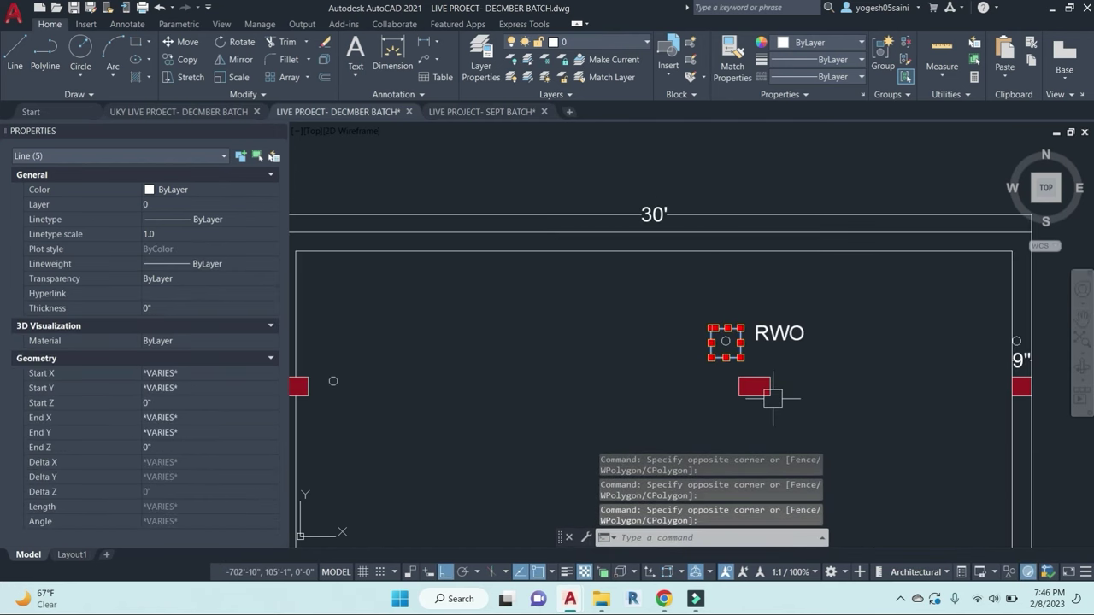
Step: Copy the RWO outlet symbol from its centre to a spot beside the top-left wall column
key(Return)
scroll(743, 318, up, 8)
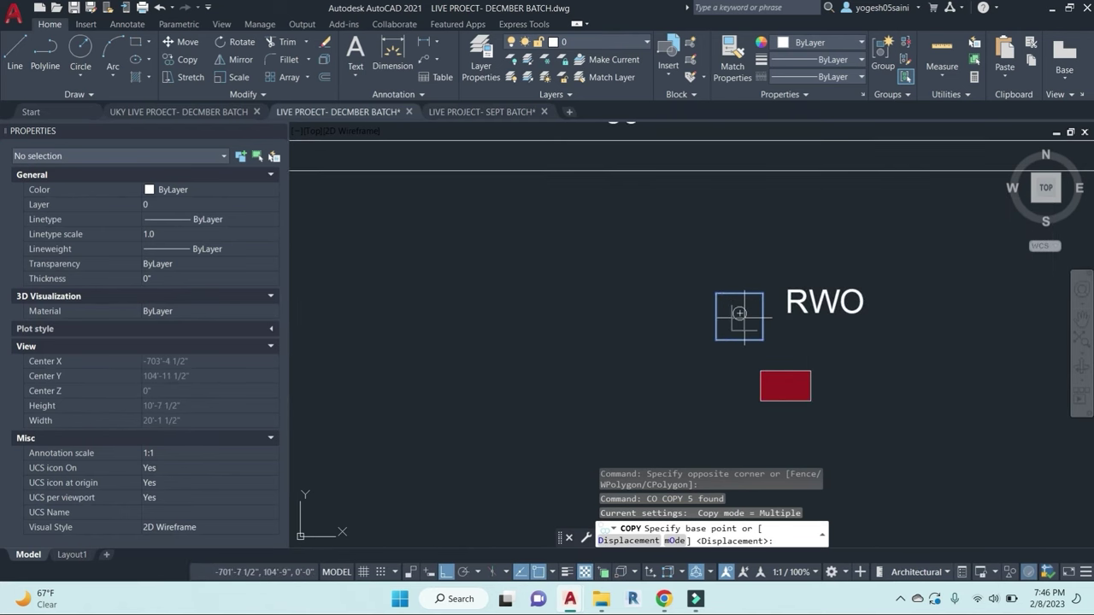
click(732, 331)
scroll(531, 342, down, 4)
middle_drag(359, 416, 1047, 296)
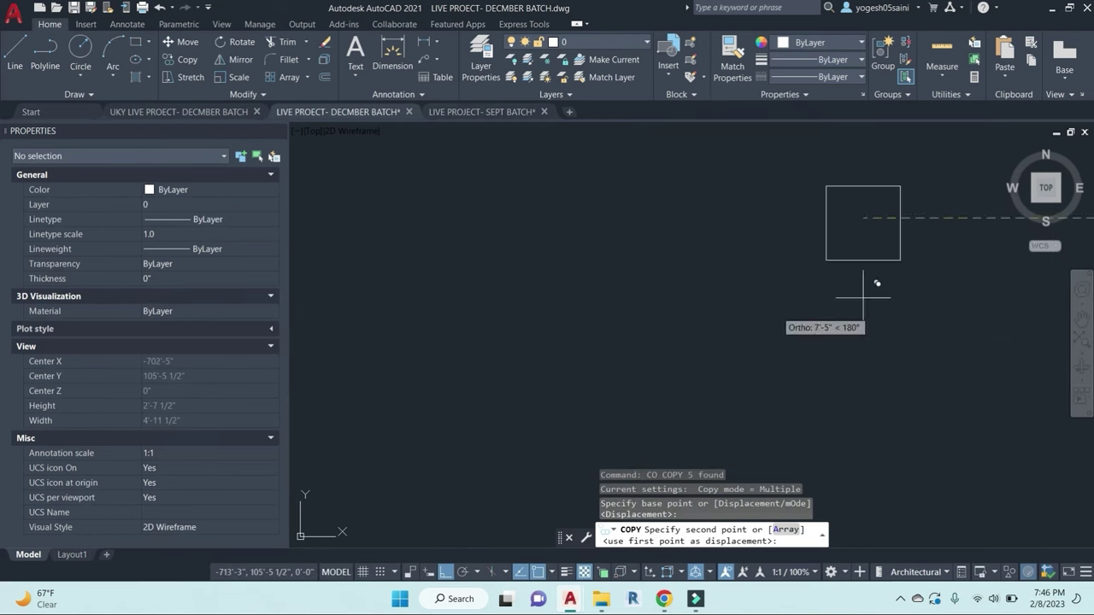
middle_drag(303, 206, 1065, 300)
scroll(812, 306, up, 2)
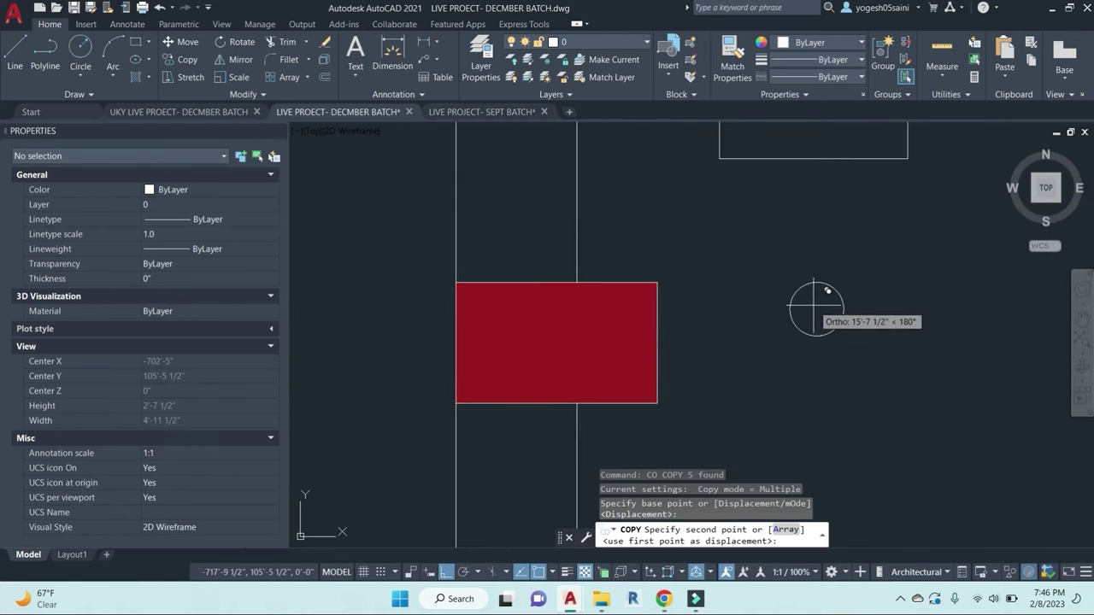
click(815, 305)
Step: Pan over the whole terrace plan, end the copy, and start the LINE command
scroll(849, 333, down, 4)
middle_drag(866, 368, 877, 257)
scroll(863, 217, down, 4)
scroll(954, 394, up, 3)
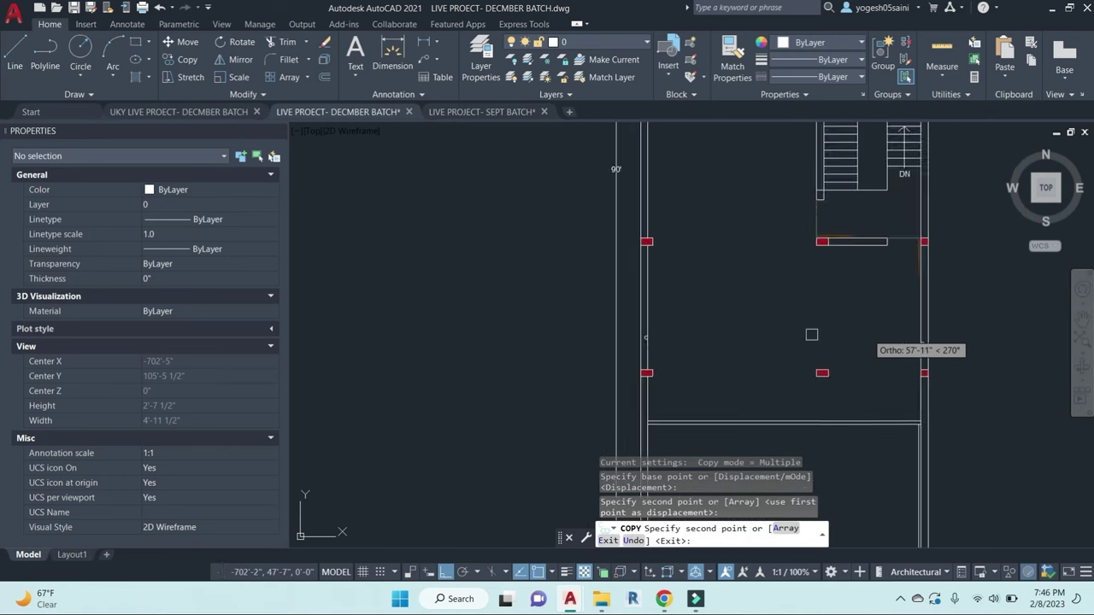
scroll(822, 227, down, 2)
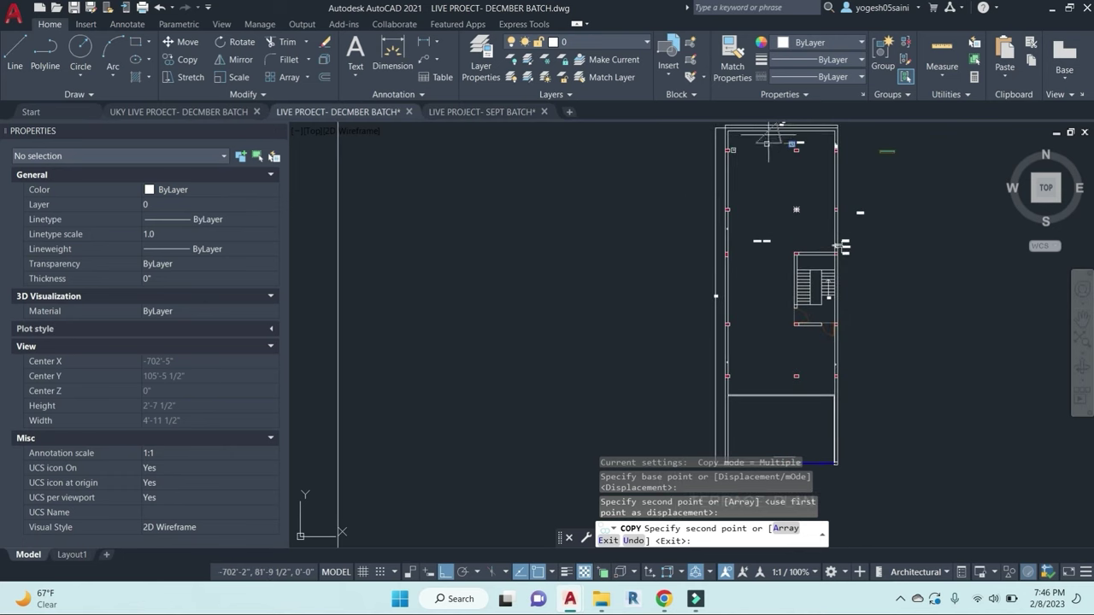
scroll(799, 141, up, 4)
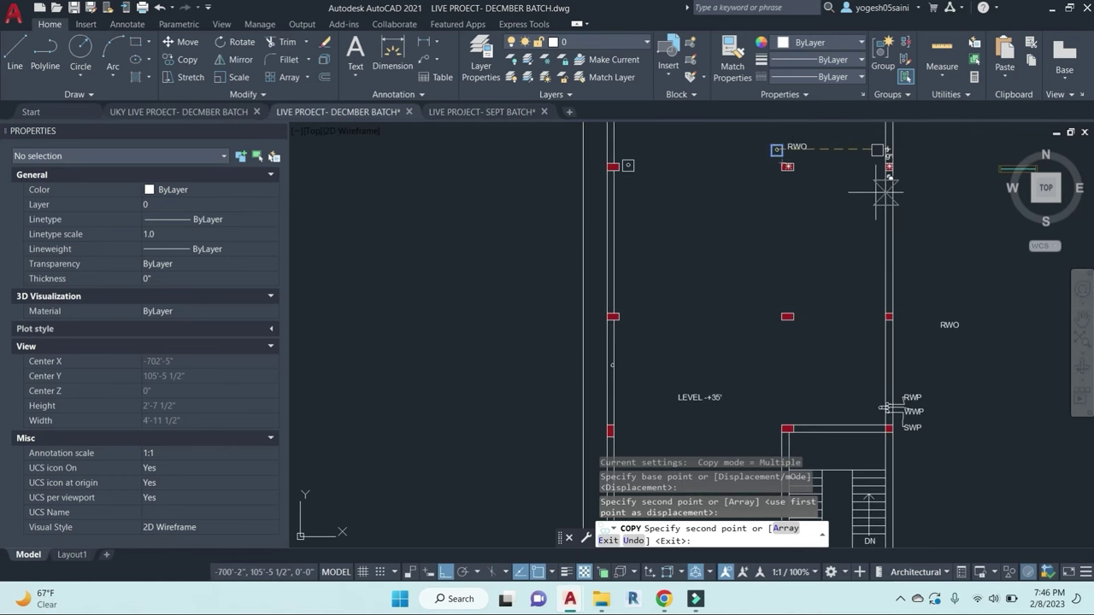
middle_drag(703, 399, 706, 229)
scroll(632, 190, up, 6)
key(Escape)
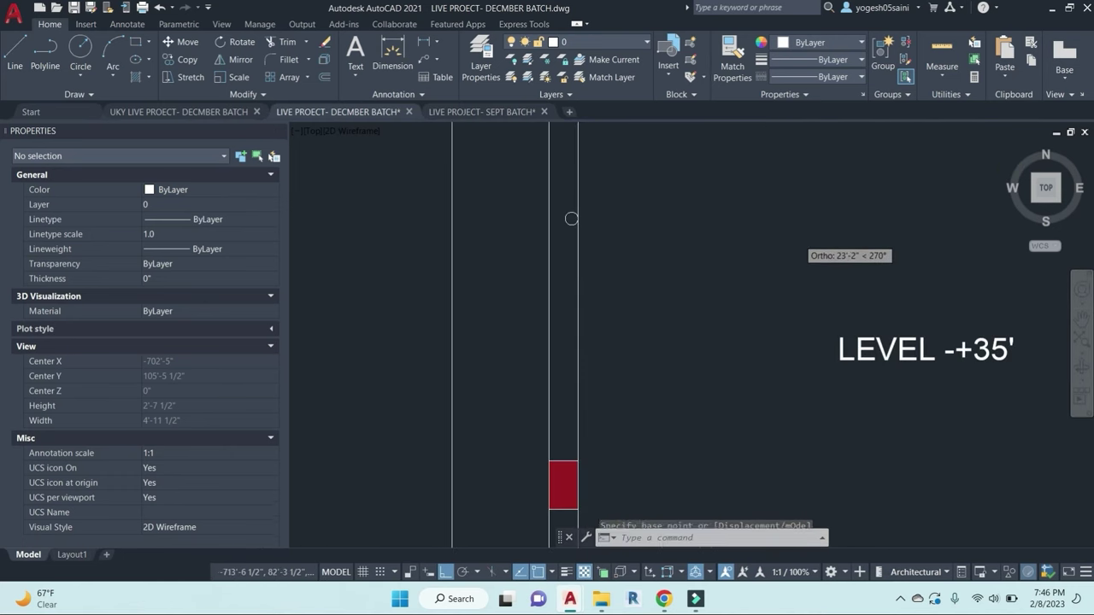
scroll(791, 240, down, 2)
middle_drag(968, 298, 688, 298)
scroll(690, 282, down, 1)
key(Escape)
key(Escape)
scroll(664, 259, down, 1)
middle_drag(664, 259, 678, 350)
key(Escape)
text(l)
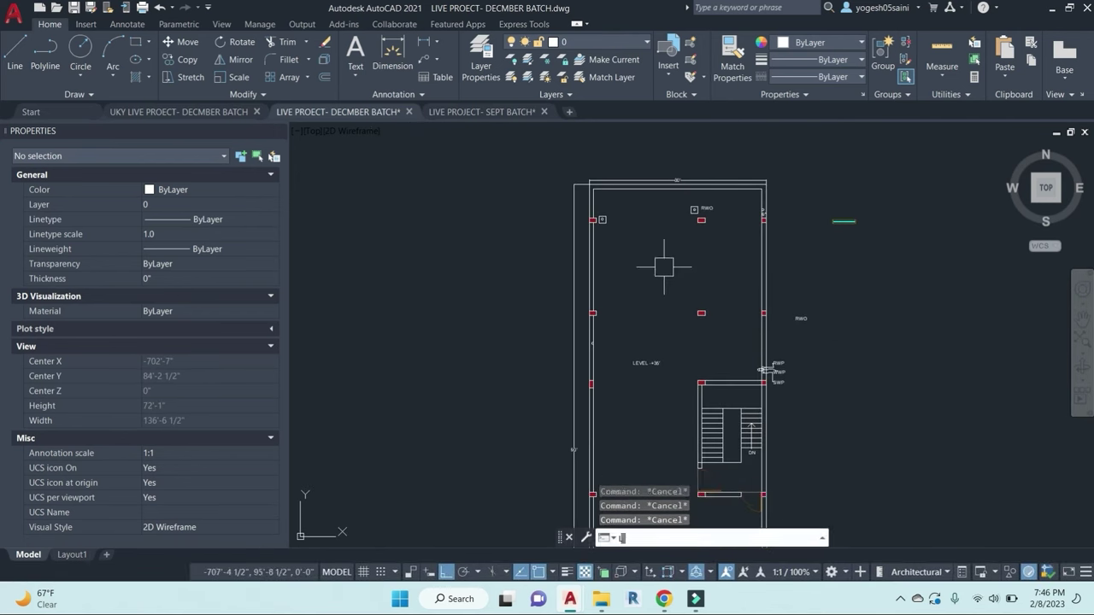
key(Return)
scroll(590, 232, up, 4)
Step: Draw a vertical arrow shaft below the left outlet
scroll(628, 215, up, 2)
click(636, 212)
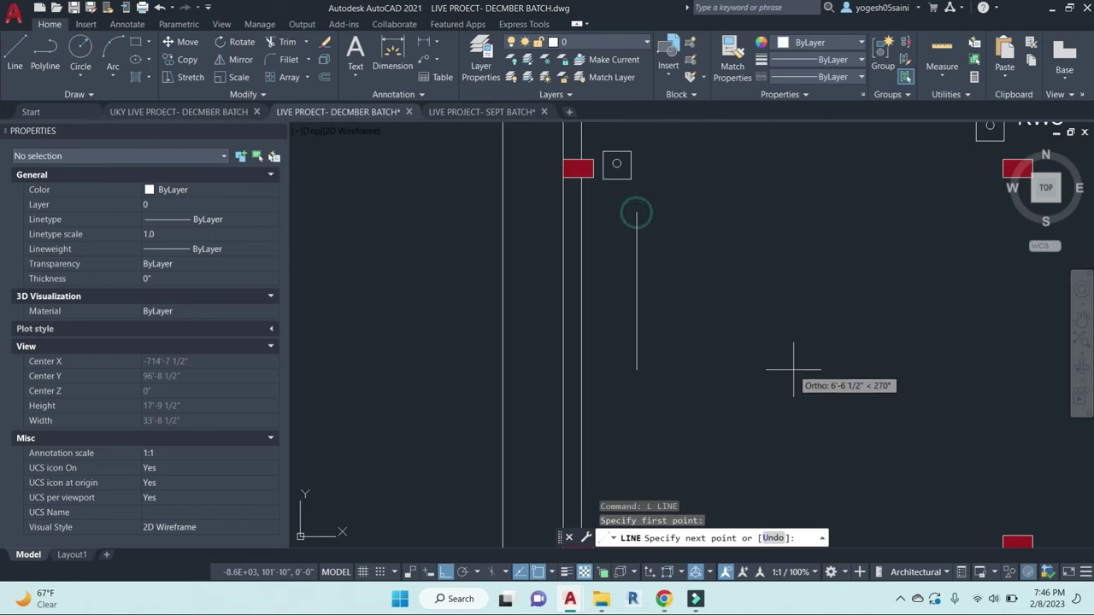
key(Escape)
key(Return)
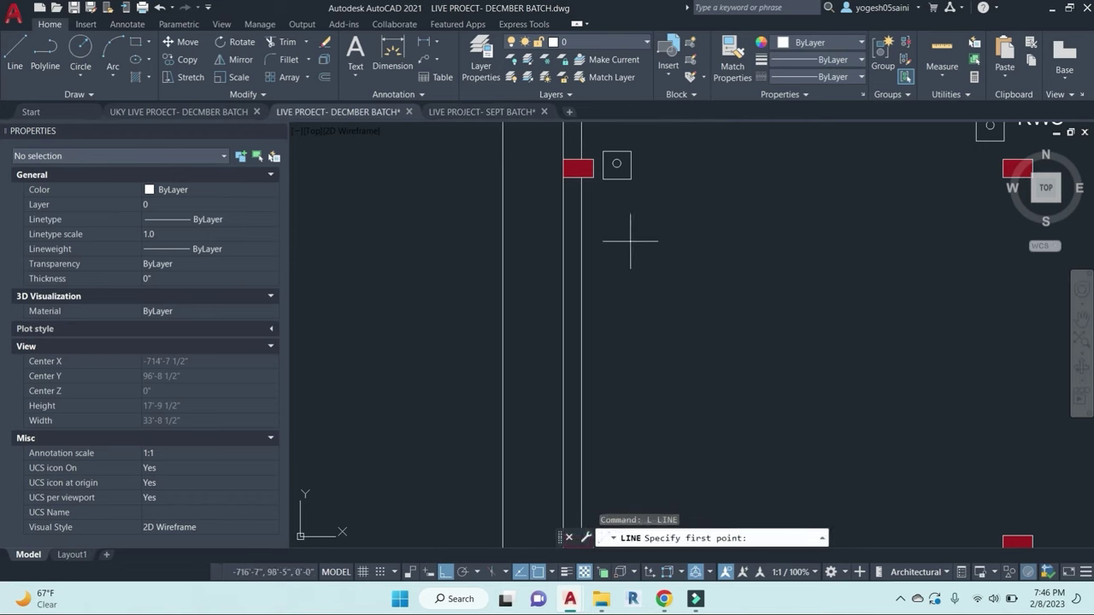
click(616, 217)
click(630, 387)
key(Escape)
key(Escape)
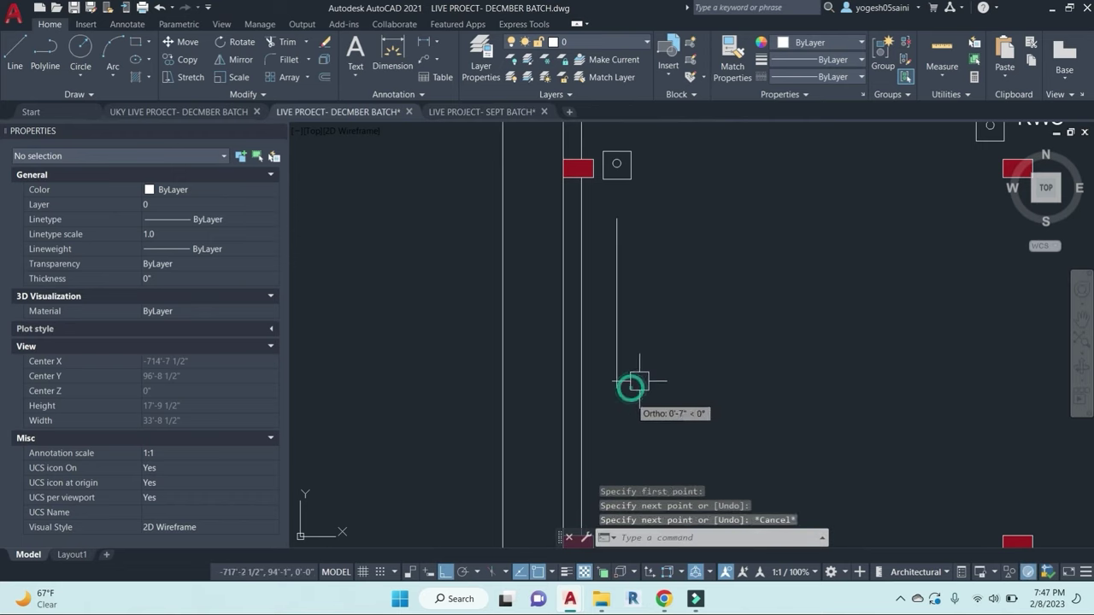
Step: Add a diagonal arrowhead stroke at the shaft's top and mirror it across the shaft
scroll(609, 248, up, 2)
text(l)
key(Return)
click(624, 223)
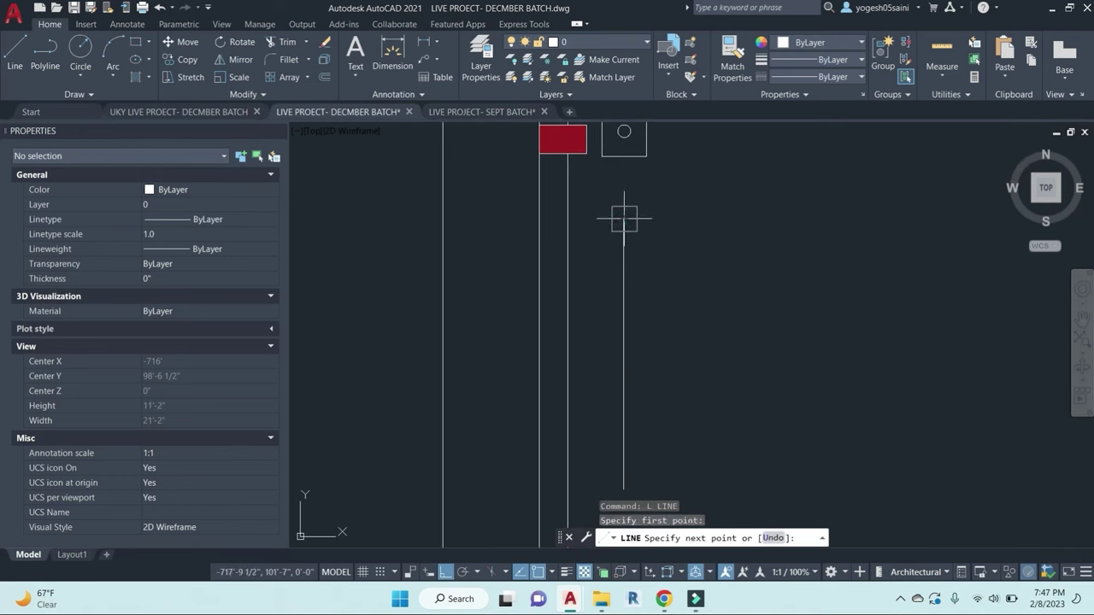
key(F8)
click(606, 241)
key(Escape)
click(608, 237)
text(m)
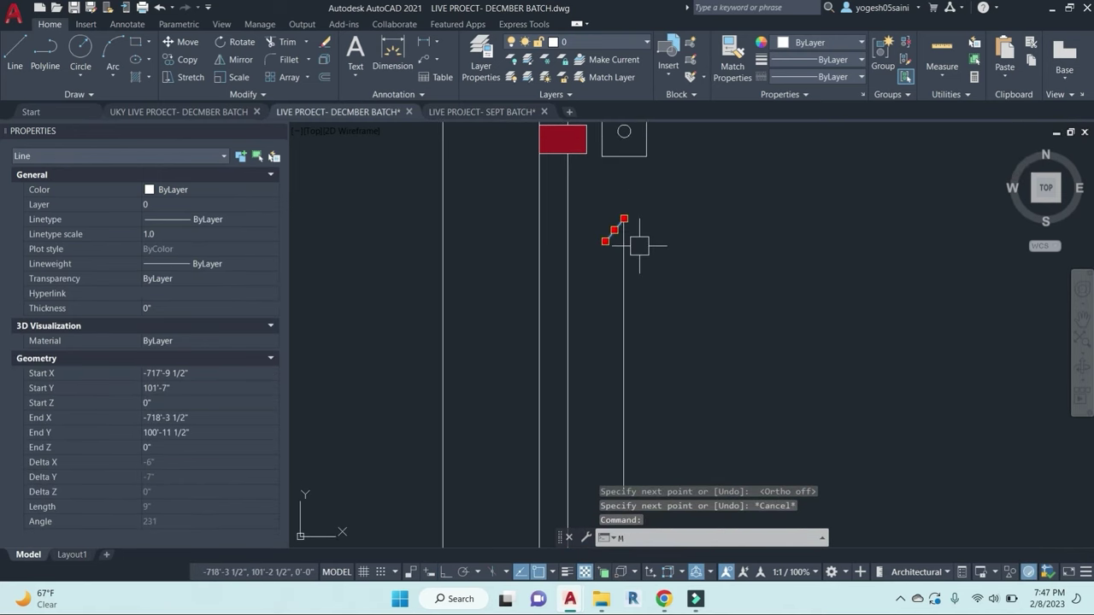
text(i)
key(Return)
click(623, 217)
click(623, 474)
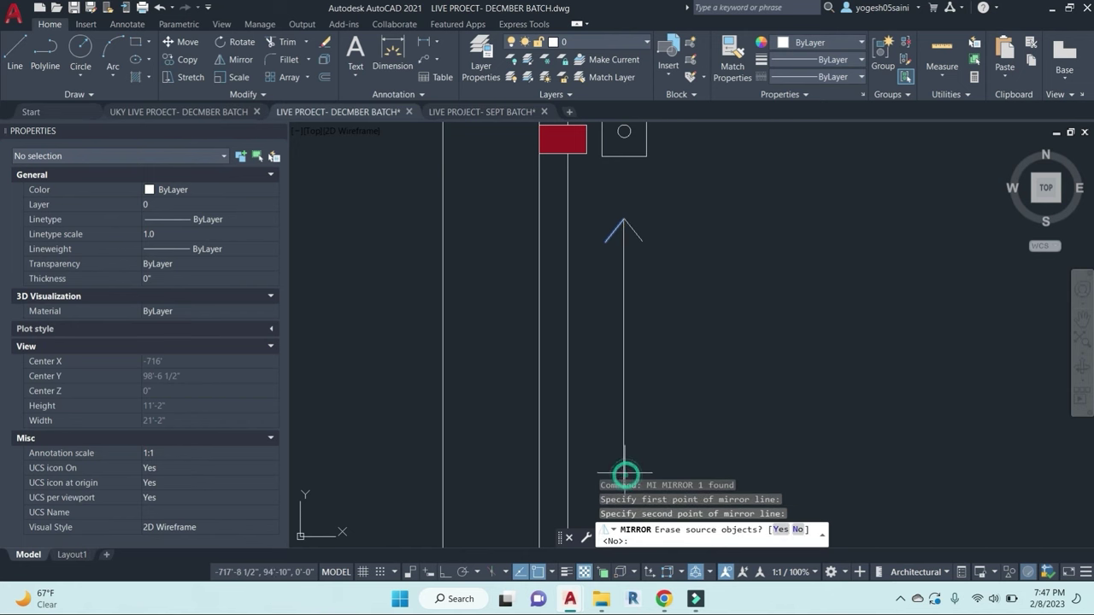
key(Return)
Step: Copy the finished arrow to sit below the RWO outlet
click(688, 301)
click(597, 200)
text(co)
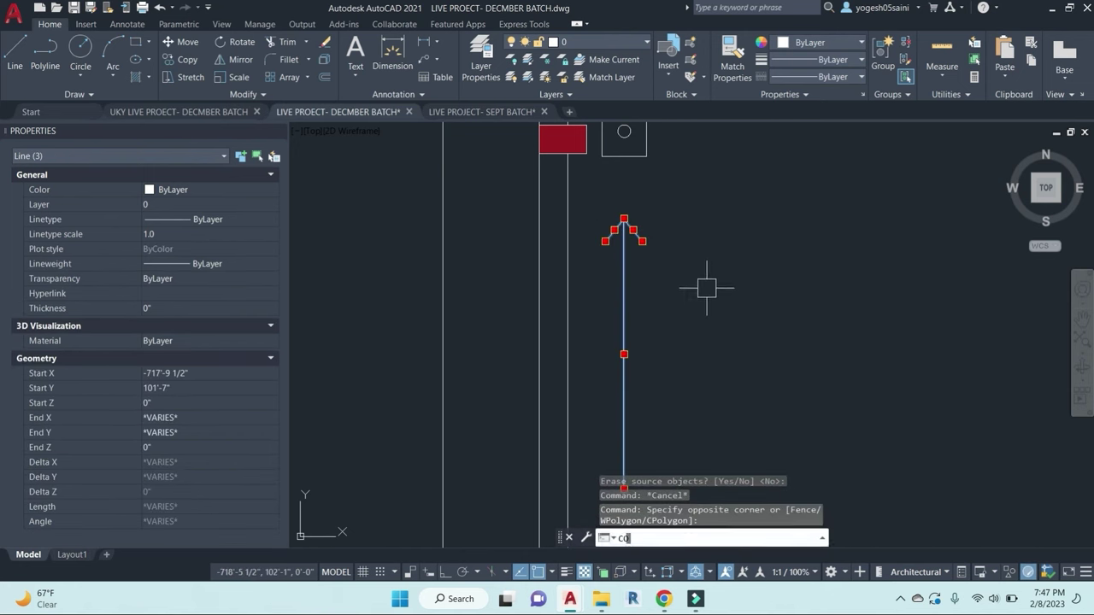
key(Return)
scroll(705, 288, down, 1)
click(730, 317)
middle_drag(966, 319, 744, 311)
click(868, 313)
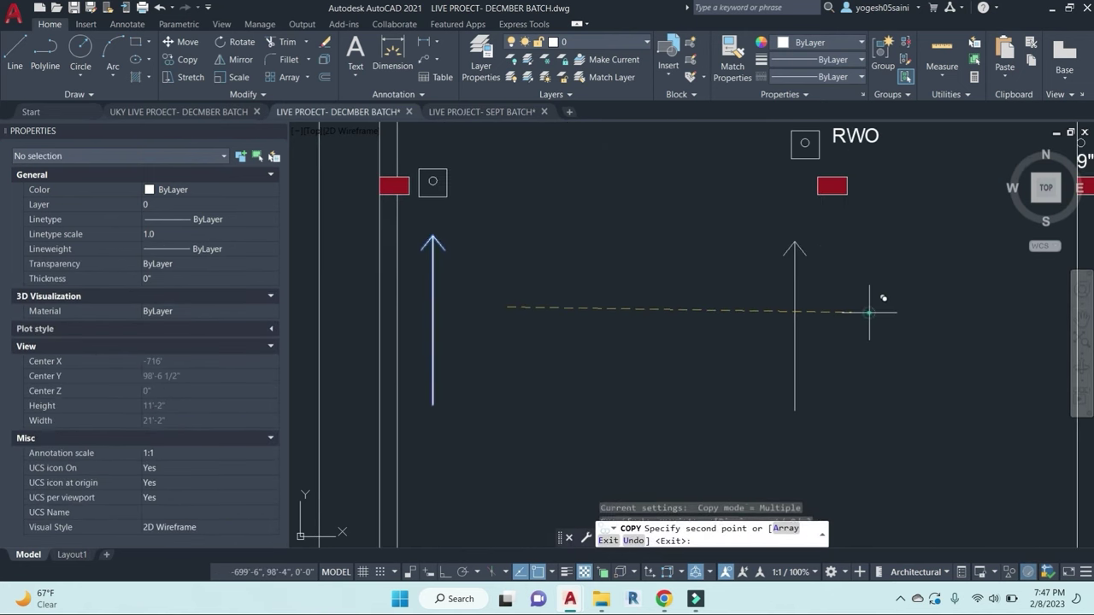
scroll(906, 312, down, 2)
middle_drag(941, 312, 837, 308)
key(Escape)
Step: Shorten both arrows with STRETCH
click(794, 330)
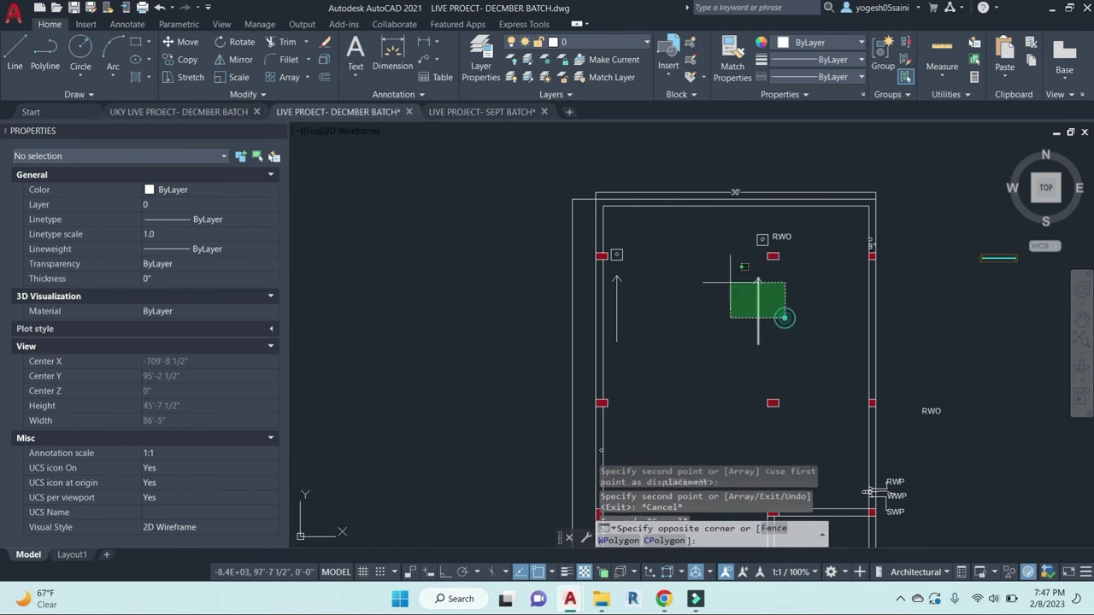
click(718, 270)
click(661, 323)
click(616, 278)
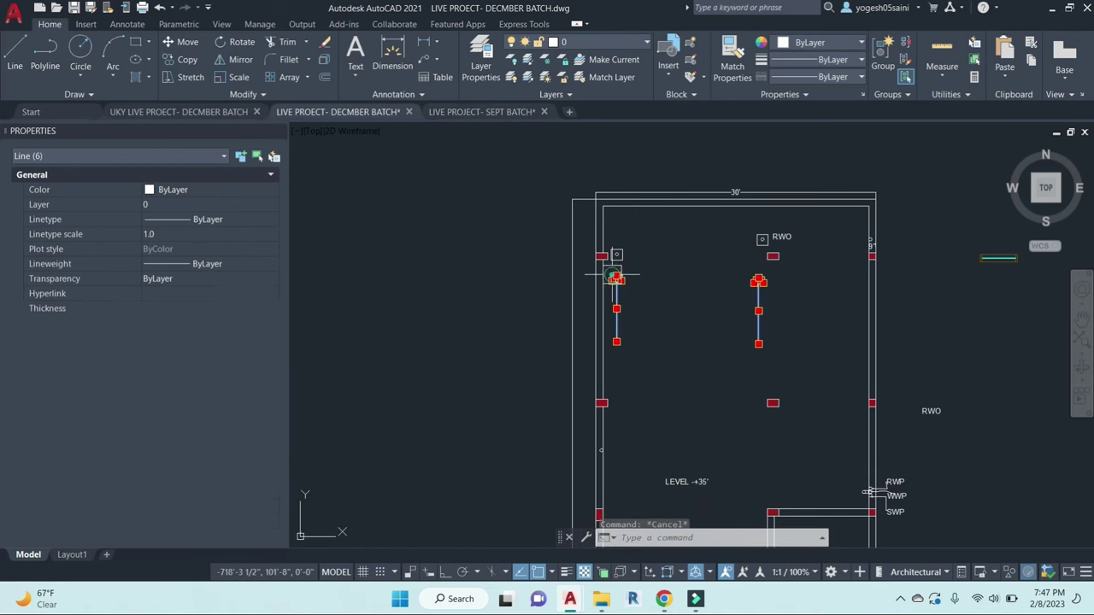
text(mi)
key(Return)
scroll(785, 332, down, 2)
scroll(701, 359, up, 2)
key(Escape)
key(Escape)
key(Escape)
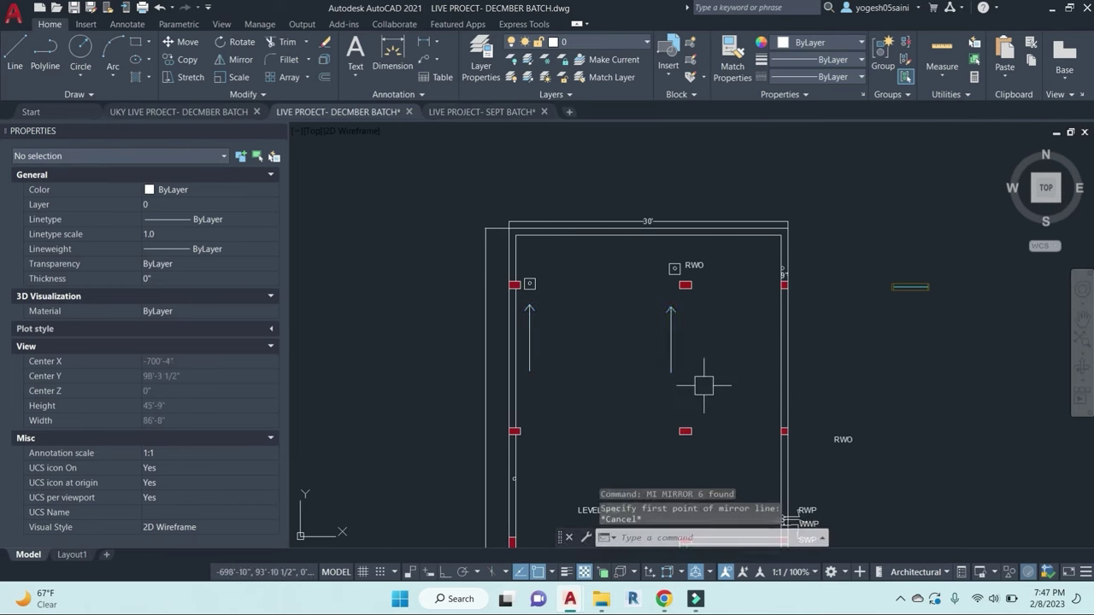
text(s)
key(Return)
click(707, 396)
click(513, 322)
key(Return)
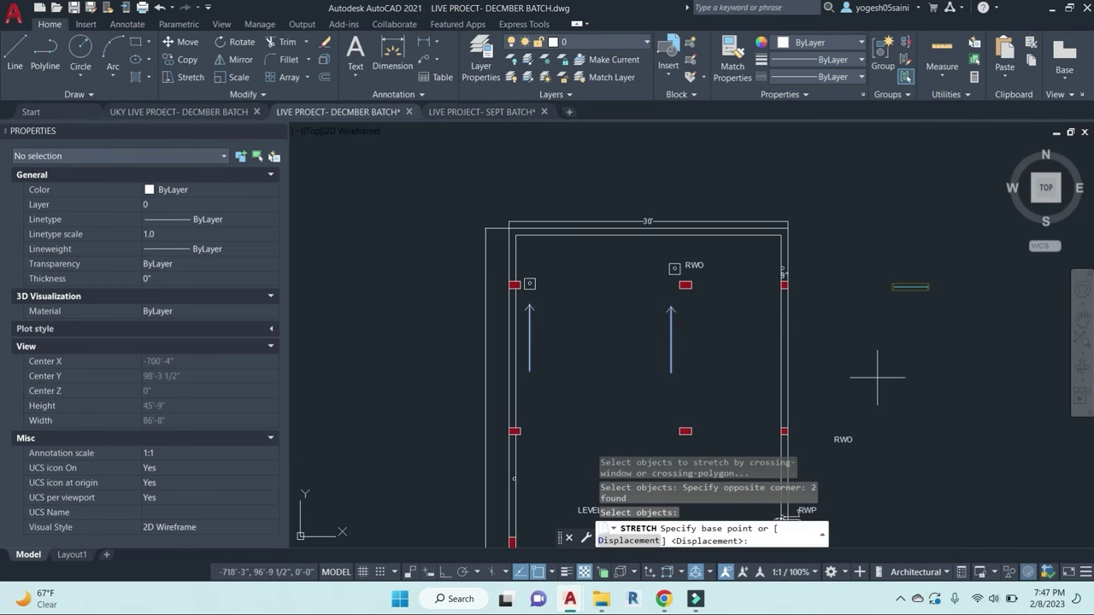
click(974, 387)
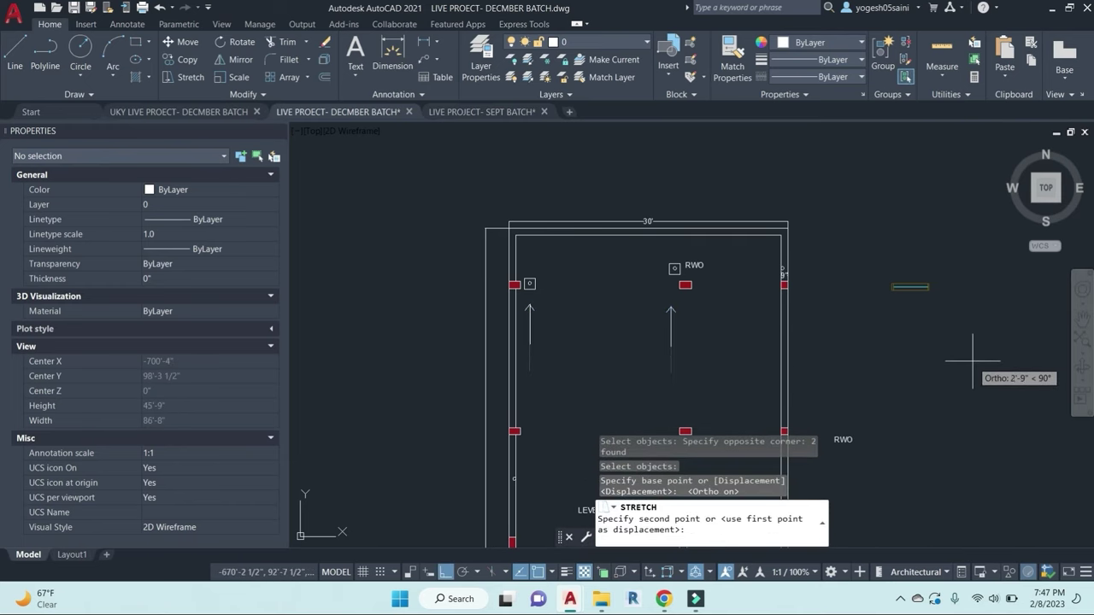
click(972, 350)
key(Escape)
Step: Mirror both arrows across a horizontal line to create downward-pointing copies
click(694, 356)
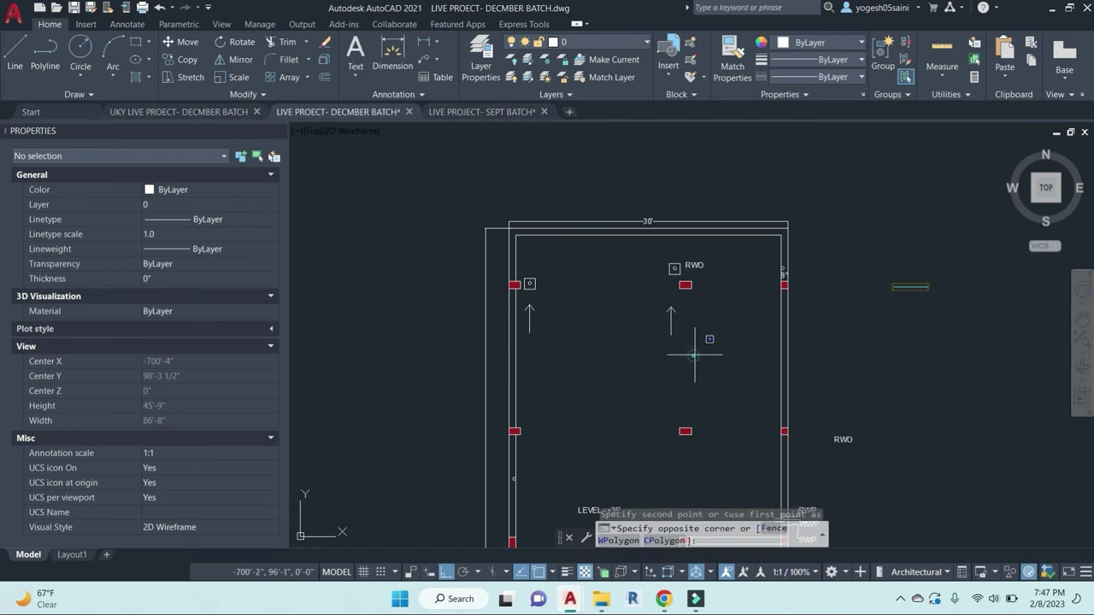
click(526, 301)
text(mi)
key(Return)
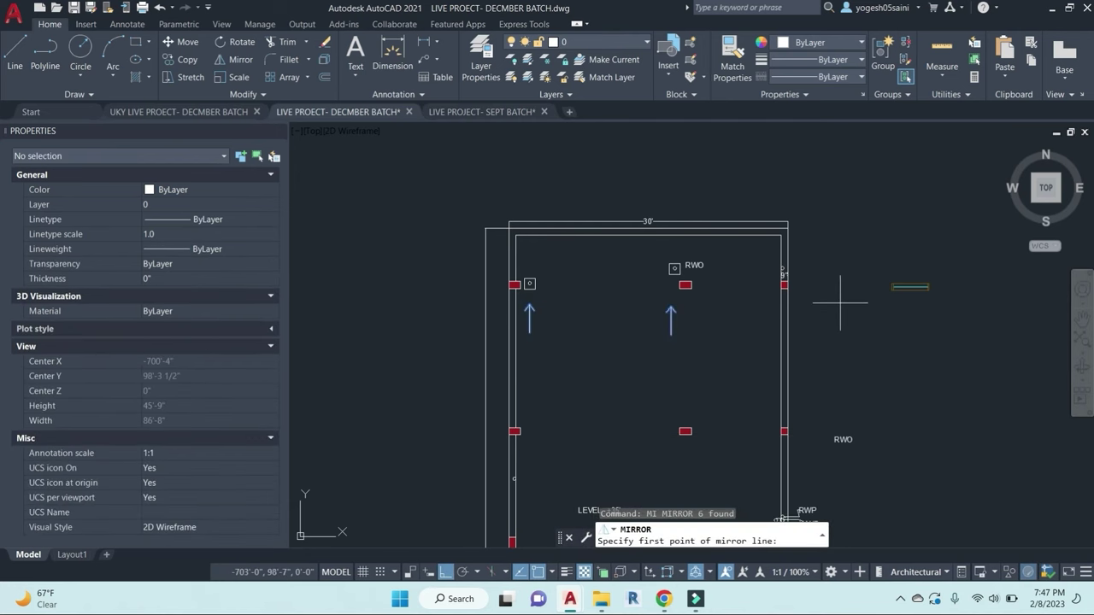
click(859, 354)
click(972, 359)
key(Return)
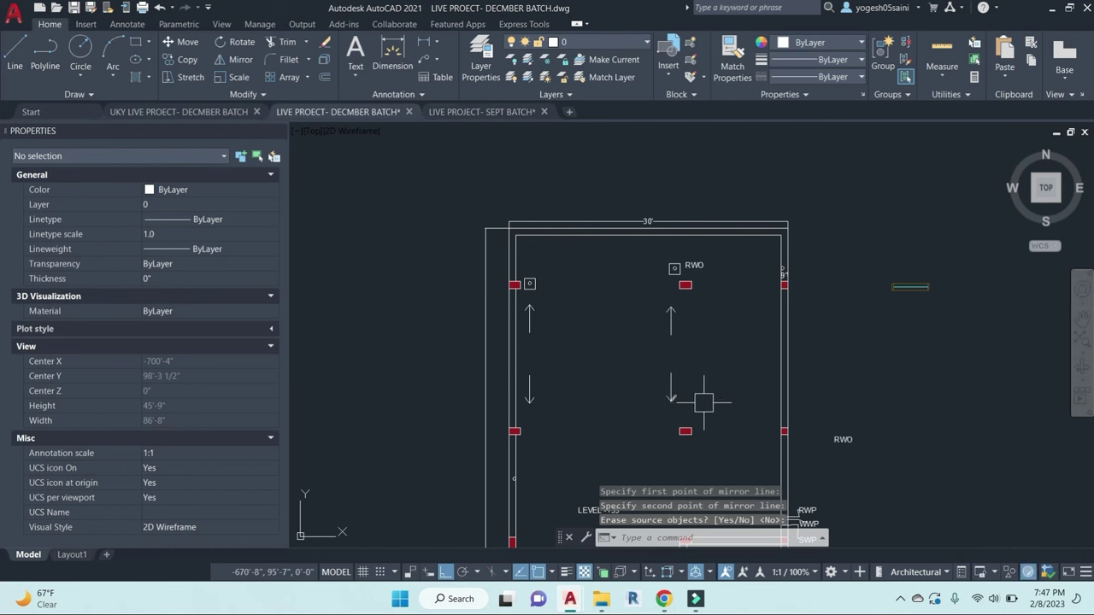
Step: Move the downward arrows up near the top wall, pointing toward the outlets
click(703, 401)
click(518, 359)
text(m)
key(Return)
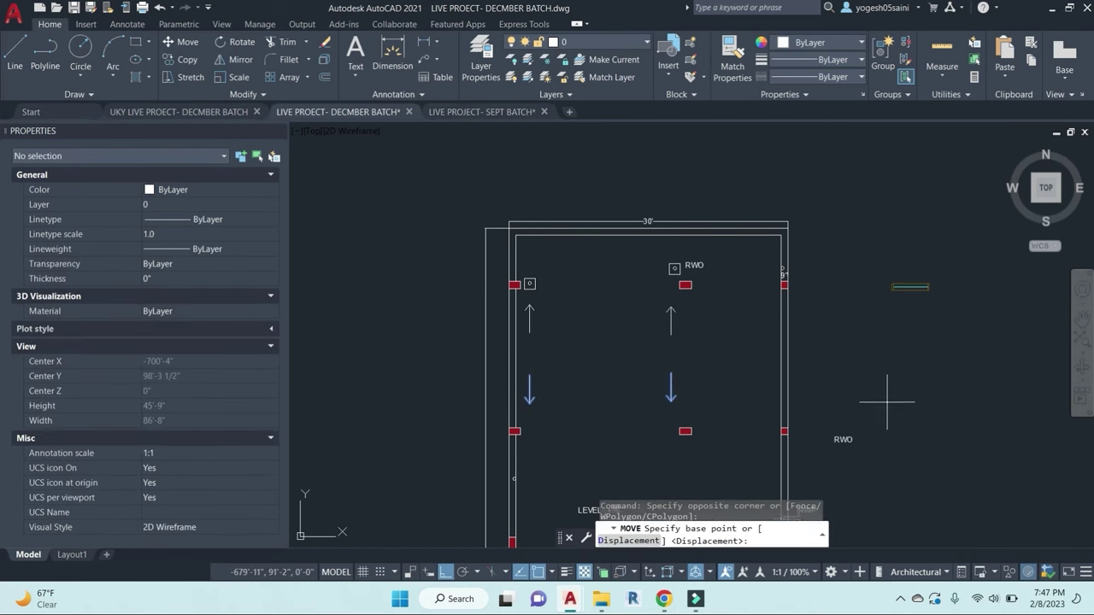
click(1013, 429)
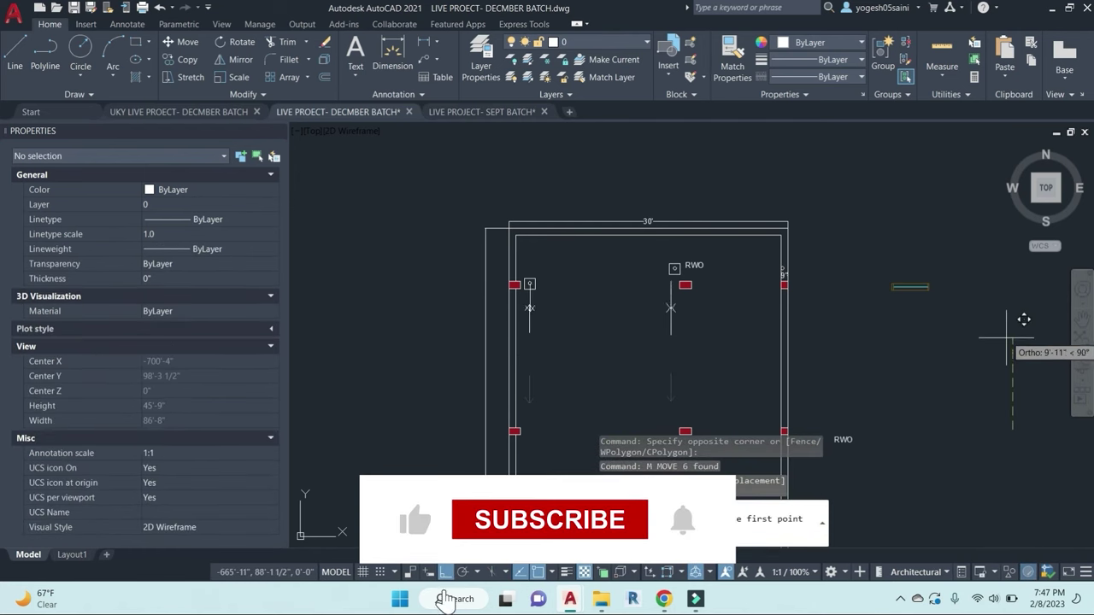
click(1012, 290)
scroll(695, 256, up, 4)
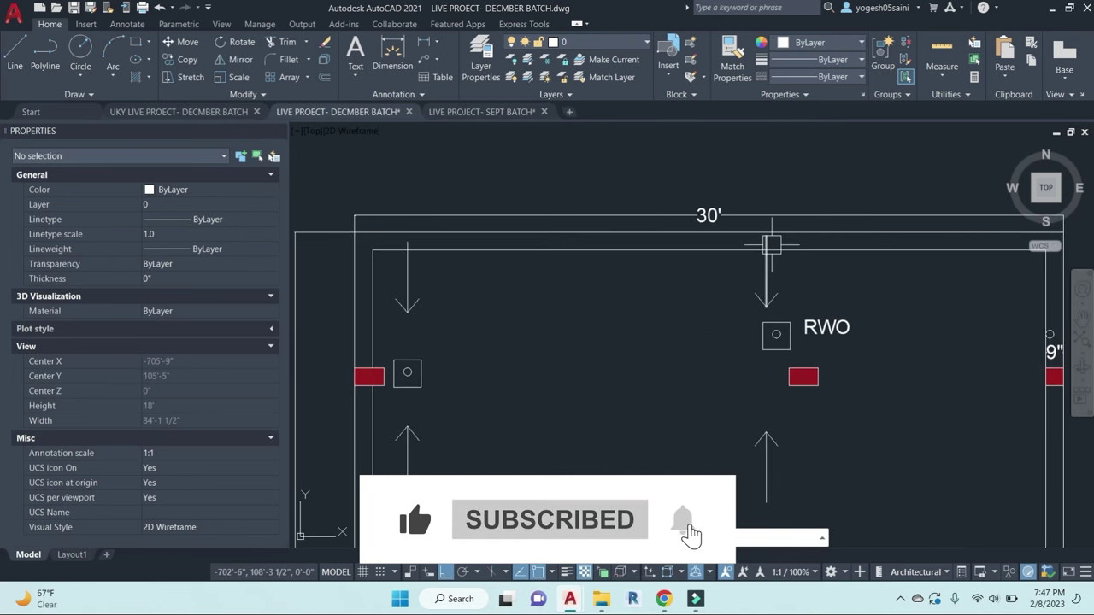
Step: Try stretching the upper ends of the downward arrows, then cancel the stretch
scroll(771, 245, up, 2)
text(s)
key(Return)
click(788, 245)
scroll(625, 240, down, 1)
middle_drag(514, 245, 740, 259)
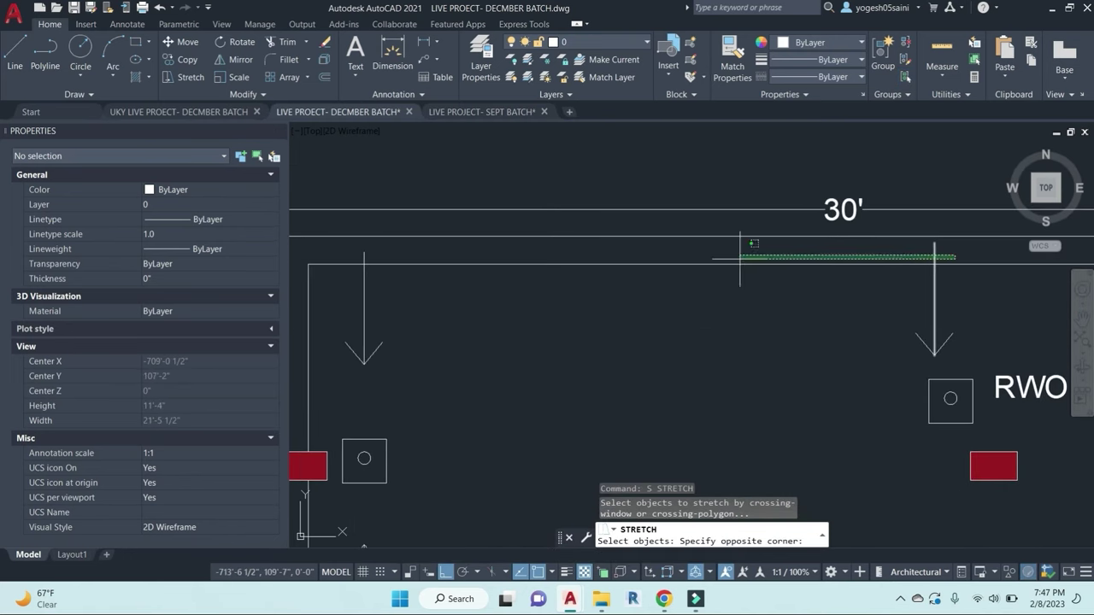
click(368, 244)
key(Return)
click(675, 319)
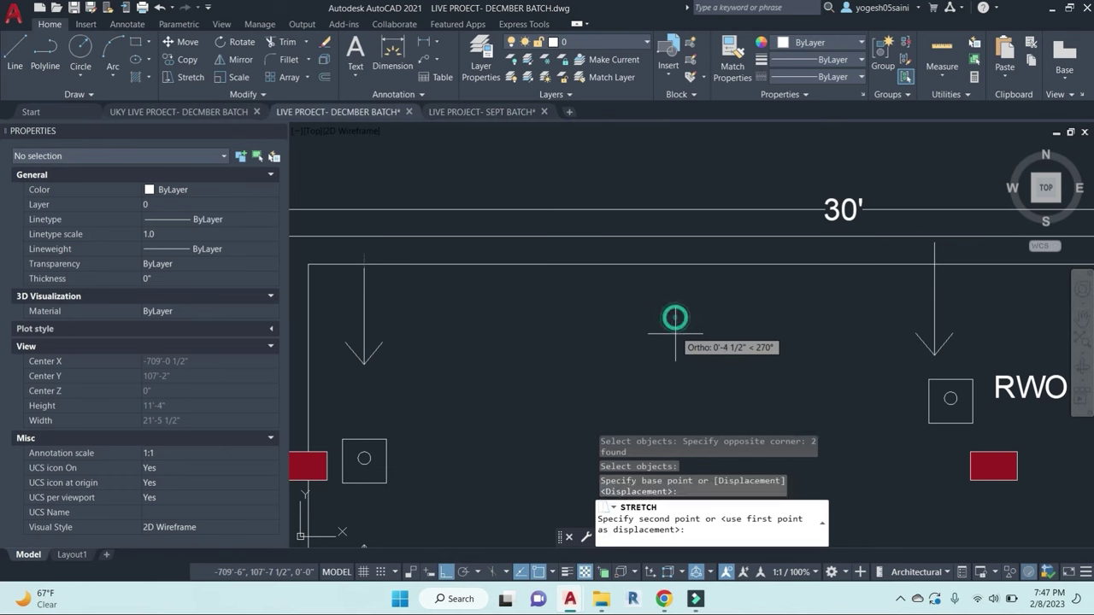
key(Escape)
key(Escape)
Step: Retry stretching a line end with a crossing window, cancelling again
scroll(954, 259, up, 2)
text(s)
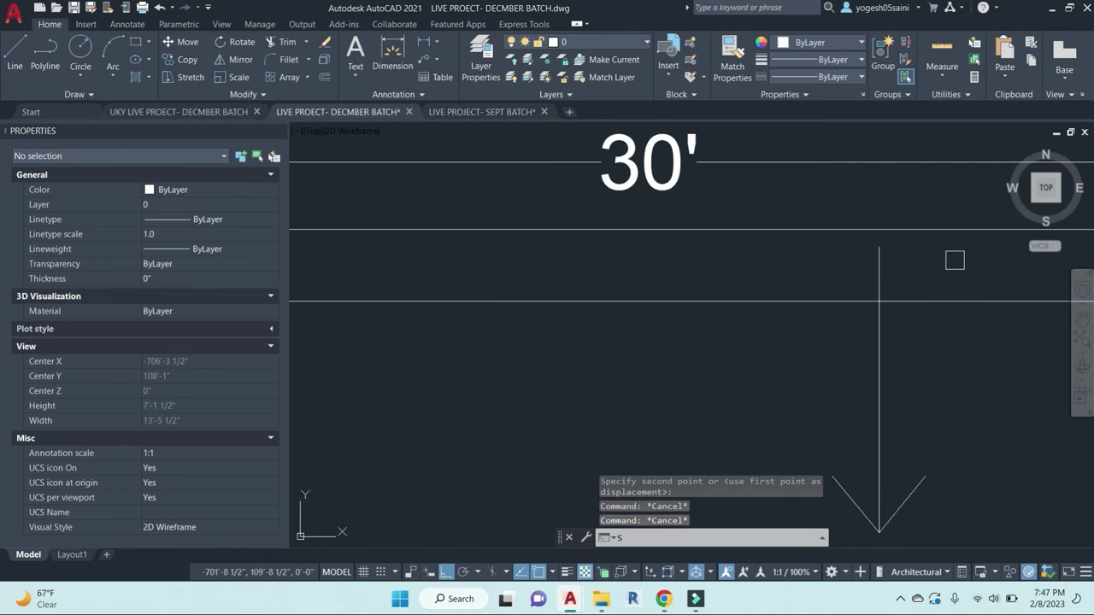
key(Return)
click(951, 261)
click(786, 282)
key(Return)
click(737, 354)
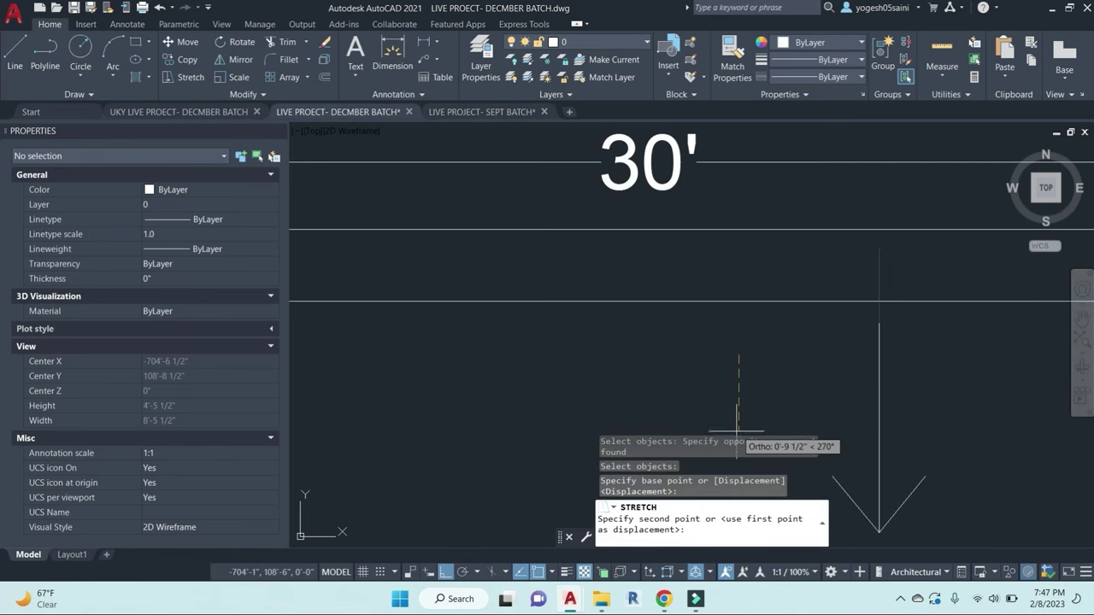
key(Escape)
key(Escape)
Step: Stretch the vertical line's end to a new point
scroll(772, 378, up, 3)
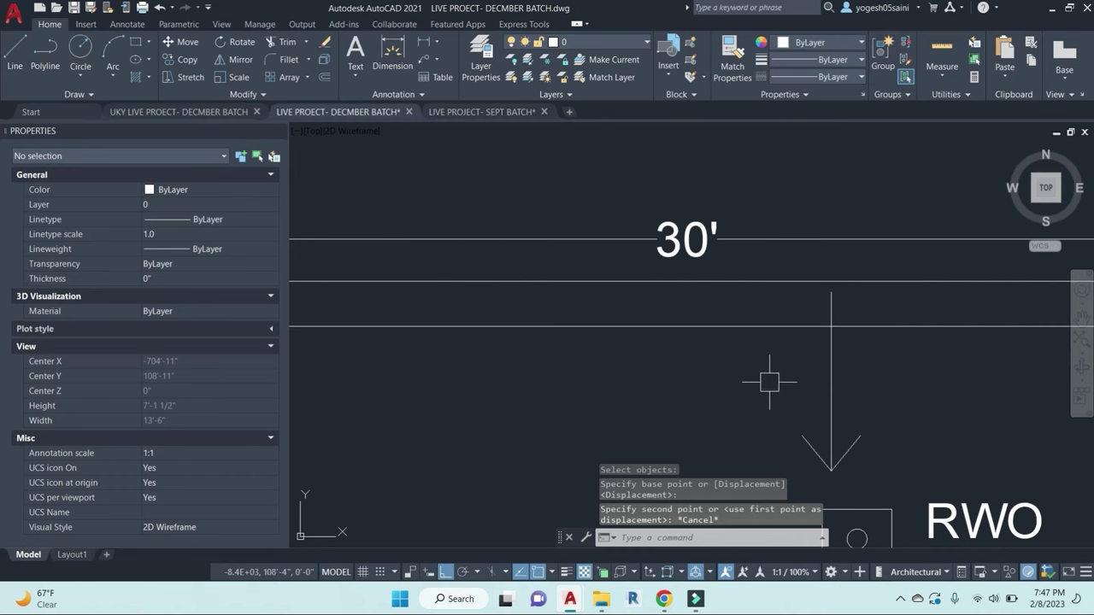
text(s)
key(Return)
click(818, 336)
click(652, 295)
key(Return)
click(577, 318)
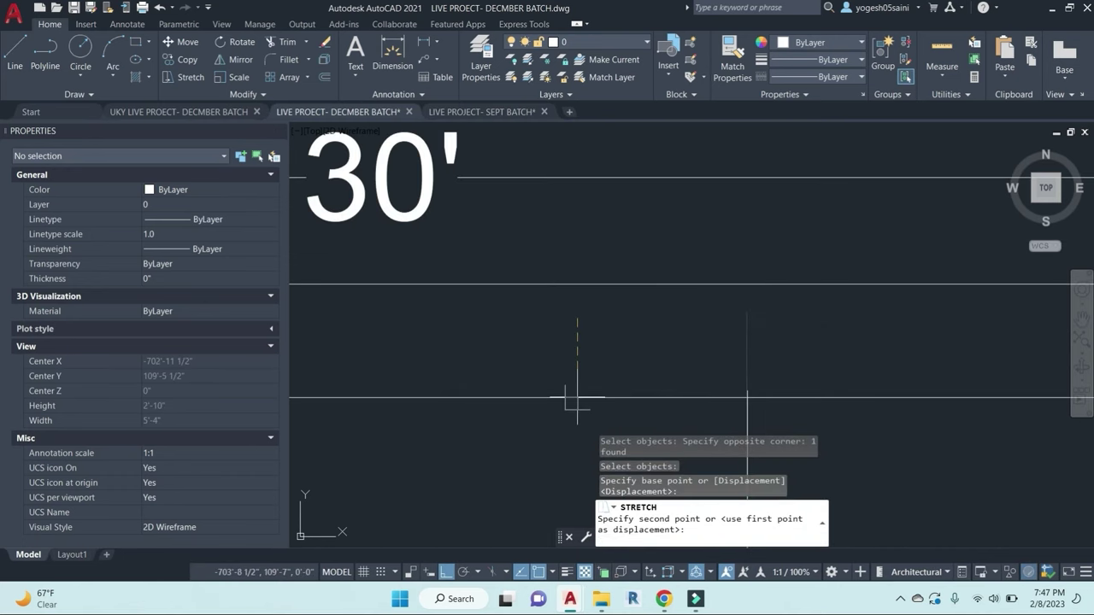
middle_drag(576, 397, 616, 225)
click(619, 304)
scroll(623, 302, down, 4)
middle_drag(723, 331, 769, 322)
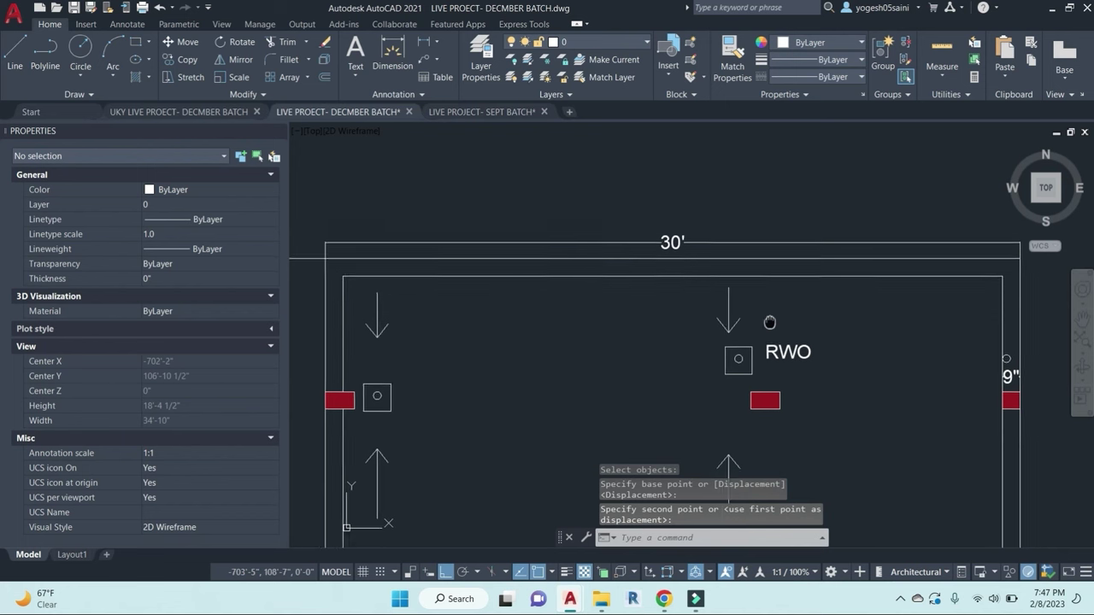
key(Escape)
key(Escape)
Step: Copy the down arrow to the left
click(774, 343)
click(658, 279)
text(c)
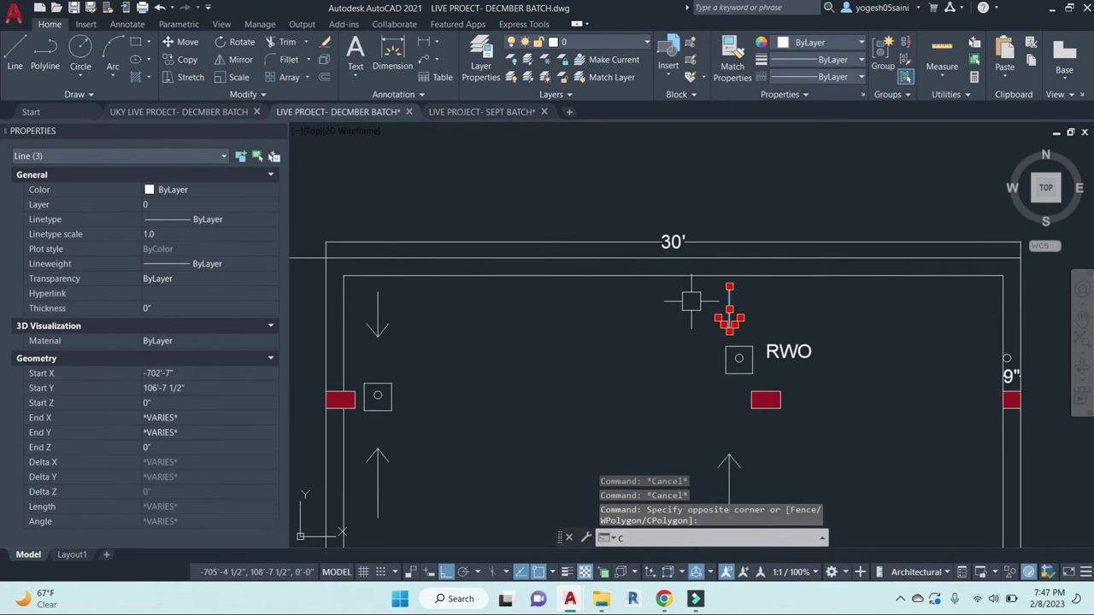
key(Return)
click(732, 188)
click(598, 191)
key(Escape)
Step: Rotate the copied arrow to horizontal about its tip with Ortho off
click(634, 342)
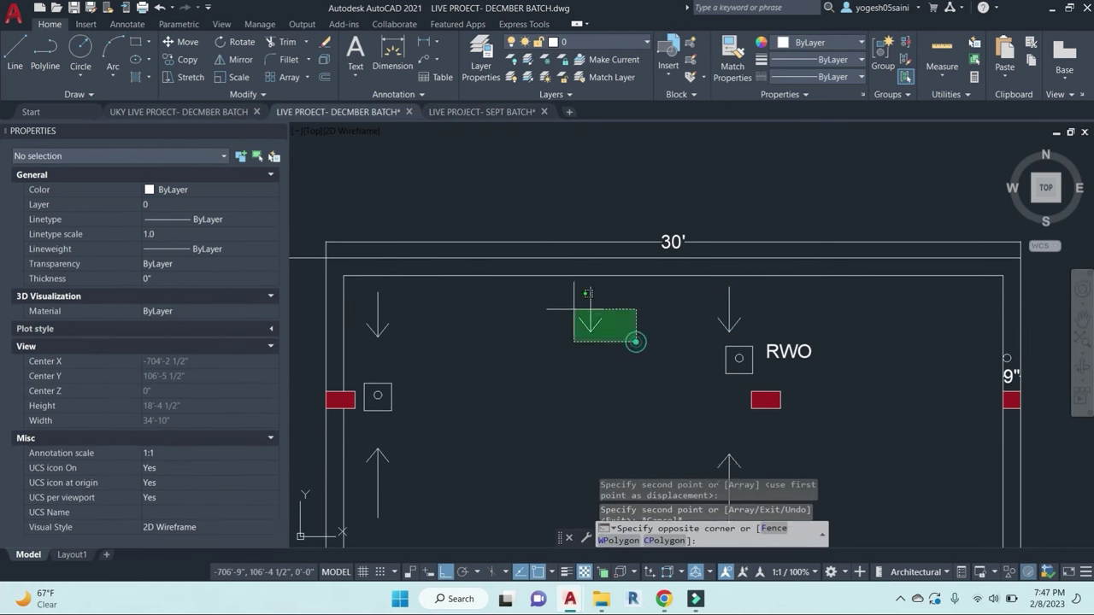
click(570, 309)
text(RO)
key(Return)
scroll(590, 317, up, 6)
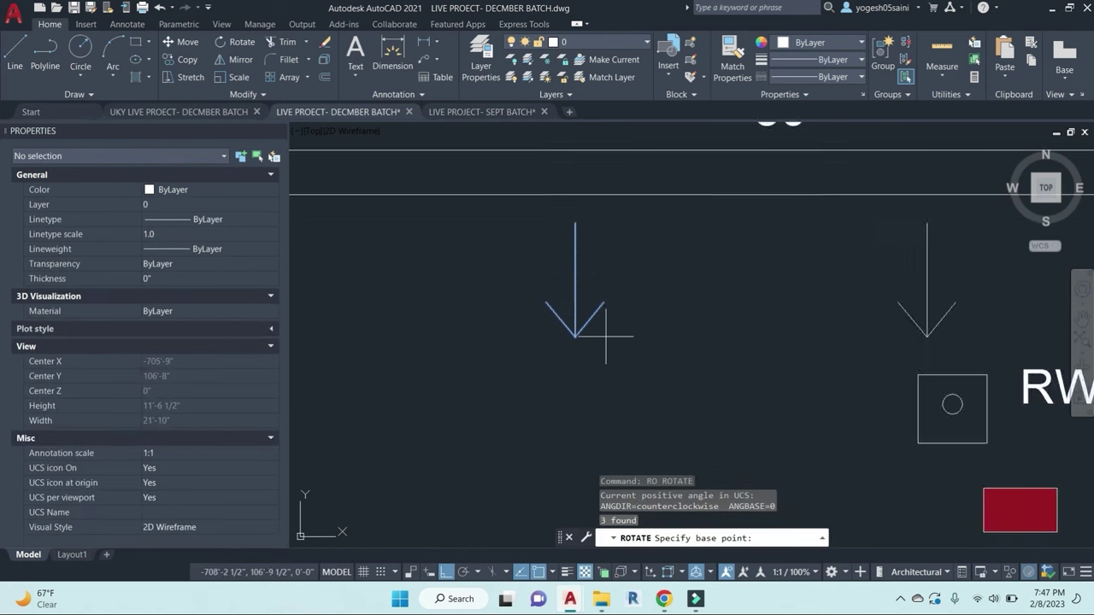
click(606, 335)
key(F8)
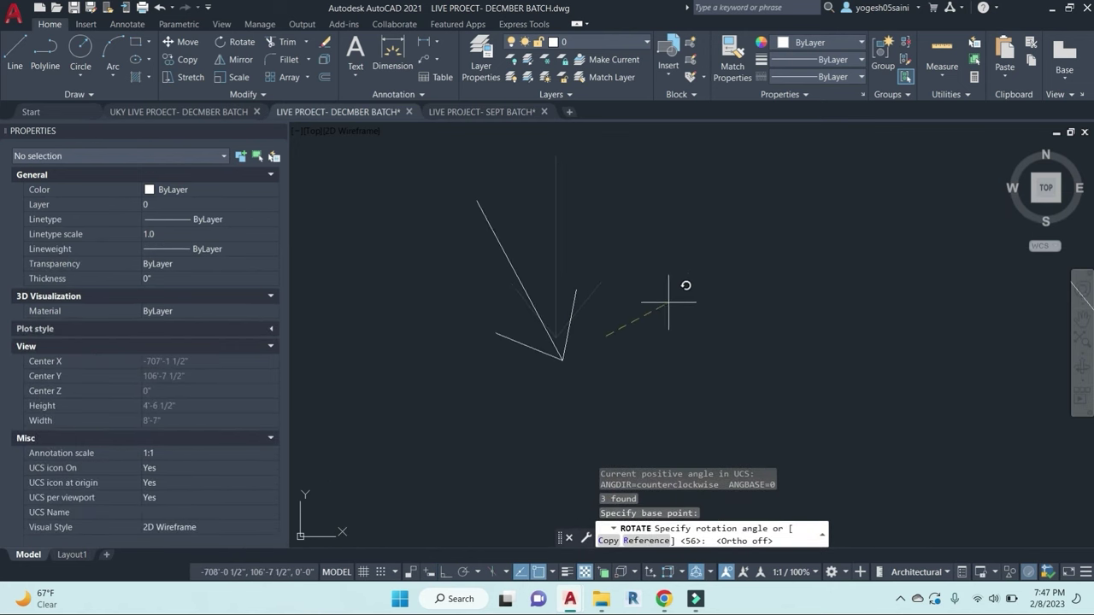
click(610, 269)
Step: Mirror the horizontal arrow, keeping the original, to get an opposing pair
scroll(689, 350, down, 3)
click(705, 346)
click(599, 271)
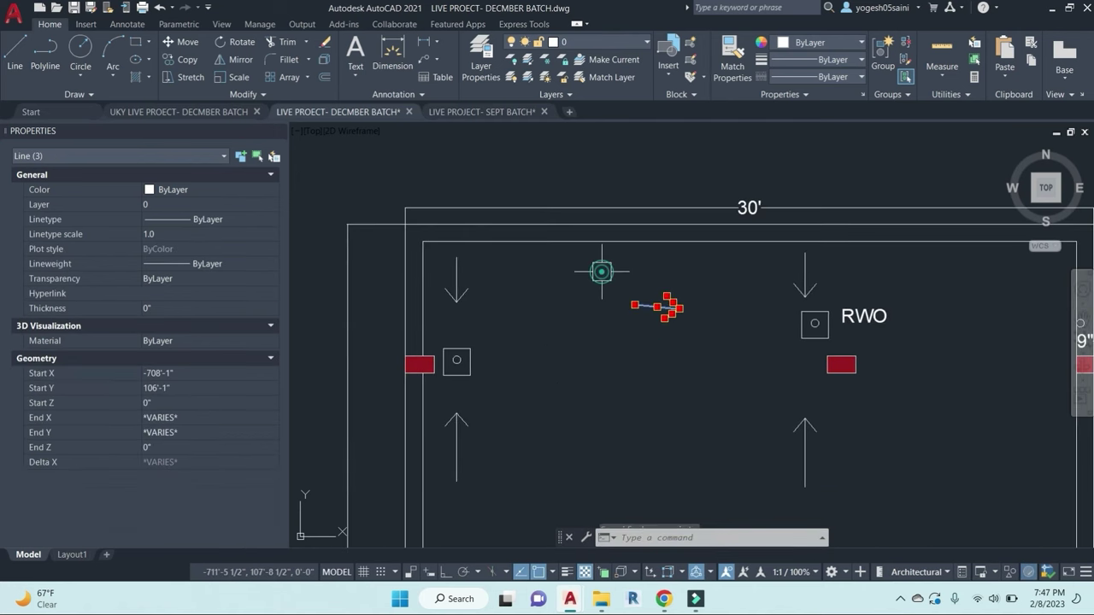
text(MI)
key(Return)
click(612, 332)
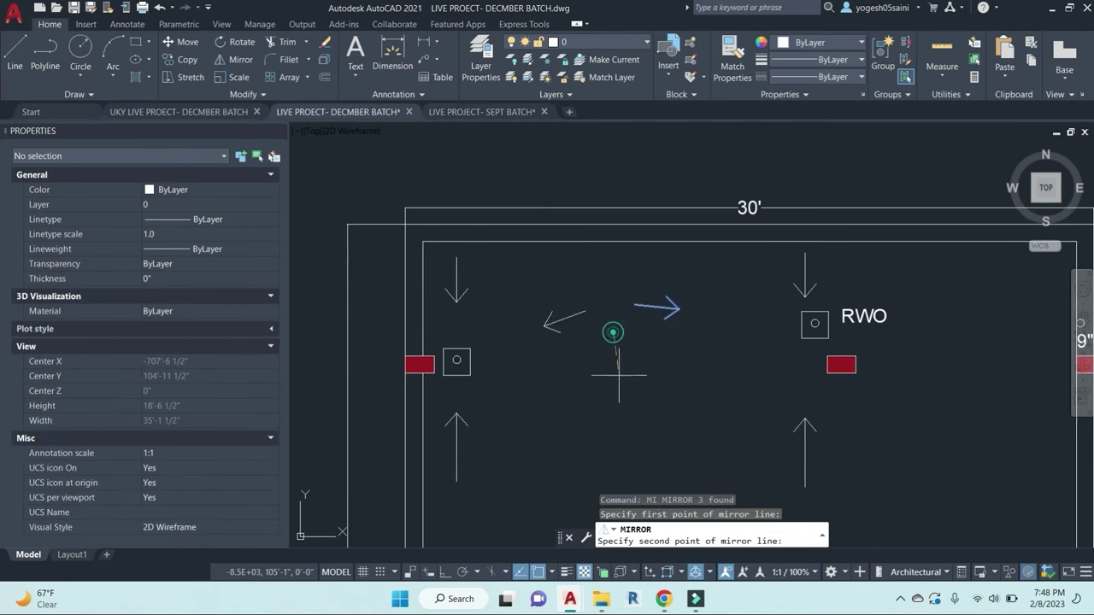
click(623, 419)
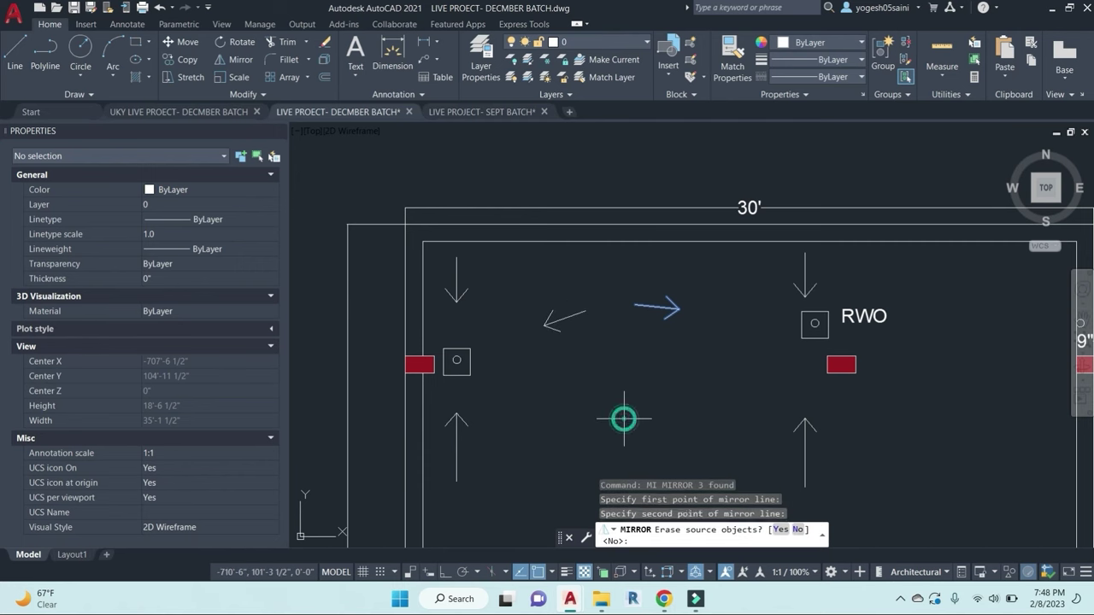
key(Return)
Step: Copy both horizontal arrows lower in the plan
click(713, 378)
click(537, 231)
text(co)
key(Return)
scroll(628, 360, down, 4)
middle_drag(644, 369, 666, 200)
click(667, 219)
middle_drag(668, 346, 662, 270)
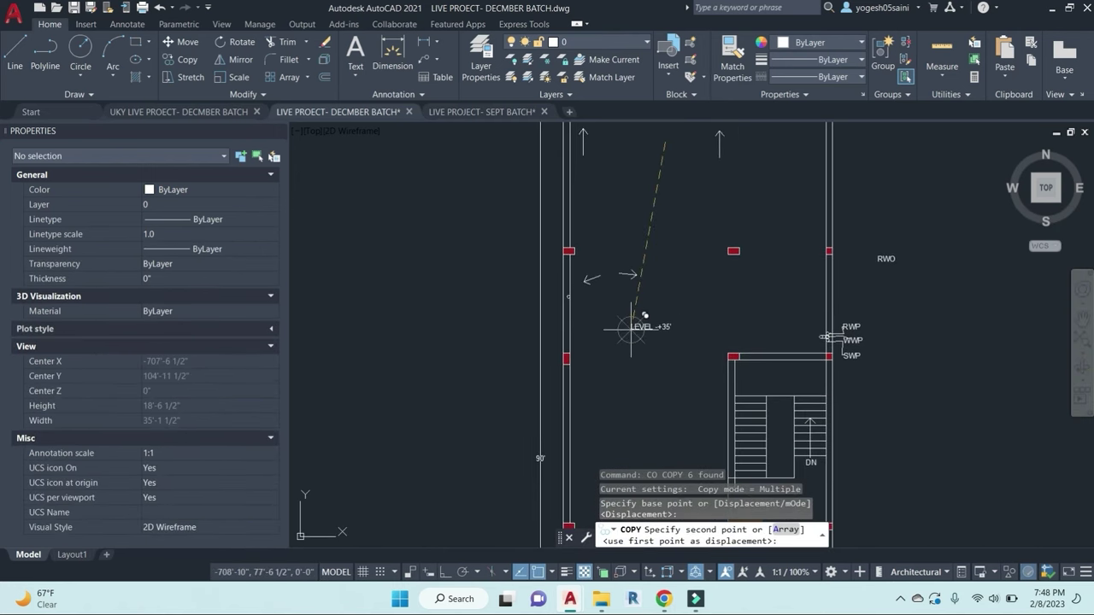
click(639, 330)
key(Escape)
Step: Reselect the copied arrows and begin moving them, then cancel the move
click(640, 295)
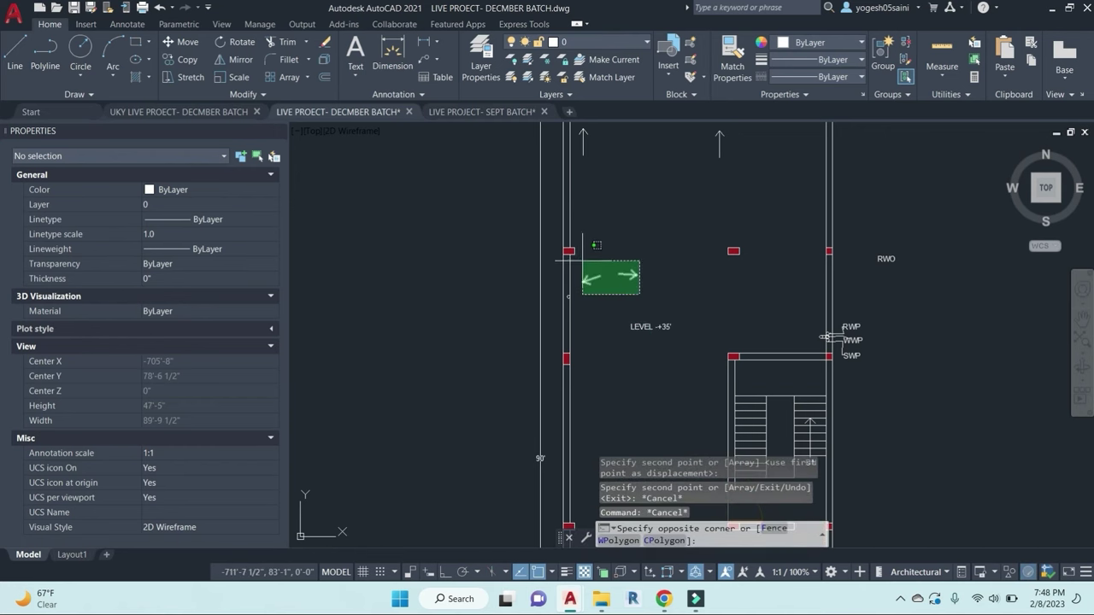
click(582, 259)
key(Escape)
click(658, 295)
click(610, 251)
text(m)
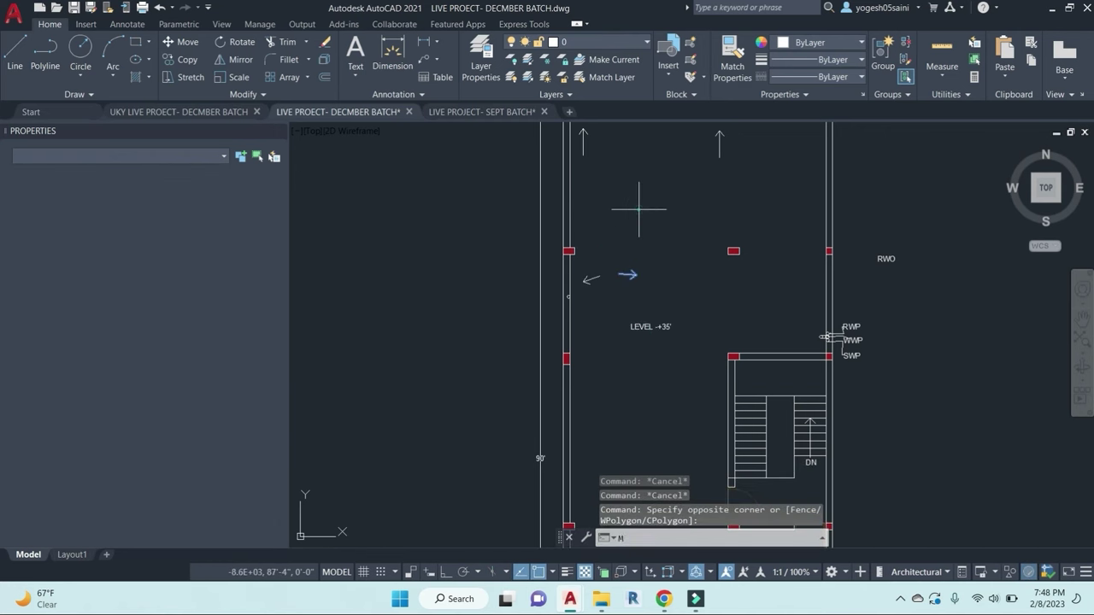
key(Return)
click(639, 209)
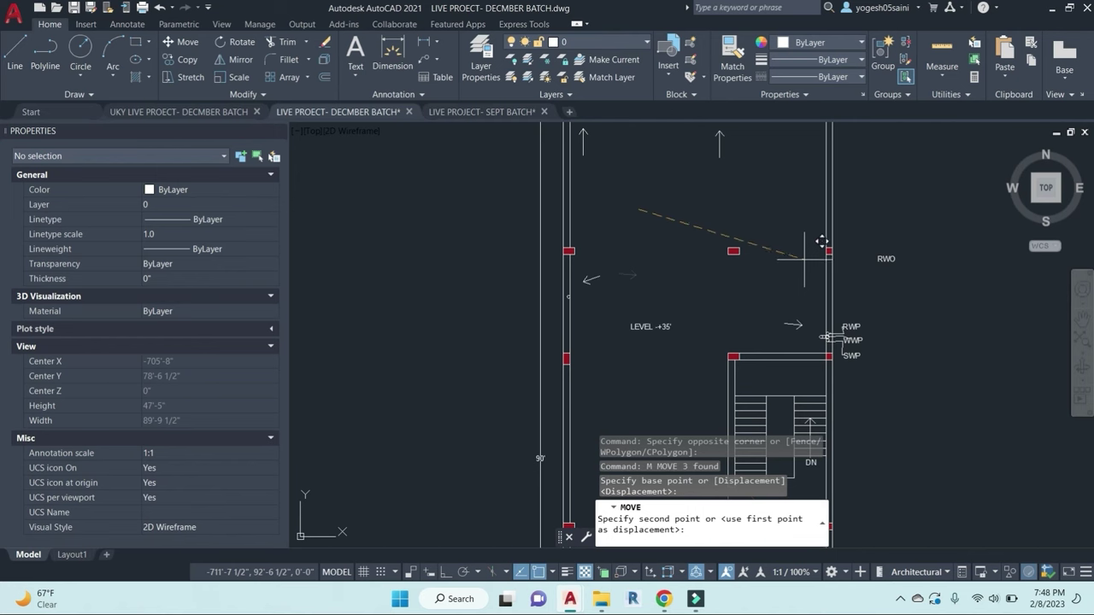
key(Escape)
Step: Copy the LEVEL +35' label to a spot near the plan's top
scroll(821, 242, down, 3)
scroll(712, 210, up, 3)
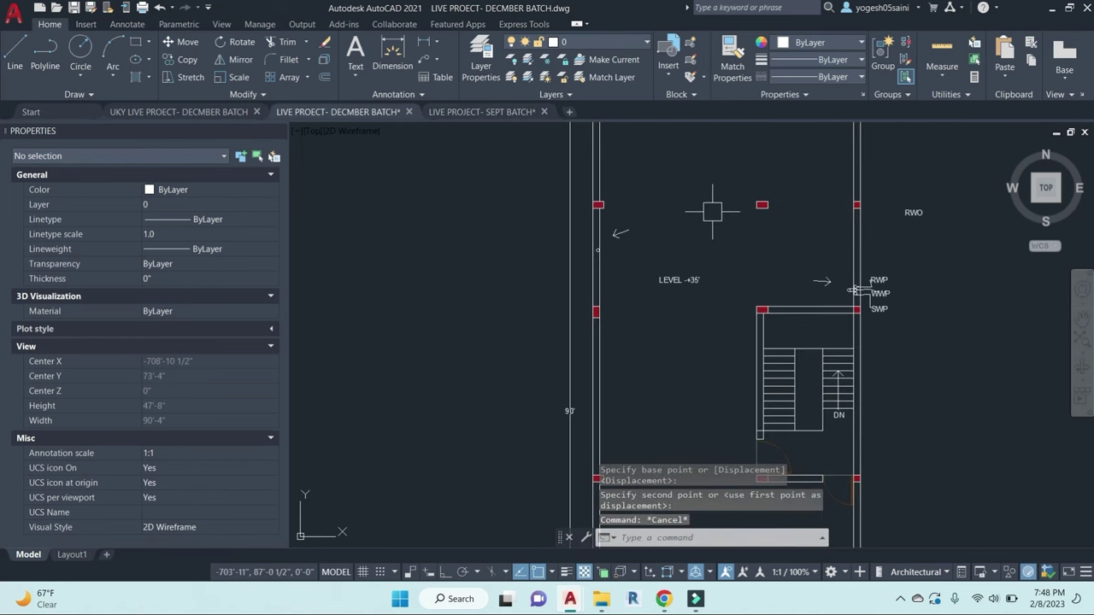
click(679, 280)
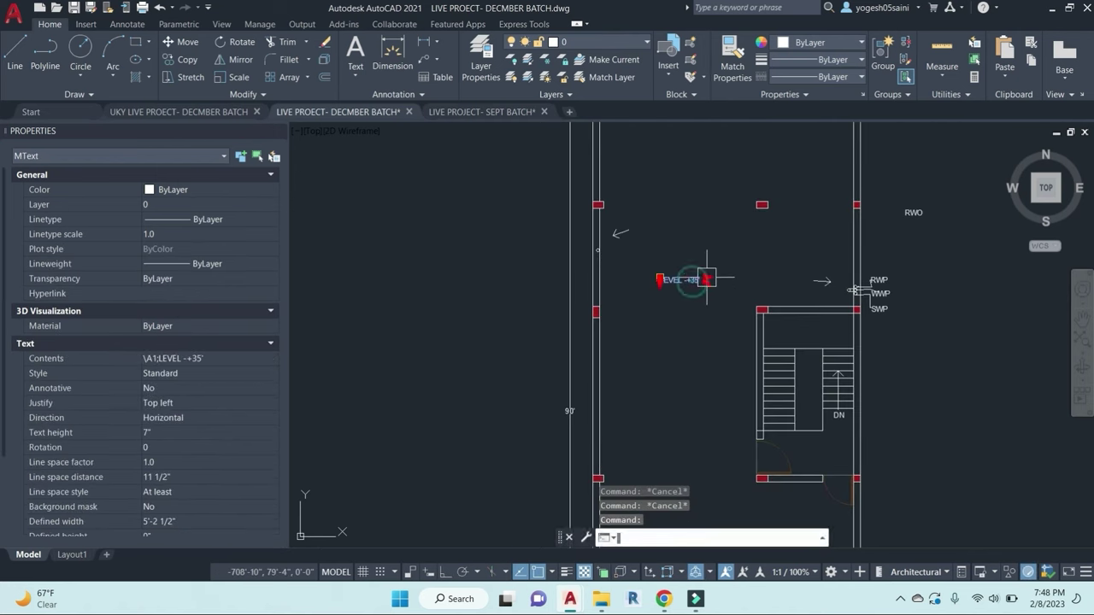
text(co)
key(Return)
click(765, 163)
middle_drag(765, 163, 766, 292)
click(779, 230)
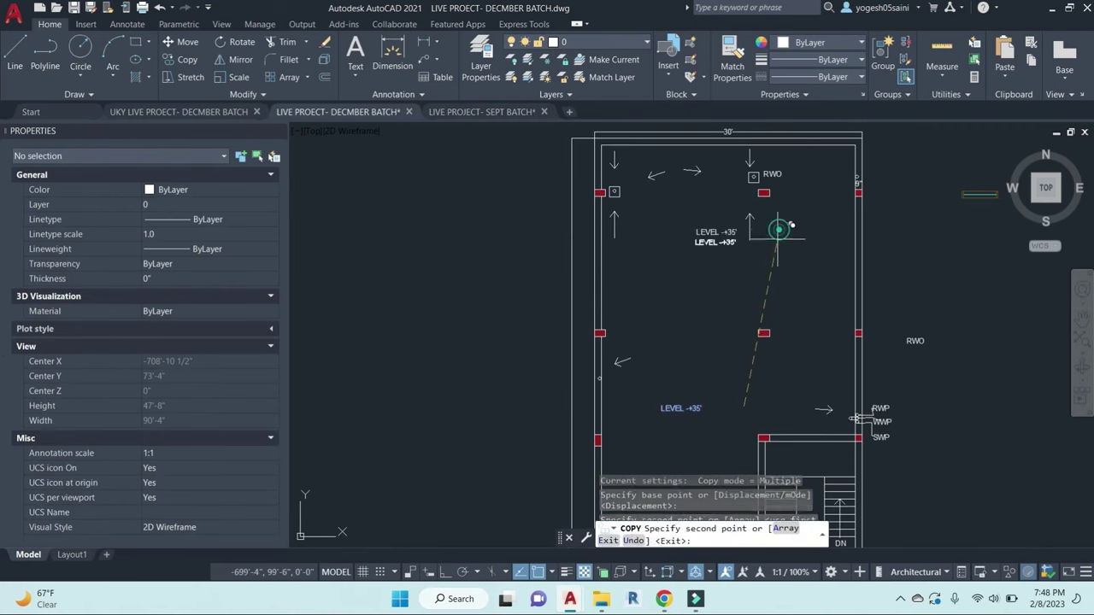
Step: Widen the copied LEVEL +35' label's text box so it fits on one line
key(Escape)
double_click(717, 231)
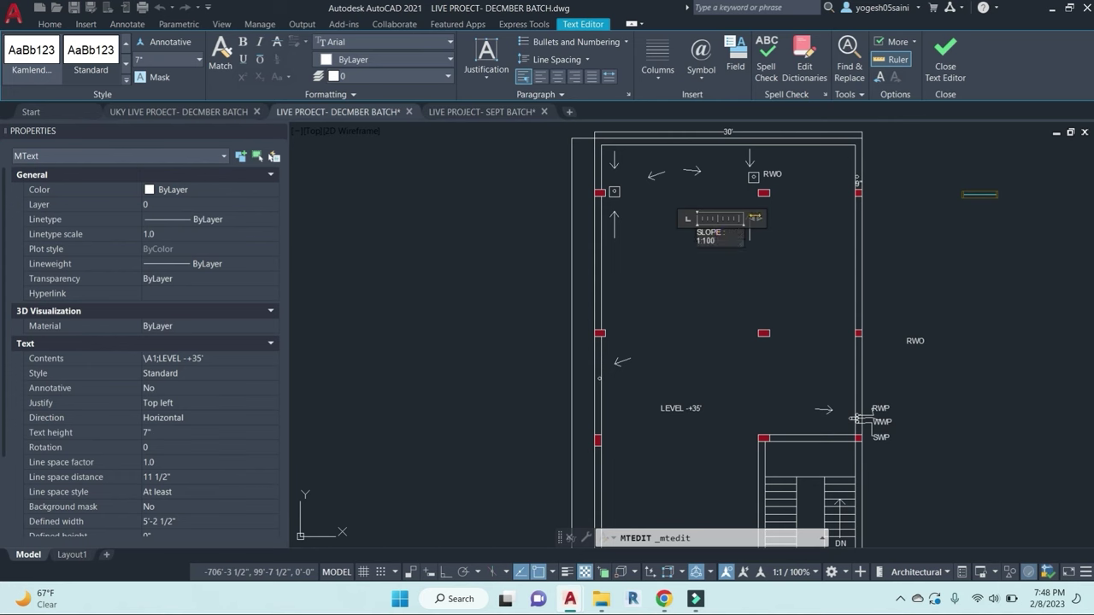
drag(755, 218, 797, 218)
click(772, 275)
Step: Copy the SLOPE 1:100 text into the lower room of the plan
scroll(727, 244, up, 5)
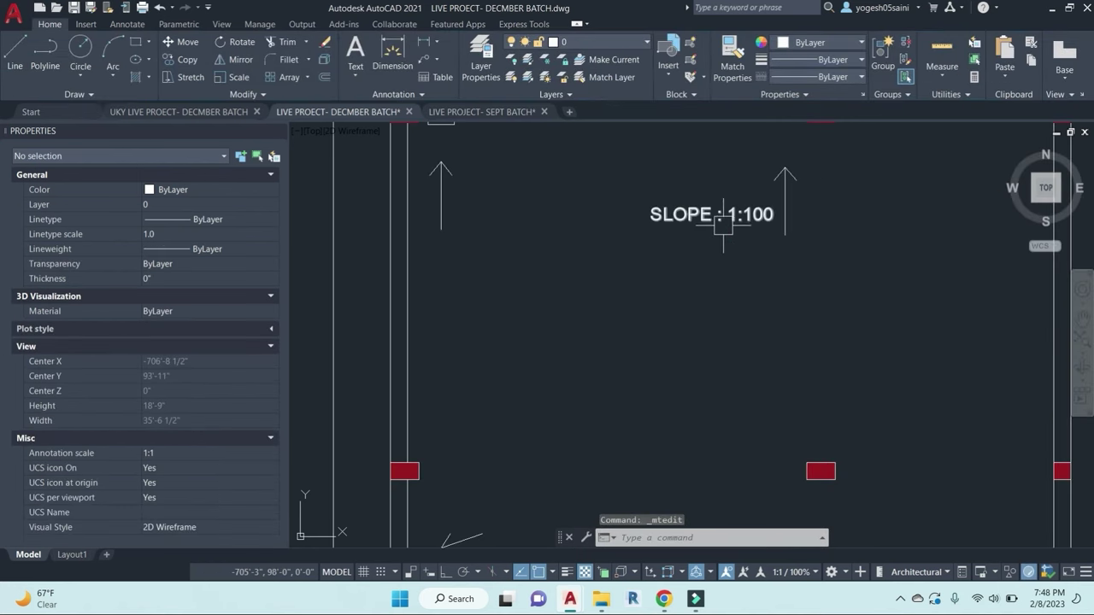
double_click(718, 216)
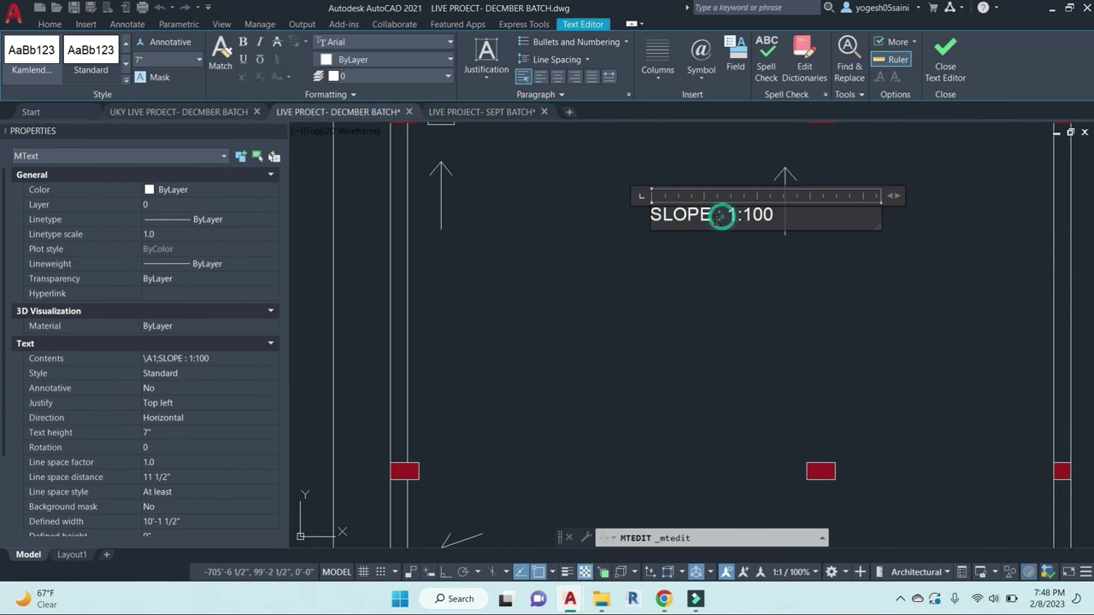
key(Escape)
key(Escape)
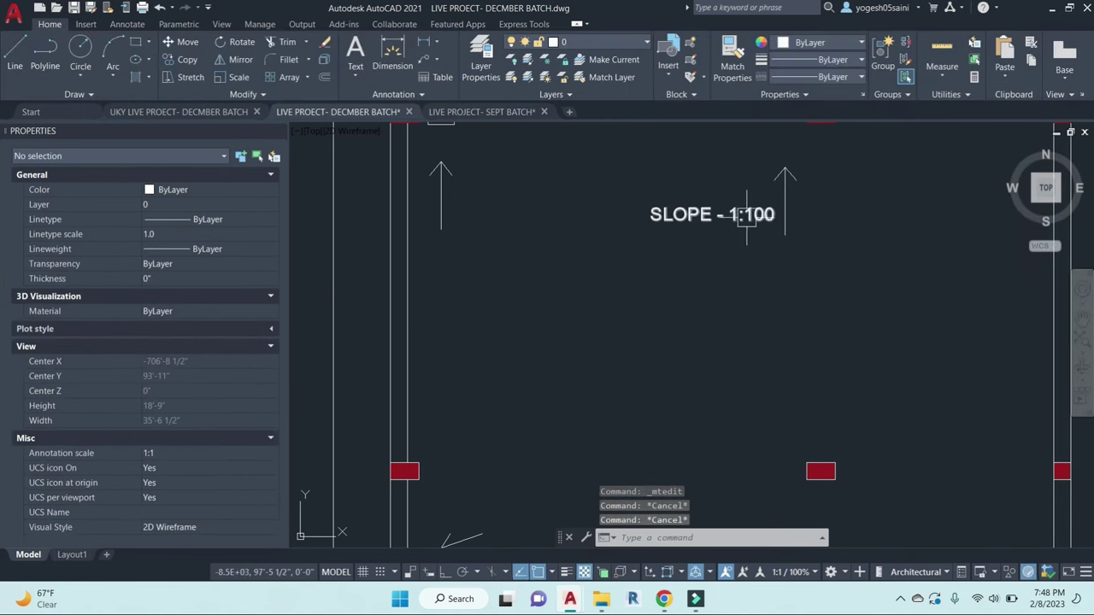
click(733, 216)
text(co)
key(Return)
click(764, 287)
scroll(769, 287, down, 4)
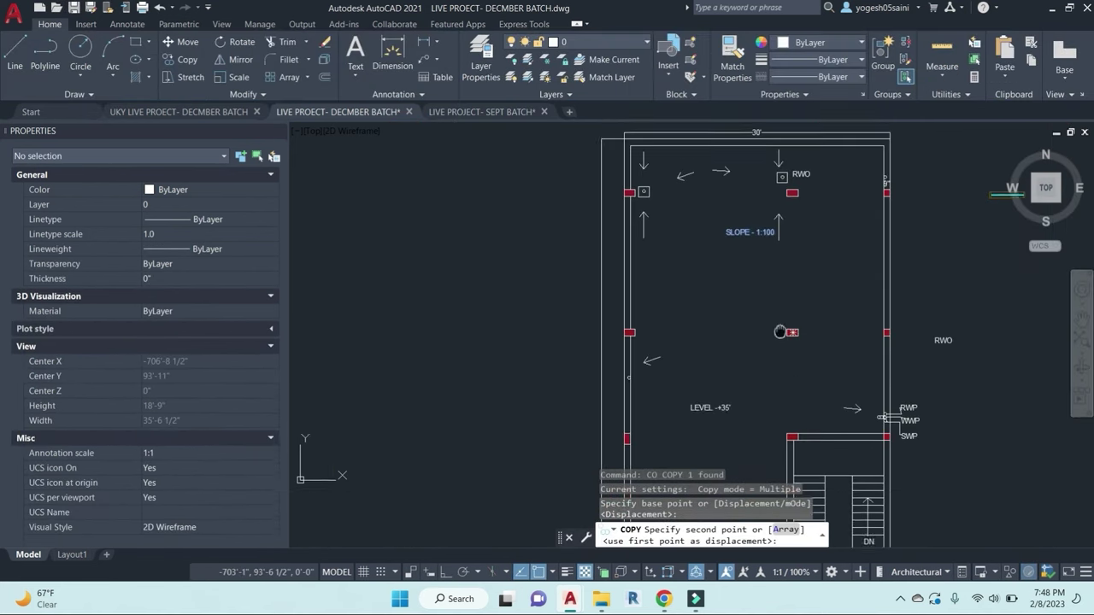
scroll(769, 308, up, 2)
middle_drag(771, 358, 790, 200)
middle_drag(791, 386, 791, 295)
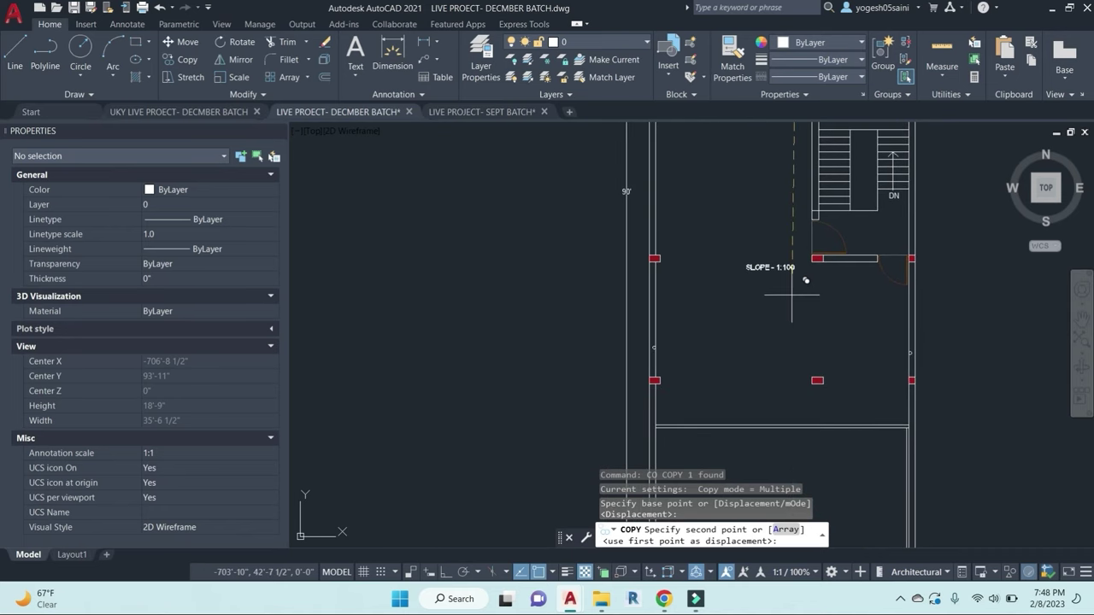
scroll(823, 382, up, 2)
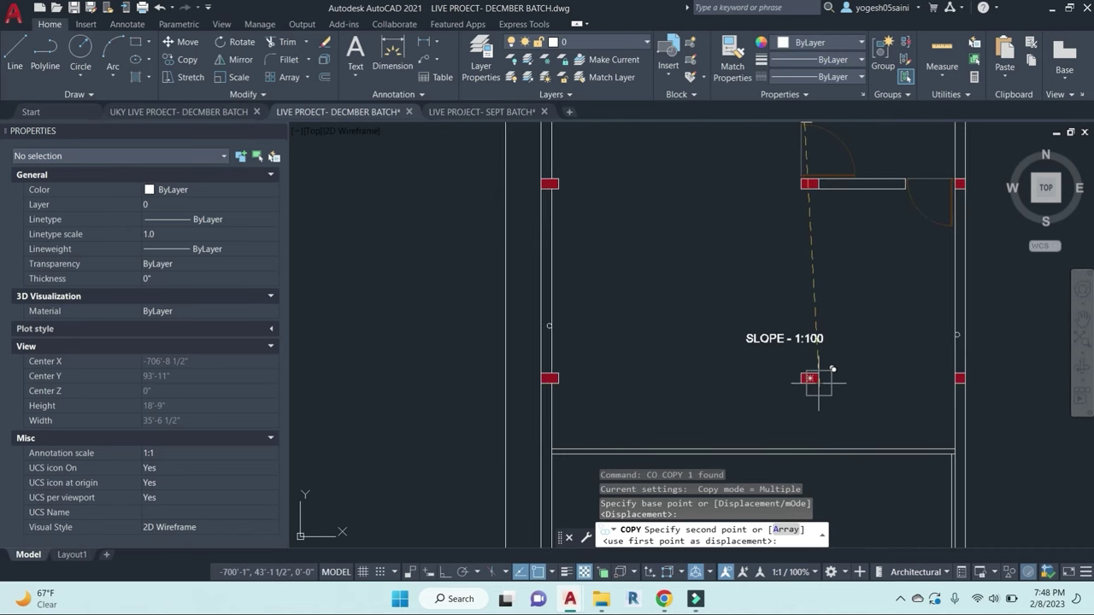
click(823, 382)
scroll(738, 312, down, 2)
key(Escape)
Step: Select the three lines of the slope arrow and begin a copy
scroll(730, 300, down, 3)
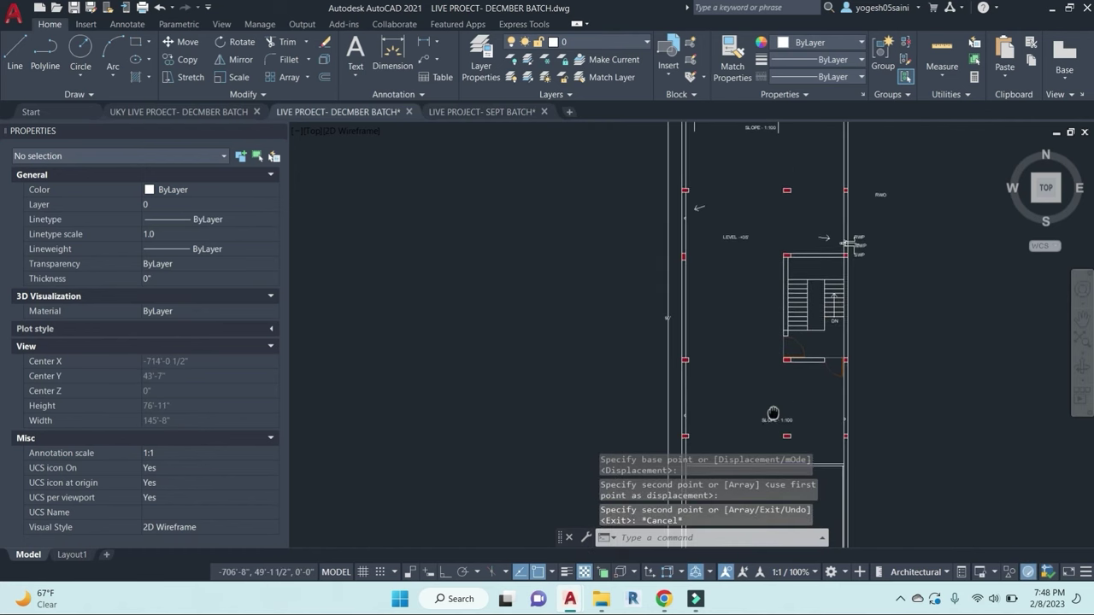
scroll(771, 415, down, 3)
scroll(727, 270, up, 2)
click(717, 317)
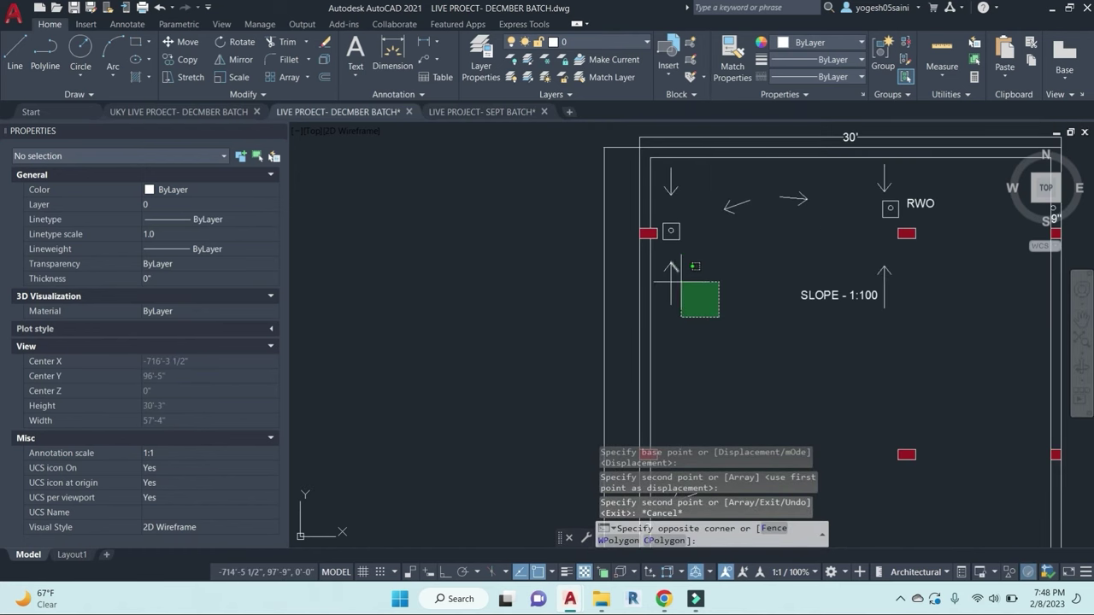
key(Escape)
middle_drag(748, 379, 733, 191)
click(708, 345)
click(707, 345)
text(co)
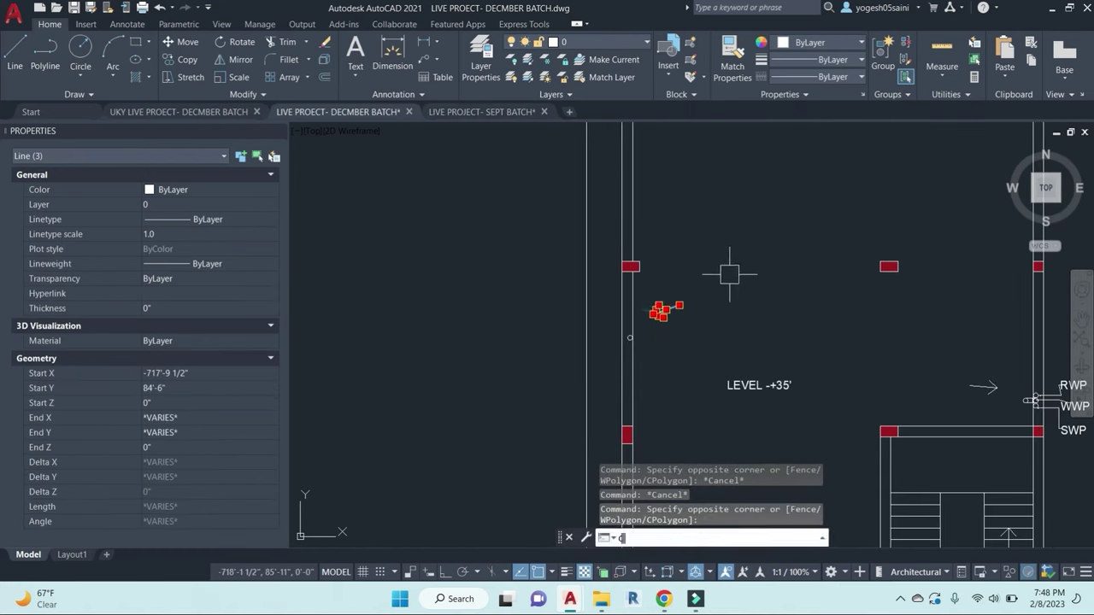
key(Return)
scroll(727, 274, down, 2)
Step: Copy the arrow with Ctrl+C and paste it near the left wall
click(682, 287)
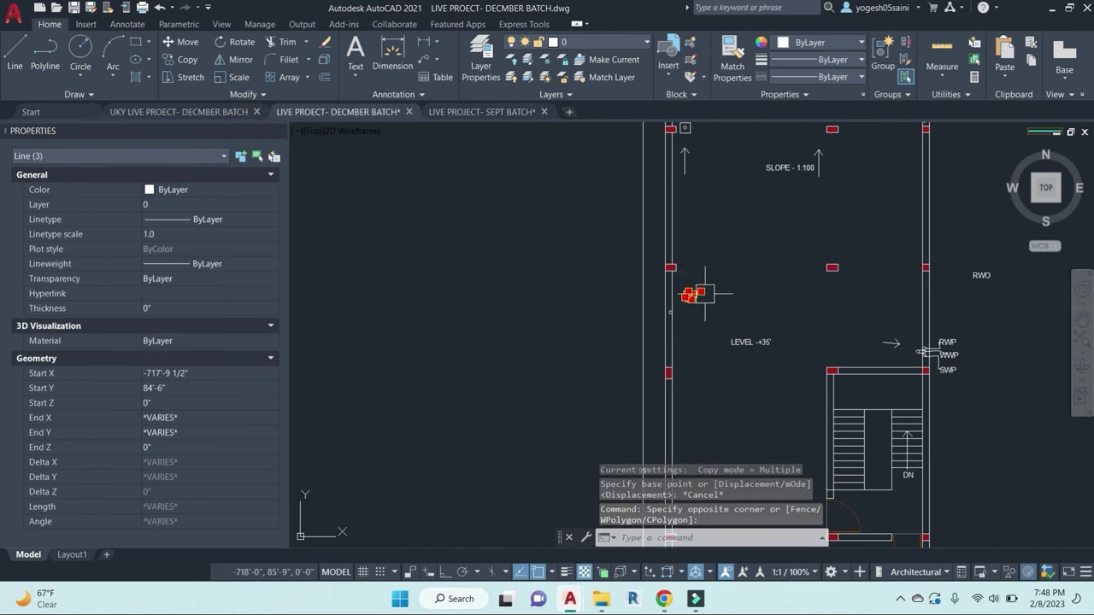
key(ctrl+c)
key(ctrl+v)
scroll(746, 363, down, 2)
middle_drag(758, 424, 762, 321)
scroll(735, 410, up, 4)
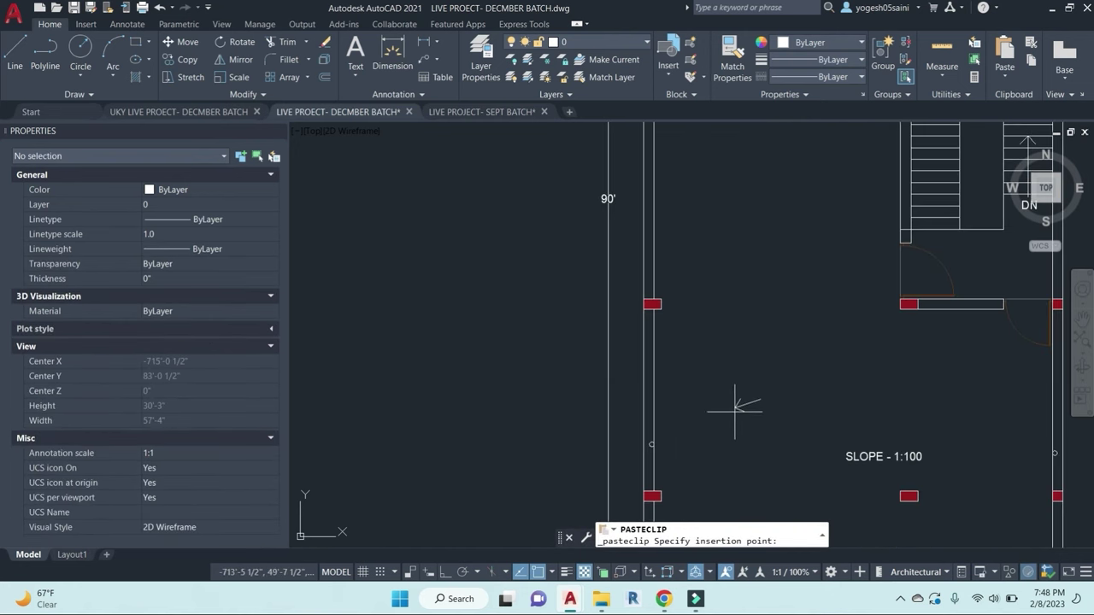
click(689, 430)
Step: Select the pasted arrow and start a mirror, picking the first mirror-line point
click(726, 451)
click(677, 397)
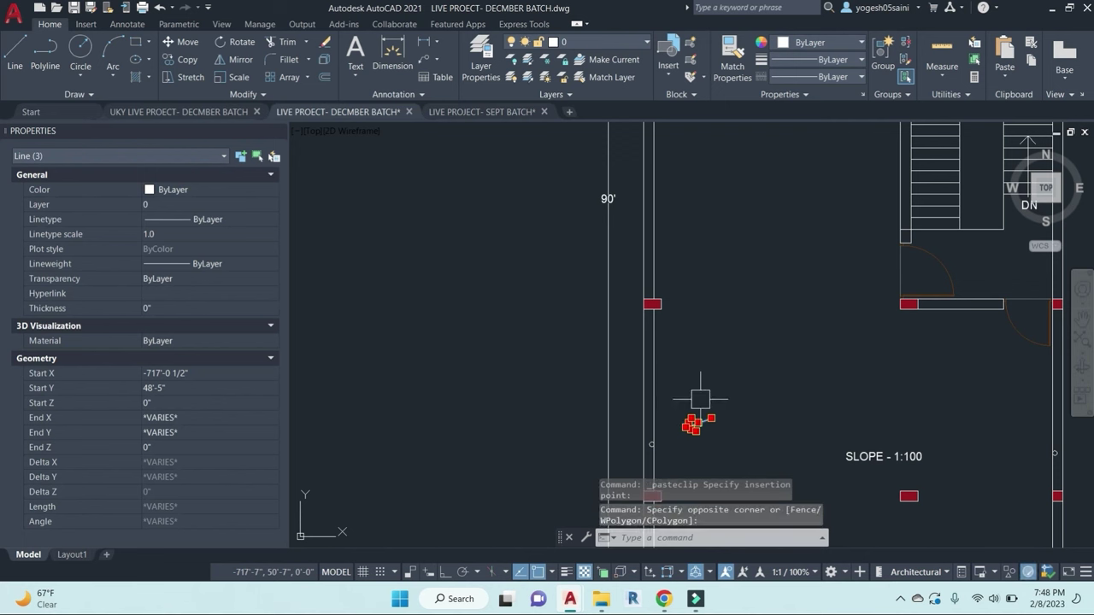
text(mi)
key(Return)
scroll(787, 381, down, 2)
click(824, 374)
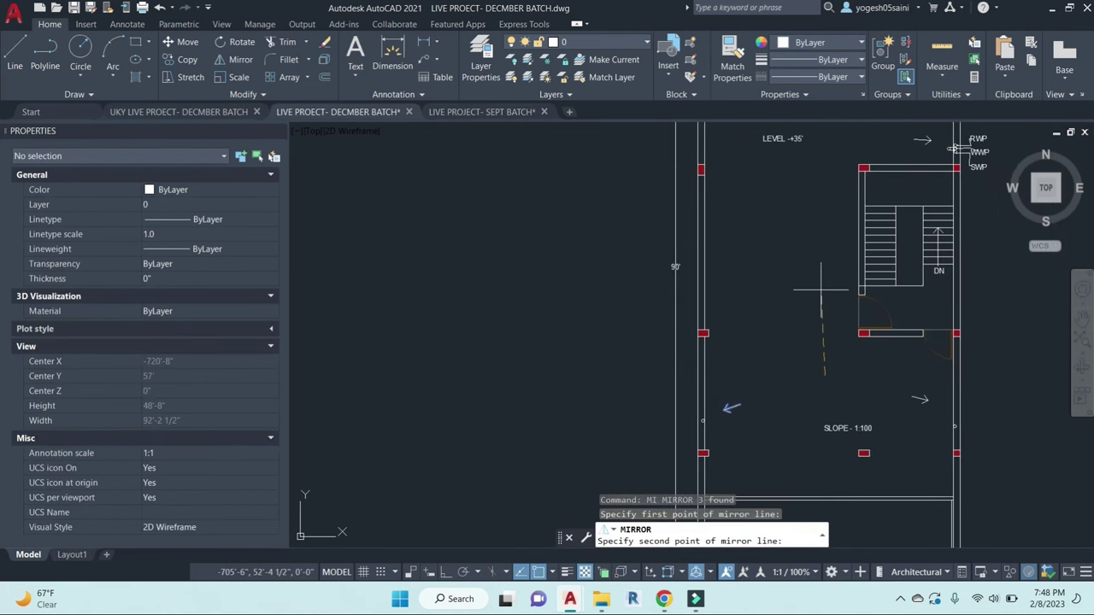
Step: Complete the mirror keeping the source arrow, then pan to the top 30' dimension
click(825, 306)
key(Return)
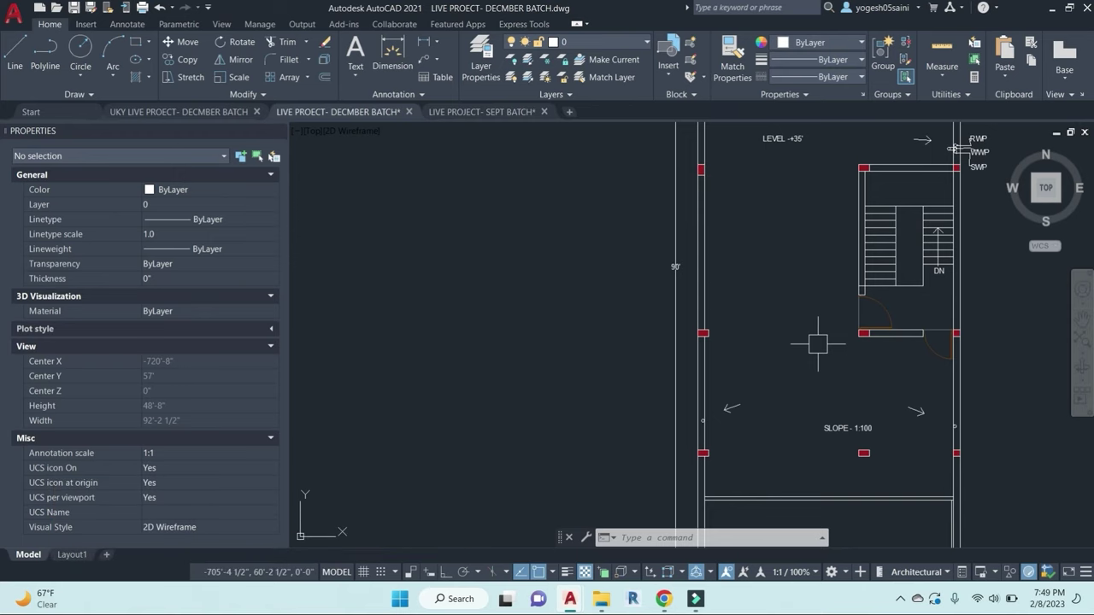
scroll(807, 368, down, 2)
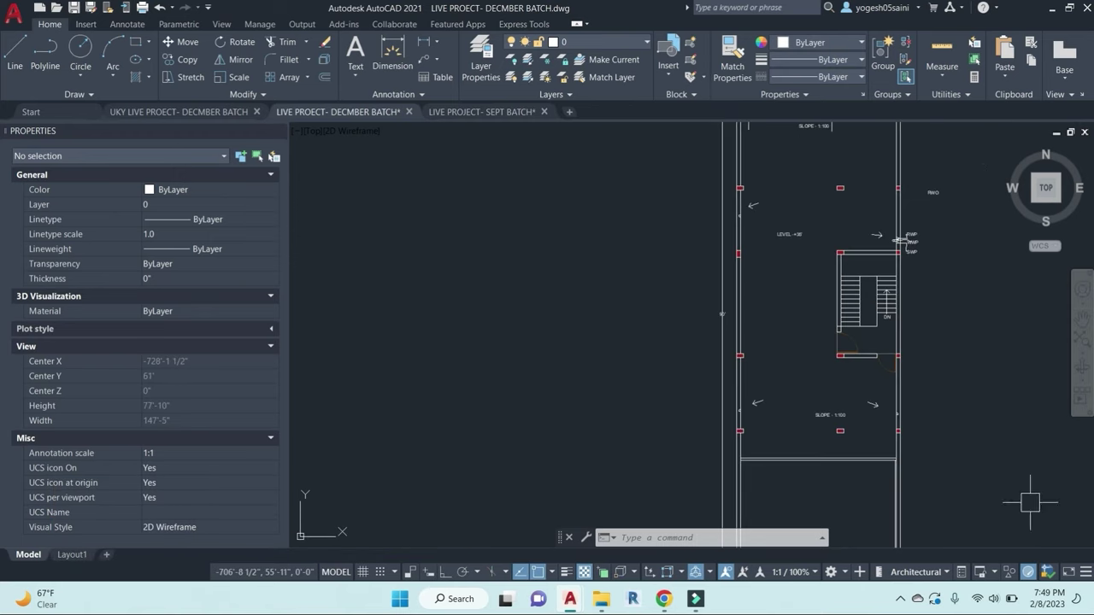
middle_drag(791, 389, 732, 528)
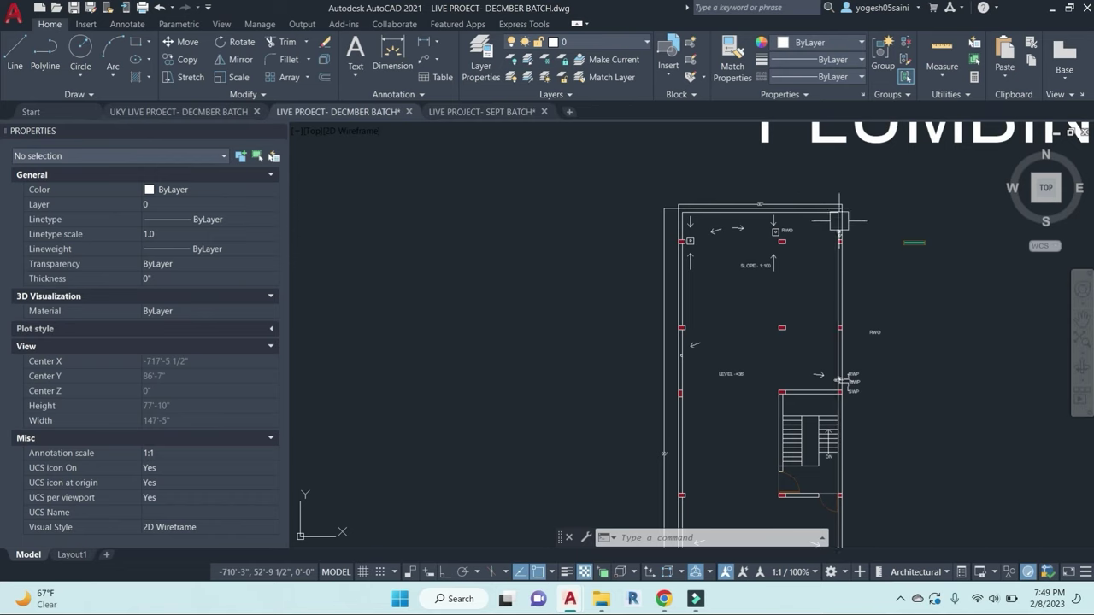
middle_drag(825, 421, 812, 360)
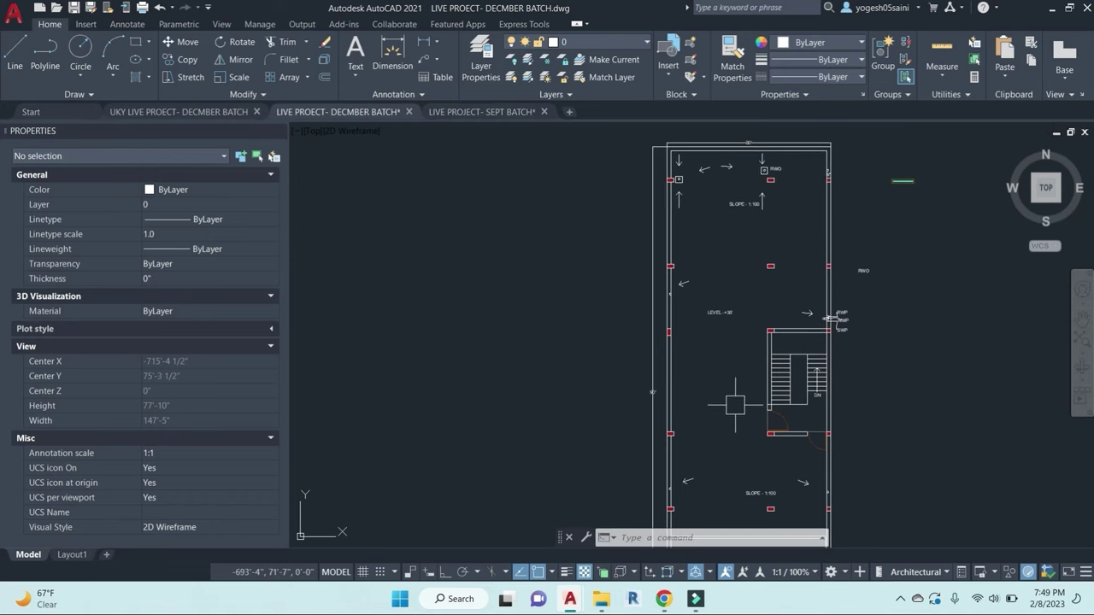
scroll(756, 173, up, 4)
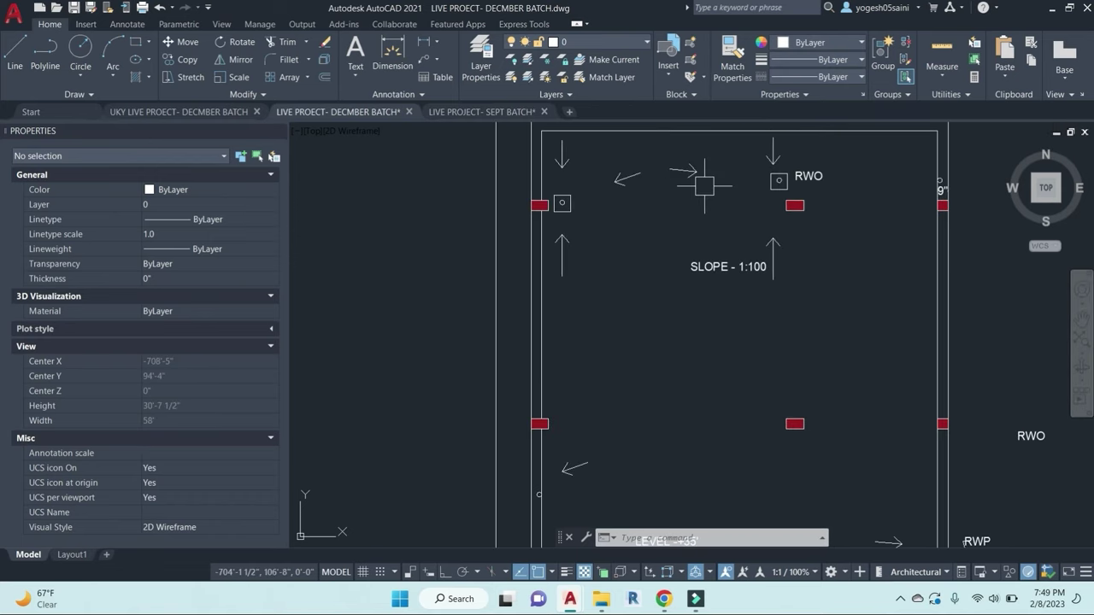
middle_drag(659, 248, 653, 304)
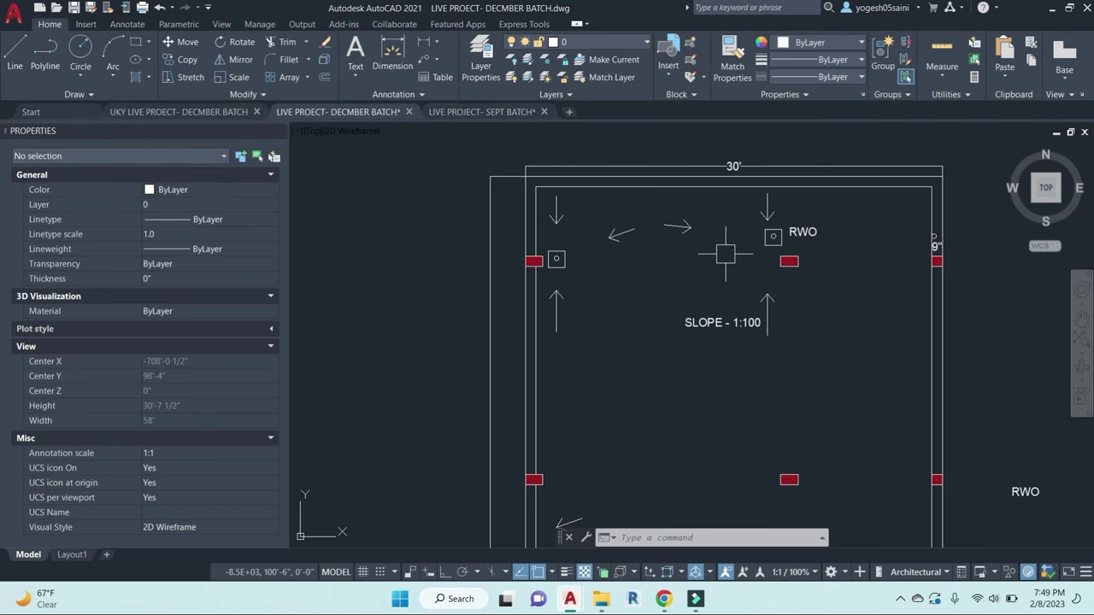
Step: Draw a short trial vertical line beside the plan with Ortho on, then cancel
scroll(724, 267, down, 4)
text(l)
key(Return)
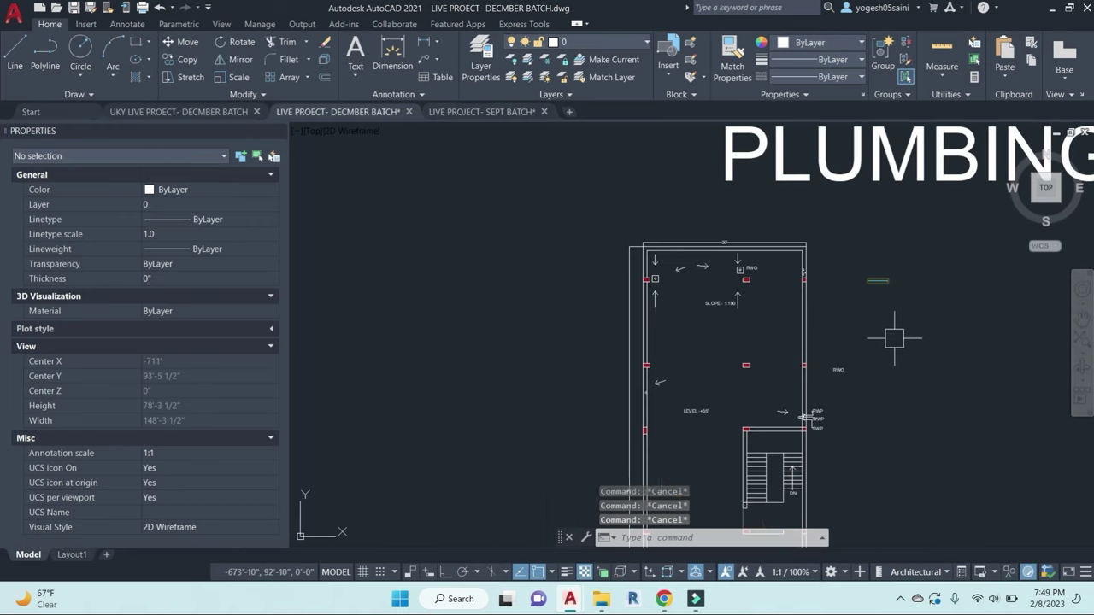
middle_drag(903, 334, 795, 293)
click(850, 203)
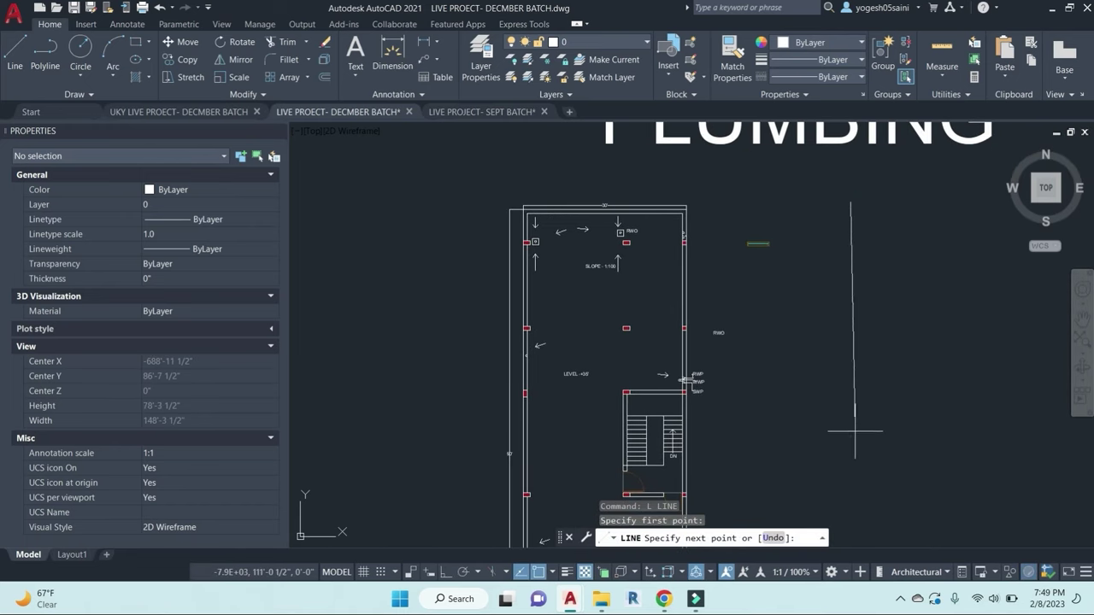
key(F8)
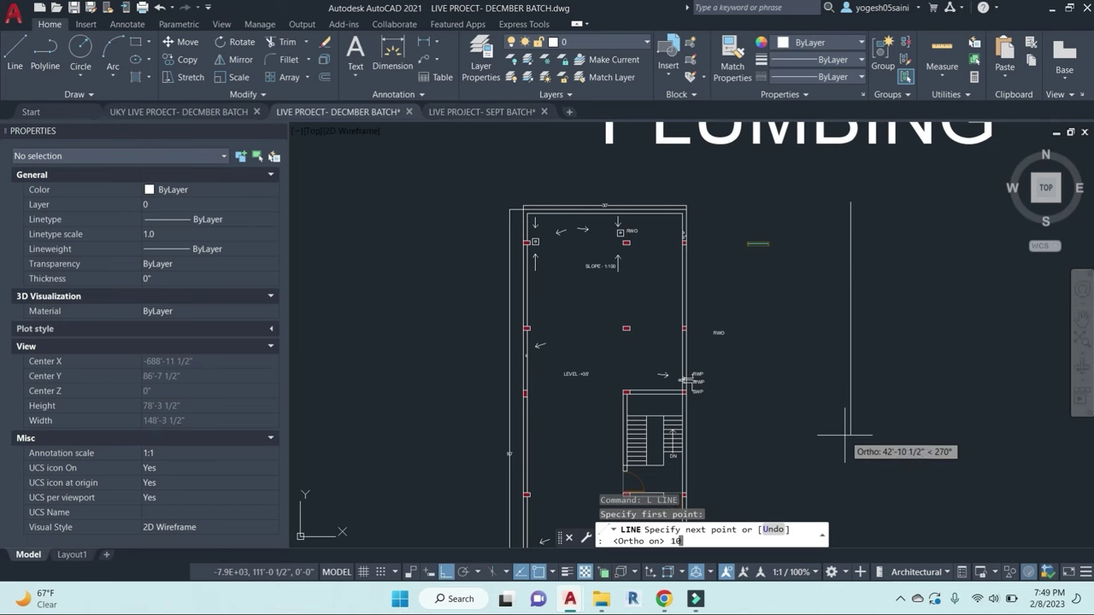
key(Return)
key(Escape)
key(Escape)
key(Escape)
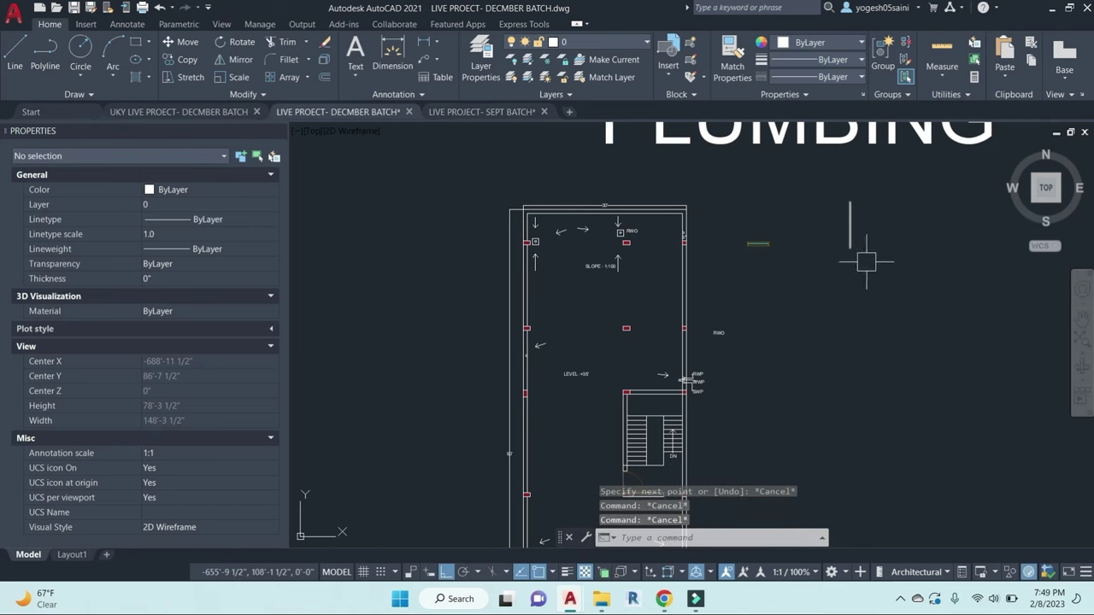
Step: Draw a 100-foot vertical line downward to the right of the plan
text(l)
key(Return)
click(894, 209)
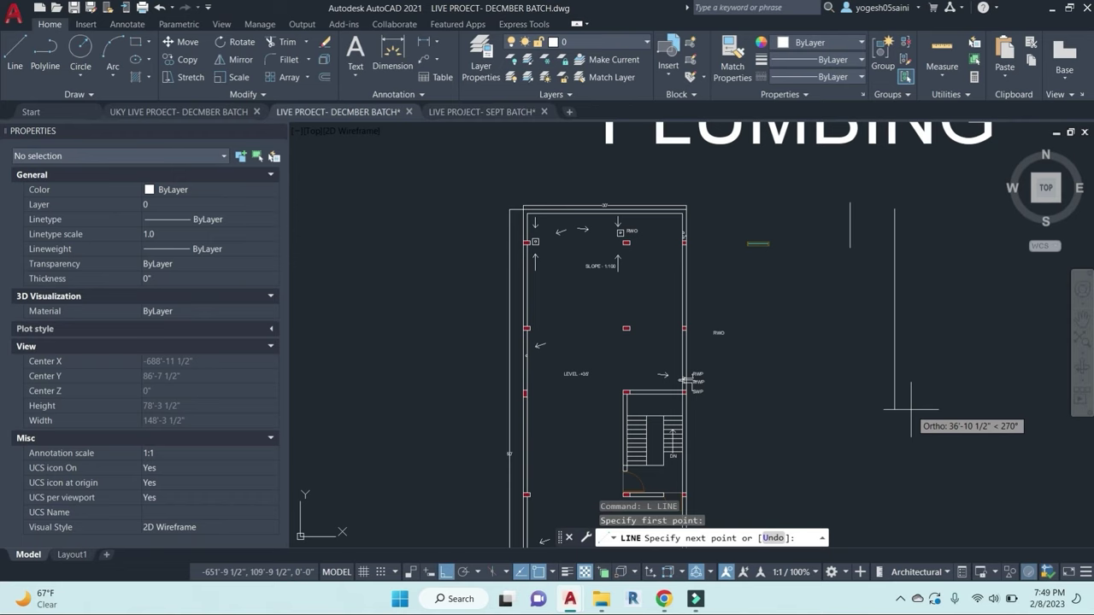
text(100)
key(Return)
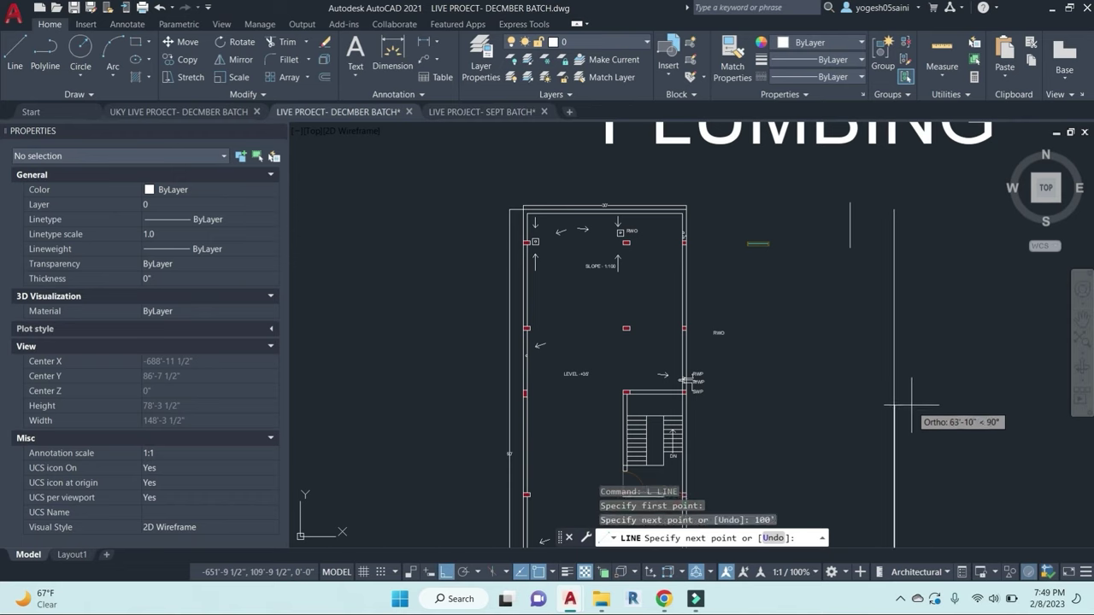
key(Escape)
Step: Draw a small circle centred on the line's top end
text(c)
key(Return)
click(894, 242)
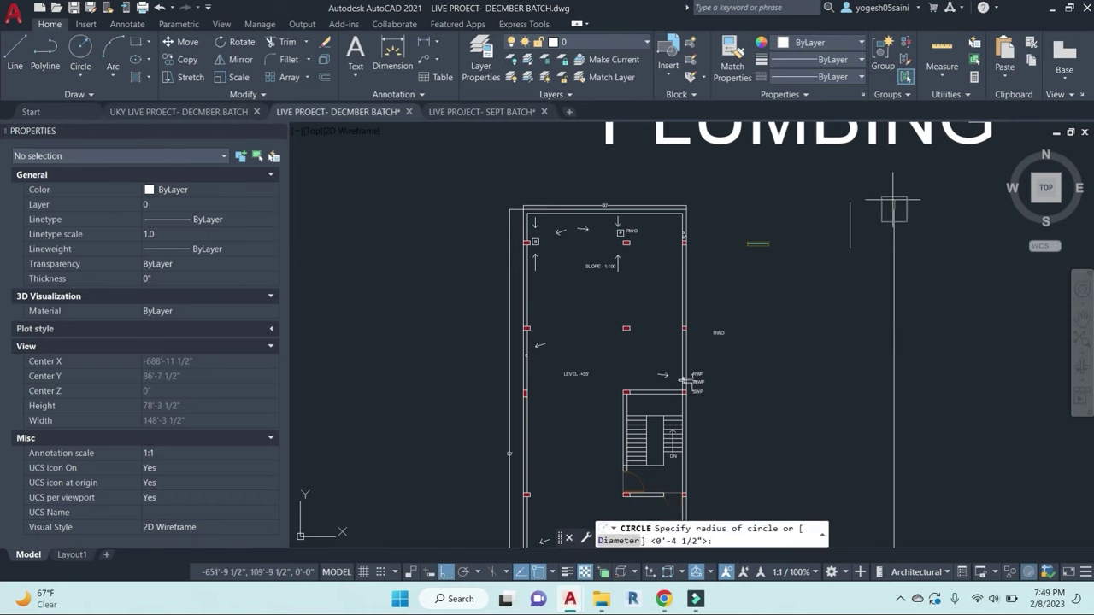
scroll(894, 239, up, 4)
click(916, 240)
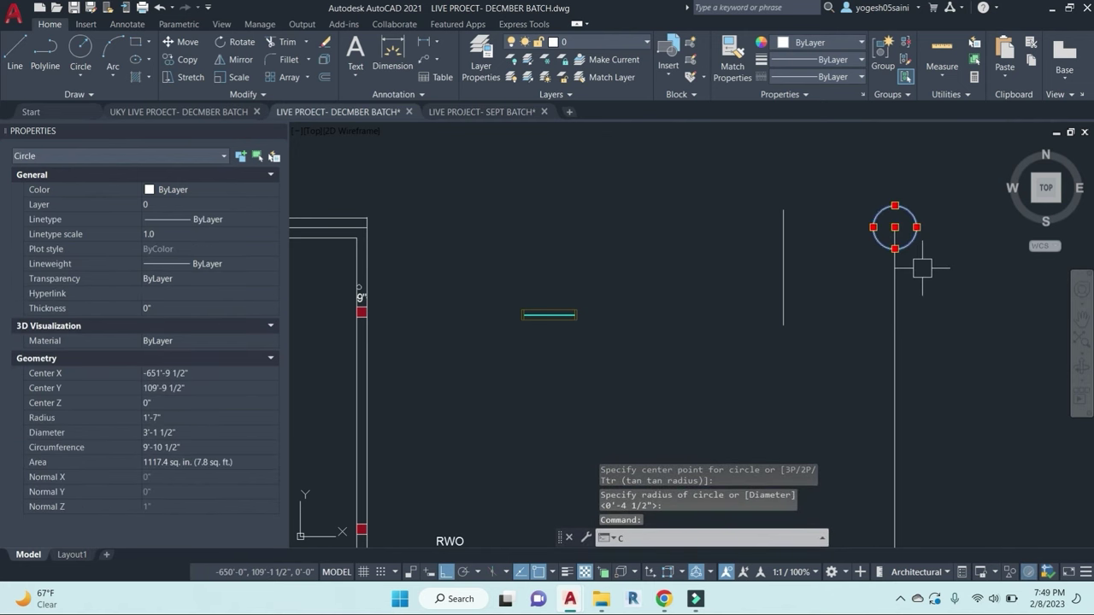
Step: Copy the circle to the bottom end of the 100-foot line
text(co)
key(Return)
click(893, 228)
scroll(894, 359, down, 5)
middle_drag(907, 401, 874, 197)
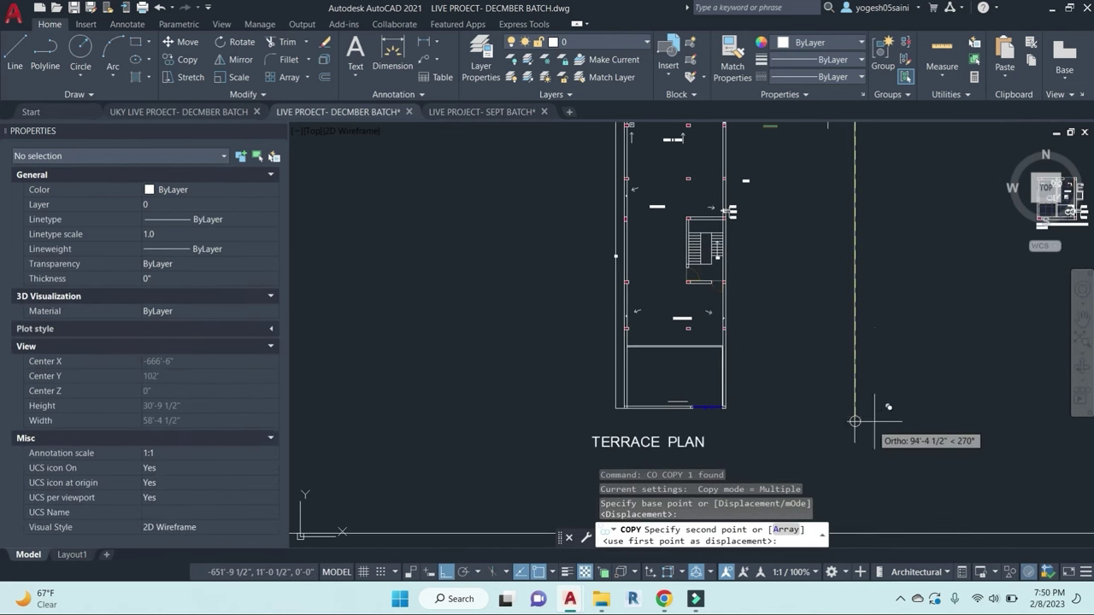
click(853, 437)
key(Escape)
scroll(870, 334, down, 1)
middle_drag(853, 291, 858, 322)
scroll(858, 321, up, 3)
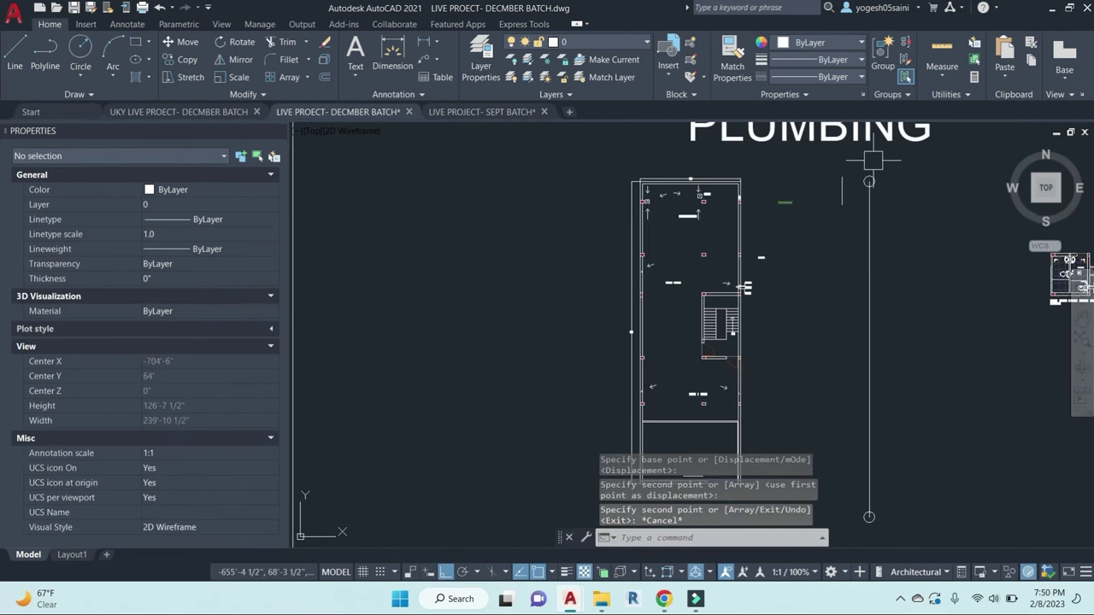
Step: Erase the circle copy at the line's bottom end
text(l)
key(Return)
key(Escape)
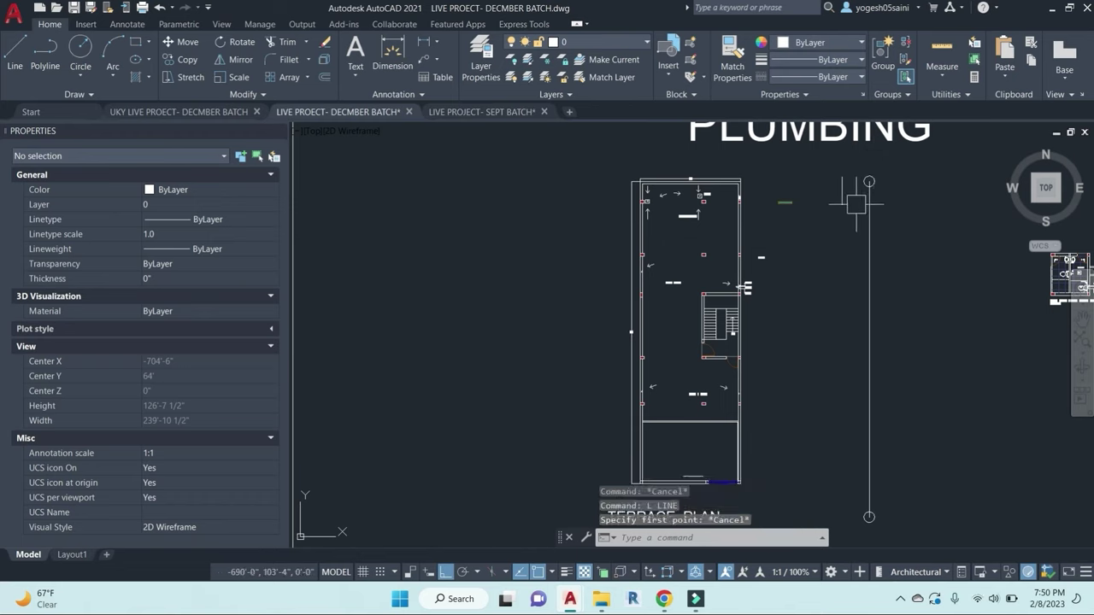
click(880, 519)
text(e)
key(Return)
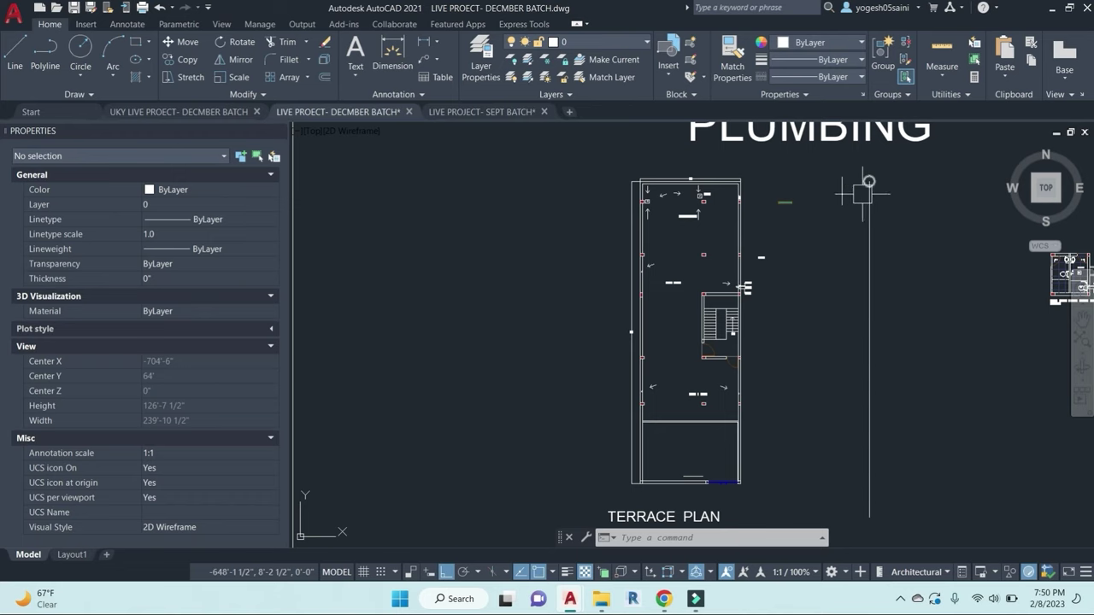
scroll(689, 182, up, 4)
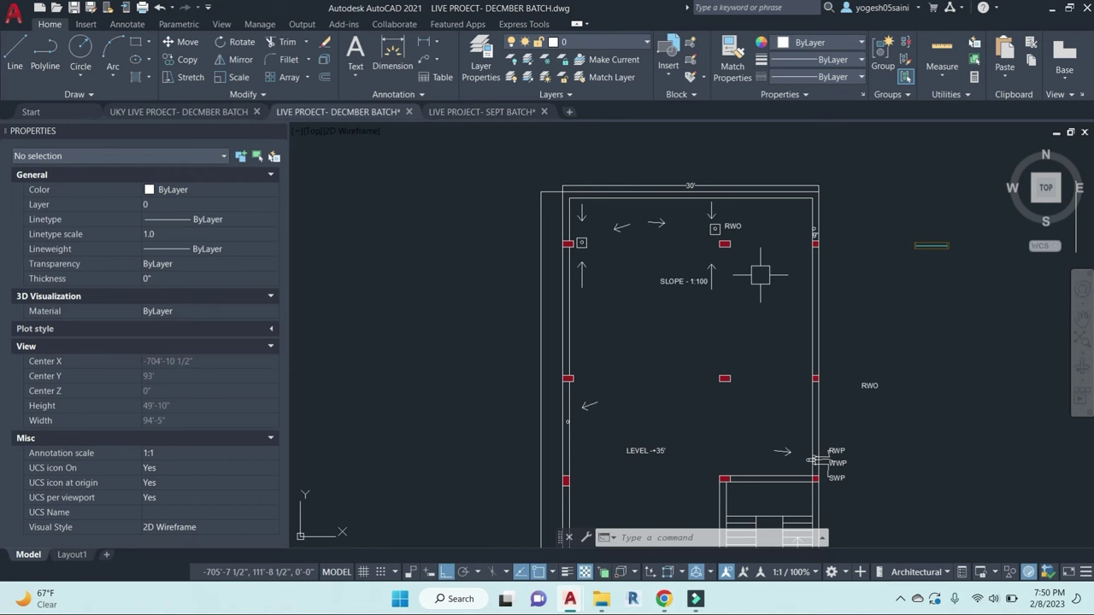
click(664, 600)
Step: In a new browser tab, Google search for 'WARE HOUSE DEIGN'
click(585, 513)
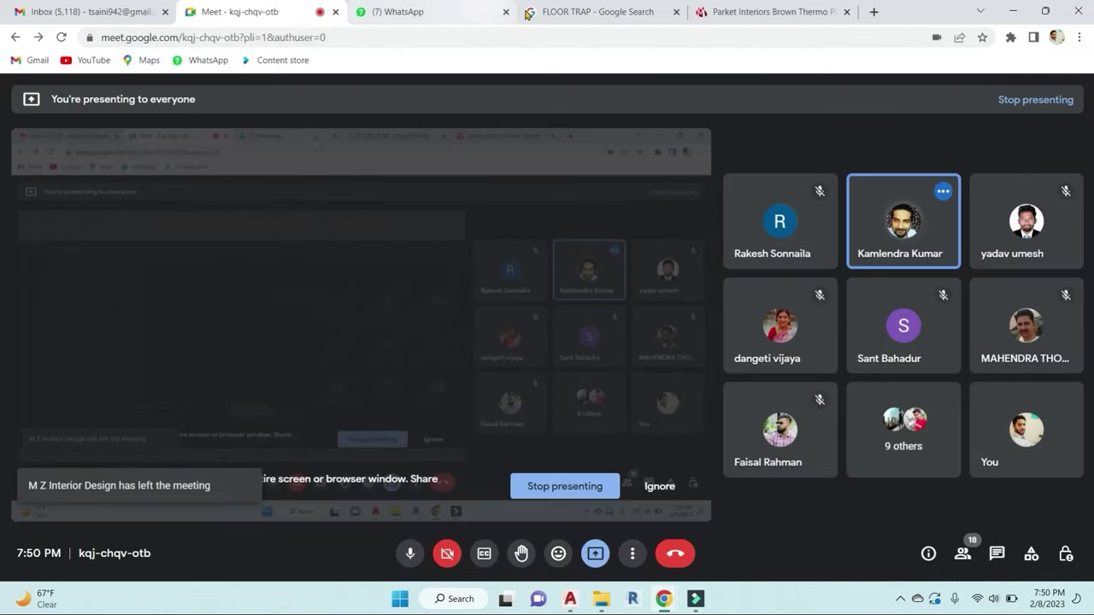
click(807, 11)
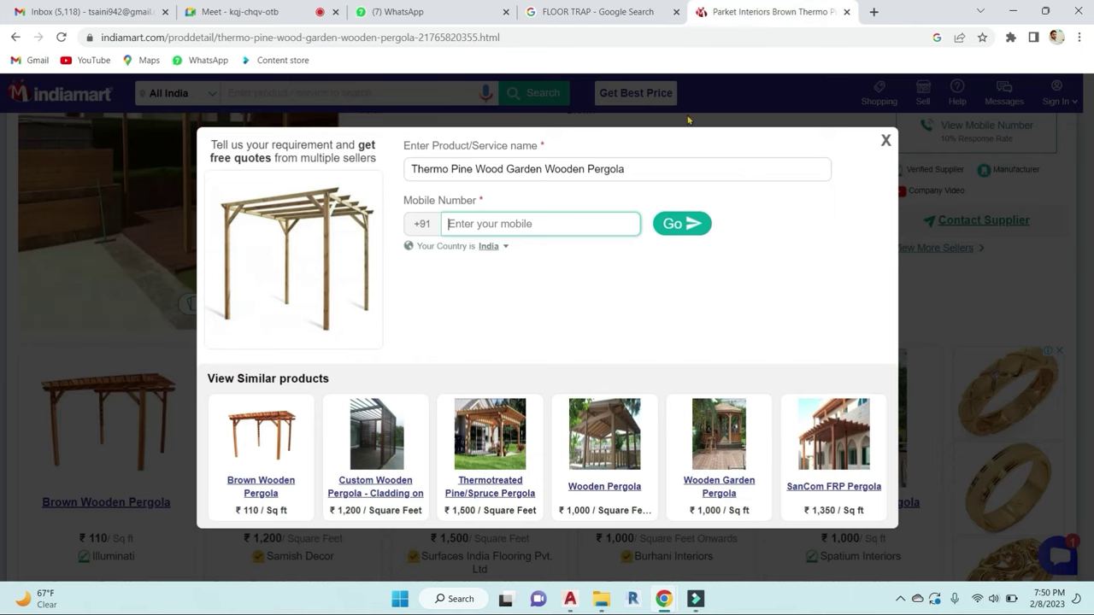
click(873, 11)
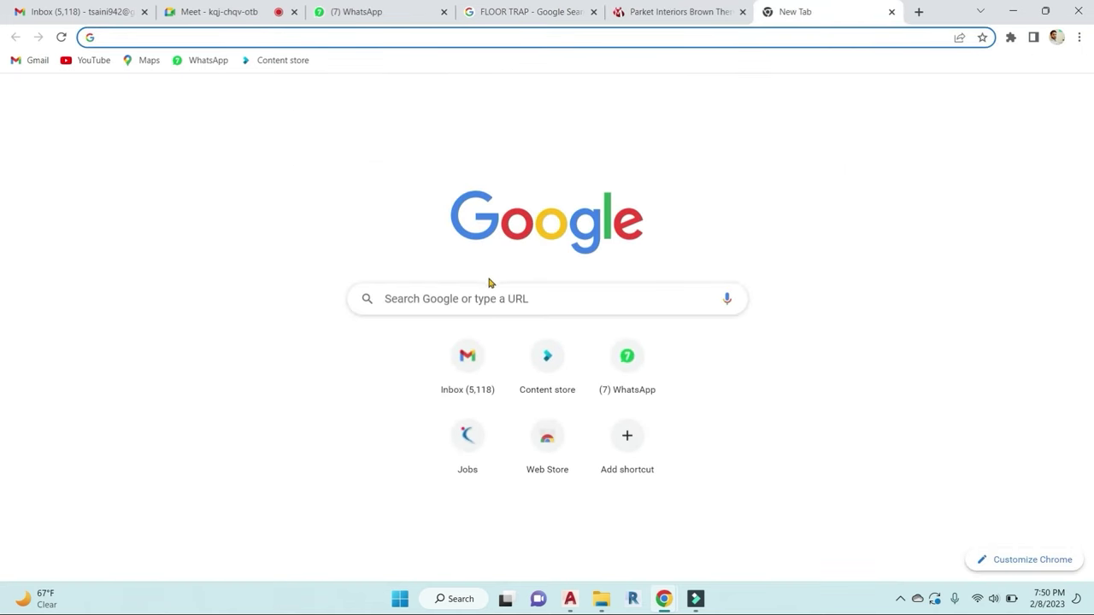
click(486, 286)
text(WARE )
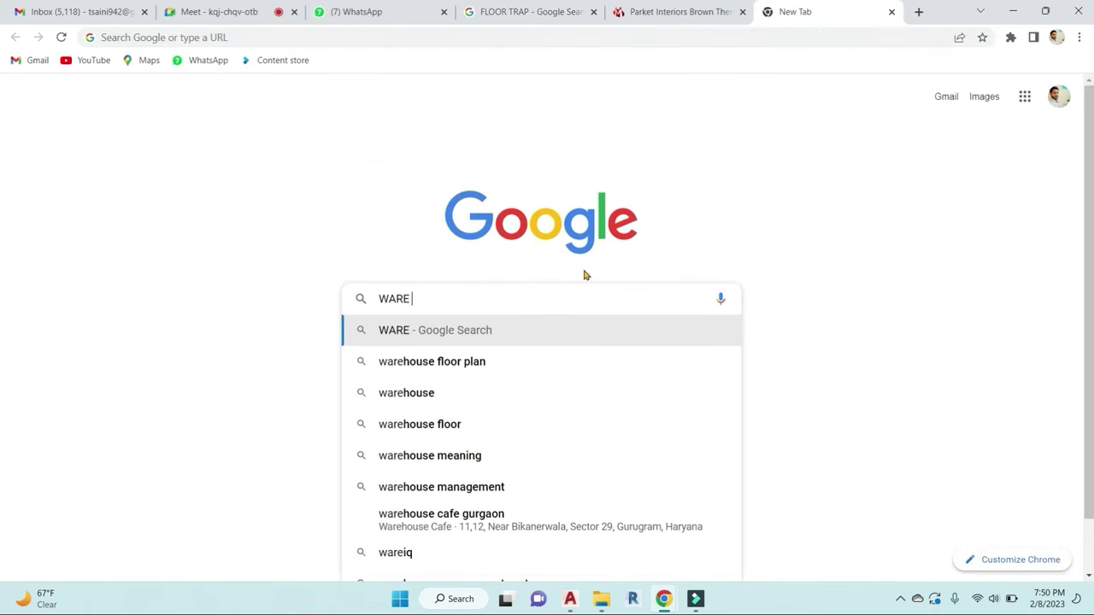
text(HOUSE DEIGN)
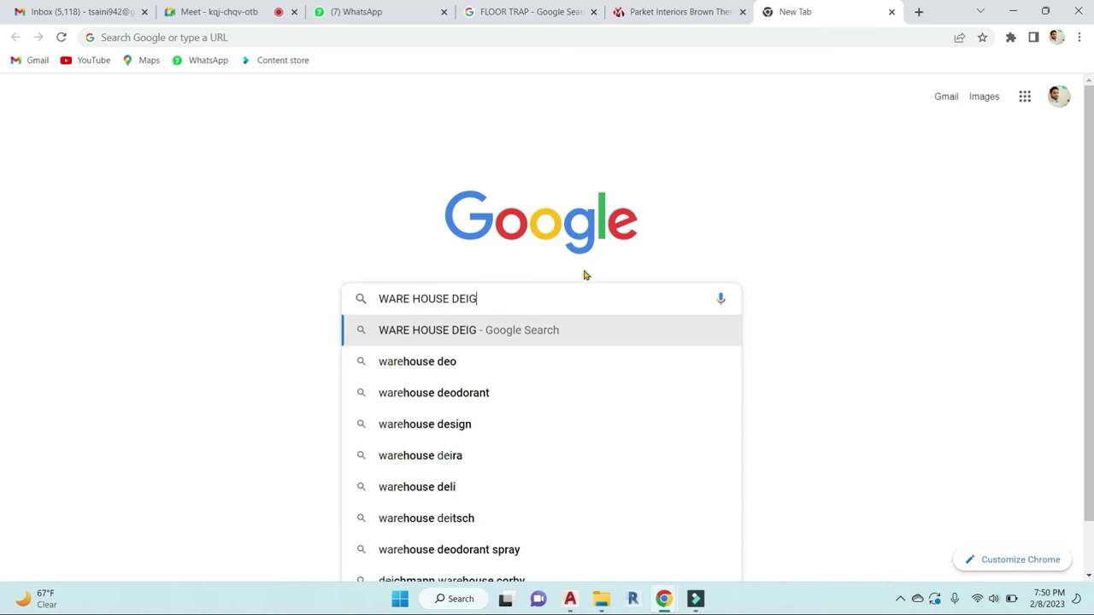
key(Return)
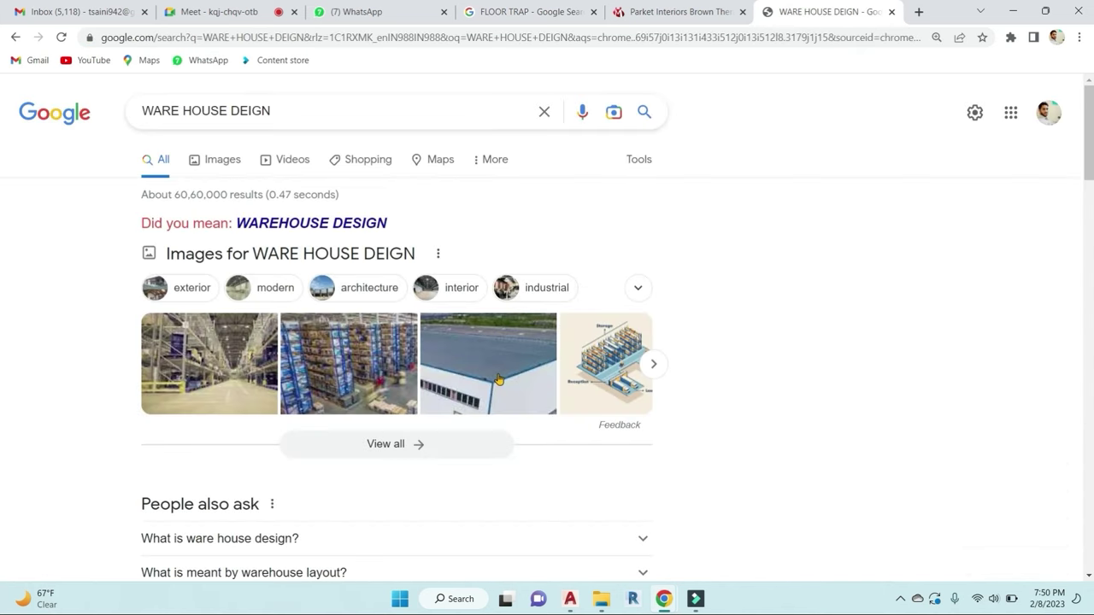
Step: Preview the aerial warehouse roof and AR Racking warehouse layout images
click(504, 369)
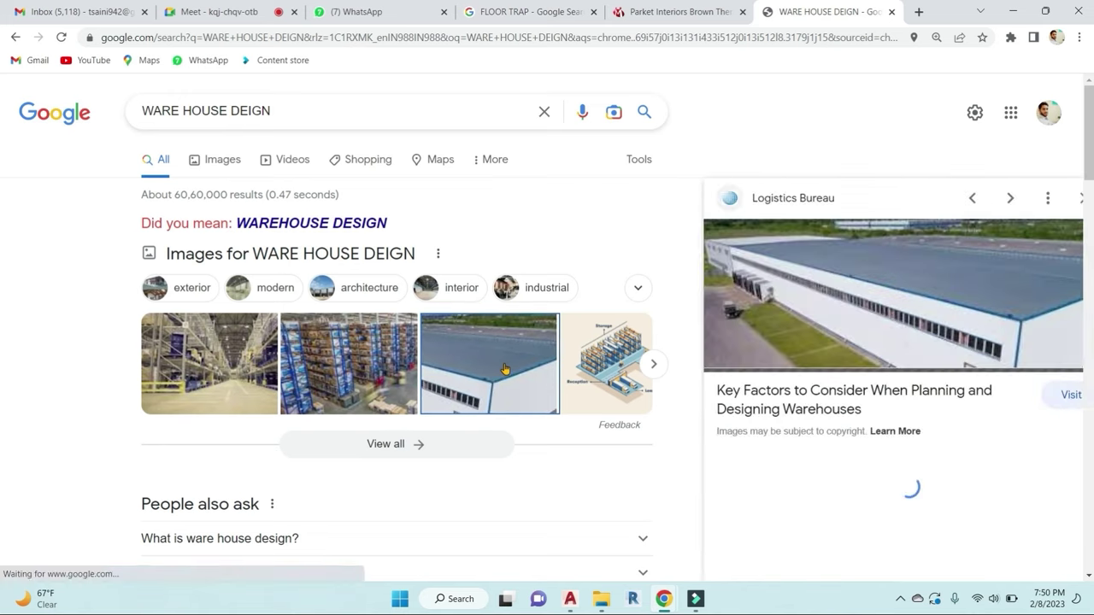
scroll(803, 342, down, 3)
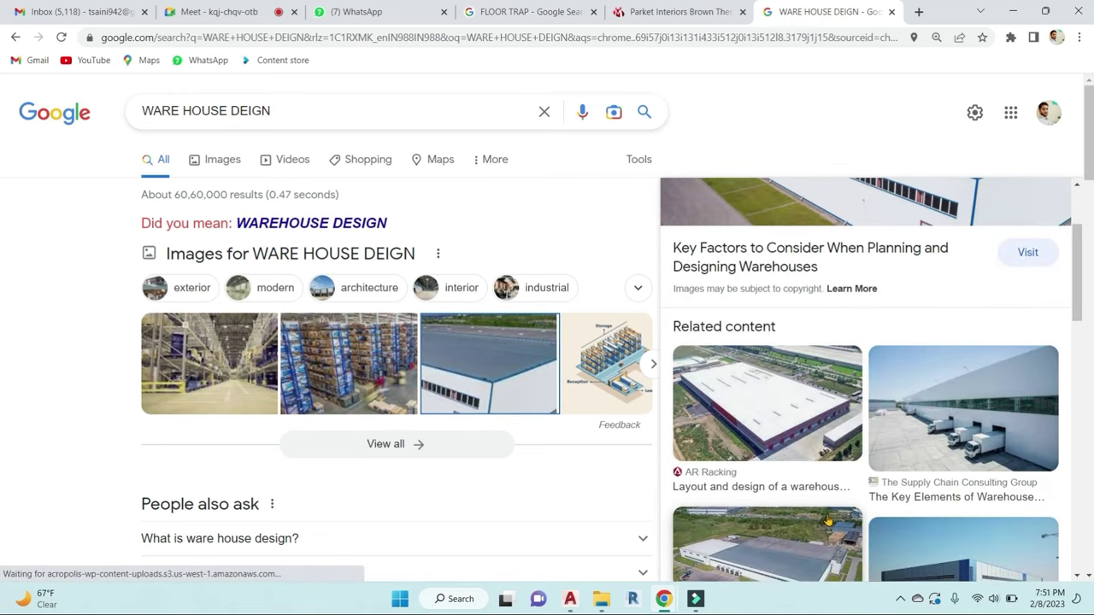
click(802, 353)
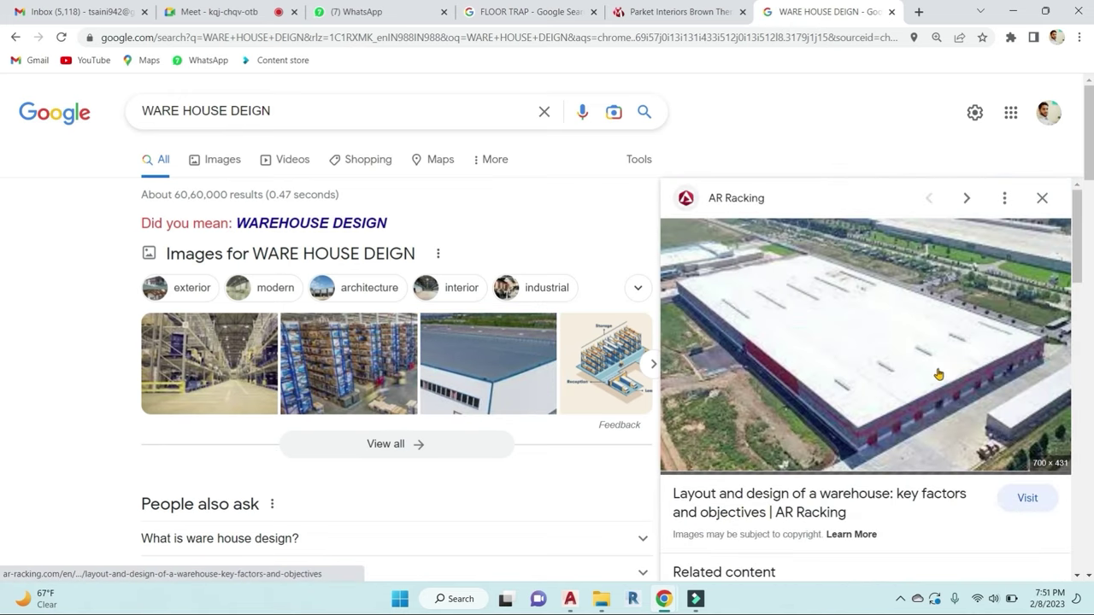
scroll(869, 369, down, 2)
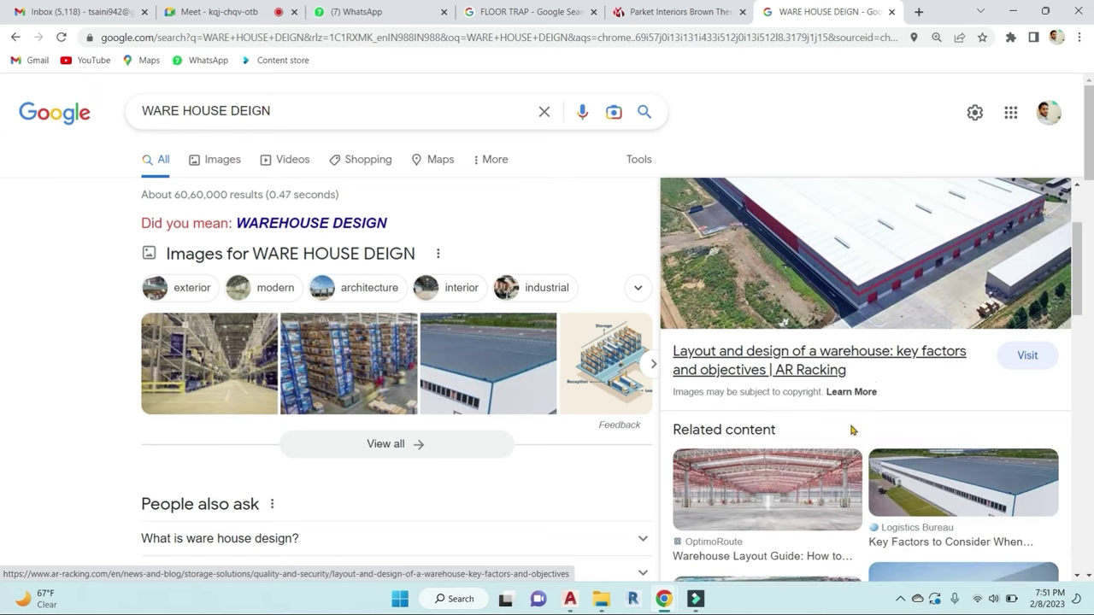
scroll(812, 480, down, 3)
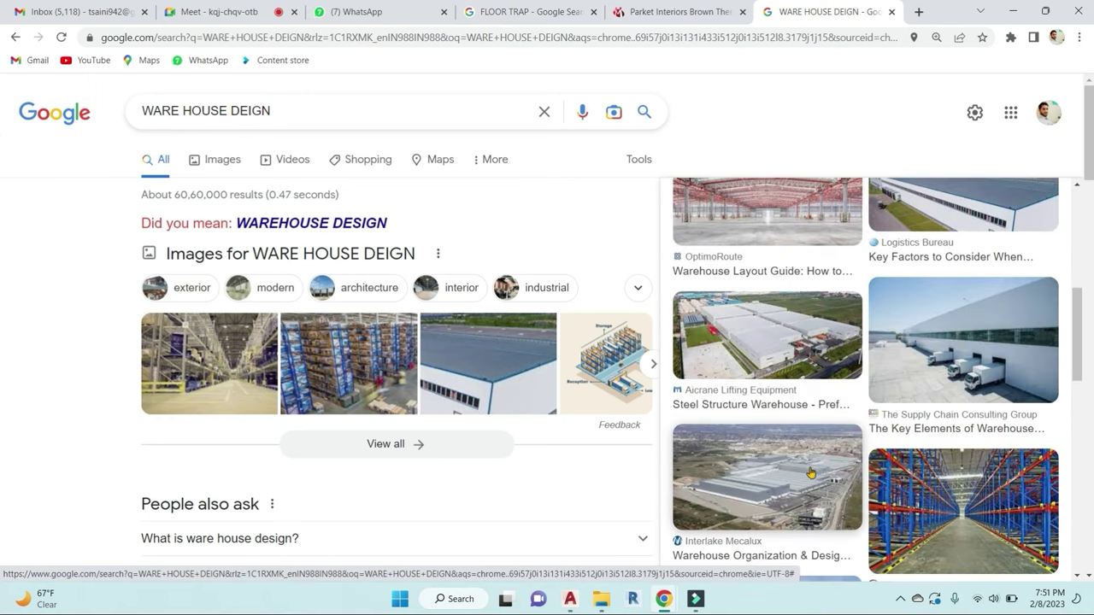
scroll(825, 414, down, 2)
scroll(825, 415, down, 3)
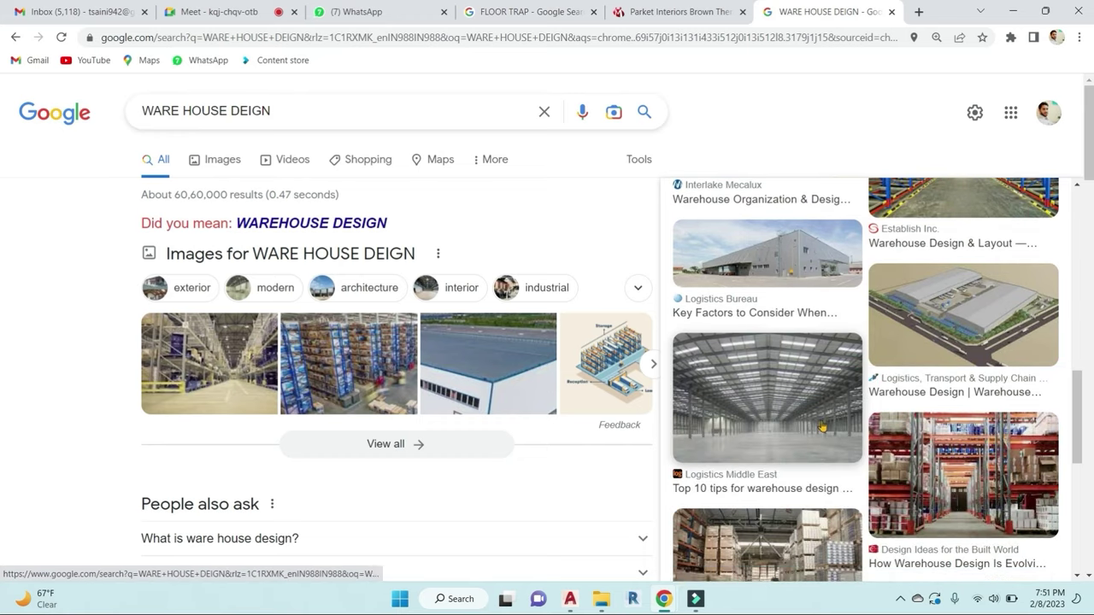
Step: Preview the Logistics Middle East warehouse interior image and browse its related content
click(821, 423)
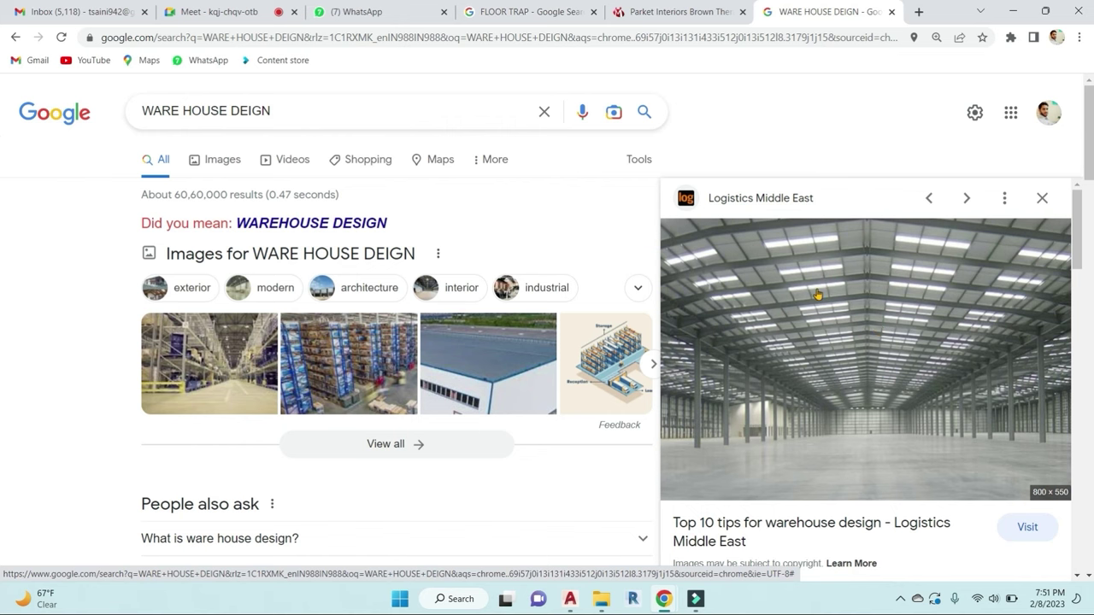
scroll(783, 360, down, 3)
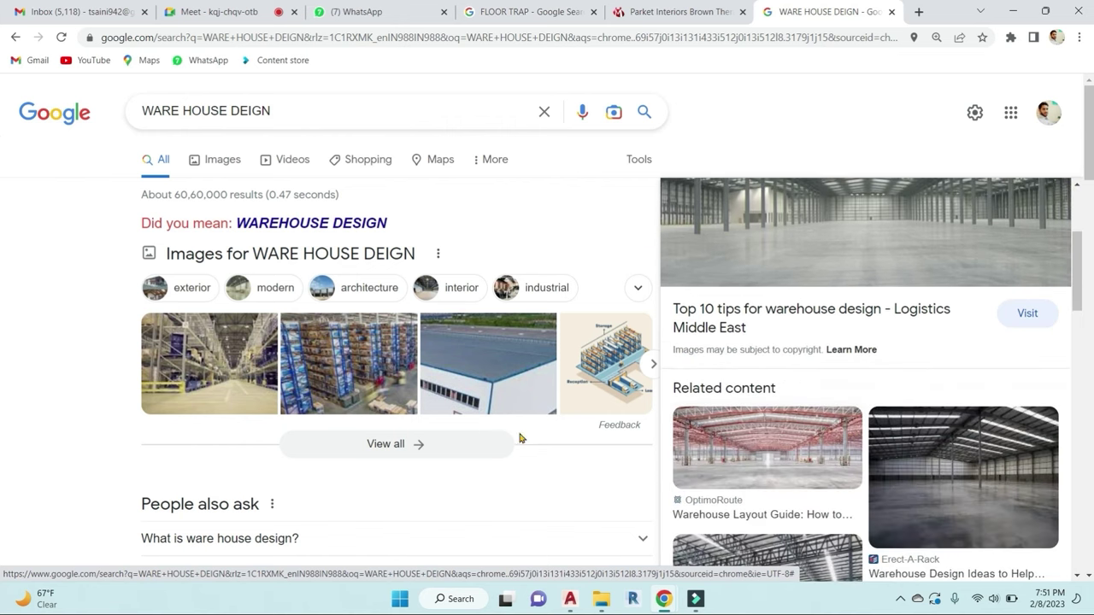
scroll(766, 488, down, 5)
scroll(777, 485, down, 2)
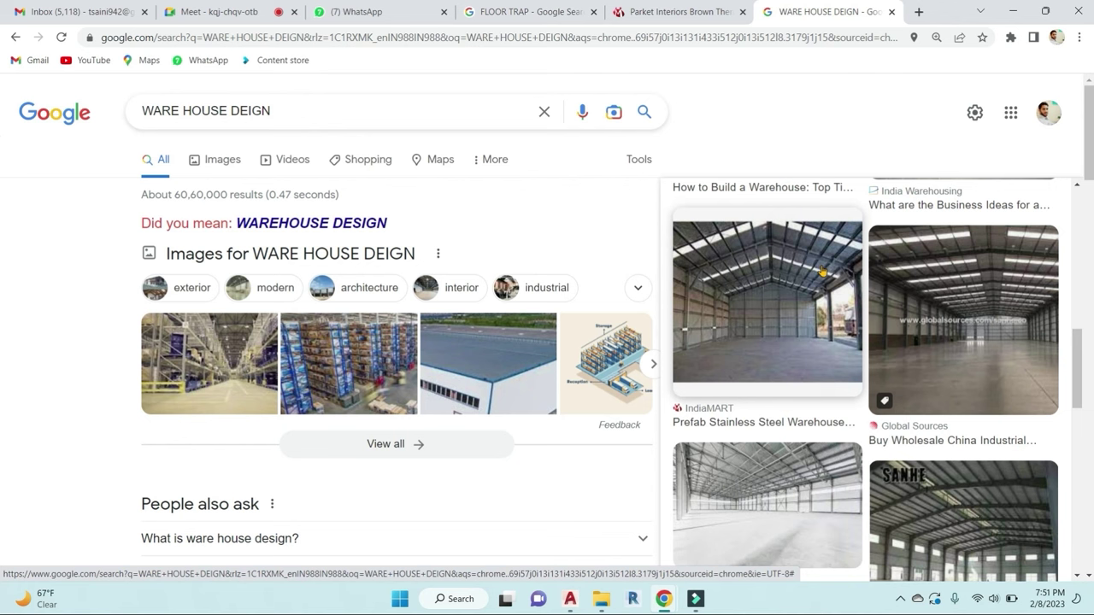
scroll(822, 272, down, 3)
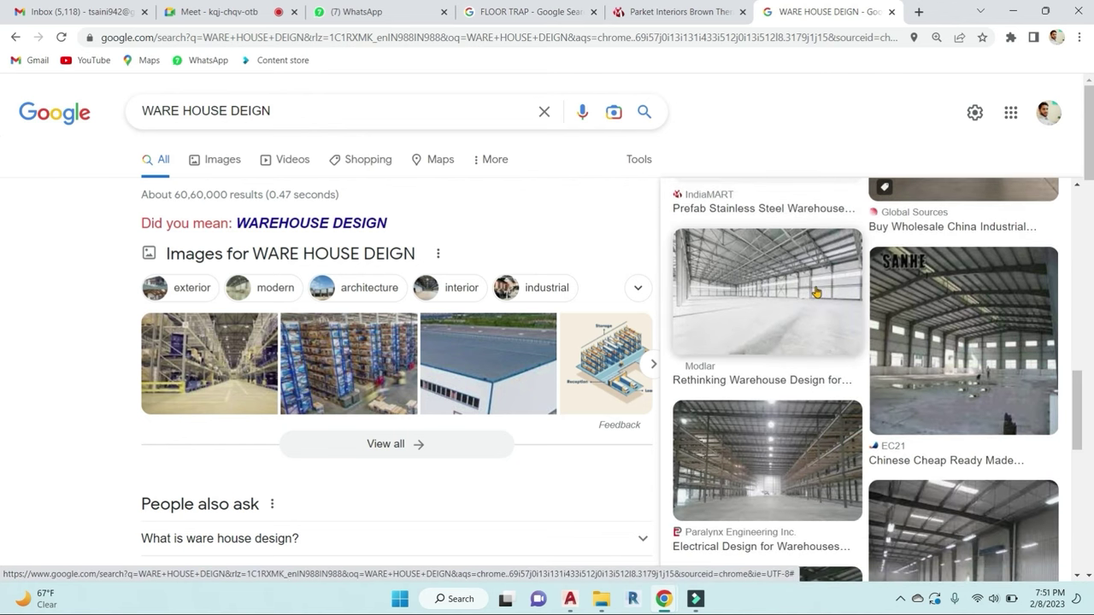
scroll(781, 308, down, 2)
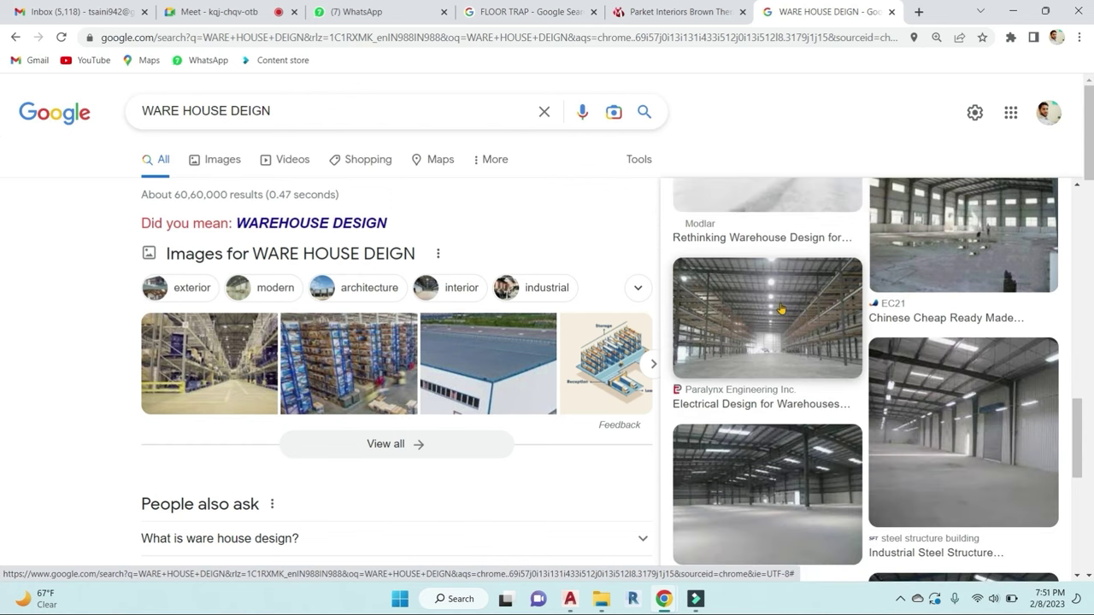
scroll(786, 265, up, 2)
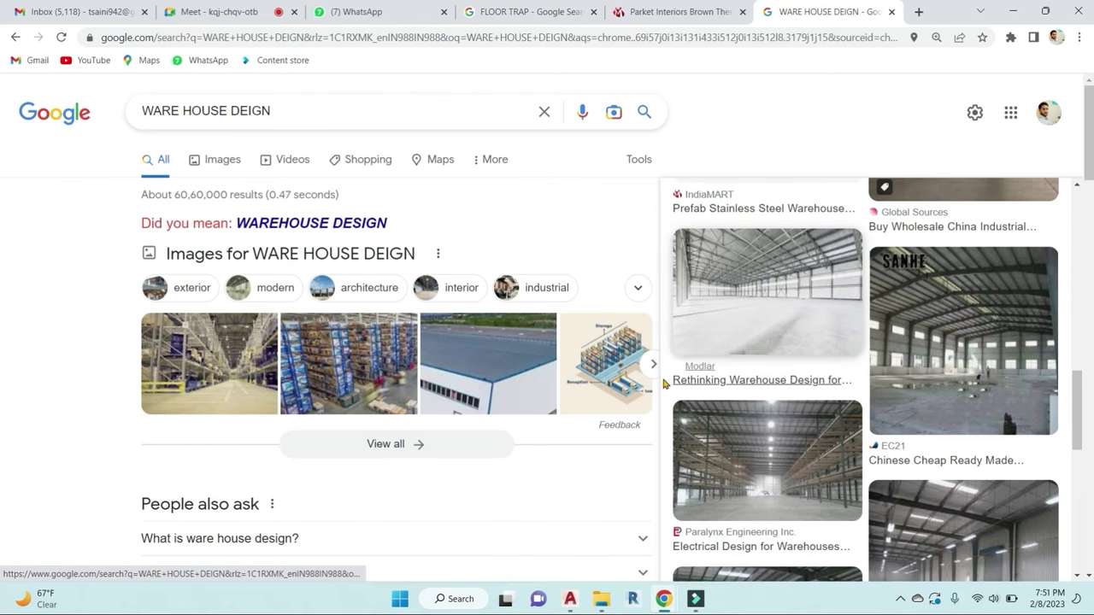
scroll(684, 381, down, 3)
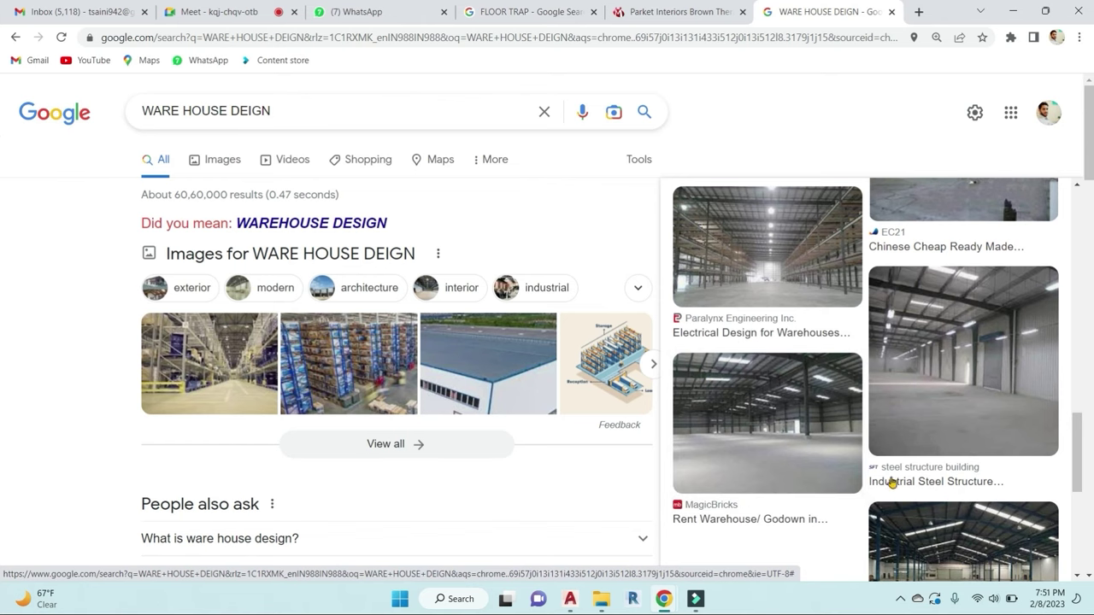
scroll(977, 530, down, 3)
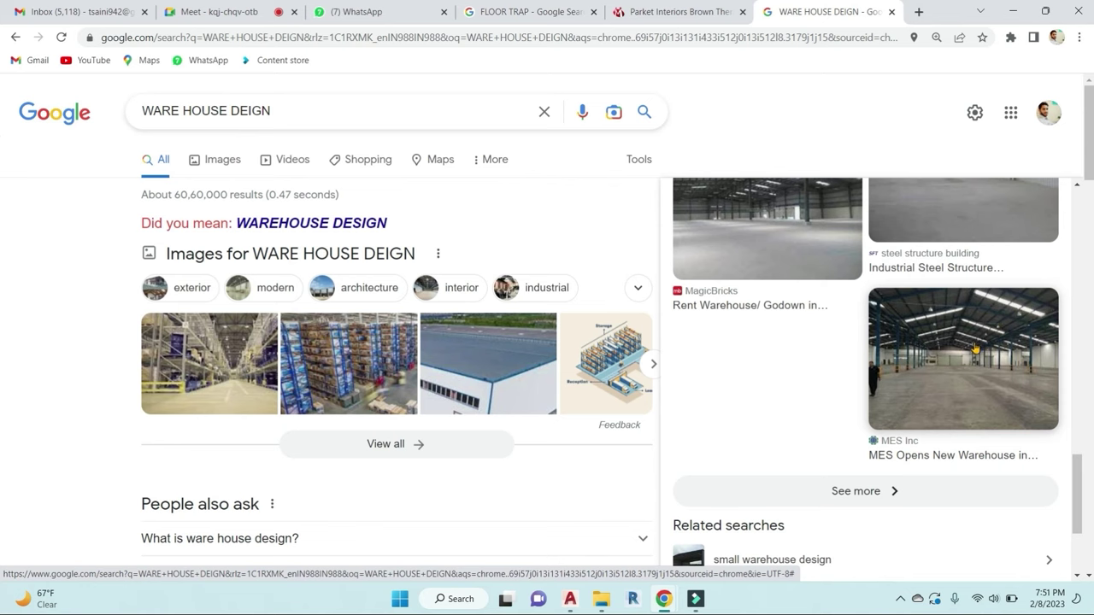
scroll(944, 382, down, 2)
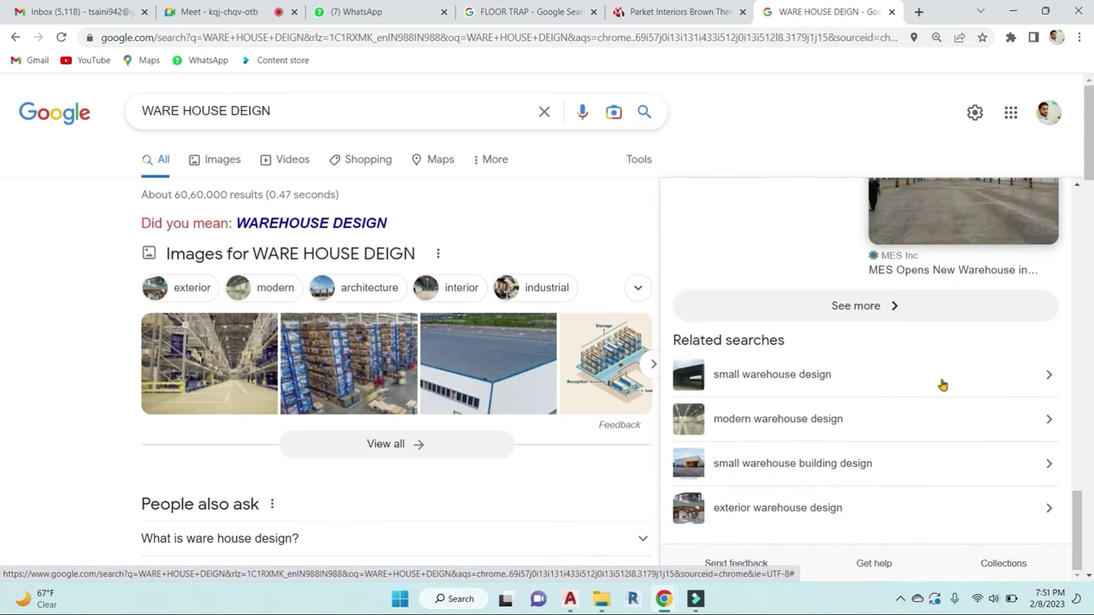
Step: Open the related search 'small warehouse design' and preview the Alibaba prefabricated shed
click(768, 378)
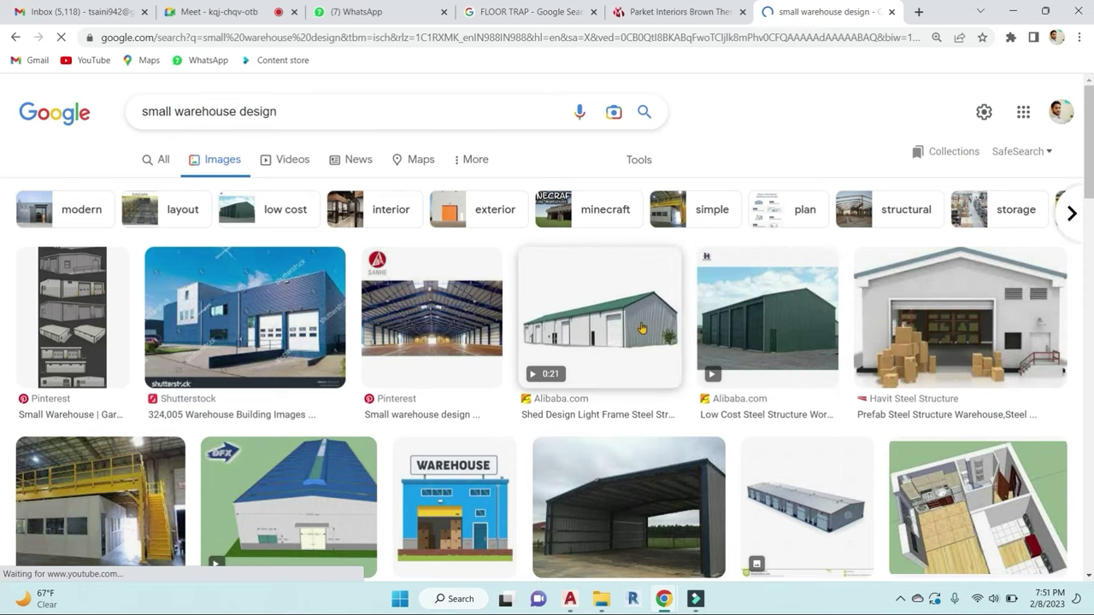
click(642, 328)
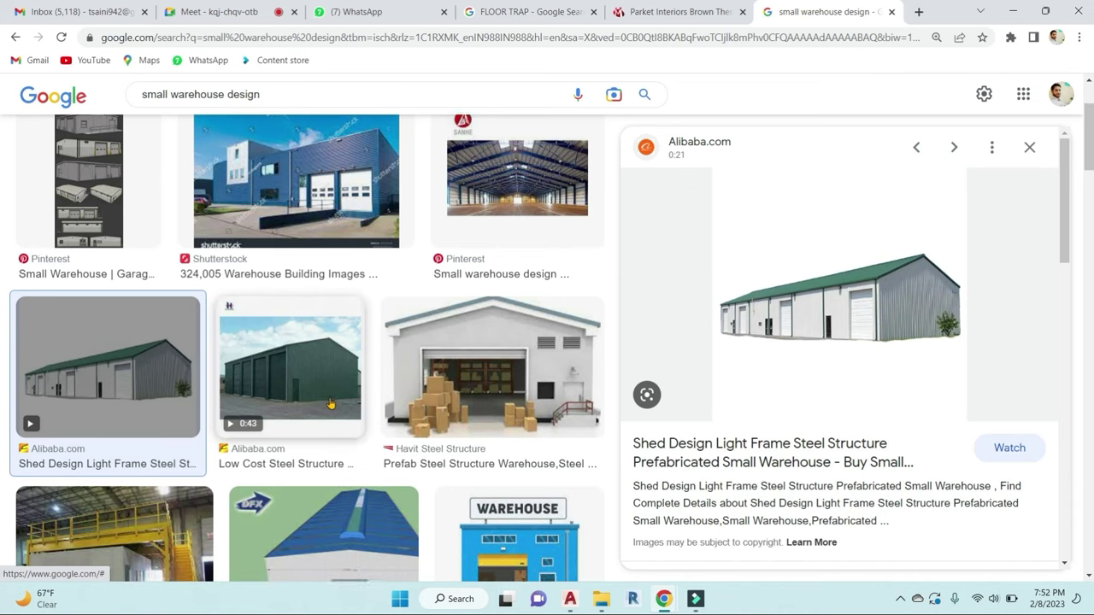
scroll(338, 398, down, 3)
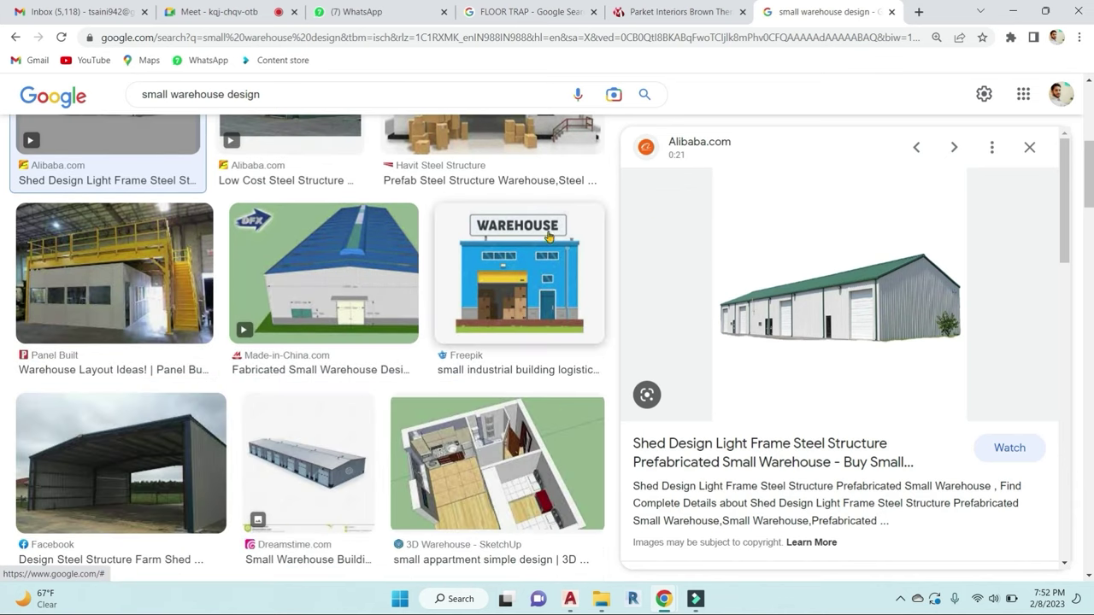
Step: Minimize Chrome and zoom and pan around the terrace plumbing plan in AutoCAD
click(1013, 11)
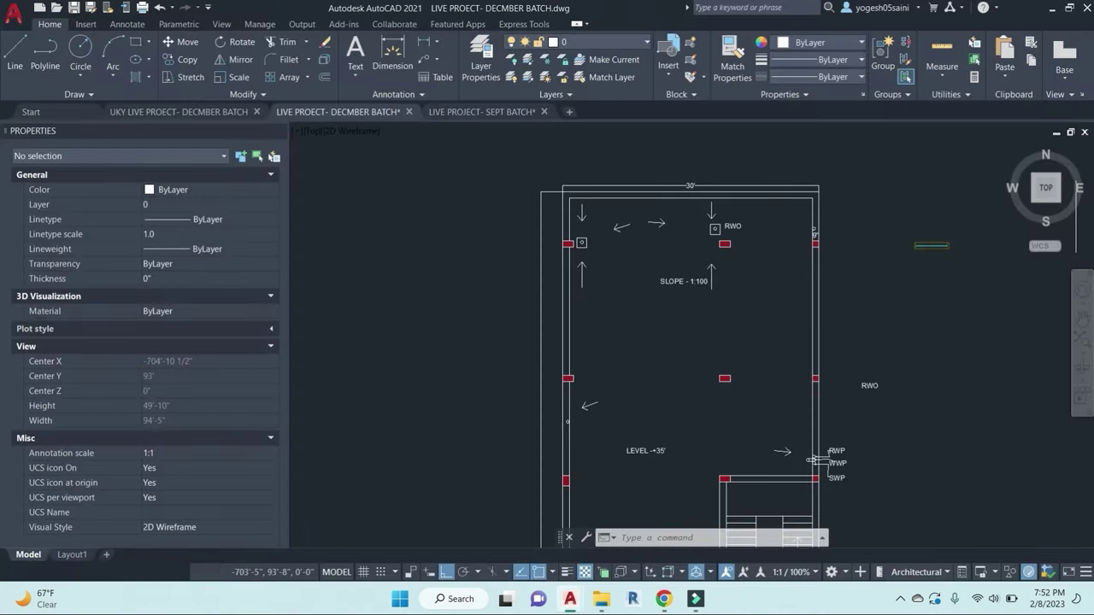
scroll(632, 211, down, 3)
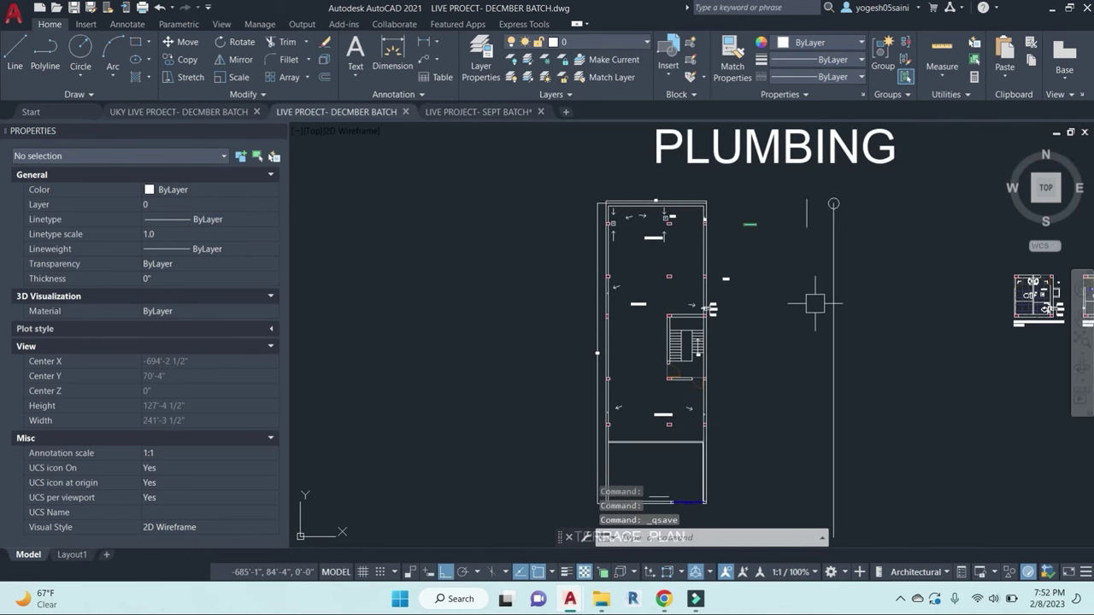
middle_drag(777, 384, 798, 352)
scroll(729, 304, up, 3)
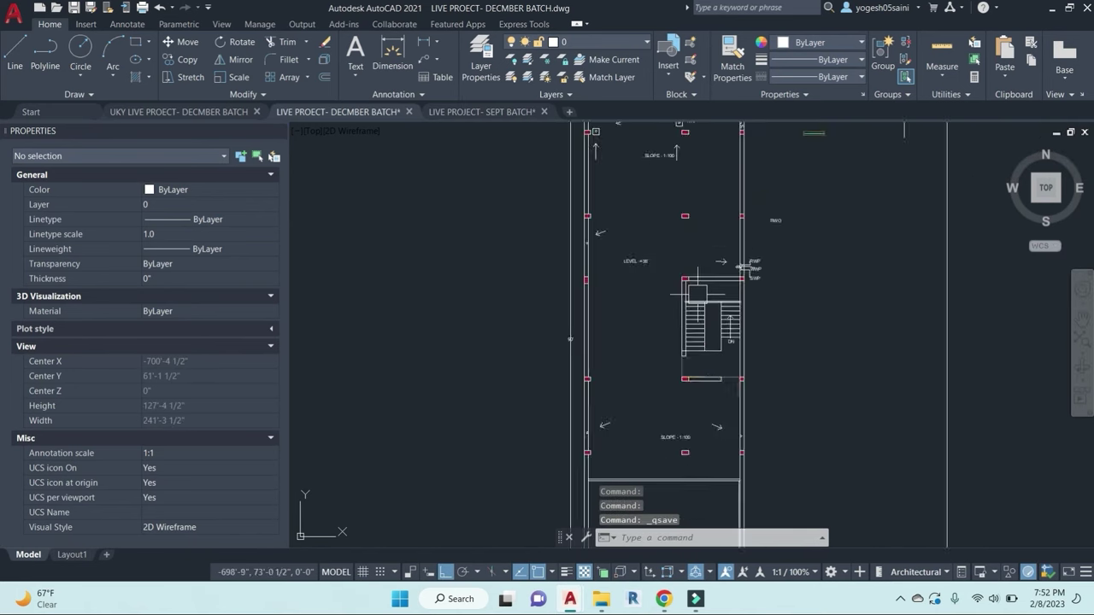
key(Escape)
key(Escape)
key(Escape)
scroll(736, 294, down, 2)
middle_drag(818, 314, 788, 317)
scroll(666, 159, up, 4)
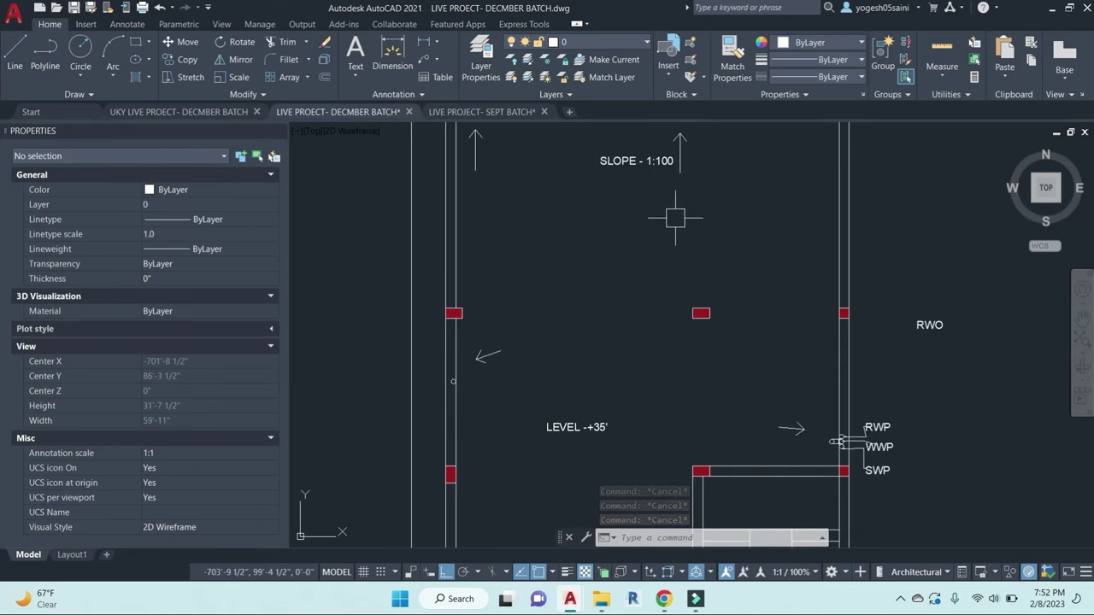
scroll(683, 214, down, 2)
scroll(700, 239, up, 2)
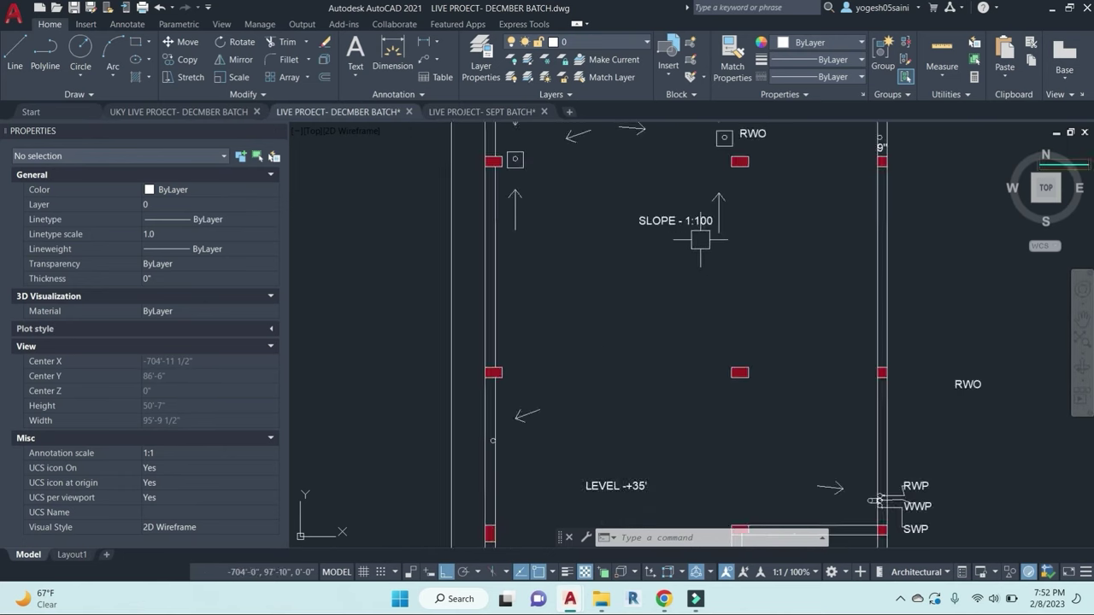
scroll(699, 239, up, 2)
scroll(704, 291, down, 2)
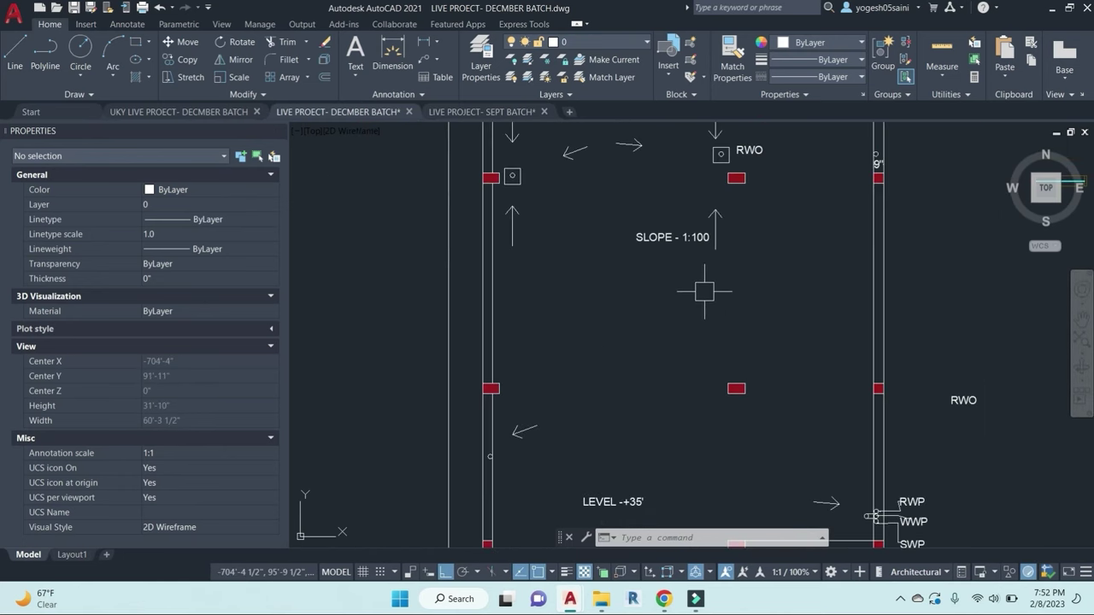
Step: Pan to show the 30' top wall, slope label, RWO, LEVEL +35' and pipe labels
mouse_move(704, 291)
middle_down()
mouse_move(710, 370)
mouse_move(741, 354)
middle_up()
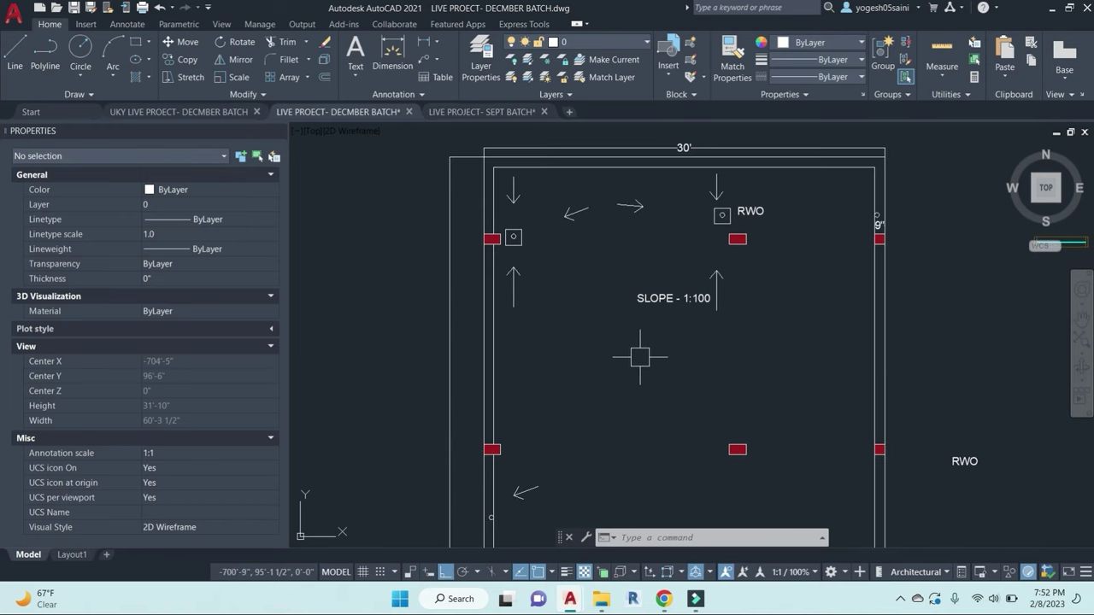
middle_drag(586, 330, 607, 237)
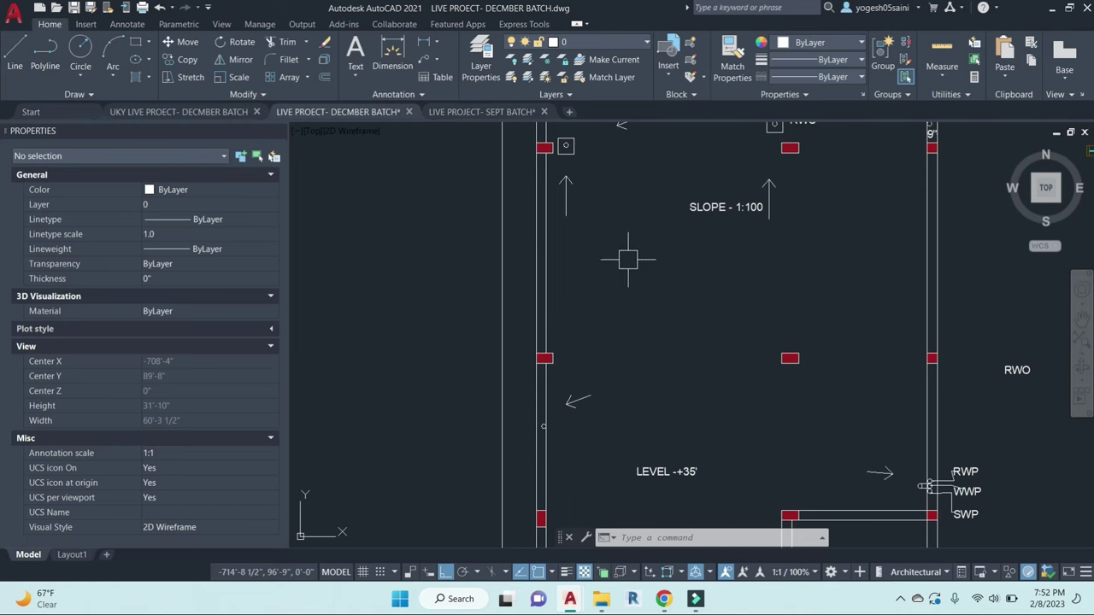
middle_drag(628, 259, 581, 416)
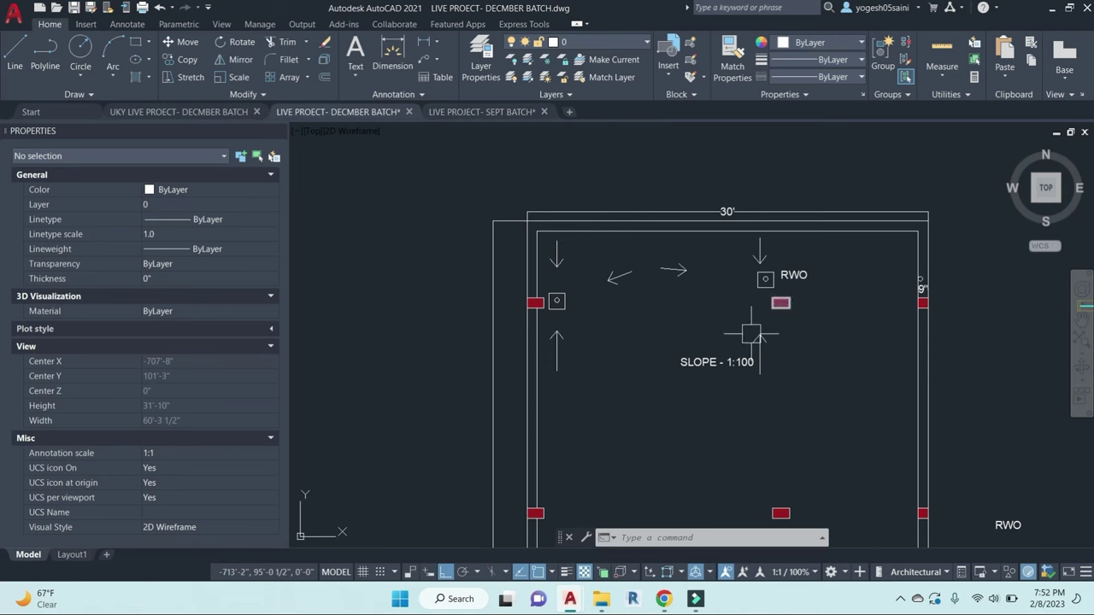
middle_drag(751, 335, 723, 233)
middle_drag(611, 439, 654, 369)
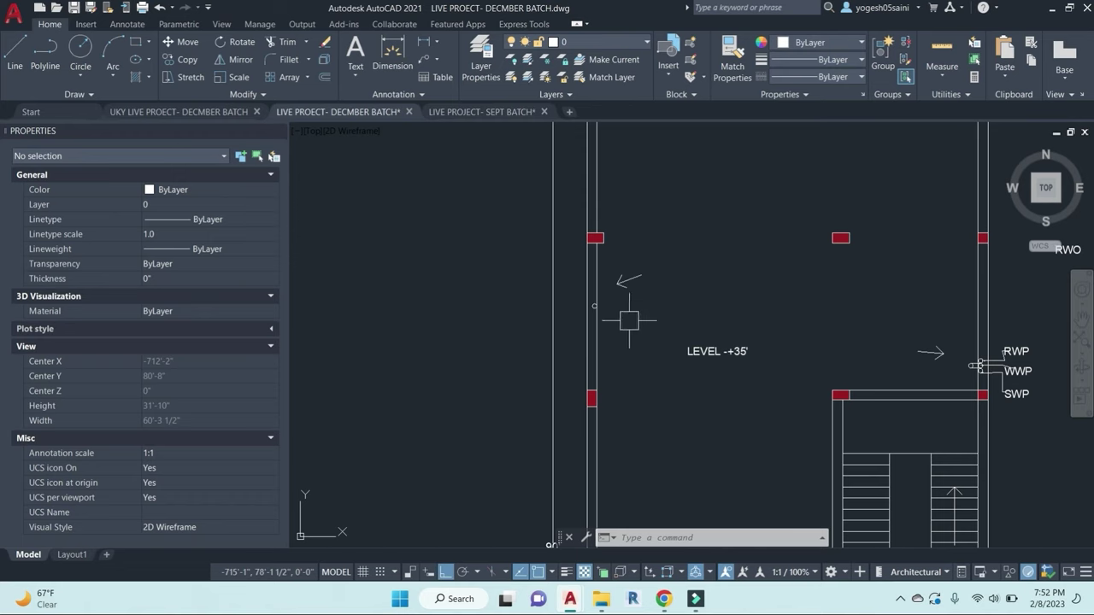
click(654, 310)
Step: Mirror the three arrow lines across a two-point mirror line, keeping the originals
click(617, 270)
text(M)
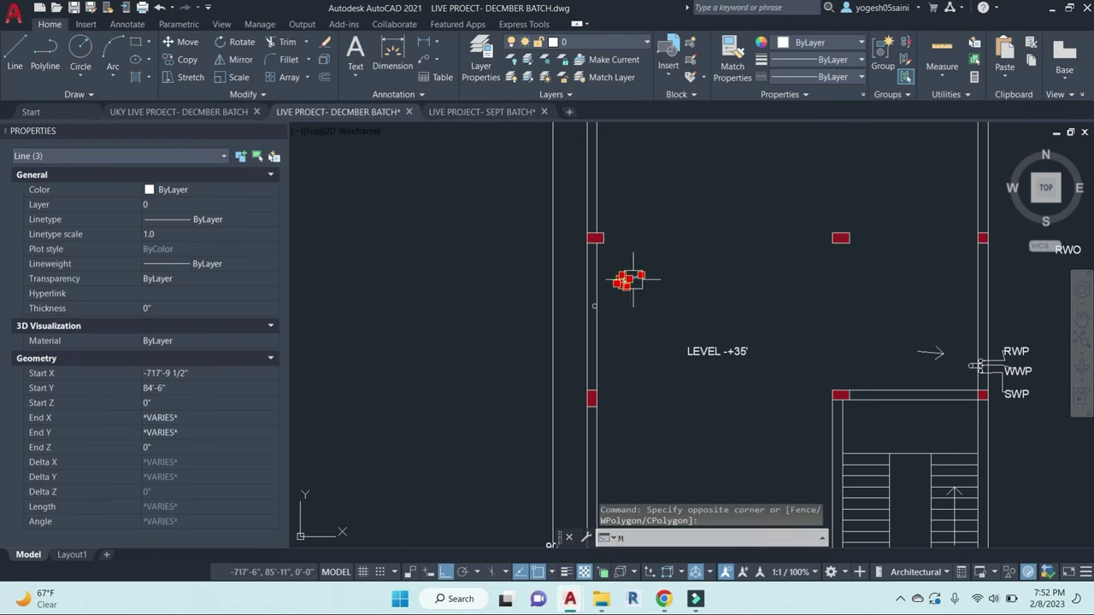
text(I)
key(Return)
click(652, 304)
click(830, 319)
key(Return)
Step: Pan and zoom to review the mirrored slope arrows and 30' top wall
middle_drag(701, 320, 682, 463)
middle_drag(734, 332, 692, 417)
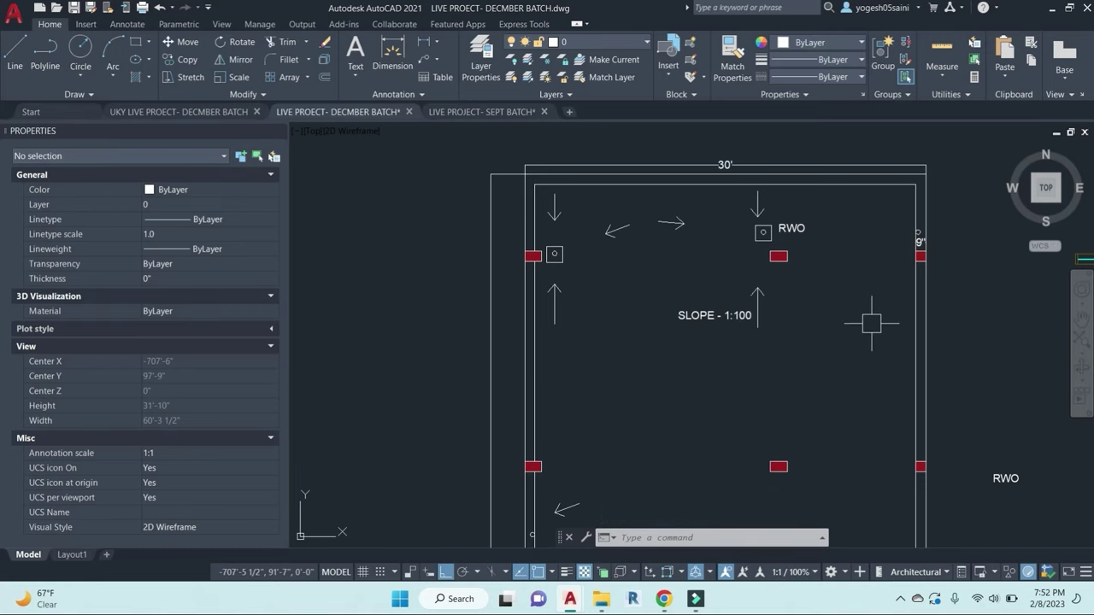
scroll(740, 386, down, 3)
mouse_move(808, 469)
middle_down()
mouse_move(804, 423)
mouse_move(785, 392)
middle_up()
scroll(705, 273, up, 5)
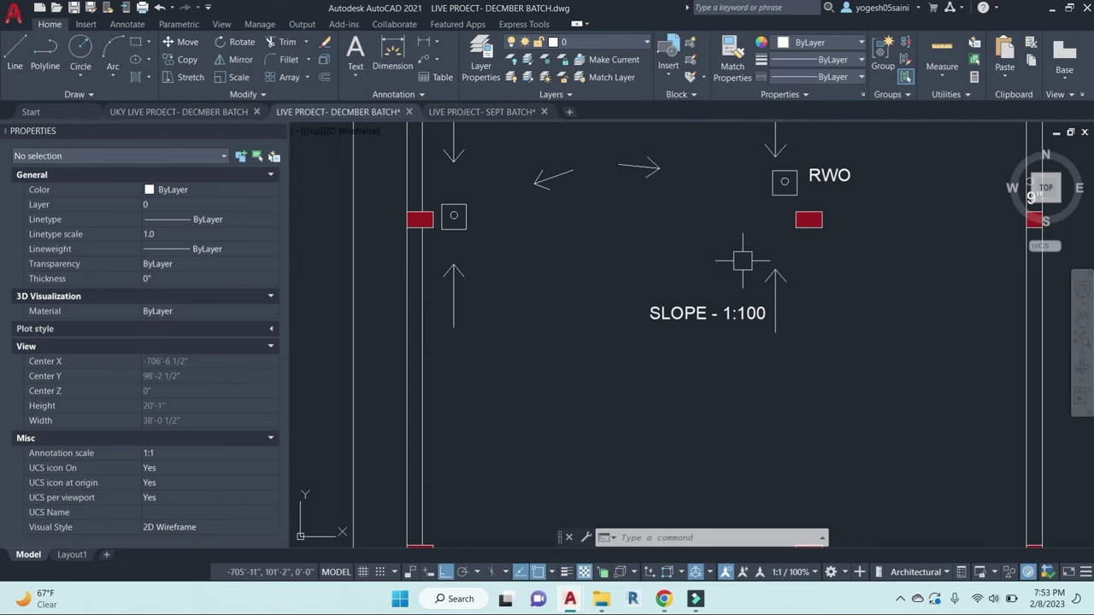
scroll(742, 261, down, 2)
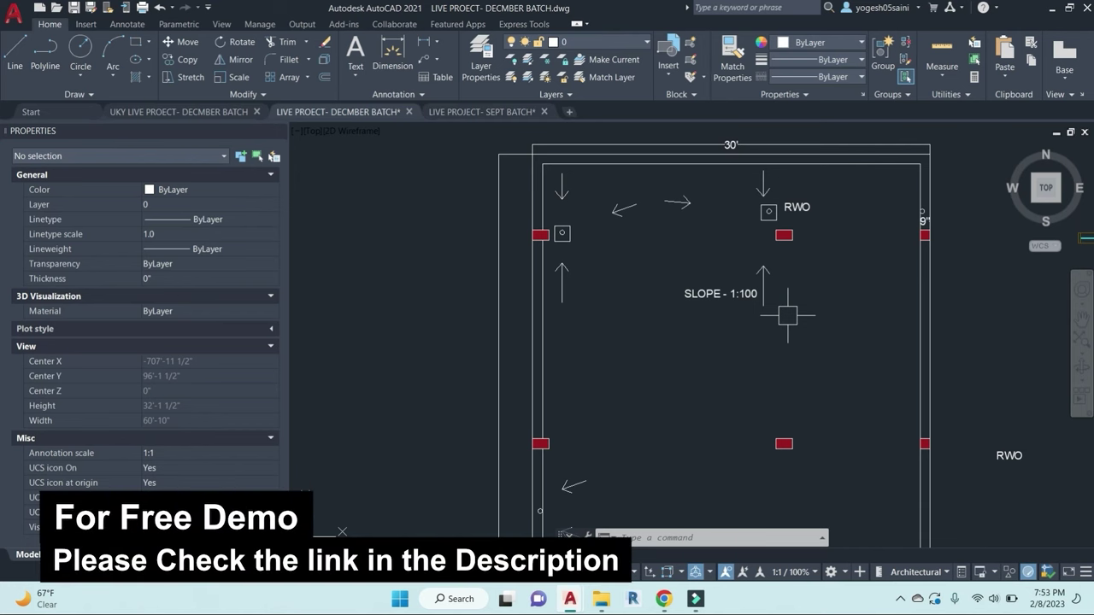
scroll(787, 315, down, 3)
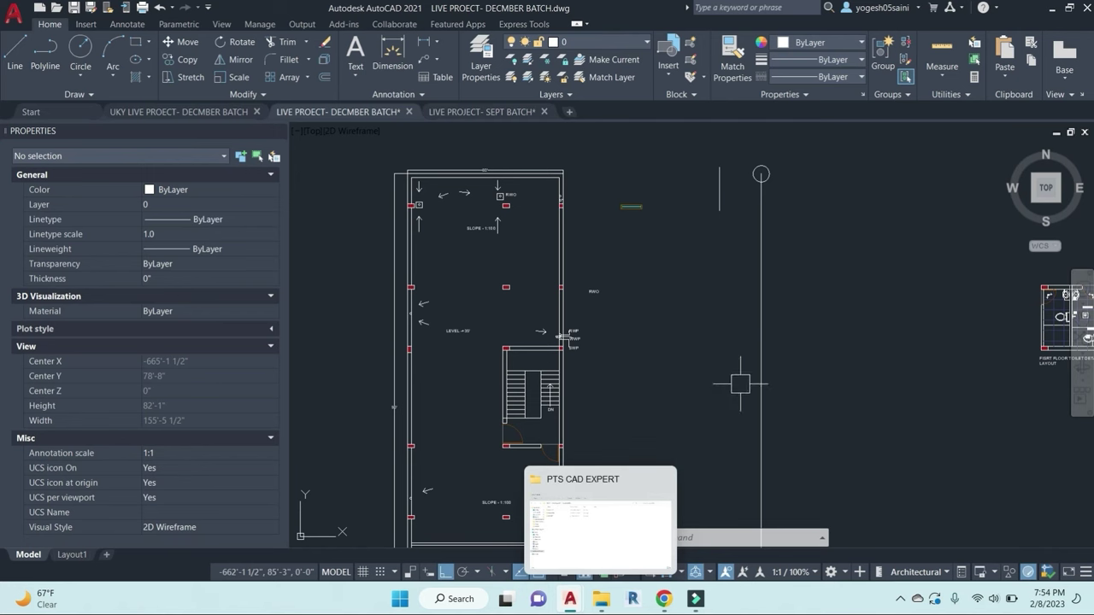
Step: Zoom in on the RWP, WWP and SWP pipe labels on the plan
key(Escape)
key(Escape)
scroll(560, 308, up, 4)
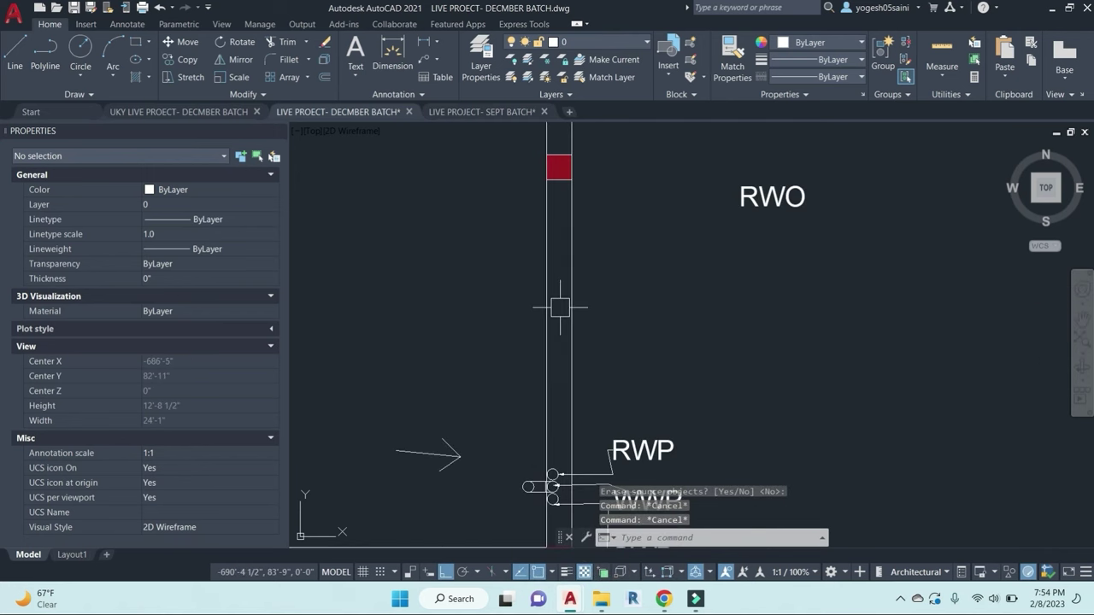
middle_drag(604, 415, 650, 296)
scroll(627, 366, up, 6)
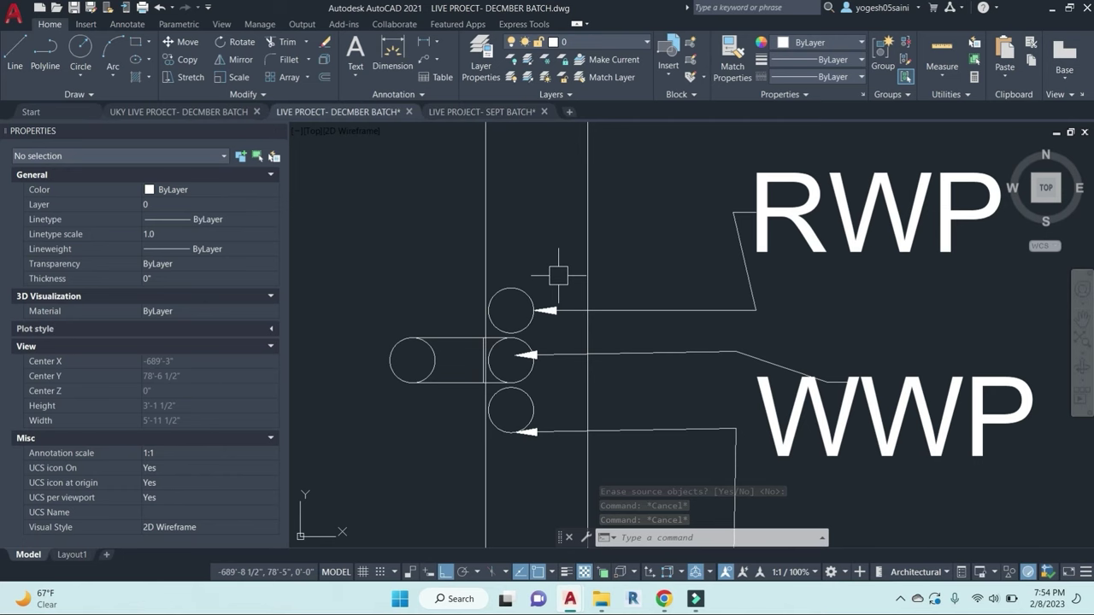
scroll(559, 267, down, 2)
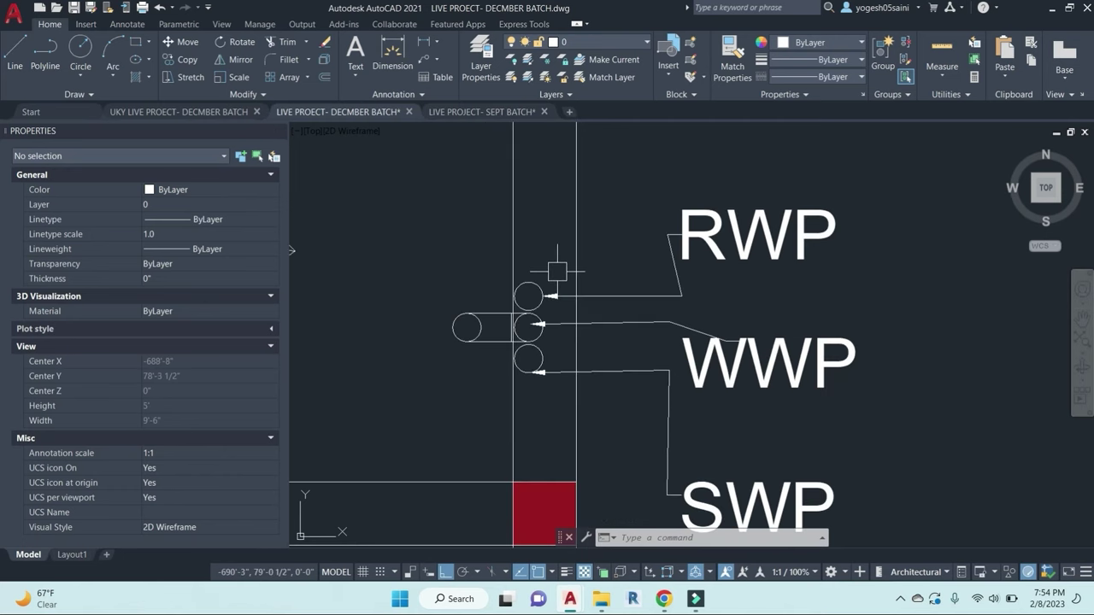
scroll(559, 267, up, 2)
scroll(547, 314, up, 2)
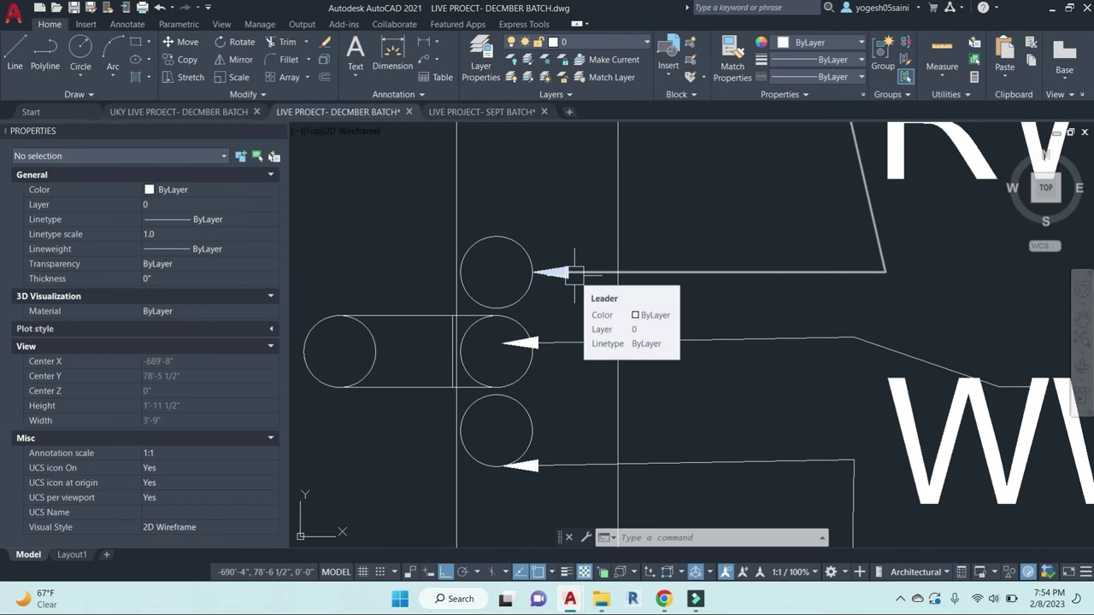
scroll(566, 329, down, 10)
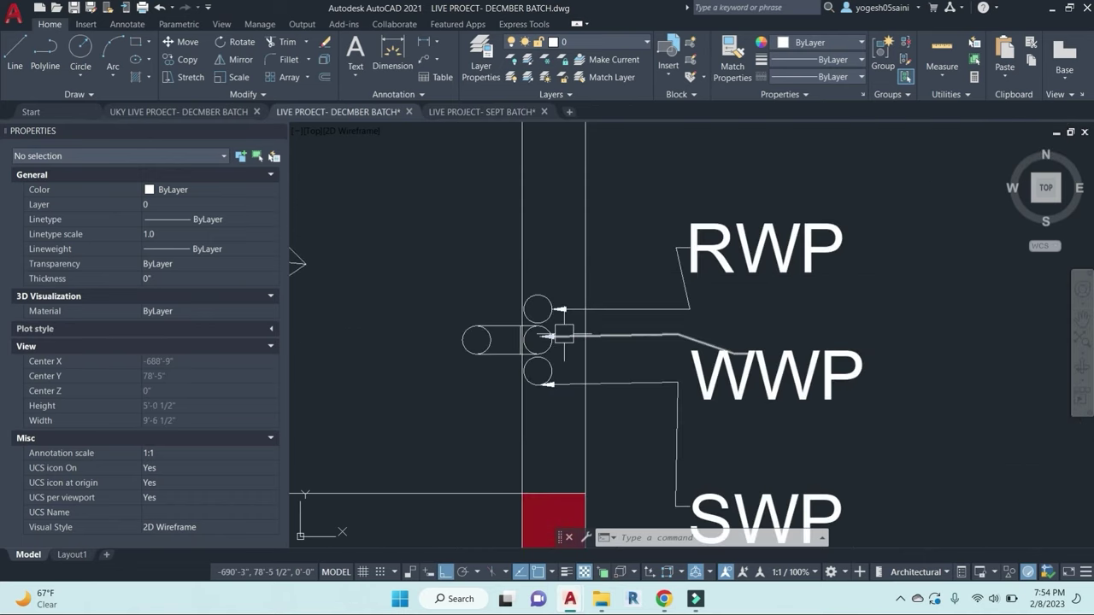
scroll(671, 304, down, 3)
mouse_move(692, 318)
middle_down()
mouse_move(725, 327)
mouse_move(732, 284)
mouse_move(721, 310)
middle_up()
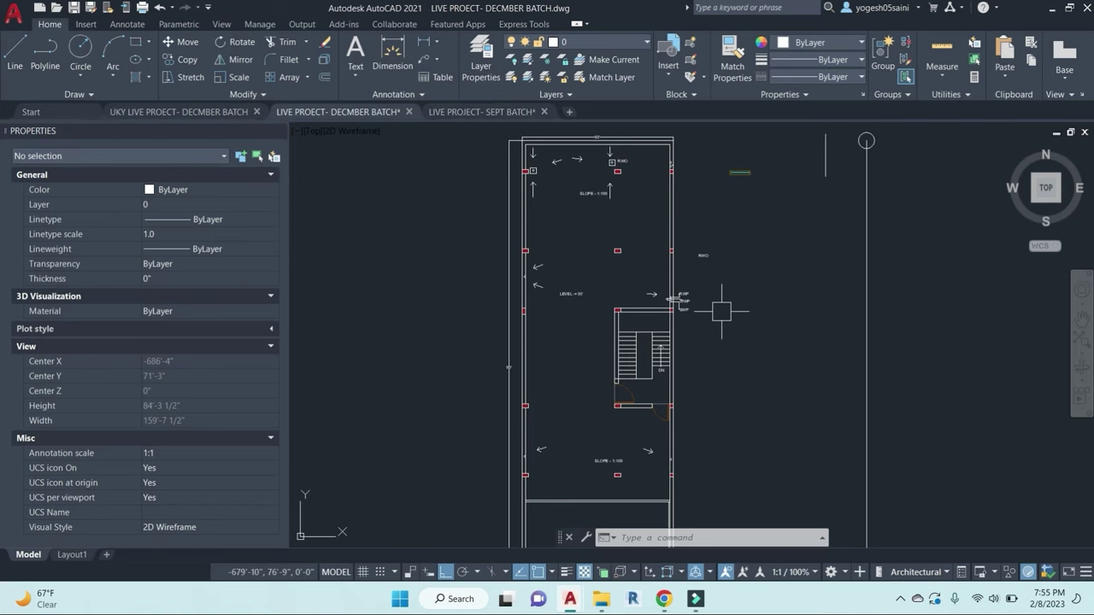
Step: Pan past the stairs to the first floor toilet fixture and plumbing detail layouts
scroll(721, 310, down, 6)
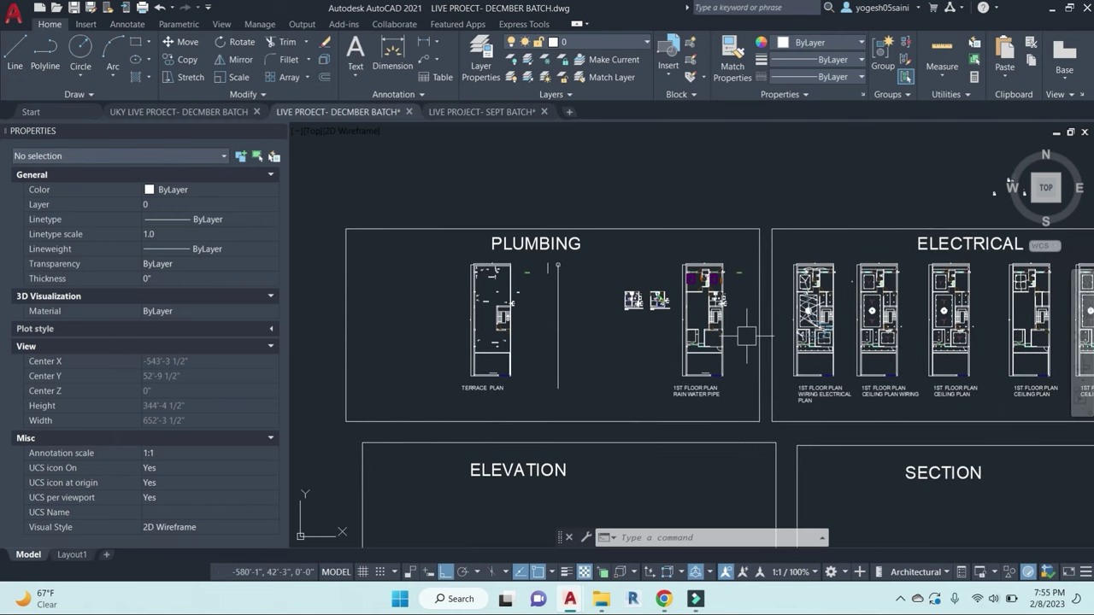
middle_drag(747, 318, 661, 303)
scroll(620, 291, up, 12)
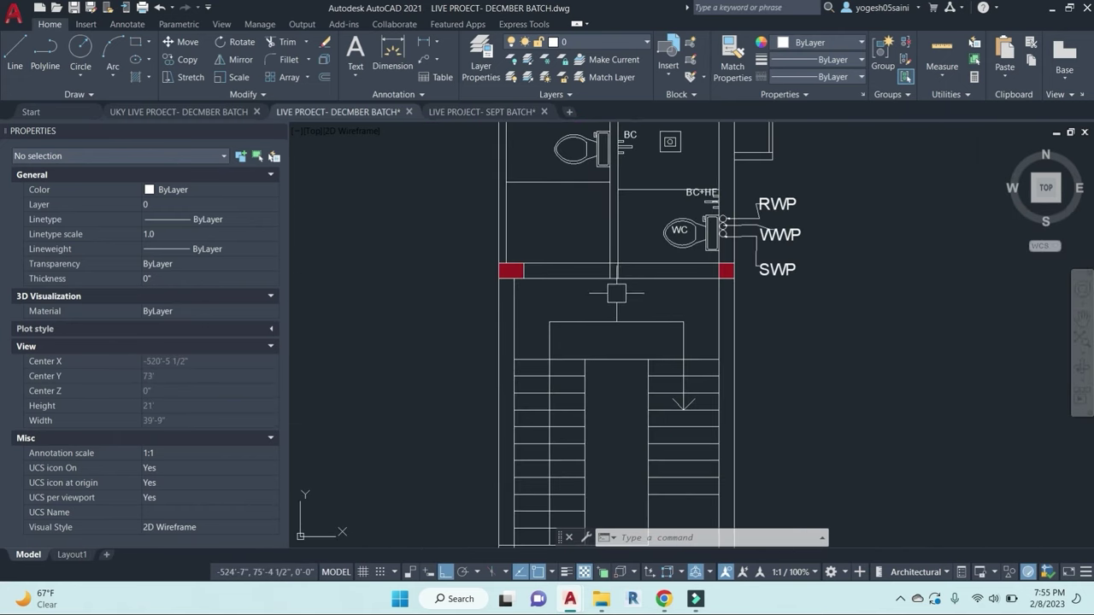
scroll(692, 303, down, 5)
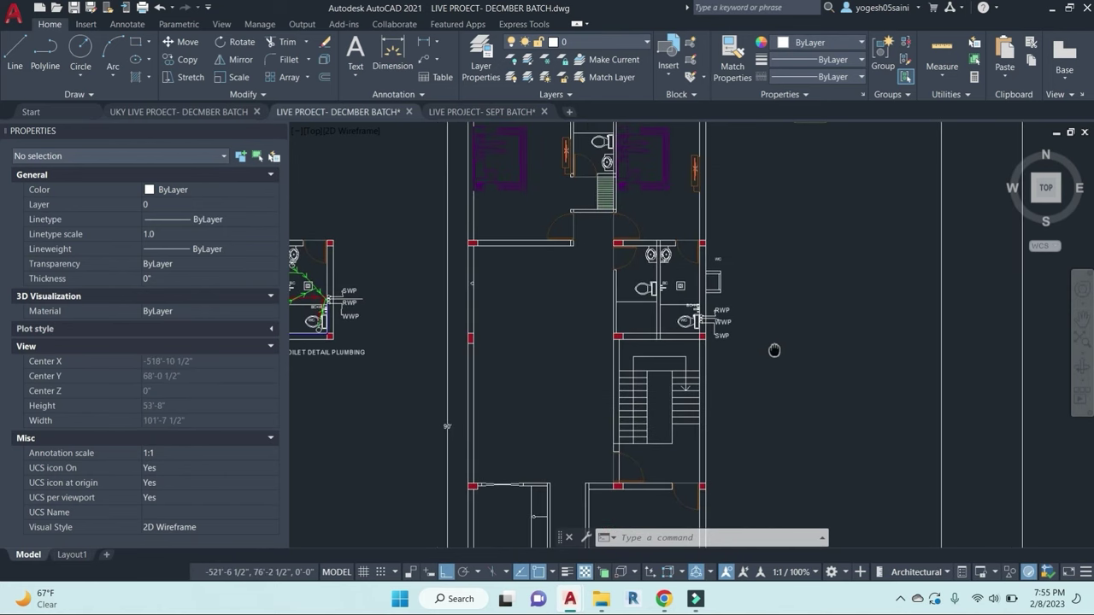
scroll(766, 262, up, 2)
scroll(709, 296, down, 3)
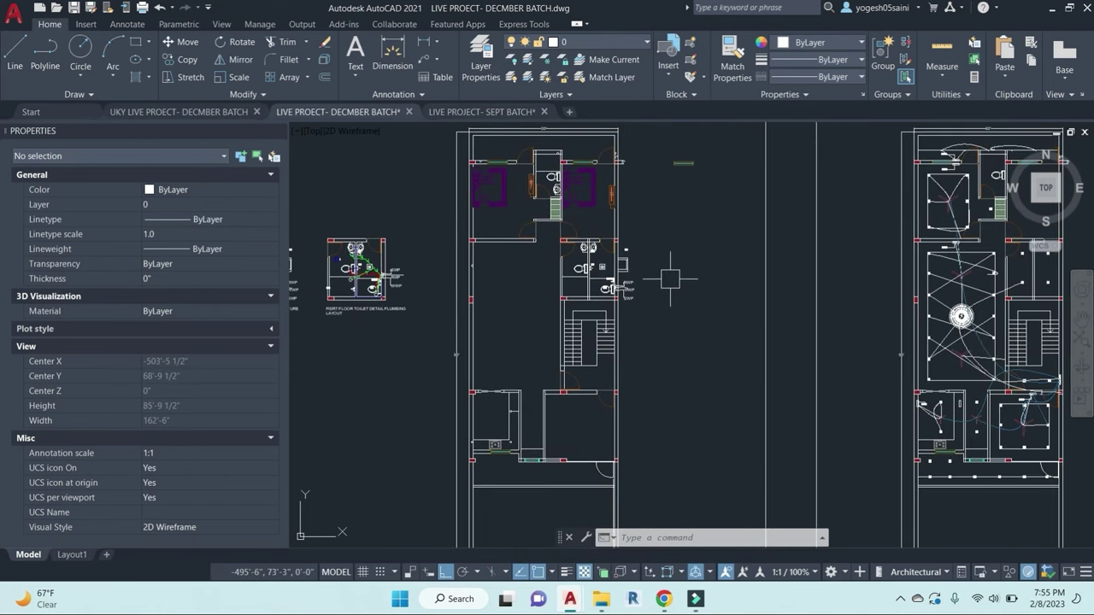
middle_drag(448, 338, 640, 331)
scroll(543, 309, up, 2)
middle_drag(573, 393, 640, 408)
scroll(656, 410, down, 1)
scroll(583, 358, up, 2)
middle_drag(691, 372, 675, 365)
Step: Start and cancel the Extend, Line and Trim commands at the bottom wall
key(Escape)
key(Escape)
text(ex)
key(Return)
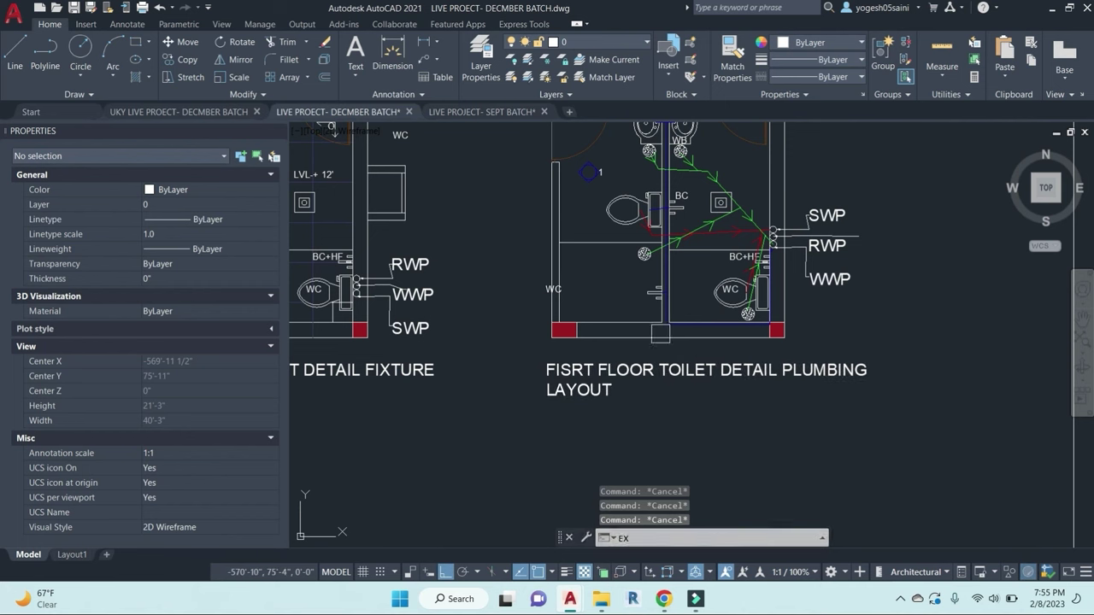
key(Escape)
key(Escape)
scroll(692, 350, up, 4)
text(l)
key(Return)
click(633, 318)
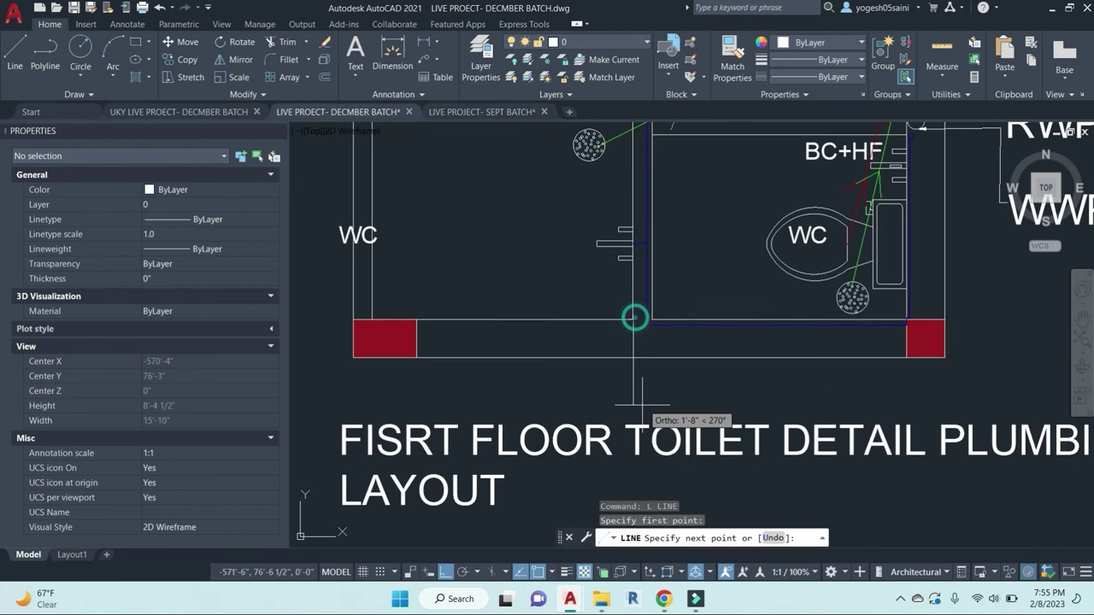
key(Escape)
key(Escape)
text(tr)
key(Return)
key(Return)
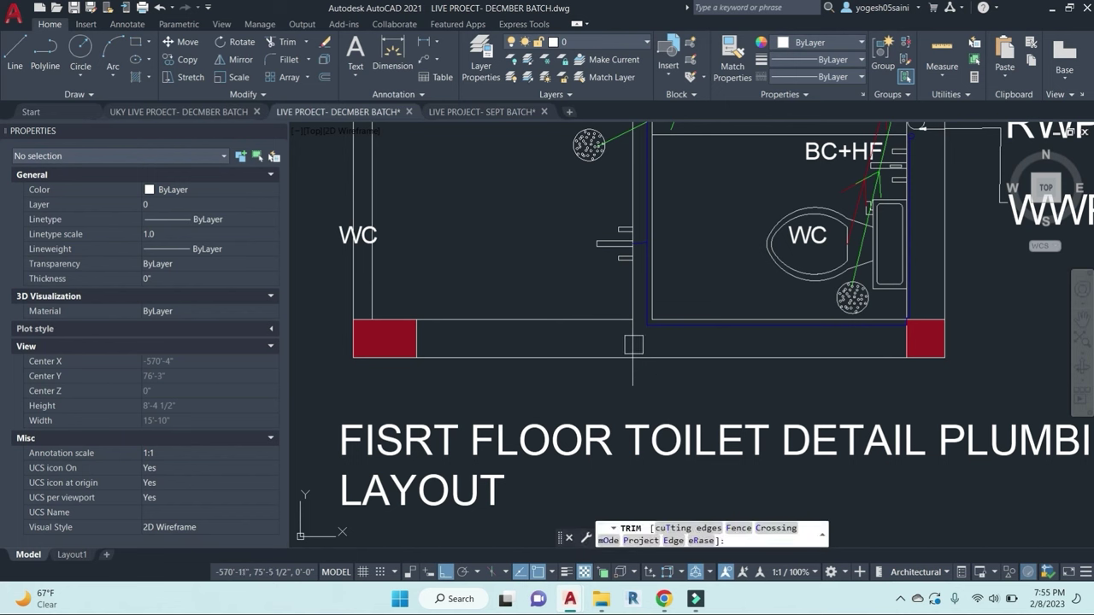
key(Escape)
key(Escape)
Step: Mirror the short 9" vertical wall line with MI, keeping the original
click(632, 342)
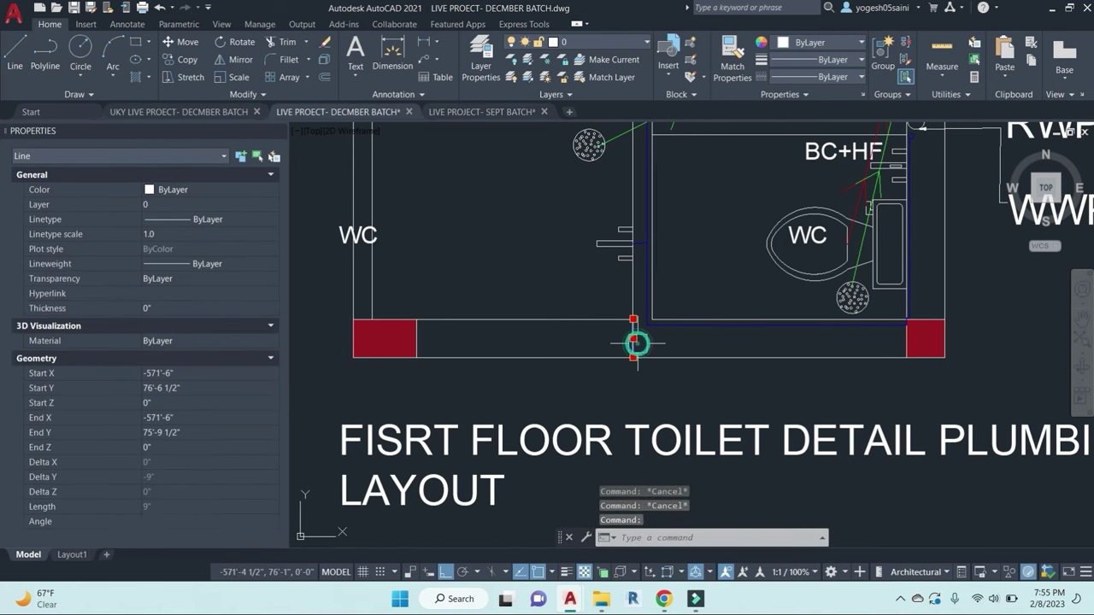
text(c)
scroll(669, 368, up, 2)
key(BackSpace)
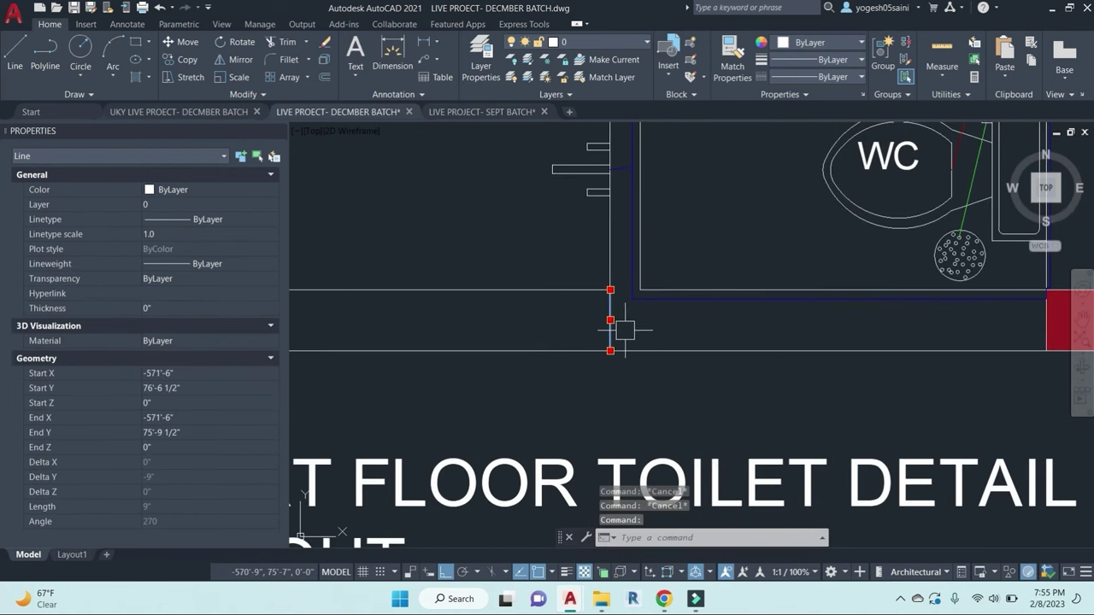
text(mi)
key(Return)
click(626, 351)
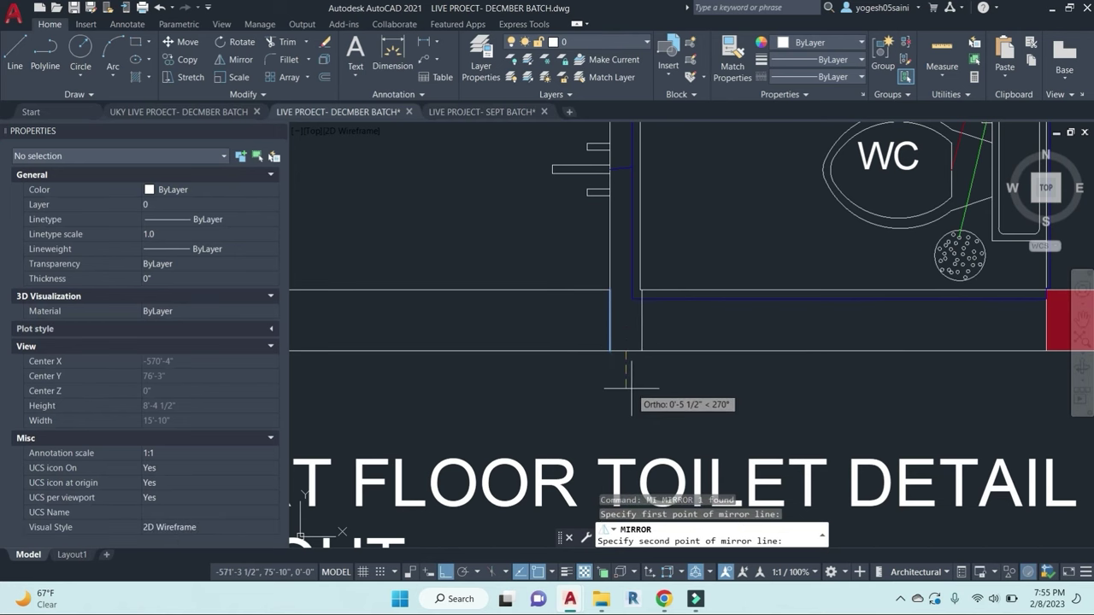
click(649, 332)
key(Escape)
Step: Start and cancel a move of the short vertical line, then zoom out over the plans
click(643, 324)
scroll(642, 299, up, 2)
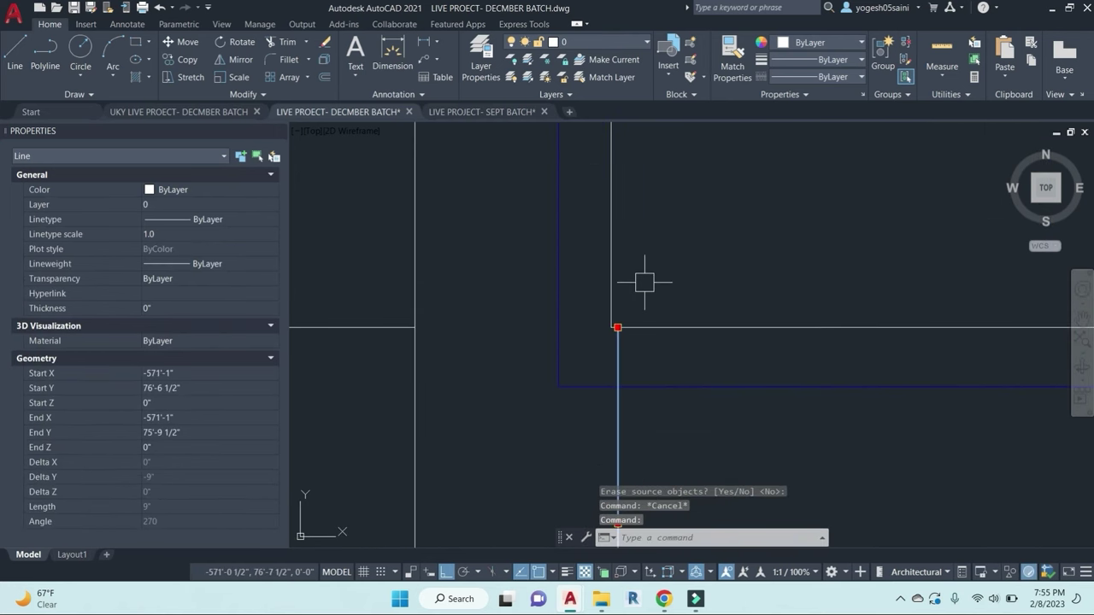
text(m)
key(Return)
click(618, 327)
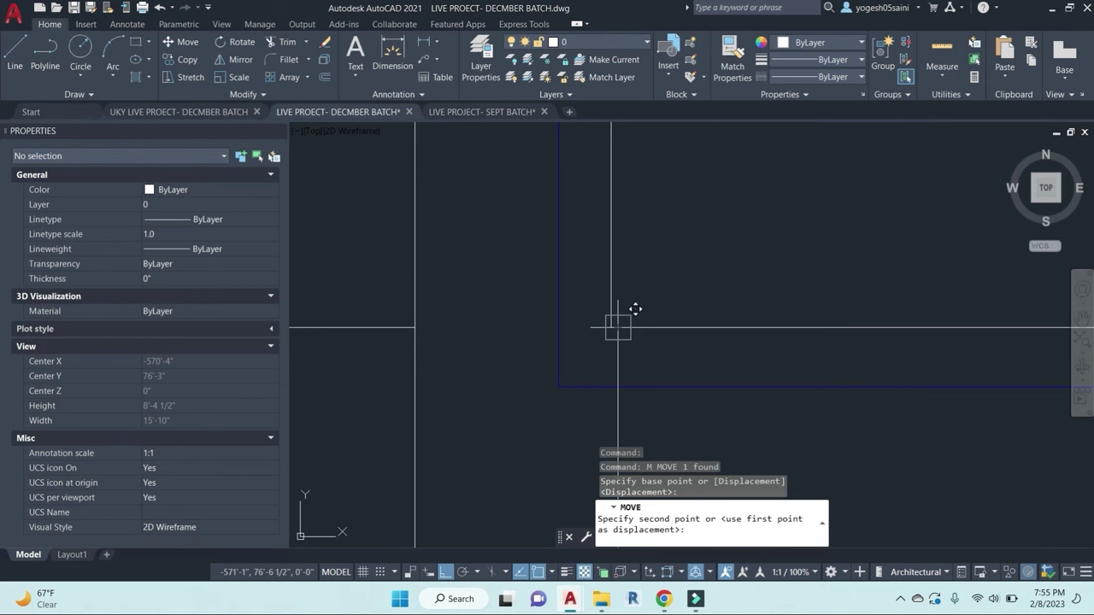
key(Escape)
scroll(775, 342, down, 4)
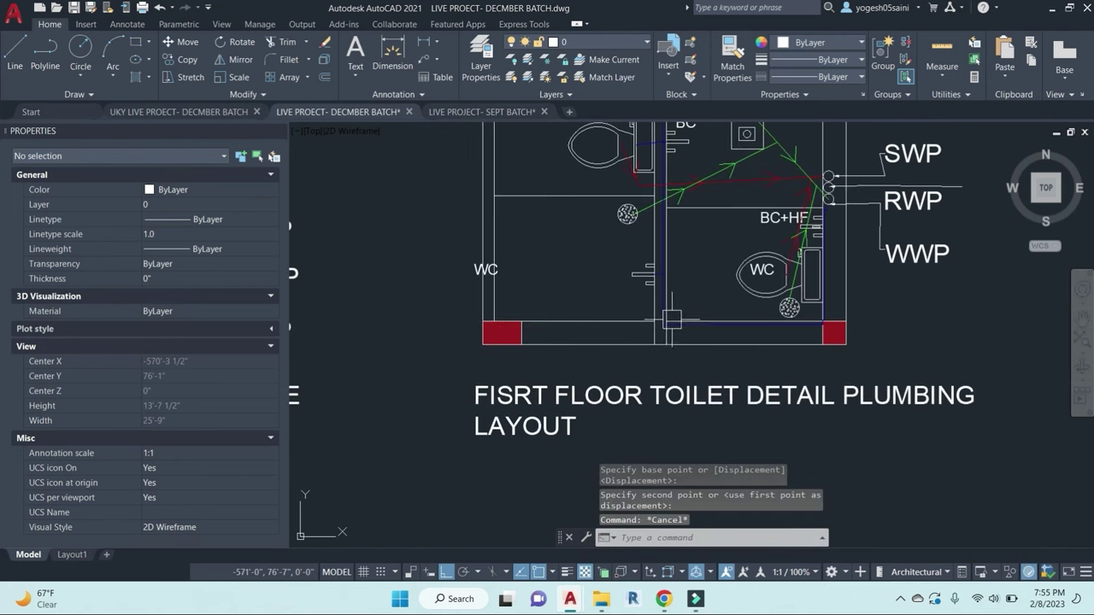
middle_drag(912, 305, 729, 330)
scroll(730, 330, down, 4)
middle_drag(811, 347, 746, 337)
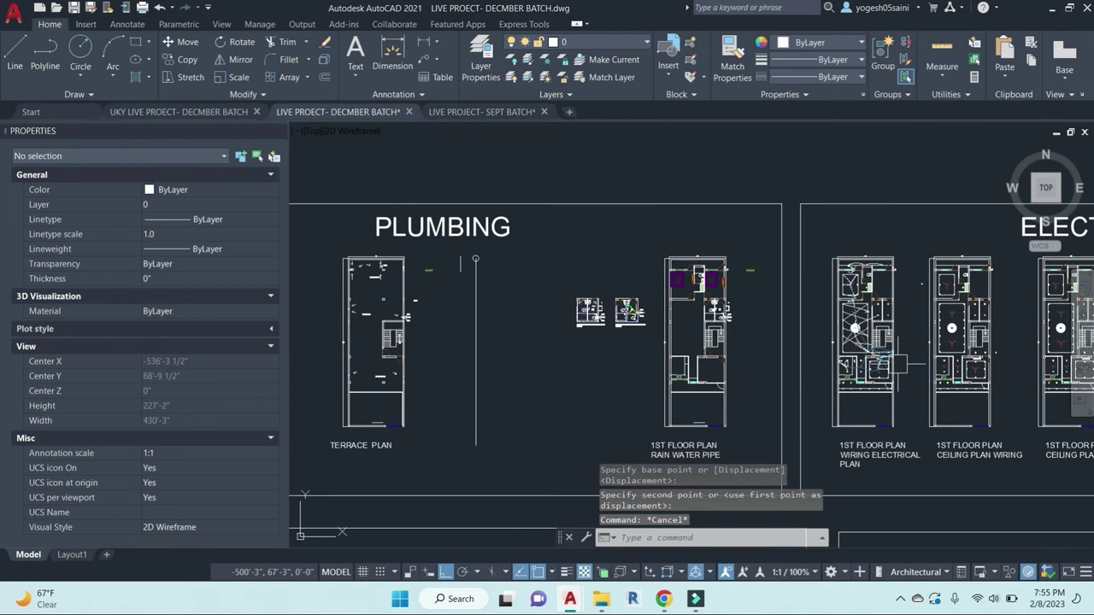
scroll(872, 382, up, 4)
Step: Select the six kitchen window lines and start copying them with CO
scroll(827, 375, up, 4)
click(757, 331)
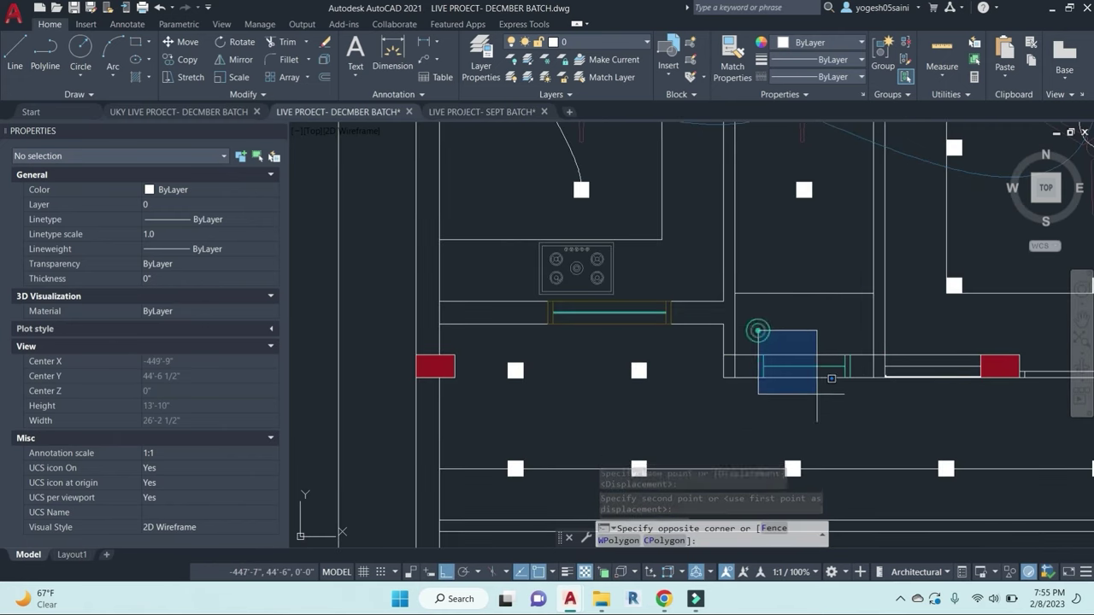
click(881, 418)
text(co)
key(Return)
scroll(842, 376, up, 5)
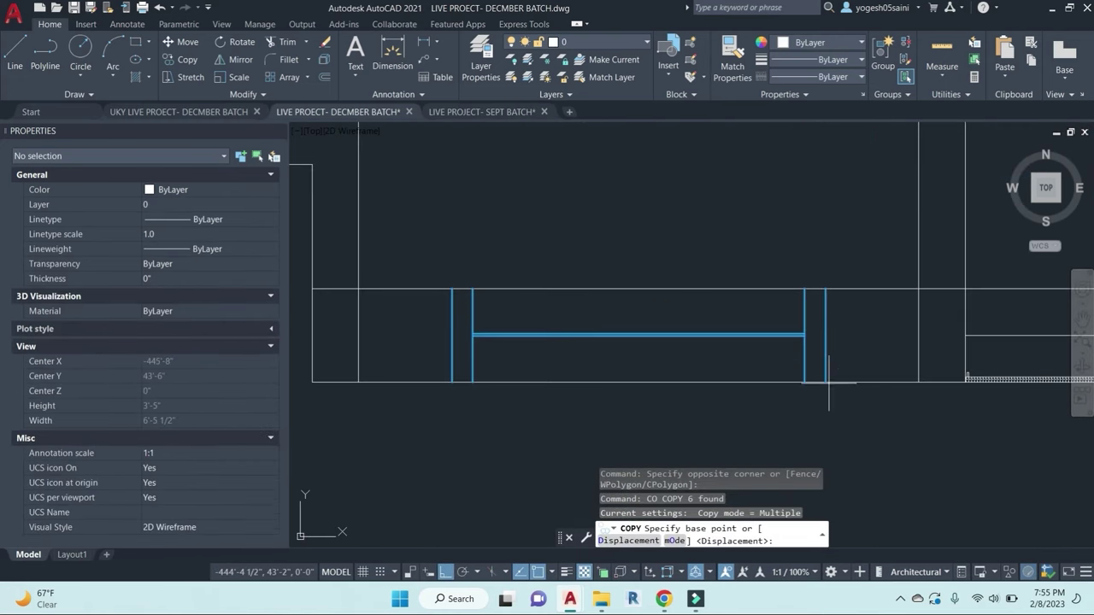
click(823, 384)
Step: Place the window copy into the second opening with ortho turned off
scroll(647, 378, down, 4)
middle_drag(647, 377, 1068, 299)
scroll(793, 321, down, 2)
middle_drag(624, 308, 944, 356)
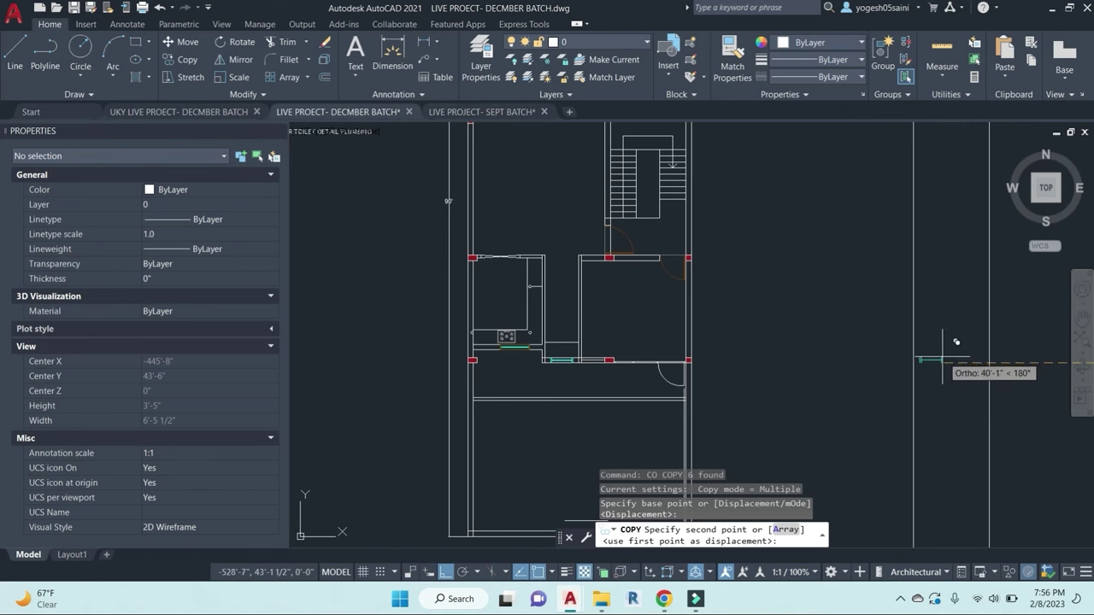
key(F8)
scroll(801, 237, down, 1)
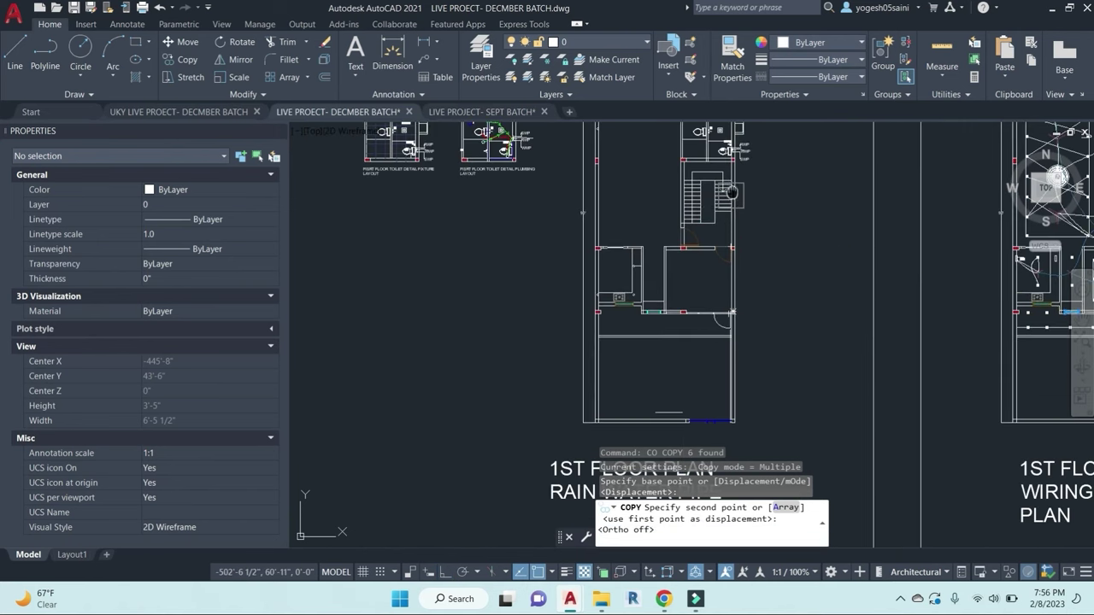
middle_drag(716, 211, 718, 311)
scroll(725, 251, up, 5)
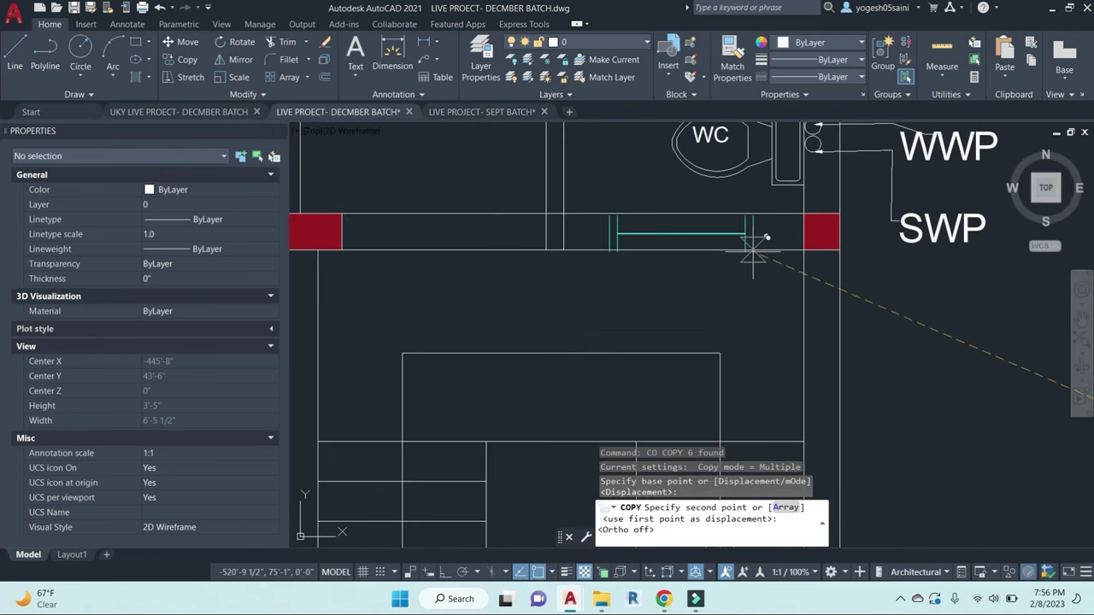
click(624, 247)
click(504, 247)
key(Escape)
key(Escape)
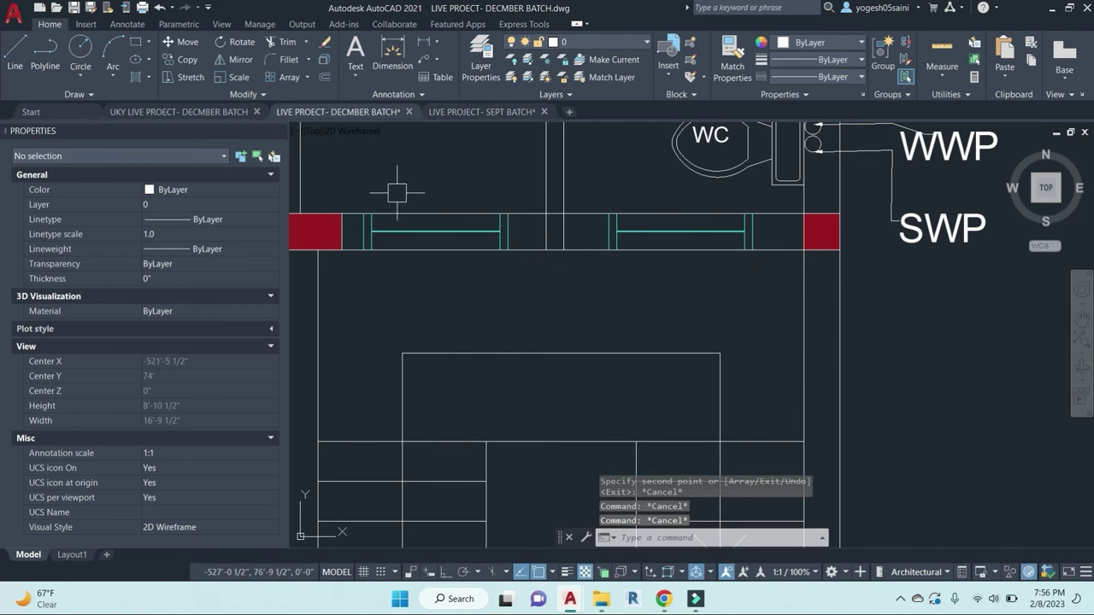
Step: Select both windows' lines and set their linetype to HIDDEN
click(358, 181)
click(555, 301)
click(598, 179)
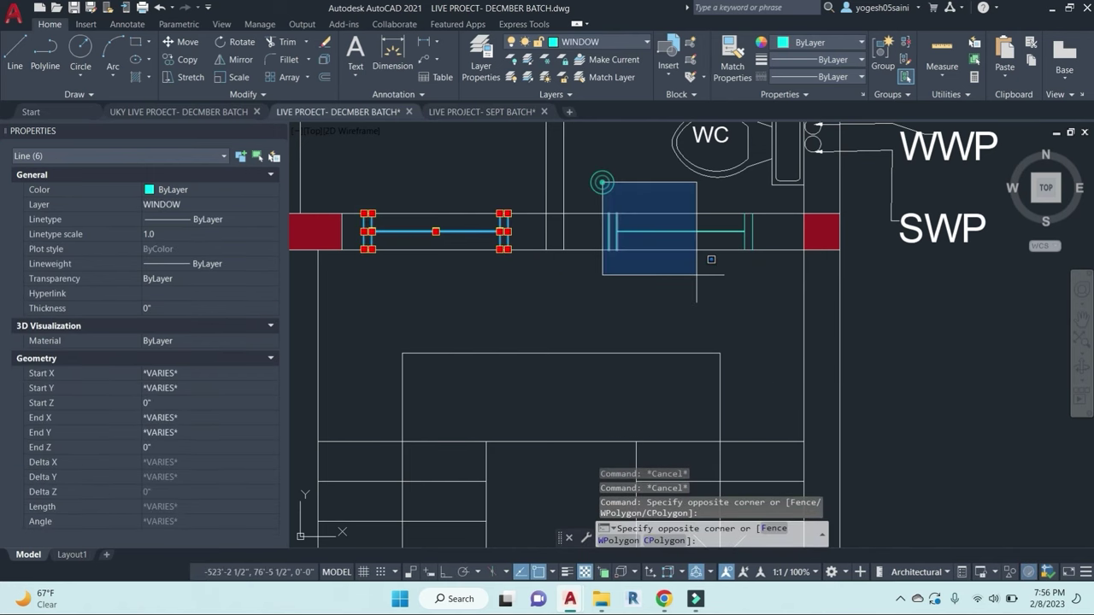
click(770, 292)
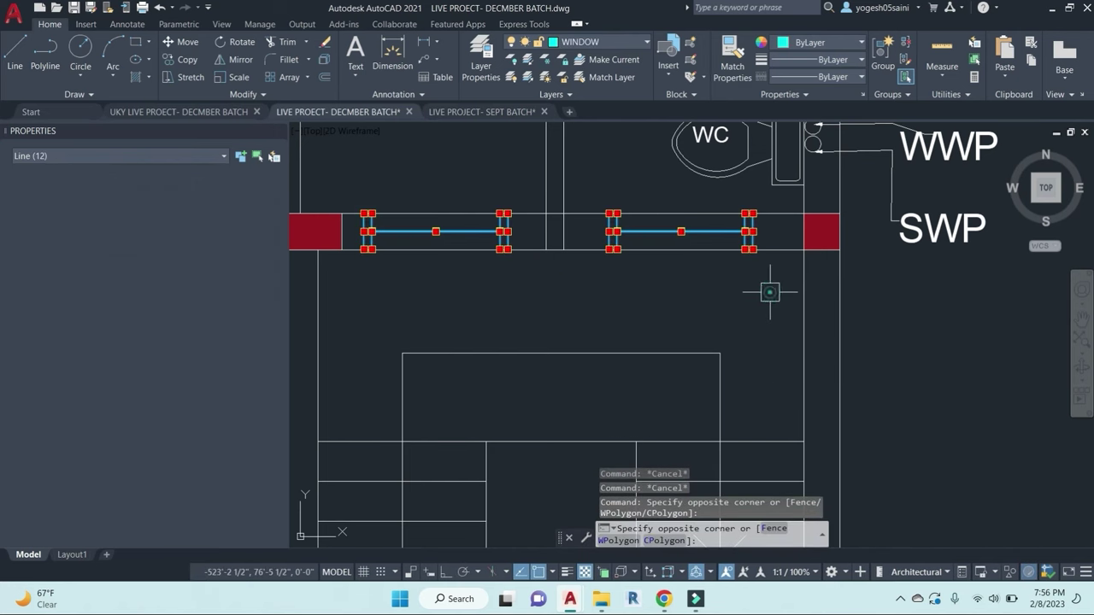
click(836, 77)
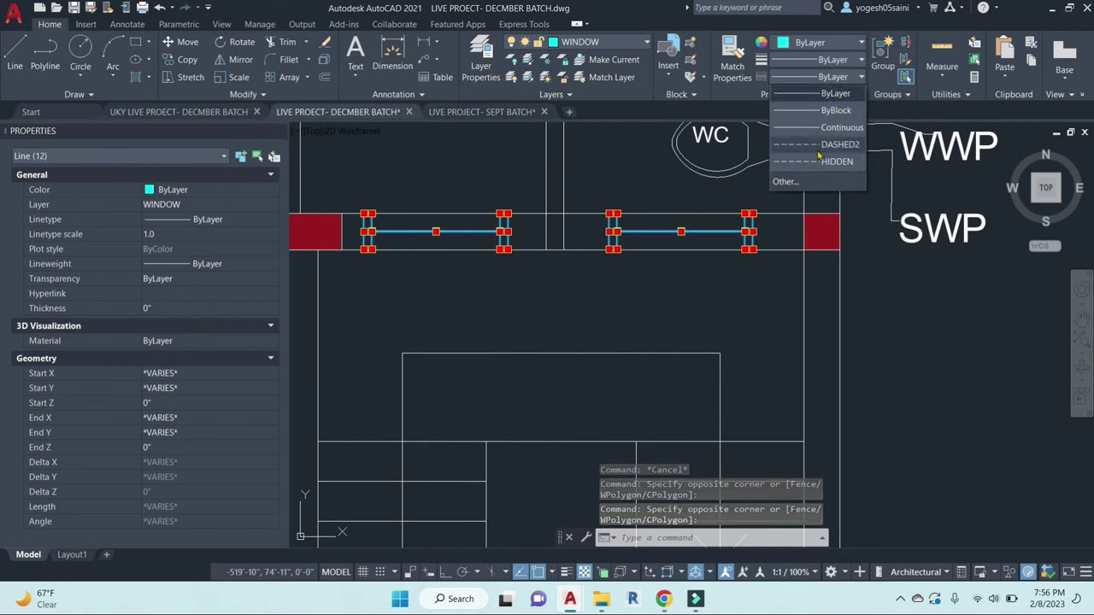
click(800, 163)
Step: Set the window lines' linetype scale to 10 and clear the selection
click(189, 235)
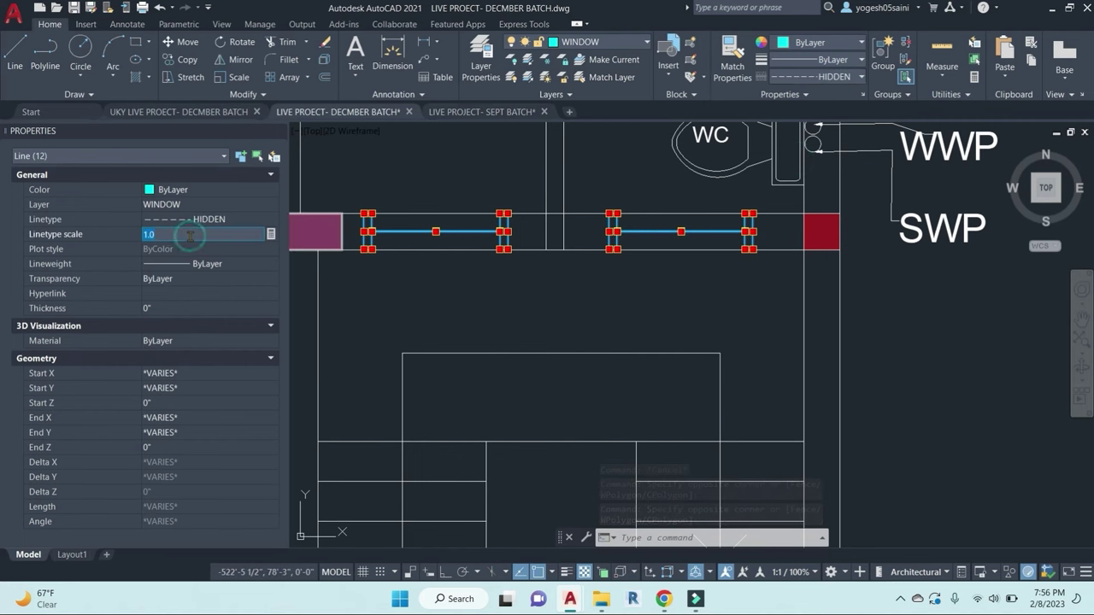
text(10)
key(Return)
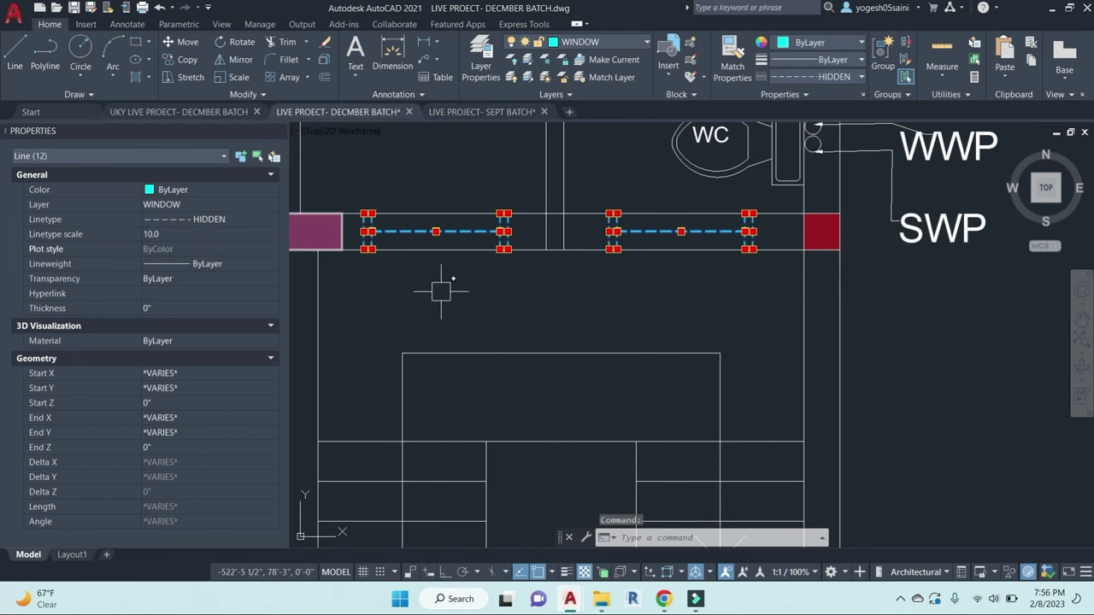
click(193, 233)
text(10)
key(Return)
key(Escape)
key(Escape)
scroll(610, 290, down, 3)
Step: Quick-save the drawing with the washrooms in view
middle_drag(584, 258, 582, 384)
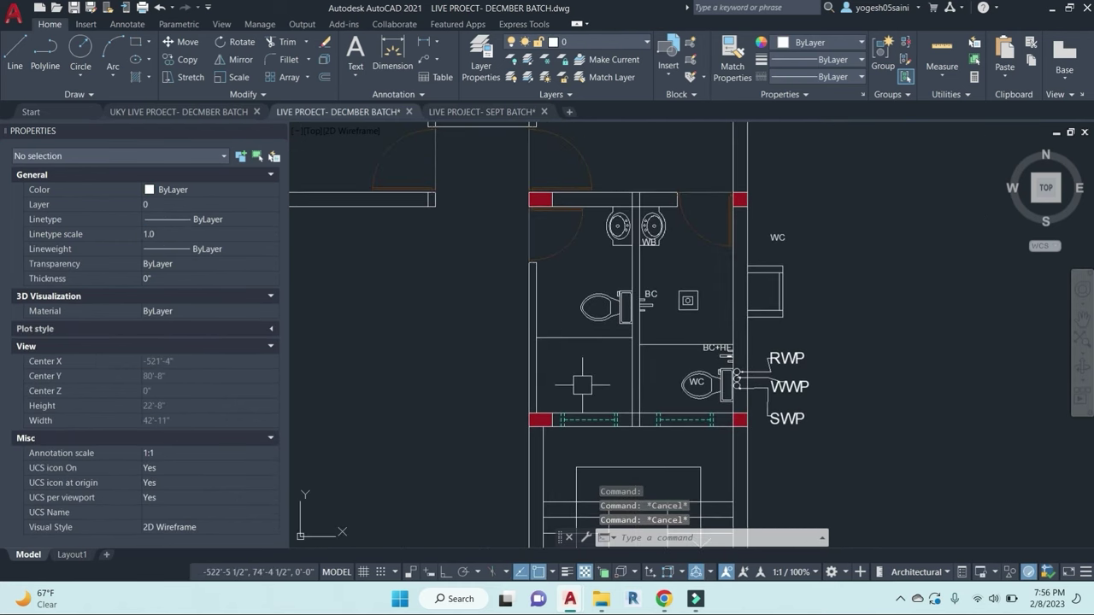
key(ctrl+s)
middle_drag(654, 391, 641, 358)
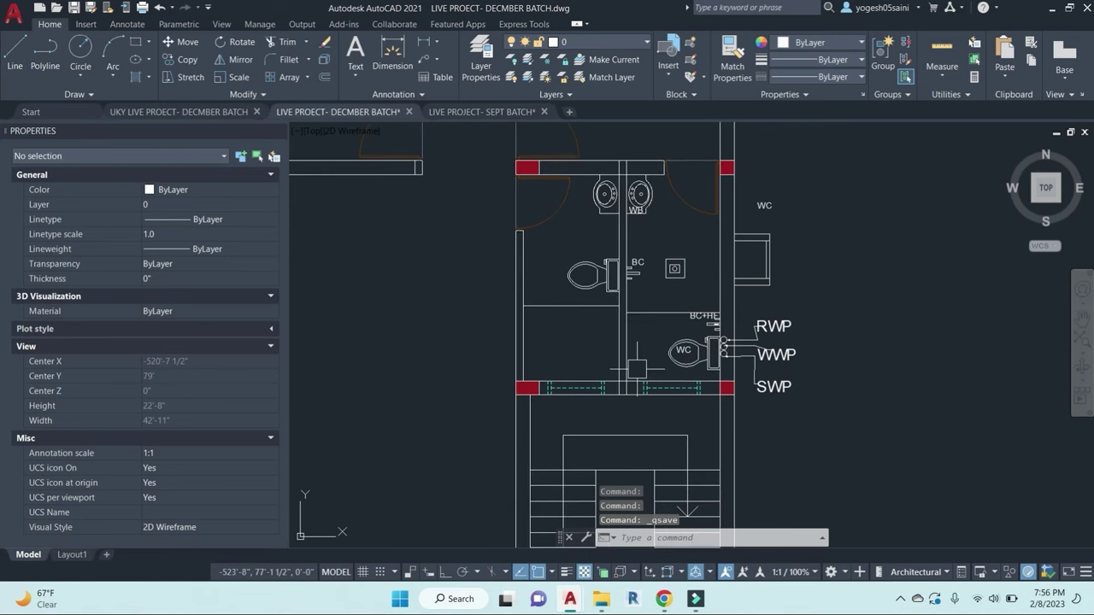
Step: Zoom and pan around the washroom plan to check the dashed windows
scroll(707, 366, up, 4)
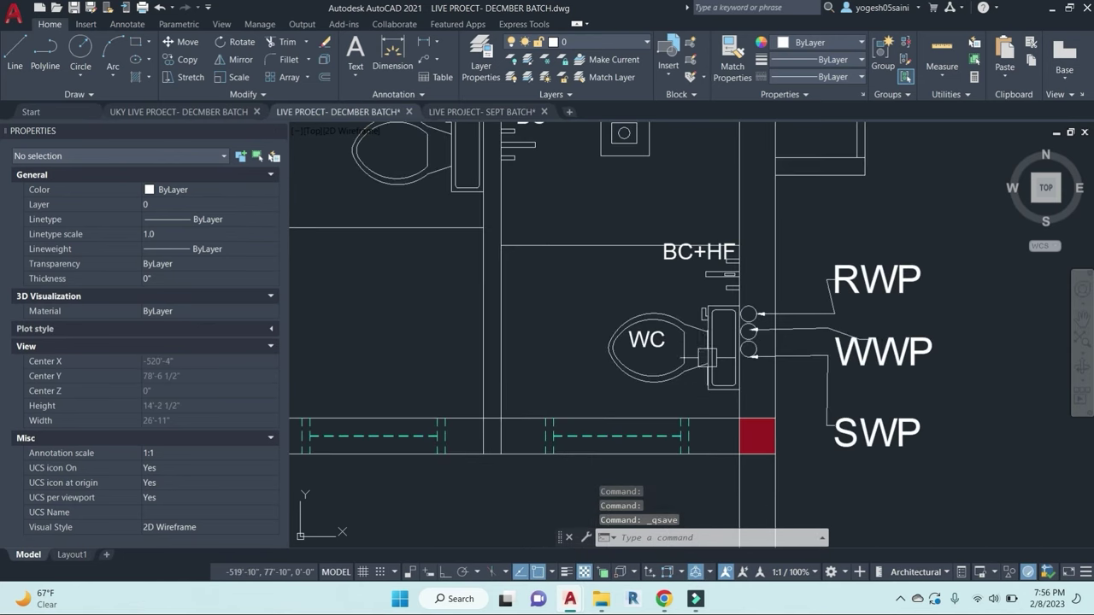
scroll(710, 342, down, 2)
scroll(669, 244, down, 2)
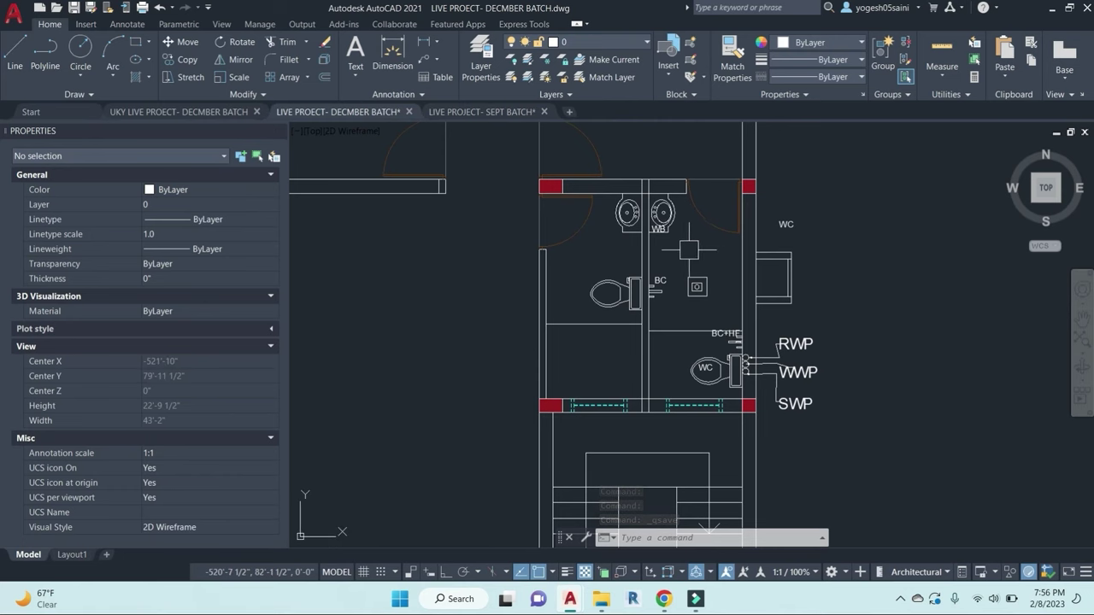
scroll(663, 346, up, 2)
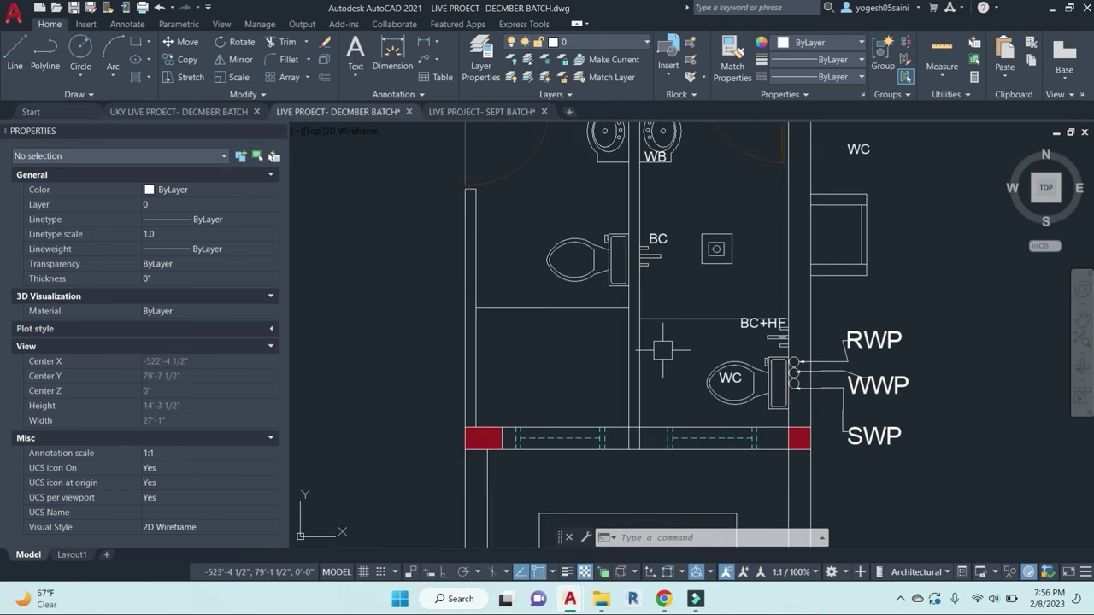
scroll(688, 325, down, 2)
scroll(683, 327, up, 2)
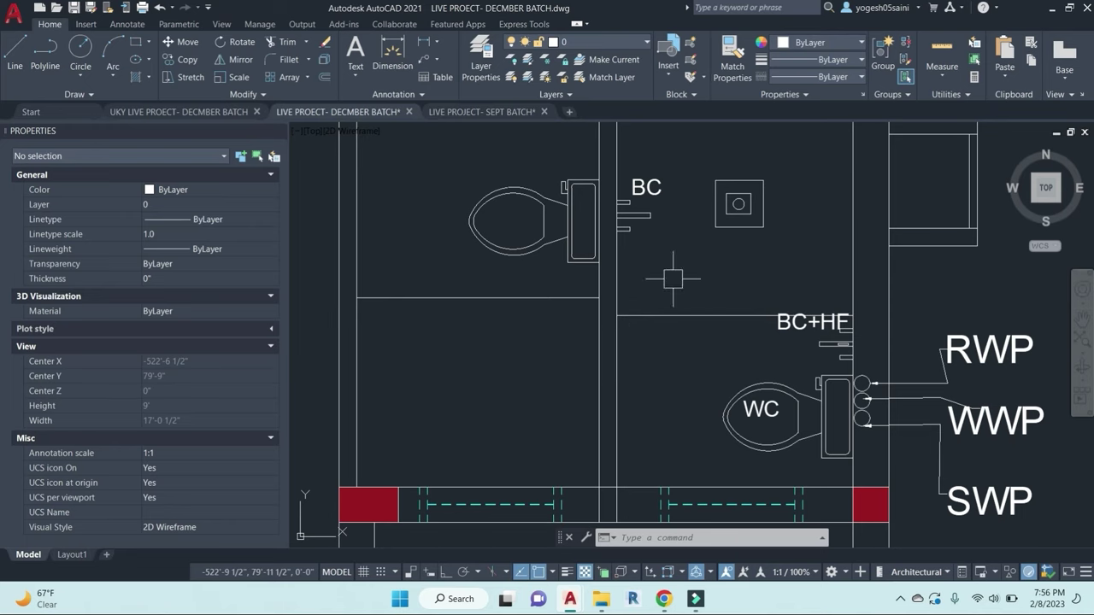
scroll(659, 305, down, 2)
middle_drag(617, 324, 675, 369)
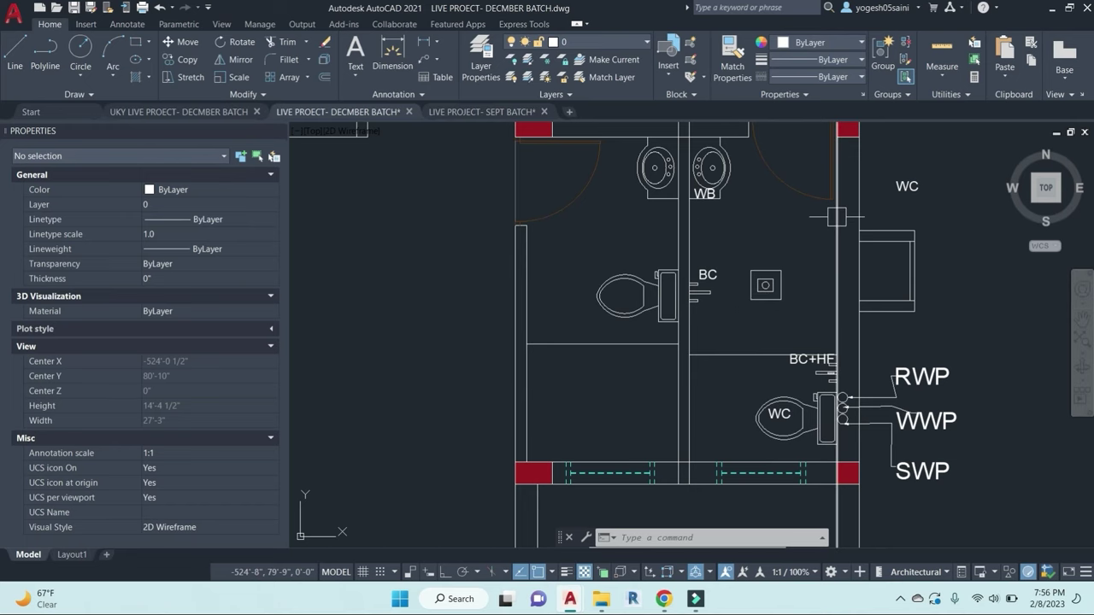
middle_drag(826, 216, 823, 247)
scroll(727, 236, up, 4)
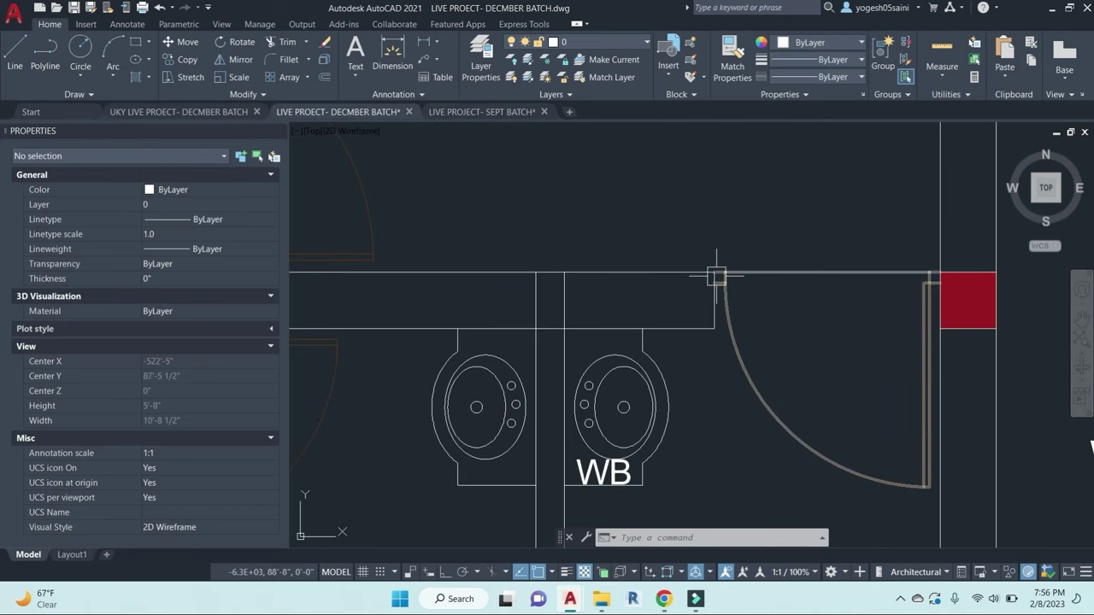
scroll(789, 392, down, 4)
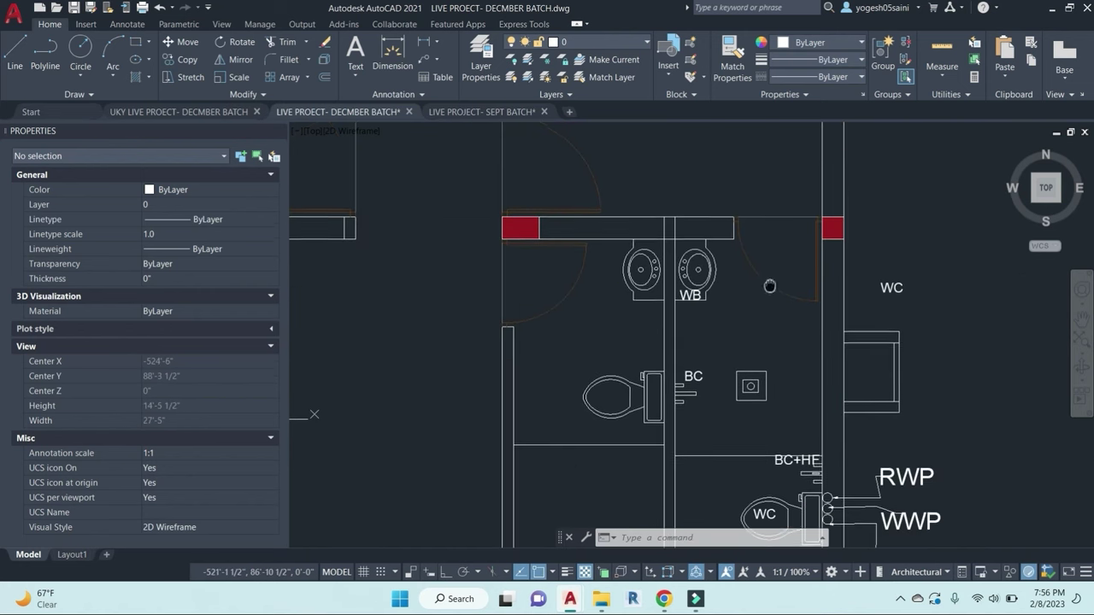
Step: Pan down to bring SWP, the bottom wall and the staircase into view
middle_drag(768, 354, 725, 267)
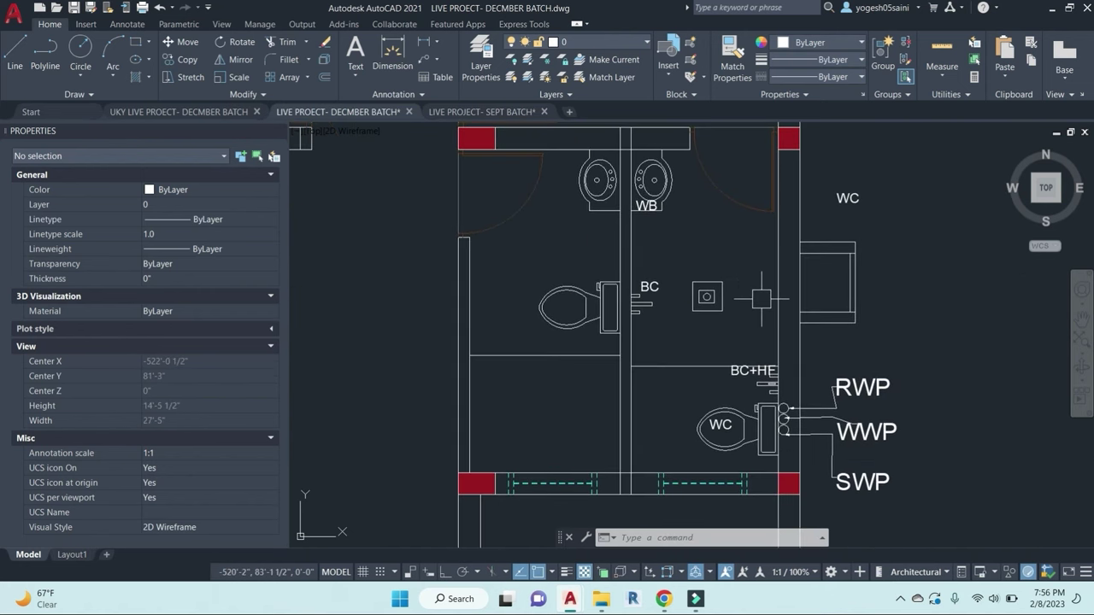
scroll(746, 307, down, 3)
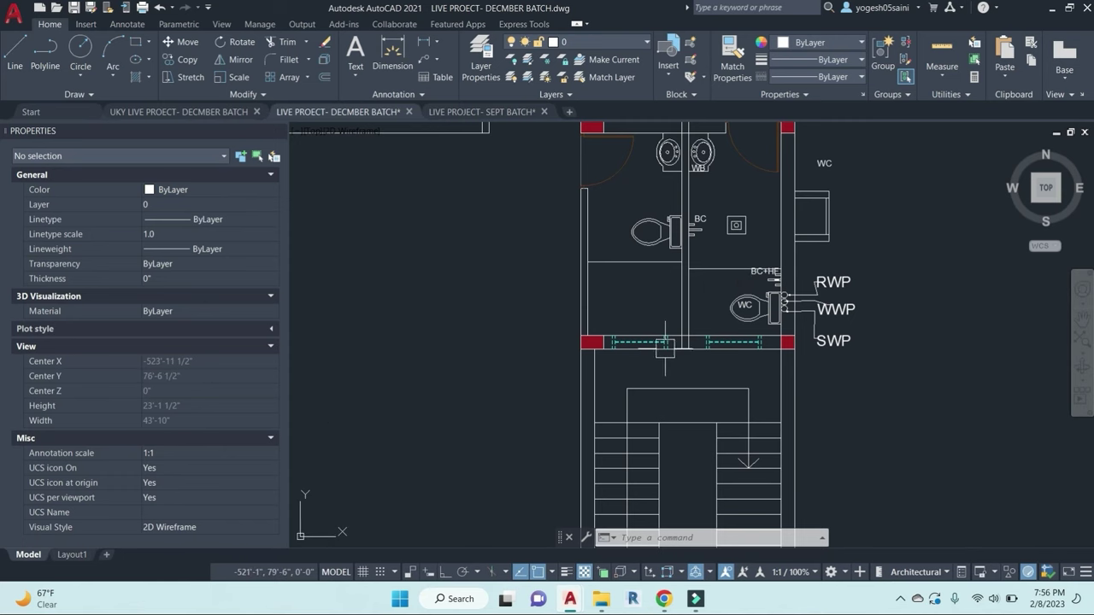
scroll(772, 348, up, 4)
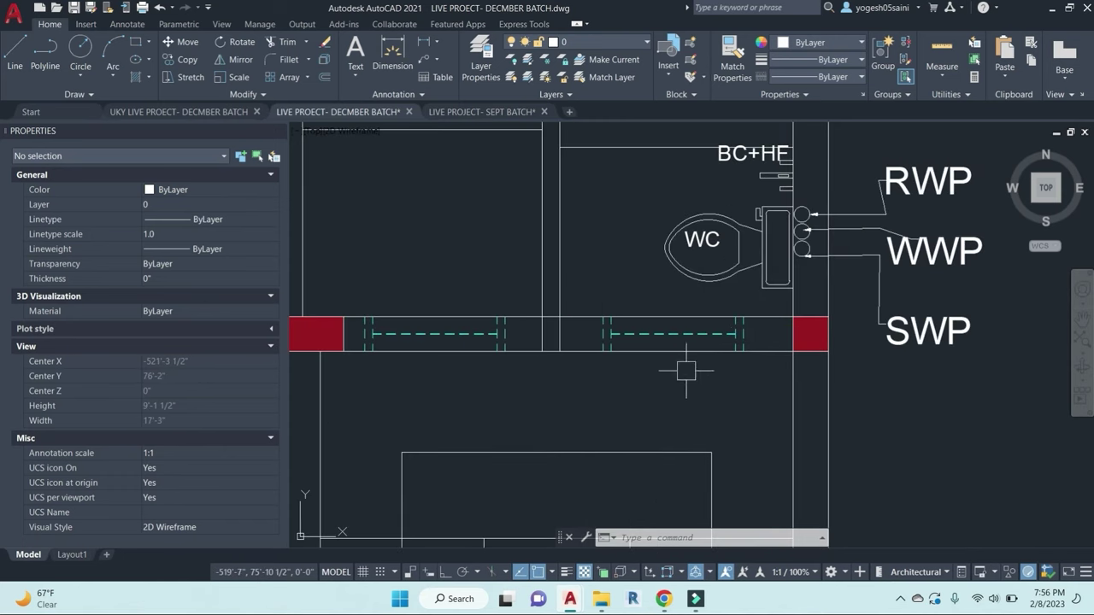
scroll(674, 296, down, 4)
scroll(701, 275, up, 4)
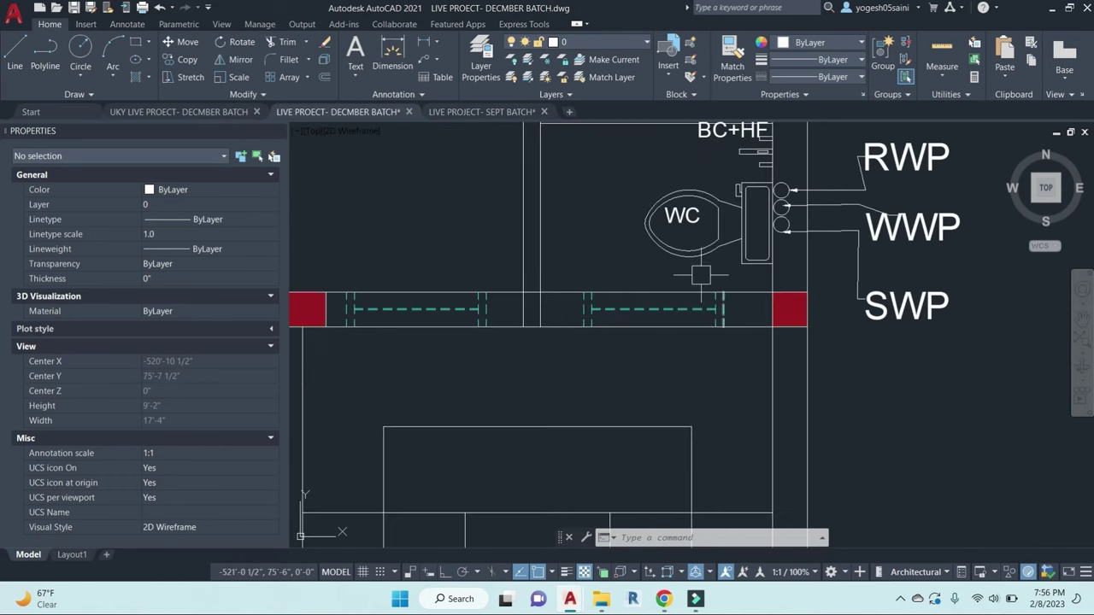
scroll(663, 315, down, 1)
middle_drag(689, 373, 734, 288)
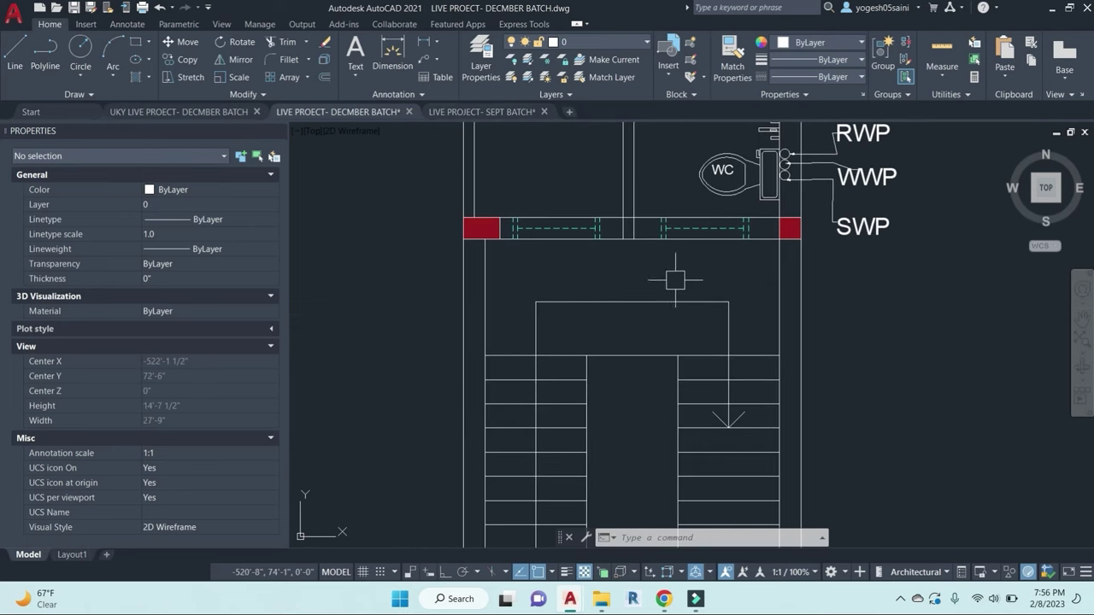
middle_drag(637, 270, 683, 322)
middle_drag(620, 388, 640, 225)
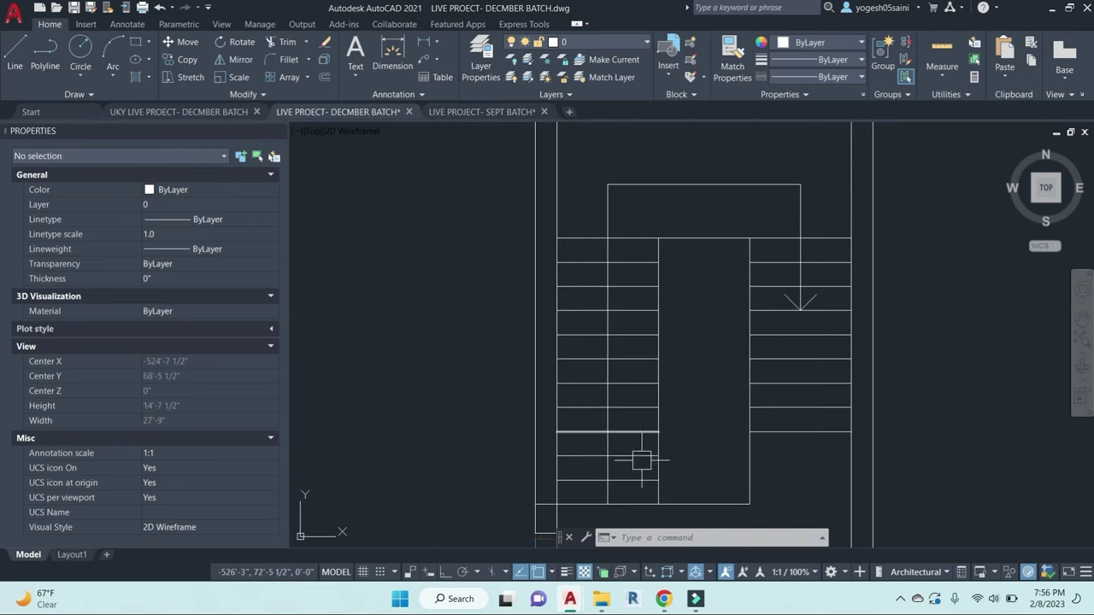
key(Escape)
key(Escape)
middle_drag(631, 480, 637, 366)
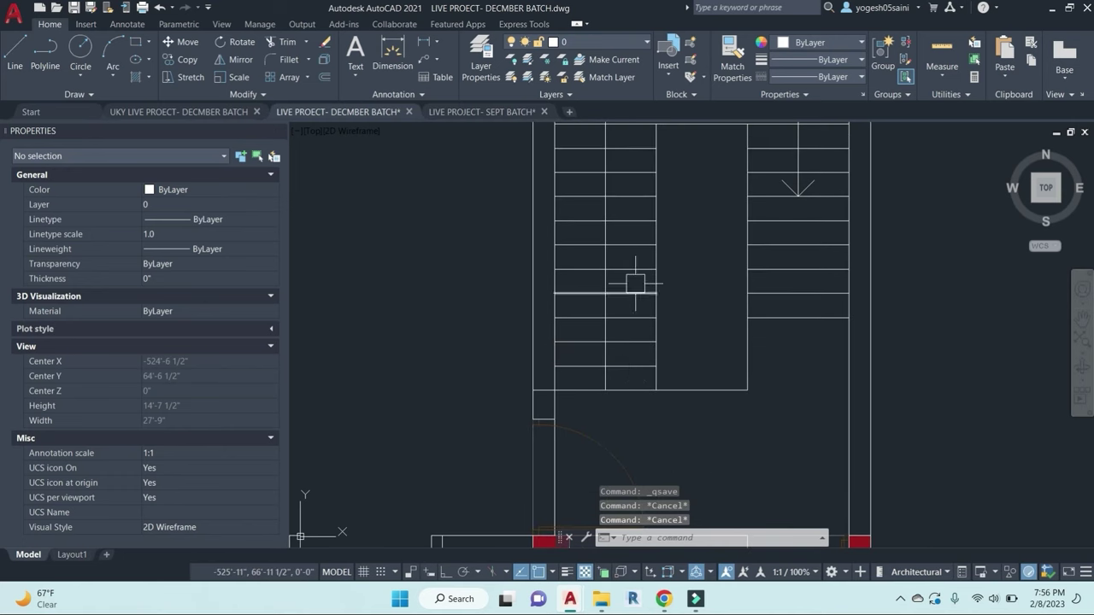
click(633, 179)
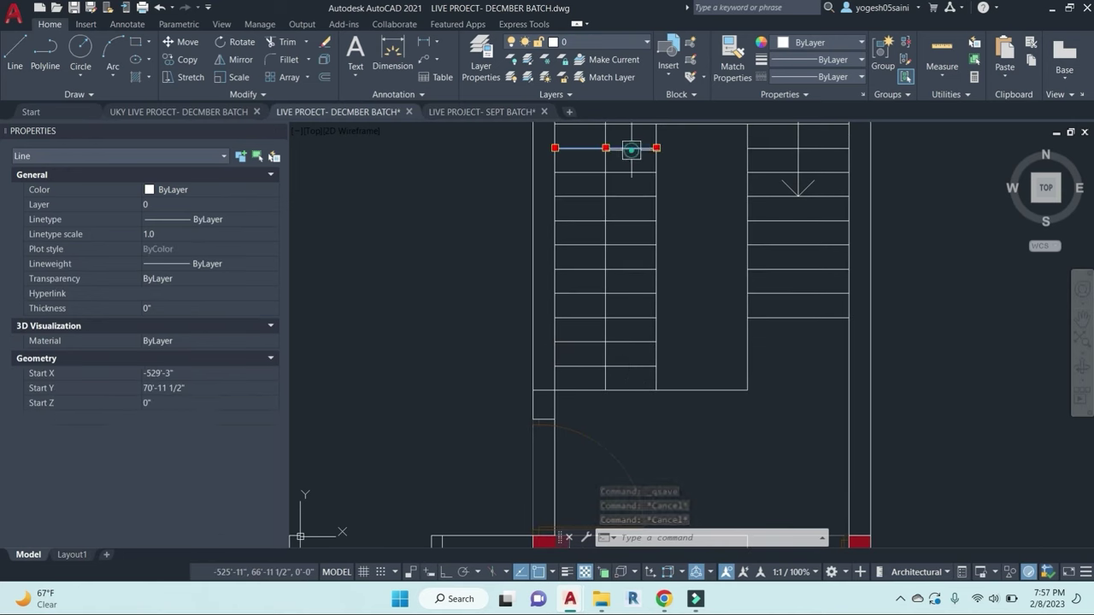
middle_drag(633, 180, 636, 296)
click(641, 262)
mouse_move(642, 256)
middle_down()
mouse_move(718, 245)
mouse_move(714, 295)
middle_up()
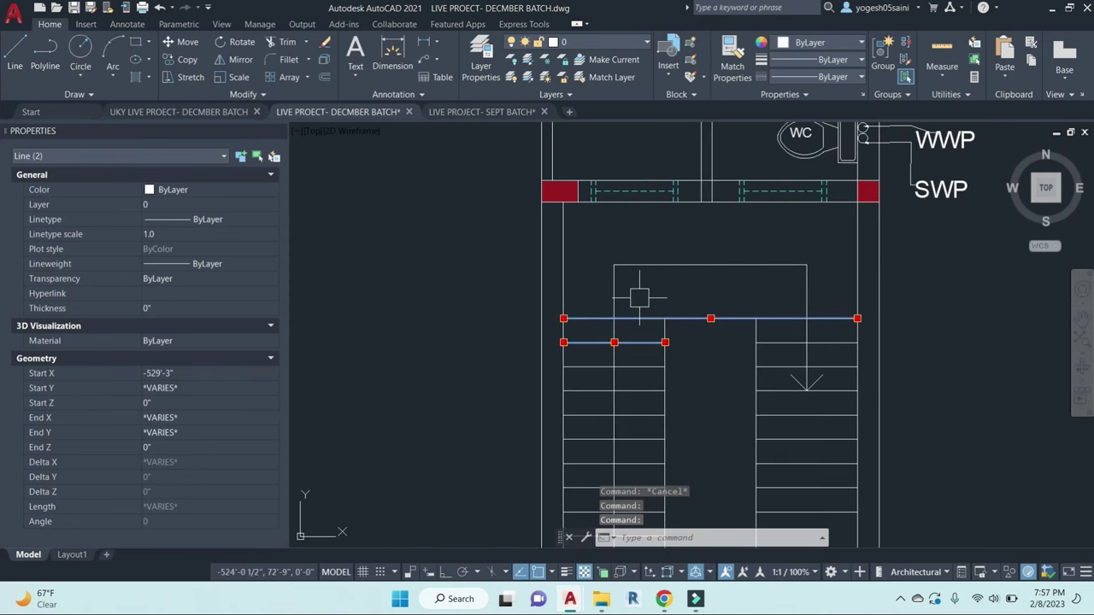
key(Escape)
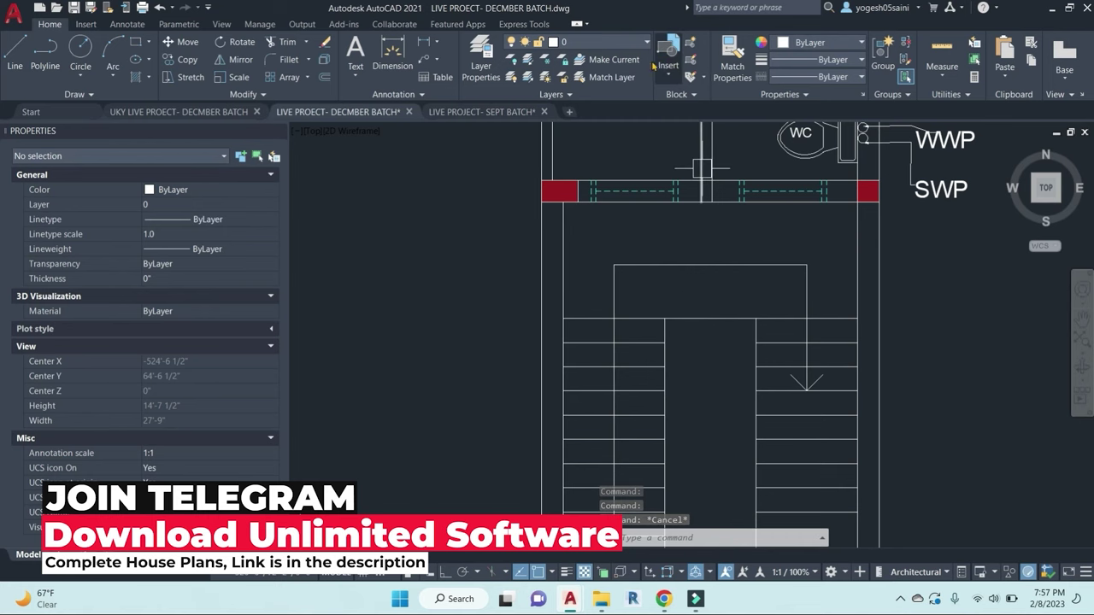
scroll(605, 187, up, 4)
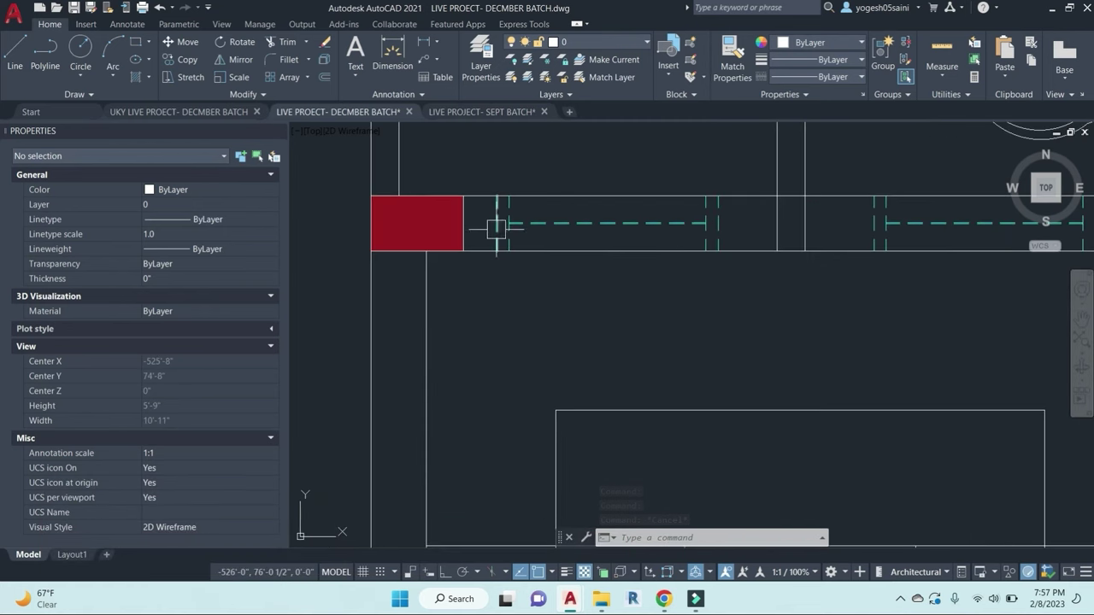
scroll(592, 289, down, 6)
scroll(599, 283, up, 4)
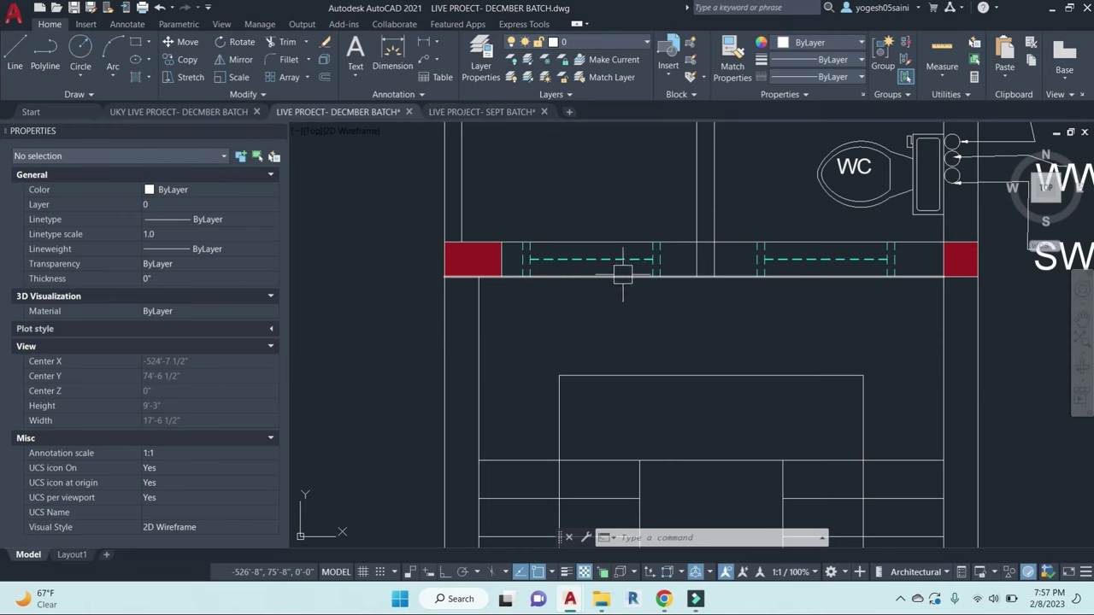
mouse_move(654, 271)
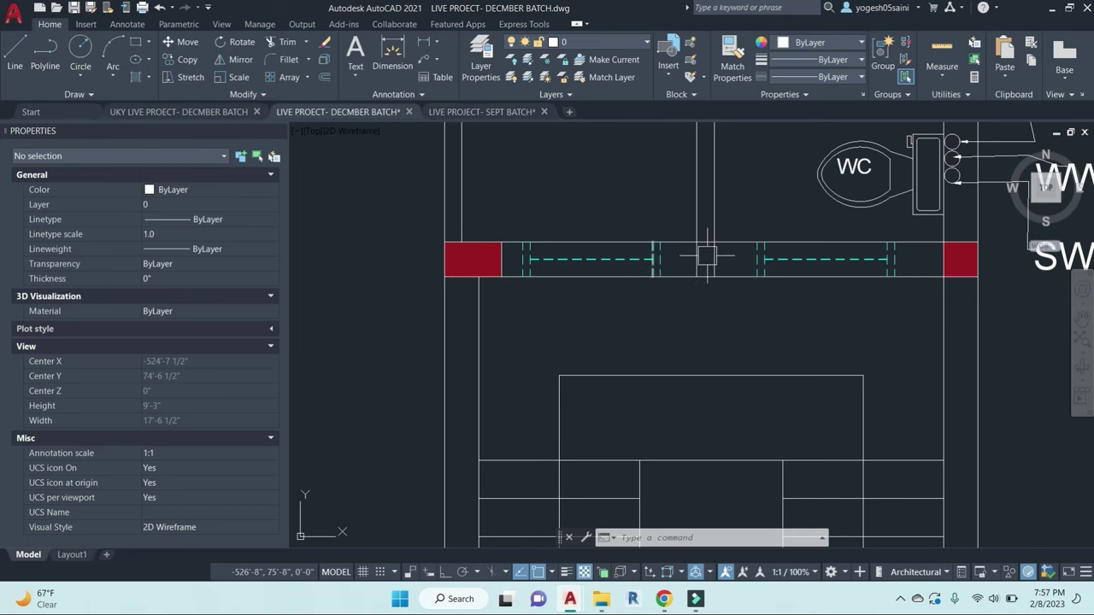
click(519, 213)
click(661, 306)
click(739, 207)
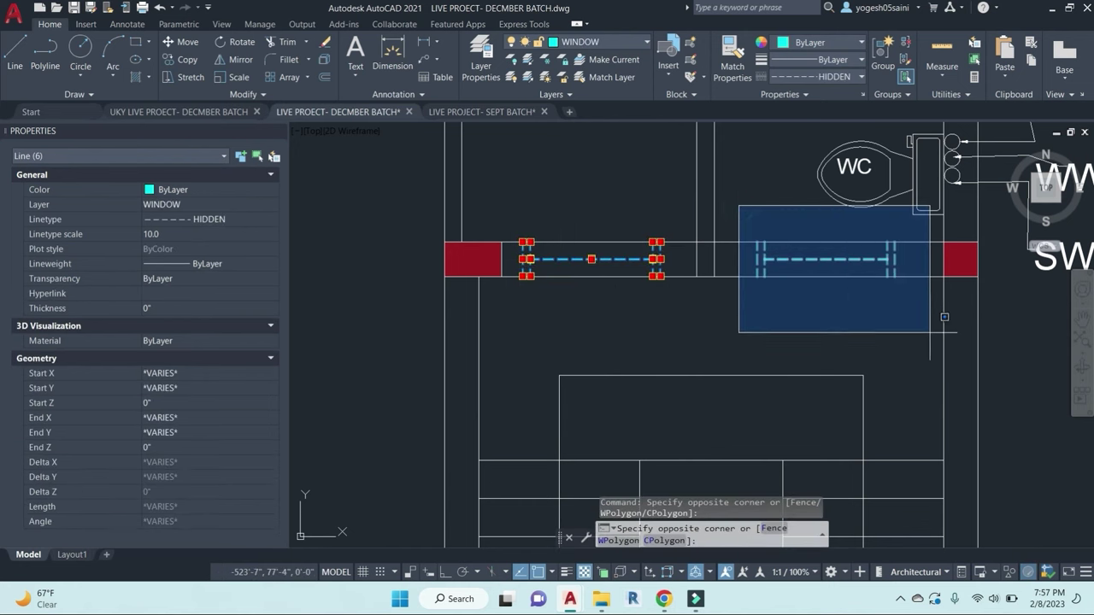
click(944, 317)
scroll(760, 306, down, 4)
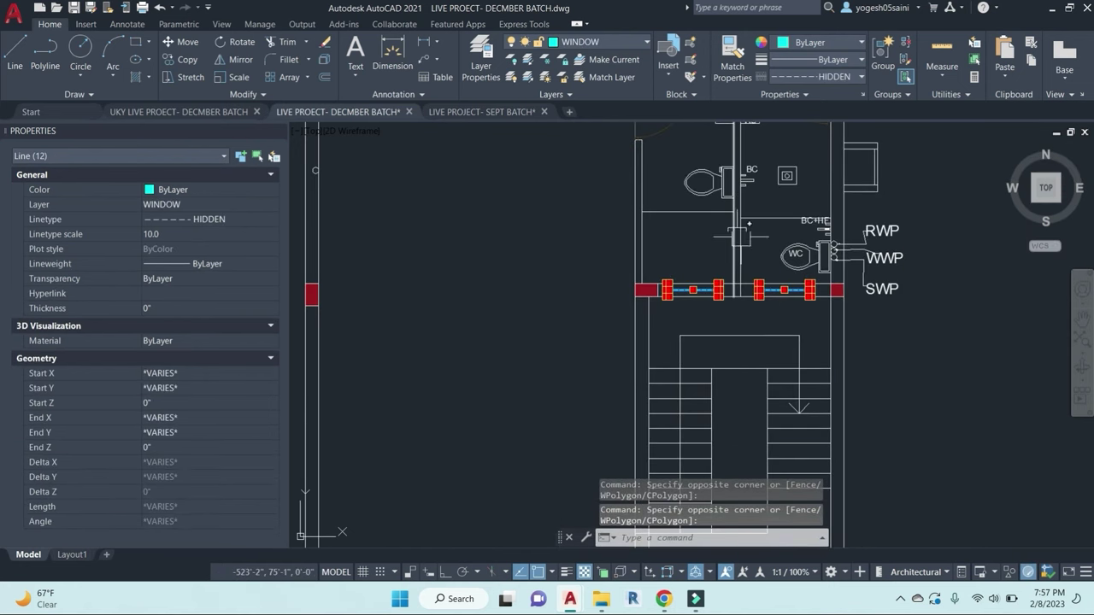
scroll(783, 303, up, 3)
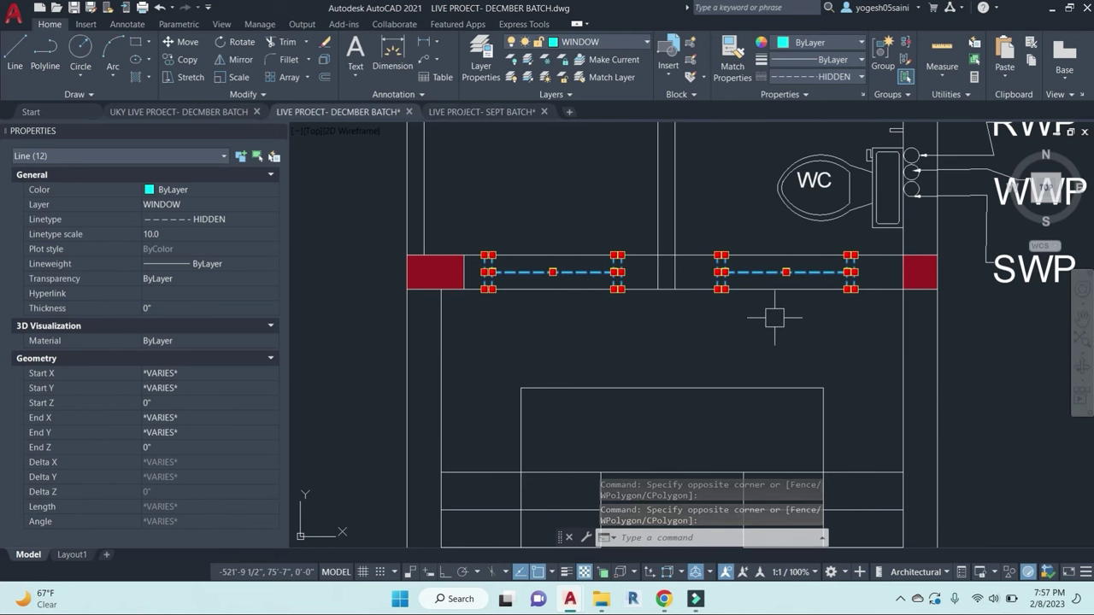
key(Escape)
key(Escape)
key(Escape)
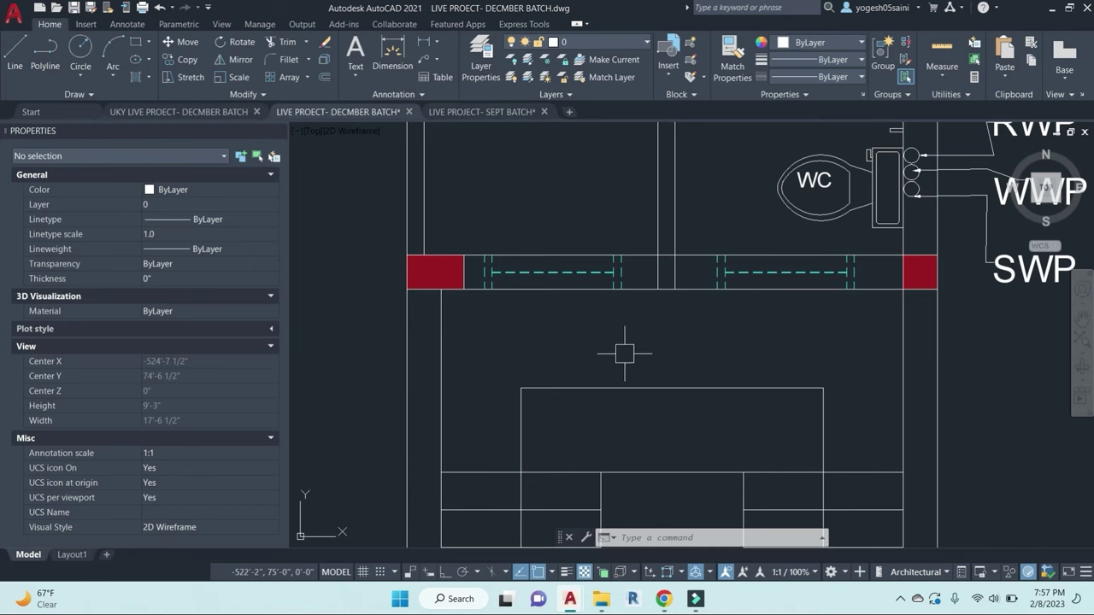
Step: Pan and zoom around the bathroom and stair area to locate the stray WC items
middle_drag(658, 353, 531, 497)
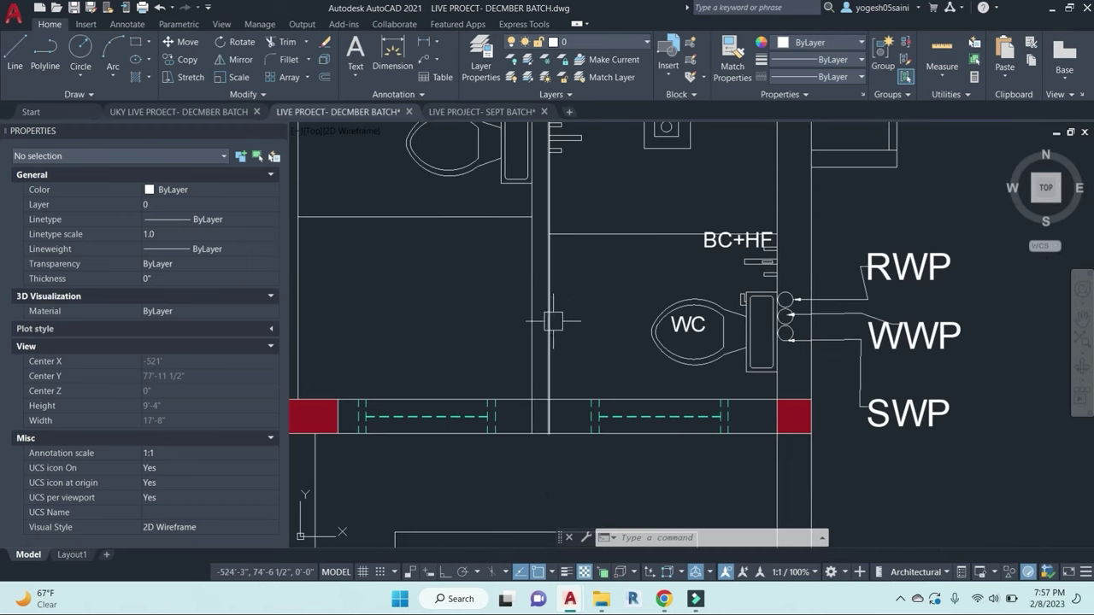
mouse_move(632, 448)
middle_down()
mouse_move(675, 410)
mouse_move(709, 347)
middle_up()
scroll(777, 367, down, 2)
scroll(662, 395, down, 2)
scroll(686, 326, up, 4)
scroll(716, 319, up, 2)
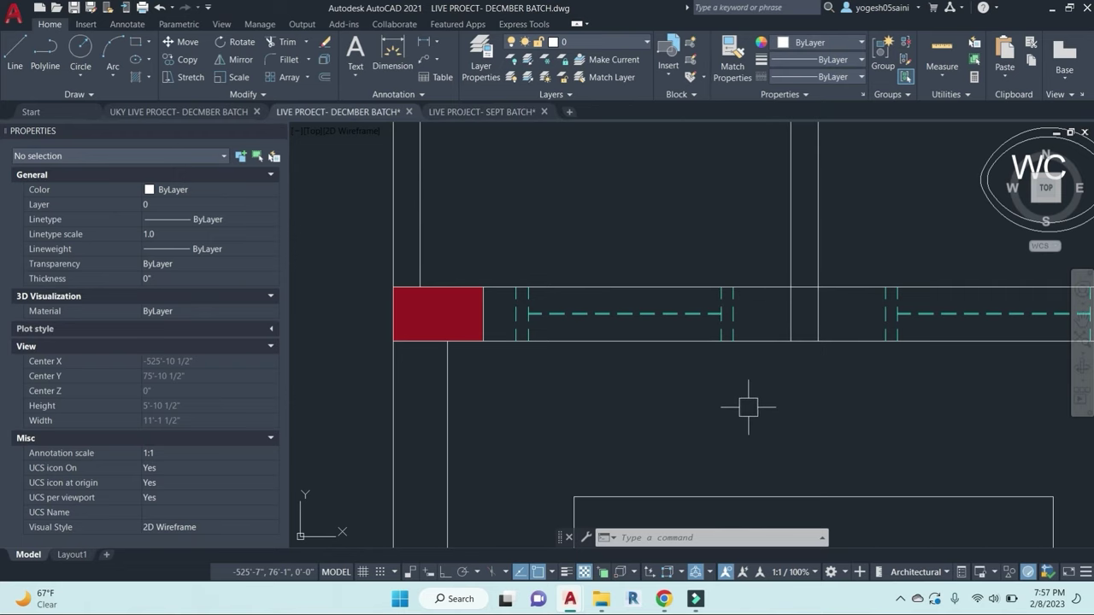
scroll(749, 407, down, 2)
middle_drag(778, 399, 676, 359)
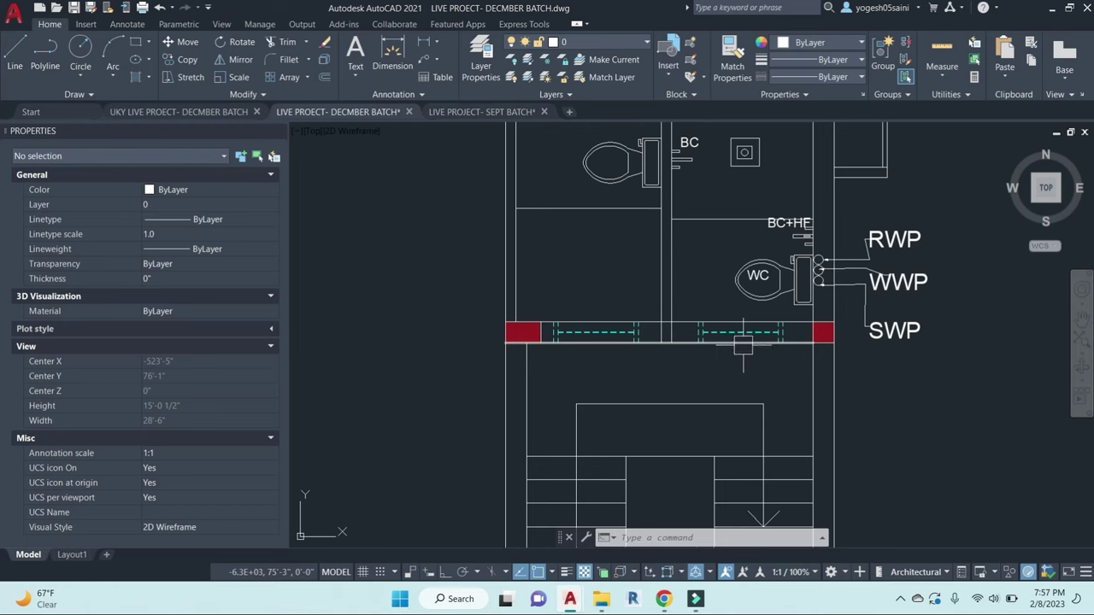
scroll(742, 345, up, 1)
scroll(668, 286, down, 2)
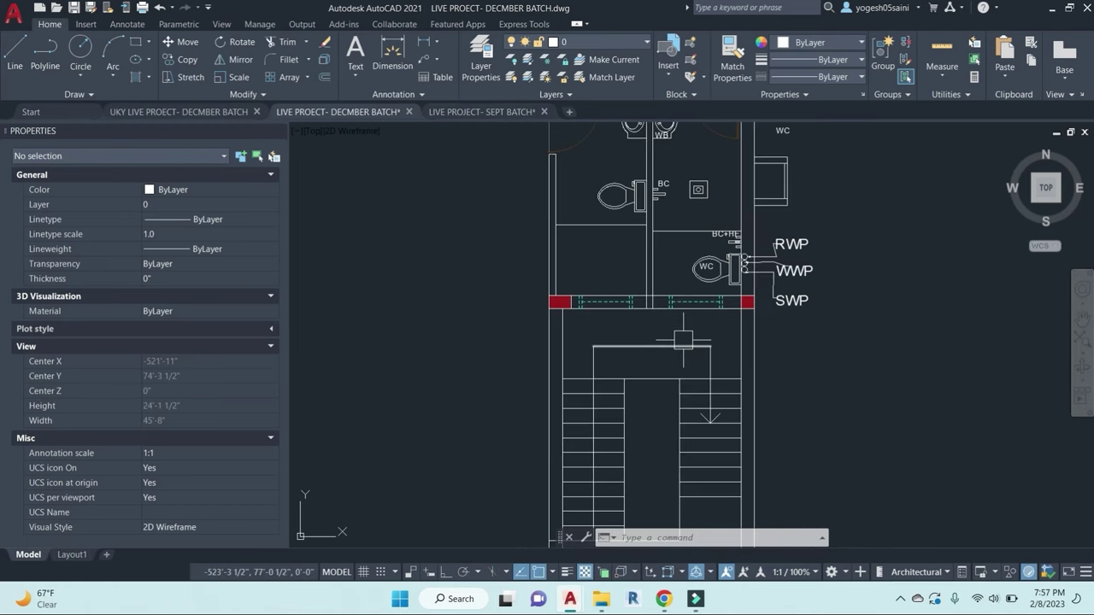
mouse_move(683, 340)
middle_down()
mouse_move(671, 265)
mouse_move(727, 331)
mouse_move(709, 408)
mouse_move(688, 426)
middle_up()
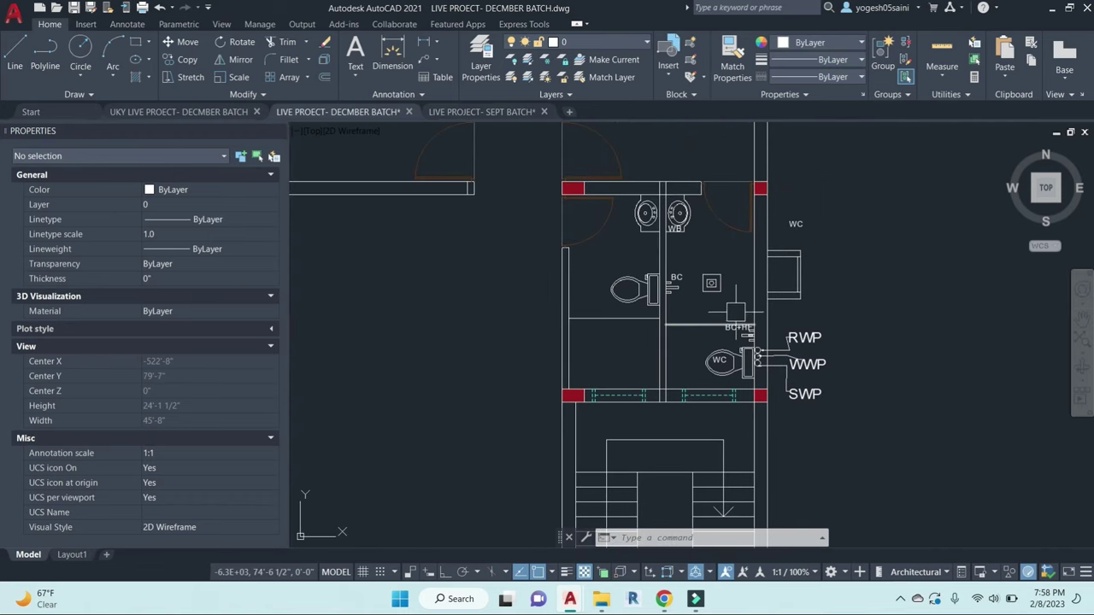
scroll(735, 360, up, 2)
scroll(800, 366, down, 2)
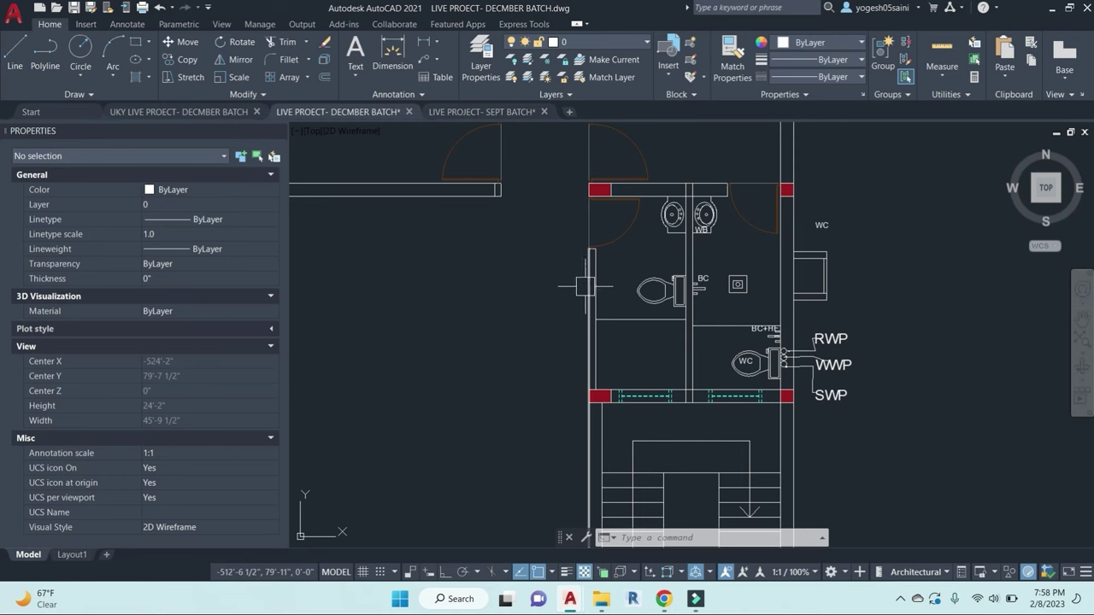
scroll(586, 282, down, 2)
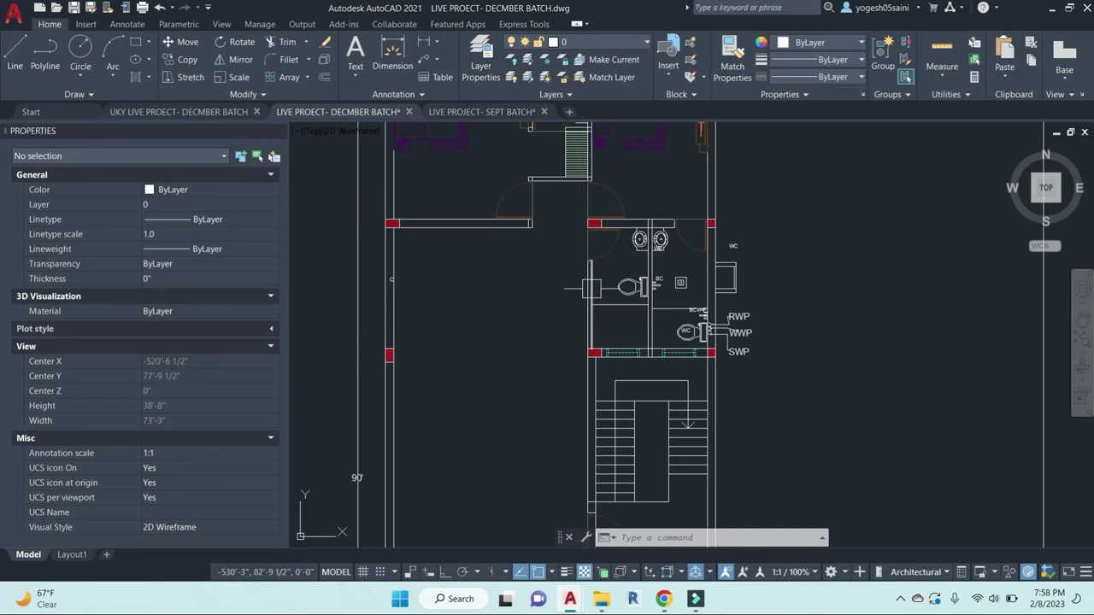
Step: Crossing-select the stray WC label and fixture box outside the right wall and erase them
click(717, 277)
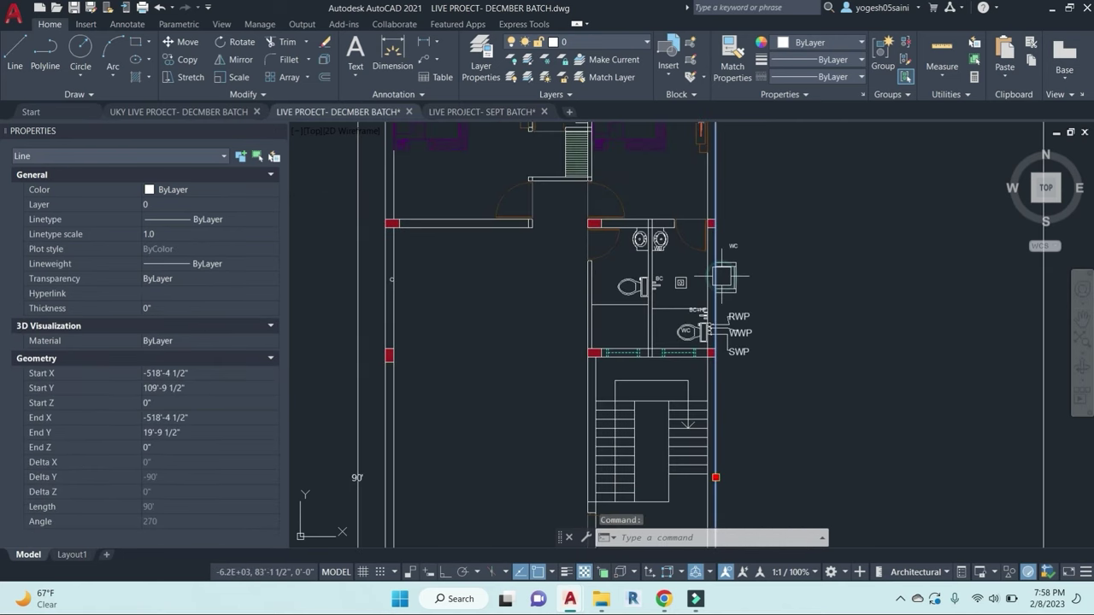
key(Escape)
key(Escape)
scroll(720, 254, up, 2)
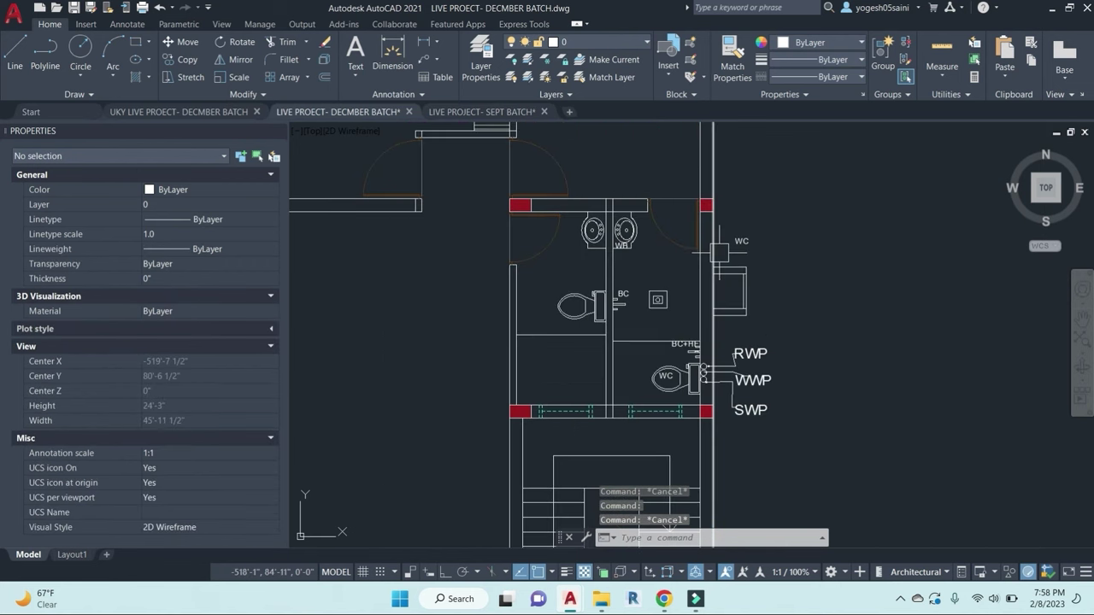
click(799, 329)
click(709, 188)
text(E)
key(Return)
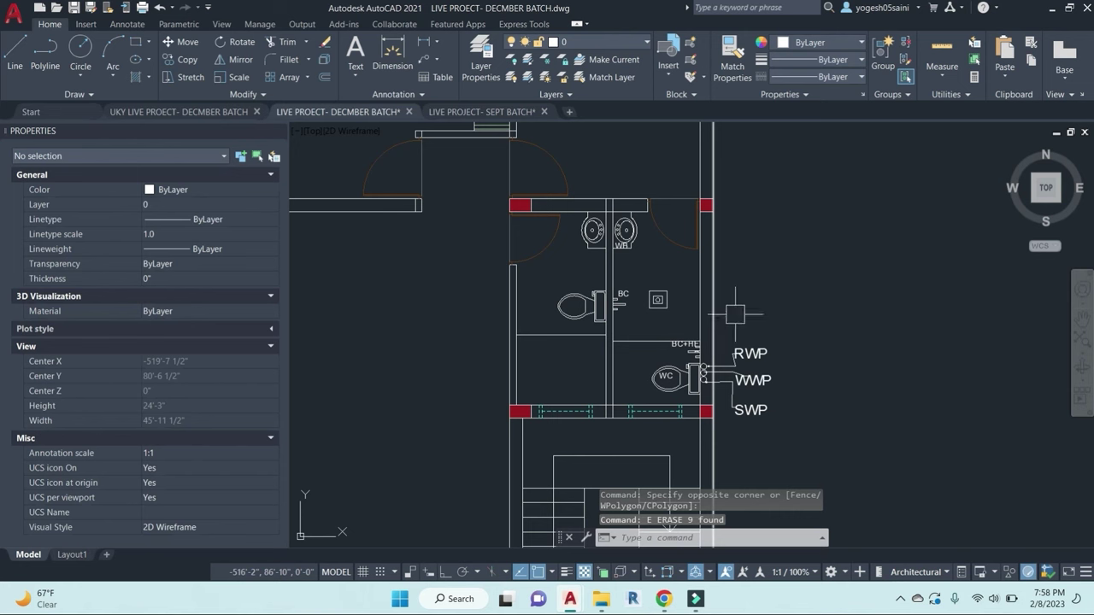
Step: Pan around the WC wall and inspect the BC+HE label without changing it
middle_drag(674, 420, 710, 401)
scroll(626, 402, up, 5)
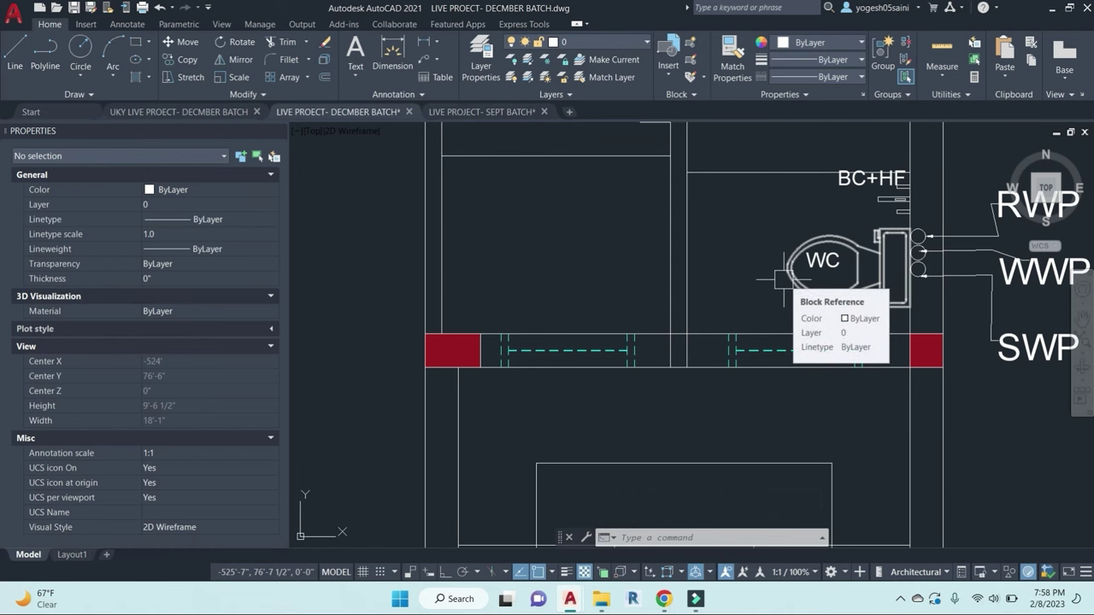
scroll(775, 277, down, 5)
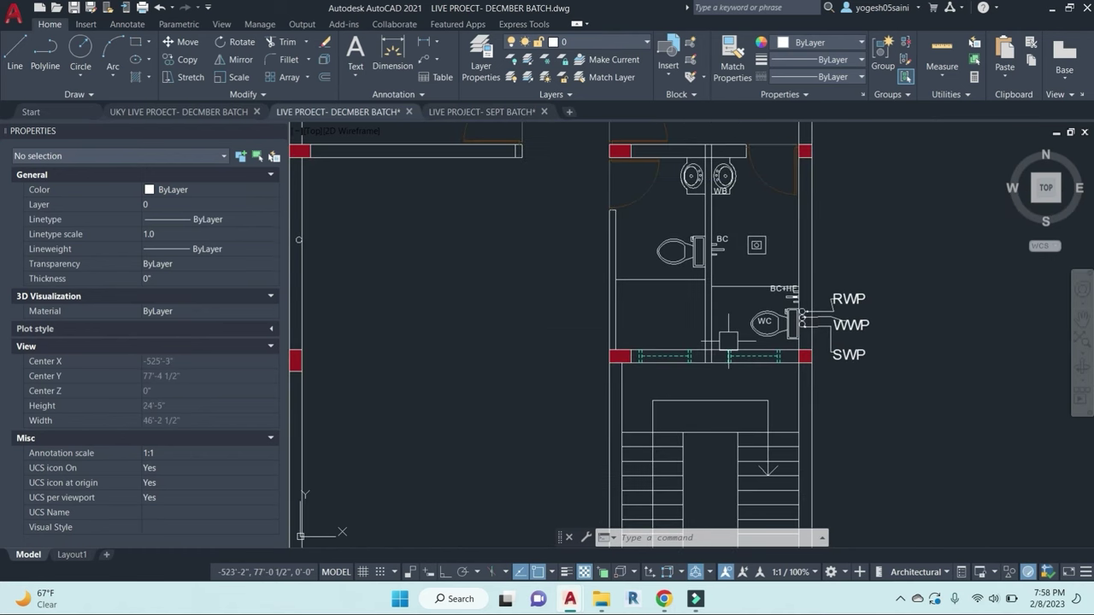
scroll(731, 352, up, 5)
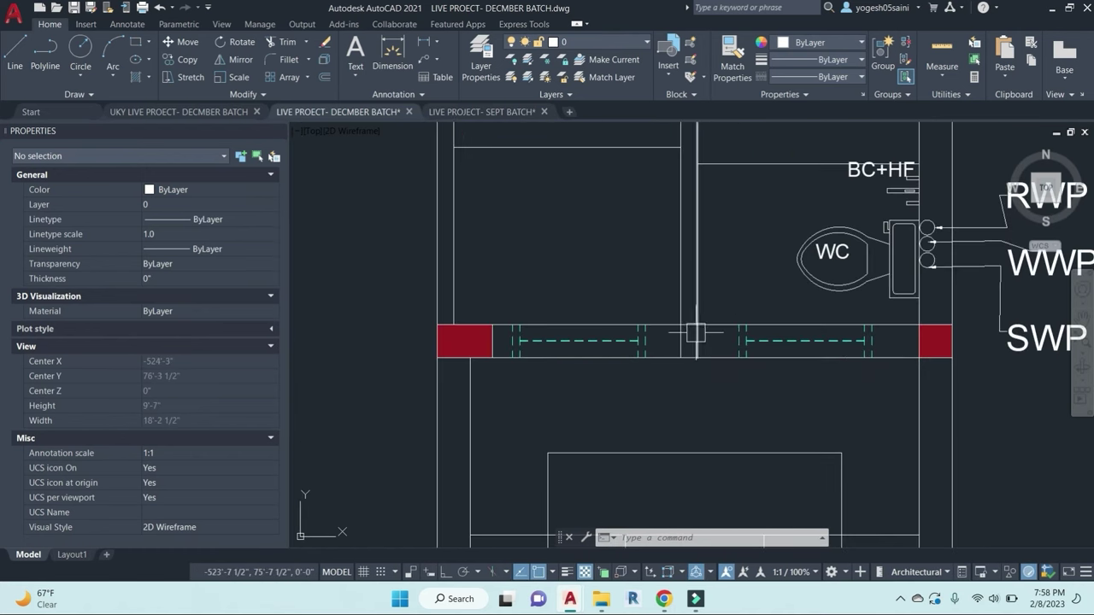
middle_drag(753, 313, 621, 424)
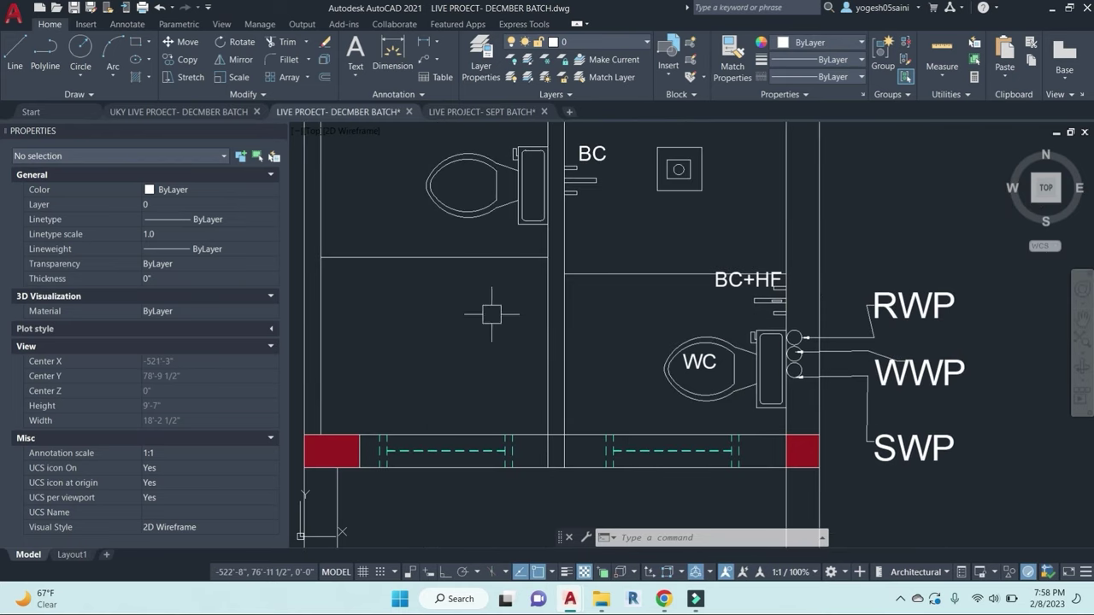
key(Escape)
key(Escape)
key(Escape)
scroll(612, 299, down, 2)
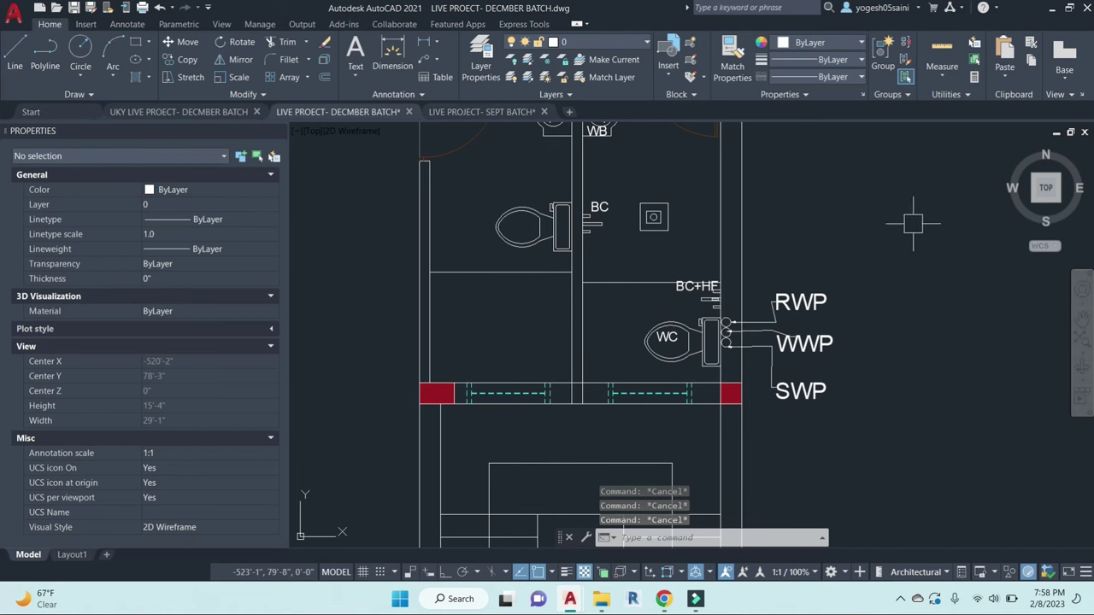
scroll(649, 329, up, 2)
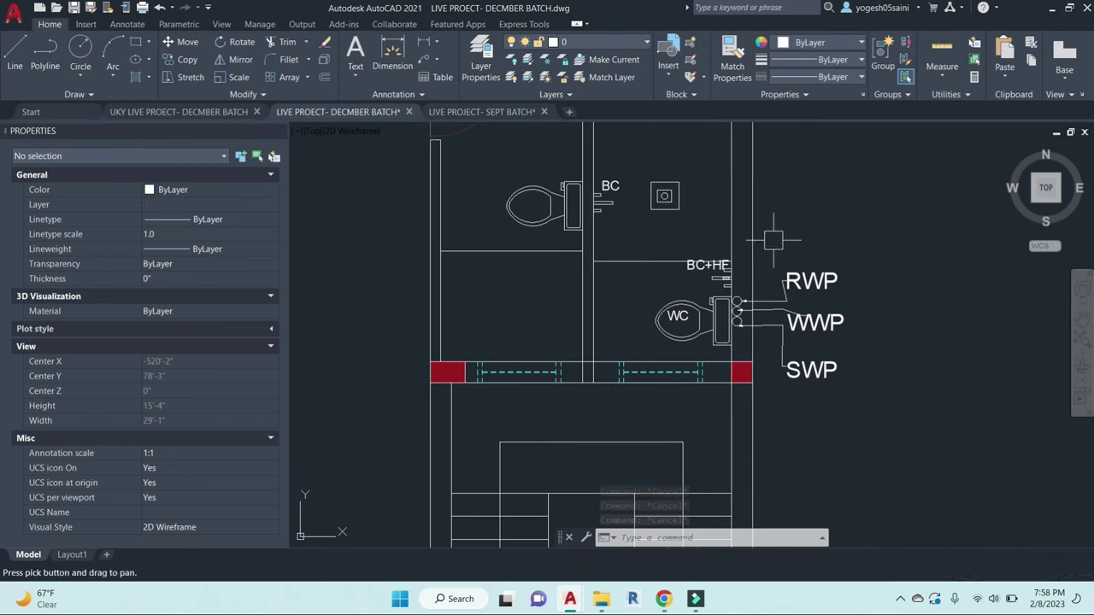
click(697, 263)
key(Escape)
middle_drag(580, 427, 655, 327)
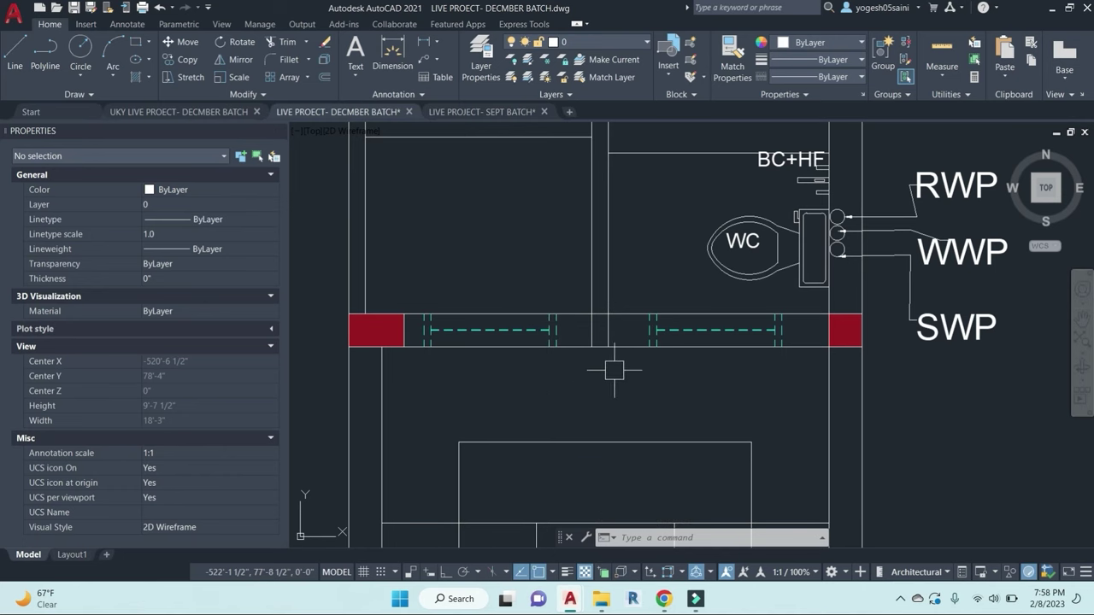
scroll(613, 370, down, 10)
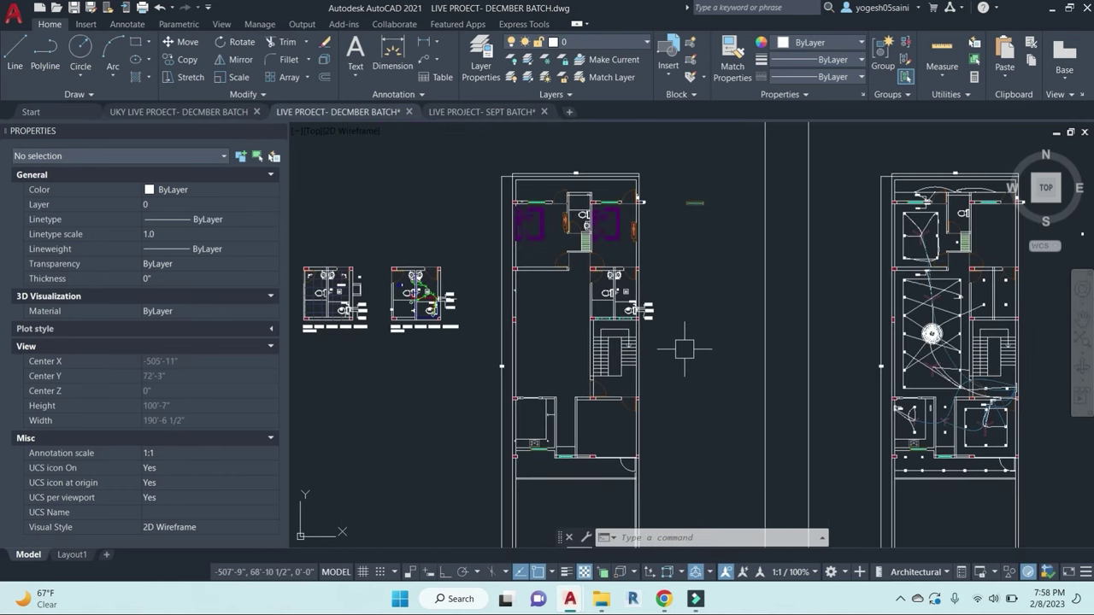
Step: Save the drawing and bring the staircase near the Terrace Plan into view
key(ctrl+s)
scroll(679, 331, down, 1)
middle_drag(638, 368, 931, 370)
mouse_move(508, 373)
middle_down()
mouse_move(555, 371)
mouse_move(569, 334)
middle_up()
scroll(493, 267, up, 2)
scroll(541, 271, down, 1)
middle_drag(632, 397, 620, 369)
scroll(619, 311, up, 3)
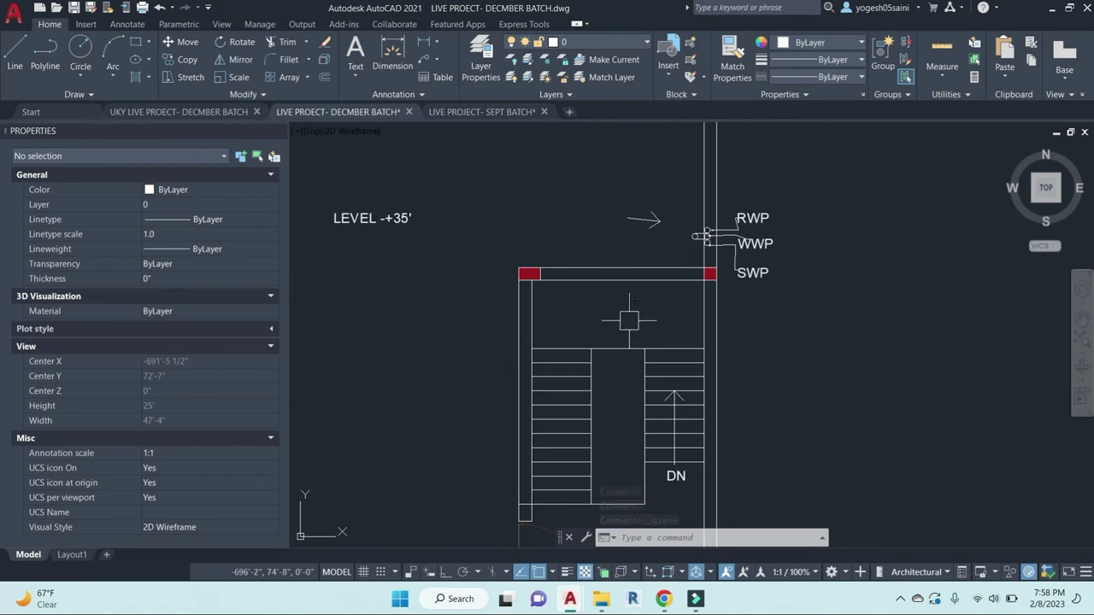
Step: Offset the top and left wall lines of the stair outward by 2'
text(o)
key(Return)
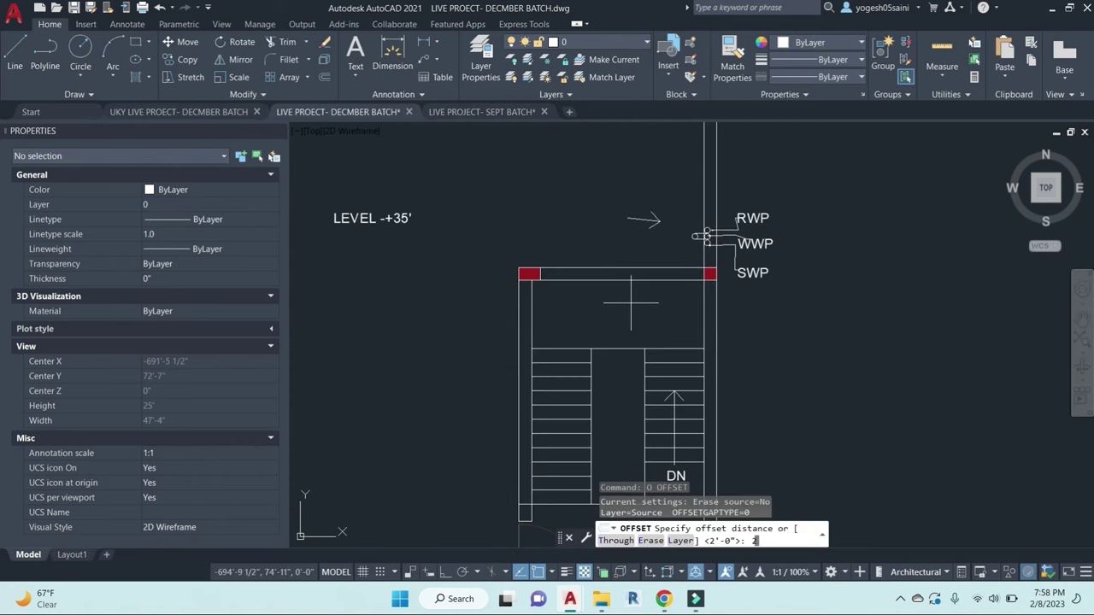
key(Return)
click(613, 268)
click(589, 168)
click(524, 324)
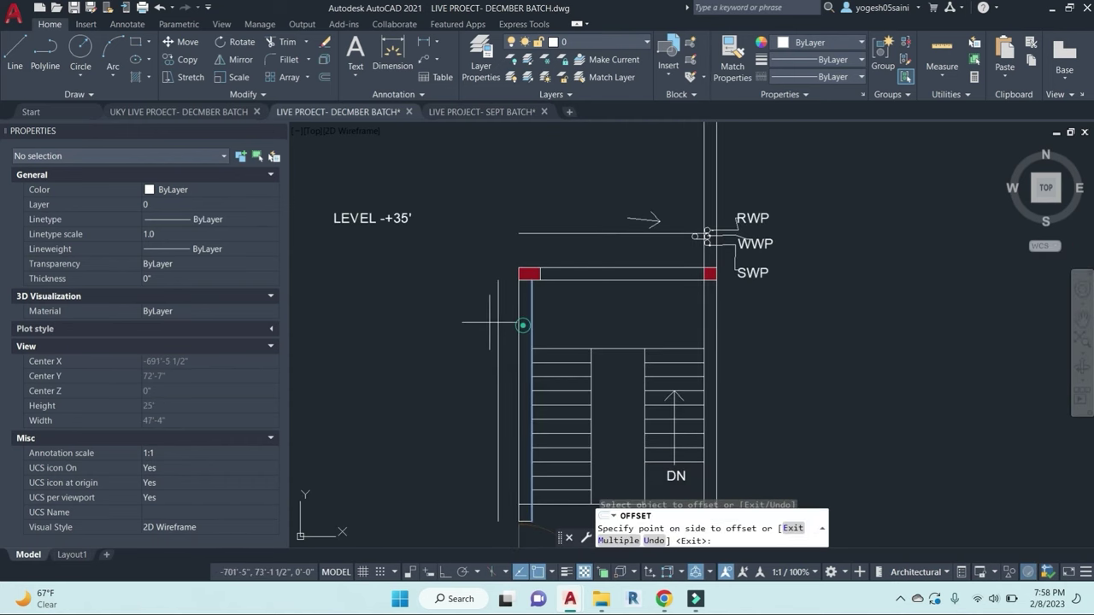
click(450, 322)
mouse_move(533, 352)
middle_down()
mouse_move(549, 304)
mouse_move(537, 169)
middle_up()
click(569, 405)
click(608, 421)
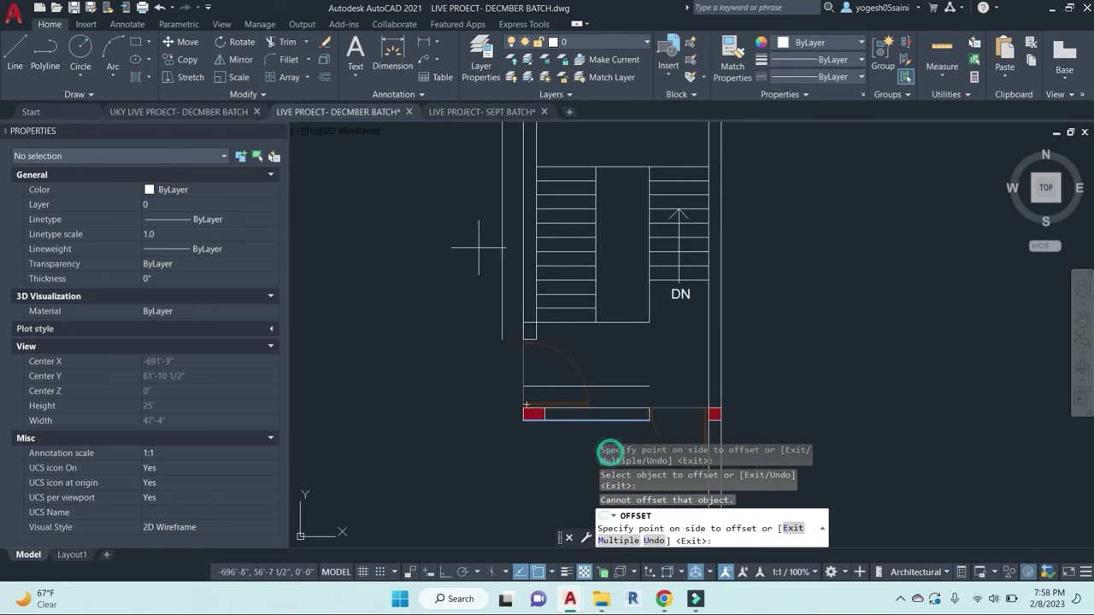
key(Escape)
Step: Offset the bottom wall line of the stair downward
text(o)
key(Return)
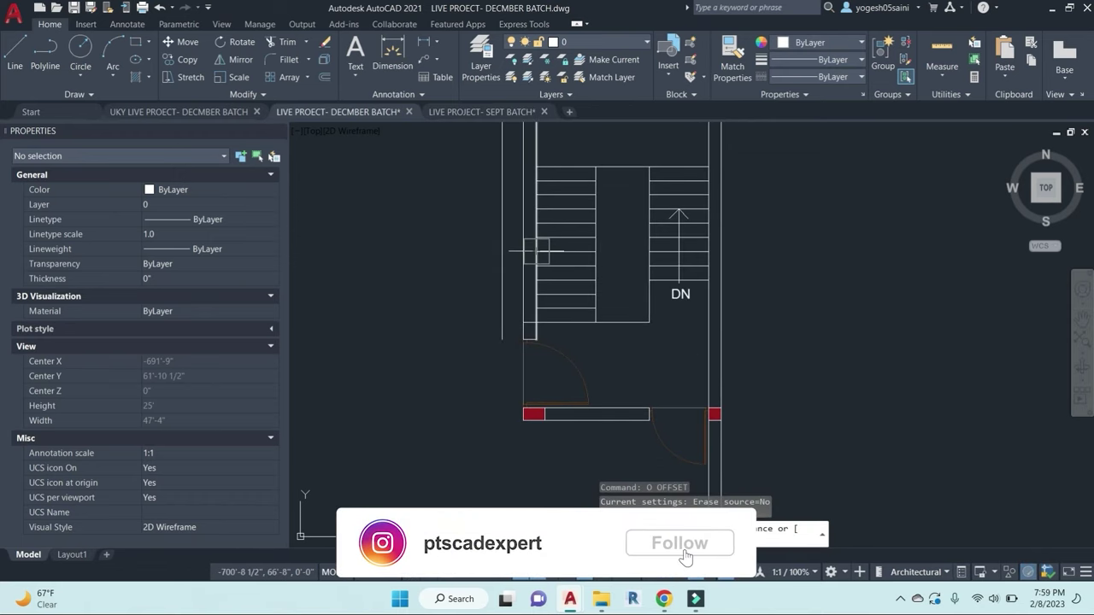
key(Return)
key(Escape)
key(Escape)
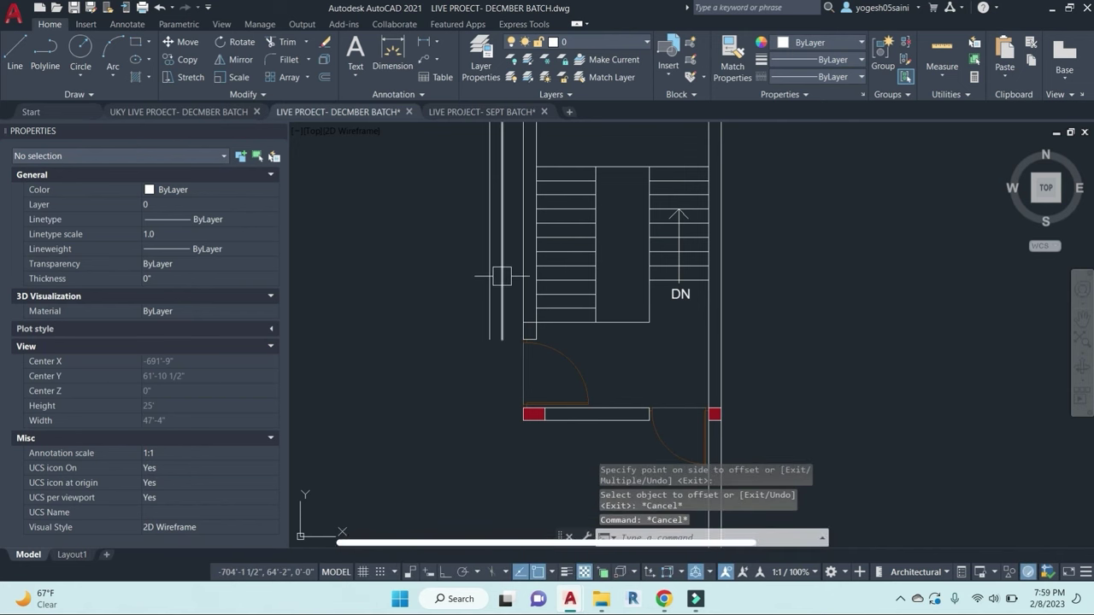
click(502, 284)
text(ee)
key(Return)
key(Escape)
key(Escape)
text(e)
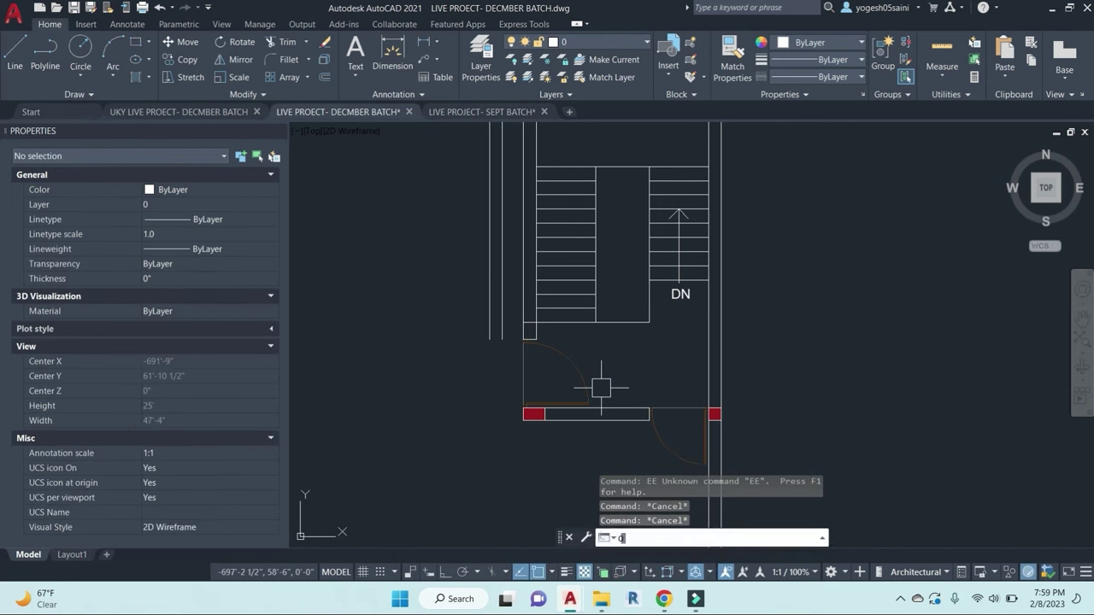
click(606, 414)
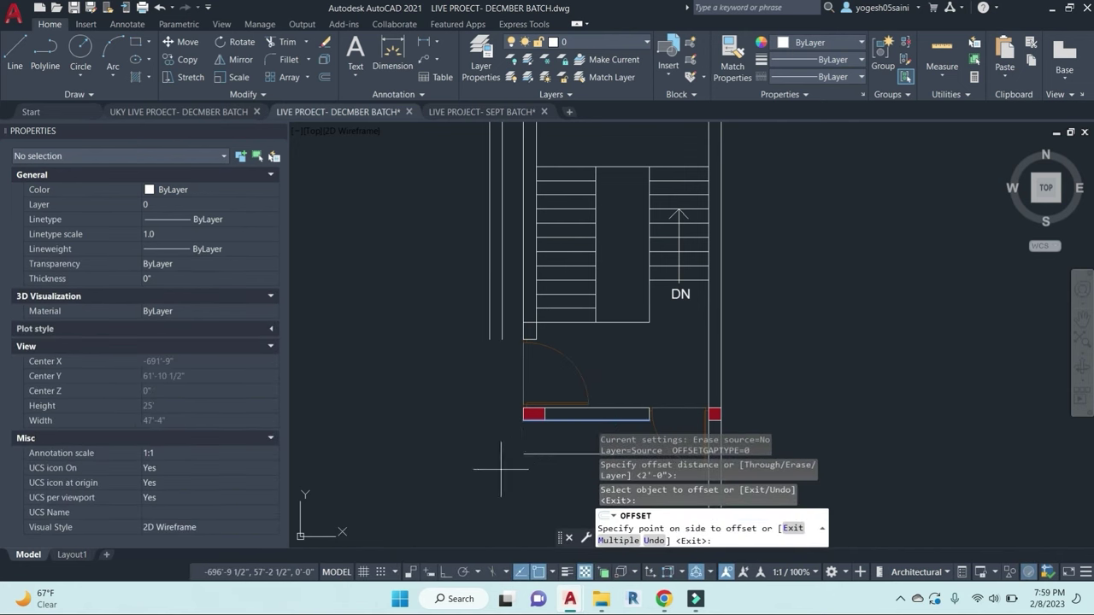
click(501, 470)
middle_drag(516, 378, 500, 284)
key(Escape)
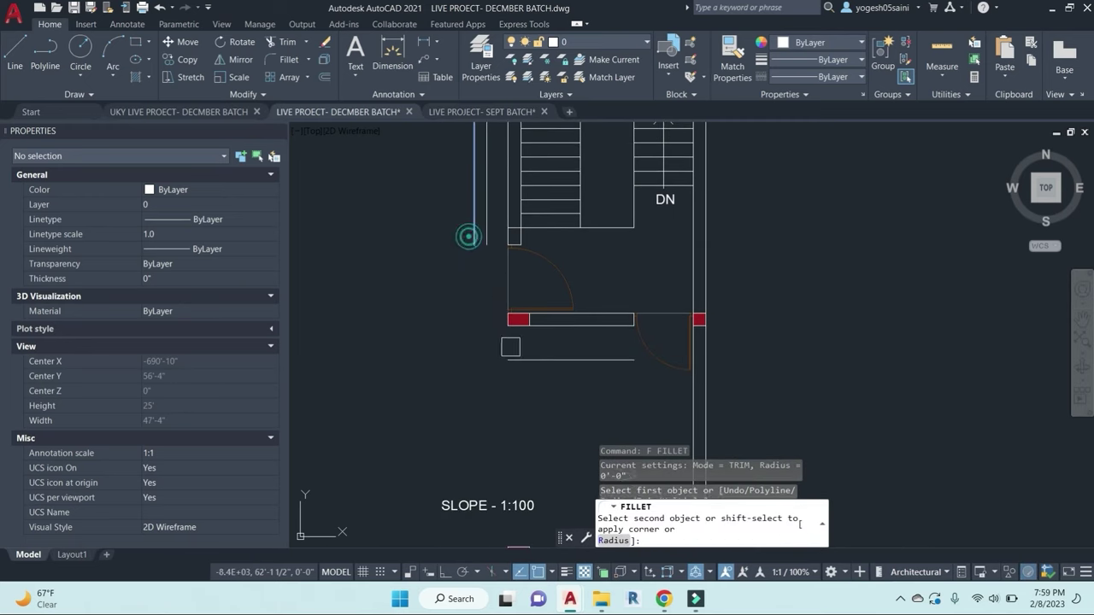
Step: Join the wall lines into a corner and set the right vertical line as an extend boundary
click(539, 365)
key(Escape)
key(Escape)
text(ex)
key(Return)
click(690, 393)
right_click(619, 390)
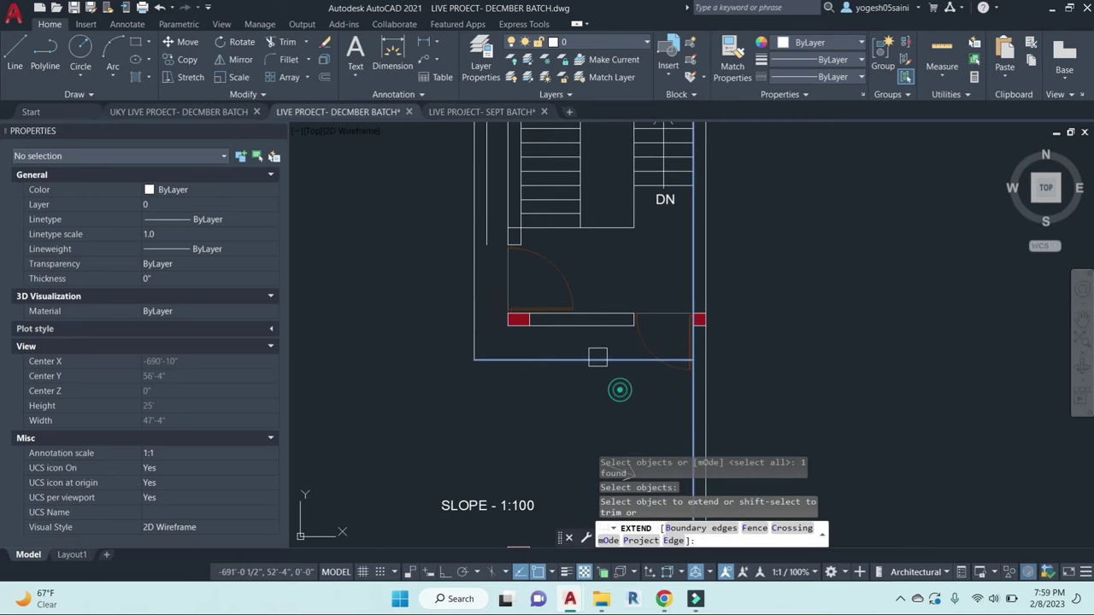
key(Escape)
Step: Erase the stray right door block and choose a boundary line for extending
click(654, 338)
text(e)
key(Return)
key(Escape)
key(Escape)
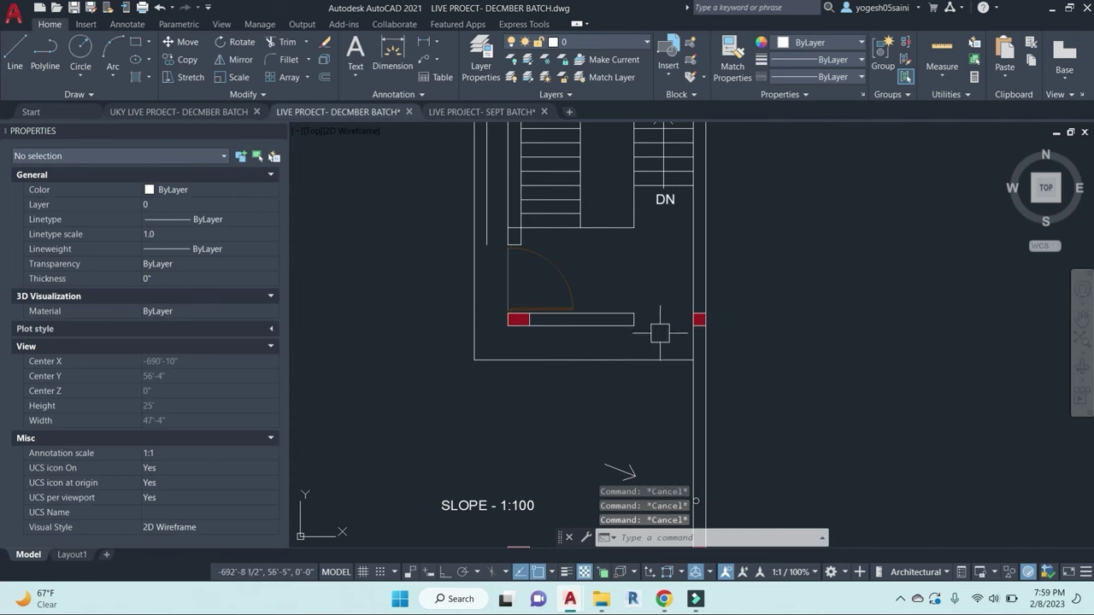
click(598, 279)
right_click(598, 278)
click(629, 296)
key(Escape)
key(Escape)
key(Escape)
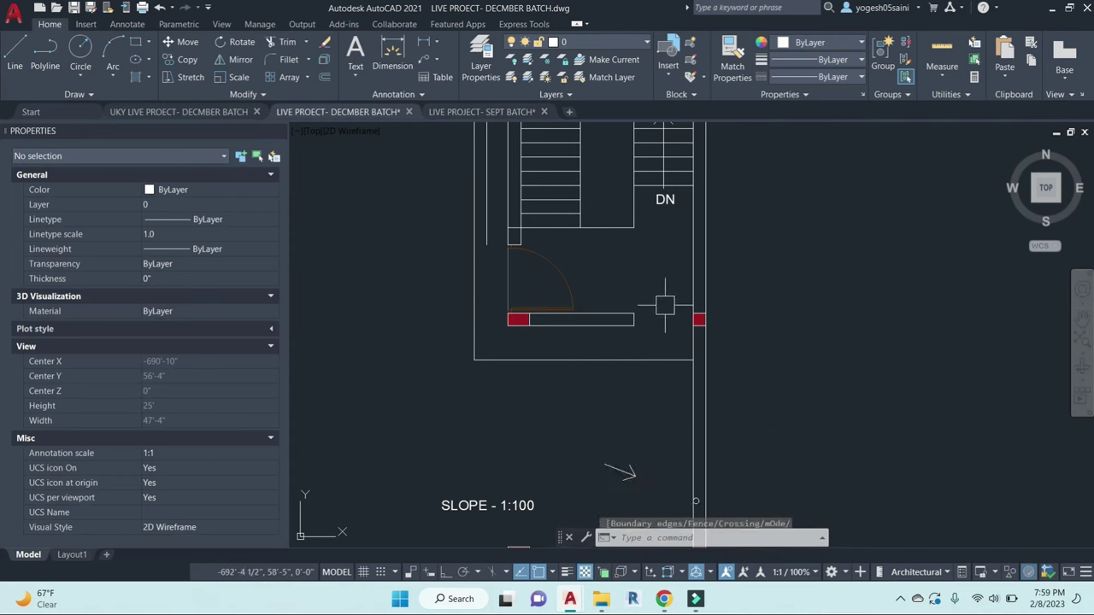
Step: Extend the wall line to the boundary
scroll(650, 323, up, 1)
scroll(658, 323, up, 2)
text(ex)
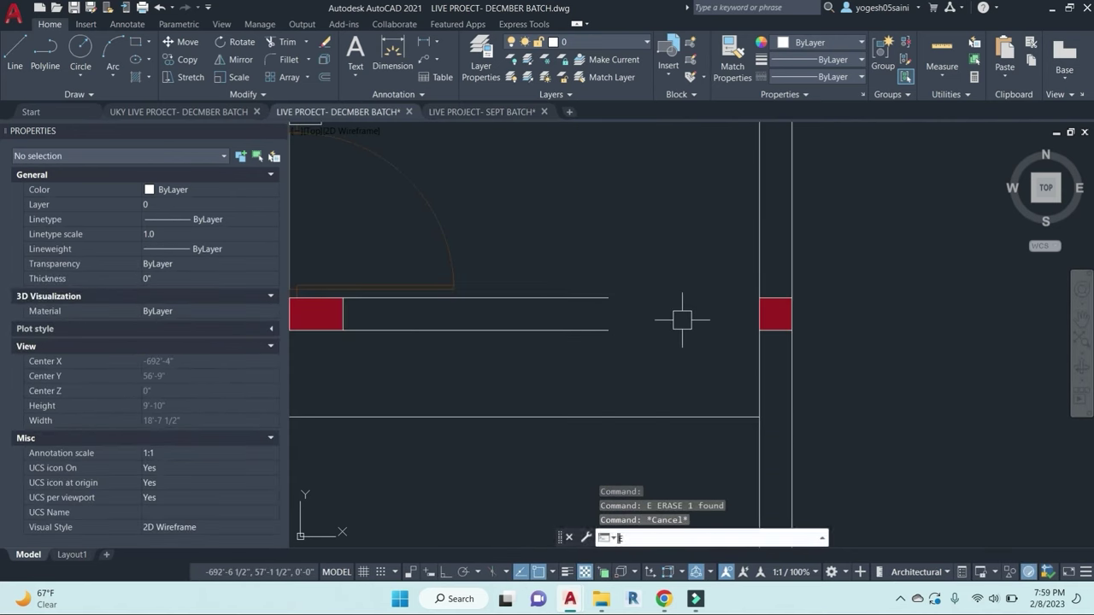
key(Return)
Step: Erase the stray wall line above the stair
key(Return)
click(571, 237)
scroll(577, 229, down, 4)
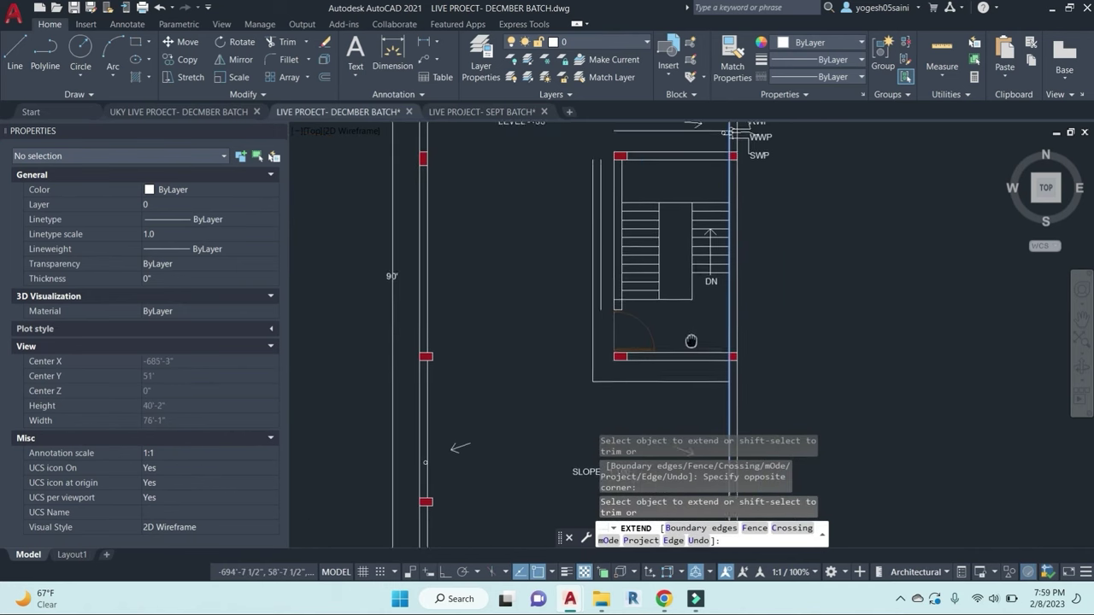
key(Escape)
scroll(612, 178, up, 2)
click(611, 183)
text(e)
Step: Fillet the top horizontal wall line to the left vertical line for a square corner
key(Return)
middle_drag(654, 250, 656, 346)
key(Escape)
text(f)
key(Return)
click(684, 215)
click(601, 273)
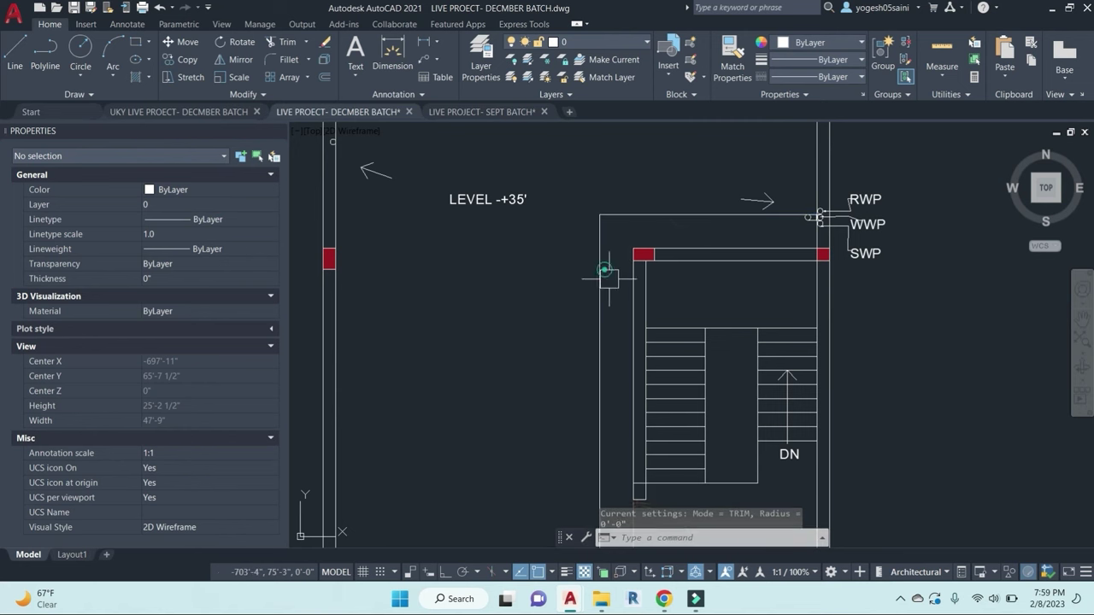
scroll(755, 225, up, 1)
scroll(724, 248, down, 1)
middle_drag(723, 315, 716, 235)
key(Escape)
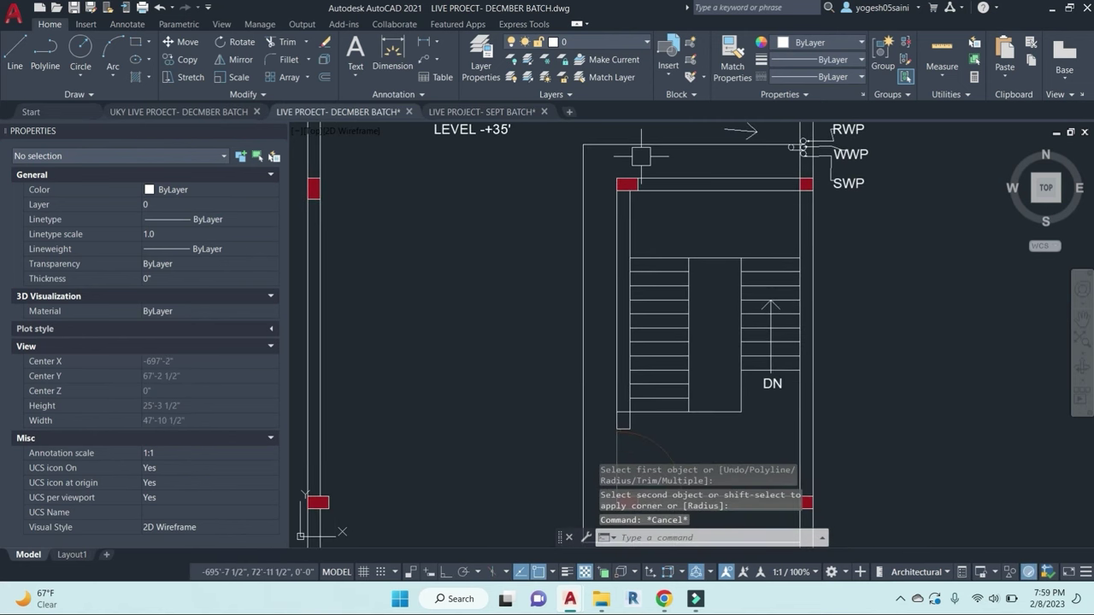
Step: Select the top, left and bottom outline lines around the stair
click(645, 147)
click(583, 259)
middle_drag(583, 259, 581, 77)
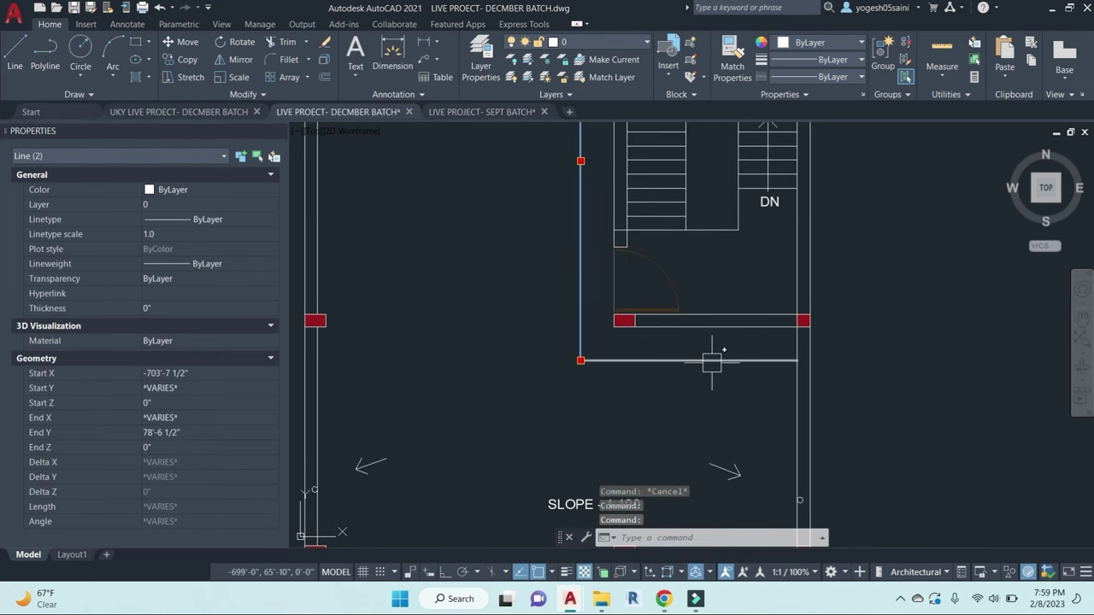
key(Escape)
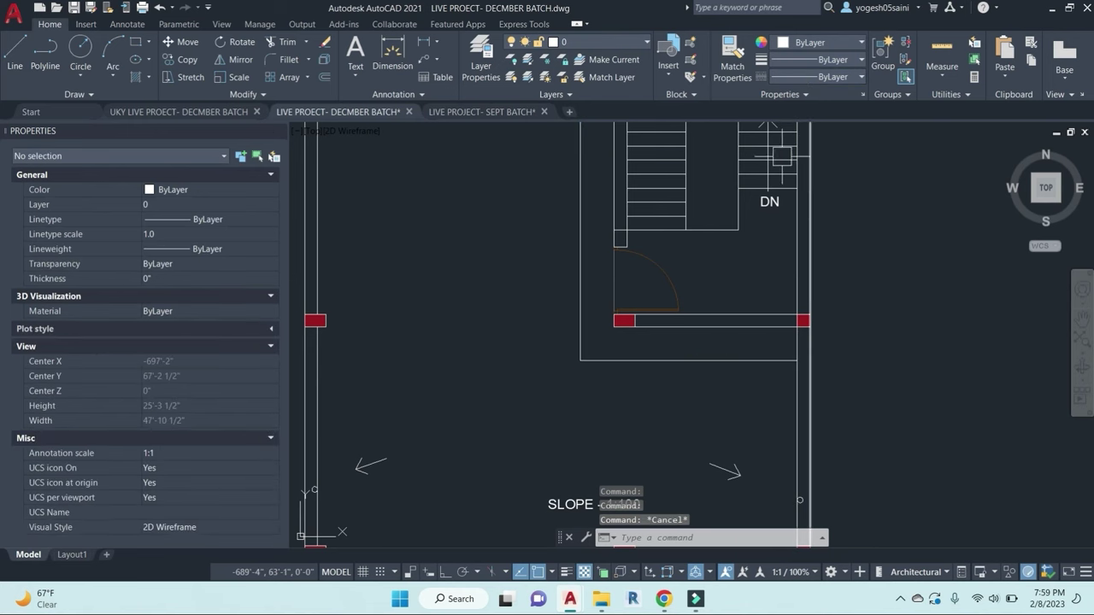
click(703, 360)
click(580, 264)
middle_drag(576, 264, 579, 464)
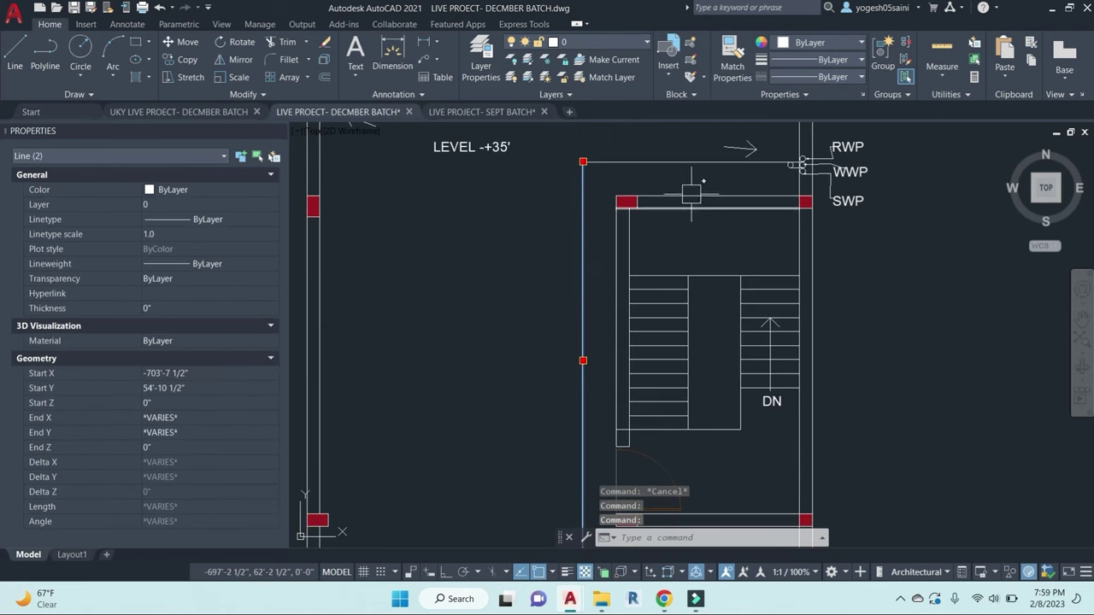
Step: Give the three stair outline lines the HIDDEN linetype with linetype scale 30
click(683, 162)
click(842, 76)
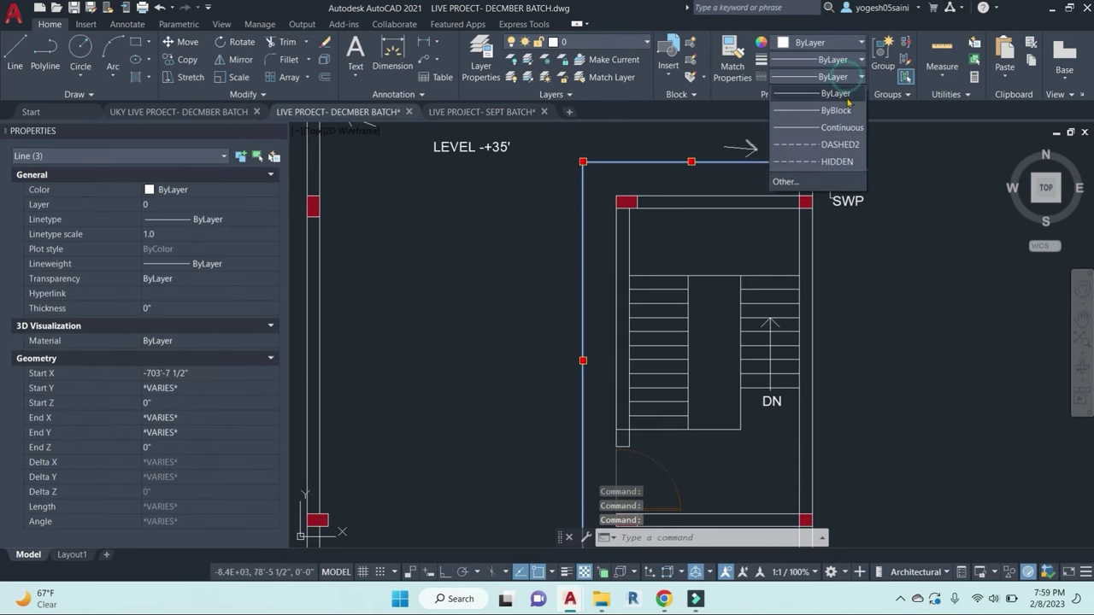
click(810, 166)
click(192, 235)
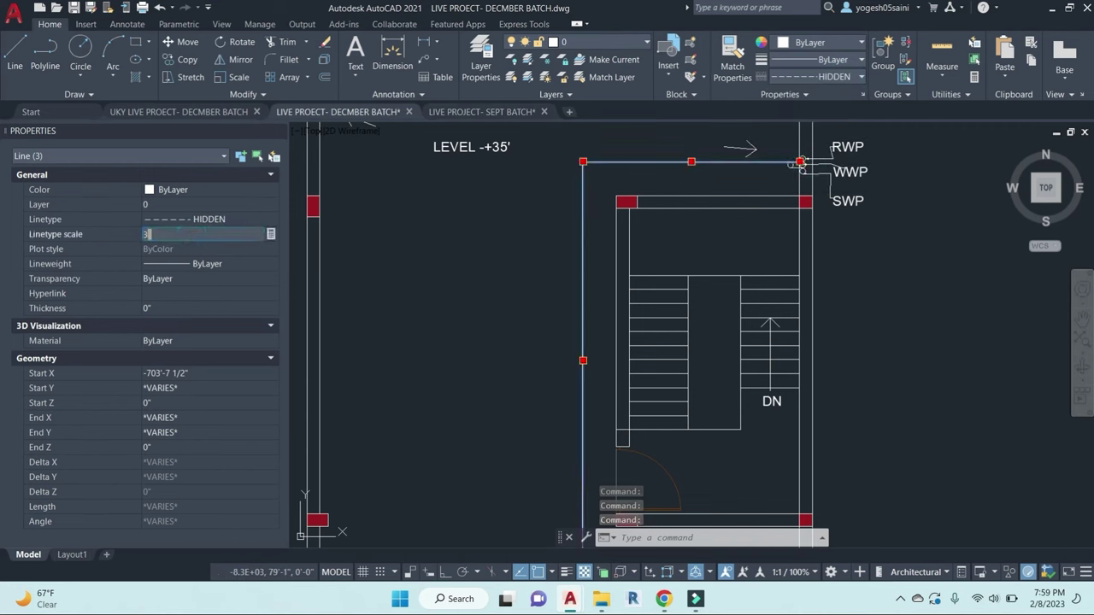
key(Return)
key(Escape)
key(Escape)
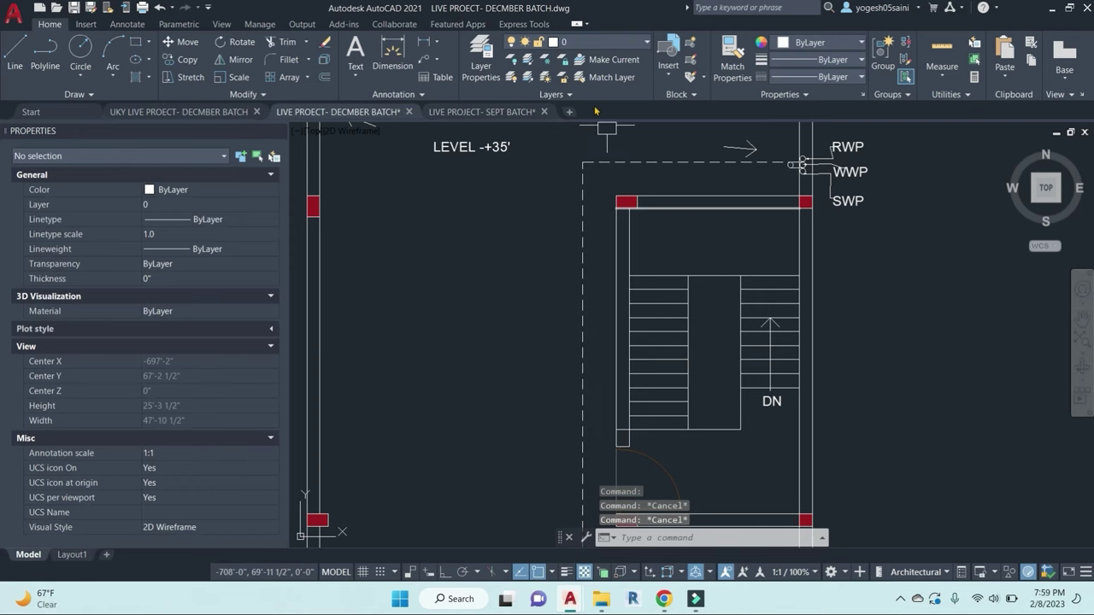
Step: Copy the LEVEL -+35' label down beside the door
scroll(639, 221, down, 2)
scroll(544, 183, up, 2)
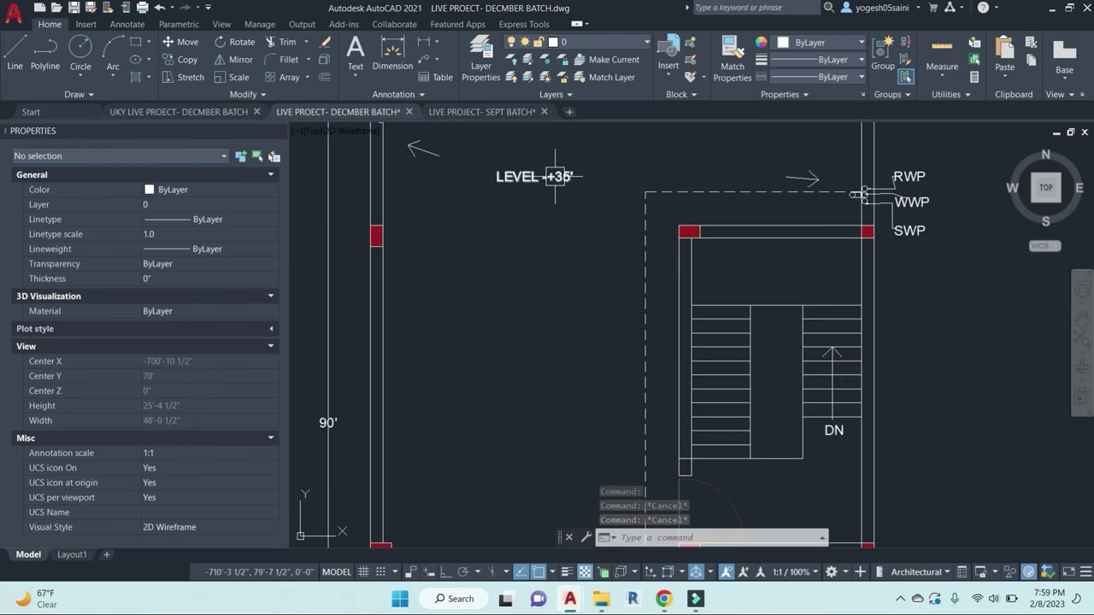
click(544, 176)
text(co)
key(Return)
click(581, 290)
middle_drag(742, 520, 662, 287)
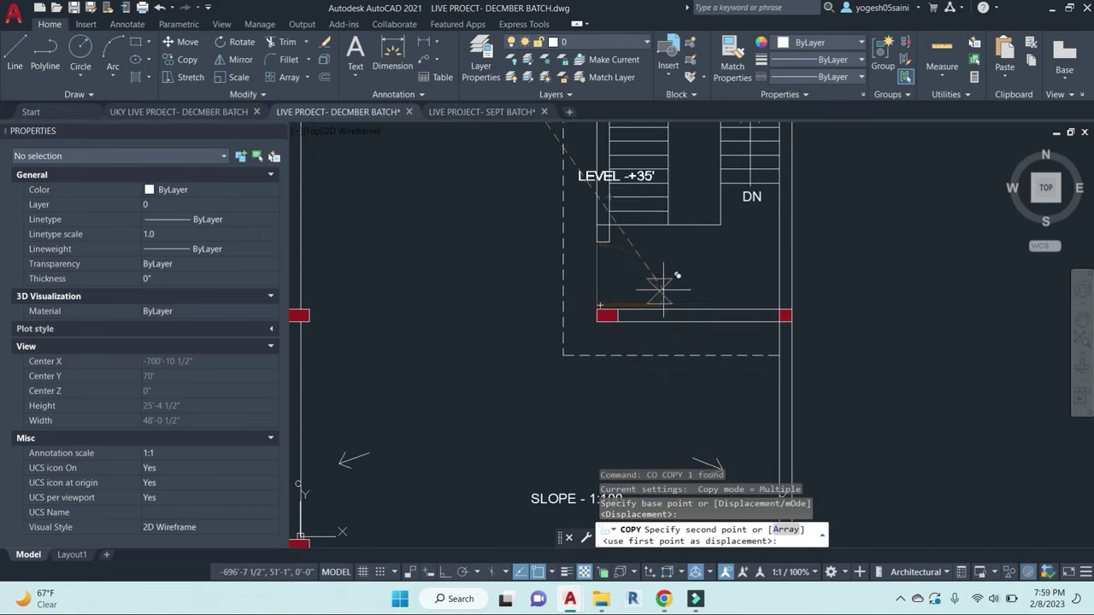
click(742, 374)
key(Escape)
scroll(593, 280, up, 3)
key(Escape)
key(Escape)
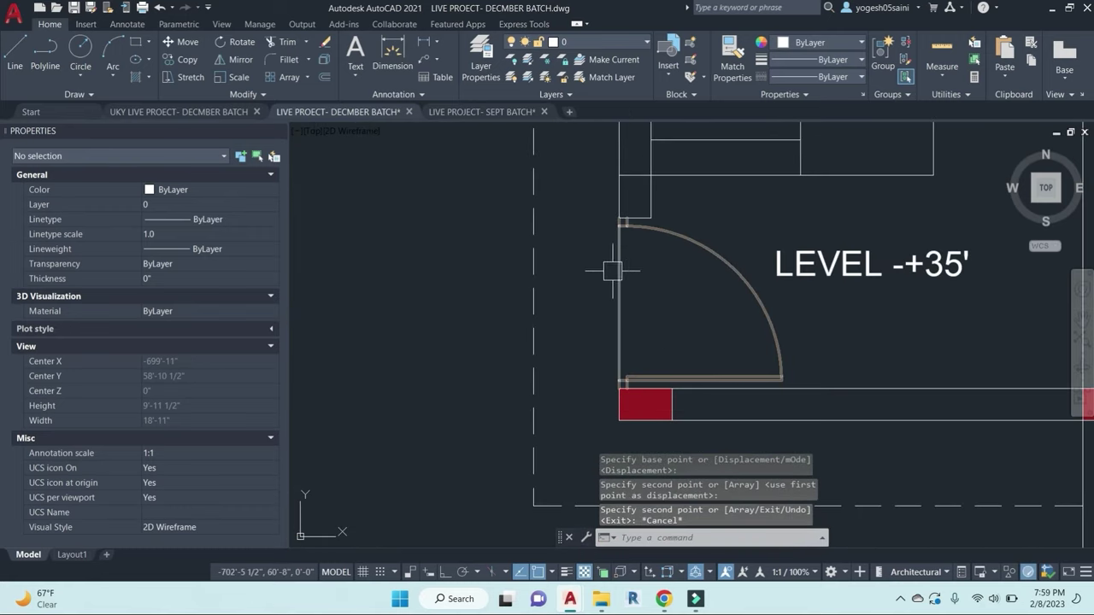
Step: Draw a line along the door jamb from its corner
text(l)
key(Return)
click(654, 214)
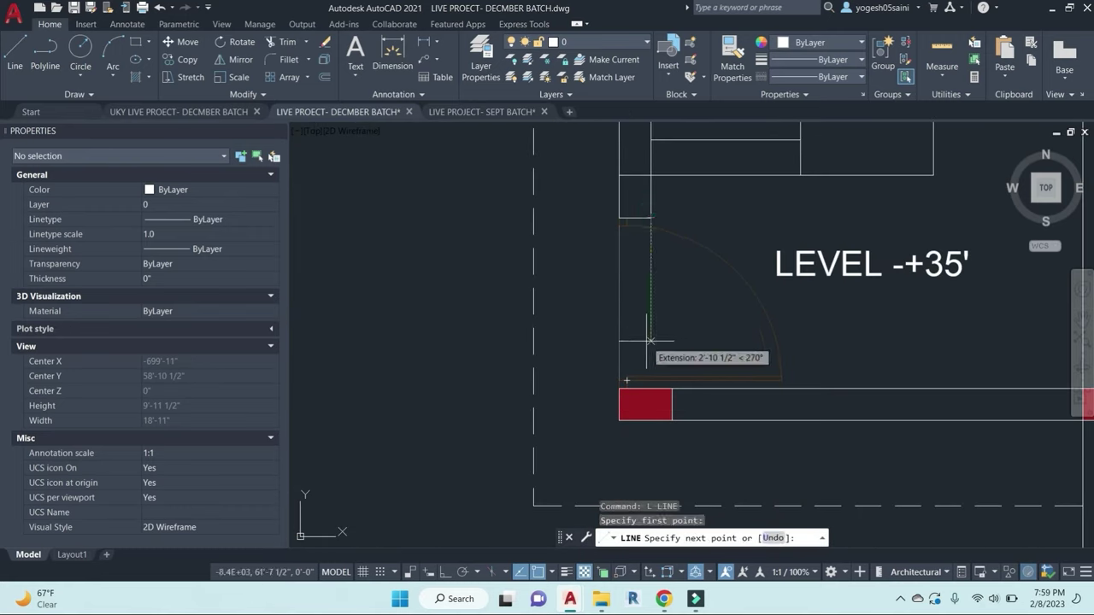
click(642, 340)
key(Escape)
Step: Extend the jamb line and the door wall line to the boundary
text(ex)
key(Return)
click(733, 393)
key(Return)
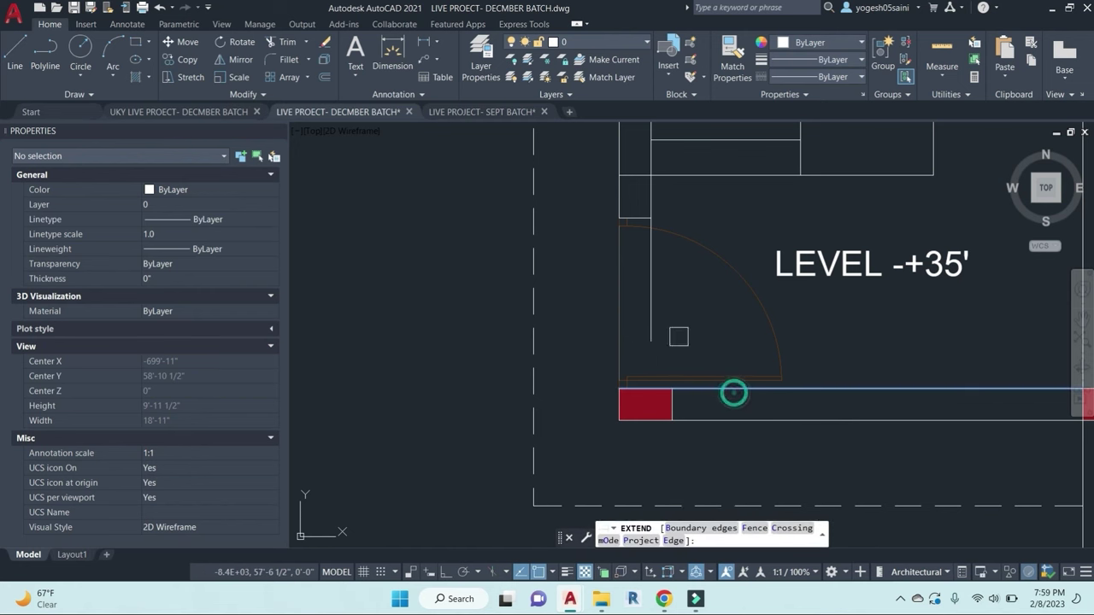
click(651, 318)
click(633, 298)
key(Escape)
key(Escape)
scroll(753, 312, down, 2)
Step: Edit the copied label text to read LEVEL -+34'-6"
middle_drag(866, 297, 823, 321)
scroll(823, 321, up, 2)
double_click(823, 321)
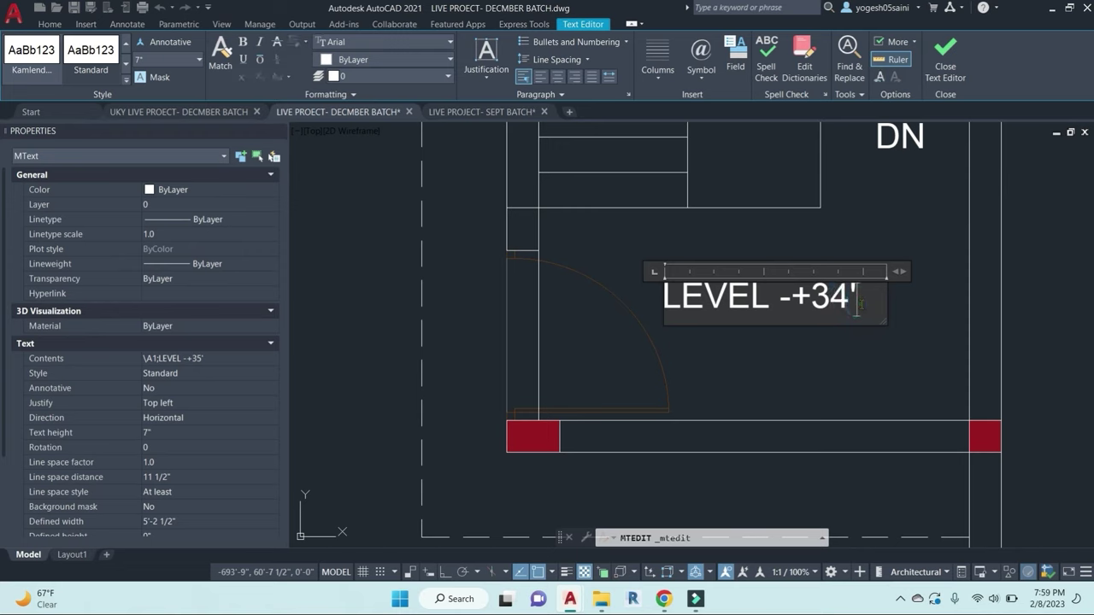
text(6)
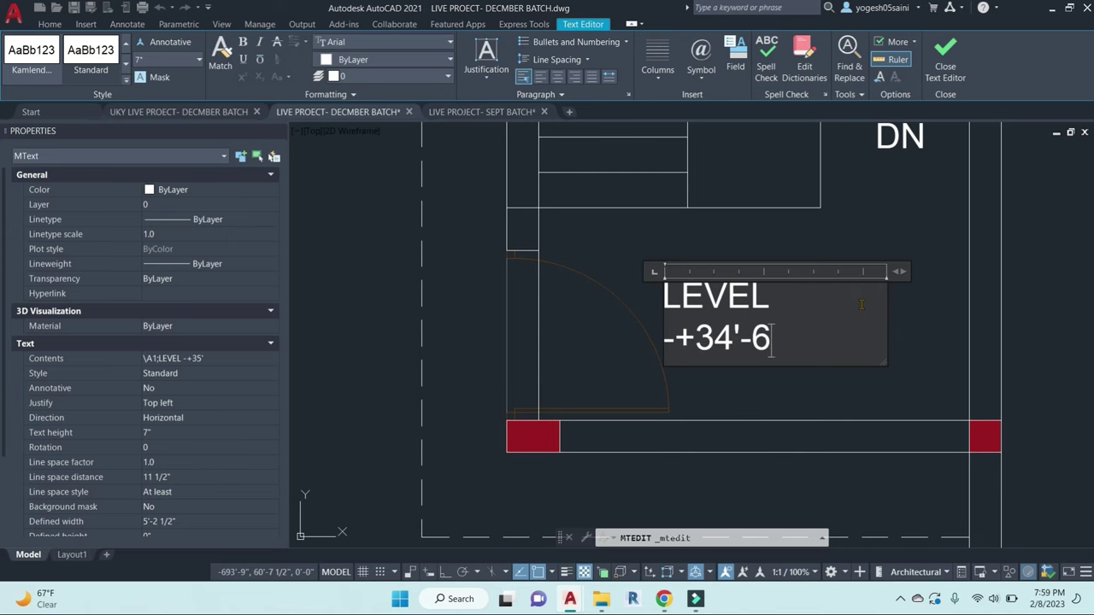
key(Return)
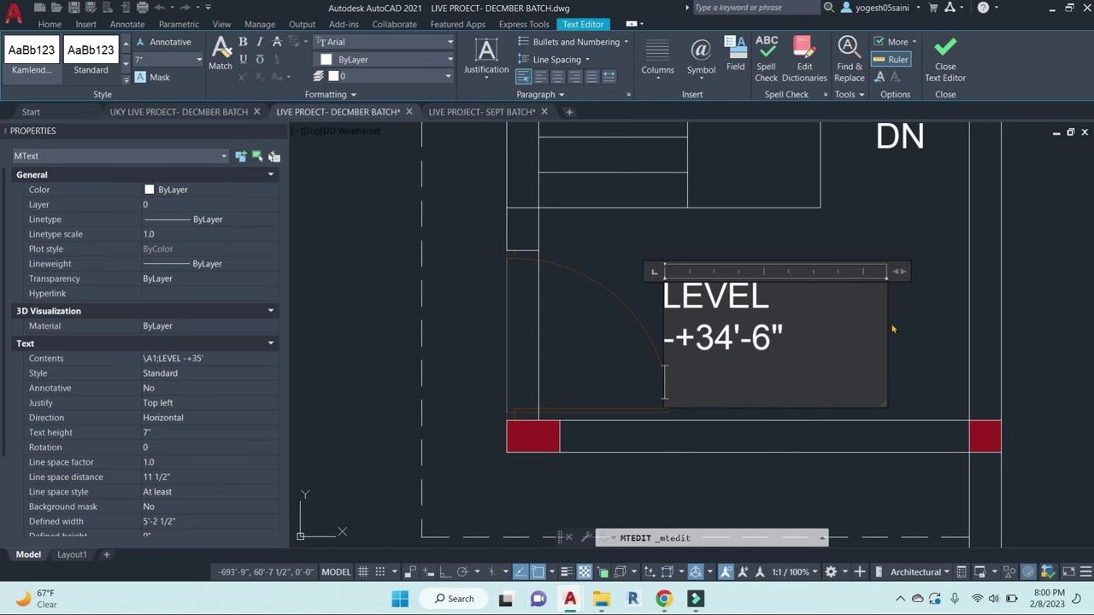
click(901, 344)
Step: Widen the label to the wall line so it fits on one line
click(770, 327)
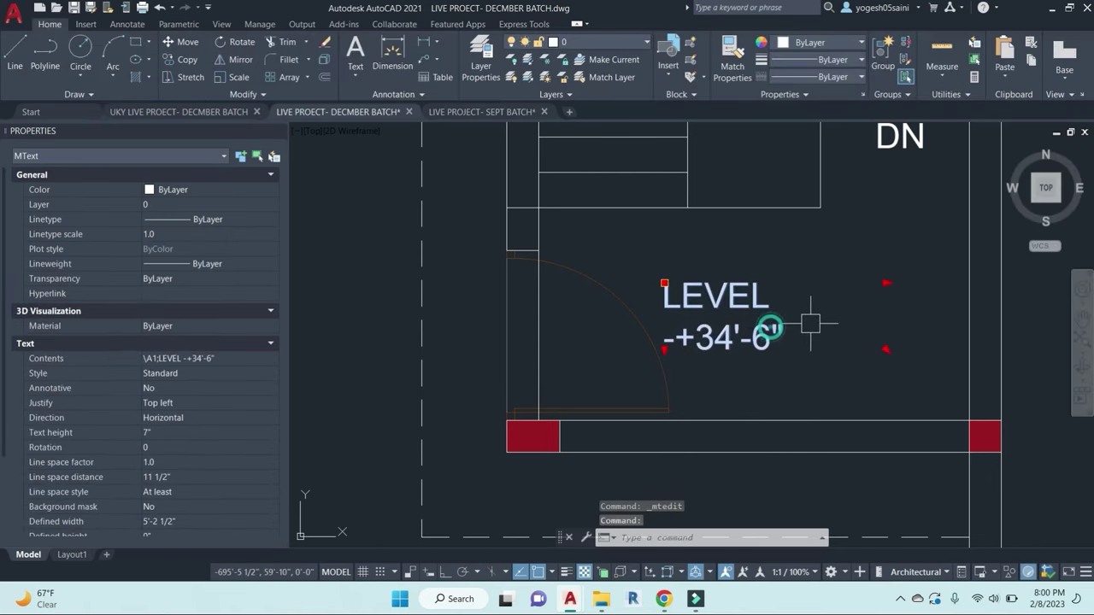
click(886, 283)
click(1000, 283)
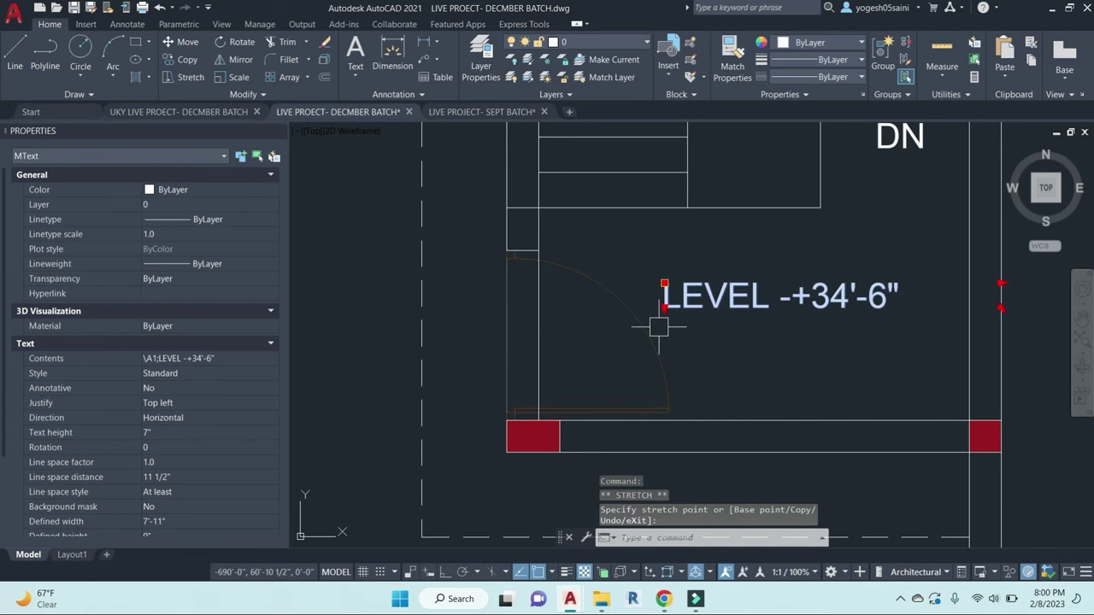
scroll(658, 327, down, 6)
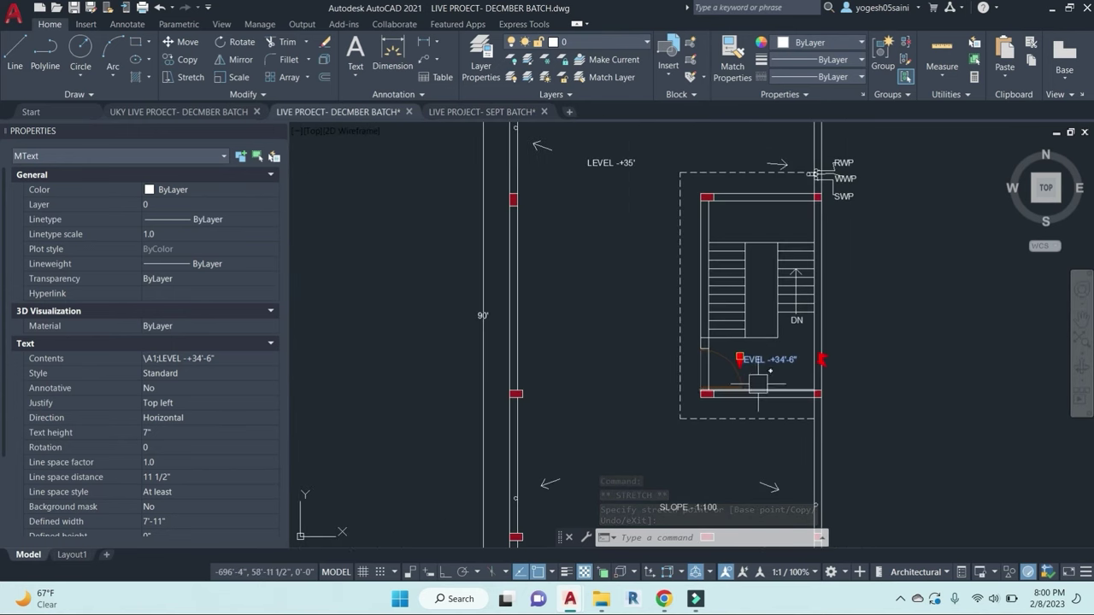
scroll(758, 383, up, 3)
key(Escape)
Step: Copy the LEVEL -+34'-6" label up to the upper landing and select it
text(c)
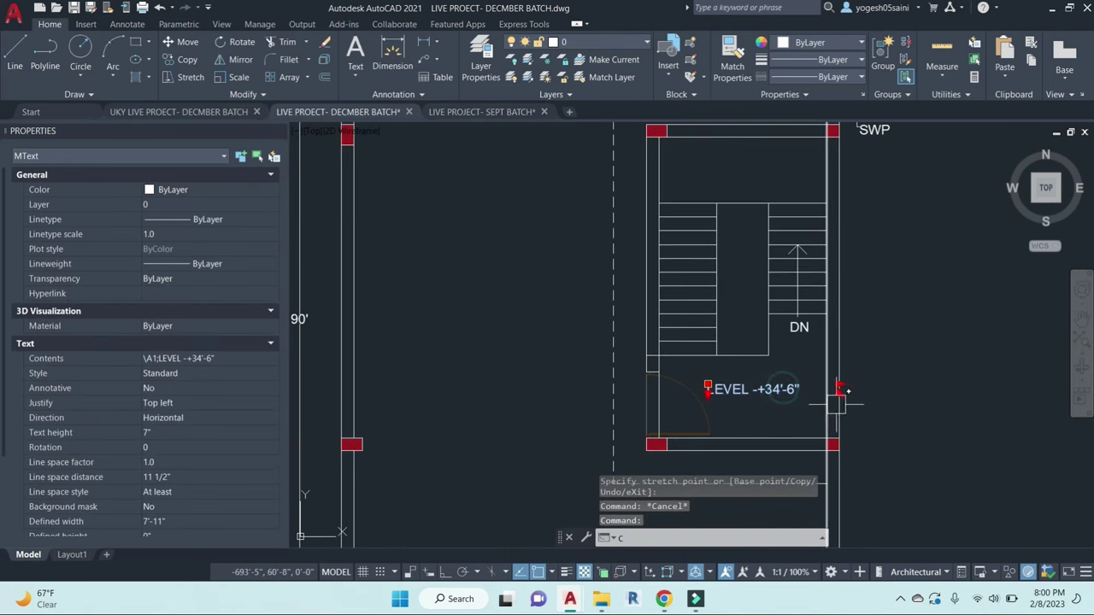
key(Return)
click(903, 403)
click(903, 193)
key(Escape)
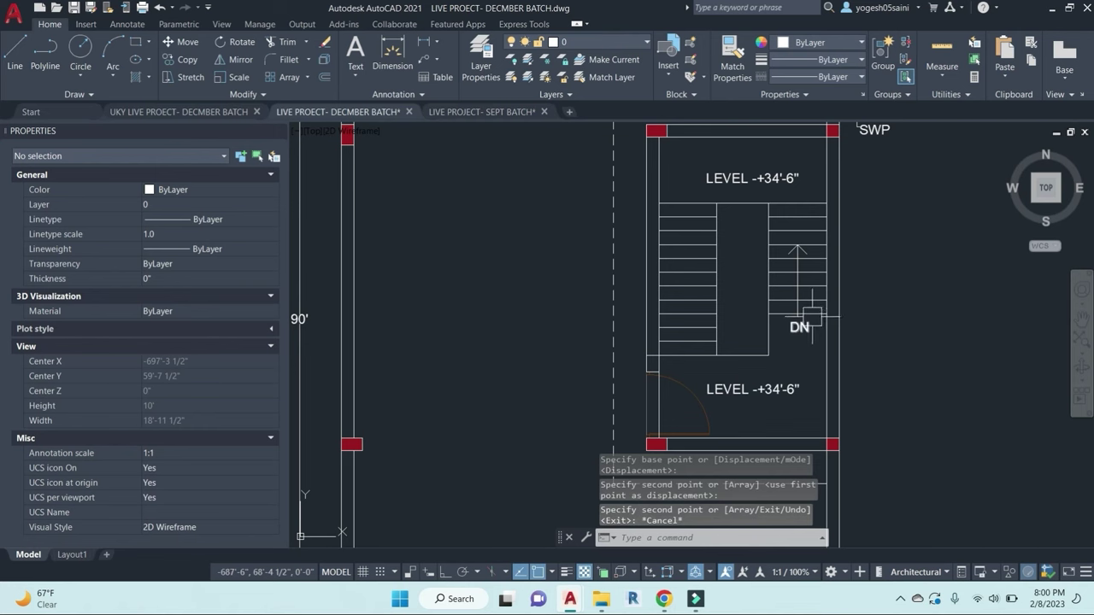
scroll(811, 316, up, 2)
middle_drag(792, 232, 849, 405)
double_click(763, 274)
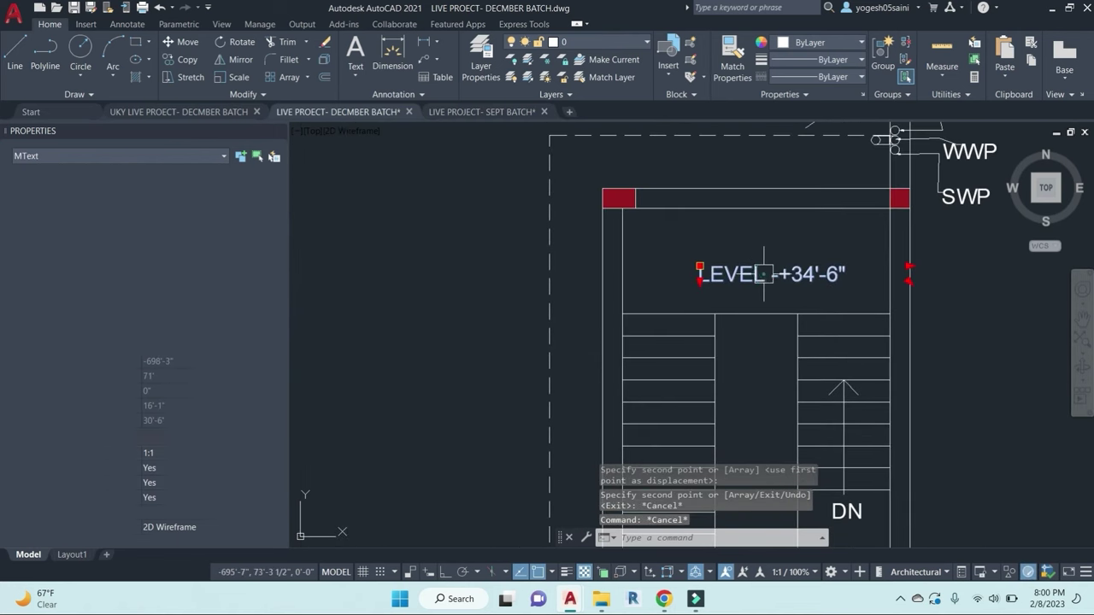
Step: Erase the picked LEVEL label and bring the whole terrace plan into view
text(e)
key(Return)
scroll(749, 264, down, 3)
scroll(616, 239, up, 3)
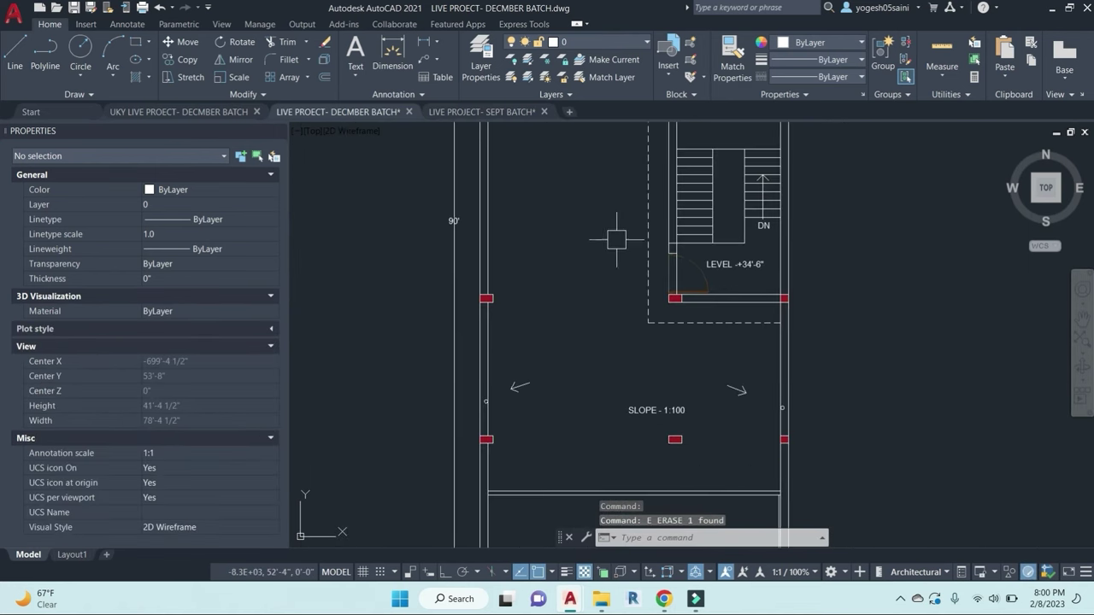
middle_drag(616, 239, 643, 356)
scroll(685, 203, down, 2)
middle_drag(756, 311, 730, 295)
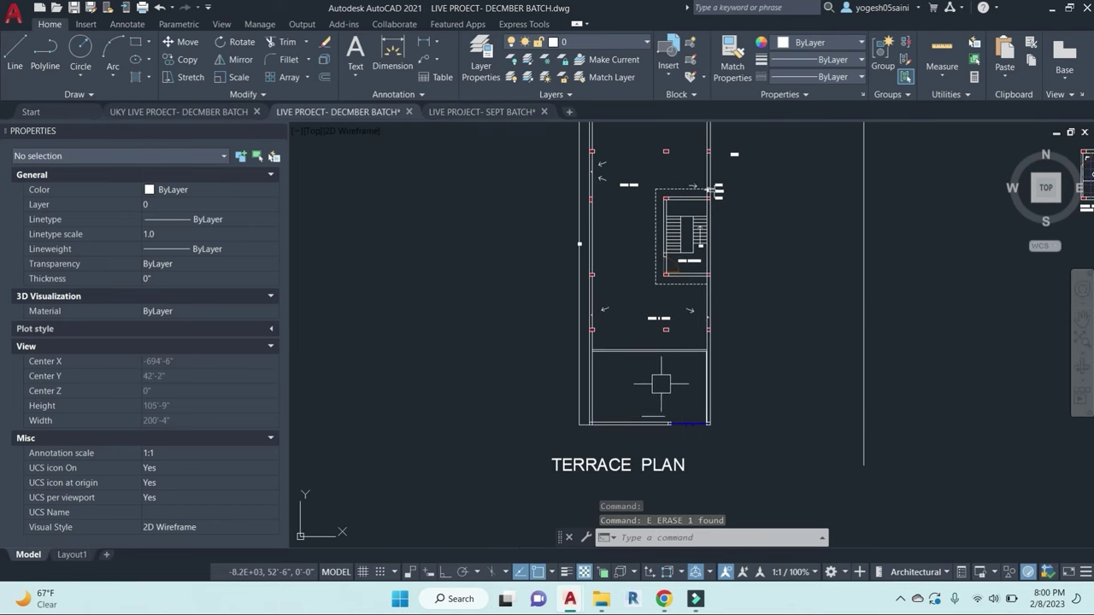
click(659, 381)
scroll(627, 342, up, 5)
key(Escape)
key(Escape)
key(Escape)
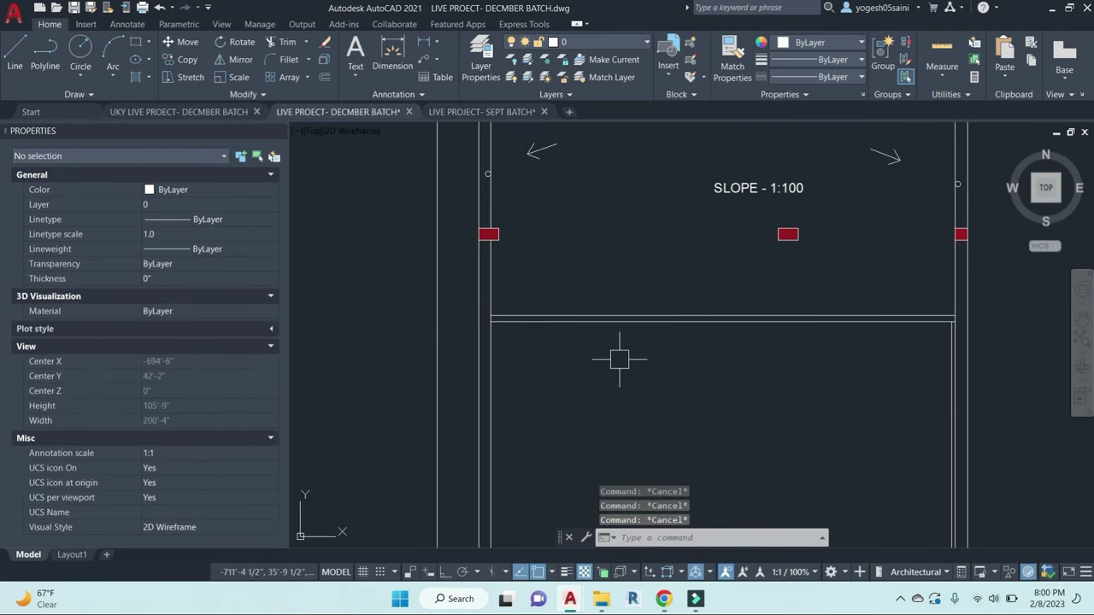
Step: Offset the terrace plan's horizontal line by 2 toward the upper side
text(o)
key(Return)
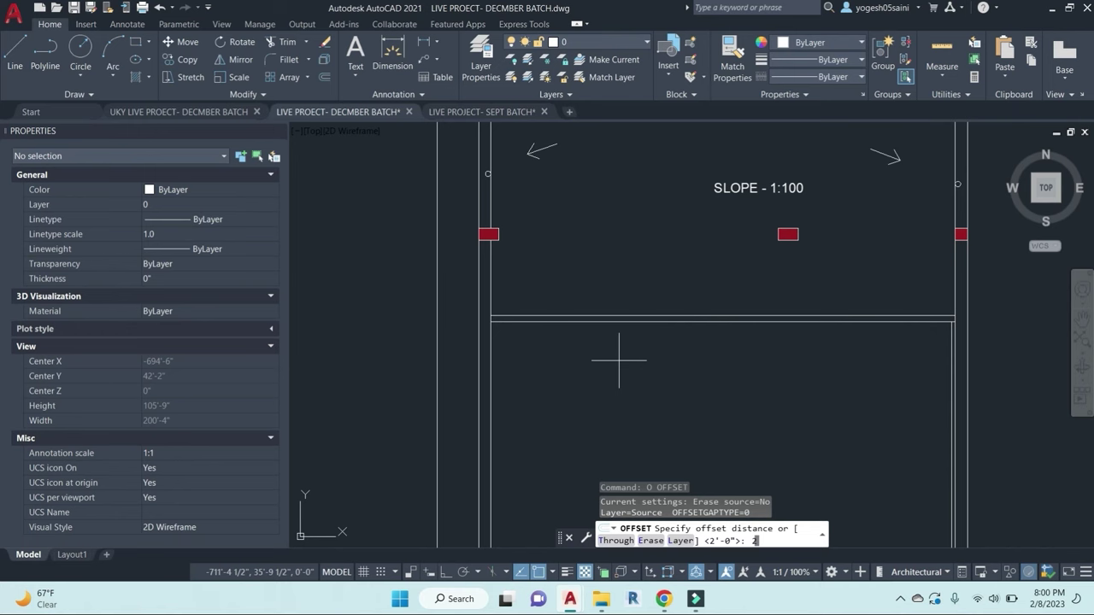
text(2)
key(Return)
scroll(628, 342, up, 10)
click(647, 299)
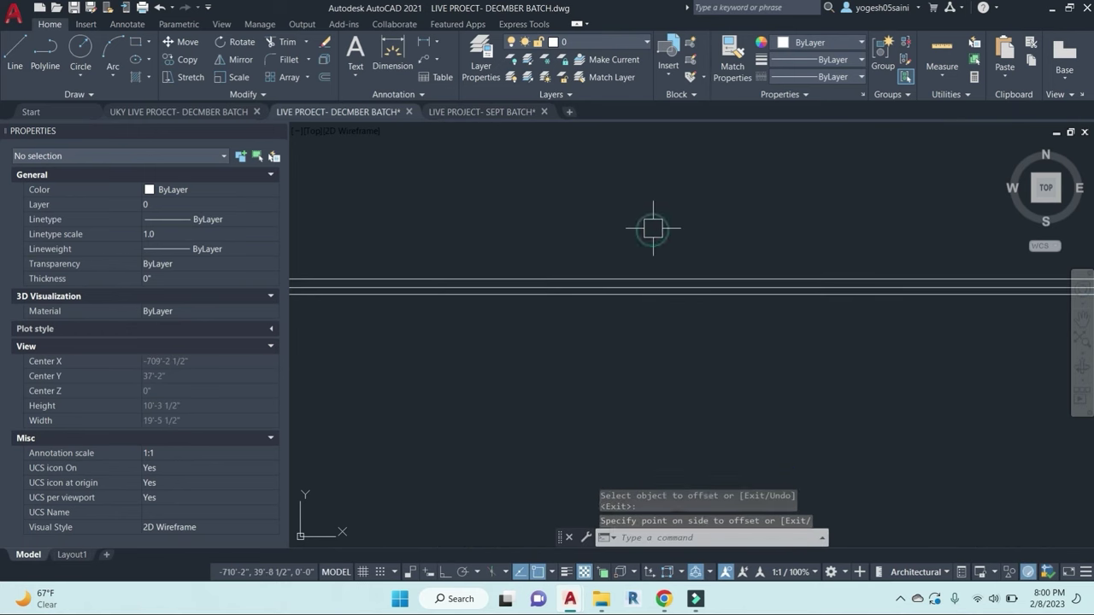
click(653, 228)
scroll(675, 274, down, 6)
key(Escape)
Step: Zoom out to show the terrace plan beside the neighbouring floor plans
scroll(626, 301, down, 2)
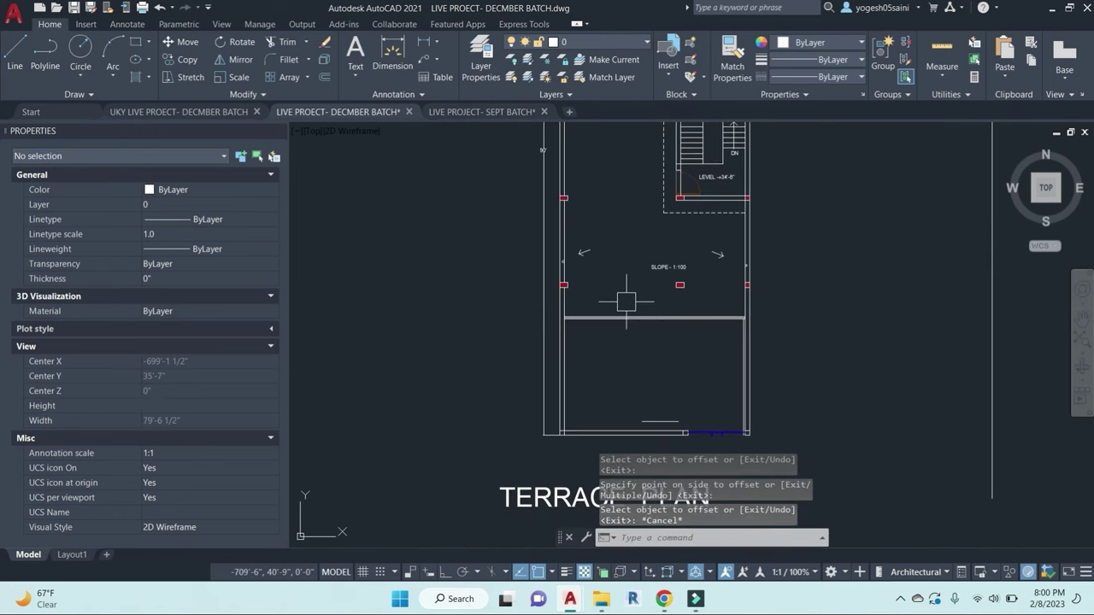
scroll(639, 346, down, 2)
scroll(666, 364, down, 4)
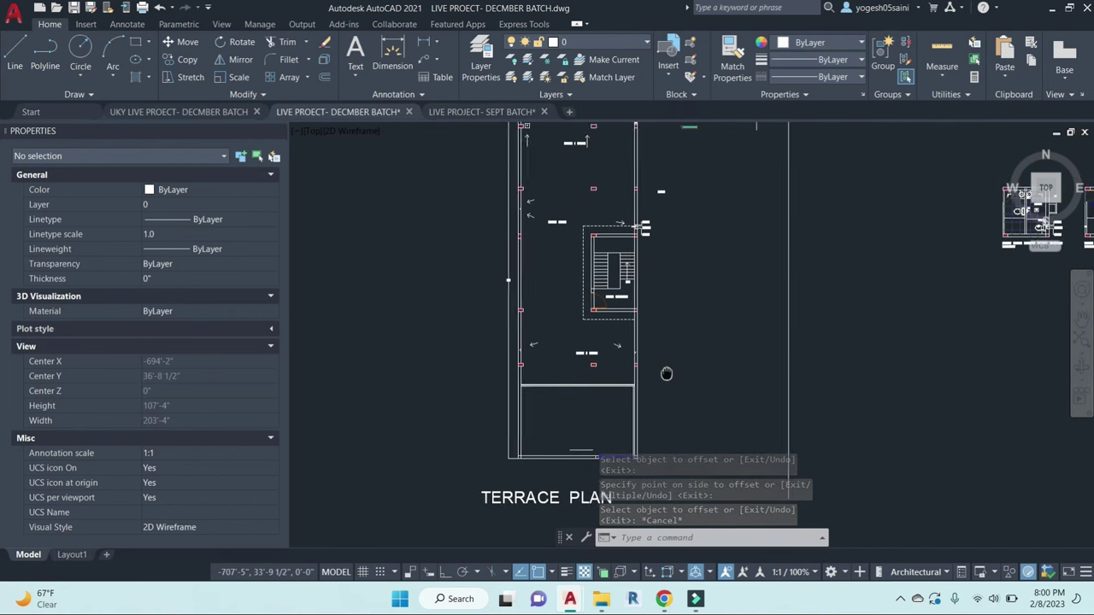
middle_drag(658, 353, 597, 329)
key(Escape)
key(Escape)
click(581, 158)
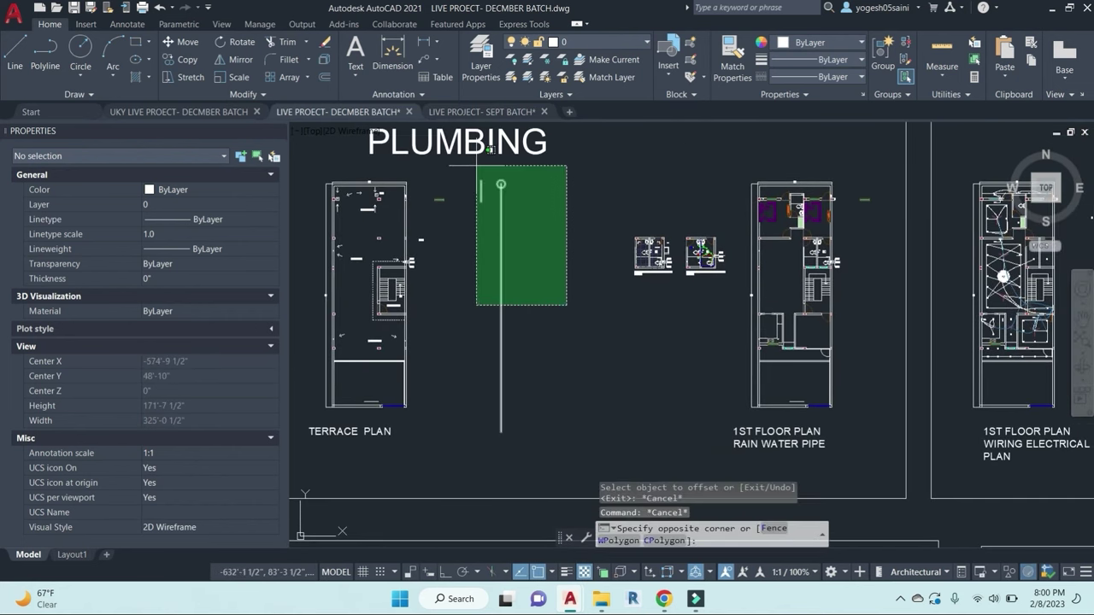
Step: Erase the stray line and circle caught in the selection window
click(465, 402)
text(e)
key(Return)
scroll(679, 257, up, 5)
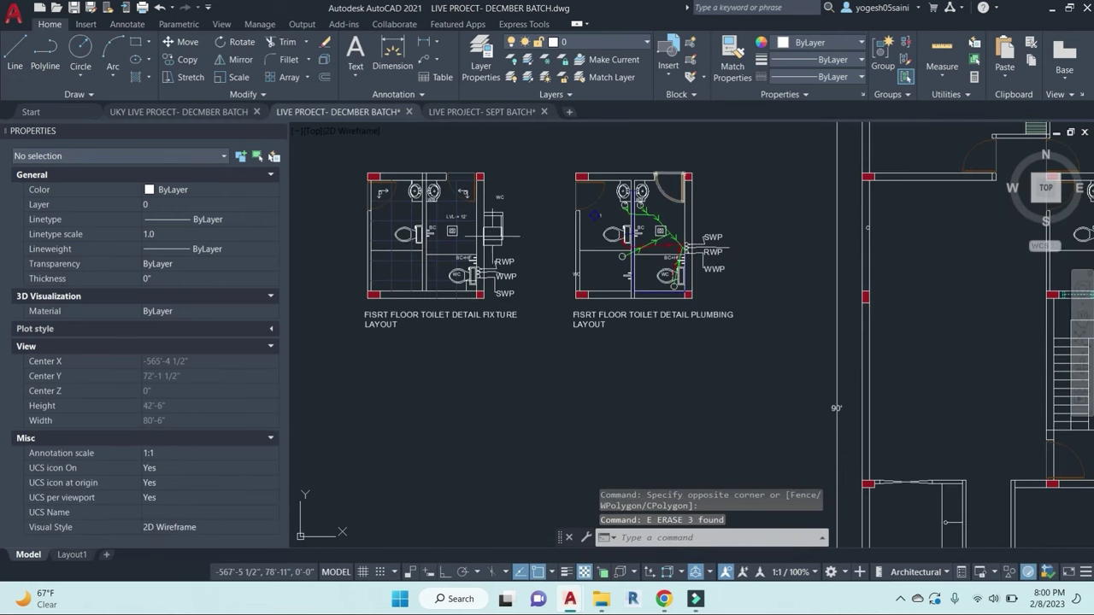
scroll(580, 283, down, 2)
scroll(499, 271, up, 3)
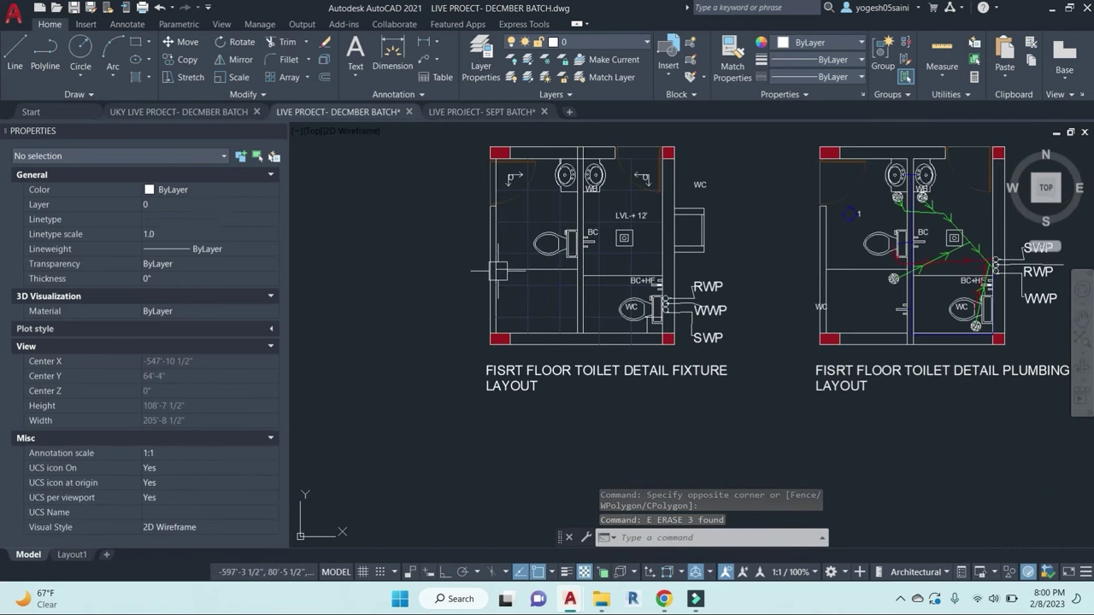
scroll(587, 227, down, 1)
key(Escape)
Step: Draw a rectangular box below the toilet layouts
text(re)
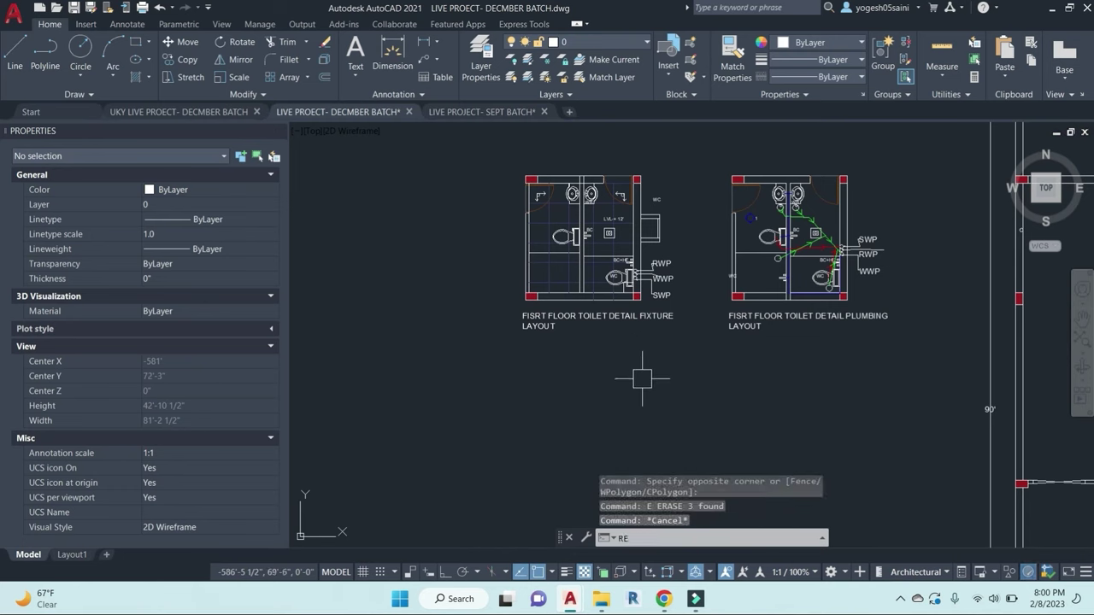
text(c)
key(Return)
click(552, 369)
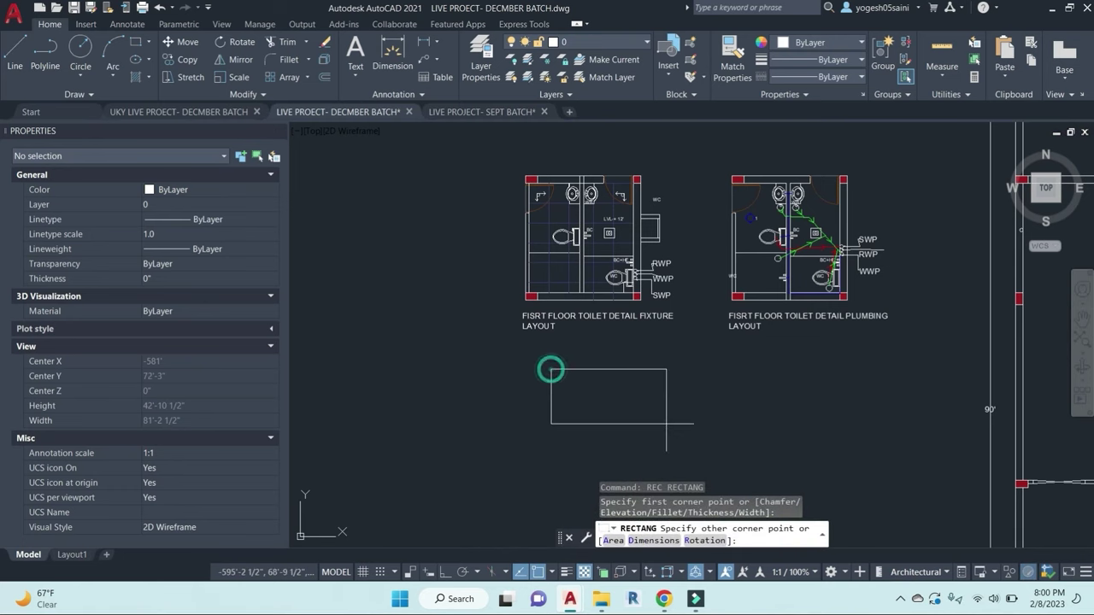
click(715, 434)
key(Escape)
Step: Copy the RWP label into the new rectangle
click(661, 263)
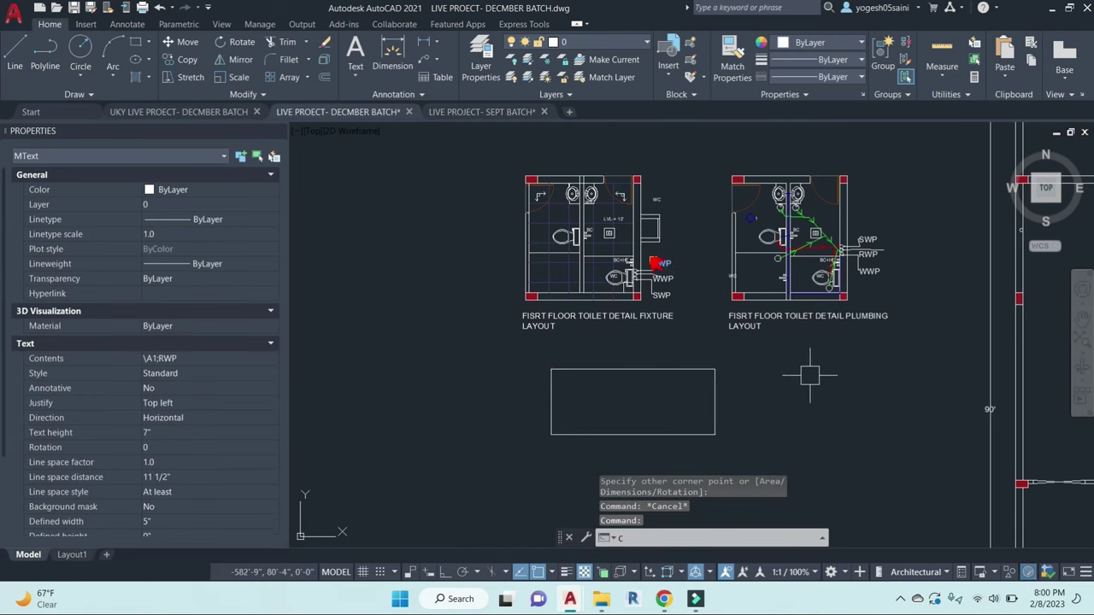
text(co)
key(Return)
click(821, 369)
click(835, 483)
key(Escape)
Step: Move the RWP copy near the box's top-left and delete its RWP wording
click(675, 376)
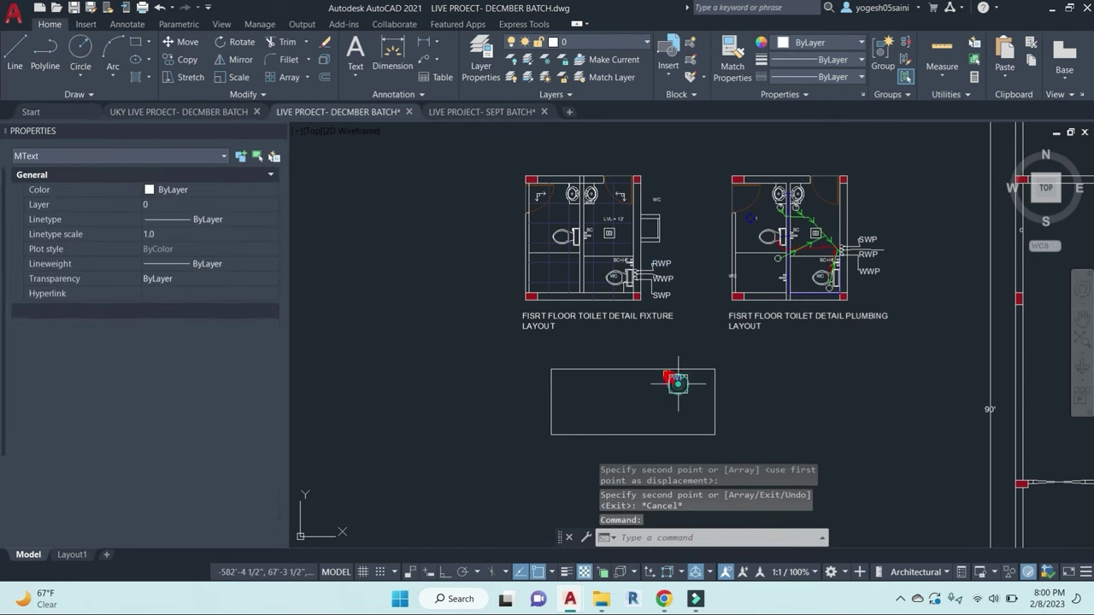
text(m)
key(Return)
click(846, 401)
click(735, 402)
scroll(587, 377, up, 4)
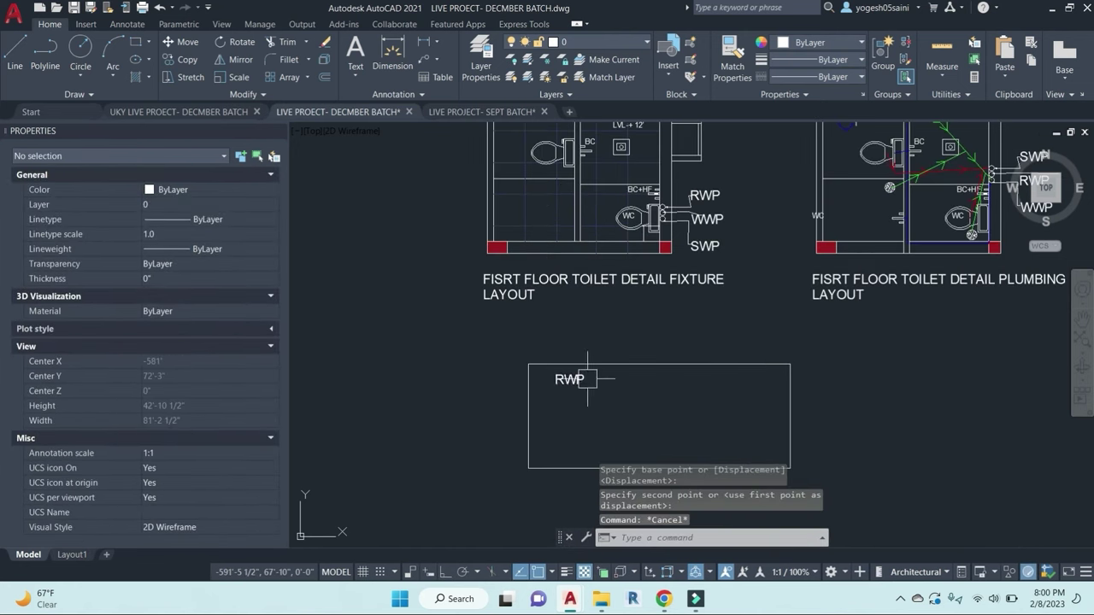
double_click(571, 381)
key(BackSpace)
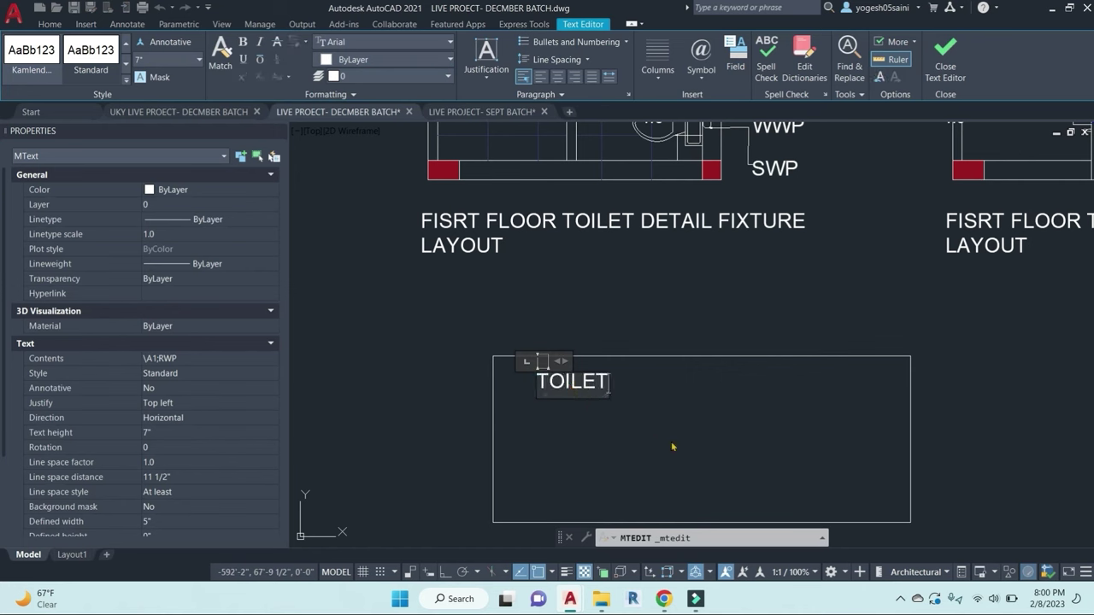
click(673, 442)
Step: Copy the TOILET title horizontally to the right, then discard that copy
key(Escape)
click(605, 380)
text(co)
key(Return)
click(672, 305)
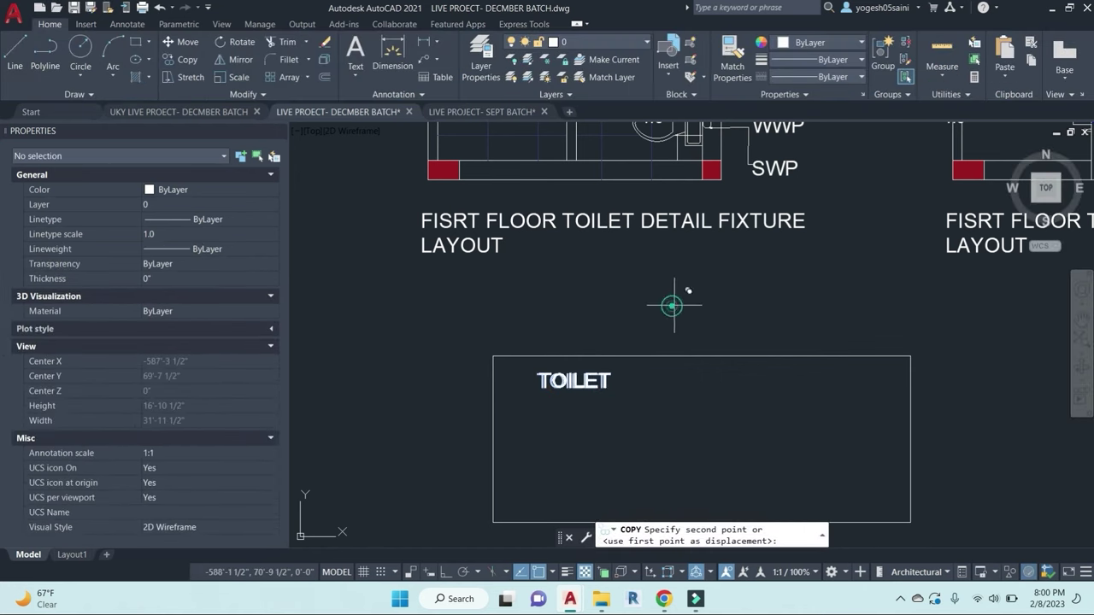
key(F8)
click(917, 306)
key(Escape)
middle_drag(725, 399, 730, 351)
click(794, 340)
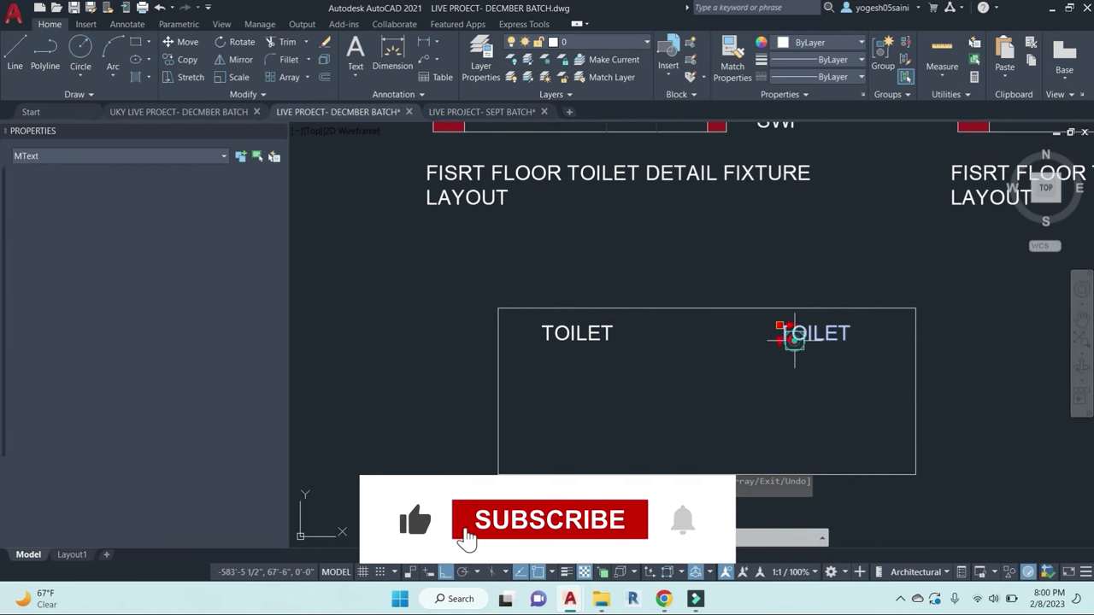
key(Escape)
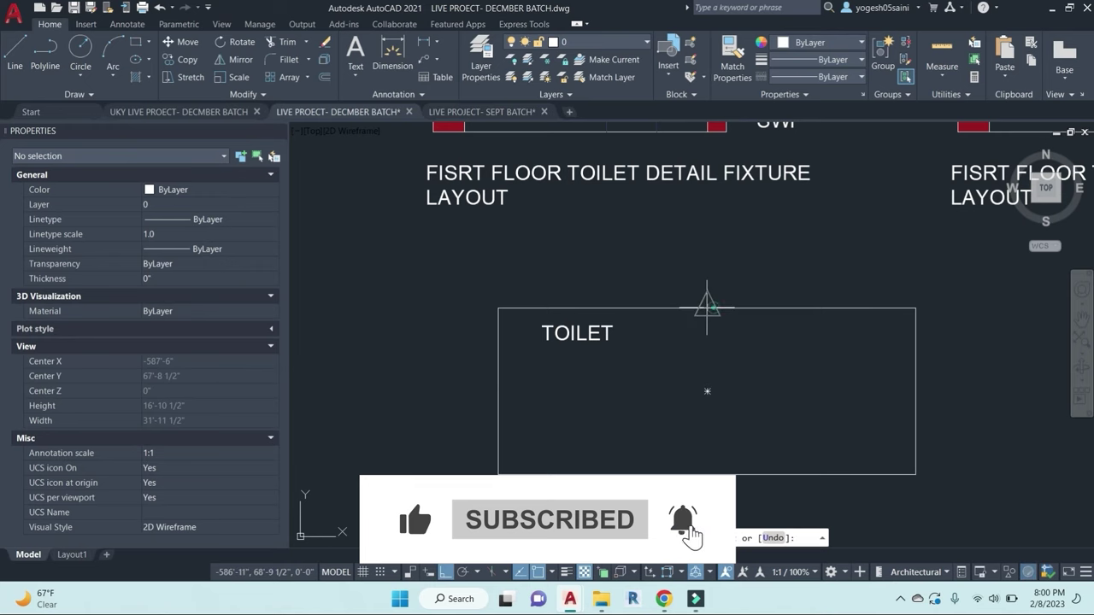
Step: Split the box into four panels with vertical and horizontal divider lines
click(707, 474)
key(Escape)
text(l)
key(Return)
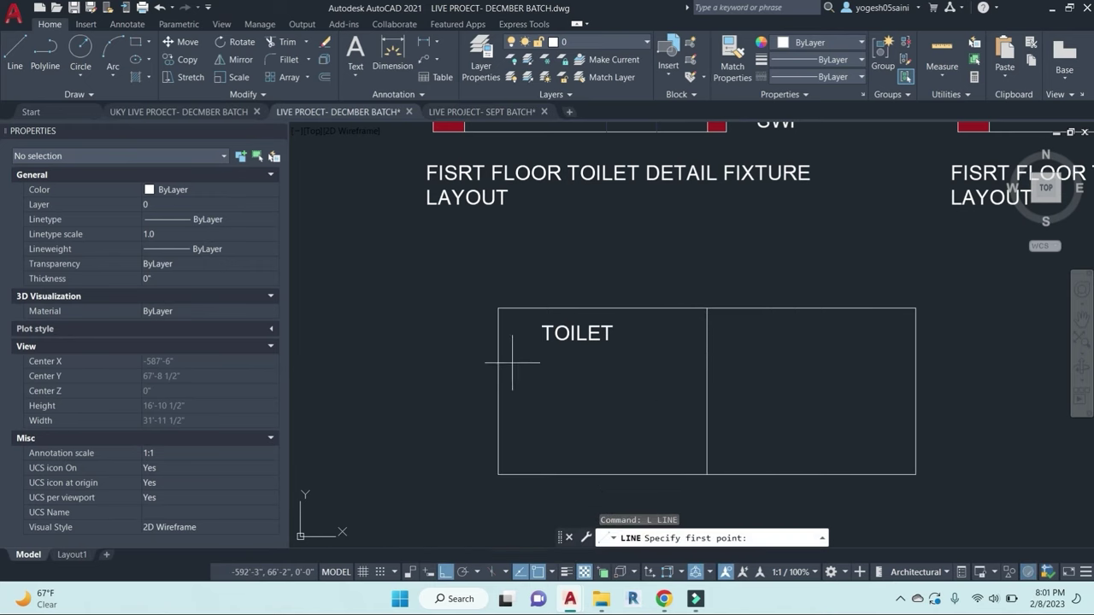
click(501, 359)
click(915, 359)
key(Escape)
key(Escape)
key(Escape)
Step: Retype the TOILET title as 'TILET DETAIL', widened to fit one line
middle_drag(639, 367, 623, 311)
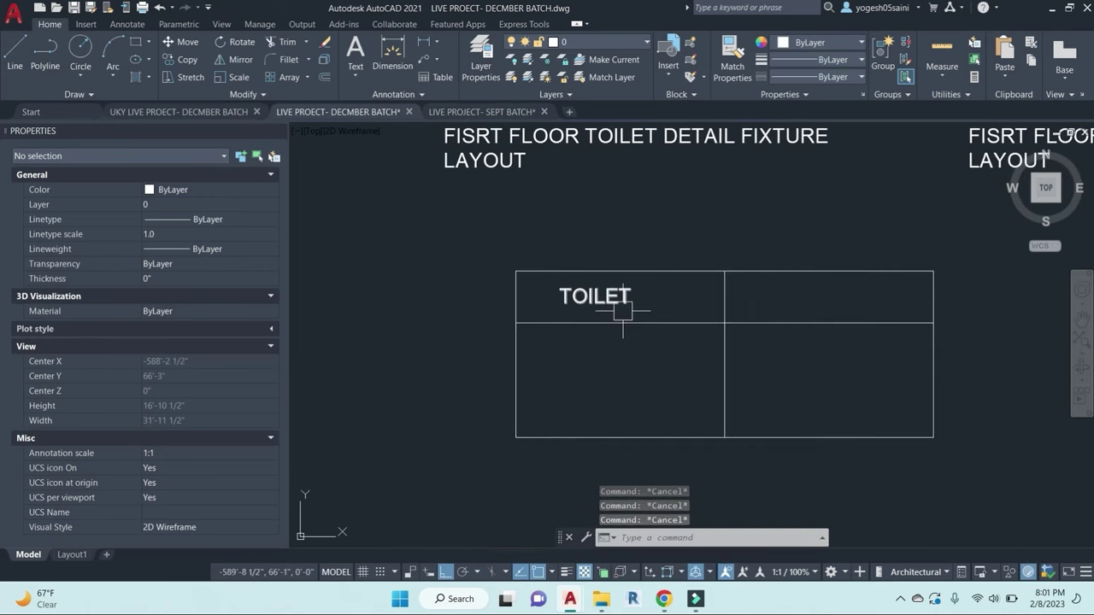
click(626, 293)
text(e)
key(Return)
key(ctrl+z)
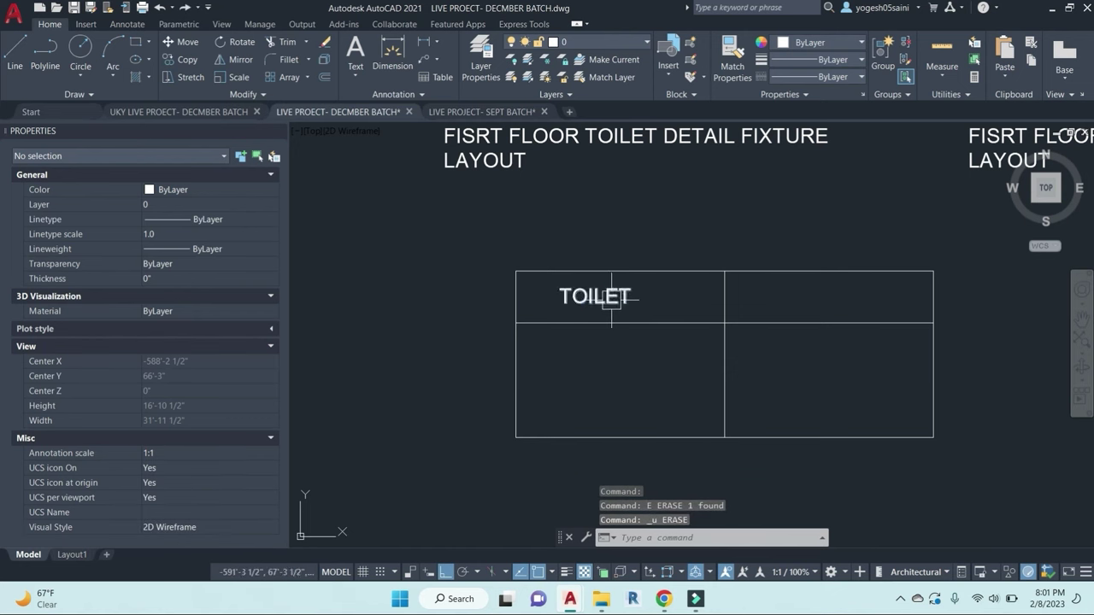
double_click(610, 297)
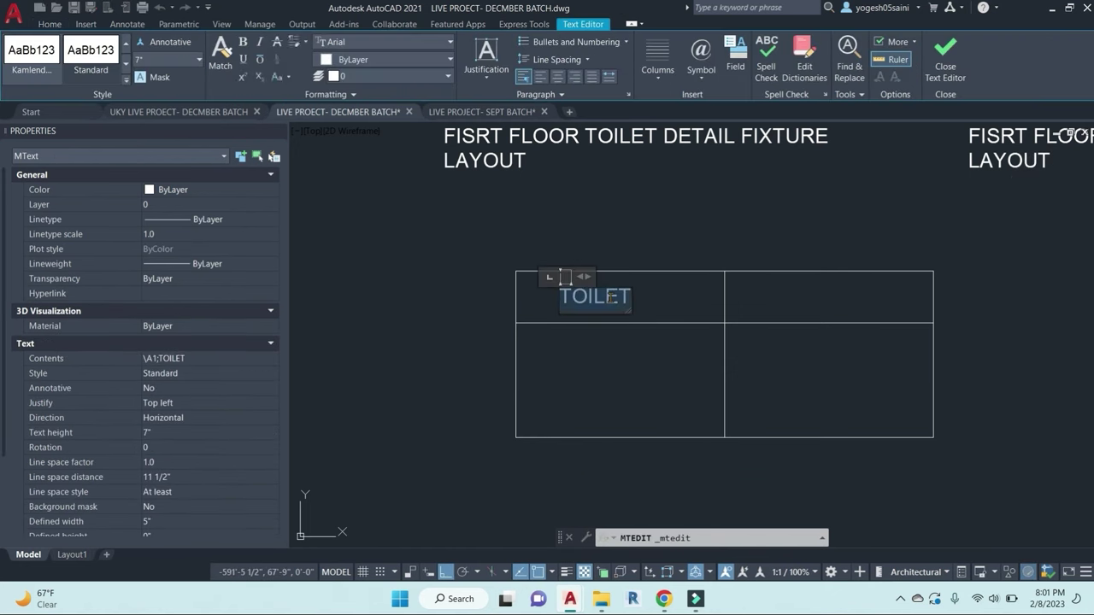
text(TILET DETAIL)
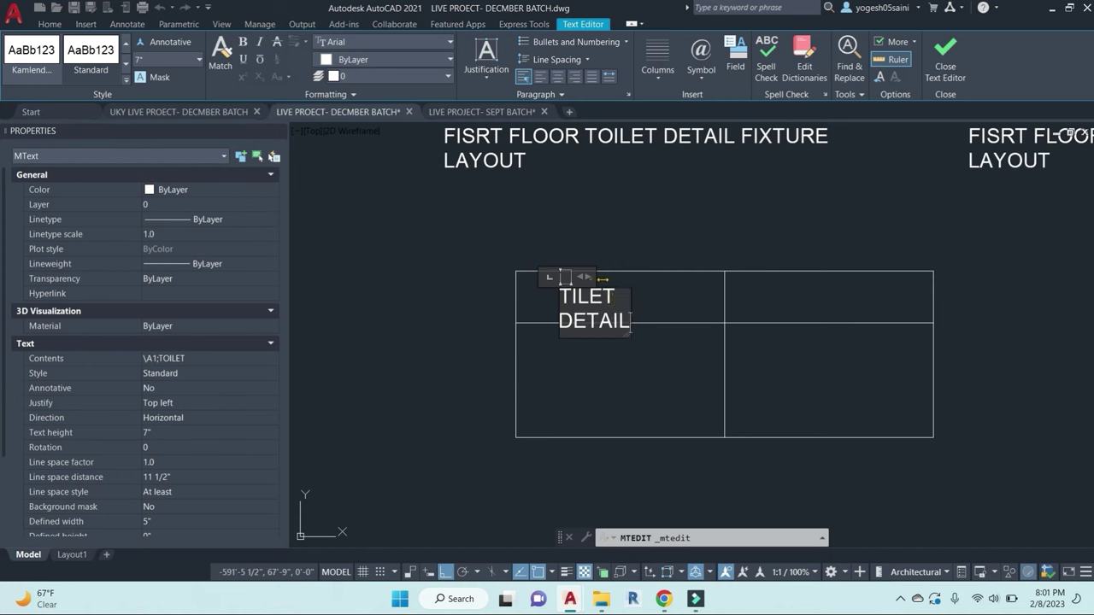
drag(591, 279, 728, 279)
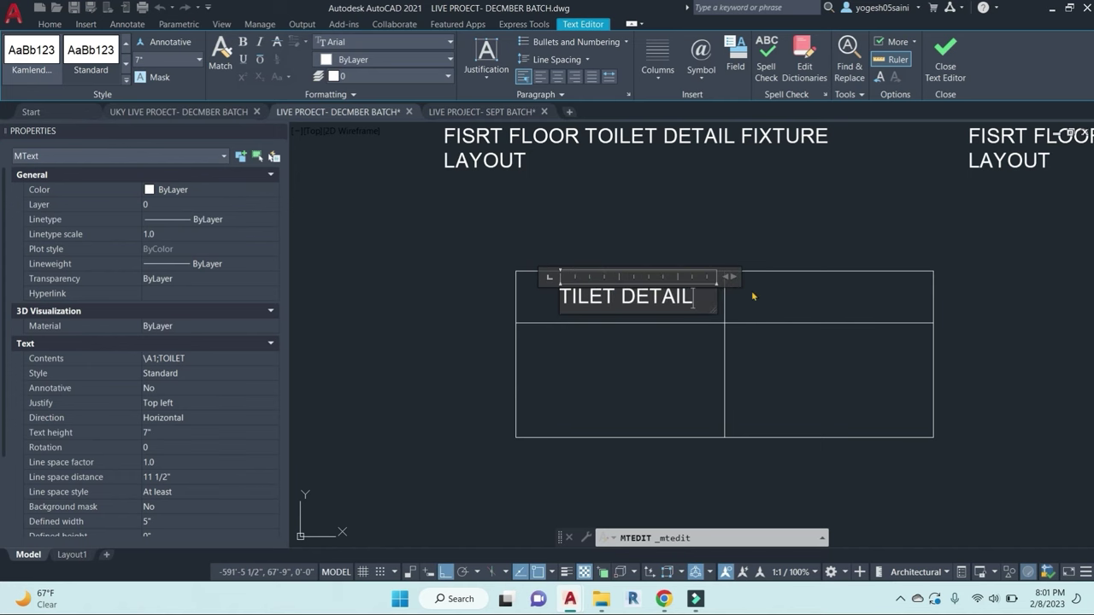
click(835, 227)
key(Escape)
key(Escape)
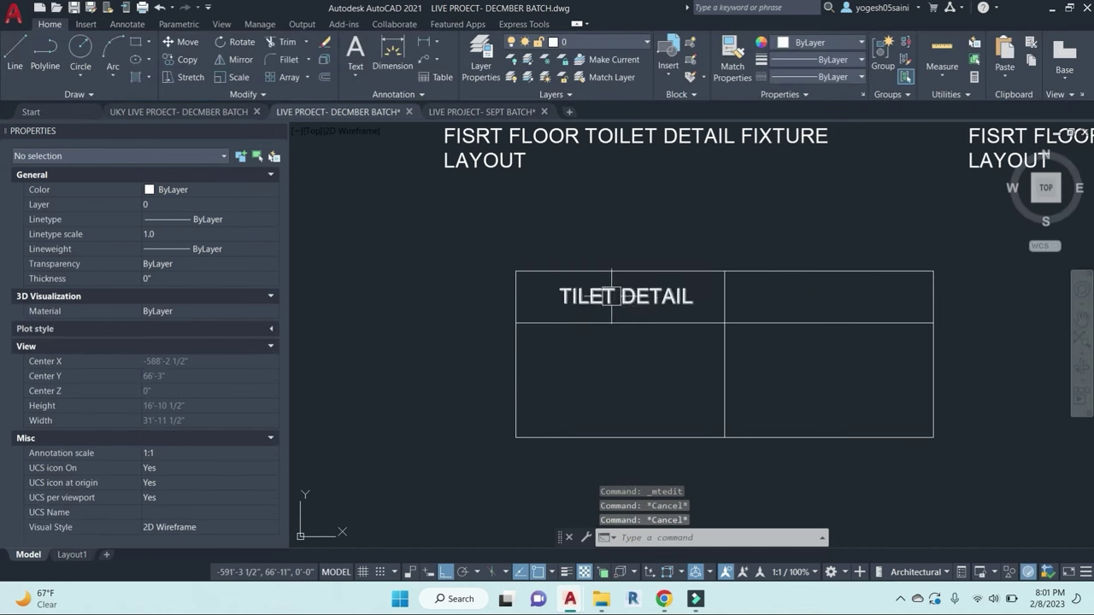
Step: Correct the title's spelling to 'TILE DETAIL'
double_click(611, 296)
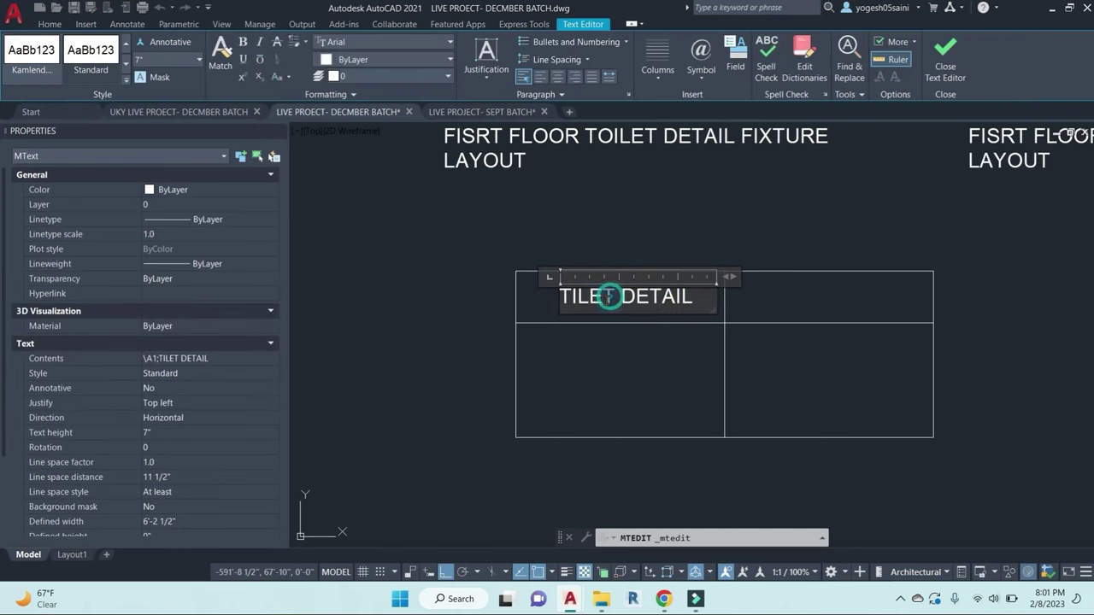
key(BackSpace)
click(621, 347)
key(Escape)
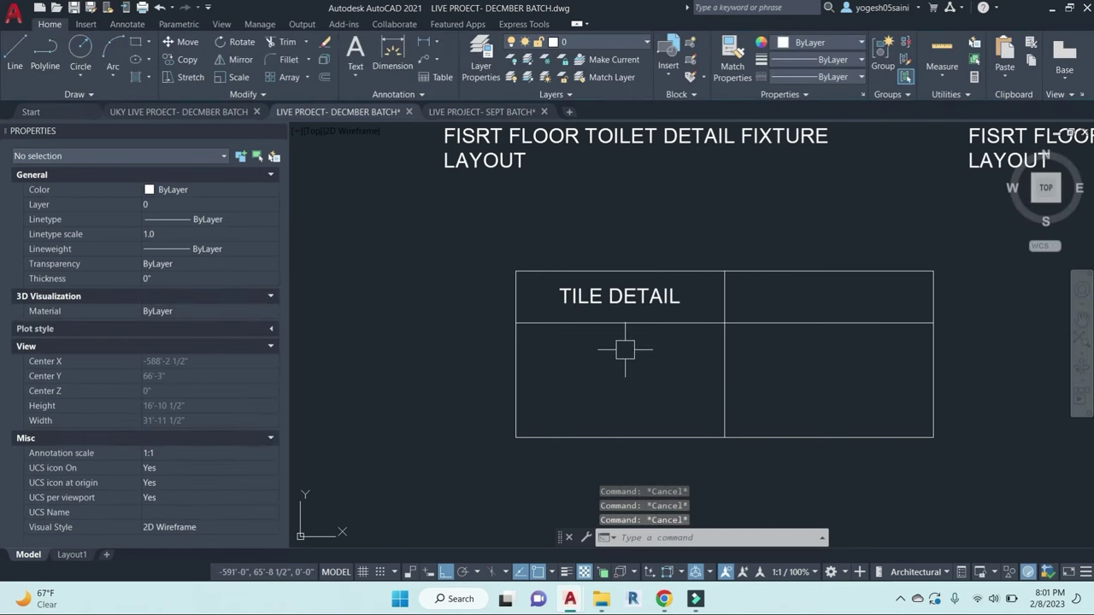
text(pl)
key(Return)
Step: Draw the 2' x 2' square tile outline as a polyline in the lower-left panel
click(568, 346)
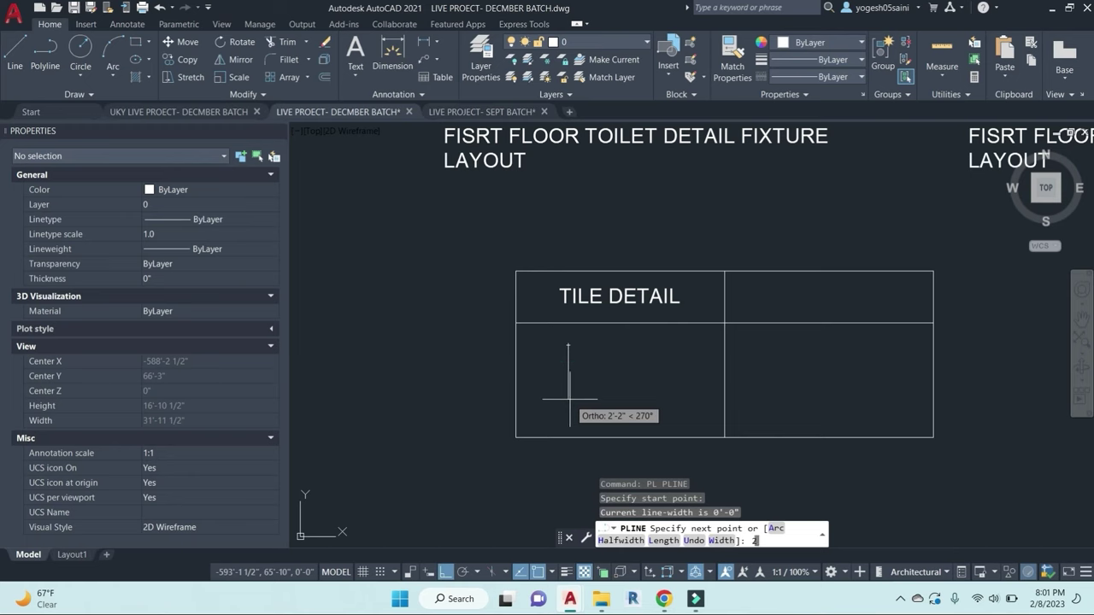
text(2')
key(Return)
text(2)
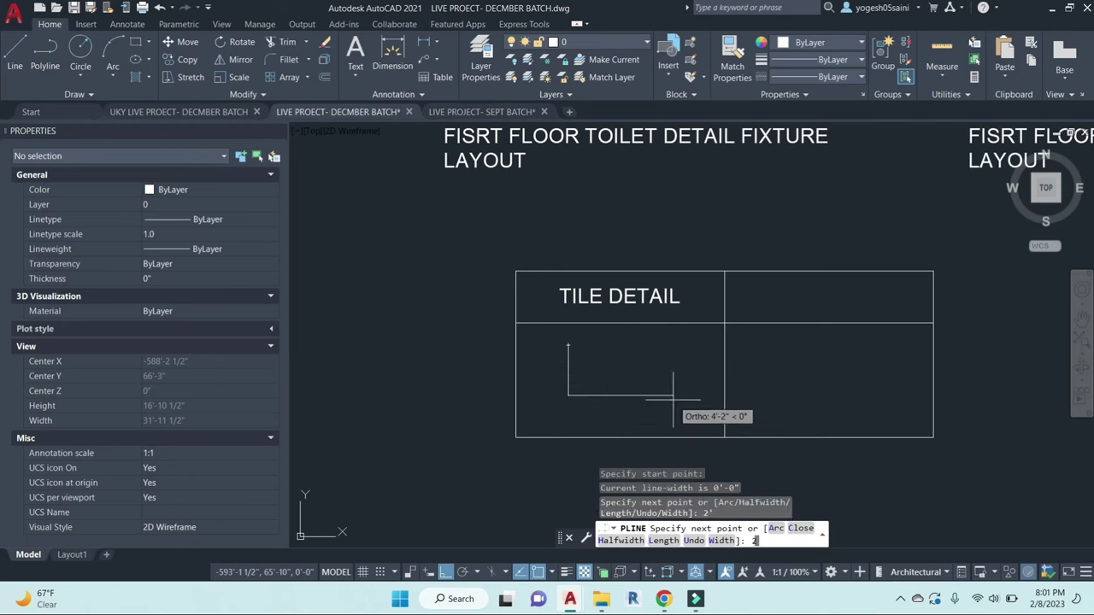
text(')
key(Return)
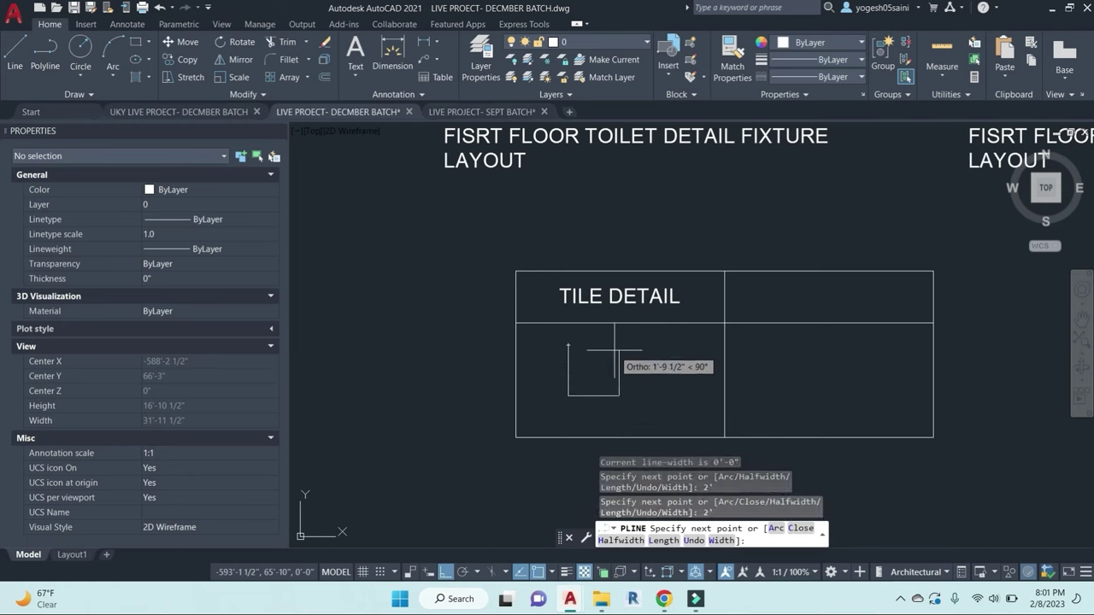
key(Escape)
key(Escape)
key(Escape)
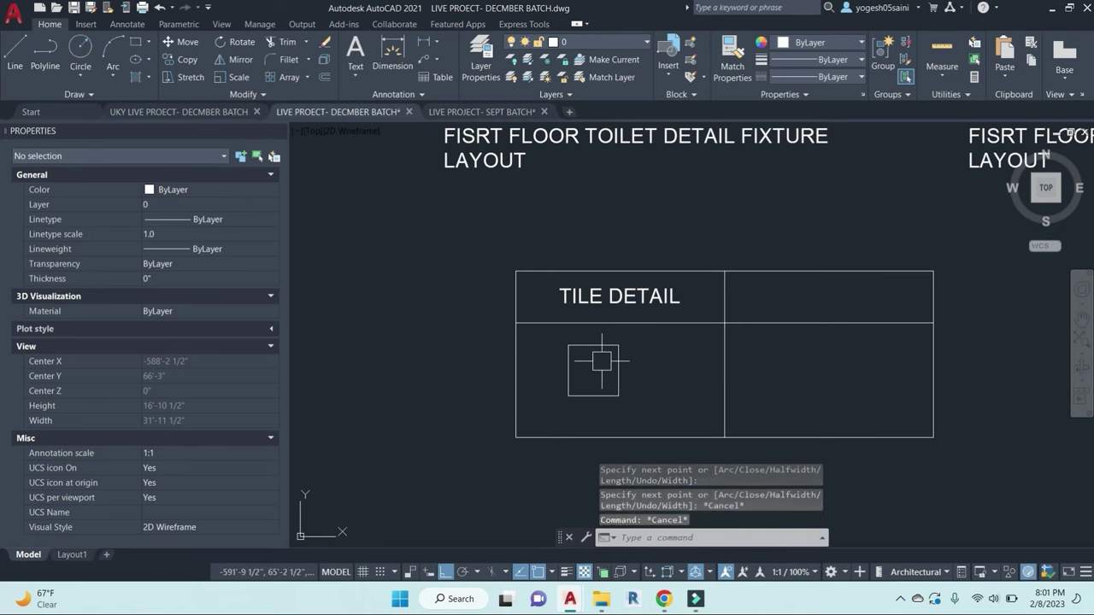
Step: Hatch the inside of the square tile
text(h)
key(Return)
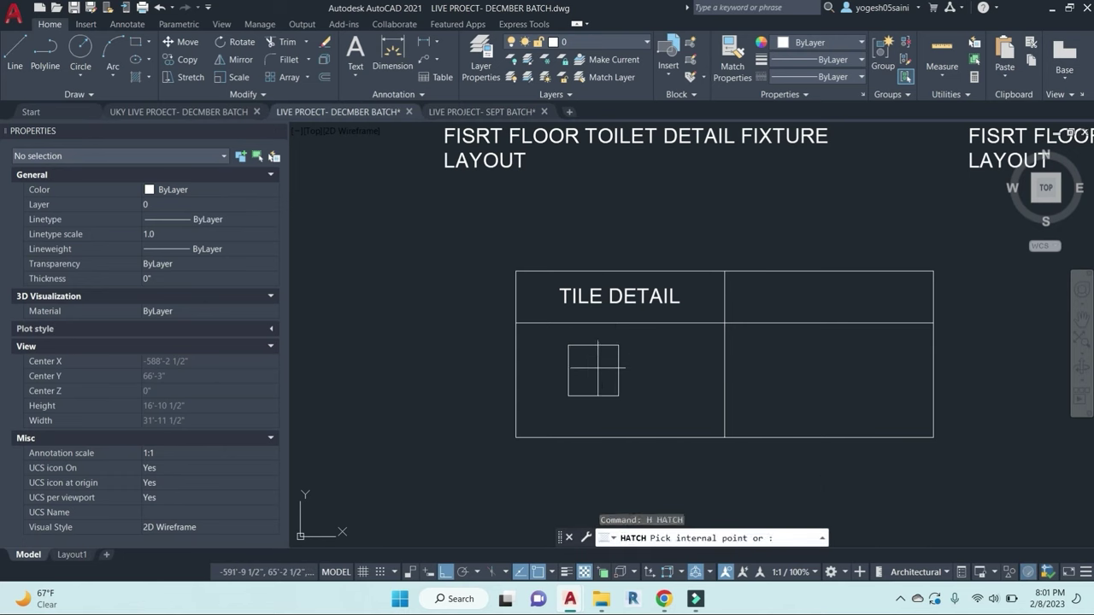
click(598, 369)
right_click(601, 380)
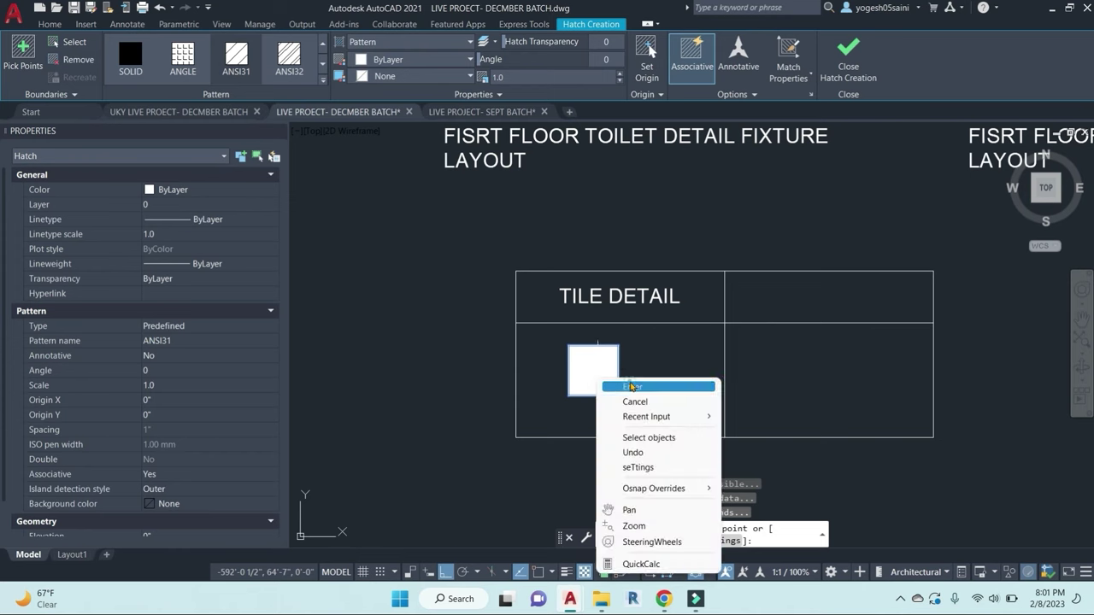
click(631, 387)
click(596, 371)
Step: Try ANSI32, AR-B816C, AR-CONC, ANSI38, ANSI33 and BOX patterns, then settle on AR-SAND
click(290, 58)
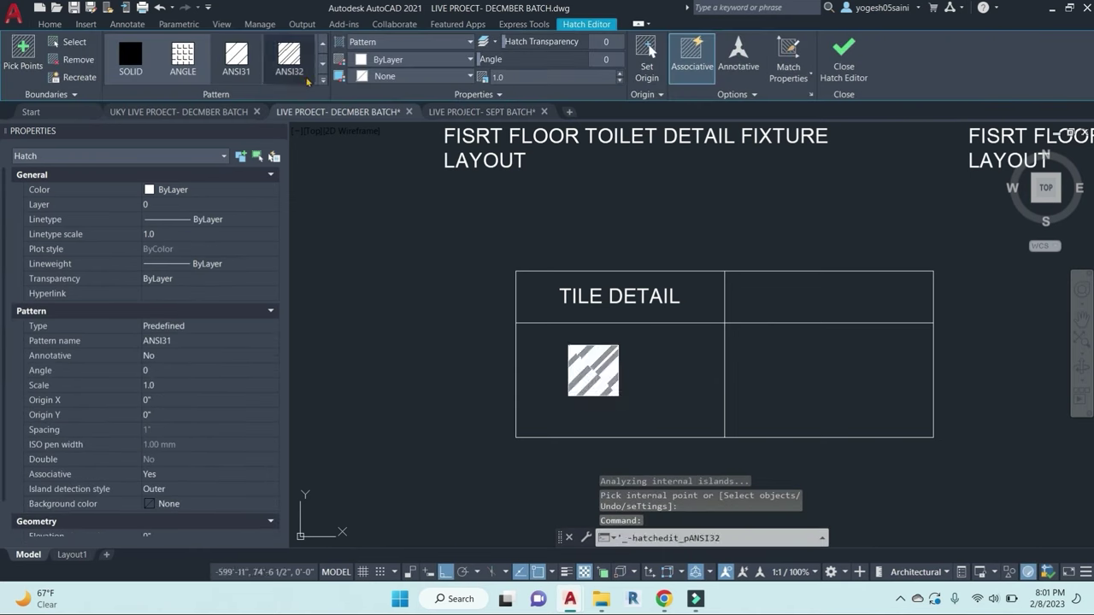
click(322, 80)
click(303, 176)
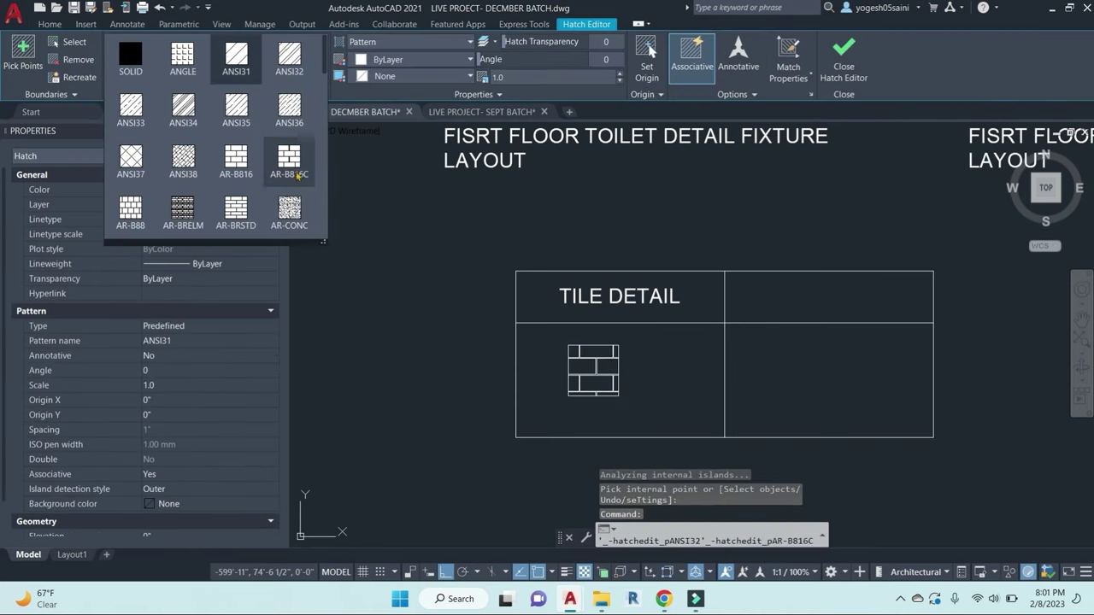
click(291, 212)
click(184, 158)
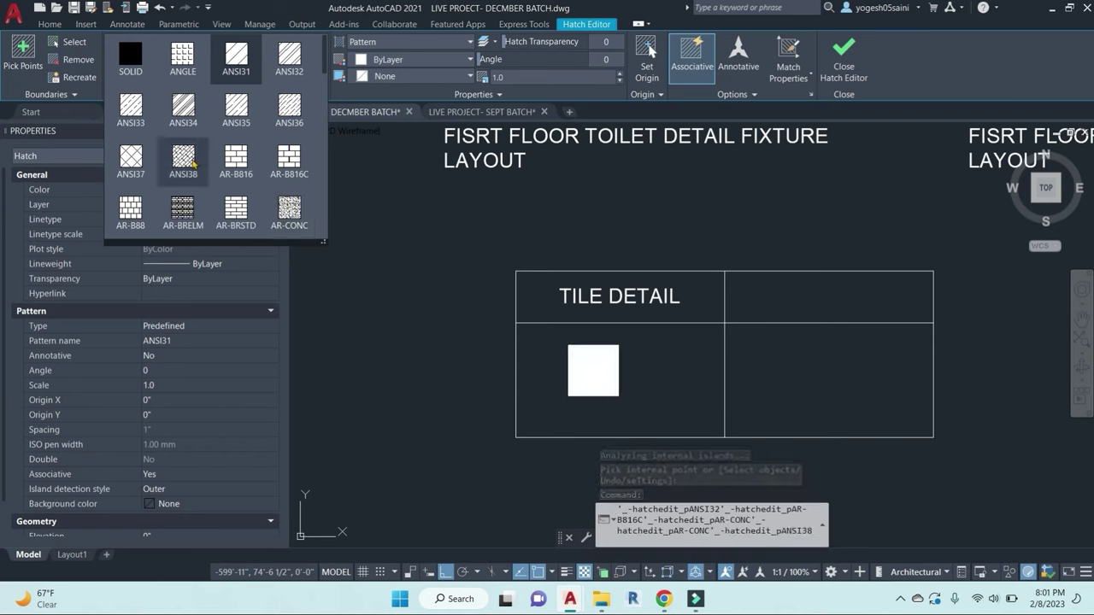
click(182, 109)
scroll(179, 145, down, 3)
click(183, 156)
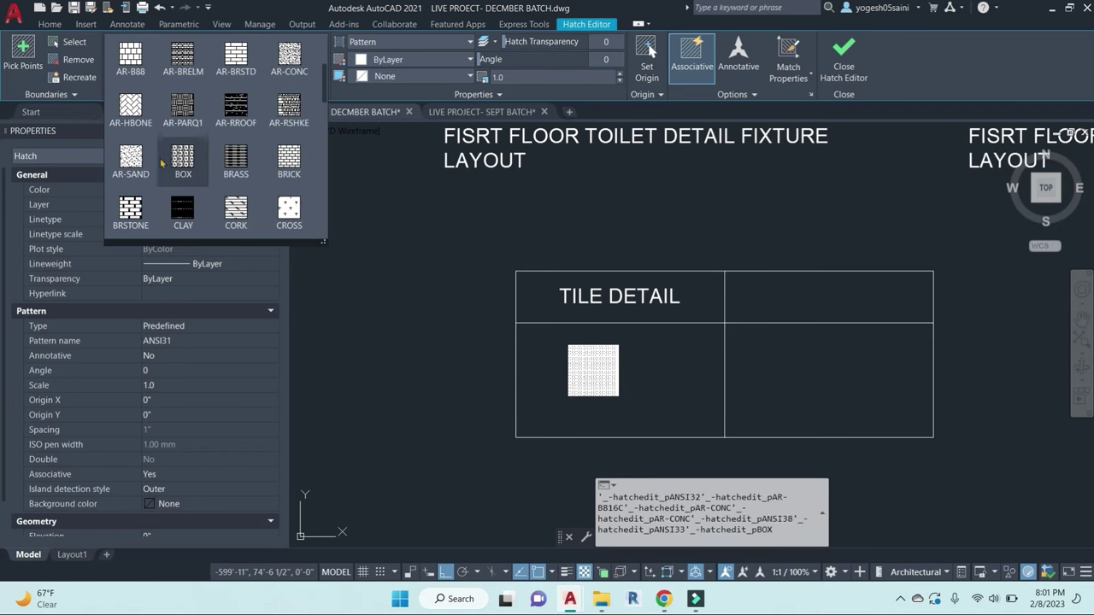
click(131, 156)
key(Escape)
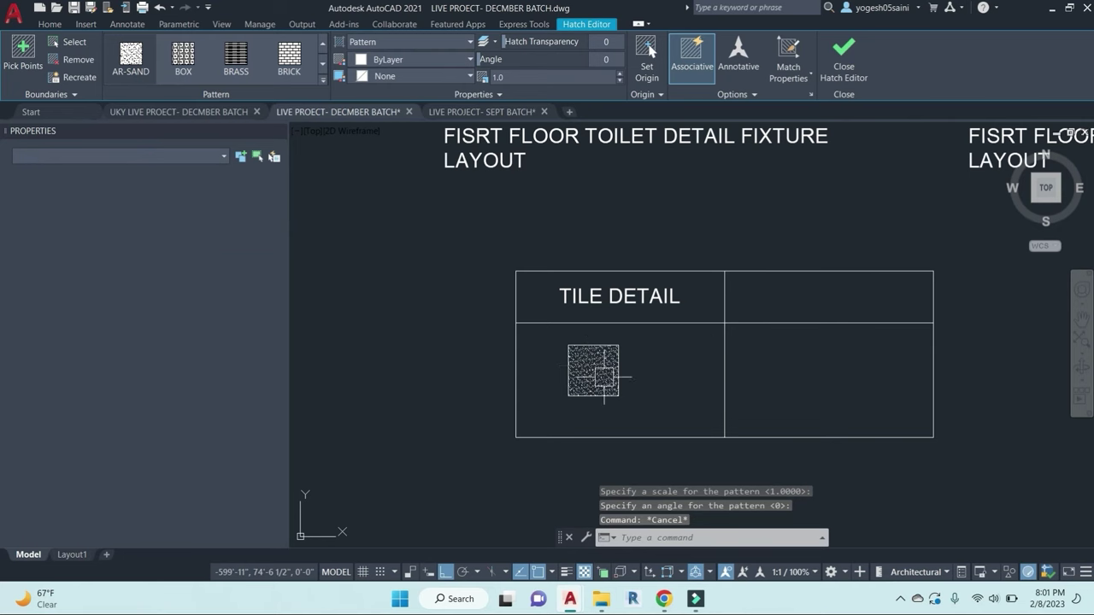
Step: Start a linear dimension (DLI) from the tile's top-left corner
text(DLI)
key(Return)
click(567, 397)
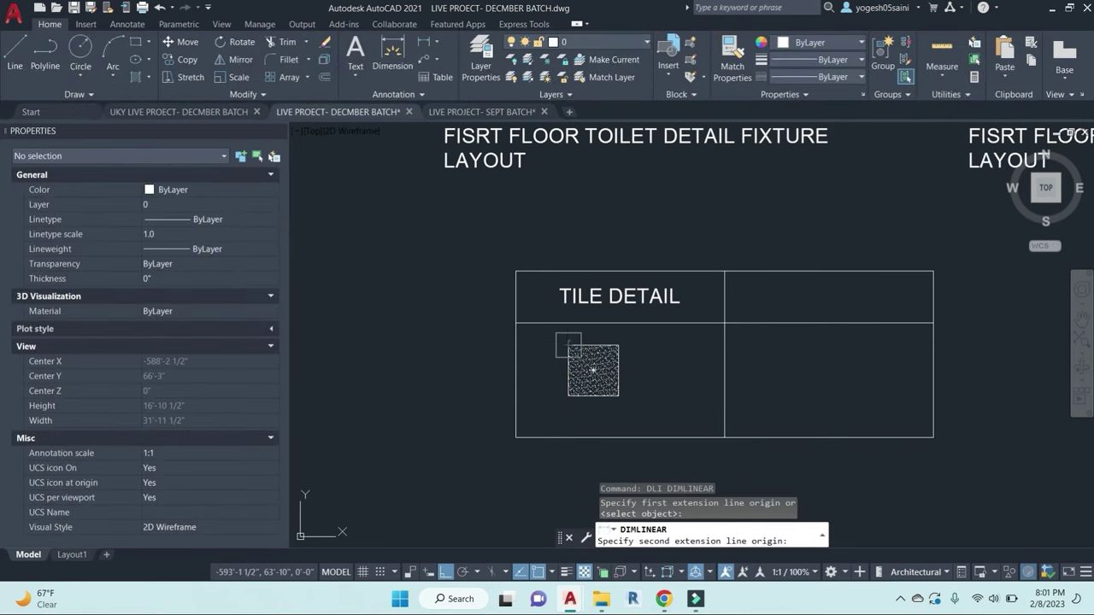
Step: Add 2' linear dimensions to the tile's left side and top edge
click(568, 345)
scroll(563, 374, up, 4)
click(537, 367)
key(Return)
click(574, 301)
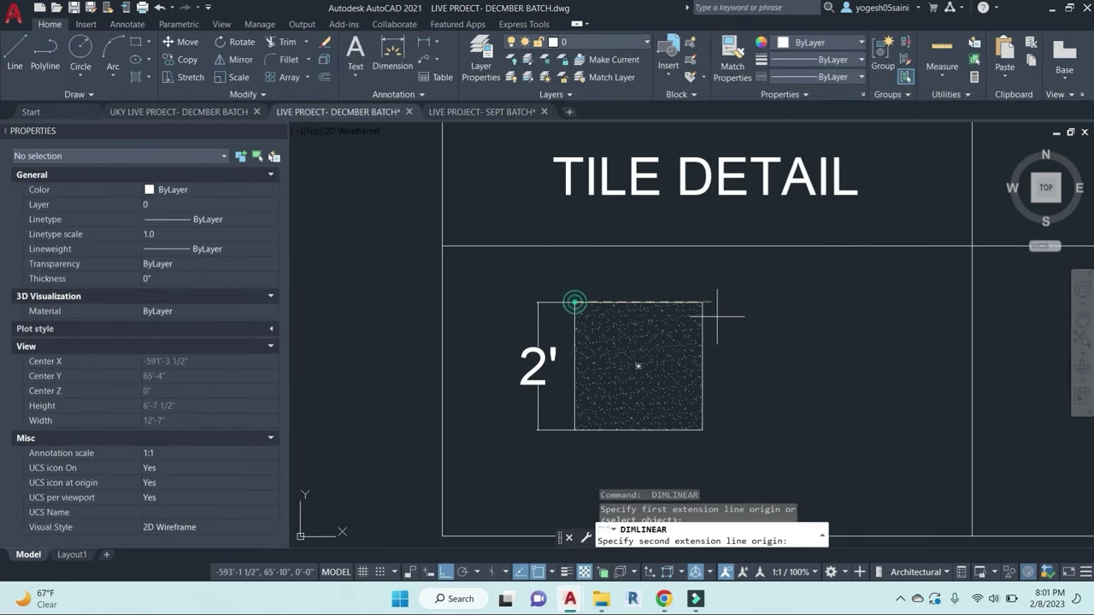
click(702, 301)
click(684, 266)
scroll(704, 282, down, 3)
scroll(704, 291, down, 2)
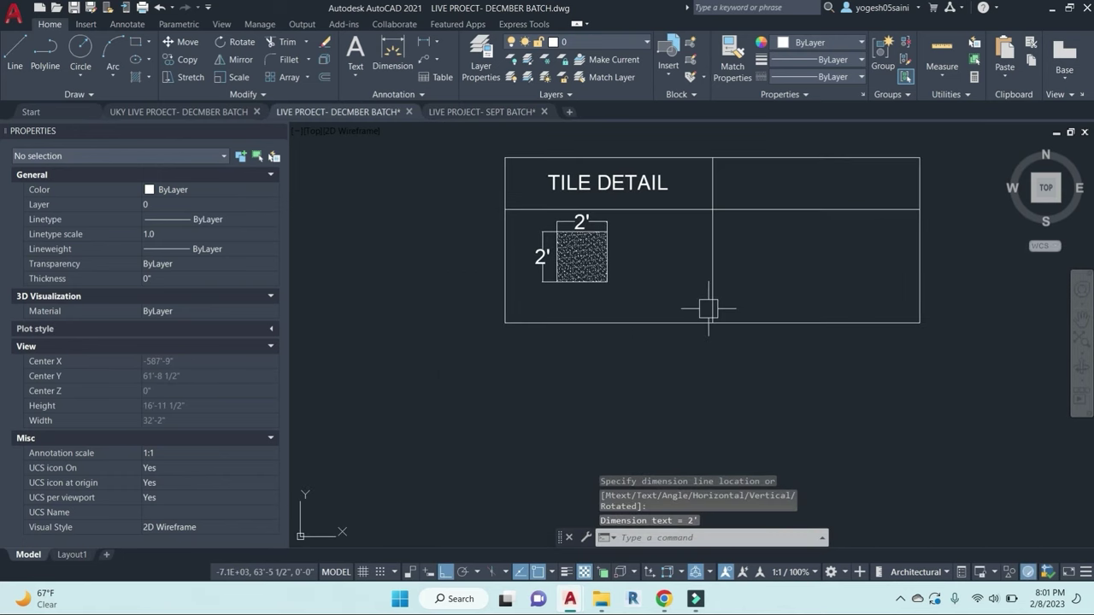
key(Escape)
key(Escape)
Step: Stretch the box's bottom edge downward to make room for a new lower row
text(S)
key(Return)
click(939, 398)
click(452, 305)
key(Return)
click(948, 396)
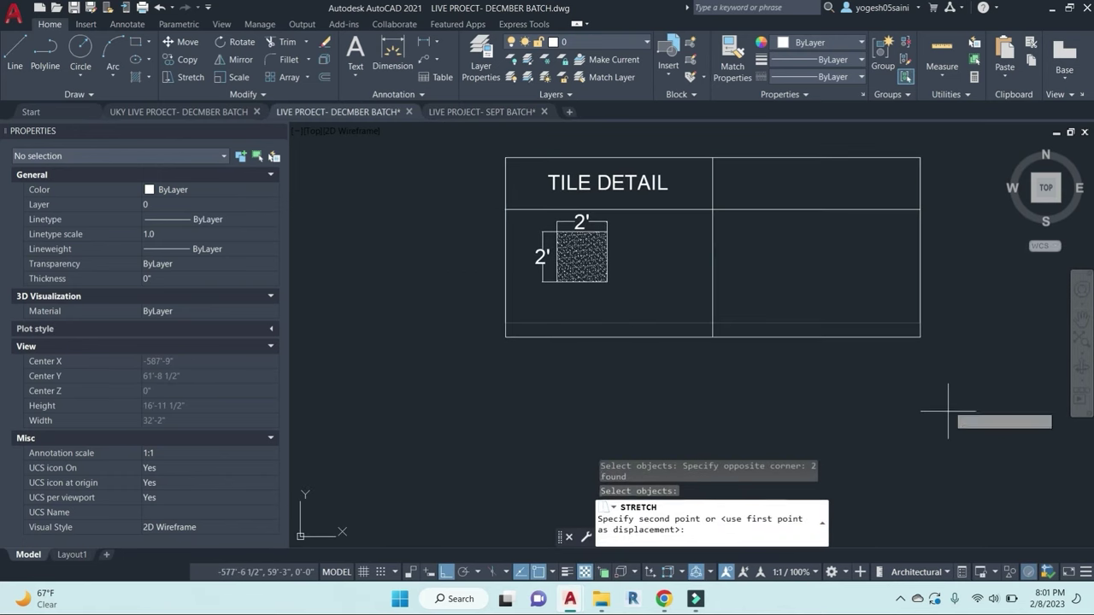
click(948, 441)
key(Escape)
key(Escape)
Step: Draw a horizontal divider line across the box from its left edge to its right edge
text(L)
key(Return)
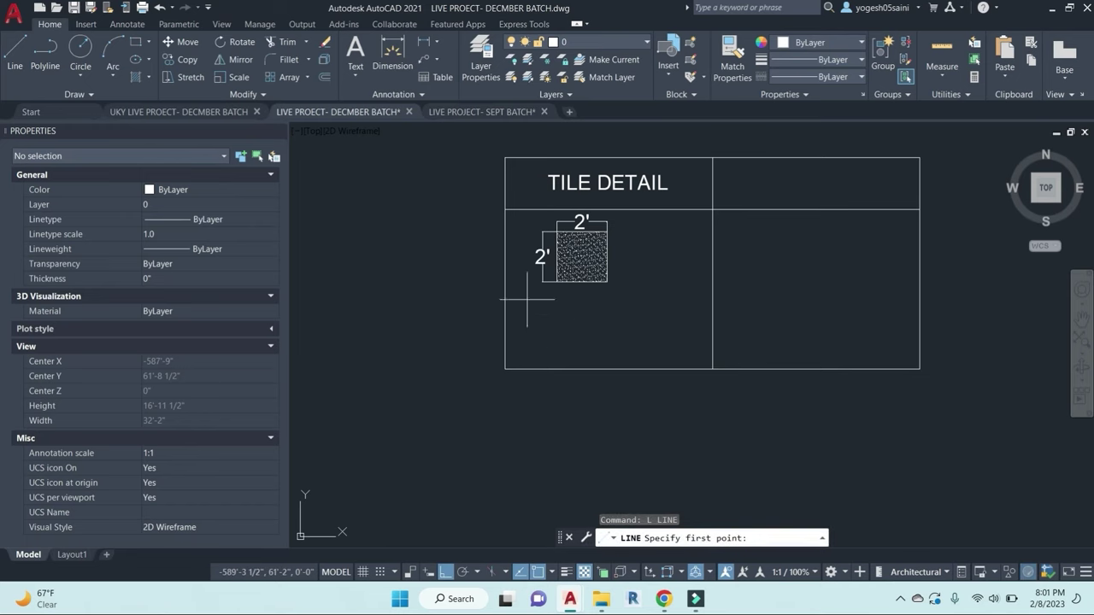
click(505, 290)
click(920, 291)
key(Escape)
key(Escape)
key(Escape)
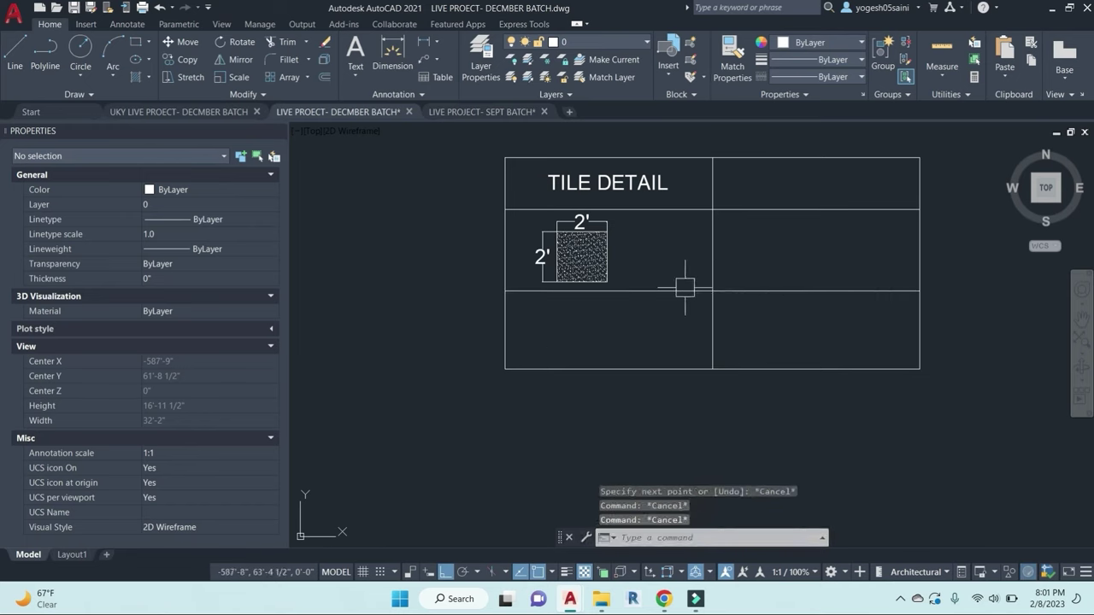
Step: Trim the vertical divider out of the title row
middle_drag(643, 183, 643, 211)
text(tr)
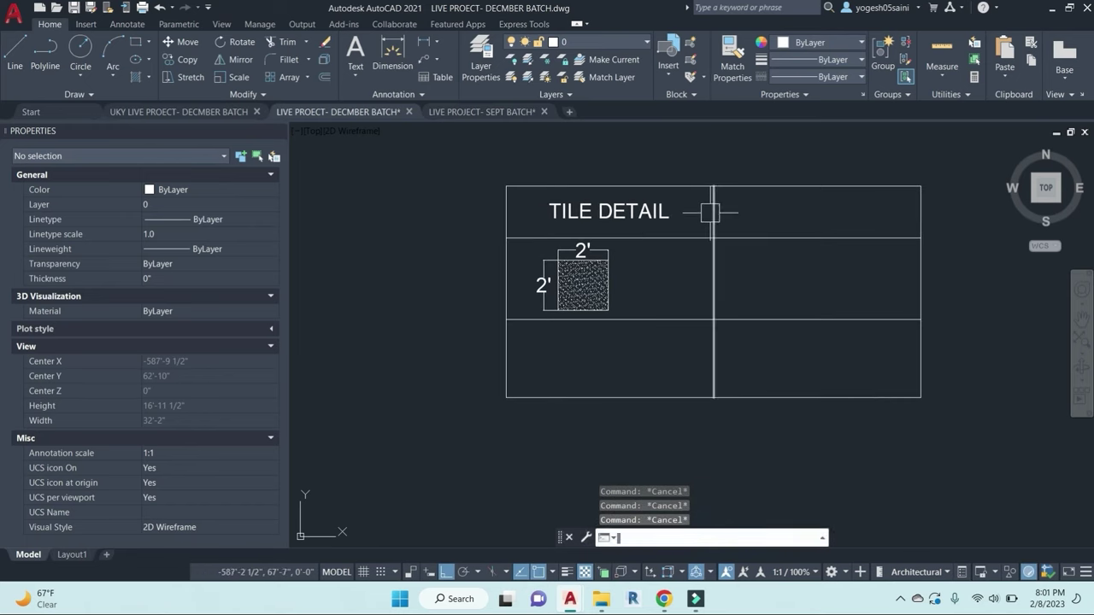
key(Return)
click(713, 207)
key(Escape)
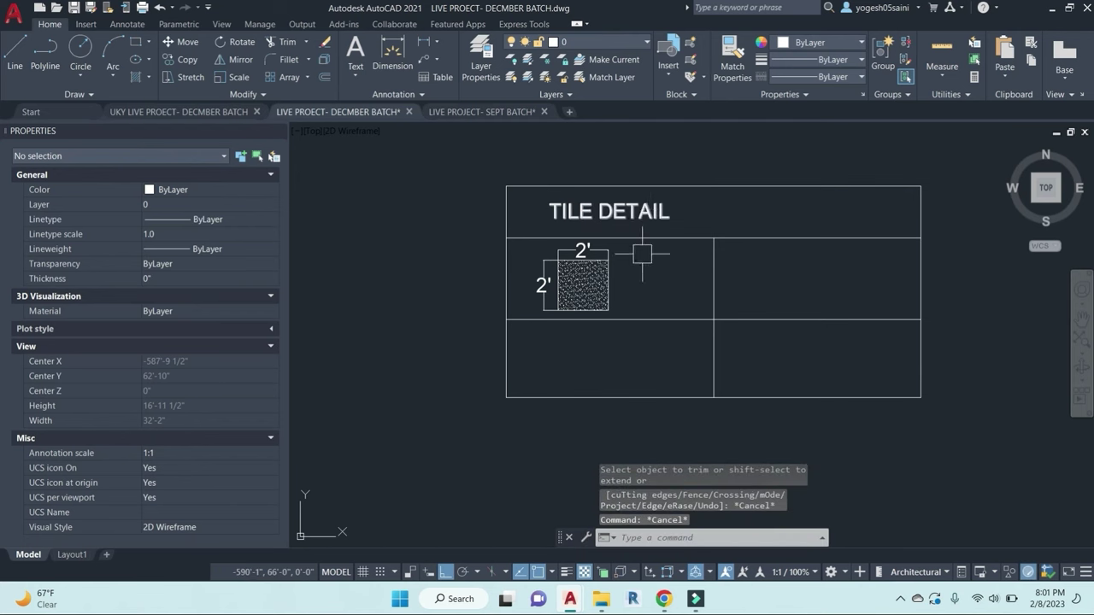
Step: Copy the TILE DETAIL title down into the lower-left cell
click(645, 214)
text(co)
key(Return)
click(732, 134)
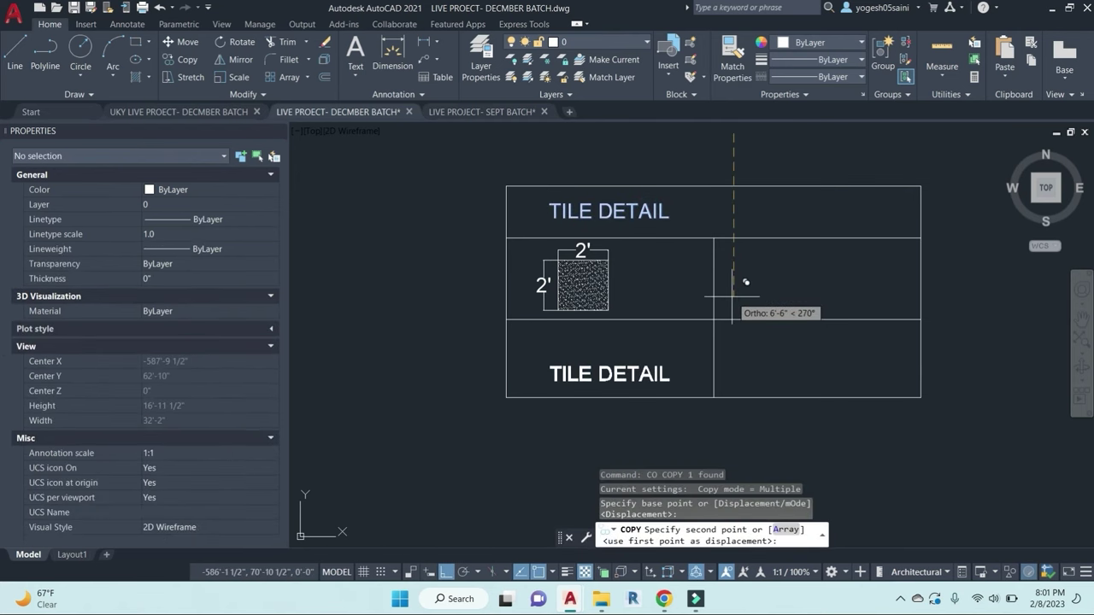
click(711, 282)
key(Escape)
Step: Retype the copied title as the label ANTI-SKID FLOOR TILE, widening its text box
double_click(632, 365)
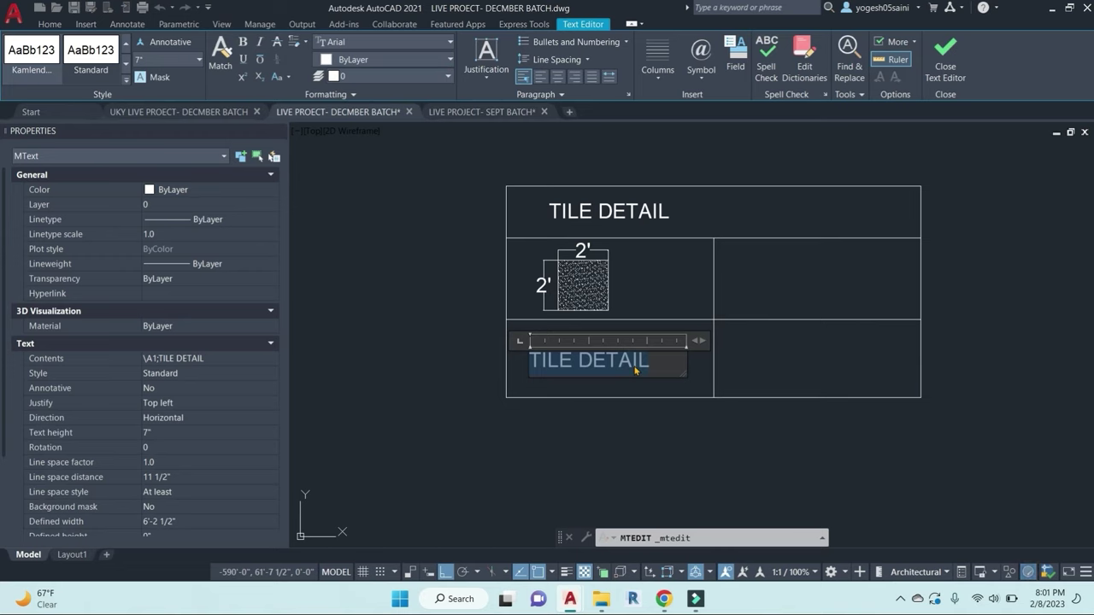
text(ANTISK)
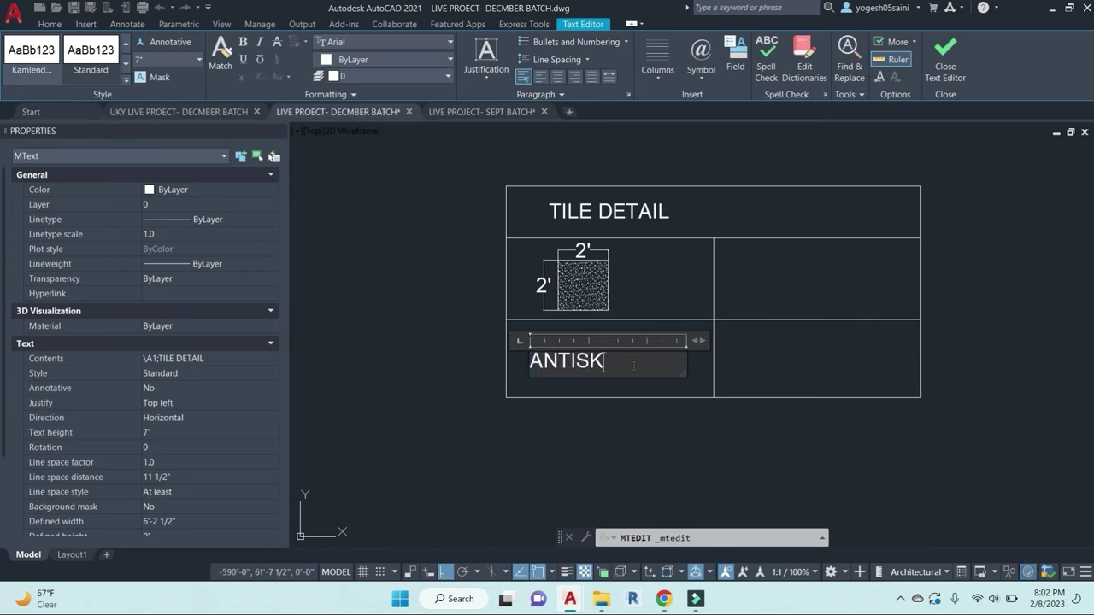
text(ID FLOOR TILE)
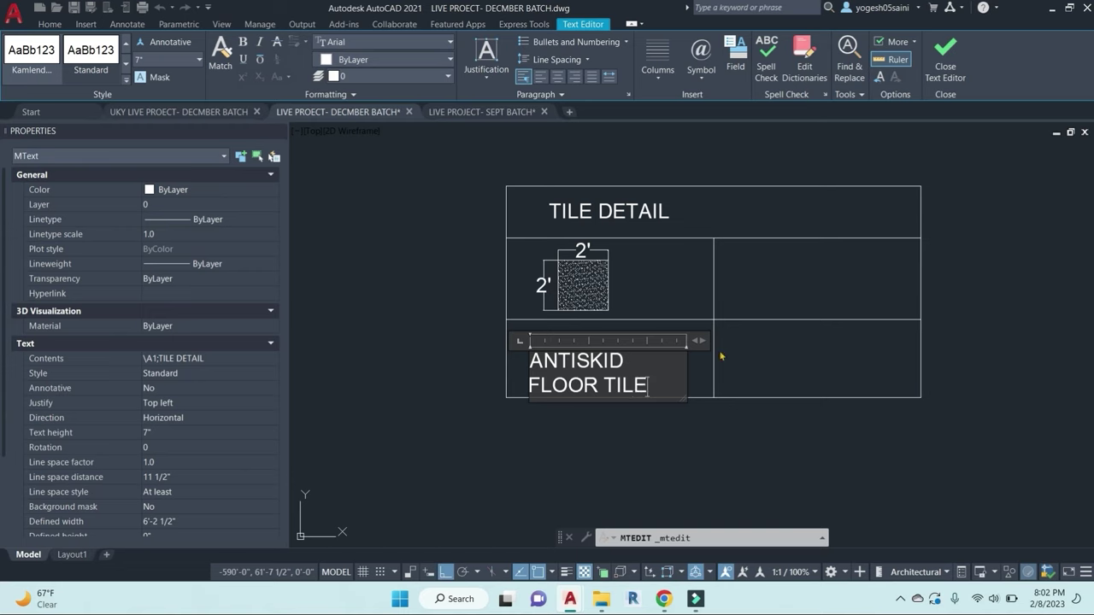
drag(701, 340, 740, 340)
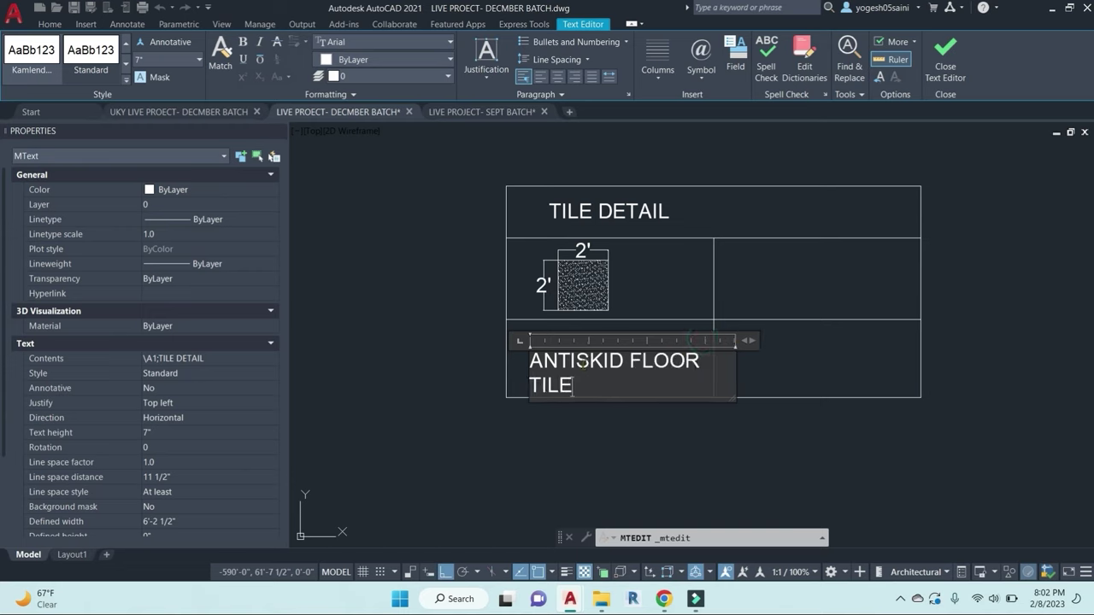
click(572, 361)
key(BackSpace)
text(-)
click(654, 450)
Step: Copy the tile, its dimensions and label to the right cell, and begin relabelling it DADO
click(647, 297)
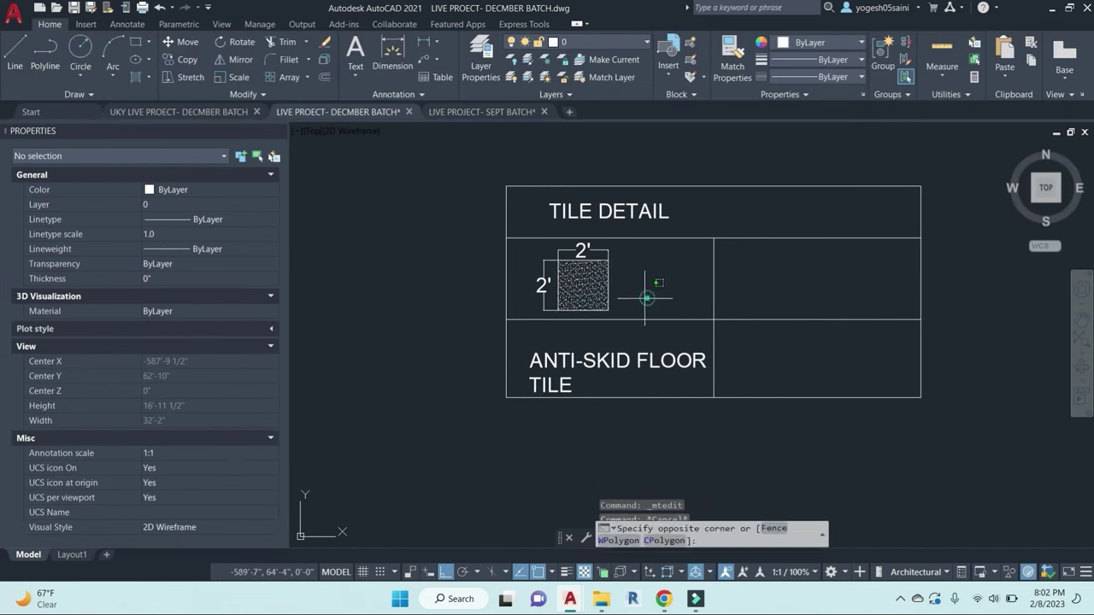
click(533, 247)
click(639, 365)
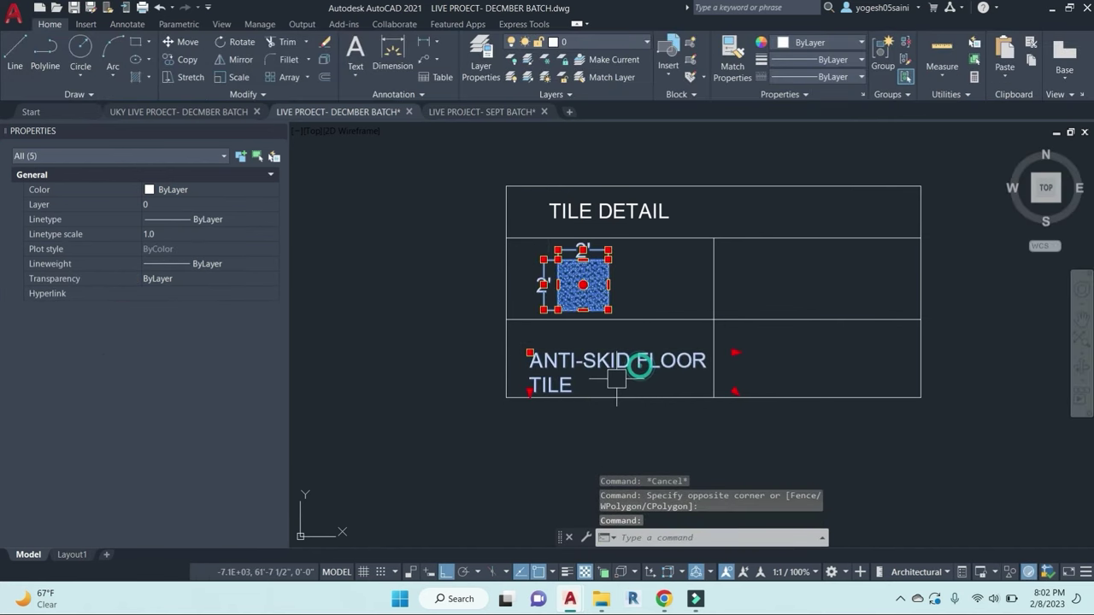
text(co)
key(Return)
click(610, 452)
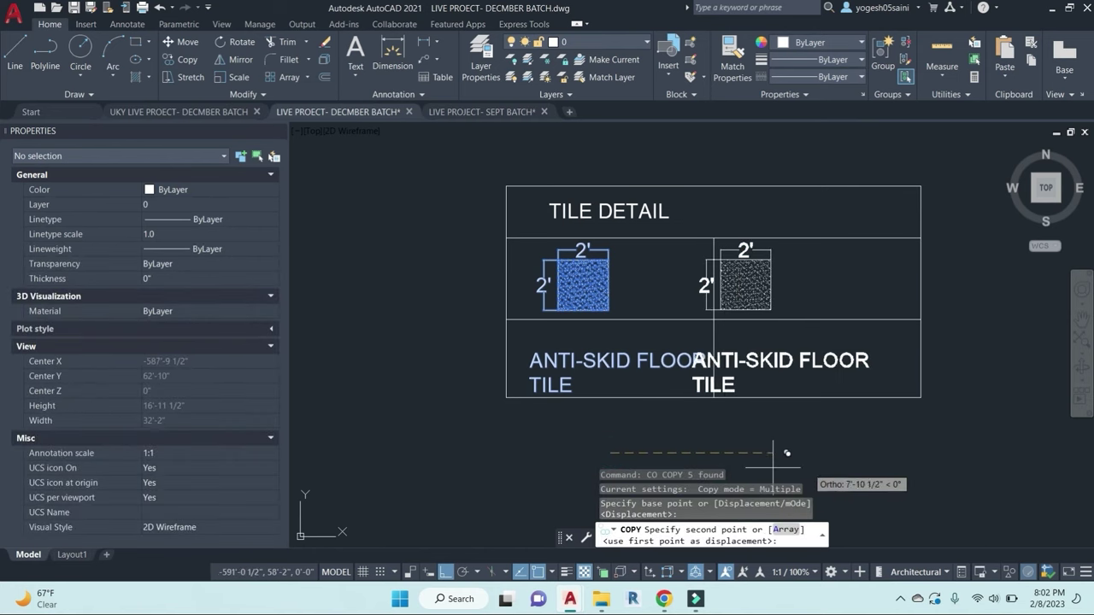
click(821, 453)
key(Escape)
double_click(775, 369)
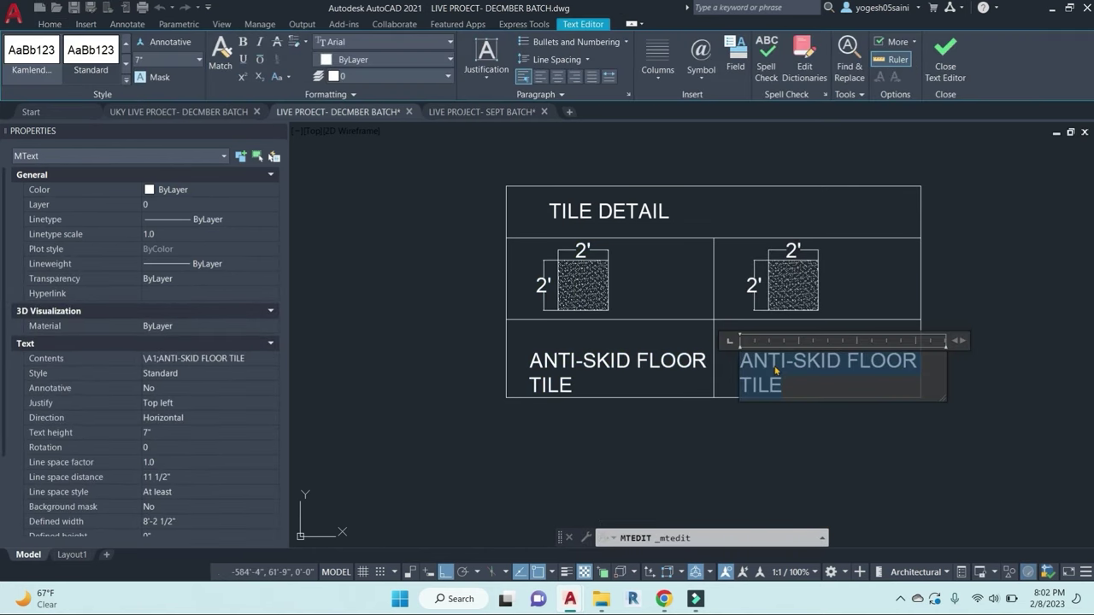
text(DADO PREPOLISHE)
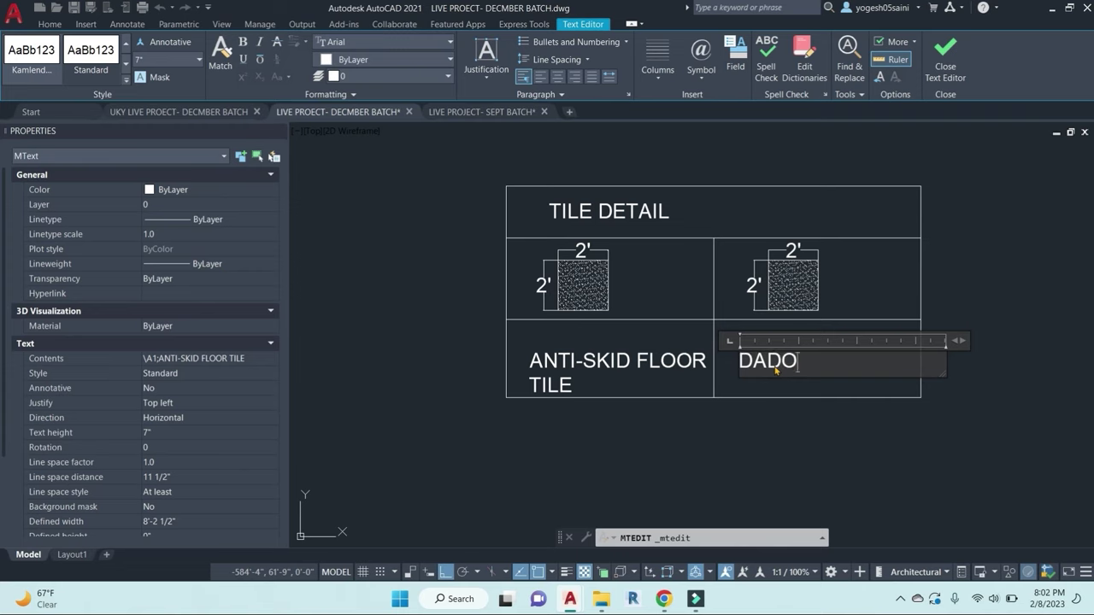
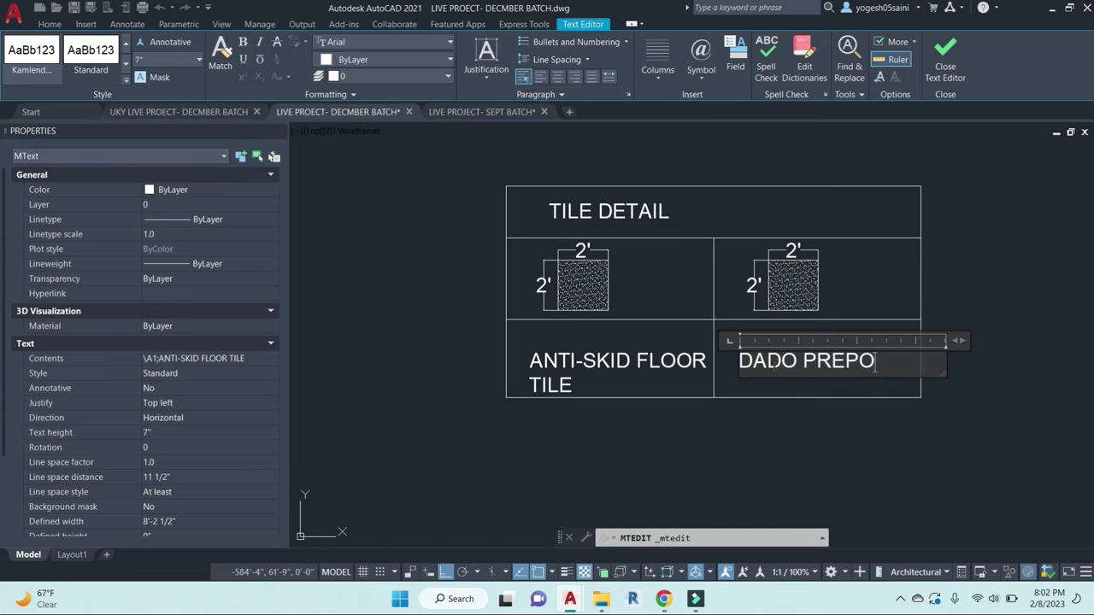
Step: Finish the label as DADO PREPOLISHED CERAMIC TILE, widening its box so it wraps to two lines
text(D )
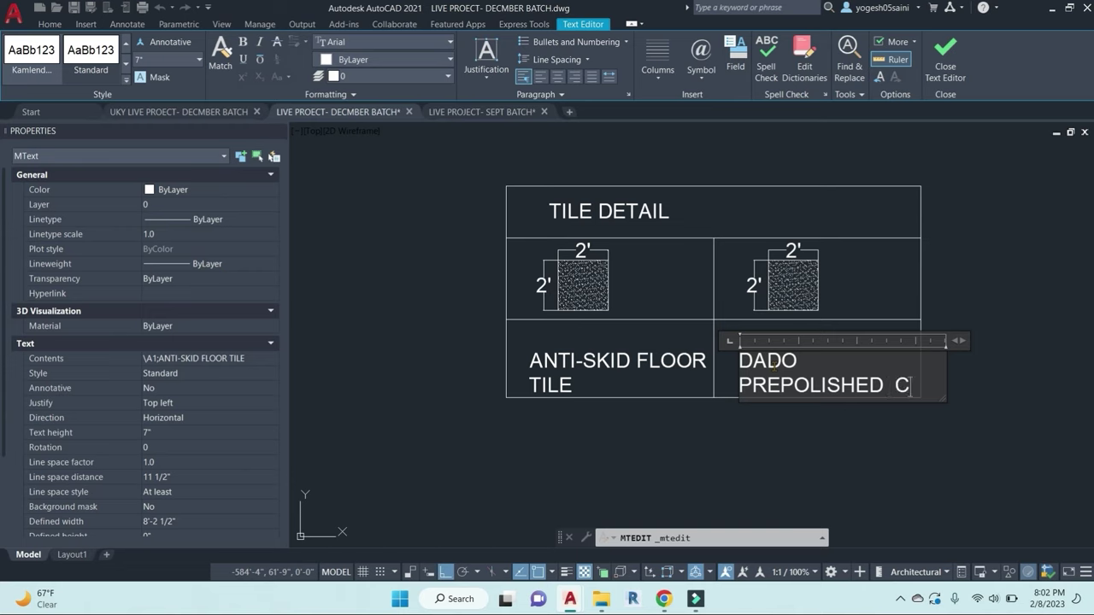
text(CERAMIC TILE)
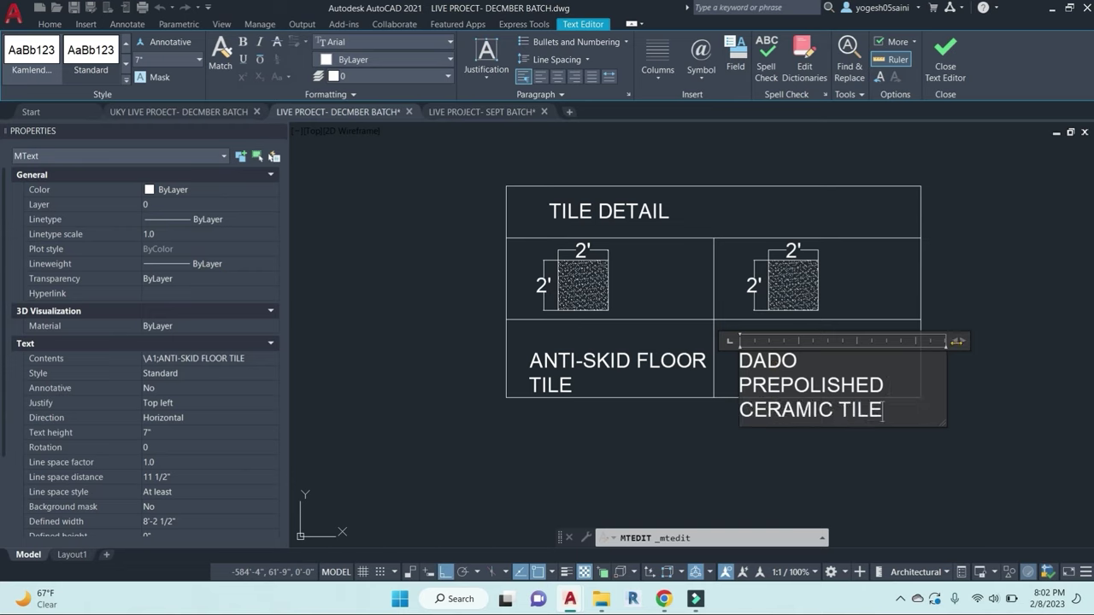
drag(956, 341, 1016, 342)
click(1025, 392)
key(Escape)
key(Escape)
middle_drag(961, 434, 847, 448)
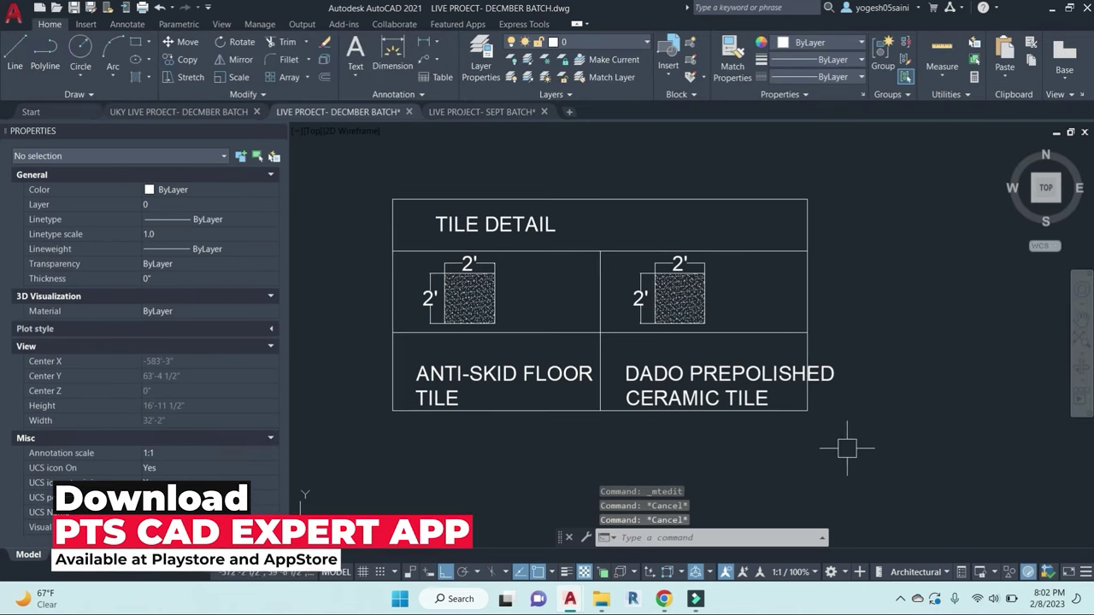
Step: Stretch the Tile Detail table's right edge further right to widen the table
key(Escape)
text(s)
key(space)
click(887, 467)
click(788, 167)
key(space)
click(804, 158)
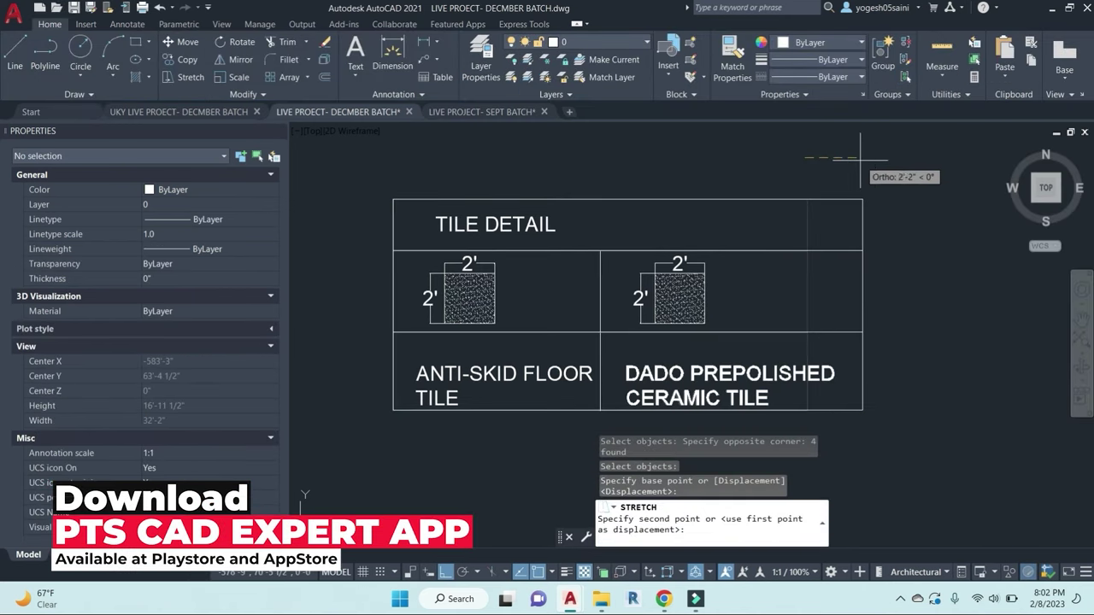
click(860, 158)
key(Escape)
key(Escape)
key(Escape)
Step: Stretch the dado tile's right side by 1' so it becomes 3' wide
scroll(666, 286, up, 3)
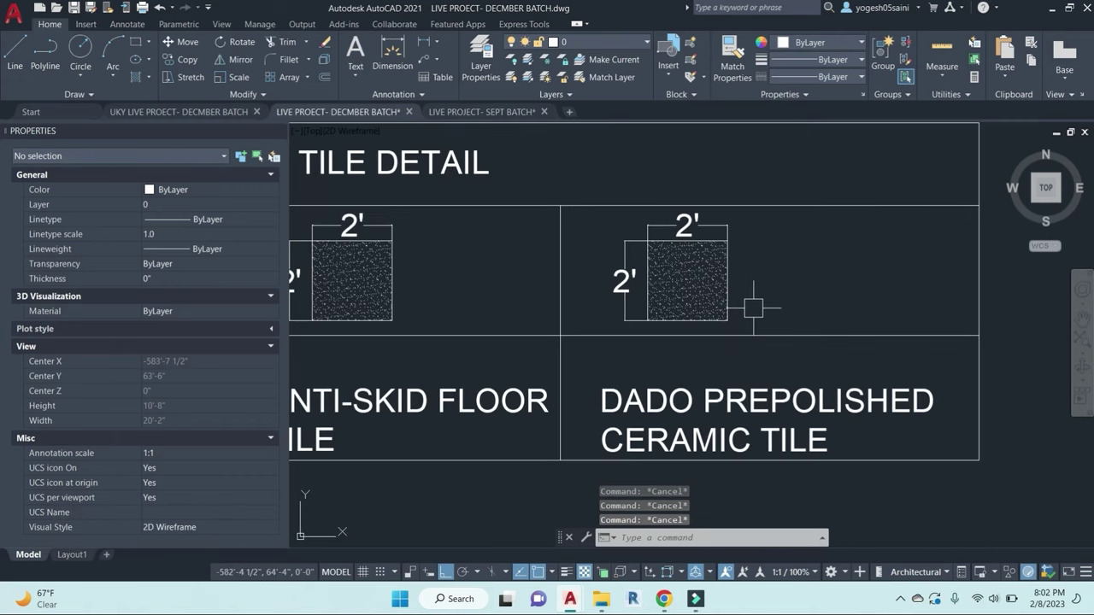
middle_drag(752, 308, 749, 279)
text(s)
key(Return)
scroll(747, 299, up, 2)
click(686, 158)
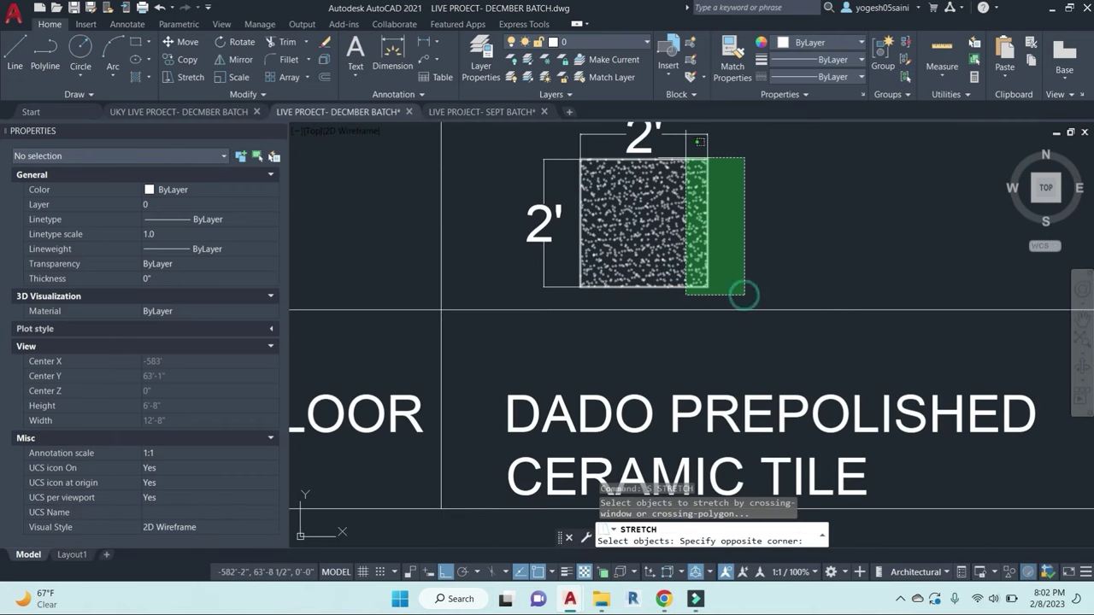
click(743, 294)
key(Return)
click(750, 177)
text(1)
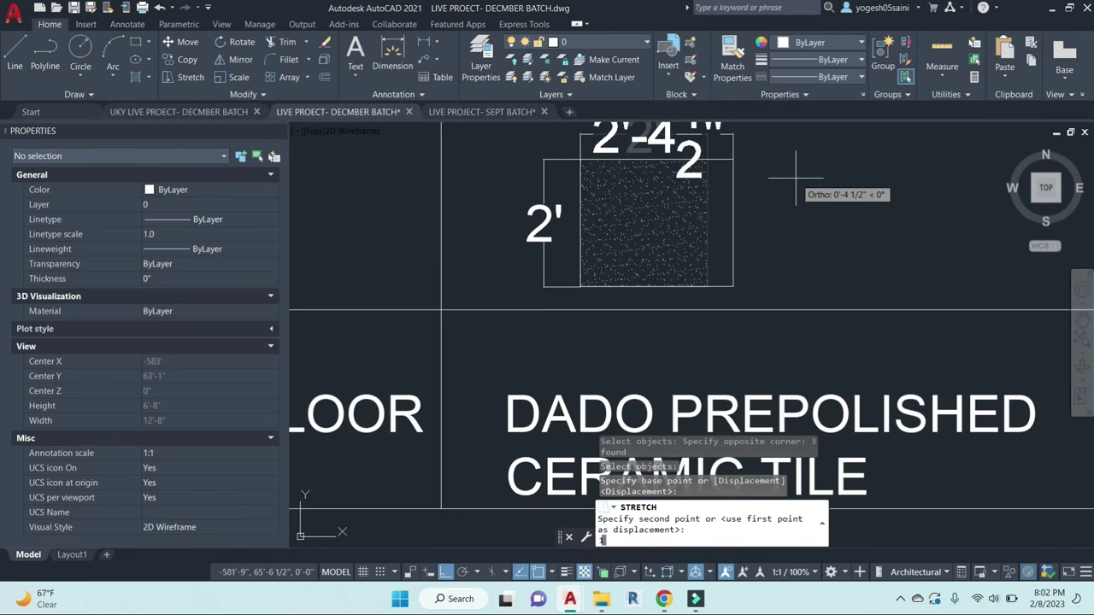
text(')
key(Return)
Step: Change the dado tile's hatch pattern from AR-SAND to BRICK
scroll(806, 225, down, 4)
middle_drag(818, 230, 847, 227)
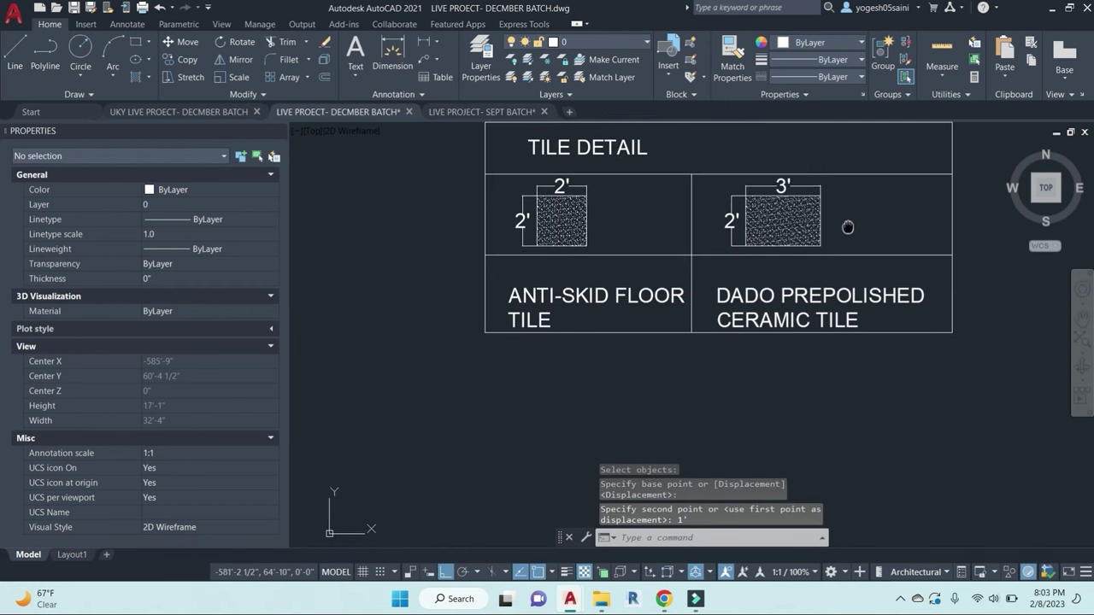
scroll(808, 305, down, 1)
middle_drag(888, 337, 817, 339)
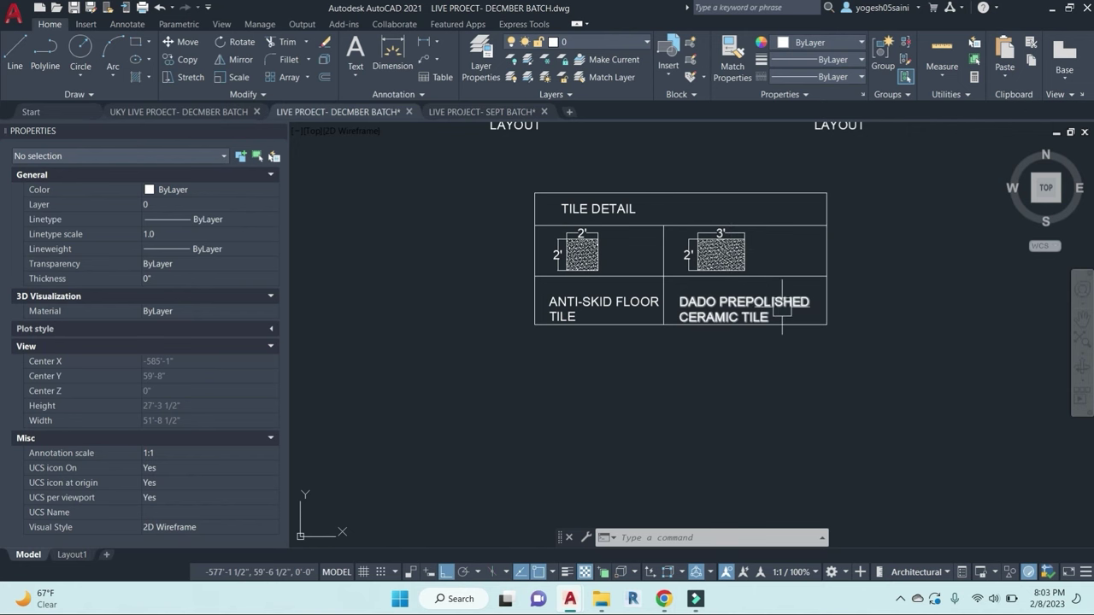
scroll(598, 273, up, 10)
scroll(598, 276, down, 8)
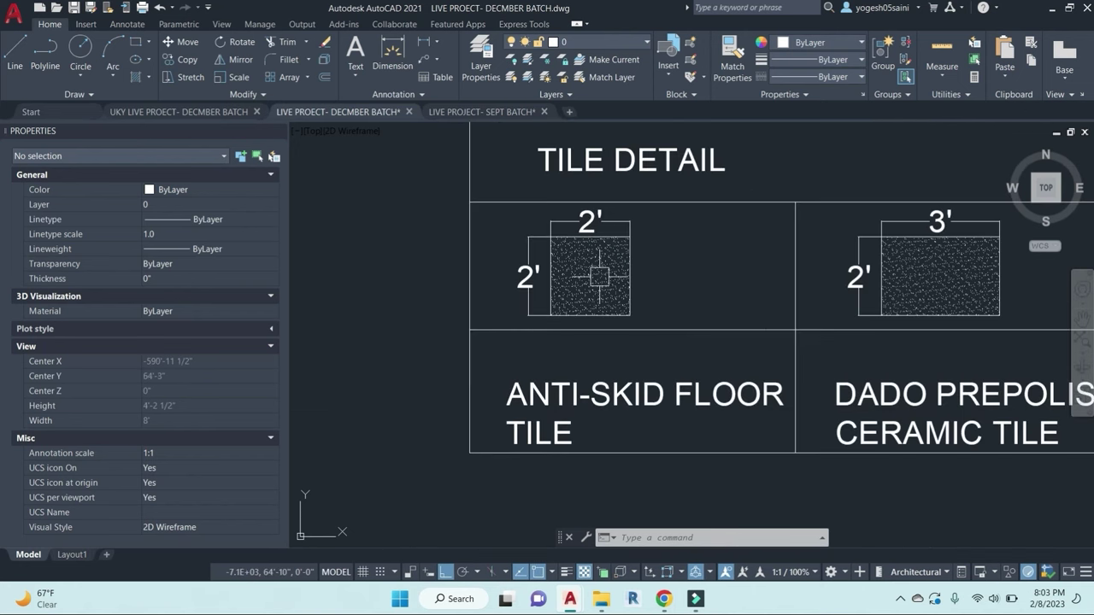
middle_drag(863, 322, 684, 305)
click(761, 258)
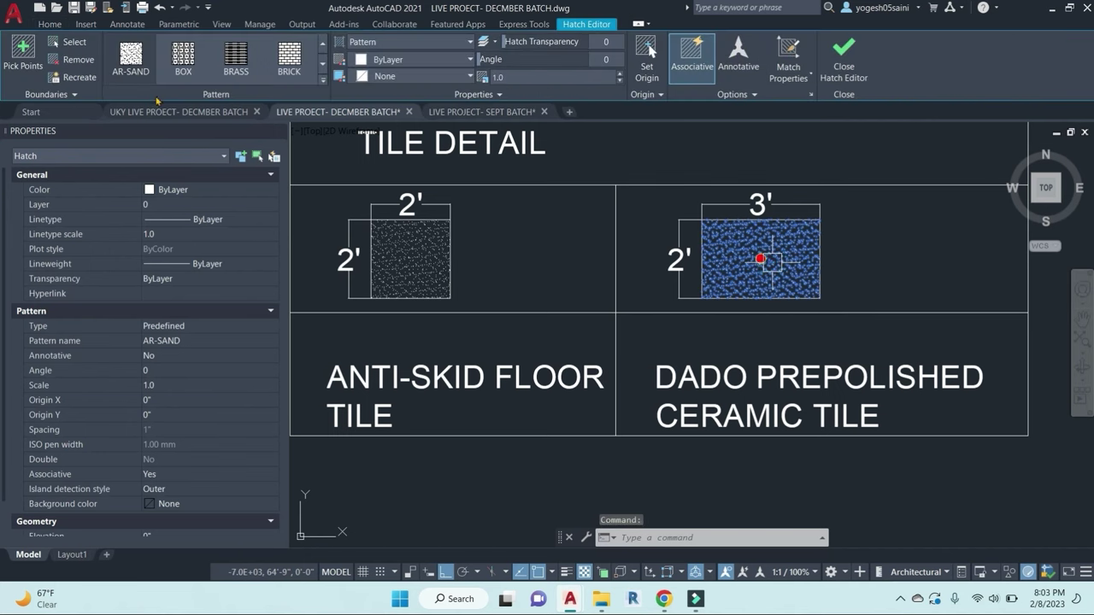
click(182, 56)
click(236, 56)
click(288, 55)
key(Escape)
key(Escape)
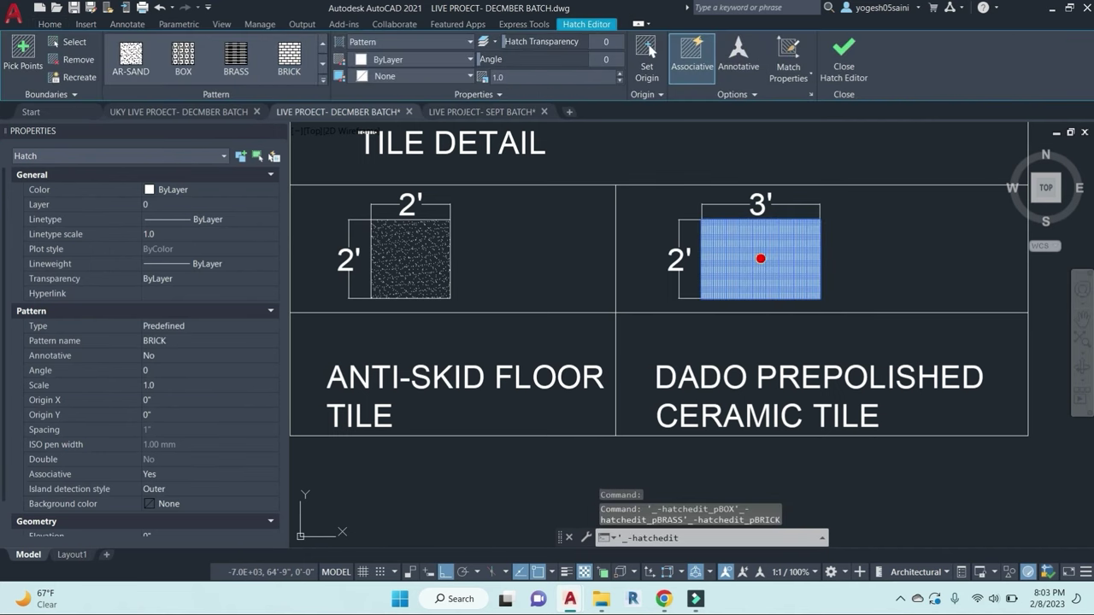
Step: Save the drawing
scroll(854, 291, down, 3)
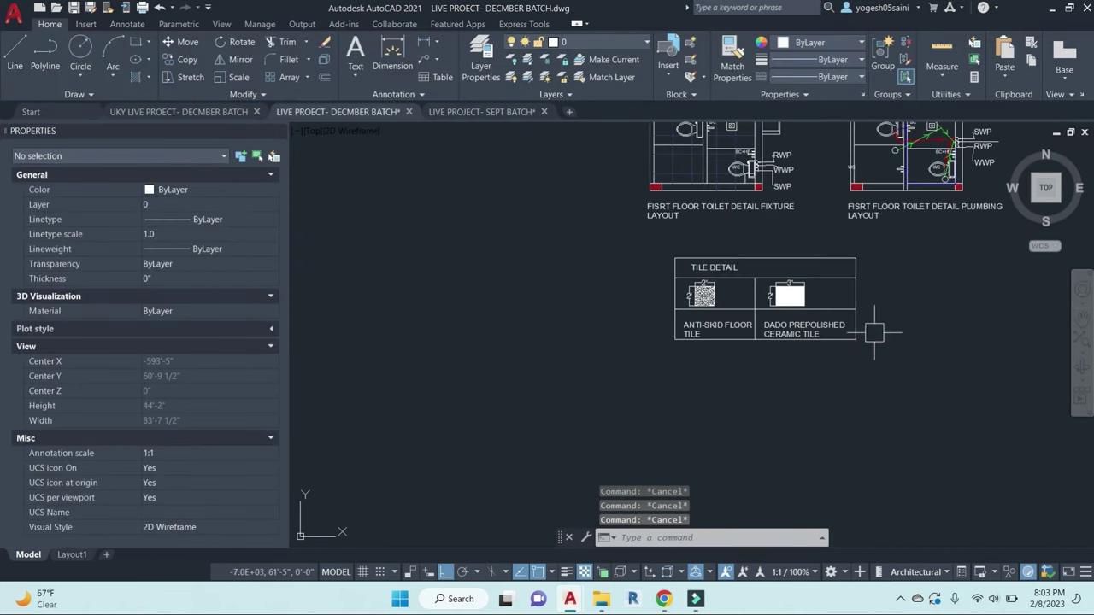
key(ctrl+s)
scroll(816, 344, up, 4)
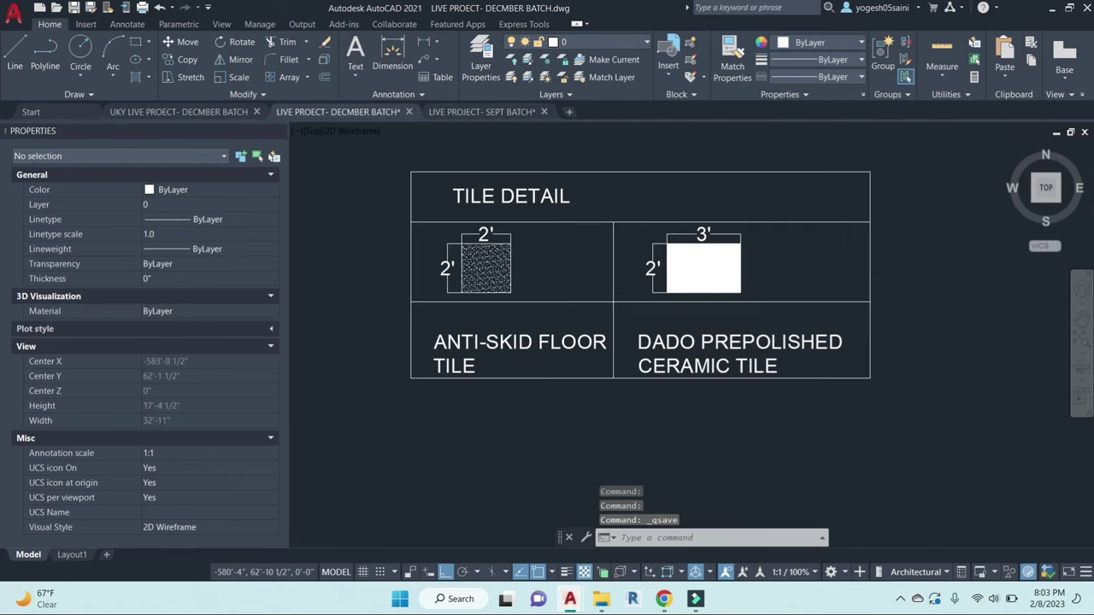
scroll(727, 339, down, 2)
scroll(725, 337, up, 2)
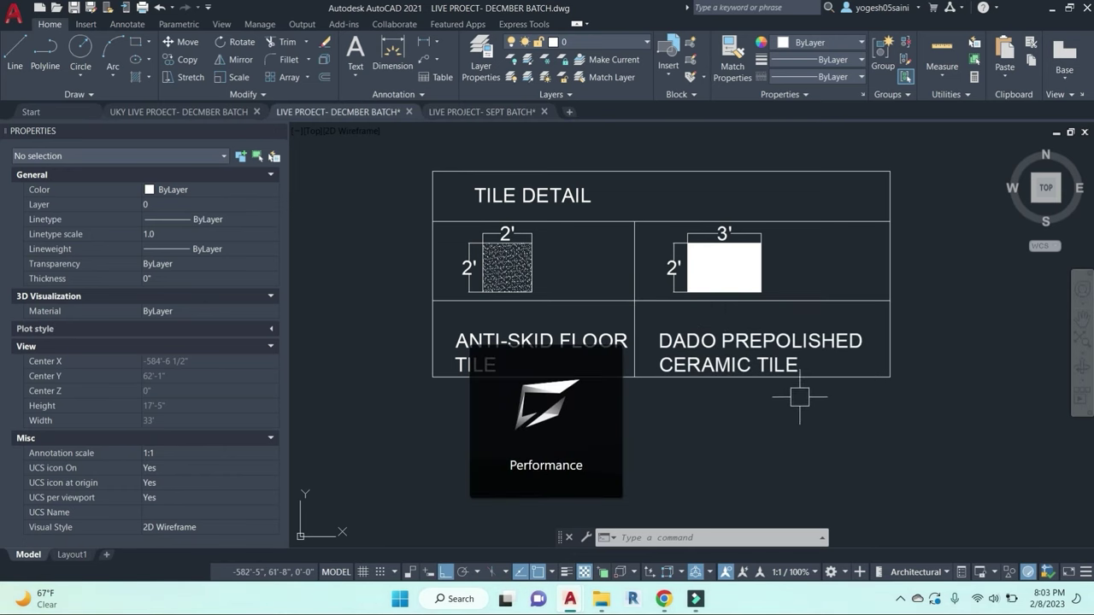
scroll(799, 397, down, 4)
mouse_move(840, 407)
middle_down()
mouse_move(813, 412)
mouse_move(763, 385)
middle_up()
key(Escape)
key(ctrl+s)
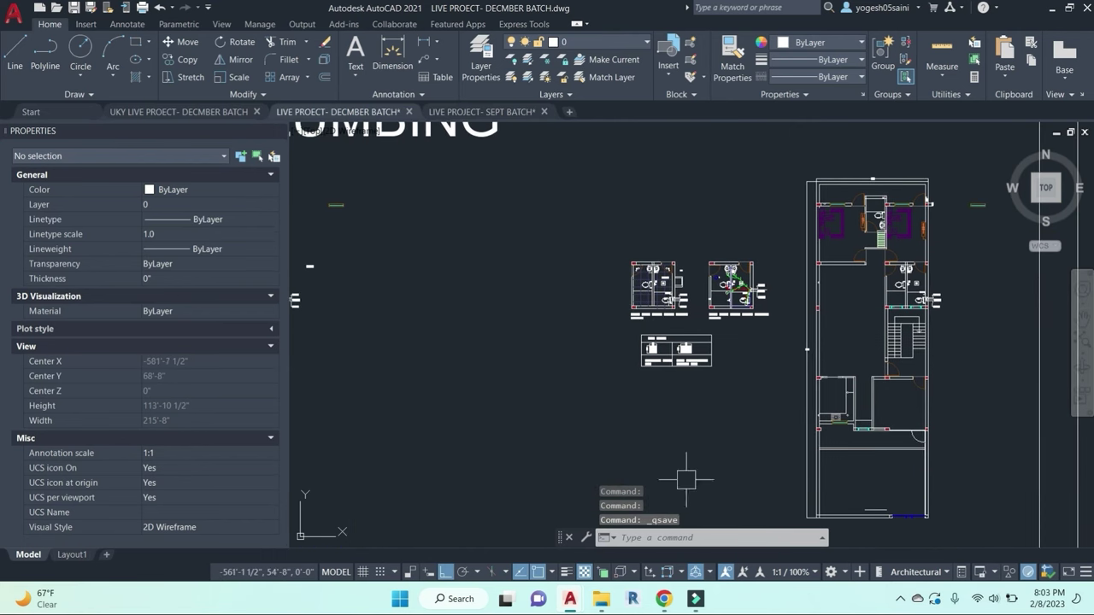
scroll(746, 273, up, 6)
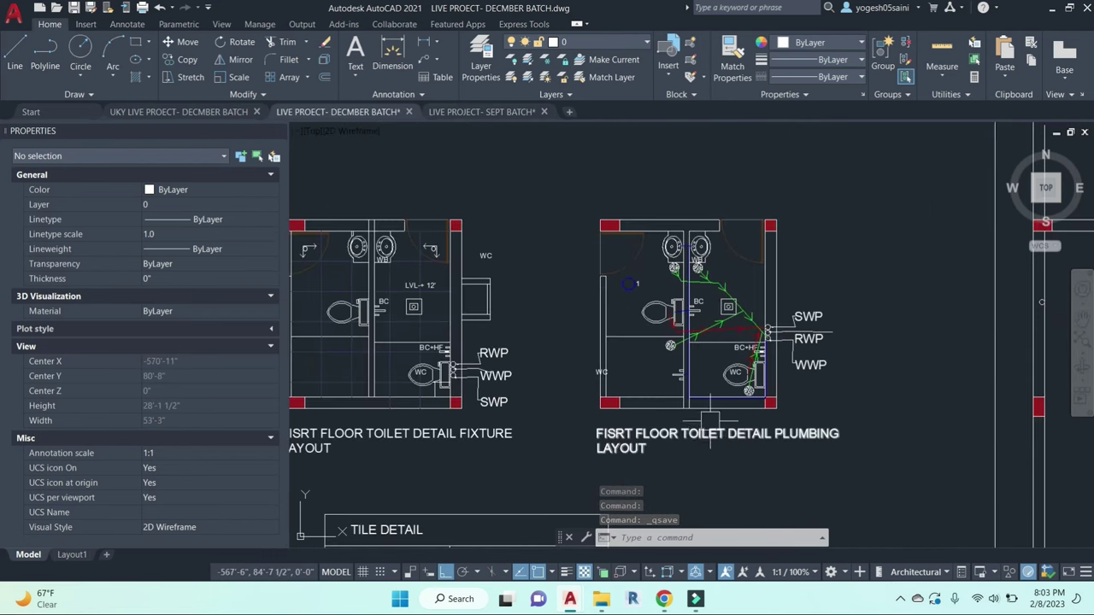
scroll(718, 414, down, 4)
middle_drag(730, 457, 781, 325)
scroll(709, 369, up, 6)
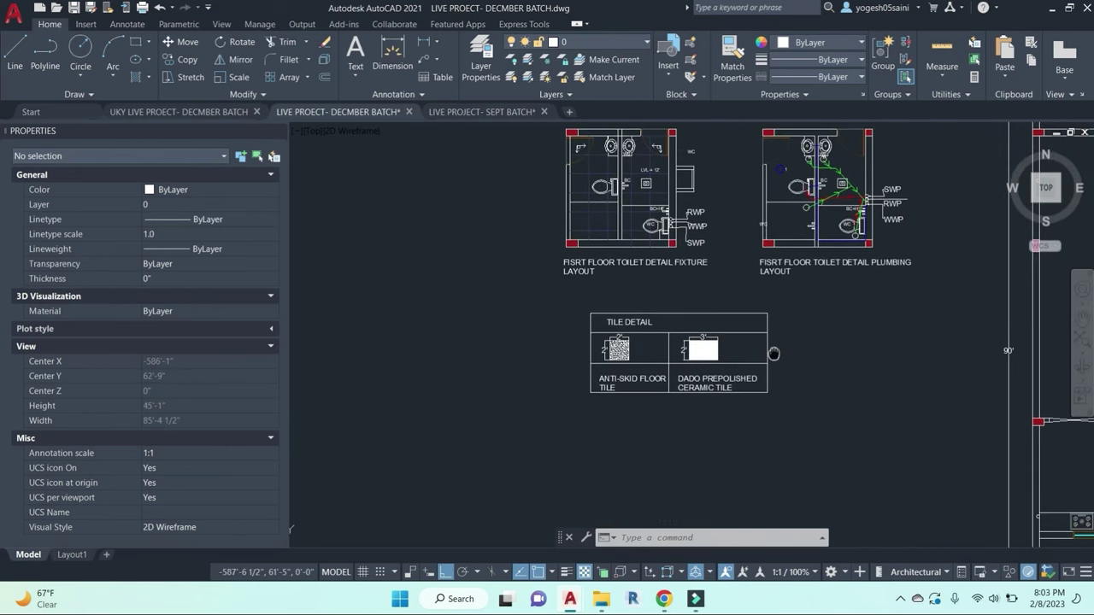
middle_drag(867, 296, 789, 296)
scroll(849, 264, up, 1)
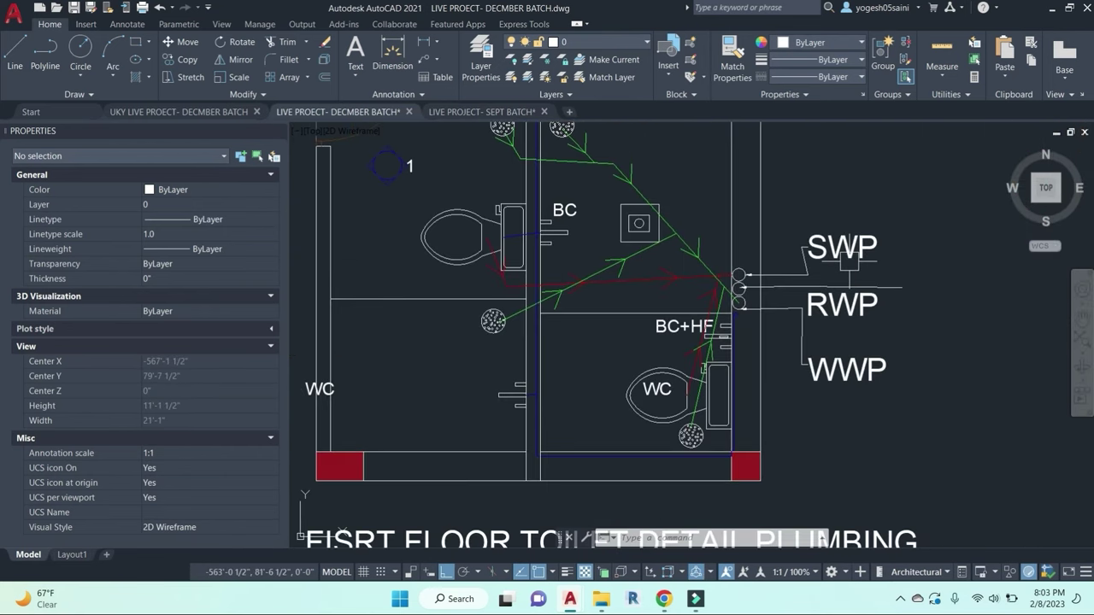
scroll(849, 263, down, 1)
scroll(760, 254, up, 2)
scroll(761, 257, down, 2)
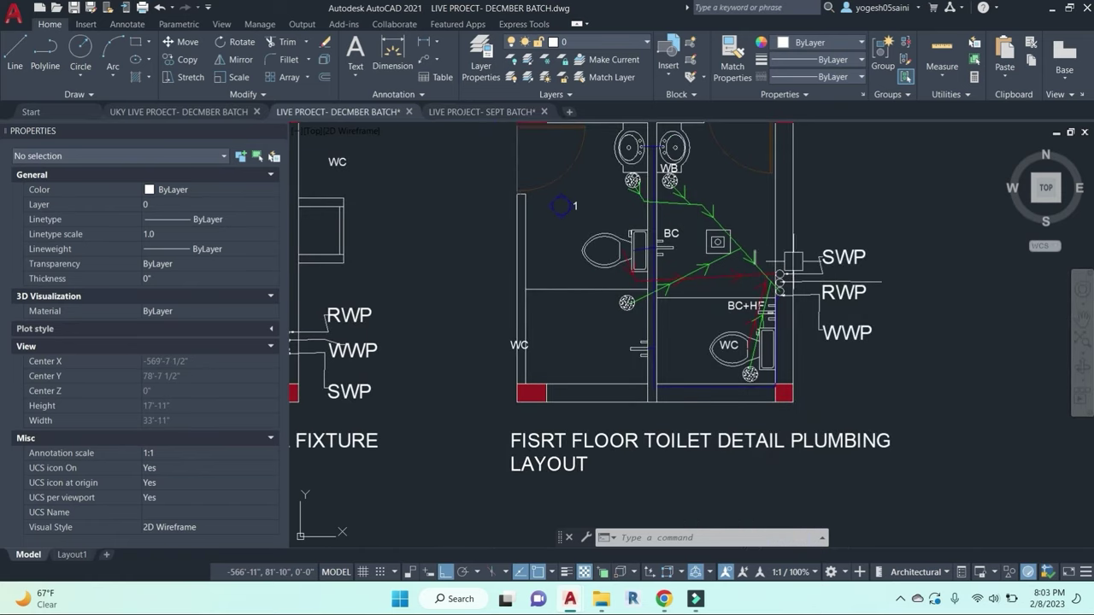
middle_drag(860, 252, 829, 281)
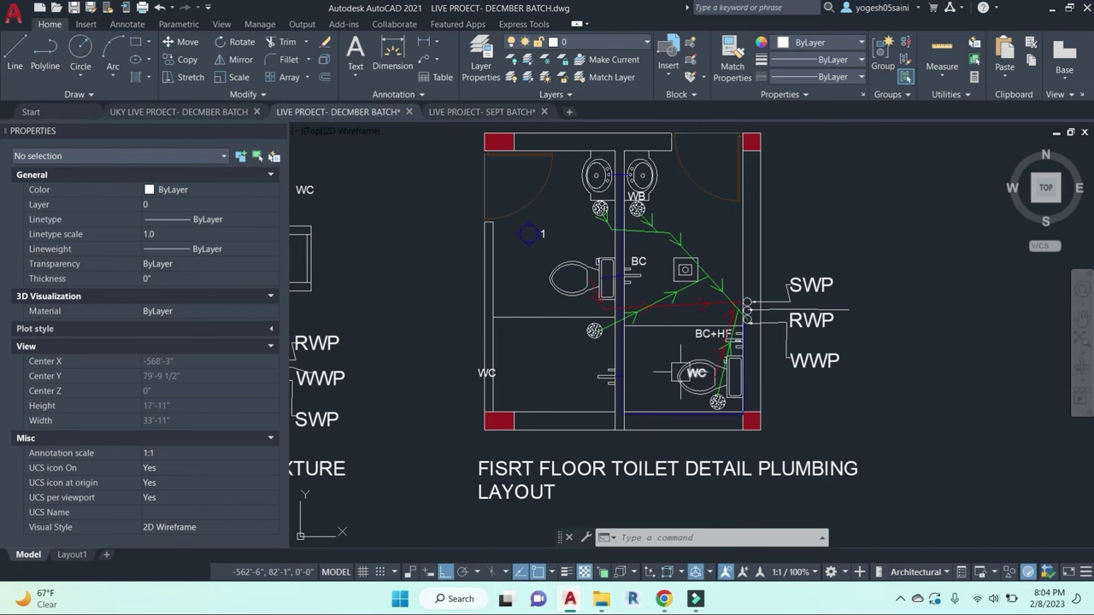
scroll(681, 373, down, 2)
scroll(663, 273, up, 2)
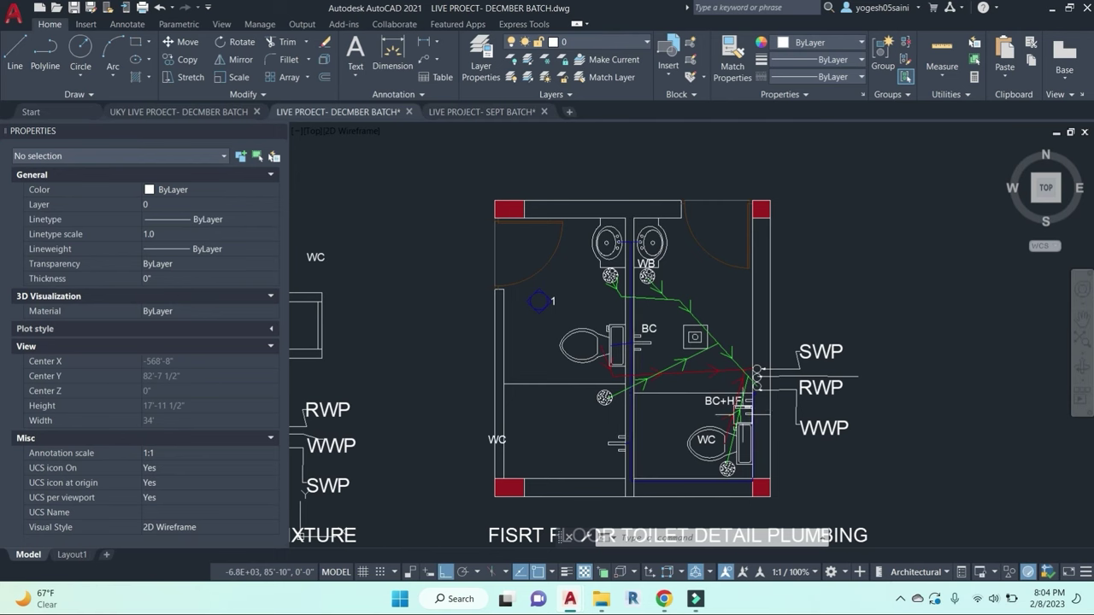
middle_drag(921, 457, 901, 409)
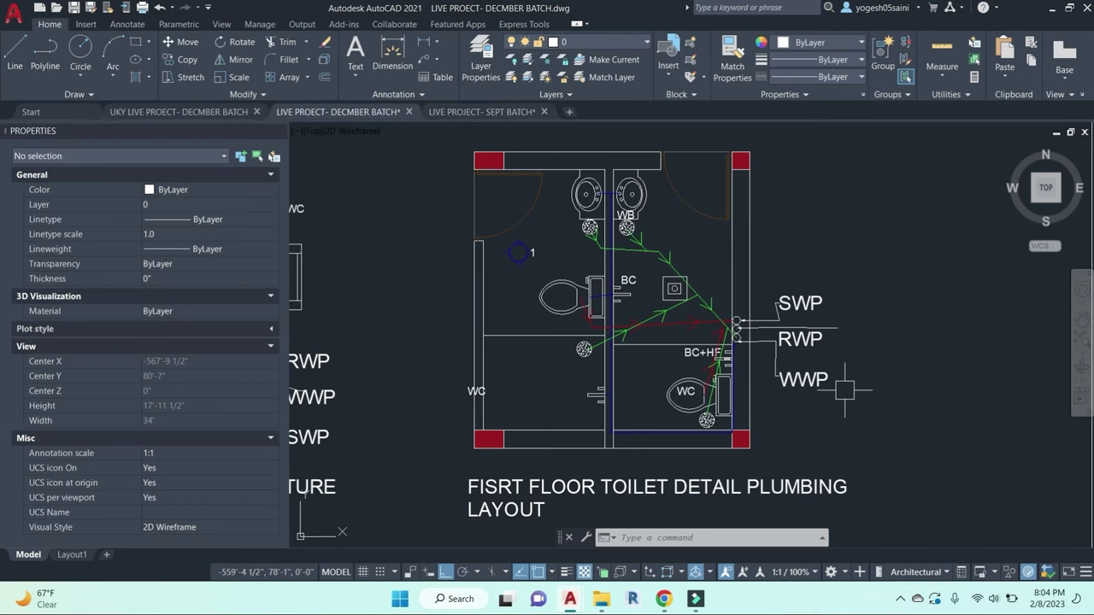
scroll(839, 398, down, 3)
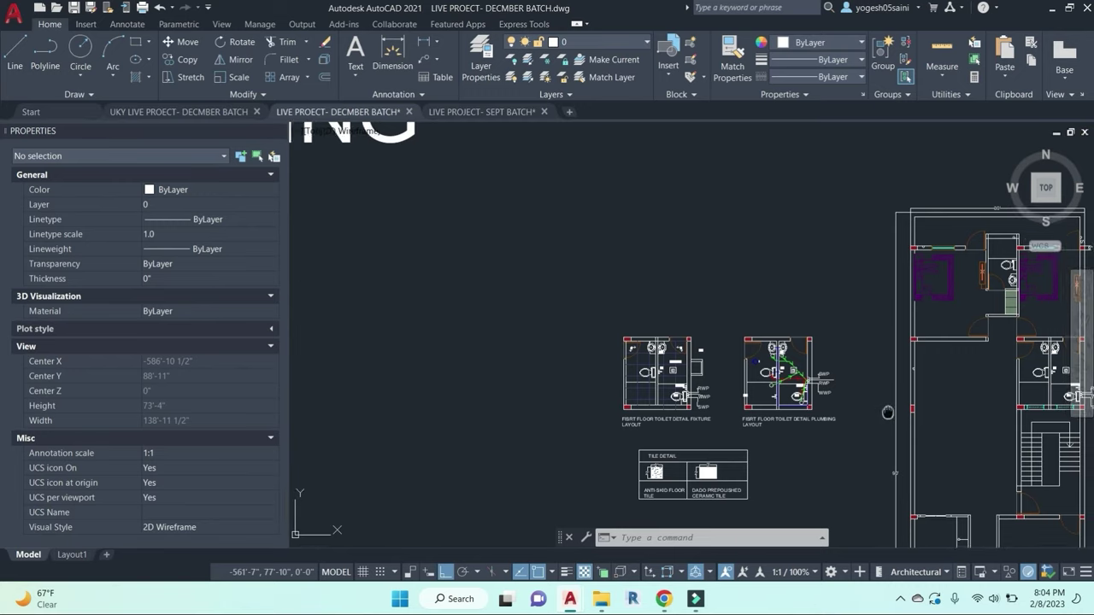
Step: Draw a rectangle below the floor-plan title
middle_drag(886, 413, 583, 333)
scroll(732, 330, down, 1)
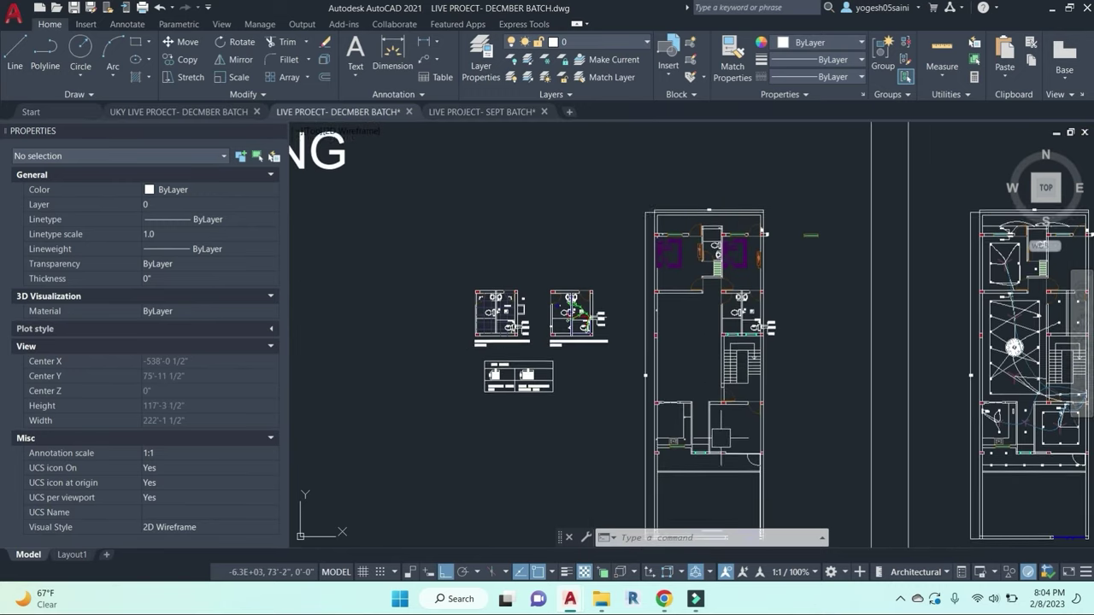
middle_drag(720, 434, 733, 328)
key(Escape)
key(Escape)
key(Escape)
text(rec)
key(Return)
middle_drag(744, 455, 743, 344)
scroll(744, 344, up, 4)
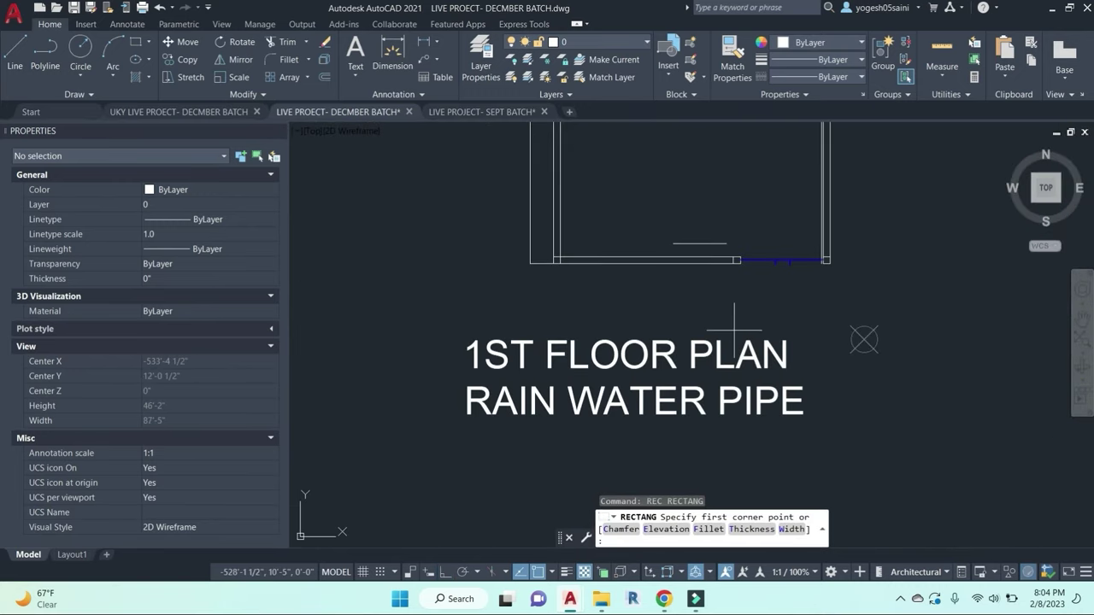
click(708, 302)
click(863, 338)
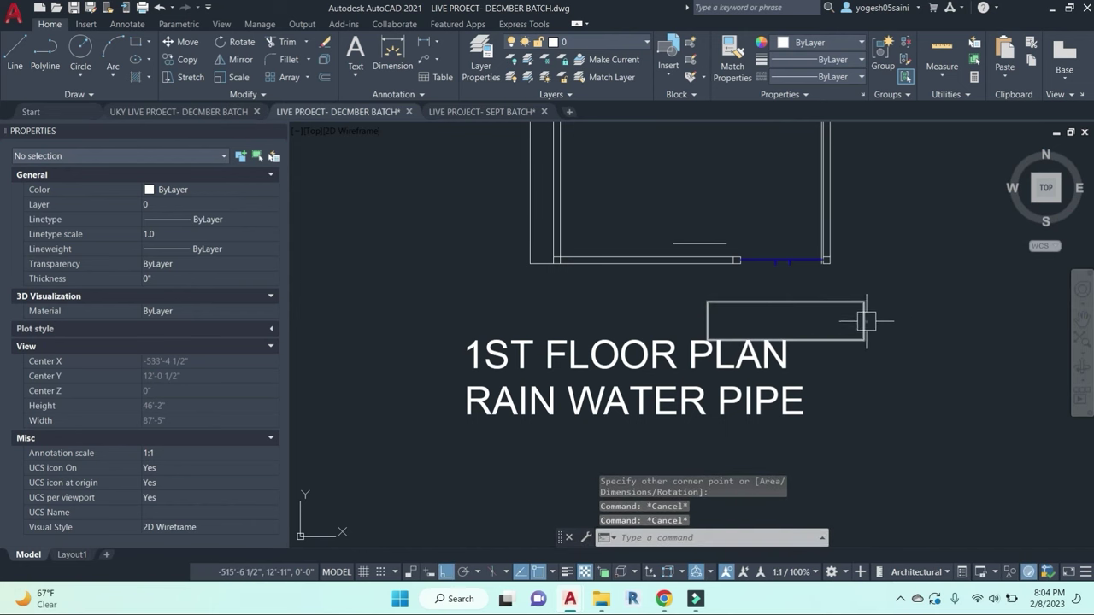
click(864, 318)
click(864, 320)
key(Escape)
key(Escape)
key(Escape)
Step: Abandon a linear dimension and erase the stray line below the plan
scroll(753, 320, down, 5)
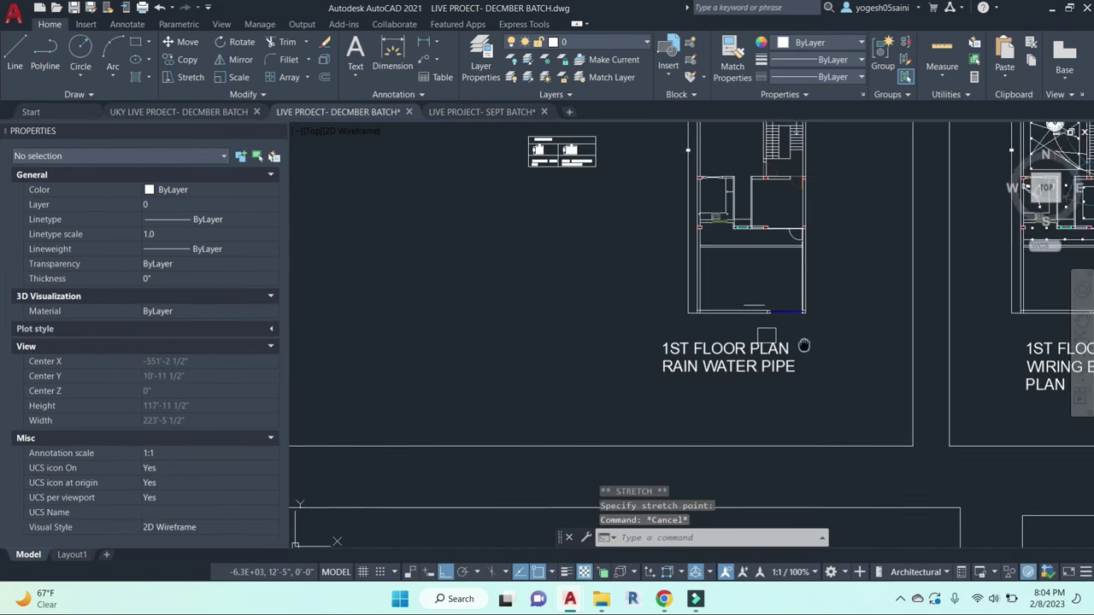
scroll(806, 273, up, 1)
text(DLI)
key(Return)
scroll(690, 128, up, 2)
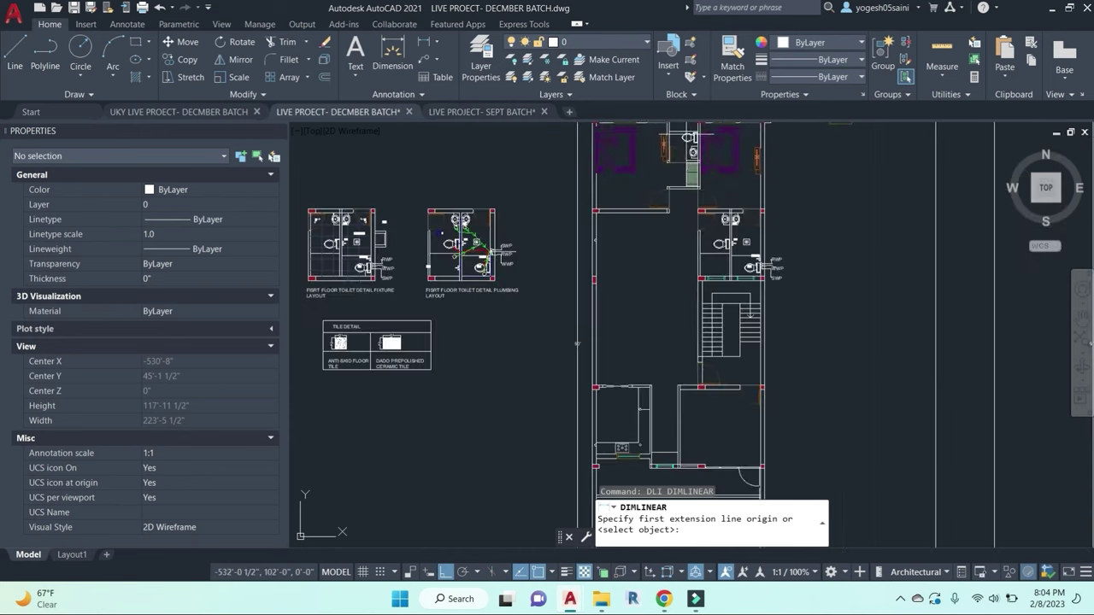
click(691, 146)
middle_drag(718, 500, 727, 237)
click(708, 374)
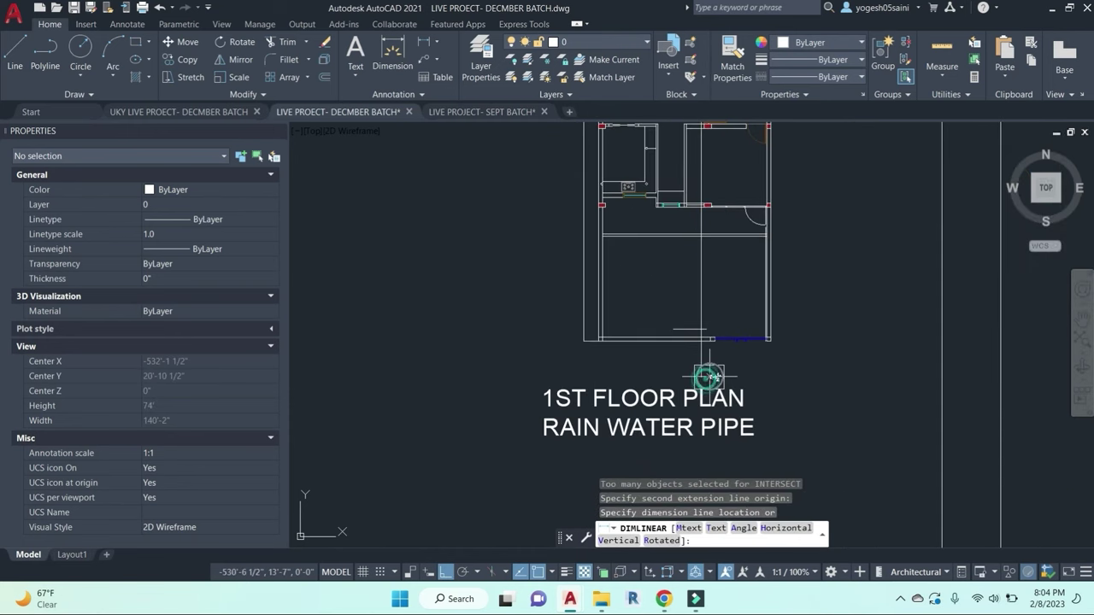
key(Escape)
click(696, 324)
text(E)
key(Return)
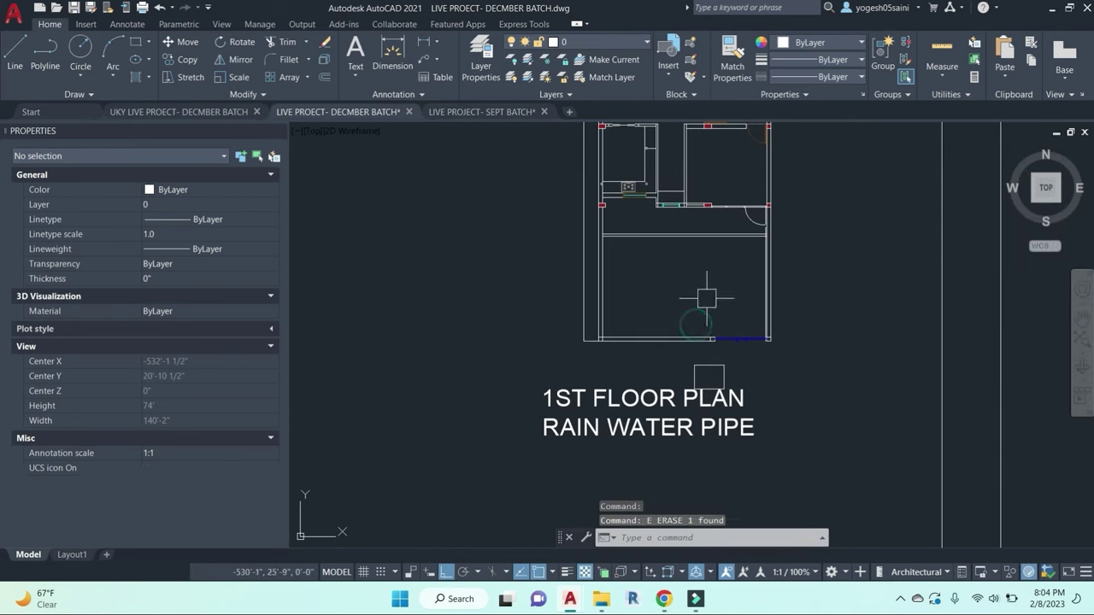
Step: Pan and zoom across the toilet details and MAIN PLAN sheets to the tile detail table
scroll(708, 294, down, 3)
middle_drag(704, 276, 741, 328)
scroll(690, 289, up, 3)
scroll(674, 294, up, 2)
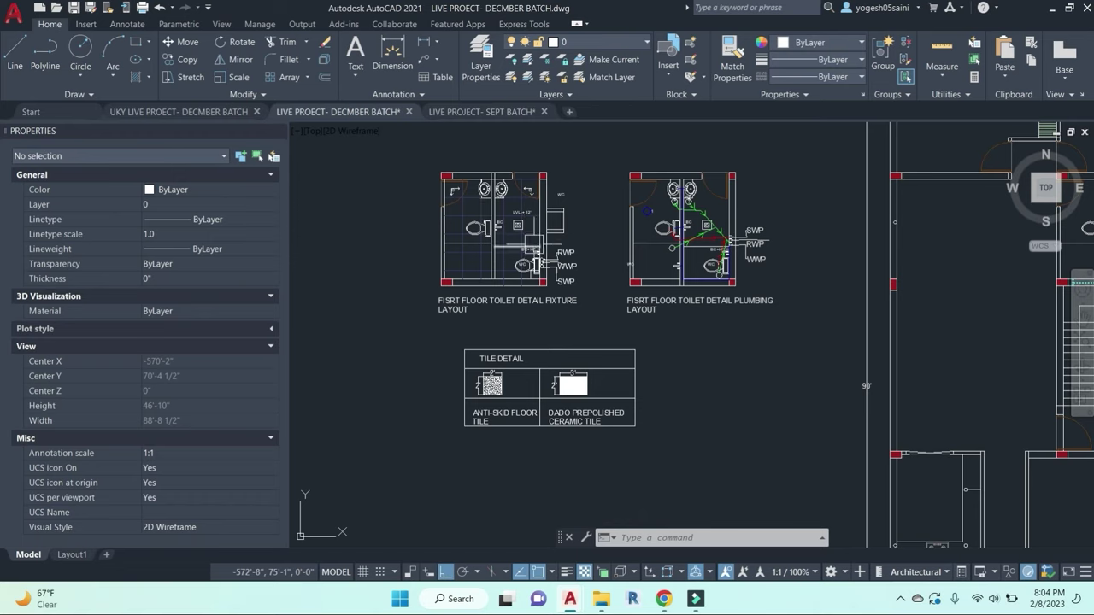
middle_drag(527, 237, 602, 314)
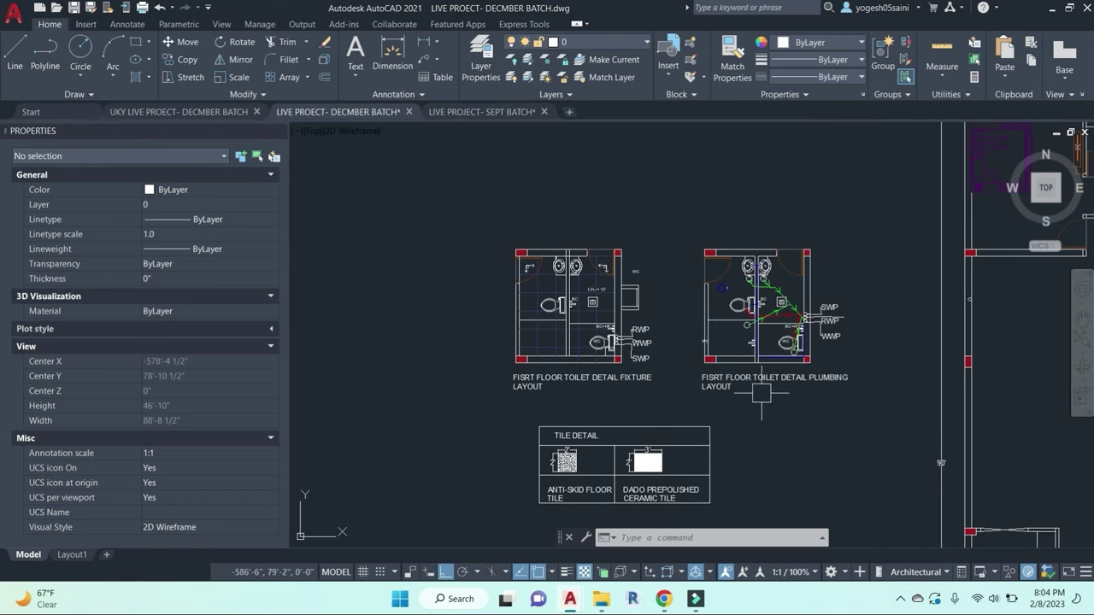
scroll(582, 253, down, 5)
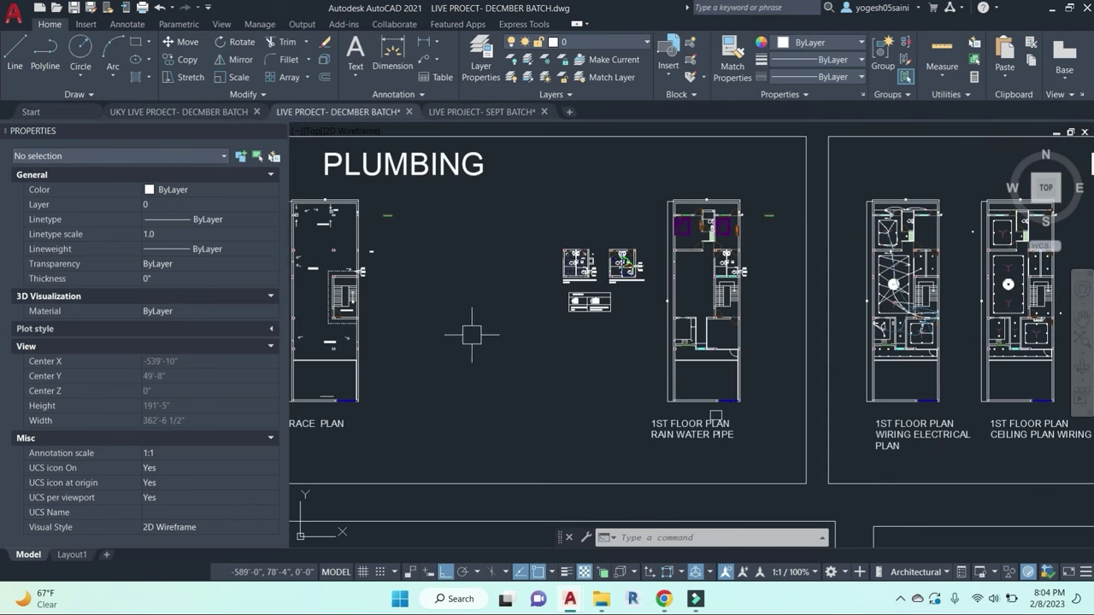
scroll(598, 282, down, 4)
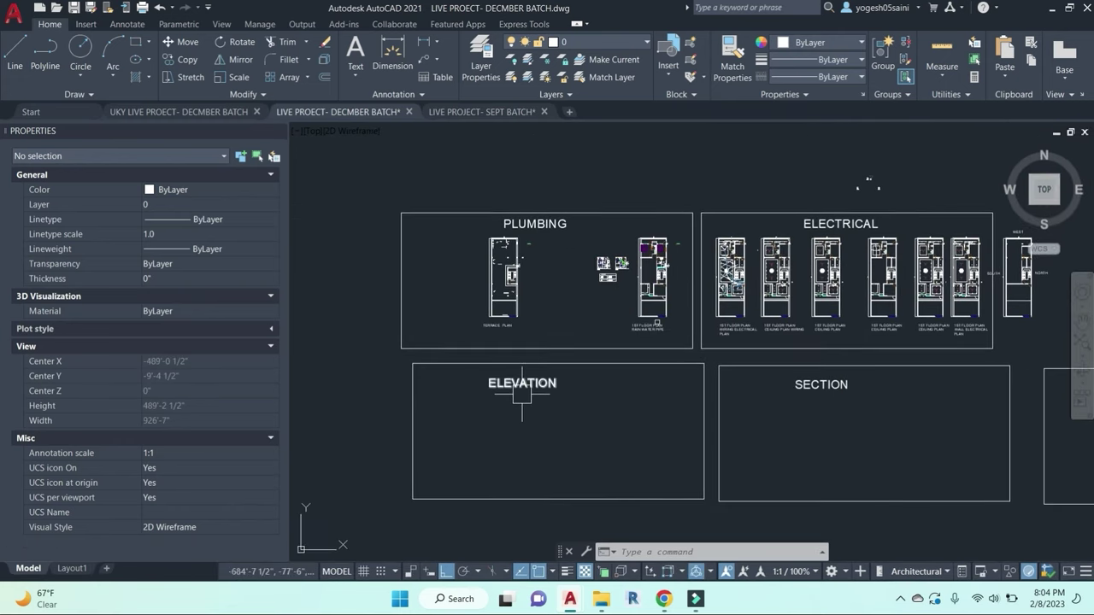
middle_drag(855, 413, 743, 409)
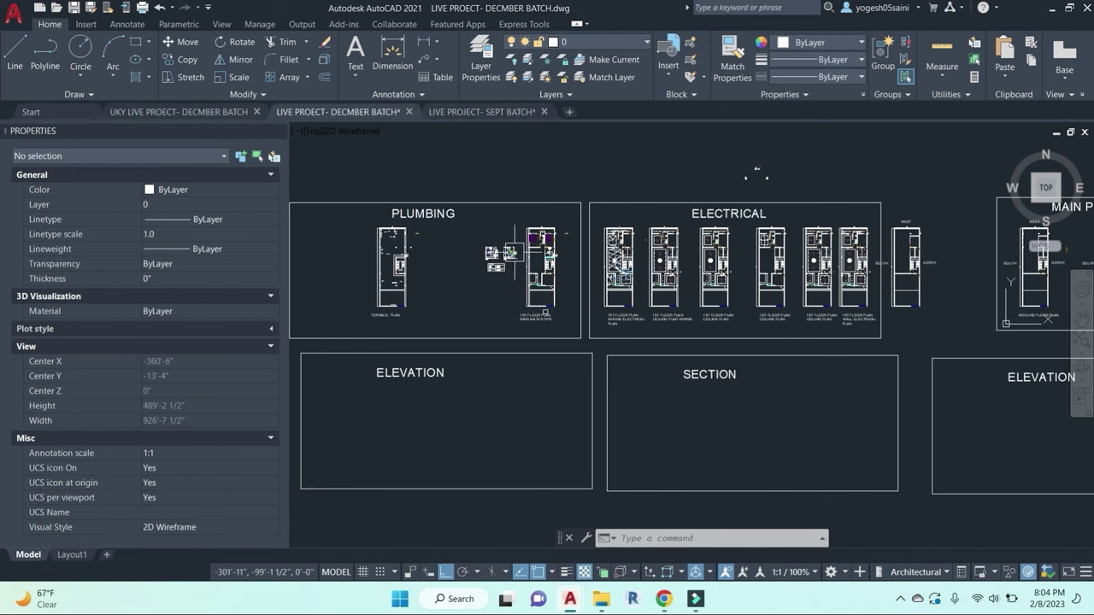
scroll(511, 250, up, 5)
scroll(511, 250, up, 10)
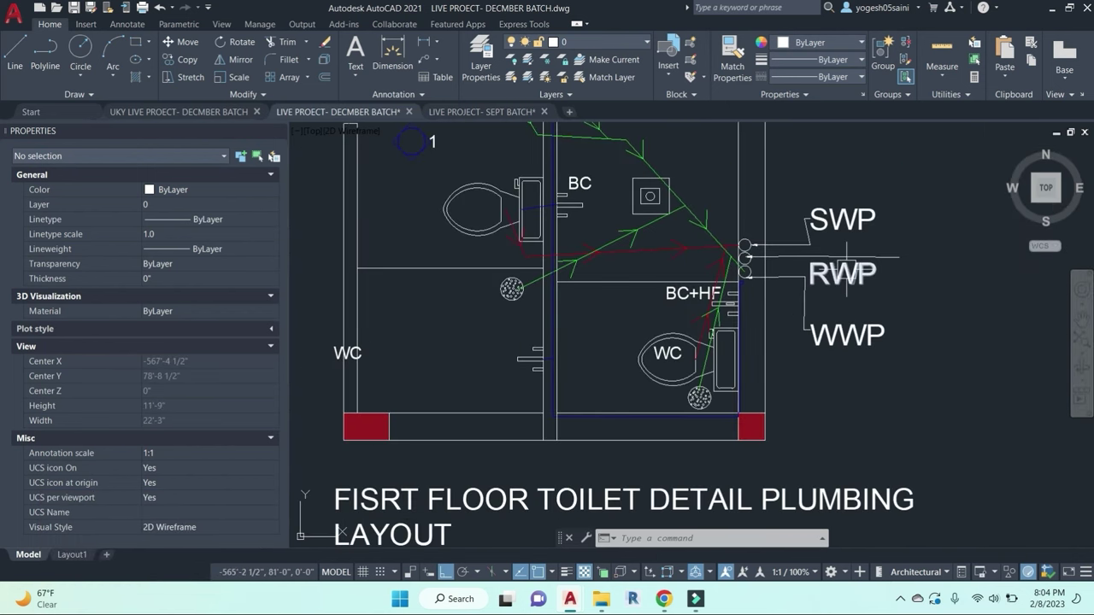
scroll(733, 258, down, 3)
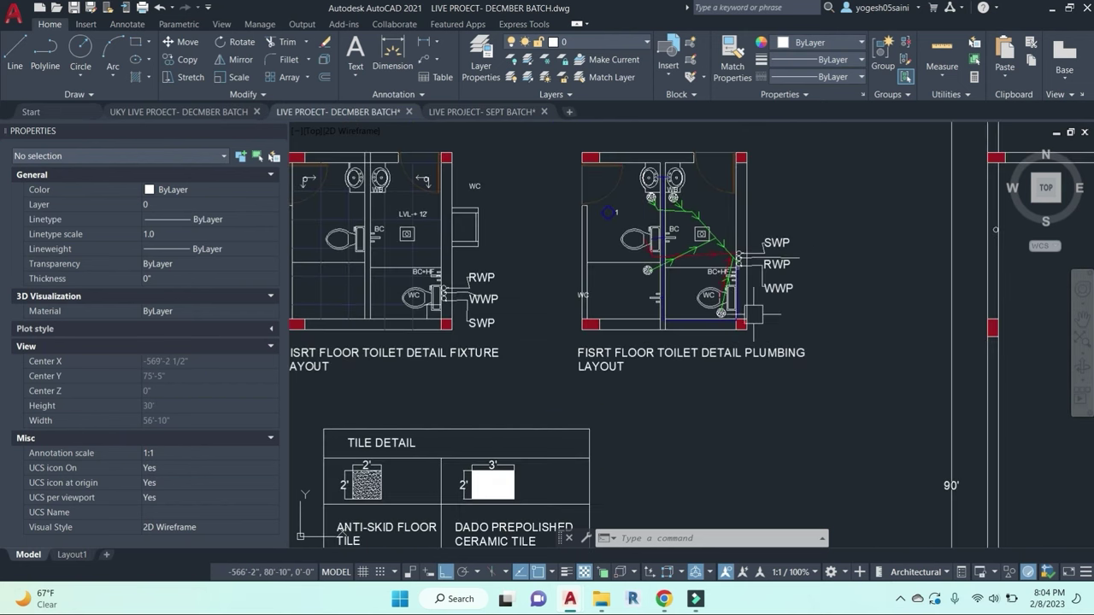
scroll(753, 313, down, 3)
scroll(848, 257, up, 5)
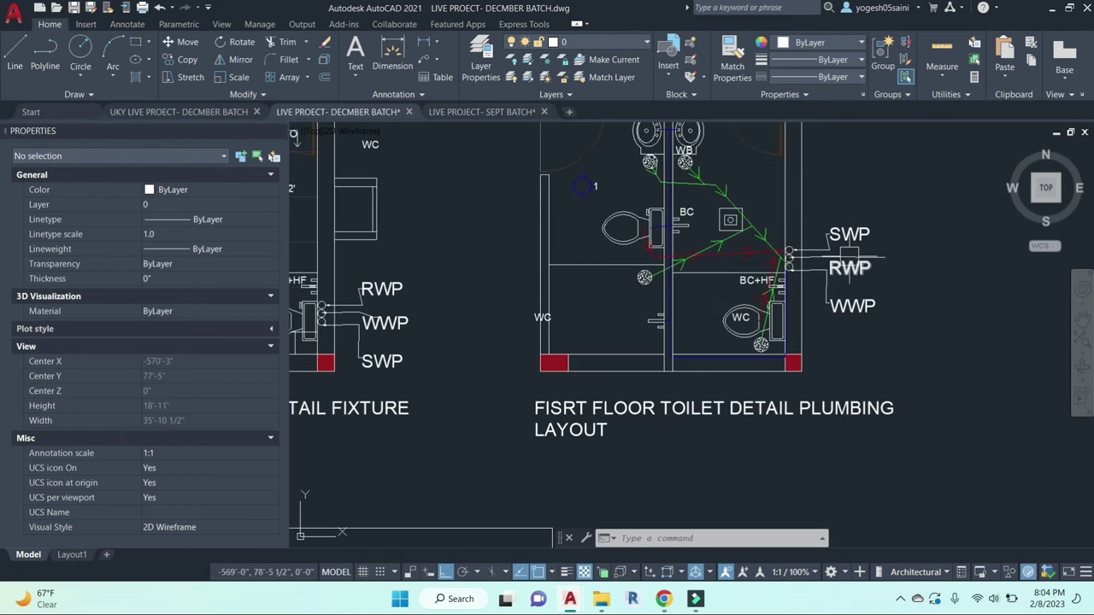
scroll(848, 256, up, 3)
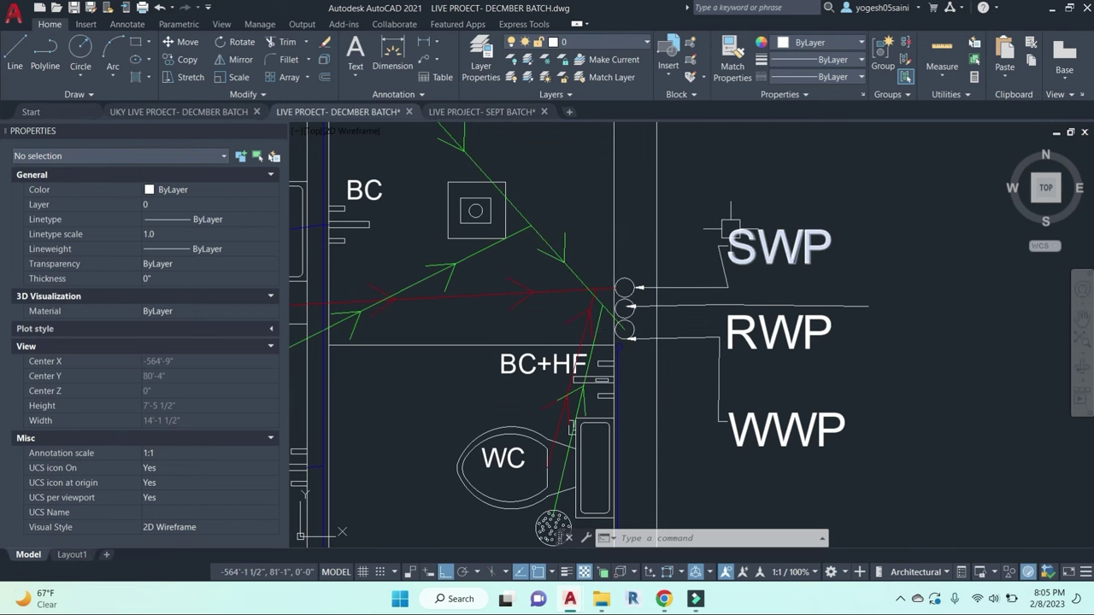
scroll(740, 185, down, 5)
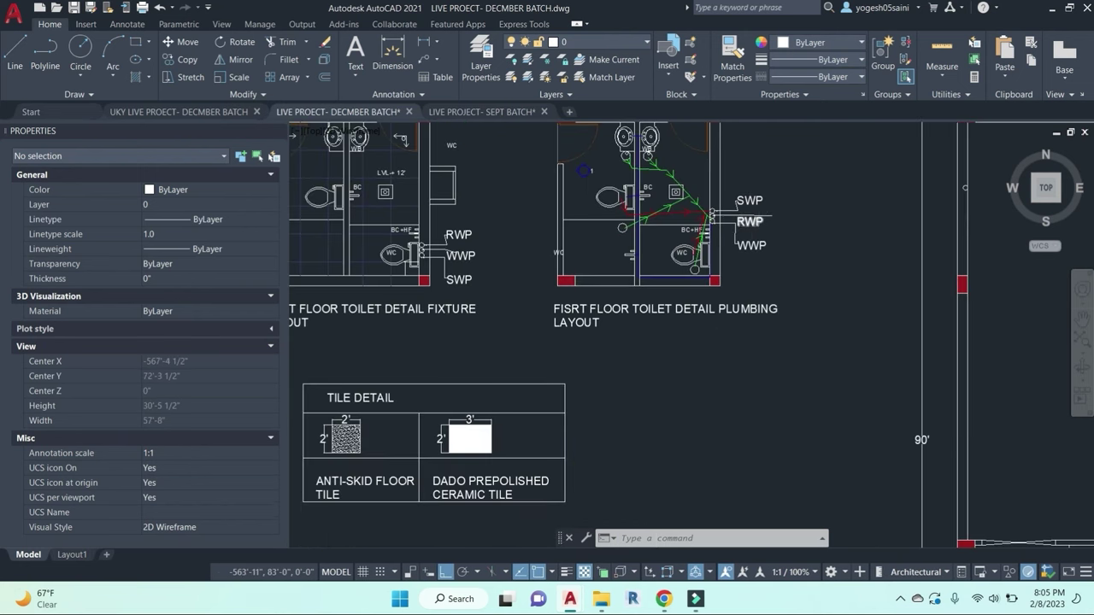
scroll(737, 385, down, 3)
Step: Copy the whole Tile Detail table to the right of the original
click(692, 454)
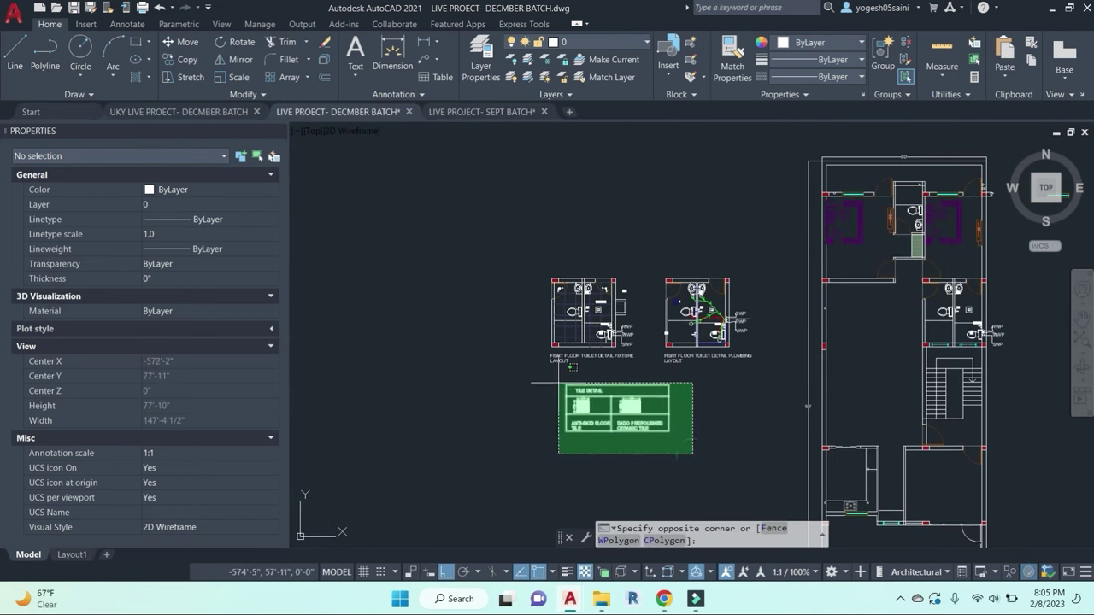
click(558, 383)
text(co)
key(Return)
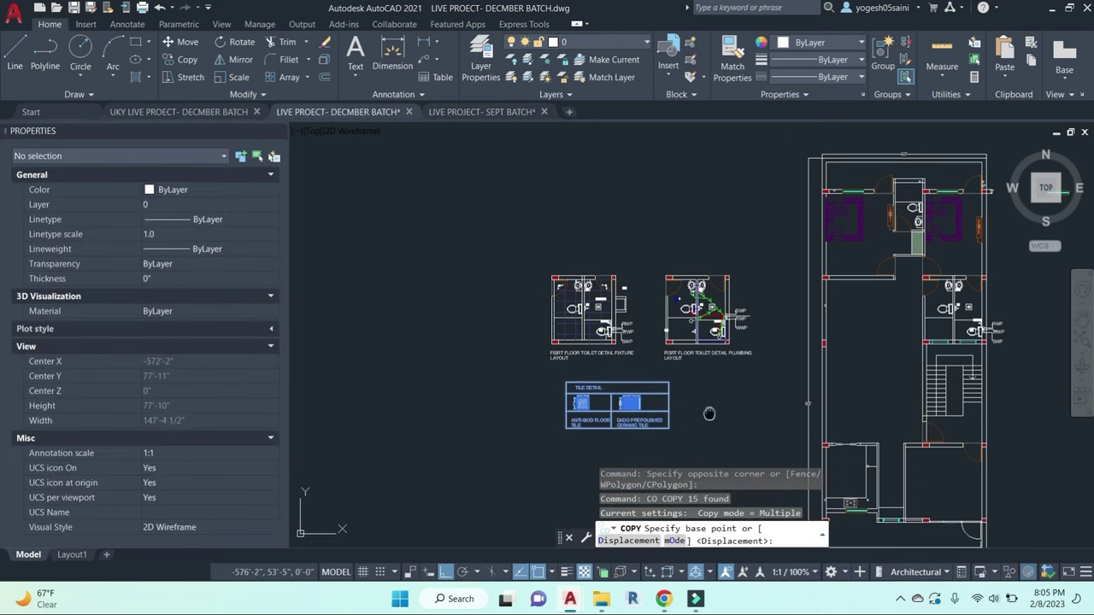
middle_drag(709, 414, 694, 320)
click(624, 369)
click(739, 367)
key(Escape)
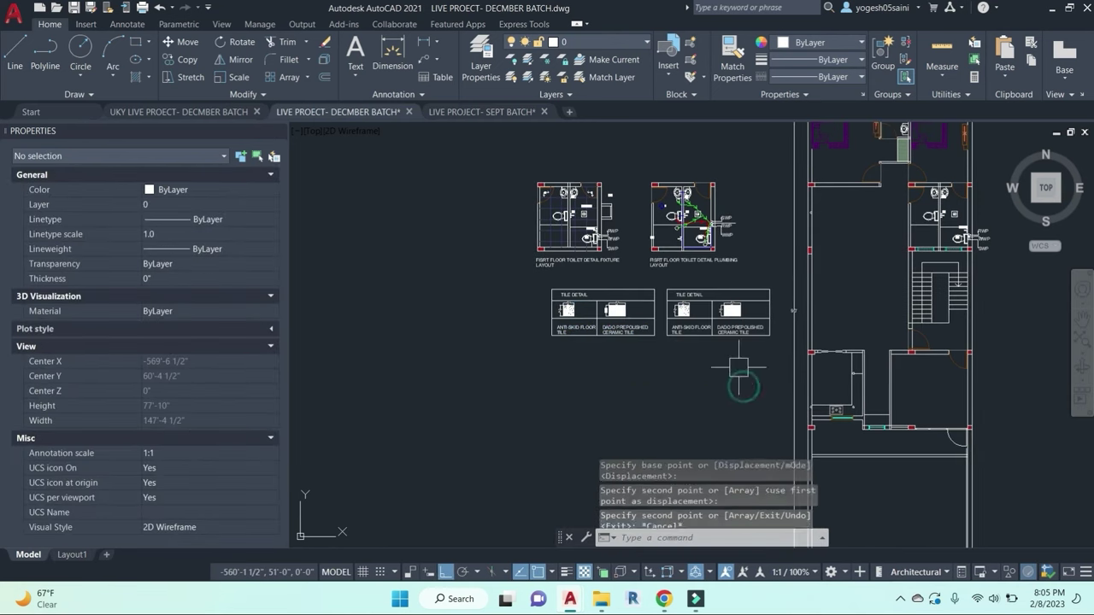
Step: Close the WhatsApp, FLOOR TRAP, Parket Interiors and warehouse design tabs, then return to SEPT BATCH
mouse_move(664, 598)
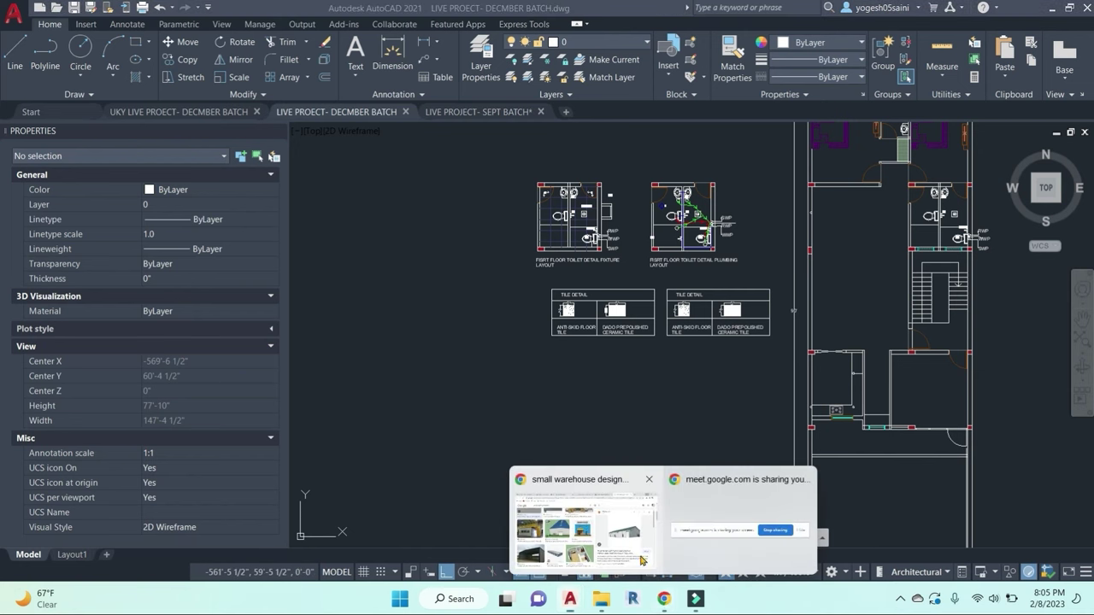
click(642, 561)
click(248, 12)
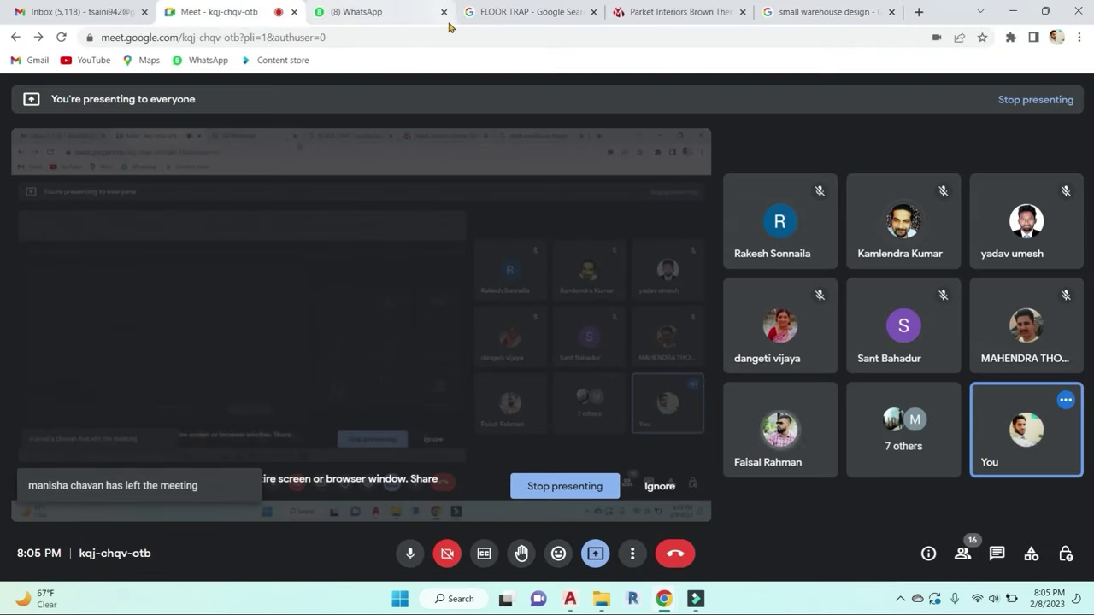
click(444, 12)
click(444, 12)
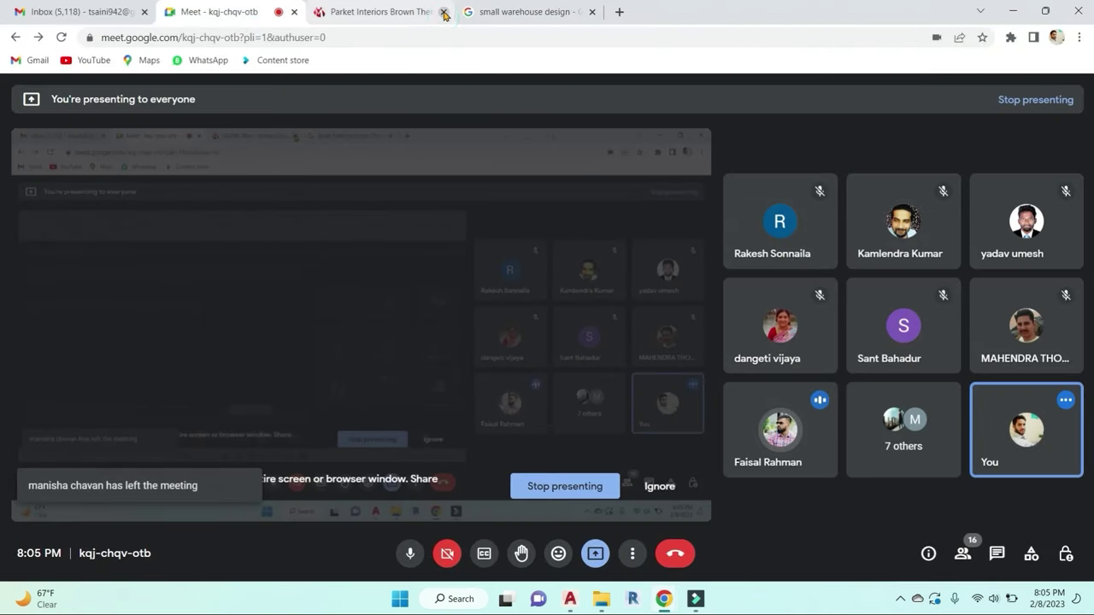
click(443, 12)
click(444, 12)
mouse_move(570, 598)
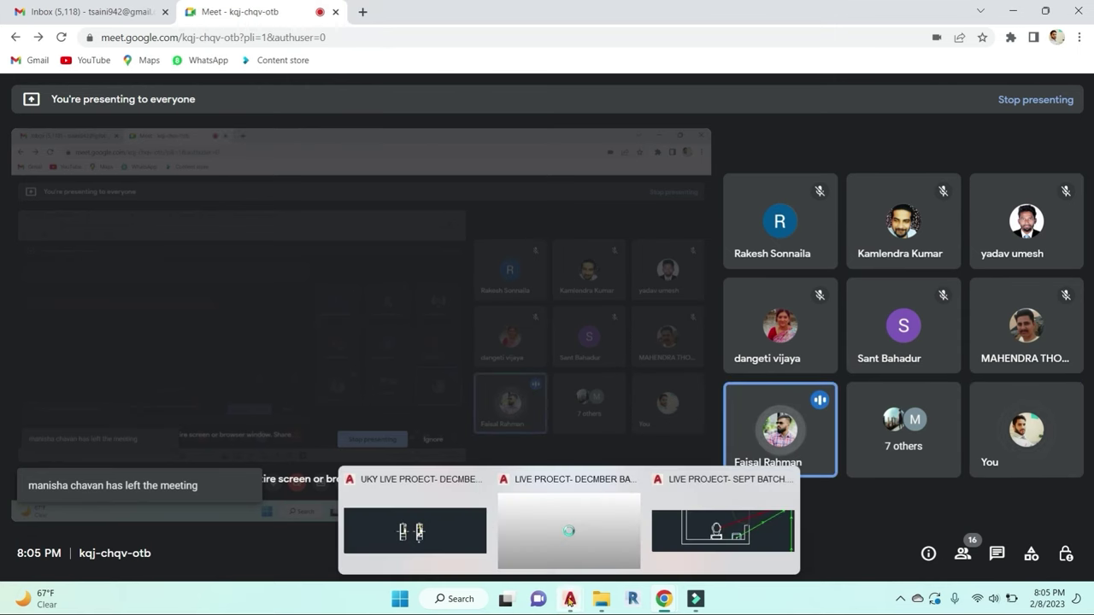
click(573, 566)
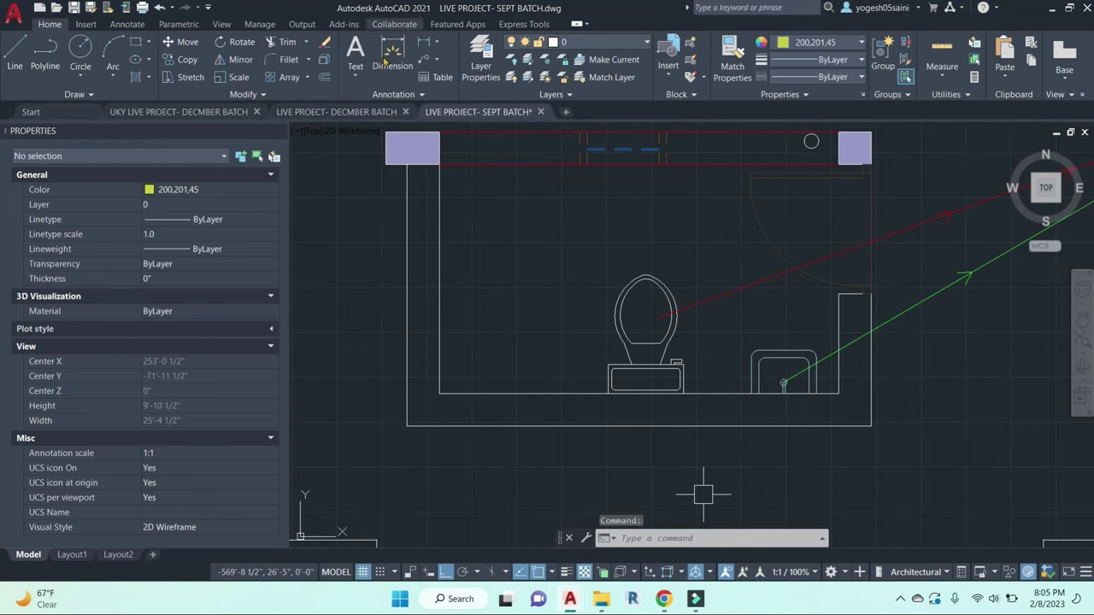
Step: Switch to the DECMBER BATCH drawing and erase the WC label
click(360, 114)
scroll(675, 214, up, 3)
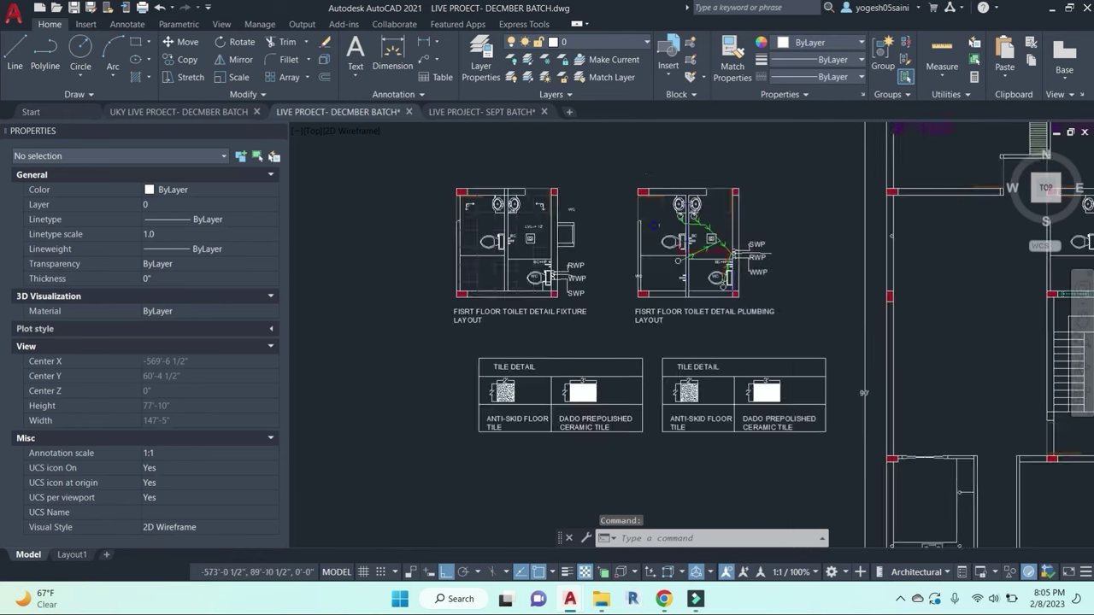
scroll(835, 294, up, 4)
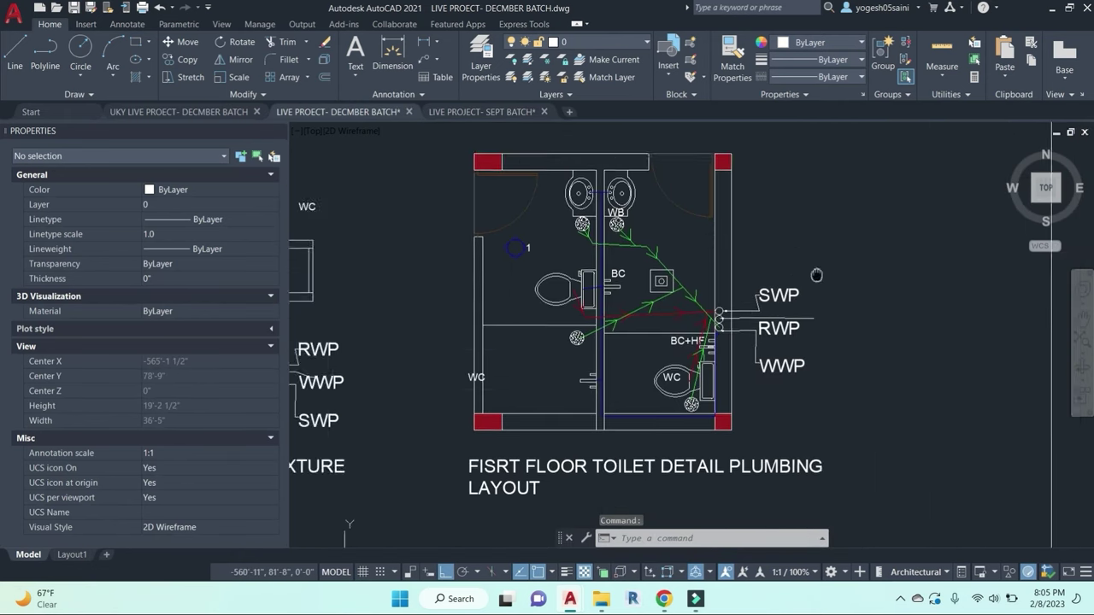
middle_drag(819, 329, 794, 257)
click(625, 225)
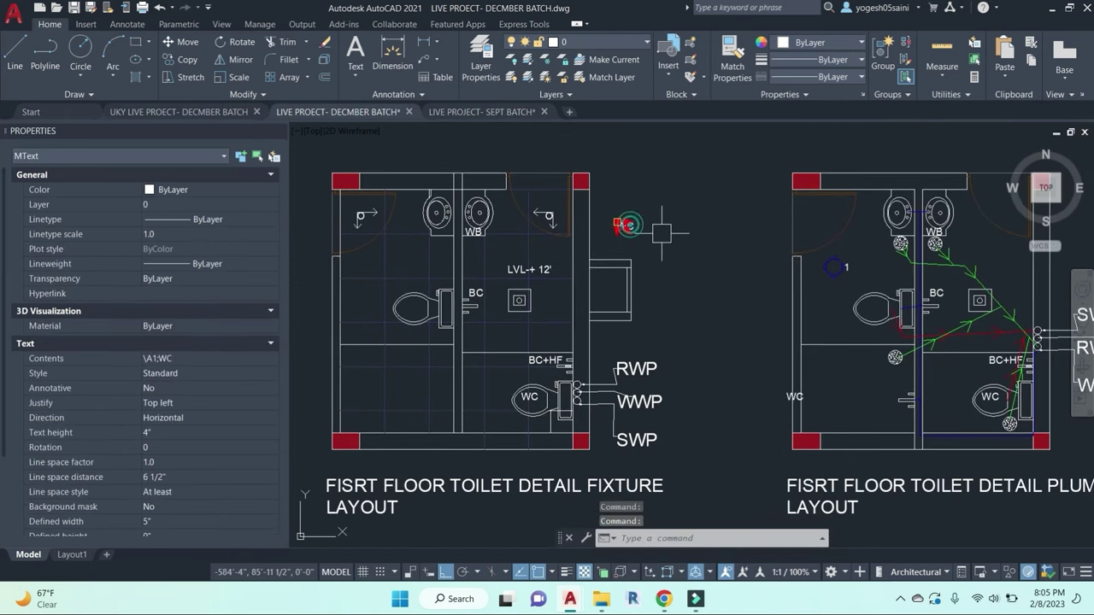
text(e)
key(Return)
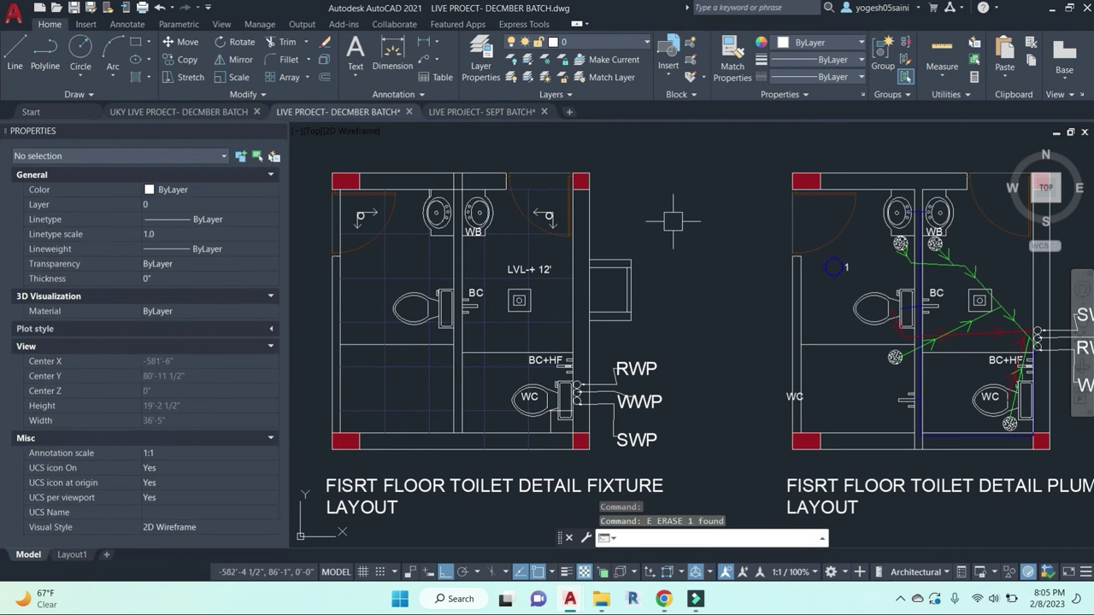
Step: Erase the eight leftover objects beside the toilet fixture layout
click(697, 354)
click(586, 192)
text(e)
key(Return)
middle_drag(641, 243, 667, 233)
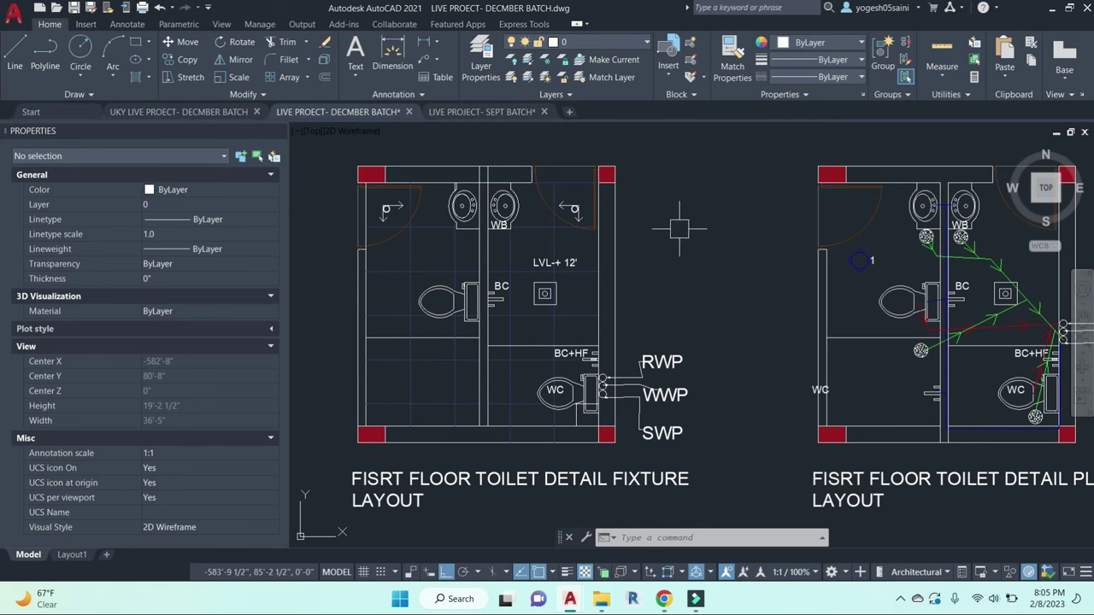
key(Escape)
key(Escape)
key(Escape)
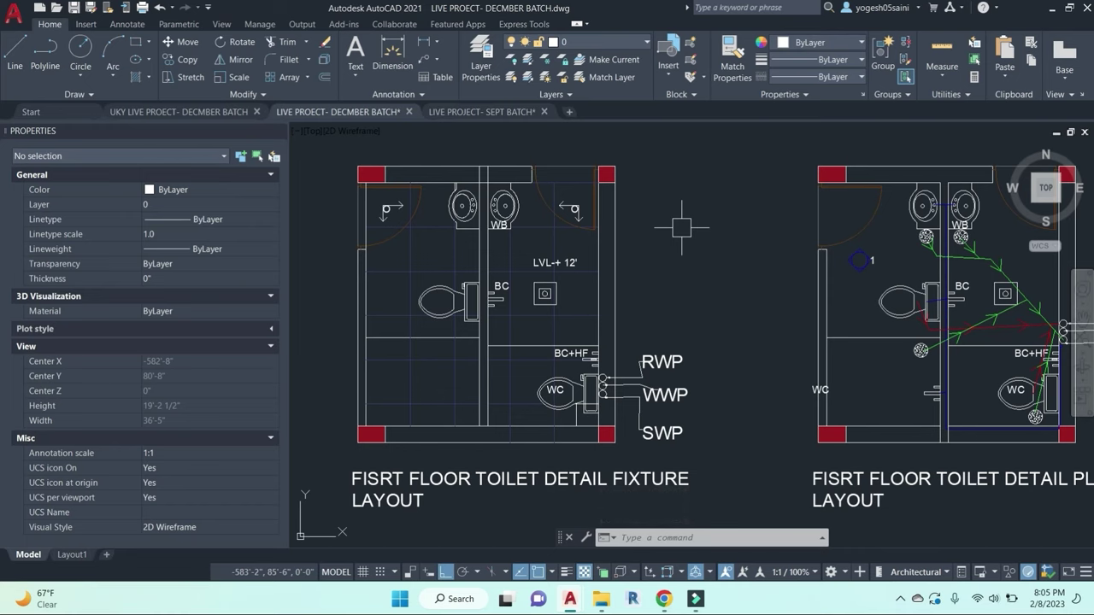
key(Escape)
key(Escape)
key(Escape)
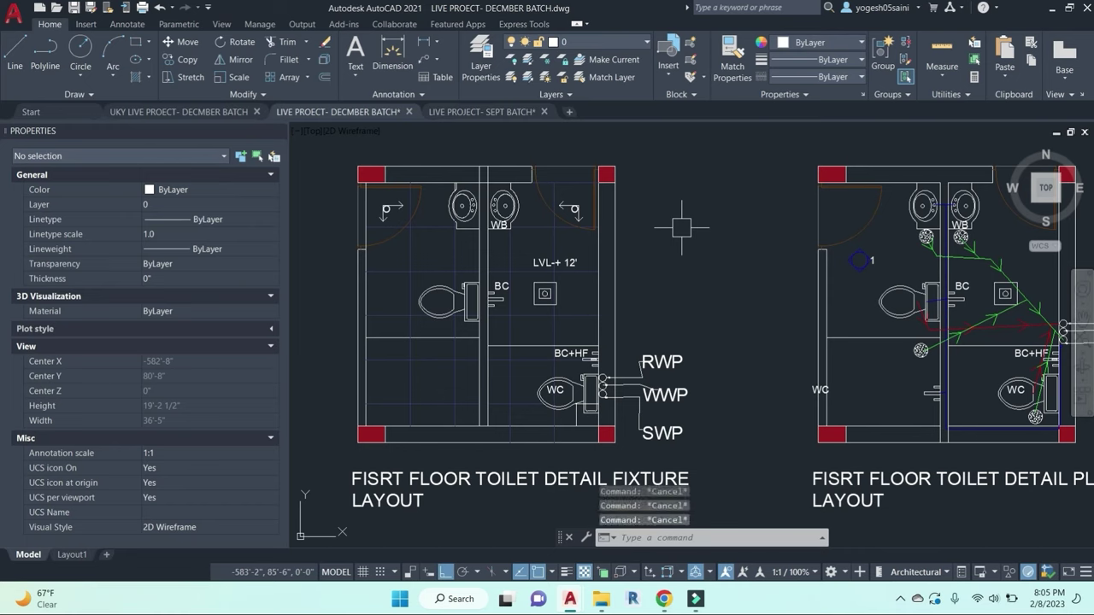
text(LAY)
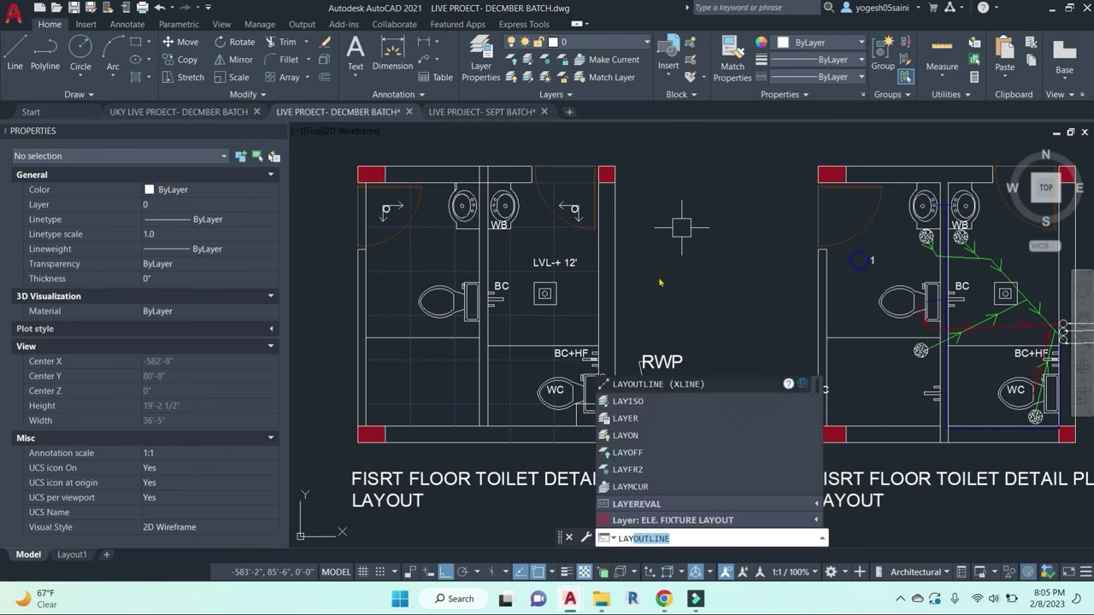
click(640, 405)
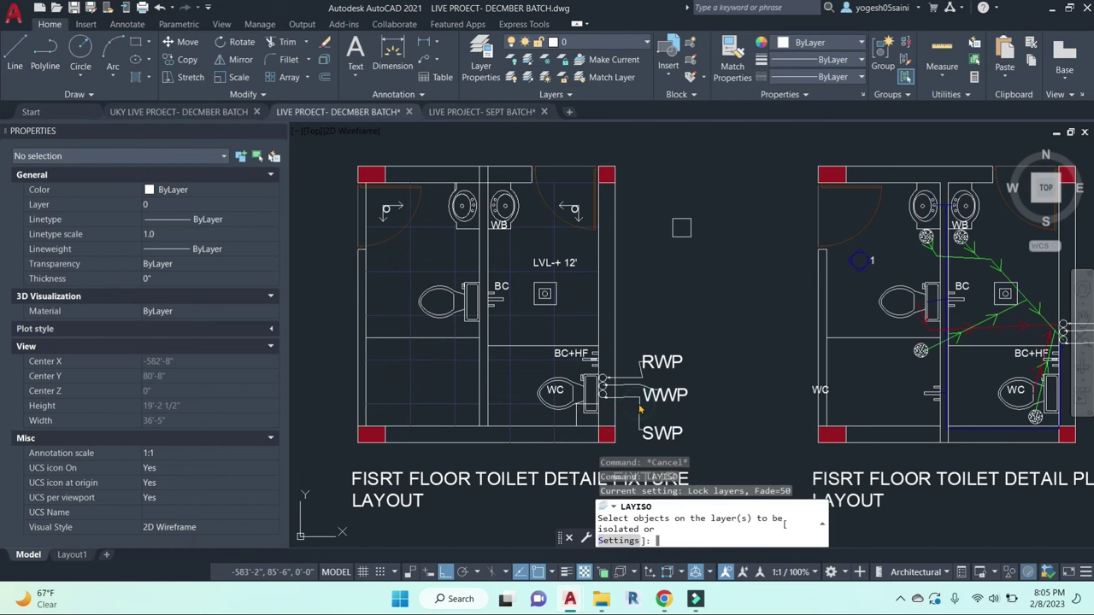
click(617, 275)
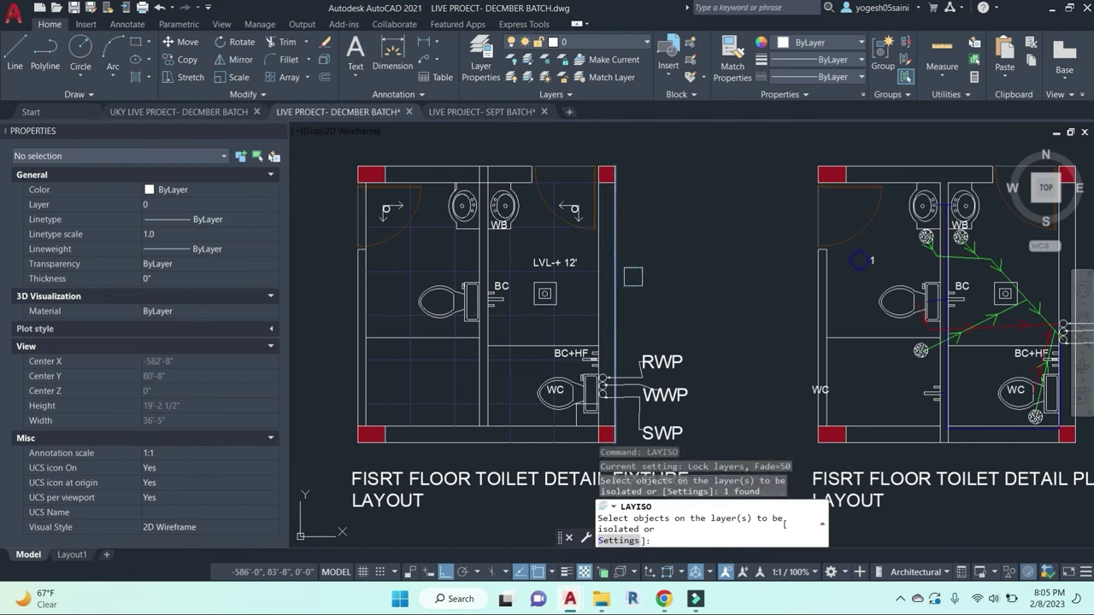
key(Return)
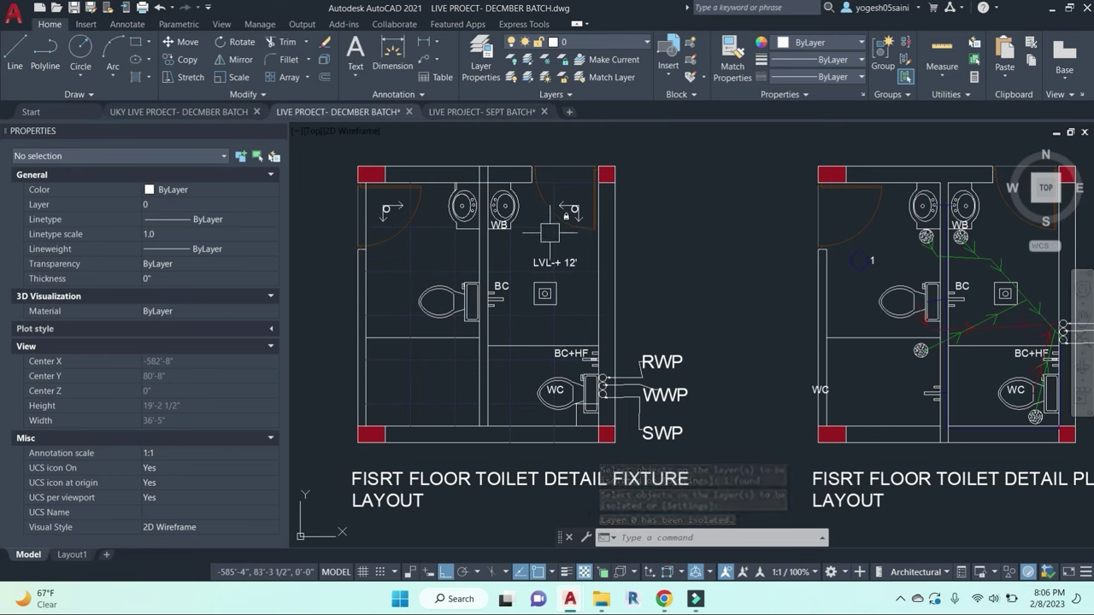
click(599, 262)
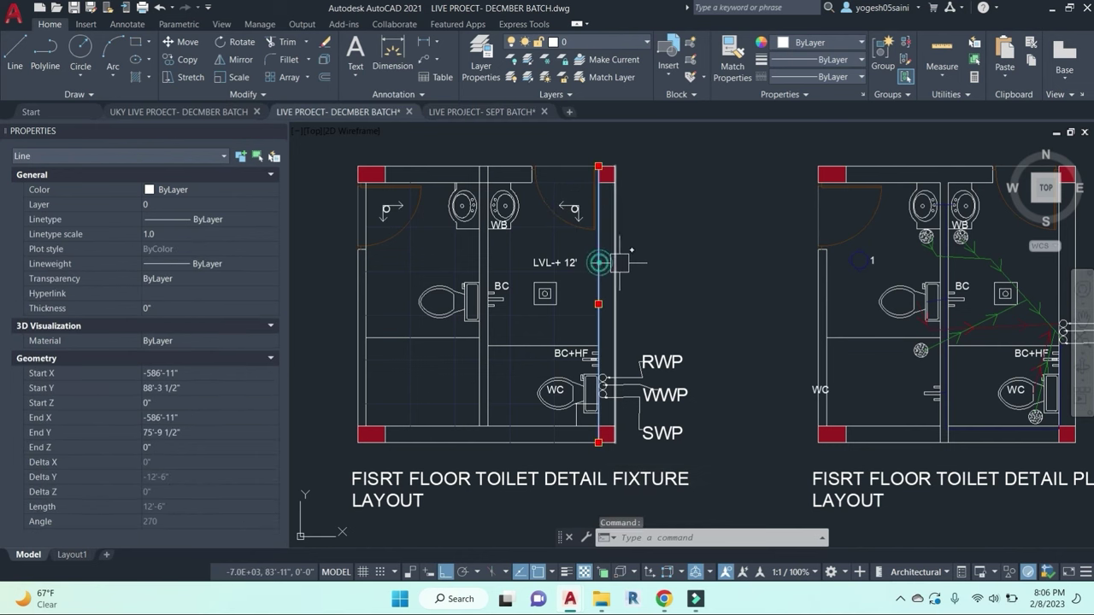
click(616, 261)
scroll(632, 265, down, 4)
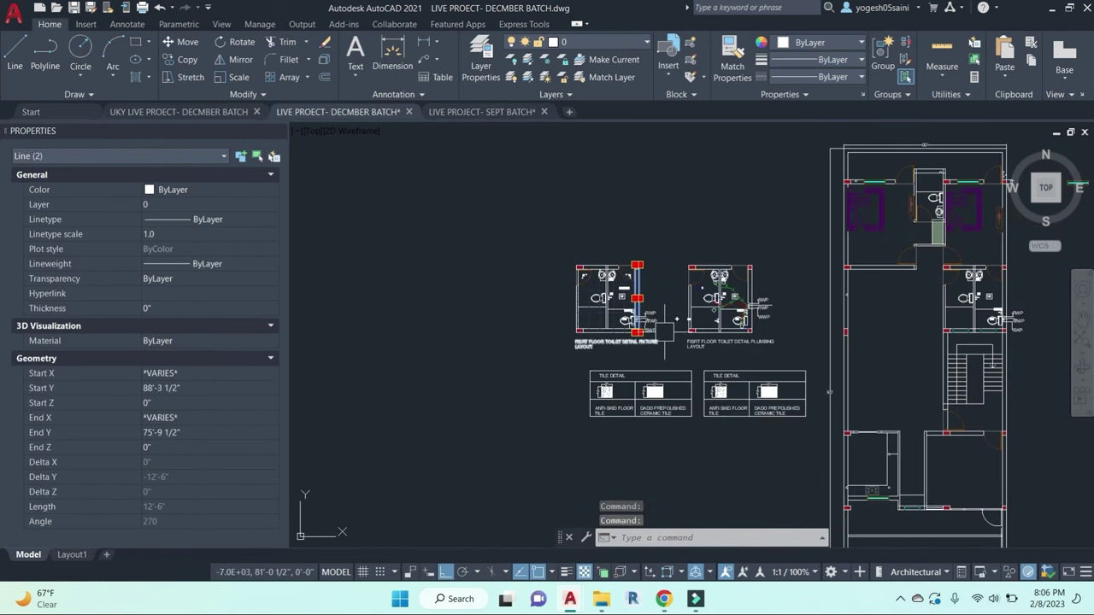
scroll(677, 340, up, 2)
scroll(498, 192, up, 4)
key(Escape)
key(Escape)
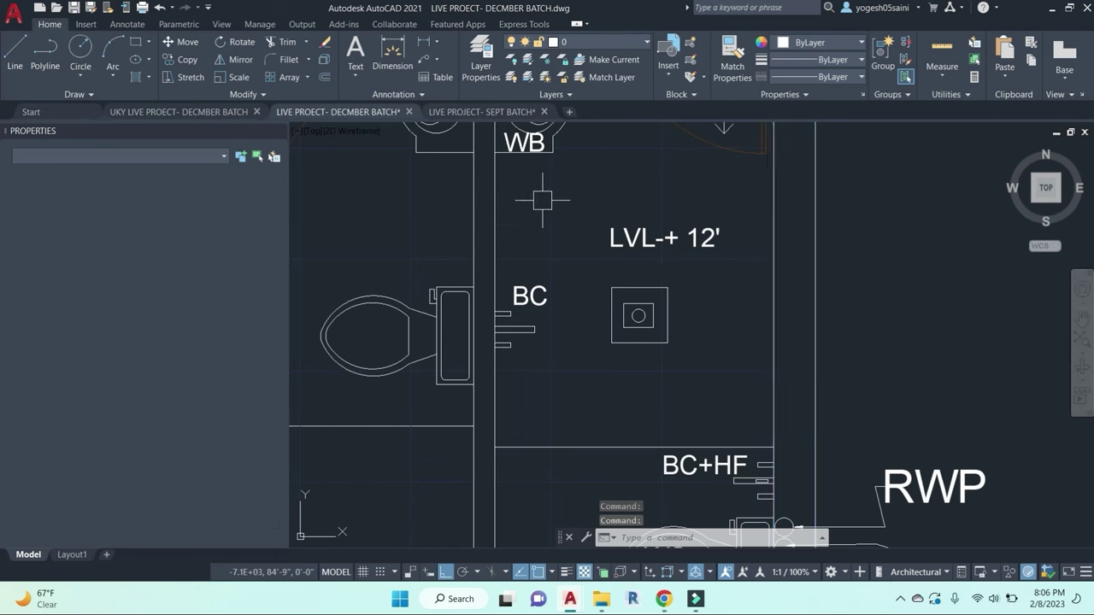
click(552, 196)
key(Escape)
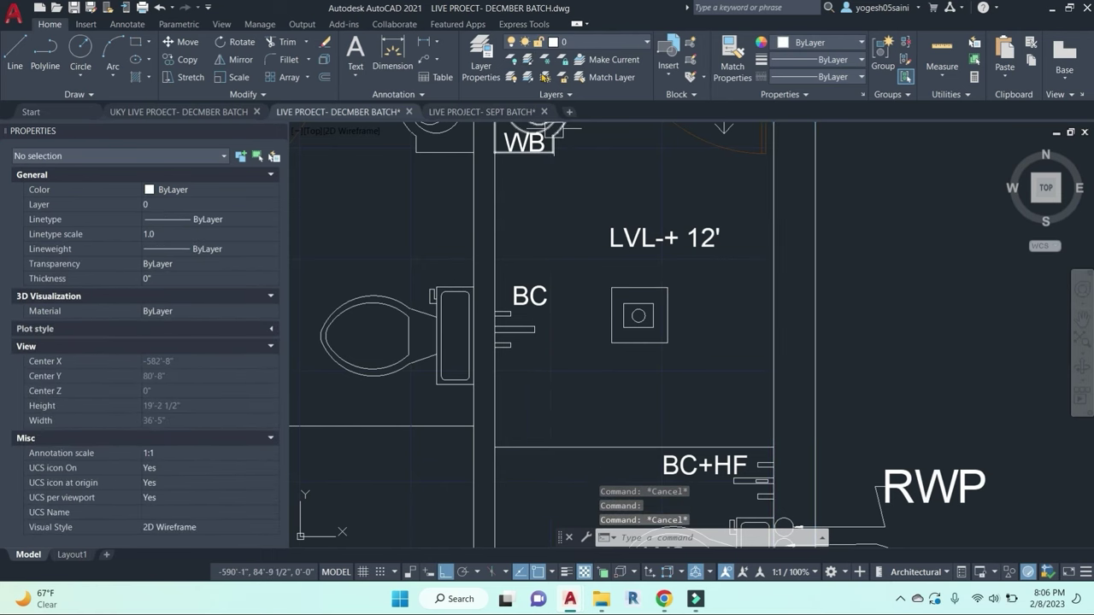
scroll(585, 176, down, 3)
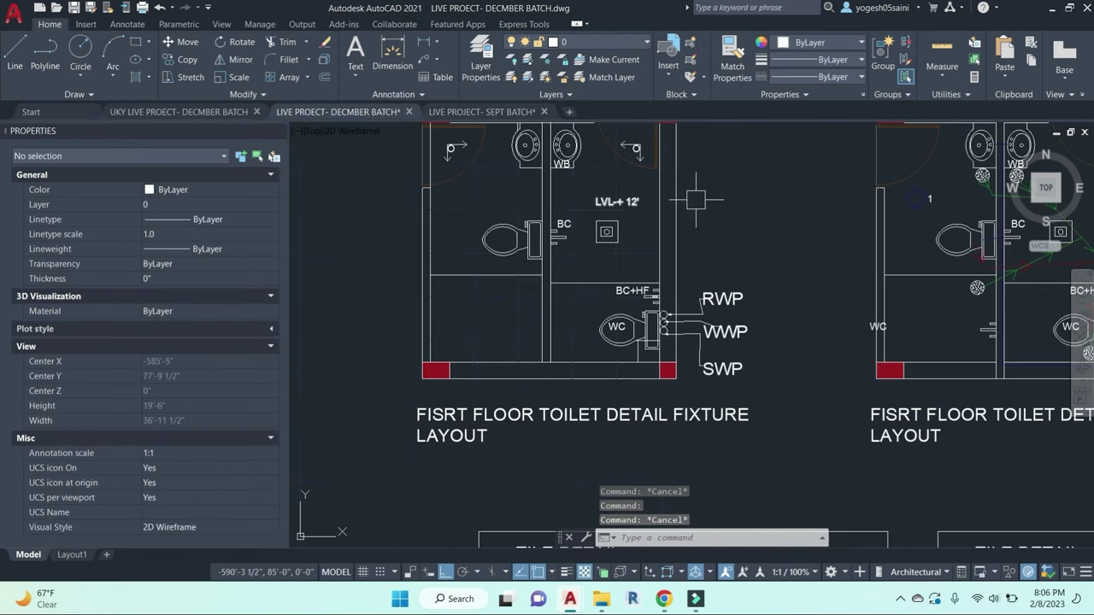
middle_drag(696, 200, 710, 288)
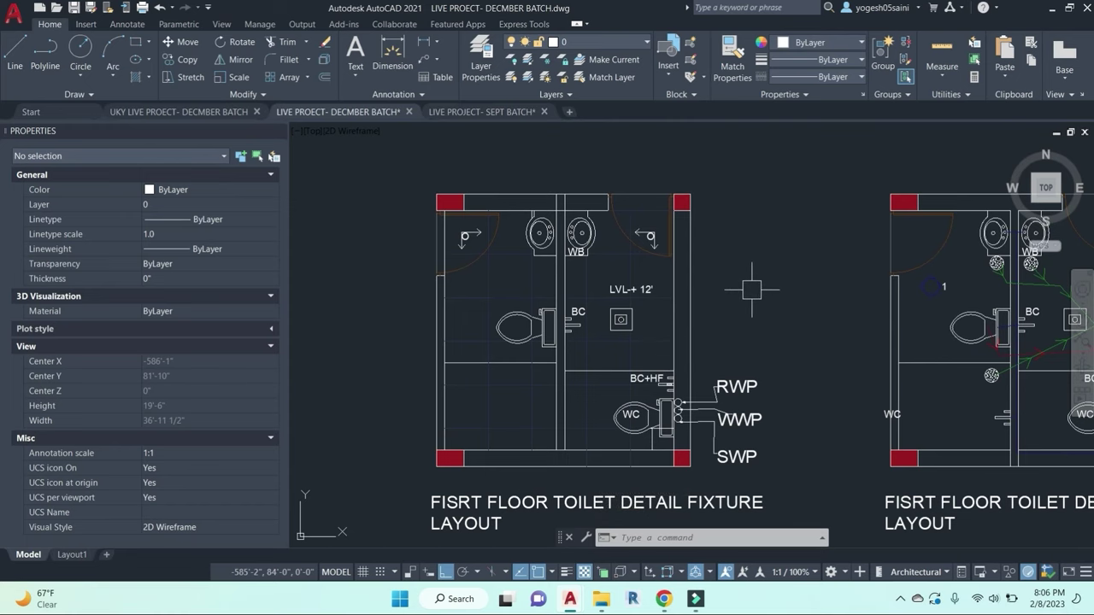
key(Escape)
key(Escape)
key(ctrl+z)
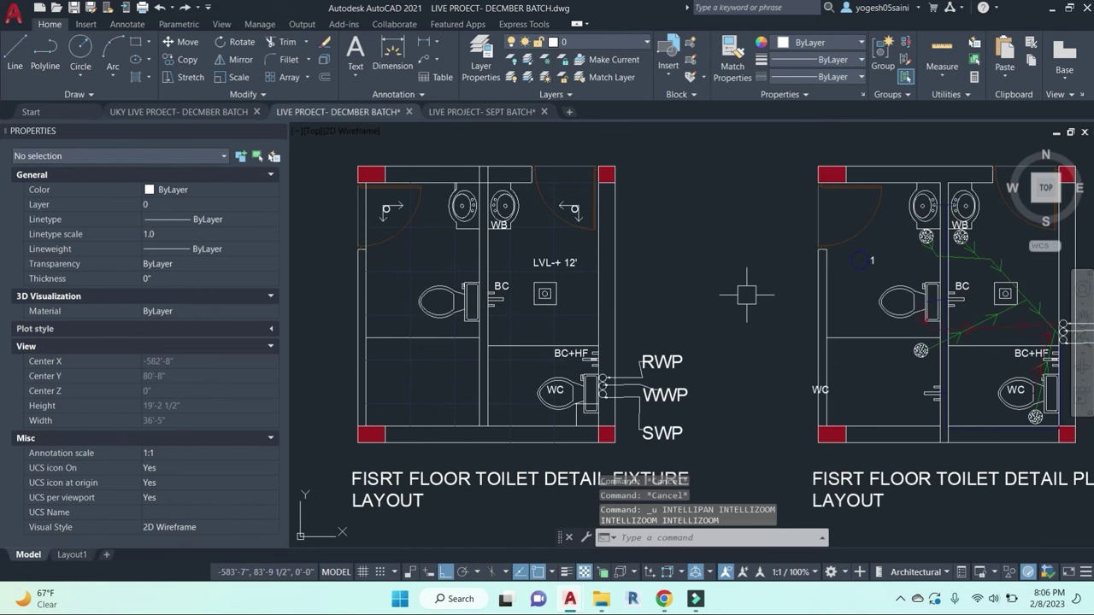
click(465, 55)
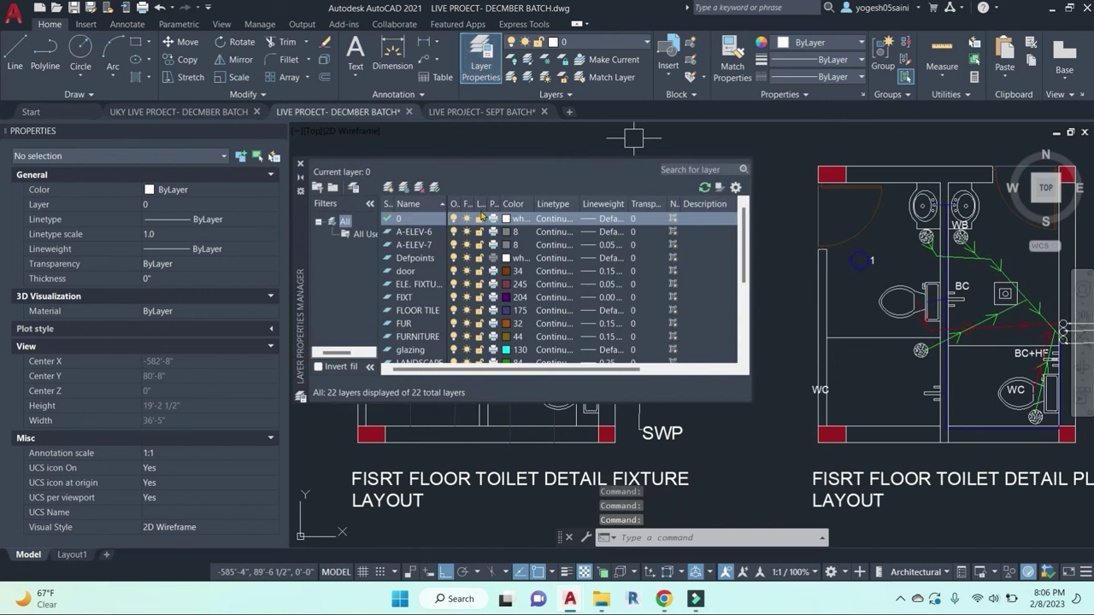
double_click(485, 204)
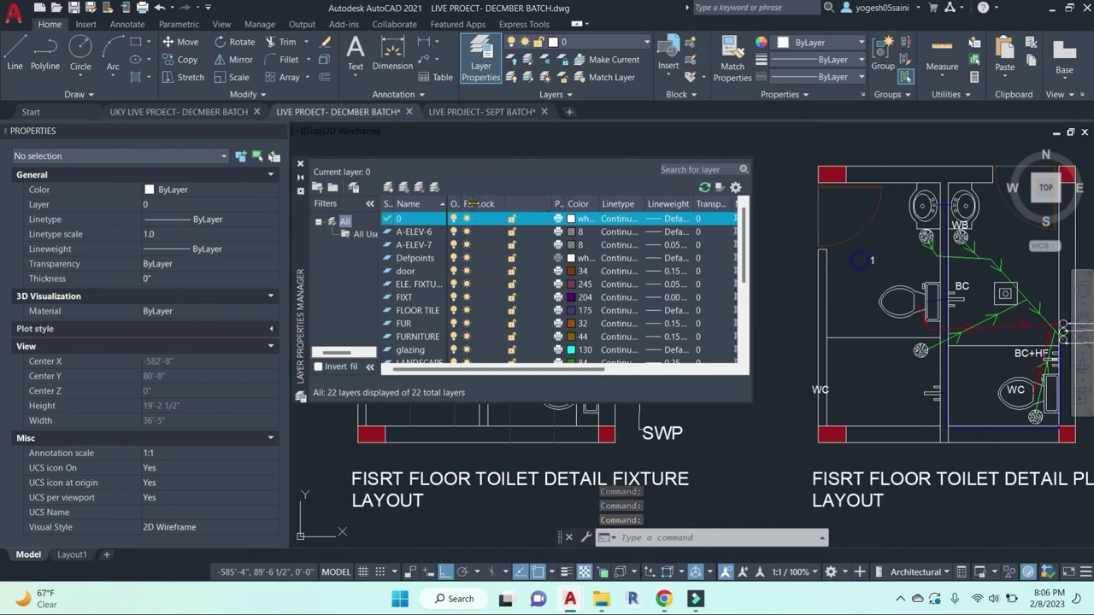
drag(469, 204, 504, 221)
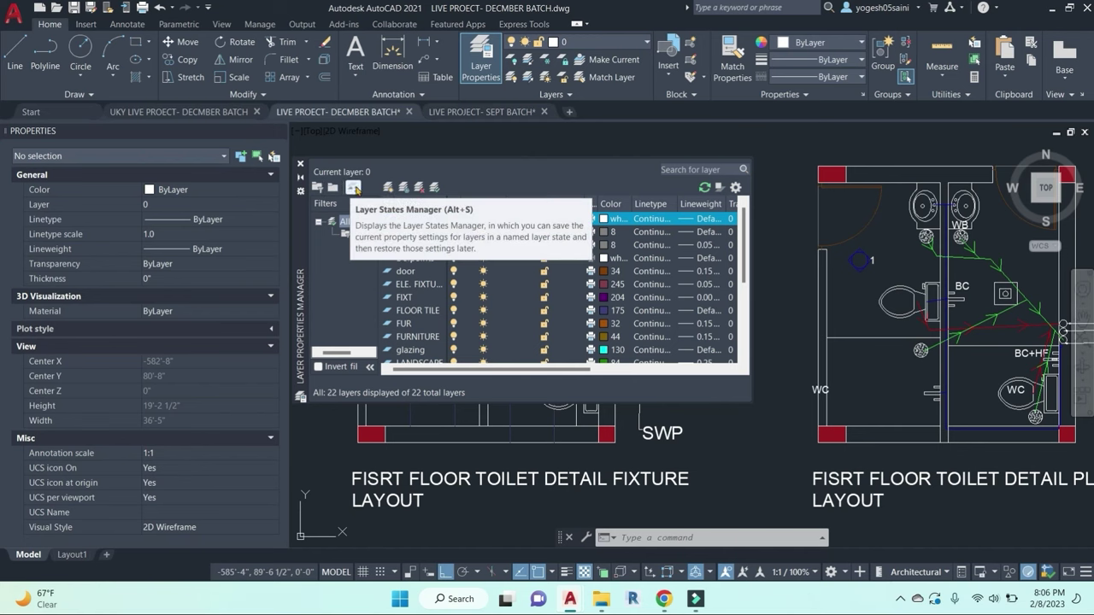
click(300, 163)
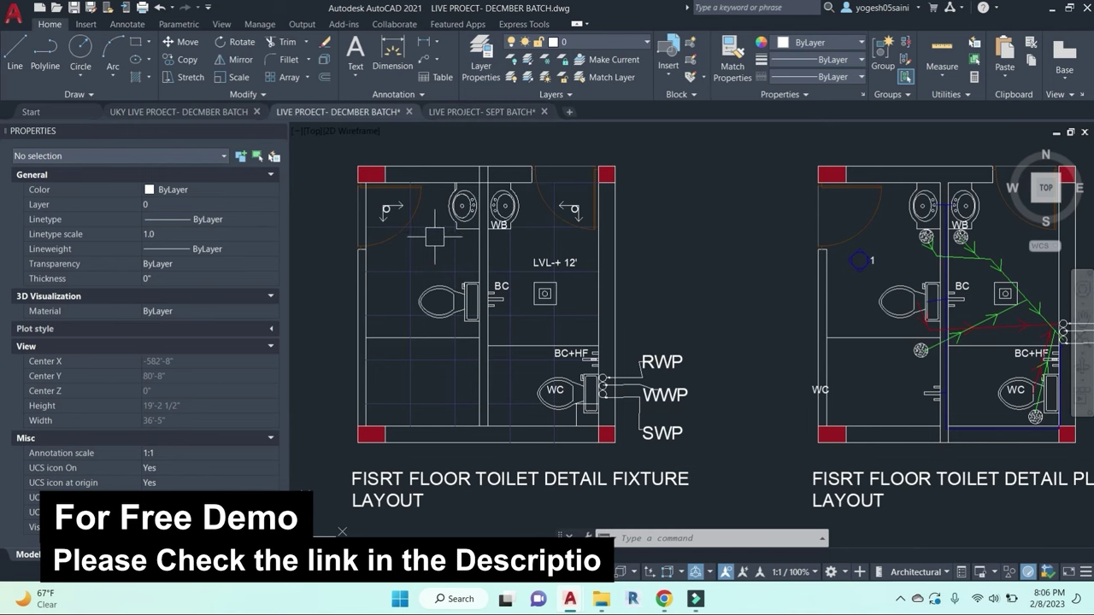
Step: Cancel a started construction line, bring both toilet layouts into view, and save the drawing
scroll(500, 226, up, 2)
scroll(598, 274, down, 2)
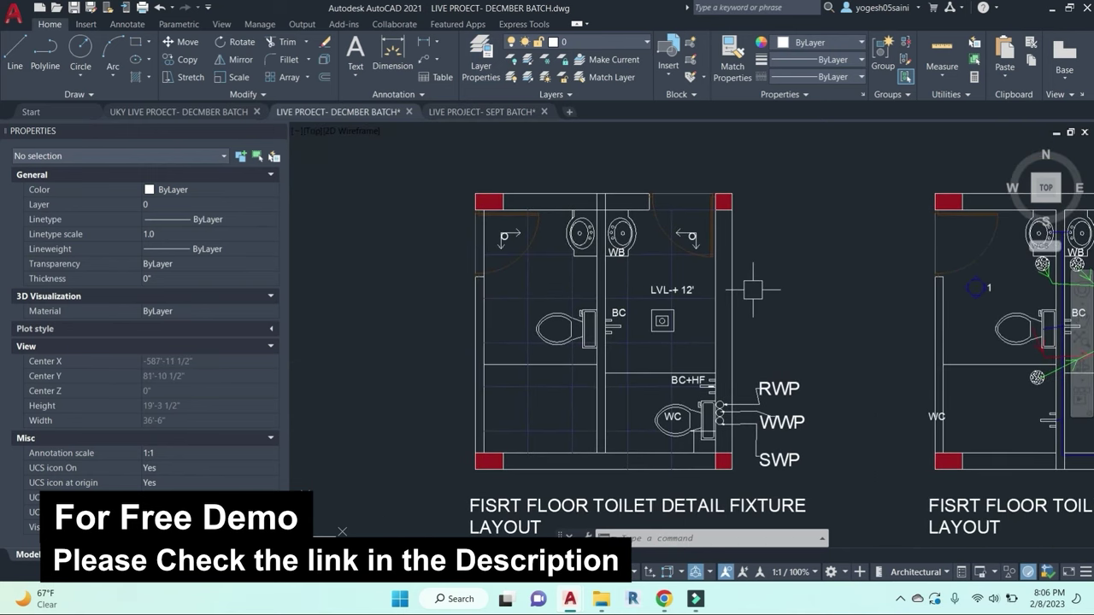
text(LAY)
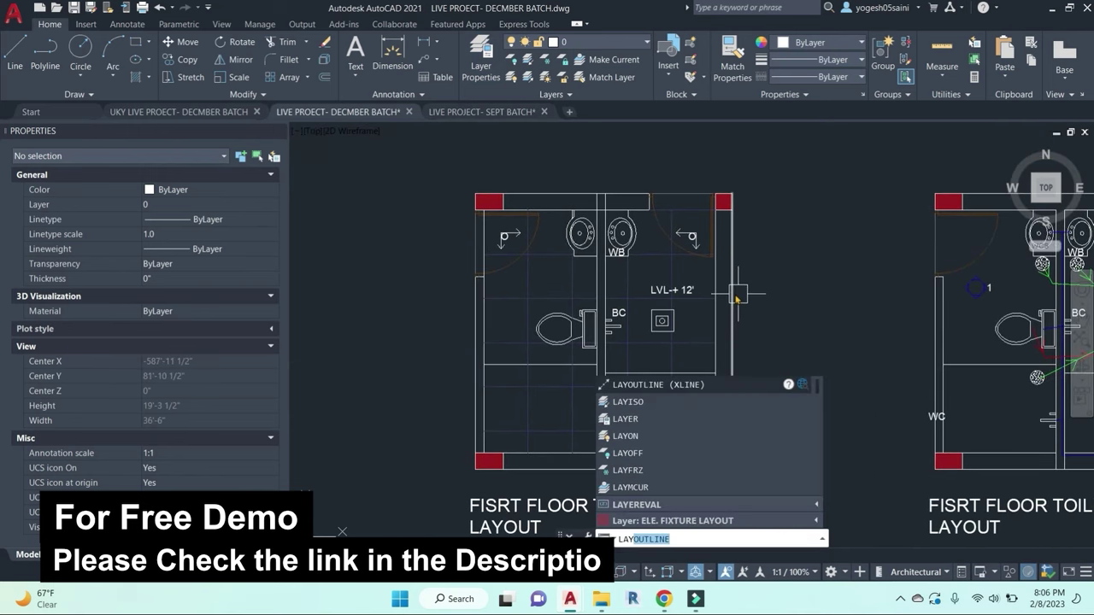
key(Return)
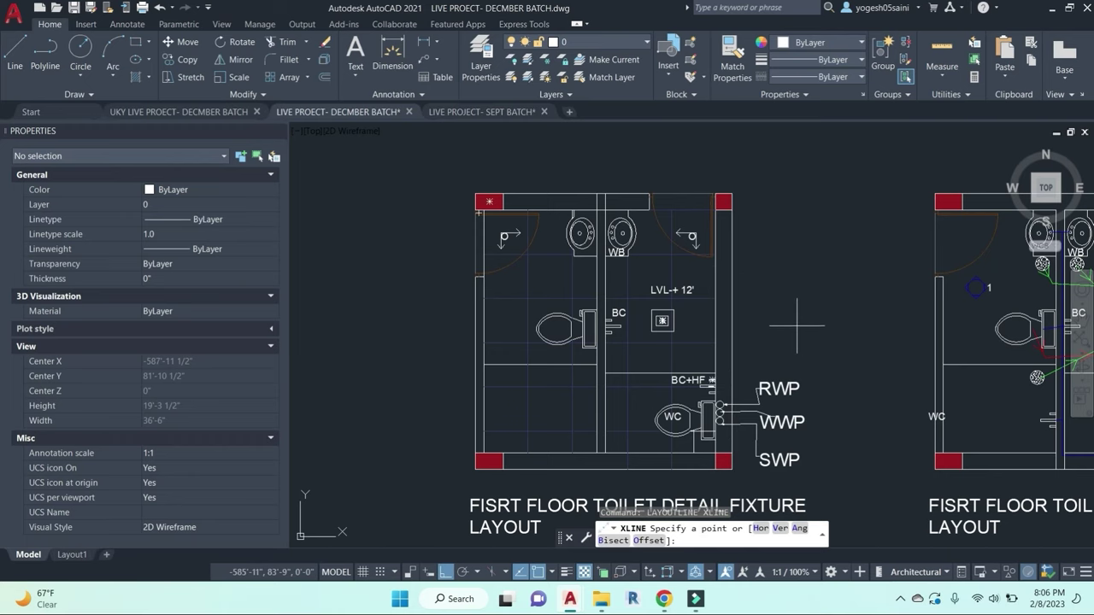
key(Escape)
scroll(792, 299, down, 4)
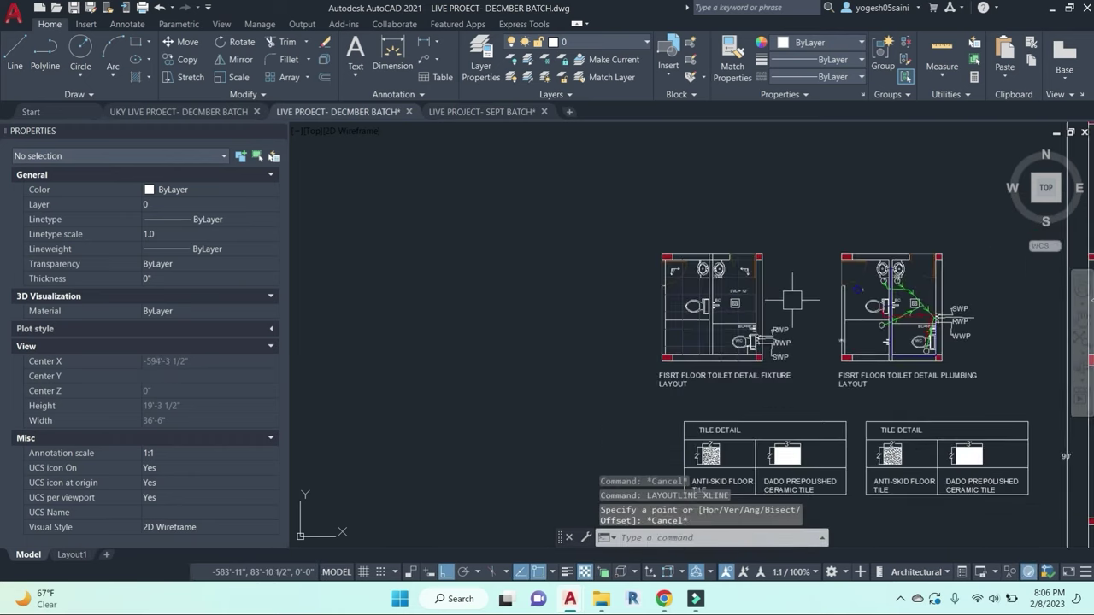
middle_drag(792, 299, 617, 272)
key(Escape)
key(Escape)
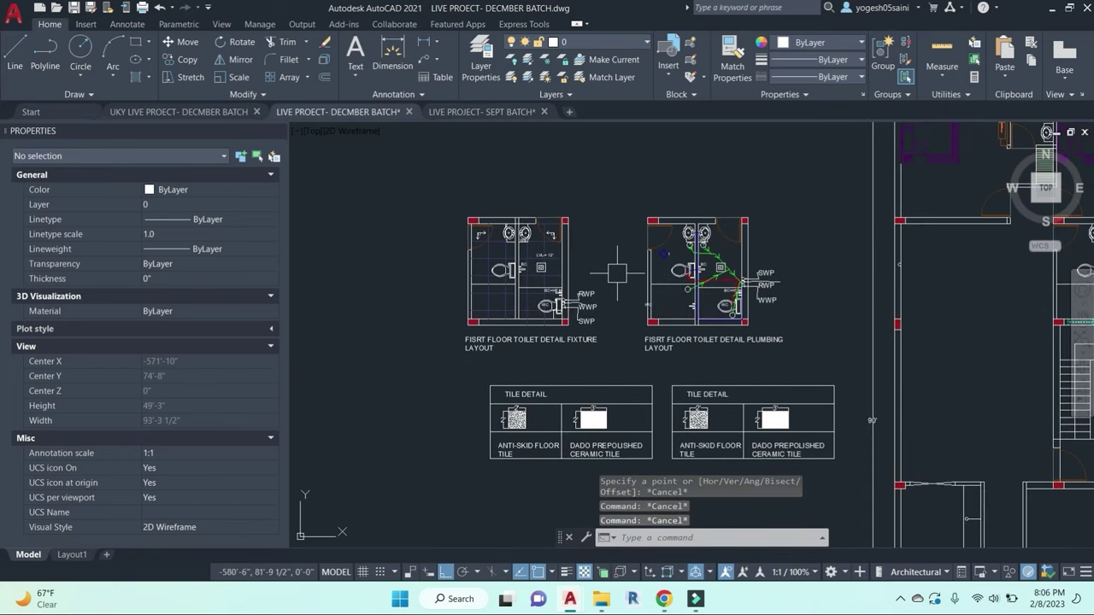
key(ctrl+s)
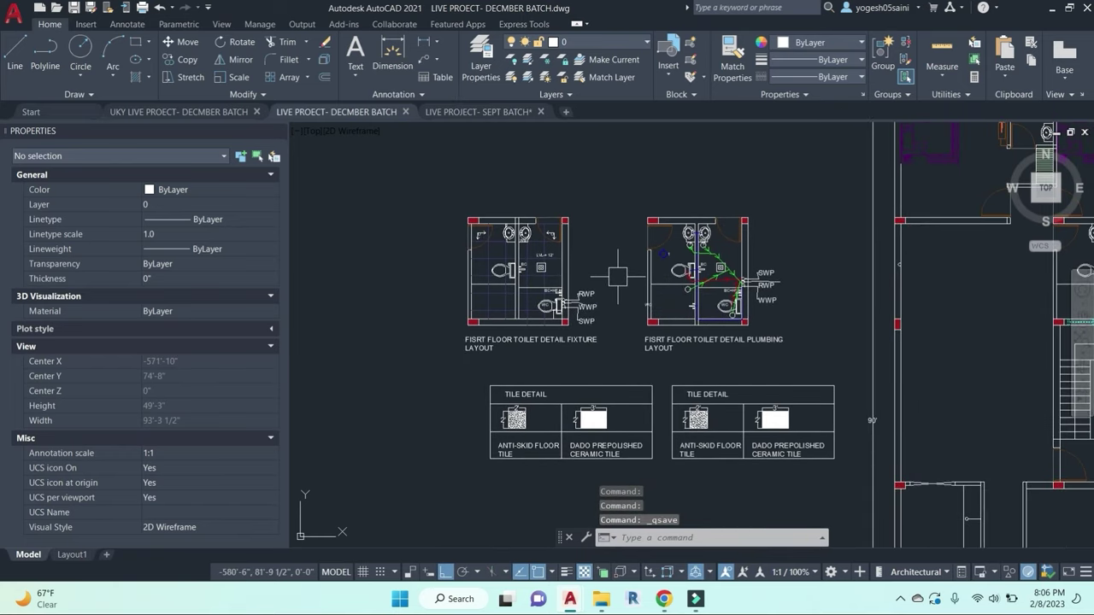
Step: Bring the Chrome window with the Google Meet call to the front
mouse_move(666, 601)
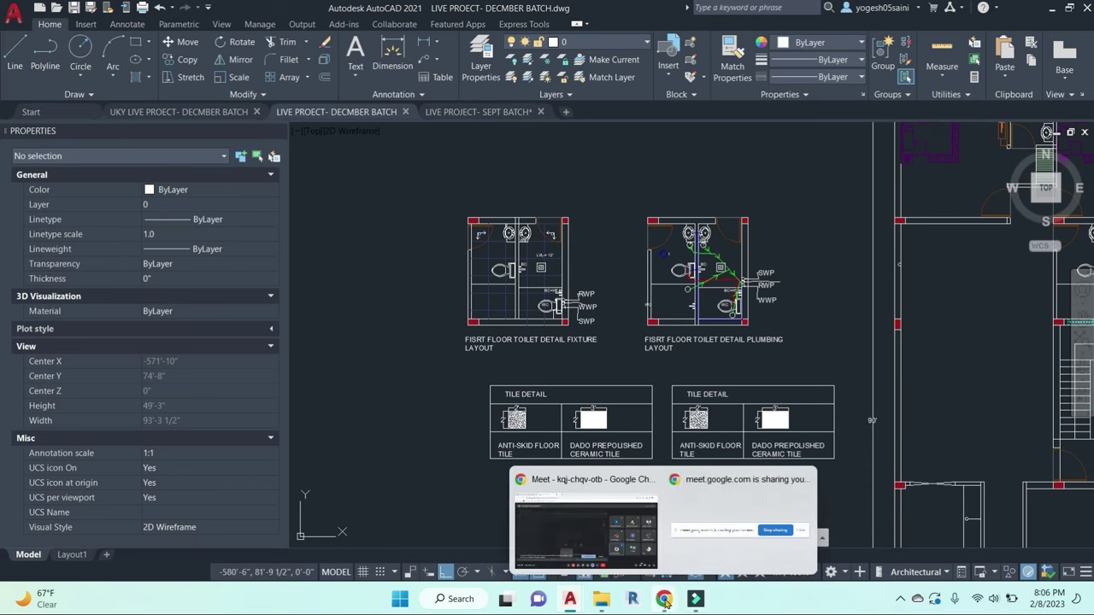
click(564, 532)
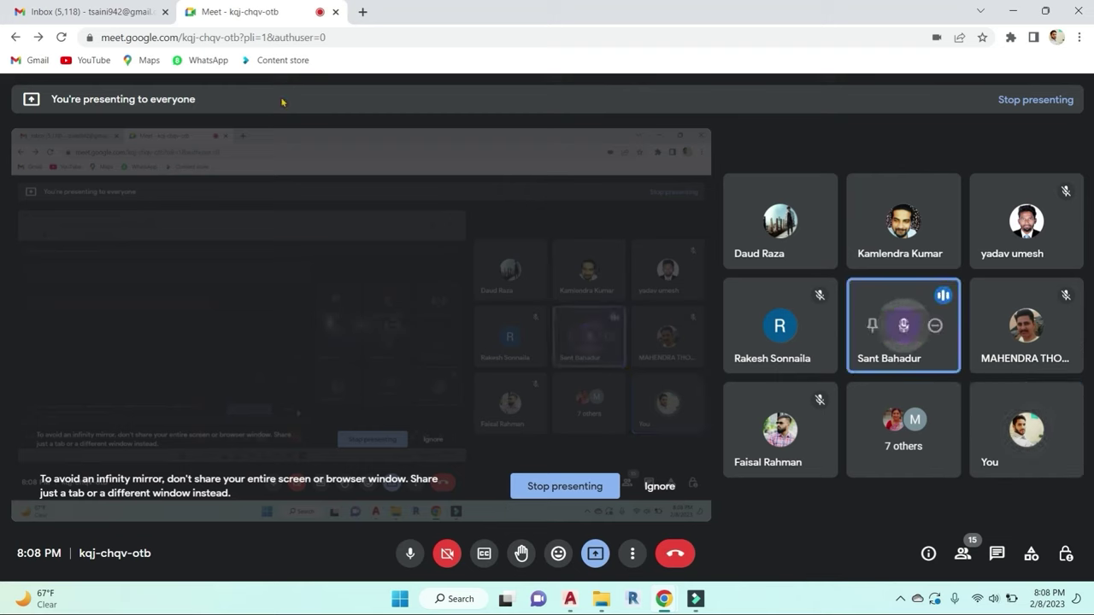
Step: In a new tab, open the Classplus Content store course page
click(361, 13)
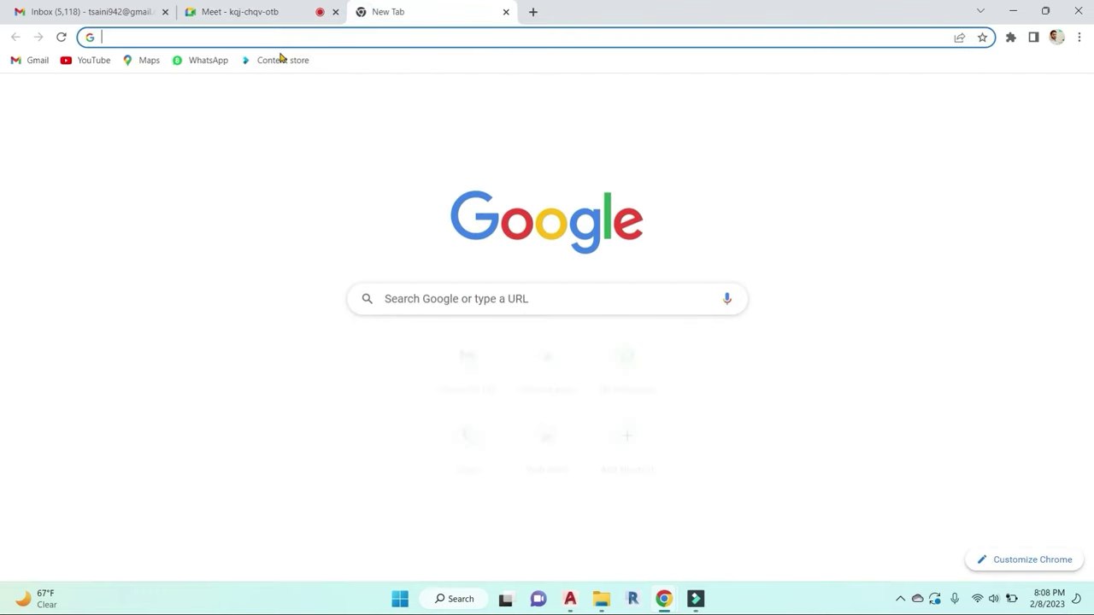
click(277, 60)
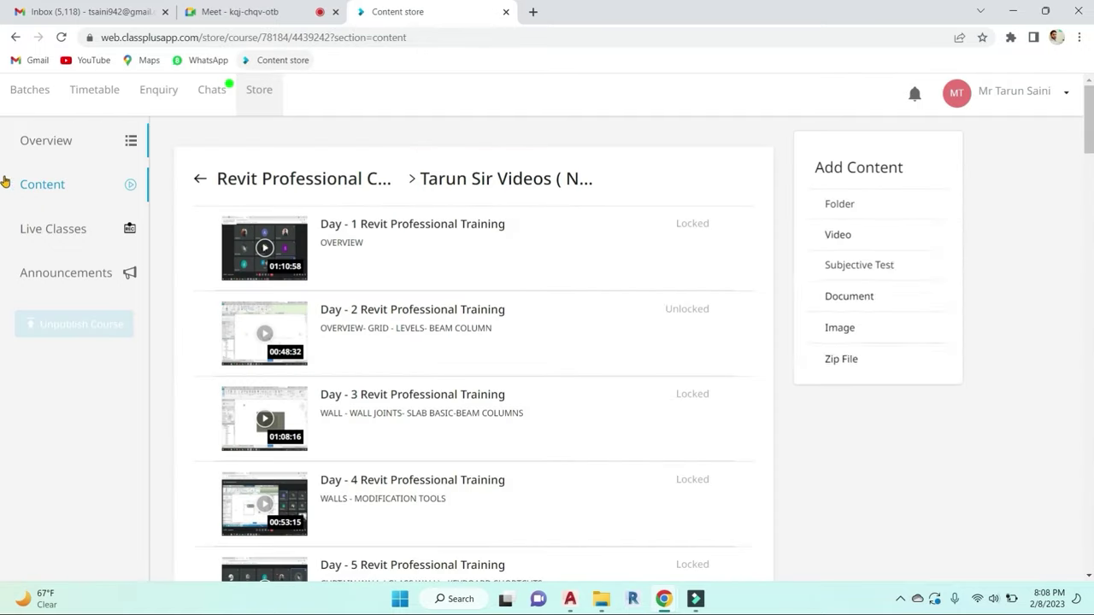
click(36, 184)
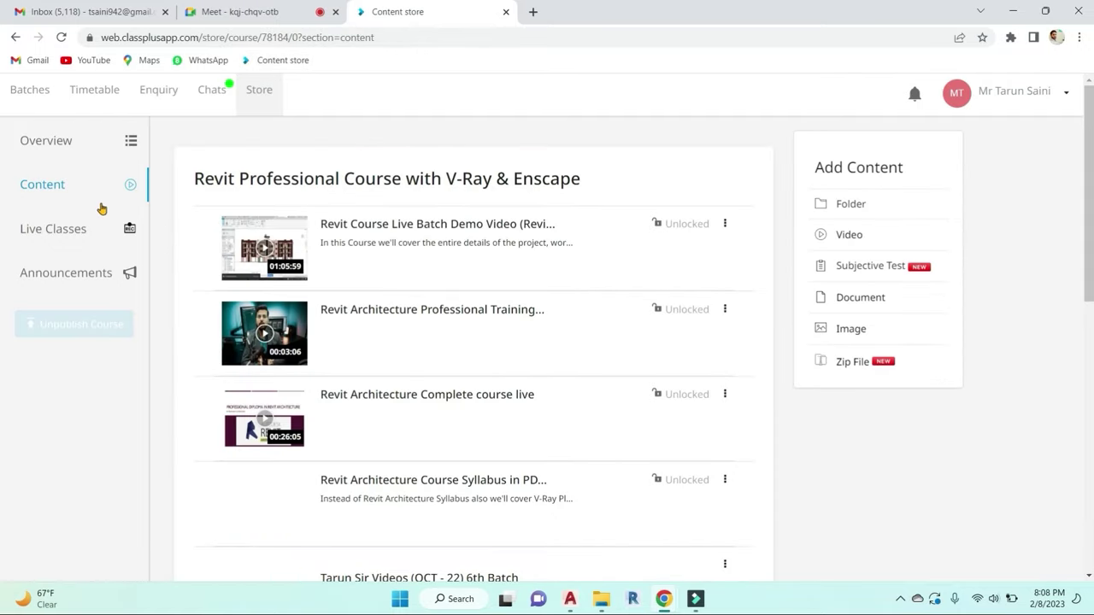
scroll(359, 488, down, 3)
Step: Open the AutoCAD course's video folder and scroll to the DAY-16 to DAY-18 lessons
click(254, 92)
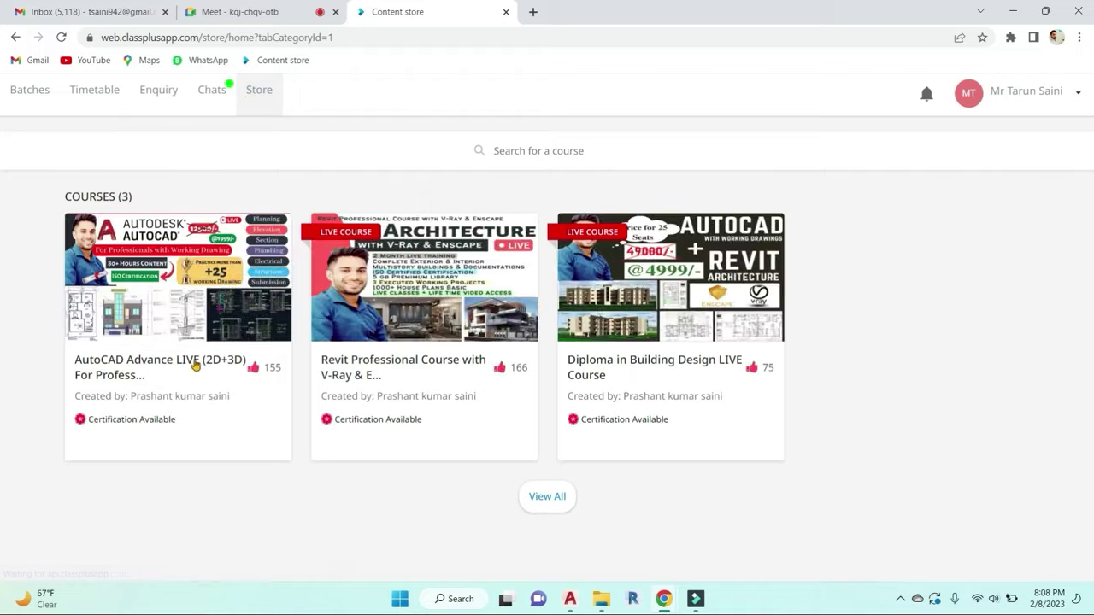
click(163, 368)
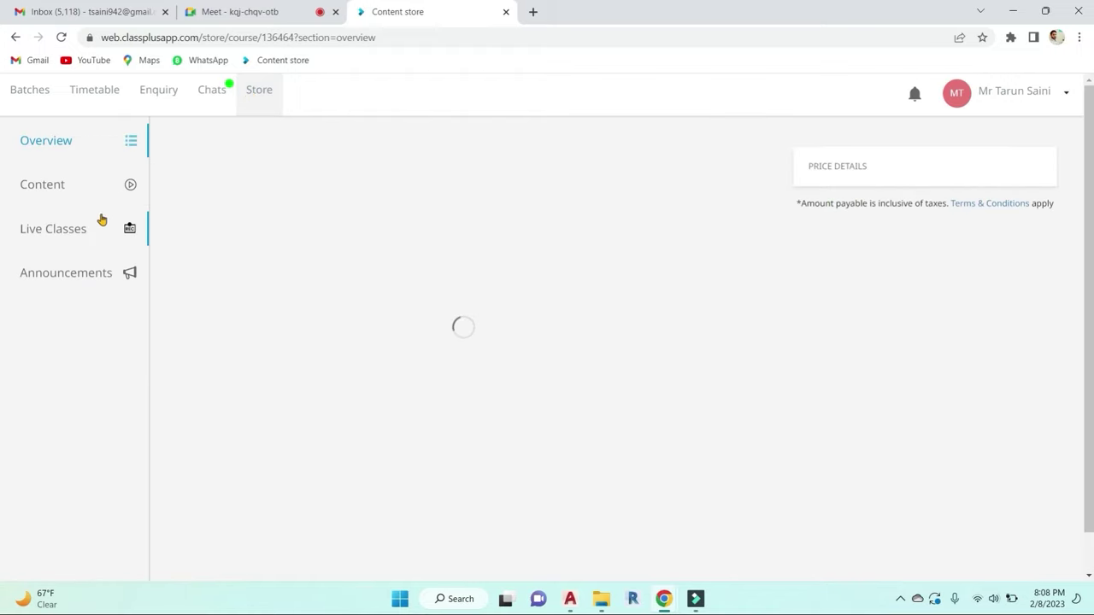
click(44, 184)
scroll(469, 337, down, 2)
click(436, 214)
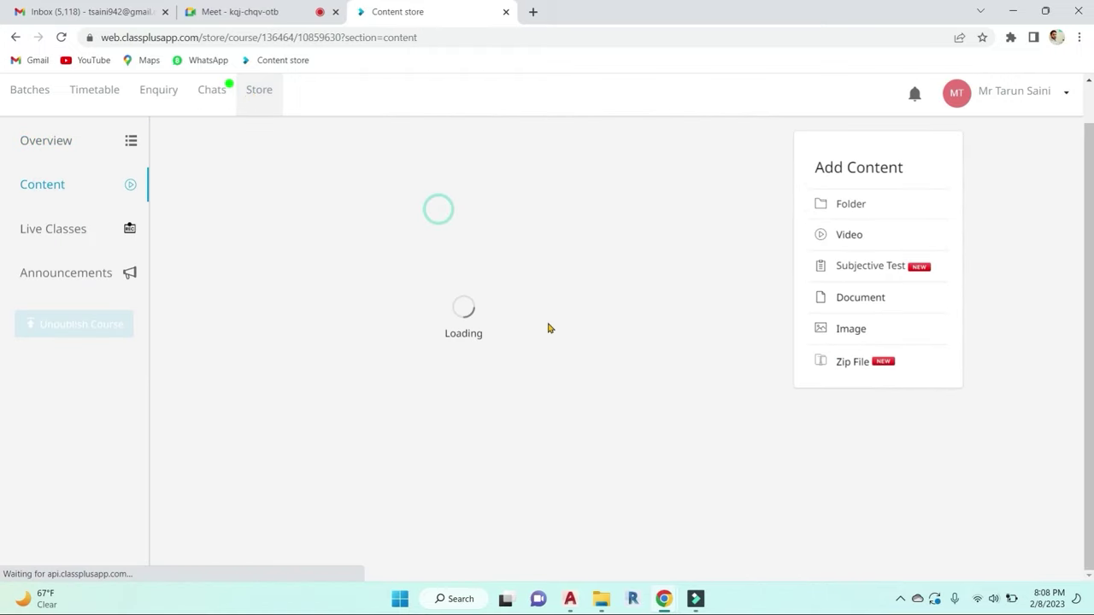
scroll(552, 329, down, 15)
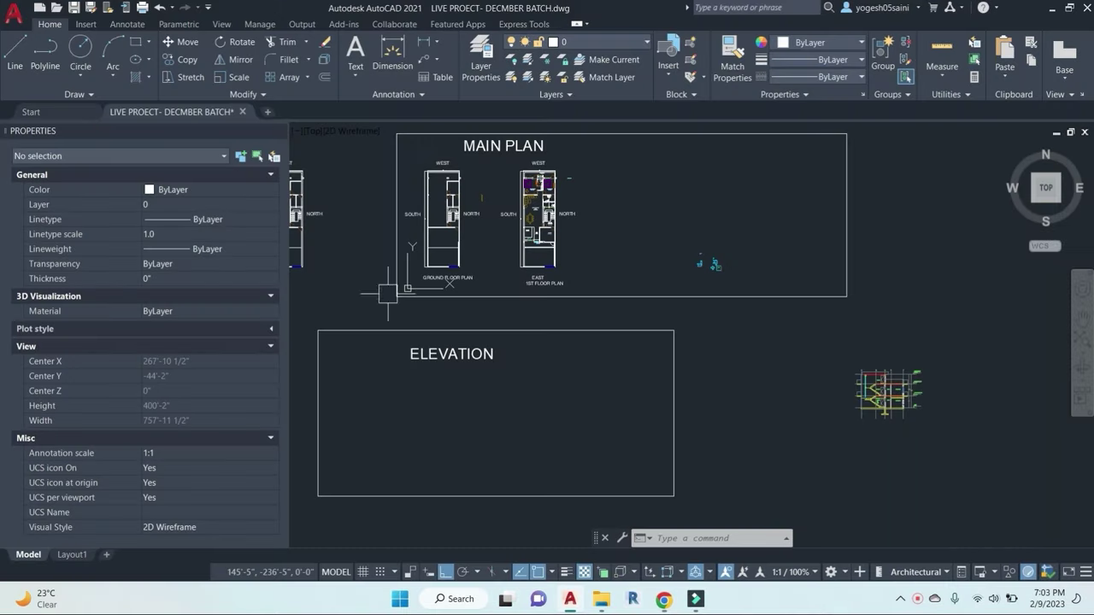
scroll(982, 266, down, 5)
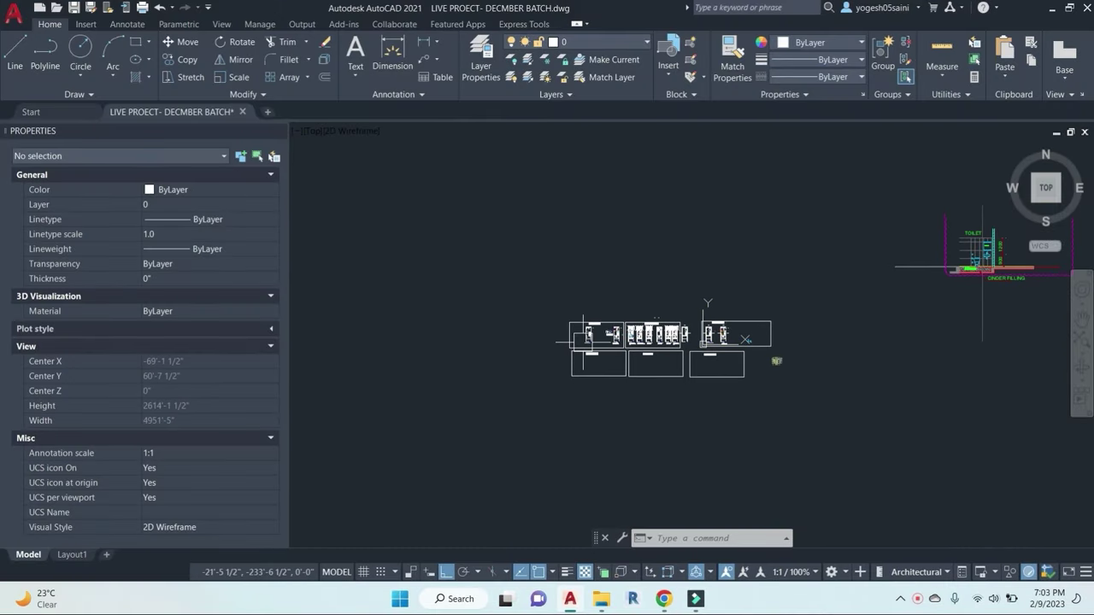
scroll(582, 342, up, 5)
middle_drag(727, 356, 498, 364)
scroll(464, 297, down, 2)
middle_drag(484, 306, 494, 316)
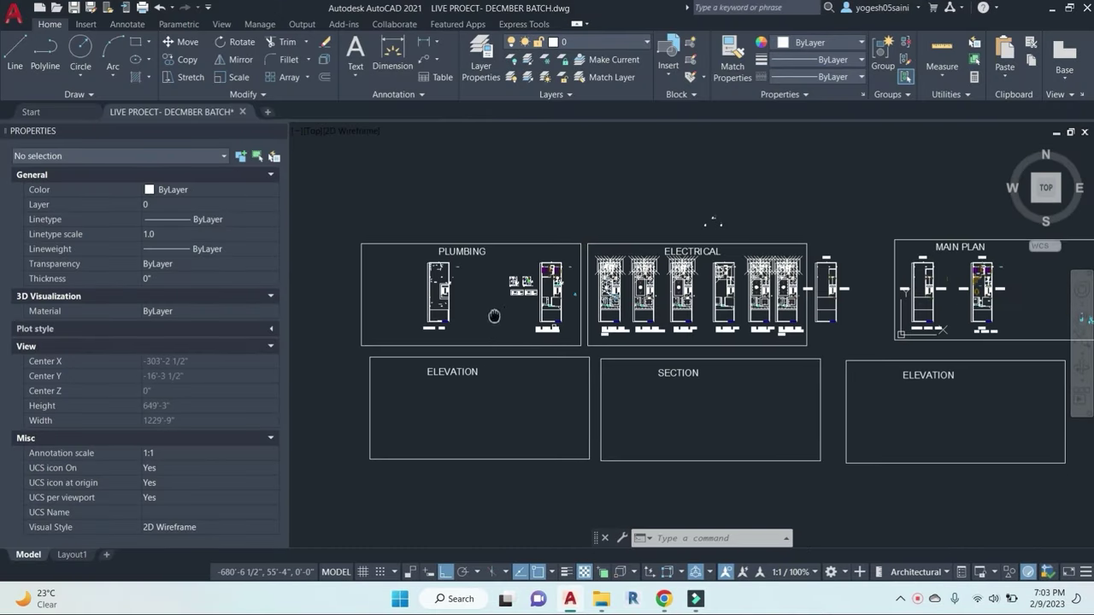
scroll(564, 295, up, 6)
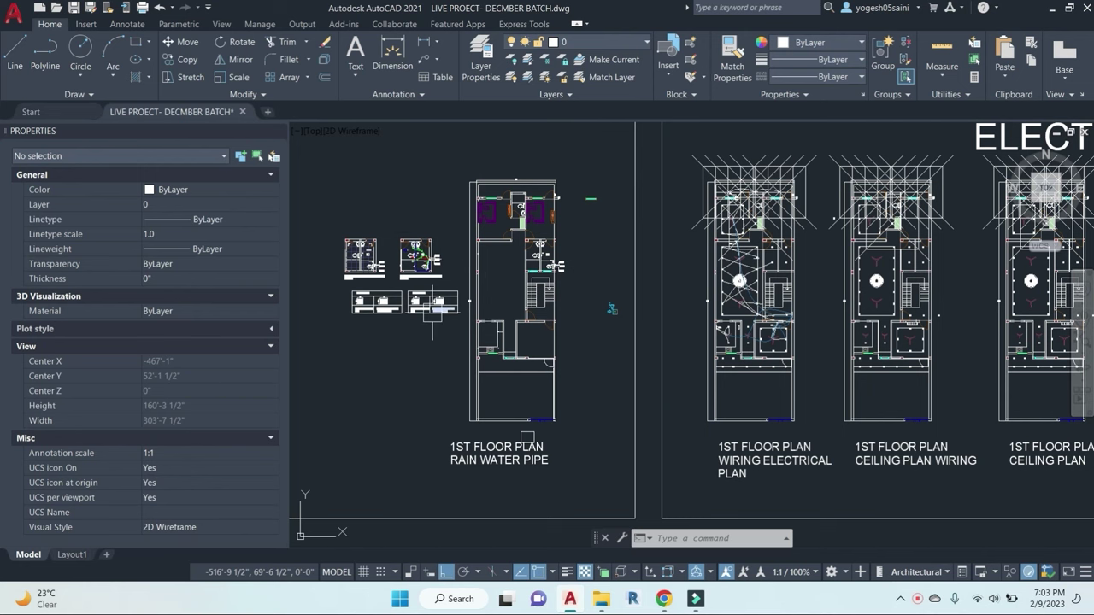
scroll(427, 310, up, 4)
scroll(419, 286, down, 2)
middle_drag(388, 364, 573, 295)
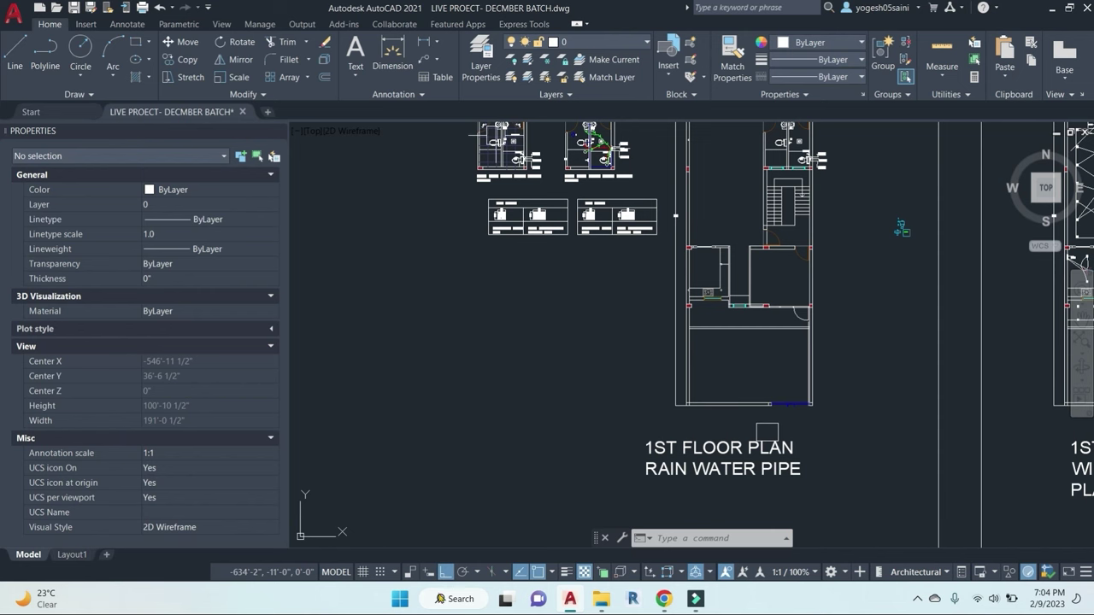
scroll(578, 279, down, 8)
middle_drag(763, 202, 645, 208)
key(Escape)
text(re)
key(Return)
text(re)
key(Return)
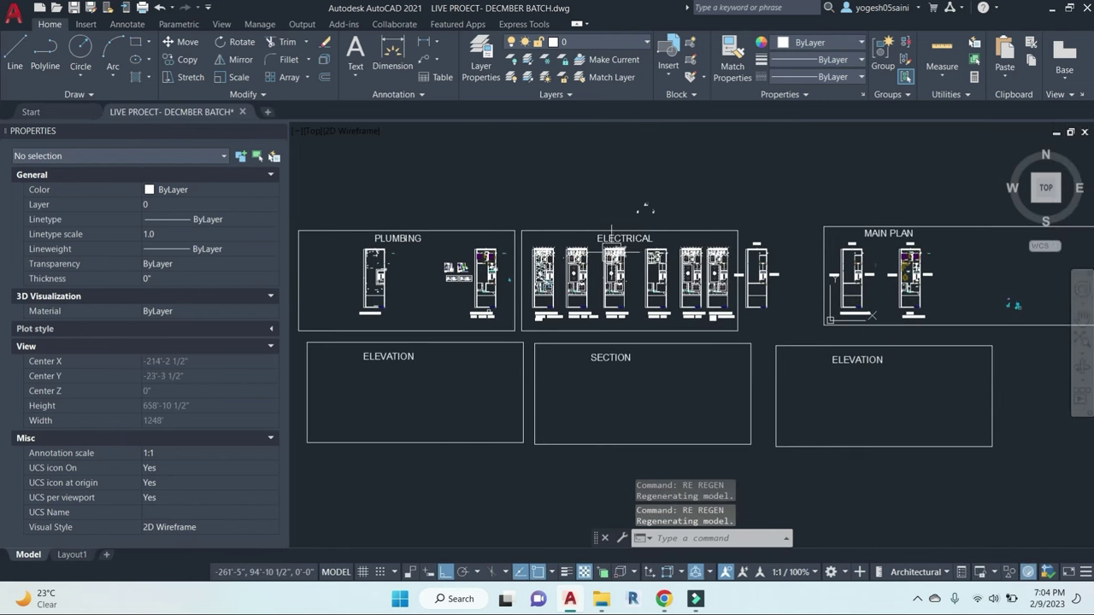
scroll(646, 209, up, 8)
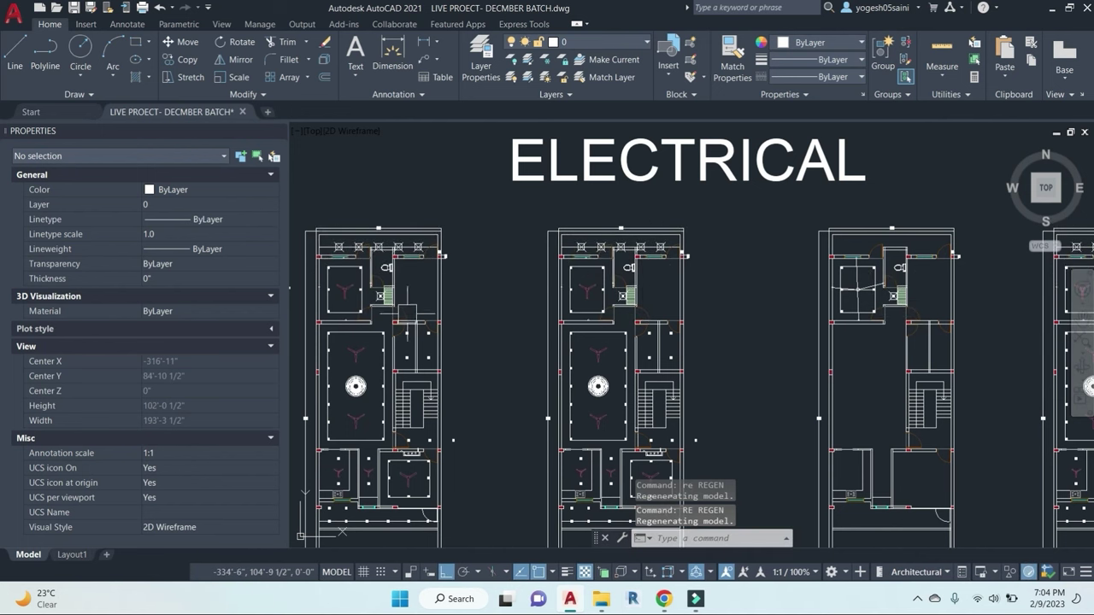
scroll(685, 397, down, 5)
middle_drag(685, 398, 601, 353)
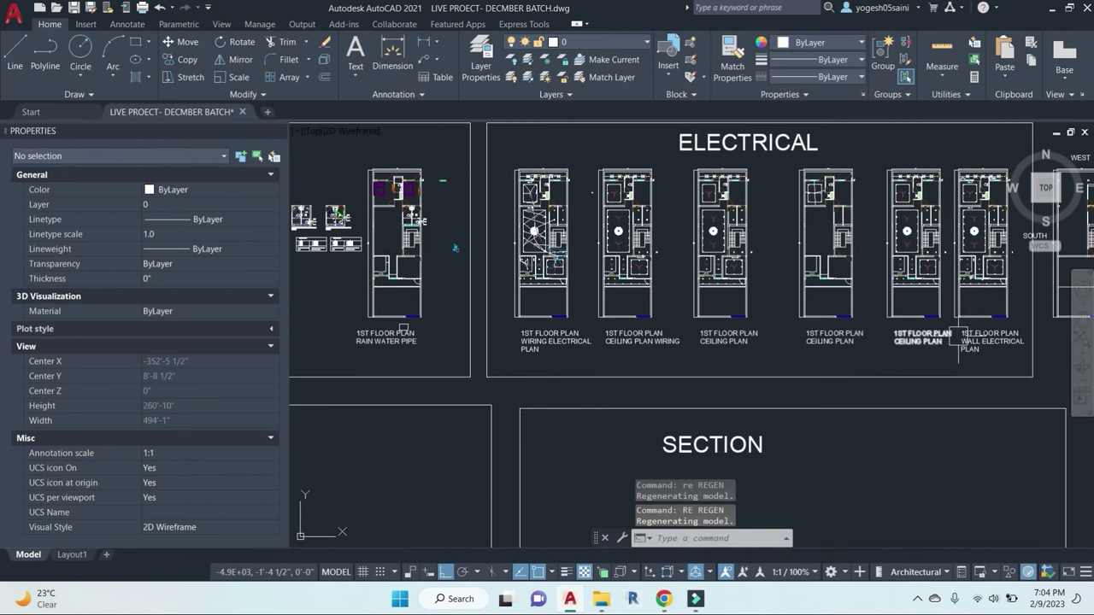
middle_drag(951, 309, 695, 287)
mouse_move(803, 320)
middle_down()
mouse_move(649, 316)
mouse_move(271, 225)
middle_up()
mouse_move(547, 282)
middle_down()
mouse_move(589, 420)
mouse_move(760, 334)
mouse_move(741, 339)
middle_up()
mouse_move(689, 348)
middle_down()
mouse_move(690, 308)
mouse_move(718, 286)
middle_up()
scroll(724, 281, down, 2)
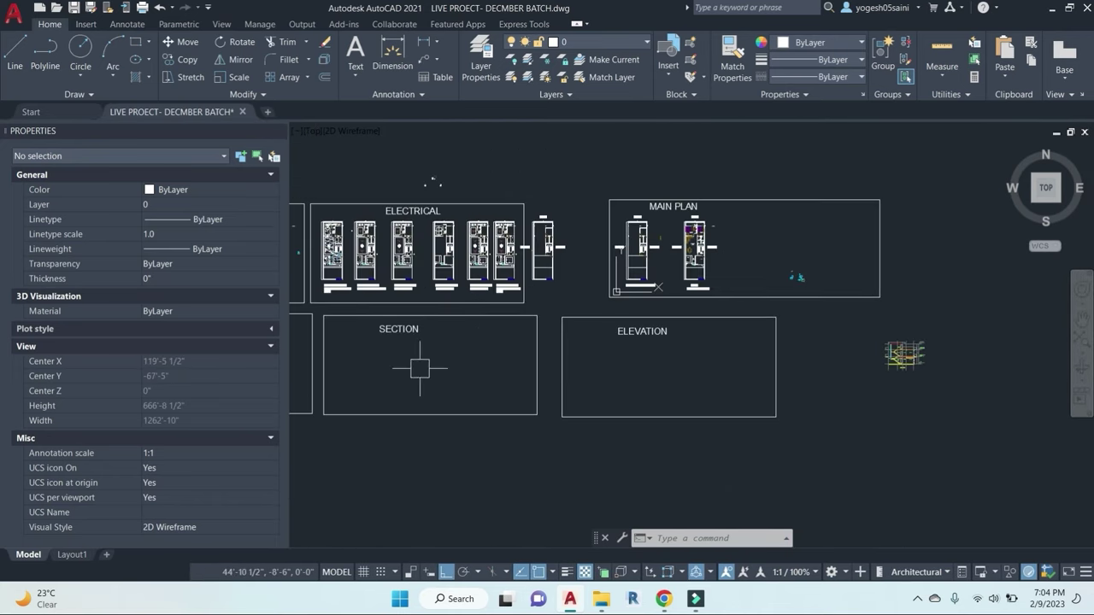
middle_drag(420, 369, 643, 263)
middle_drag(752, 267, 674, 268)
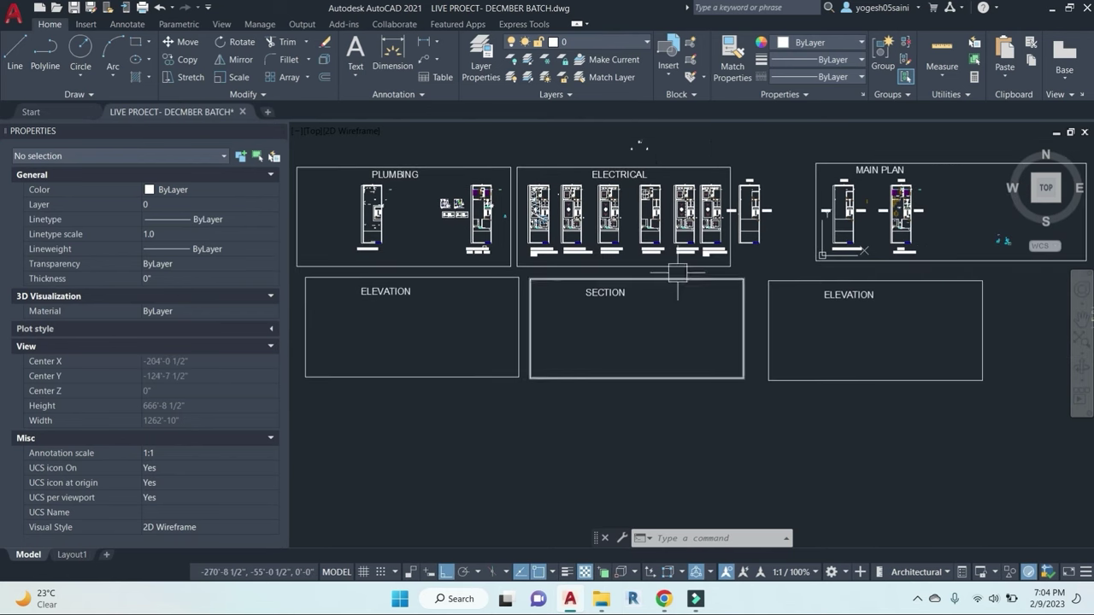
scroll(764, 281, up, 2)
middle_drag(764, 281, 669, 301)
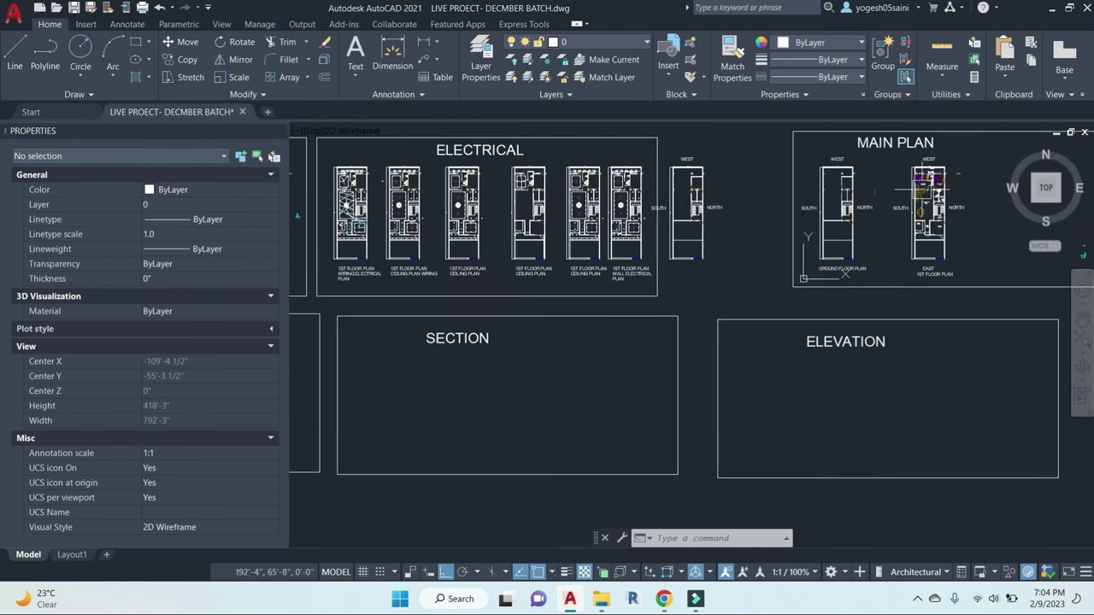
scroll(1025, 128, up, 3)
Step: Copy the 1st floor plan and paste it inside the SECTION frame
click(727, 167)
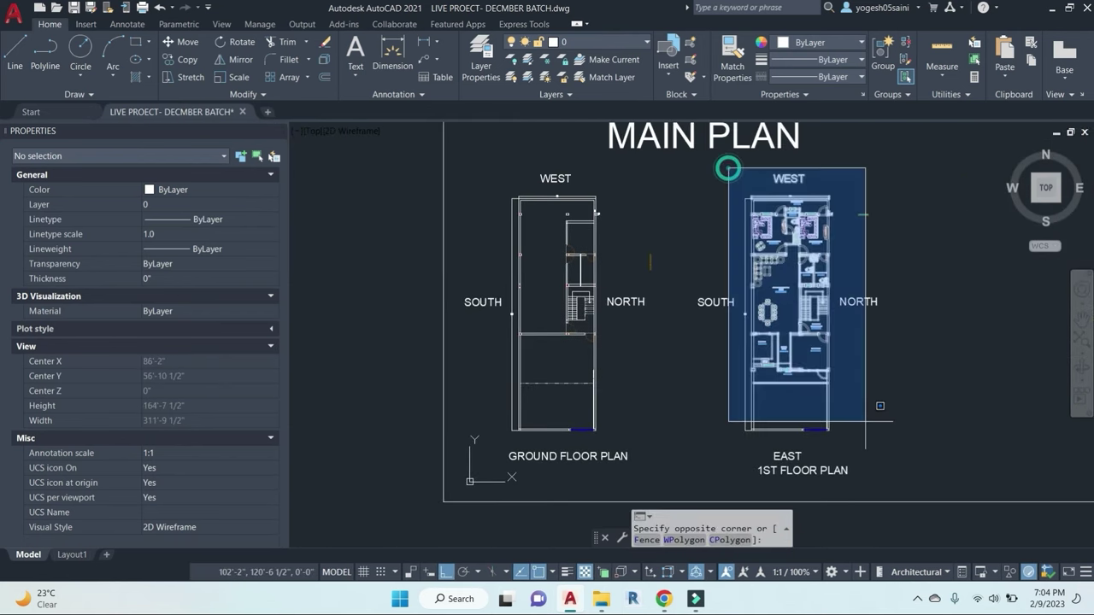
click(876, 489)
key(ctrl+c)
key(ctrl+v)
scroll(789, 318, down, 5)
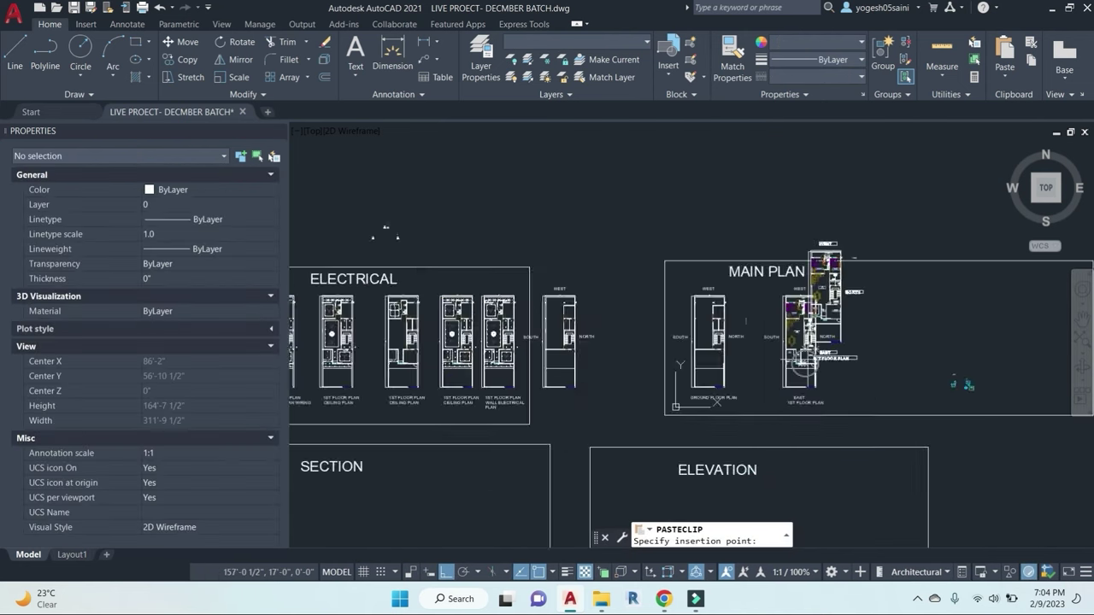
scroll(806, 359, down, 2)
middle_drag(638, 441, 759, 297)
scroll(659, 339, up, 4)
click(689, 359)
key(Escape)
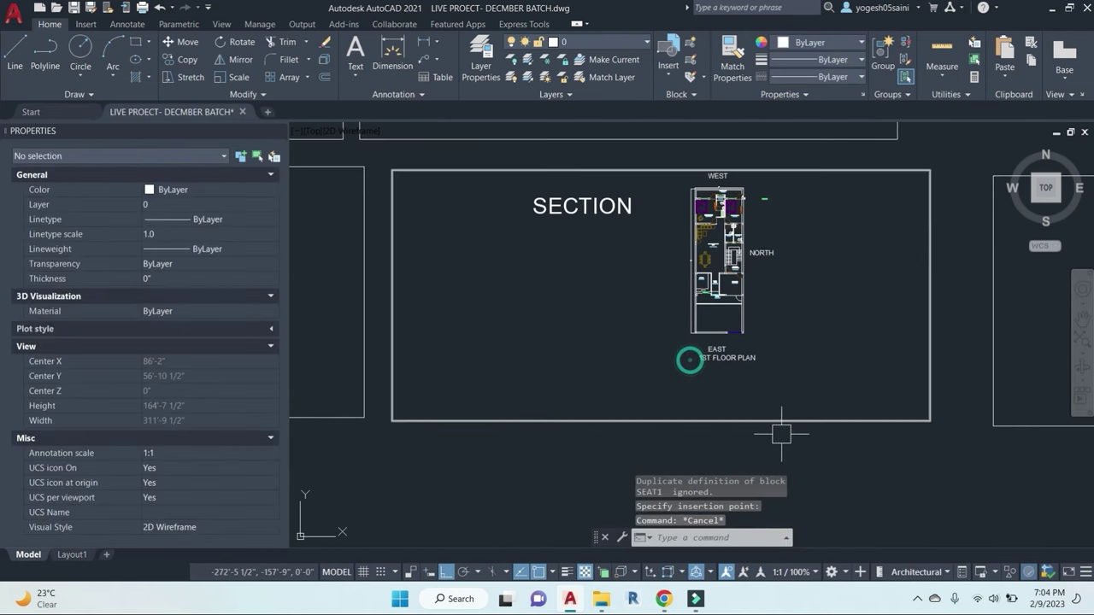
scroll(781, 434, down, 3)
Step: Stretch the bottom edges of the ELEVATION and SECTION frames downward
text(s)
key(Return)
click(803, 424)
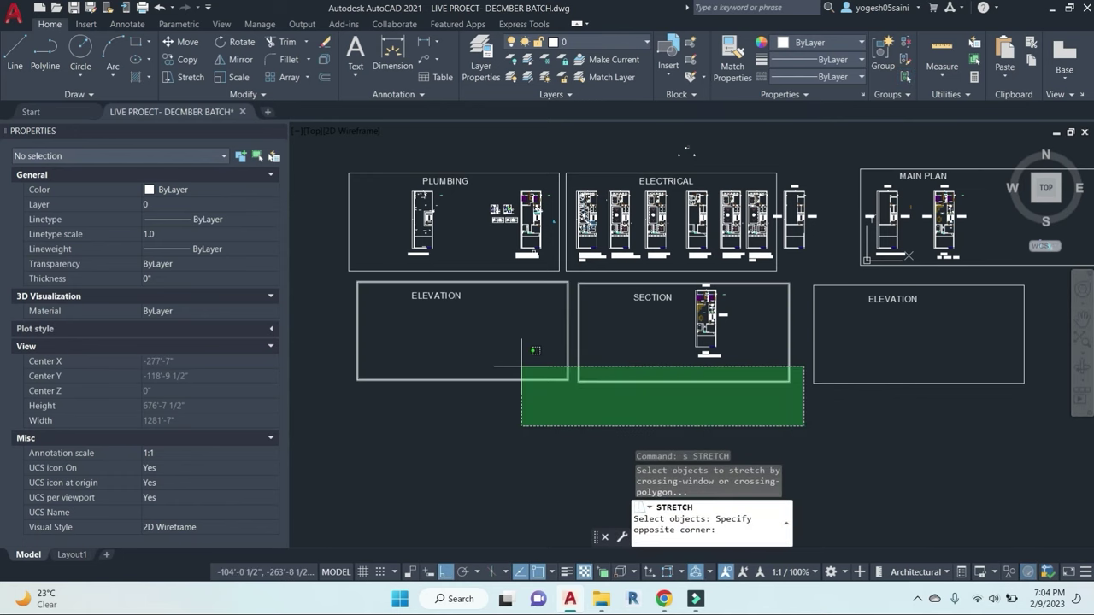
click(328, 363)
scroll(808, 390, down, 4)
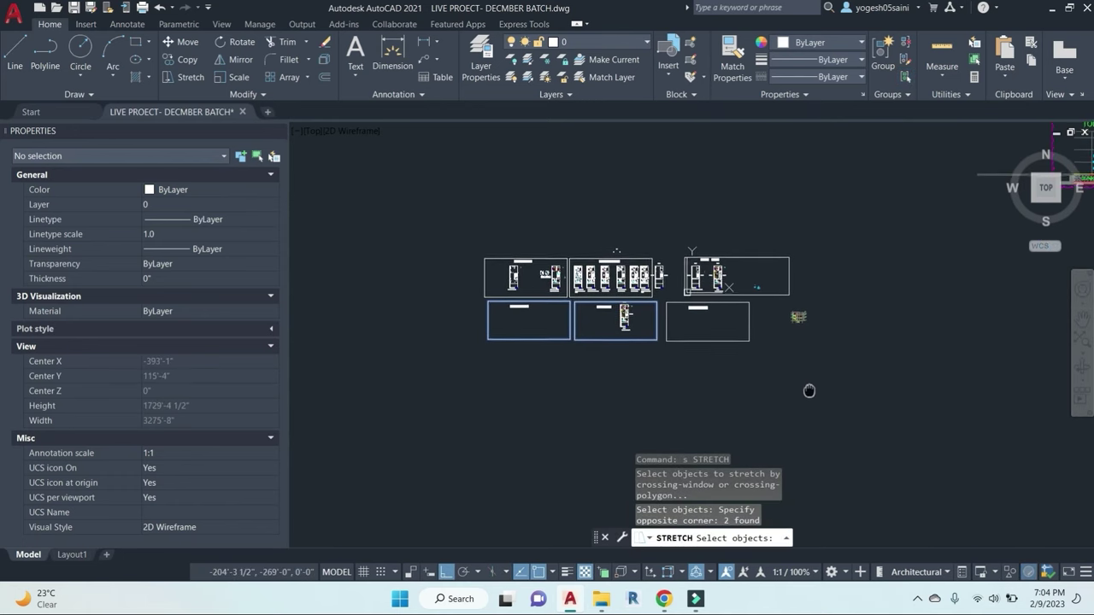
key(Return)
click(952, 341)
click(952, 386)
key(Escape)
scroll(615, 325, up, 3)
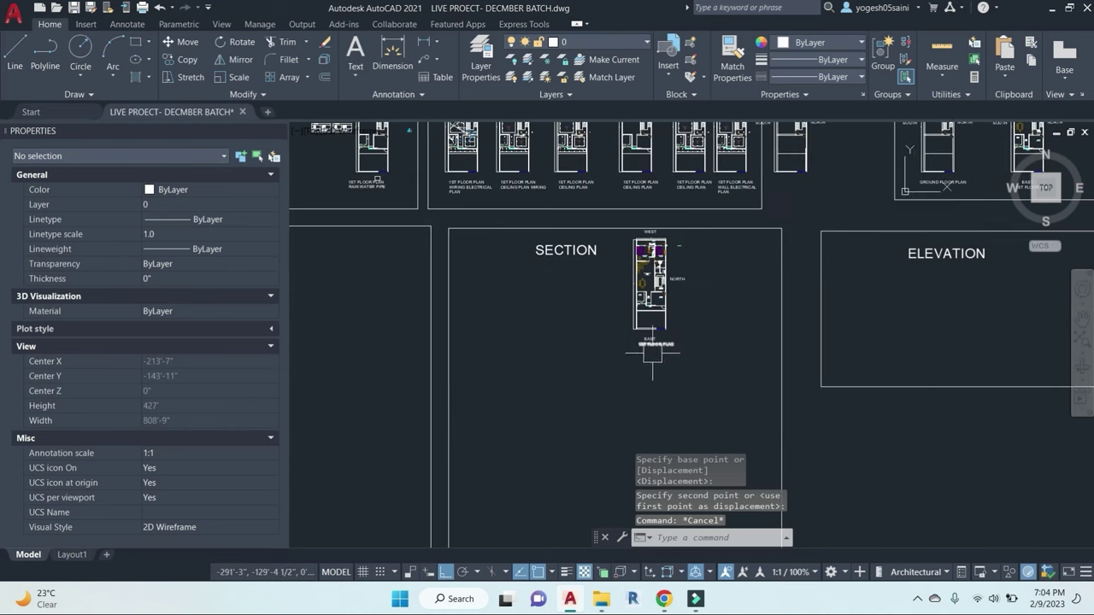
scroll(652, 352, up, 4)
key(Escape)
key(Escape)
middle_drag(658, 352, 715, 261)
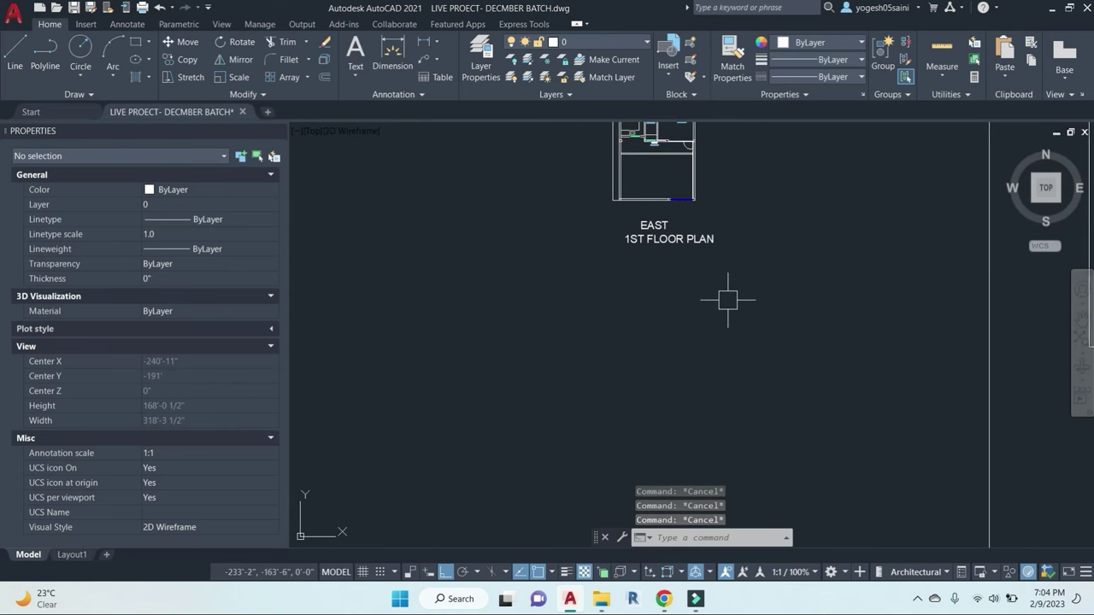
scroll(727, 299, down, 4)
middle_drag(736, 294, 708, 317)
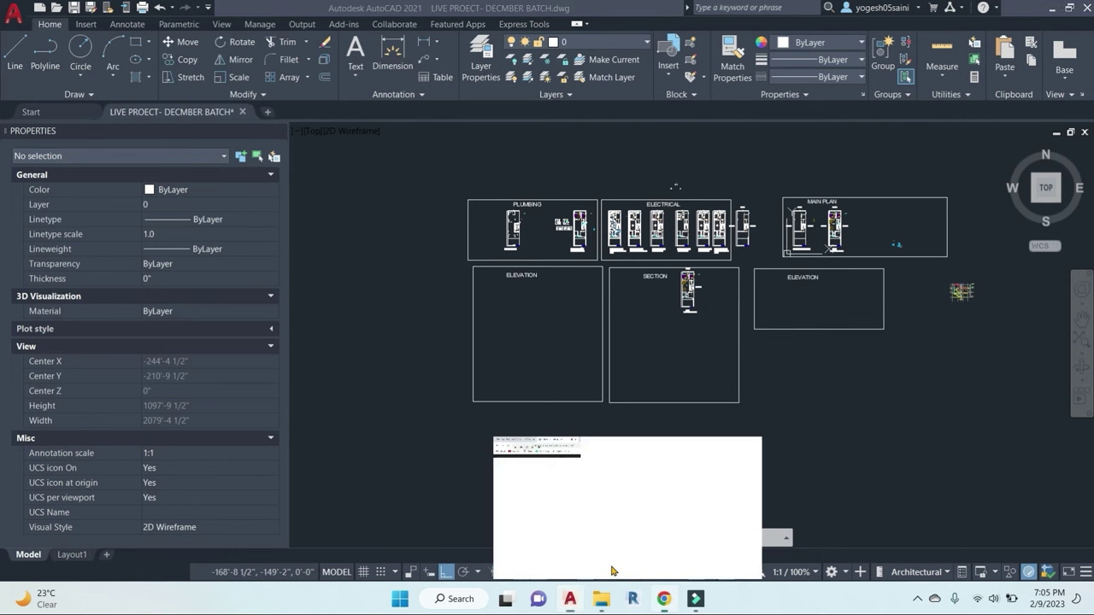
Step: Admit all waiting participants into the Google Meet call
click(610, 564)
click(681, 150)
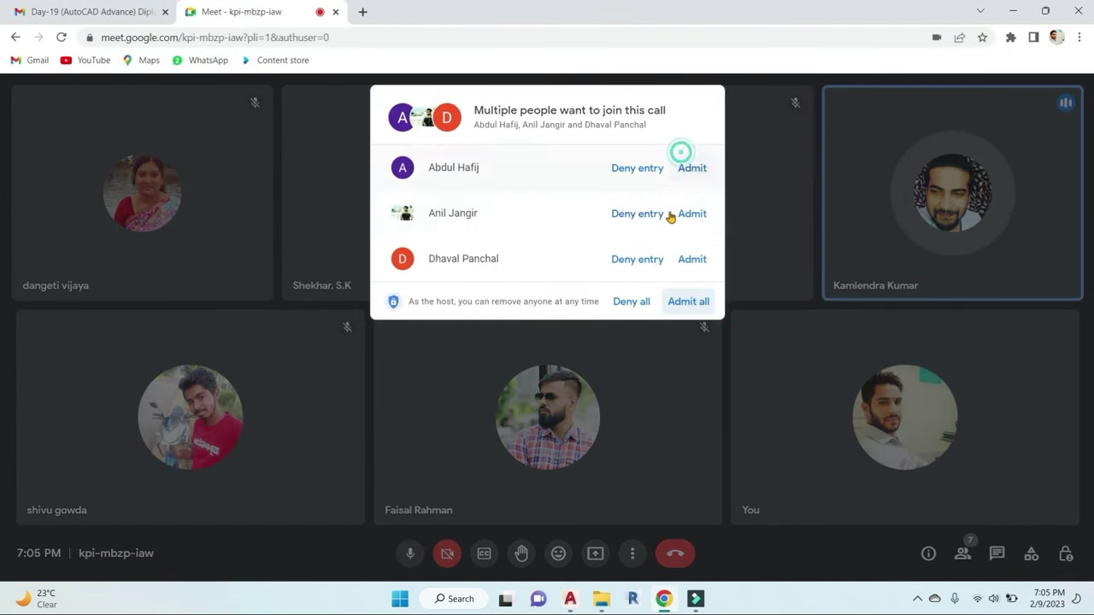
click(688, 301)
Step: Present your entire screen in Meet, then minimize the meeting window
click(594, 552)
click(620, 467)
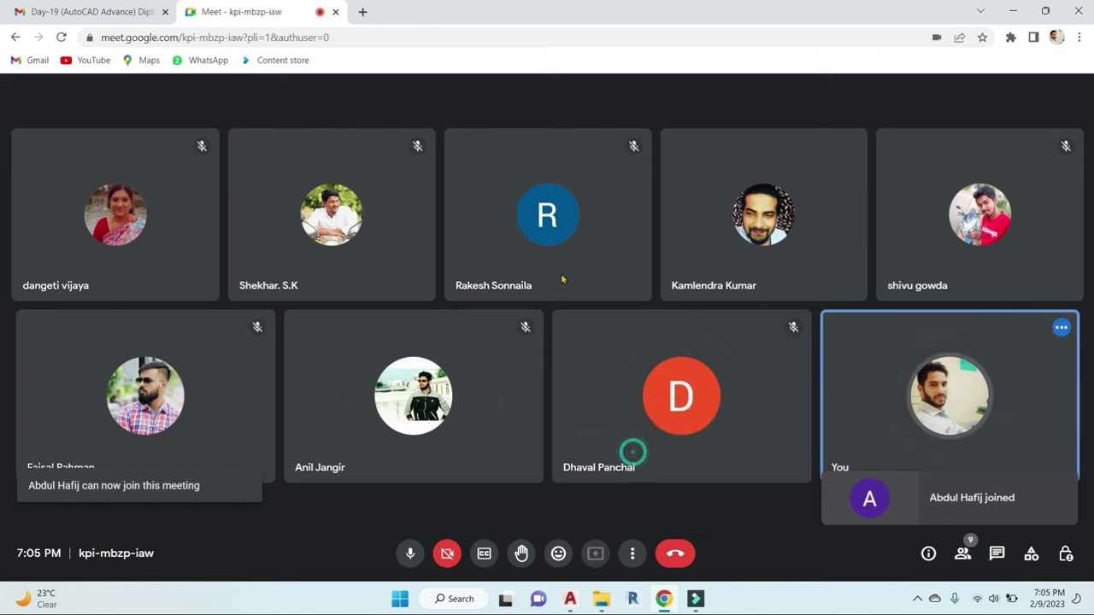
click(663, 328)
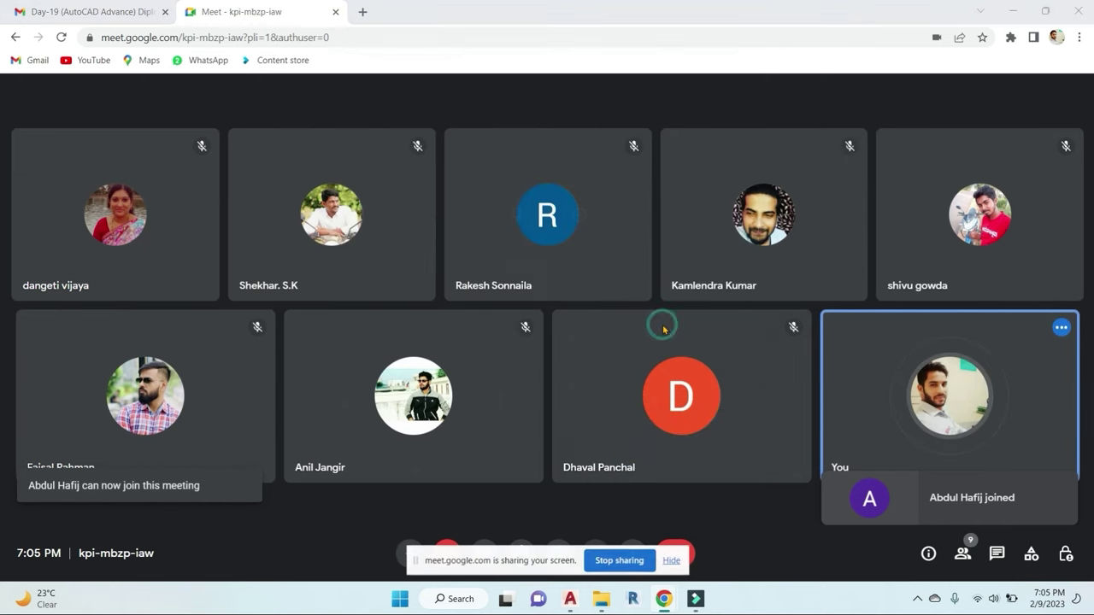
click(1017, 12)
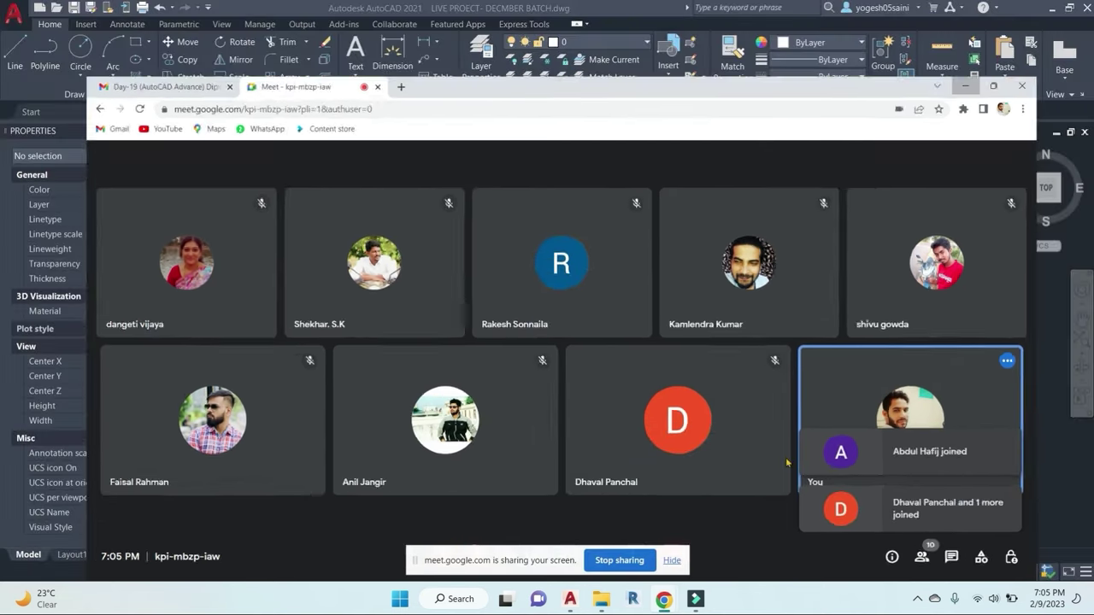
Step: Copy the numbered circle tag and paste it above the plan in the SECTION frame
scroll(702, 315, up, 5)
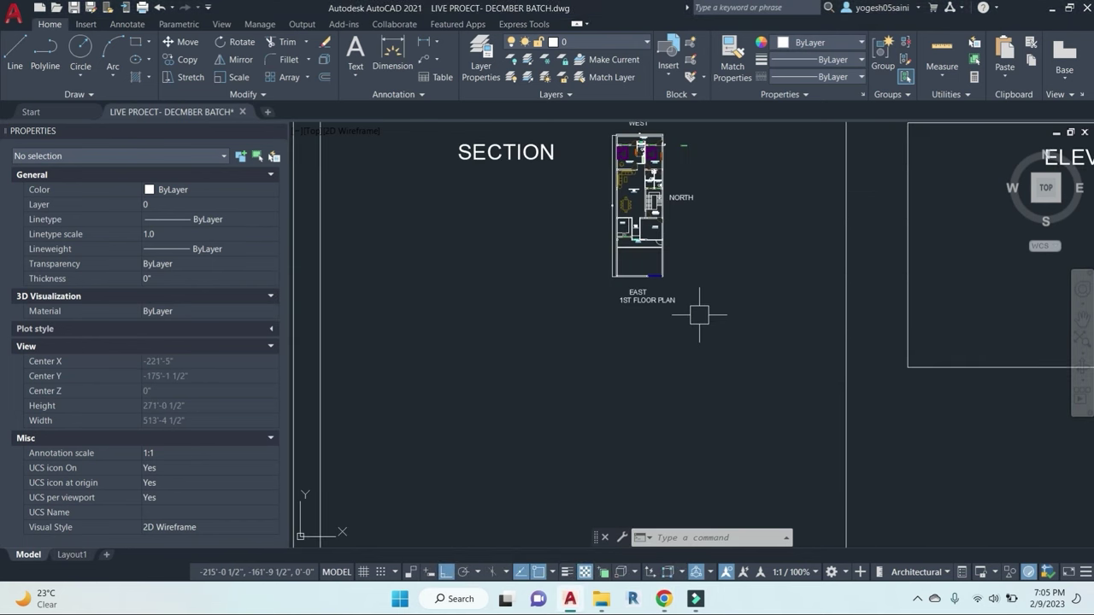
scroll(657, 267, down, 4)
scroll(653, 261, up, 4)
middle_drag(658, 235, 617, 320)
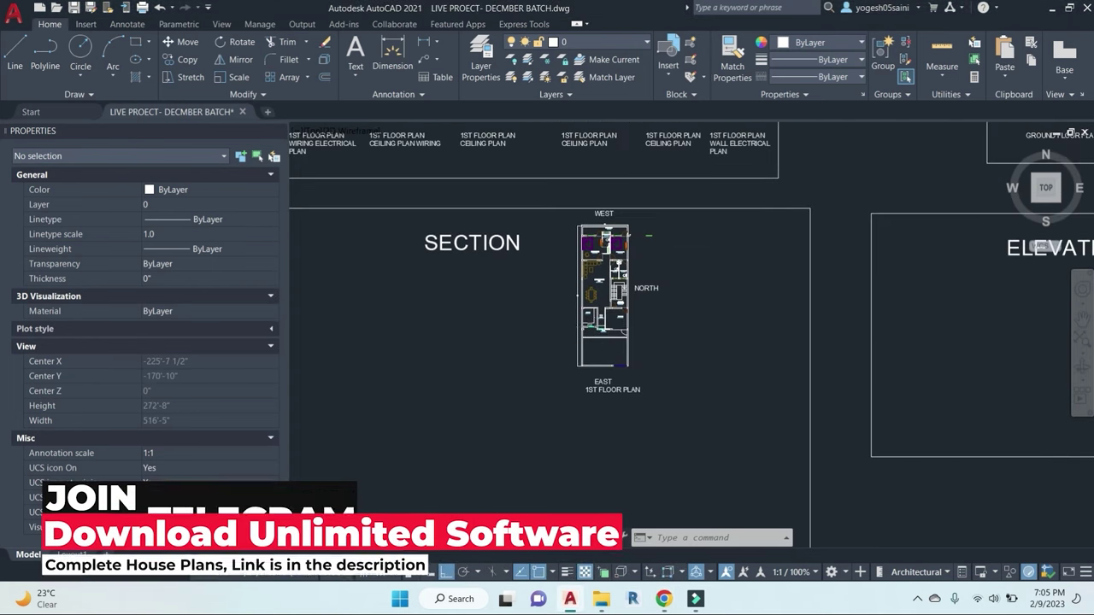
key(Escape)
key(Escape)
key(Escape)
scroll(606, 282, up, 2)
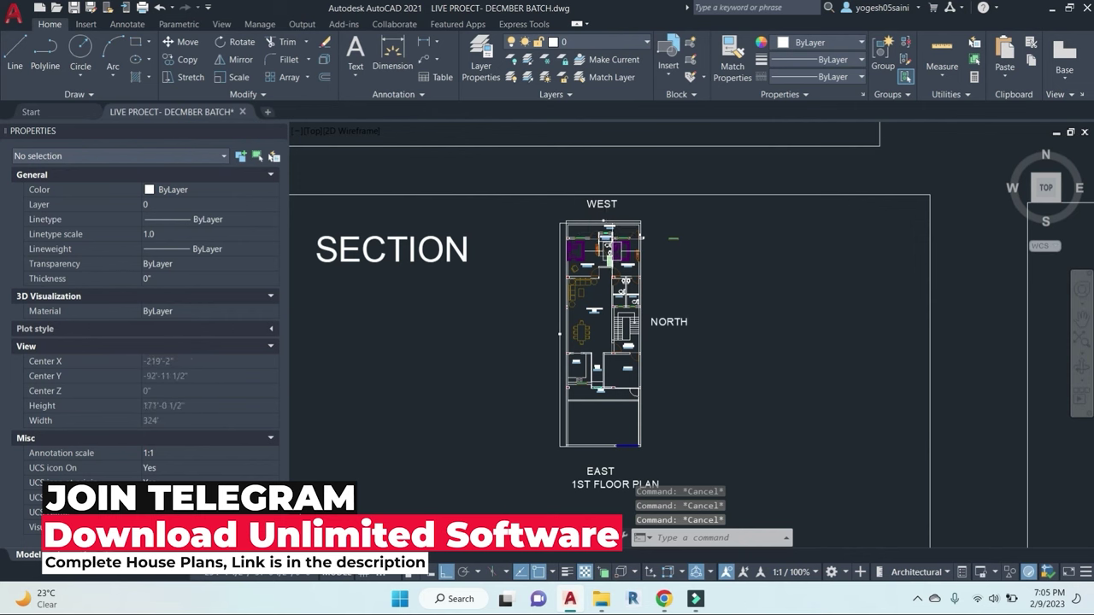
scroll(607, 282, down, 5)
scroll(607, 282, up, 6)
scroll(607, 282, up, 4)
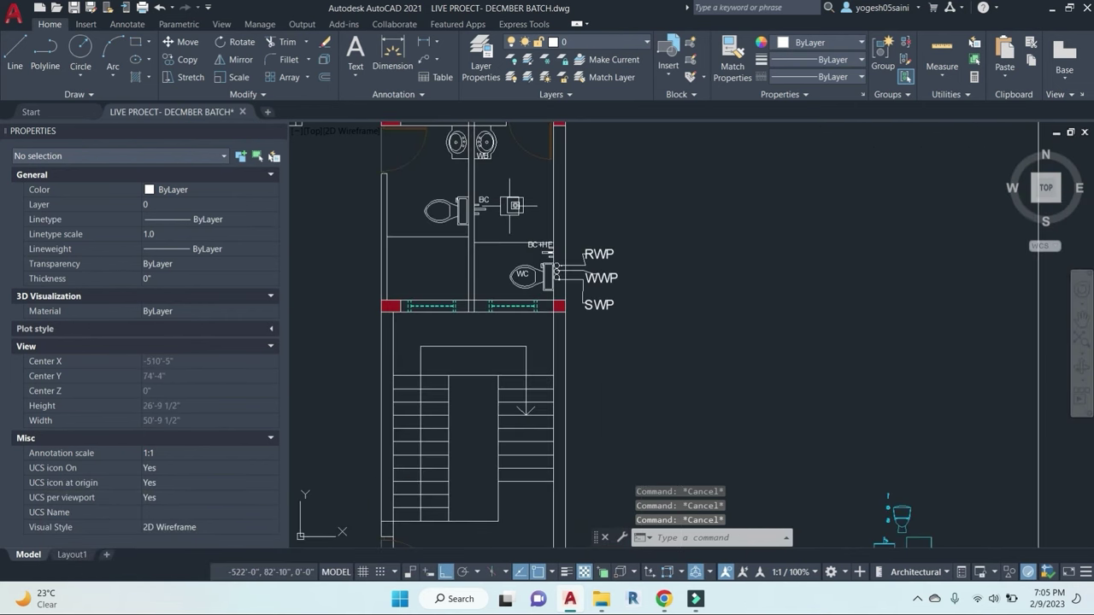
scroll(716, 269, down, 6)
scroll(716, 269, up, 5)
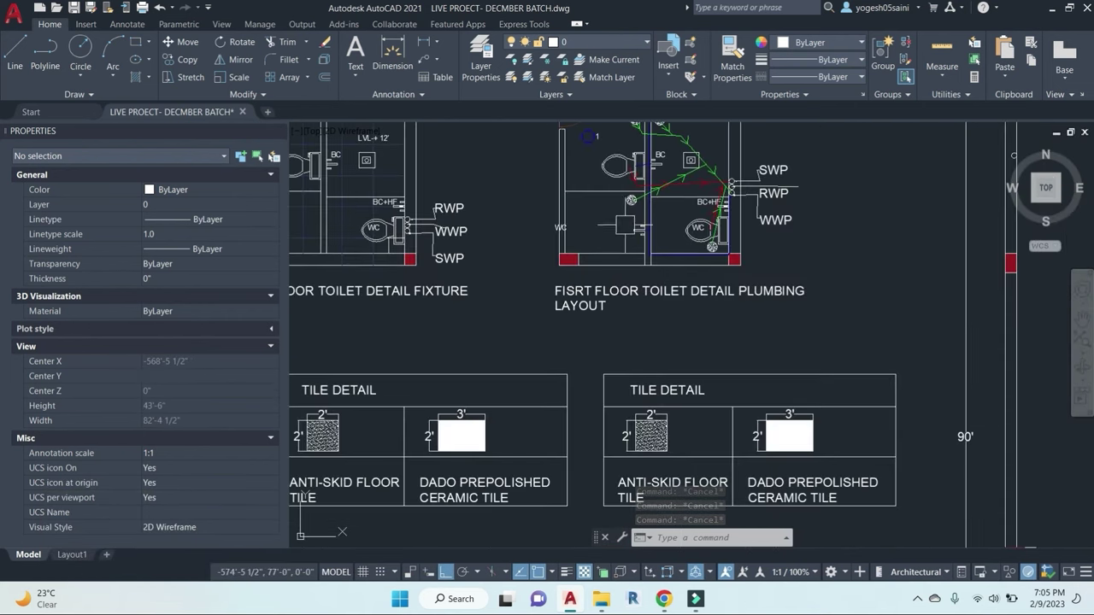
scroll(599, 213, up, 3)
click(641, 302)
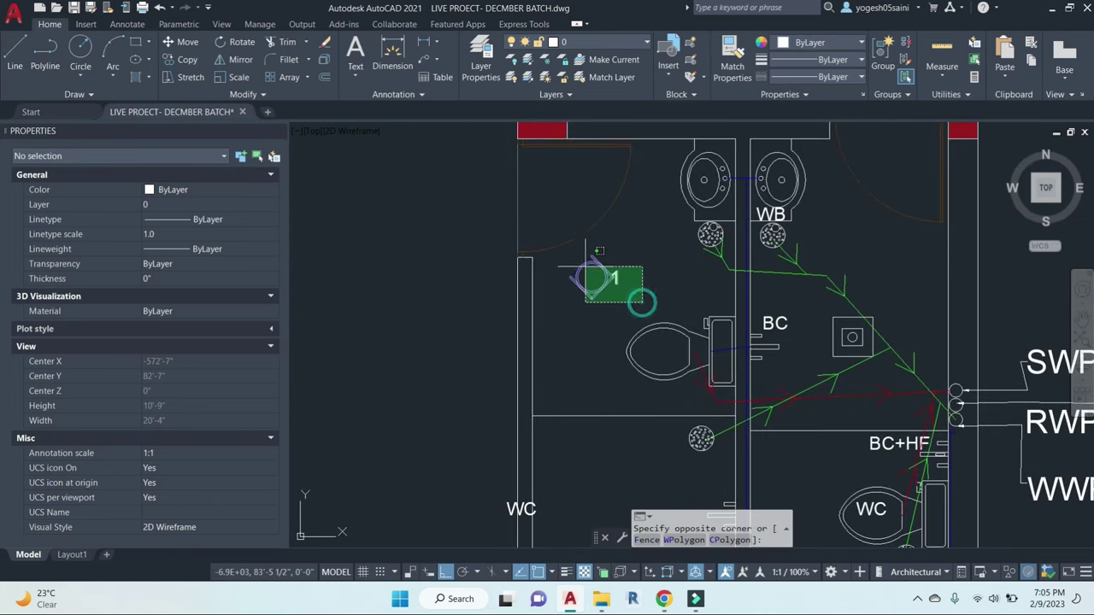
click(570, 253)
key(Escape)
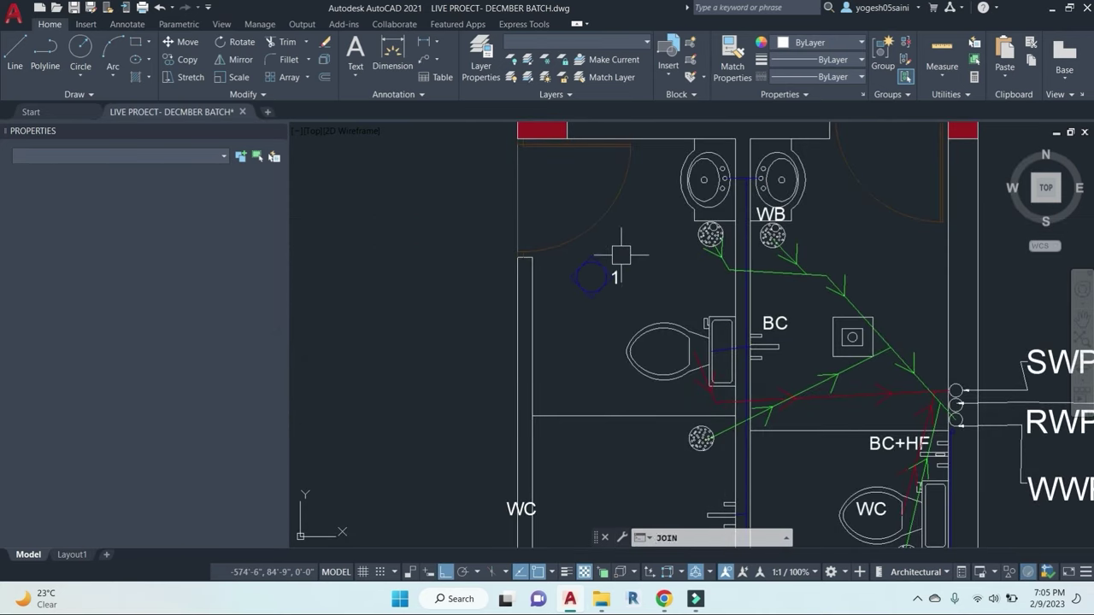
scroll(629, 246, up, 2)
click(639, 294)
click(529, 229)
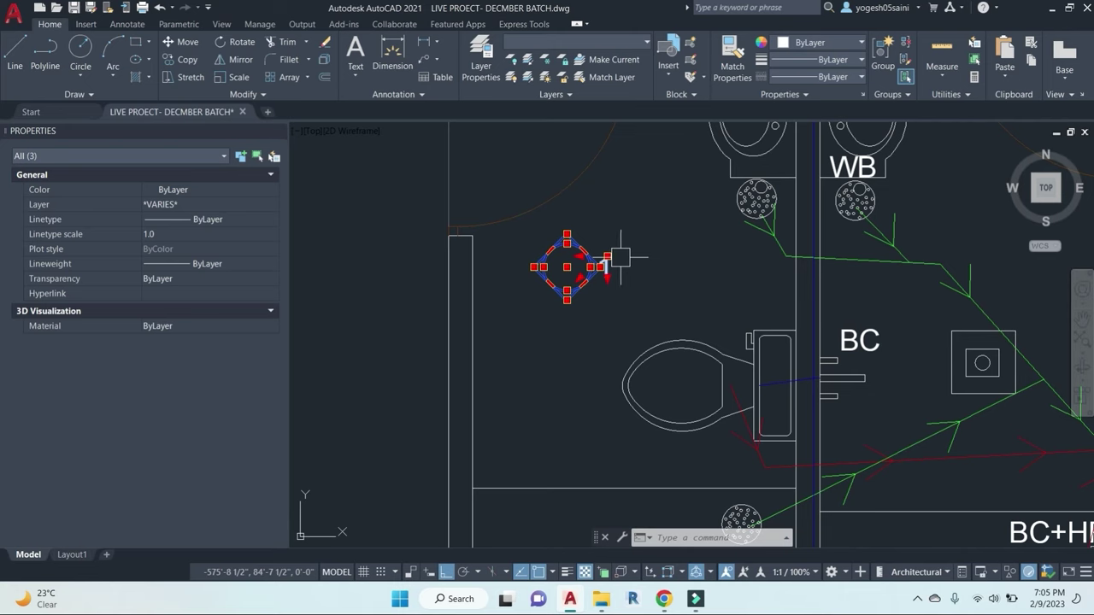
key(ctrl+c)
key(ctrl+v)
scroll(720, 333, down, 6)
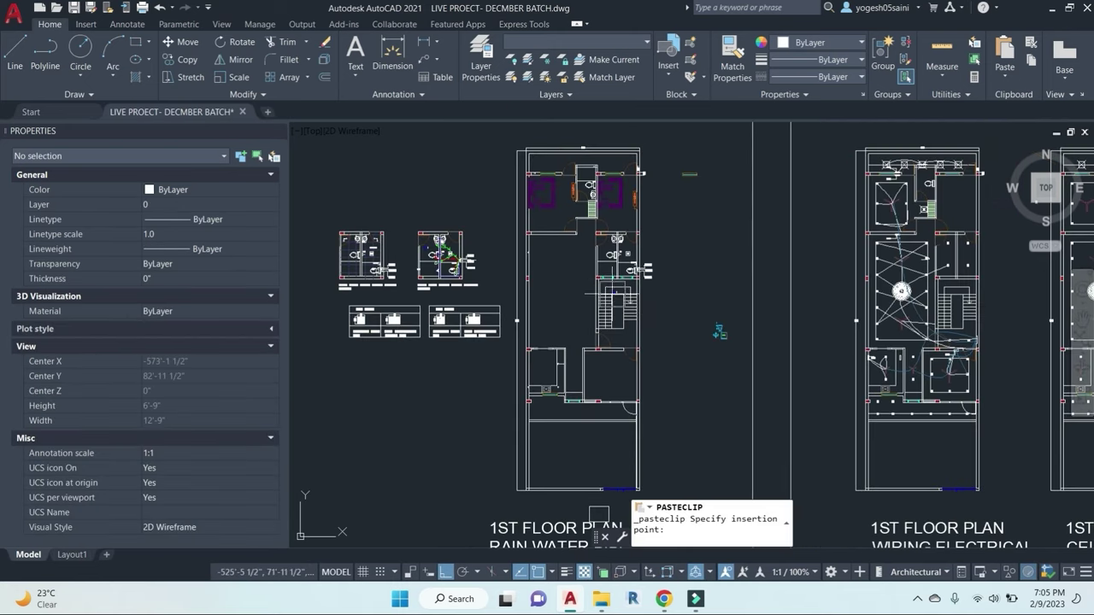
scroll(719, 333, down, 2)
scroll(769, 342, up, 8)
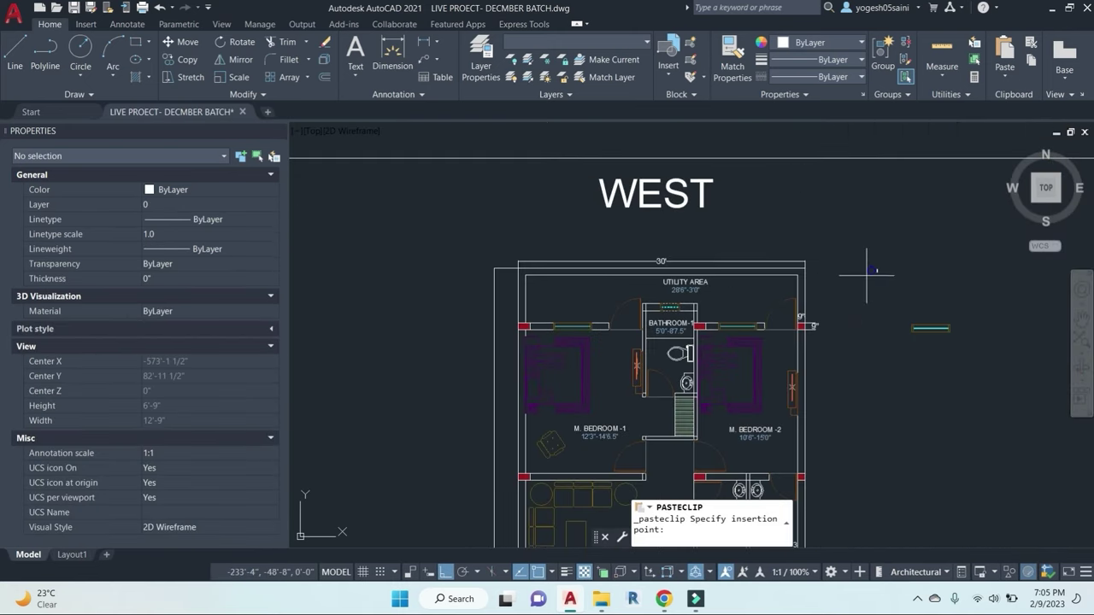
click(670, 221)
key(Escape)
key(Escape)
key(Escape)
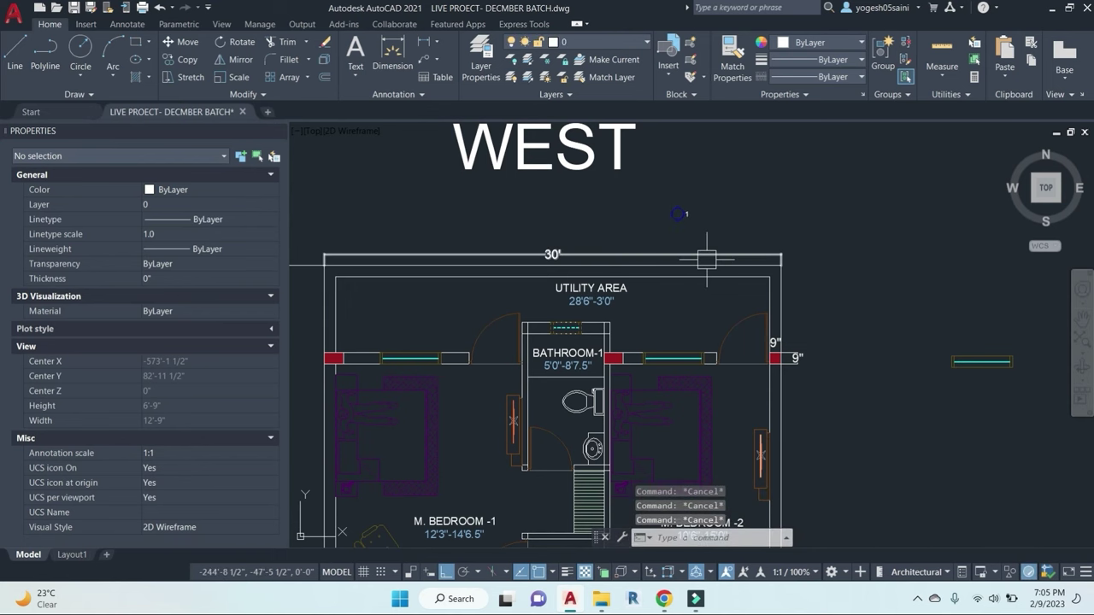
Step: Draw a vertical section line down to the floor plan's bottom wall corner
scroll(683, 231, up, 2)
text(l)
key(Return)
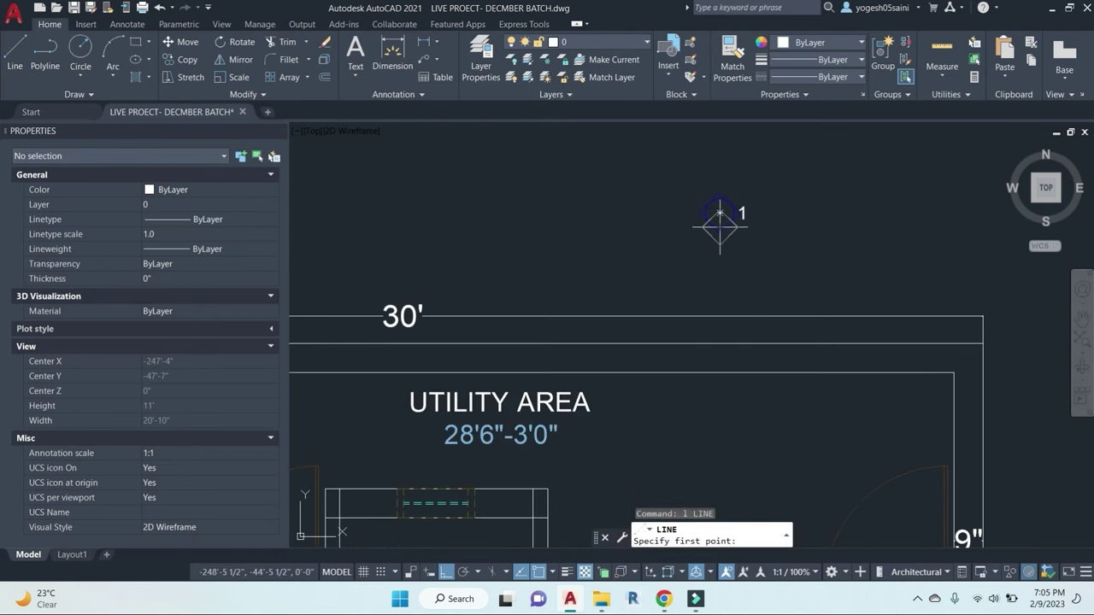
scroll(714, 315, down, 2)
middle_drag(740, 411, 728, 143)
scroll(699, 278, down, 2)
middle_drag(727, 381, 697, 284)
middle_drag(669, 358, 656, 265)
middle_drag(651, 424, 645, 323)
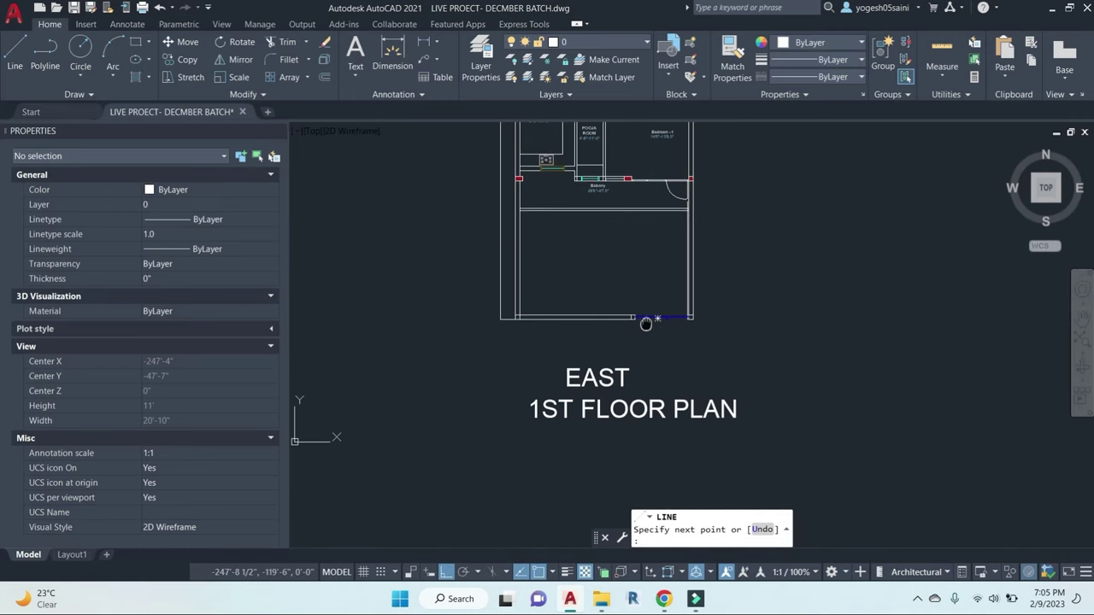
scroll(667, 350, up, 3)
click(675, 356)
key(Escape)
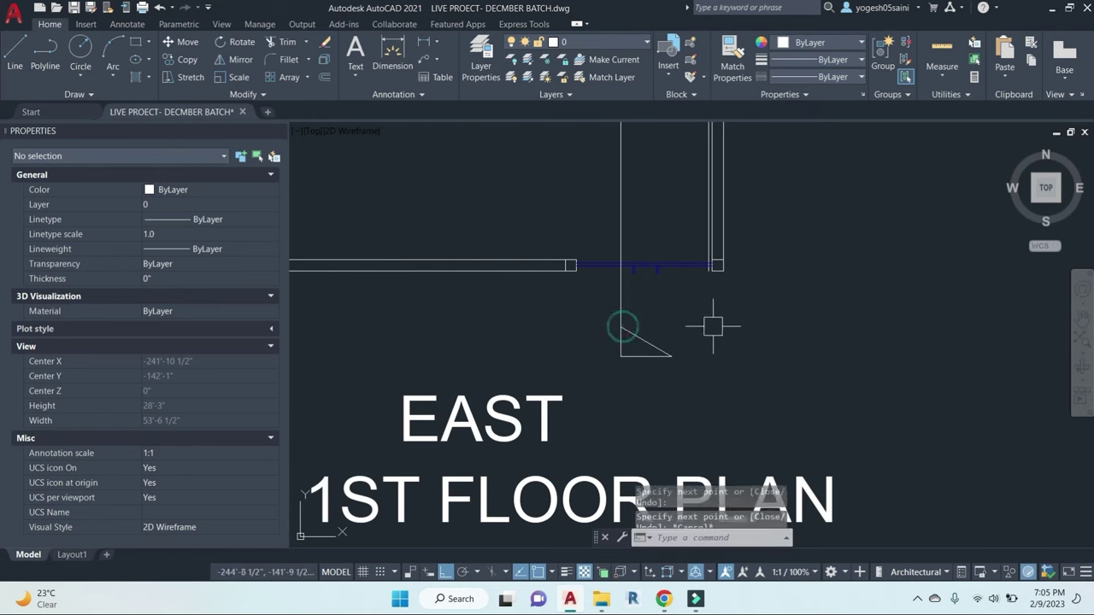
scroll(723, 271, down, 5)
scroll(652, 193, up, 5)
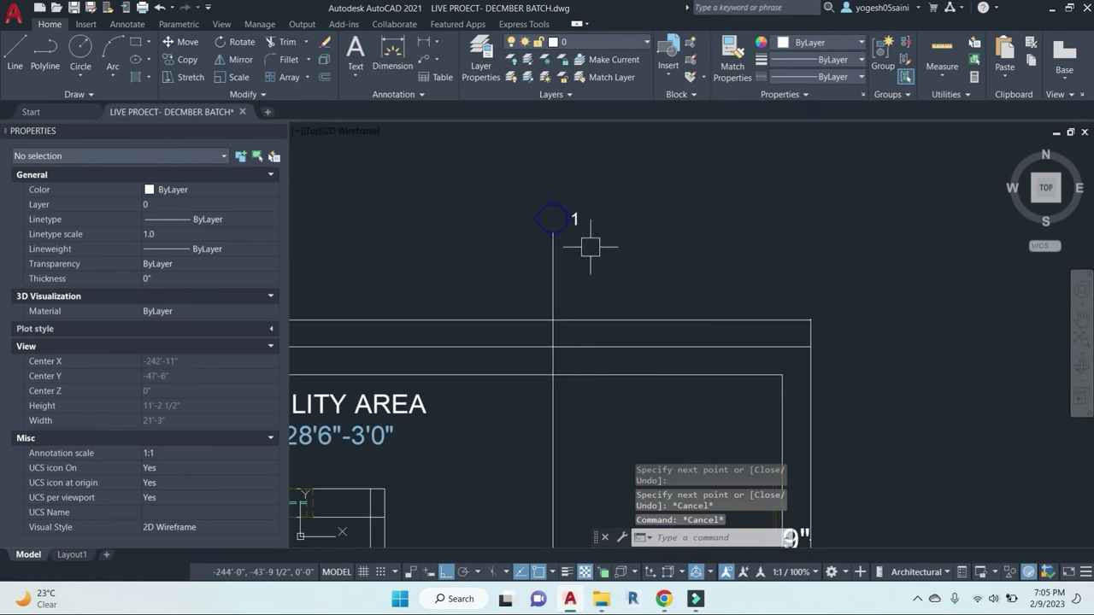
Step: Scale up the circle, diamond and 1 marker
click(495, 165)
click(679, 270)
key(Return)
scroll(599, 250, up, 2)
click(576, 259)
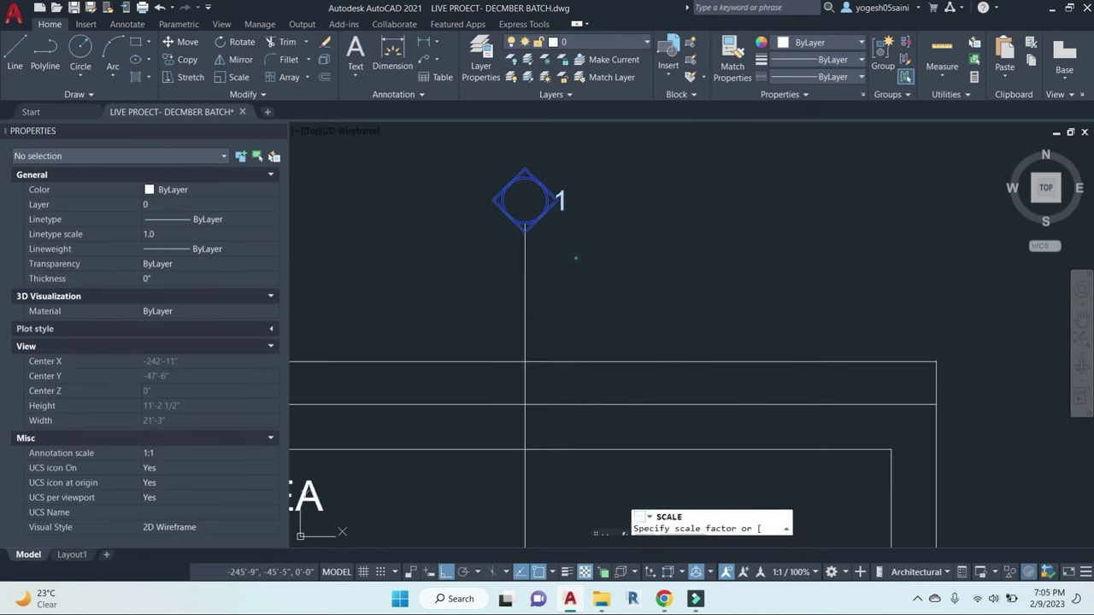
click(639, 266)
middle_drag(601, 197, 674, 294)
key(Escape)
key(Escape)
key(Escape)
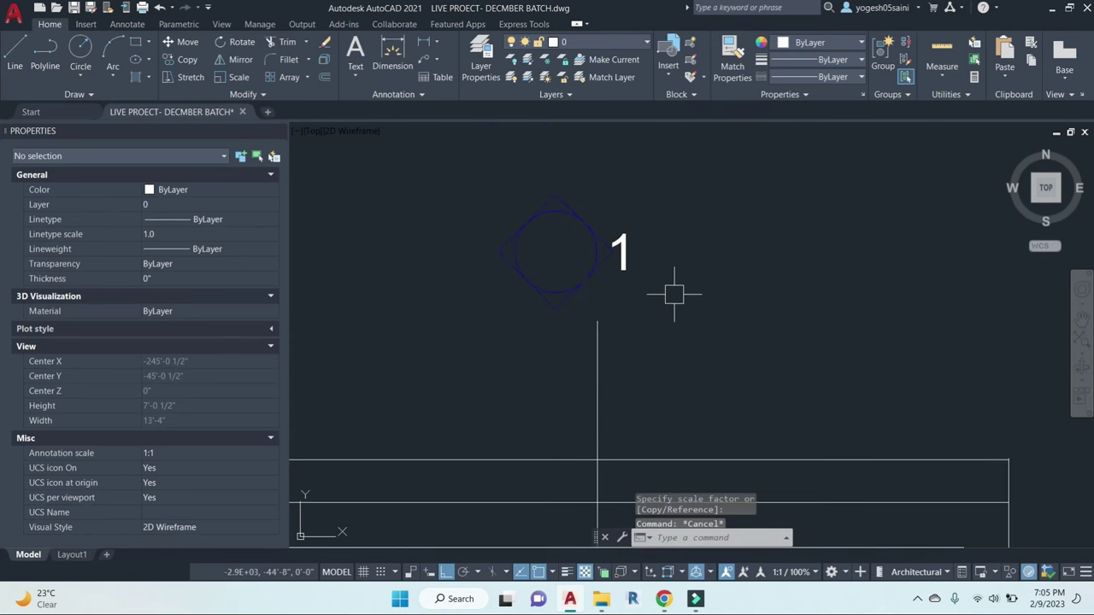
click(501, 252)
key(Escape)
key(Escape)
Step: Move the whole marker onto the top of the vertical line
text(tr)
key(Return)
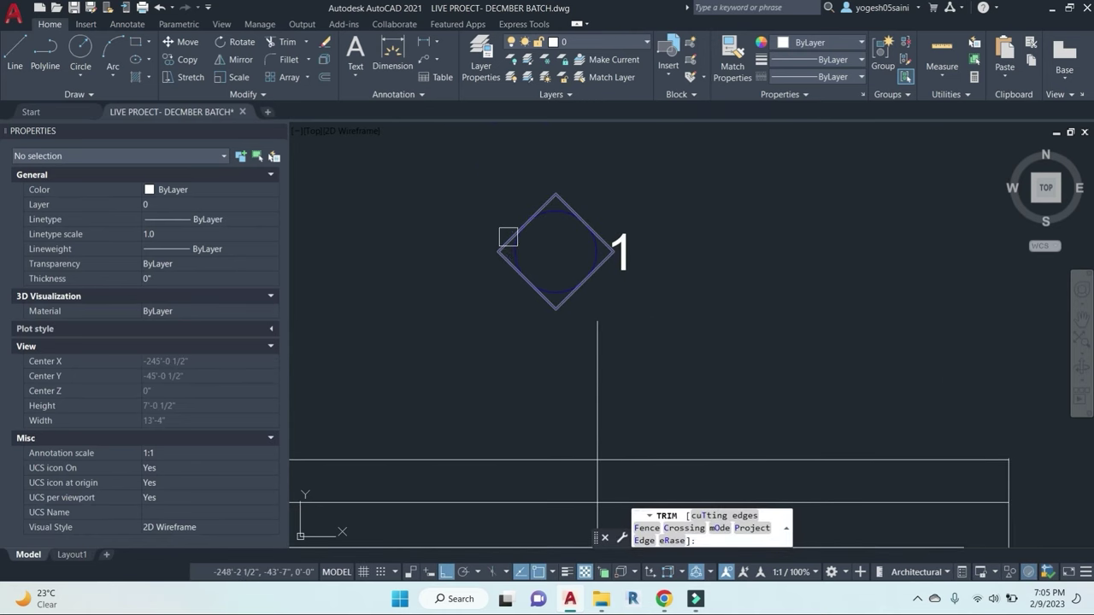
key(Escape)
click(752, 305)
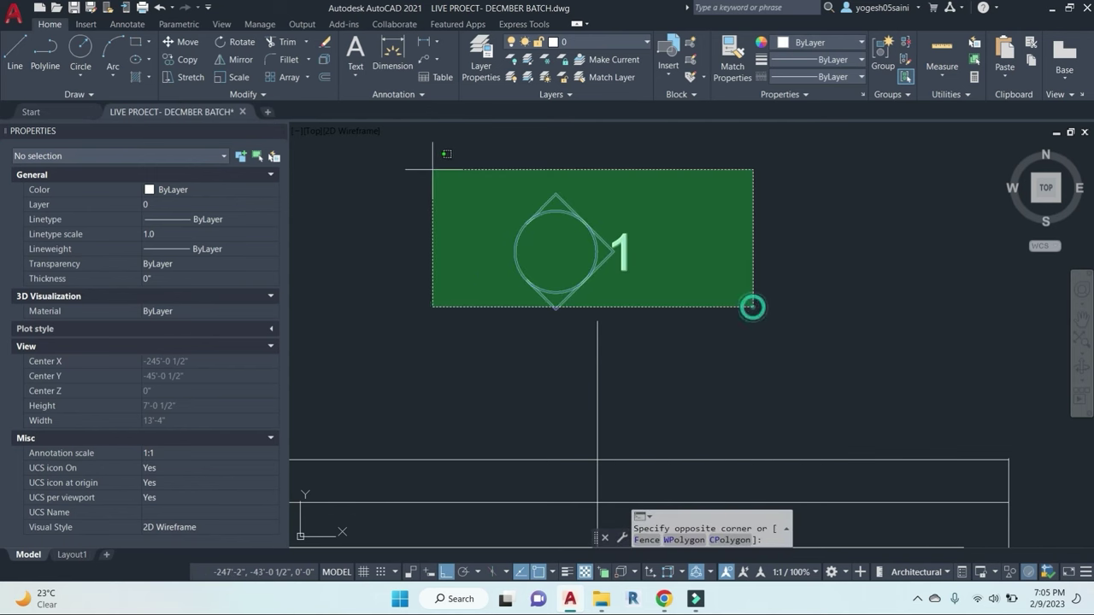
click(435, 142)
text(m)
key(Return)
click(514, 250)
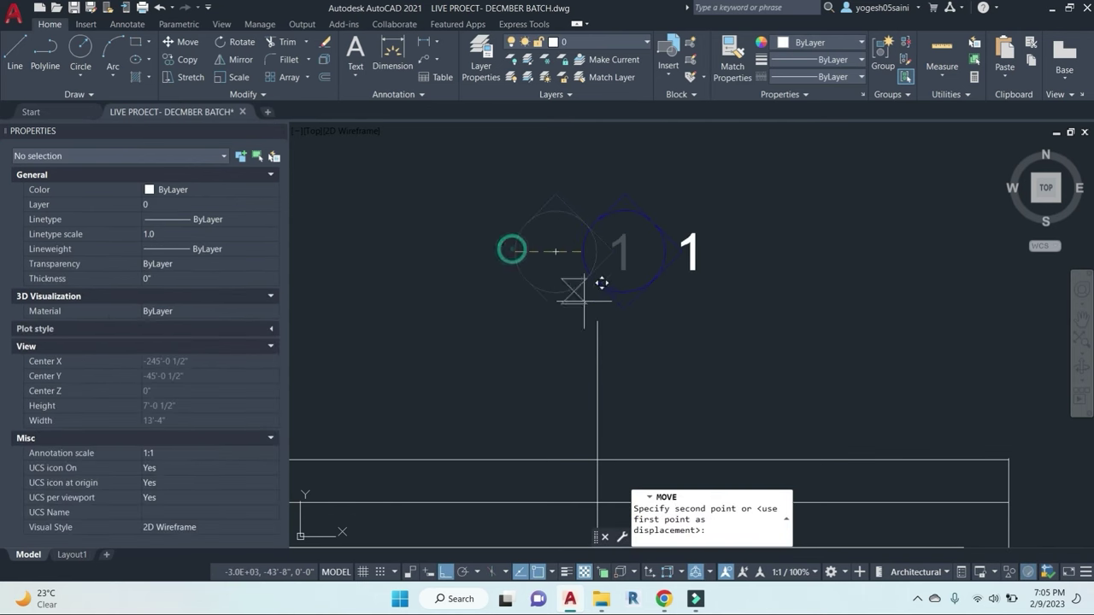
click(598, 327)
key(Escape)
key(Escape)
scroll(734, 372, down, 2)
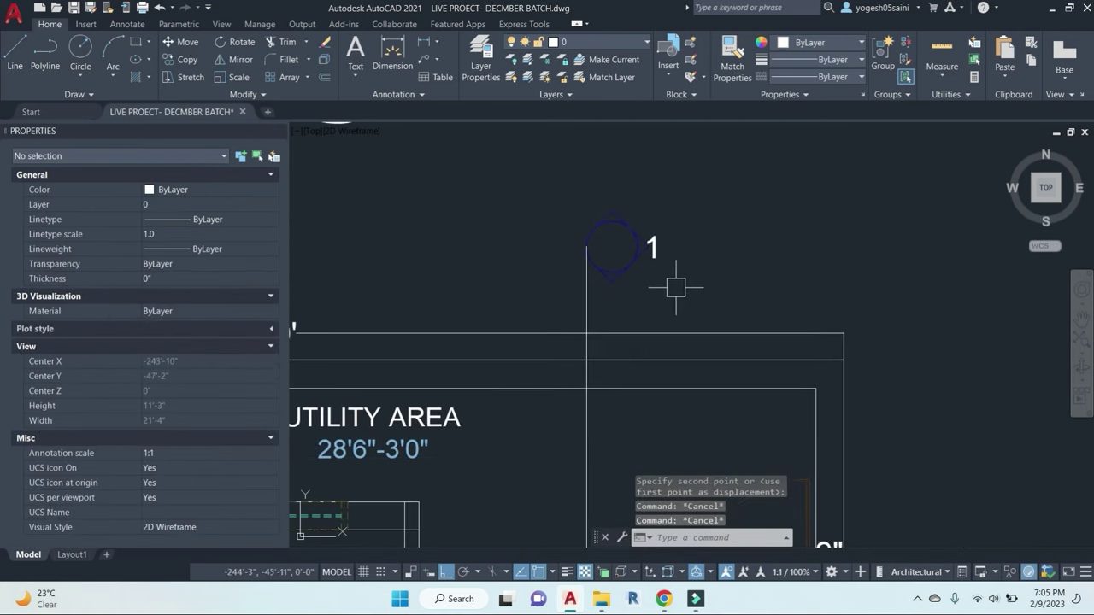
Step: Match the vertical line's properties to the marker so it turns blue
key(Return)
click(615, 287)
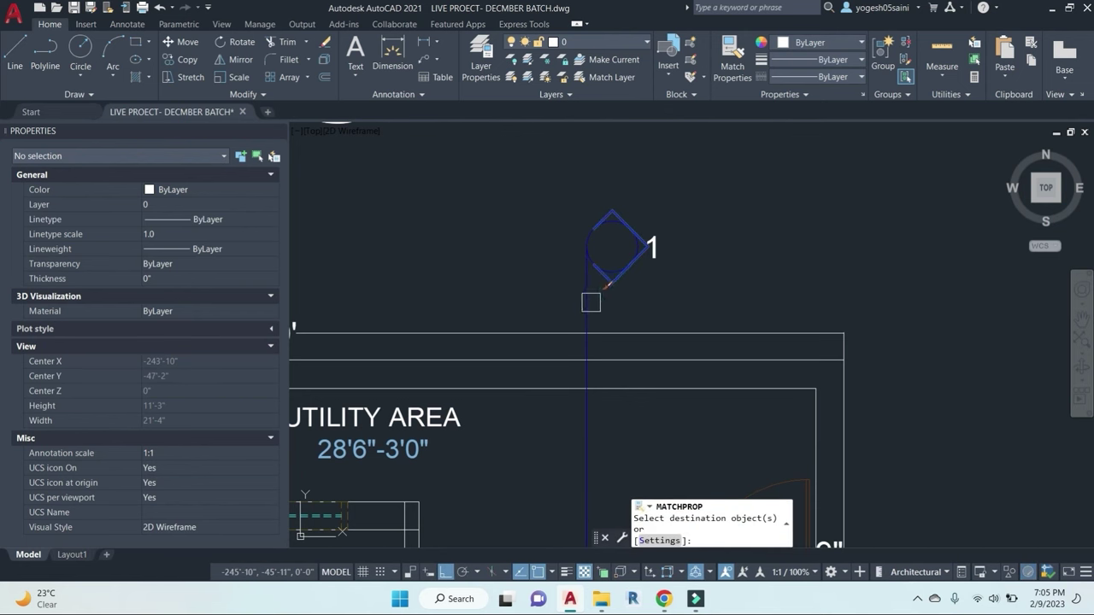
click(589, 300)
scroll(680, 283, down, 3)
middle_drag(745, 404, 715, 302)
key(Escape)
key(Escape)
middle_drag(691, 340, 691, 308)
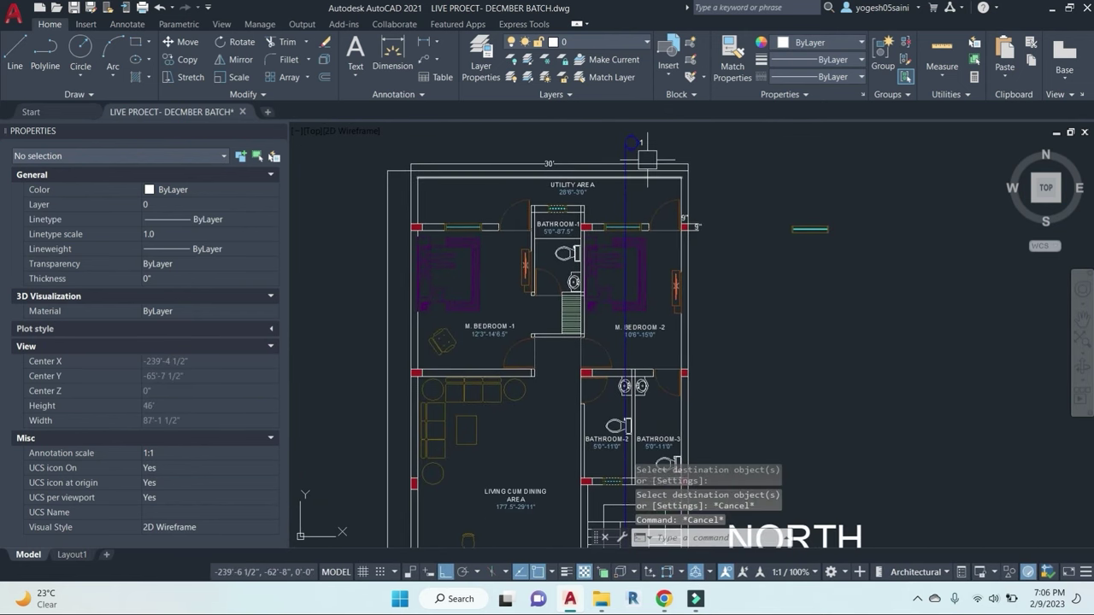
scroll(647, 158, up, 5)
Step: Erase the 1 label from the marker
click(578, 140)
text(e)
key(Return)
scroll(653, 231, down, 5)
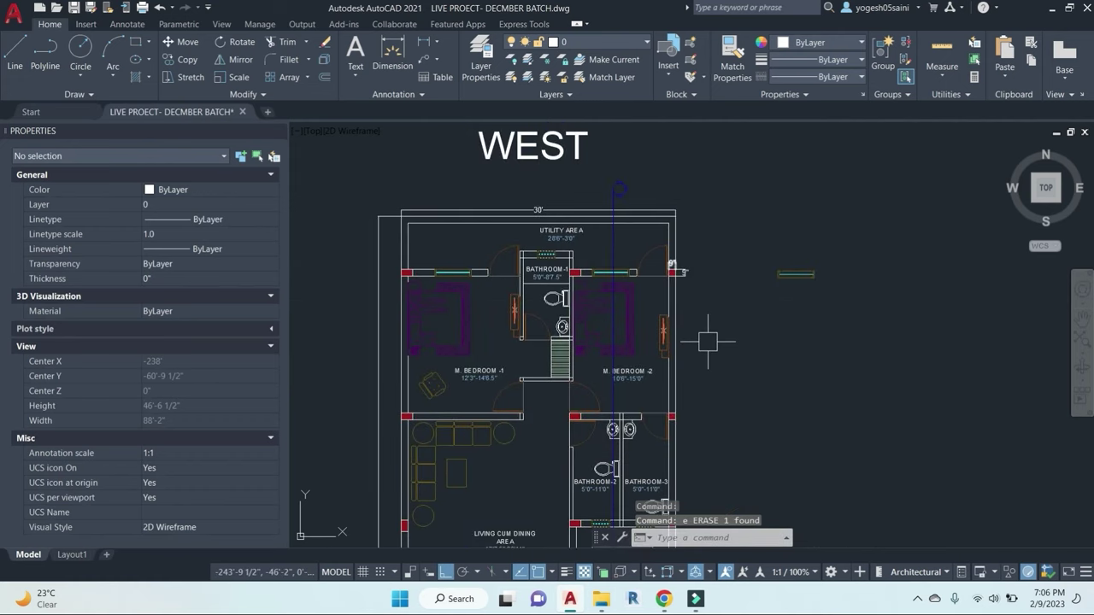
middle_drag(682, 497, 685, 251)
Step: Shift the section line and its top marker slightly to the left
click(617, 364)
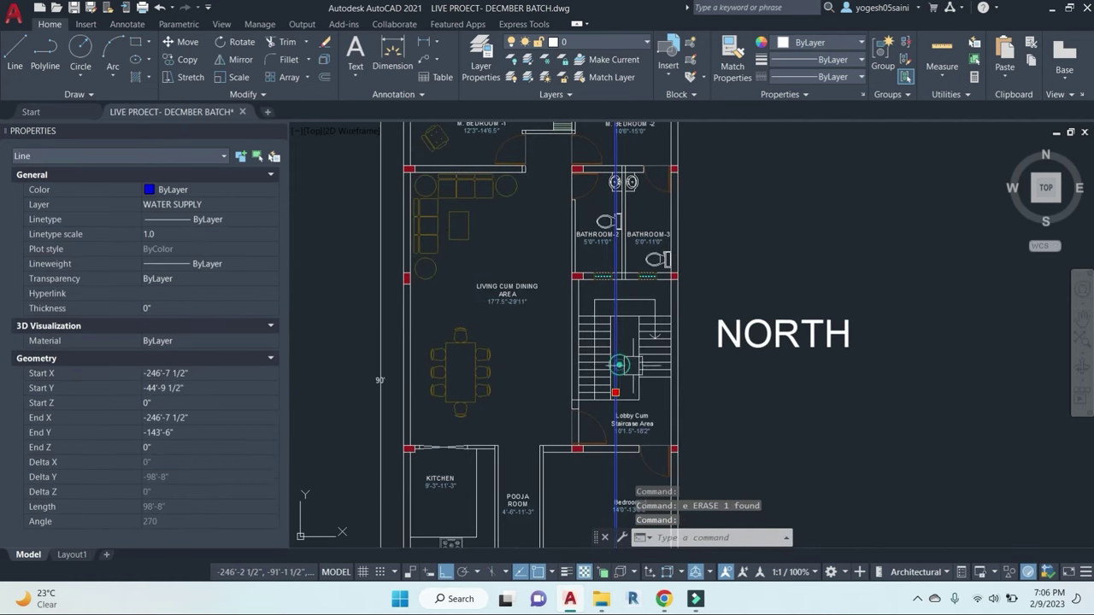
scroll(665, 325, down, 4)
middle_drag(679, 346, 669, 249)
middle_drag(669, 396, 668, 304)
scroll(639, 378, up, 2)
click(652, 326)
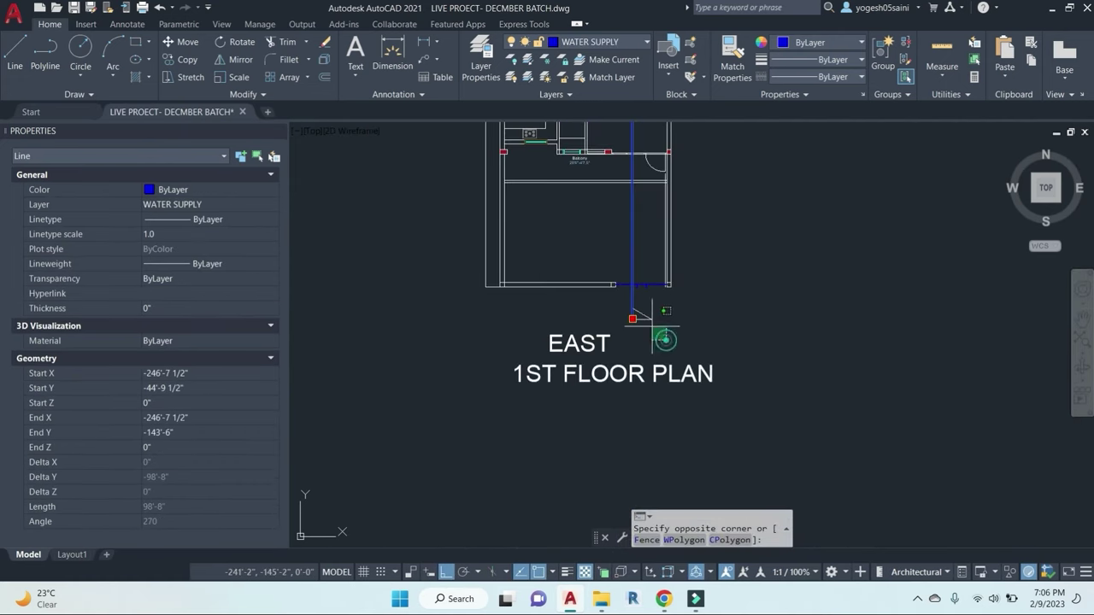
click(632, 318)
scroll(650, 308, down, 5)
scroll(670, 317, up, 6)
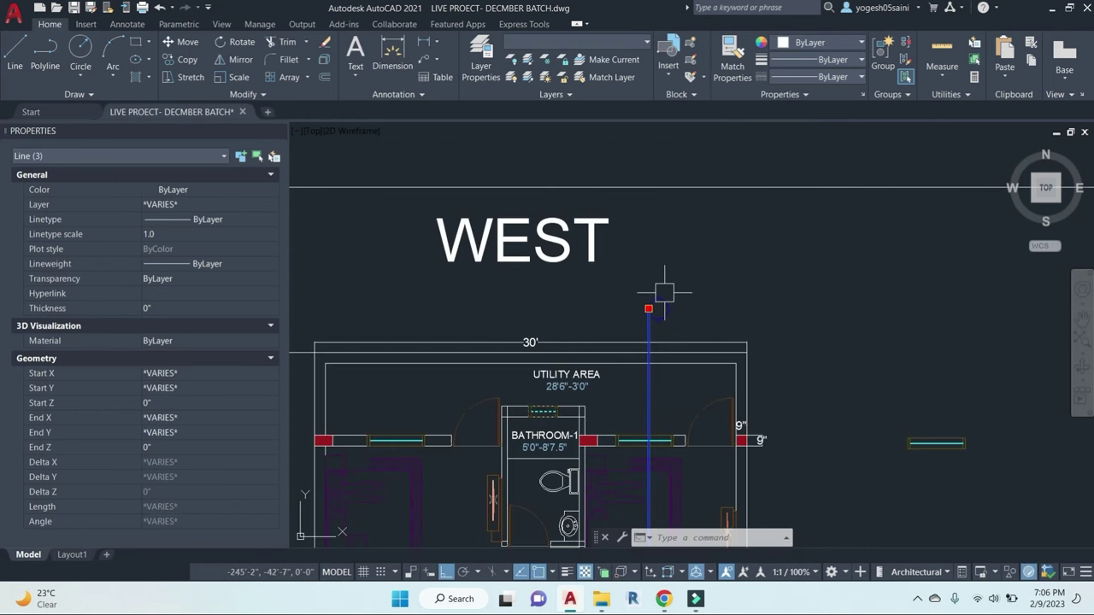
click(704, 329)
click(586, 257)
text(m)
key(space)
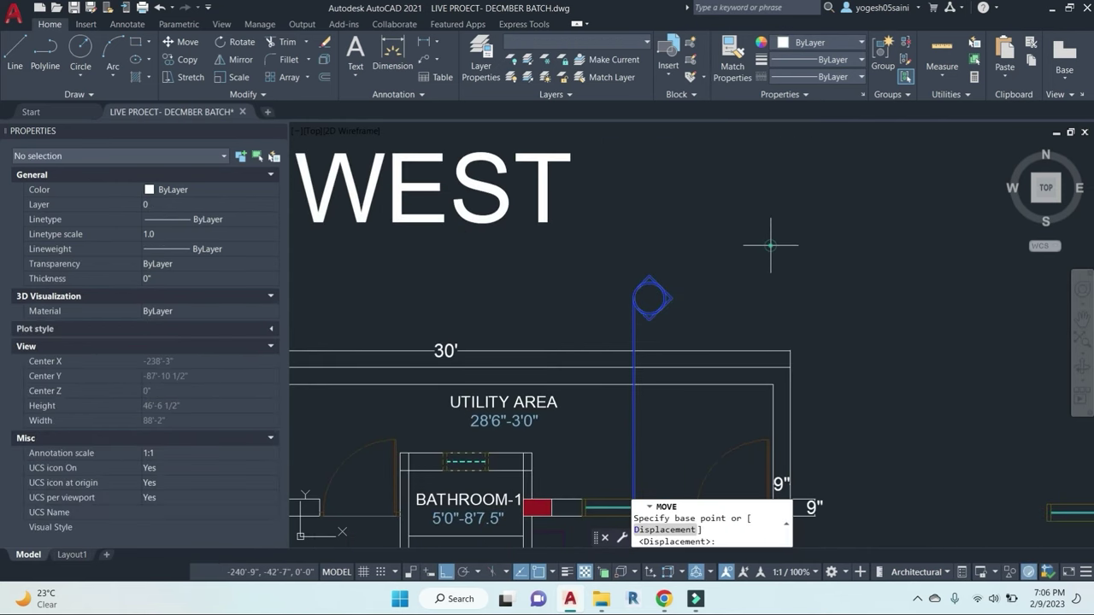
click(769, 245)
click(735, 251)
scroll(718, 250, down, 4)
mouse_move(713, 378)
middle_down()
mouse_move(676, 234)
mouse_move(638, 350)
middle_up()
scroll(651, 247, up, 2)
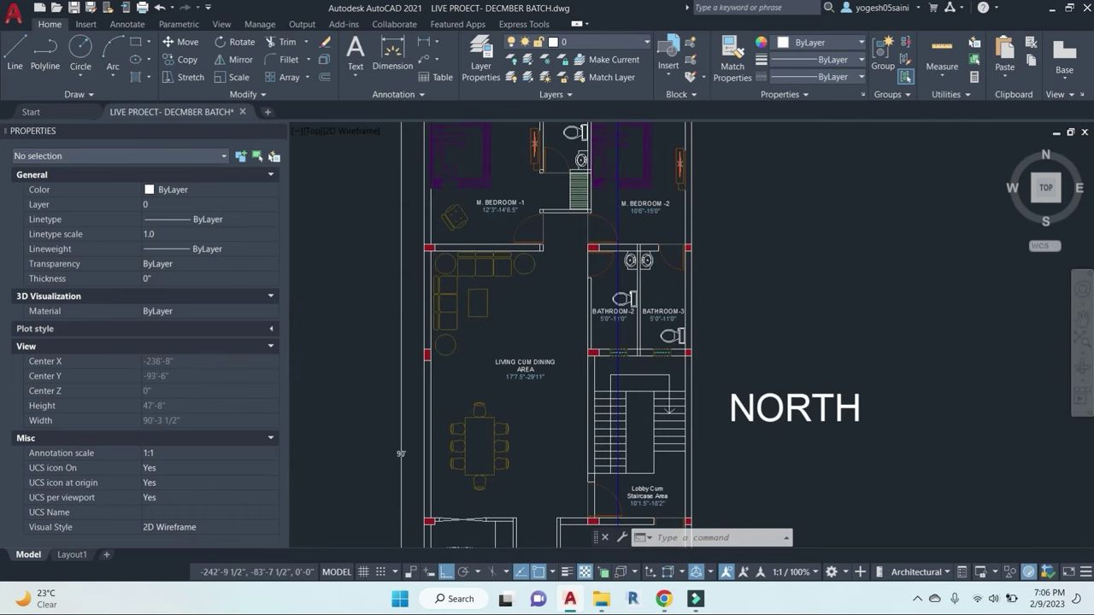
scroll(631, 237, down, 4)
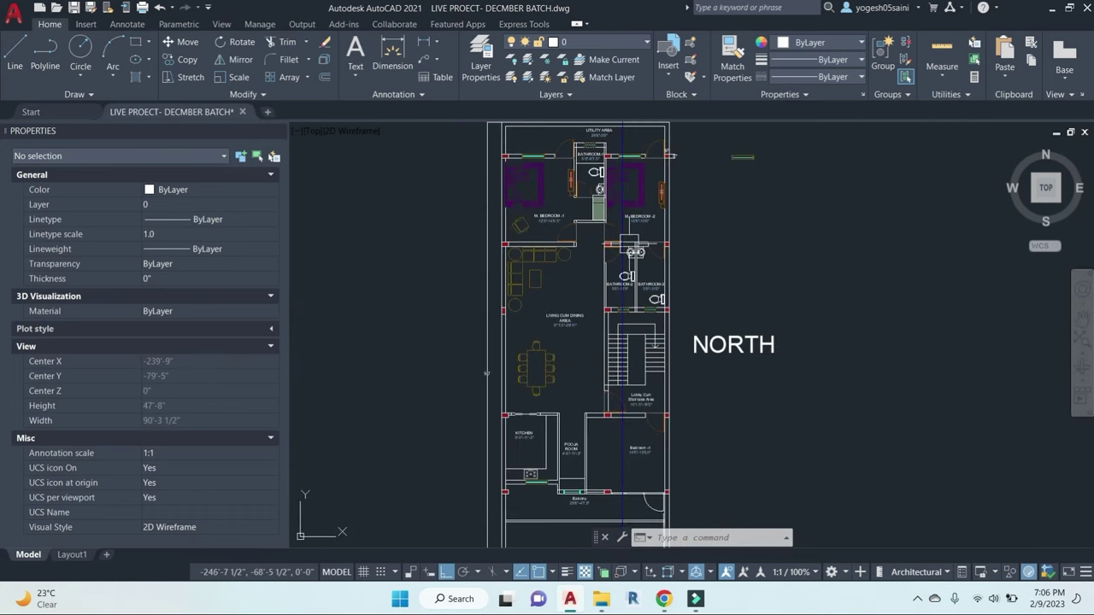
Step: Admit the waiting guests in Google Meet and return to the drawing
mouse_move(664, 599)
click(585, 521)
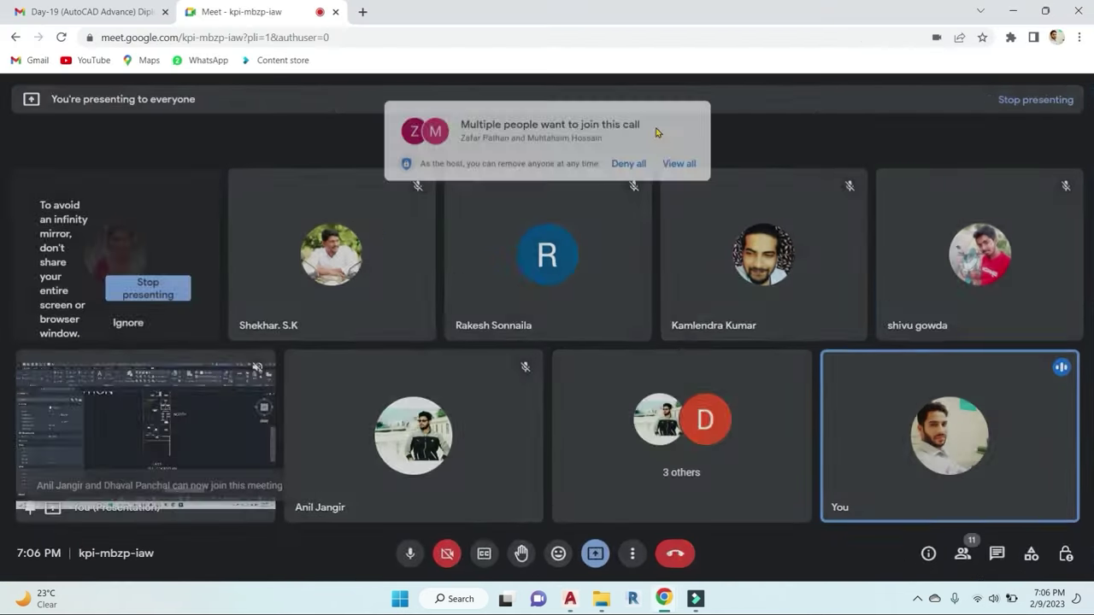
click(697, 255)
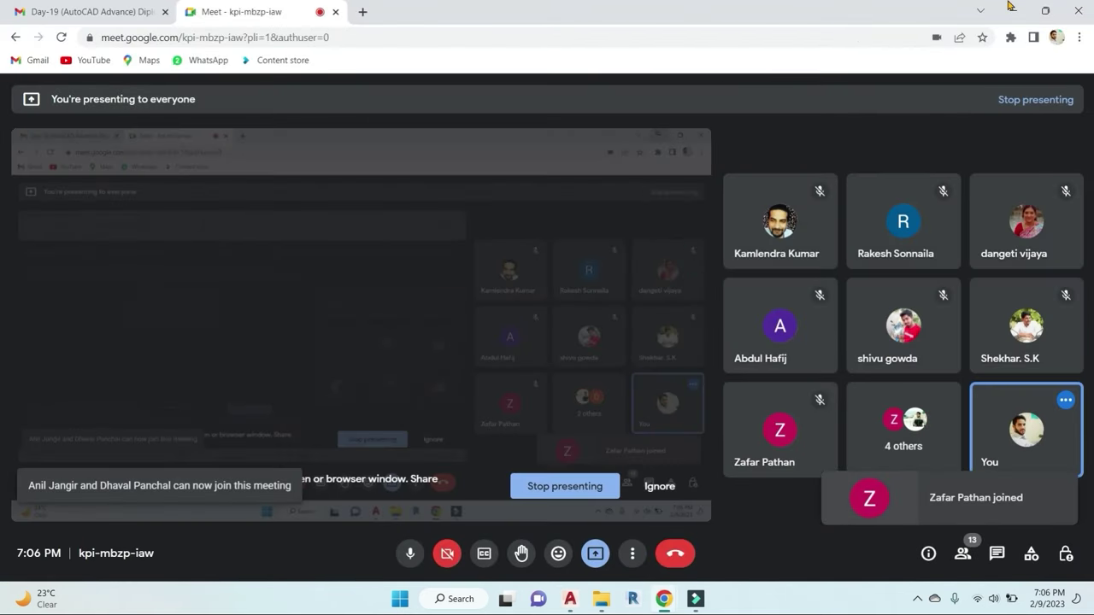
key(alt+Tab)
scroll(684, 325, up, 5)
key(Escape)
key(Escape)
key(Escape)
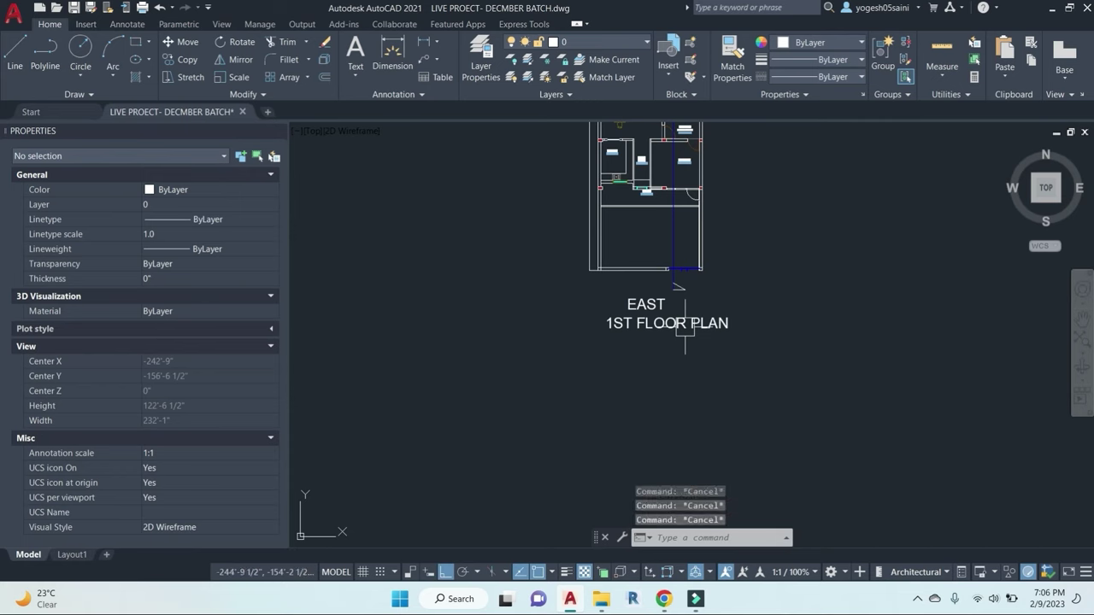
Step: Measure between the wall corners with a linear dimension (DLI), then cancel it
scroll(641, 270, up, 4)
text(d)
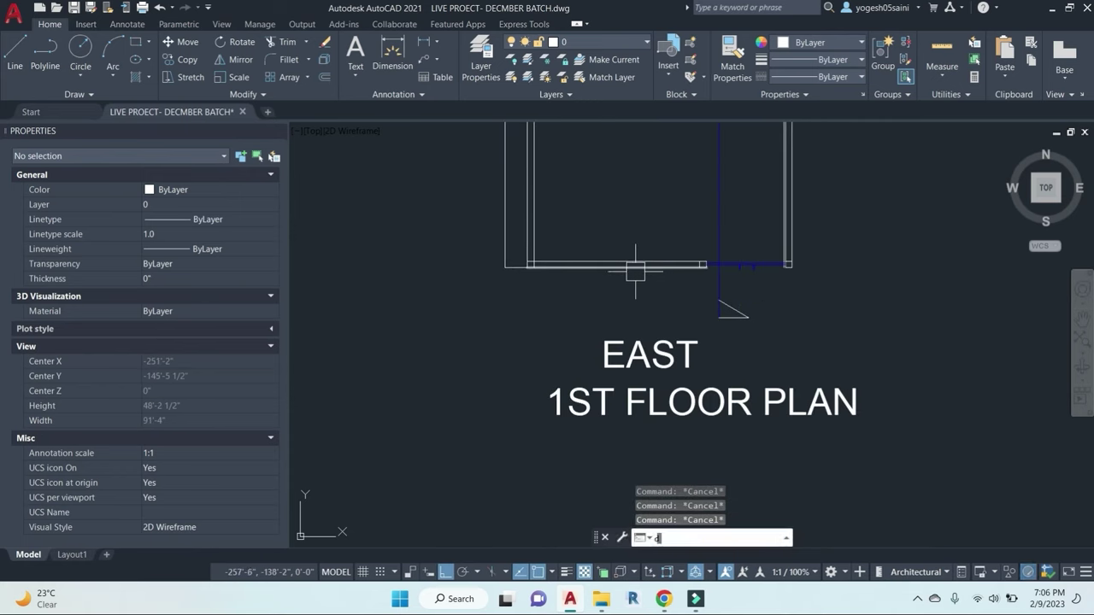
text(li)
key(Return)
click(792, 266)
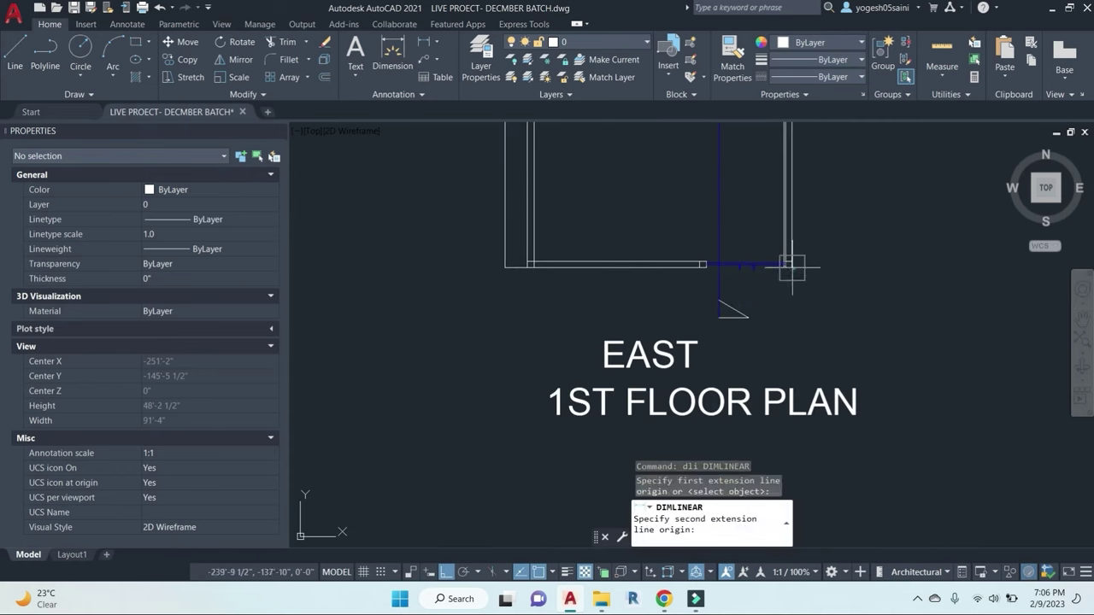
click(527, 266)
scroll(657, 282, up, 2)
key(Escape)
key(Escape)
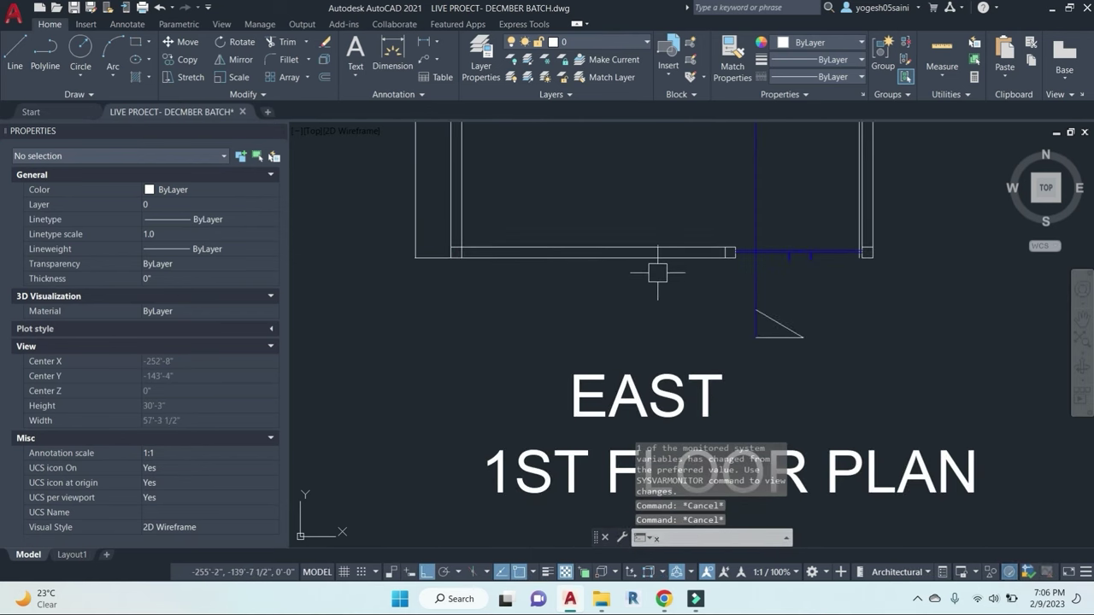
Step: Drop a vertical xline through the right wall of the 1st floor plan
text(xl)
key(Return)
text(v)
key(Return)
click(872, 255)
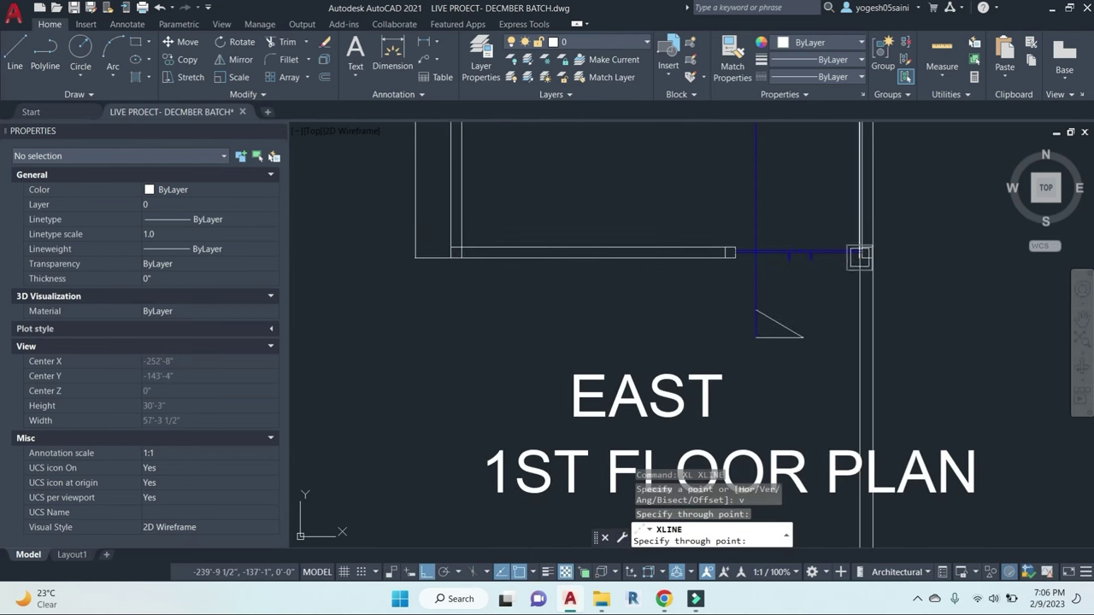
scroll(636, 213, down, 4)
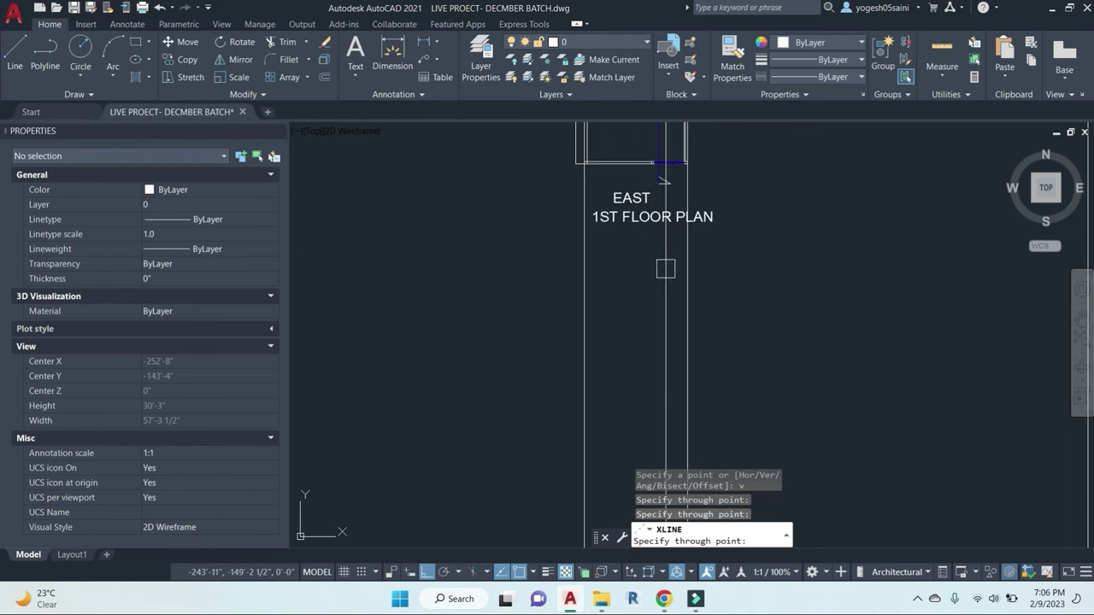
key(Escape)
key(Escape)
click(636, 214)
key(Escape)
Step: Draw a horizontal ground line across the vertical xlines below the plan
text(l)
key(Return)
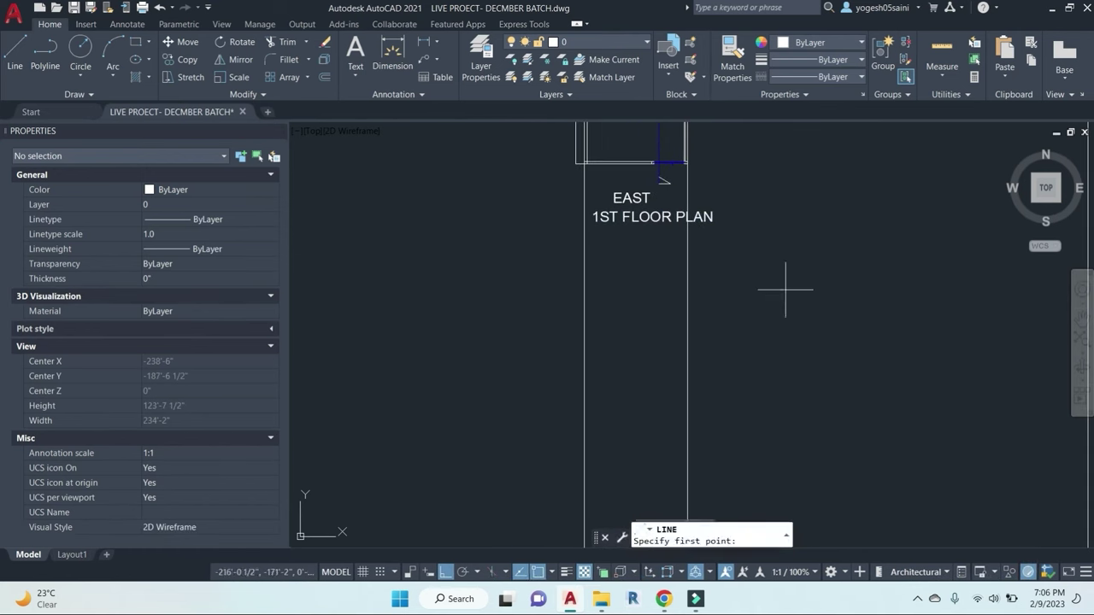
scroll(732, 398, down, 2)
click(529, 406)
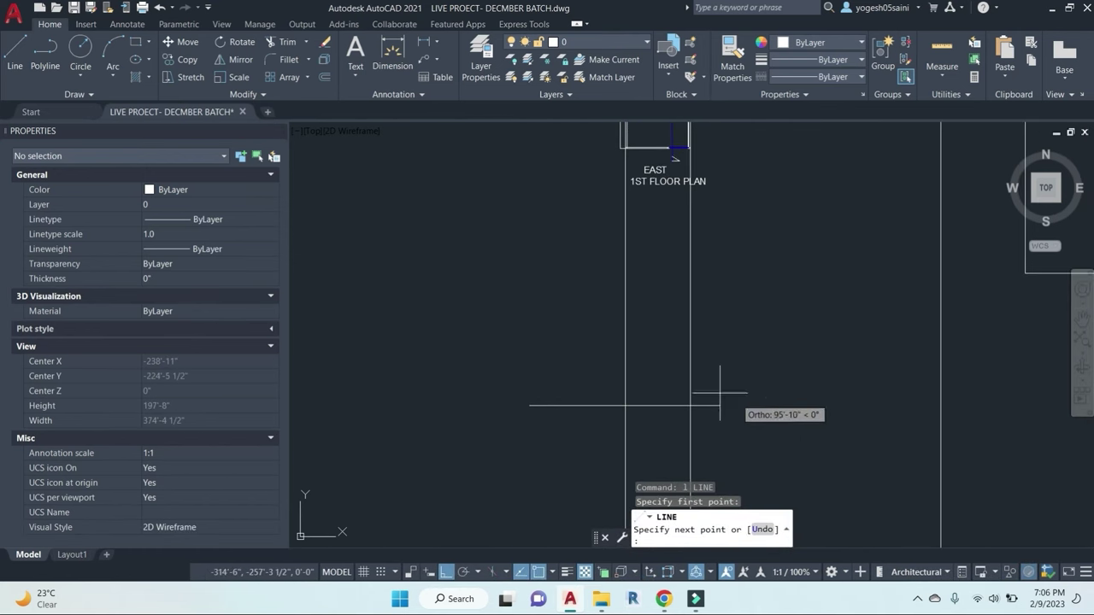
key(Escape)
key(Return)
click(557, 328)
click(839, 333)
key(Escape)
key(Escape)
key(Escape)
key(Escape)
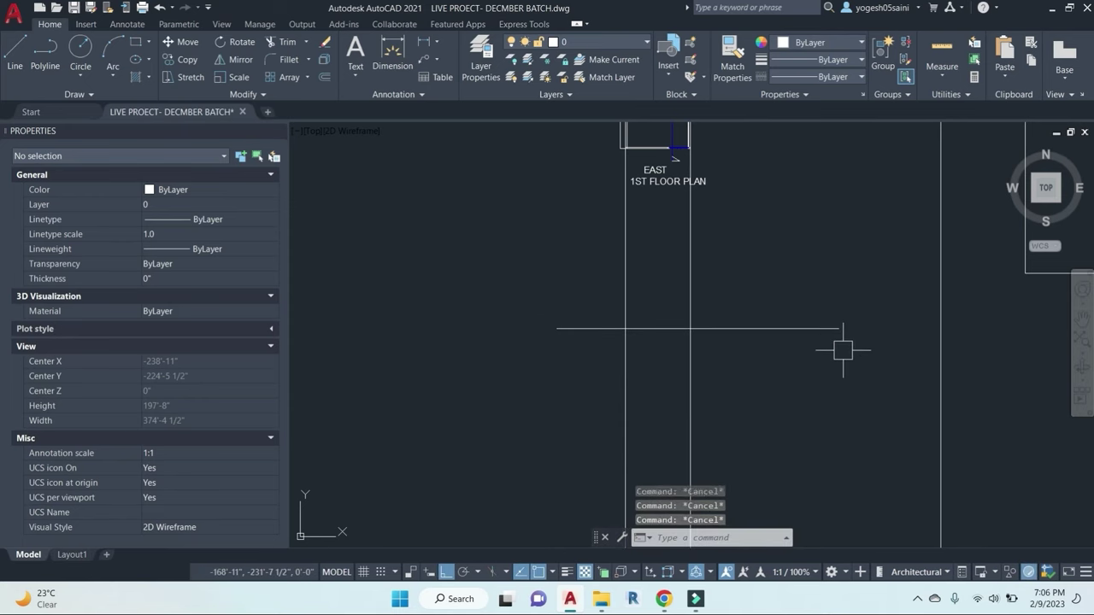
Step: Trim the vertical line ends below the ground line with a crossing window
text(tr)
key(Return)
click(834, 385)
click(476, 390)
middle_drag(715, 388, 759, 354)
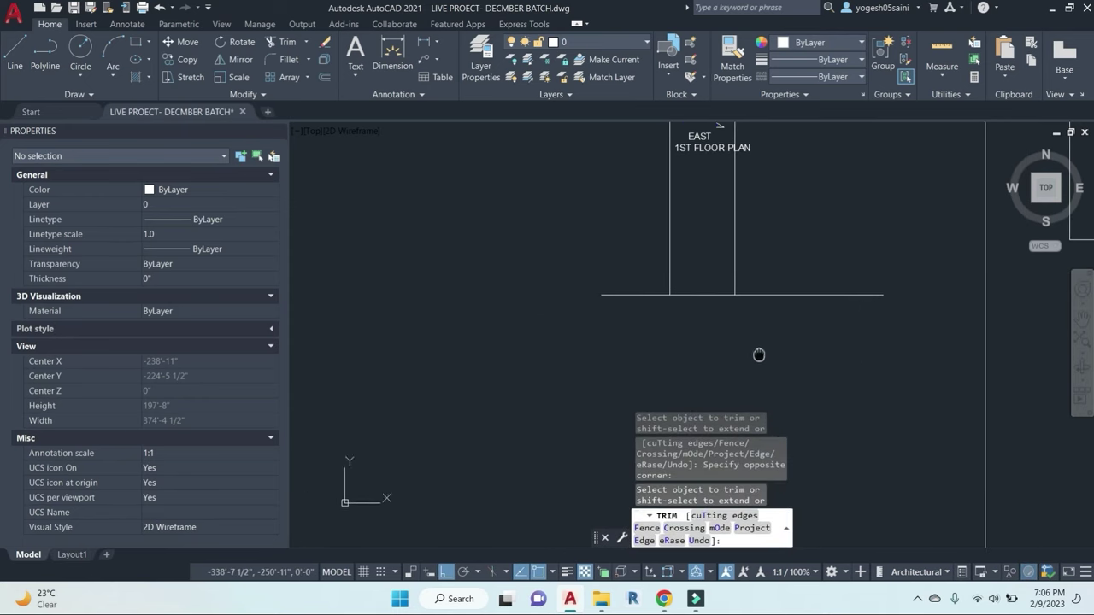
middle_drag(745, 302, 665, 346)
key(Escape)
scroll(672, 346, down, 1)
middle_drag(693, 305, 696, 320)
scroll(652, 236, up, 2)
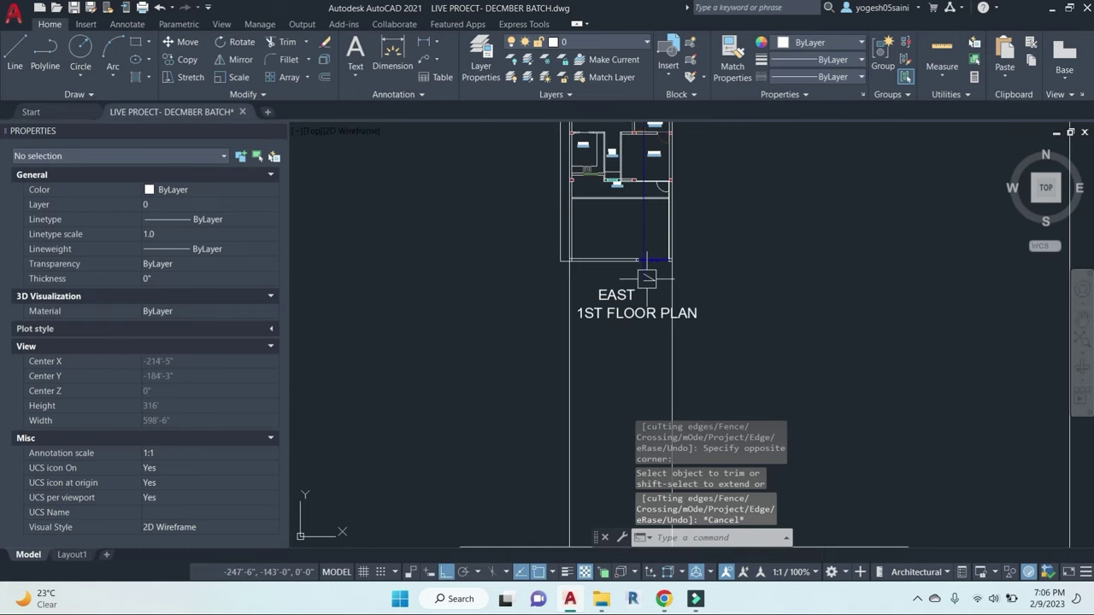
scroll(669, 248, up, 4)
key(Escape)
key(Escape)
key(Escape)
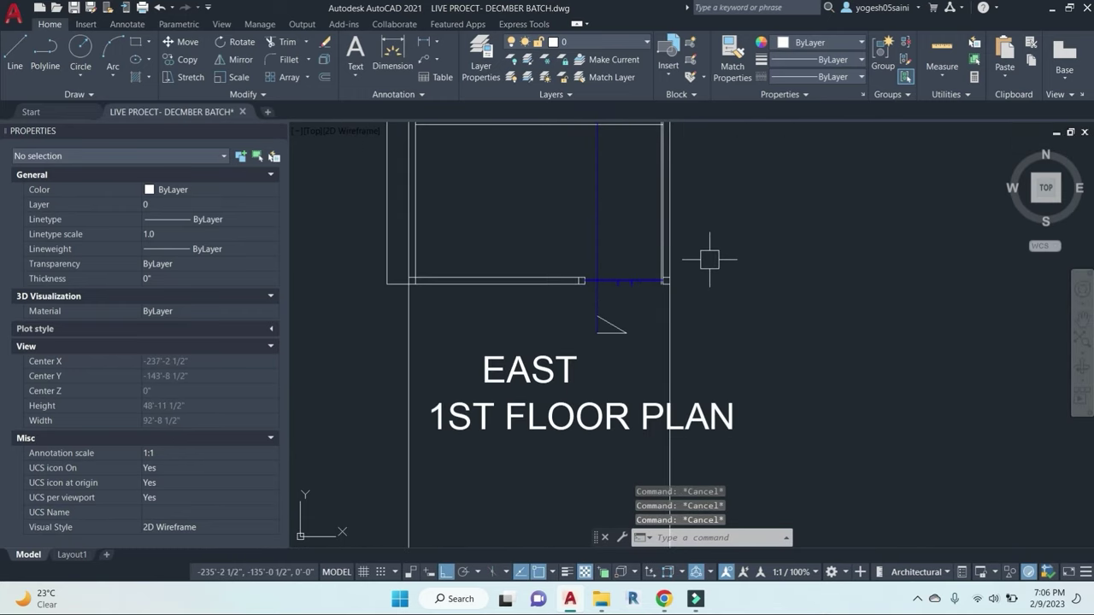
scroll(709, 259, down, 5)
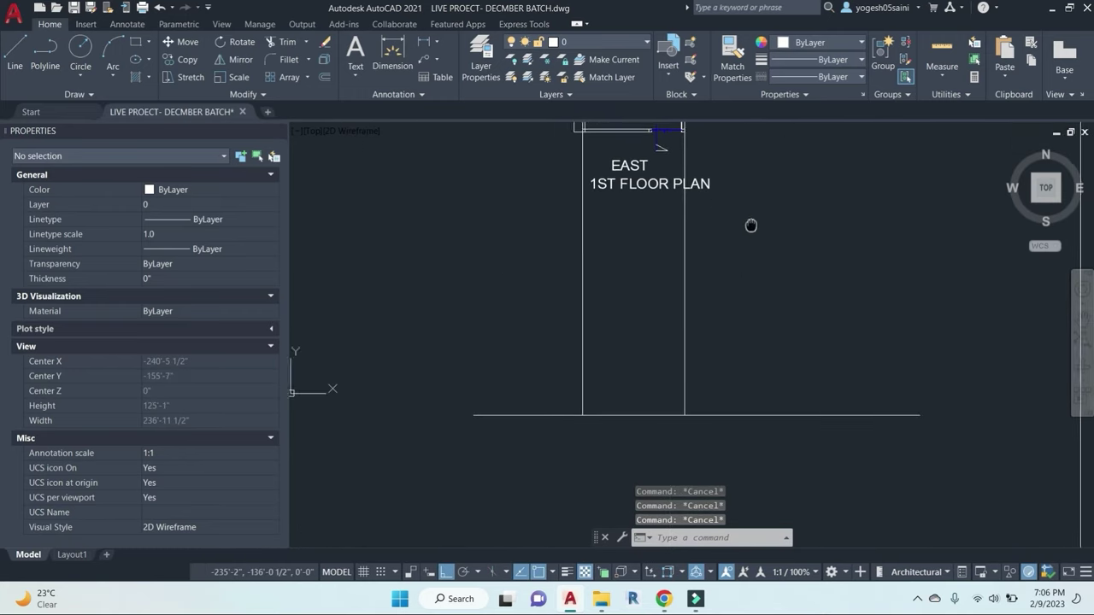
mouse_move(708, 320)
middle_down()
mouse_move(692, 336)
mouse_move(671, 335)
middle_up()
scroll(657, 353, up, 4)
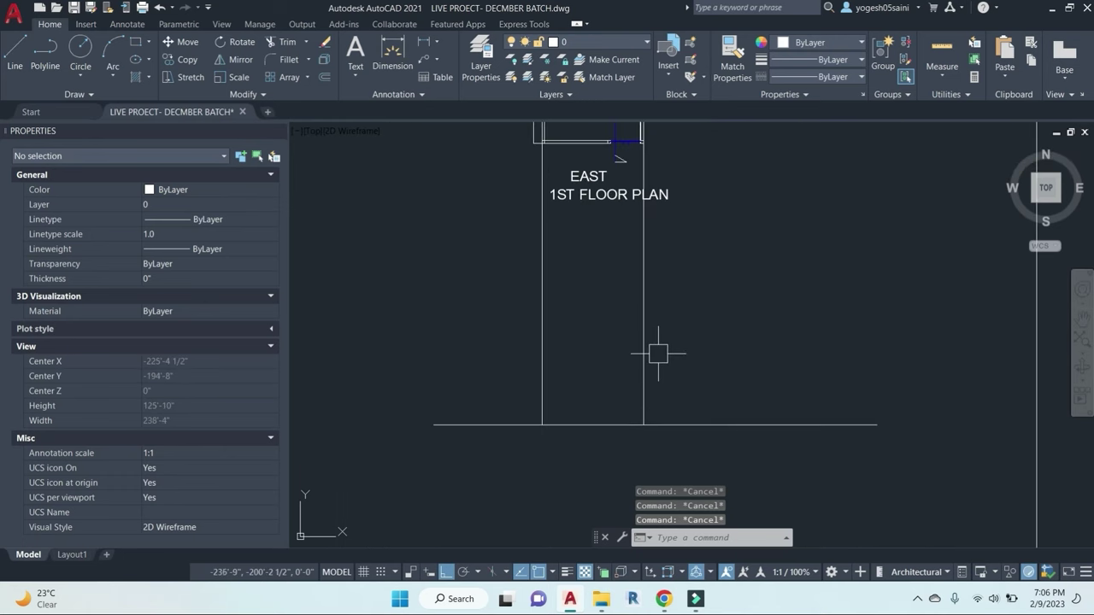
scroll(712, 354, down, 7)
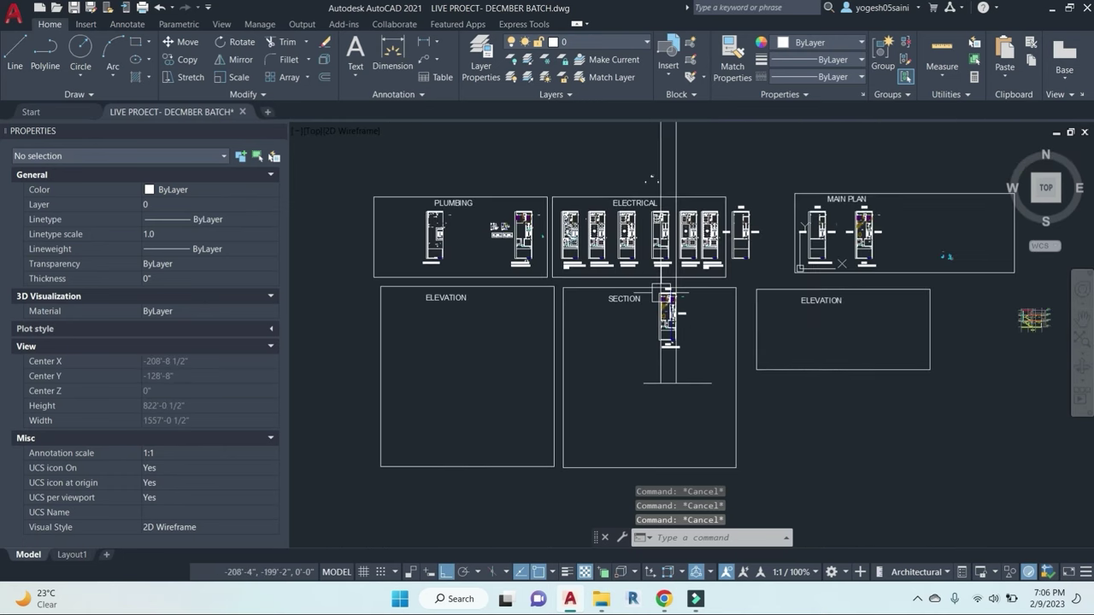
Step: Copy the Balcony label into the large room below it on the EAST 1st floor plan
scroll(689, 278, up, 3)
scroll(693, 196, up, 6)
middle_drag(689, 213, 719, 366)
scroll(717, 375, down, 2)
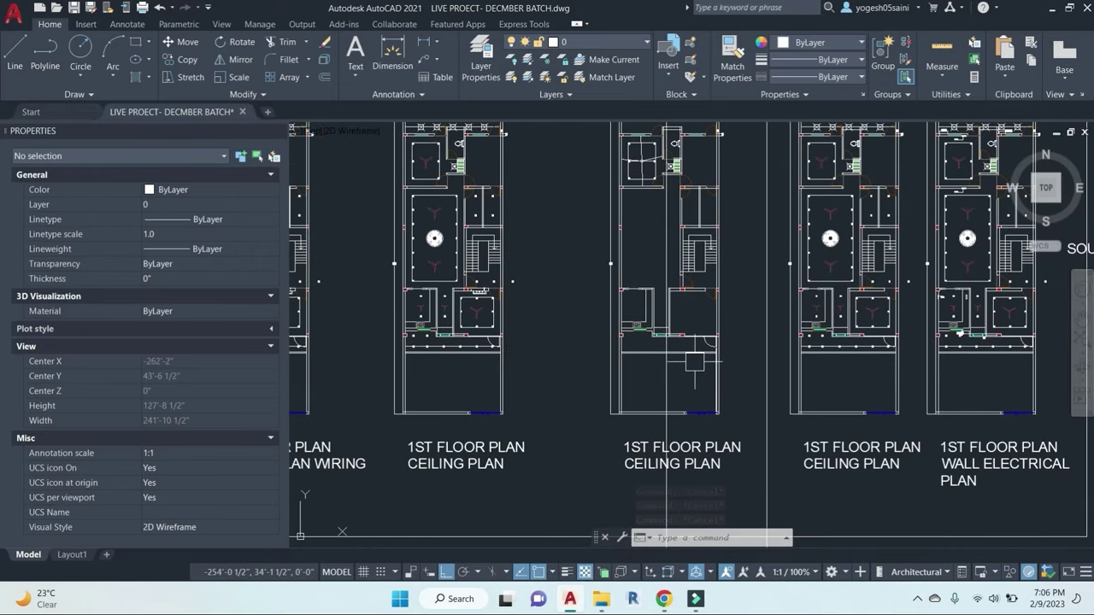
middle_drag(717, 416, 307, 346)
middle_drag(785, 335, 257, 316)
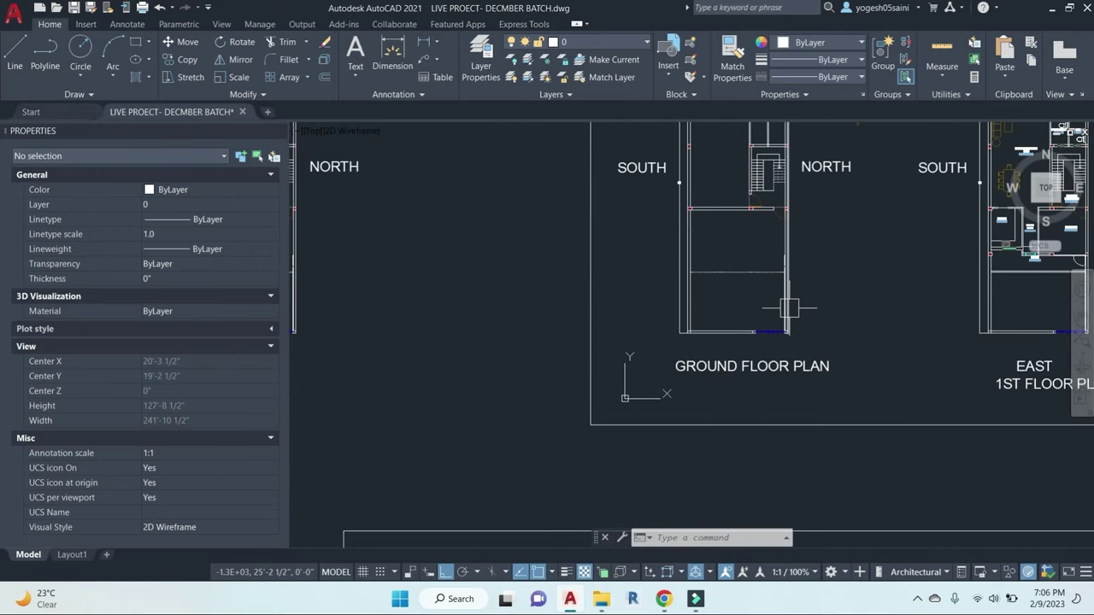
scroll(705, 317, down, 1)
middle_drag(875, 330, 619, 331)
scroll(679, 261, up, 3)
middle_drag(658, 260, 641, 390)
middle_drag(664, 478, 694, 214)
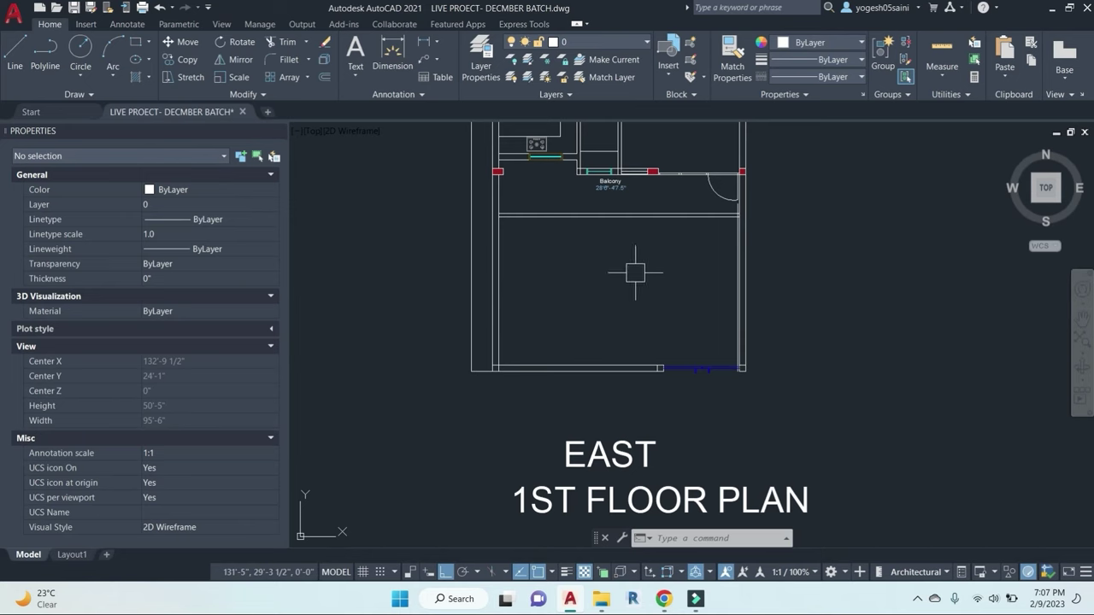
click(626, 188)
text(co)
key(space)
click(867, 233)
click(868, 313)
key(Escape)
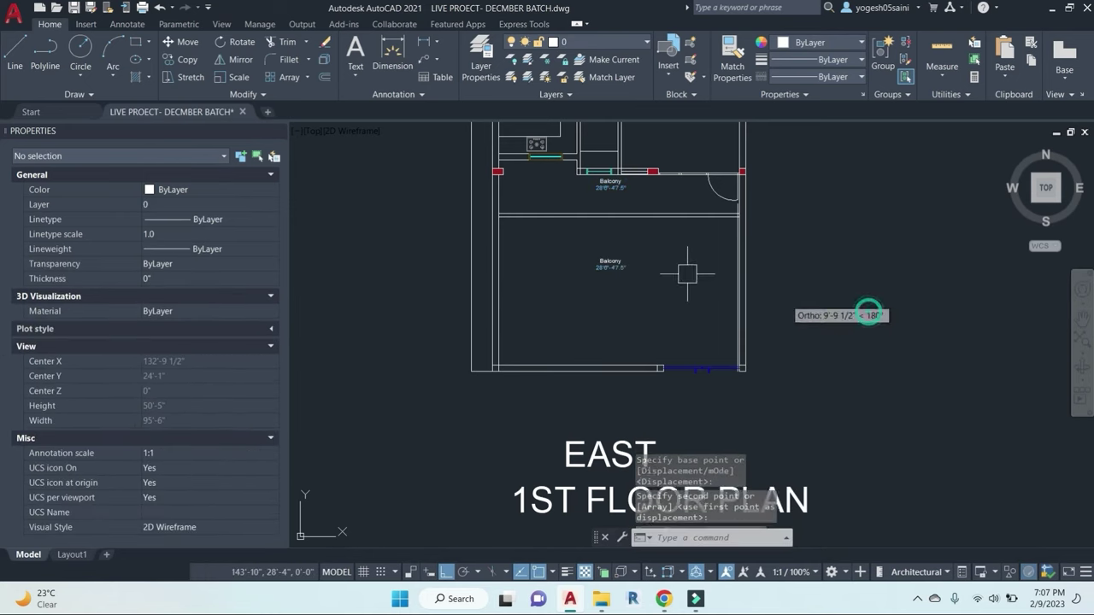
Step: Edit the copied label to read LEVEL+ 6"
click(626, 257)
key(Escape)
click(627, 256)
double_click(629, 266)
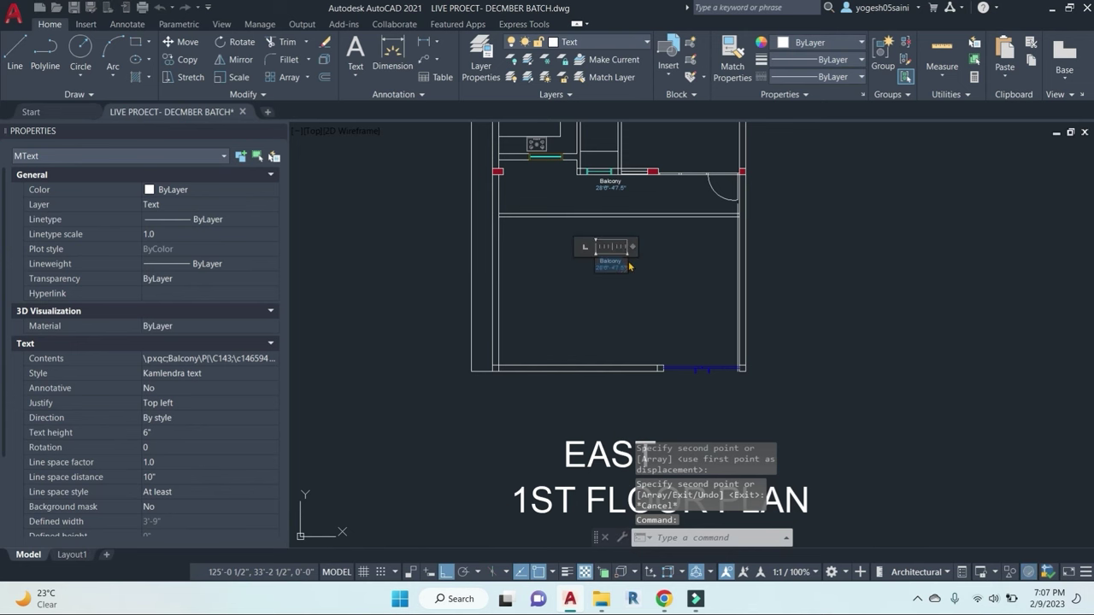
text(level)
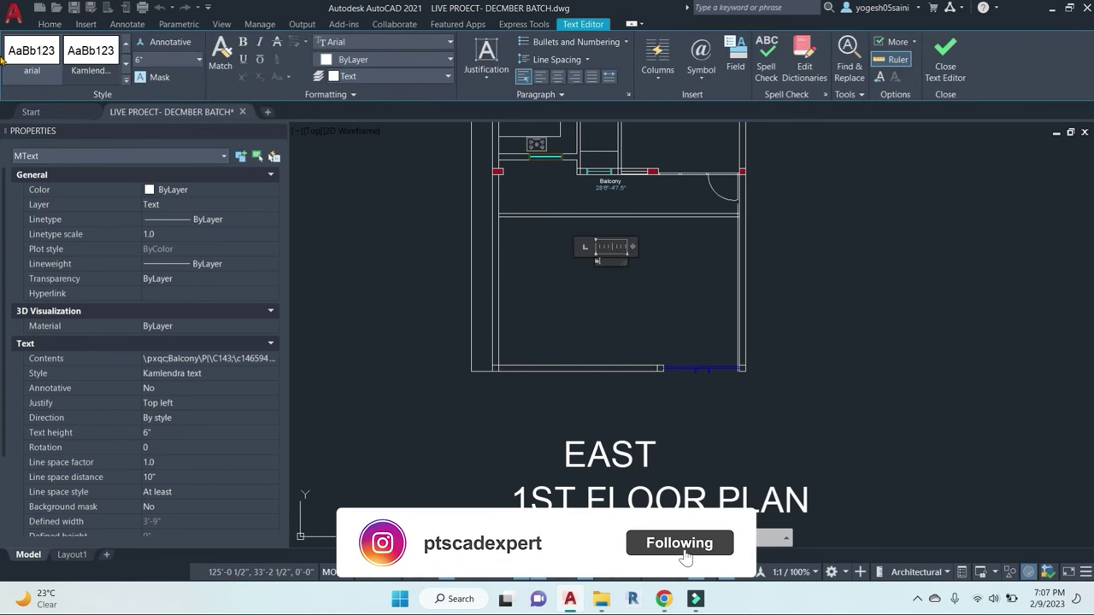
text(LEVEL= 6")
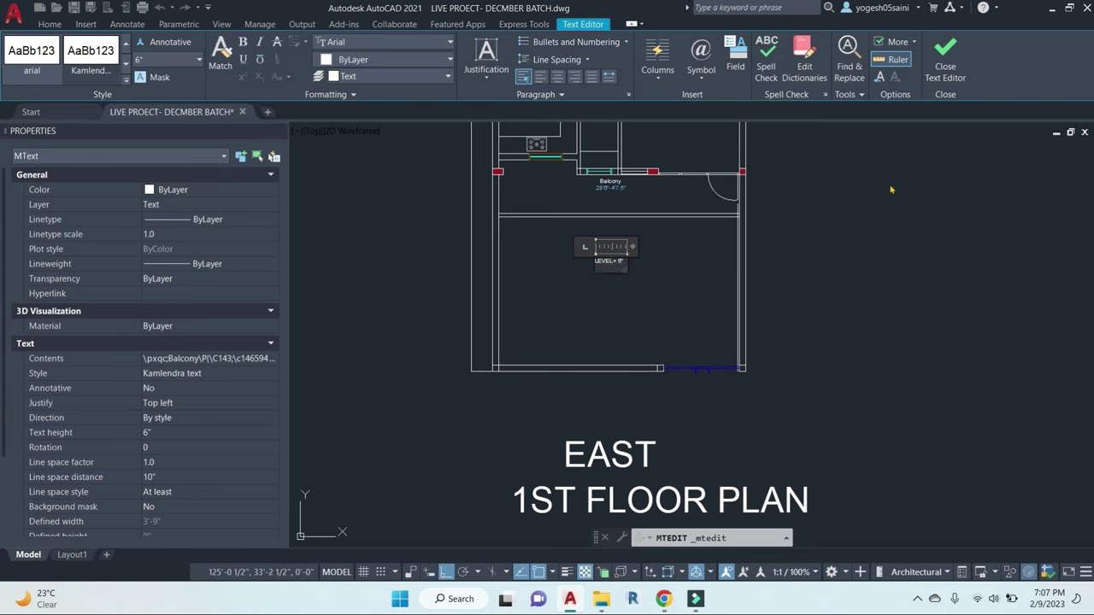
click(891, 189)
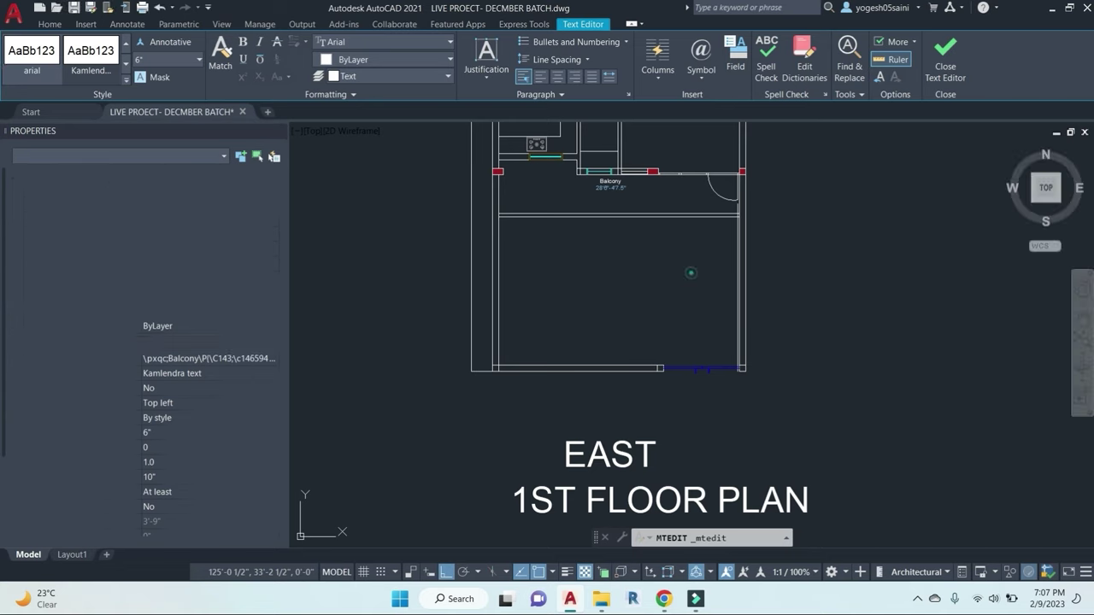
Step: Select the beam lines and the ground-floor line, then clear the selection
middle_drag(674, 268, 683, 419)
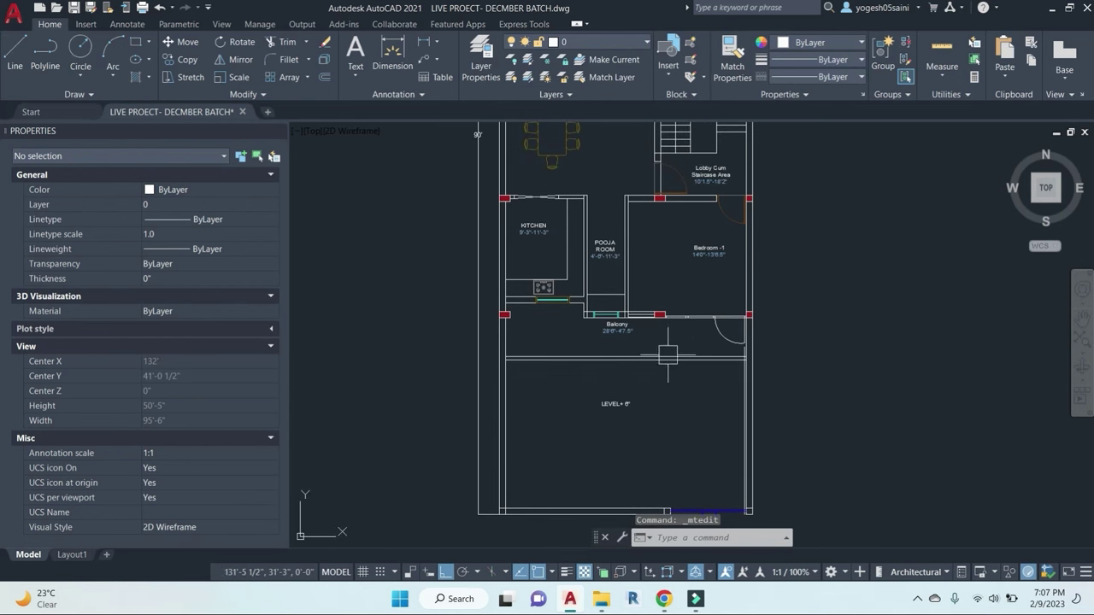
middle_drag(667, 354, 637, 435)
click(662, 447)
click(639, 425)
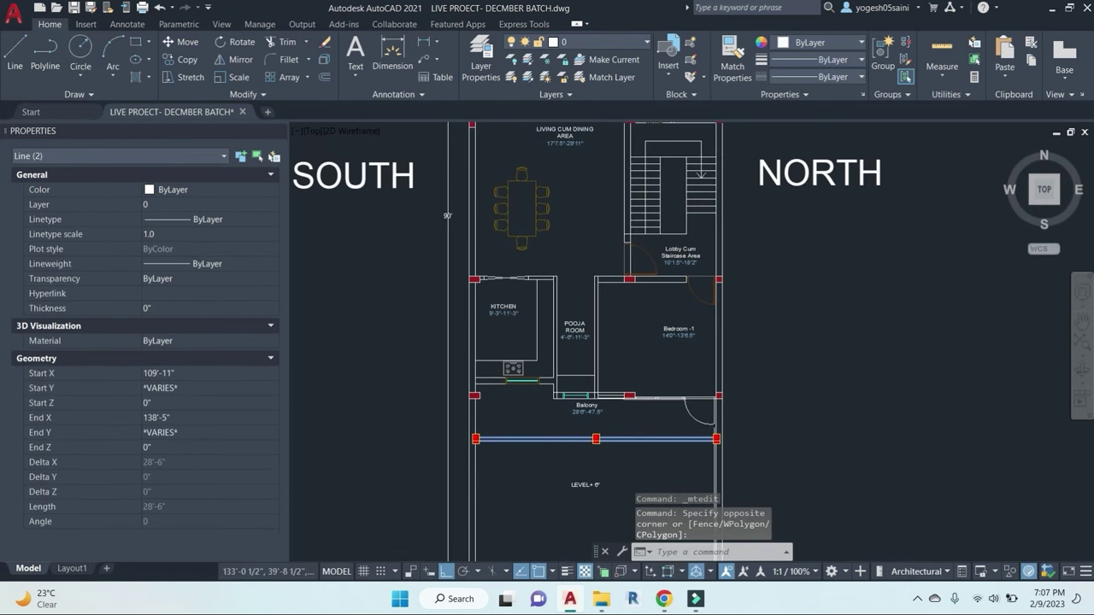
scroll(669, 402, down, 4)
scroll(461, 495, up, 2)
click(506, 361)
click(481, 302)
scroll(501, 335, up, 4)
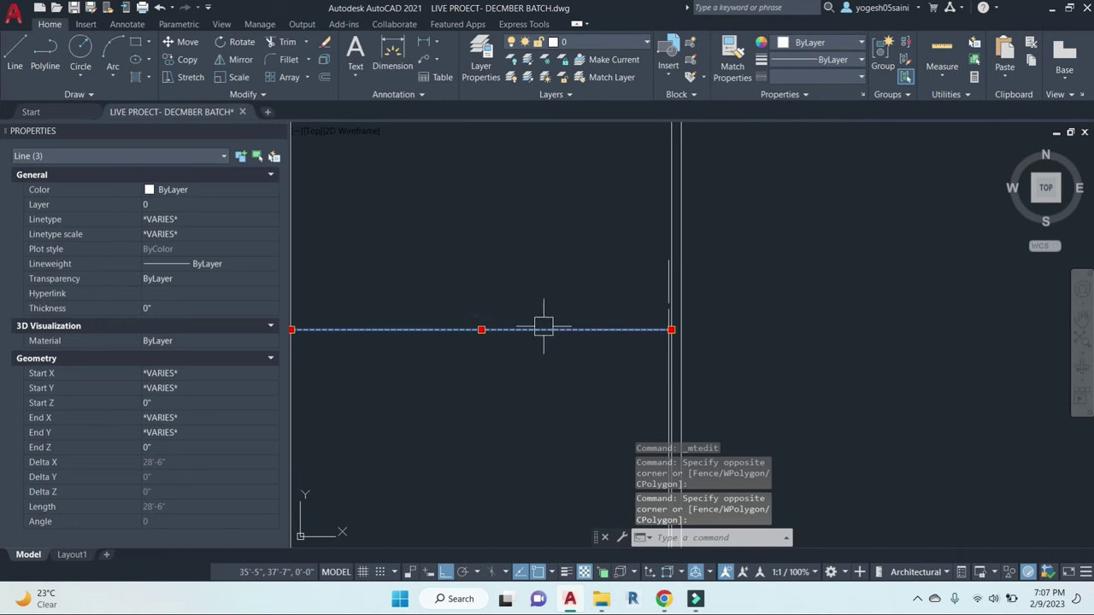
key(Escape)
scroll(555, 308, down, 5)
scroll(505, 304, up, 4)
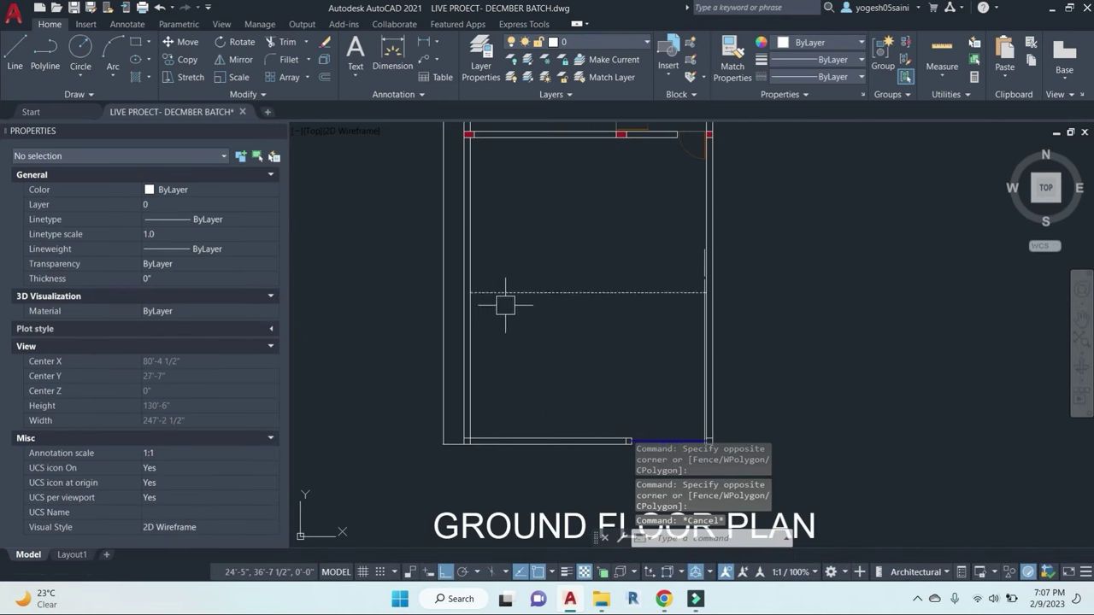
middle_drag(542, 252, 556, 373)
Step: Copy the two columns onto the ground-floor beam
click(485, 255)
click(634, 256)
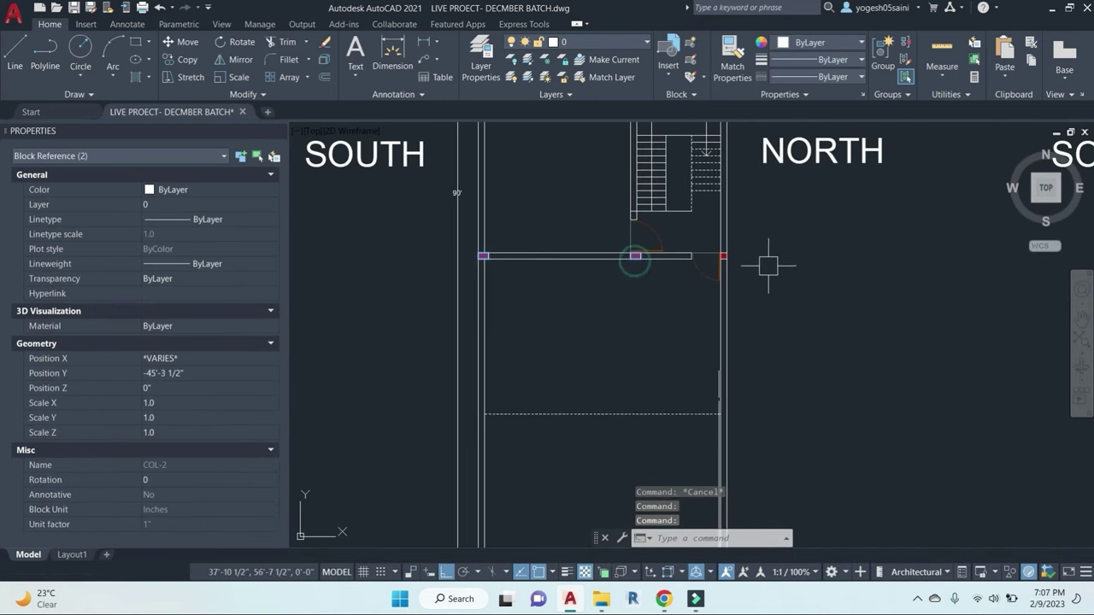
text(co)
key(Return)
scroll(477, 270, up, 2)
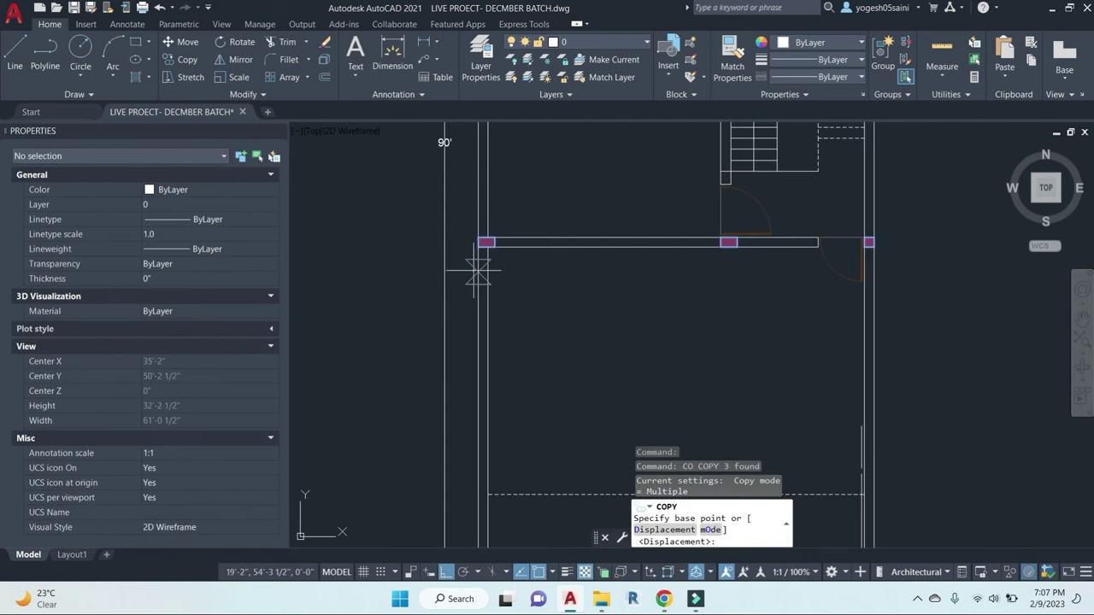
click(485, 242)
middle_drag(484, 483, 500, 308)
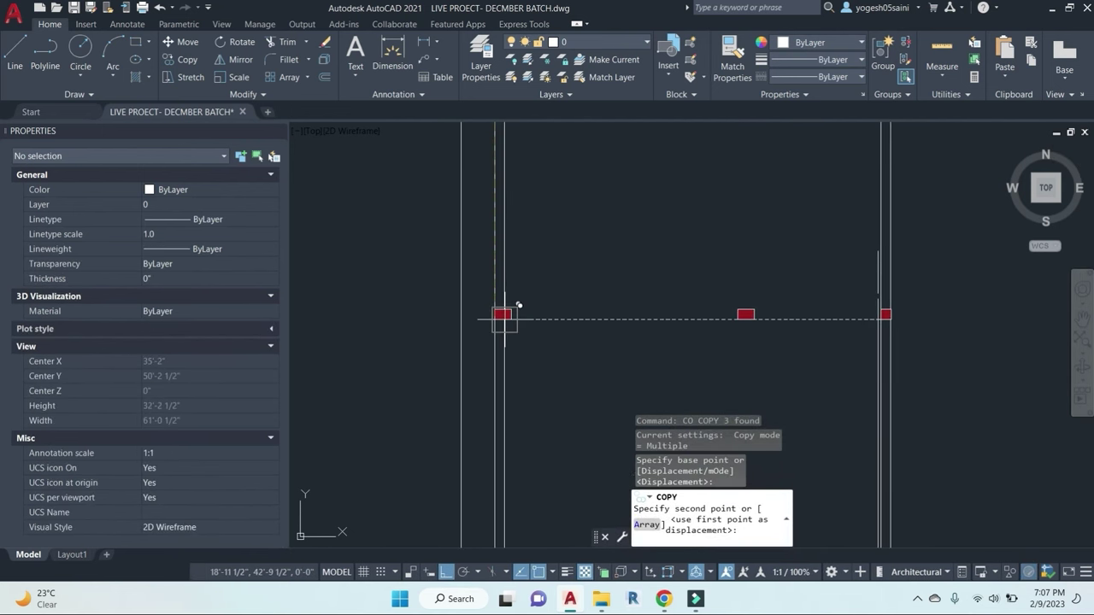
scroll(495, 319, up, 3)
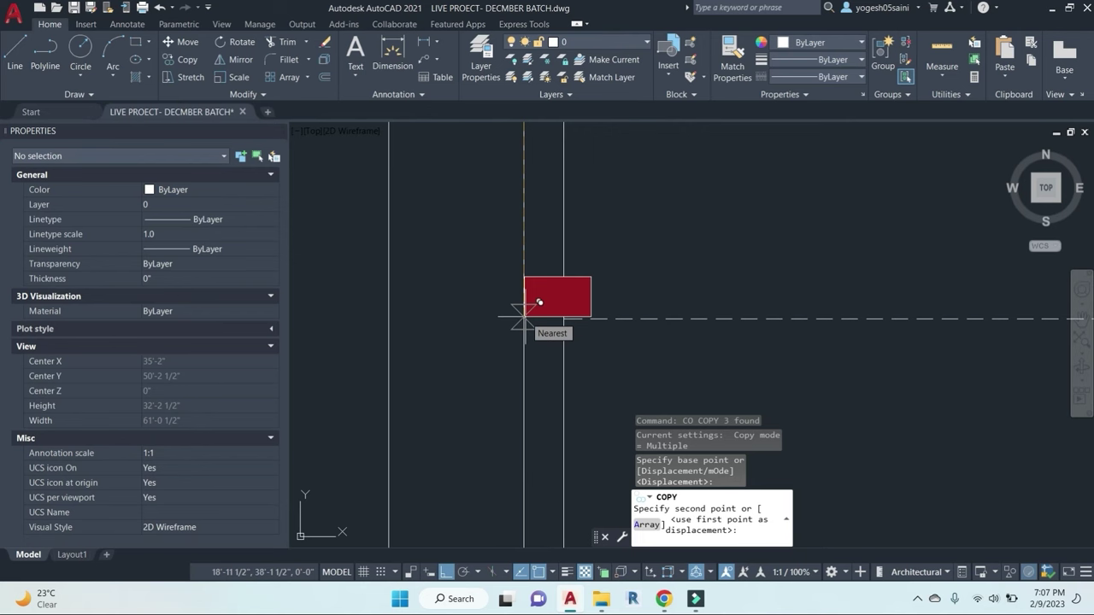
click(523, 319)
key(Escape)
scroll(602, 256, down, 2)
Step: Move the three selected columns to their new position
click(597, 266)
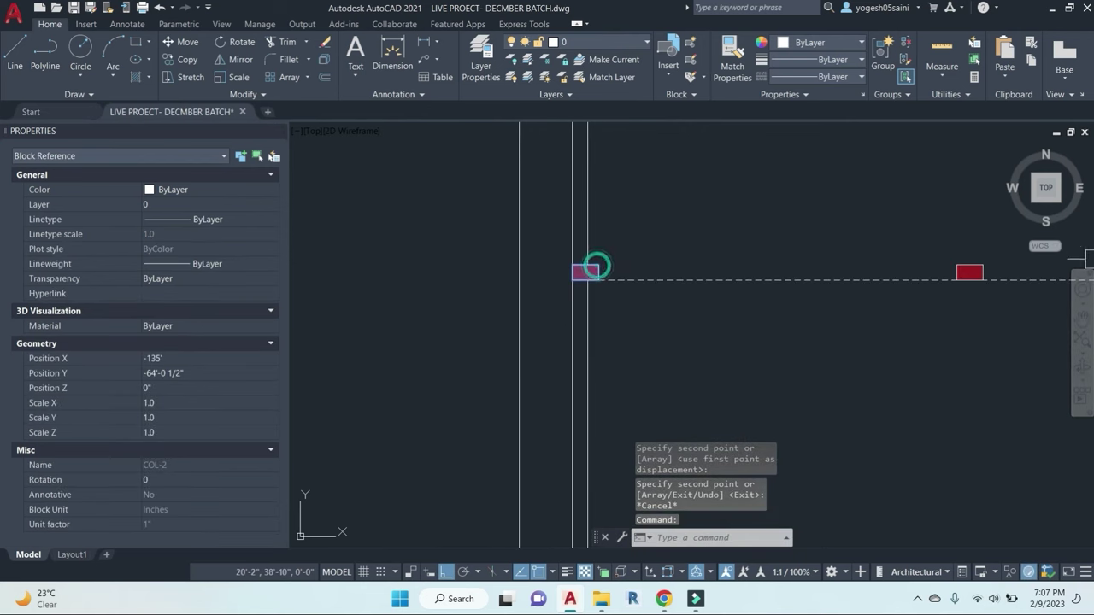
click(969, 280)
scroll(623, 371, down, 4)
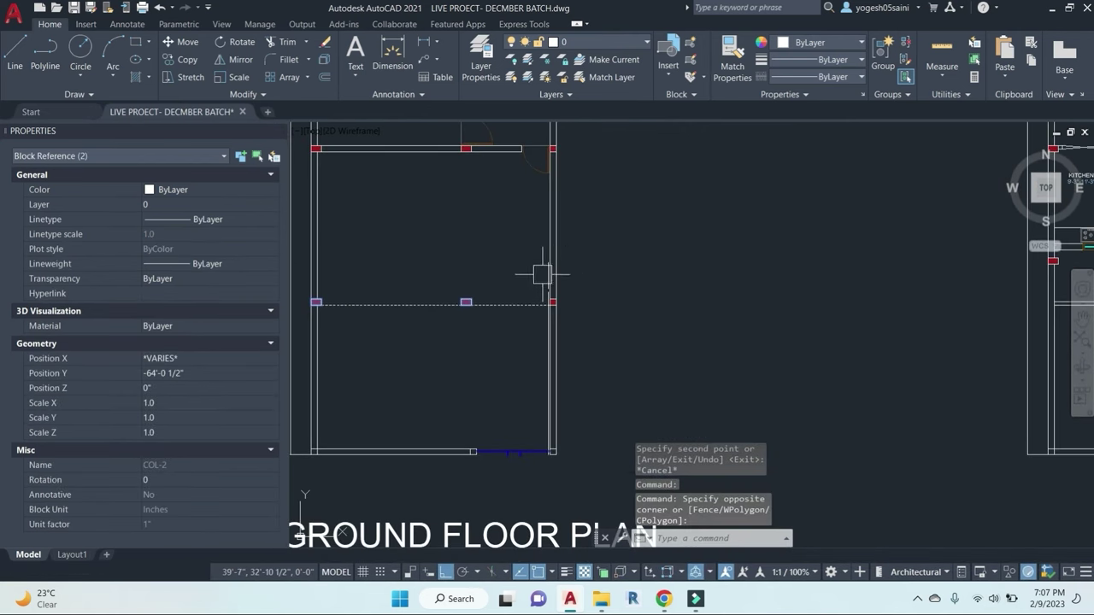
click(526, 291)
click(631, 334)
text(m)
key(Return)
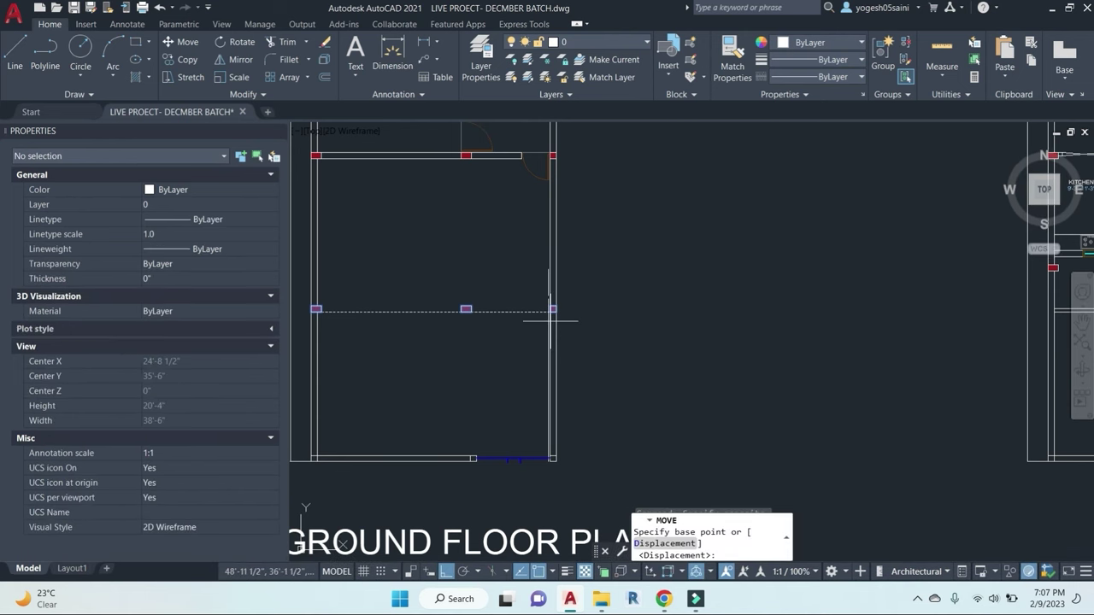
scroll(569, 337, up, 5)
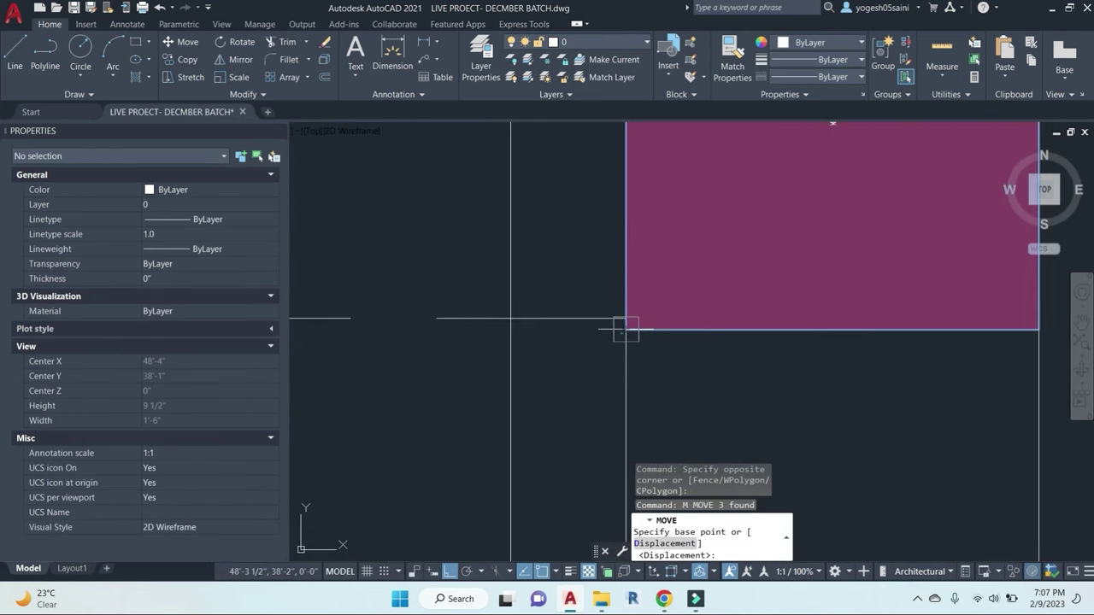
click(625, 331)
scroll(625, 316, down, 5)
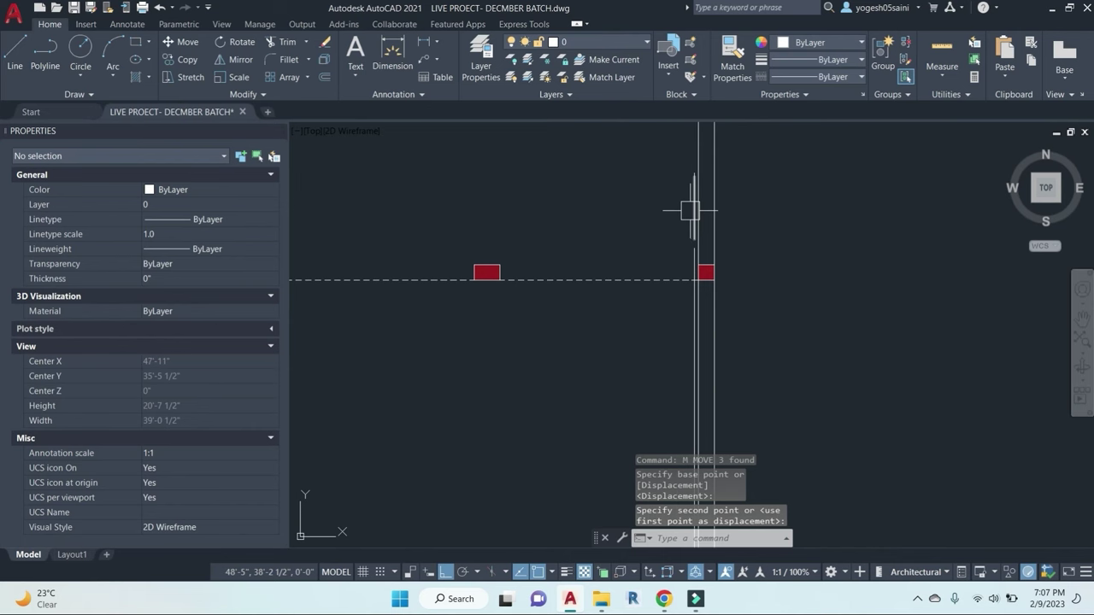
click(688, 195)
Step: Erase the short stray line beside the red columns
text(e)
key(Return)
click(679, 150)
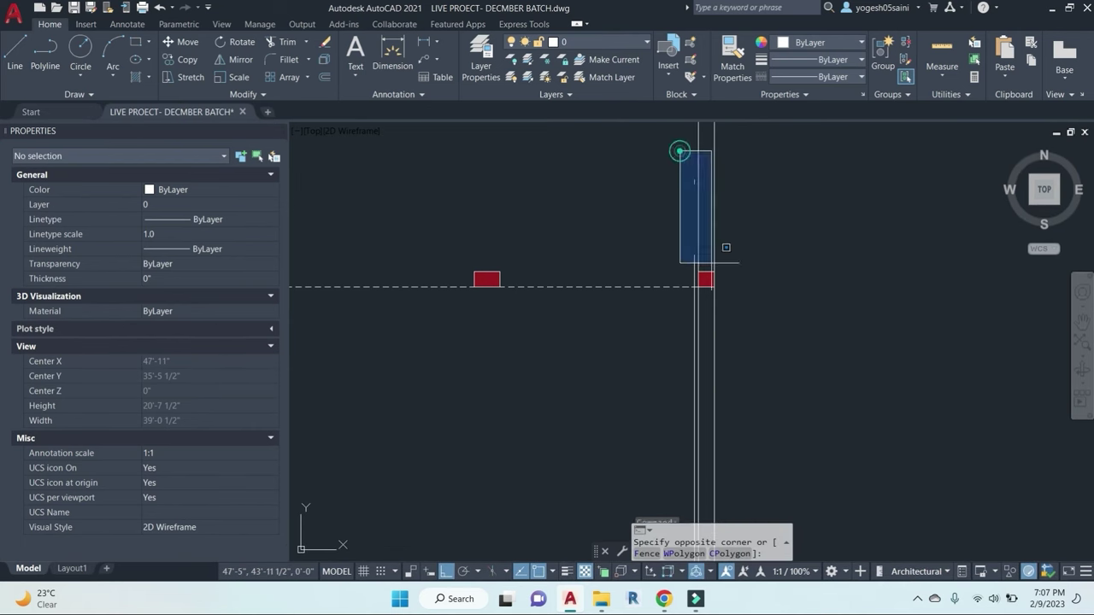
click(696, 326)
text(e)
key(Return)
scroll(696, 246, down, 6)
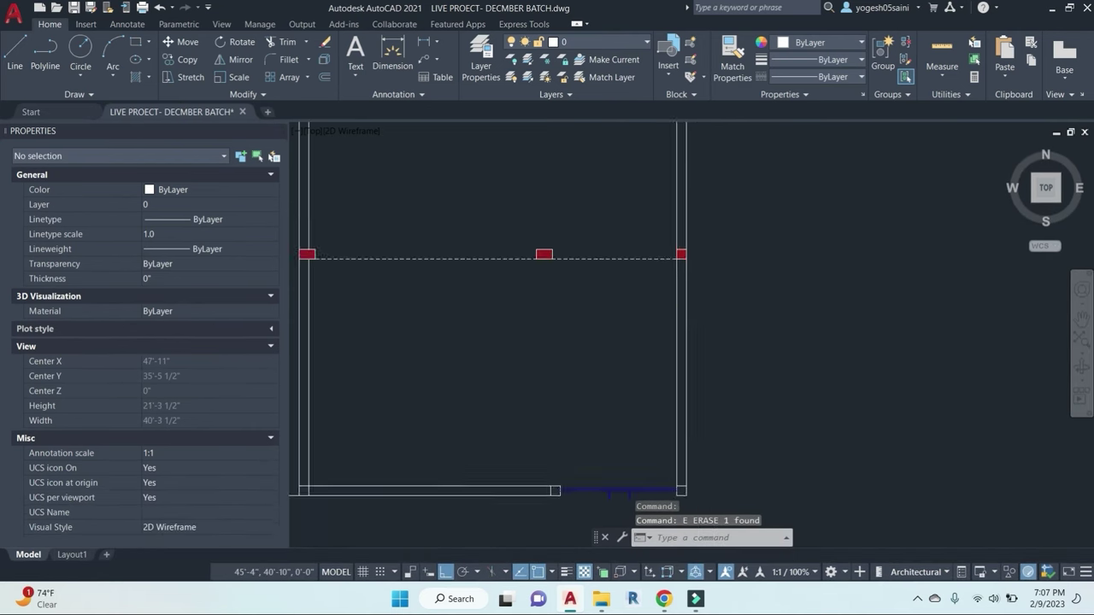
mouse_move(703, 247)
middle_down()
mouse_move(671, 289)
mouse_move(581, 290)
middle_up()
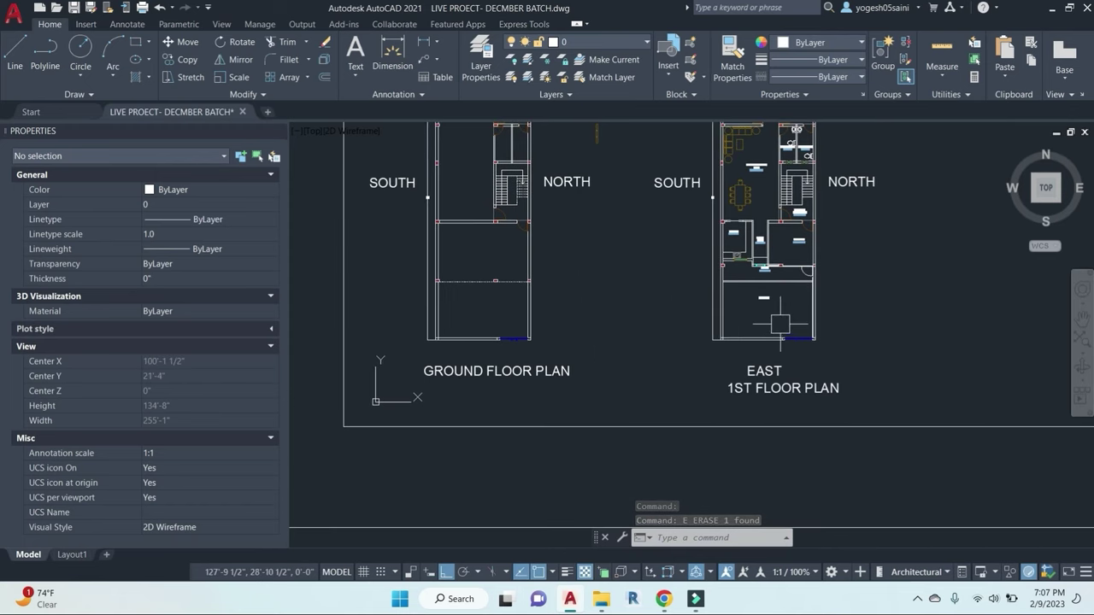
key(Escape)
key(Escape)
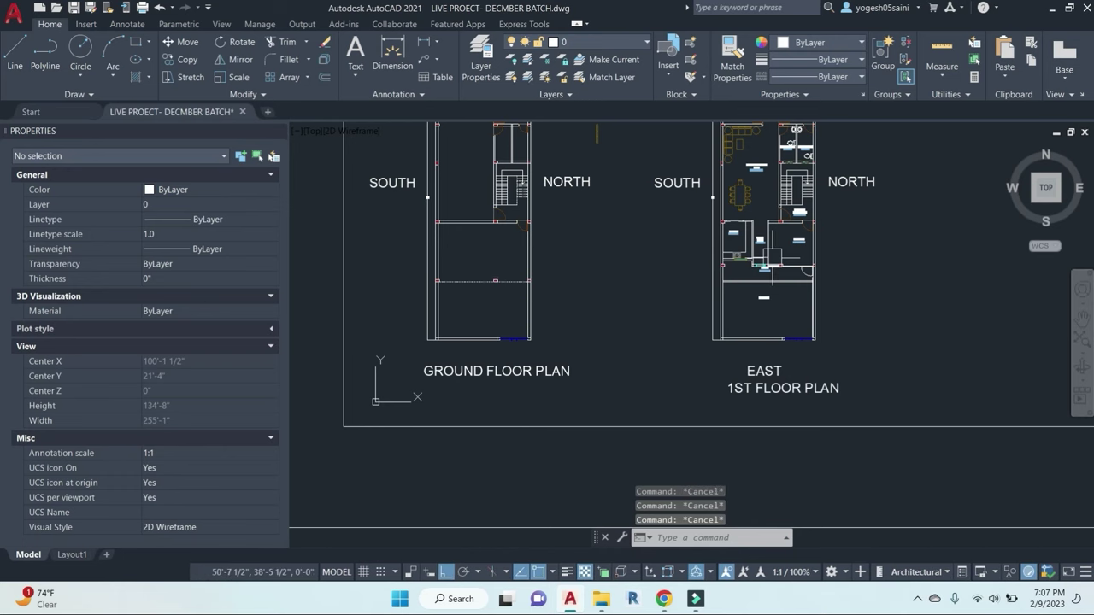
Step: Draw a horizontal XLINE through the 1st floor balcony wall corner
text(xl)
key(Return)
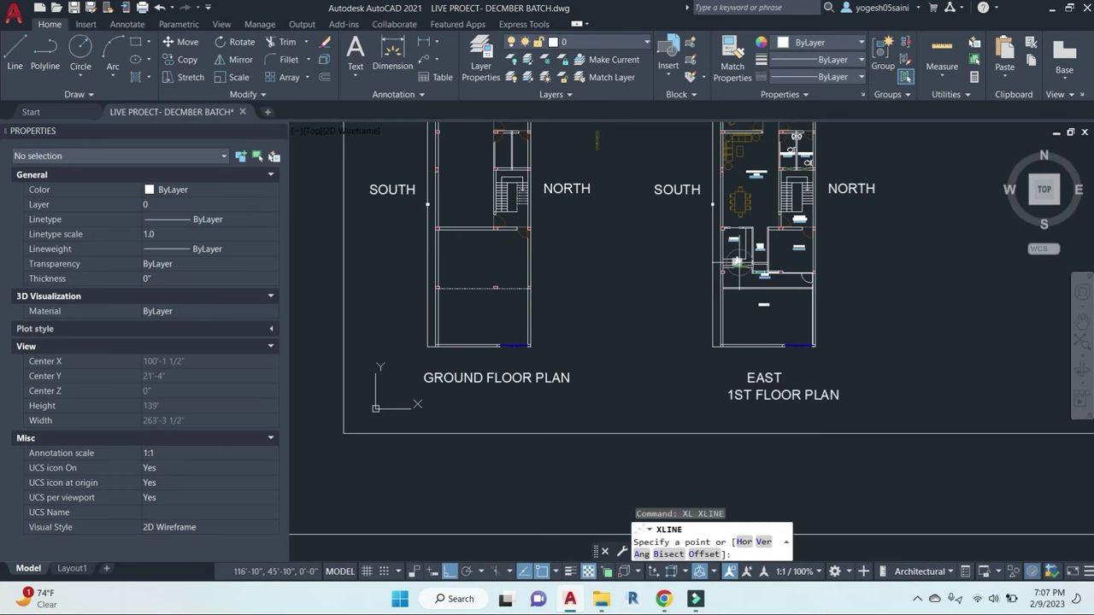
text(h)
key(Return)
middle_drag(737, 260, 773, 427)
scroll(781, 261, up, 2)
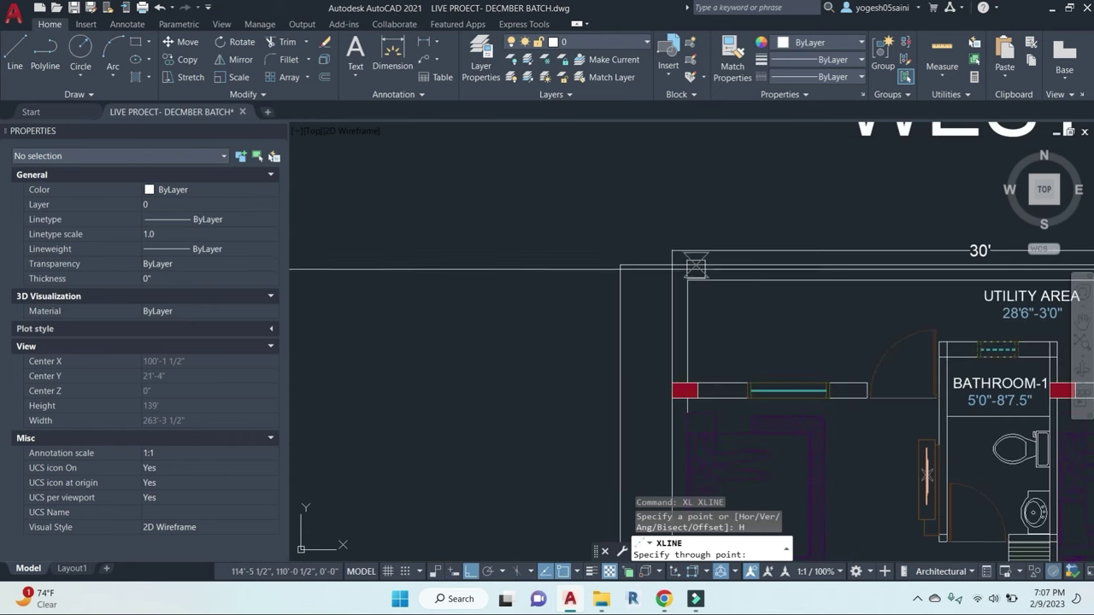
scroll(673, 264, down, 5)
scroll(595, 292, up, 6)
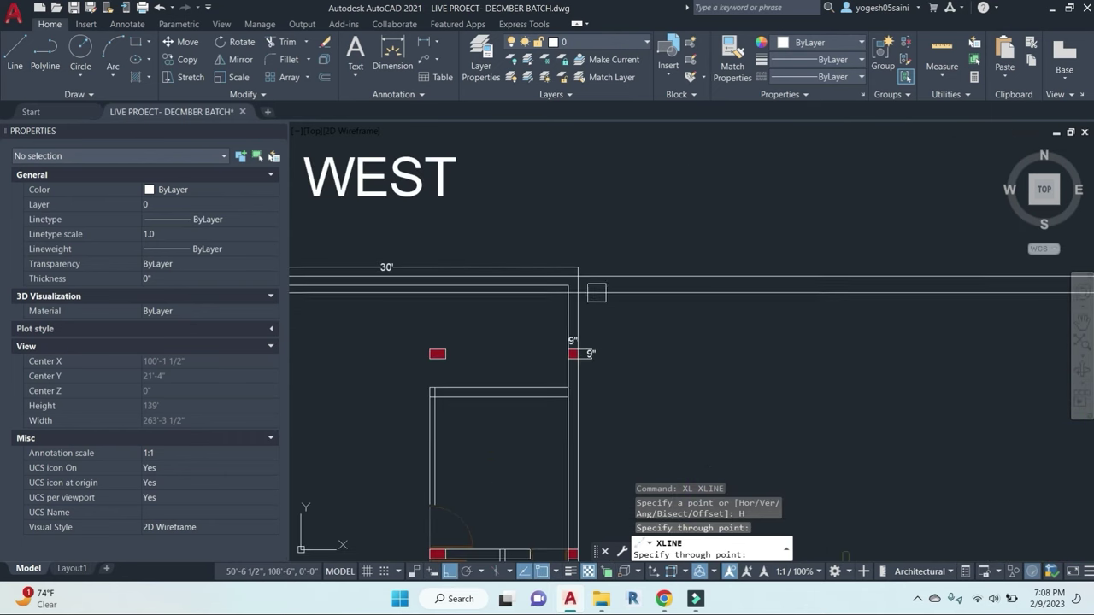
scroll(598, 294, down, 5)
scroll(868, 346, up, 6)
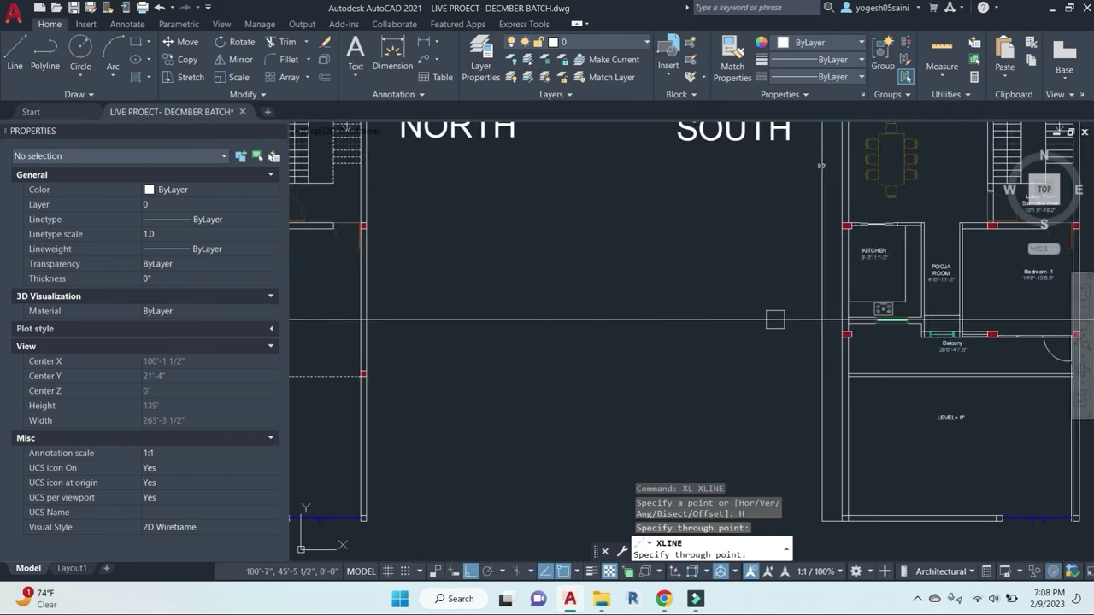
scroll(868, 346, up, 2)
click(780, 297)
scroll(779, 297, down, 5)
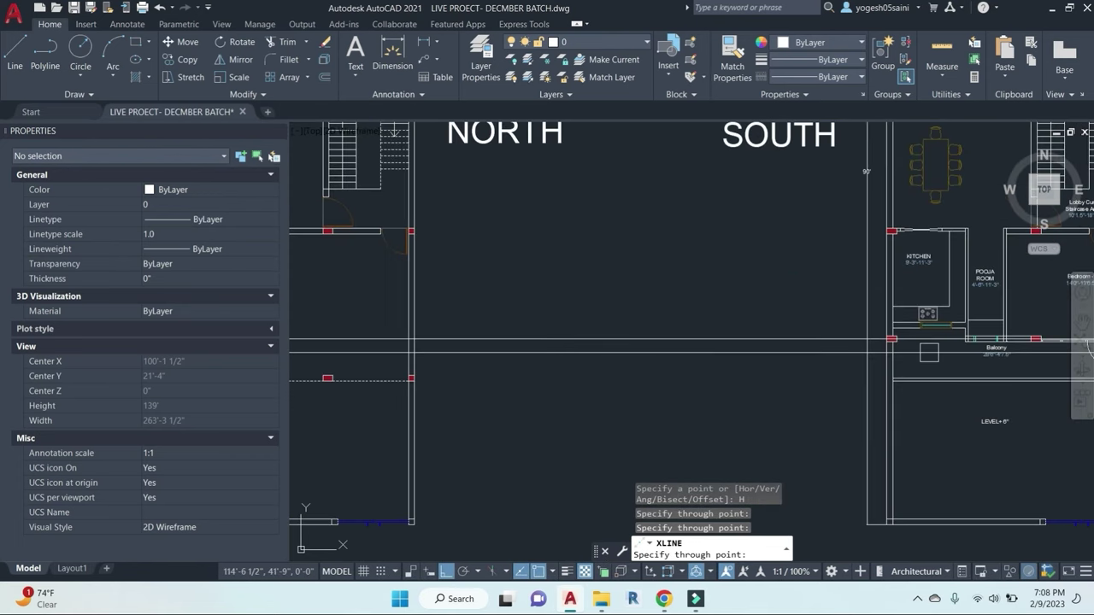
scroll(515, 290, up, 6)
key(Escape)
key(Escape)
scroll(487, 388, down, 3)
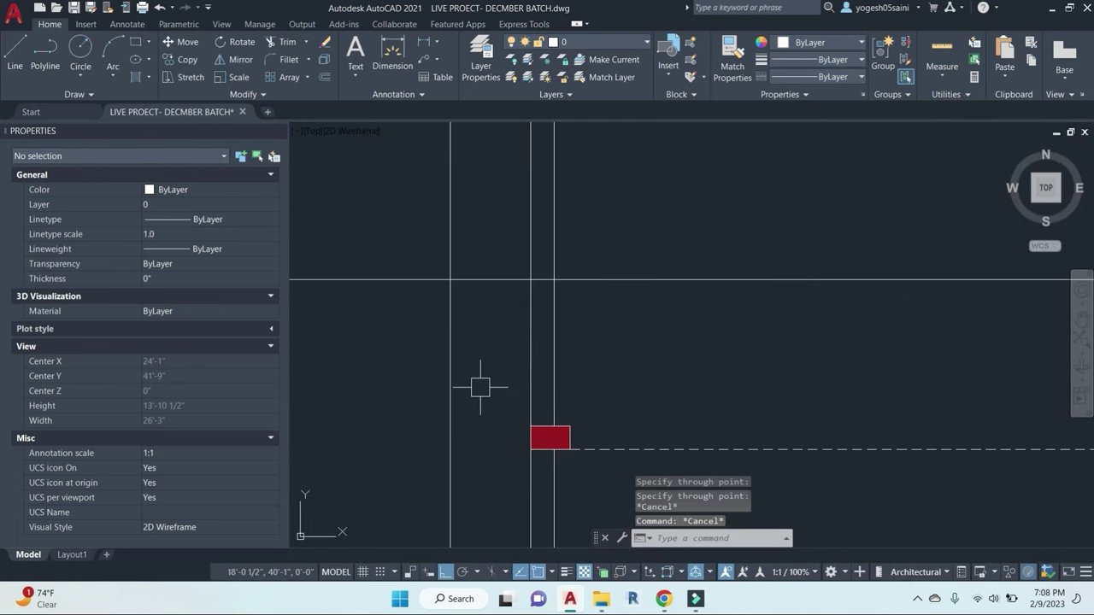
Step: Copy the three ground floor columns up onto the new horizontal construction line
click(492, 396)
click(608, 384)
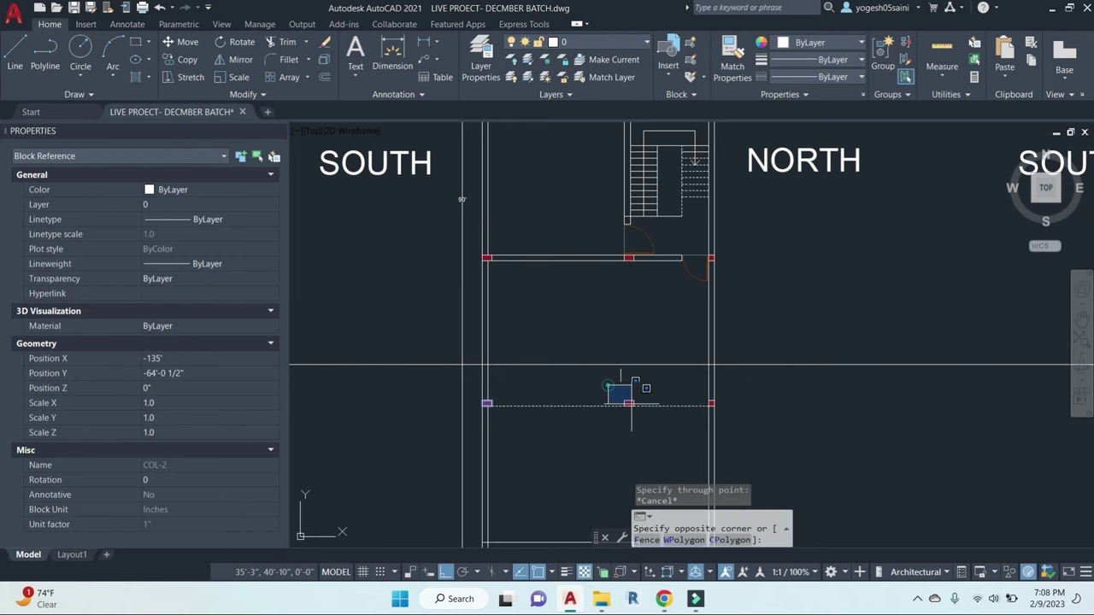
click(641, 413)
click(687, 393)
click(782, 427)
text(co)
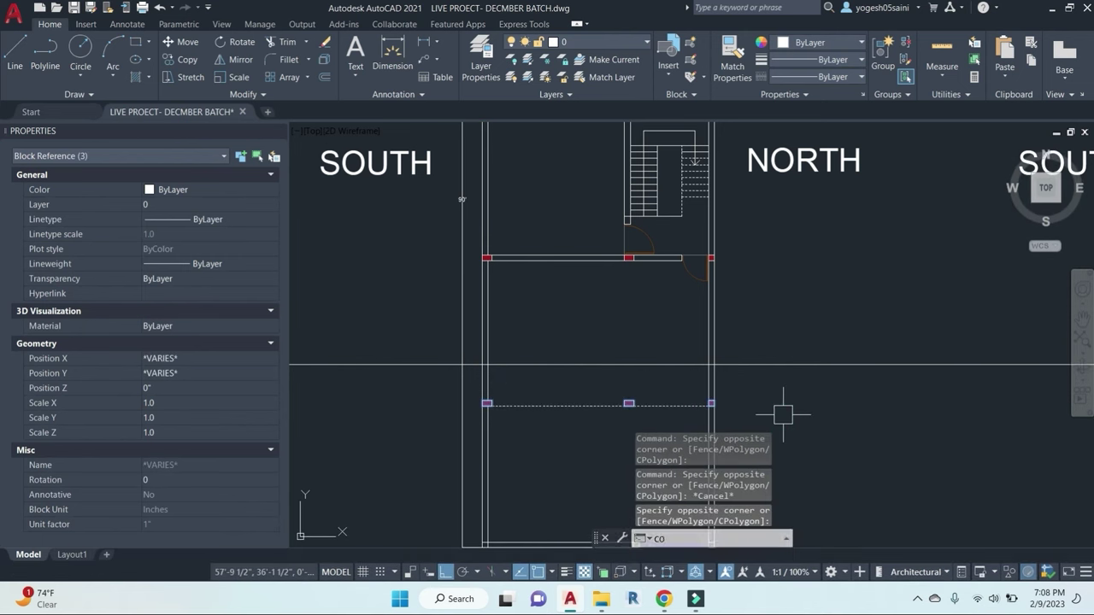
key(Return)
scroll(707, 410, up, 5)
click(725, 396)
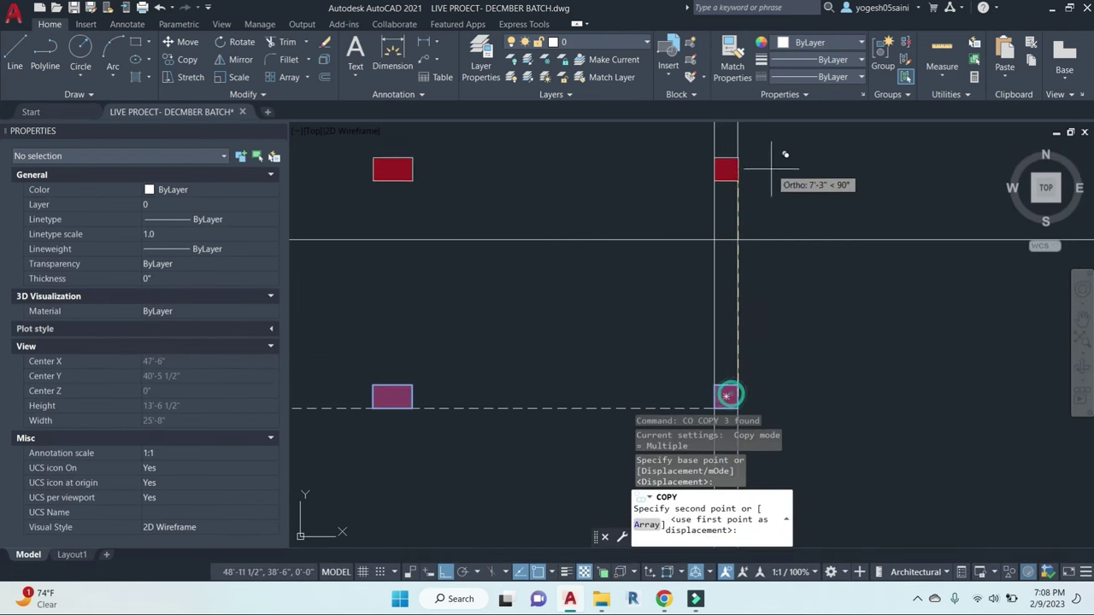
click(740, 230)
key(Escape)
scroll(798, 306, down, 8)
scroll(795, 325, up, 4)
Step: Erase the three original lower columns and the extra long horizontal line
click(794, 315)
text(e)
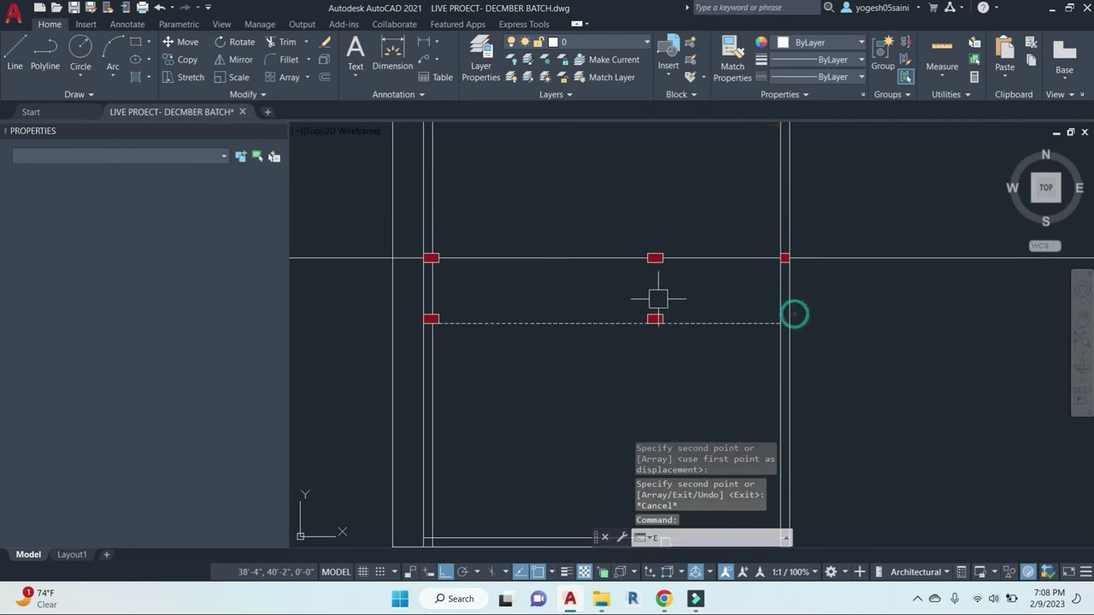
key(Return)
click(654, 322)
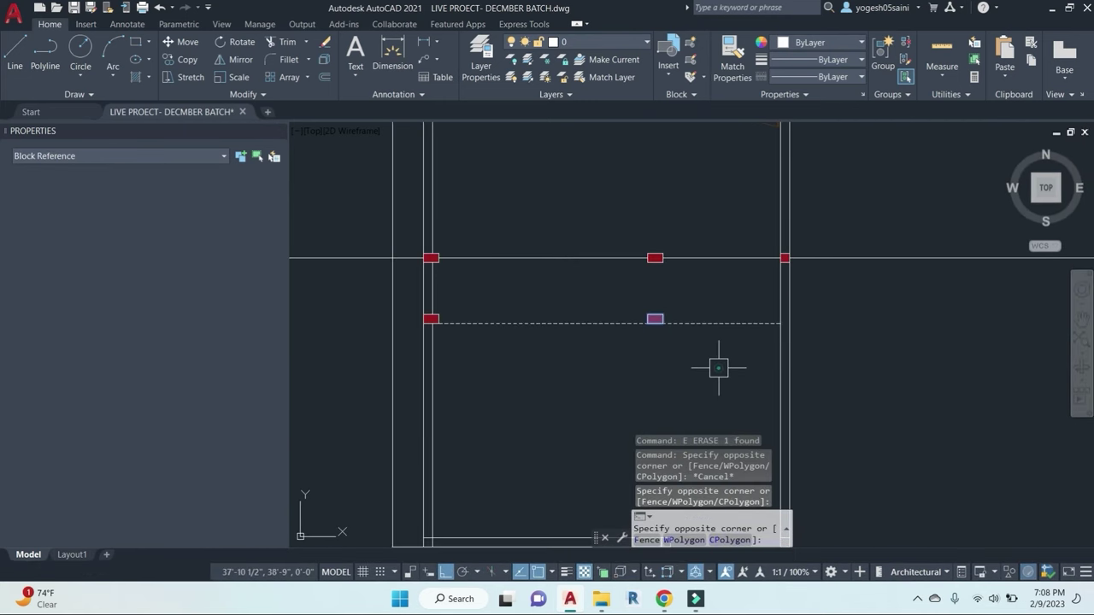
key(Return)
click(445, 311)
key(Return)
click(547, 283)
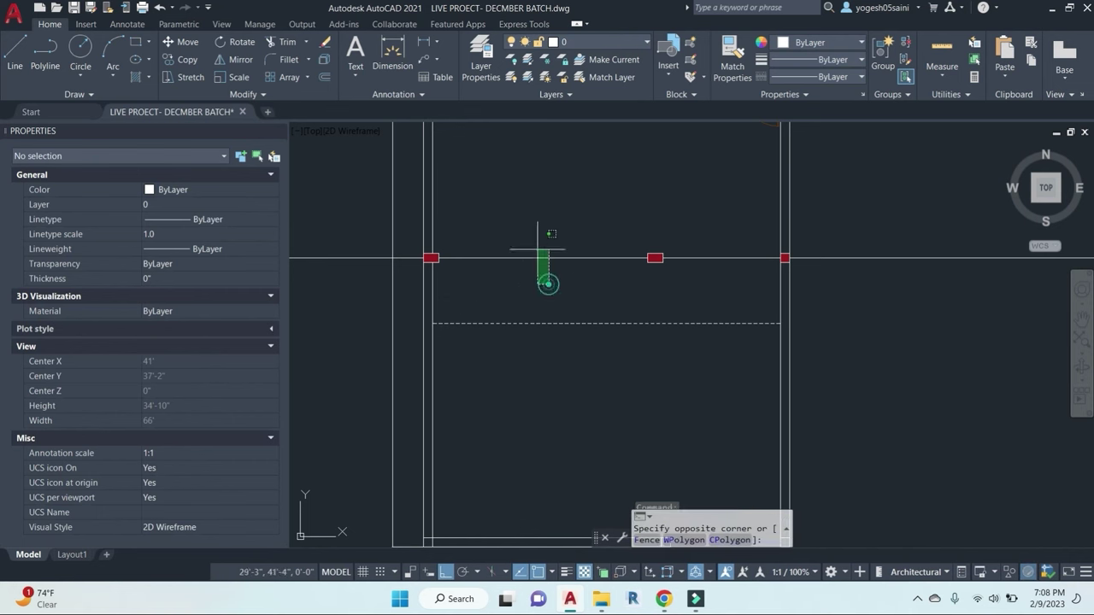
click(518, 207)
text(e)
key(Return)
scroll(556, 216, down, 4)
scroll(605, 282, down, 2)
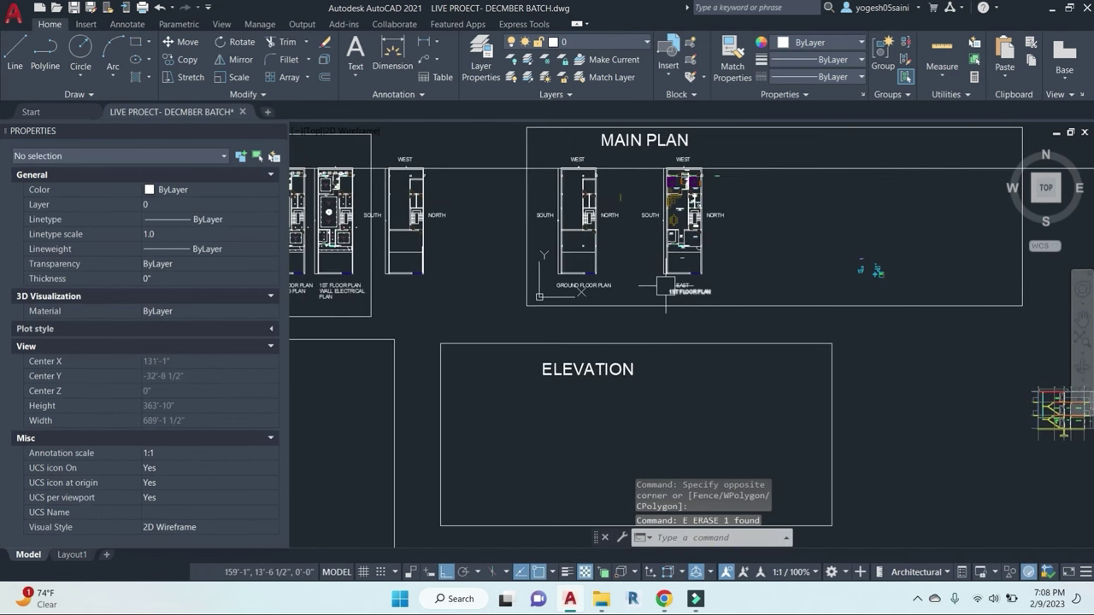
Step: Copy the LEVEL+ 6" label from the elevation area, then cancel the paste
scroll(677, 291, up, 6)
scroll(747, 274, down, 4)
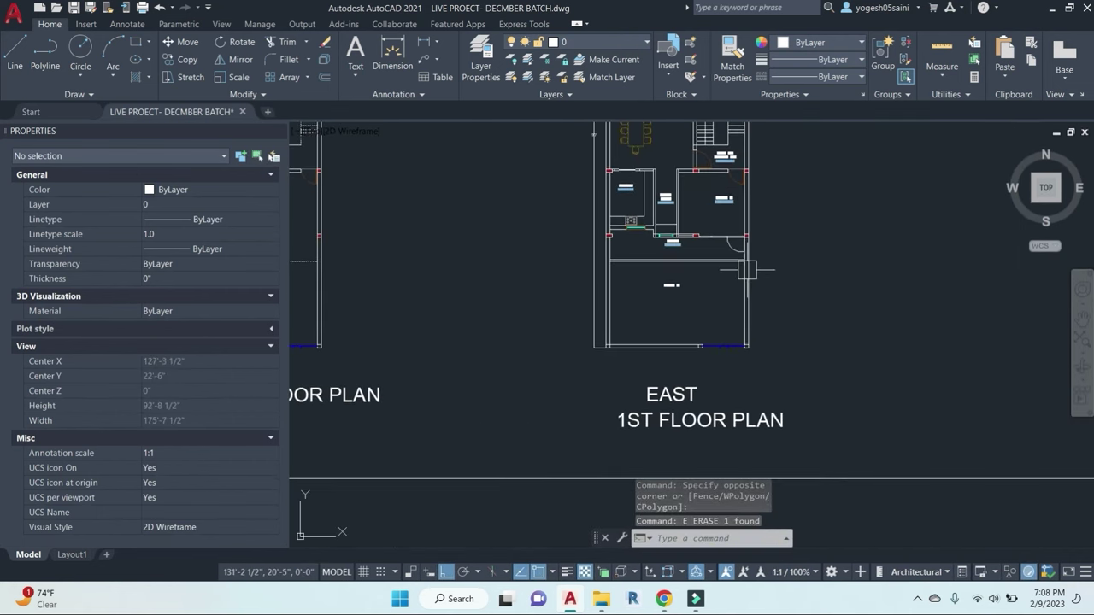
middle_drag(751, 367, 906, 199)
middle_drag(569, 404, 952, 301)
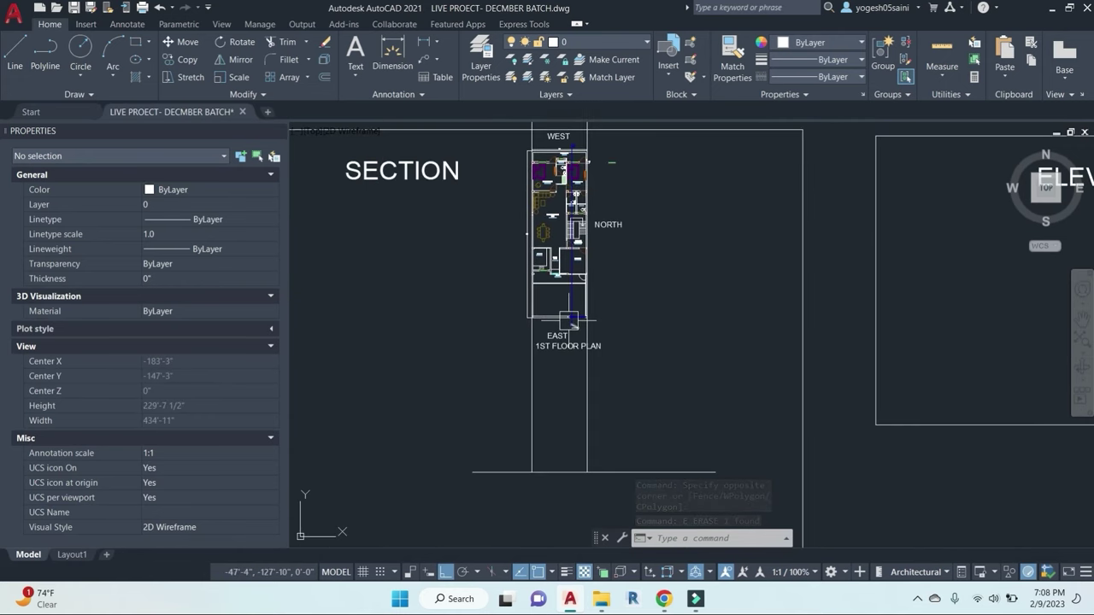
scroll(568, 321, up, 3)
middle_drag(616, 261, 678, 331)
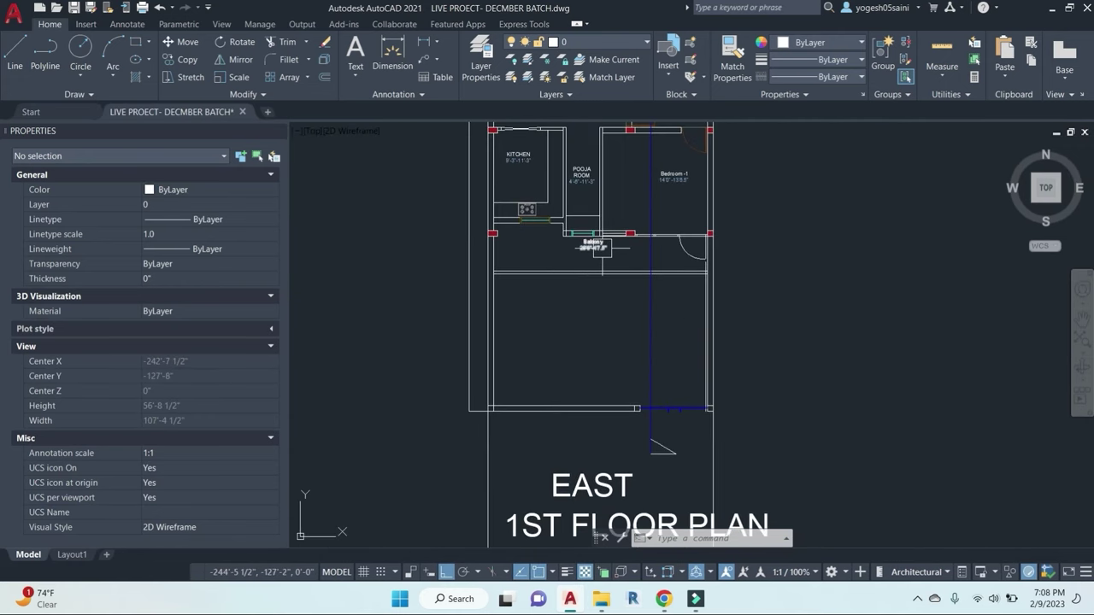
click(602, 249)
key(Escape)
scroll(777, 334, down, 4)
middle_drag(874, 344, 625, 405)
scroll(940, 223, up, 1)
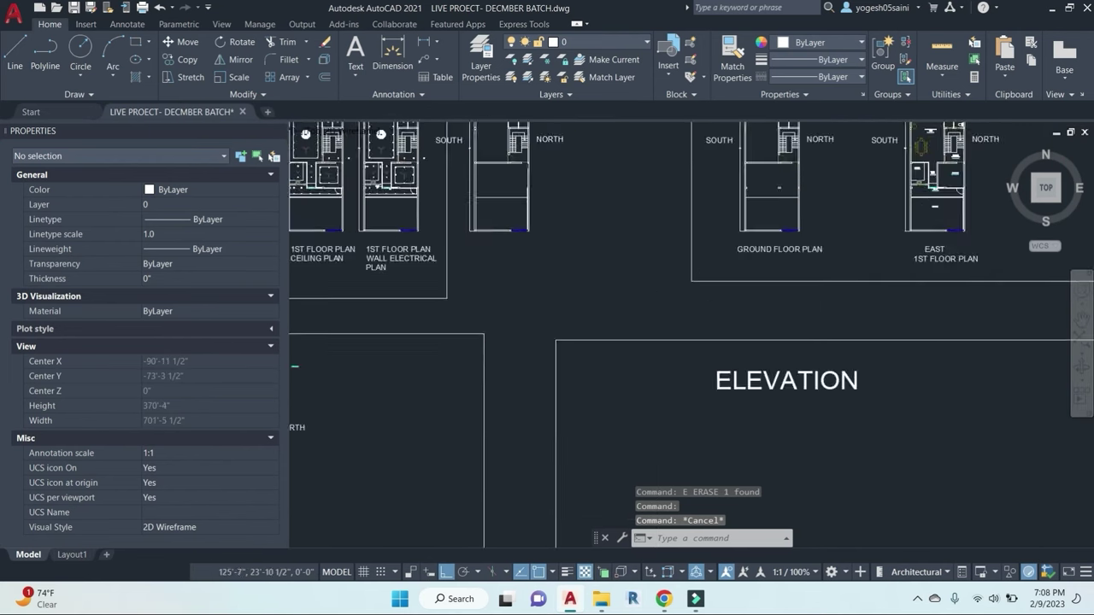
scroll(942, 224, up, 4)
click(943, 178)
click(887, 194)
key(ctrl+c)
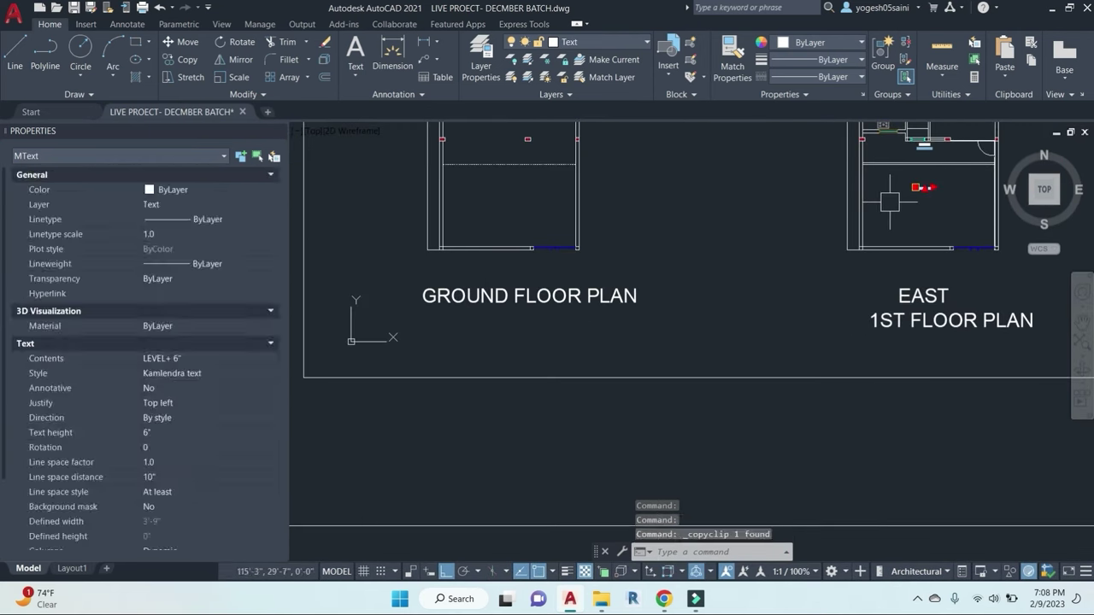
key(ctrl+v)
scroll(923, 187, down, 5)
scroll(526, 363, up, 7)
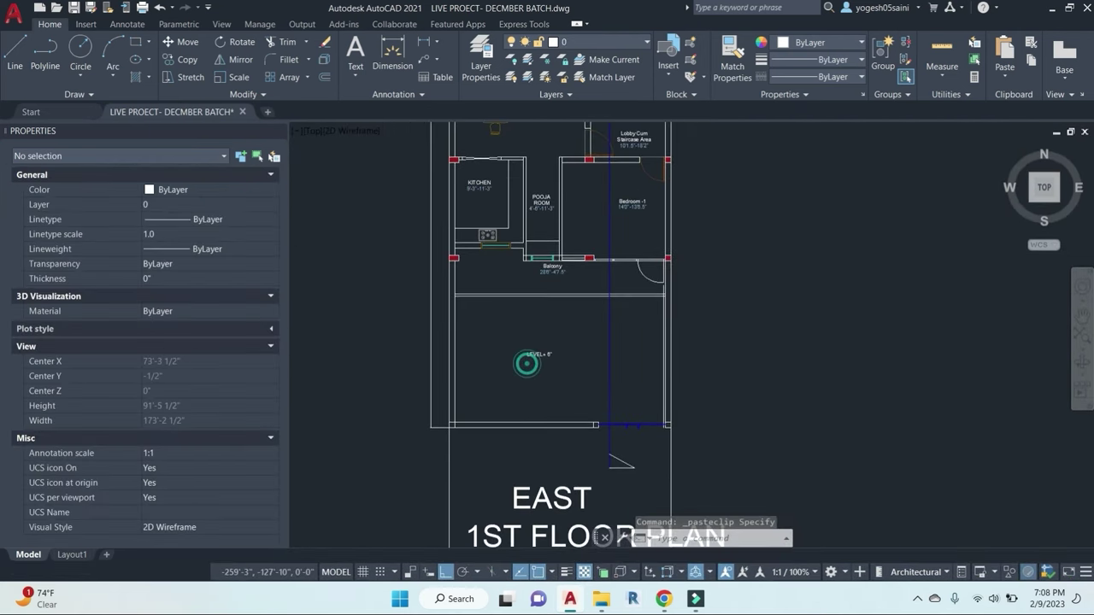
key(Escape)
key(Escape)
scroll(526, 363, down, 5)
Step: Copy the FRIST FLOOR F.F.L level tag from the reference section and paste it near the ground line
click(660, 320)
scroll(657, 320, up, 4)
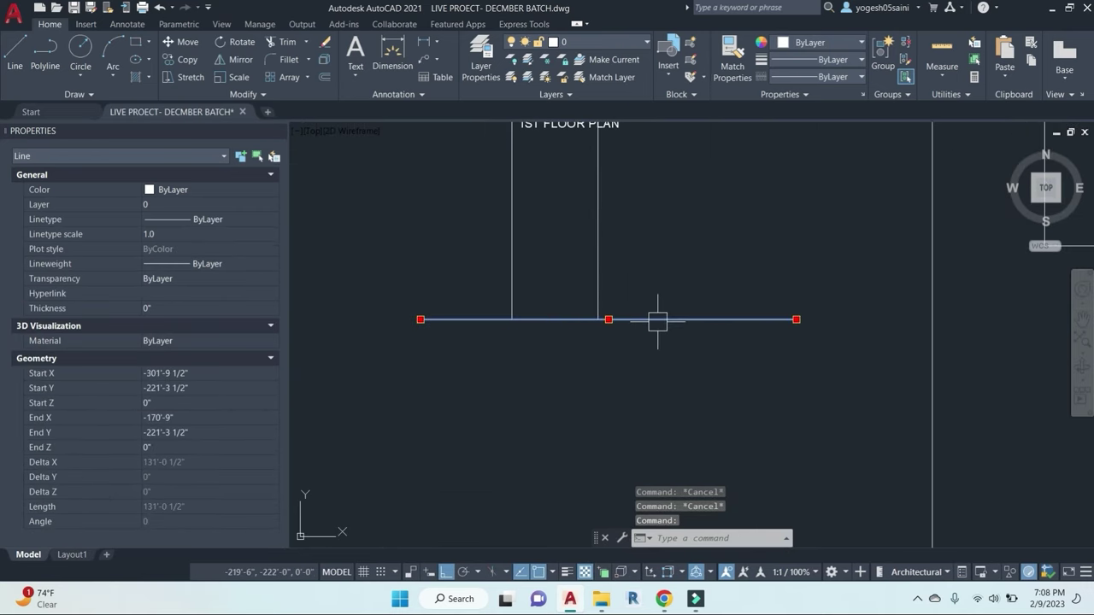
scroll(657, 321, up, 1)
key(Escape)
key(Escape)
key(Escape)
scroll(663, 321, down, 5)
middle_drag(879, 321, 670, 345)
scroll(742, 298, up, 5)
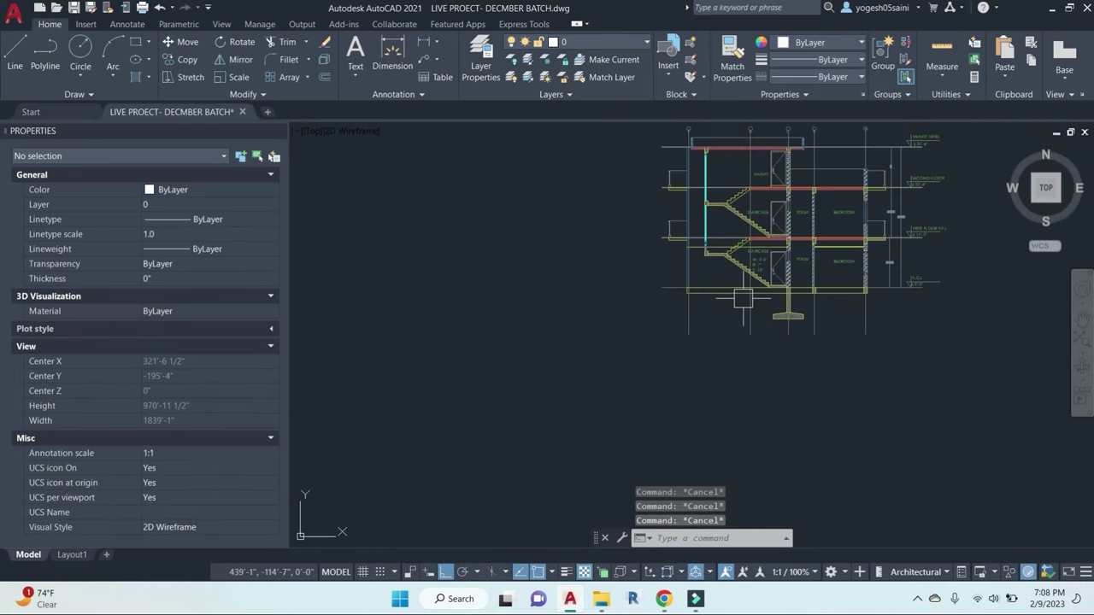
scroll(910, 231, up, 6)
scroll(807, 311, down, 1)
click(825, 310)
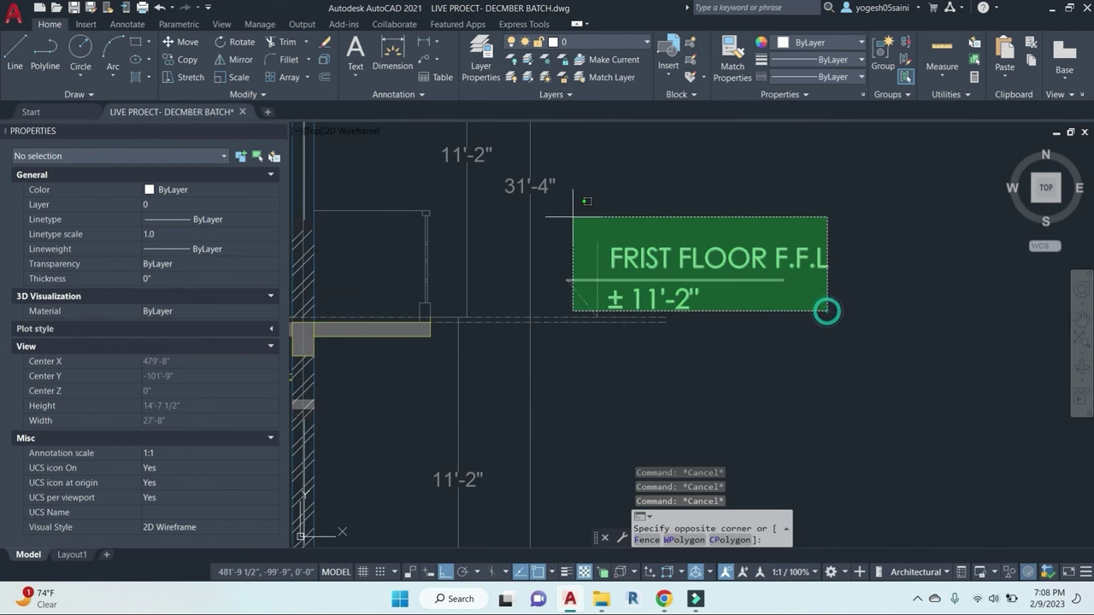
click(564, 215)
key(ctrl+c)
key(ctrl+v)
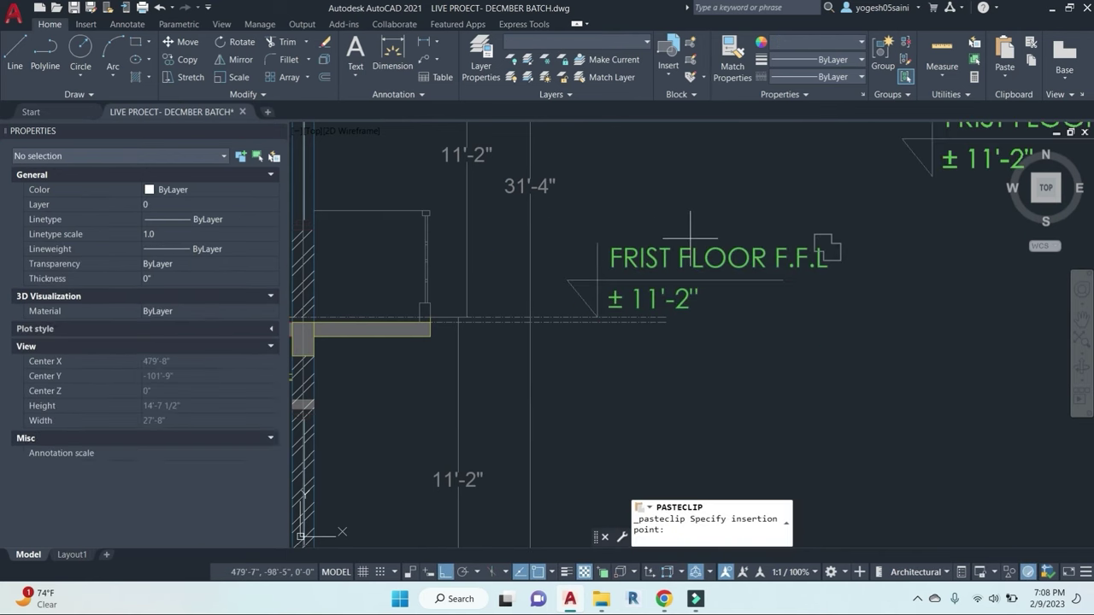
scroll(683, 222, down, 5)
scroll(698, 248, up, 8)
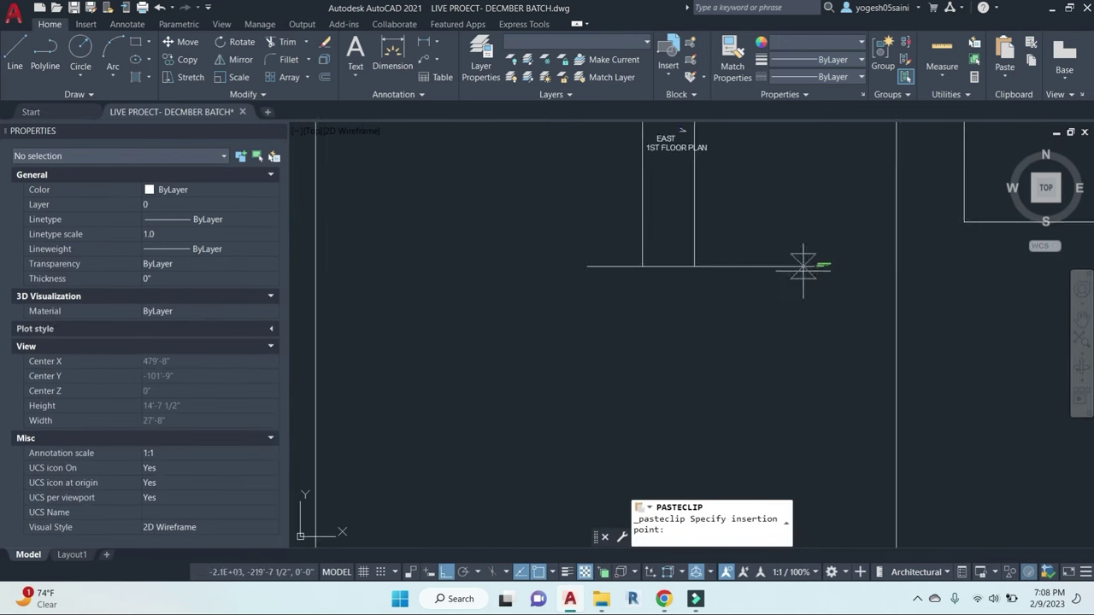
click(665, 264)
key(Escape)
Step: Move the pasted level tag down onto the ground line
middle_drag(718, 292, 676, 324)
scroll(668, 298, up, 8)
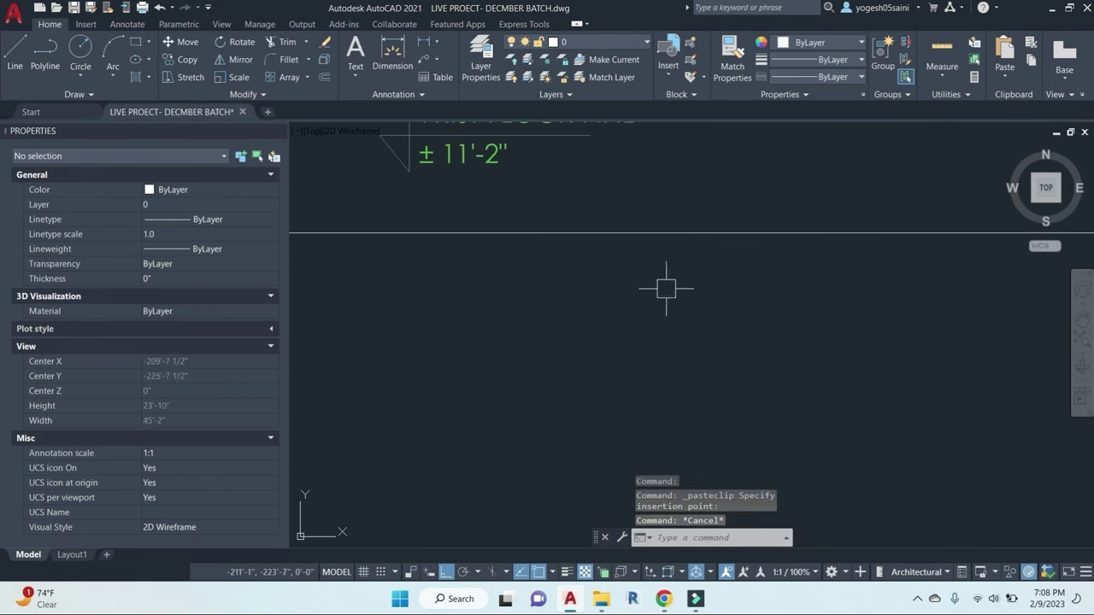
key(Escape)
middle_drag(631, 224, 806, 405)
click(842, 371)
click(448, 171)
text(m)
key(Return)
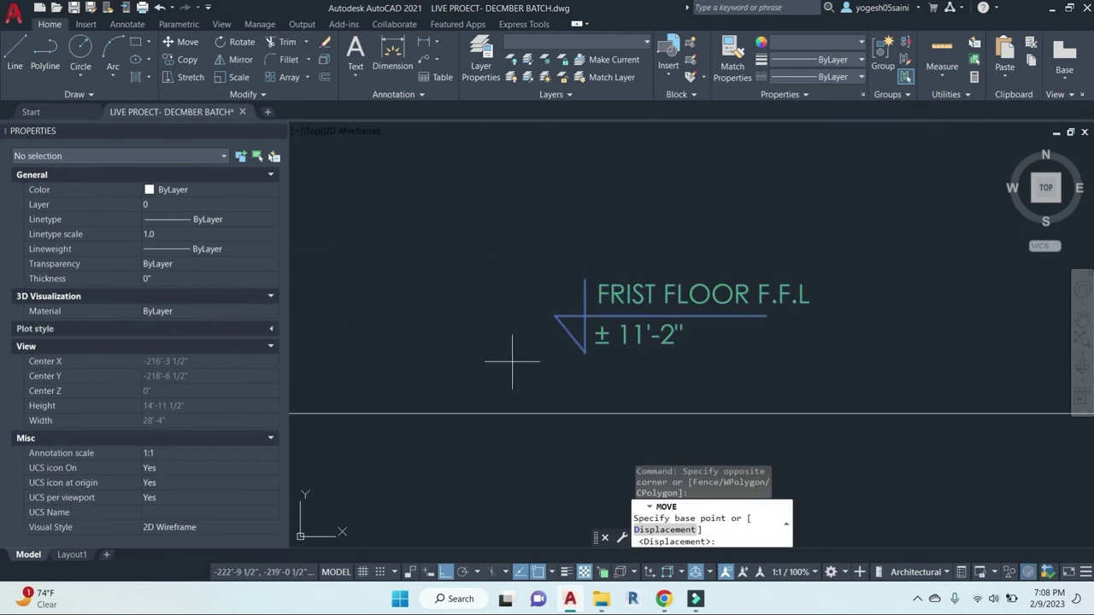
click(585, 351)
click(569, 413)
scroll(598, 384, down, 3)
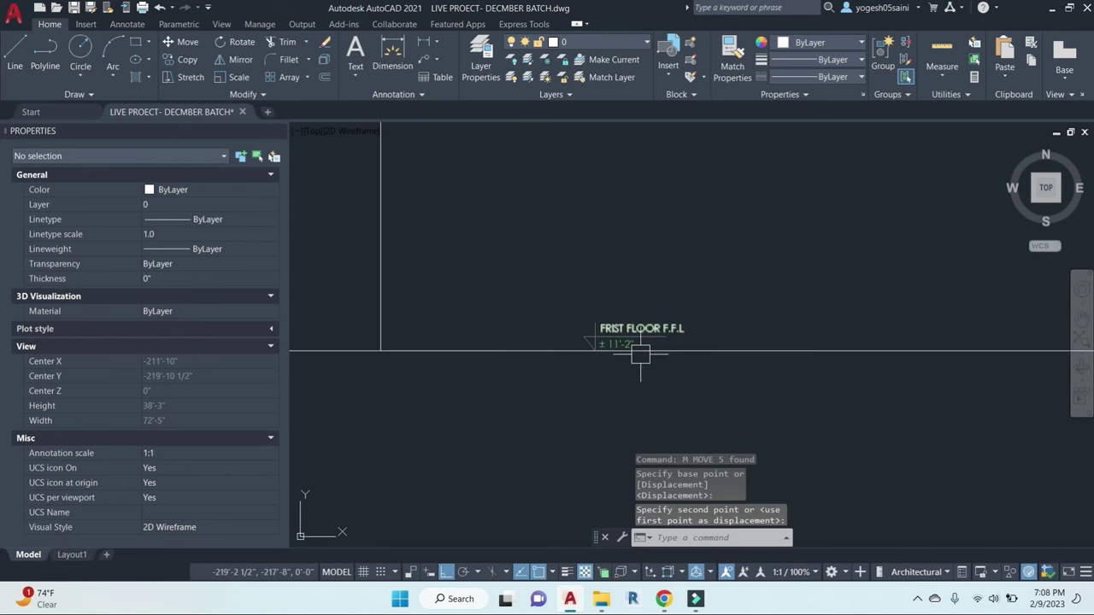
scroll(633, 355, up, 4)
Step: Relabel the tag F.G.L and shift the marker and its level text left above the level line
double_click(653, 263)
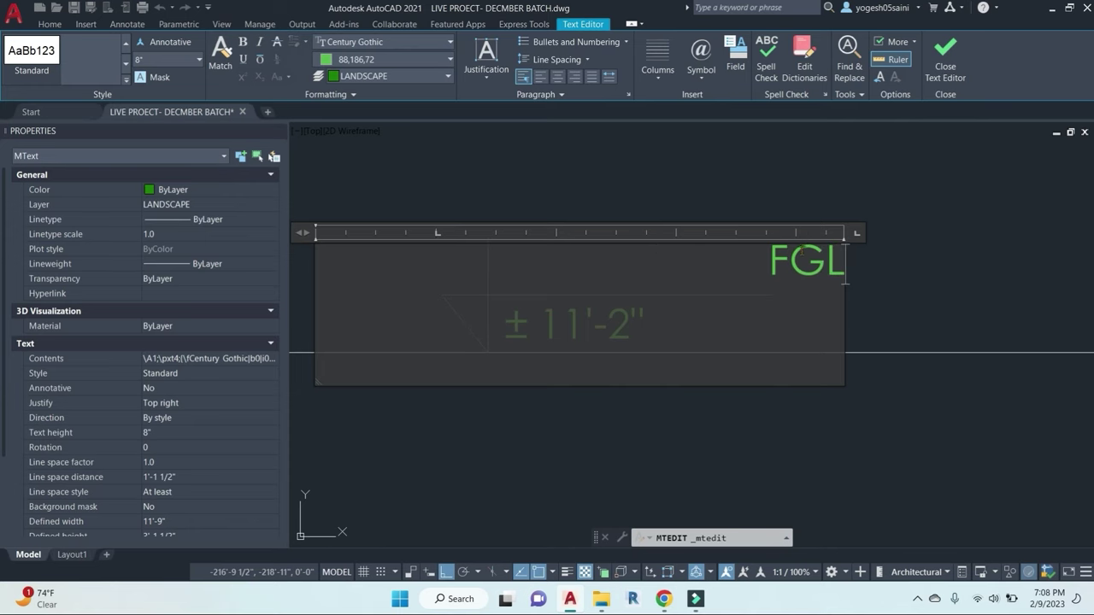
click(855, 212)
click(843, 248)
key(m)
key(Return)
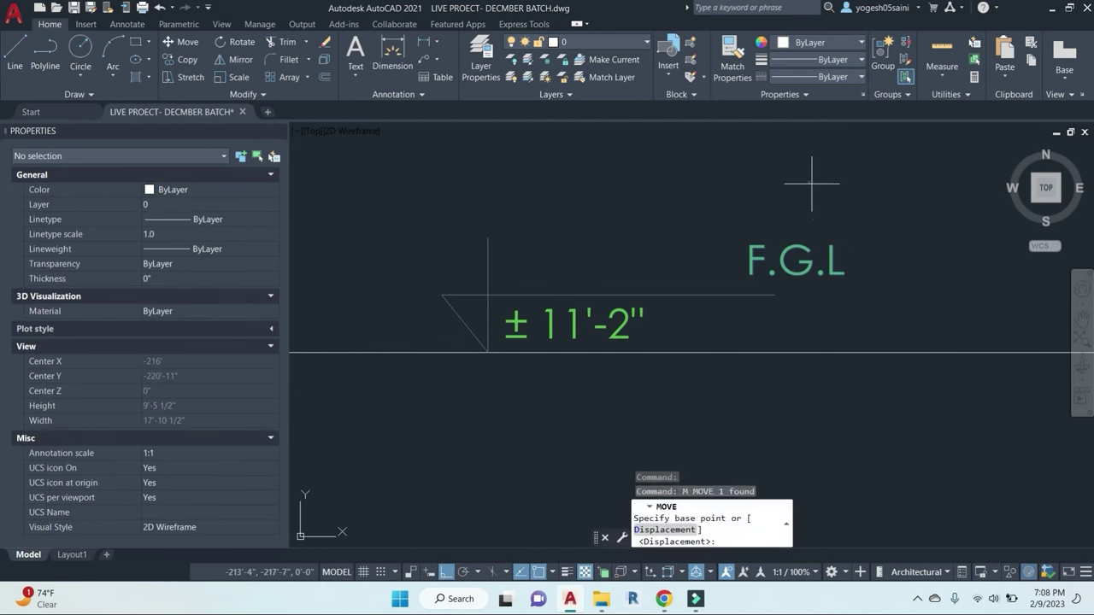
click(812, 184)
click(582, 185)
click(571, 247)
scroll(572, 247, down, 2)
middle_drag(611, 300, 732, 328)
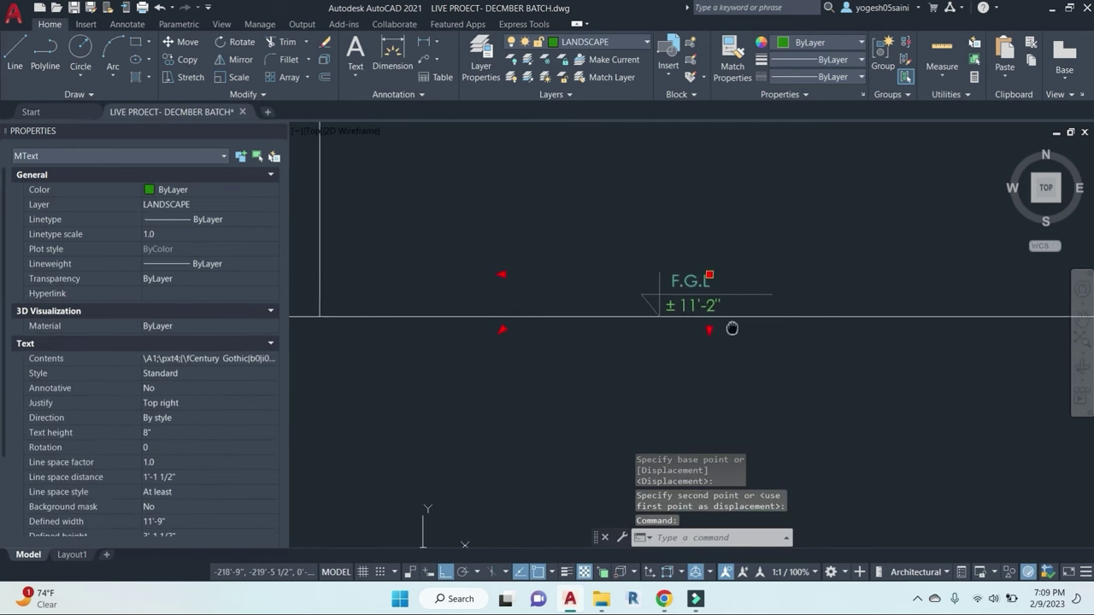
click(507, 274)
click(633, 273)
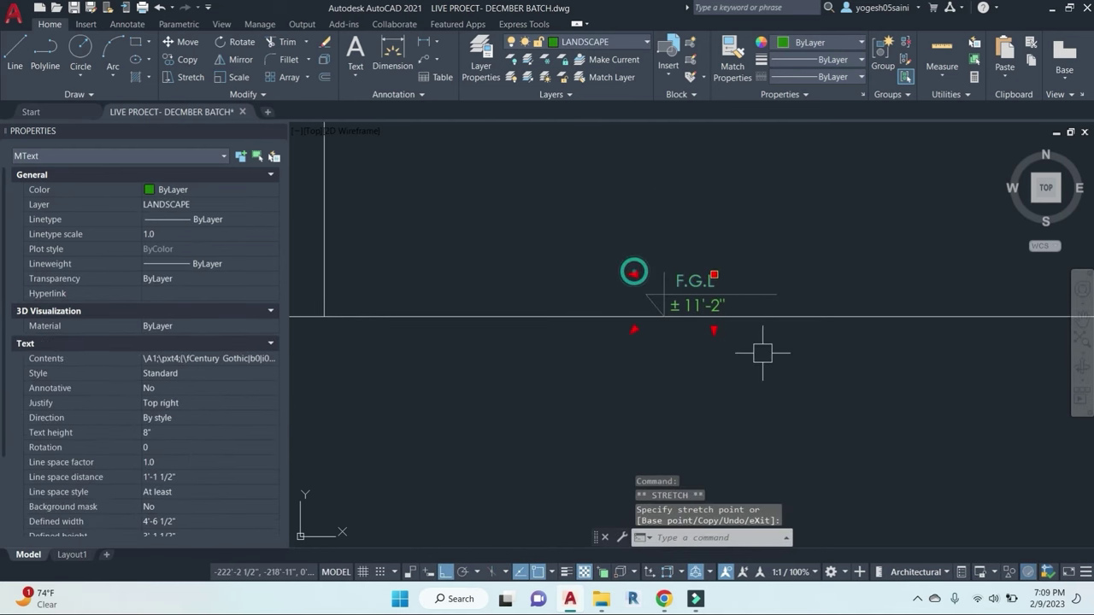
scroll(704, 323, up, 4)
key(Escape)
Step: Edit the level value from ± 11'-2" to ± 0'-00"
double_click(649, 223)
drag(666, 208, 580, 220)
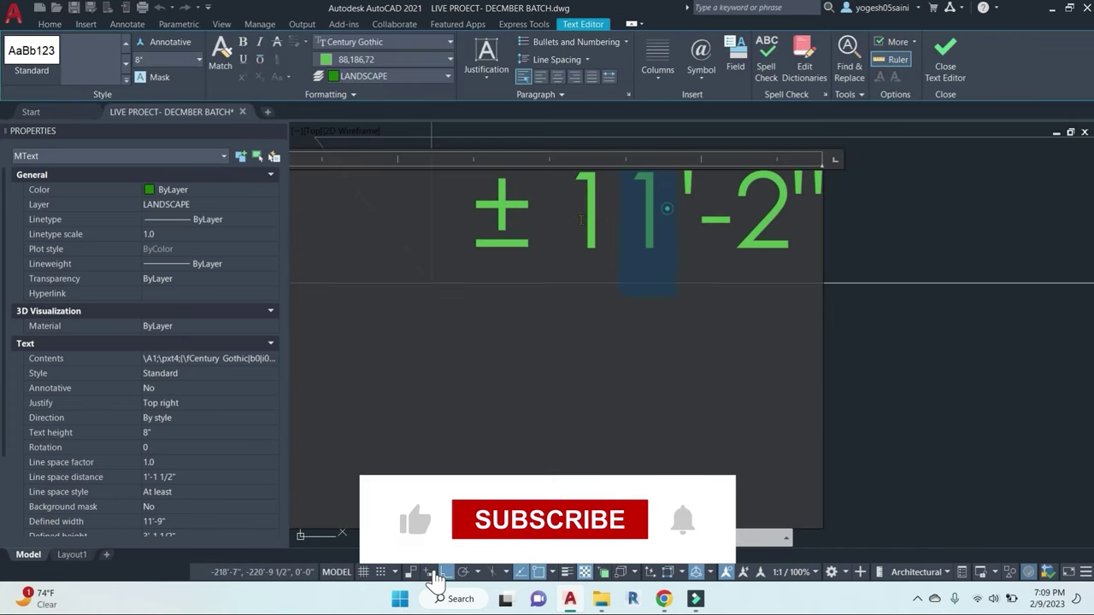
text(0)
click(786, 218)
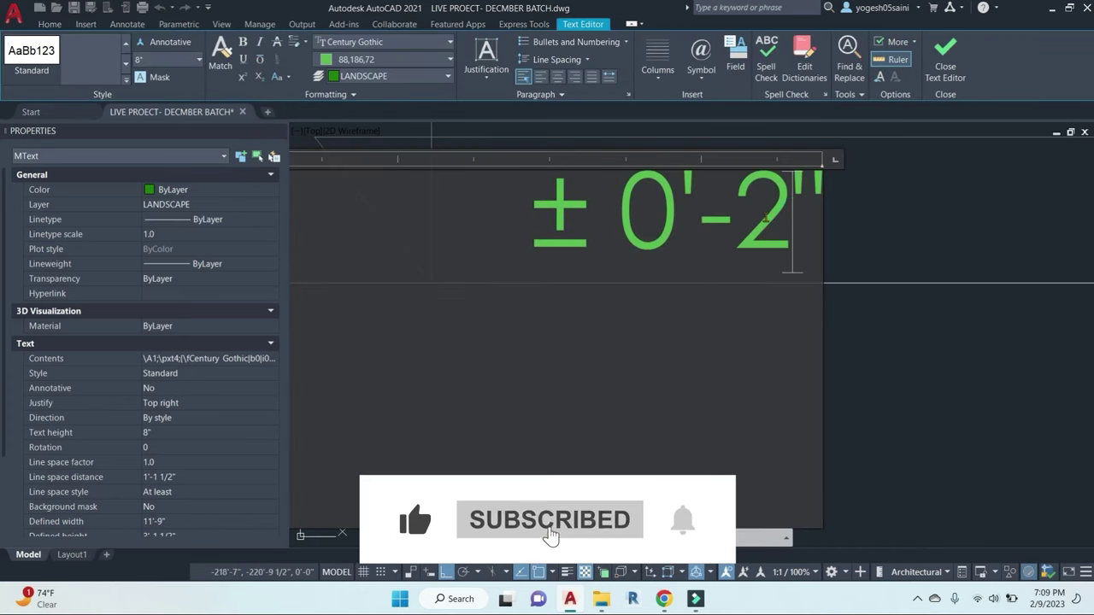
text(0)
click(908, 405)
double_click(732, 208)
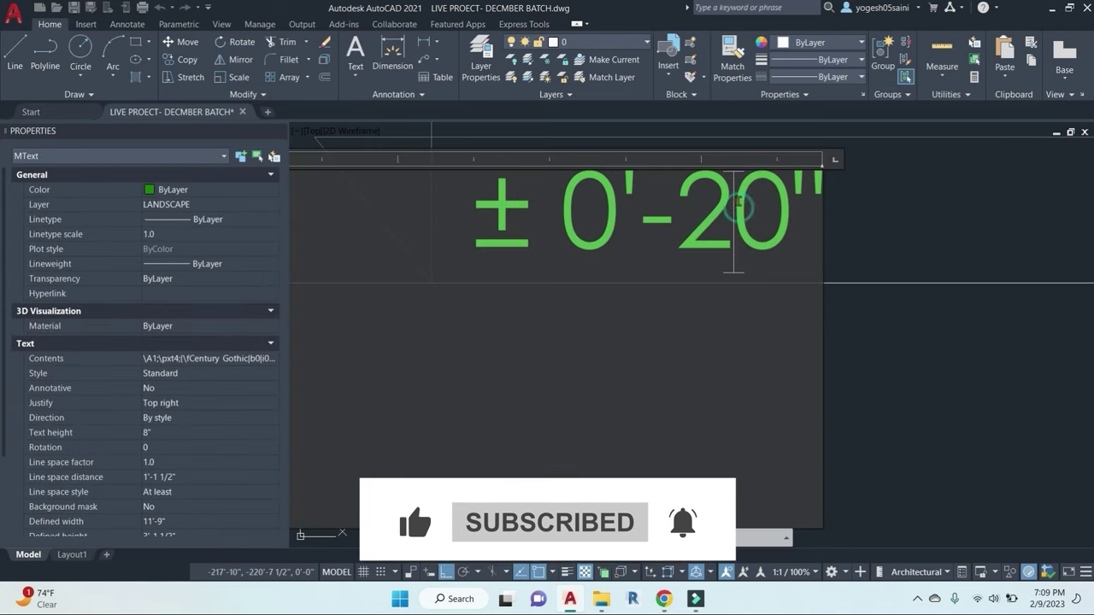
drag(732, 214, 701, 229)
click(897, 410)
scroll(853, 373, down, 5)
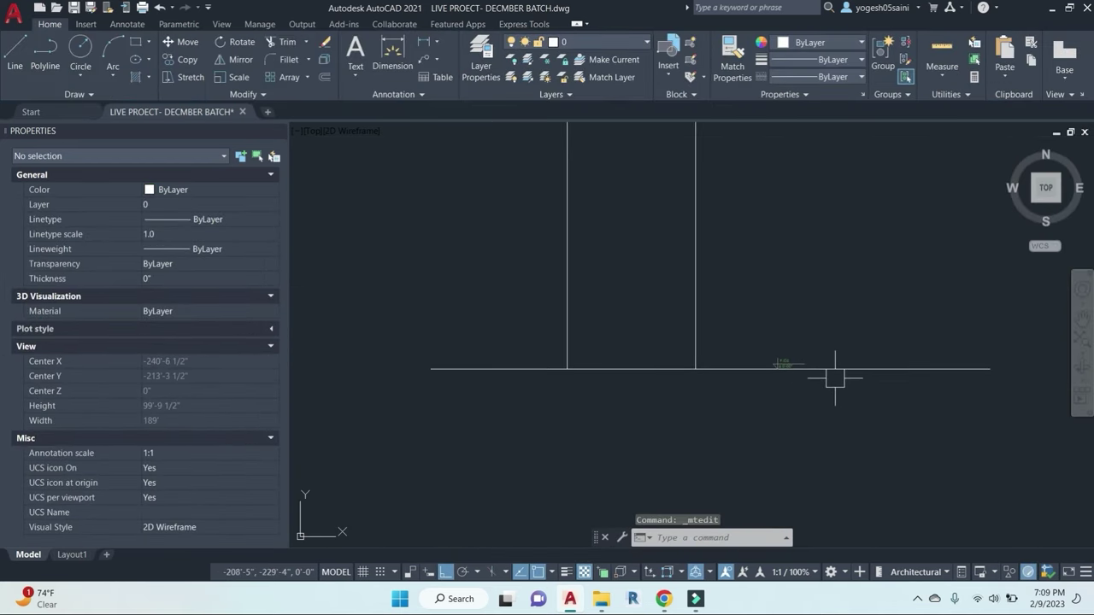
Step: Offset the ground line 6" upward to create the second ground line
text(O)
key(Return)
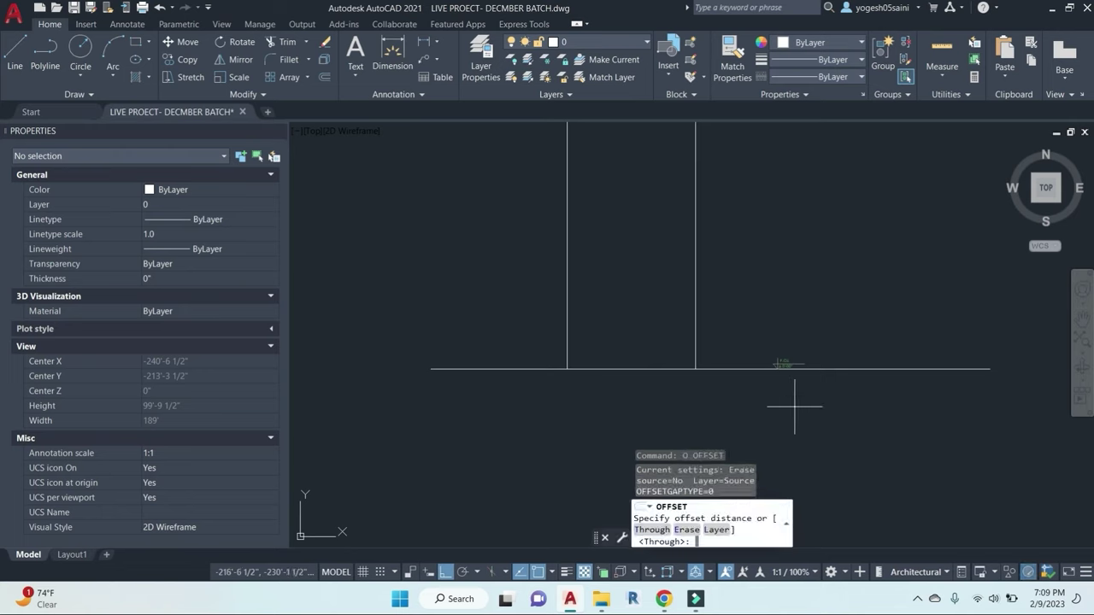
text(6")
key(Return)
click(729, 369)
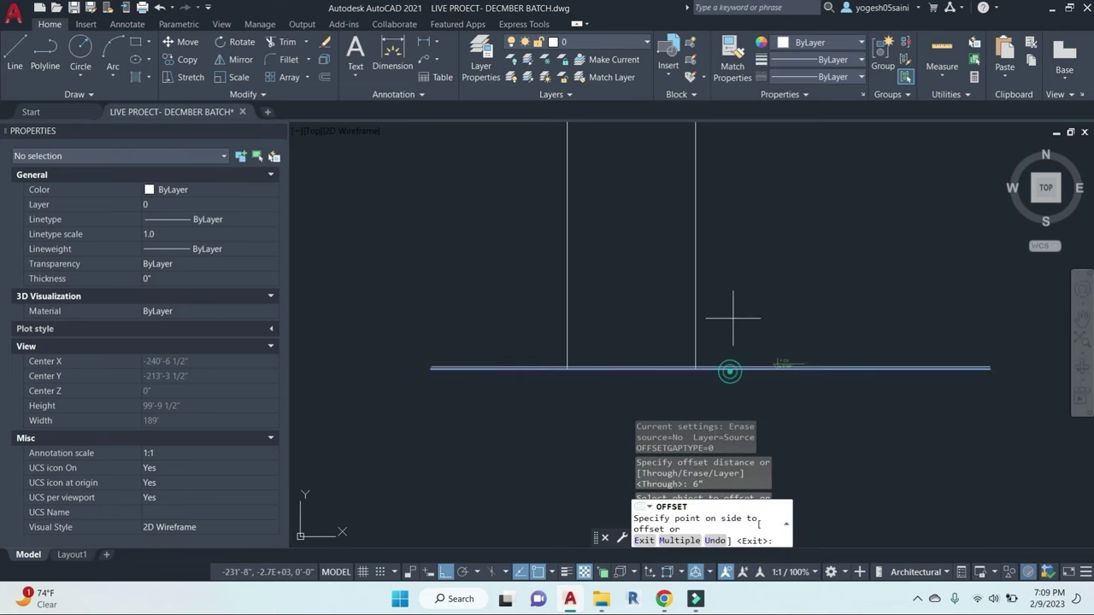
click(734, 309)
key(Escape)
key(Escape)
key(Escape)
key(Escape)
Step: Try stretching the right ends of the ground lines with crossing windows, cancelling each attempt
scroll(920, 388, up, 4)
middle_drag(861, 398, 762, 383)
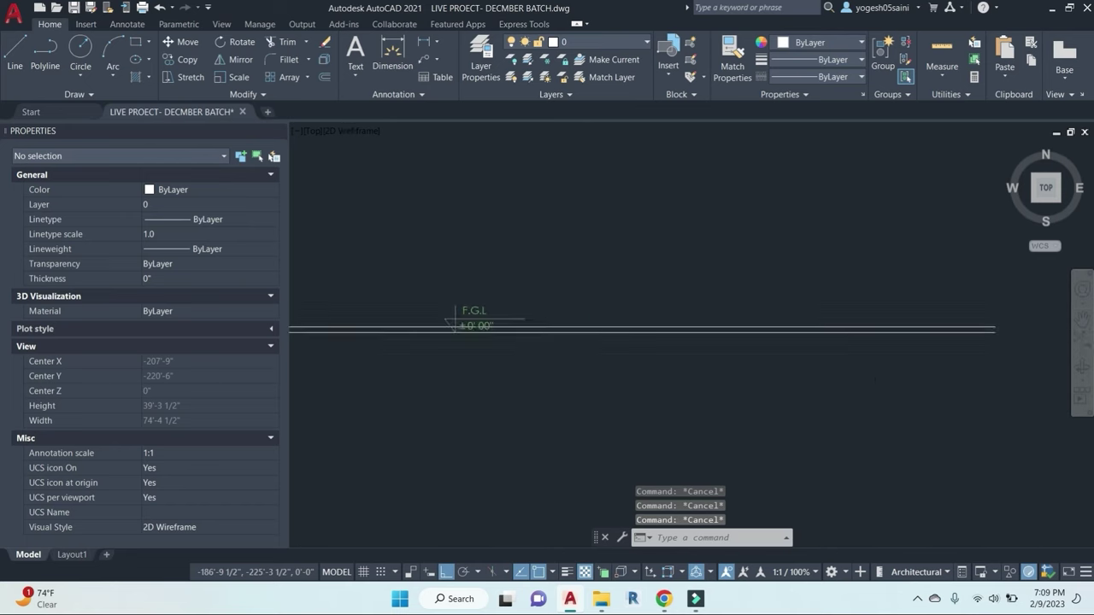
scroll(778, 393, down, 4)
text(s)
key(Return)
click(796, 291)
click(888, 388)
key(Return)
click(923, 245)
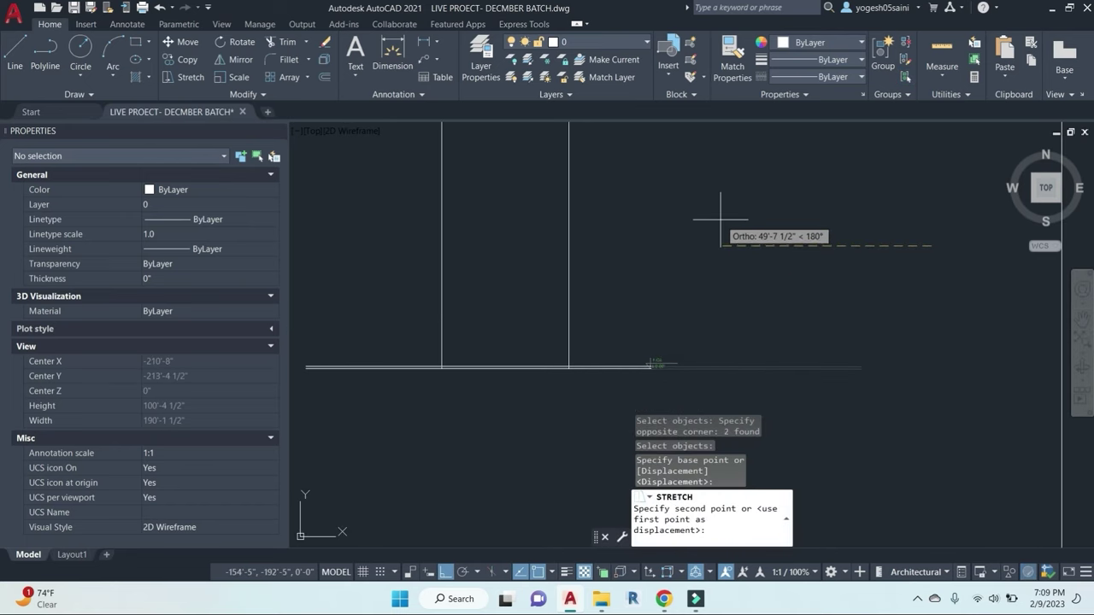
key(Escape)
text(s)
key(Return)
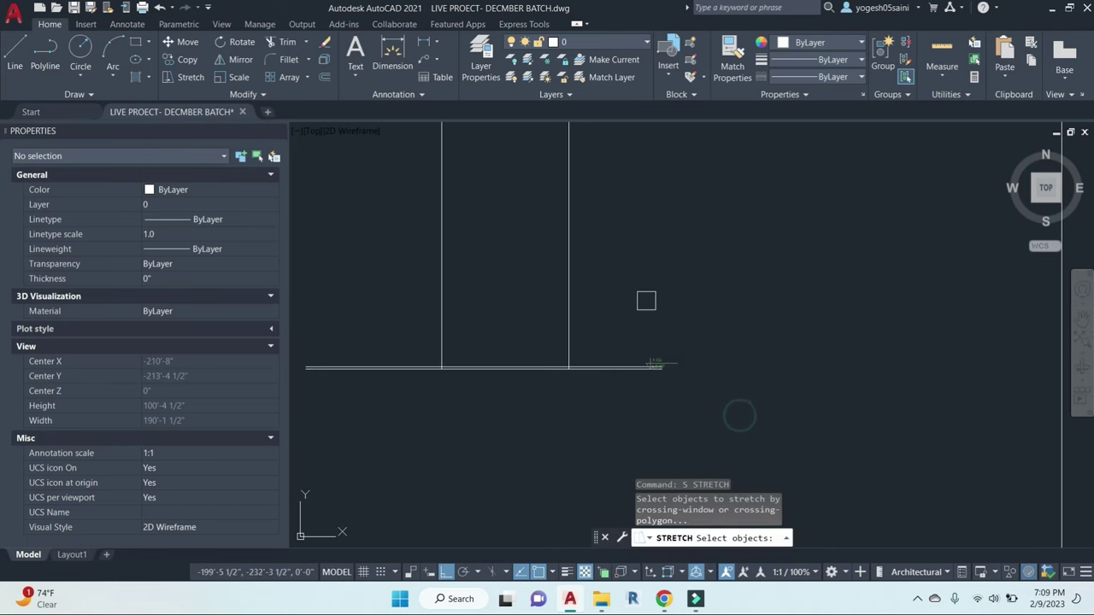
key(Escape)
key(Return)
click(769, 432)
click(616, 272)
key(Return)
click(794, 246)
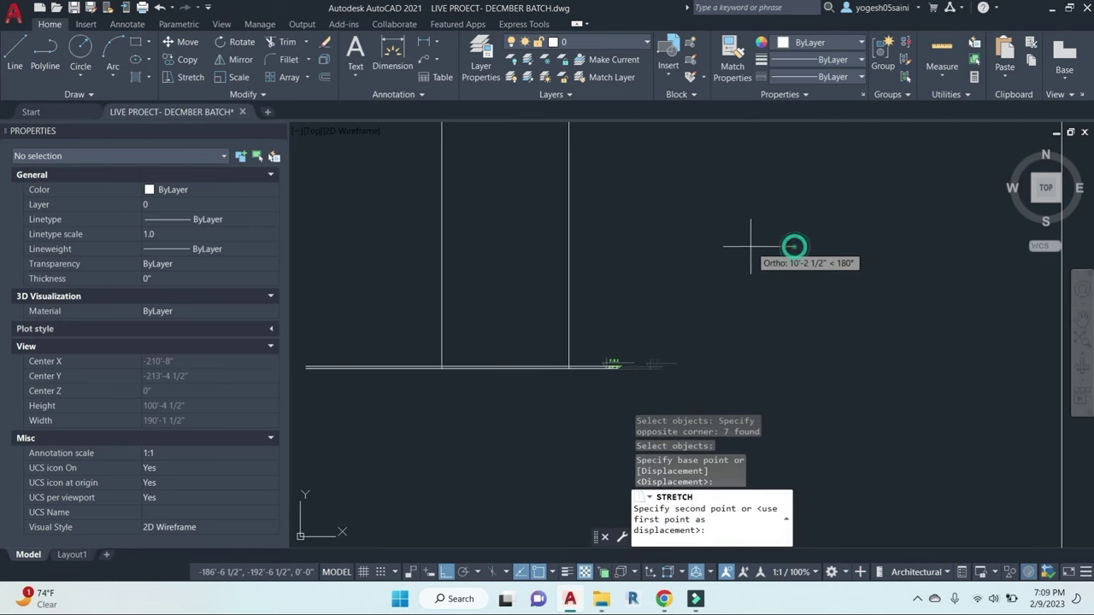
middle_drag(661, 322, 800, 299)
key(Escape)
Step: Stretch the left end of the upper ground line so the double line matches
text(s)
key(Return)
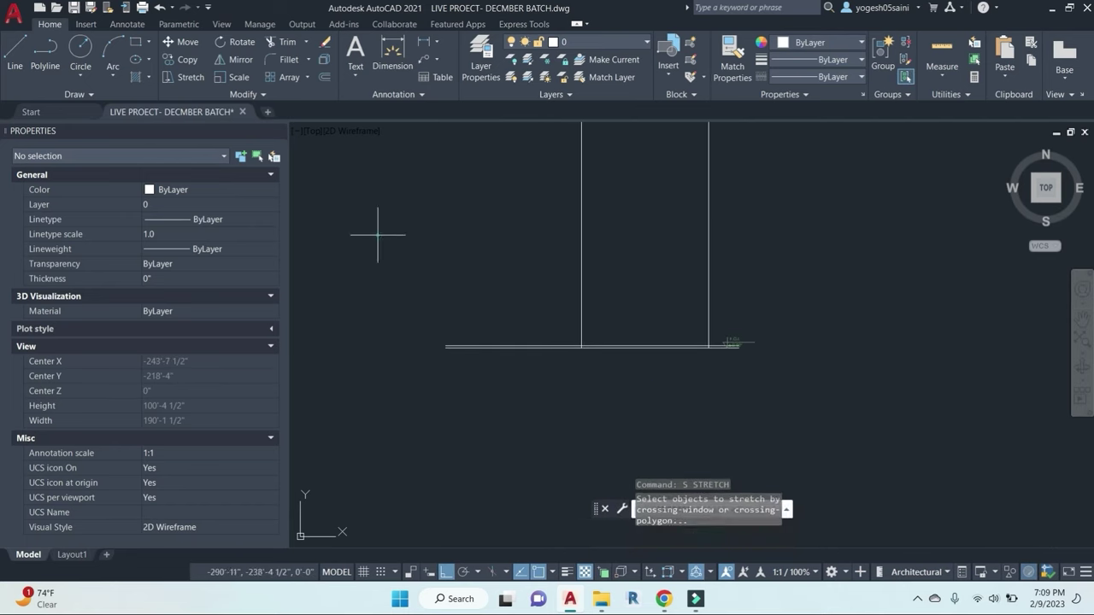
click(378, 235)
click(501, 427)
key(Return)
click(378, 184)
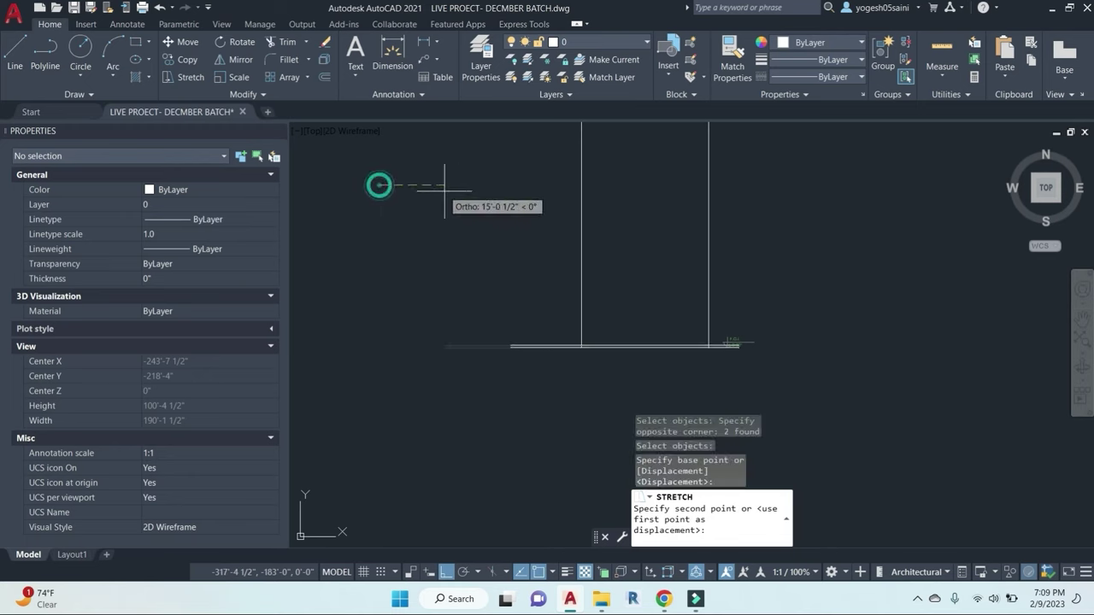
click(484, 195)
key(Escape)
middle_drag(675, 329, 575, 365)
key(Escape)
key(Escape)
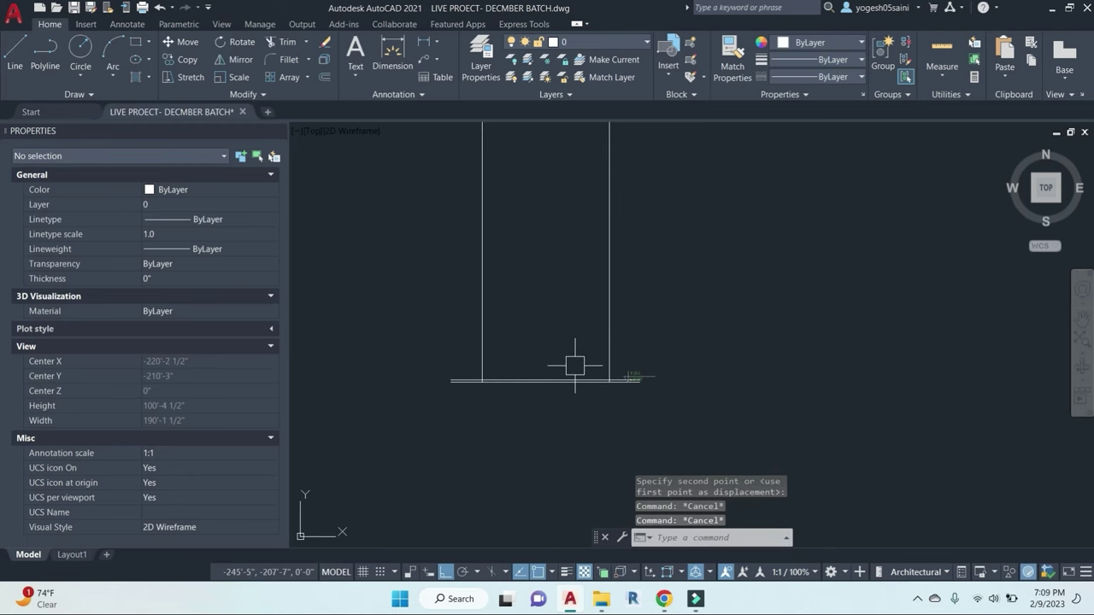
scroll(571, 371, up, 2)
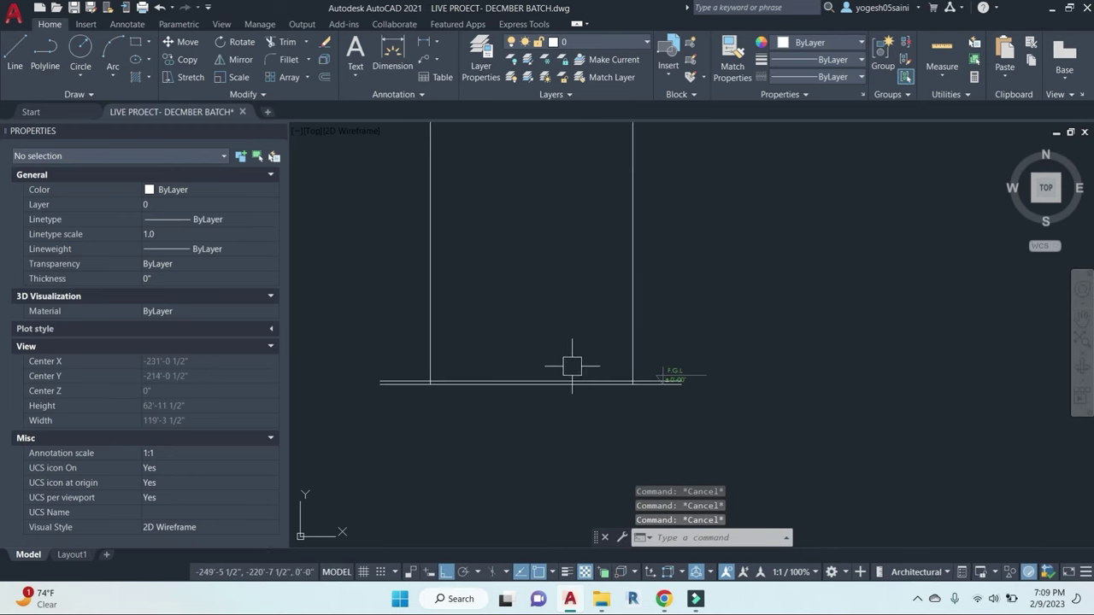
scroll(572, 366, down, 3)
Step: Draw the cutting line across the SECTION floor plan with an angled flag segment at the right end
scroll(623, 300, down, 2)
middle_drag(634, 309, 644, 364)
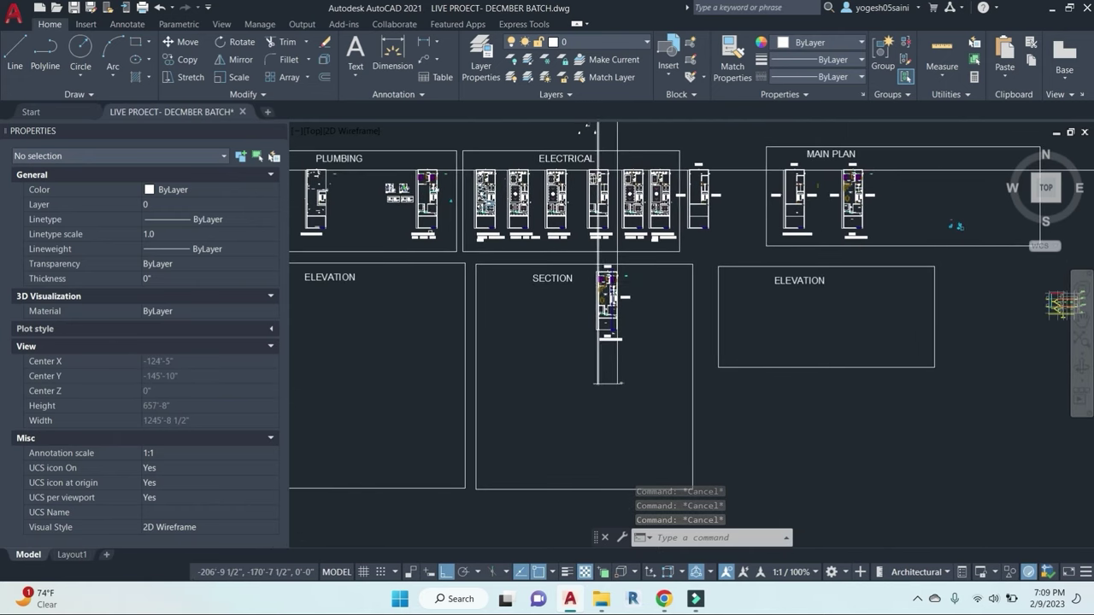
scroll(606, 278, up, 3)
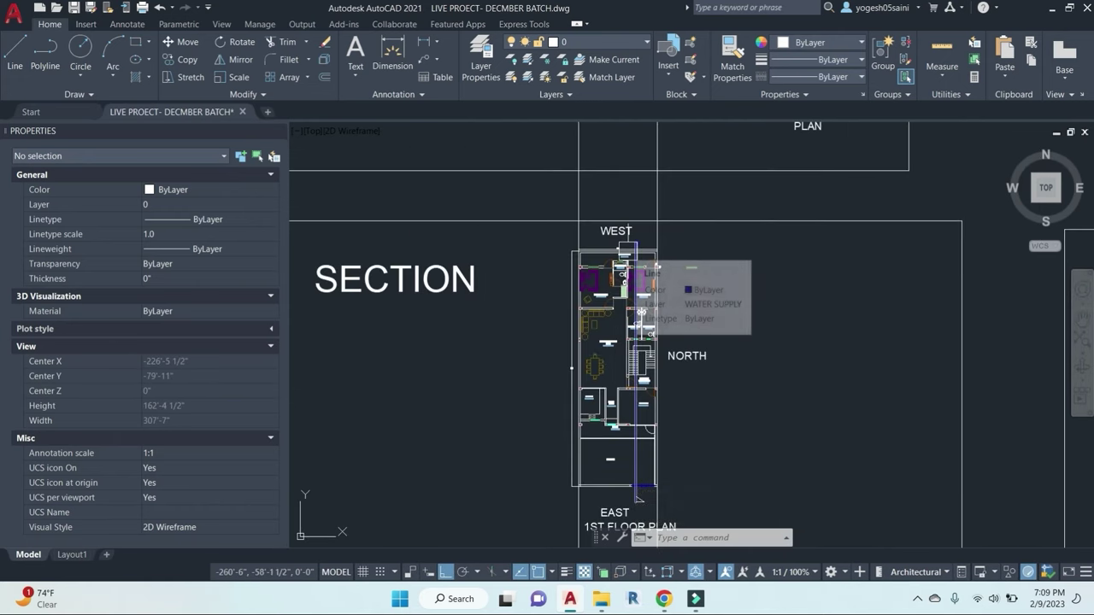
middle_drag(669, 386, 673, 298)
mouse_move(623, 428)
middle_down()
mouse_move(666, 291)
mouse_move(666, 423)
middle_up()
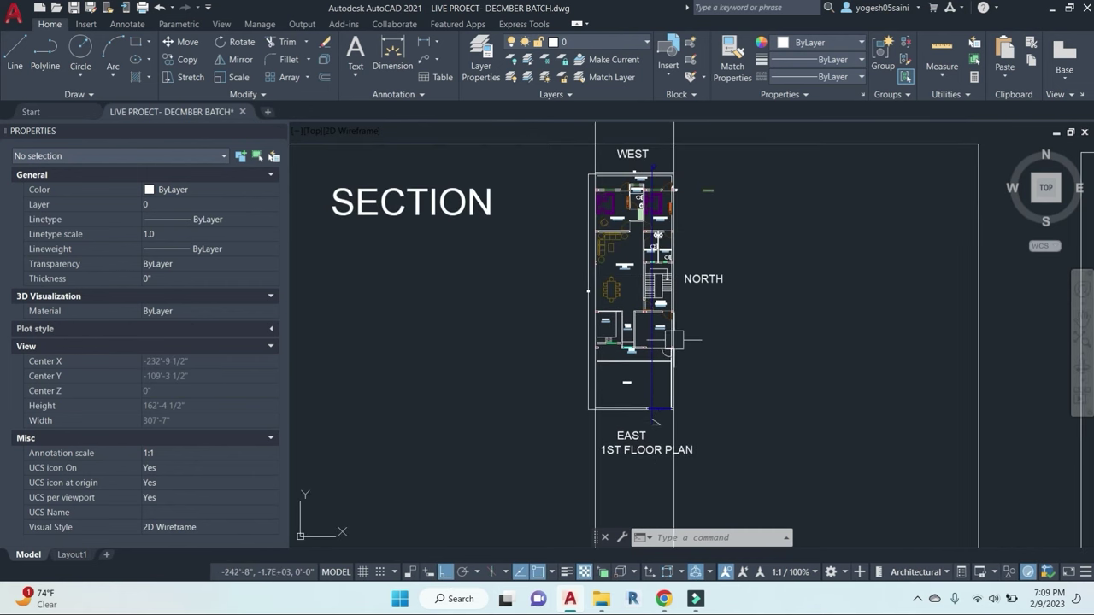
scroll(669, 311, down, 4)
middle_drag(706, 373, 688, 342)
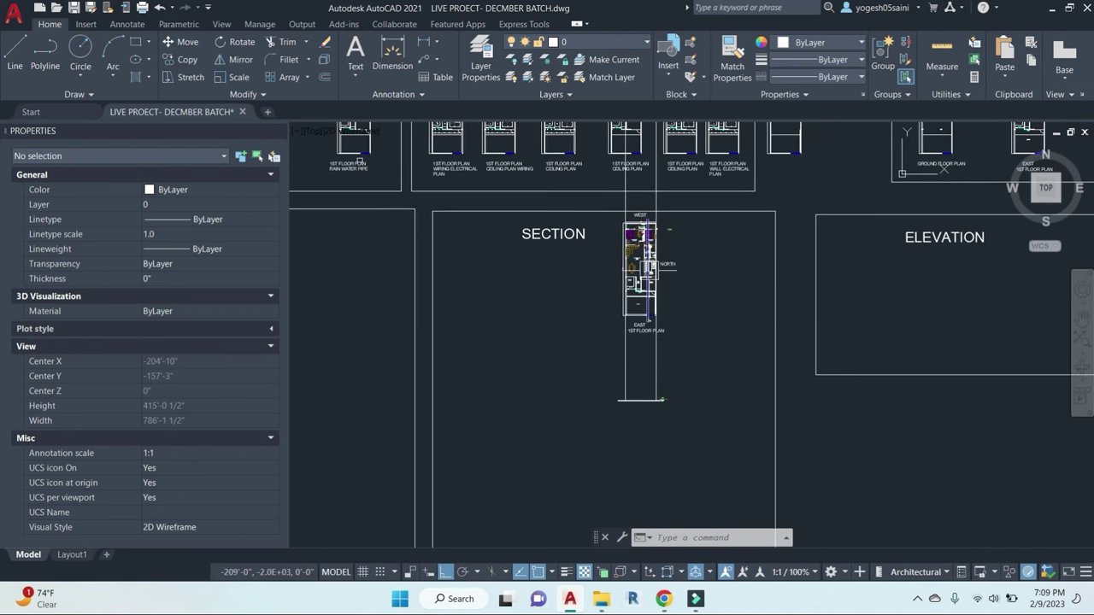
scroll(650, 339, up, 4)
middle_drag(594, 253, 570, 434)
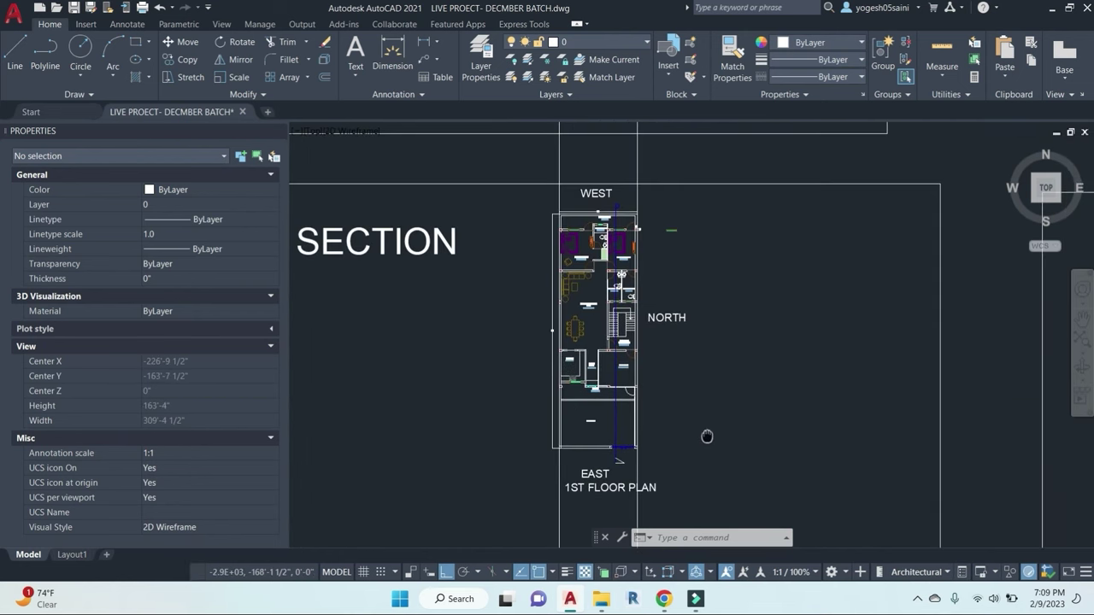
scroll(541, 387, up, 4)
text(l)
key(Return)
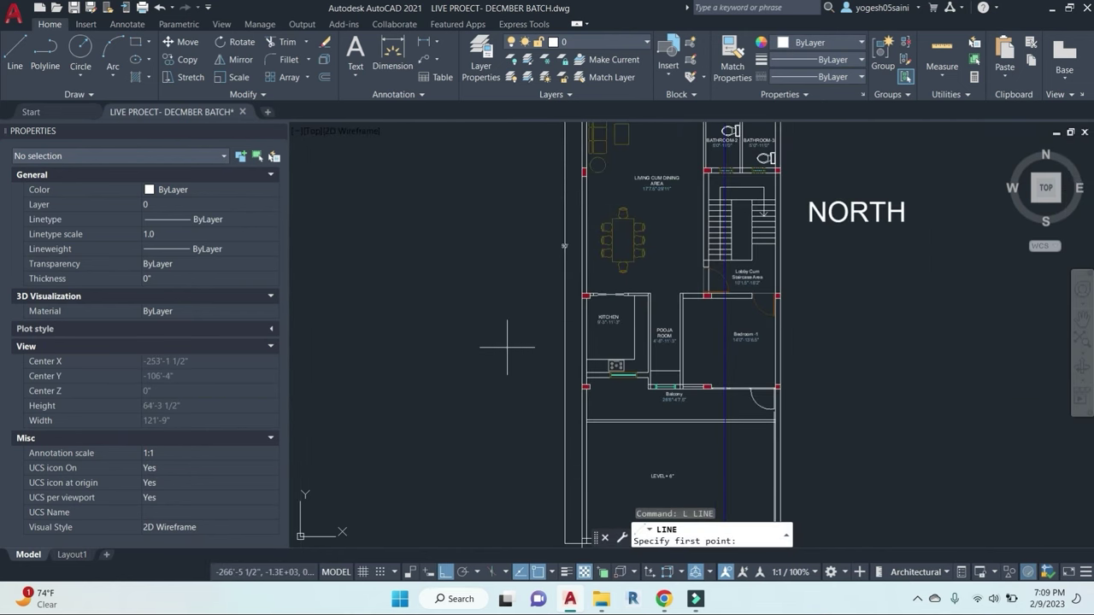
click(507, 347)
scroll(806, 316, up, 2)
click(804, 320)
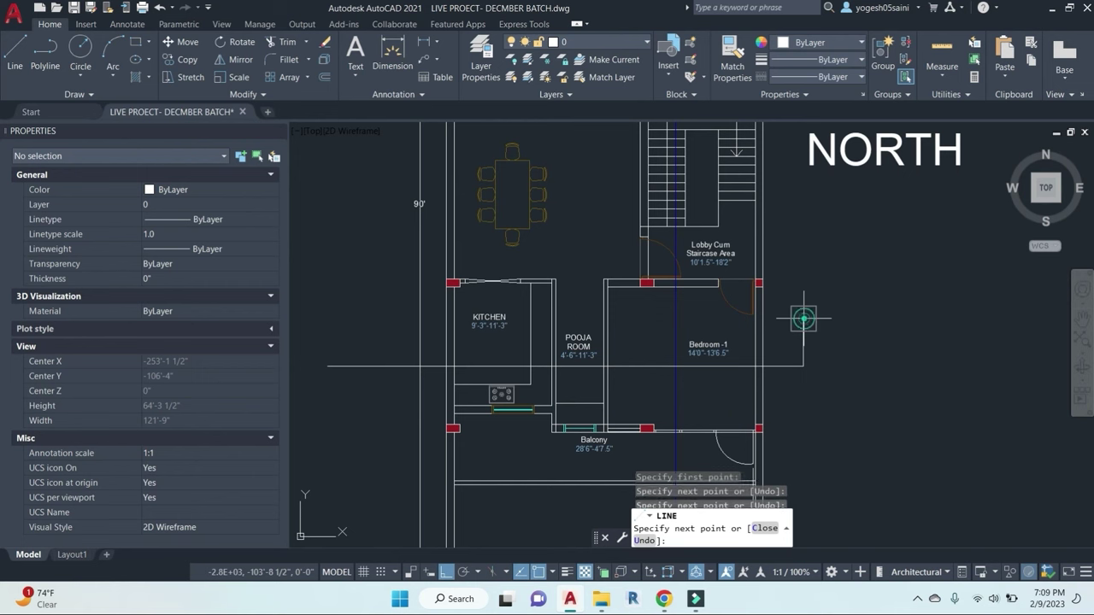
click(780, 366)
key(Escape)
scroll(836, 376, down, 2)
Step: Select the right flag's two lines and start mirroring them, then cancel
click(833, 355)
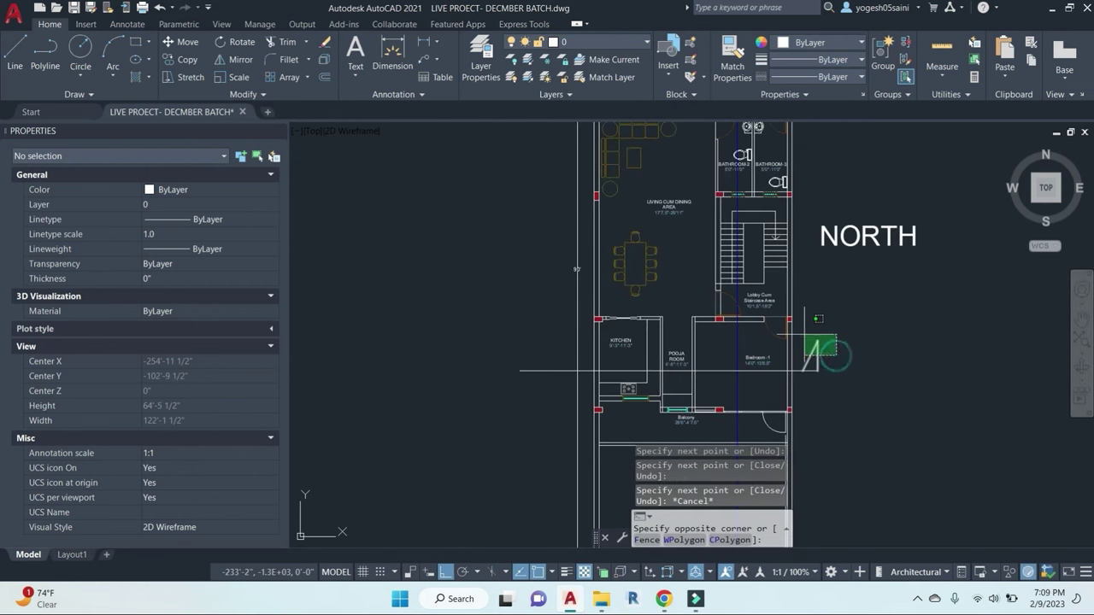
click(818, 334)
text(mi)
key(Return)
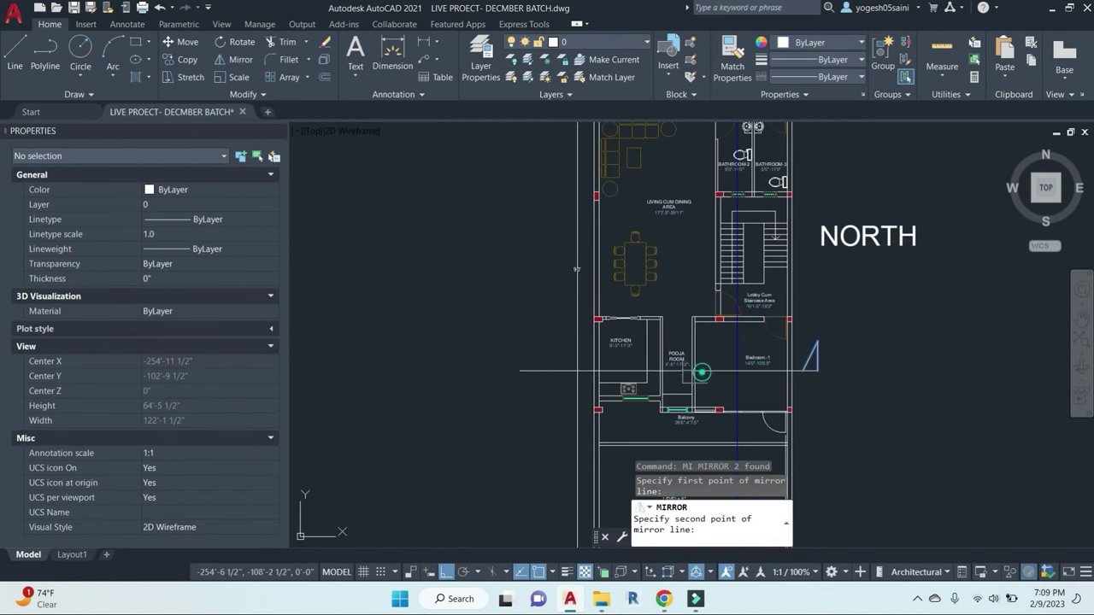
middle_drag(699, 424, 695, 348)
key(Escape)
key(Return)
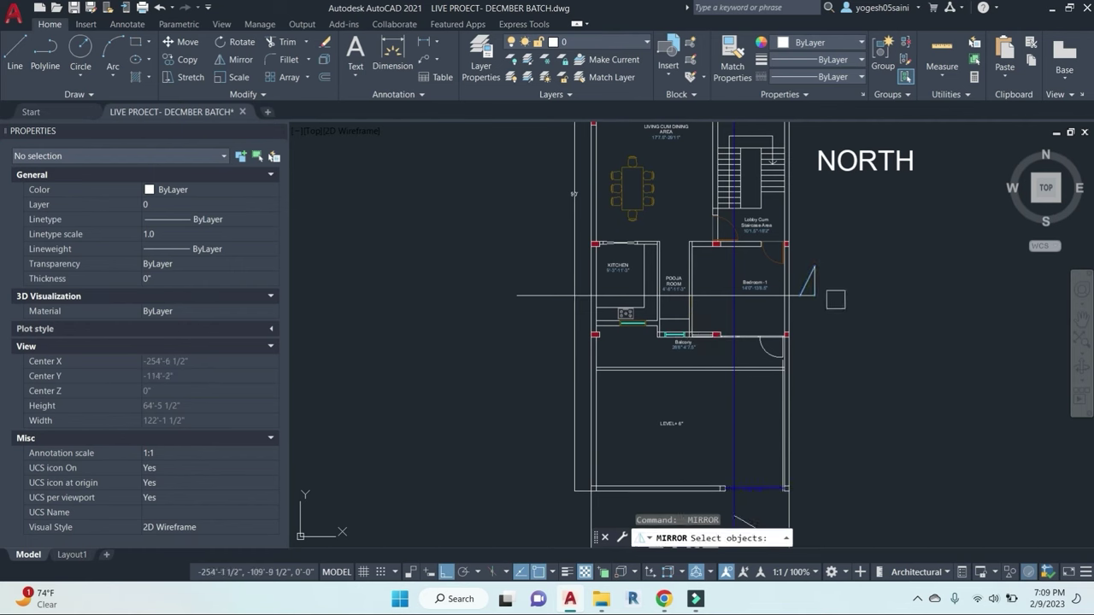
key(Escape)
key(Escape)
Step: Mirror the flag about a vertical axis to the left end, keeping the original
click(848, 306)
click(807, 256)
text(mi)
key(Return)
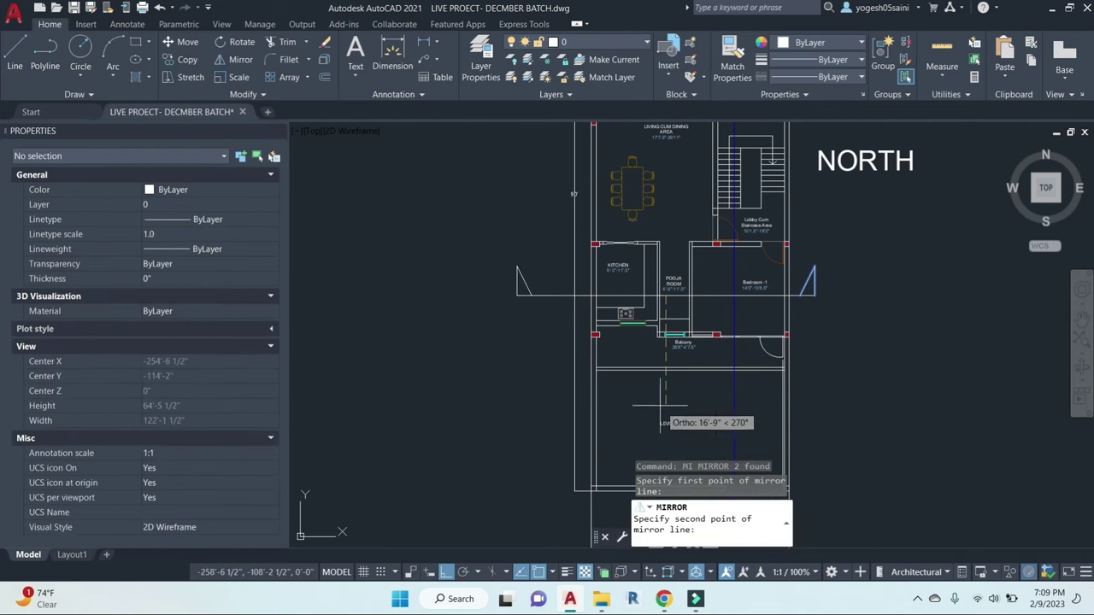
middle_drag(626, 488, 637, 388)
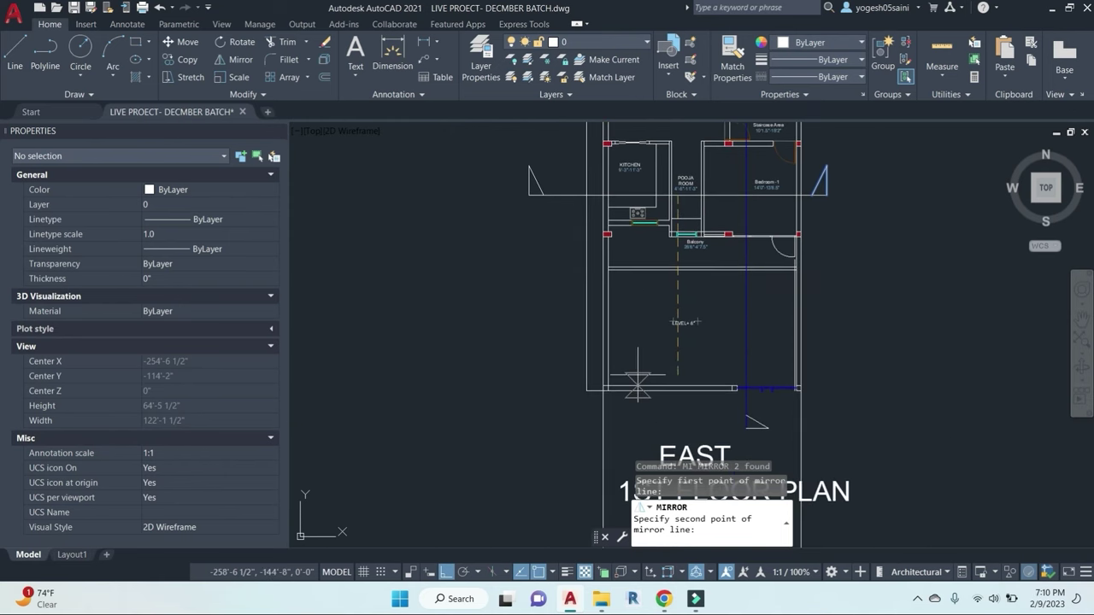
click(622, 419)
key(Return)
scroll(753, 363, down, 3)
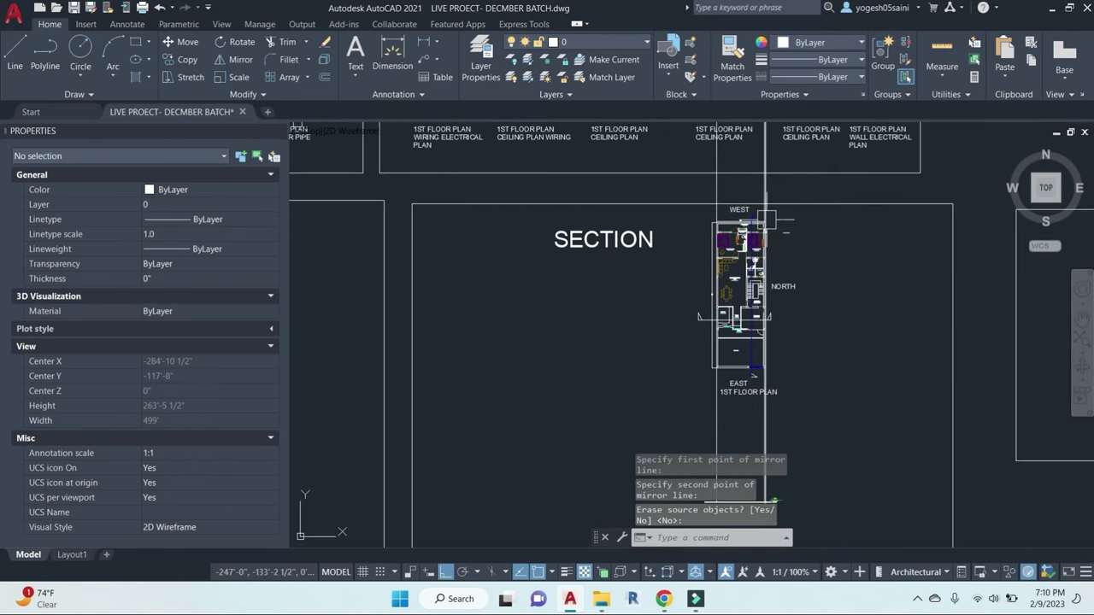
scroll(801, 328, up, 3)
click(740, 333)
click(664, 250)
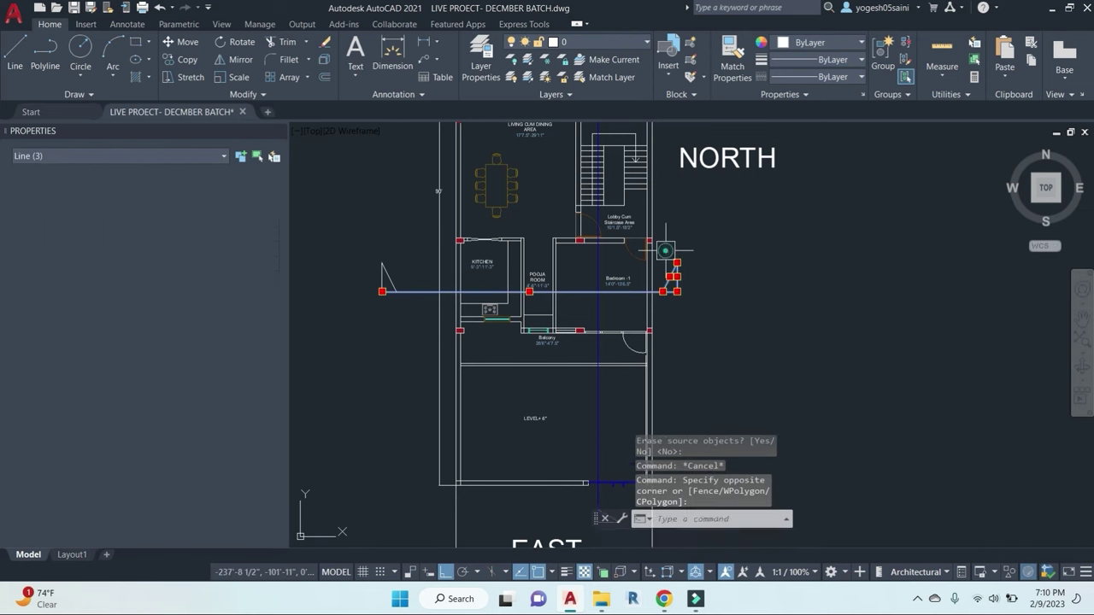
Step: Erase the selected section-line objects and the two stray objects near the north arrow
text(e)
key(Return)
click(401, 311)
click(363, 245)
text(e)
key(Return)
scroll(538, 293, down, 6)
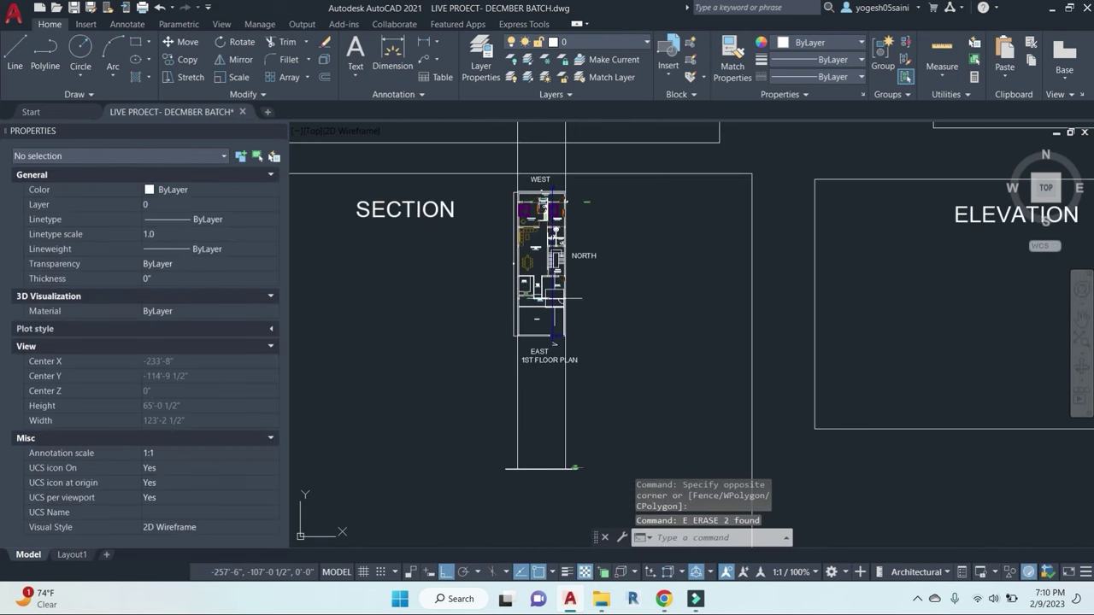
Step: Rotate the whole 1st floor plan 90° counterclockwise so it lies horizontally
click(493, 160)
click(634, 383)
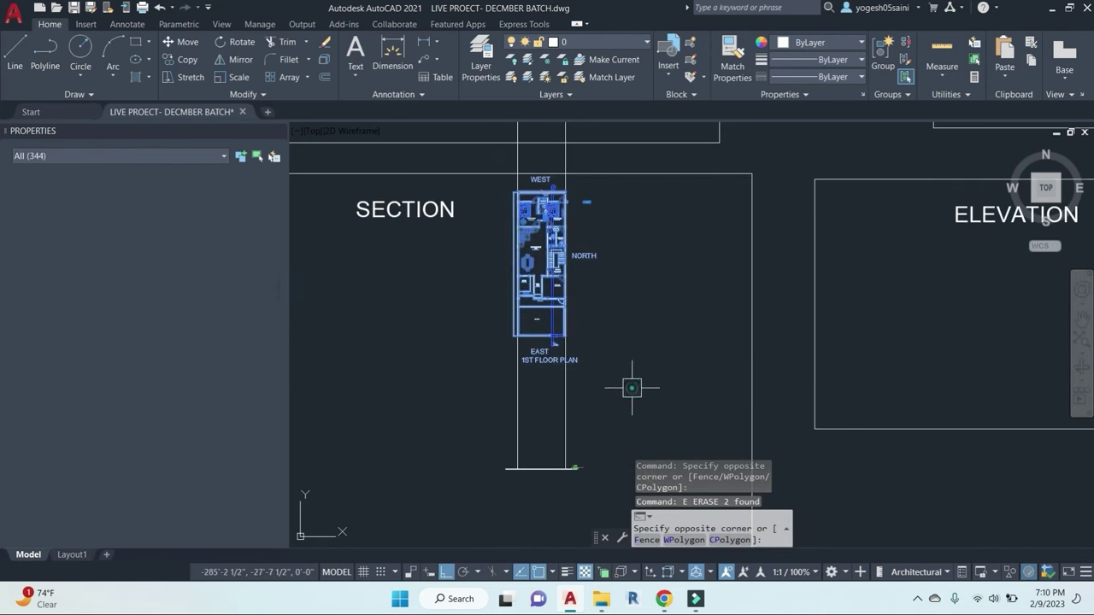
text(co)
key(Return)
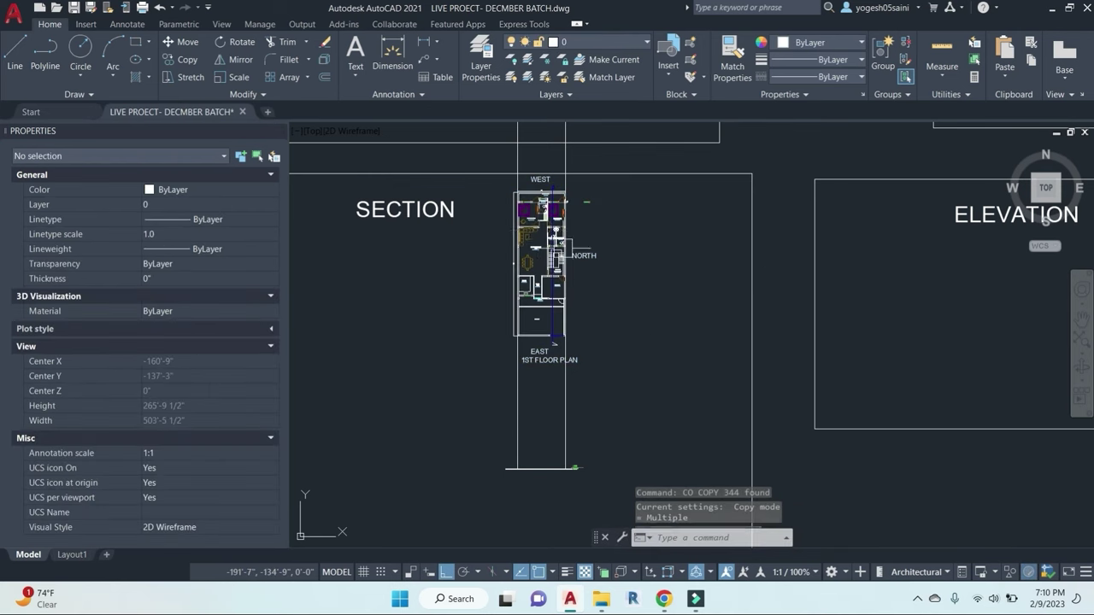
key(Escape)
click(485, 146)
key(Escape)
click(484, 160)
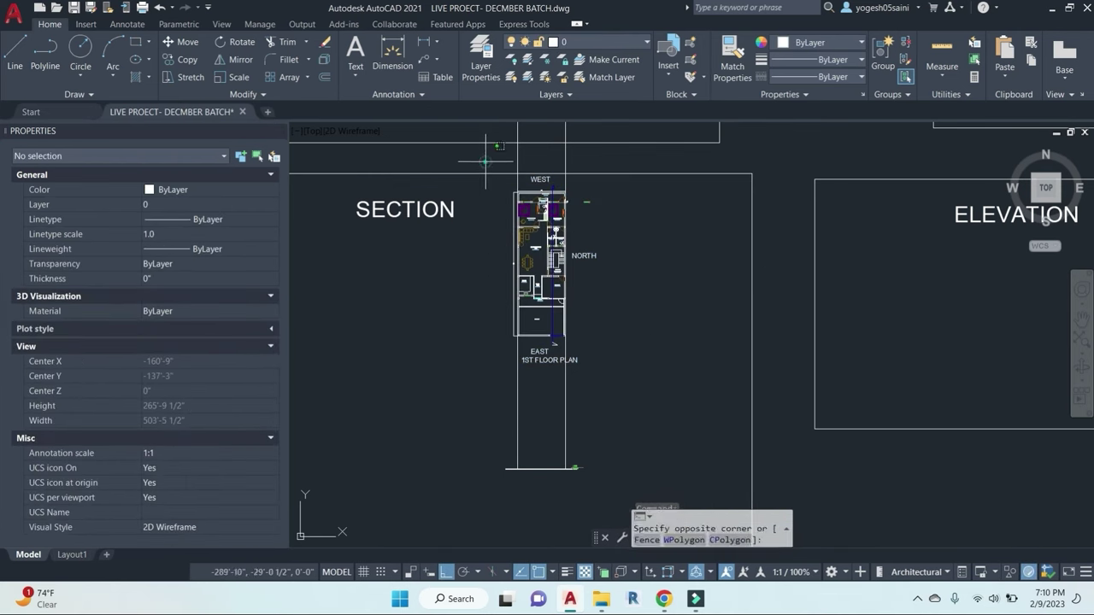
click(624, 399)
text(r)
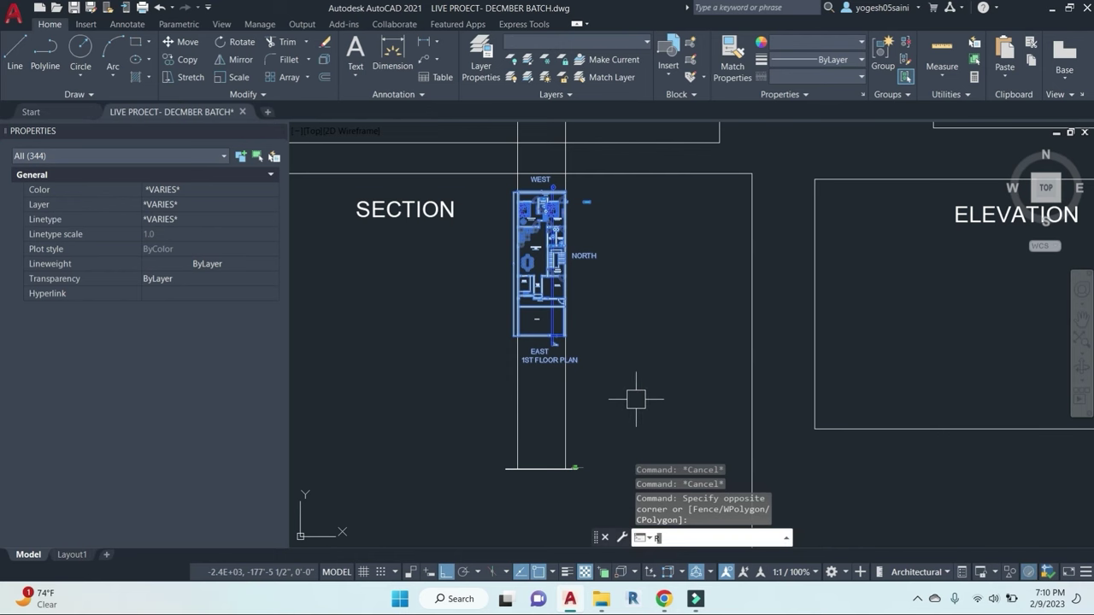
text(o)
key(Return)
click(607, 346)
click(674, 247)
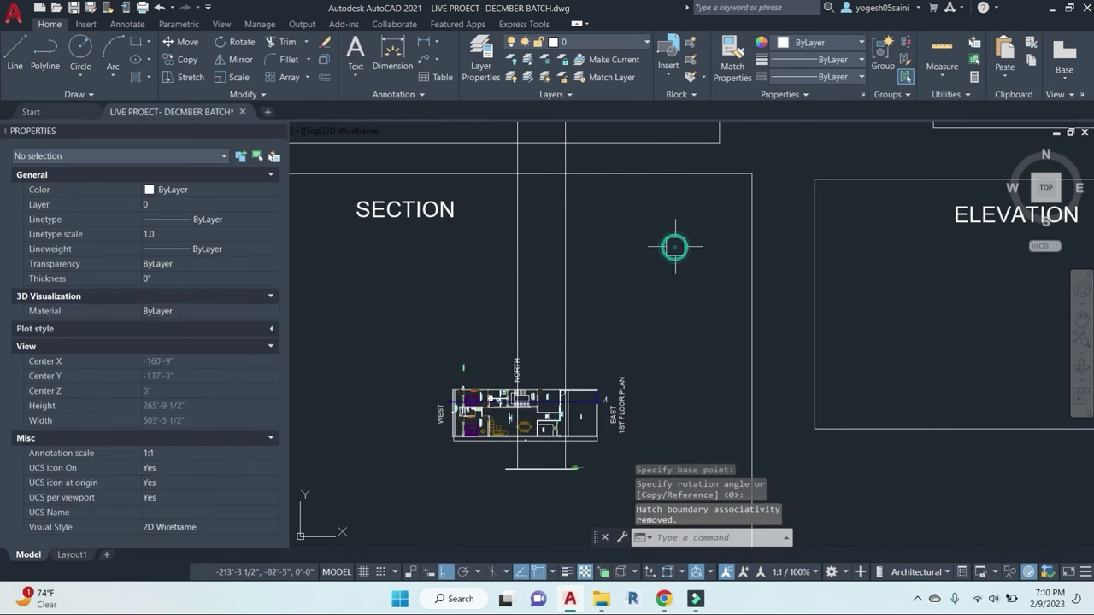
key(Return)
Step: Move the section lines and ground line lower, below the rotated plan
middle_drag(689, 373, 744, 284)
key(Escape)
key(Escape)
click(666, 408)
click(531, 365)
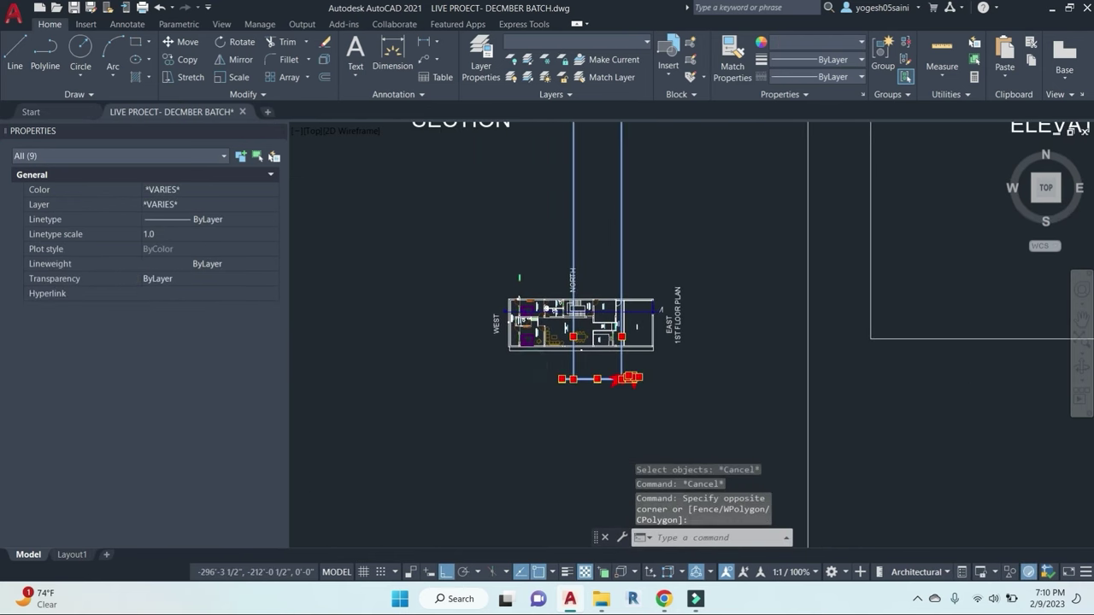
scroll(701, 403, down, 2)
middle_drag(701, 403, 664, 320)
scroll(664, 333, up, 2)
text(m)
key(Return)
click(676, 315)
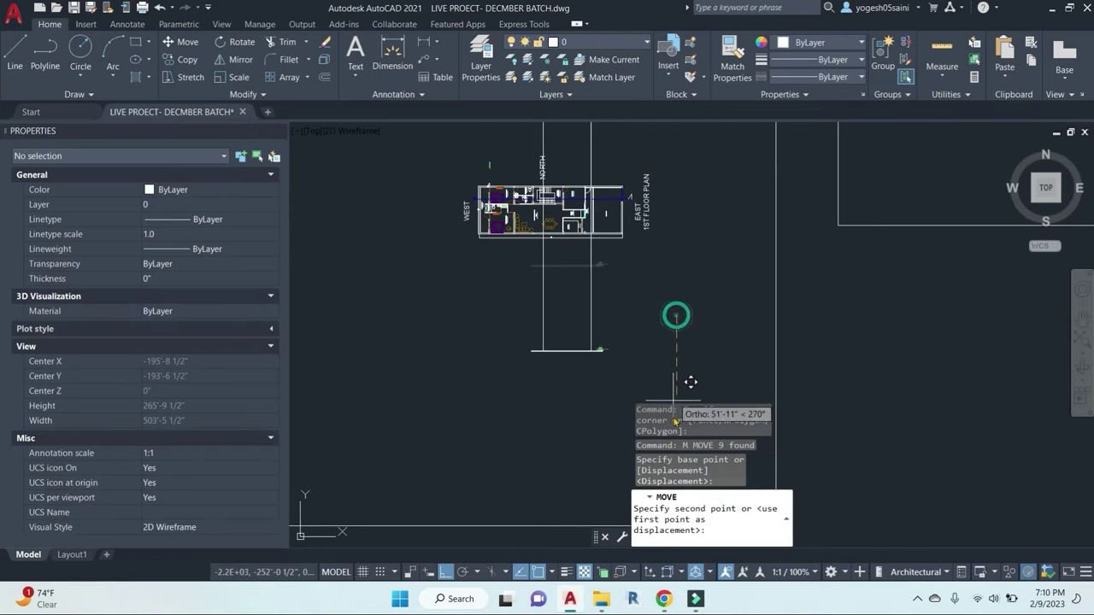
middle_drag(676, 400, 690, 330)
click(679, 363)
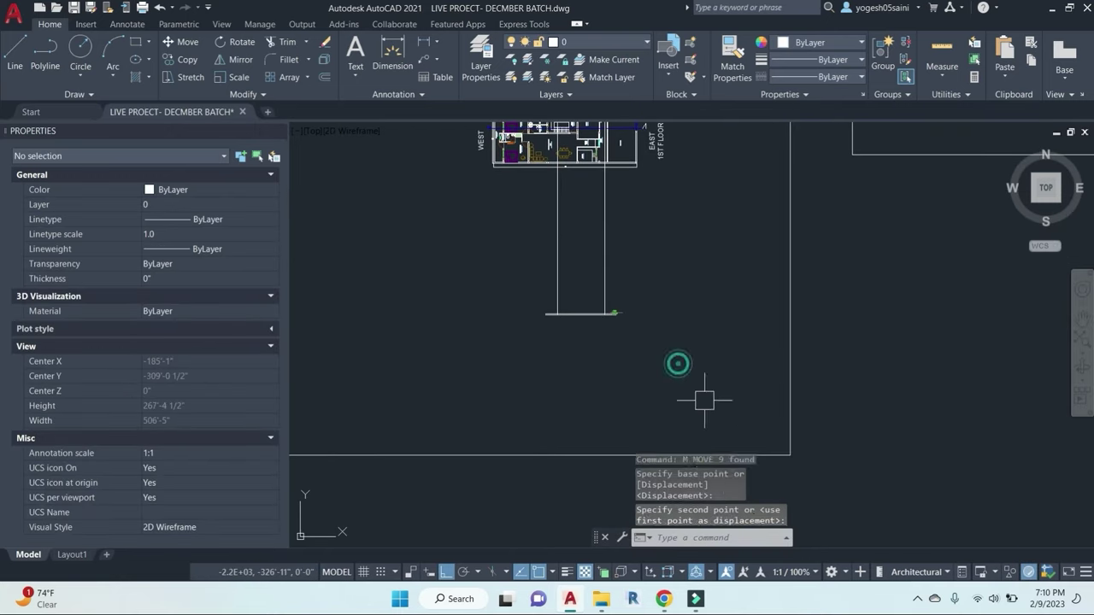
key(Escape)
key(Escape)
Step: Select the two long vertical lines running from the plan down to the ground line for deletion
drag(788, 537, 941, 538)
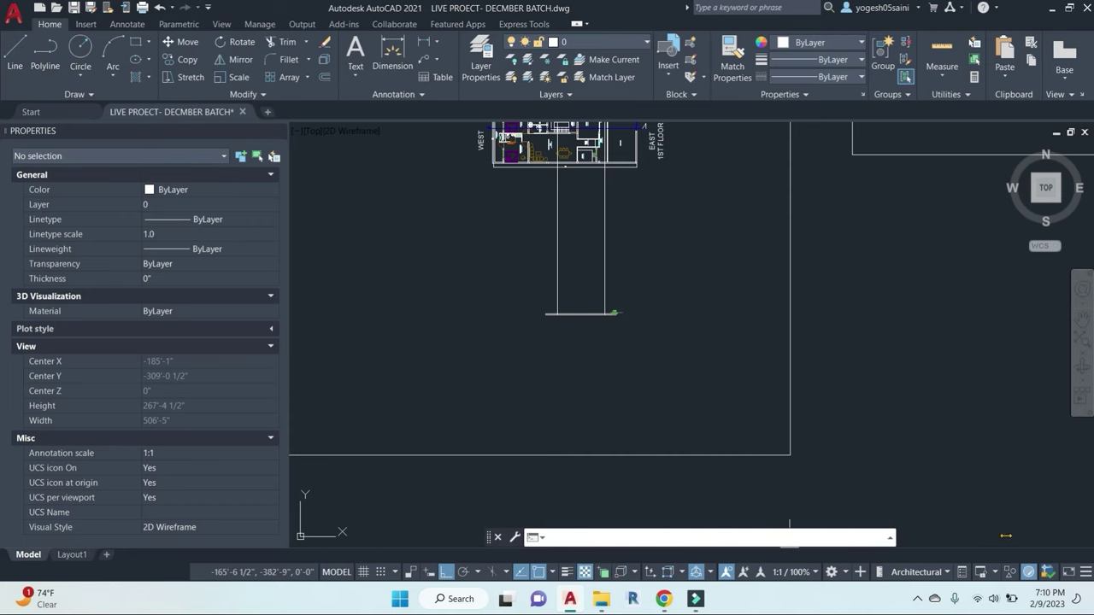
middle_drag(640, 285, 677, 376)
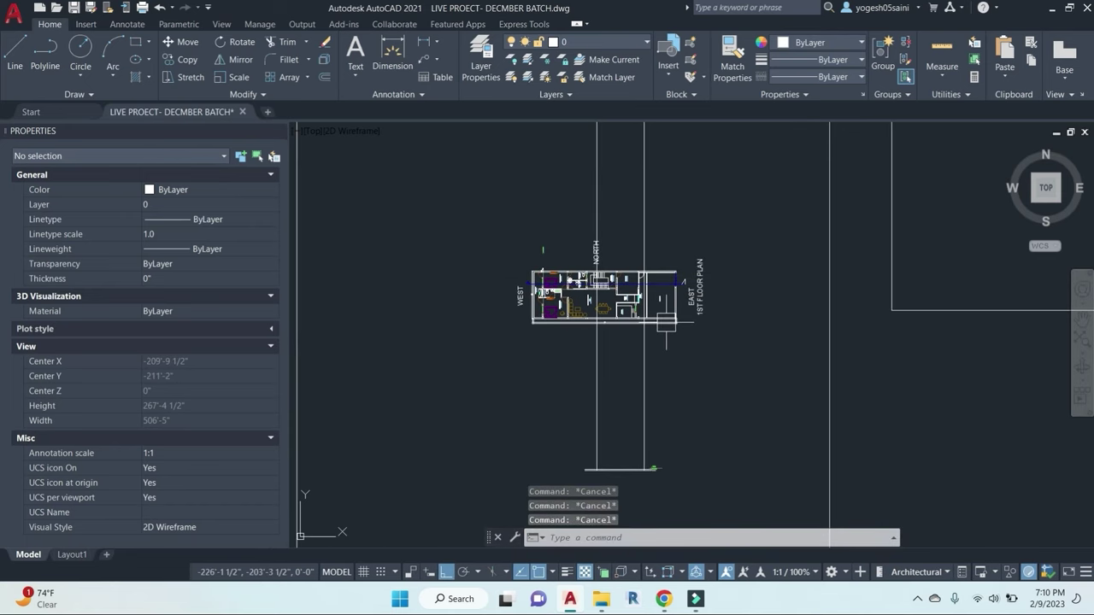
click(548, 538)
key(Escape)
click(683, 208)
text(e)
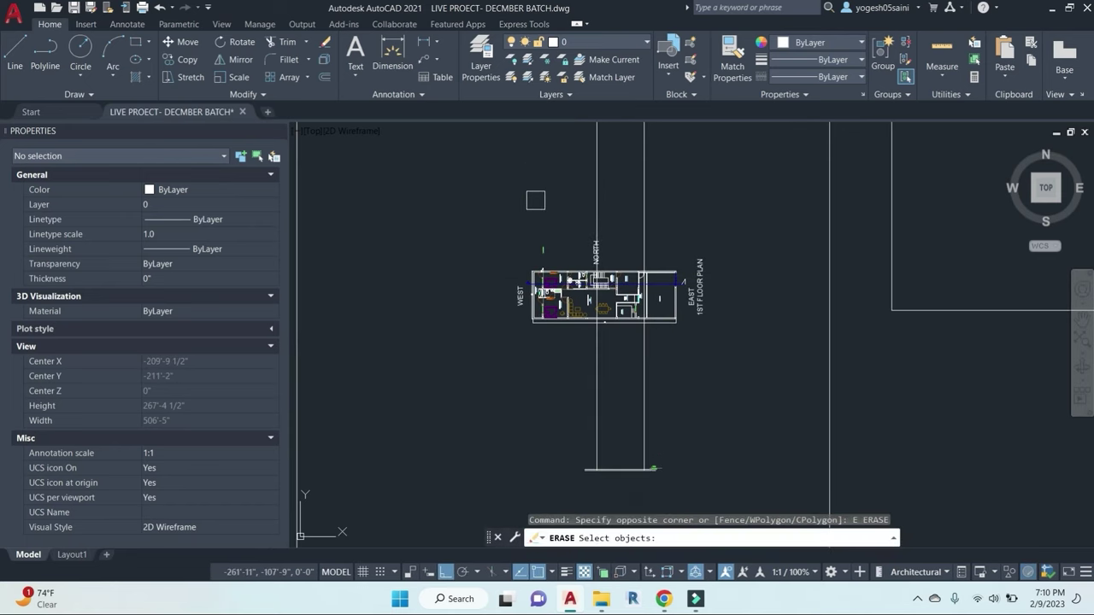
key(Escape)
click(725, 191)
click(395, 140)
Step: Stretch the ground line's end to shorten it slightly
text(e)
key(Escape)
key(Escape)
middle_drag(612, 401, 613, 371)
key(Escape)
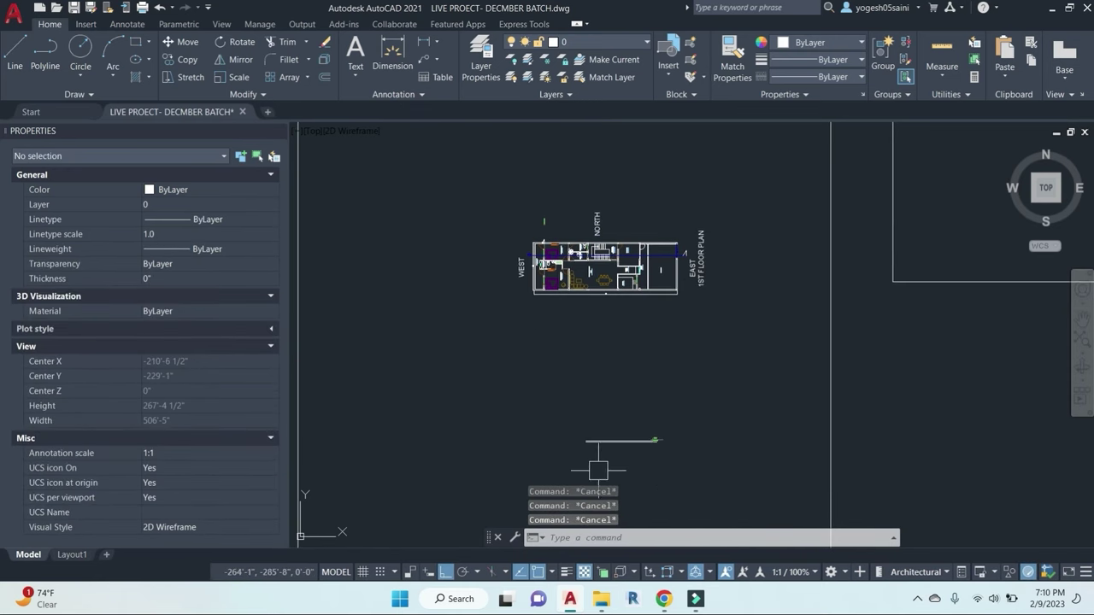
text(SS)
mouse_move(612, 480)
middle_down()
mouse_move(638, 342)
mouse_move(628, 370)
middle_up()
key(Return)
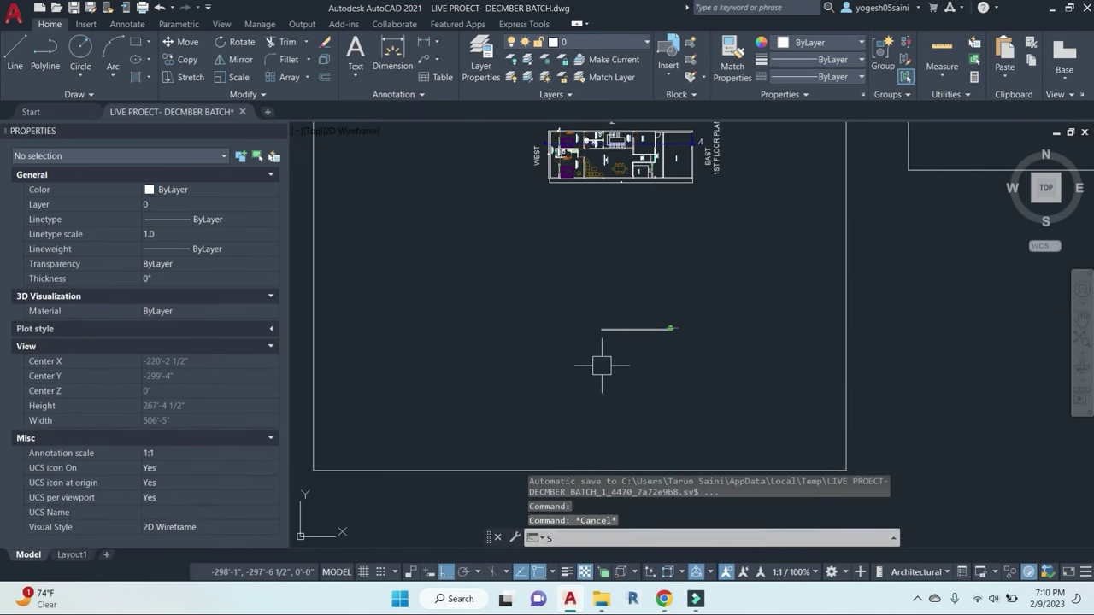
click(602, 366)
click(542, 268)
key(Return)
click(693, 264)
click(600, 259)
key(Escape)
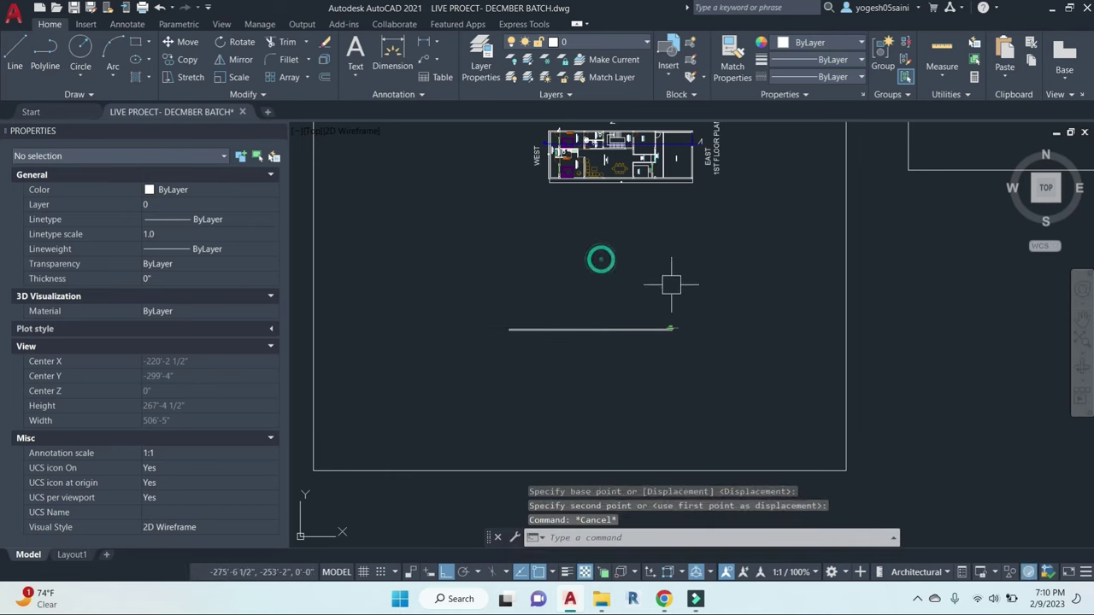
key(Escape)
Step: Stretch the ground line's right end to extend it further right
text(S)
key(Return)
key(Escape)
key(Escape)
text(s)
key(Return)
click(723, 398)
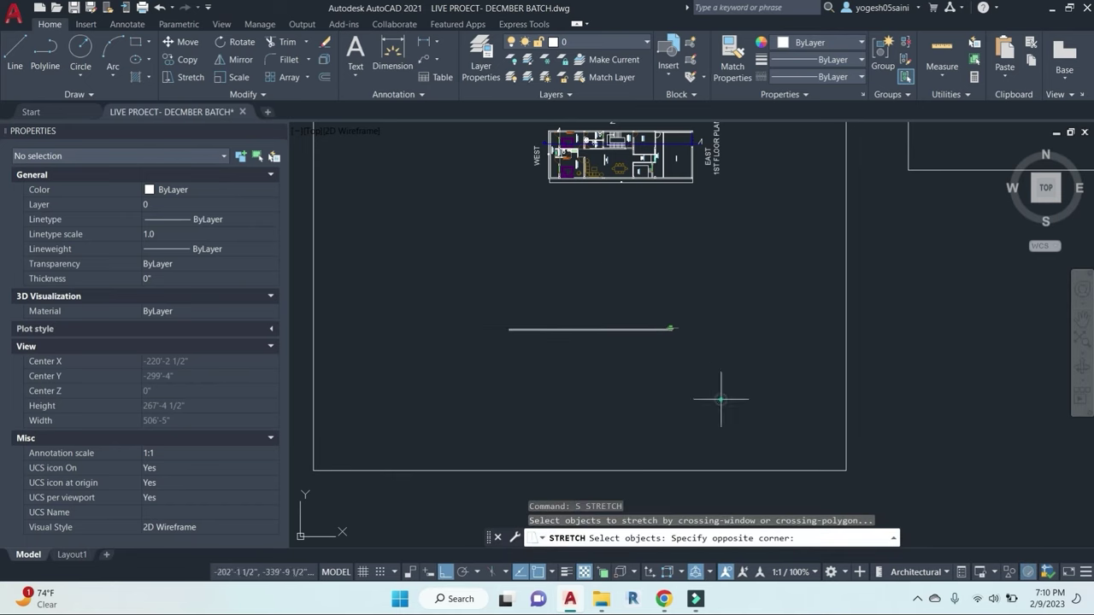
click(567, 264)
key(Return)
click(579, 261)
click(637, 265)
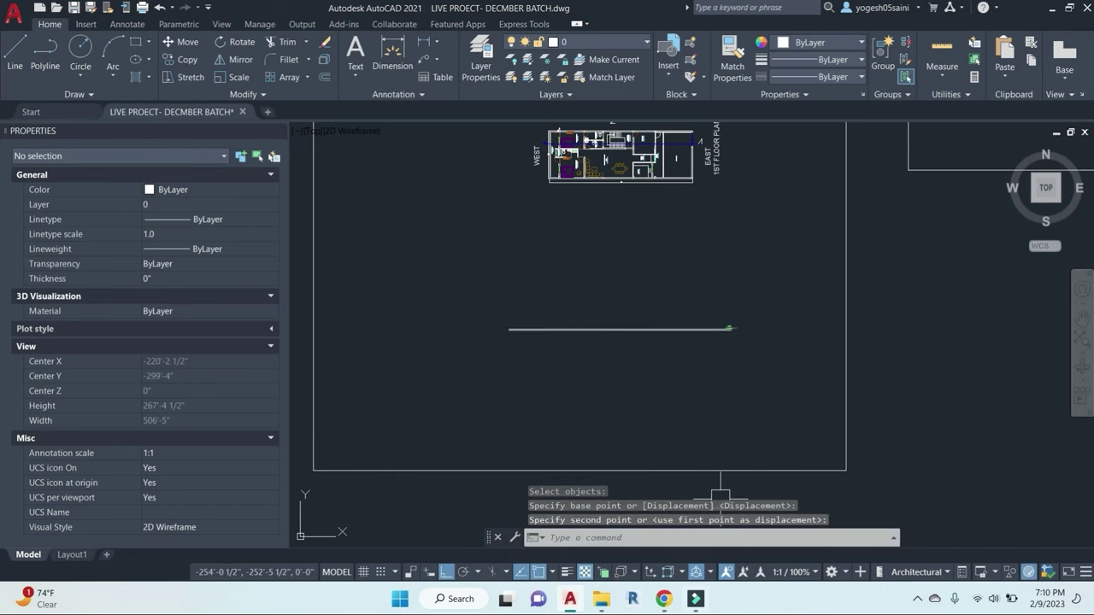
Step: Admit the waiting participant to the video call and return to the drawing
mouse_move(664, 598)
click(586, 525)
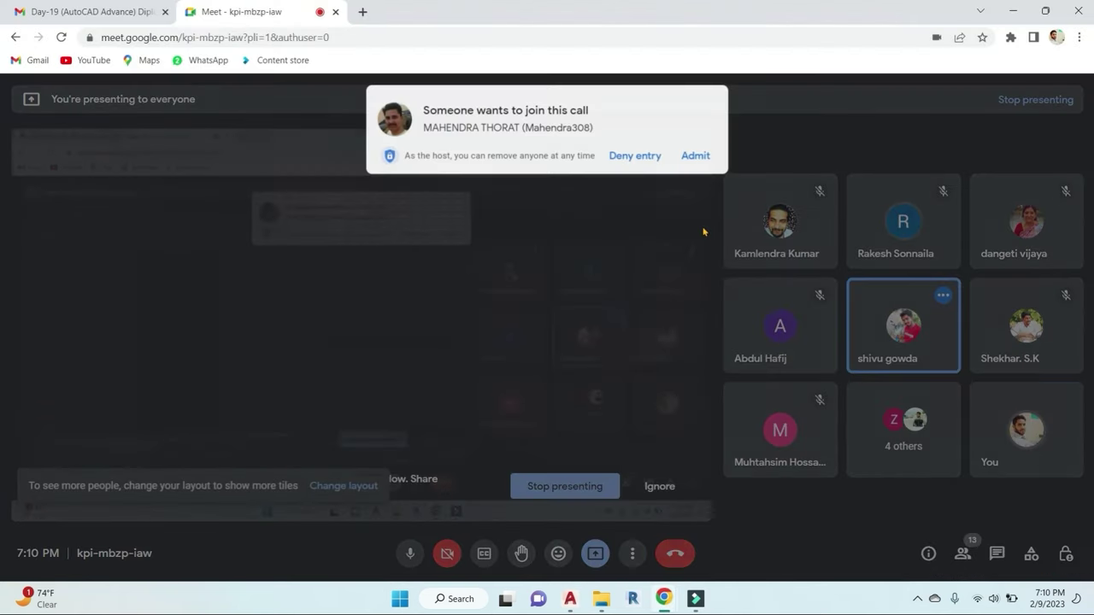
click(695, 154)
key(alt+Tab)
Step: Drop two vertical construction lines through wall points of the floor plan with XLINE
key(Escape)
key(Escape)
key(Escape)
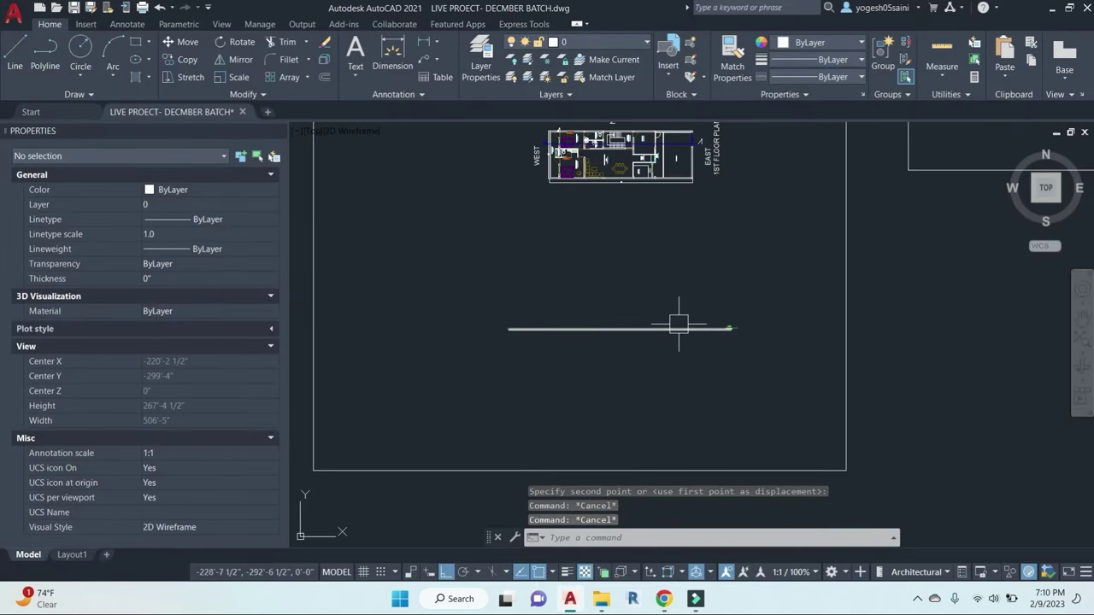
text(x)
key(Return)
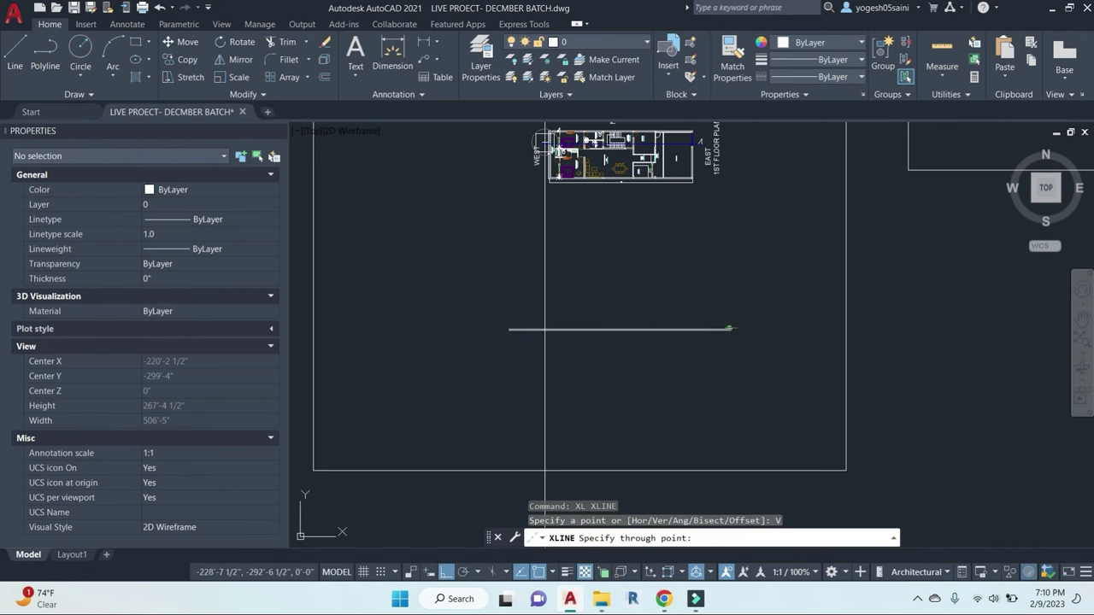
scroll(551, 147, up, 5)
scroll(552, 285, up, 3)
click(521, 305)
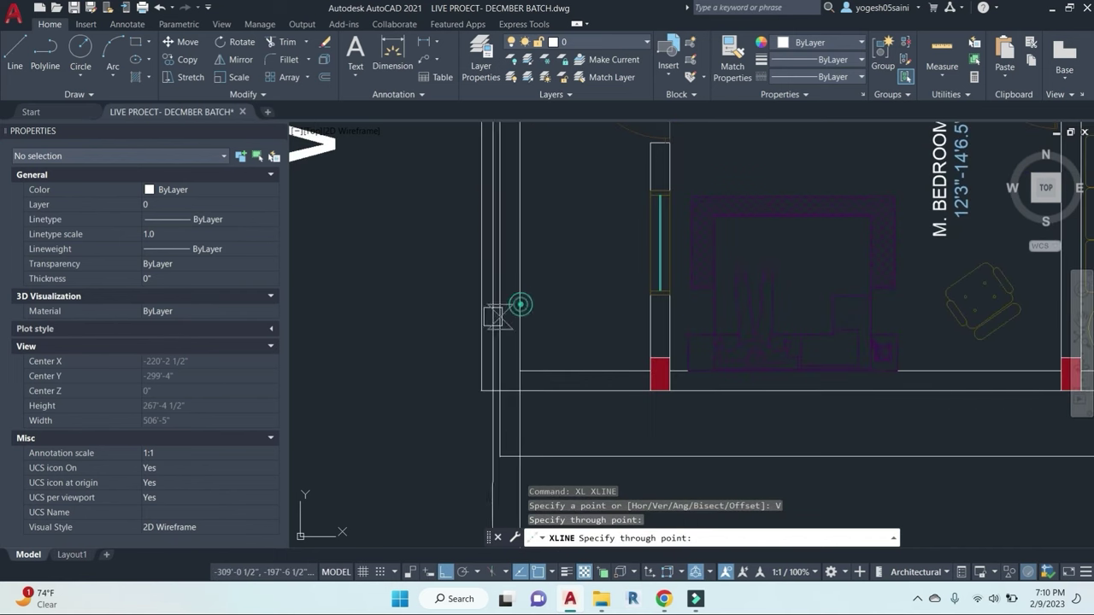
click(499, 305)
Step: Pan across the plan's bedrooms, living and kitchen areas, then end XLINE over the section frame
scroll(501, 303, down, 6)
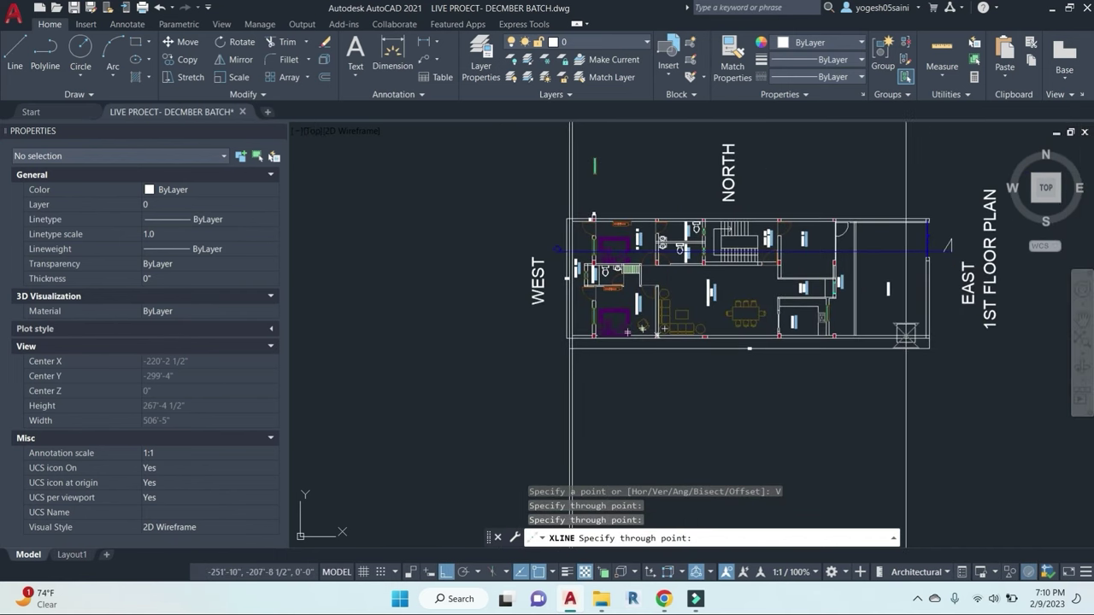
scroll(961, 338, up, 5)
middle_drag(961, 339, 838, 311)
scroll(634, 345, down, 3)
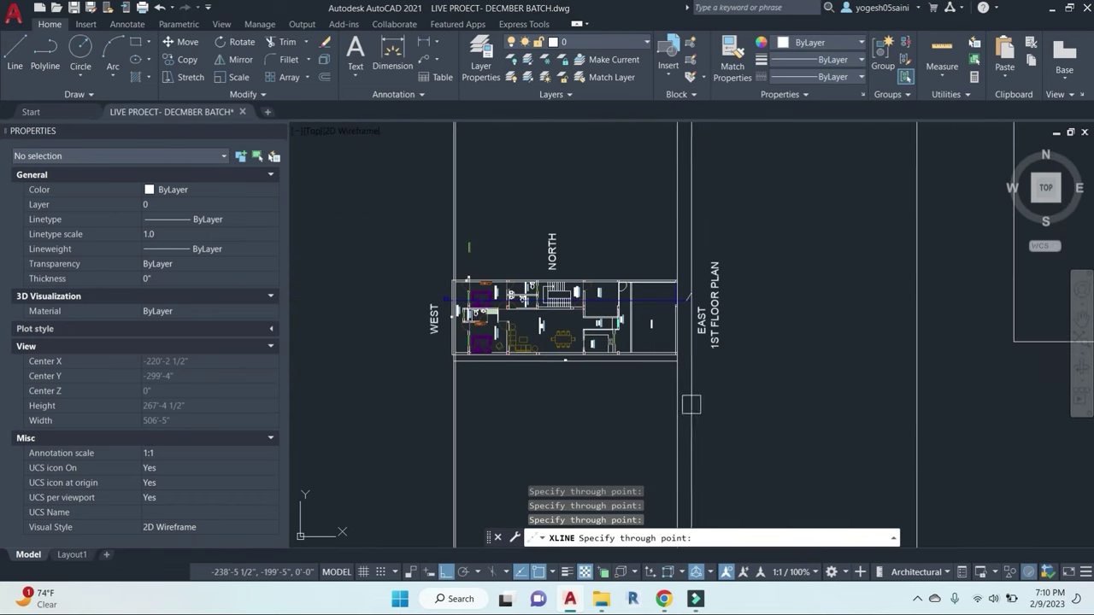
middle_drag(692, 403, 745, 334)
scroll(781, 510, up, 6)
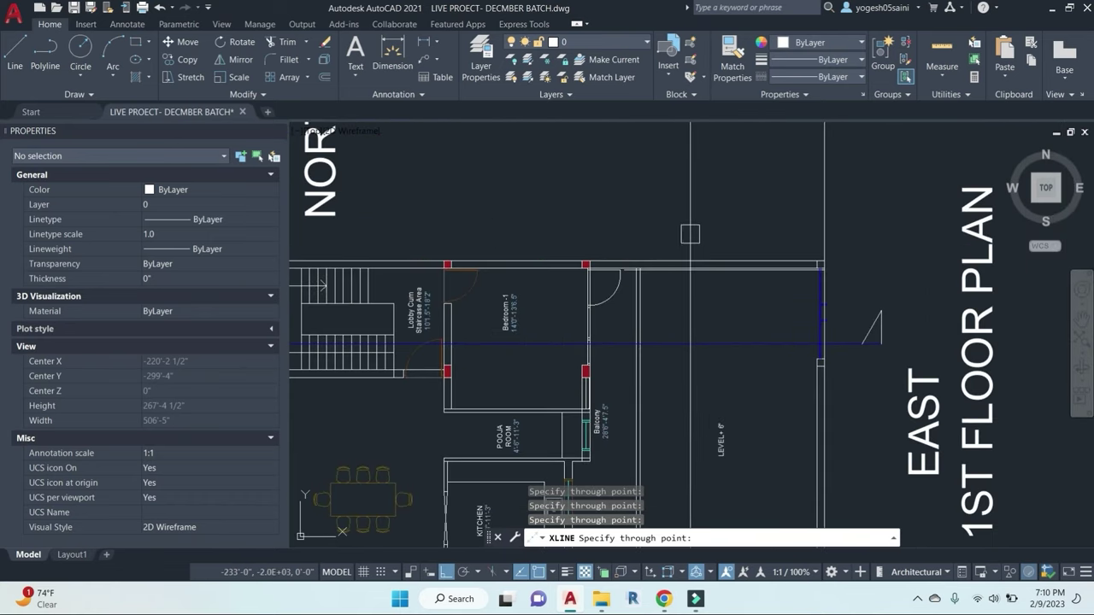
middle_drag(579, 318, 777, 300)
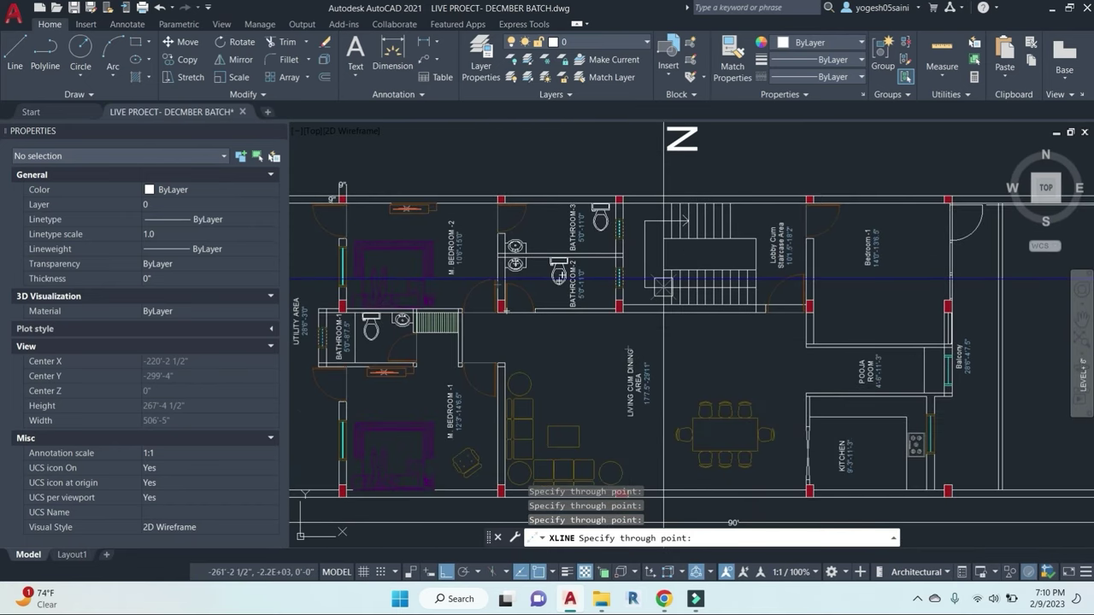
scroll(635, 201, up, 7)
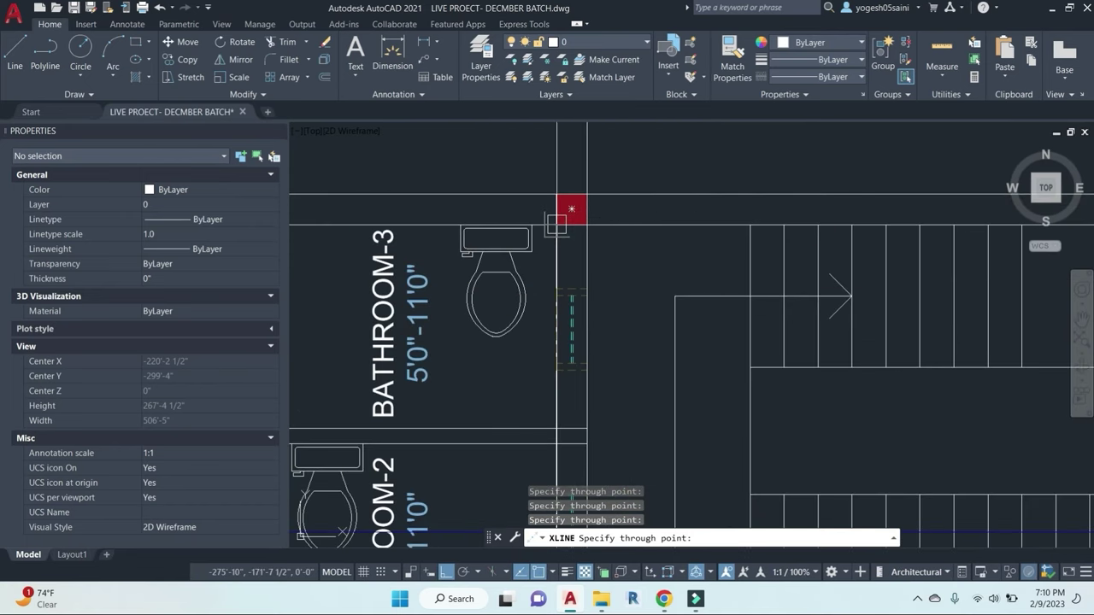
scroll(557, 224, down, 6)
scroll(603, 225, up, 6)
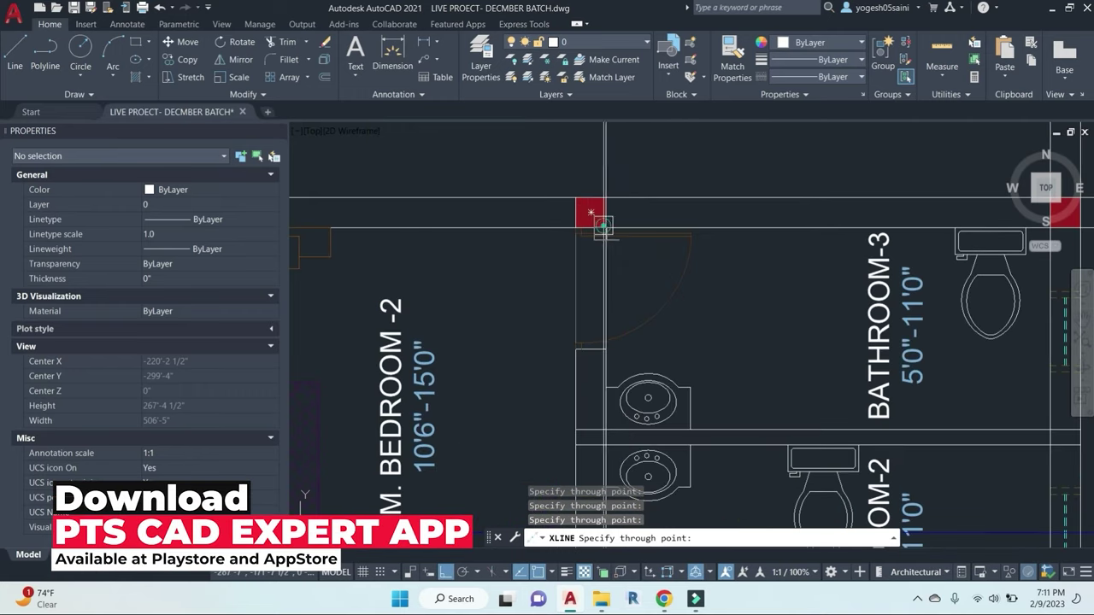
scroll(576, 226, down, 4)
scroll(485, 274, up, 6)
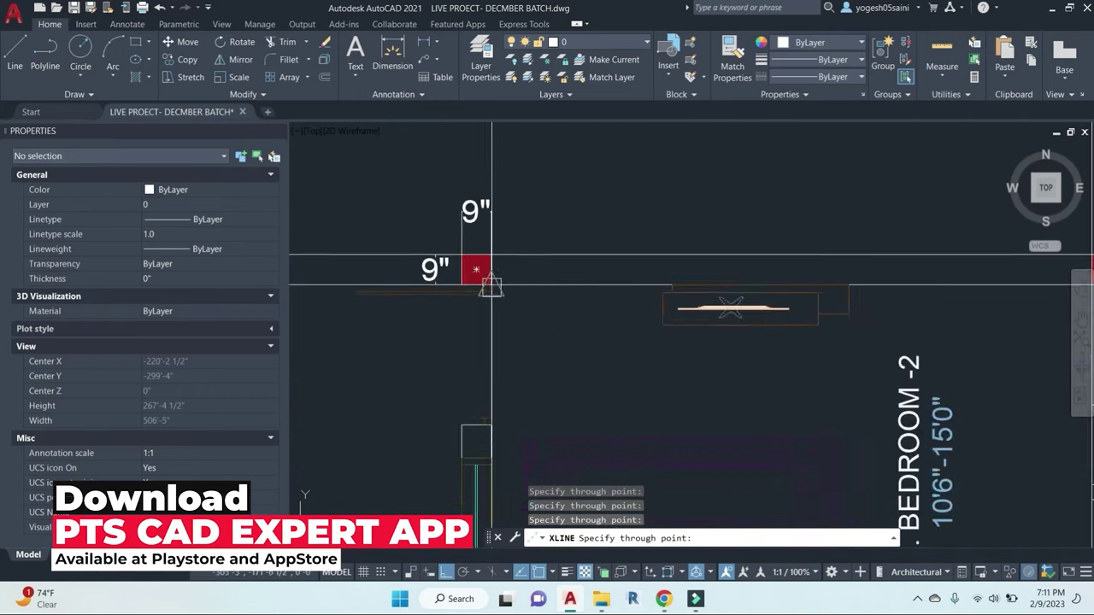
scroll(436, 278, down, 6)
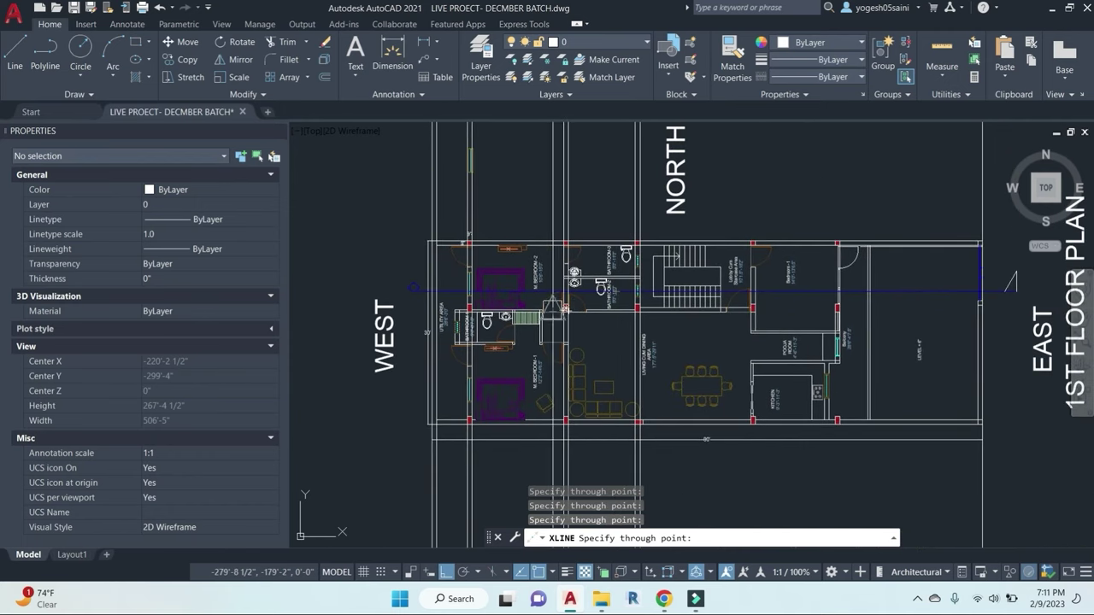
middle_drag(782, 336, 771, 236)
mouse_move(769, 380)
middle_down()
mouse_move(763, 354)
mouse_move(776, 351)
mouse_move(784, 389)
middle_up()
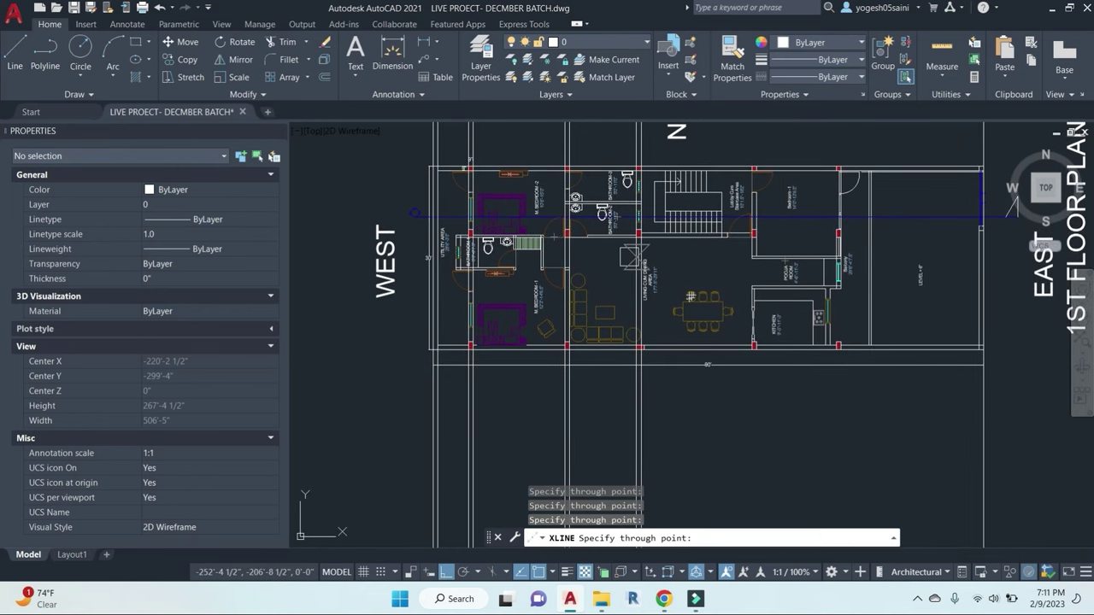
scroll(641, 215, up, 2)
middle_drag(825, 244, 635, 261)
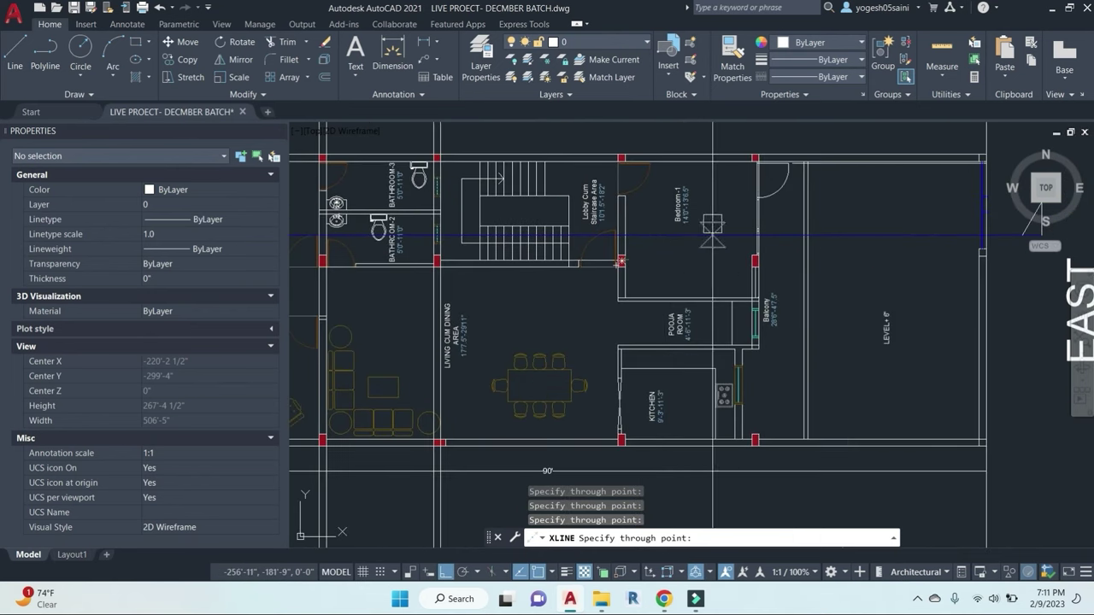
middle_drag(441, 255, 818, 285)
scroll(612, 263, up, 2)
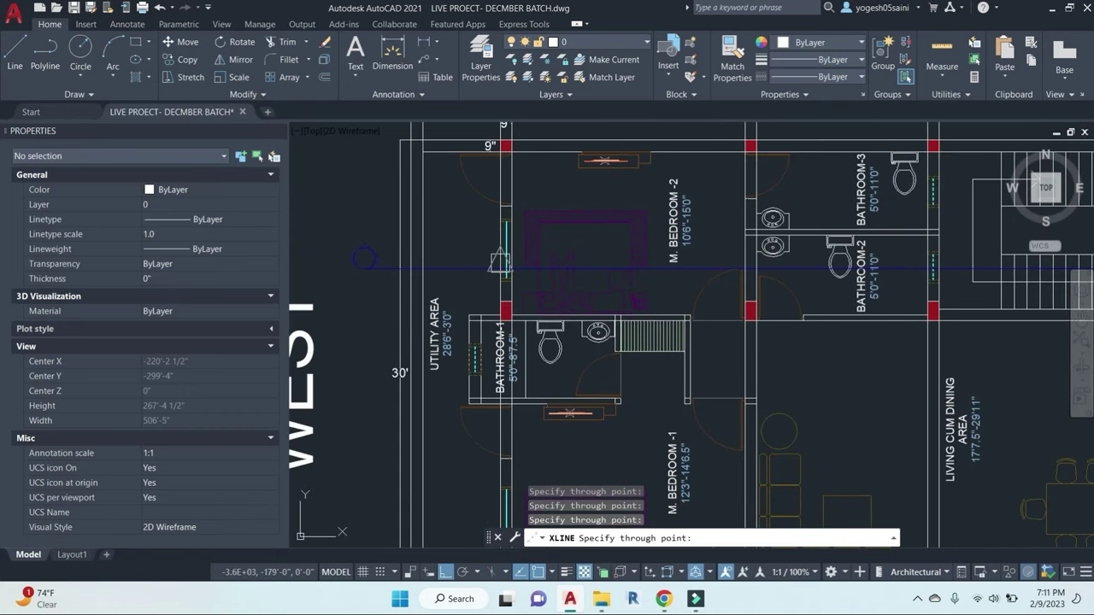
scroll(742, 281, down, 1)
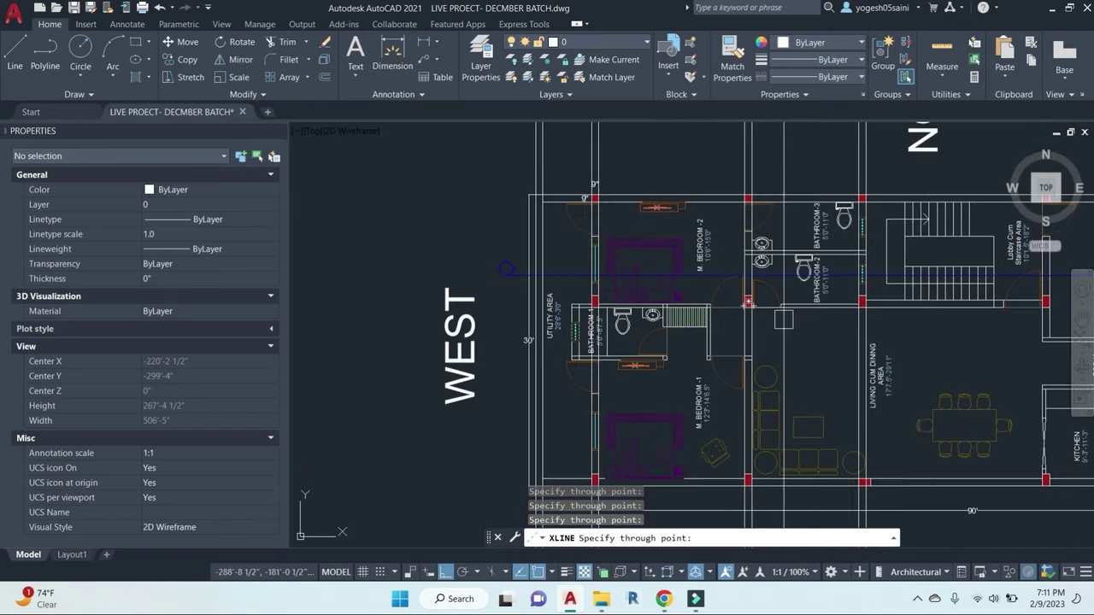
middle_drag(906, 358, 553, 304)
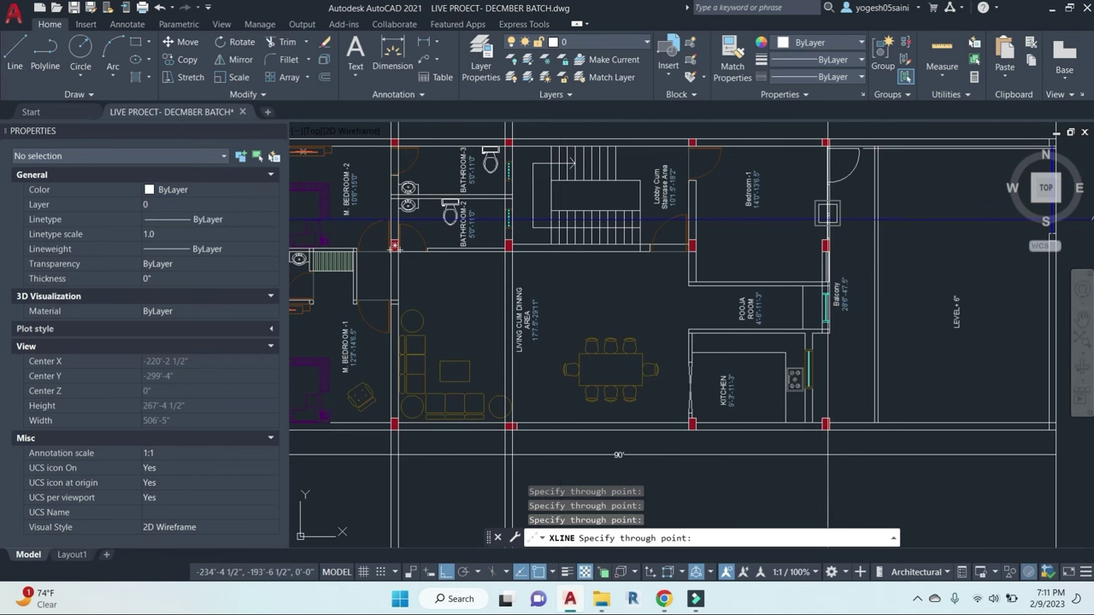
scroll(778, 260, down, 3)
middle_drag(783, 337, 769, 228)
key(Escape)
key(Escape)
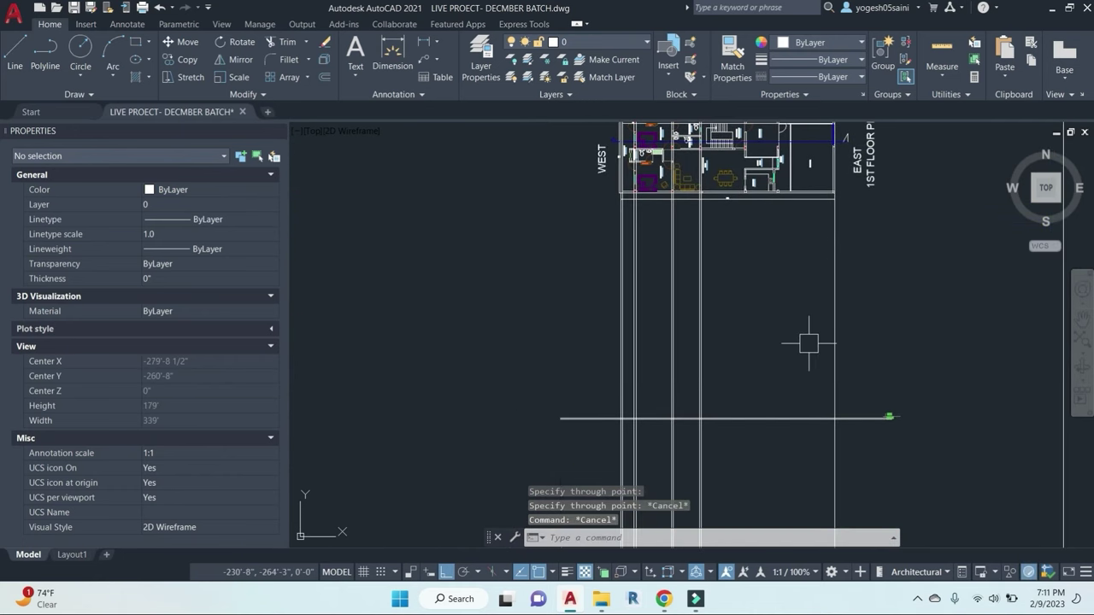
Step: Start moving the F.G.L level marker, then cancel the move
scroll(894, 427, up, 10)
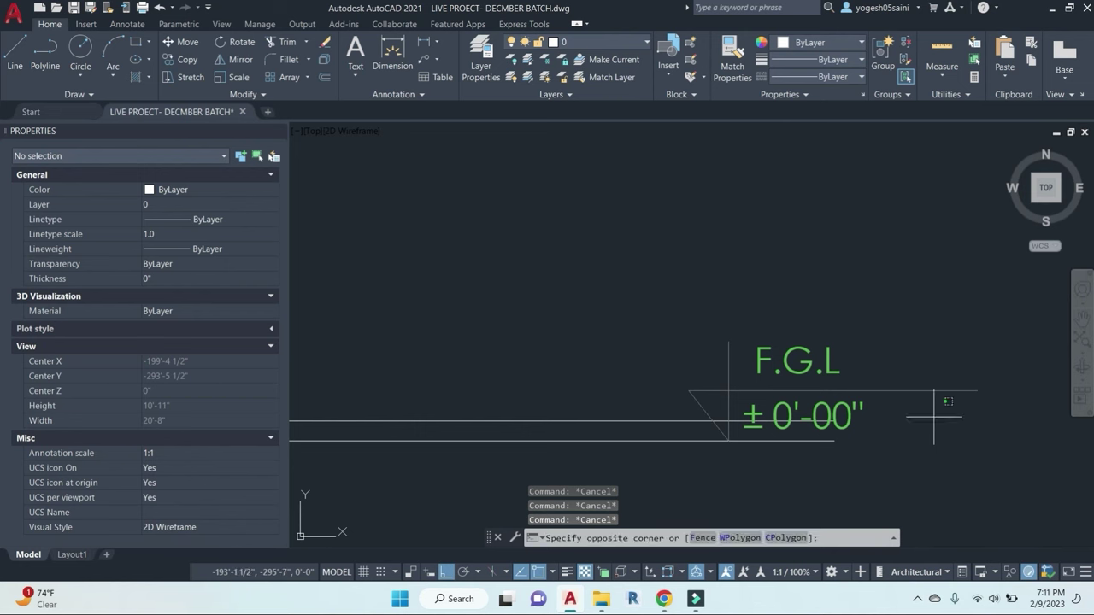
click(644, 312)
text(M)
key(Return)
scroll(727, 449, up, 4)
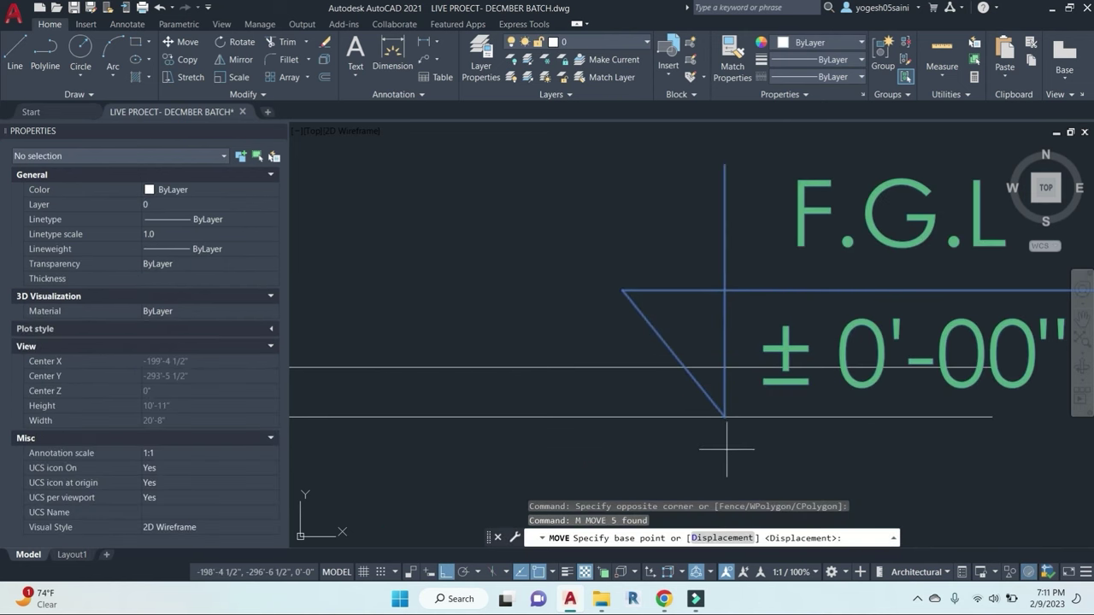
click(725, 416)
scroll(726, 365, down, 8)
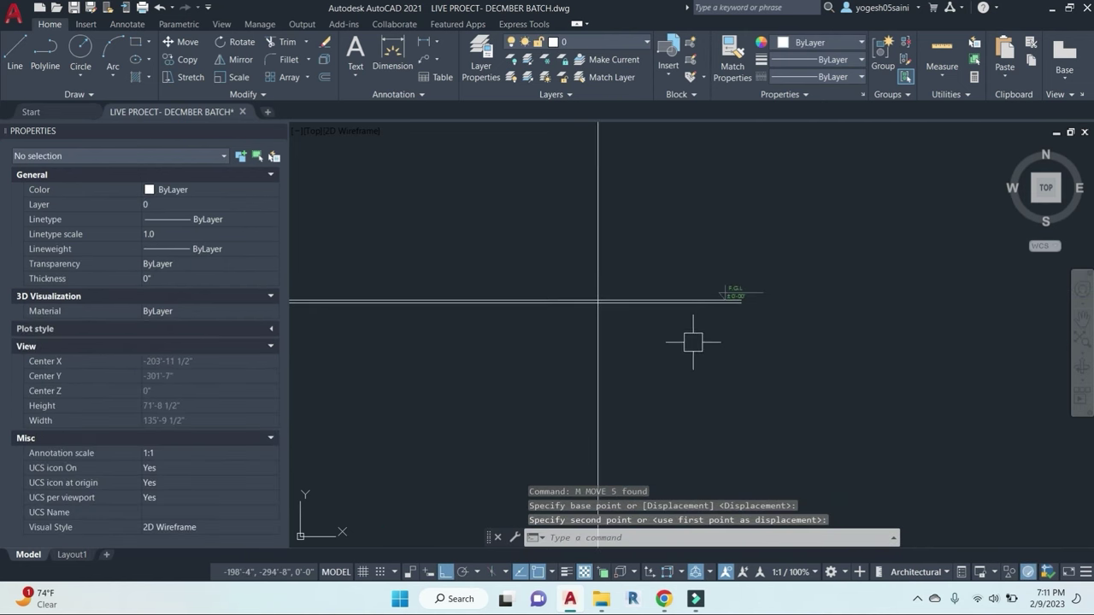
middle_drag(693, 341, 817, 374)
key(Escape)
key(Escape)
key(Escape)
scroll(819, 372, down, 2)
middle_drag(782, 408, 826, 408)
Step: Offset the ground line 12' upward
text(O)
key(Return)
text(12')
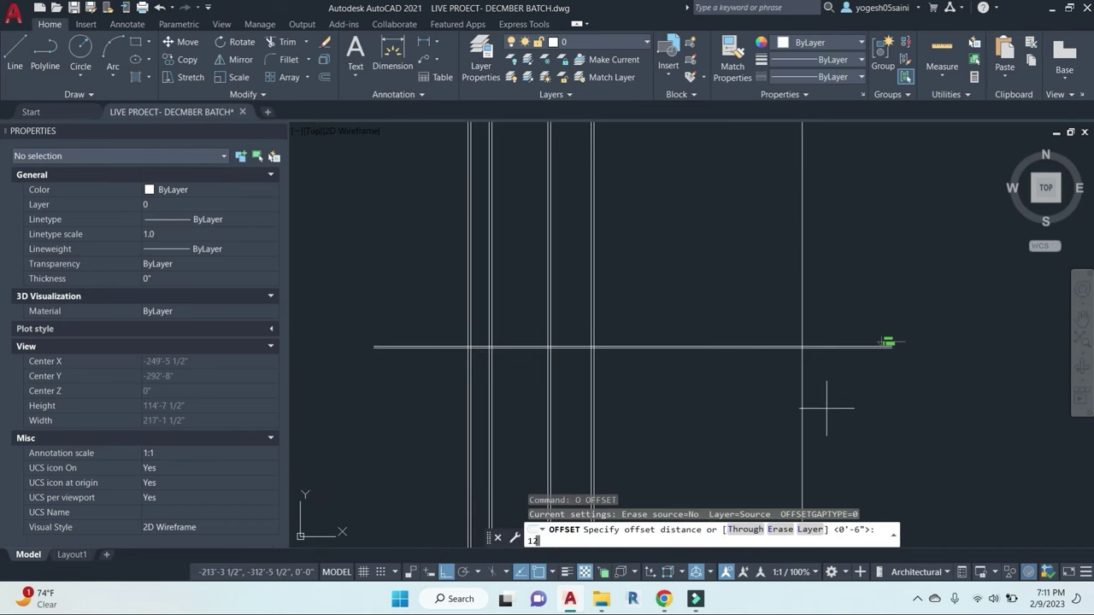
key(Return)
scroll(820, 393, up, 6)
click(892, 497)
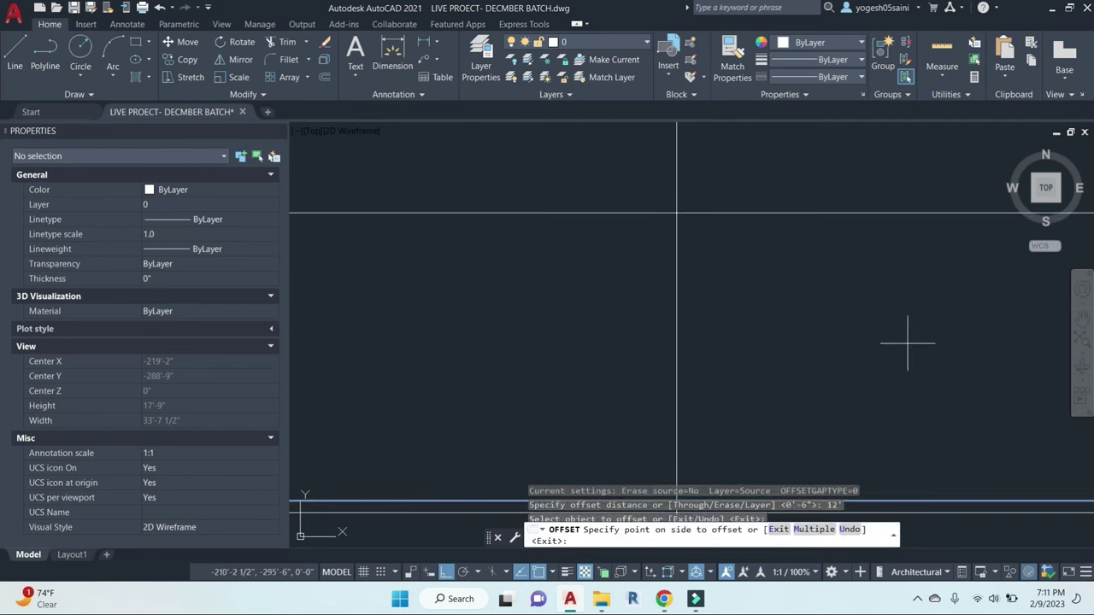
click(903, 342)
scroll(915, 310, down, 5)
key(Escape)
Step: Join the marker's horizontal, vertical and diagonal lines into one polyline
click(820, 298)
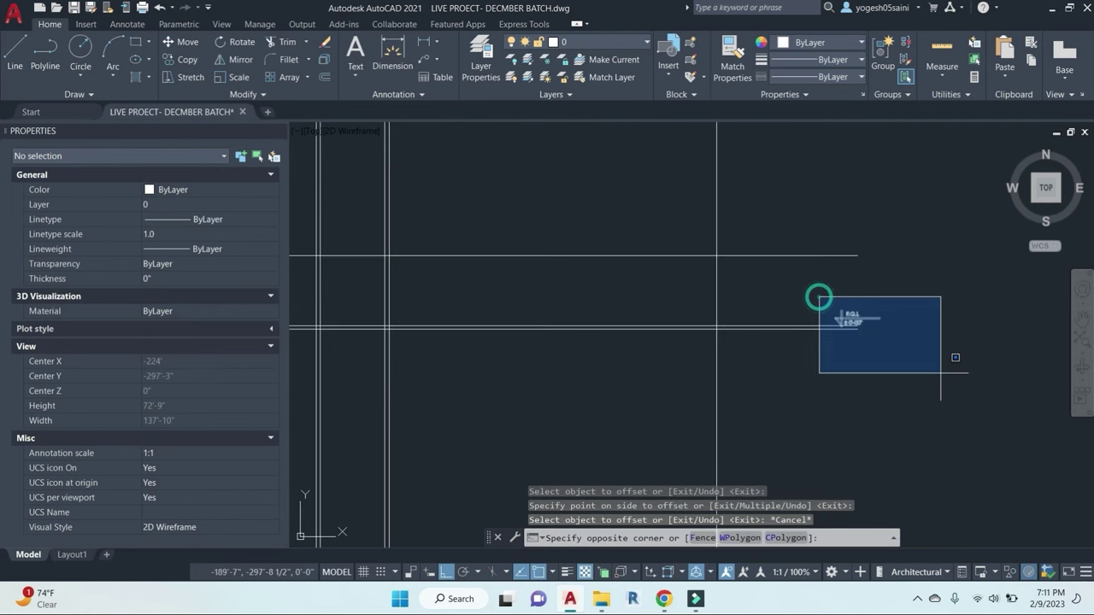
click(940, 367)
scroll(850, 337, up, 4)
key(Escape)
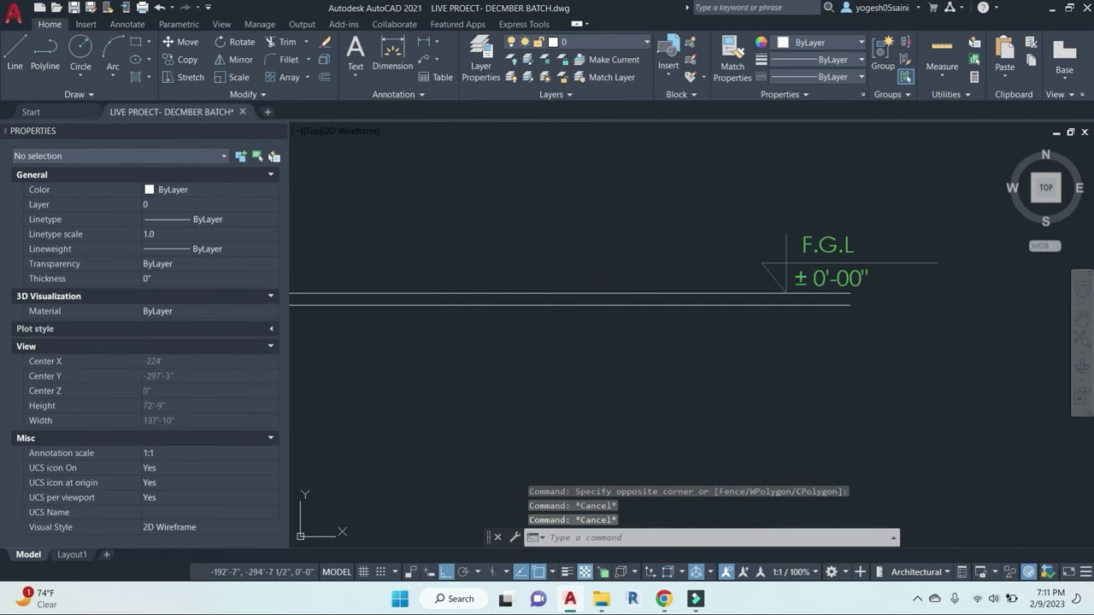
click(777, 257)
scroll(786, 247, up, 2)
click(786, 246)
click(765, 298)
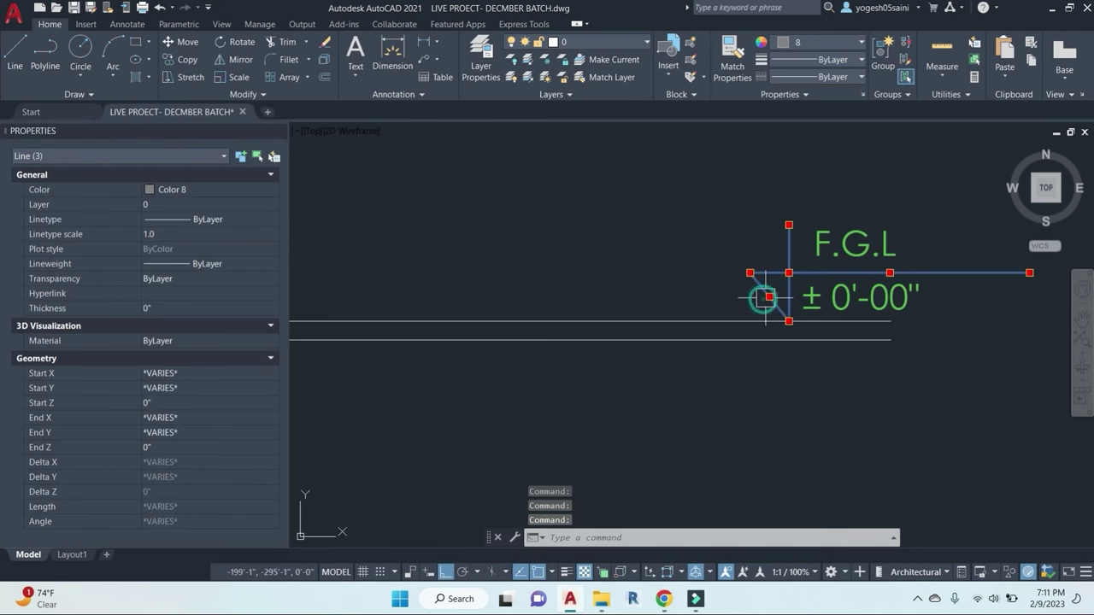
text(j)
key(Return)
Step: Mirror the marker polyline about a horizontal axis, keeping the original
click(788, 281)
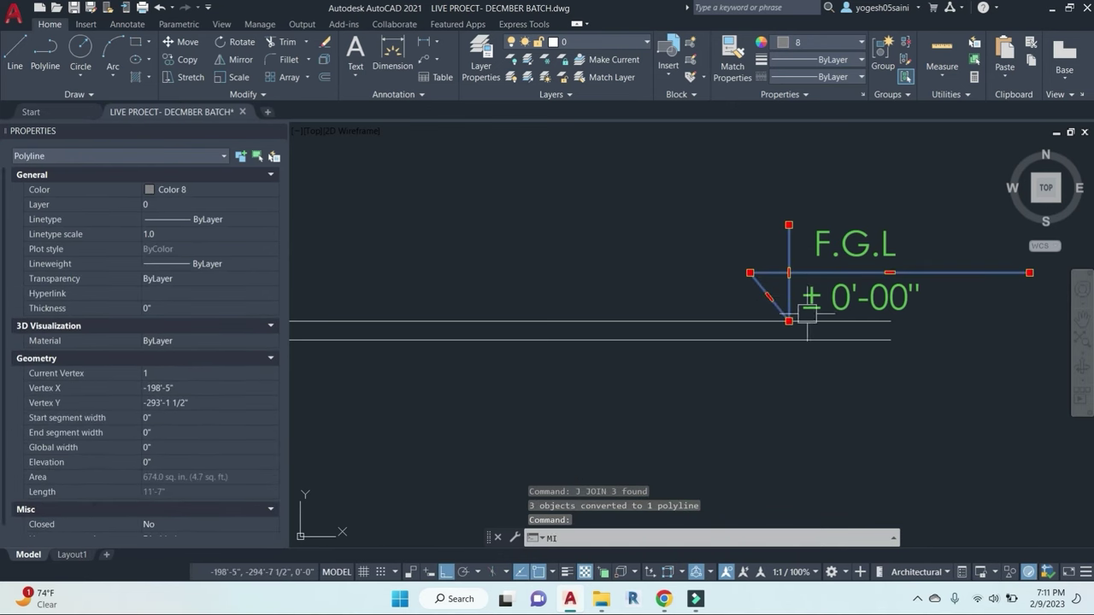
key(Return)
click(832, 392)
click(979, 401)
key(Return)
middle_drag(801, 477, 794, 367)
key(Escape)
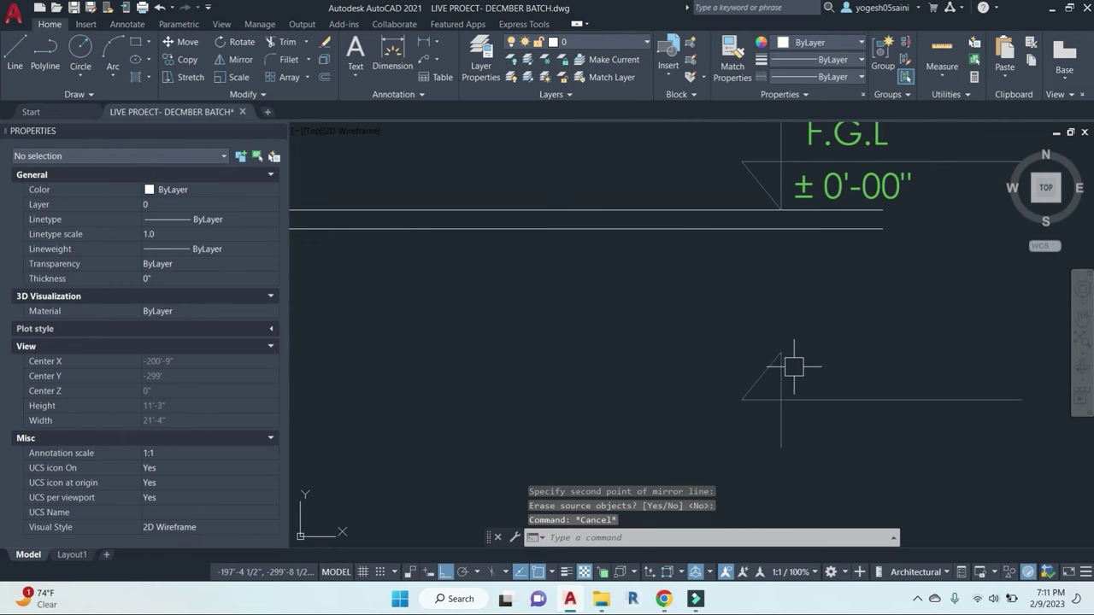
Step: Move the mirrored marker shape onto the line
click(793, 366)
click(692, 401)
text(m)
key(Return)
click(781, 350)
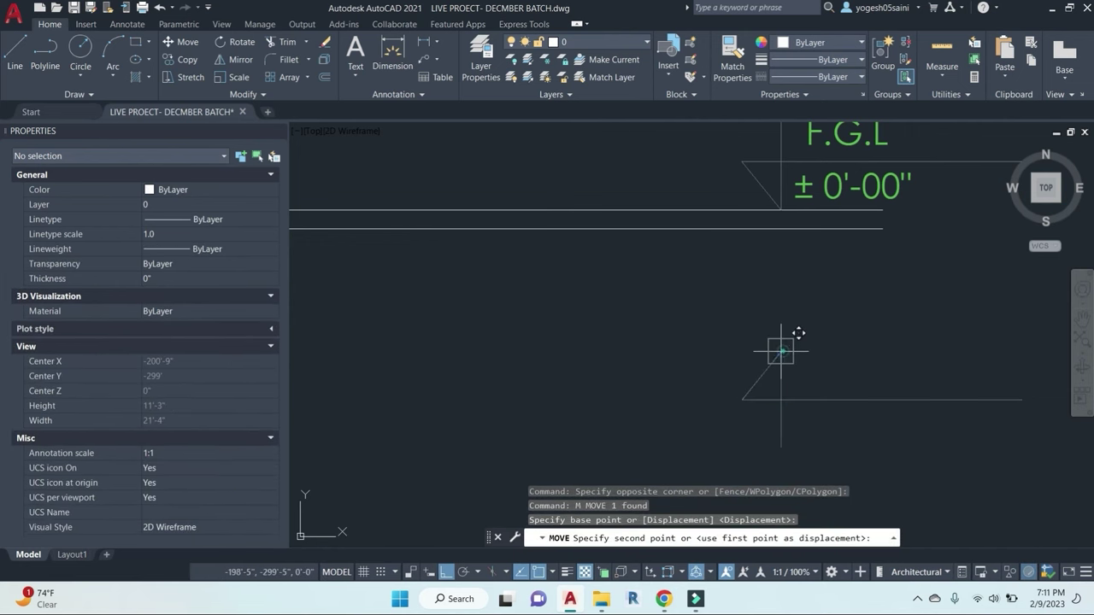
click(784, 224)
middle_drag(784, 225, 732, 357)
Step: Copy the F.G.L label to the second marker
double_click(794, 261)
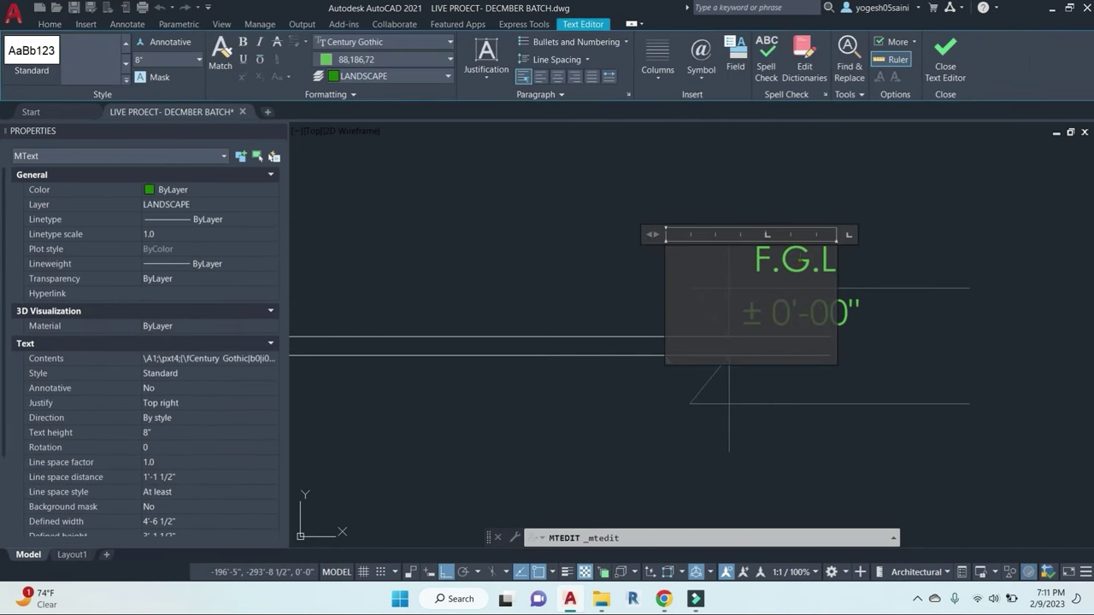
click(888, 213)
click(807, 256)
text(c)
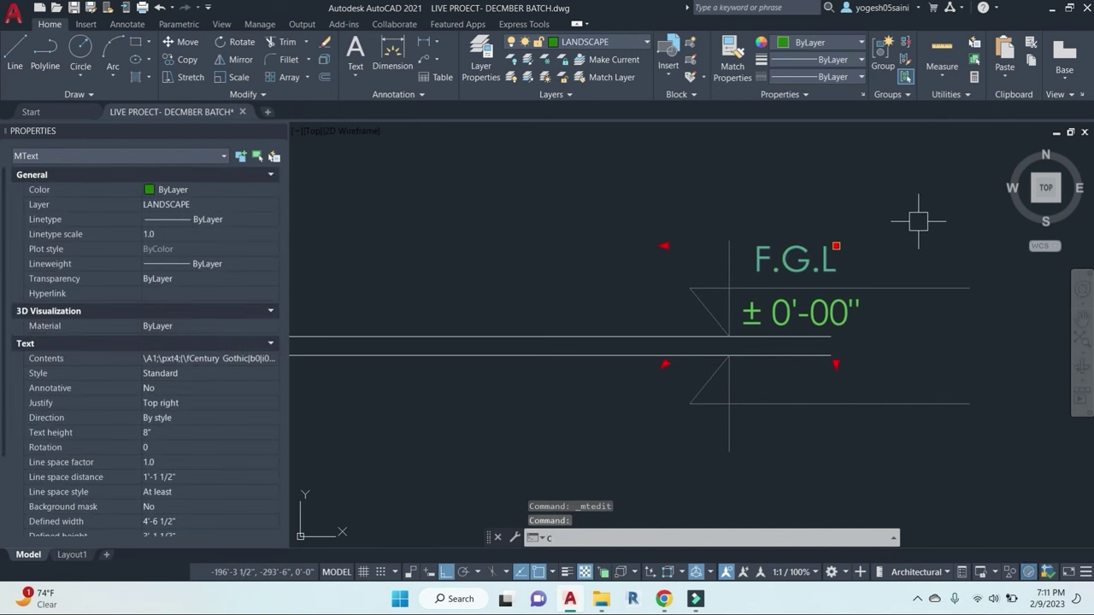
text(o)
key(Return)
click(934, 187)
click(935, 313)
key(Escape)
Step: Move the ± 0'-00" value text beneath the lower F.G.L label
click(848, 306)
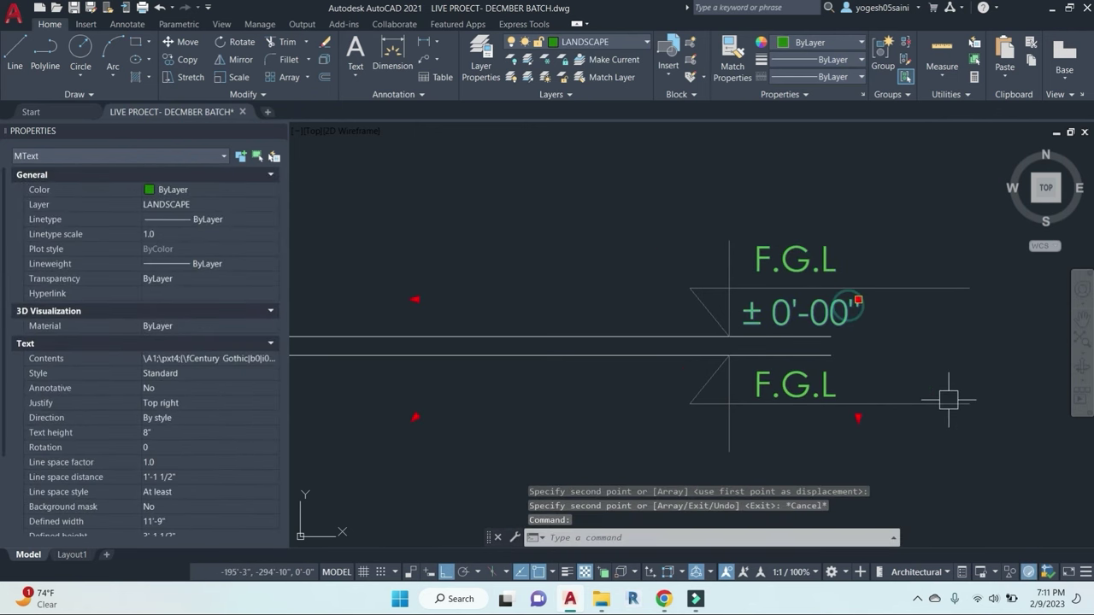
text(m)
key(Return)
click(1001, 361)
click(1011, 467)
key(Escape)
click(808, 256)
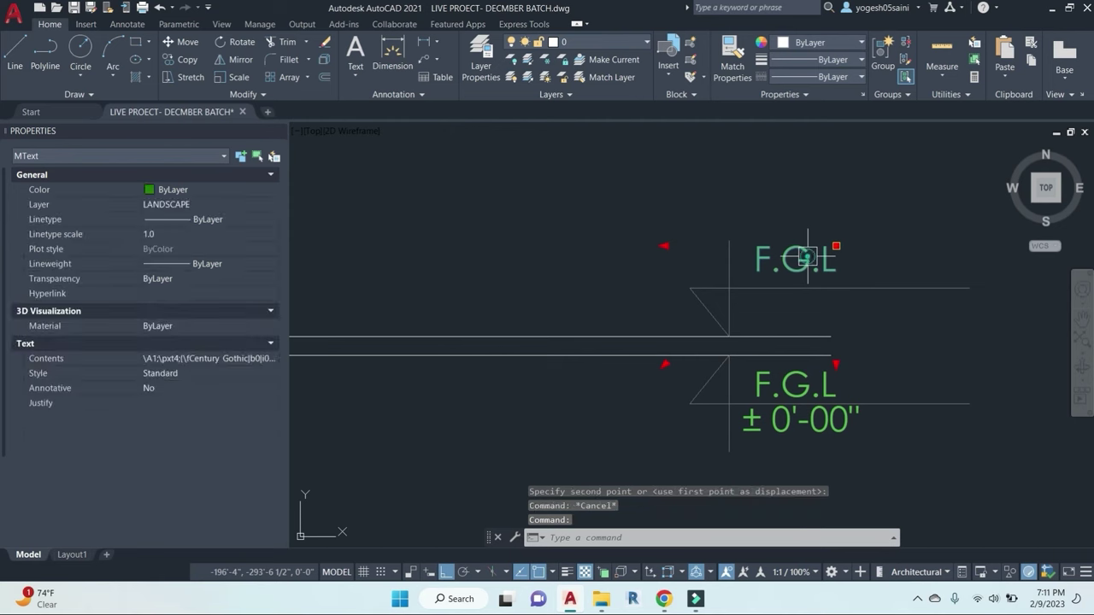
Step: Rename the upper label to F.F.L and copy the value text under it for editing
double_click(807, 257)
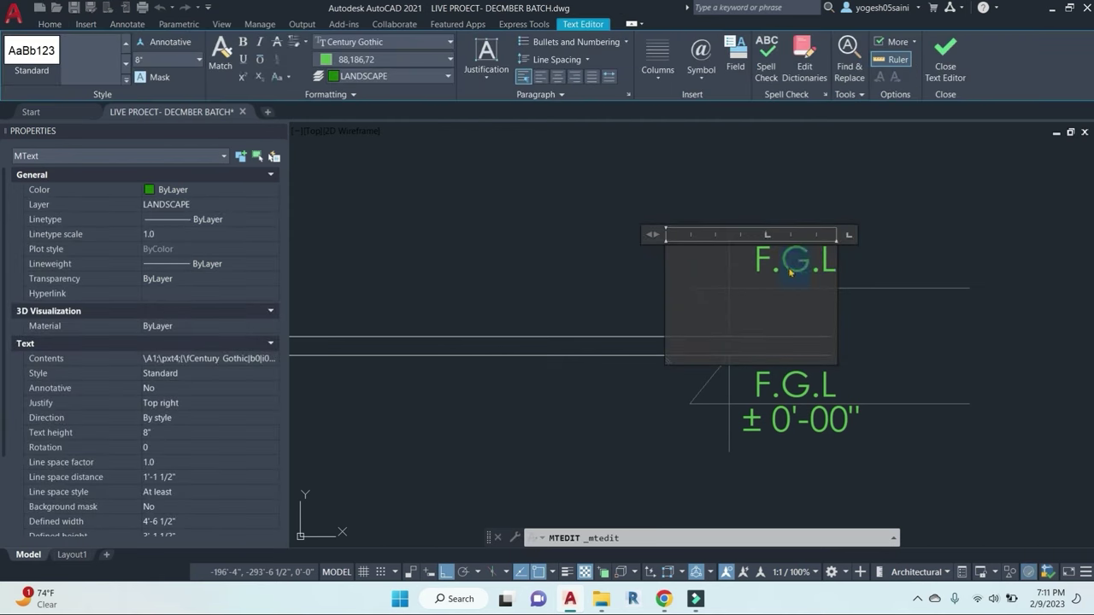
click(819, 186)
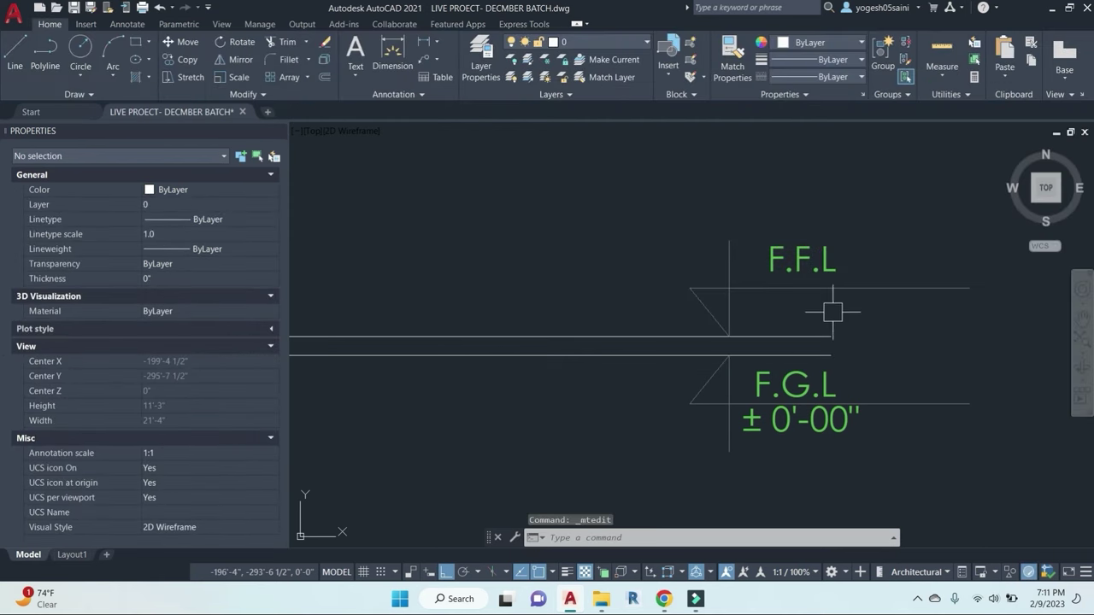
click(797, 397)
text(co)
key(Return)
click(951, 453)
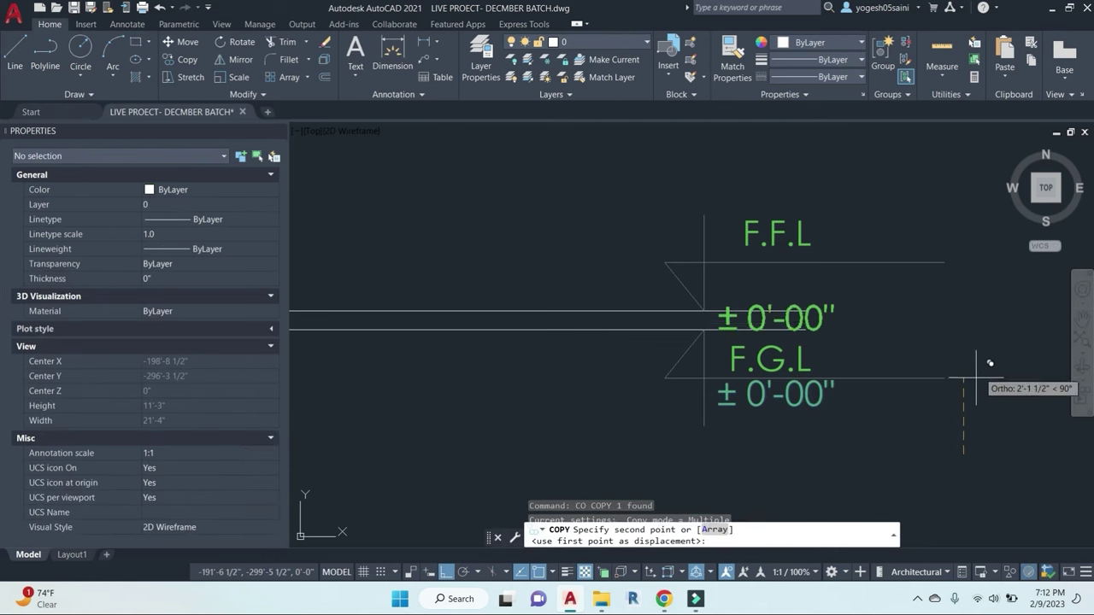
click(983, 346)
key(Escape)
double_click(730, 284)
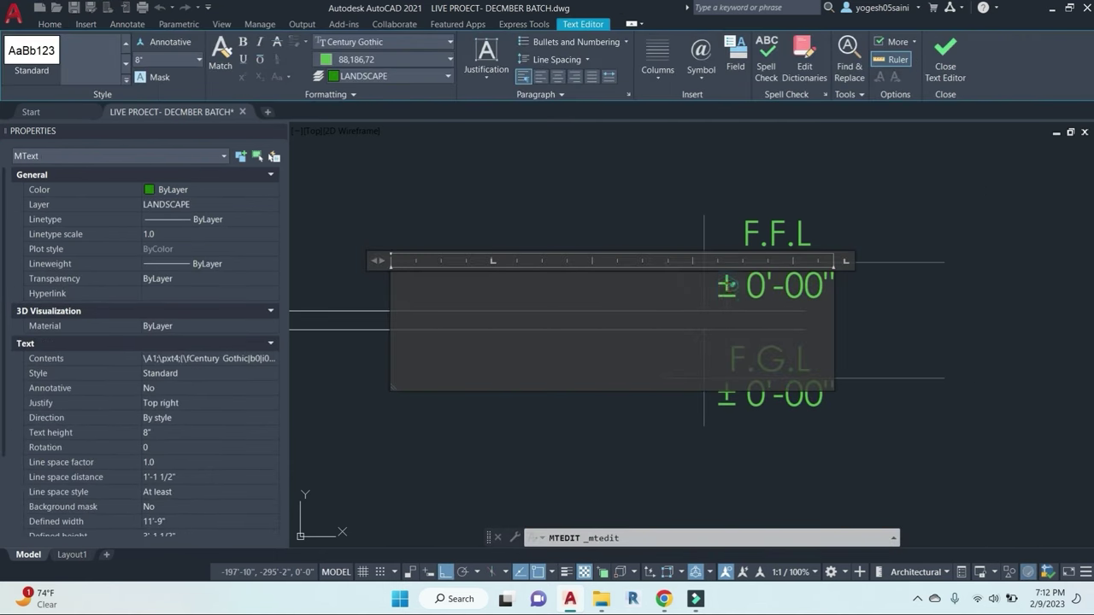
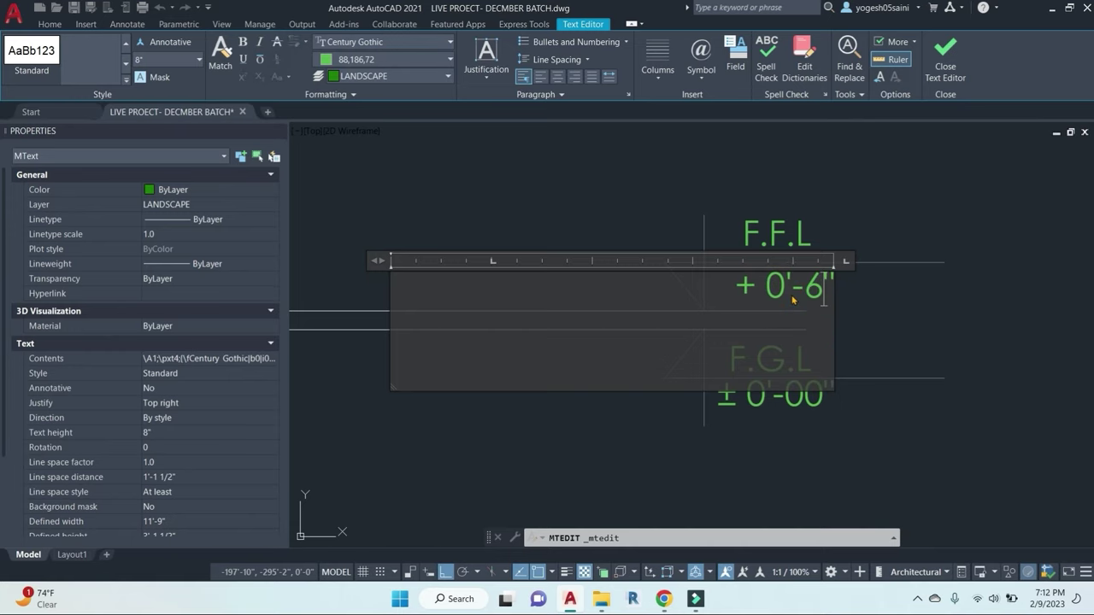
Step: Confirm the F.F.L level value as + 0'-6" and close the text editor
click(849, 213)
double_click(831, 275)
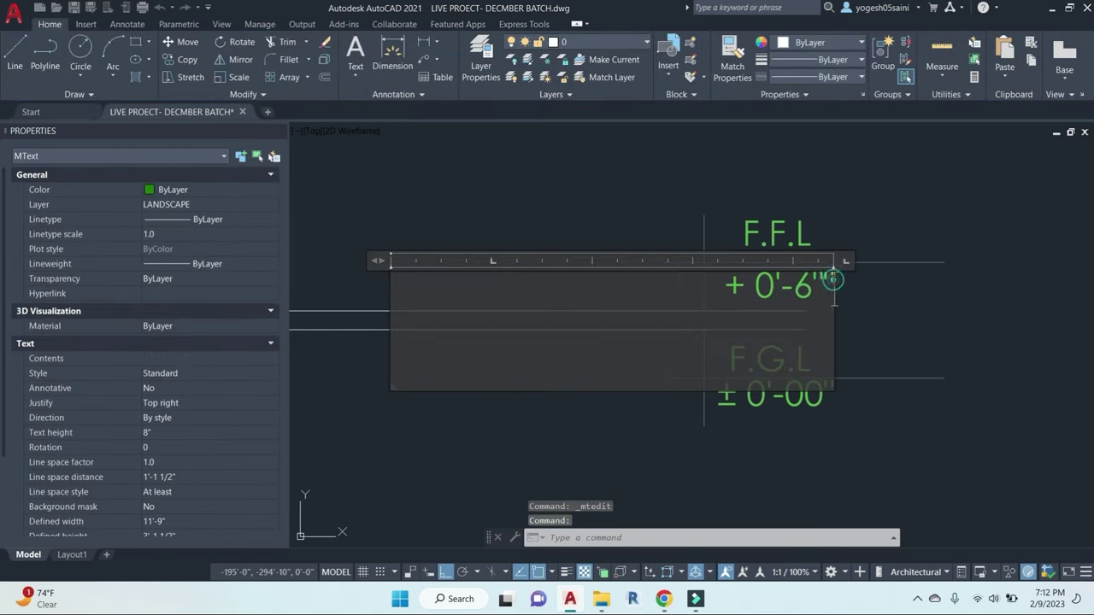
click(863, 210)
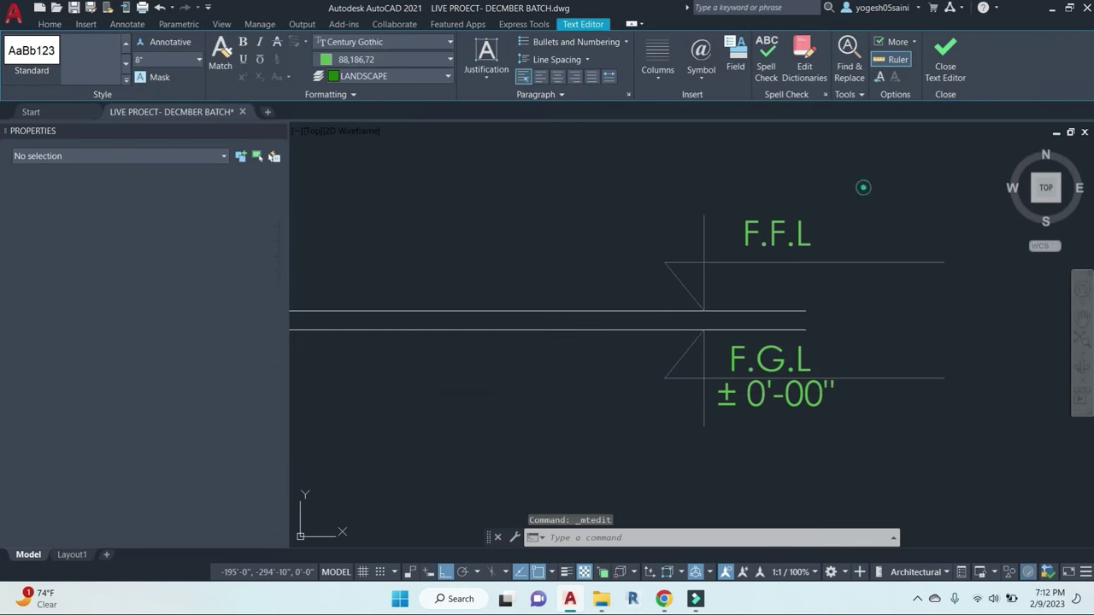
Step: Admit the waiting participant to the meeting call and return to AutoCAD
click(671, 601)
click(623, 521)
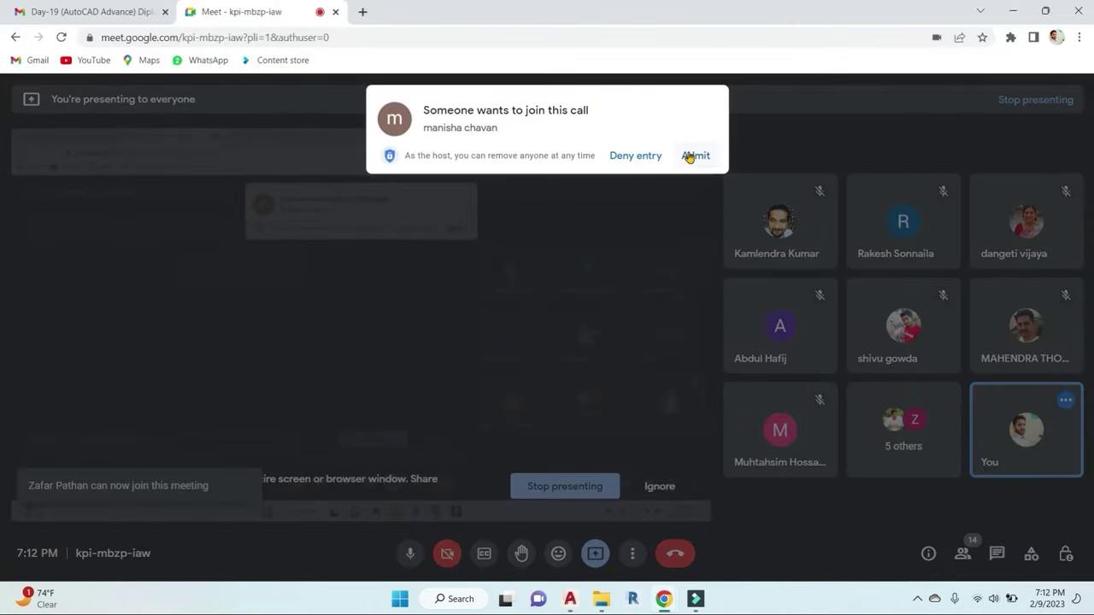
click(699, 155)
click(1012, 11)
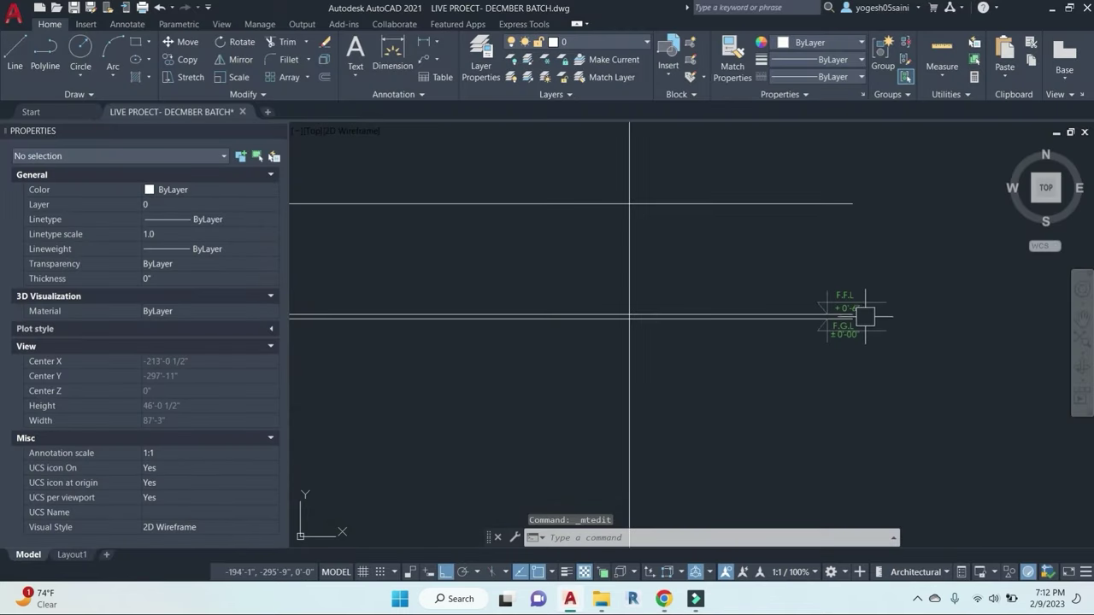
Step: Copy the F.F.L level marker up onto the upper floor line
click(947, 313)
click(727, 220)
text(co)
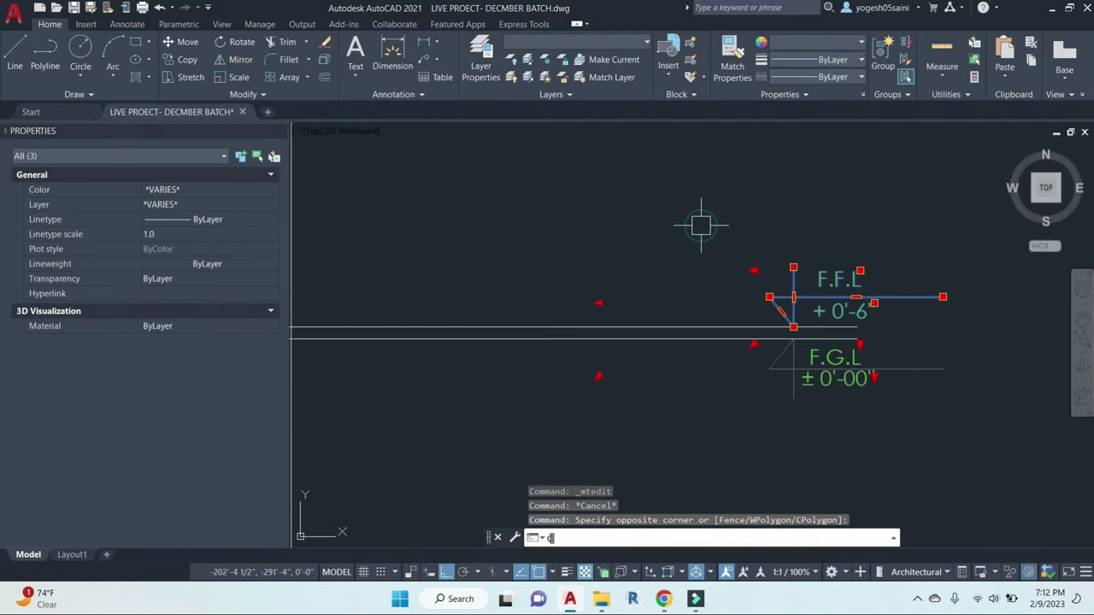
key(Return)
scroll(708, 323, up, 2)
click(707, 328)
scroll(704, 205, down, 2)
middle_drag(704, 205, 706, 425)
click(709, 222)
key(Return)
Step: Change the copy to + 12'-6" and FIRST FLOOR F.F.L, widening the label onto one line
double_click(844, 207)
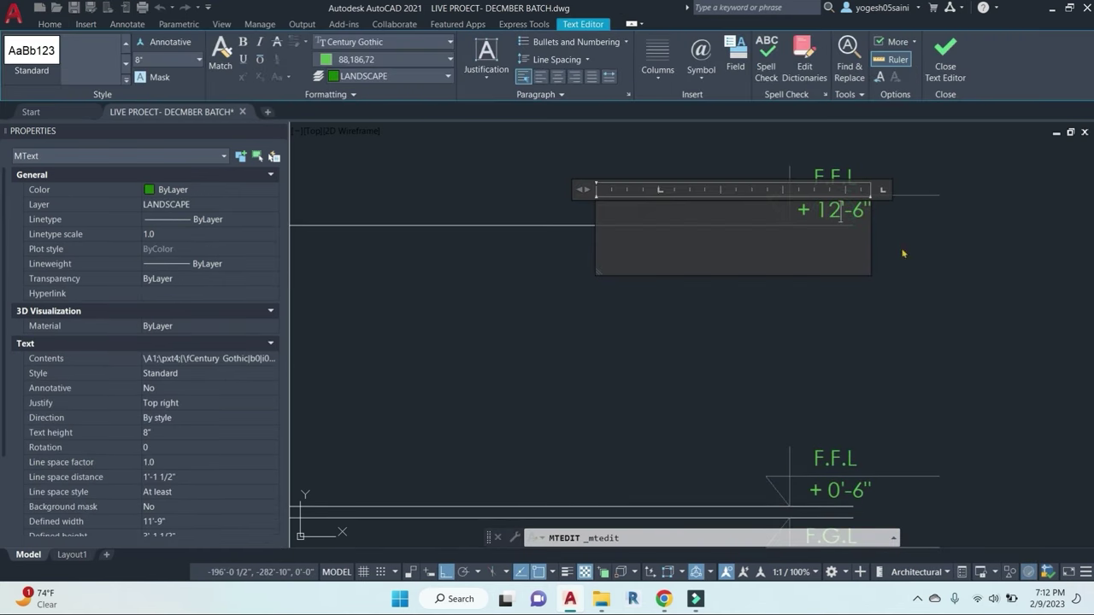
click(827, 178)
double_click(827, 178)
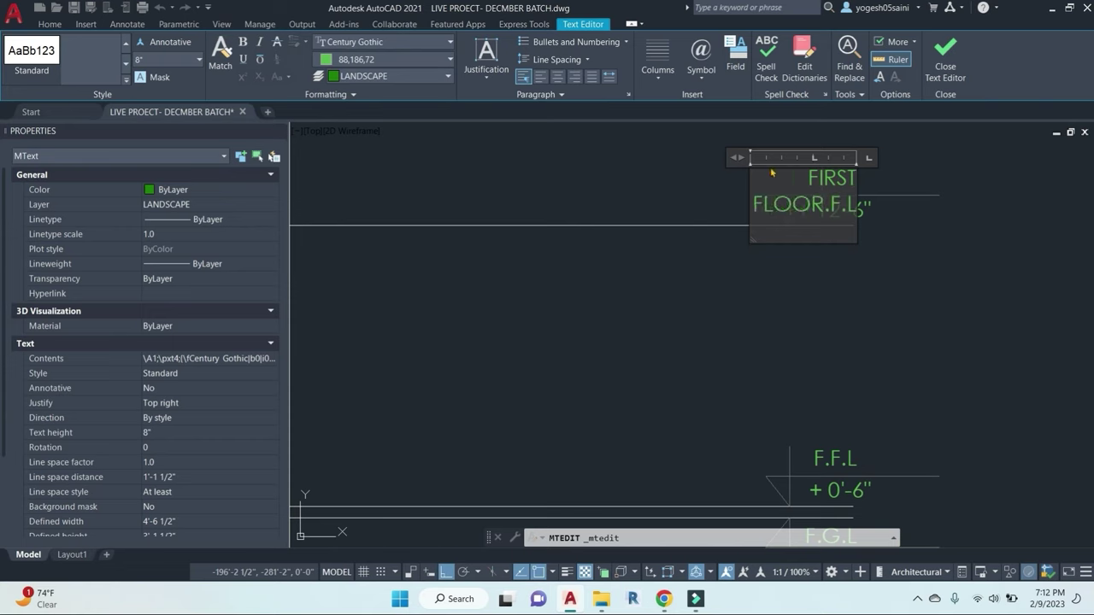
drag(734, 168, 505, 170)
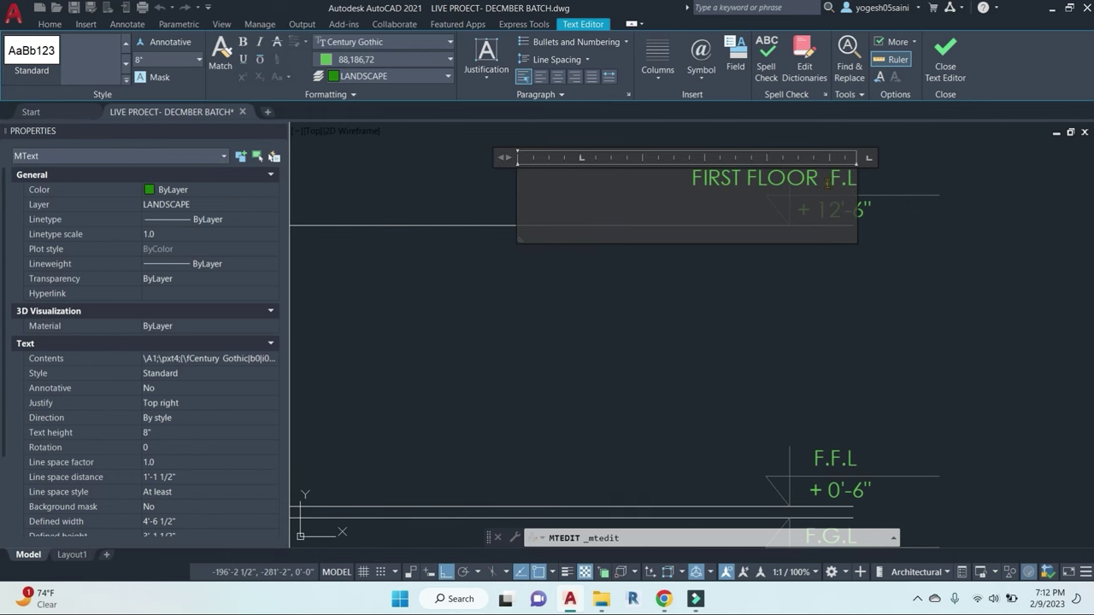
key(Escape)
Step: Start moving the FIRST FLOOR label with MOVE, then cancel the move
click(826, 172)
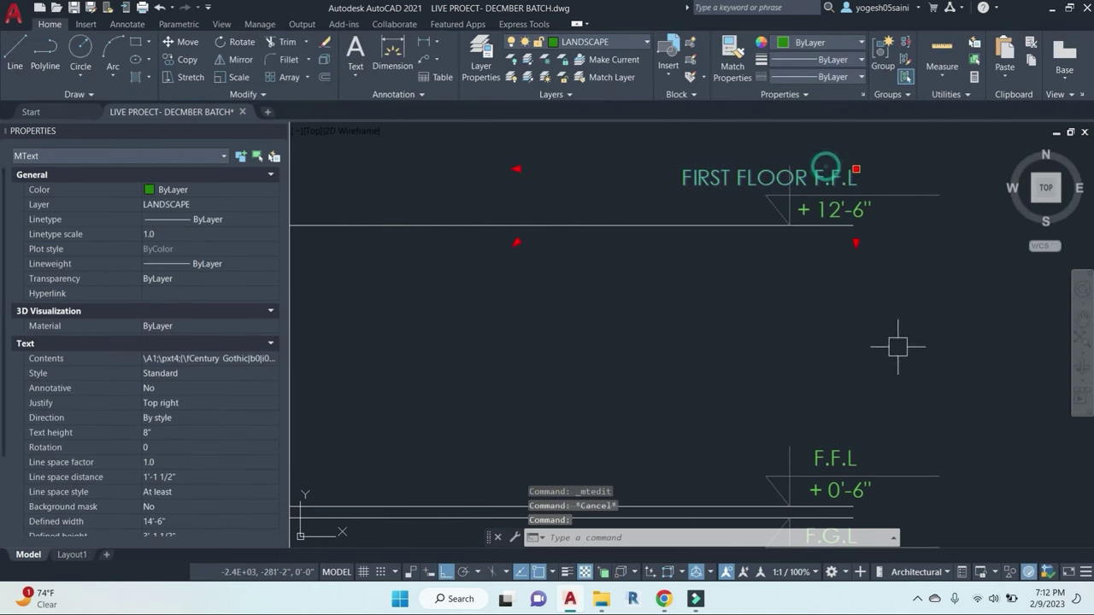
middle_drag(898, 347, 700, 334)
text(m)
key(space)
click(585, 355)
key(Escape)
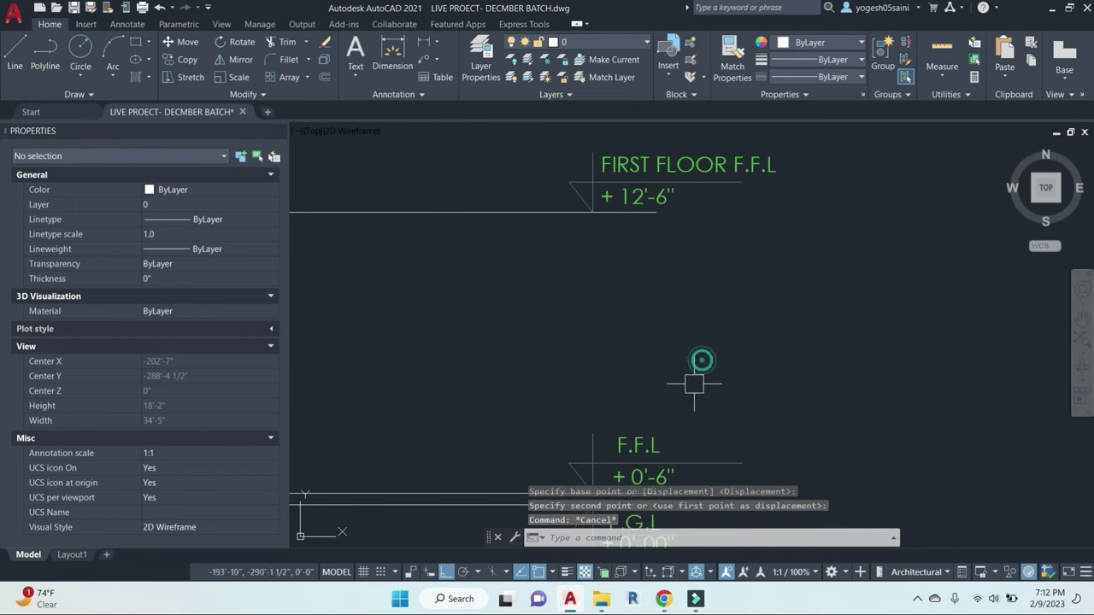
scroll(754, 349, down, 4)
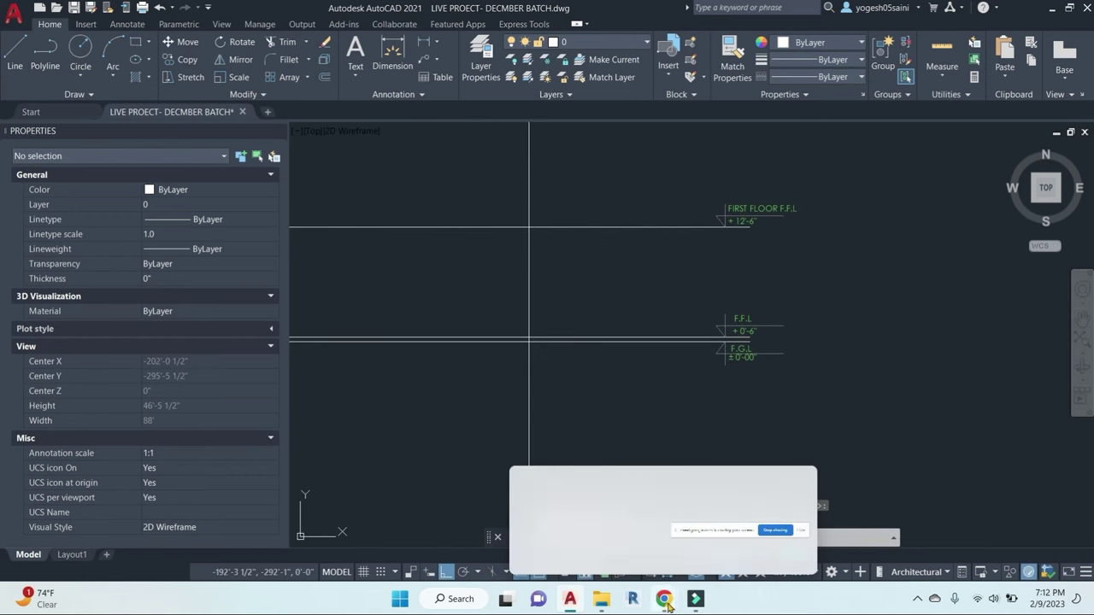
Step: Admit the waiting participant to the meeting call and return to the drawing
click(610, 568)
click(703, 157)
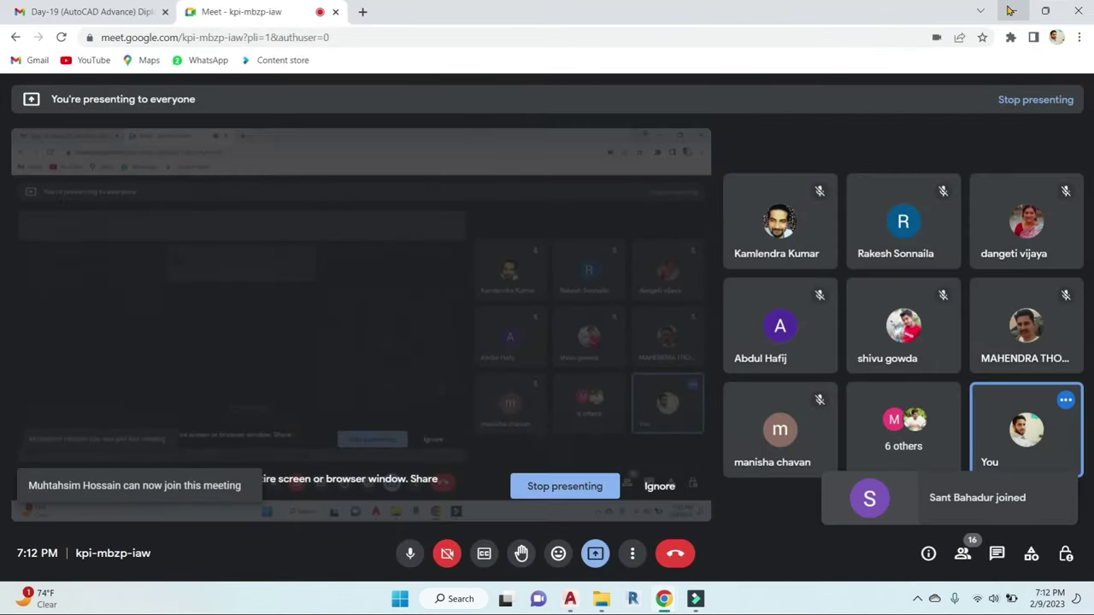
click(1013, 10)
scroll(833, 296, down, 4)
Step: Make false-start OFFSET attempts on the floor line, then clear the command line
scroll(798, 315, up, 2)
middle_drag(781, 279, 847, 344)
key(Escape)
key(Escape)
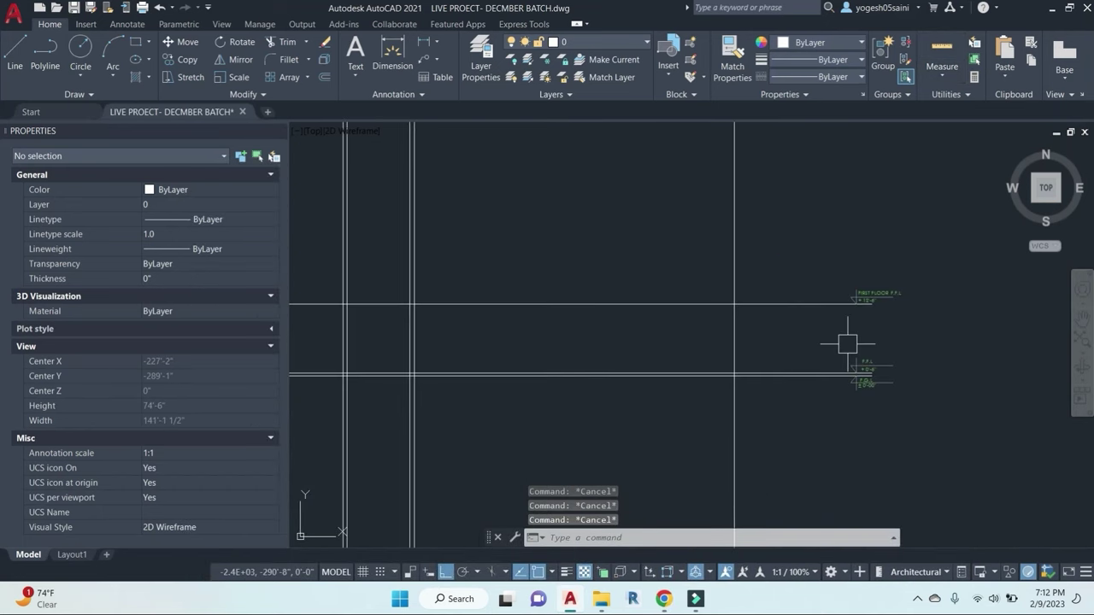
scroll(857, 305, up, 4)
text(o)
key(Return)
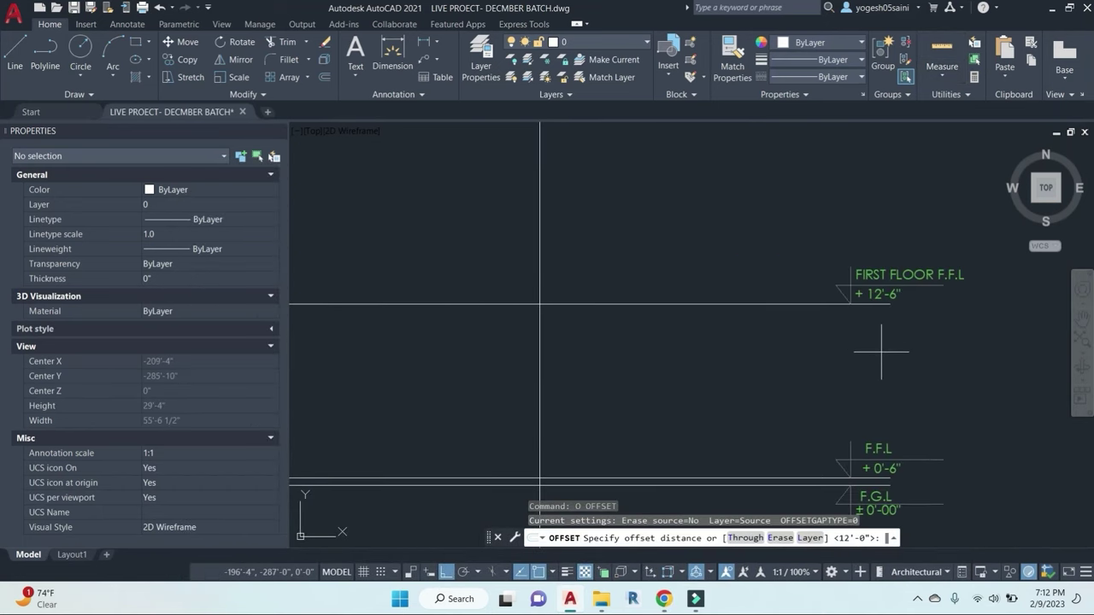
text(11)
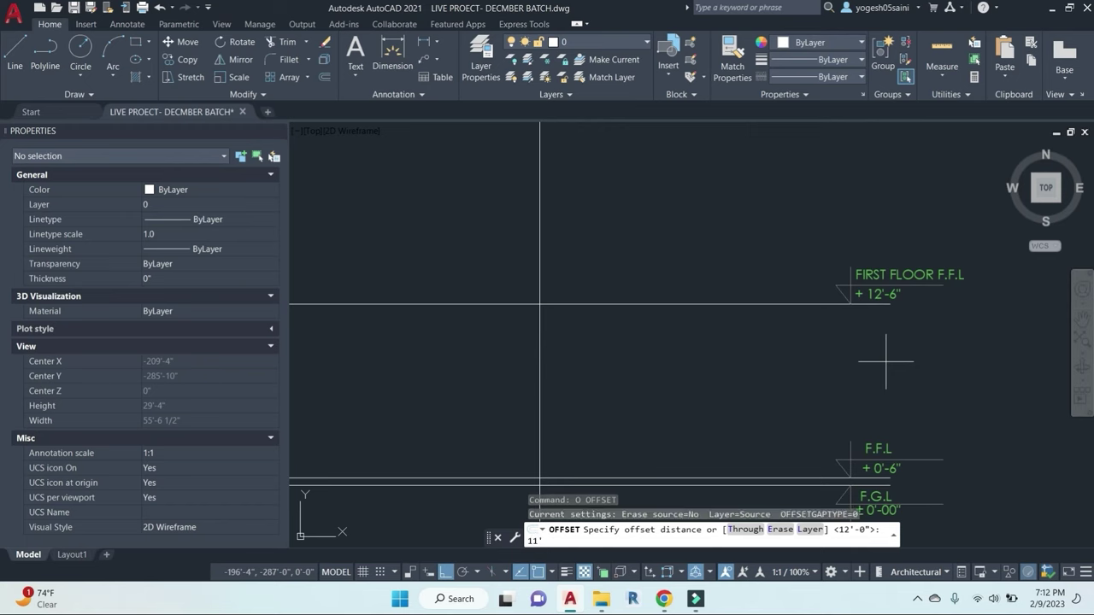
key(Return)
key(Escape)
key(Escape)
key(Escape)
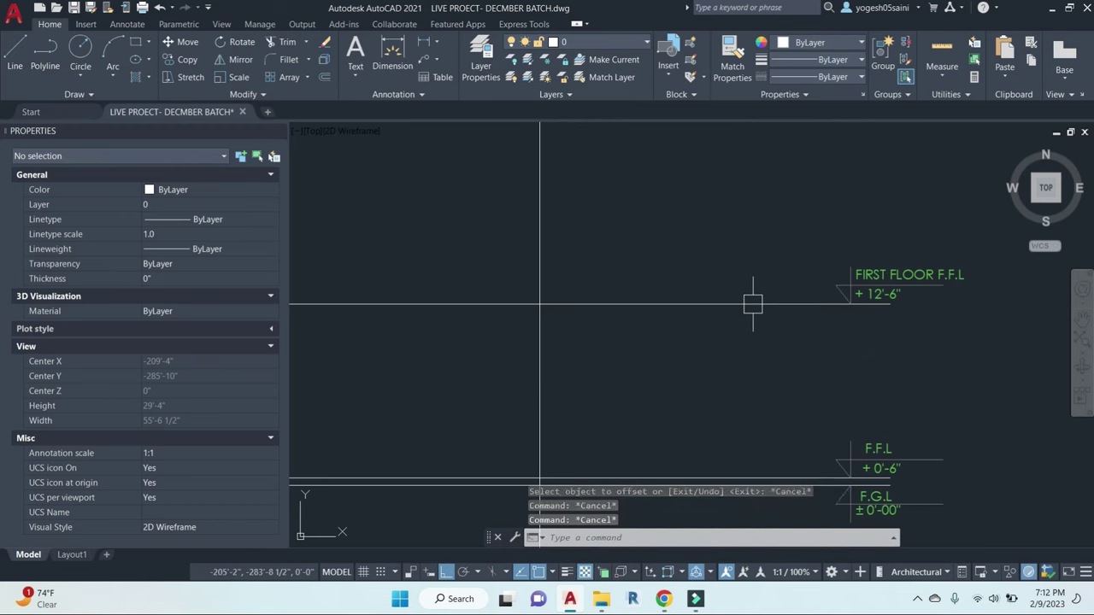
text(o)
key(Return)
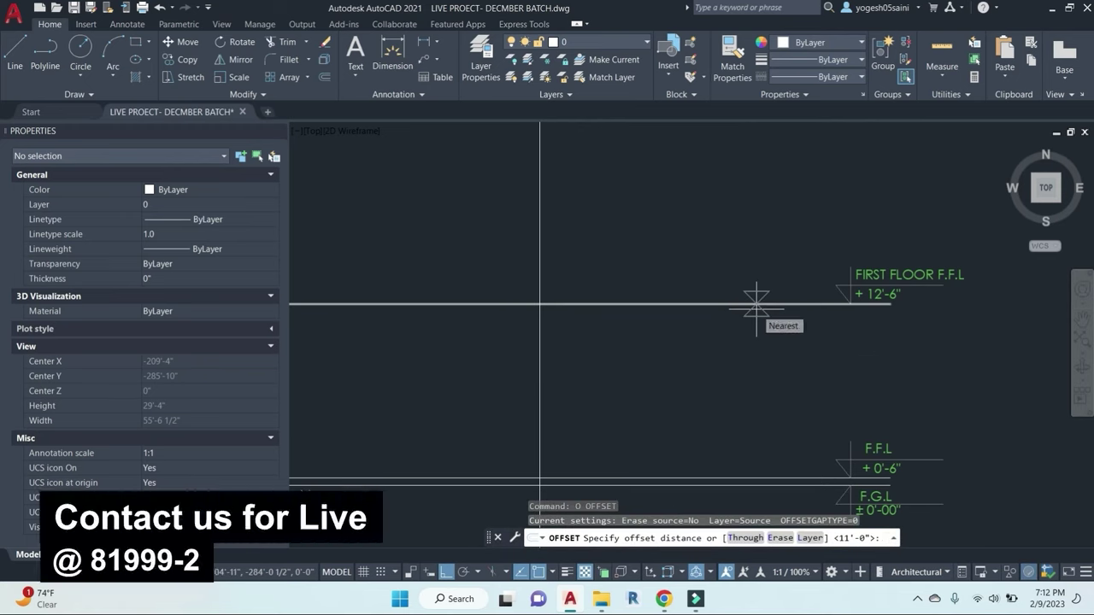
key(Escape)
text(o)
key(Escape)
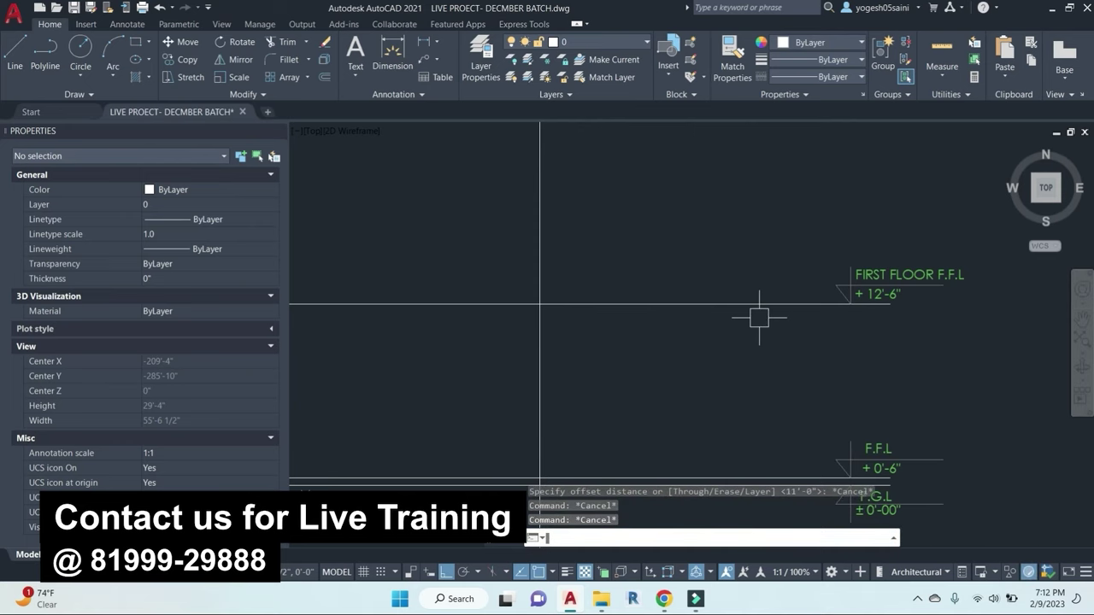
key(BackSpace)
Step: Offset the first floor line 12' upward to make a new floor line
text(o)
key(Return)
text(12')
key(Return)
click(785, 305)
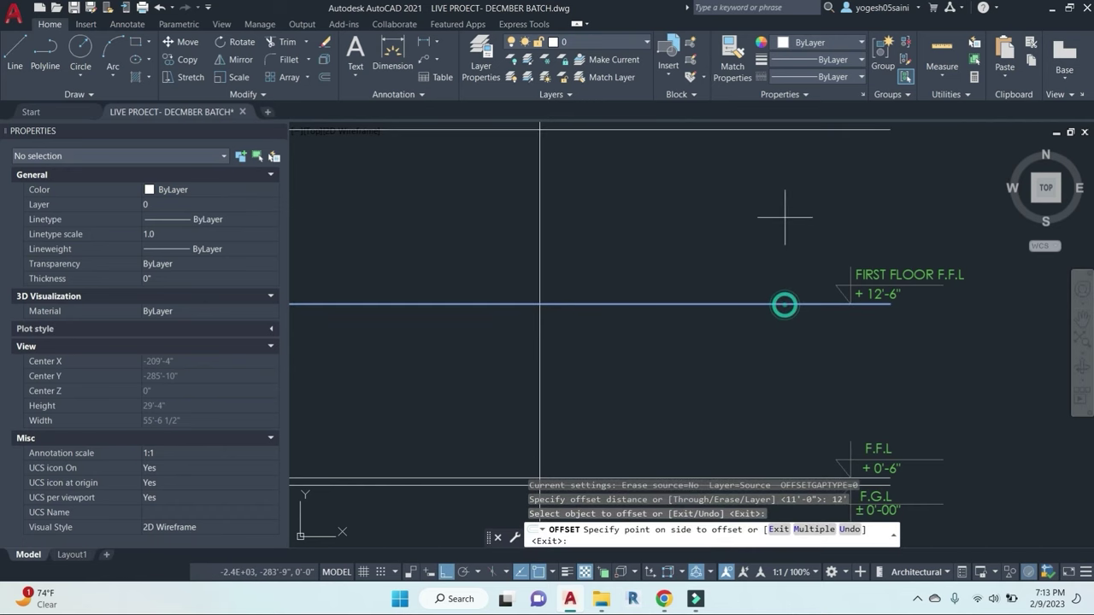
click(784, 217)
scroll(776, 209, down, 3)
key(Escape)
key(Escape)
key(Escape)
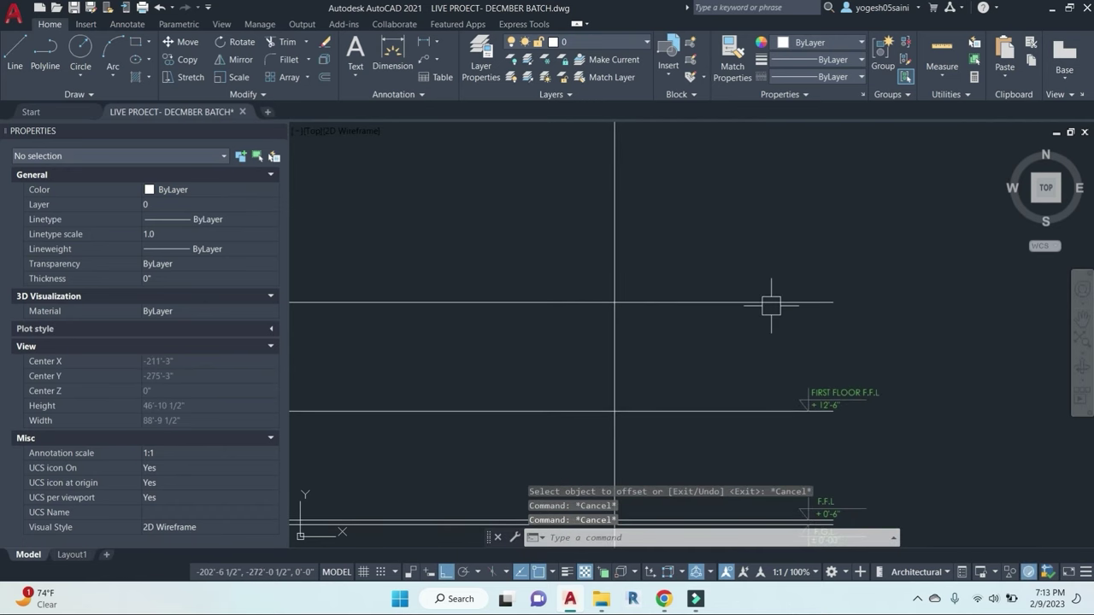
Step: Offset a floor line 10' upward to add another floor line
text(o)
key(Return)
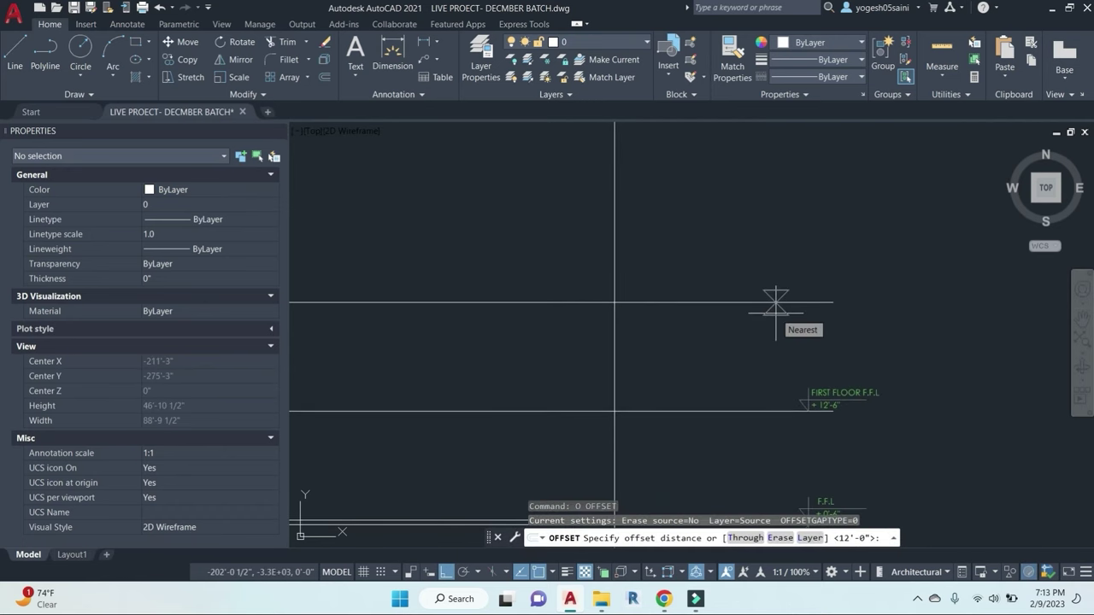
text(10')
key(Return)
click(775, 303)
click(772, 187)
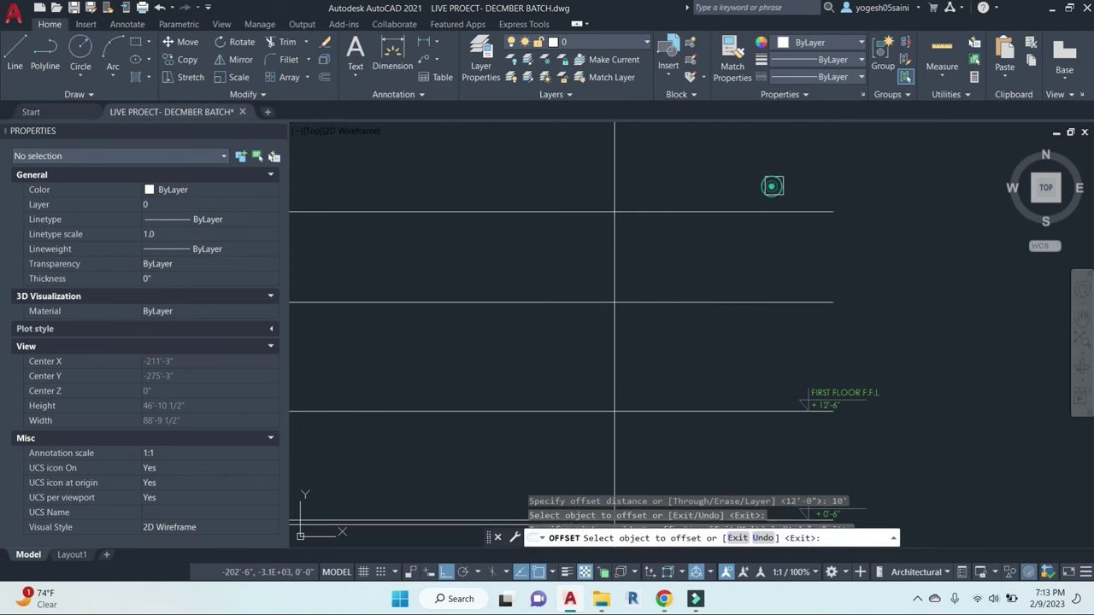
scroll(804, 222, down, 2)
middle_drag(857, 214, 893, 242)
click(856, 318)
scroll(888, 307, up, 2)
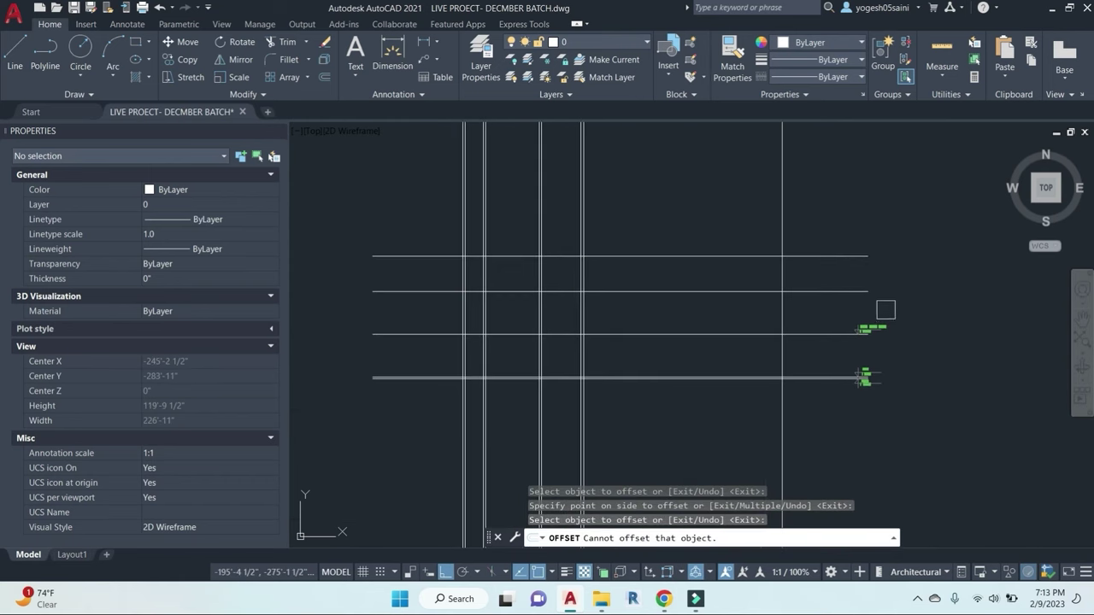
key(Escape)
scroll(898, 313, up, 2)
Step: Copy the FIRST FLOOR marker to the next floor line and change its value to + 24'-6"
click(849, 313)
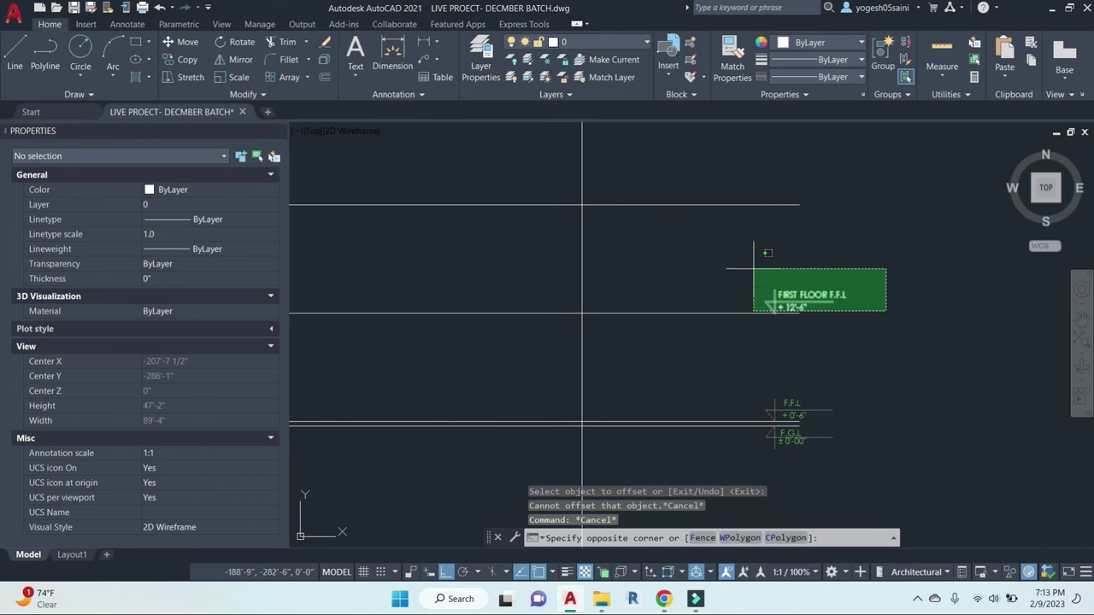
click(757, 236)
text(co)
key(Return)
scroll(774, 305, up, 2)
click(710, 316)
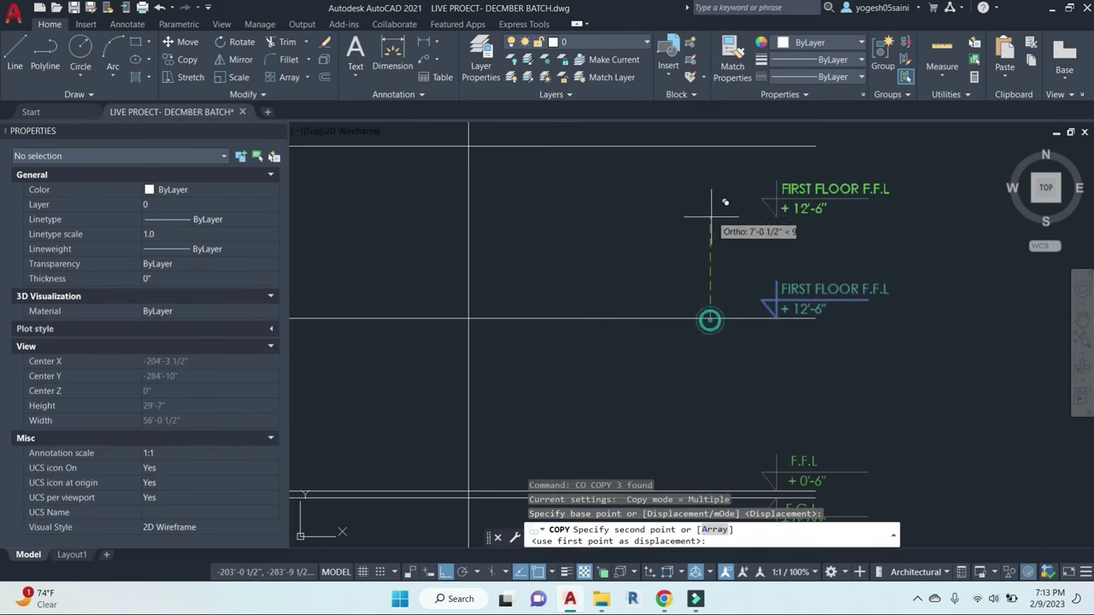
click(708, 146)
middle_drag(709, 146, 708, 244)
key(Escape)
scroll(822, 227, up, 4)
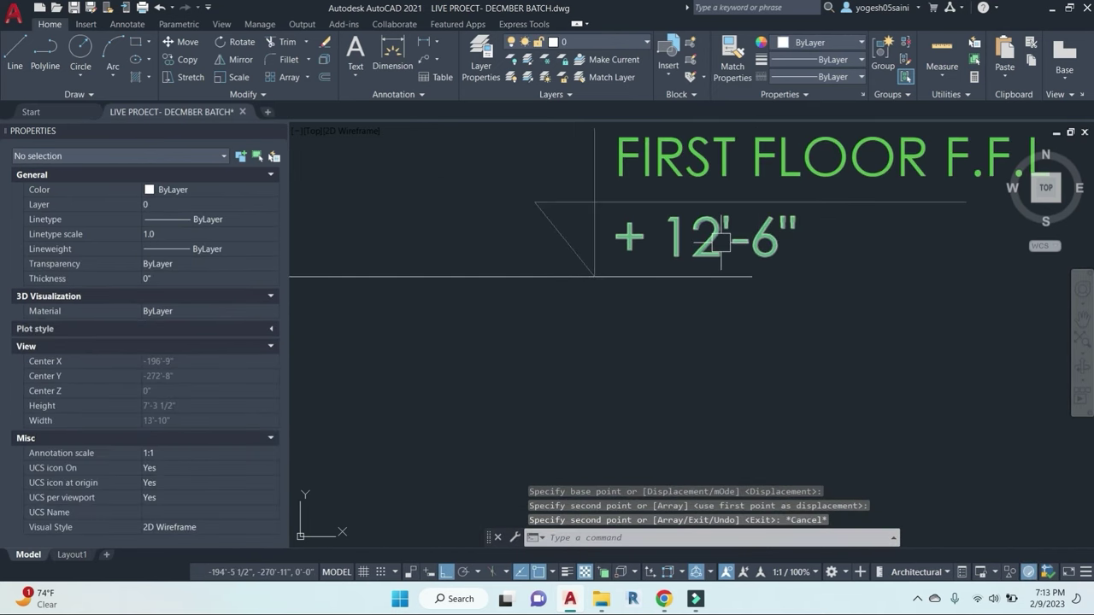
double_click(796, 235)
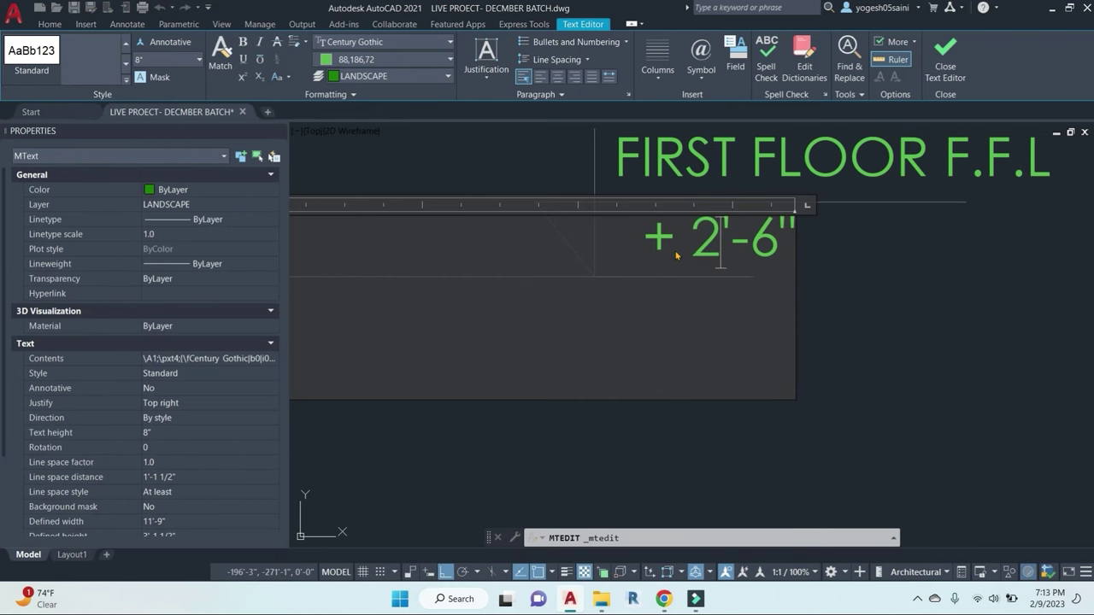
click(940, 359)
Step: Admit the waiting participant to the meeting call and switch back to AutoCAD
mouse_move(668, 604)
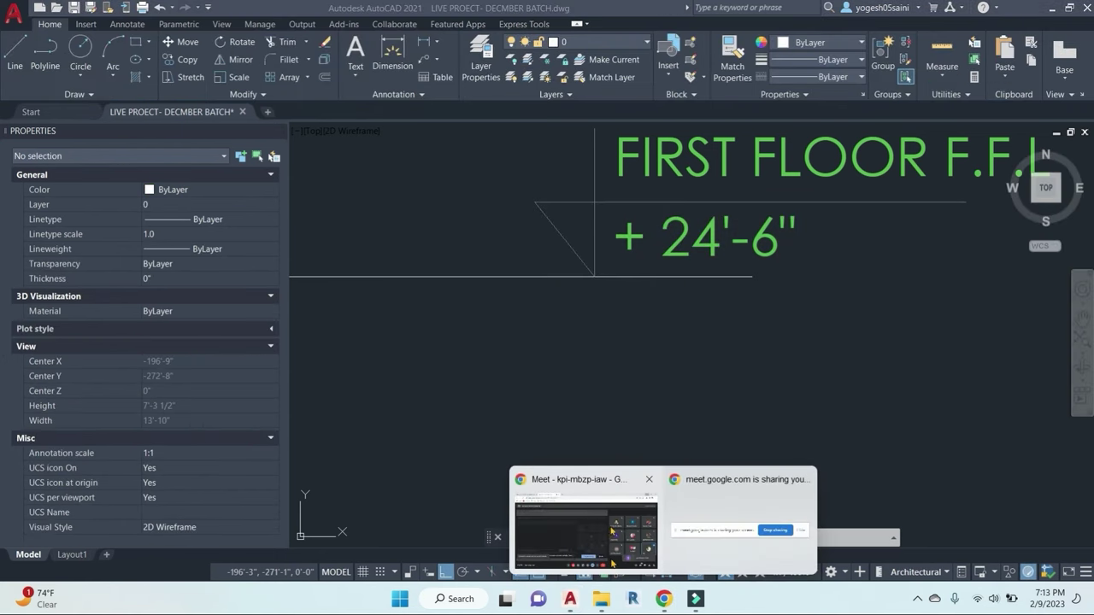
click(615, 478)
click(703, 160)
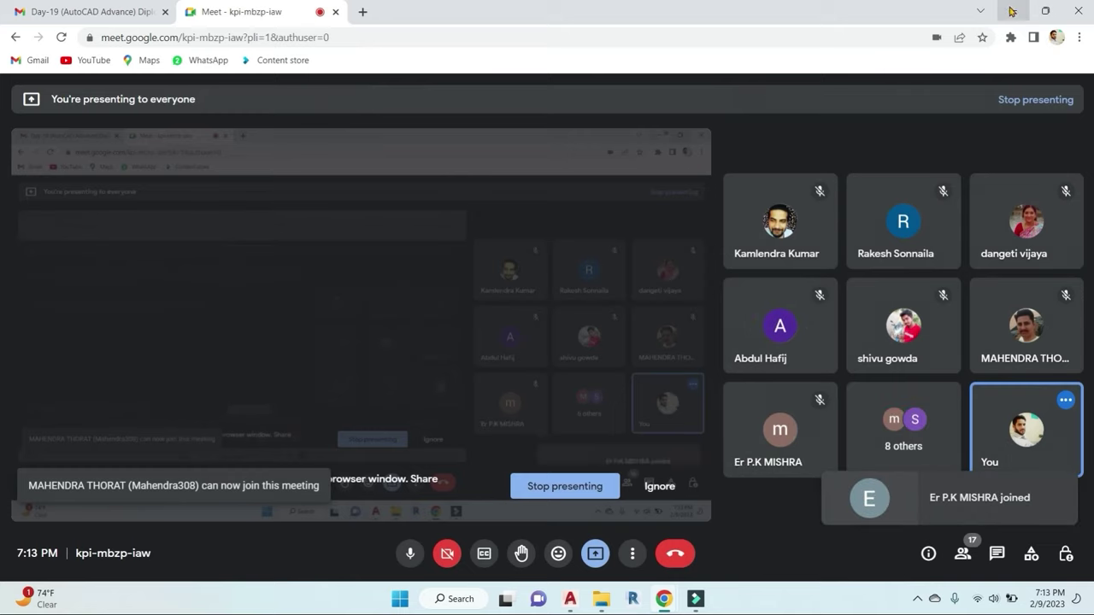
key(alt+Tab)
Step: Finish the SECOND FLOOR F.F.L label text and move it into position
double_click(795, 369)
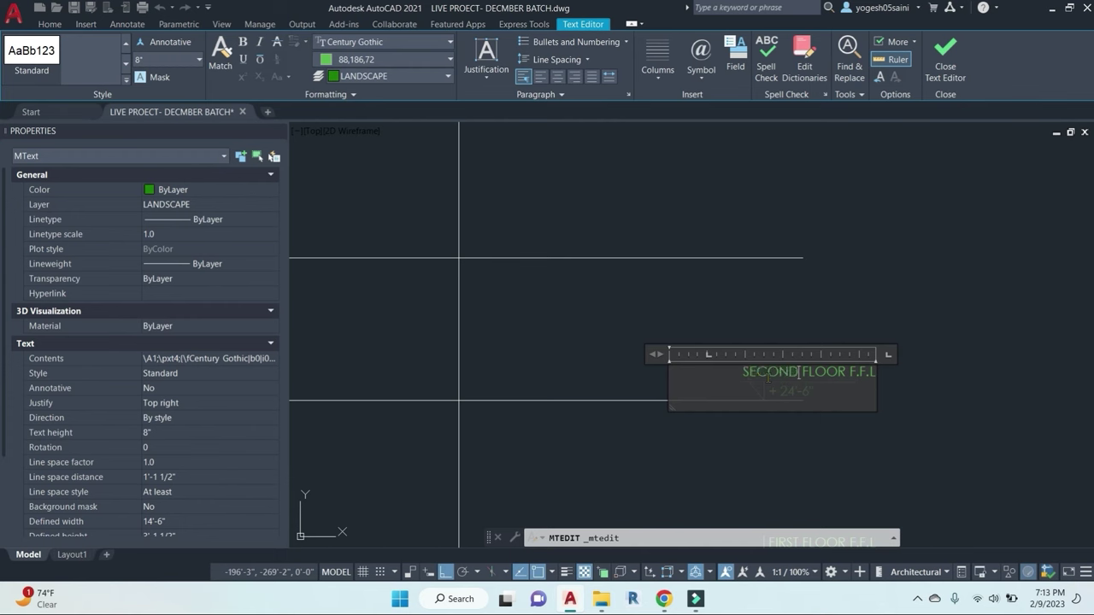
key(Escape)
key(Escape)
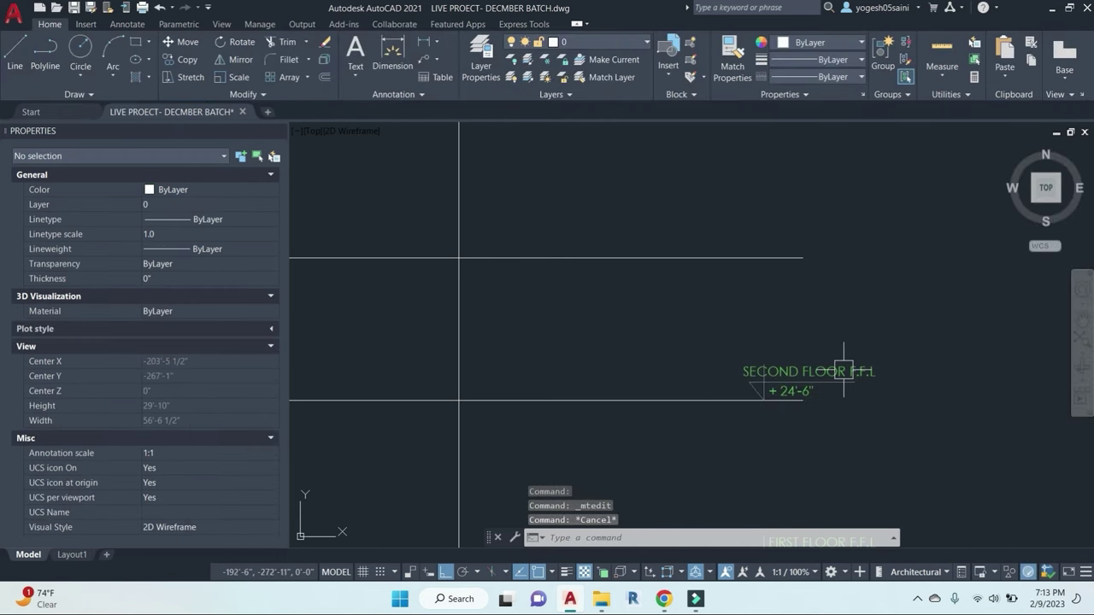
click(842, 370)
text(m)
key(space)
click(806, 330)
click(838, 333)
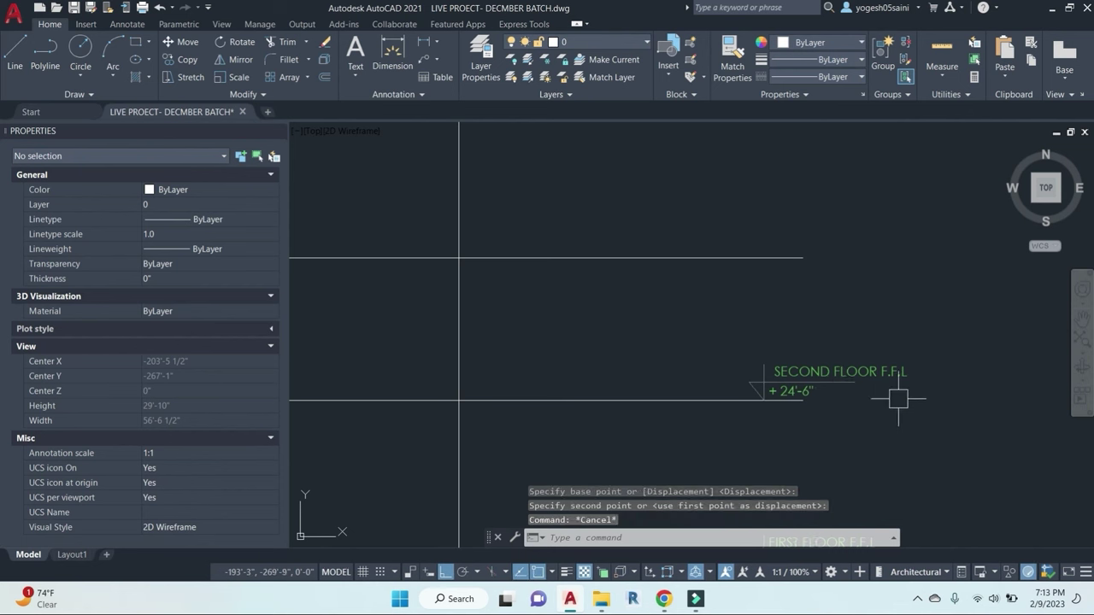
Step: Select the level marker for copying, cancelling after a mistaken command
click(769, 406)
click(726, 350)
text(co)
key(Return)
click(830, 329)
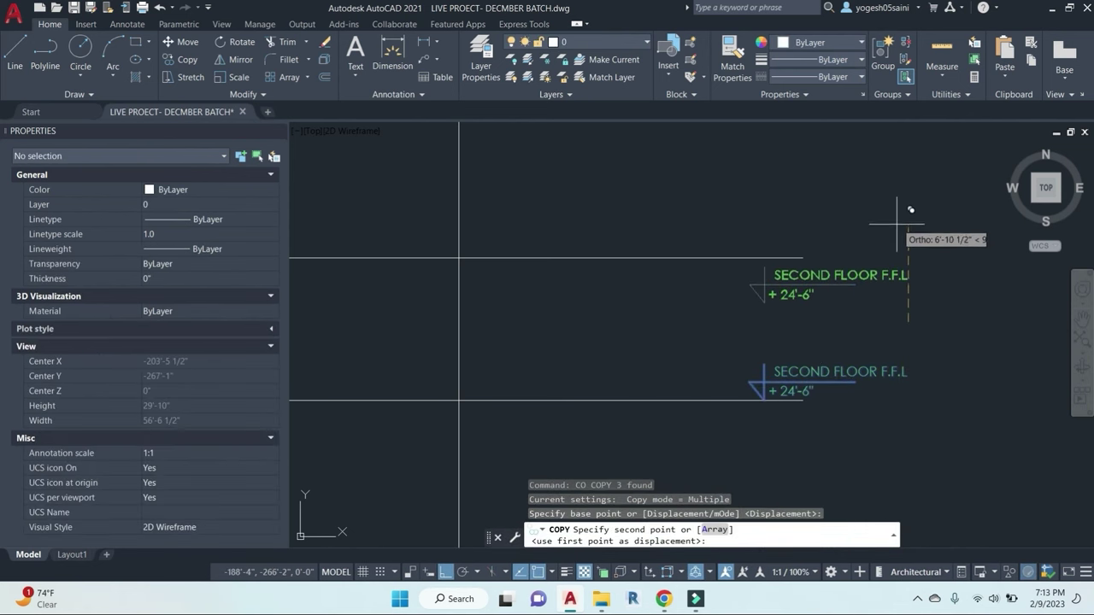
key(Escape)
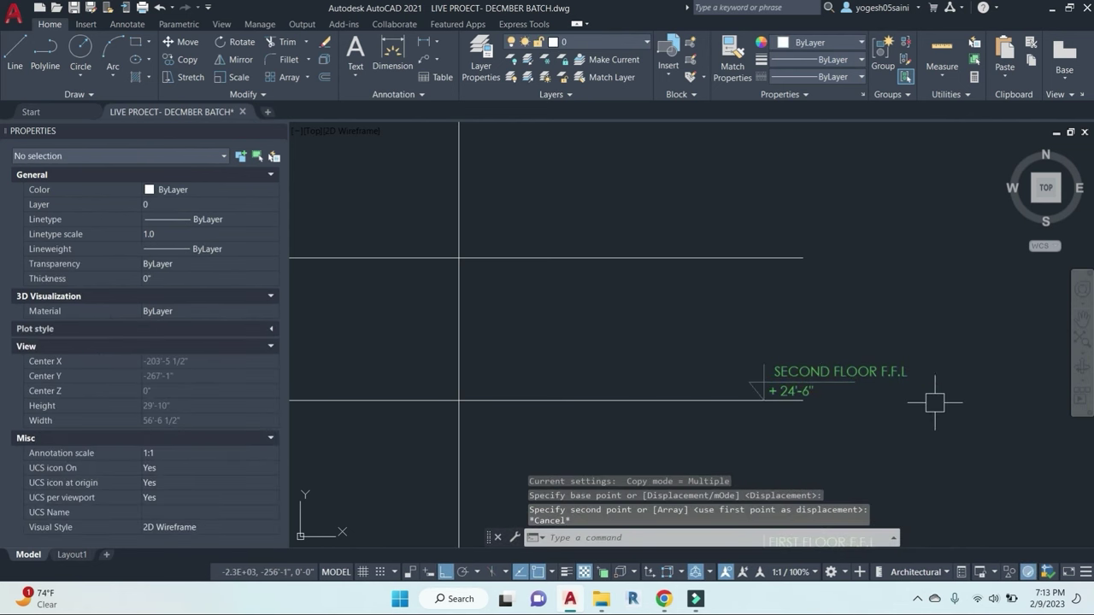
click(935, 393)
click(643, 306)
text(ci)
key(Escape)
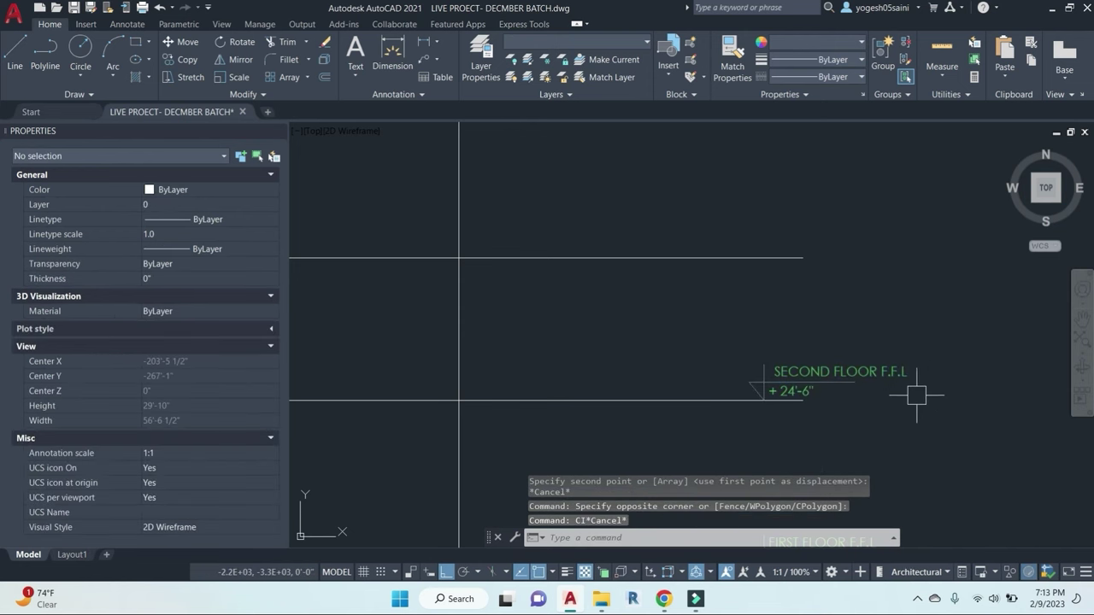
Step: Copy the marker's text, leader and line one floor level higher
click(929, 405)
click(589, 329)
text(co)
key(Return)
click(708, 386)
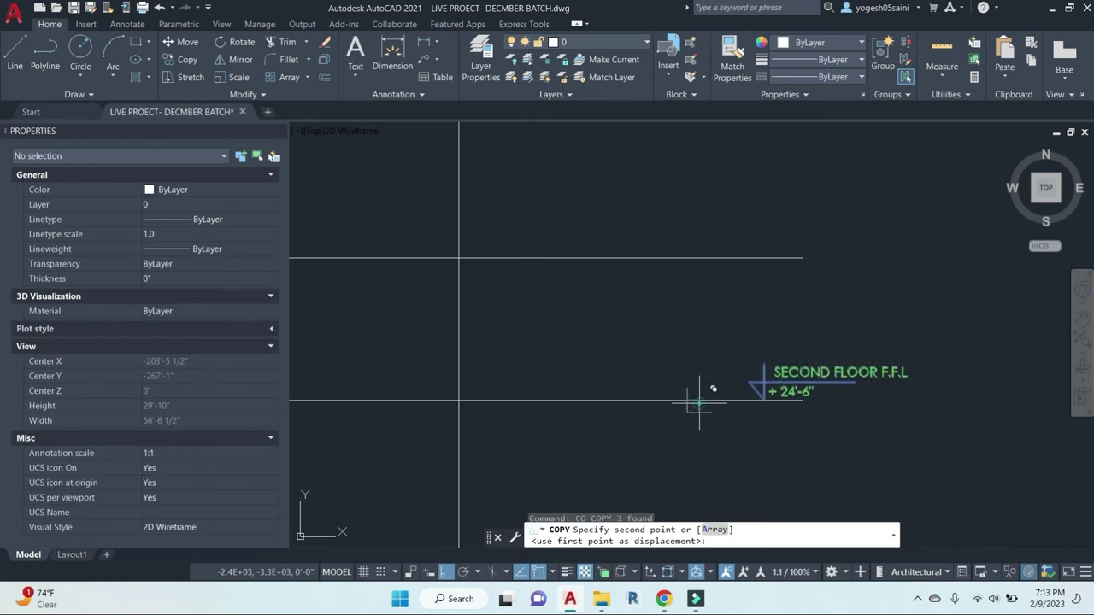
click(702, 258)
key(Escape)
scroll(779, 250, up, 5)
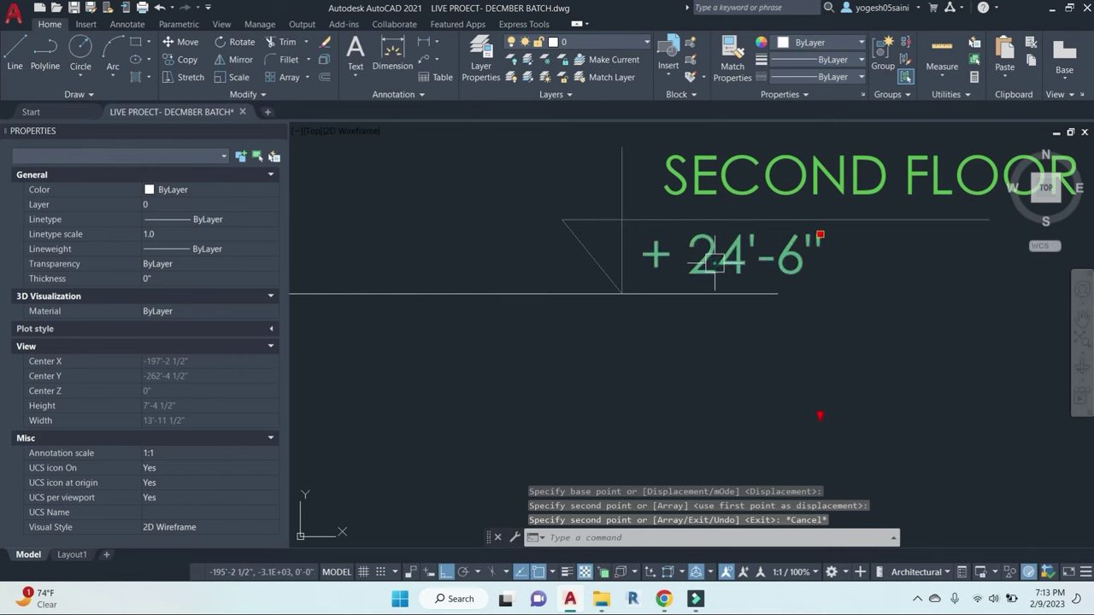
Step: Edit the copied elevation from + 24'-6" to + 34'-6"
double_click(715, 264)
drag(715, 264, 700, 266)
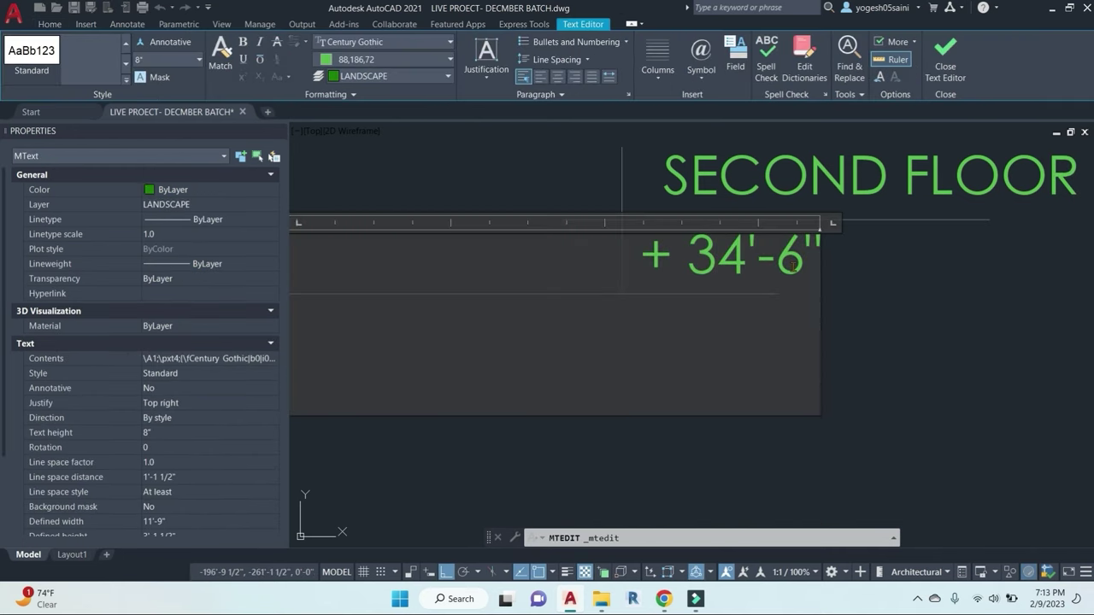
click(902, 314)
scroll(784, 309, down, 8)
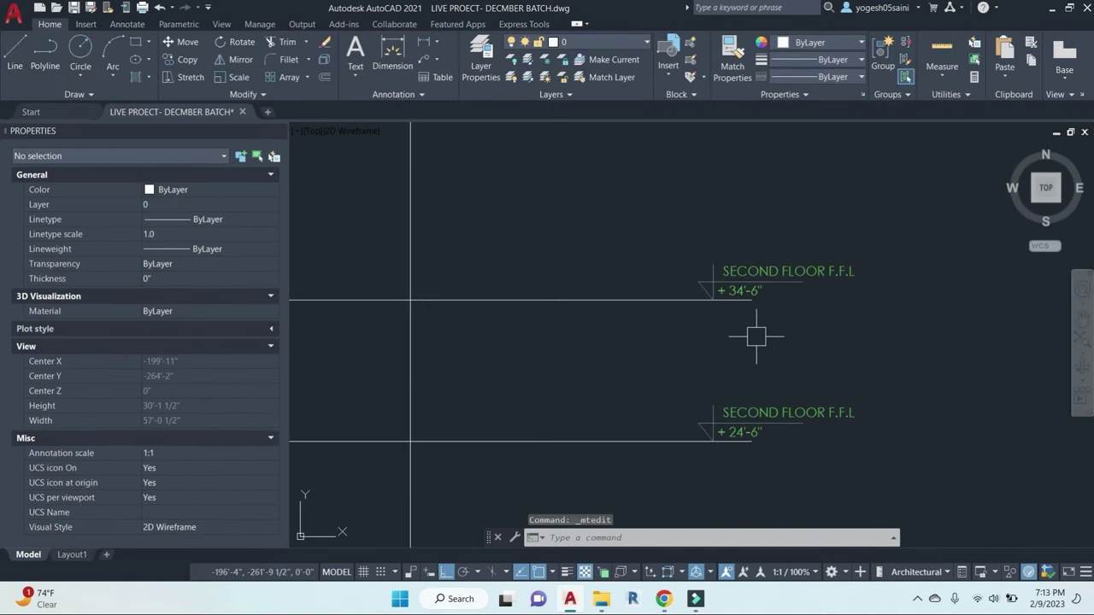
Step: Add linear dimensions for the two 12' floor-to-floor heights using DLI
text(dli)
key(Return)
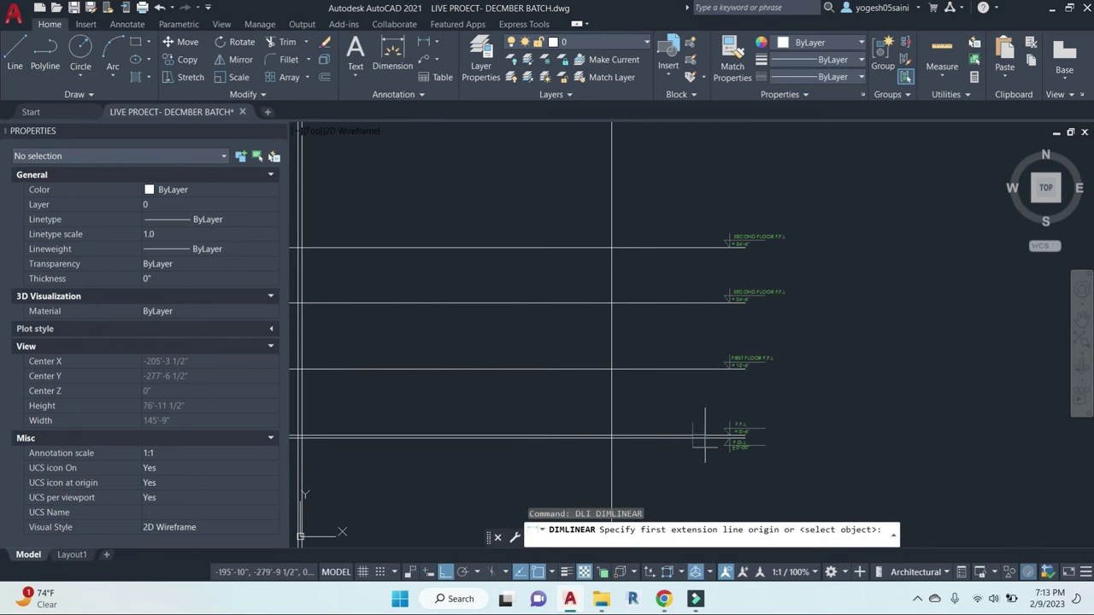
scroll(708, 435, up, 6)
click(696, 453)
click(696, 187)
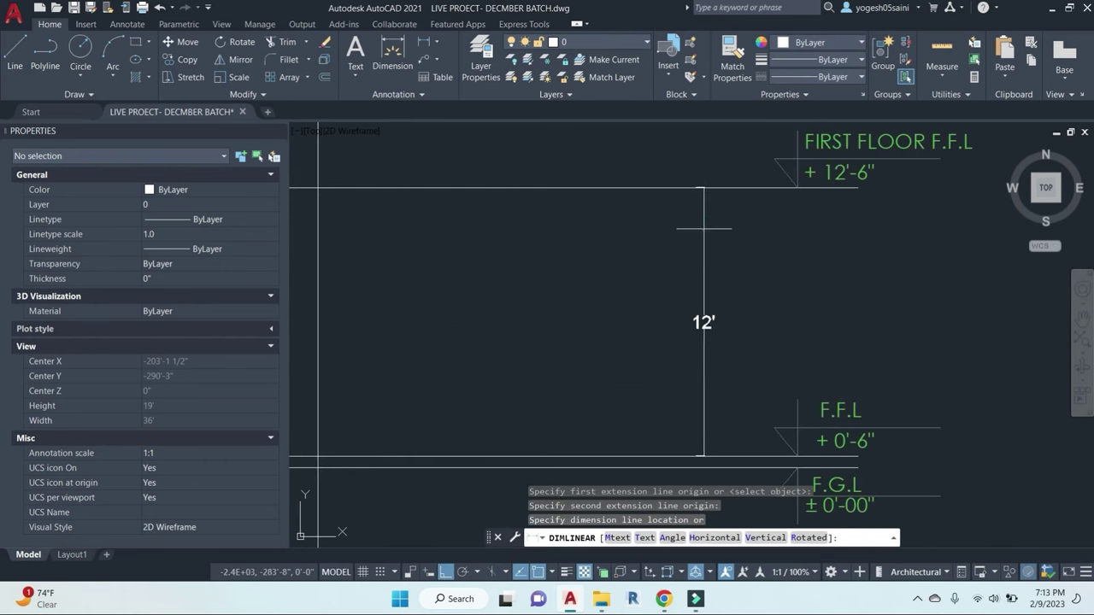
click(703, 229)
middle_drag(746, 217, 725, 298)
key(space)
click(682, 268)
mouse_move(686, 157)
middle_down()
mouse_move(680, 376)
mouse_move(663, 242)
middle_up()
click(676, 216)
click(655, 392)
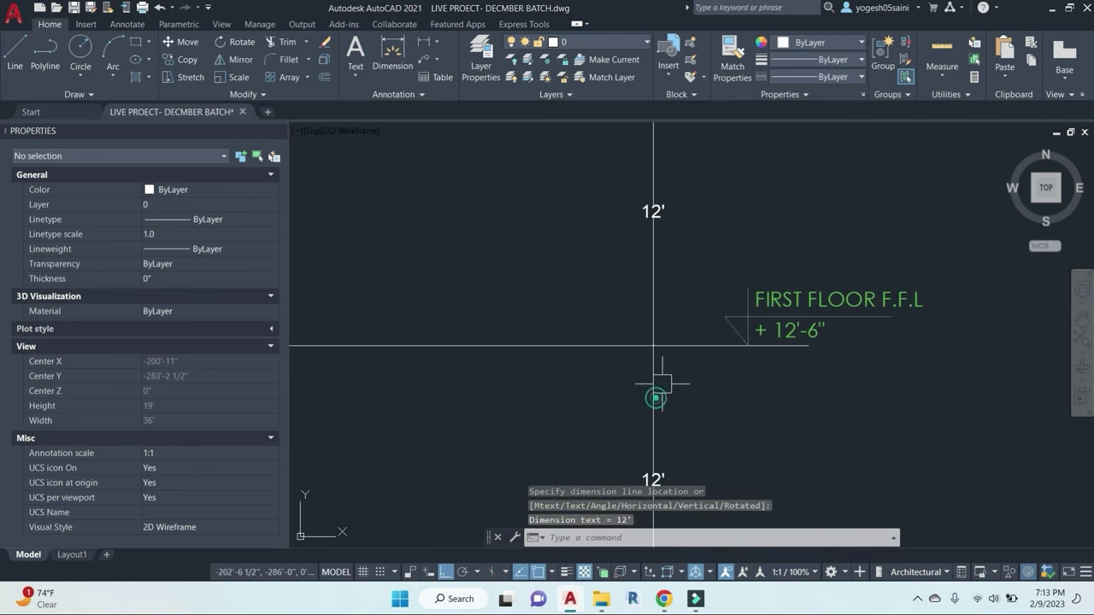
Step: Dimension the 10' height from the second floor to the top level line
scroll(661, 388, down, 1)
middle_drag(686, 335, 688, 475)
key(Return)
click(679, 333)
click(680, 193)
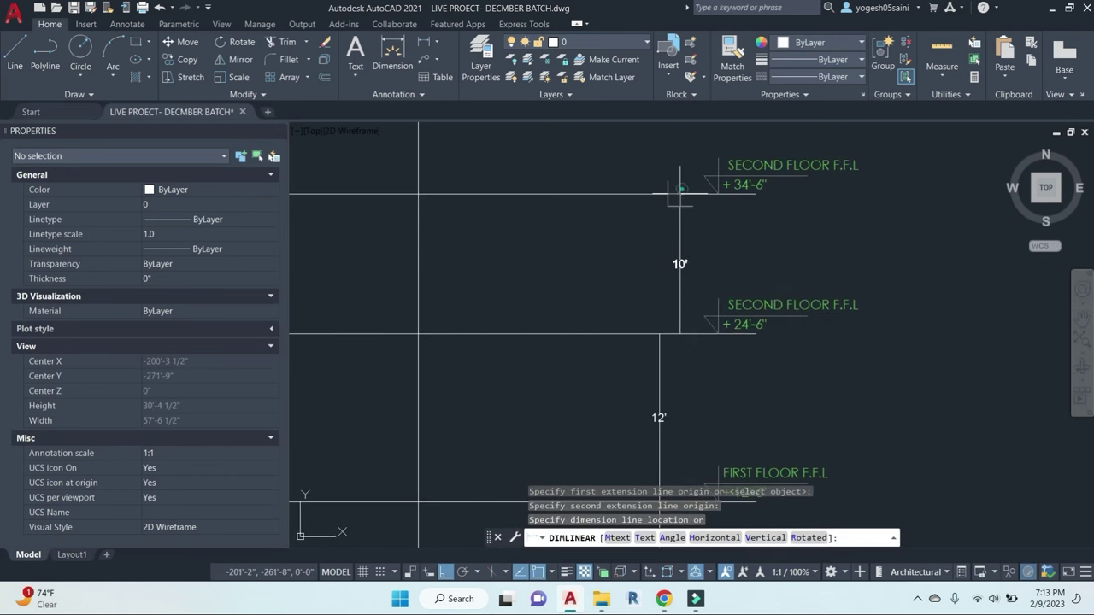
click(659, 373)
scroll(717, 340, down, 2)
middle_drag(745, 376, 742, 347)
Step: Add the overall height dimension from the top level line down to ground level
key(Escape)
key(Escape)
text(dli)
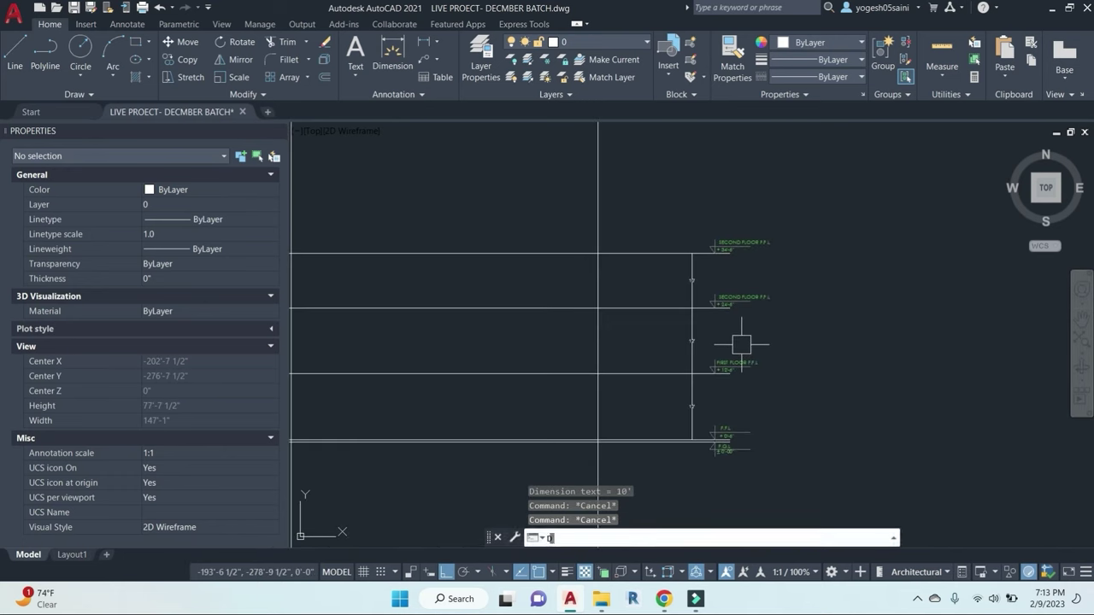
key(Return)
scroll(689, 239, up, 1)
scroll(697, 260, up, 1)
click(710, 263)
middle_drag(742, 513, 741, 178)
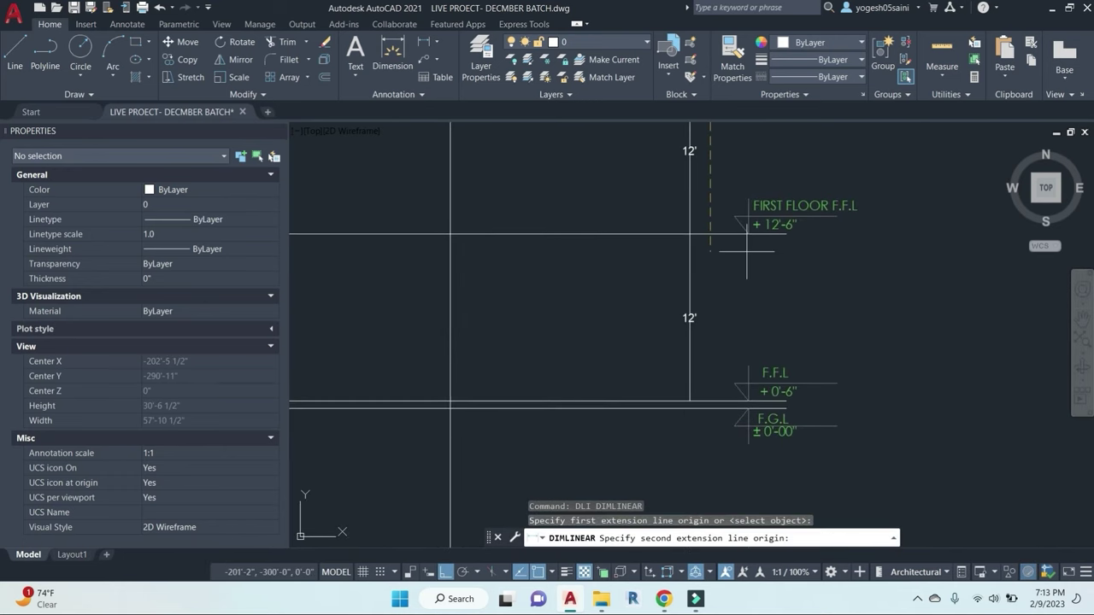
scroll(714, 406, up, 2)
click(704, 411)
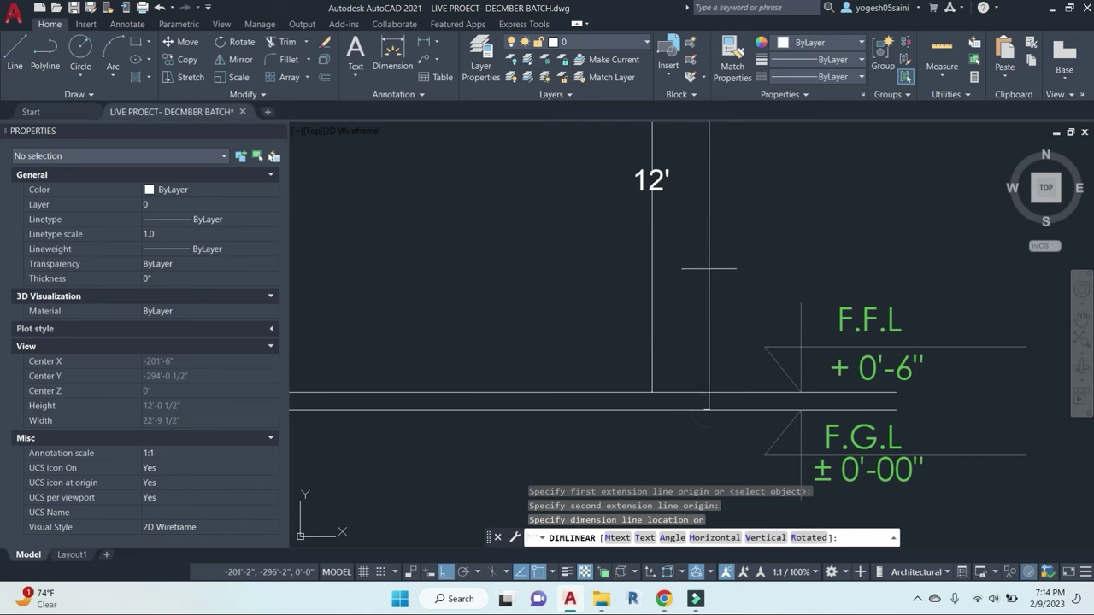
click(704, 264)
Step: Add the 6" plinth dimension between the finished floor line and the ground line
scroll(675, 393, up, 3)
key(Return)
click(642, 395)
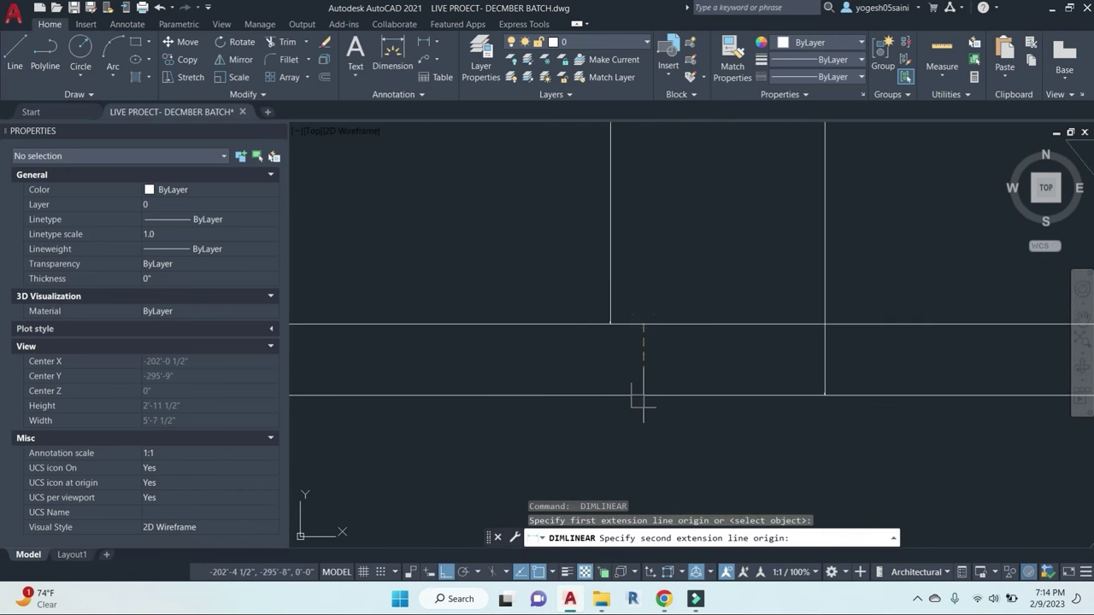
click(642, 324)
click(610, 261)
click(560, 381)
middle_drag(613, 425, 612, 338)
click(558, 309)
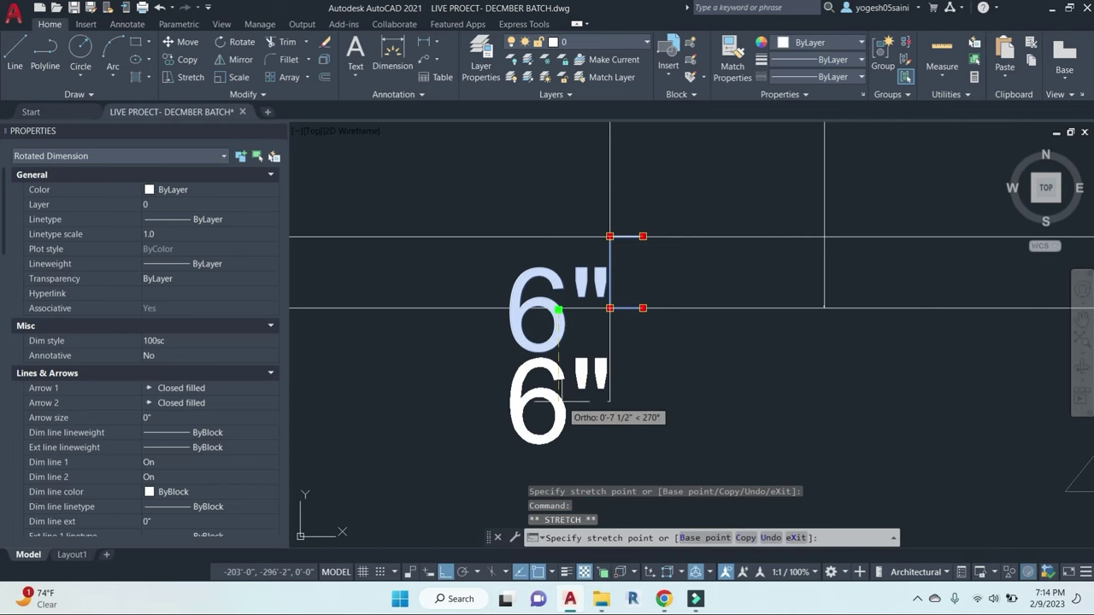
key(Escape)
key(Escape)
Step: Change the top level marker's label text to MUMTY
scroll(547, 295, down, 5)
middle_drag(684, 264, 730, 389)
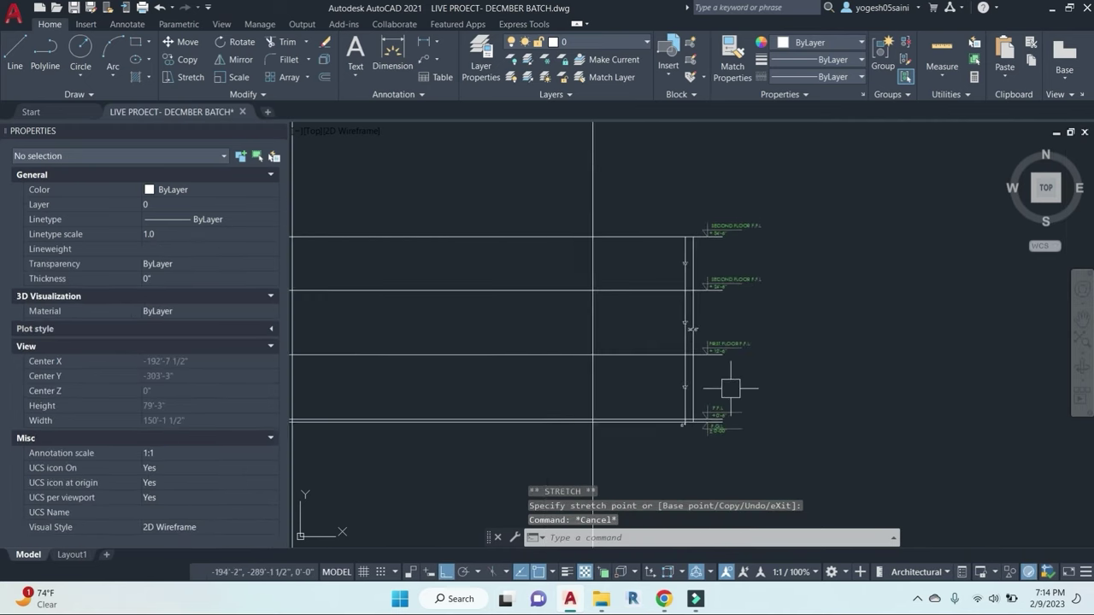
scroll(727, 205, up, 5)
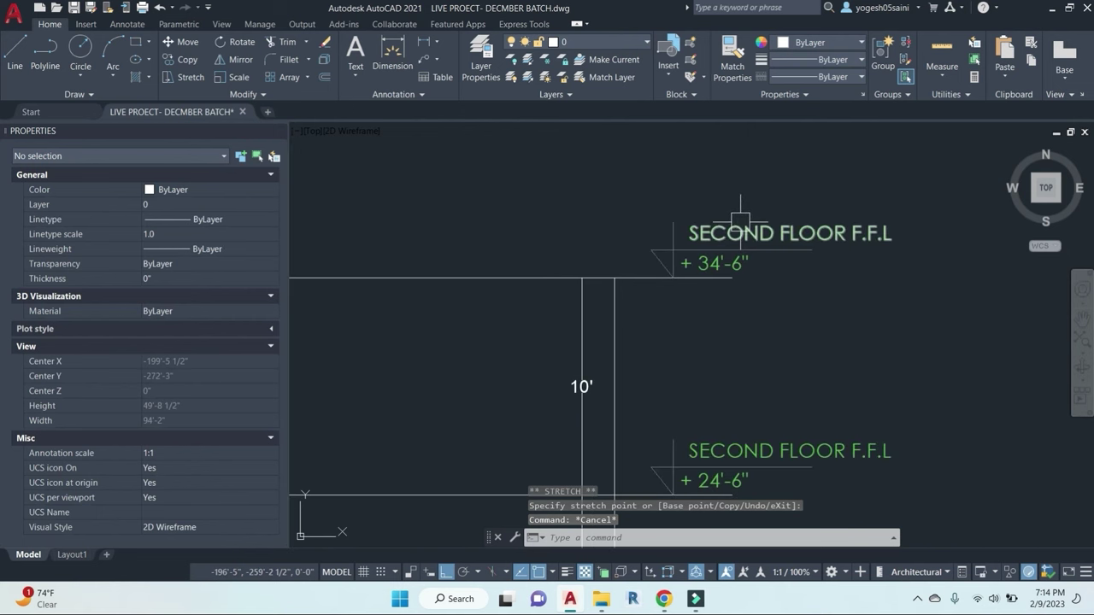
double_click(883, 233)
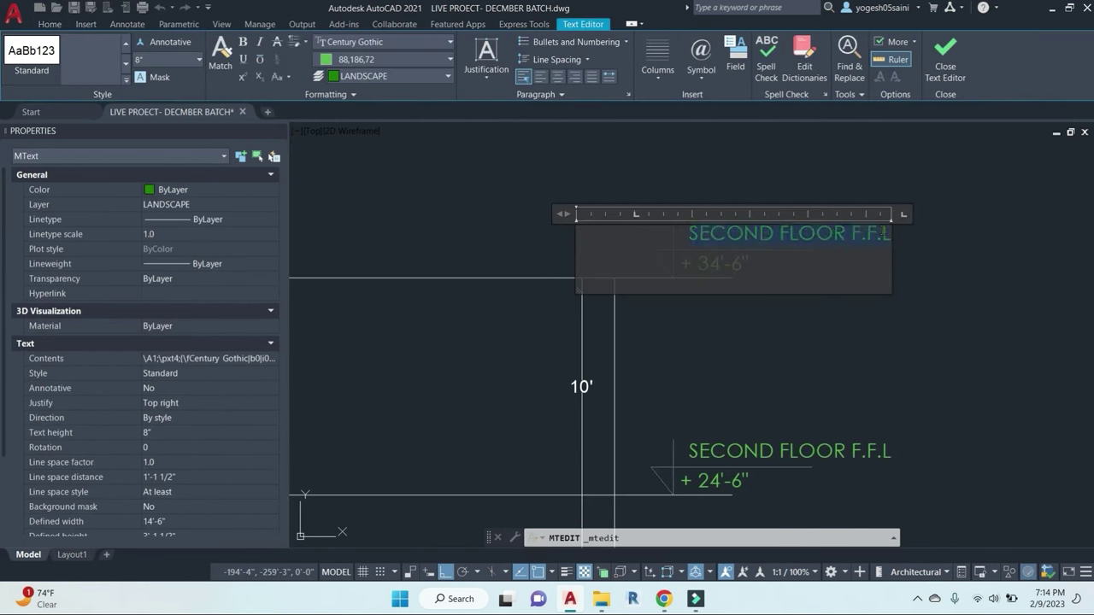
key(Escape)
key(Escape)
click(891, 236)
text(m)
key(space)
click(976, 343)
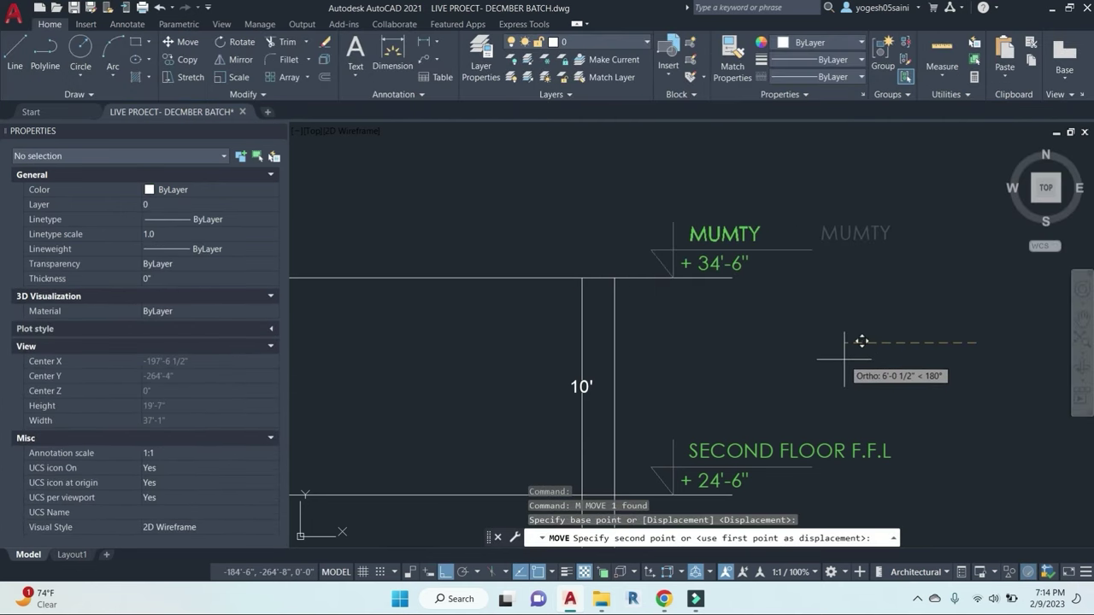
key(Escape)
key(Escape)
scroll(844, 359, down, 8)
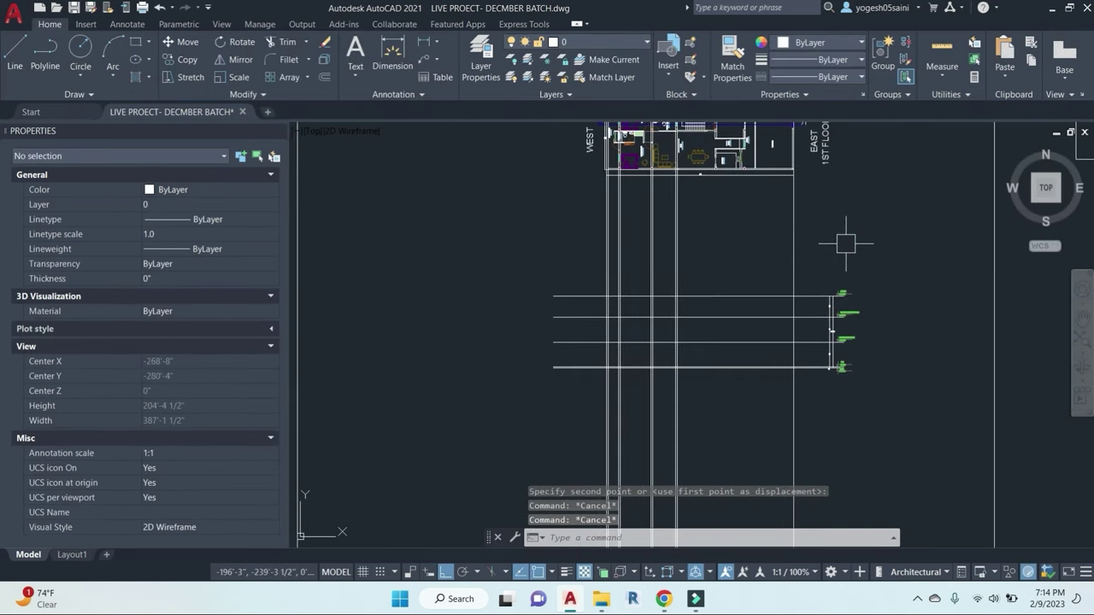
Step: Pan the view over to the MAIN PLAN frame containing the ground floor plan
key(Escape)
middle_drag(809, 256, 812, 311)
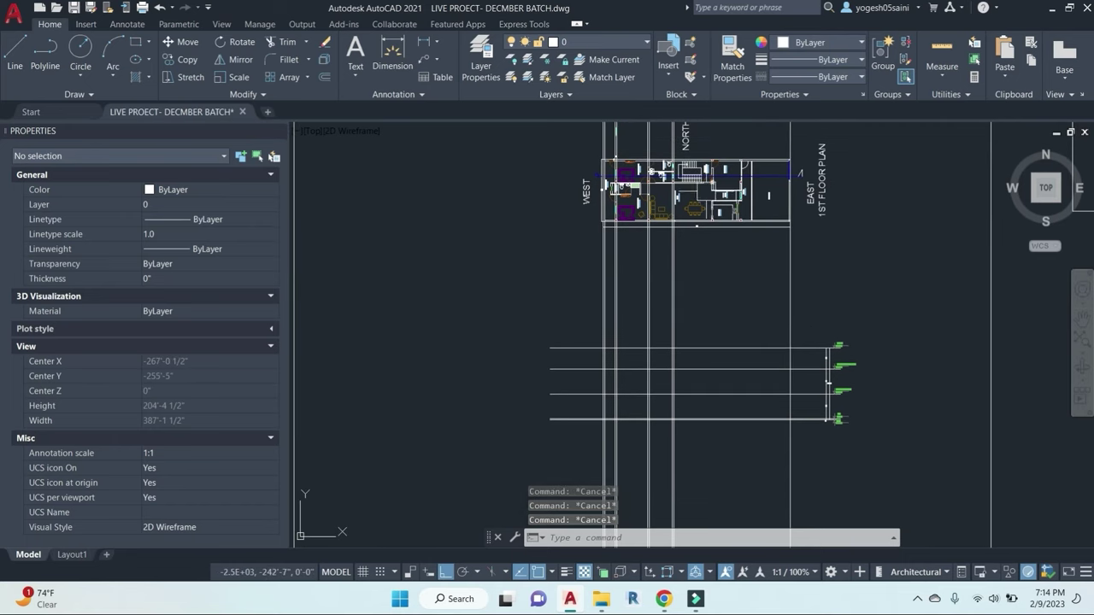
scroll(662, 253, down, 2)
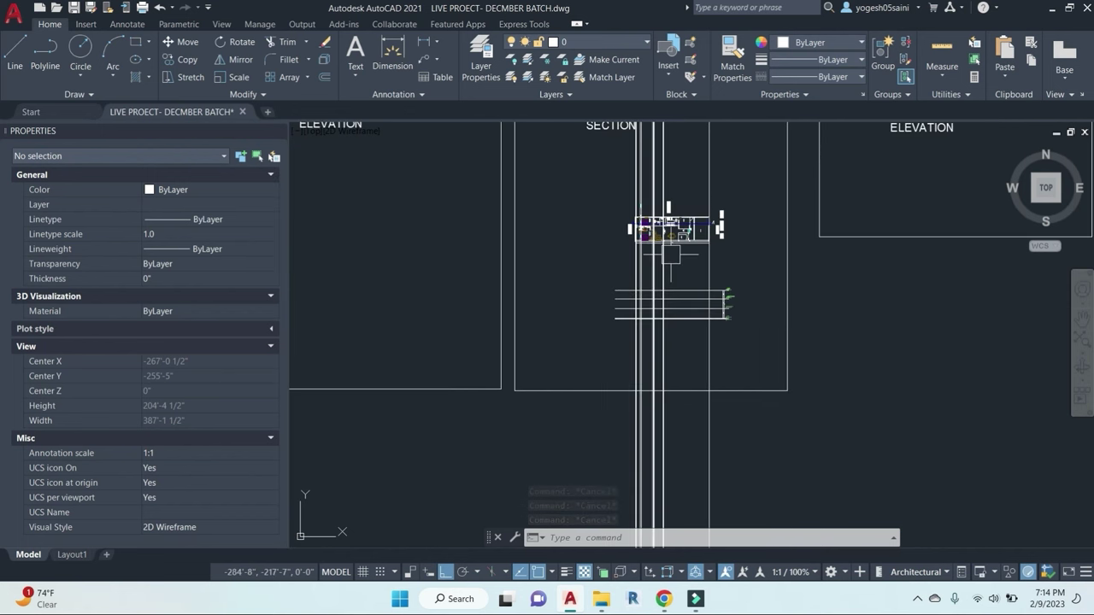
middle_drag(677, 289, 754, 503)
middle_drag(807, 395, 589, 413)
scroll(755, 252, up, 5)
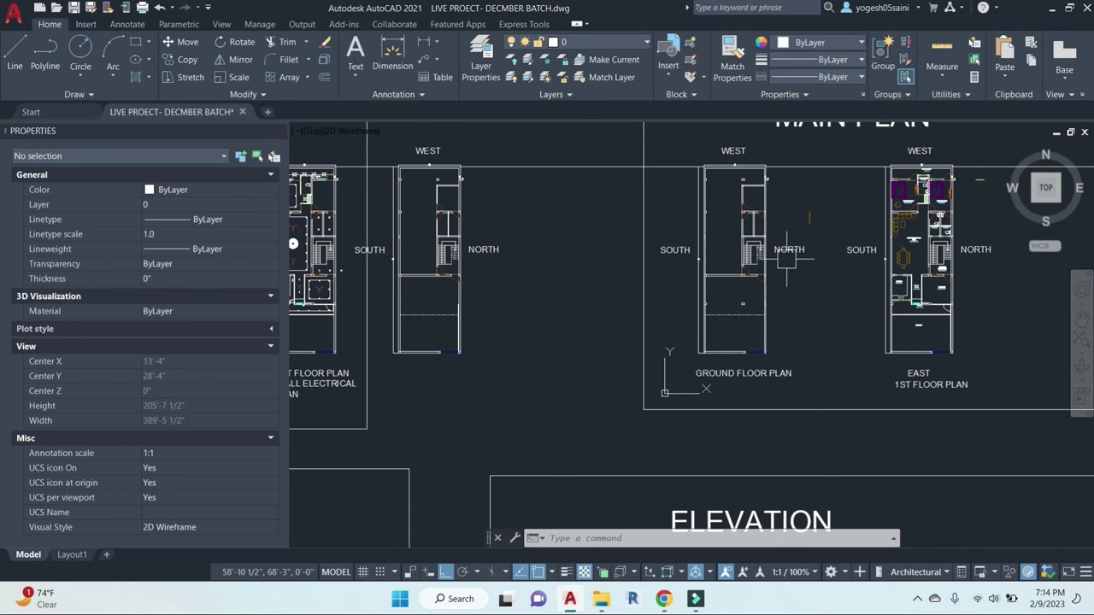
scroll(786, 250, down, 4)
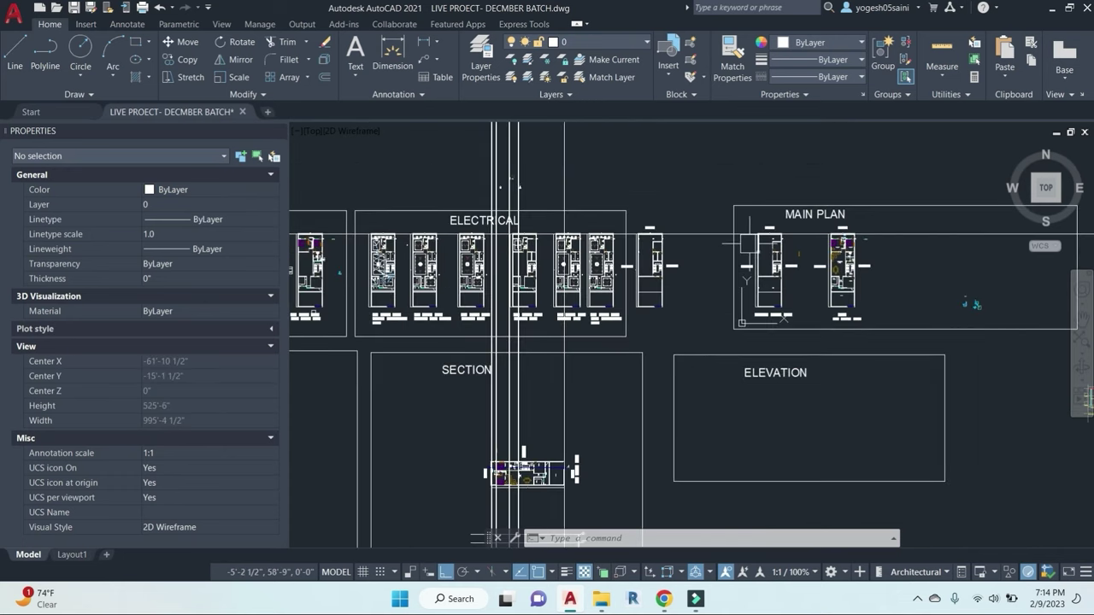
scroll(749, 244, up, 4)
Step: Copy the ground floor plan and paste it below the Elevation box
click(747, 181)
key(Escape)
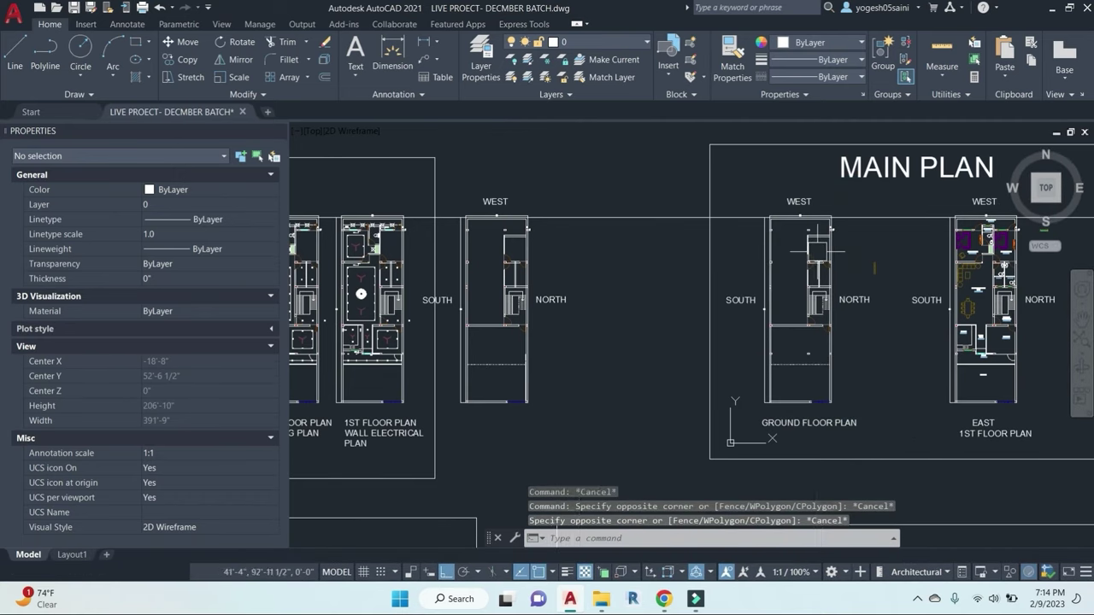
scroll(816, 250, up, 5)
scroll(815, 244, down, 5)
click(728, 157)
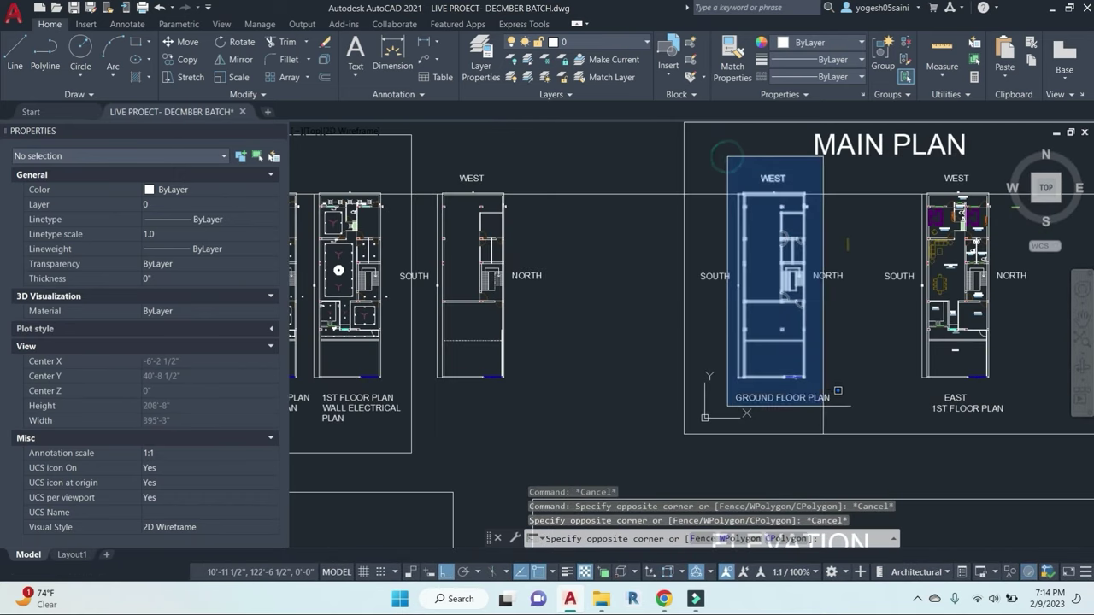
click(835, 393)
key(ctrl+c)
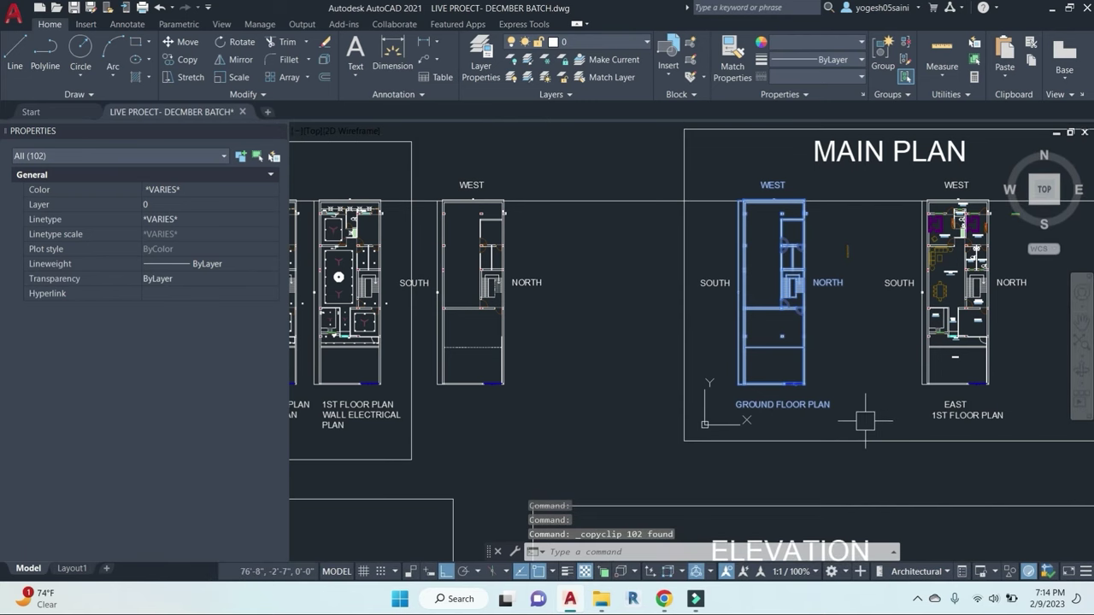
key(ctrl+v)
scroll(805, 371, down, 4)
middle_drag(784, 498, 679, 251)
click(868, 468)
key(Escape)
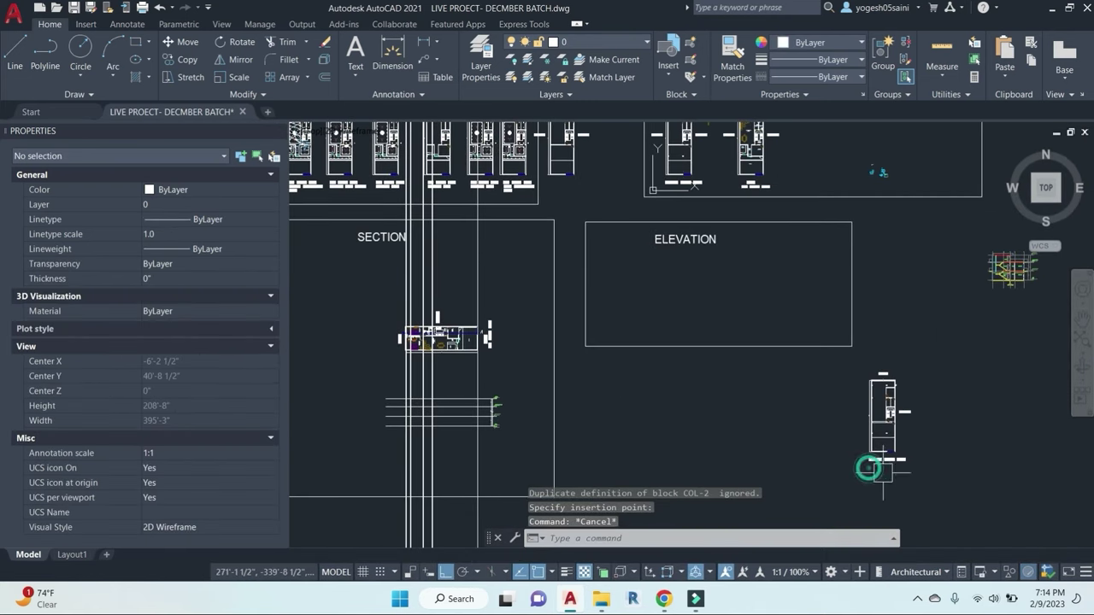
Step: Rotate the pasted plan copy 90 degrees so it lies horizontal
click(833, 367)
click(953, 487)
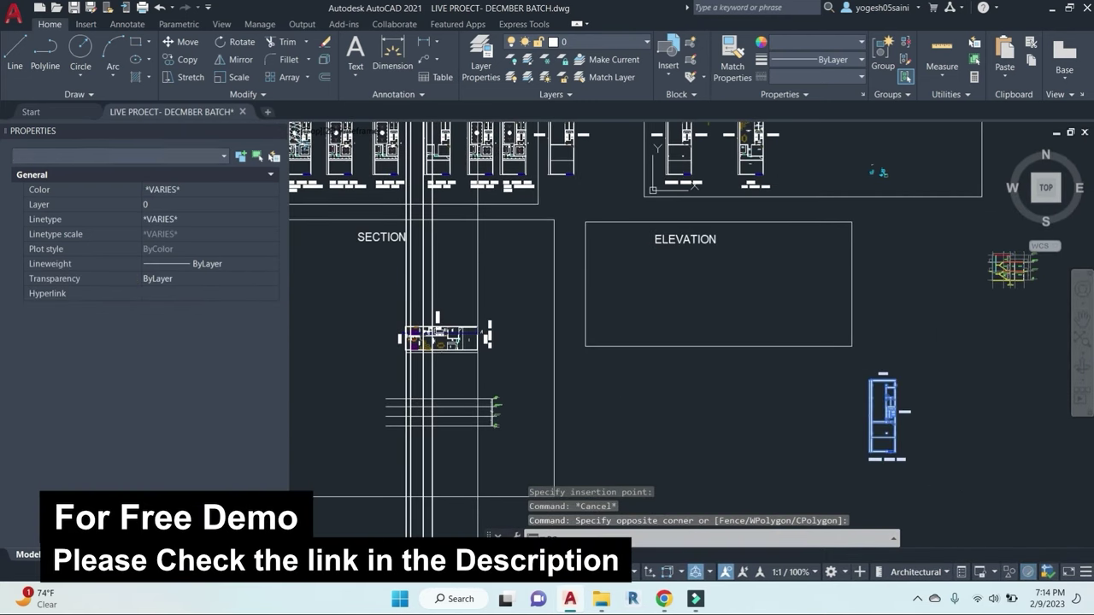
key(Return)
click(982, 469)
click(984, 391)
middle_drag(984, 386, 930, 204)
key(Escape)
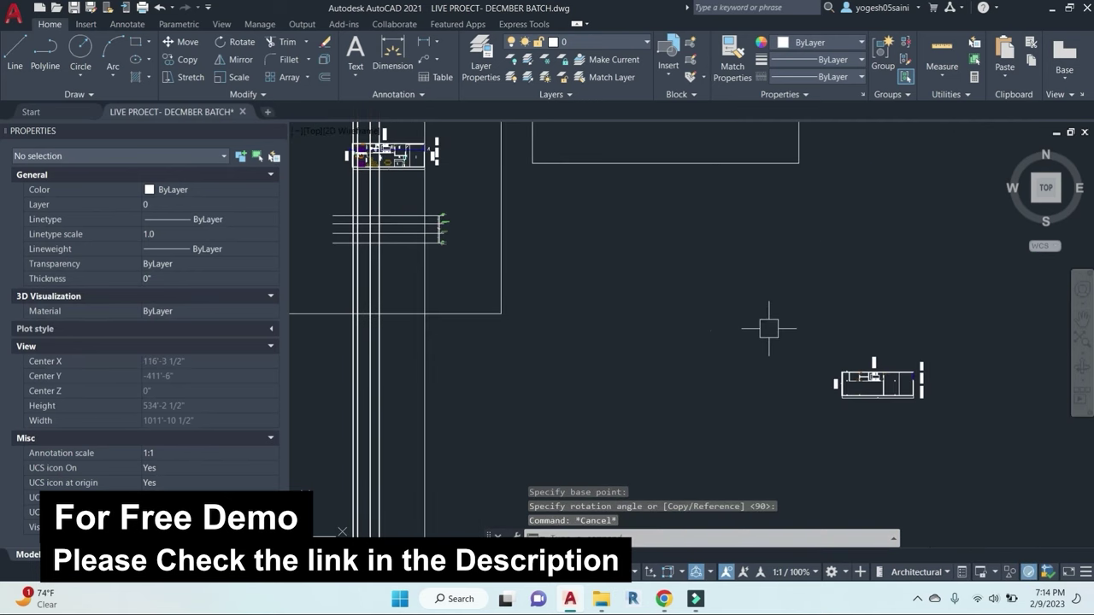
key(Escape)
middle_drag(724, 331, 806, 358)
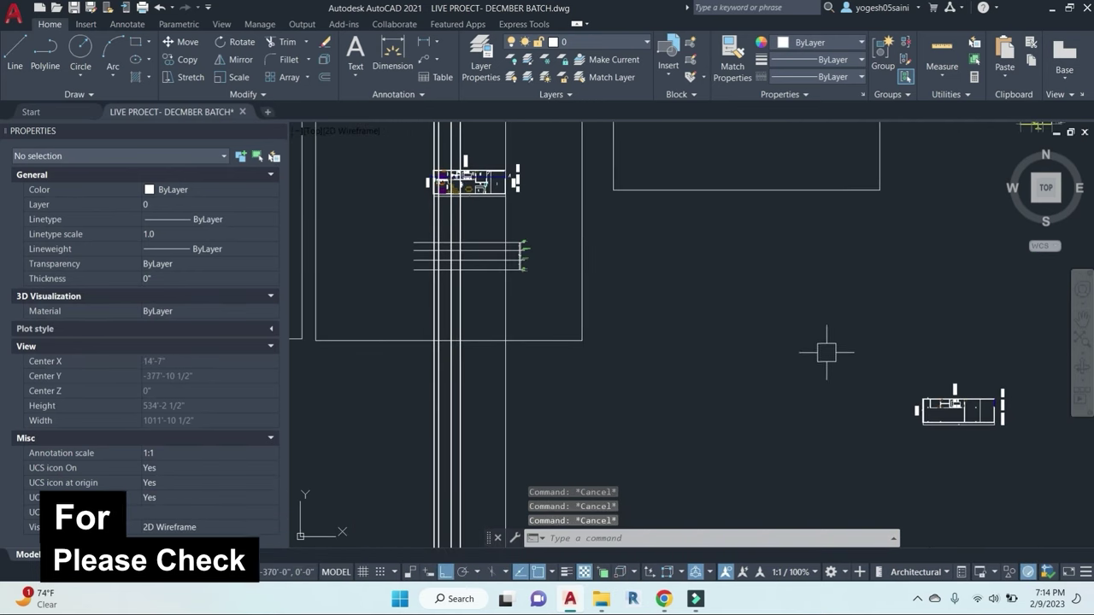
click(861, 339)
click(1037, 456)
key(Escape)
Step: Erase the GROUND FLOOR PLAN title and the NORTH and WEST labels from the copy
scroll(1016, 414, up, 2)
click(990, 362)
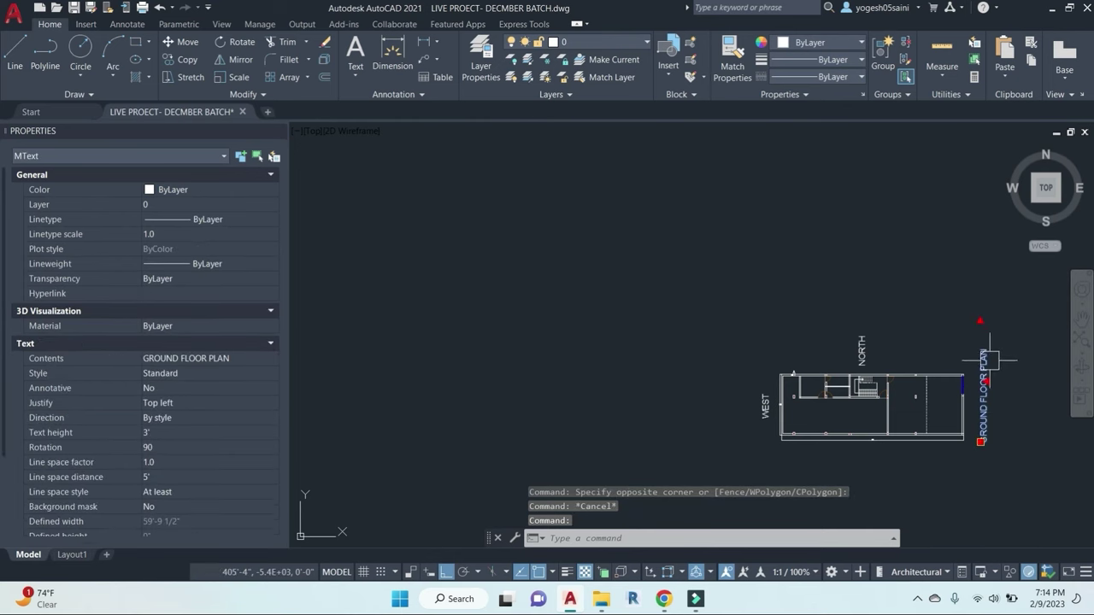
text(e)
key(Return)
key(Escape)
key(Escape)
click(1015, 487)
click(640, 296)
key(Escape)
click(863, 342)
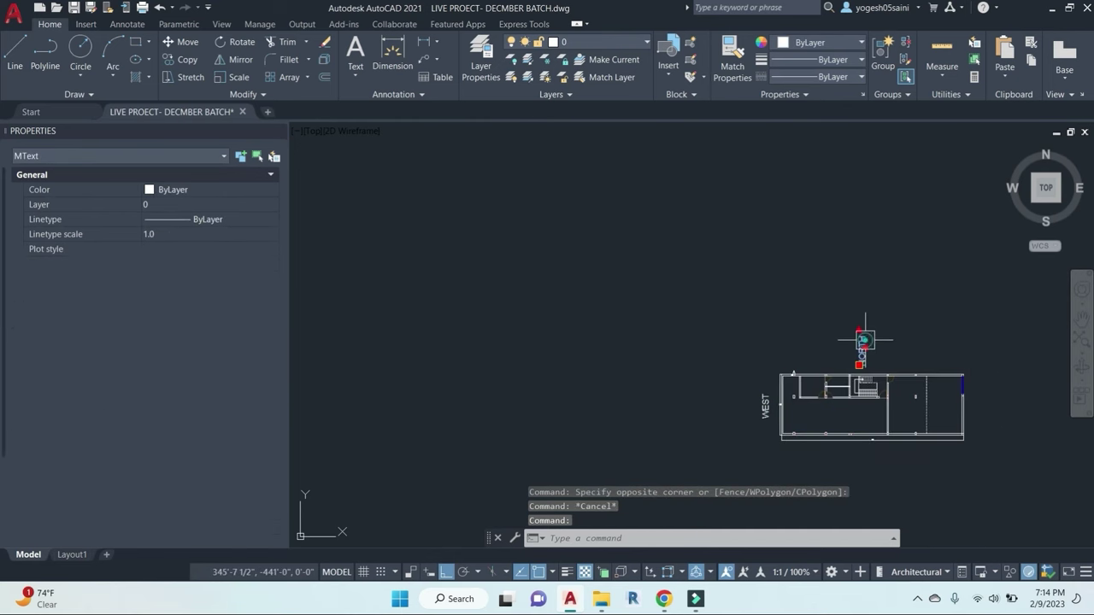
text(e)
key(Return)
click(761, 403)
text(e)
key(Return)
key(Escape)
Step: Select the whole rotated plan copy (99 objects), cancelling a stray circle command
click(744, 322)
click(997, 490)
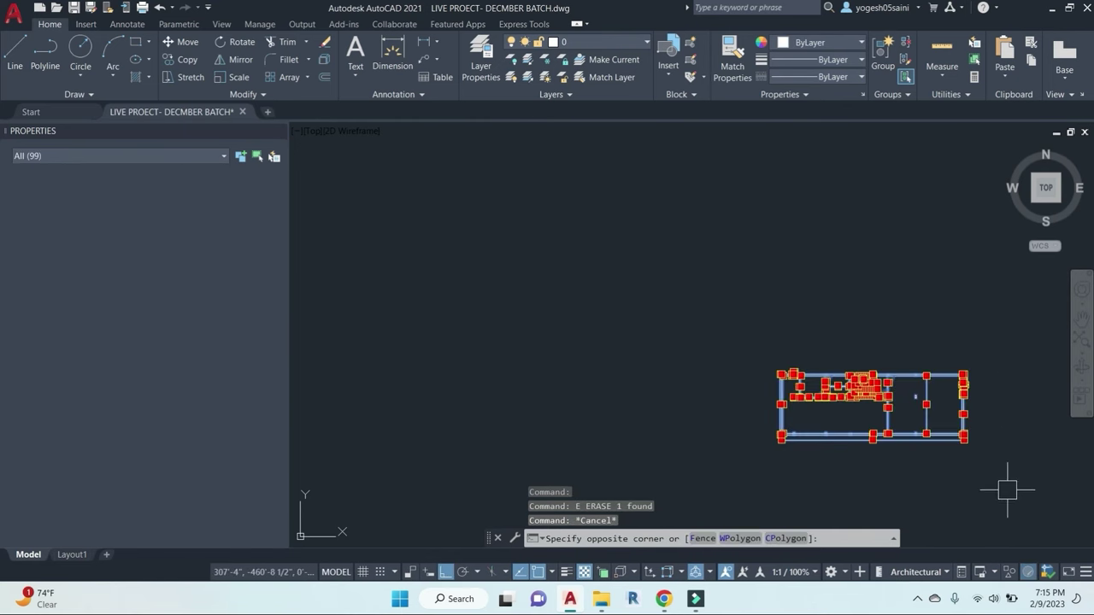
text(c)
key(Return)
scroll(957, 453, up, 4)
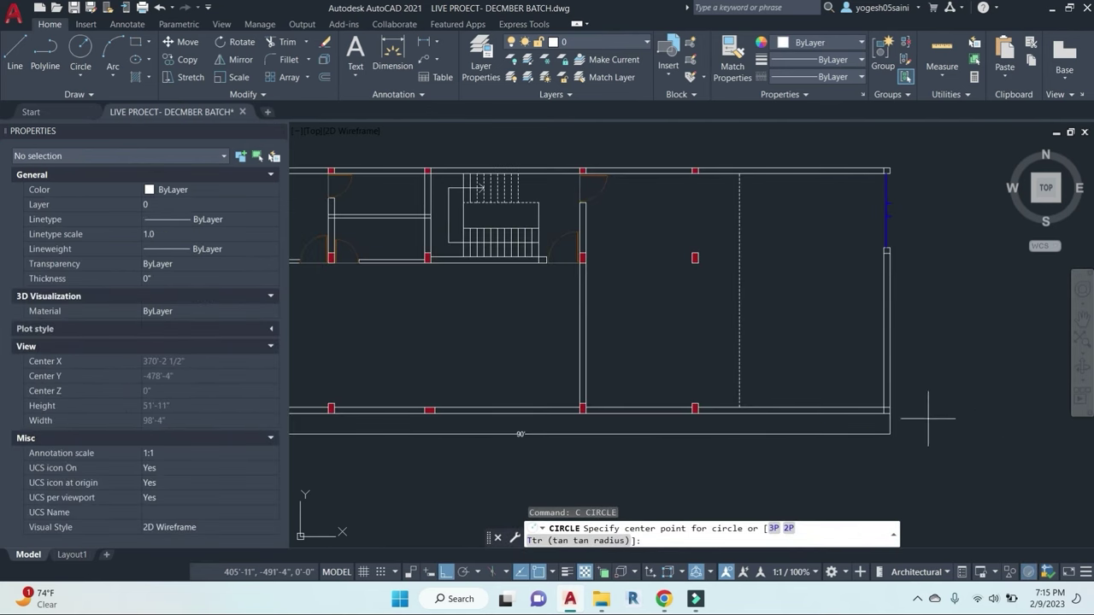
click(890, 413)
scroll(664, 391, down, 4)
key(Escape)
click(763, 419)
click(545, 268)
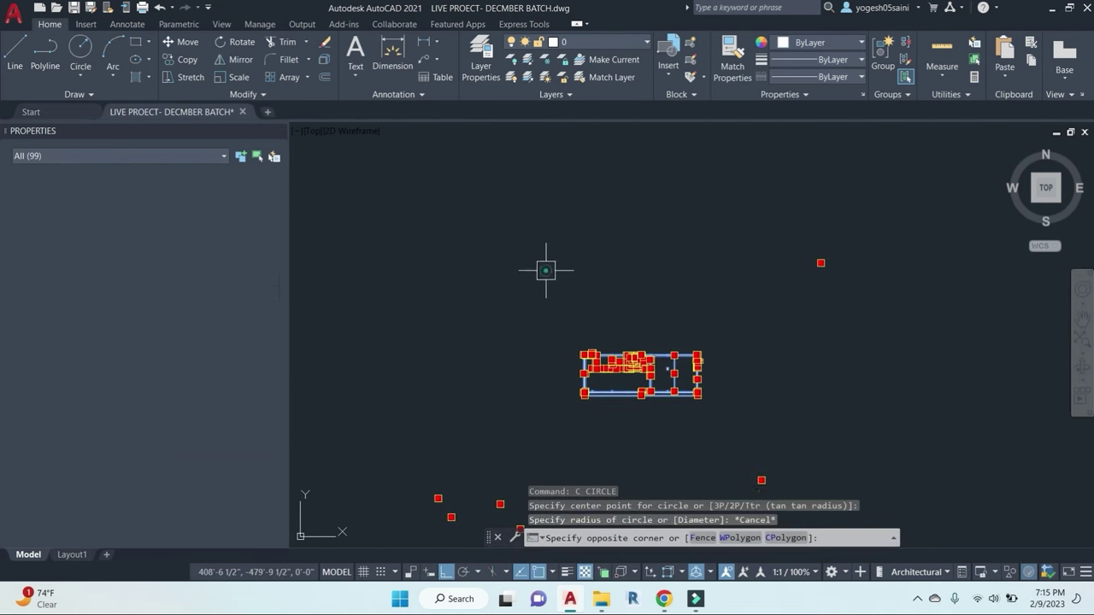
key(Escape)
scroll(710, 398, up, 3)
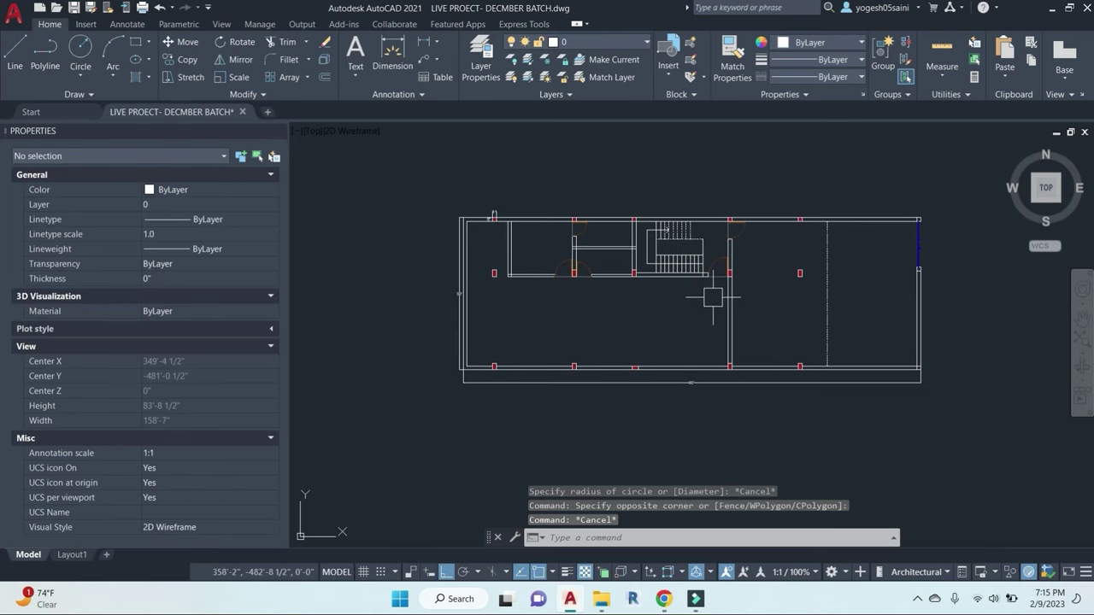
key(Escape)
key(Escape)
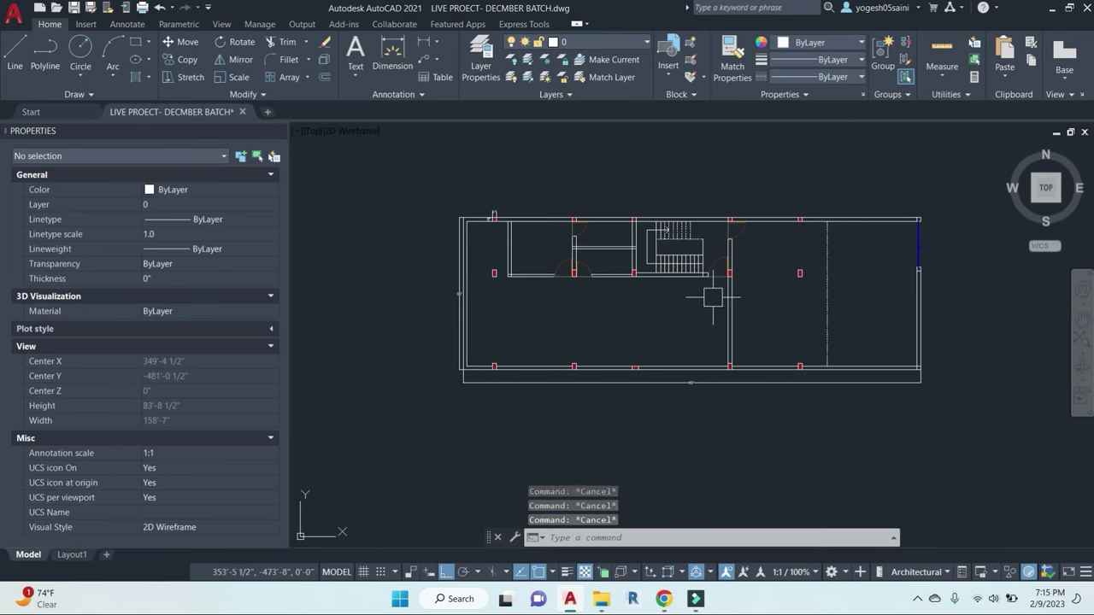
Step: Copy the previous selection from its top-right corner to just below the 1st floor plan, Ortho off
text(co)
key(Return)
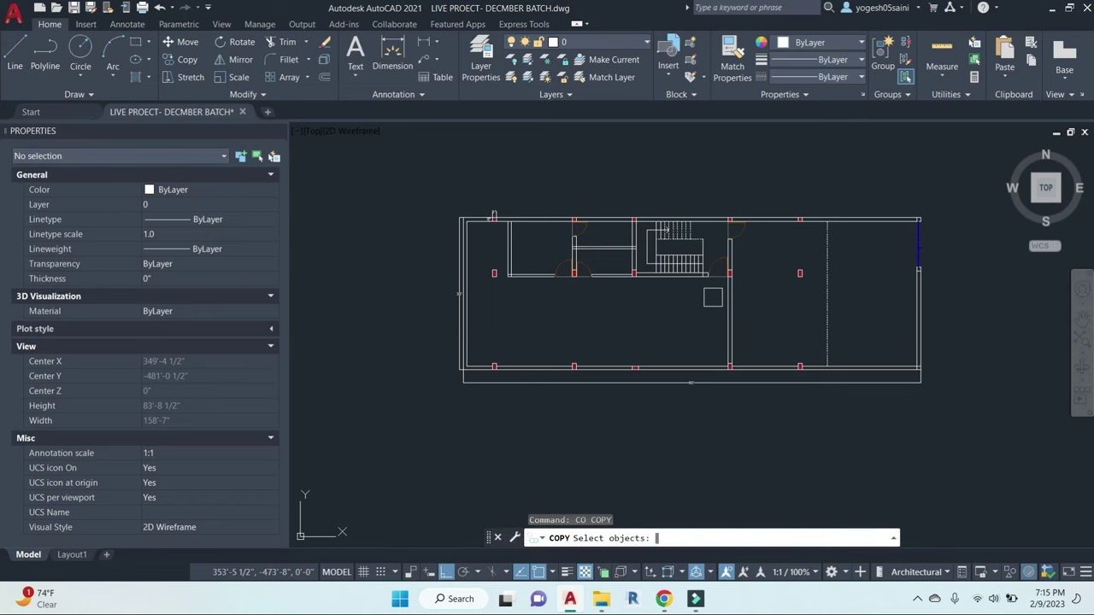
text(P)
key(Return)
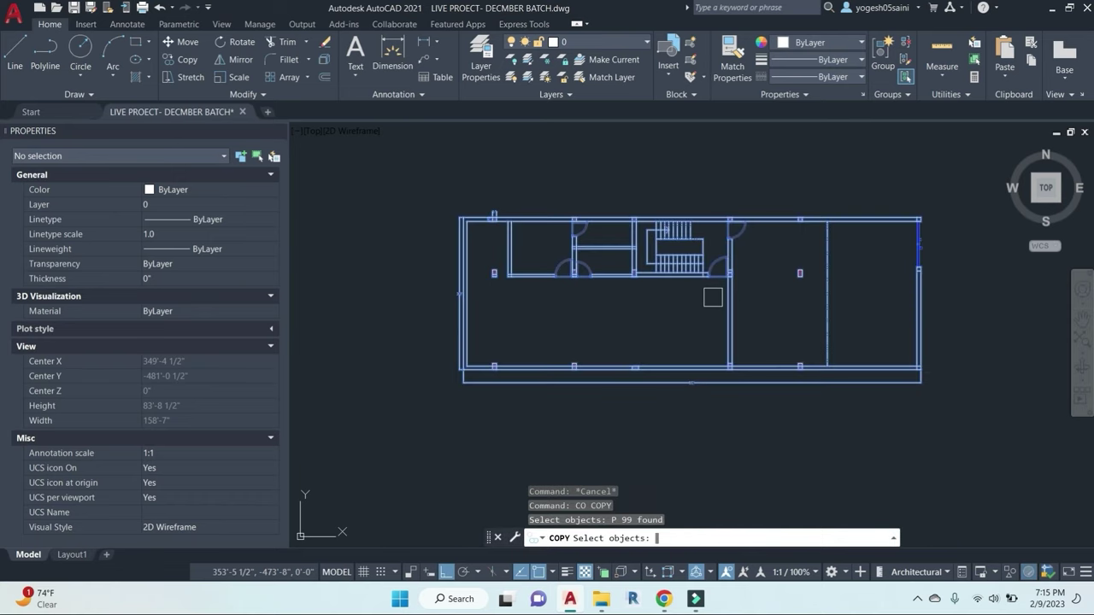
key(Return)
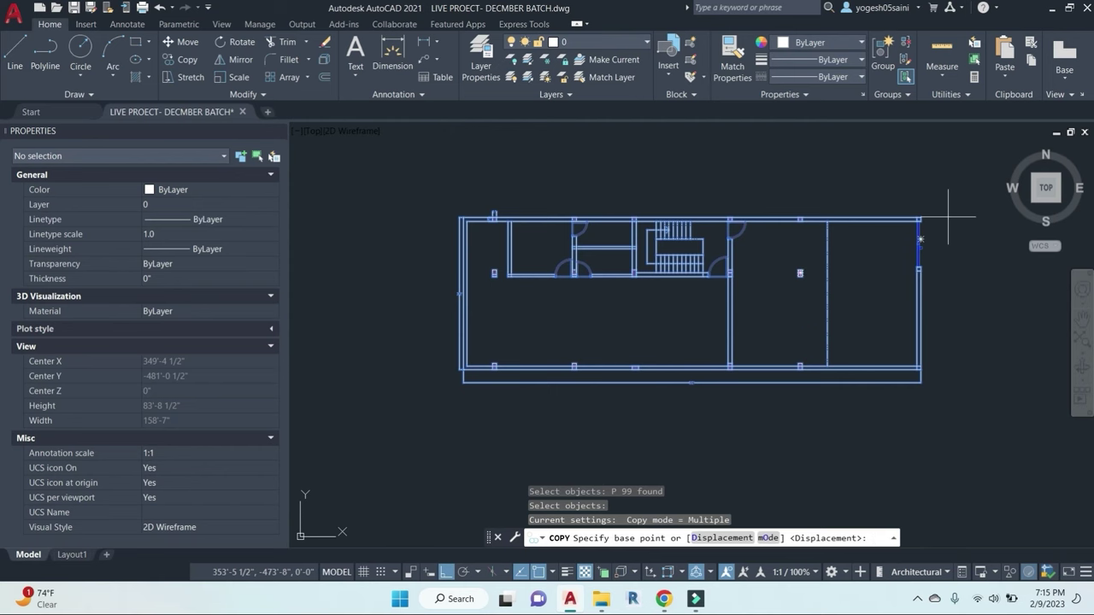
scroll(948, 218, up, 6)
click(846, 220)
scroll(683, 226, down, 8)
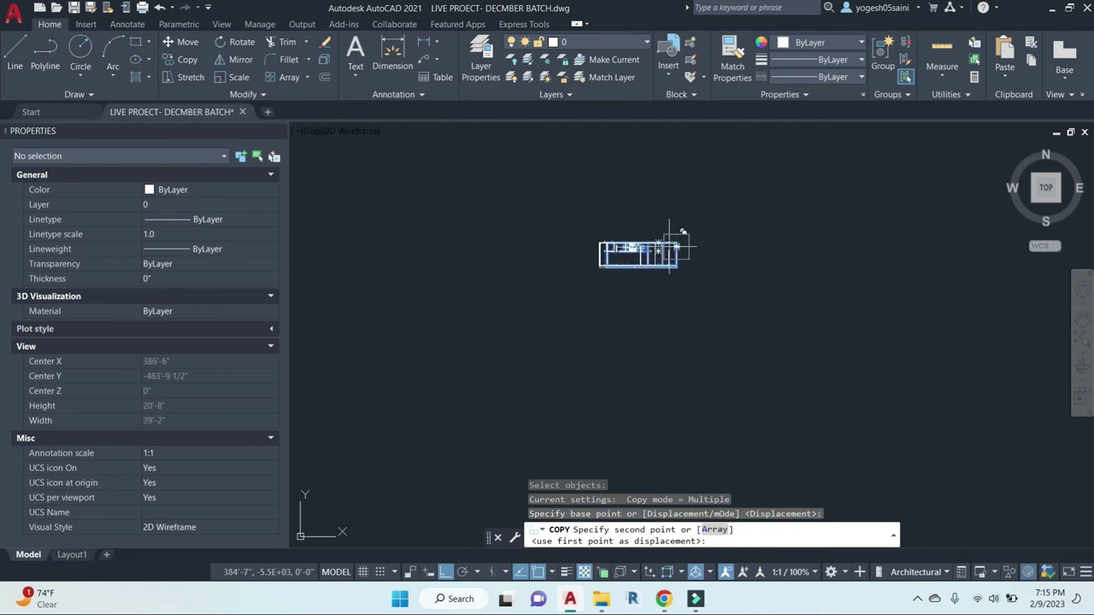
scroll(701, 213, up, 6)
scroll(785, 257, up, 5)
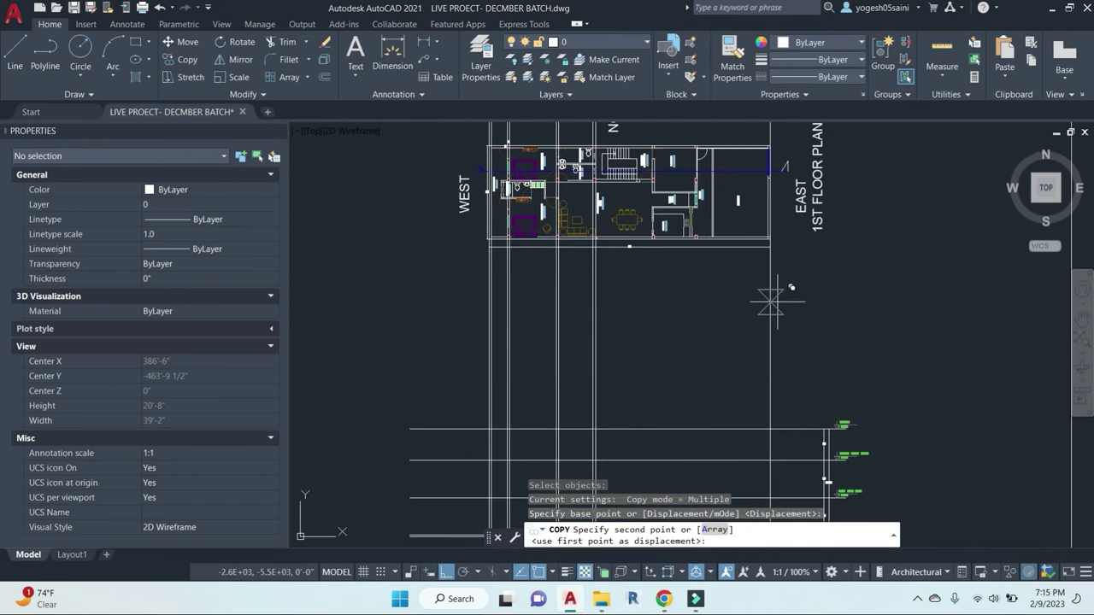
key(F8)
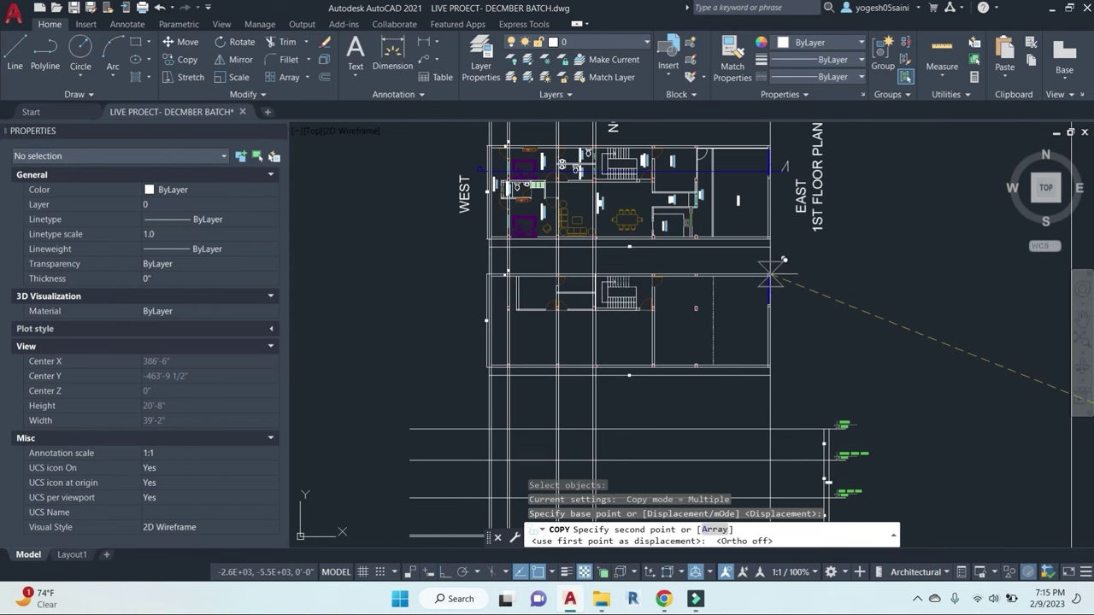
click(770, 274)
key(Escape)
key(Escape)
Step: Zoom and pan to inspect the copied plan above the section's floor-level lines
scroll(786, 278, up, 9)
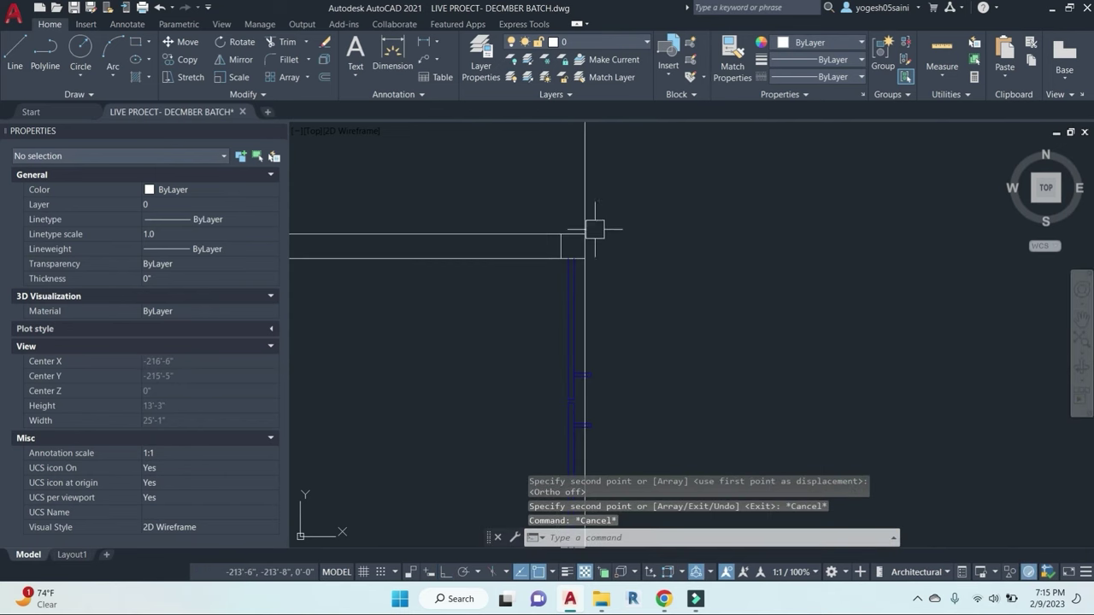
scroll(594, 229, down, 10)
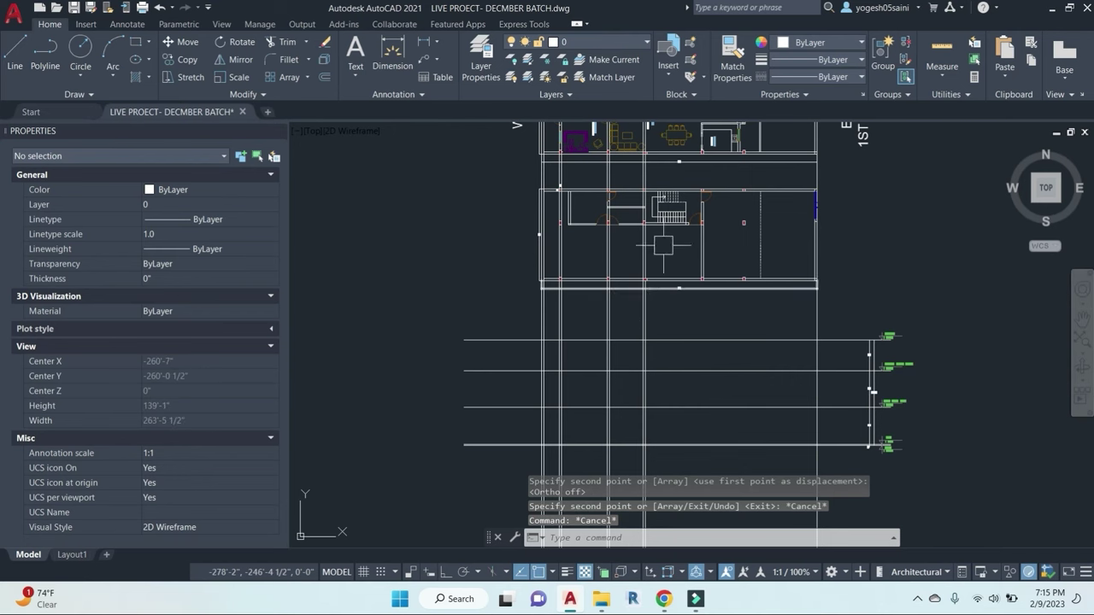
scroll(663, 246, up, 3)
scroll(704, 358, down, 6)
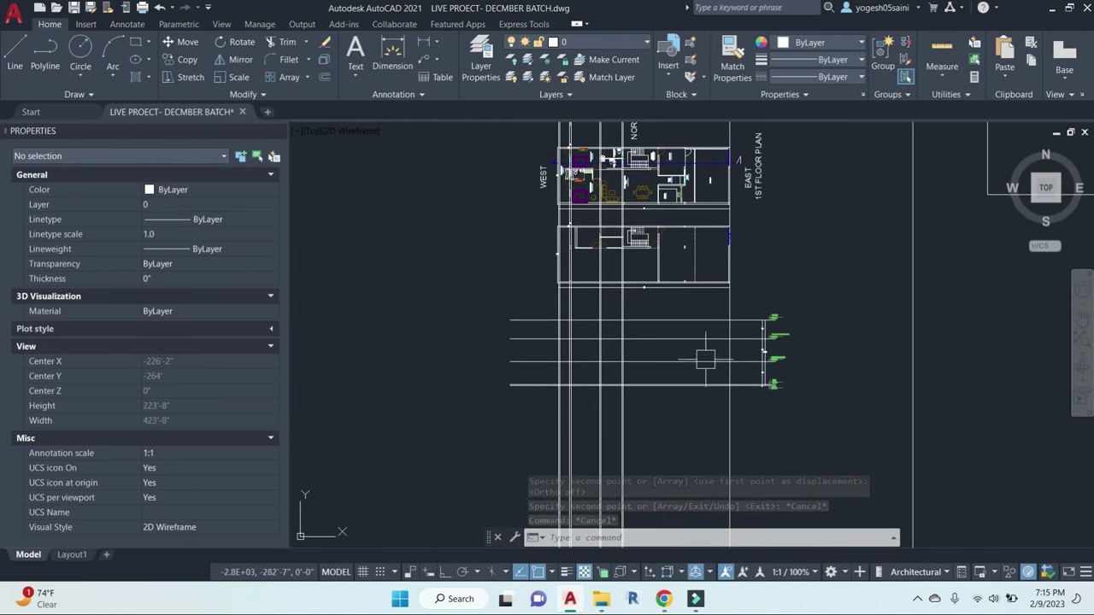
scroll(605, 376, up, 2)
key(Escape)
key(Escape)
scroll(656, 323, up, 2)
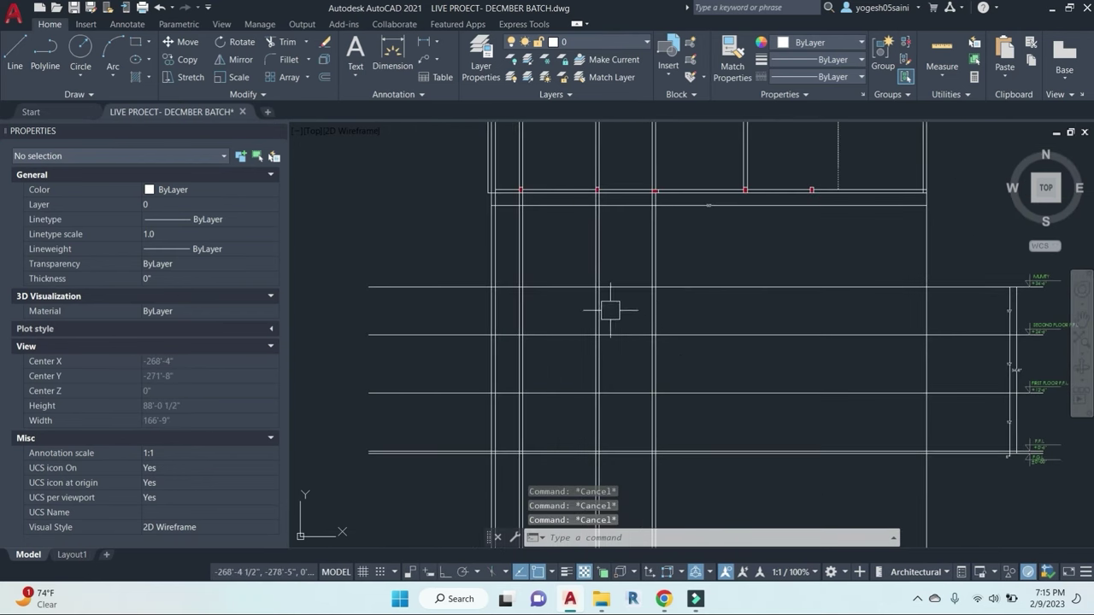
scroll(610, 310, down, 3)
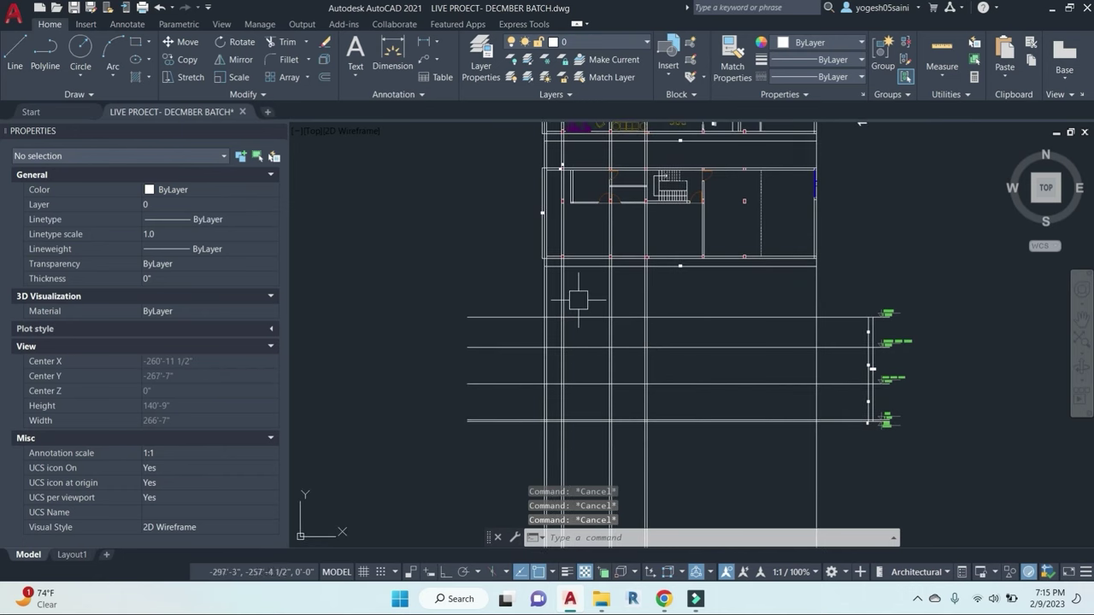
middle_drag(579, 300, 631, 353)
scroll(598, 383, up, 3)
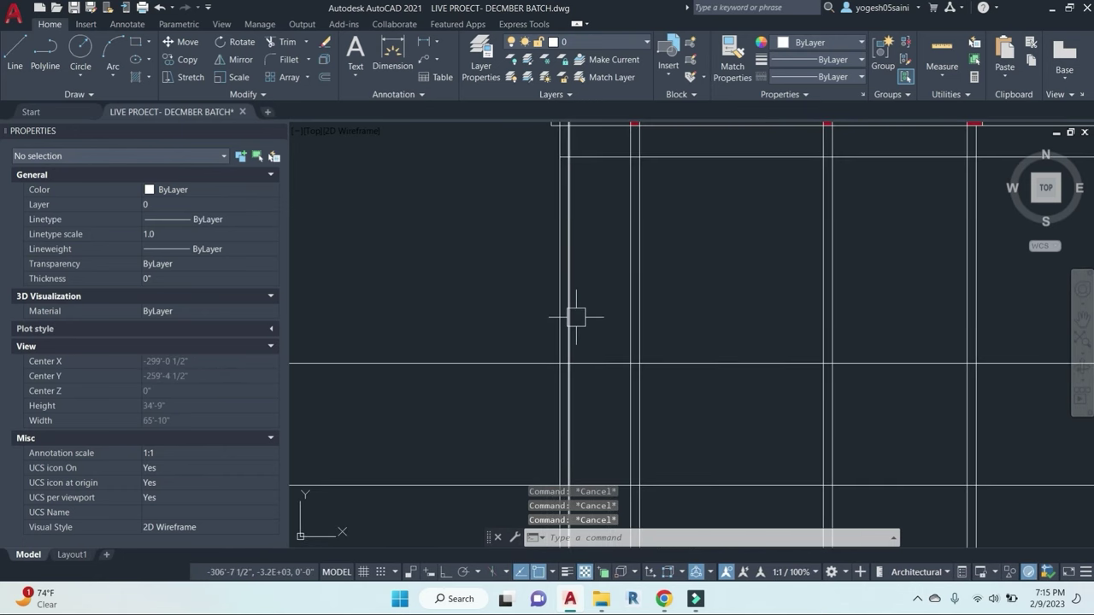
Step: Trim the vertical lines hanging below the plan with a crossing window
click(575, 316)
key(Escape)
key(Escape)
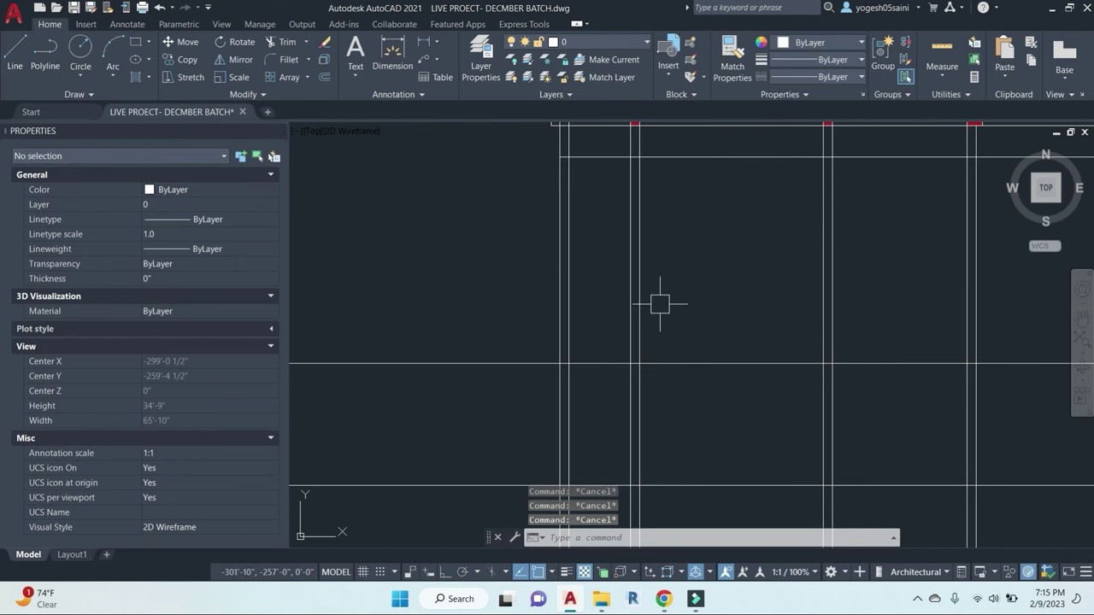
key(Return)
key(Return)
scroll(679, 311, down, 3)
middle_drag(786, 317, 767, 356)
scroll(705, 337, up, 2)
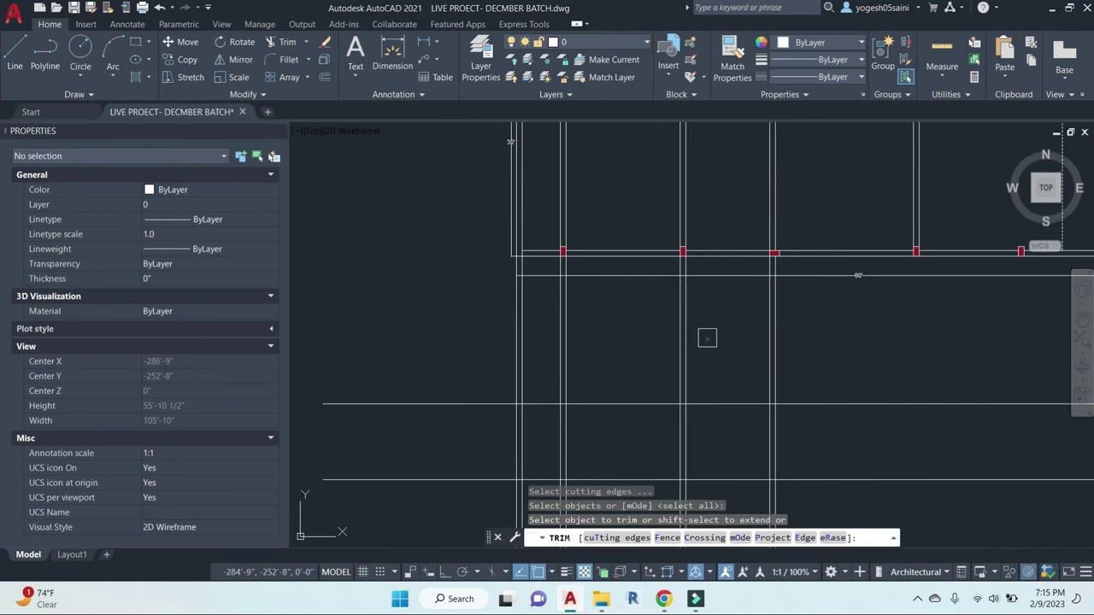
click(706, 337)
click(423, 299)
scroll(708, 367, down, 4)
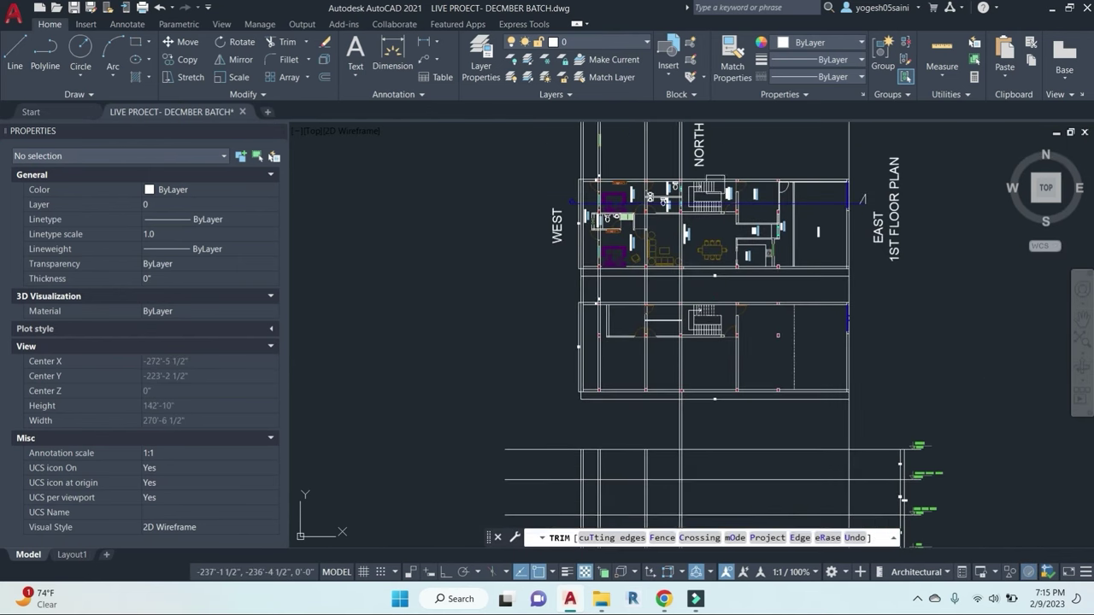
key(Escape)
key(Escape)
Step: Draw vertical construction lines with XL through three wall faces near Bedroom-1 and the balcony
text(xl)
key(Return)
text(v)
key(Return)
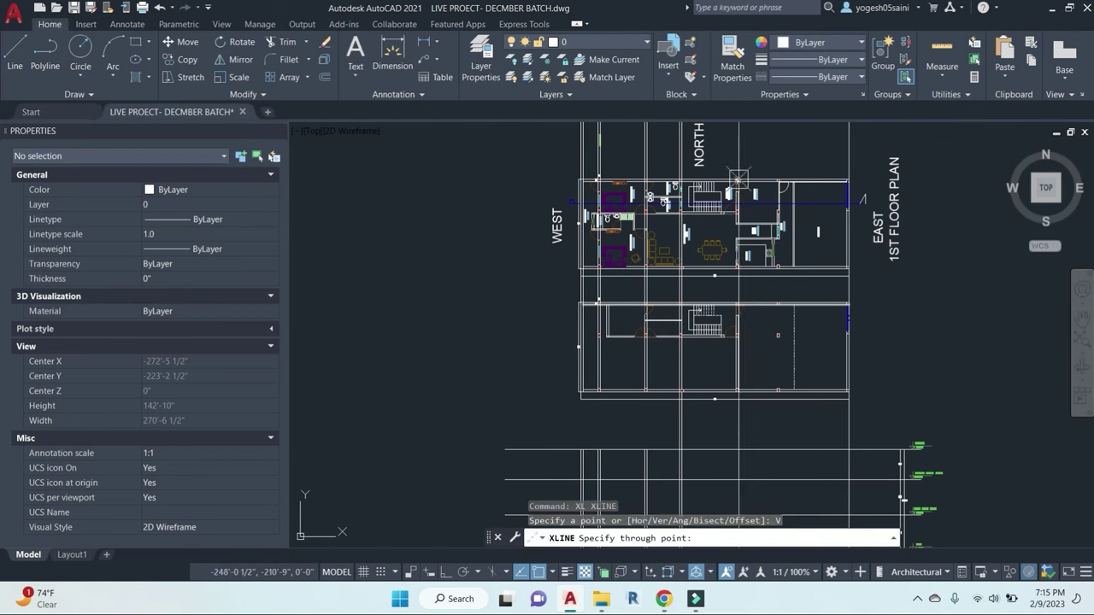
scroll(732, 192, up, 6)
click(751, 166)
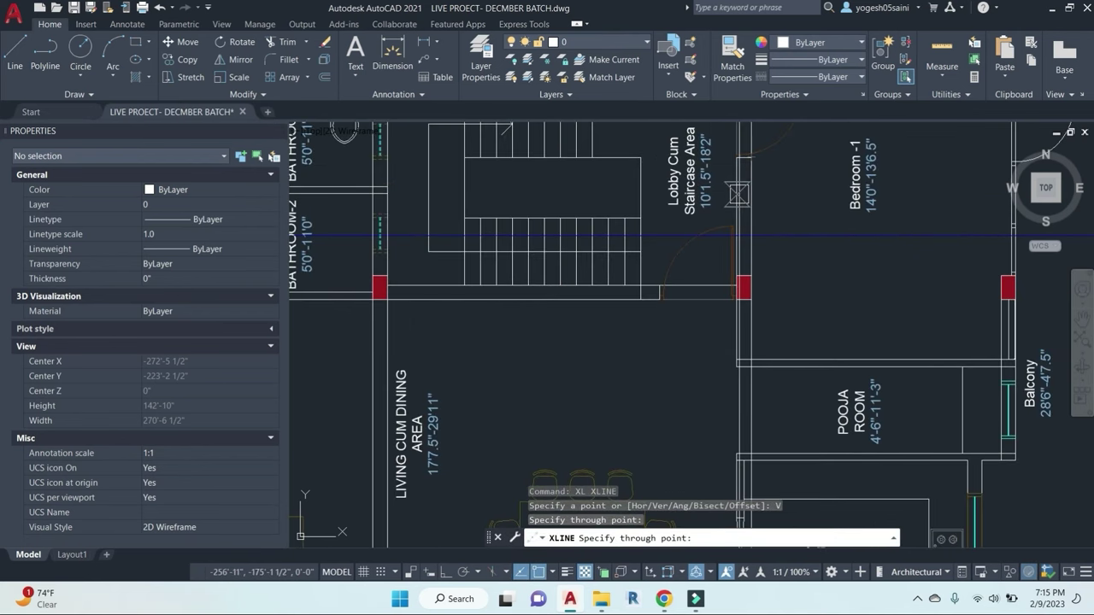
click(736, 194)
middle_drag(900, 325, 646, 396)
scroll(761, 281, up, 4)
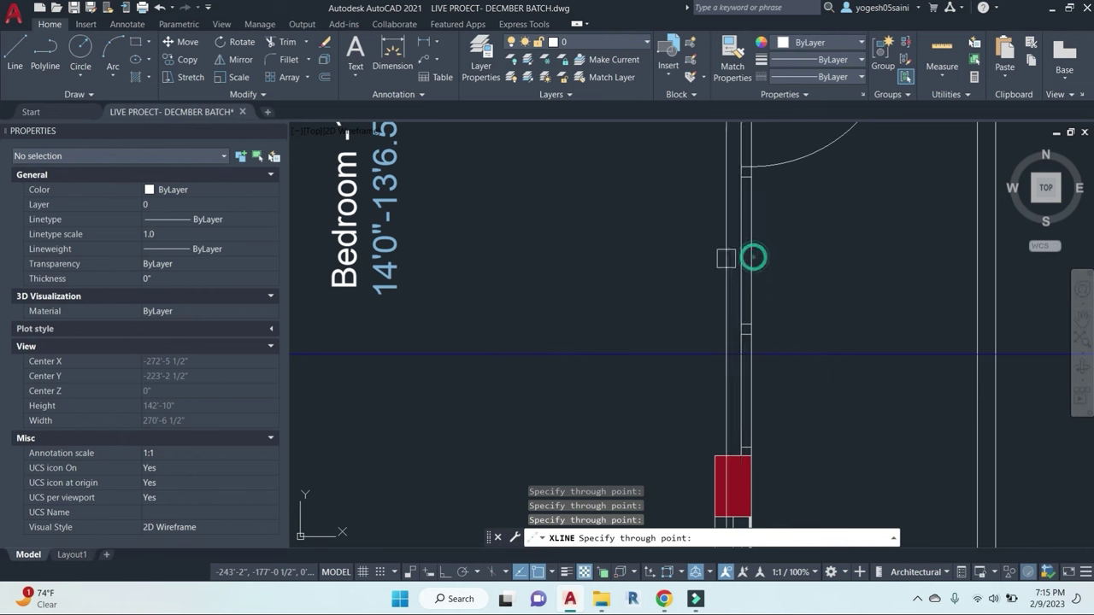
click(739, 254)
scroll(745, 364, down, 8)
middle_drag(745, 364, 843, 162)
middle_drag(821, 364, 822, 238)
key(Escape)
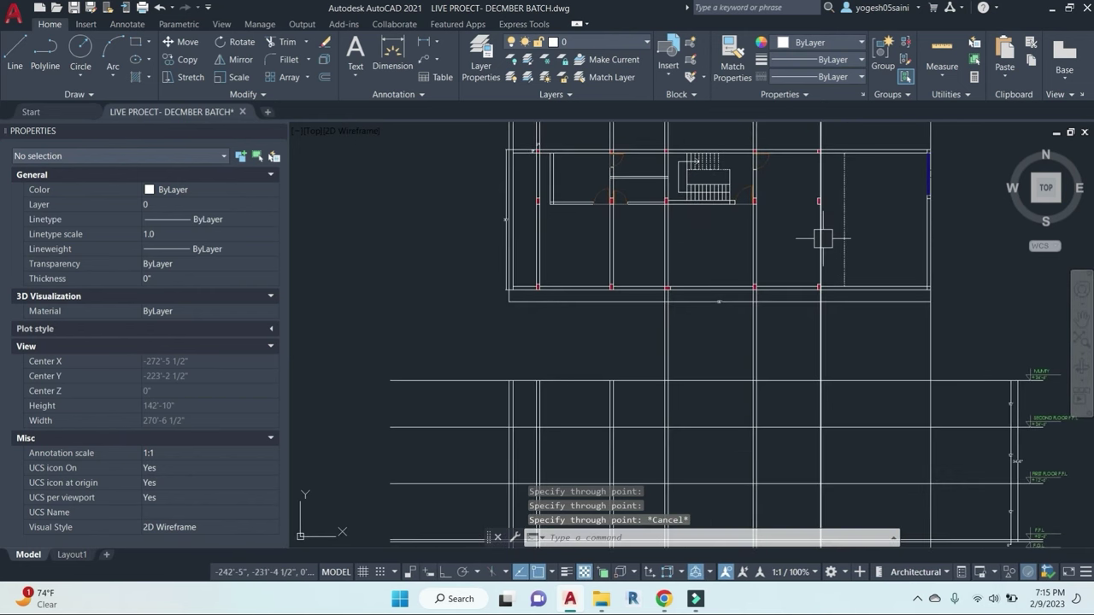
Step: Trim the line below the plan and the top segments of the section's vertical lines
text(tr)
key(Return)
click(850, 345)
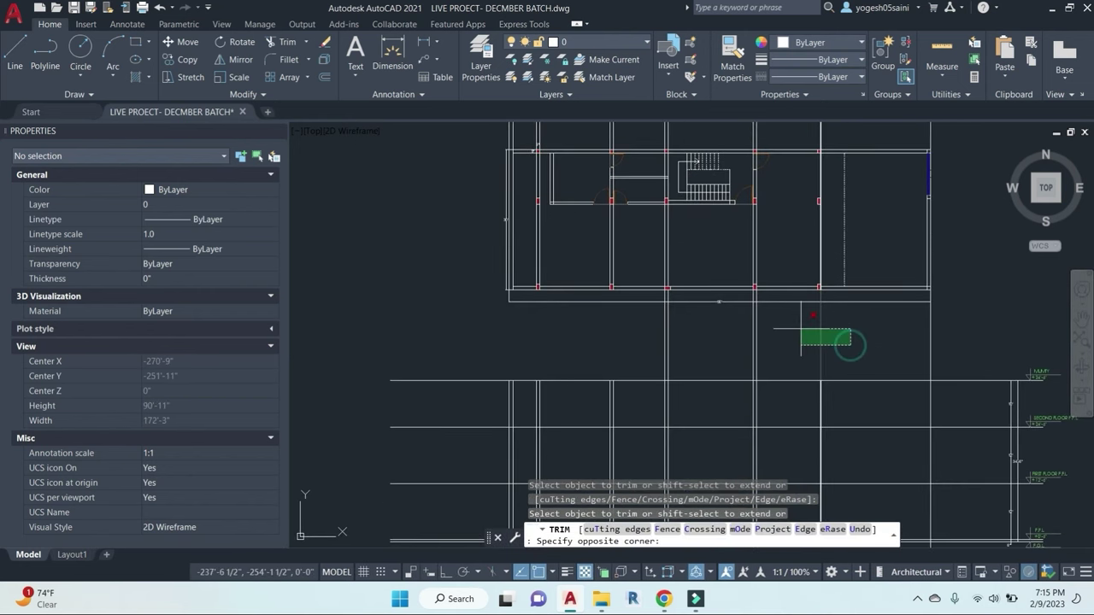
click(801, 329)
scroll(854, 345, down, 5)
middle_drag(854, 373, 853, 272)
scroll(835, 298, up, 5)
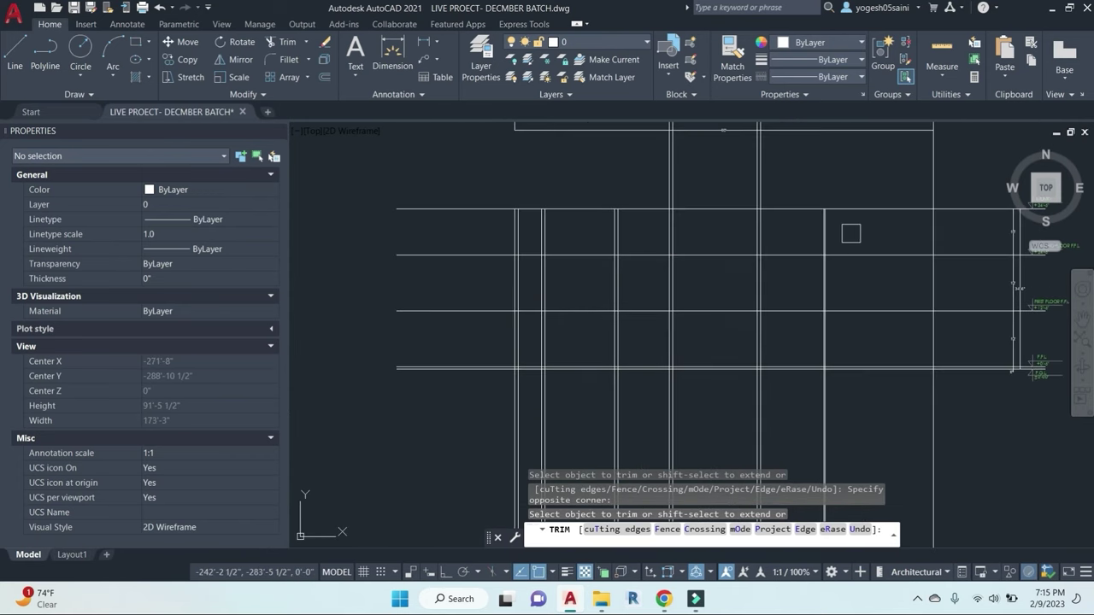
click(850, 233)
click(791, 233)
middle_drag(811, 239, 827, 272)
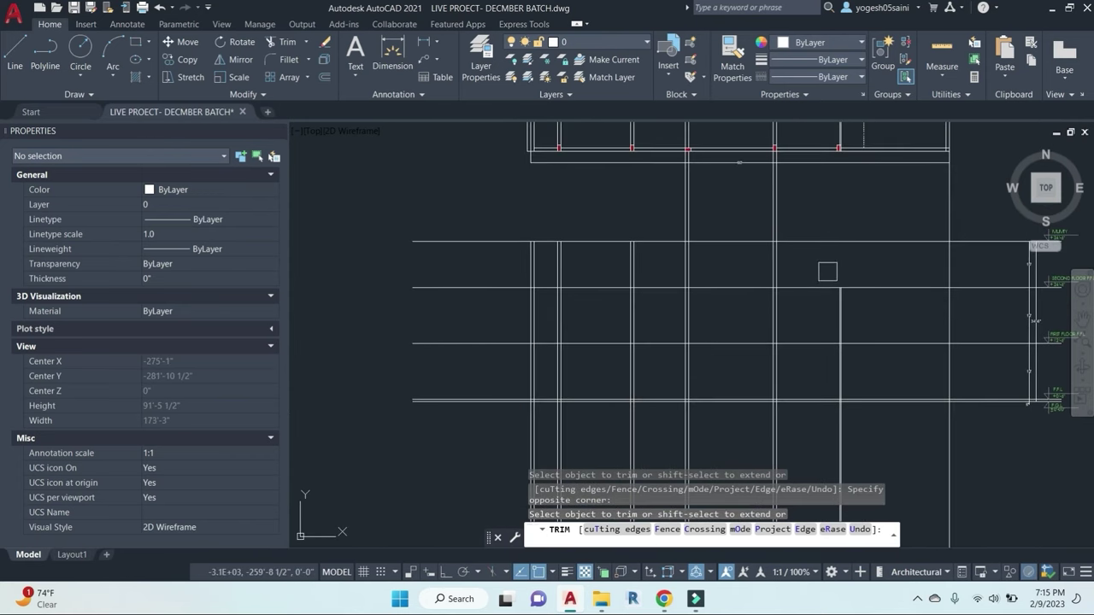
Step: Trim the wall-line tops and the verticals sticking out below the bottom floor line
click(809, 210)
click(579, 181)
scroll(649, 264, up, 2)
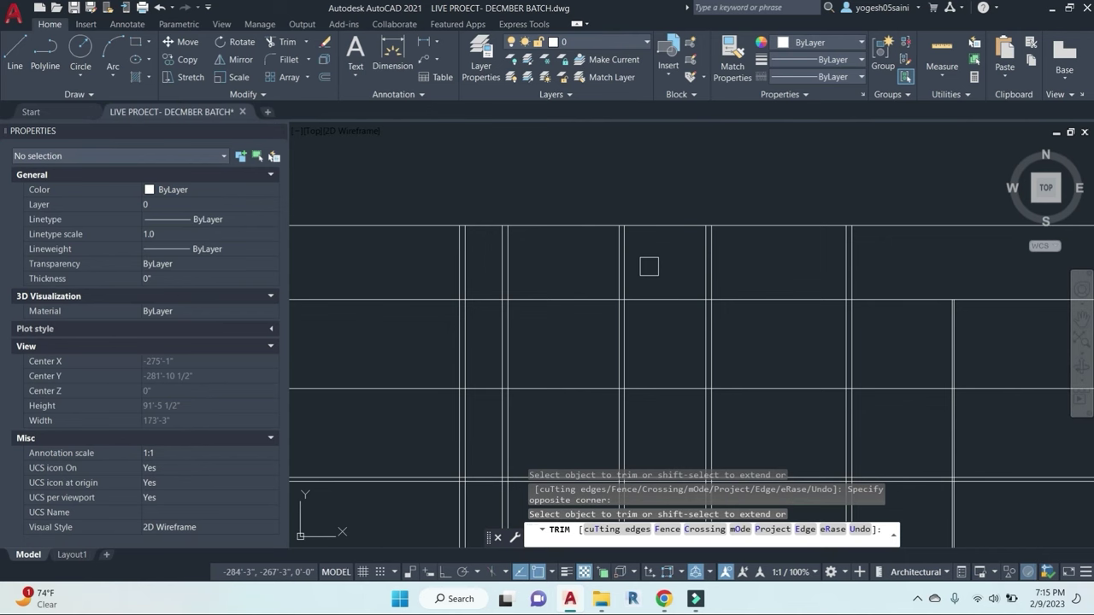
click(651, 266)
click(409, 236)
scroll(593, 275, down, 2)
middle_drag(723, 323, 718, 281)
scroll(718, 281, up, 1)
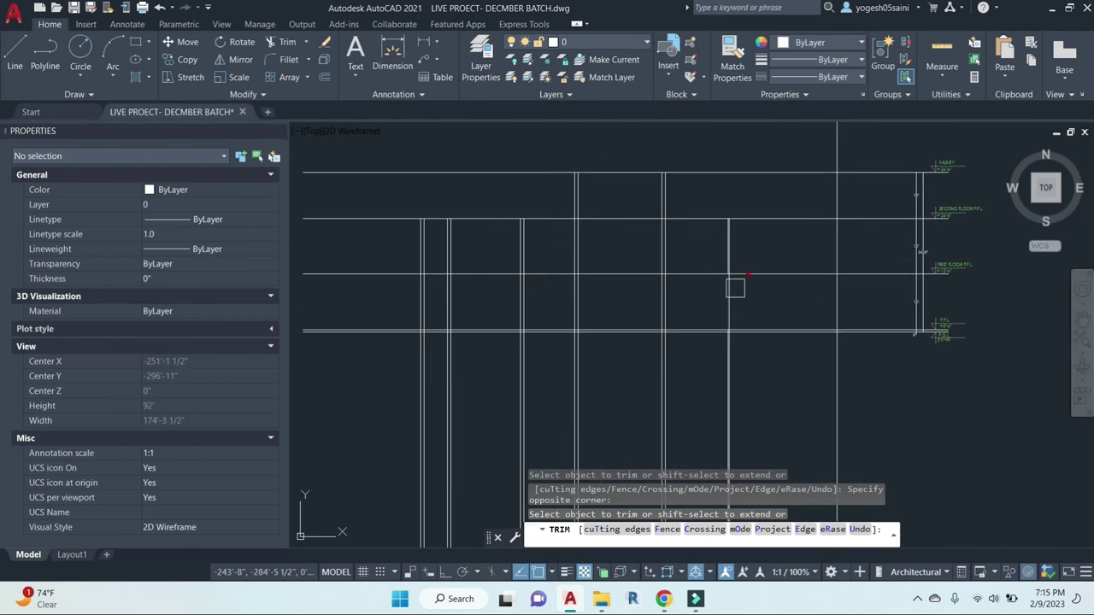
middle_drag(757, 380, 761, 320)
click(786, 354)
click(354, 310)
middle_drag(388, 318, 611, 400)
key(Escape)
key(Escape)
key(Escape)
key(Escape)
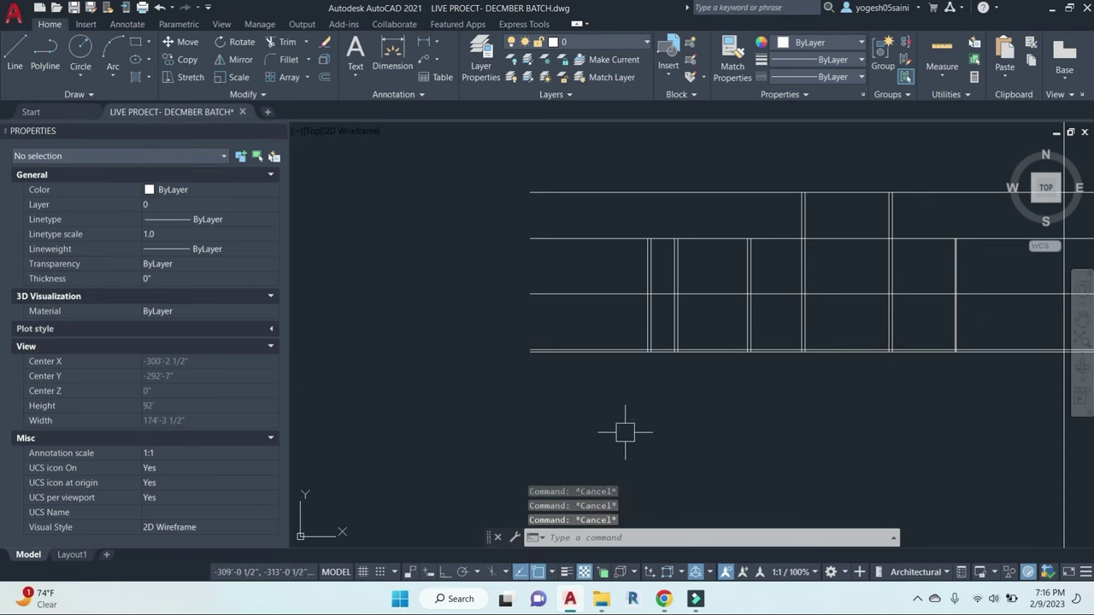
Step: Stretch the left ends of the five floor lines rightward with Ortho on, then select all five
text(s)
key(Return)
click(561, 427)
click(506, 256)
key(Return)
click(545, 399)
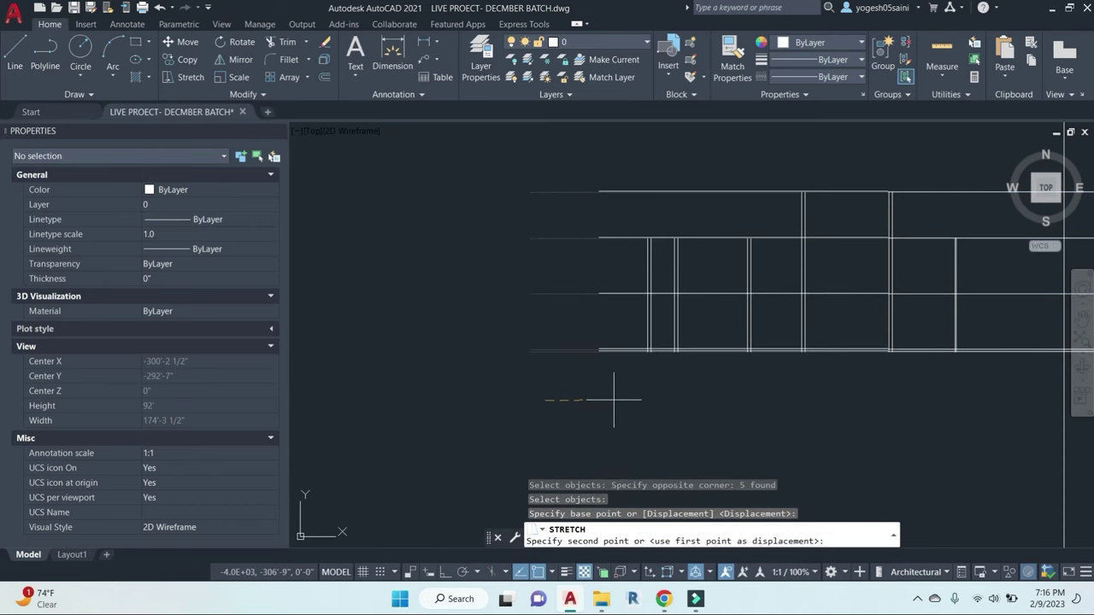
key(Escape)
key(Escape)
text(s)
key(Return)
click(551, 410)
click(449, 127)
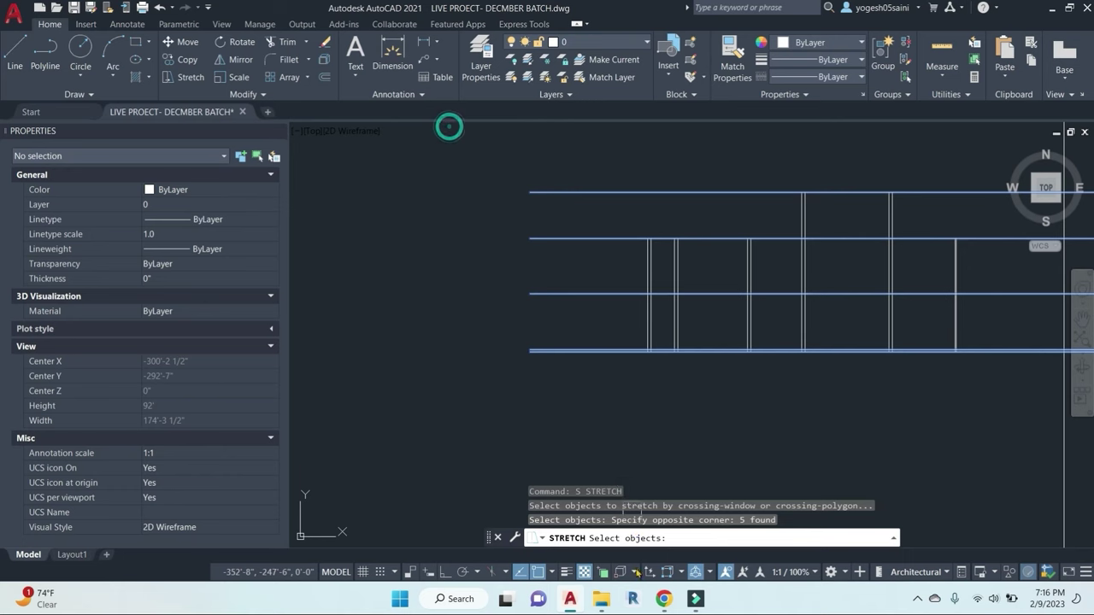
key(Return)
click(496, 413)
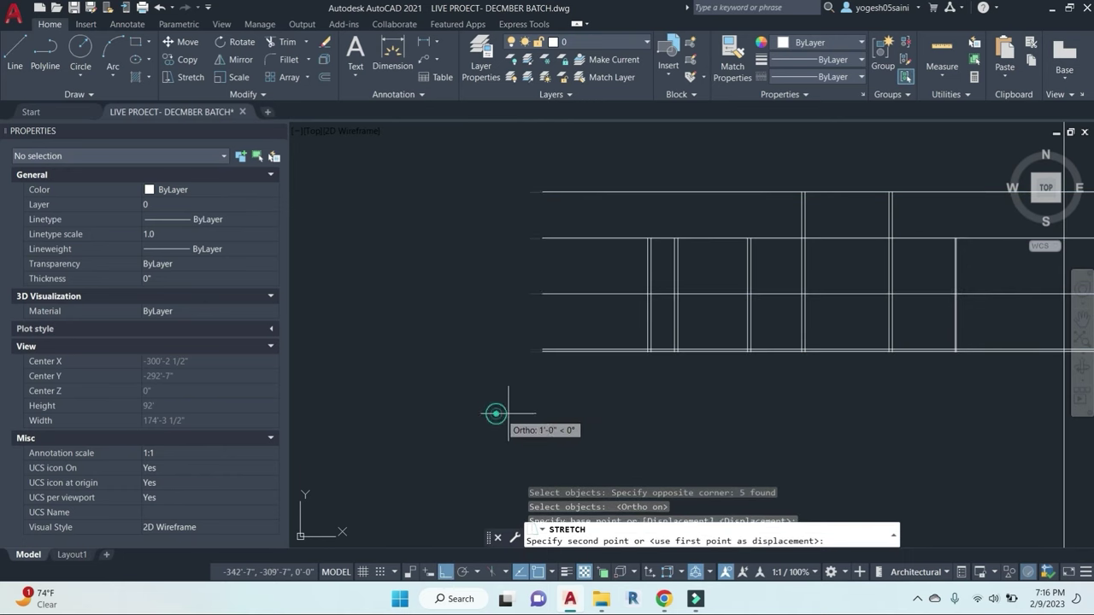
click(569, 413)
key(Escape)
click(623, 387)
click(588, 139)
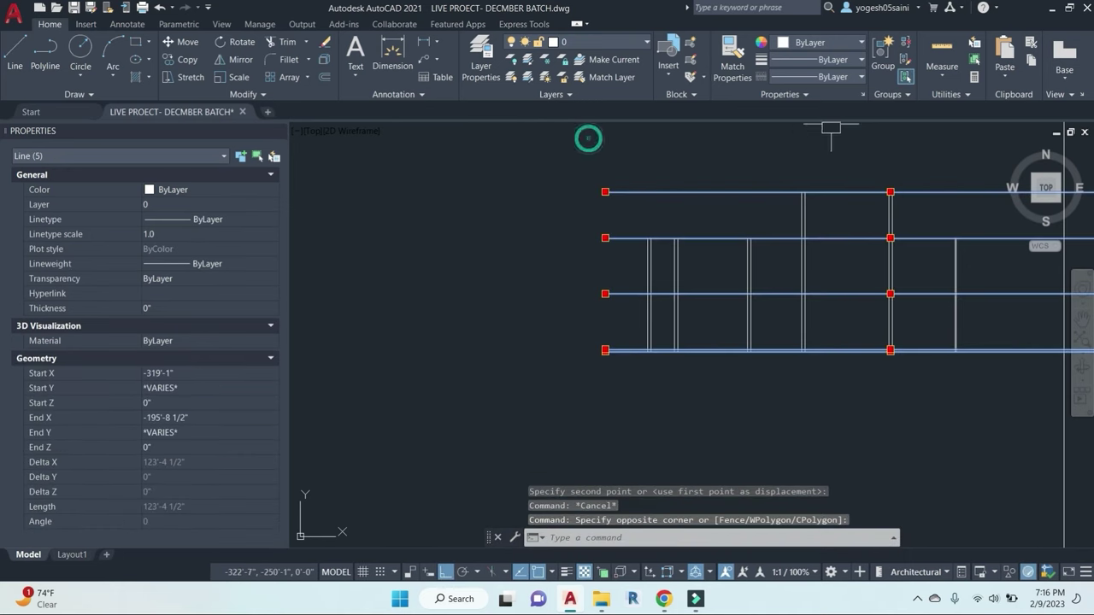
Step: Give the five floor lines the CENTER linetype, linetype scale 50 and grey colour
click(857, 77)
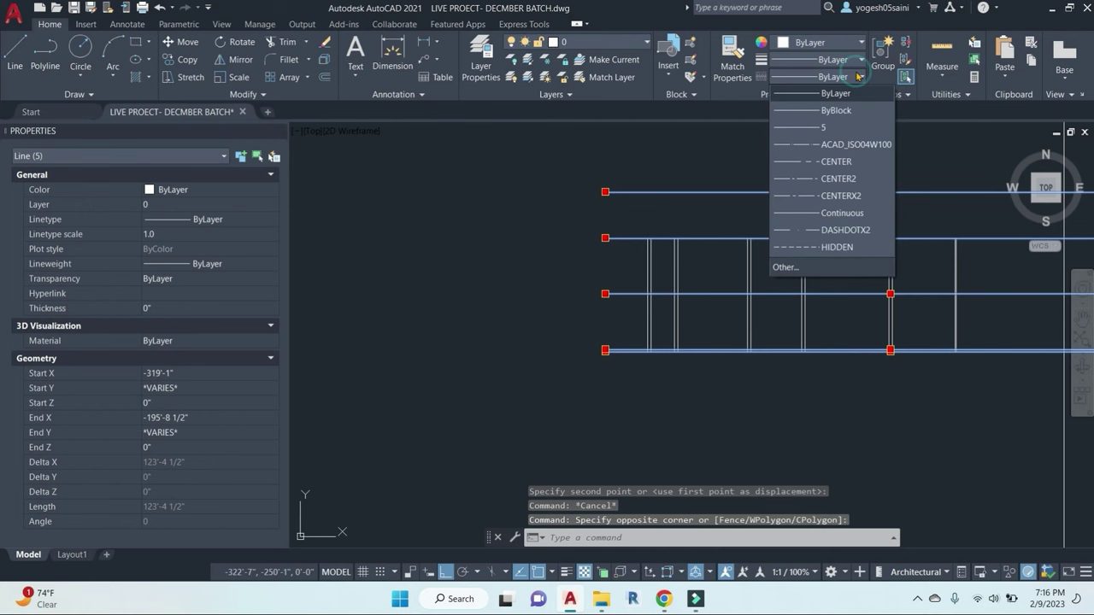
click(822, 163)
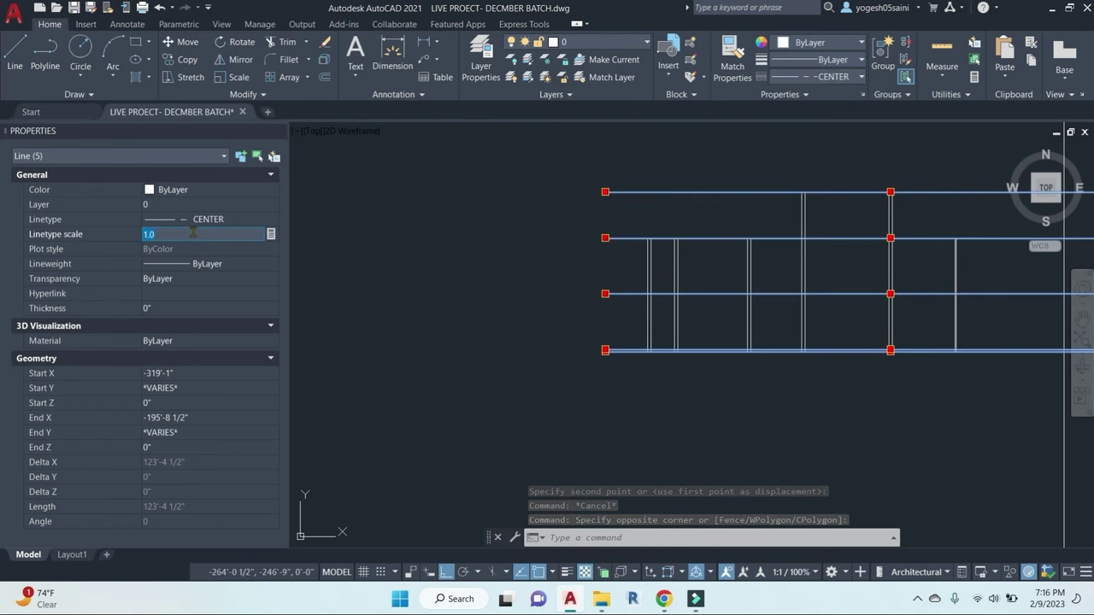
text(50)
key(Return)
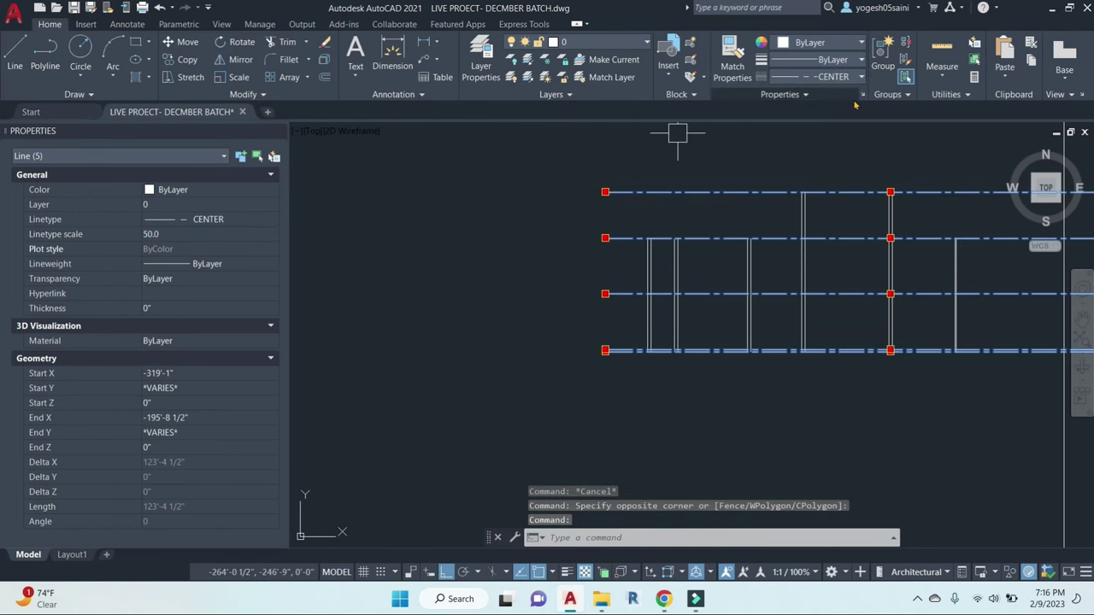
click(859, 42)
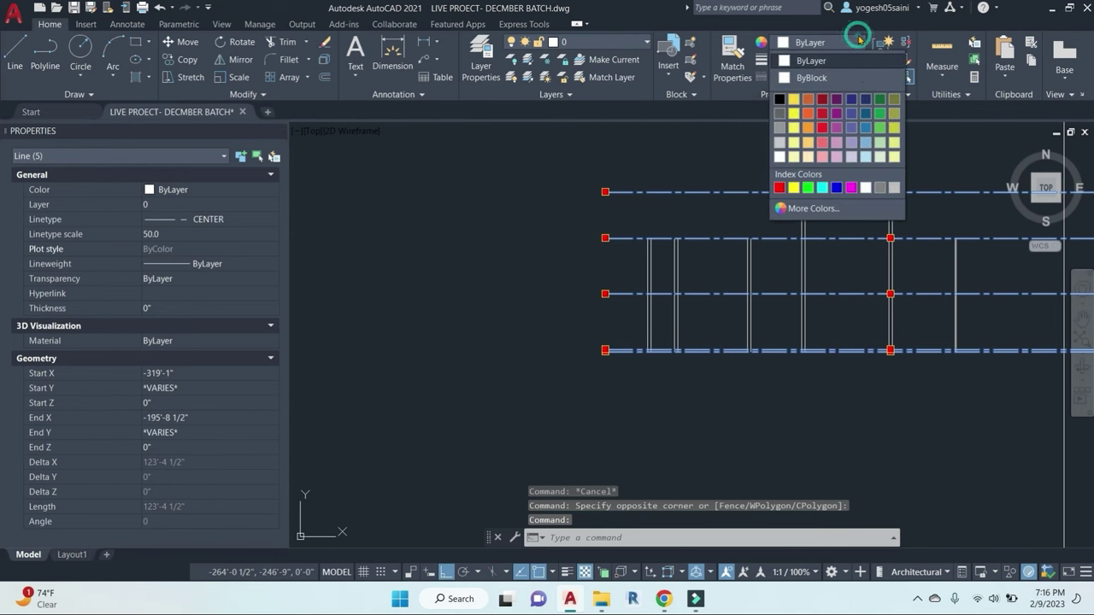
click(879, 187)
key(Escape)
key(Escape)
scroll(795, 315, down, 1)
mouse_move(874, 375)
middle_down()
mouse_move(869, 385)
mouse_move(650, 392)
middle_up()
scroll(619, 355, up, 1)
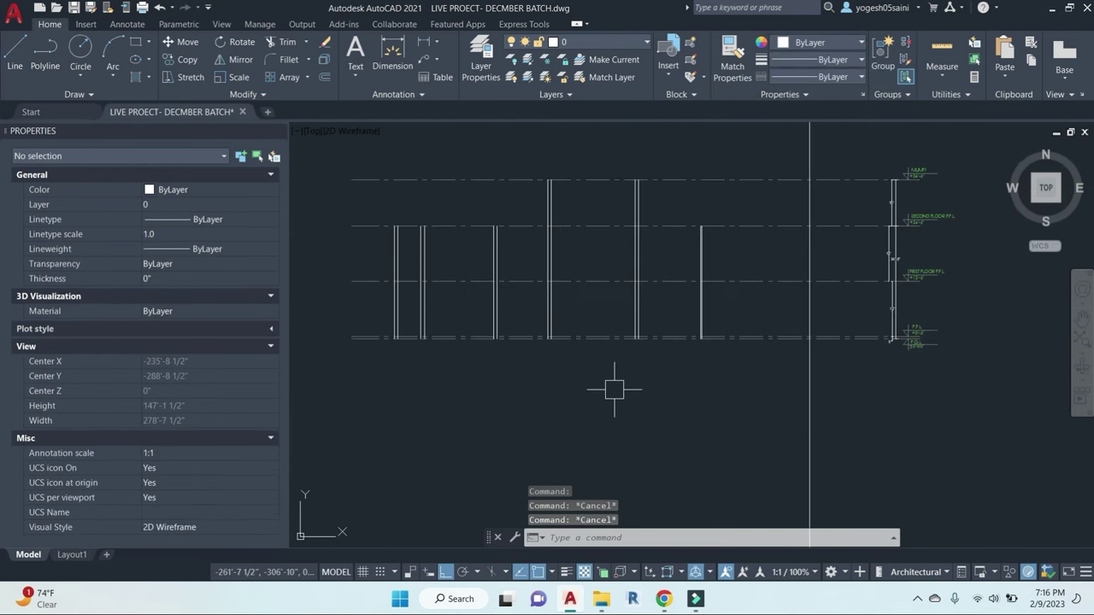
scroll(634, 401, up, 1)
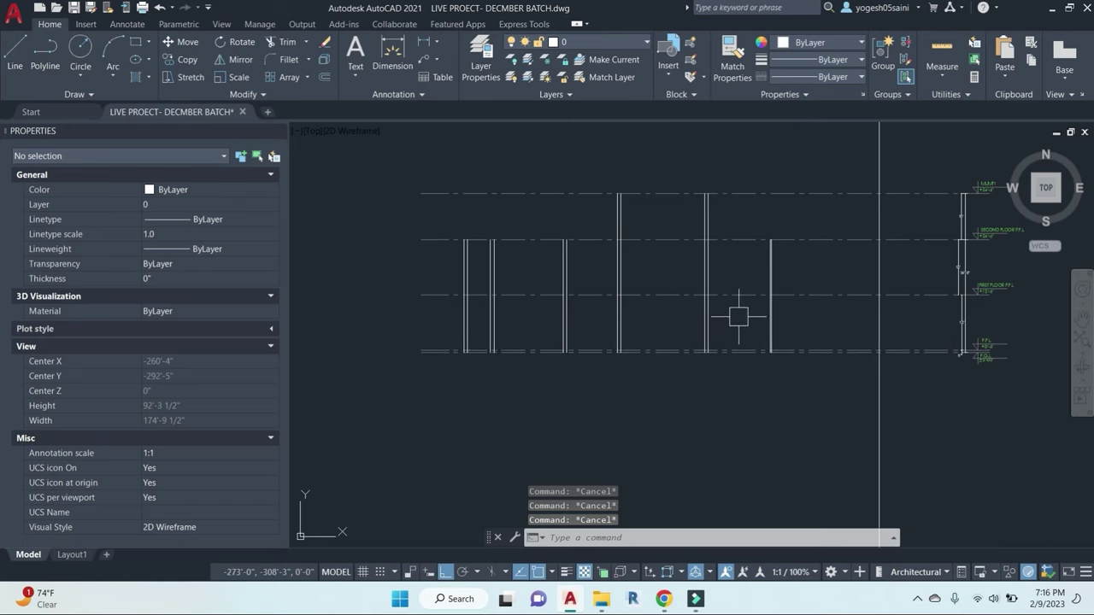
middle_drag(738, 317, 769, 351)
middle_drag(864, 316, 856, 322)
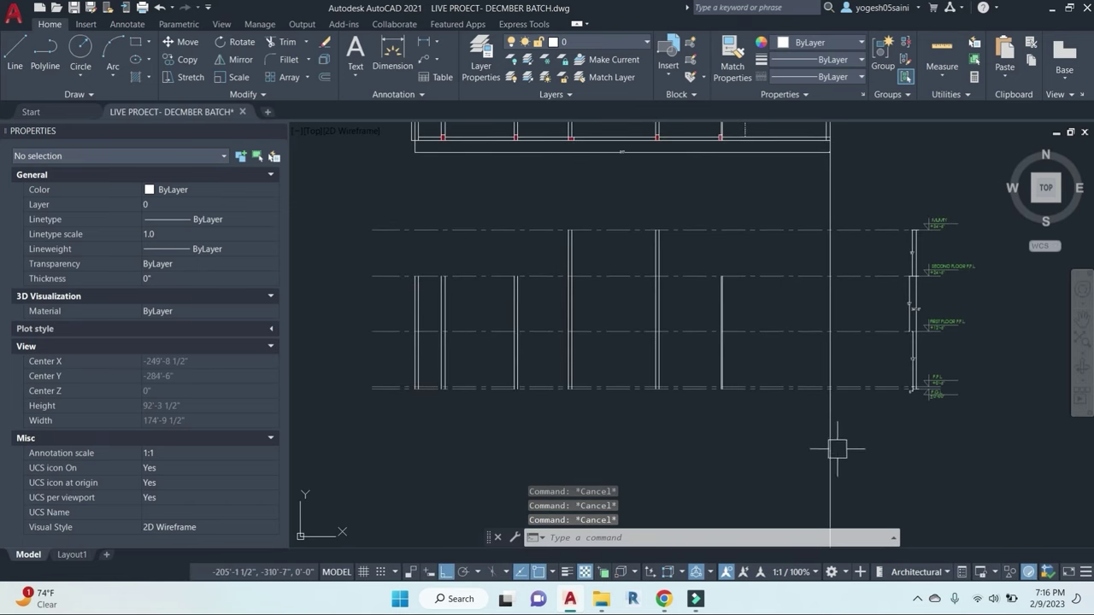
scroll(837, 449, down, 2)
middle_drag(849, 451, 808, 453)
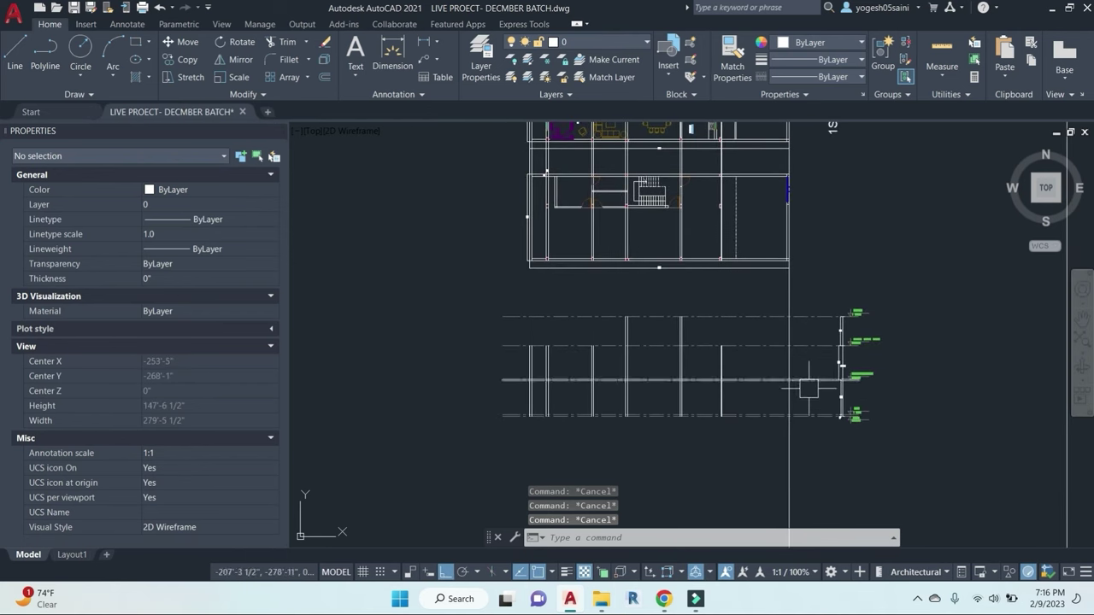
Step: Offset the right vertical line 9" to its left
text(o)
key(Return)
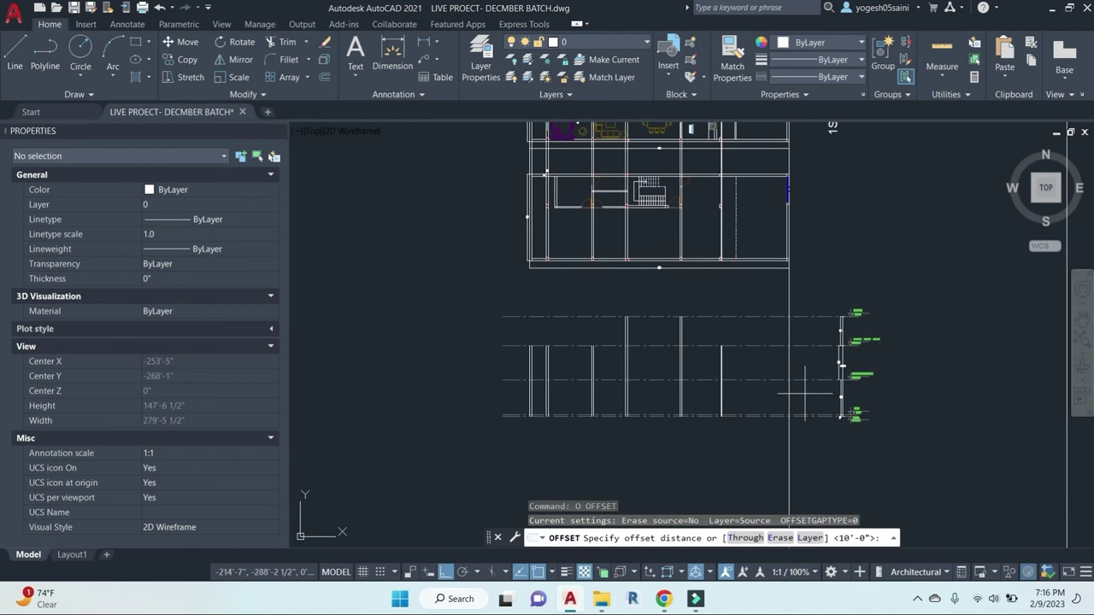
text(9")
key(Return)
click(788, 365)
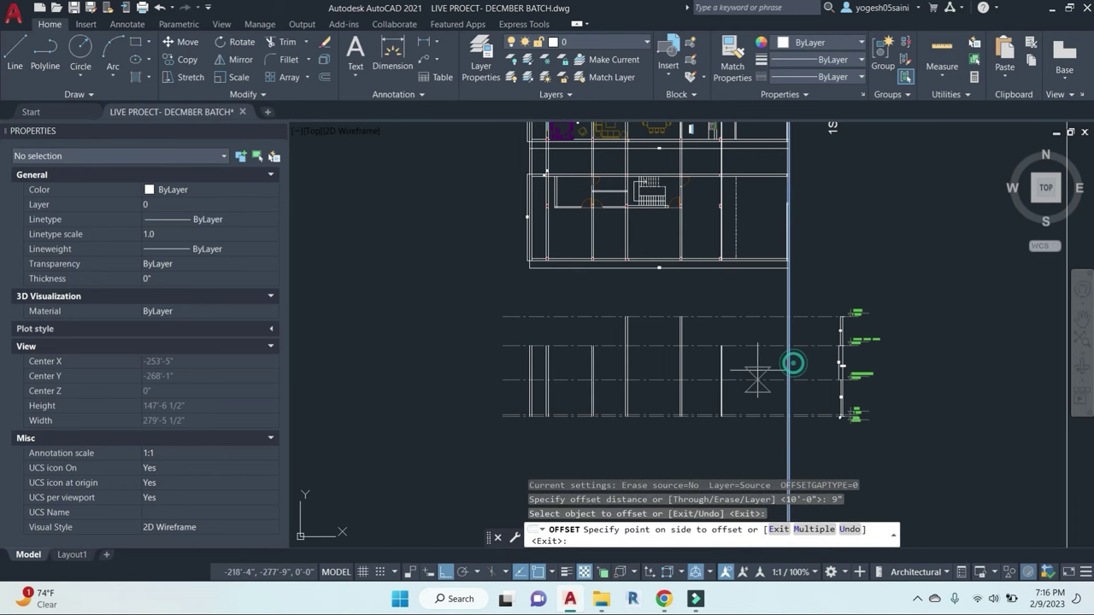
click(756, 370)
key(Escape)
key(Escape)
key(Escape)
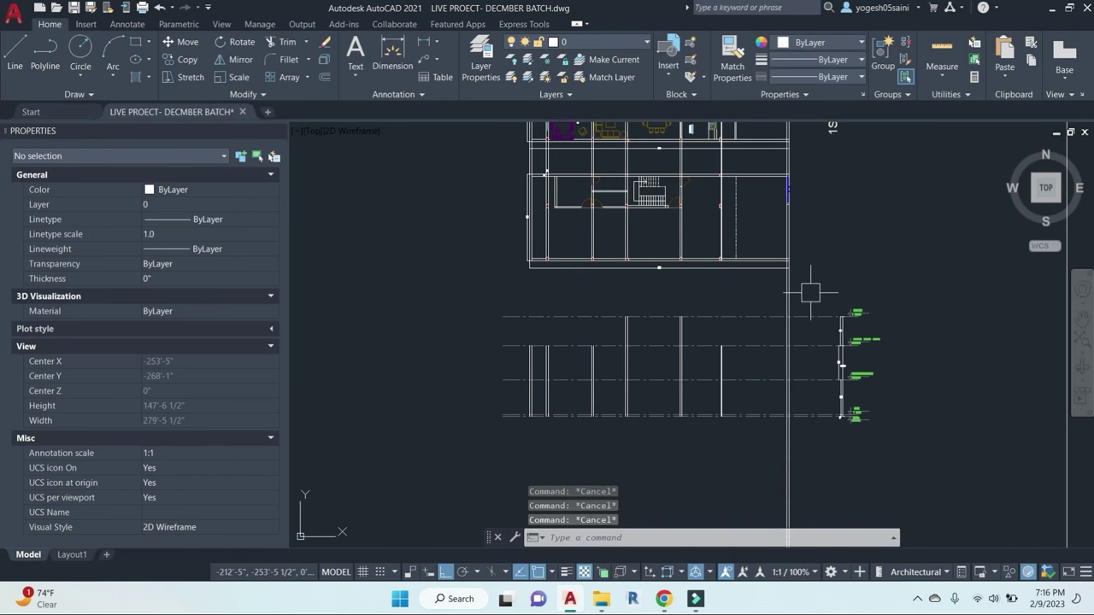
Step: Trim the right wall verticals back to the SECOND FLOOR and FIRST FLOOR lines
text(tr)
key(Return)
key(Return)
click(810, 293)
click(715, 281)
scroll(801, 336, up, 5)
click(802, 336)
click(683, 307)
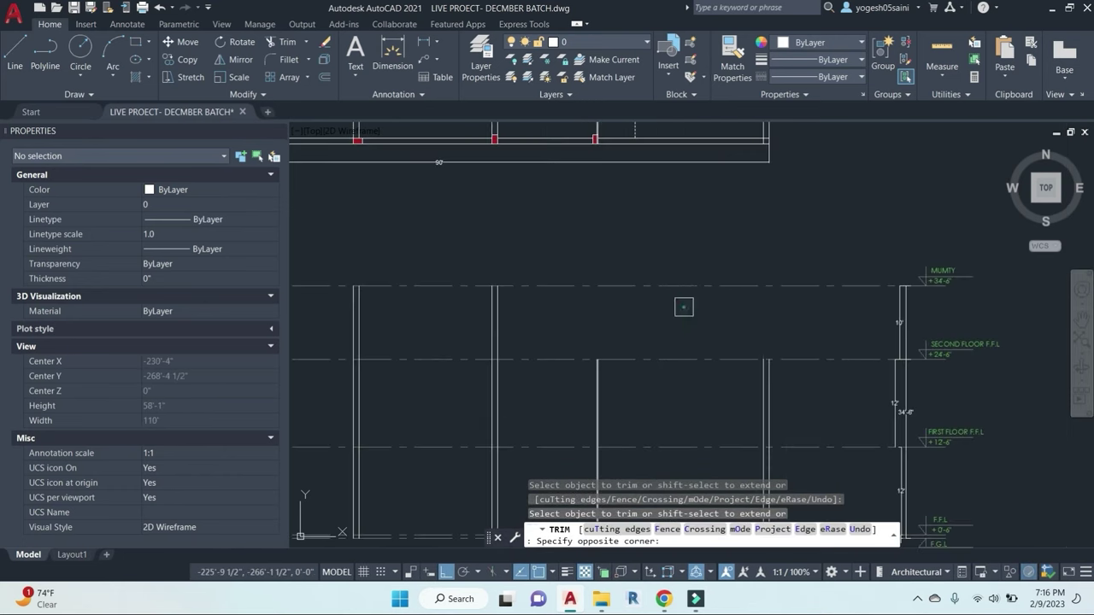
click(809, 398)
click(693, 379)
middle_drag(828, 431, 833, 281)
click(813, 431)
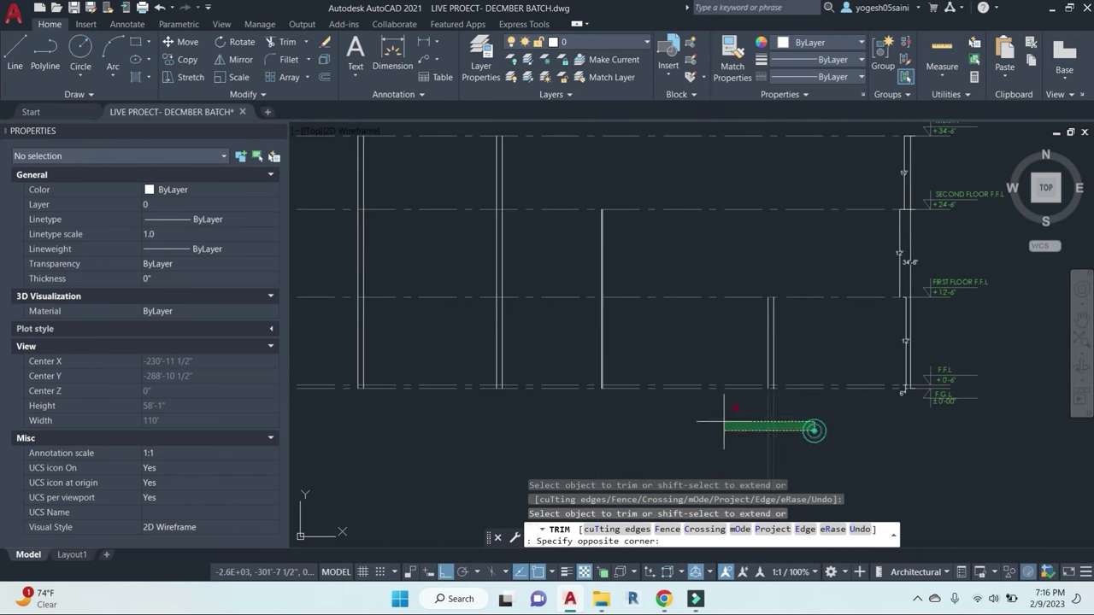
key(Escape)
key(Escape)
key(Escape)
scroll(781, 346, down, 3)
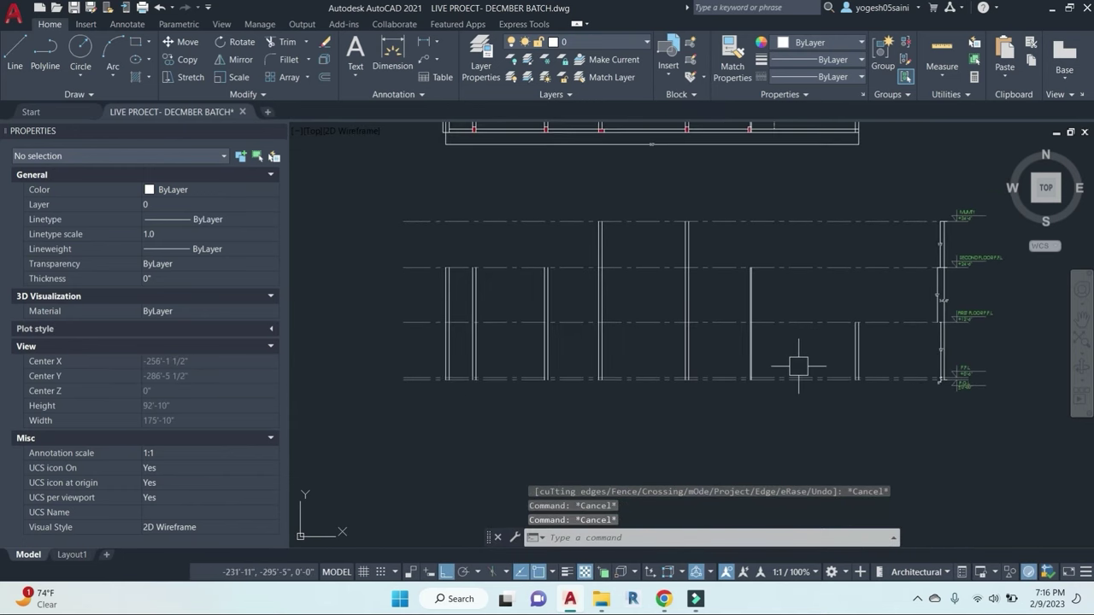
key(Escape)
scroll(749, 290, up, 4)
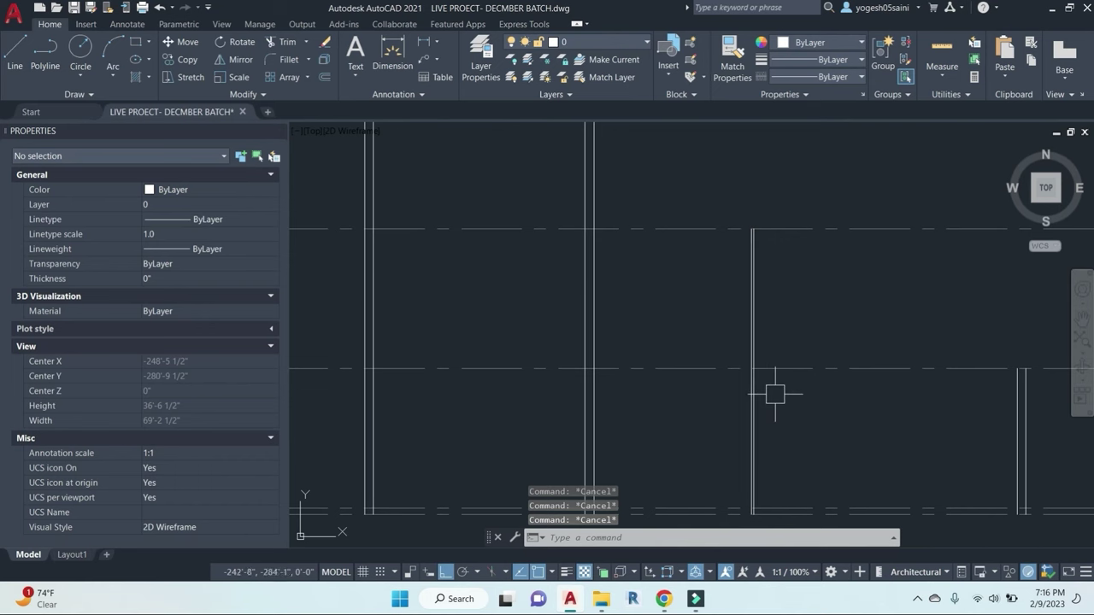
Step: Trim the lower part of the middle vertical wall line with TR
text(TR)
key(space)
click(808, 431)
click(692, 404)
middle_drag(674, 425, 731, 310)
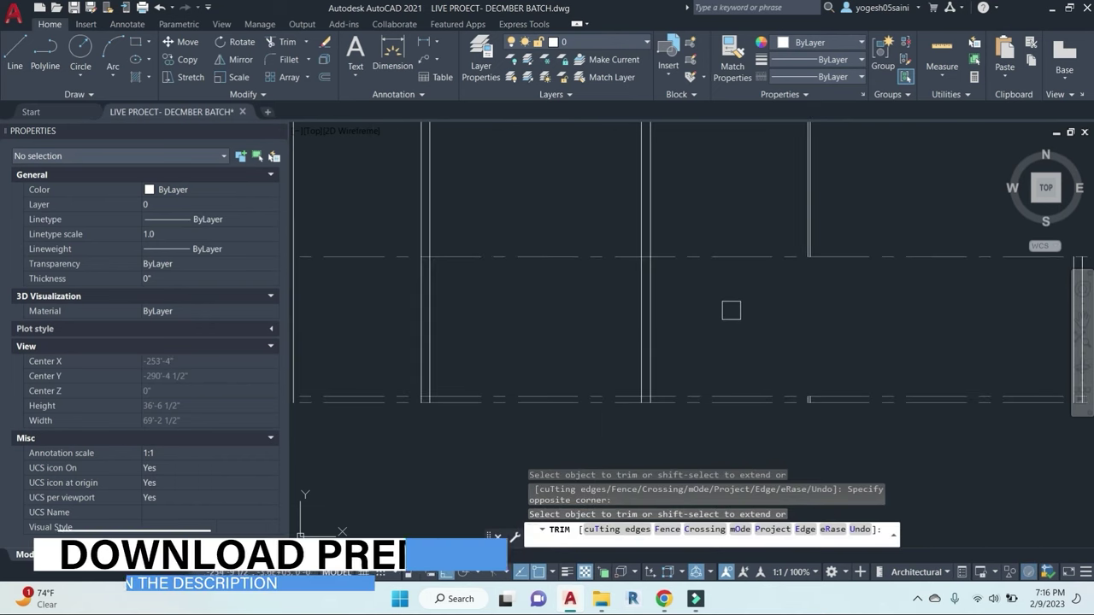
scroll(719, 340, down, 4)
Step: Admit the waiting participant to the video call and return to the drawing
mouse_move(664, 598)
click(586, 530)
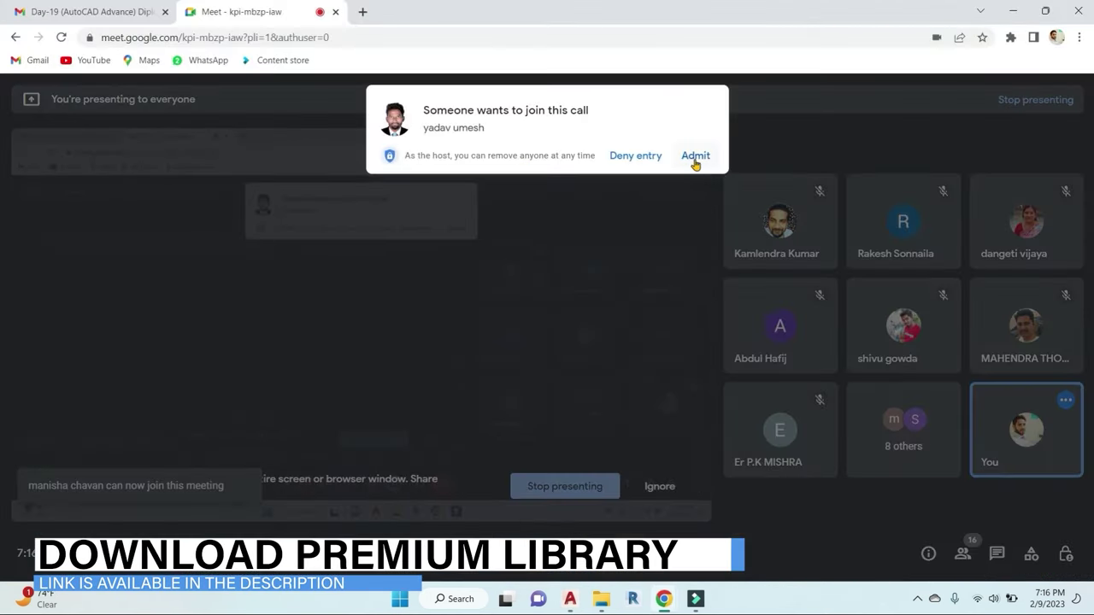
click(694, 160)
click(1013, 10)
scroll(778, 297, up, 7)
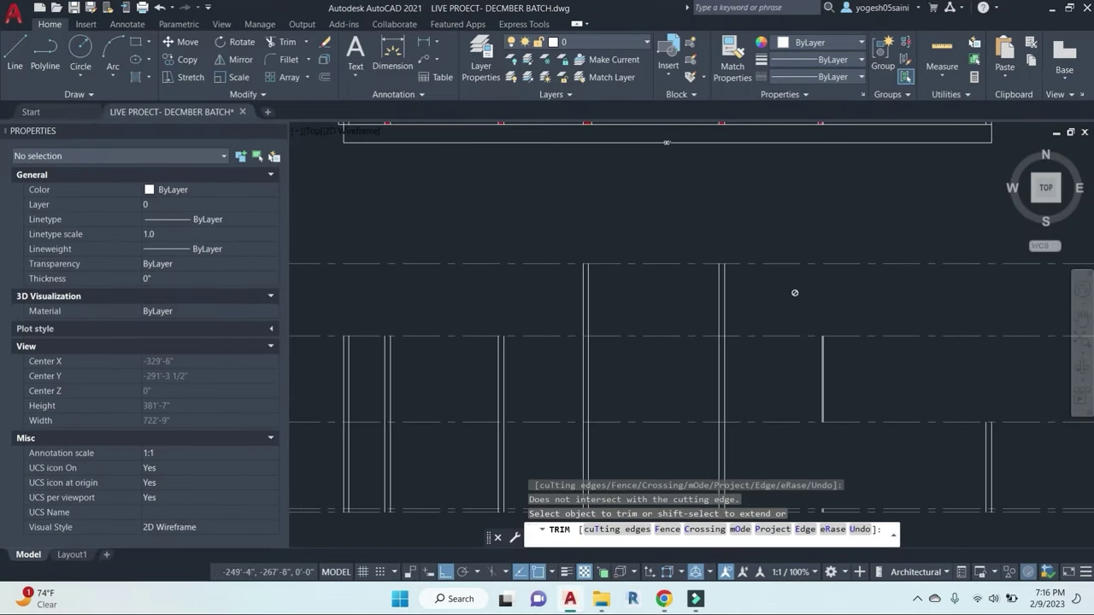
key(Escape)
key(Escape)
key(Escape)
middle_drag(661, 306, 686, 300)
scroll(727, 326, down, 1)
middle_drag(779, 374, 793, 373)
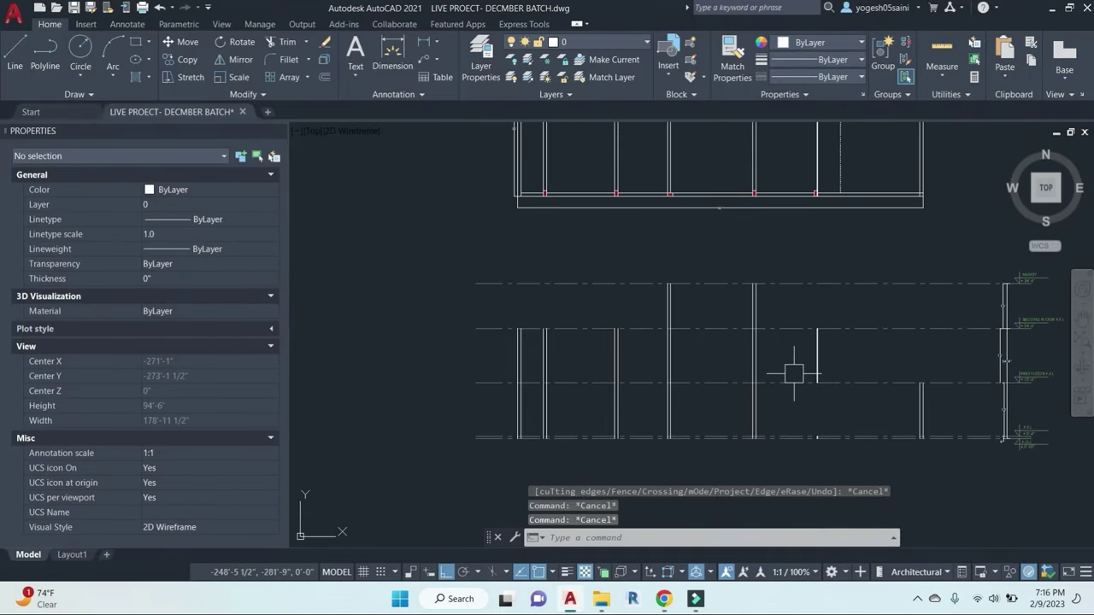
key(Escape)
text(l)
key(Return)
scroll(752, 299, up, 5)
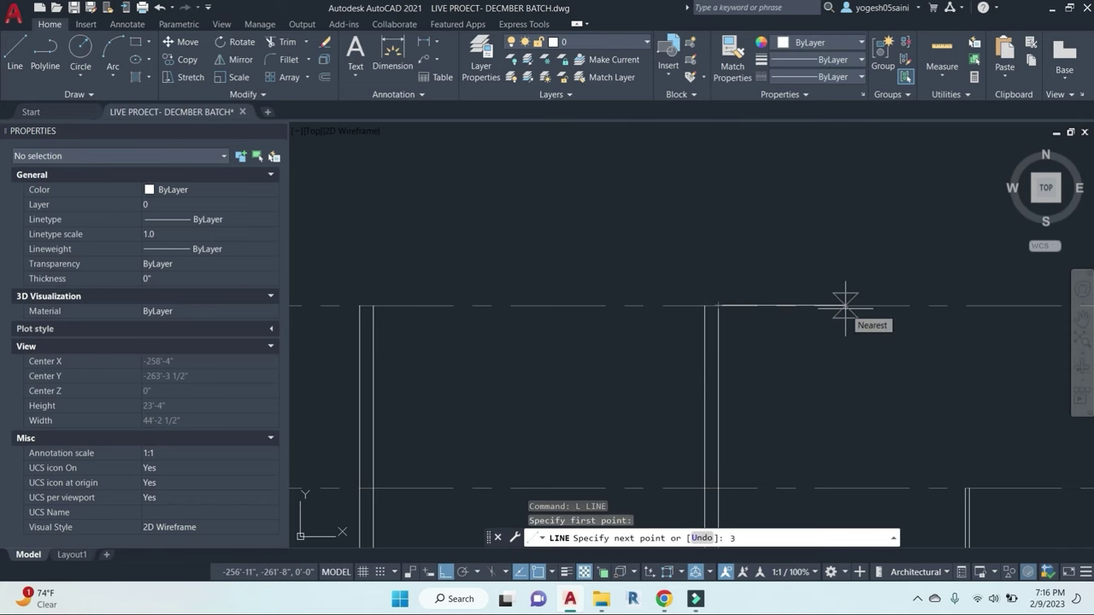
scroll(871, 305, down, 4)
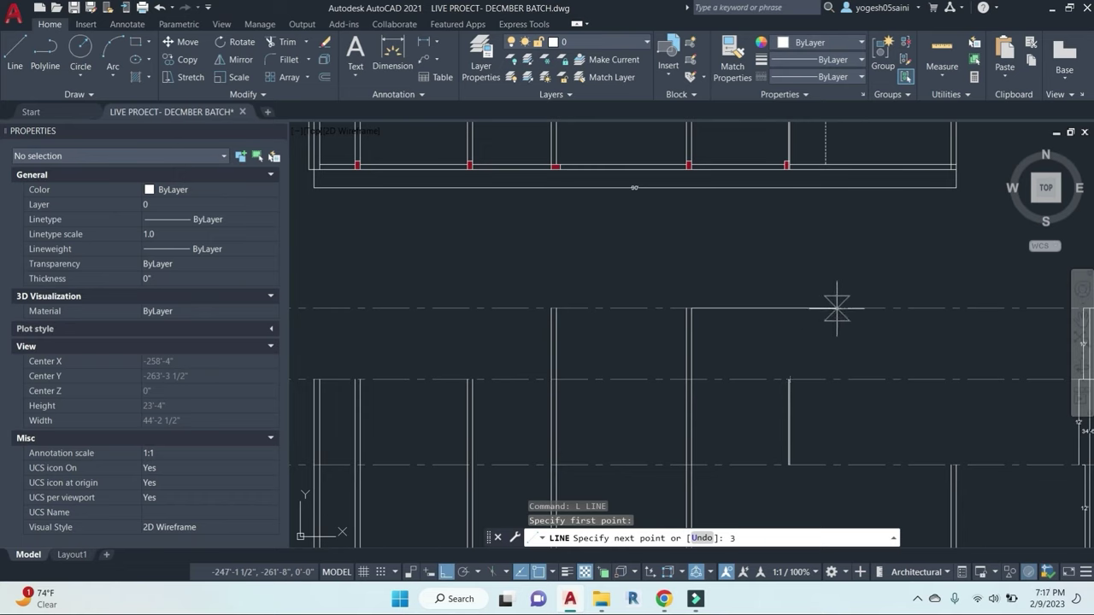
key(Escape)
key(Escape)
key(Escape)
key(Escape)
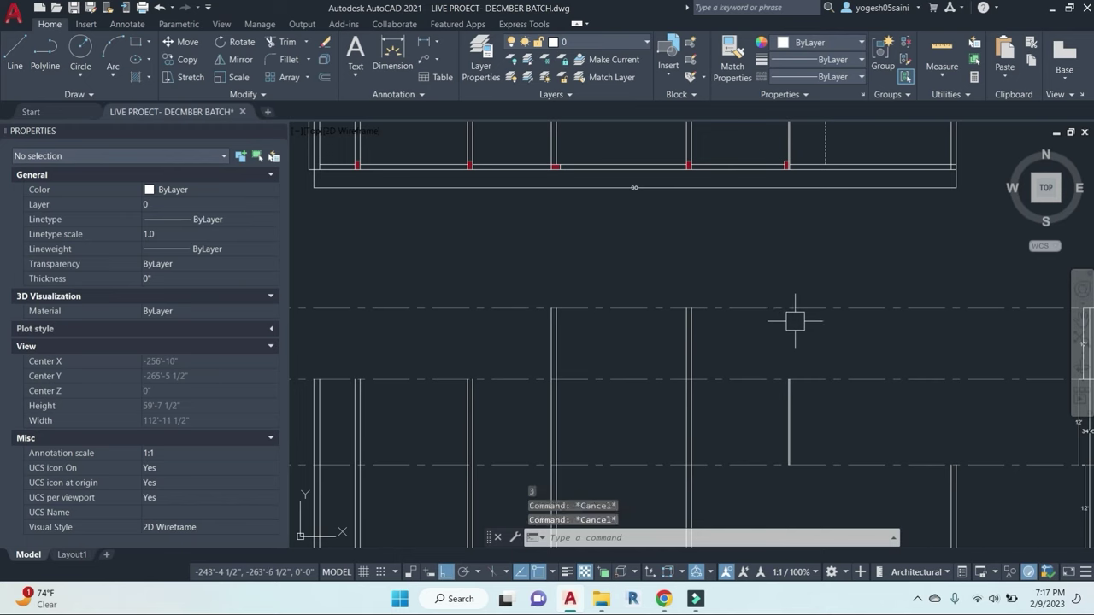
text(l)
key(space)
click(789, 378)
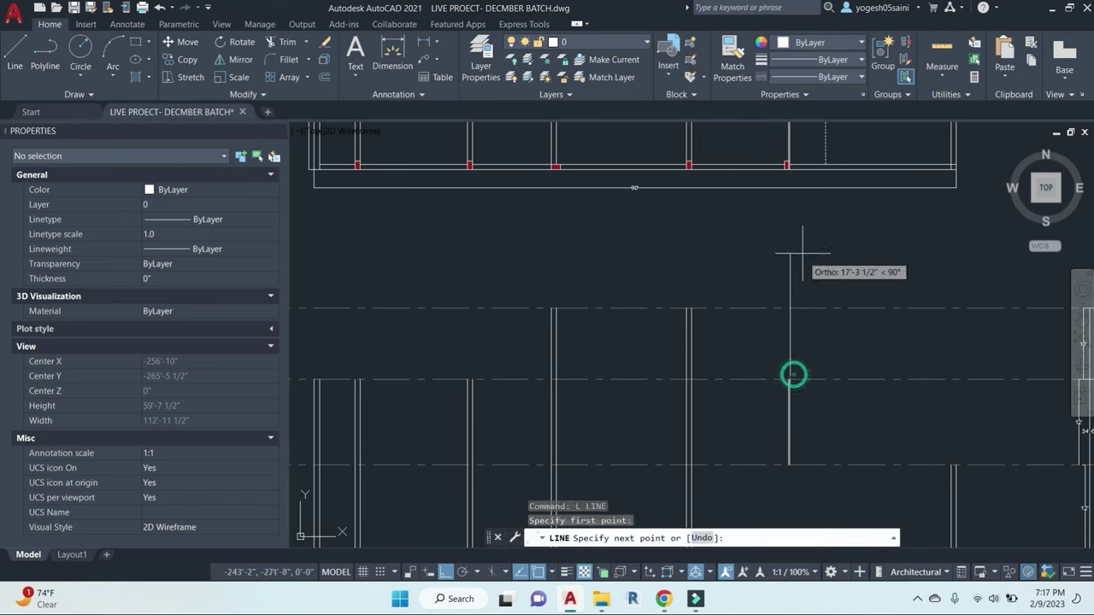
click(796, 244)
key(Escape)
key(Escape)
key(Escape)
key(Escape)
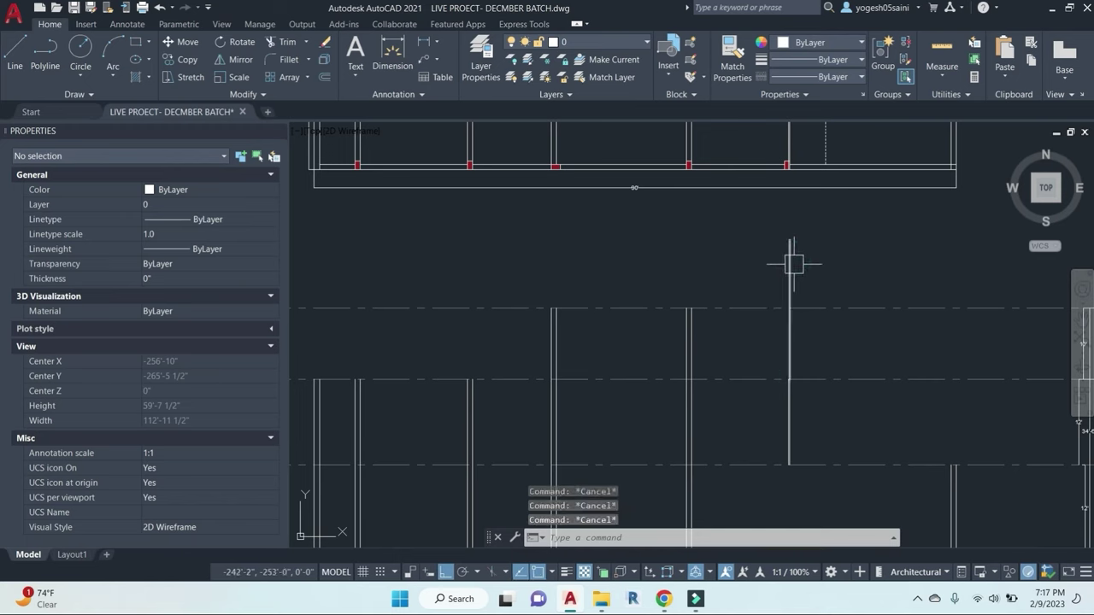
text(l)
key(Return)
click(705, 309)
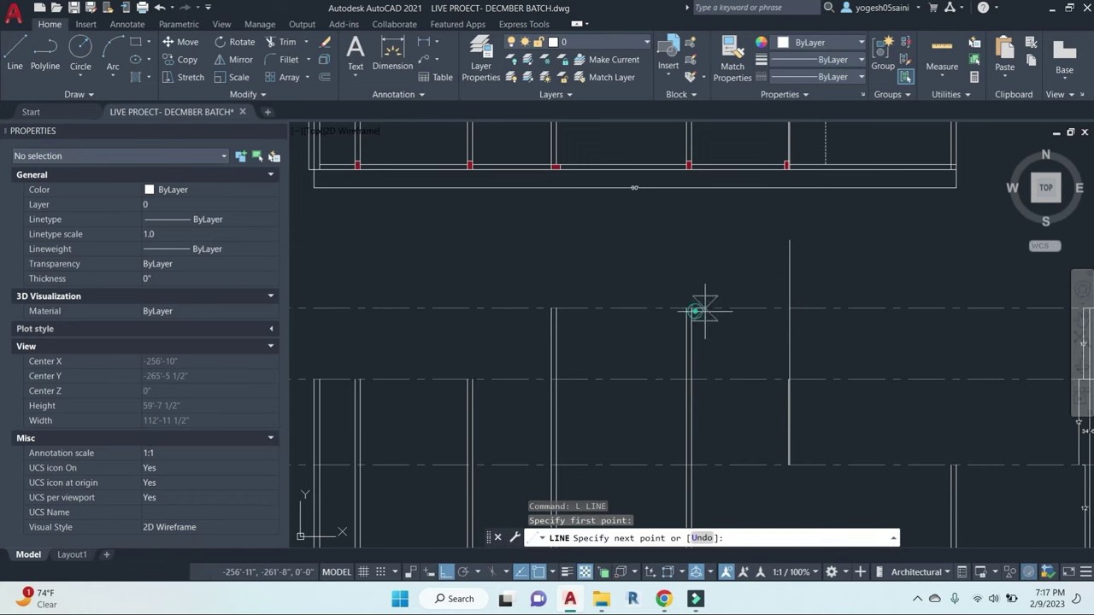
click(790, 310)
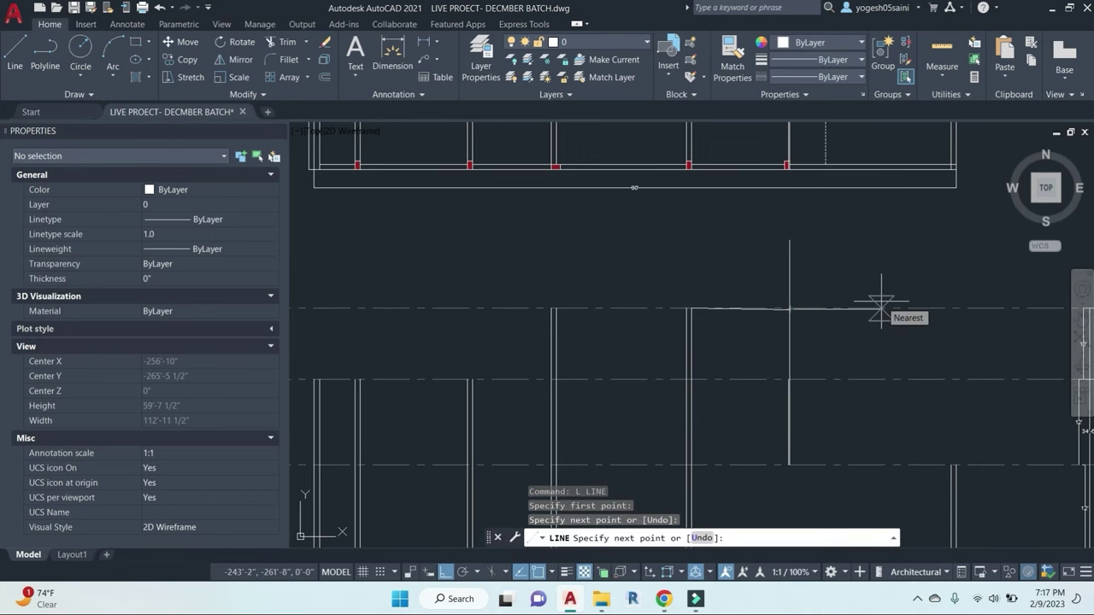
text(5)
key(Return)
scroll(854, 308, up, 5)
key(Escape)
click(717, 270)
text(e)
key(Return)
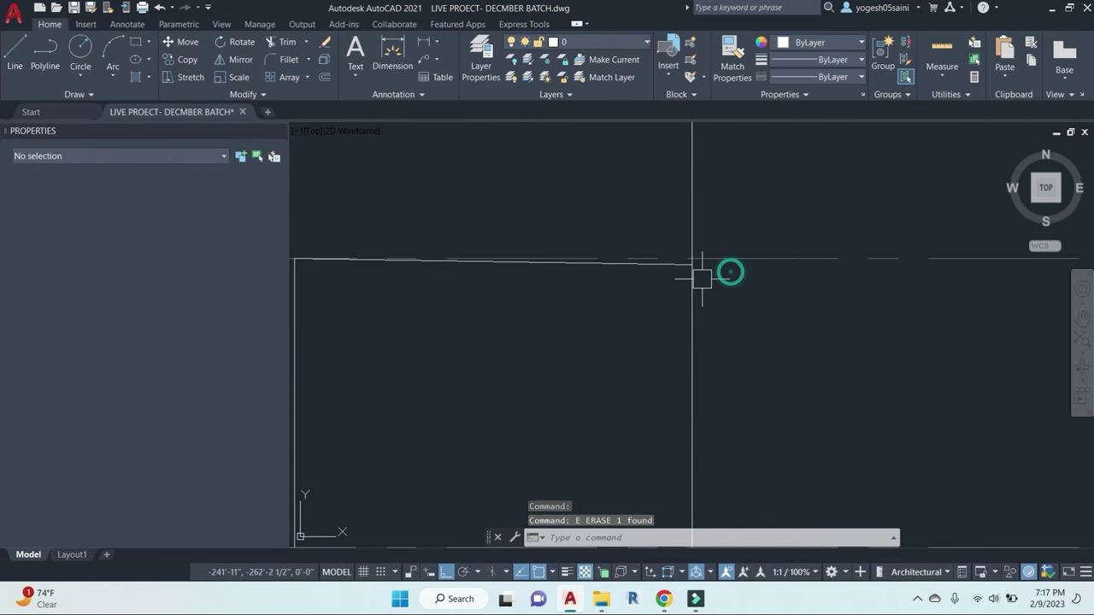
click(647, 264)
key(Escape)
text(l)
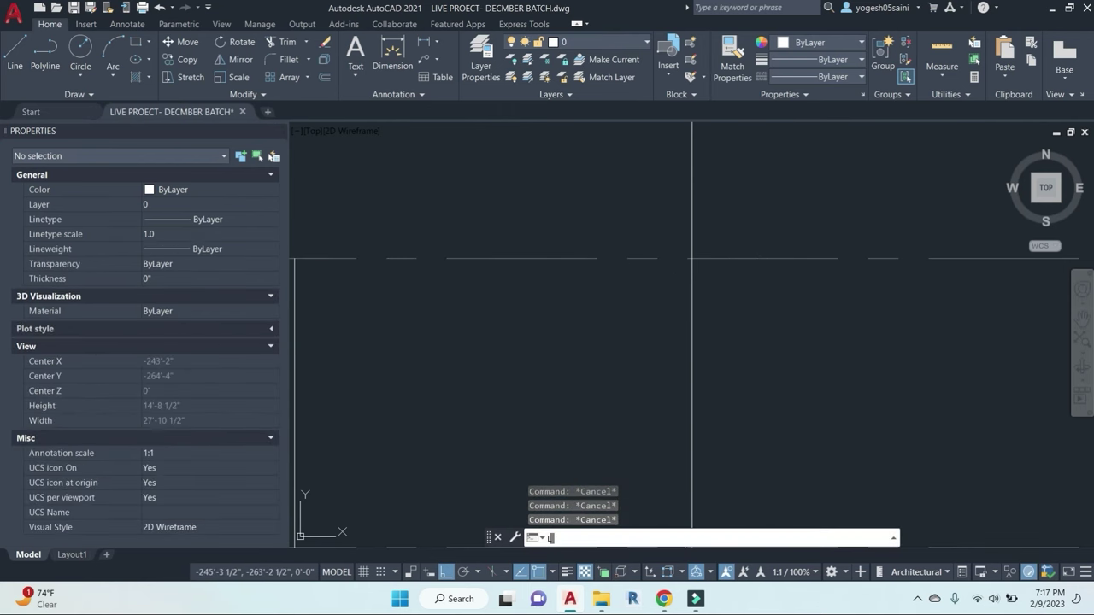
key(Return)
middle_drag(547, 391, 736, 401)
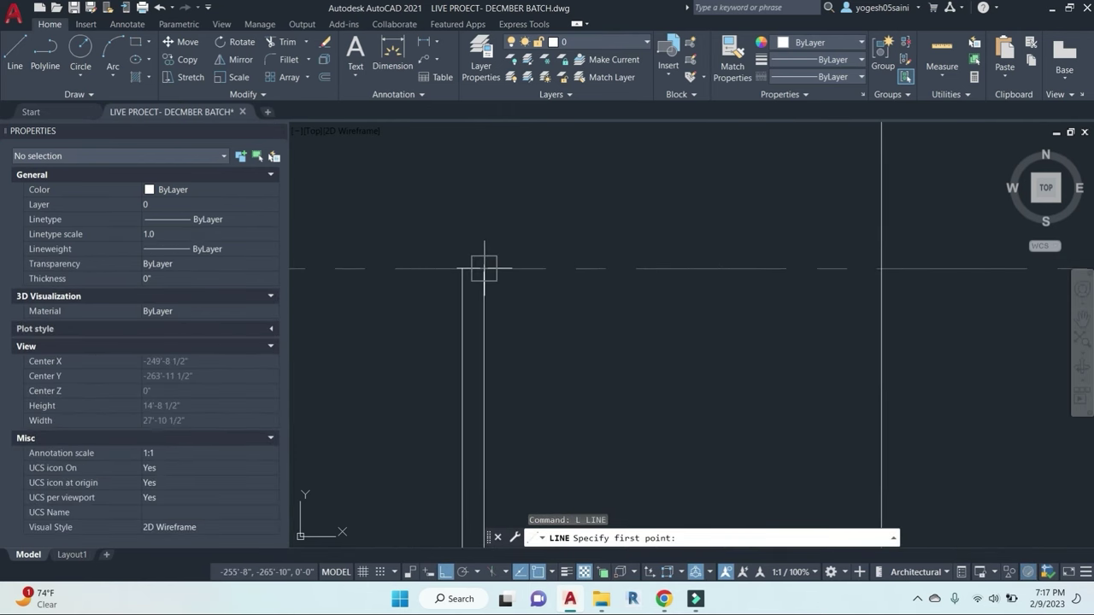
click(484, 269)
click(748, 342)
key(Escape)
key(Return)
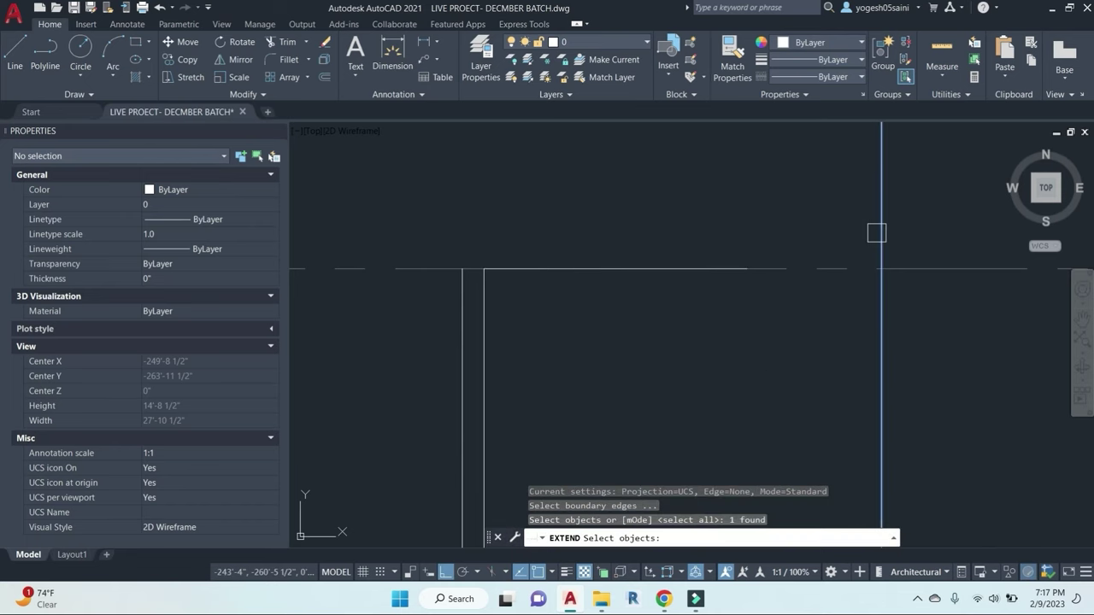
click(811, 367)
click(703, 215)
scroll(759, 295, down, 4)
key(Escape)
key(Escape)
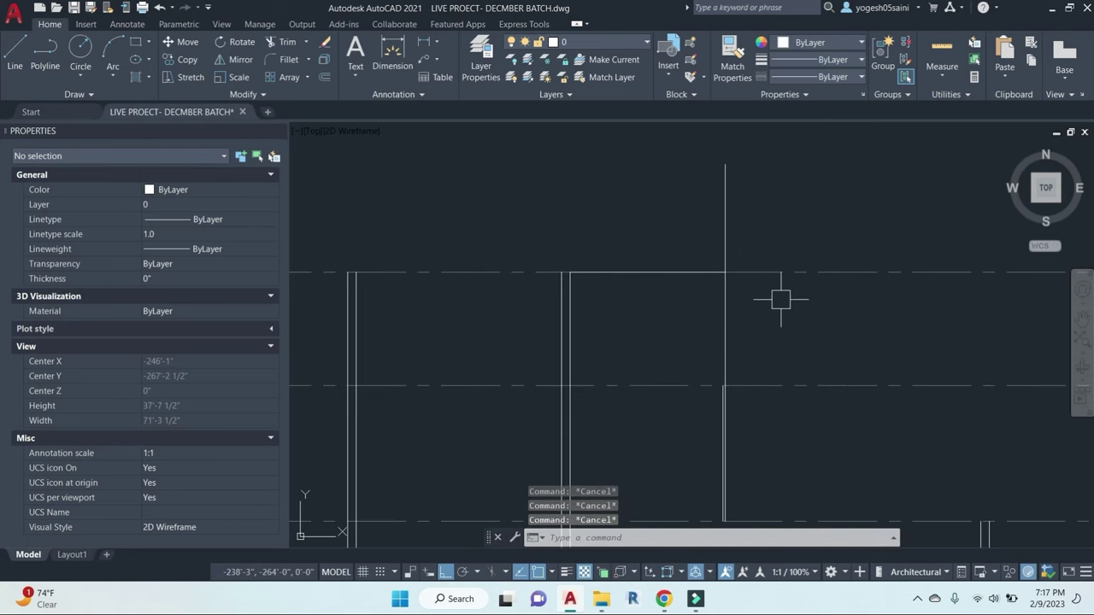
text(s)
key(Return)
click(771, 295)
click(673, 234)
shift+click(756, 221)
shift+click(634, 202)
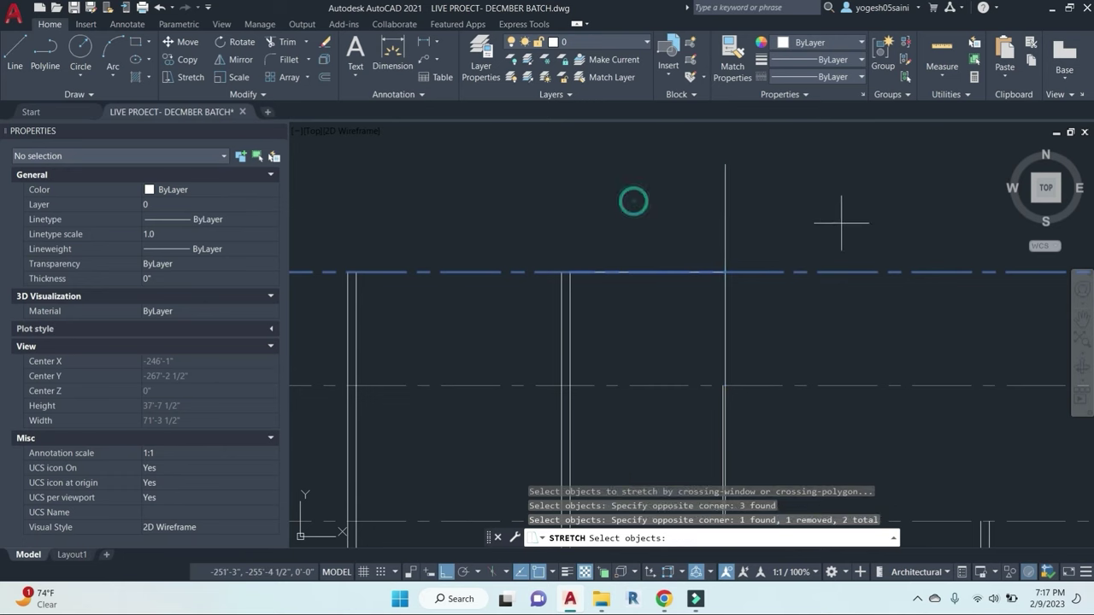
key(Return)
click(818, 214)
key(Escape)
key(Escape)
click(714, 273)
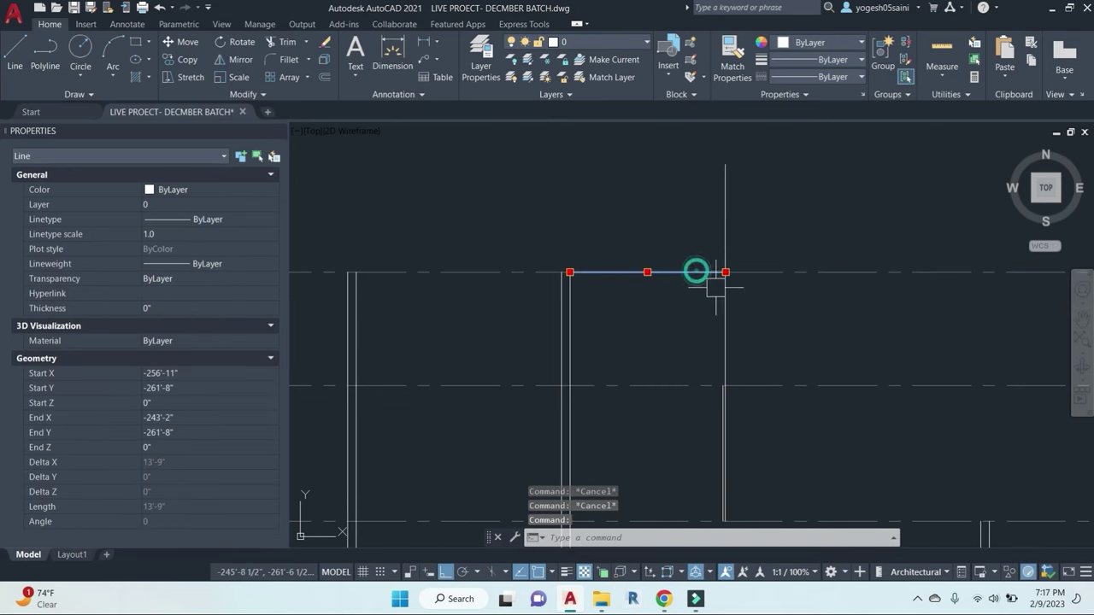
click(726, 271)
text(5')
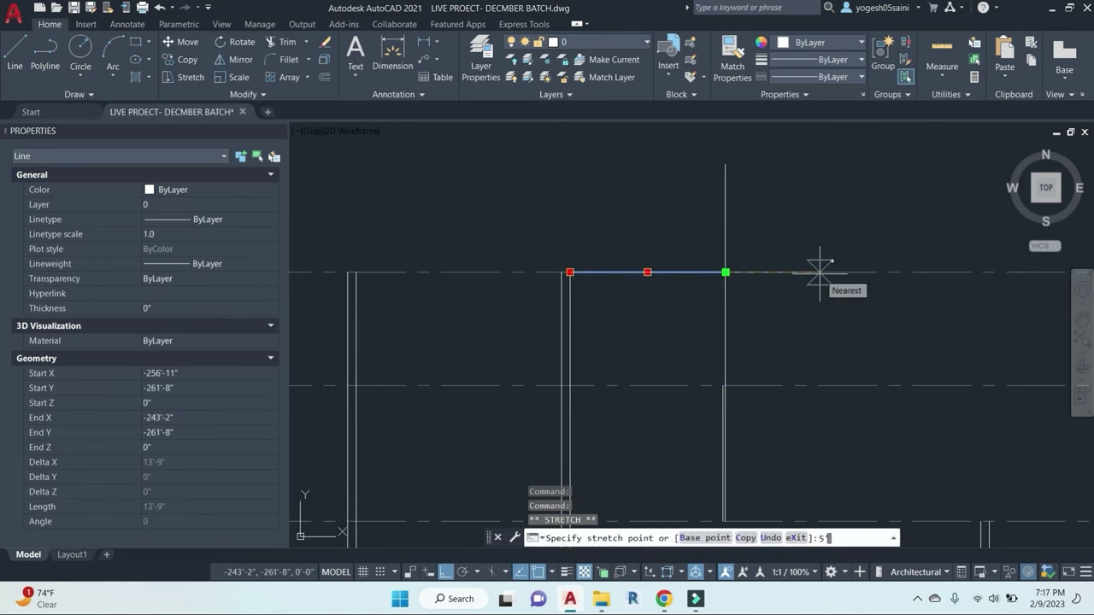
key(Return)
key(Escape)
key(Escape)
text(o)
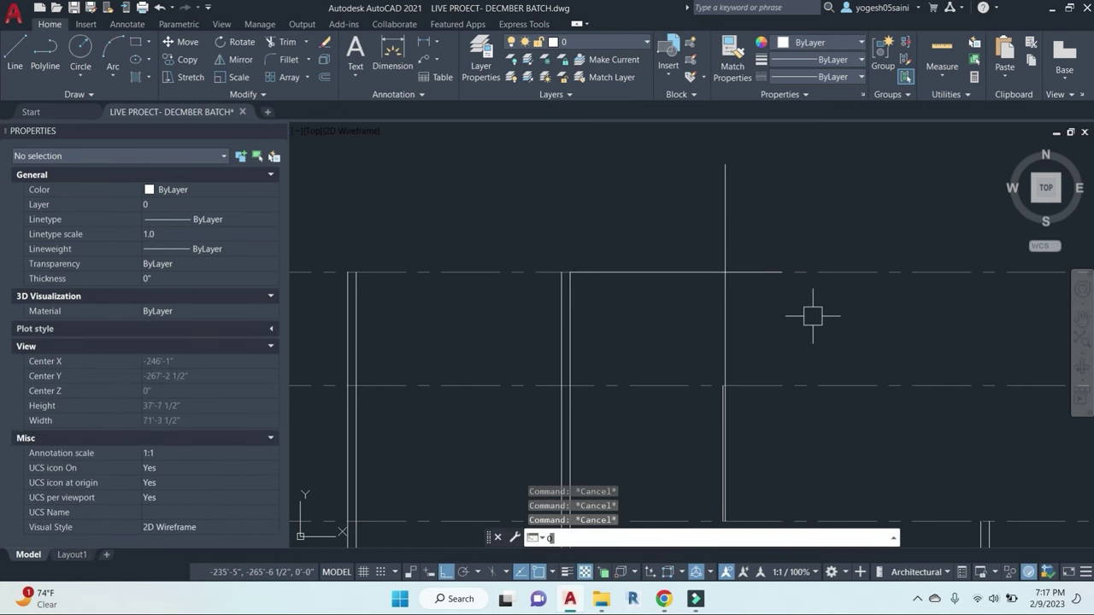
key(Return)
text(6)
key(Return)
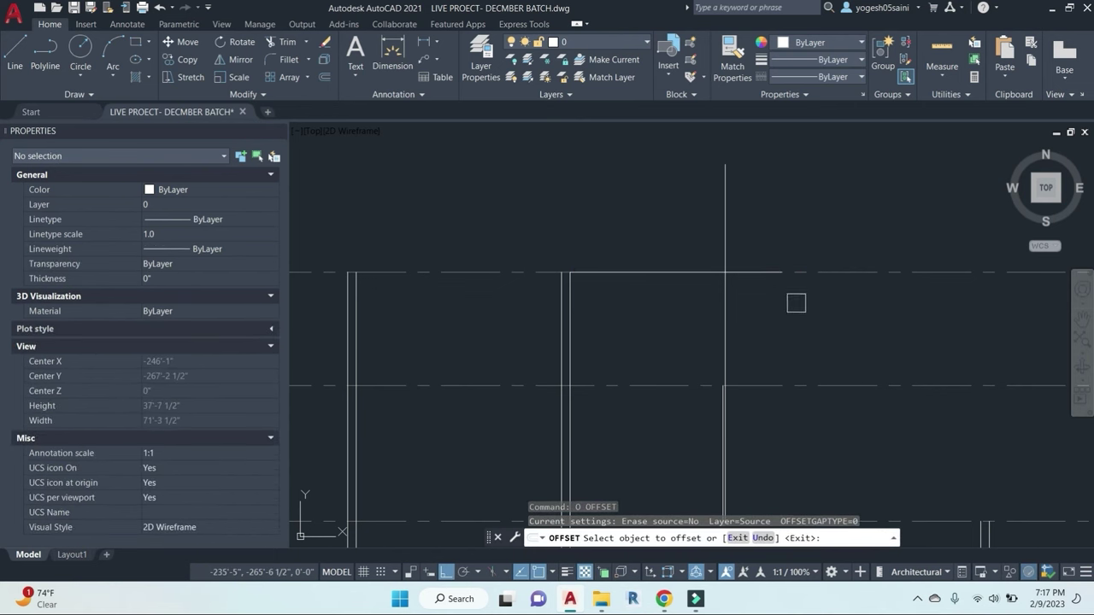
click(764, 274)
click(764, 327)
key(Escape)
middle_drag(629, 326, 739, 328)
key(Escape)
key(Escape)
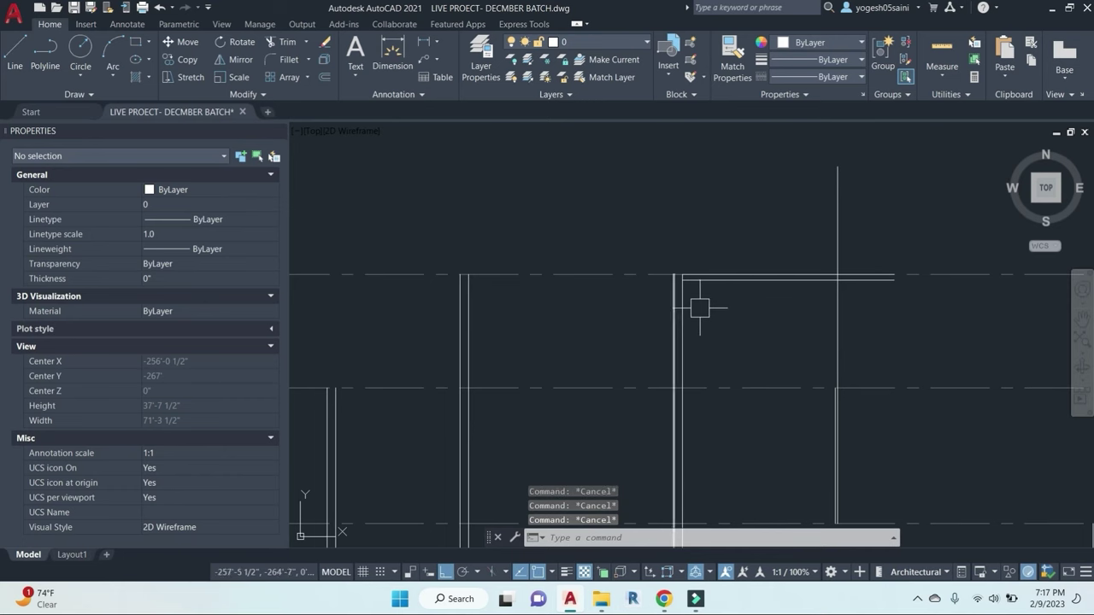
key(Return)
click(714, 316)
click(640, 213)
shift+click(745, 356)
shift+click(610, 303)
key(Return)
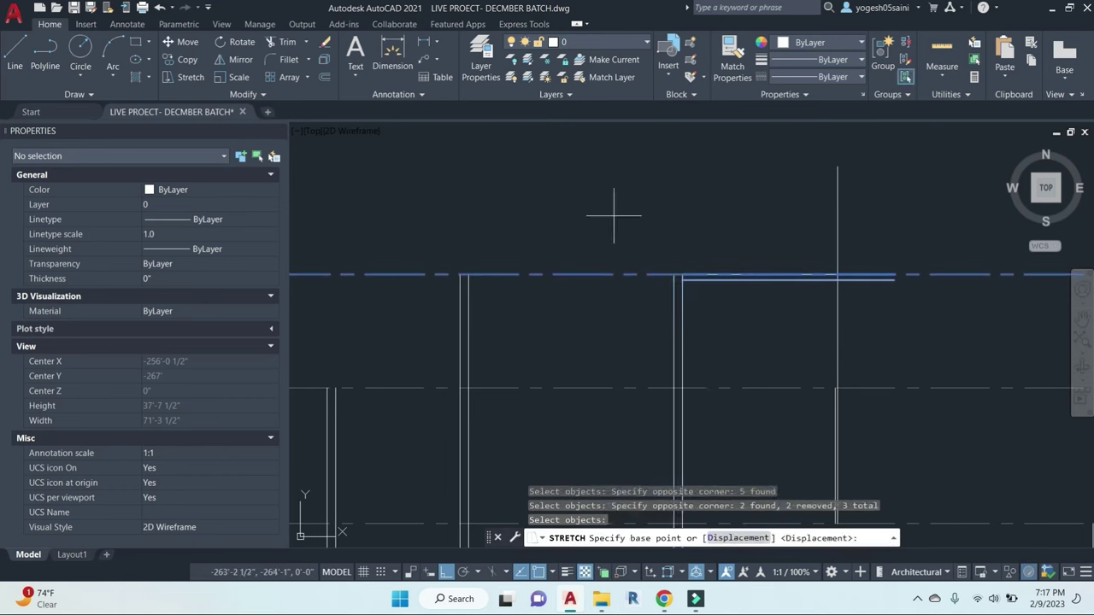
click(663, 188)
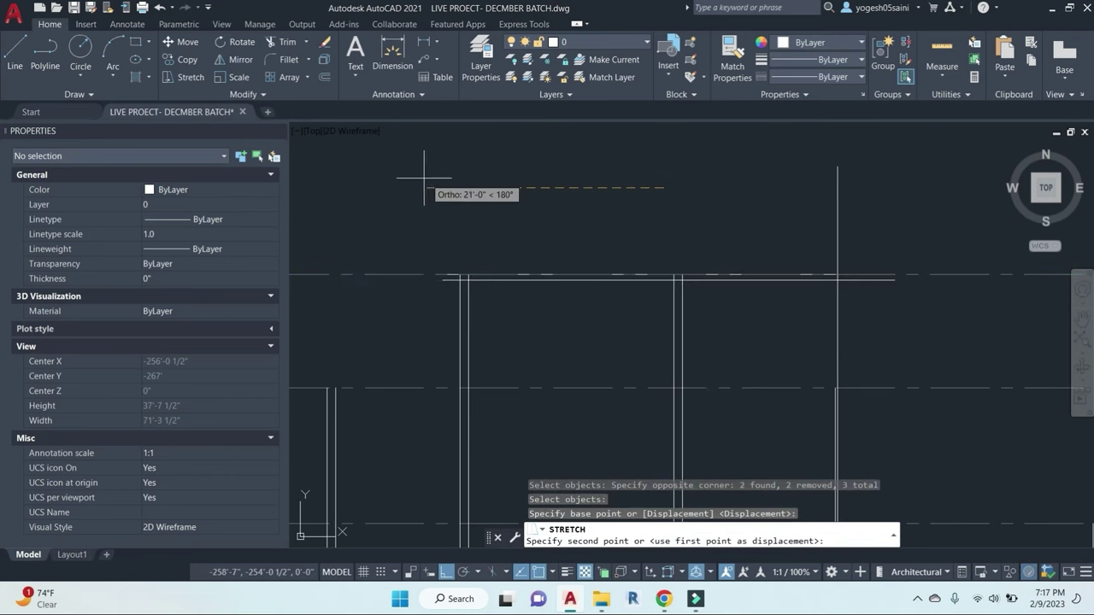
key(Escape)
key(Escape)
text(DLI)
key(Return)
scroll(439, 305, up, 3)
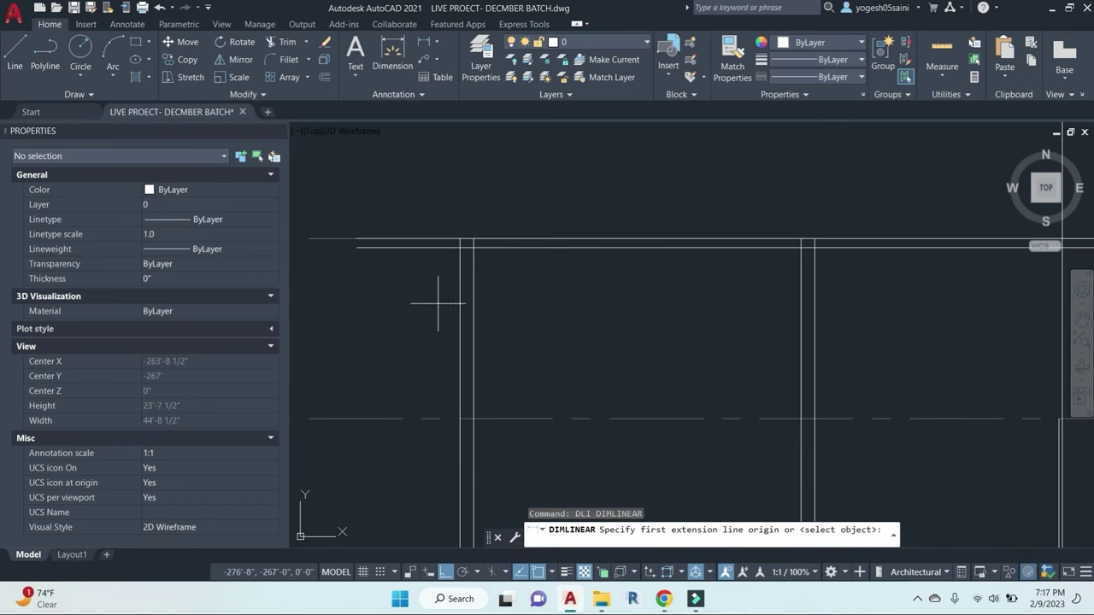
click(612, 249)
click(511, 248)
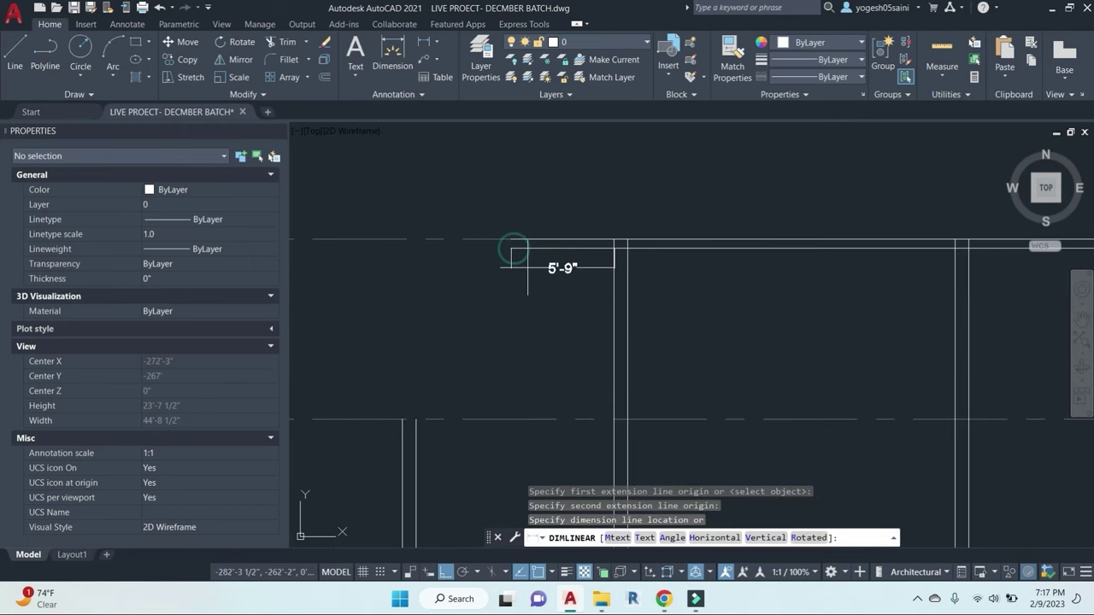
key(Escape)
key(Escape)
key(Escape)
text(S)
key(Return)
click(534, 310)
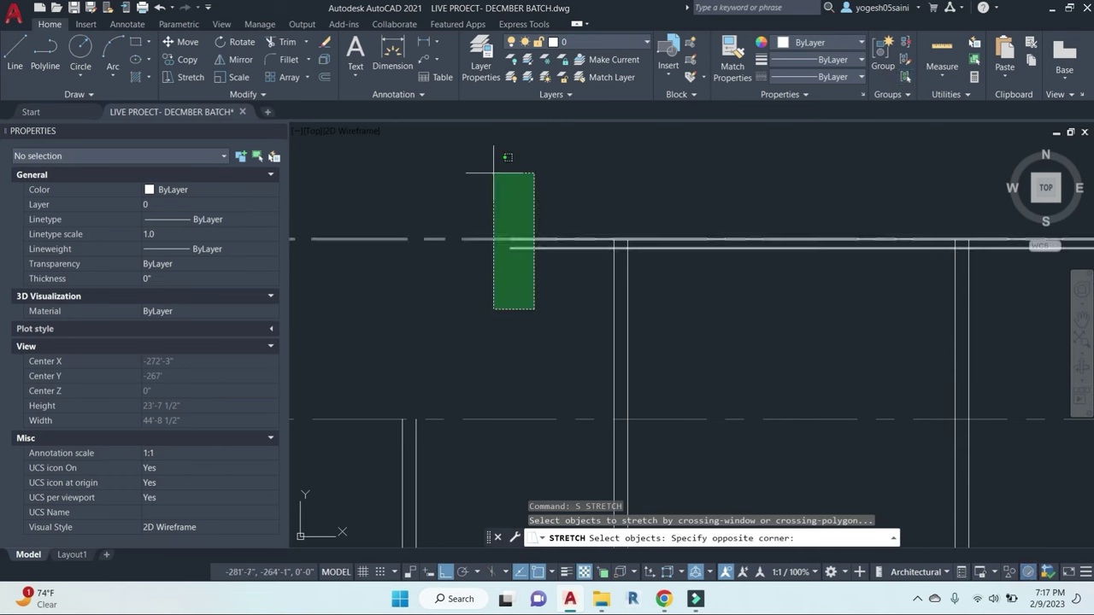
click(482, 171)
key(Return)
click(472, 171)
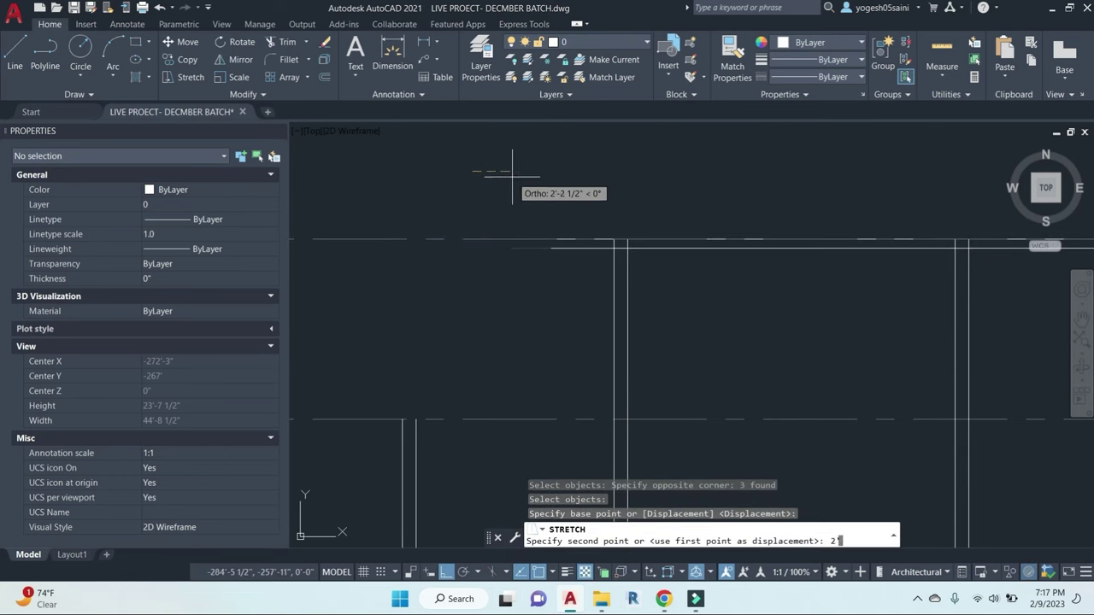
key(Escape)
key(Escape)
key(Escape)
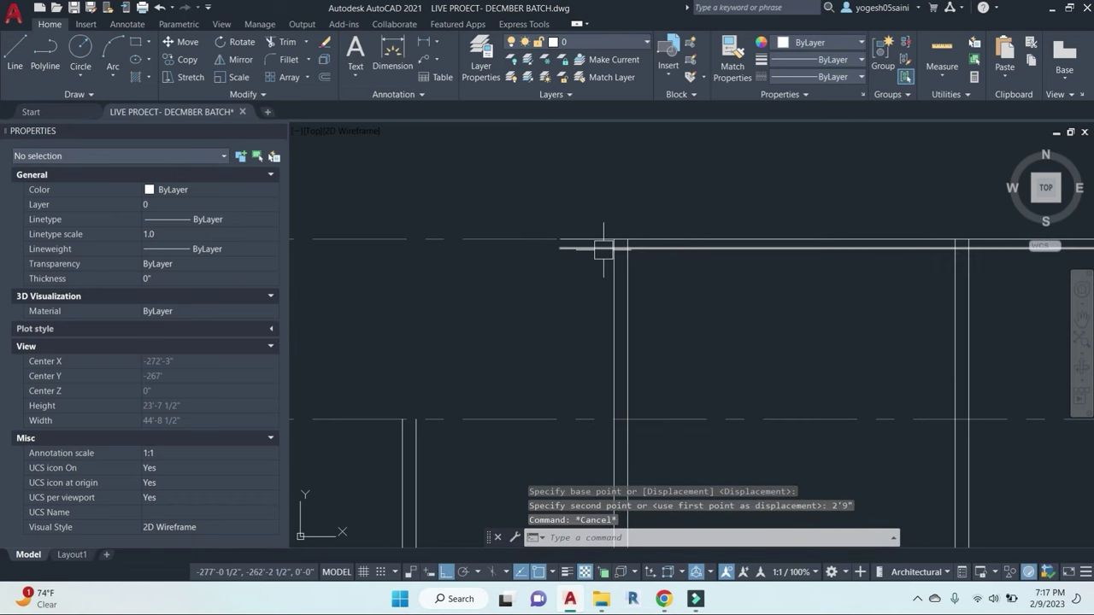
text(dli)
key(Return)
click(563, 245)
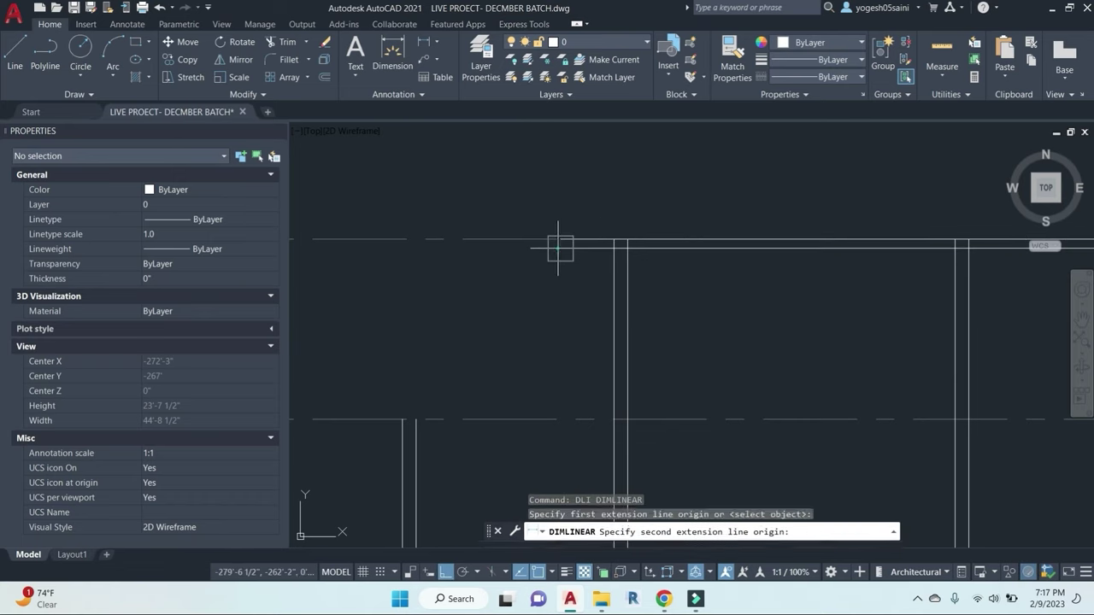
click(590, 247)
key(Escape)
scroll(765, 305, down, 1)
middle_drag(766, 305, 477, 298)
scroll(820, 424, down, 2)
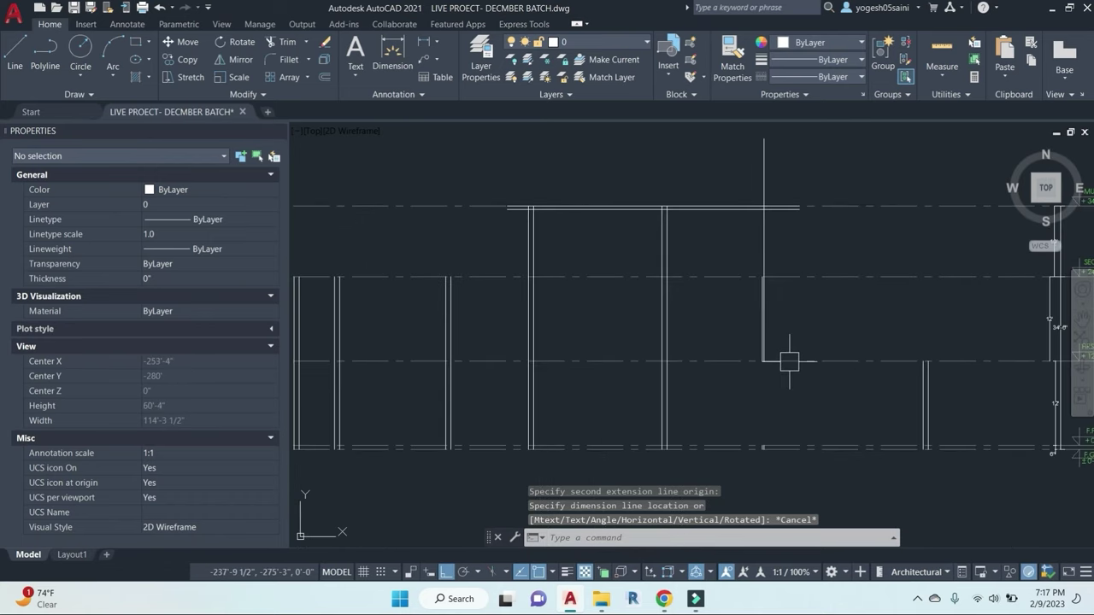
middle_drag(852, 301, 733, 320)
key(Escape)
key(Escape)
key(Escape)
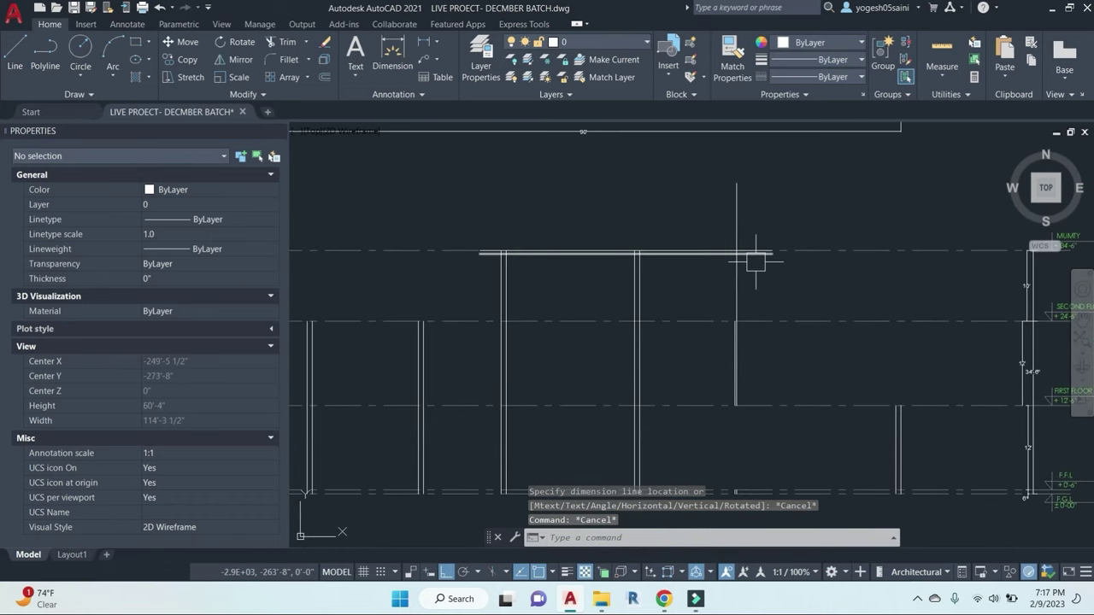
scroll(779, 243, up, 2)
text(l)
key(space)
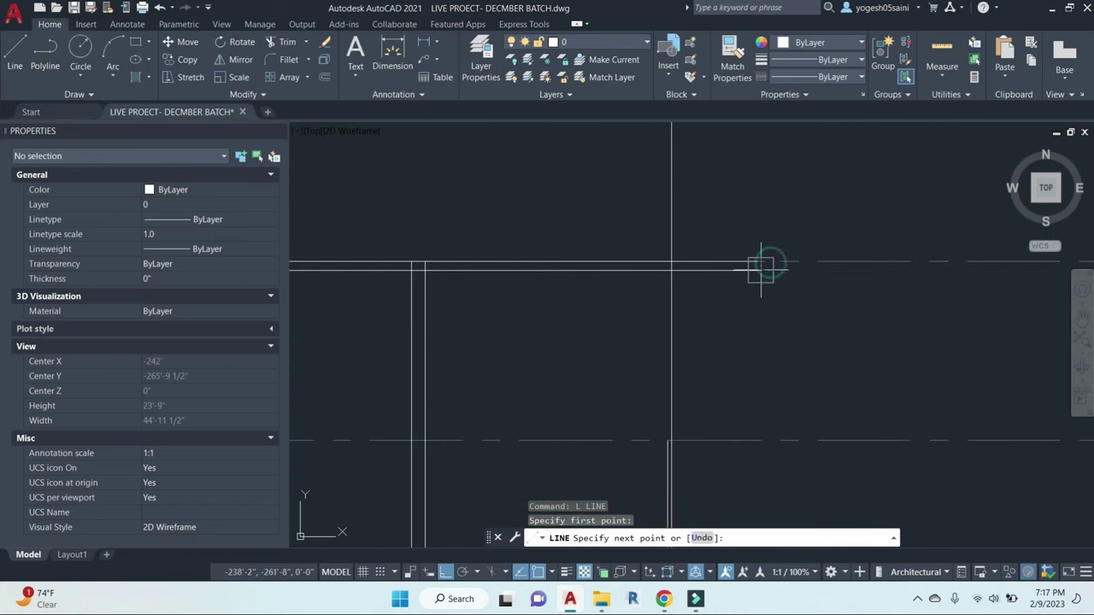
key(Escape)
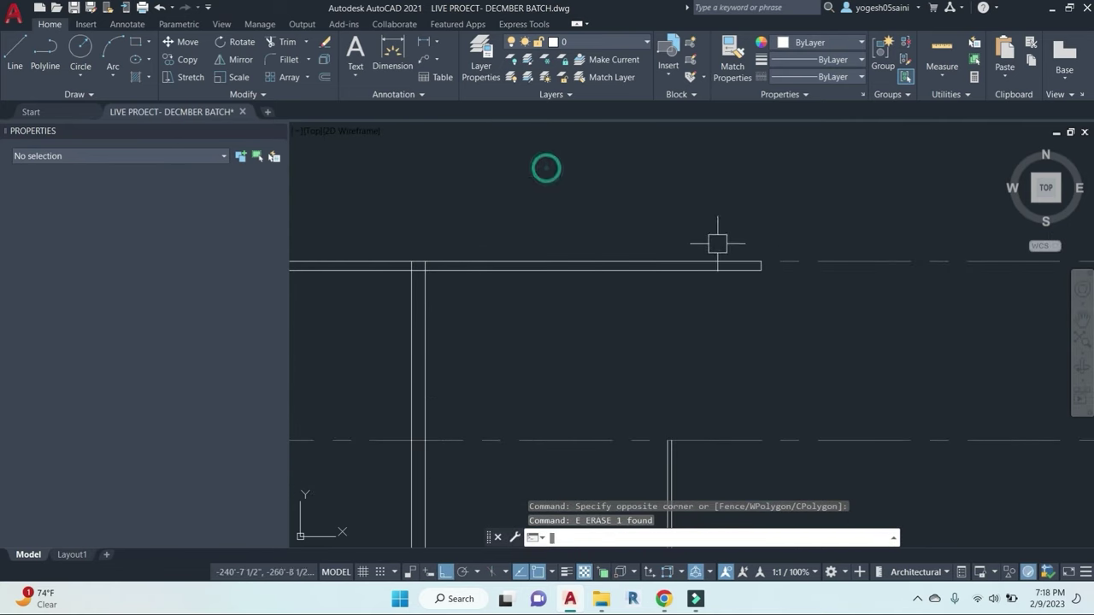
scroll(672, 288, down, 3)
scroll(712, 281, up, 3)
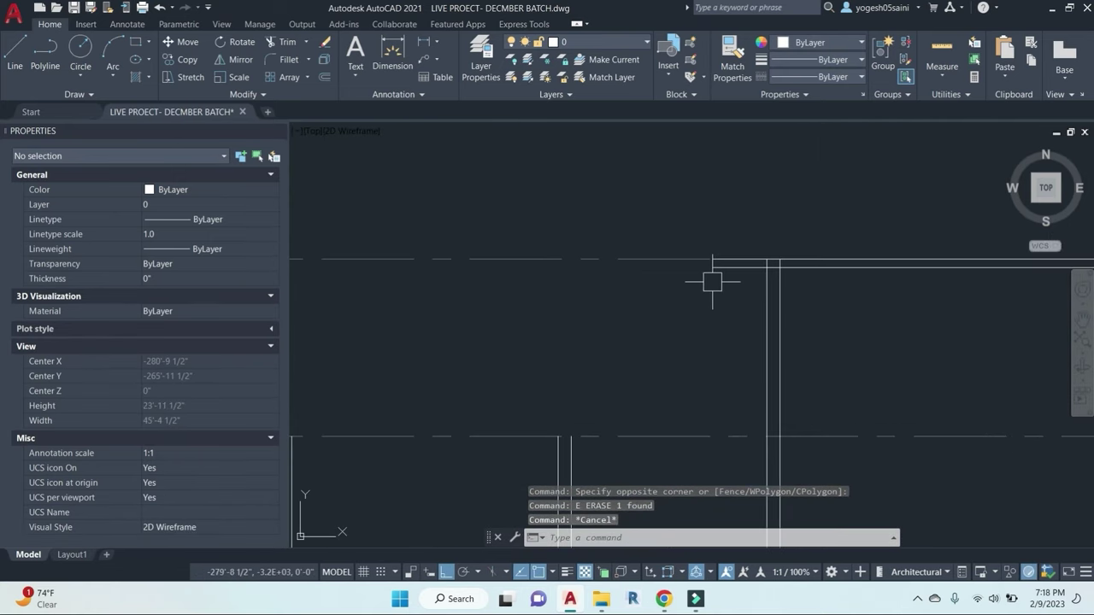
text(l)
key(Return)
scroll(723, 257, up, 3)
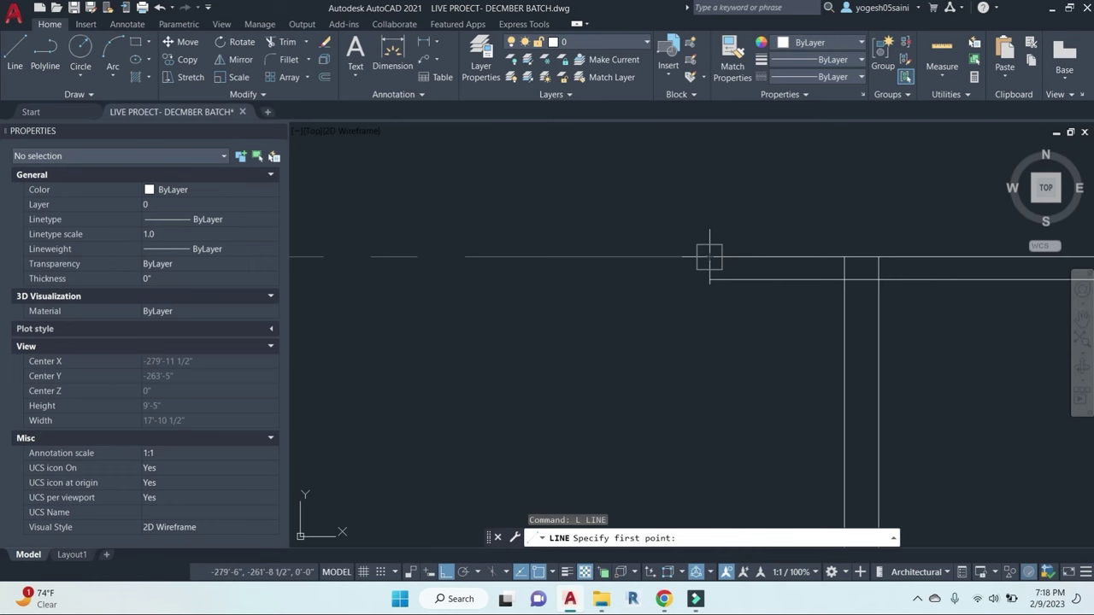
key(Escape)
scroll(569, 268, down, 3)
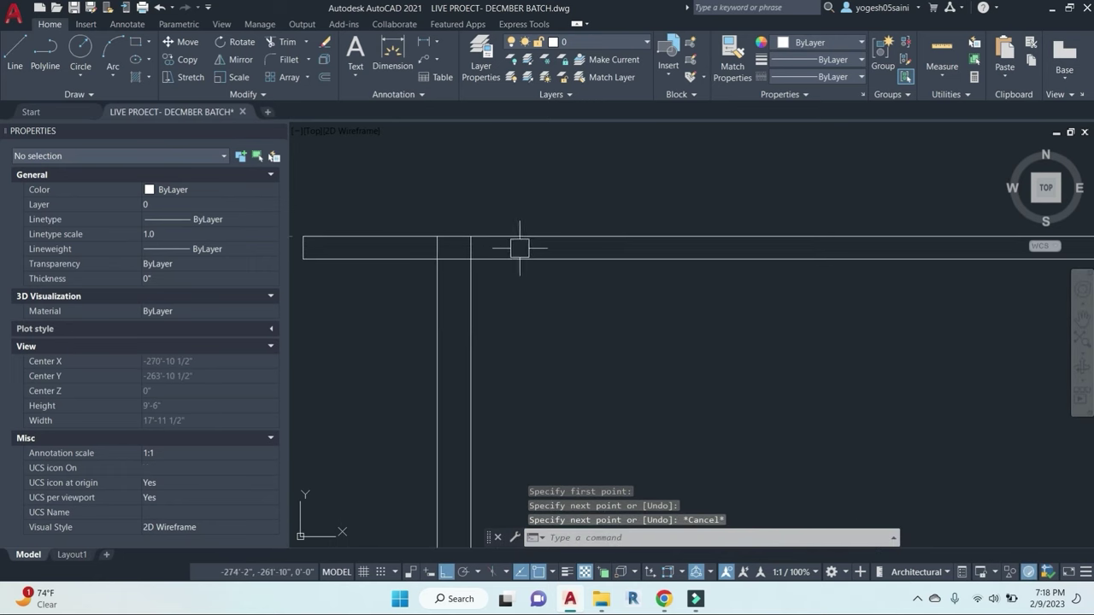
scroll(552, 255, down, 2)
scroll(590, 325, down, 2)
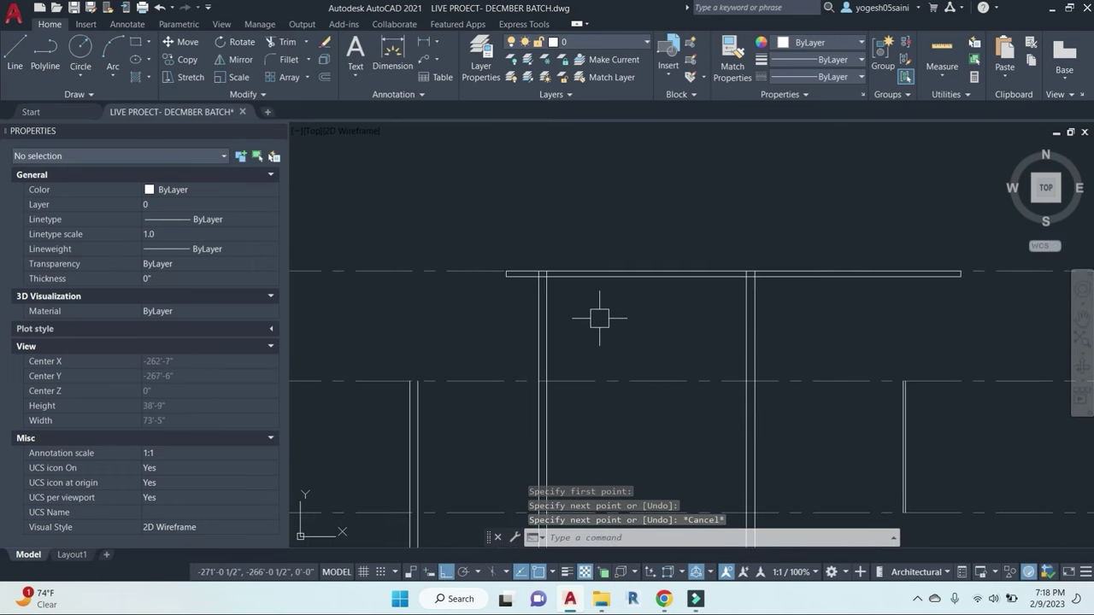
middle_drag(779, 319, 707, 290)
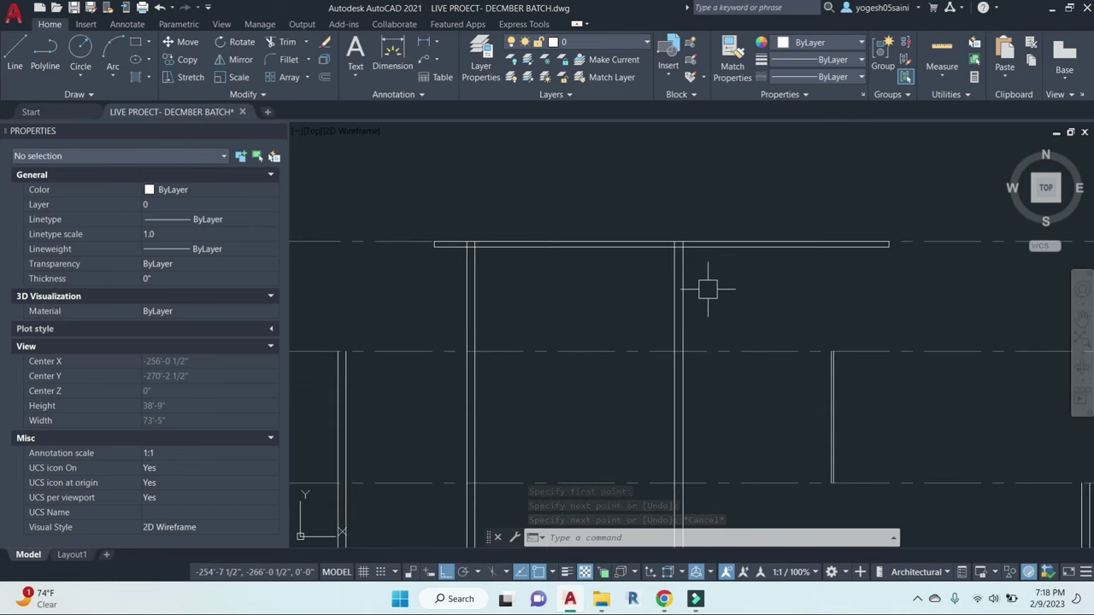
scroll(869, 308, down, 4)
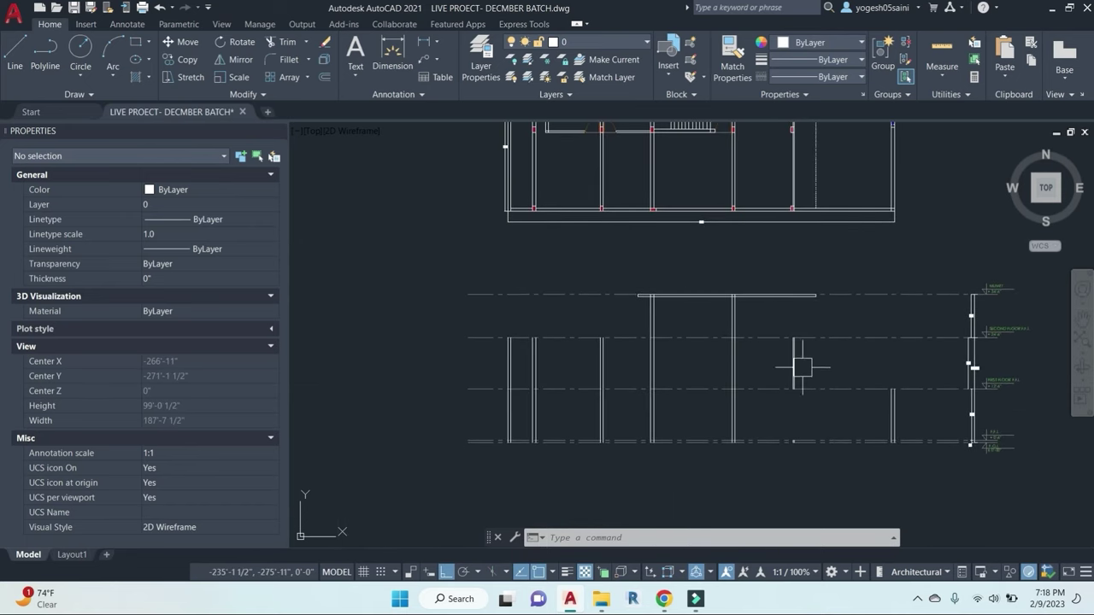
scroll(793, 349, up, 2)
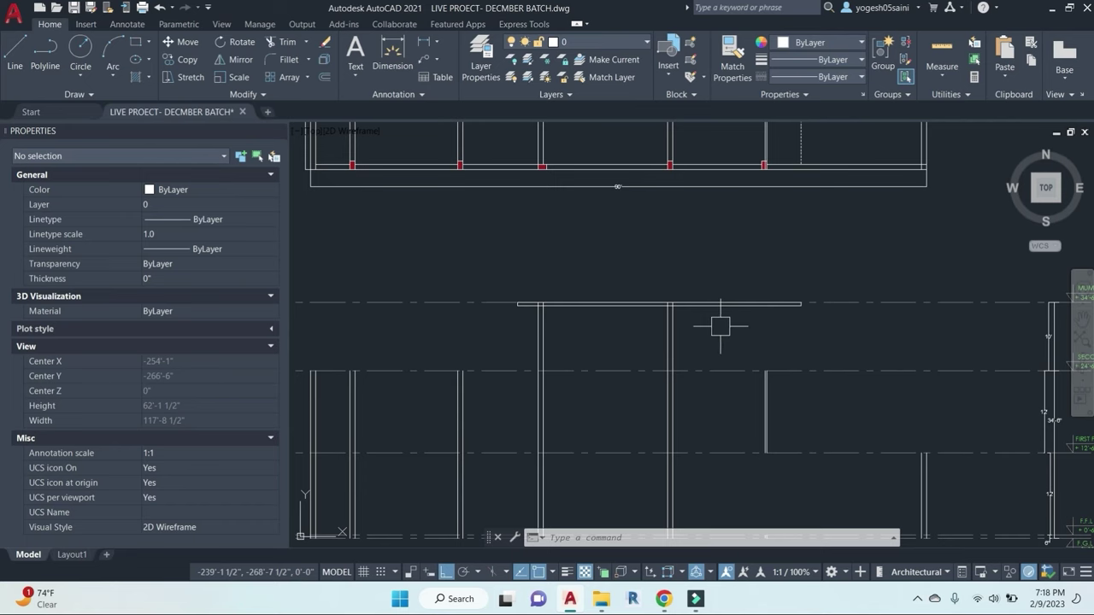
middle_drag(717, 327, 716, 345)
key(Escape)
key(Escape)
key(Escape)
scroll(560, 318, up, 4)
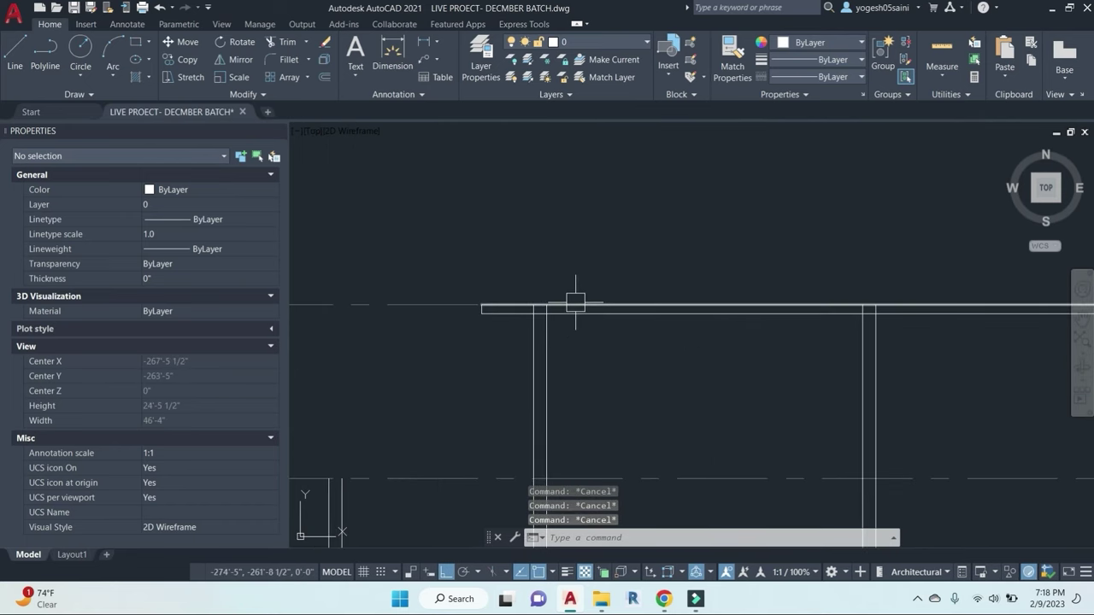
Step: Draw a 1' by 9" rectangular polyline for the column cap
text(pl)
key(Return)
click(588, 182)
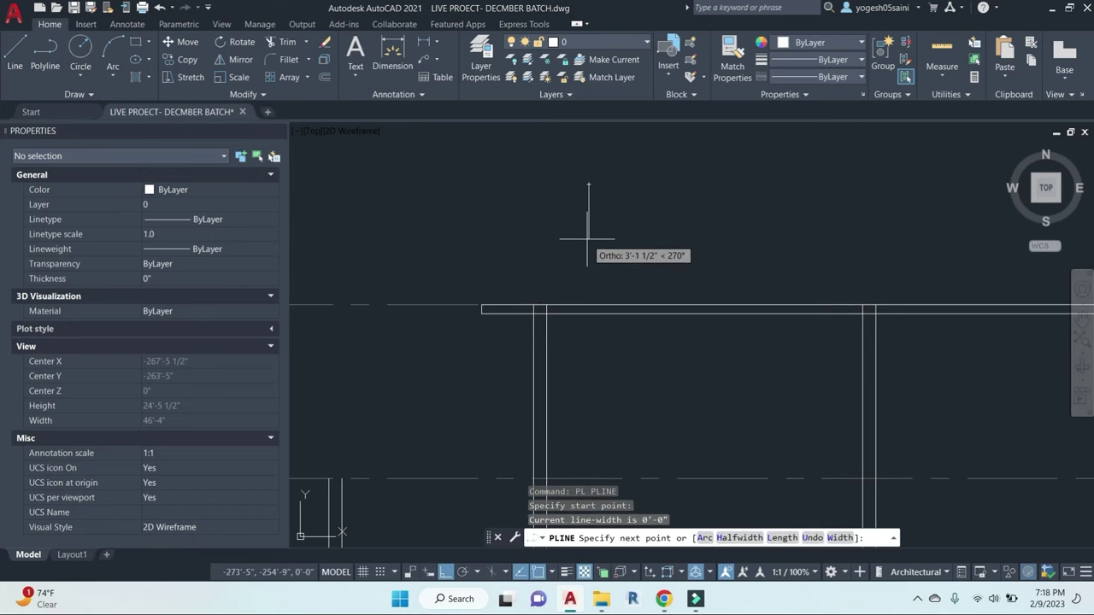
text(1')
key(Return)
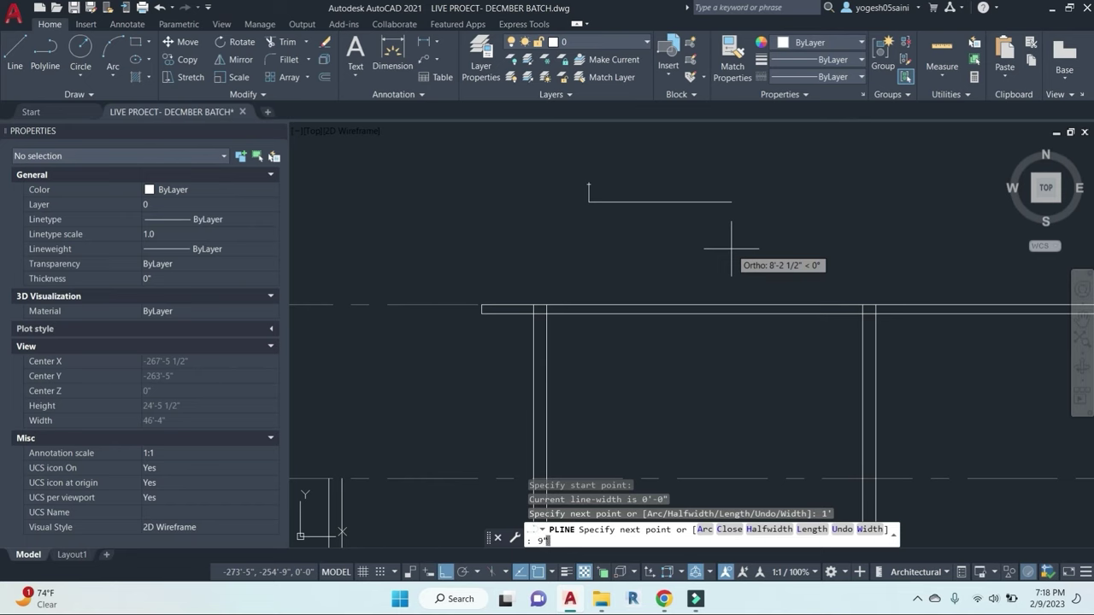
key(Return)
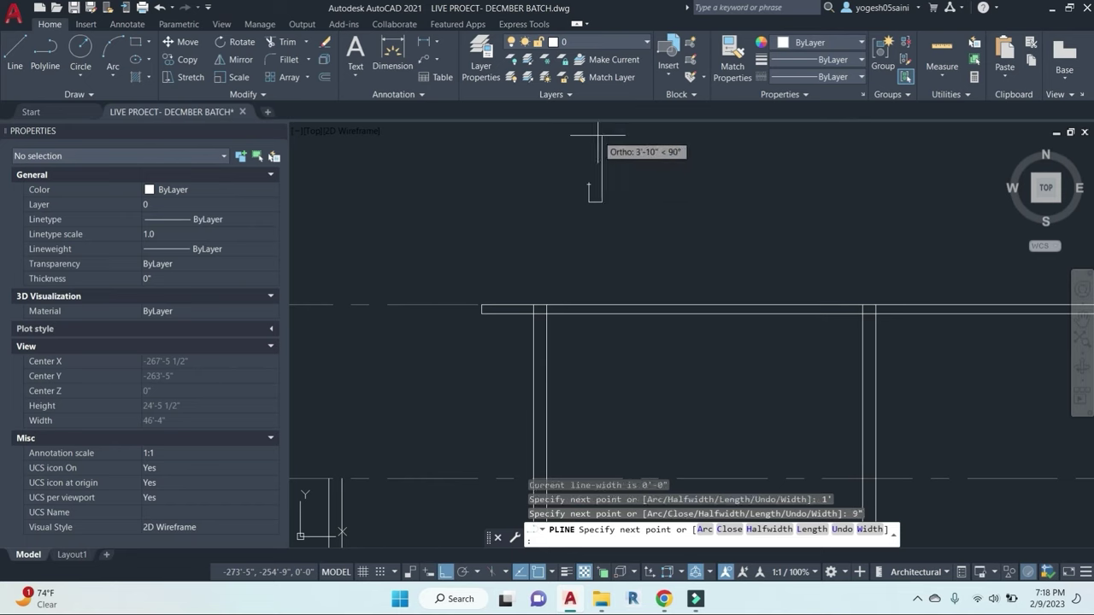
key(Escape)
key(Escape)
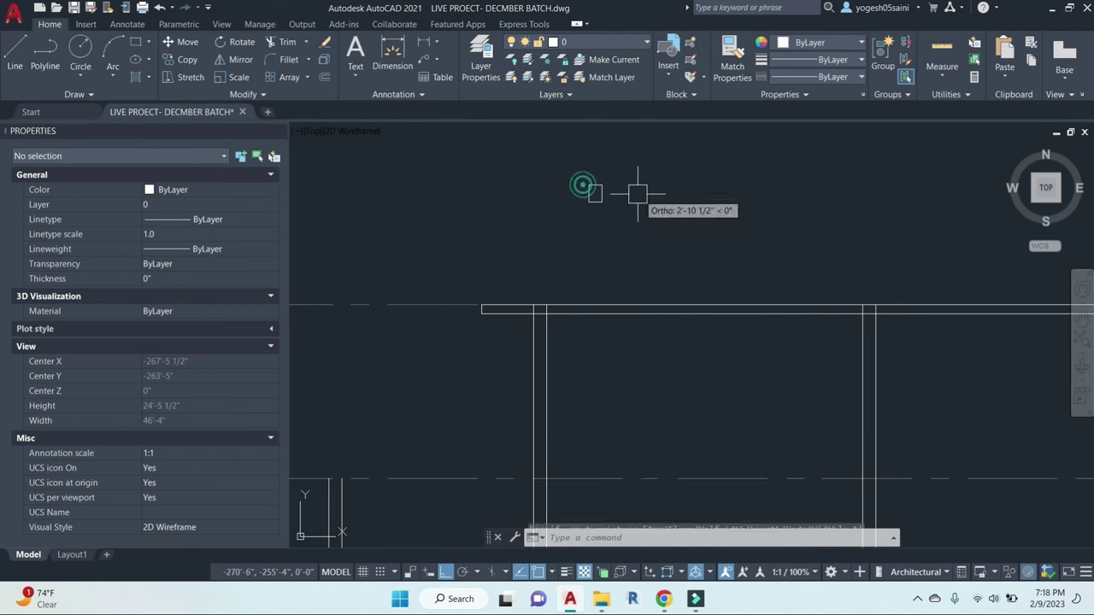
click(633, 224)
click(504, 149)
key(Escape)
Step: Hatch the rectangle with ANSI31 on a dark grey 99,100,102 background
text(h)
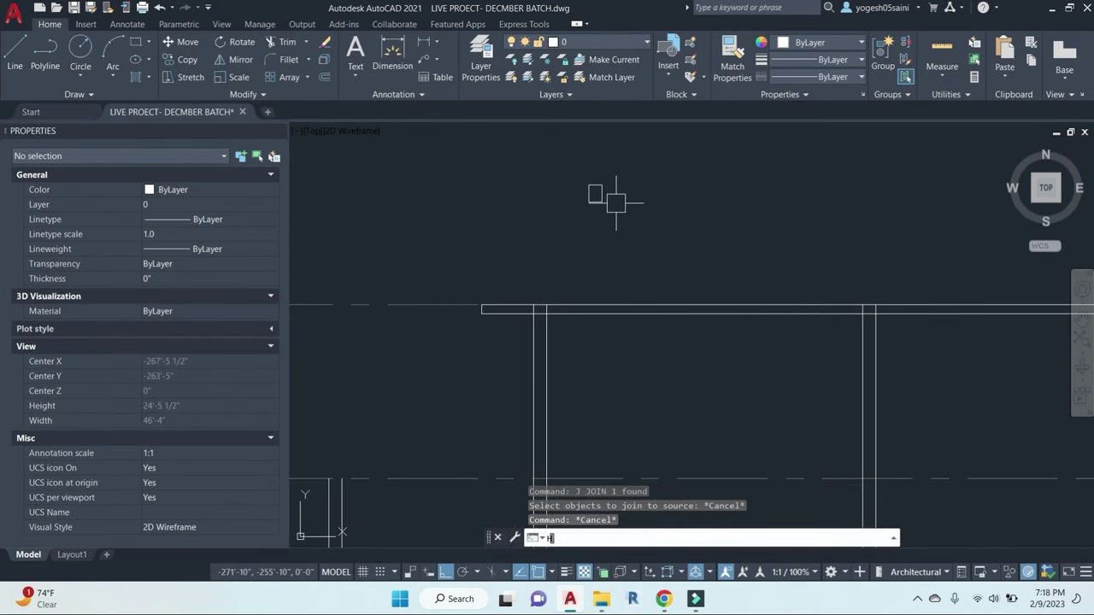
key(Return)
scroll(598, 195, up, 2)
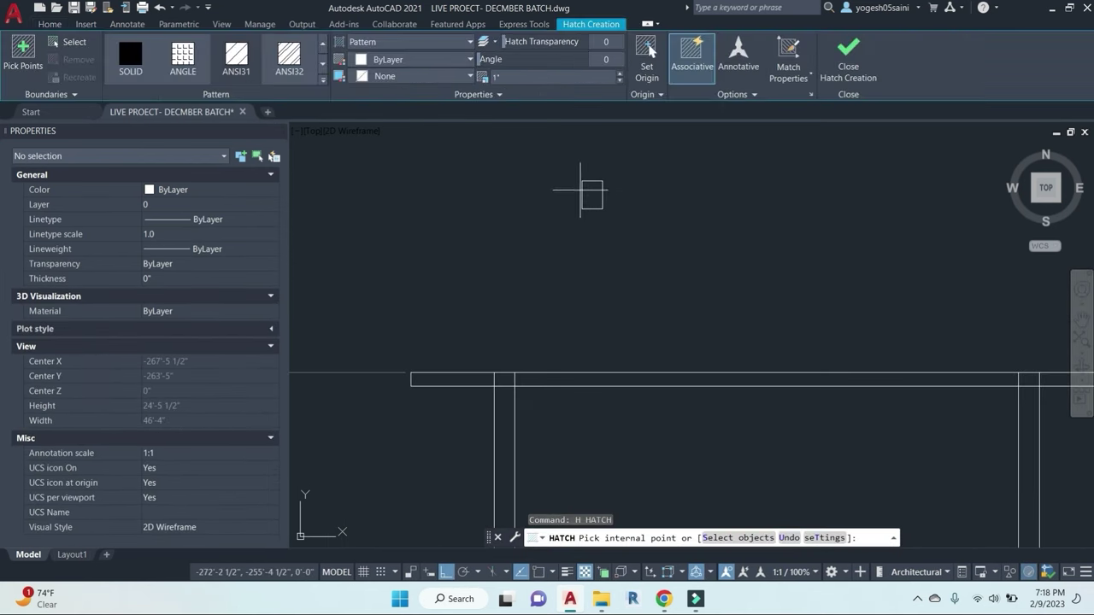
click(589, 190)
right_click(593, 191)
click(647, 200)
scroll(602, 196, up, 1)
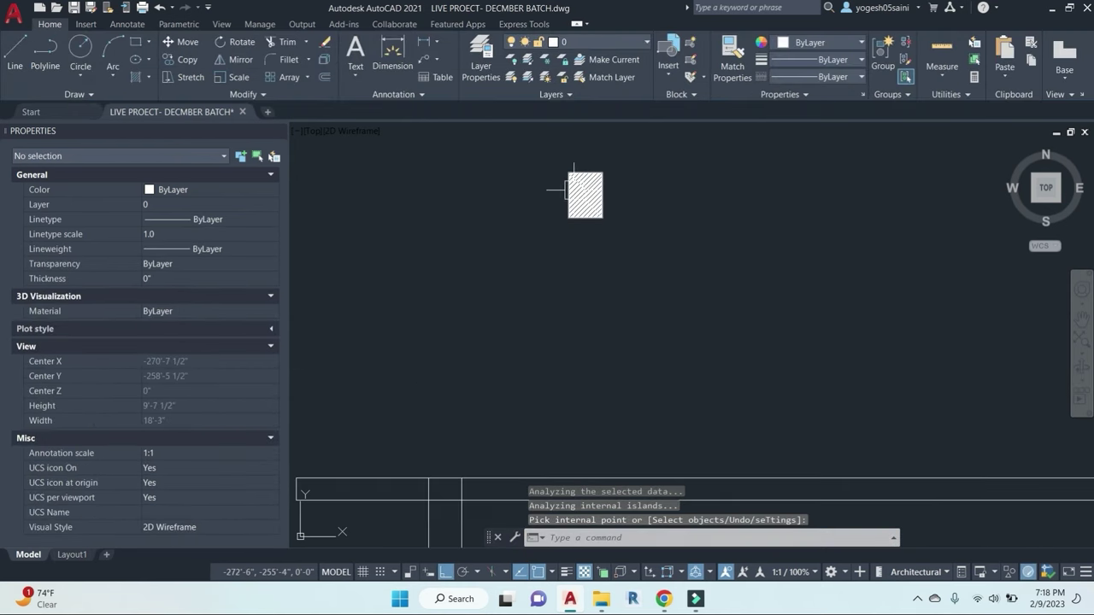
click(587, 191)
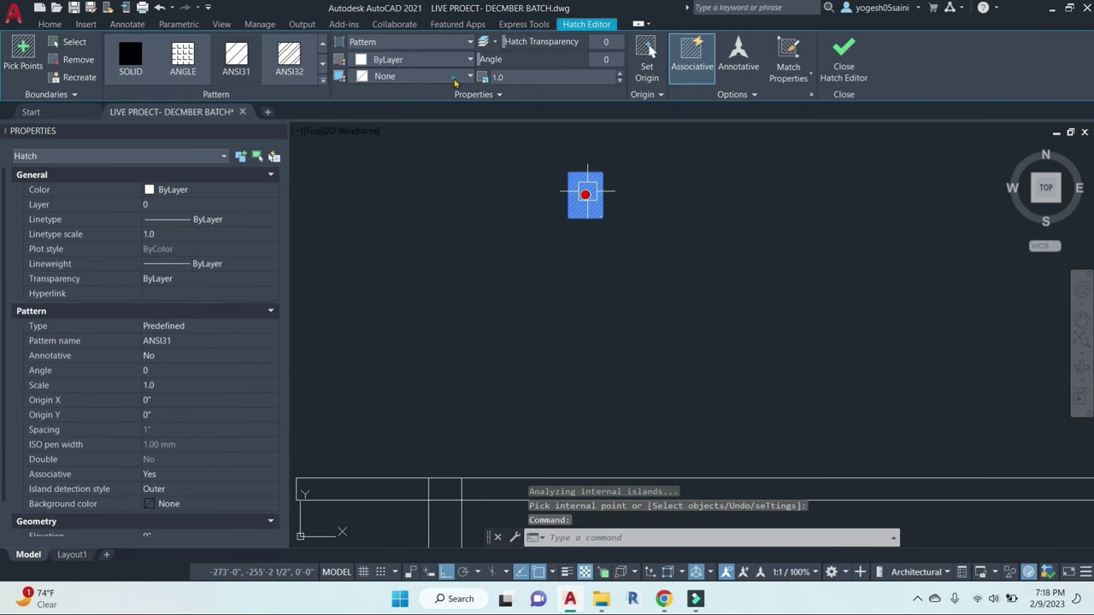
click(454, 78)
click(357, 135)
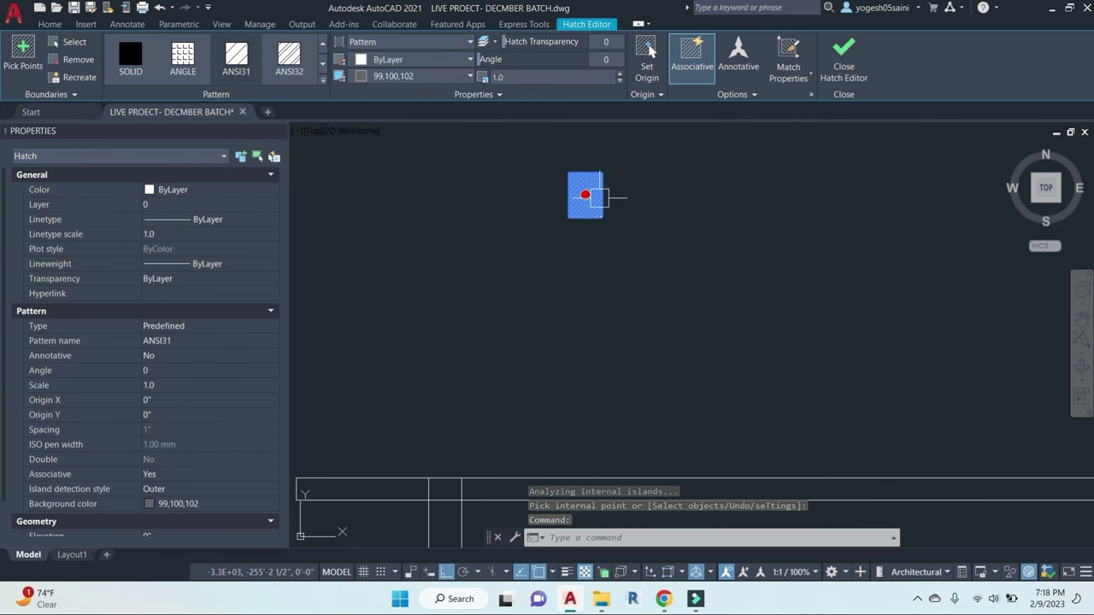
click(450, 61)
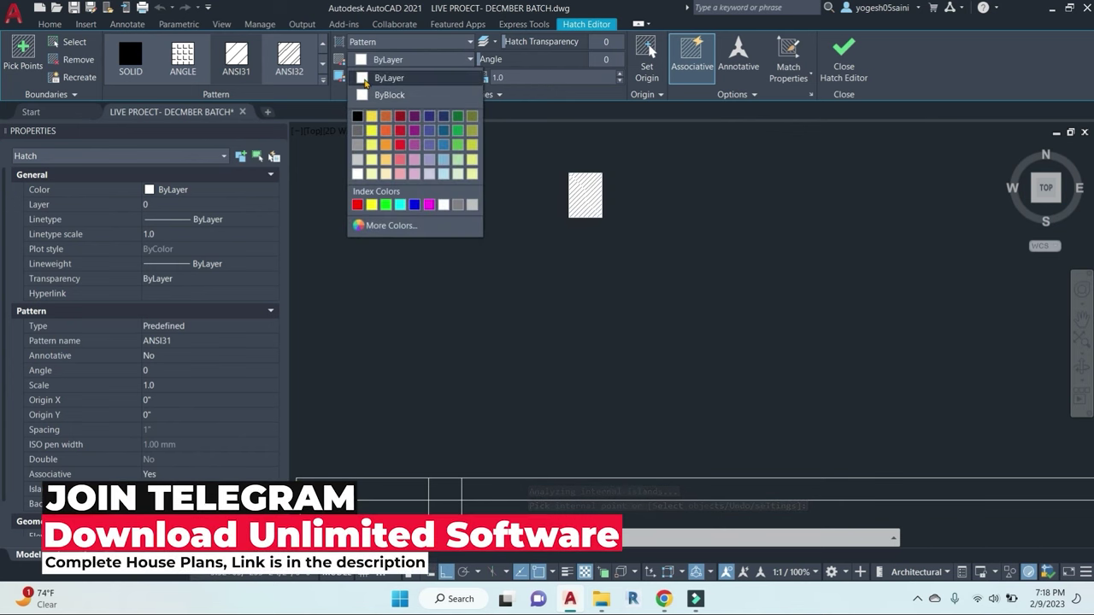
key(Escape)
Step: Select both the hatch and its rectangle outline with a crossing window
click(676, 264)
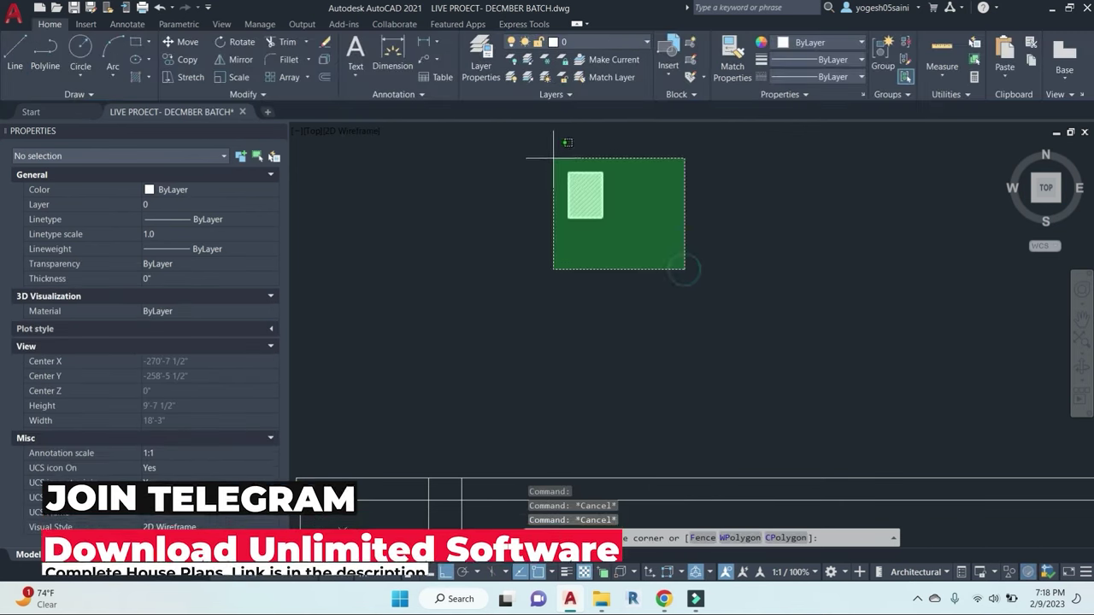
key(Escape)
click(604, 182)
click(680, 259)
click(513, 142)
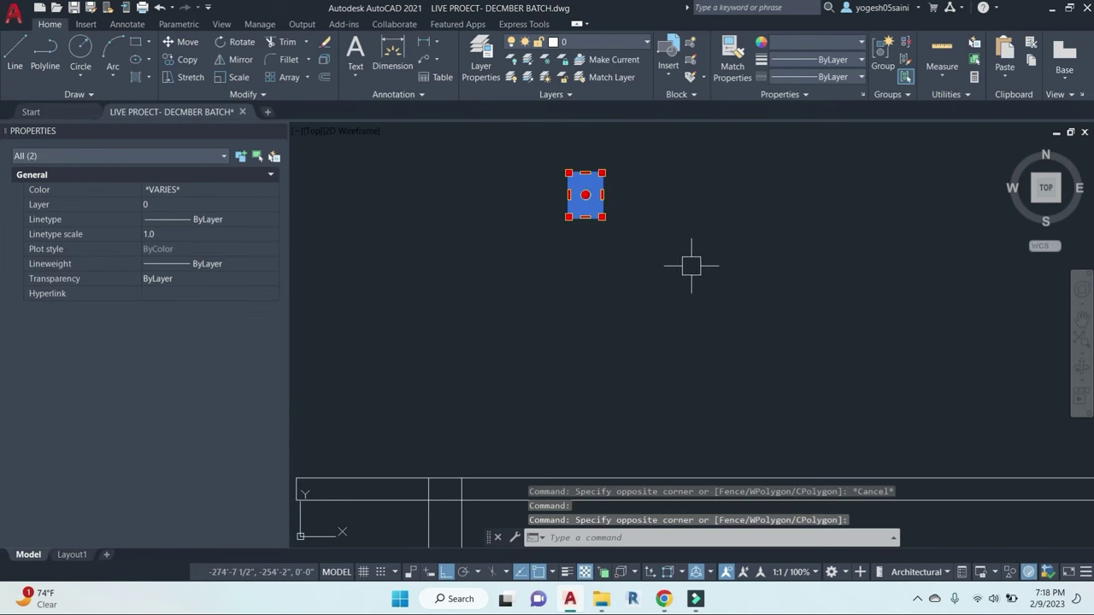
Step: Copy the hatched cap with a base point and paste it as a block onto the column below the slab
key(ctrl+shift+c)
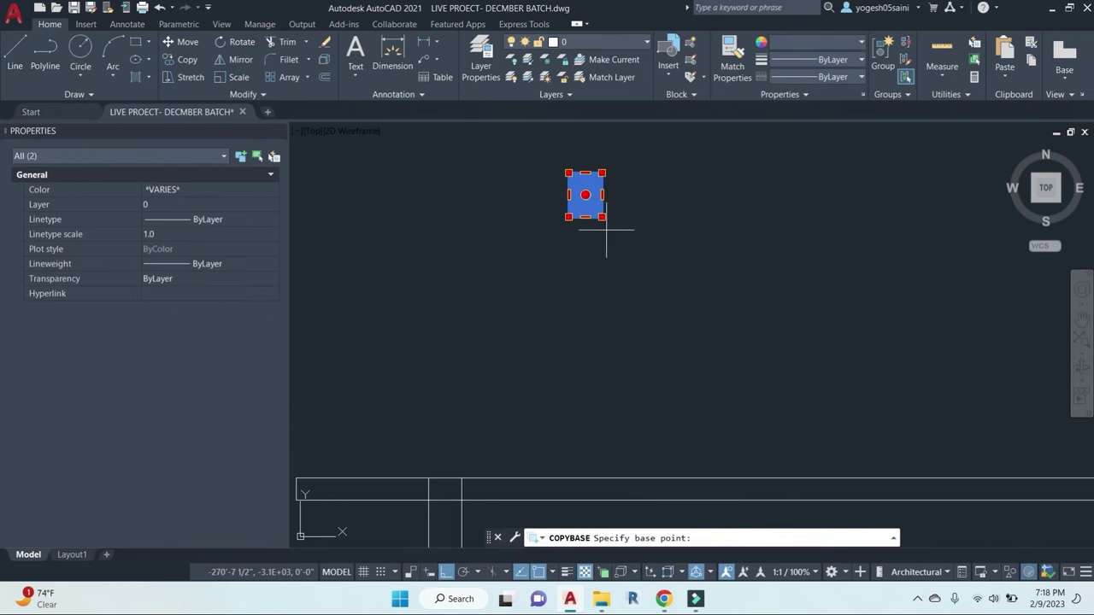
click(568, 172)
key(ctrl+shift+v)
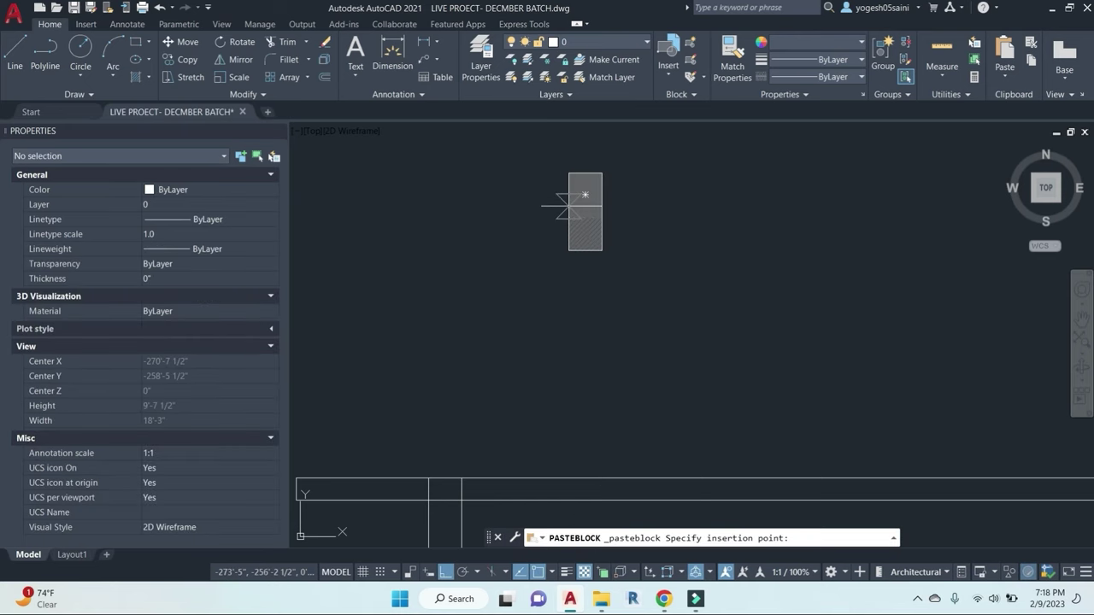
mouse_move(564, 331)
middle_down()
mouse_move(595, 317)
mouse_move(674, 187)
middle_up()
click(537, 334)
scroll(621, 364, down, 4)
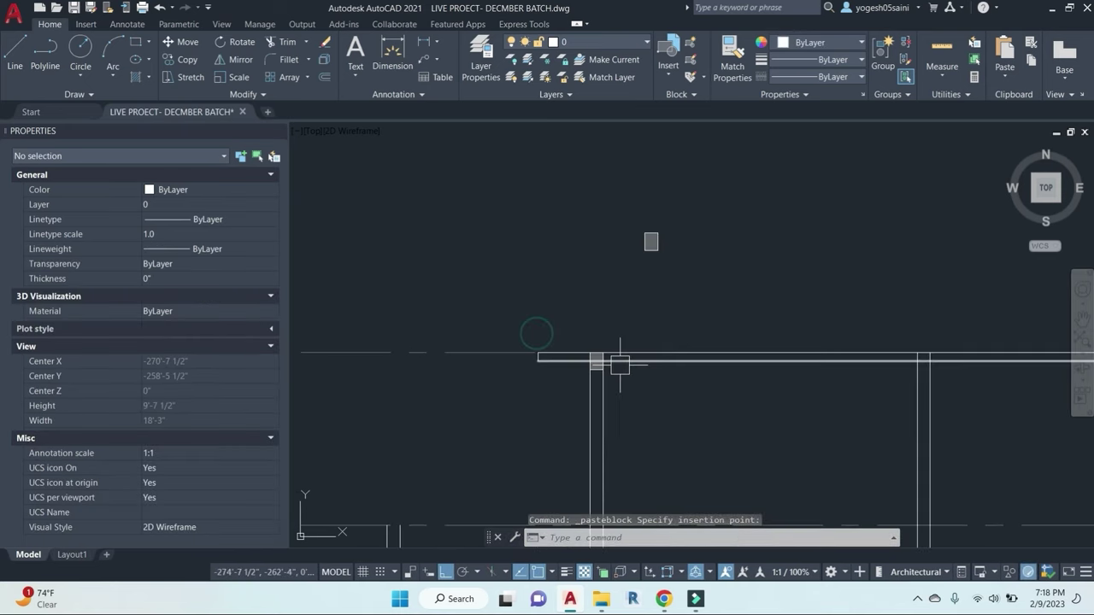
scroll(597, 372, up, 4)
click(590, 364)
Step: Copy the cap block onto the next column
text(c)
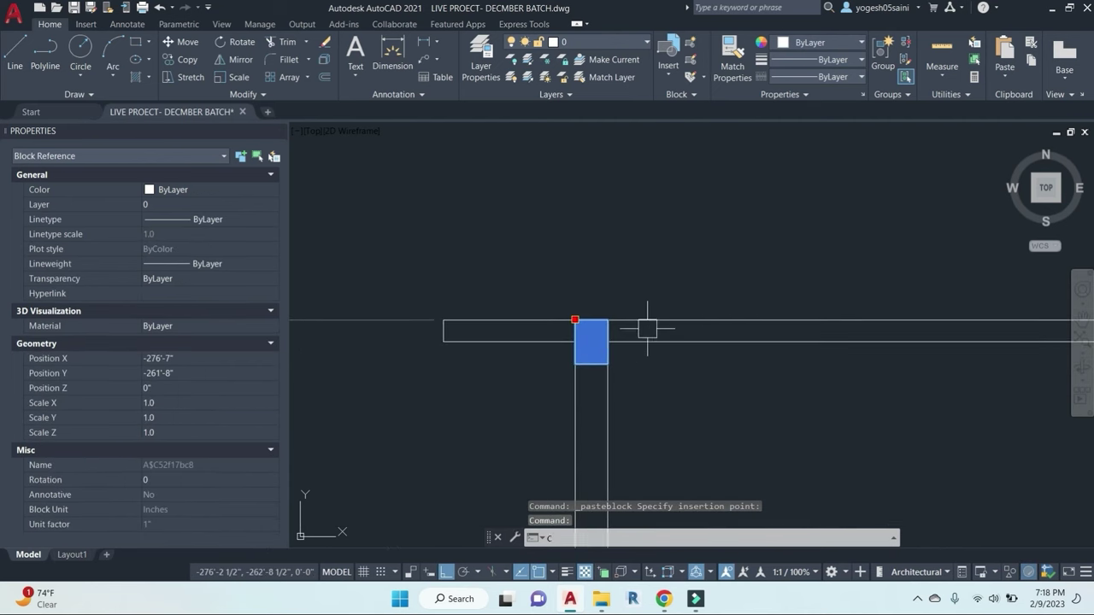
text(o)
key(Return)
click(608, 319)
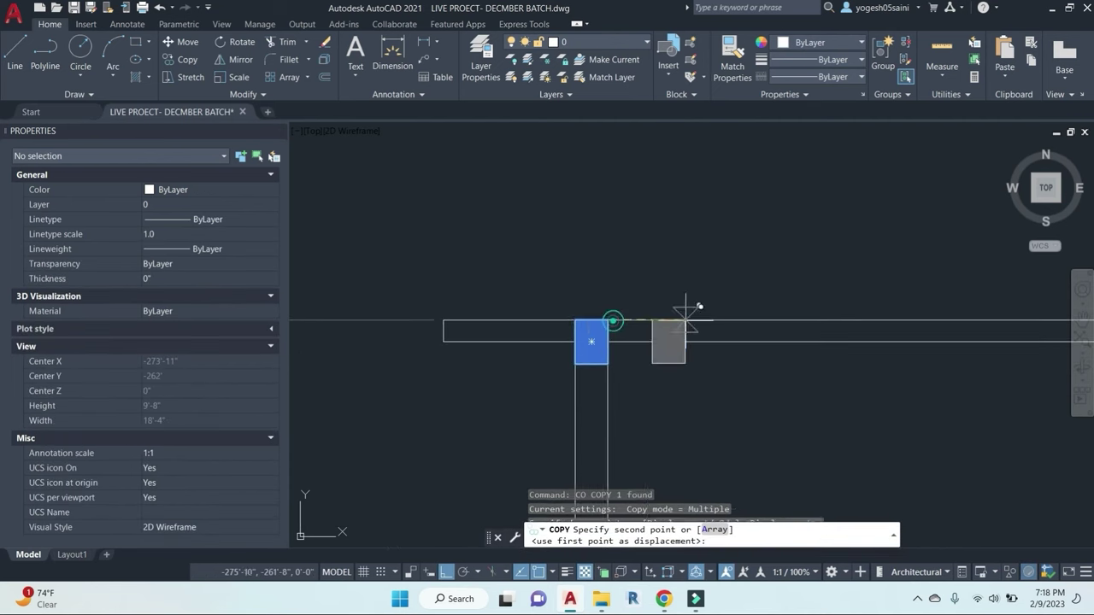
scroll(684, 319, down, 2)
middle_drag(926, 339, 669, 364)
scroll(722, 362, up, 1)
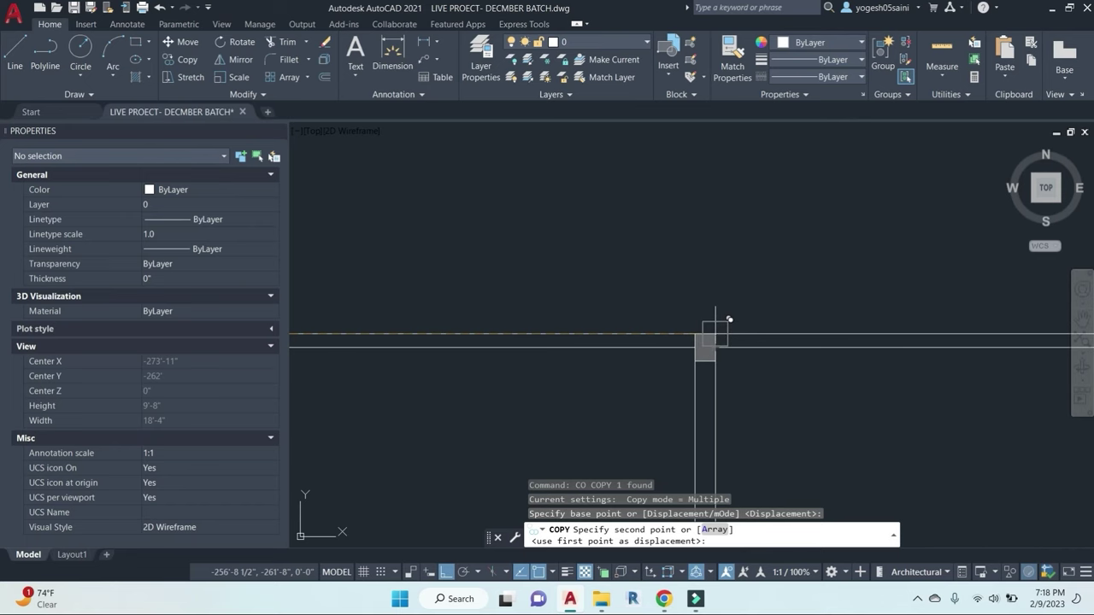
click(709, 328)
scroll(752, 351, down, 2)
key(Escape)
scroll(903, 305, up, 2)
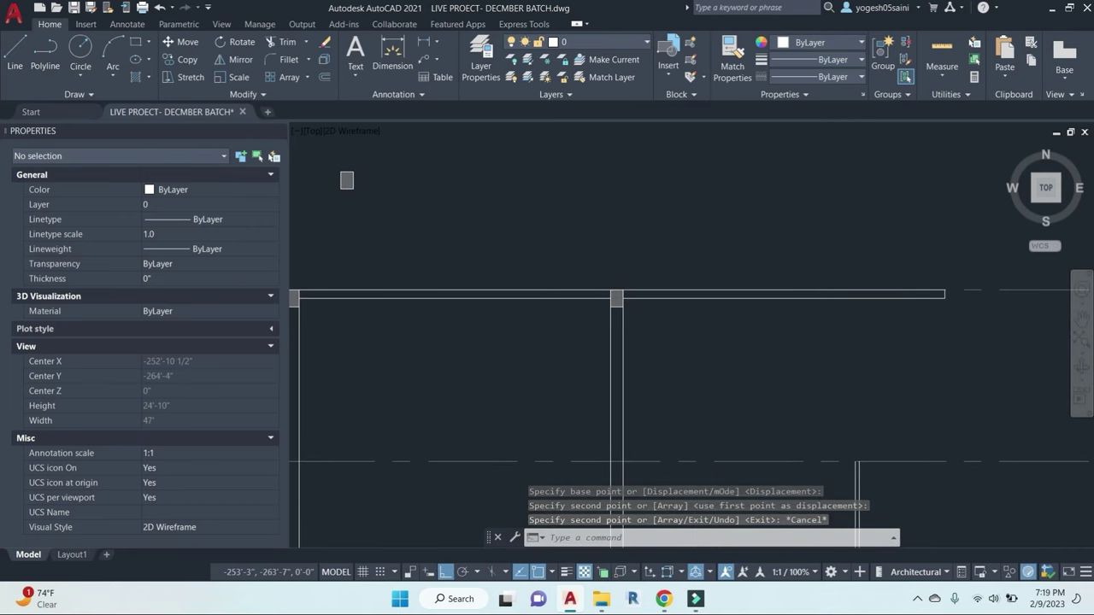
scroll(733, 347, down, 2)
Step: Copy the cap at the beam/column joint onto another column
click(671, 313)
text(co)
key(Return)
scroll(705, 324, up, 1)
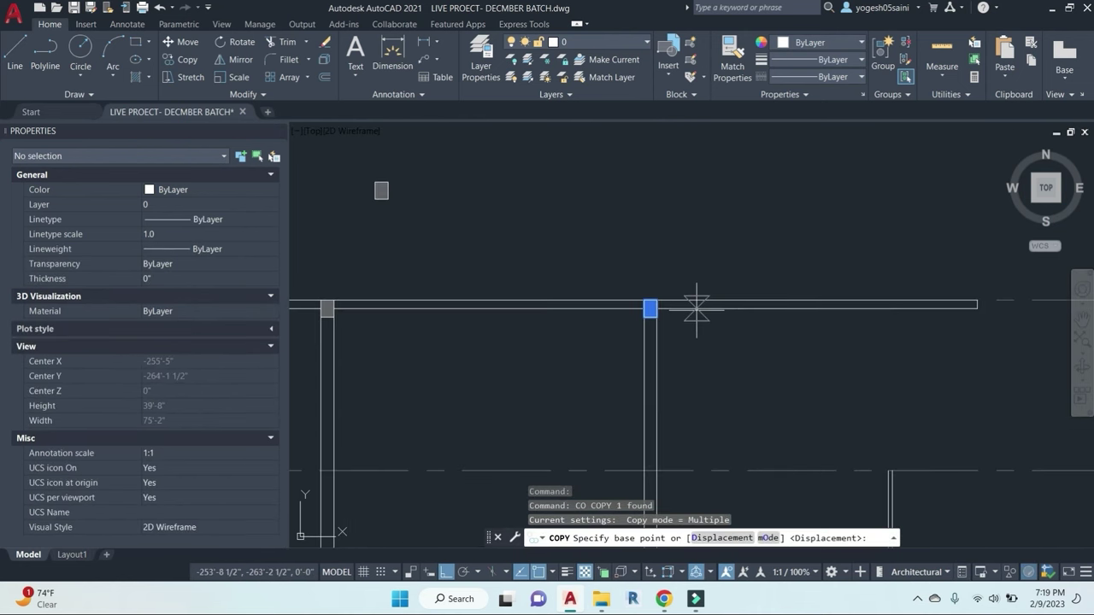
click(650, 307)
key(Escape)
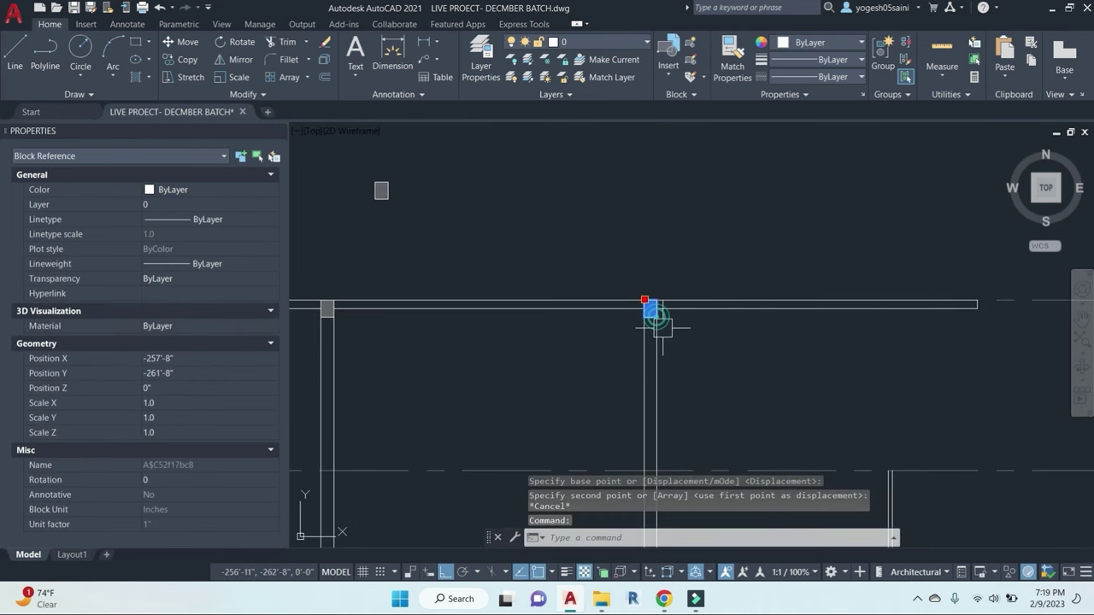
text(co)
key(Return)
scroll(668, 301, up, 3)
click(616, 311)
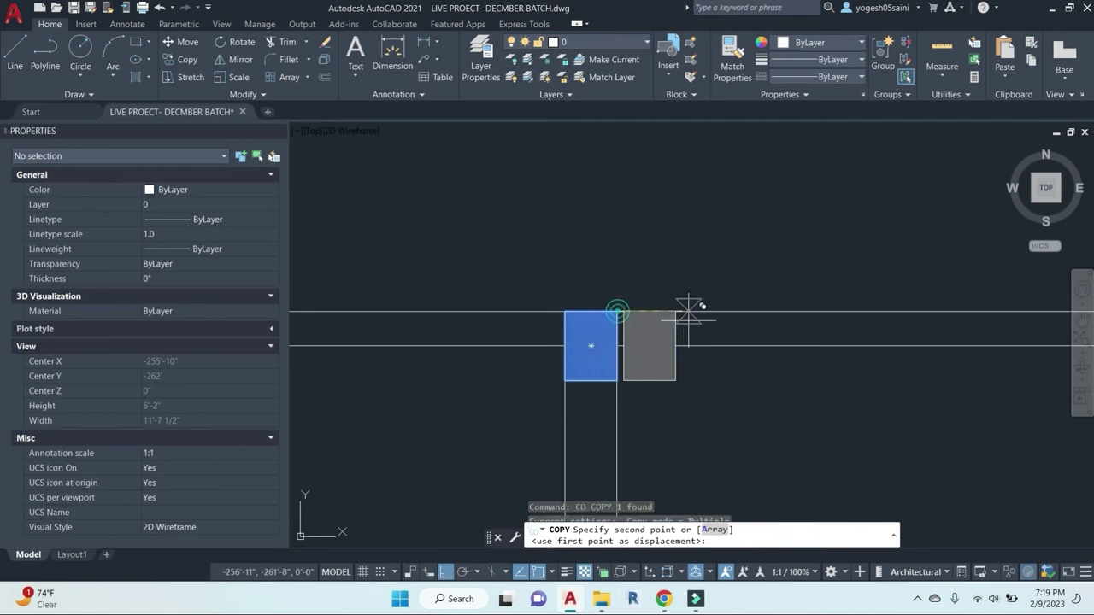
scroll(683, 320, down, 2)
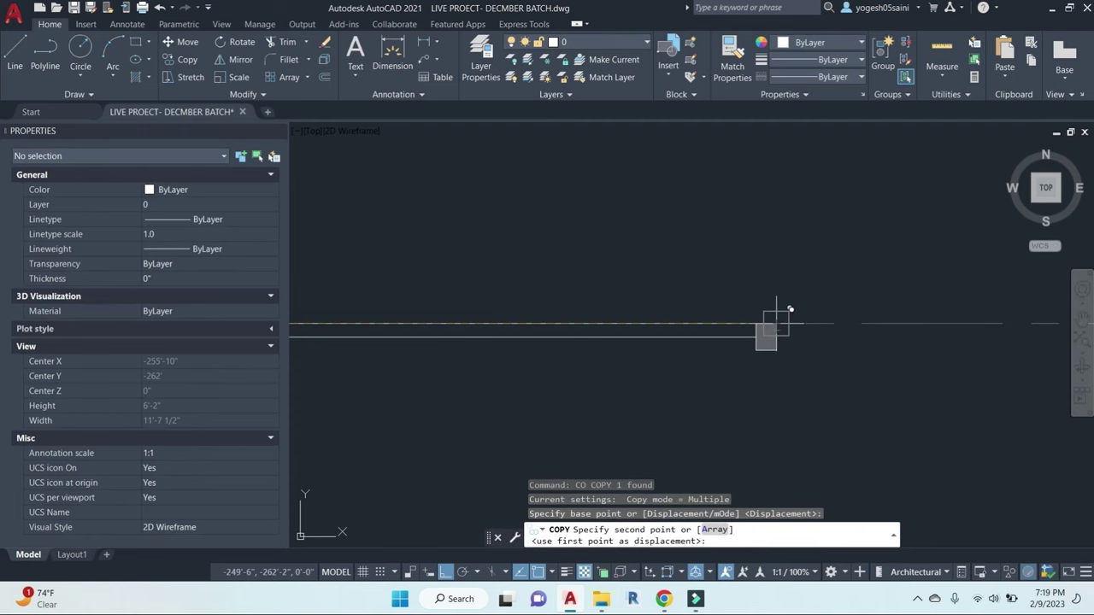
click(674, 314)
key(Escape)
scroll(703, 316, down, 3)
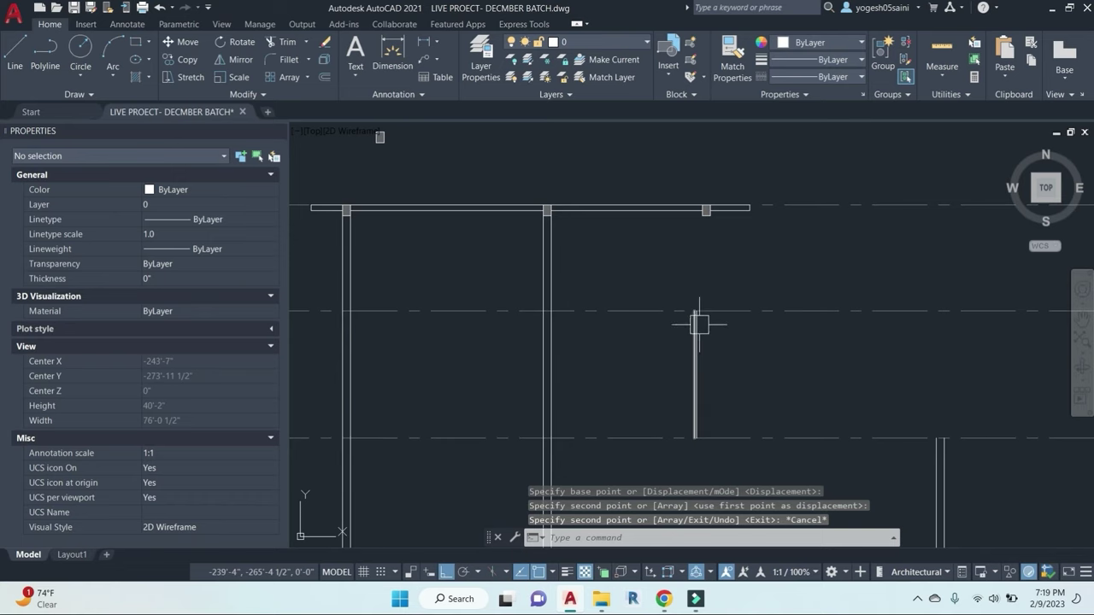
Step: Hatch the slab strip across the column tops
middle_drag(701, 301, 798, 306)
key(Escape)
key(Escape)
key(Escape)
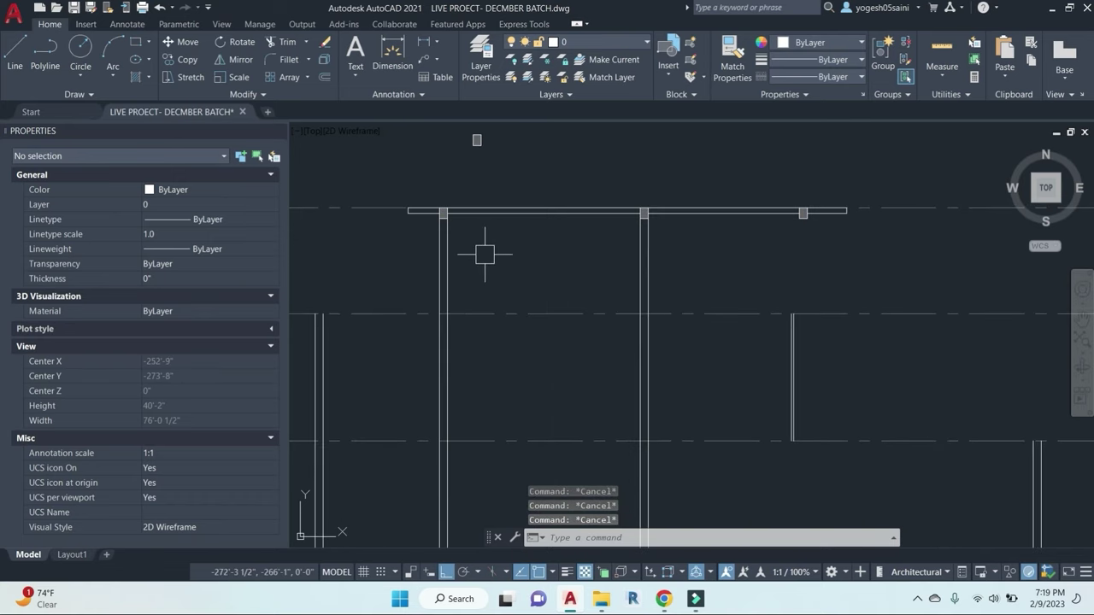
text(h)
key(Return)
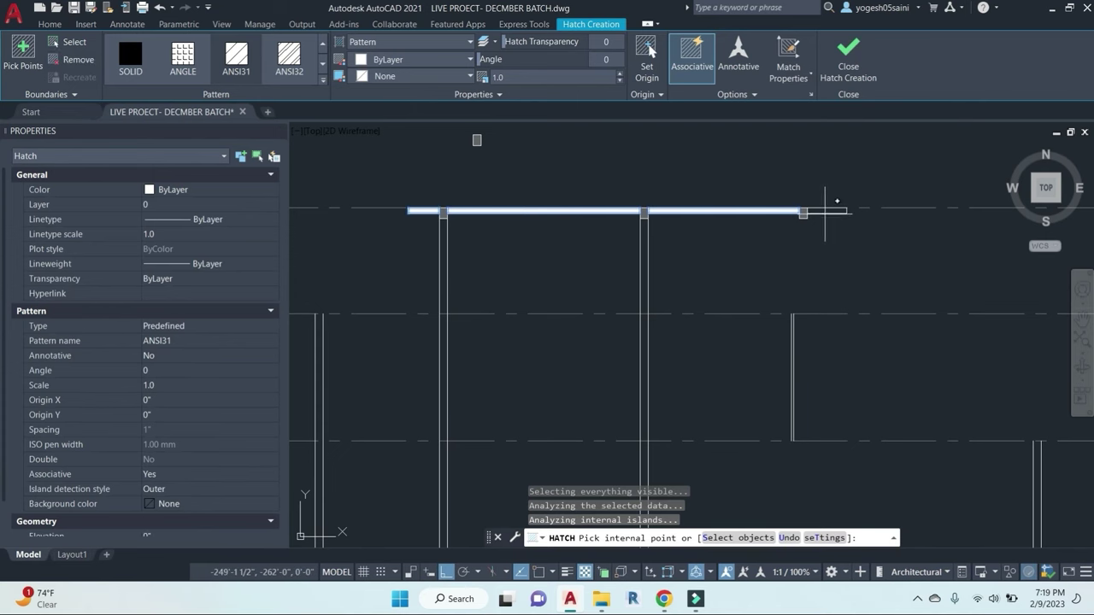
right_click(827, 208)
click(866, 221)
key(Escape)
key(Escape)
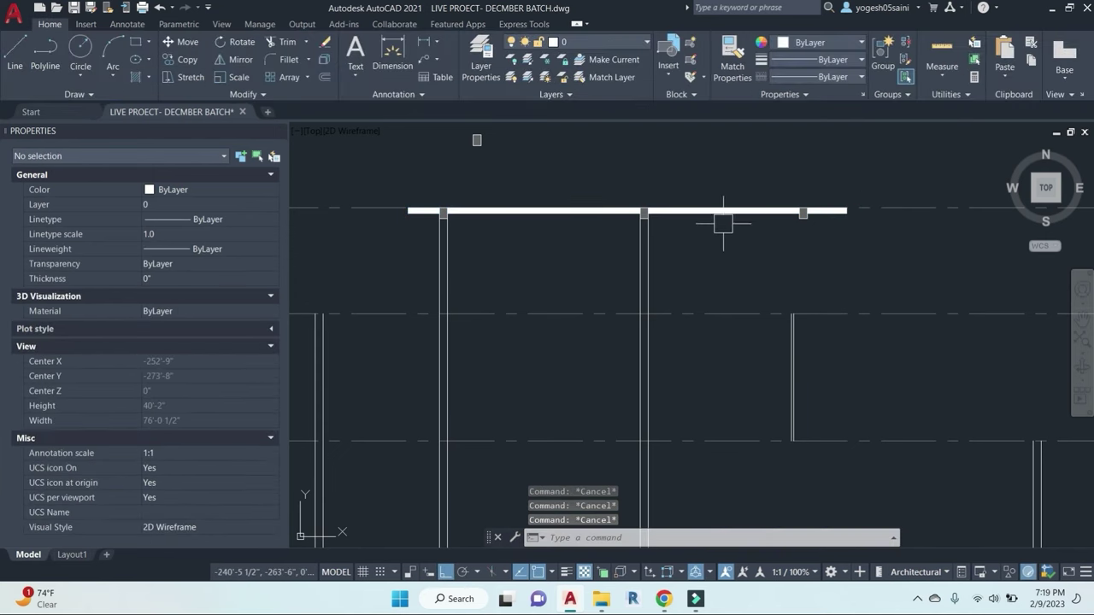
Step: Match the slab strip's properties to the grey column cap using MATCHPROP
text(M)
click(477, 142)
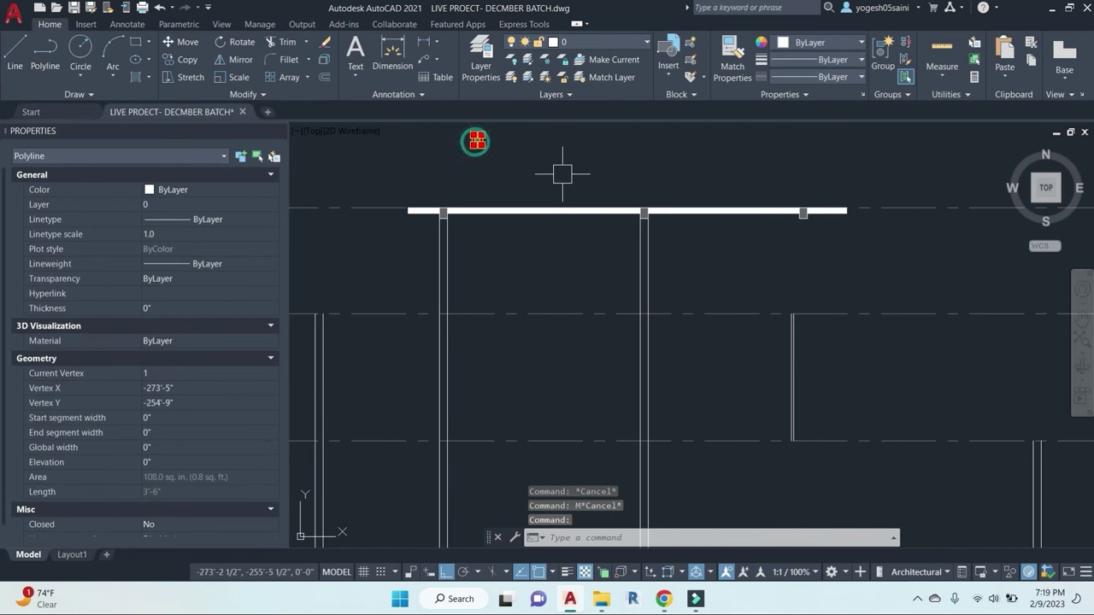
key(Escape)
text(MA)
key(Return)
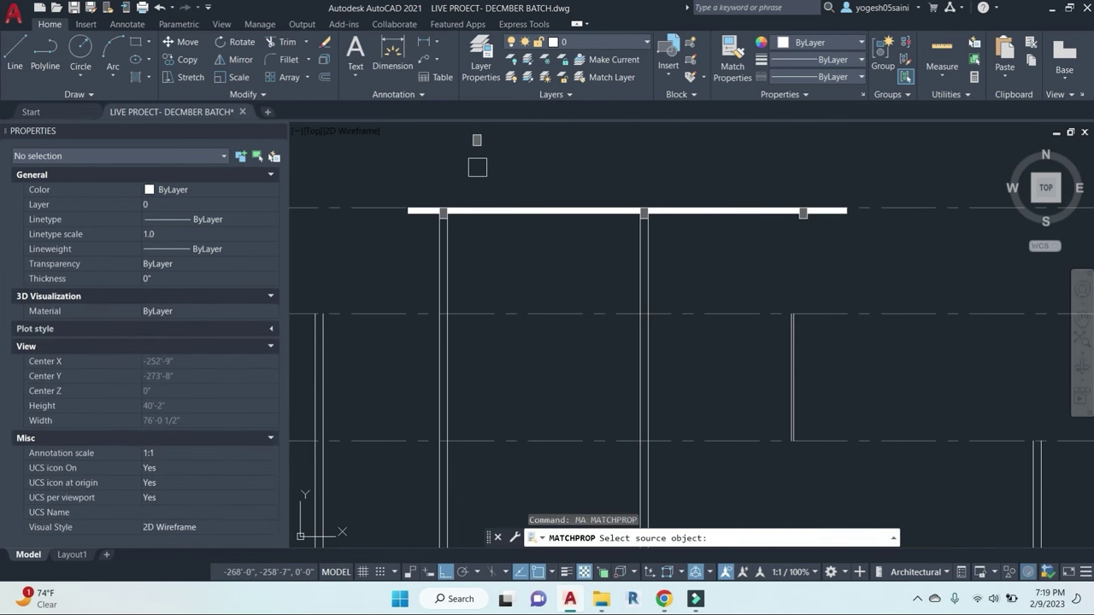
scroll(484, 136, up, 6)
click(430, 167)
scroll(567, 269, down, 6)
middle_drag(633, 320, 615, 269)
scroll(646, 283, up, 6)
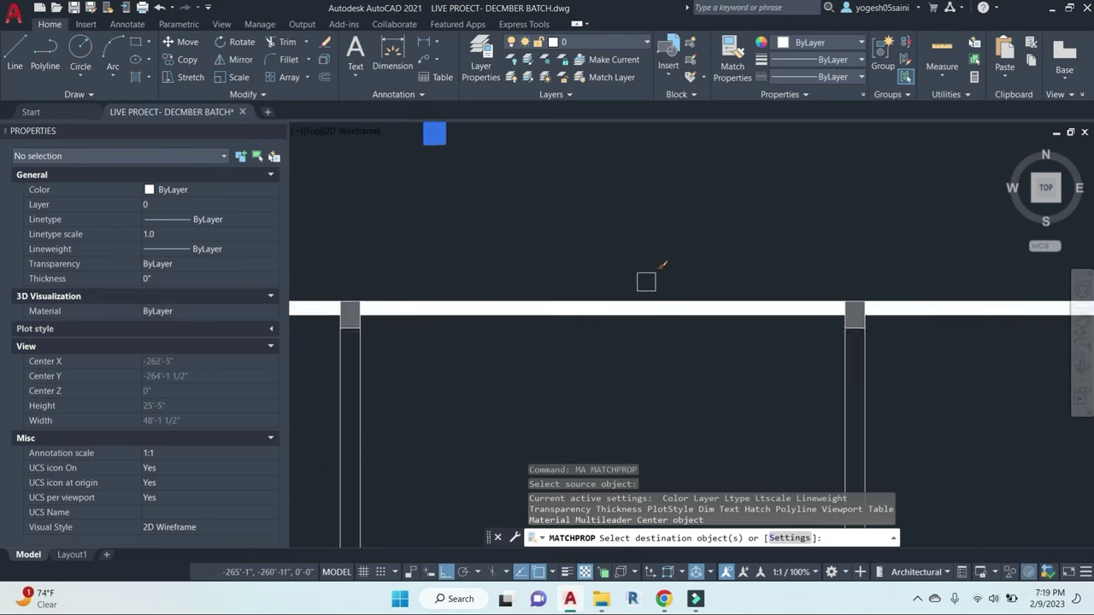
click(614, 346)
scroll(663, 241, down, 6)
scroll(712, 237, down, 6)
key(Escape)
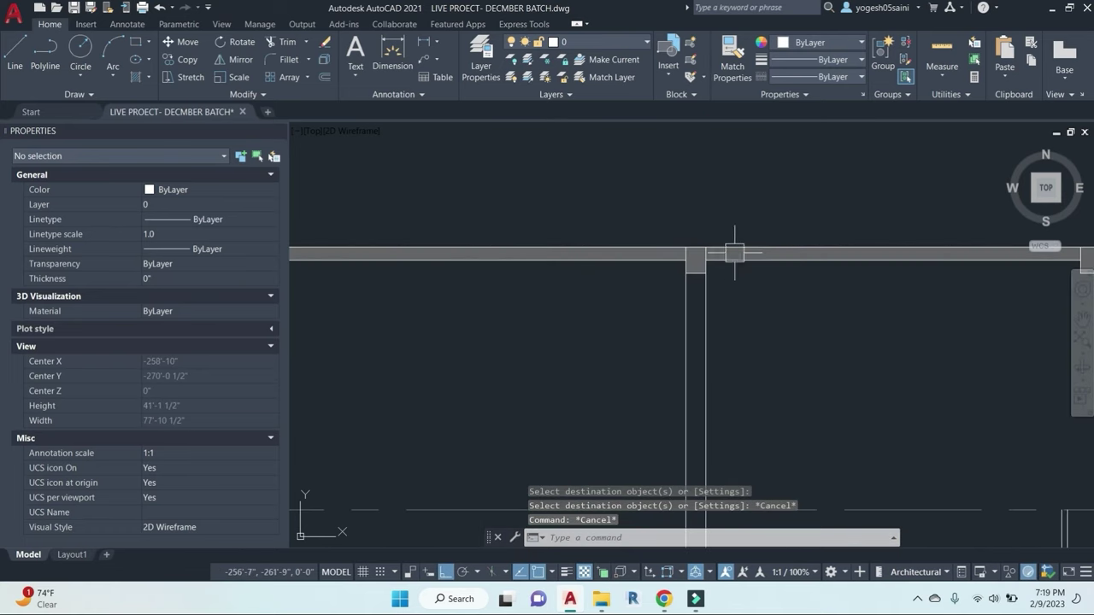
scroll(684, 249, up, 4)
Step: Draw a line across the section
click(689, 280)
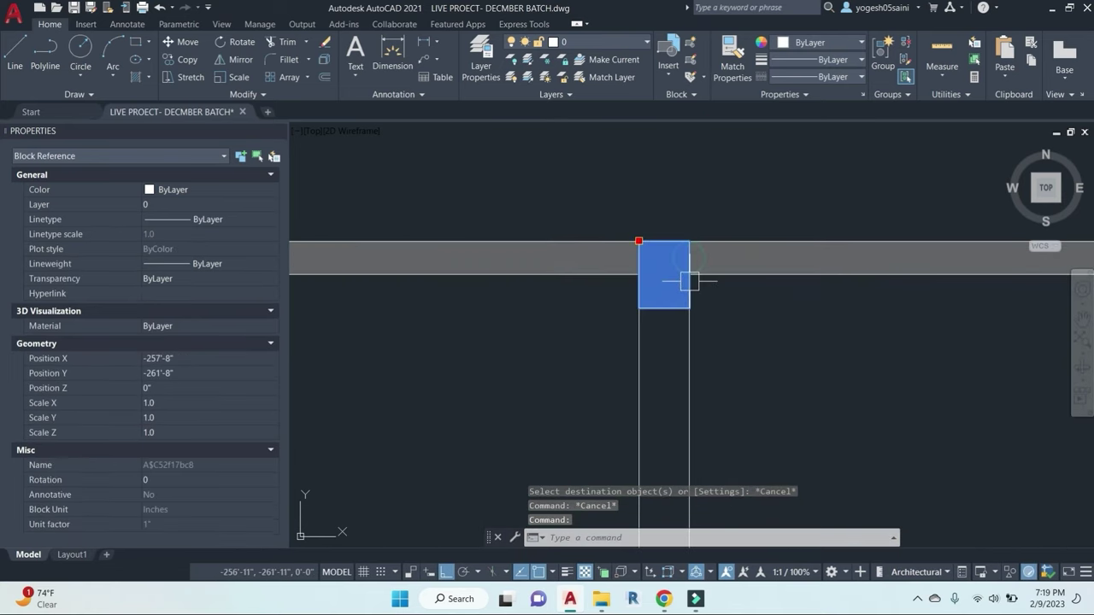
key(Escape)
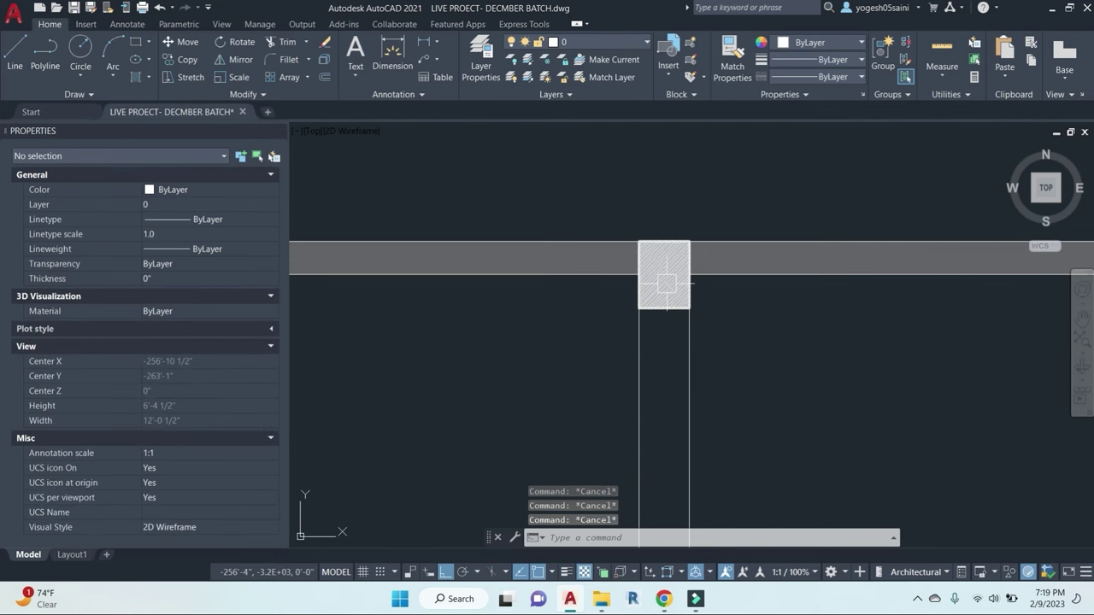
scroll(772, 302, down, 3)
mouse_move(835, 352)
middle_down()
mouse_move(793, 309)
mouse_move(720, 306)
middle_up()
middle_drag(646, 298, 716, 278)
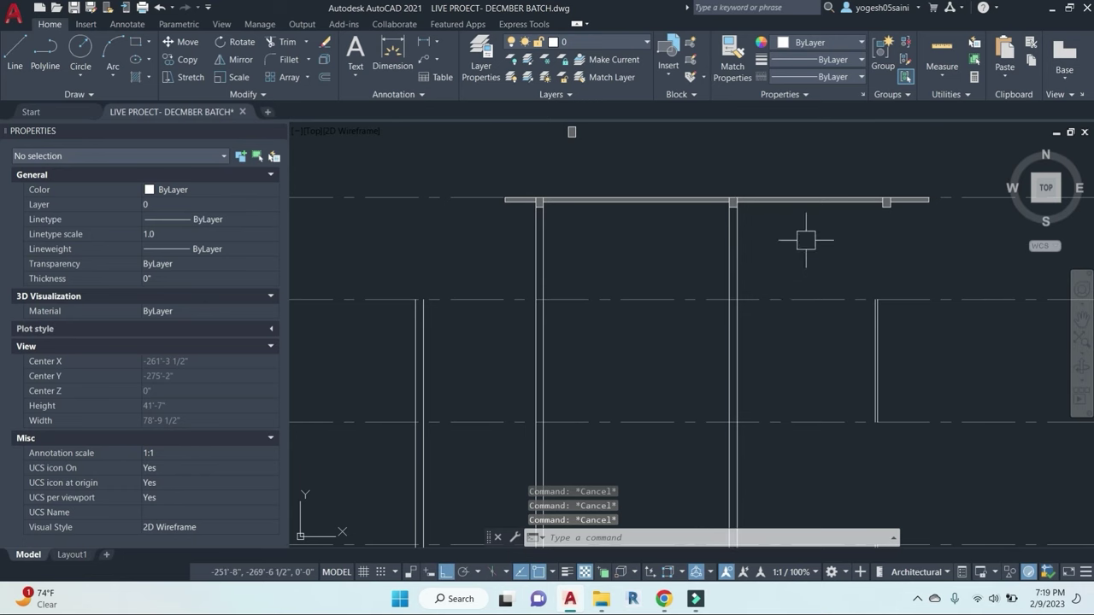
scroll(811, 260, down, 2)
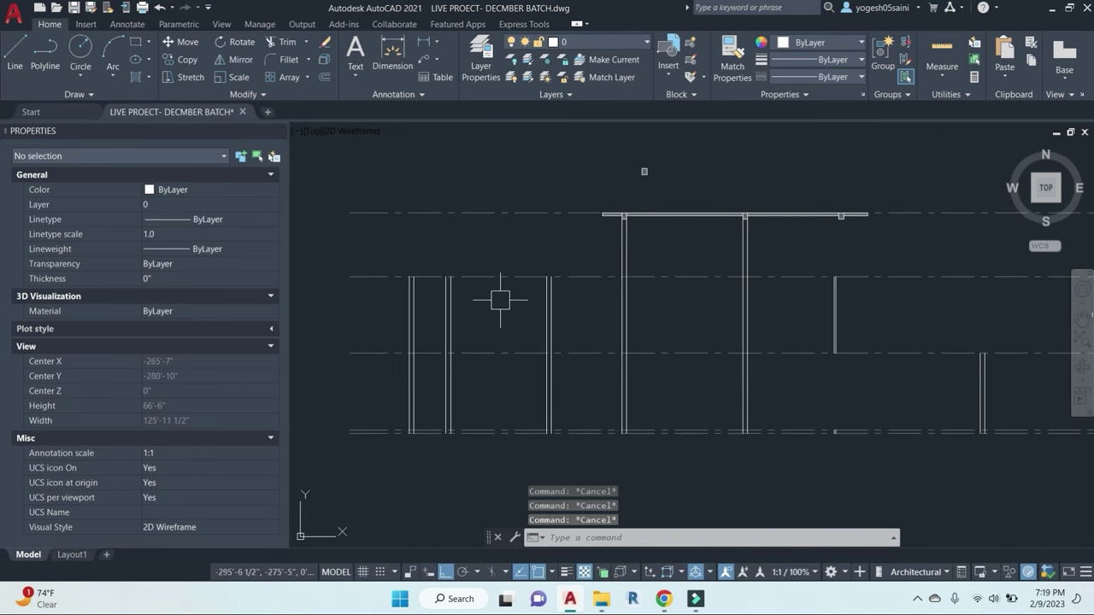
text(l)
key(Return)
scroll(425, 286, up, 4)
click(479, 263)
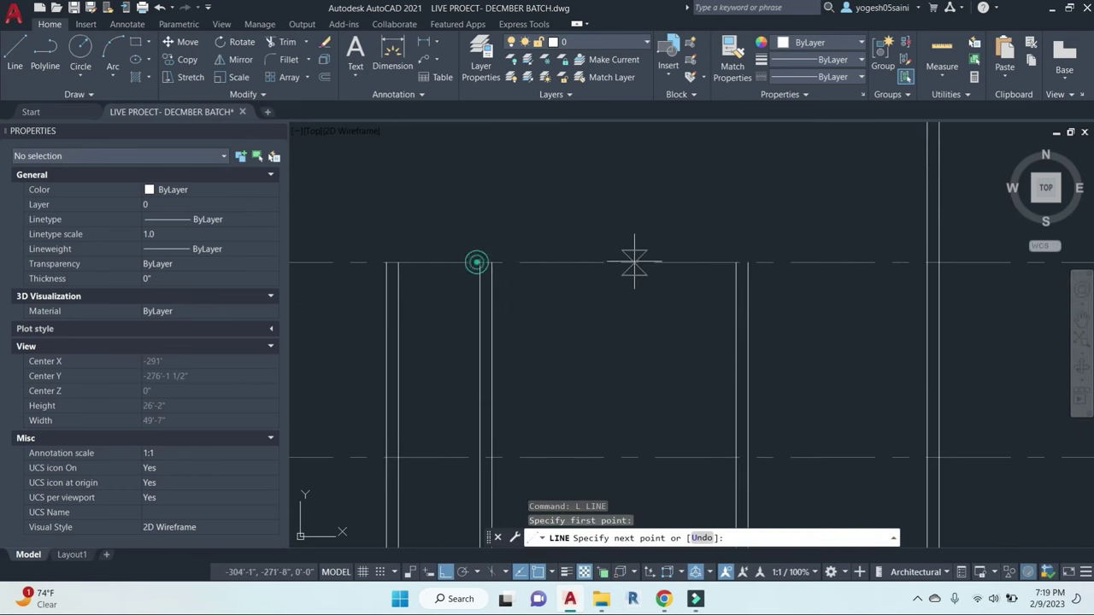
scroll(649, 262, down, 2)
middle_drag(1014, 272, 738, 277)
middle_drag(926, 263, 823, 266)
click(841, 268)
key(Escape)
Step: Draw a vertical line from the slab's right end down to the level below
key(Escape)
text(l)
key(Return)
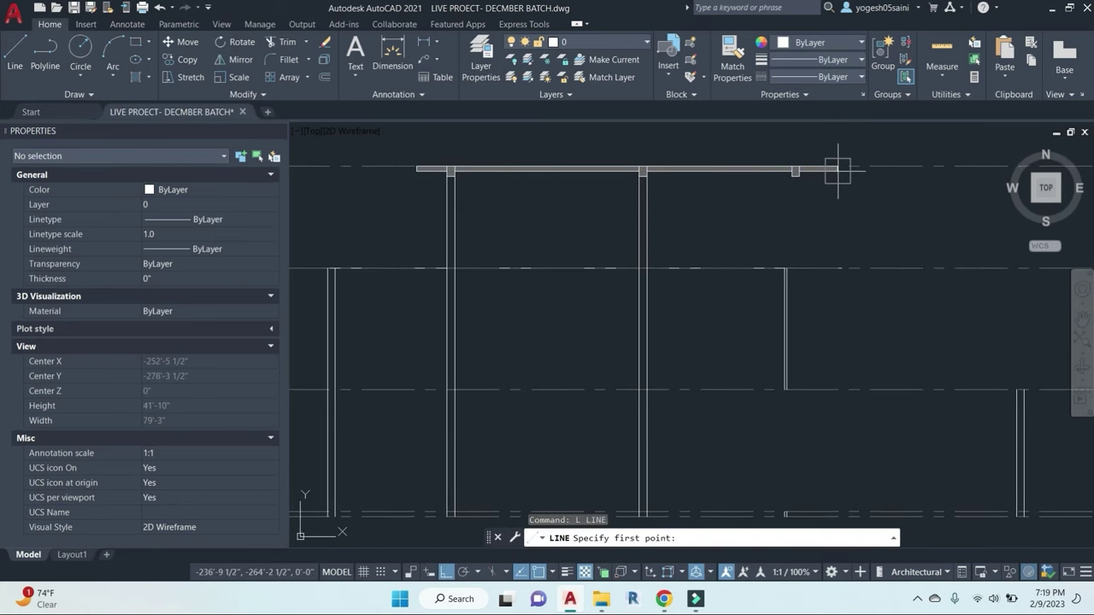
click(837, 169)
click(837, 346)
key(Escape)
key(Escape)
key(Escape)
text(ex)
key(Escape)
key(Escape)
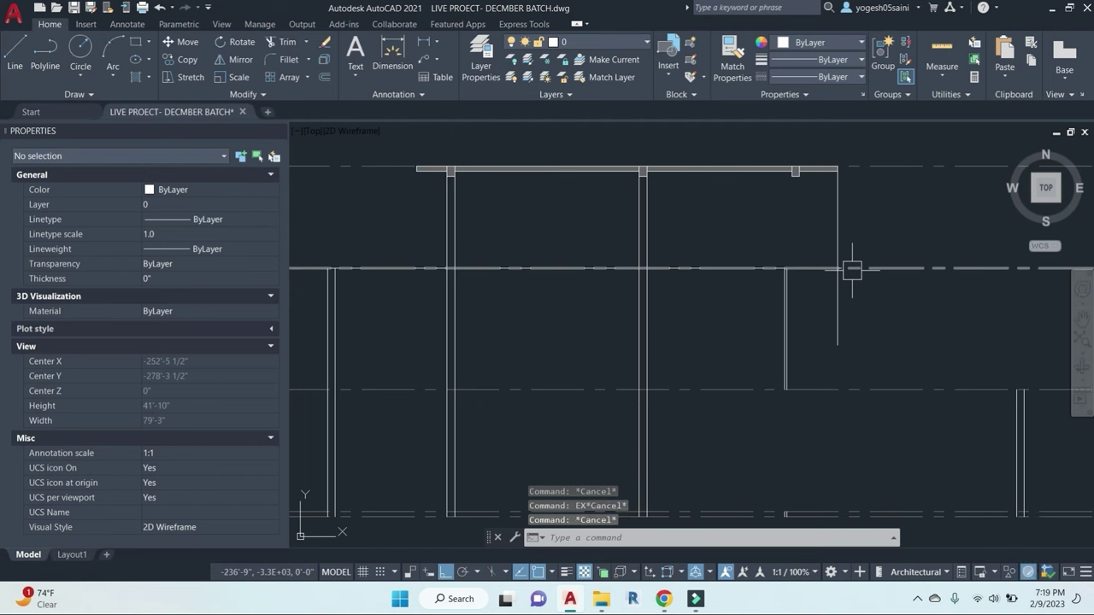
text(tr)
key(Return)
key(Return)
scroll(852, 271, up, 6)
scroll(791, 259, down, 6)
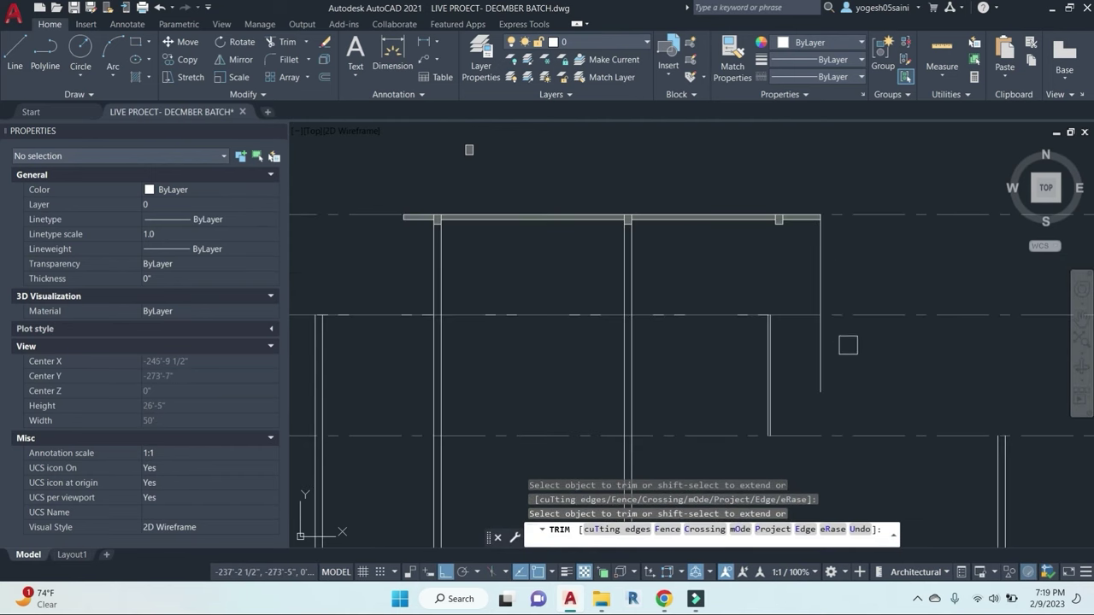
key(Escape)
key(Escape)
key(Escape)
Step: Window-select the dashed floor-level lines and send them to the back with DRAWORDER
click(916, 290)
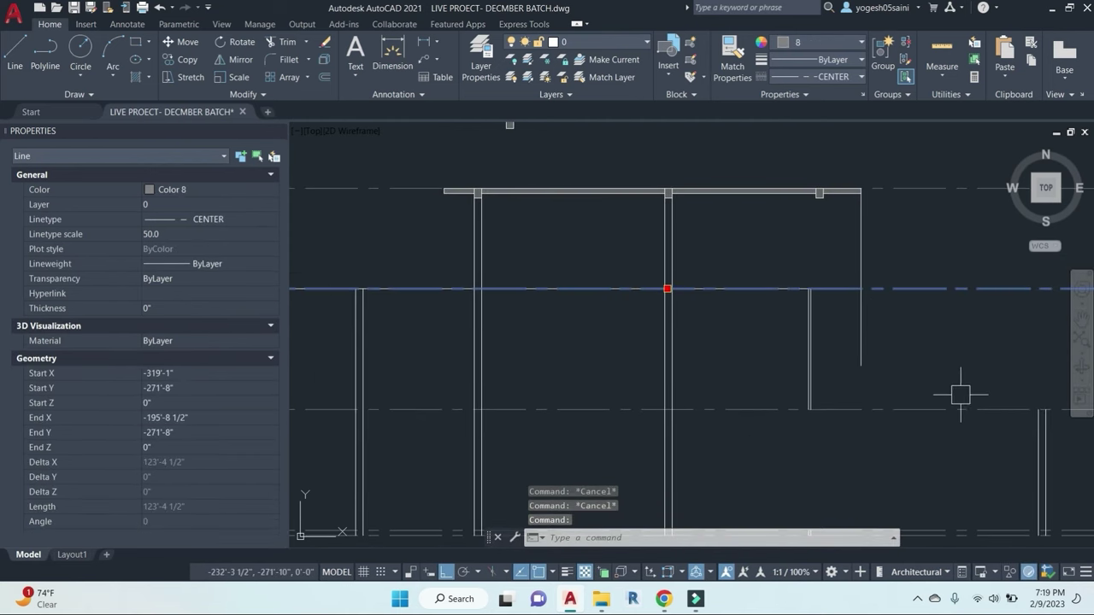
scroll(964, 385, down, 6)
scroll(920, 429, up, 2)
click(927, 427)
click(908, 260)
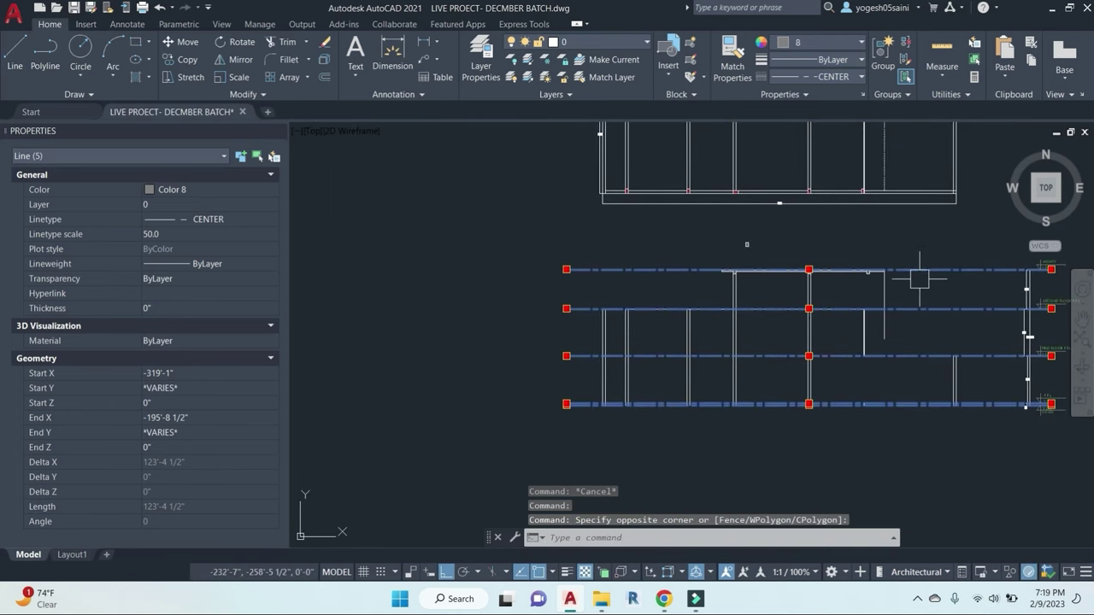
text(dr)
key(Return)
key(Escape)
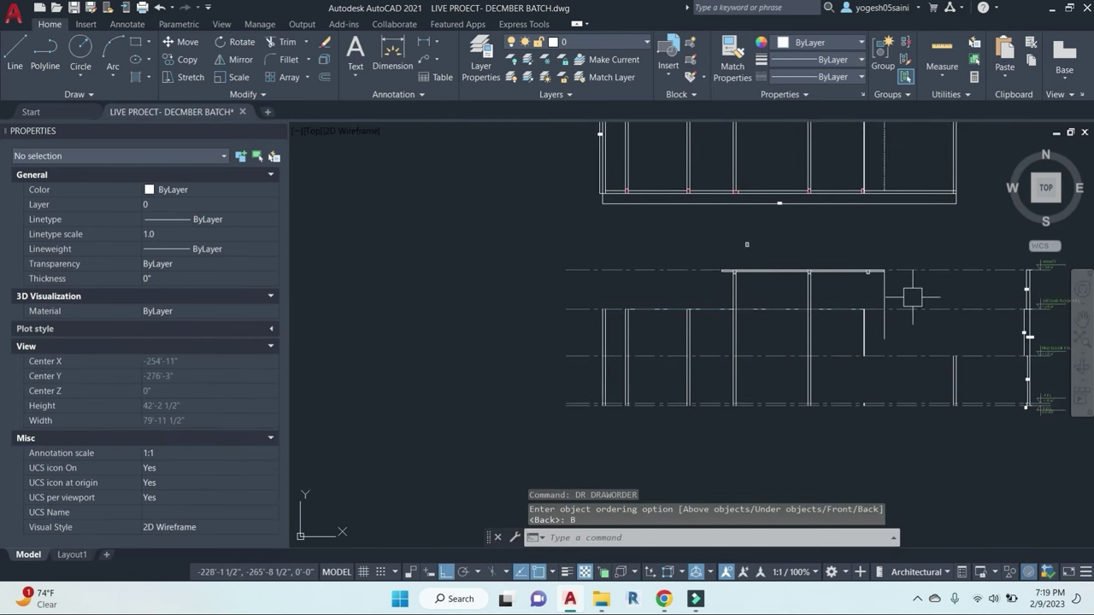
scroll(881, 337, up, 3)
key(Escape)
Step: Select a horizontal floor line, then abandon the offset and pan to the floor-level labels
click(803, 314)
key(Escape)
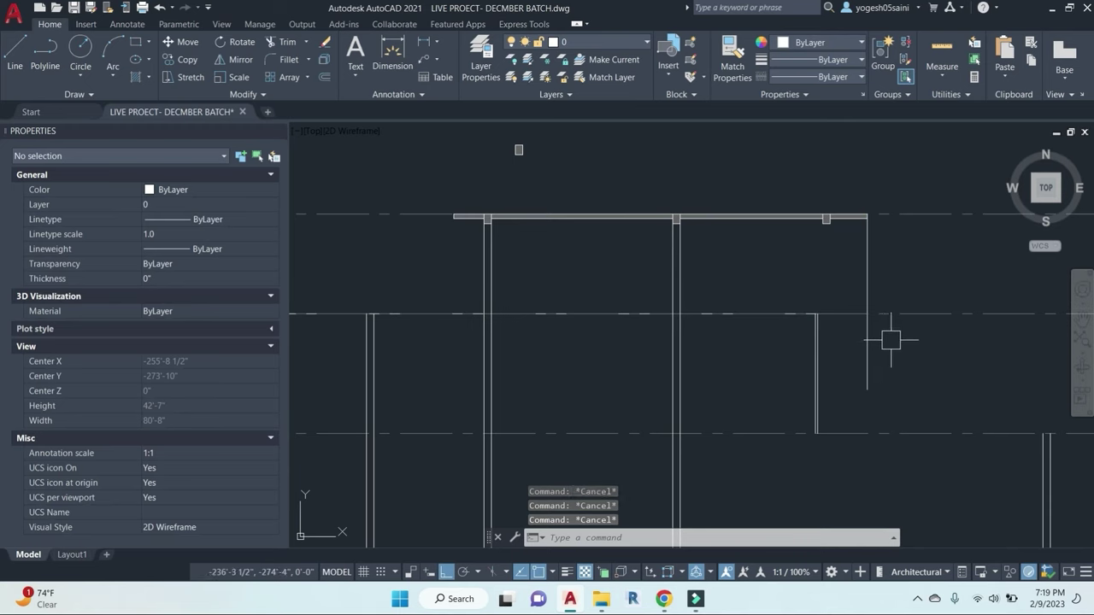
text(o)
key(Return)
key(Escape)
key(Escape)
key(Escape)
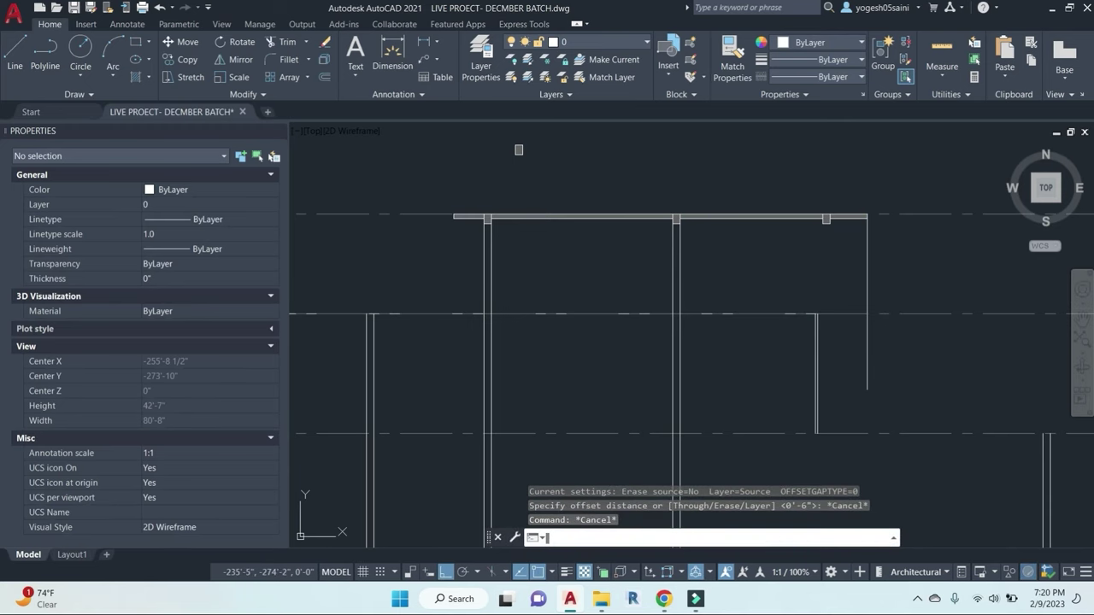
middle_drag(568, 359, 637, 349)
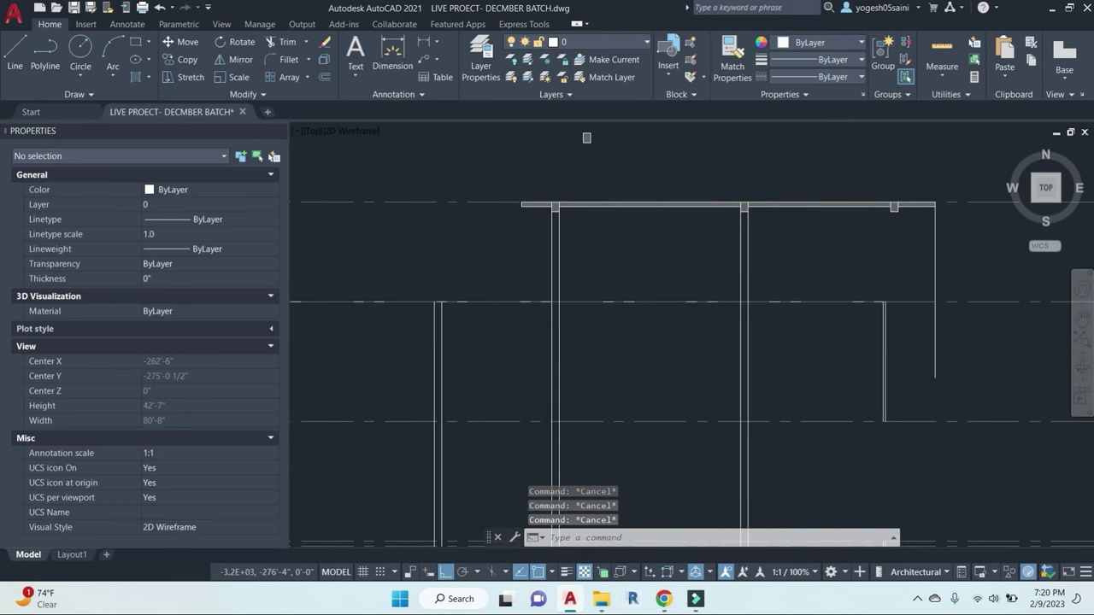
scroll(637, 349, down, 1)
middle_drag(832, 367, 608, 367)
scroll(860, 317, up, 1)
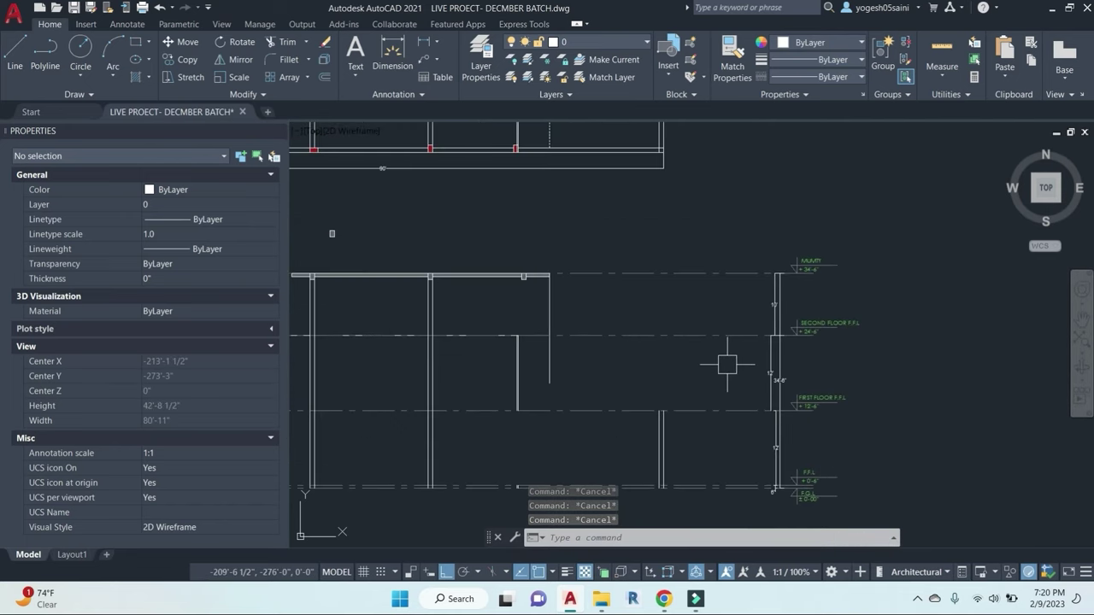
scroll(854, 320, up, 2)
scroll(771, 312, up, 4)
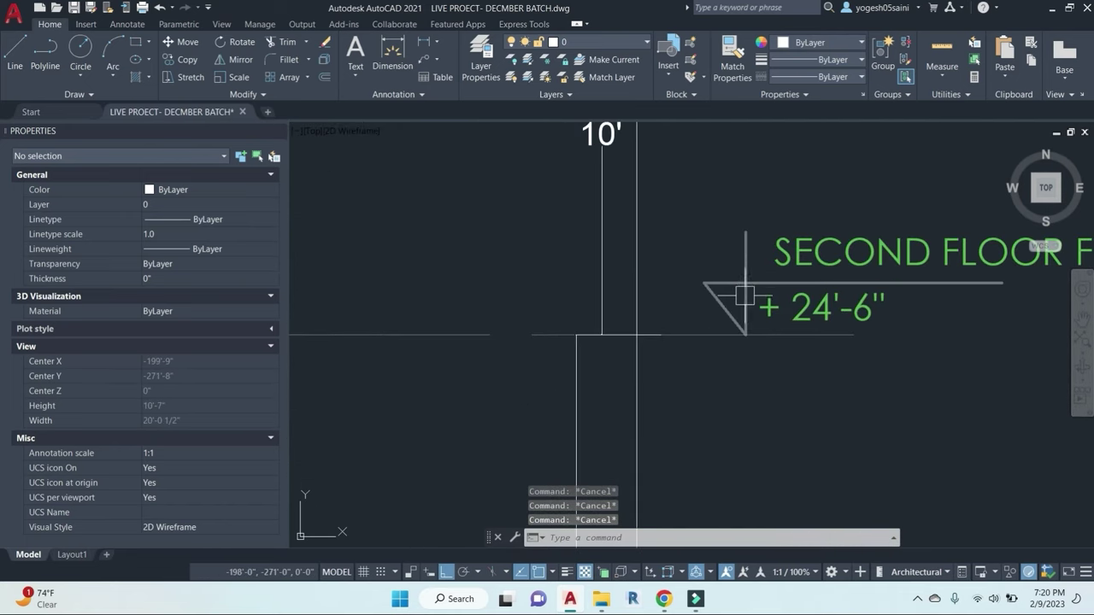
Step: Offset the second floor and first floor lines 2" downward
text(o)
key(Return)
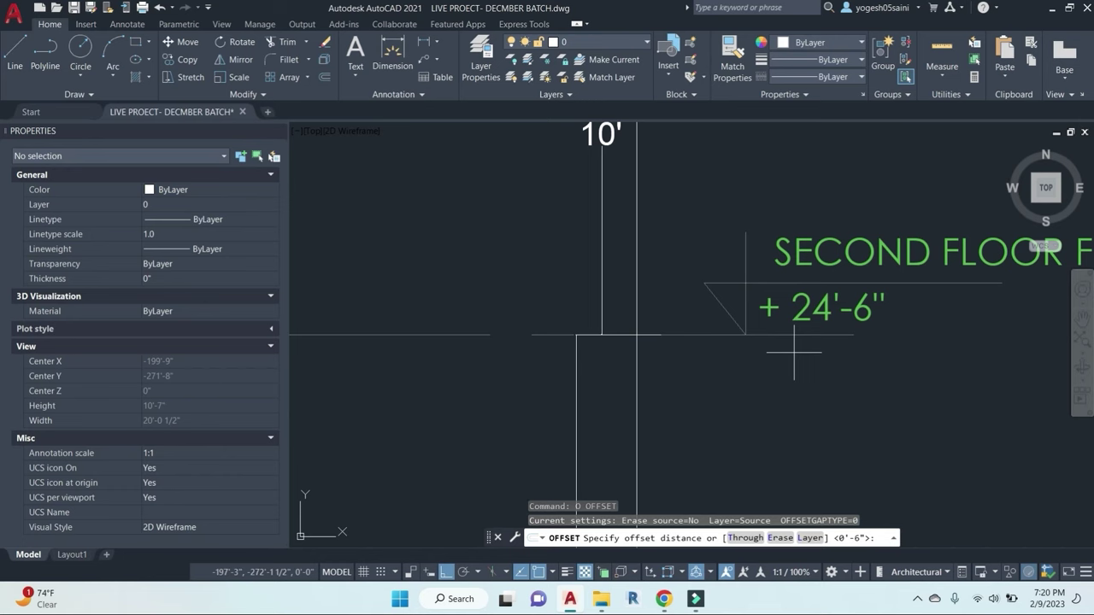
text(2")
key(Return)
click(726, 335)
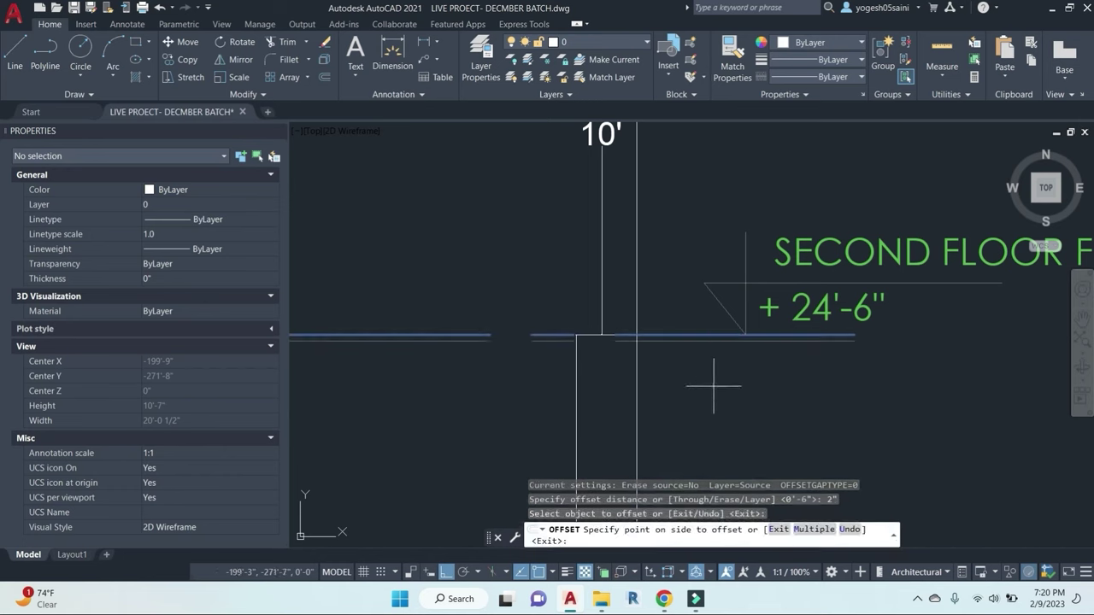
click(712, 386)
scroll(747, 399, down, 2)
middle_drag(792, 445, 809, 275)
click(776, 449)
click(753, 293)
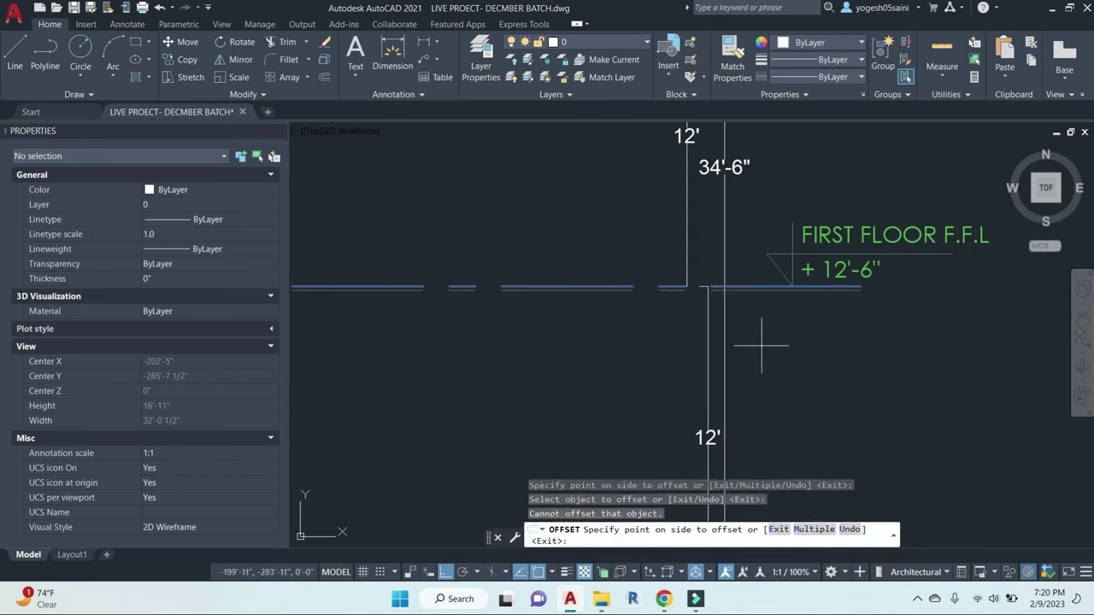
click(761, 345)
scroll(818, 345, down, 4)
middle_drag(861, 342, 834, 386)
key(Escape)
Step: Mirror the second floor level triangle downward, keeping the original
scroll(833, 232, up, 8)
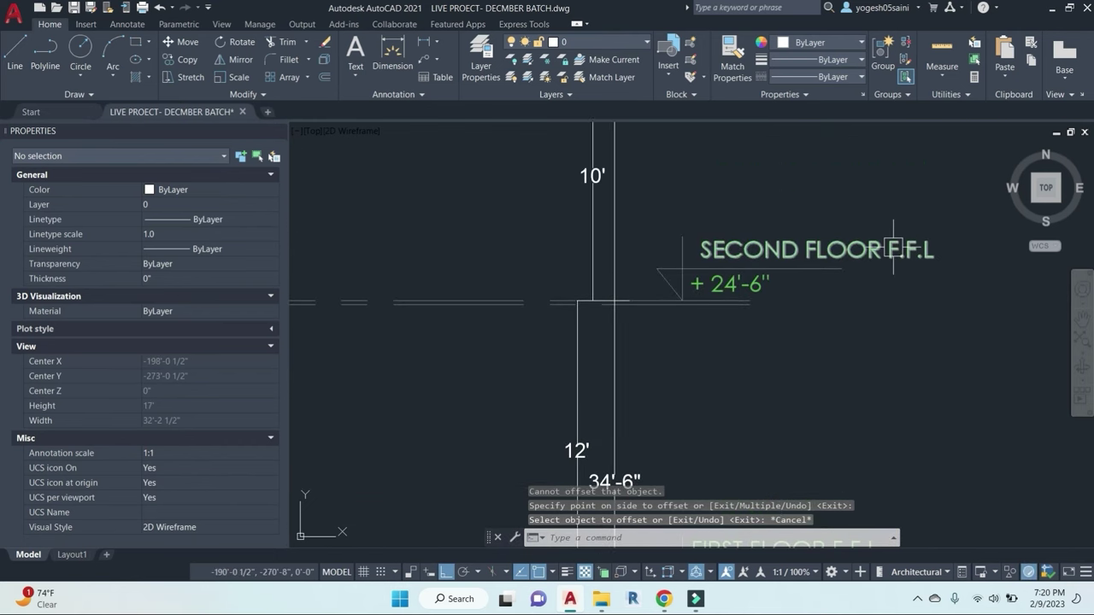
scroll(564, 273, down, 1)
middle_drag(630, 337, 962, 385)
scroll(784, 387, up, 2)
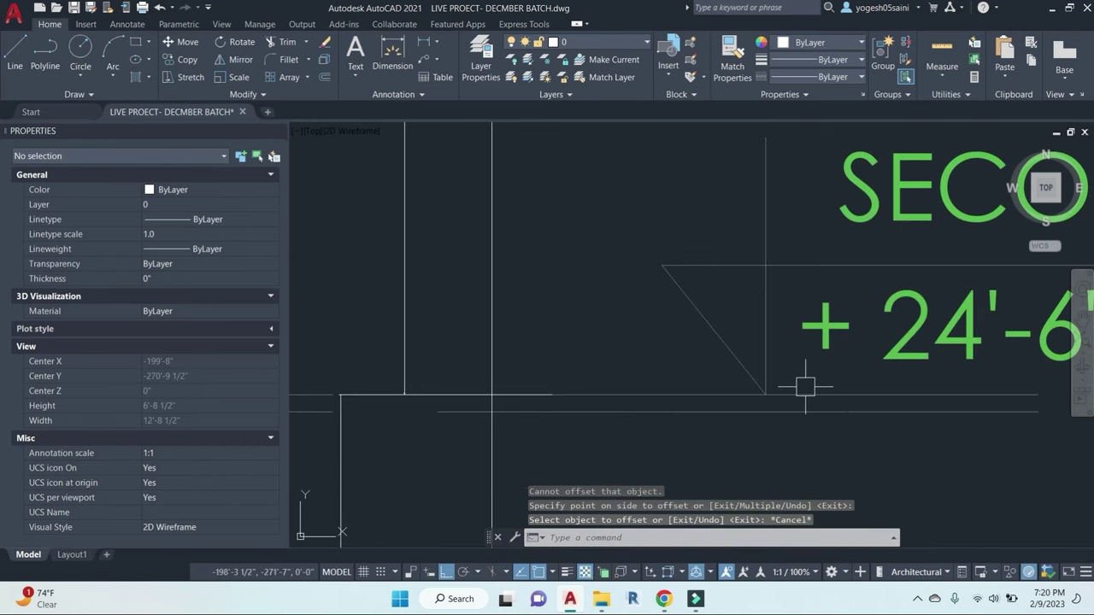
scroll(798, 386, down, 3)
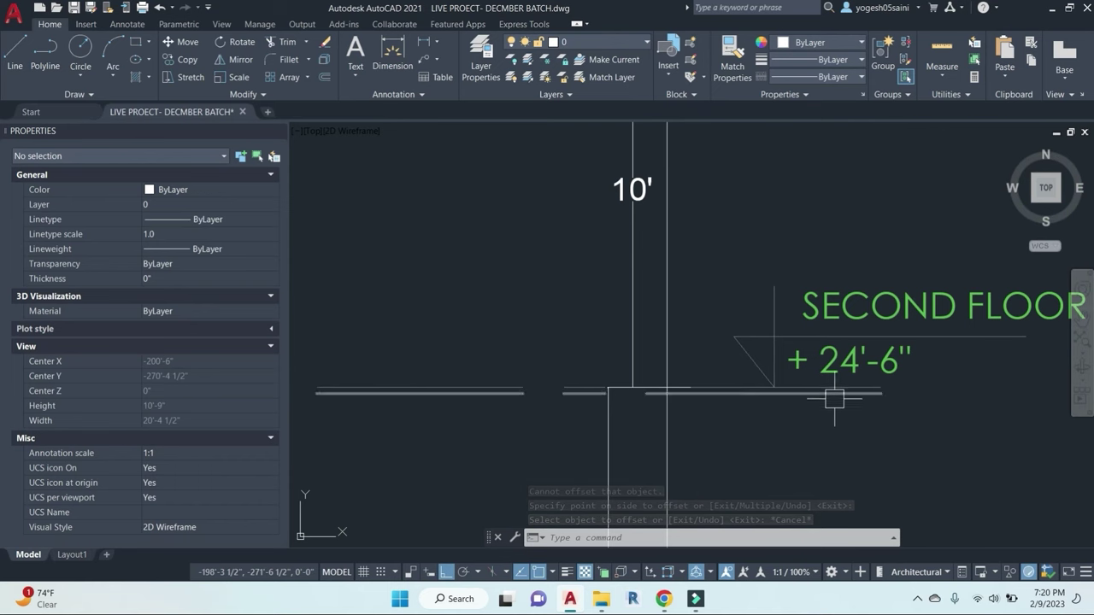
scroll(830, 390, up, 3)
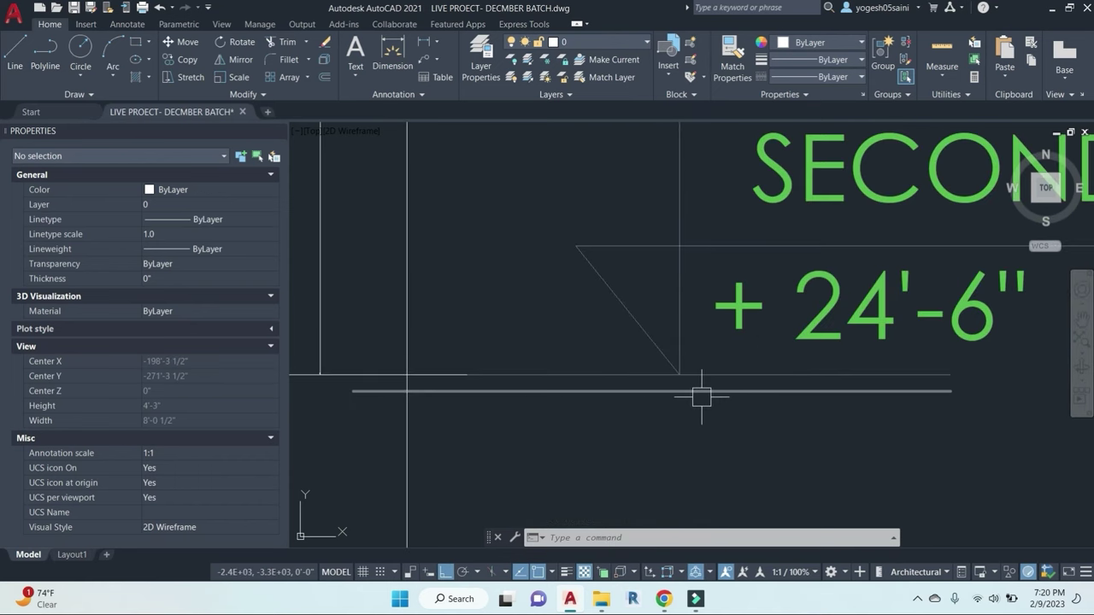
scroll(703, 392, down, 2)
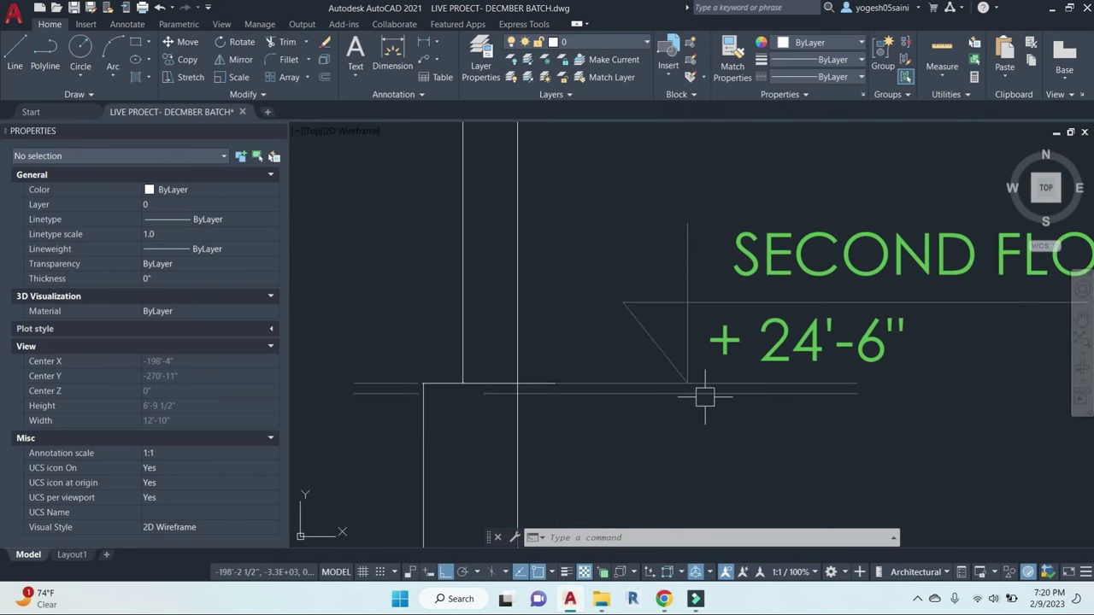
click(688, 323)
text(mi)
key(Return)
click(857, 393)
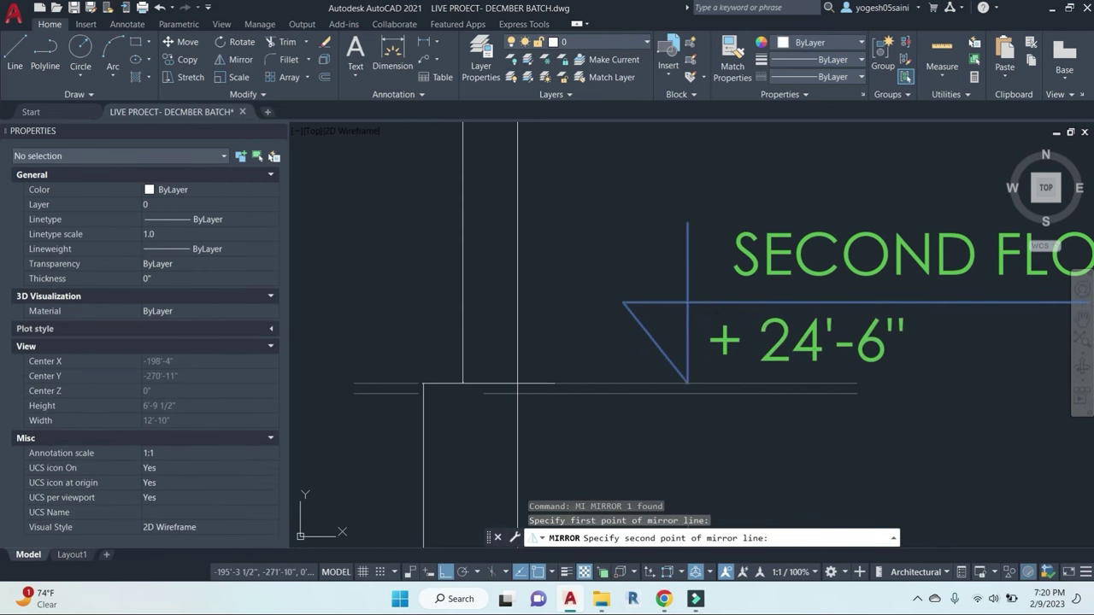
click(1050, 393)
key(Return)
key(Escape)
Step: Move the flipped triangle up to sit just under the slab line
click(689, 427)
scroll(687, 414, up, 3)
text(m)
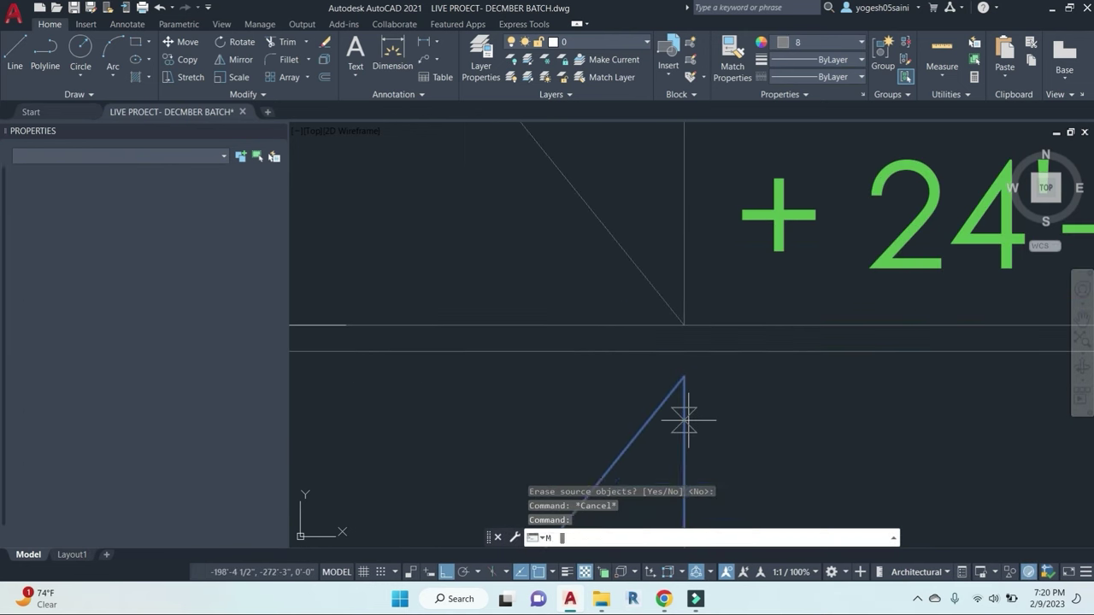
key(Return)
click(683, 374)
click(683, 351)
Step: Copy the SECOND FLOOR F.F.L label and + 24'-6" elevation just below the original
scroll(752, 364, down, 2)
middle_drag(879, 405, 654, 361)
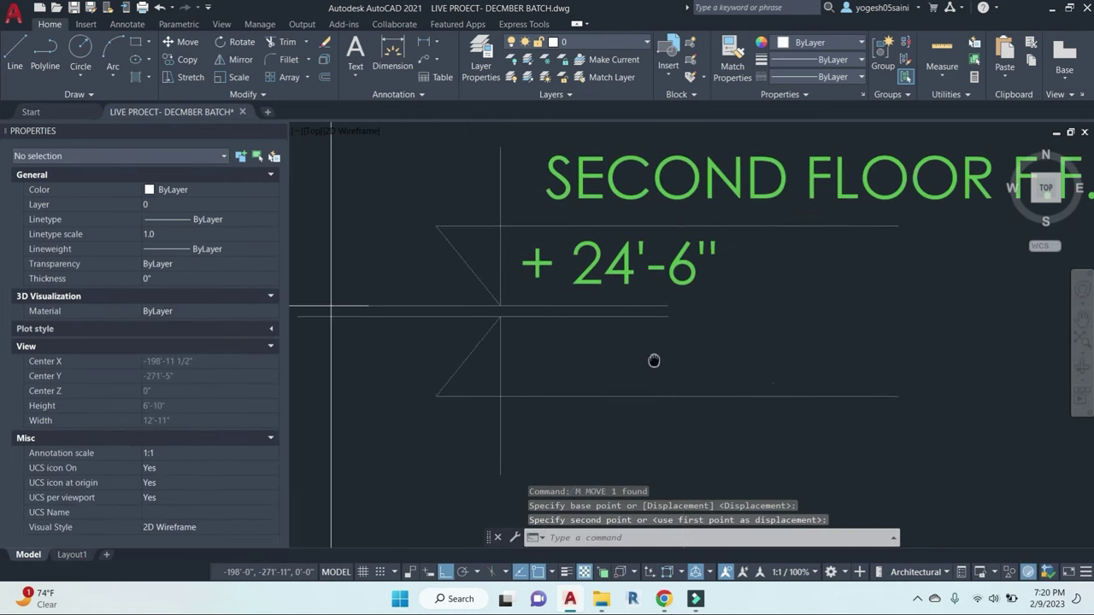
scroll(658, 357, down, 1)
click(716, 251)
scroll(801, 371, down, 3)
text(co)
key(Return)
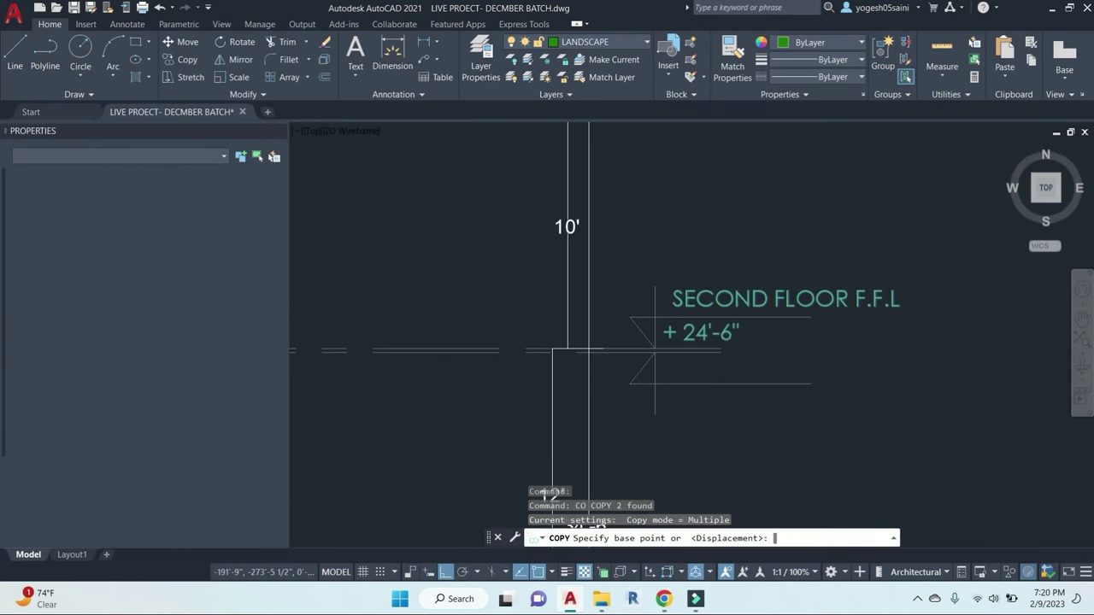
scroll(798, 290, down, 2)
click(790, 261)
click(796, 297)
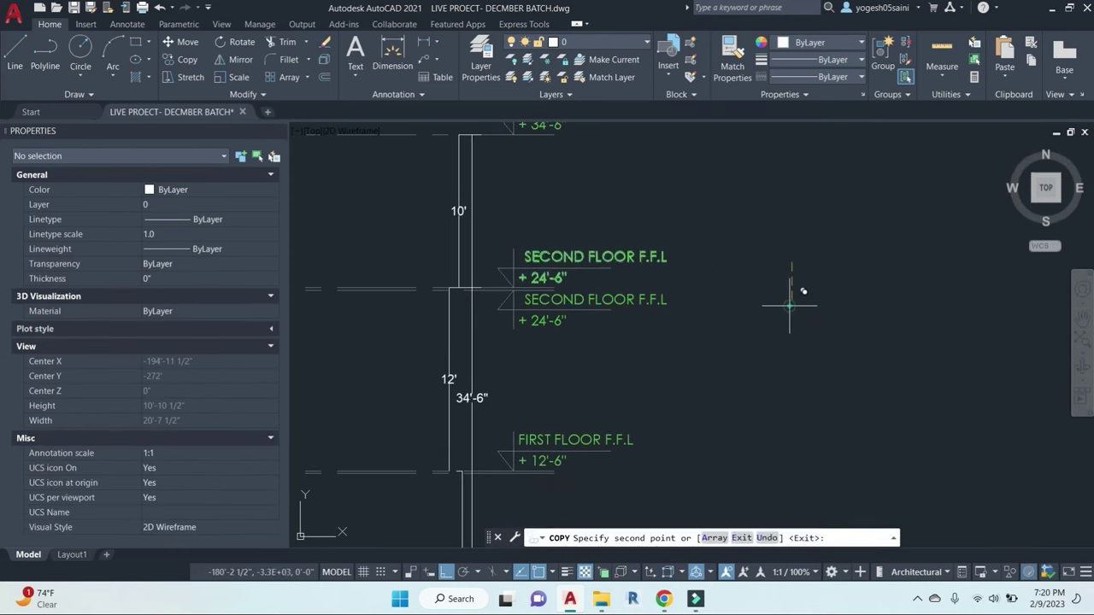
Step: Change the copied label's F.F.L to T.O.C, making it SECOND FLOOR T.O.C
key(Escape)
double_click(649, 301)
scroll(649, 300, up, 2)
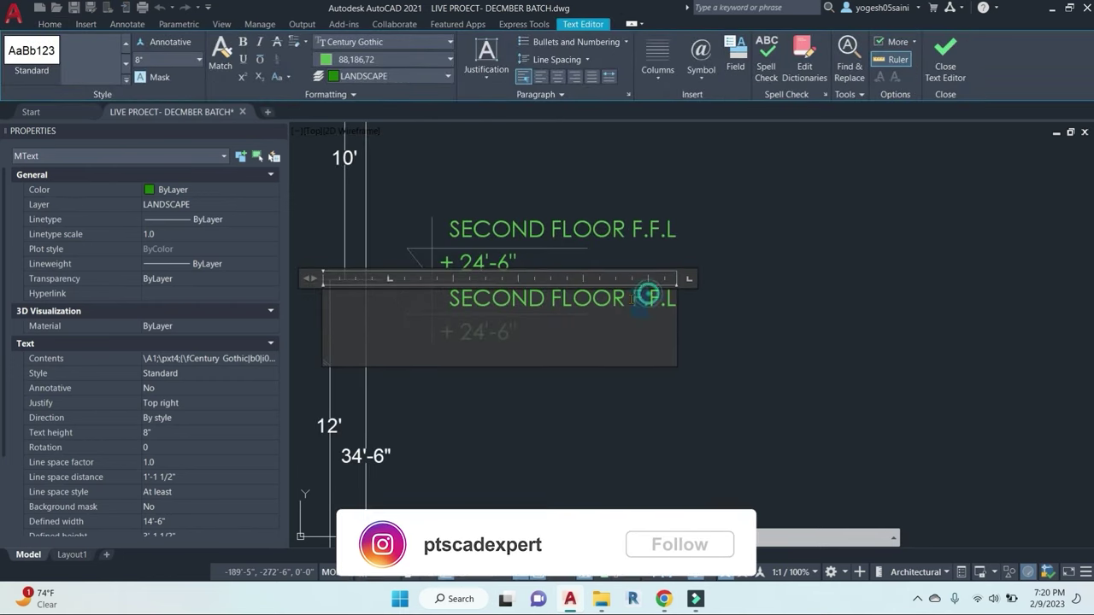
click(652, 300)
text(T)
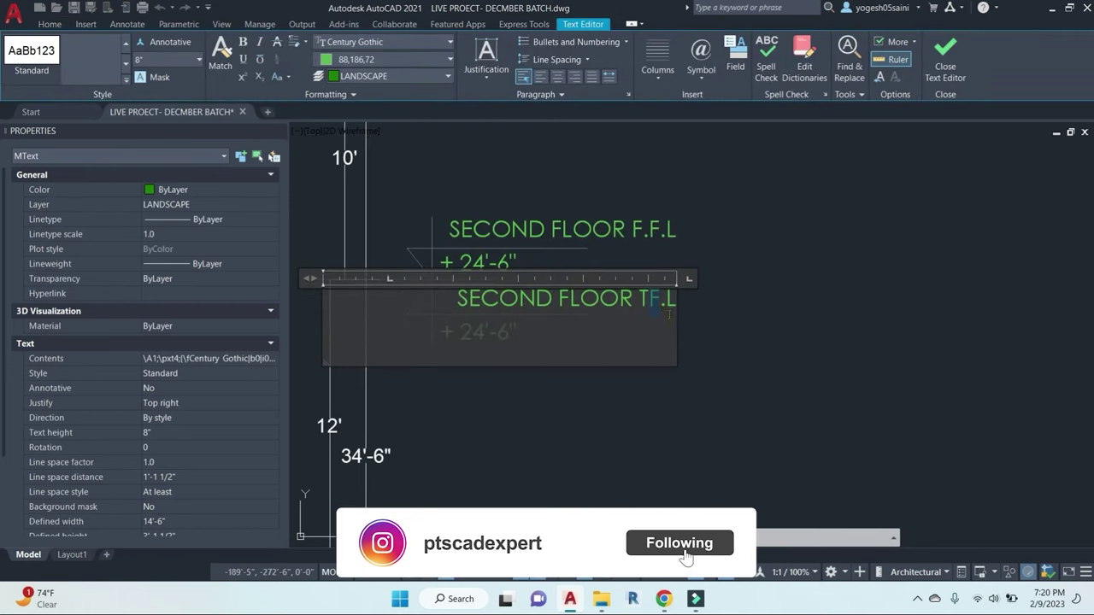
text(O.C)
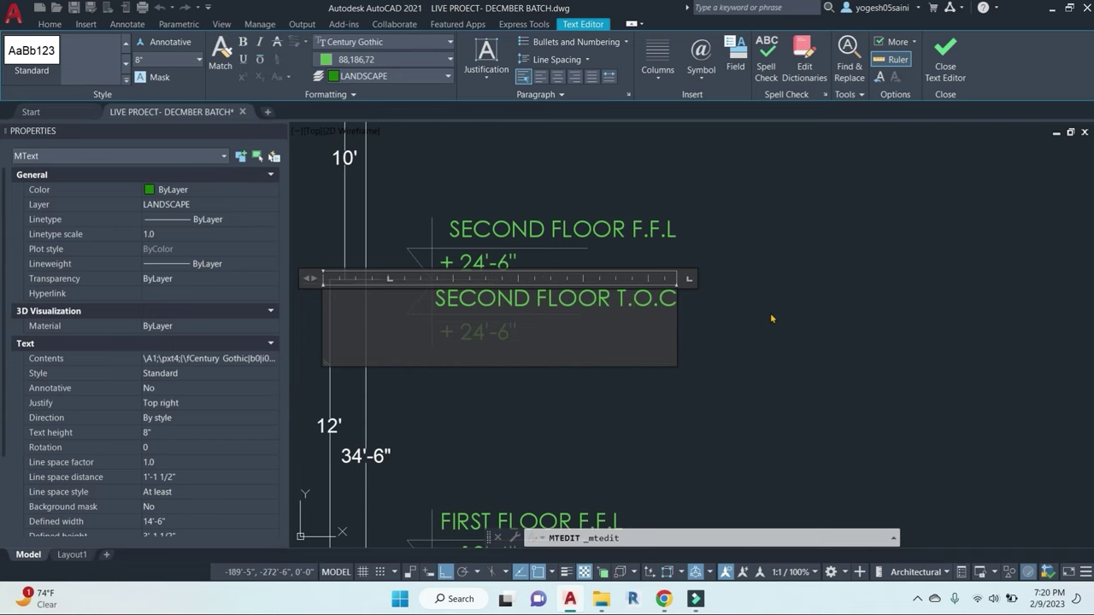
click(770, 315)
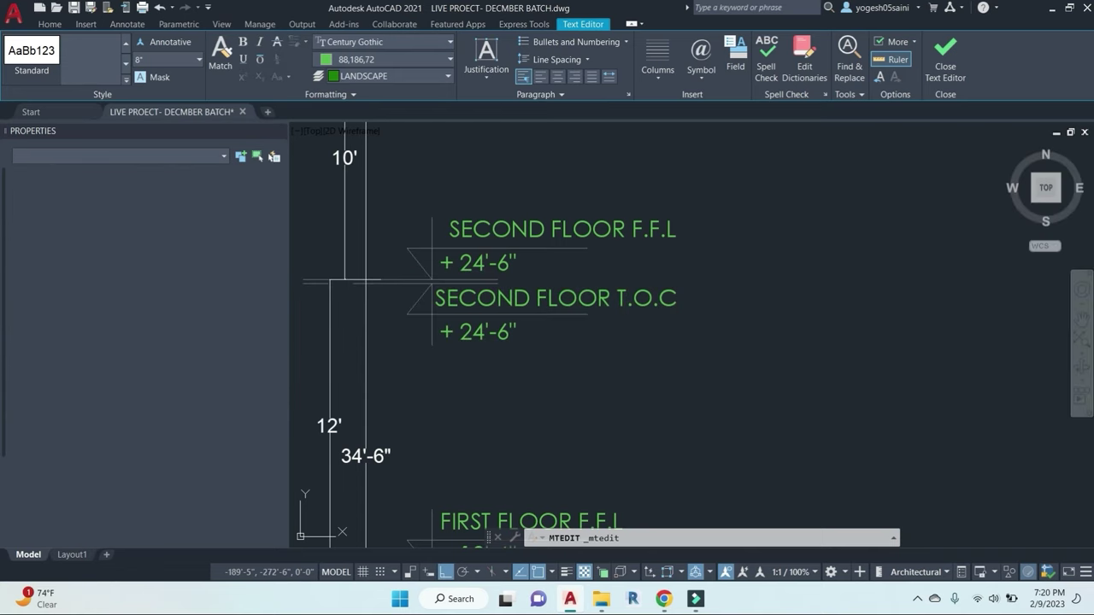
Step: Change the copy's elevation text to + 24'-4"
key(Escape)
middle_drag(620, 357, 777, 324)
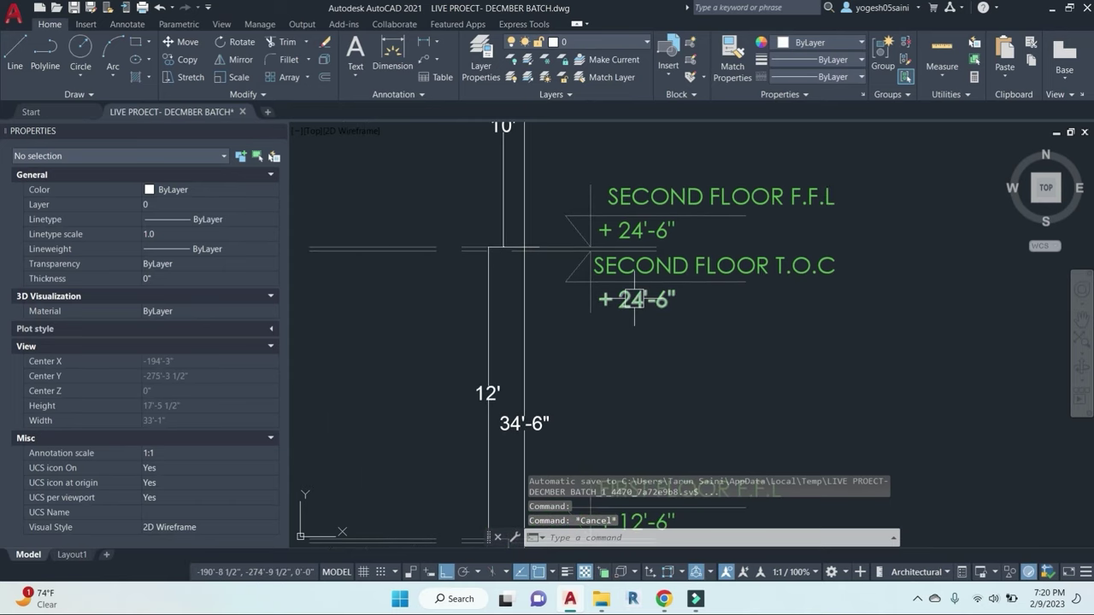
scroll(634, 299, up, 5)
double_click(740, 294)
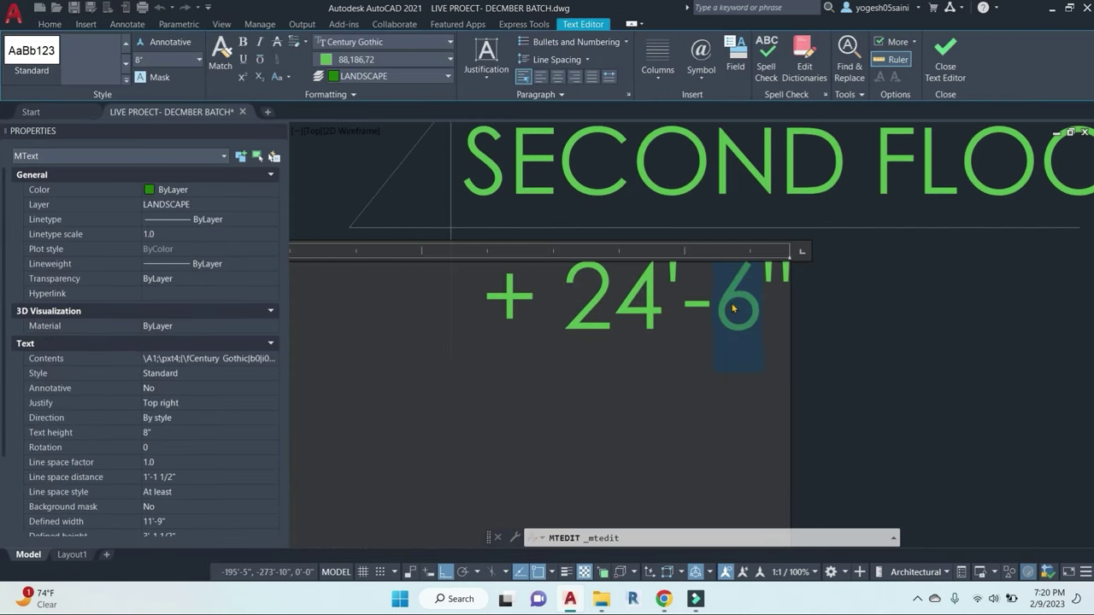
click(897, 359)
scroll(898, 350, down, 6)
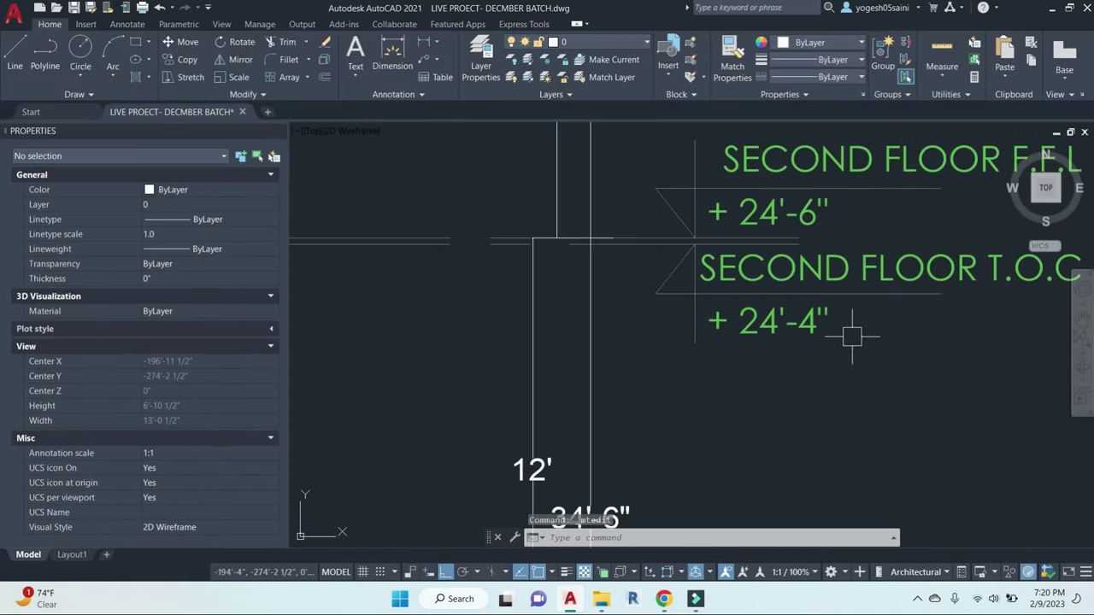
scroll(819, 354, up, 3)
Step: Copy the T.O.C label, elevation and triangle down to the first floor slab
click(813, 359)
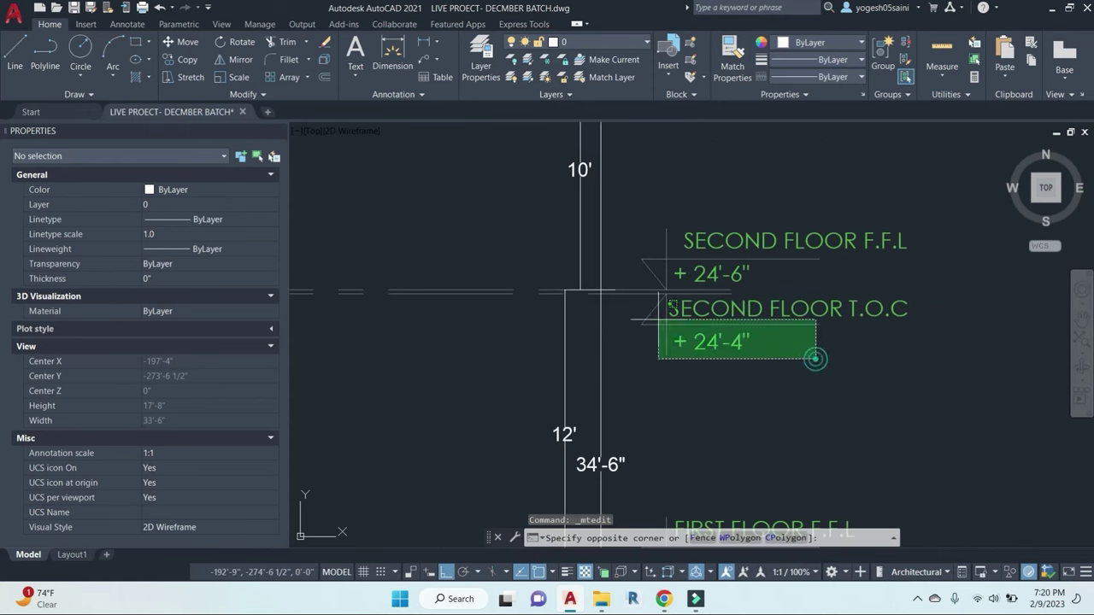
click(645, 306)
text(co)
key(Return)
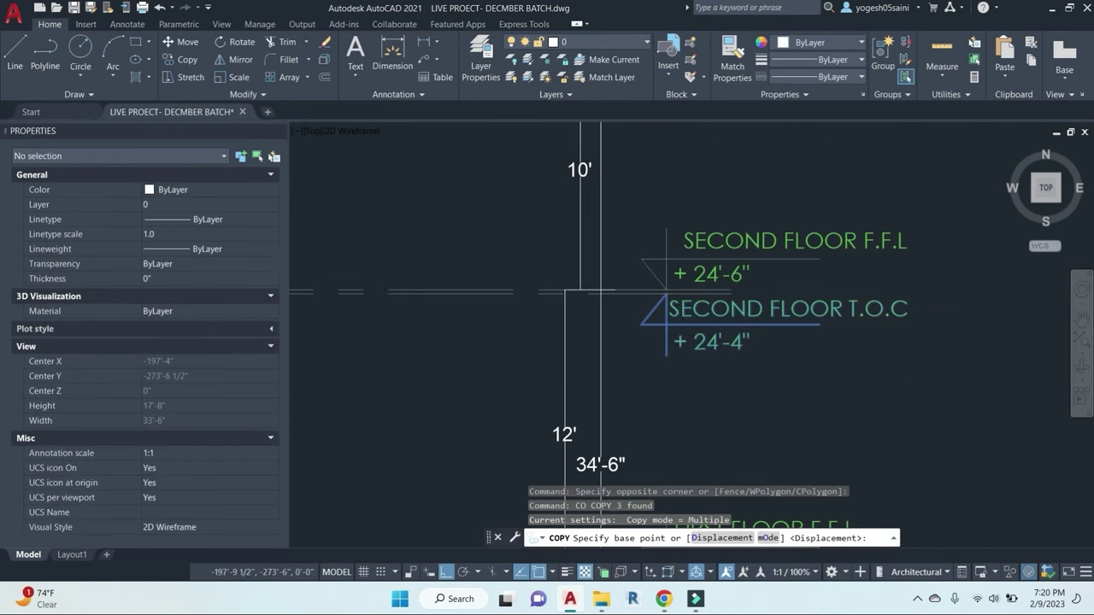
scroll(871, 291, up, 5)
click(972, 243)
scroll(973, 242, down, 5)
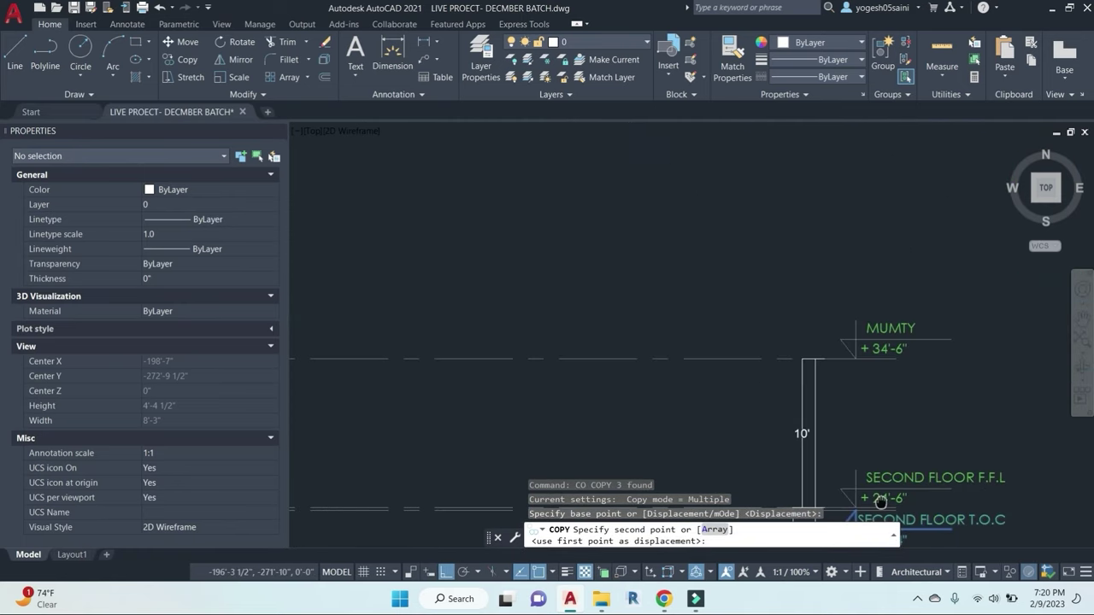
middle_drag(947, 511, 935, 310)
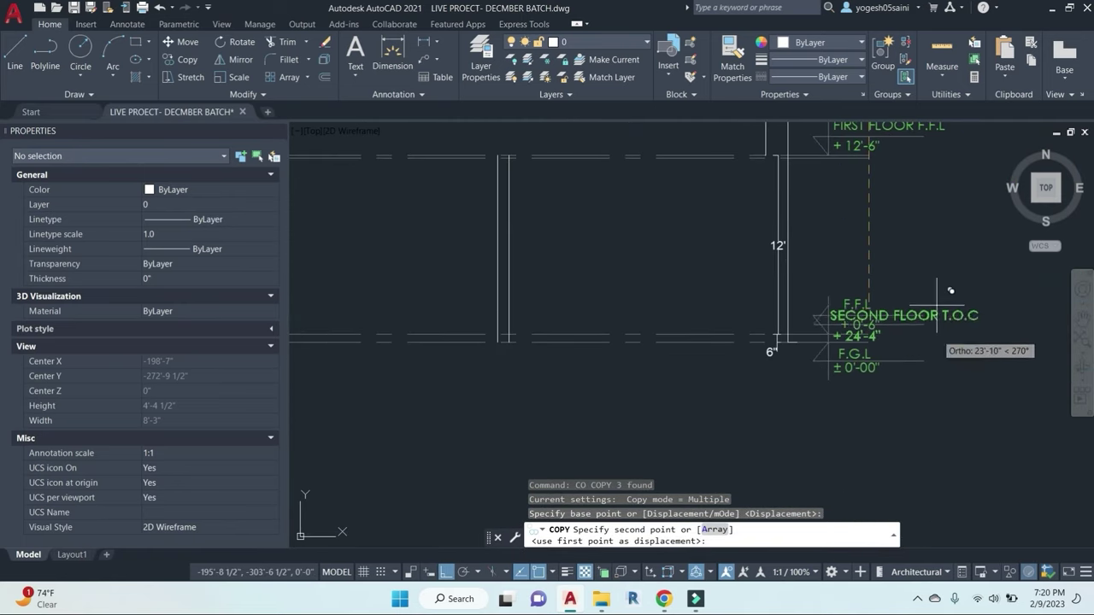
middle_drag(911, 232, 890, 356)
scroll(889, 355, up, 5)
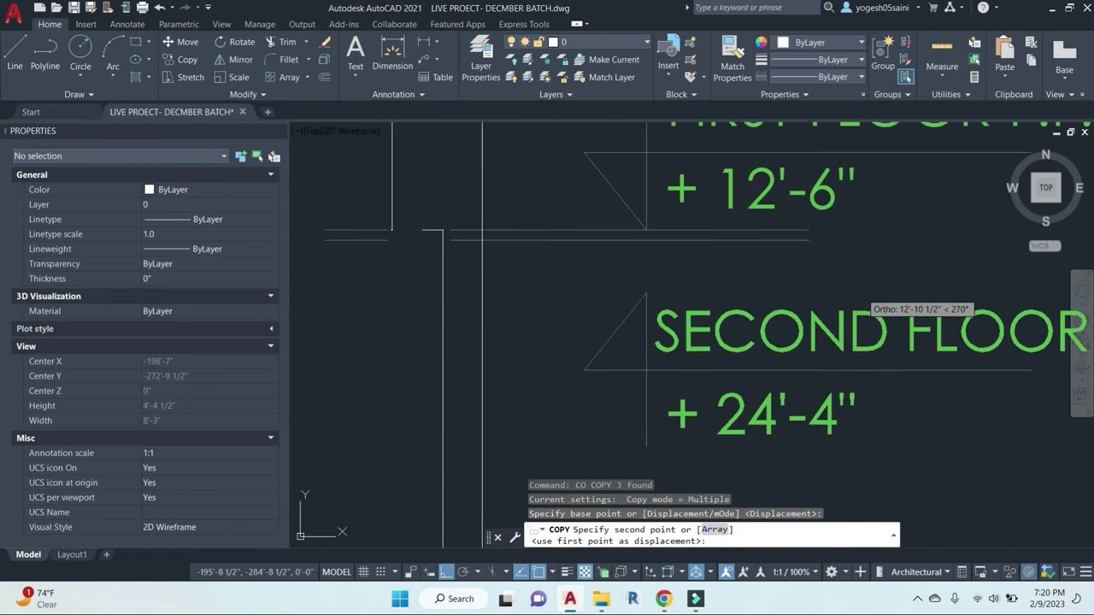
click(819, 227)
key(Escape)
key(Escape)
Step: Rename the first floor copy's label to FIRST FLOOR T.O.C
scroll(748, 335, down, 2)
middle_drag(818, 332, 706, 344)
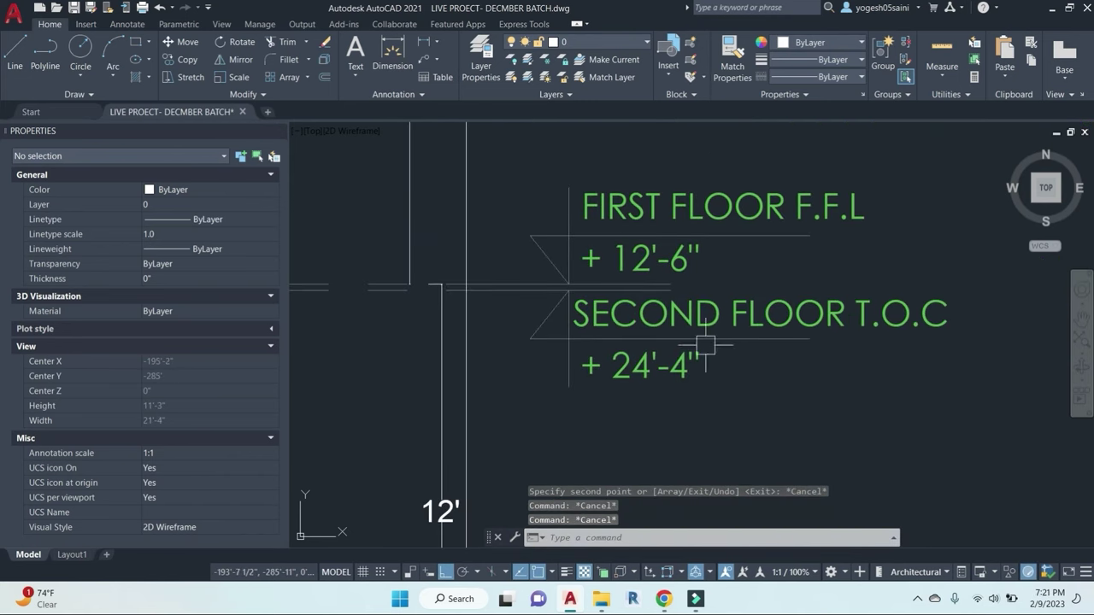
scroll(703, 326, up, 2)
double_click(717, 317)
drag(702, 316, 556, 309)
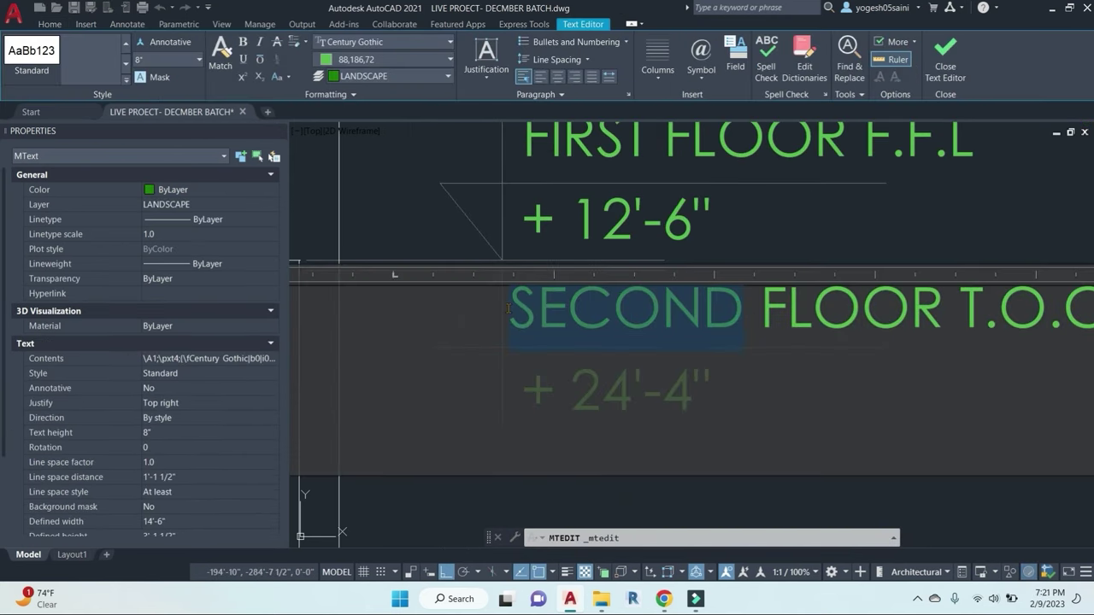
text(FIRST)
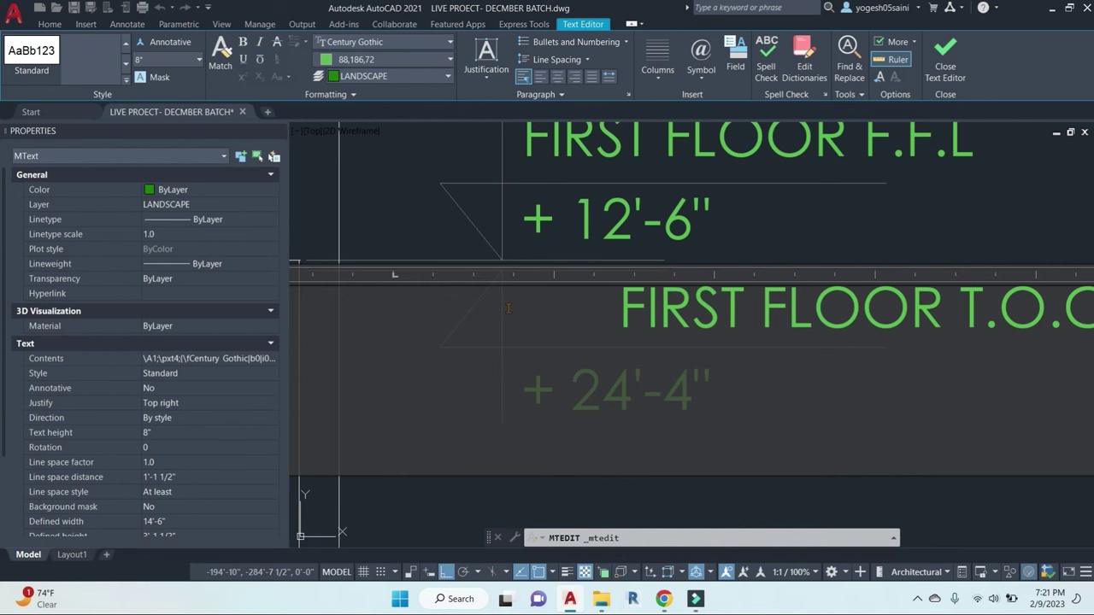
click(737, 514)
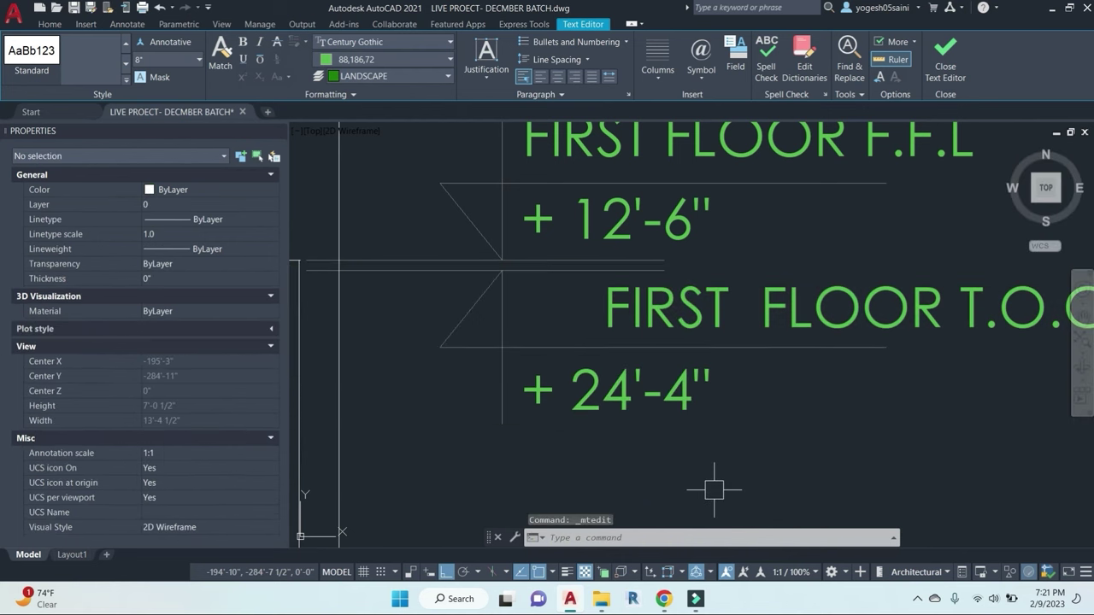
Step: Begin changing the first floor copy's elevation from + 24'-4" to + 12'-4"
scroll(708, 488, down, 2)
scroll(640, 403, up, 2)
double_click(658, 419)
drag(658, 419, 610, 416)
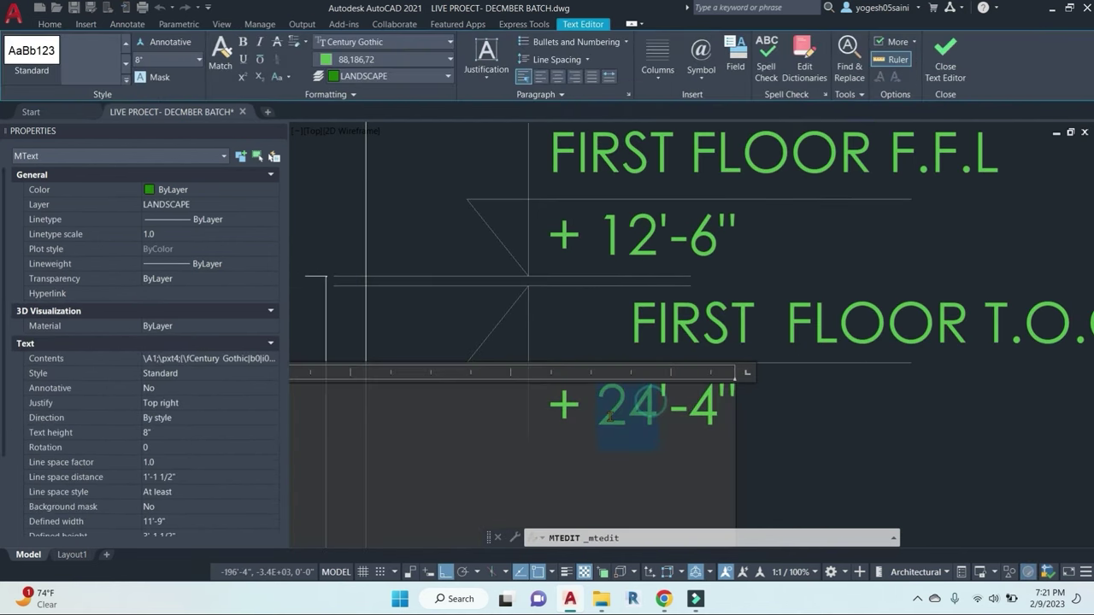
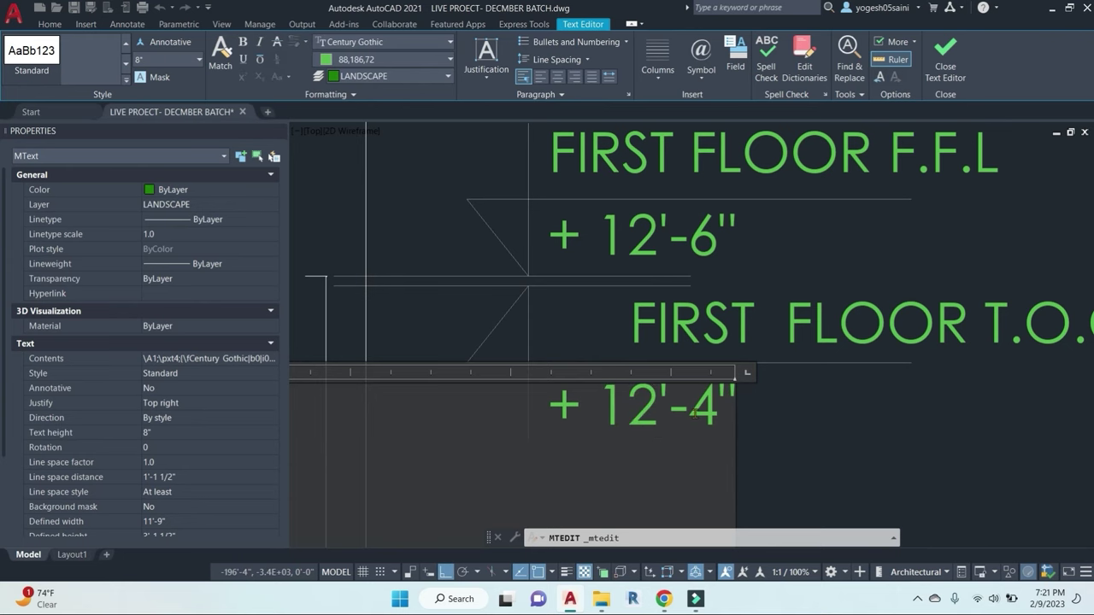
Step: Finish editing the first floor level text, now reading + 12'-4"
click(873, 452)
key(Escape)
scroll(812, 427, down, 1)
Step: Move the FIRST FLOOR T.O.C label directly under F.F.L and save the drawing
click(838, 369)
text(m)
key(space)
click(919, 434)
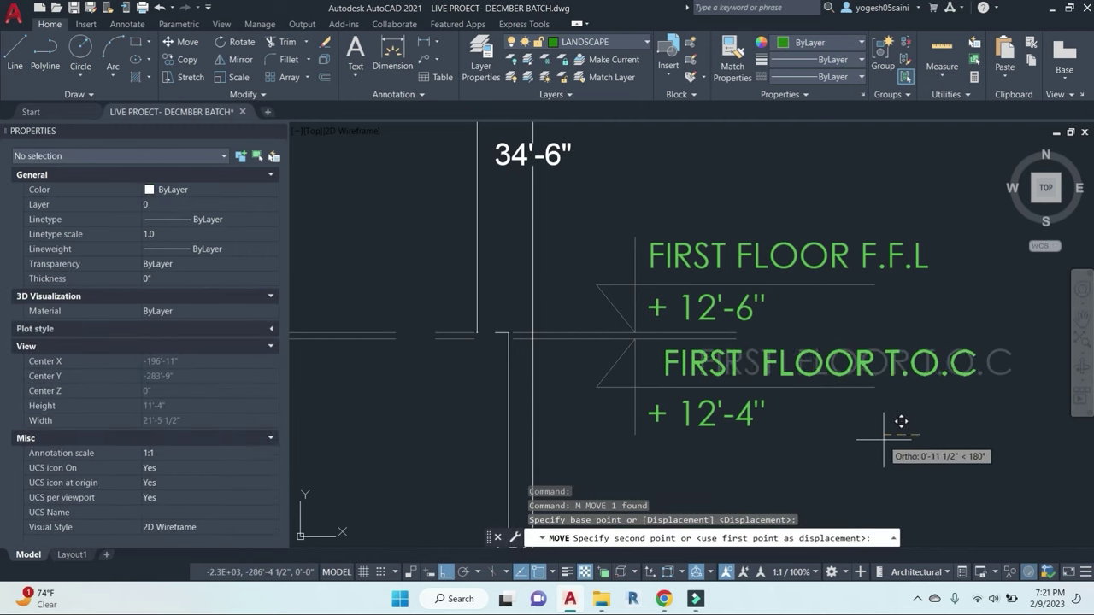
click(828, 420)
scroll(833, 410, down, 4)
key(ctrl+s)
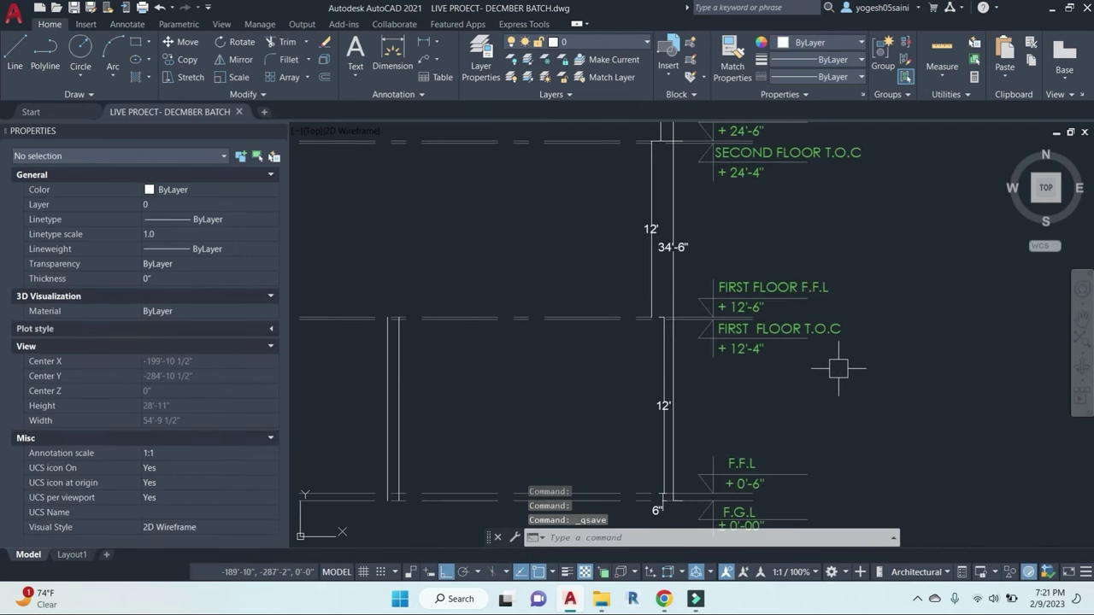
Step: Move the lower 12' dimension onto the section's floor line
click(663, 342)
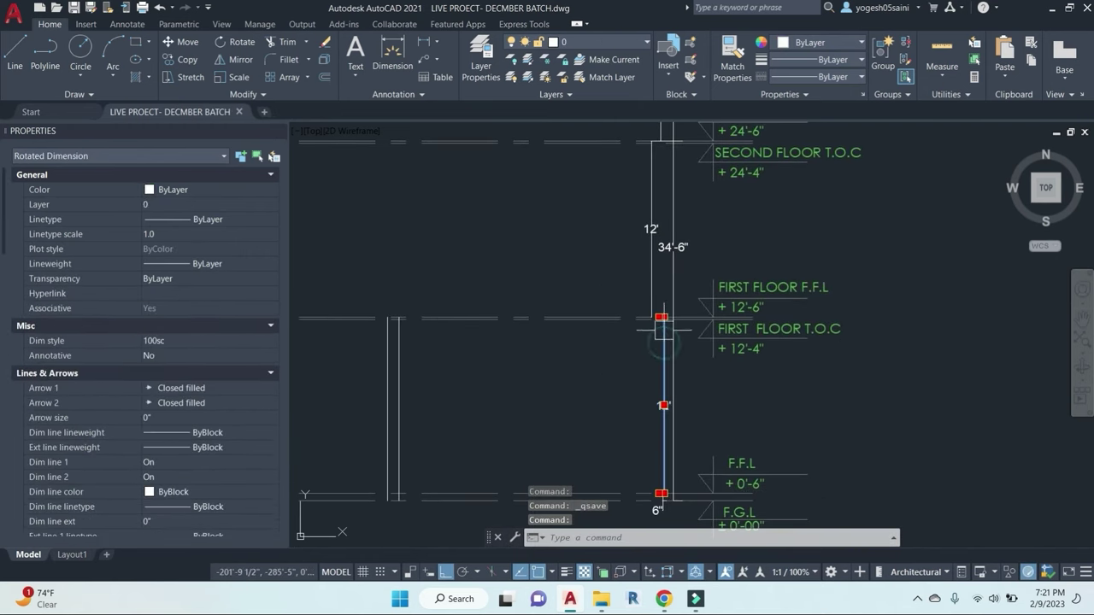
scroll(655, 305, up, 5)
text(m)
key(Return)
click(658, 297)
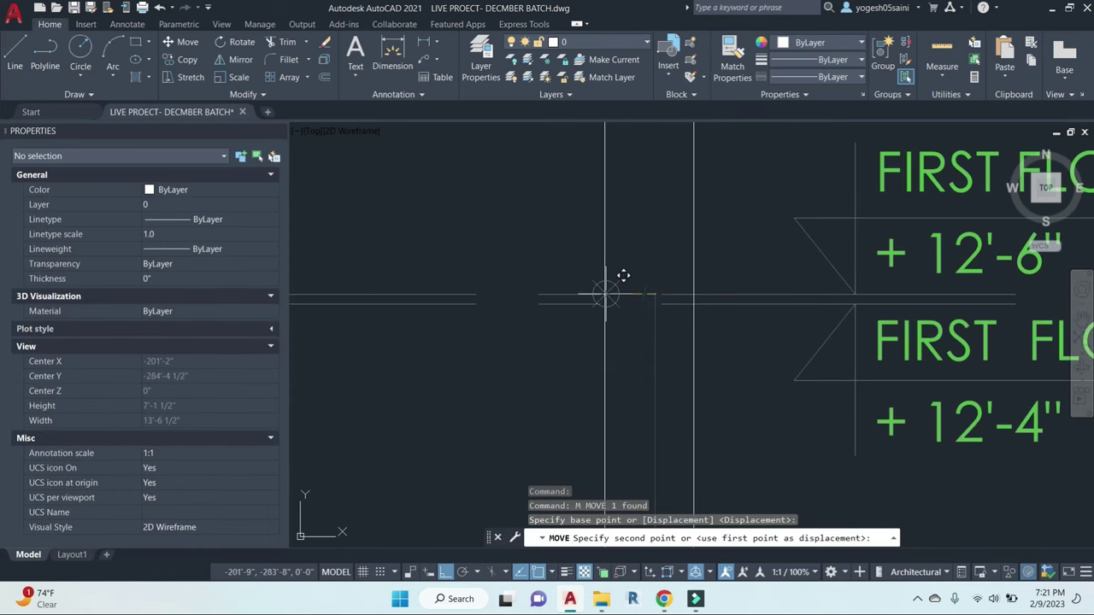
click(604, 295)
key(Escape)
scroll(652, 297, down, 4)
Step: Check the 10' dimension, then pan the section toward the right
middle_drag(678, 247, 689, 332)
scroll(658, 224, up, 2)
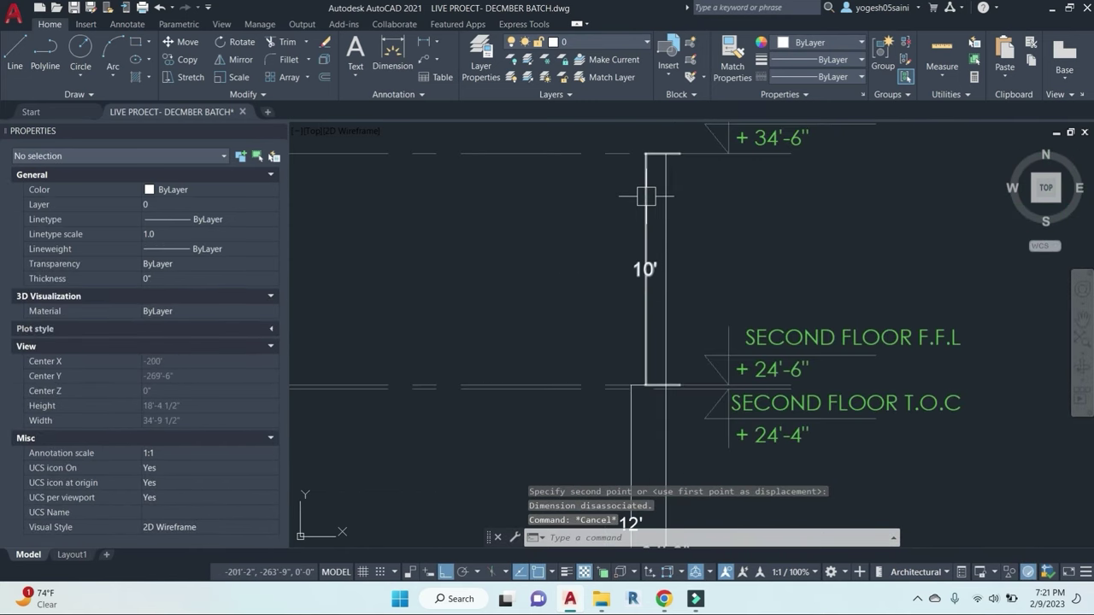
click(658, 225)
scroll(632, 342, up, 3)
scroll(632, 316, up, 4)
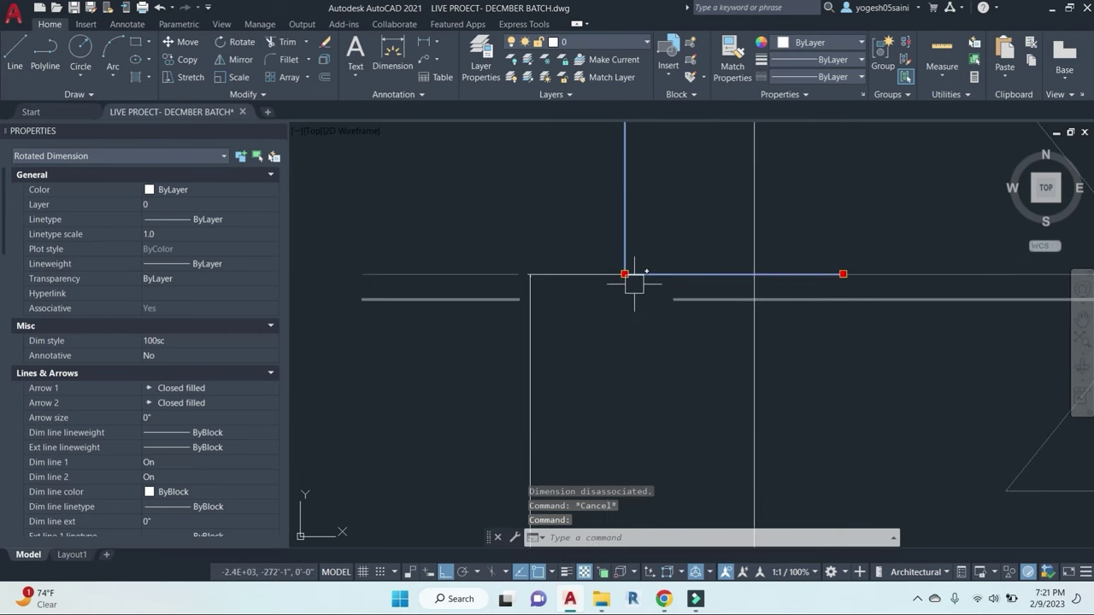
key(Escape)
scroll(598, 305, down, 4)
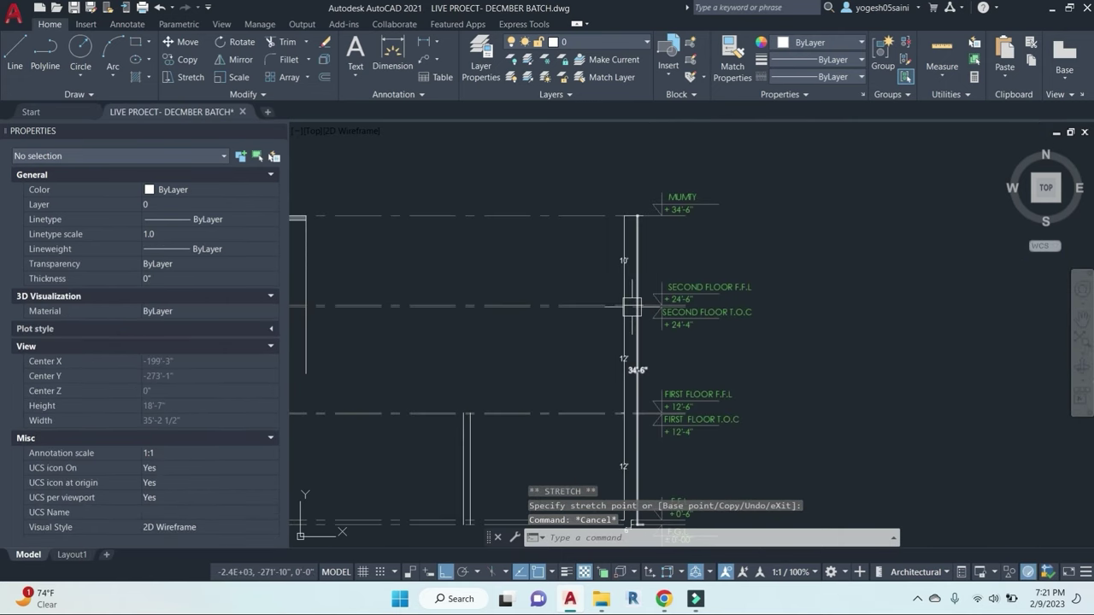
middle_drag(703, 326, 714, 286)
middle_drag(507, 326, 780, 321)
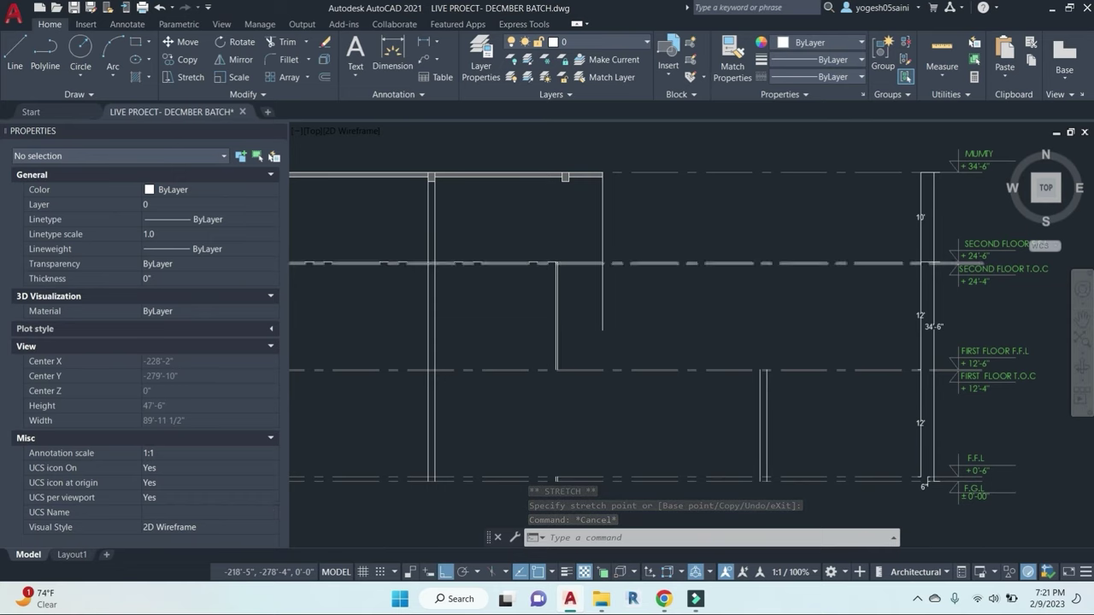
scroll(803, 263, up, 4)
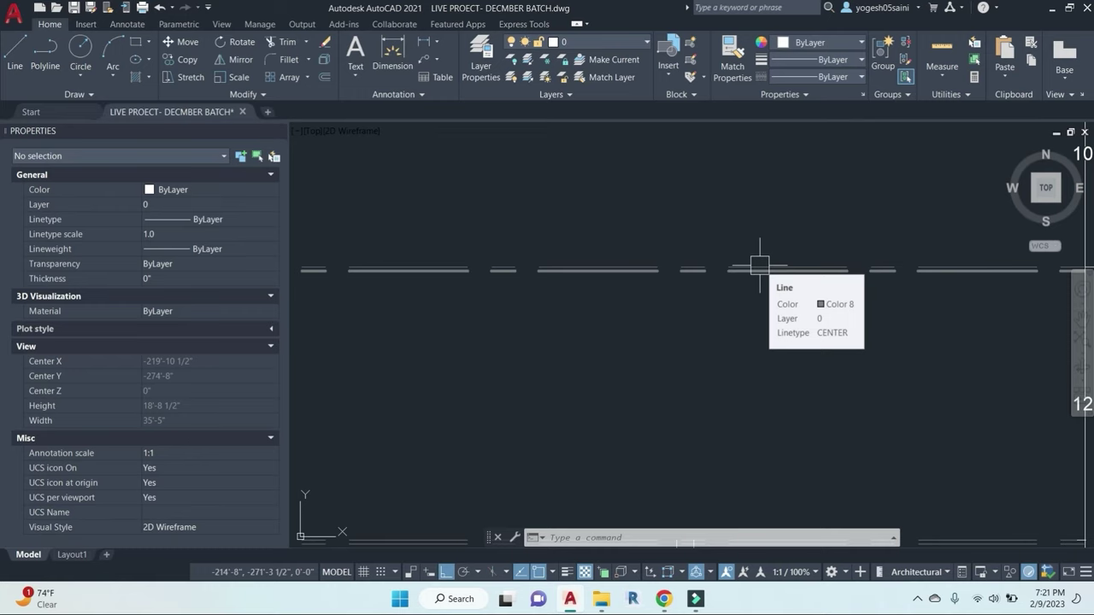
scroll(777, 345, down, 1)
scroll(750, 293, up, 5)
key(Escape)
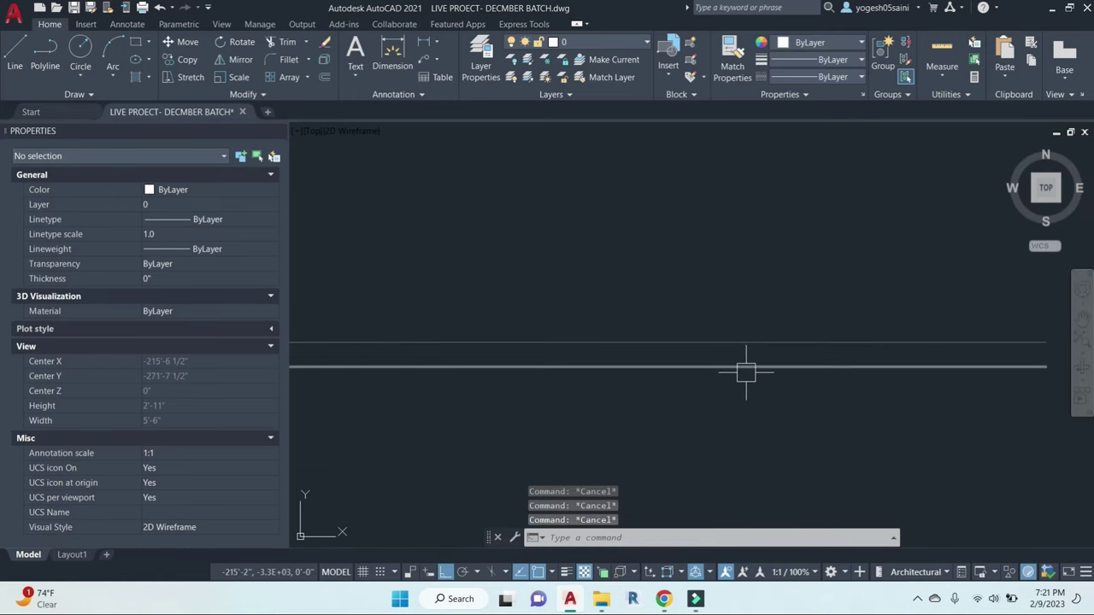
Step: Measure the 2" double-line gap with DLI, then cancel the dimension
text(DLI)
key(Return)
click(752, 367)
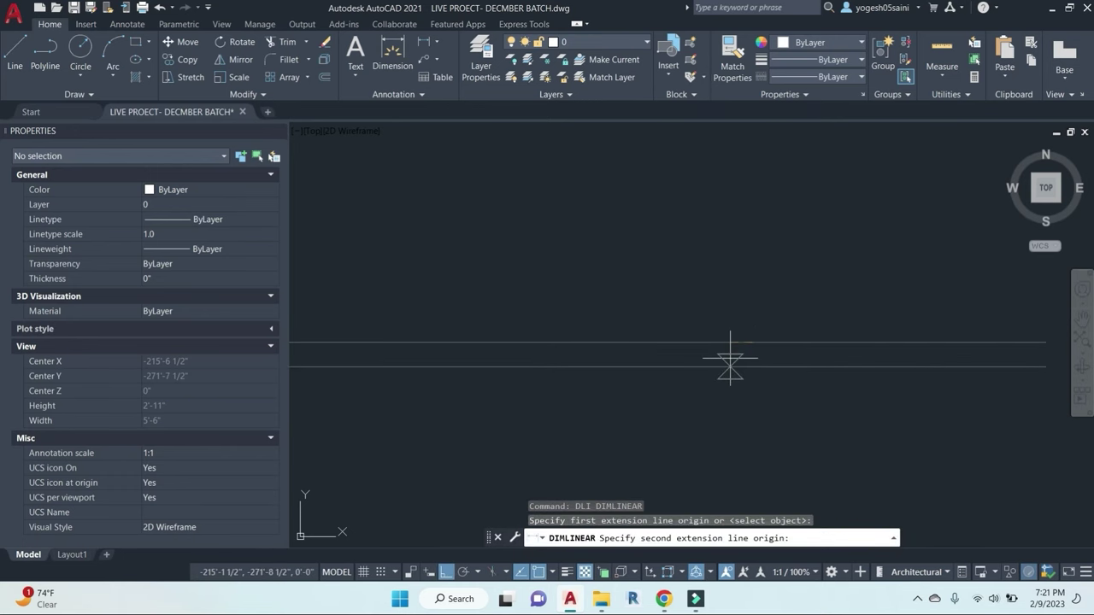
click(729, 357)
key(Escape)
scroll(733, 371, down, 8)
middle_drag(732, 371, 743, 304)
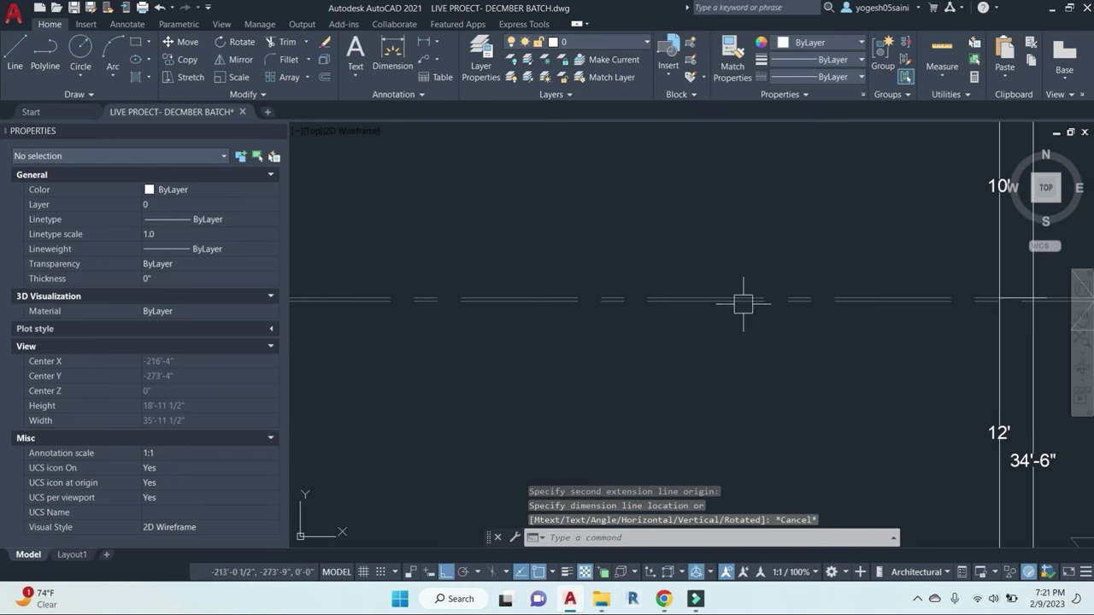
scroll(742, 303, down, 8)
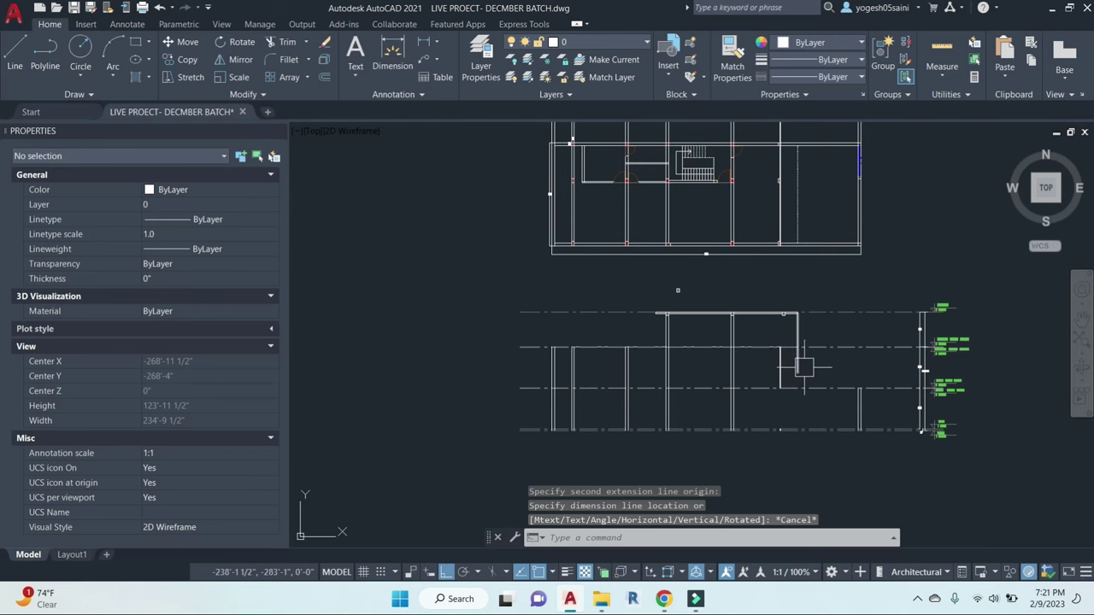
scroll(727, 315, up, 2)
key(Escape)
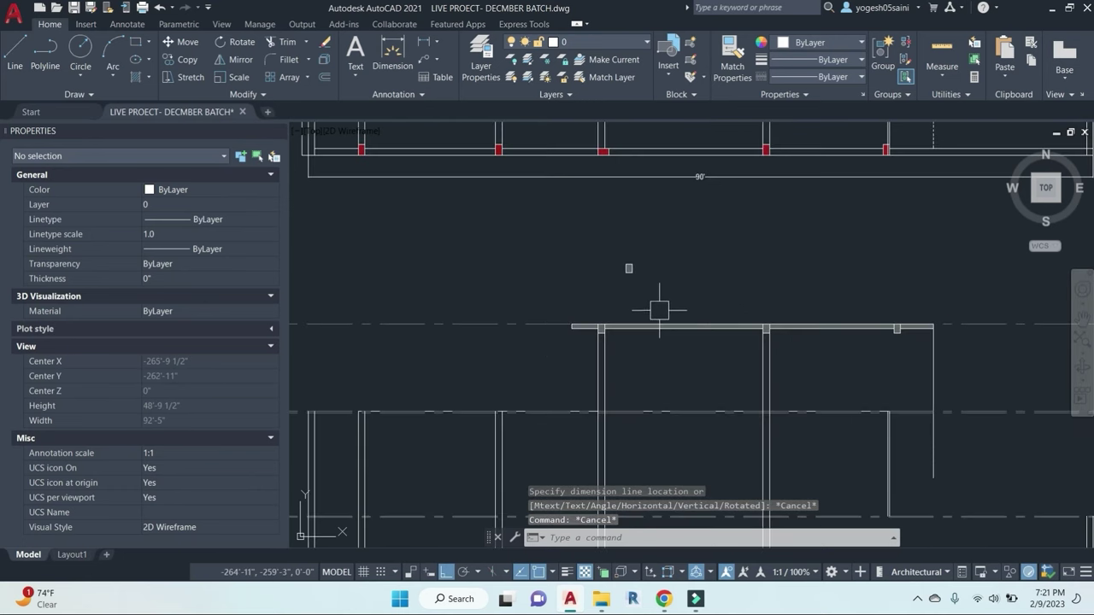
scroll(794, 363, up, 2)
Step: Select the section's floor line, then start an offset and cancel it
click(639, 351)
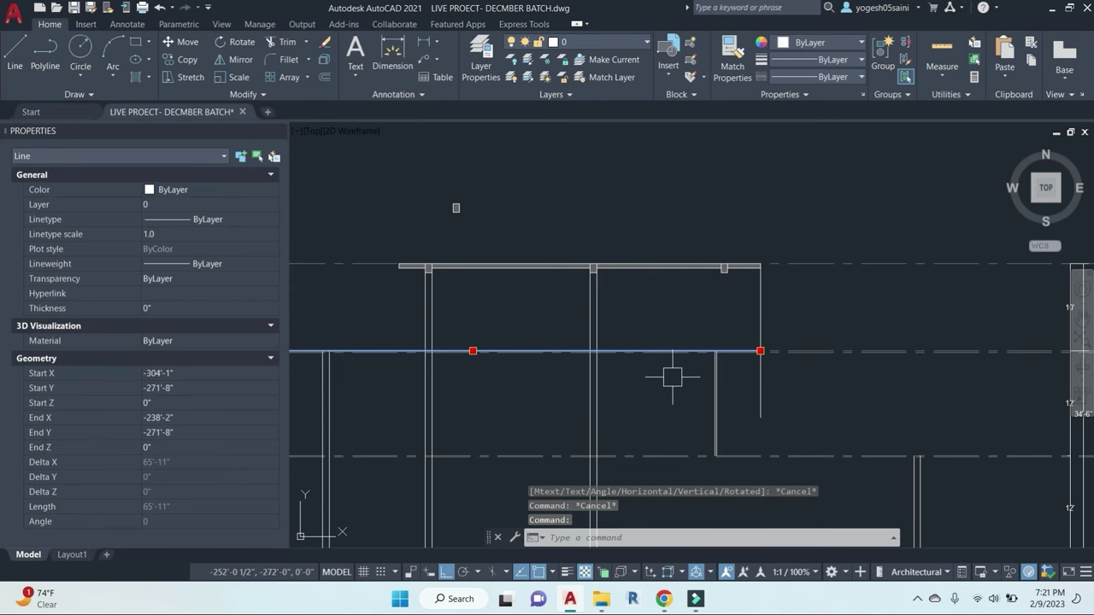
scroll(827, 387, down, 4)
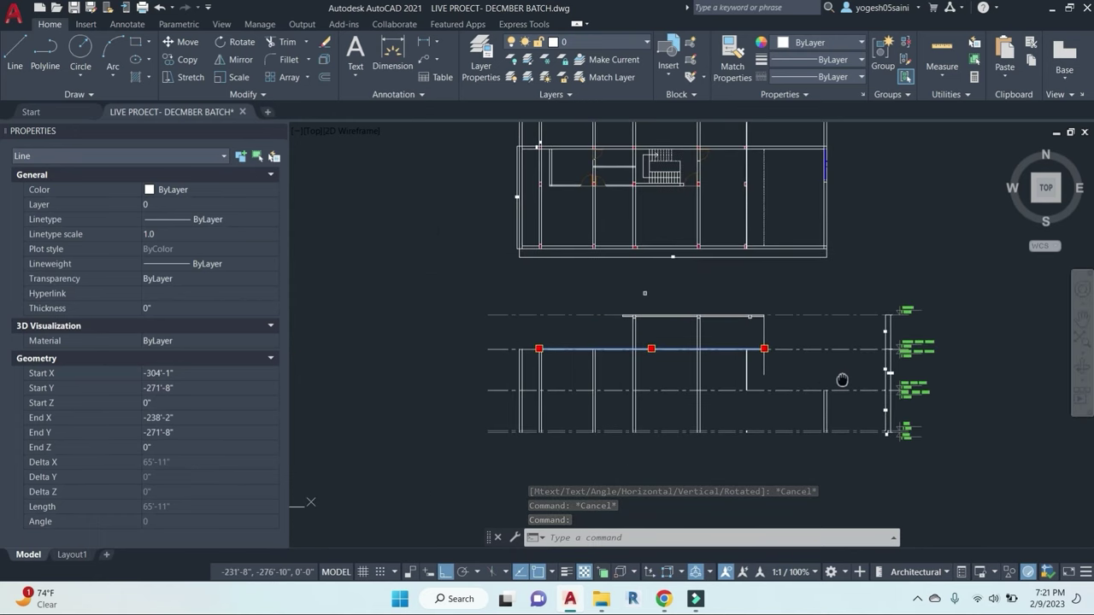
scroll(744, 374, up, 5)
key(Escape)
text(o)
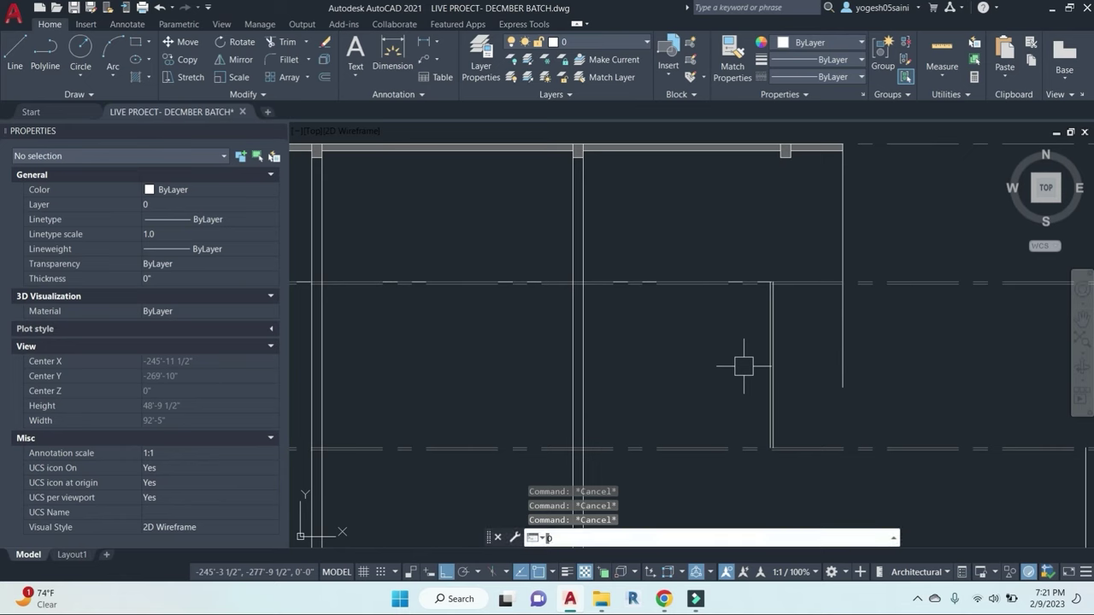
key(Return)
key(Escape)
scroll(751, 357, up, 5)
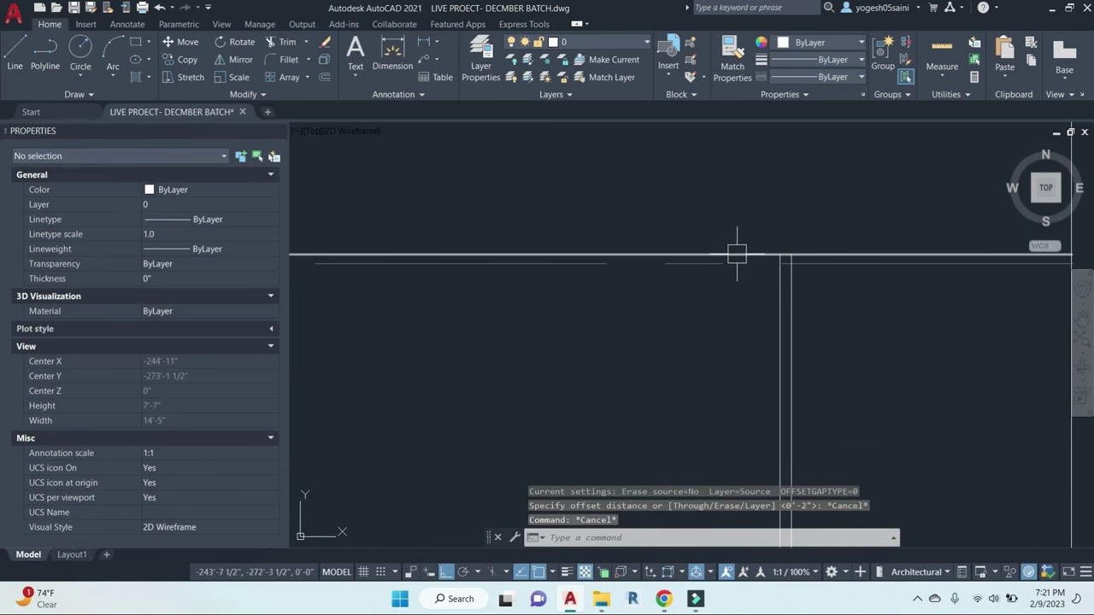
key(Escape)
Step: Offset the horizontal slab line 2" downward
click(761, 255)
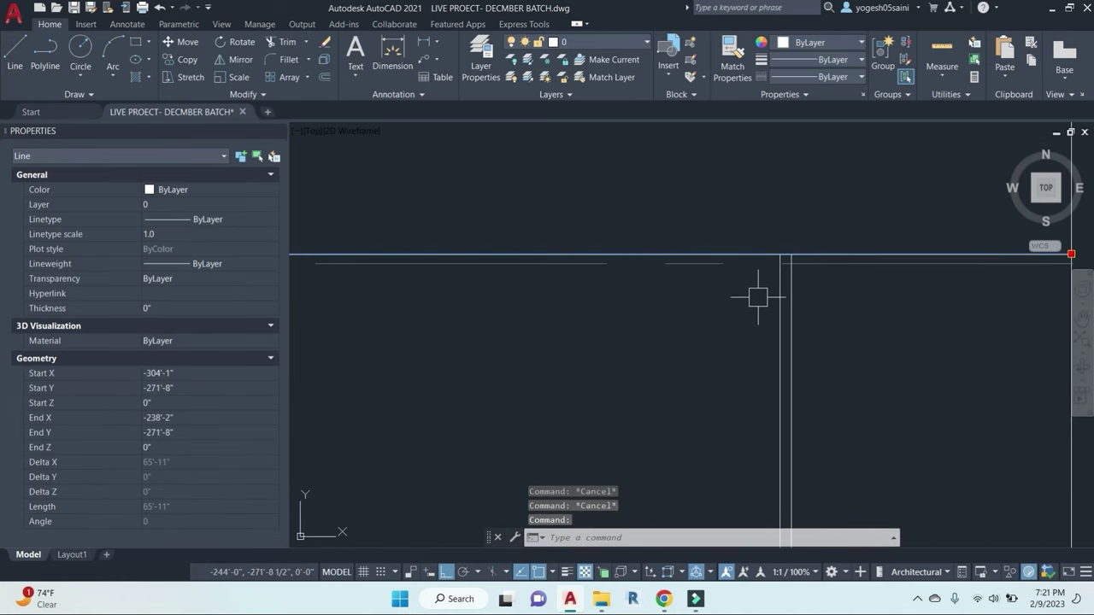
key(Escape)
text(o)
key(Return)
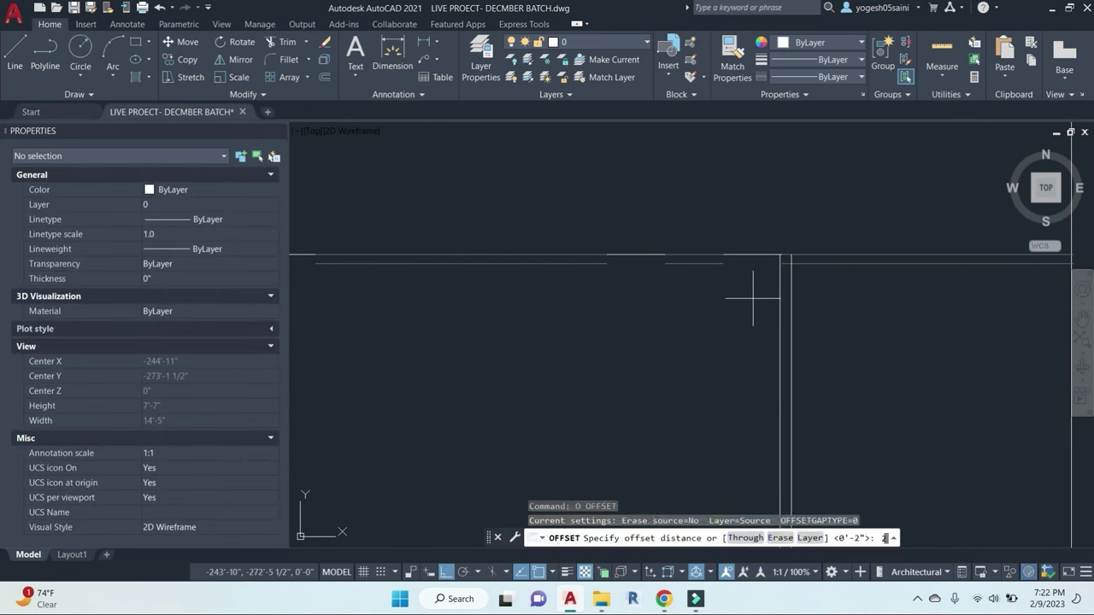
text(2)
key(Return)
click(759, 254)
click(760, 329)
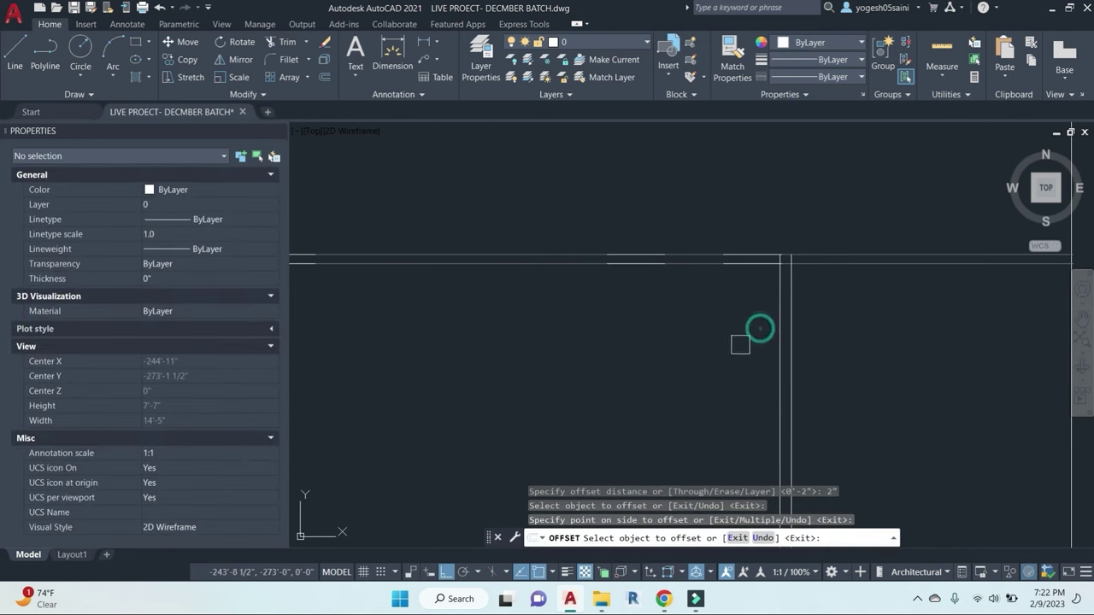
key(Escape)
Step: Offset the slab line 6" below to form the slab thickness
text(o)
key(Return)
text(6)
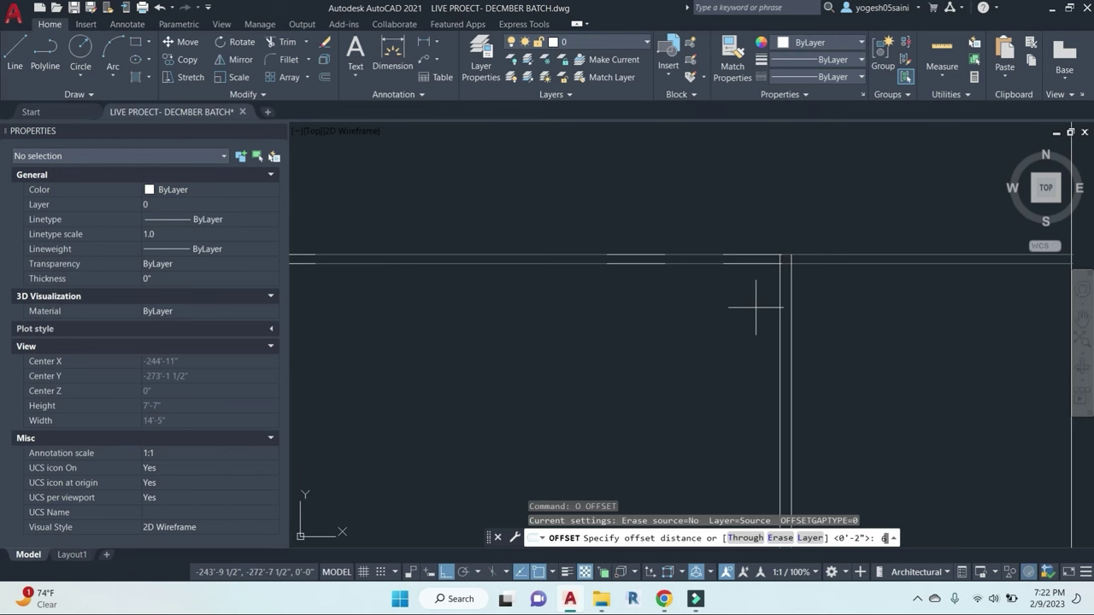
text(")
key(Return)
click(756, 264)
click(743, 366)
scroll(701, 415, down, 2)
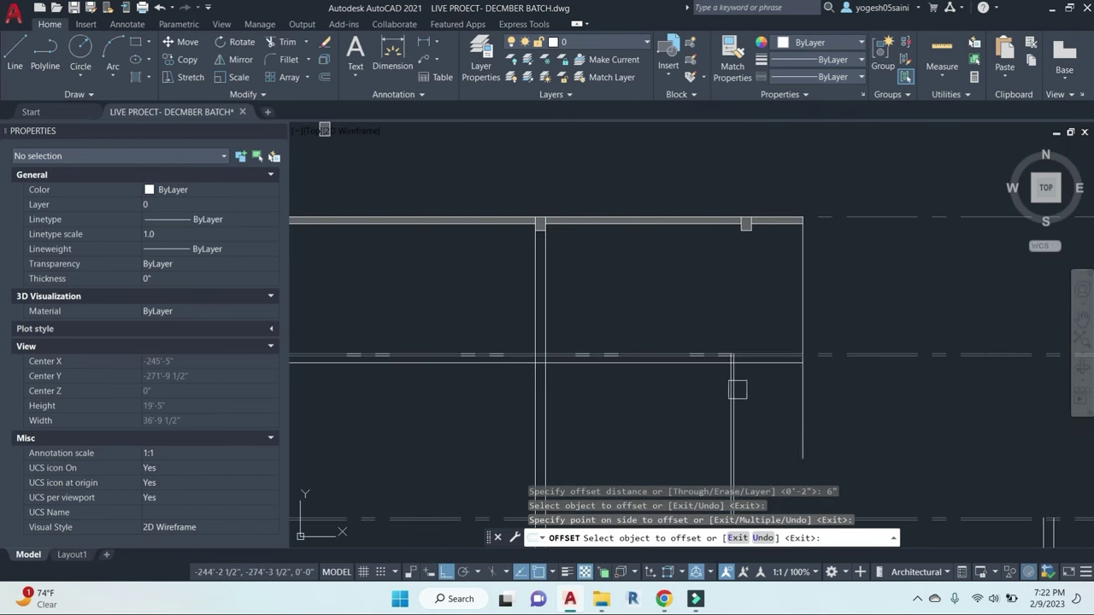
scroll(842, 383, up, 3)
key(Escape)
key(Escape)
key(Escape)
key(Escape)
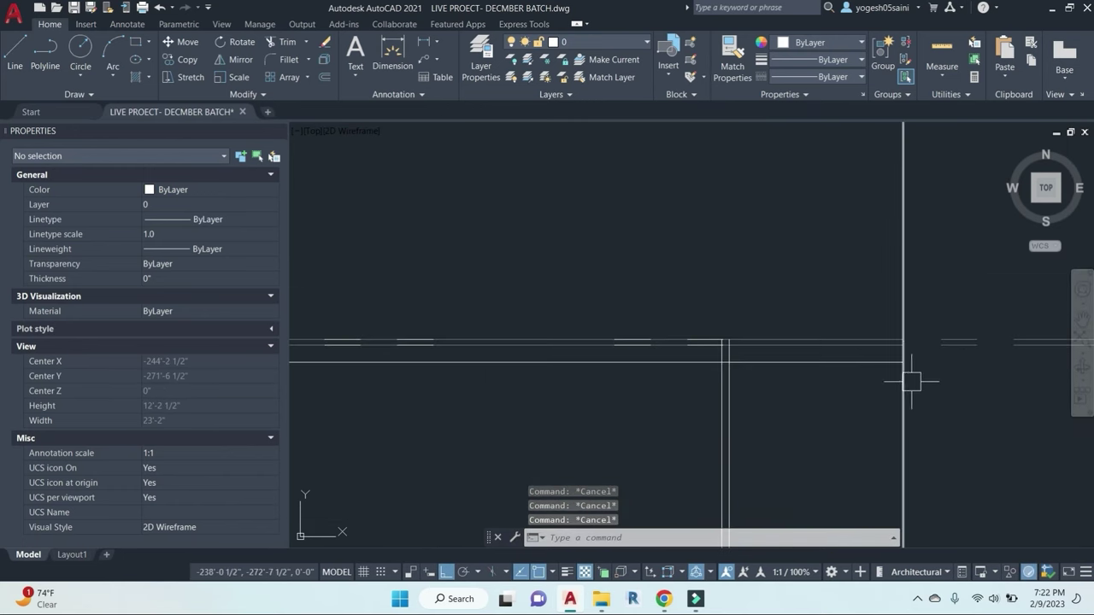
Step: Bring the two overlapping slab lines to the front with DRAWORDER Front
scroll(911, 382, down, 6)
text(TR)
key(Return)
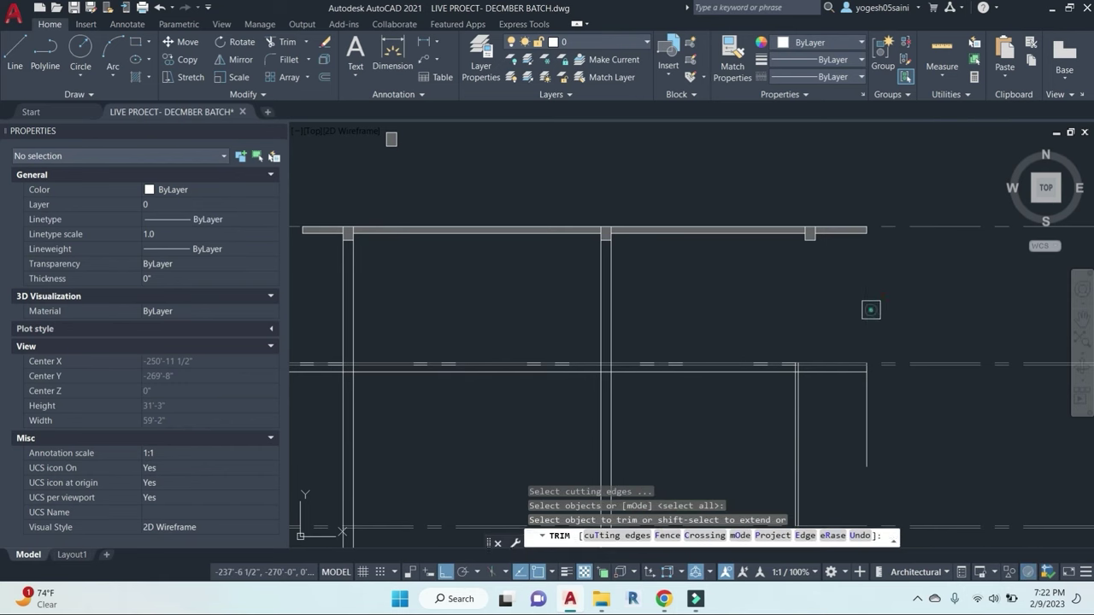
scroll(866, 410, down, 3)
key(Escape)
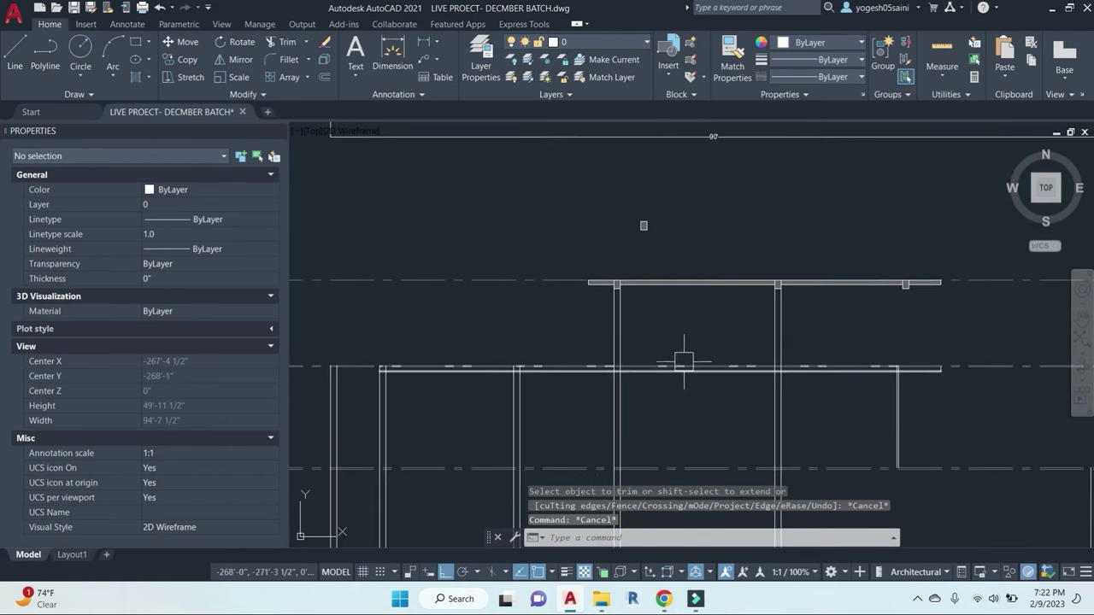
scroll(590, 357, up, 10)
click(409, 408)
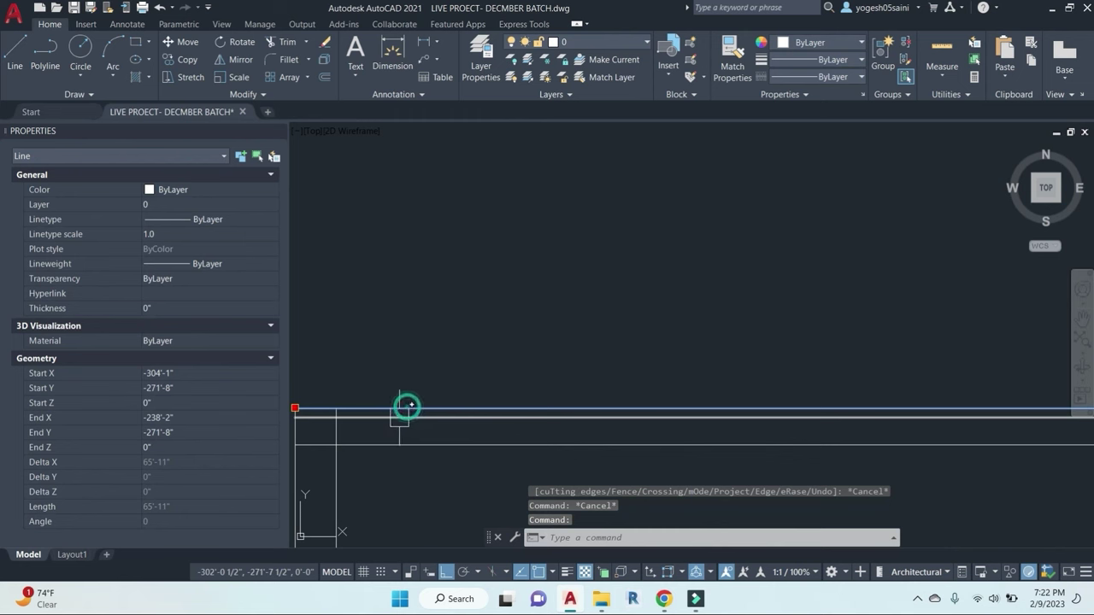
click(408, 416)
text(DR)
key(Return)
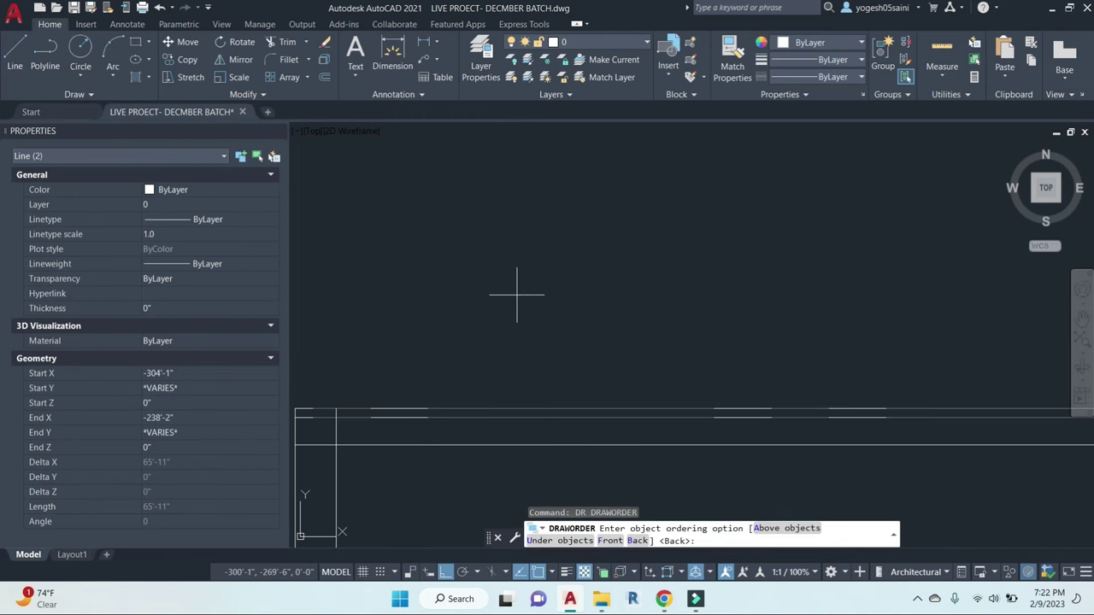
text(F)
key(Return)
Step: Pan up to the floor plan and inspect the blue water-supply line
scroll(520, 299, down, 8)
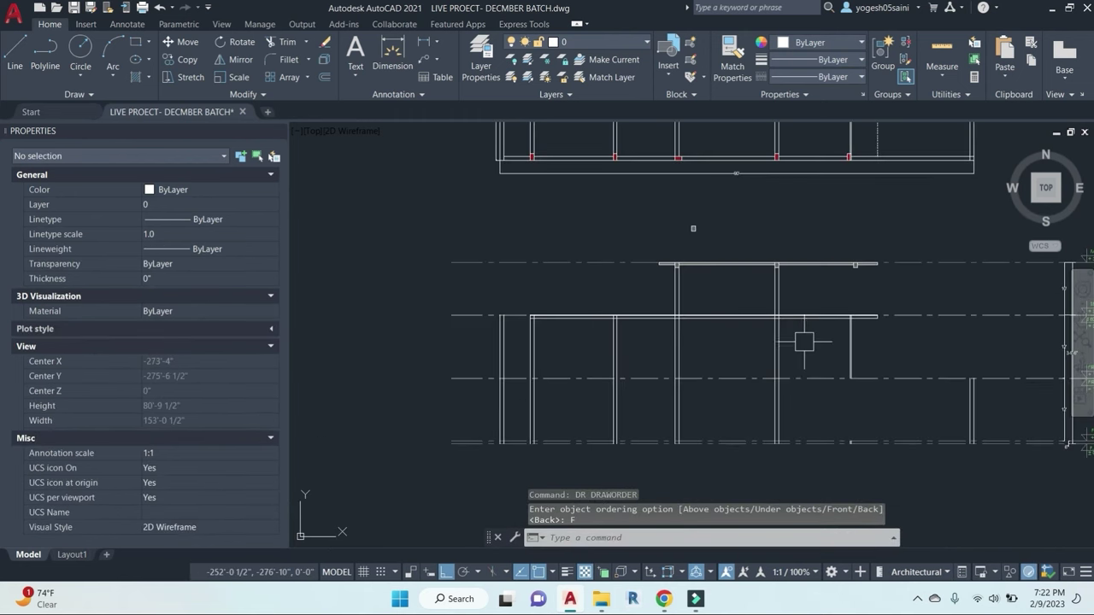
scroll(816, 359, down, 2)
middle_drag(839, 312, 805, 392)
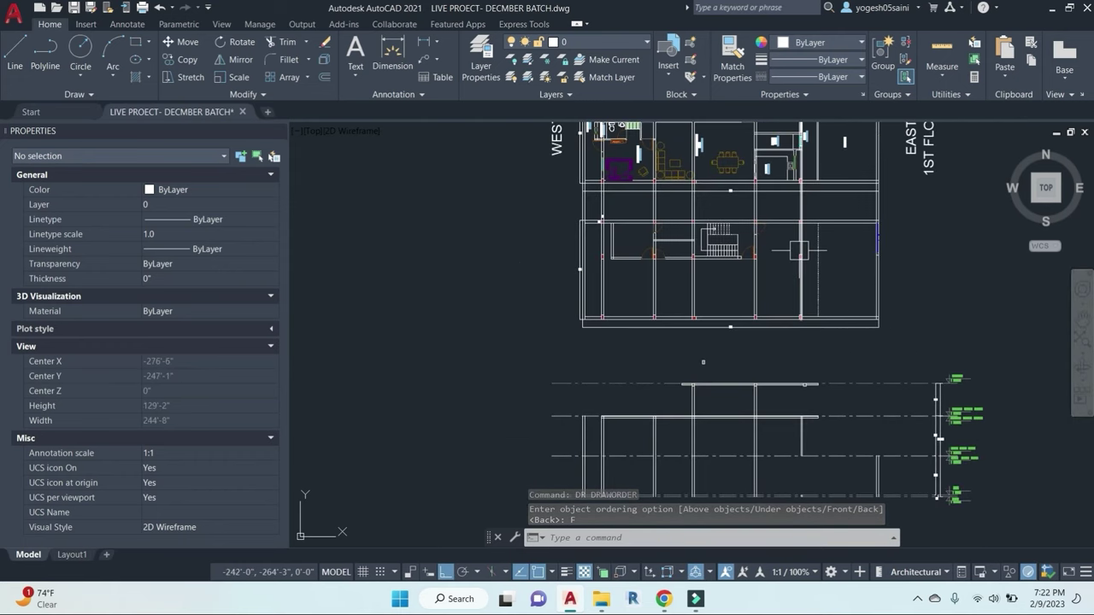
middle_drag(798, 252, 778, 437)
scroll(793, 295, up, 4)
click(726, 297)
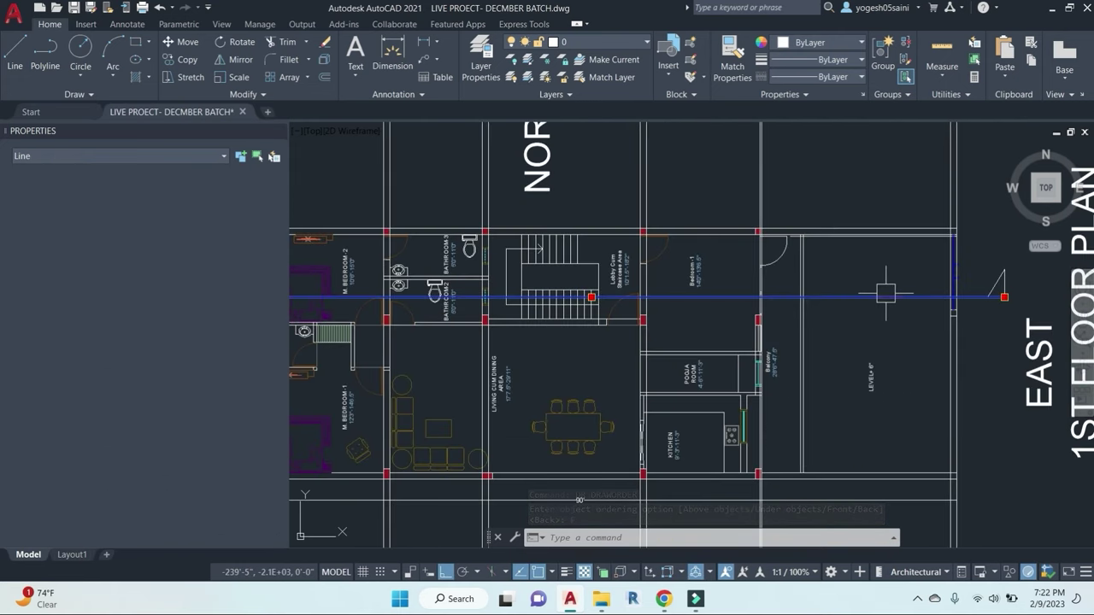
key(Escape)
scroll(708, 302, down, 4)
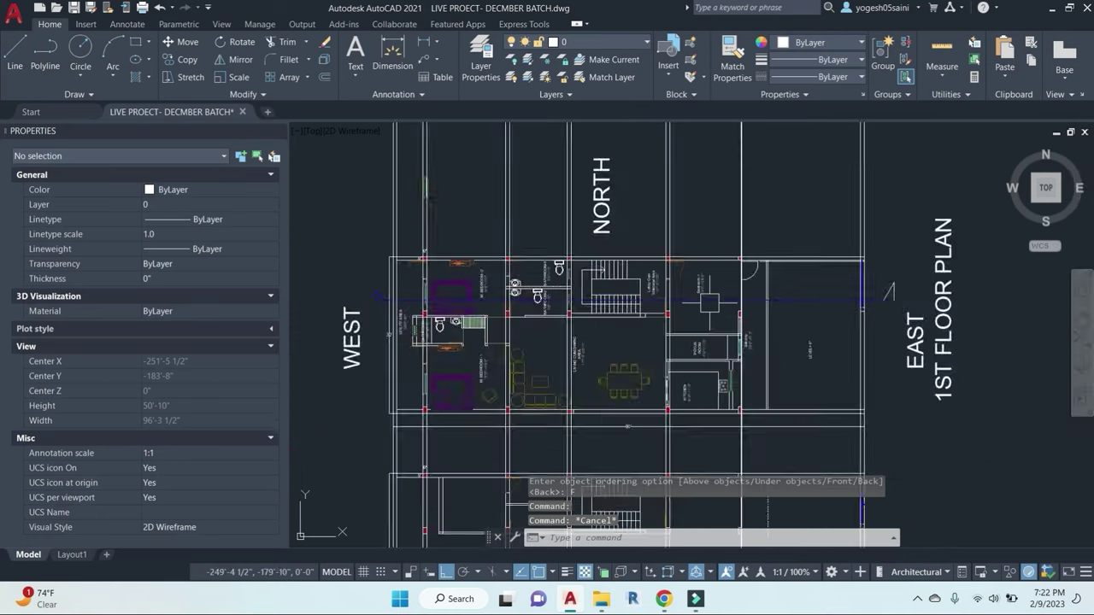
Step: Pan and zoom back to the building section's floor-level lines
middle_drag(777, 368, 800, 305)
scroll(727, 349, up, 1)
scroll(727, 350, up, 6)
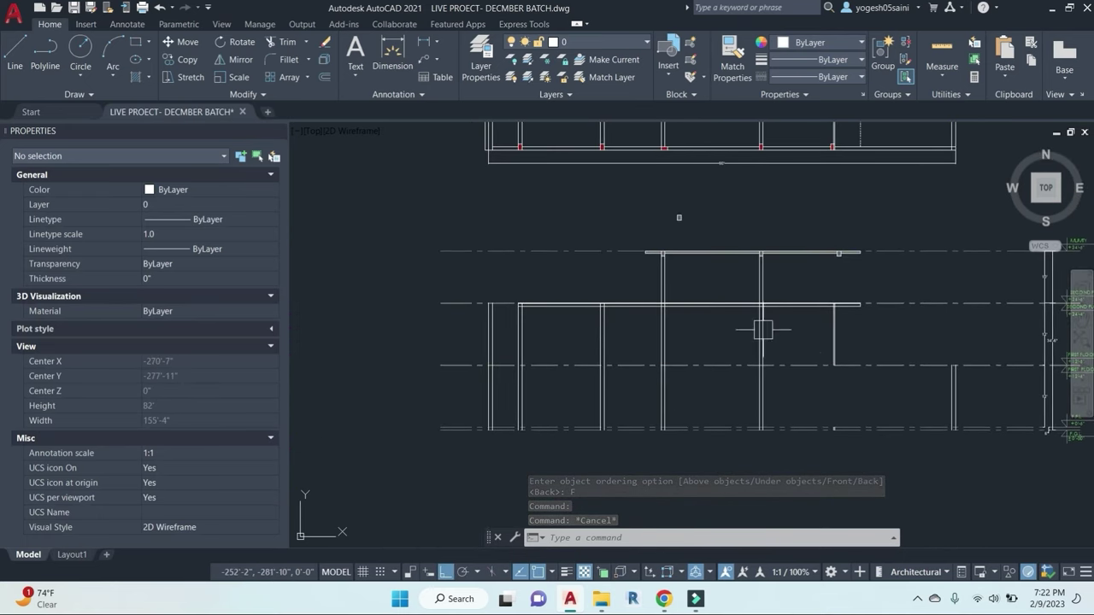
middle_drag(763, 330, 735, 301)
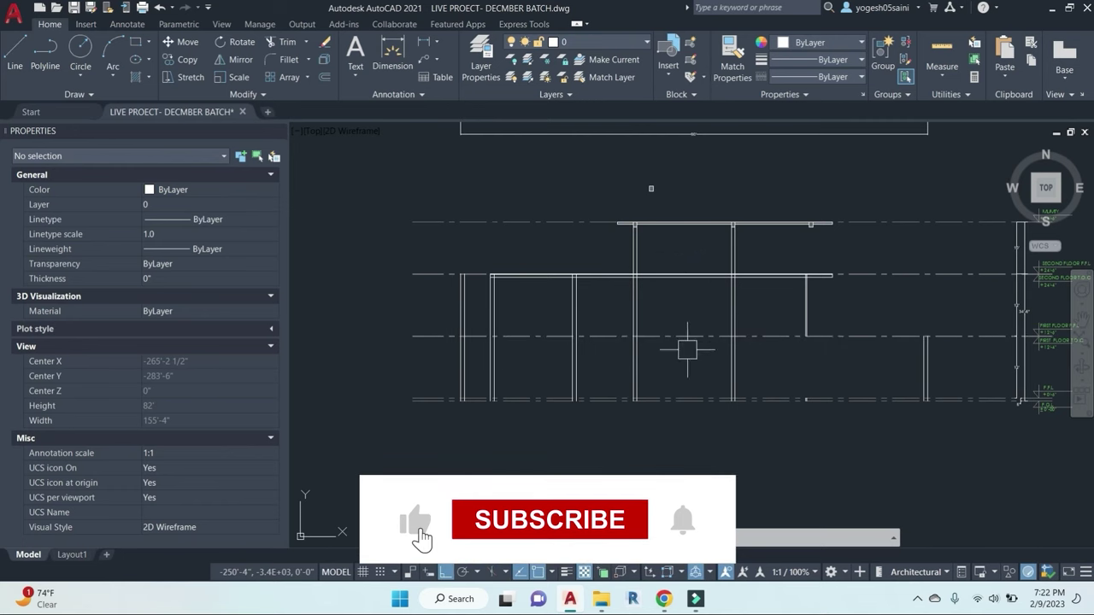
middle_drag(688, 348, 701, 305)
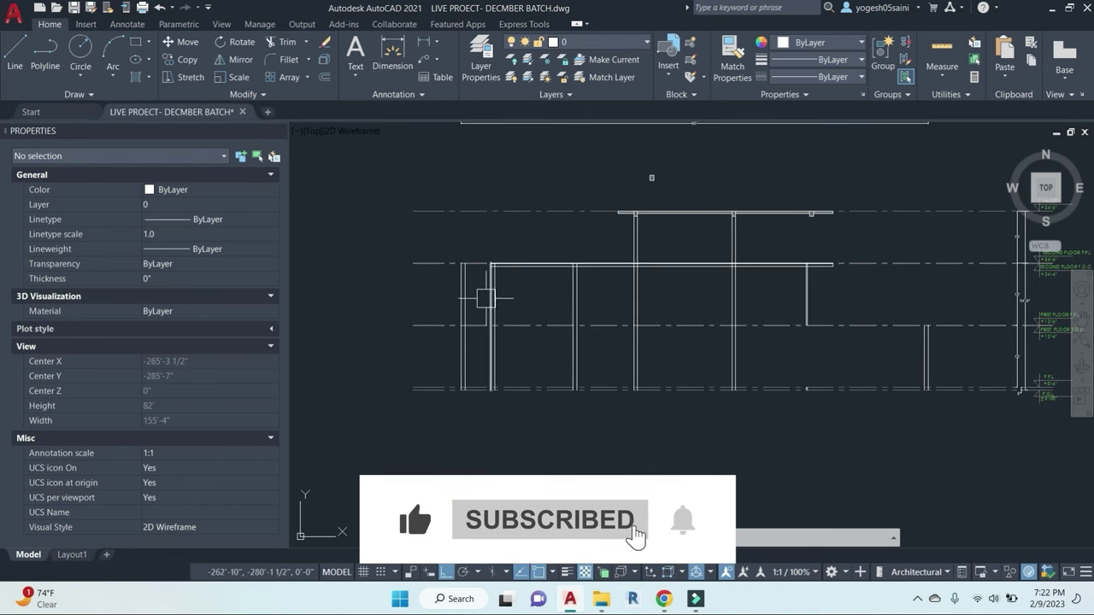
scroll(474, 290, up, 3)
Step: Draw a line from the gridline intersection across the slab band end
scroll(492, 409, up, 3)
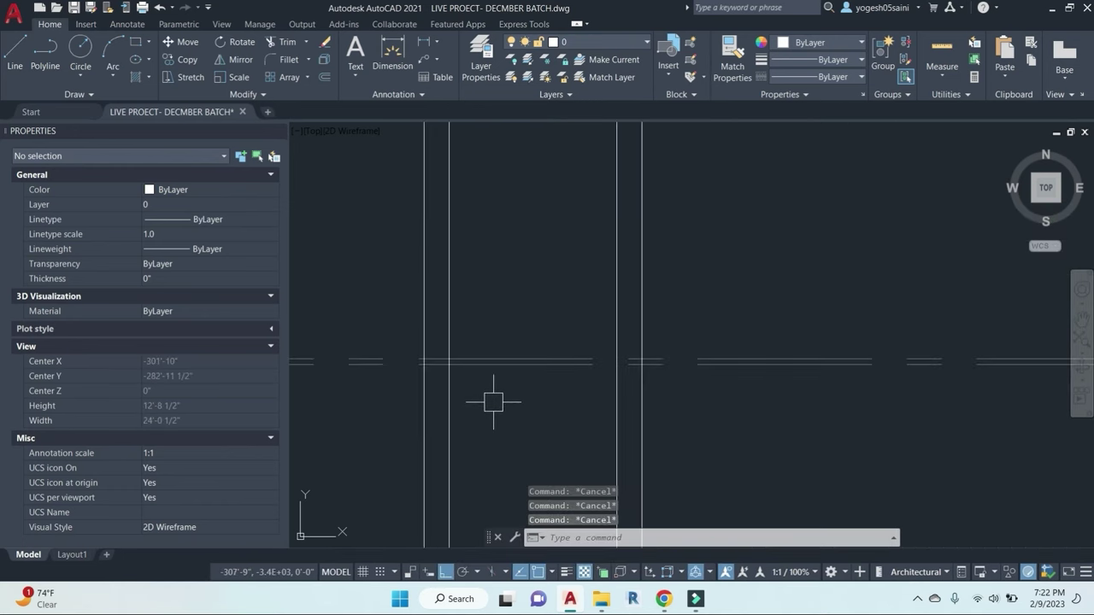
text(l)
key(Return)
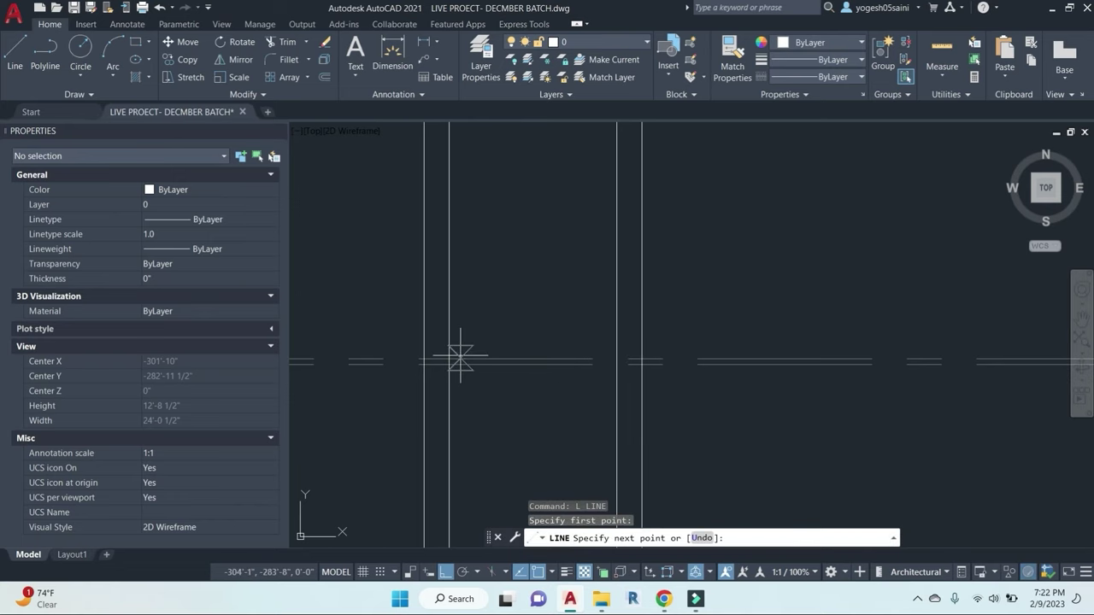
key(Escape)
key(Return)
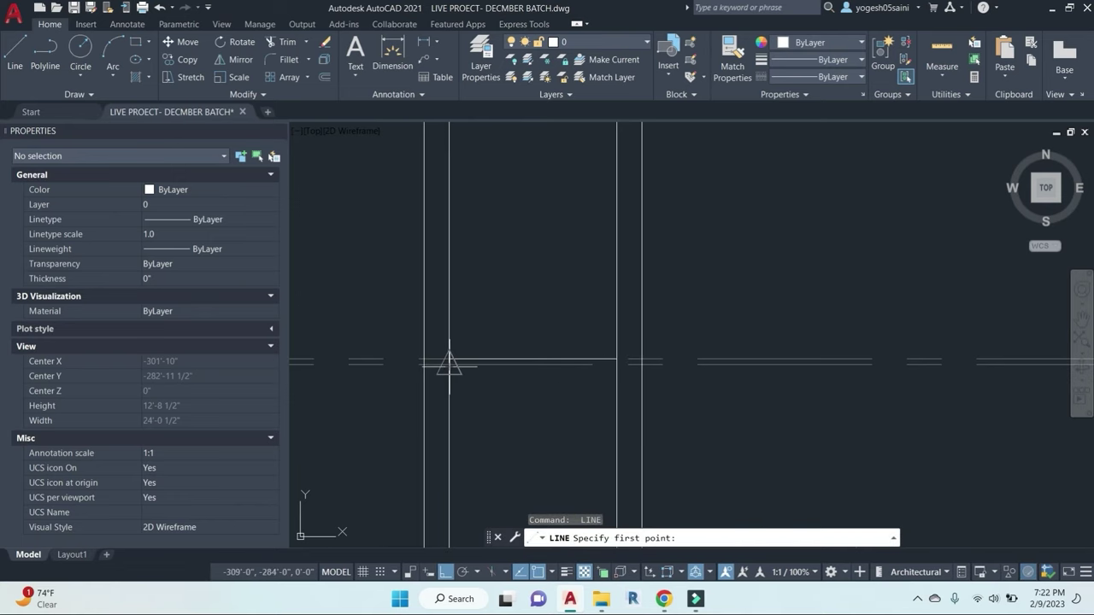
scroll(449, 363, up, 3)
click(434, 366)
click(853, 370)
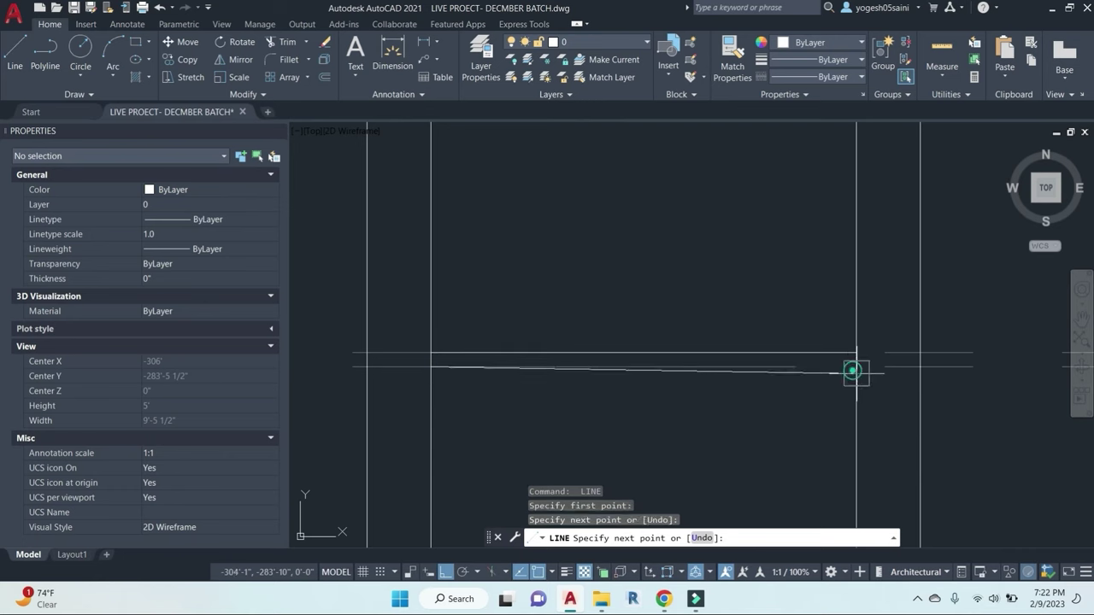
key(Escape)
Step: Erase the mistaken sloped line and draw the closing line to the vertical line
click(828, 373)
text(e)
key(Return)
key(Escape)
text(l)
key(Return)
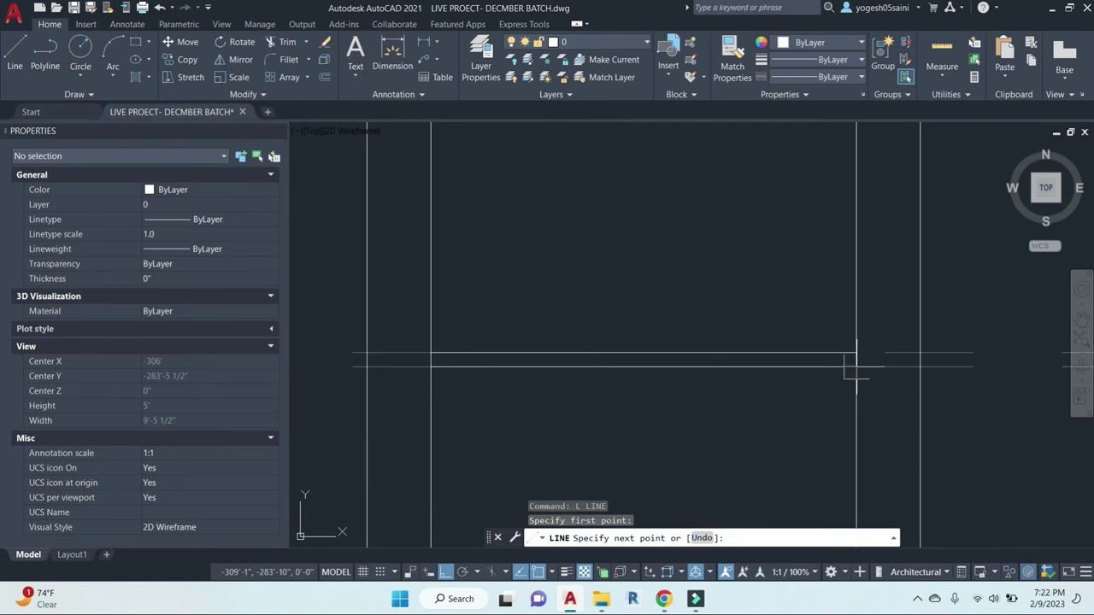
click(856, 367)
key(Escape)
key(Escape)
Step: Hatch the closed slab band with ANSI31
scroll(712, 389, down, 3)
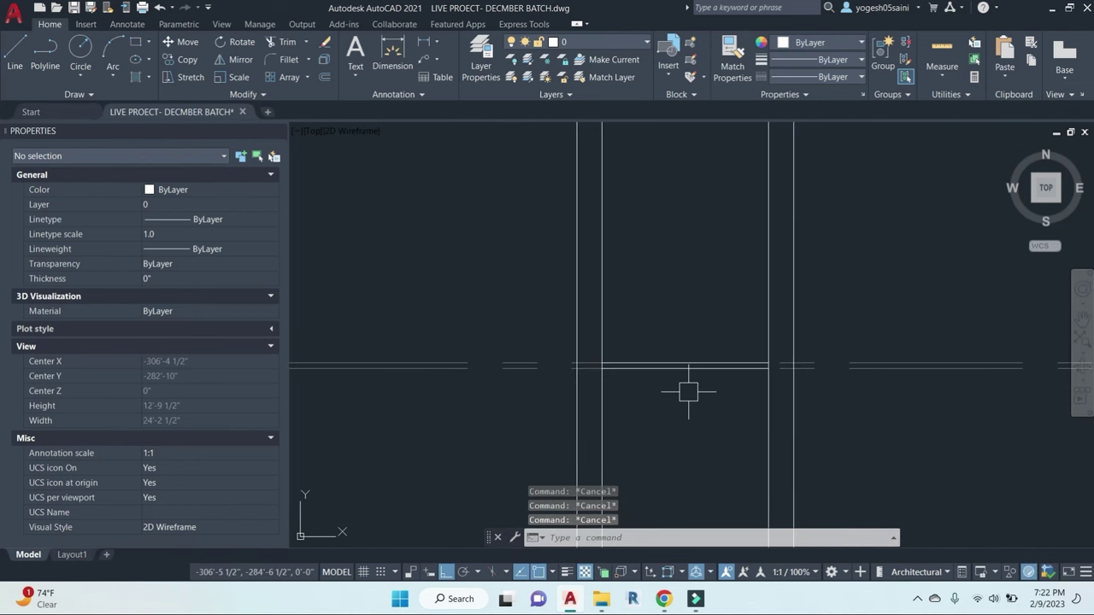
text(h)
key(Return)
scroll(688, 362, up, 3)
click(689, 363)
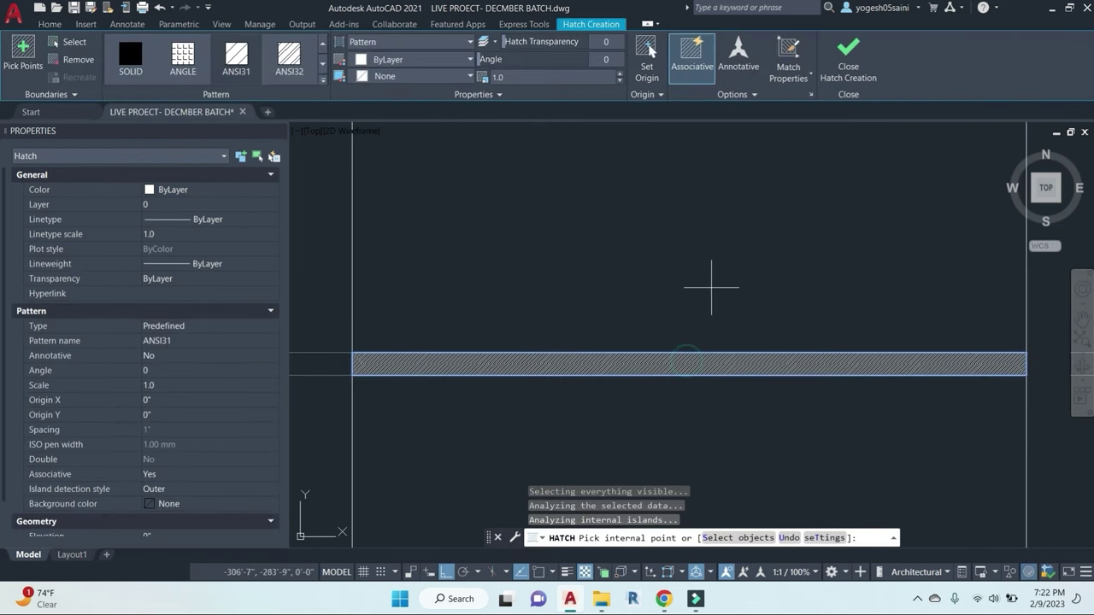
right_click(711, 288)
click(755, 311)
scroll(702, 282, down, 5)
Step: Select the two vertical wall line ends for STRETCH, excluding the horizontal lines
middle_drag(720, 260, 704, 404)
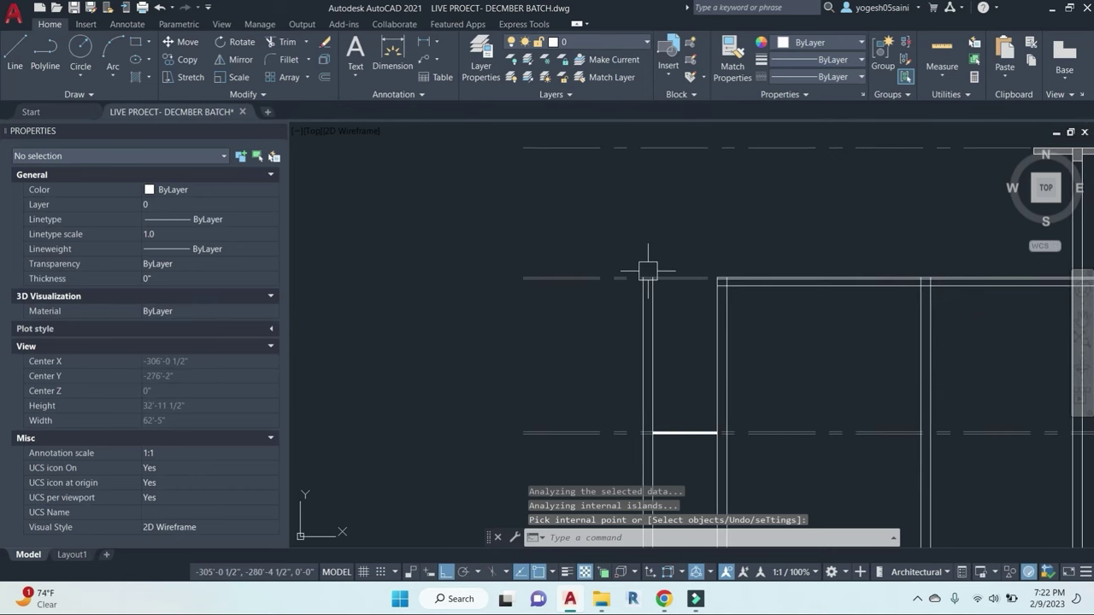
scroll(651, 285, up, 2)
key(Escape)
key(Escape)
key(Escape)
text(s)
key(Return)
click(687, 302)
click(608, 232)
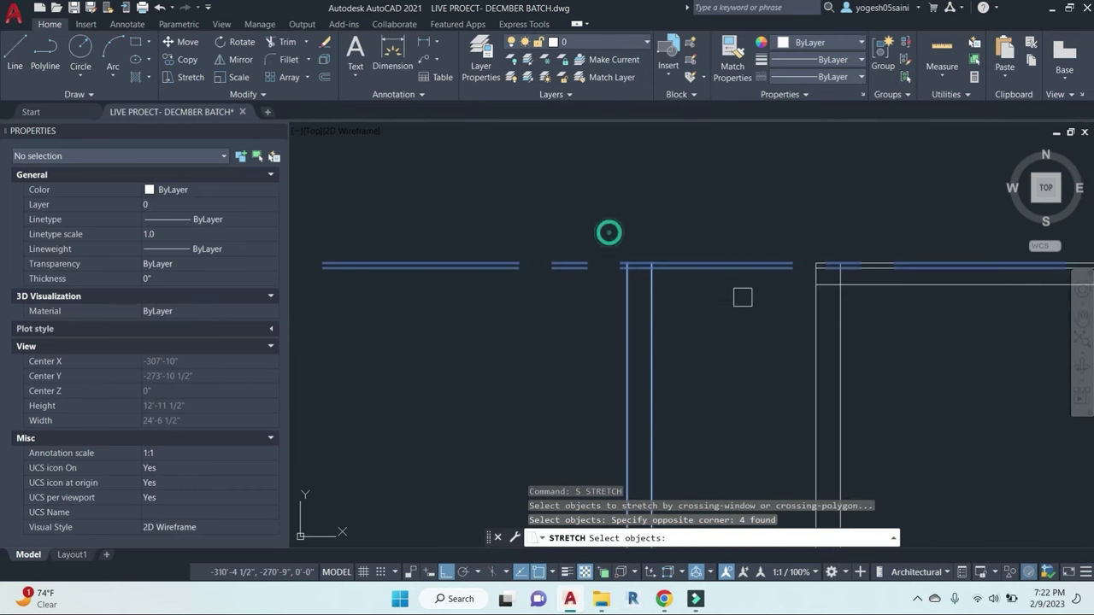
shift+click(755, 309)
shift+click(712, 206)
Step: Stretch the two vertical wall lines 4' upward
middle_drag(752, 216, 720, 339)
key(Return)
click(719, 324)
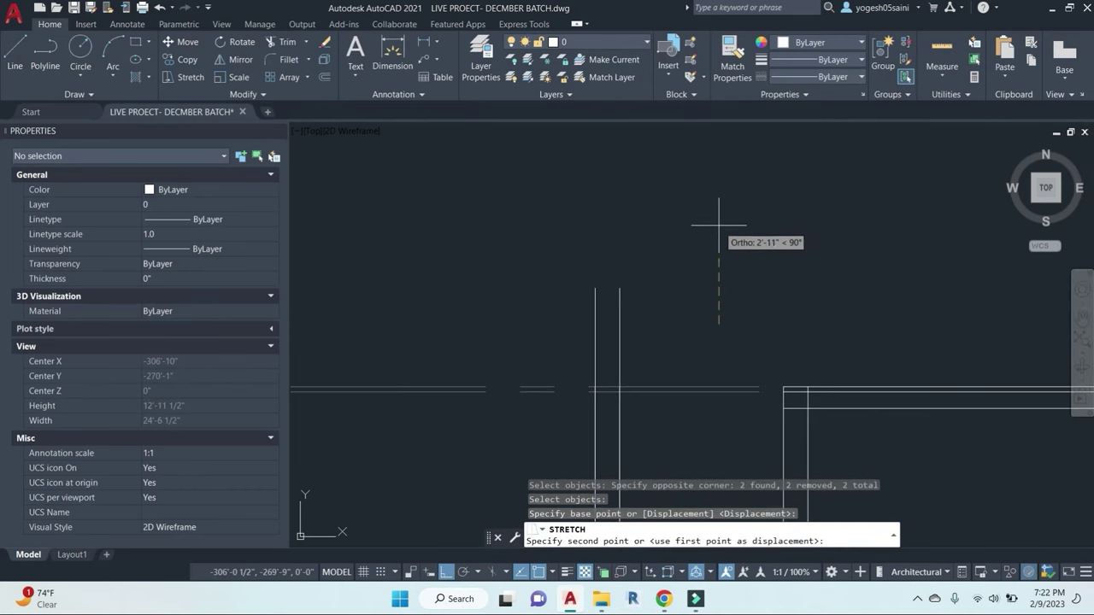
text(4')
key(Return)
key(Escape)
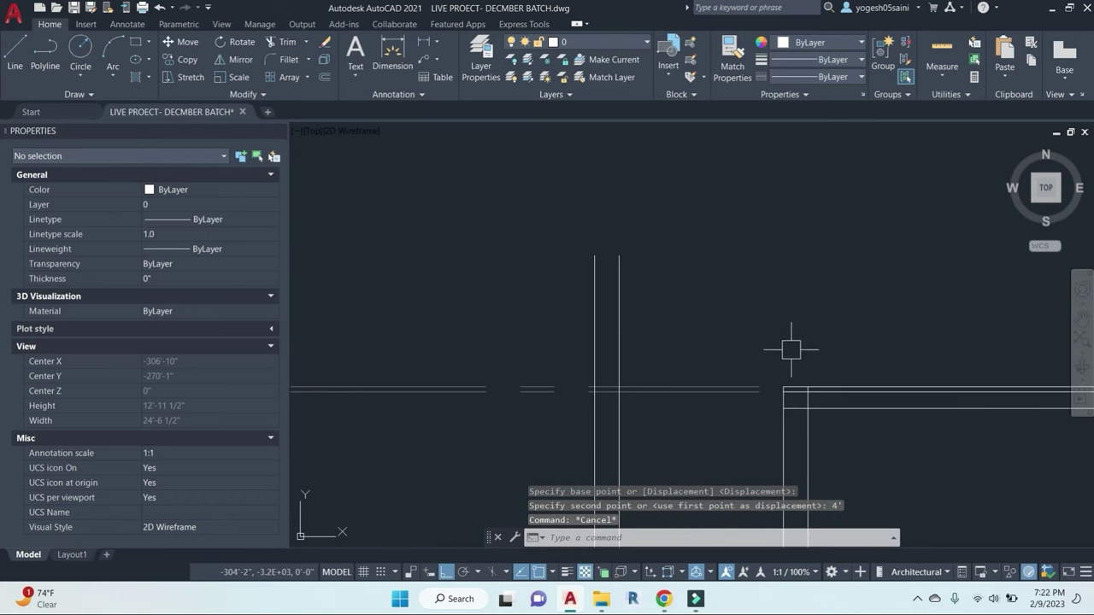
key(Escape)
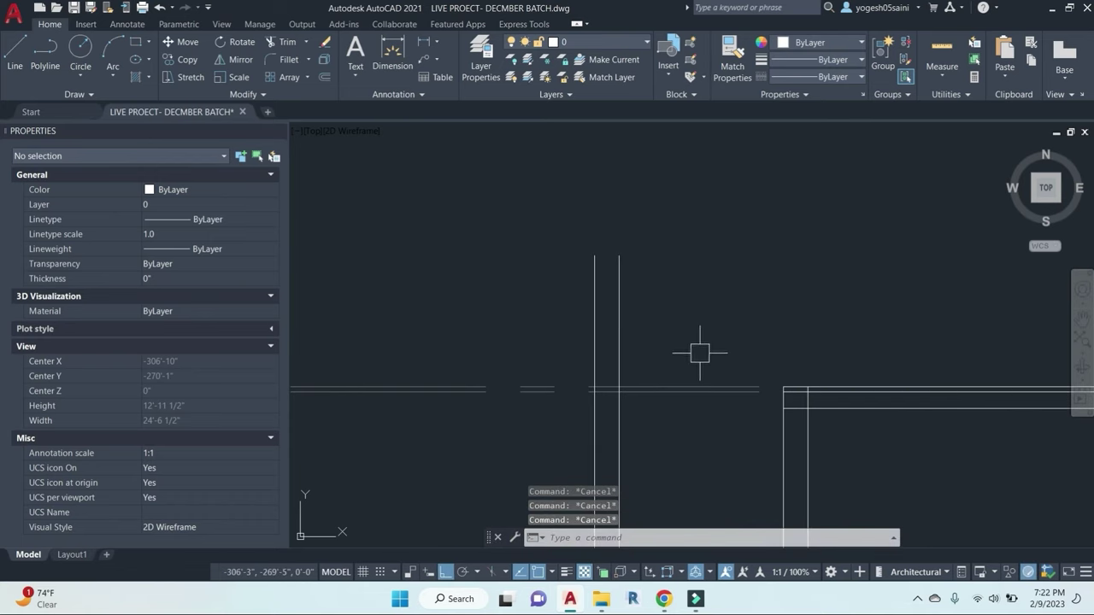
Step: Copy the hatched slab band down to the wall corner at the next floor level
click(567, 327)
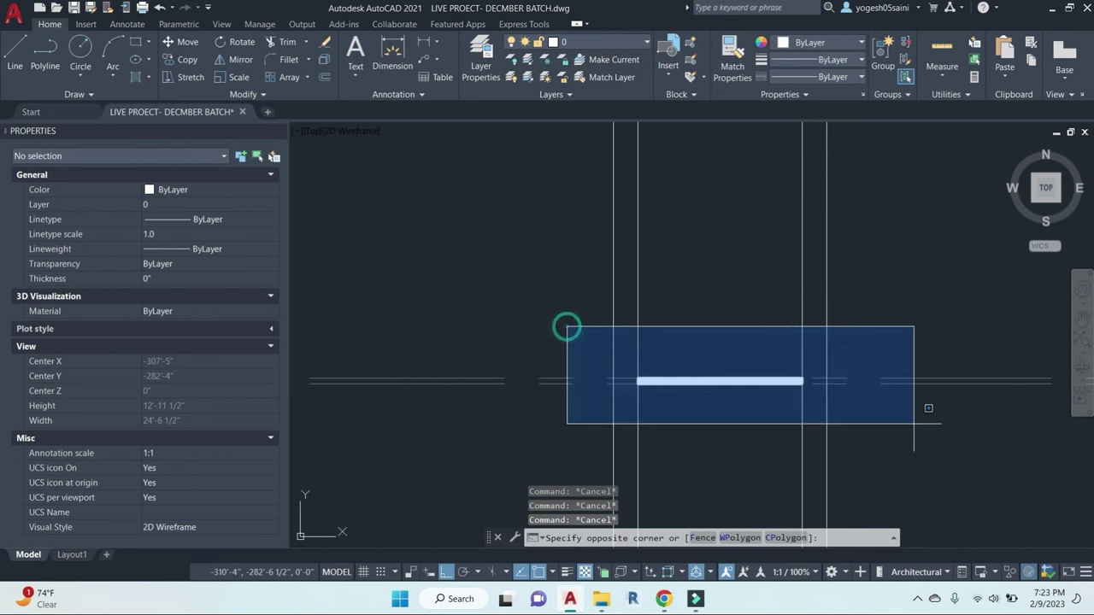
click(920, 425)
text(co)
key(Return)
scroll(810, 388, up, 5)
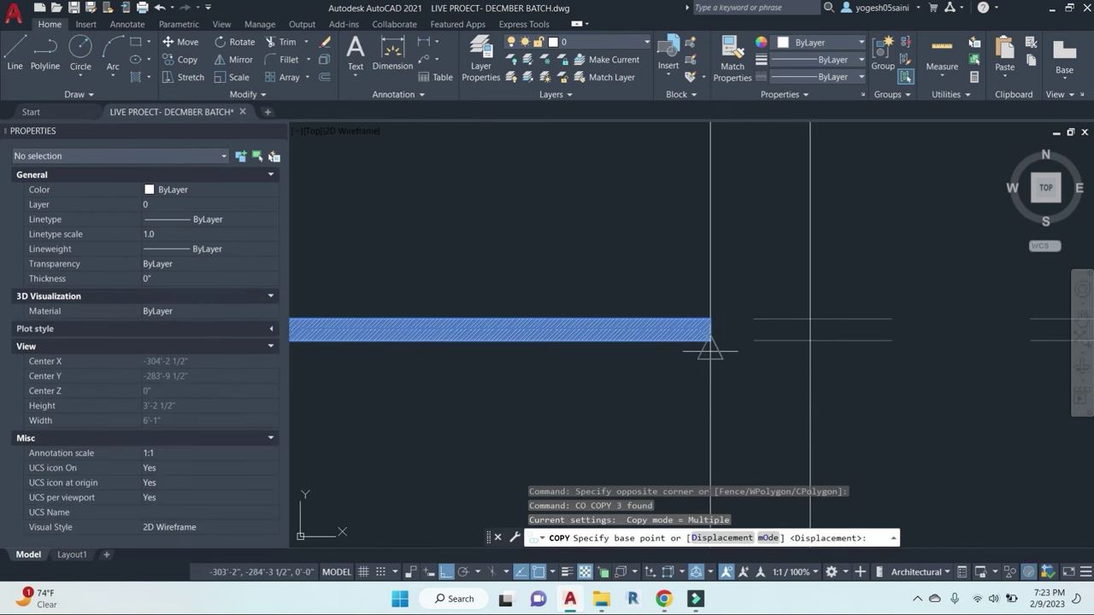
scroll(725, 325, up, 1)
click(702, 316)
scroll(714, 226, down, 6)
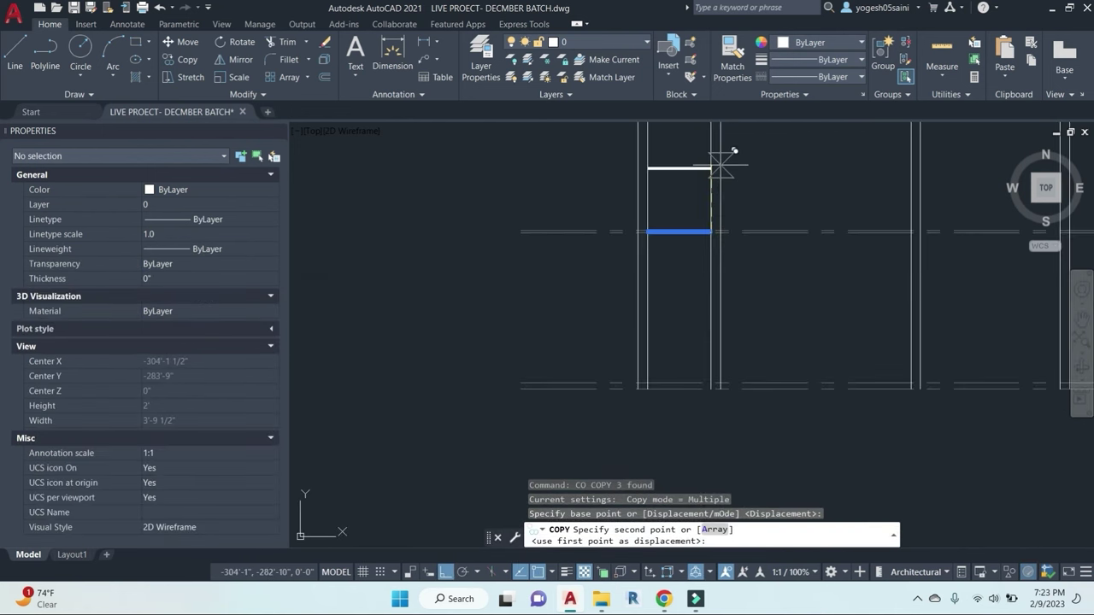
middle_drag(721, 164, 722, 447)
scroll(720, 401, up, 5)
click(623, 422)
key(Escape)
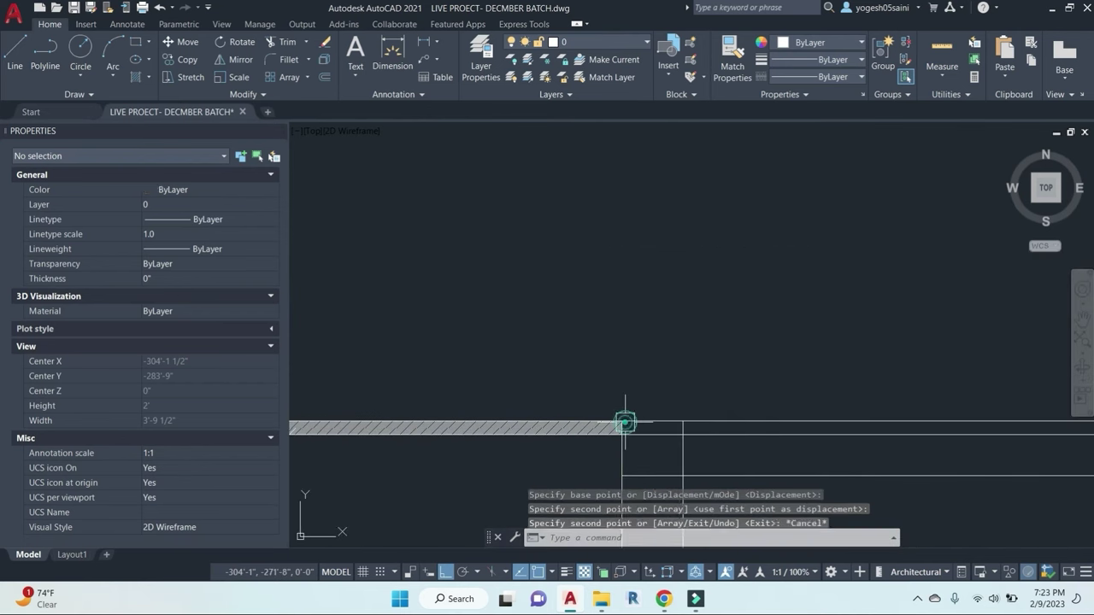
Step: Draw a short line at the wall edge near the slab corner
scroll(673, 306, down, 6)
scroll(662, 329, up, 4)
text(l)
key(Return)
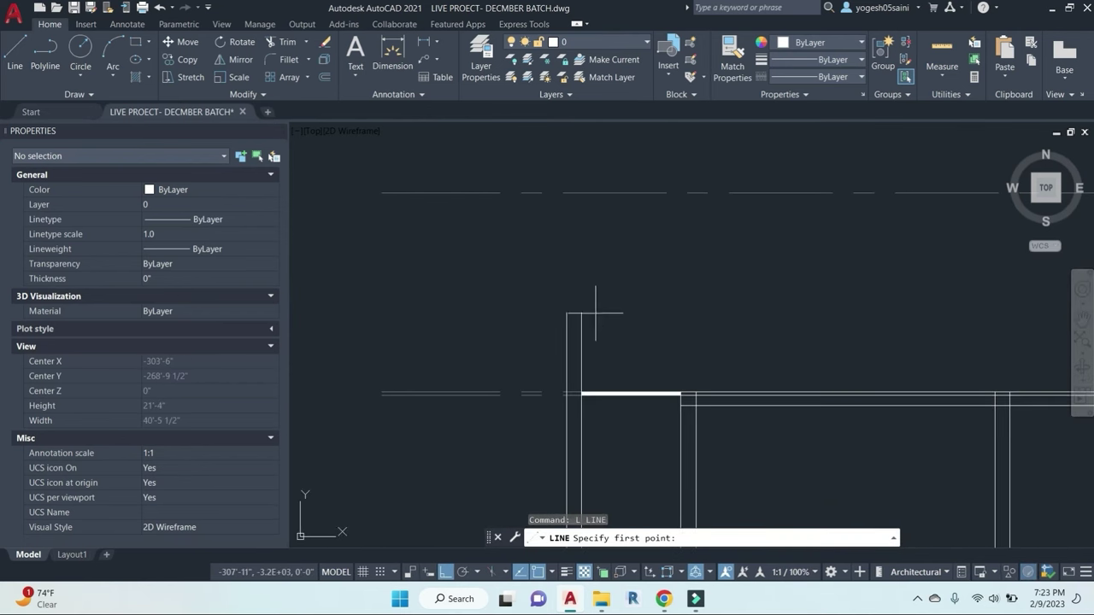
click(567, 313)
key(Escape)
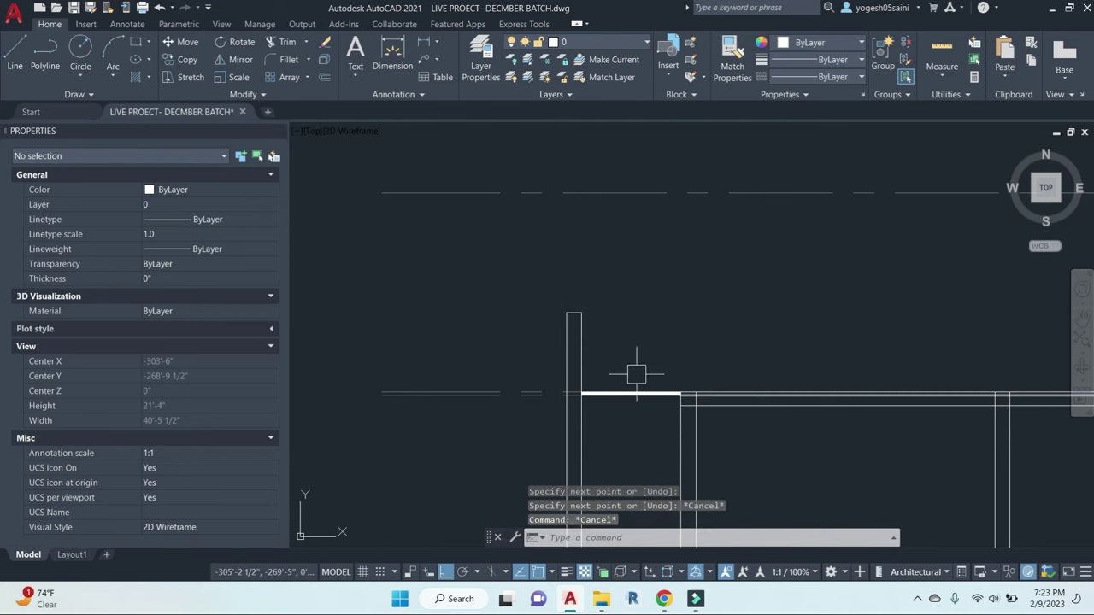
Step: Copy the two column blocks on the beam down to the beam corner
scroll(654, 415, down, 5)
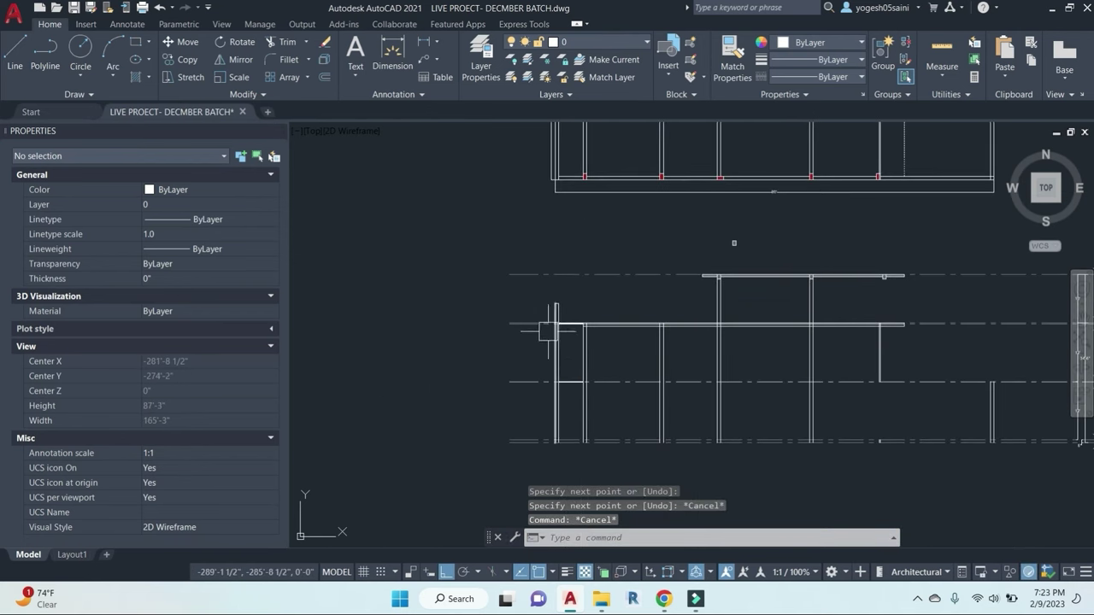
middle_drag(650, 358, 604, 386)
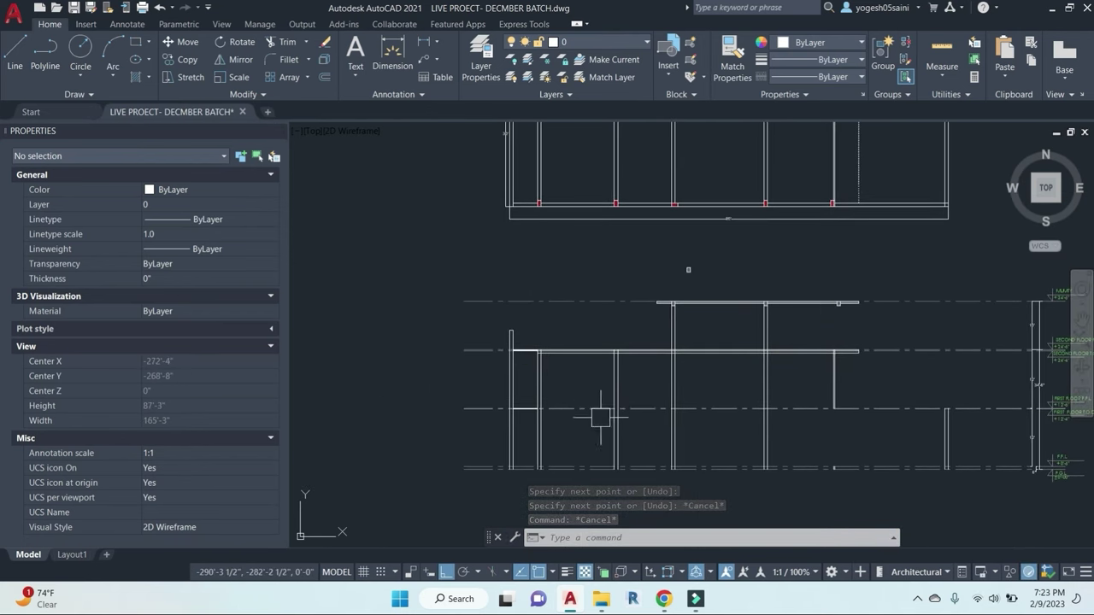
scroll(601, 417, down, 1)
middle_drag(634, 320, 637, 349)
middle_drag(718, 433, 750, 405)
scroll(772, 394, up, 2)
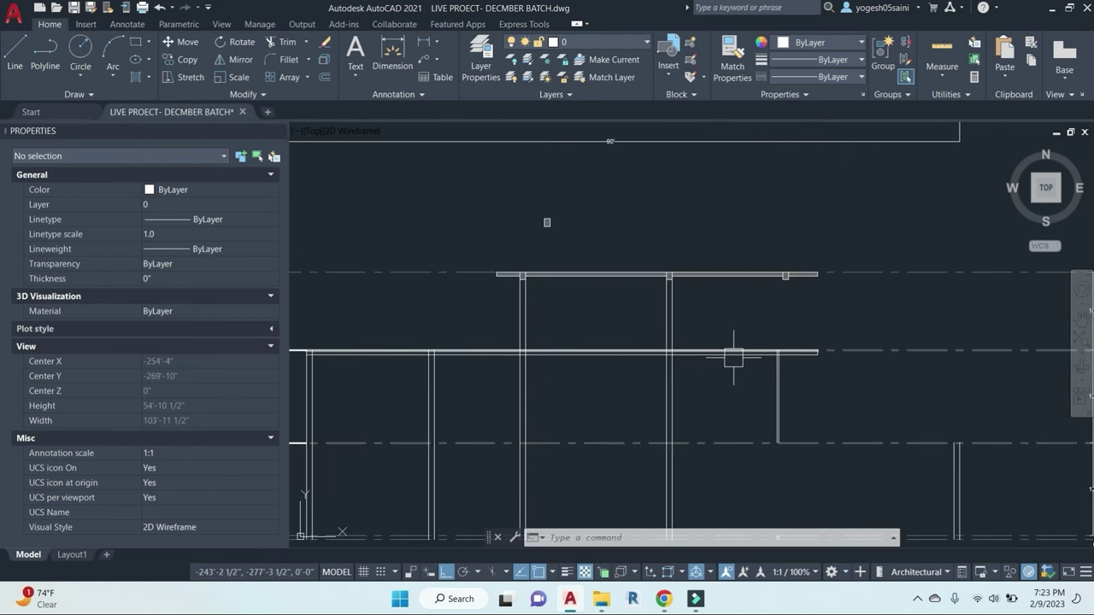
key(Escape)
key(Escape)
scroll(794, 385, up, 4)
click(757, 272)
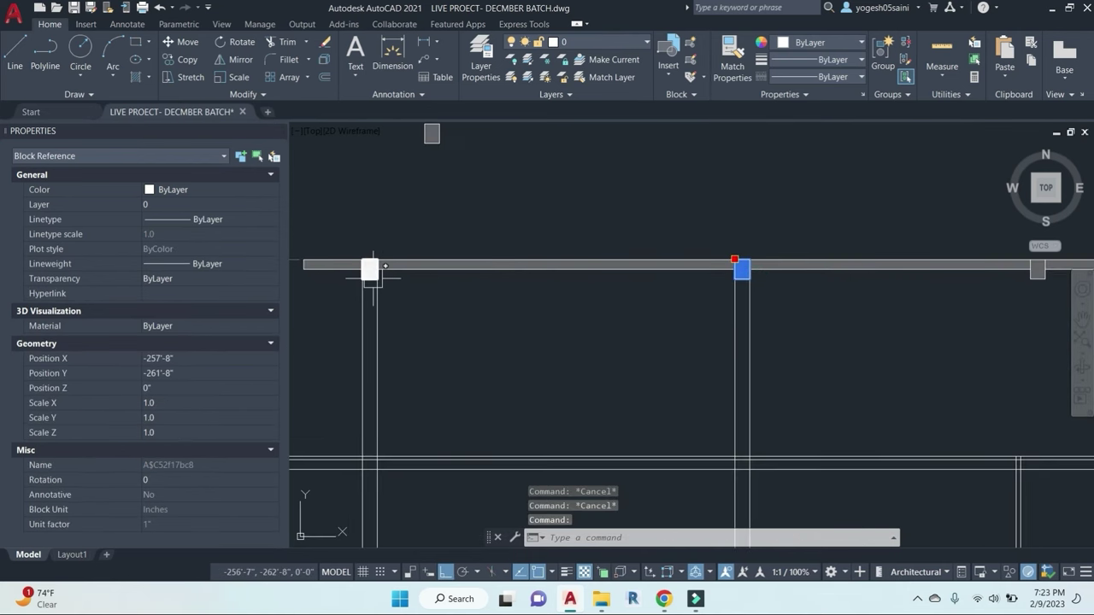
click(370, 270)
key(Return)
scroll(742, 248, up, 2)
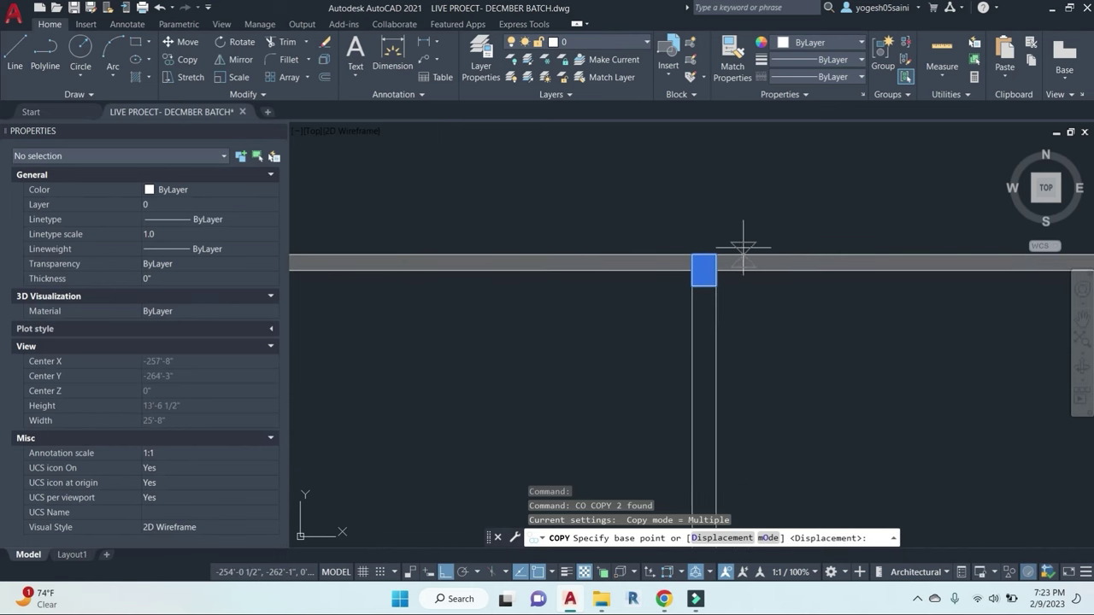
click(704, 270)
scroll(726, 359, up, 3)
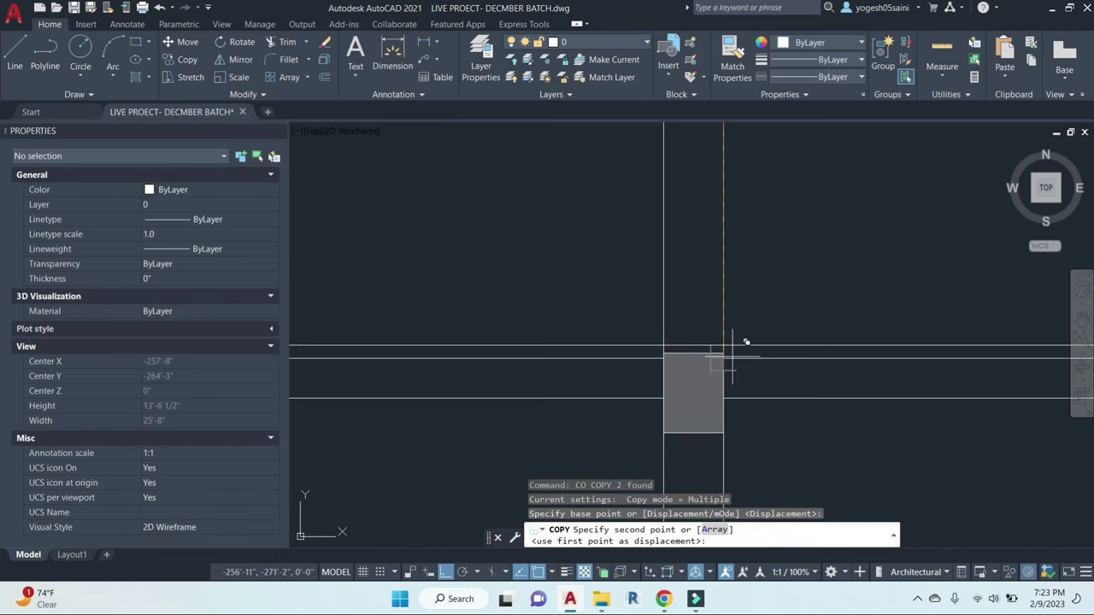
scroll(722, 366, up, 2)
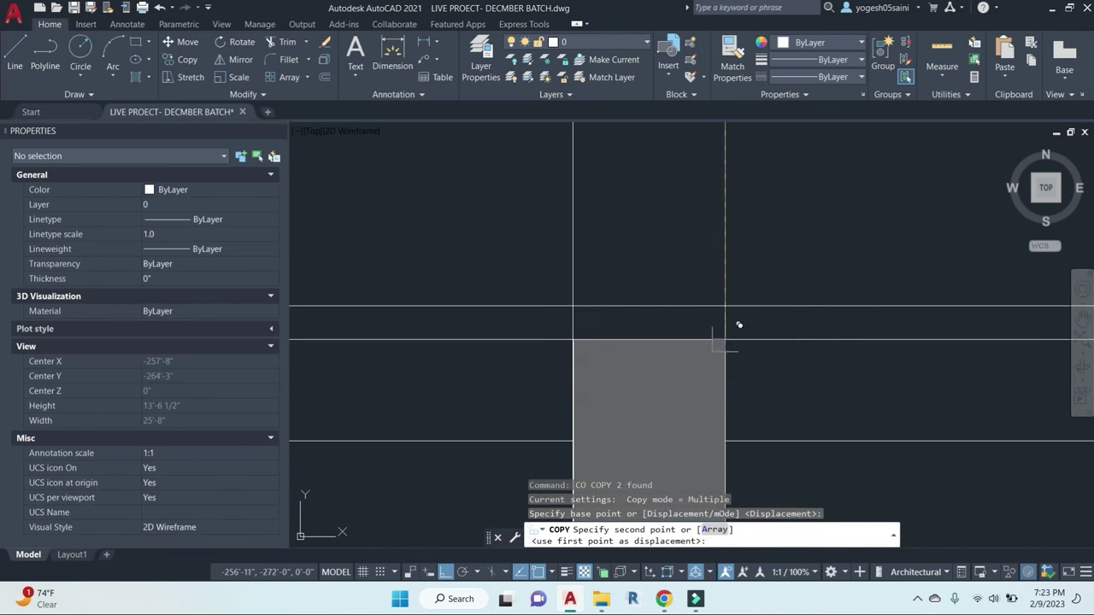
scroll(739, 325, down, 3)
click(723, 374)
key(Escape)
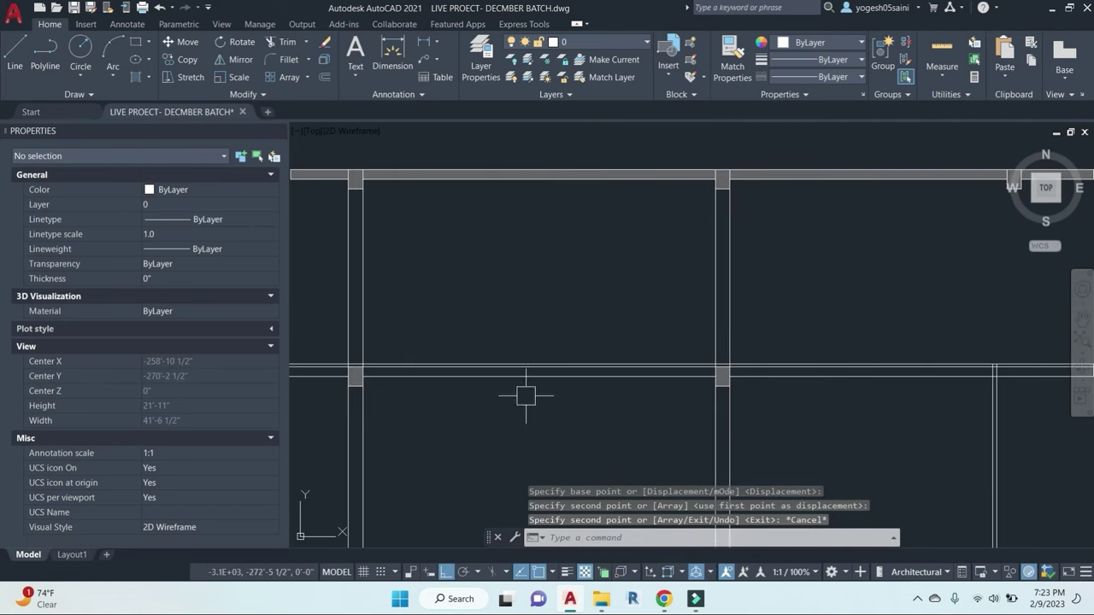
Step: Copy a single column block to two more wall junctions along the beam
middle_drag(434, 396, 928, 395)
click(854, 390)
text(co)
key(Return)
scroll(857, 376, up, 4)
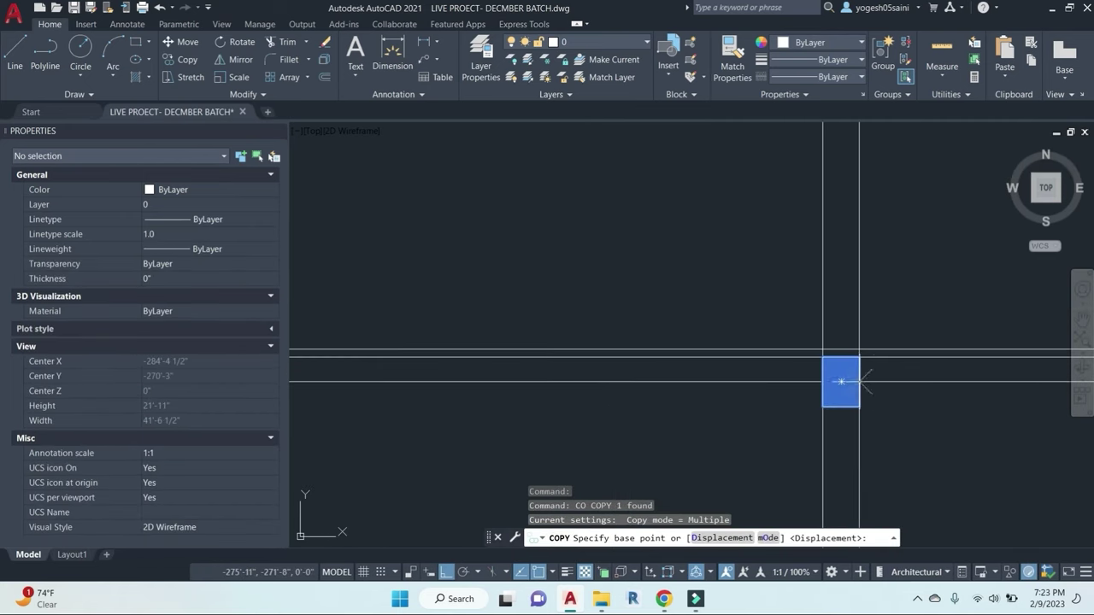
click(841, 381)
scroll(803, 378, up, 4)
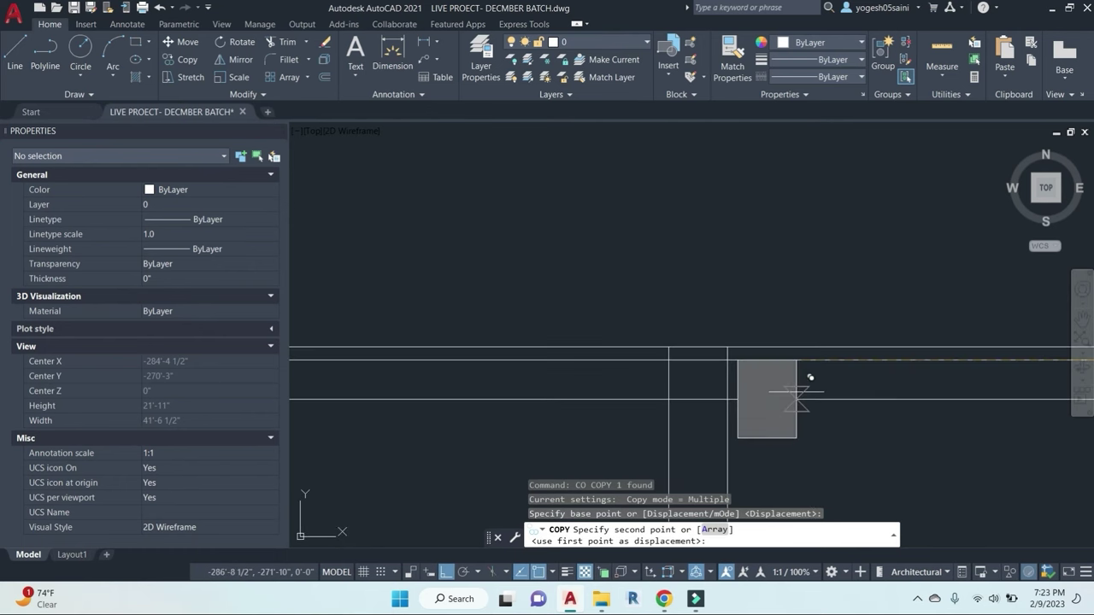
click(687, 342)
scroll(630, 334, down, 4)
middle_drag(630, 334, 977, 339)
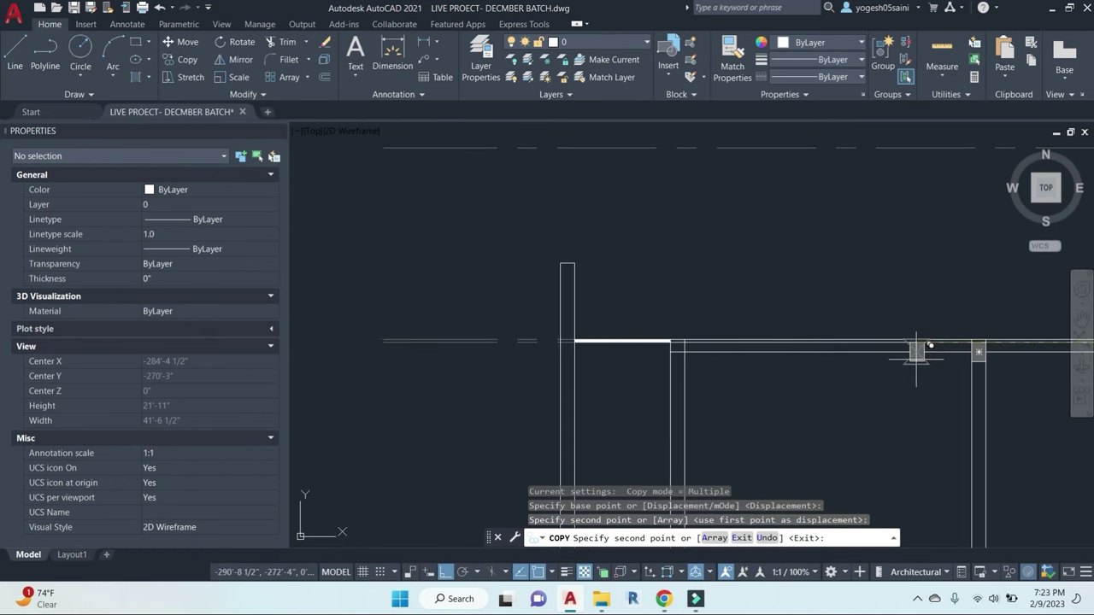
scroll(715, 353, up, 3)
click(593, 304)
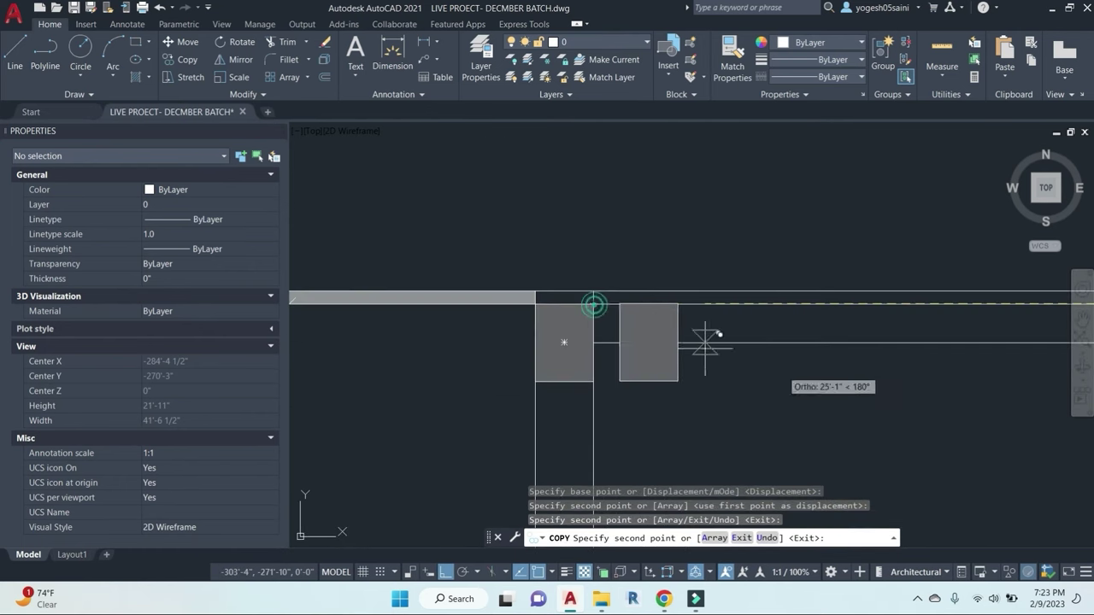
scroll(1001, 391, down, 4)
scroll(808, 338, up, 6)
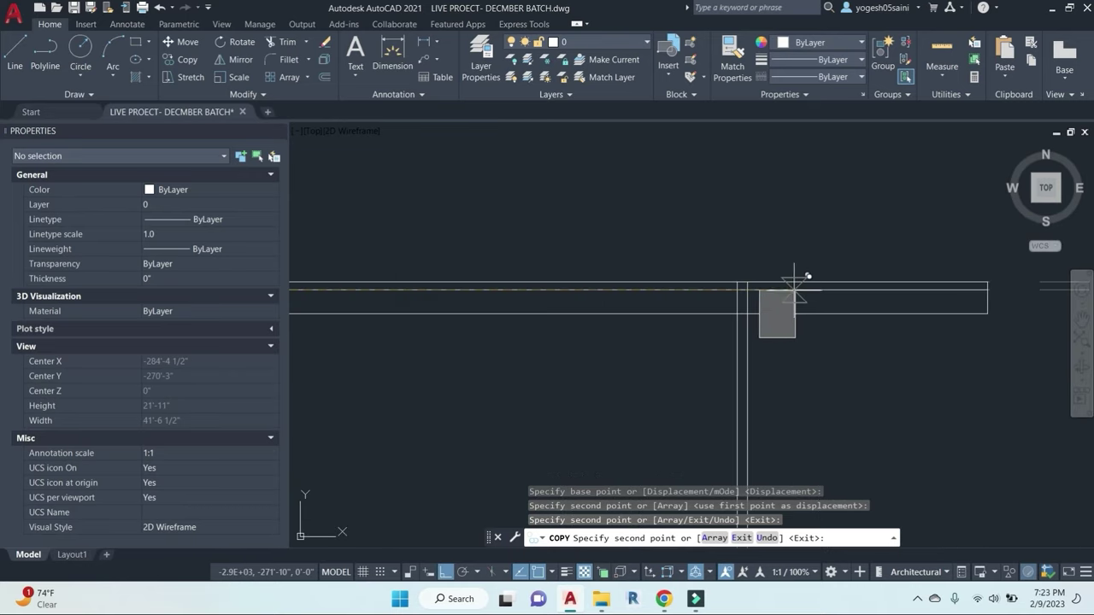
key(Escape)
scroll(746, 335, up, 4)
key(Escape)
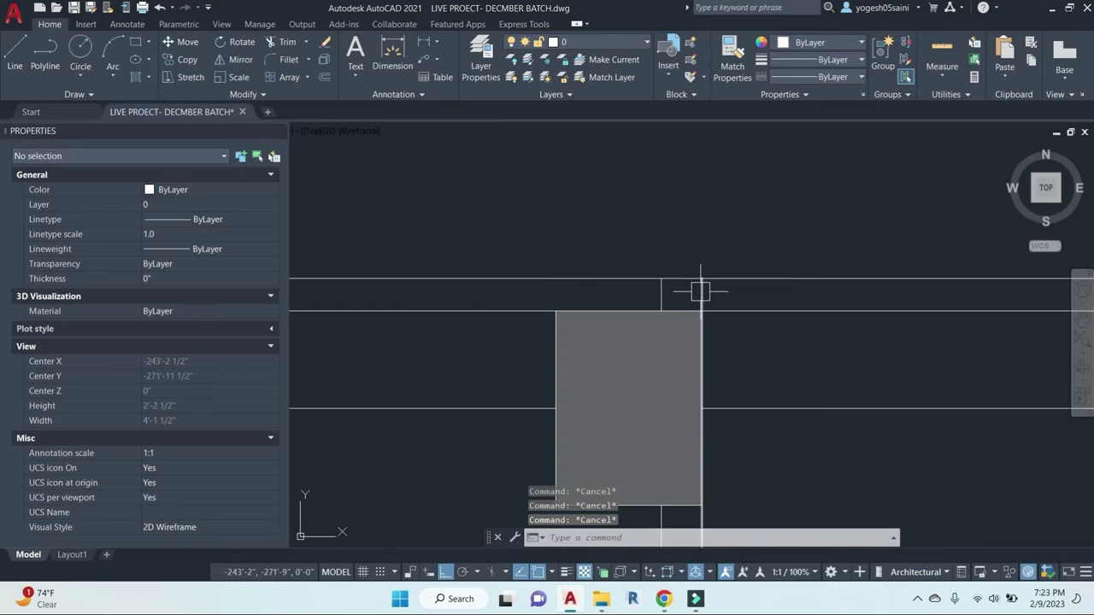
Step: Trim the four vertical wall line segments running above the columns
text(tr)
key(space)
key(space)
middle_drag(746, 390, 763, 355)
key(Escape)
key(Escape)
text(tr)
key(space)
click(780, 374)
key(space)
click(737, 271)
scroll(733, 270, up, 1)
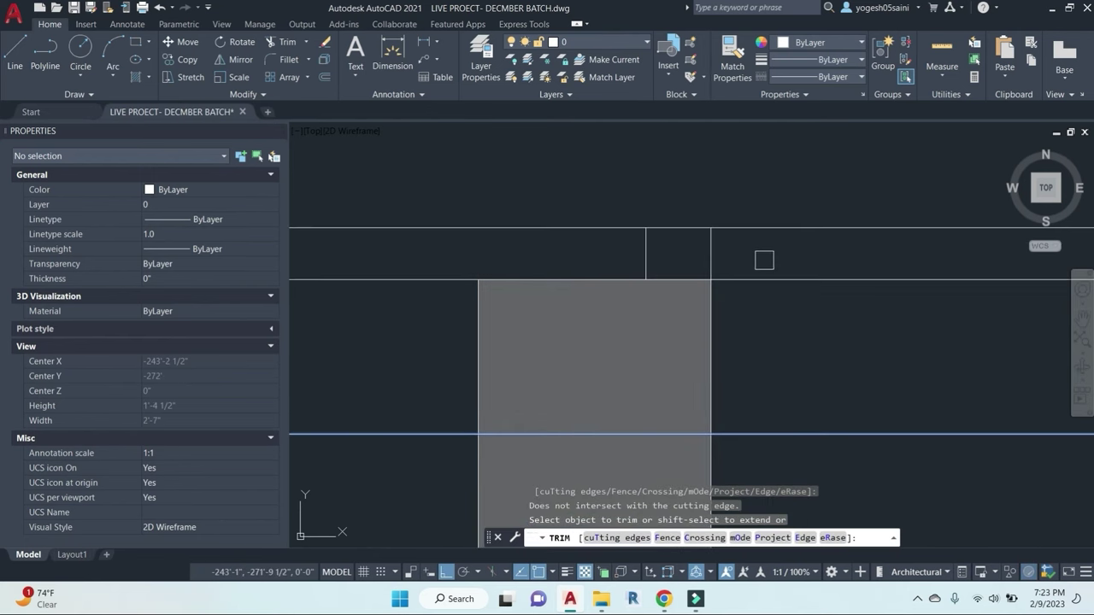
click(764, 261)
click(527, 247)
click(824, 279)
scroll(823, 281, down, 3)
scroll(781, 288, down, 5)
key(Escape)
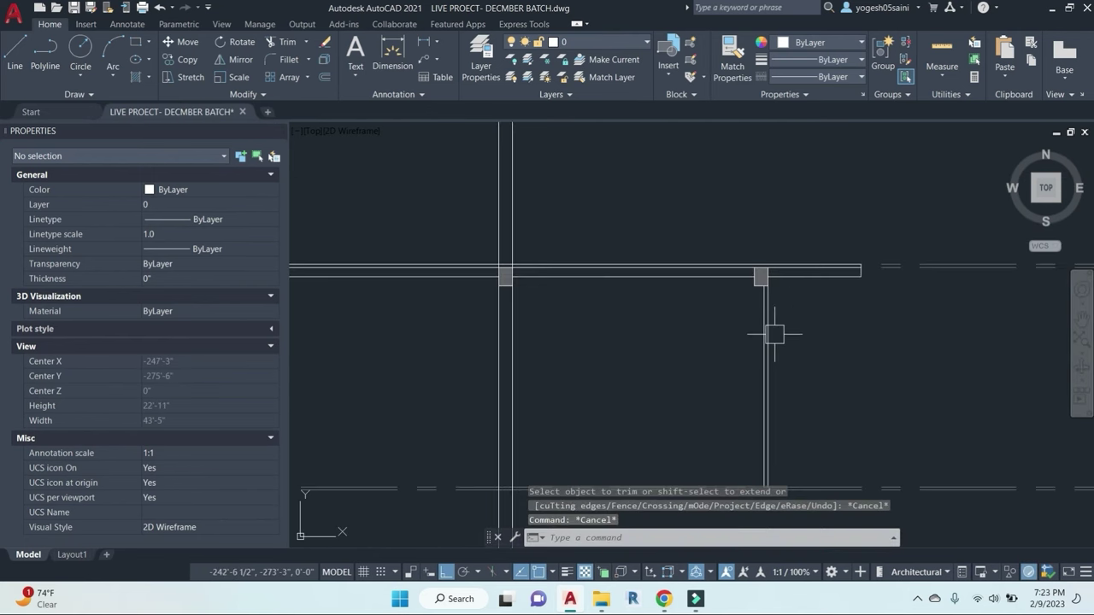
scroll(772, 376, down, 6)
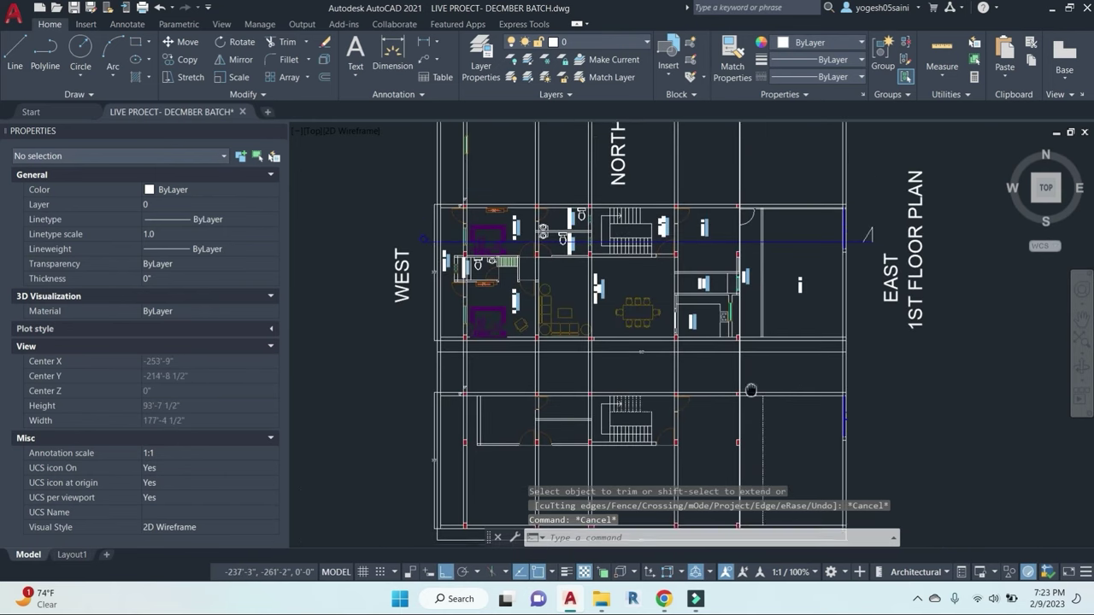
scroll(760, 229, up, 3)
scroll(710, 257, down, 4)
middle_drag(746, 385, 806, 243)
scroll(728, 314, up, 4)
scroll(824, 215, up, 4)
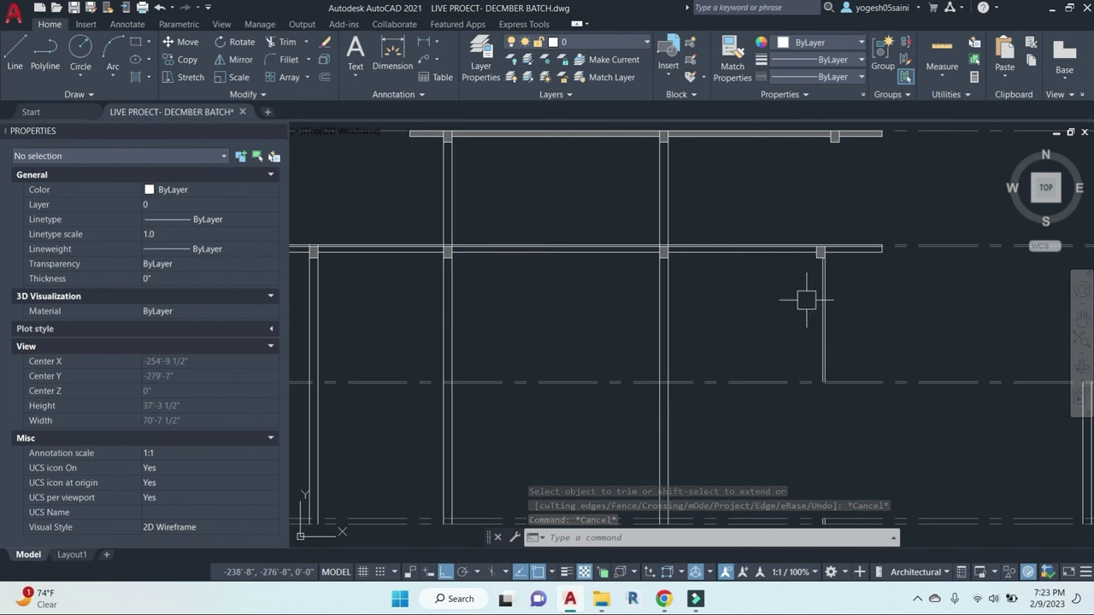
Step: Hatch the two thin slab strips with ANSI31 and review the hatch colour
text(h)
key(Return)
scroll(774, 239, up, 2)
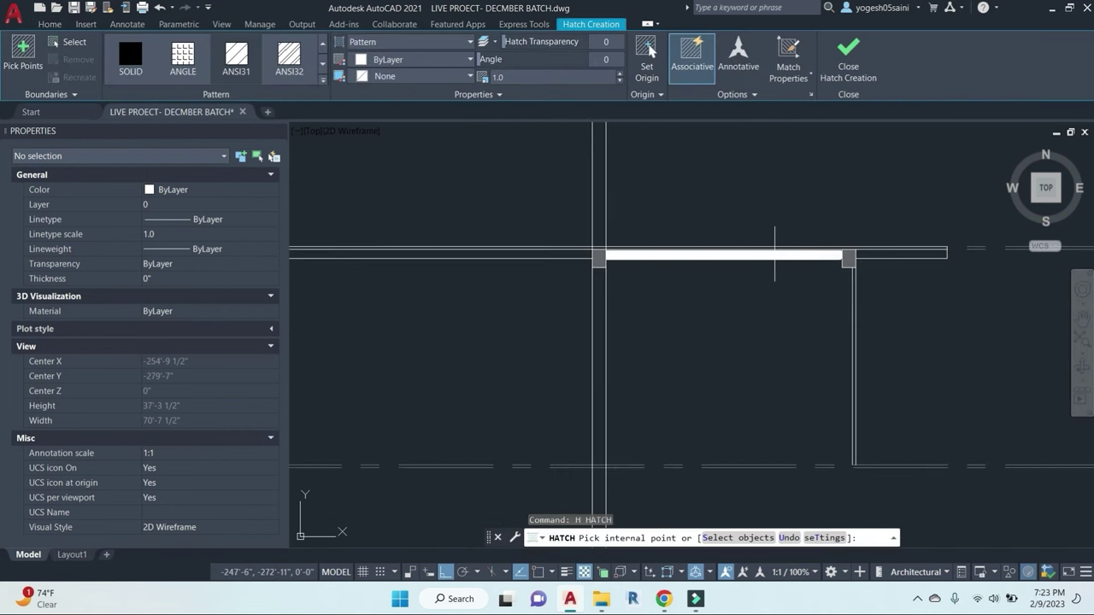
click(774, 254)
middle_drag(584, 269, 1001, 301)
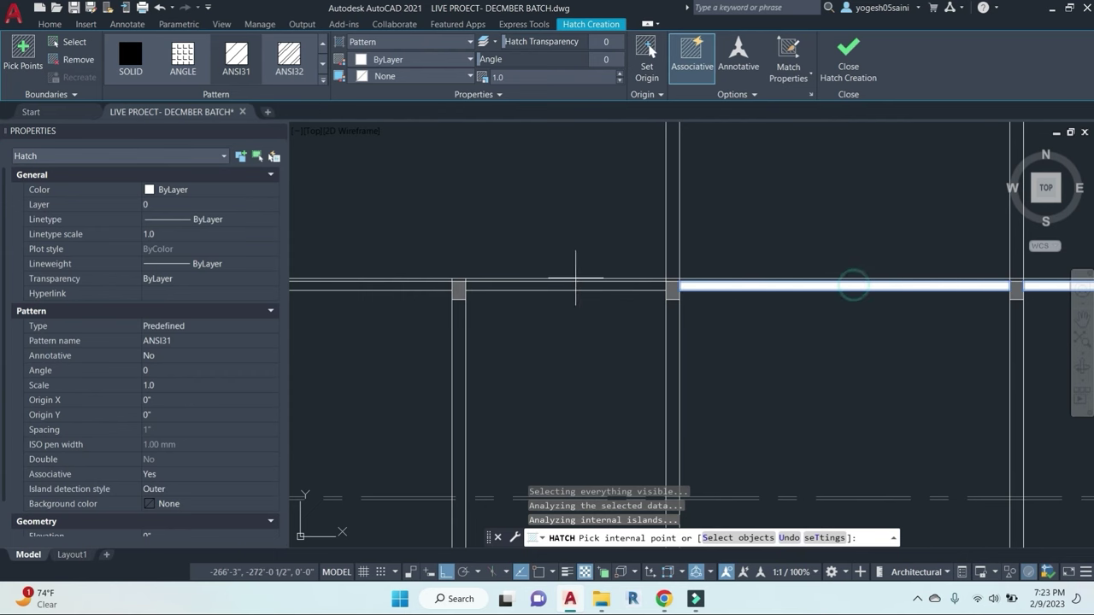
click(572, 284)
middle_drag(536, 316, 846, 355)
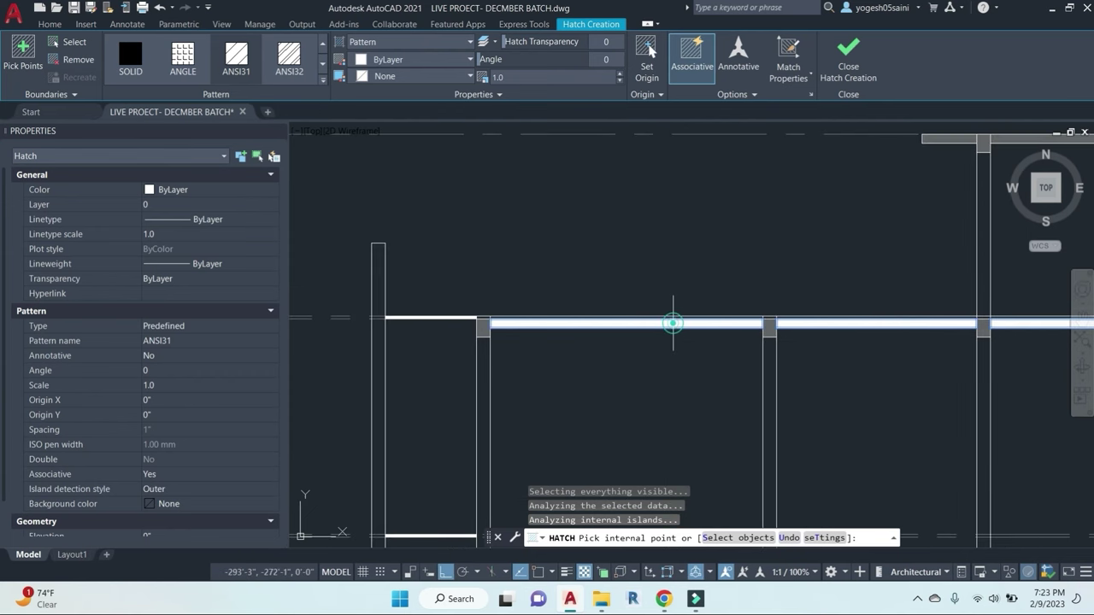
right_click(684, 323)
click(713, 334)
scroll(669, 312, up, 4)
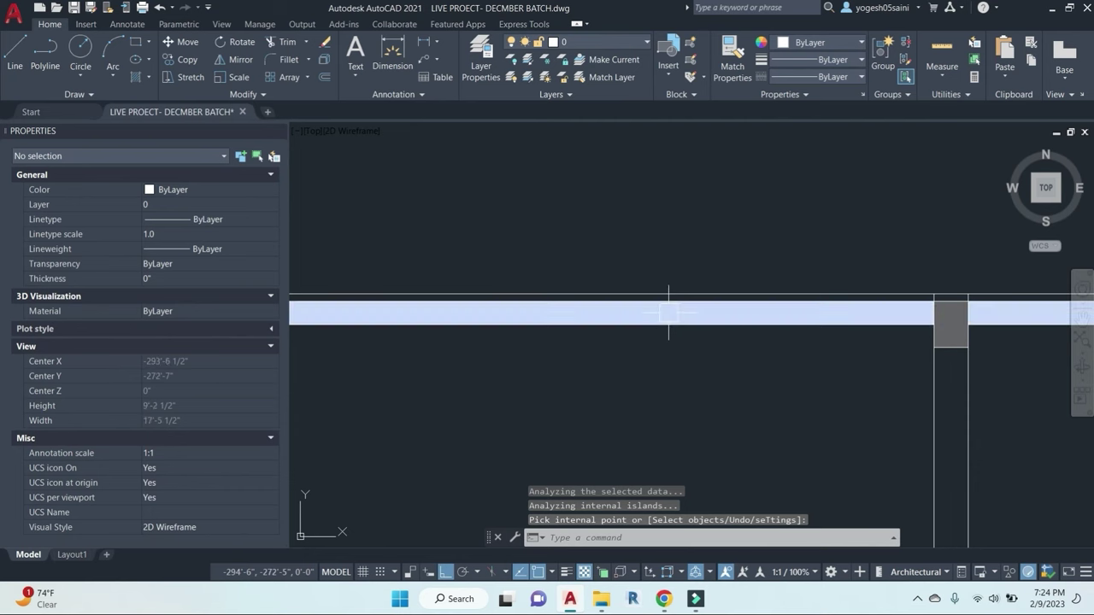
scroll(669, 312, down, 2)
scroll(669, 312, up, 2)
click(678, 304)
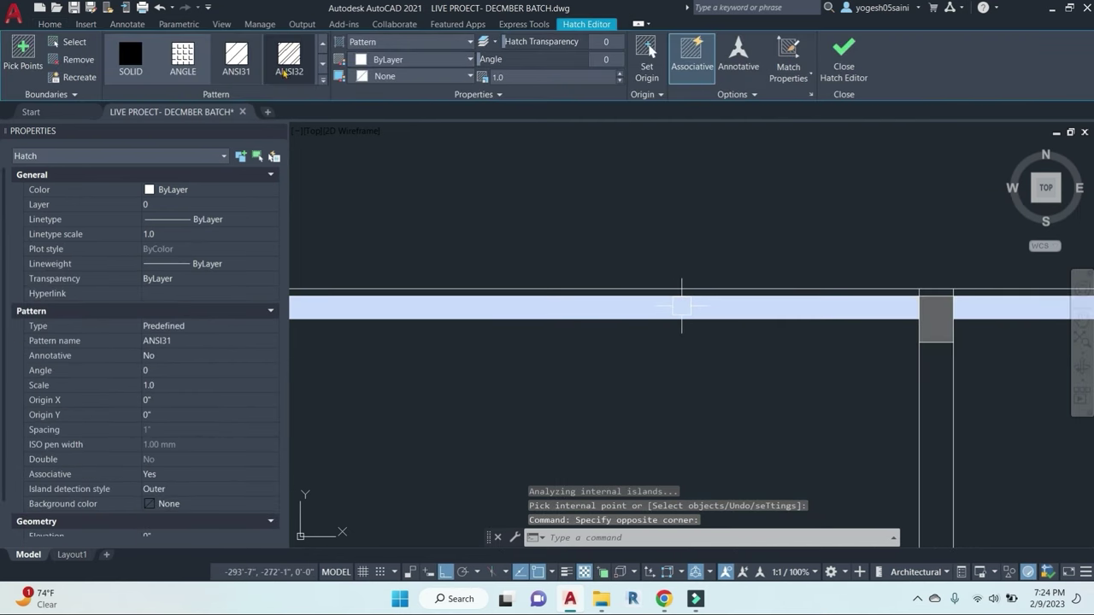
click(445, 60)
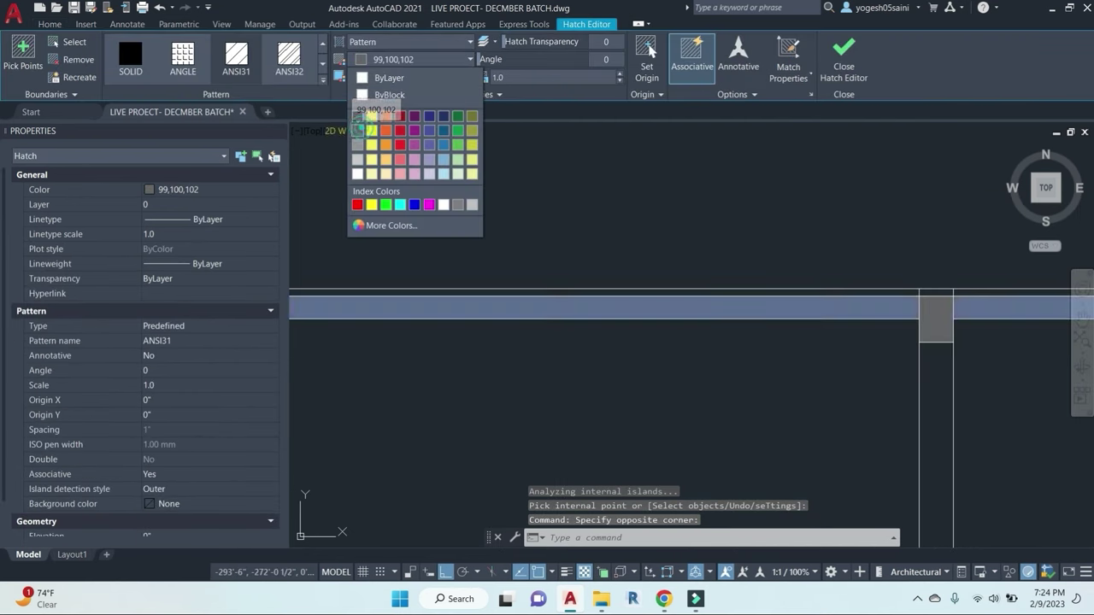
key(Escape)
key(Escape)
Step: Window-select the beam line with its column heads and copy it to the lower floor
scroll(835, 341, down, 8)
middle_drag(710, 302, 757, 319)
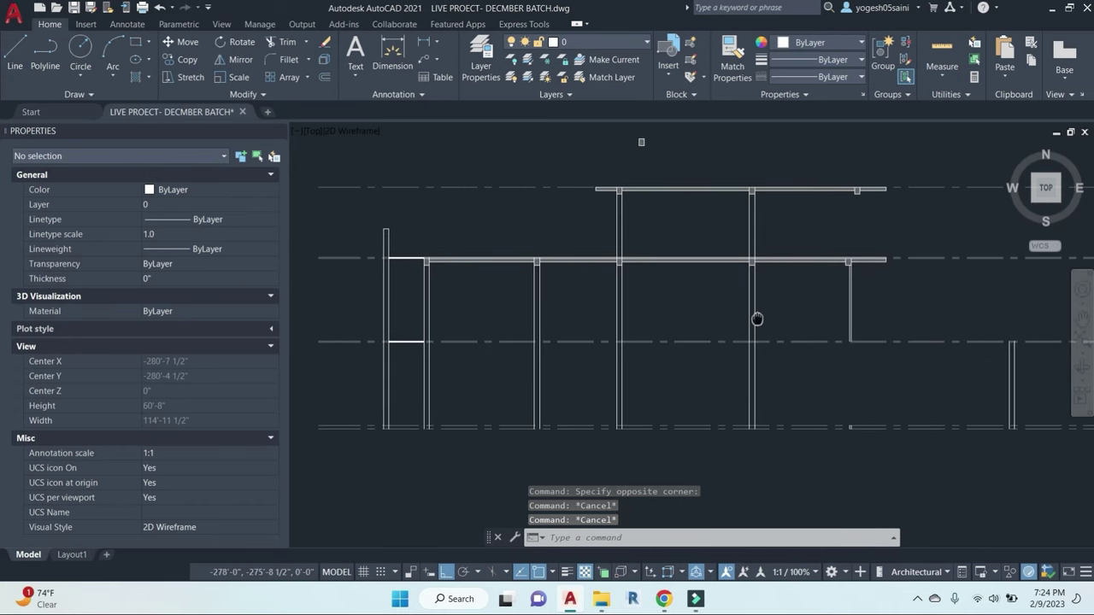
scroll(426, 248, up, 2)
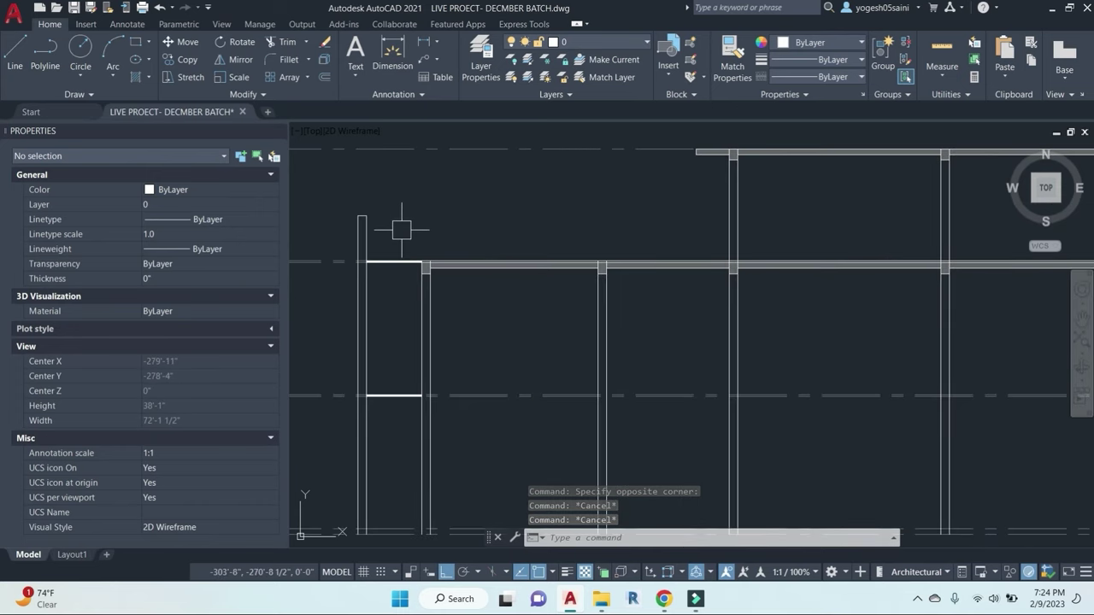
click(401, 230)
scroll(852, 284, down, 4)
middle_drag(982, 293, 861, 296)
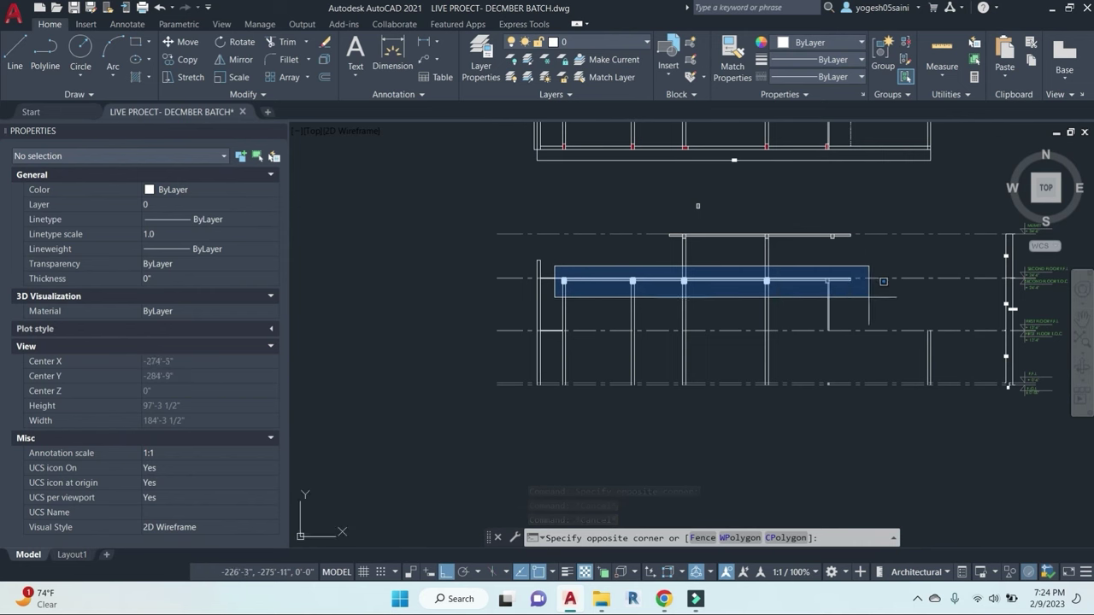
click(869, 295)
text(co)
key(Return)
scroll(885, 305, up, 4)
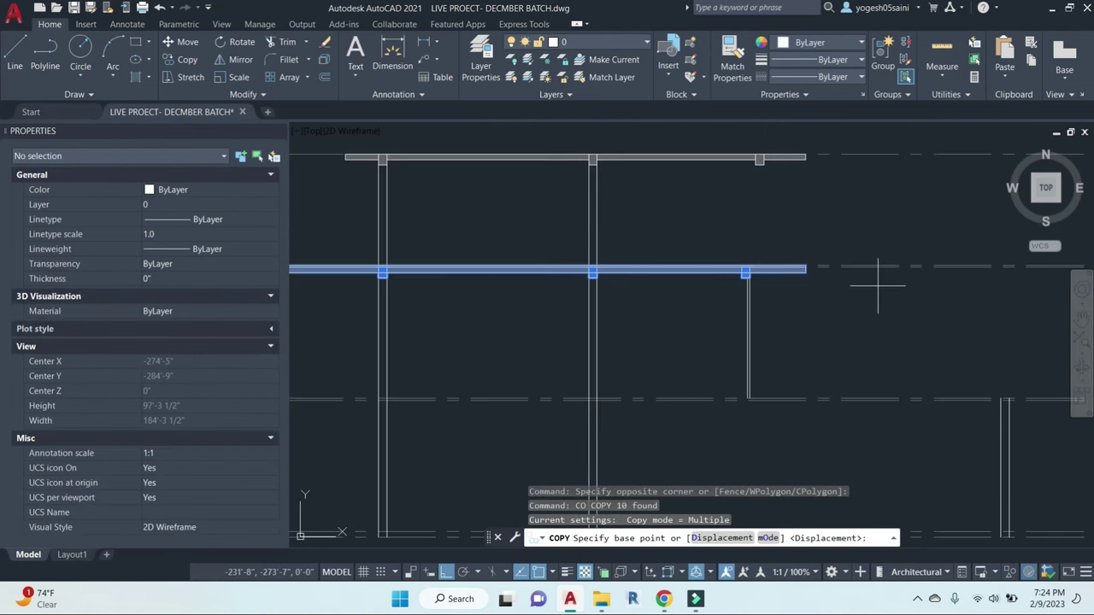
scroll(899, 267, up, 2)
click(916, 267)
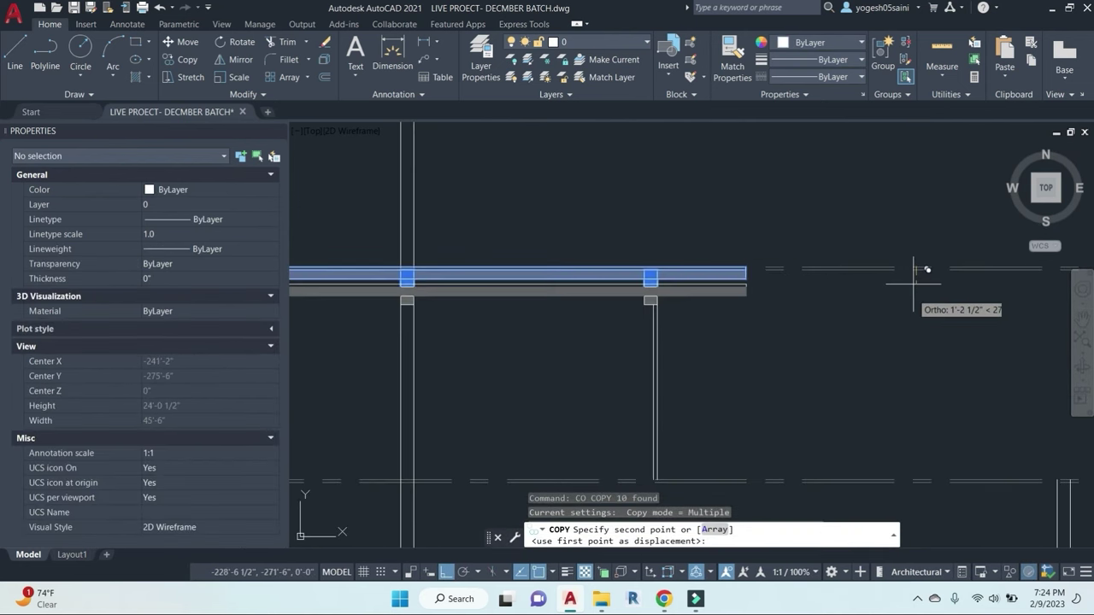
click(916, 480)
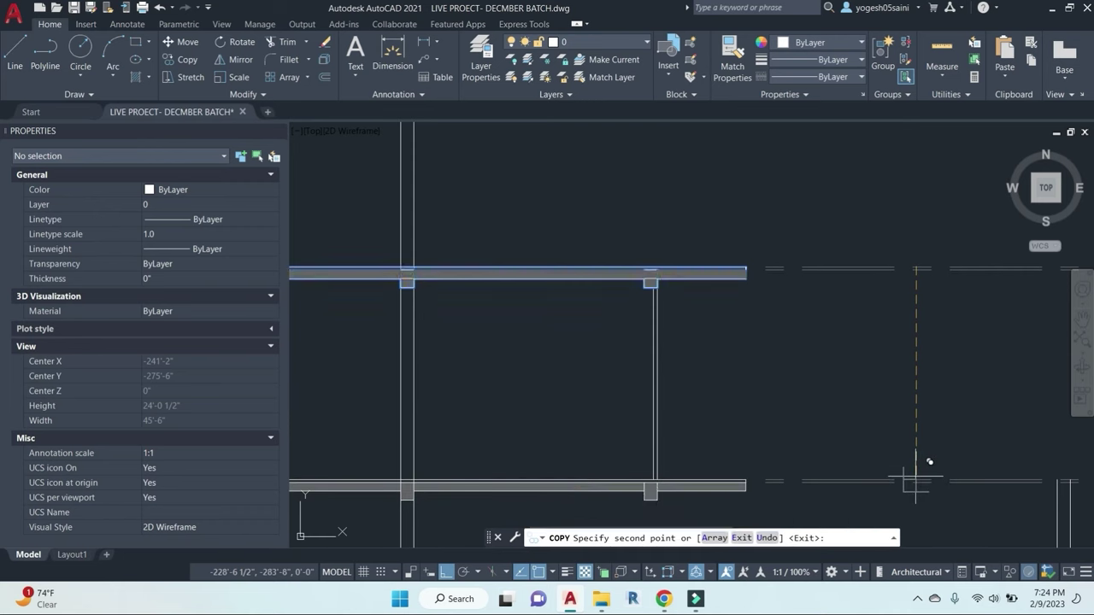
key(Escape)
key(Escape)
scroll(909, 396, down, 2)
middle_drag(844, 402, 957, 282)
scroll(897, 334, up, 6)
scroll(851, 302, down, 2)
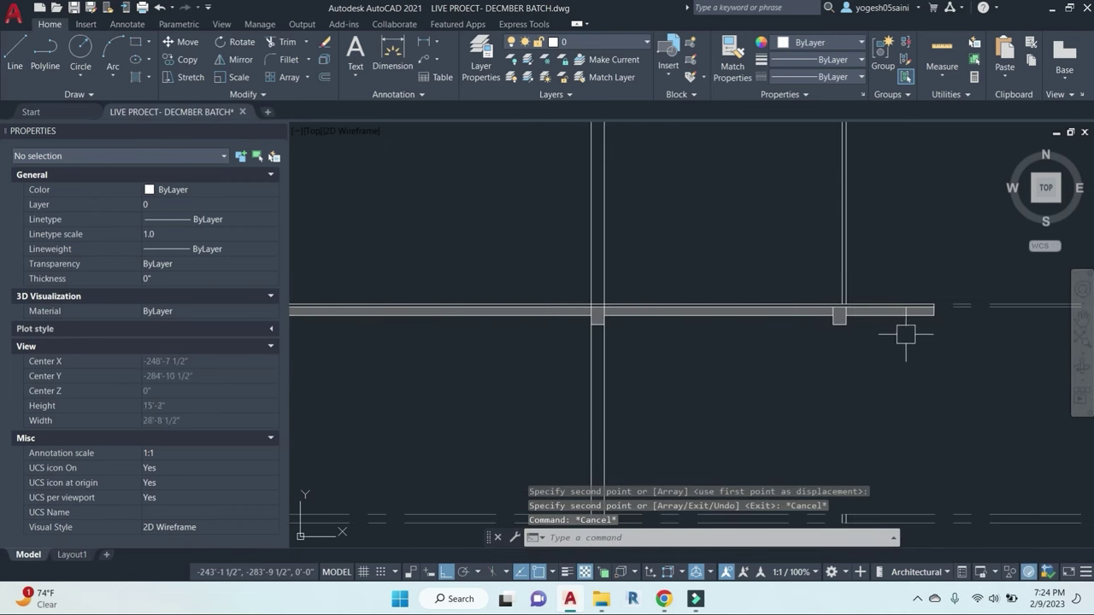
middle_drag(944, 337, 884, 400)
scroll(885, 384, down, 2)
scroll(866, 372, up, 2)
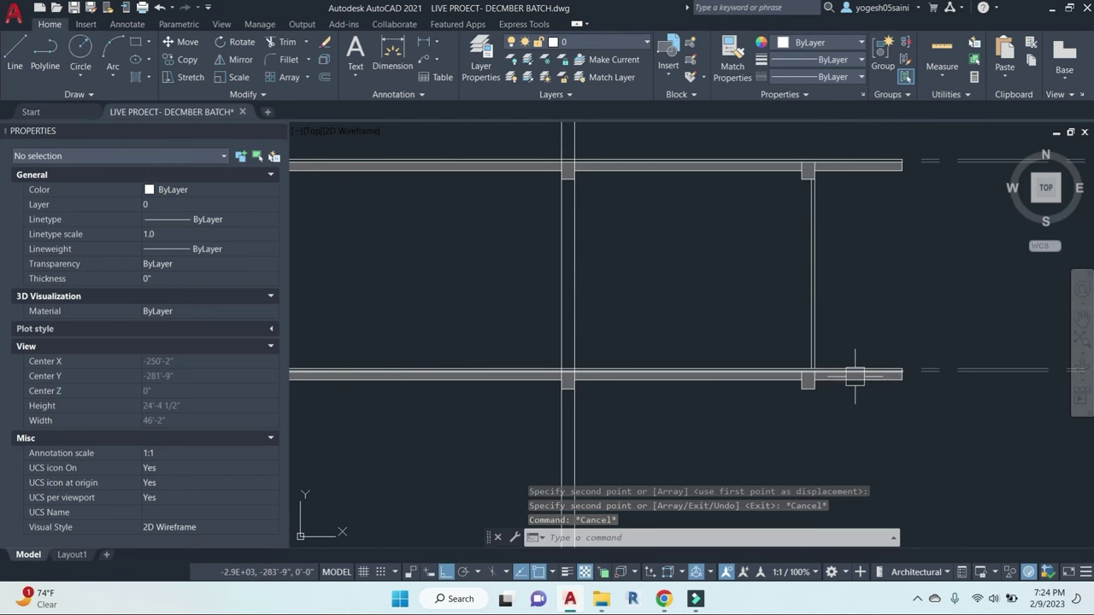
scroll(898, 326, down, 2)
middle_drag(765, 360, 825, 358)
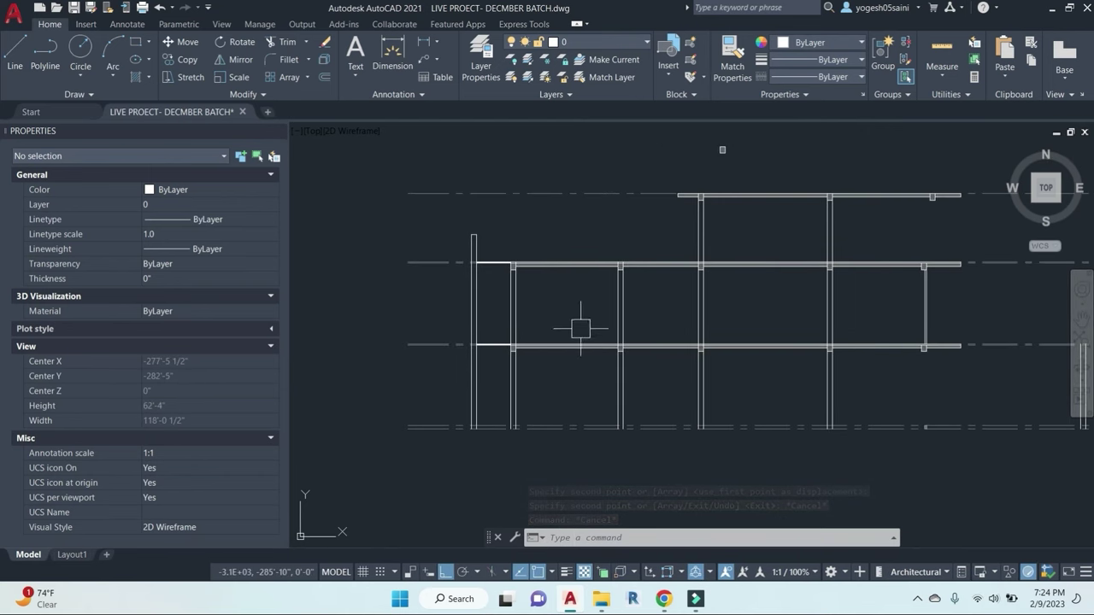
scroll(590, 321, down, 1)
scroll(598, 334, down, 1)
Step: Window-select the first two small stray objects near the staircase plan and erase them
scroll(585, 282, down, 1)
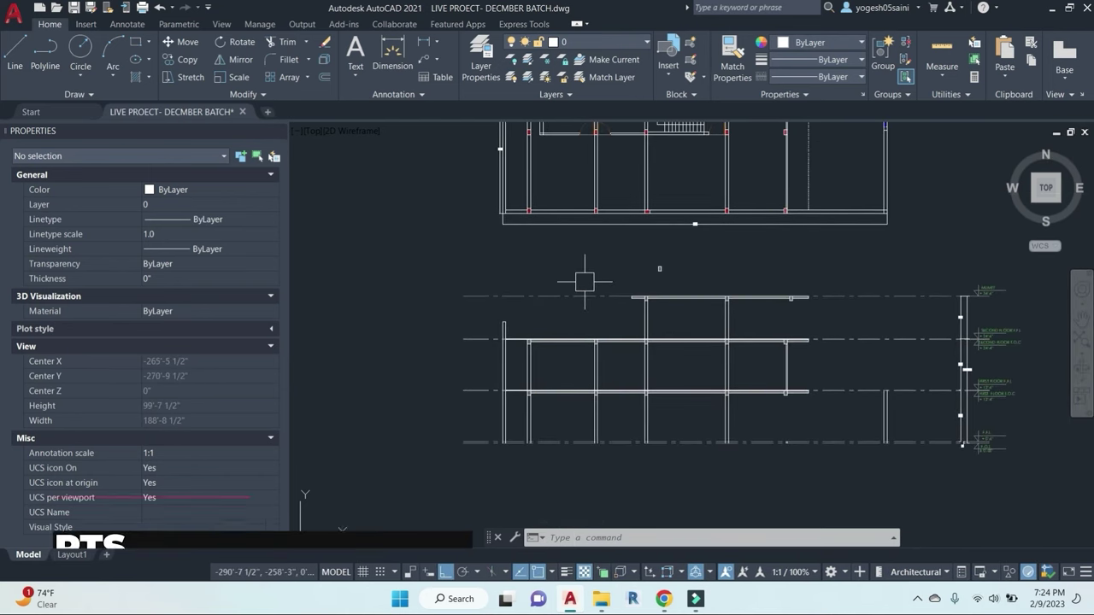
middle_drag(585, 180, 595, 322)
scroll(598, 259, up, 3)
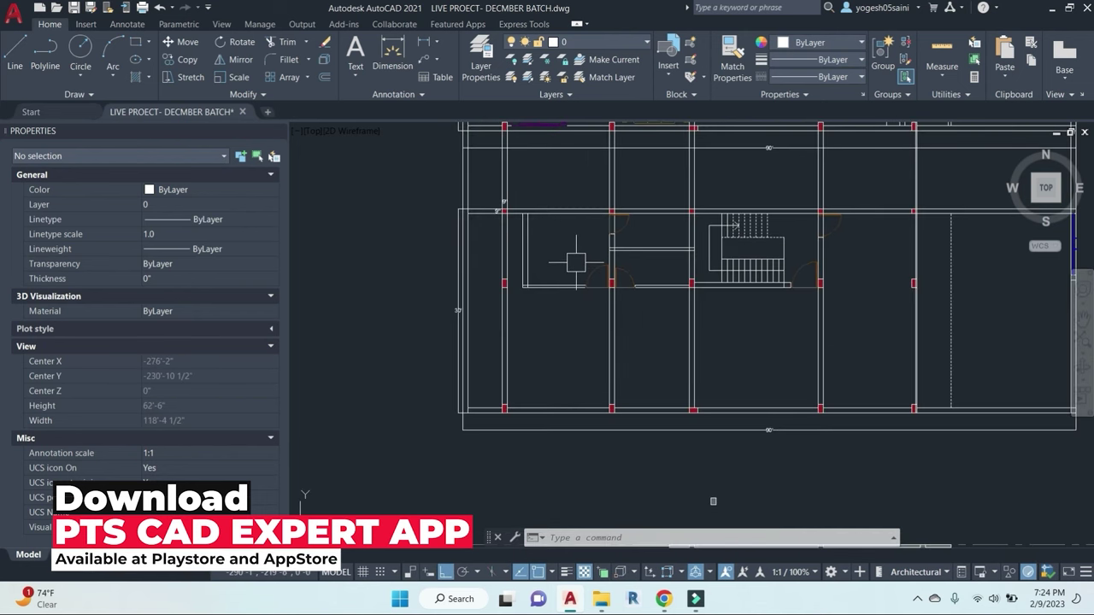
scroll(692, 280, down, 4)
middle_drag(710, 361, 710, 282)
scroll(687, 383, up, 4)
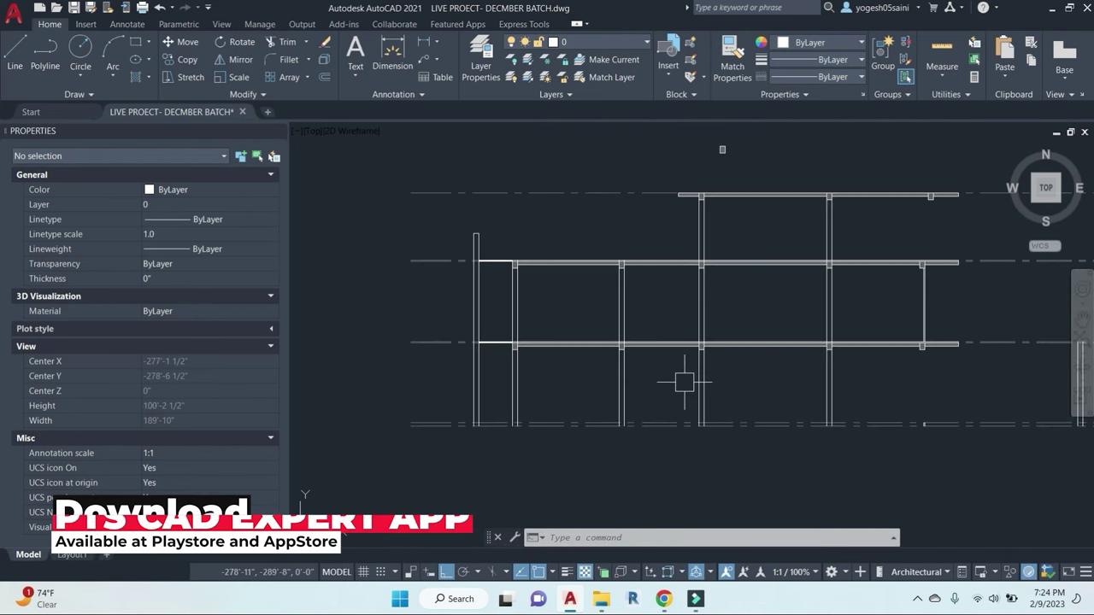
scroll(659, 386, down, 6)
scroll(679, 202, up, 7)
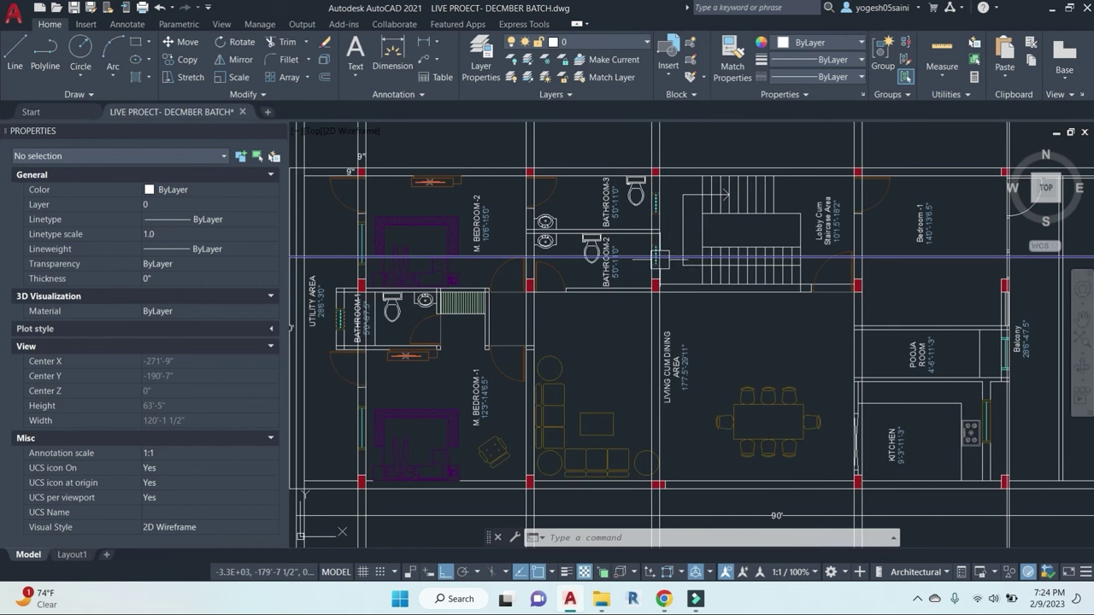
scroll(572, 253, up, 2)
scroll(637, 270, up, 4)
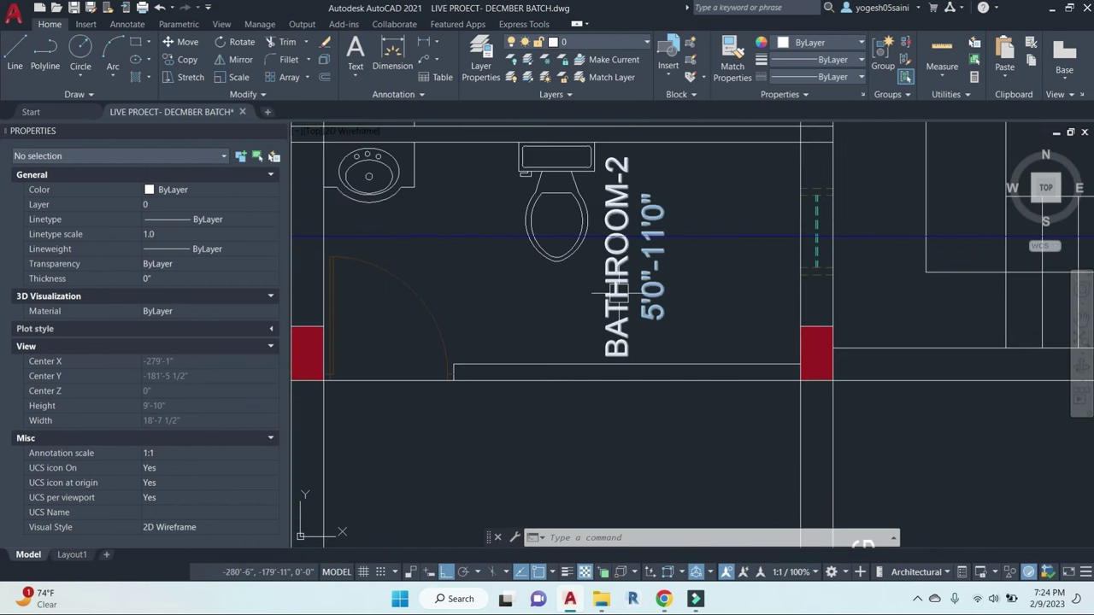
scroll(624, 223, down, 4)
scroll(627, 348, up, 2)
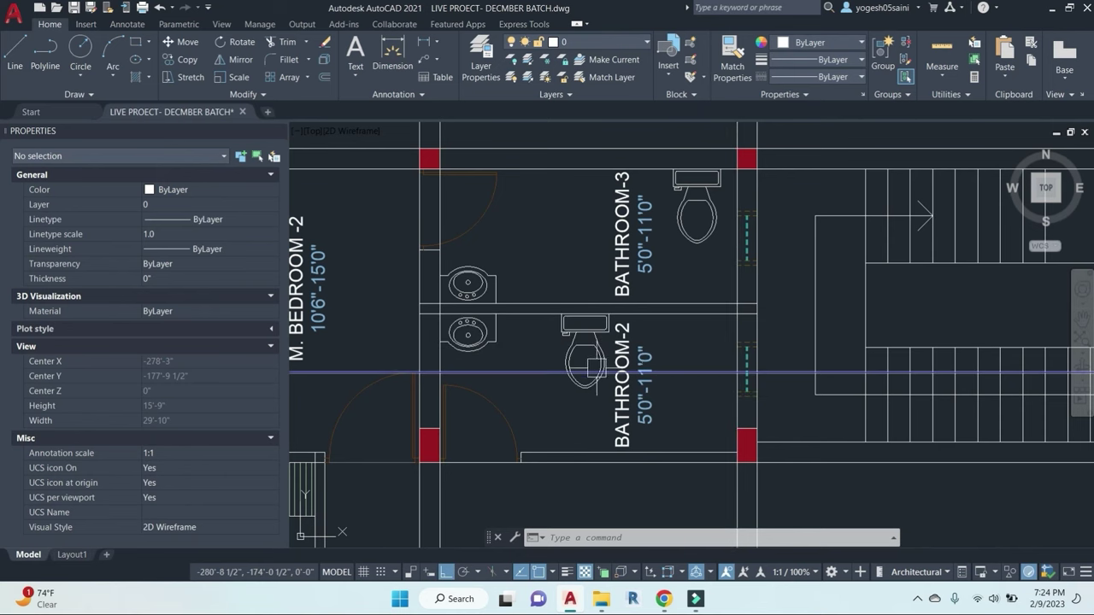
scroll(794, 344, down, 2)
middle_drag(886, 416, 712, 237)
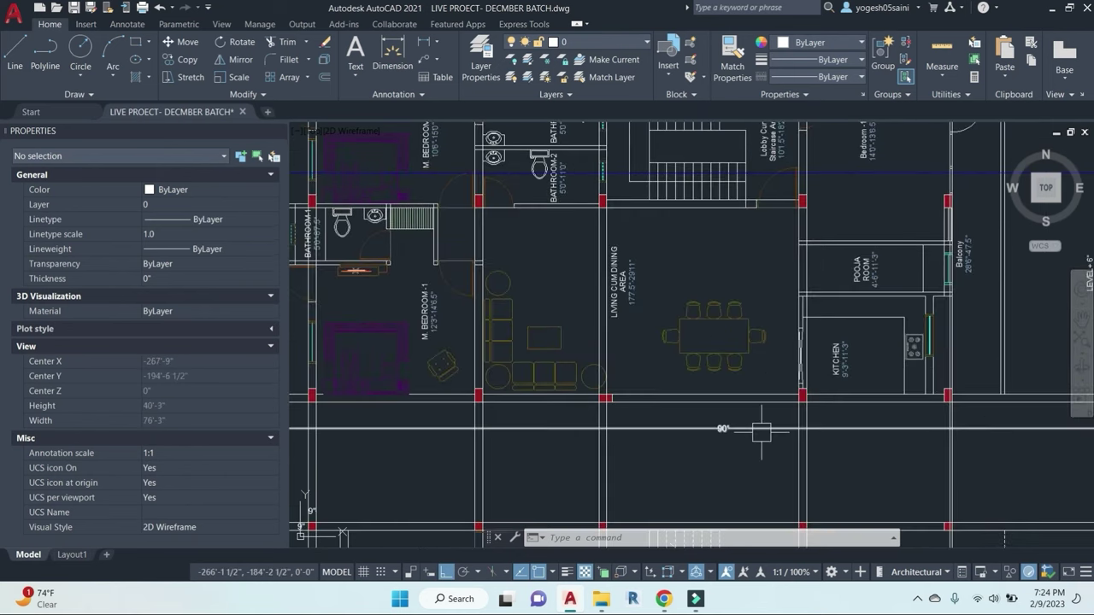
middle_drag(761, 433, 809, 270)
middle_drag(732, 466, 790, 286)
scroll(789, 285, down, 4)
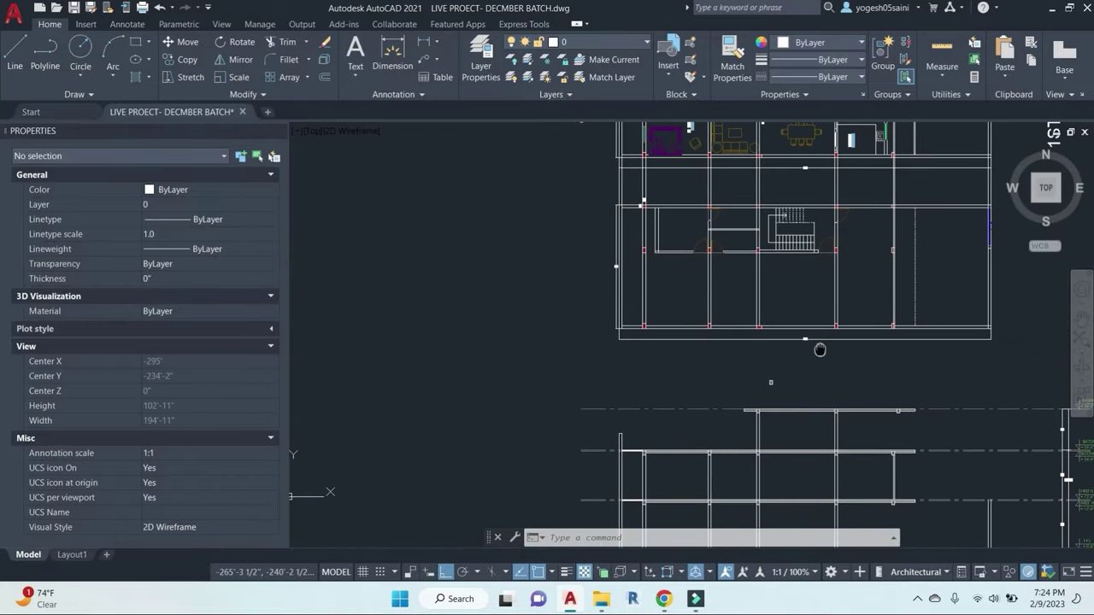
scroll(740, 258, up, 1)
key(Escape)
key(Escape)
key(Escape)
click(764, 260)
click(659, 222)
text(e)
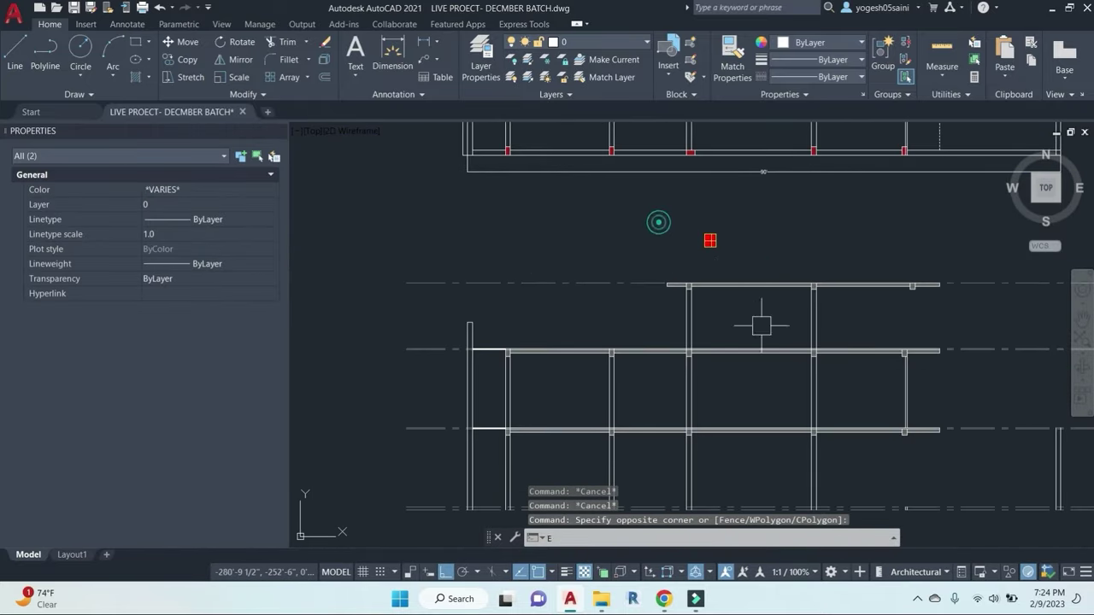
key(space)
Step: Window-select and erase the two stray segments on the lower frame elevation
middle_drag(806, 425, 793, 281)
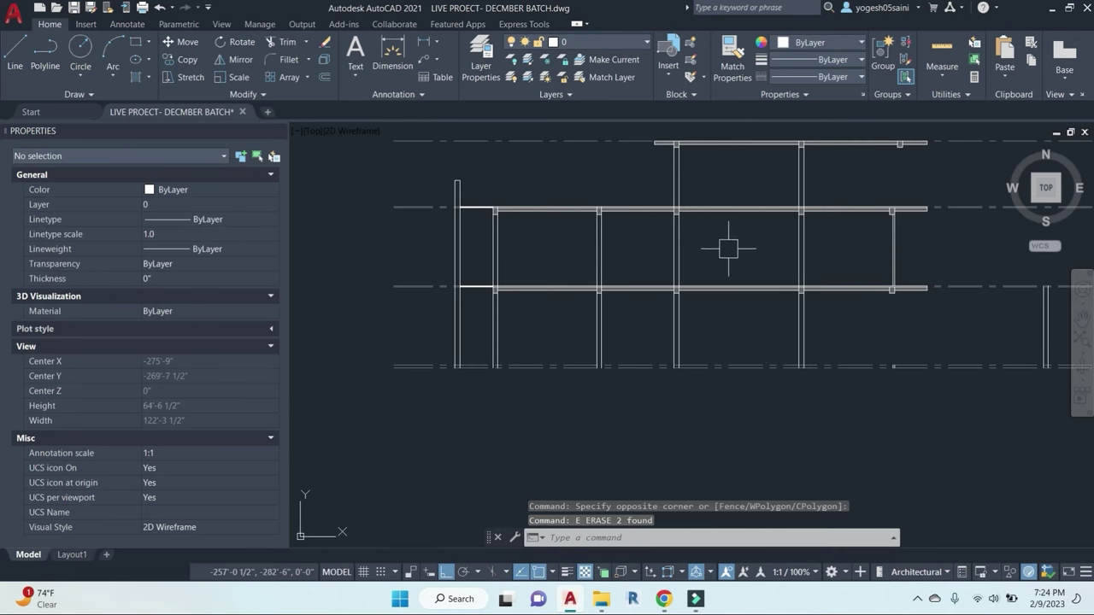
middle_drag(779, 189, 758, 228)
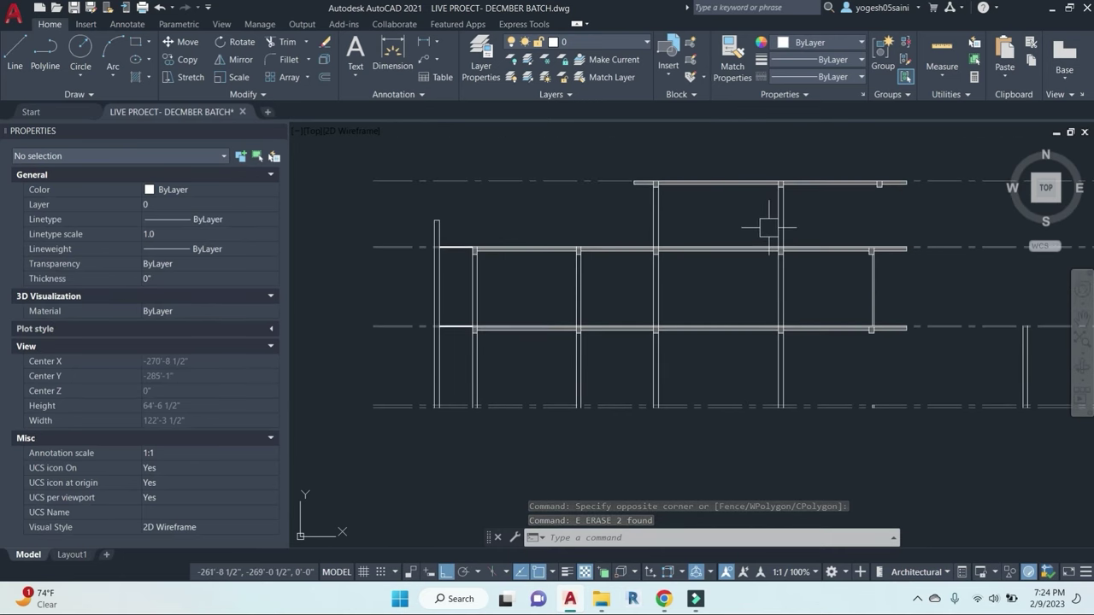
scroll(811, 288, down, 4)
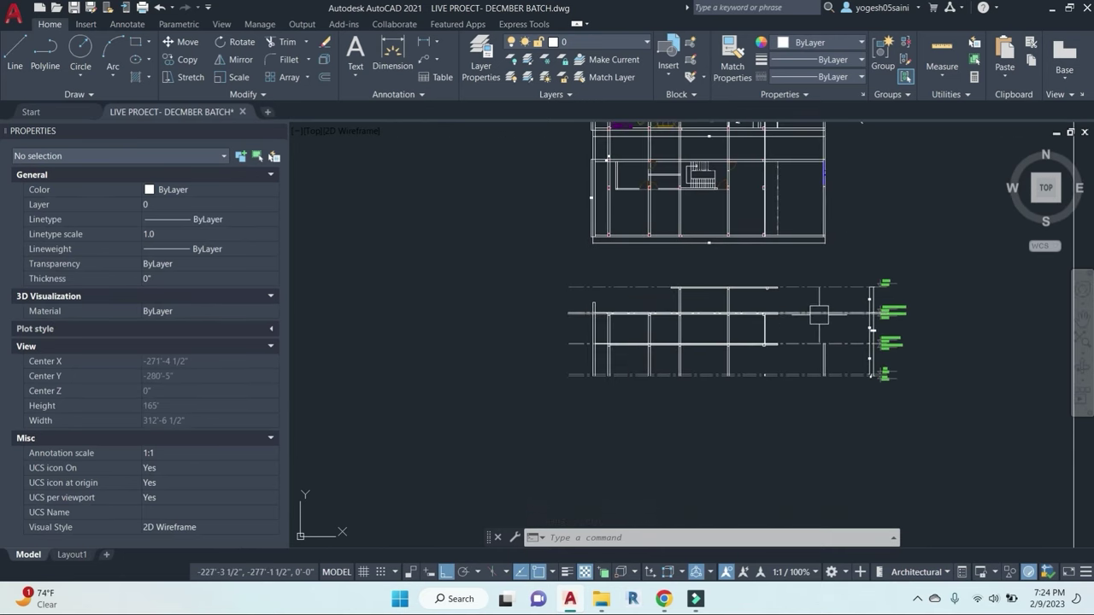
middle_drag(819, 315, 815, 340)
key(Escape)
key(Escape)
click(752, 385)
click(786, 433)
text(e)
key(space)
middle_drag(786, 433, 788, 411)
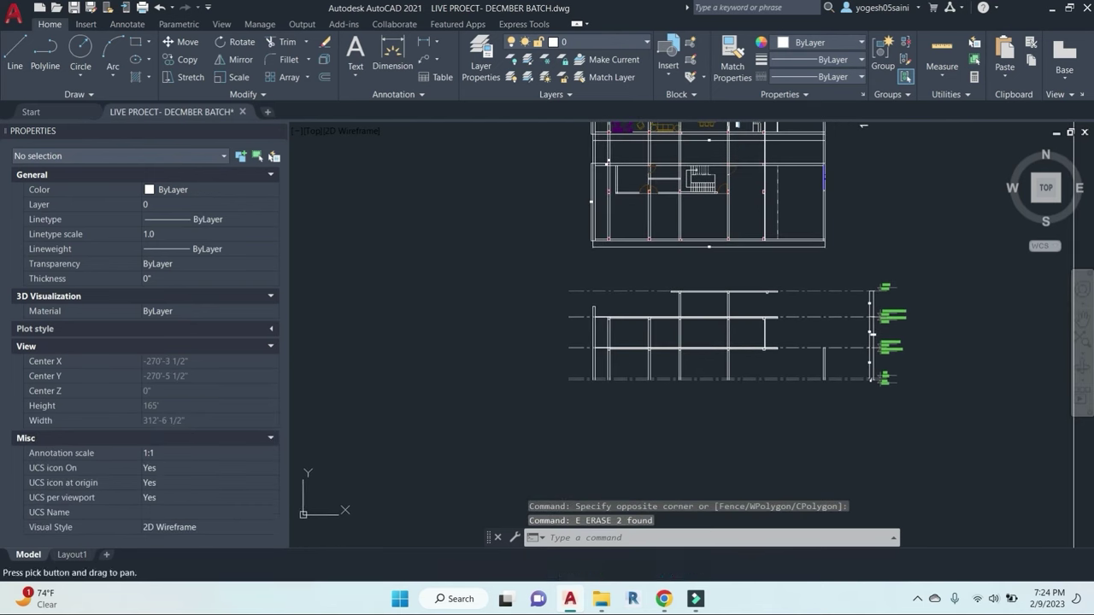
key(Escape)
key(Escape)
key(Escape)
scroll(726, 393, up, 5)
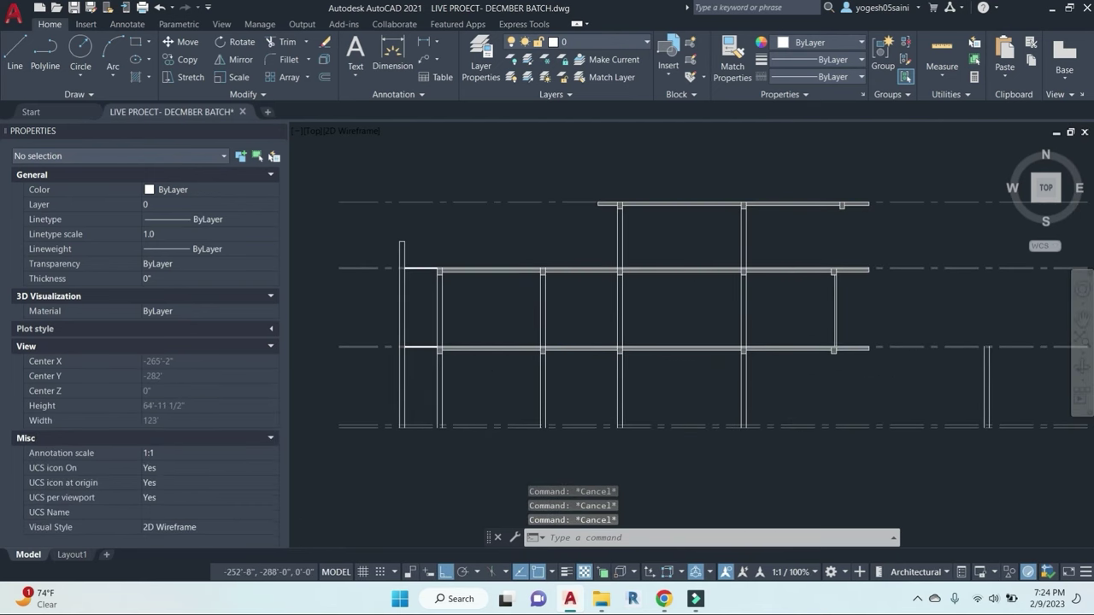
scroll(406, 328, up, 10)
Step: Window-select the lower beam and start a copy from its right end, then cancel it
click(419, 328)
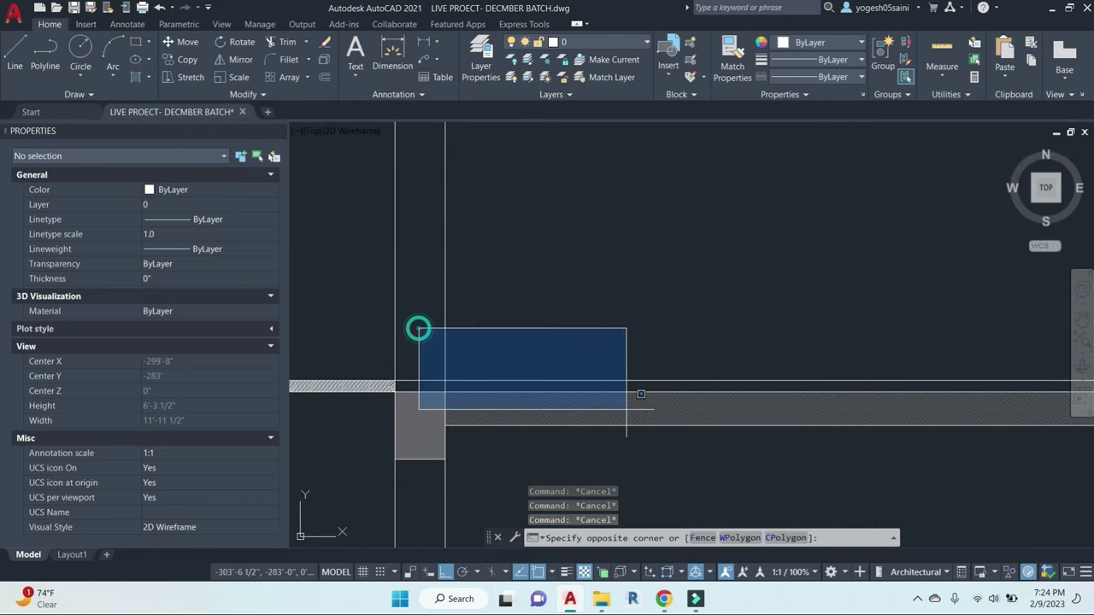
scroll(626, 409, down, 8)
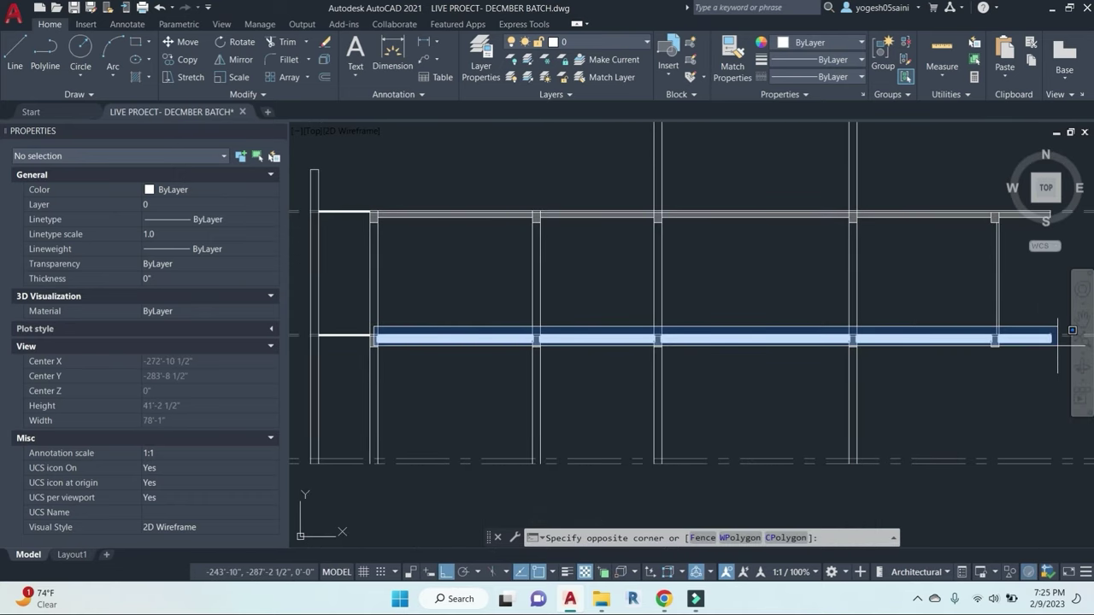
click(1058, 338)
text(co)
key(Return)
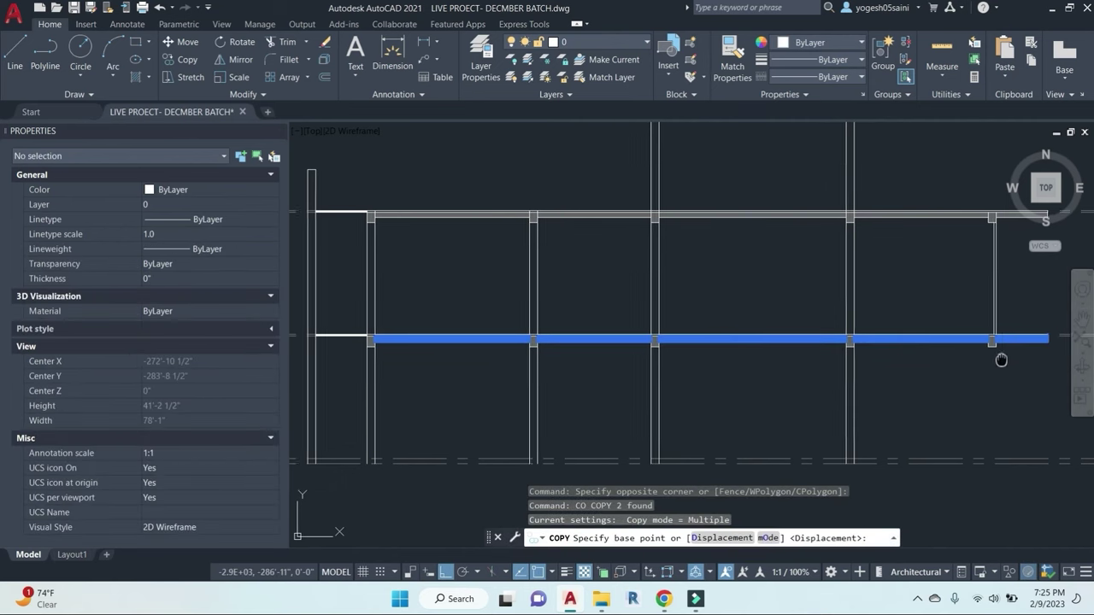
middle_drag(1002, 359, 863, 295)
scroll(826, 299, up, 5)
middle_drag(807, 355, 888, 176)
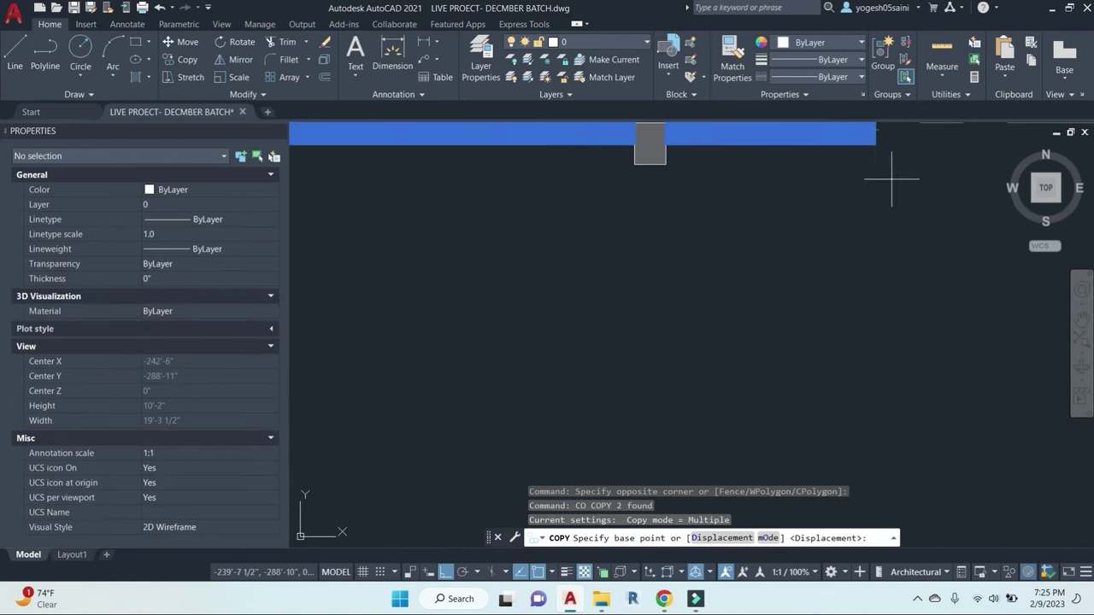
middle_drag(879, 306, 890, 212)
scroll(881, 259, down, 1)
middle_drag(885, 257, 865, 352)
scroll(895, 227, up, 5)
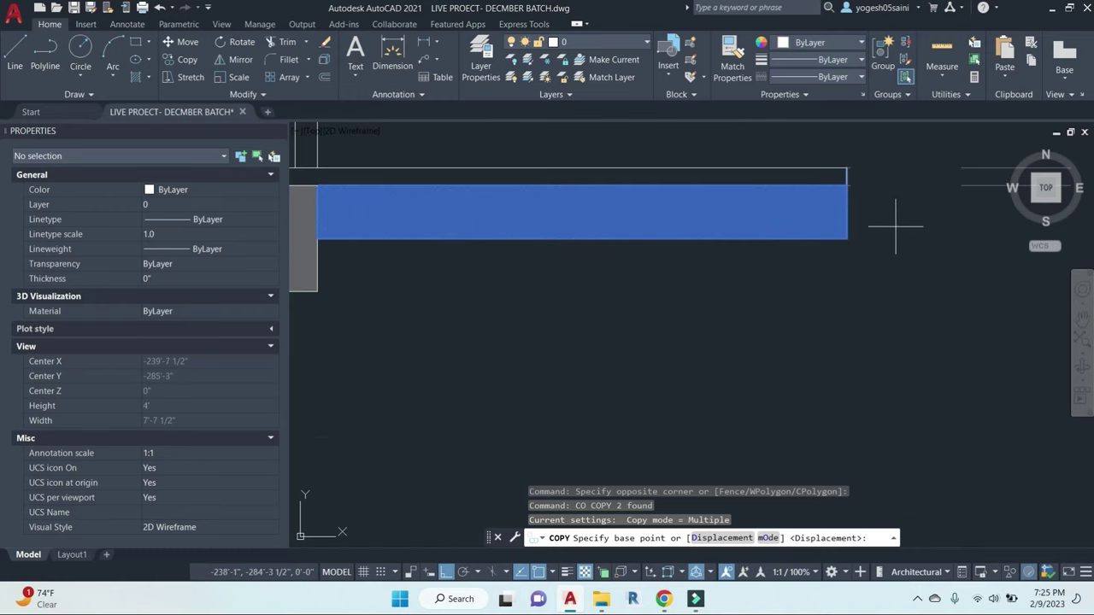
click(846, 168)
scroll(849, 354, down, 4)
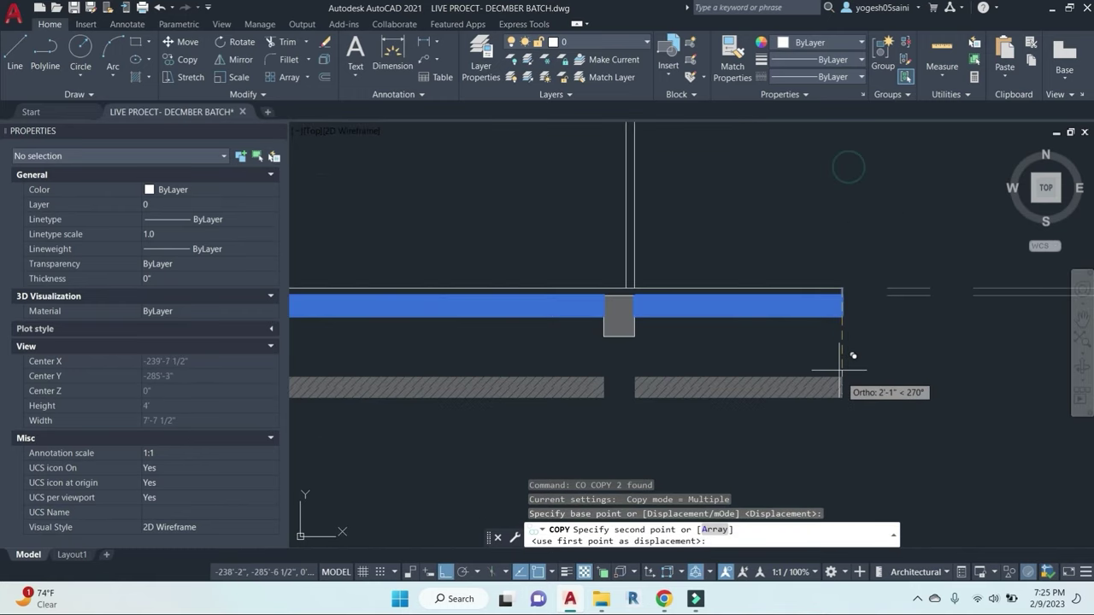
key(Escape)
middle_drag(903, 307, 923, 340)
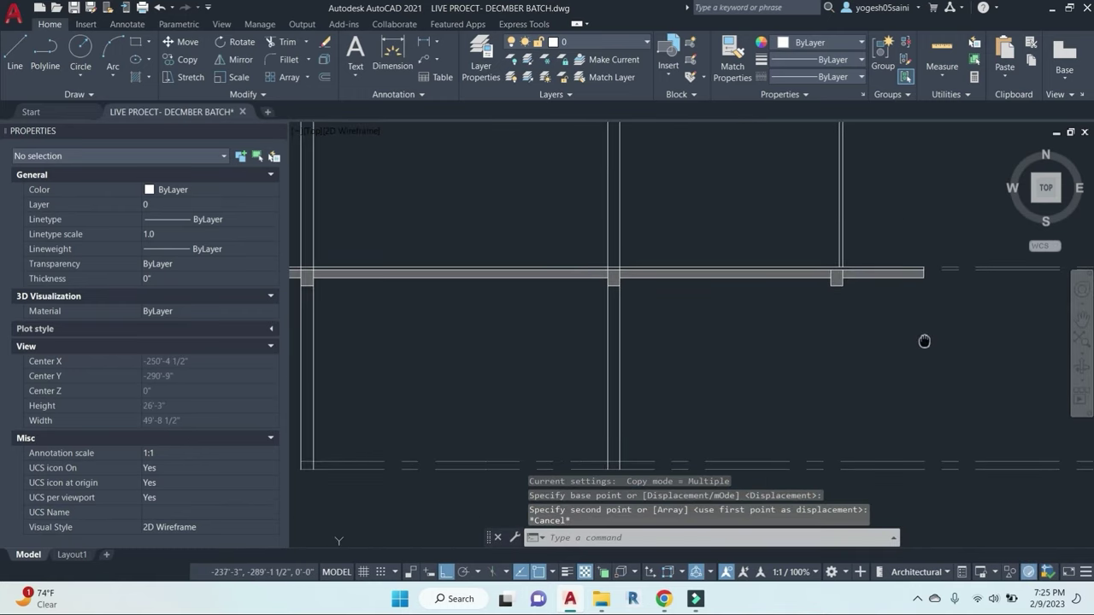
Step: Copy the previously selected beam from its right end to the end of the hatched wall below
text(co)
key(Return)
text(p)
key(Return)
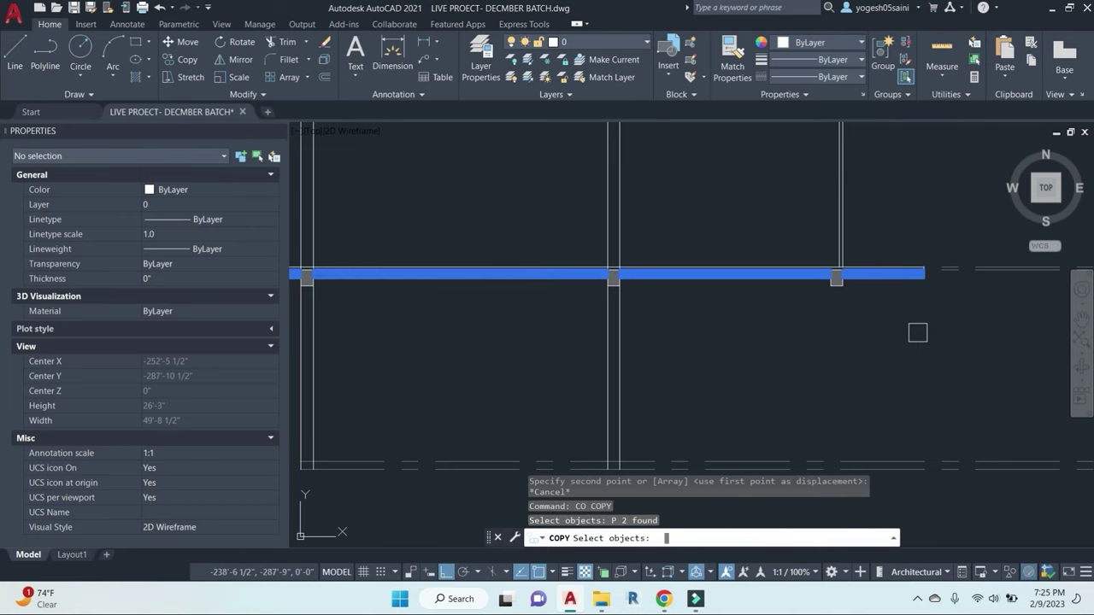
key(Return)
scroll(923, 277, up, 5)
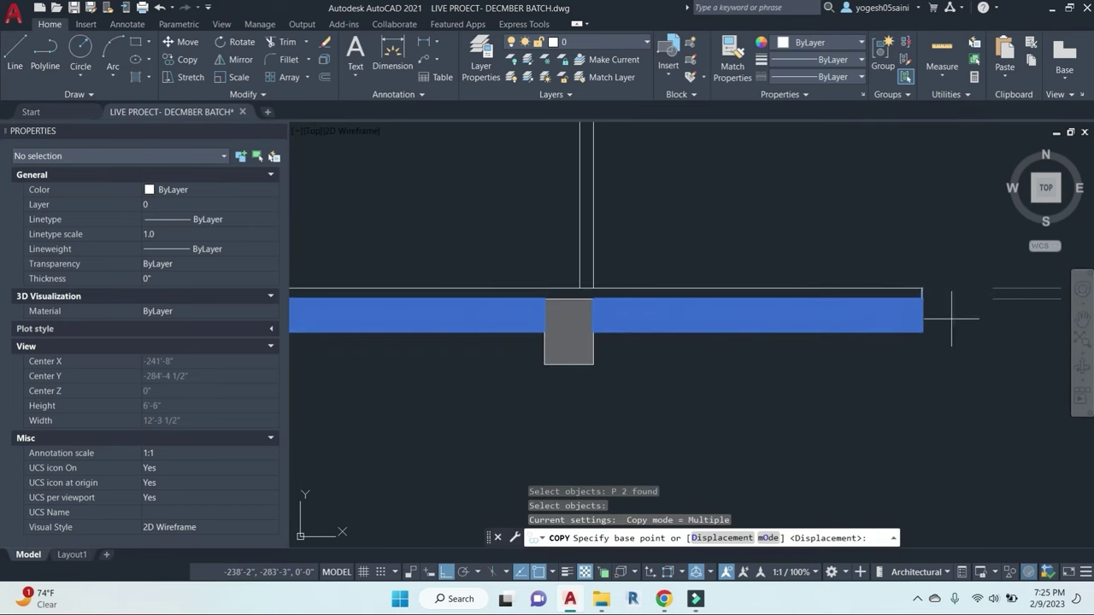
scroll(922, 307, up, 3)
click(913, 301)
scroll(903, 420, down, 4)
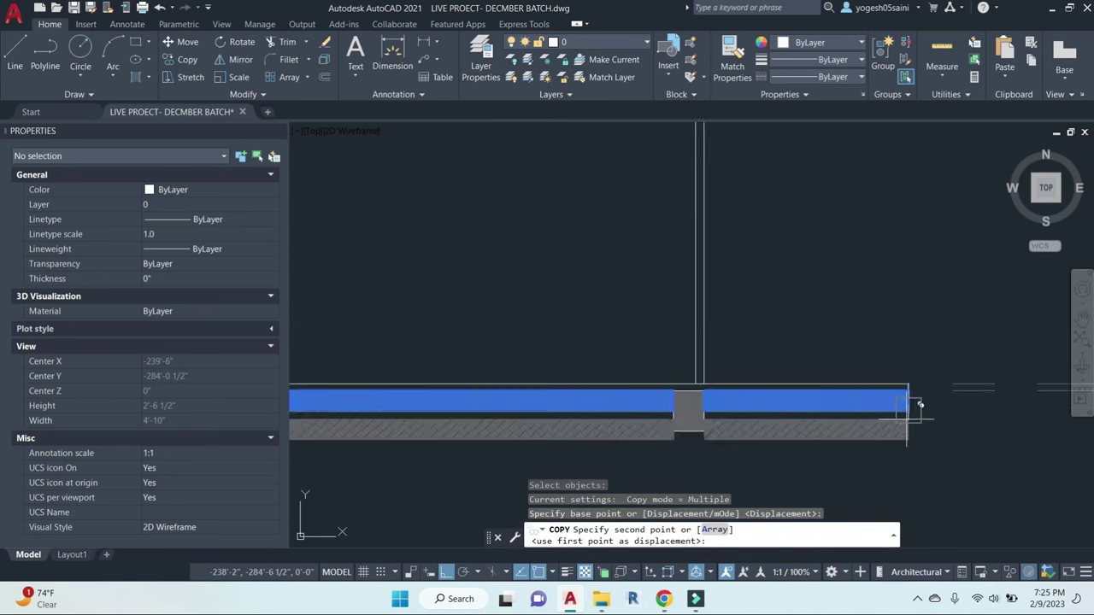
middle_drag(906, 464, 914, 132)
scroll(919, 355, up, 2)
middle_drag(921, 365, 921, 375)
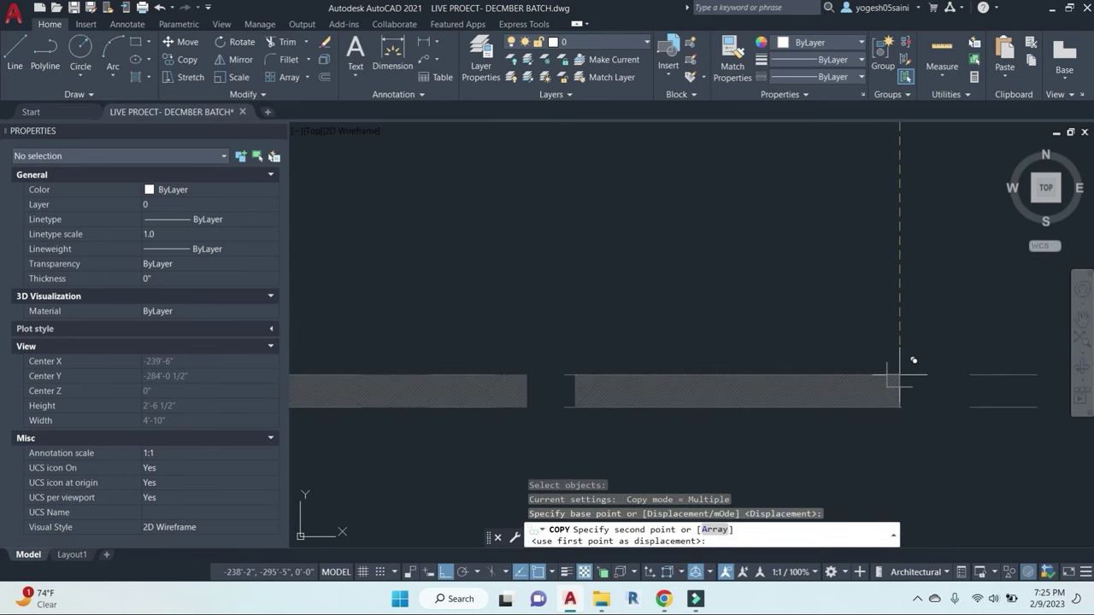
click(899, 374)
key(Escape)
scroll(826, 379, down, 3)
middle_drag(655, 409, 665, 413)
scroll(820, 349, up, 3)
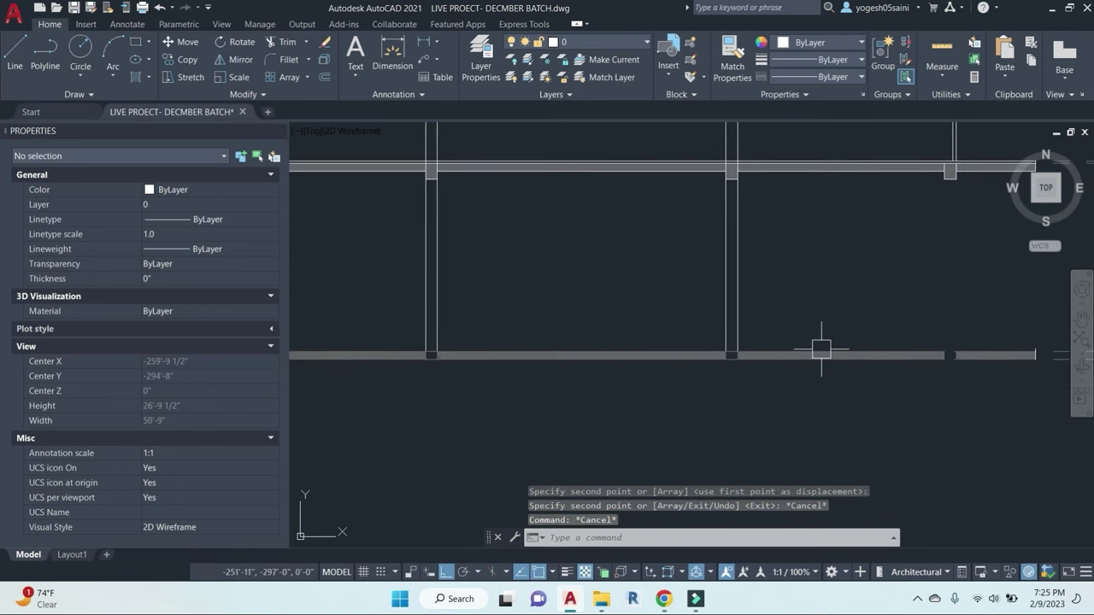
scroll(977, 350, up, 2)
click(954, 349)
Step: Erase the selected hatch from the lower beam
key(e)
key(Return)
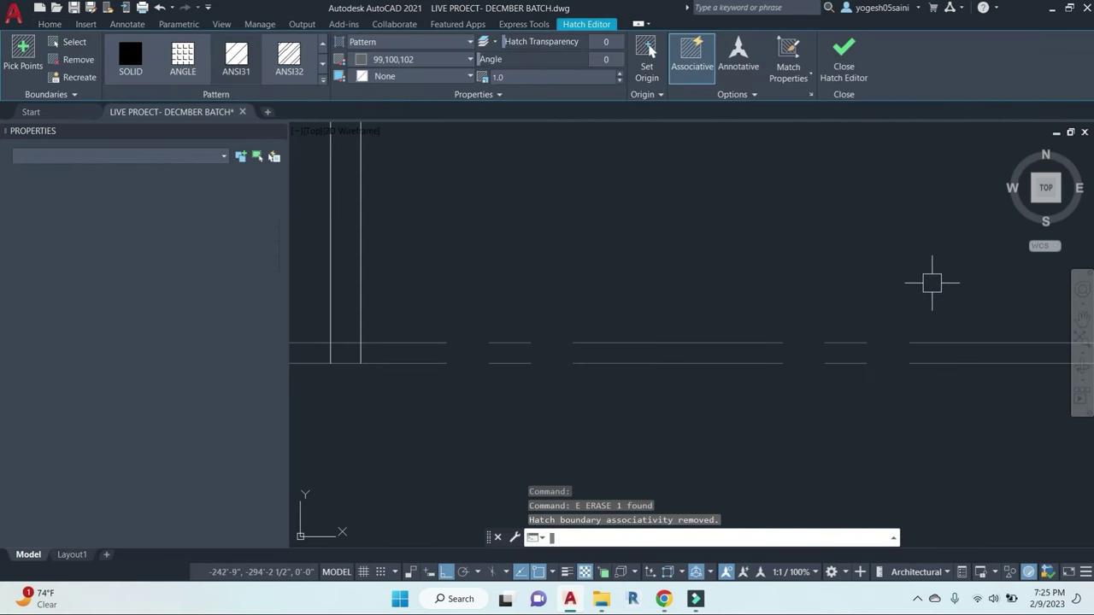
scroll(927, 291, down, 3)
click(873, 205)
scroll(872, 257, down, 3)
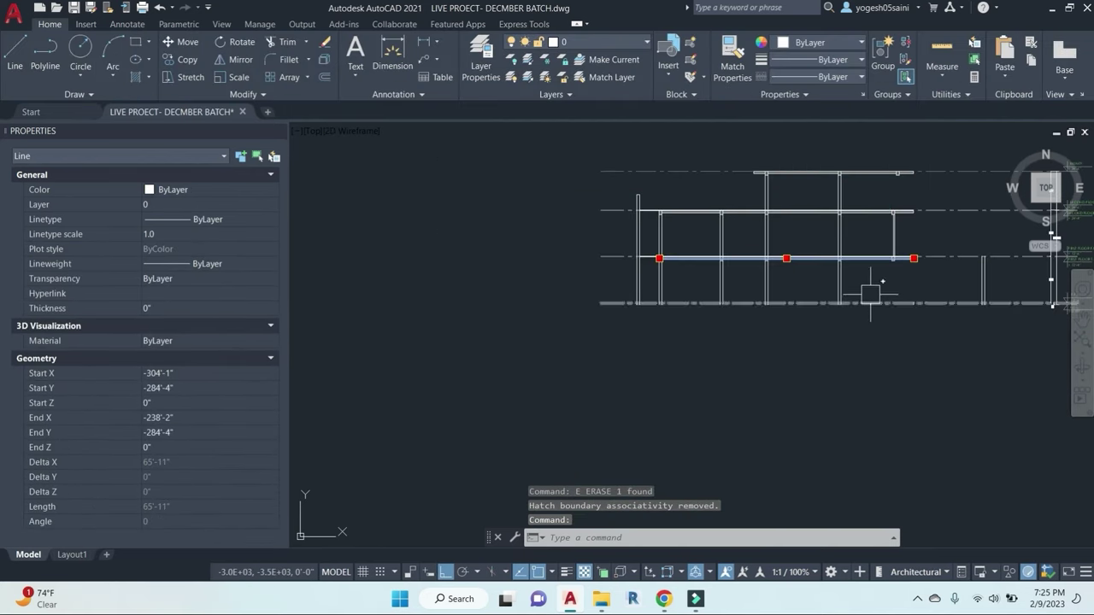
scroll(578, 298, up, 5)
Step: Window-select the 10 beam objects and begin a copy from the middle column, then cancel it
click(617, 295)
scroll(837, 384, down, 3)
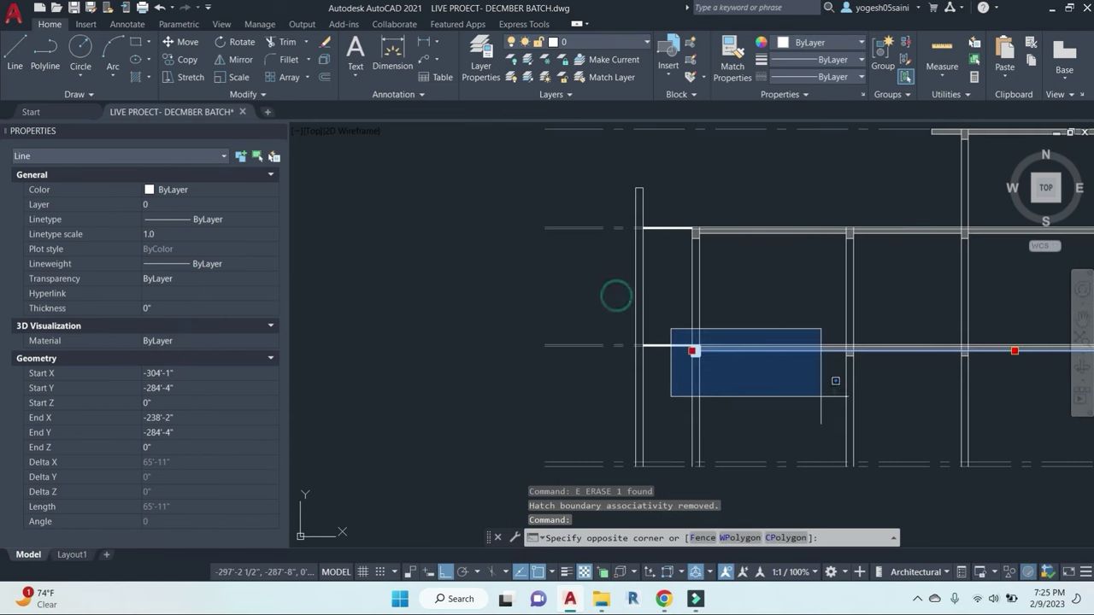
click(991, 315)
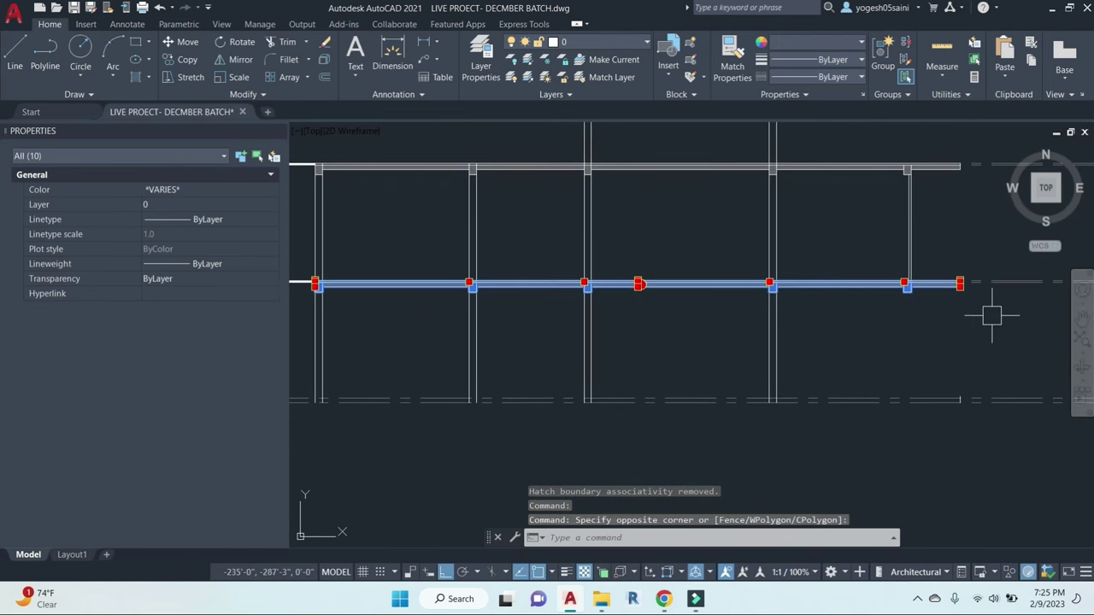
text(co)
key(Return)
middle_drag(984, 310, 879, 289)
scroll(674, 272, up, 6)
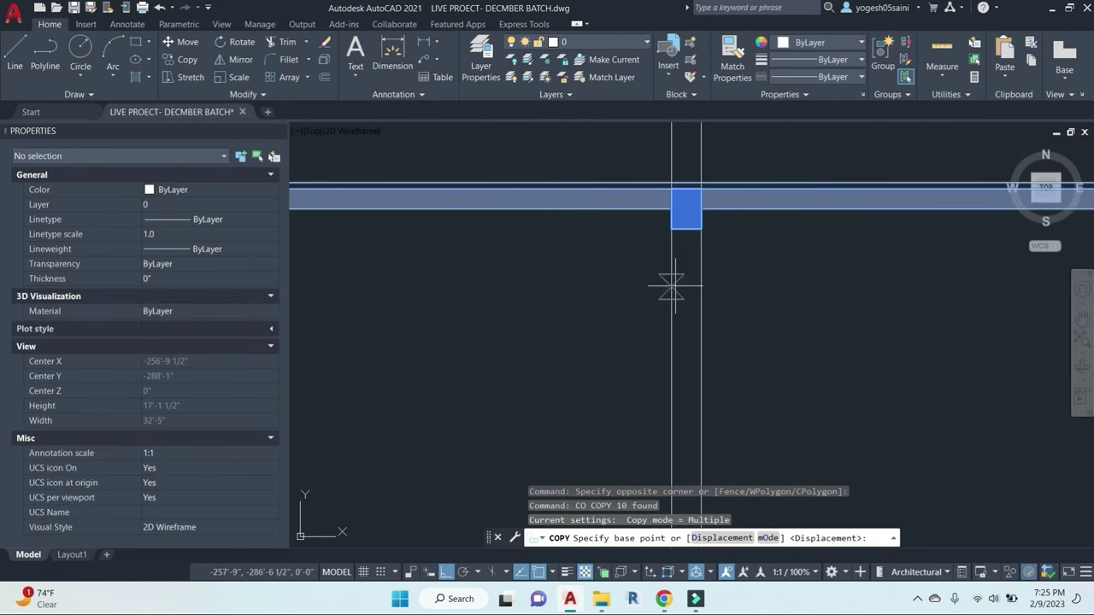
click(709, 206)
scroll(698, 419, down, 5)
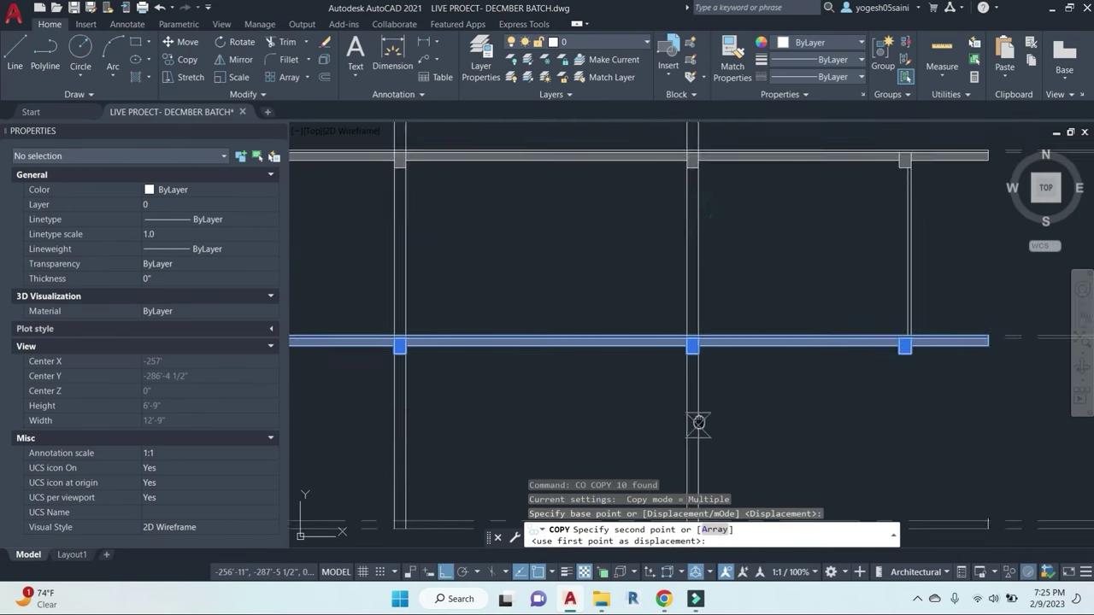
scroll(732, 317, up, 8)
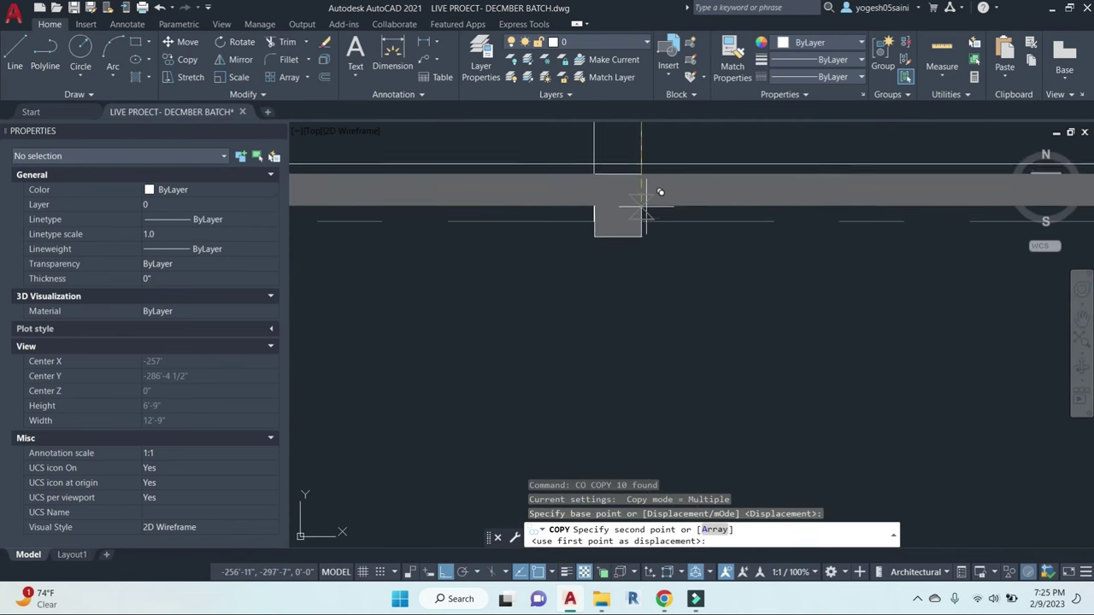
key(Escape)
scroll(762, 344, down, 7)
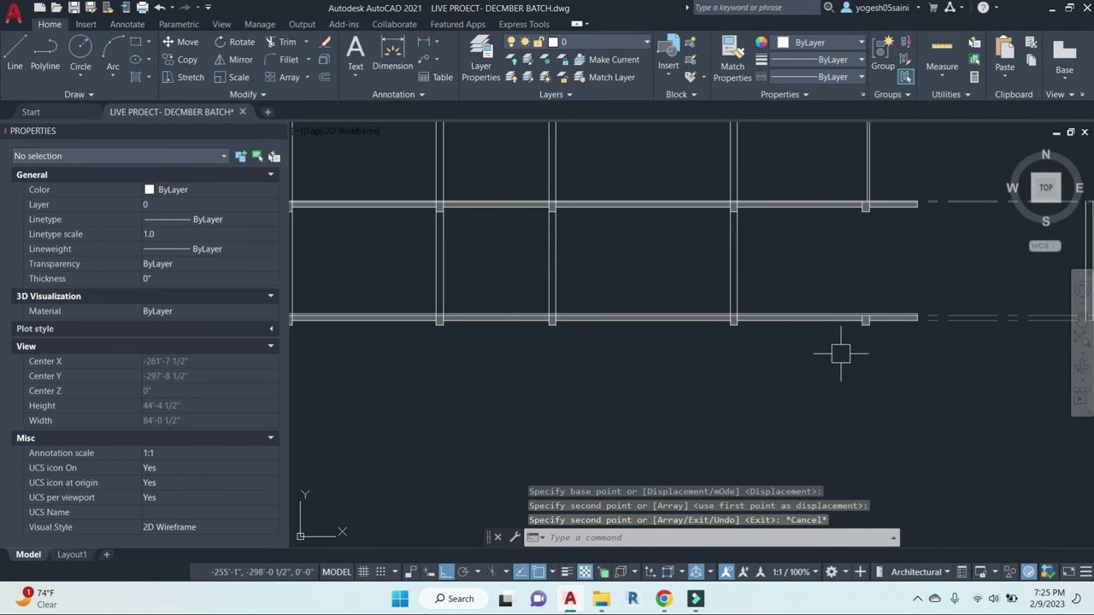
key(Escape)
key(Escape)
scroll(755, 323, up, 5)
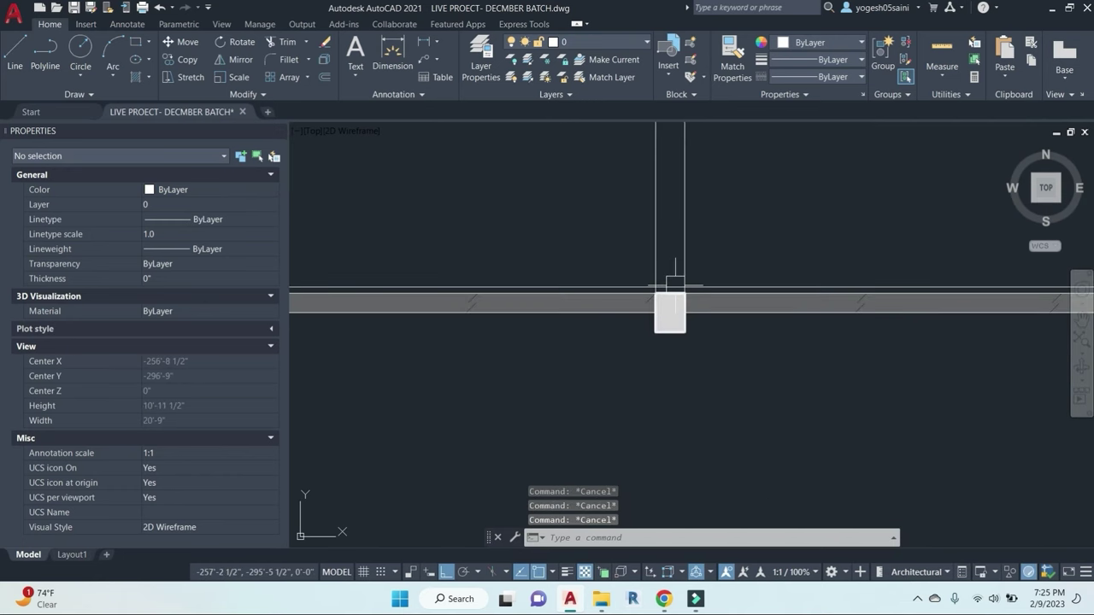
Step: Trim the beam line segments running inside each column, including the left column junction
text(tr)
key(space)
key(space)
scroll(681, 285, up, 3)
click(663, 288)
click(708, 281)
scroll(791, 267, down, 8)
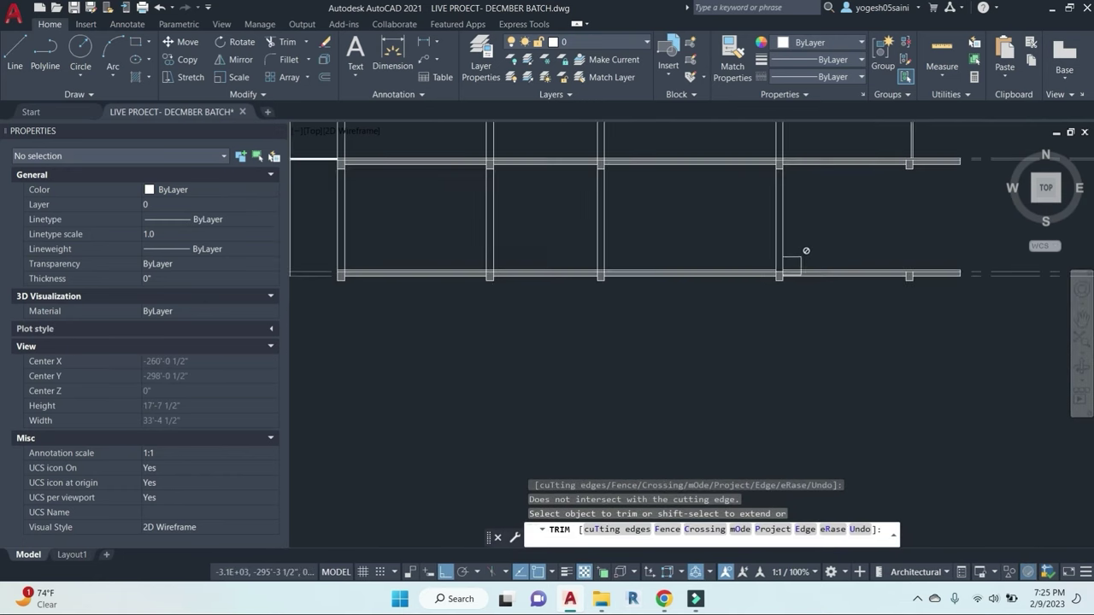
click(602, 269)
scroll(602, 270, up, 8)
click(596, 276)
scroll(749, 259, down, 7)
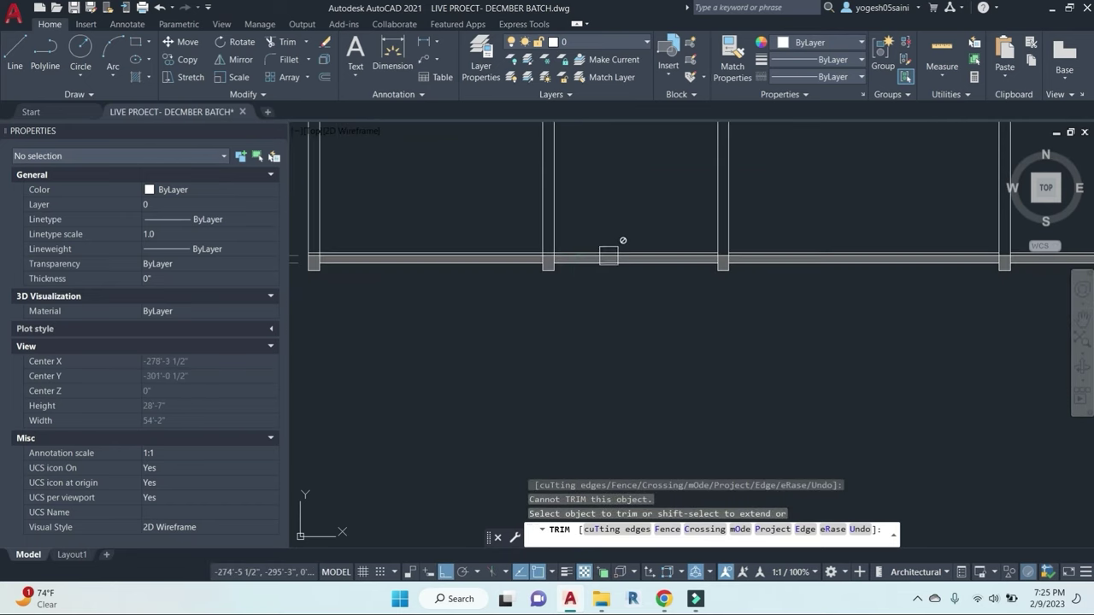
scroll(551, 260, up, 8)
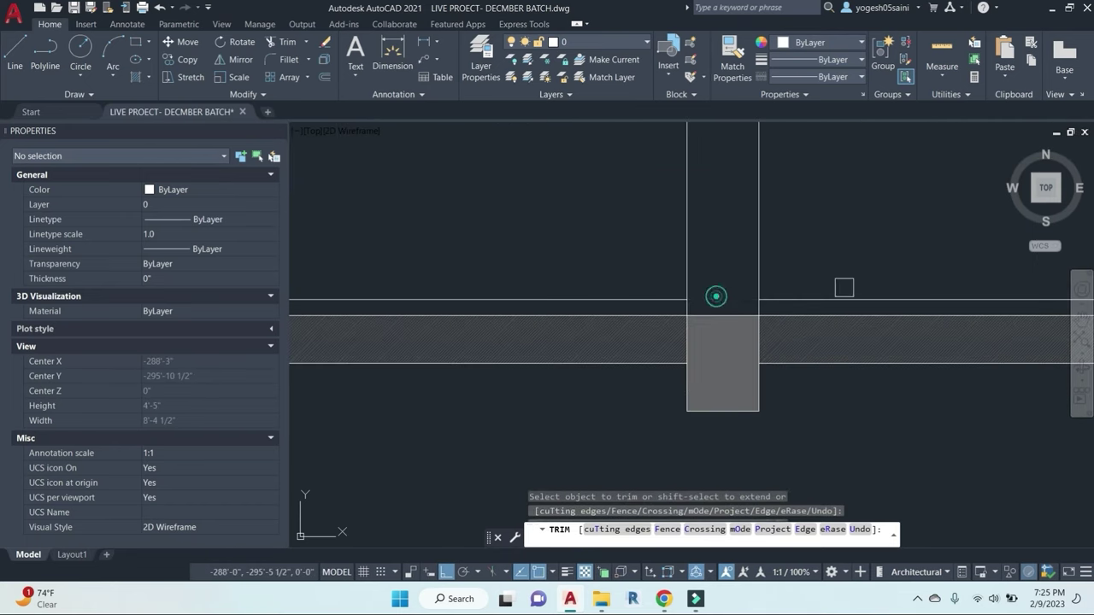
scroll(844, 287, down, 6)
middle_drag(692, 327, 917, 344)
click(664, 315)
scroll(660, 316, up, 6)
click(749, 287)
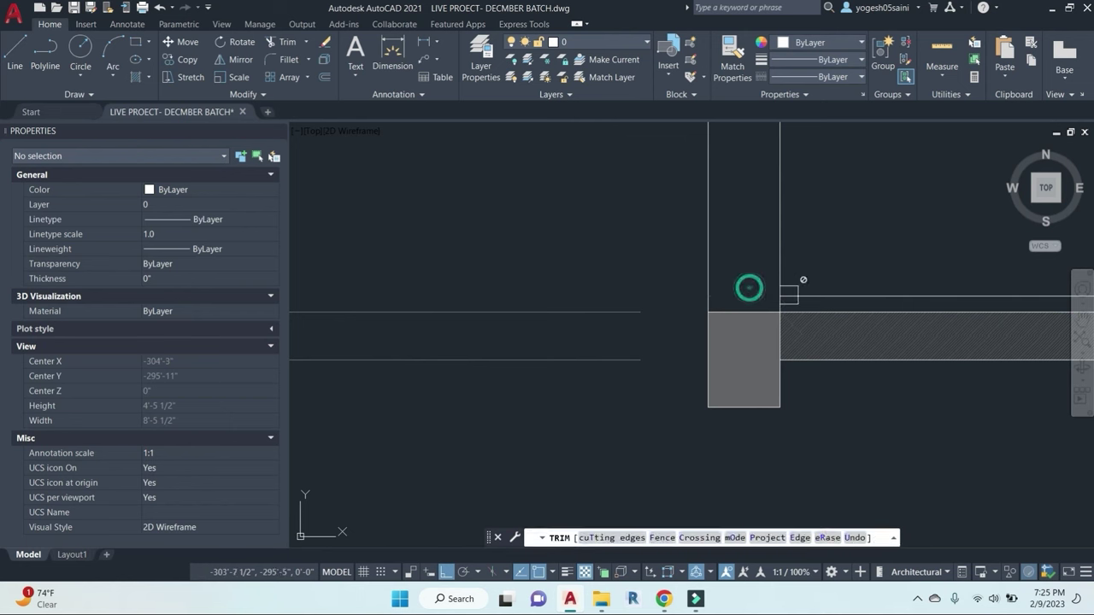
key(Escape)
scroll(749, 288, down, 10)
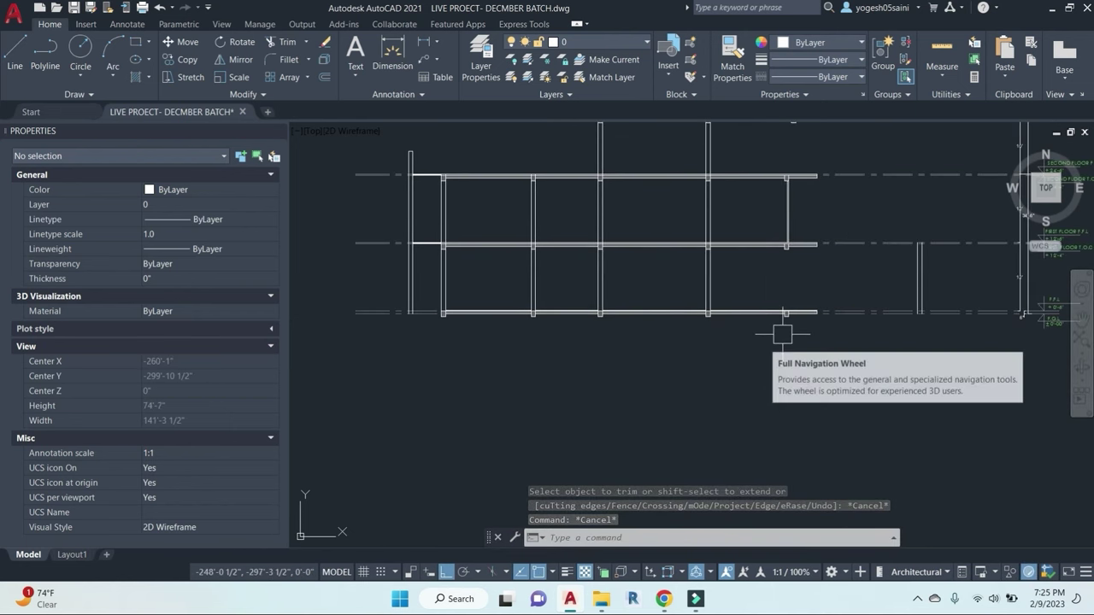
scroll(787, 312, up, 2)
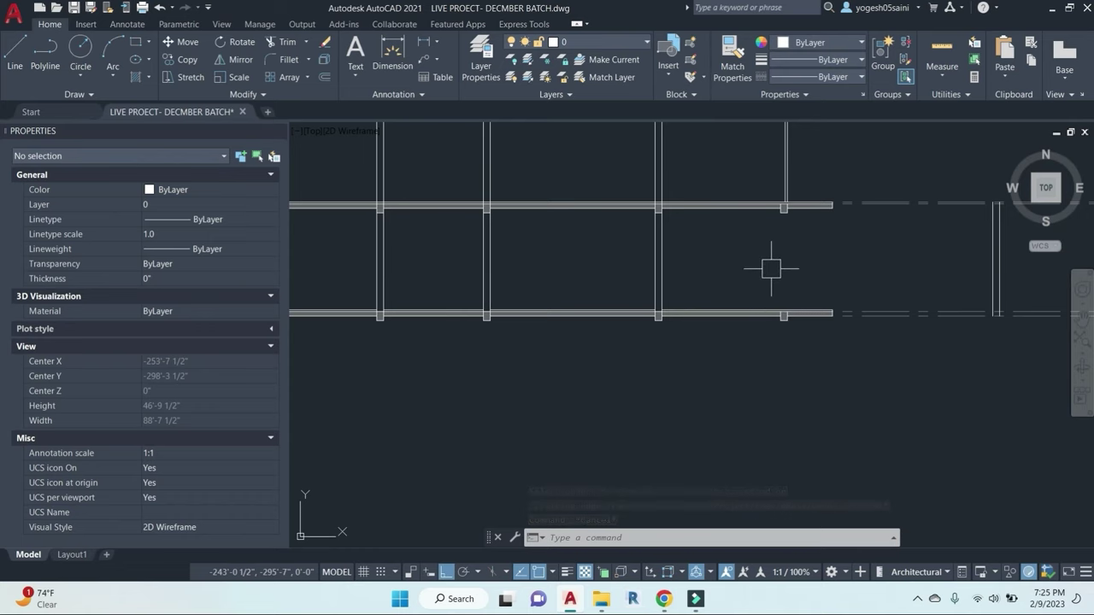
scroll(666, 275, down, 4)
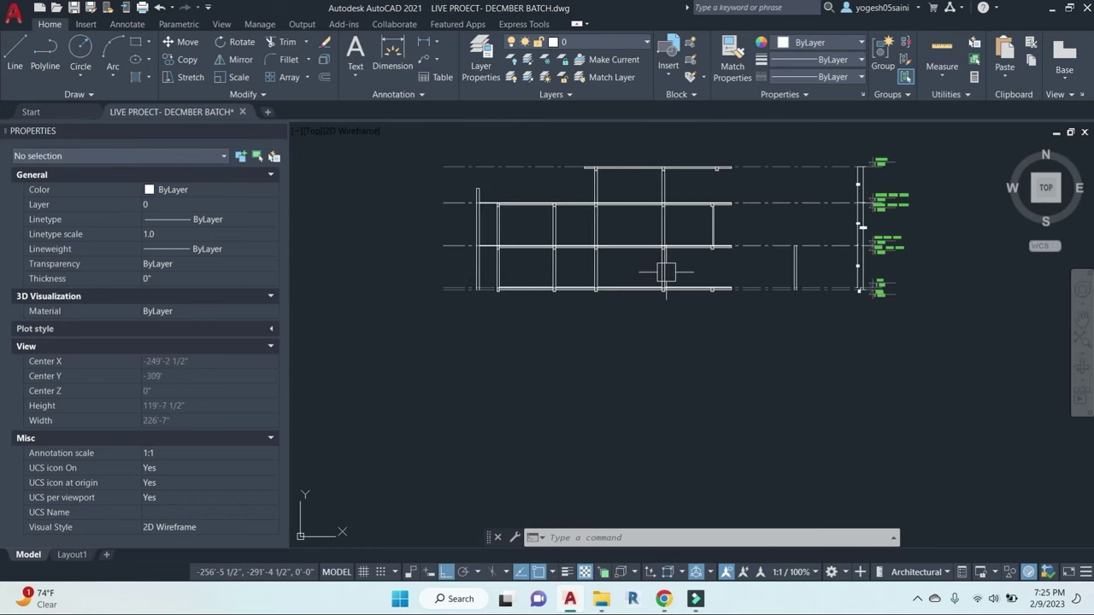
scroll(666, 190, down, 3)
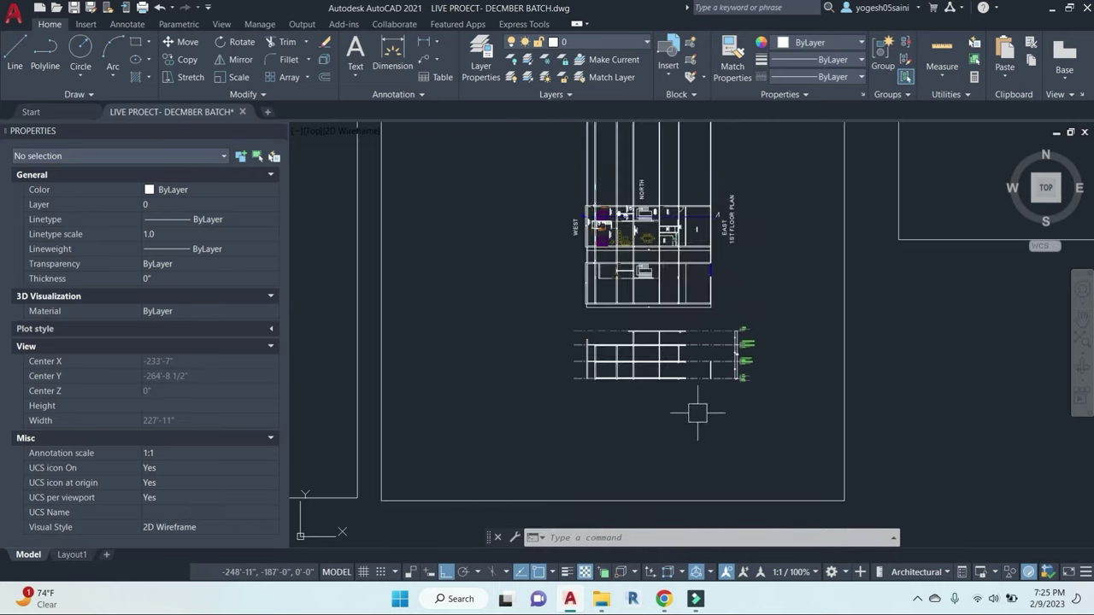
scroll(697, 332, up, 3)
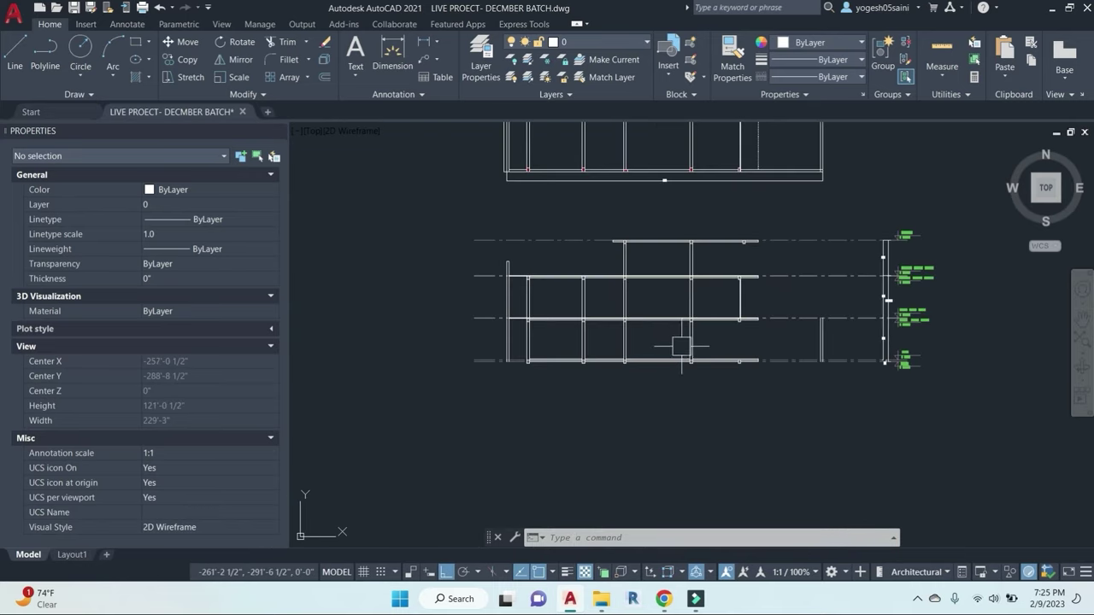
key(Escape)
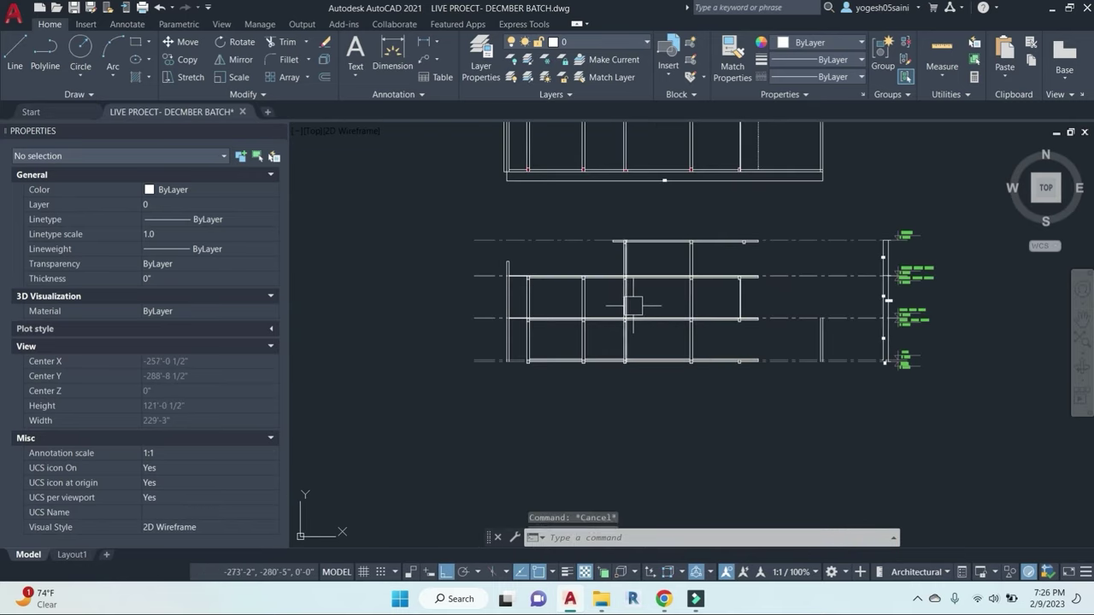
middle_drag(645, 174, 676, 374)
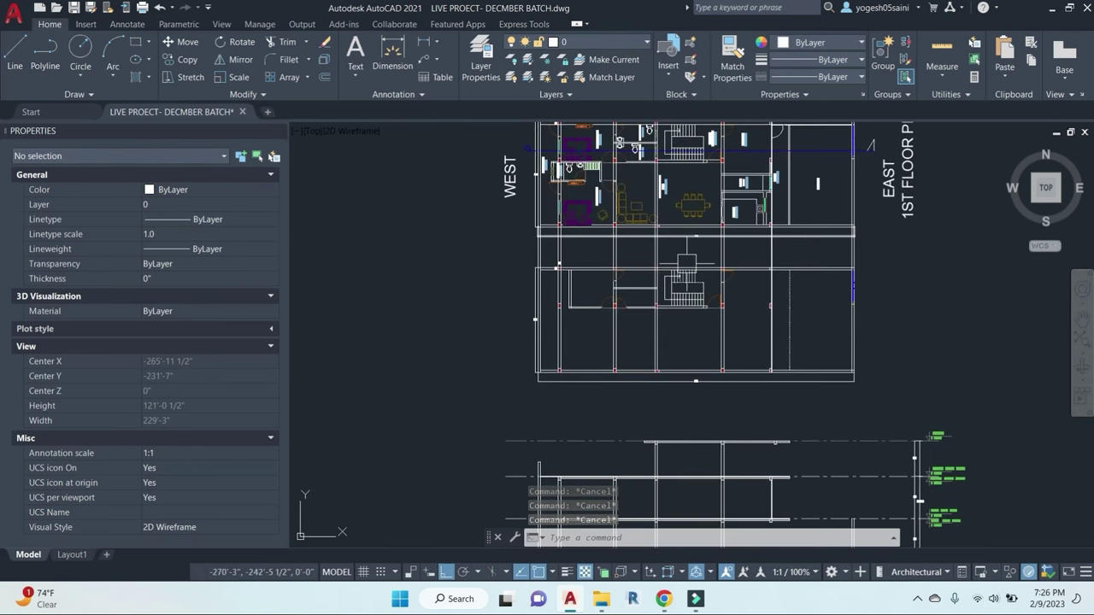
mouse_move(682, 256)
middle_down()
mouse_move(688, 345)
mouse_move(717, 288)
middle_up()
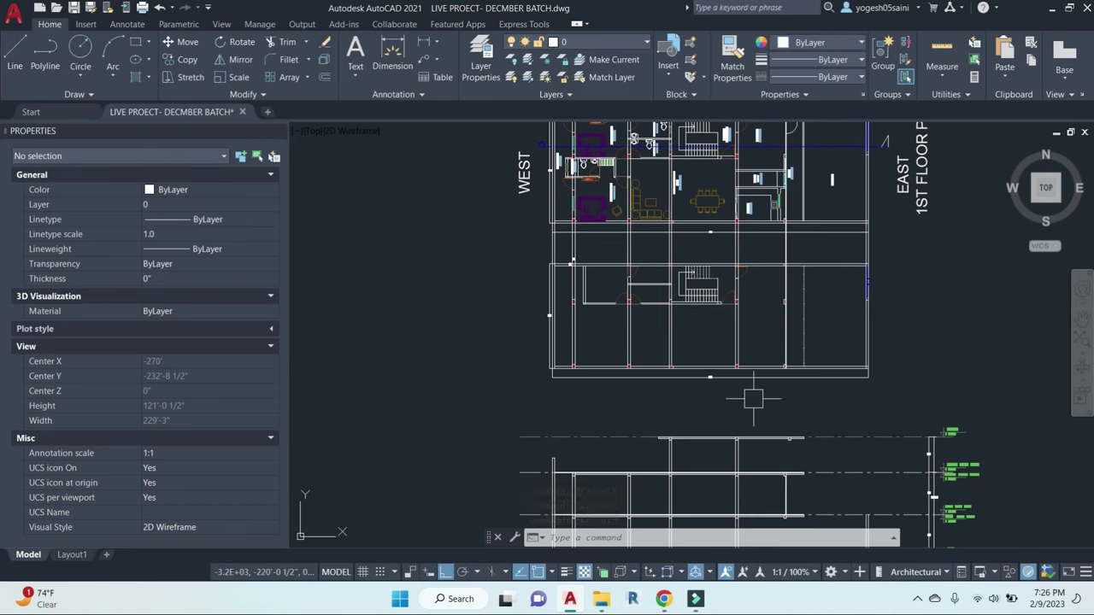
middle_drag(754, 419, 737, 307)
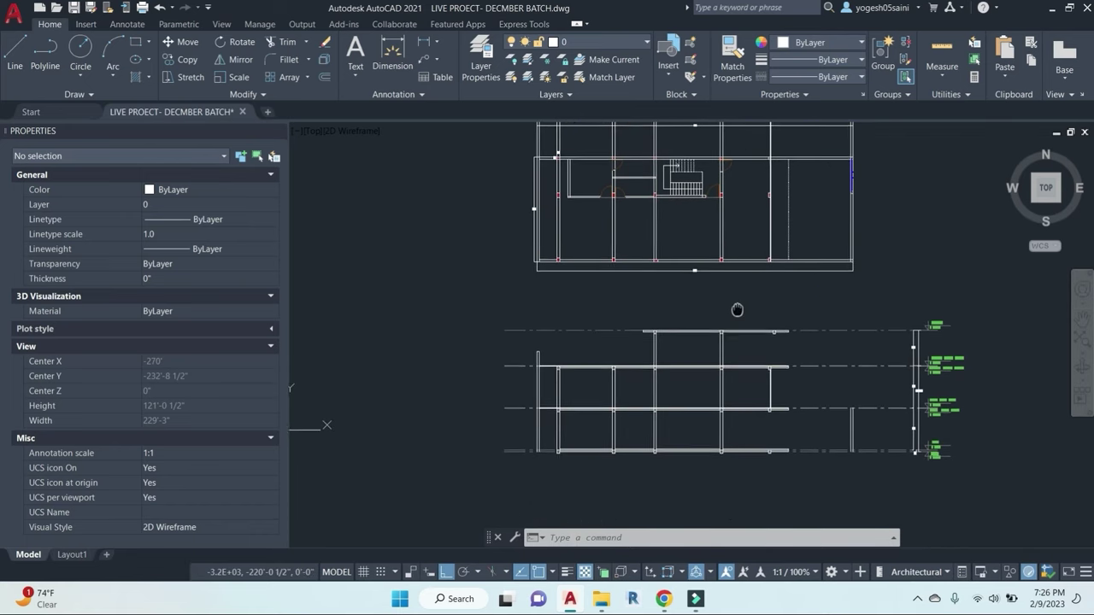
scroll(699, 419, up, 4)
scroll(713, 357, down, 2)
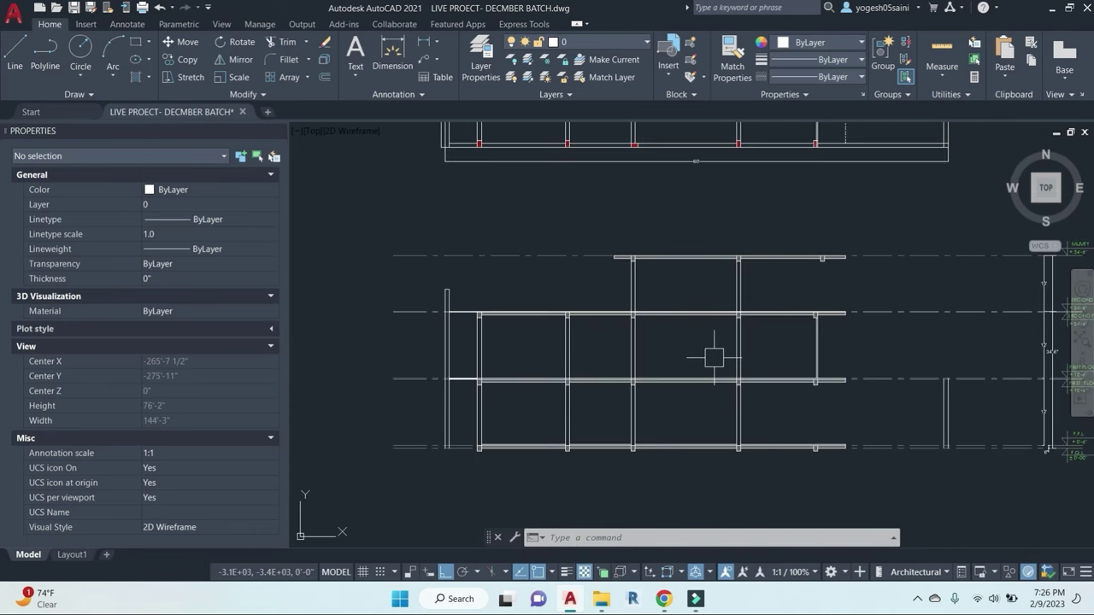
middle_drag(714, 355, 478, 340)
Step: Stretch the floor-level marks leftward, closer to the section
key(Escape)
key(Escape)
key(Escape)
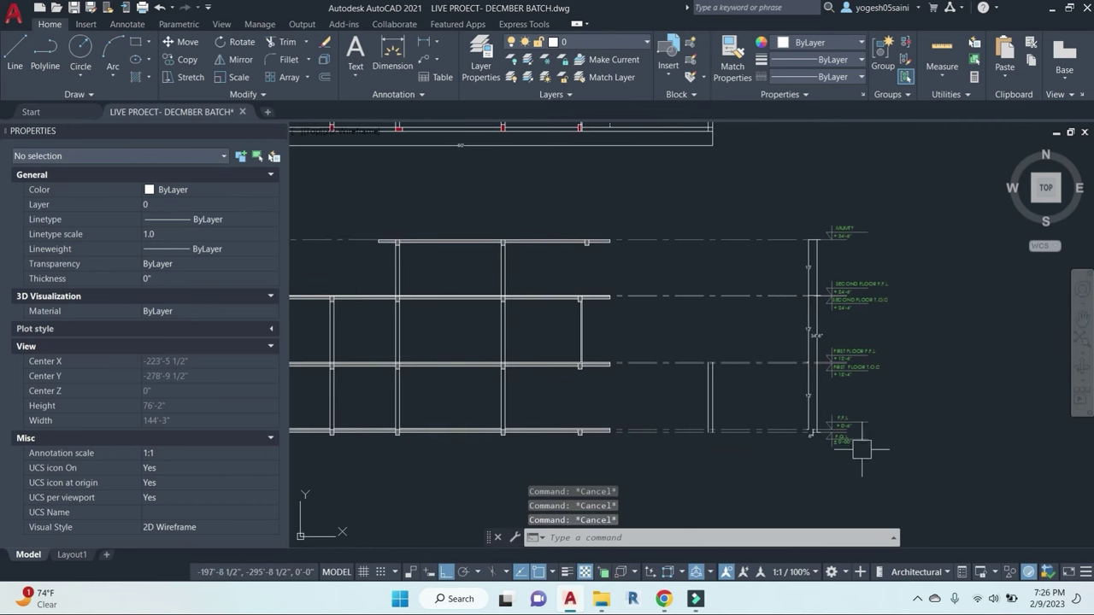
text(s)
key(Return)
click(923, 487)
click(758, 168)
click(870, 167)
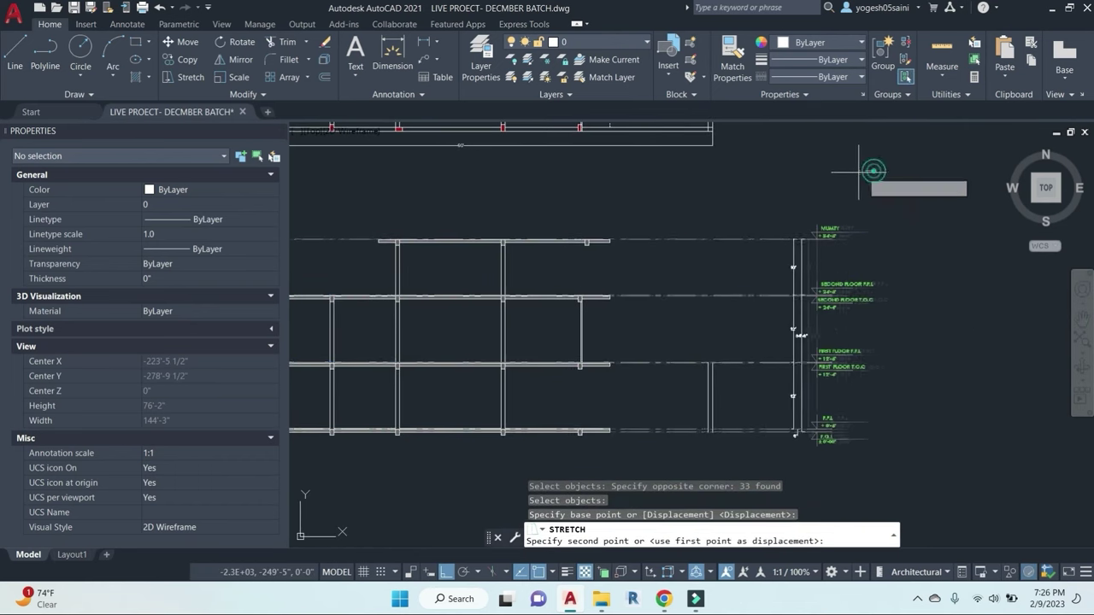
click(847, 174)
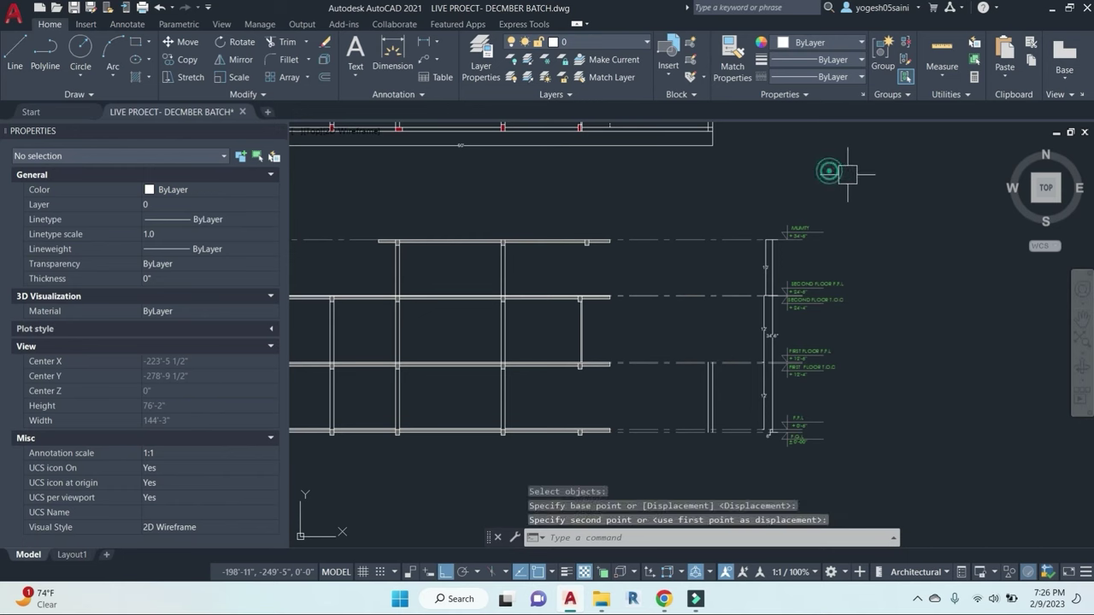
key(Escape)
key(Escape)
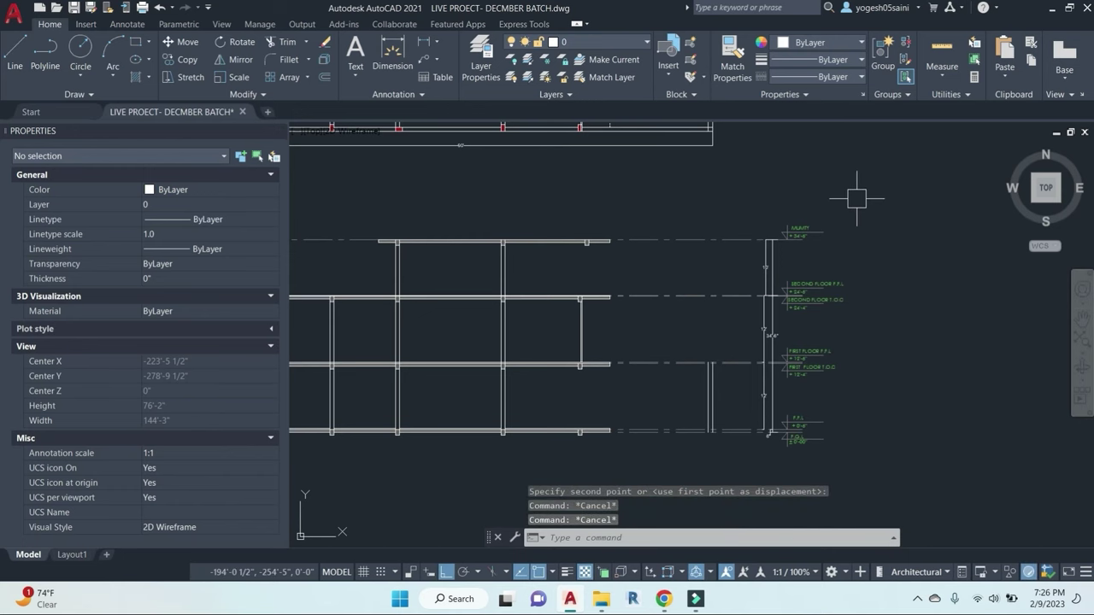
scroll(608, 263, up, 4)
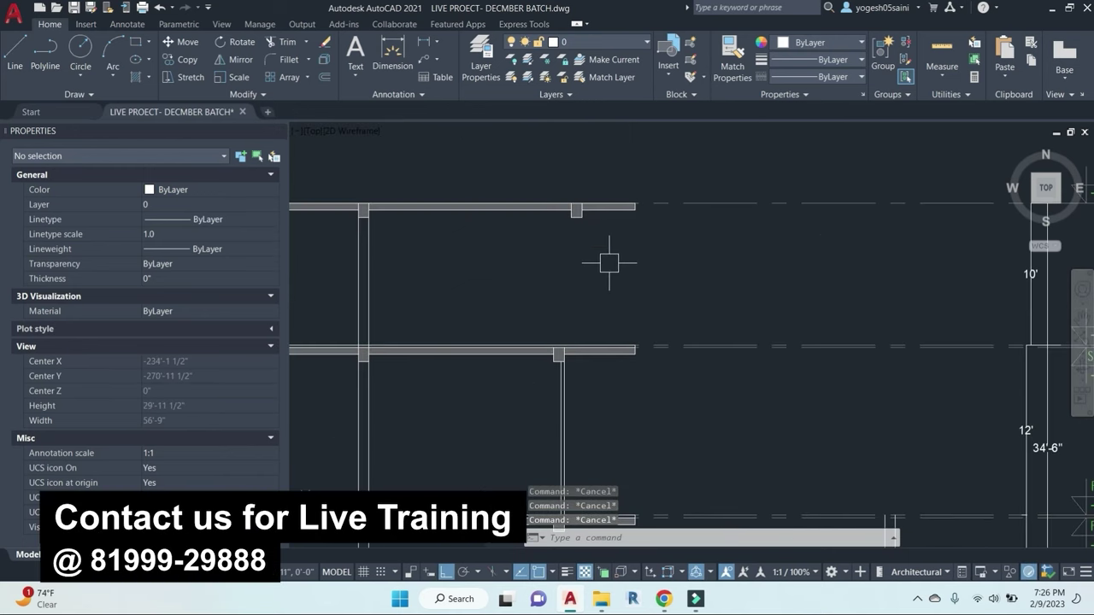
Step: Add test linear dimensions of 9'-6" and 10' from the top beam to check floor spacing
text(DLI)
key(Return)
click(635, 206)
scroll(631, 318, up, 4)
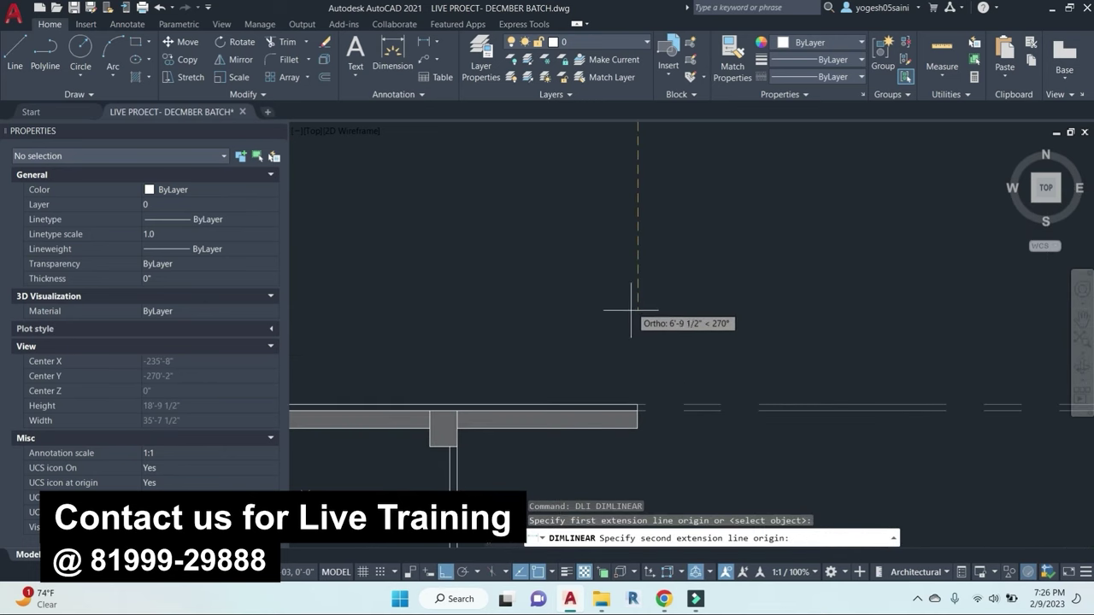
click(637, 404)
scroll(632, 257, down, 4)
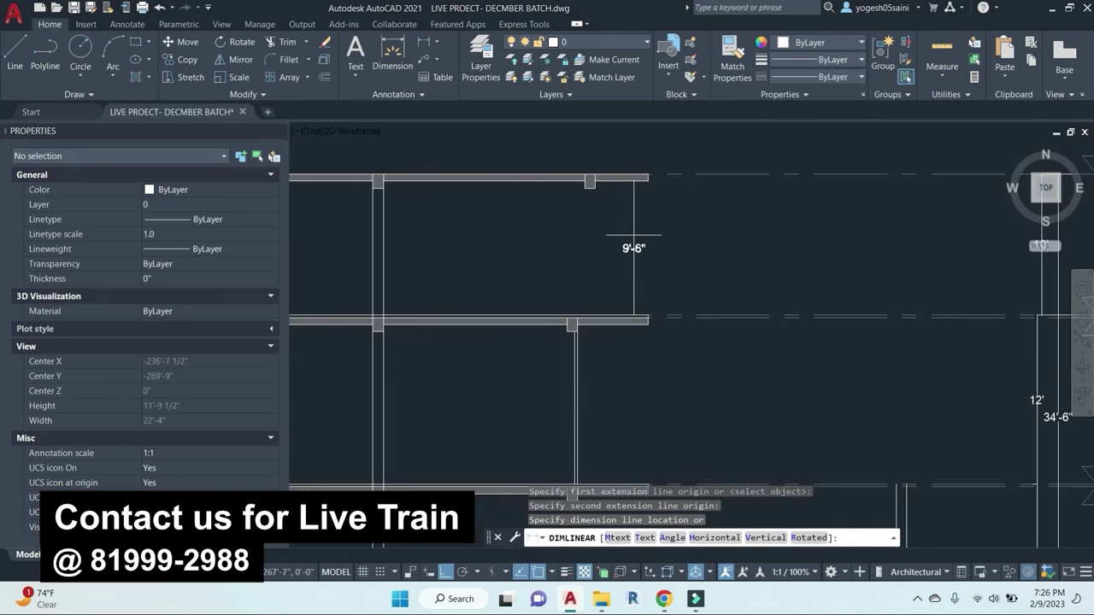
scroll(666, 244, up, 3)
key(Return)
click(623, 164)
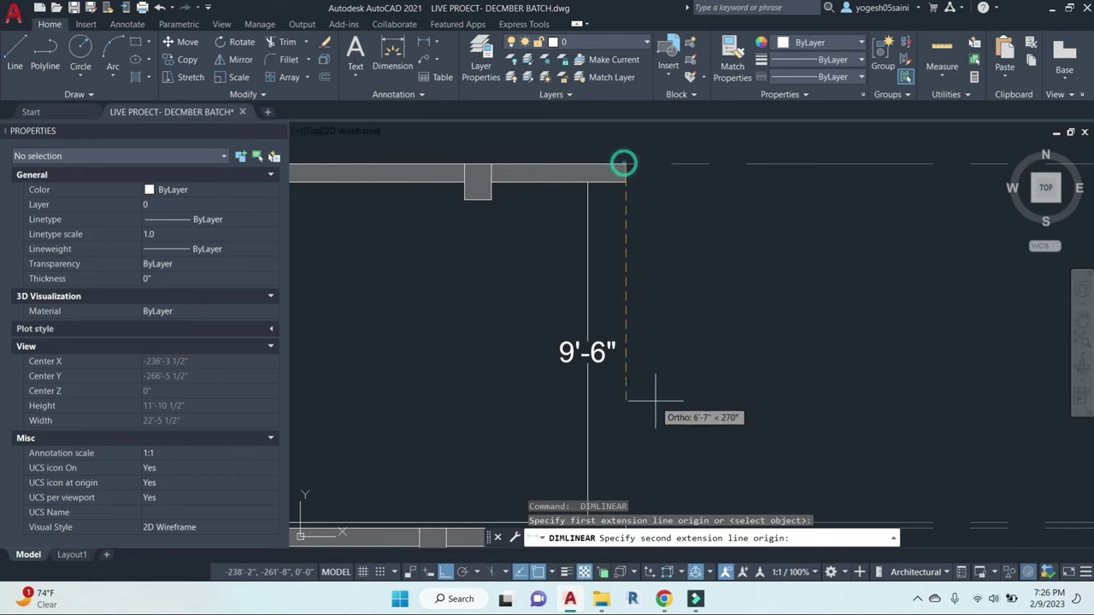
scroll(626, 459, up, 2)
click(615, 462)
scroll(649, 297, down, 2)
click(651, 266)
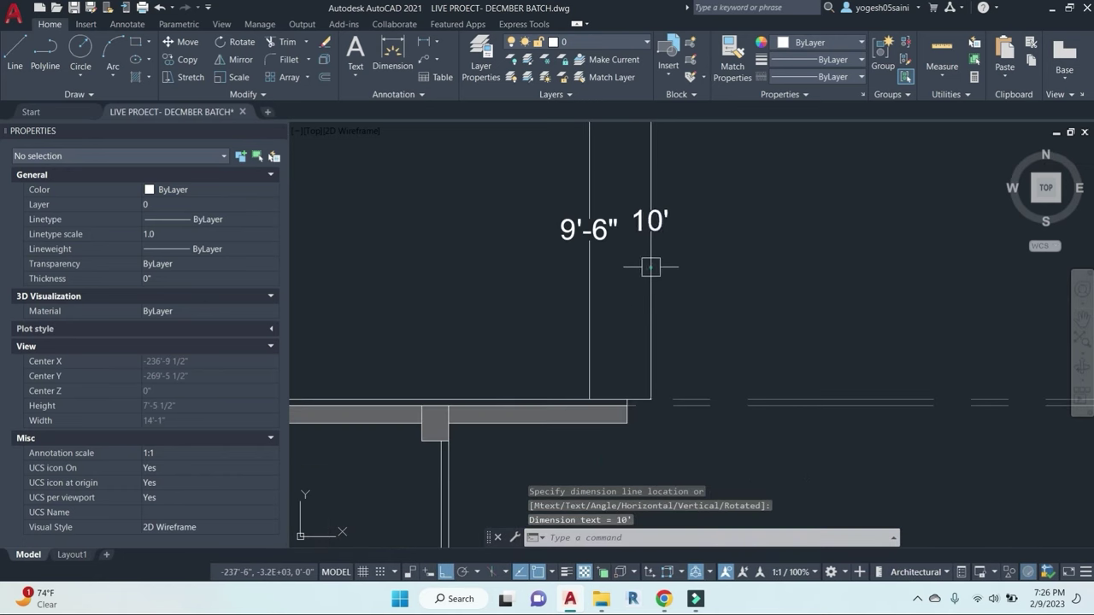
middle_drag(705, 261, 798, 372)
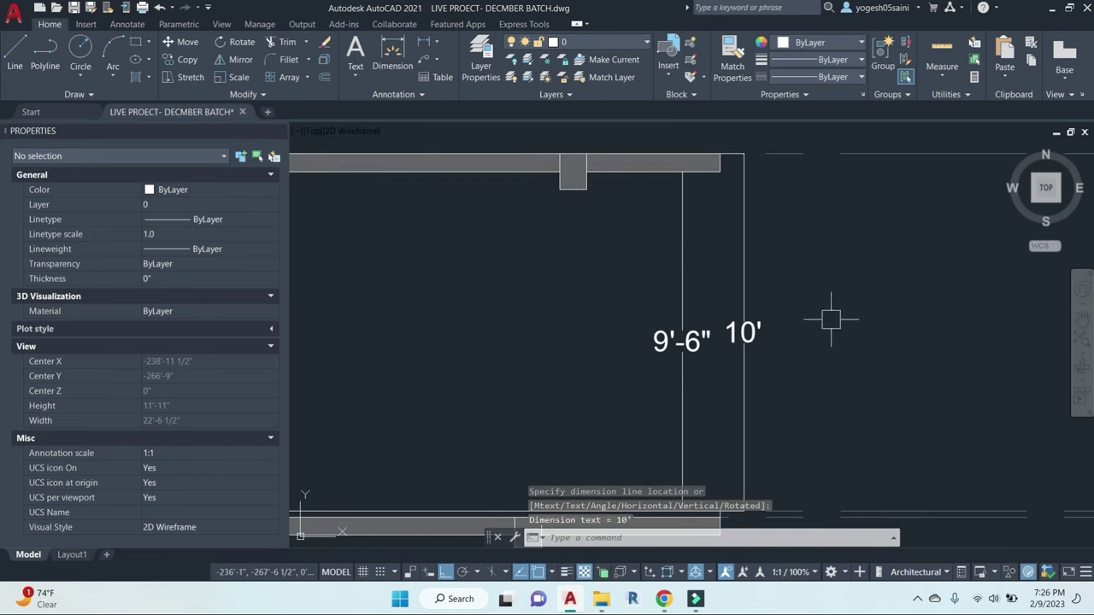
Step: Erase the 9'-6" and 10' test dimensions
click(821, 402)
click(578, 298)
text(e)
key(Return)
scroll(757, 286, down, 5)
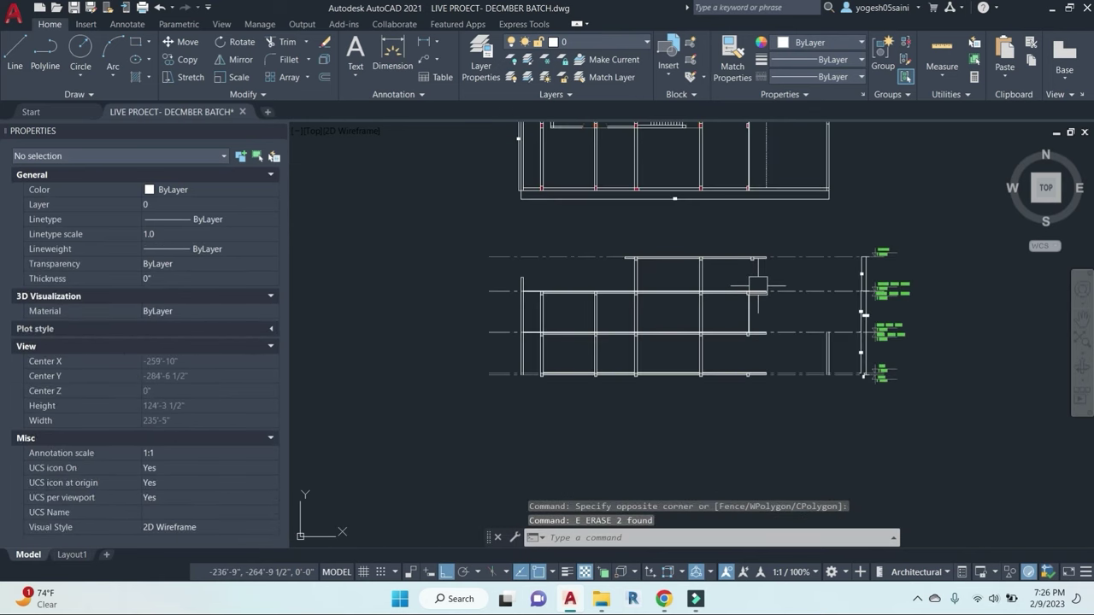
middle_drag(672, 352, 698, 406)
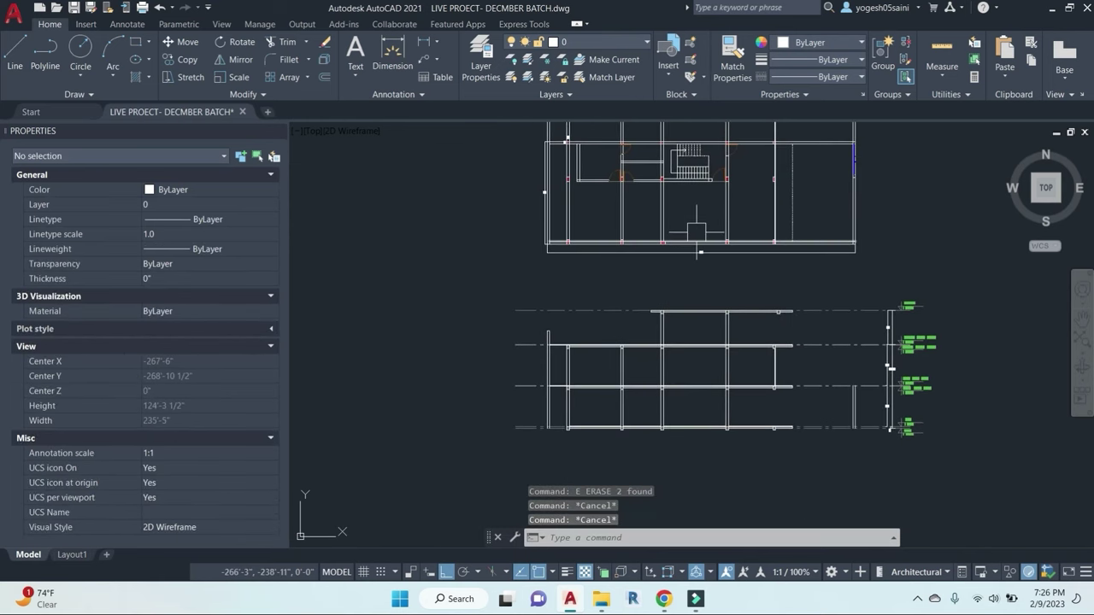
Step: Place vertical construction lines at the stair edge and at the wall
text(xl)
key(Return)
text(v)
key(Return)
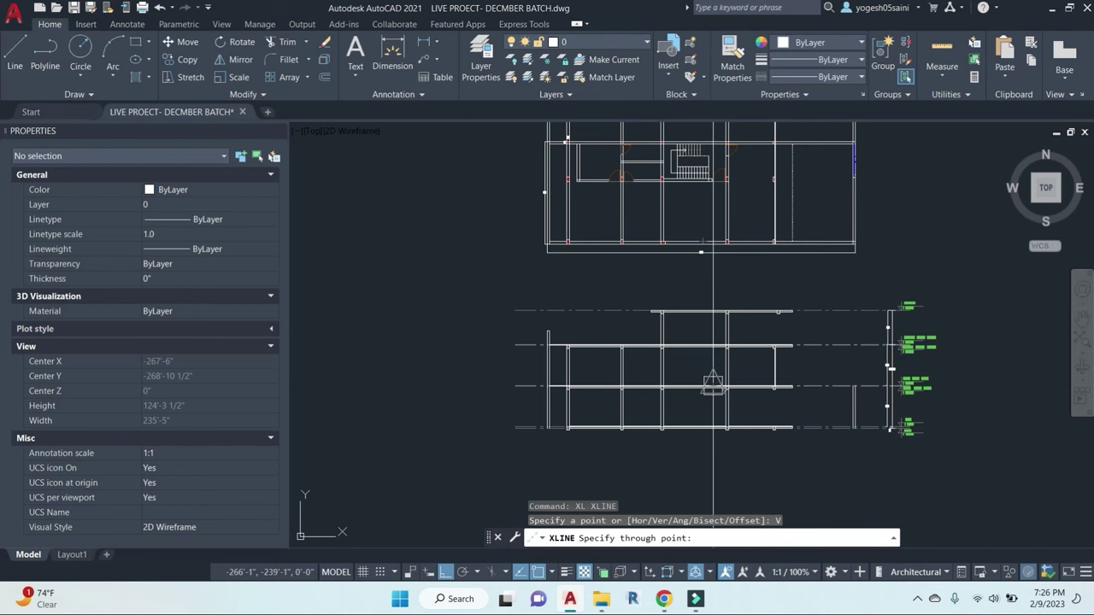
scroll(747, 253, up, 10)
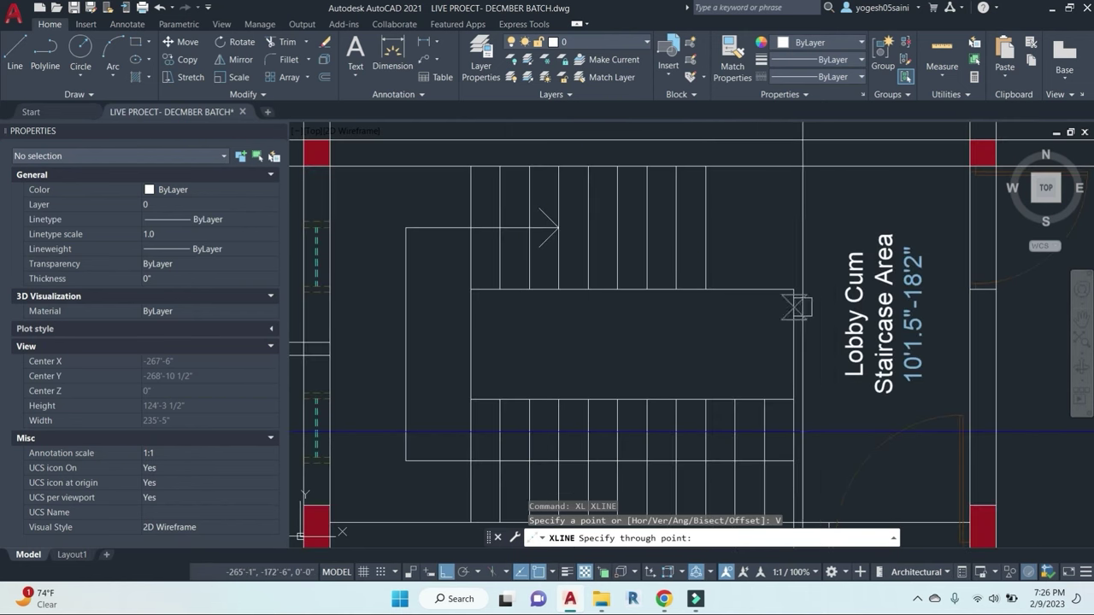
click(773, 222)
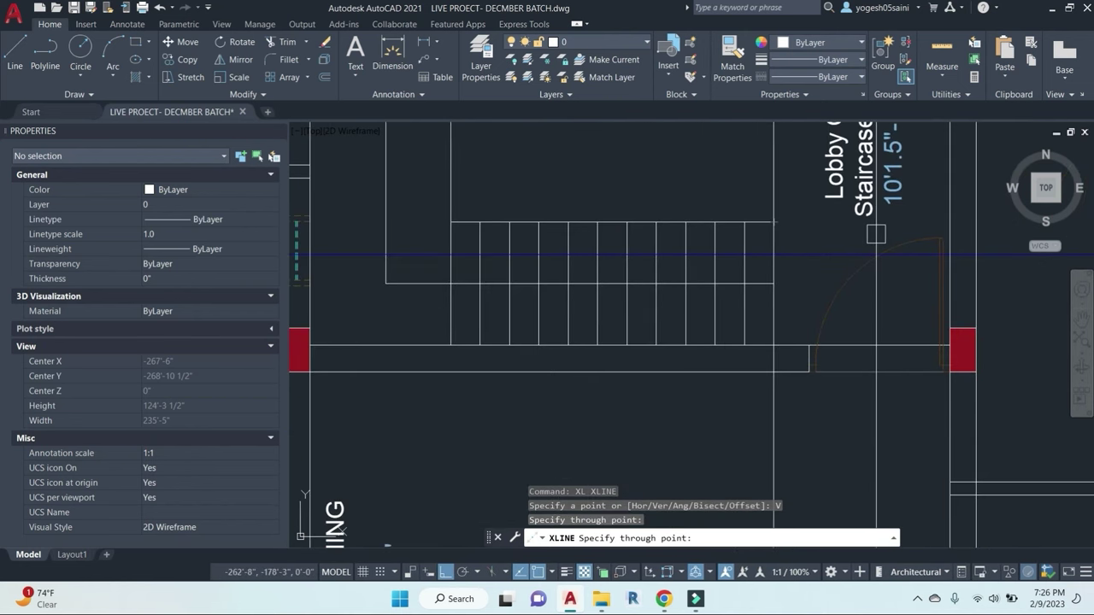
click(948, 199)
scroll(850, 351, down, 7)
middle_drag(854, 427, 759, 181)
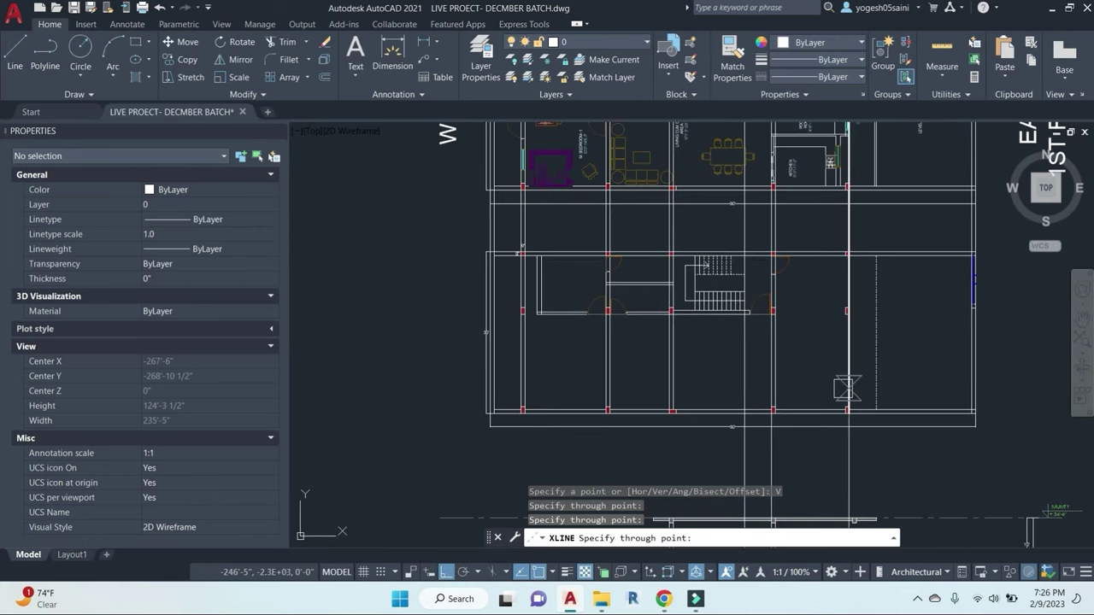
scroll(783, 396, up, 4)
key(Escape)
key(Escape)
Step: Select the placed construction line to check its position against the lower section, then deselect it
mouse_move(780, 451)
middle_down()
mouse_move(777, 280)
mouse_move(829, 344)
middle_up()
click(761, 219)
scroll(836, 280, down, 5)
middle_drag(846, 534, 803, 272)
scroll(766, 321, up, 5)
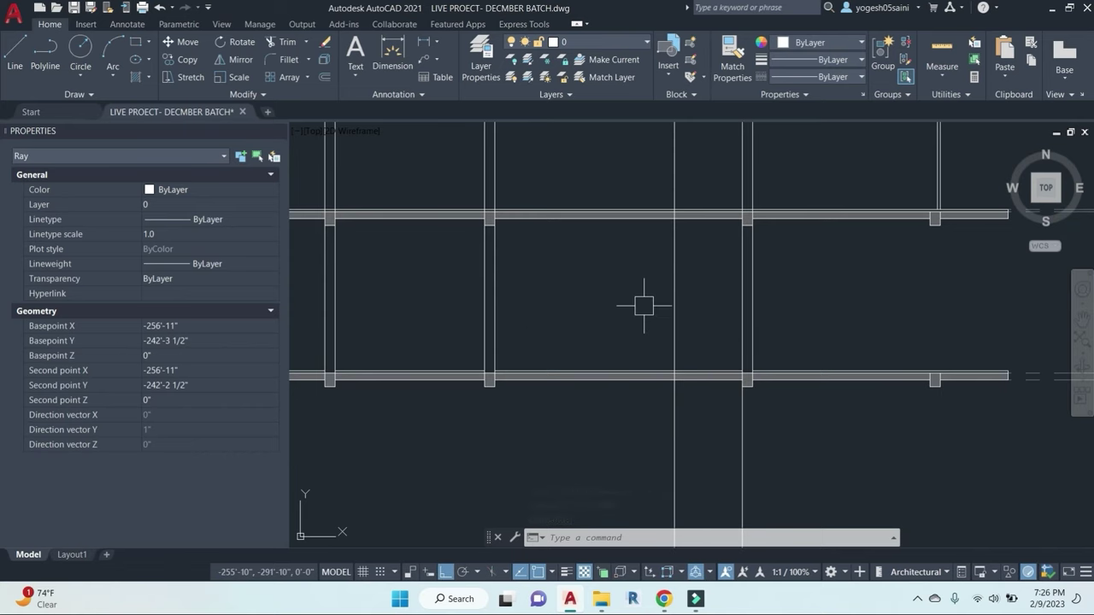
scroll(643, 305, down, 4)
scroll(724, 360, up, 2)
key(Escape)
Step: Add two more vertical construction lines at the staircase and the stair edge
text(xl)
key(Return)
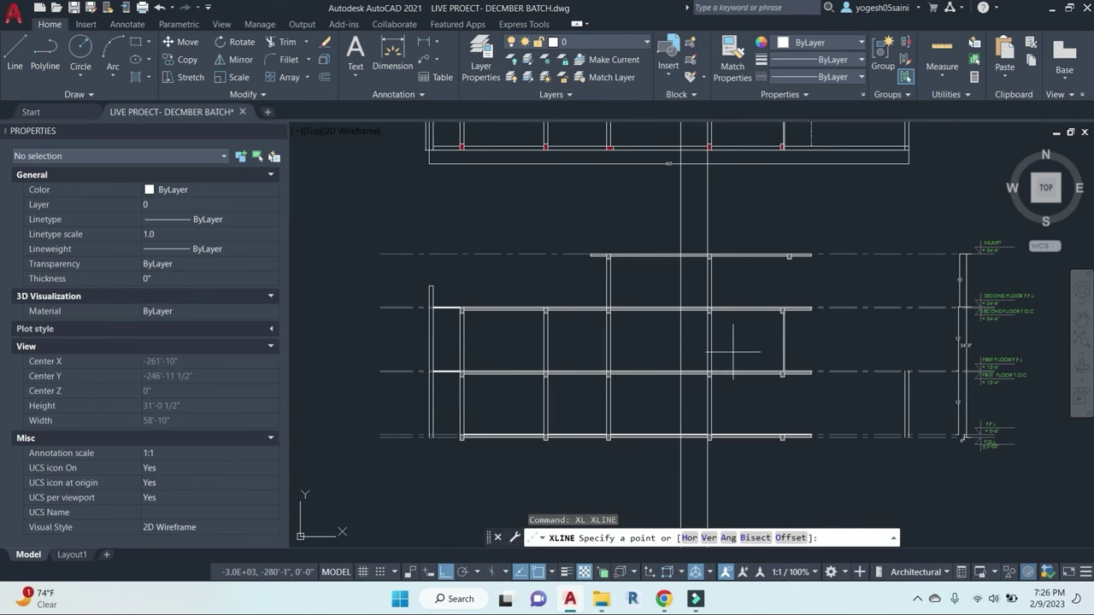
text(V)
key(Return)
scroll(733, 351, up, 3)
scroll(722, 308, up, 3)
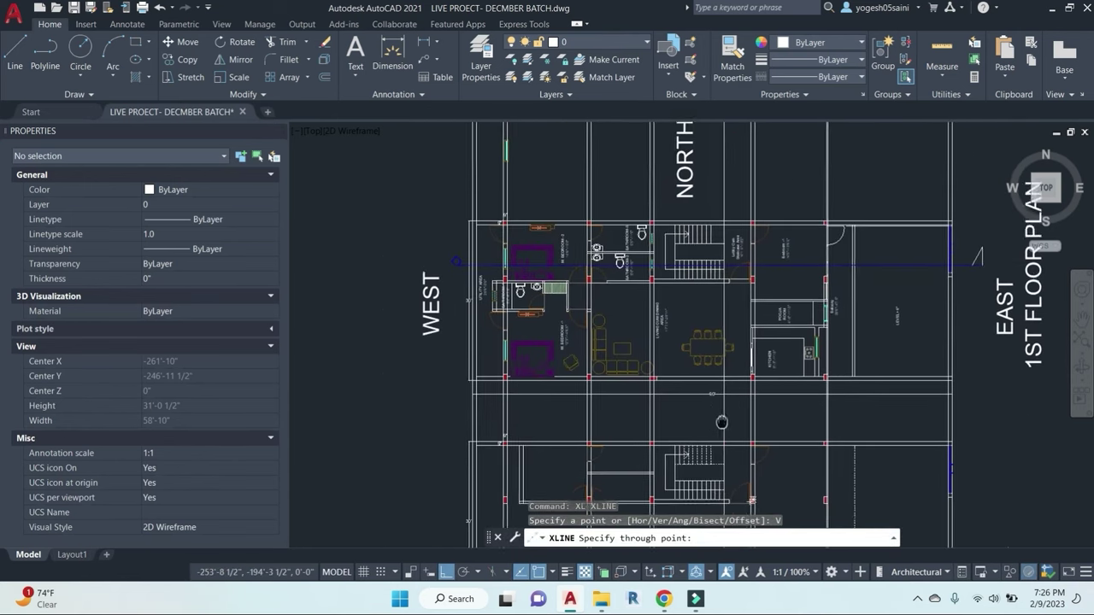
scroll(723, 280, up, 5)
click(646, 439)
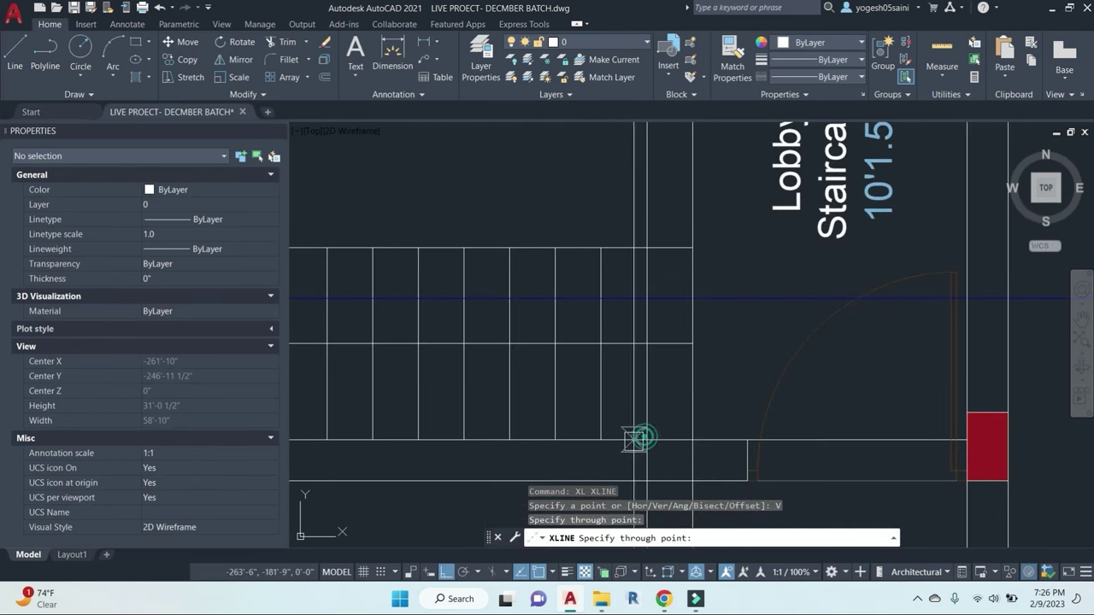
click(600, 439)
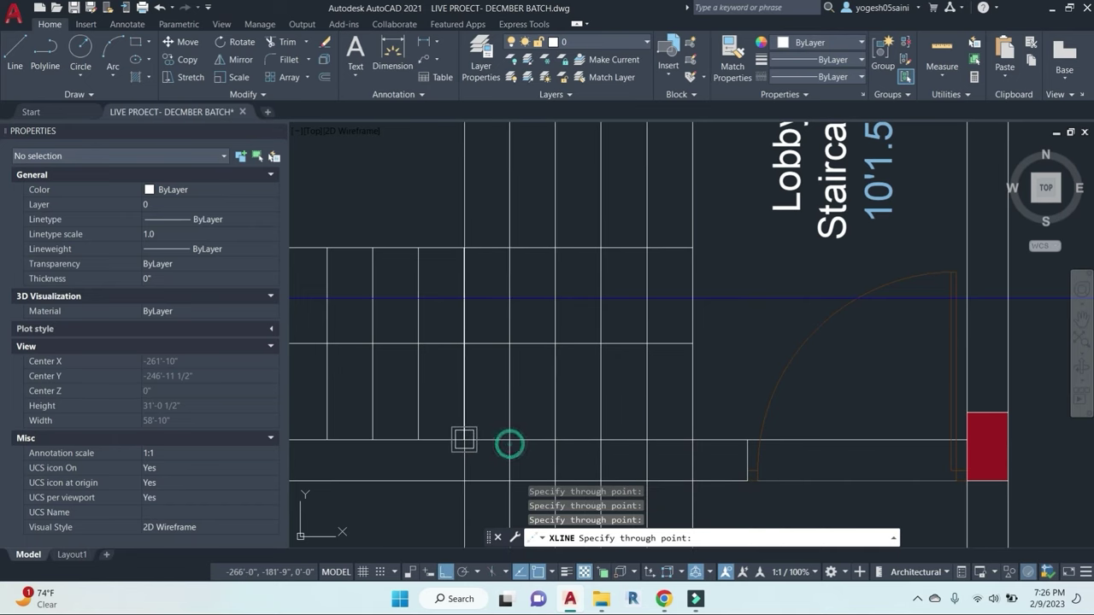
Step: Pan across the whole floor plan to review the next stair edge and finish placing construction lines
middle_drag(372, 435, 731, 428)
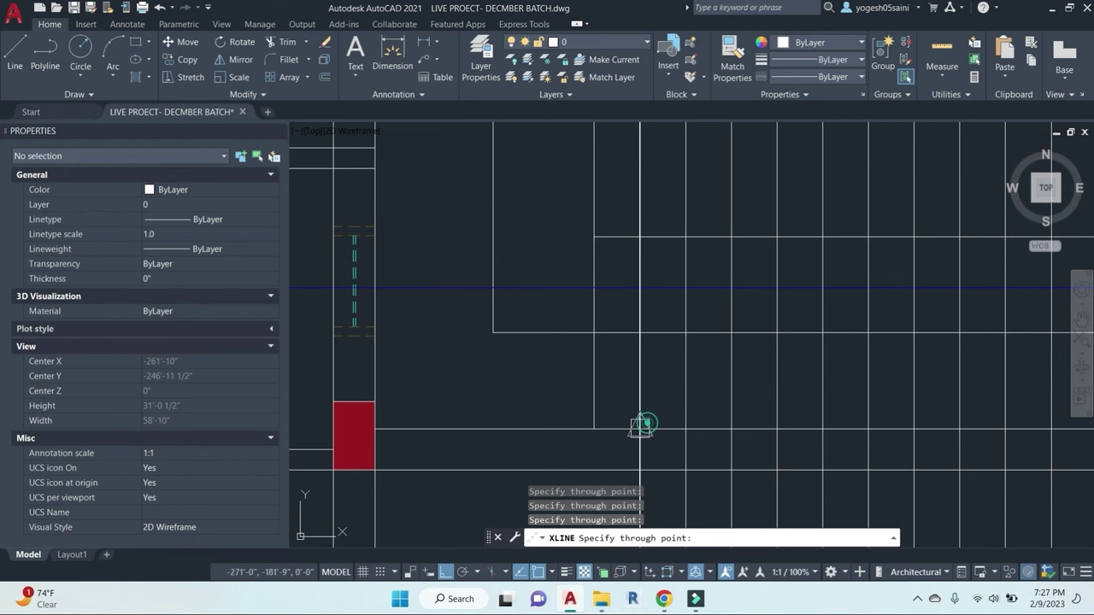
scroll(592, 422, down, 5)
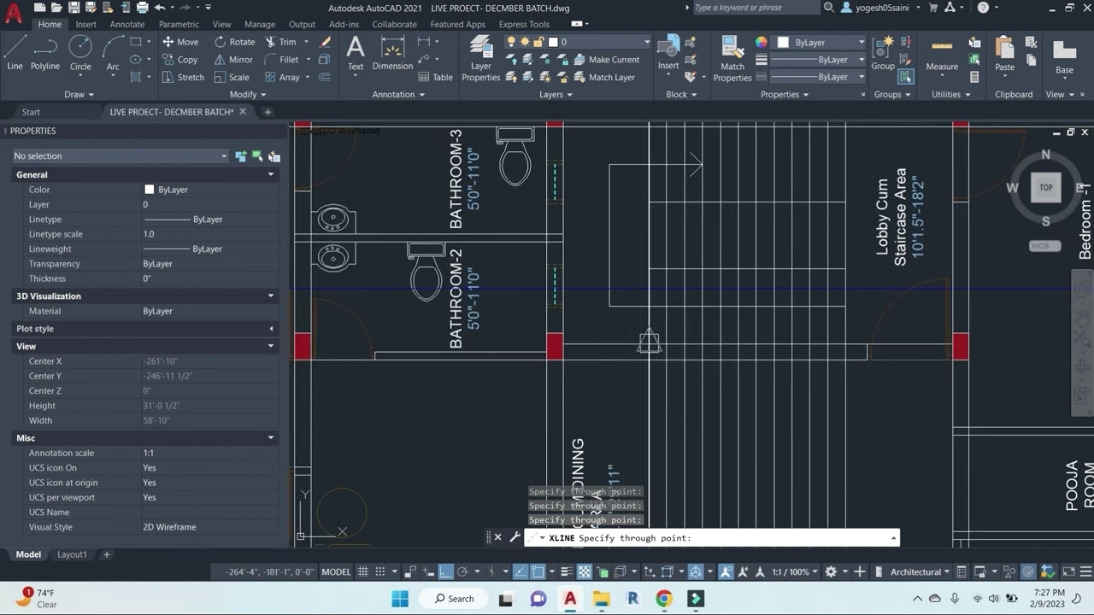
scroll(910, 359, down, 2)
mouse_move(914, 406)
middle_down()
mouse_move(901, 371)
mouse_move(830, 308)
middle_up()
scroll(830, 307, down, 4)
middle_drag(852, 418, 821, 255)
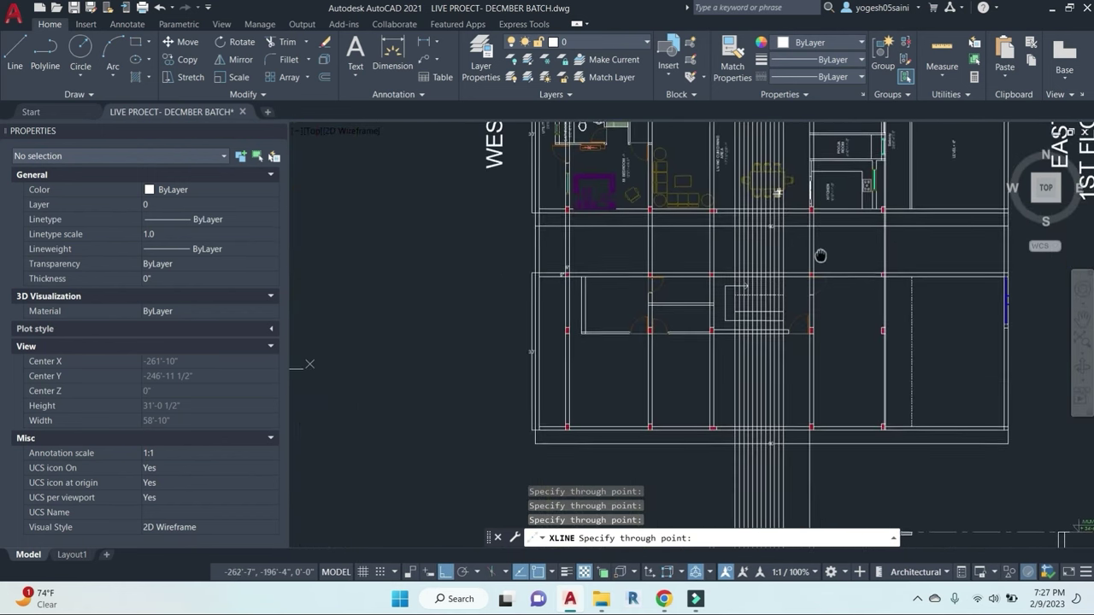
scroll(779, 192, up, 4)
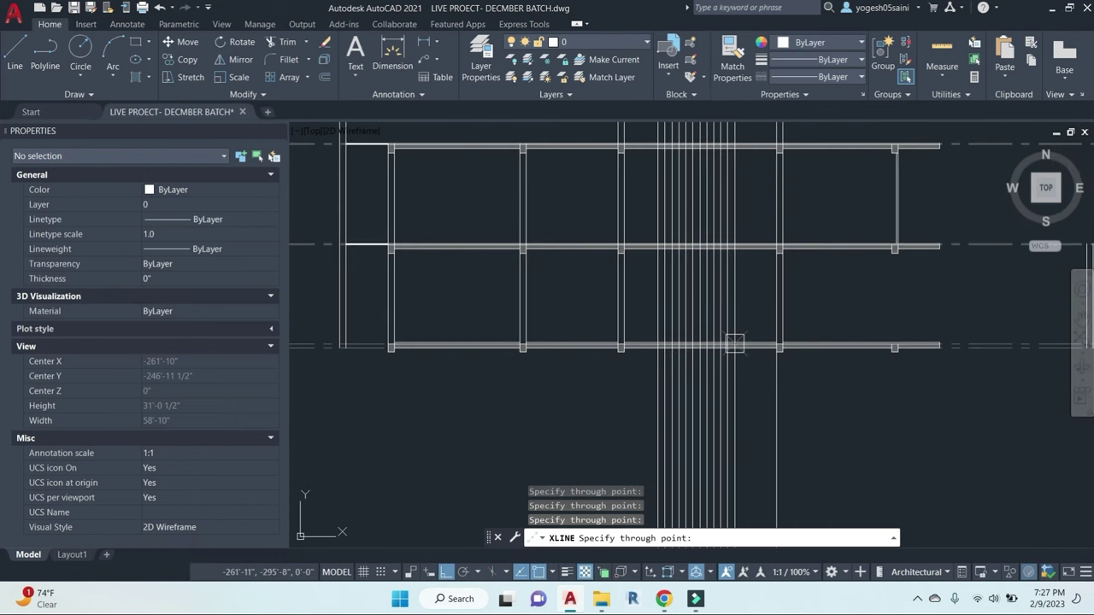
key(Escape)
Step: Measure the gap between the left vertical lines with DLI, then preview the right grid-line gap
scroll(702, 324, up, 3)
text(dli)
key(Return)
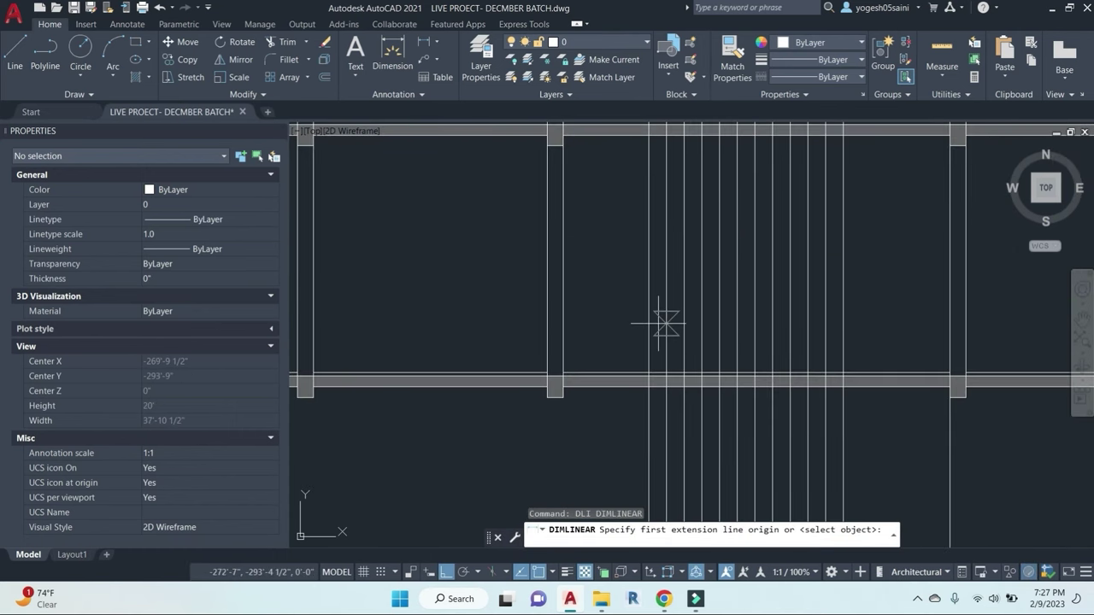
click(647, 324)
click(567, 324)
click(568, 322)
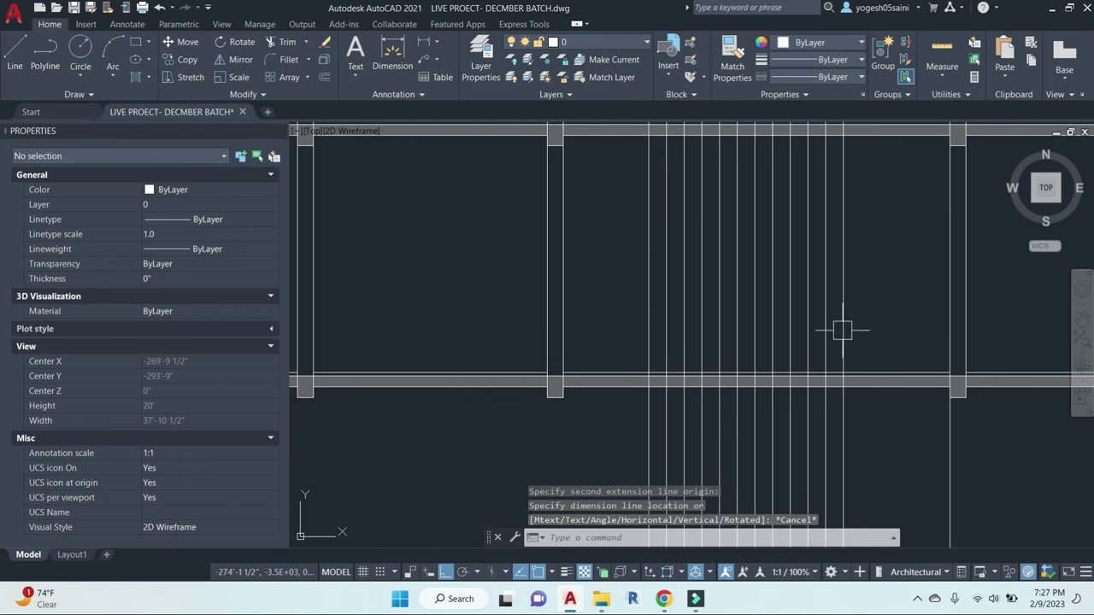
key(Return)
click(843, 333)
click(939, 321)
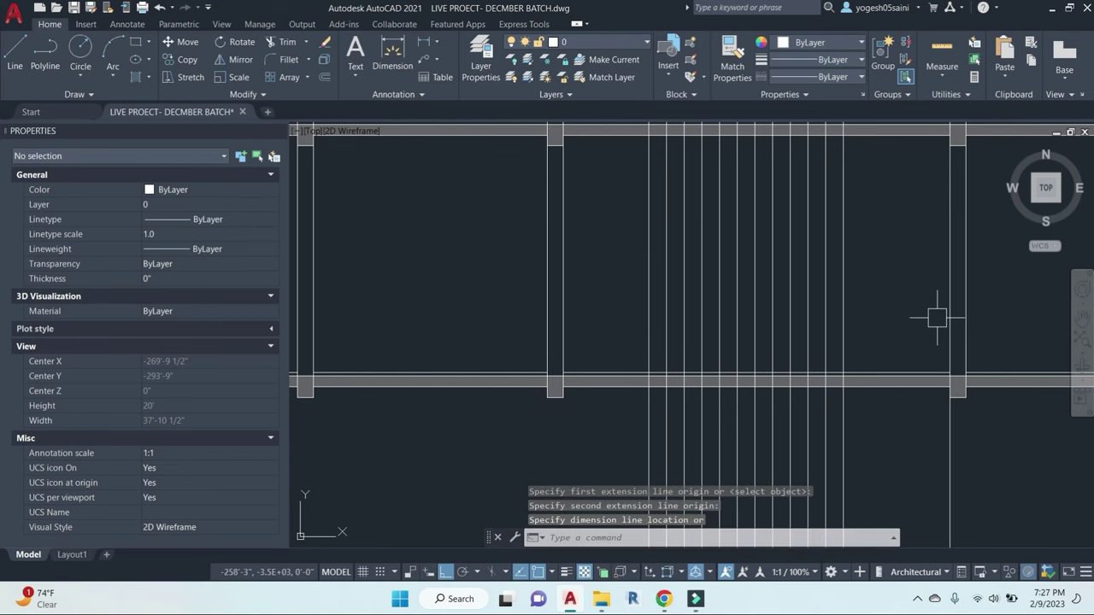
key(Escape)
Step: Preview the span near the staircase and the 4' span beside the bathroom wall without keeping them
scroll(940, 316, down, 6)
scroll(820, 239, up, 6)
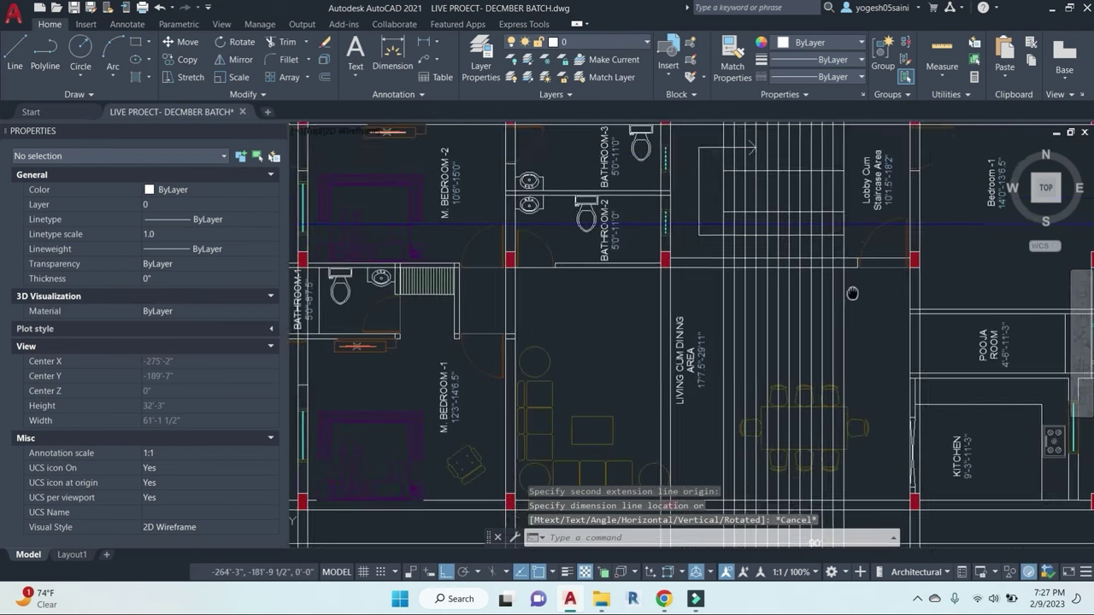
key(Return)
click(792, 240)
click(983, 240)
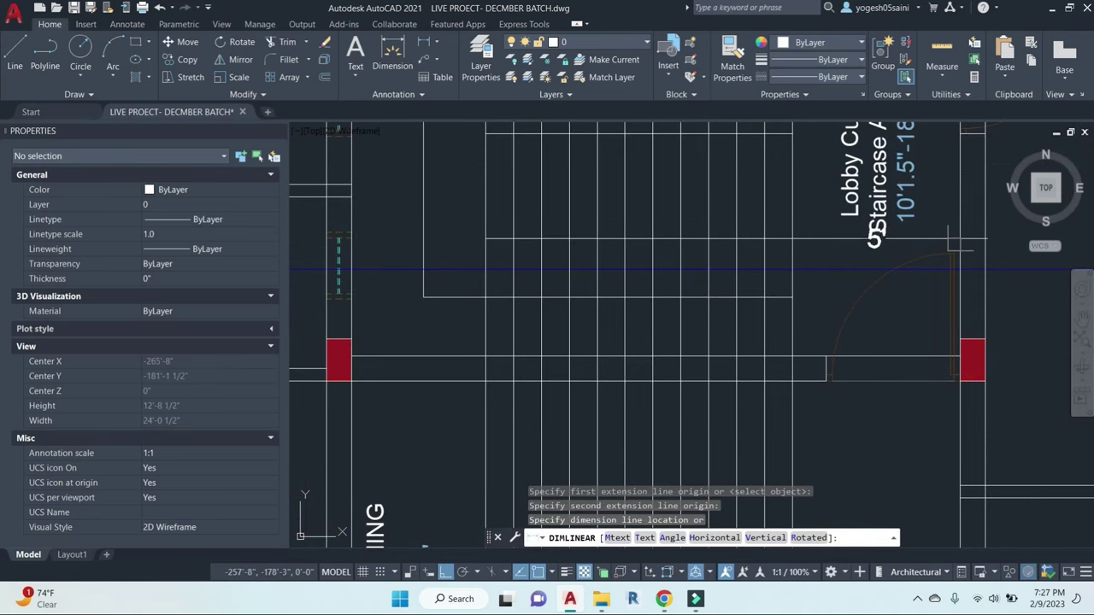
key(Escape)
middle_drag(571, 269, 798, 310)
key(Return)
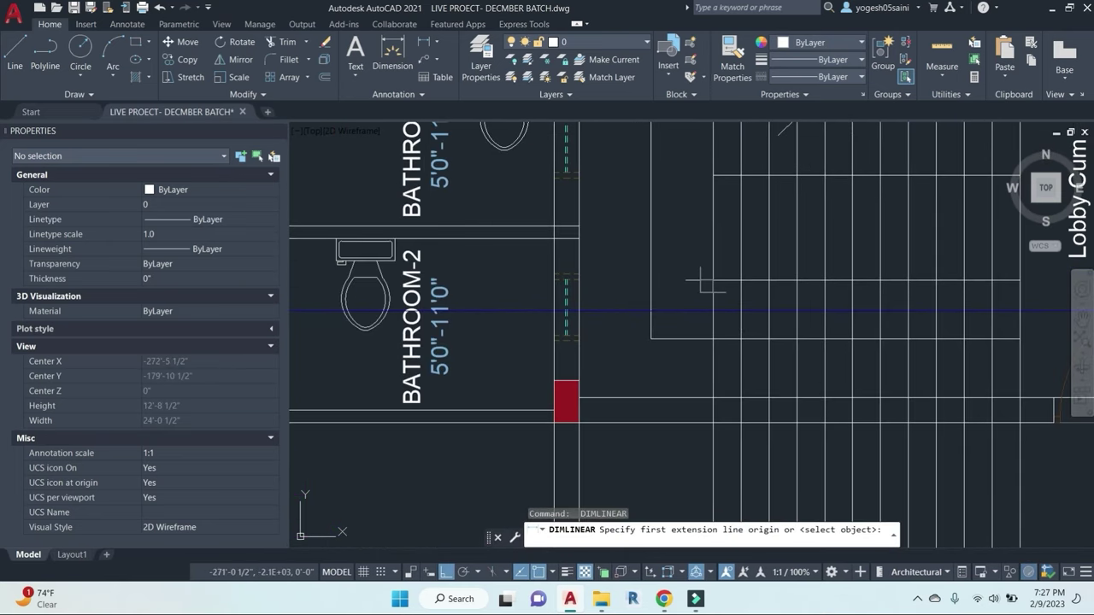
click(713, 280)
click(566, 280)
key(Escape)
key(Escape)
Step: Bring the section drawing below the plan into view with no command left running
scroll(773, 376, down, 7)
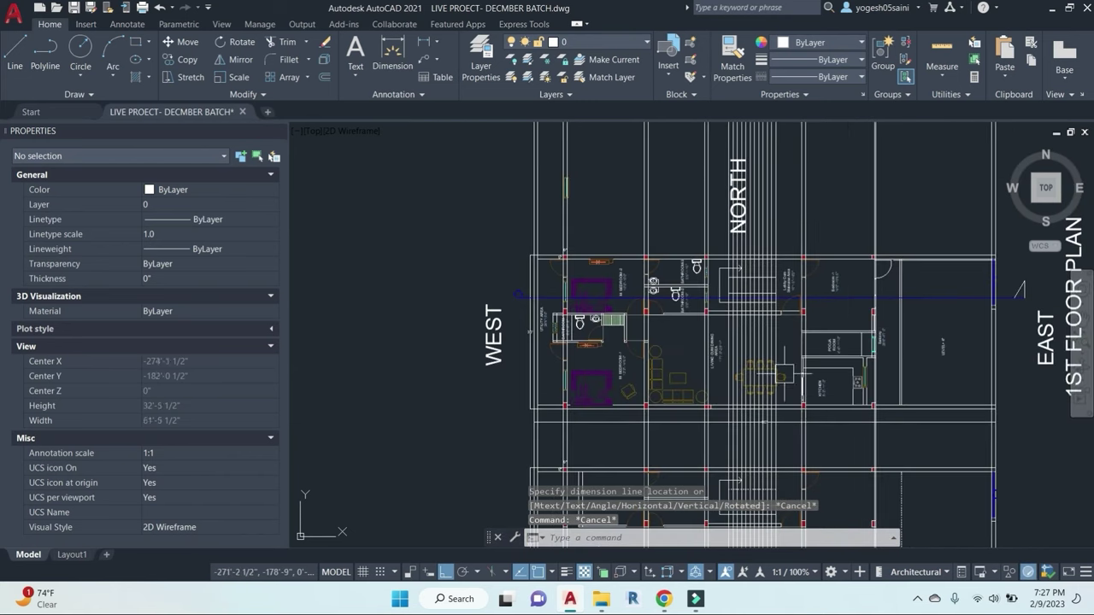
mouse_move(776, 521)
middle_down()
mouse_move(745, 344)
mouse_move(756, 291)
middle_up()
scroll(749, 393, down, 2)
middle_drag(752, 504, 756, 274)
scroll(786, 363, up, 6)
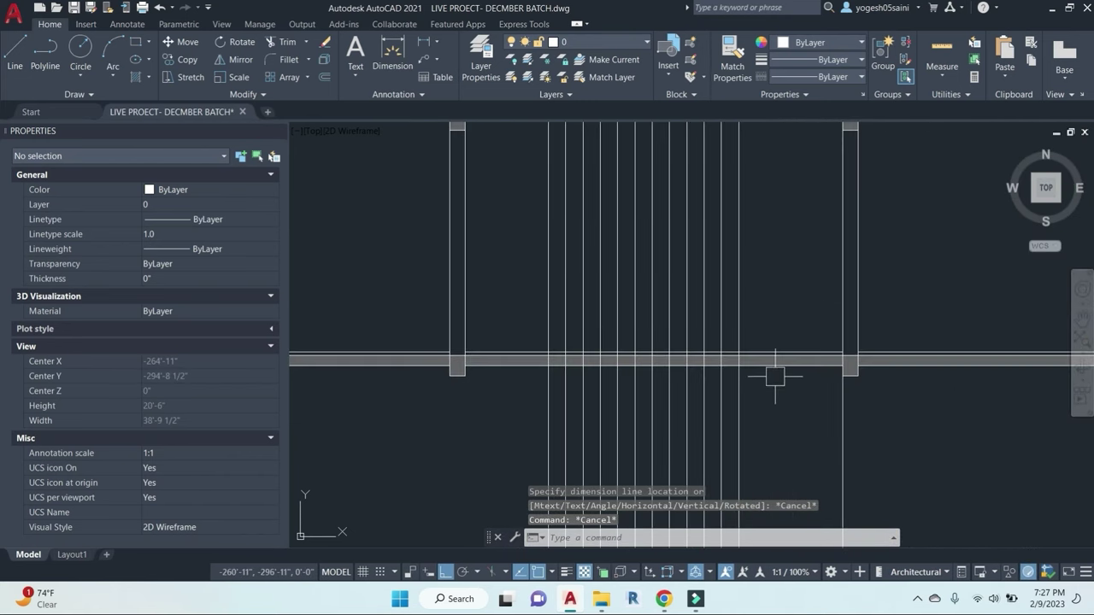
key(Escape)
key(Escape)
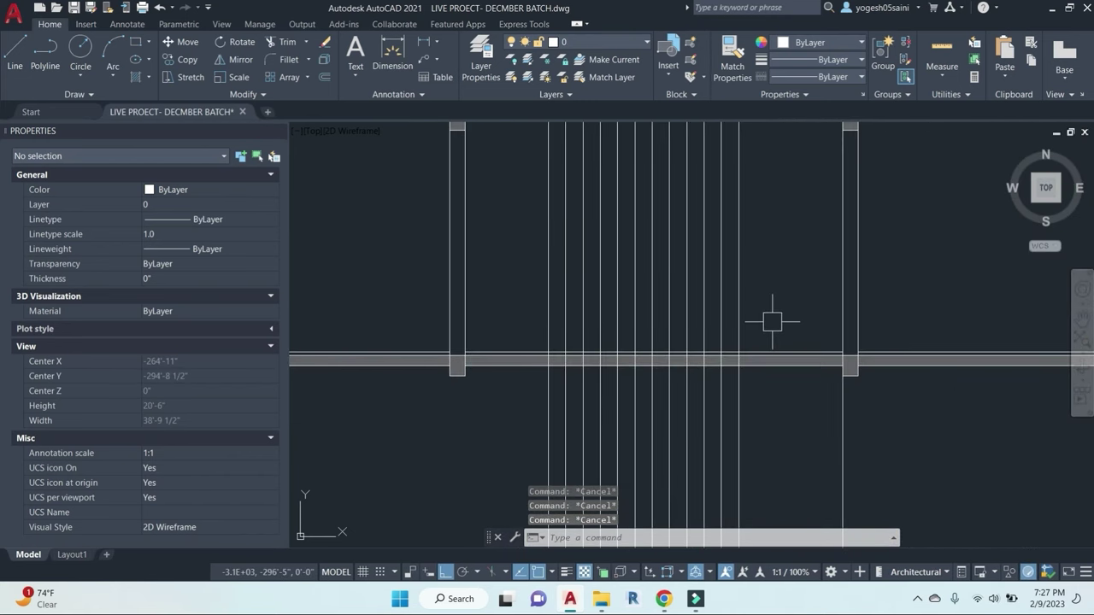
scroll(772, 321, down, 10)
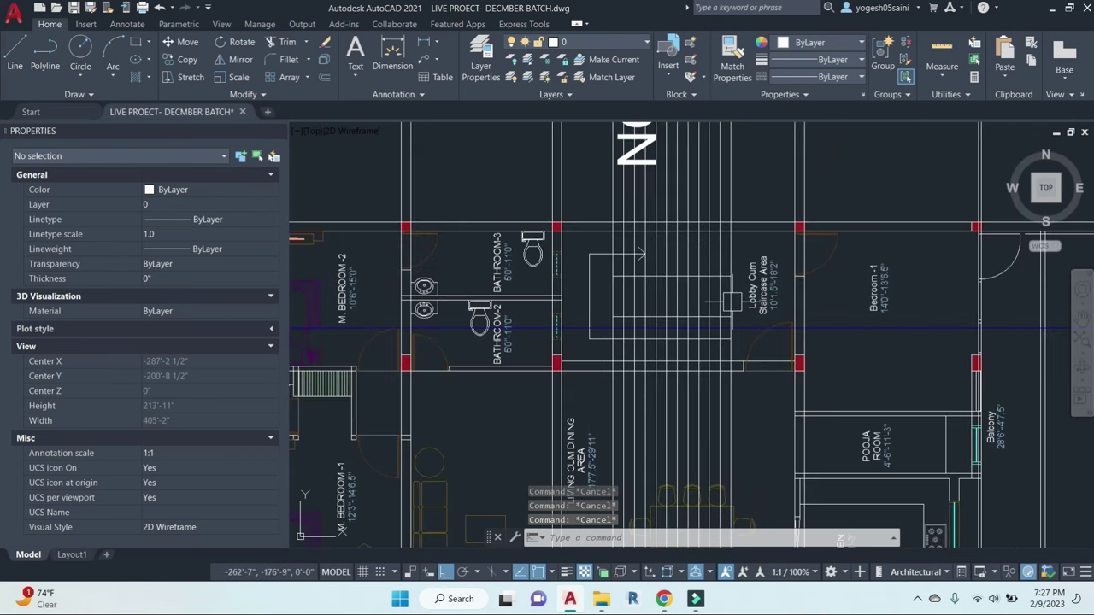
scroll(707, 356, down, 8)
middle_drag(703, 362, 711, 193)
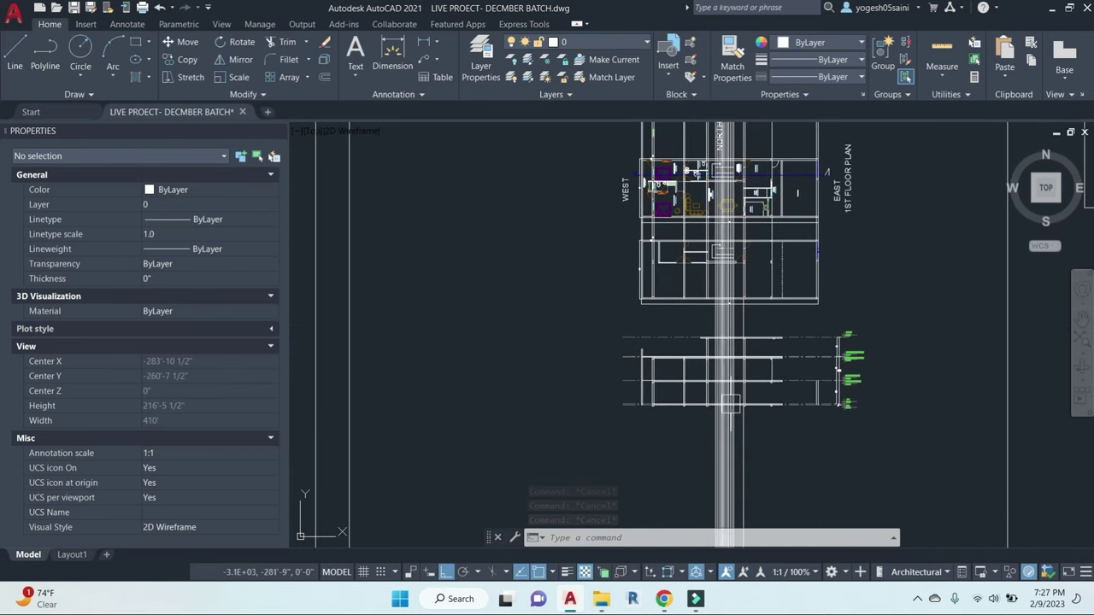
scroll(727, 405, up, 8)
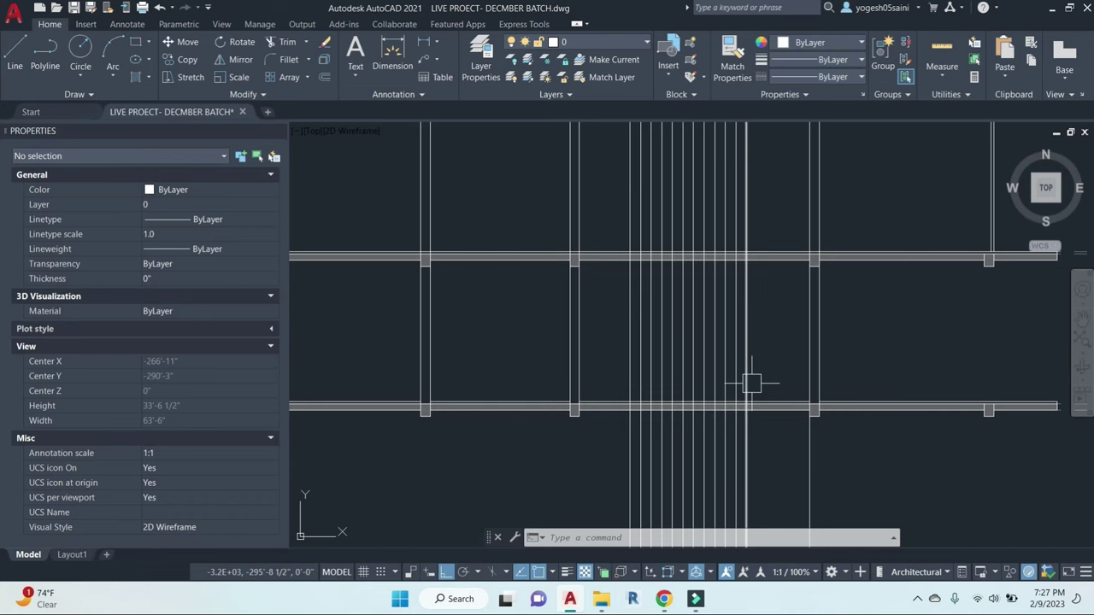
key(Escape)
key(Escape)
key(Escape)
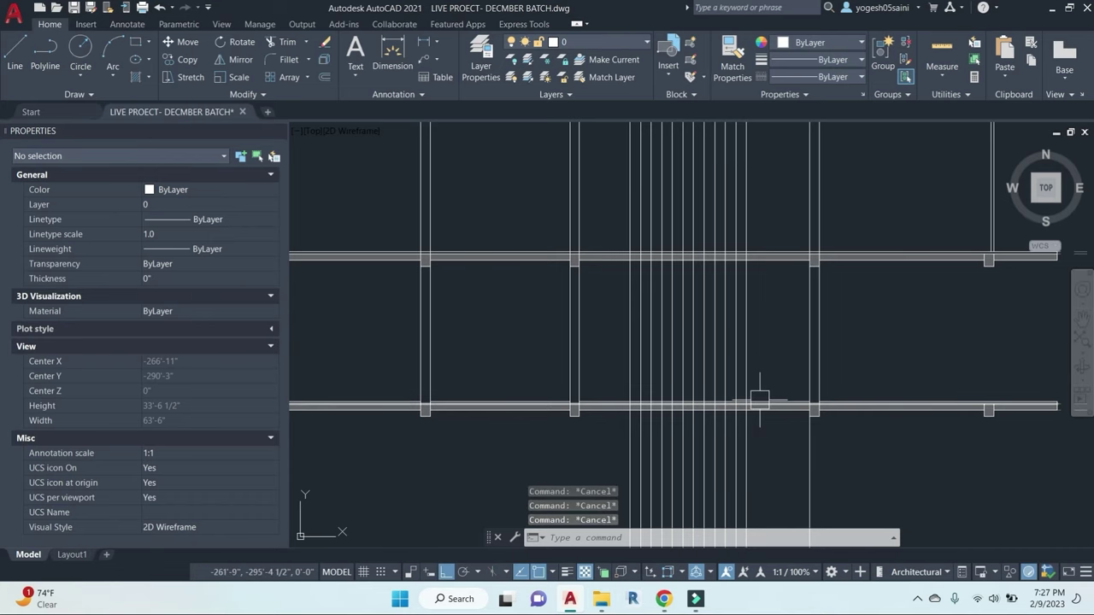
scroll(745, 398, up, 2)
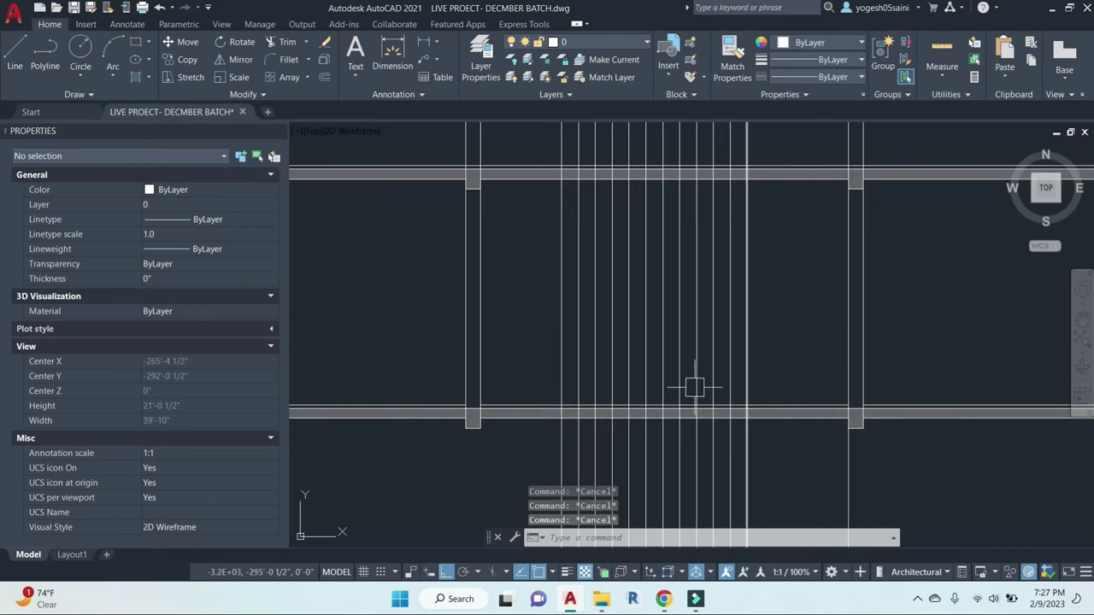
Step: Clear the stray input and measure the 10" gap at the stair with a trial linear dimension
text(p)
key(Escape)
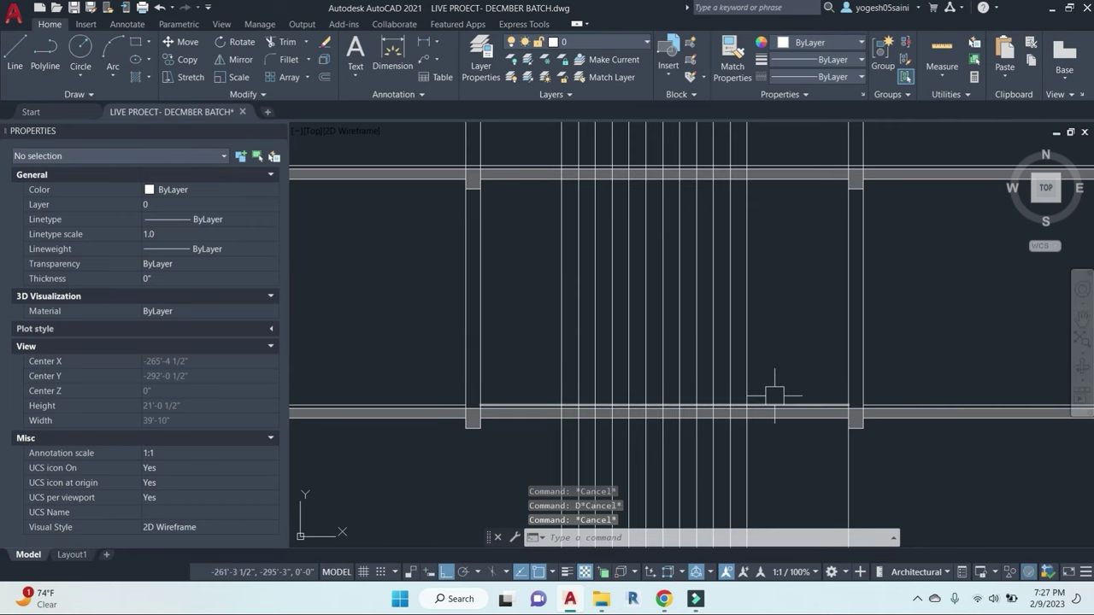
text(dli)
key(Return)
click(746, 380)
click(731, 380)
scroll(741, 380, up, 4)
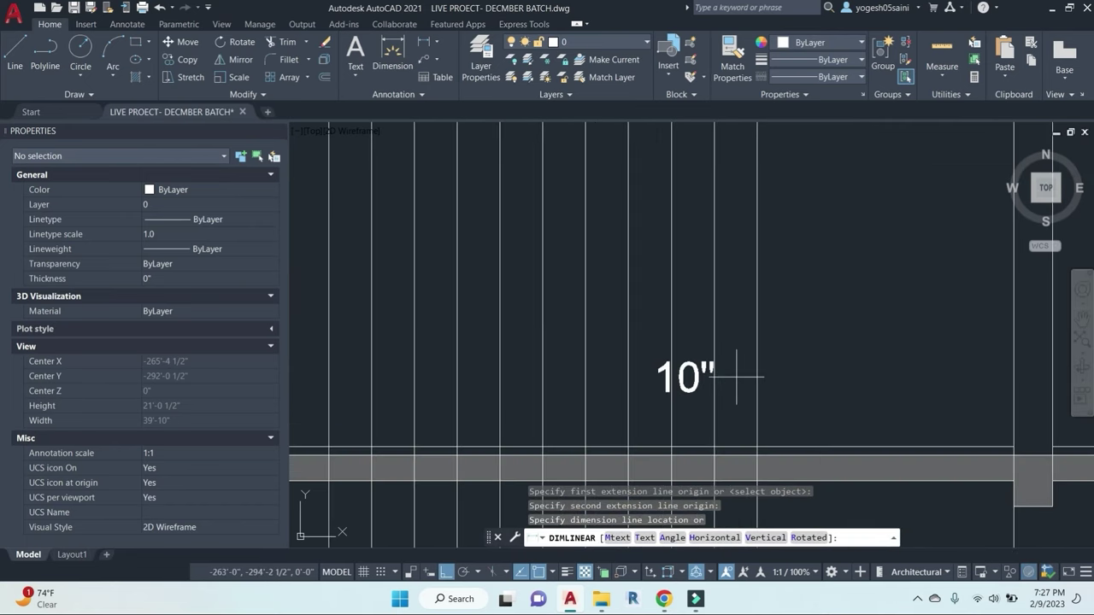
key(Escape)
key(Escape)
key(Escape)
Step: Offset the horizontal beam line 7 inches upward to form a tread line
text(o)
key(Return)
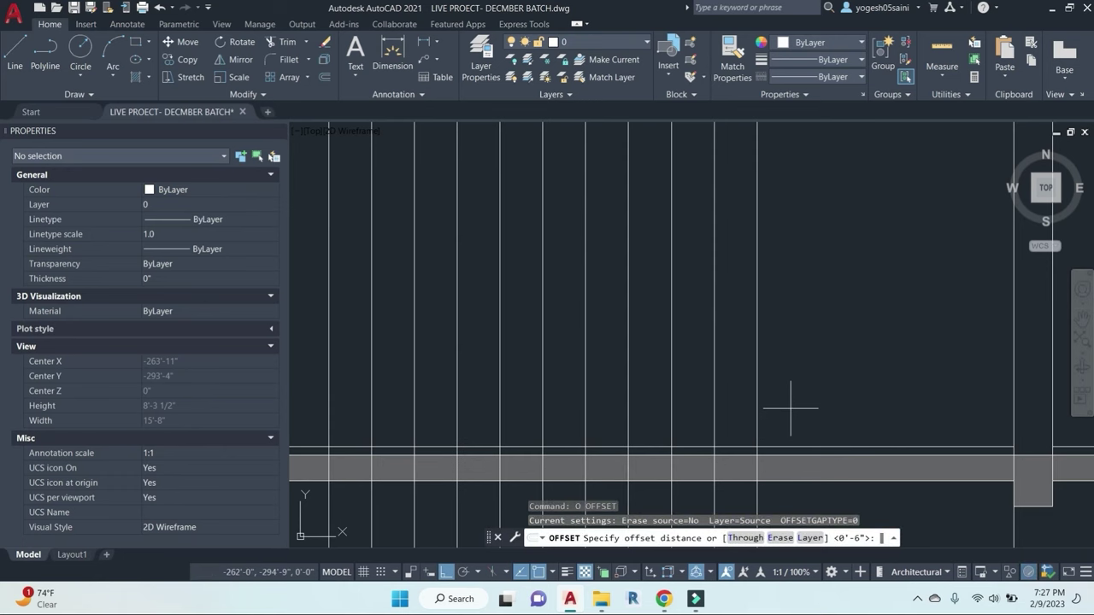
scroll(791, 409, up, 2)
key(Return)
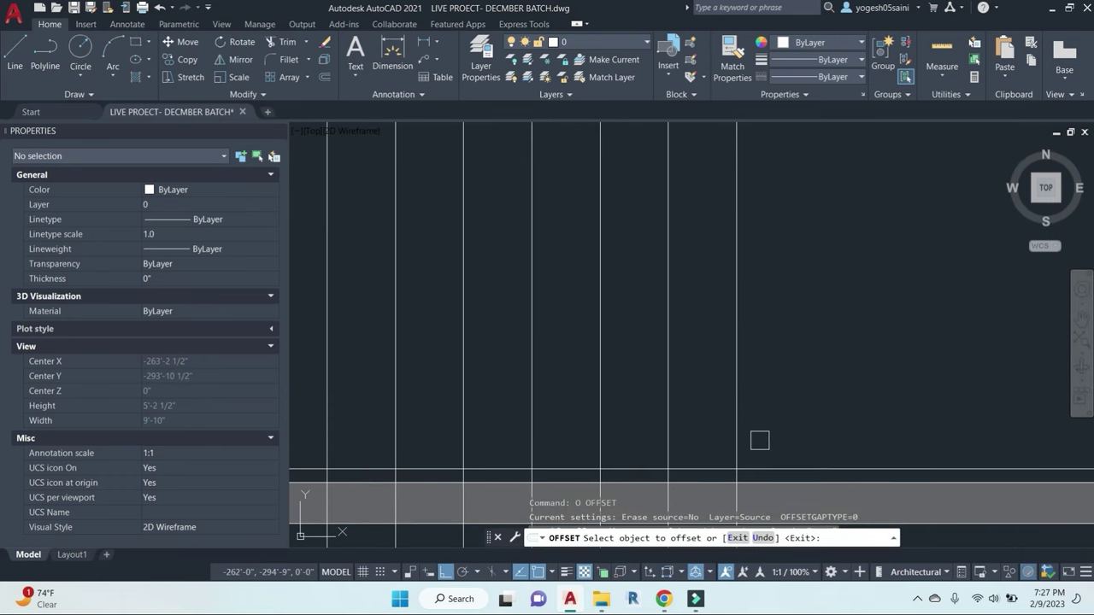
click(769, 469)
click(801, 390)
key(Escape)
key(Escape)
key(Escape)
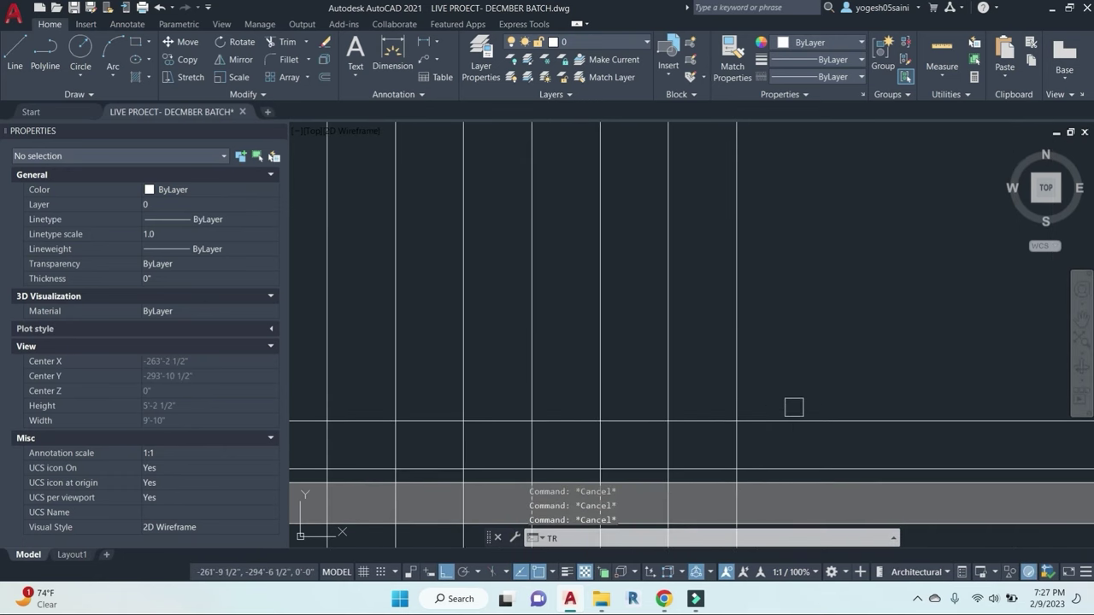
Step: Trim the new tread line back to the vertical edge on its right
key(Return)
click(820, 421)
key(Escape)
text(tr)
key(Return)
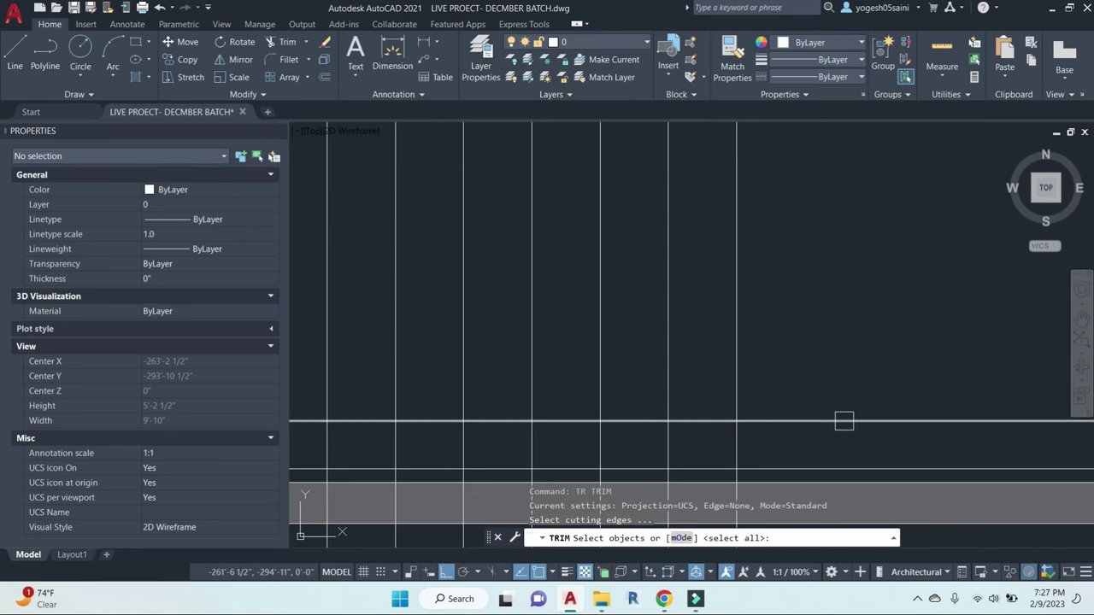
click(736, 368)
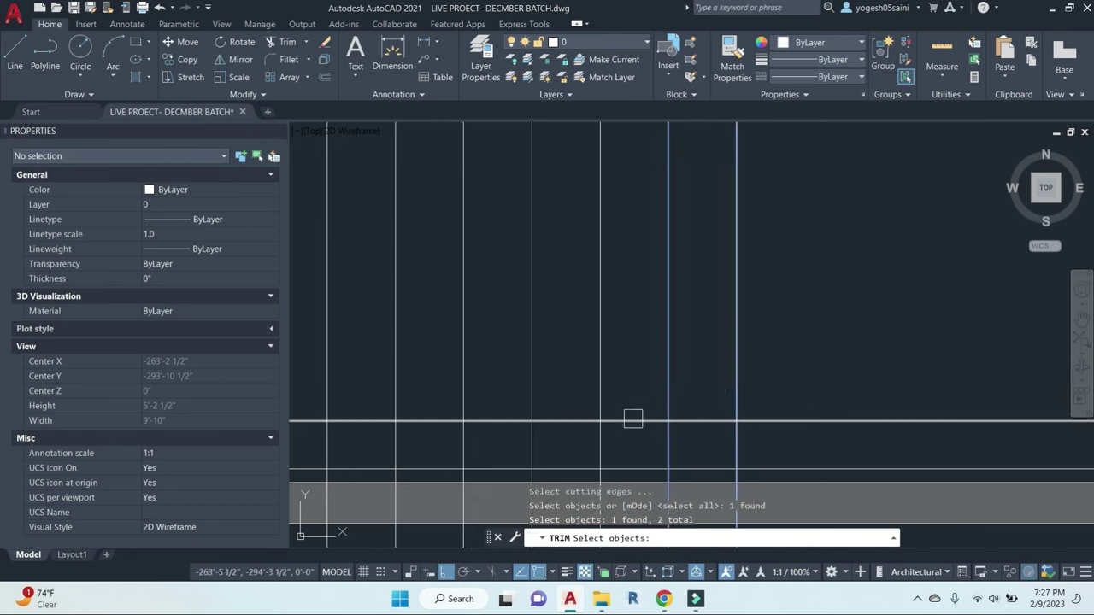
key(Return)
click(787, 420)
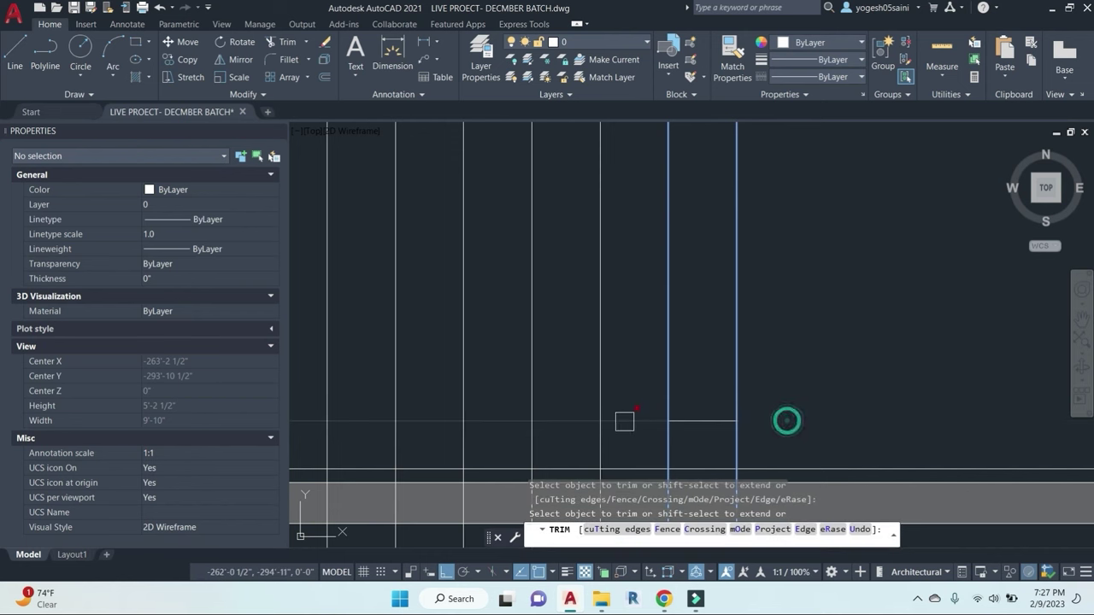
key(Escape)
click(703, 420)
key(Escape)
Step: Trim away the vertical line segment between the two beams
middle_drag(800, 415, 795, 367)
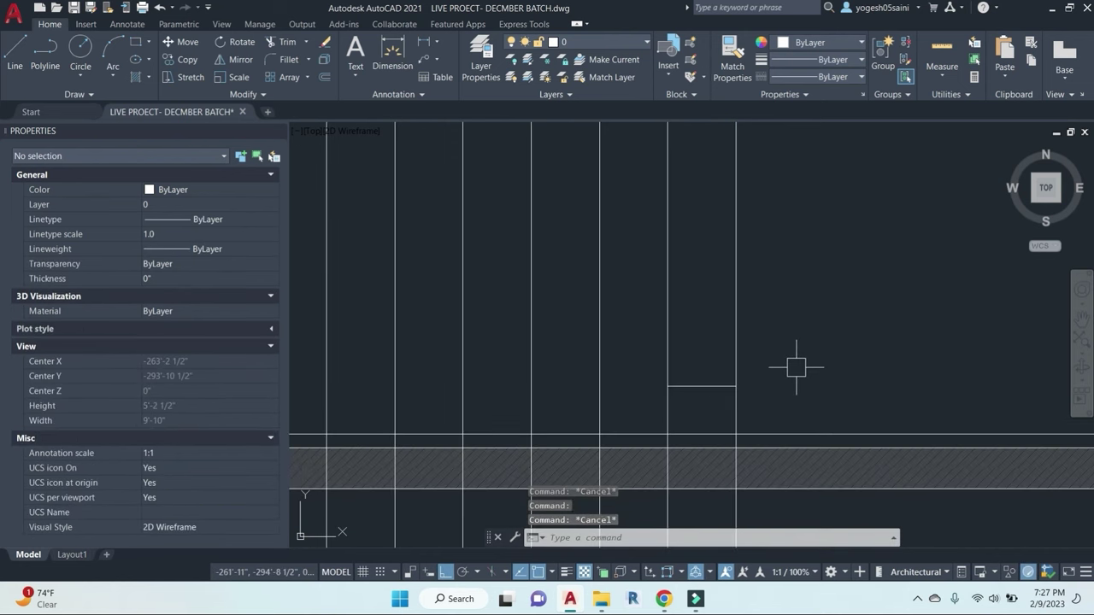
key(Return)
key(Return)
scroll(736, 326, down, 8)
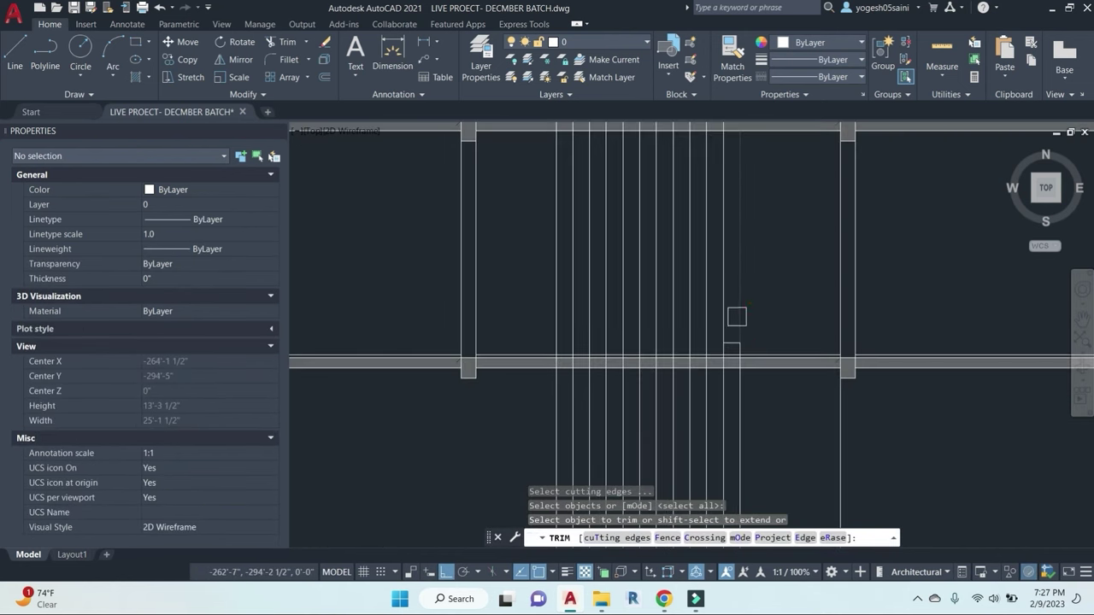
click(742, 268)
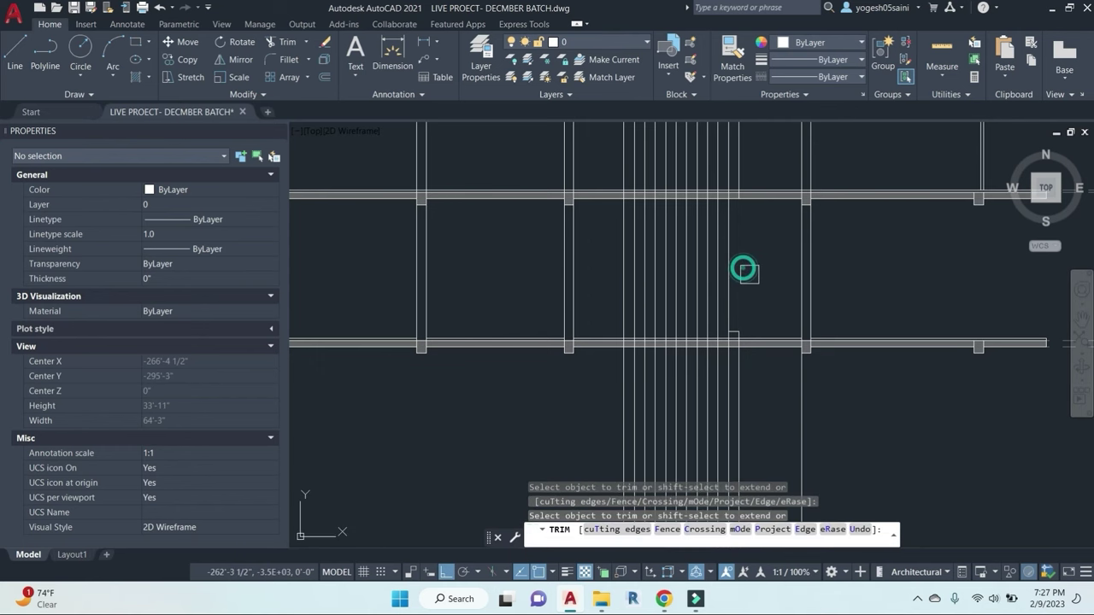
scroll(743, 350, up, 5)
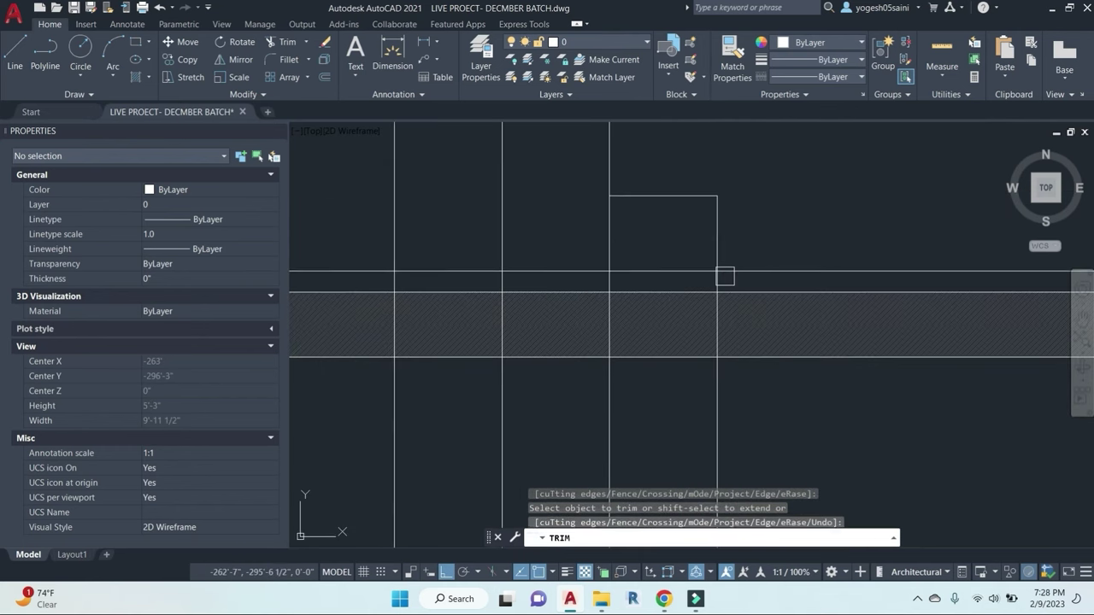
key(Escape)
Step: Erase a leftover vertical line below the step
scroll(735, 336, down, 3)
click(735, 336)
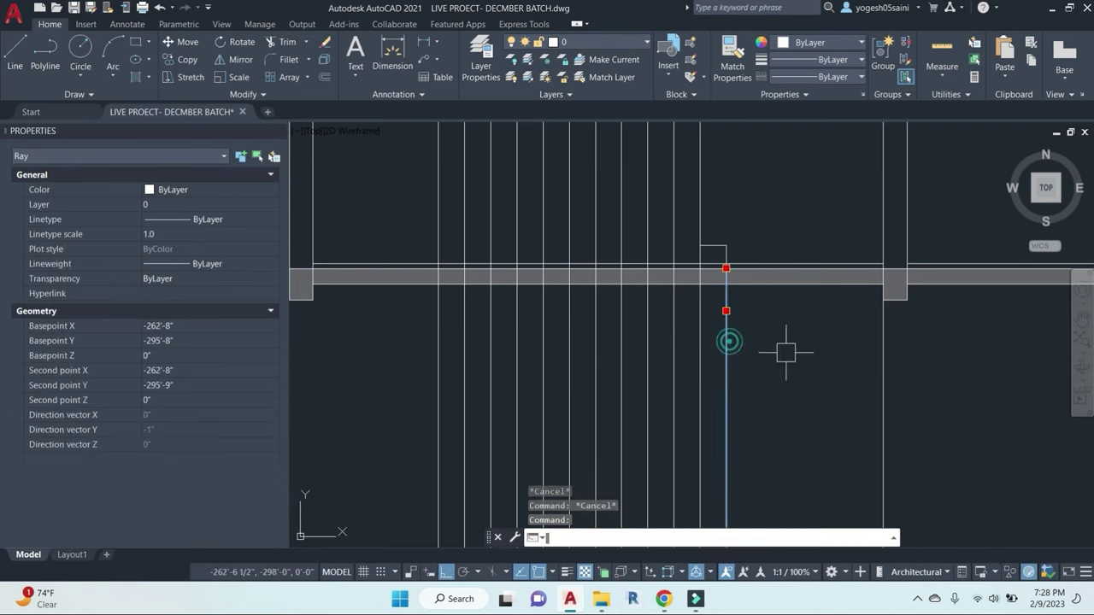
text(e)
key(Return)
scroll(776, 315, down, 5)
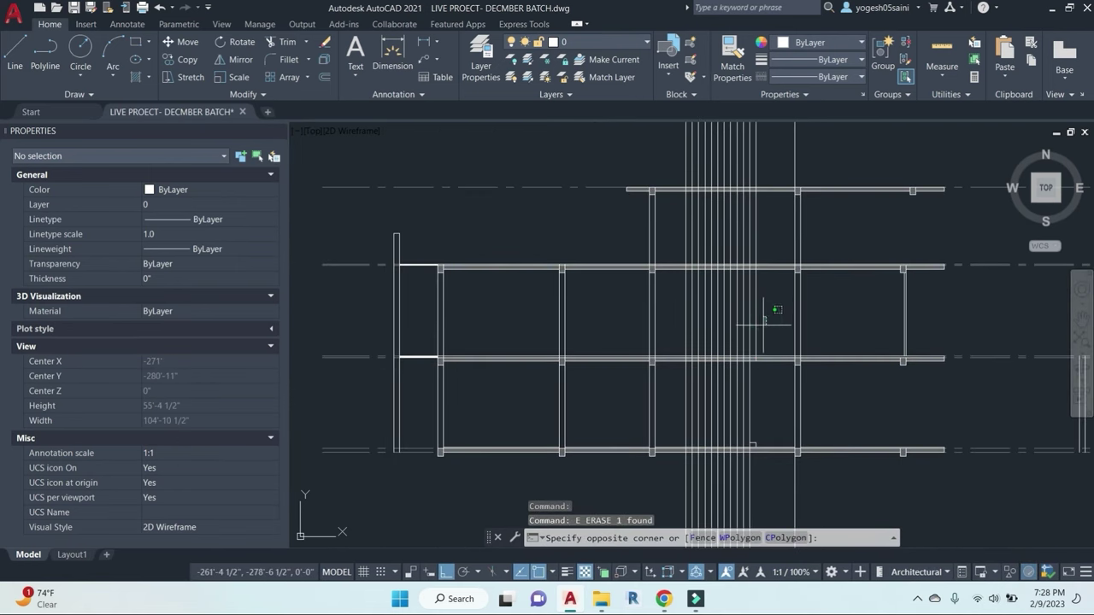
click(763, 323)
scroll(752, 334, up, 5)
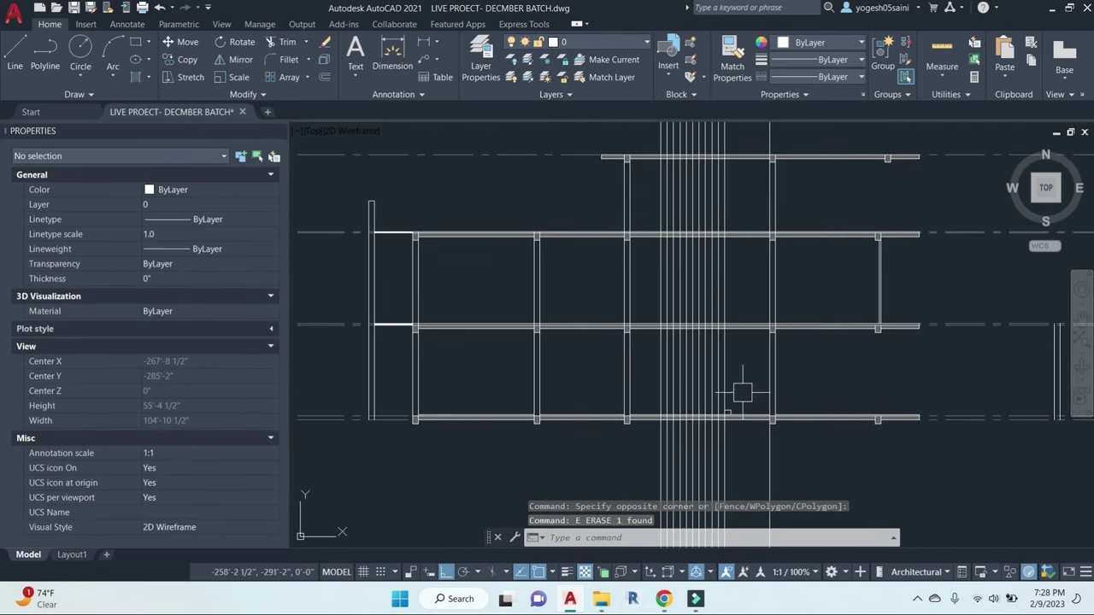
key(Escape)
Step: Confirm the short vertical riser line measures 7" with DIMLINEAR
text(dli)
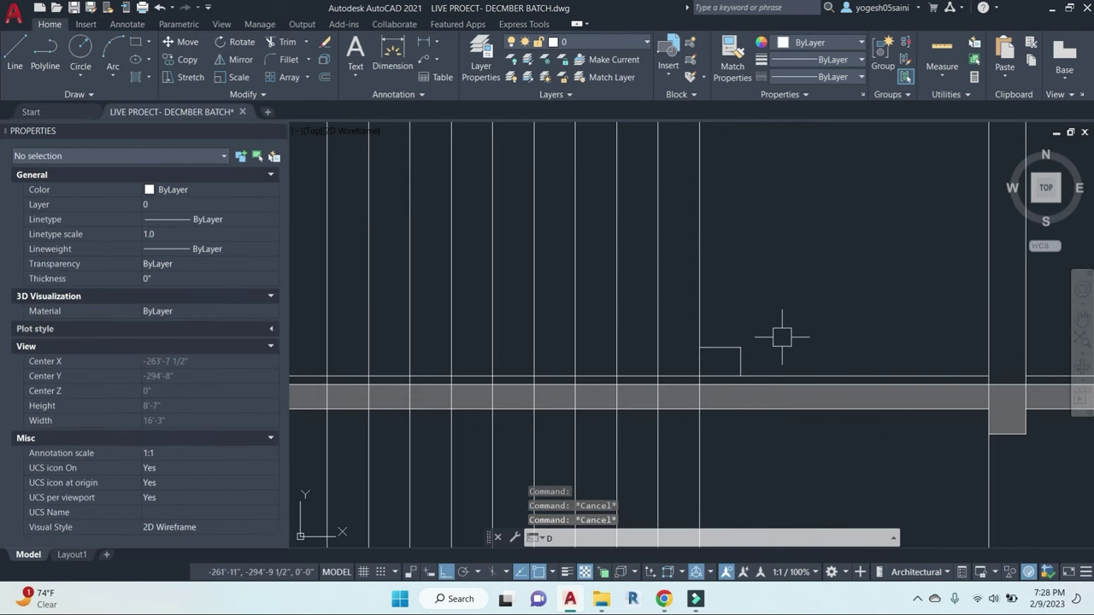
key(Return)
scroll(760, 351, up, 4)
key(Return)
click(715, 376)
key(Escape)
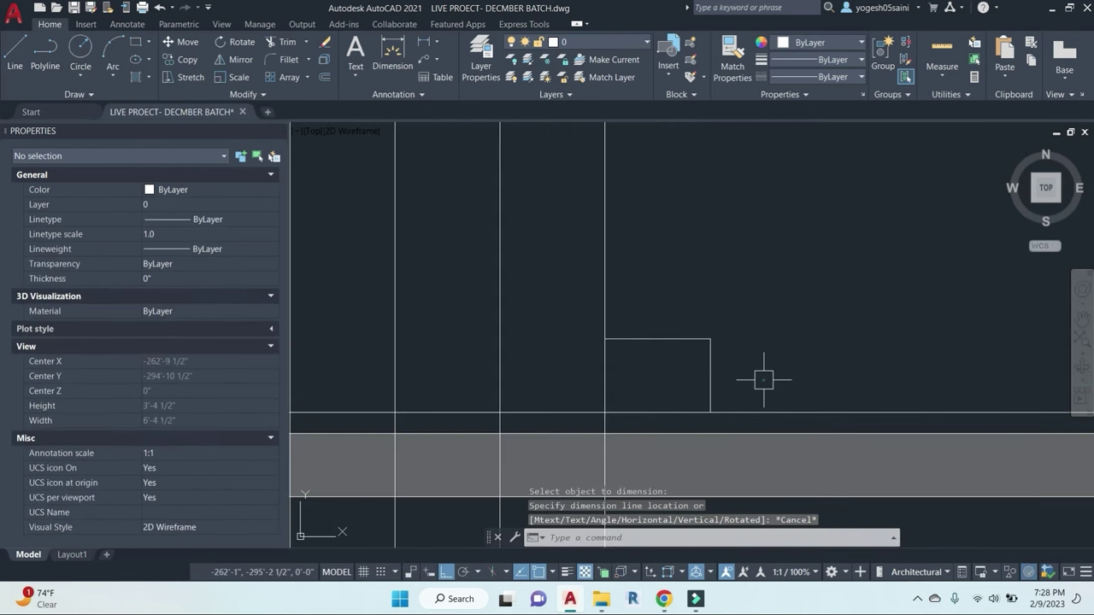
Step: Copy the tread and riser lines from the step corner to the next two riser positions
click(761, 379)
click(711, 305)
text(co)
key(Return)
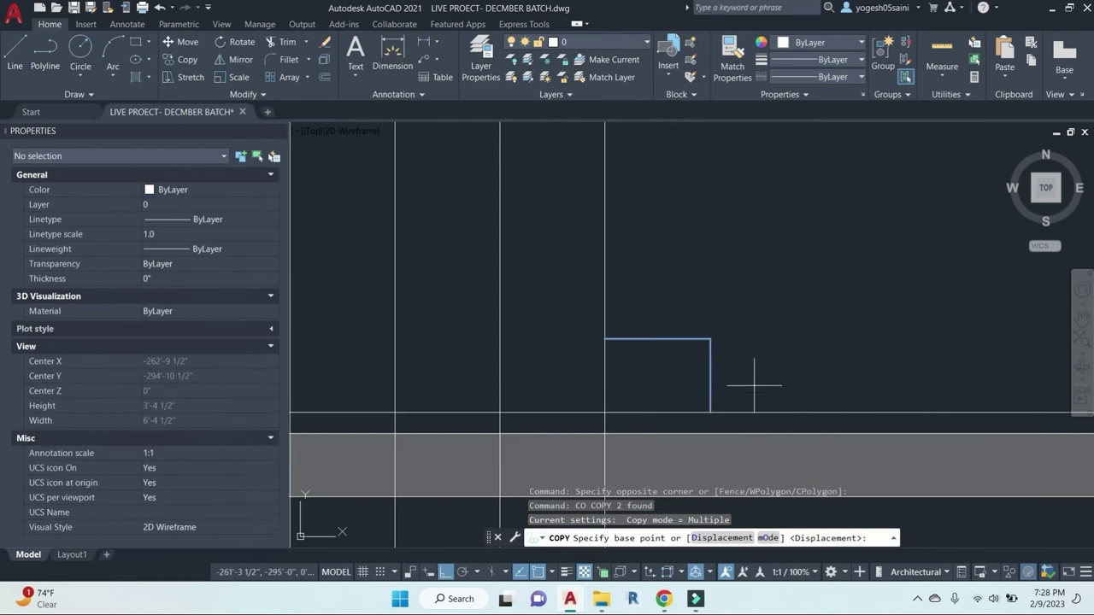
click(709, 412)
click(606, 340)
middle_drag(575, 323, 829, 333)
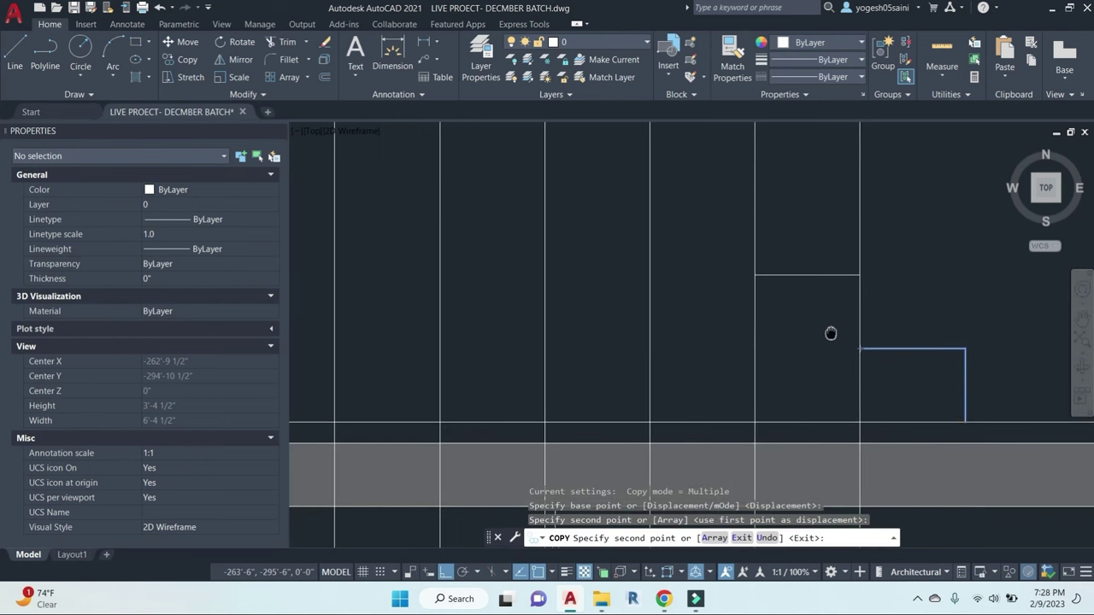
click(754, 273)
Step: Place three more tread-and-riser copies further down the stair profile
mouse_move(674, 215)
middle_down()
mouse_move(731, 319)
mouse_move(923, 430)
middle_up()
click(707, 304)
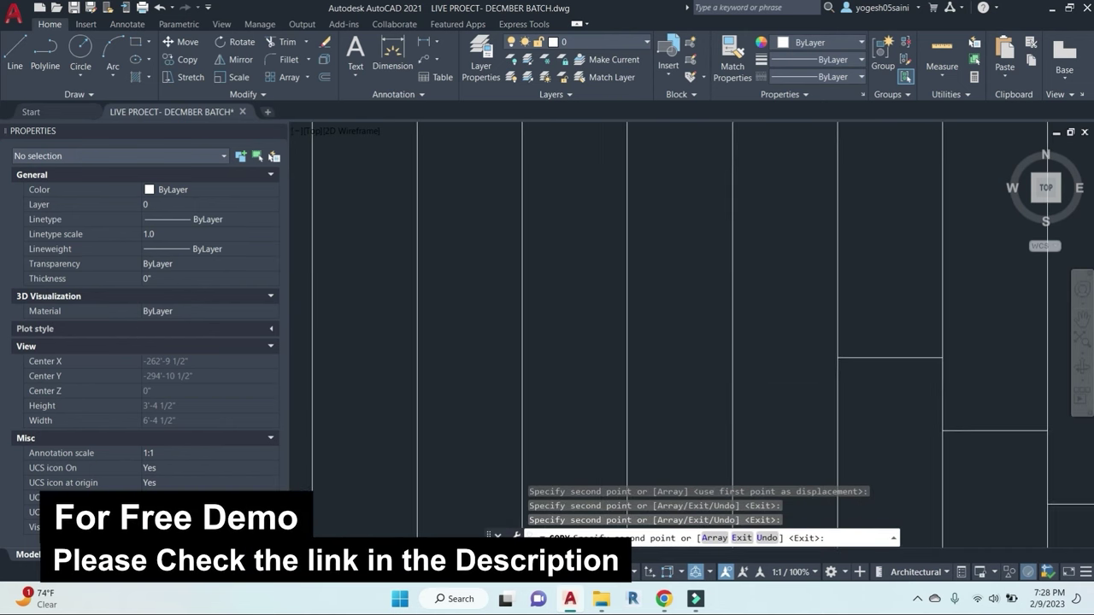
click(837, 357)
middle_drag(842, 356, 767, 376)
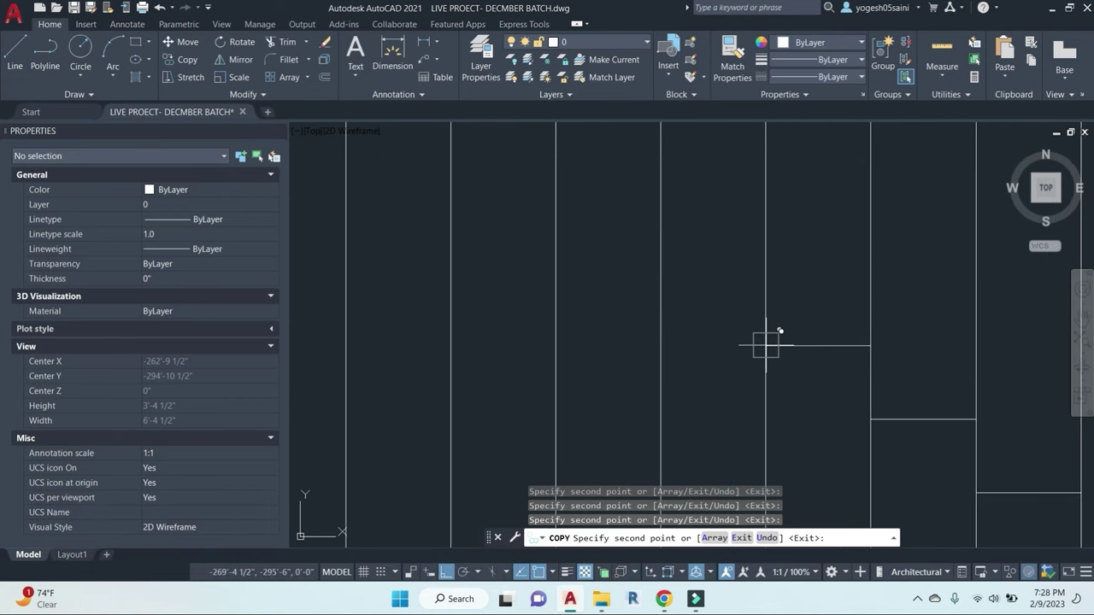
middle_drag(664, 357, 733, 331)
mouse_move(640, 334)
middle_down()
mouse_move(591, 376)
mouse_move(626, 448)
middle_up()
click(685, 371)
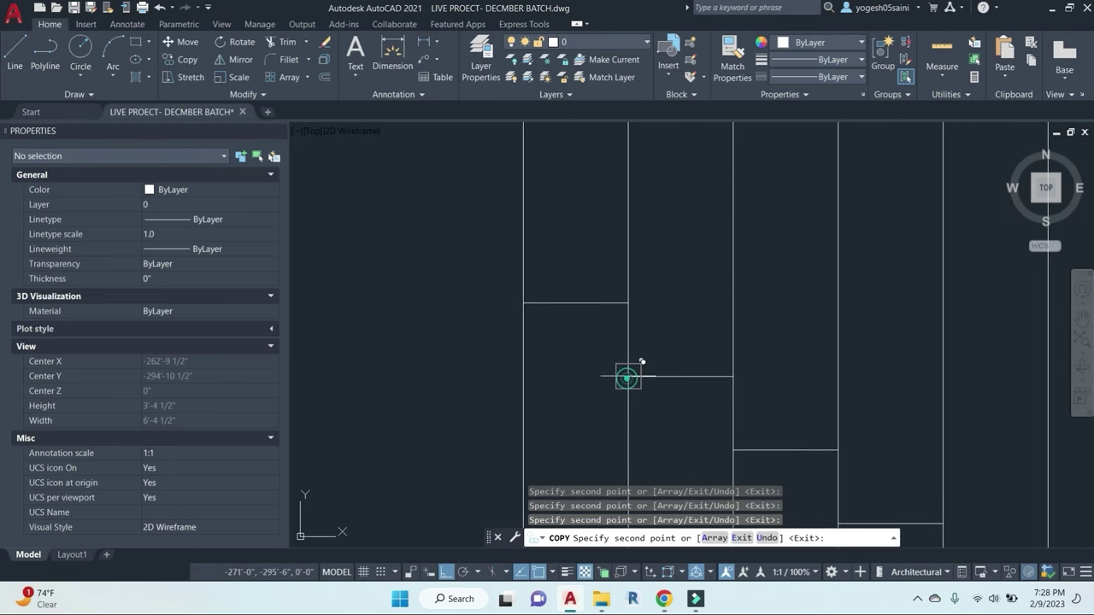
key(Escape)
Step: Select the short tread line and its vertical riser at the bottom step
scroll(623, 376, down, 2)
scroll(612, 371, up, 2)
click(613, 368)
click(563, 220)
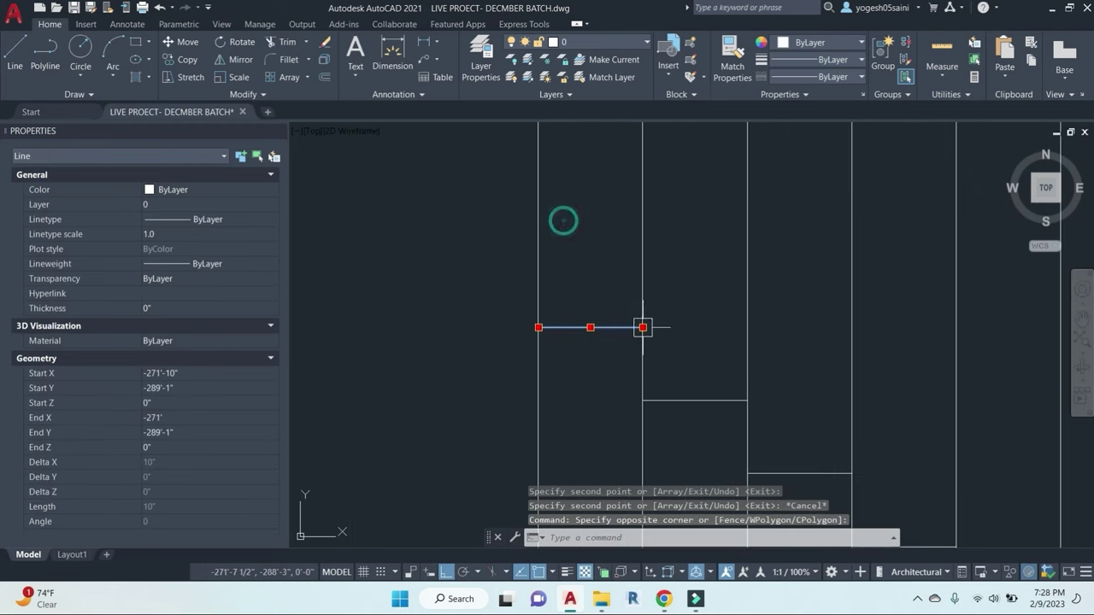
click(640, 358)
scroll(684, 367, down, 6)
middle_drag(684, 149, 658, 360)
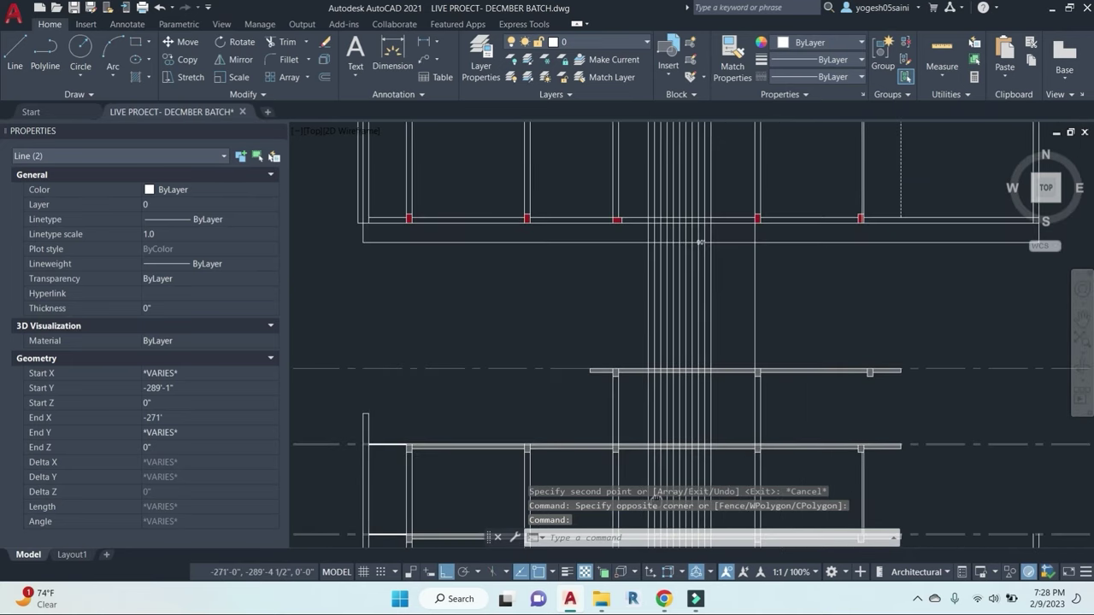
middle_drag(672, 280, 663, 470)
scroll(622, 274, up, 6)
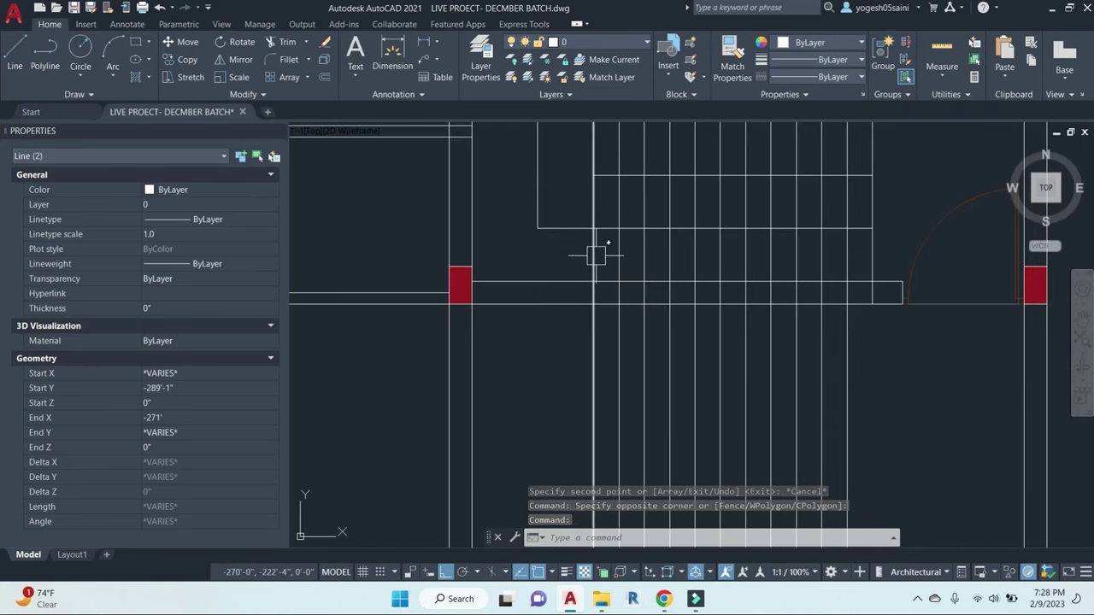
scroll(596, 256, down, 8)
middle_drag(652, 426, 683, 301)
scroll(634, 446, up, 8)
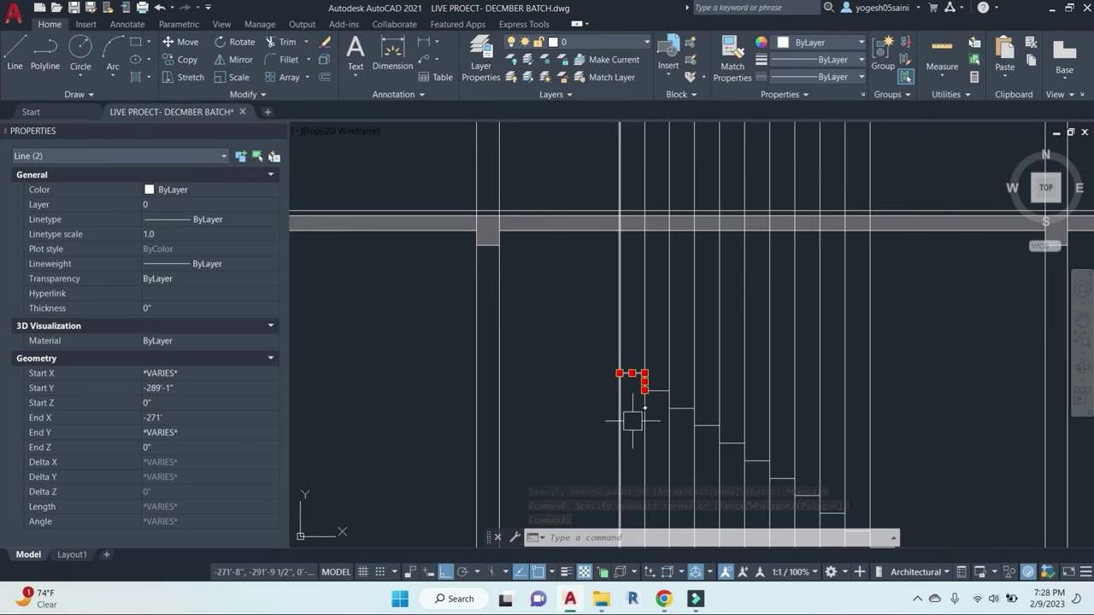
scroll(633, 415, up, 2)
scroll(630, 363, up, 3)
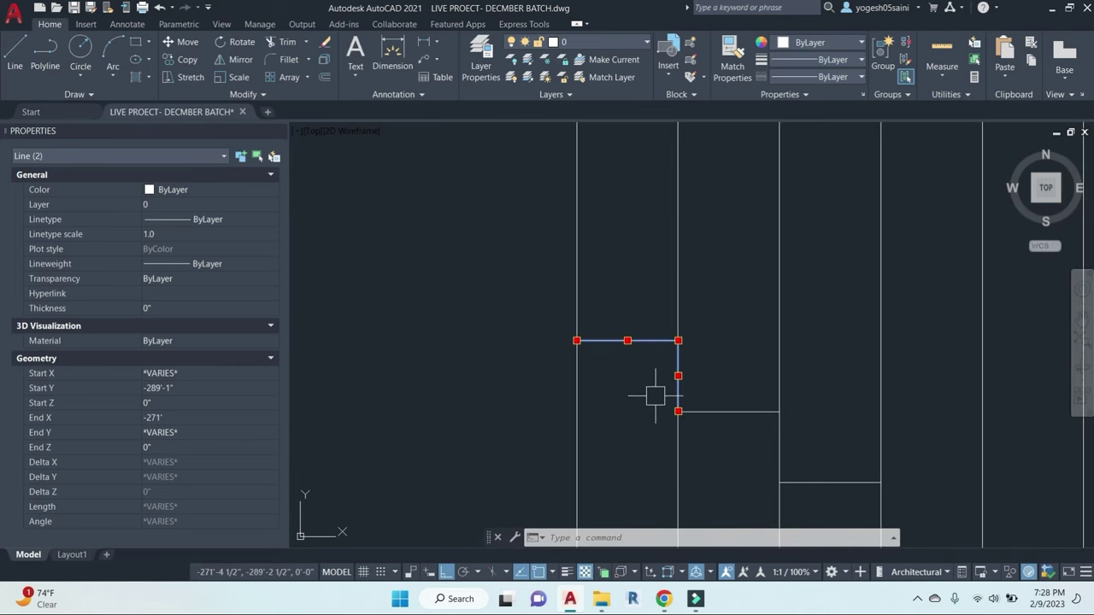
Step: Copy the selected tread and riser from the line intersection to the next riser
text(co)
key(Return)
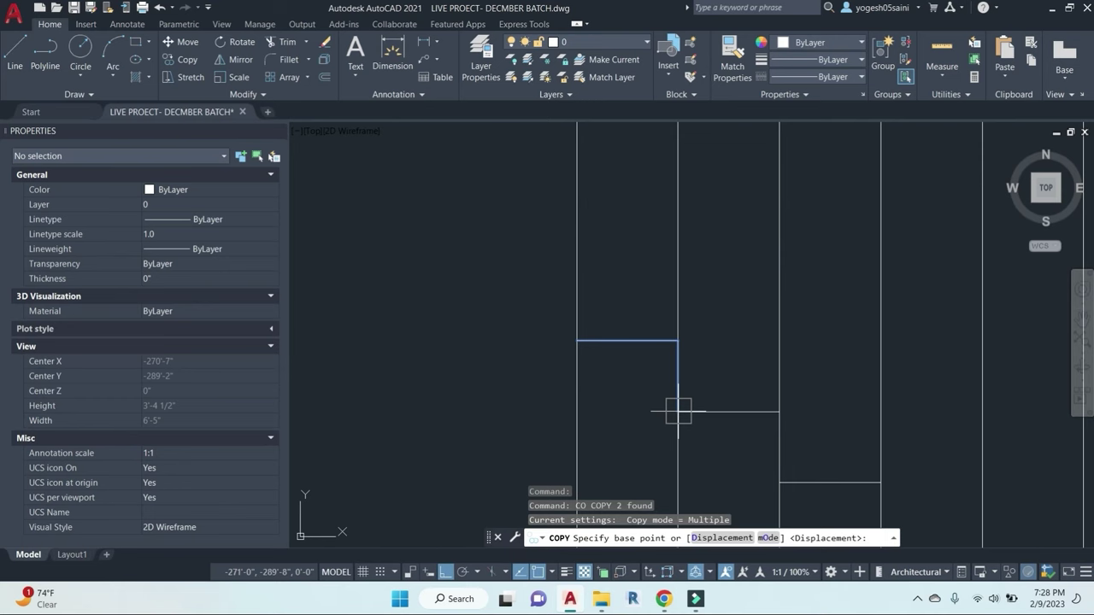
click(678, 412)
click(577, 341)
scroll(576, 341, down, 6)
key(Escape)
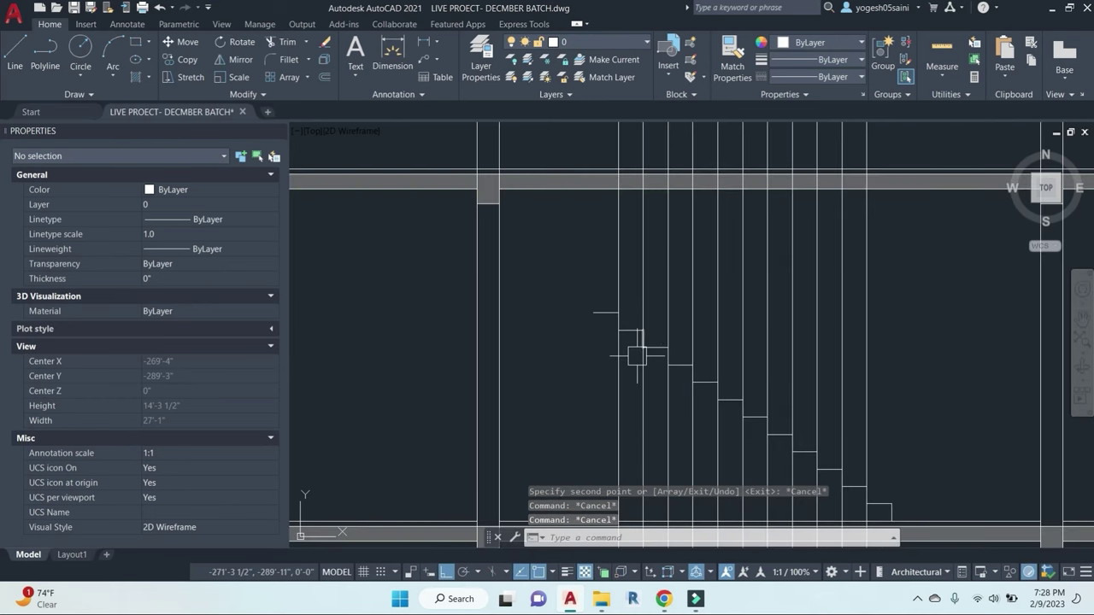
Step: Try extending a tread line to the vertical boundary line, then cancel
text(ex)
key(Return)
click(507, 373)
key(Return)
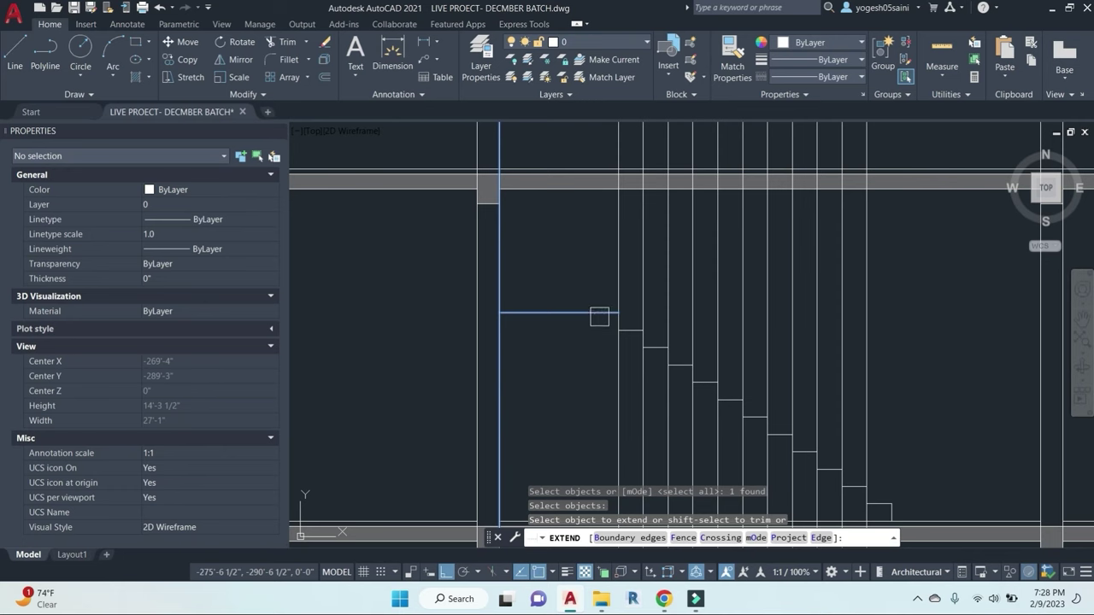
click(599, 316)
scroll(599, 316, down, 3)
key(Escape)
scroll(638, 345, up, 2)
key(Escape)
key(Escape)
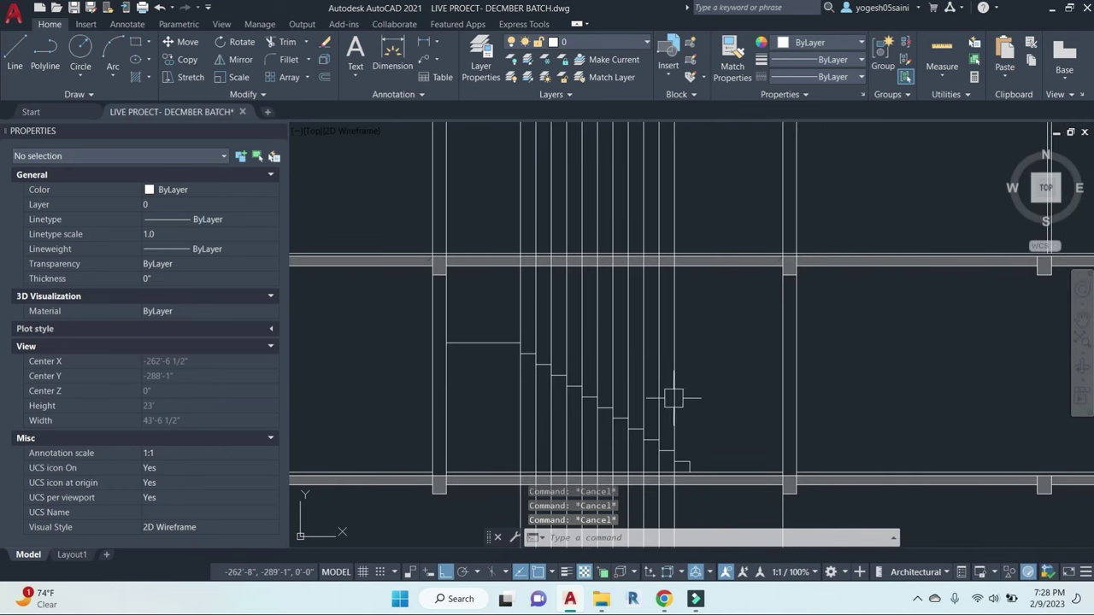
Step: Attempt trimming the lines at the stair bottom near the slab, then cancel
middle_drag(674, 397, 671, 292)
text(tr)
key(Return)
scroll(675, 296, up, 4)
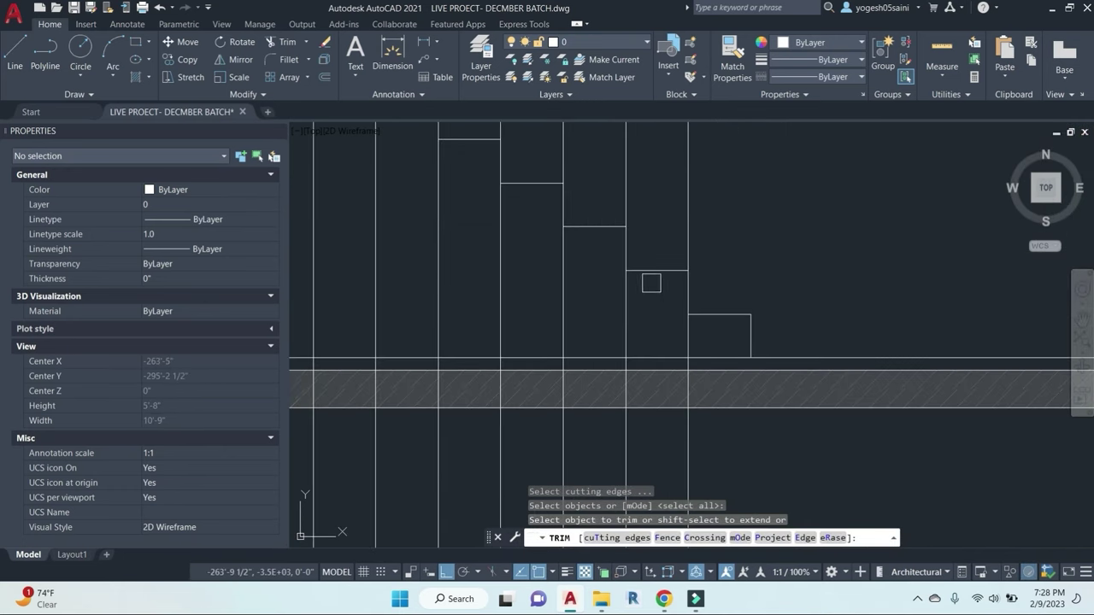
click(708, 334)
scroll(491, 326, down, 2)
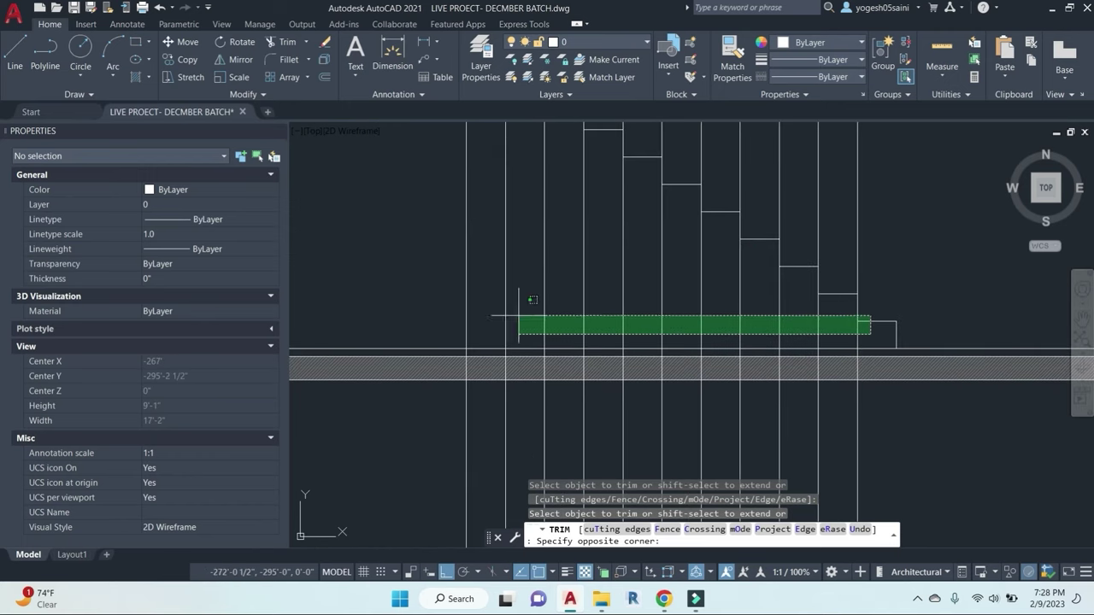
key(Escape)
key(Escape)
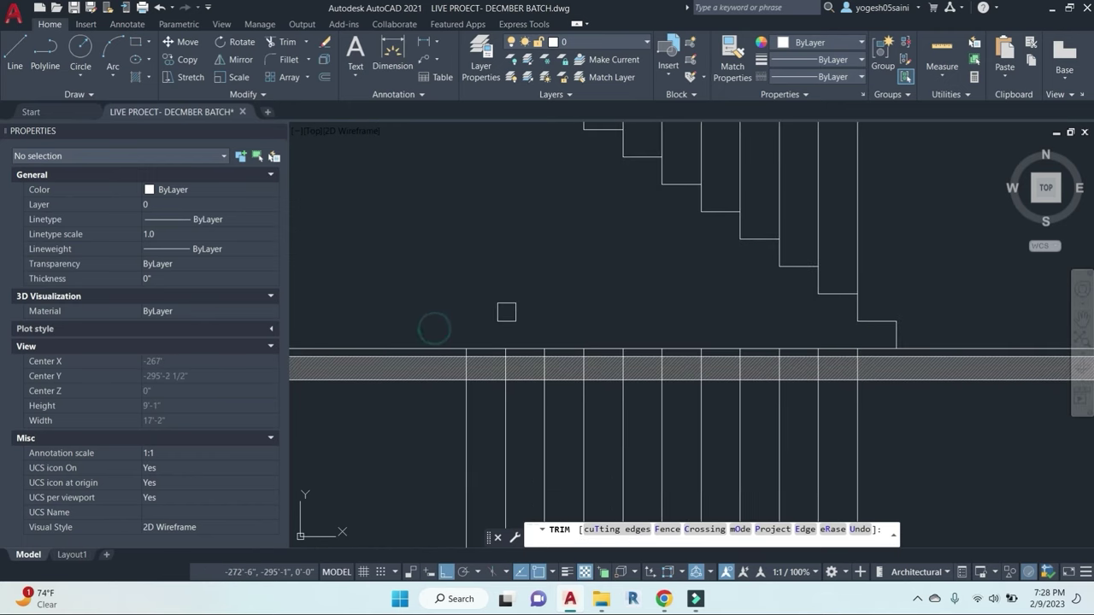
scroll(513, 311, down, 3)
Step: Window-select and erase the eleven vertical lines below the slab
click(600, 391)
click(703, 408)
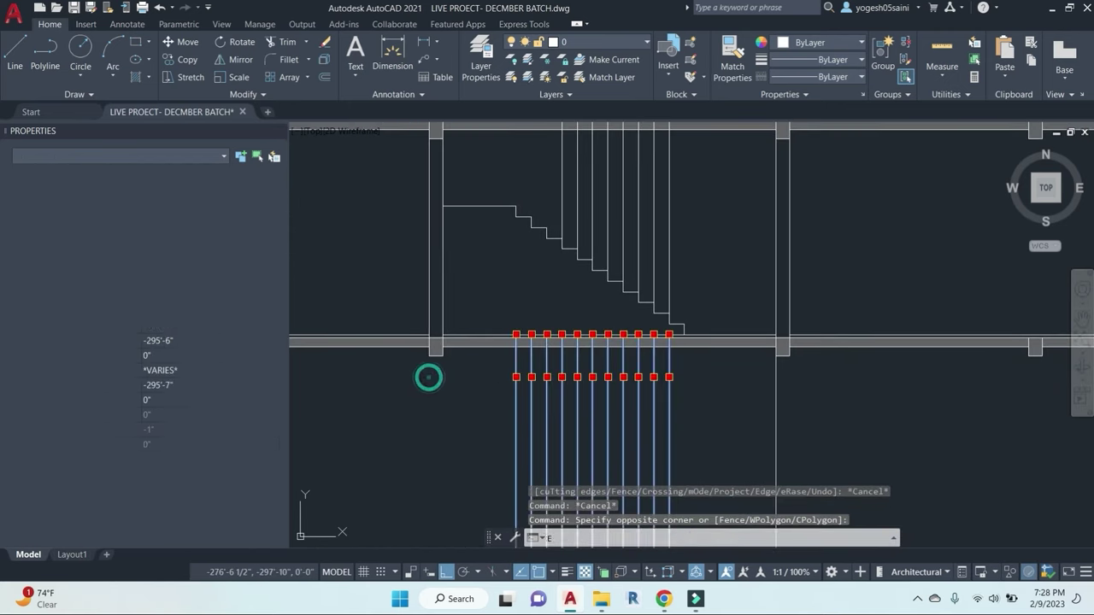
text(E)
key(Return)
middle_drag(568, 315, 583, 373)
key(Escape)
key(Escape)
Step: Measure the staircase width between its corners with a trial linear dimension
text(DLI)
key(Return)
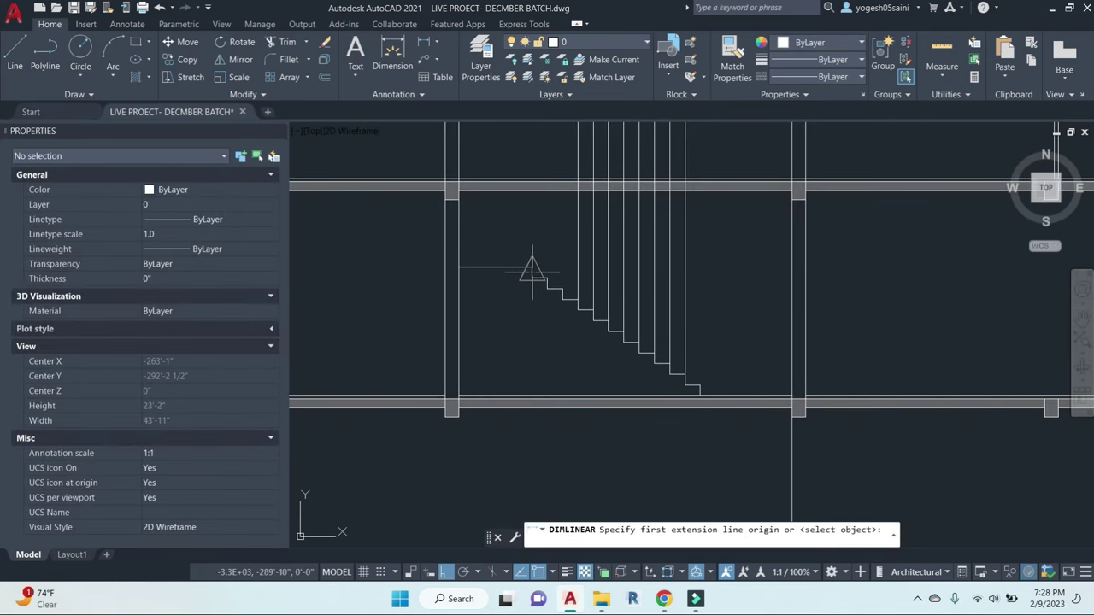
scroll(534, 266, up, 2)
click(526, 256)
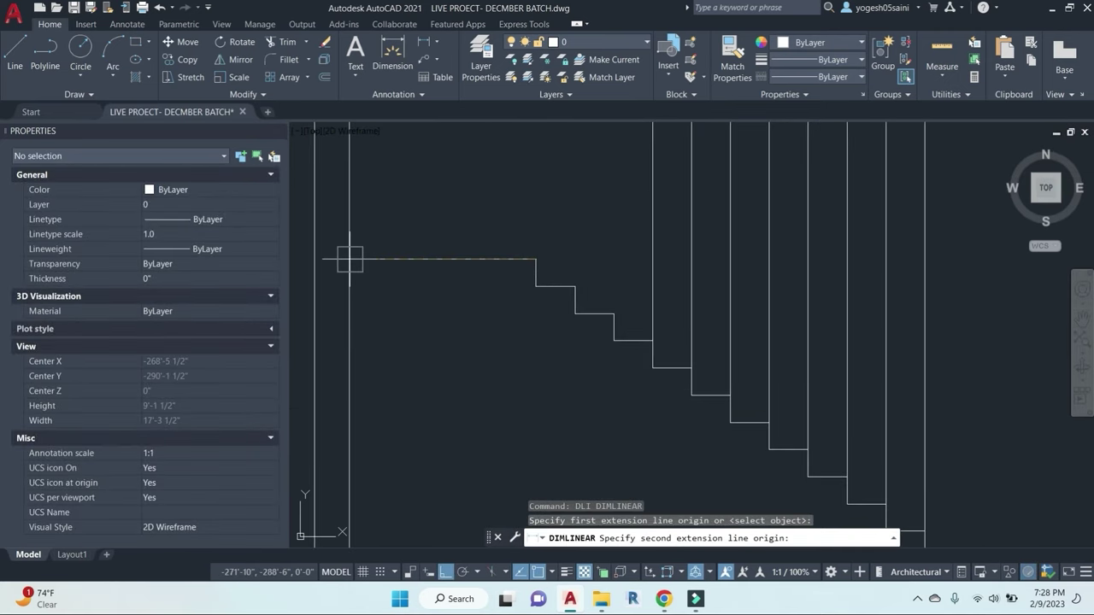
click(349, 258)
key(Escape)
key(Escape)
key(Escape)
scroll(500, 310, down, 2)
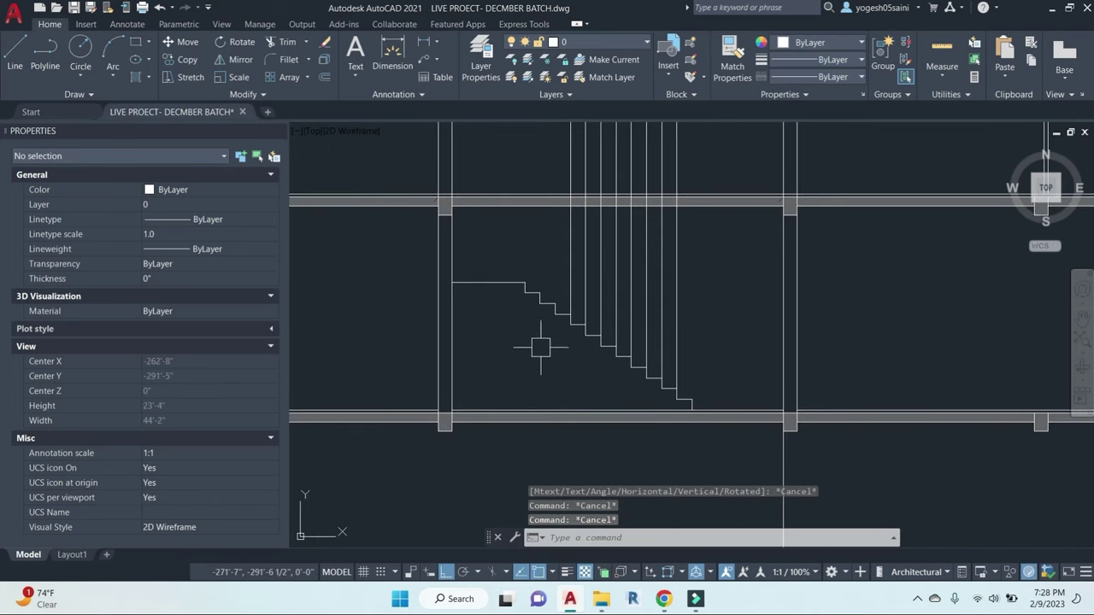
scroll(641, 298, up, 1)
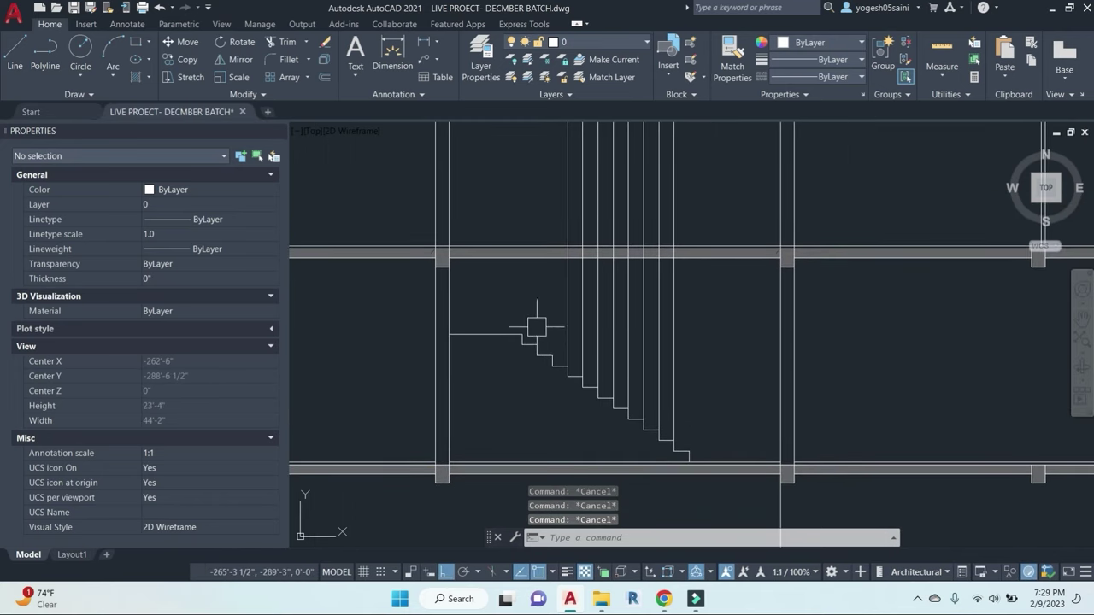
scroll(560, 306, down, 5)
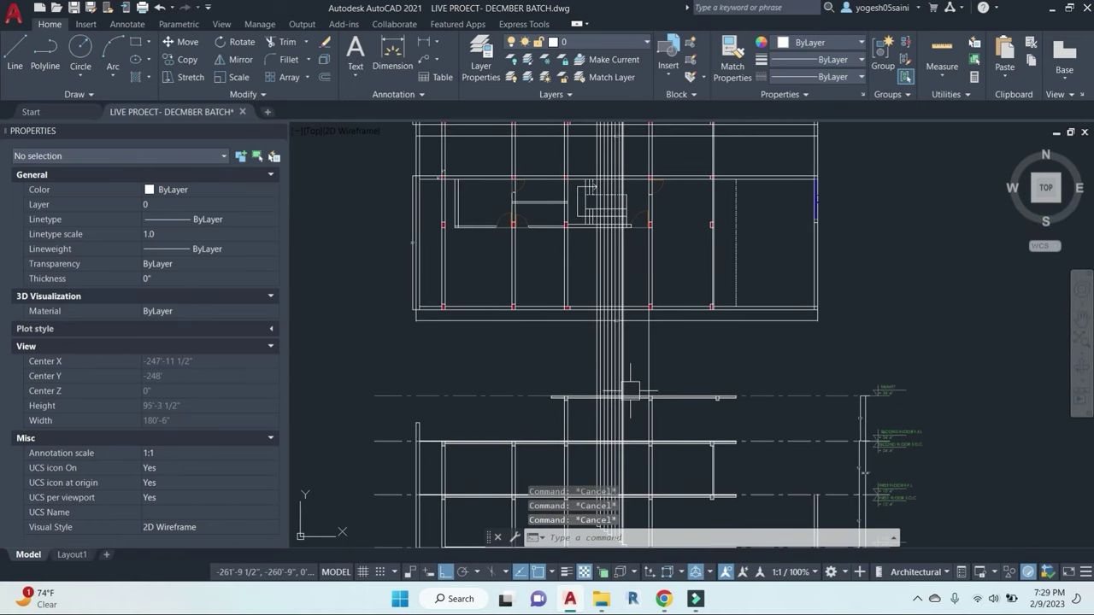
Step: Draw a vertical construction line (XL, Ver) through the stair flight
text(xl)
key(Return)
text(v)
key(Return)
scroll(518, 220, up, 3)
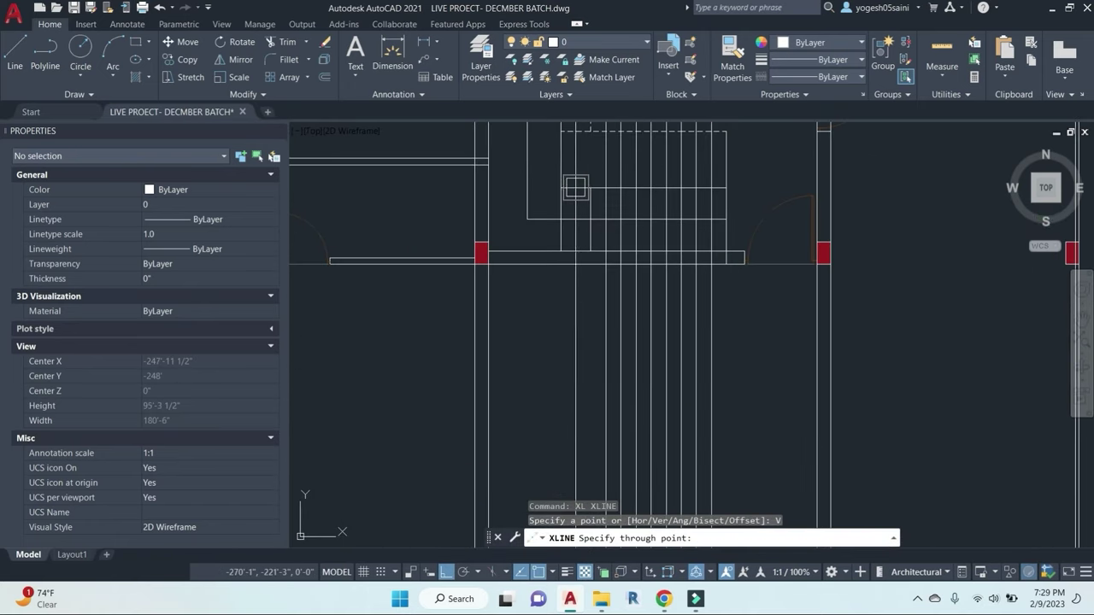
click(561, 189)
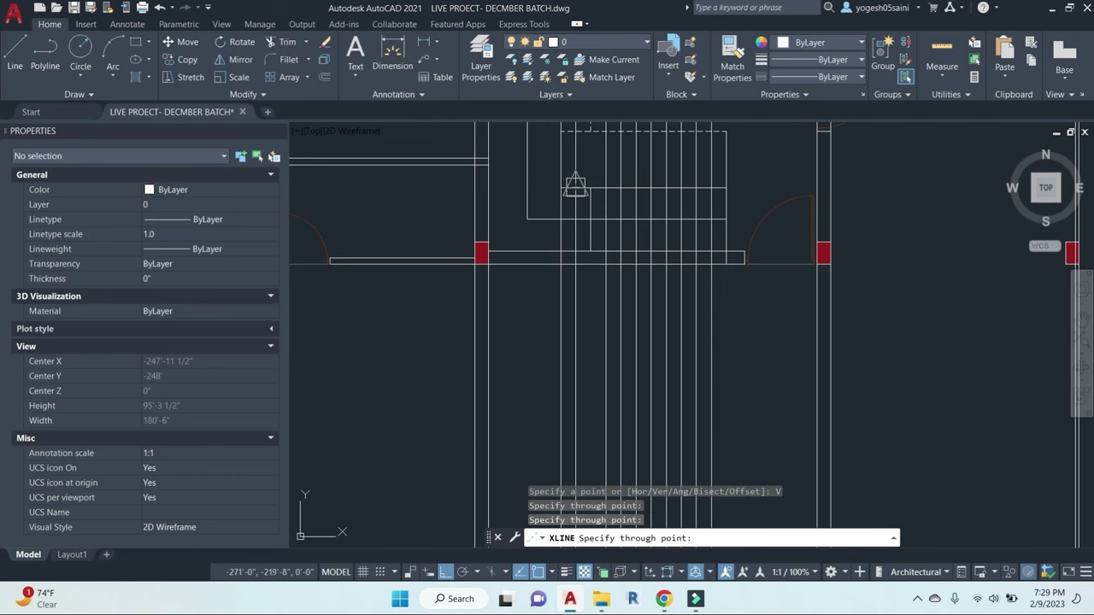
scroll(621, 193, down, 3)
scroll(640, 390, up, 4)
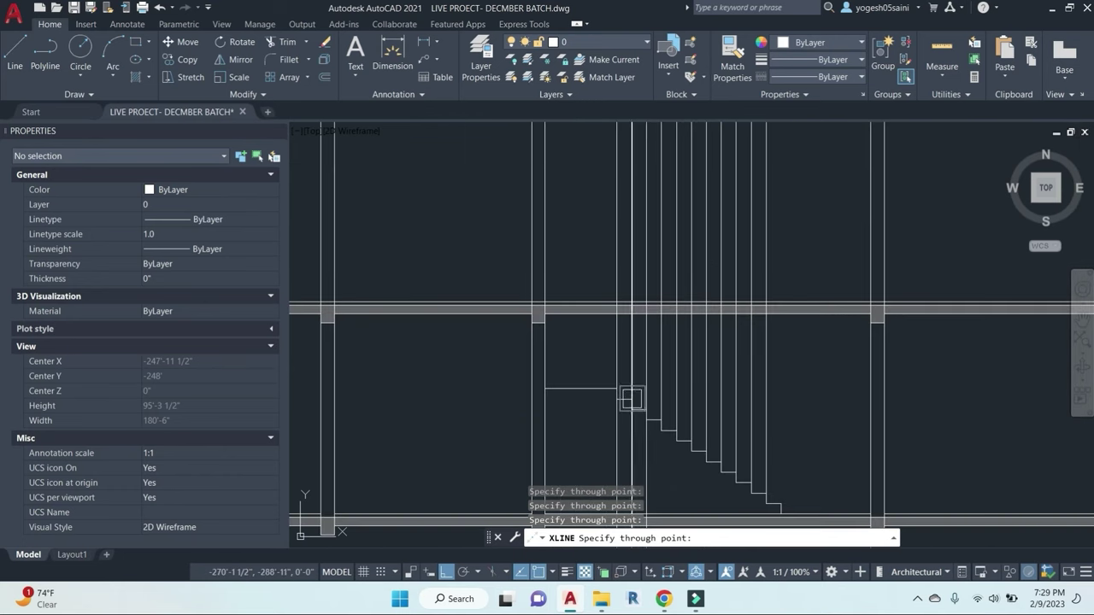
key(Escape)
key(Escape)
key(Escape)
scroll(656, 379, up, 4)
click(531, 222)
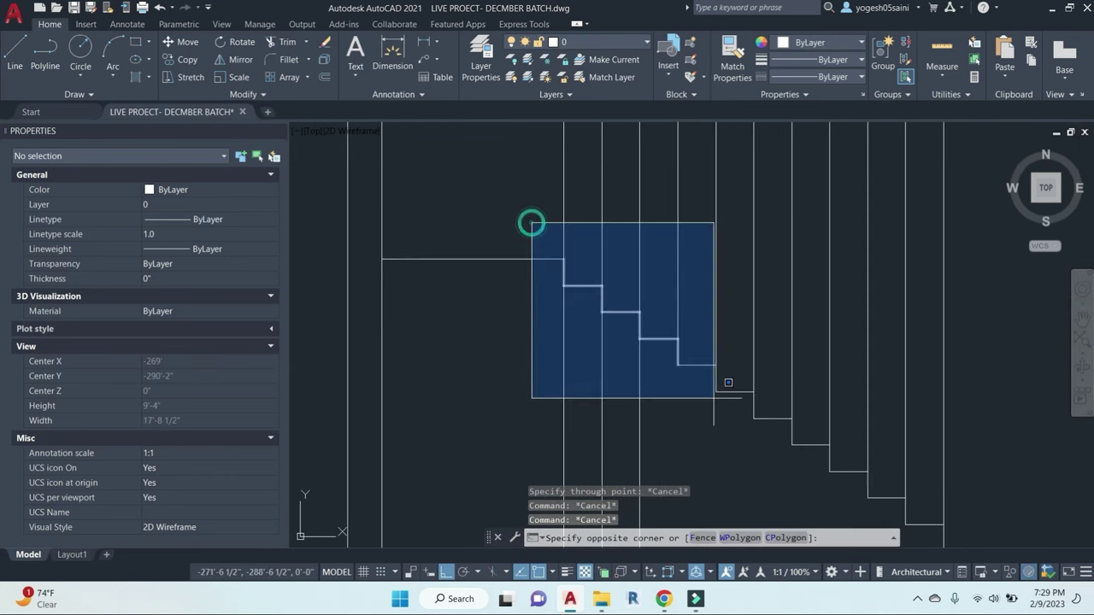
Step: Mirror the eleven stair step lines about a vertical axis, keeping the originals
click(776, 442)
scroll(757, 459, down, 2)
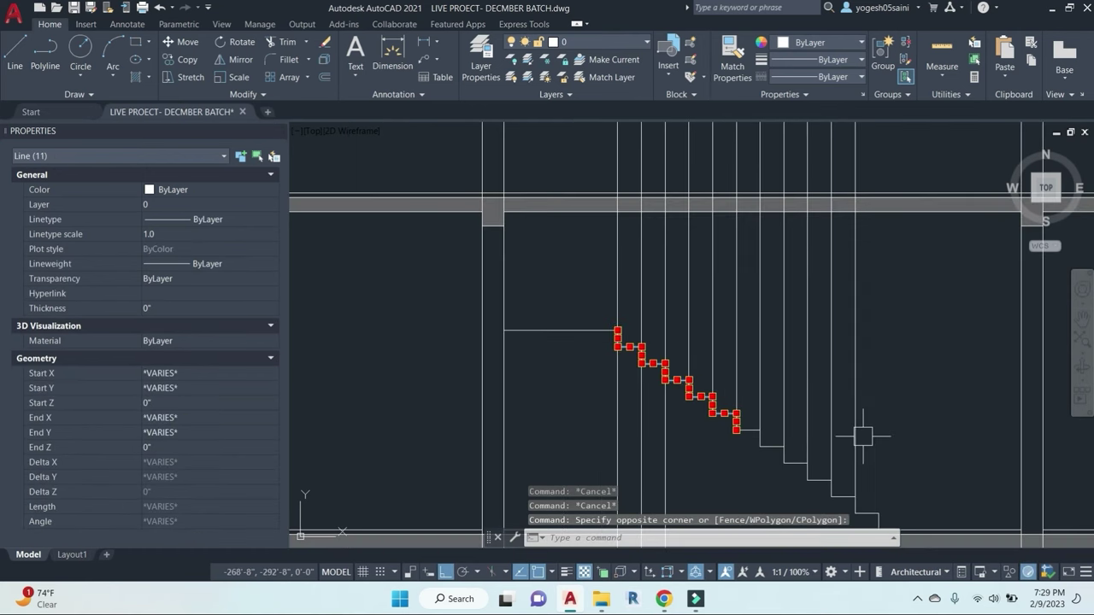
middle_drag(860, 434, 783, 411)
text(MI)
key(Return)
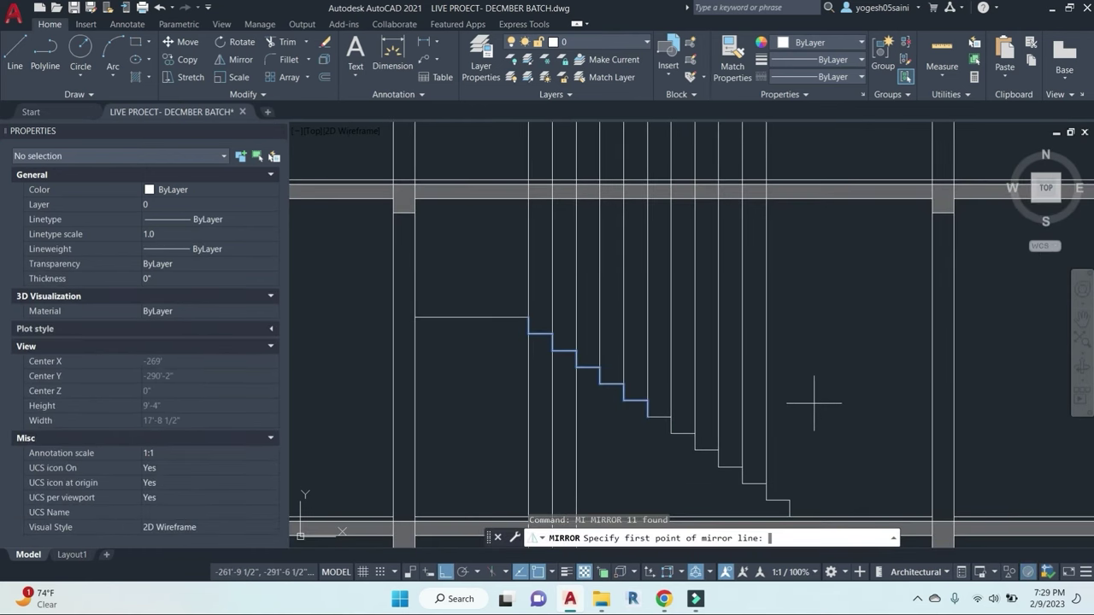
scroll(812, 409, down, 3)
scroll(769, 401, up, 1)
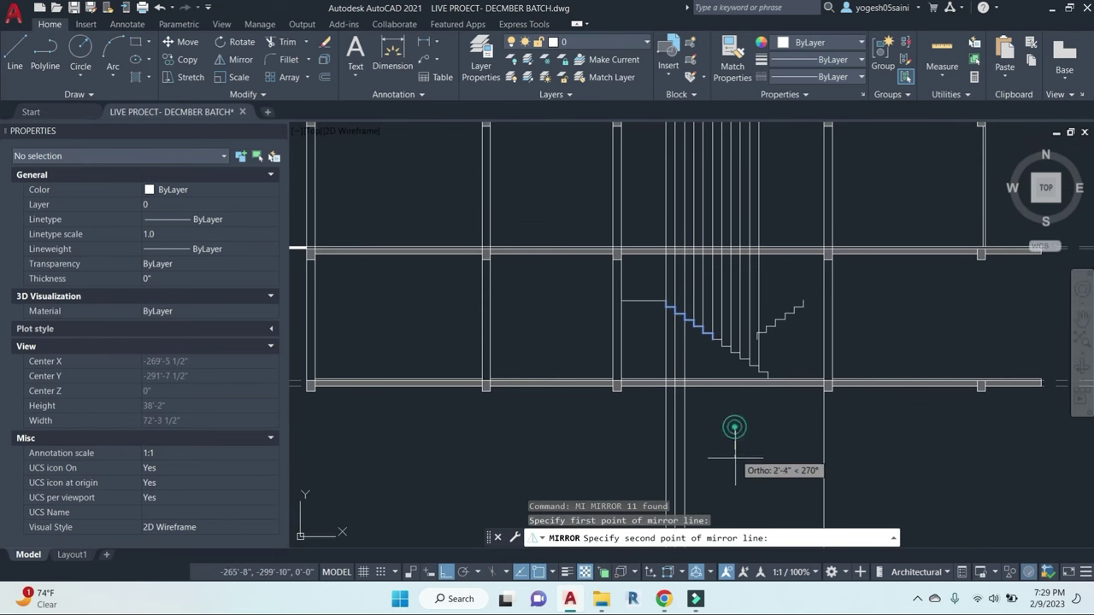
click(738, 453)
scroll(766, 396, up, 3)
key(Escape)
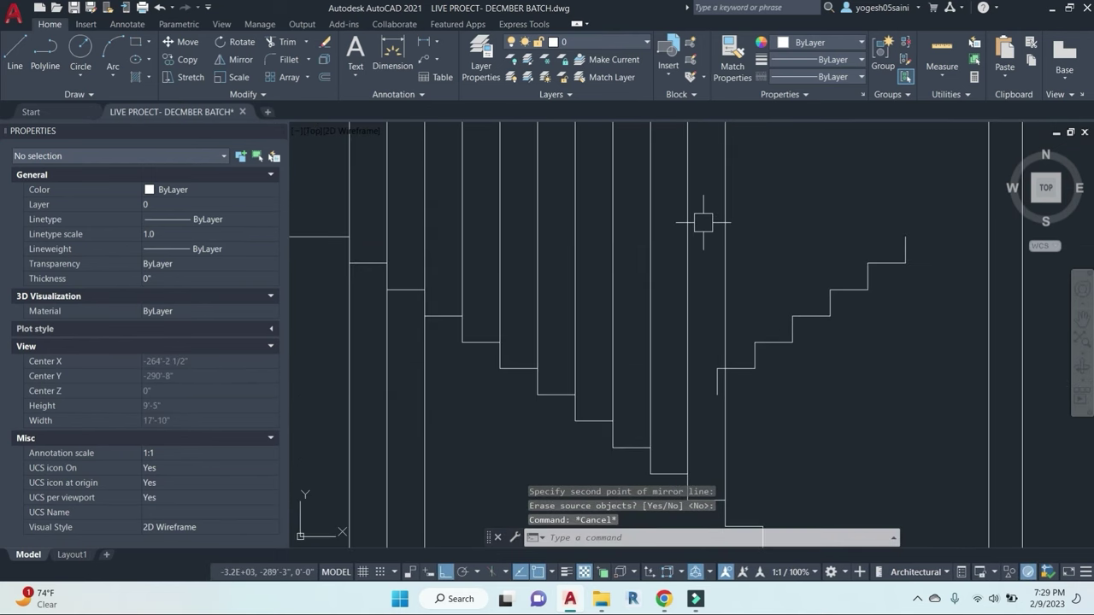
click(947, 458)
Step: Copy the mirrored steps down to extend the lower flight
text(CO)
key(Return)
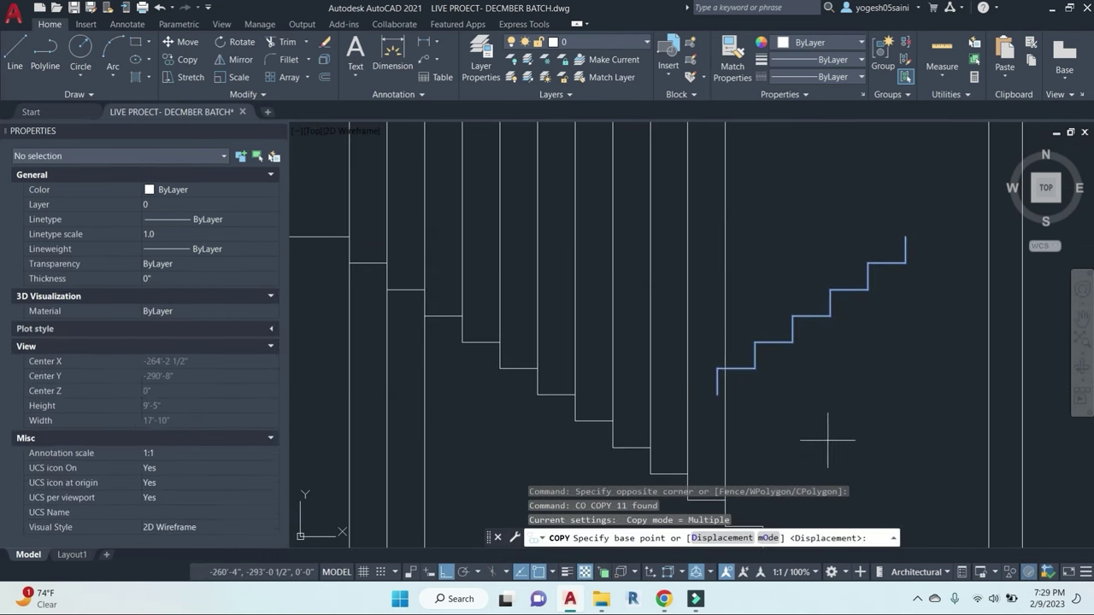
click(725, 407)
scroll(749, 376, down, 1)
scroll(634, 316, up, 3)
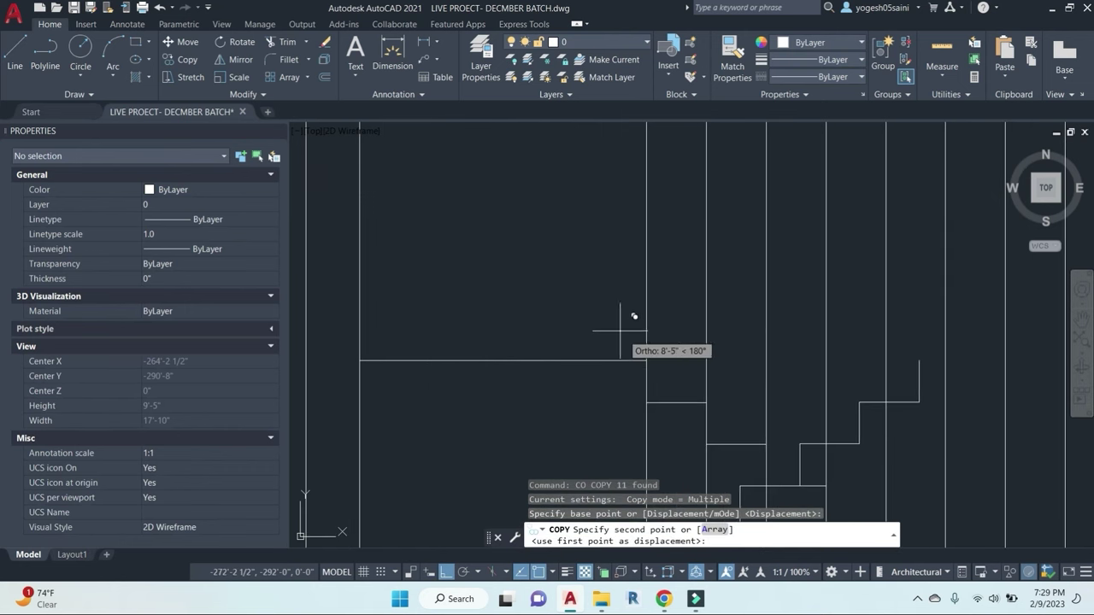
click(648, 363)
key(Escape)
scroll(820, 370, down, 4)
scroll(698, 366, up, 2)
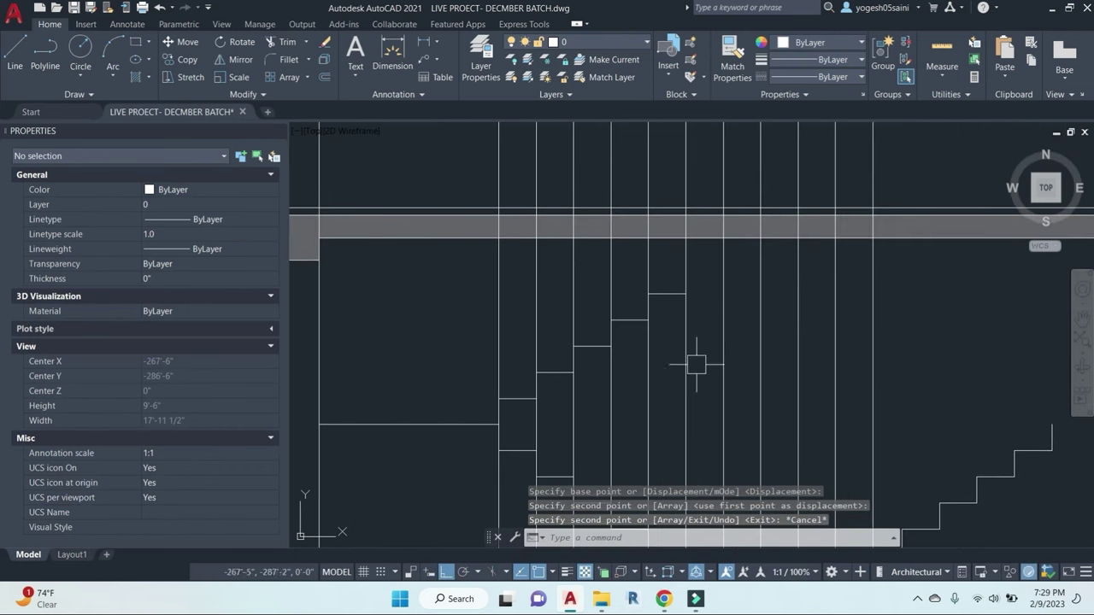
scroll(846, 372, down, 3)
scroll(709, 337, up, 3)
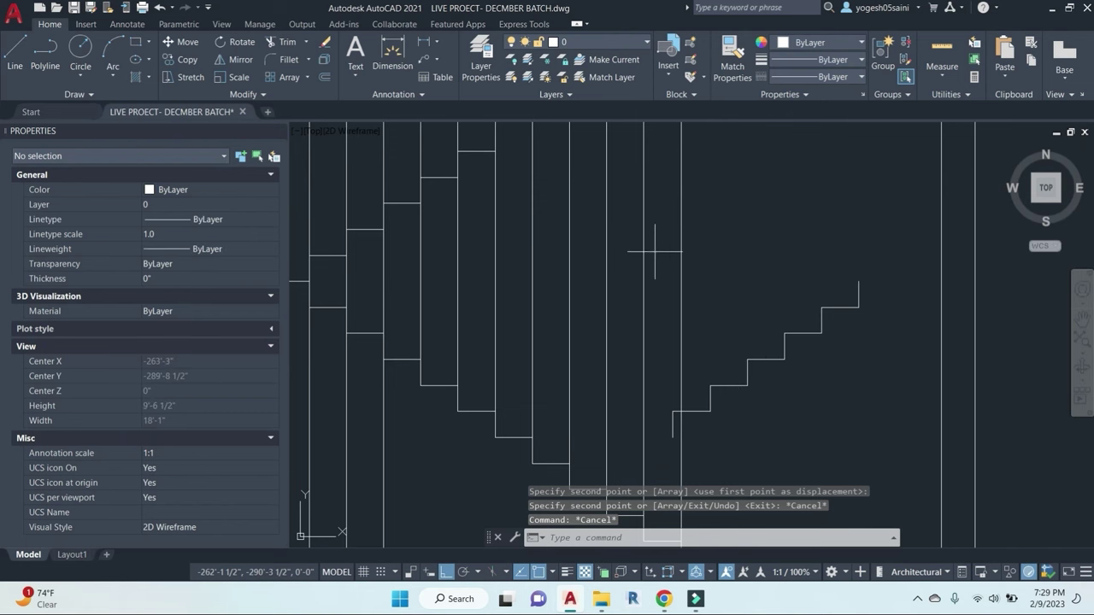
Step: Erase the surplus copied steps selected with a window
click(654, 252)
click(907, 490)
text(e)
key(Return)
key(Escape)
scroll(798, 352, down, 5)
scroll(661, 338, up, 2)
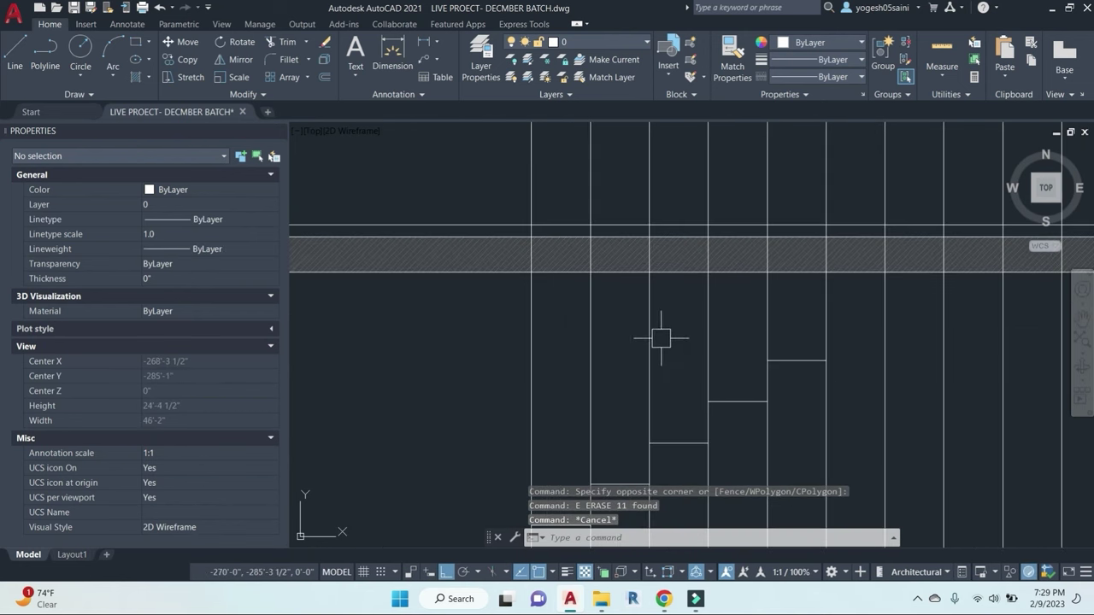
Step: Trial-select groups of three and five step lines, then clear the selections
click(730, 312)
click(902, 499)
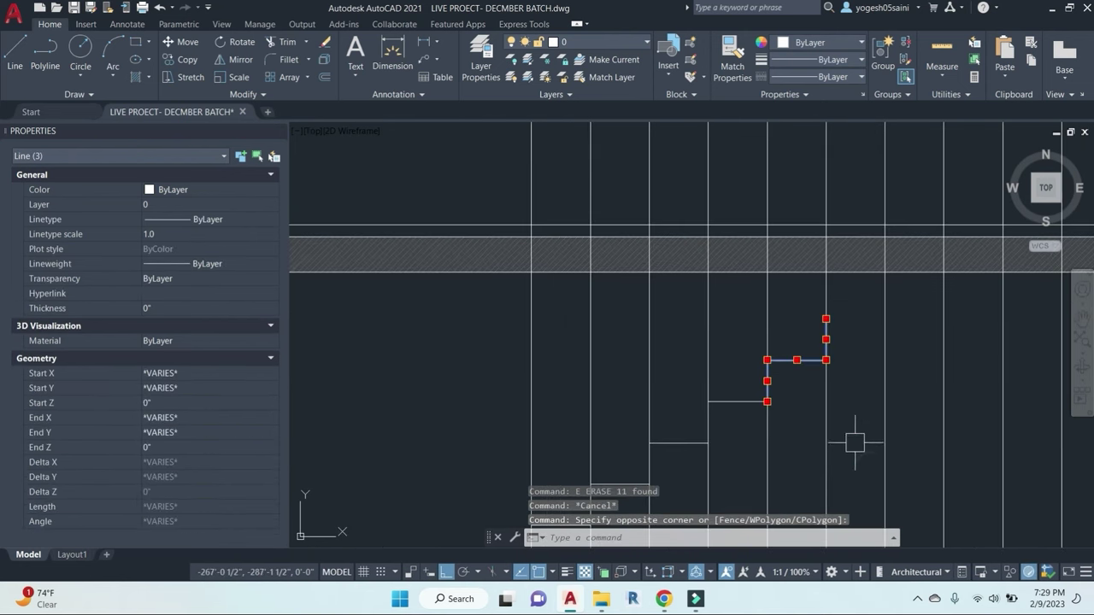
text(c)
key(Escape)
key(Escape)
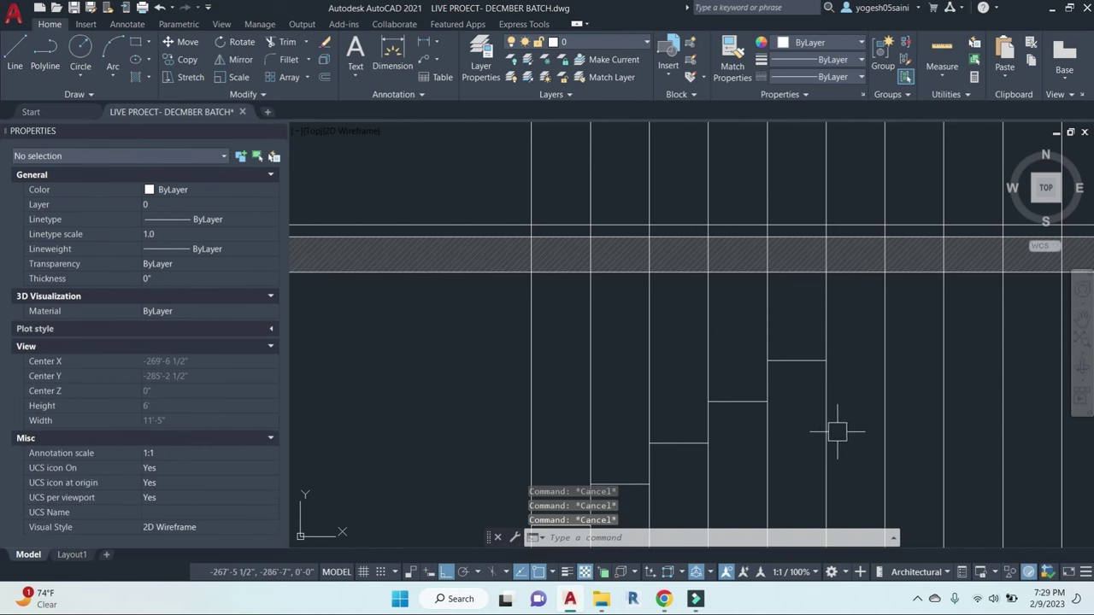
click(687, 308)
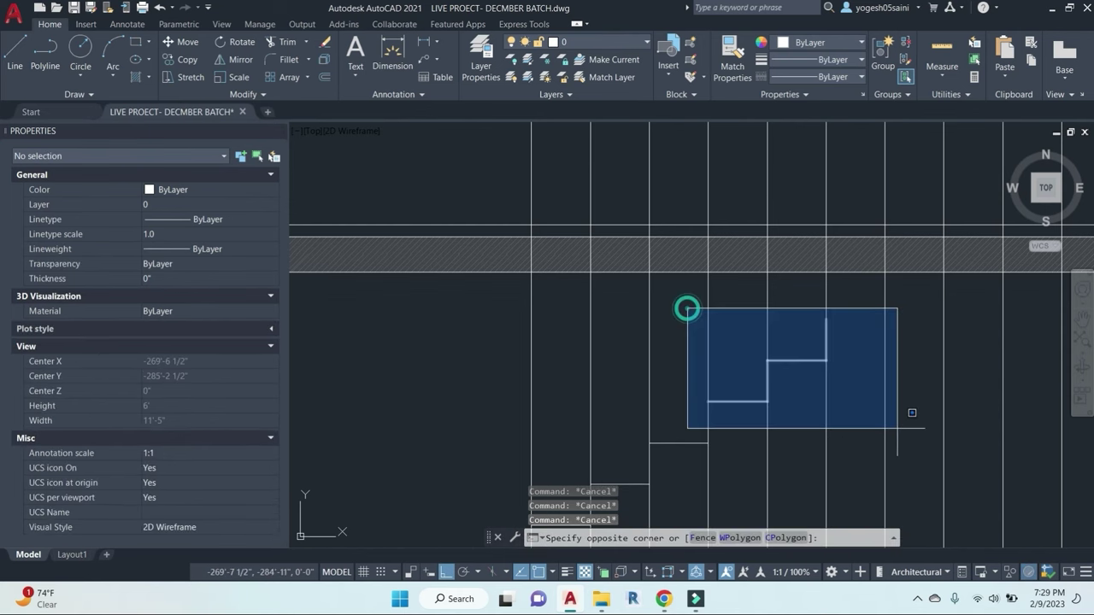
click(860, 464)
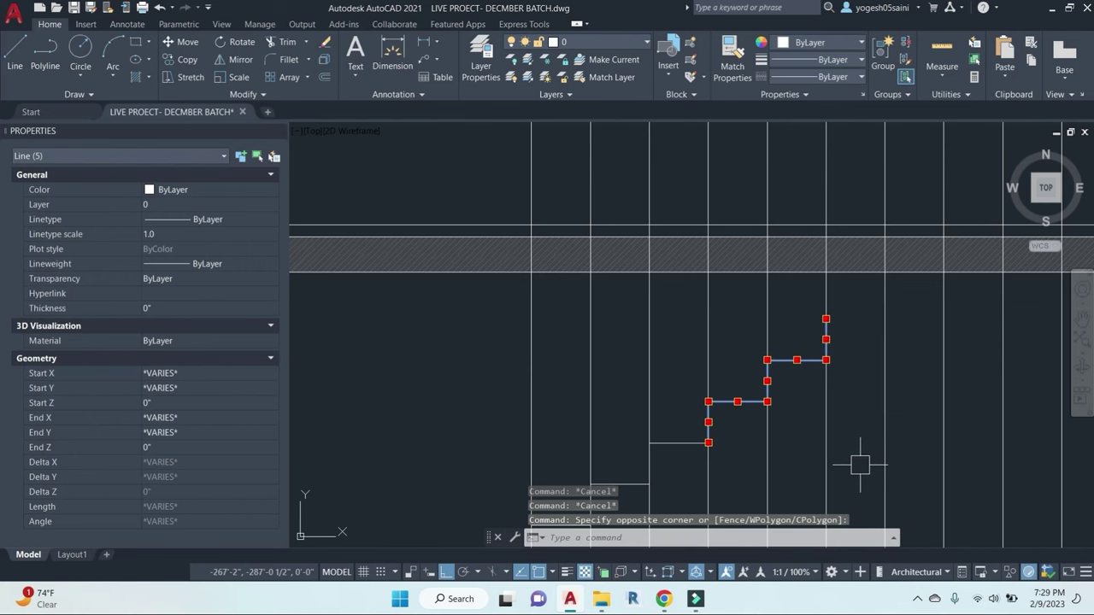
text(c)
key(Escape)
key(Escape)
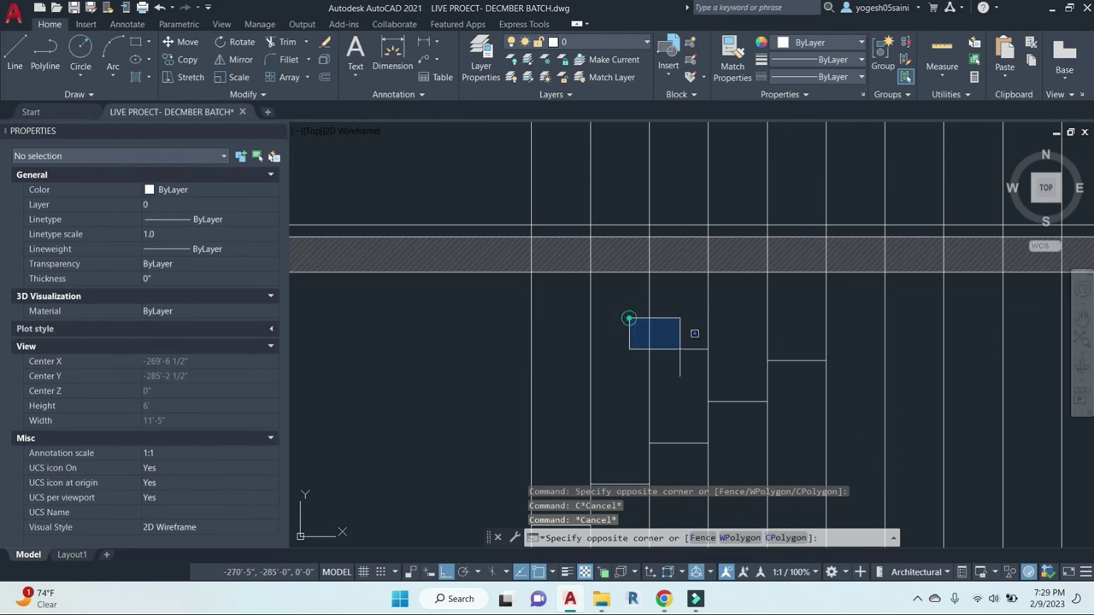
Step: Copy six step lines from a step endpoint to the next step end
click(889, 470)
text(c)
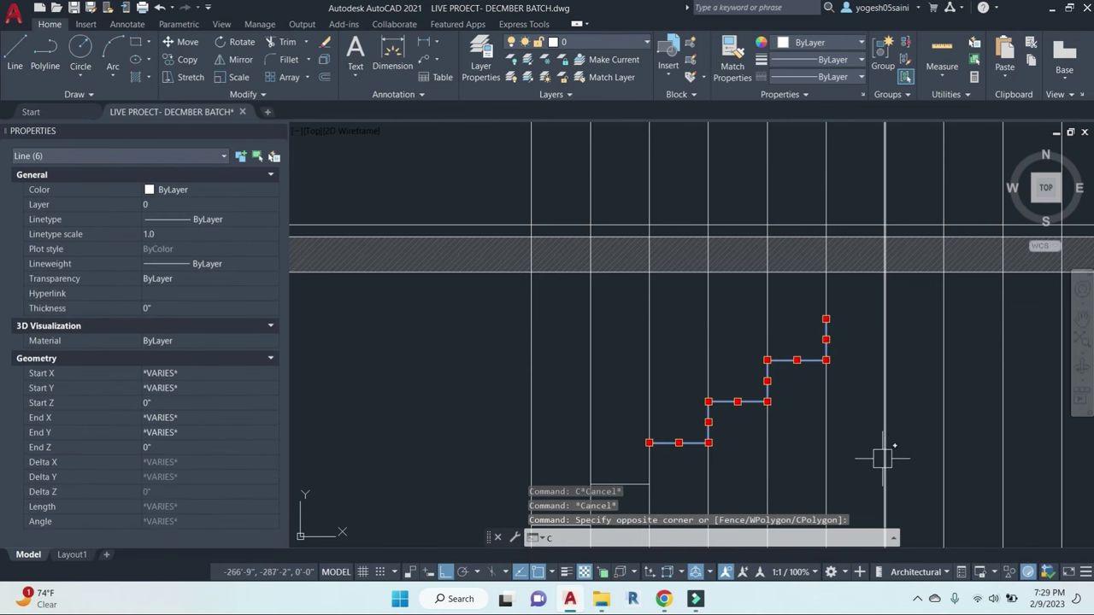
text(o)
key(Return)
click(648, 442)
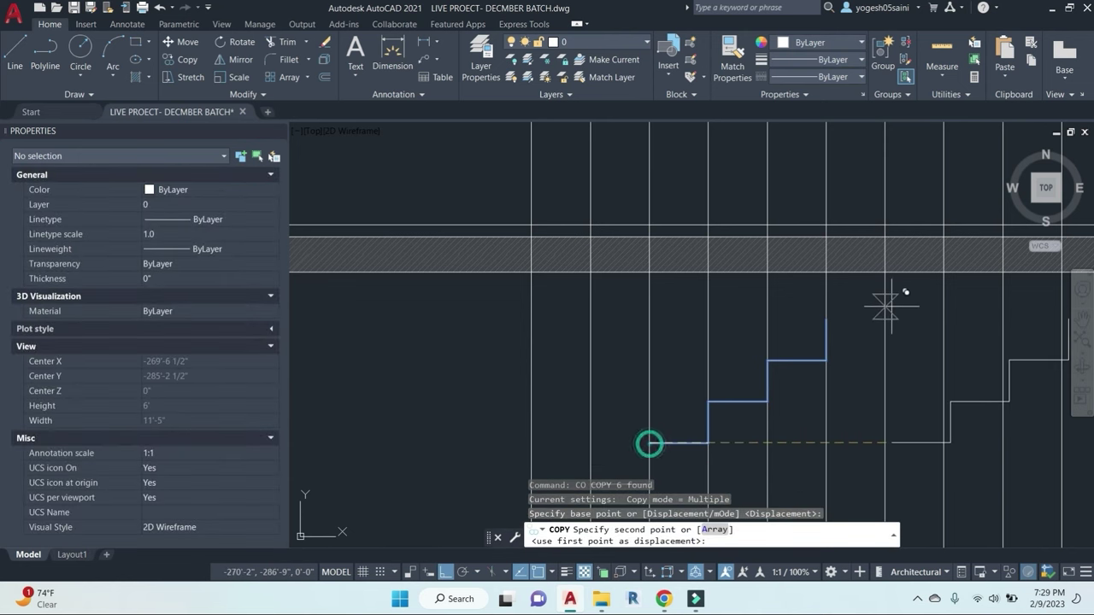
click(825, 318)
key(Escape)
scroll(859, 319, down, 2)
middle_drag(925, 340, 786, 280)
key(Escape)
key(Escape)
middle_drag(857, 300, 856, 318)
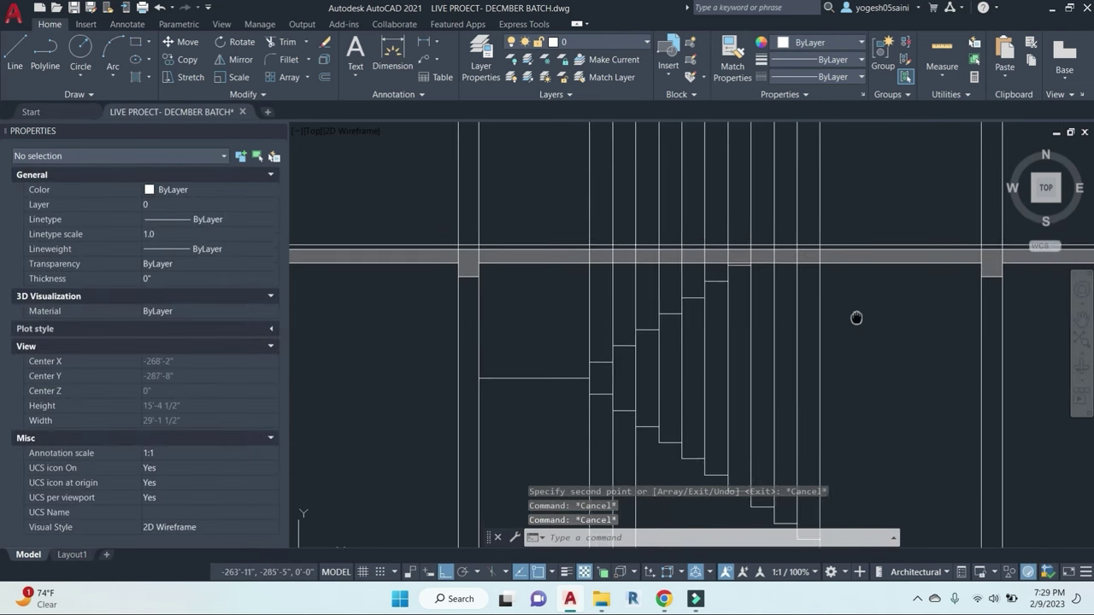
Step: Erase the 11 extra step lines and the stray line at the stair top
click(872, 190)
click(465, 160)
text(e)
key(Return)
scroll(769, 324, down, 2)
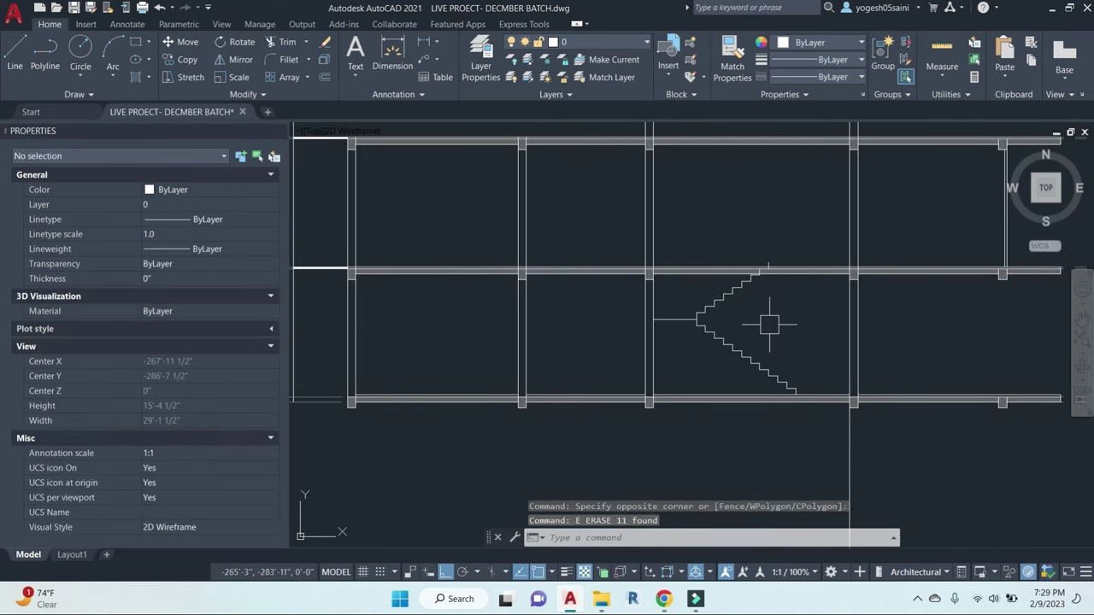
scroll(769, 324, up, 2)
click(799, 241)
text(e)
key(Return)
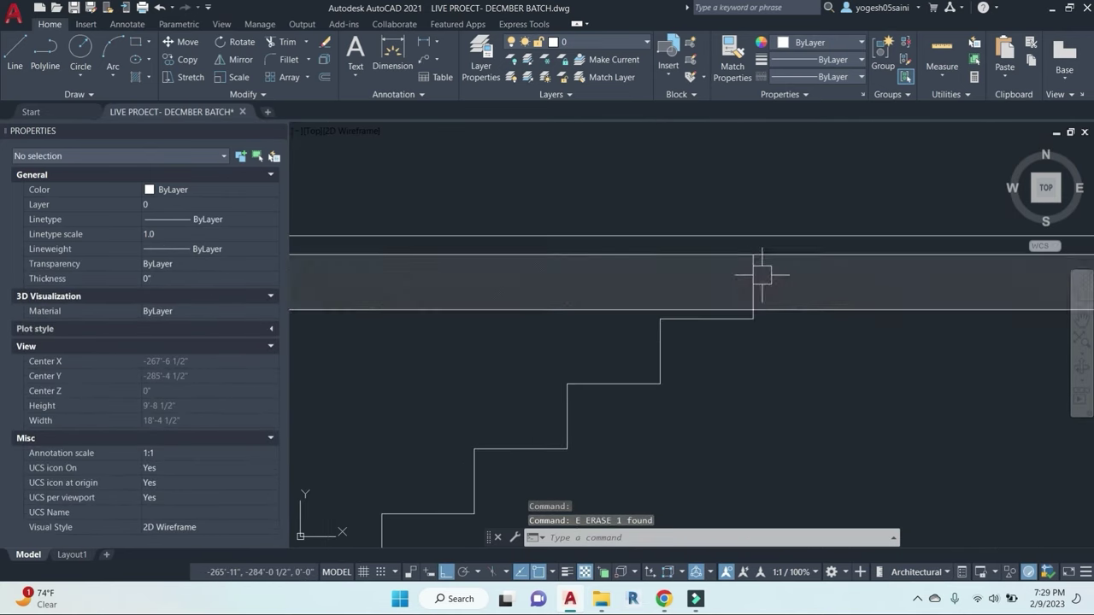
Step: Check a 7" riser and a 9" tread with trial linear dimensions, cancelling both
text(dli)
key(Return)
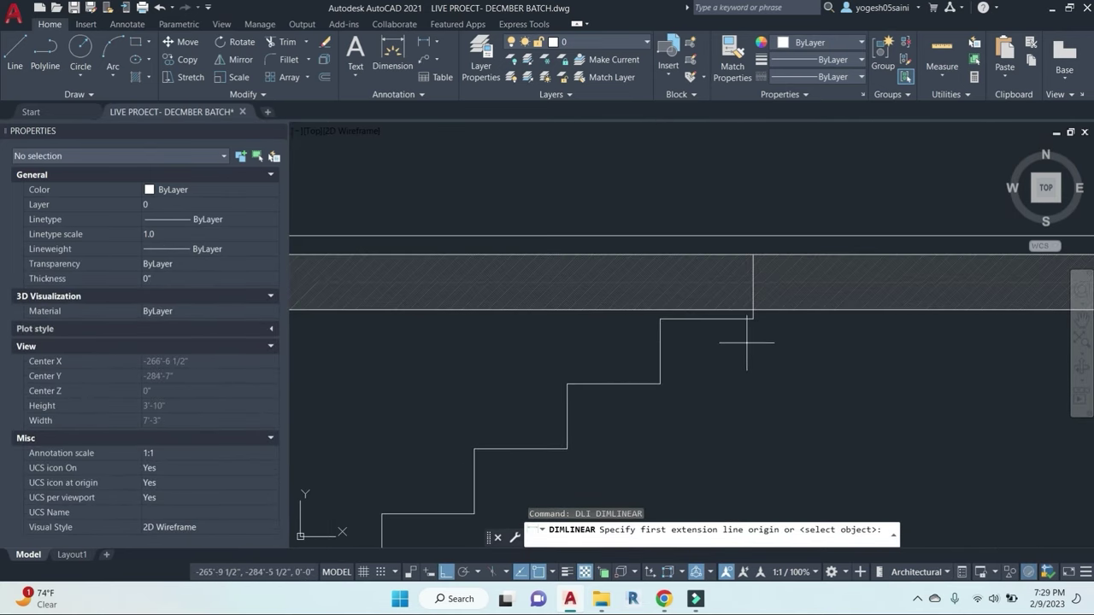
click(753, 319)
click(753, 255)
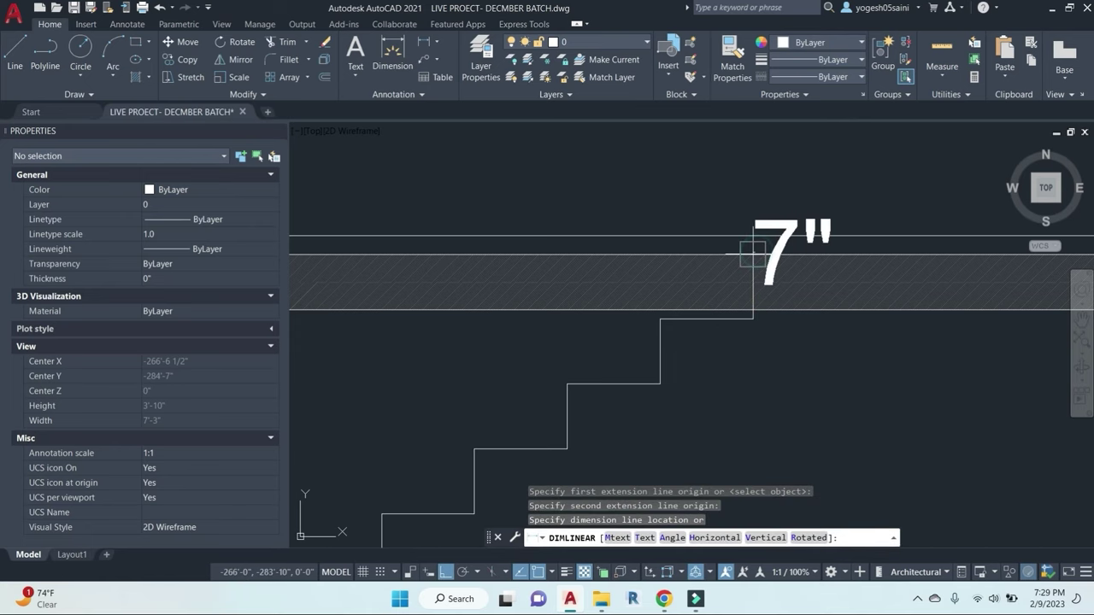
key(Escape)
key(space)
click(753, 321)
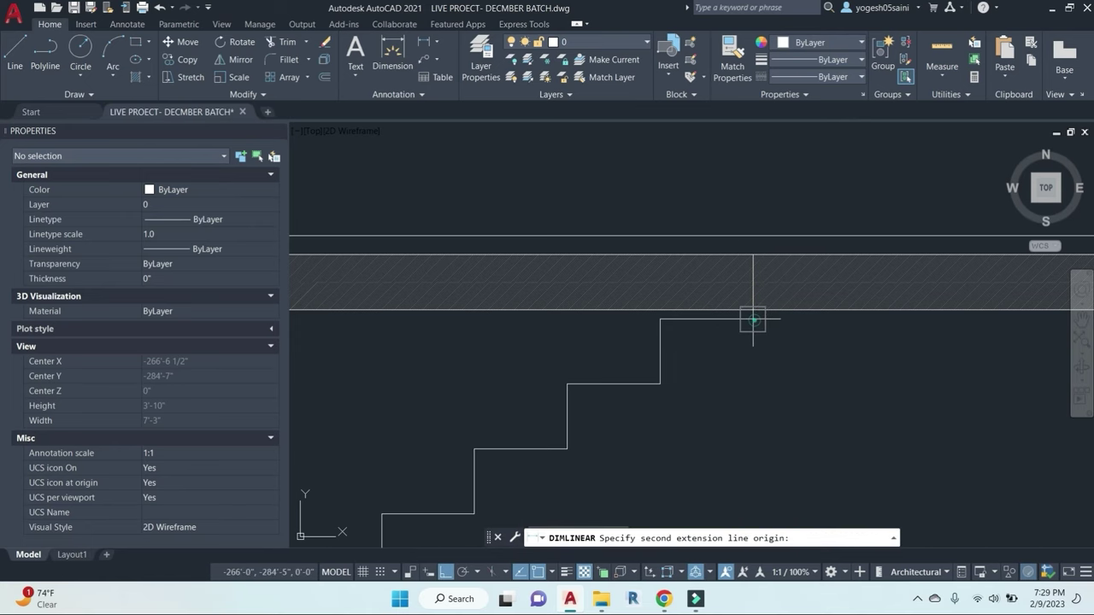
click(753, 237)
key(Escape)
Step: Confirm a lower riser also measures 7" with a cancelled linear dimension
scroll(757, 268, down, 5)
scroll(760, 328, up, 2)
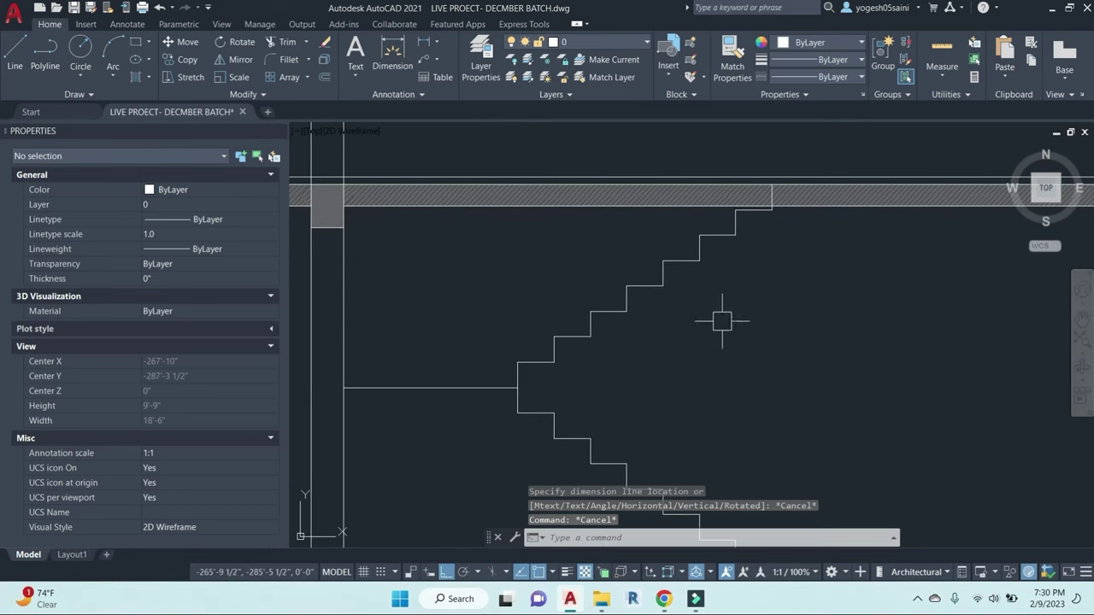
key(Return)
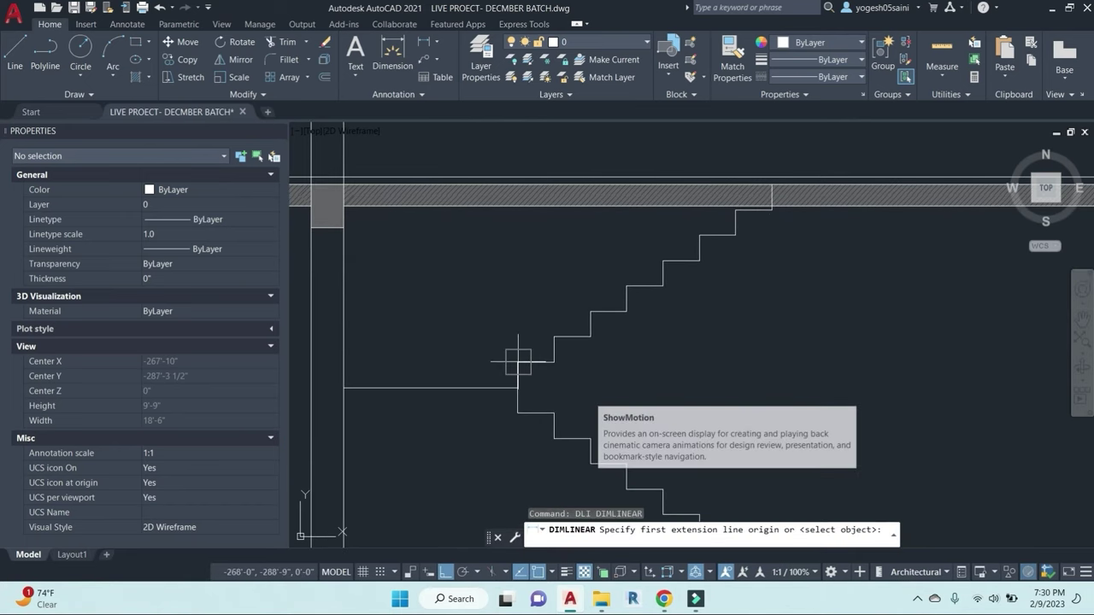
click(517, 369)
click(517, 387)
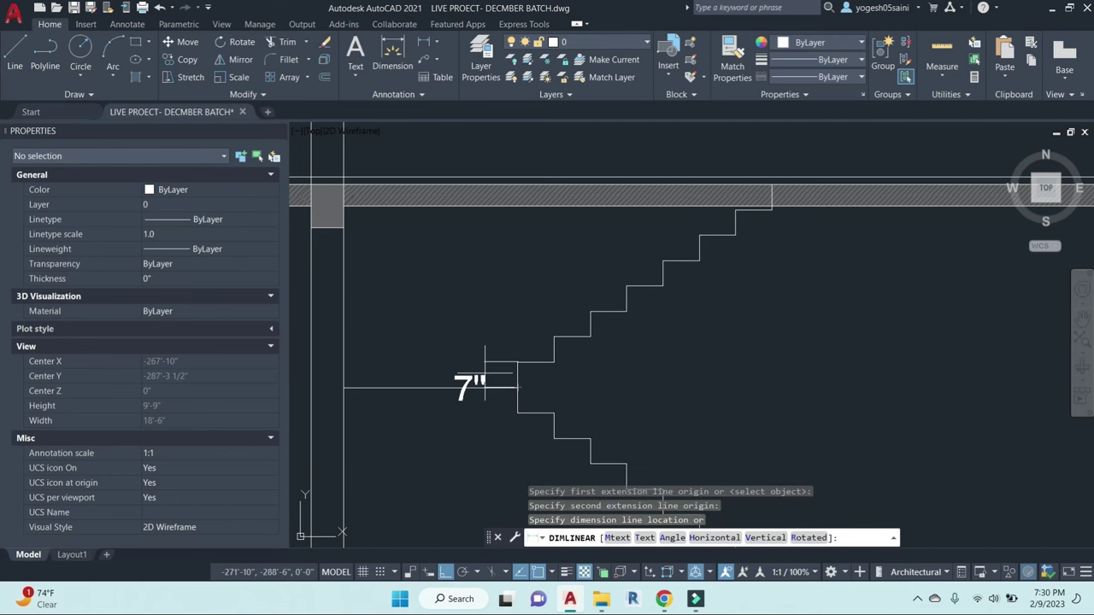
key(Escape)
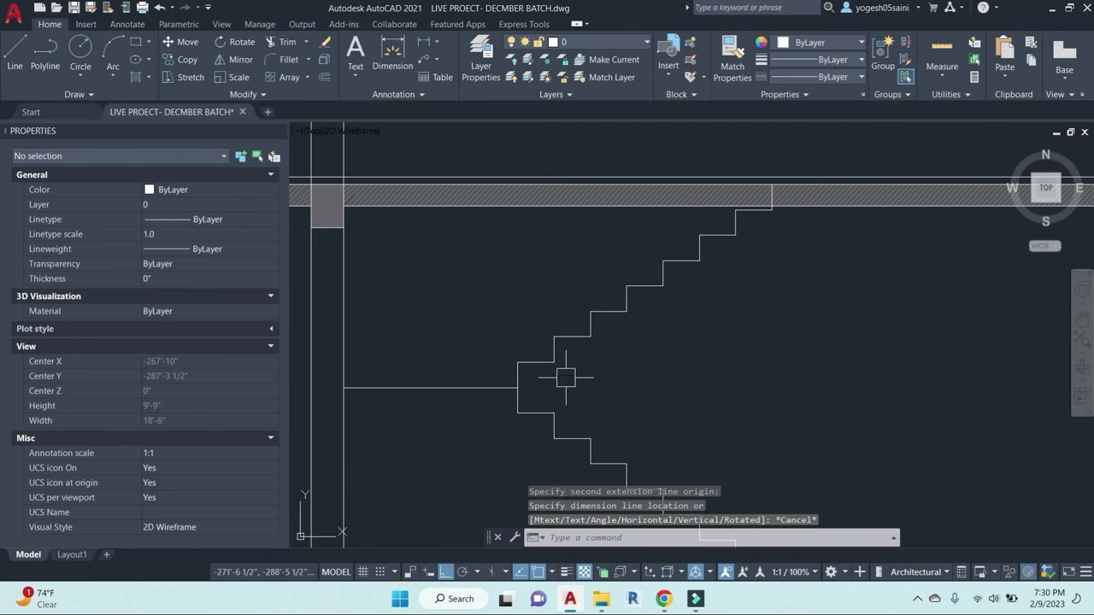
scroll(564, 383, down, 3)
scroll(675, 367, up, 1)
middle_drag(664, 394, 738, 349)
key(Escape)
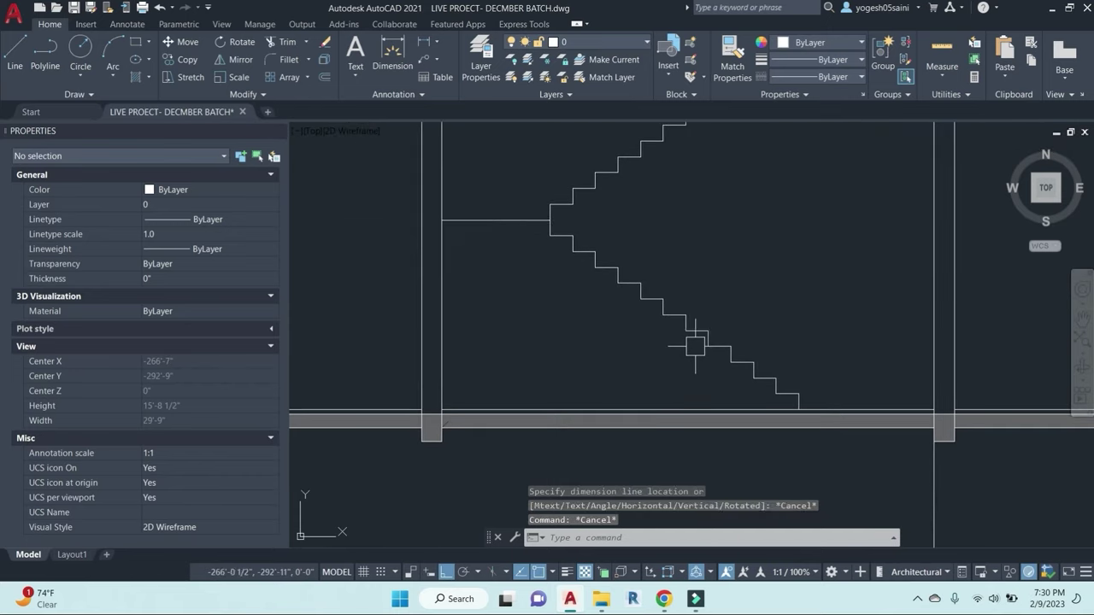
Step: Begin a line at the stair corner, then cancel it
text(l)
key(Return)
scroll(793, 393, up, 4)
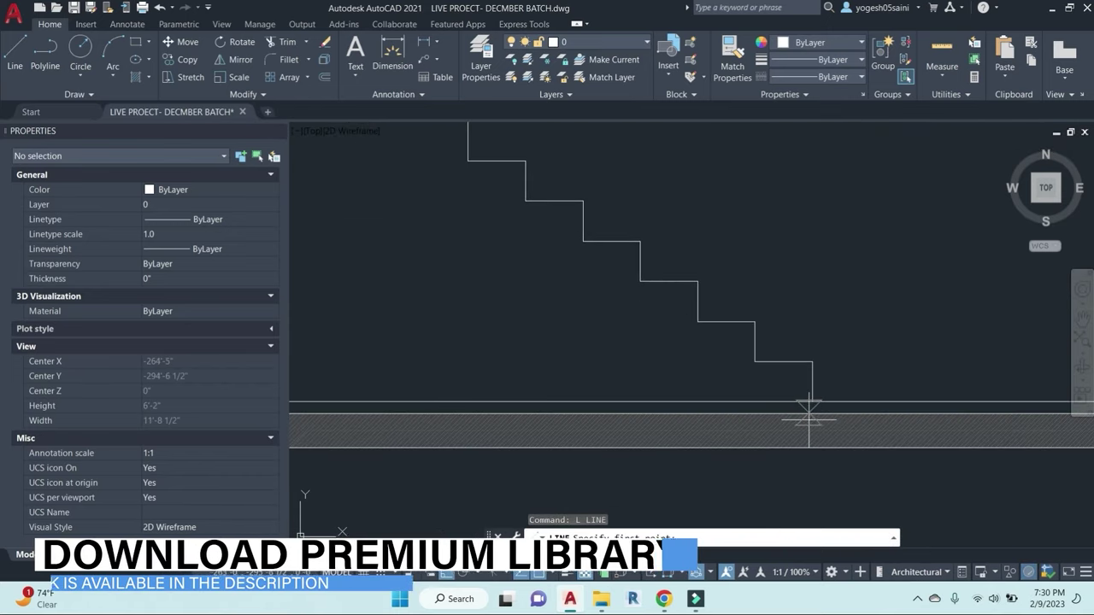
click(755, 361)
scroll(566, 306, down, 3)
scroll(551, 282, up, 3)
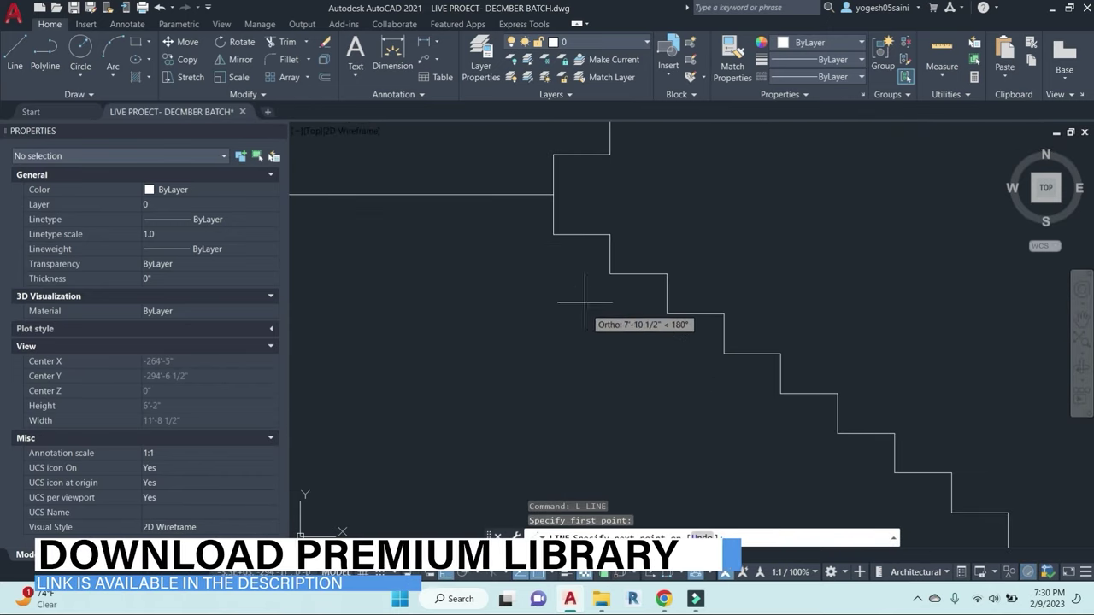
key(Escape)
key(Escape)
key(Escape)
scroll(552, 235, down, 4)
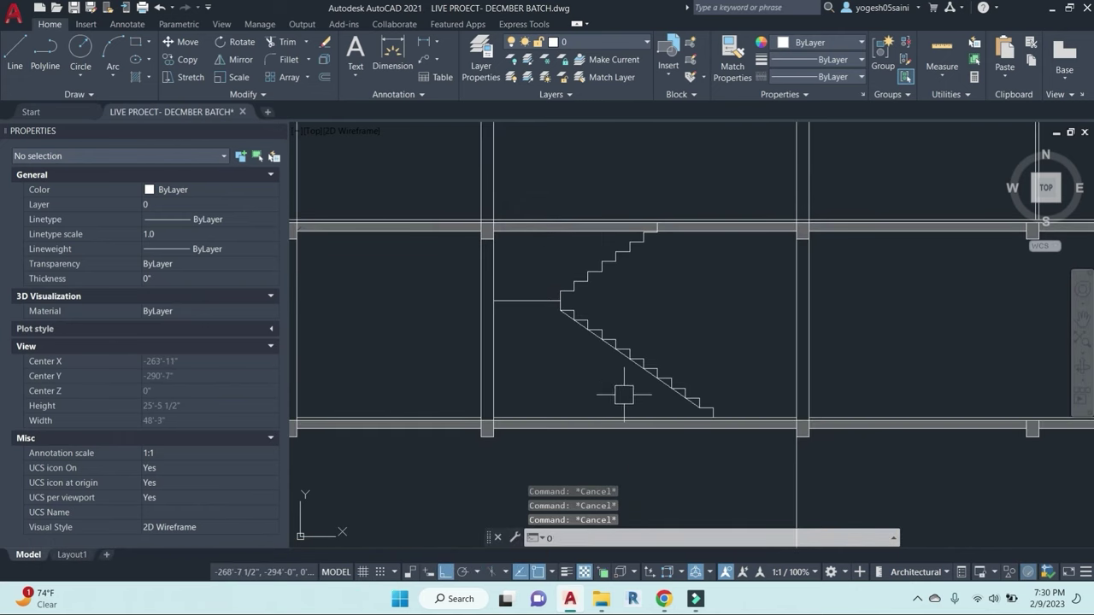
Step: Offset the diagonal stair line 5" below to form the waist slab underside
text(o)
key(Return)
text(5")
key(Return)
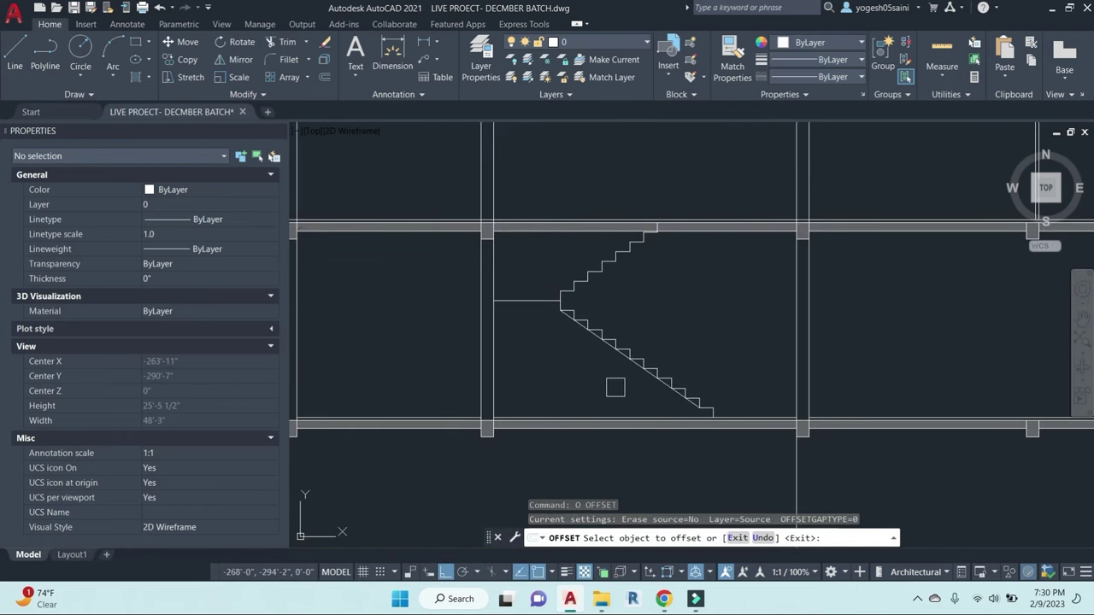
scroll(613, 384, up, 4)
click(593, 314)
click(522, 377)
scroll(522, 378, down, 3)
key(Escape)
key(Escape)
key(Escape)
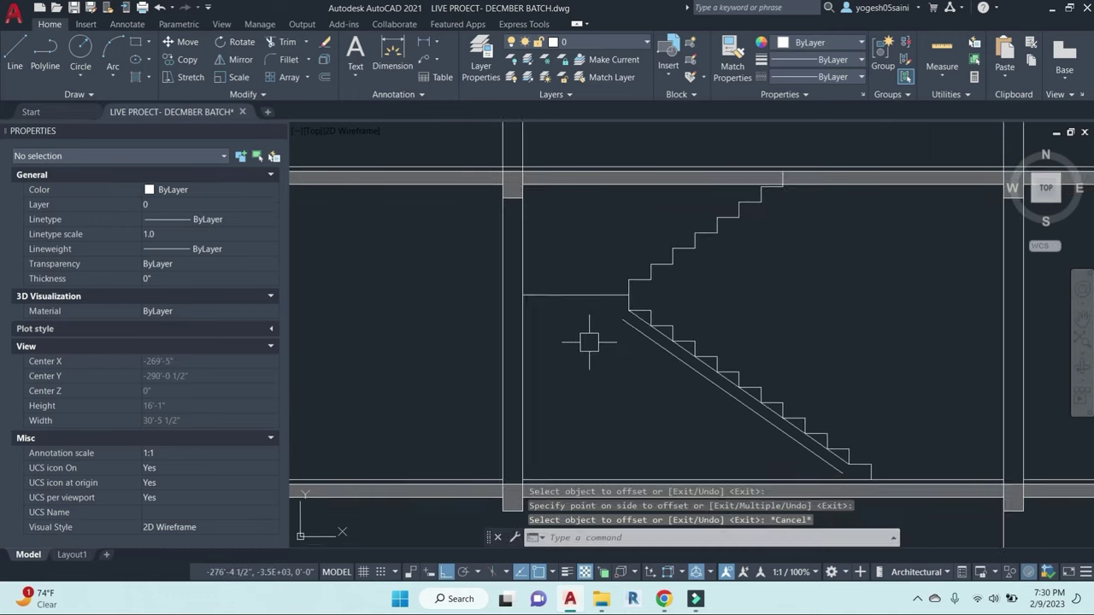
scroll(586, 337, up, 5)
Step: Draw the horizontal landing line and extend it to the wall edge
text(l)
key(Return)
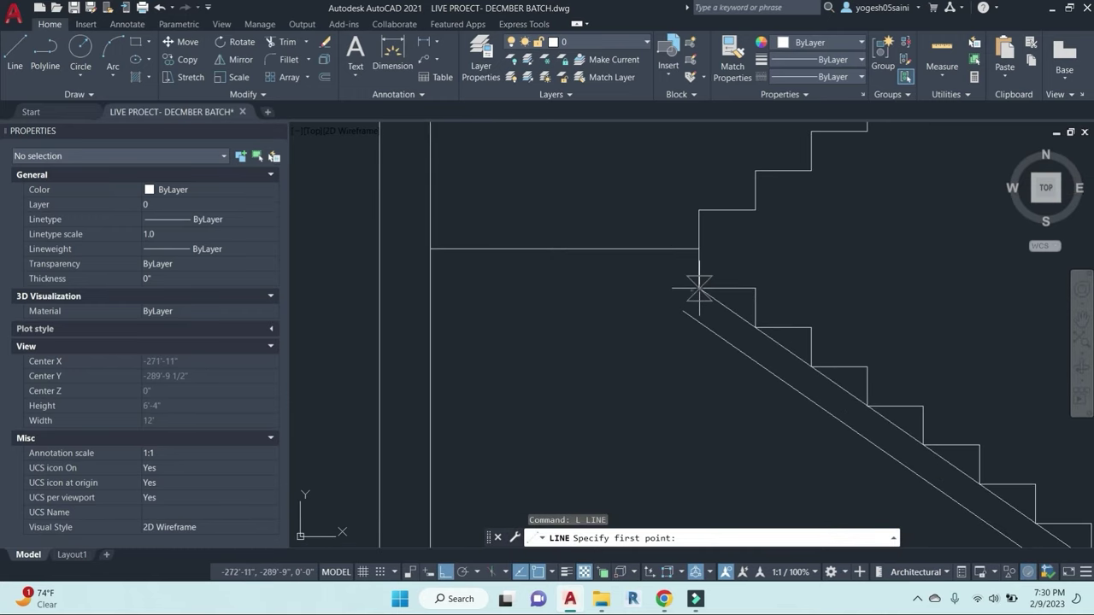
click(517, 317)
key(Escape)
key(Escape)
text(ex)
key(Return)
click(434, 344)
key(Return)
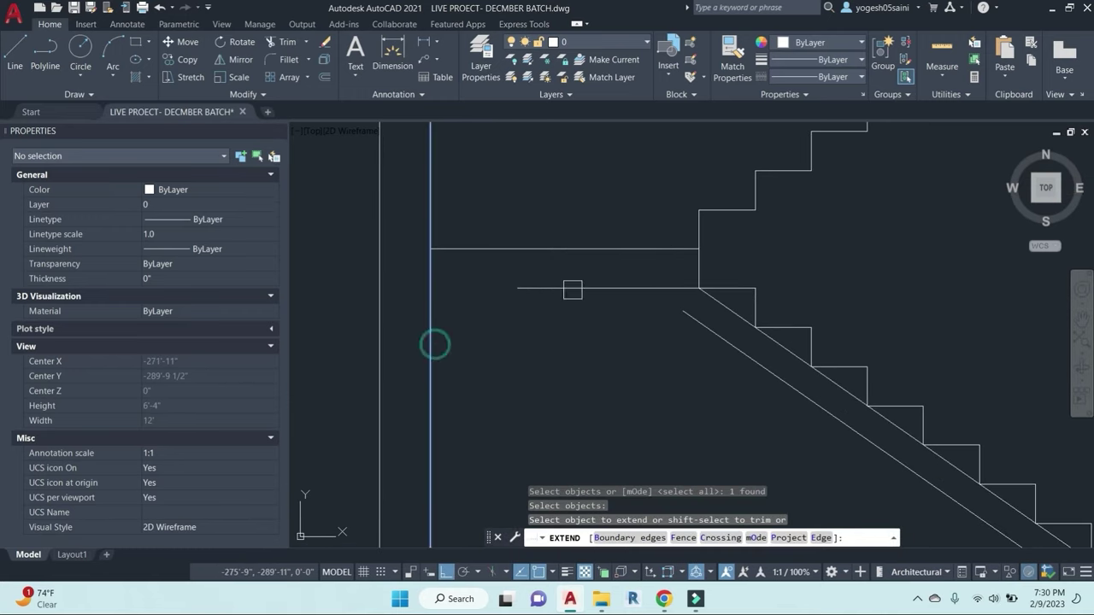
click(572, 285)
key(Escape)
Step: Fillet the landing line sharply into the offset diagonal and erase the upper diagonal
key(Escape)
key(Escape)
text(f)
key(Return)
click(618, 289)
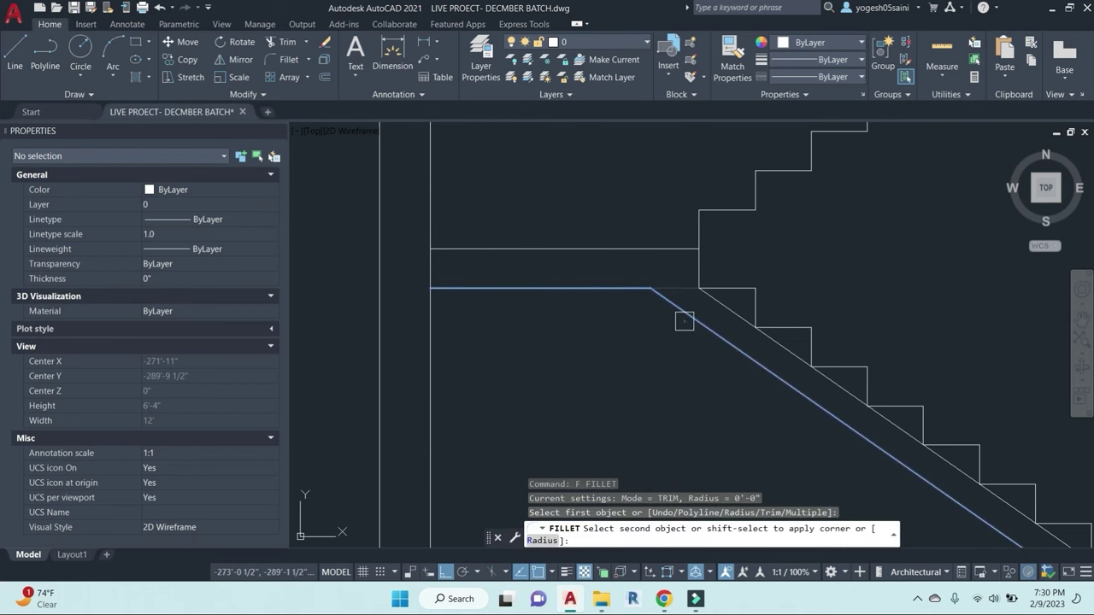
click(681, 311)
key(Escape)
click(725, 313)
text(e)
key(Return)
Step: Pan to show the whole staircase and begin extending lines
scroll(684, 380, down, 4)
middle_drag(886, 486, 653, 393)
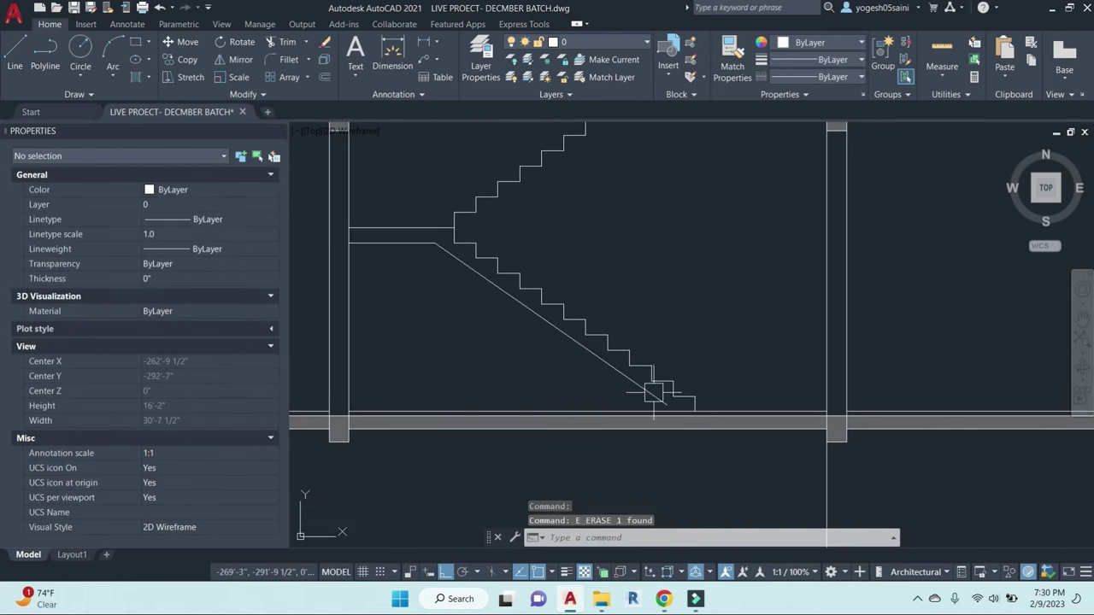
scroll(691, 390, up, 3)
text(ex)
key(Return)
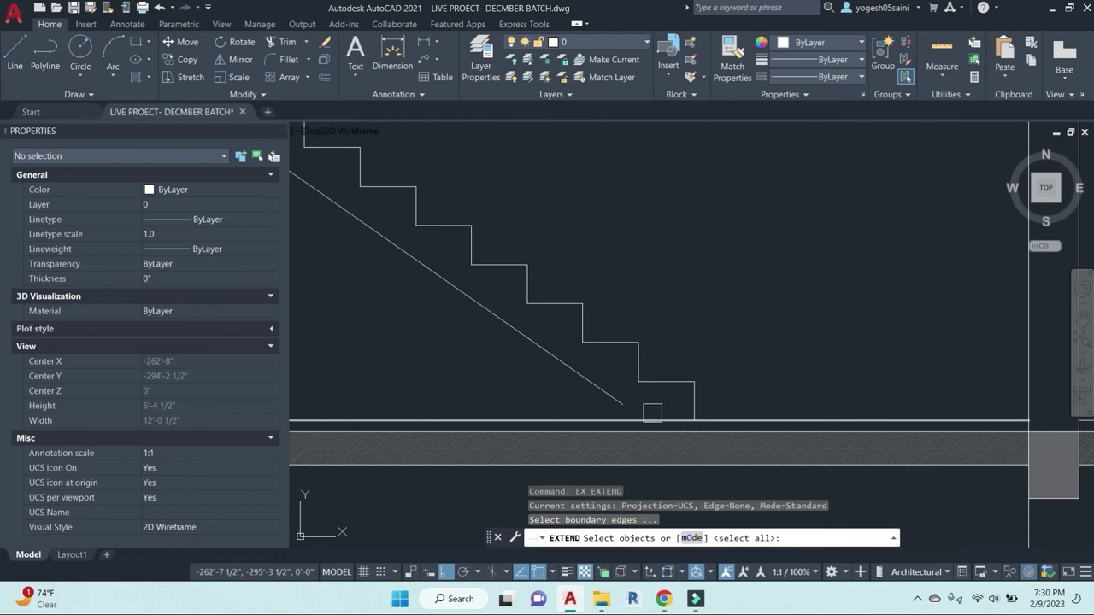
click(651, 419)
key(Return)
scroll(607, 397, down, 3)
key(Escape)
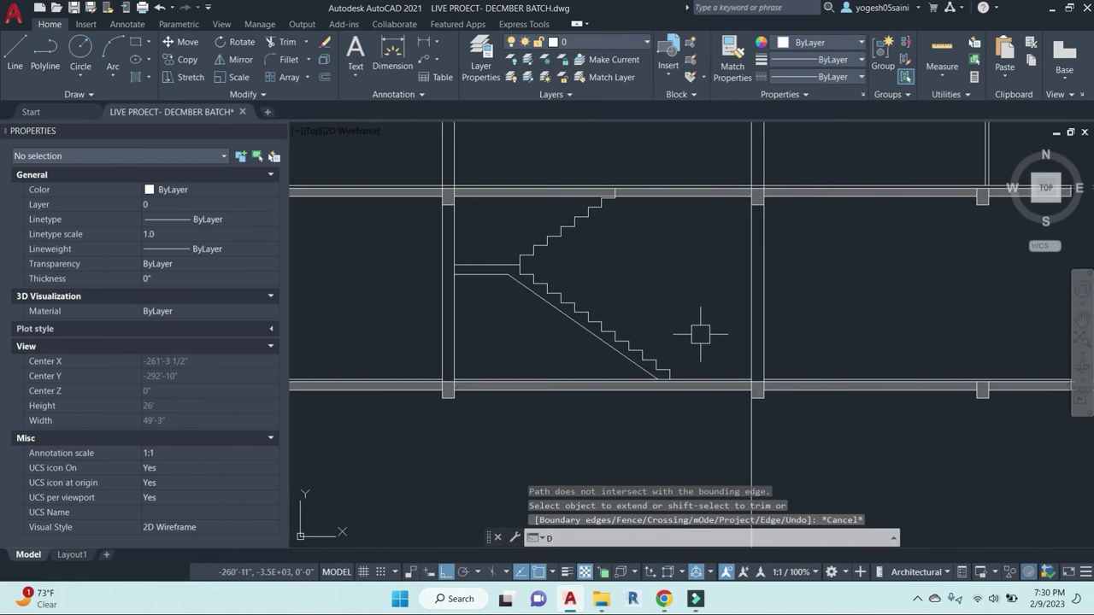
text(dli)
key(Return)
scroll(793, 214, up, 3)
click(820, 177)
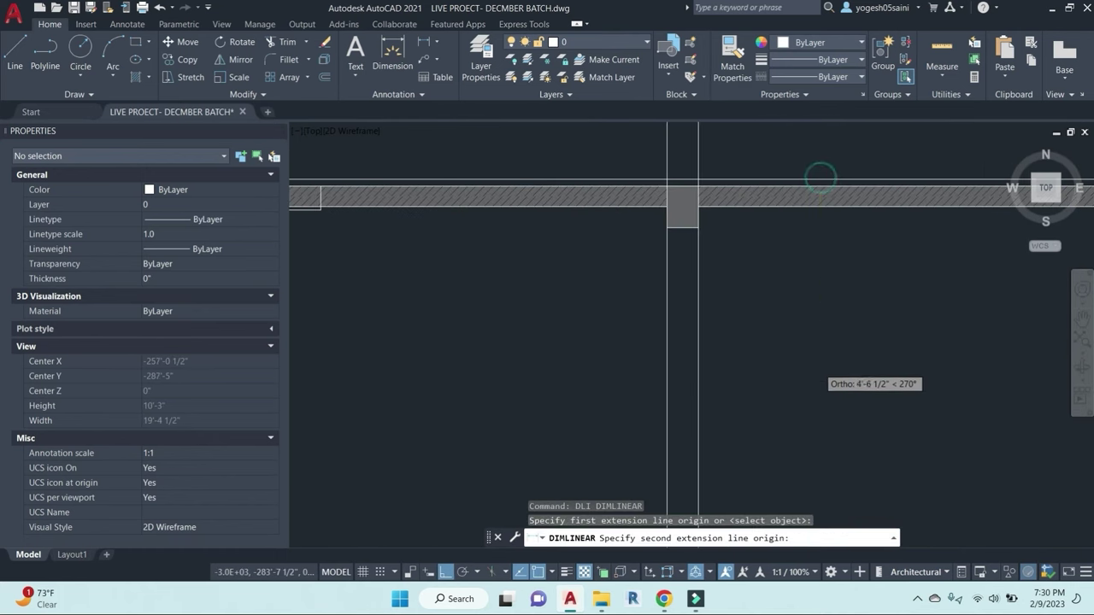
scroll(787, 218, down, 2)
click(788, 338)
scroll(773, 233, down, 2)
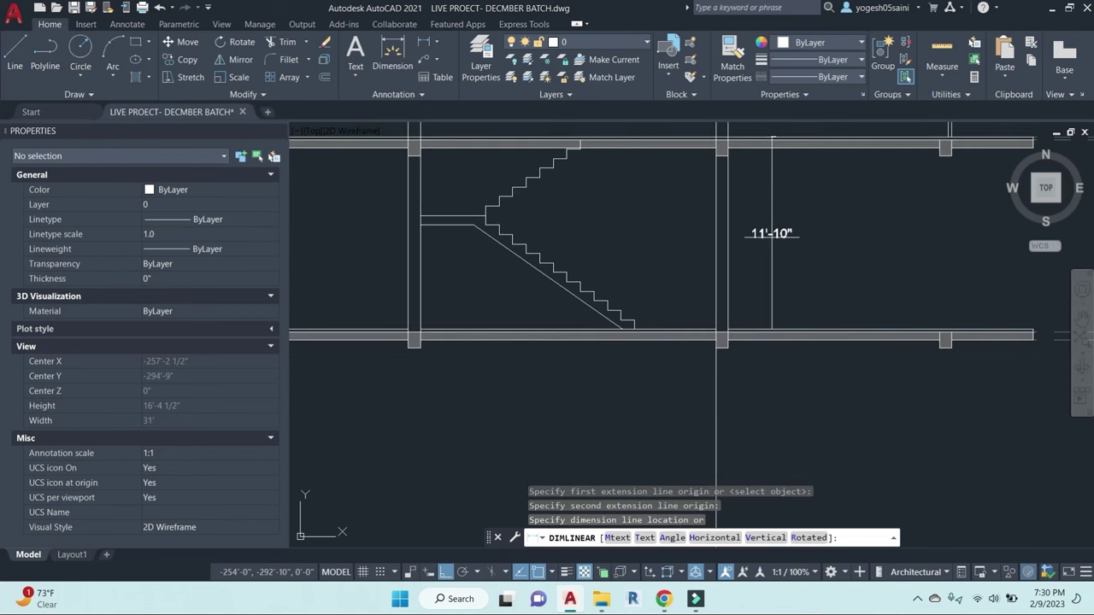
scroll(771, 243, up, 2)
key(Escape)
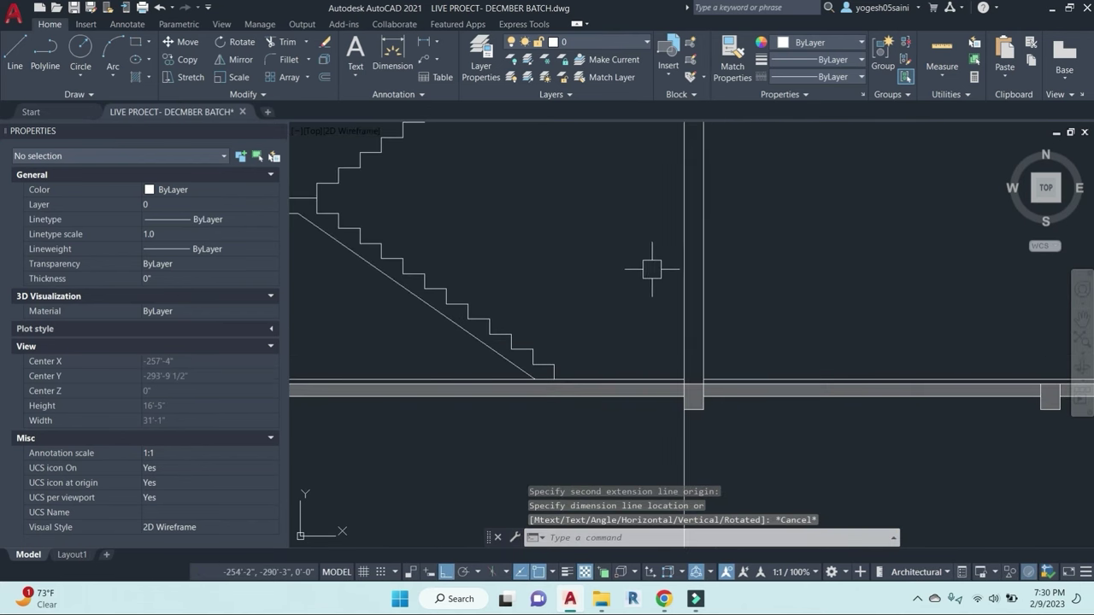
middle_drag(624, 262, 721, 469)
middle_drag(637, 414, 619, 141)
scroll(635, 308, up, 1)
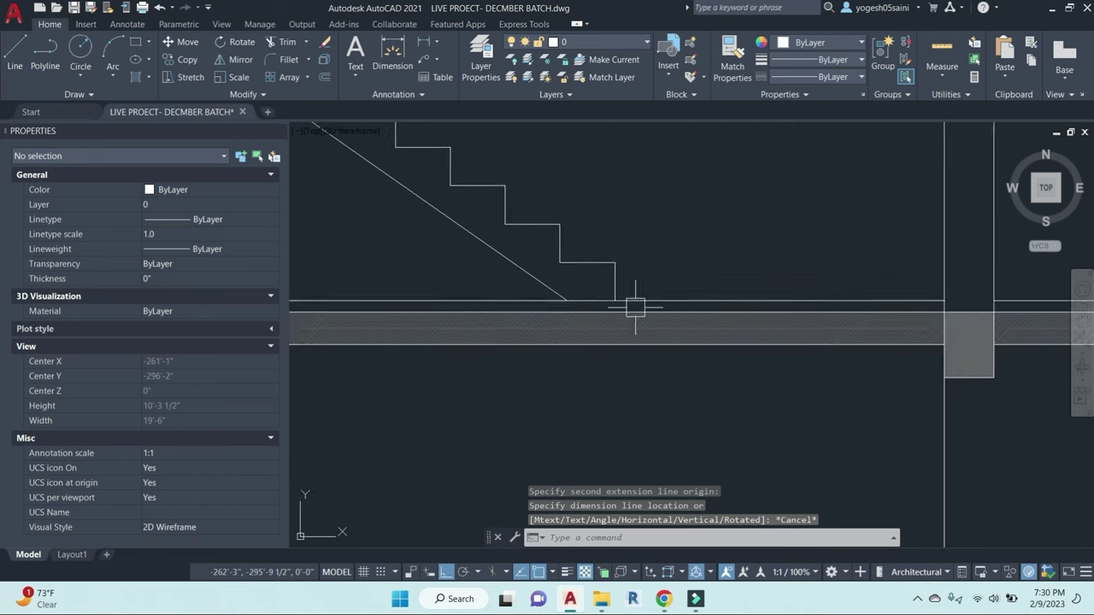
scroll(624, 303, up, 1)
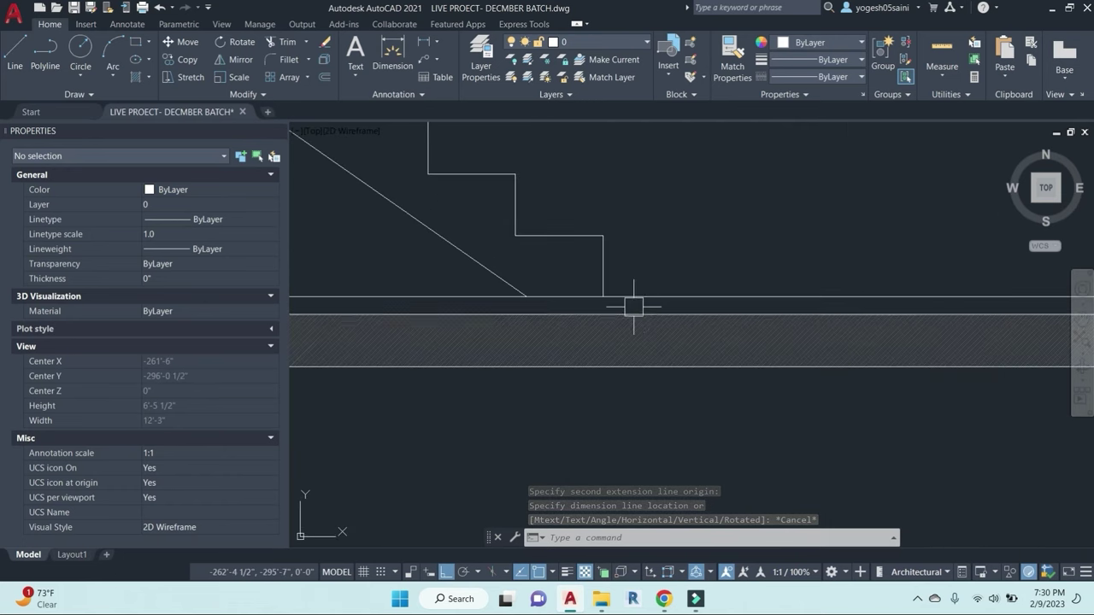
scroll(637, 305, down, 5)
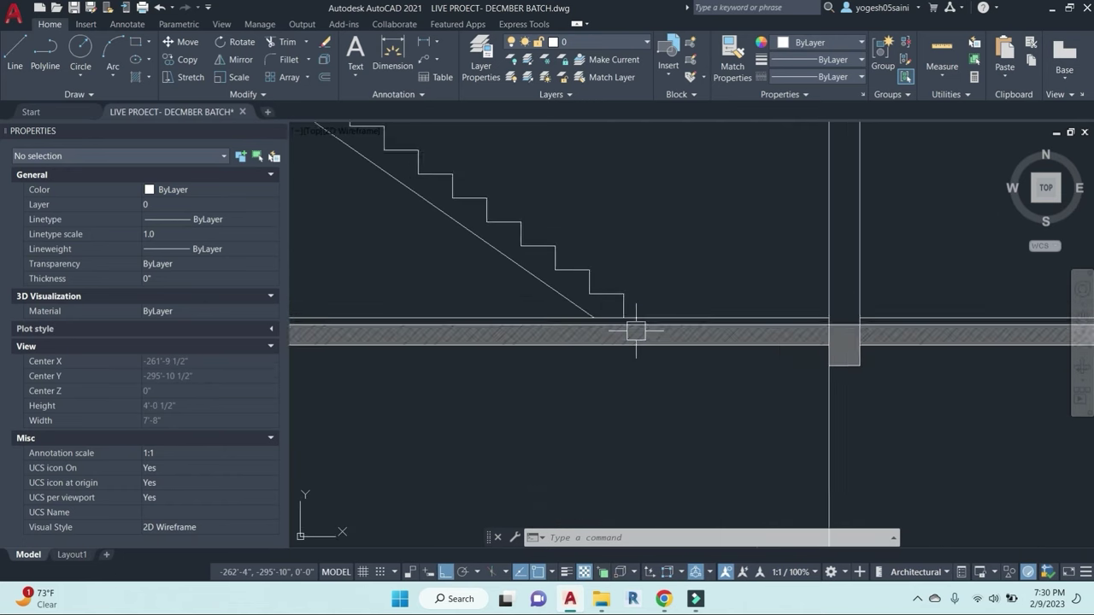
scroll(946, 367, up, 2)
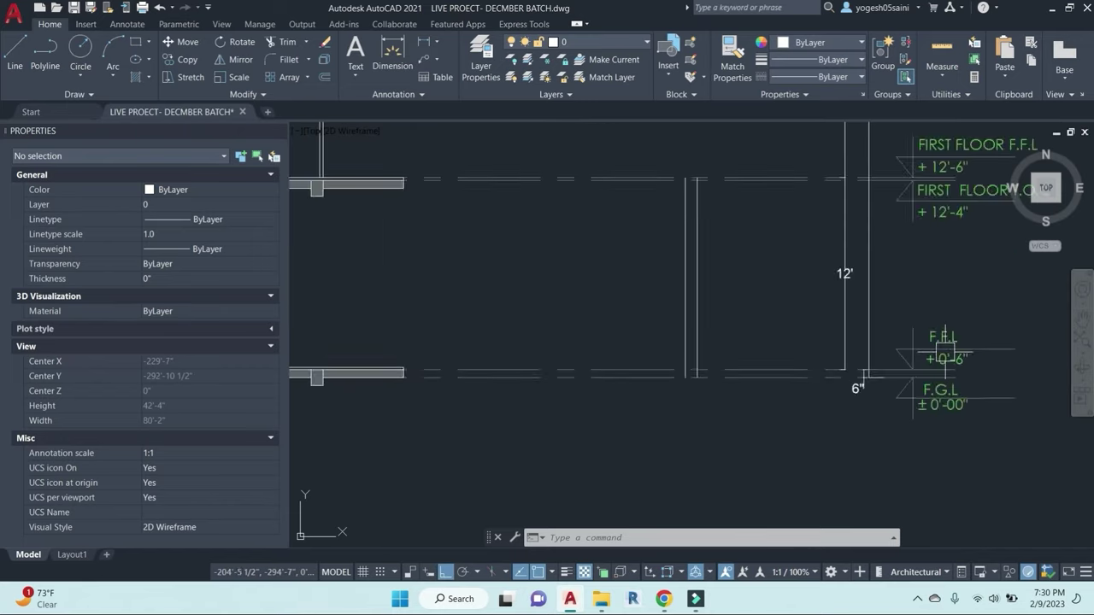
scroll(943, 340, down, 2)
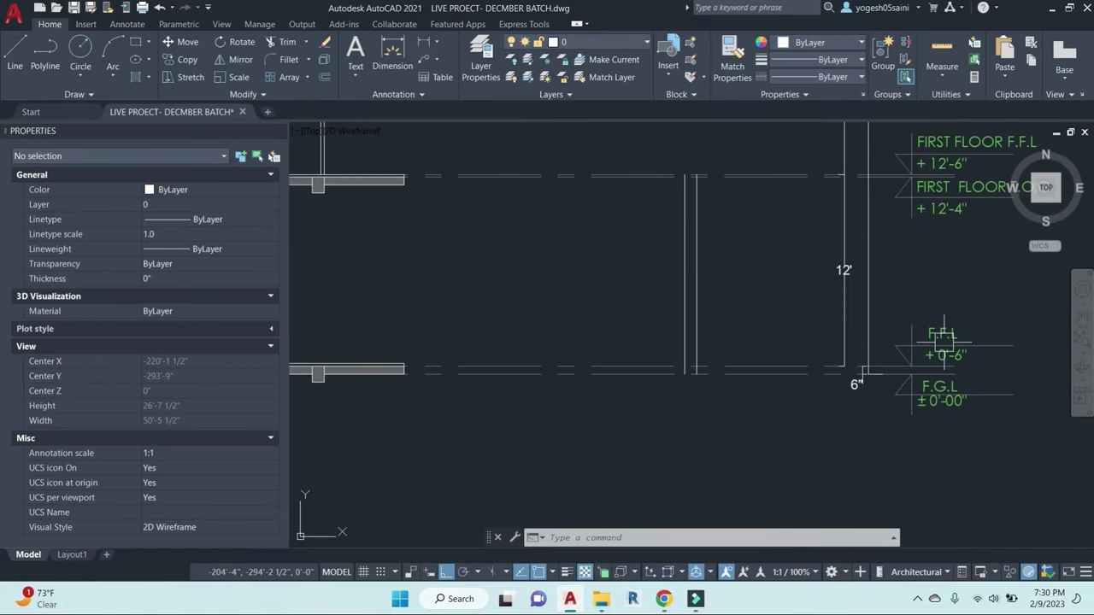
middle_drag(562, 403, 820, 424)
key(Escape)
middle_drag(729, 448, 799, 382)
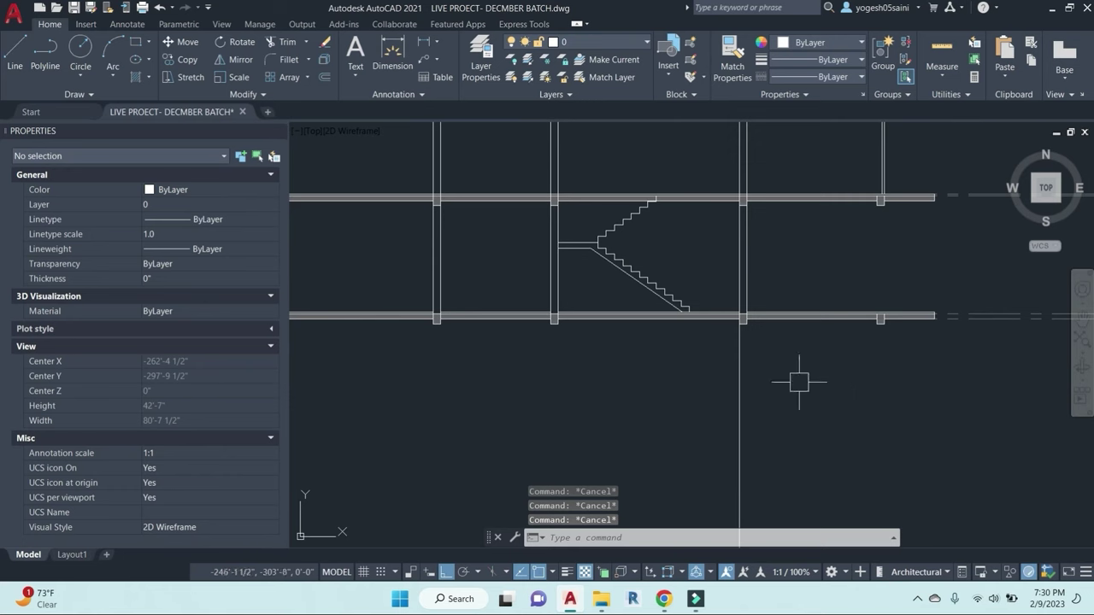
scroll(618, 366, up, 10)
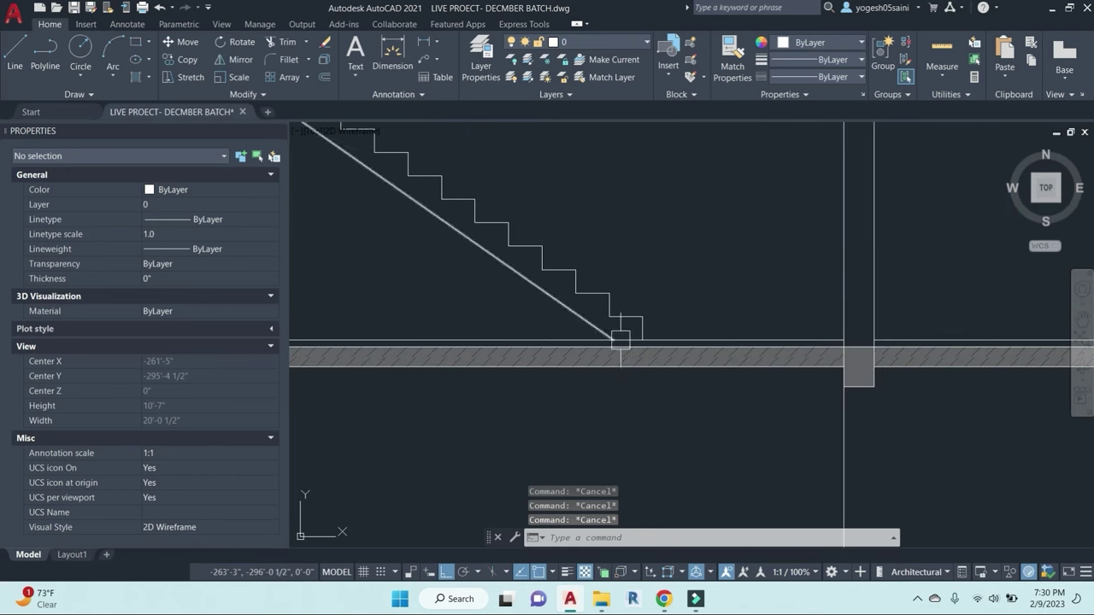
scroll(670, 346, down, 3)
scroll(629, 298, up, 3)
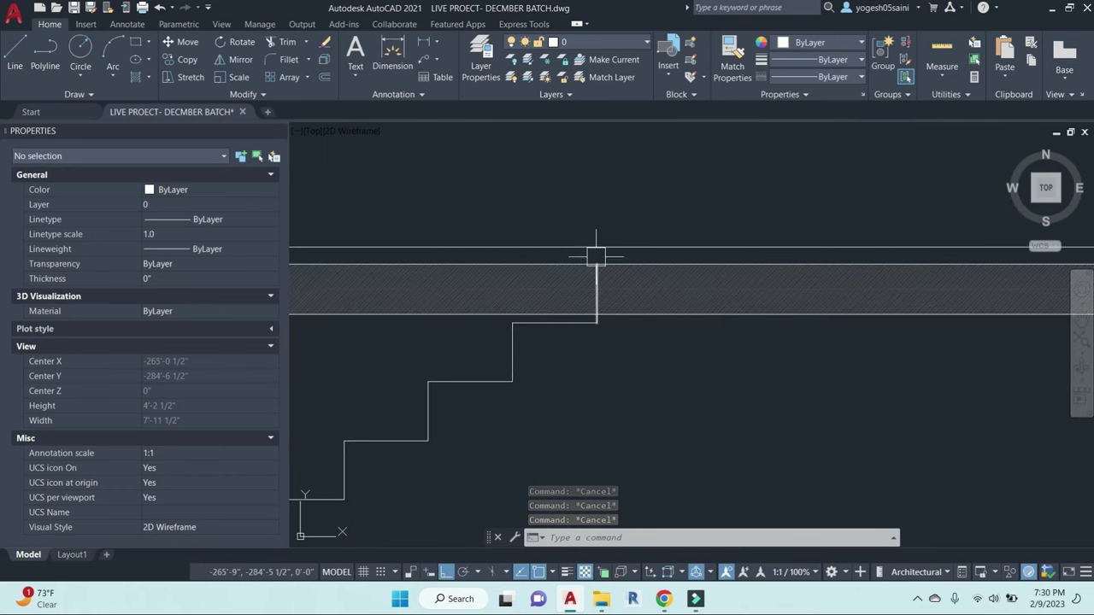
scroll(647, 324, down, 3)
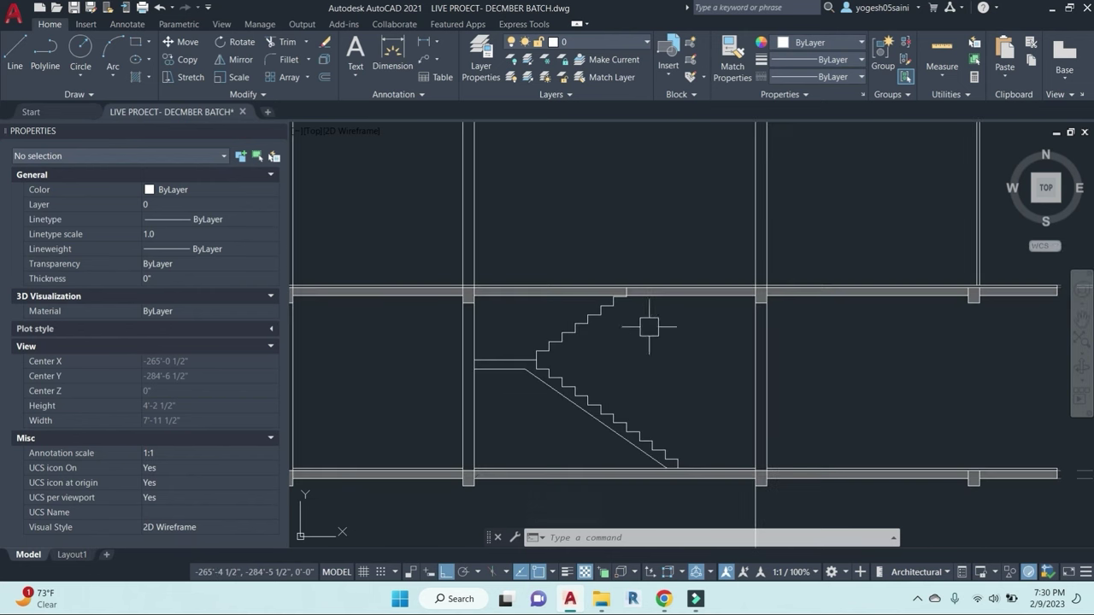
scroll(700, 374, up, 4)
Step: Measure the 2-inch offset at the slab corner with a trial linear dimension, then discard it
click(769, 474)
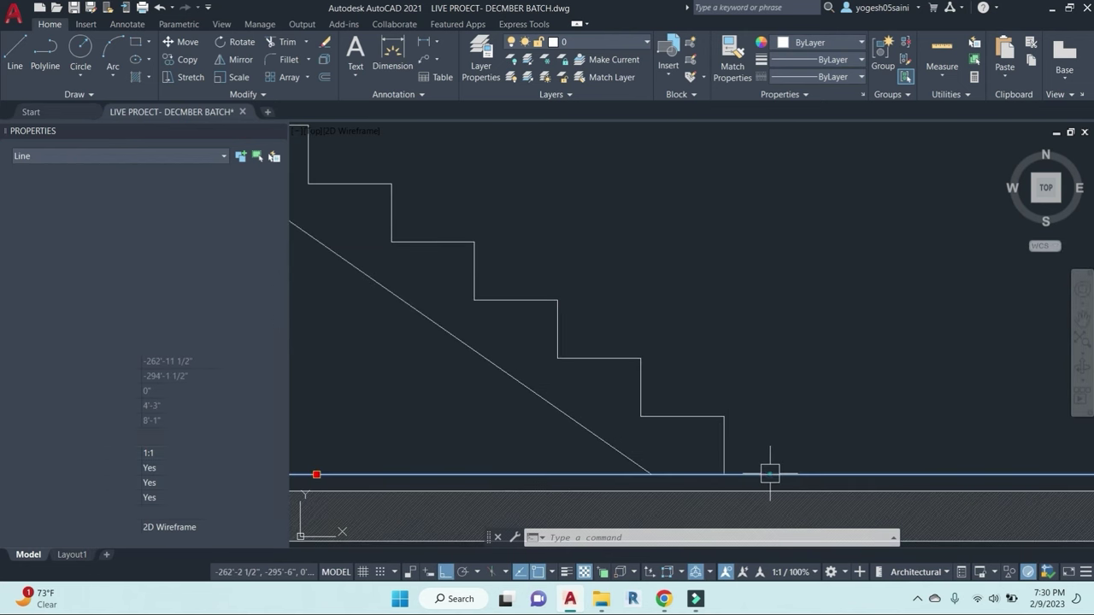
scroll(762, 442, down, 3)
middle_drag(785, 444, 547, 369)
middle_drag(946, 411, 709, 390)
scroll(718, 376, down, 3)
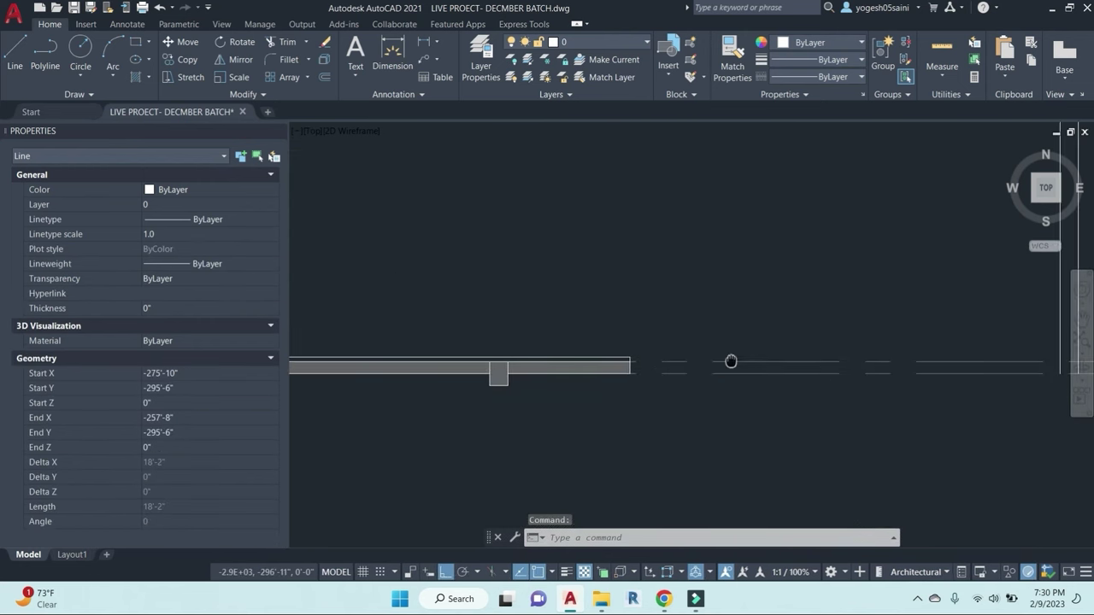
scroll(486, 340, up, 3)
key(Escape)
key(Escape)
text(DIMLI)
key(Return)
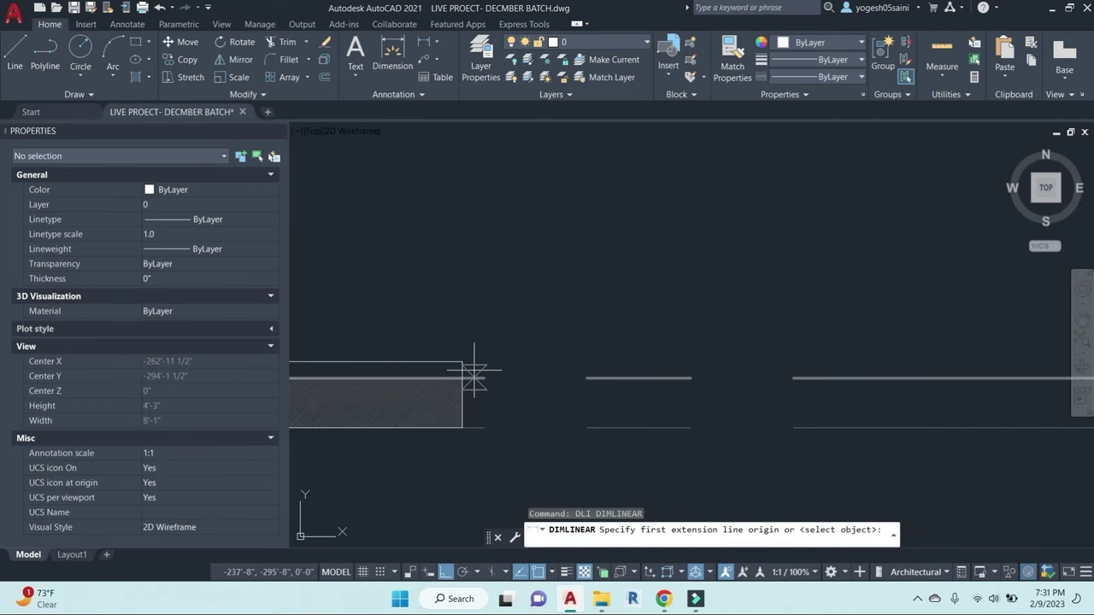
click(462, 378)
click(462, 362)
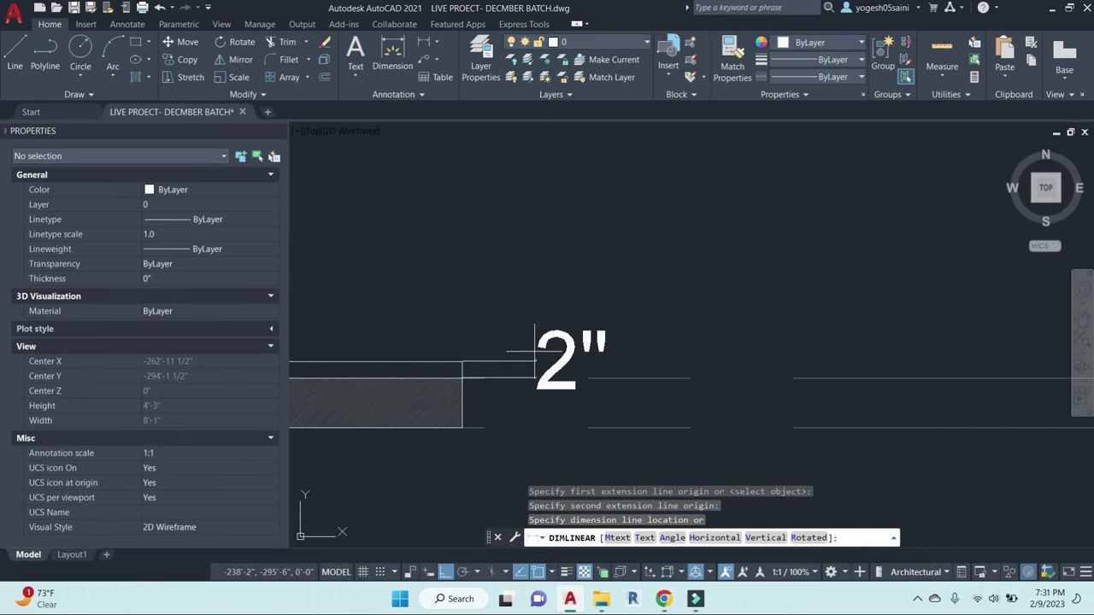
key(Escape)
Step: Reframe the view on the stair and column, dropping an unfinished selection
scroll(551, 349, down, 5)
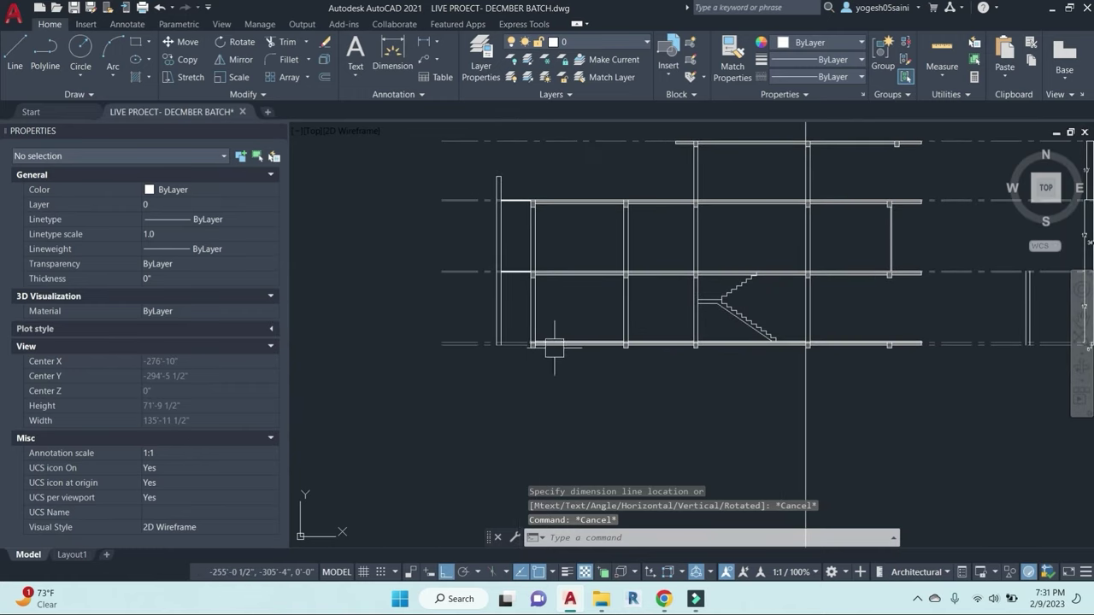
scroll(551, 347, up, 5)
click(486, 323)
scroll(700, 411, down, 5)
middle_drag(817, 415, 673, 393)
key(Escape)
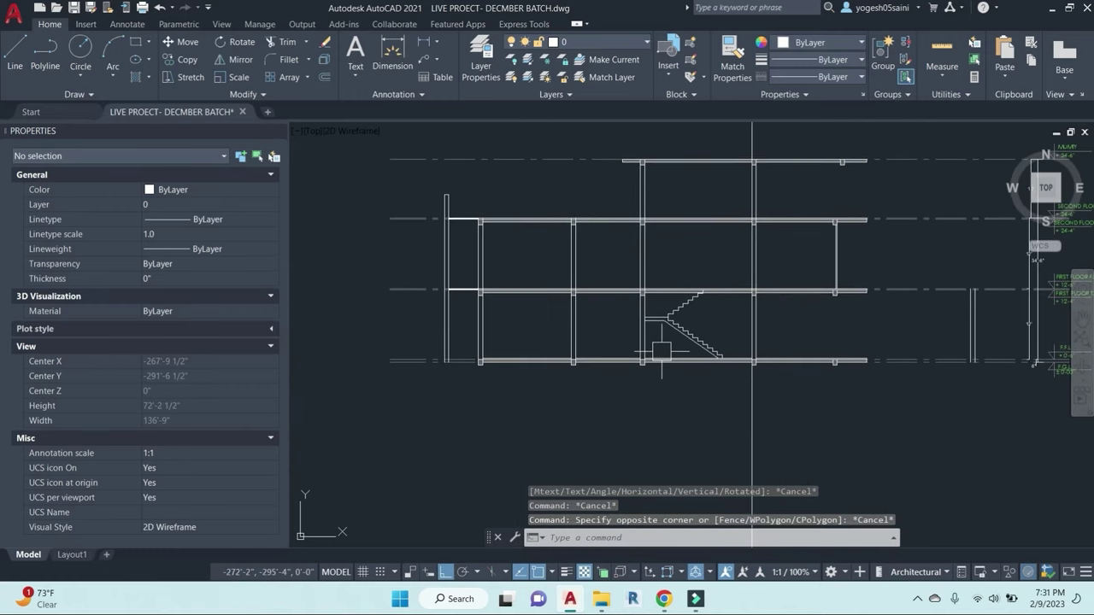
key(Escape)
scroll(661, 350, up, 6)
Step: Window-select the 42 staircase lines plus the bottom slab lines
click(604, 253)
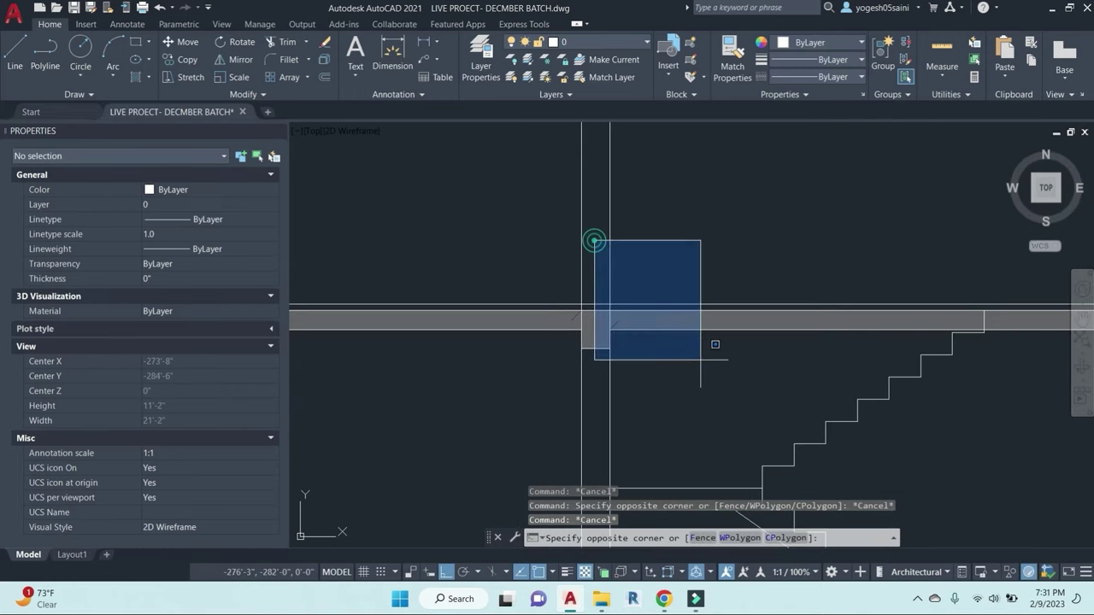
scroll(712, 345, down, 5)
scroll(715, 310, up, 2)
click(851, 447)
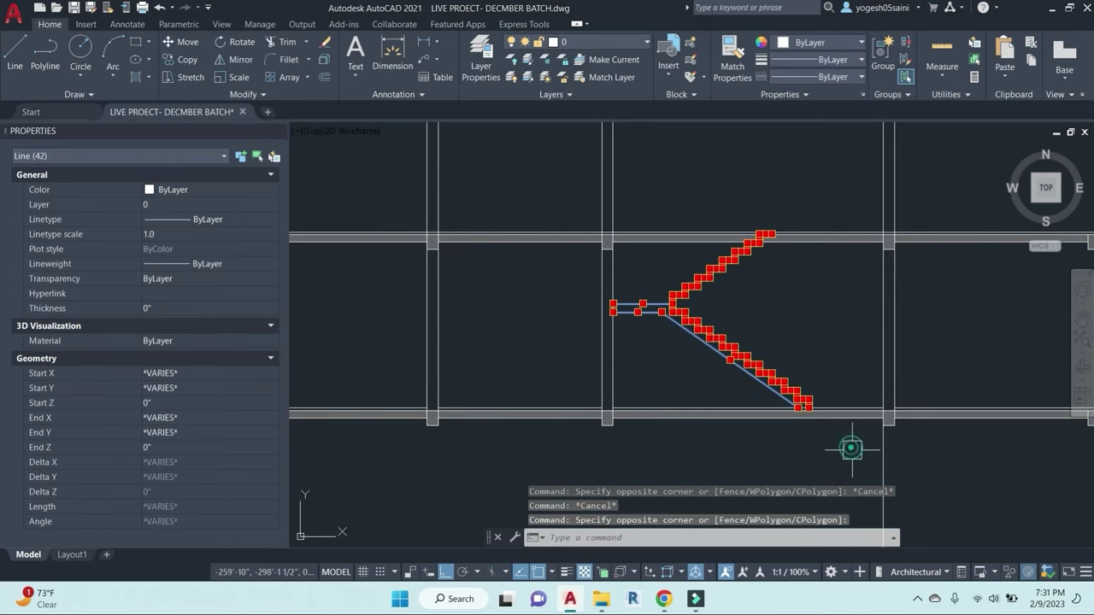
scroll(841, 431, down, 3)
scroll(550, 382, up, 5)
click(550, 389)
scroll(757, 459, down, 4)
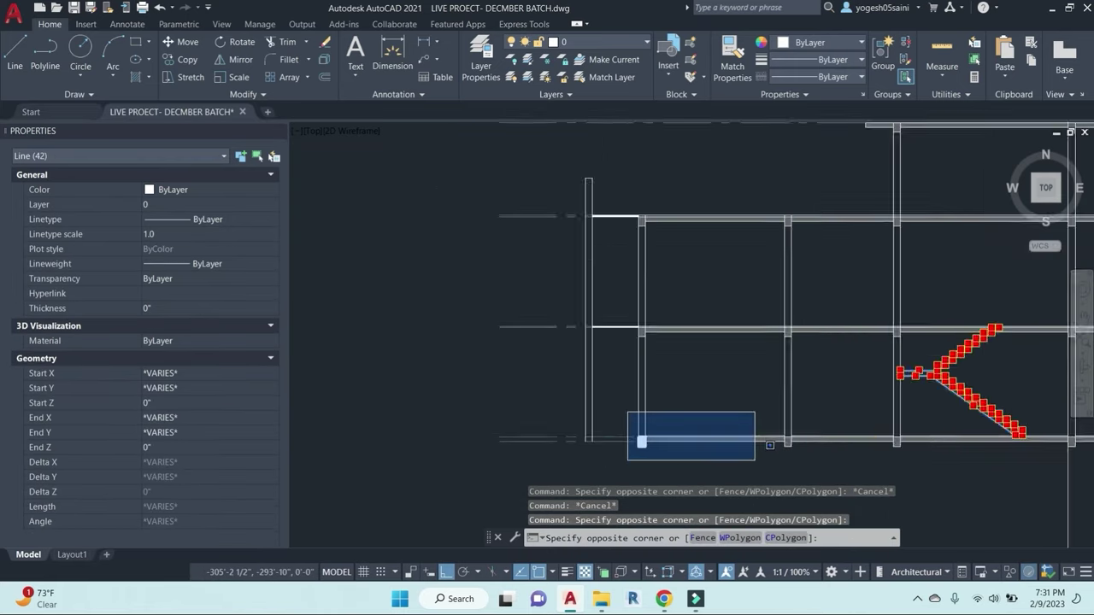
click(863, 400)
Step: Move the 56 selected objects 2" downward
text(m)
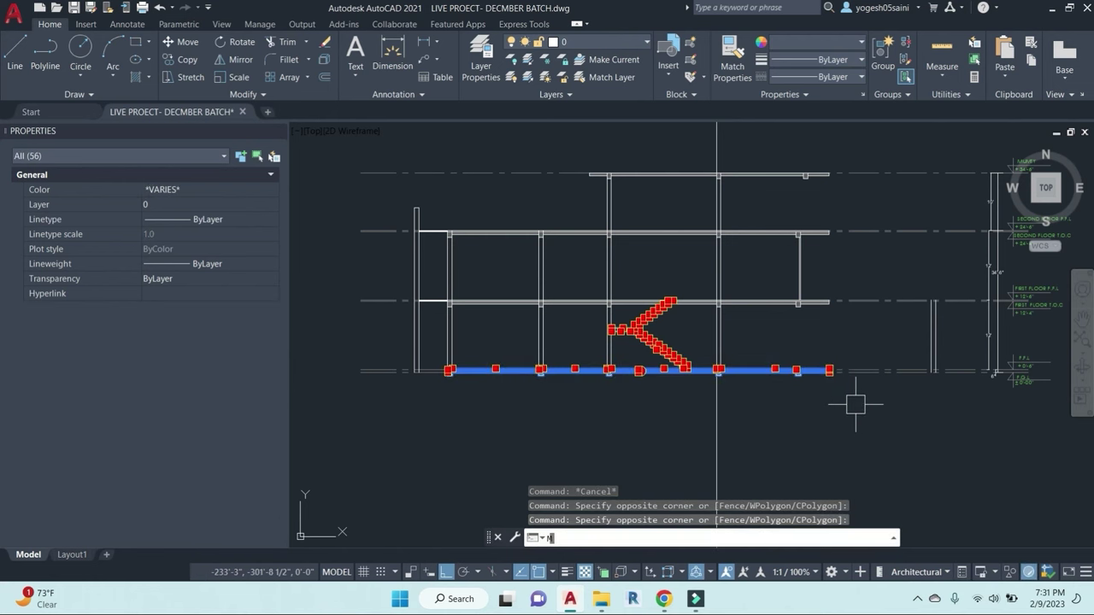
key(Return)
click(874, 438)
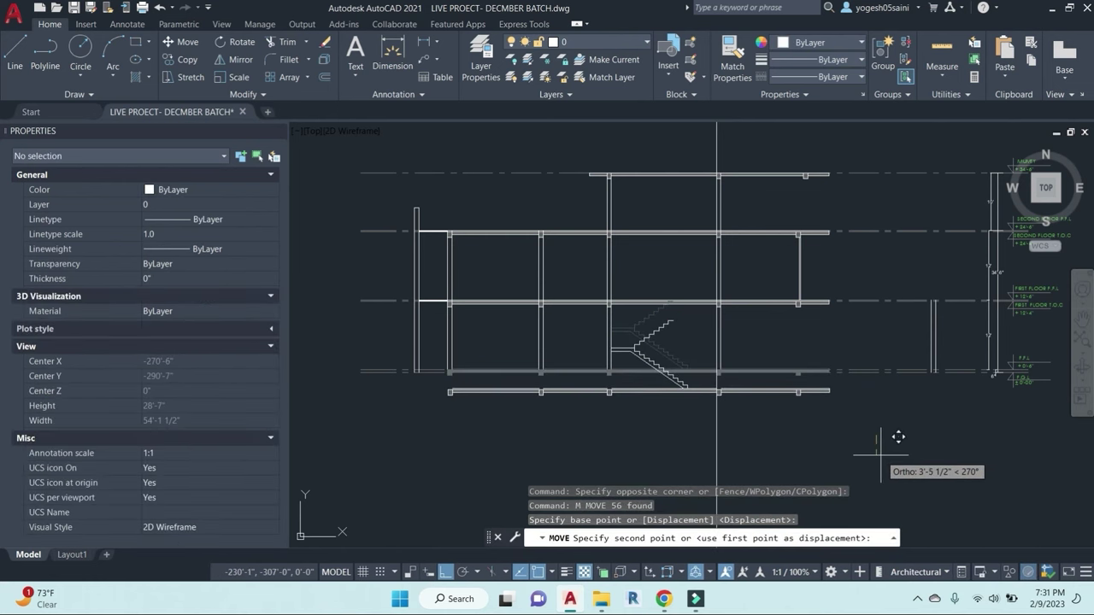
scroll(647, 284, up, 8)
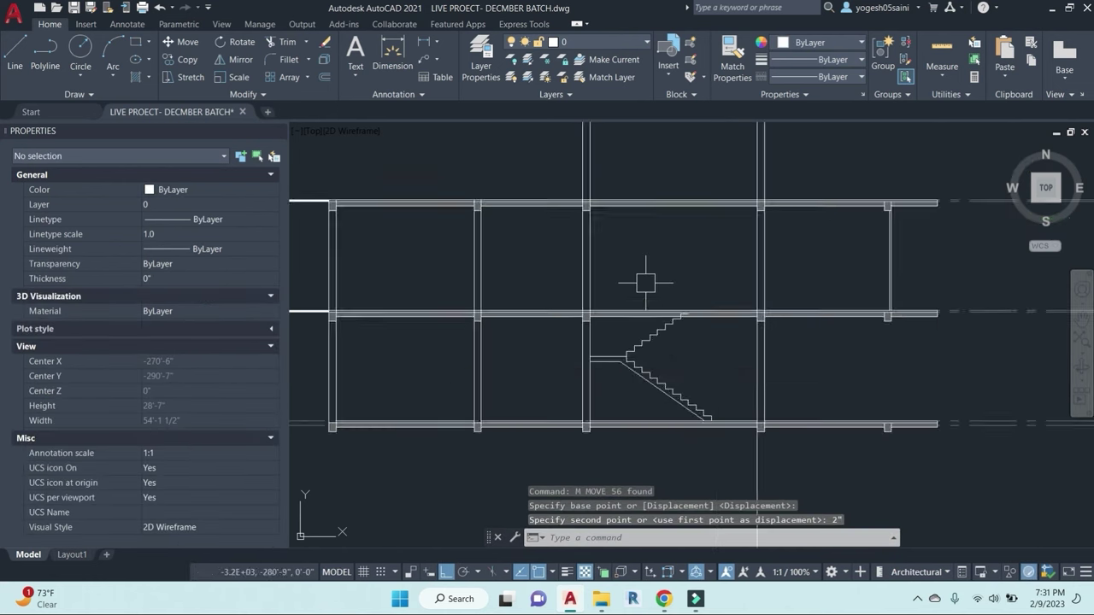
key(Escape)
key(Escape)
key(Escape)
Step: Check the 4-inch gap between the stair top and the slab above with a trial dimension
text(dli)
key(Return)
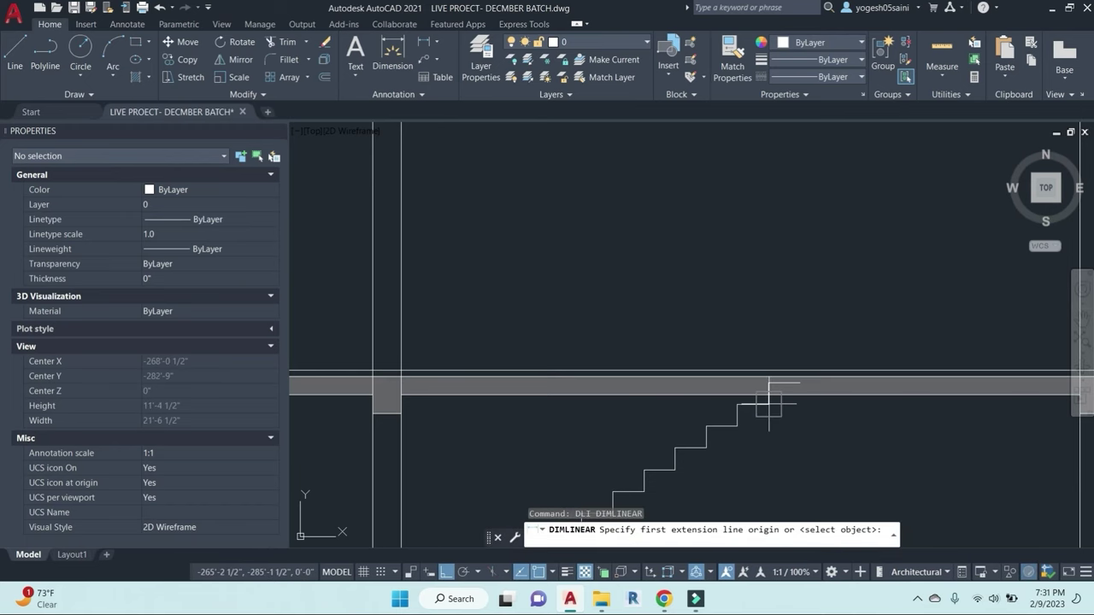
scroll(769, 380, up, 4)
click(761, 359)
click(761, 326)
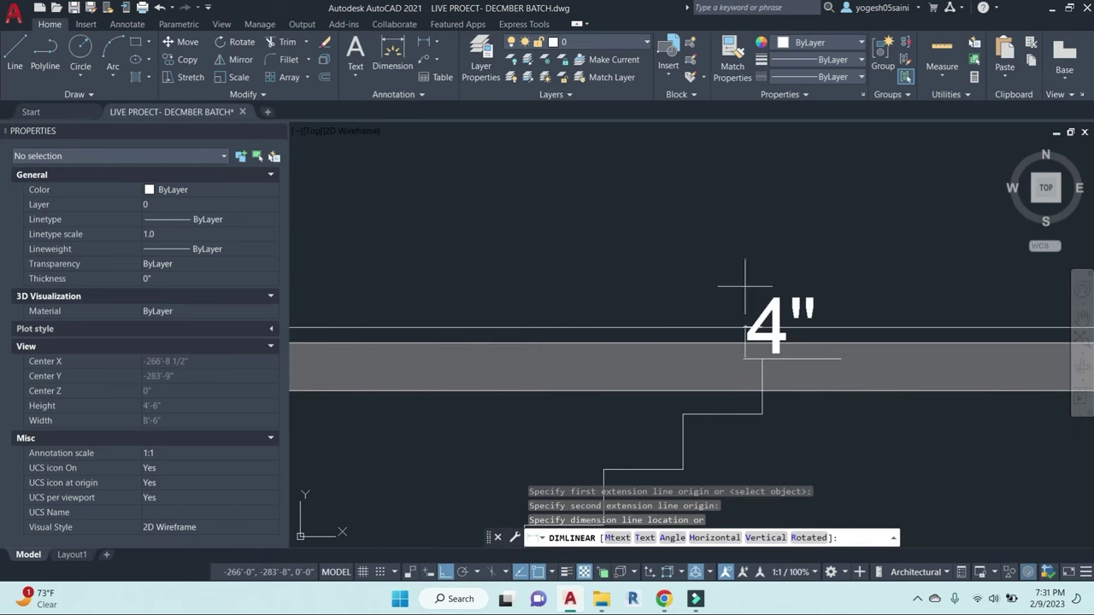
key(Escape)
scroll(770, 380, down, 4)
scroll(855, 428, down, 4)
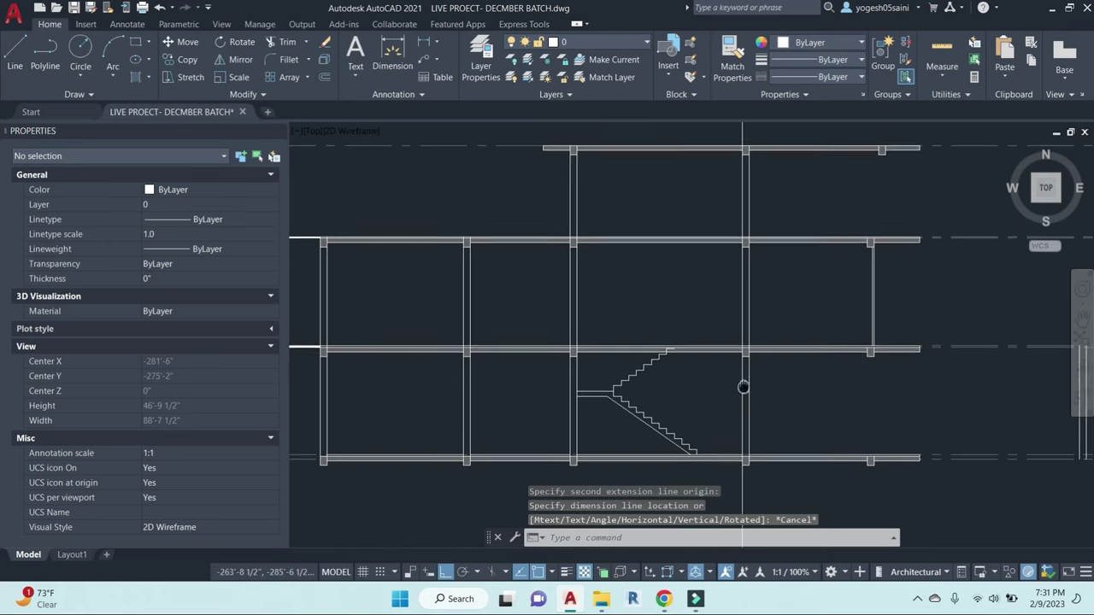
key(Escape)
Step: Start a 12' linear dimension from the upper slab corner down to the floor slab
text(dli)
key(Return)
scroll(763, 378, up, 4)
click(669, 338)
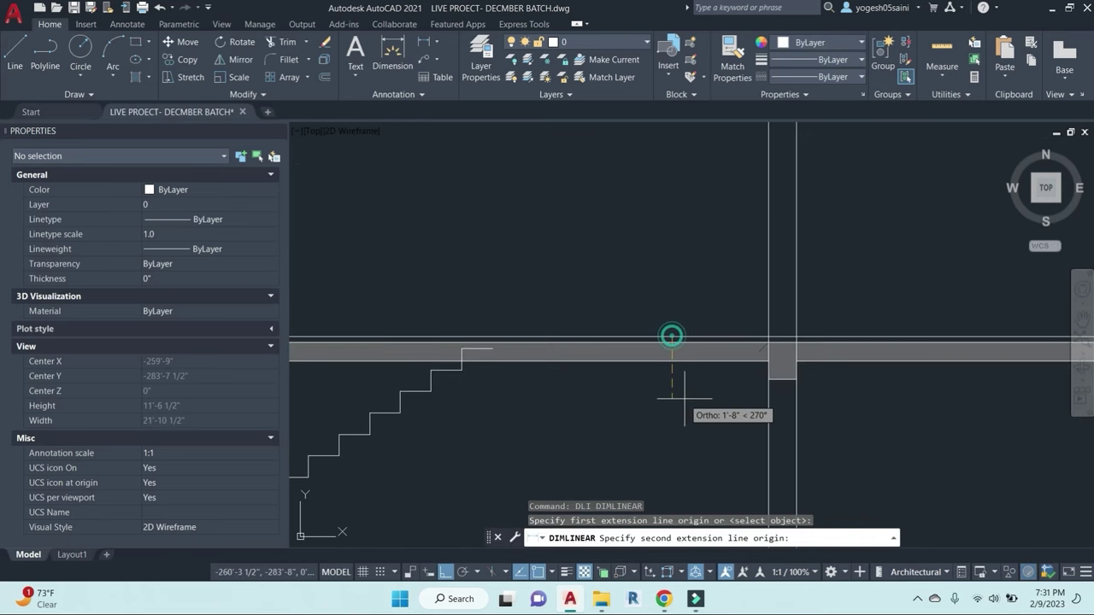
scroll(683, 338, down, 4)
scroll(662, 461, up, 4)
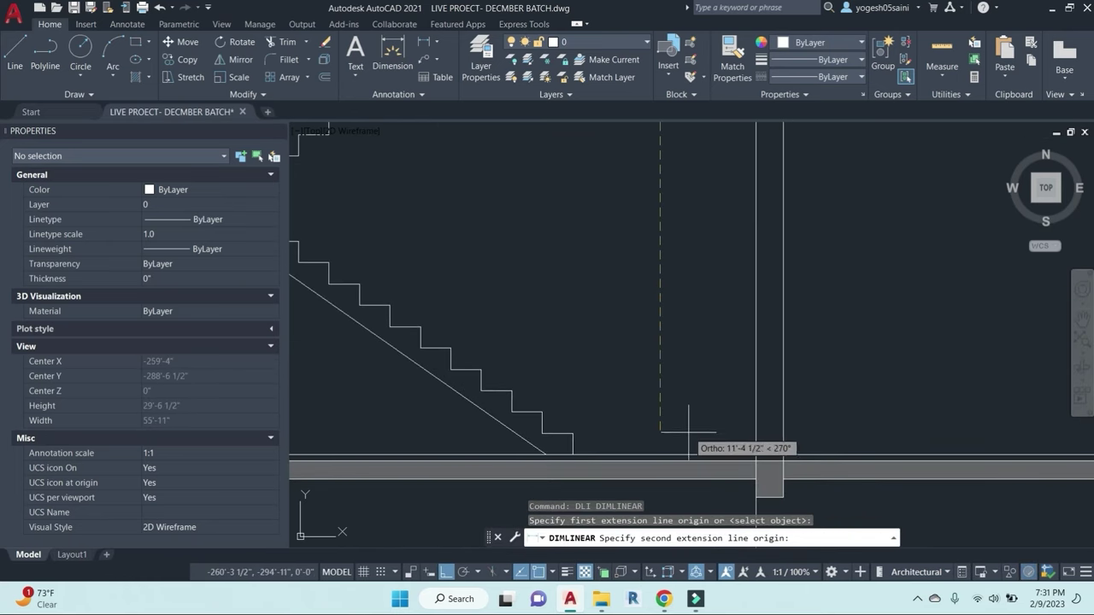
click(659, 466)
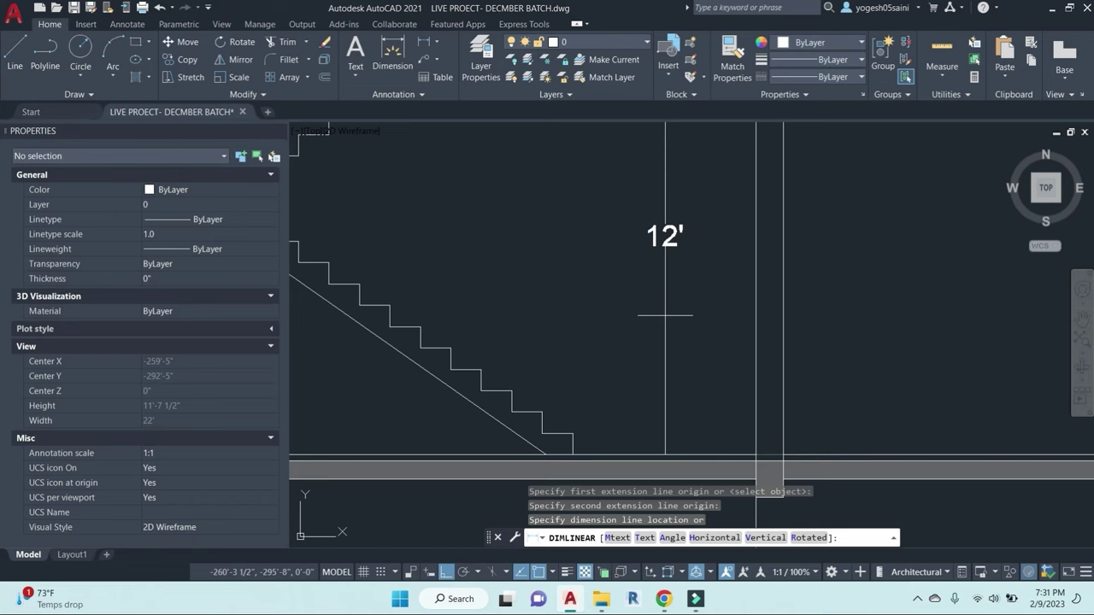
Step: Cancel the unfinished dimension, abandon a trial line, and frame the staircase foot
scroll(602, 376, down, 2)
key(Escape)
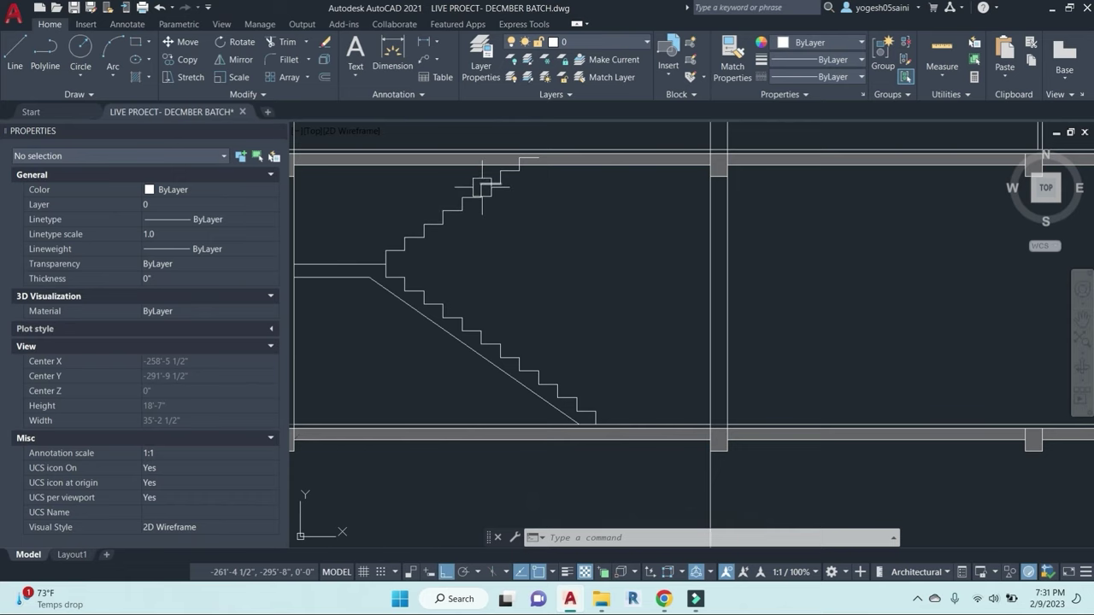
scroll(534, 154, up, 8)
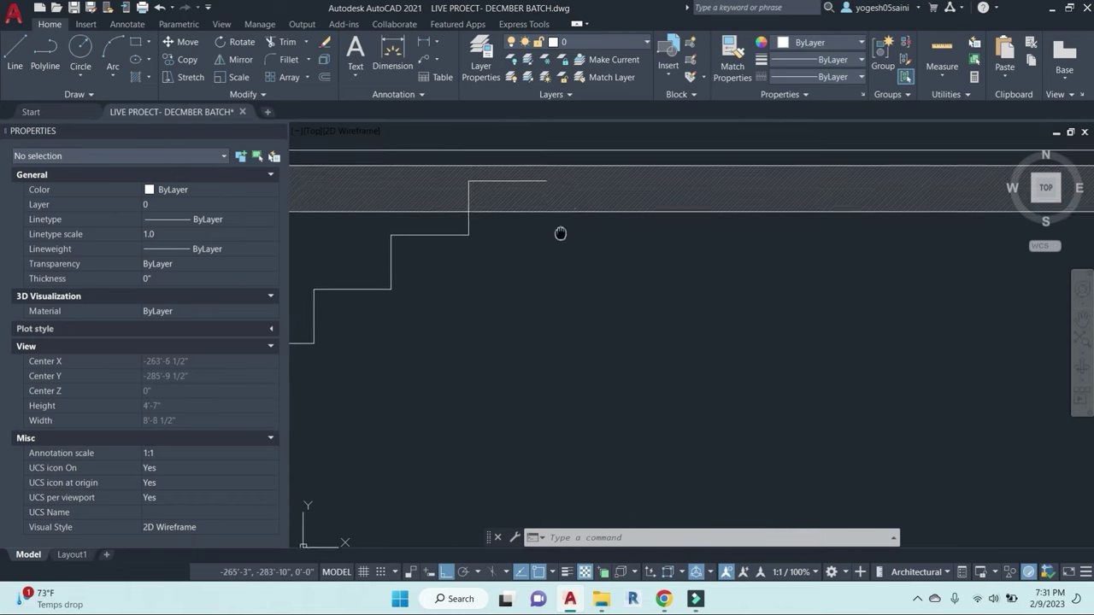
text(l)
key(Return)
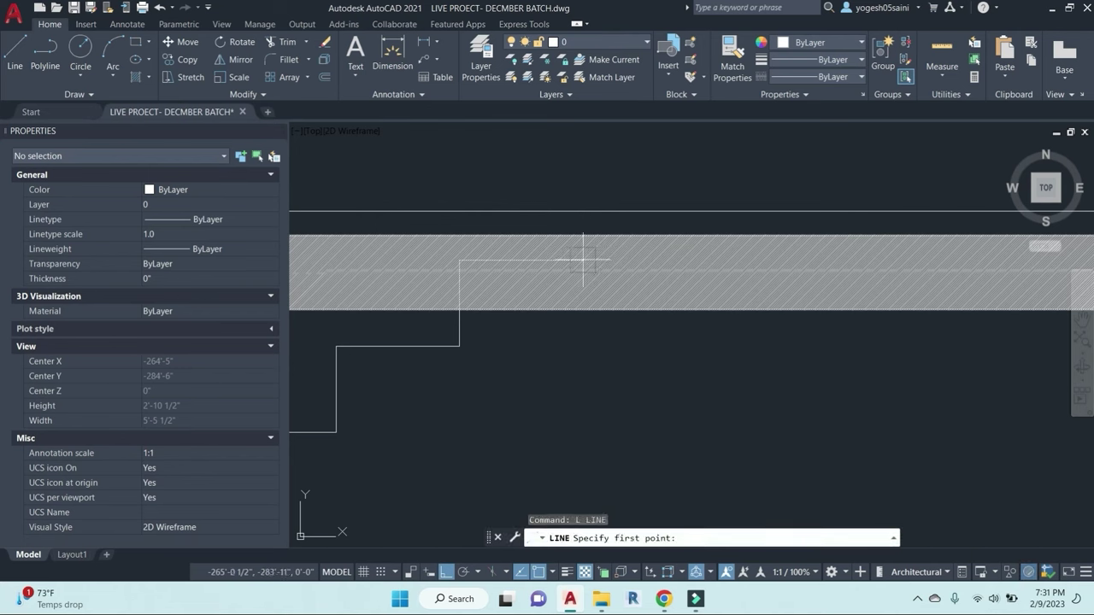
click(583, 260)
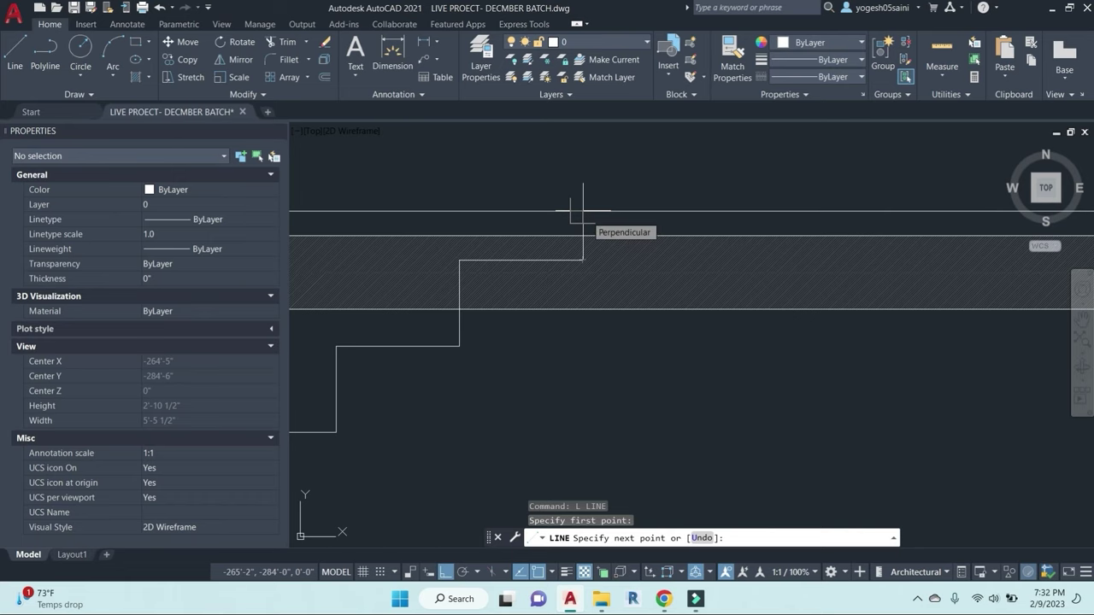
key(Escape)
scroll(587, 216, down, 3)
middle_drag(582, 396, 688, 221)
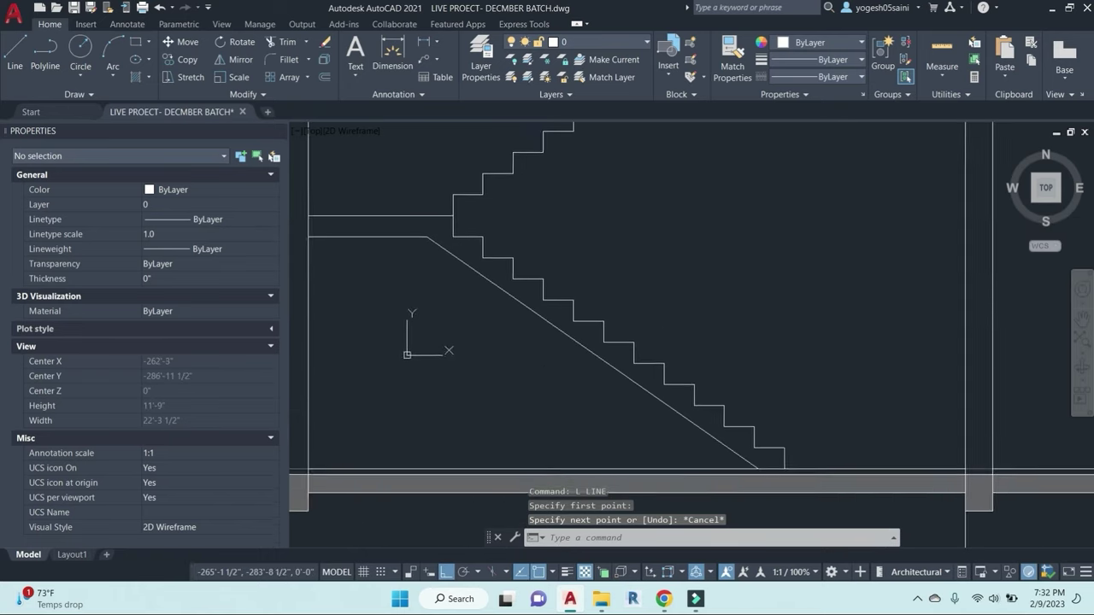
scroll(694, 226, down, 1)
scroll(761, 366, up, 2)
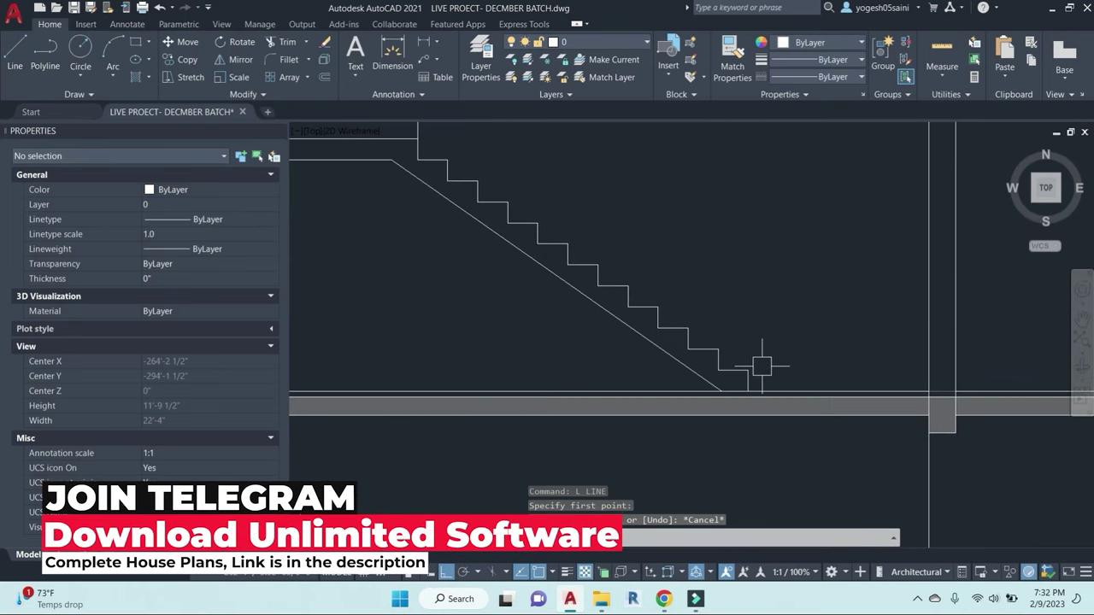
middle_drag(774, 323, 809, 429)
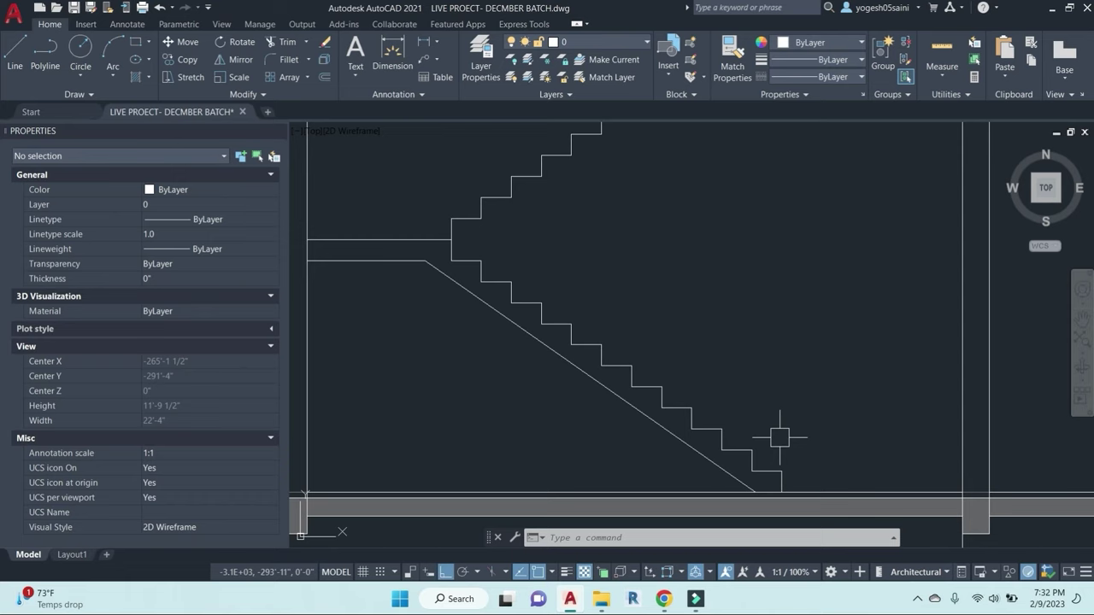
middle_drag(788, 417, 794, 395)
key(Escape)
key(Escape)
key(Escape)
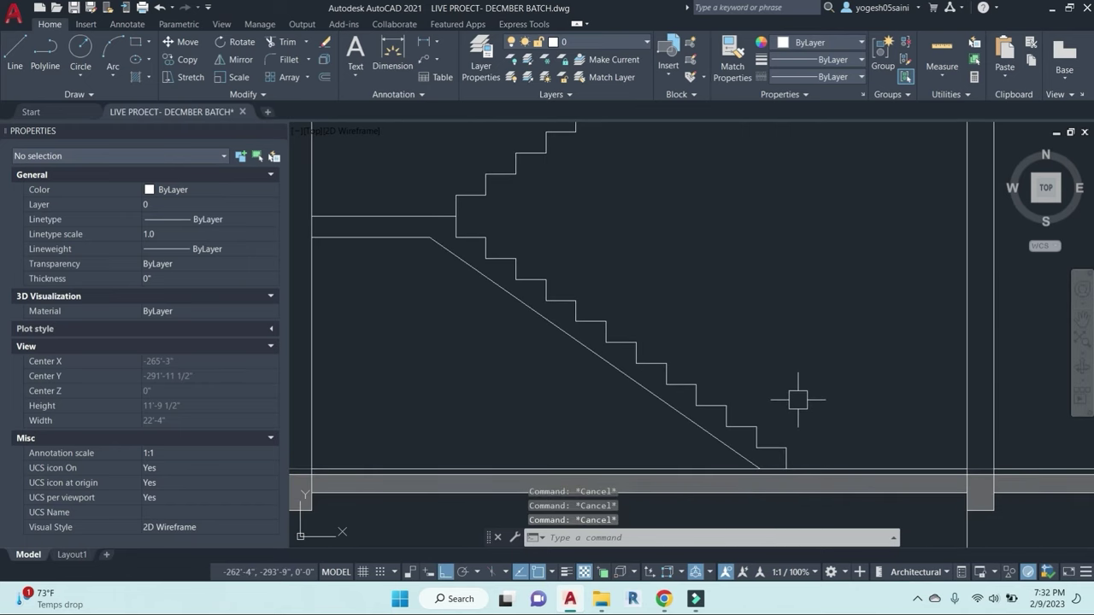
Step: Offset the floor line at the stair foot 6.25" upward
text(o)
key(Return)
key(Escape)
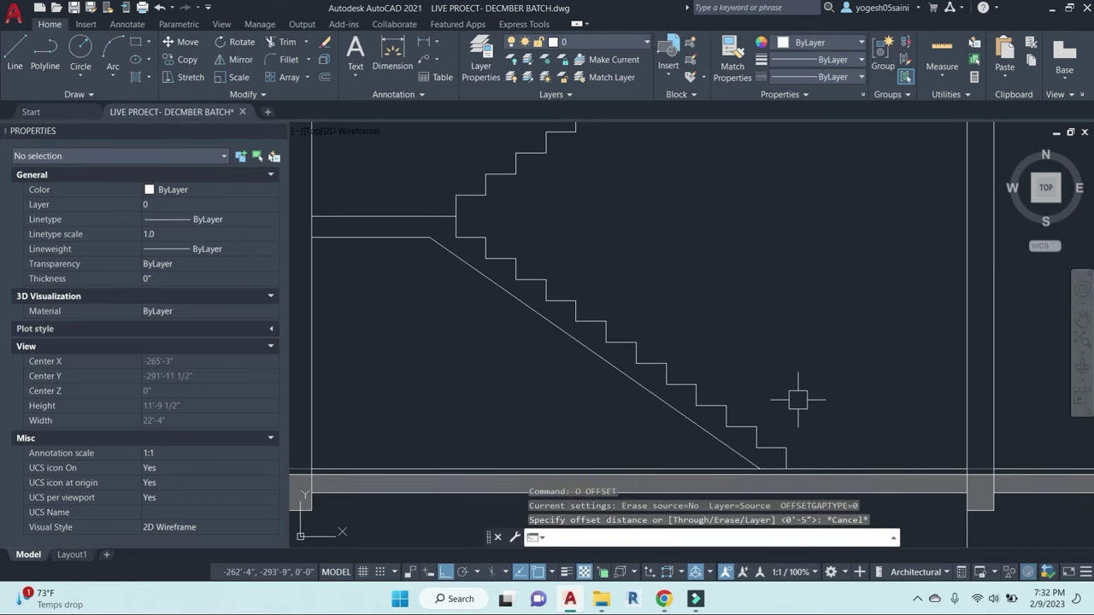
key(Escape)
key(Escape)
text(o)
key(Return)
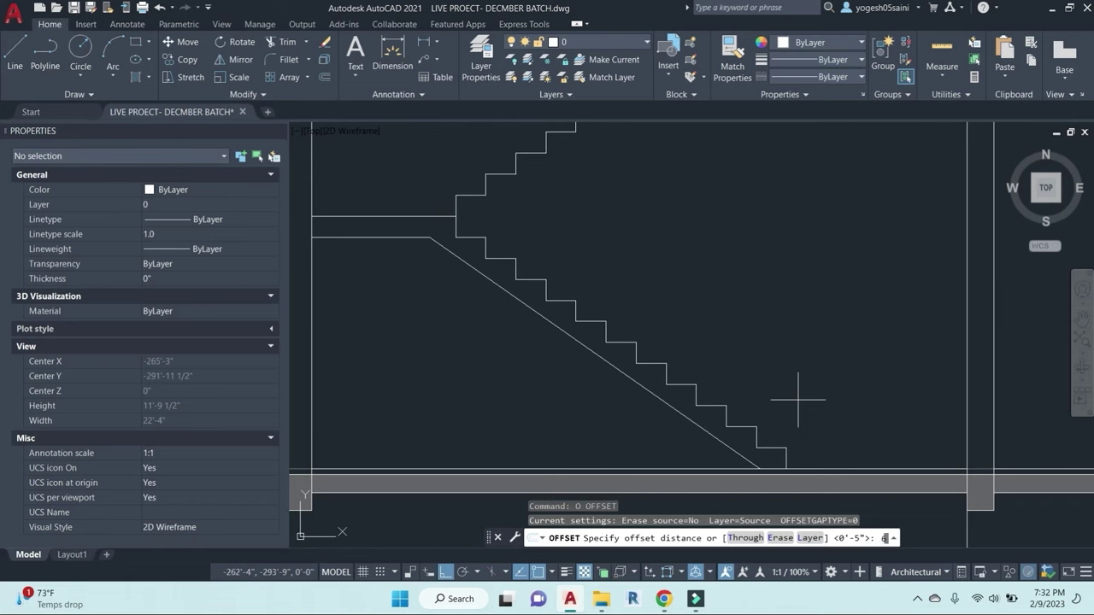
text(6.25)
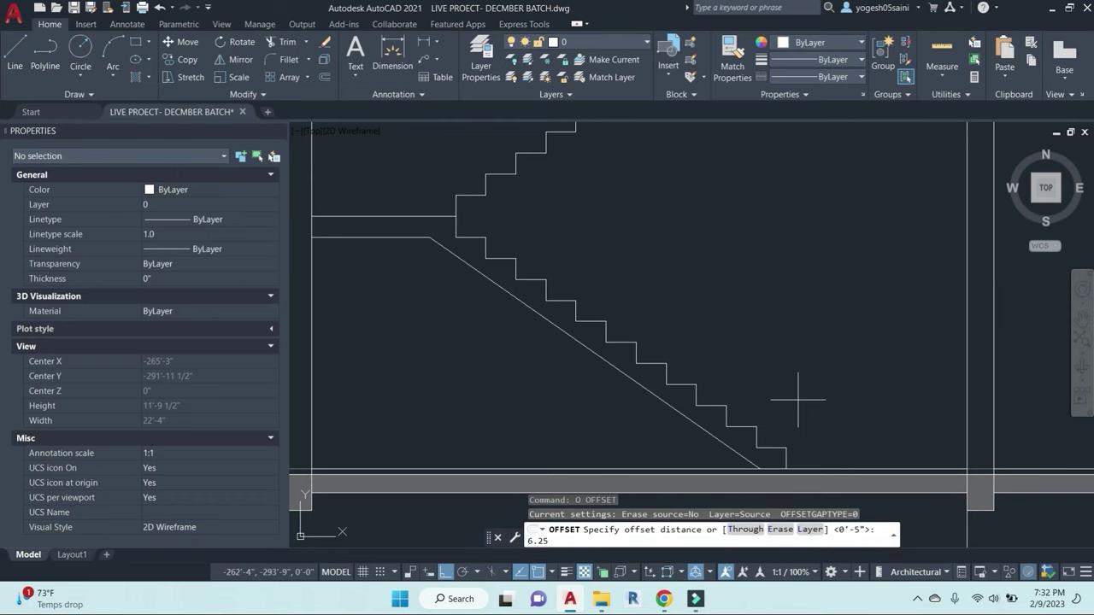
text(")
key(Return)
scroll(781, 448, up, 5)
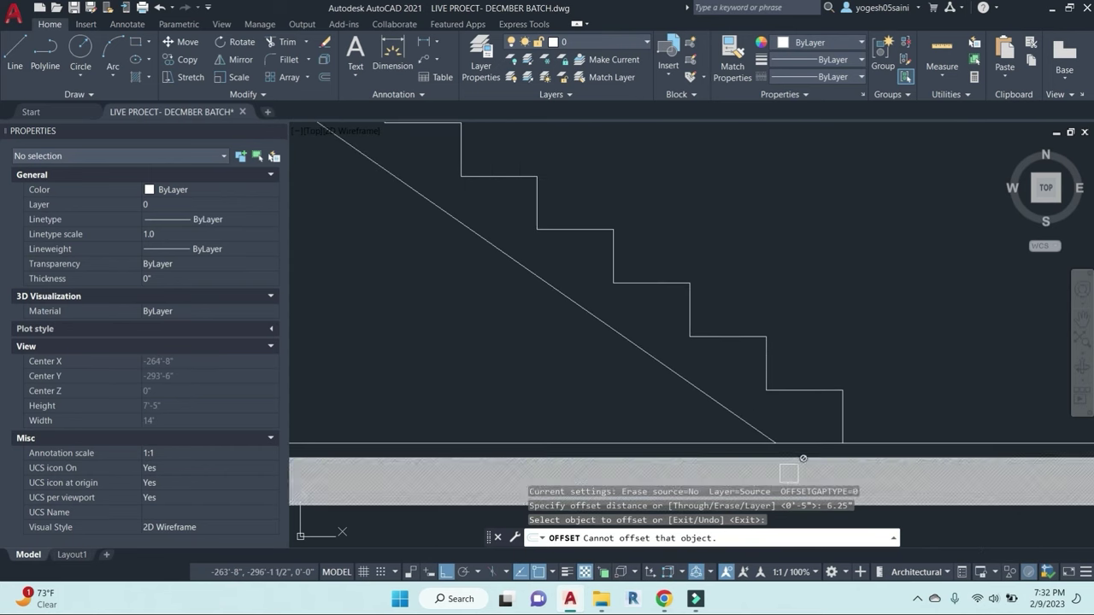
click(806, 442)
click(840, 310)
key(Escape)
Step: Inspect the bottom tread line and pan across to the floor level labels
scroll(809, 395, up, 4)
key(Escape)
key(Escape)
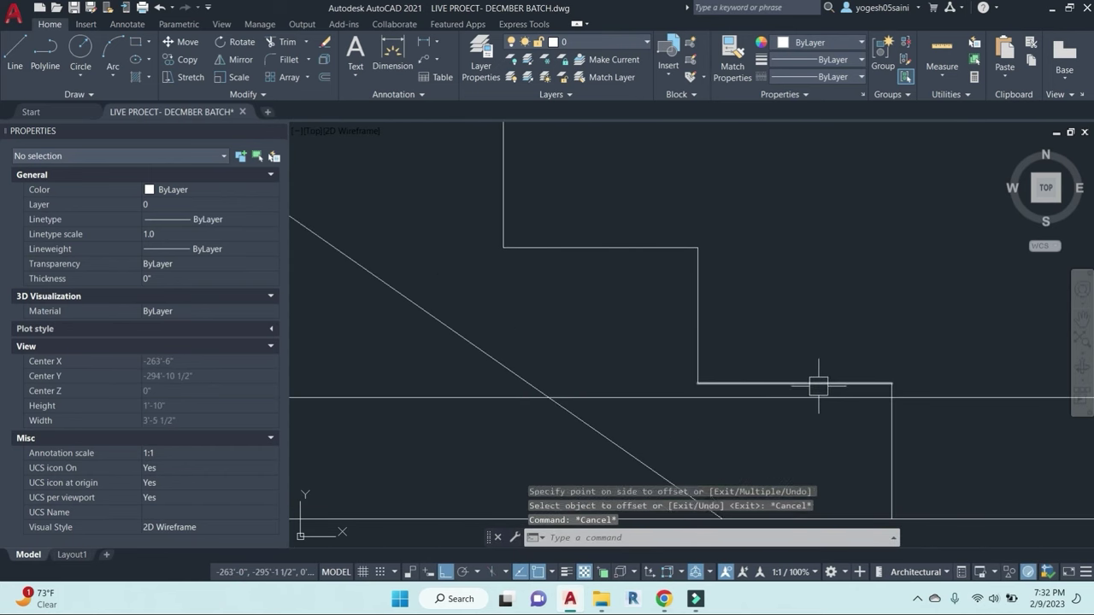
click(820, 382)
scroll(907, 380, up, 2)
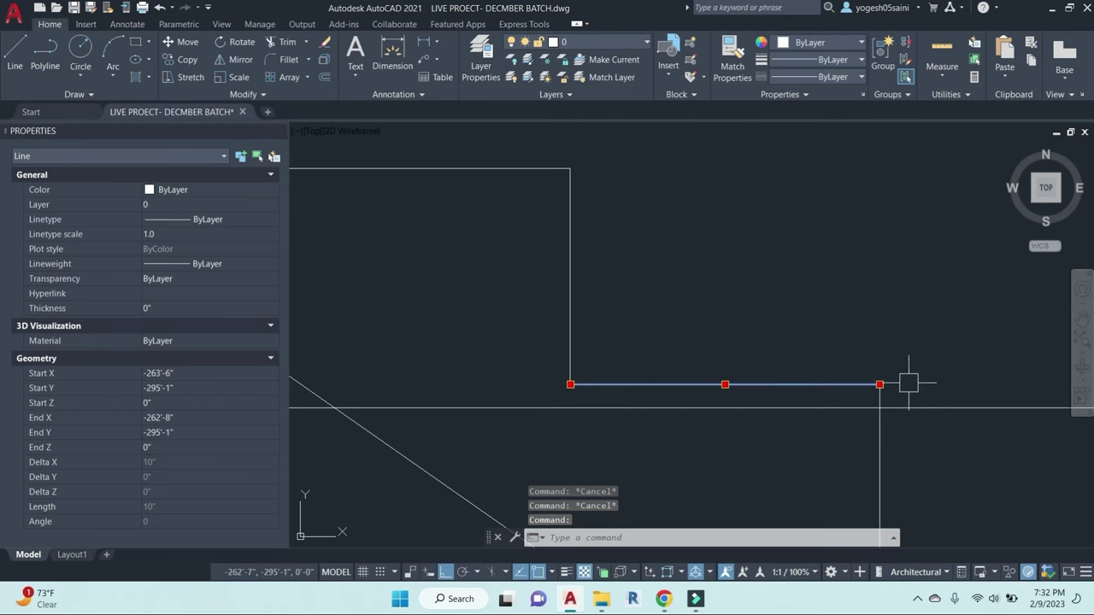
scroll(896, 383, down, 2)
scroll(787, 307, down, 4)
scroll(787, 306, down, 8)
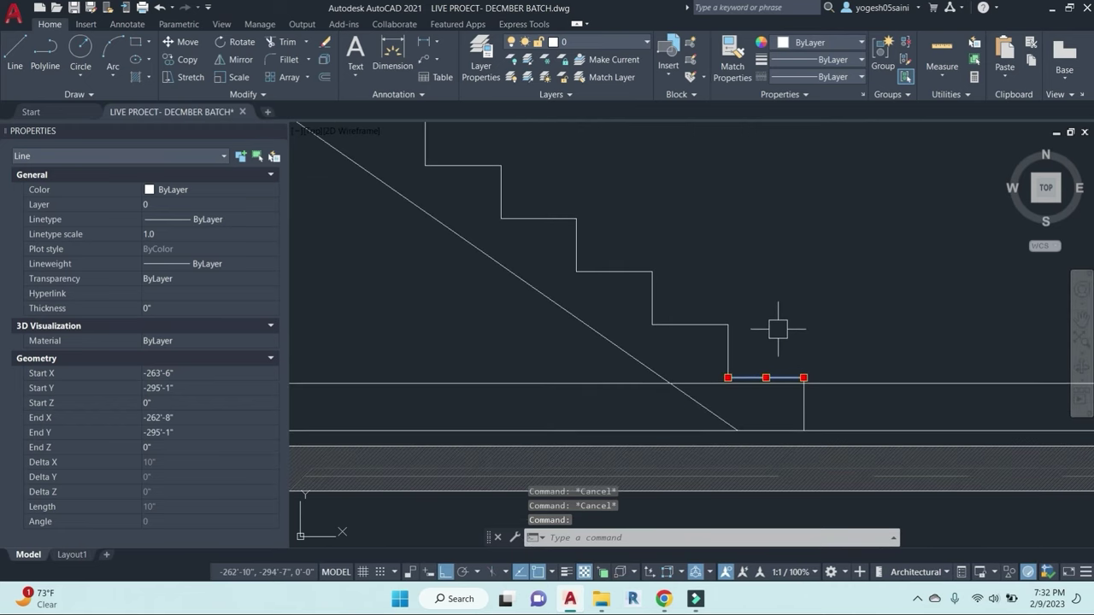
scroll(750, 328, up, 2)
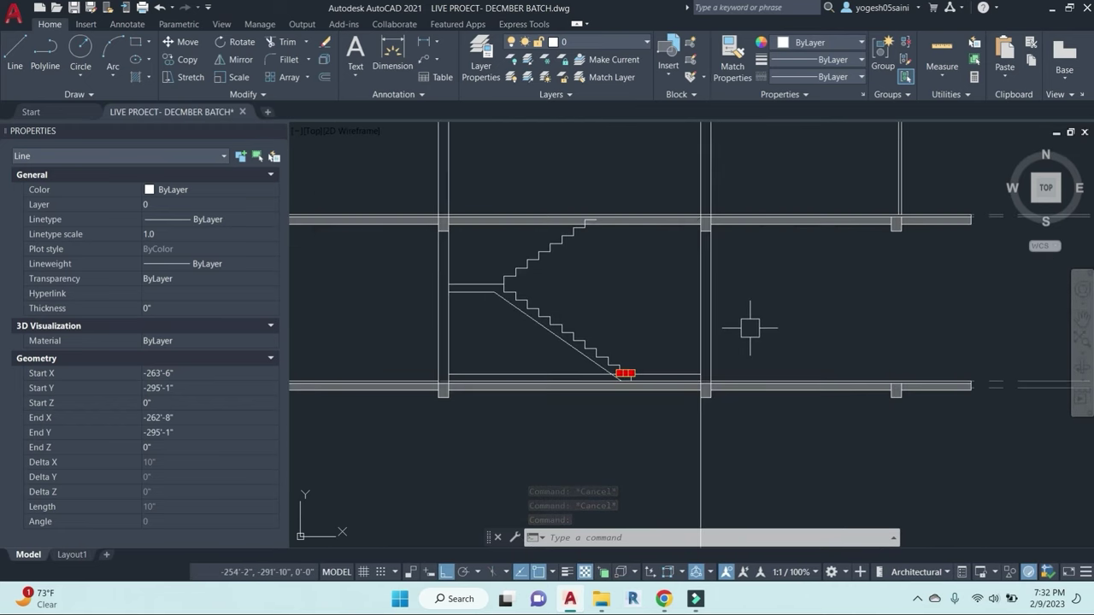
middle_drag(772, 326, 583, 336)
scroll(702, 322, down, 2)
middle_drag(734, 323, 724, 330)
key(Escape)
key(Escape)
key(Escape)
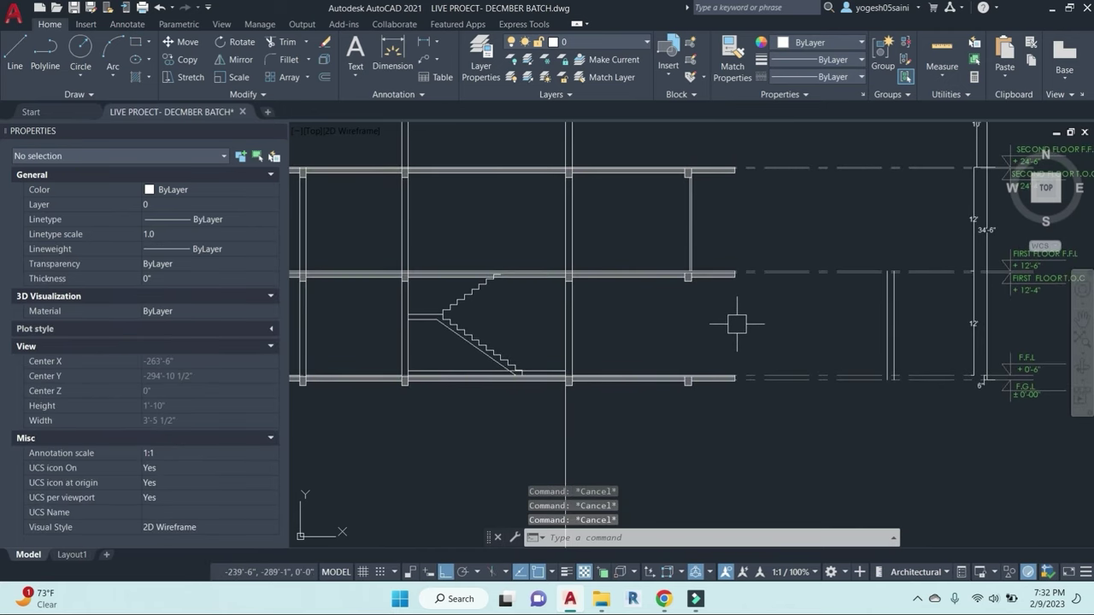
scroll(551, 363, up, 3)
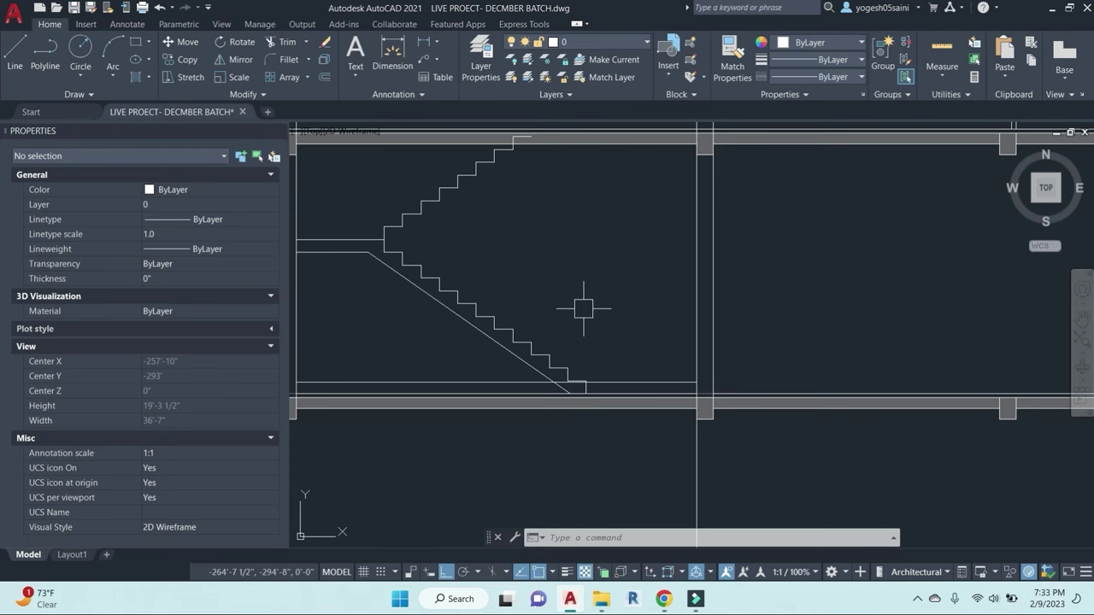
Step: Check the 6 1/2" height from the stair corner to the floor line with a trial dimension
scroll(549, 380, up, 4)
key(Escape)
key(Escape)
key(Escape)
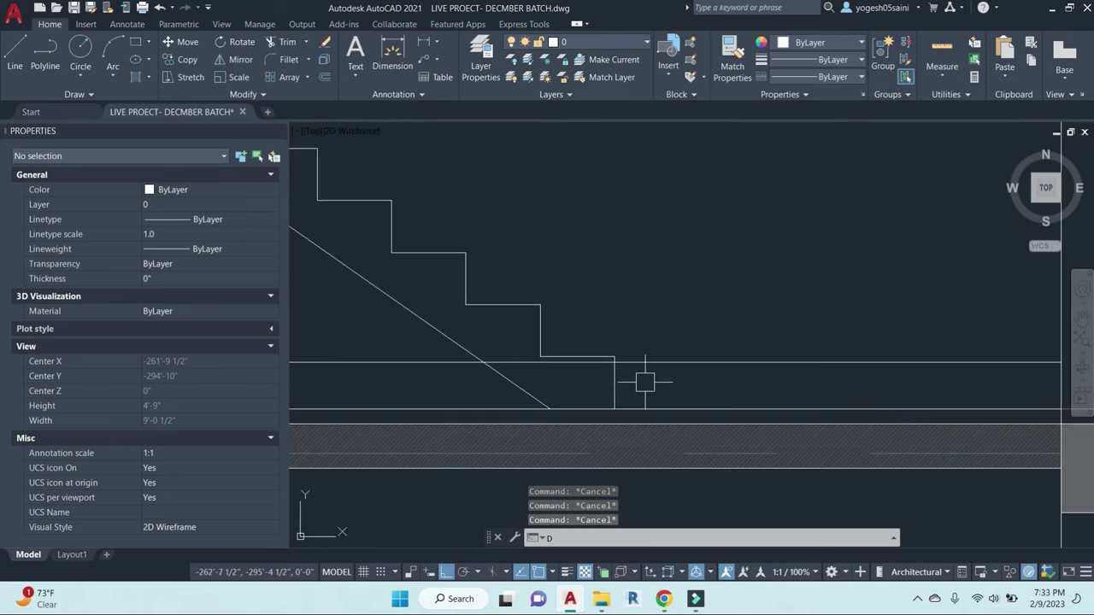
text(DK)
key(BackSpace)
text(LI)
key(Return)
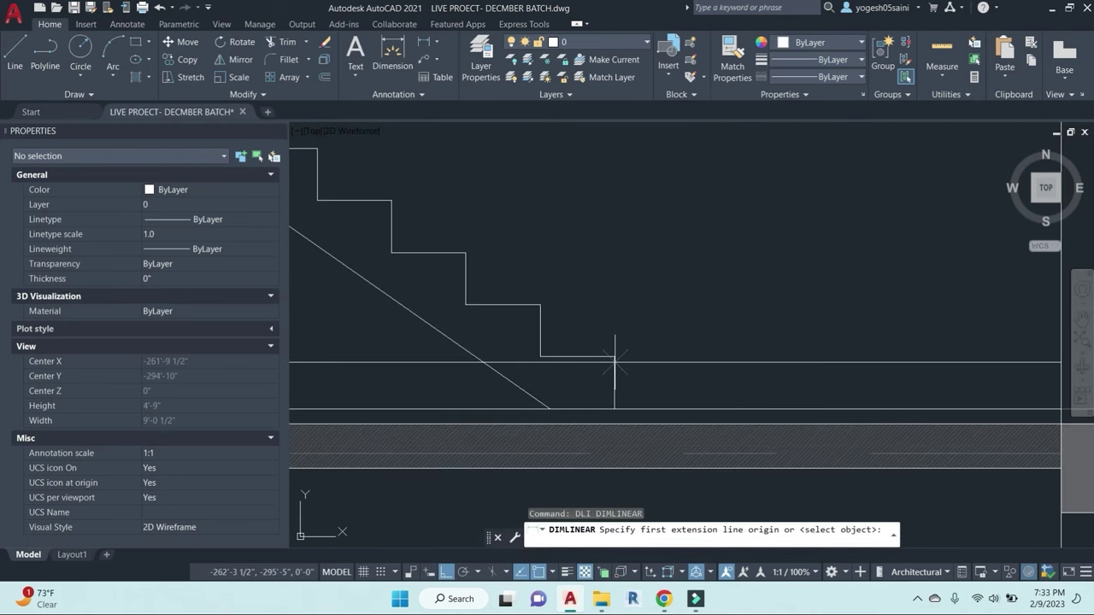
click(614, 357)
click(614, 408)
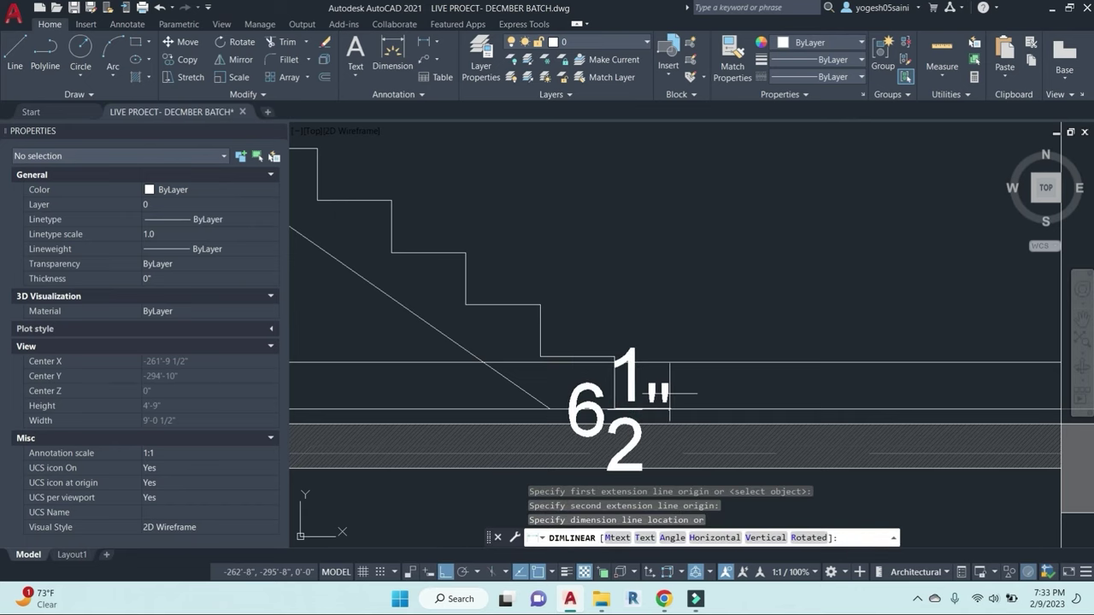
key(Escape)
key(Escape)
key(Escape)
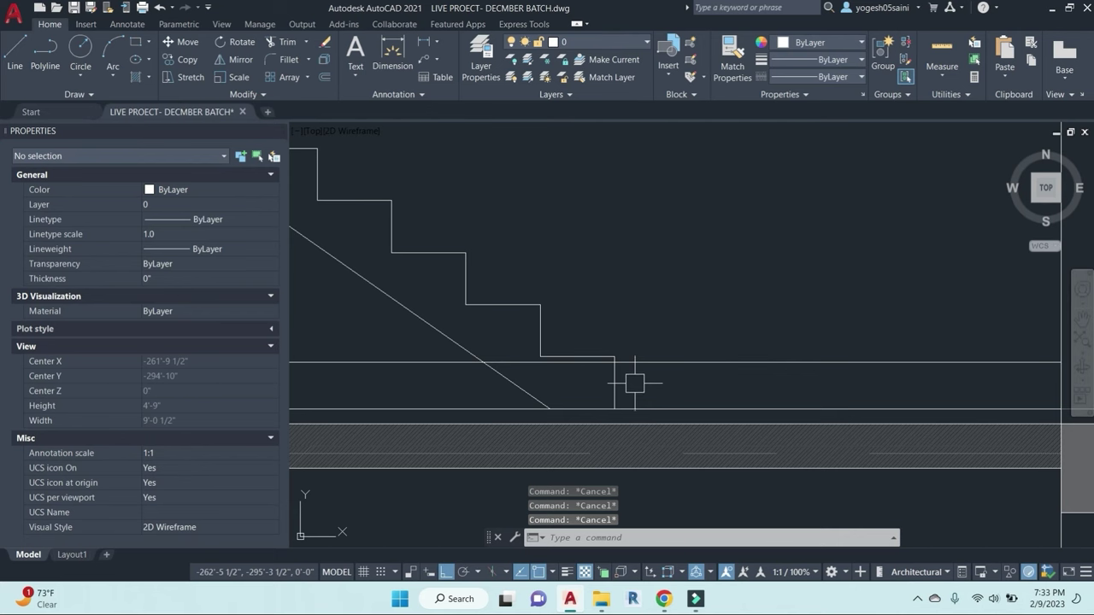
Step: After a glance at drawing units, set 100sc primary-unit precision to 0'-0 1/8"
text(un)
key(Return)
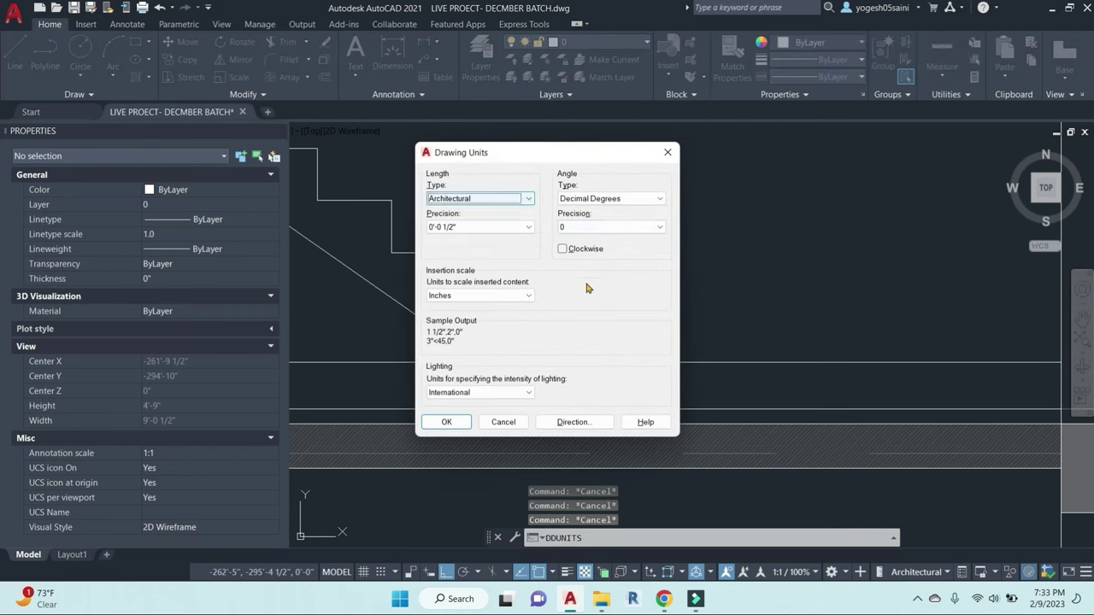
key(Escape)
text(d)
key(Return)
click(705, 266)
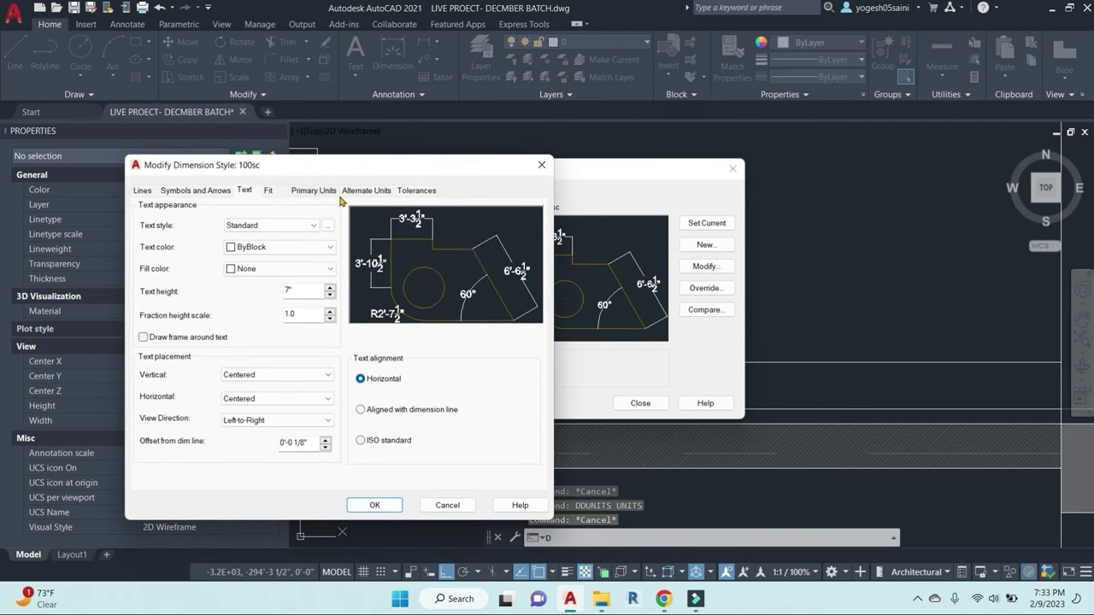
click(313, 190)
click(325, 239)
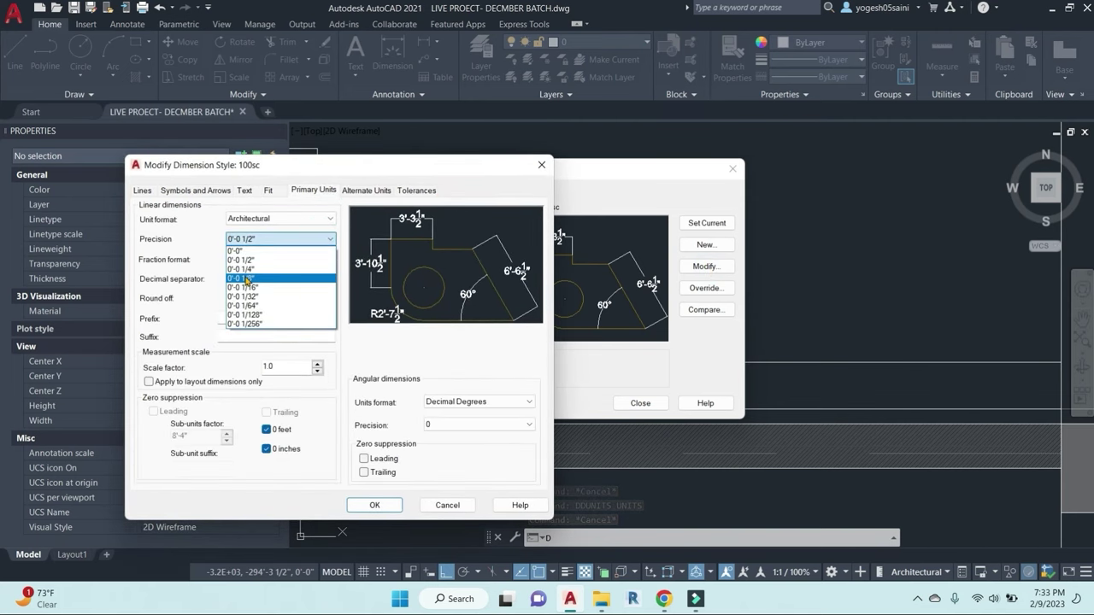
click(246, 278)
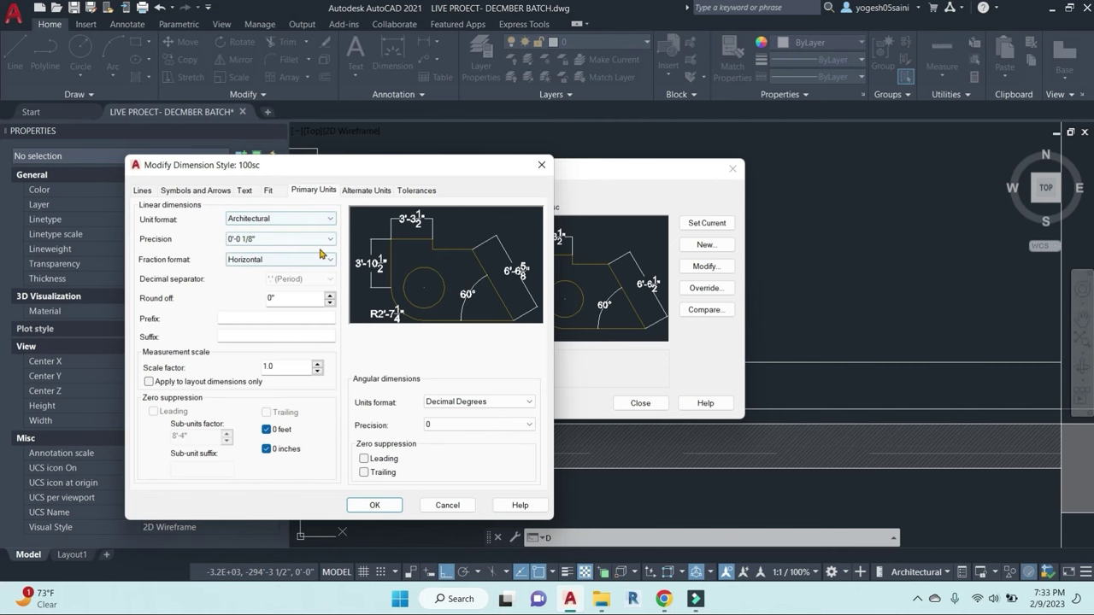
click(377, 505)
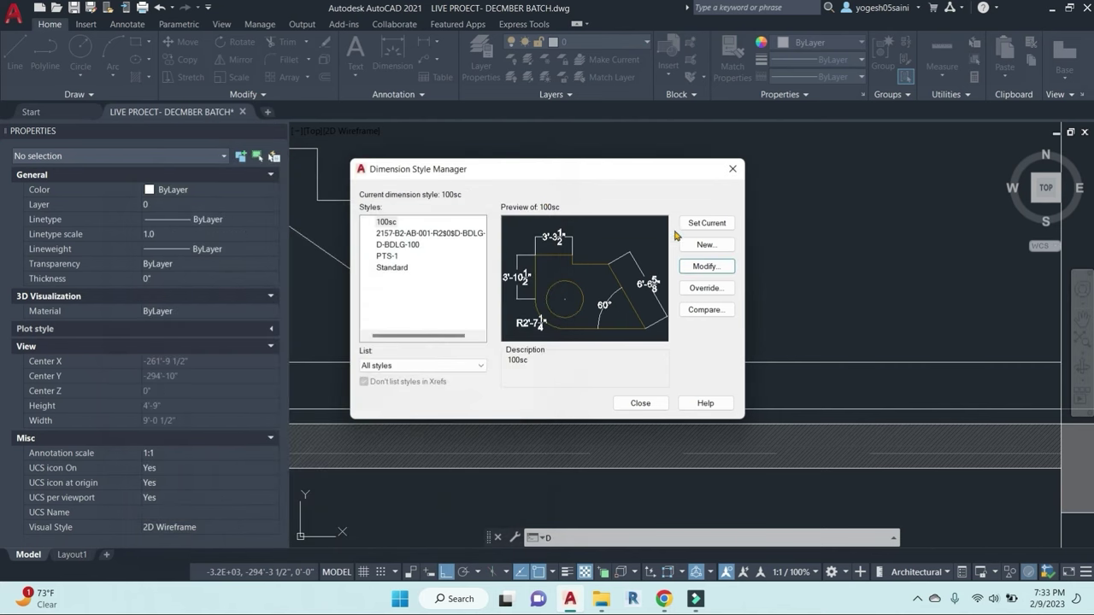
click(640, 403)
Step: Measure the 6 1/4" riser height with a trial linear dimension, then cancel it
text(DLI)
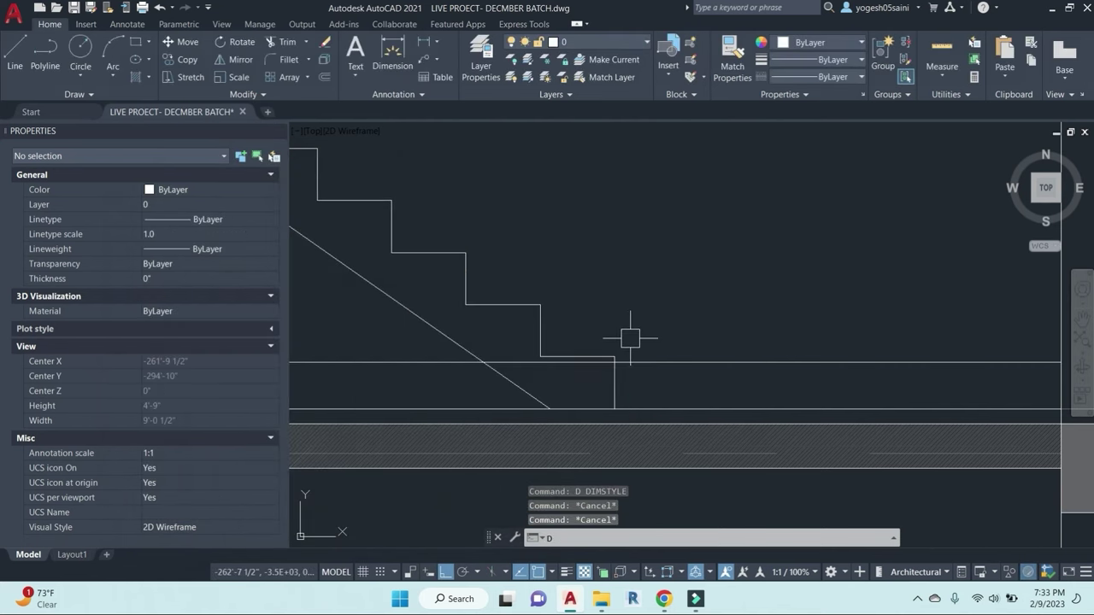
key(Return)
scroll(604, 378, up, 2)
click(640, 314)
middle_drag(657, 400, 655, 317)
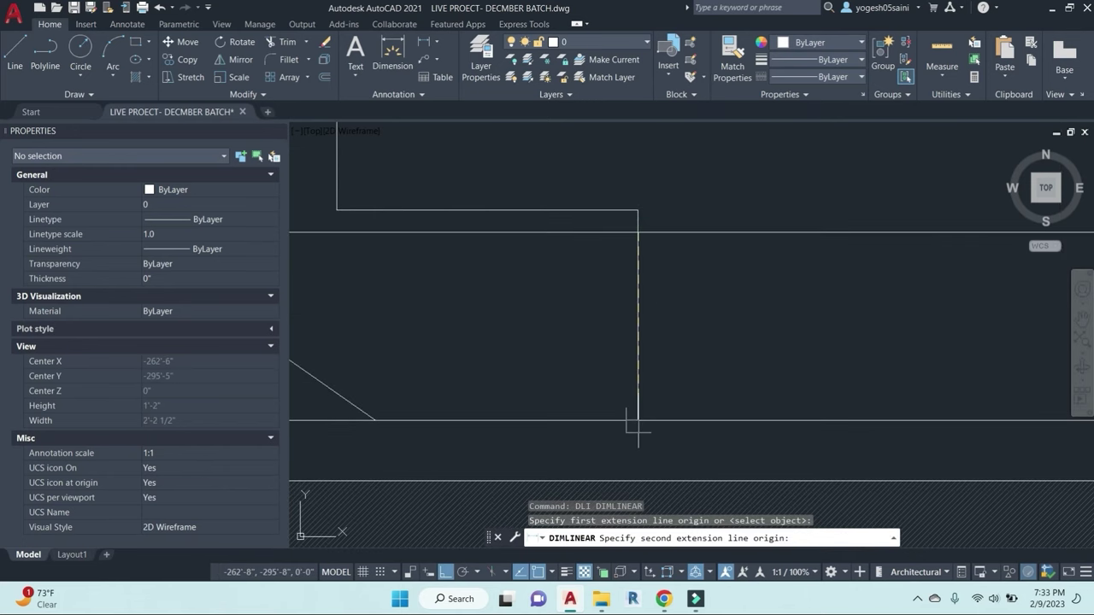
click(639, 419)
scroll(724, 316, down, 6)
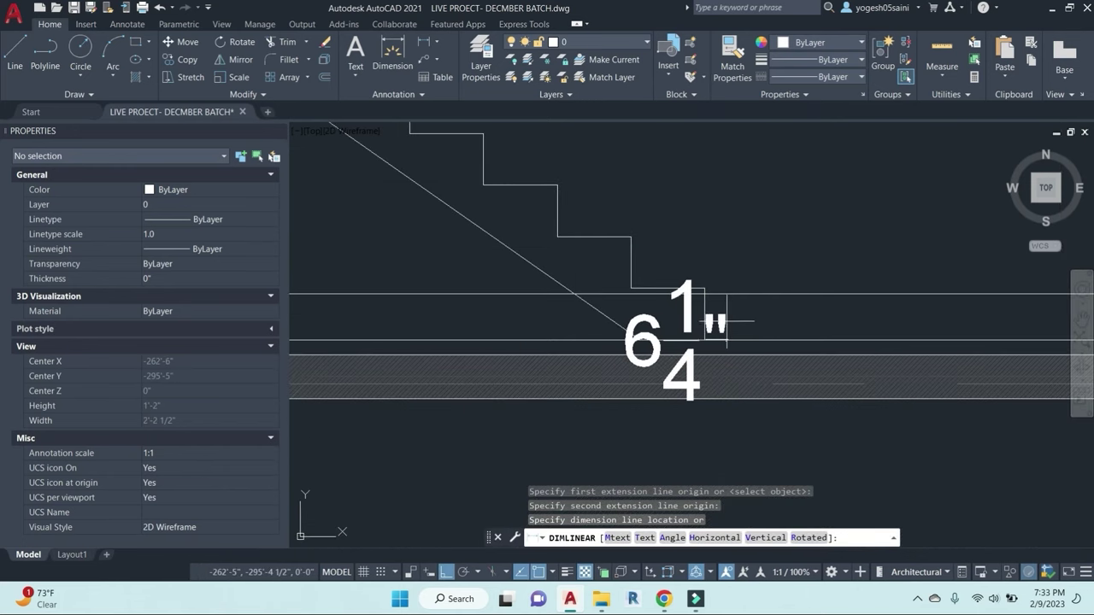
key(Escape)
Step: Move the short tread line at the stair foot down onto the line below
scroll(665, 286, up, 3)
click(698, 291)
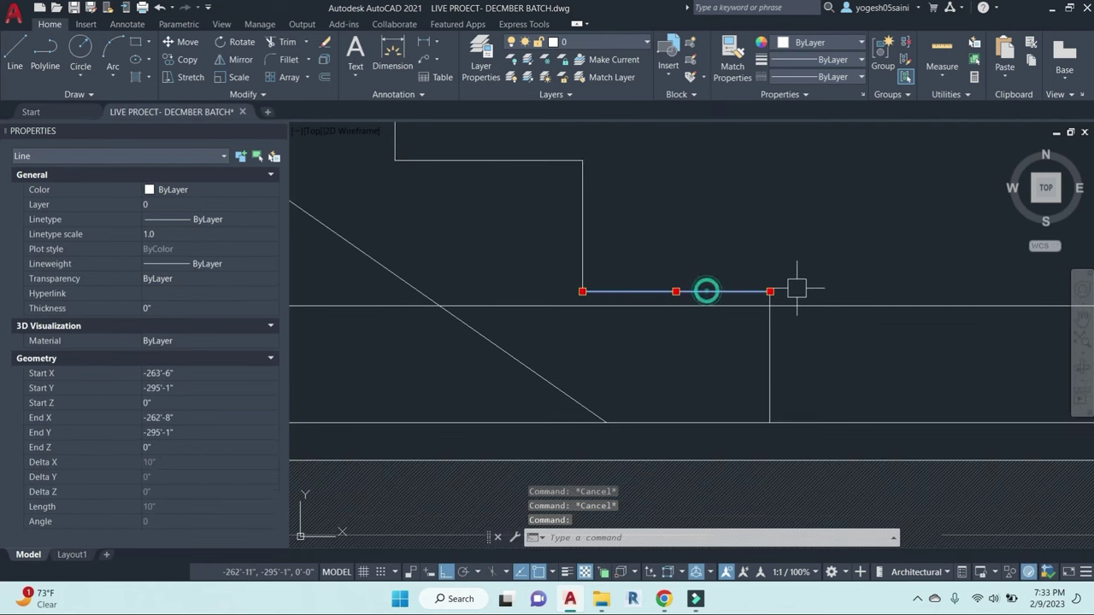
text(M)
key(Return)
click(769, 292)
click(767, 308)
key(Escape)
key(Escape)
key(Escape)
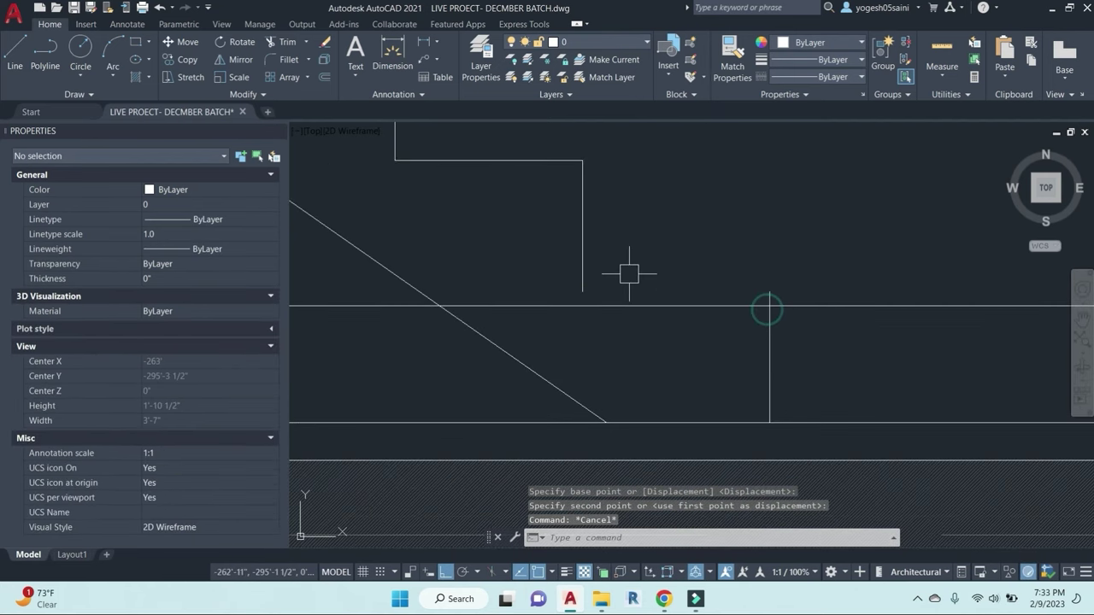
Step: Trial-select the lower stair lines, then undo the tread line move
click(631, 274)
key(Escape)
click(657, 247)
scroll(657, 247, down, 2)
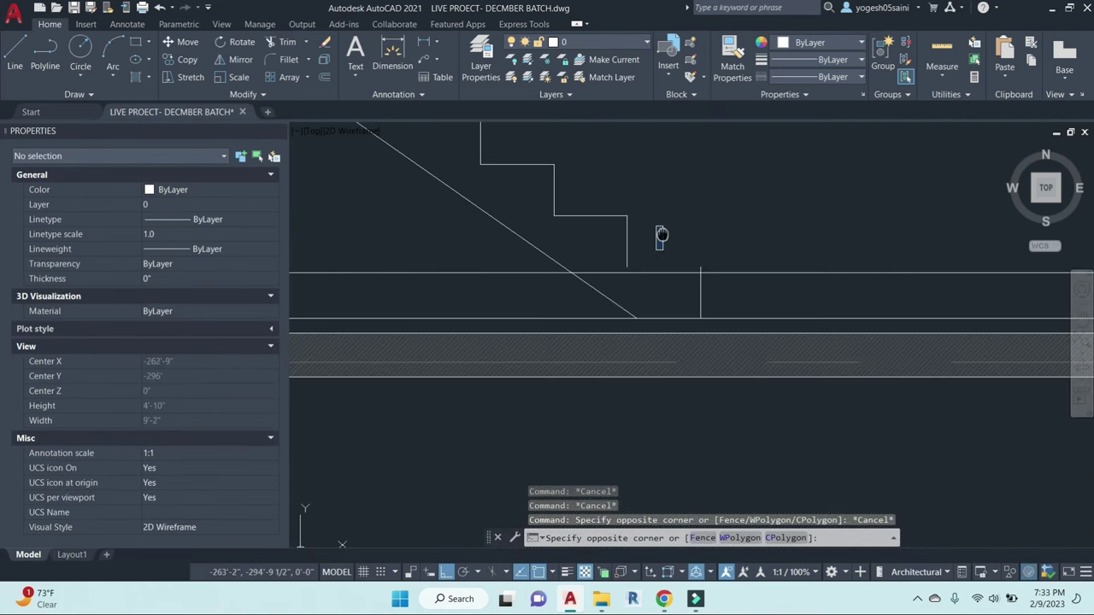
middle_drag(660, 227, 661, 310)
key(Escape)
click(662, 311)
click(556, 235)
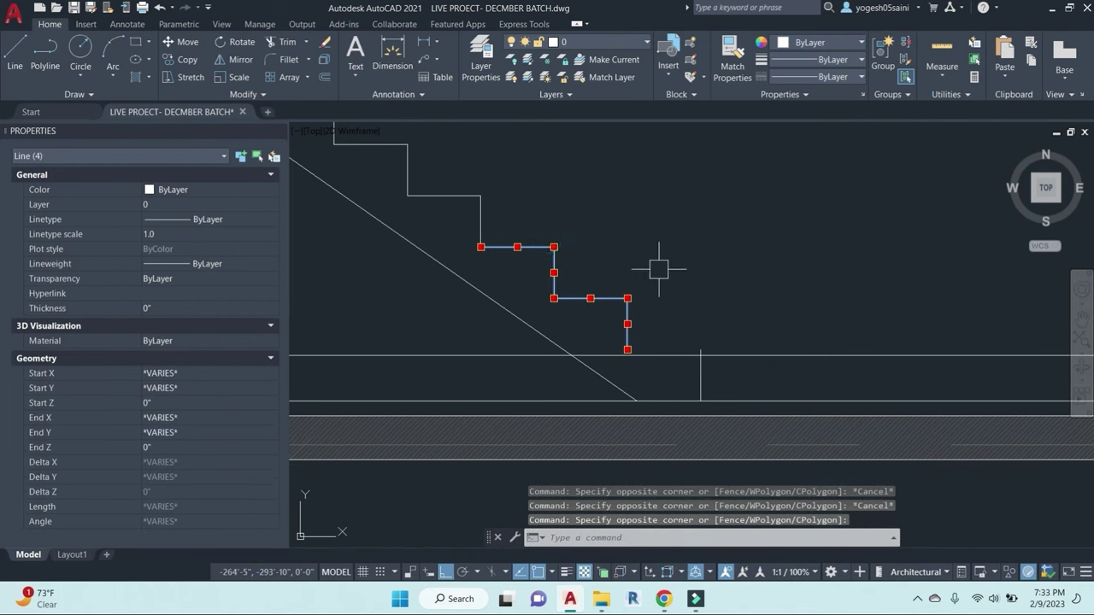
key(Escape)
key(ctrl+z)
key(ctrl+z)
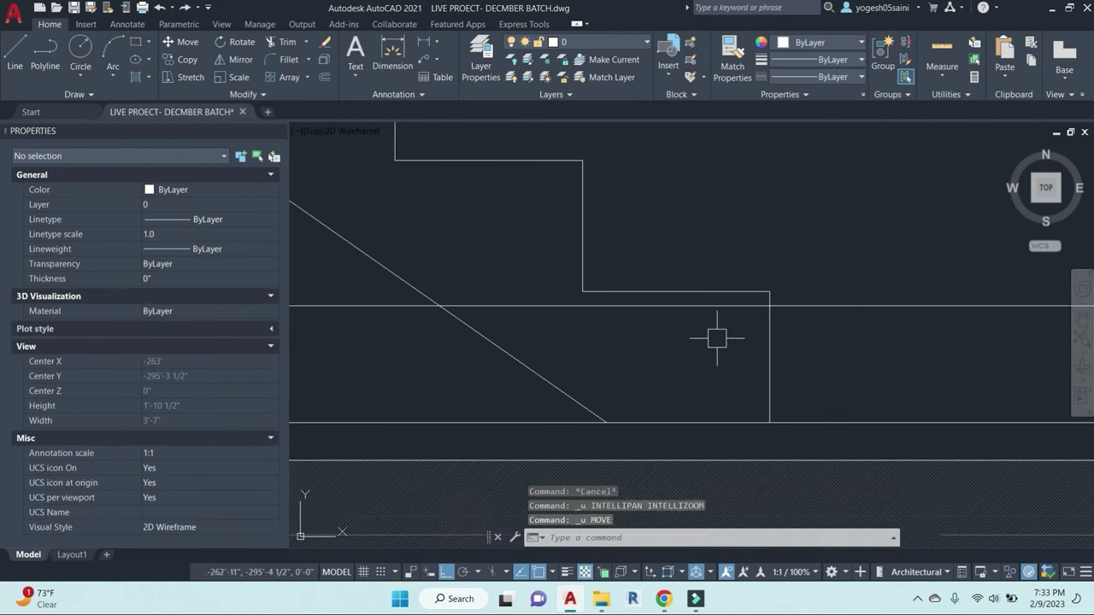
key(Escape)
key(Escape)
Step: Offset the bottom horizontal line 6.85 upward
text(o)
key(Return)
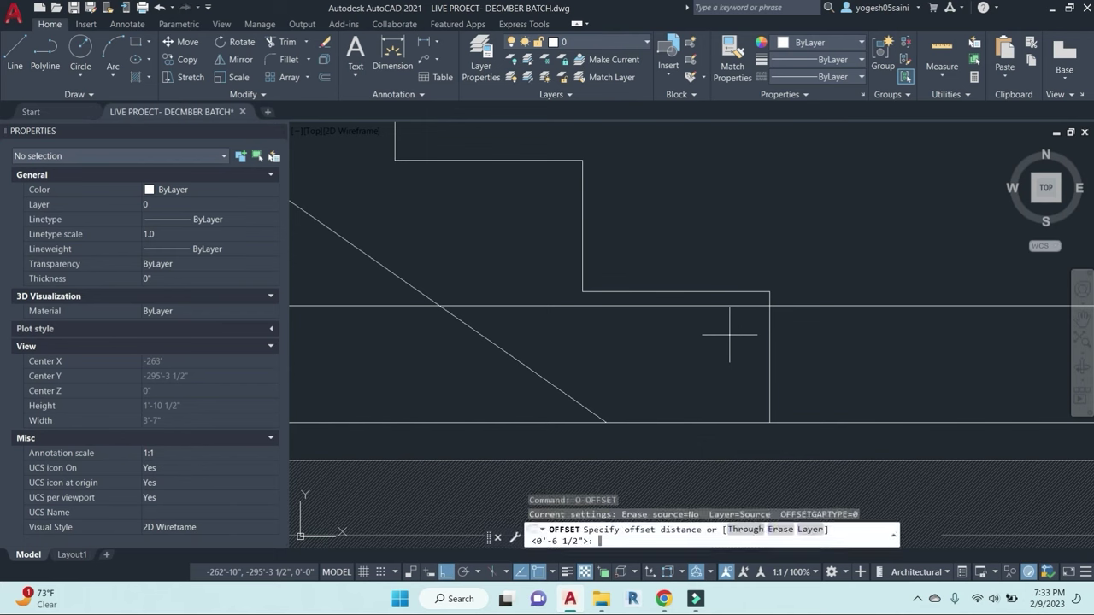
key(Escape)
key(Escape)
key(Escape)
key(Escape)
text(o)
key(Return)
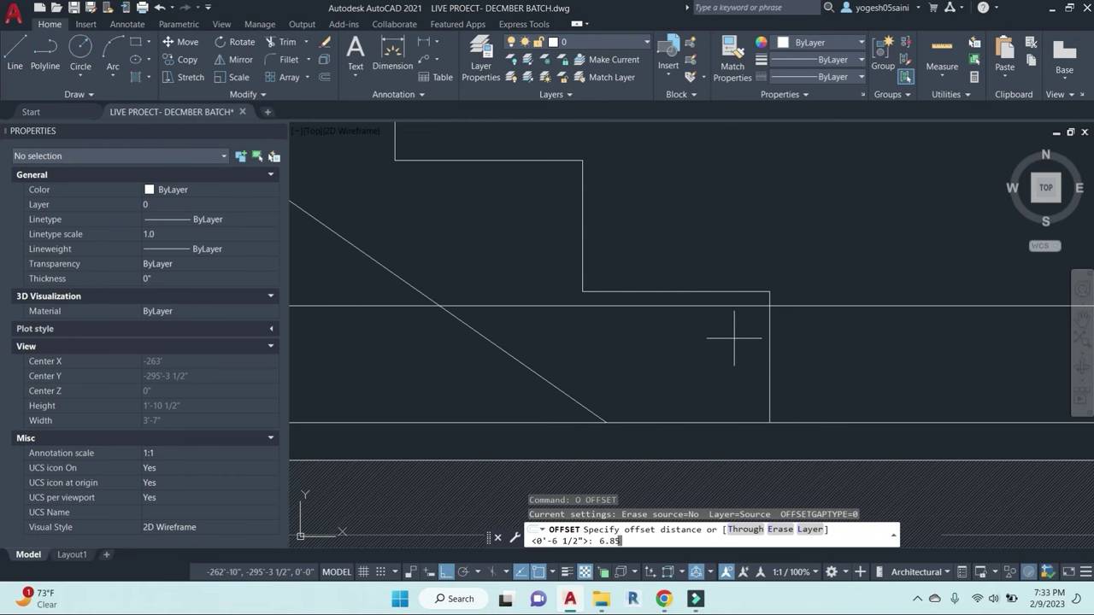
text(6.85)
key(Return)
click(733, 422)
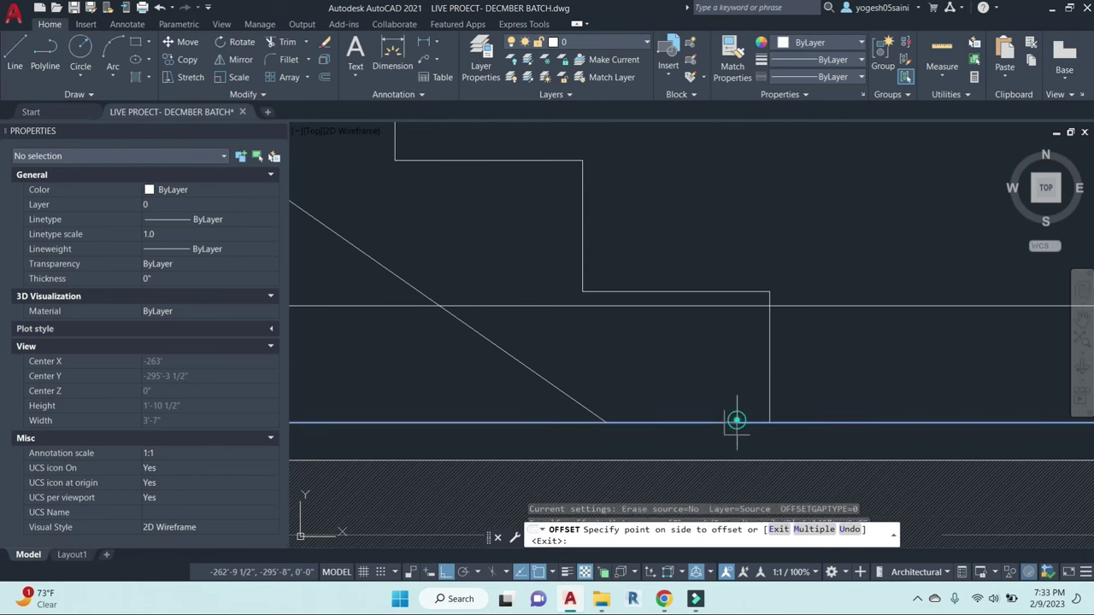
click(768, 242)
scroll(752, 307, up, 2)
key(Escape)
key(Escape)
Step: Erase the extra horizontal line left in the stair area
click(768, 303)
text(e)
key(Return)
scroll(745, 306, down, 2)
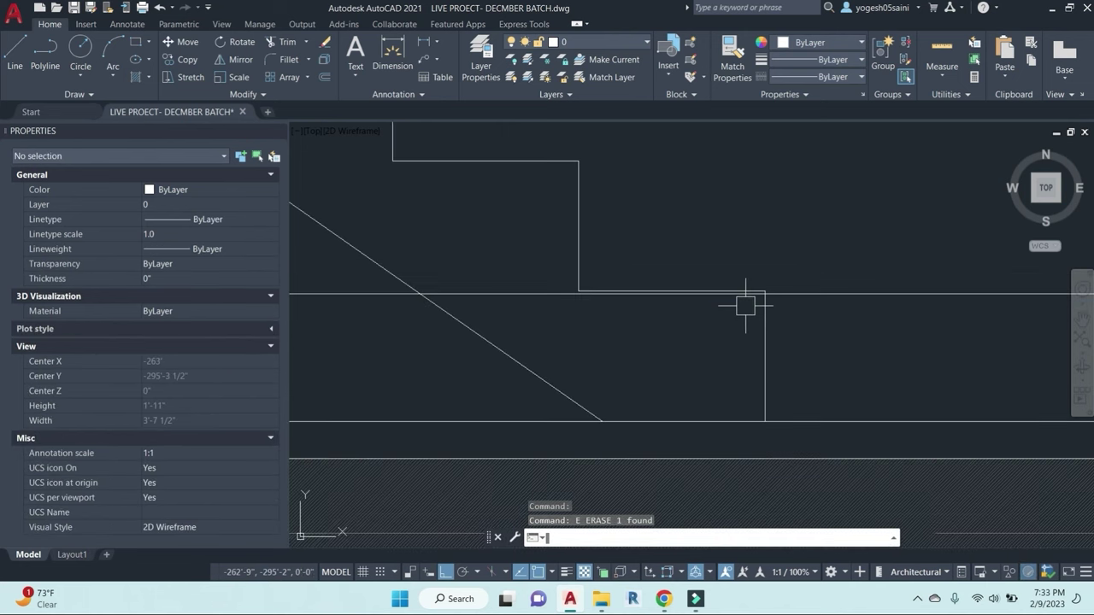
key(Escape)
key(Escape)
key(Escape)
scroll(724, 309, up, 2)
Step: Start a trial linear dimension from the corner, then abandon it
text(dli)
key(Return)
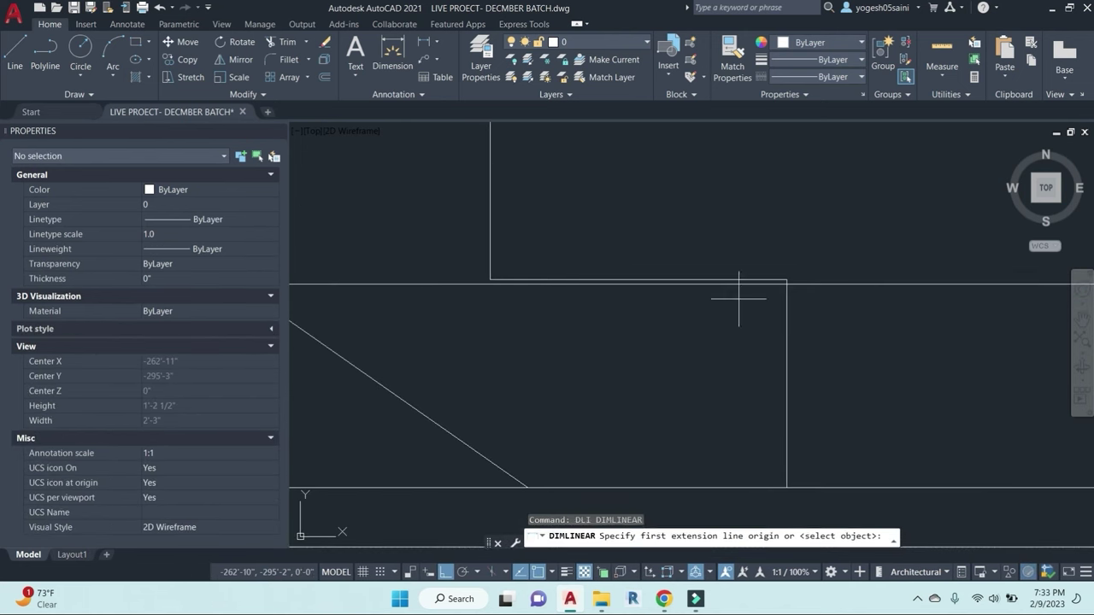
click(835, 284)
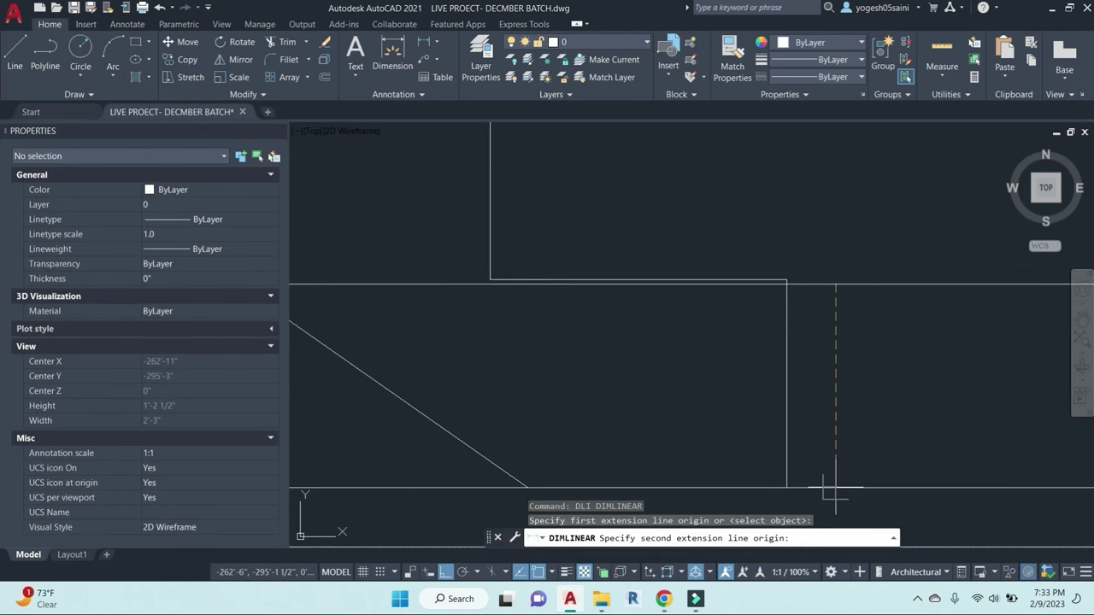
click(834, 488)
scroll(837, 488, down, 3)
middle_drag(838, 427, 680, 296)
key(Escape)
key(Escape)
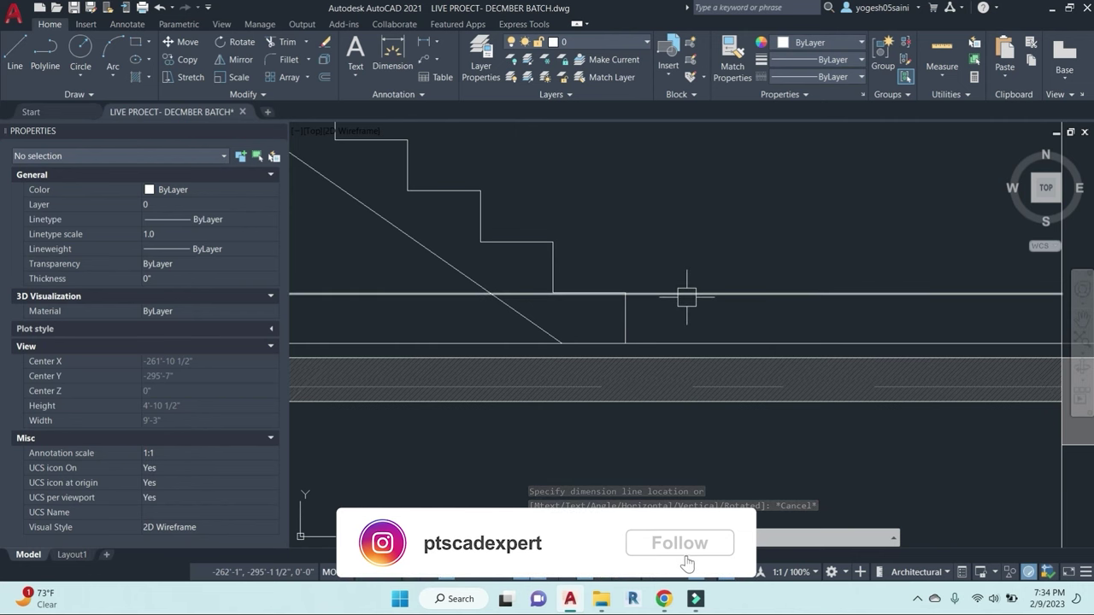
key(Escape)
key(Escape)
scroll(587, 297, up, 5)
Step: Erase the lower step lines and the diagonal waist line using crossing windows
click(686, 288)
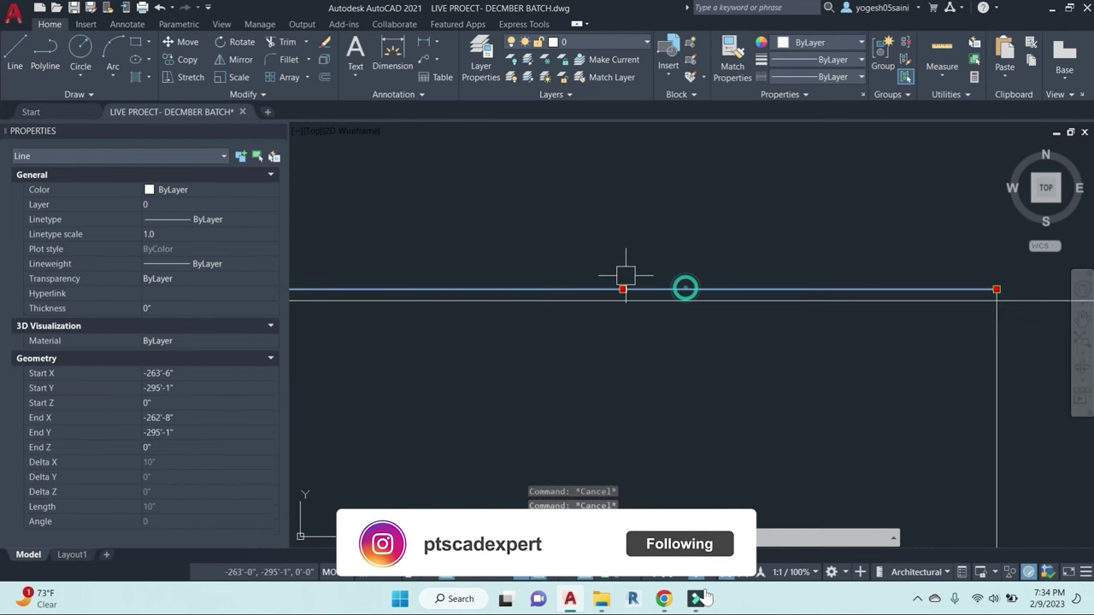
scroll(624, 274, down, 2)
middle_drag(624, 273, 694, 358)
scroll(645, 277, down, 3)
middle_drag(641, 260, 687, 307)
click(700, 313)
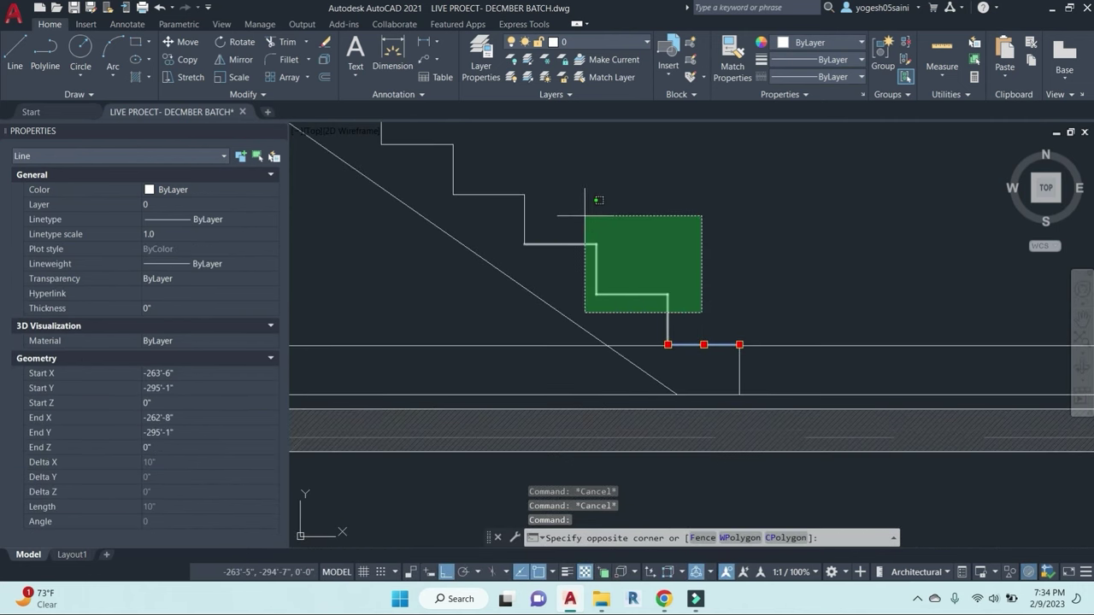
click(590, 197)
middle_drag(589, 197, 716, 277)
text(e)
key(Return)
click(757, 320)
click(590, 211)
text(e)
key(Return)
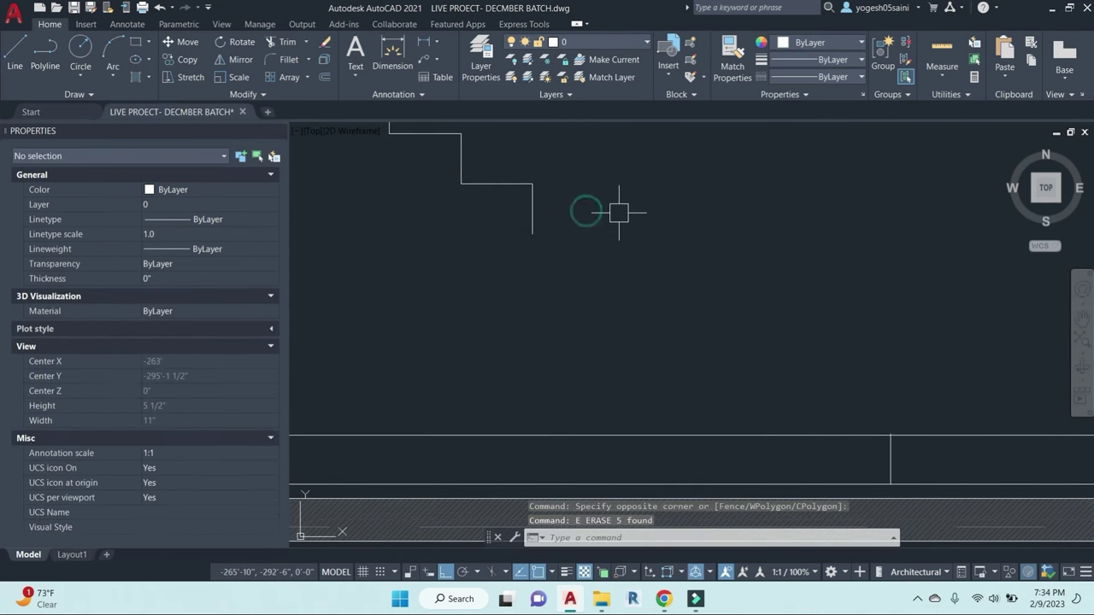
Step: Erase the 16 upper stair lines and the remaining upper steps
scroll(623, 211, down, 4)
middle_drag(623, 210, 668, 289)
click(659, 295)
click(398, 141)
scroll(504, 186, down, 5)
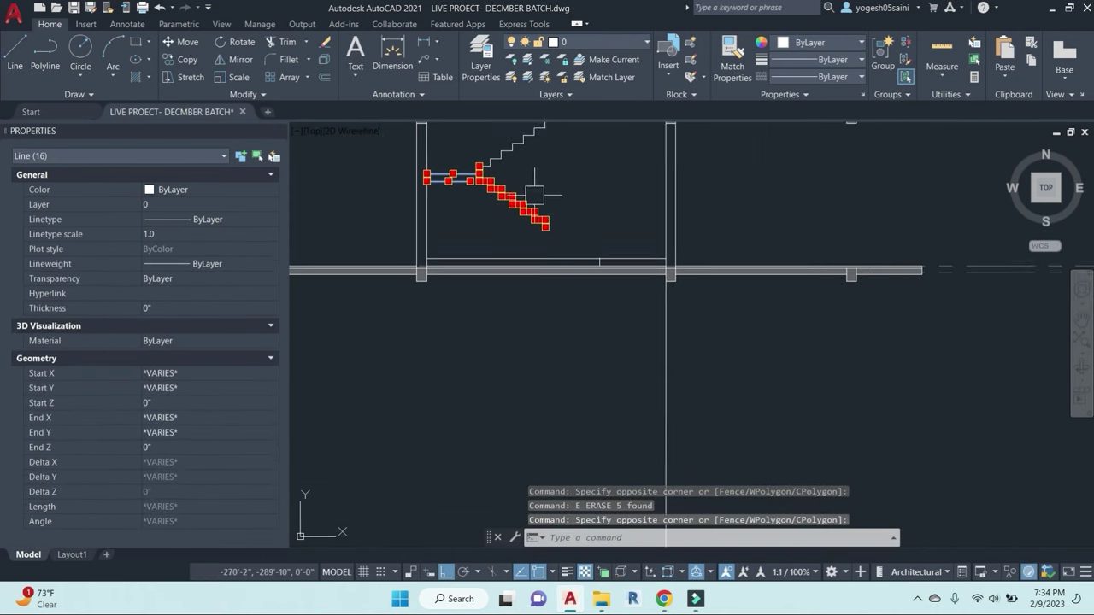
middle_drag(535, 195, 553, 269)
text(e)
key(Return)
click(488, 145)
click(622, 273)
text(e)
key(Return)
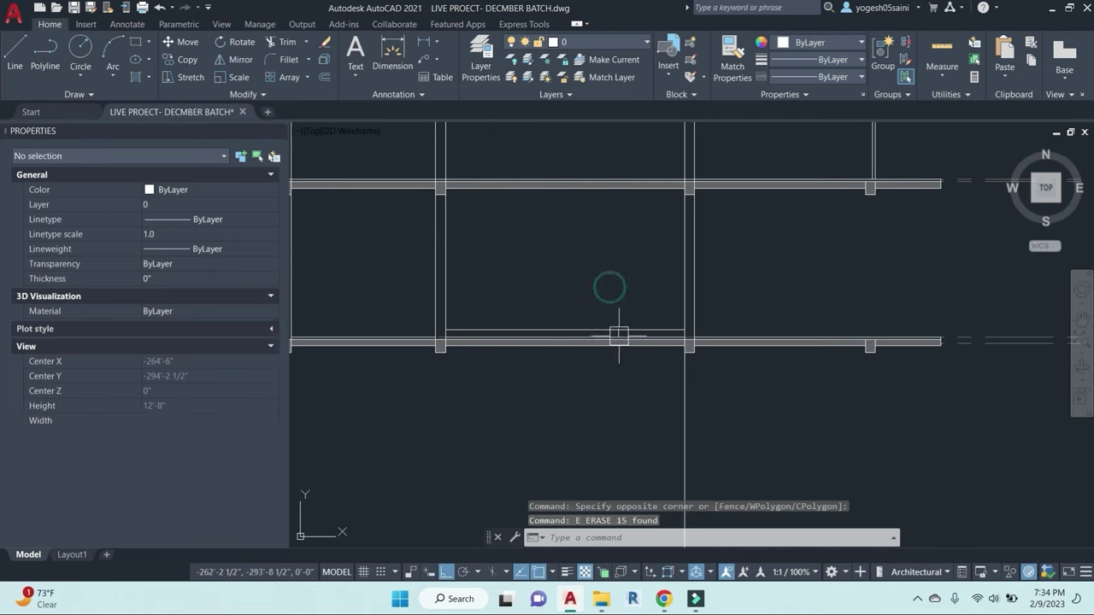
scroll(618, 330, up, 4)
Step: Erase the leftover horizontal line, keeping the short vertical line restored via undo
scroll(630, 275, up, 5)
key(Escape)
key(Escape)
key(Escape)
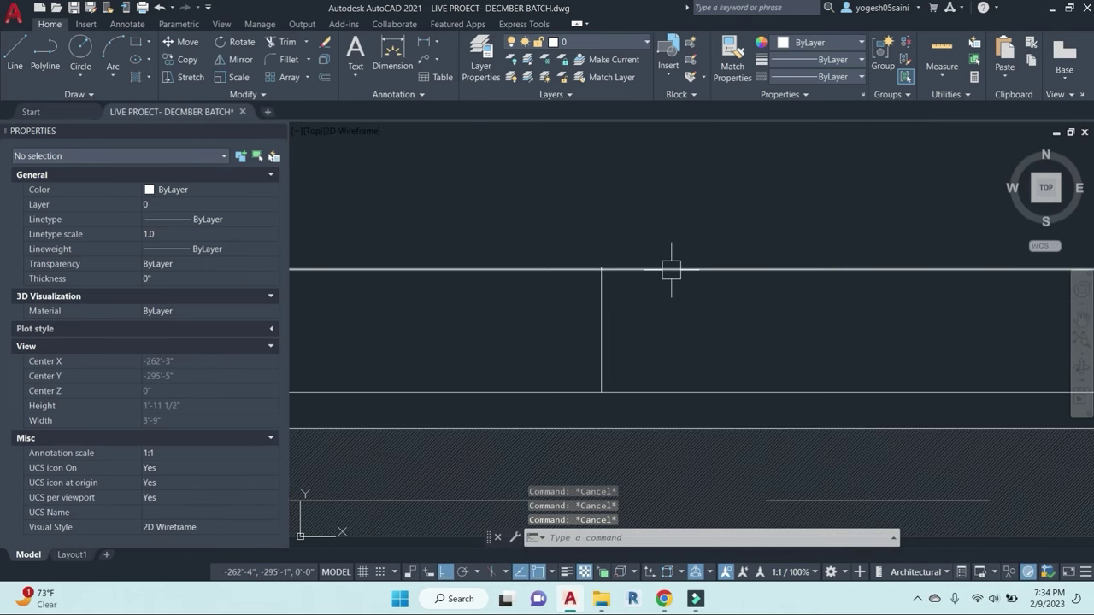
click(651, 269)
text(e)
key(Escape)
key(Escape)
key(Escape)
click(666, 312)
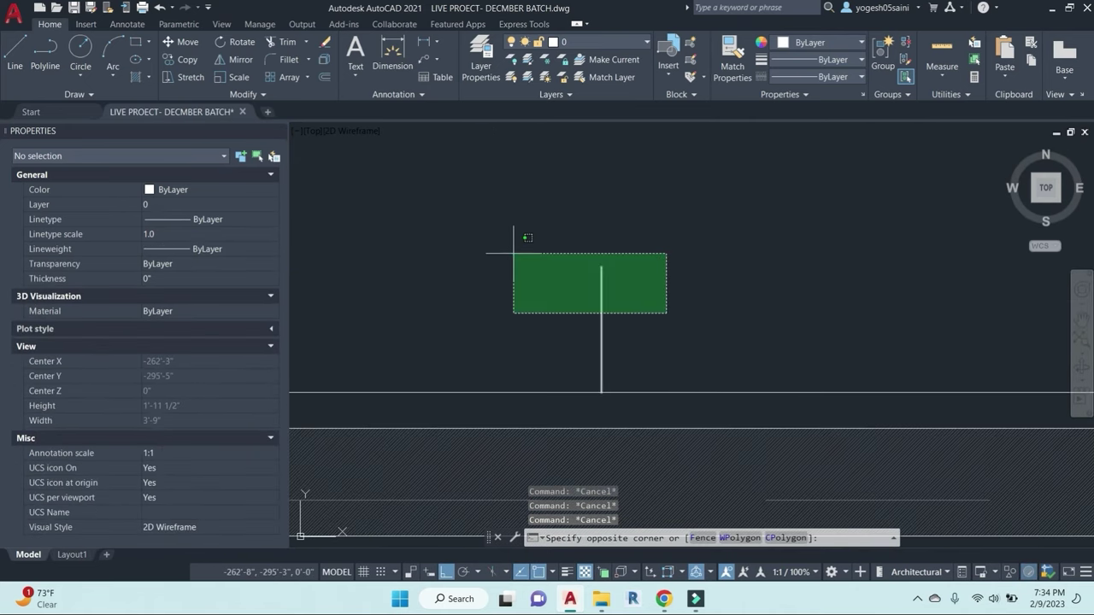
click(512, 252)
text(e)
key(Escape)
key(Escape)
text(o)
key(ctrl+z)
key(ctrl+z)
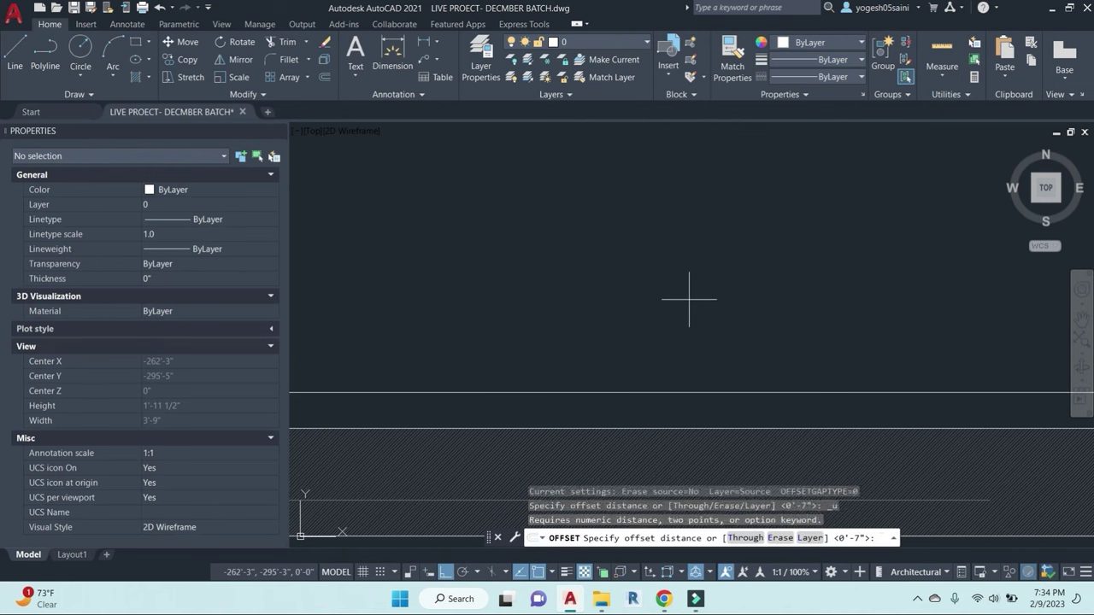
key(Escape)
key(ctrl+z)
key(ctrl+z)
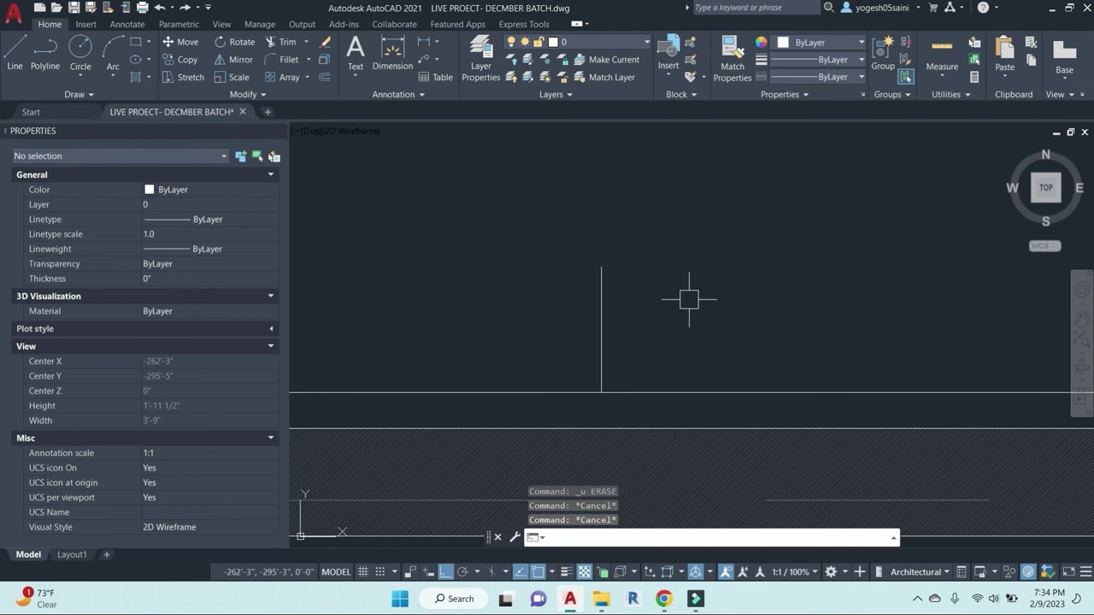
Step: Offset the vertical line 10 inches to the left for the tread width
text(o)
key(Return)
text(10)
key(Return)
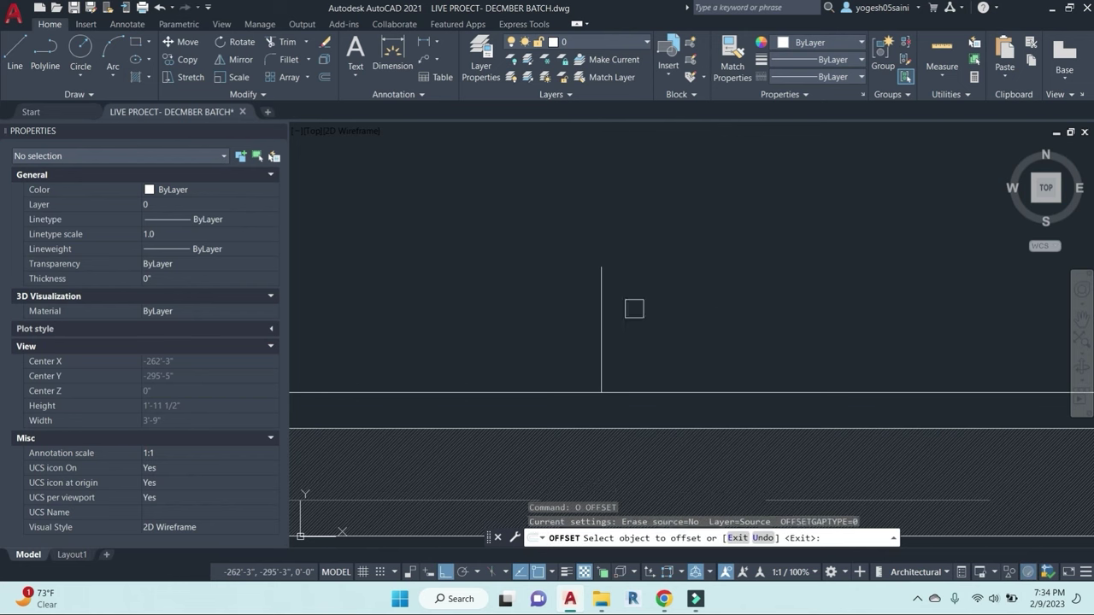
click(607, 324)
click(552, 299)
scroll(659, 321, down, 3)
key(Escape)
key(Escape)
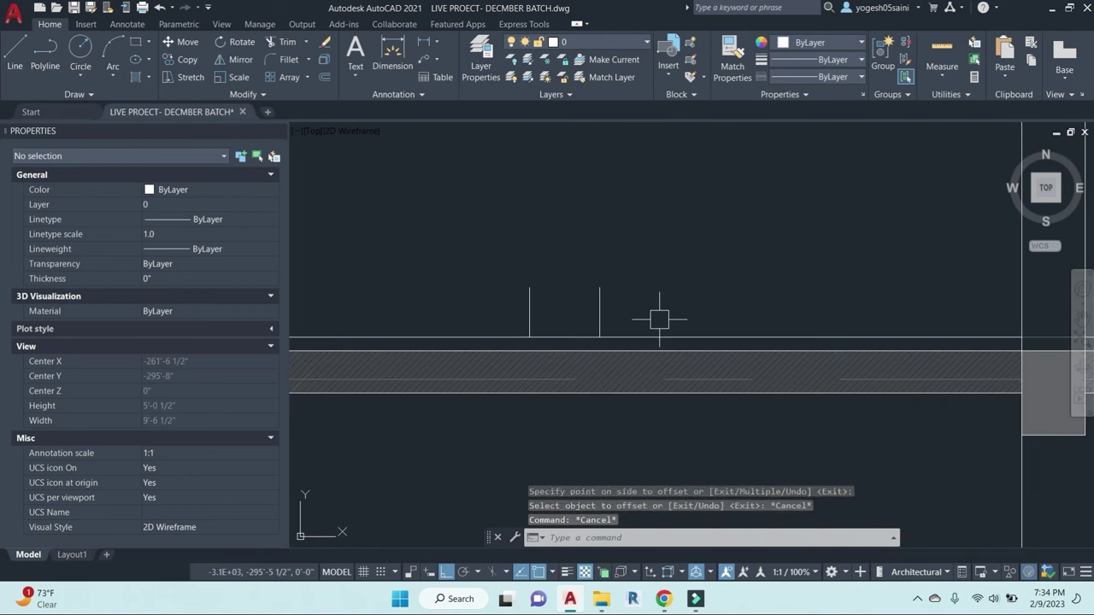
Step: Offset the bottom line upward by 6.857 inches for the riser height
text(o)
key(Return)
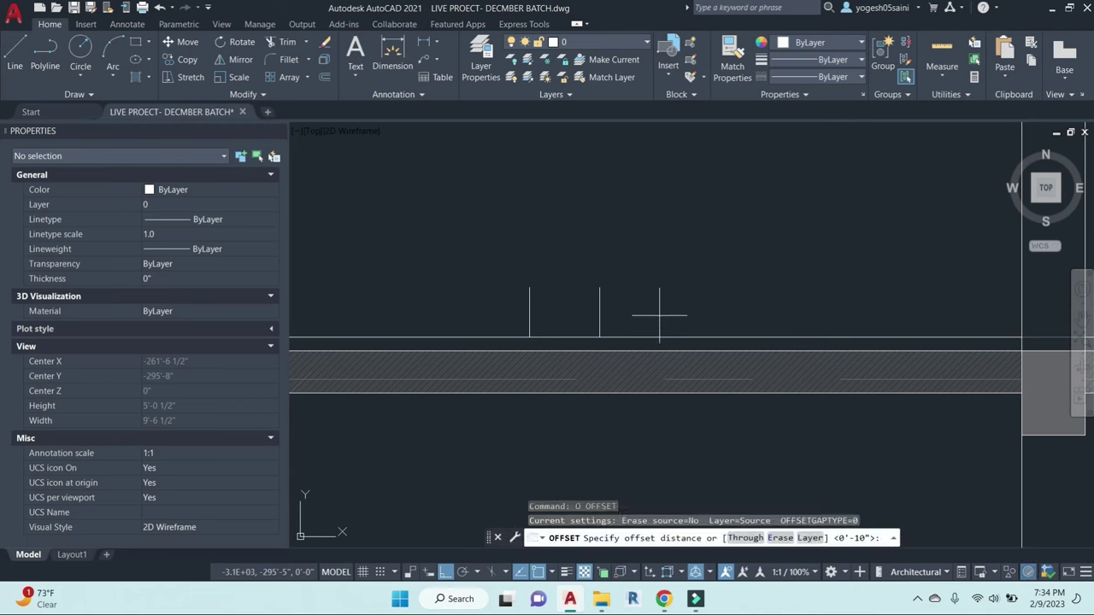
text(6.857)
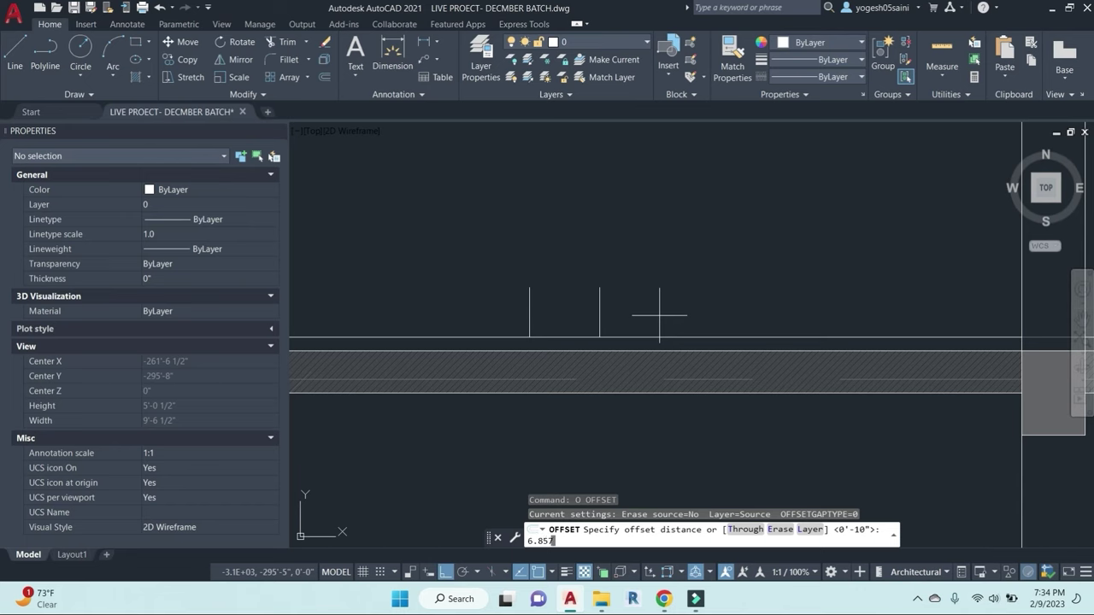
key(Return)
click(693, 336)
click(669, 239)
scroll(595, 295, up, 2)
key(Escape)
key(Escape)
key(Escape)
key(Escape)
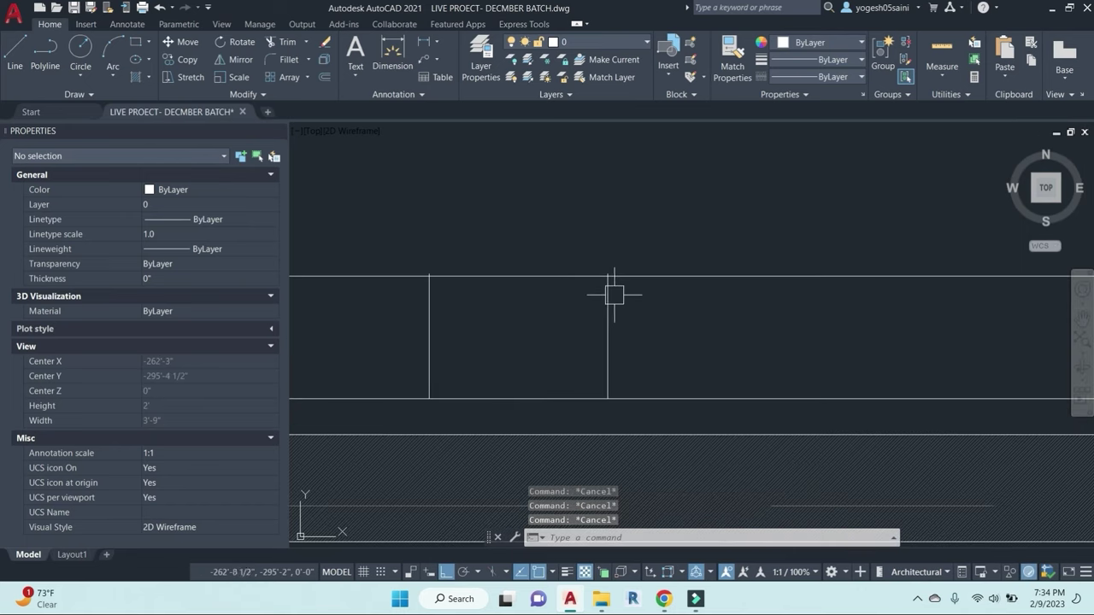
Step: Trim both ends of the top line to leave a single step box
text(tr)
key(Return)
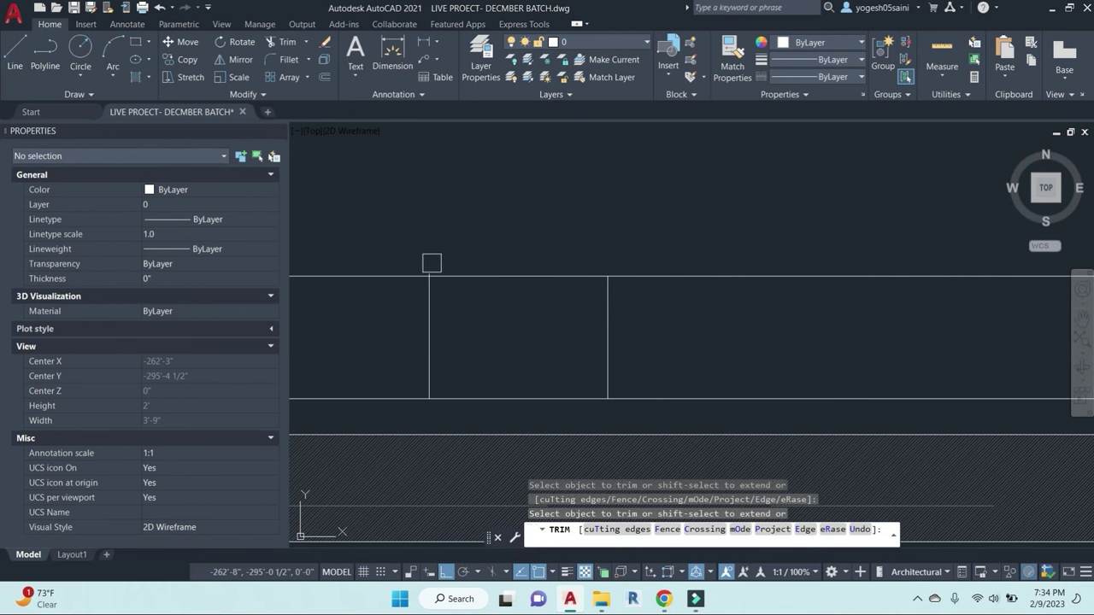
key(Escape)
text(tr)
key(Return)
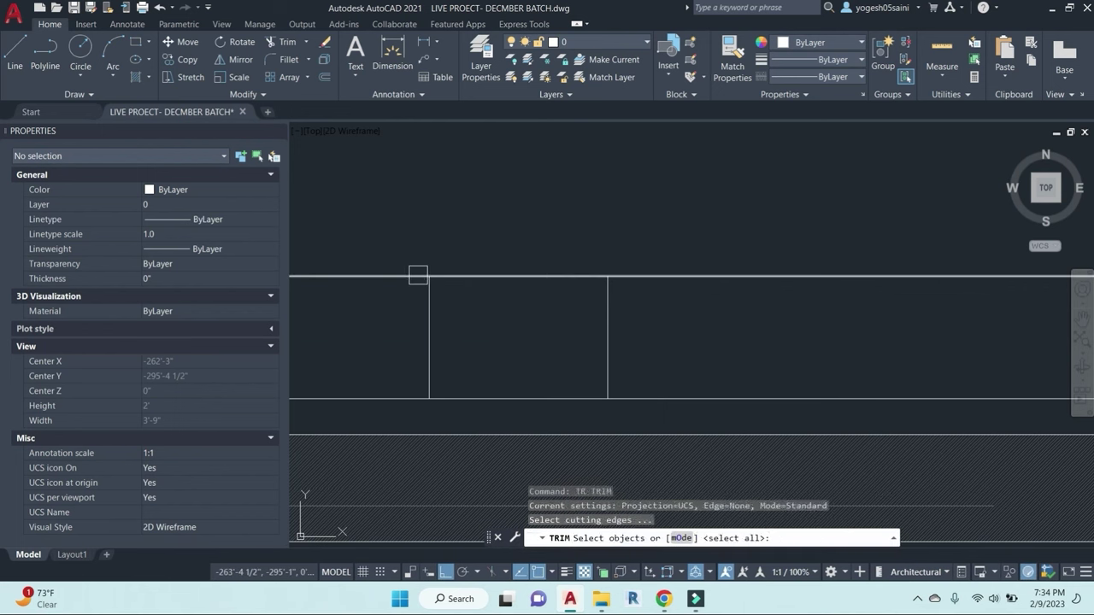
key(Return)
click(398, 276)
click(716, 273)
scroll(709, 321, down, 1)
middle_drag(709, 321, 875, 342)
key(Escape)
key(Escape)
Step: Copy the step's top and right lines corner to corner, climbing diagonally up-left
click(876, 342)
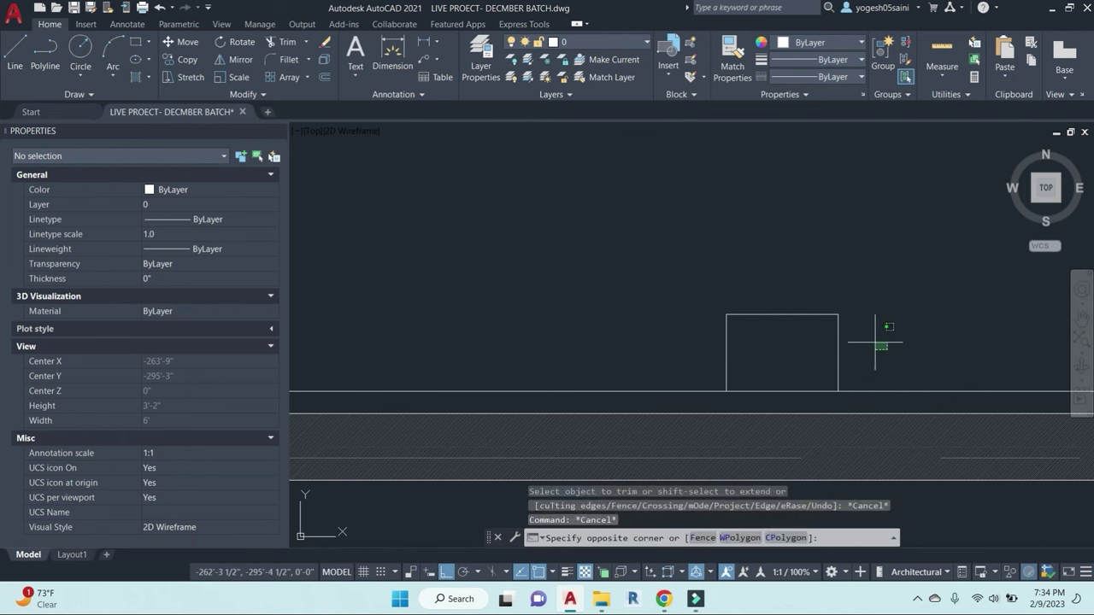
click(772, 275)
text(co)
key(Return)
click(838, 391)
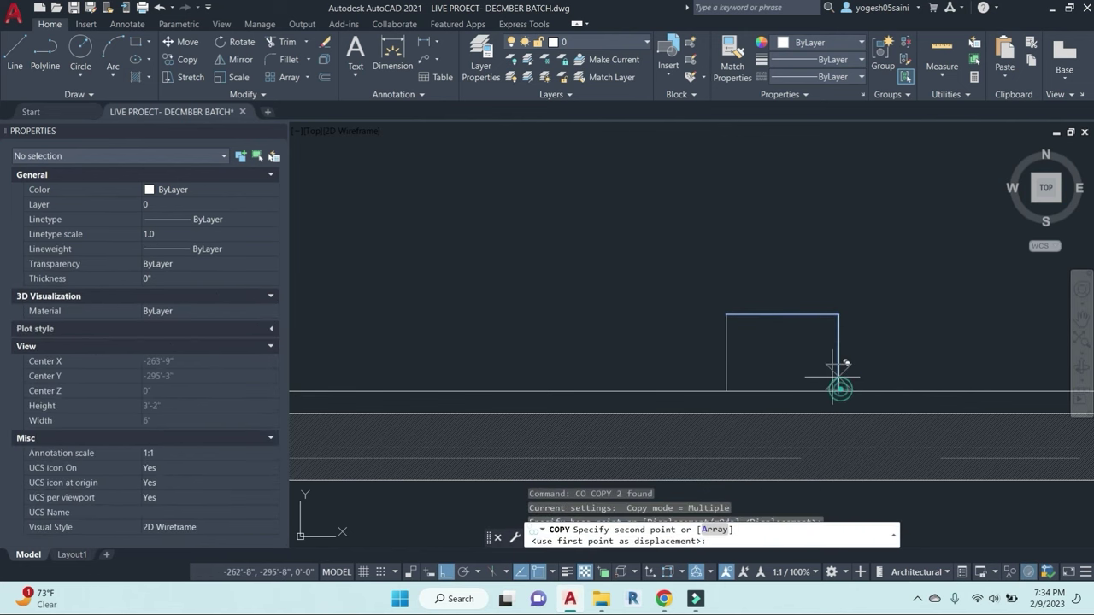
click(648, 284)
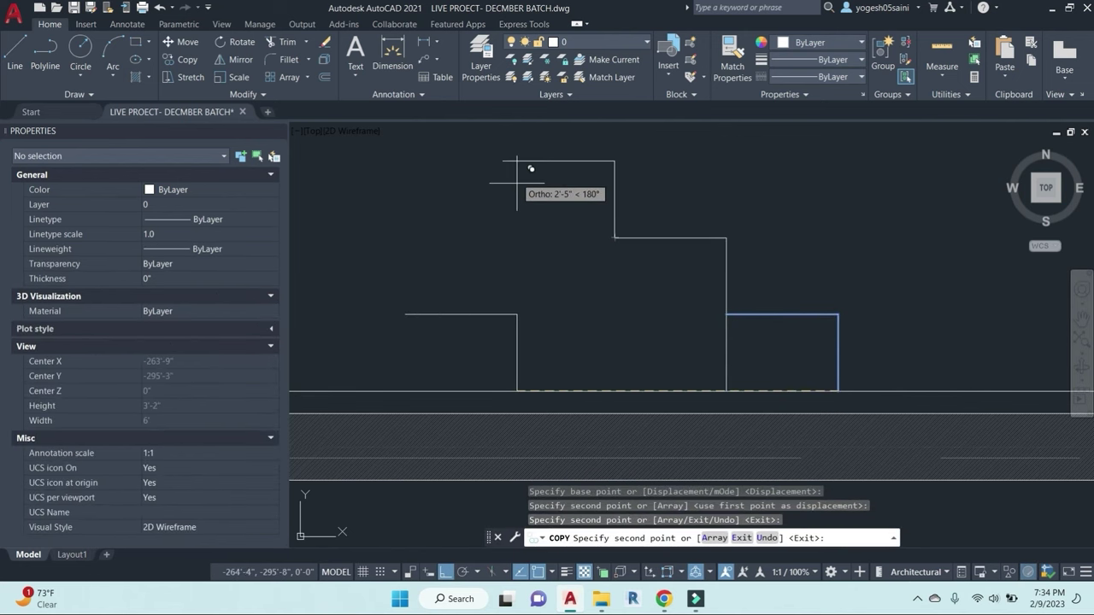
click(503, 160)
scroll(537, 208, down, 5)
middle_drag(543, 223, 758, 364)
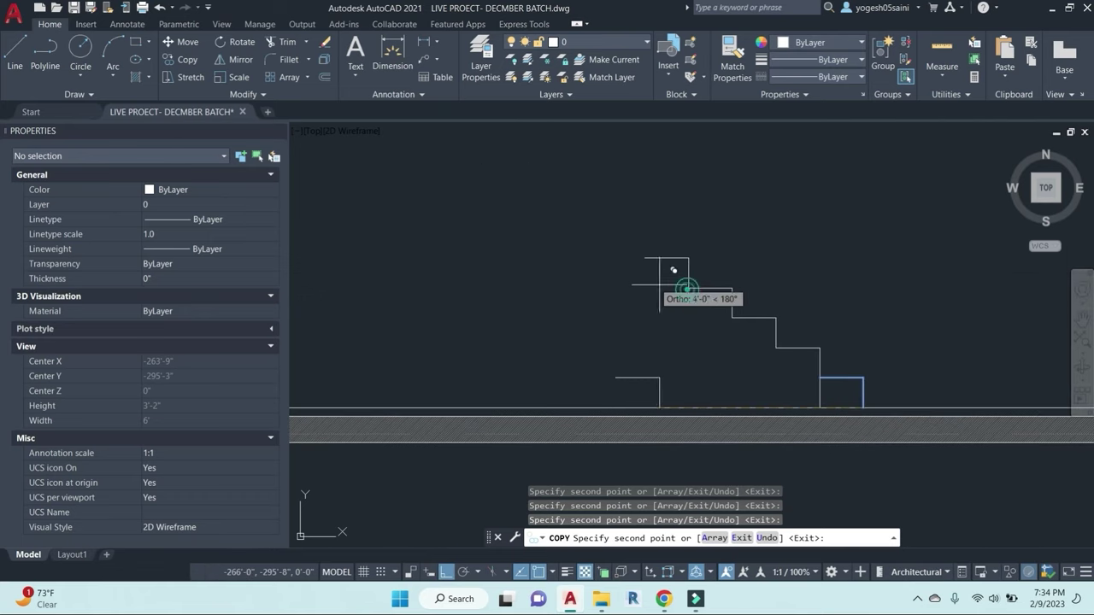
click(687, 289)
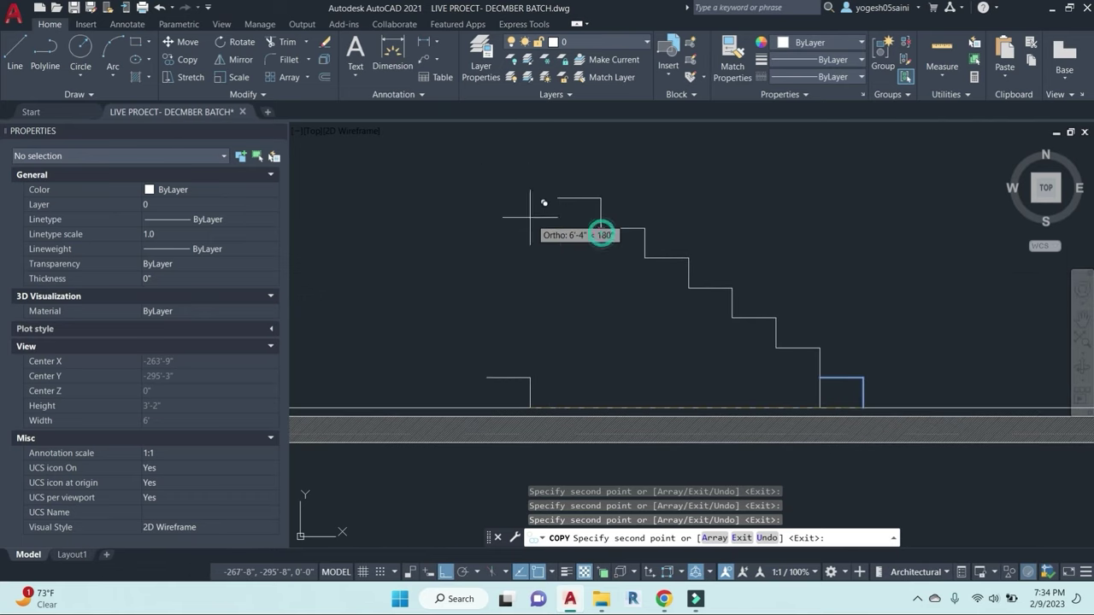
middle_drag(530, 218, 638, 273)
click(656, 262)
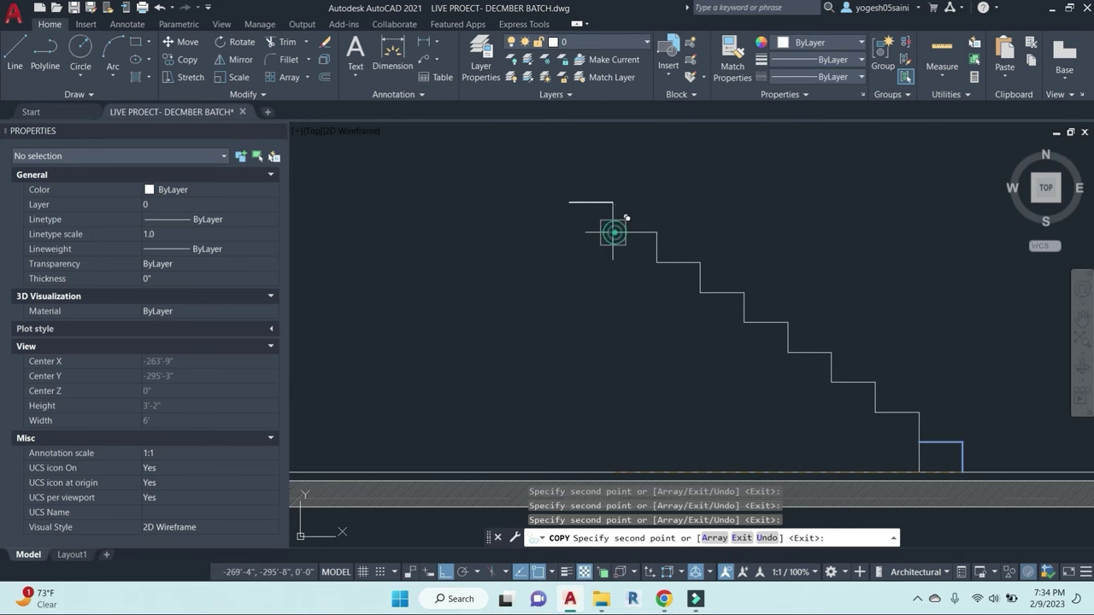
scroll(615, 276, down, 5)
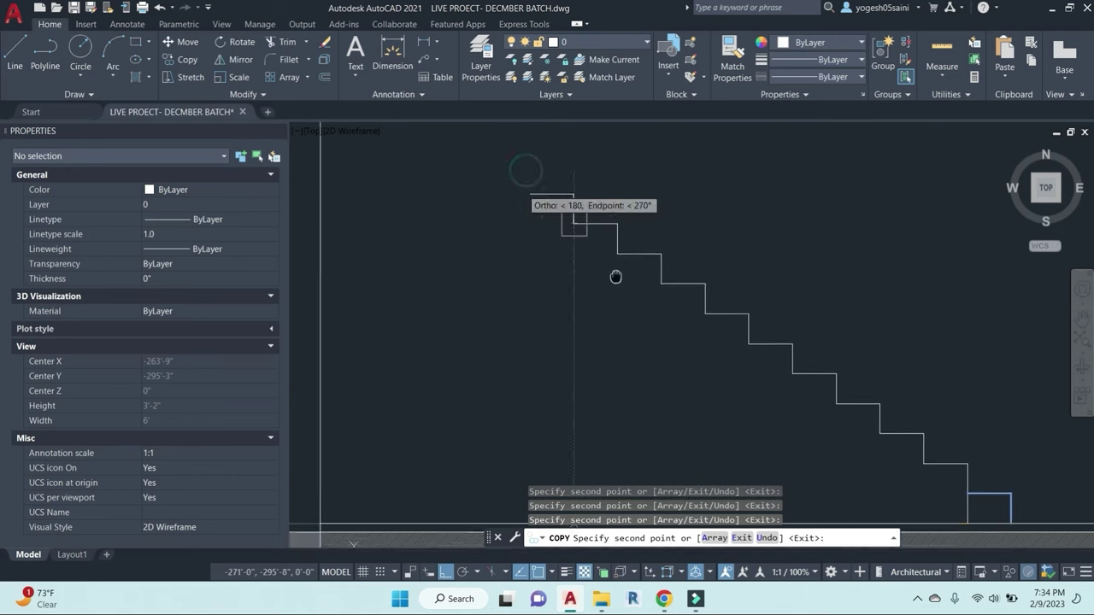
key(Escape)
key(Escape)
key(Escape)
scroll(745, 376, down, 3)
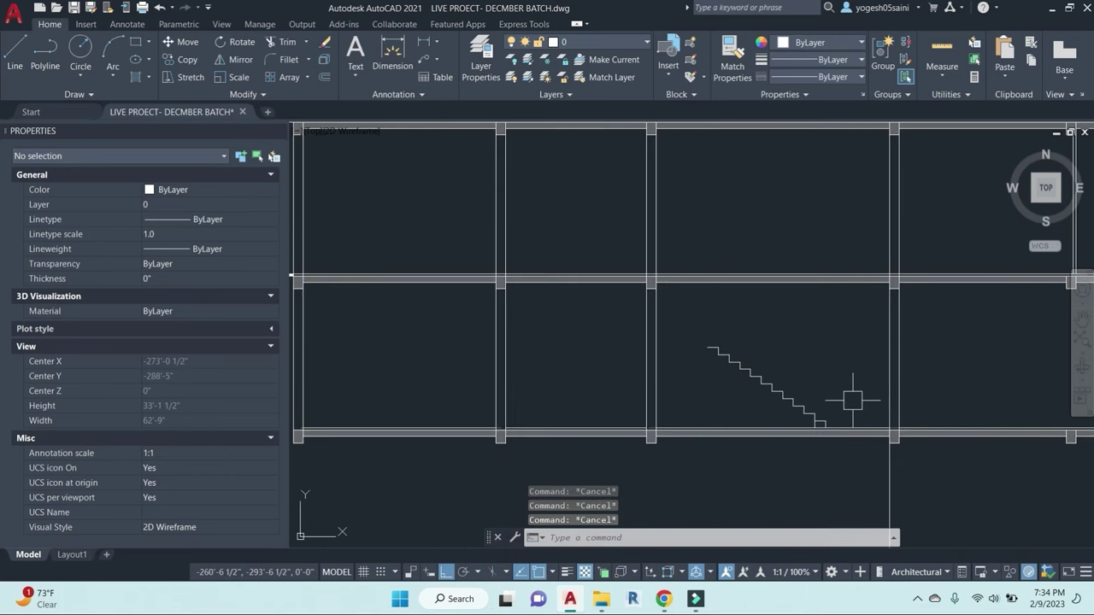
Step: Place vertical construction lines at both edges of the staircase
text(XL)
key(Return)
text(V)
key(Return)
scroll(820, 427, down, 5)
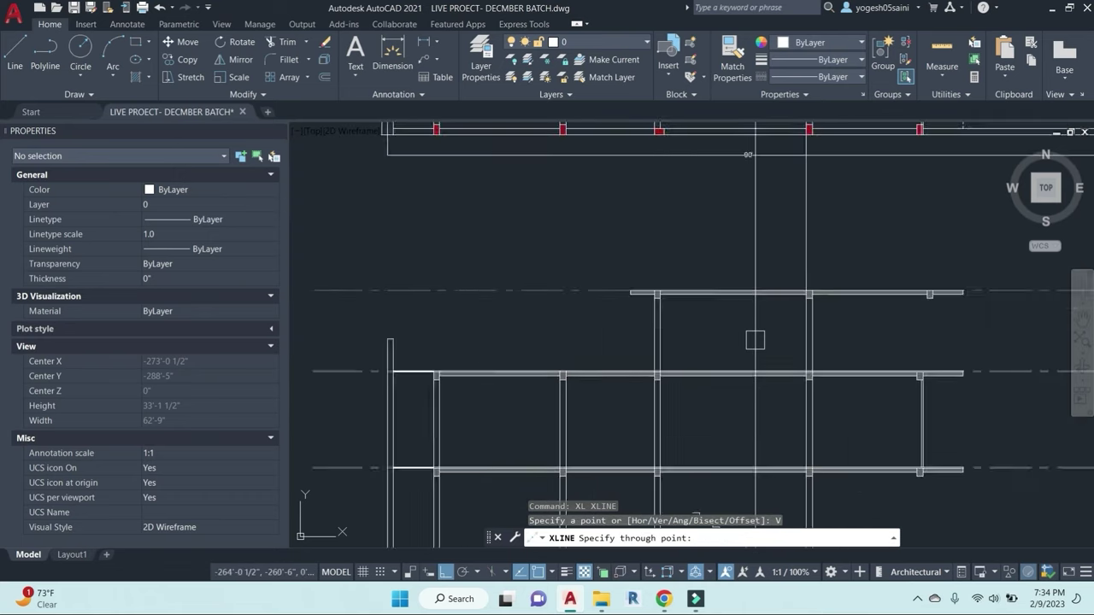
scroll(769, 298, up, 7)
click(799, 352)
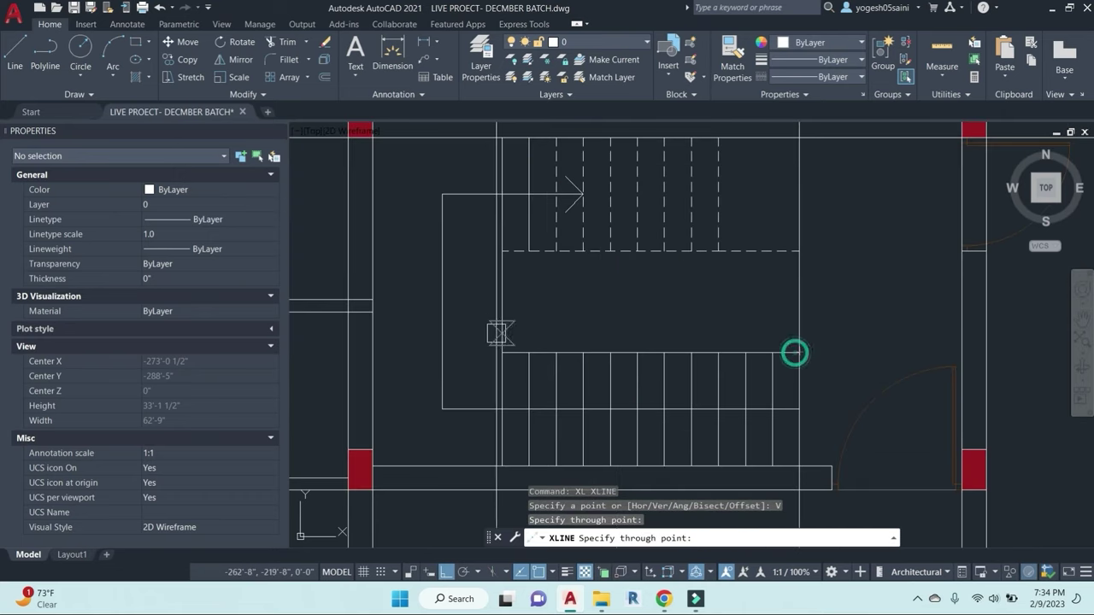
click(502, 352)
scroll(732, 335, down, 2)
middle_drag(772, 434, 746, 197)
scroll(754, 392, up, 5)
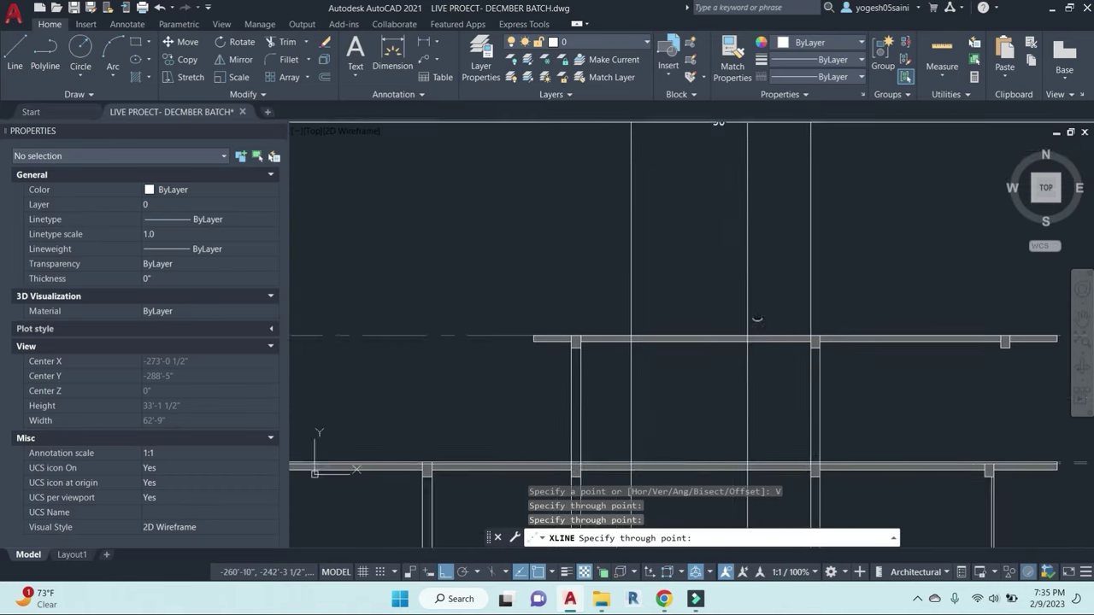
scroll(683, 315, down, 2)
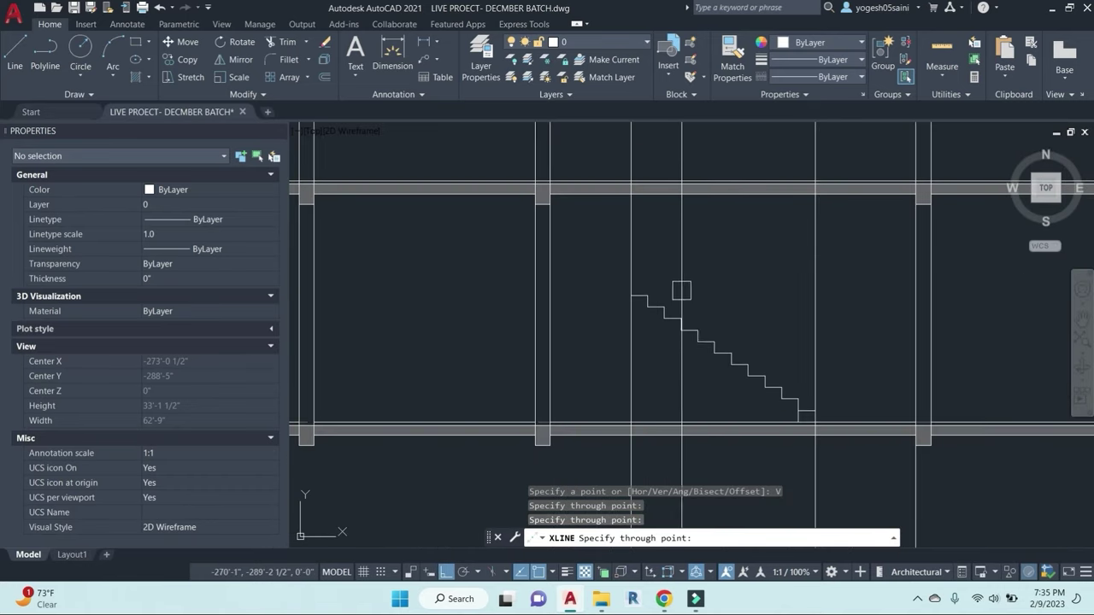
key(Escape)
scroll(649, 298, up, 3)
Step: Erase the stray line near the staircase
click(629, 306)
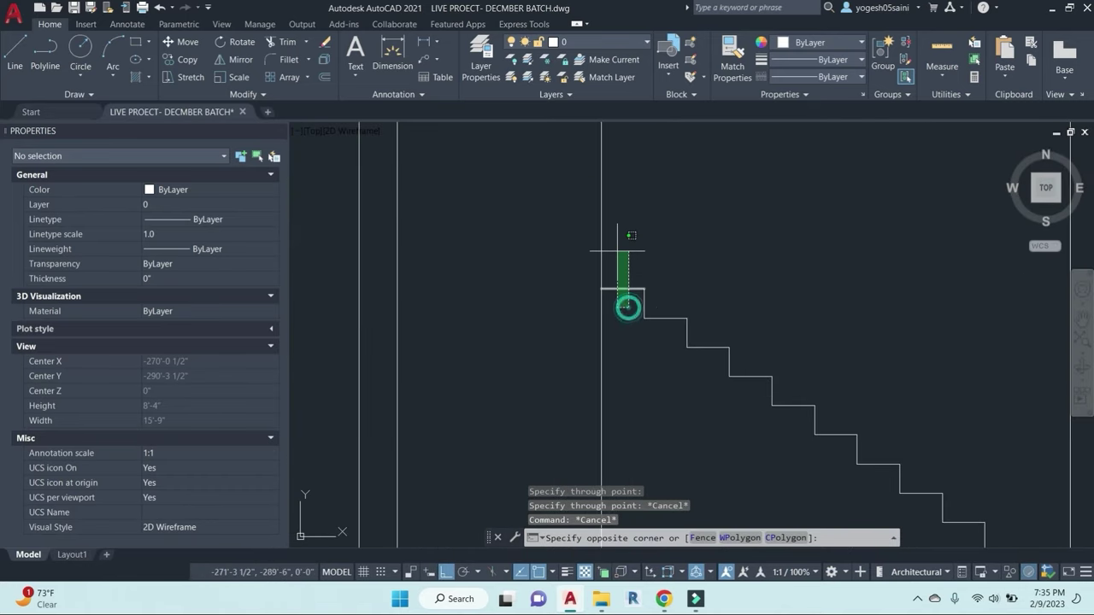
click(617, 252)
key(Escape)
scroll(716, 300, down, 2)
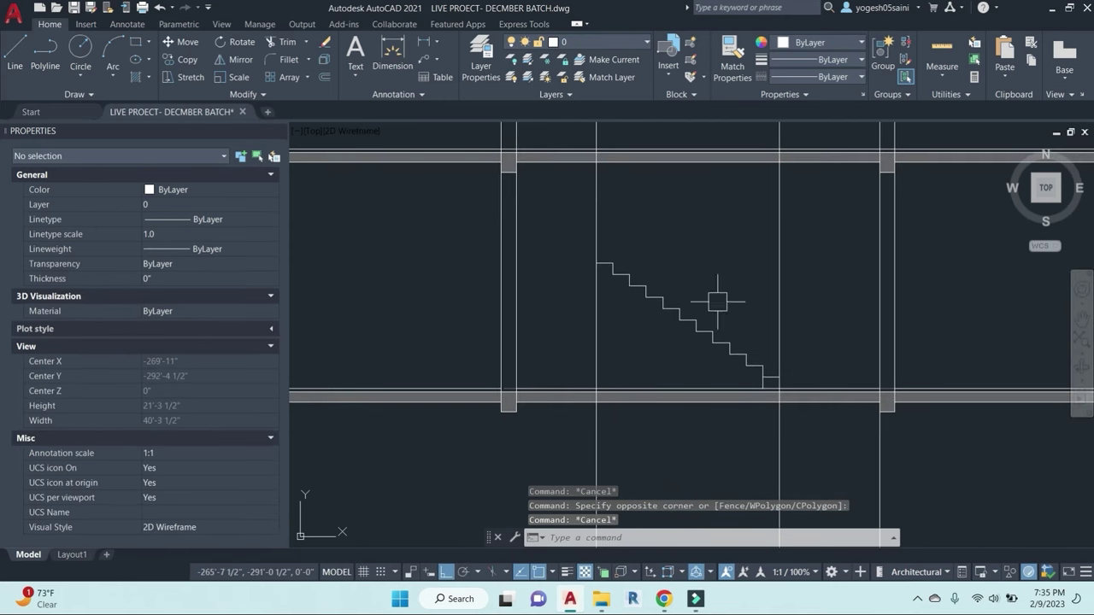
key(Escape)
key(Escape)
scroll(775, 389, up, 1)
scroll(772, 395, up, 3)
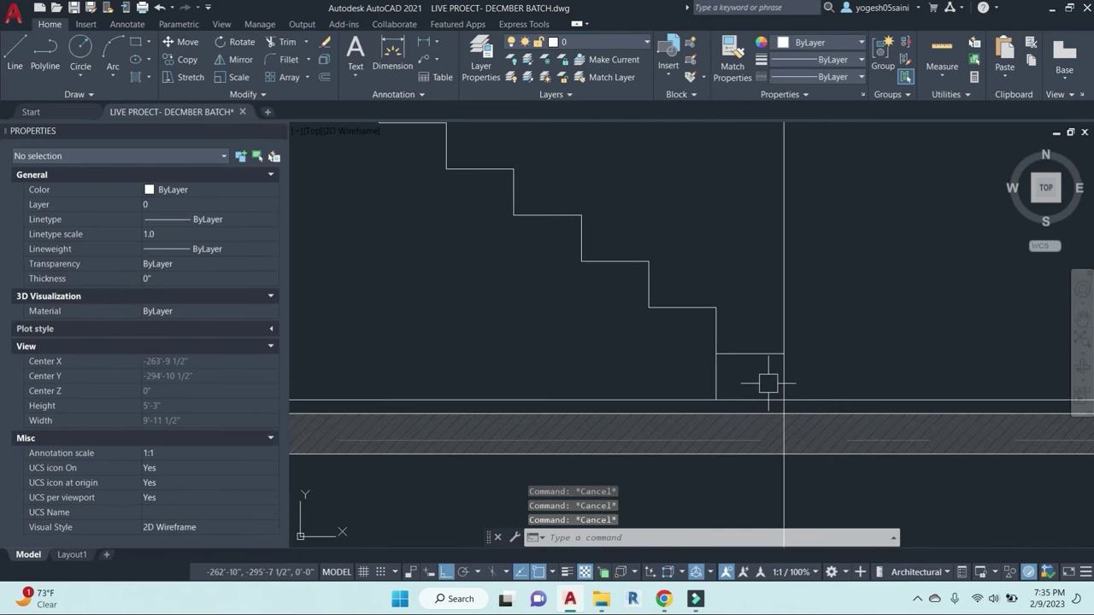
click(715, 381)
text(e)
key(Return)
scroll(752, 366, down, 3)
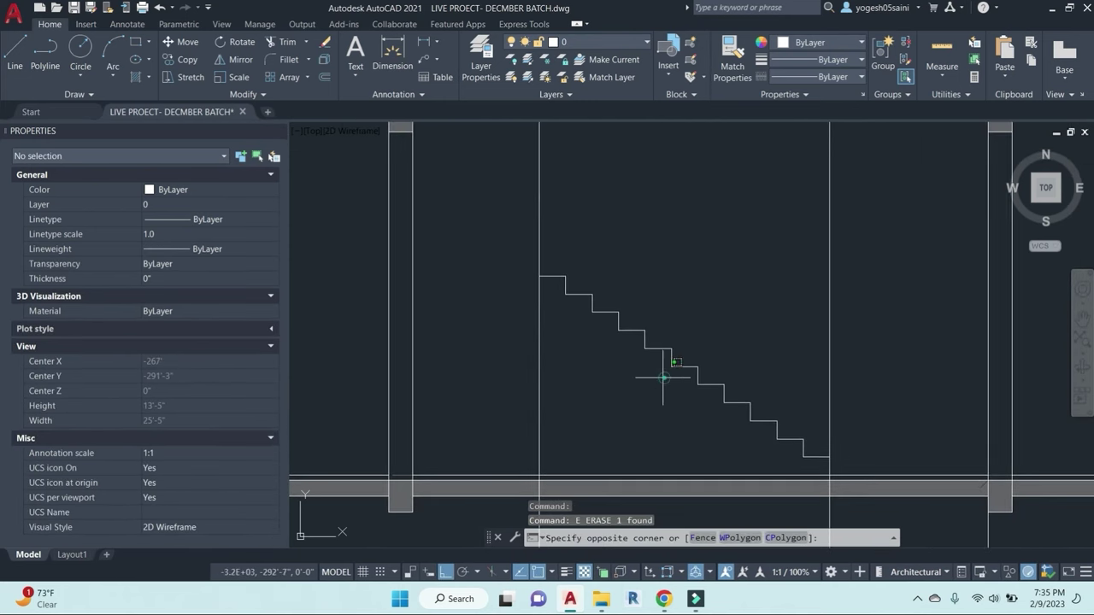
click(560, 236)
key(Escape)
key(Escape)
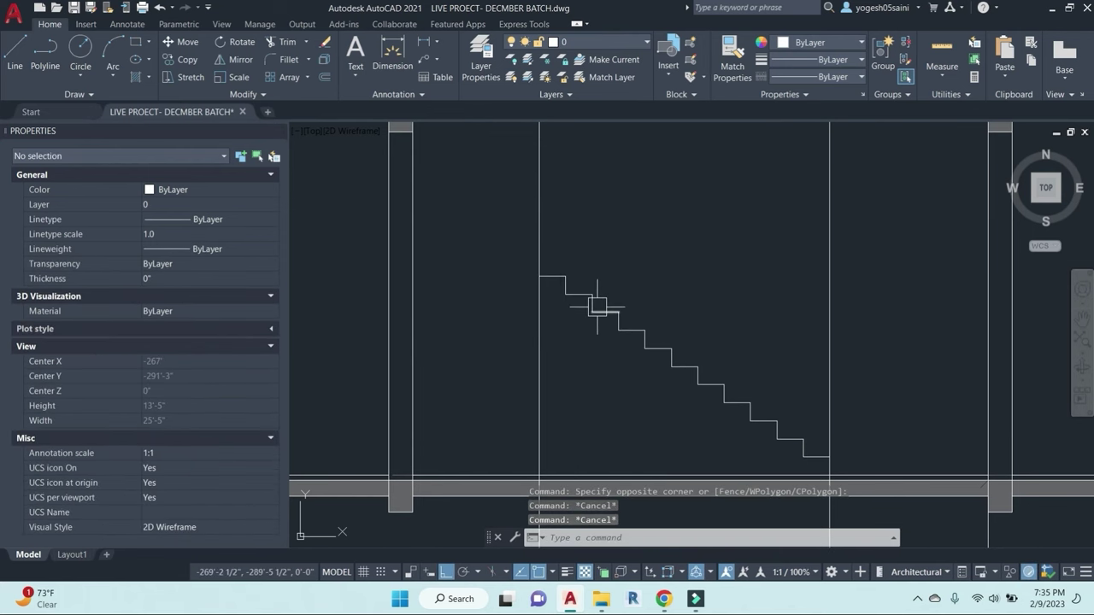
scroll(572, 299, up, 2)
key(Escape)
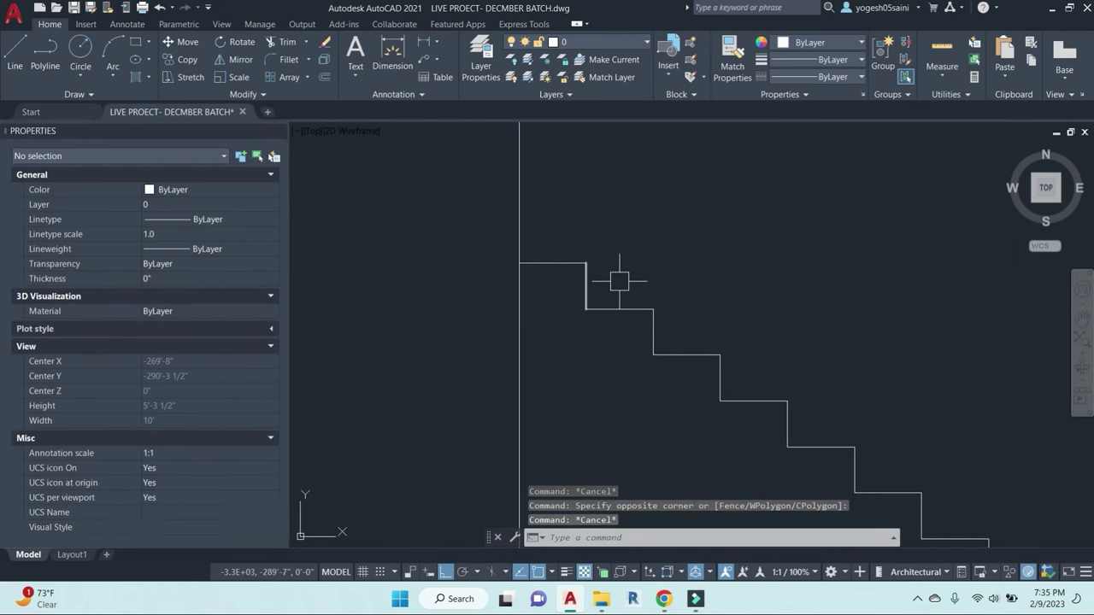
Step: Begin a linear dimension between step corners at the stair top, then cancel it
text(dli)
key(Return)
click(523, 260)
middle_drag(465, 269, 869, 301)
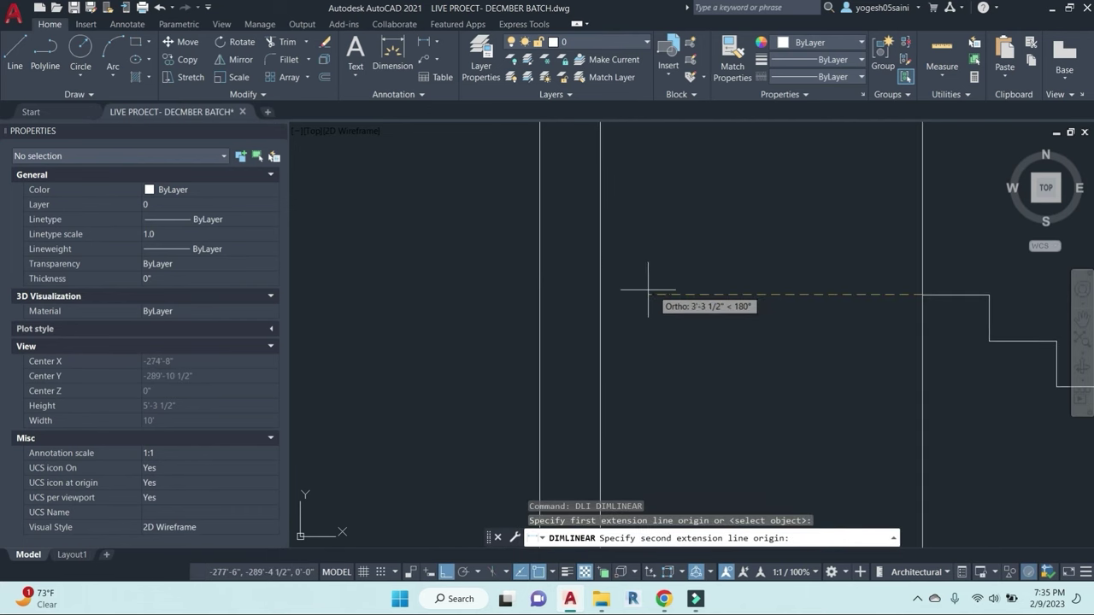
click(602, 289)
key(Escape)
key(Escape)
key(Escape)
middle_drag(954, 328, 831, 342)
Step: Copy the top step's tread and riser one more step up and to the left
click(847, 342)
click(823, 272)
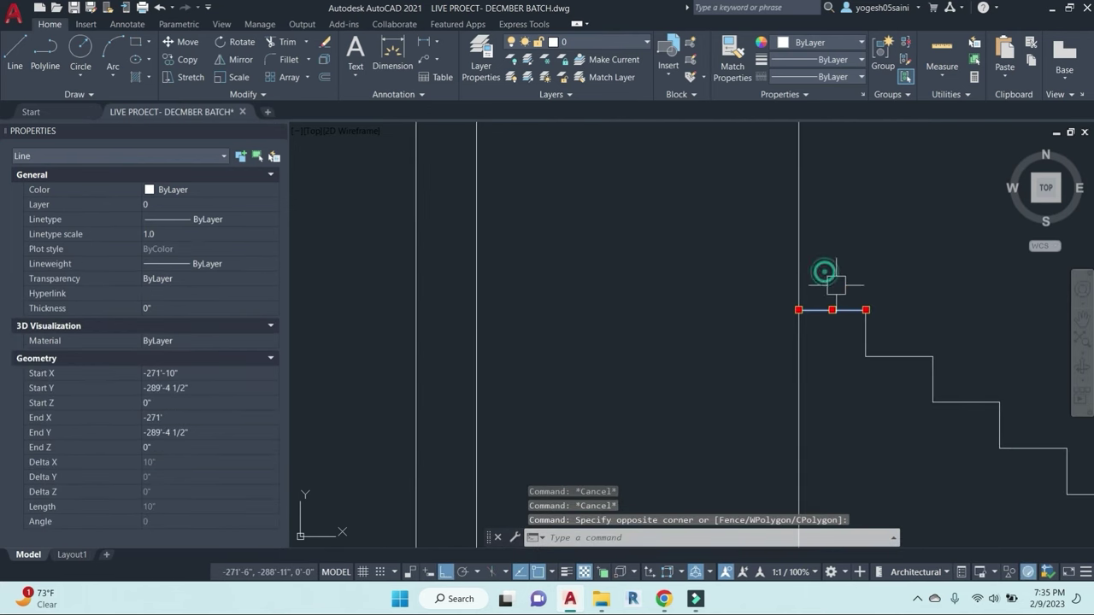
click(866, 331)
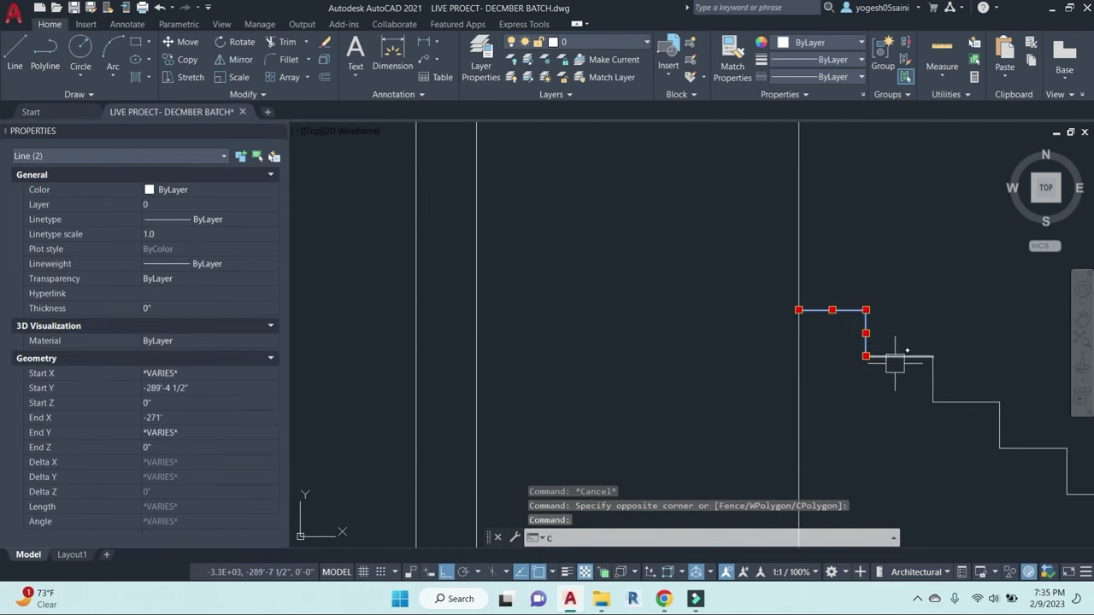
text(o)
key(Return)
click(865, 356)
click(798, 311)
key(Escape)
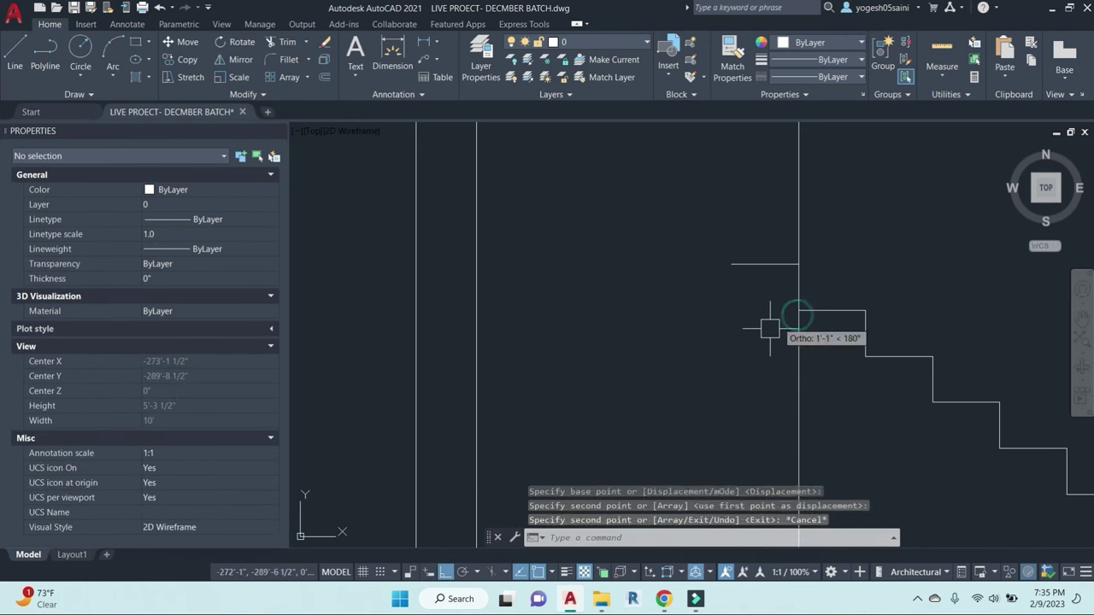
Step: Extend the short landing line left to the wall
text(ex)
key(Return)
click(740, 317)
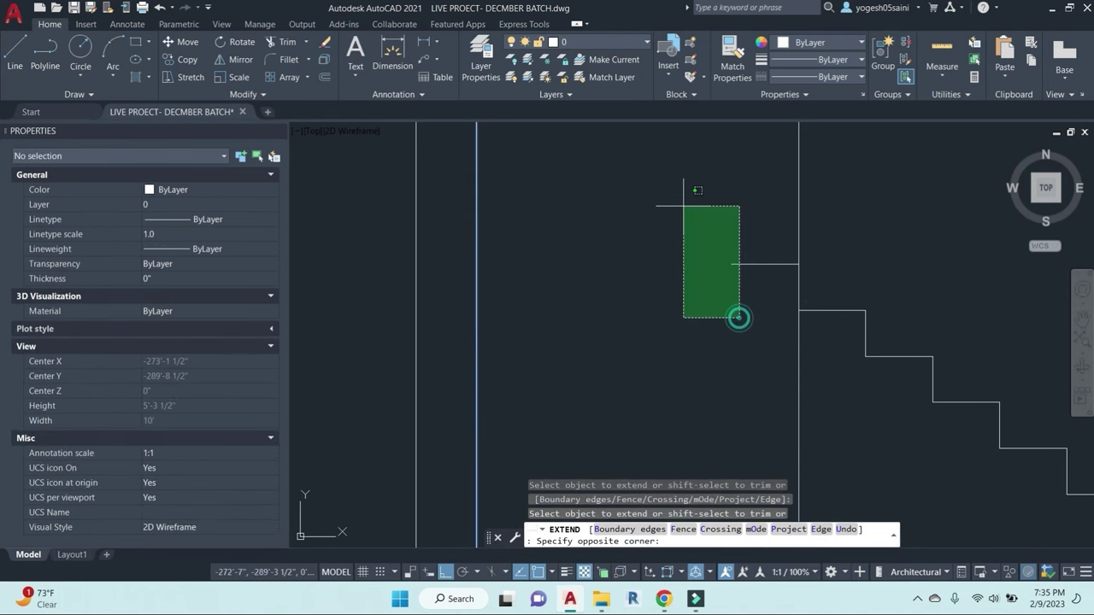
click(683, 206)
key(Escape)
Step: Offset the landing line 6 inches downward to give the landing its thickness
text(o)
key(Return)
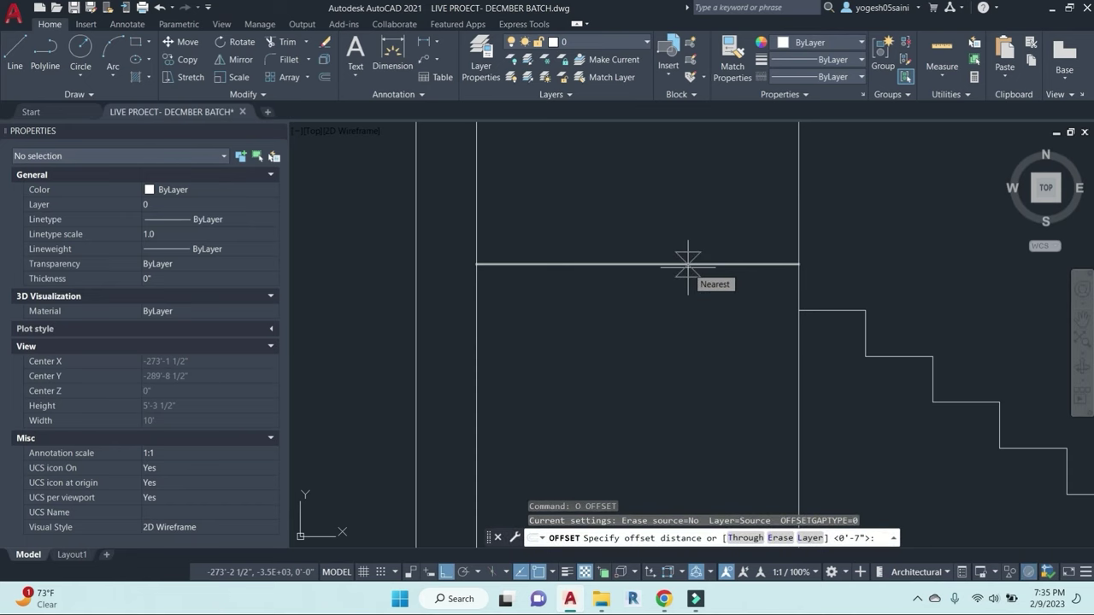
text(6)
key(Return)
click(679, 264)
click(697, 349)
mouse_move(816, 373)
middle_down()
mouse_move(662, 228)
mouse_move(710, 298)
middle_up()
key(Escape)
key(Escape)
key(Escape)
key(Escape)
scroll(710, 302, down, 2)
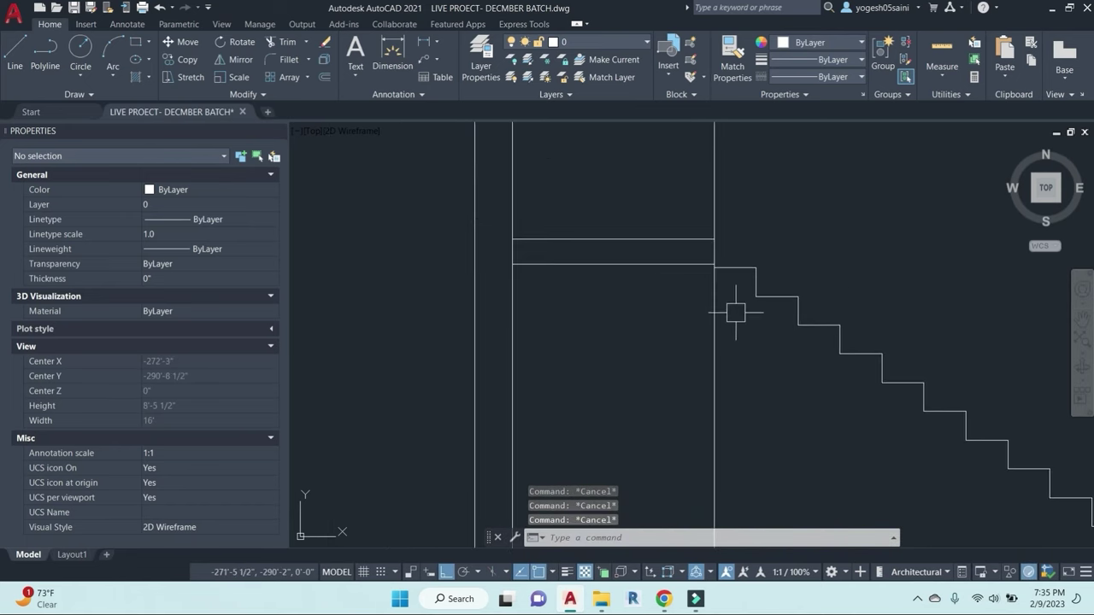
Step: Draw the sloping waist line beneath the steps and pick the construction line to erase
text(L)
key(Return)
click(756, 296)
middle_drag(914, 413, 712, 278)
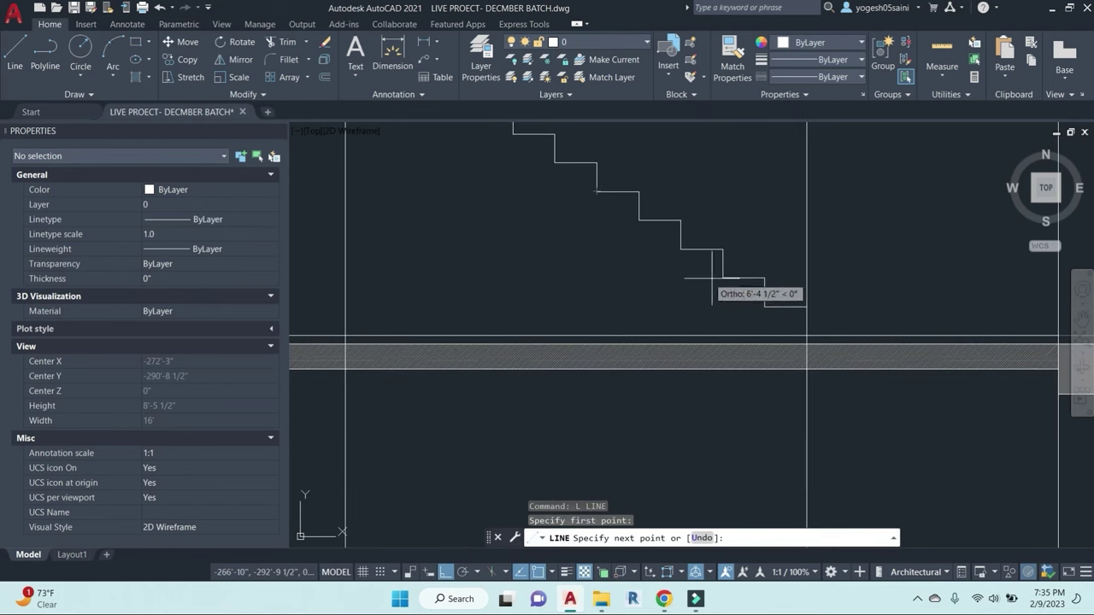
click(765, 306)
key(Escape)
key(Escape)
key(Escape)
click(808, 205)
Step: Erase the vertical construction line and pan back to the whole staircase
text(e)
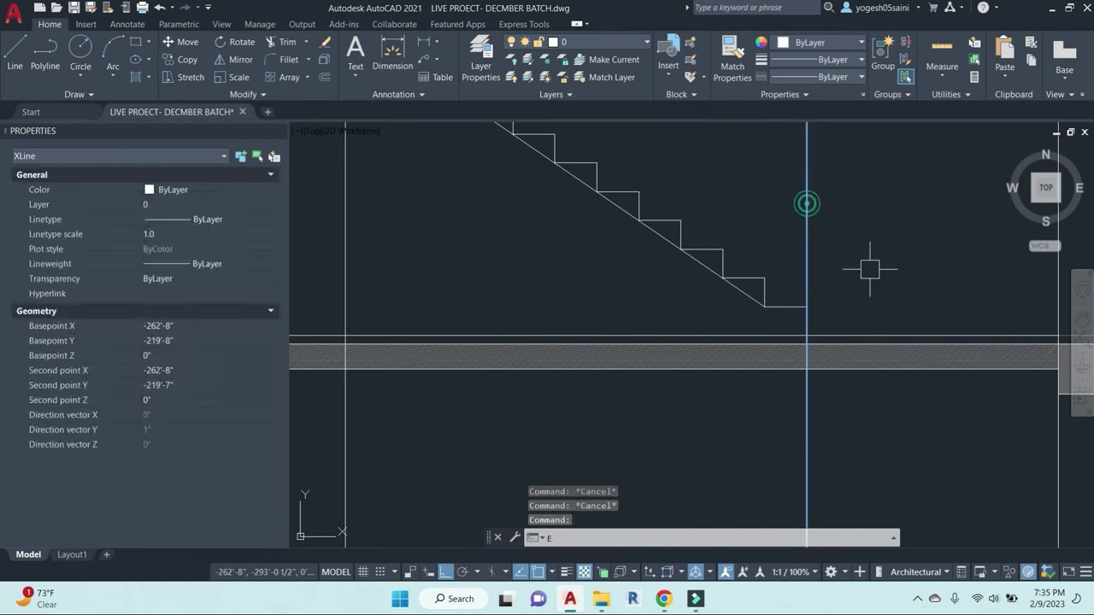
key(Return)
scroll(869, 271, down, 2)
middle_drag(868, 280, 873, 374)
Step: Offset the stair's sloping line 5 inches below the steps
text(O)
key(Return)
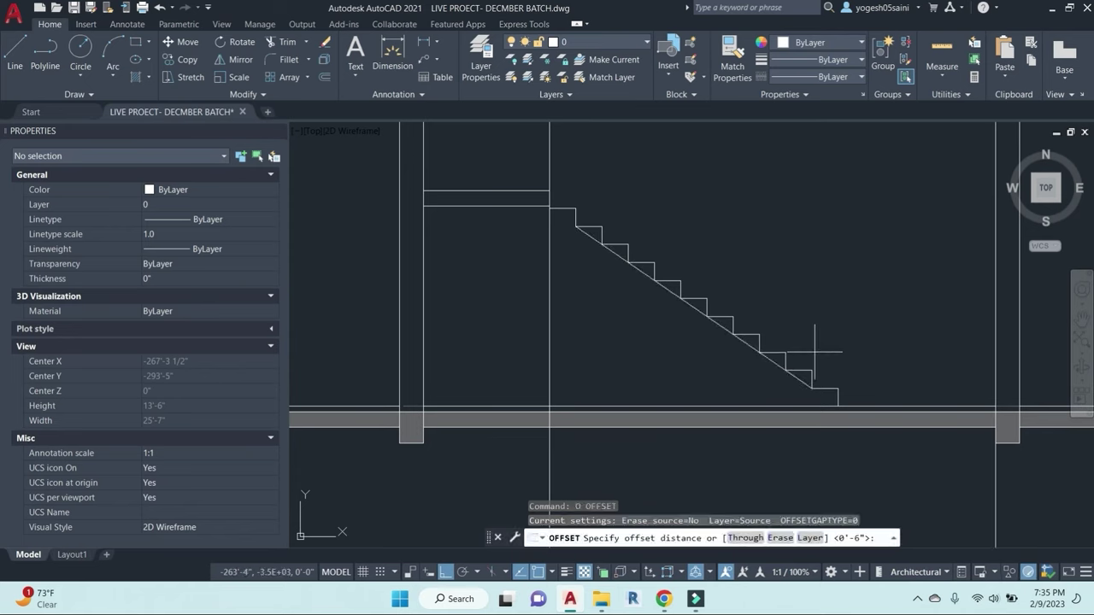
text(5)
key(Return)
click(735, 336)
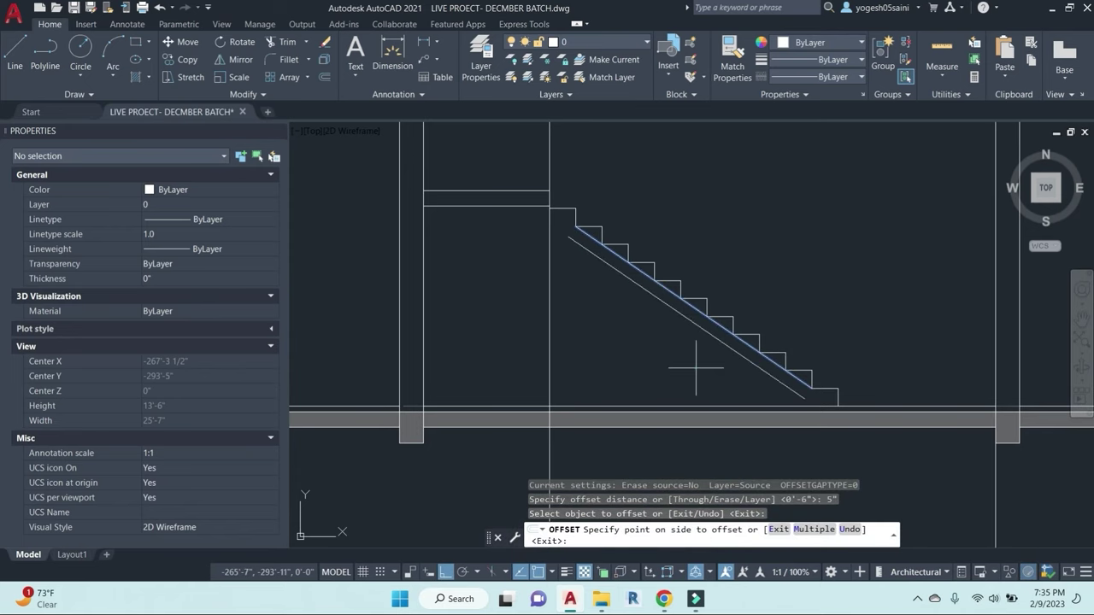
click(701, 349)
key(Escape)
key(Escape)
Step: Fillet the offset sloping line to the landing's underside line
text(F)
key(Return)
click(486, 211)
click(586, 250)
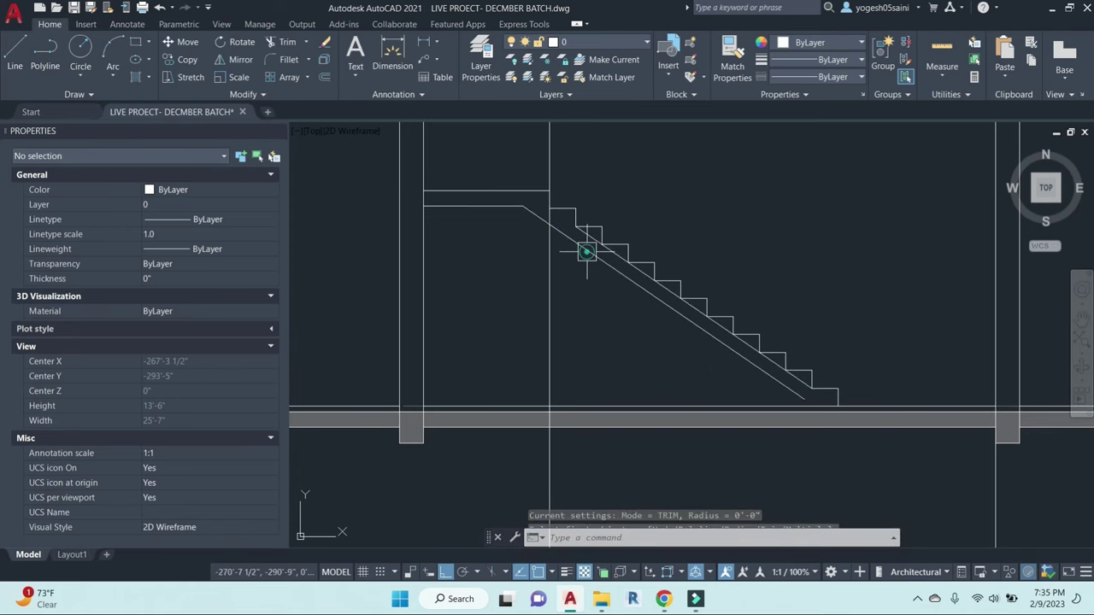
middle_drag(699, 327, 644, 283)
key(Escape)
Step: Extend the offset slope down to the floor
text(EX)
key(Return)
key(Return)
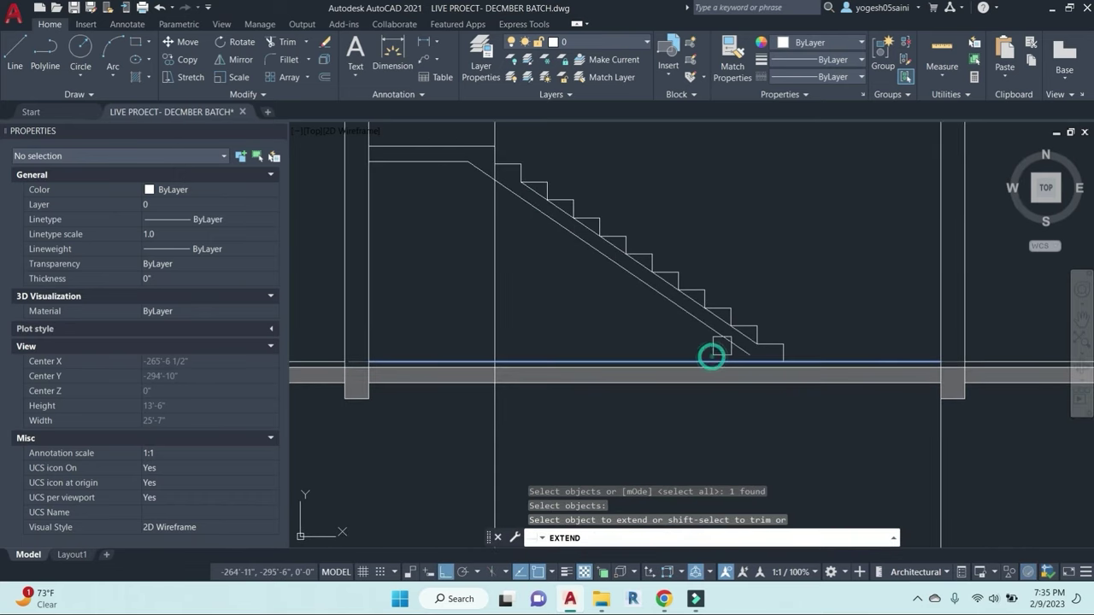
click(725, 339)
key(Escape)
Step: Erase the extra original sloping line
scroll(674, 295, up, 2)
click(663, 273)
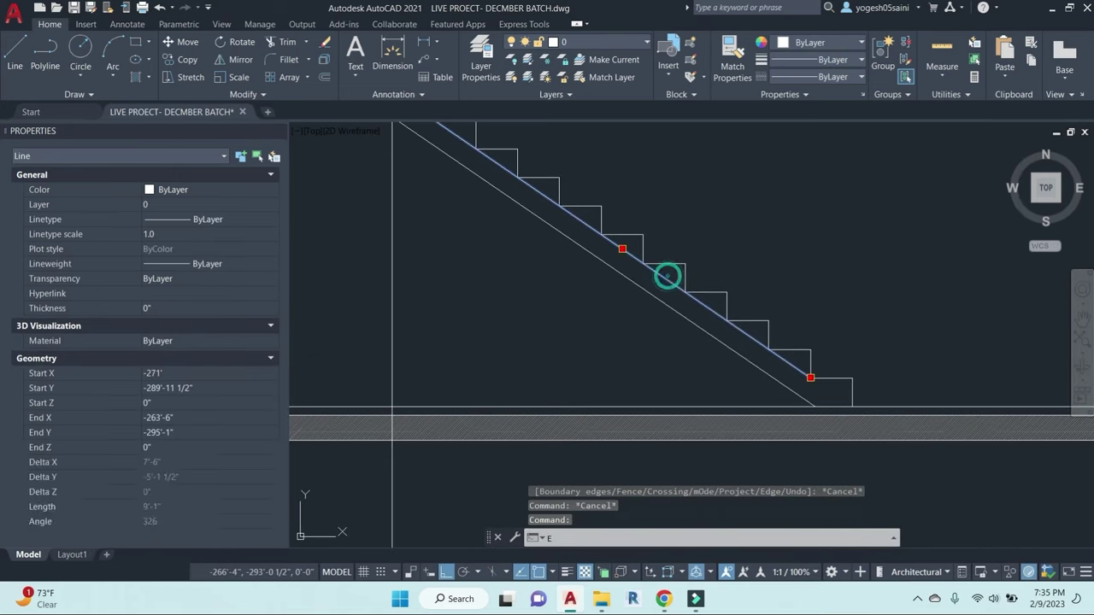
text(E)
key(Return)
Step: Window-select the twelve lower stair lines
scroll(723, 307, down, 4)
scroll(659, 343, up, 5)
click(642, 302)
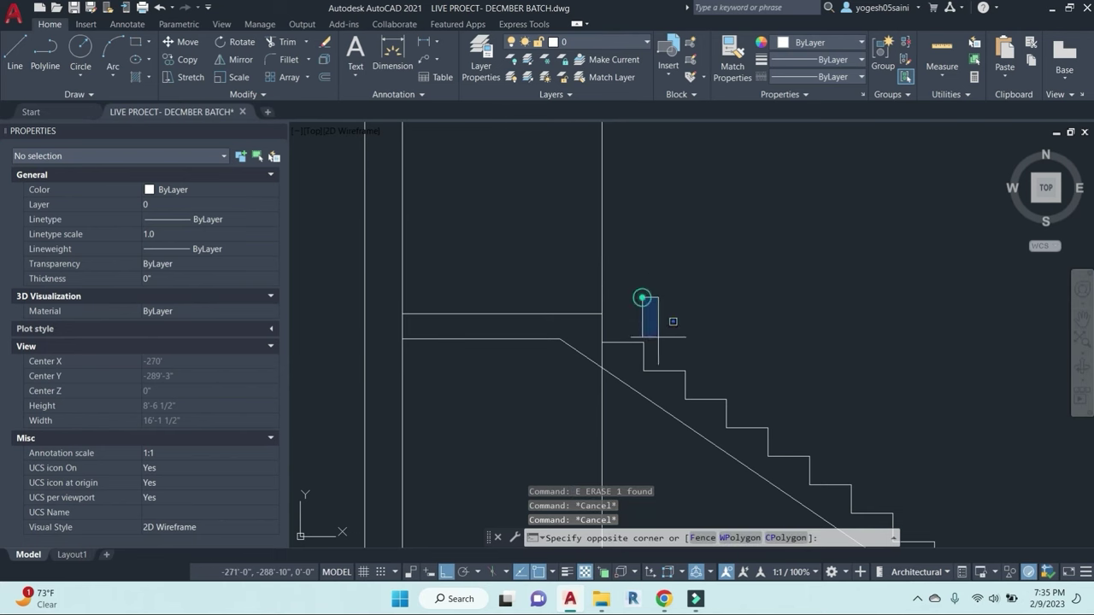
middle_drag(935, 473, 757, 276)
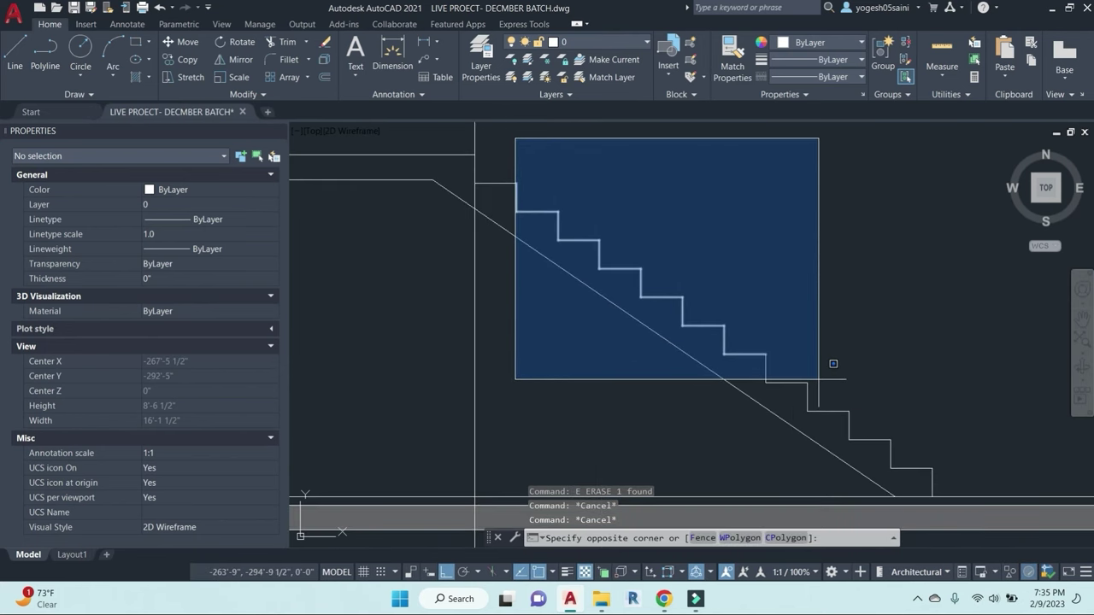
click(848, 373)
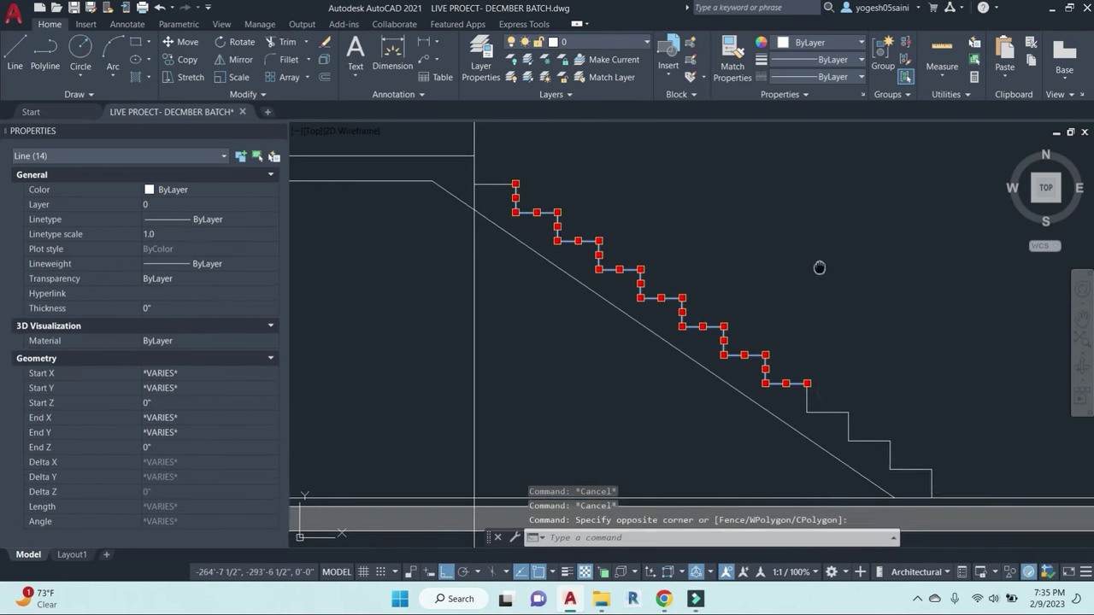
middle_drag(818, 269, 810, 320)
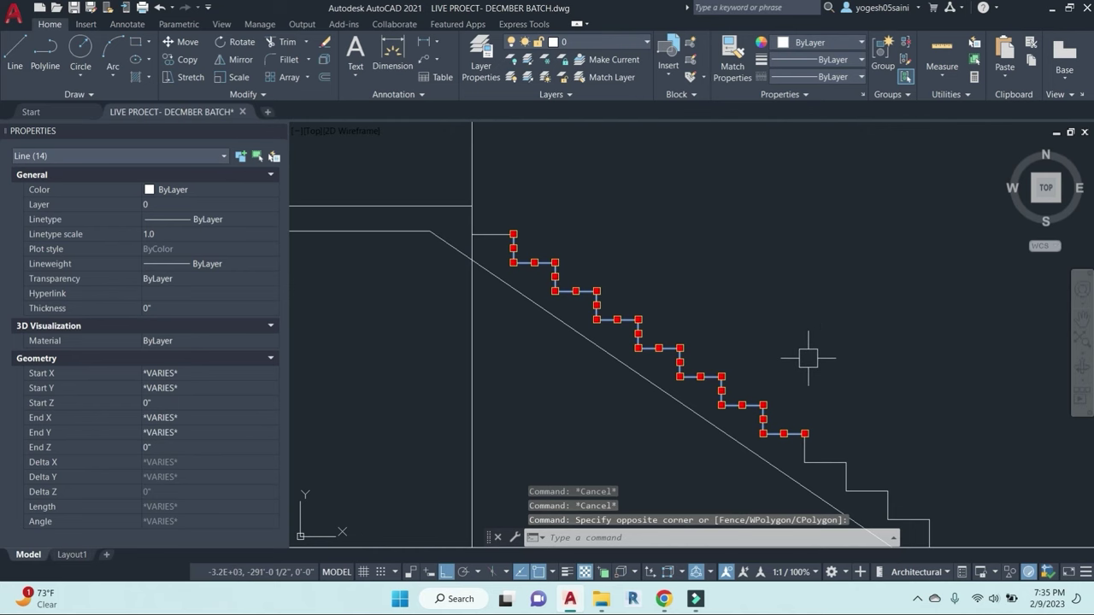
key(Escape)
click(819, 446)
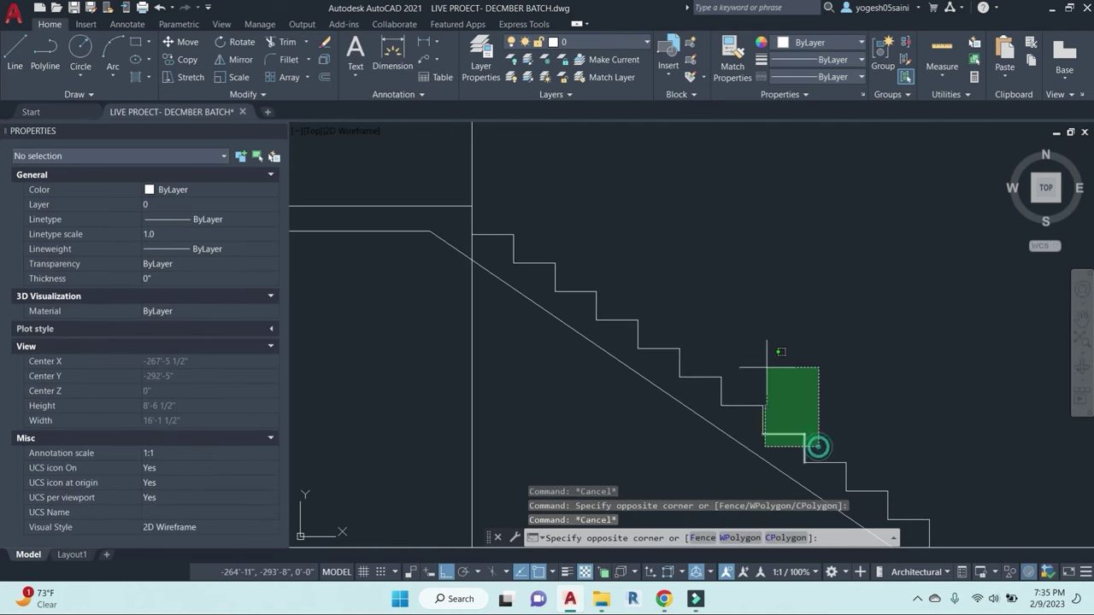
click(602, 256)
Step: Finish the mirror, keeping the original steps
scroll(652, 263, down, 2)
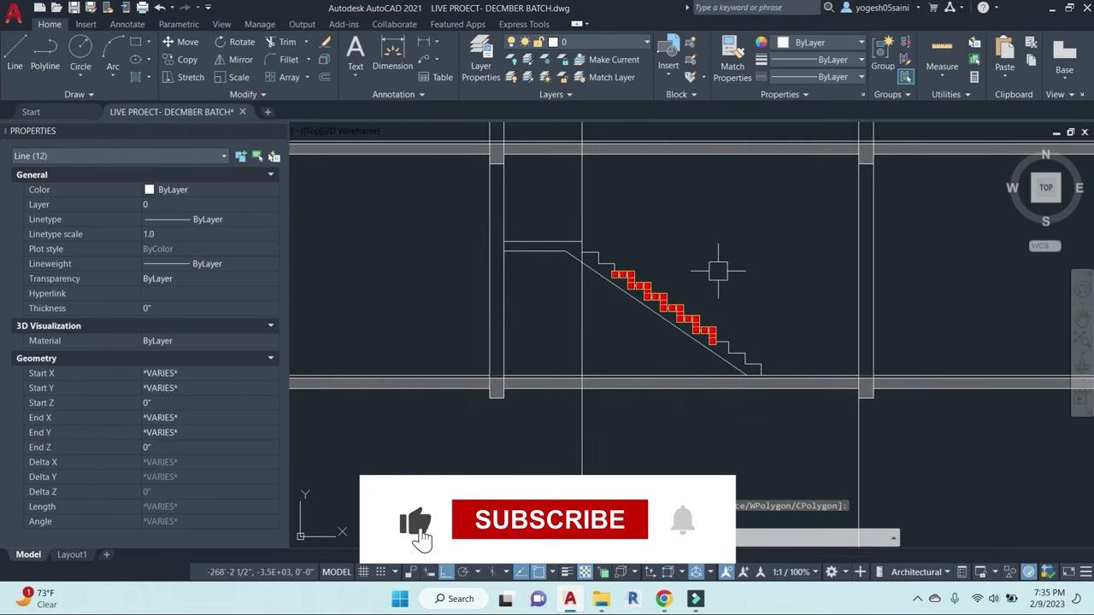
key(Escape)
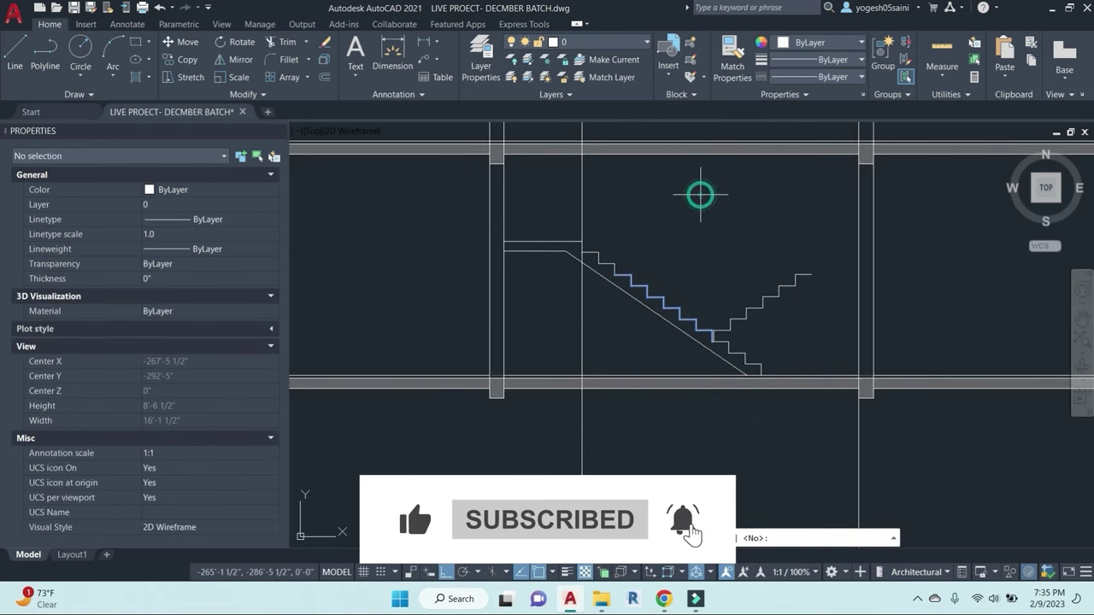
scroll(728, 269, up, 3)
Step: Copy the twelve mirrored stair lines from the step corner to above the landing
click(667, 334)
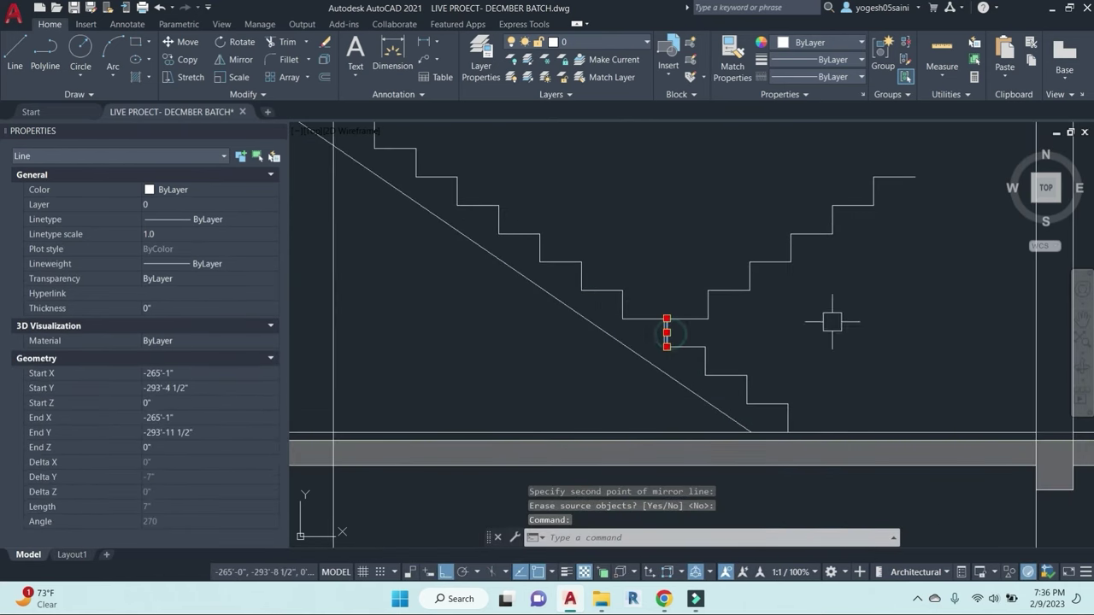
click(927, 317)
click(670, 132)
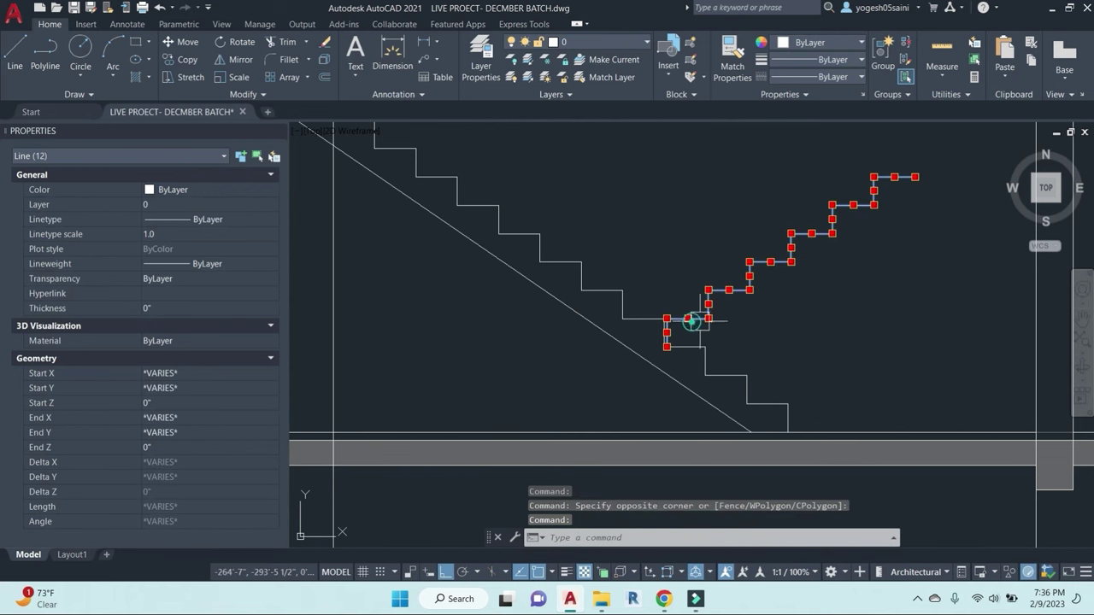
text(co)
key(Return)
scroll(680, 344, up, 8)
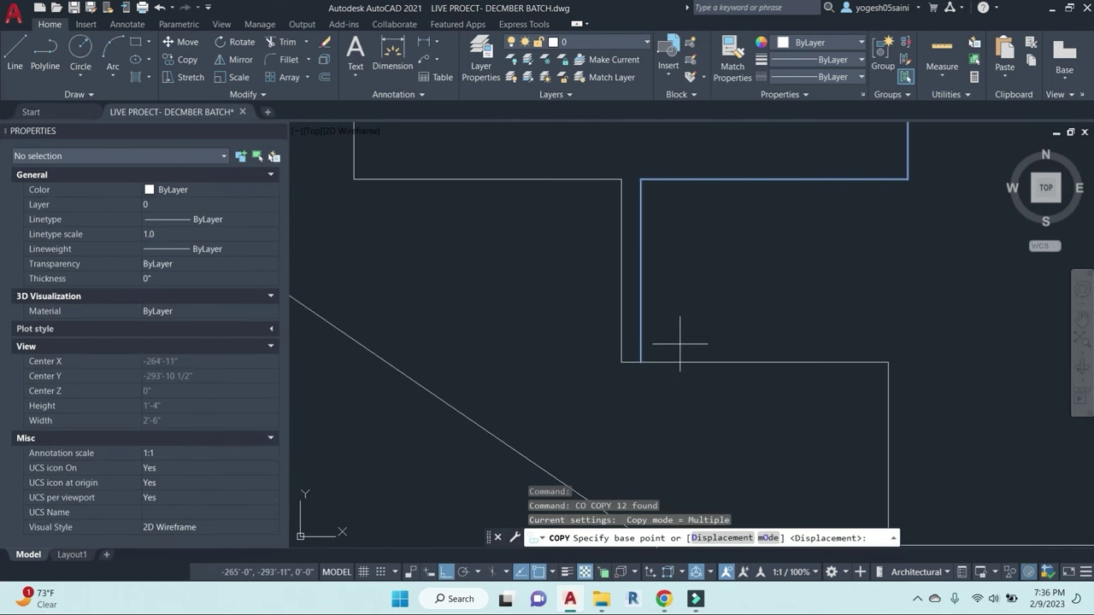
click(641, 362)
scroll(581, 239, down, 7)
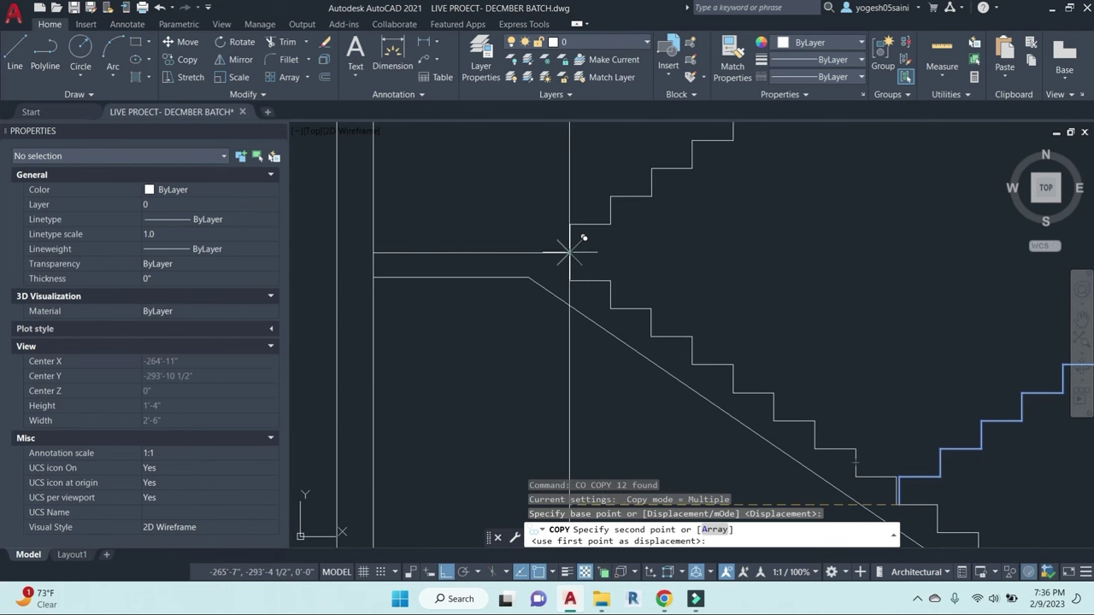
click(569, 252)
key(Escape)
Step: Window-select the five right-hand step lines, then clear the selection
scroll(738, 235, down, 2)
middle_drag(868, 300, 739, 322)
scroll(701, 239, up, 2)
key(Escape)
middle_drag(823, 314, 720, 223)
click(756, 272)
click(913, 418)
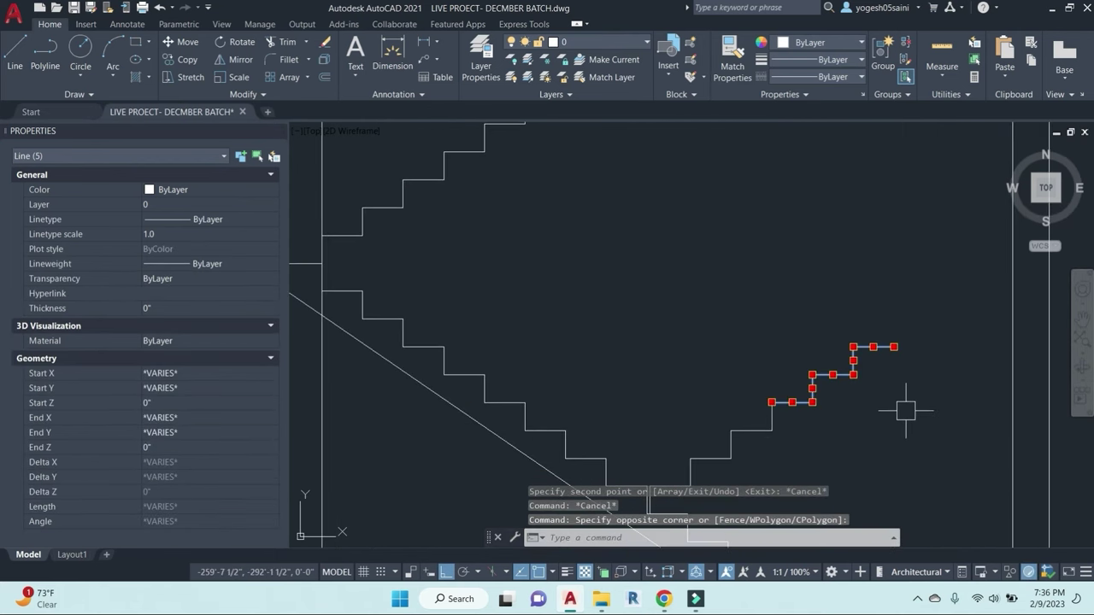
key(Escape)
Step: Window-select four stair lines, then clear the selection
middle_drag(778, 337, 802, 356)
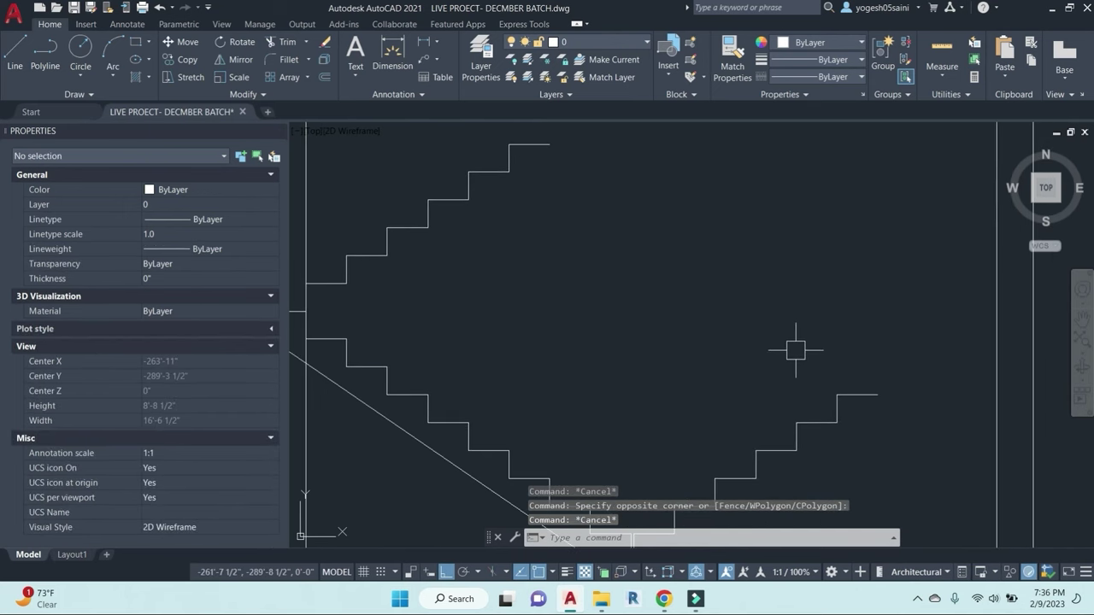
key(Escape)
click(769, 307)
click(923, 461)
scroll(853, 372, down, 1)
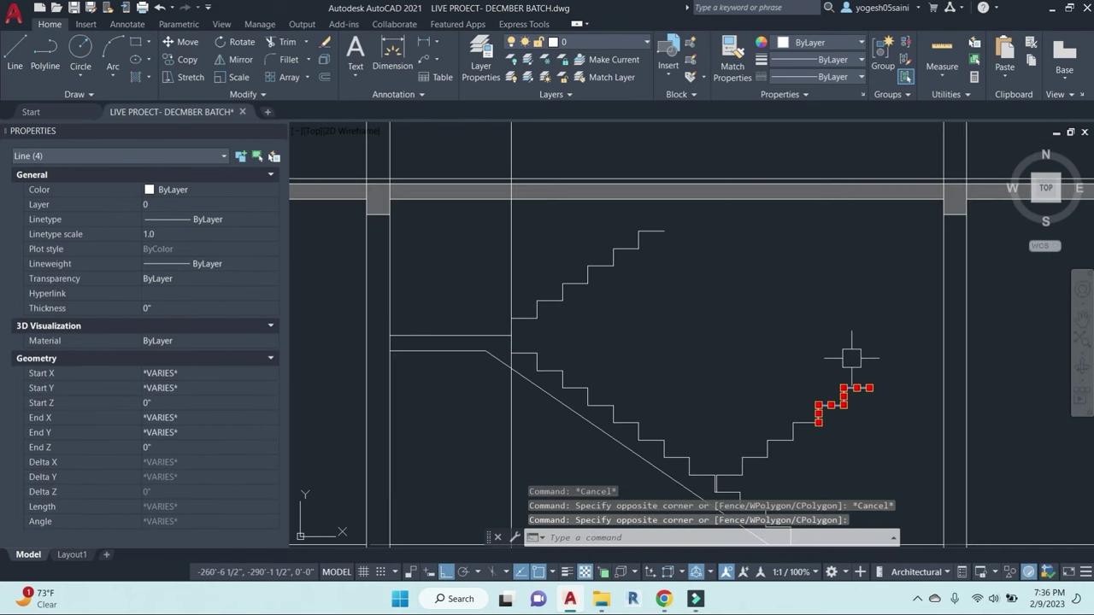
middle_drag(839, 361, 812, 351)
key(Escape)
Step: Copy the six top stair lines from the stair's foot higher up the flight
click(756, 344)
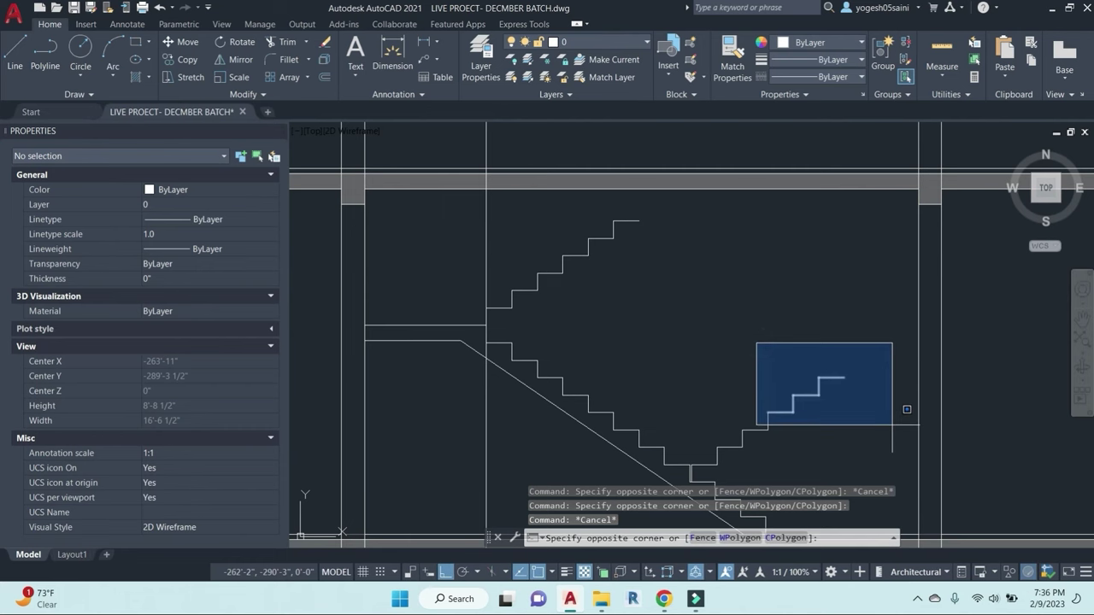
click(894, 439)
text(o)
key(Return)
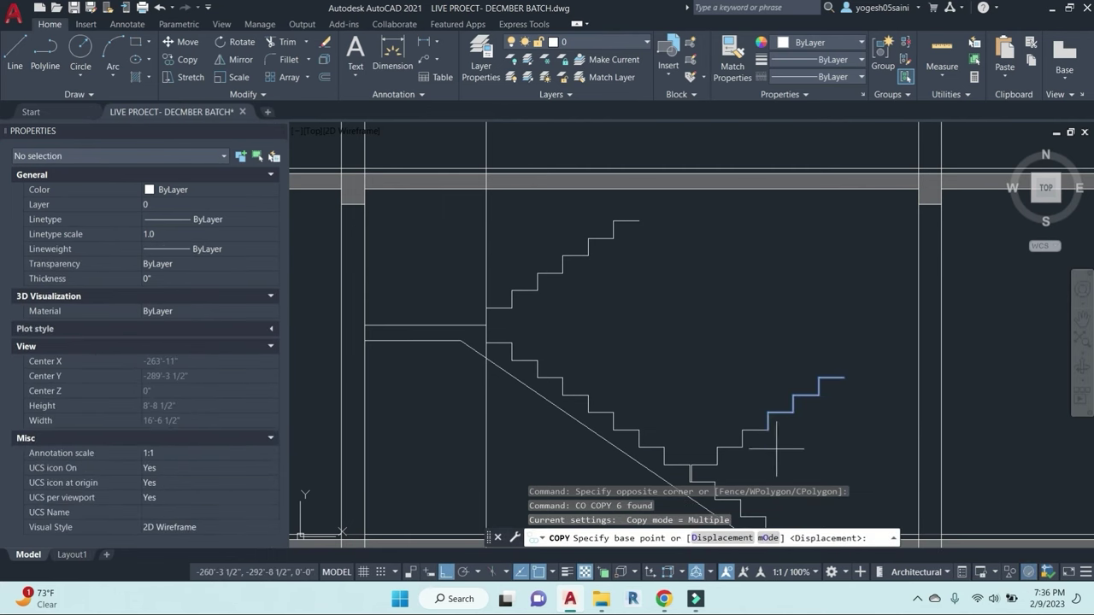
click(767, 430)
click(767, 258)
key(Escape)
scroll(691, 262, up, 4)
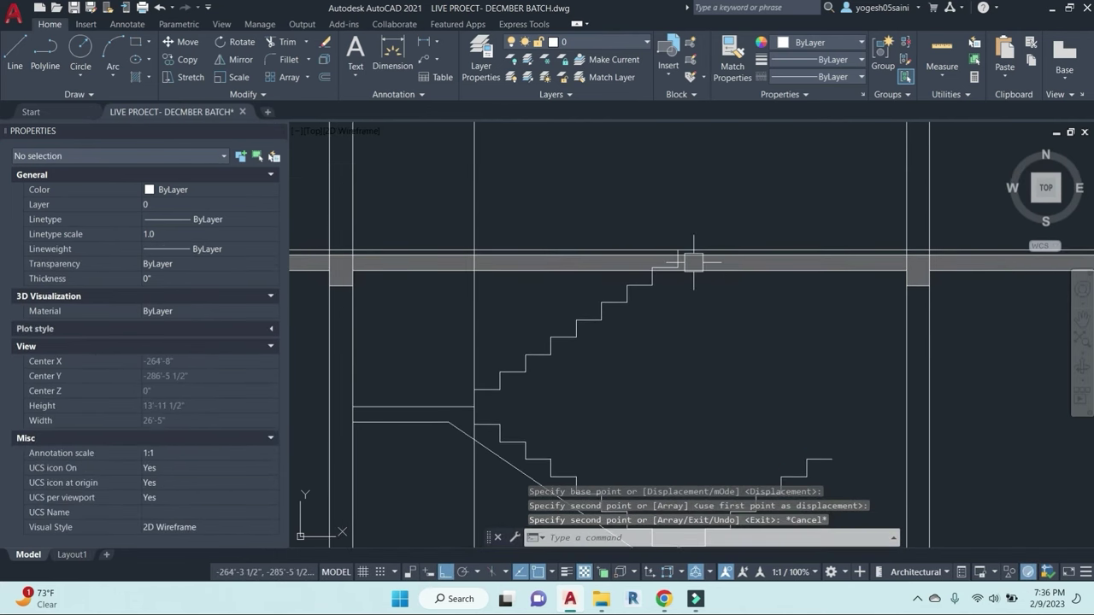
Step: Erase the extra top riser line and the stray short line
click(635, 241)
text(e)
key(Return)
click(618, 165)
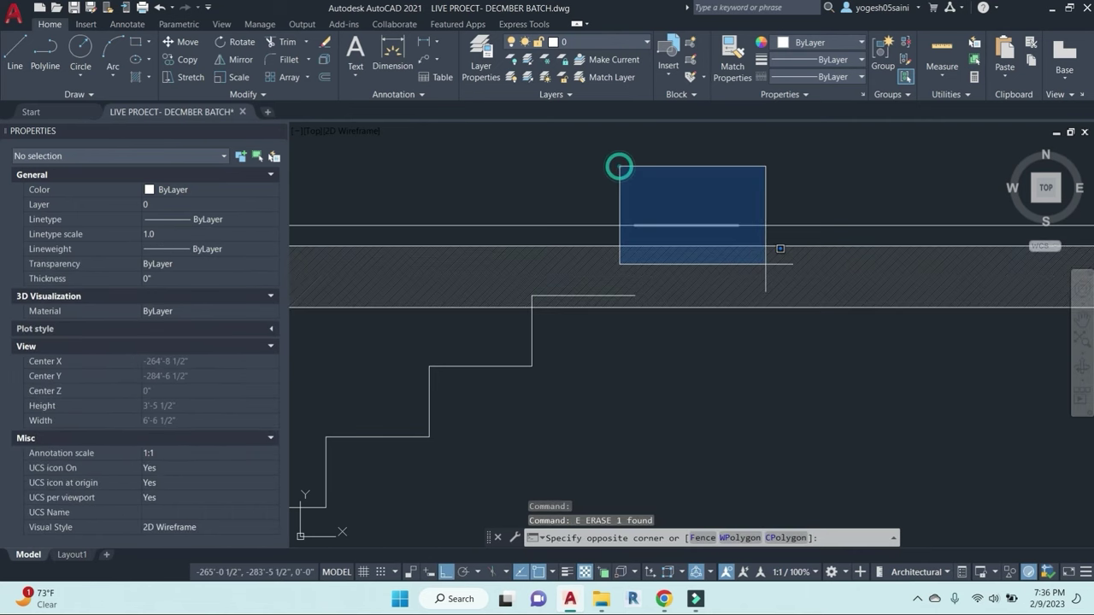
click(800, 275)
text(e)
key(Return)
Step: Erase the nine mirrored right-hand staircase lines
scroll(704, 364, down, 4)
middle_drag(705, 364, 687, 137)
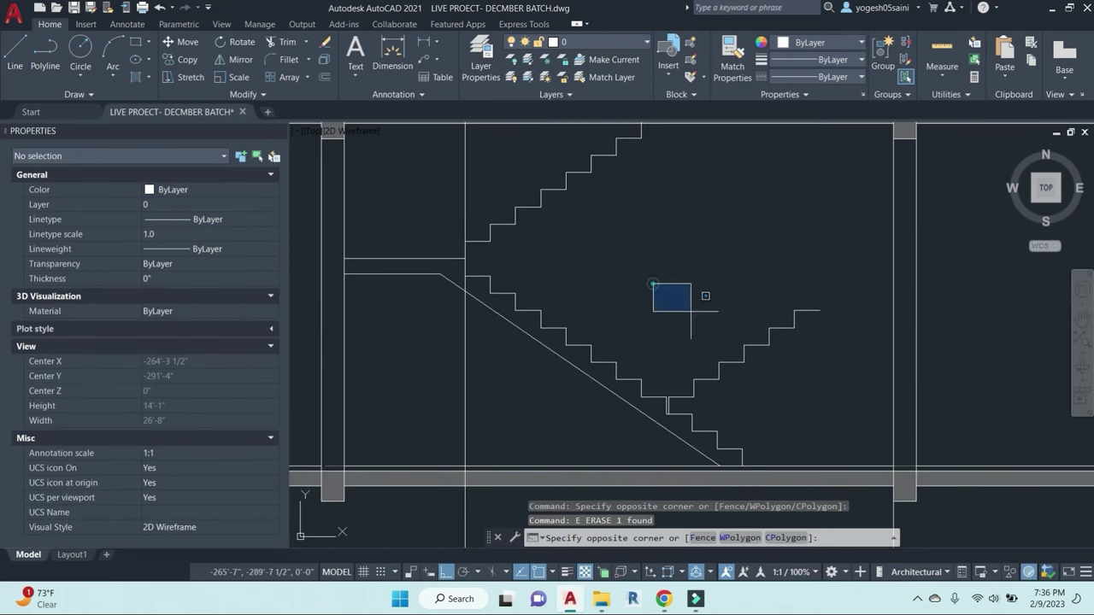
click(864, 381)
text(e)
key(Return)
Step: Erase the three leftover stair lines at the landing
scroll(708, 407, up, 4)
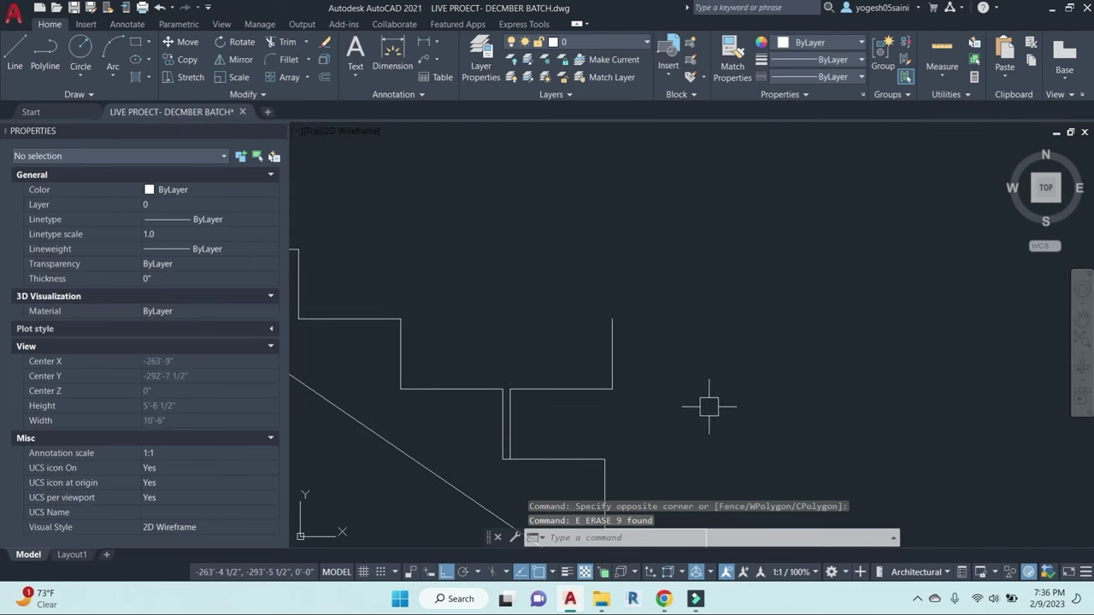
click(696, 414)
click(508, 313)
text(e)
key(Return)
scroll(612, 283, down, 5)
key(Escape)
key(Escape)
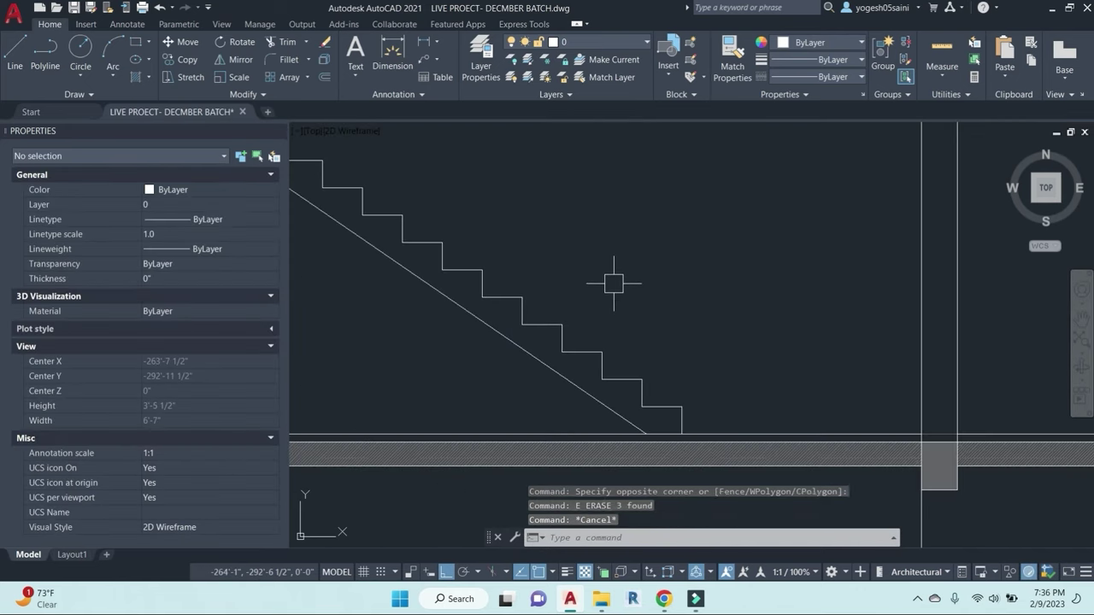
Step: Measure a riser with a DIMLINEAR between step corners, then cancel
text(dli)
key(Return)
scroll(566, 356, up, 5)
click(552, 274)
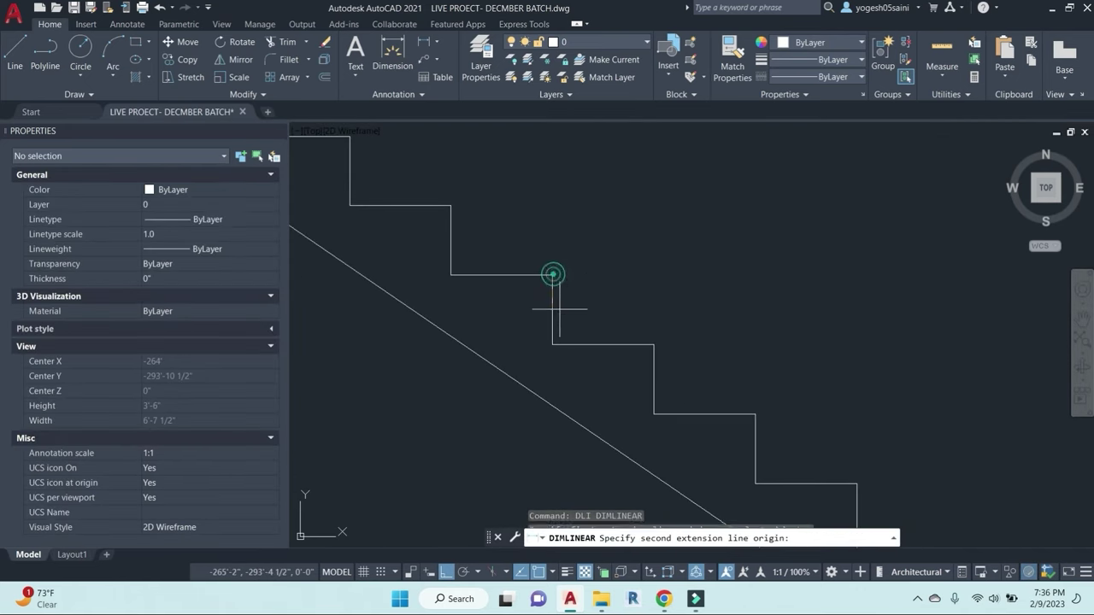
click(553, 344)
key(Escape)
Step: Measure from the top step to the upper slab, cancel, and select the vertical construction line
scroll(670, 299, down, 5)
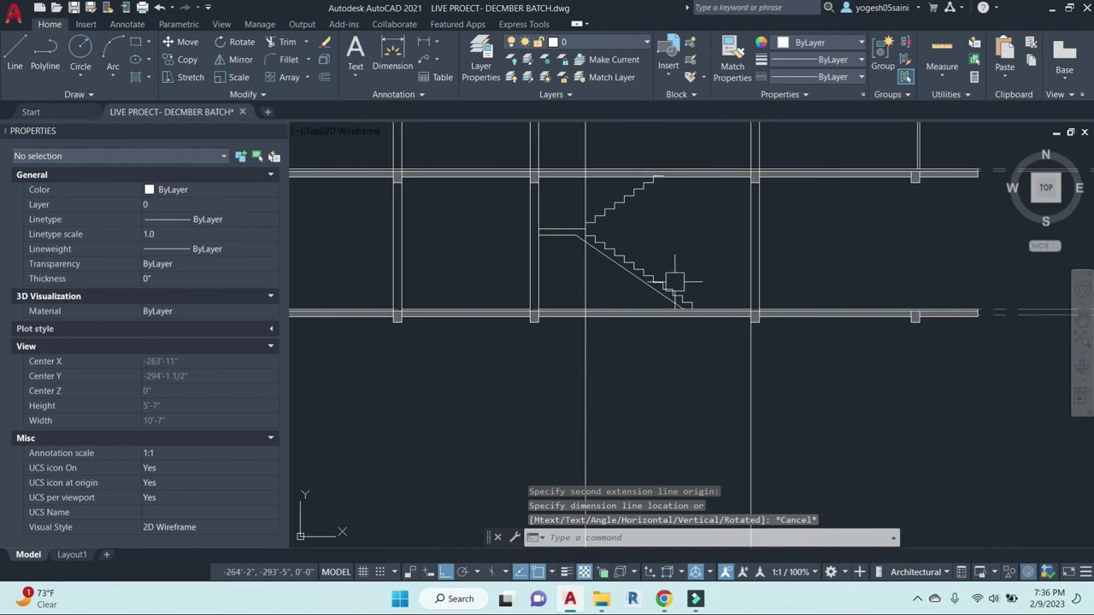
middle_drag(676, 243, 676, 349)
scroll(643, 269, up, 5)
middle_drag(788, 393, 655, 237)
key(Return)
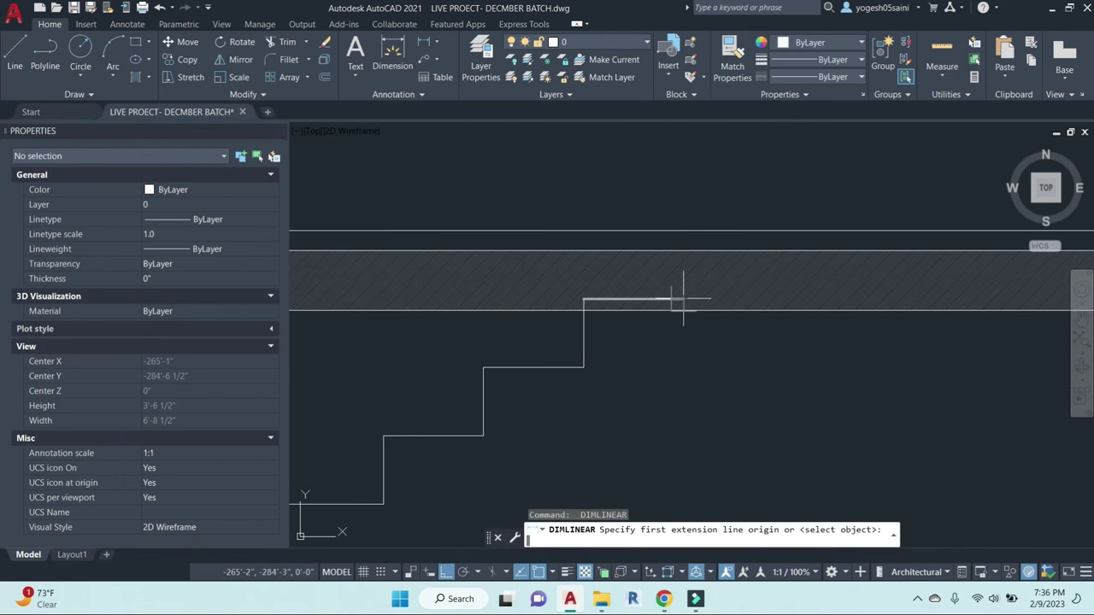
click(685, 300)
click(683, 232)
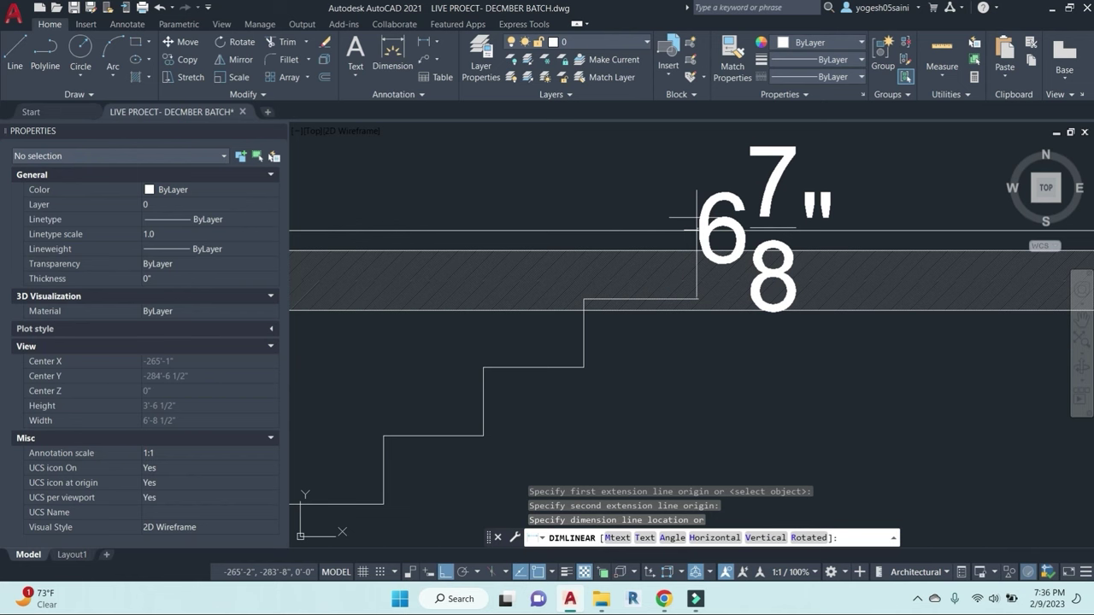
scroll(697, 229, down, 5)
key(Escape)
key(Escape)
click(548, 242)
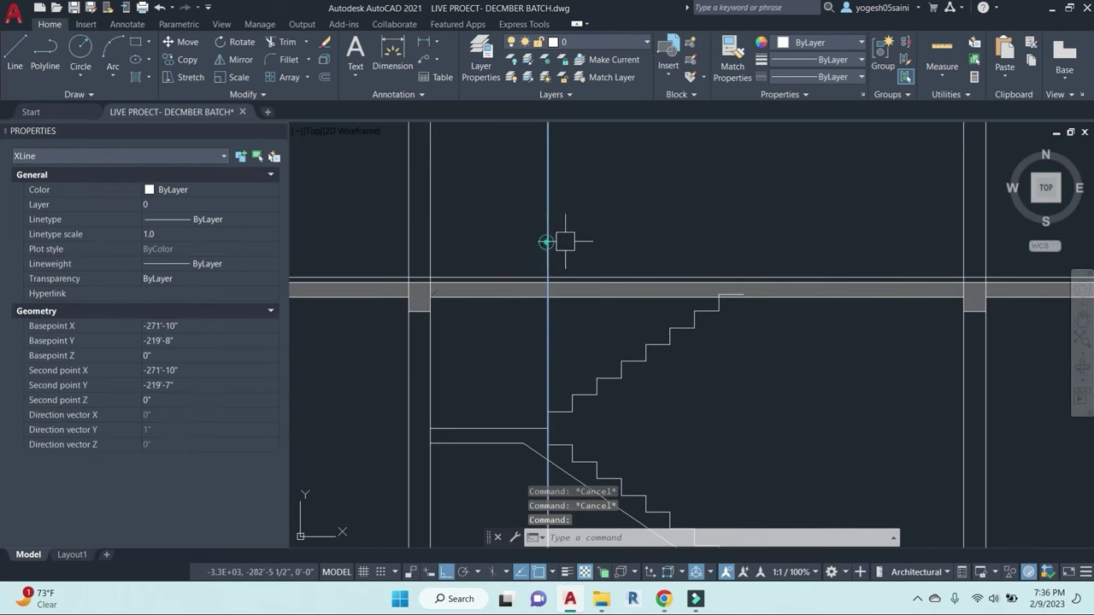
Step: Erase the vertical construction line, abandoning trial TRIM and EXTEND attempts
text(e)
key(Return)
key(Escape)
text(tr)
key(Return)
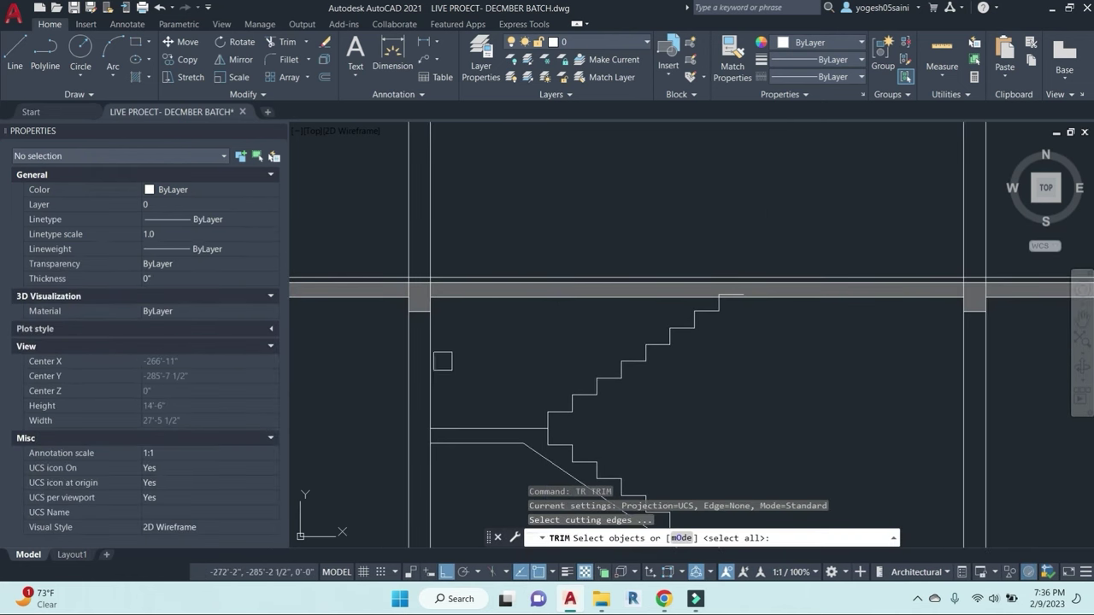
click(431, 363)
scroll(719, 303, up, 4)
click(710, 311)
key(Escape)
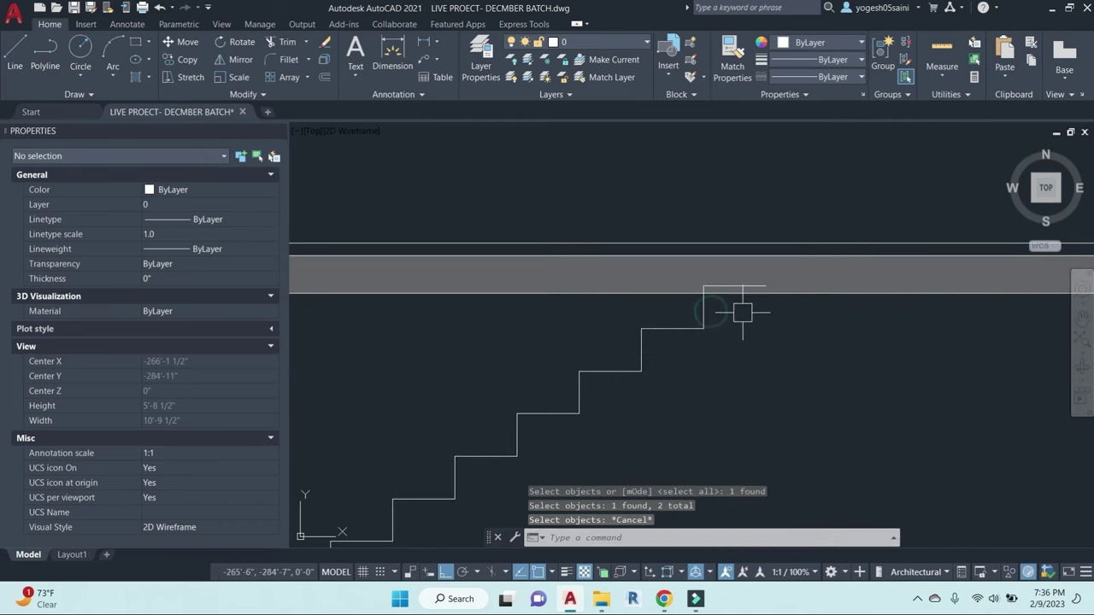
text(ex)
key(Return)
key(Escape)
Step: Draw a vertical line from the top riser up to the slab
text(l)
key(Return)
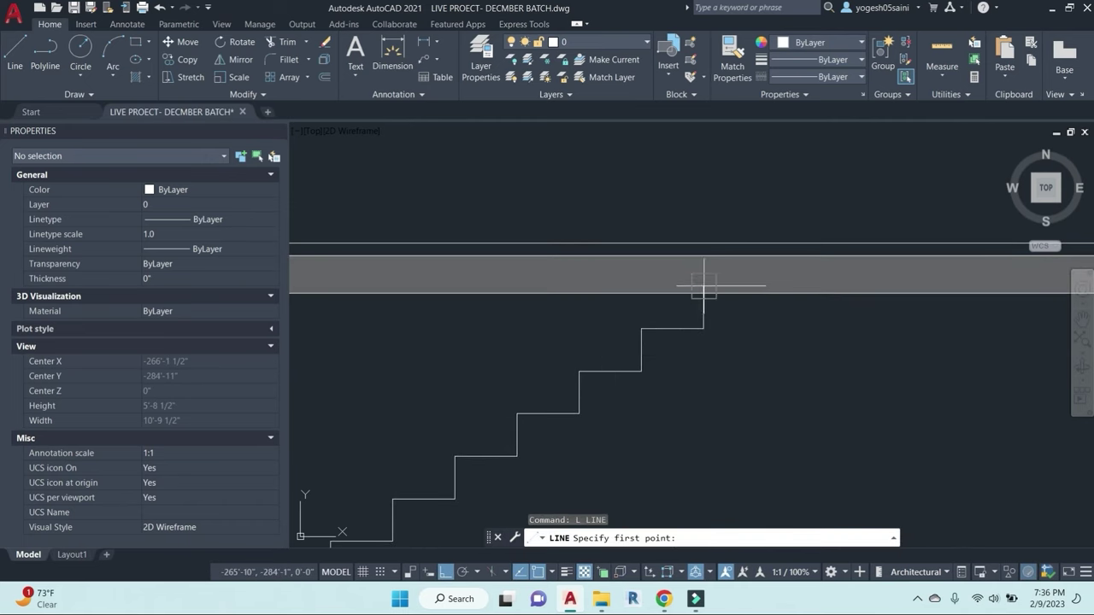
click(704, 292)
key(Escape)
key(Return)
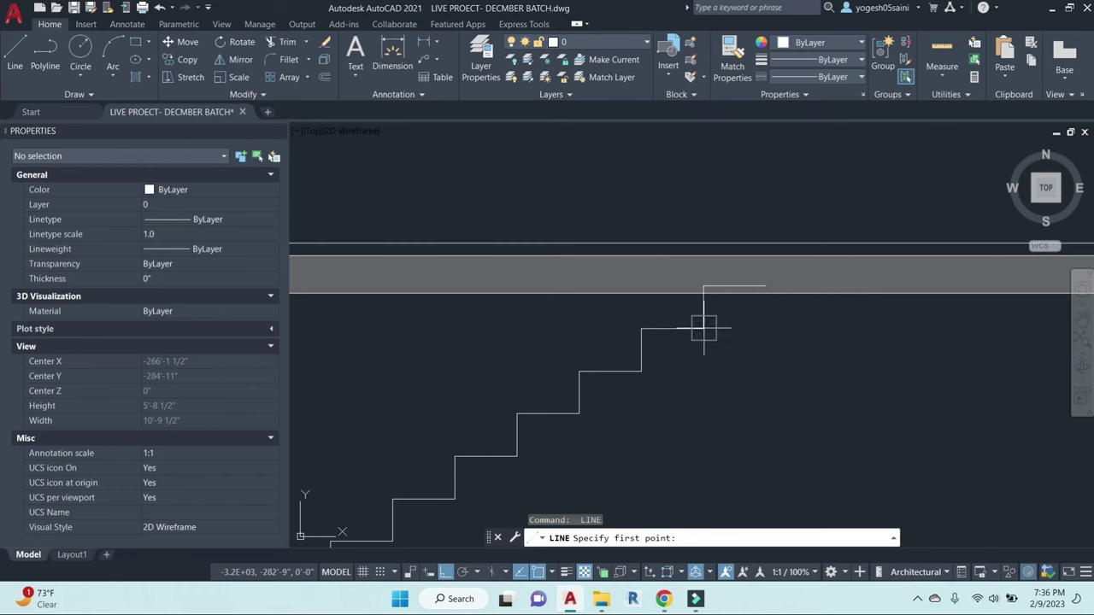
click(704, 157)
key(Escape)
Step: Trim the wall lines above the stair top against the new vertical line
scroll(742, 229, down, 4)
text(tr)
key(Return)
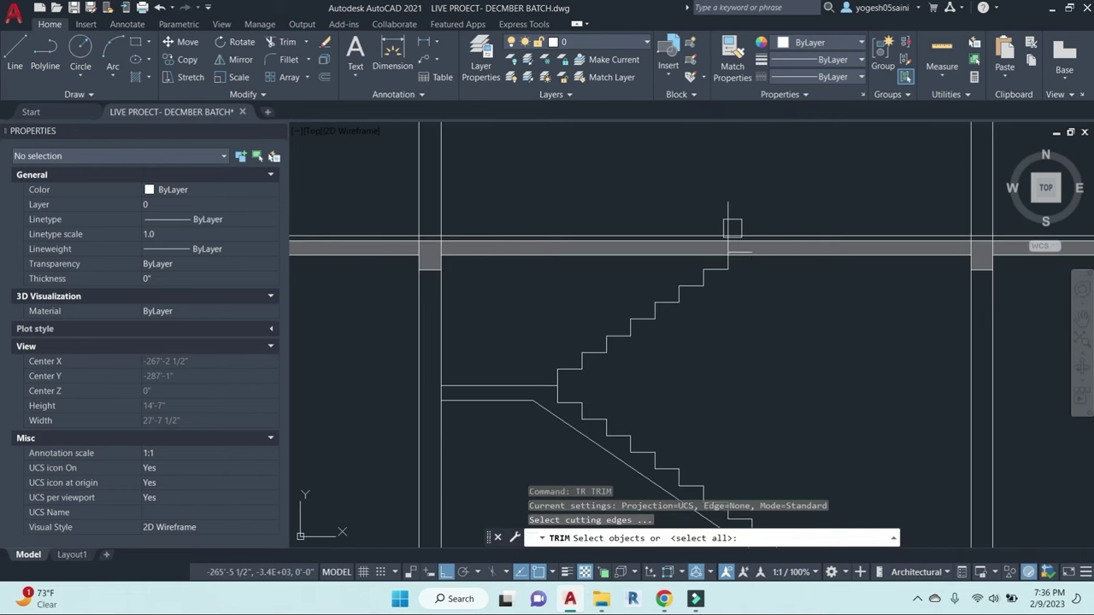
click(728, 221)
key(Return)
click(618, 278)
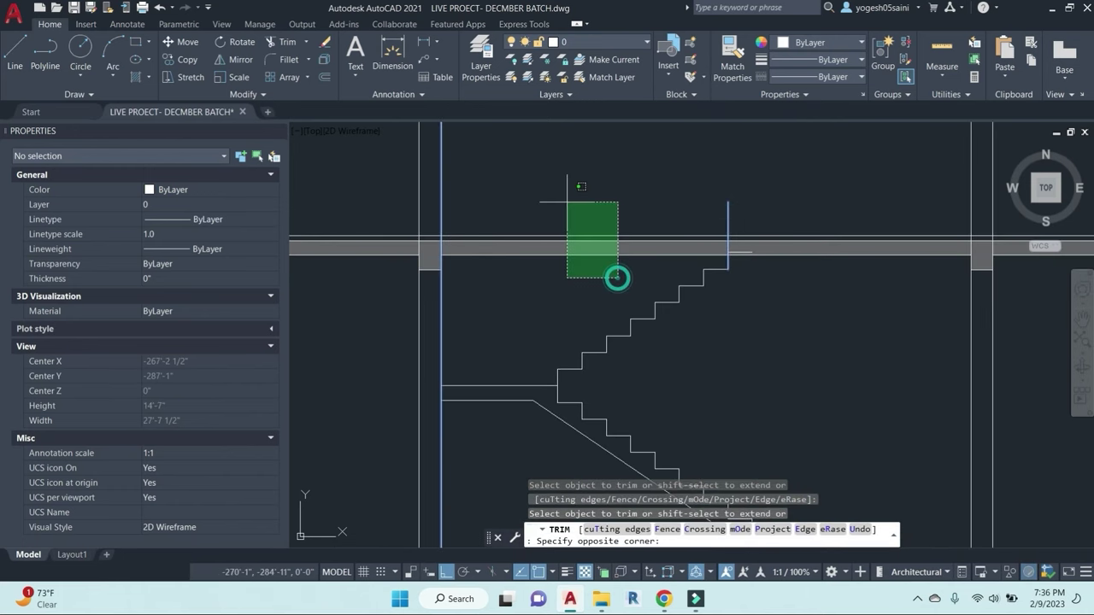
click(554, 158)
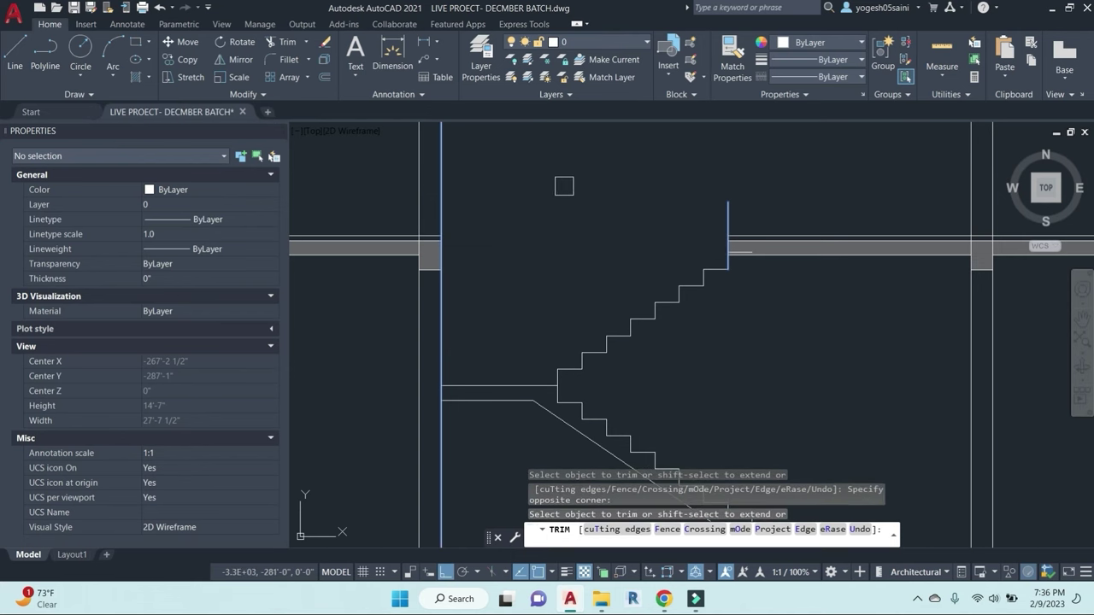
scroll(564, 184, down, 3)
scroll(658, 258, up, 1)
key(Escape)
key(Escape)
key(Escape)
scroll(675, 258, up, 8)
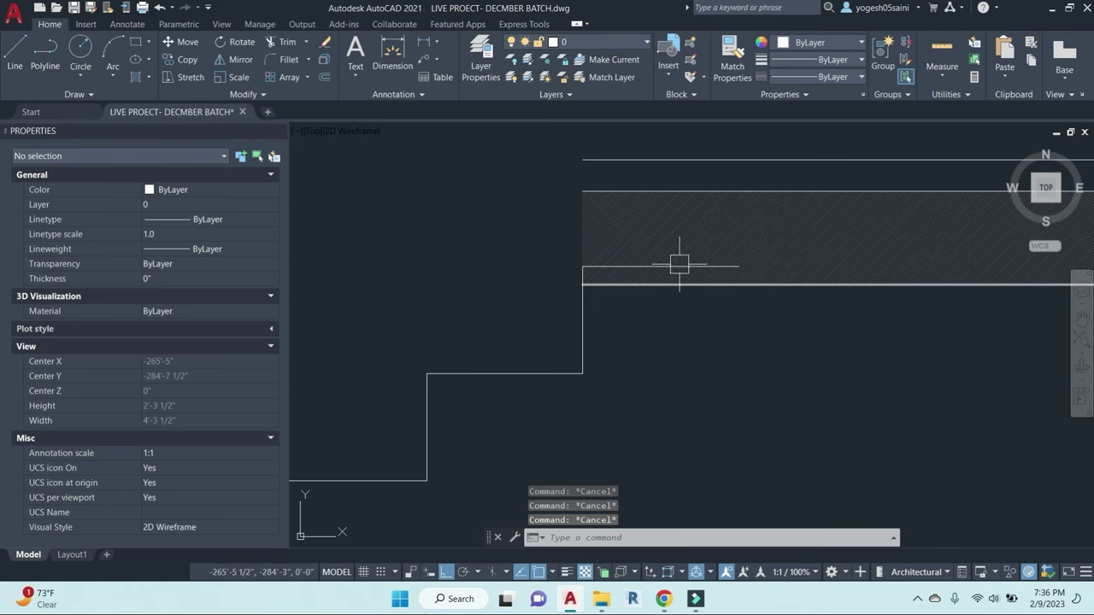
scroll(688, 341, down, 2)
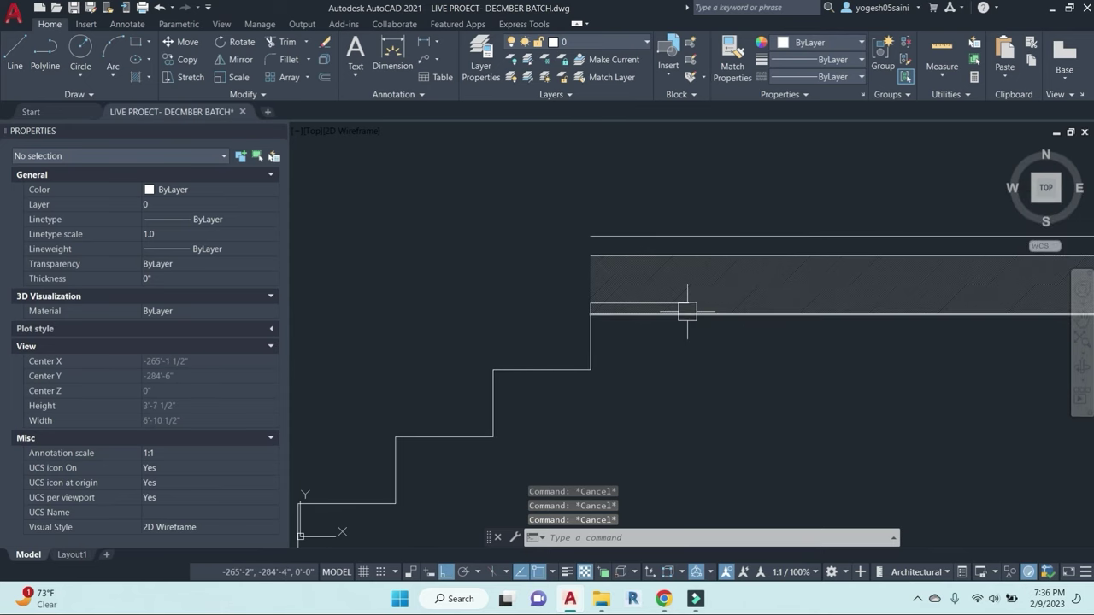
Step: Draw a vertical line through the slab at the stair top
text(l)
key(Return)
click(689, 236)
key(Escape)
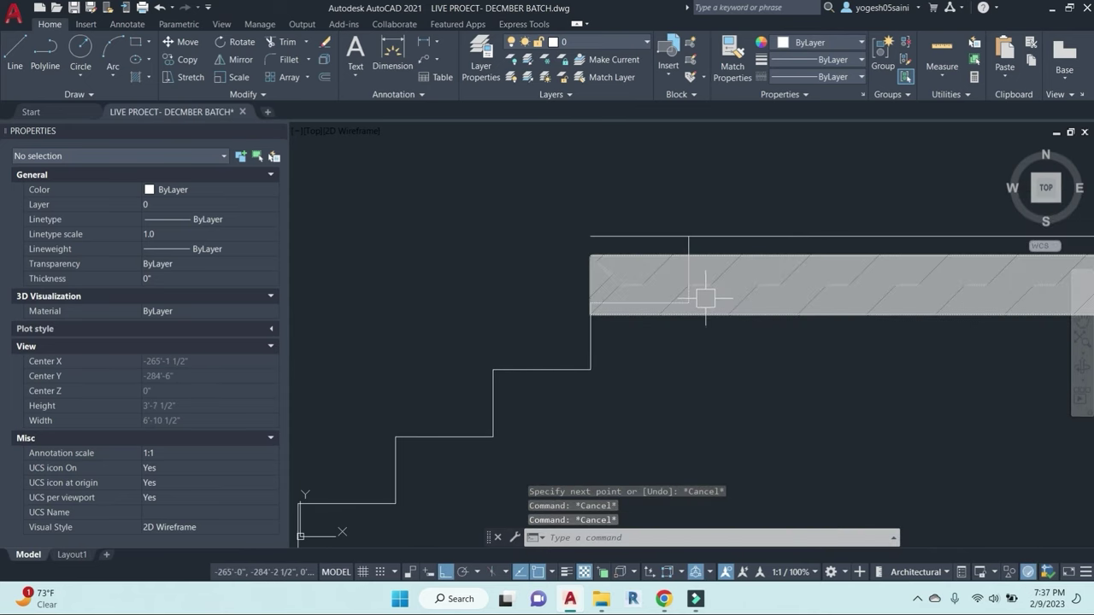
Step: Trim the slab hatch and a line segment left of the new line near the landing
text(tr)
key(Return)
click(686, 266)
key(Return)
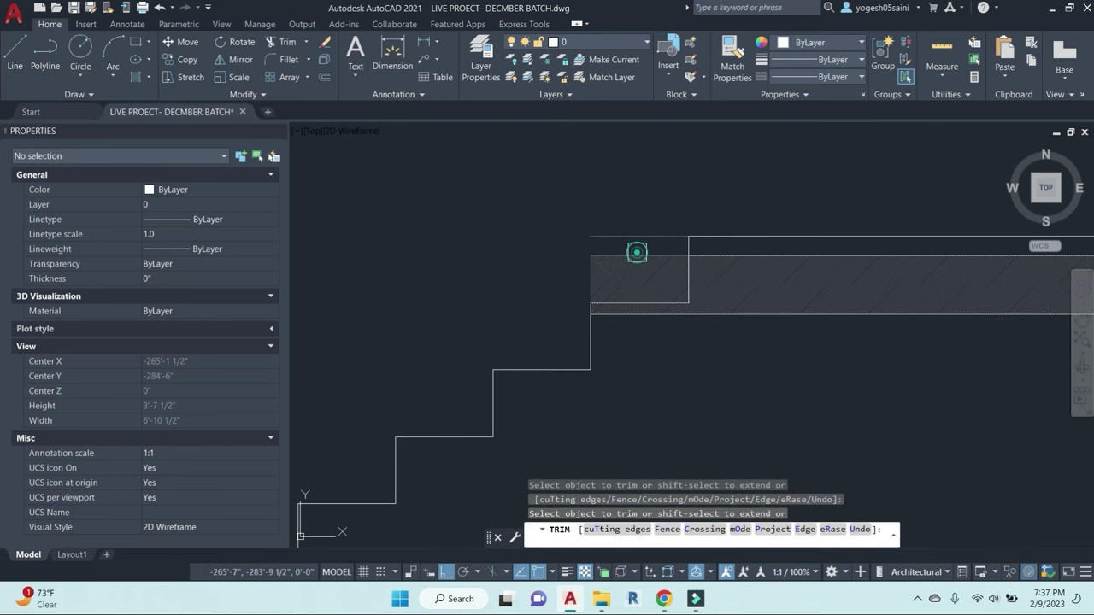
click(629, 256)
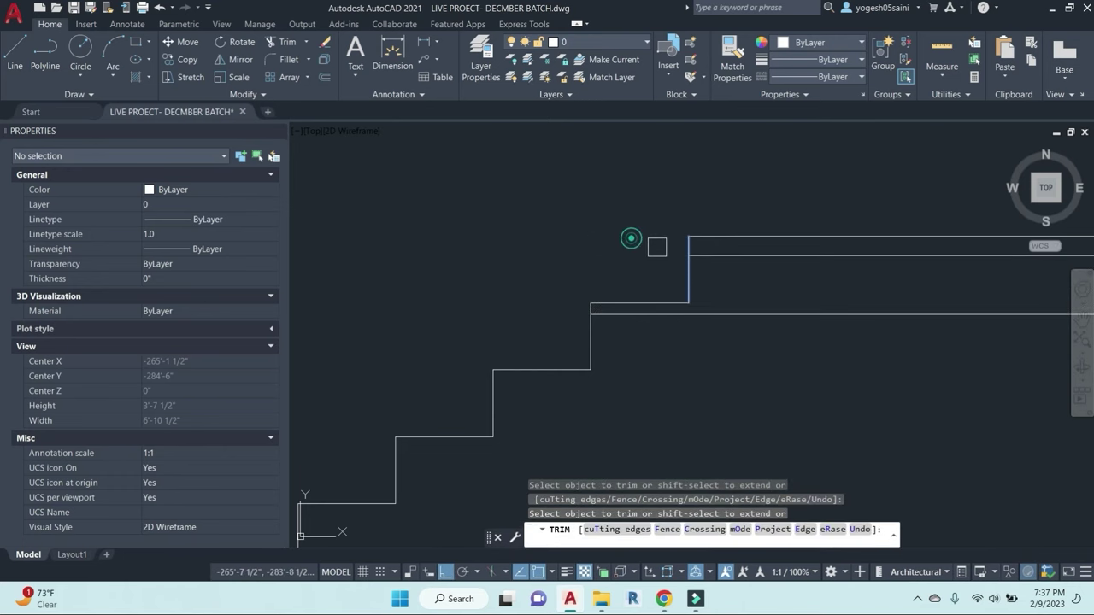
scroll(657, 247, down, 3)
click(607, 286)
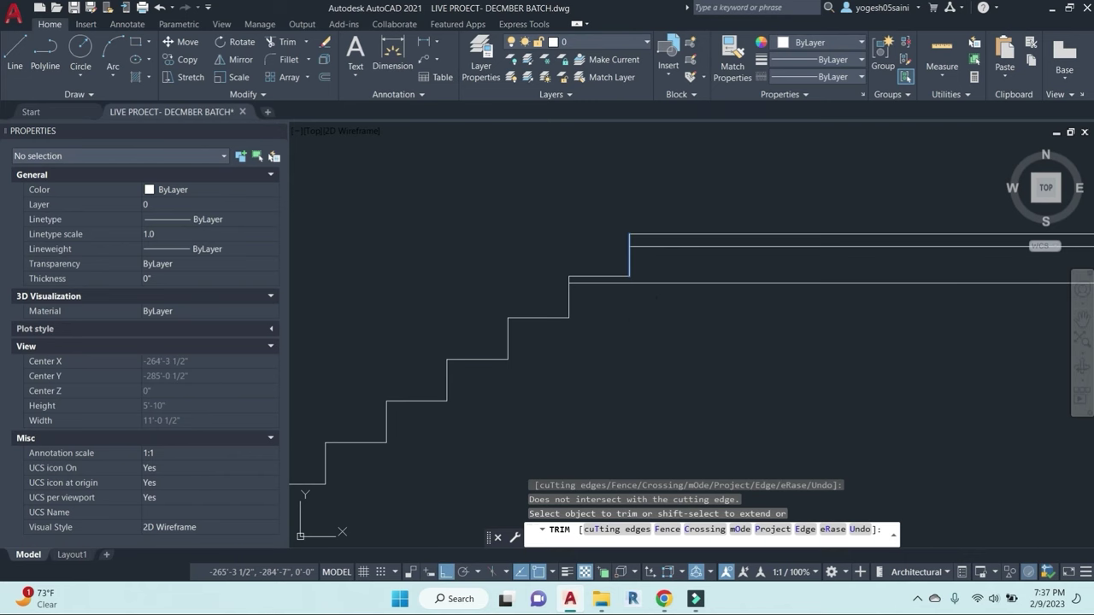
key(Escape)
key(Escape)
key(Escape)
scroll(573, 309, down, 2)
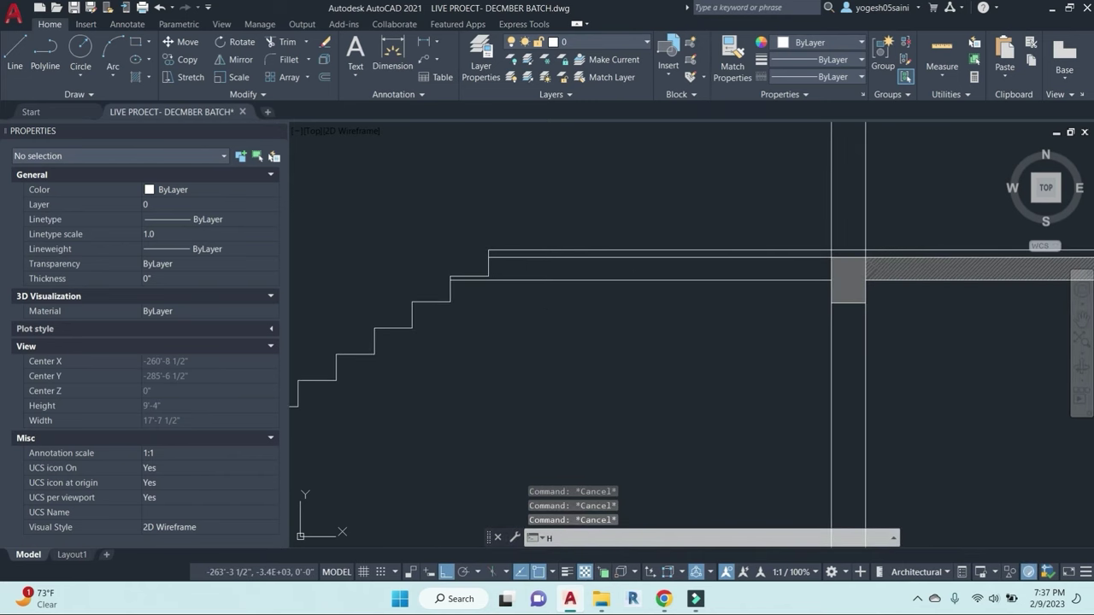
Step: Hatch the landing slab area with HATCH
text(H)
key(Return)
click(627, 268)
right_click(630, 271)
click(660, 282)
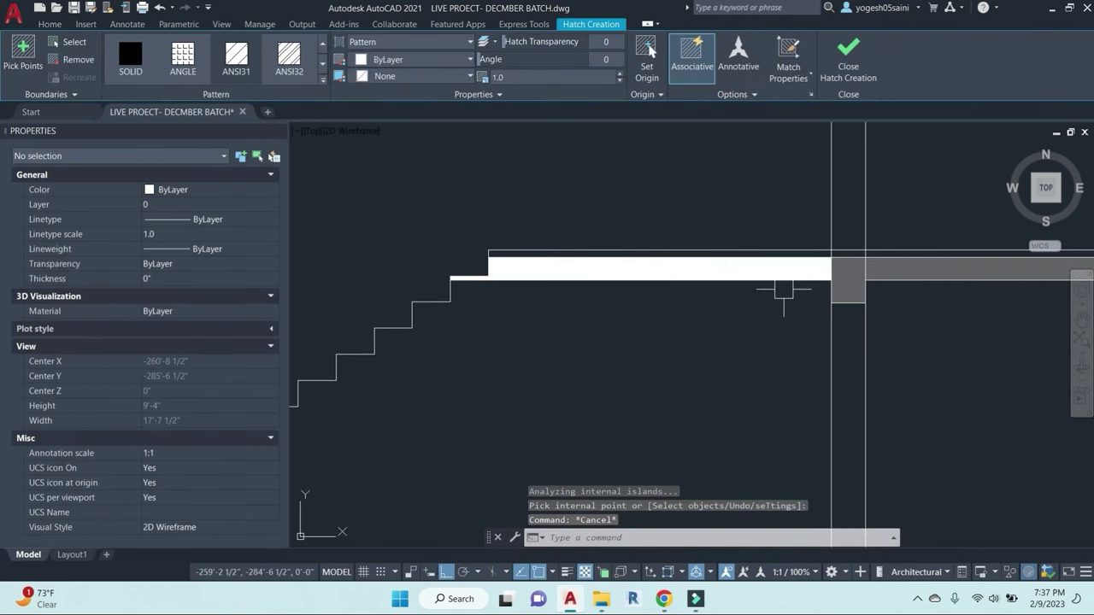
Step: Match the beam's grey hatch properties onto the new landing hatch with MATCHPROP
text(MA)
key(Return)
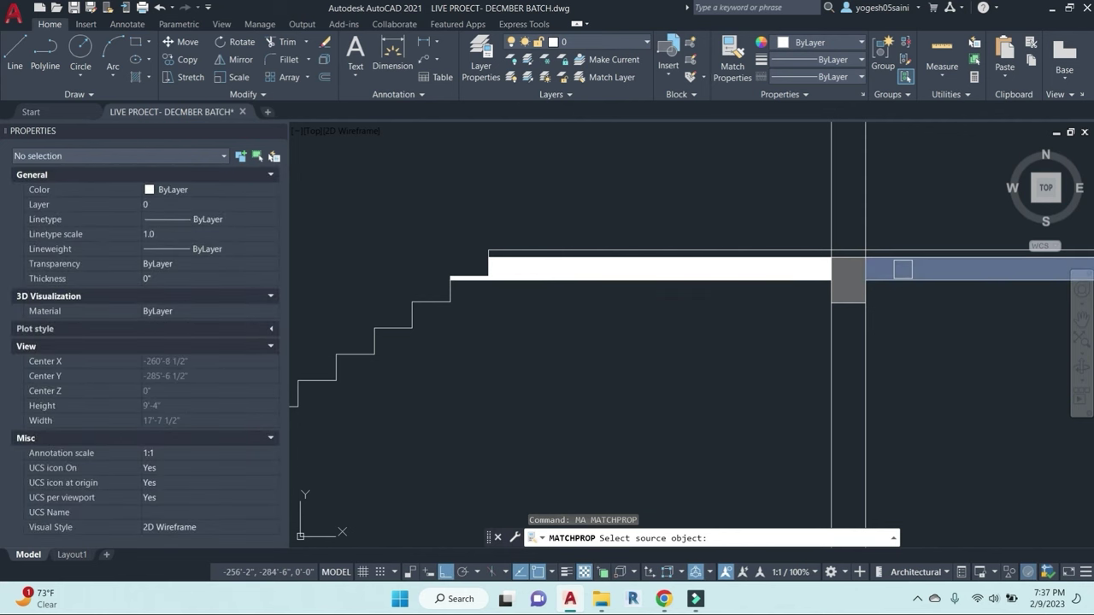
click(902, 269)
scroll(760, 270, up, 1)
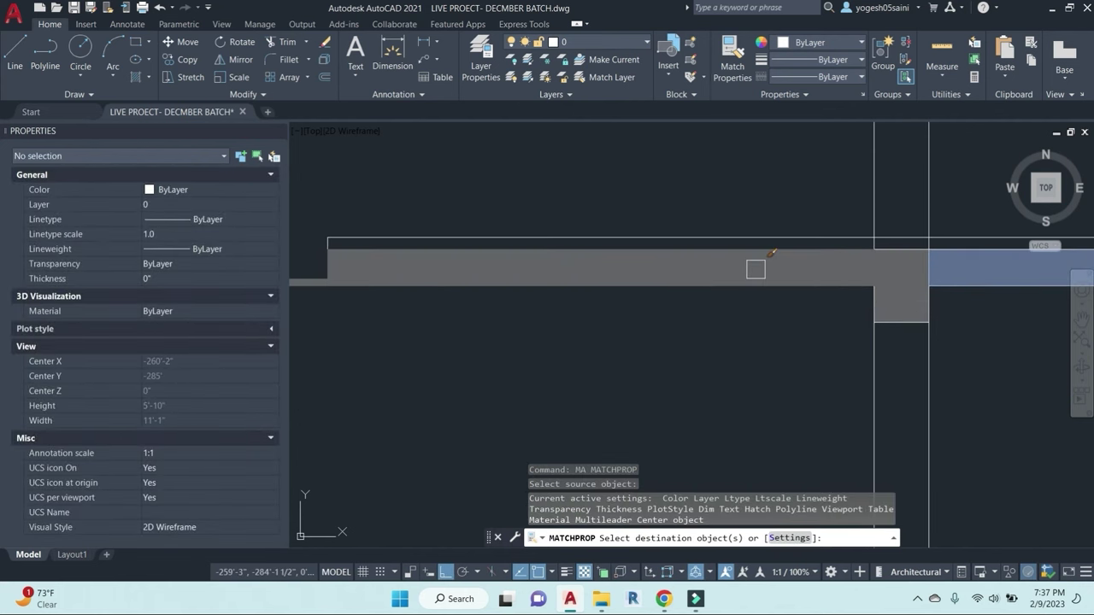
click(755, 269)
scroll(808, 261, down, 5)
key(Escape)
key(Escape)
key(Escape)
scroll(763, 300, up, 3)
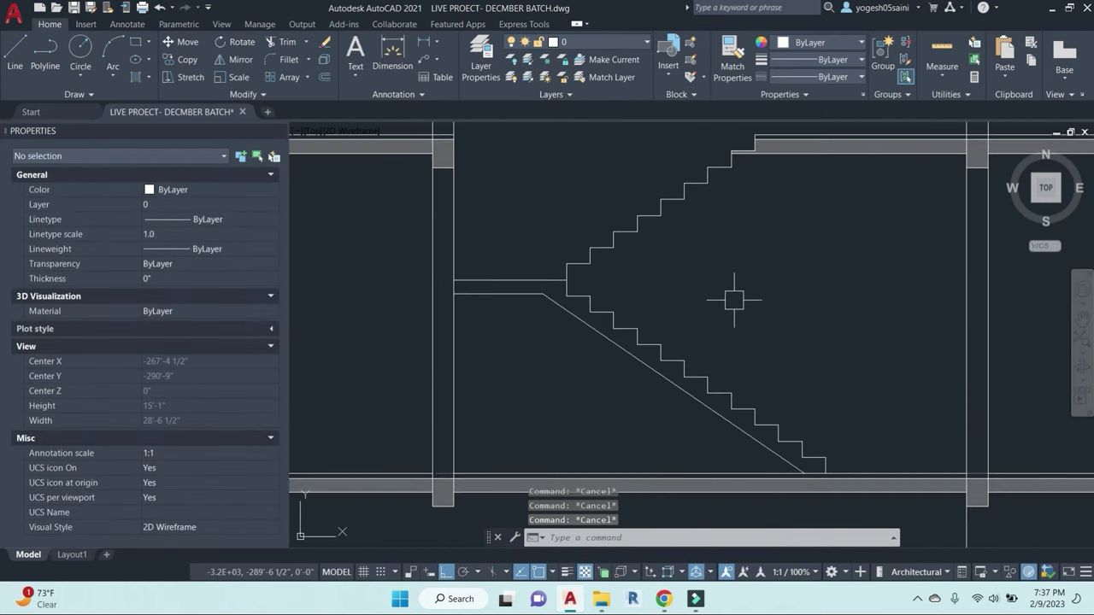
Step: Draw a line along the upper step corners and offset it 5 inches below the flight
text(L)
key(Return)
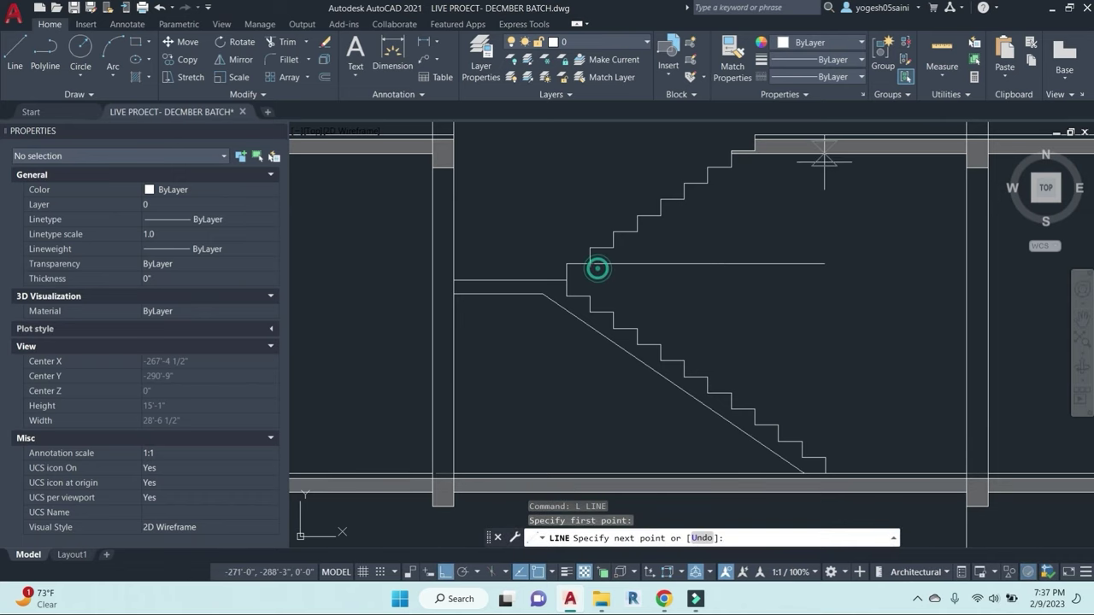
key(Escape)
key(Escape)
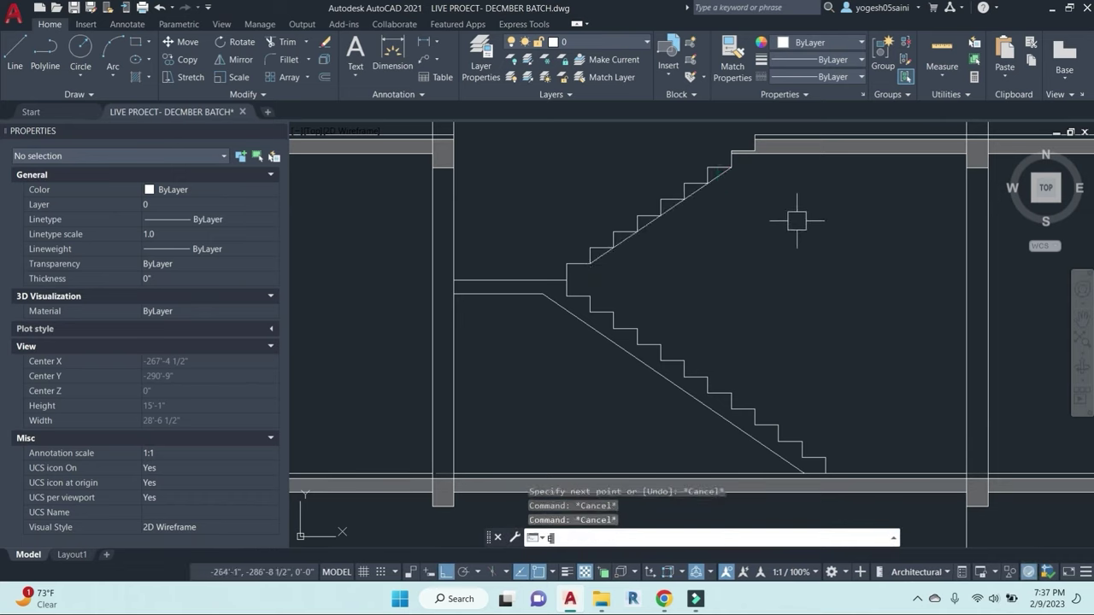
text(O)
key(Return)
text(5)
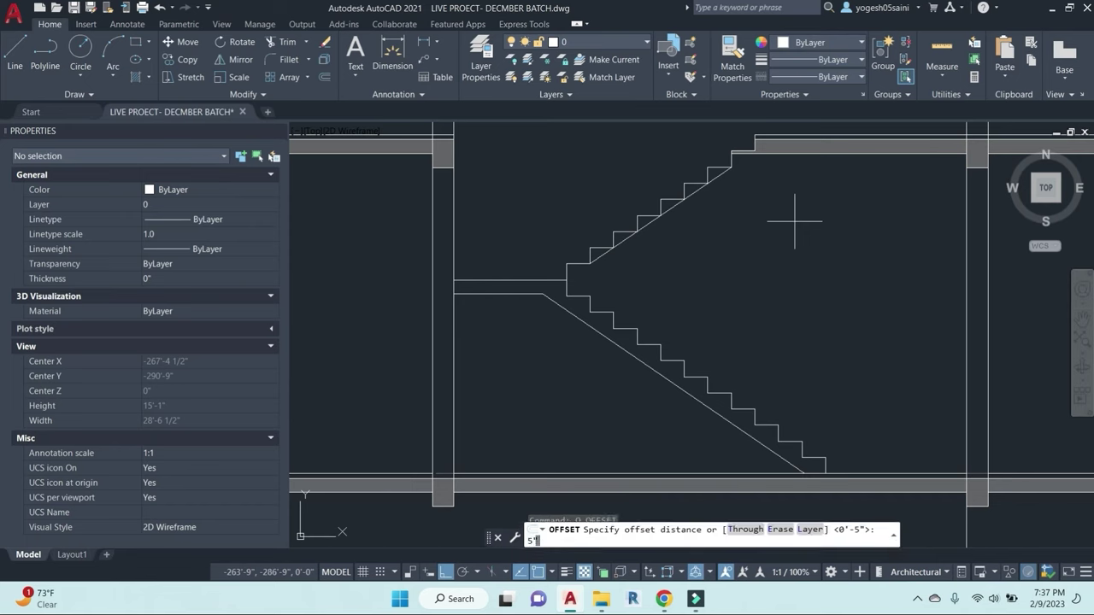
key(Return)
click(700, 198)
click(732, 252)
key(Escape)
key(Escape)
key(Escape)
Step: Extend the offset line down to the landing and erase the original diagonal guide line
text(EX)
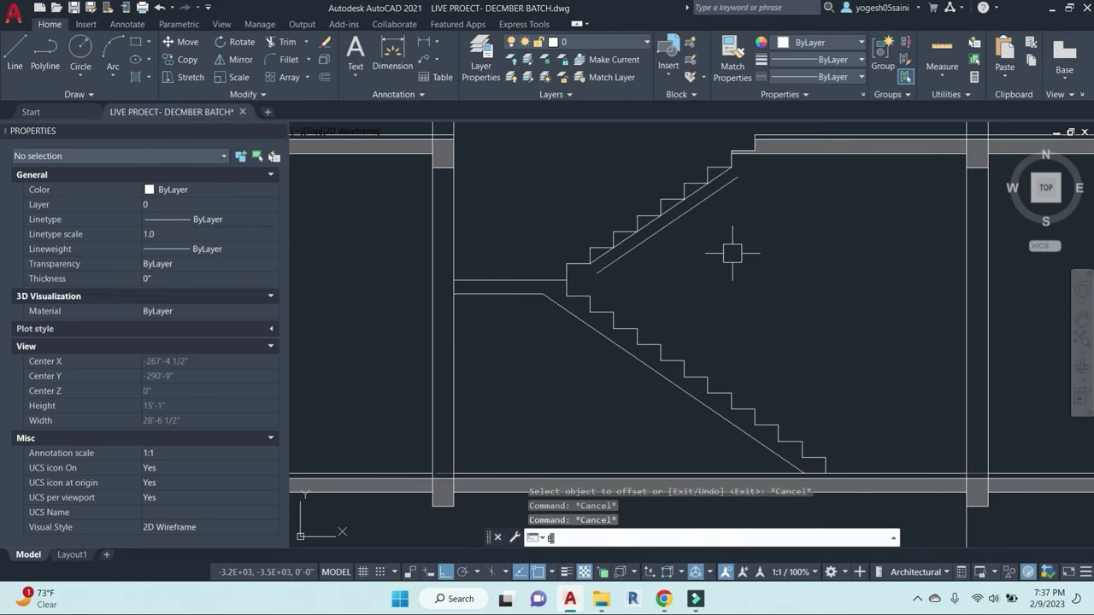
key(Return)
scroll(601, 288, up, 3)
click(459, 289)
key(Return)
click(648, 272)
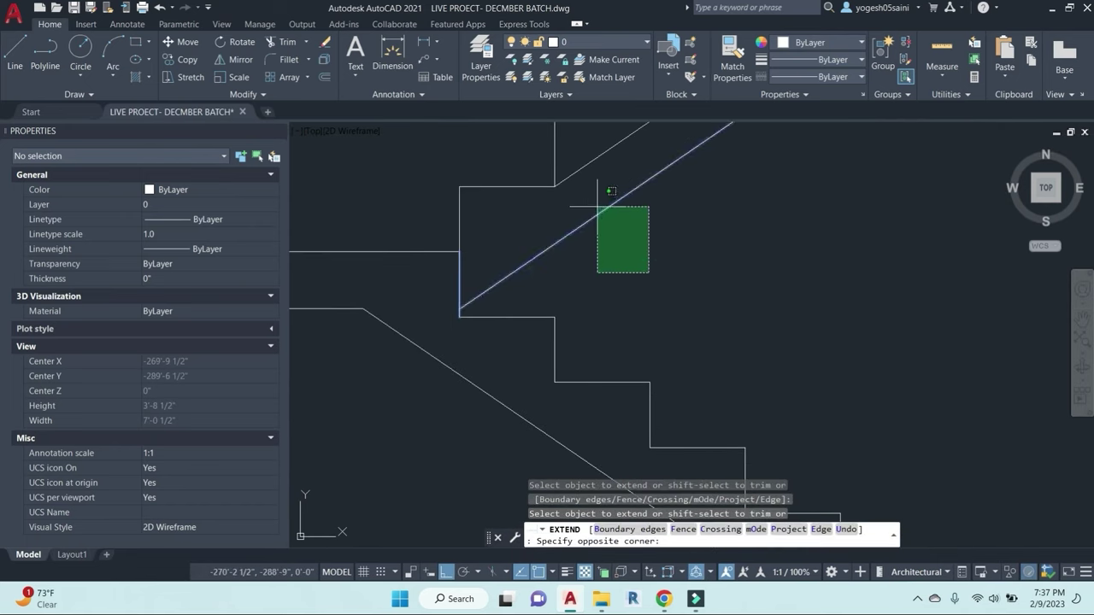
click(595, 205)
key(Escape)
key(Escape)
click(600, 155)
text(E)
key(Return)
scroll(693, 305, down, 5)
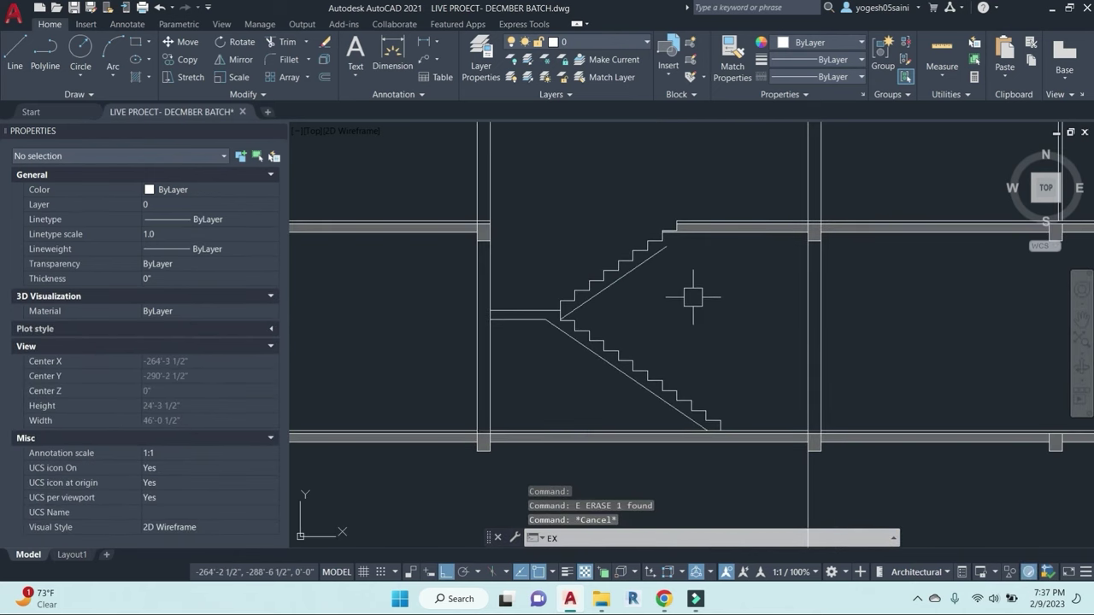
Step: Trim the sloped line's overshoot where it meets the upper slab
key(Return)
click(693, 232)
key(Return)
scroll(652, 272, up, 5)
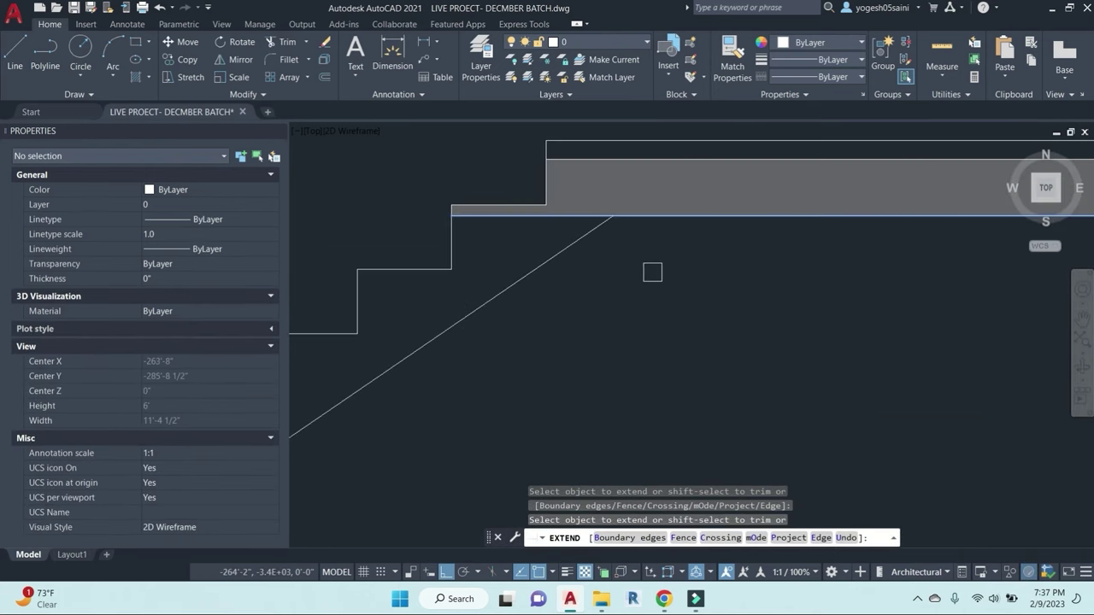
click(583, 236)
key(Escape)
key(Escape)
key(Escape)
key(Escape)
scroll(571, 240, down, 2)
scroll(569, 239, up, 3)
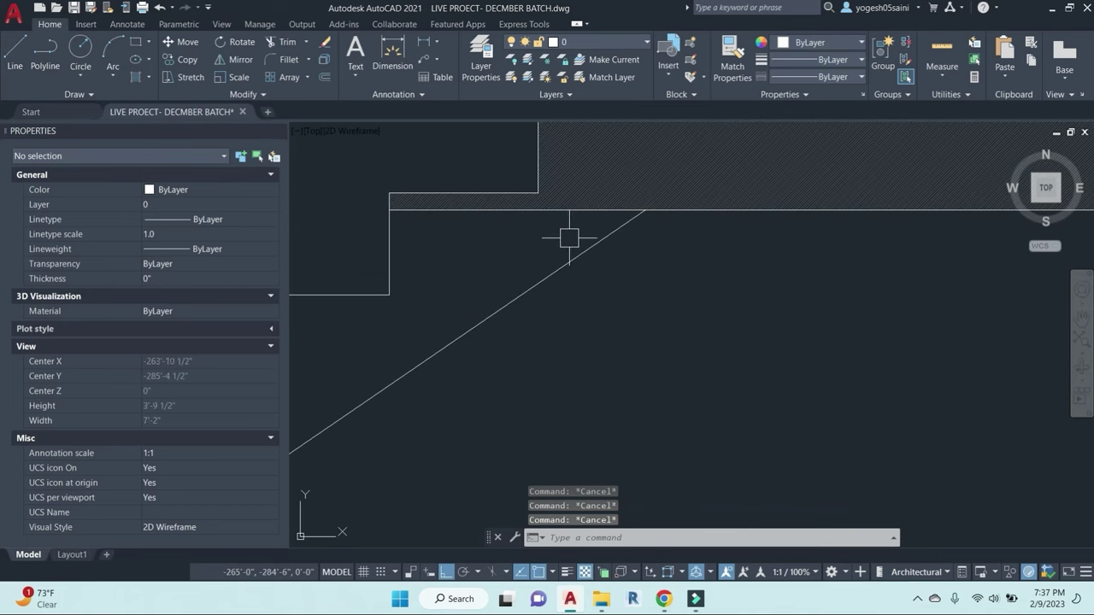
text(tr)
key(Return)
key(Return)
click(561, 212)
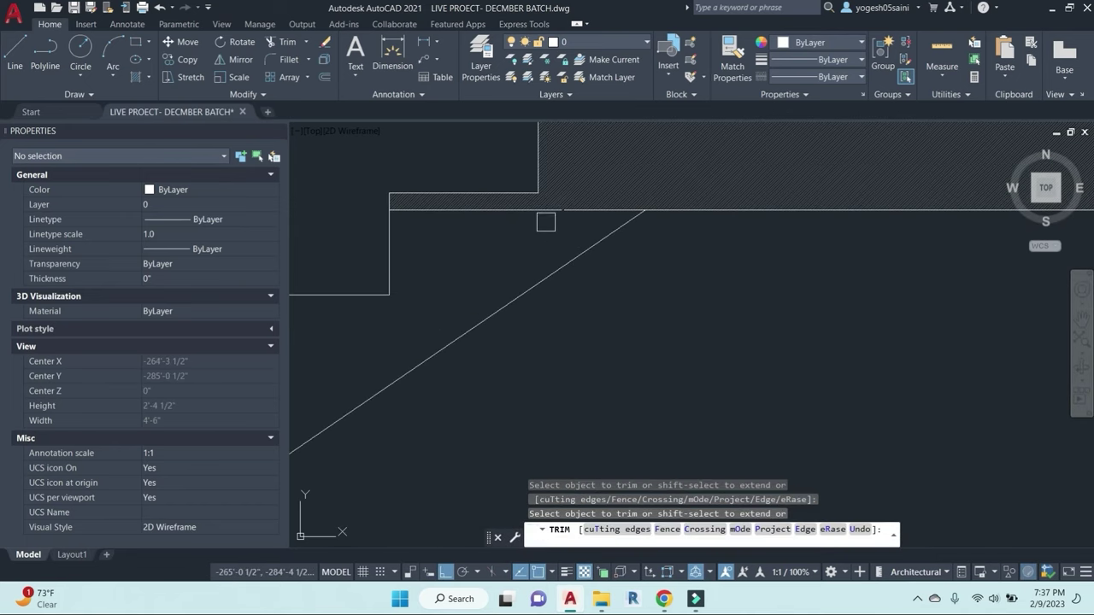
key(Escape)
scroll(659, 273, down, 1)
scroll(674, 258, down, 4)
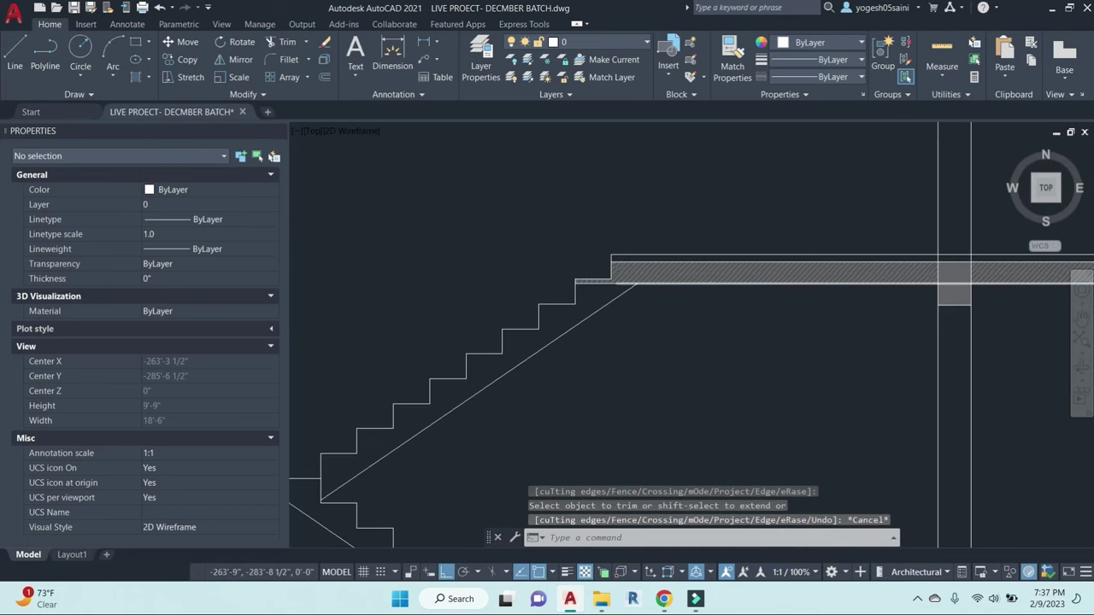
scroll(673, 258, down, 4)
Step: Pan up to the floor plans and back, centering the staircase section
middle_drag(690, 221, 704, 393)
scroll(708, 419, down, 1)
scroll(708, 222, down, 1)
scroll(700, 258, up, 2)
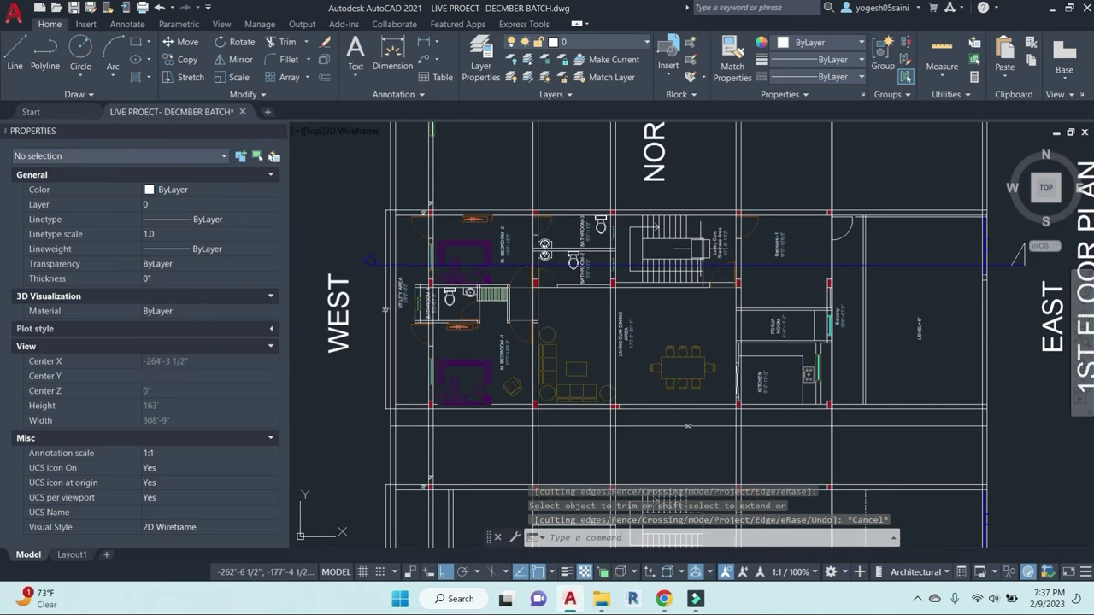
scroll(699, 248, up, 4)
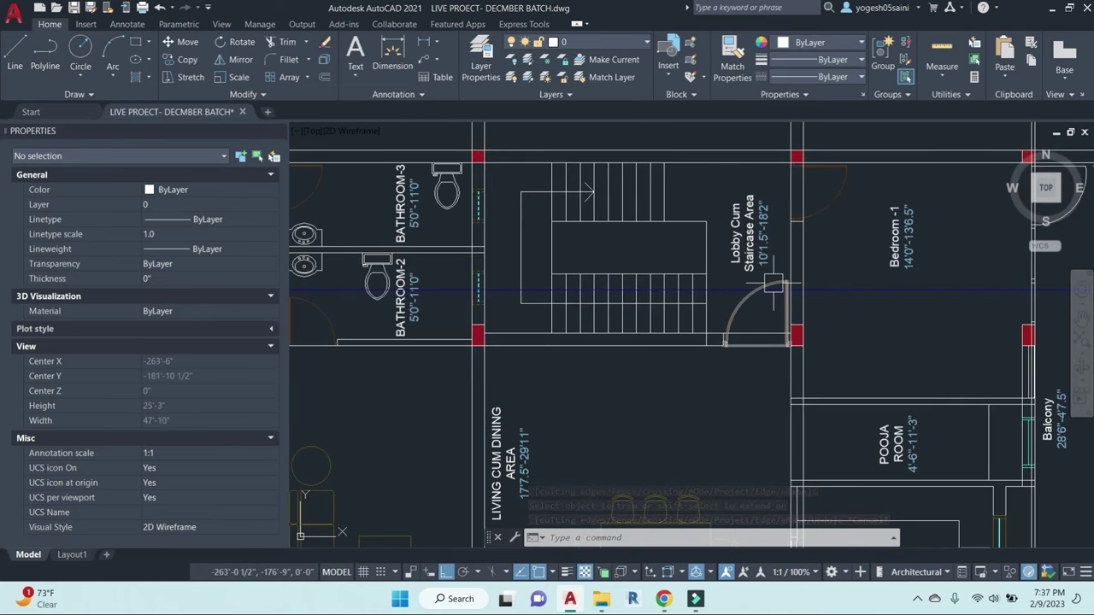
scroll(811, 293, down, 8)
middle_drag(803, 504, 781, 282)
scroll(754, 344, up, 6)
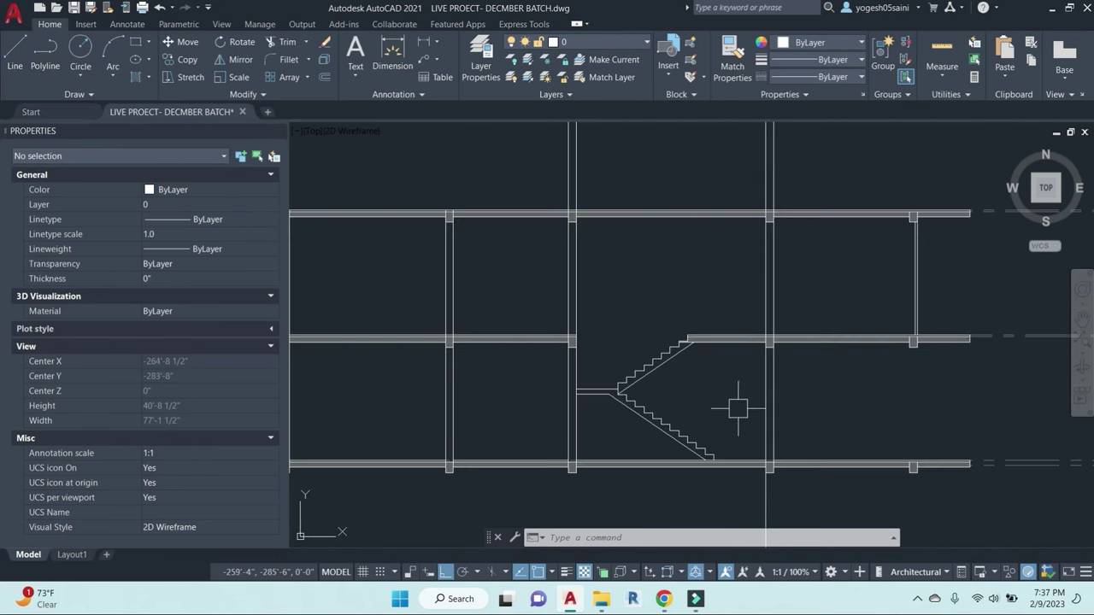
middle_drag(734, 463, 735, 378)
scroll(726, 372, up, 4)
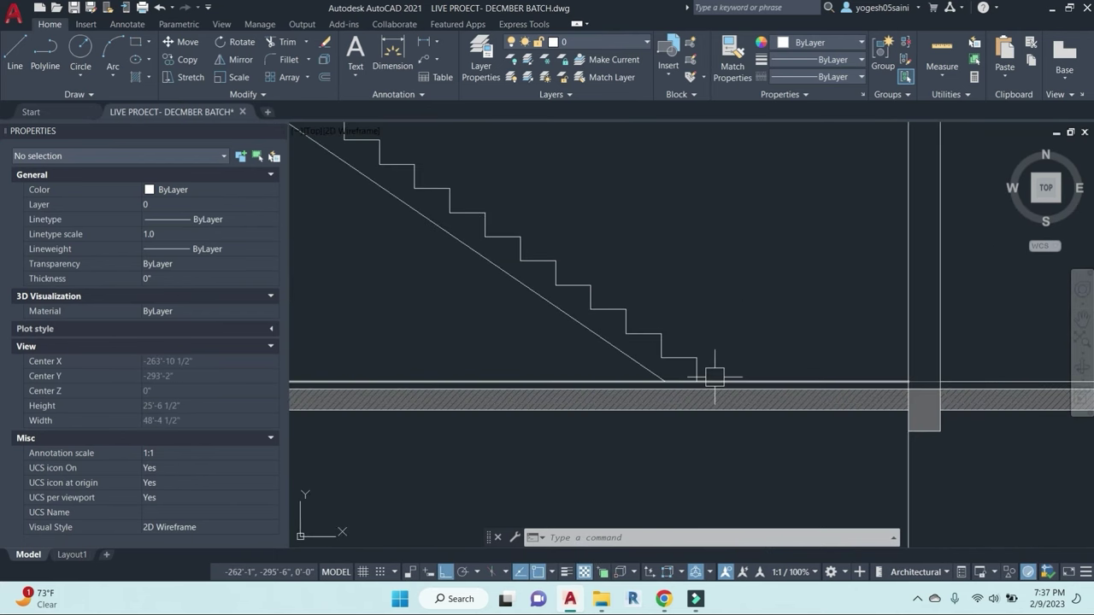
scroll(726, 309, down, 4)
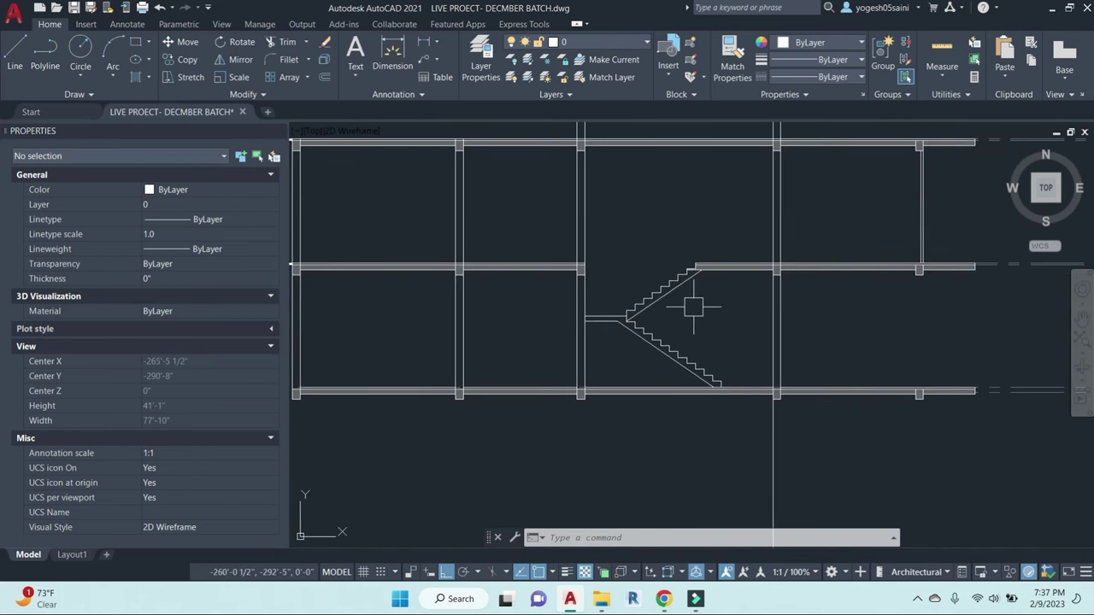
scroll(691, 299, up, 6)
key(Escape)
key(Escape)
key(Escape)
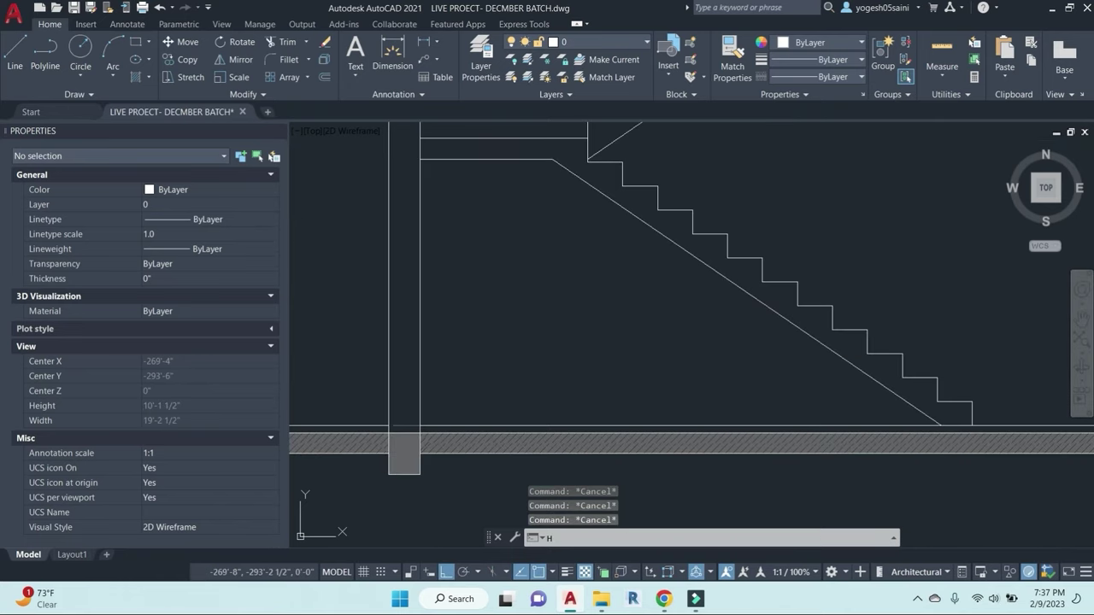
Step: Hatch the lower flight's stair slab area
text(H)
key(Return)
click(678, 225)
right_click(676, 233)
click(709, 238)
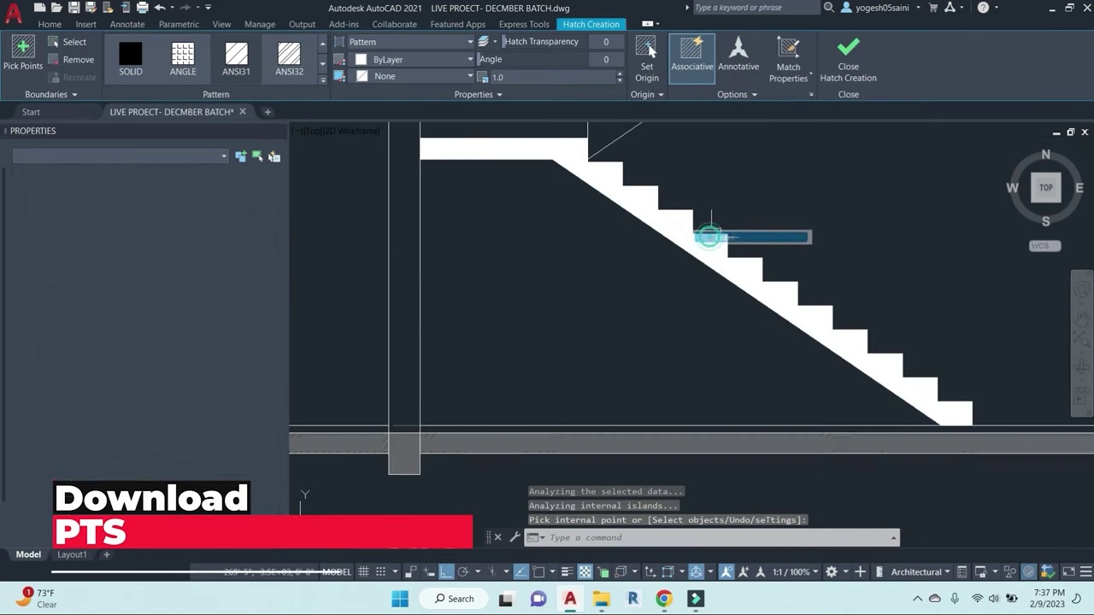
scroll(726, 223, down, 2)
key(Escape)
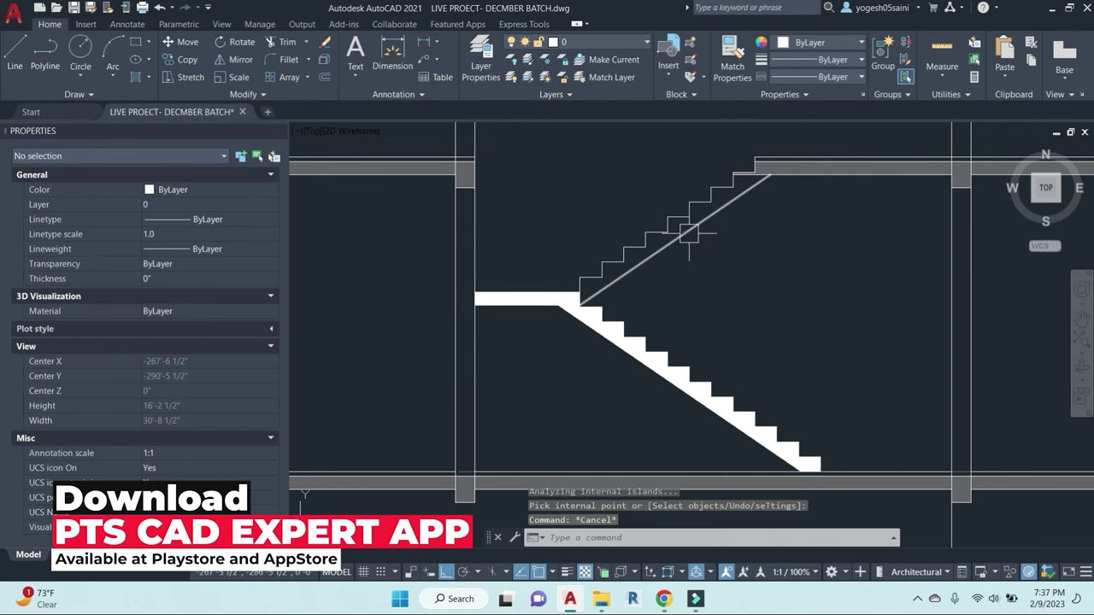
key(Return)
scroll(727, 227, up, 2)
key(Escape)
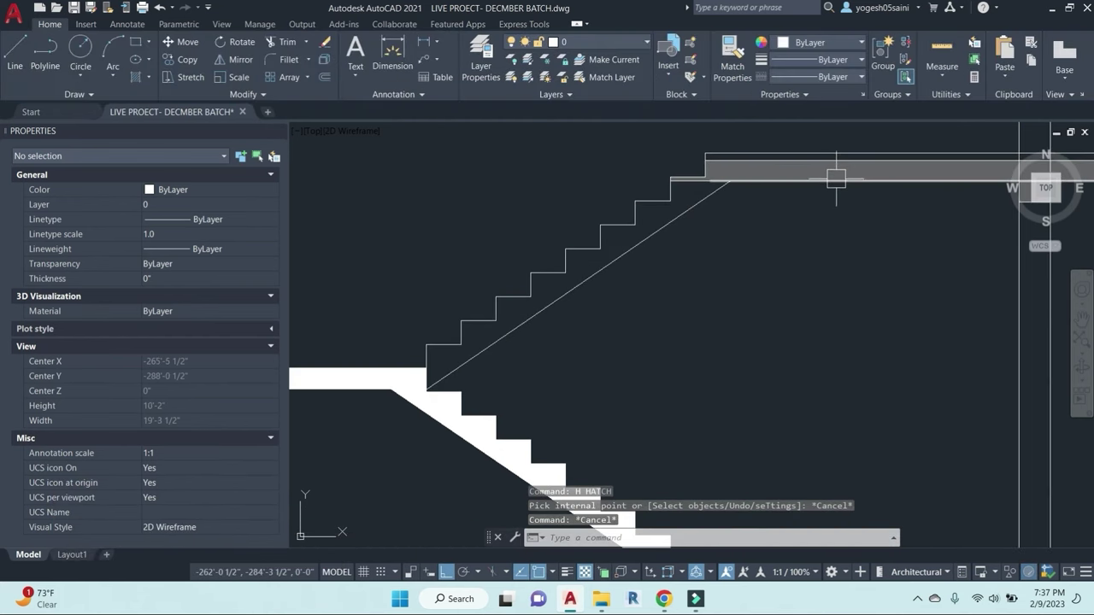
Step: Change the lower flight's stair hatch to a solid grey fill
text(MA)
key(Return)
click(840, 172)
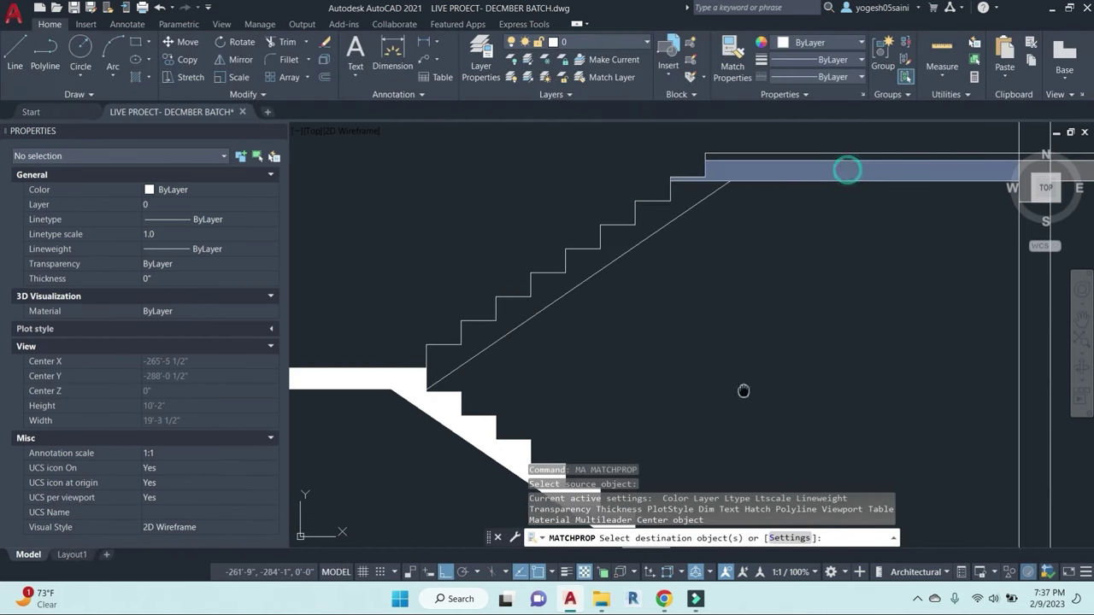
scroll(740, 391, up, 4)
scroll(759, 298, up, 5)
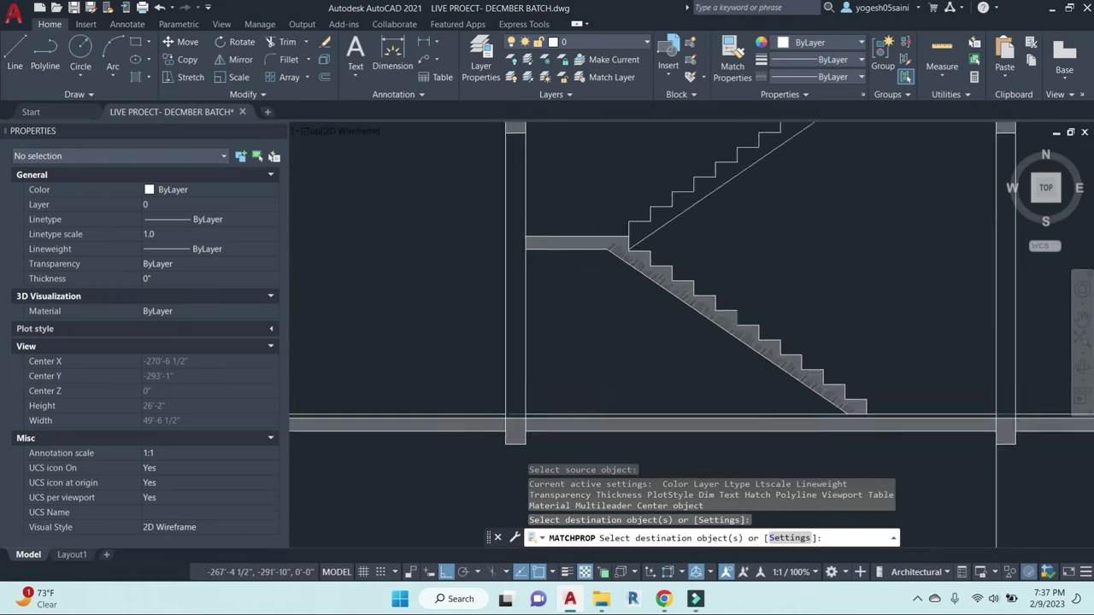
key(Escape)
key(Escape)
click(625, 340)
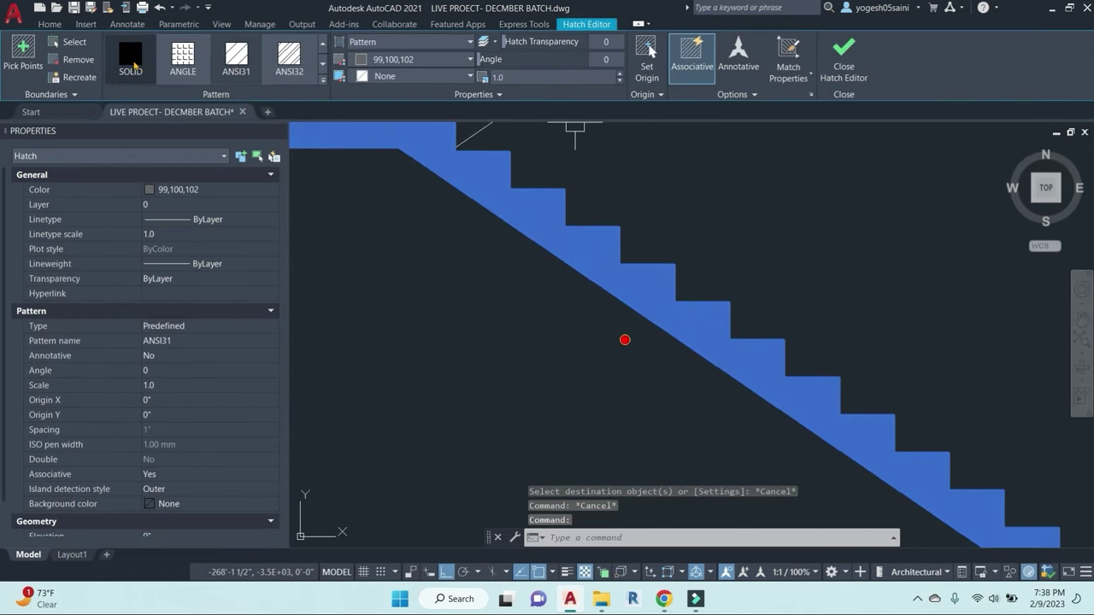
click(131, 58)
key(Escape)
key(Escape)
Step: Recenter the staircase, then pan up toward the 1ST FLOOR PLAN above the section
scroll(753, 399, down, 5)
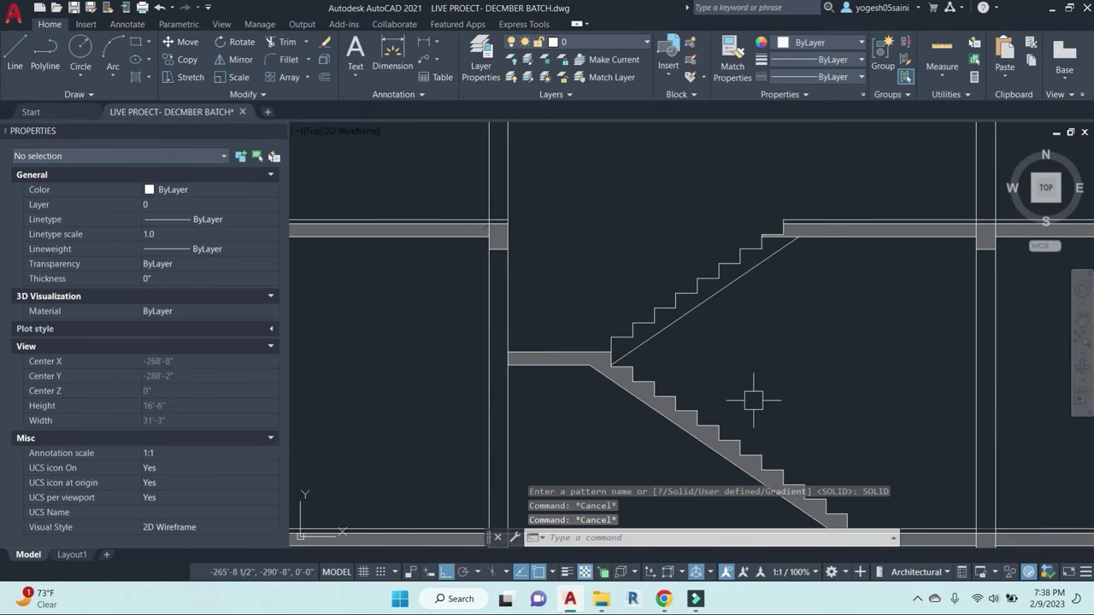
middle_drag(745, 358, 730, 335)
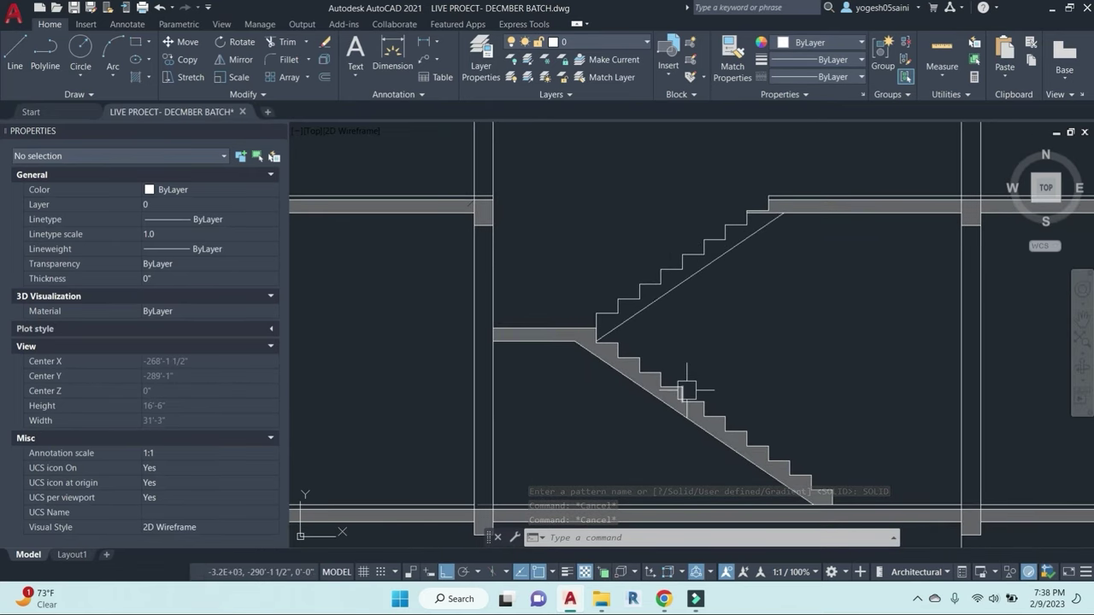
scroll(686, 391, down, 5)
scroll(686, 390, up, 3)
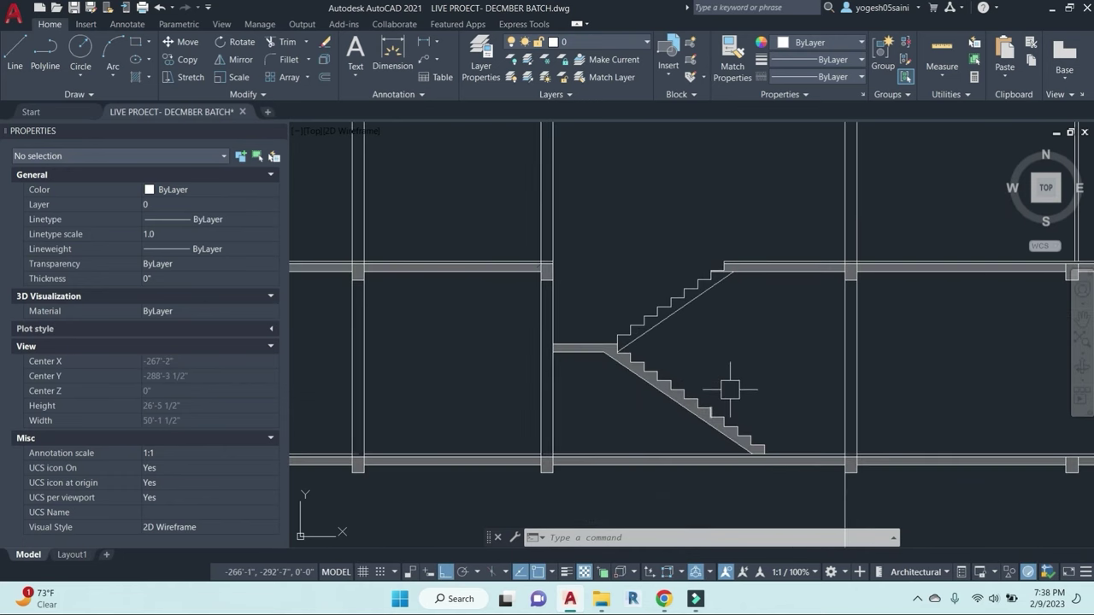
scroll(733, 369, down, 2)
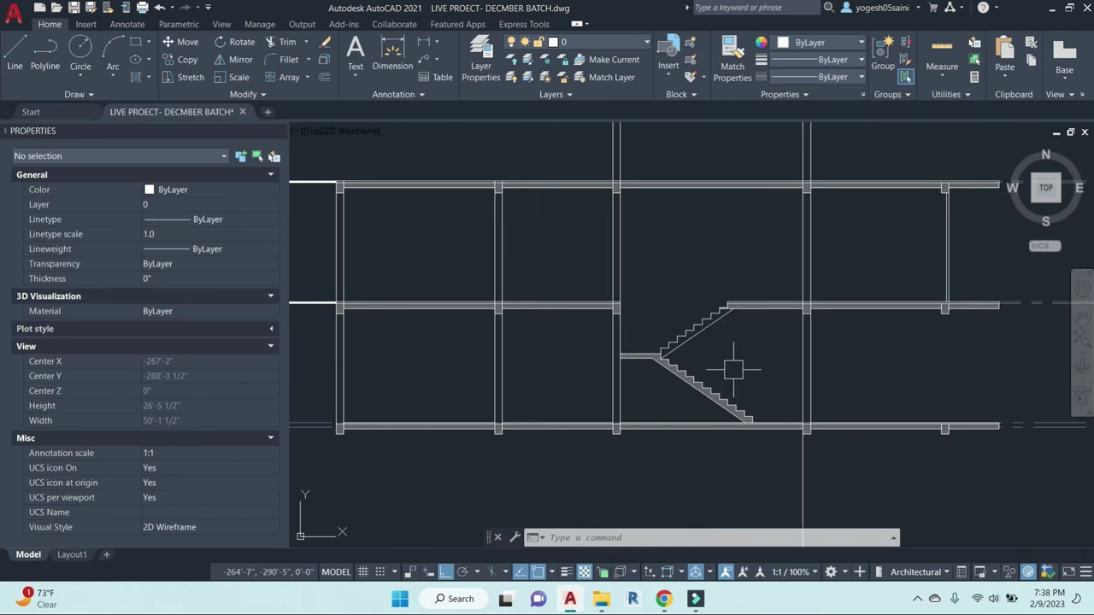
middle_drag(727, 261, 709, 522)
scroll(693, 320, down, 2)
scroll(682, 296, up, 7)
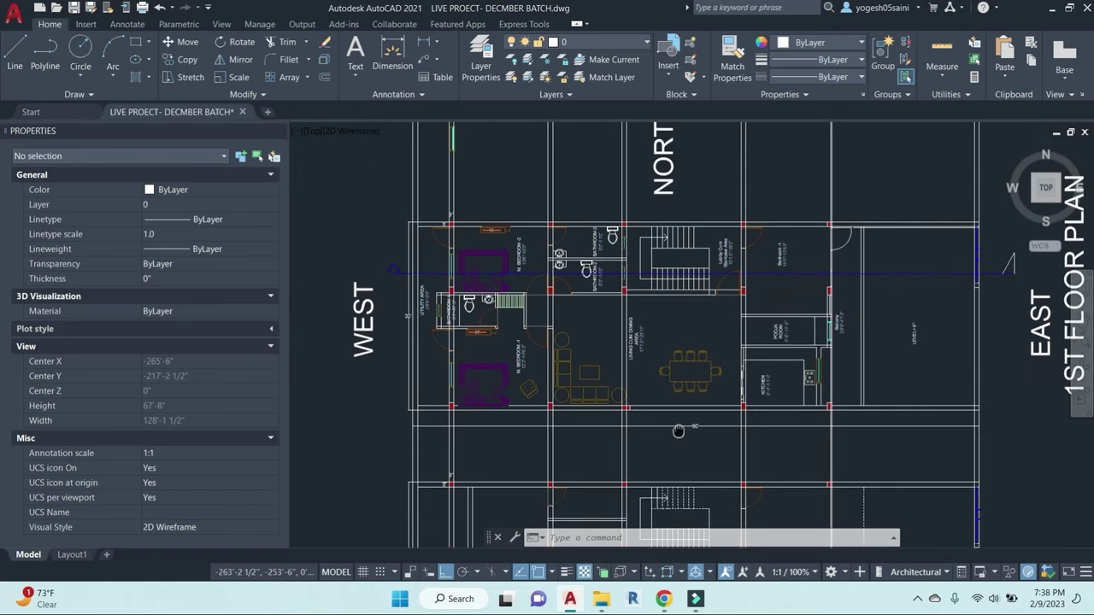
Step: Select the blue line crossing the floor-plan staircase to check its layer, then deselect it
click(693, 295)
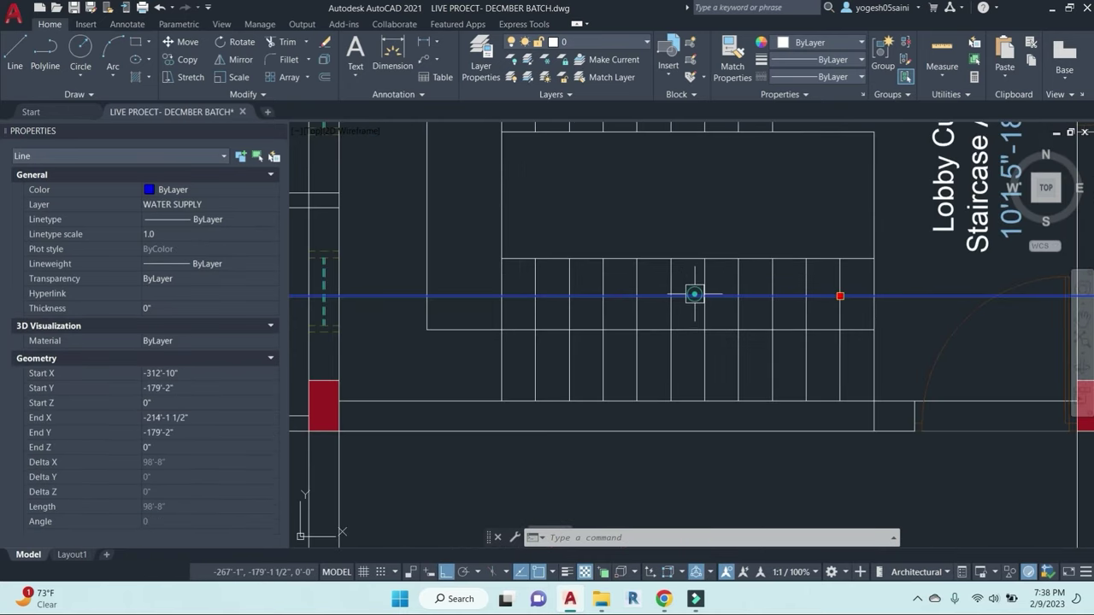
middle_drag(872, 299, 854, 428)
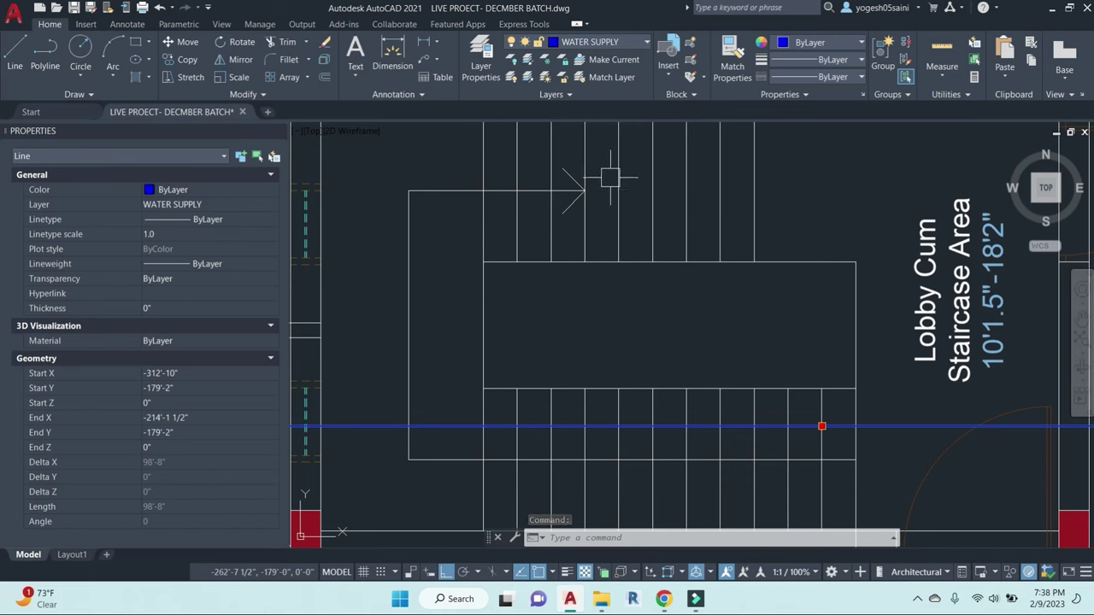
key(Escape)
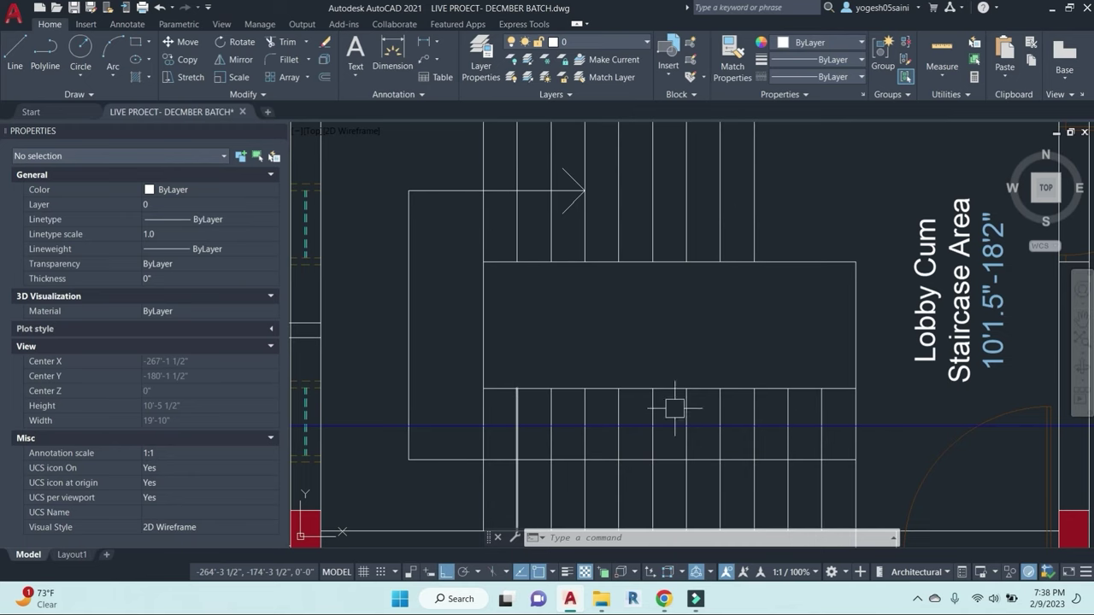
Step: Zoom and pan back to the building section with its staircase centred
scroll(738, 394, down, 5)
middle_drag(740, 411, 760, 171)
mouse_move(807, 486)
middle_down()
mouse_move(825, 415)
mouse_move(806, 273)
middle_up()
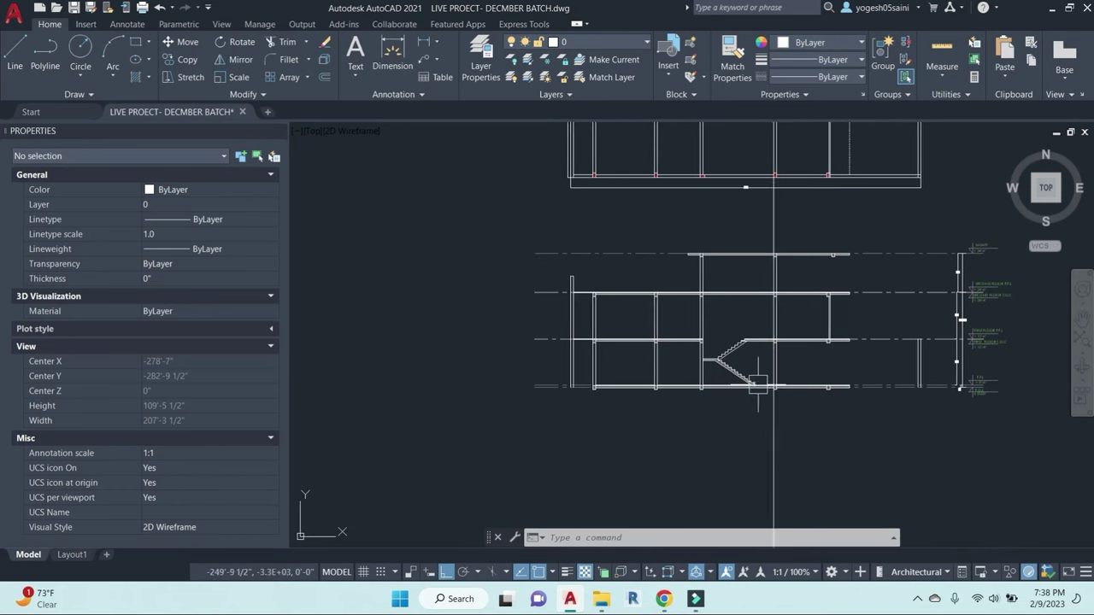
scroll(747, 373, up, 4)
scroll(743, 334, down, 3)
middle_drag(740, 322, 757, 367)
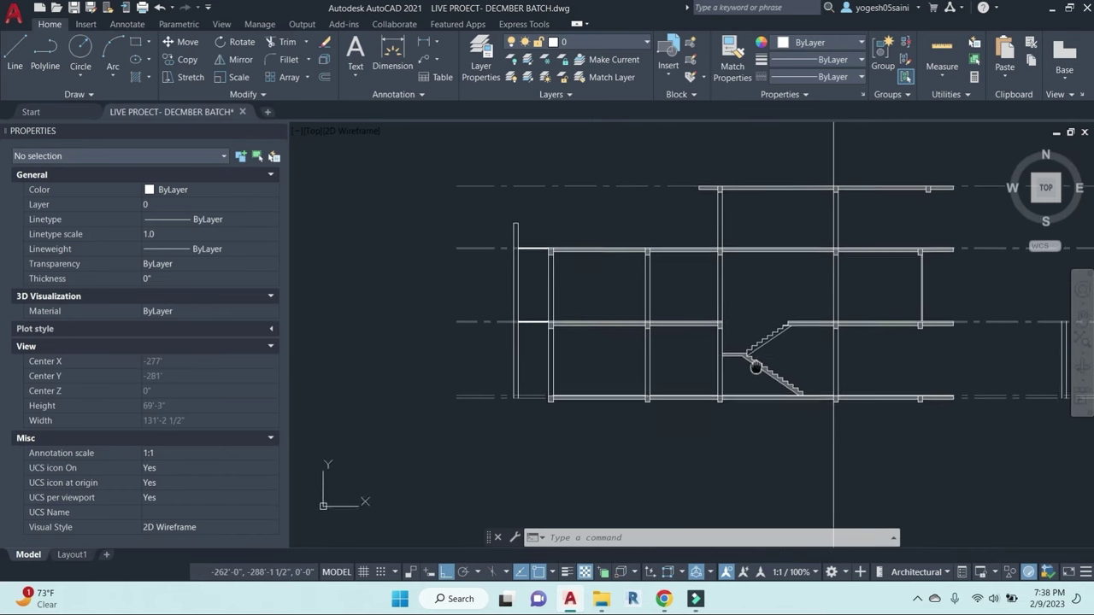
scroll(720, 336, up, 8)
Step: Select the lower flight and landing with a window, and add the upper flight with a crossing window
click(706, 317)
scroll(856, 493, down, 4)
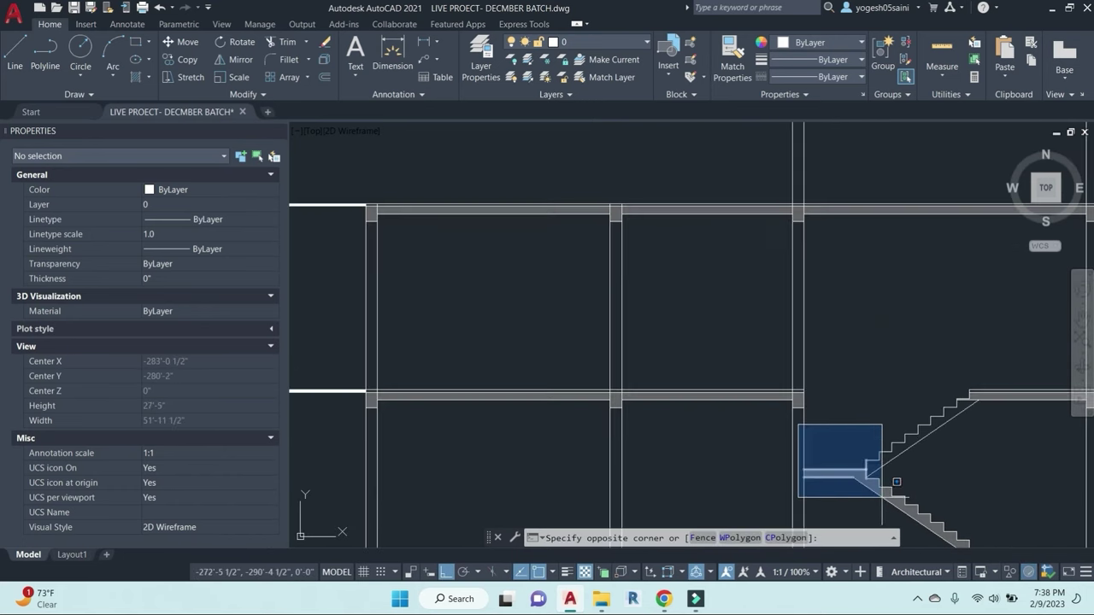
middle_drag(896, 482, 817, 306)
click(957, 421)
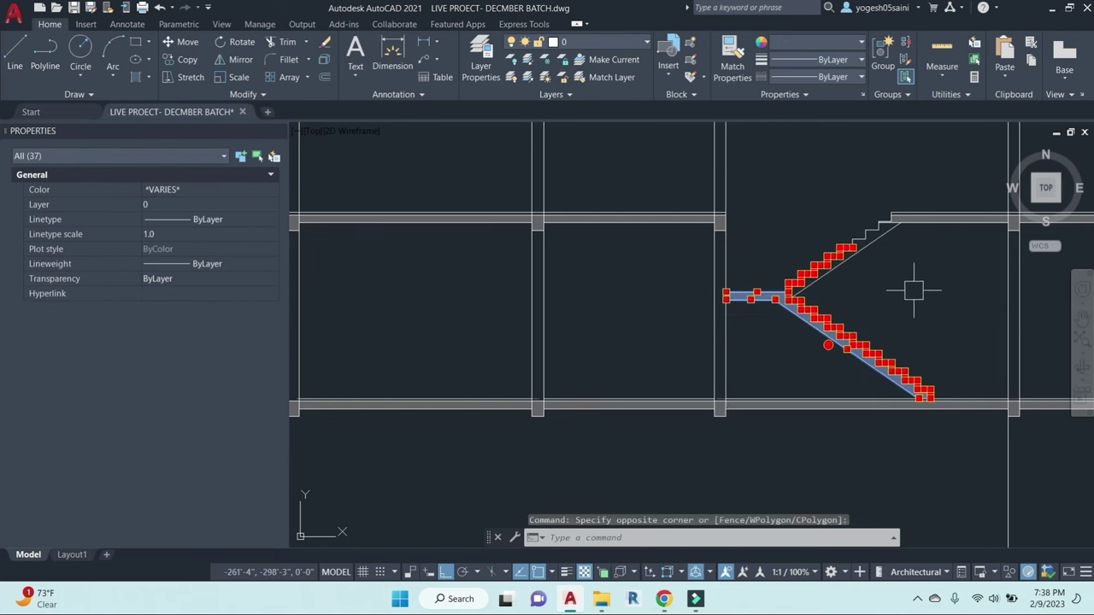
click(887, 284)
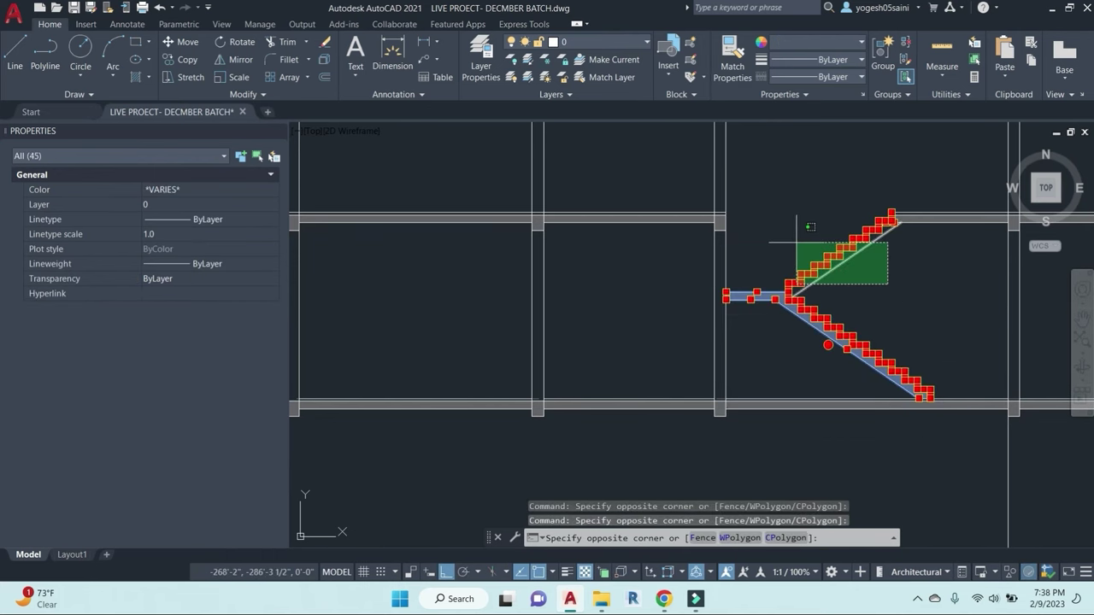
click(797, 242)
scroll(845, 319, down, 5)
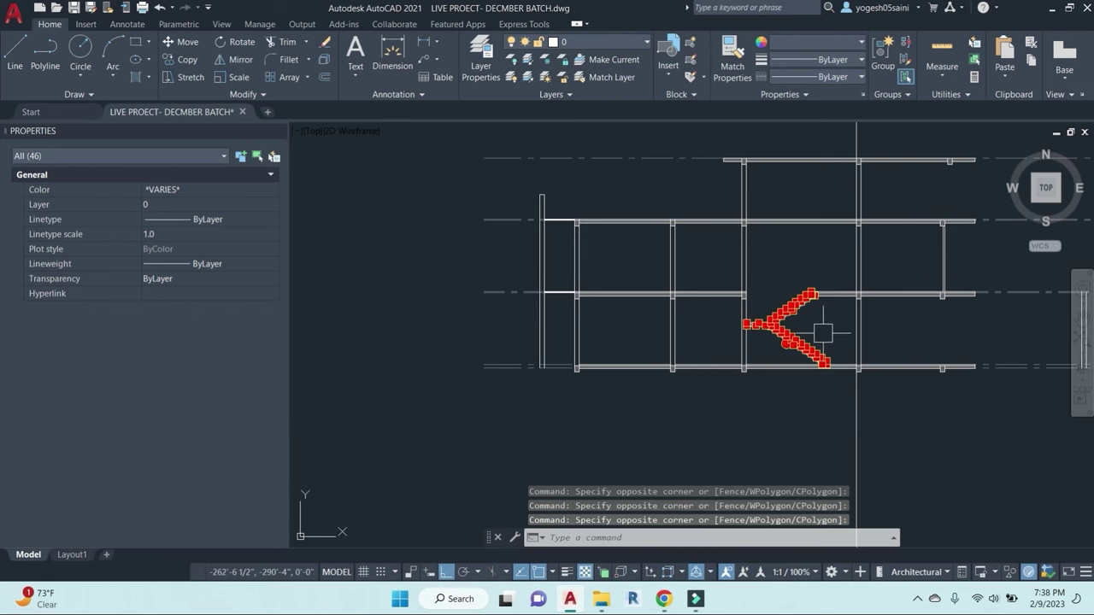
Step: Copy the 46-object staircase from the column corner up one storey to the upper slab
text(co)
key(Return)
scroll(837, 357, up, 5)
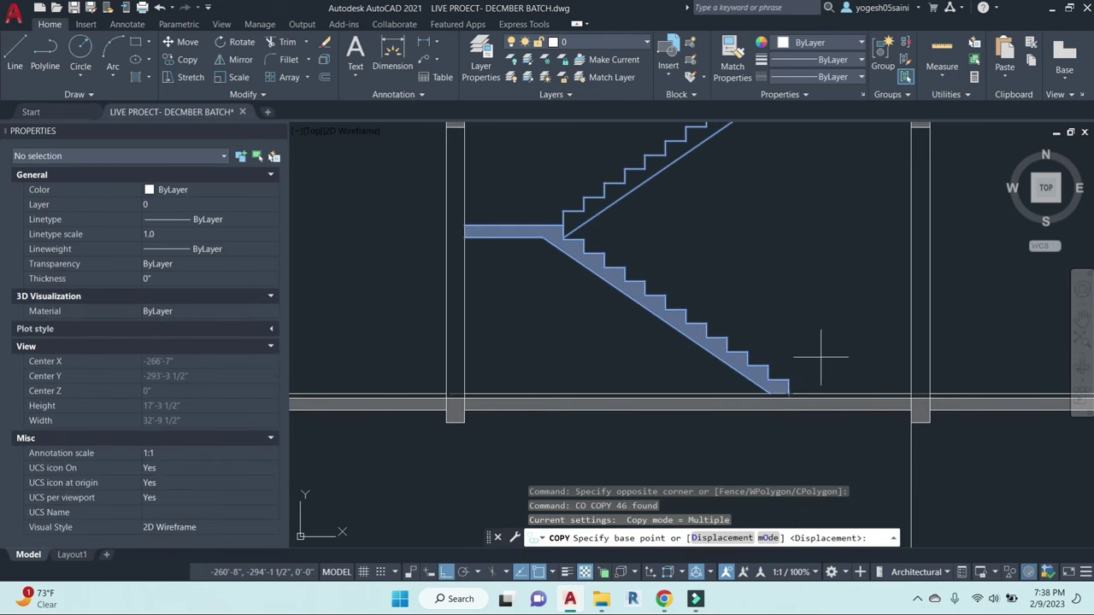
scroll(747, 225, down, 3)
scroll(796, 320, up, 5)
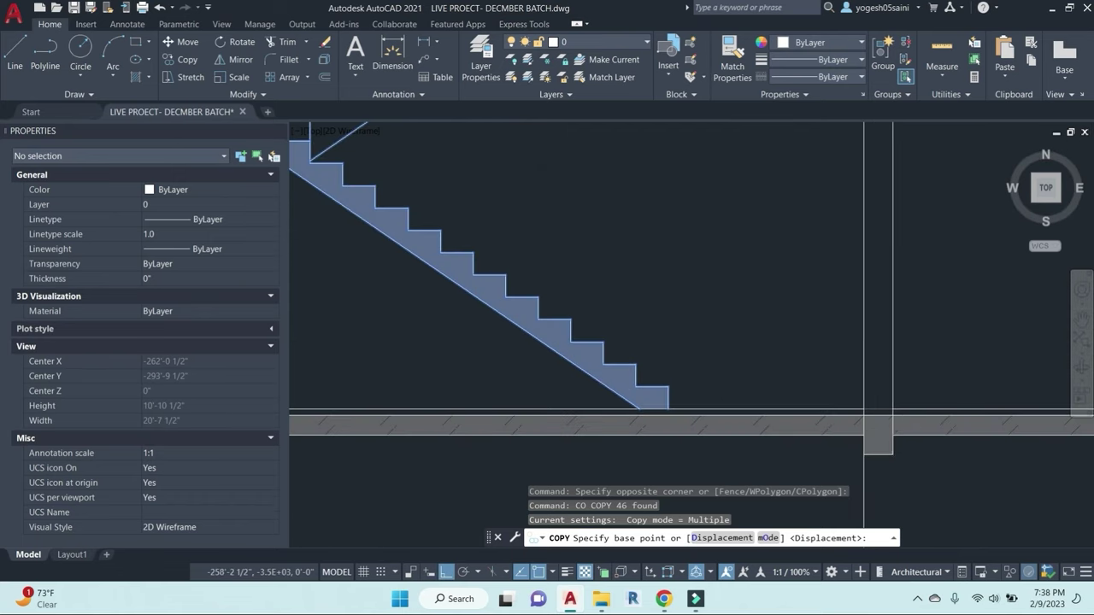
scroll(889, 399, up, 4)
click(888, 399)
scroll(880, 342, down, 4)
scroll(872, 273, up, 5)
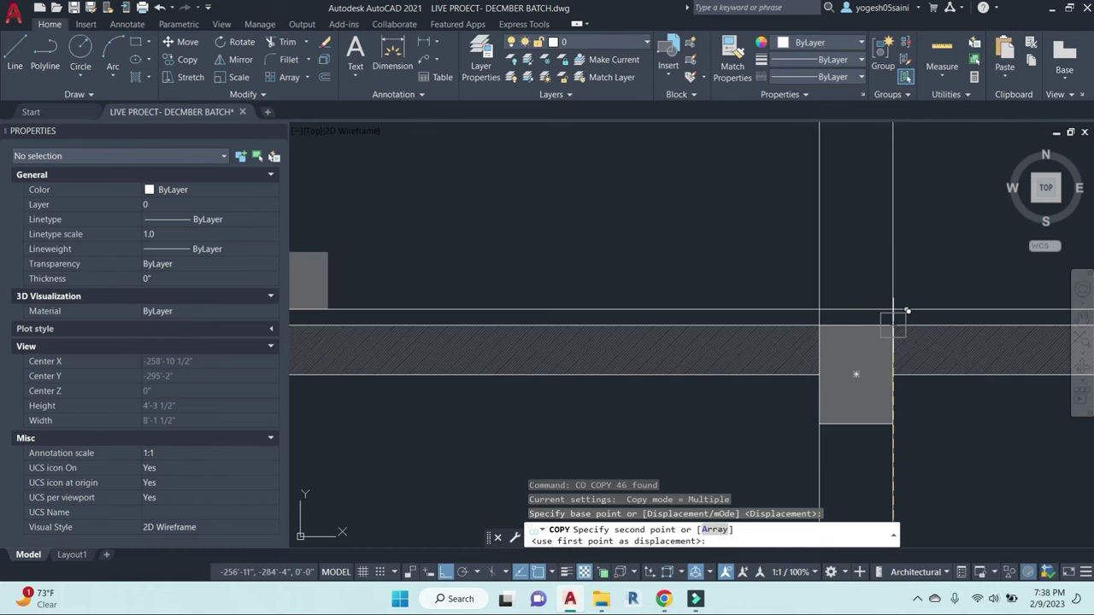
scroll(893, 323, down, 5)
scroll(909, 310, up, 3)
click(998, 273)
key(Escape)
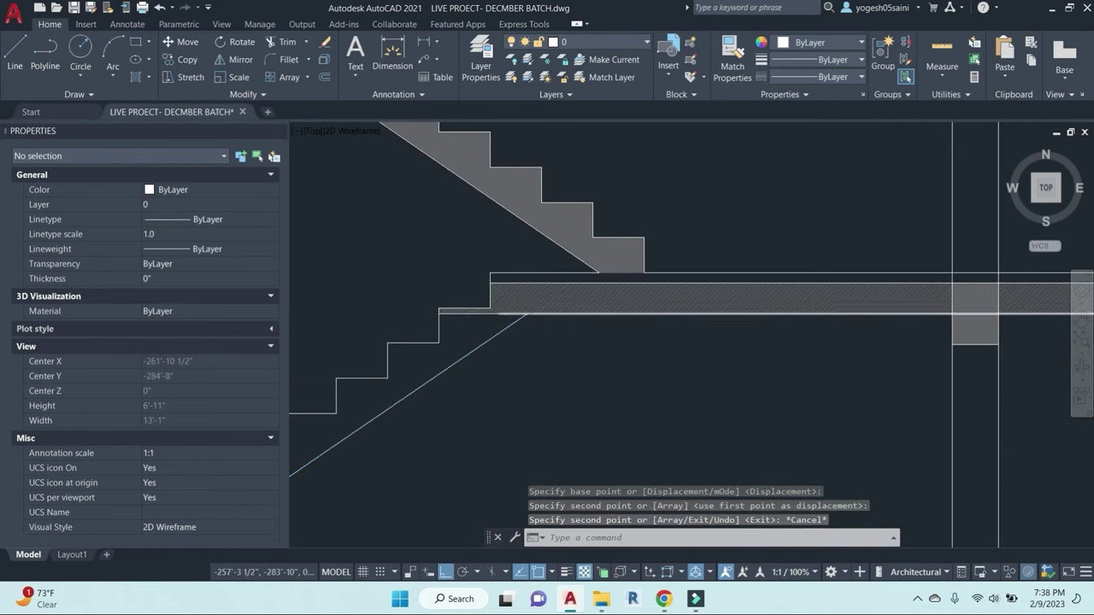
scroll(788, 345, down, 5)
scroll(705, 253, up, 3)
scroll(716, 285, down, 1)
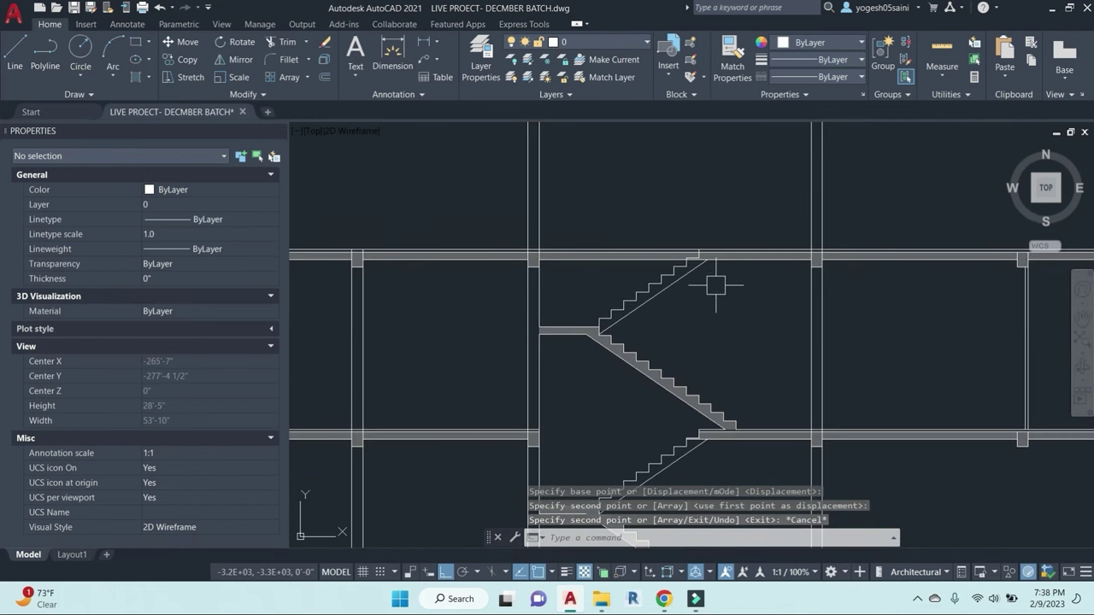
scroll(716, 285, up, 2)
key(Escape)
key(Escape)
key(Escape)
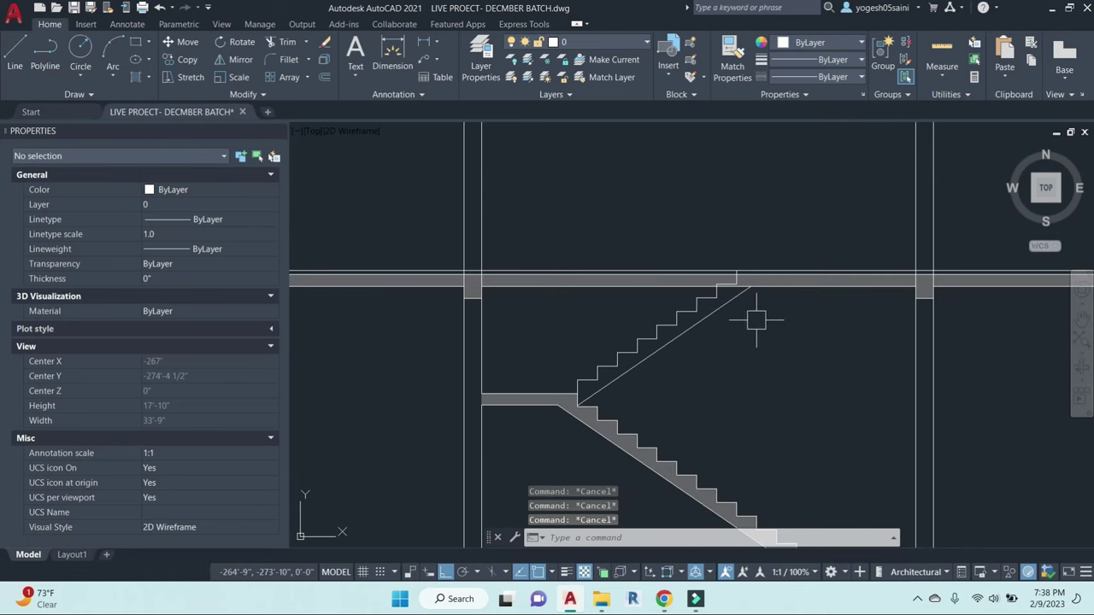
Step: Draw a vertical line at the top of the upper stair flight
text(l)
key(Return)
scroll(752, 307, up, 3)
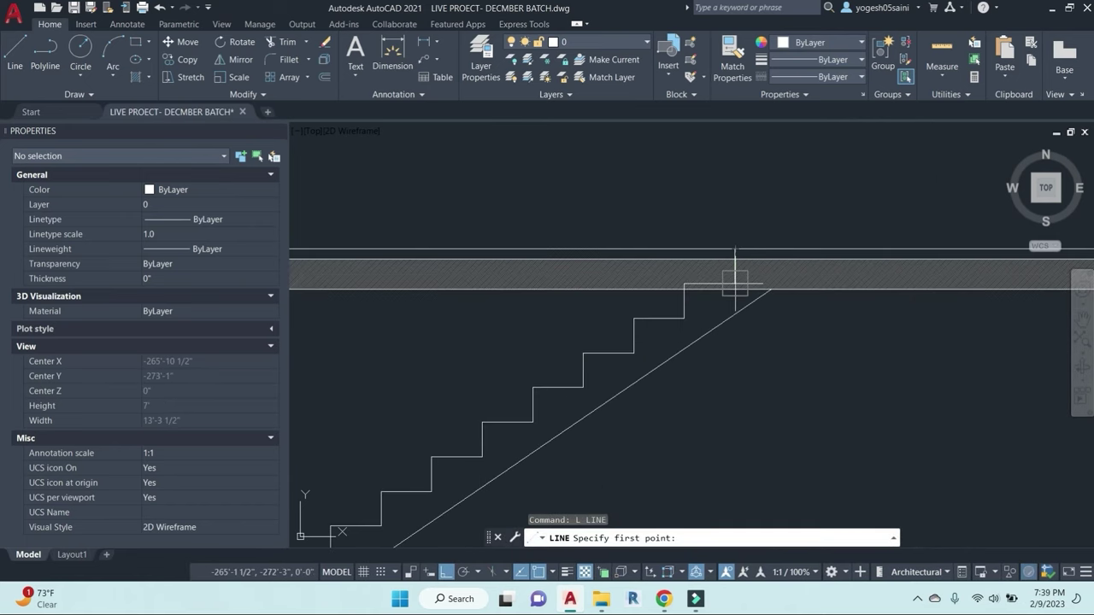
click(735, 309)
key(Escape)
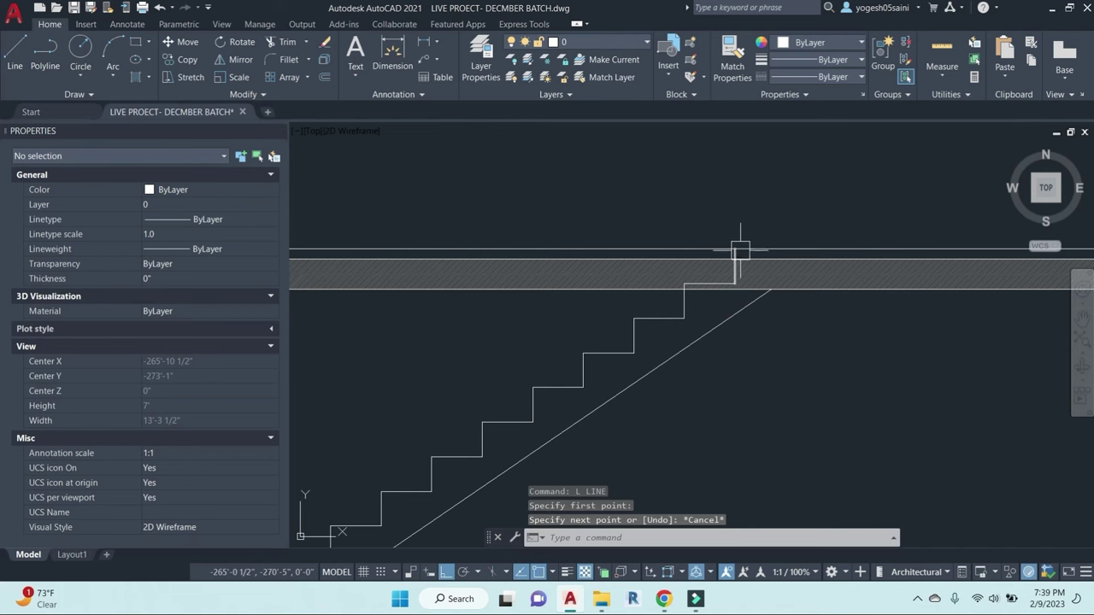
text(l)
key(Return)
scroll(723, 227, up, 2)
click(726, 259)
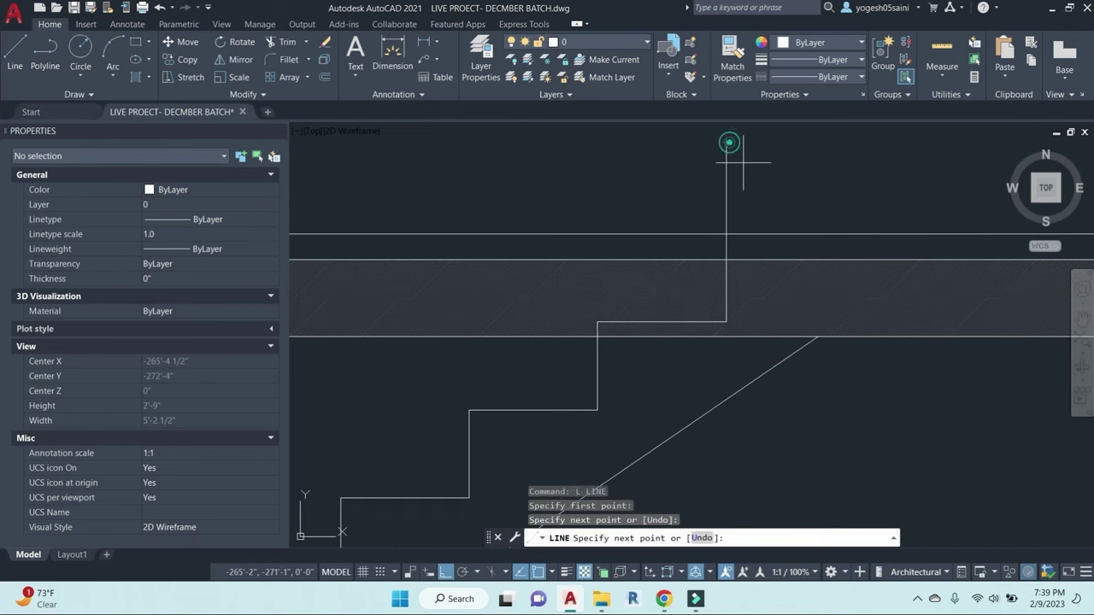
key(Escape)
Step: Extend the vertical line down to the stair diagonal
text(ex)
key(Return)
click(743, 379)
key(Return)
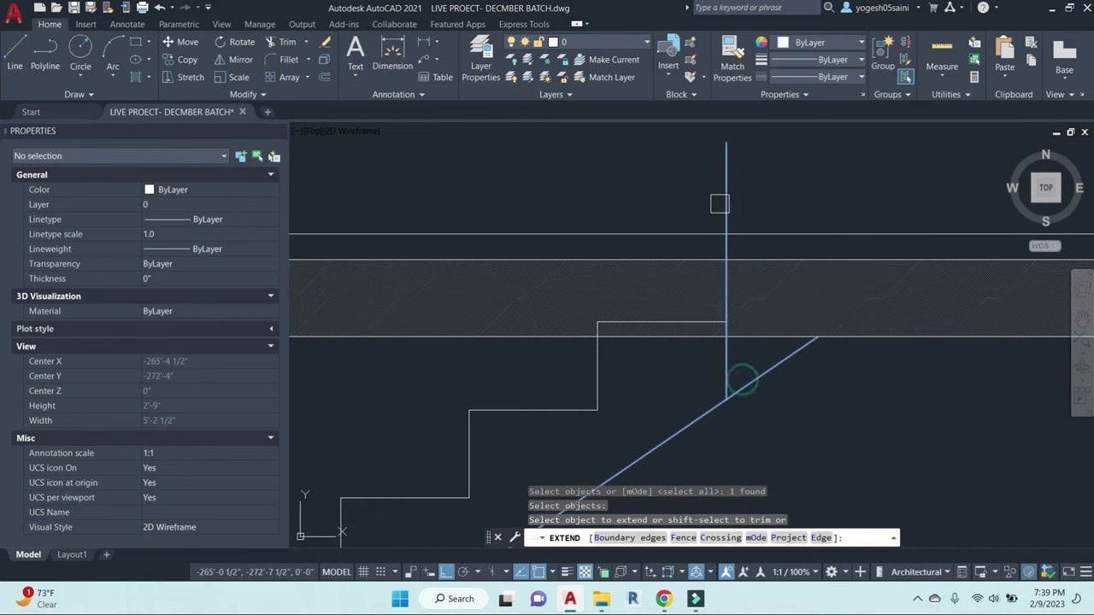
click(719, 203)
scroll(805, 231, down, 2)
key(Escape)
Step: Trim the slab open above the stair, using the vertical line as cutting edge
text(tr)
key(Return)
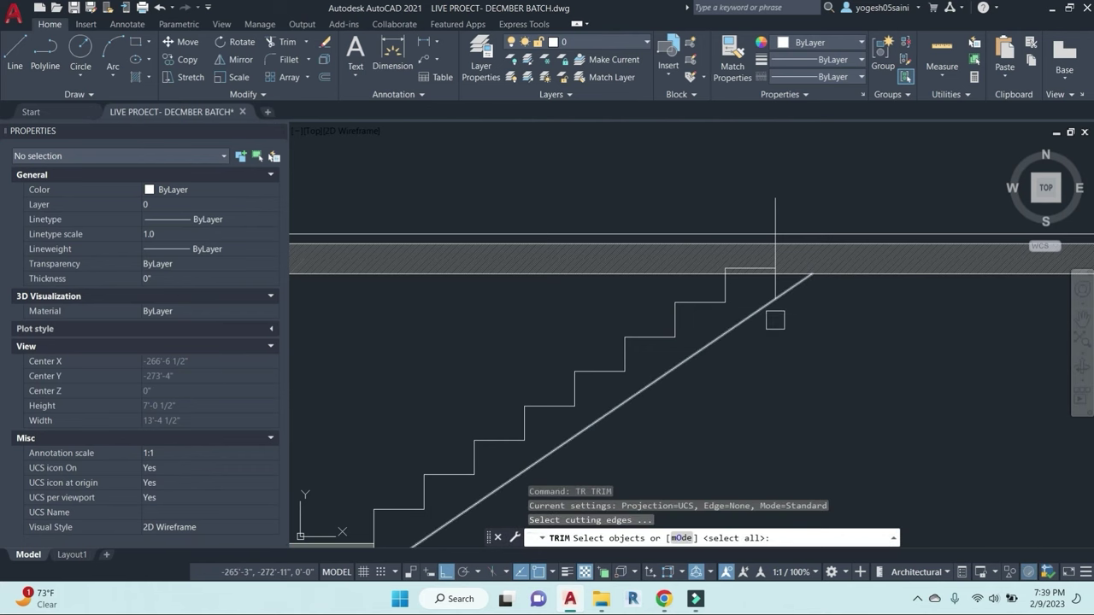
scroll(774, 319, down, 4)
click(828, 288)
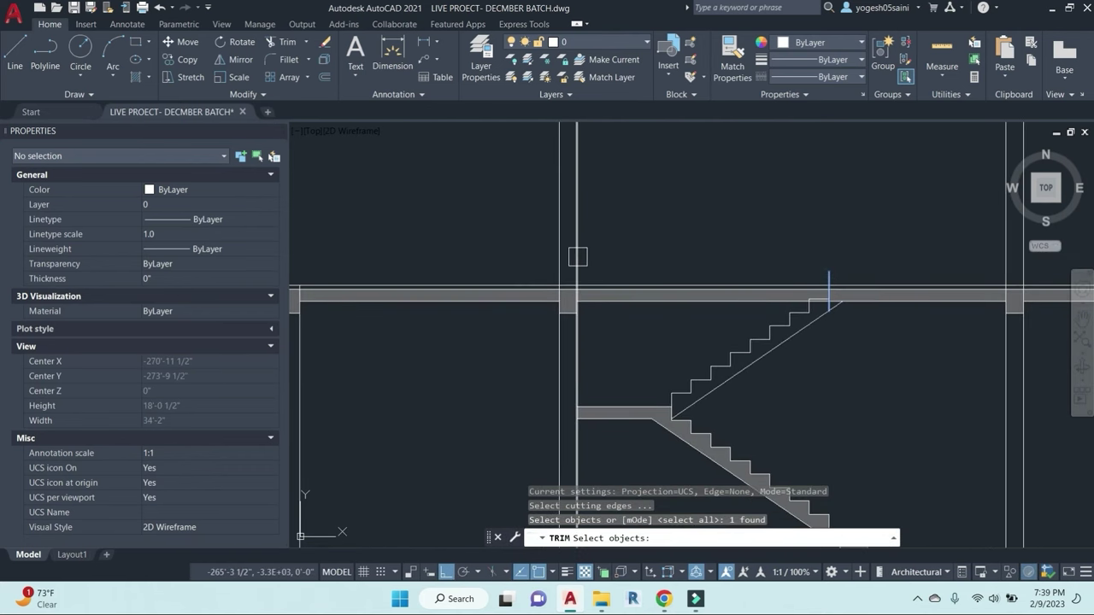
key(Return)
click(675, 336)
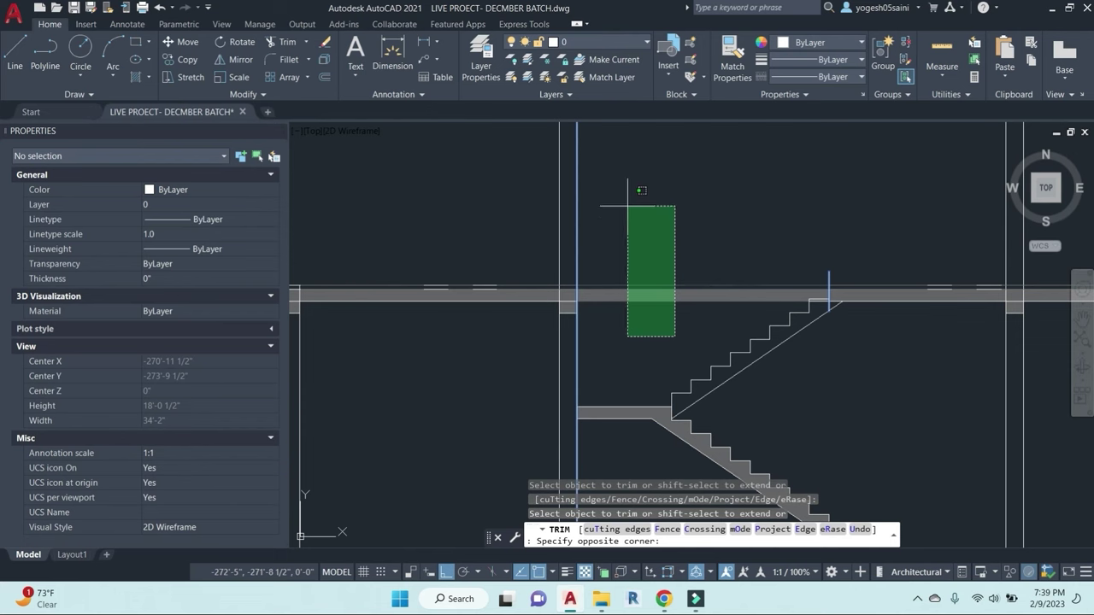
click(628, 231)
key(Escape)
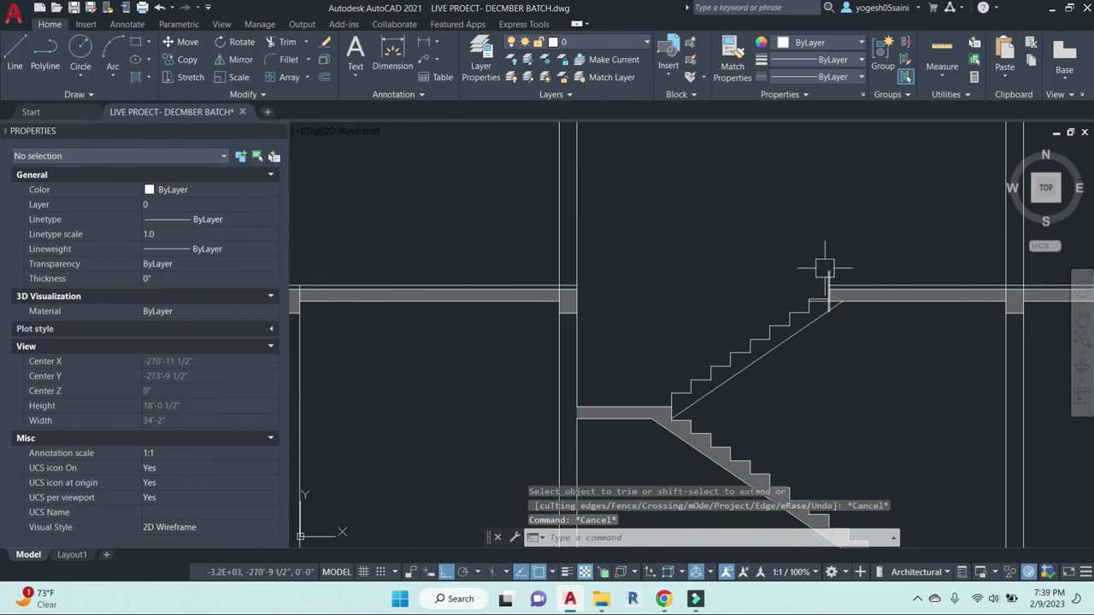
click(829, 272)
key(Escape)
Step: Select the short vertical line at the stair top and leave it unchanged
text(TR)
key(Return)
scroll(833, 265, up, 3)
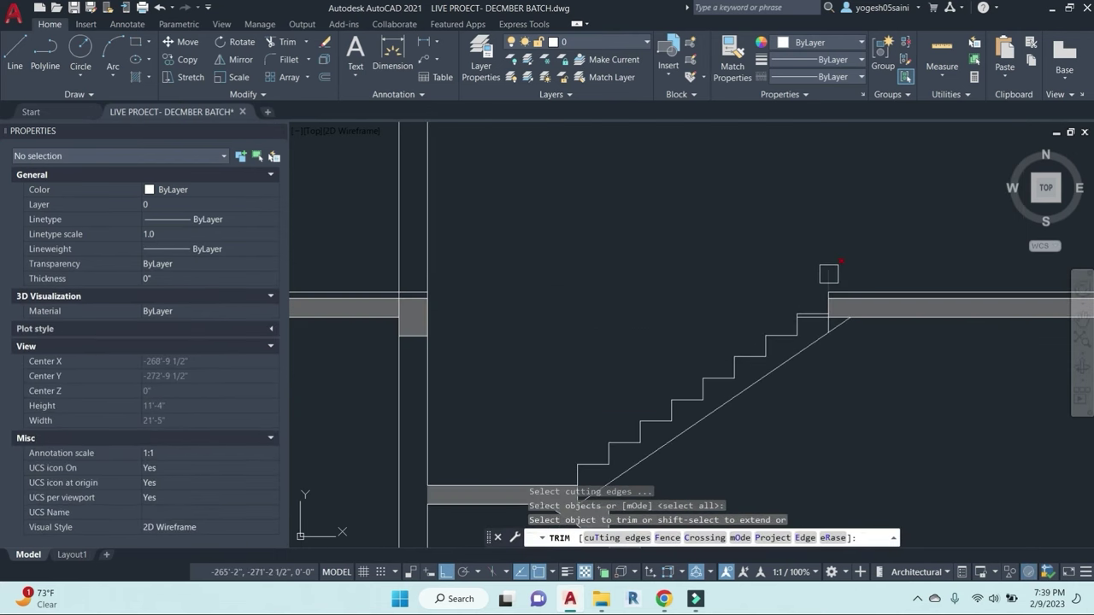
scroll(833, 265, up, 3)
key(Escape)
click(839, 333)
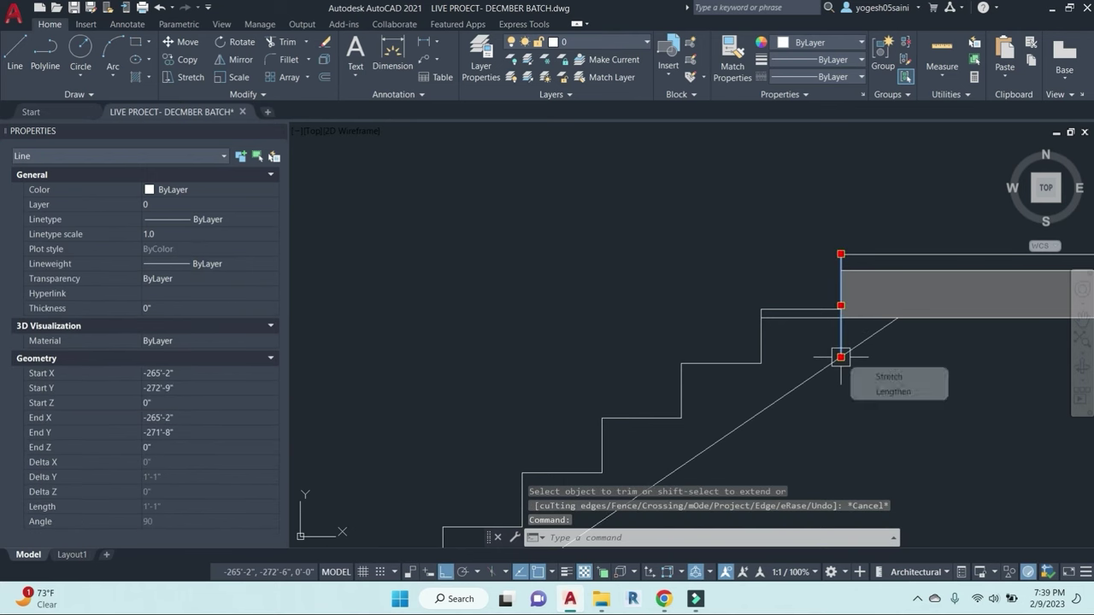
click(839, 356)
scroll(849, 275, up, 4)
key(Escape)
key(Escape)
key(Escape)
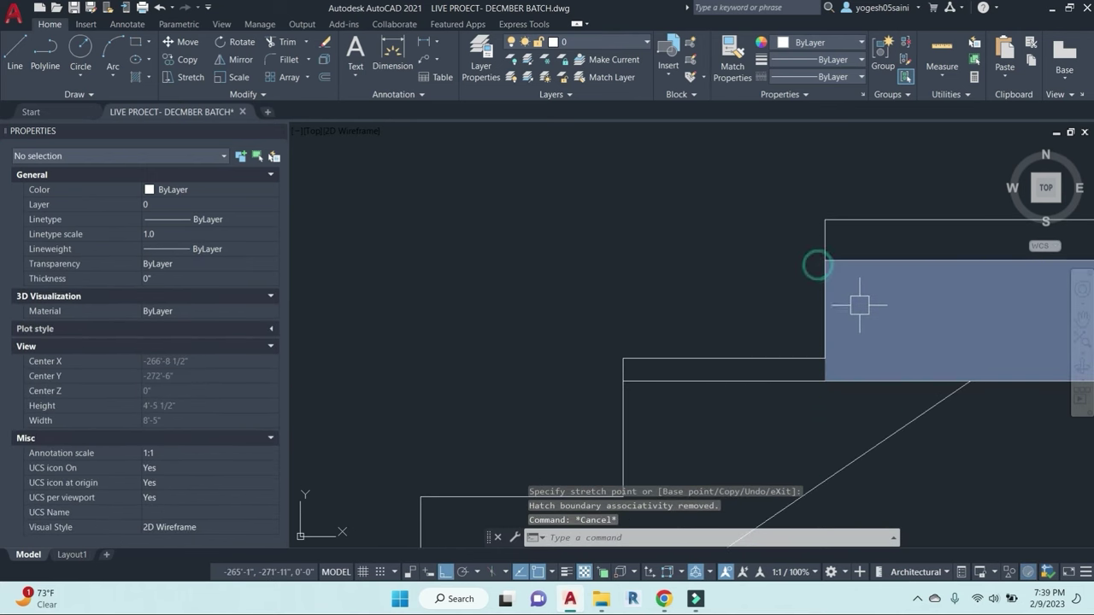
scroll(859, 305, down, 4)
Step: Trim away the leftover line end at the stair top
text(tr)
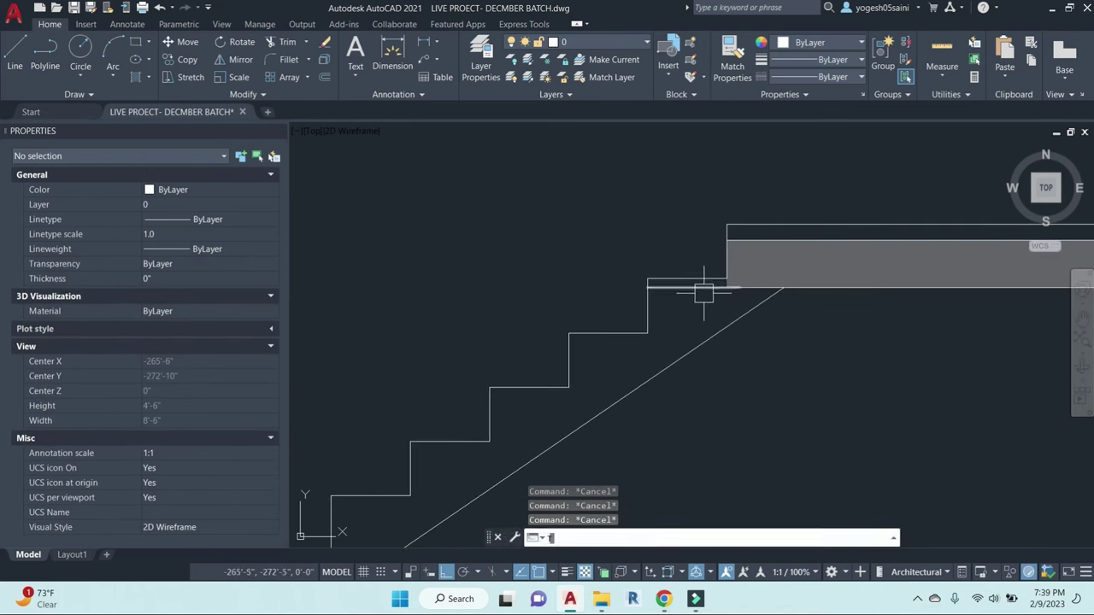
key(Return)
scroll(730, 284, down, 4)
click(730, 284)
middle_drag(729, 283, 810, 219)
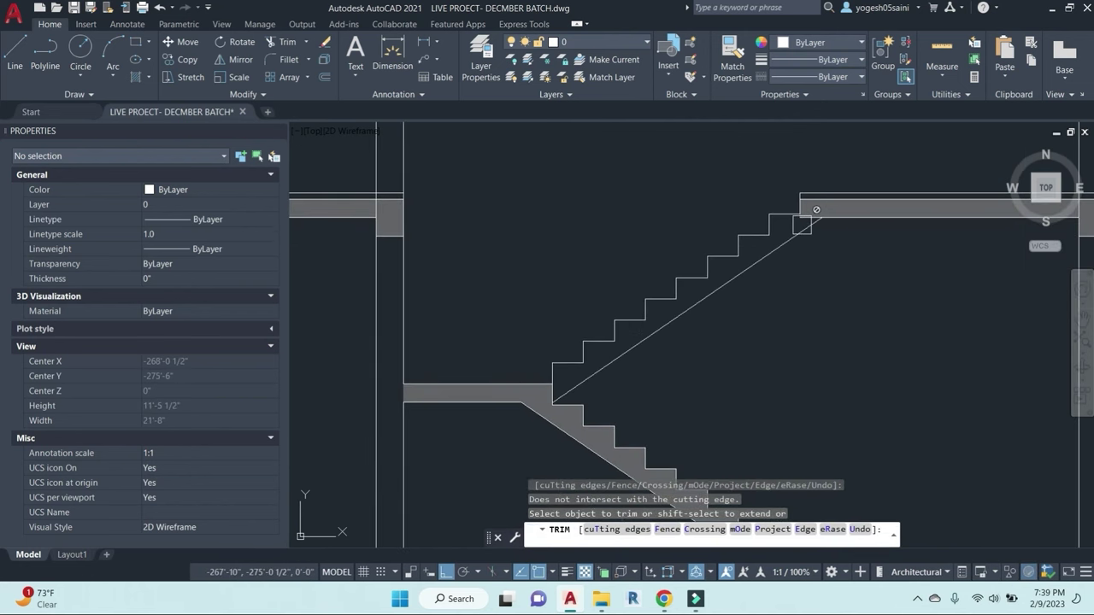
key(Escape)
key(Escape)
key(Escape)
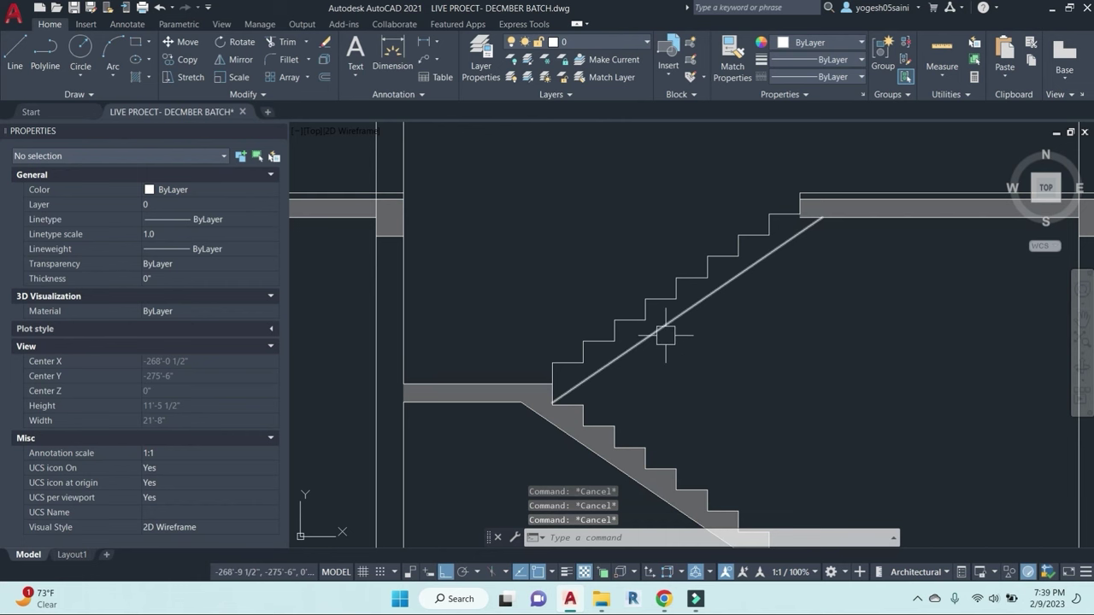
Step: Fill the upper stair flight with a solid hatch
text(h)
key(Return)
click(694, 294)
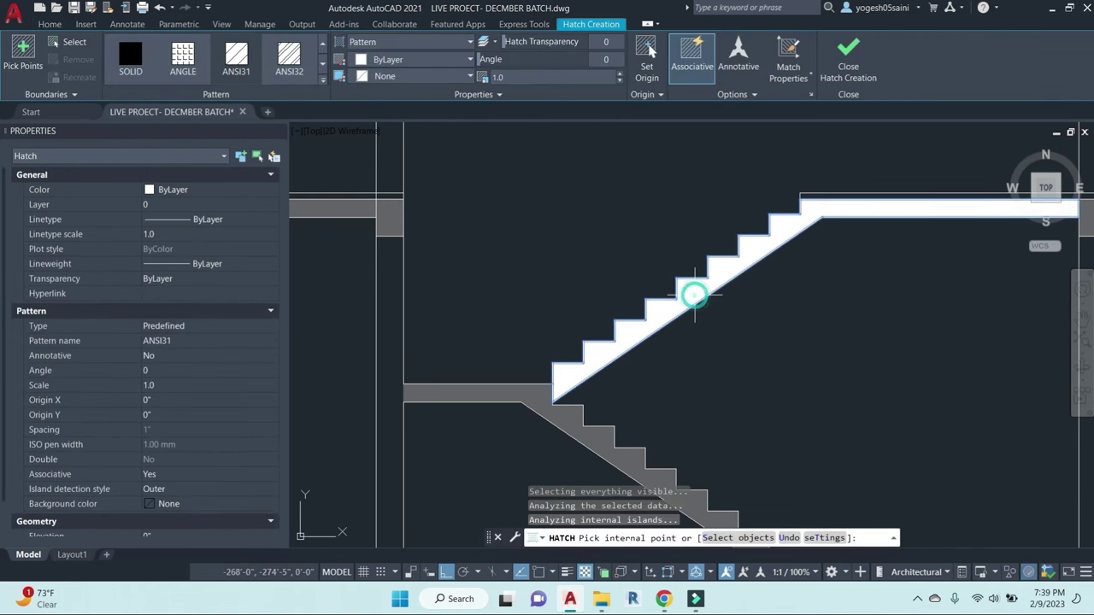
right_click(710, 298)
click(740, 308)
scroll(752, 257, down, 4)
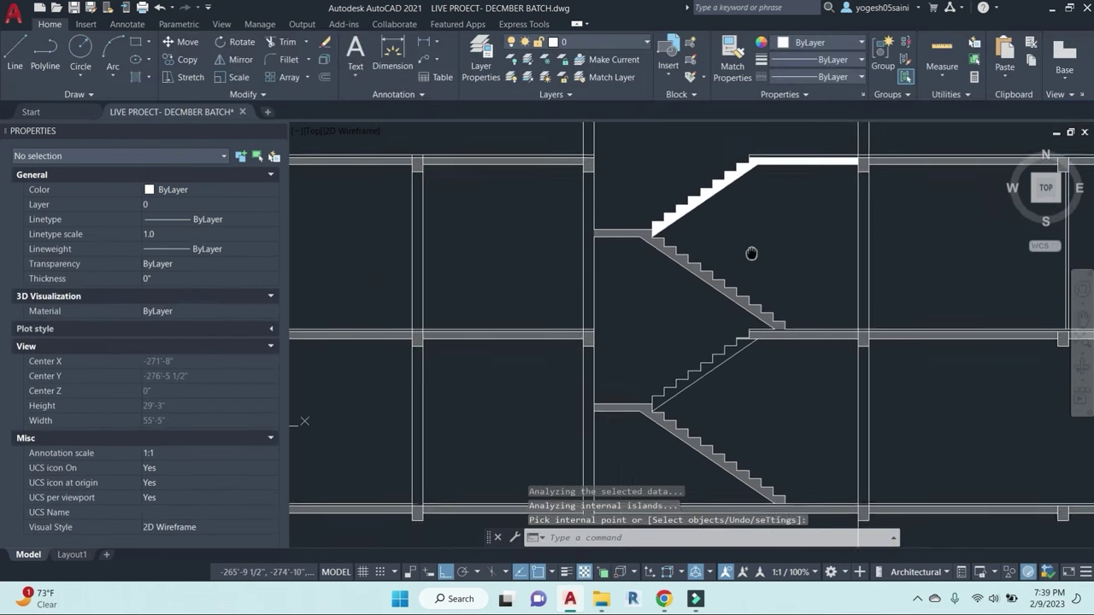
middle_drag(812, 225, 744, 251)
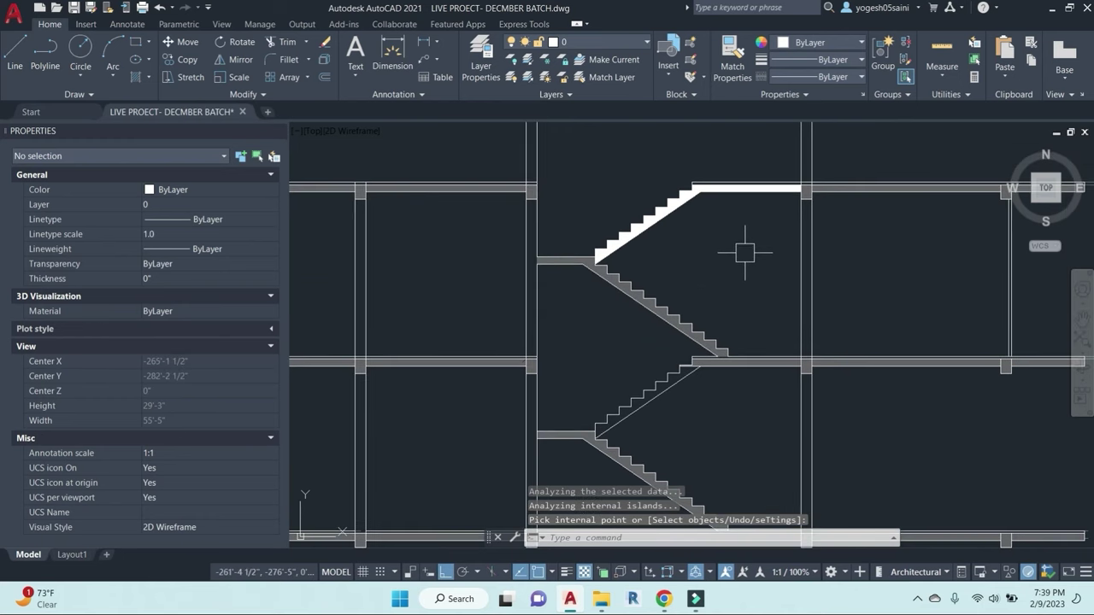
Step: Undo the solid fill on the upper flight and zoom out over the section
key(Escape)
key(ctrl+z)
key(ctrl+z)
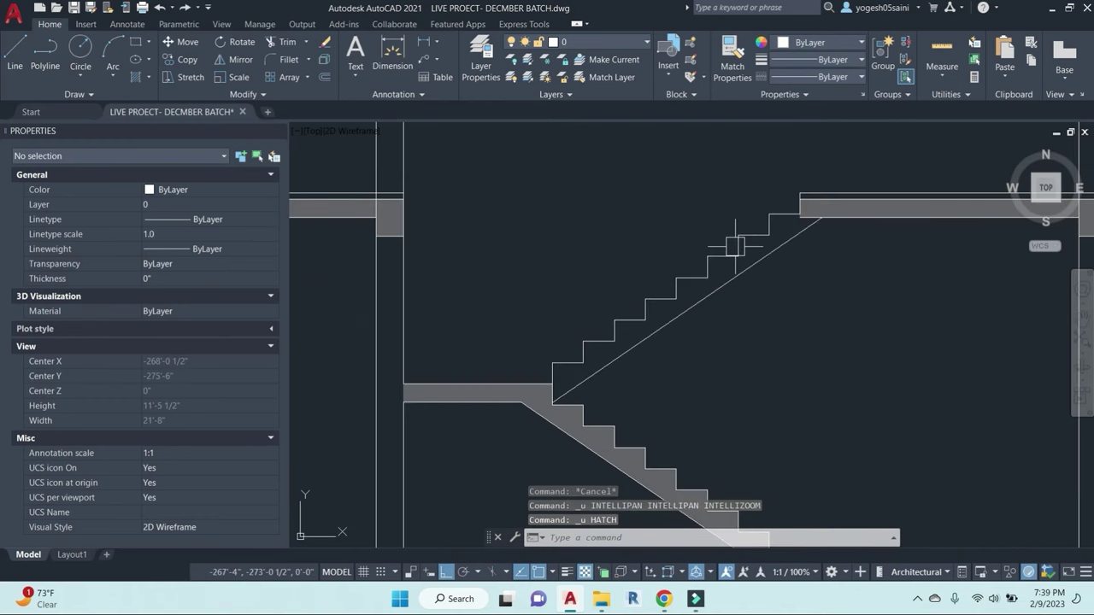
scroll(810, 238, up, 2)
key(Escape)
key(Escape)
key(Escape)
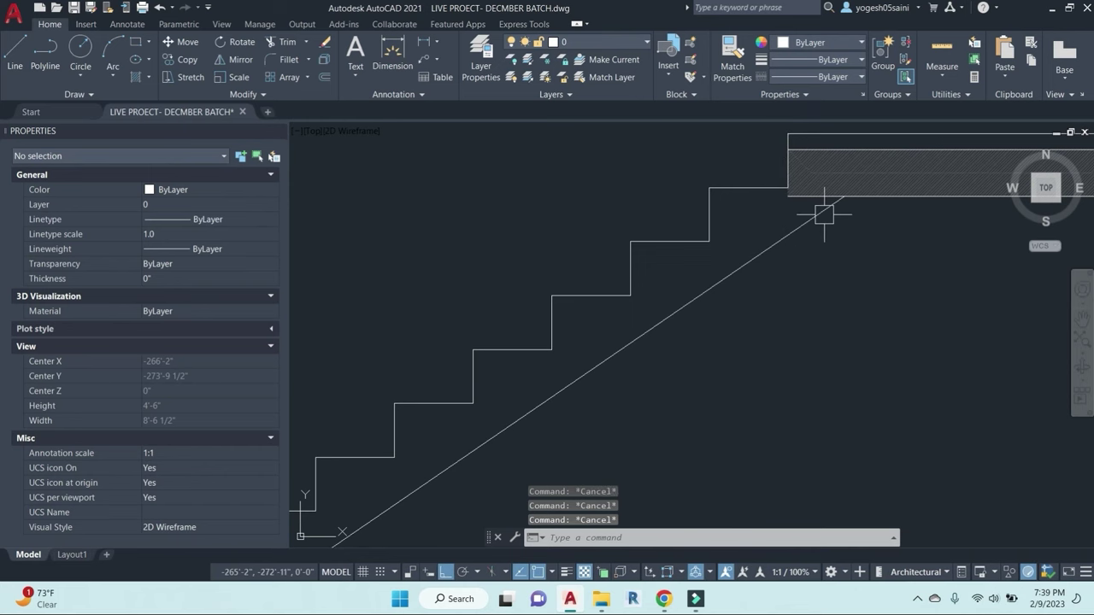
scroll(822, 215, down, 3)
scroll(827, 284, down, 4)
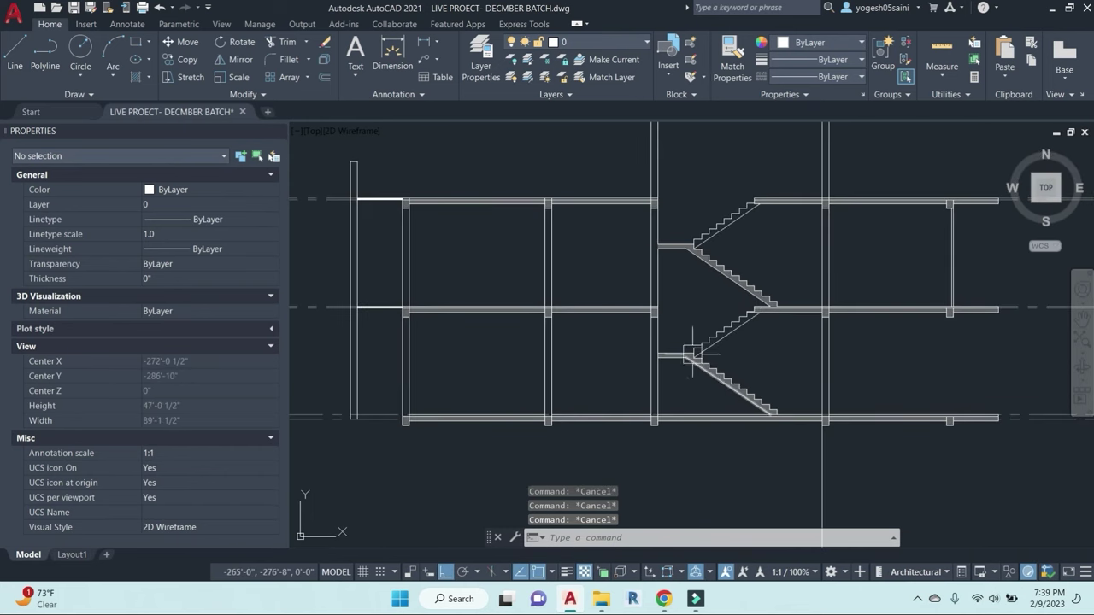
middle_drag(754, 232, 651, 283)
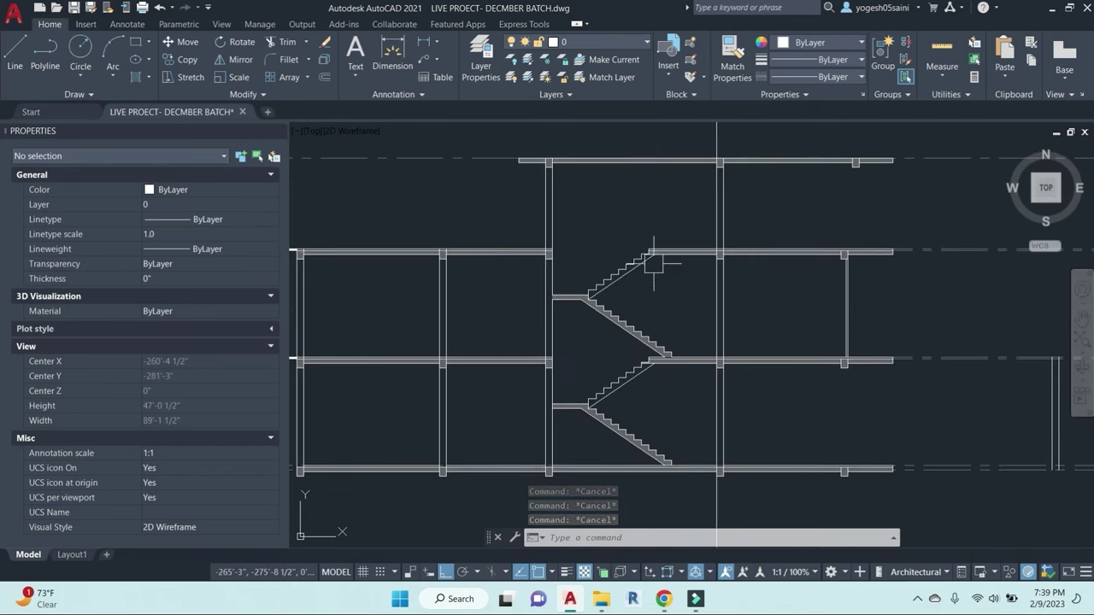
scroll(666, 225, down, 6)
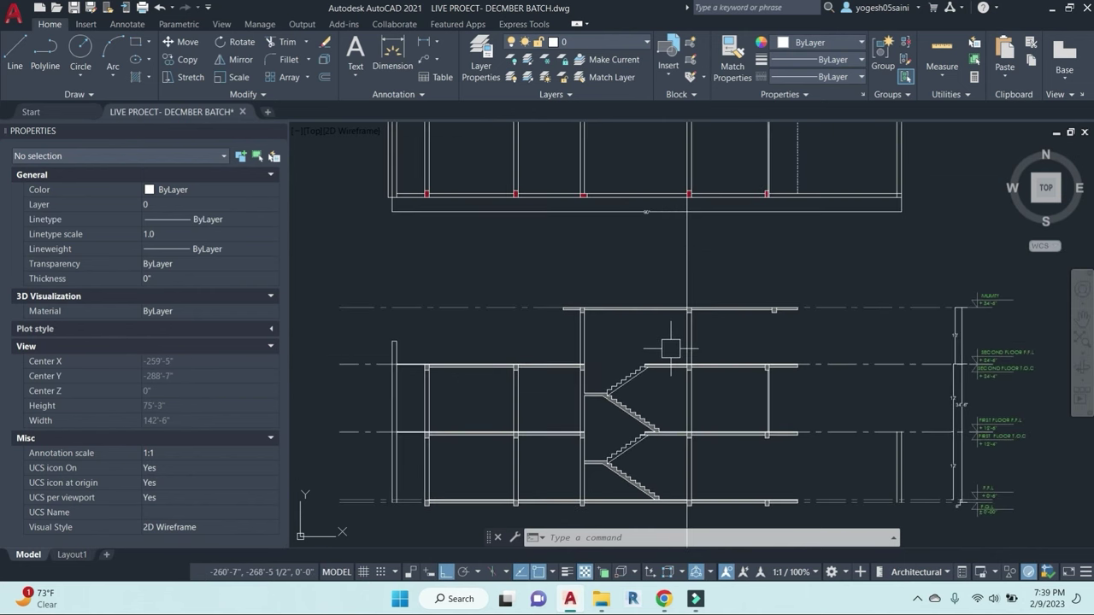
scroll(700, 254, up, 8)
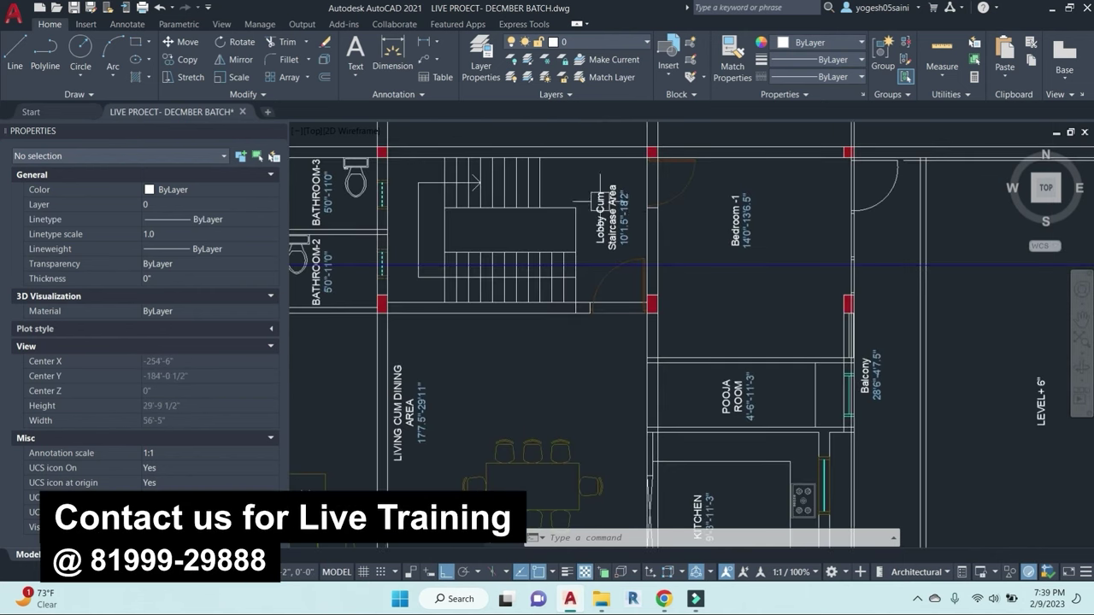
scroll(634, 291, down, 8)
middle_drag(672, 356, 710, 195)
scroll(651, 374, up, 4)
key(Escape)
key(Escape)
key(Escape)
scroll(675, 410, up, 5)
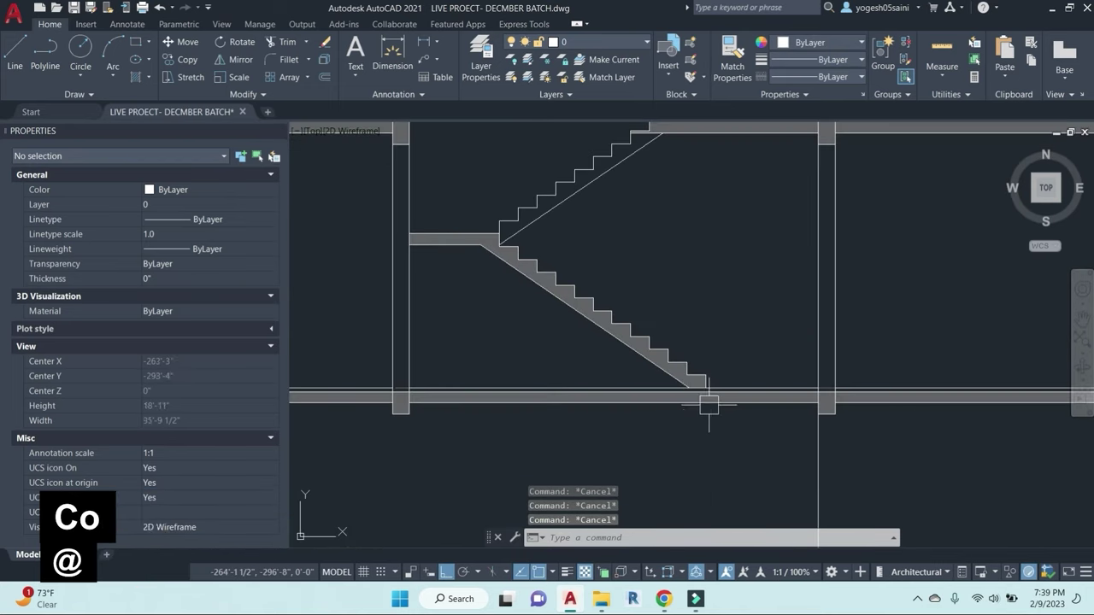
scroll(708, 464, down, 2)
scroll(703, 464, up, 2)
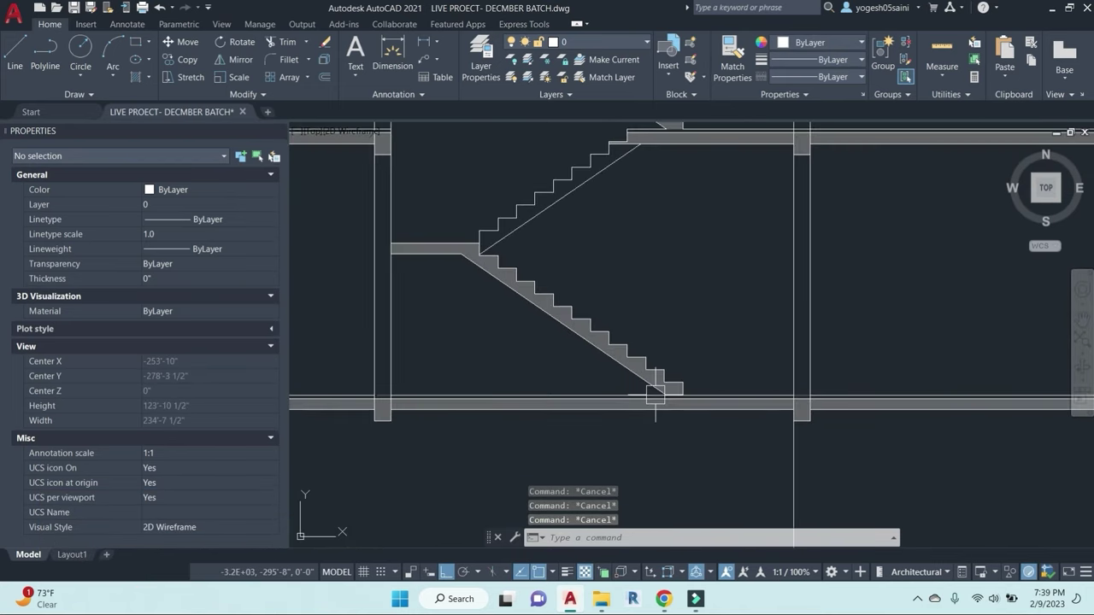
text(DLI)
key(Return)
scroll(692, 410, down, 5)
key(Escape)
key(Escape)
key(Escape)
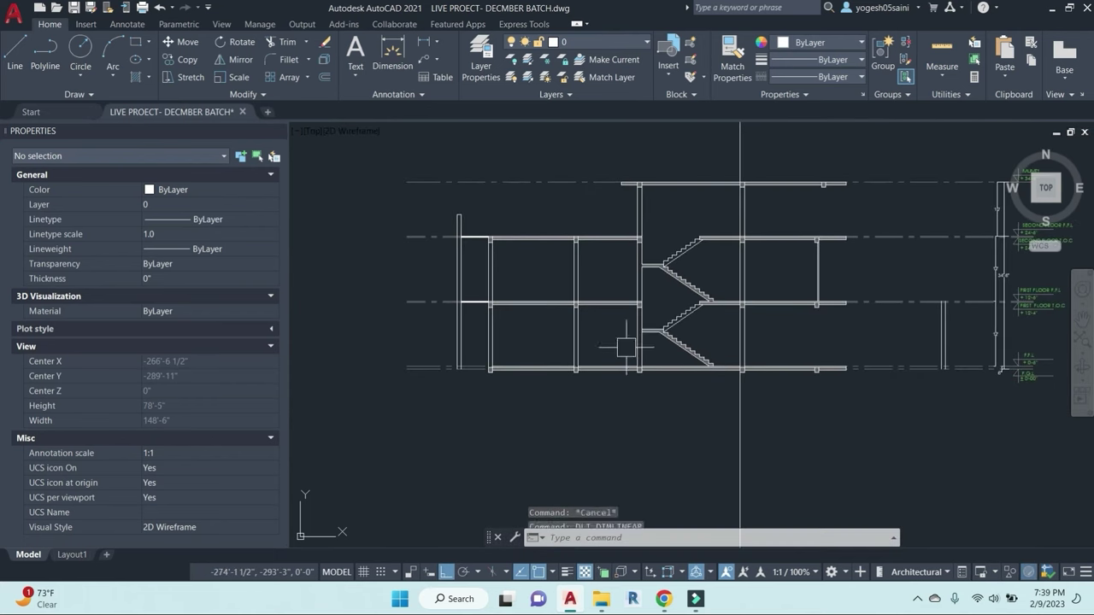
scroll(675, 337, down, 4)
scroll(678, 324, up, 7)
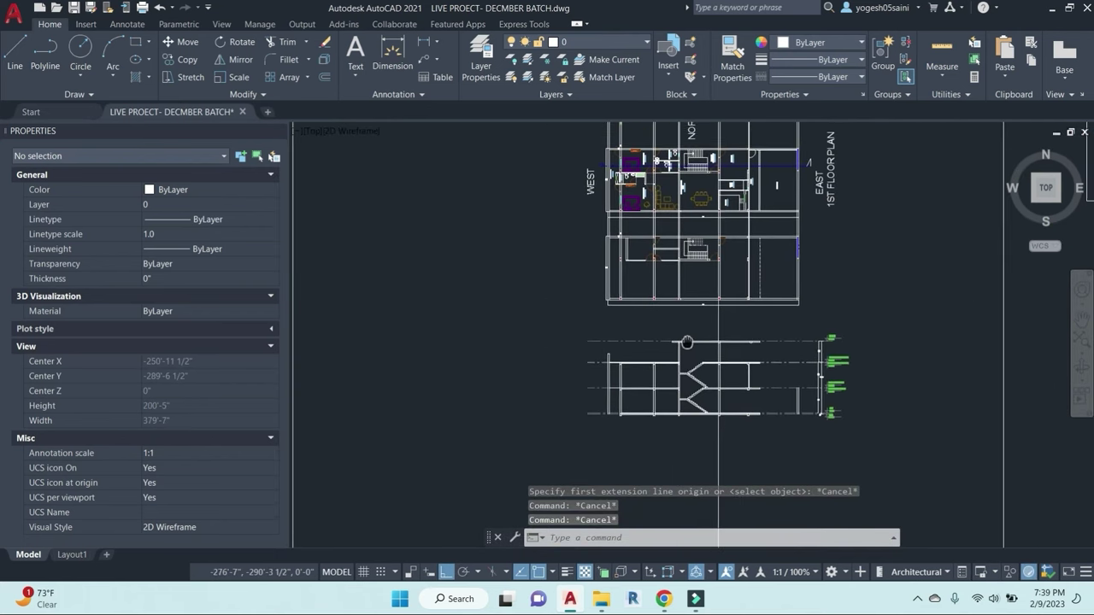
scroll(703, 434, down, 5)
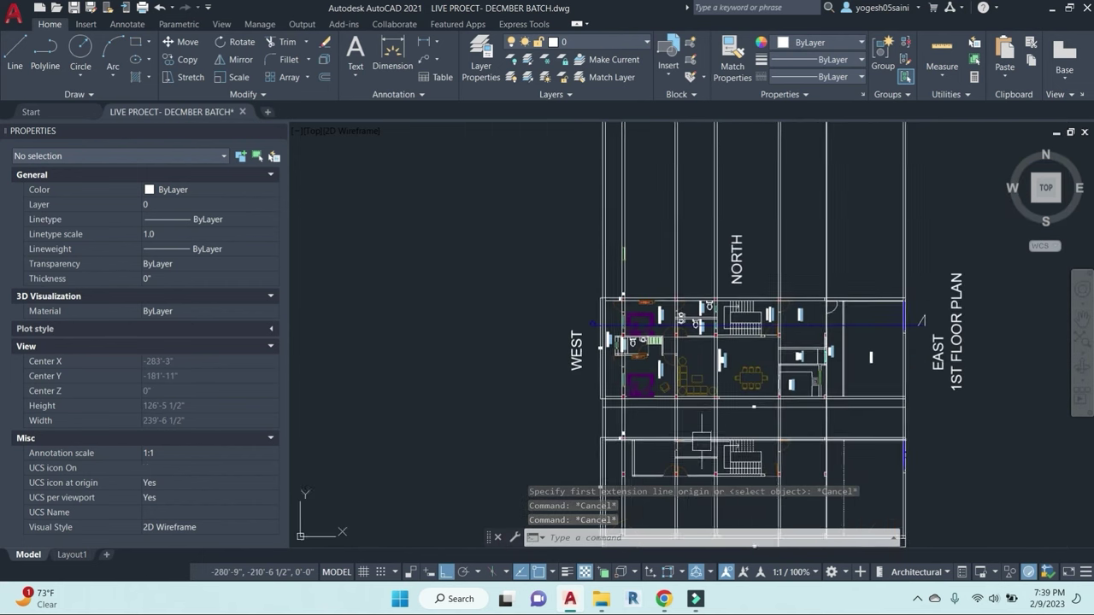
middle_drag(699, 468, 694, 342)
scroll(692, 343, up, 7)
scroll(682, 330, down, 5)
middle_drag(721, 263, 699, 471)
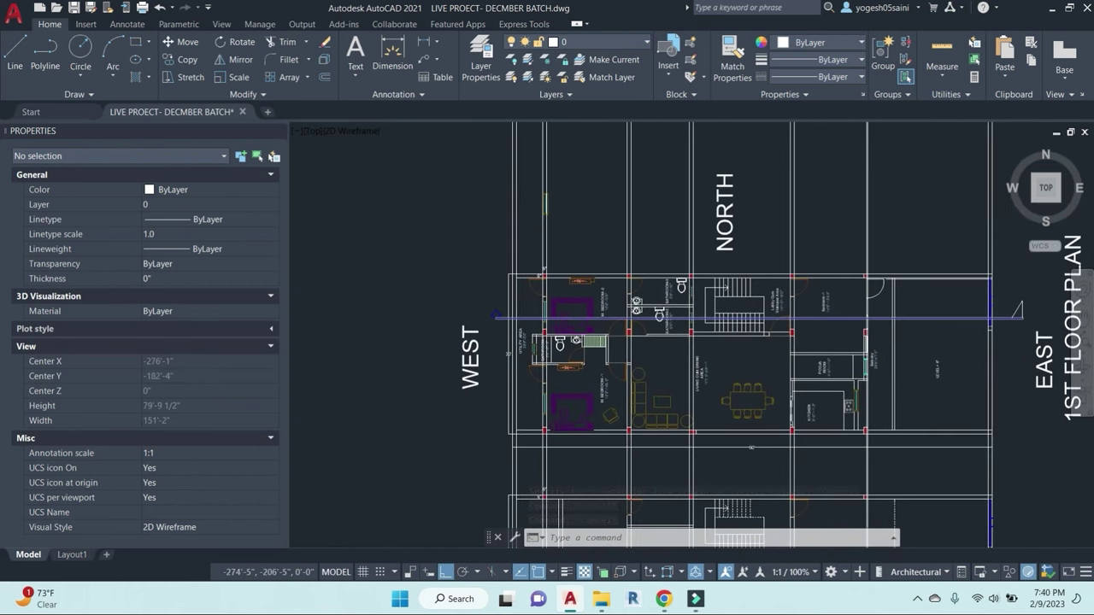
scroll(677, 311, up, 6)
click(656, 349)
Step: Copy and paste the BATHROOM-2 label into the section room beside the staircase
key(ctrl+c)
key(ctrl+v)
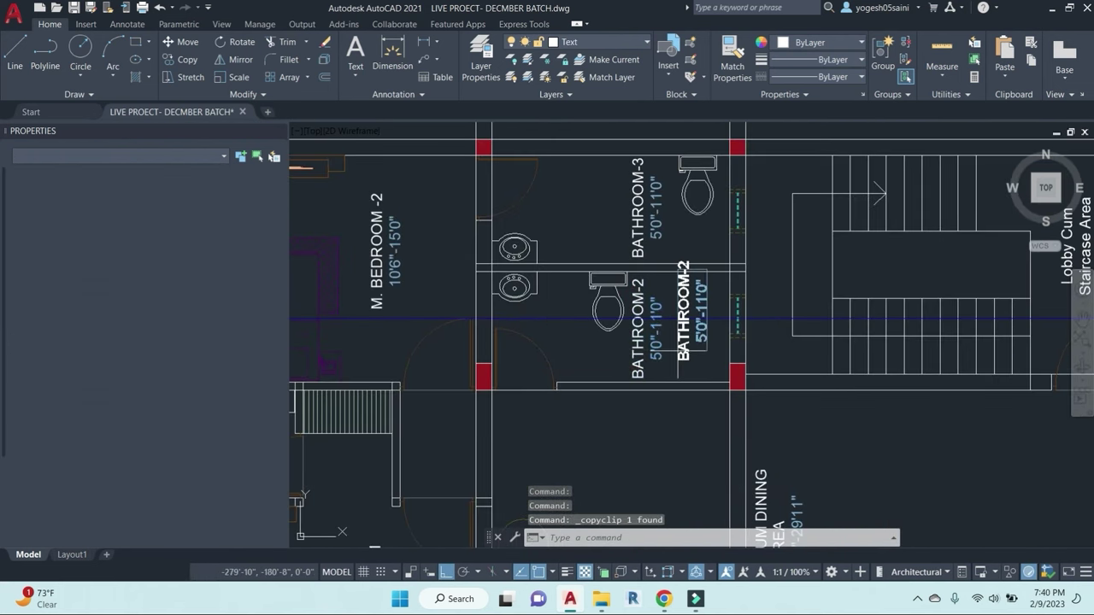
scroll(680, 372, down, 7)
middle_drag(684, 402, 707, 156)
scroll(681, 512, up, 7)
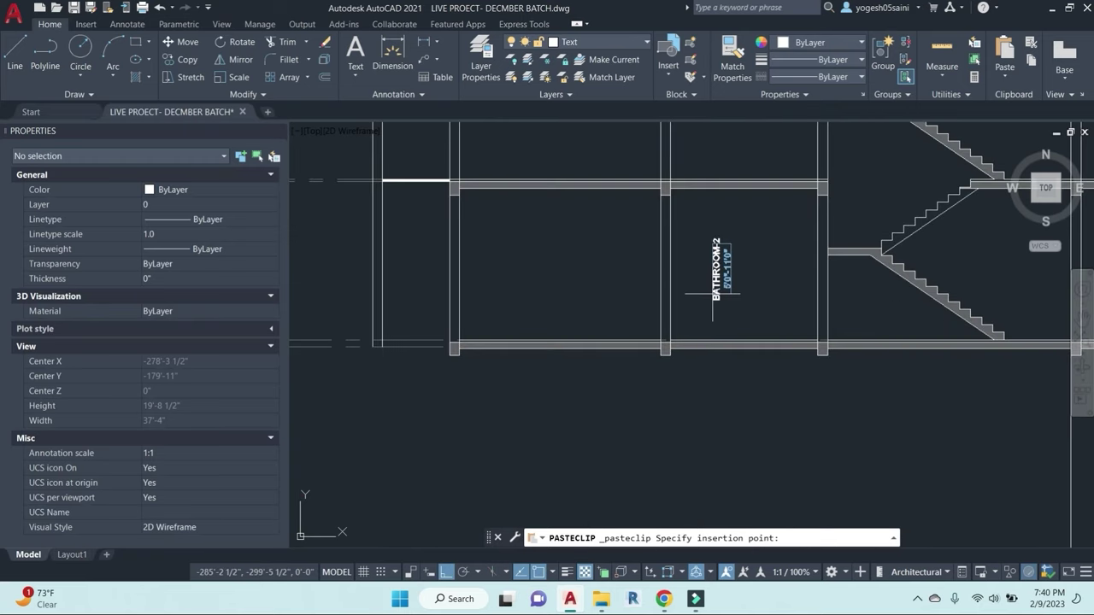
key(Escape)
scroll(723, 263, up, 2)
click(718, 269)
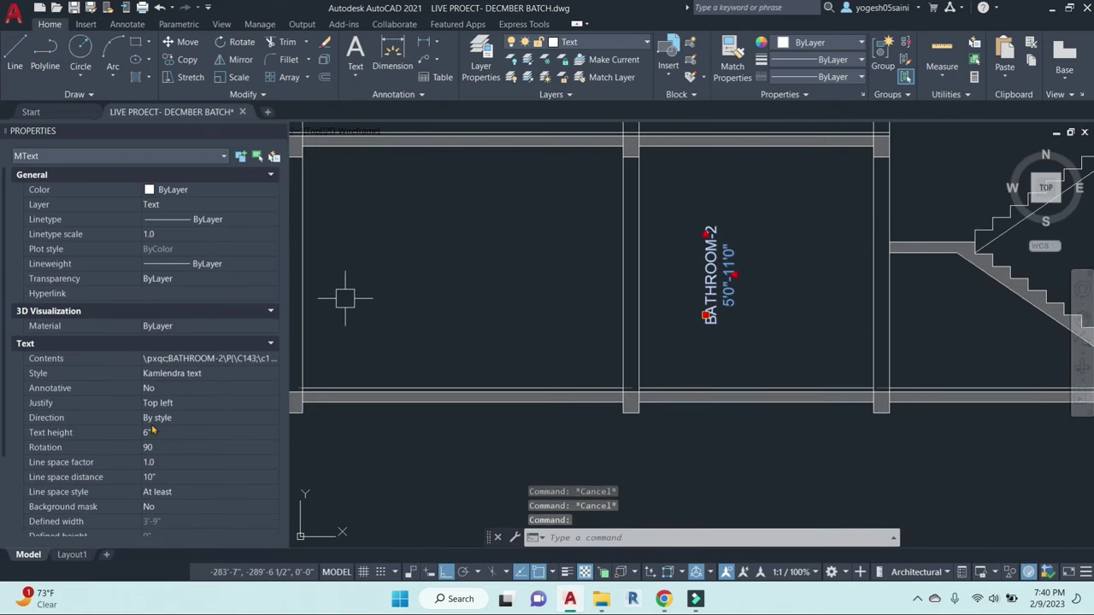
Step: Set the label's rotation to 0 and delete its room-size line
text(0)
key(Return)
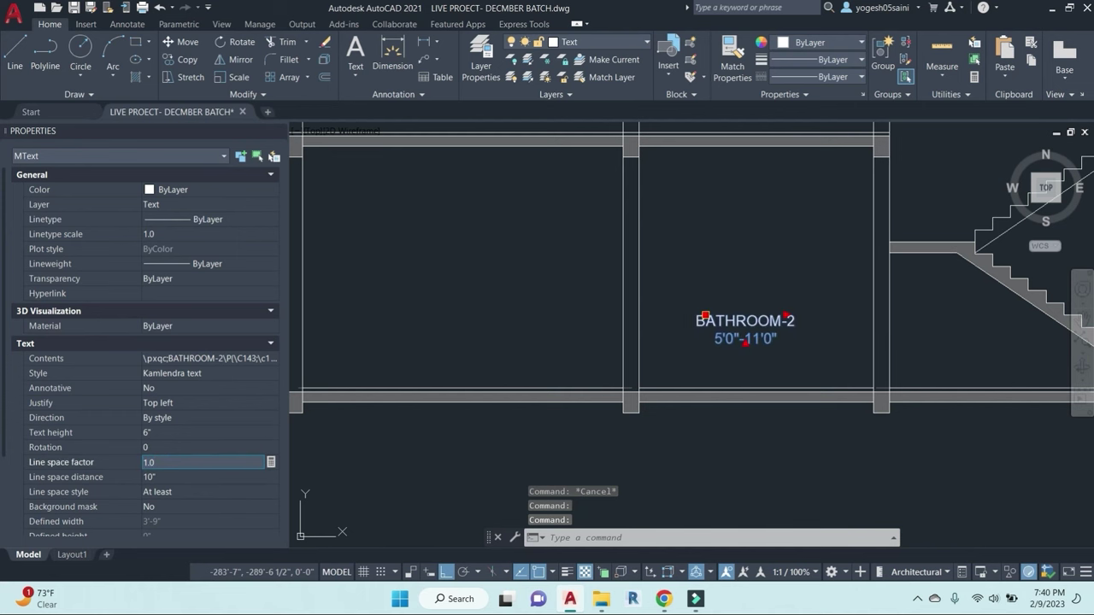
key(Escape)
double_click(704, 342)
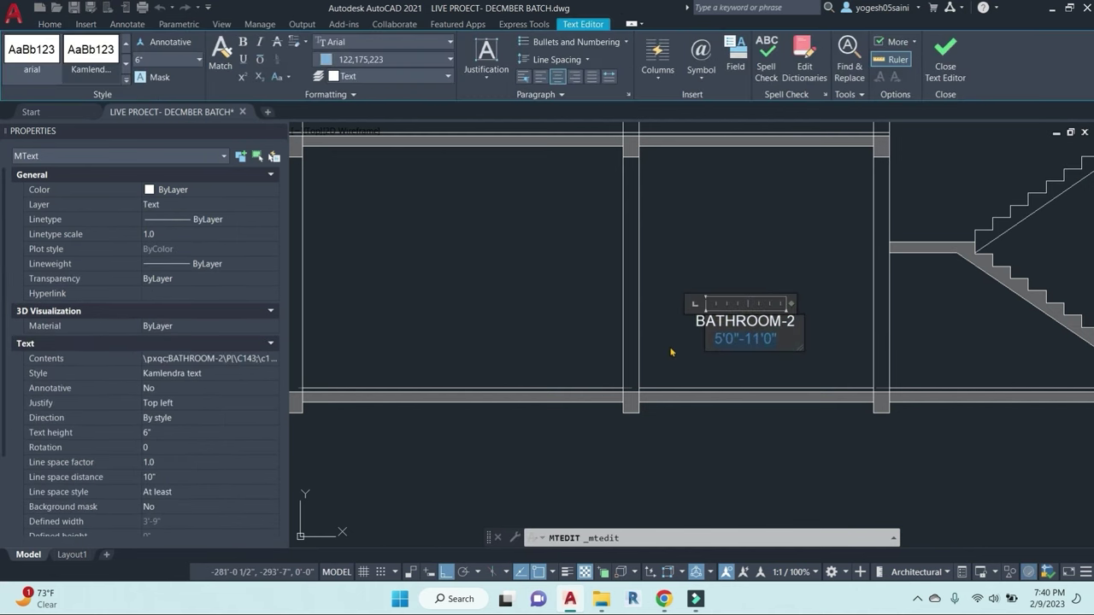
click(713, 229)
key(Escape)
Step: Copy the BATHROOM-2 label into the bathroom on the other floor
click(750, 320)
text(co)
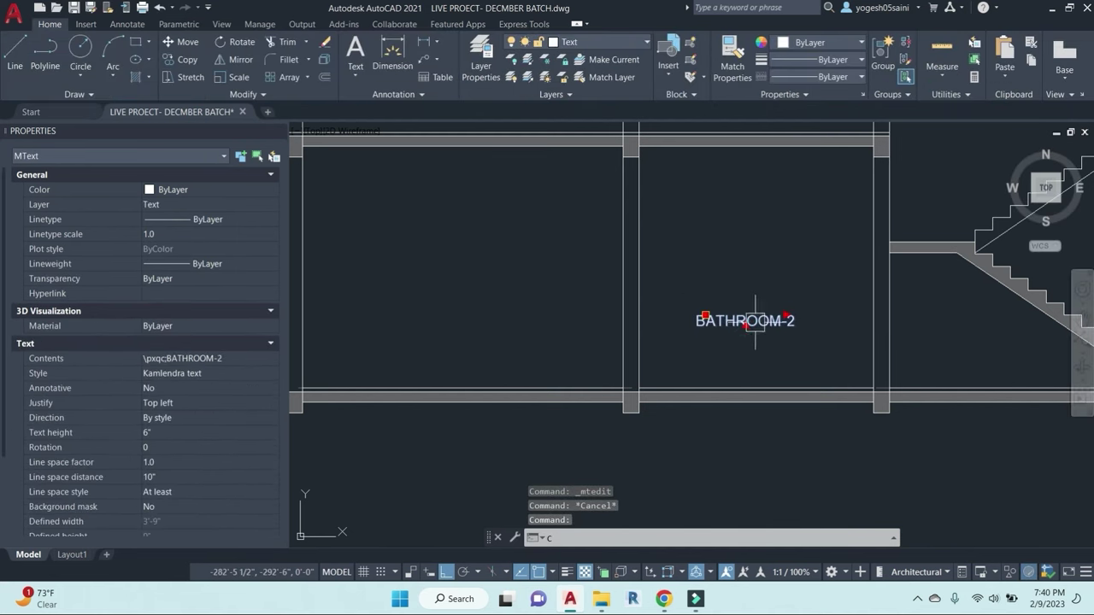
key(space)
scroll(773, 339, down, 1)
middle_drag(774, 300, 773, 395)
click(596, 407)
click(595, 222)
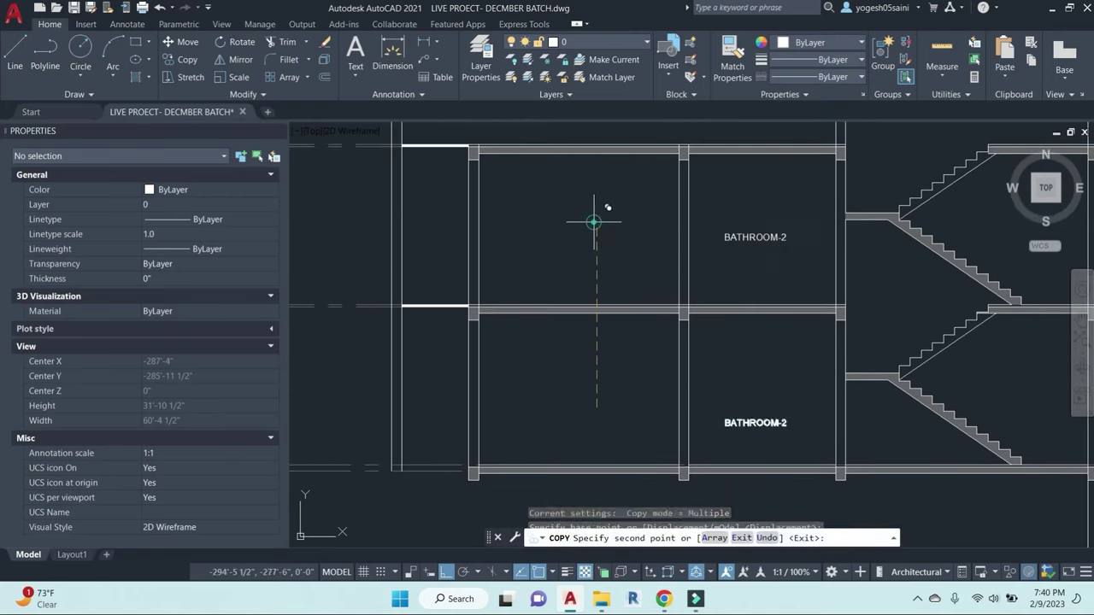
key(Escape)
Step: Check both BATHROOM-2 labels, then pan to the floor plan and back to the section
click(754, 238)
click(757, 421)
key(Escape)
key(Escape)
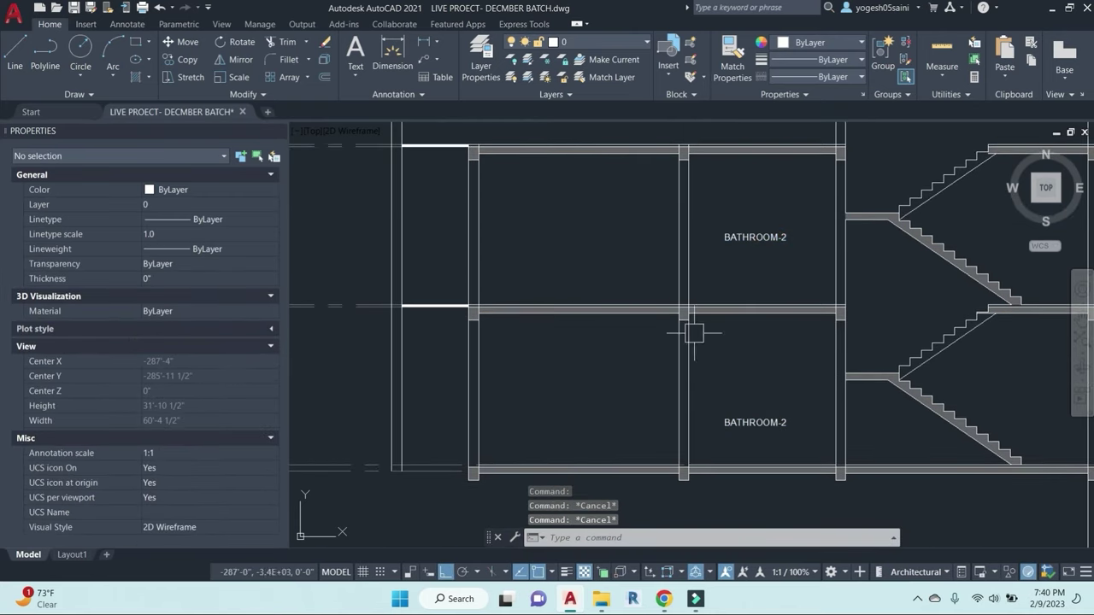
scroll(695, 330, down, 5)
middle_drag(720, 425, 718, 559)
scroll(699, 223, up, 4)
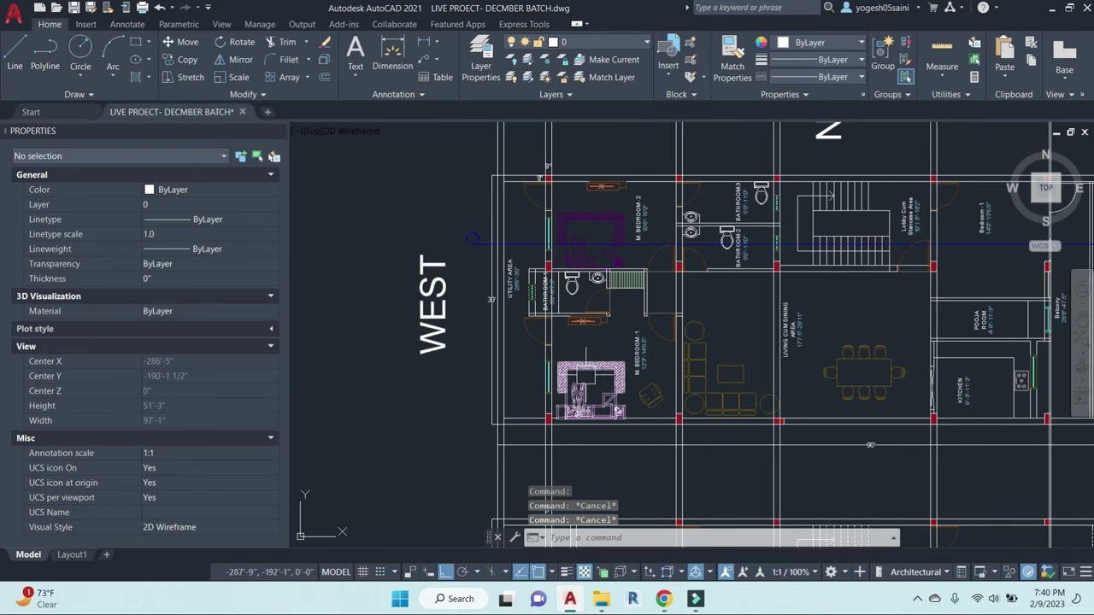
scroll(636, 373, down, 7)
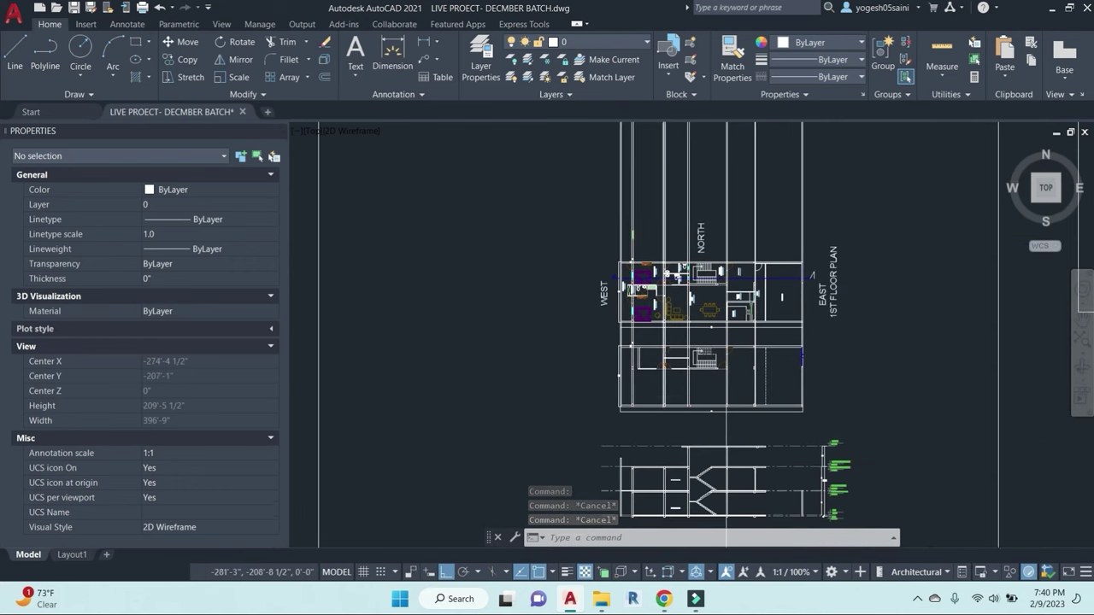
scroll(643, 348, up, 5)
scroll(639, 316, up, 2)
scroll(644, 331, down, 4)
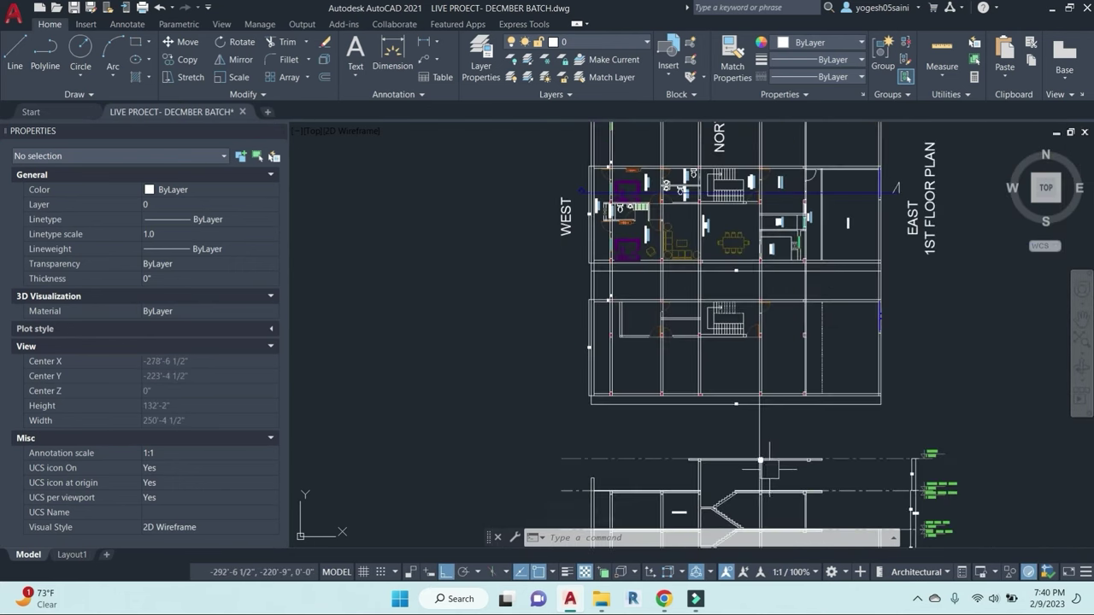
middle_drag(769, 464, 757, 300)
scroll(658, 371, up, 4)
Step: Copy the lower BATHROOM-2 label into the room to its left and change it to BEDROOM
click(684, 416)
text(co)
key(Return)
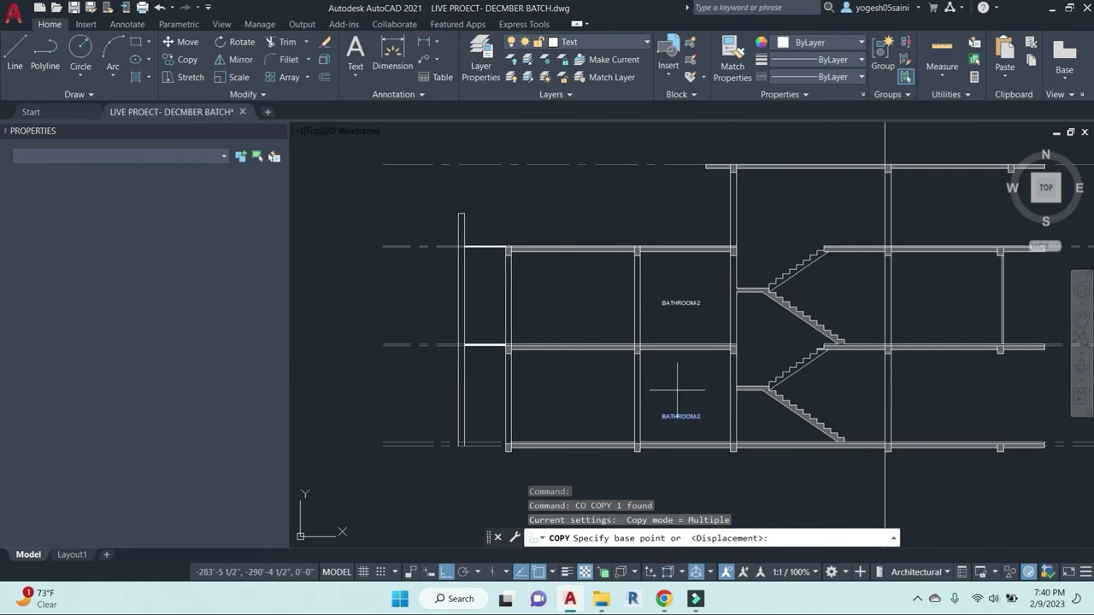
click(688, 378)
click(563, 378)
key(Escape)
double_click(557, 416)
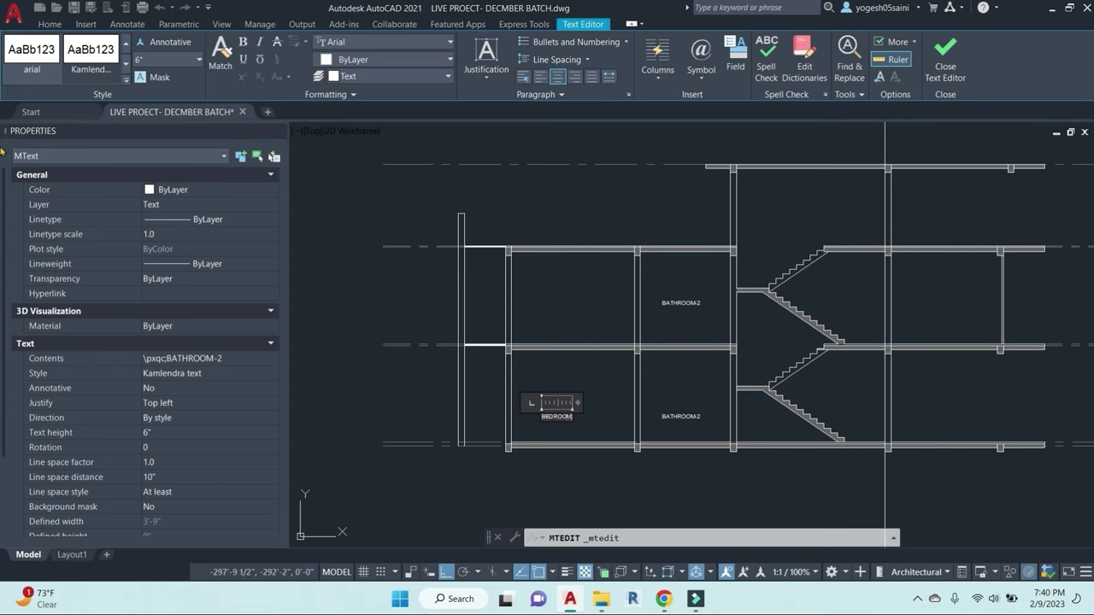
click(620, 374)
Step: Copy the BEDROOM label one room further left
click(560, 417)
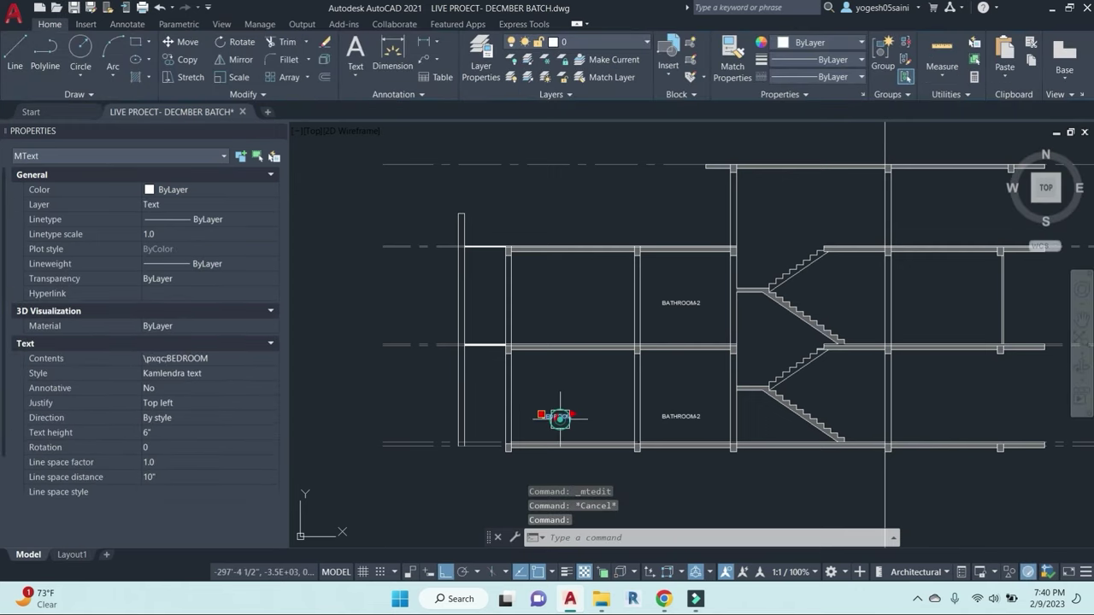
text(co)
key(Return)
scroll(567, 399, up, 2)
click(596, 378)
middle_drag(384, 402, 616, 365)
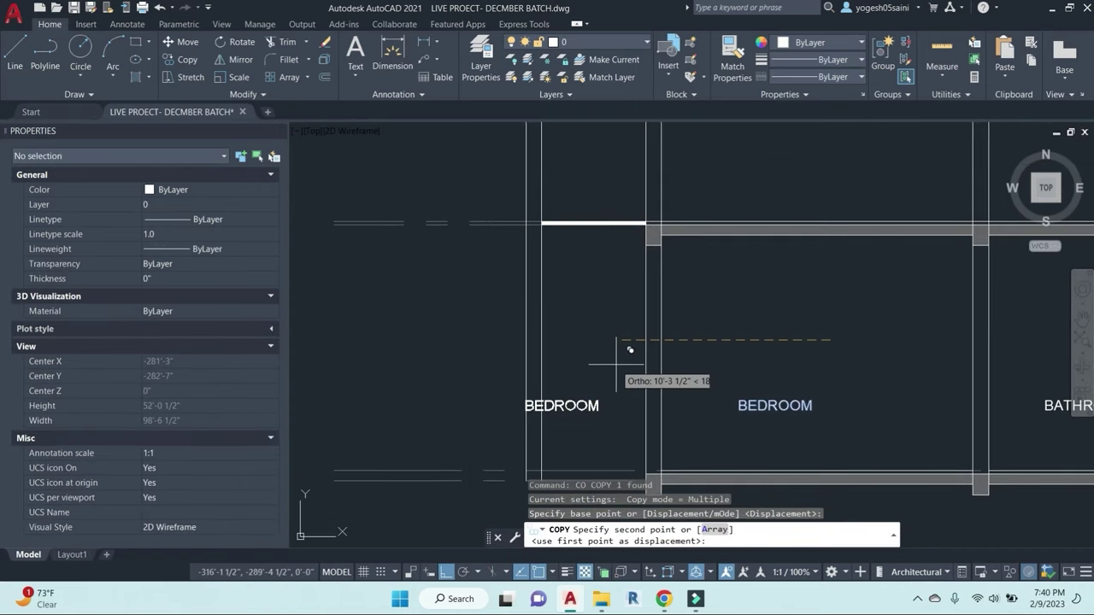
click(647, 358)
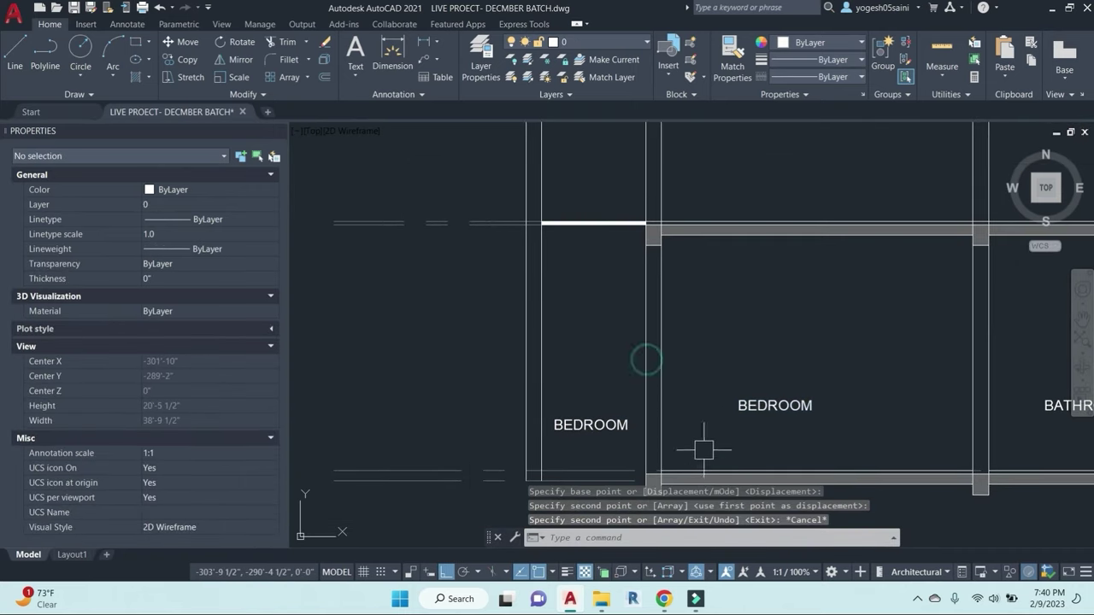
Step: Try extending the wall line to a boundary, then cancel the extend
middle_drag(707, 447, 710, 303)
key(Escape)
key(Escape)
text(ex)
key(Return)
scroll(536, 346, up, 2)
scroll(536, 346, up, 2)
key(Return)
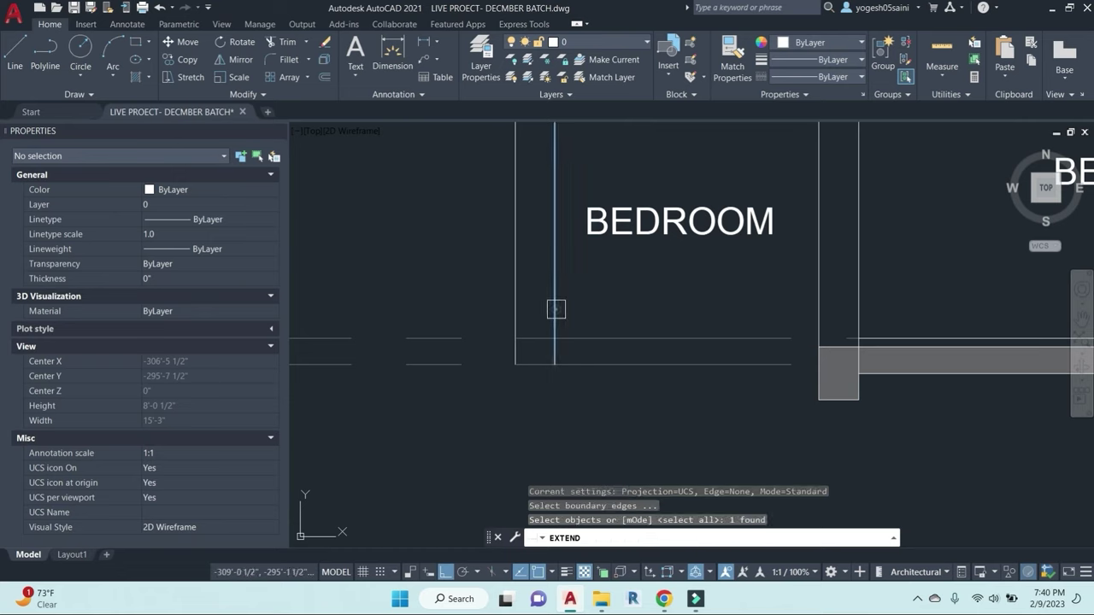
click(913, 344)
key(Escape)
key(Escape)
key(Escape)
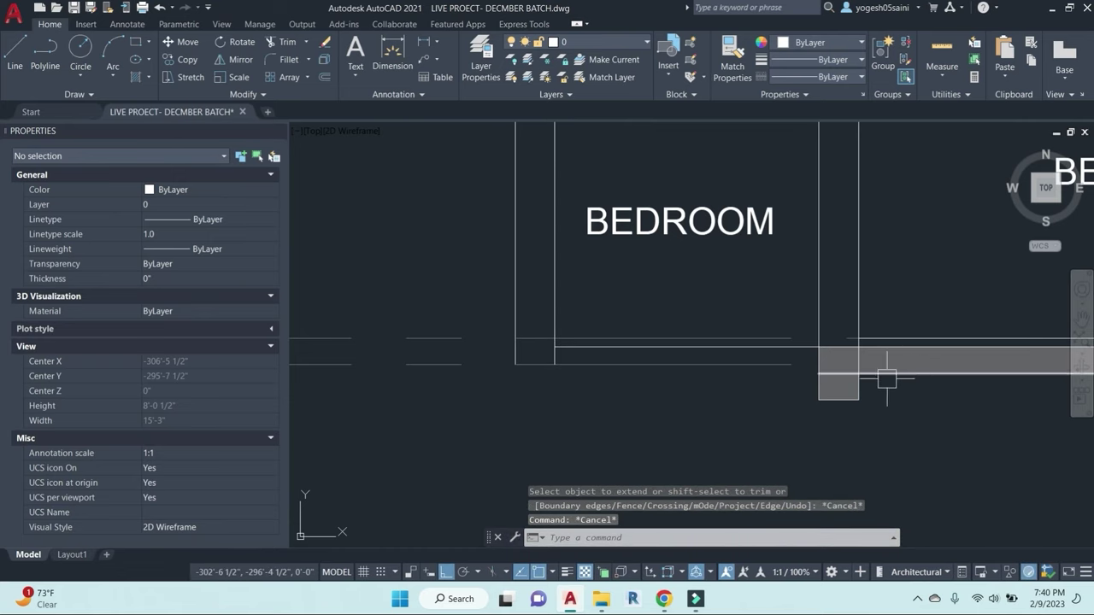
Step: Draw a short line and fillet it with the vertical wall line to close the corner
text(L)
key(Return)
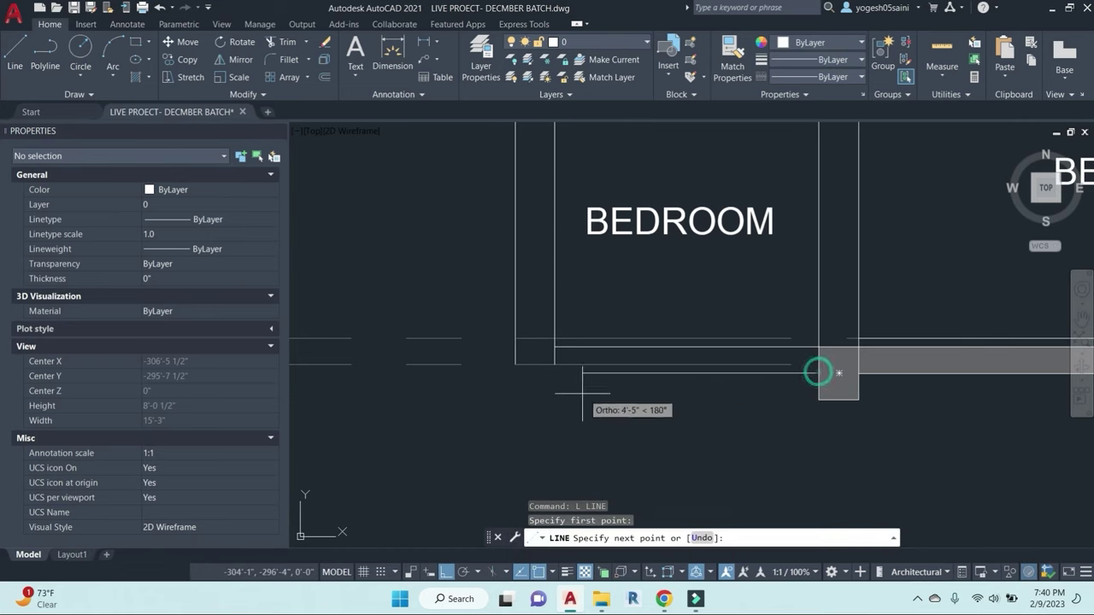
click(502, 376)
key(Escape)
key(Escape)
text(F)
key(Return)
click(513, 312)
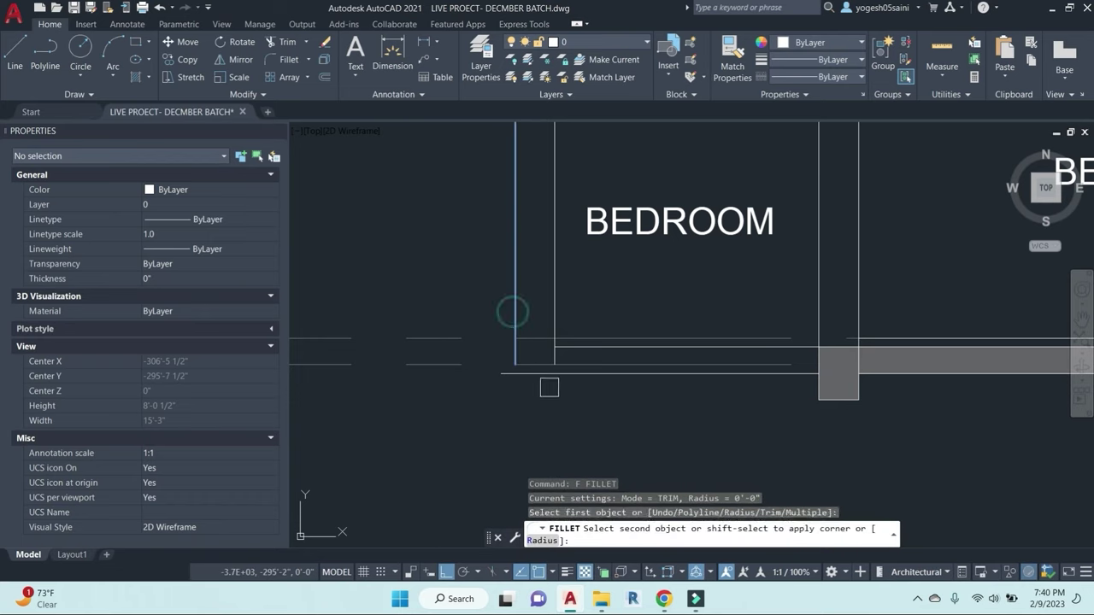
click(549, 374)
key(Escape)
key(Escape)
Step: Copy the column block from its corner to the left wall corner of the bedroom slab
click(897, 440)
click(756, 371)
text(c)
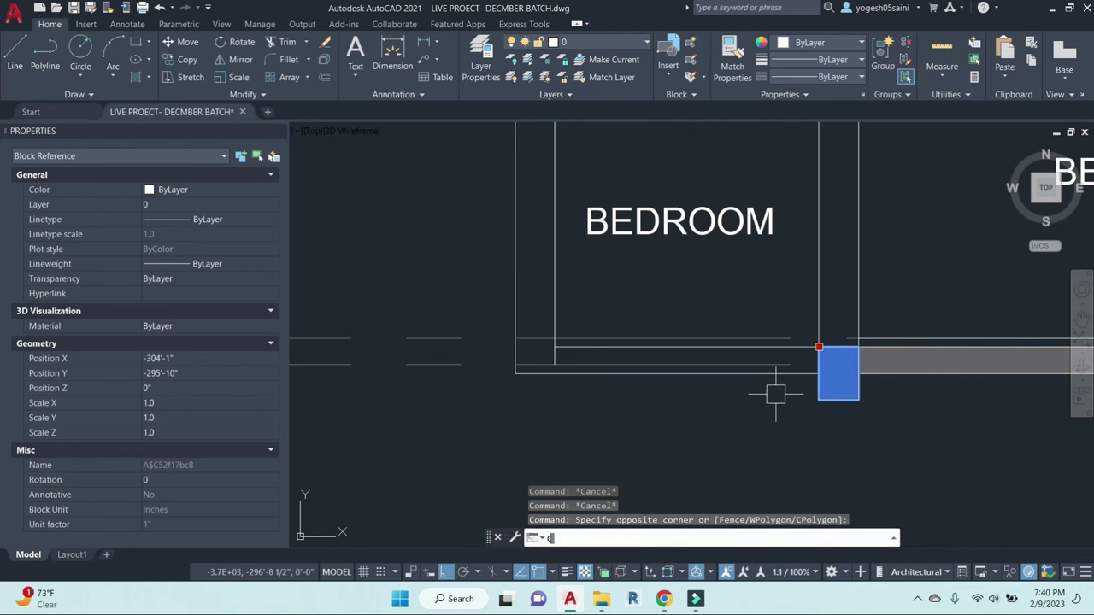
text(o)
key(Return)
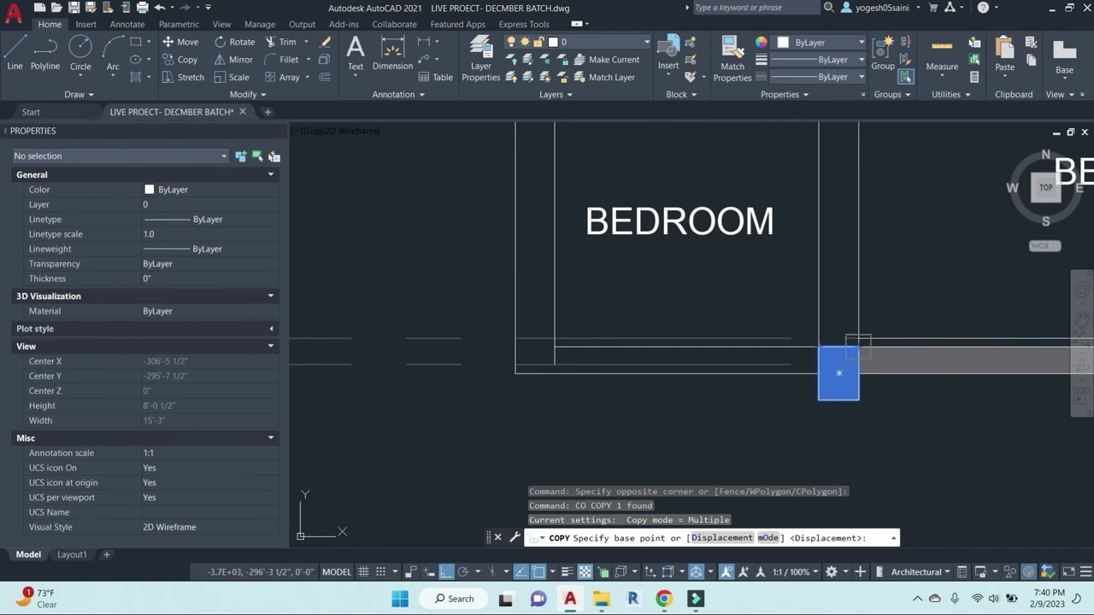
click(857, 346)
click(554, 346)
key(Escape)
key(Escape)
key(Escape)
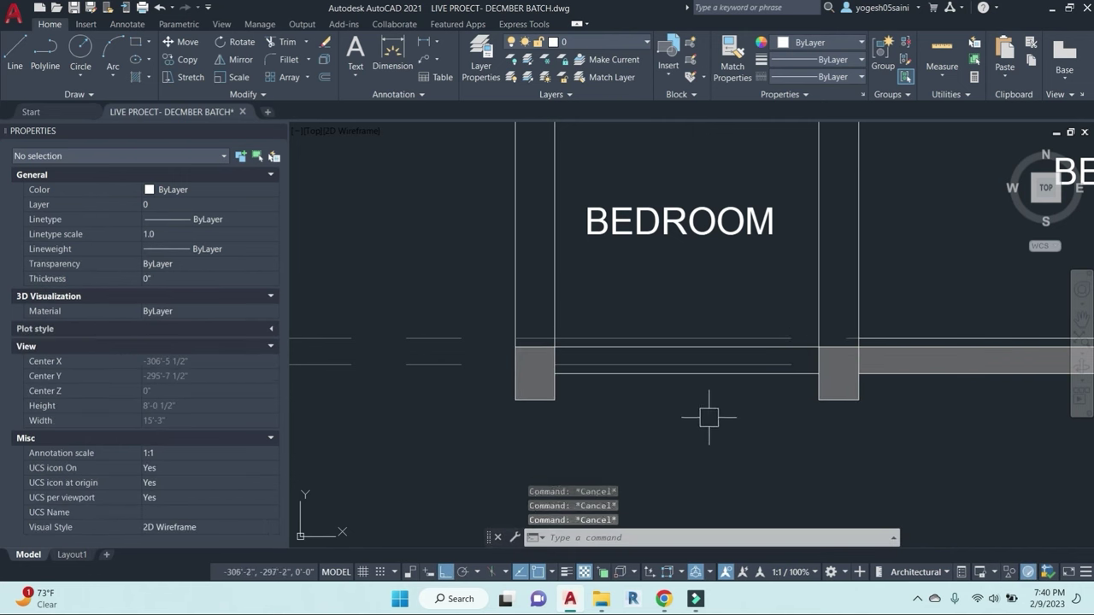
Step: Hatch the slab strip between the two columns
text(h)
key(Return)
click(745, 357)
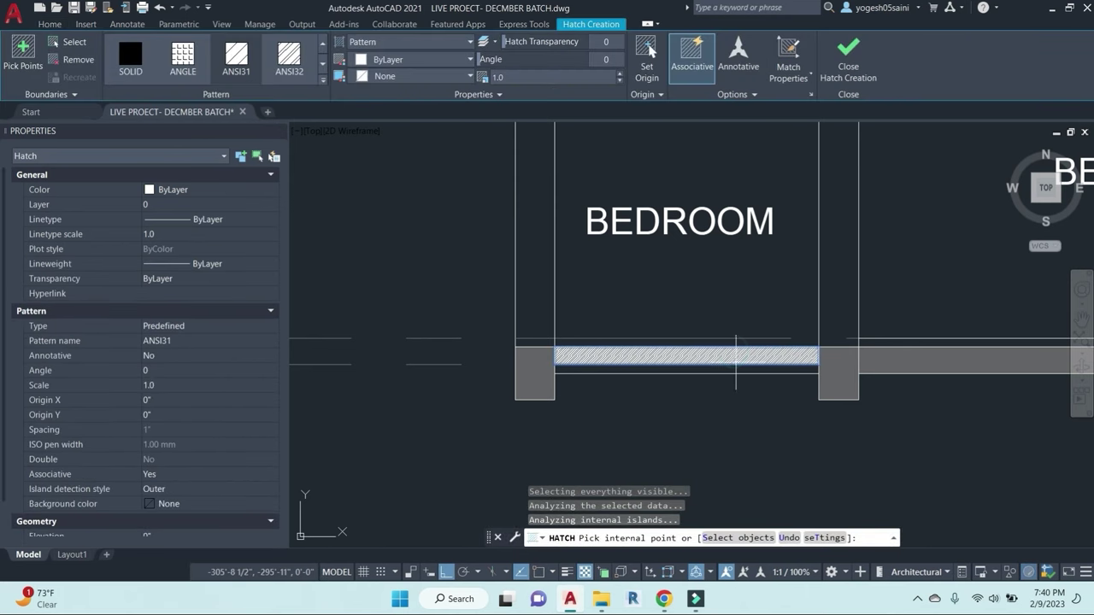
right_click(718, 367)
click(735, 373)
Step: Match the slab hatch properties onto the left strip with MATCHPROP
text(ma)
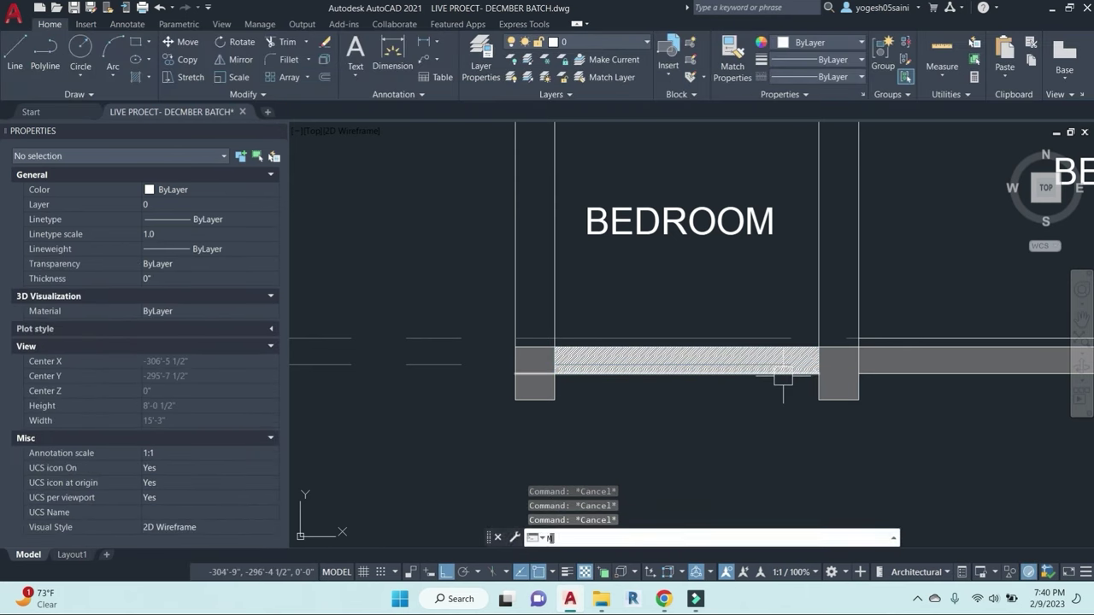
key(Return)
click(906, 364)
key(Escape)
key(Escape)
key(Escape)
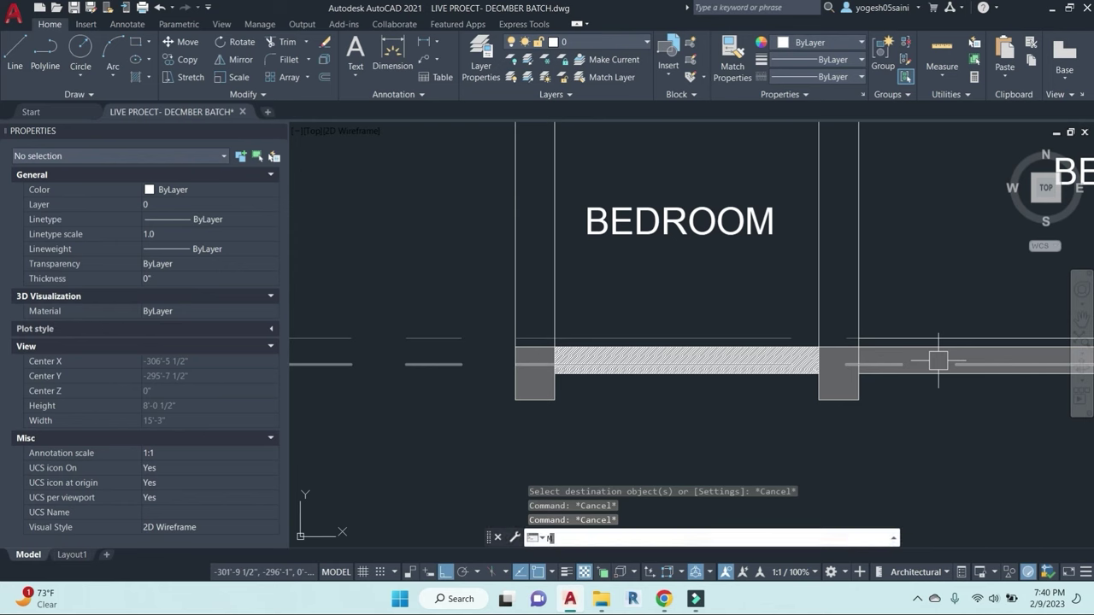
text(ma)
key(Return)
scroll(938, 353, up, 2)
scroll(938, 356, up, 1)
click(897, 347)
click(596, 352)
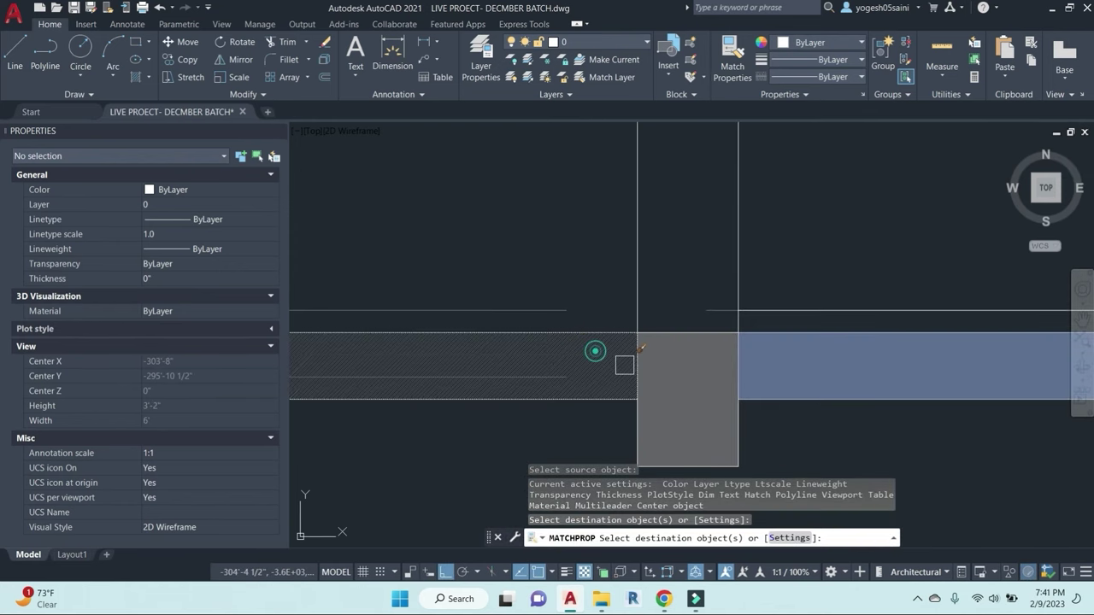
scroll(656, 361, down, 5)
scroll(656, 360, up, 3)
Step: Move the BEDROOM label into the narrow left room and change its text to REAR OTS
key(Escape)
click(525, 278)
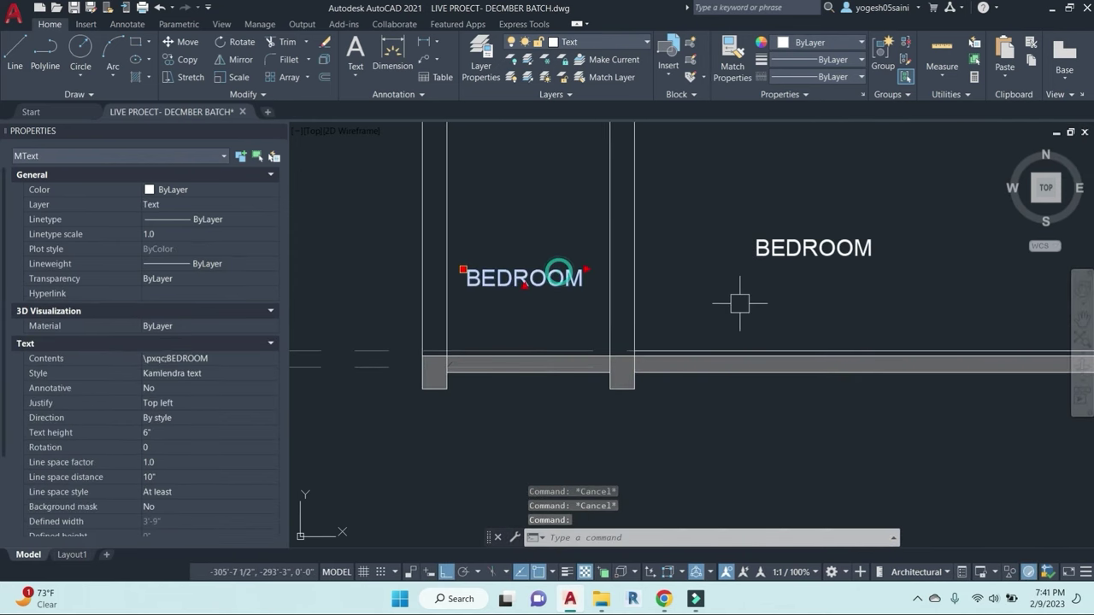
text(m)
key(Return)
click(758, 300)
click(744, 246)
double_click(563, 232)
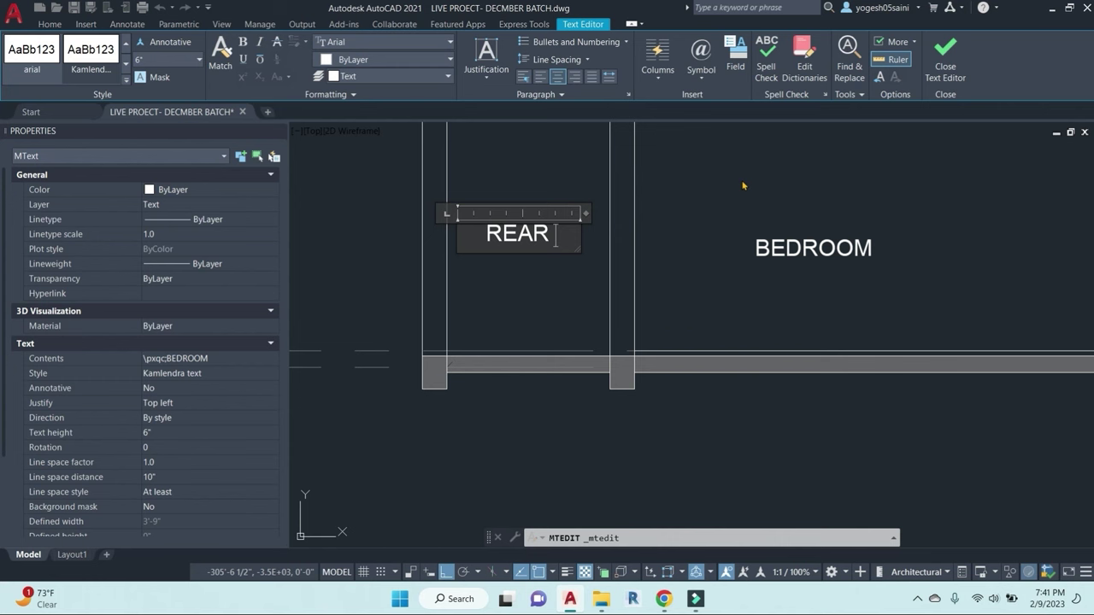
click(665, 196)
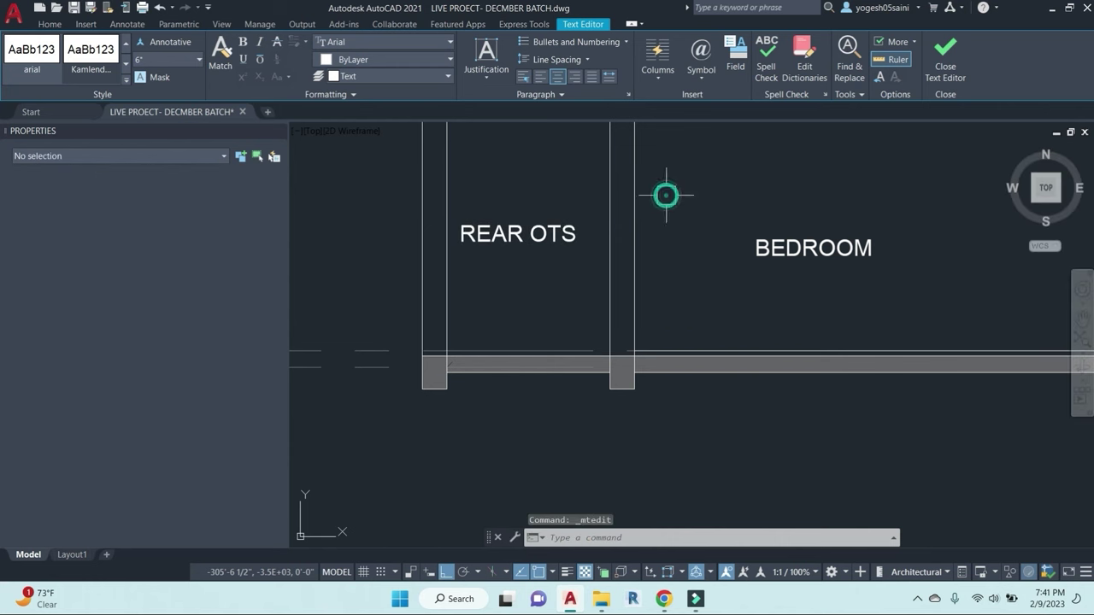
Step: Pan up toward the floor above and begin copying the REAR OTS label
scroll(675, 232, down, 2)
middle_drag(698, 227, 550, 456)
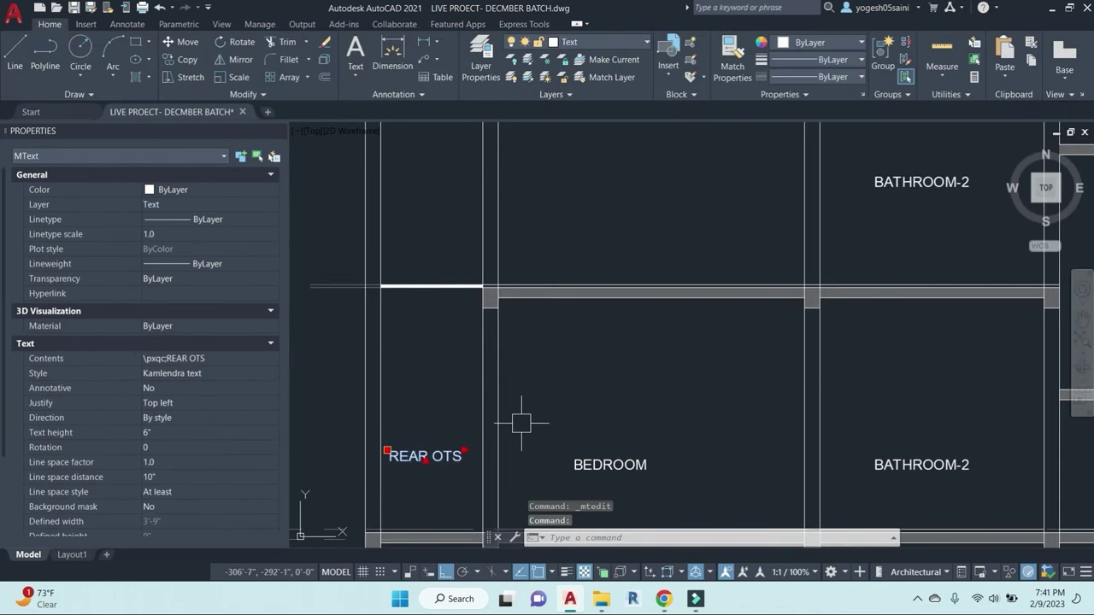
text(co)
key(space)
middle_drag(681, 353, 697, 466)
Step: Place a copy of the REAR OTS label in the room on the floor above
click(678, 333)
middle_drag(681, 205, 681, 311)
click(678, 183)
key(Escape)
key(Escape)
key(Escape)
key(Escape)
scroll(642, 383, down, 2)
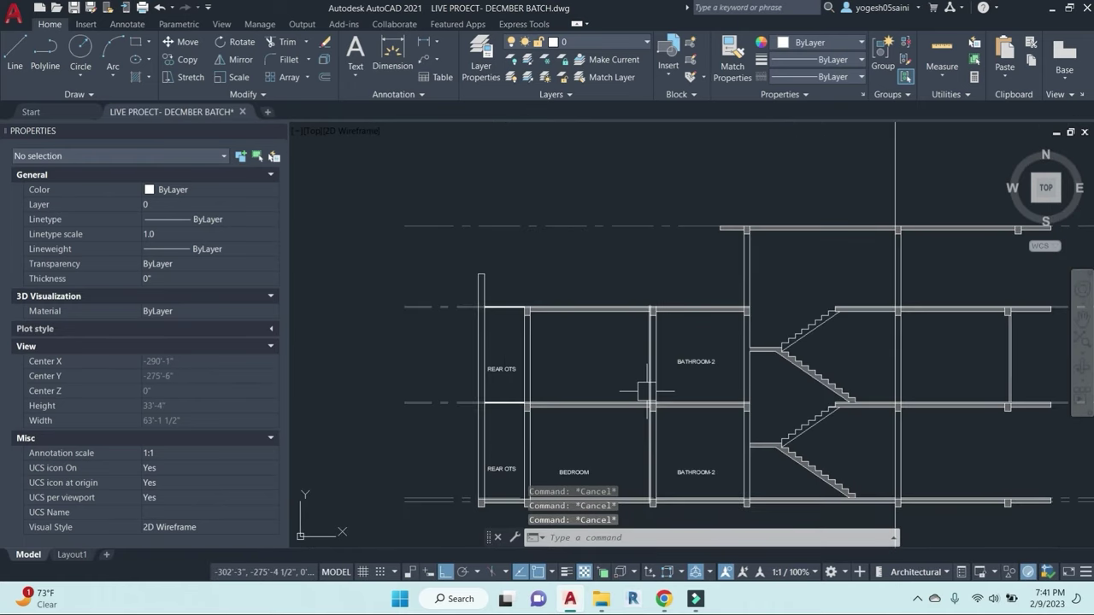
middle_drag(642, 384, 598, 313)
scroll(590, 316, up, 3)
scroll(538, 315, down, 2)
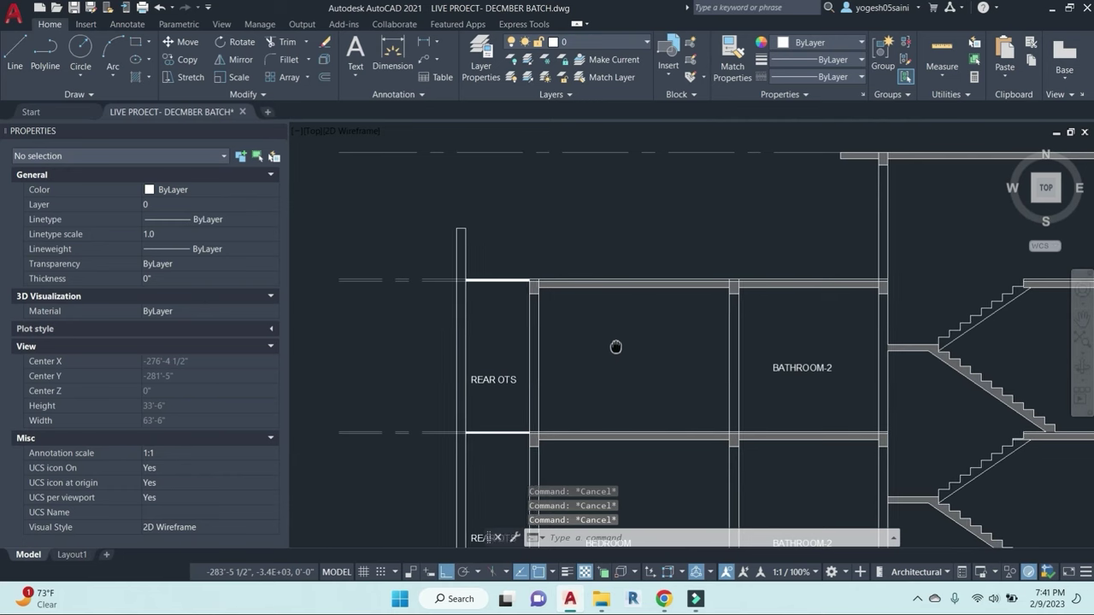
scroll(502, 266, up, 6)
Step: Draw lines from the column's top corner with 6" and 9" segments outlining a small box
text(L)
key(Return)
click(495, 273)
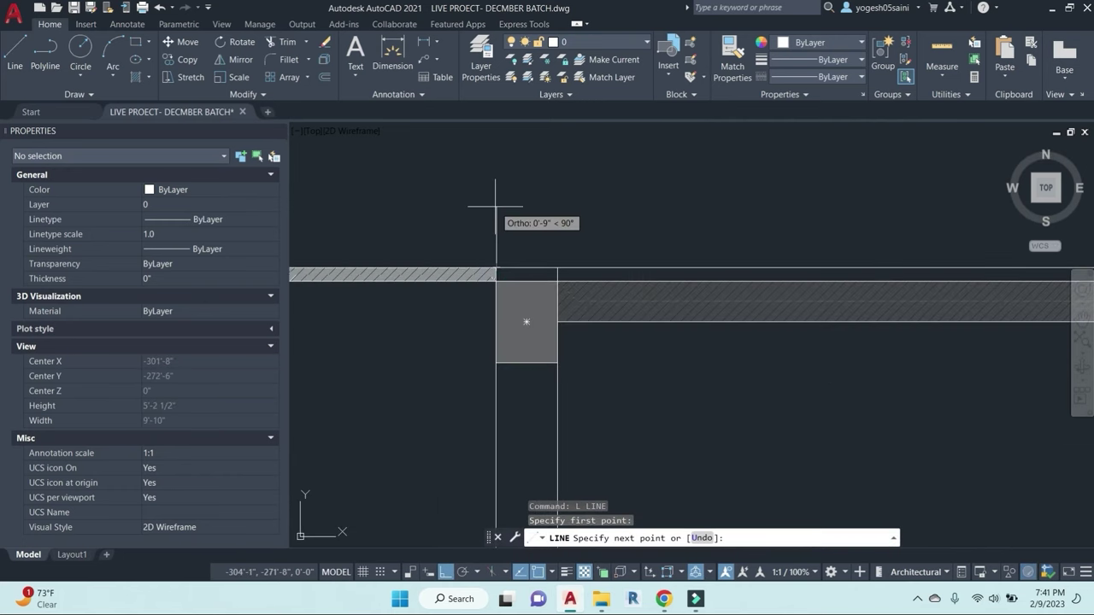
key(Return)
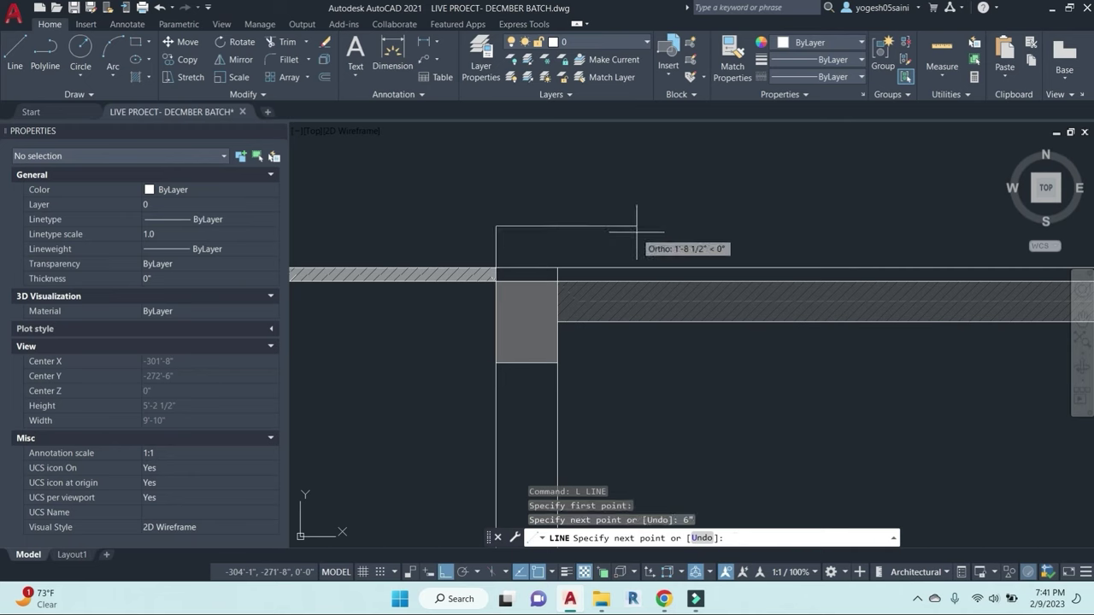
text(9")
key(Return)
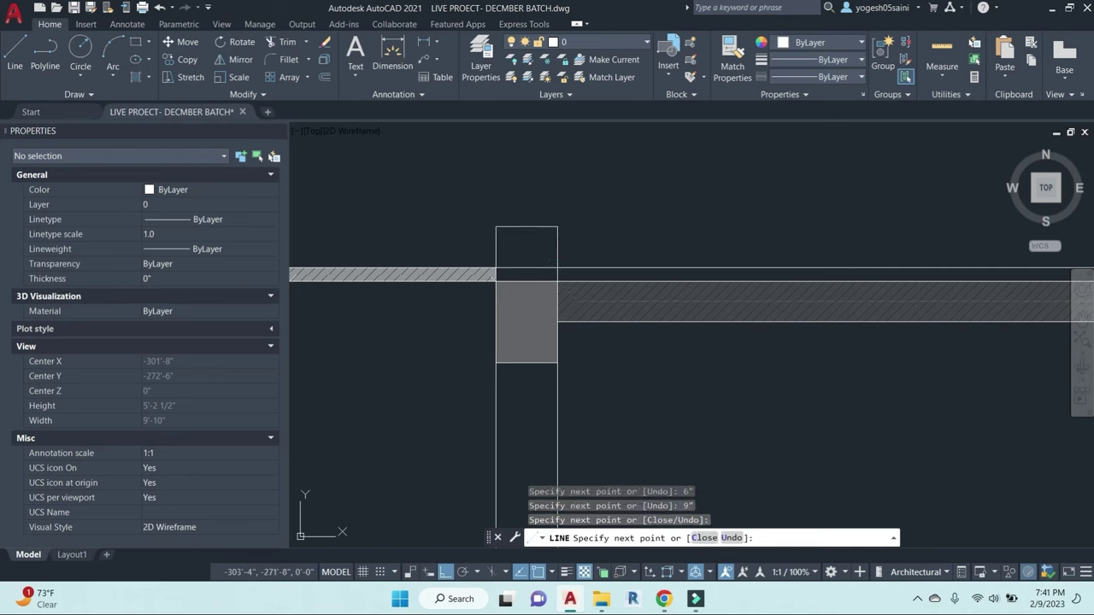
key(Escape)
key(Escape)
key(Escape)
text(H)
key(Return)
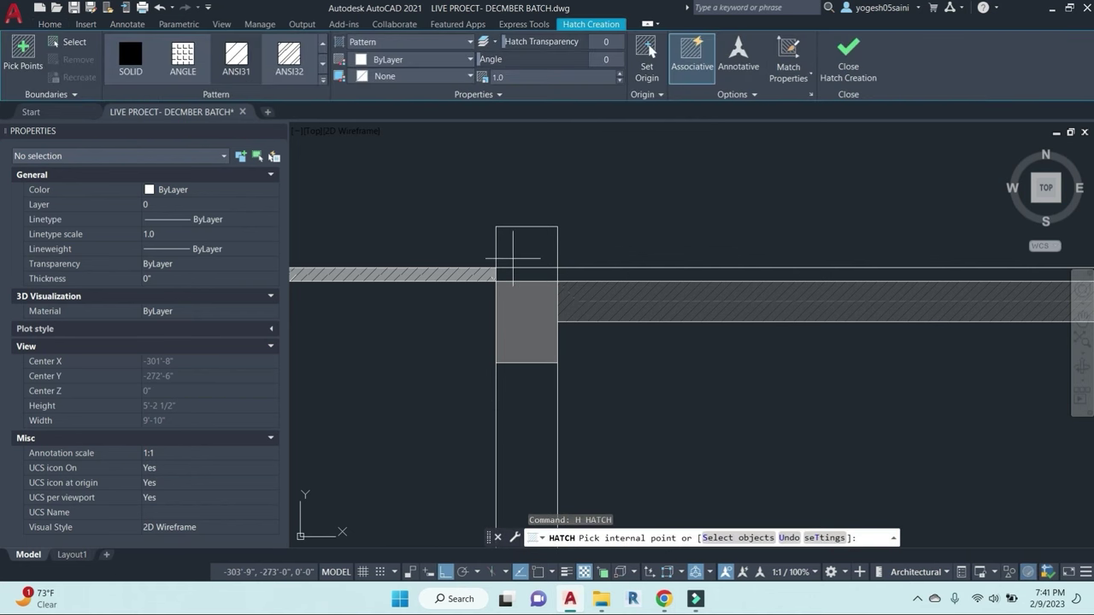
Step: Hatch the small box above the column; the area below fails with a boundary error
key(Escape)
text(tr)
key(Return)
key(Return)
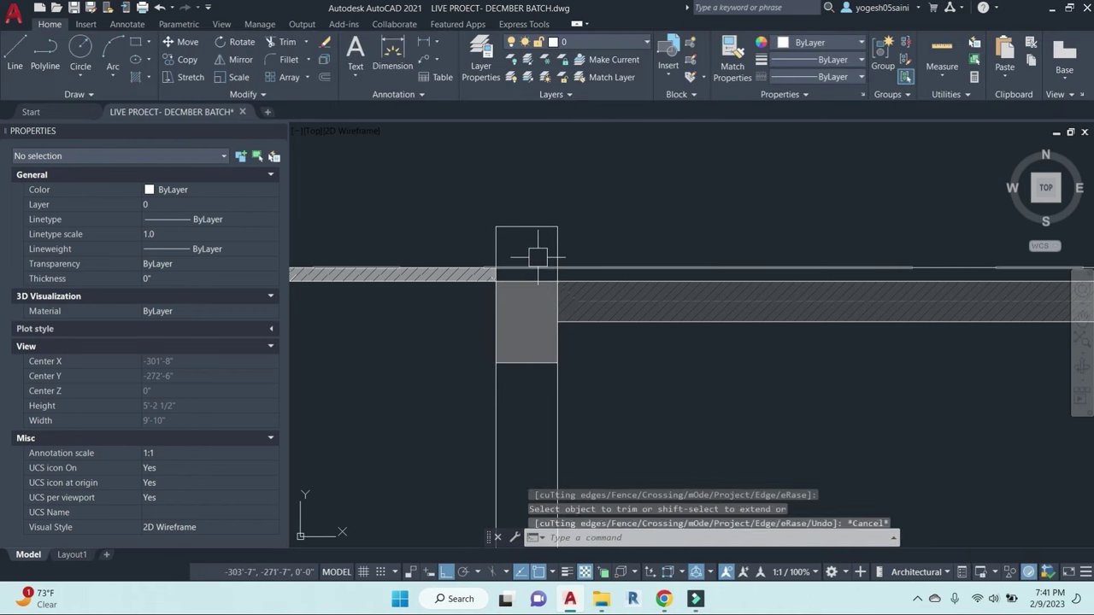
key(Escape)
key(Escape)
key(Escape)
text(H)
key(Return)
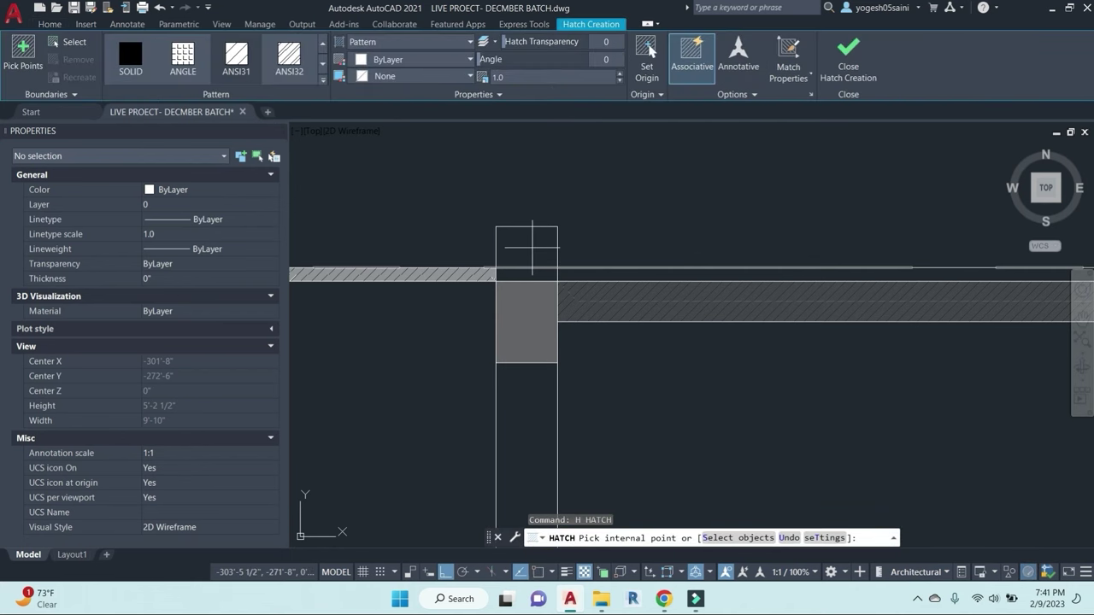
click(526, 256)
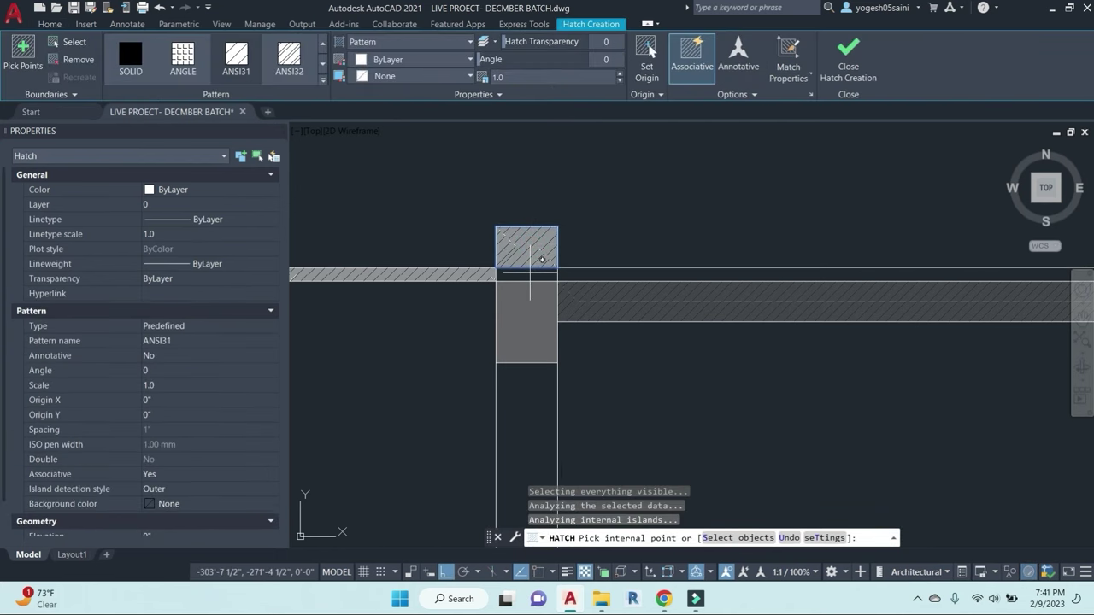
click(525, 399)
key(Escape)
Step: Hatch the vertical wall strip segments between the floors
scroll(525, 401, down, 3)
middle_drag(529, 436, 535, 234)
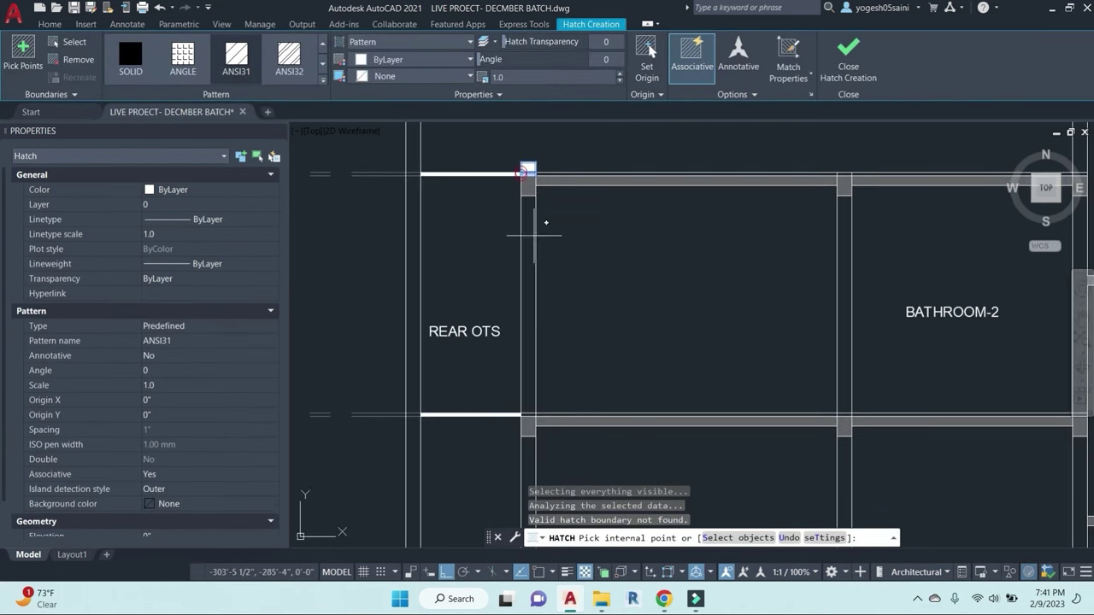
click(529, 250)
middle_drag(524, 388, 527, 270)
click(534, 357)
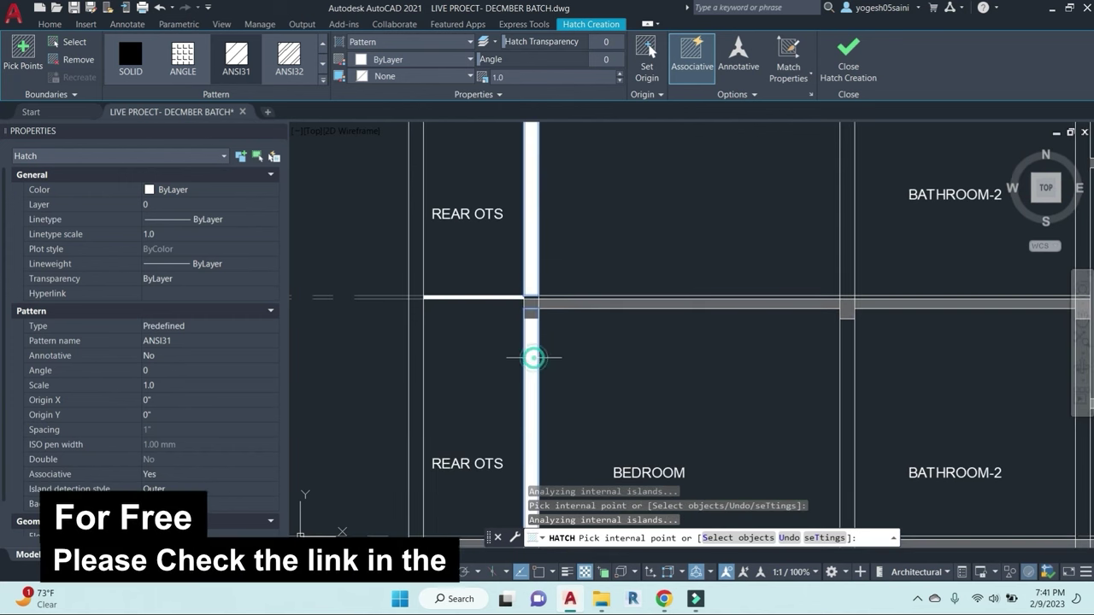
scroll(536, 297, up, 5)
click(523, 282)
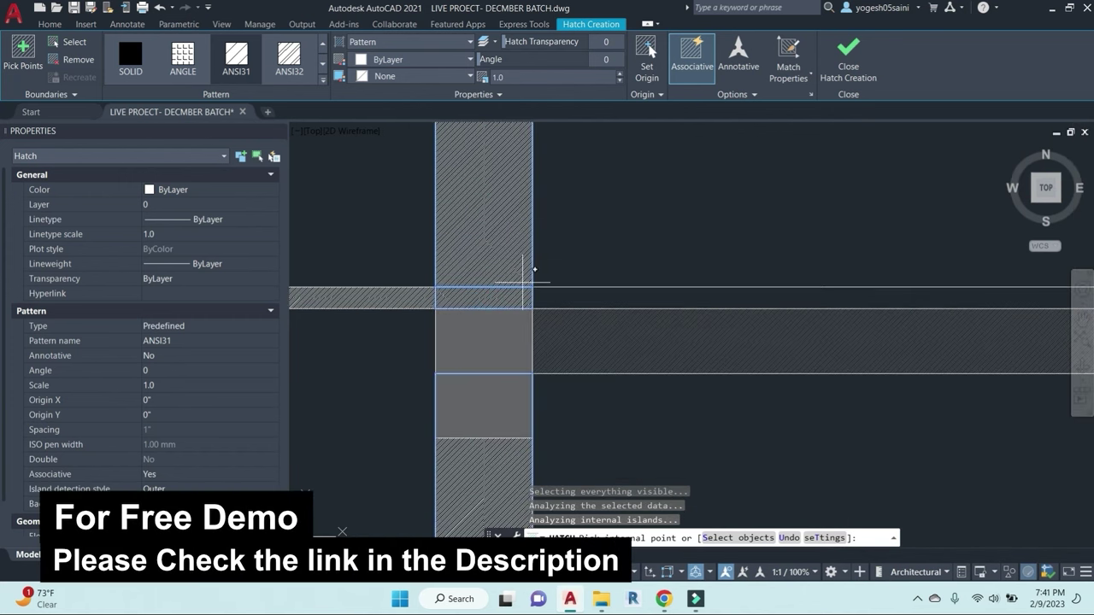
scroll(561, 263, down, 6)
right_click(586, 241)
click(617, 250)
key(Escape)
key(Escape)
key(Escape)
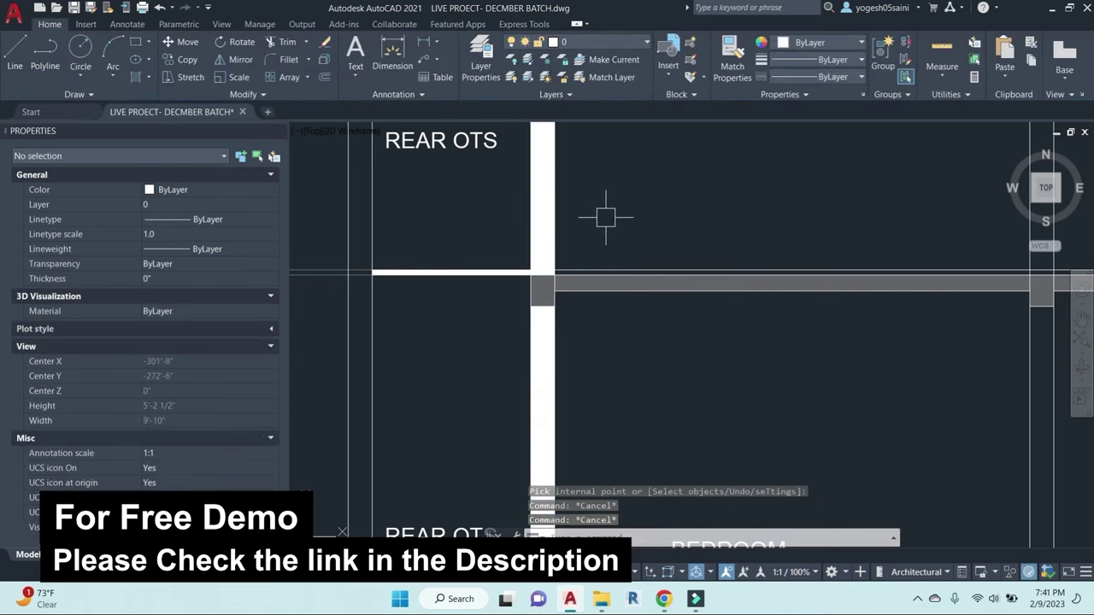
Step: Change the selected wall hatch to the ANSI32 pattern and apply the new scale
scroll(559, 208, up, 4)
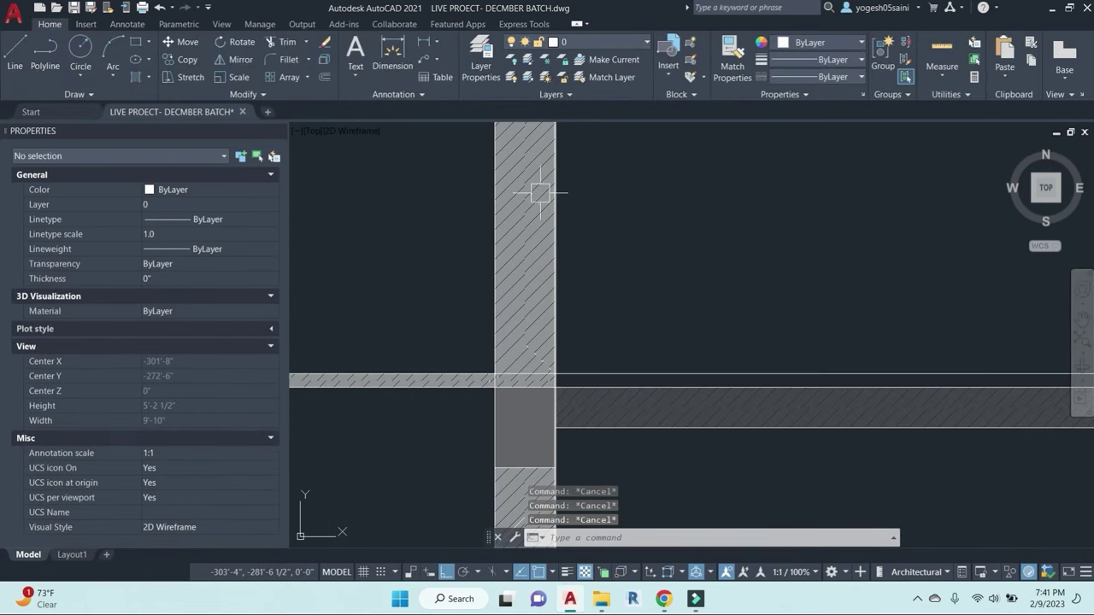
click(532, 190)
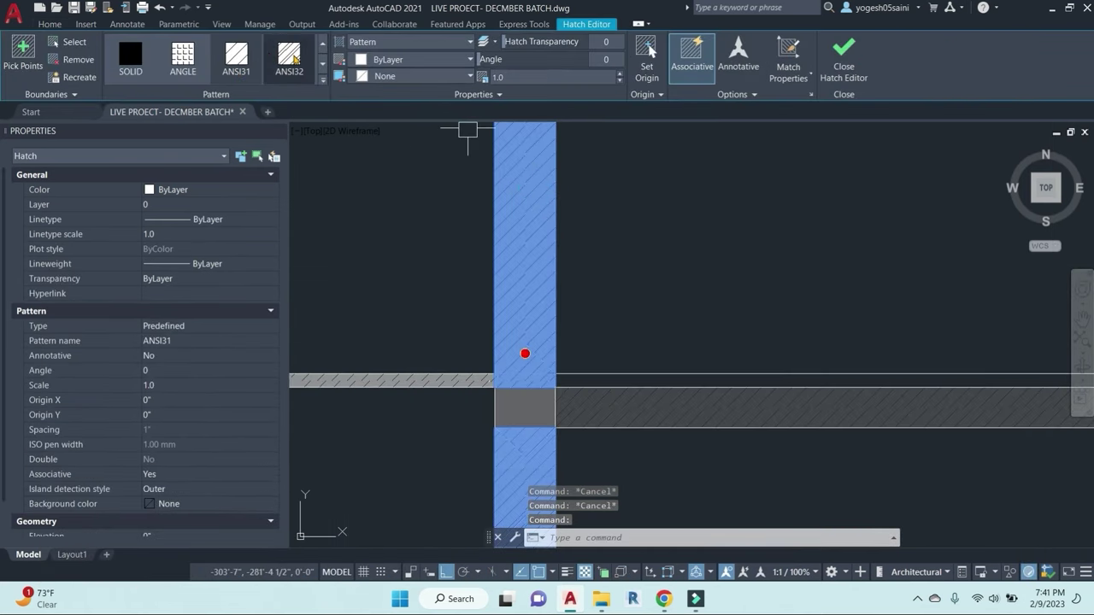
click(289, 56)
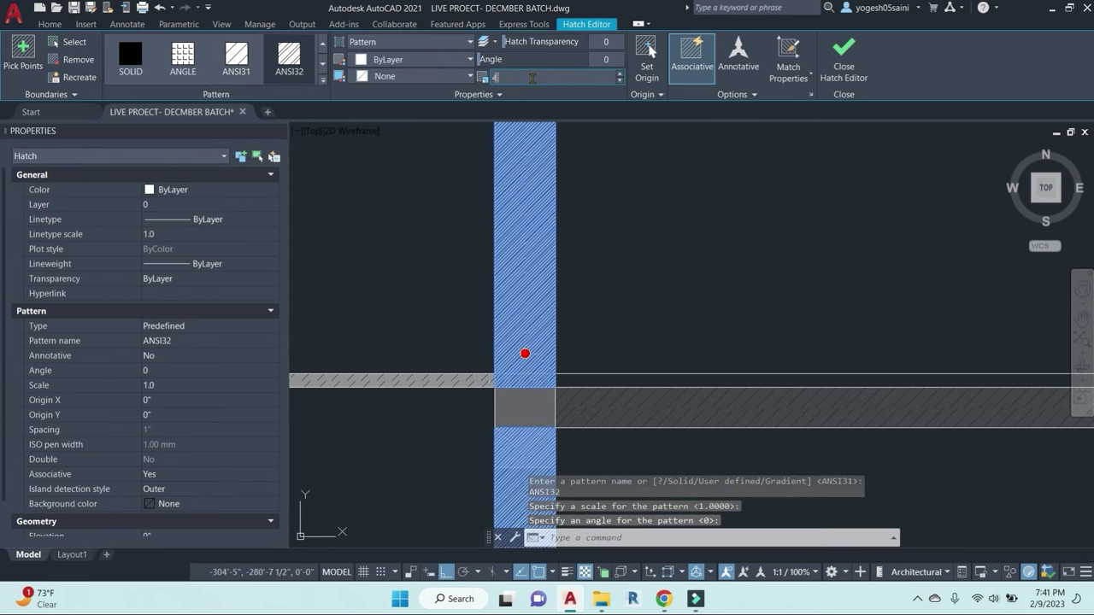
key(Return)
scroll(622, 163, down, 5)
key(Escape)
key(Escape)
Step: Hatch the narrow wall gap beside BATHROOM-2
middle_drag(652, 296, 582, 407)
middle_drag(577, 345, 578, 285)
key(Escape)
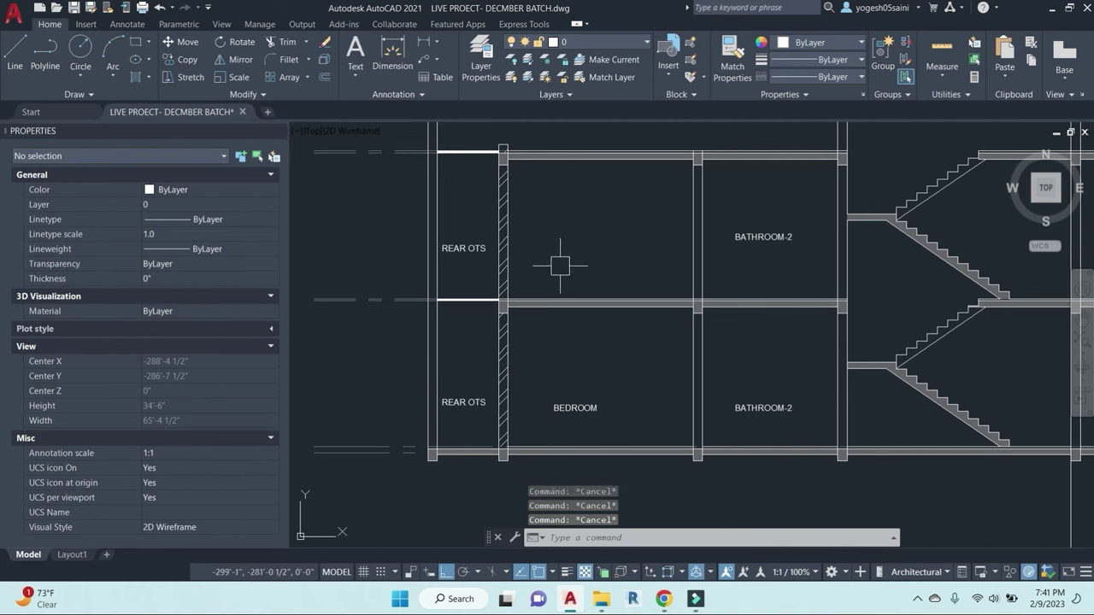
key(Return)
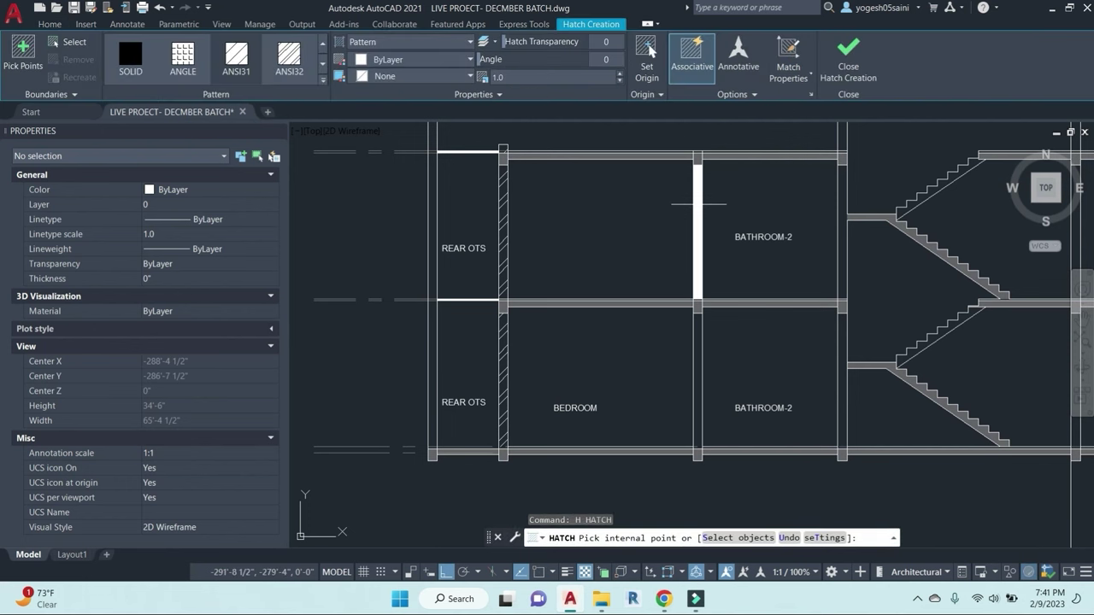
click(698, 203)
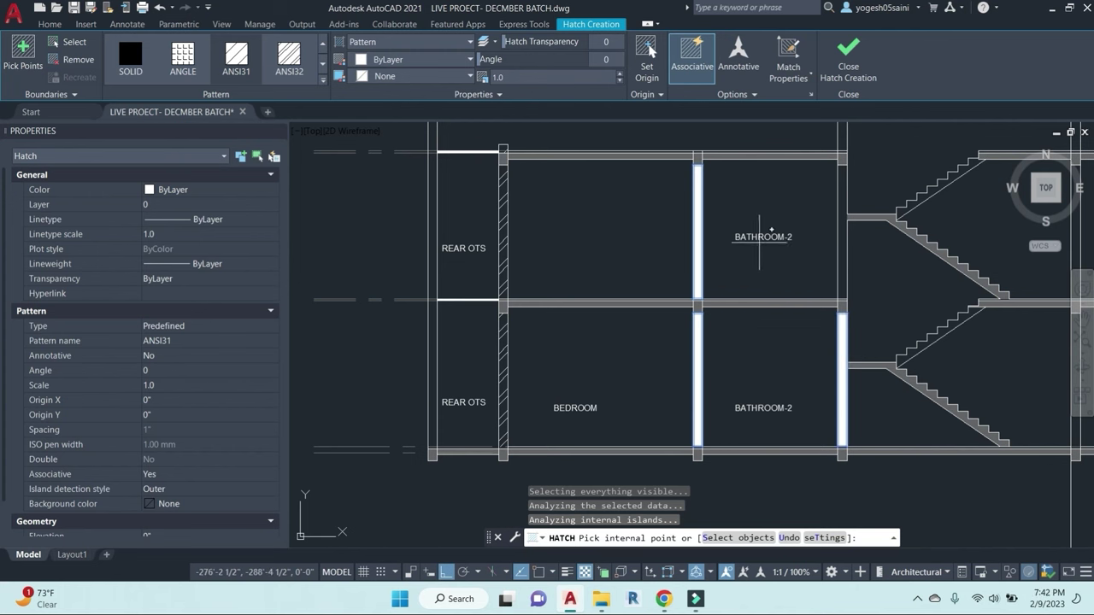
right_click(741, 212)
click(765, 219)
scroll(841, 317, up, 5)
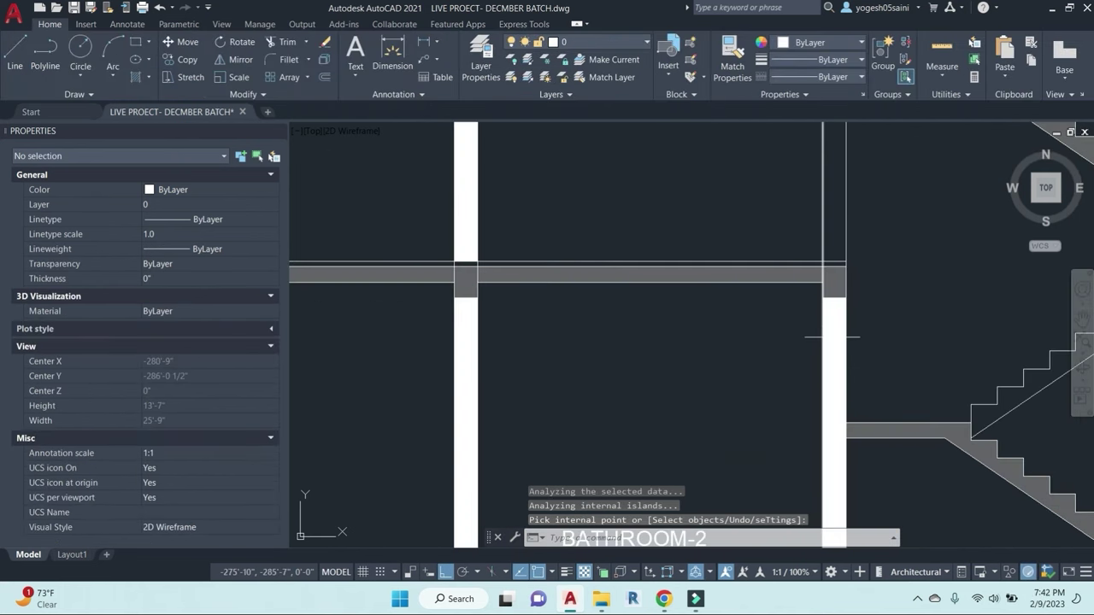
key(Escape)
key(Escape)
Step: Match the diagonal wall hatch properties onto another wall with MA
scroll(767, 295, down, 2)
text(MA)
key(Return)
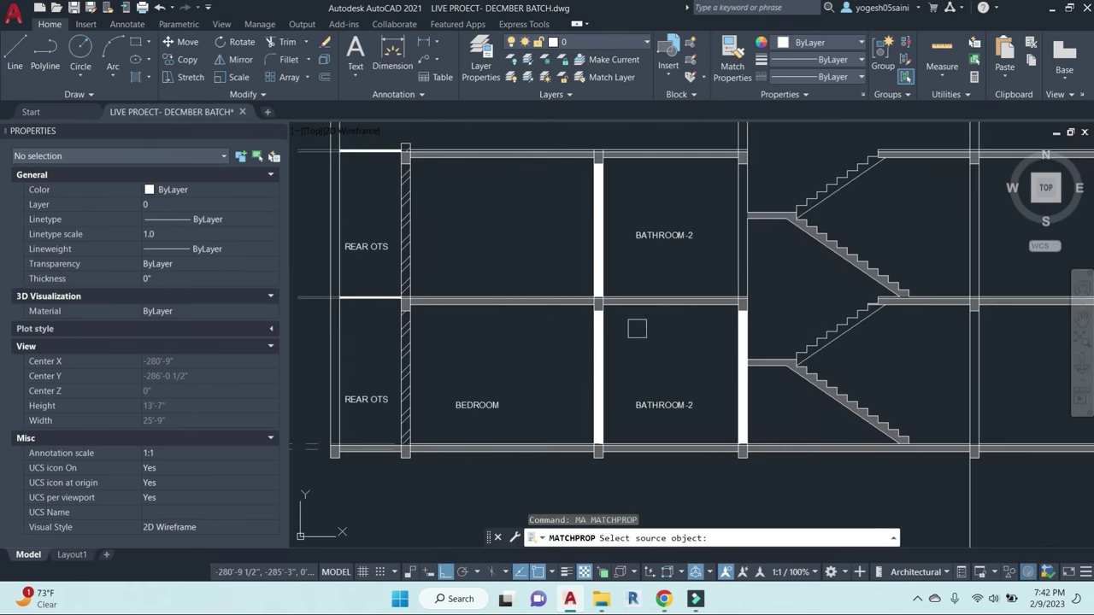
scroll(414, 278, up, 5)
click(413, 279)
scroll(779, 364, down, 3)
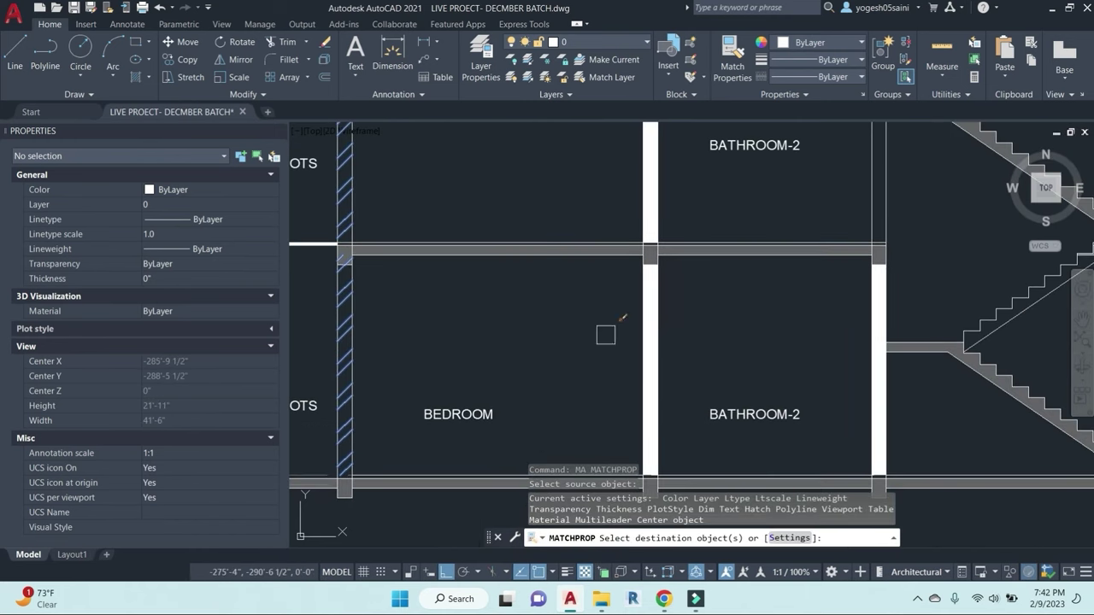
scroll(632, 309, up, 5)
click(633, 310)
scroll(769, 337, down, 6)
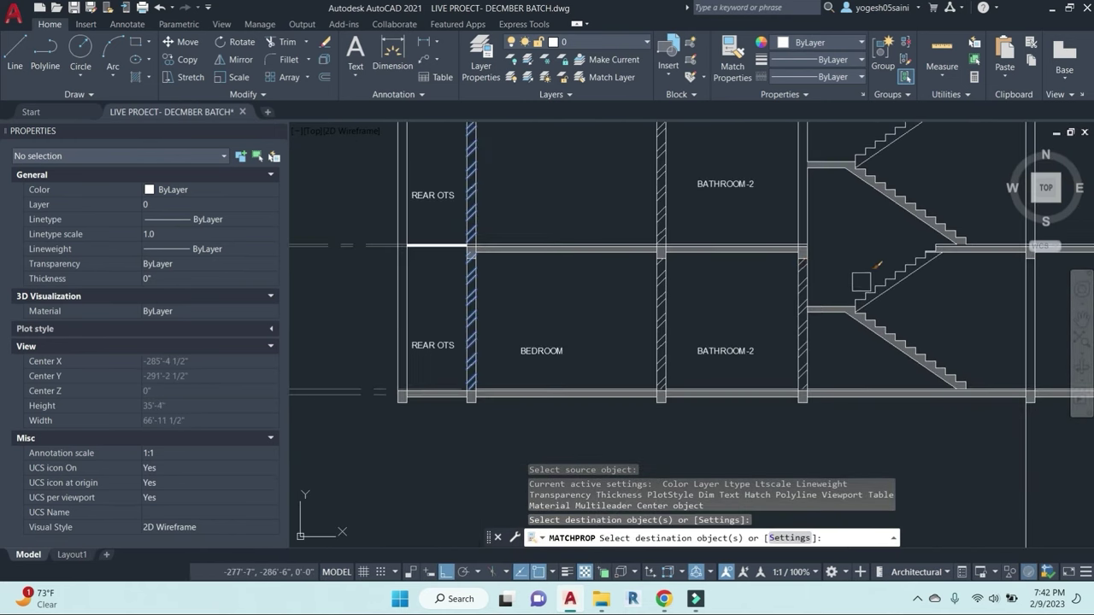
key(Escape)
key(Escape)
key(Escape)
Step: Hatch the stair-side wall beside BATHROOM-2
key(Return)
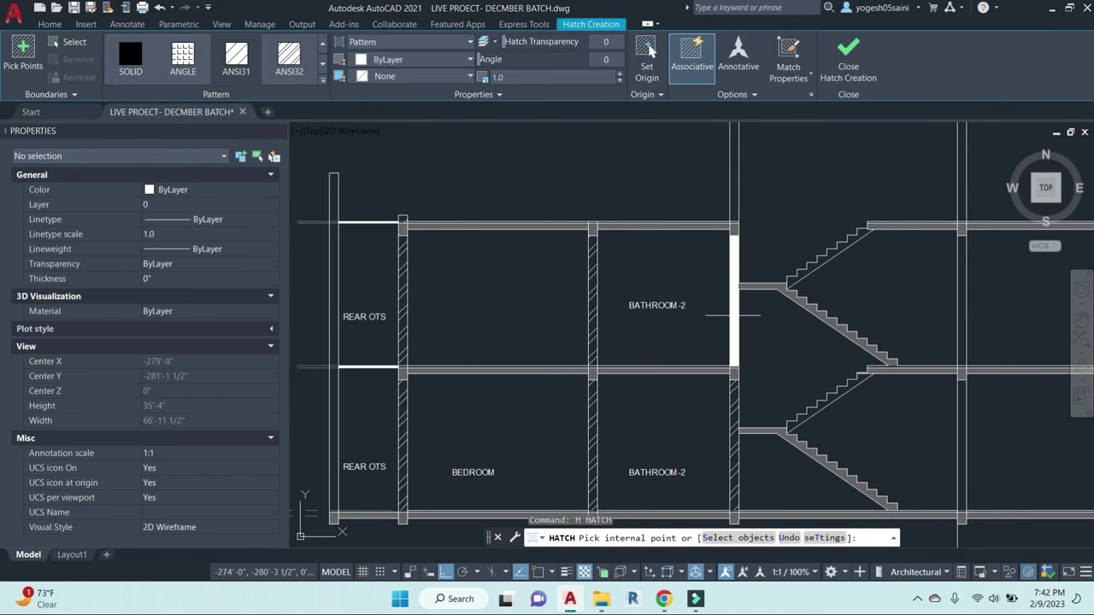
click(733, 315)
middle_drag(775, 199, 744, 288)
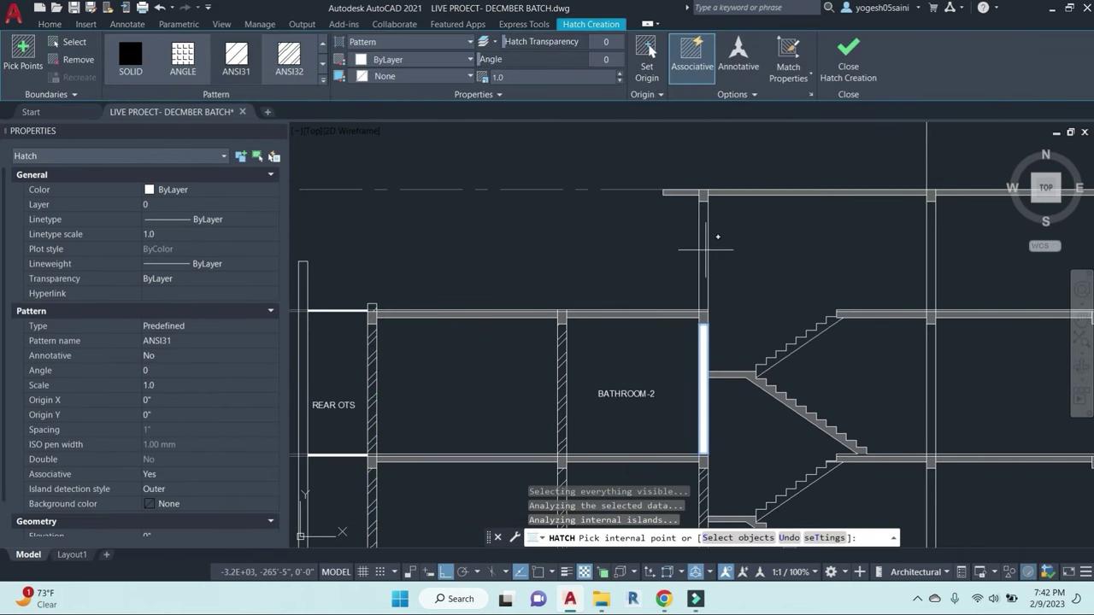
right_click(731, 271)
click(760, 276)
key(Escape)
key(Escape)
key(Escape)
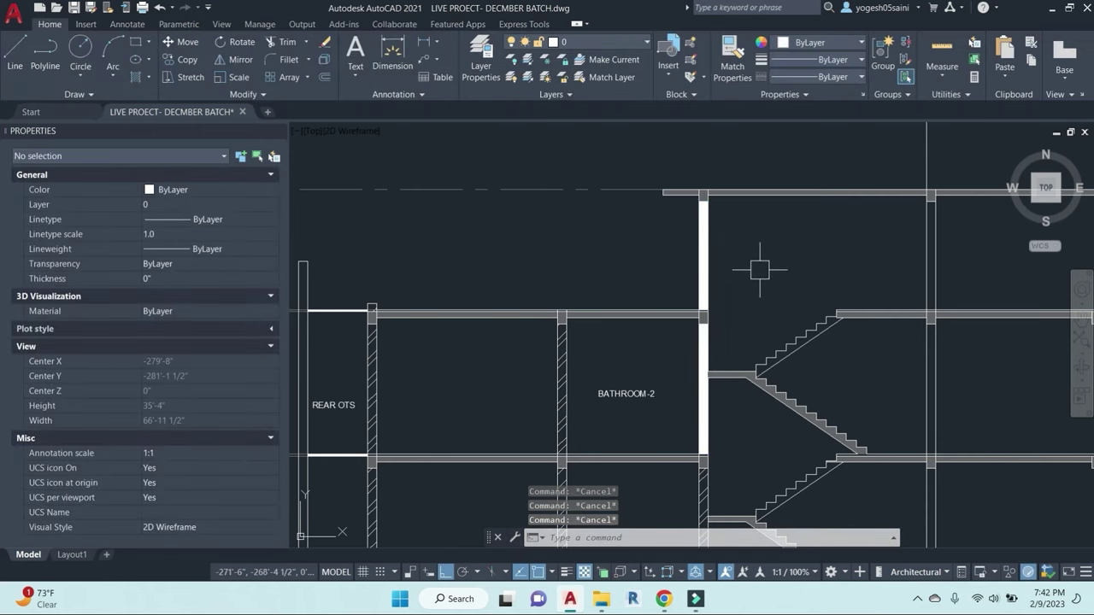
Step: Pick the wall strip hatch as a MATCHPROP source, then cancel
text(MA)
key(Return)
scroll(594, 350, up, 5)
click(451, 370)
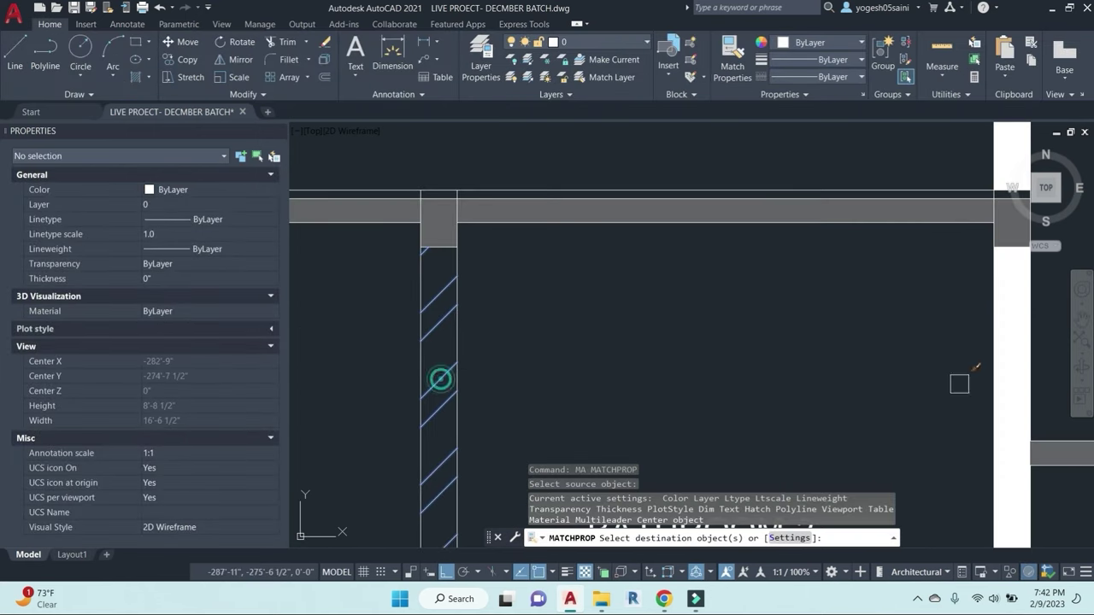
scroll(915, 310, down, 8)
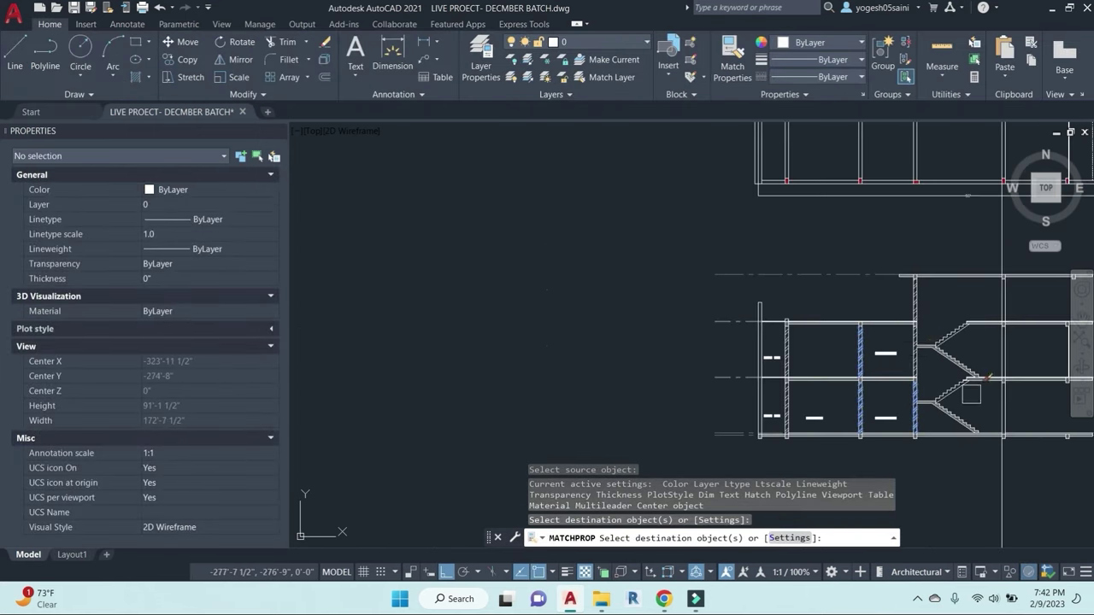
key(Escape)
scroll(637, 350, up, 5)
Step: Copy the lower BEDROOM label into the upper left room and rename it MASTER BEDROOM
click(692, 270)
text(co)
key(Return)
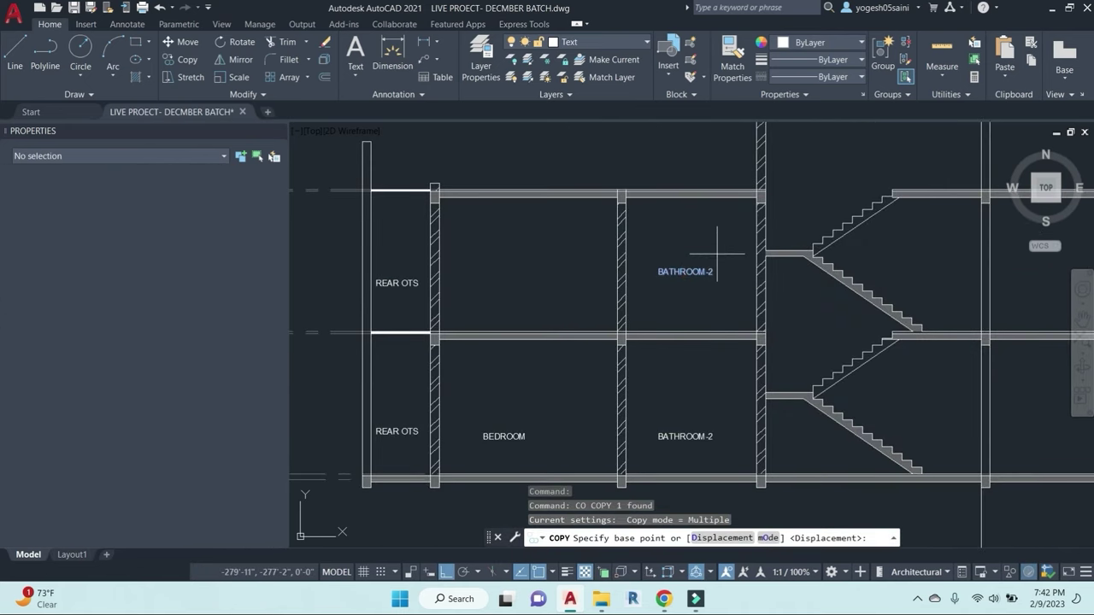
key(Escape)
click(508, 434)
text(co)
key(Return)
click(677, 407)
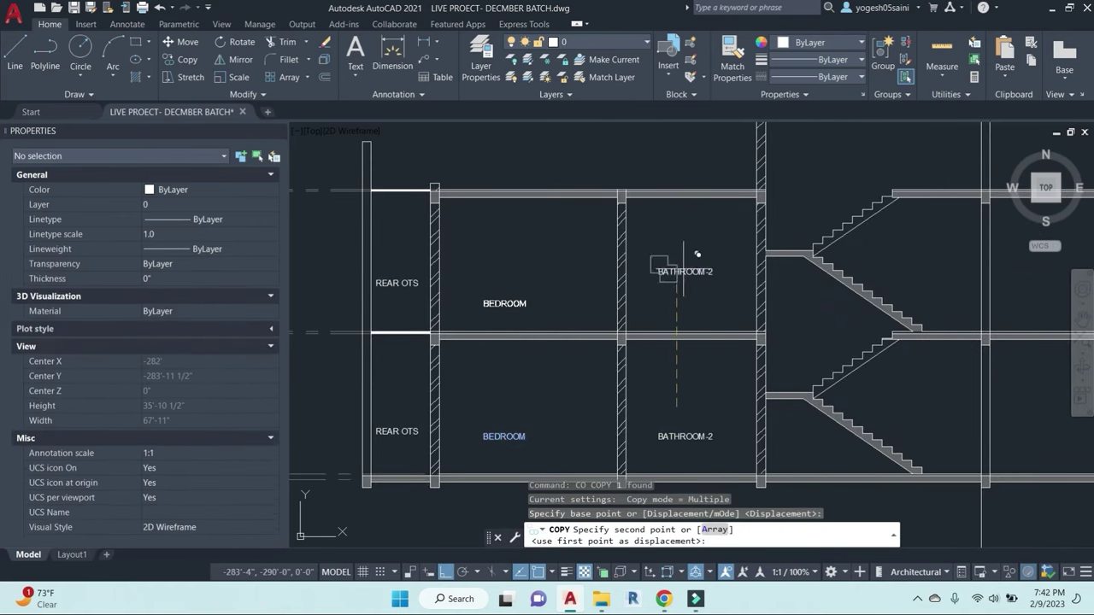
click(687, 249)
key(Return)
double_click(511, 278)
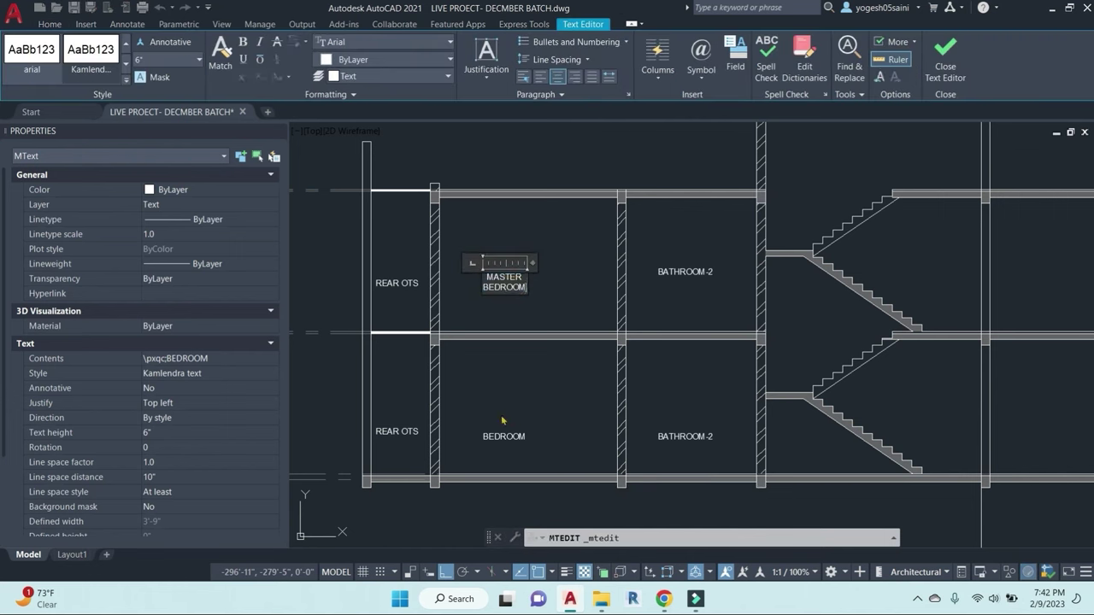
click(518, 392)
Step: Copy the BATHROOM-2 label into the room right of the stairs and rename it GUEST ROOM
scroll(598, 342, down, 3)
click(610, 299)
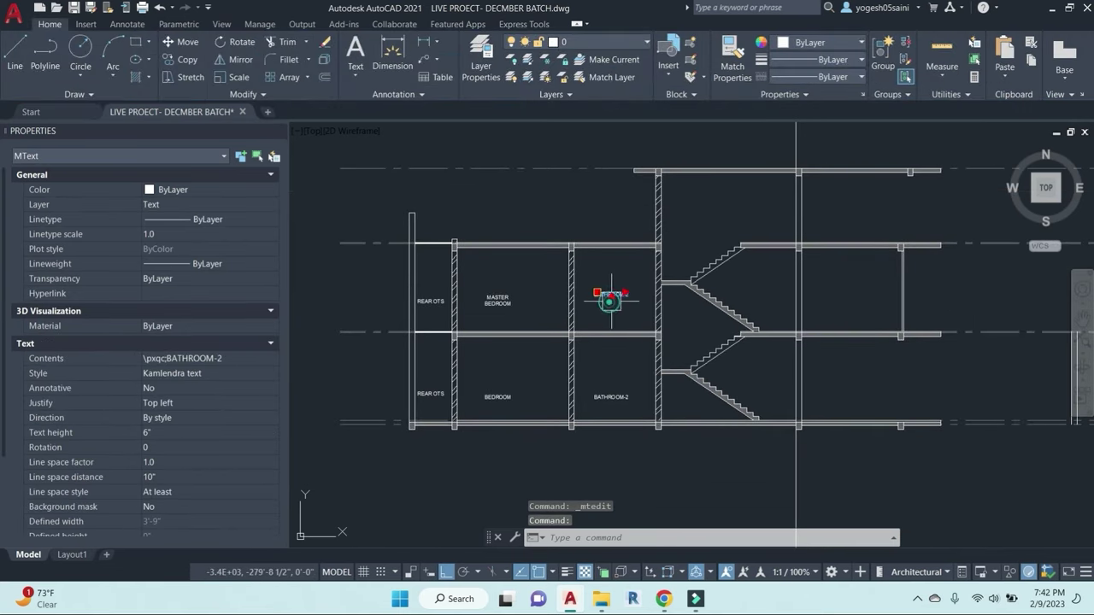
text(co)
key(Return)
click(681, 297)
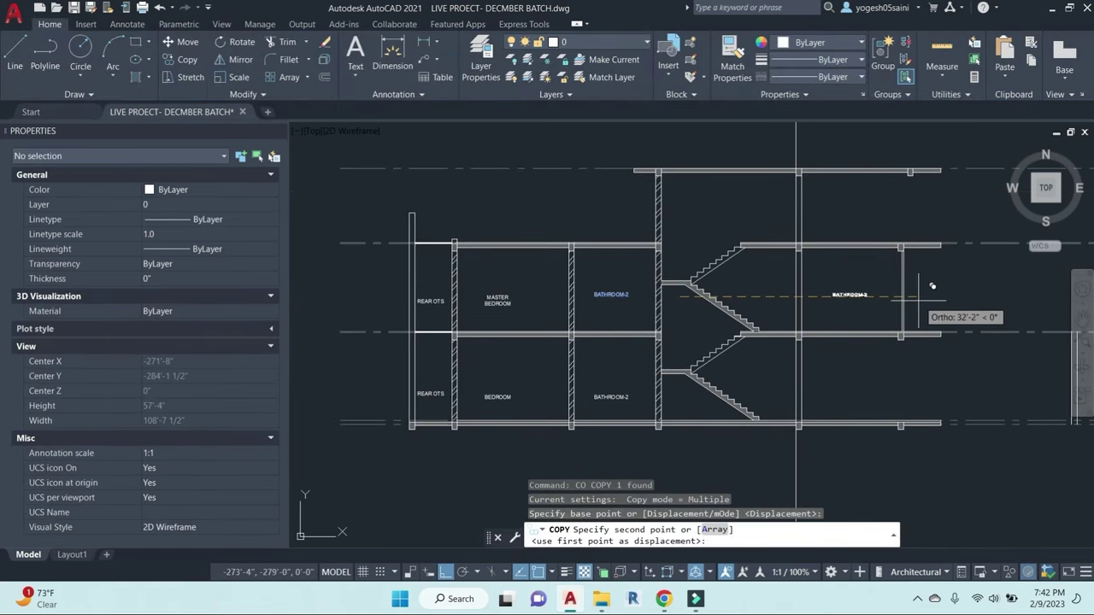
click(918, 299)
key(Escape)
double_click(864, 294)
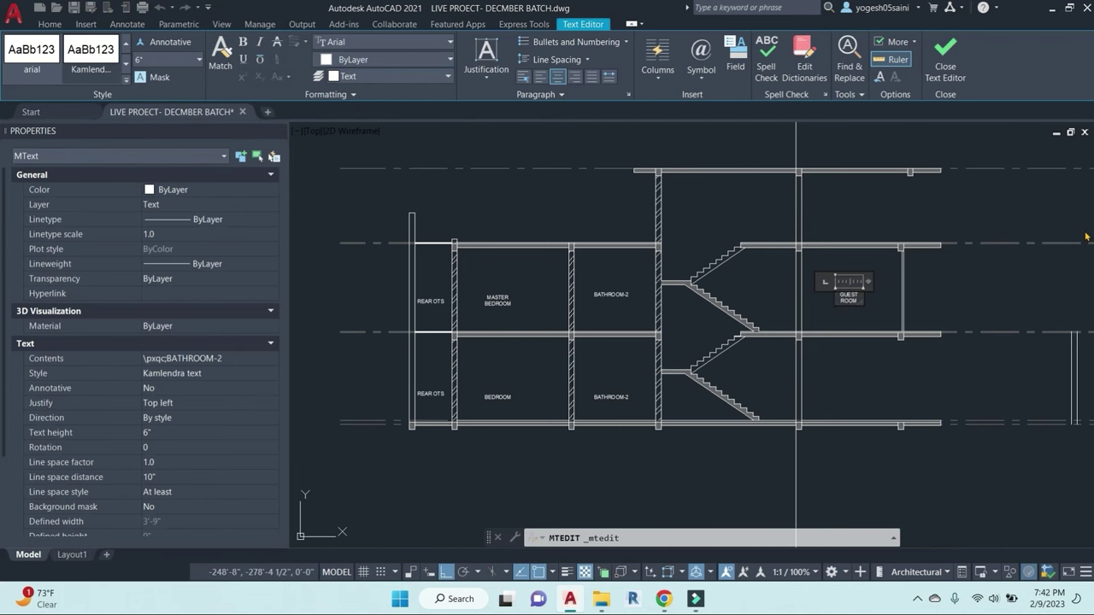
click(969, 254)
Step: Copy the GUEST ROOM label into the balcony space and rename it BALCONY
scroll(854, 307, up, 5)
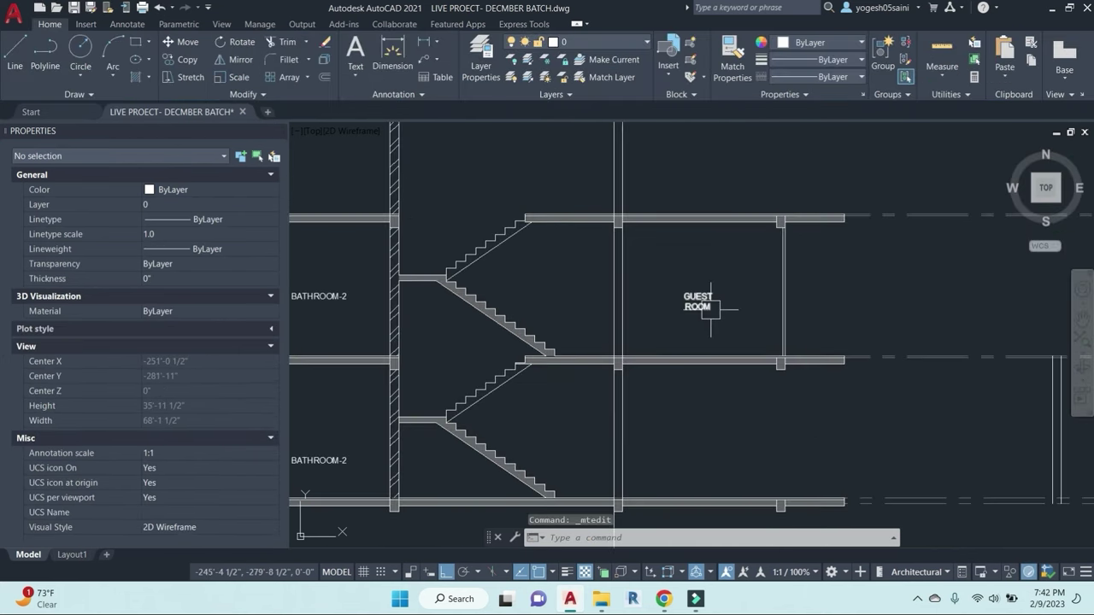
click(705, 306)
text(co)
key(Return)
click(850, 305)
click(976, 305)
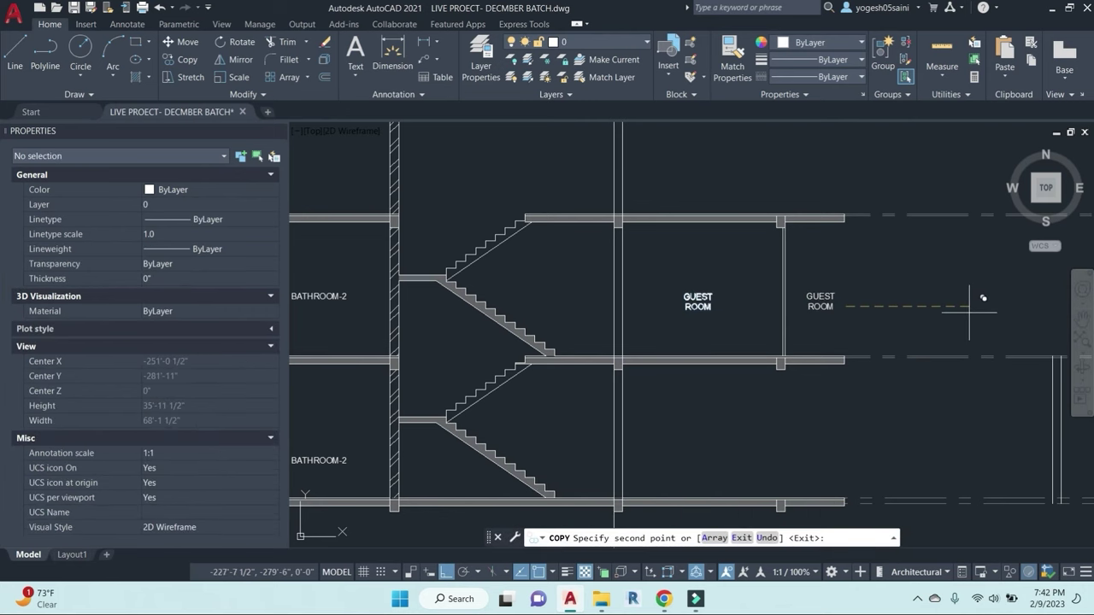
key(Escape)
double_click(822, 300)
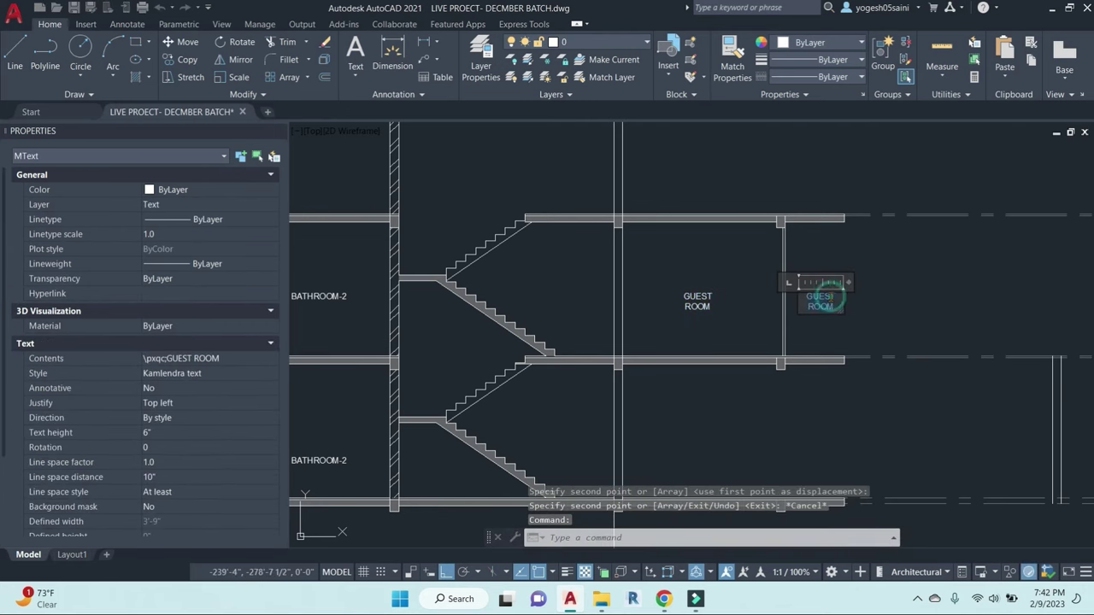
click(944, 298)
Step: Copy BALCONY above the top slab, rename it TERRACE, and move it into position
click(820, 296)
text(co)
key(Return)
click(930, 303)
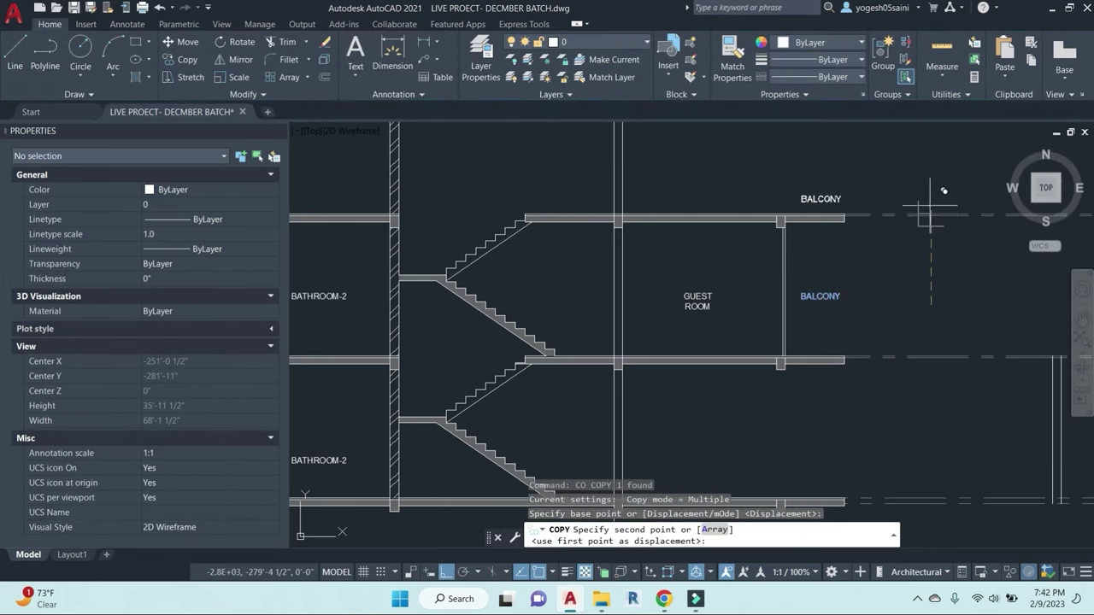
click(931, 209)
key(Escape)
double_click(825, 202)
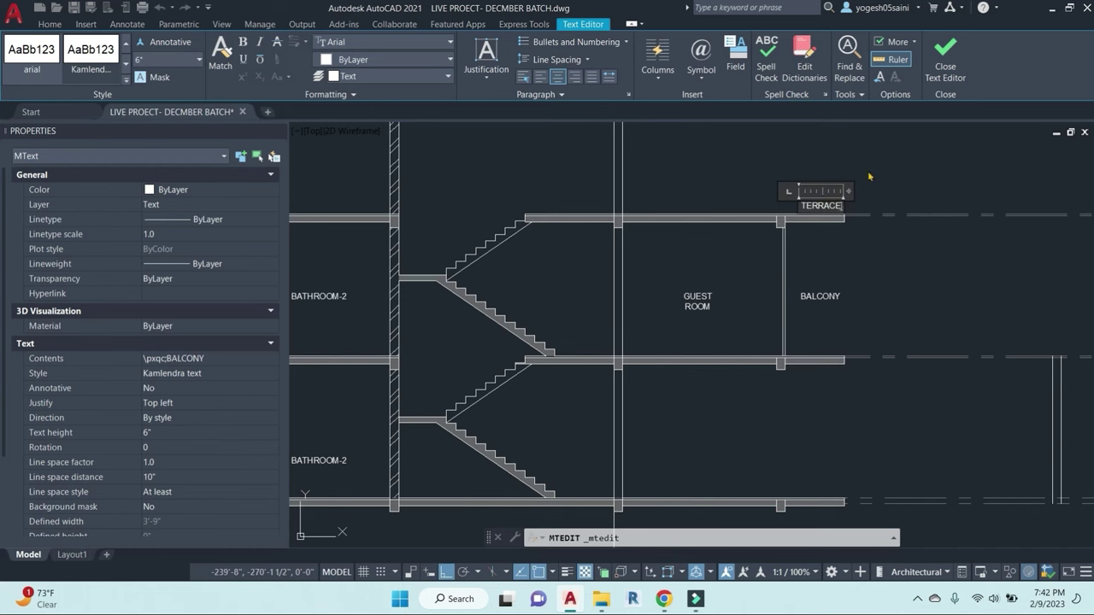
click(868, 176)
click(816, 204)
text(m)
key(Return)
click(938, 162)
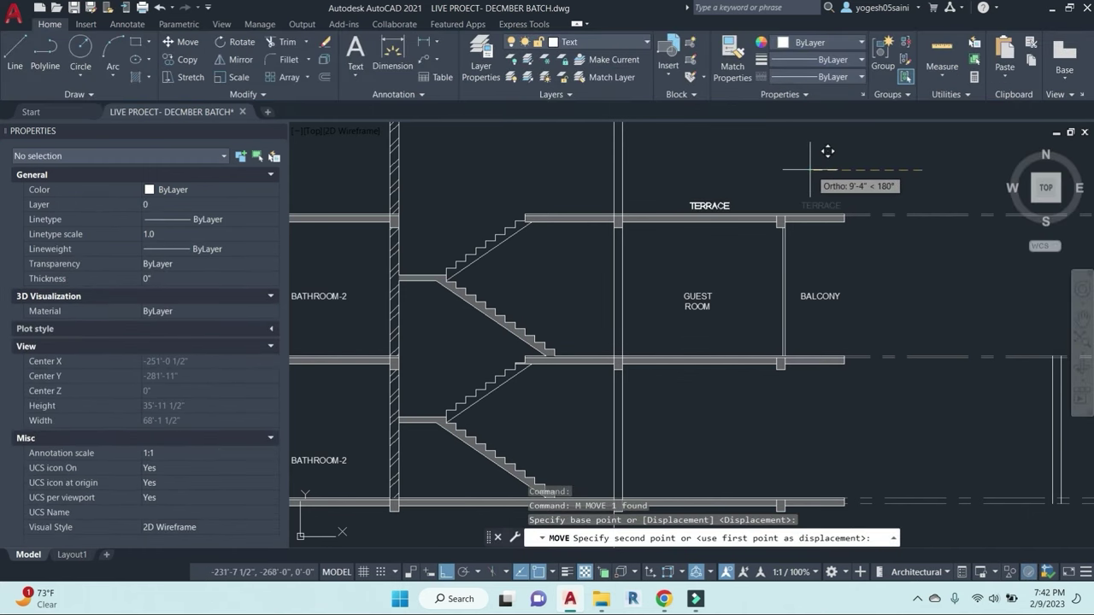
click(810, 168)
Step: Copy the TERRACE label above the stairs and above the MASTER BEDROOM
click(709, 203)
scroll(791, 186, down, 2)
text(co)
key(Return)
click(865, 166)
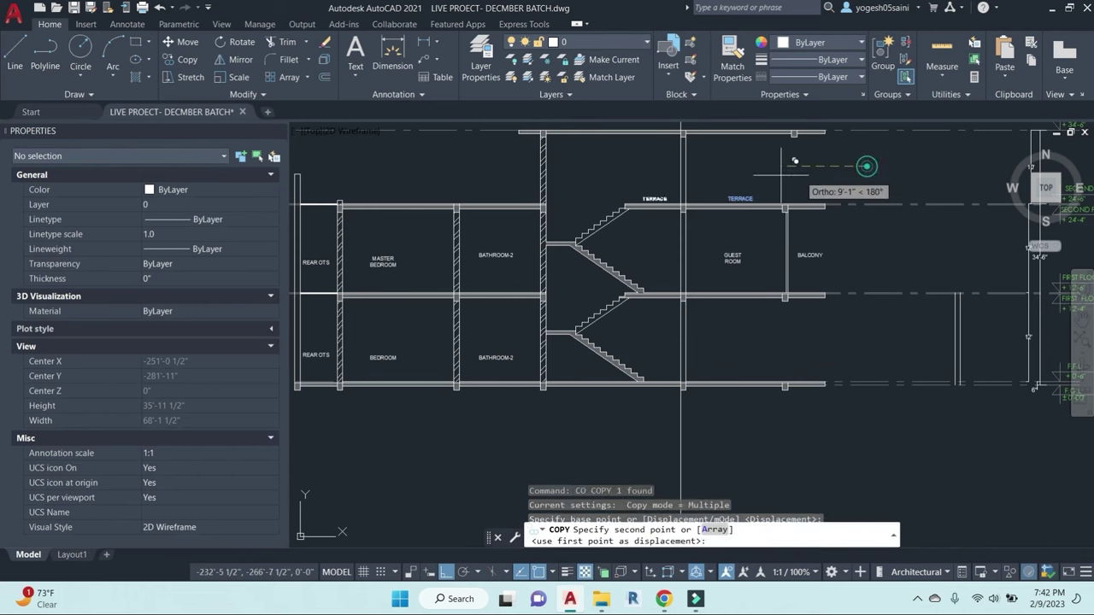
click(732, 175)
middle_drag(548, 184, 682, 196)
click(682, 197)
key(Escape)
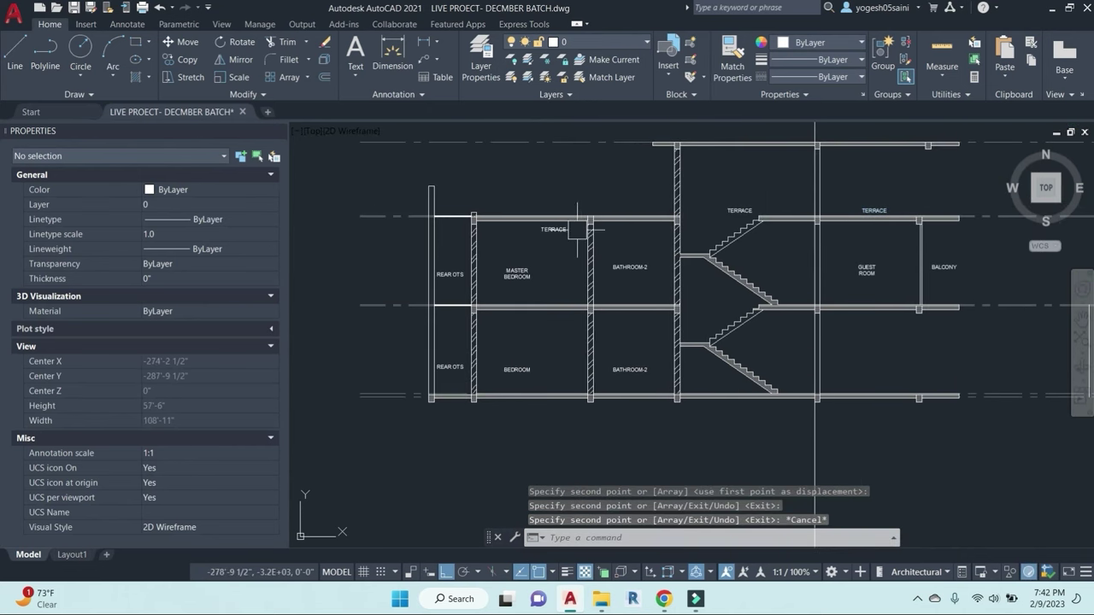
Step: Erase the extra TERRACE label
scroll(571, 230, up, 5)
key(Escape)
click(545, 224)
text(n)
key(Return)
click(571, 310)
key(Escape)
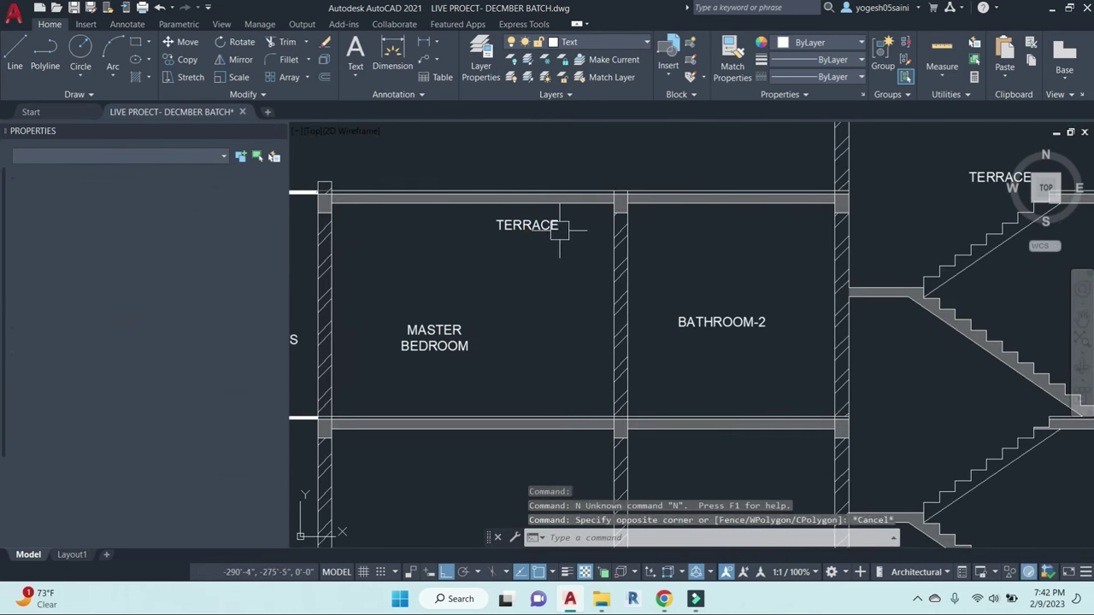
key(Escape)
click(555, 227)
text(e)
key(Return)
Step: Begin copying the TERRACE label above the stairs, then cancel the copy
click(968, 178)
text(co)
key(Return)
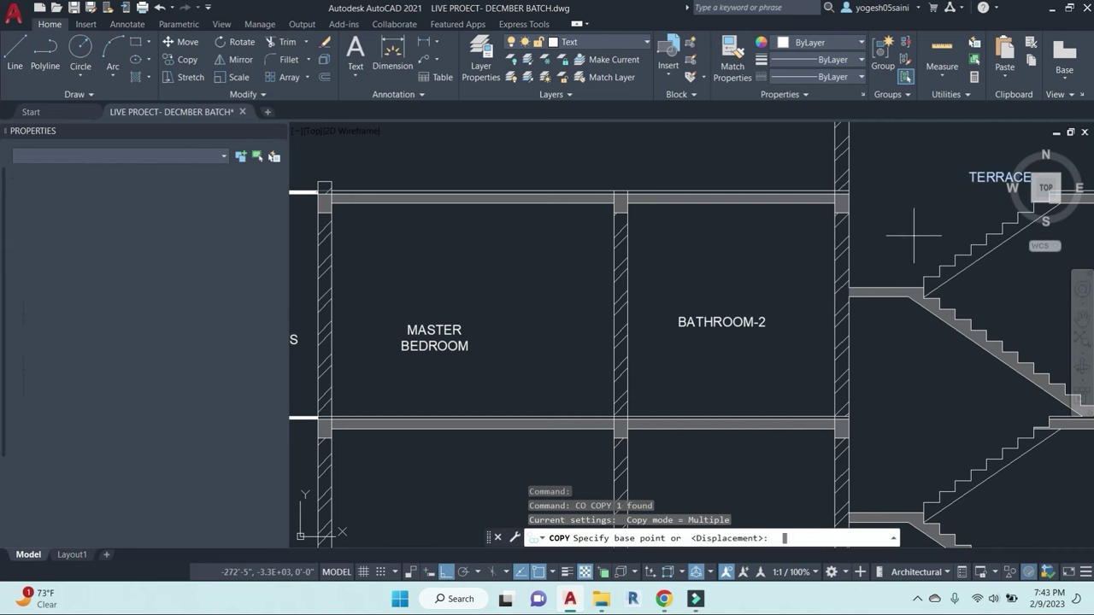
scroll(913, 235, down, 6)
click(848, 445)
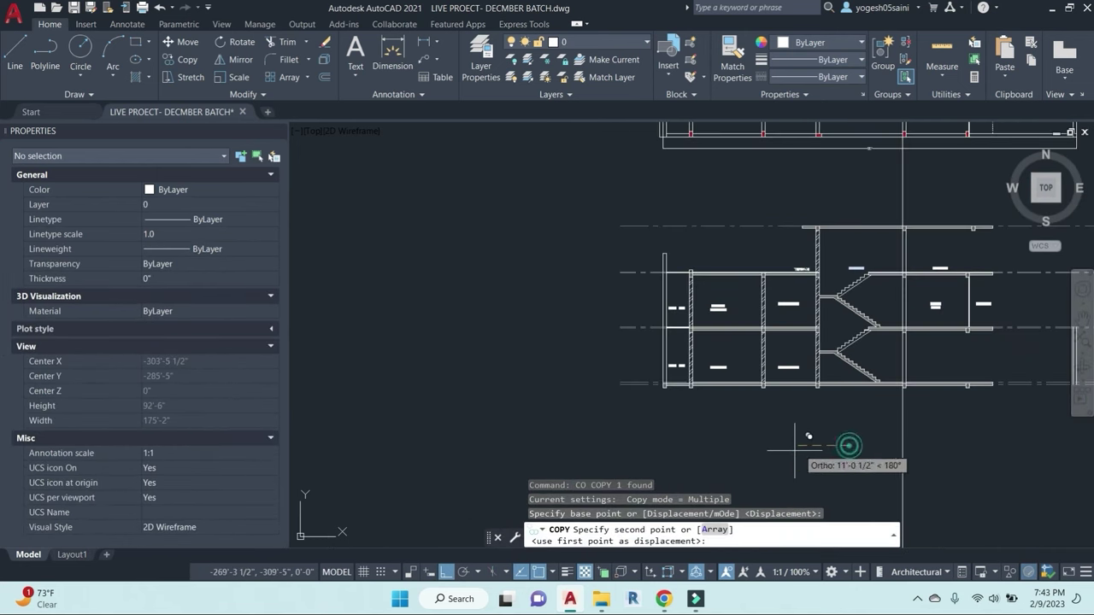
key(Escape)
Step: Move the right TERRACE label higher above the stairs and retype it as STAIRCASE MUMTY
scroll(853, 261, up, 4)
click(872, 290)
text(m)
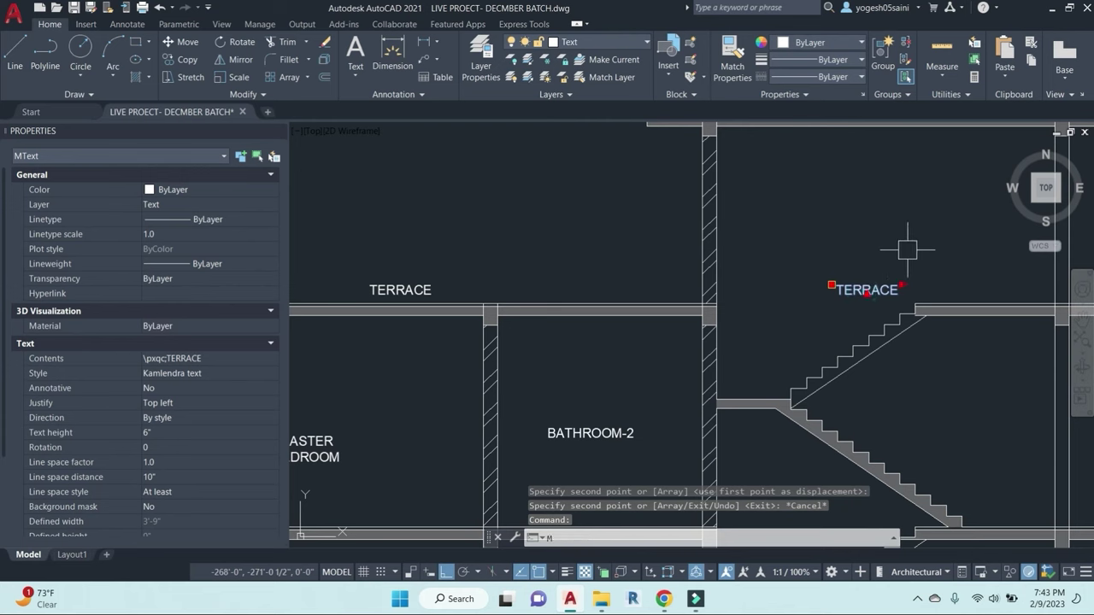
key(Return)
click(907, 249)
click(907, 167)
key(Escape)
double_click(898, 210)
key(ctrl+a)
text(S)
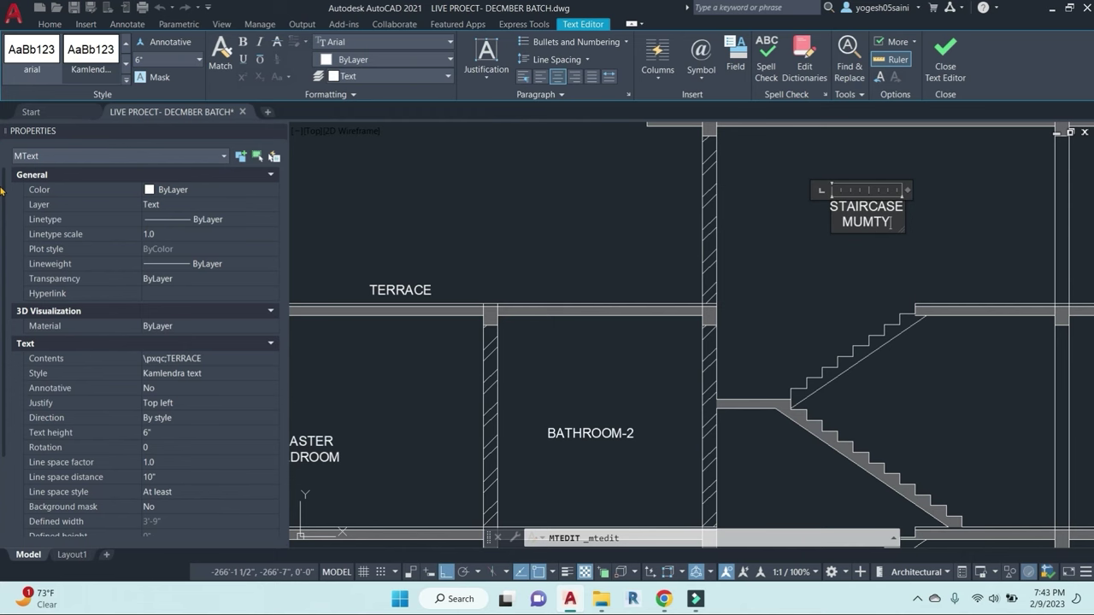
click(971, 252)
Step: Bring the whole building section into view and start a line at the wall's top corner
scroll(947, 246, down, 2)
middle_drag(963, 334, 693, 299)
scroll(720, 264, down, 2)
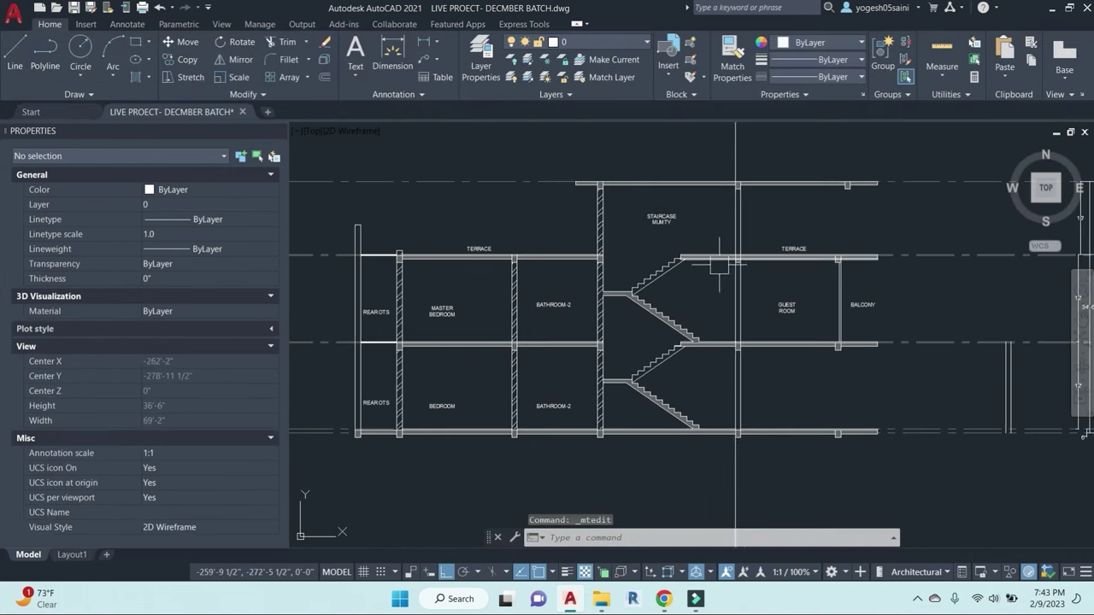
middle_drag(720, 264, 690, 309)
scroll(589, 235, up, 6)
key(Escape)
key(Escape)
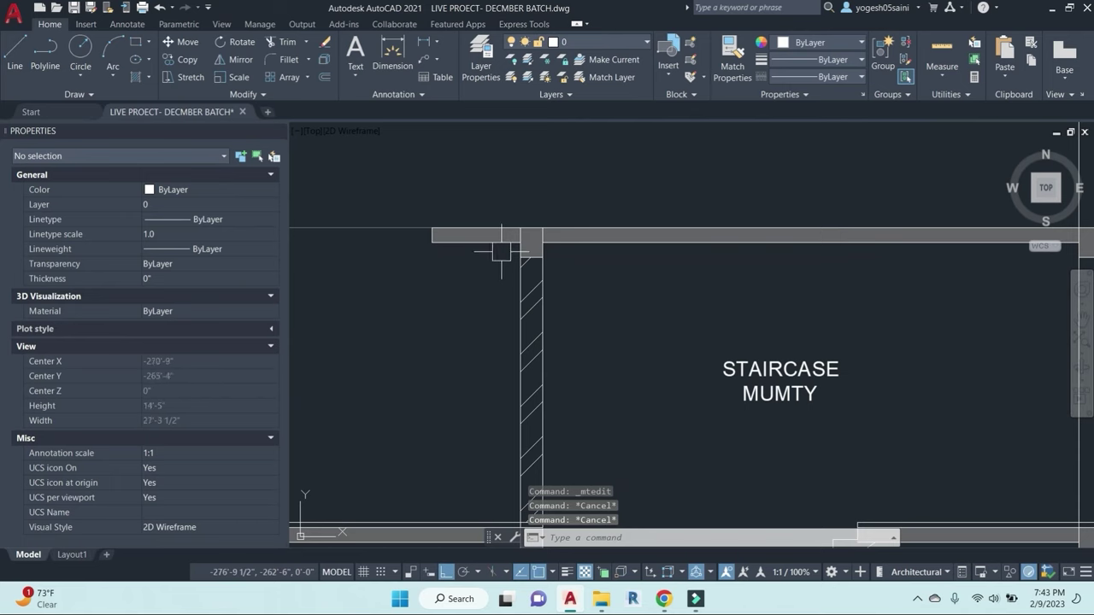
text(l)
key(Return)
click(429, 228)
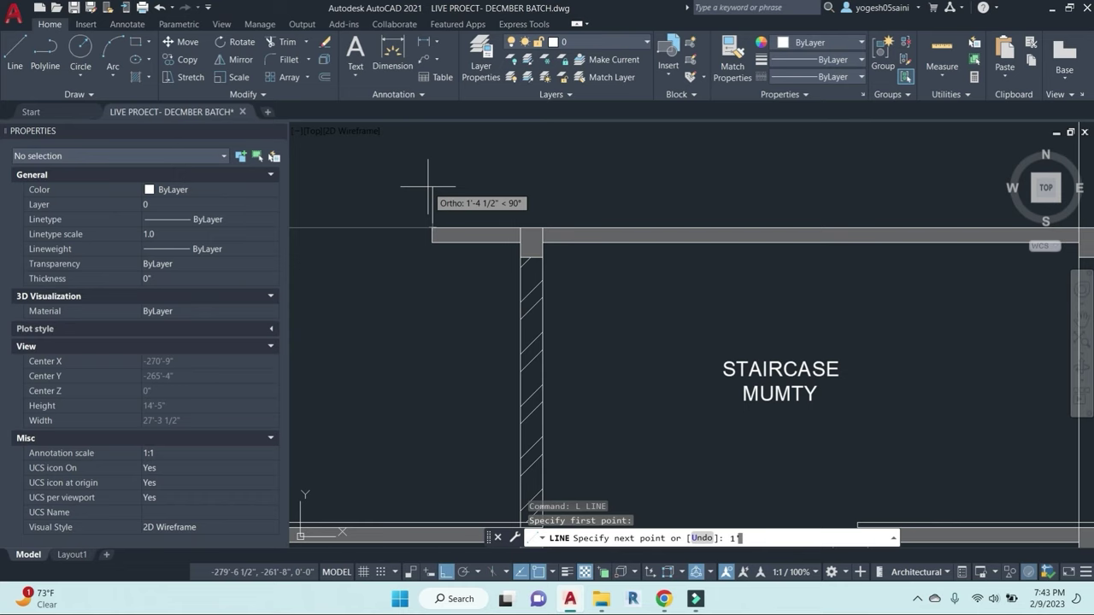
Step: Draw the parapet outline with a 1'6" rise and a 4.5 horizontal line on the mumty slab
text(1'6")
key(Return)
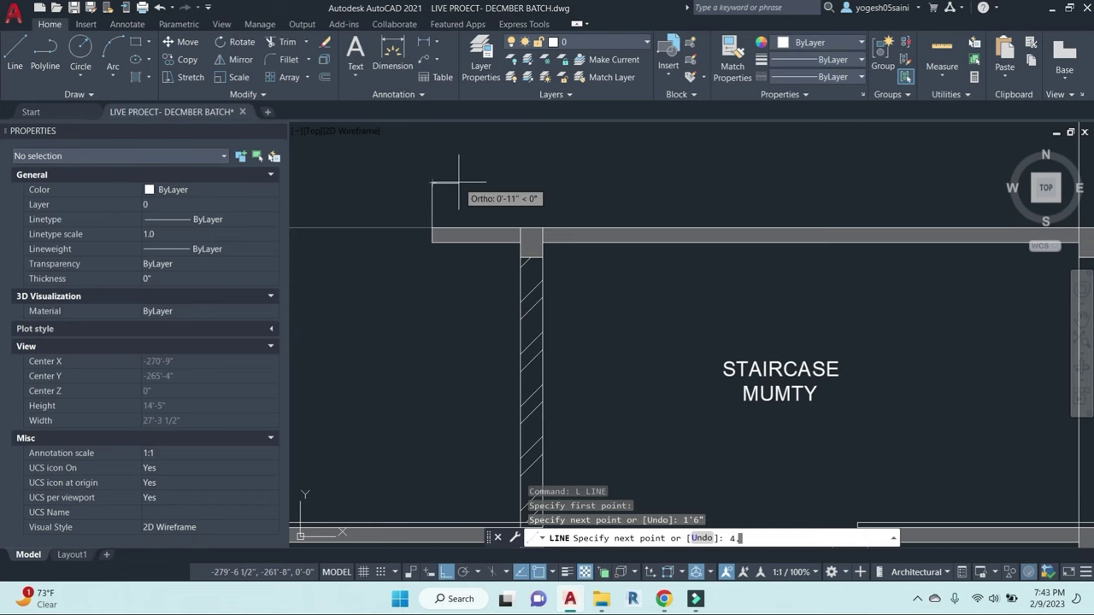
text(4.5)
key(Return)
key(Escape)
scroll(803, 289, down, 4)
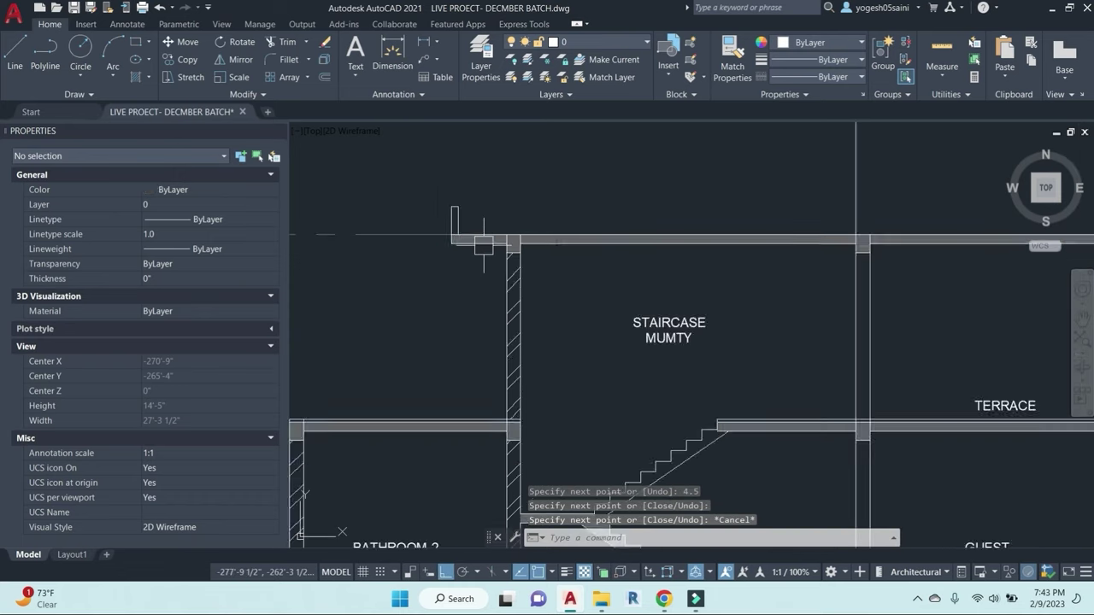
scroll(333, 286, up, 4)
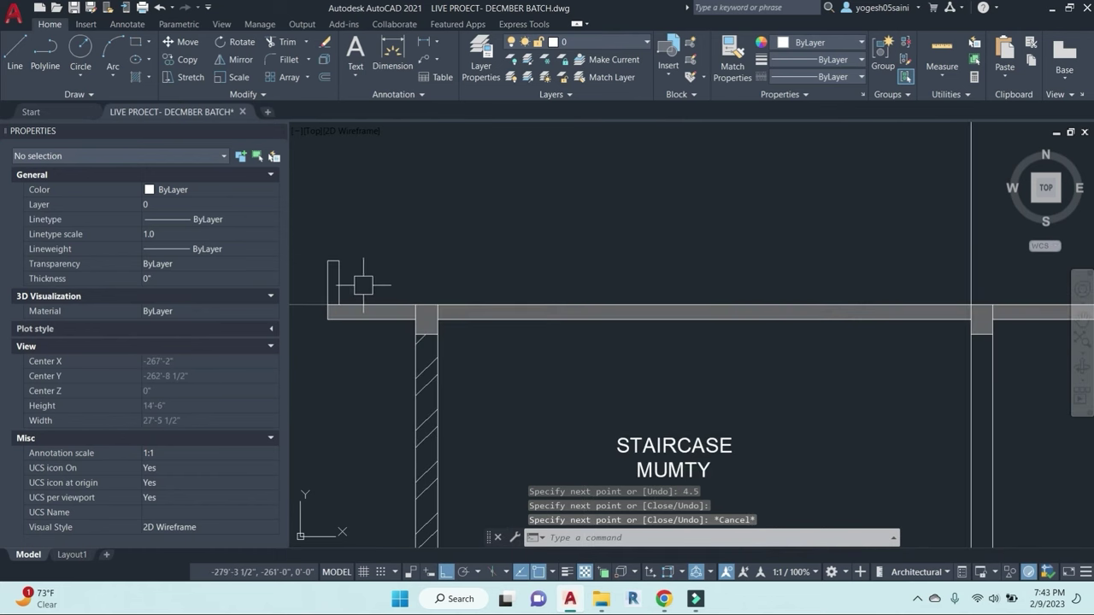
Step: Hatch the inside of the small parapet rectangle
click(371, 285)
click(301, 235)
key(Escape)
key(Escape)
key(Escape)
text(H)
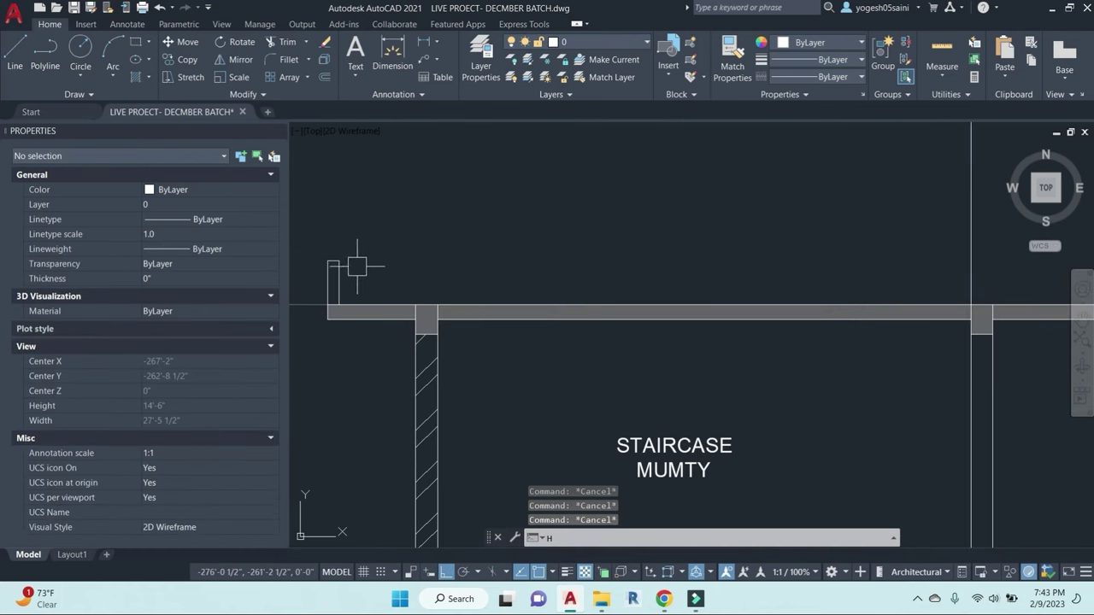
key(Return)
click(333, 282)
right_click(335, 288)
click(359, 293)
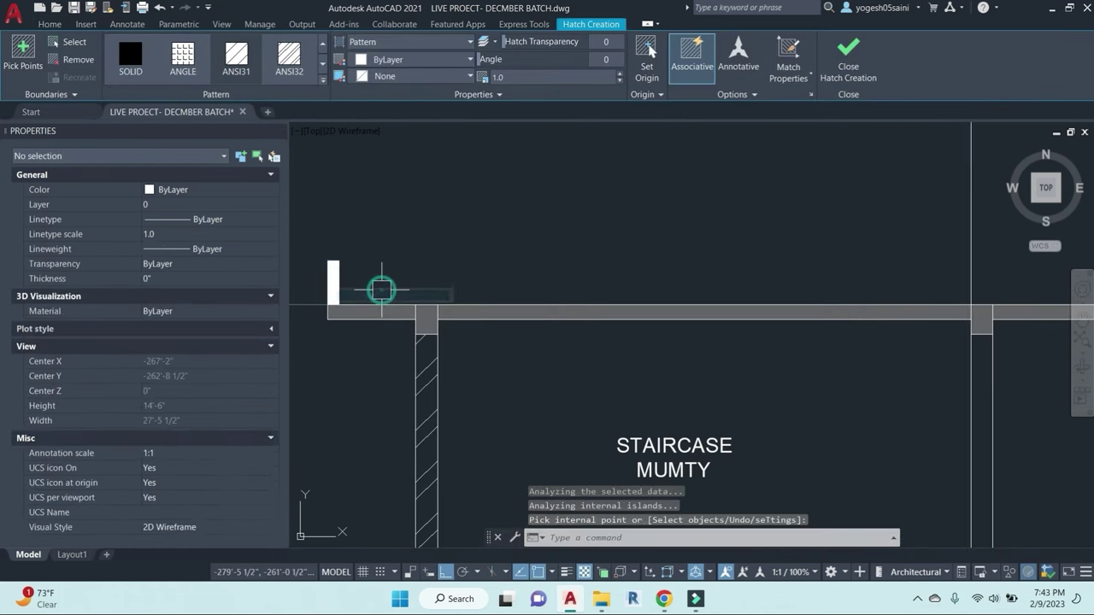
Step: Match the parapet hatch to the wall's diagonal hatch using MATCHPROP
text(MA)
key(Return)
scroll(423, 329, up, 2)
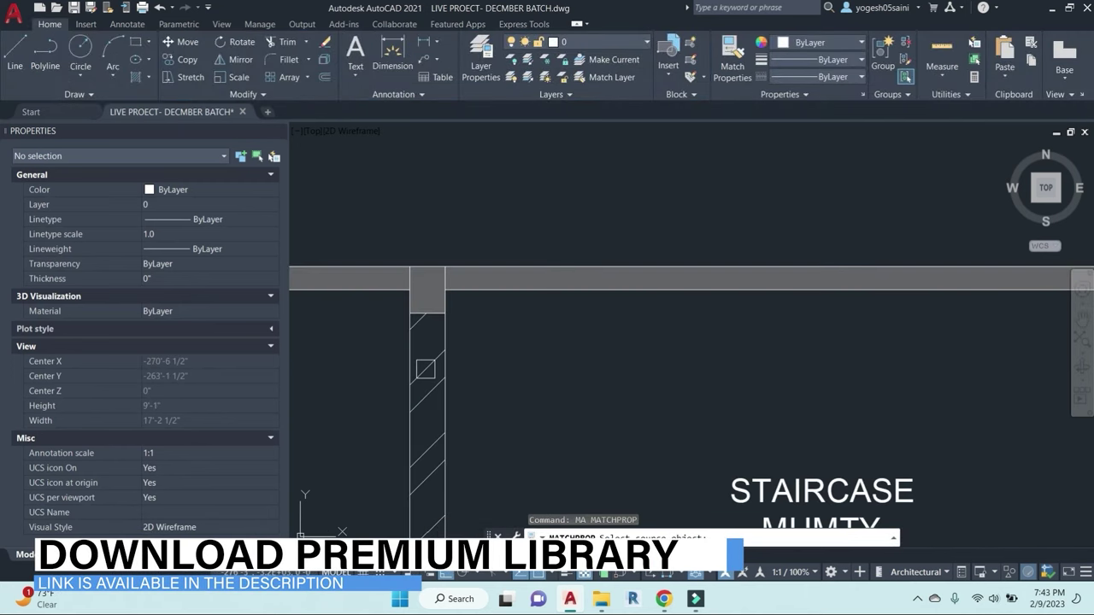
click(425, 367)
scroll(419, 333, down, 1)
middle_drag(321, 301, 488, 319)
scroll(489, 299, up, 3)
click(542, 241)
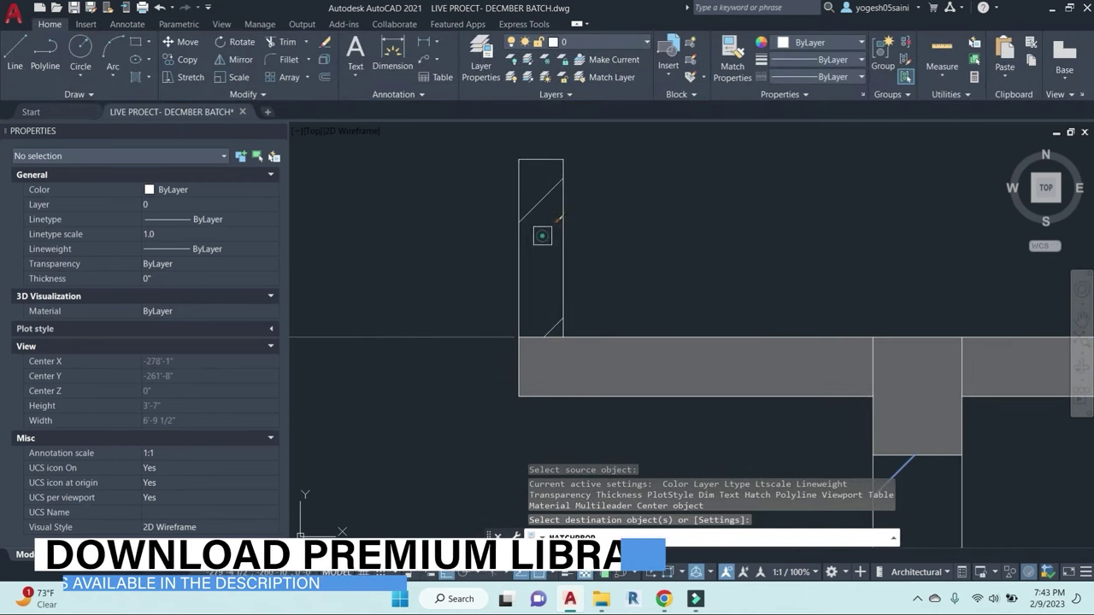
Step: Zoom out to the whole section and select the vertical construction line
scroll(563, 291, down, 4)
middle_drag(999, 315, 669, 305)
scroll(669, 305, down, 5)
key(Escape)
key(Escape)
click(658, 239)
Step: Erase the construction line and draw a vertical line from the top slab's right end to the terrace slab
text(E)
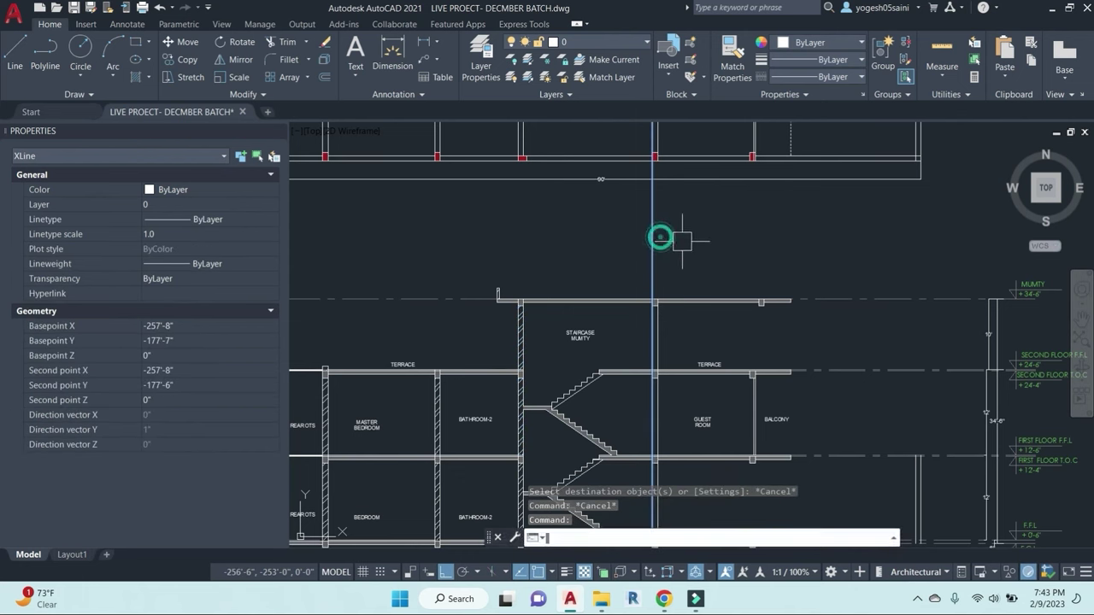
key(Return)
middle_drag(818, 300, 816, 300)
text(l)
key(Return)
scroll(752, 301, up, 4)
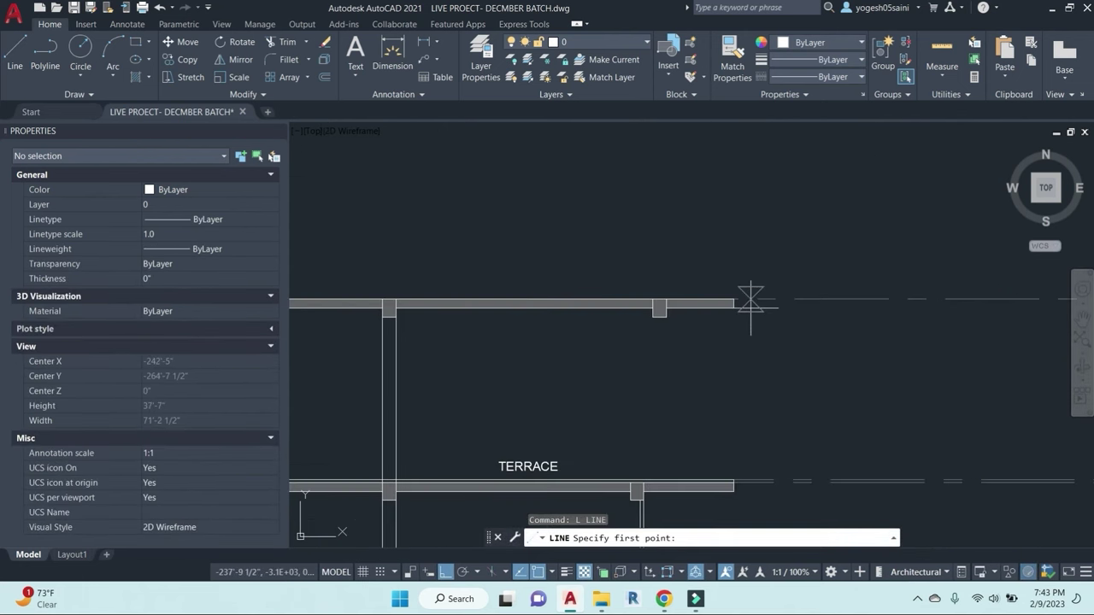
click(733, 303)
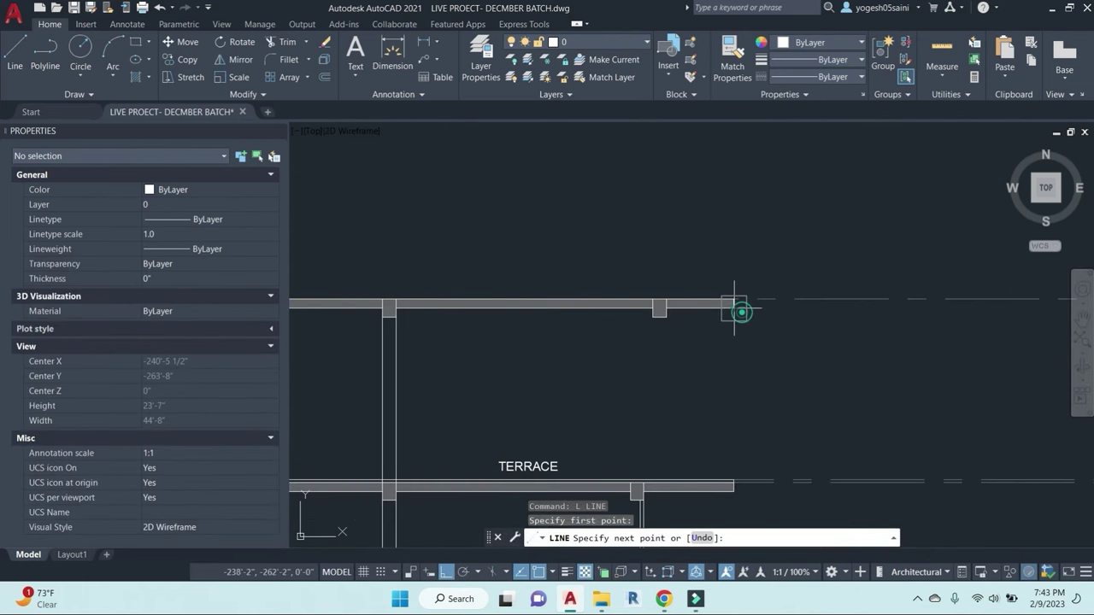
click(733, 484)
key(Escape)
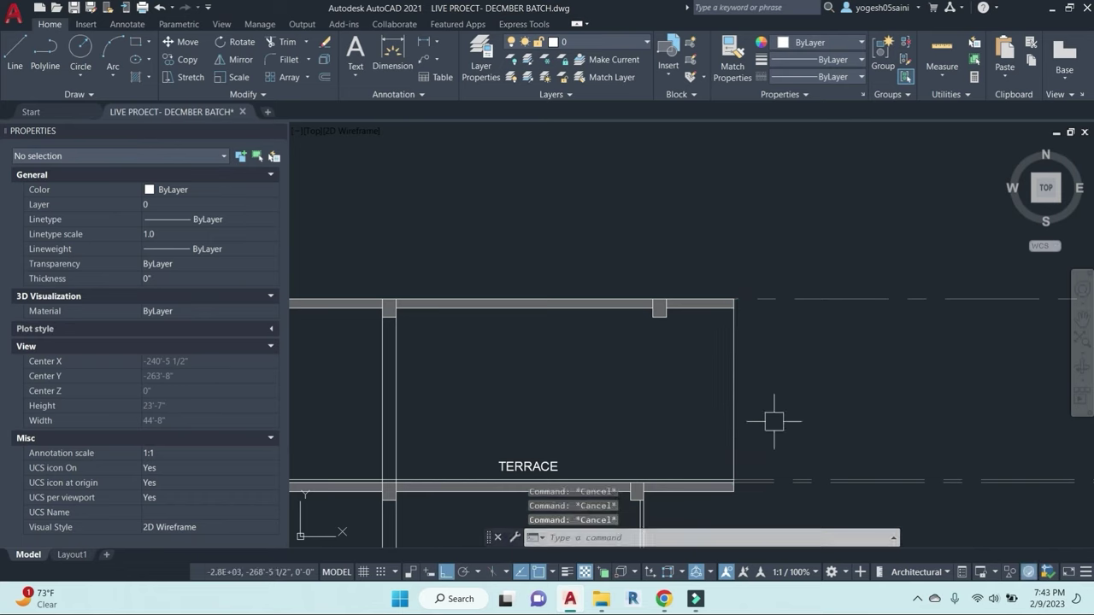
Step: Offset the new vertical terrace line 9" to the left
text(o)
key(Return)
text(9)
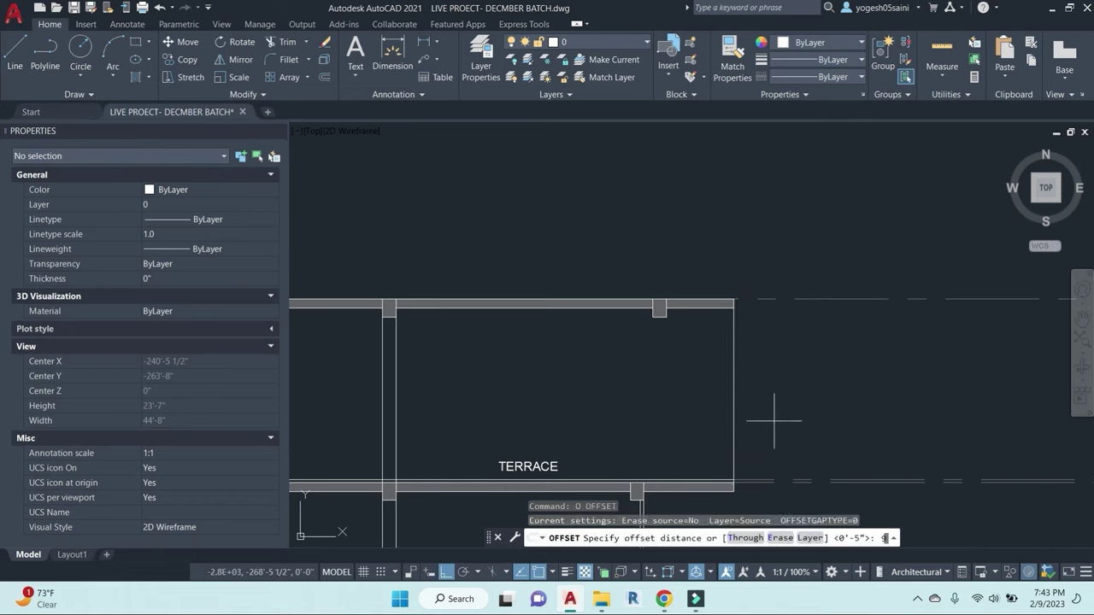
text(")
key(Return)
click(733, 373)
click(640, 393)
key(Escape)
Step: Zoom around the terrace area and cancel an accidental circle command
scroll(727, 384, down, 4)
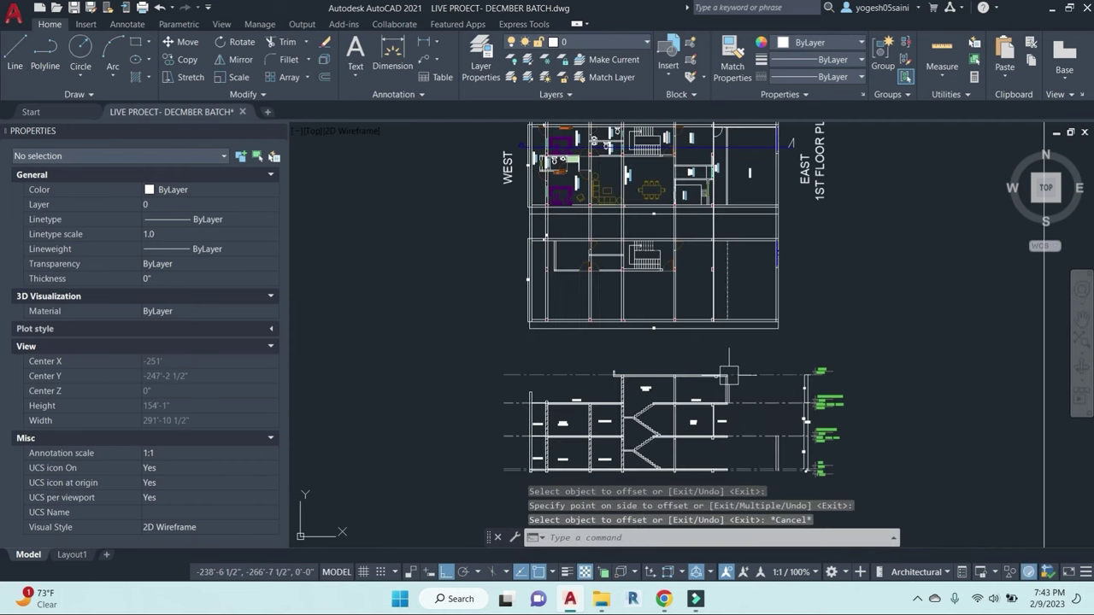
scroll(666, 285, up, 2)
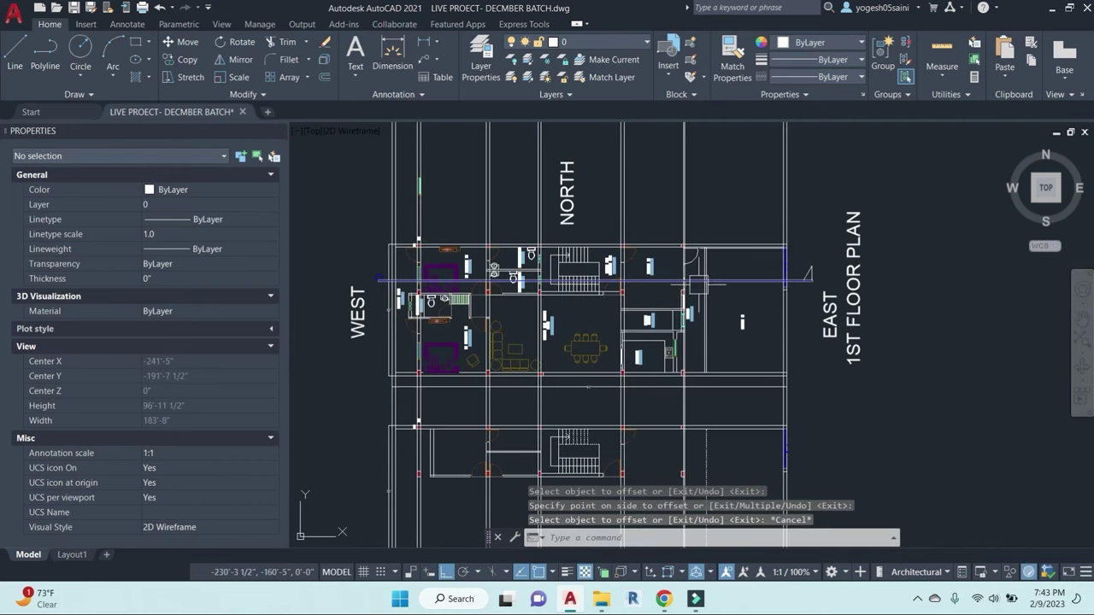
scroll(731, 333, down, 6)
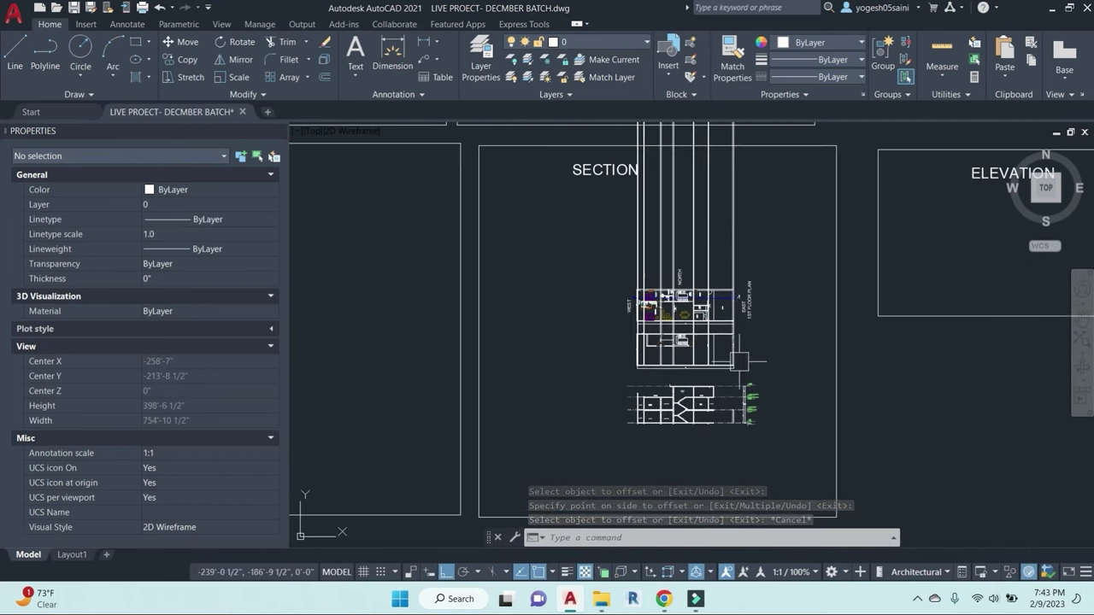
scroll(718, 342, up, 10)
key(Escape)
key(Escape)
key(Escape)
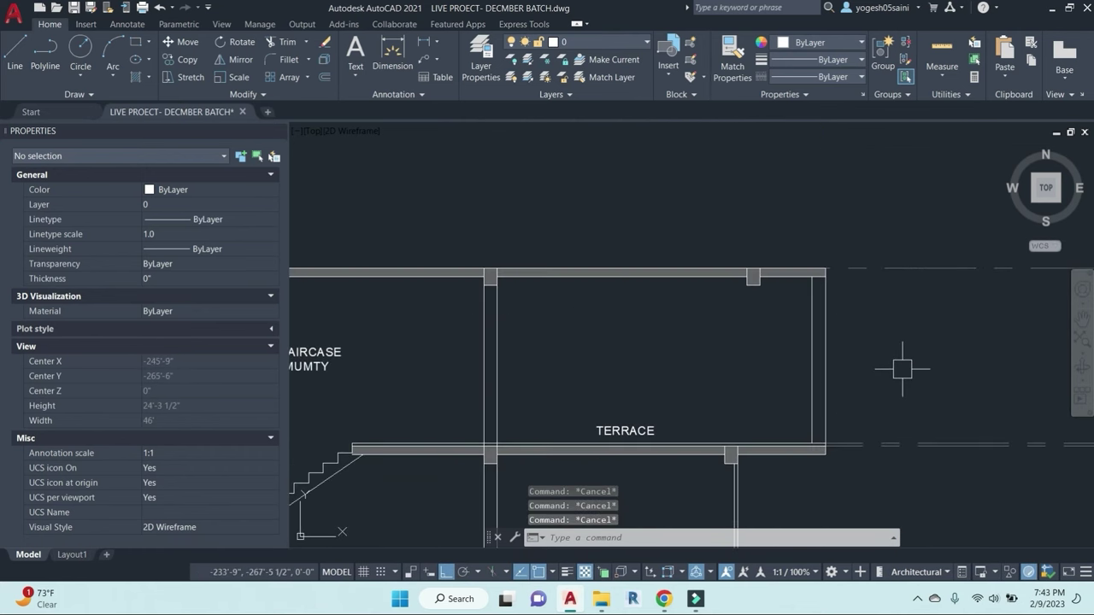
text(c)
key(Return)
key(Escape)
Step: Start offsets with 4.5 and 1 distances, cancelling both
text(o)
key(Return)
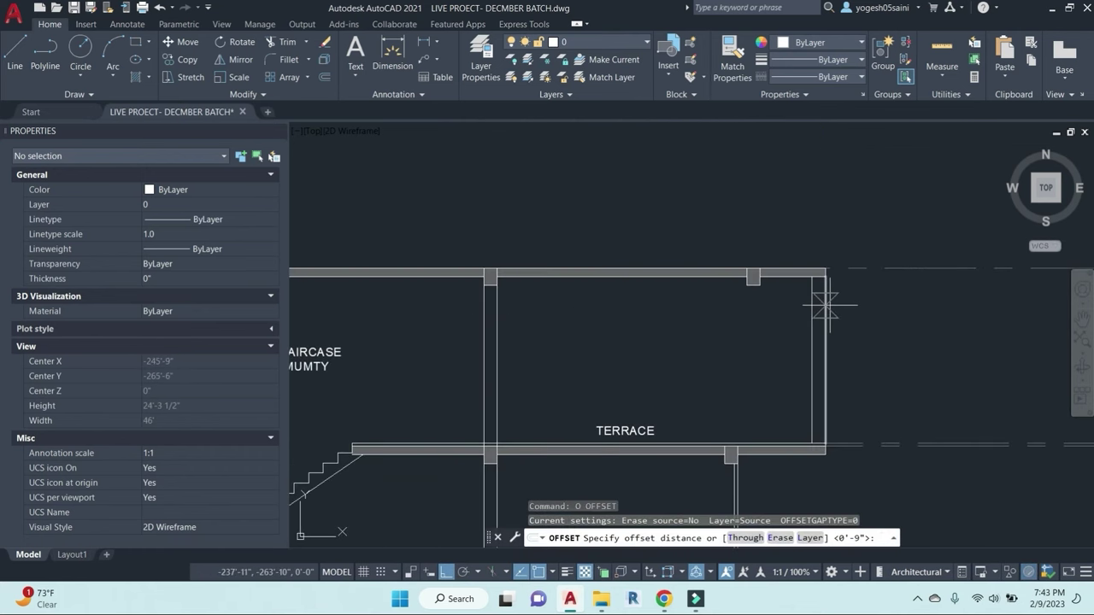
text(4.)
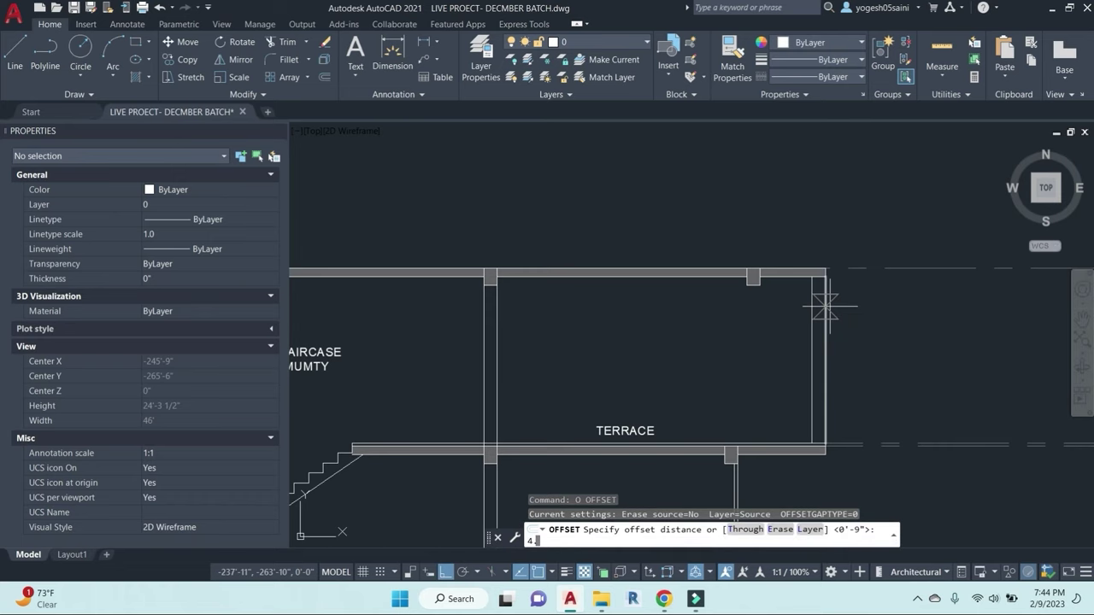
text(5)
key(Return)
scroll(825, 304, up, 3)
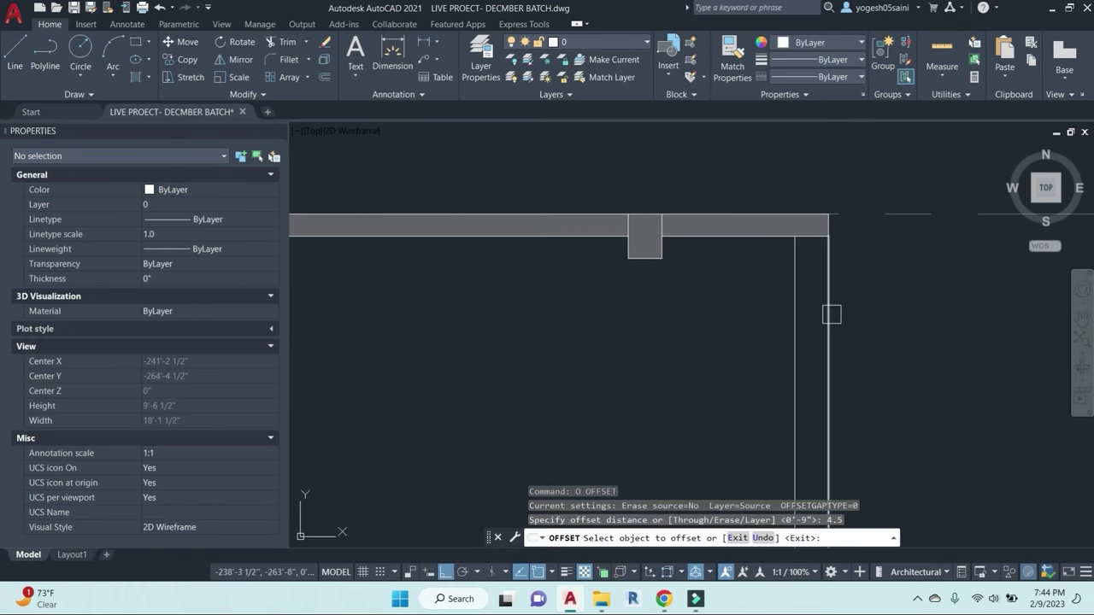
key(Escape)
key(Escape)
key(Escape)
text(o)
key(Return)
text(1)
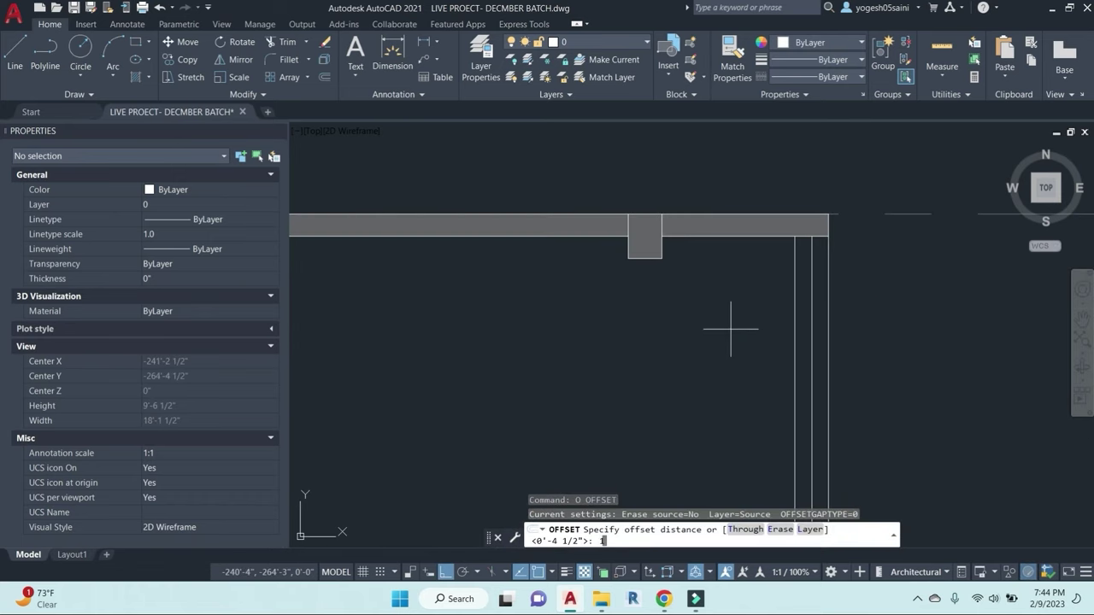
key(Return)
scroll(742, 322, up, 3)
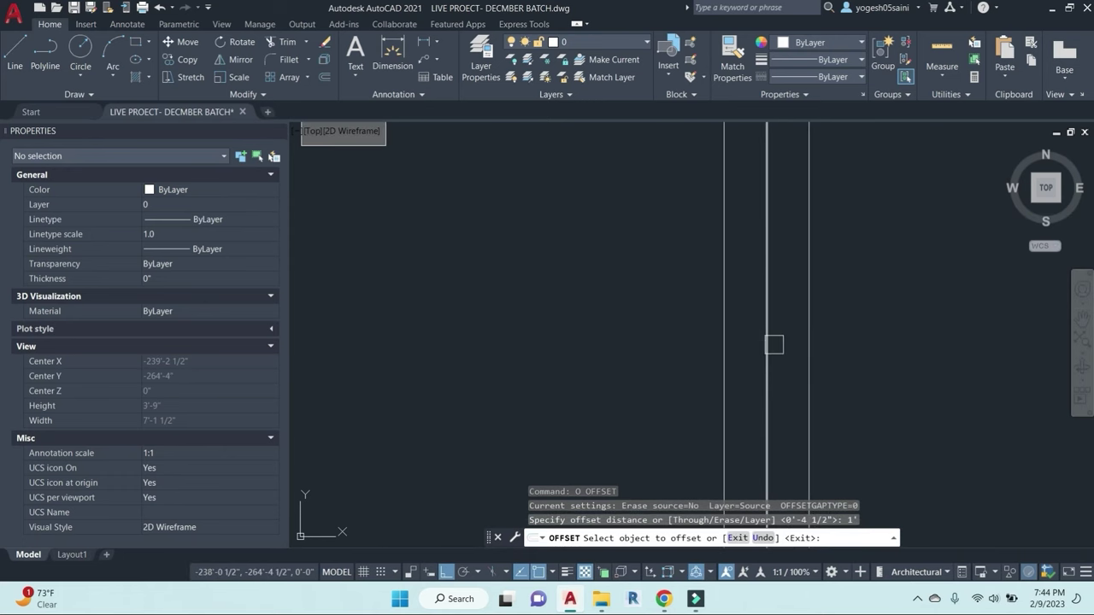
key(Escape)
key(Escape)
Step: Erase the rightmost vertical line
click(879, 305)
text(e)
key(Return)
key(Escape)
key(Escape)
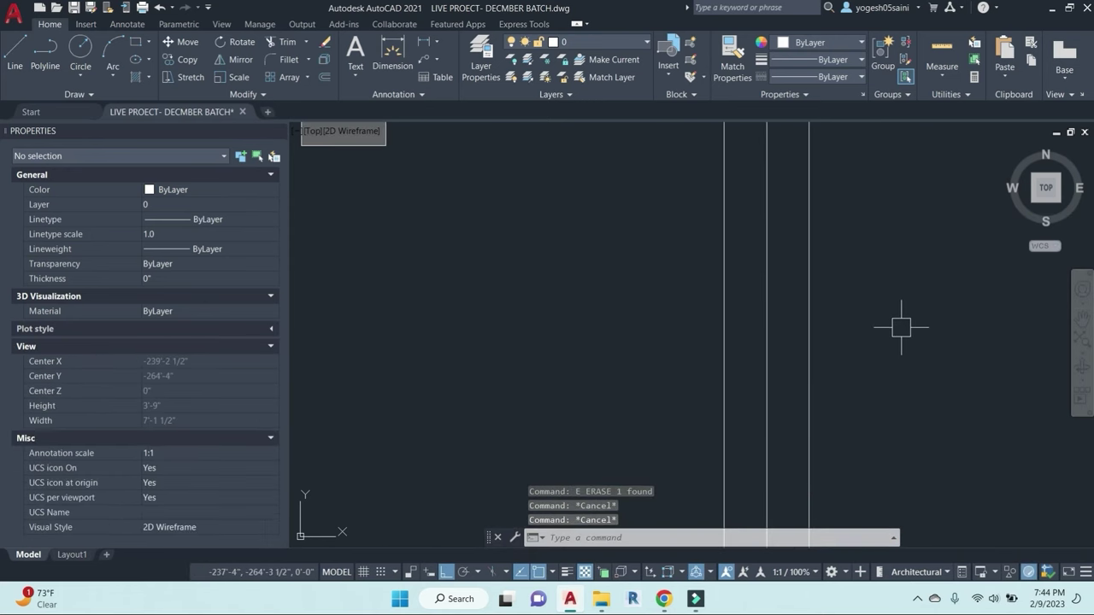
Step: Offset the middle vertical line 1" to the left
text(o)
key(Return)
text(1)
key(Return)
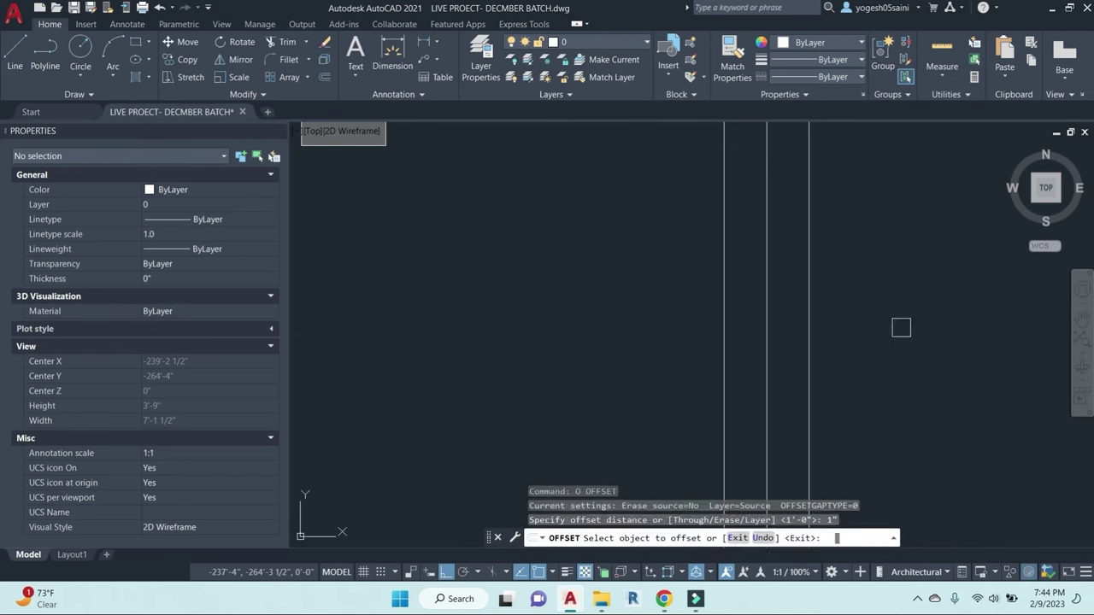
click(766, 316)
click(742, 322)
key(Escape)
key(Escape)
Step: Erase the original middle vertical line
scroll(774, 313, up, 2)
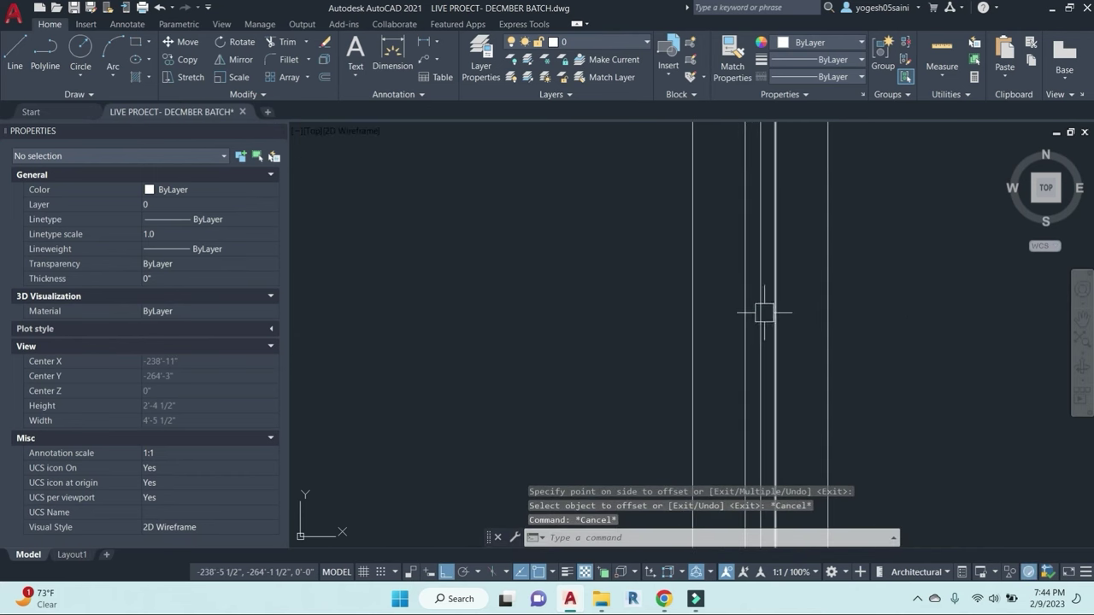
click(760, 314)
text(e)
key(Return)
scroll(807, 329, down, 8)
middle_drag(849, 284, 848, 284)
scroll(816, 295, up, 4)
key(Escape)
key(Escape)
key(Escape)
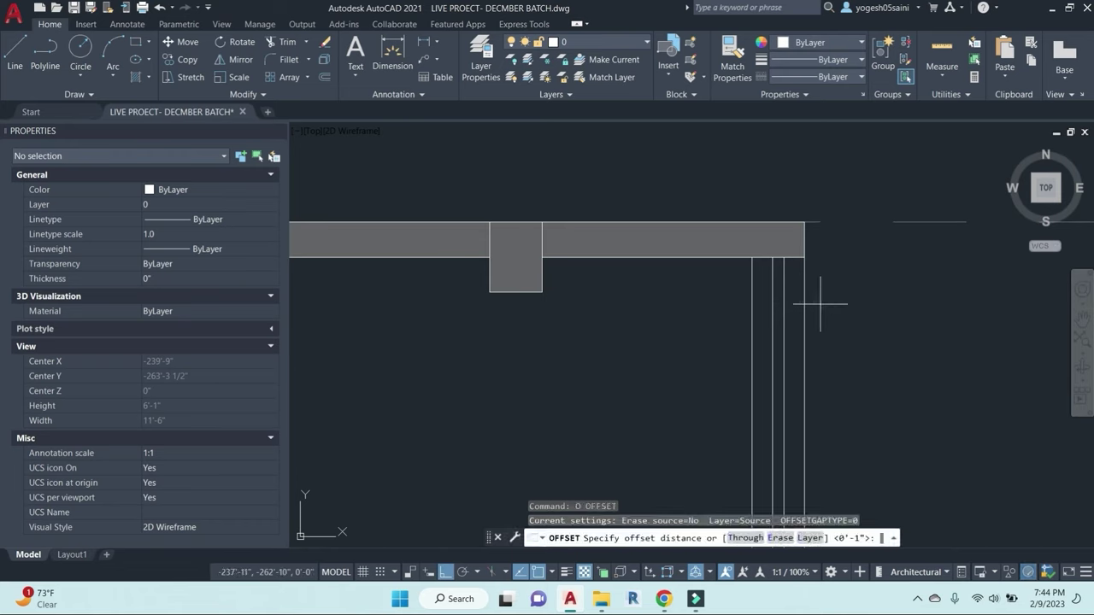
Step: Offset the right edge line 4" left and the slab's bottom edge 4" down
scroll(789, 267, up, 1)
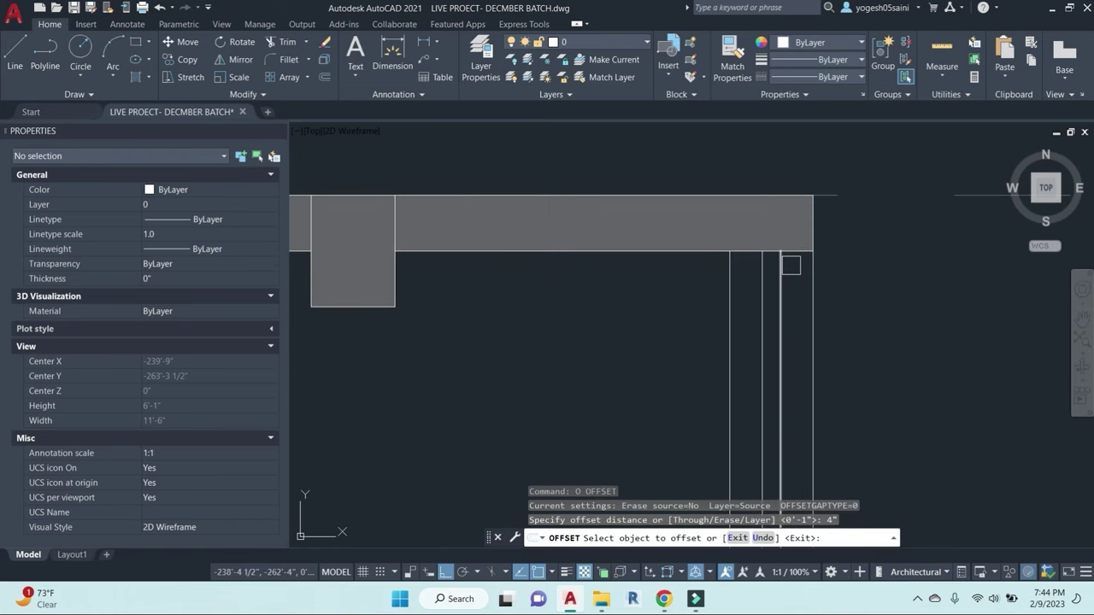
click(807, 295)
click(798, 329)
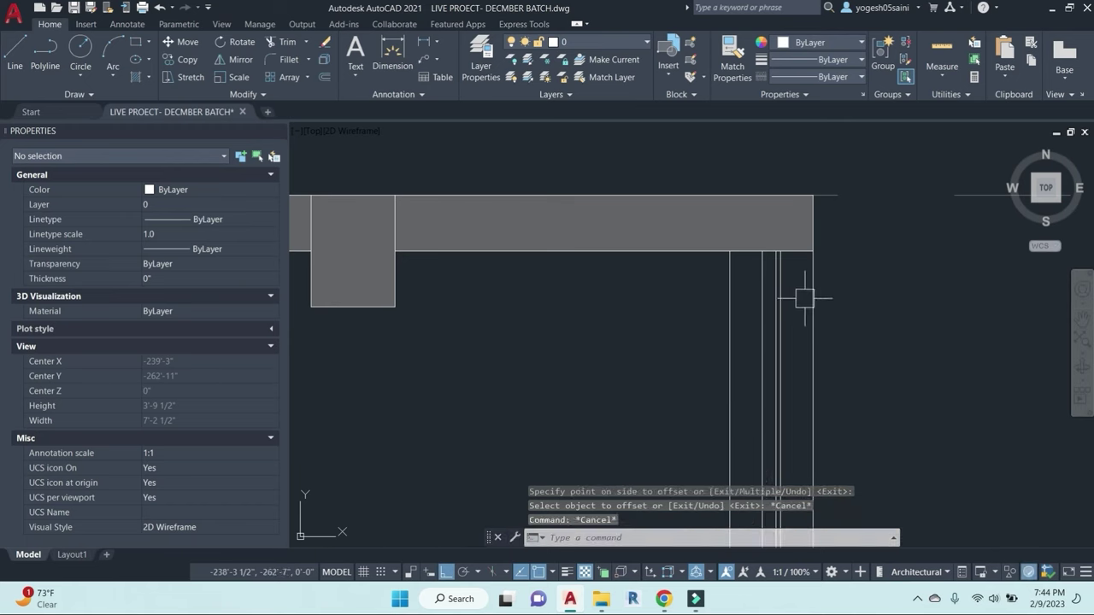
text(o)
key(Return)
click(798, 252)
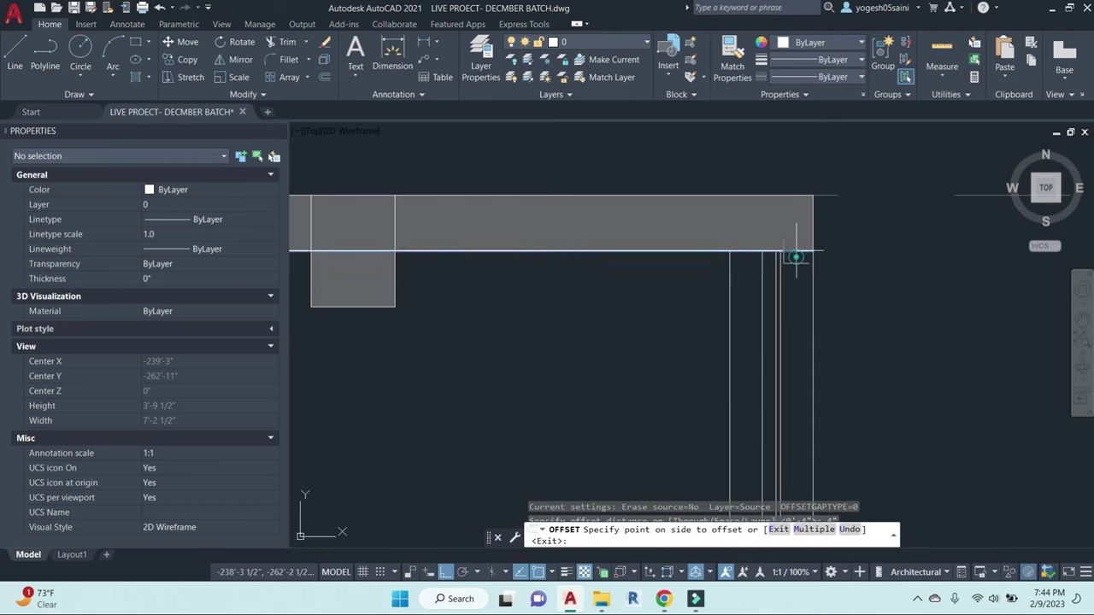
click(796, 344)
key(Escape)
key(Escape)
key(Escape)
Step: Add a second line 2" below the new 4" line and start TRIM
text(o)
key(Return)
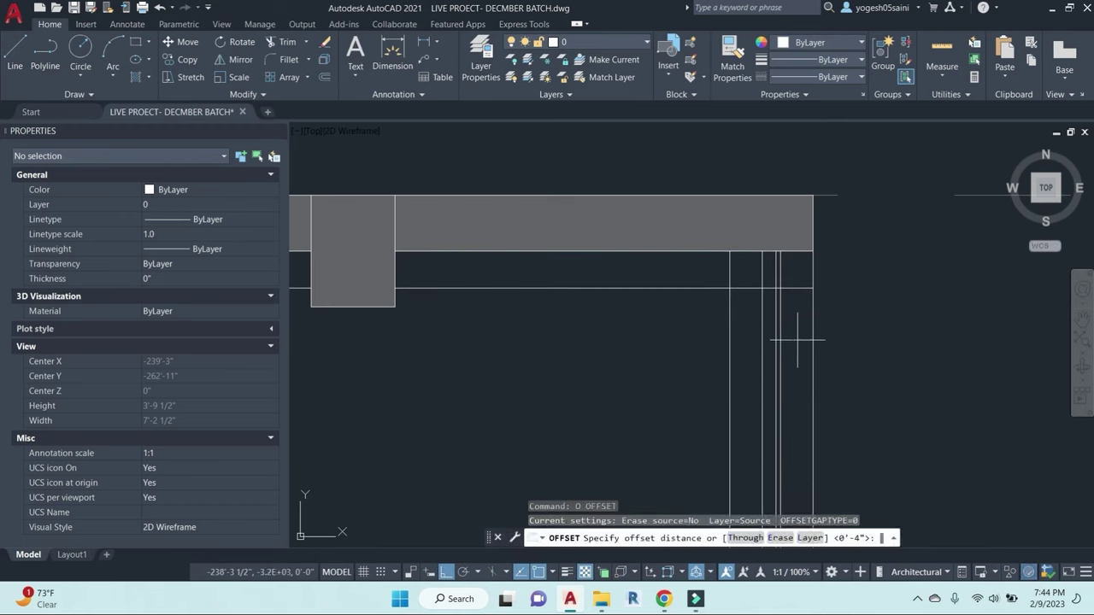
text(2)
key(Return)
click(798, 288)
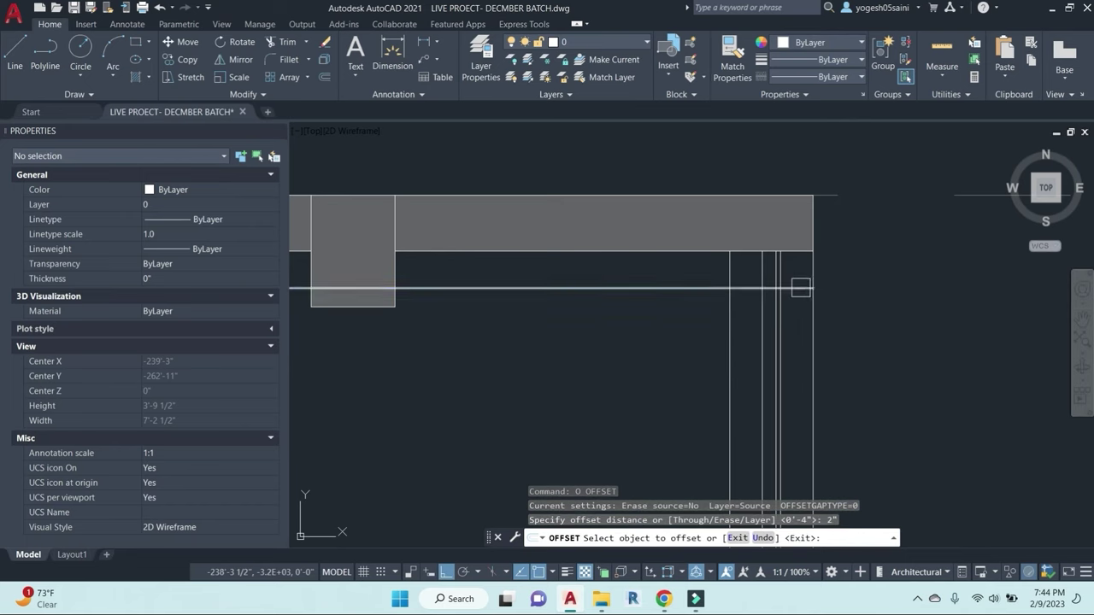
click(798, 359)
key(Escape)
key(Escape)
key(Escape)
text(tr)
key(Return)
key(Return)
scroll(790, 281, up, 3)
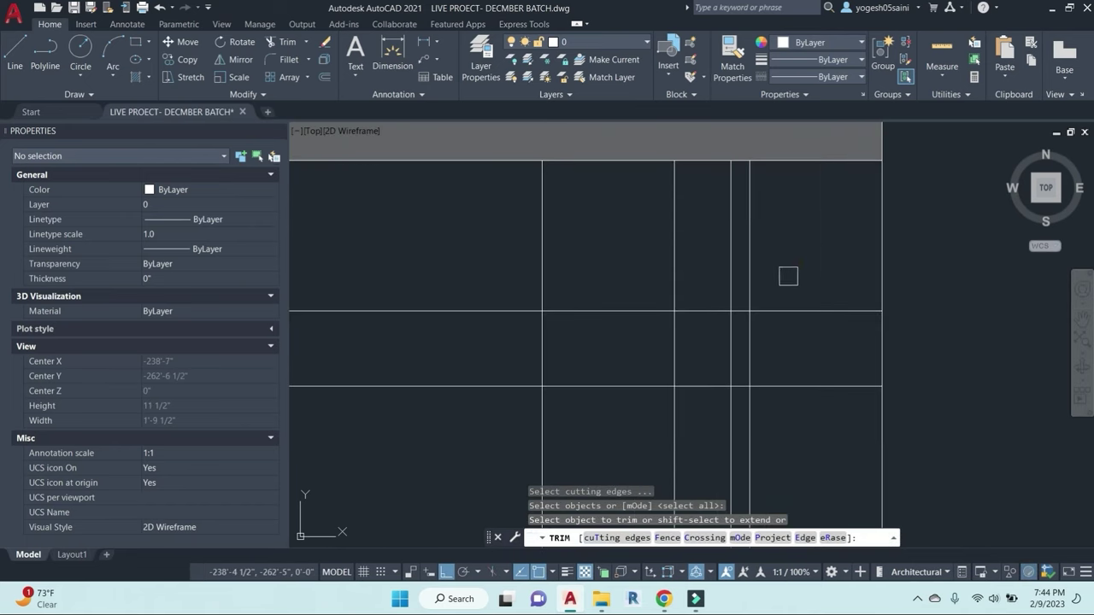
Step: Trim the vertical segments and the horizontal line ends on both sides of the narrow post piece
click(795, 263)
click(618, 234)
scroll(727, 322, down, 2)
click(689, 374)
click(676, 290)
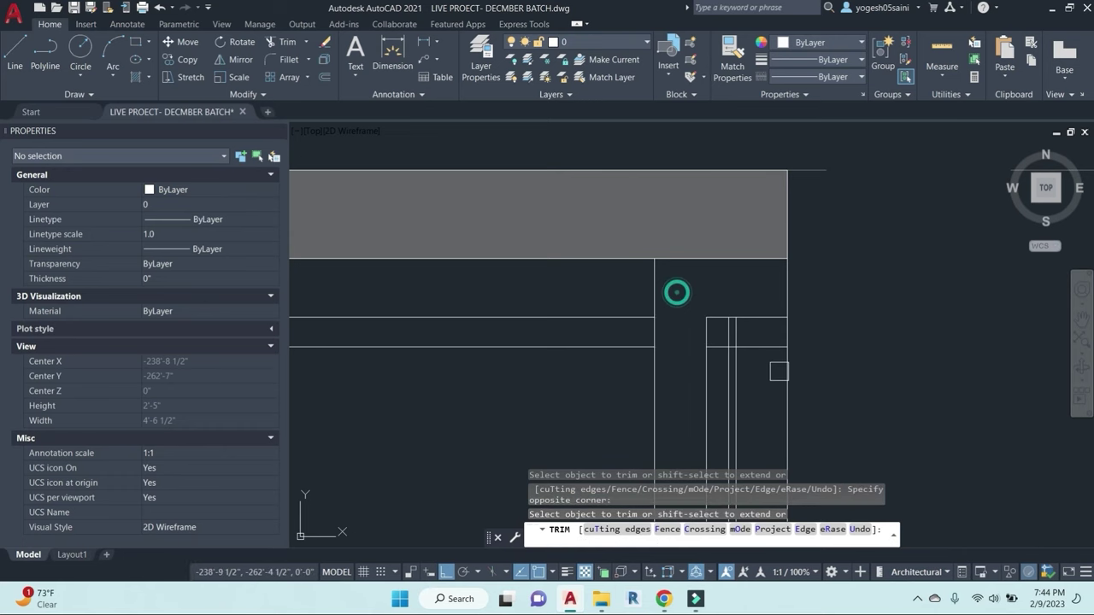
click(767, 376)
click(747, 289)
scroll(723, 332, up, 2)
key(Escape)
Step: Erase the leftover vertical line and the two leftover wall lines
click(728, 328)
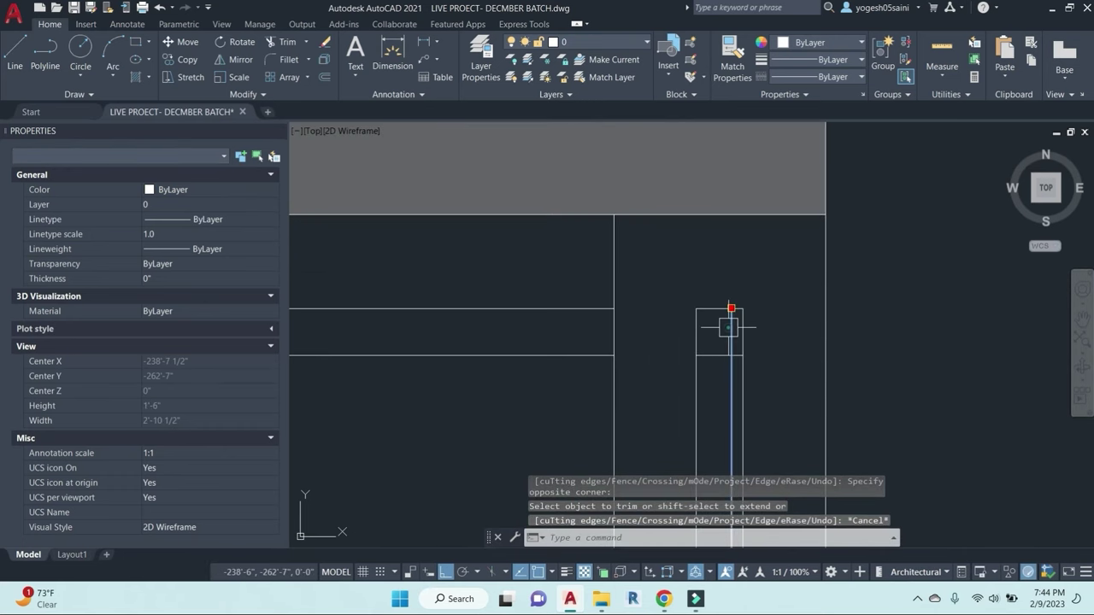
text(e)
key(Return)
click(536, 406)
click(485, 272)
key(Return)
Step: Copy the two short post lines 1' down the wall
scroll(640, 307, down, 2)
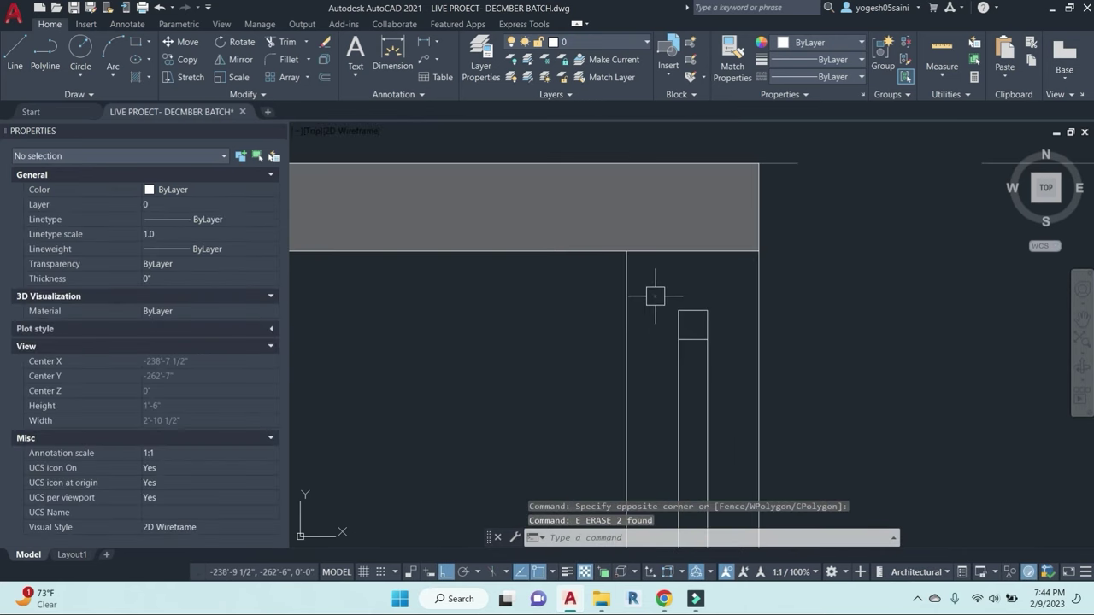
click(654, 295)
click(736, 365)
middle_drag(730, 366, 738, 289)
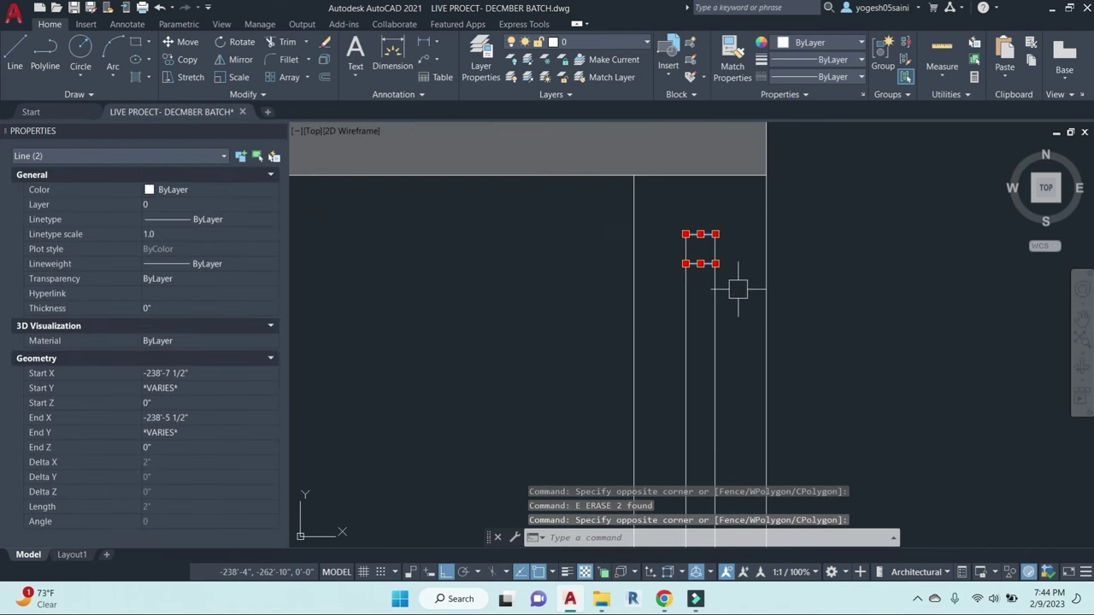
text(co)
key(Return)
scroll(819, 297, down, 3)
click(838, 264)
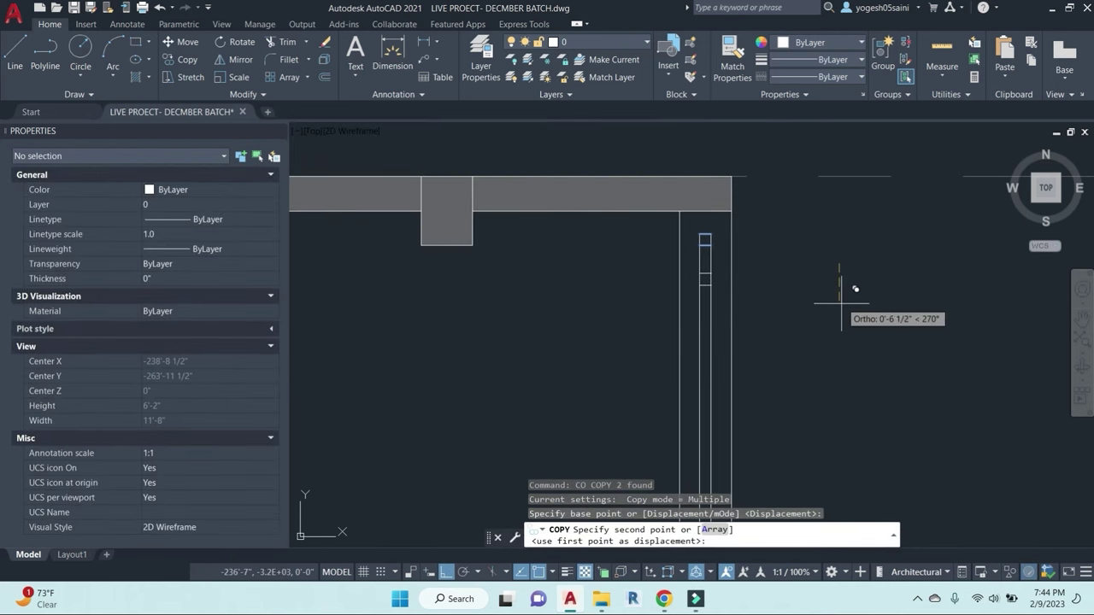
text(1')
key(Return)
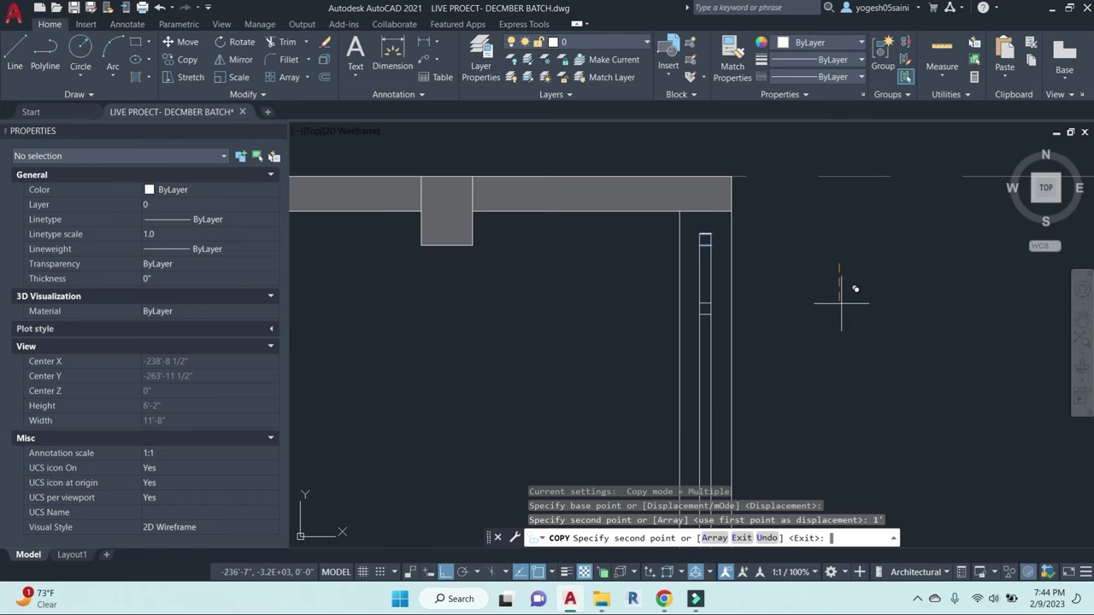
Step: Place further post-line copies at 2', 3' and 4' down the wall
text(2)
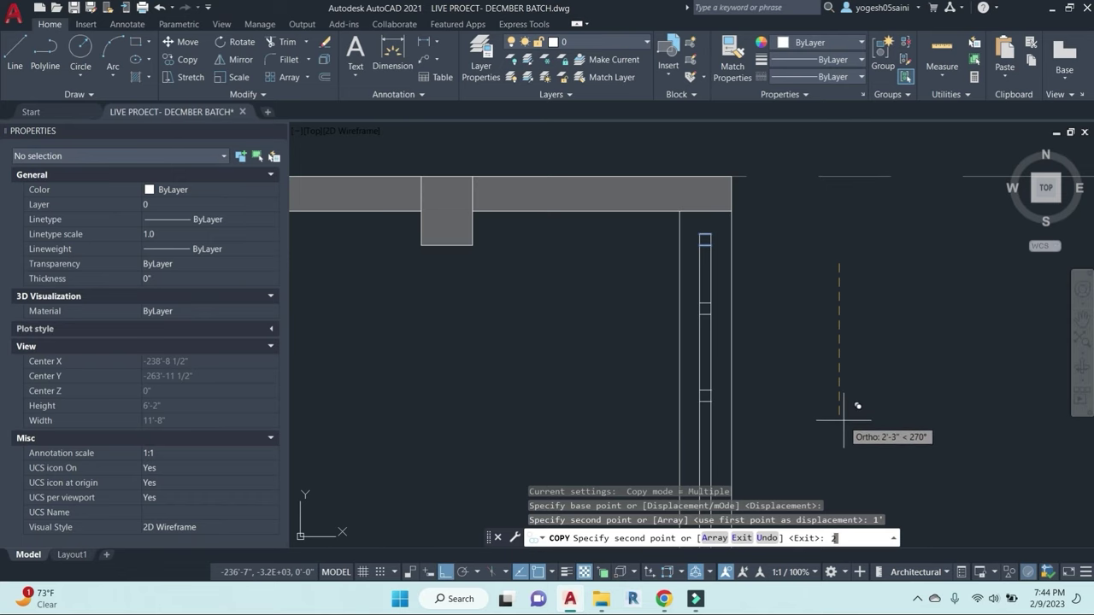
text(')
key(Return)
middle_drag(846, 438, 825, 293)
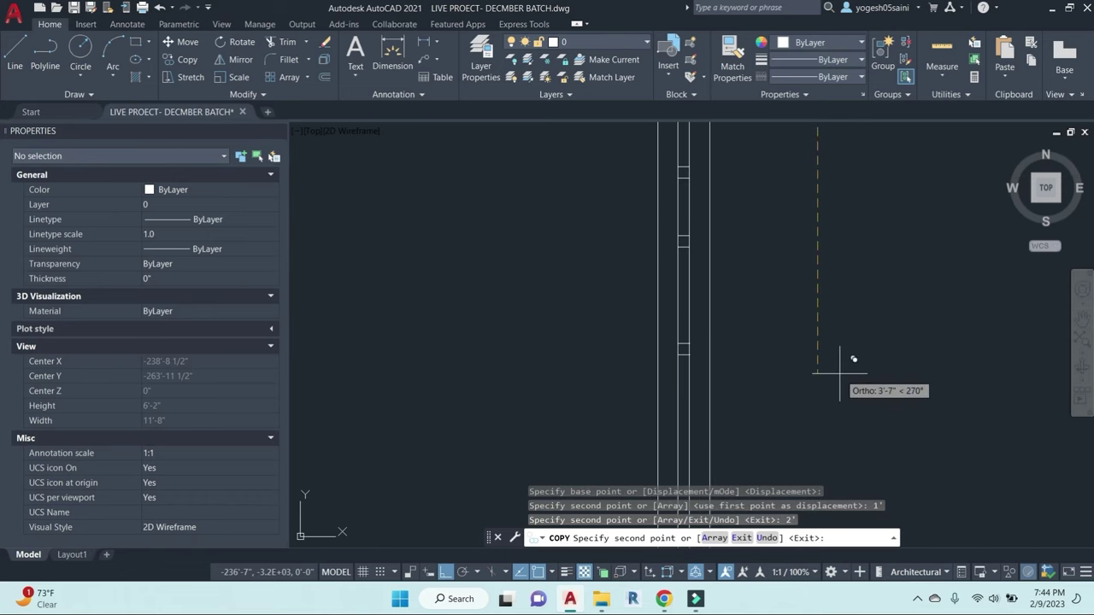
text(3)
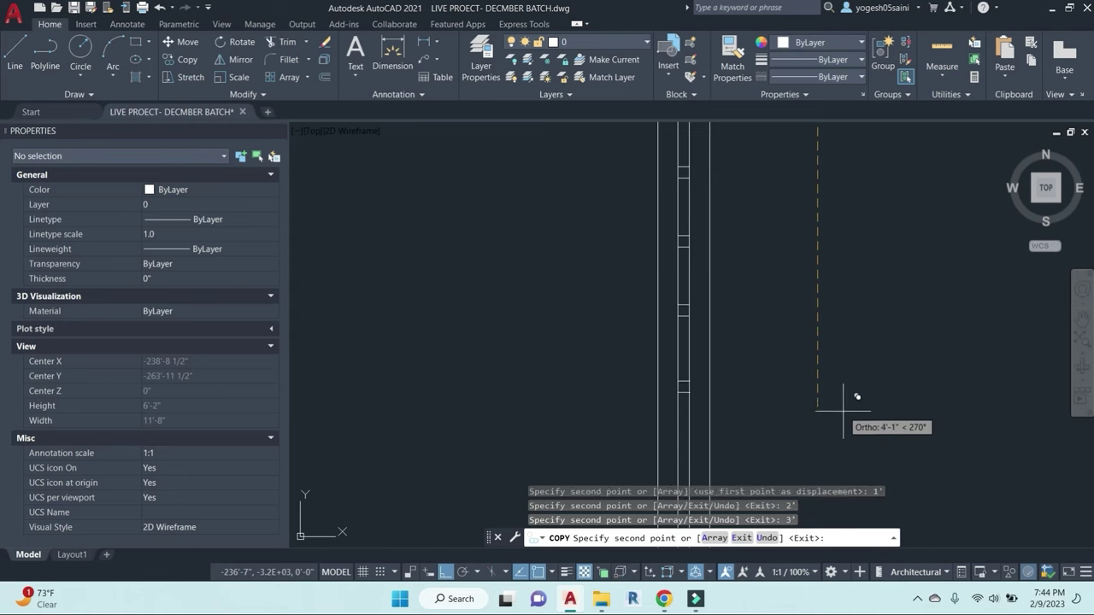
text(')
key(Return)
scroll(841, 299, down, 3)
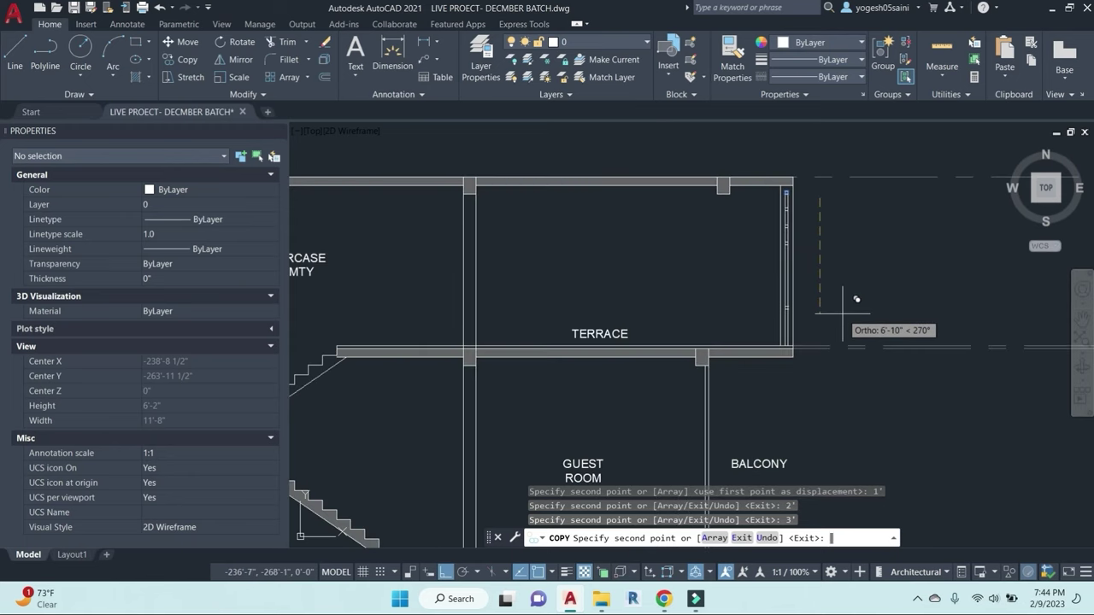
text(4')
key(Return)
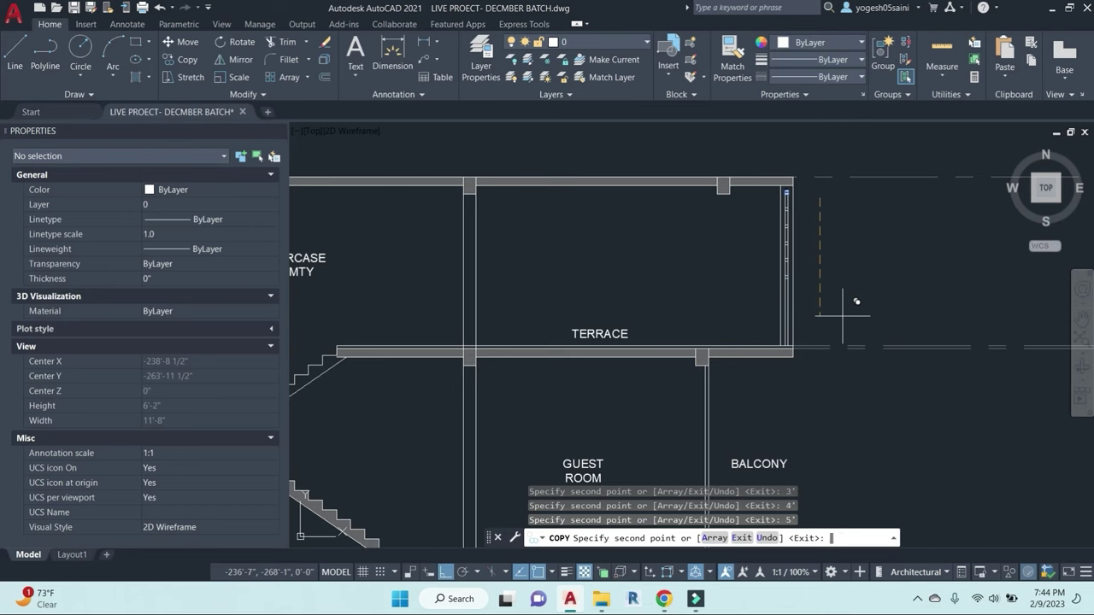
text(7)
scroll(818, 324, up, 3)
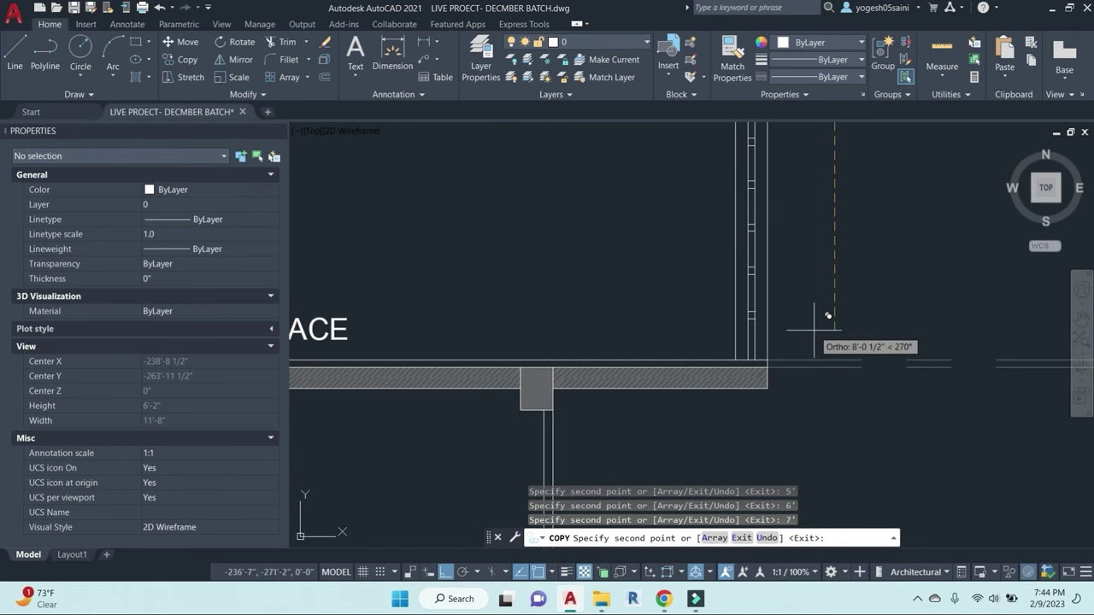
key(Escape)
key(Escape)
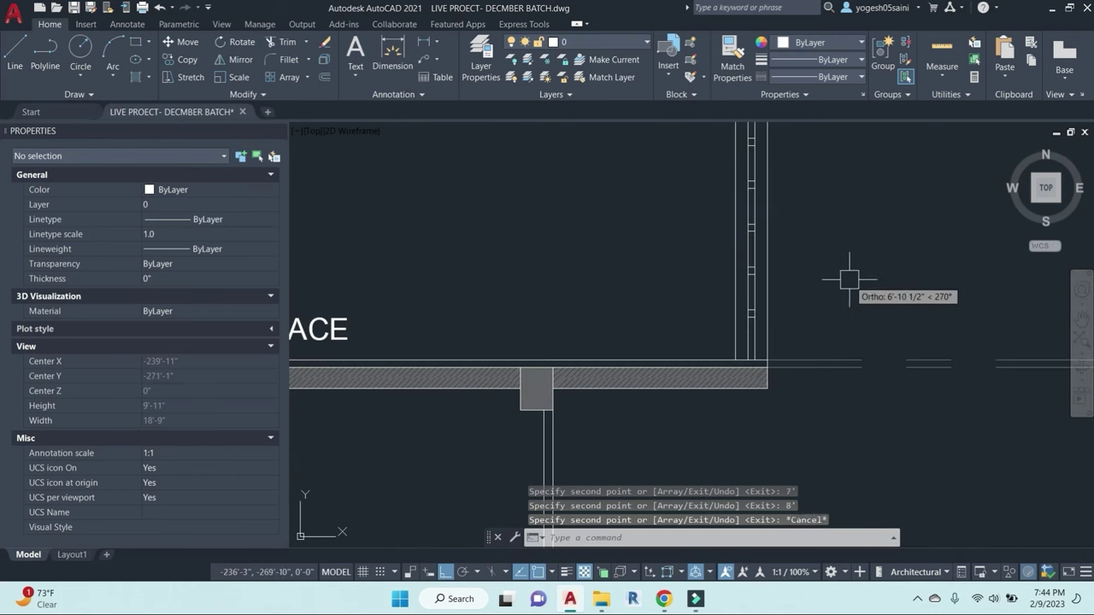
Step: Trim the inner wall lines between the first few pairs of posts
scroll(843, 282, down, 3)
scroll(777, 256, up, 4)
text(tr)
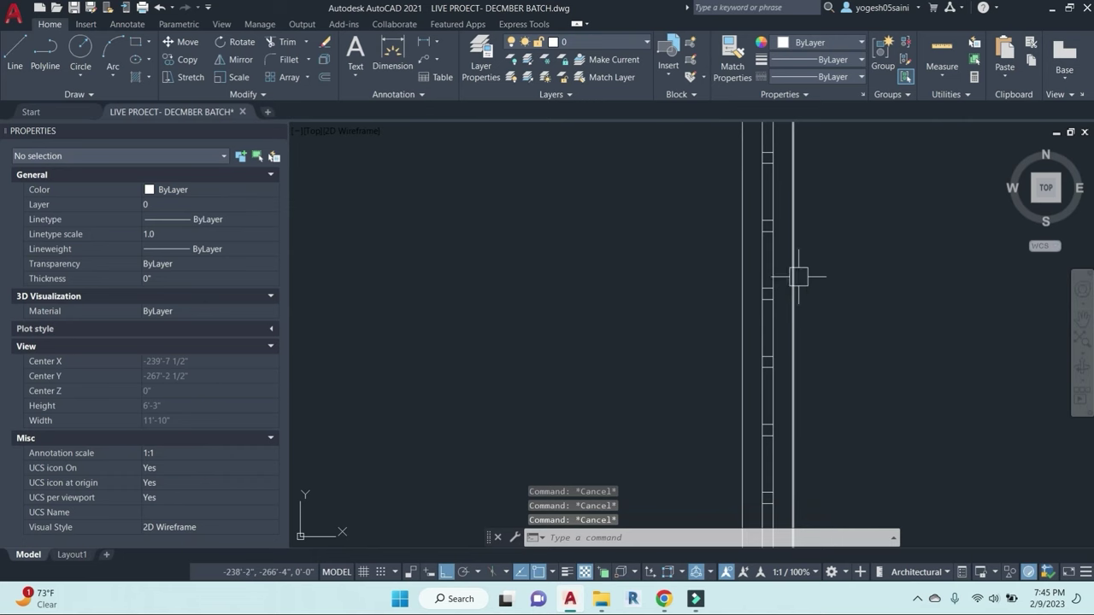
key(Return)
scroll(779, 291, up, 2)
click(767, 313)
click(740, 310)
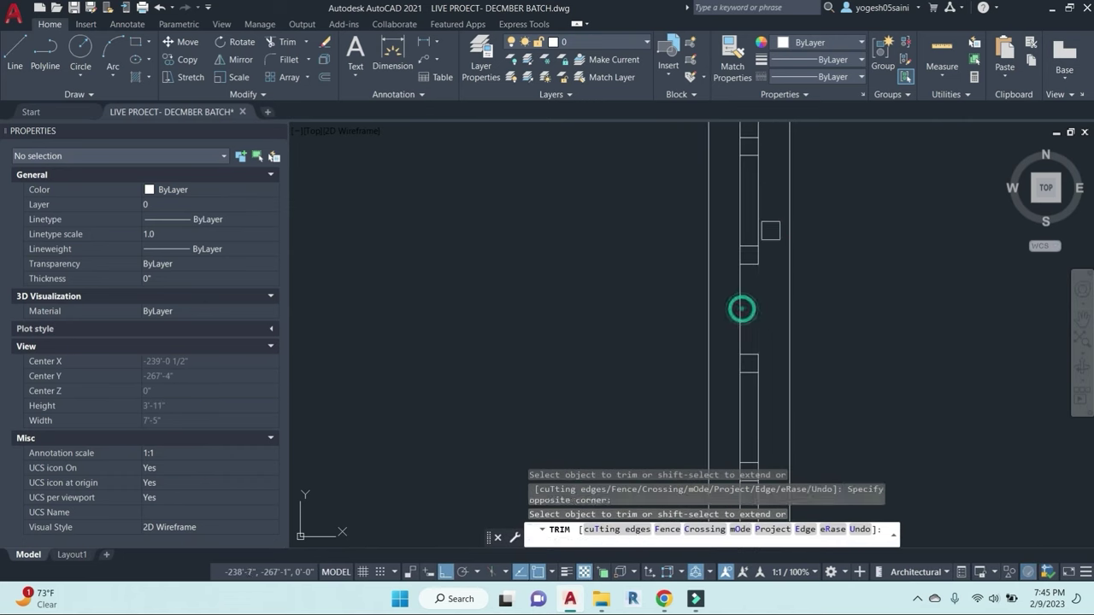
click(767, 227)
click(732, 211)
click(741, 296)
middle_drag(798, 366, 798, 257)
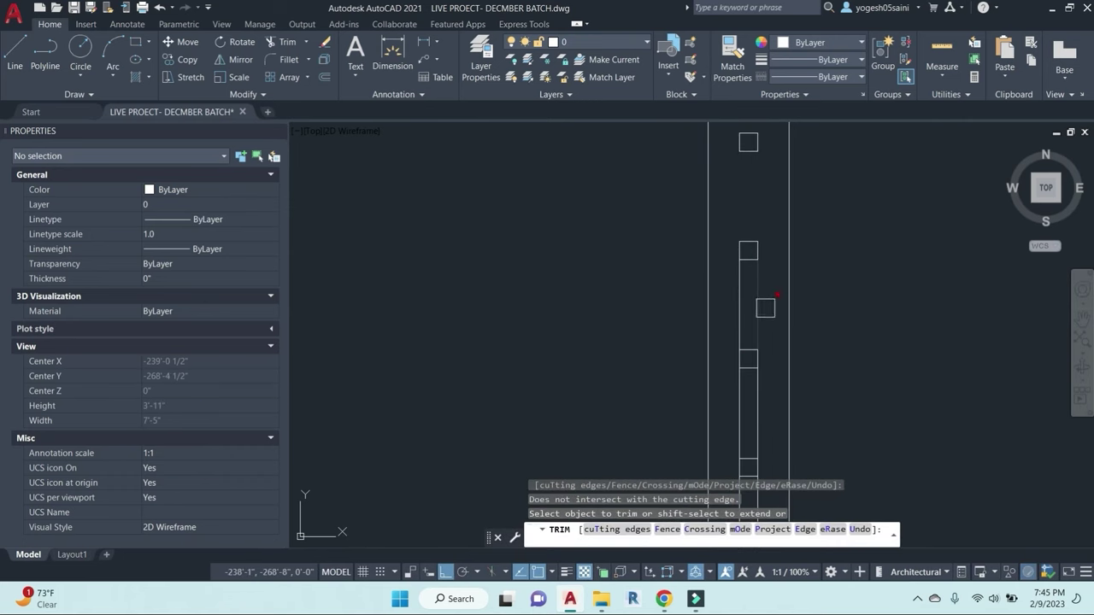
scroll(767, 312, up, 2)
click(772, 315)
click(657, 281)
Step: Trim the remaining inner wall lines between the lower posts
scroll(732, 300, down, 3)
middle_drag(738, 362, 739, 206)
scroll(721, 252, up, 2)
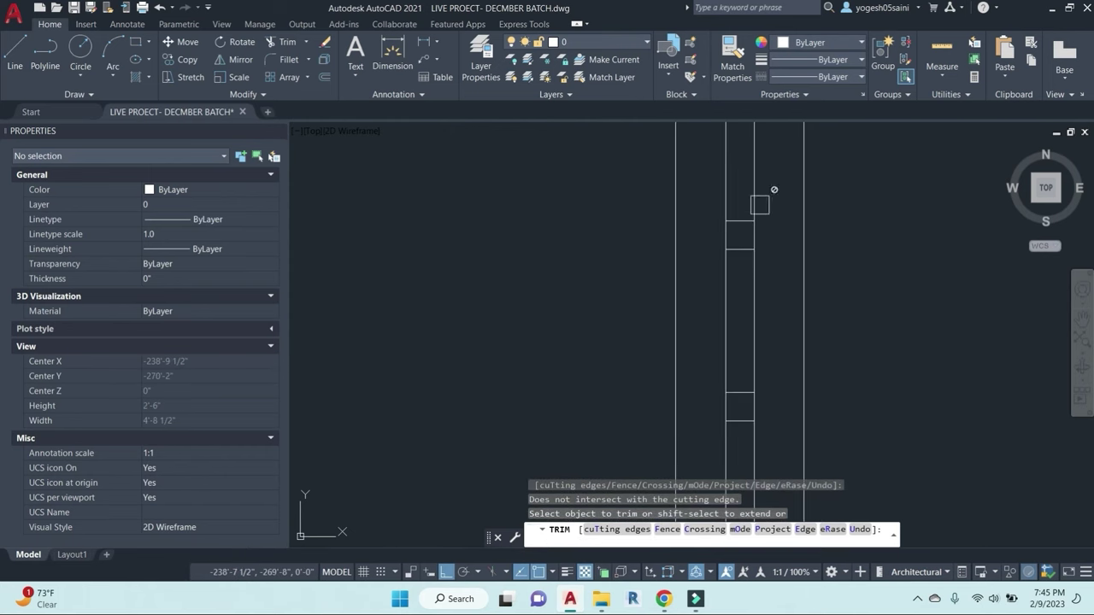
click(766, 192)
click(704, 173)
click(777, 319)
click(708, 301)
middle_drag(743, 410, 739, 253)
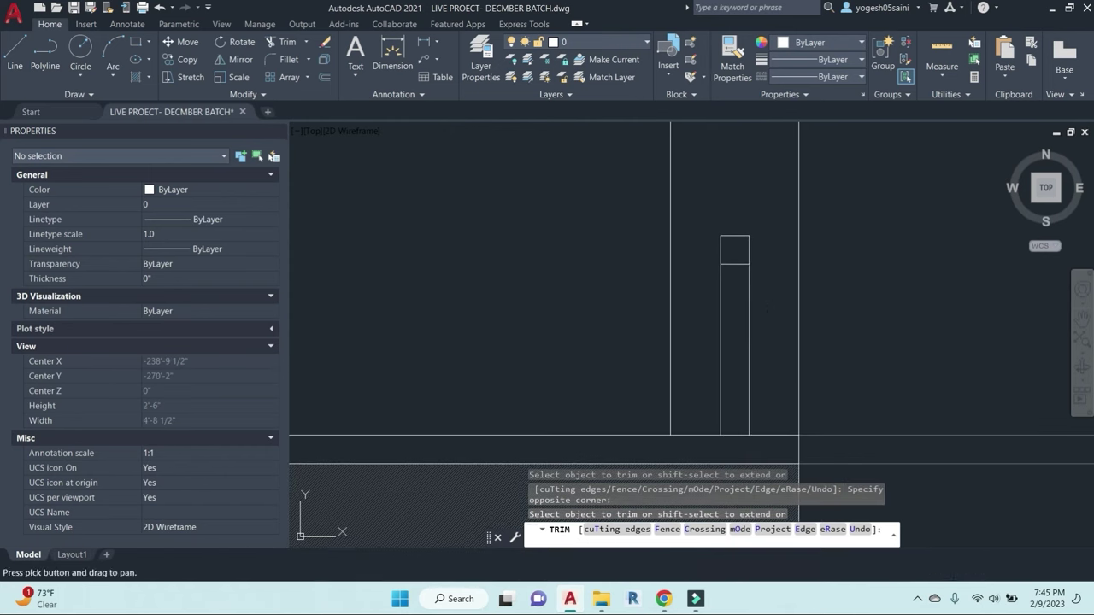
click(772, 336)
click(701, 319)
scroll(758, 290, down, 4)
middle_drag(808, 222, 790, 312)
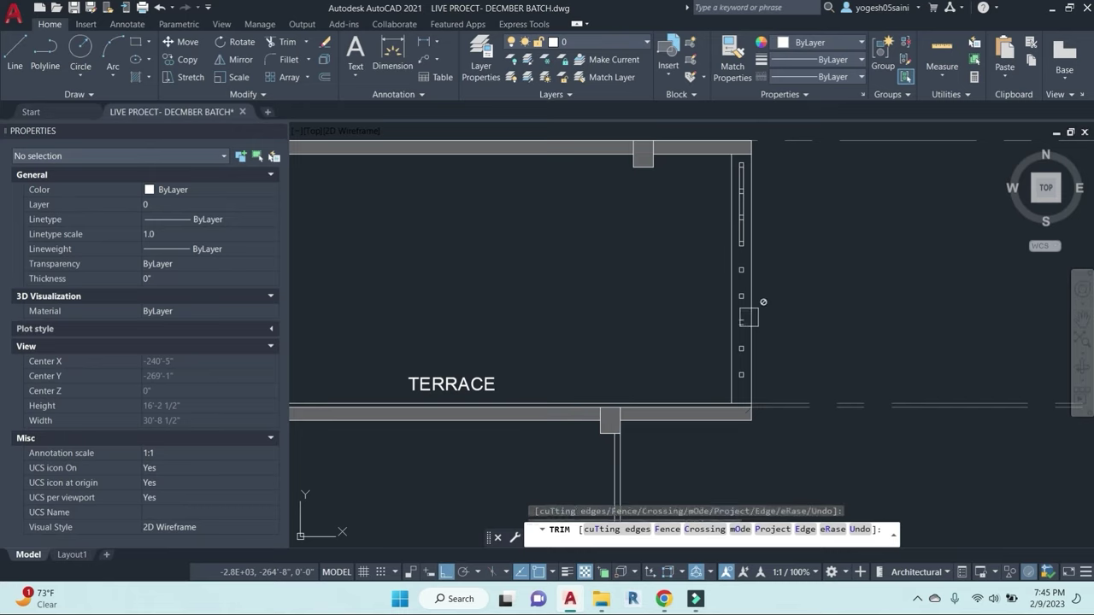
scroll(752, 317, up, 3)
key(Escape)
Step: Start a line near the railing, then abandon it
text(l)
key(Return)
click(733, 327)
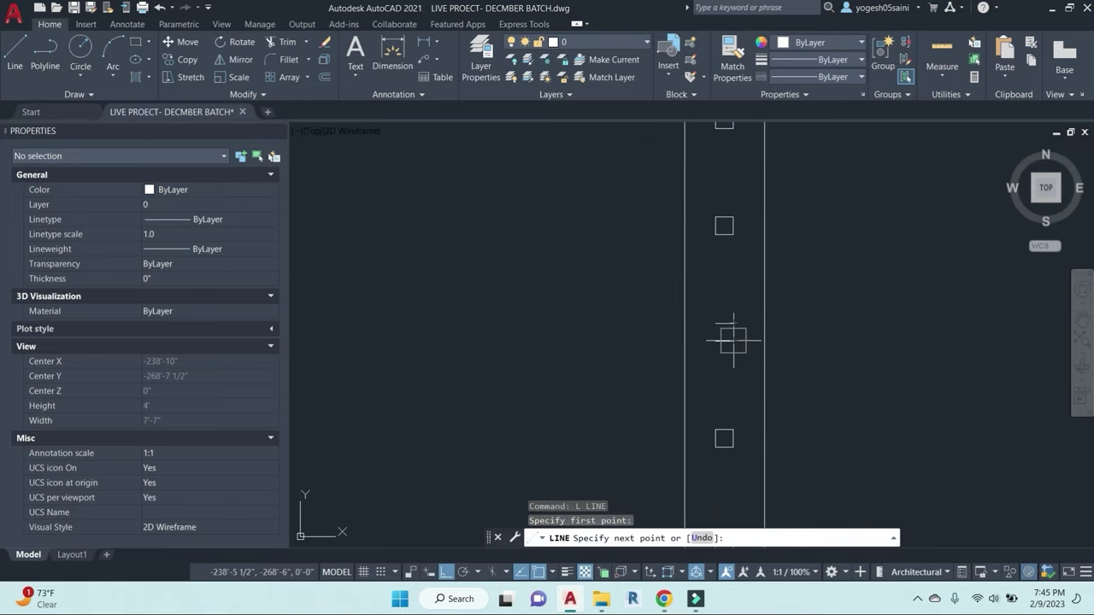
key(Escape)
key(Return)
click(716, 325)
scroll(811, 282, down, 3)
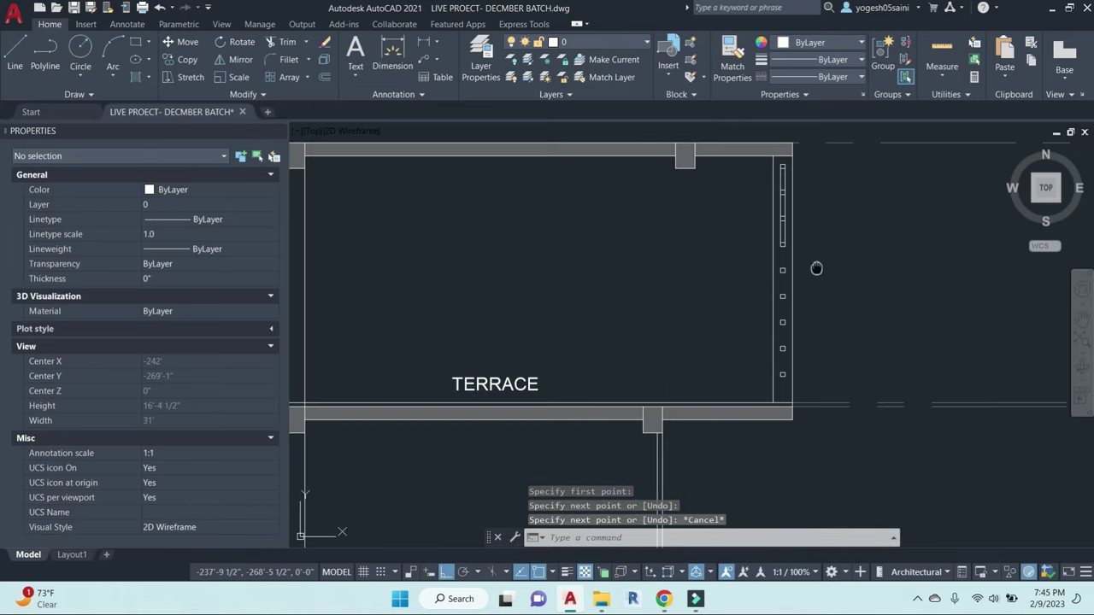
scroll(816, 316, up, 3)
key(Escape)
key(Escape)
key(Escape)
Step: Trim the lower rail segment and the rail segment between the next boxes
text(tr)
key(Return)
key(Return)
scroll(778, 312, up, 3)
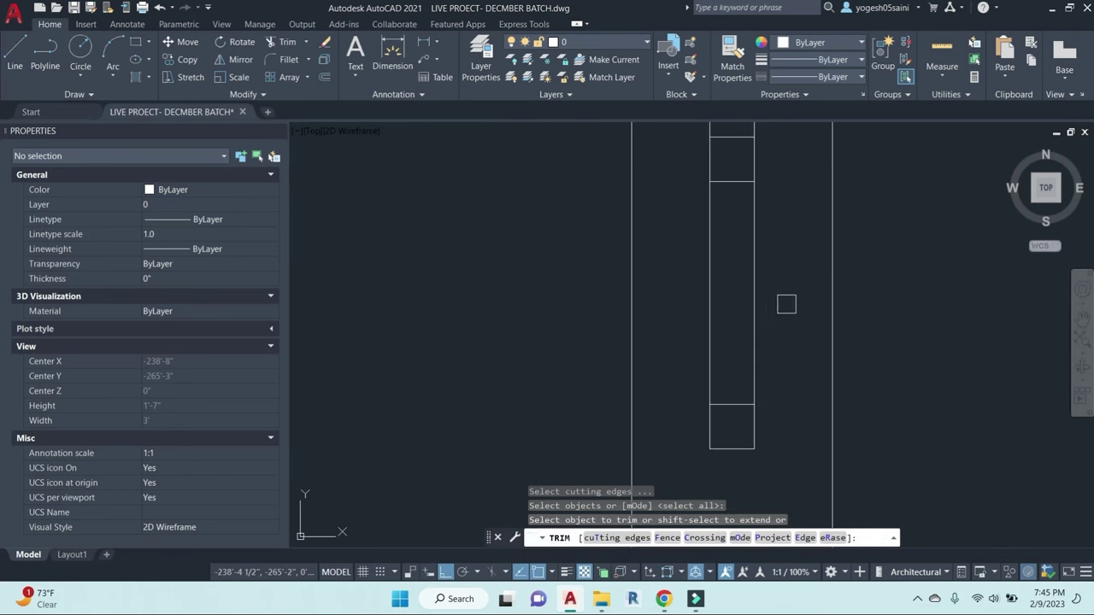
click(793, 301)
click(690, 291)
scroll(726, 292, down, 4)
middle_drag(729, 290, 734, 360)
scroll(738, 316, up, 4)
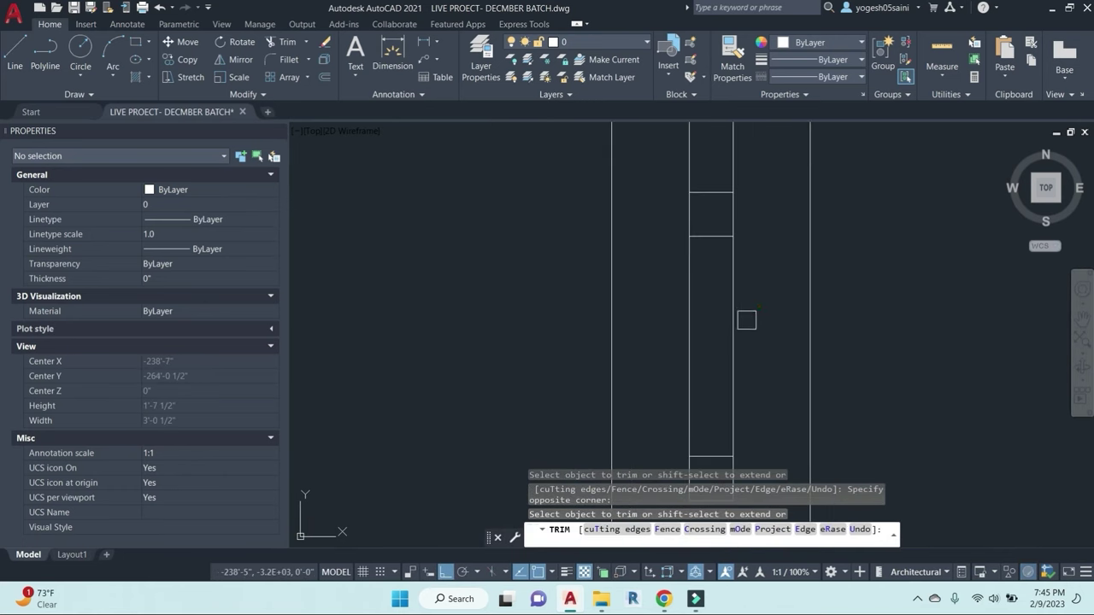
click(758, 326)
click(669, 316)
Step: Trim the last rail segment between the boxes further down the rail
middle_drag(783, 265, 801, 376)
scroll(777, 263, down, 1)
middle_drag(777, 263, 796, 345)
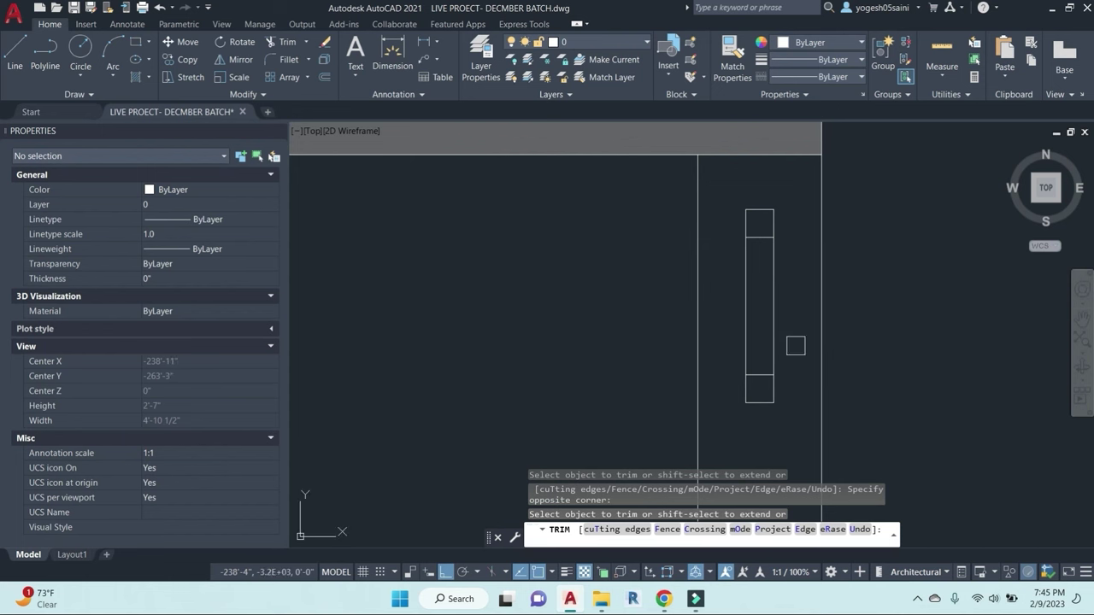
click(796, 308)
click(723, 295)
scroll(787, 289, down, 5)
scroll(794, 286, down, 2)
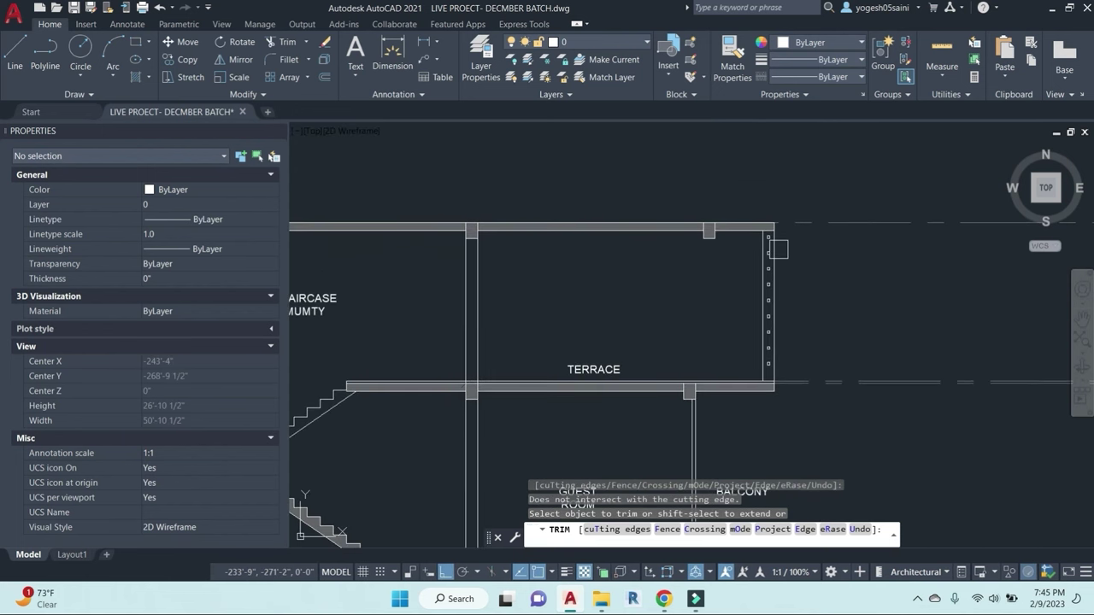
key(Escape)
key(Escape)
scroll(807, 338, down, 3)
scroll(779, 289, up, 1)
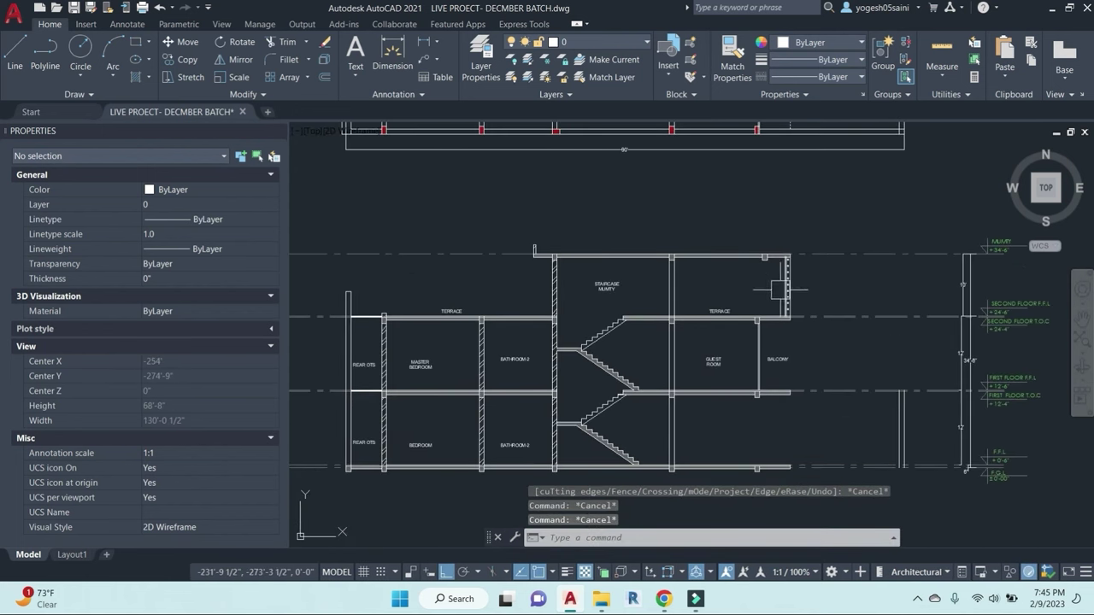
Step: Draw 6-inch lines up and left from the slab's end corner to form the box
scroll(818, 369, up, 8)
text(L)
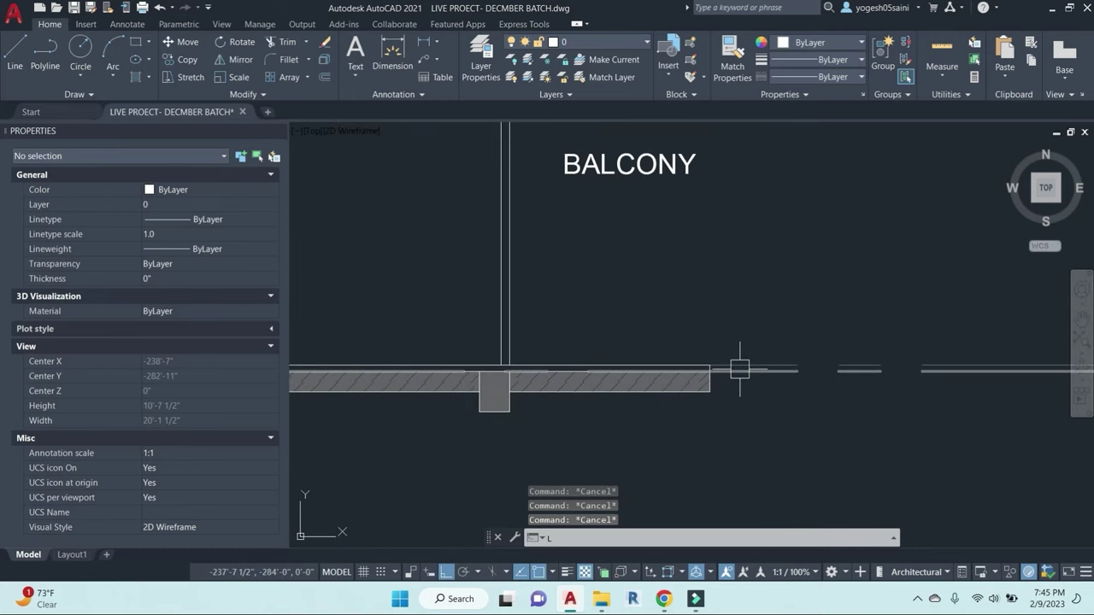
key(Return)
click(710, 366)
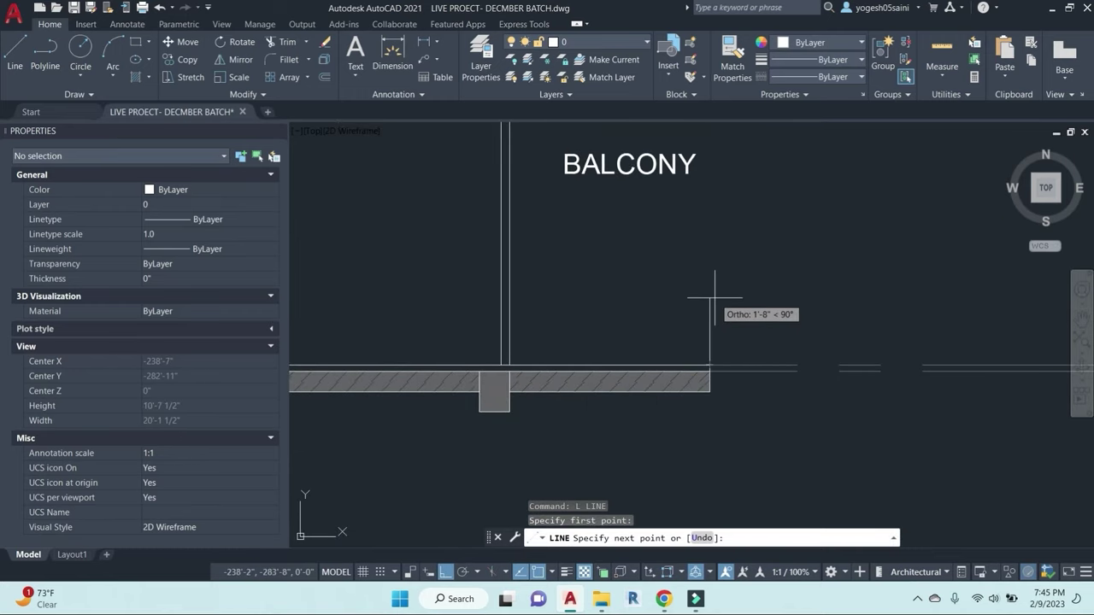
text(6)
key(Return)
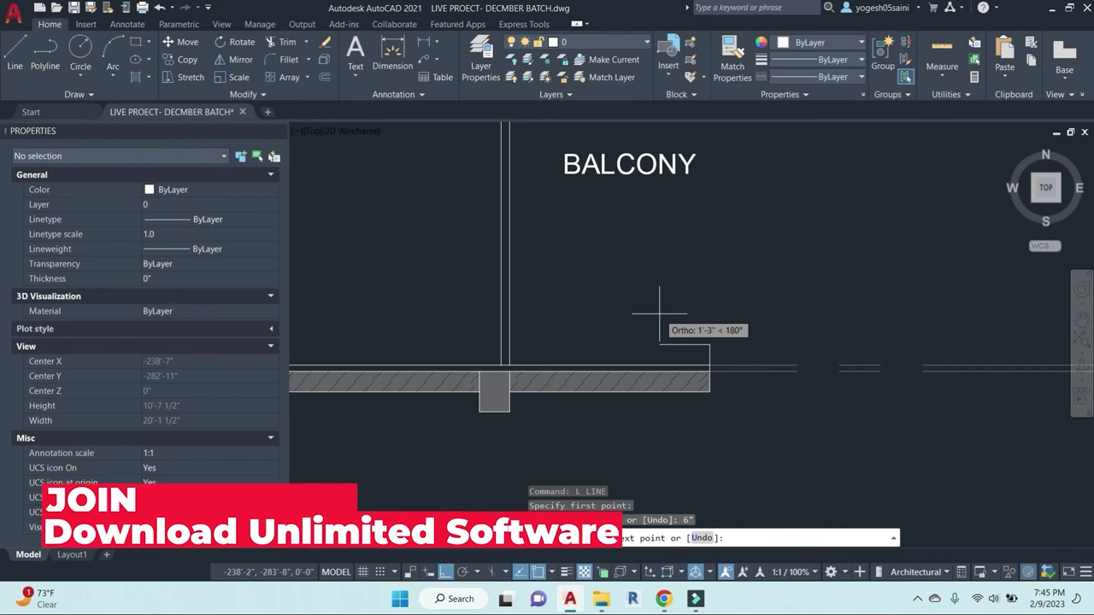
text(6)
key(Return)
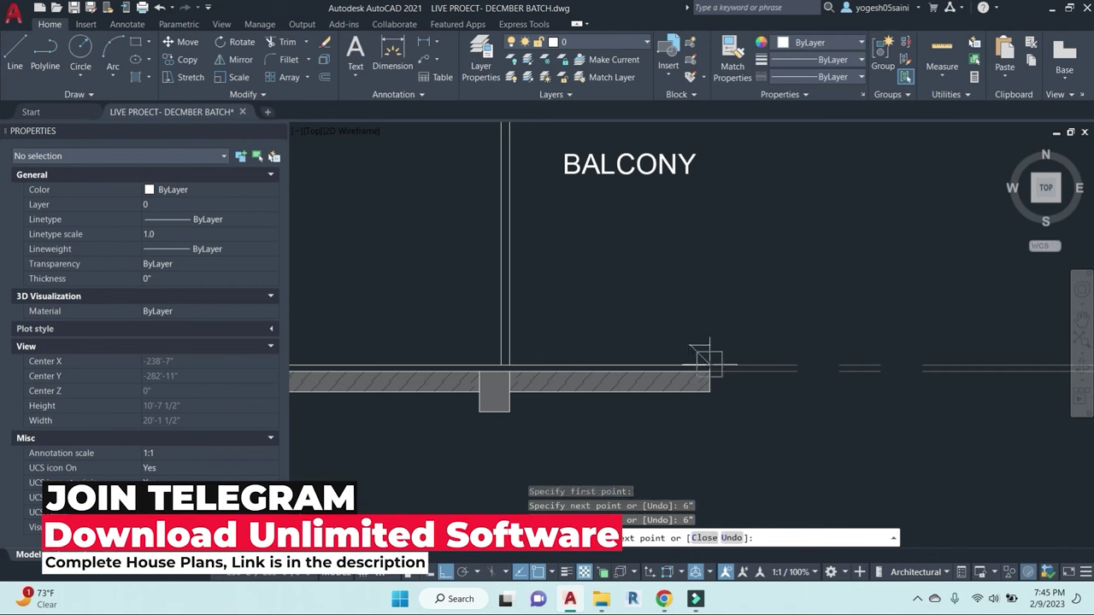
scroll(678, 359, up, 5)
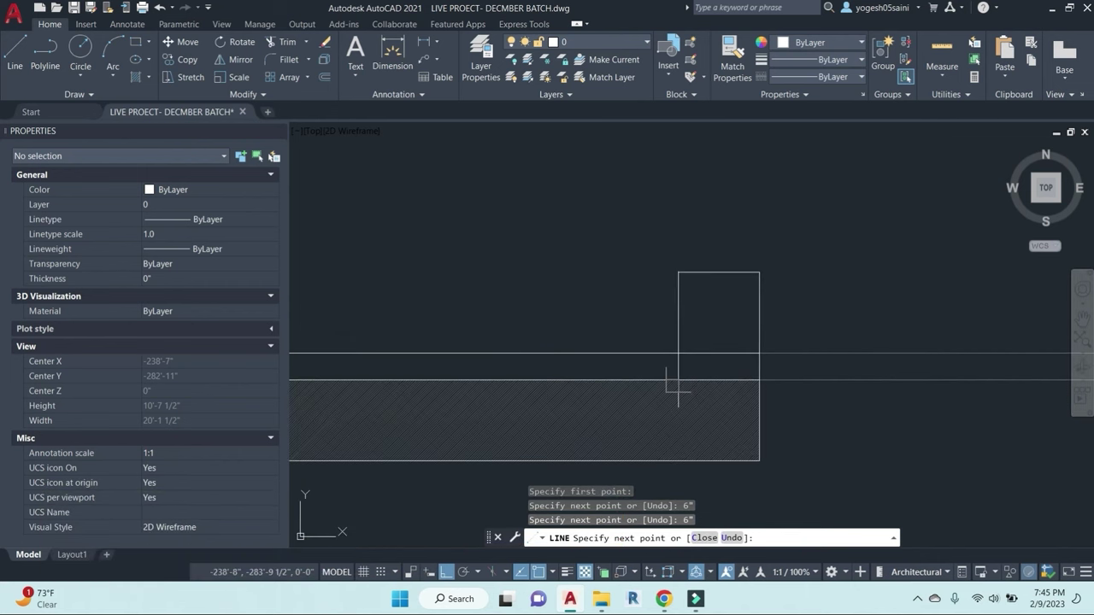
key(Escape)
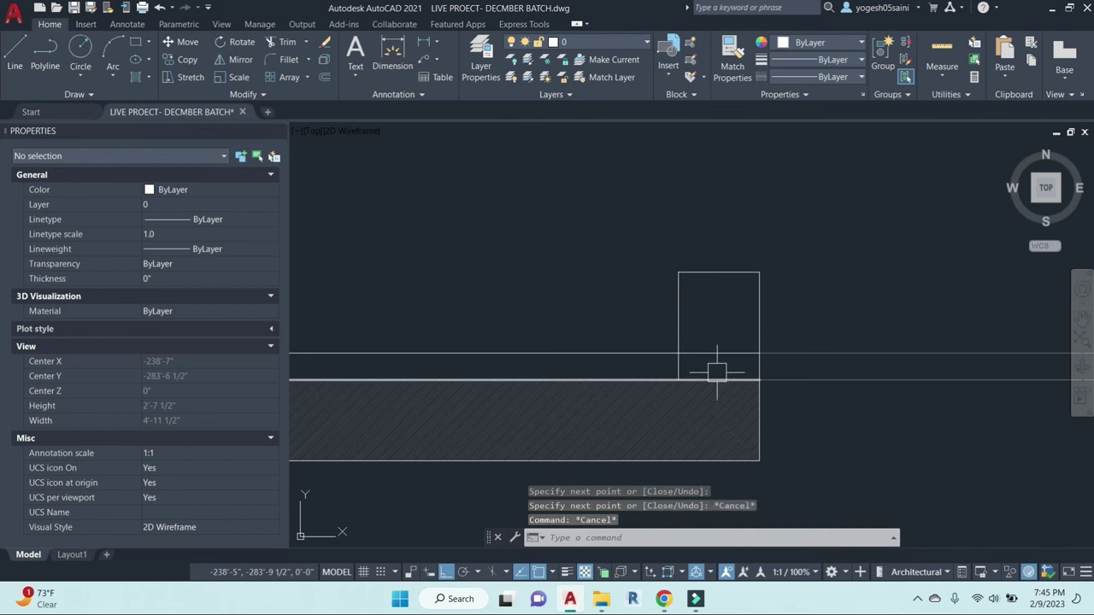
Step: Fill the small box at the slab end with a hatch
text(tr)
key(Return)
scroll(812, 307, down, 1)
key(Escape)
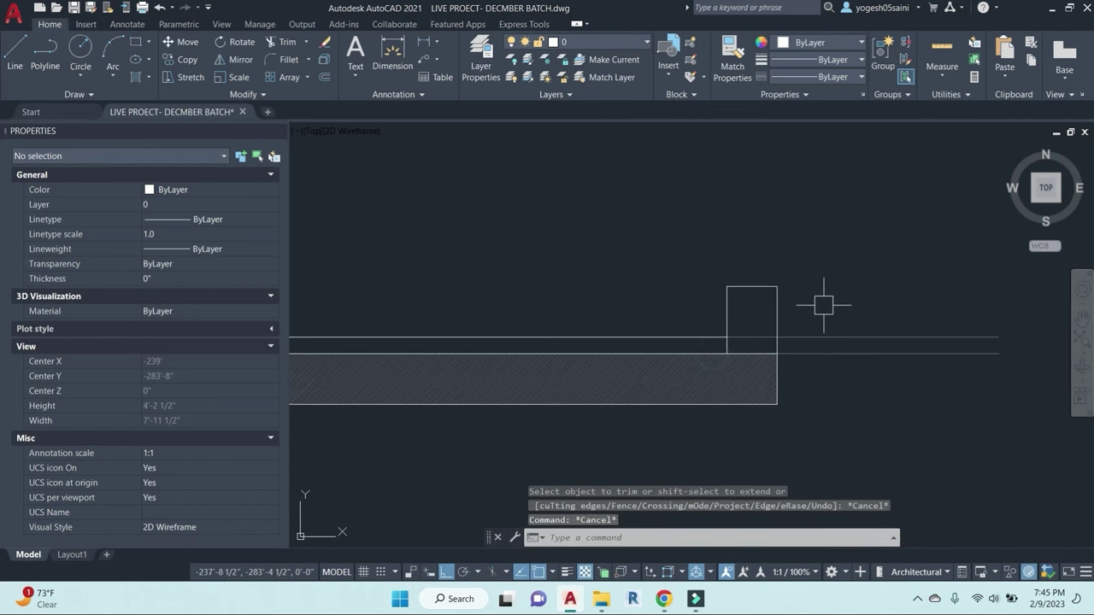
text(h)
key(Return)
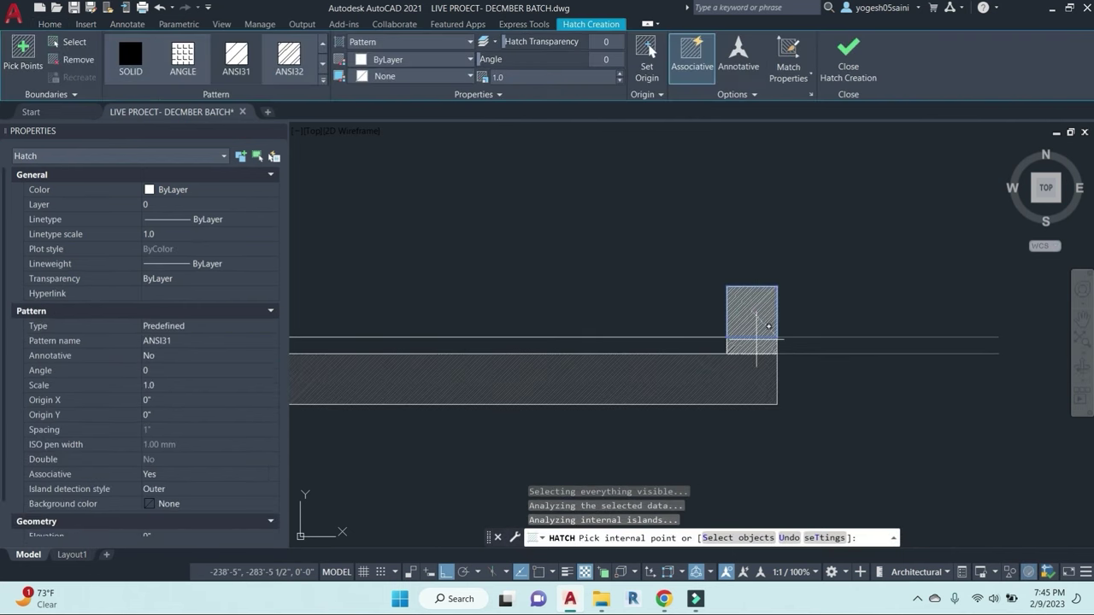
click(757, 340)
right_click(756, 341)
click(793, 349)
key(Escape)
key(Escape)
key(Escape)
scroll(789, 322, down, 1)
scroll(775, 322, up, 3)
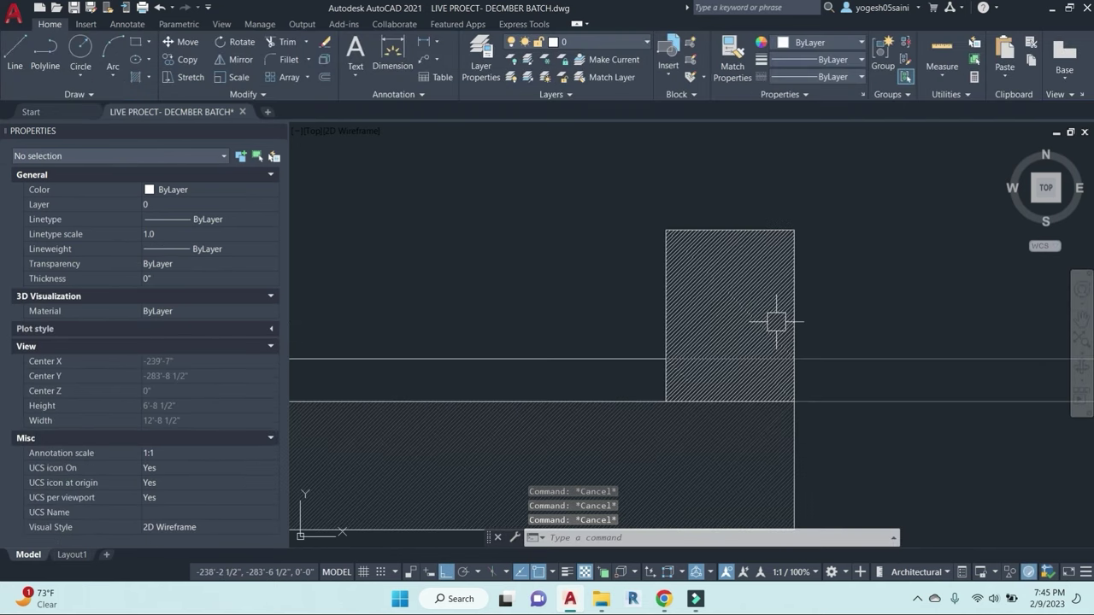
click(776, 322)
key(Escape)
Step: Use MATCHPROP to give the box hatch the hatched wall's pattern
text(M)
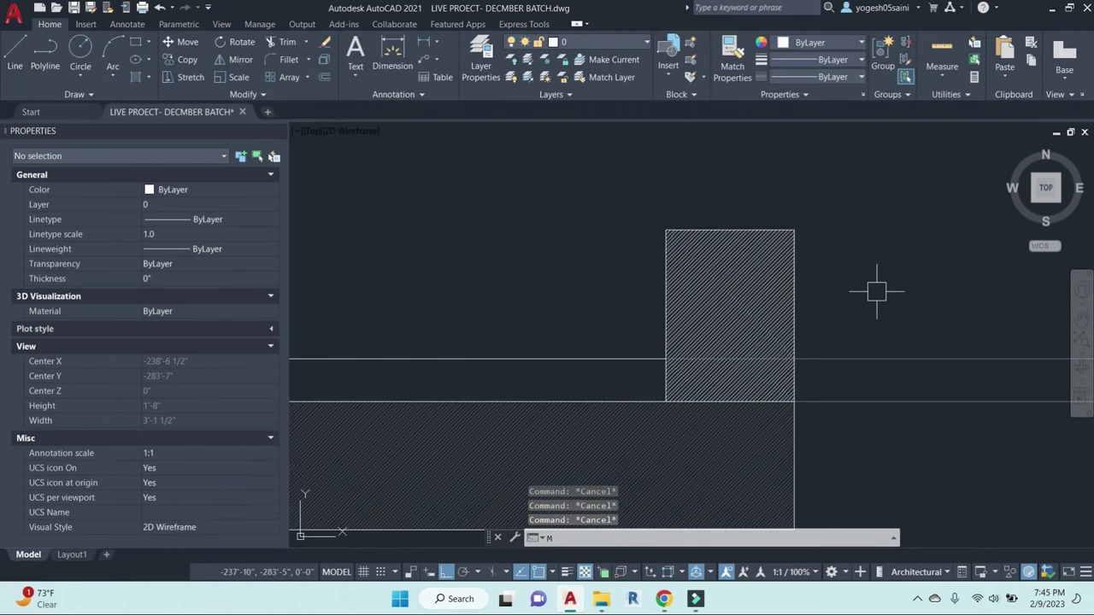
text(A)
key(Return)
scroll(876, 291, down, 5)
scroll(530, 282, up, 4)
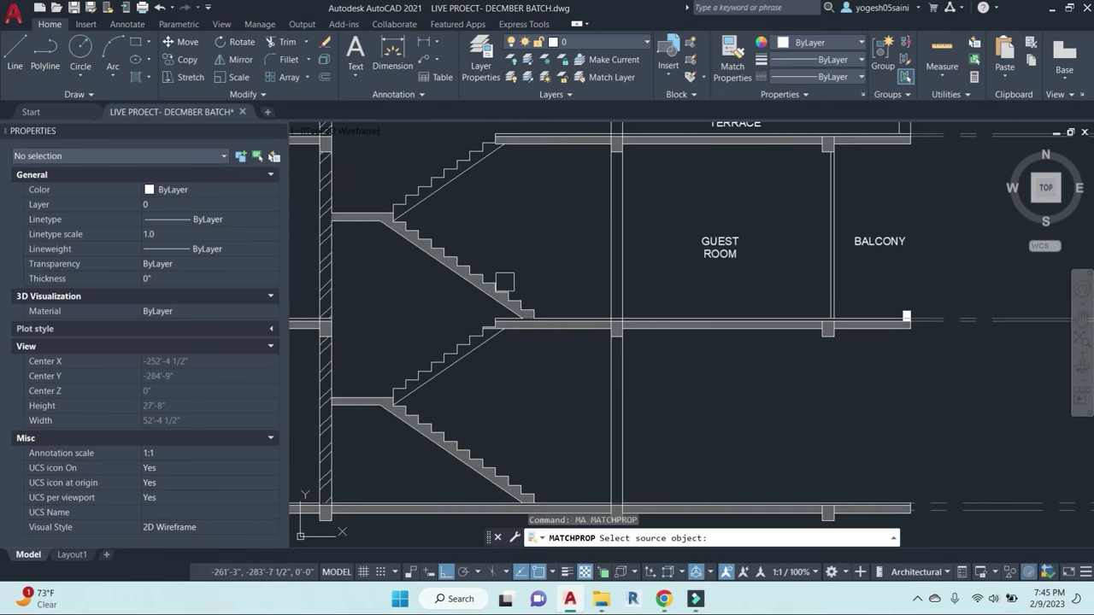
scroll(329, 278, up, 4)
click(316, 246)
scroll(589, 316, down, 4)
middle_drag(910, 340, 683, 358)
scroll(834, 359, up, 2)
scroll(831, 361, up, 4)
click(807, 296)
scroll(859, 297, down, 4)
middle_drag(904, 281, 806, 334)
Step: Draw a 3' vertical railing line up from the top middle of the parapet box
key(Escape)
key(Escape)
text(l)
key(Return)
scroll(752, 351, up, 4)
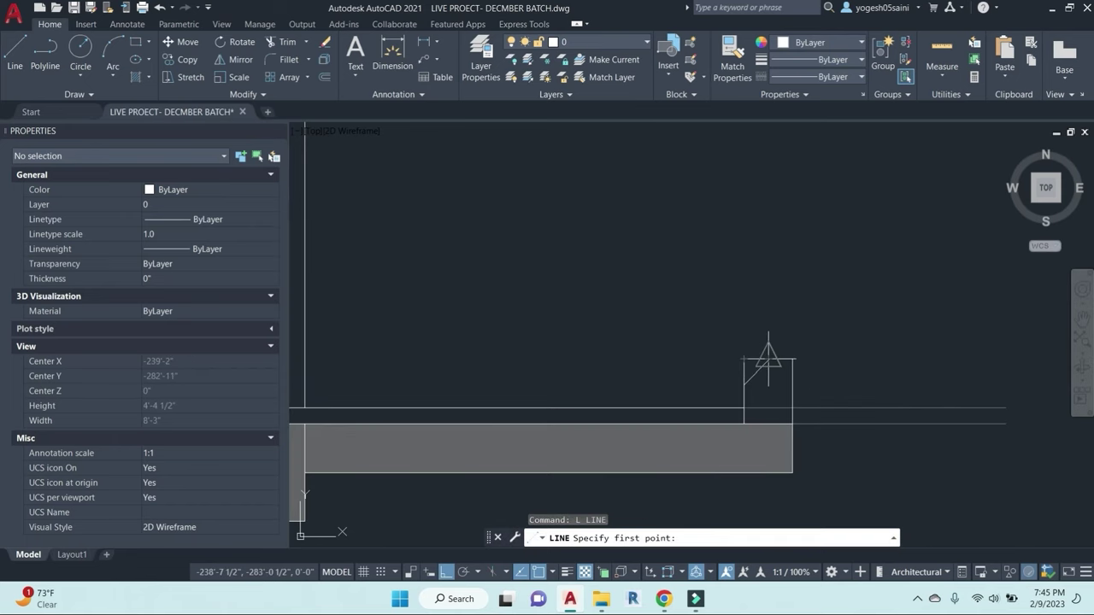
click(768, 357)
middle_drag(776, 227, 769, 298)
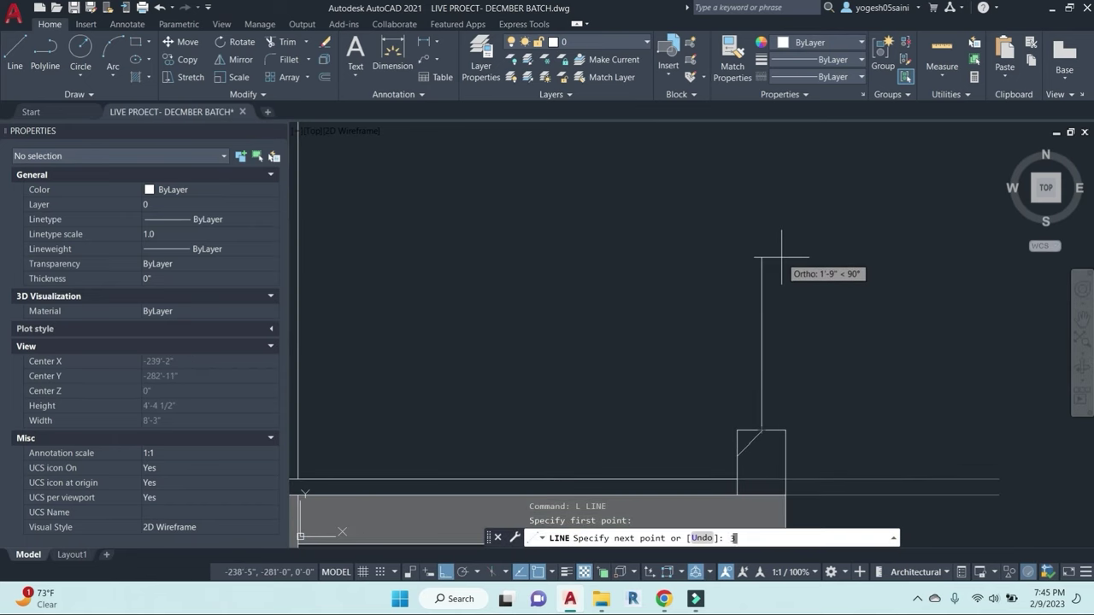
text(3)
key(Return)
scroll(781, 248, down, 3)
scroll(786, 268, up, 3)
key(Escape)
key(Escape)
key(Escape)
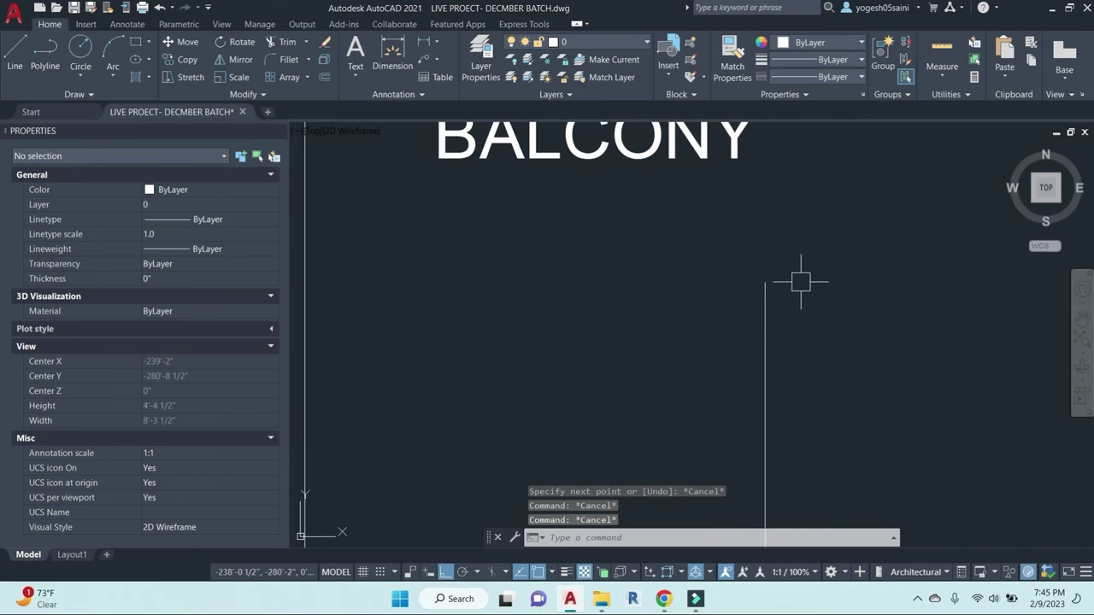
Step: Offset the vertical railing line 0.5 to its left
text(o)
key(Return)
text(11)
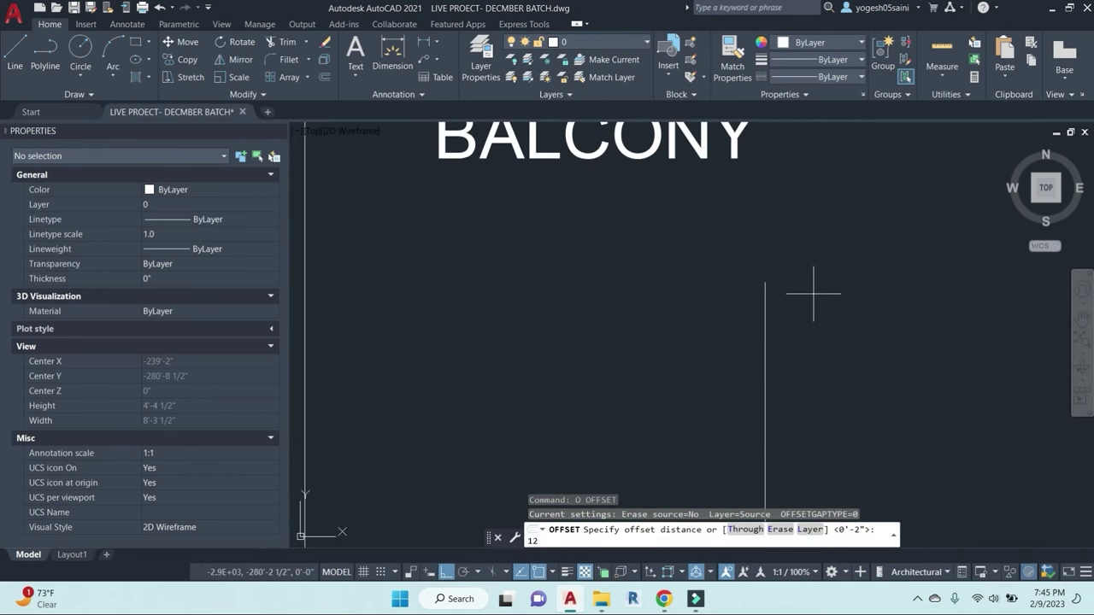
key(Escape)
text(o)
key(Return)
text(.5)
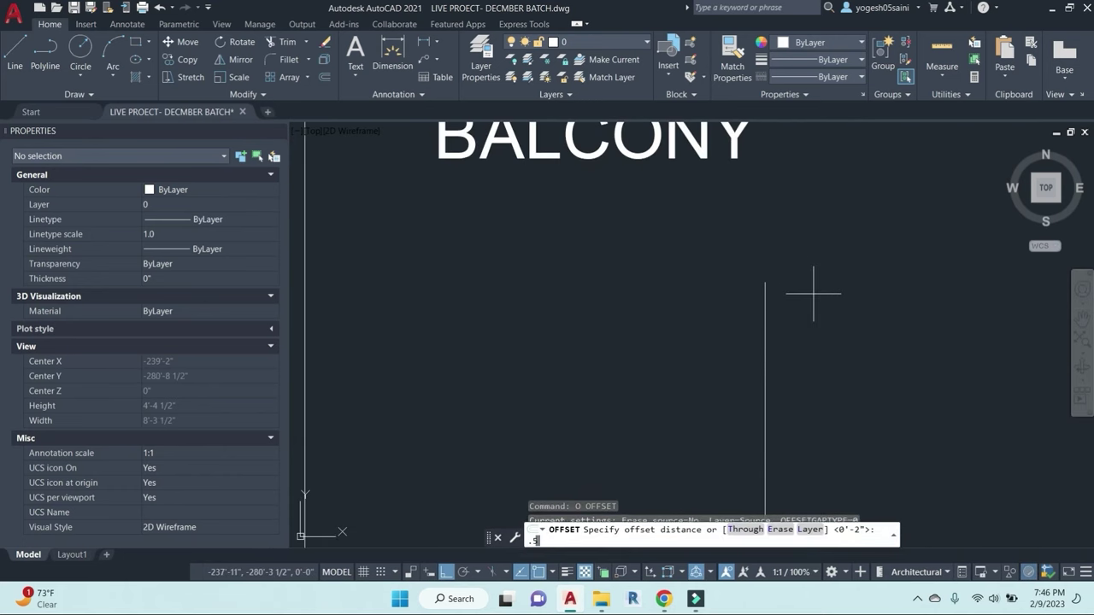
key(Return)
click(764, 313)
click(695, 364)
middle_drag(796, 353, 800, 317)
key(Escape)
key(Escape)
key(Escape)
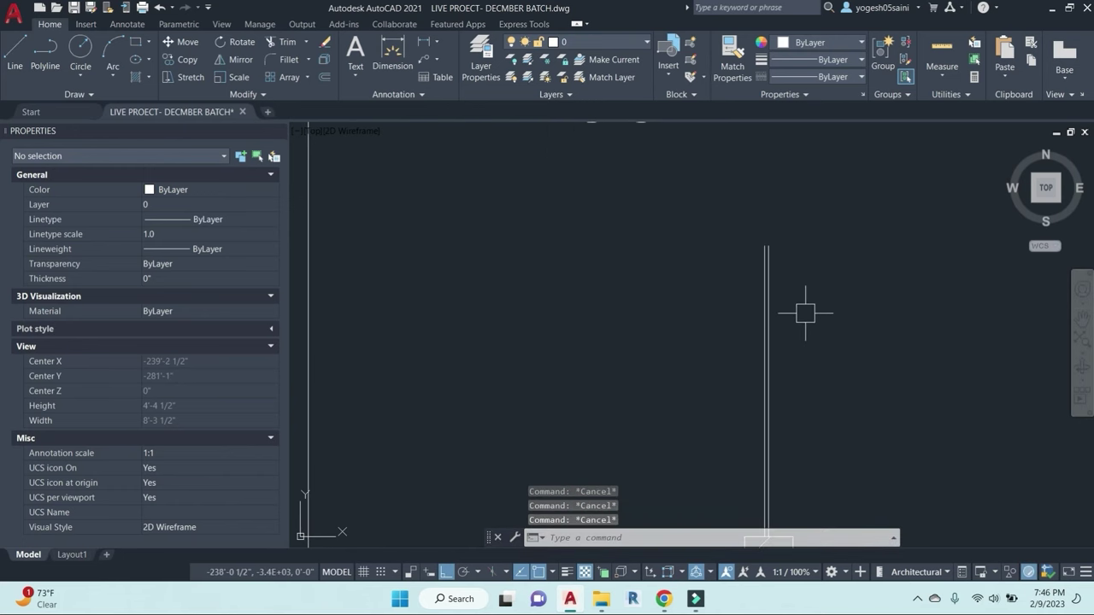
Step: Draw a 1' horizontal line at the post top, then erase it as a stray
text(L)
key(Return)
click(773, 248)
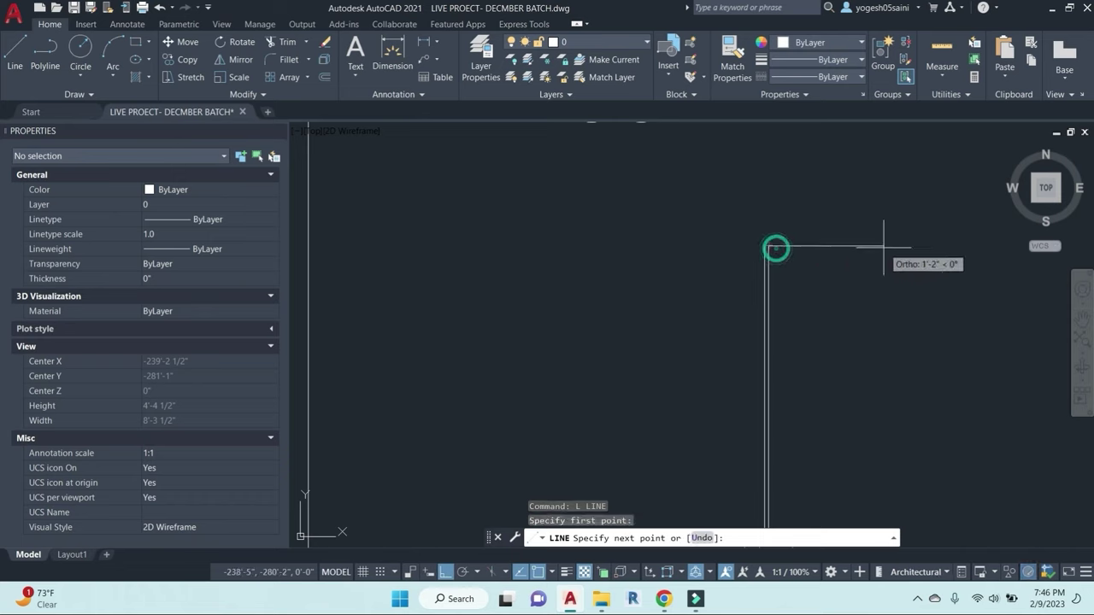
text(1')
key(Return)
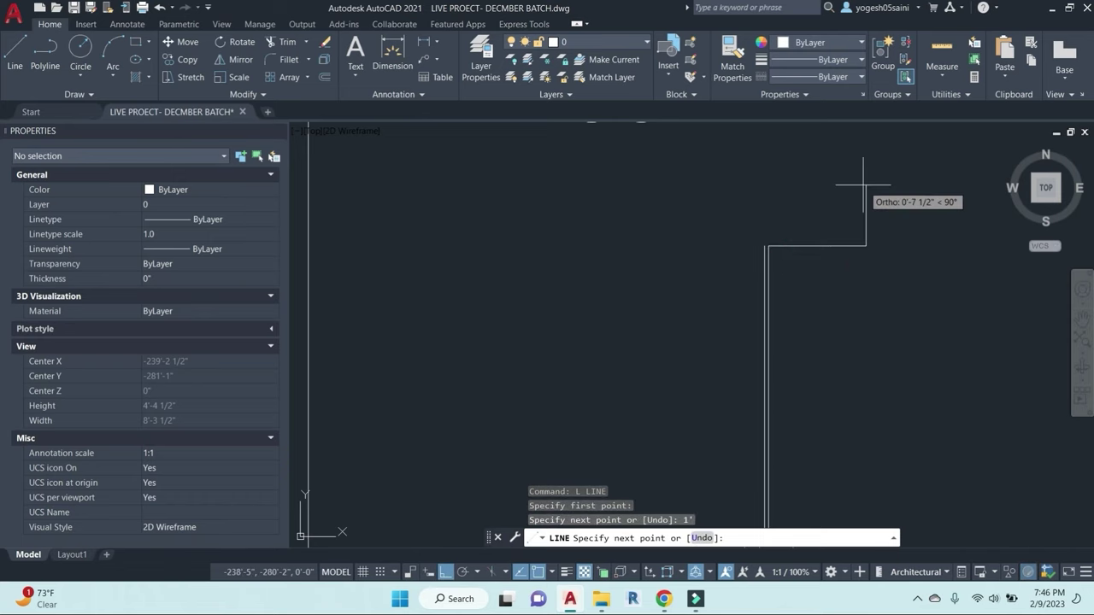
key(Escape)
click(904, 312)
click(823, 210)
text(E)
key(Return)
key(Escape)
key(Escape)
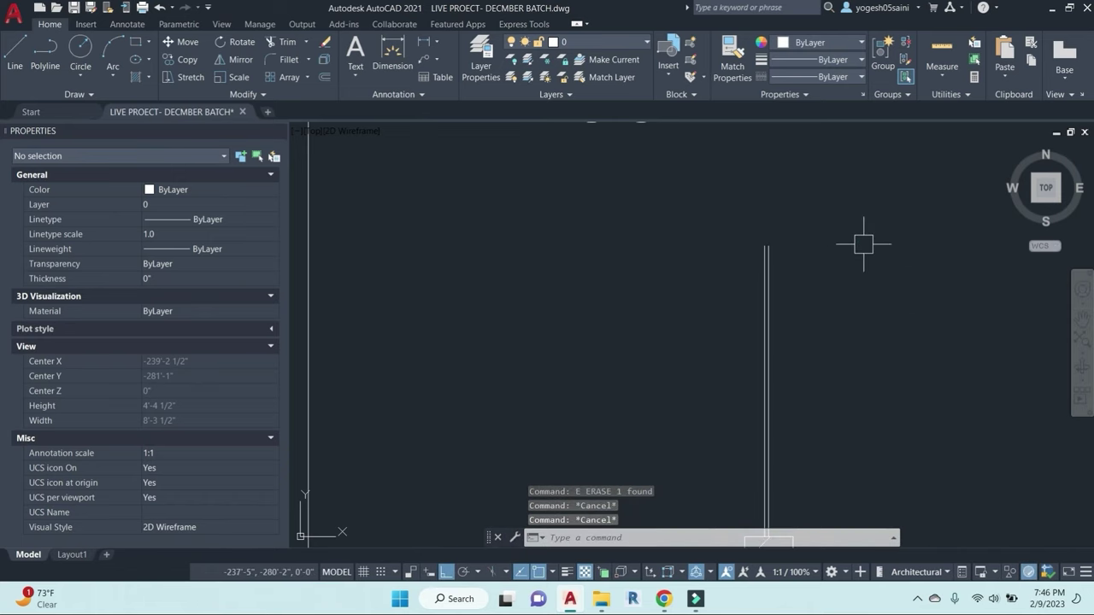
Step: Draw 1" and 2" segments from the post top and erase the unwanted top line
text(L)
key(Return)
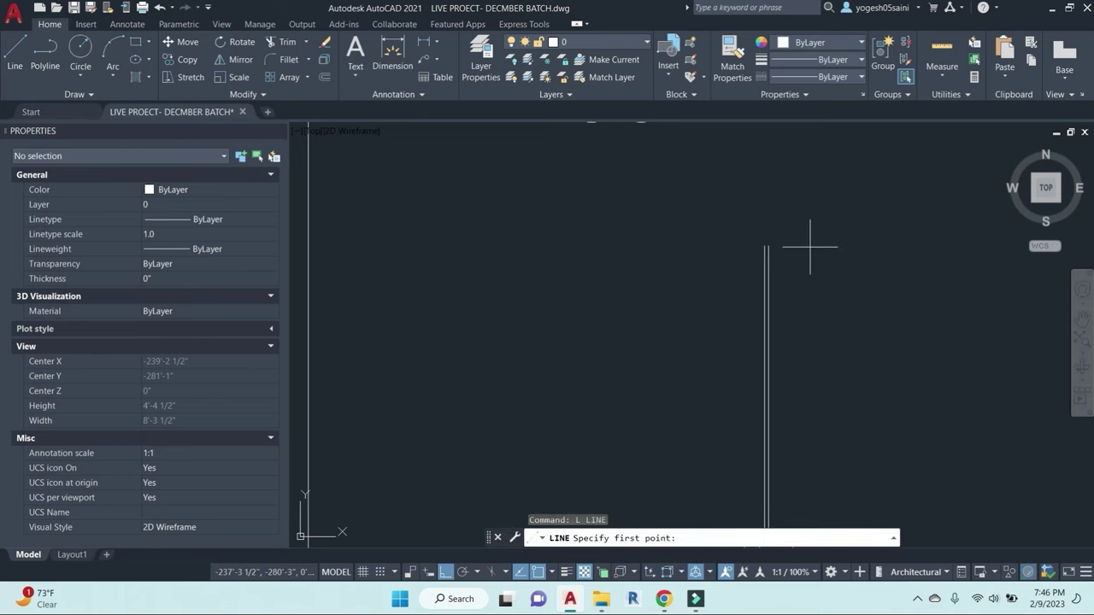
click(768, 248)
text(1")
key(Return)
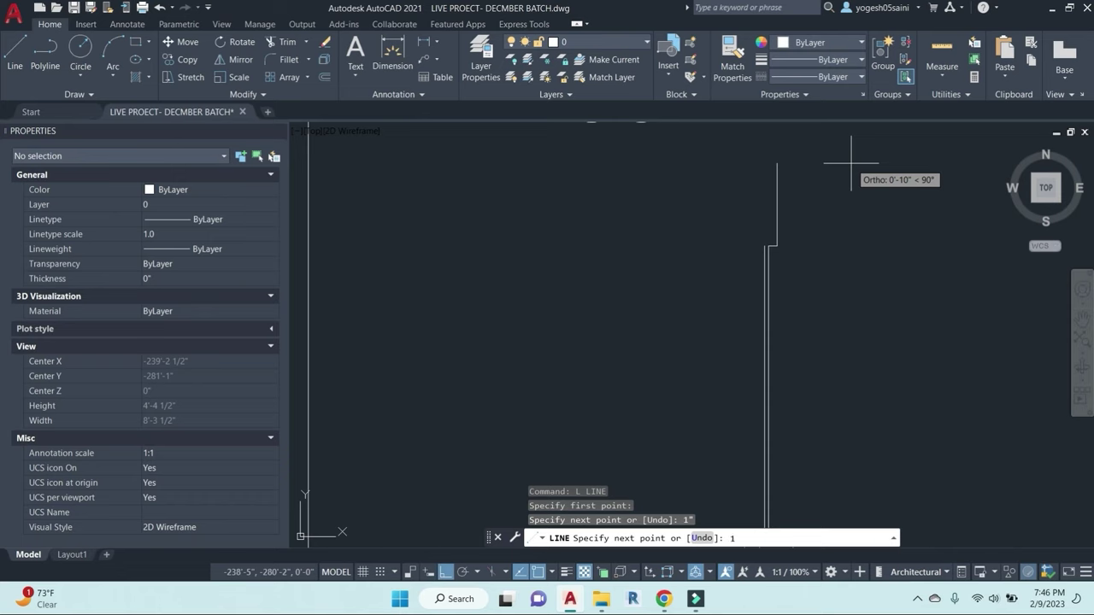
text(2")
key(Return)
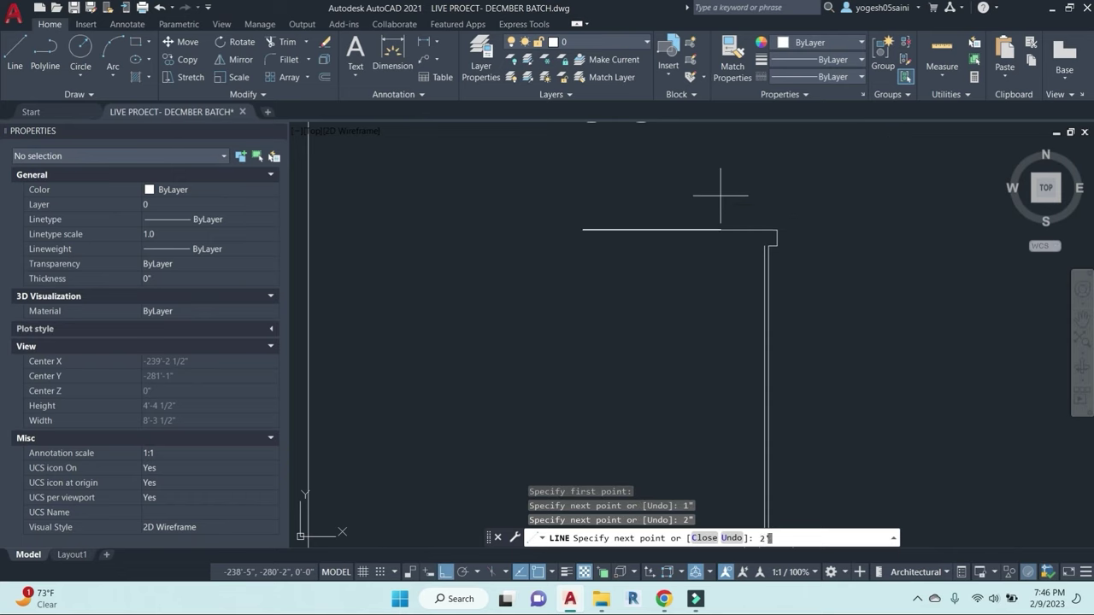
key(Return)
key(Escape)
key(Escape)
click(681, 232)
text(E)
key(Return)
key(Escape)
key(Escape)
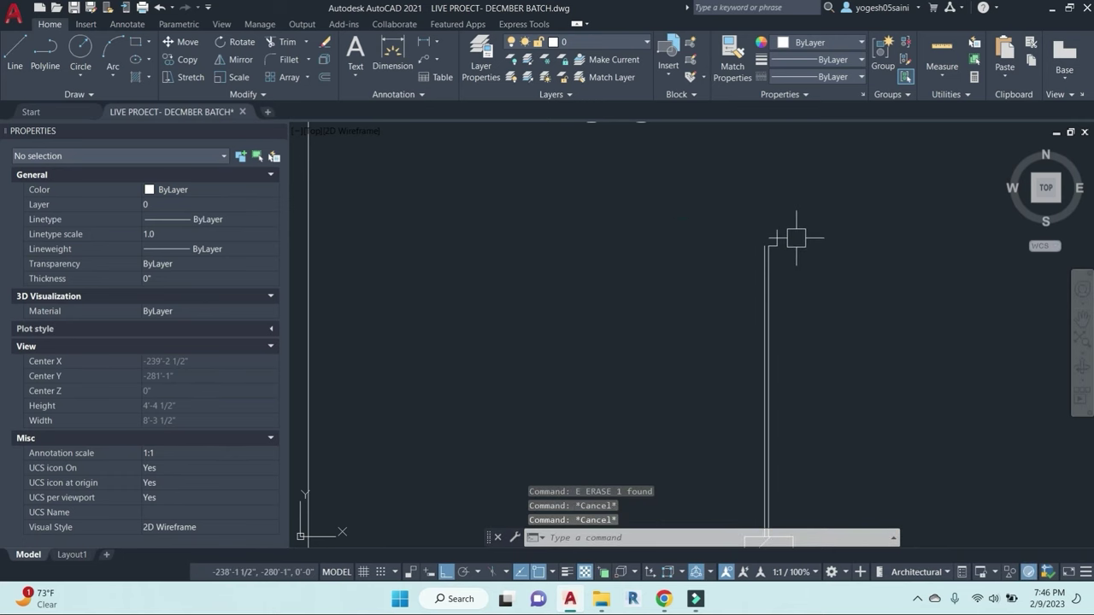
Step: Draw the cap outline from the railing's top corner with 2", 0.5 and 2 segments
text(L)
key(Return)
click(776, 229)
text(2)
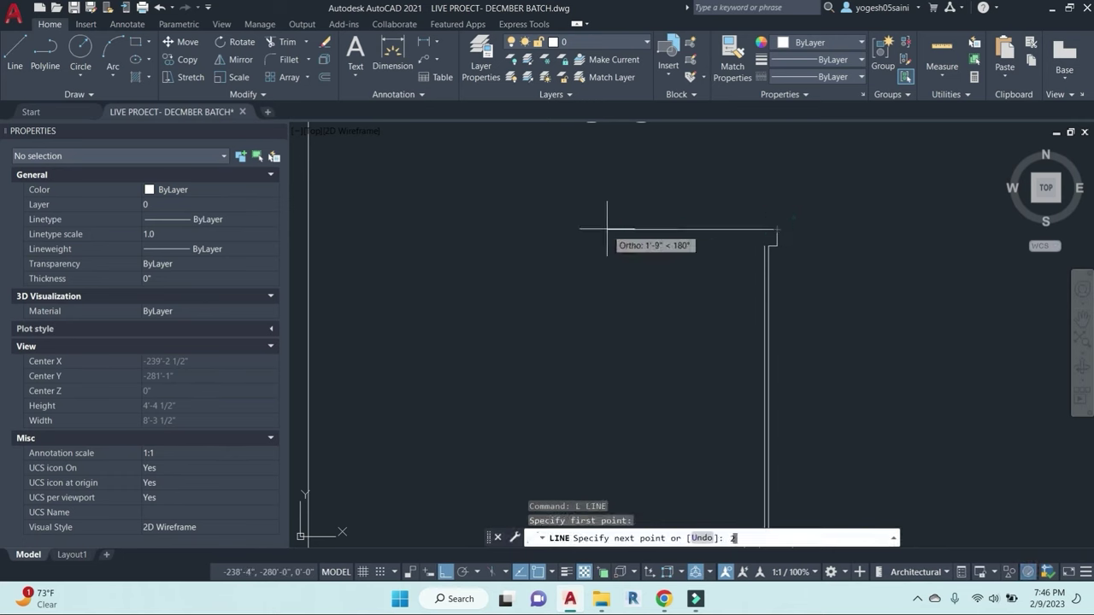
text(")
key(Return)
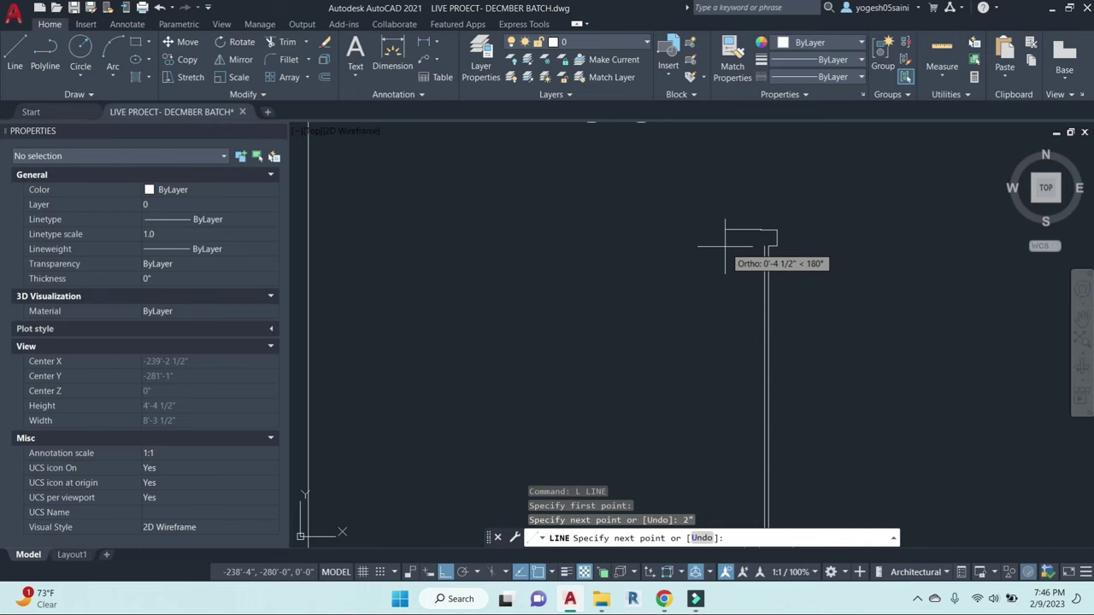
scroll(722, 246, up, 2)
scroll(713, 250, up, 1)
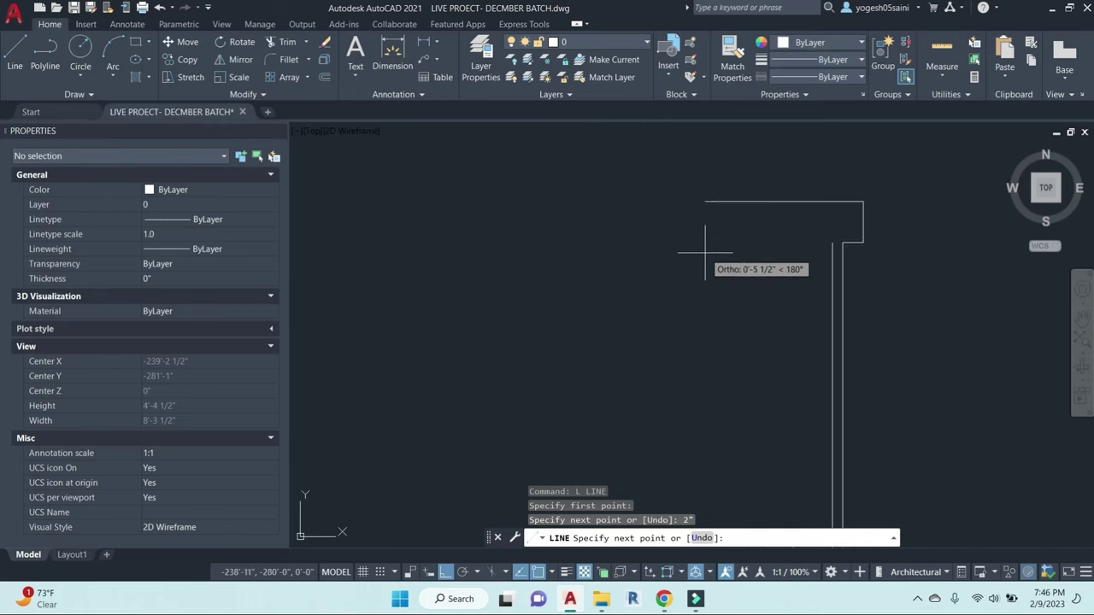
text(.5)
key(Return)
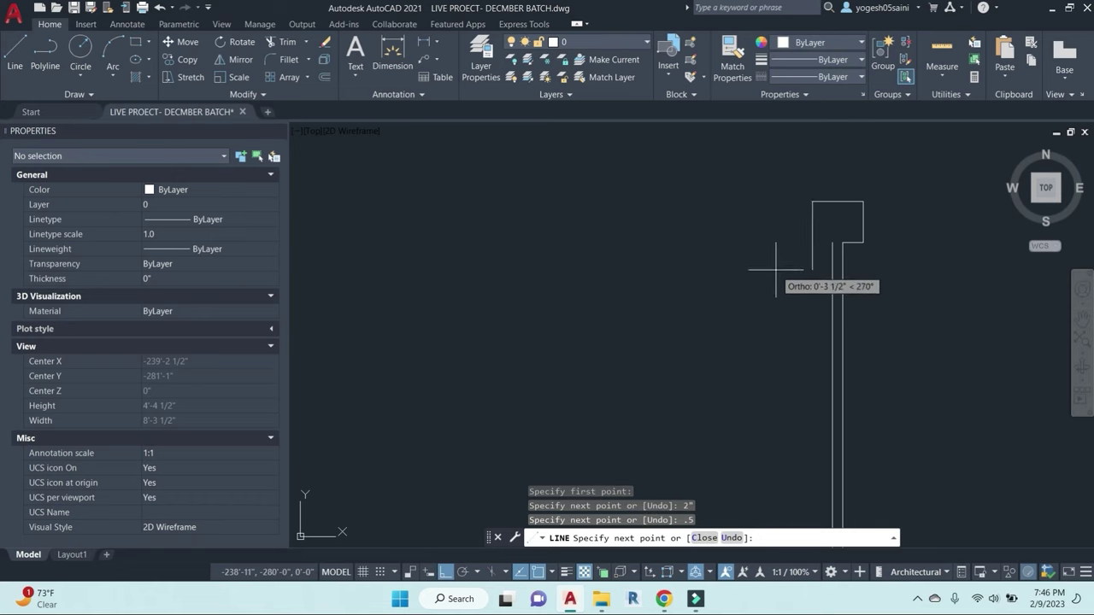
text(2)
key(Return)
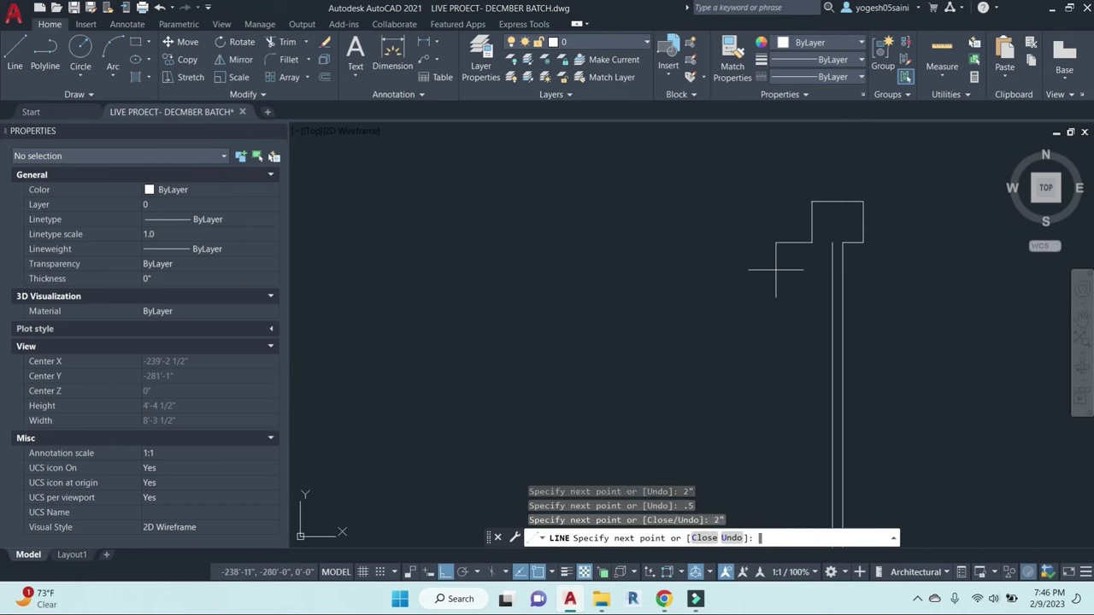
click(832, 241)
key(Escape)
Step: Start and cancel a selection window and a line near the small box
key(Escape)
scroll(829, 321, down, 5)
scroll(872, 301, up, 3)
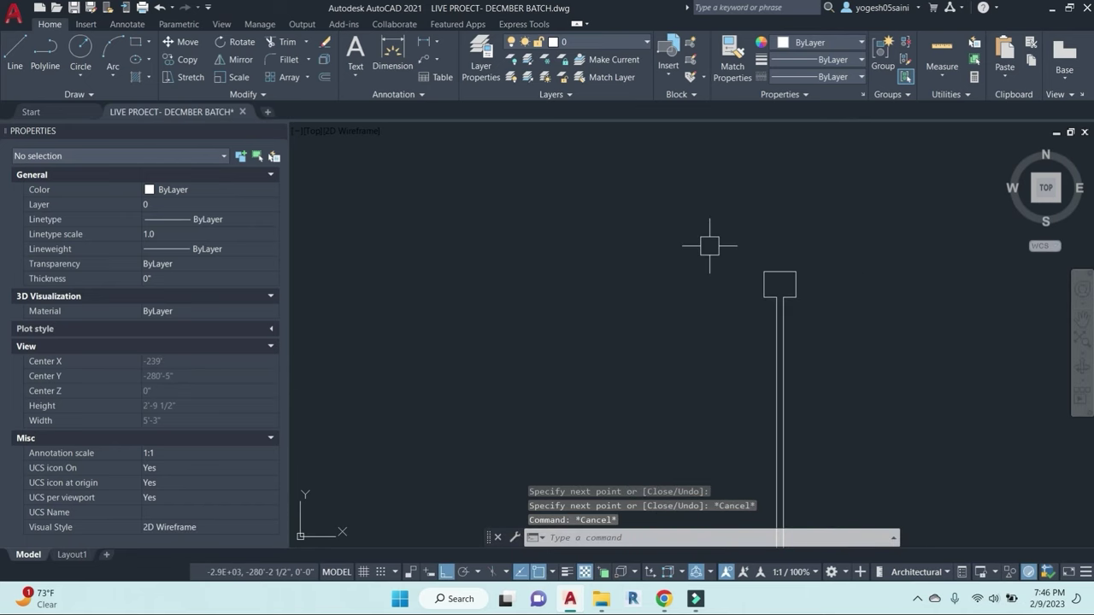
click(704, 239)
key(Escape)
text(l)
scroll(764, 290, up, 2)
key(Return)
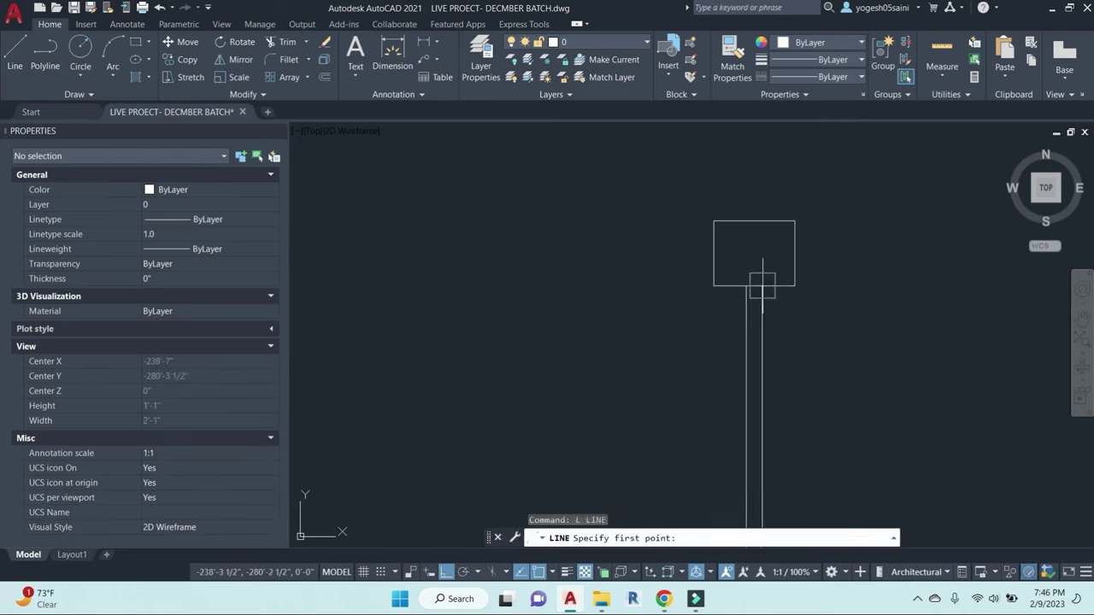
click(762, 285)
key(Escape)
scroll(816, 312, down, 2)
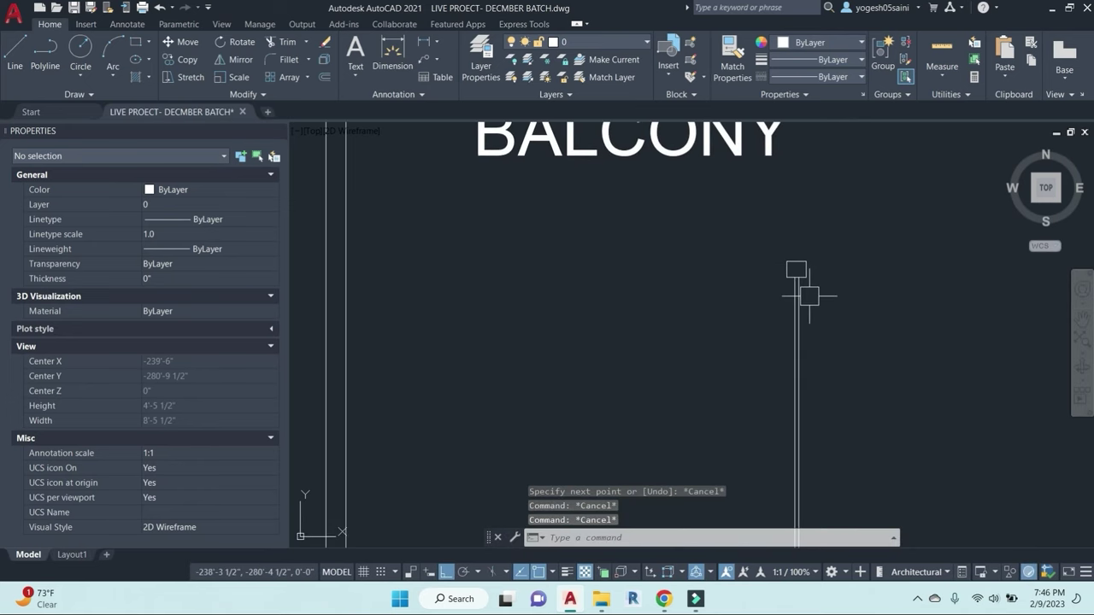
scroll(786, 282, up, 2)
Step: Start another line on the post, pan down to check its base, then cancel
text(l)
key(Return)
click(855, 253)
scroll(895, 425, down, 2)
middle_drag(895, 425, 808, 171)
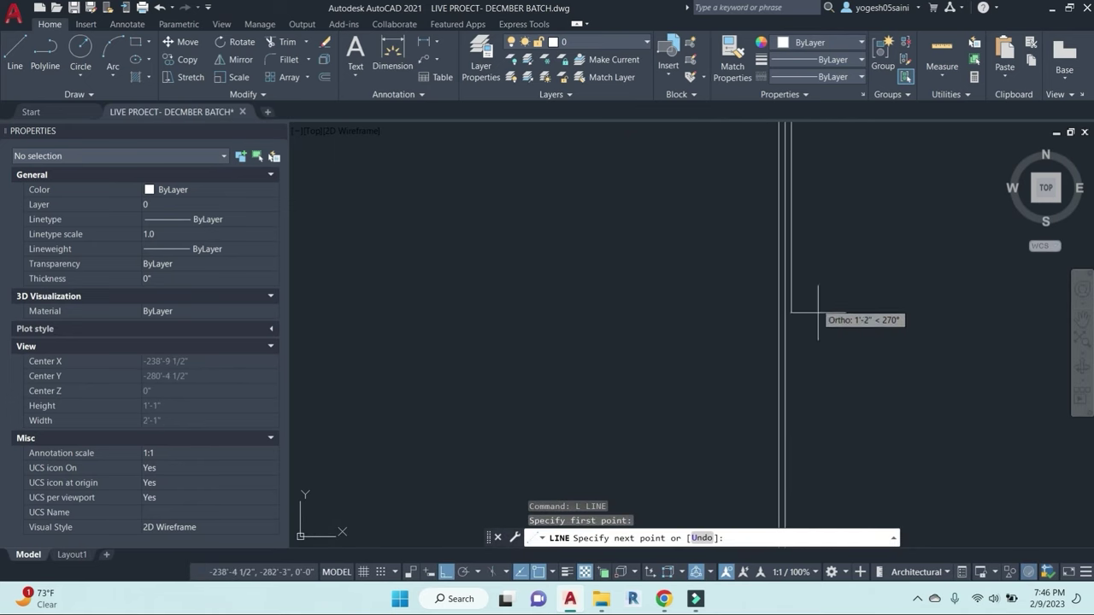
middle_drag(829, 404, 812, 213)
key(Escape)
key(Escape)
key(Escape)
key(Escape)
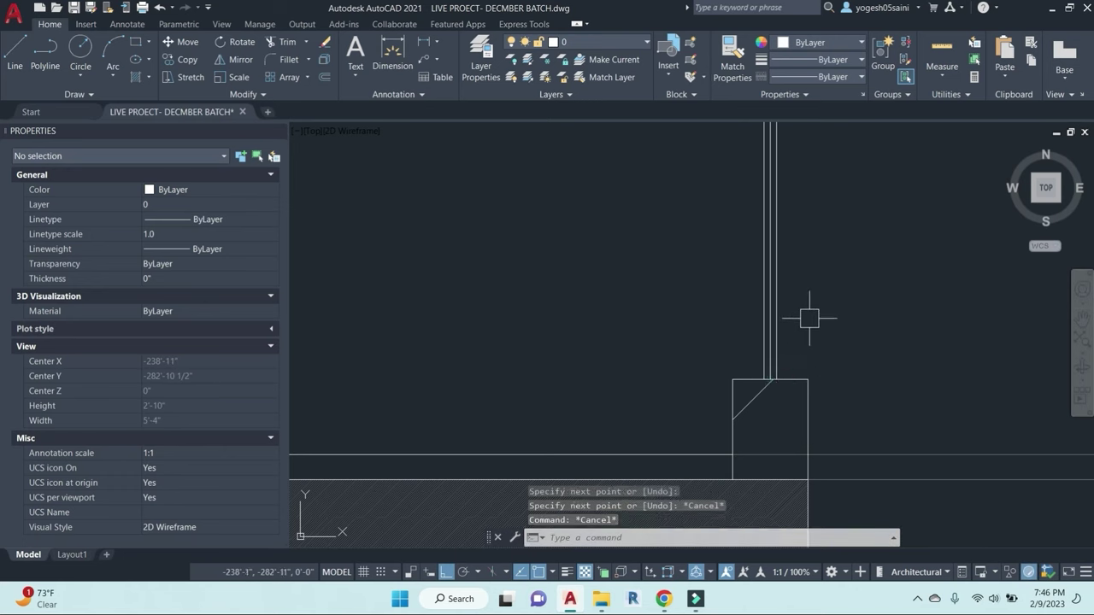
scroll(820, 291, down, 2)
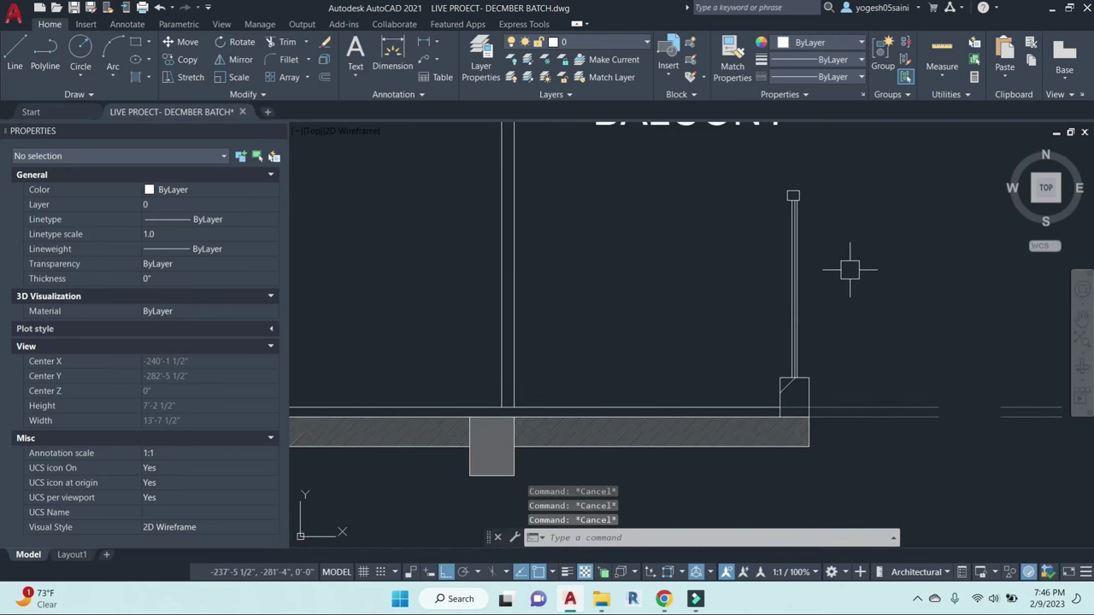
scroll(810, 252, down, 2)
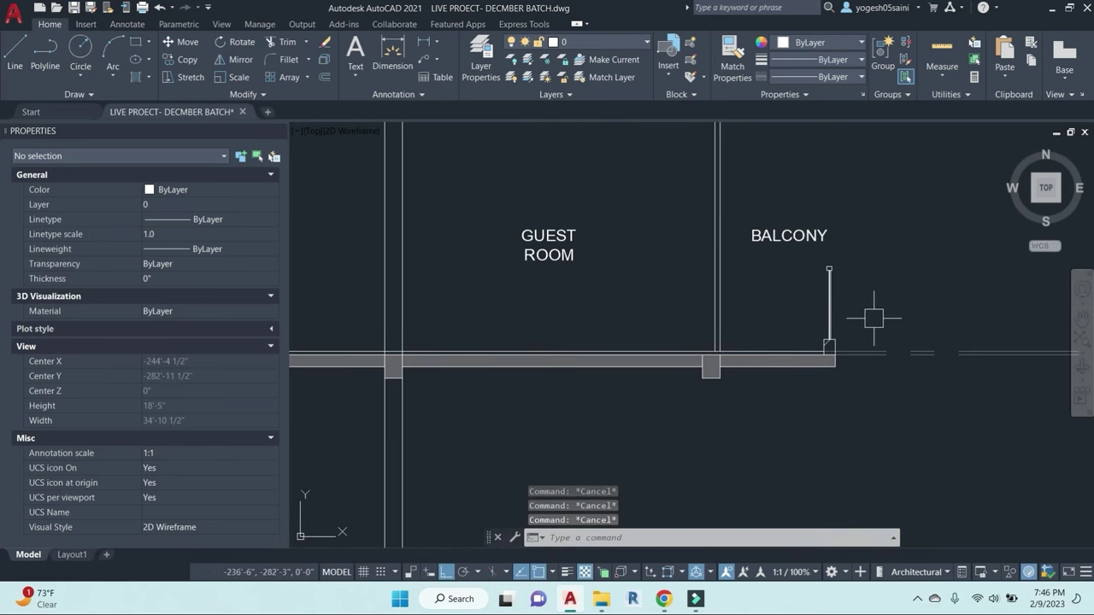
click(874, 318)
Step: Set the railing post lines' colour to Cyan
click(808, 267)
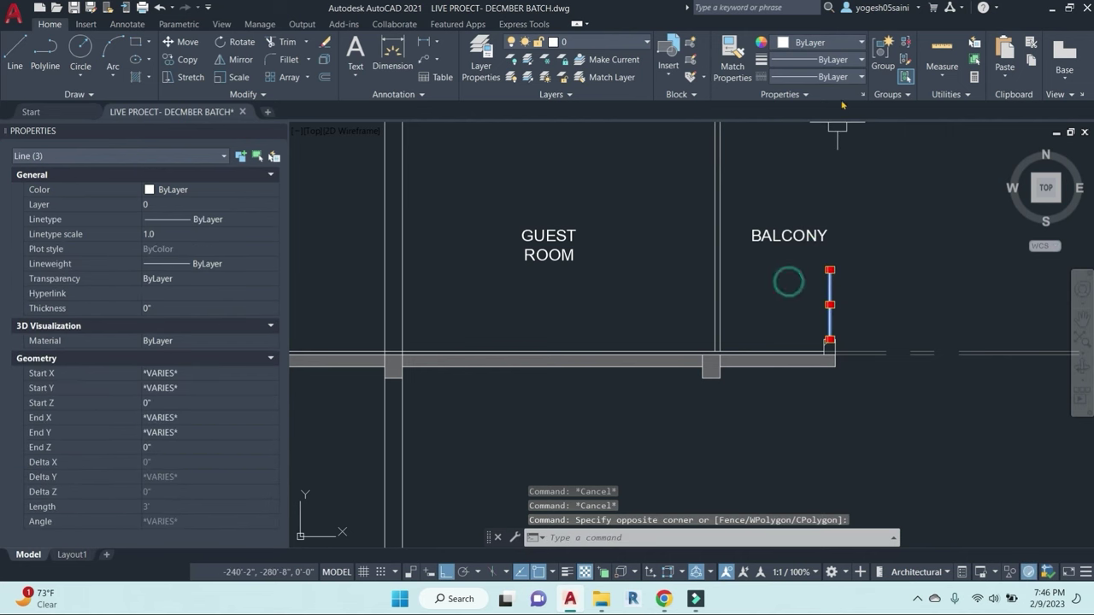
click(848, 42)
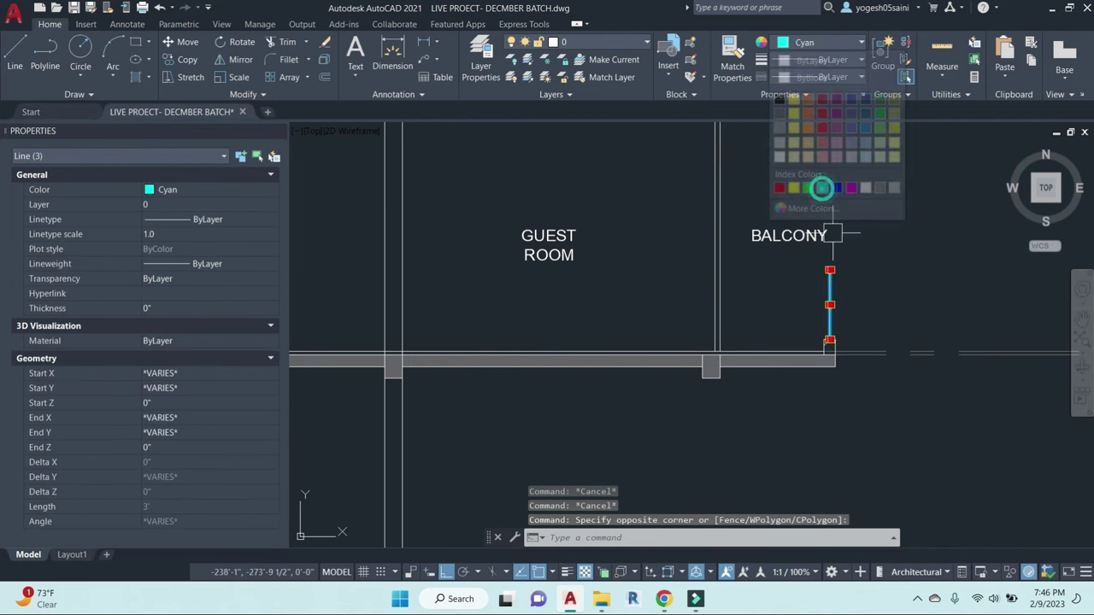
click(821, 187)
key(Escape)
key(Escape)
scroll(821, 256, up, 2)
click(793, 245)
click(878, 285)
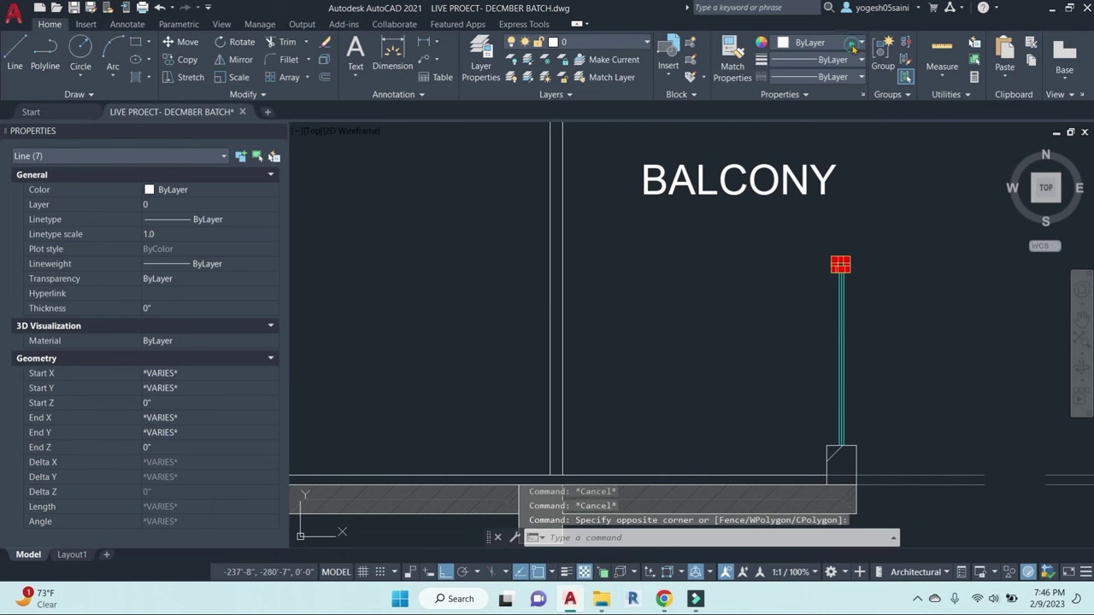
click(853, 45)
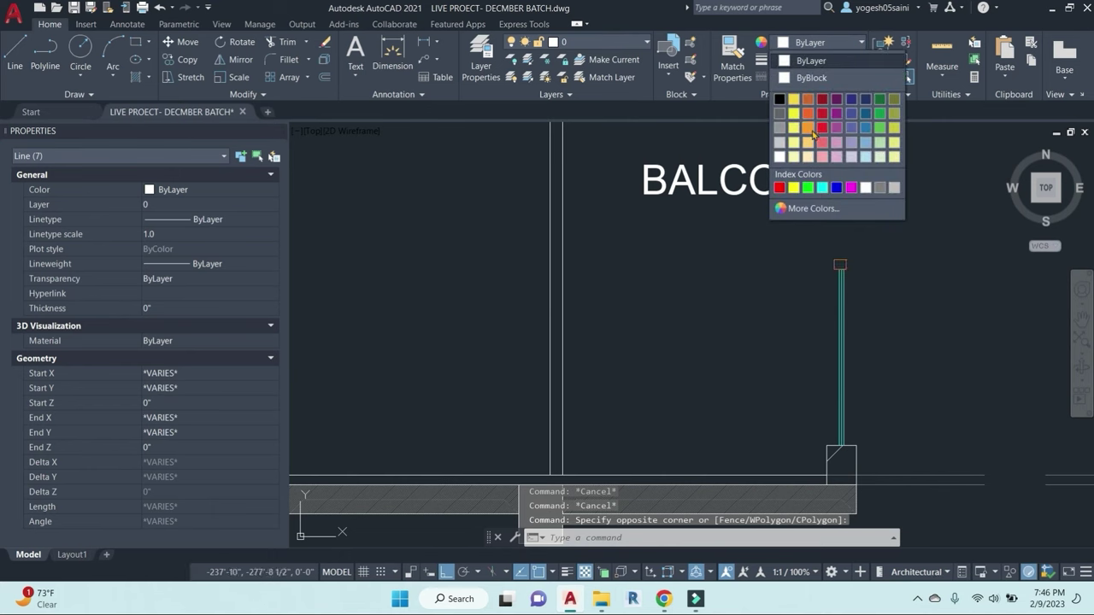
click(807, 208)
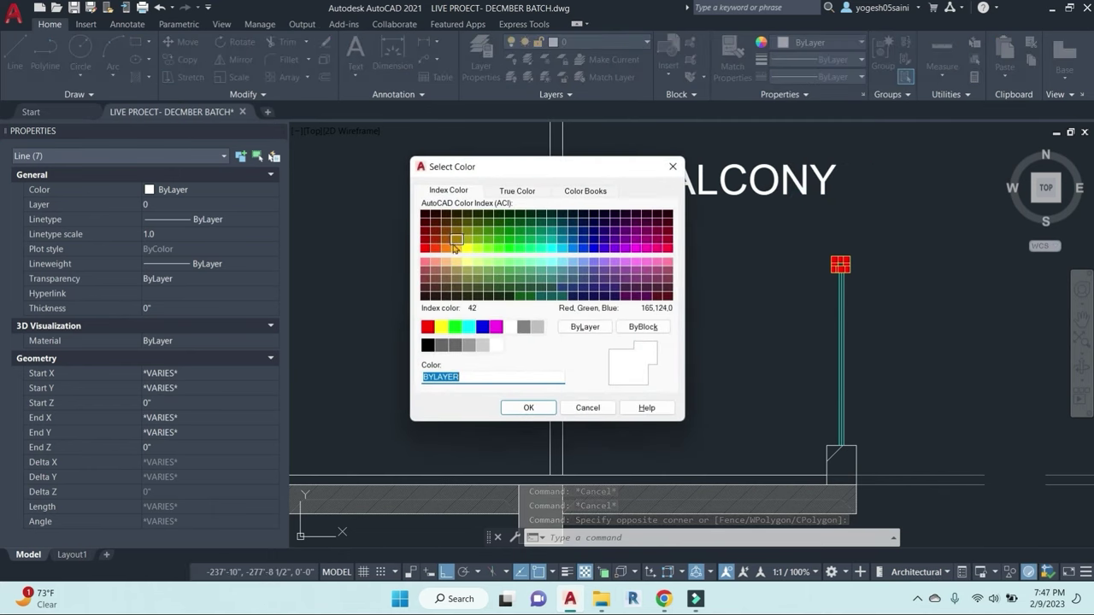
key(Escape)
Step: Hatch the small cap square at the top of the post
key(Escape)
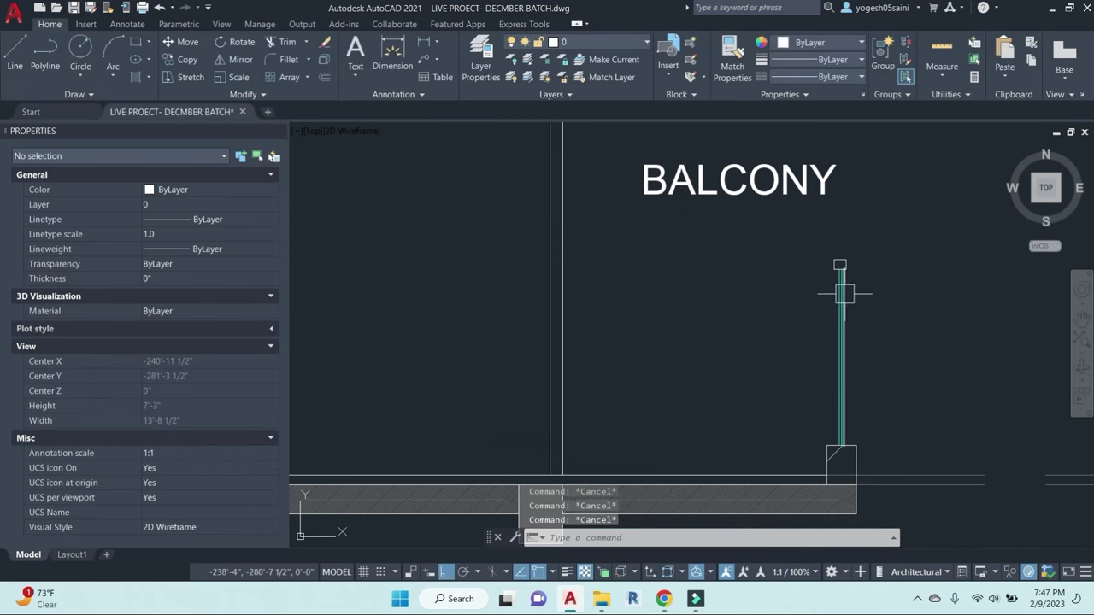
click(810, 235)
click(898, 299)
key(Escape)
key(Escape)
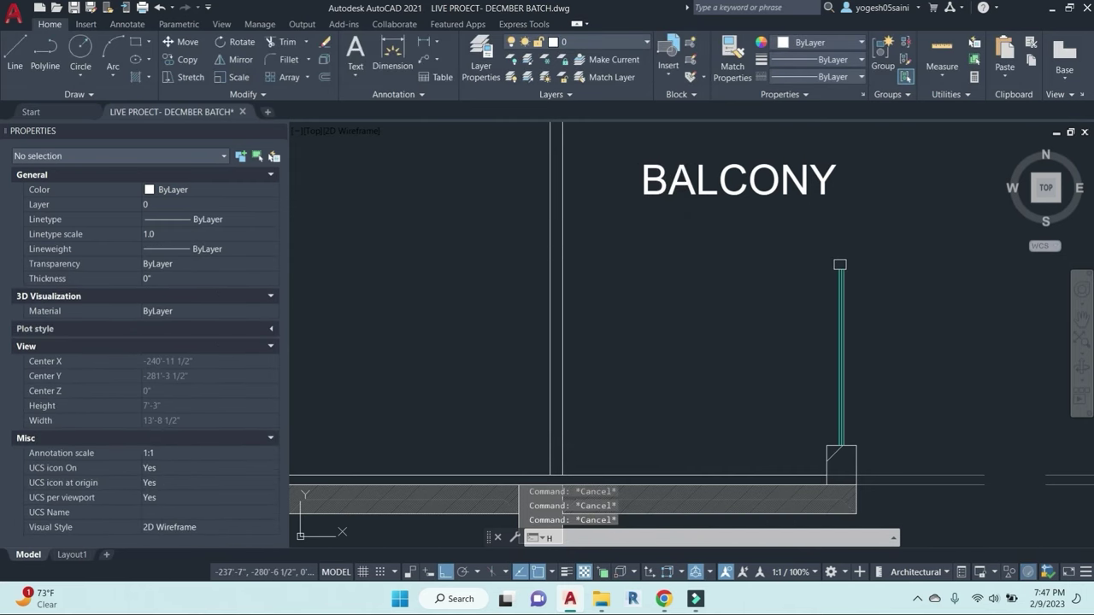
key(Return)
scroll(838, 264, up, 2)
click(837, 264)
key(Return)
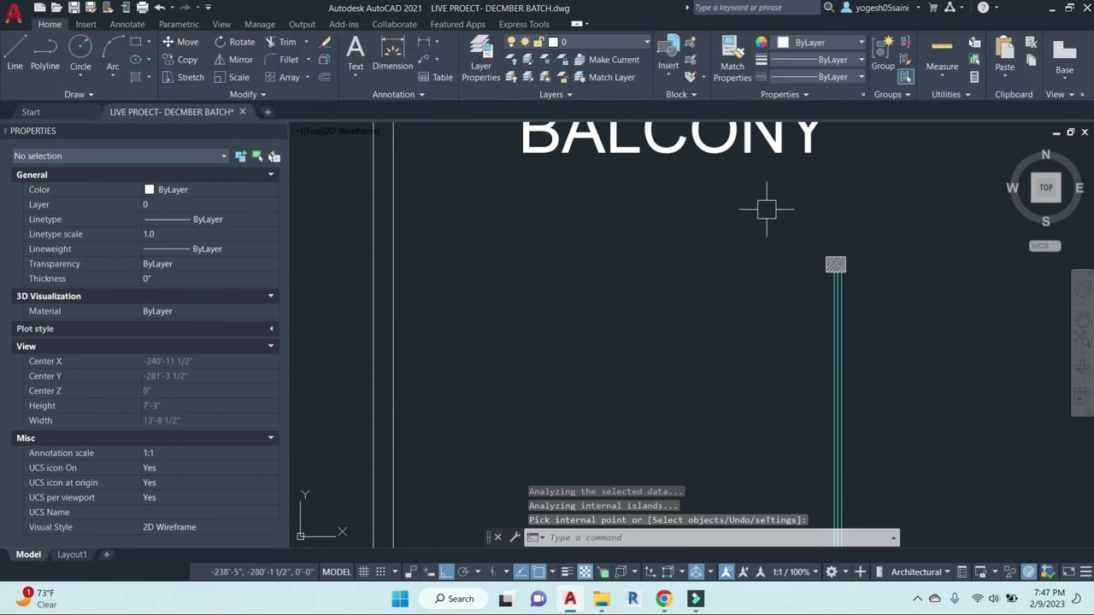
click(766, 208)
click(932, 309)
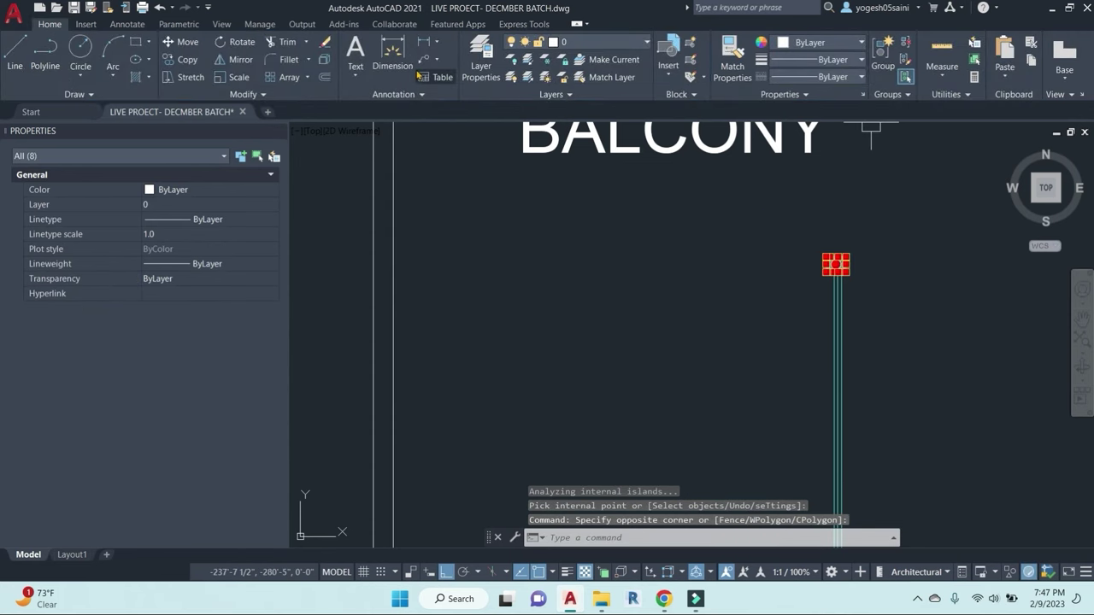
key(Escape)
key(Escape)
Step: Give the cap hatch colour 242,103,34 and the SOLID pattern
scroll(831, 286, up, 3)
click(835, 190)
scroll(763, 210, down, 1)
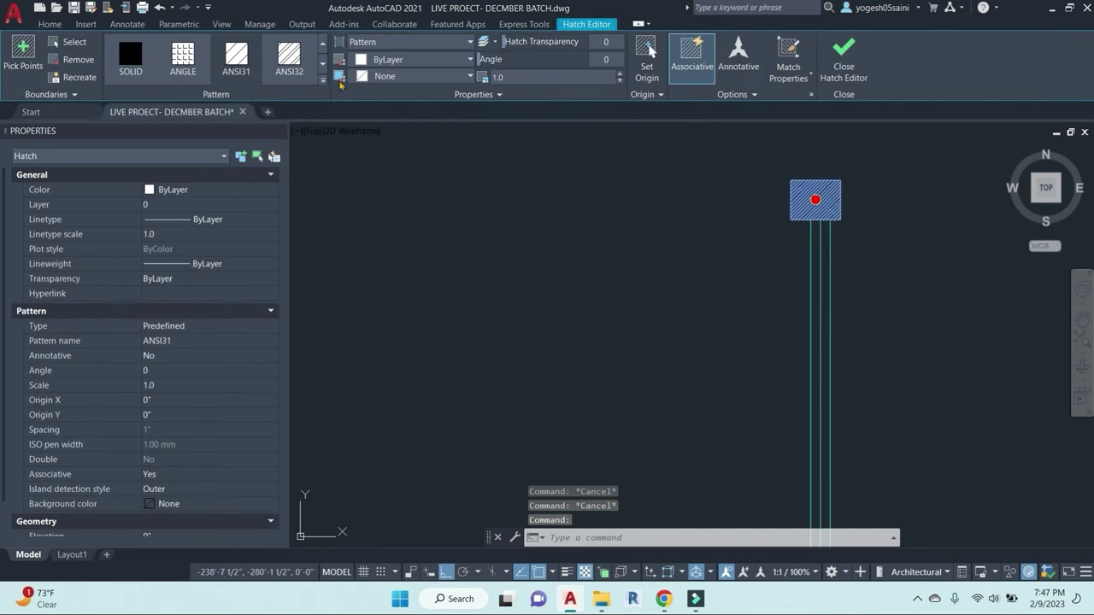
click(435, 61)
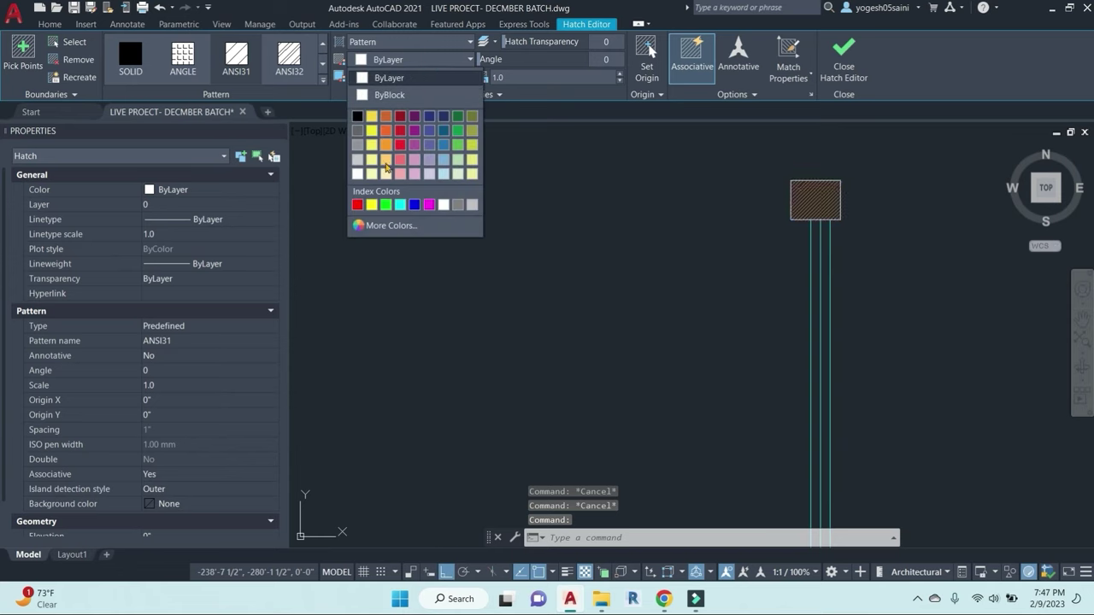
click(385, 132)
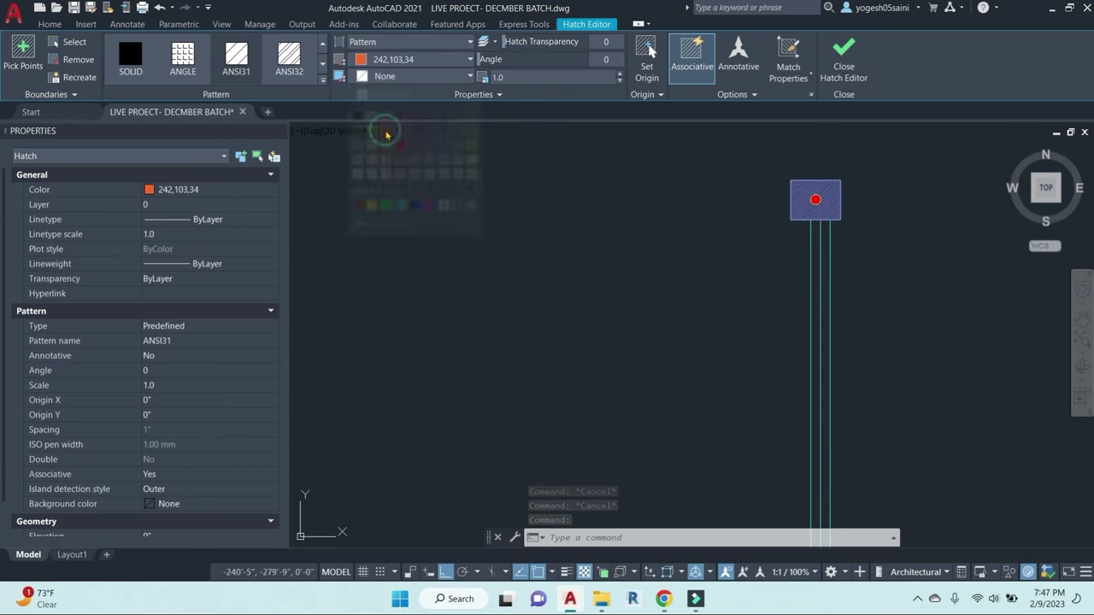
click(144, 58)
key(Escape)
key(Escape)
key(Escape)
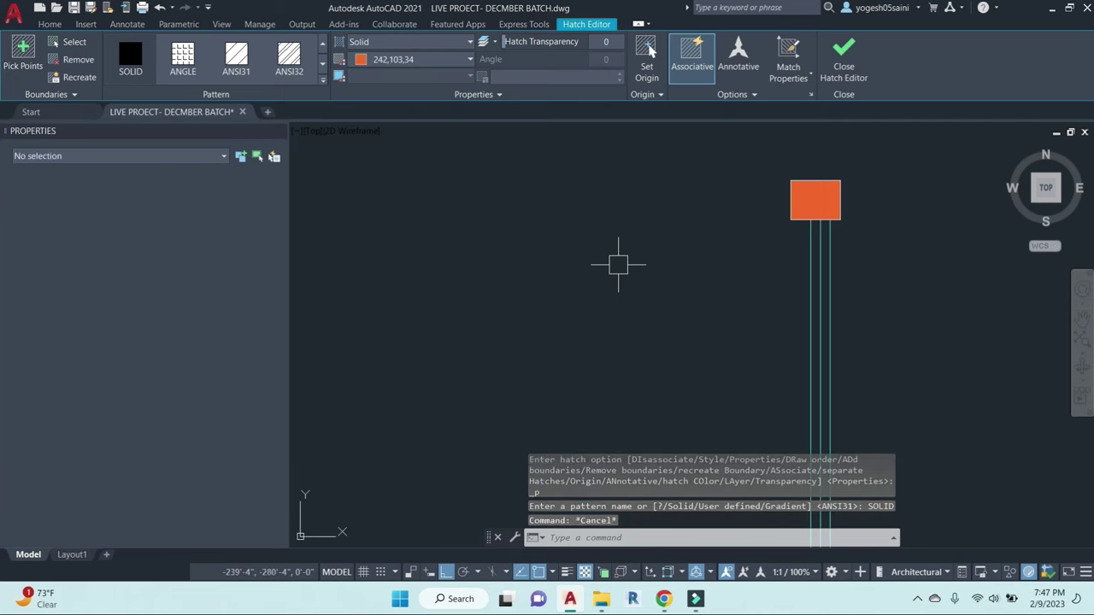
scroll(703, 254, down, 5)
scroll(799, 248, up, 2)
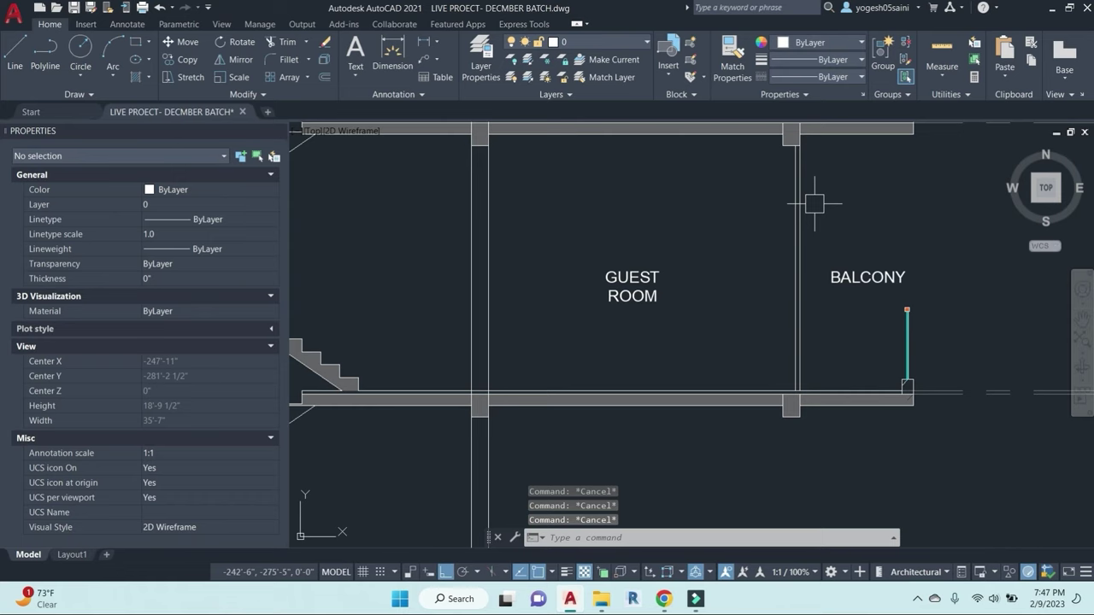
Step: Offset the floor line 3' upward to start the balcony railing
text(o)
key(Return)
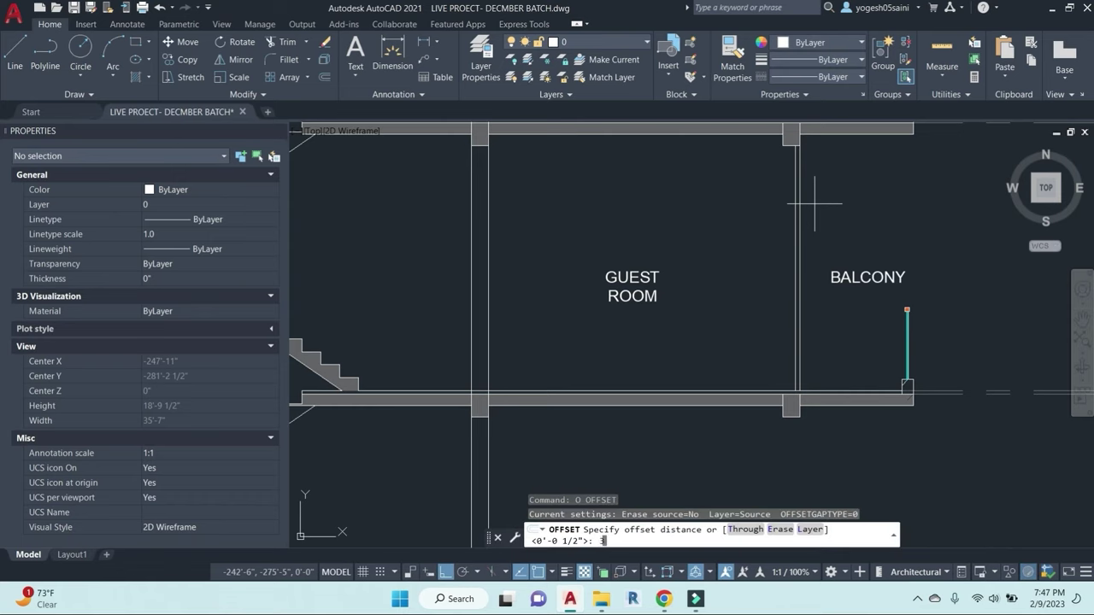
text(3')
key(Return)
click(822, 392)
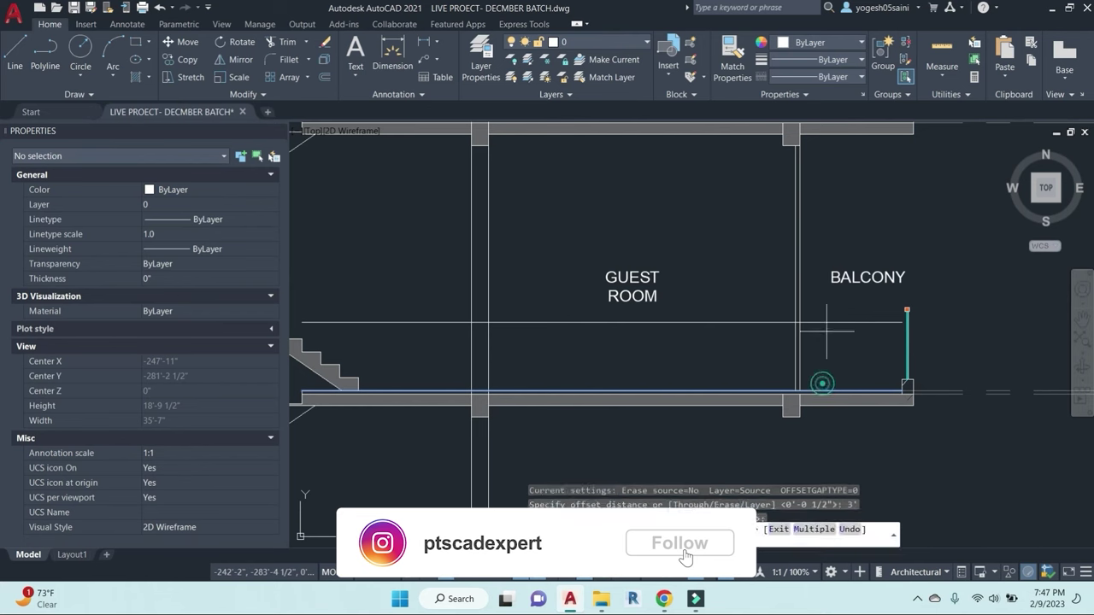
click(828, 335)
key(Escape)
Step: Trim the new 3' line back to the two balcony wall lines
text(tr)
key(Return)
scroll(791, 308, up, 4)
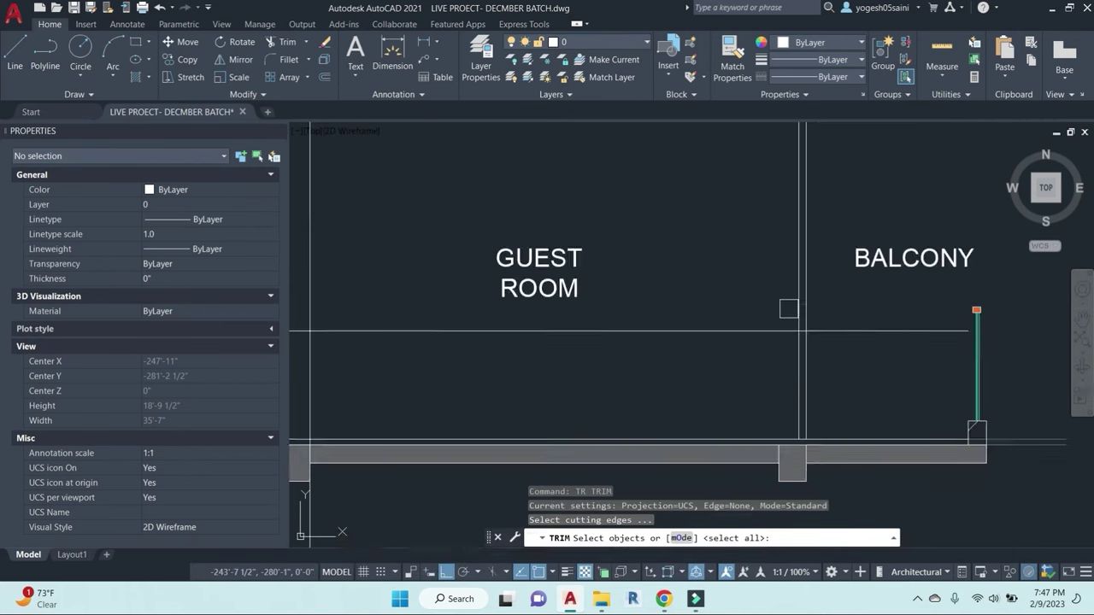
click(803, 292)
click(819, 300)
key(Return)
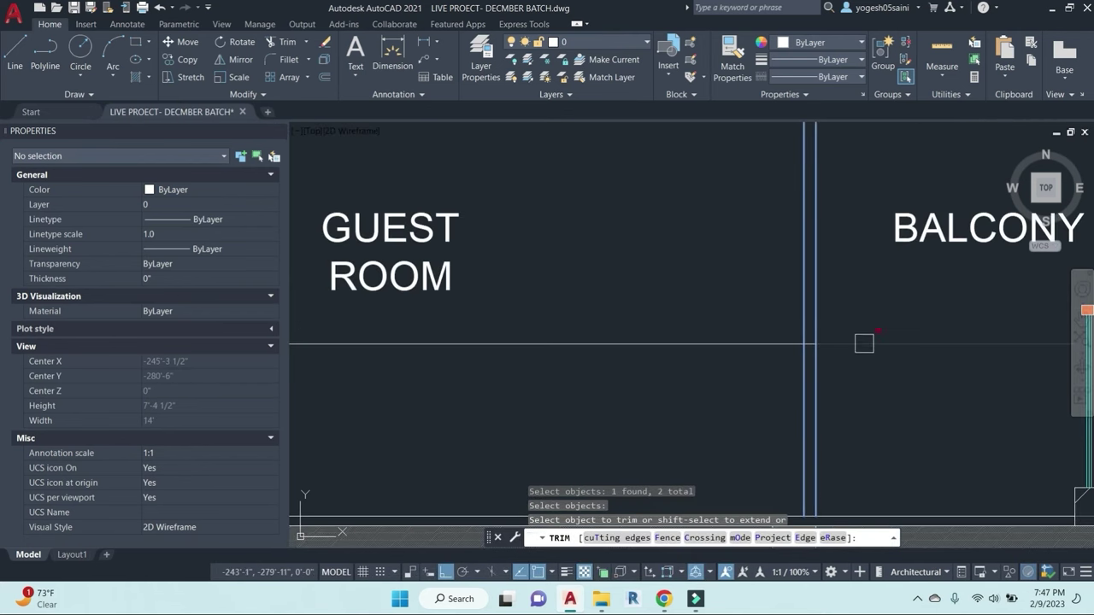
click(869, 342)
click(762, 340)
key(Escape)
Step: Offset the short line inside the wall by 2" to form the railing post
text(o)
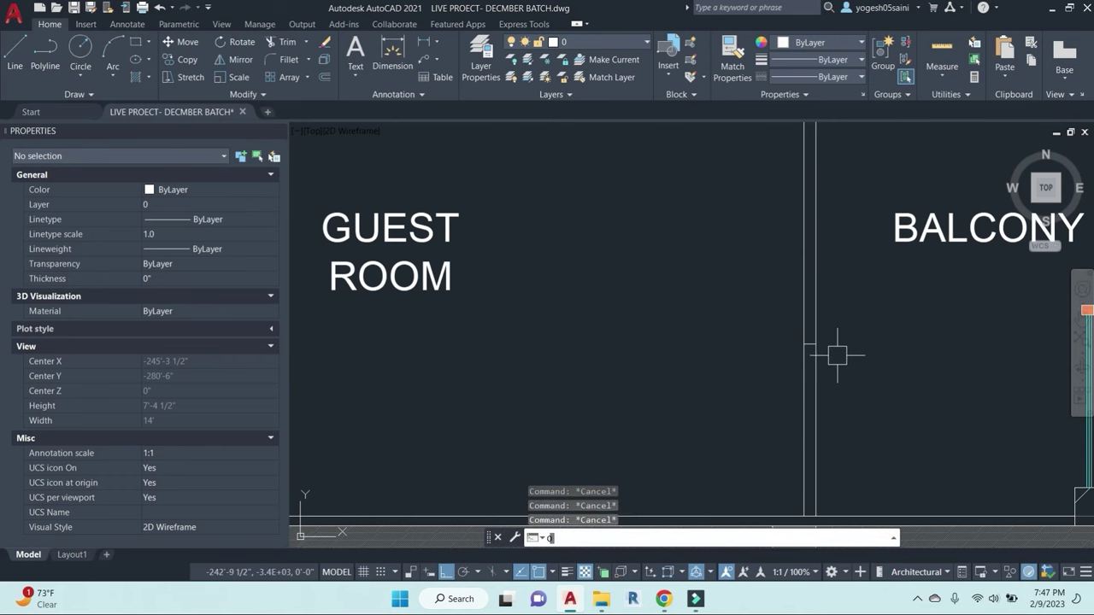
key(Return)
text(2")
key(Return)
click(812, 343)
click(837, 282)
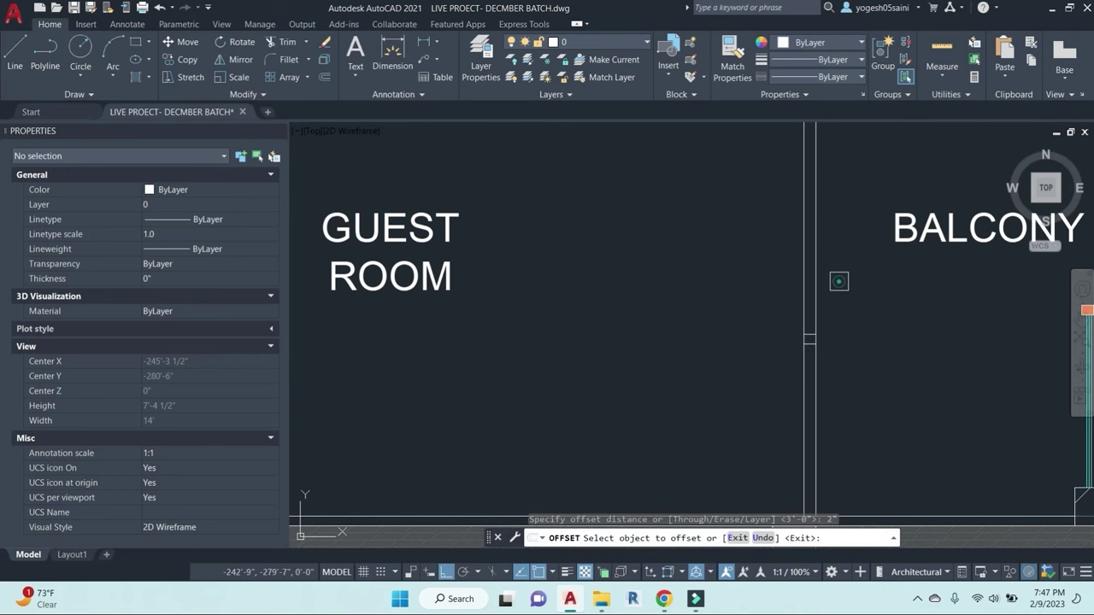
key(Escape)
key(Escape)
Step: Copy the two short post lines upward at 3' and 6'
click(729, 315)
click(822, 351)
text(co)
key(Return)
scroll(892, 403, down, 3)
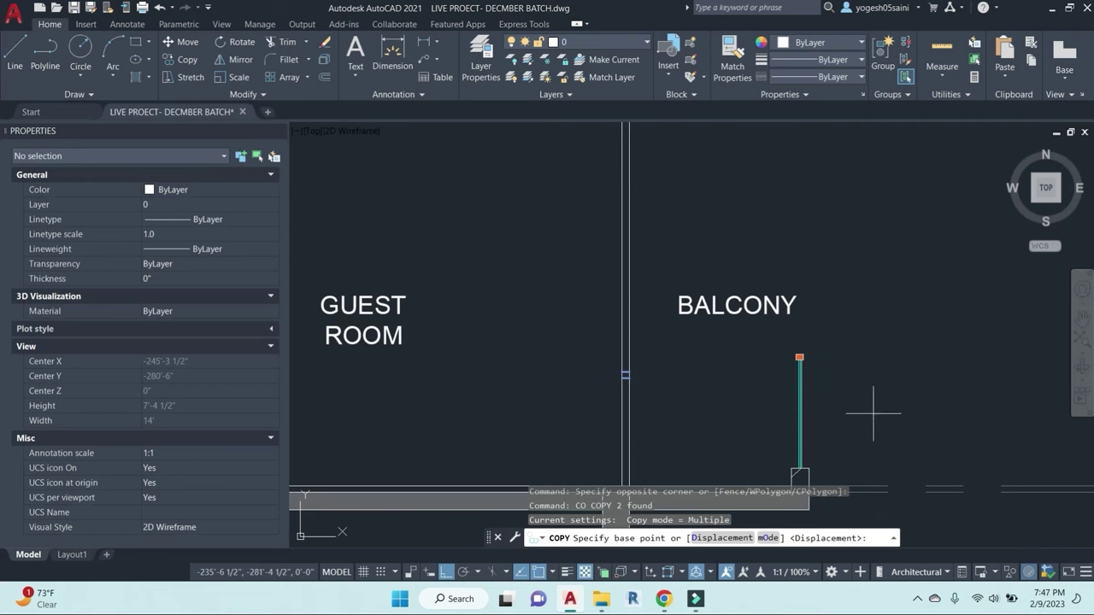
click(958, 397)
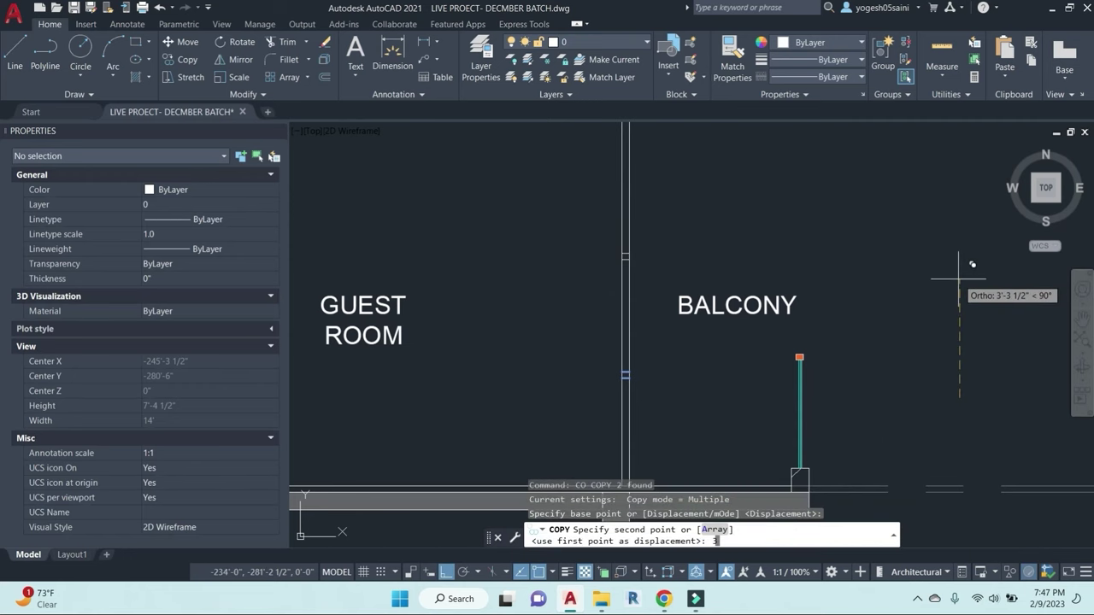
text(')
key(Return)
middle_drag(915, 258, 915, 398)
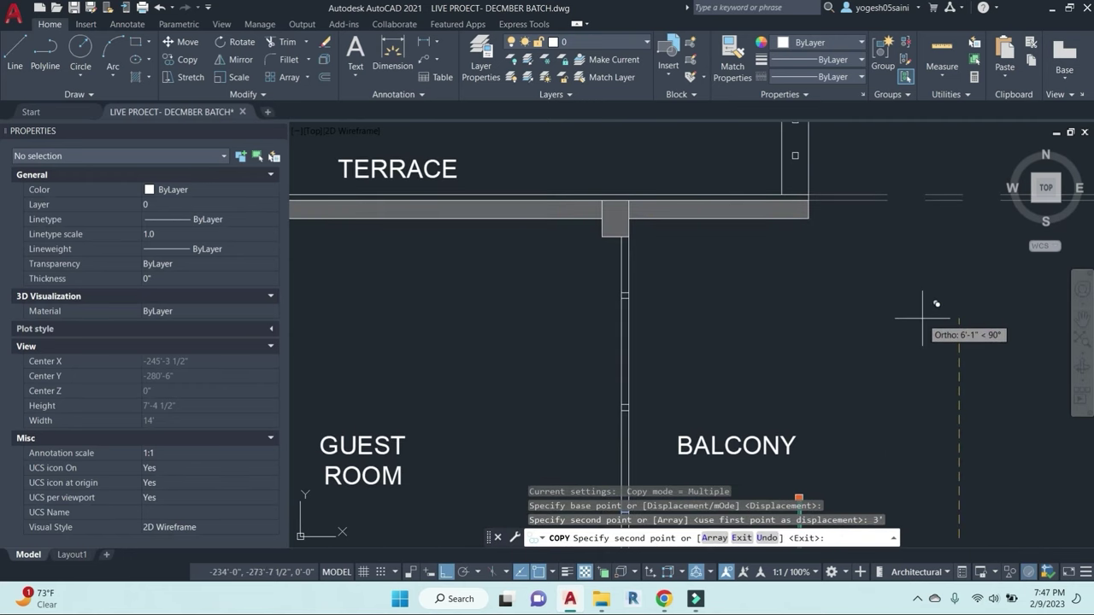
text(3')
key(Return)
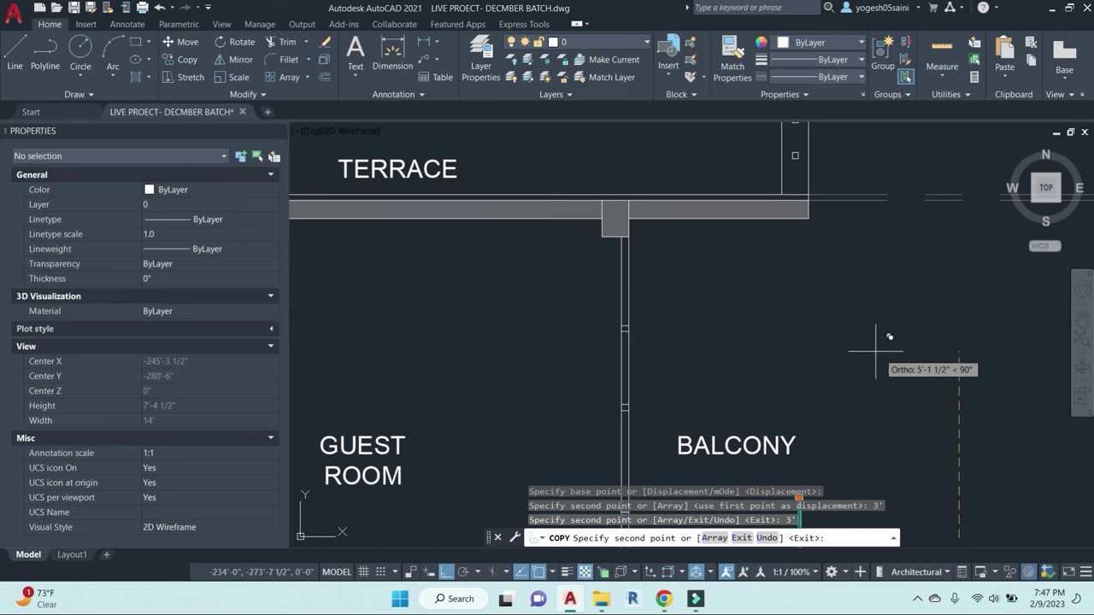
text(6)
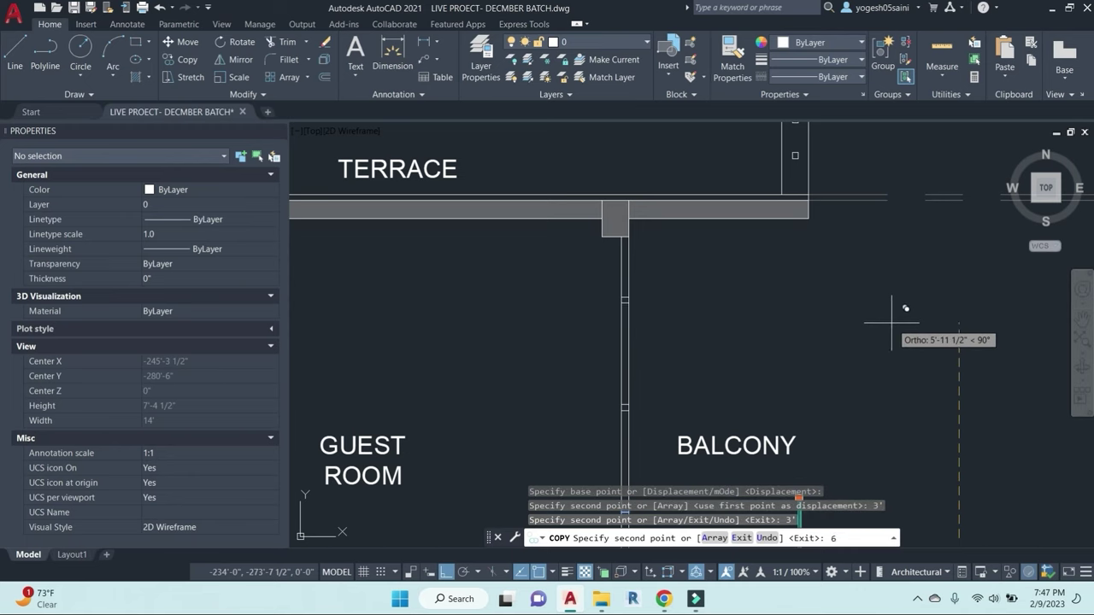
text(')
key(Return)
key(Escape)
key(Escape)
scroll(842, 341, down, 8)
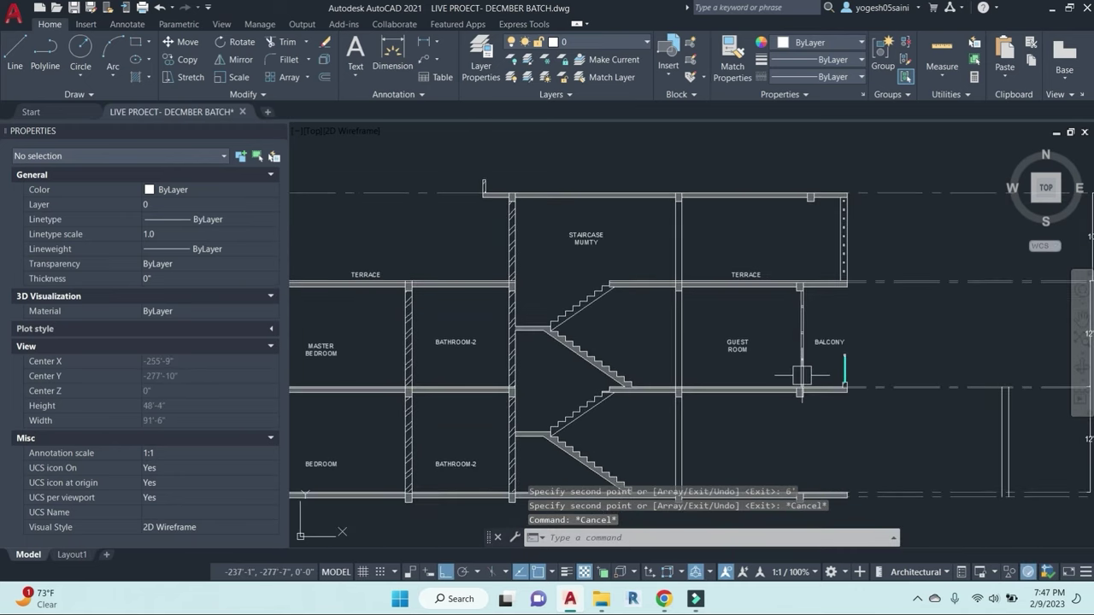
Step: Copy the GUEST ROOM label down into the ground-floor room beneath the balcony
scroll(801, 375, up, 2)
scroll(687, 282, down, 2)
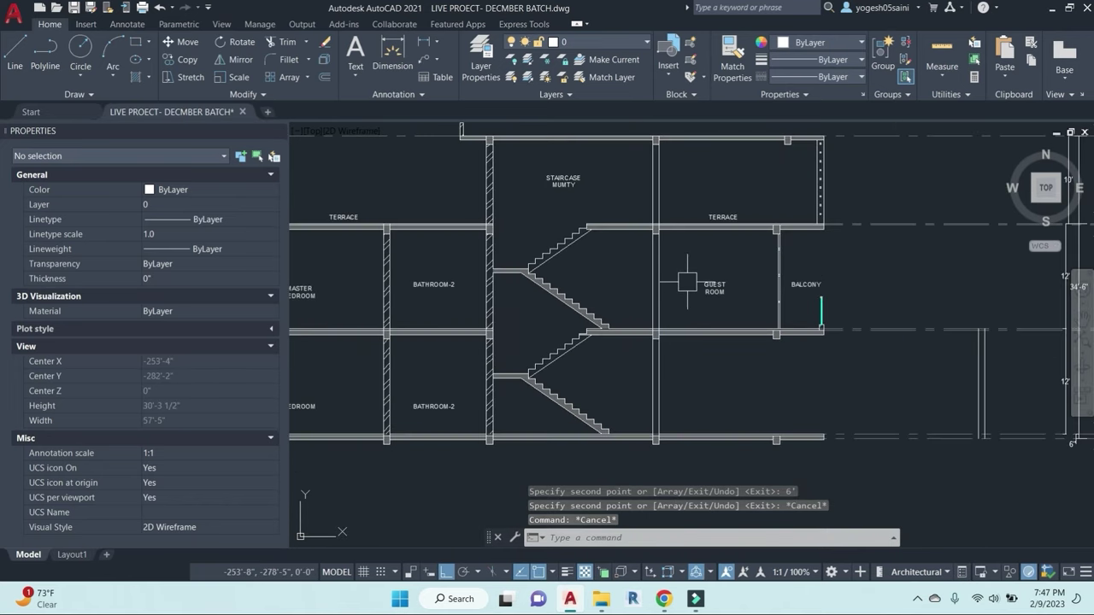
middle_drag(611, 361, 658, 344)
key(Escape)
scroll(646, 365, down, 1)
middle_drag(654, 391, 668, 397)
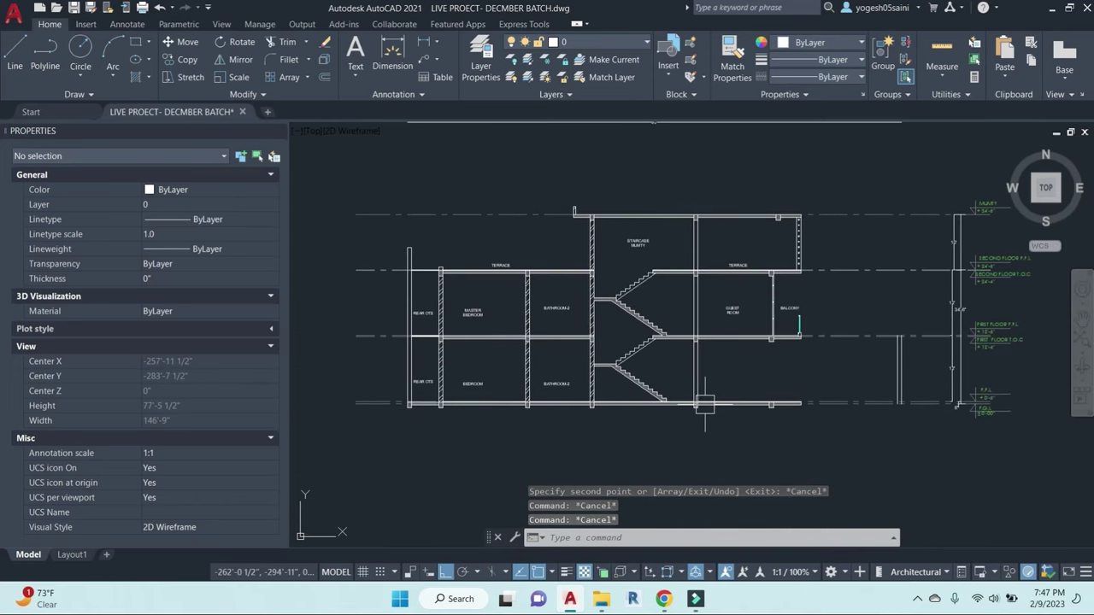
scroll(756, 377, up, 1)
click(716, 270)
text(co)
key(Return)
click(849, 338)
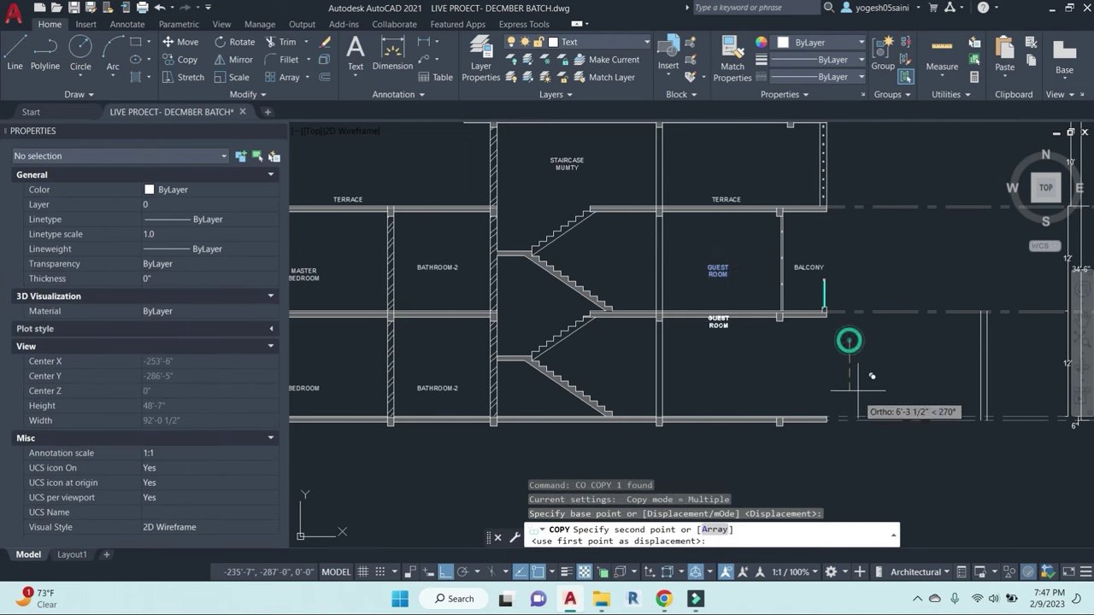
click(871, 427)
key(Escape)
Step: Retype the copied label to read PARKING ARAE
double_click(717, 365)
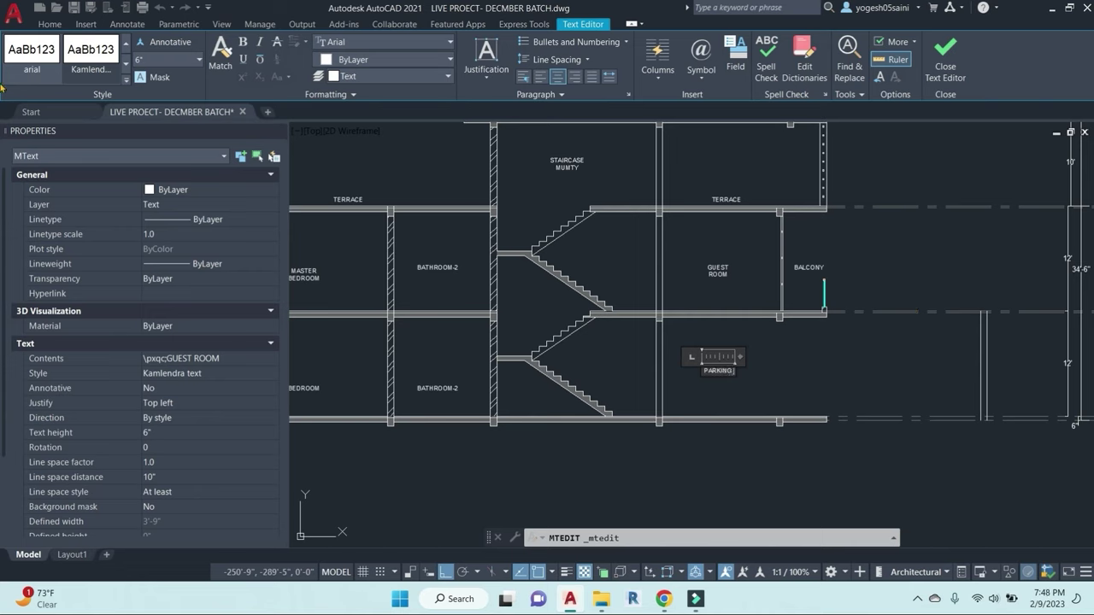
key(Escape)
key(Escape)
key(Escape)
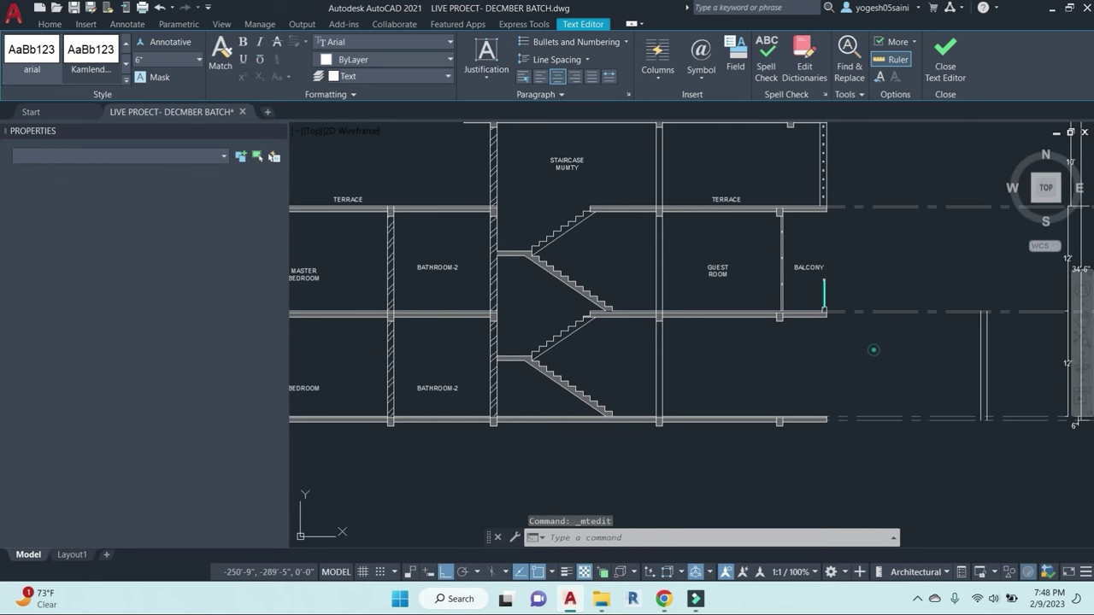
scroll(781, 362, up, 5)
mouse_move(623, 402)
middle_down()
mouse_move(672, 412)
mouse_move(656, 416)
middle_up()
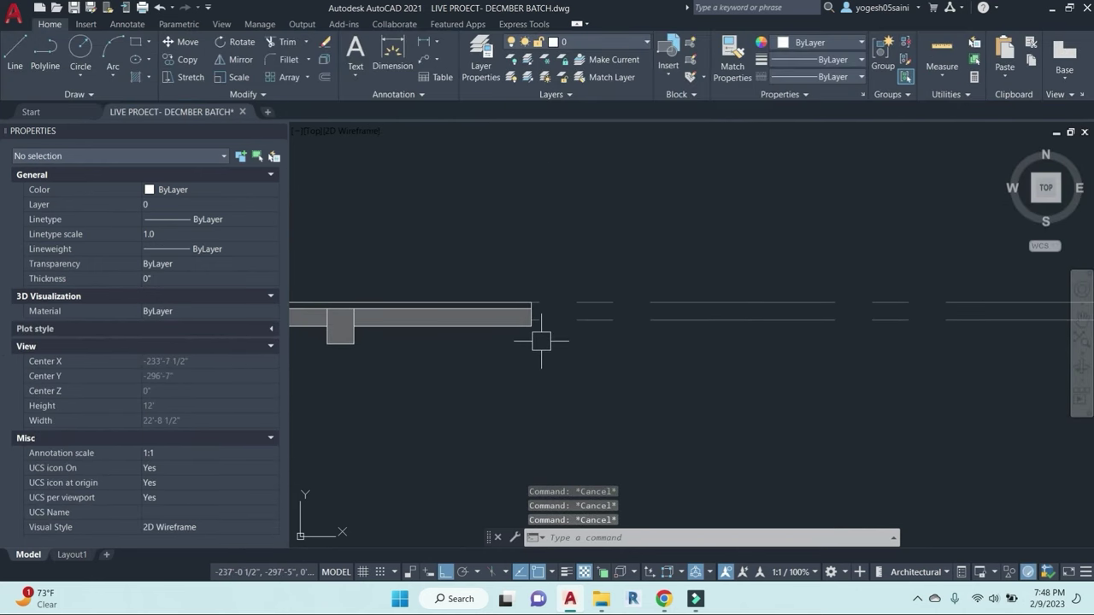
Step: Pan along the ground slab toward the walls, abandoning a started line
middle_drag(631, 370, 579, 372)
text(L)
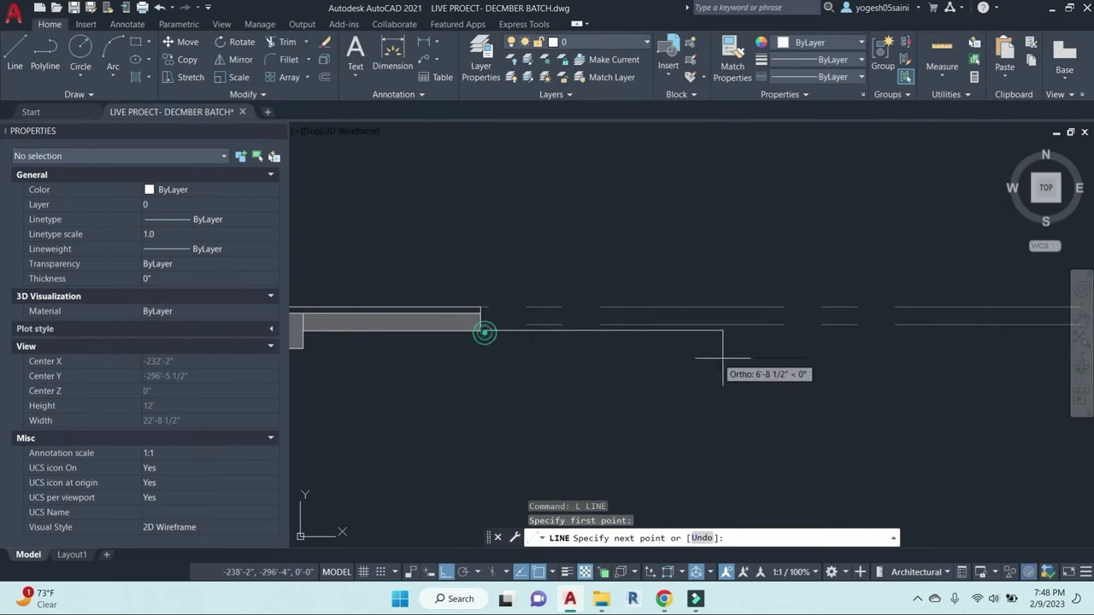
scroll(649, 376, down, 4)
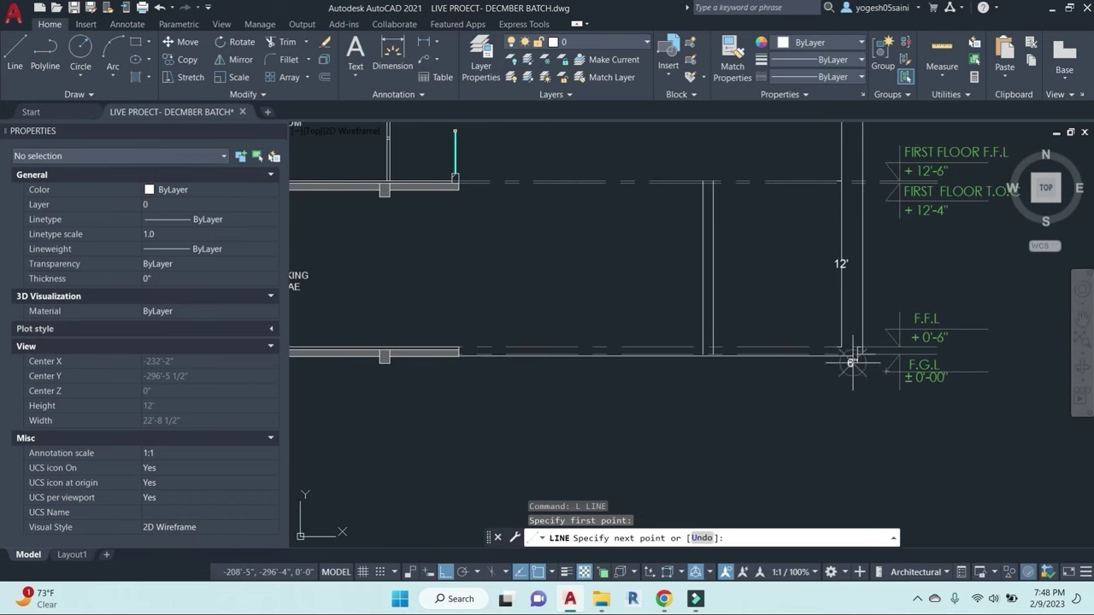
scroll(687, 353, up, 4)
middle_drag(623, 366, 764, 371)
key(Escape)
middle_drag(353, 388, 785, 390)
key(space)
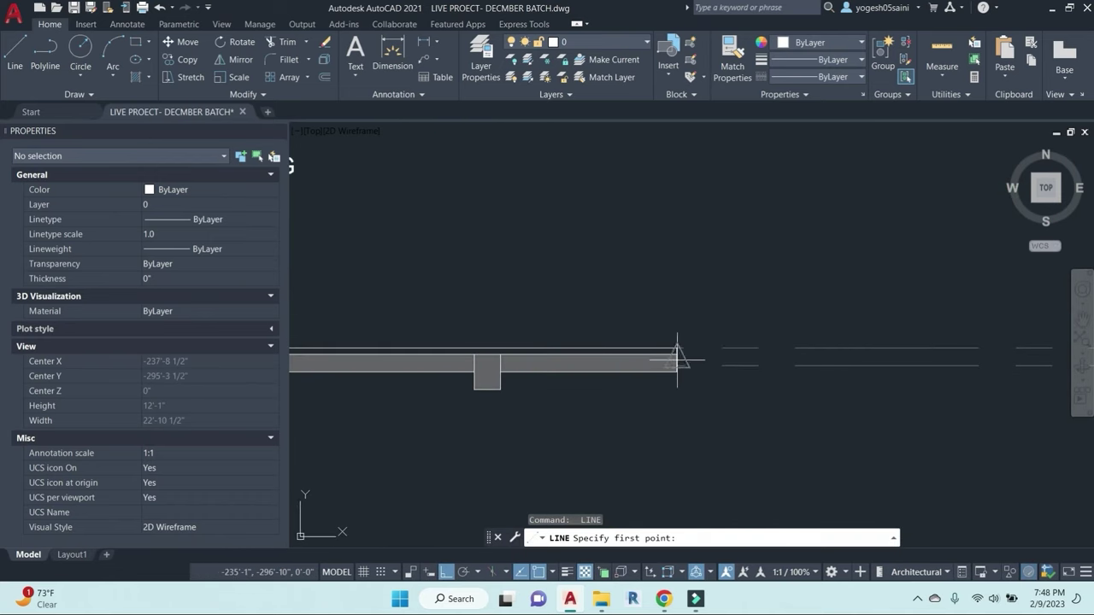
scroll(671, 360, up, 2)
scroll(786, 356, down, 1)
middle_drag(908, 359, 536, 361)
scroll(662, 361, down, 2)
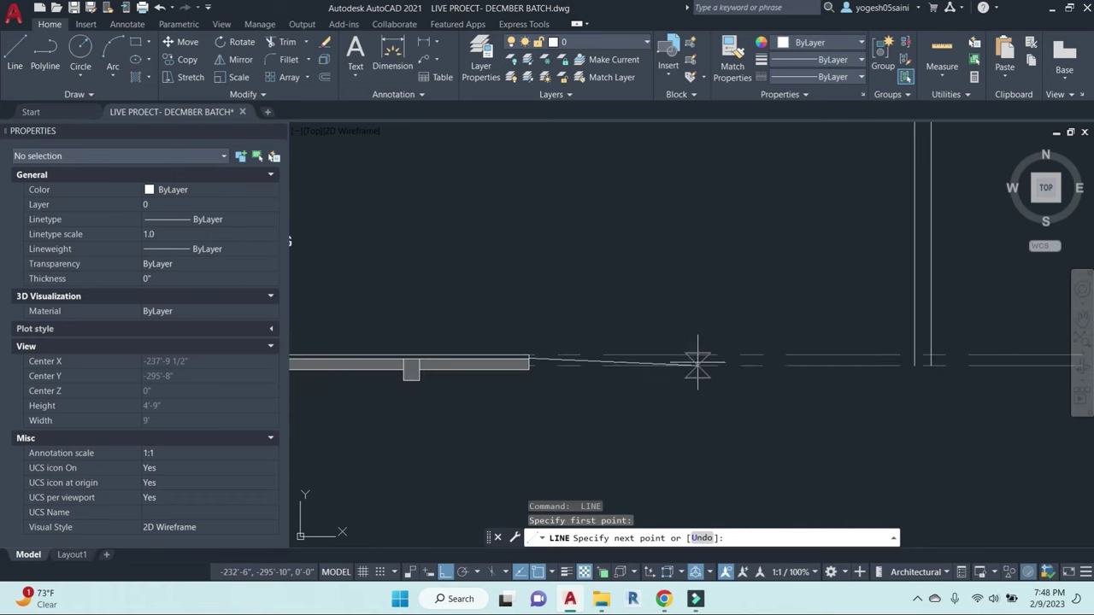
middle_drag(857, 363, 695, 363)
scroll(699, 364, up, 3)
key(Escape)
key(Escape)
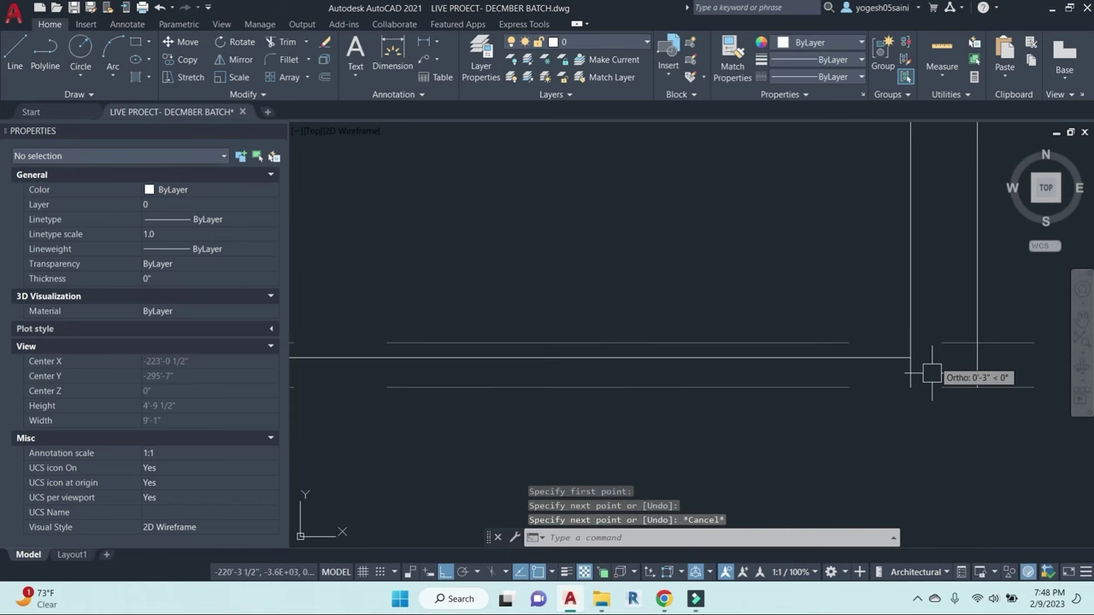
Step: Start and cancel an offset and then a line near the slab end
text(o)
key(Return)
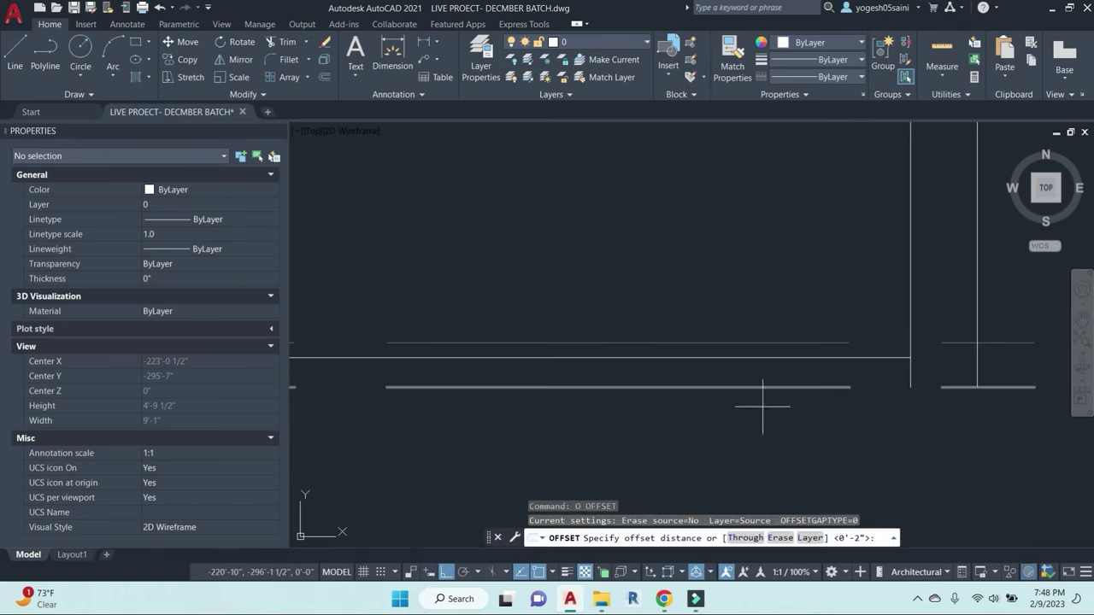
scroll(763, 407, down, 2)
key(Escape)
key(Escape)
text(l)
key(Return)
scroll(691, 398, down, 1)
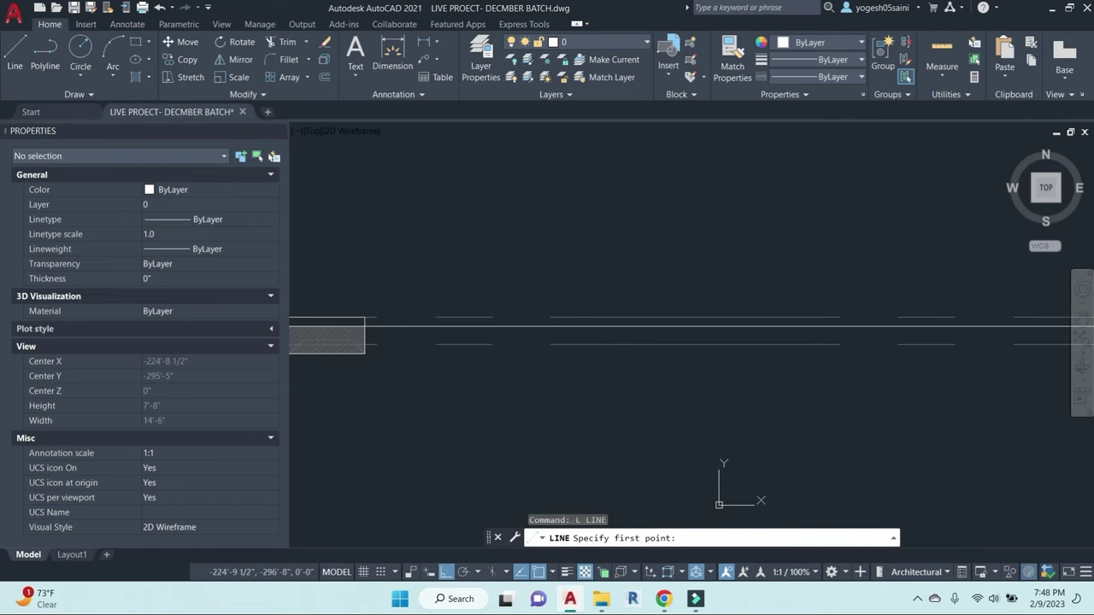
scroll(781, 399, down, 3)
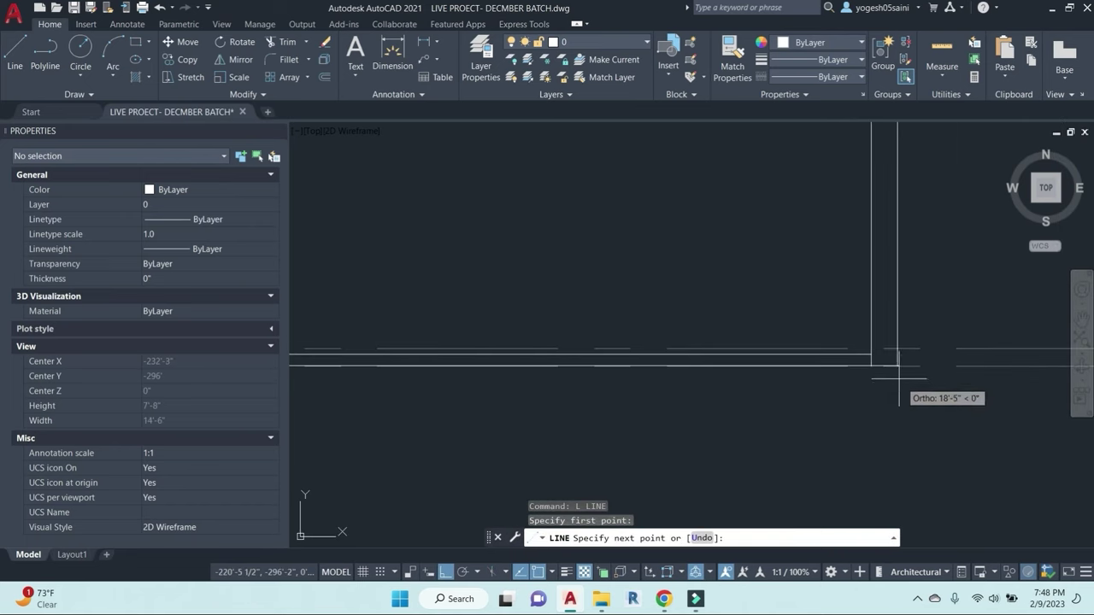
key(Escape)
key(Escape)
key(Escape)
Step: Hatch the plinth strip and switch its pattern to AR-B816C brick
text(h)
key(Return)
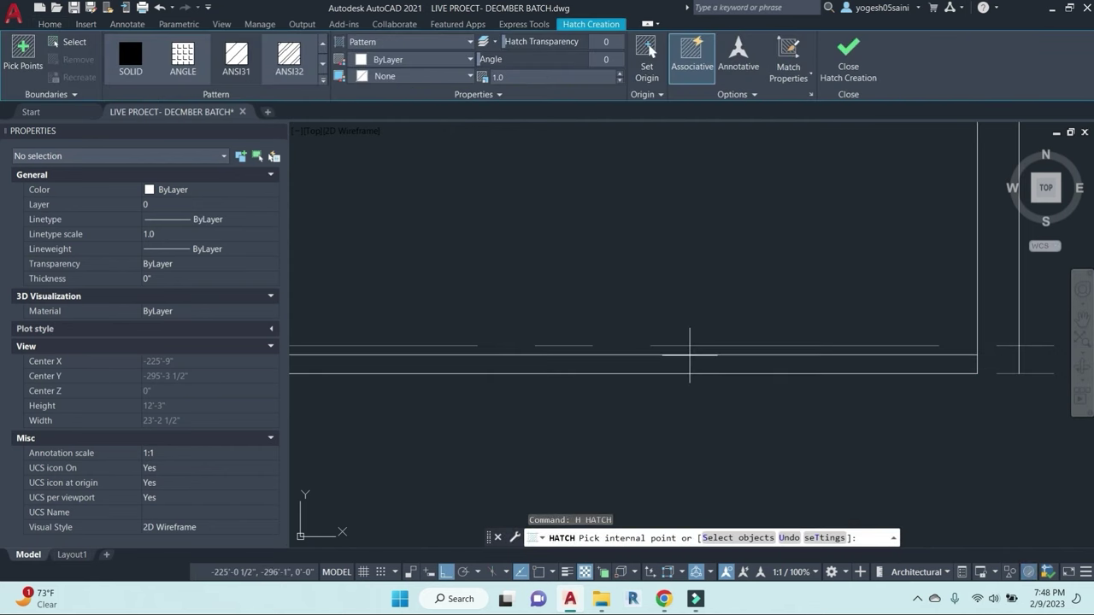
middle_drag(882, 323, 791, 293)
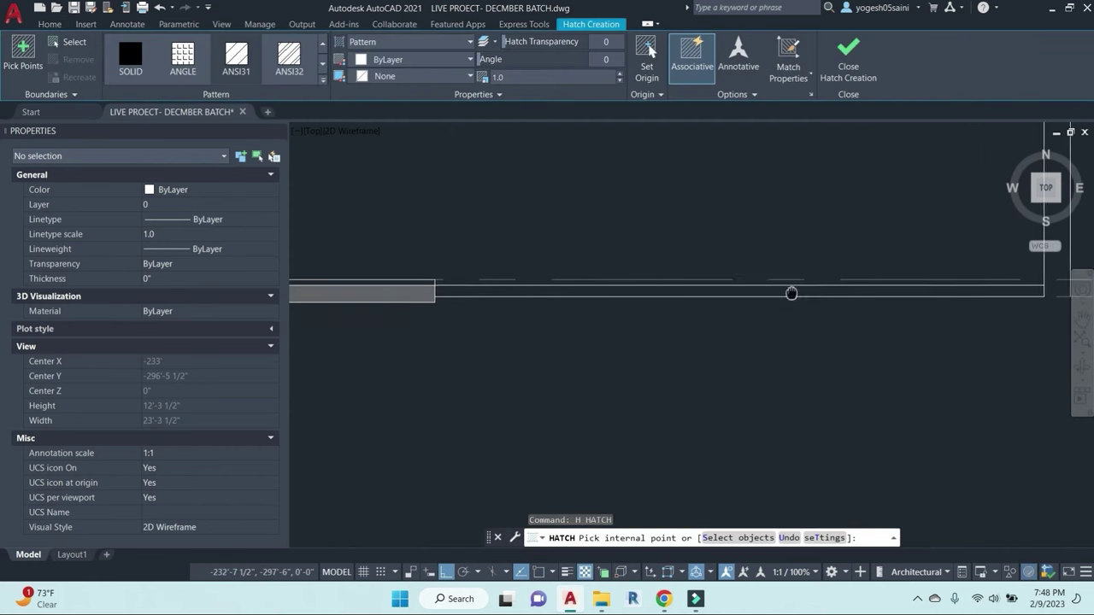
click(798, 291)
right_click(810, 292)
click(833, 298)
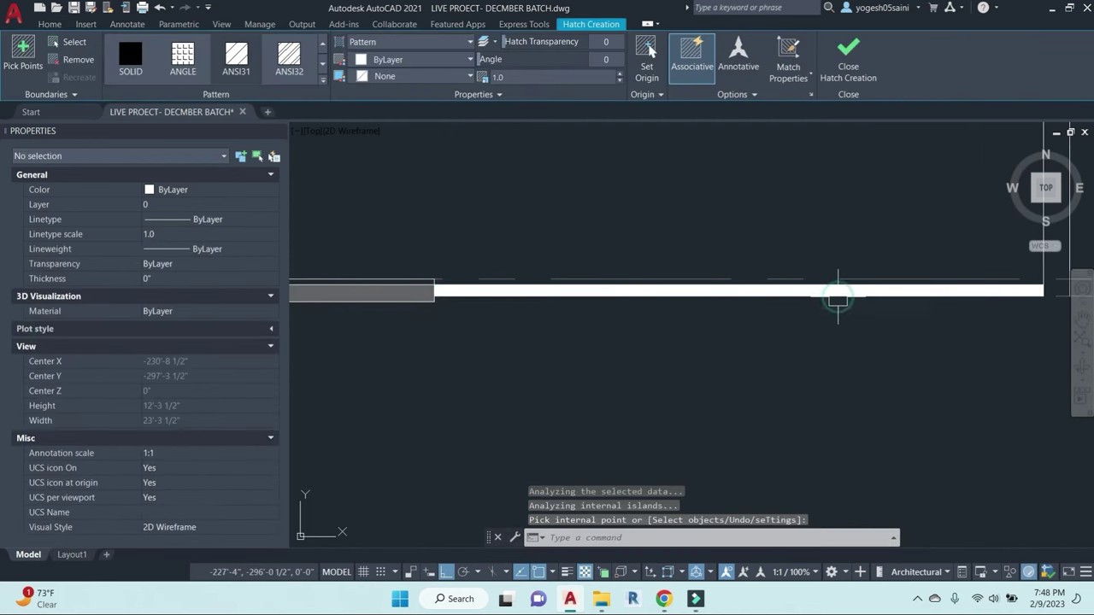
scroll(777, 291, up, 2)
click(776, 290)
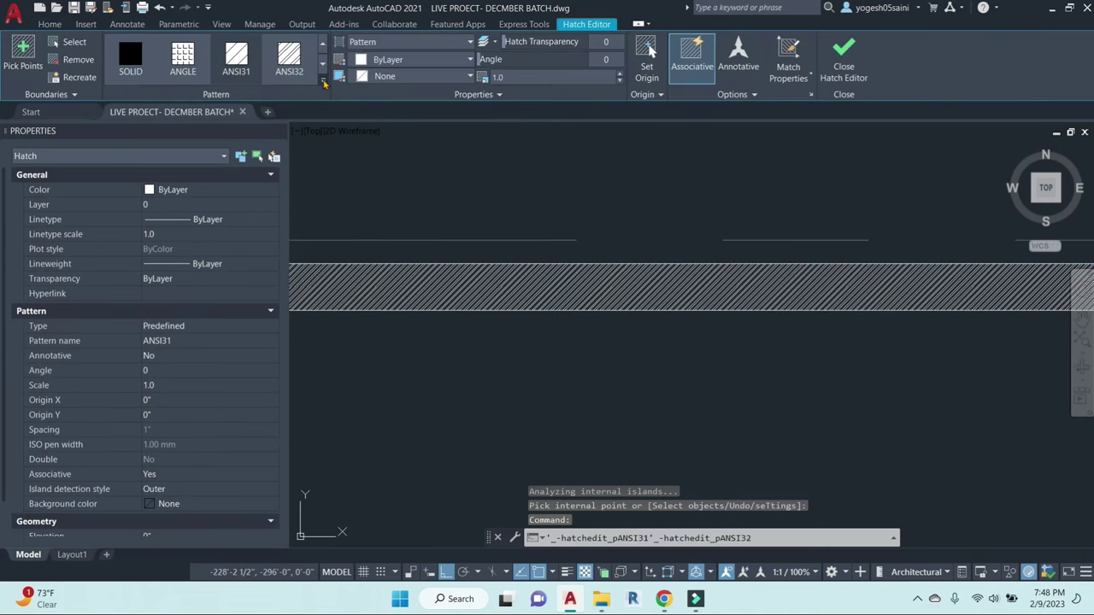
click(321, 78)
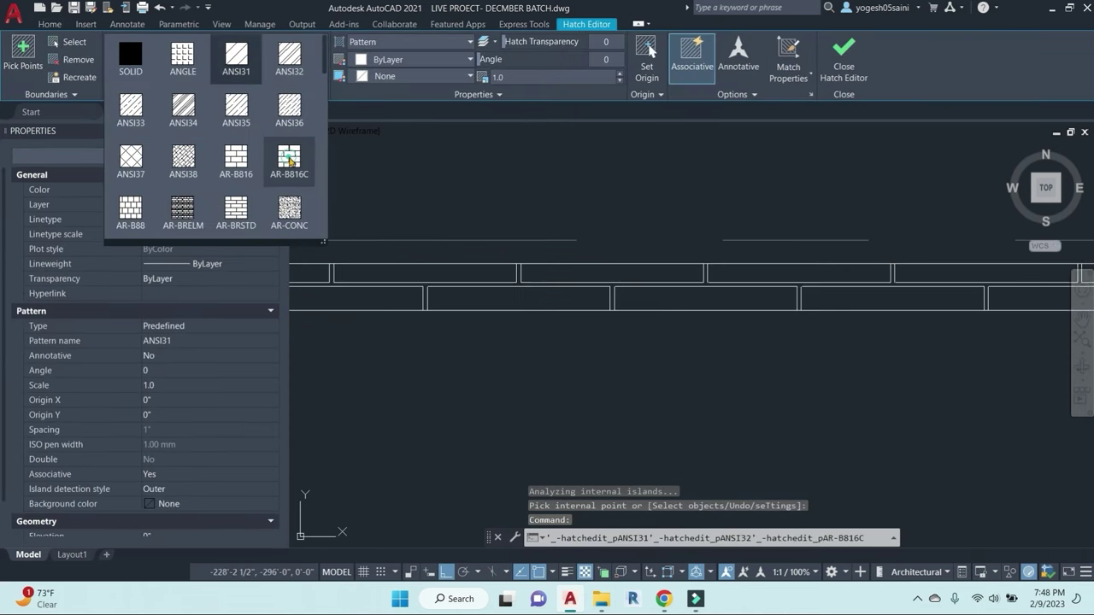
click(289, 160)
key(Escape)
key(Escape)
Step: Draw a footing line below the plinth from its corner to near the rear wall
scroll(598, 229, down, 3)
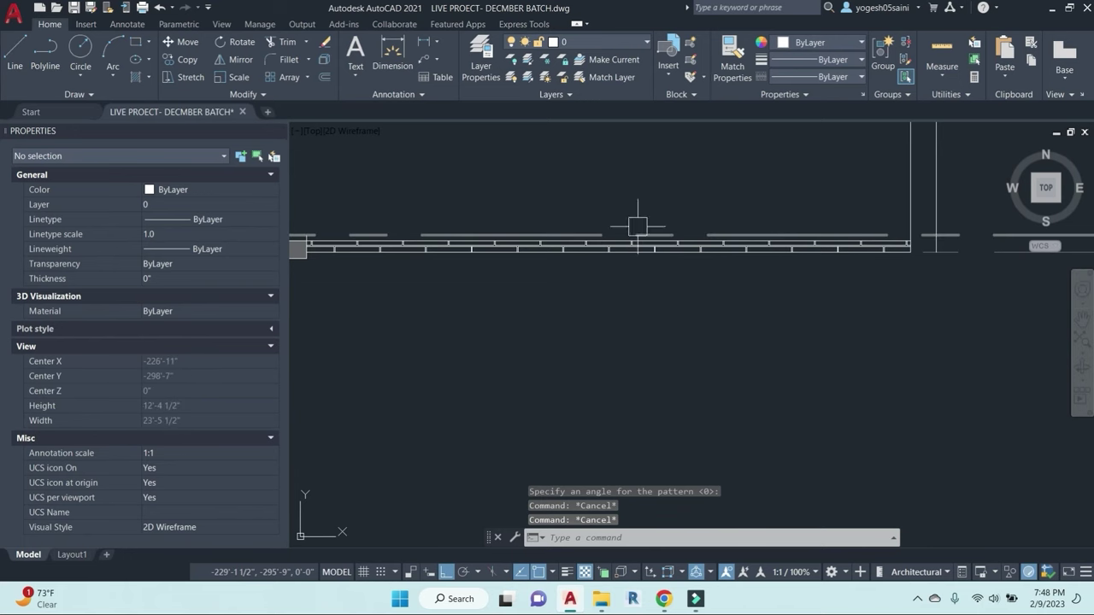
scroll(637, 226, down, 4)
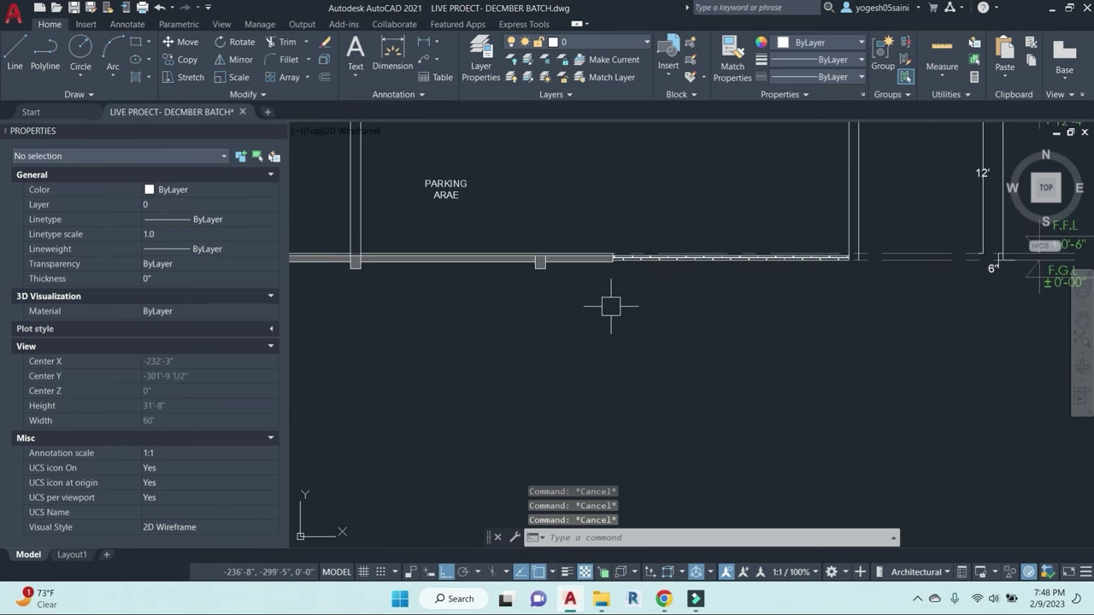
scroll(610, 305, down, 2)
middle_drag(610, 305, 682, 332)
text(l)
key(Return)
scroll(834, 268, up, 5)
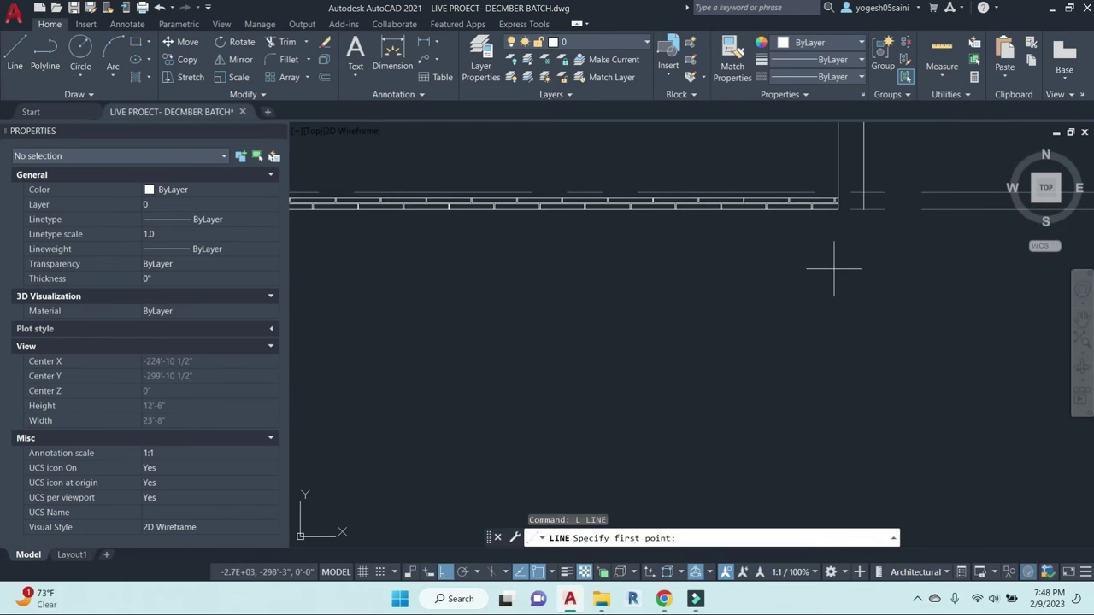
click(891, 281)
scroll(534, 285, down, 3)
middle_drag(439, 298, 835, 300)
middle_drag(553, 298, 820, 299)
scroll(499, 289, up, 2)
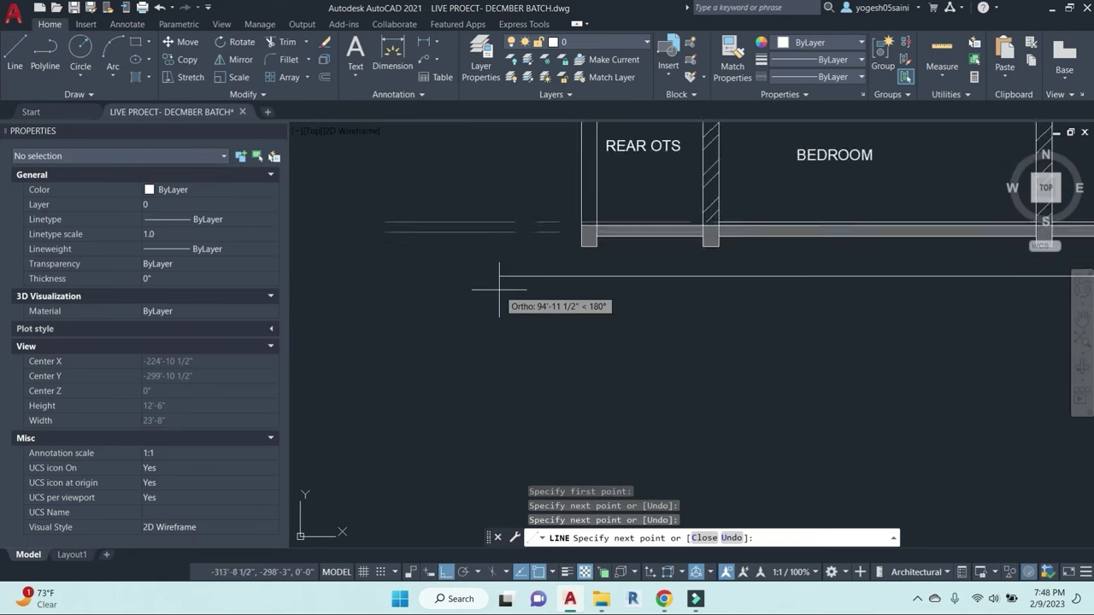
scroll(499, 289, up, 2)
click(625, 267)
key(Return)
key(Return)
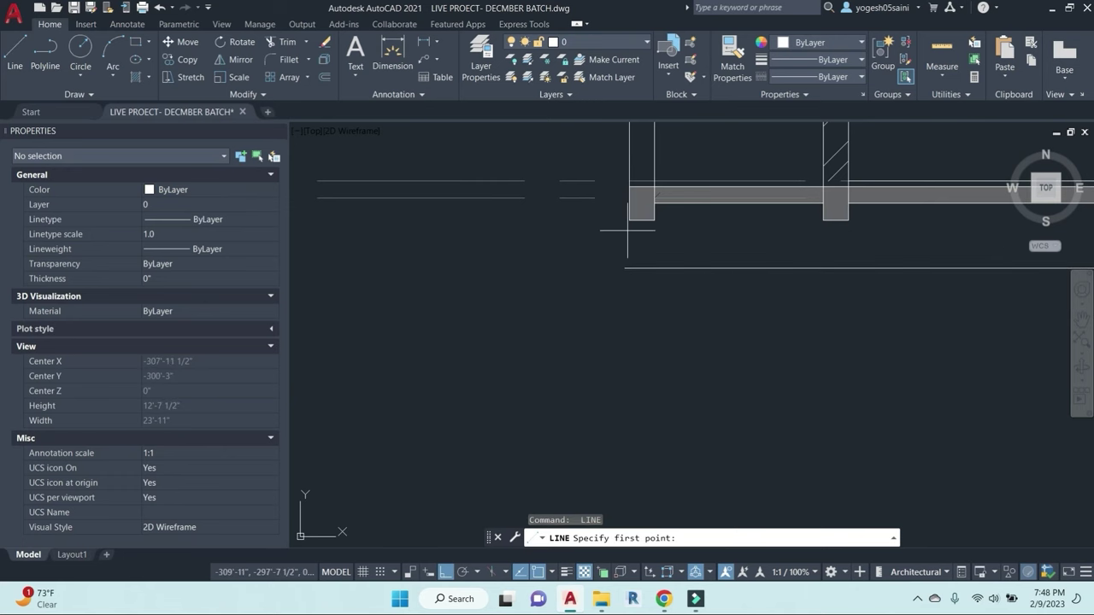
key(Escape)
key(Escape)
key(Escape)
Step: Run TRIM and bring the section into view, ending without trimming
text(T)
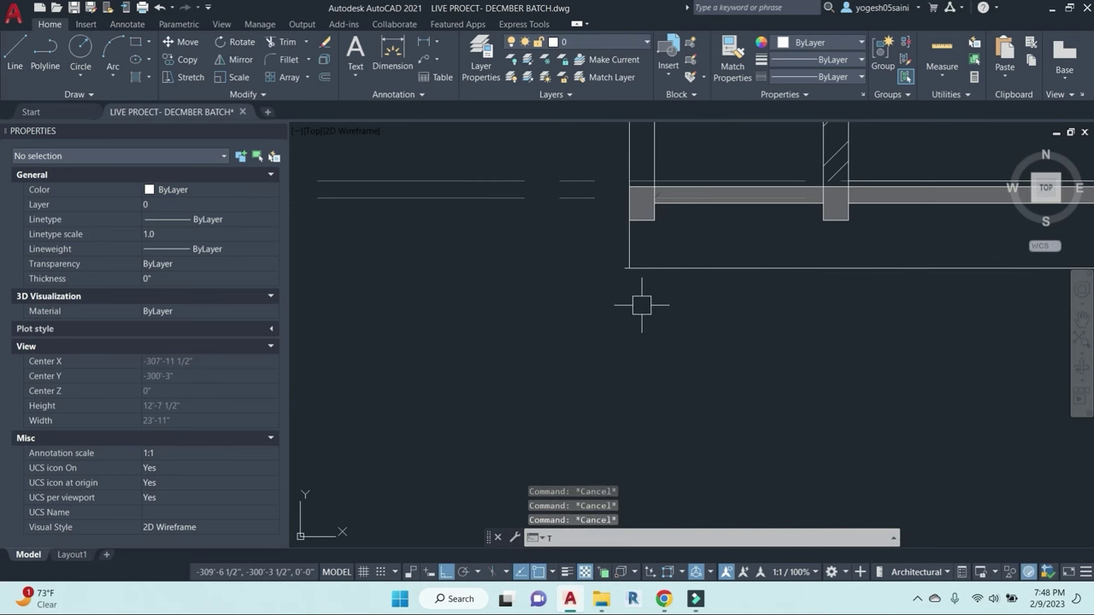
text(R)
key(Return)
scroll(565, 327, down, 5)
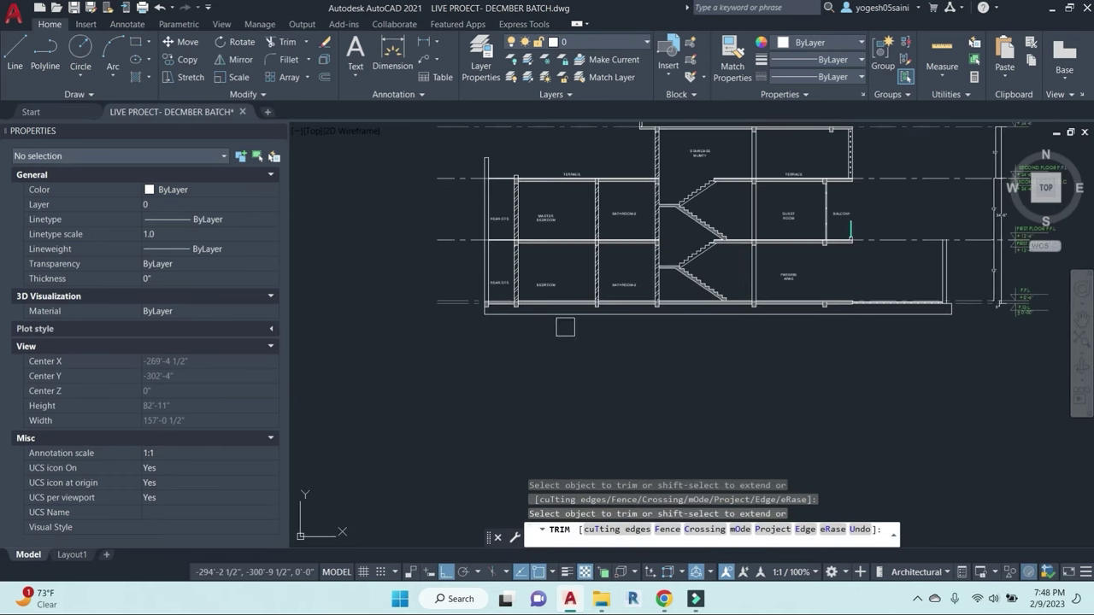
middle_drag(810, 367, 714, 357)
key(Escape)
key(Escape)
key(Escape)
Step: Attempt to hatch the plinth and dismiss the boundary error
key(Return)
scroll(623, 301, up, 2)
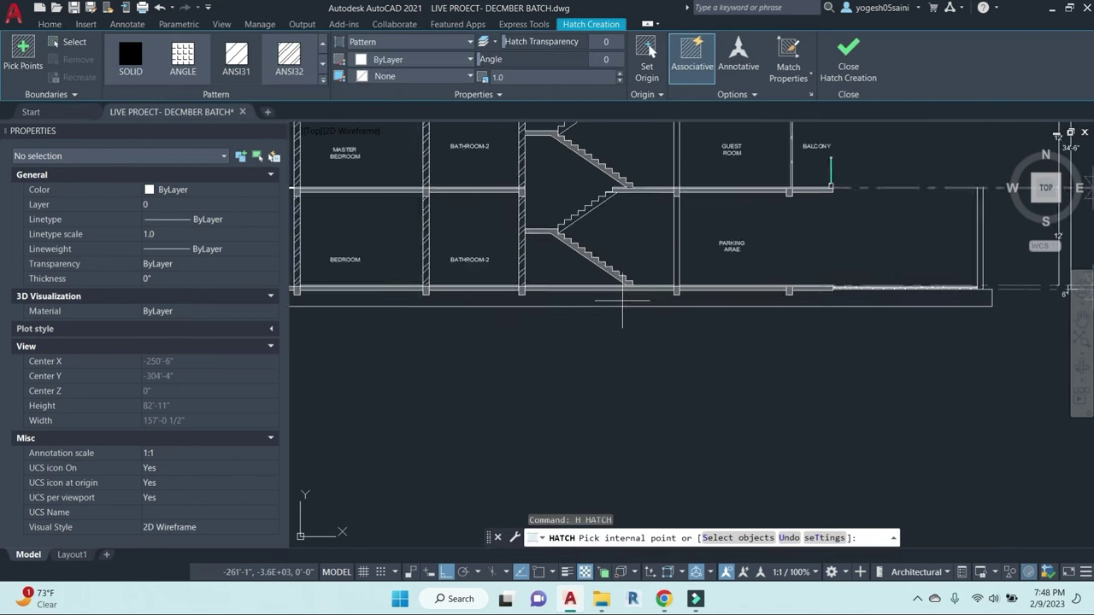
click(622, 319)
click(679, 332)
key(Escape)
scroll(690, 349, down, 3)
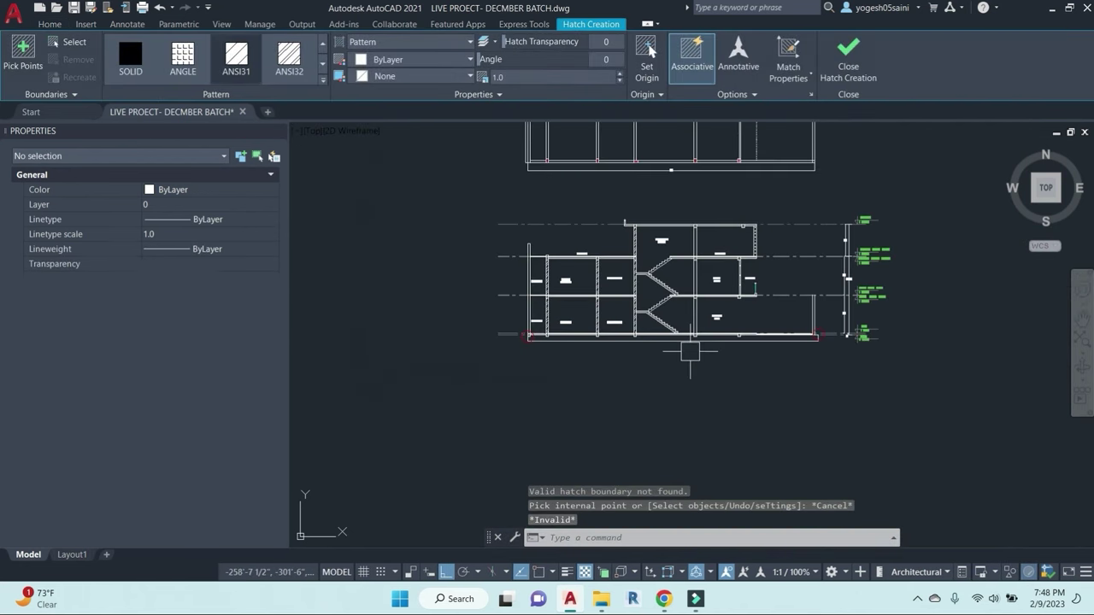
scroll(669, 349, up, 1)
key(Escape)
key(Escape)
key(Escape)
Step: Hatch the plinth and apply the AR-PARQ1 parquet pattern
text(H)
key(Return)
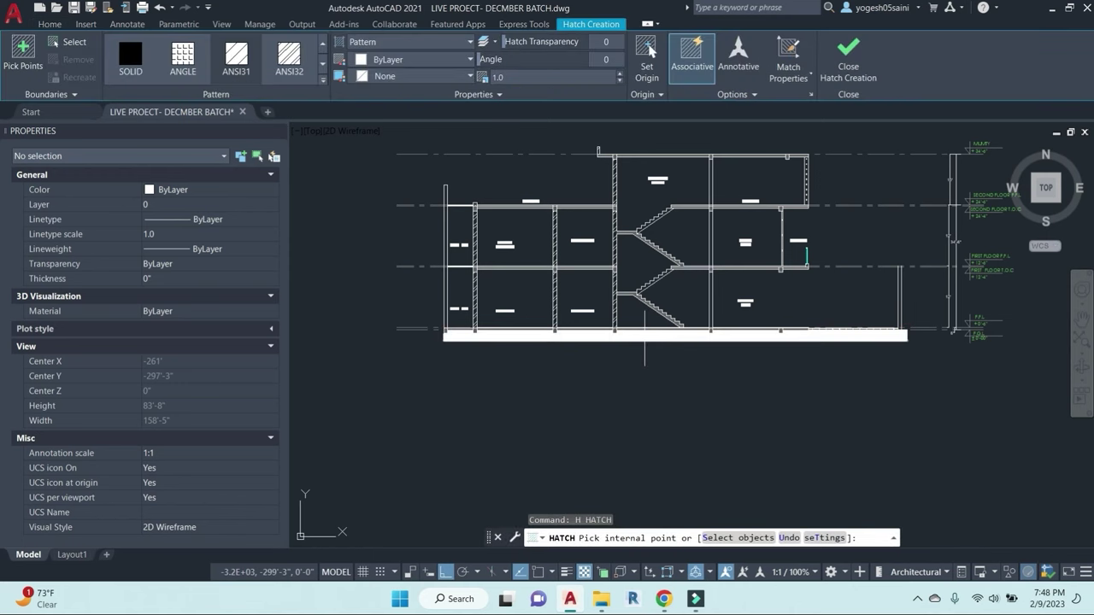
click(641, 336)
right_click(688, 346)
click(721, 353)
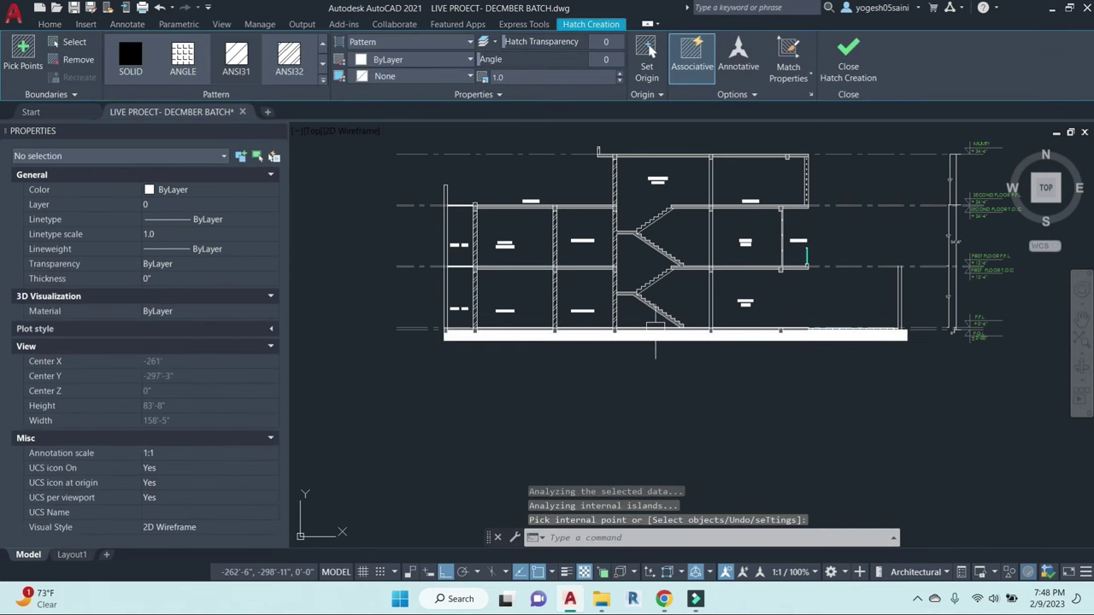
scroll(645, 341, up, 5)
click(645, 342)
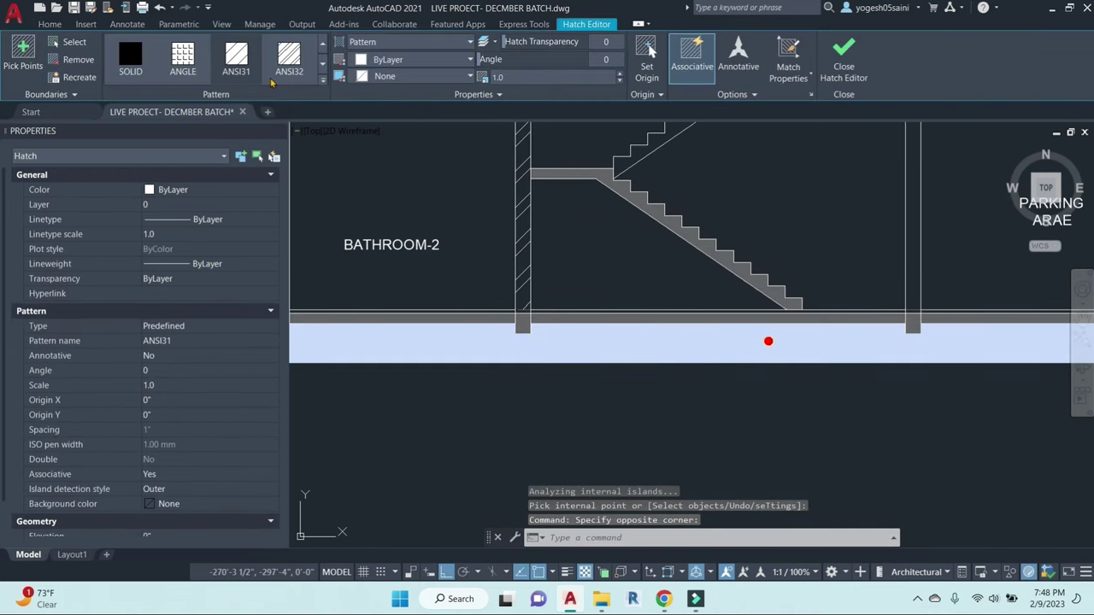
click(323, 79)
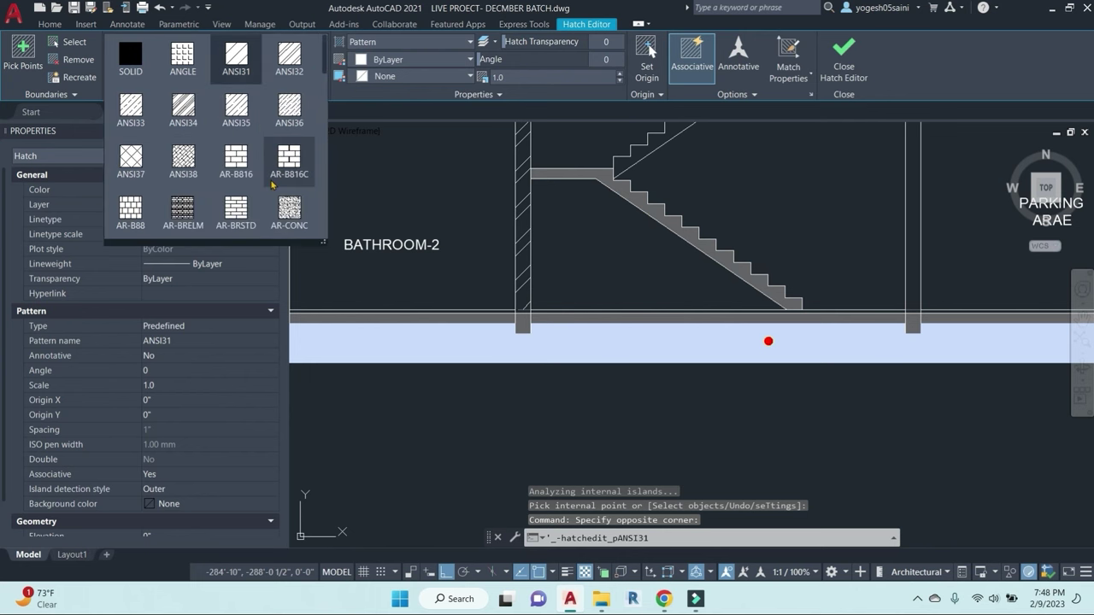
scroll(198, 168, down, 2)
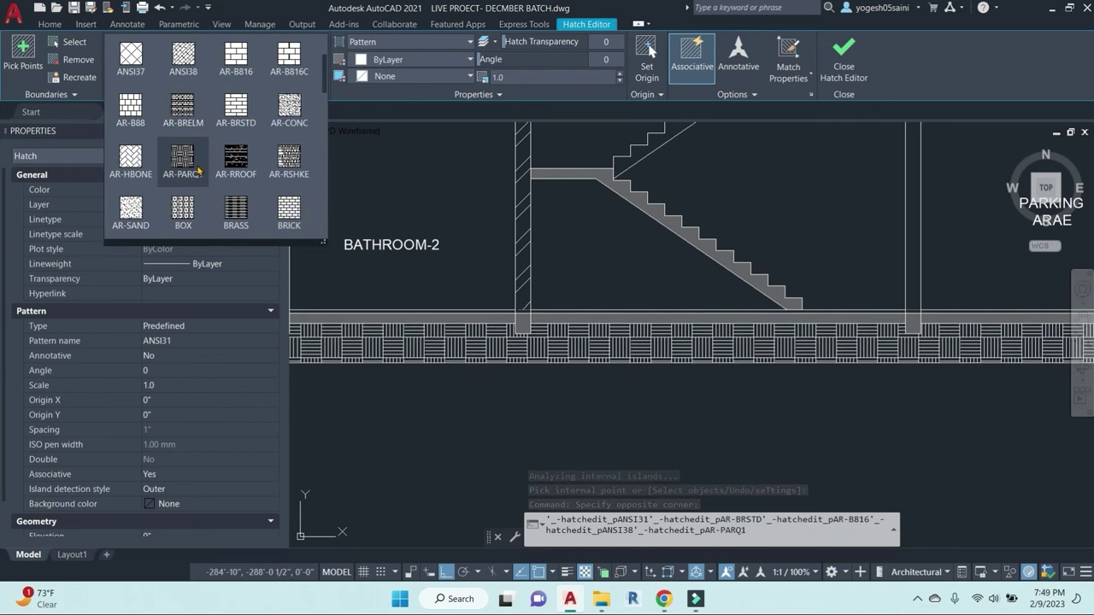
click(190, 161)
key(Escape)
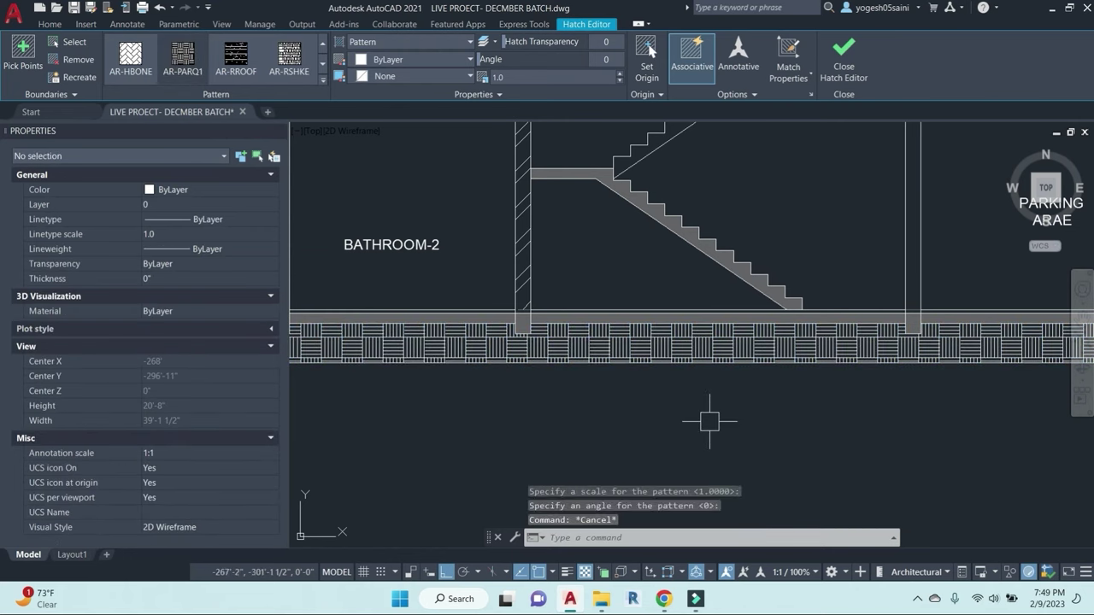
key(Escape)
Step: Set the plinth hatch colour to grey (8)
scroll(728, 408, down, 4)
scroll(781, 373, up, 6)
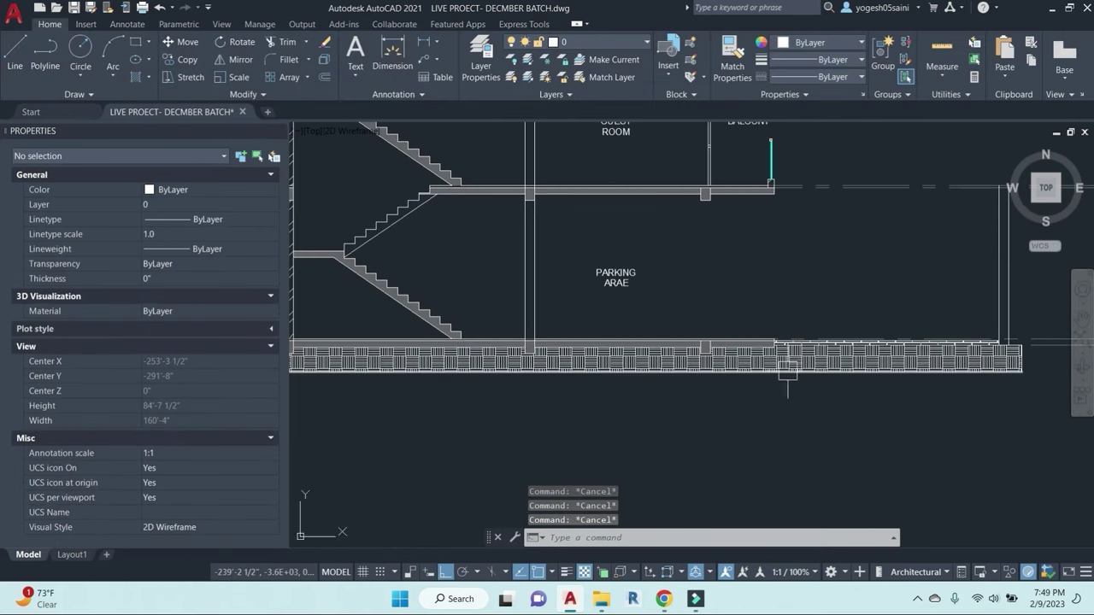
click(823, 344)
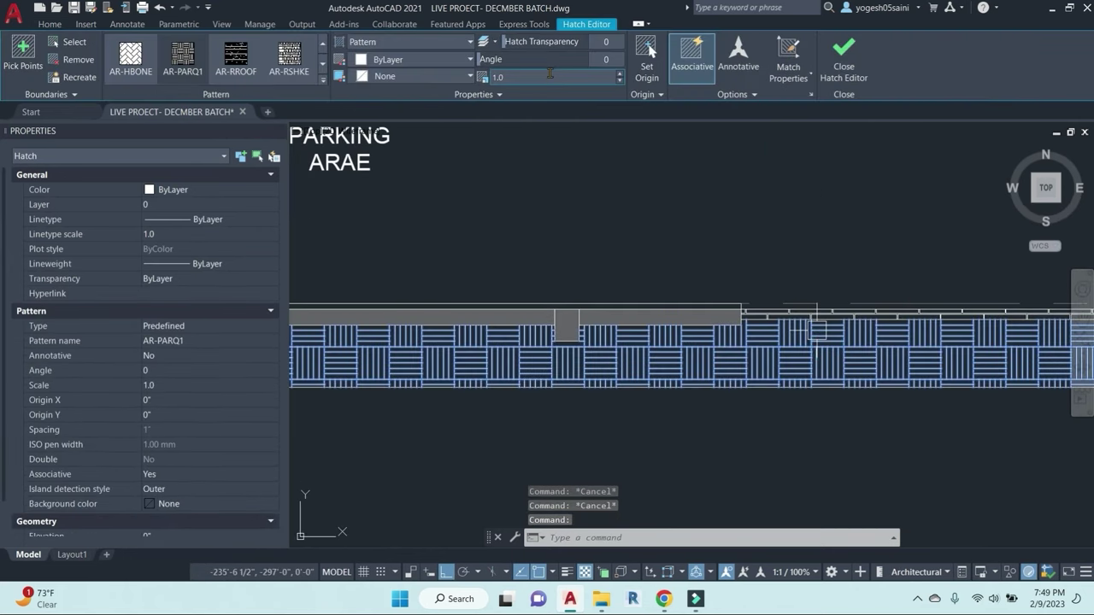
click(444, 61)
click(465, 205)
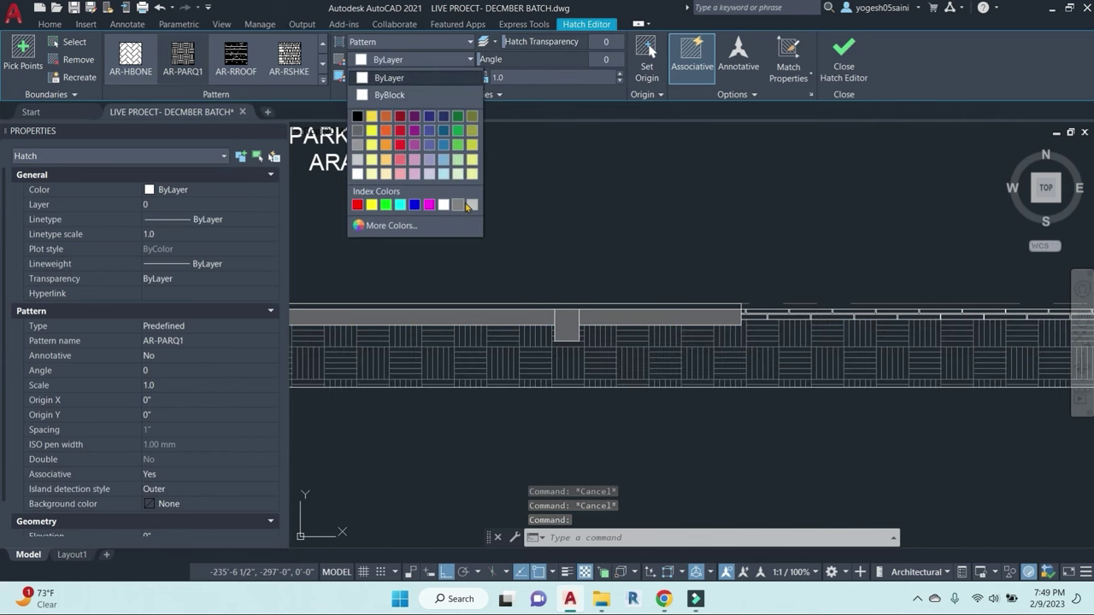
key(Escape)
scroll(568, 224, down, 5)
mouse_move(740, 382)
middle_down()
mouse_move(817, 330)
mouse_move(761, 419)
middle_up()
Step: Pan and zoom between the floor plans and the section's right ground level
scroll(819, 319, up, 2)
scroll(819, 320, down, 2)
scroll(765, 342, down, 1)
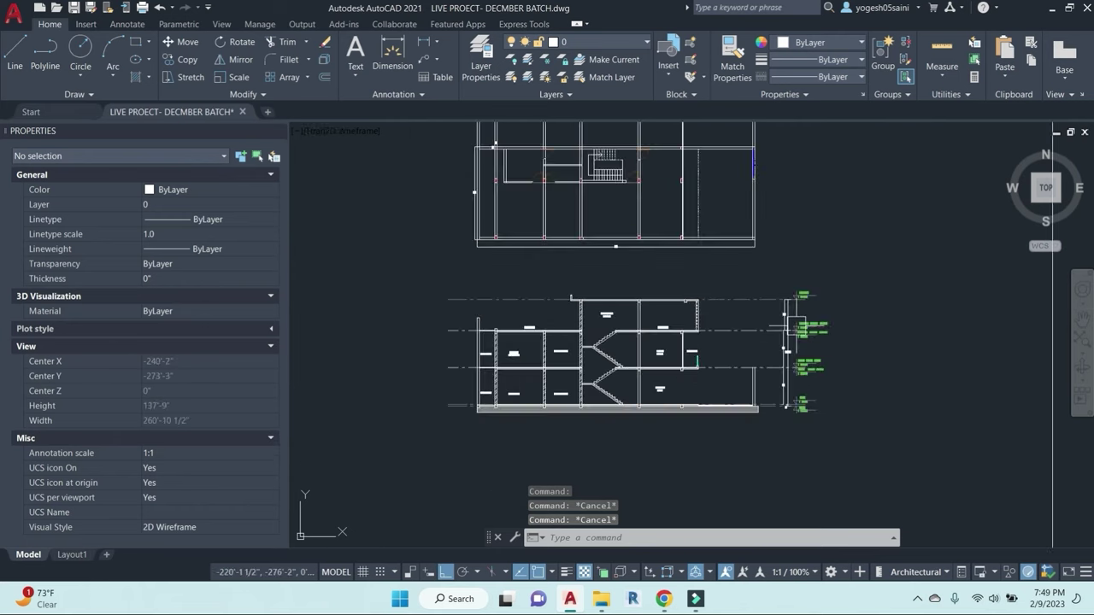
middle_drag(849, 280, 786, 395)
middle_drag(698, 202, 700, 257)
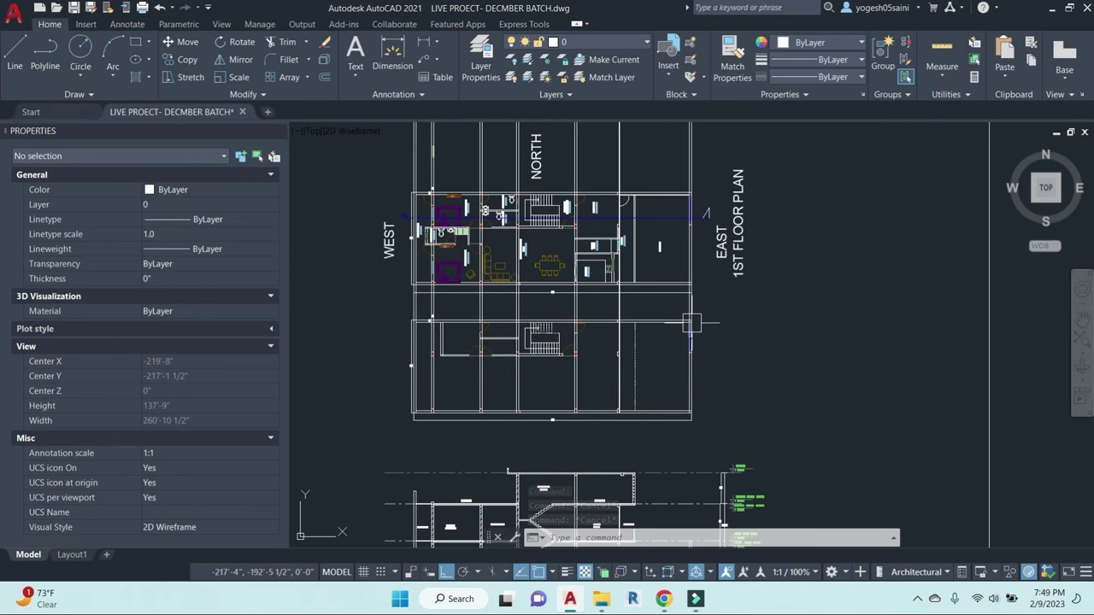
scroll(691, 332, up, 2)
scroll(706, 325, down, 4)
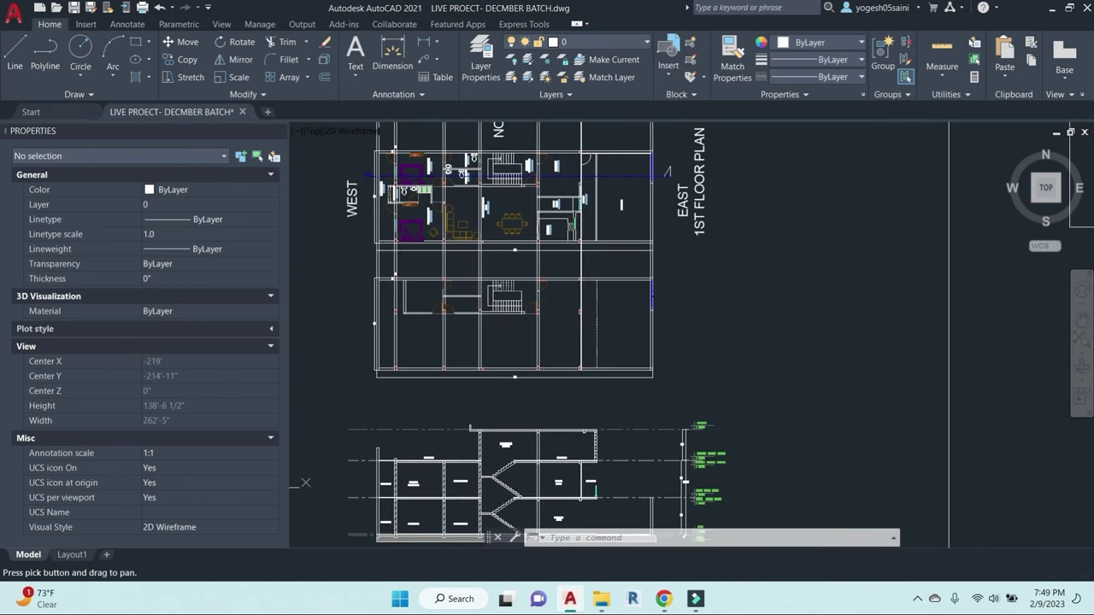
scroll(735, 334, up, 2)
scroll(752, 401, down, 3)
scroll(786, 359, up, 5)
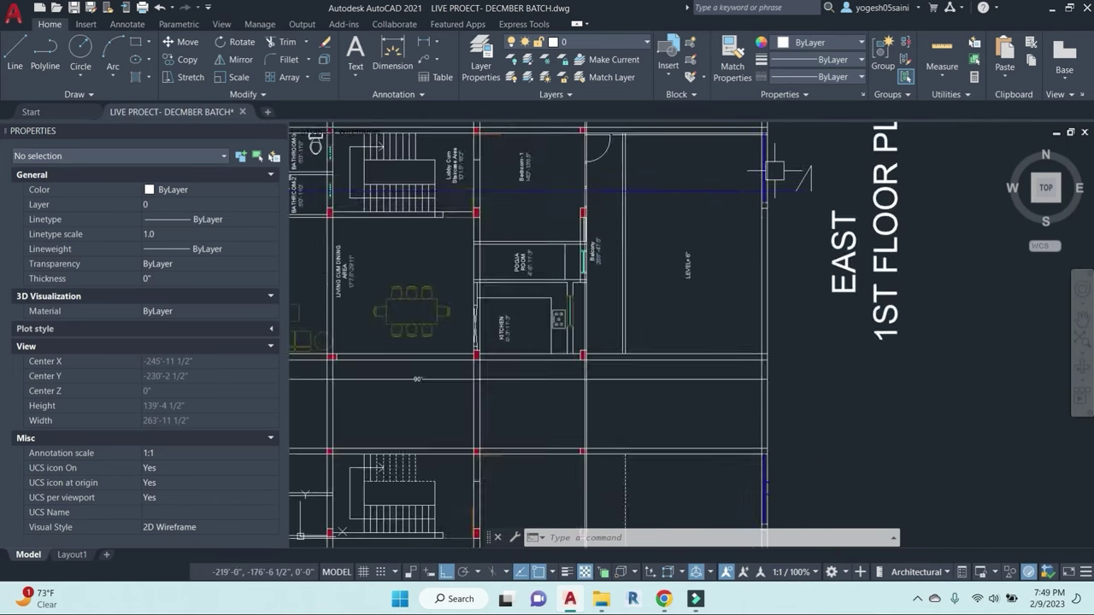
scroll(760, 413, down, 4)
scroll(812, 481, down, 2)
middle_drag(817, 485, 747, 377)
scroll(708, 284, up, 8)
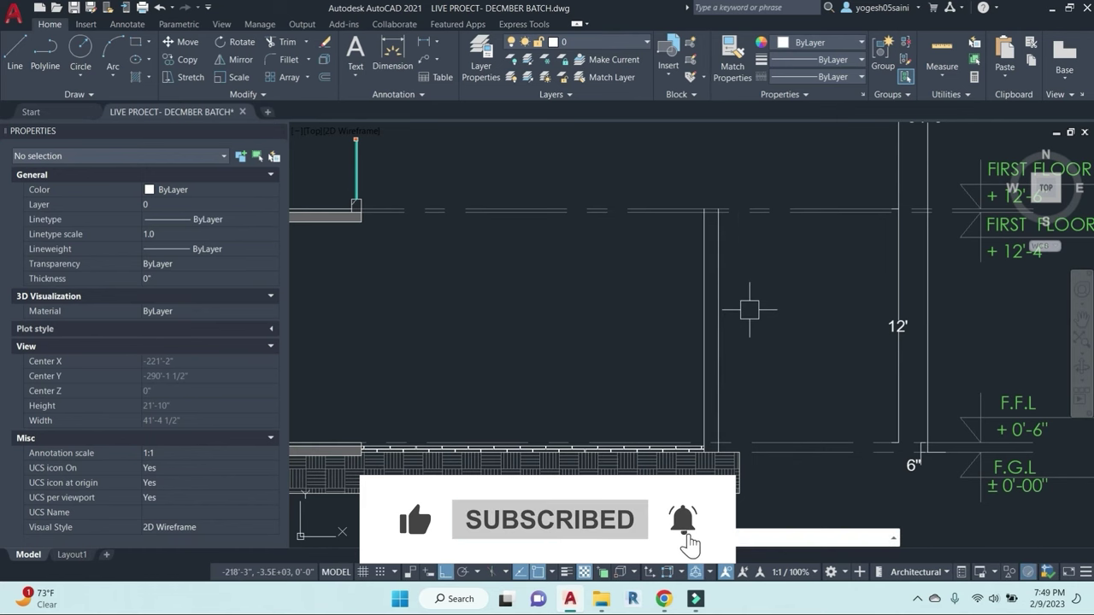
Step: Place a vertical XL construction line at the first-floor plan's east wall, running down through the section
text(xl)
key(Return)
text(v)
key(Return)
scroll(749, 313, down, 6)
middle_drag(756, 128, 755, 444)
middle_drag(746, 214, 746, 395)
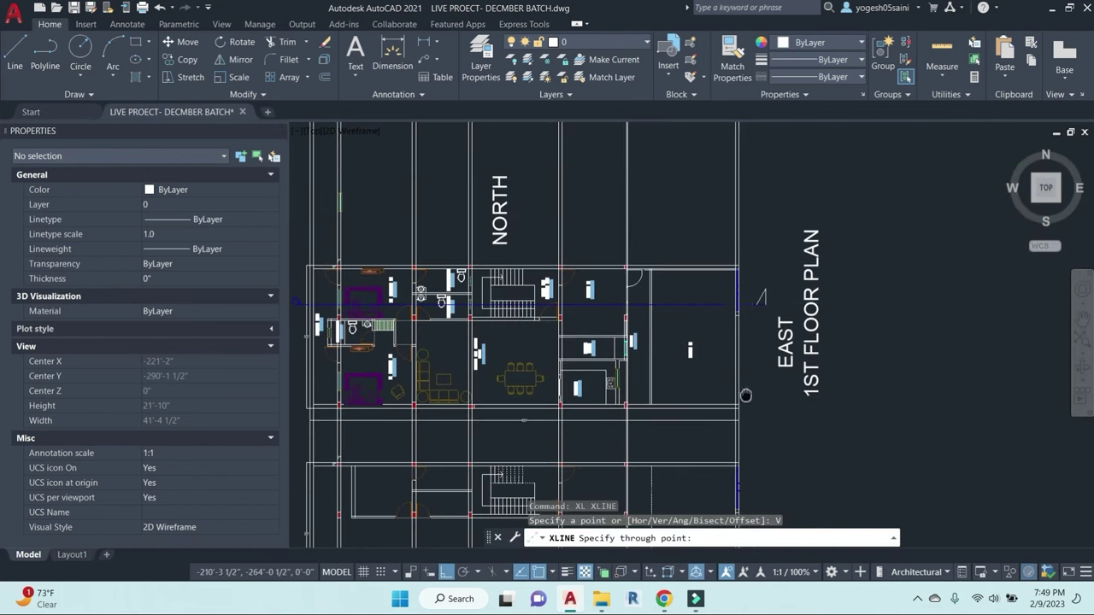
scroll(745, 394, up, 5)
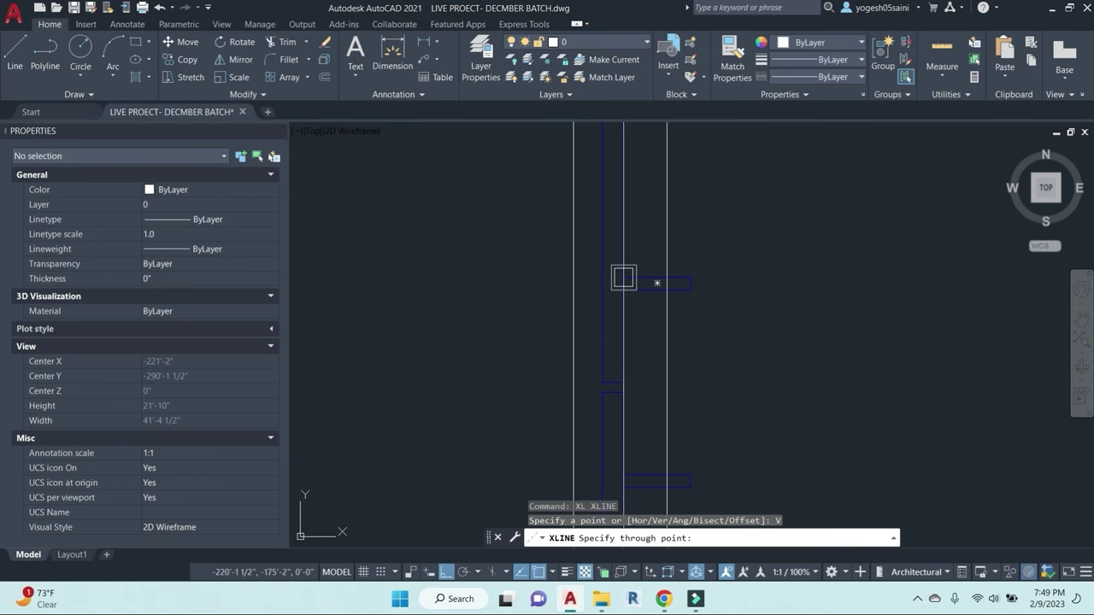
click(623, 277)
scroll(658, 325, down, 6)
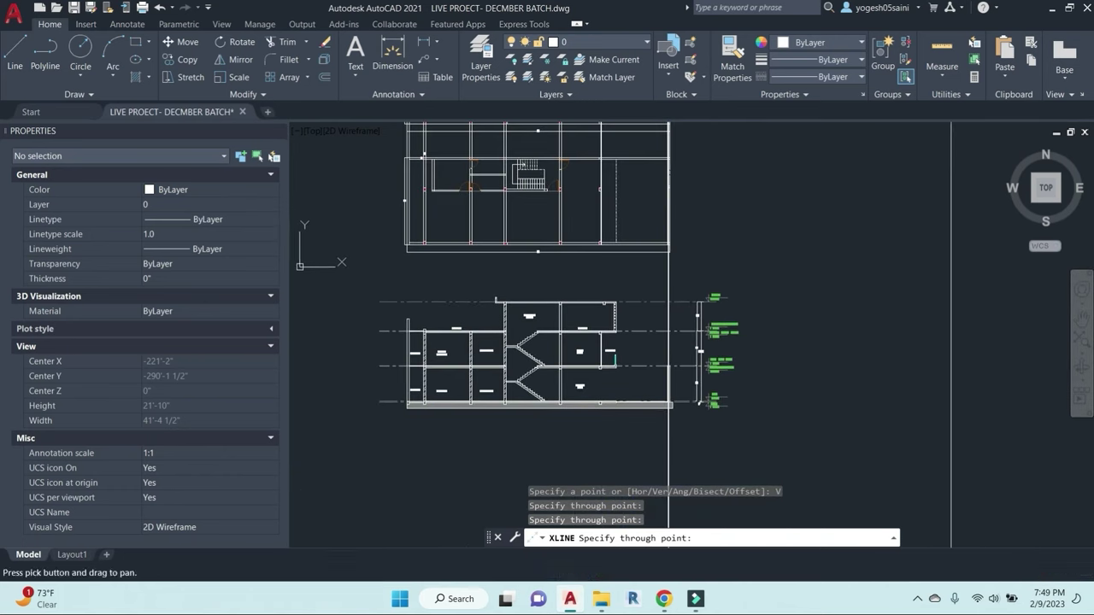
middle_drag(773, 513, 763, 223)
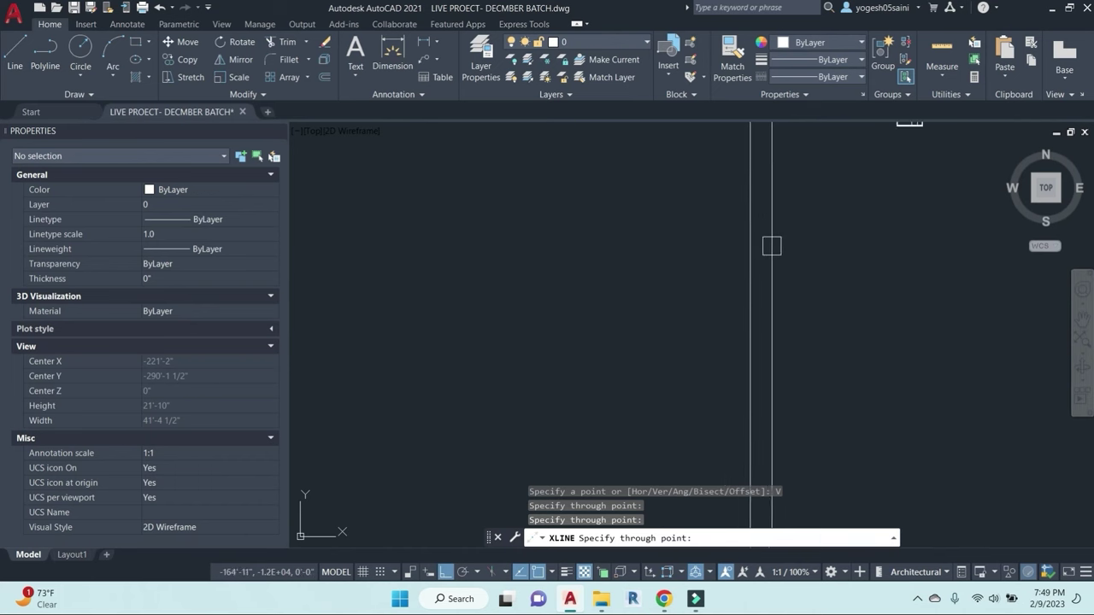
scroll(771, 246, down, 3)
scroll(820, 273, up, 7)
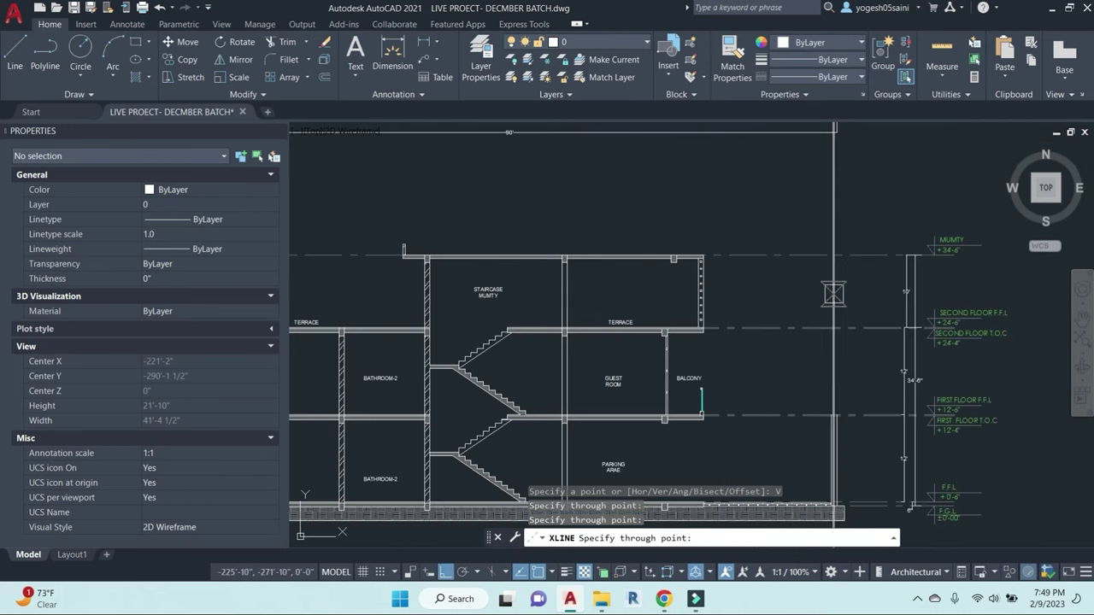
Step: Offset the ground line 7' at the section's right side by the plinth
middle_drag(833, 293, 737, 264)
key(Escape)
key(Escape)
key(Escape)
text(TR)
key(Return)
scroll(739, 396, up, 6)
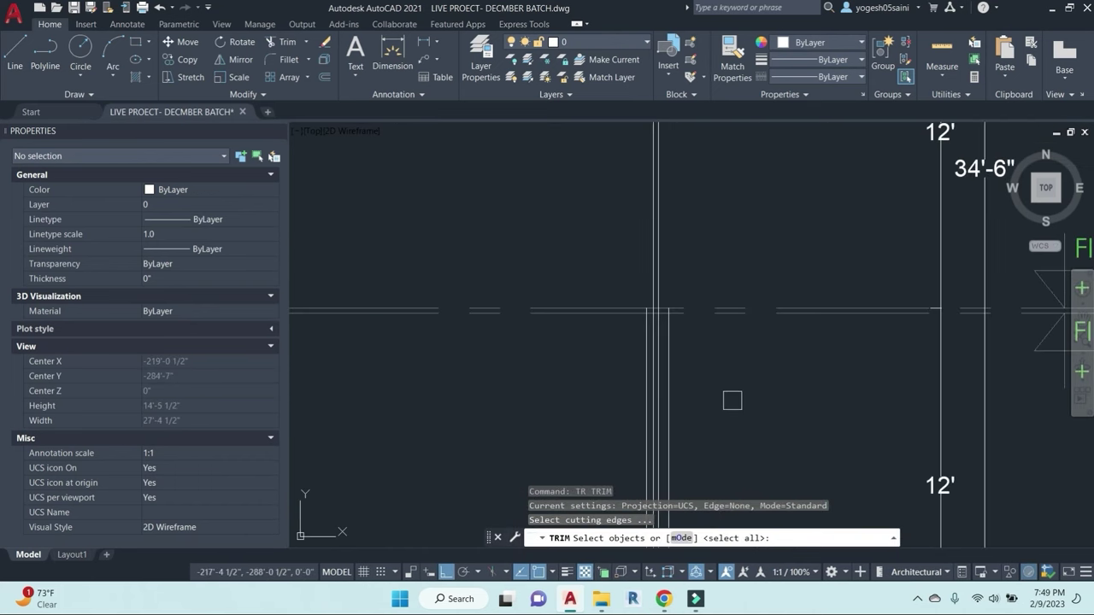
key(Escape)
text(O)
key(Return)
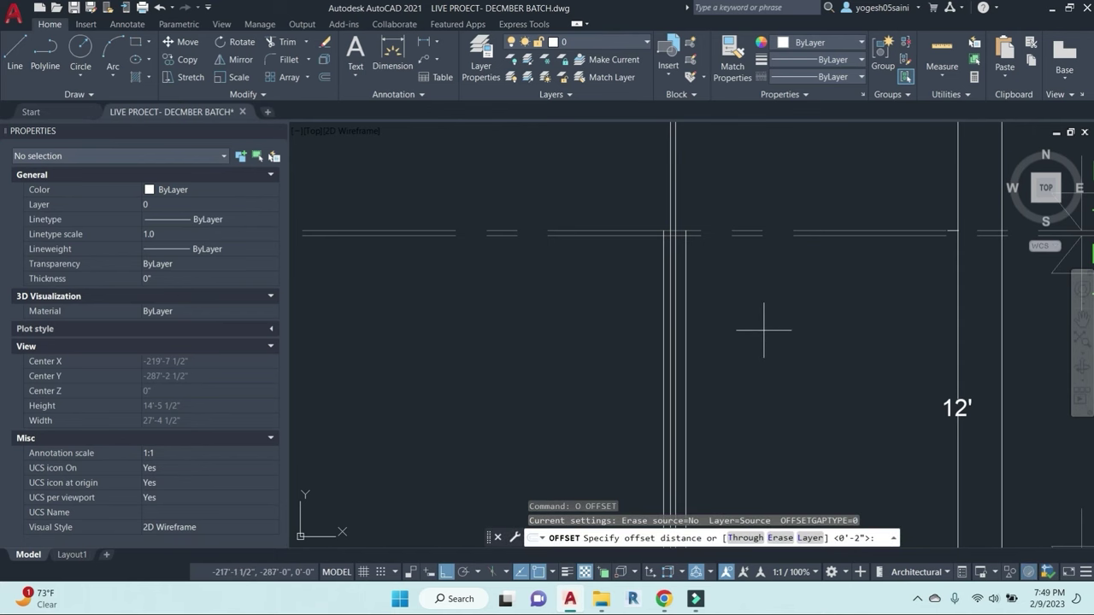
text(7')
key(Return)
middle_drag(760, 389, 783, 205)
click(779, 398)
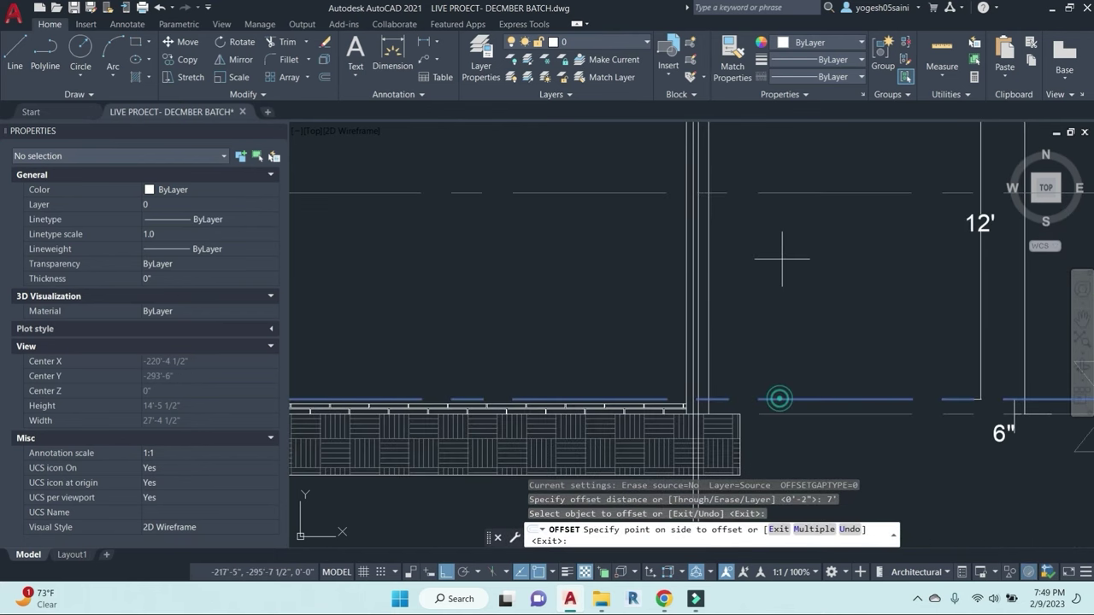
click(781, 259)
middle_drag(793, 273, 793, 330)
key(Escape)
key(Escape)
key(Escape)
Step: Trim the two inner vertical lines and join their tops with a line
text(TR)
key(Return)
key(Return)
scroll(710, 241, up, 6)
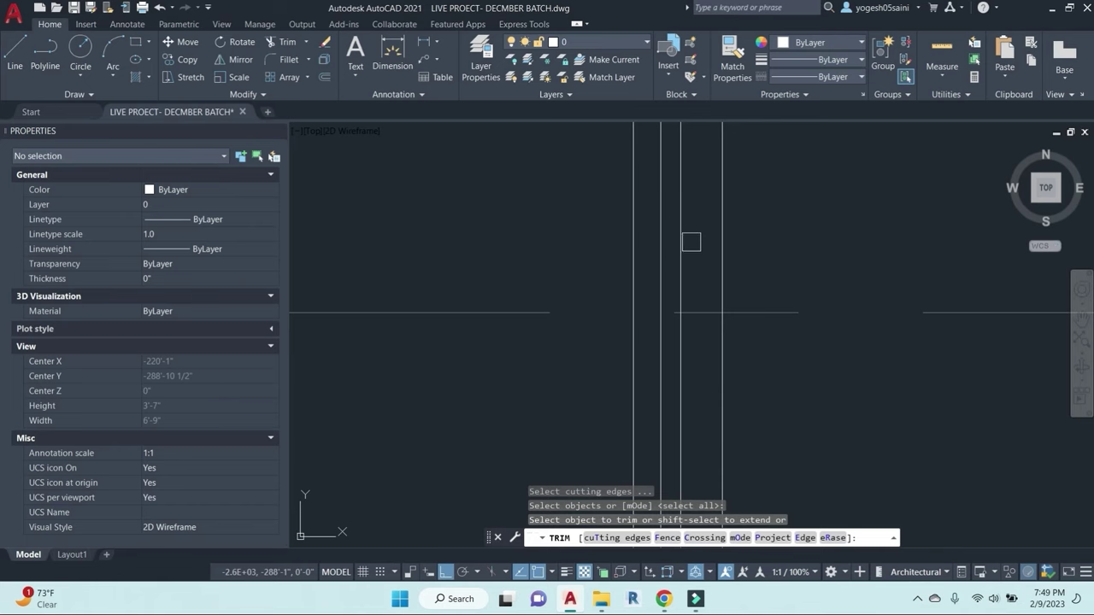
click(680, 256)
click(660, 262)
key(Escape)
text(L)
key(Return)
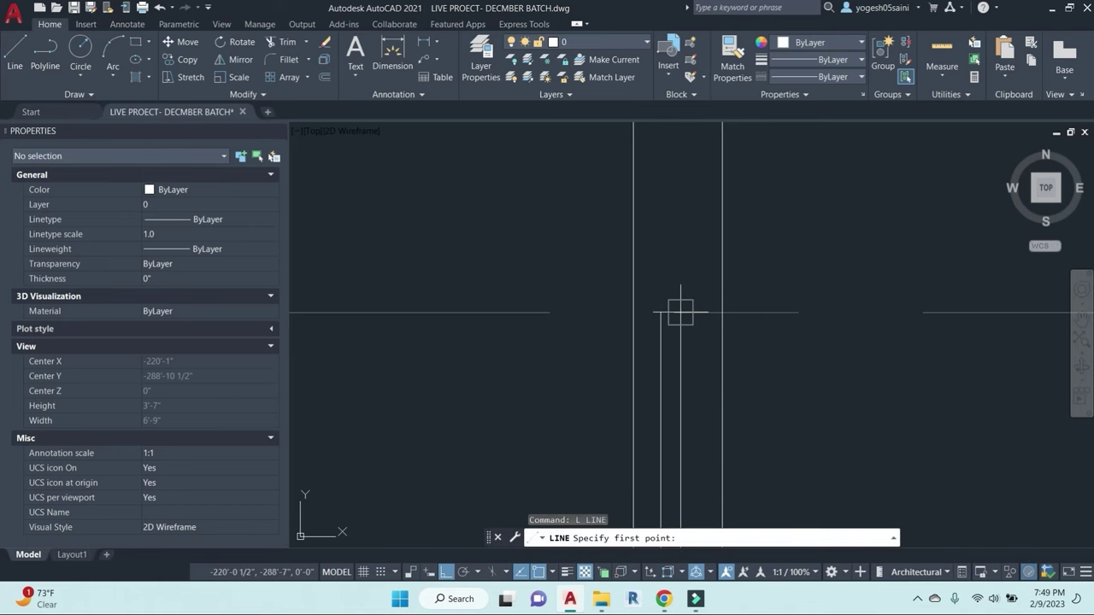
click(660, 311)
key(Escape)
key(Escape)
key(Escape)
Step: Erase the leftover horizontal line near the footing outline
click(528, 312)
text(E)
key(Return)
scroll(634, 351, down, 2)
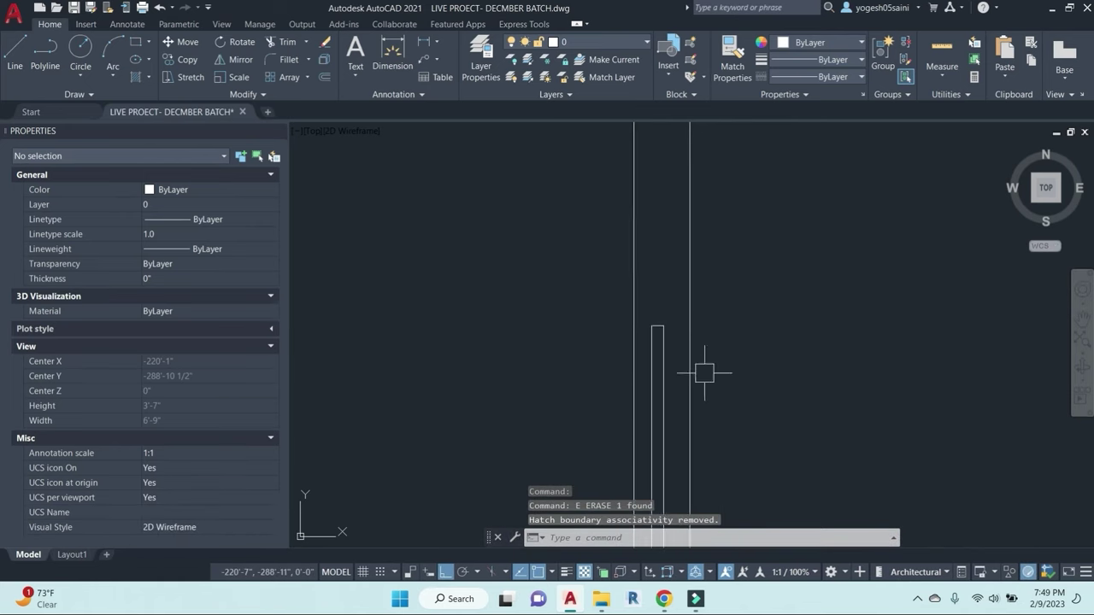
middle_drag(697, 413, 693, 267)
key(Escape)
Step: Draw a gate rectangle at the plinth's right end with RECTANG
text(REC)
key(Return)
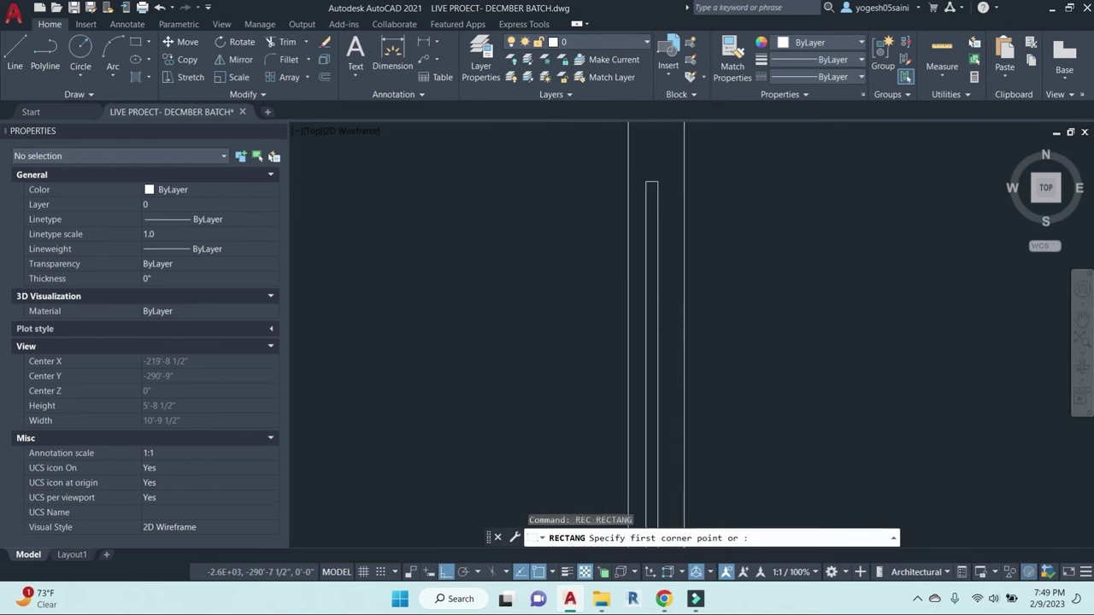
scroll(672, 325, up, 2)
click(633, 325)
scroll(672, 423, down, 2)
middle_drag(682, 425, 692, 220)
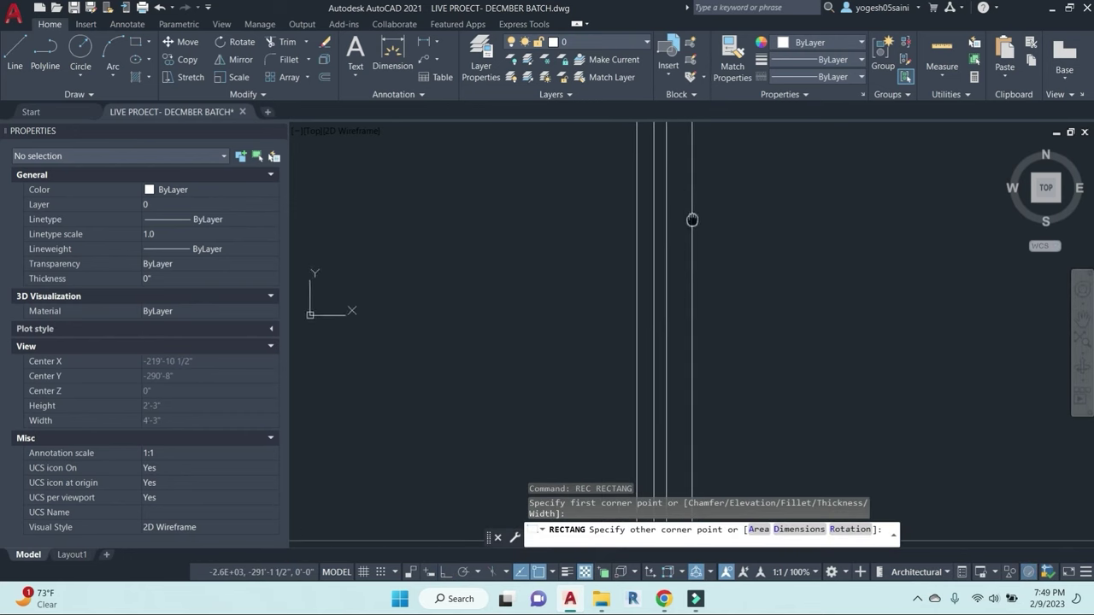
scroll(683, 317, up, 3)
click(667, 332)
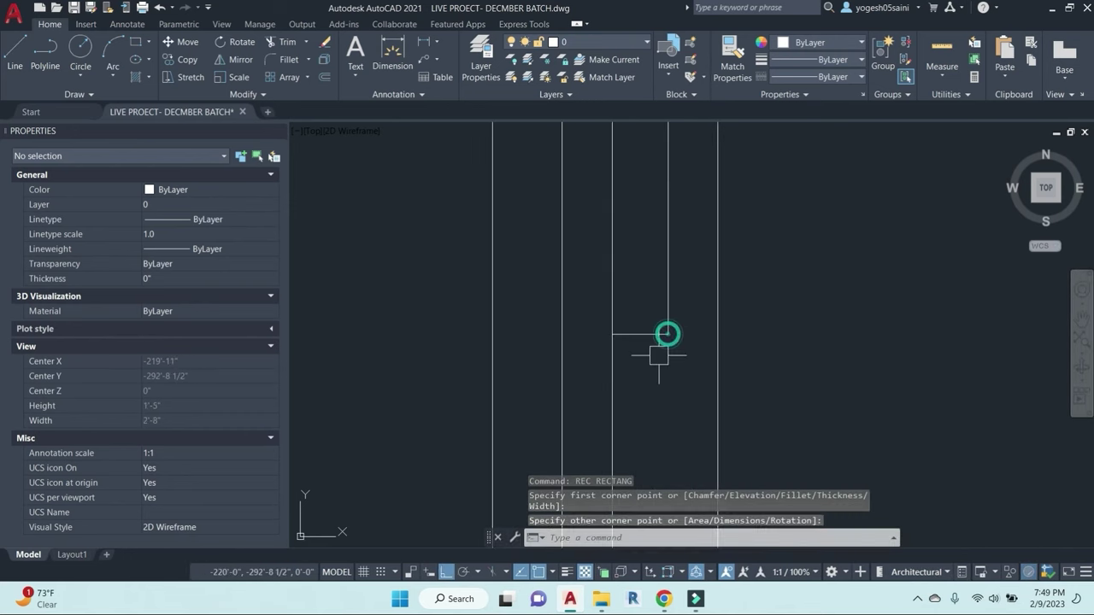
scroll(660, 357, down, 3)
key(Escape)
key(Escape)
Step: Start a second rectangle above the gate, then abandon it
text(C)
key(Return)
scroll(642, 227, up, 5)
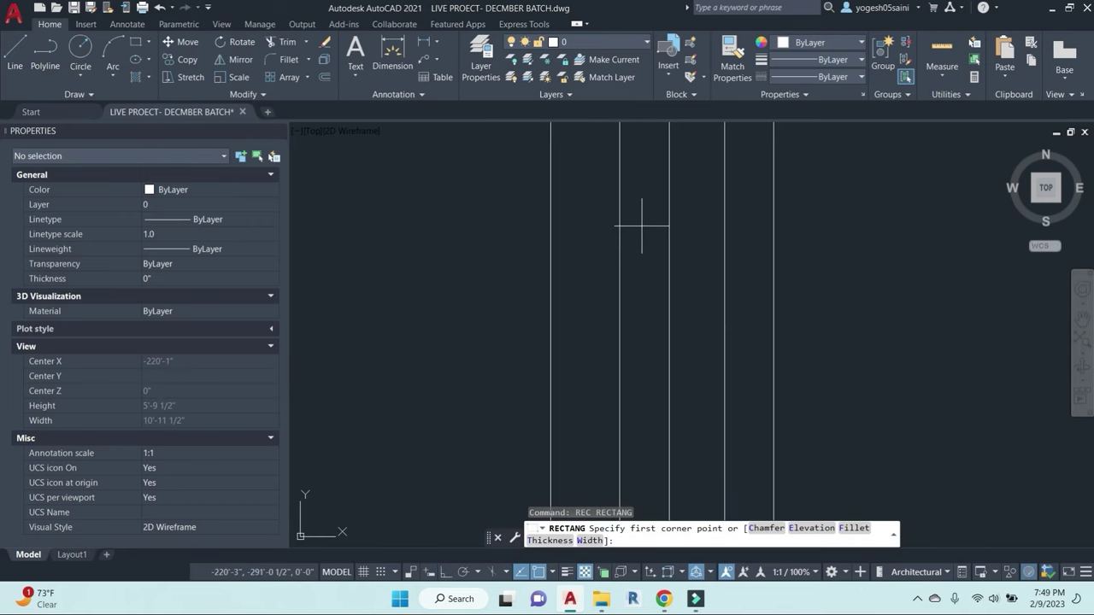
click(668, 197)
middle_drag(702, 388, 730, 244)
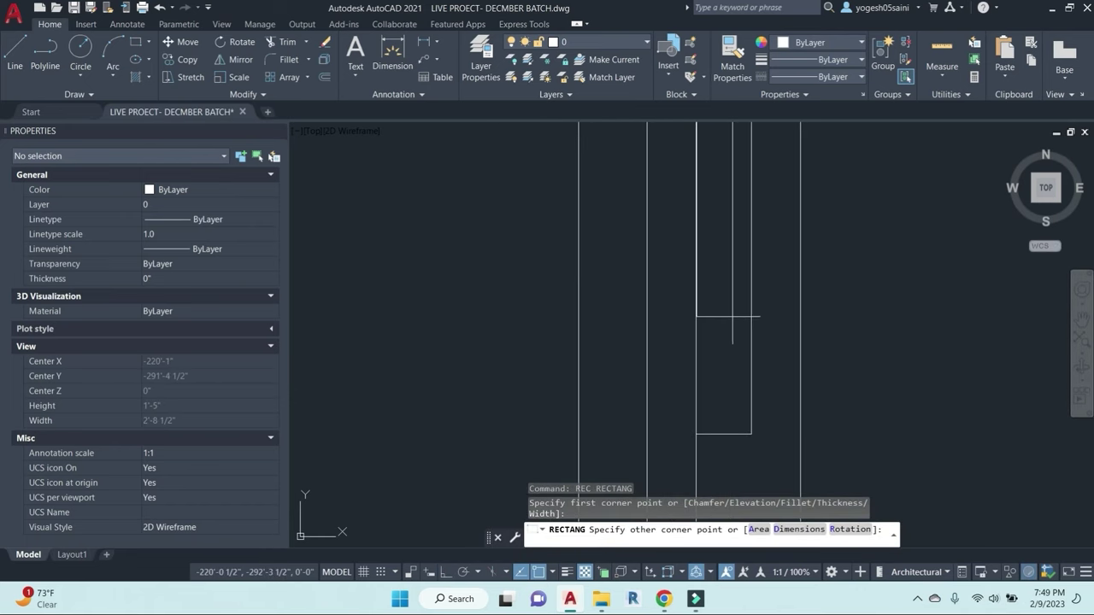
key(Escape)
key(Escape)
key(Escape)
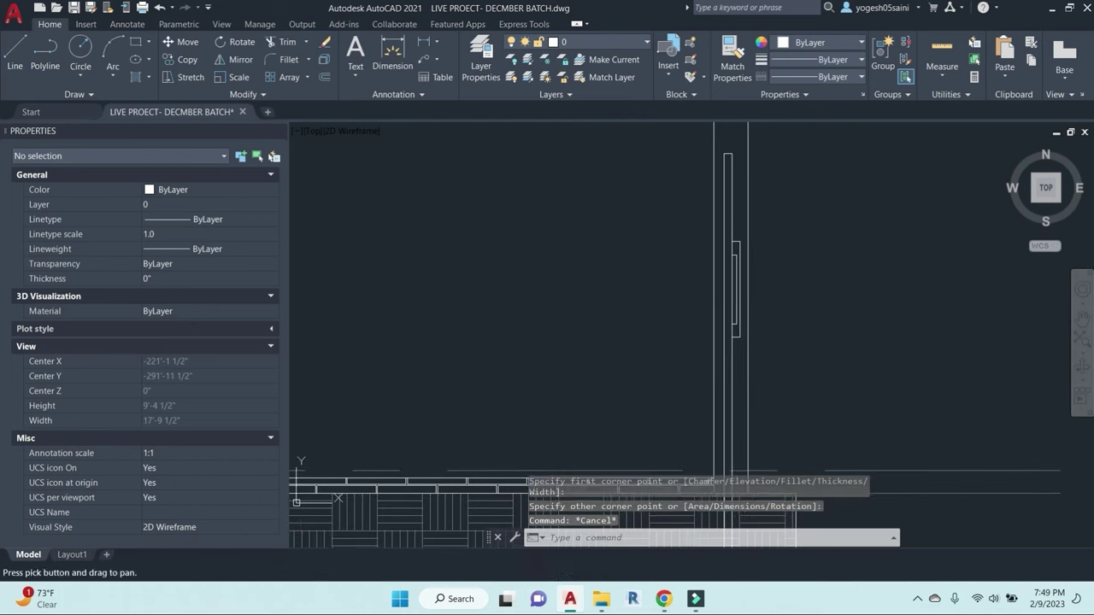
Step: Select the two vertical rays at the gate, then clear the selection
scroll(735, 276, down, 4)
scroll(710, 480, down, 2)
middle_drag(718, 483, 752, 442)
scroll(740, 229, up, 2)
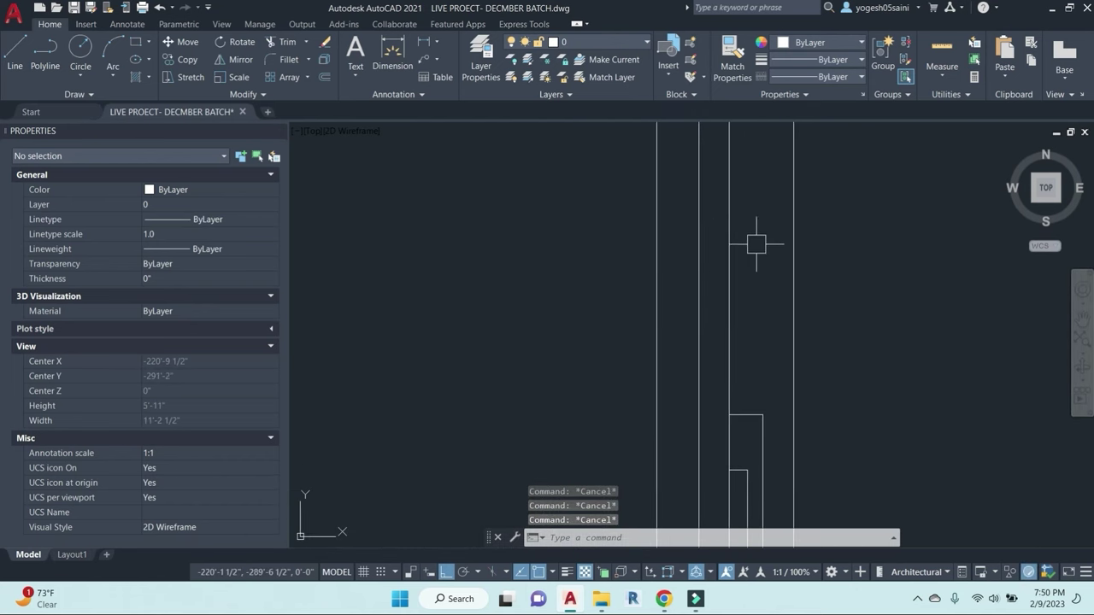
click(759, 252)
click(678, 206)
scroll(730, 225, down, 1)
scroll(656, 207, down, 5)
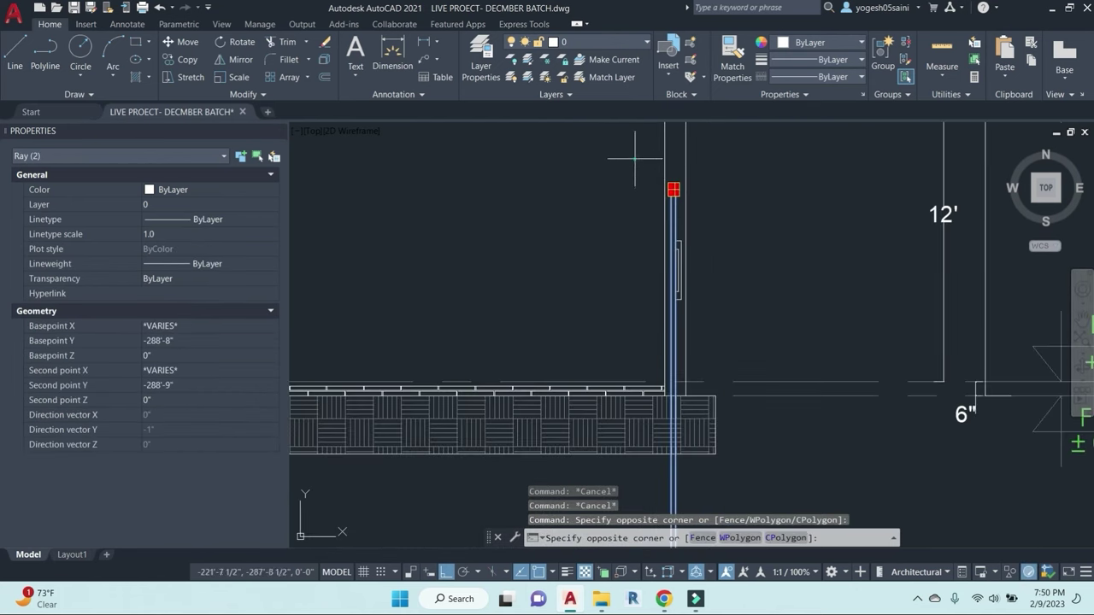
key(Escape)
key(Escape)
Step: Draw a horizontal line across the gate and trim the two vertical lines at it
key(Return)
key(Return)
scroll(676, 371, up, 4)
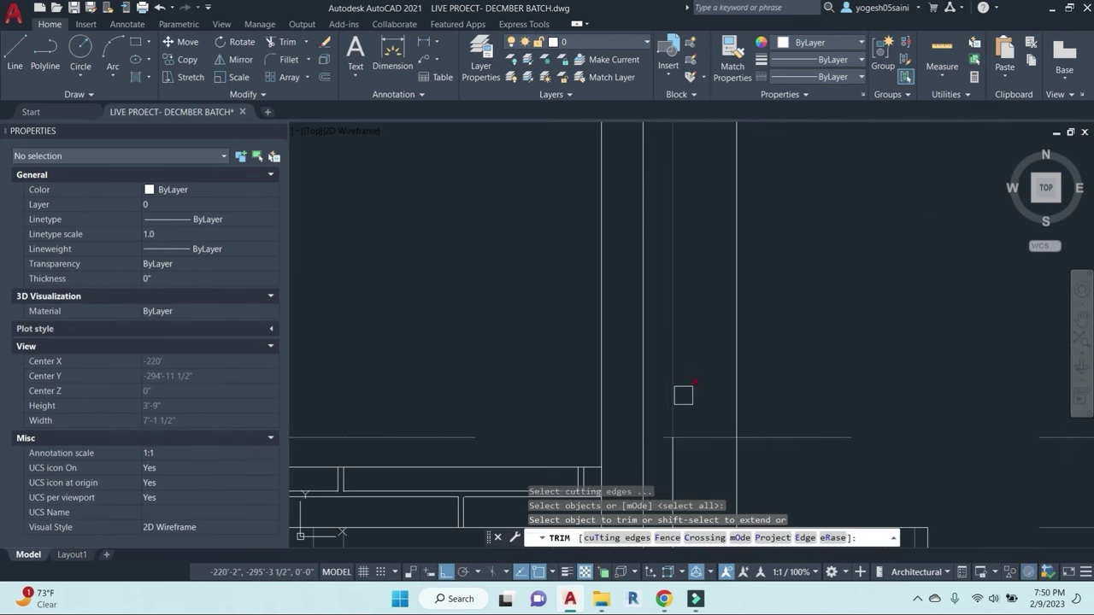
middle_drag(705, 430, 715, 245)
key(Escape)
key(Escape)
key(Escape)
key(Escape)
middle_drag(708, 311, 739, 246)
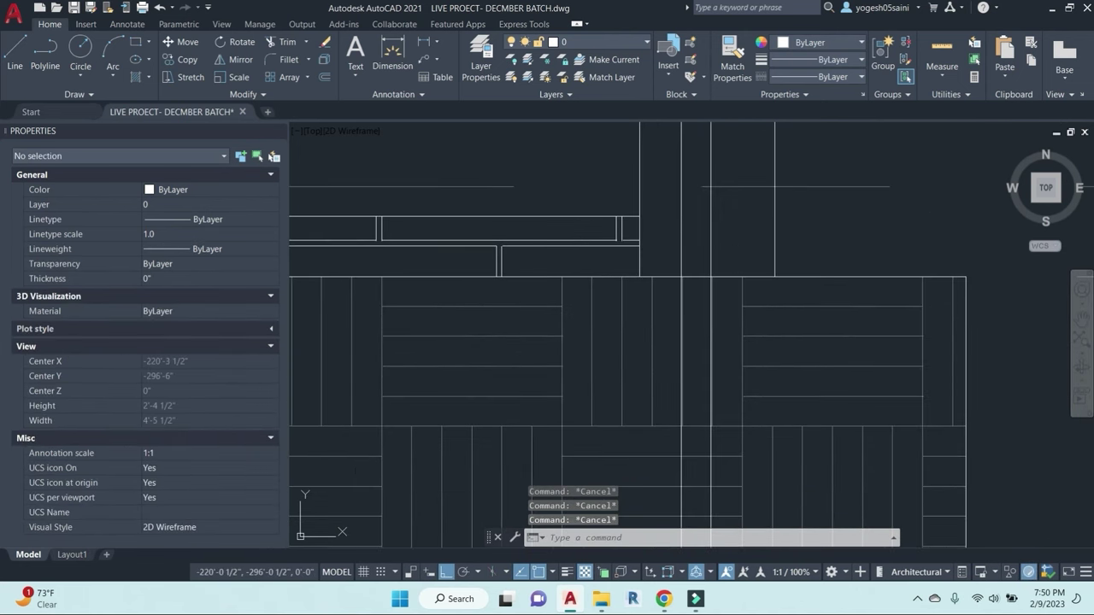
key(Return)
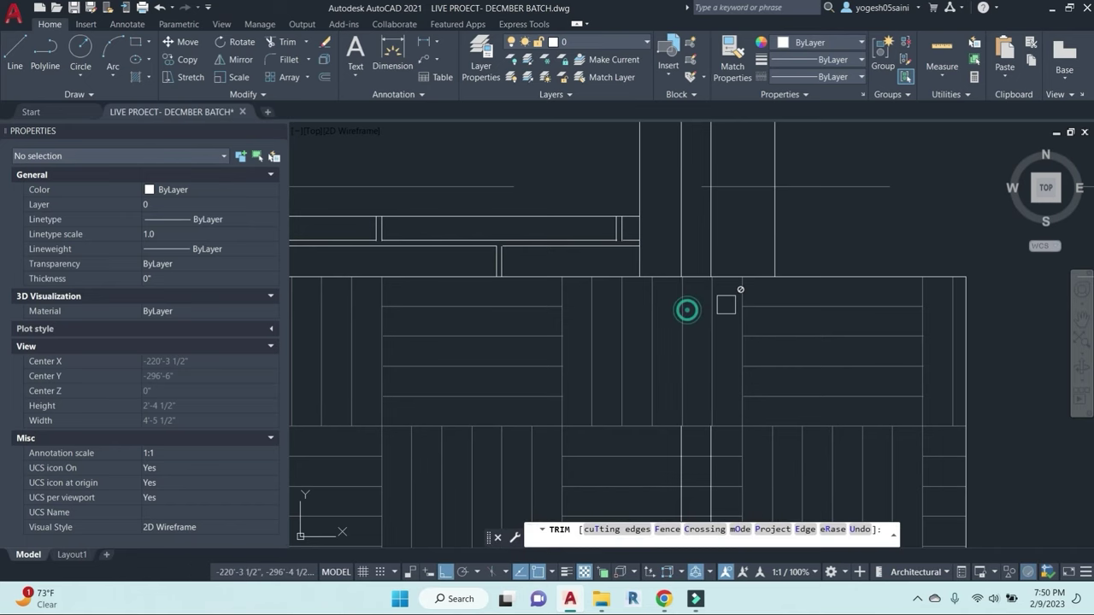
key(Escape)
key(Escape)
text(L)
key(Return)
click(639, 217)
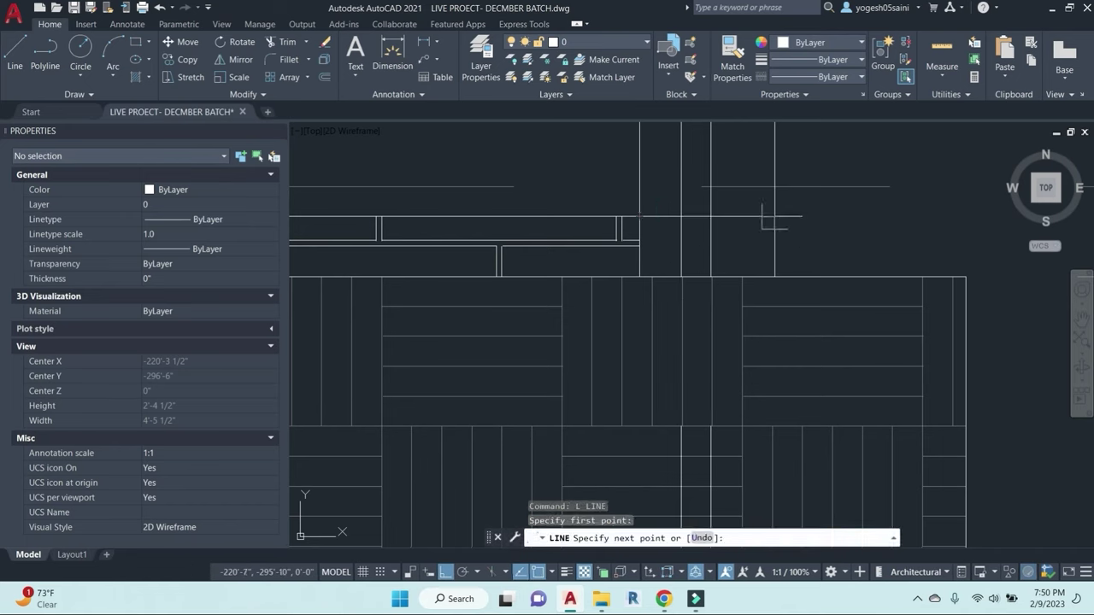
click(774, 216)
key(Escape)
text(TR)
key(Return)
click(746, 242)
click(676, 239)
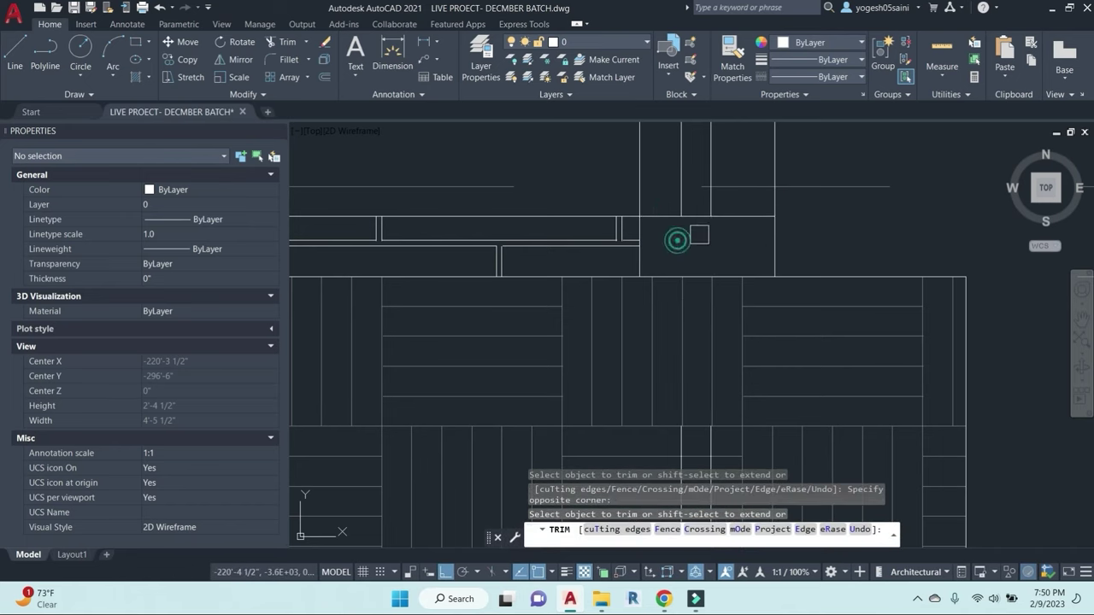
key(Escape)
key(Escape)
key(Escape)
key(Escape)
Step: Stretch the gate post lines upward by .5
scroll(701, 213, up, 4)
scroll(739, 240, down, 2)
scroll(734, 242, down, 1)
middle_drag(812, 239, 813, 281)
scroll(734, 265, up, 1)
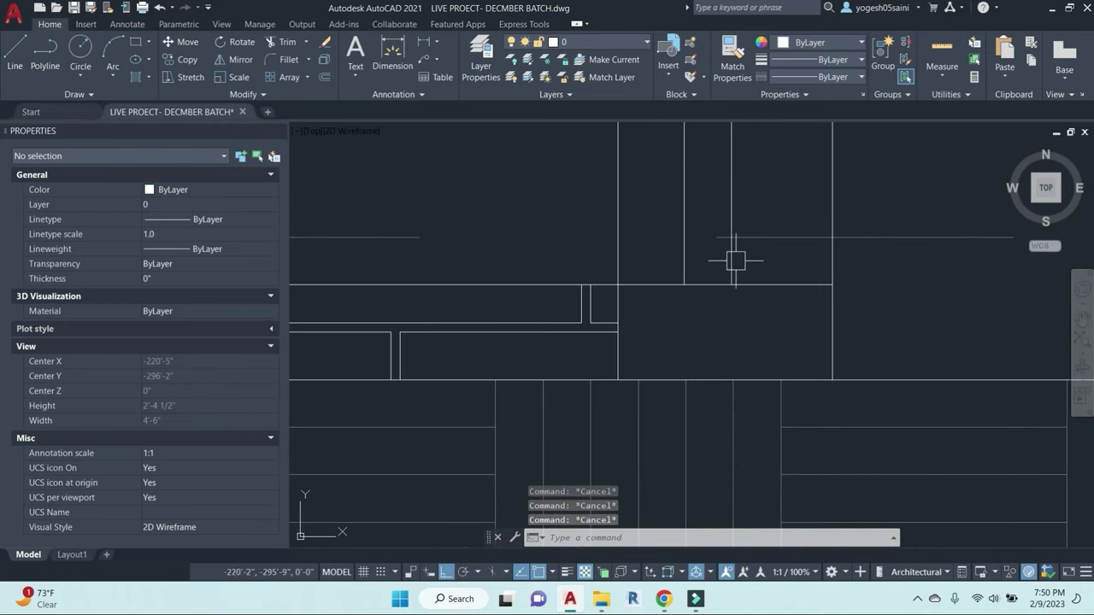
text(S)
key(Return)
click(748, 307)
click(676, 265)
shift+click(786, 317)
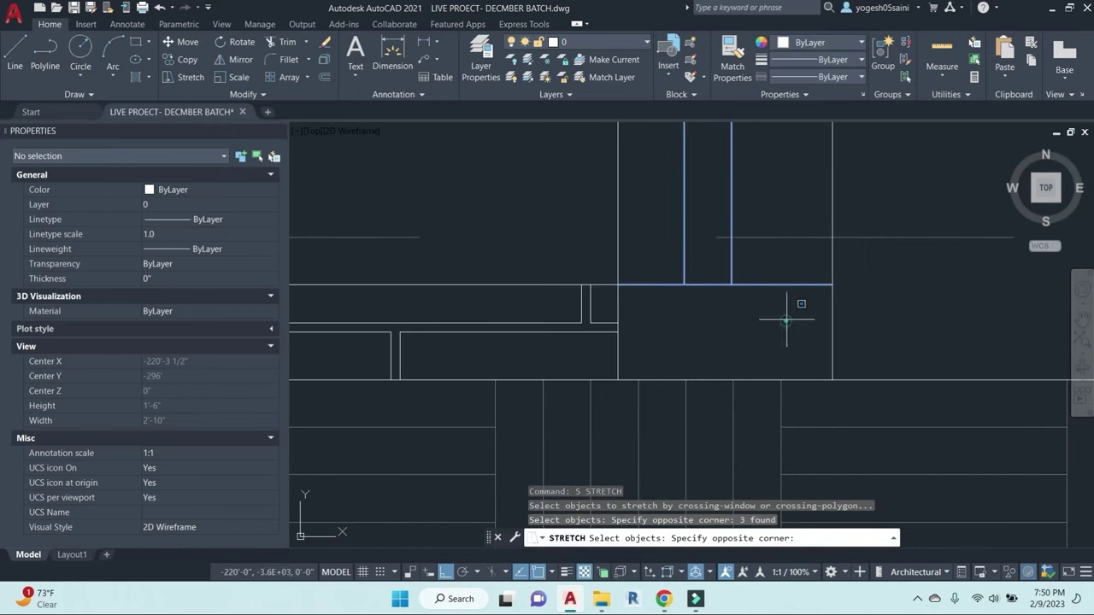
shift+click(775, 266)
middle_drag(775, 266, 679, 309)
key(Return)
click(897, 342)
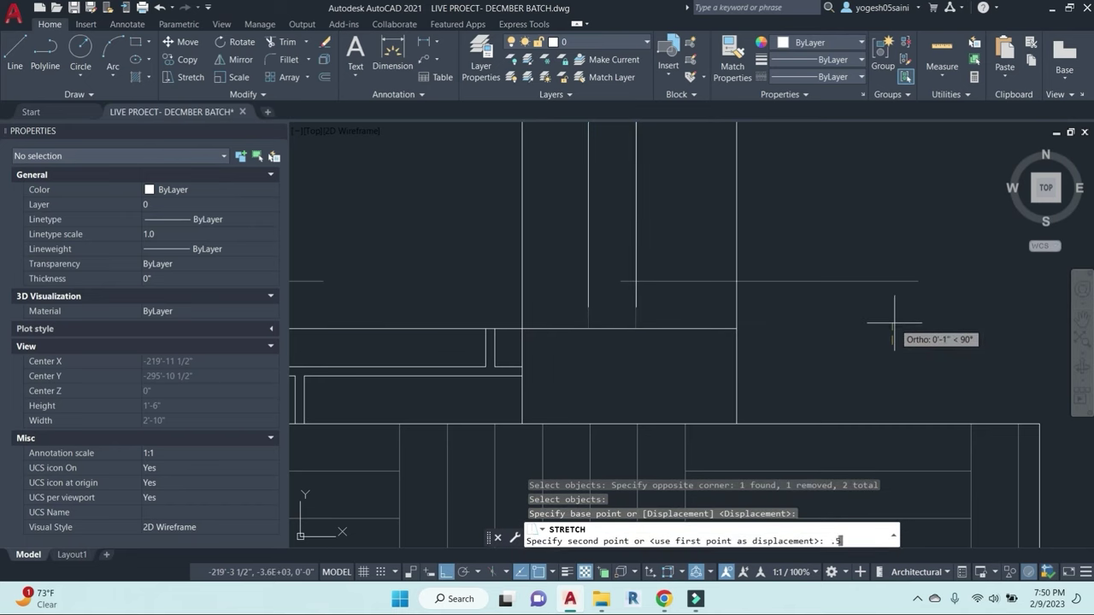
text(.5)
key(Return)
key(Escape)
Step: Draw a short line on the gate
text(l)
key(Return)
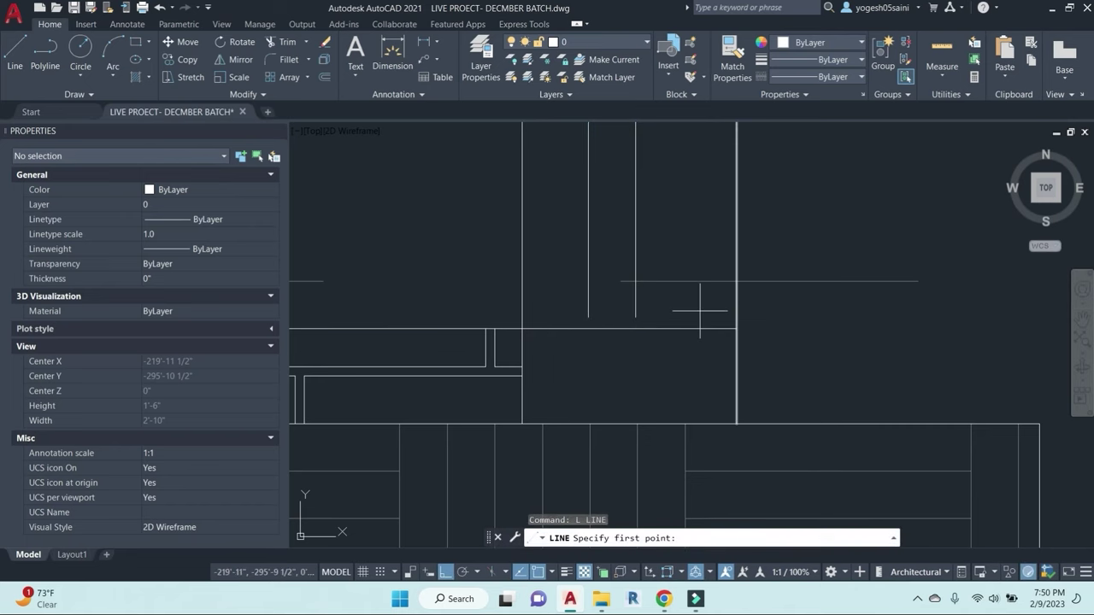
click(588, 317)
key(Escape)
key(Escape)
scroll(713, 259, down, 5)
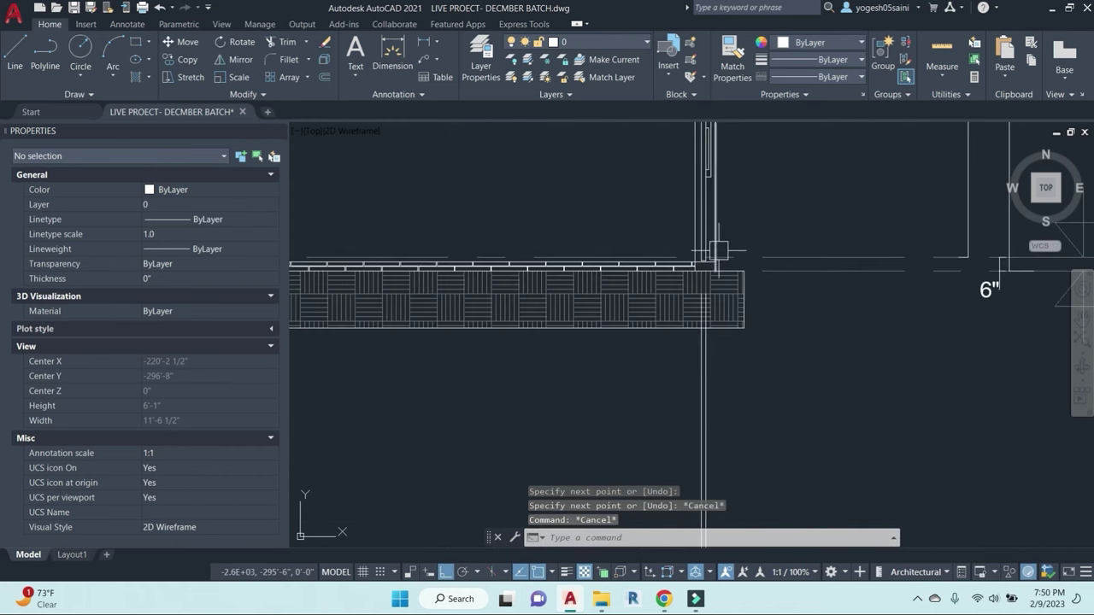
middle_drag(718, 251, 711, 307)
key(Escape)
middle_drag(681, 250, 686, 299)
Step: Colour the six gate objects blue
click(642, 161)
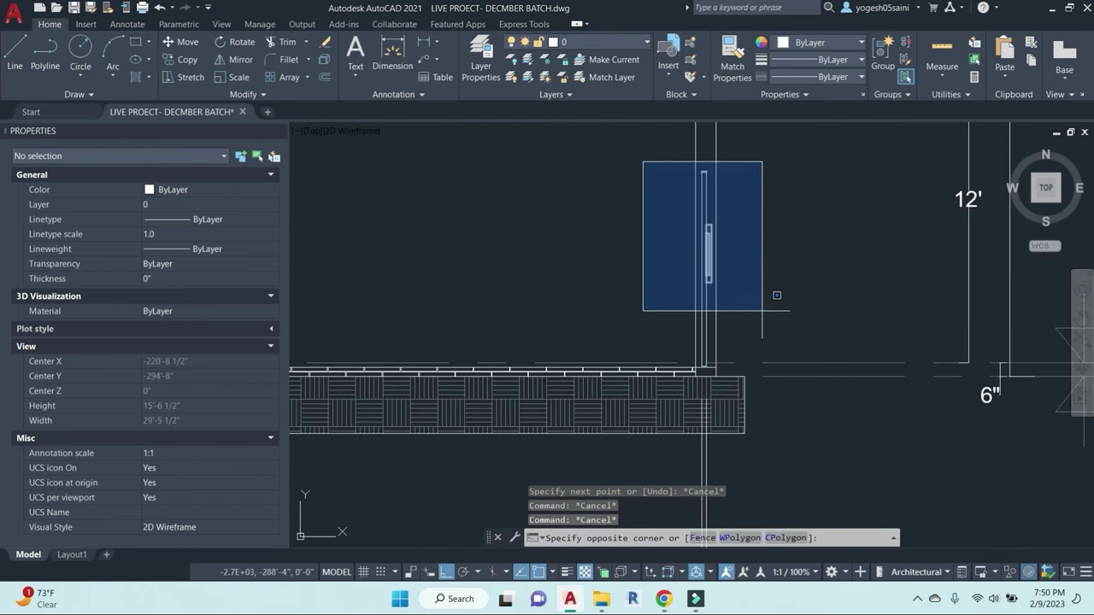
click(742, 351)
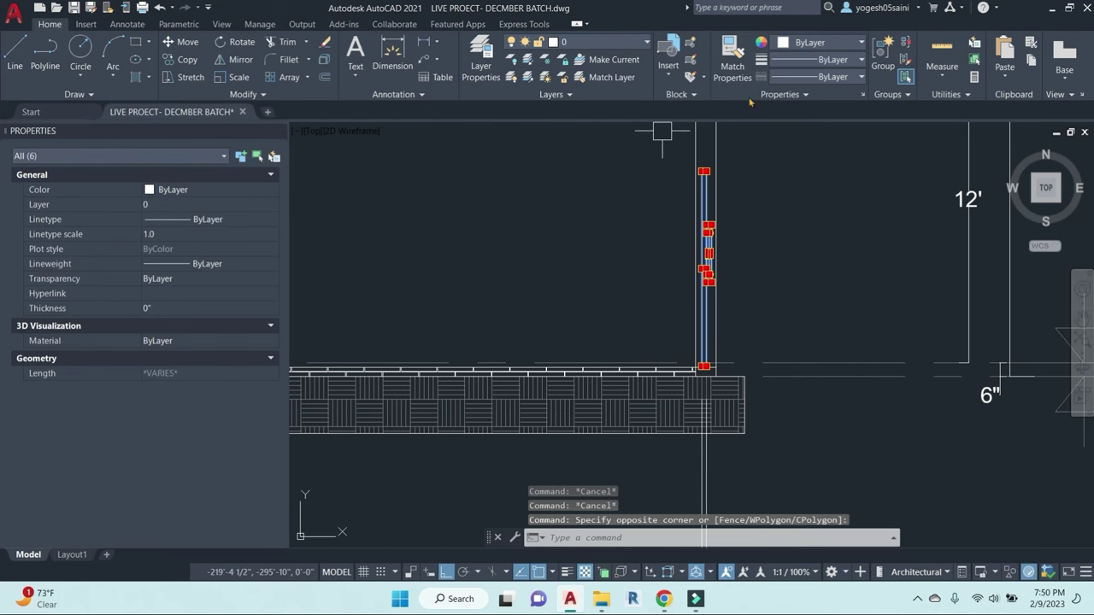
click(857, 46)
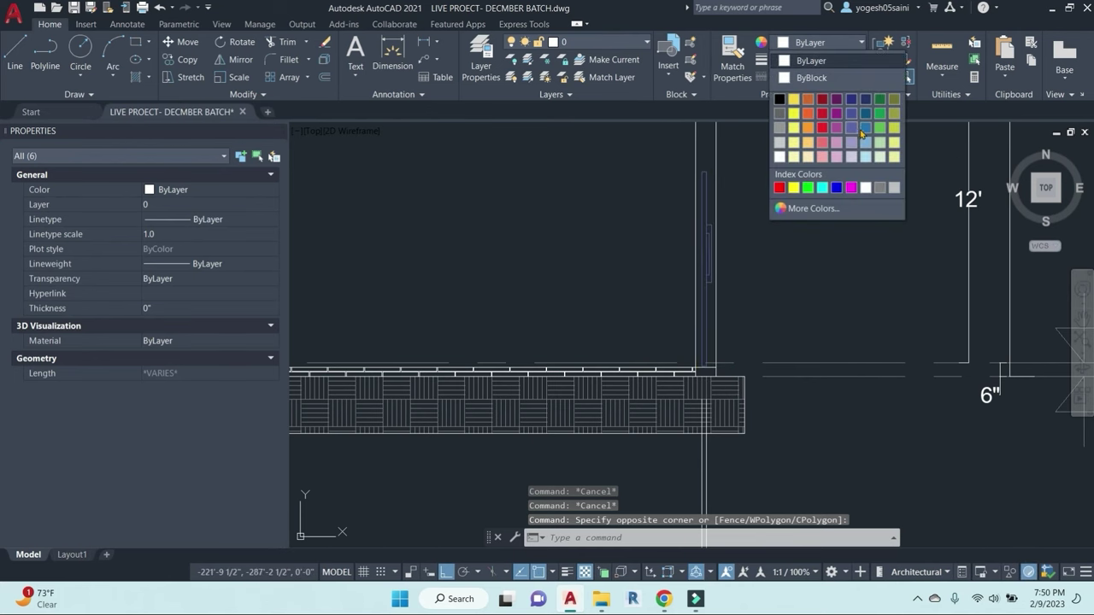
click(862, 129)
key(Escape)
key(Escape)
scroll(783, 264, down, 2)
middle_drag(773, 241, 777, 328)
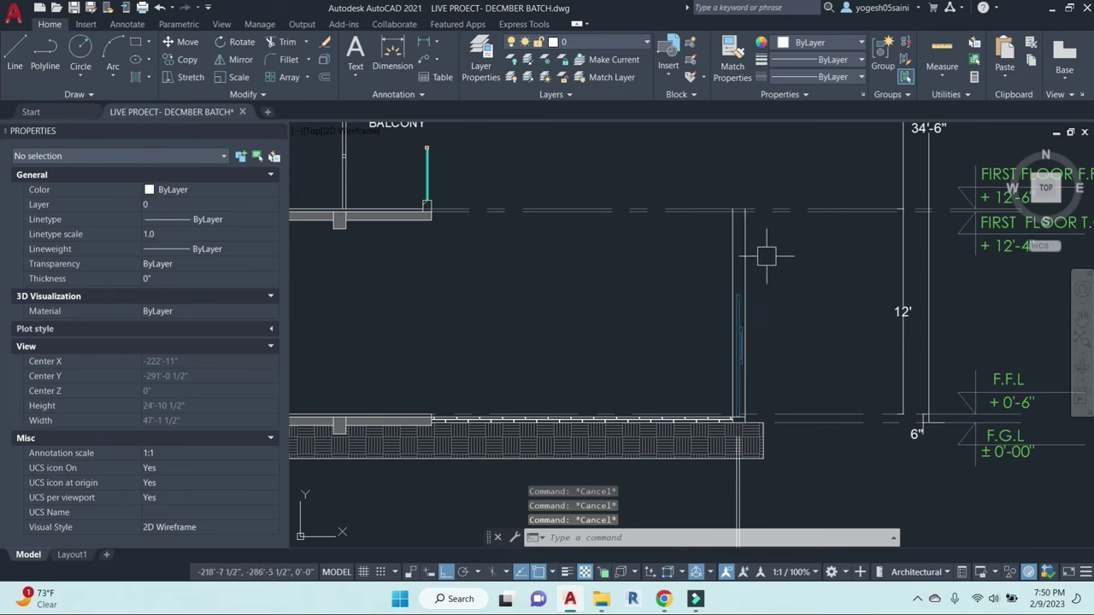
Step: Offset the ground-level line 9' up and trim the posts at it
text(o)
key(Return)
text(9')
key(Return)
click(789, 408)
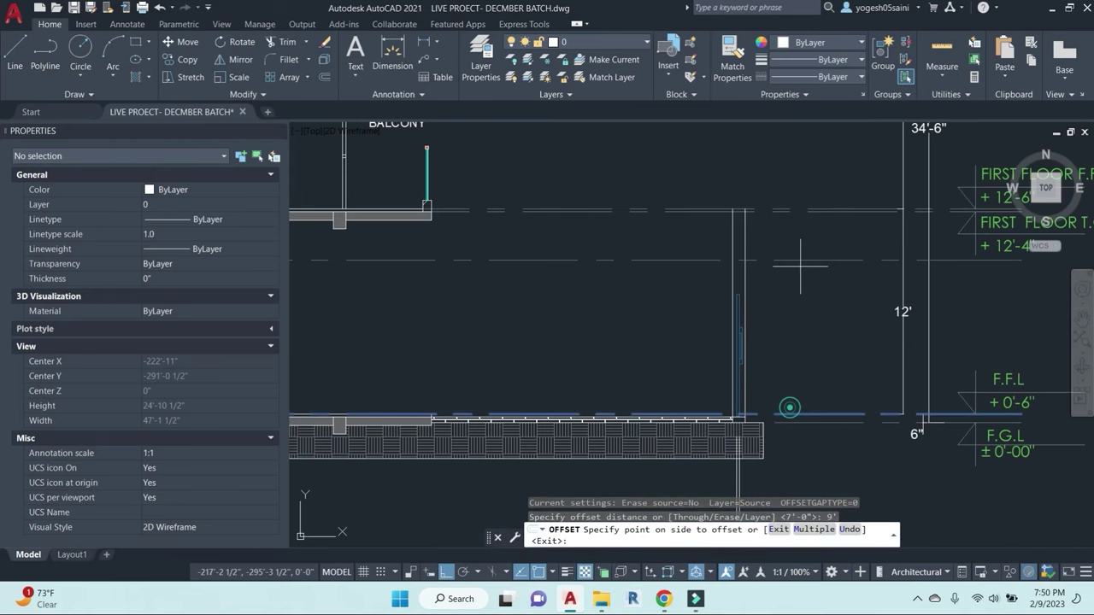
click(805, 250)
key(Escape)
key(Escape)
key(Escape)
key(Escape)
text(tr)
key(Return)
key(Return)
click(788, 239)
click(677, 239)
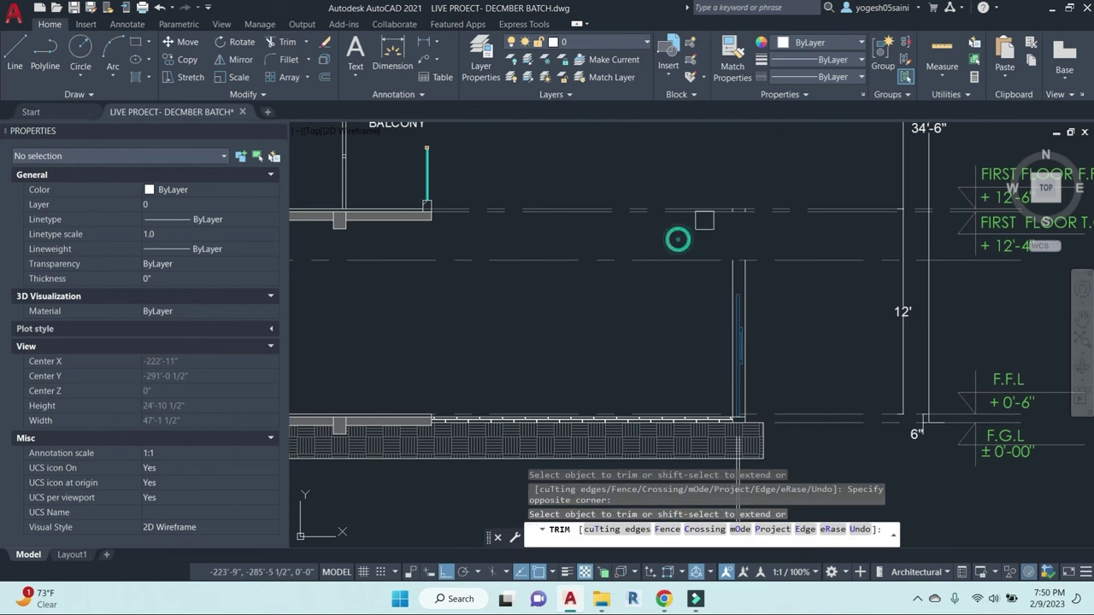
click(693, 167)
key(Escape)
key(Escape)
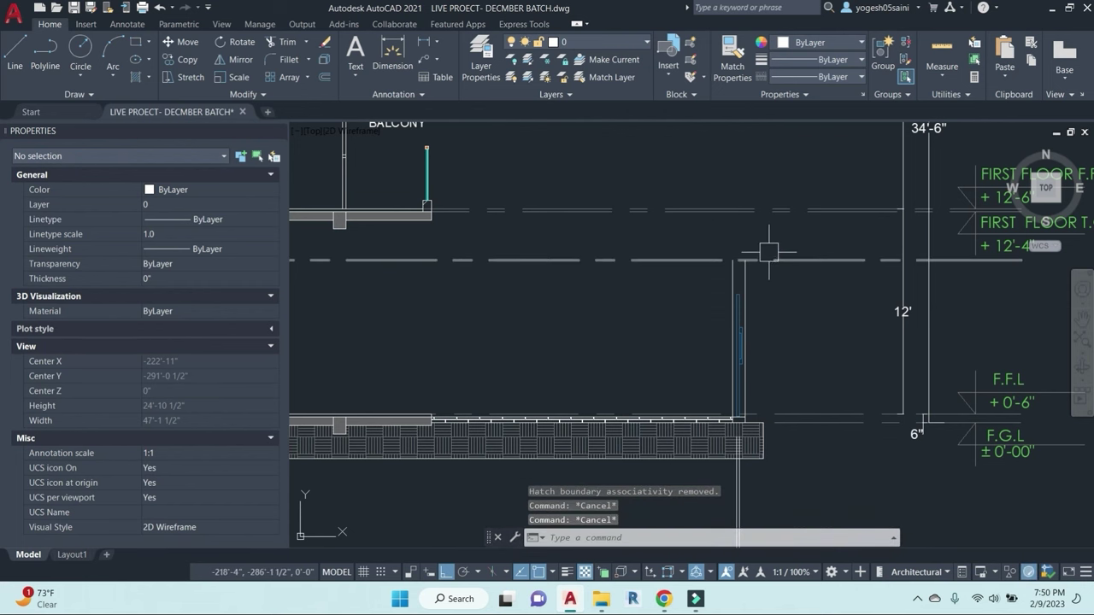
Step: Give the gate rectangle a neighbouring object's properties with MATCHPROP after an abandoned fillet
text(f)
key(Return)
click(763, 260)
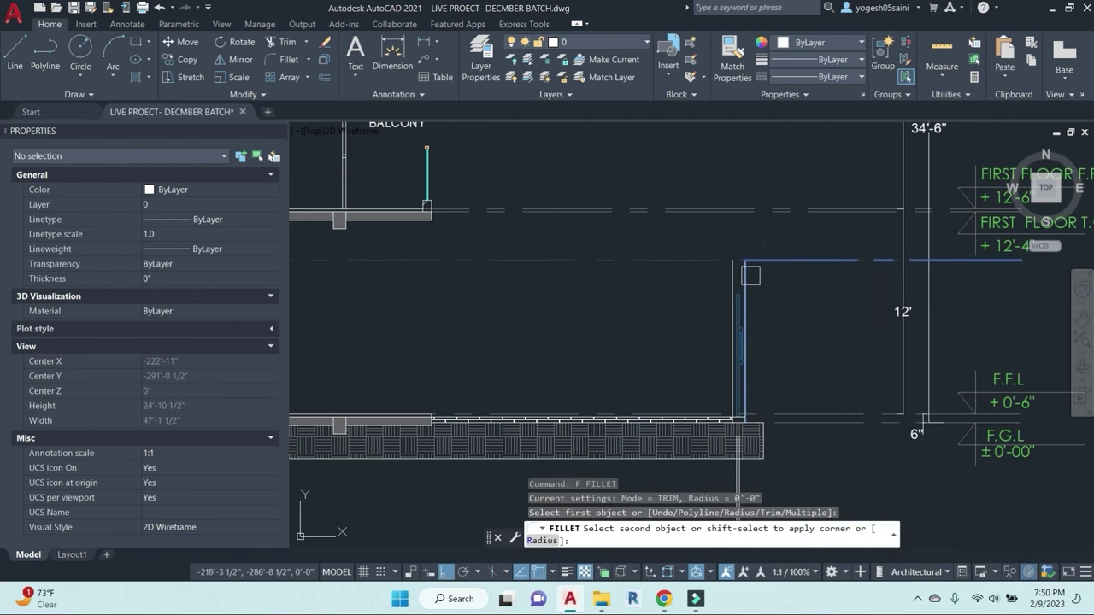
scroll(750, 275, up, 4)
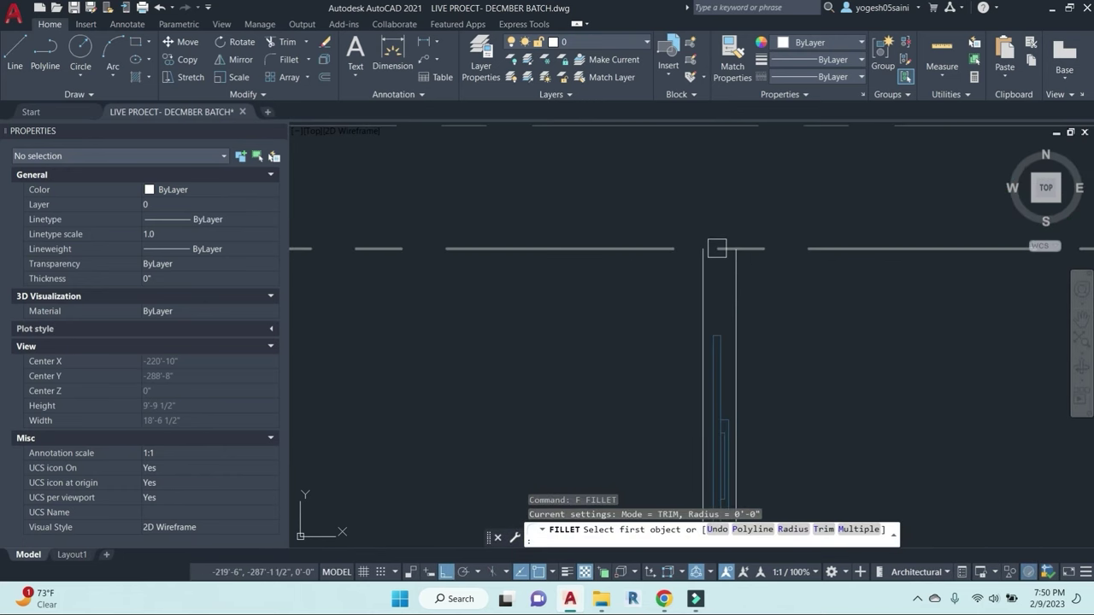
key(Escape)
key(Escape)
key(Escape)
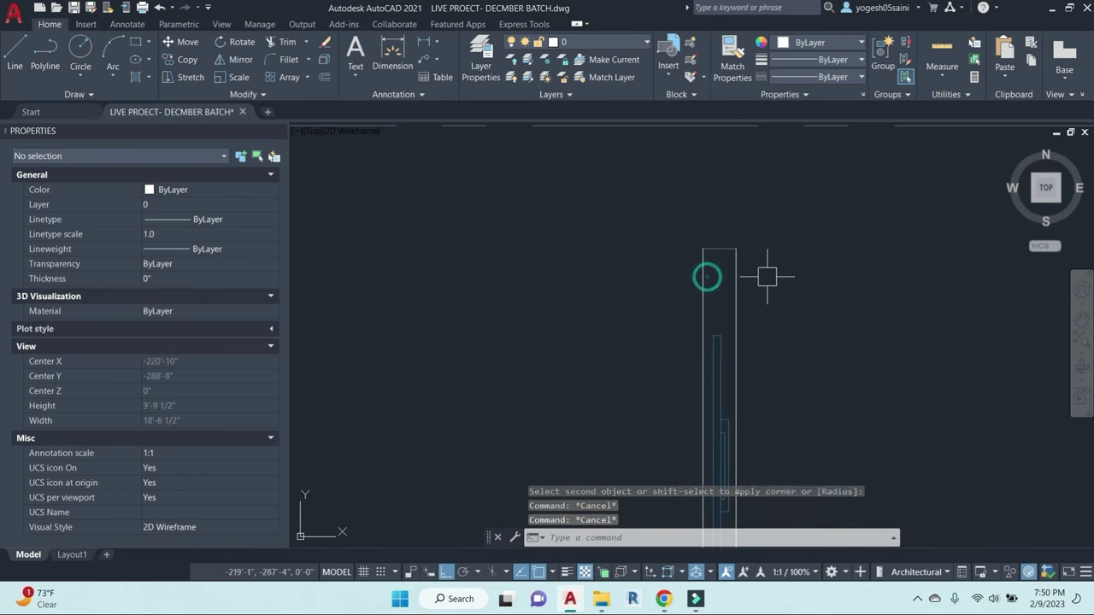
text(ma)
key(Return)
click(734, 276)
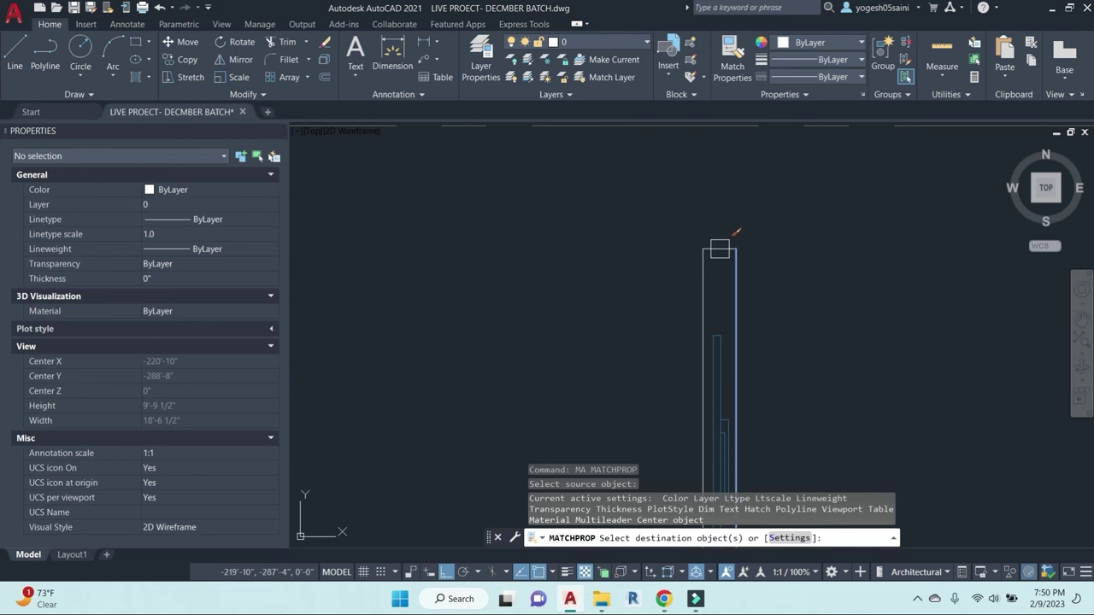
click(720, 249)
scroll(756, 252, down, 4)
middle_drag(781, 377, 757, 261)
key(Escape)
key(Escape)
key(Escape)
scroll(743, 298, up, 6)
Step: Erase the two stray vertical lines below the hatch
key(Escape)
mouse_move(723, 455)
middle_down()
mouse_move(825, 267)
mouse_move(796, 325)
mouse_move(820, 400)
middle_up()
click(825, 267)
click(606, 325)
text(e)
key(Return)
scroll(808, 344, down, 5)
key(Escape)
key(Escape)
Step: Make a first STRETCH crossing selection over the right-side level markers, then abandon it
middle_drag(733, 264, 798, 276)
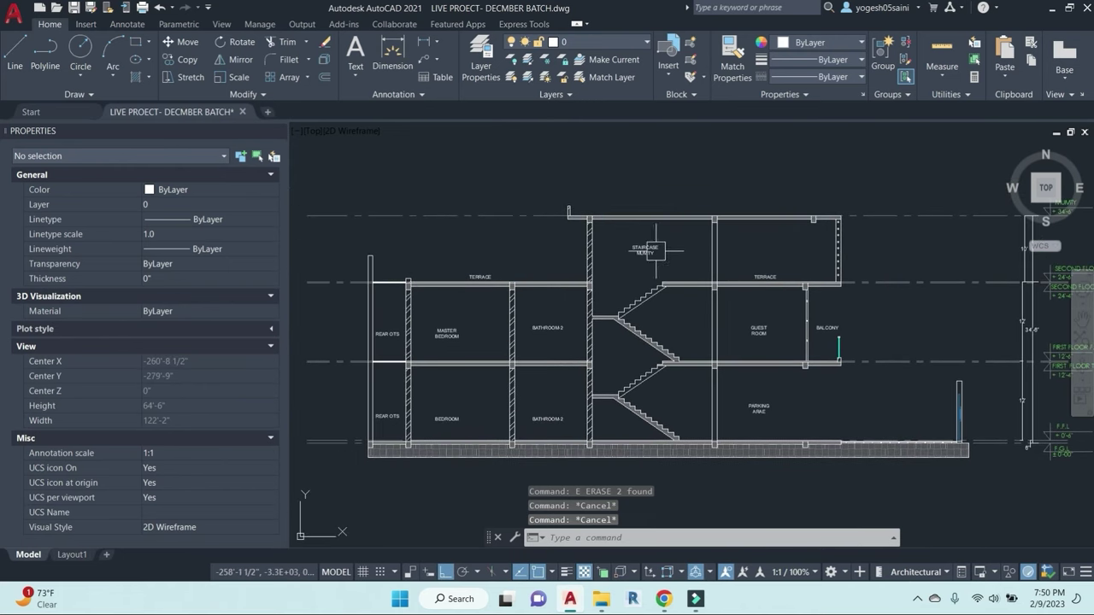
scroll(653, 299, down, 3)
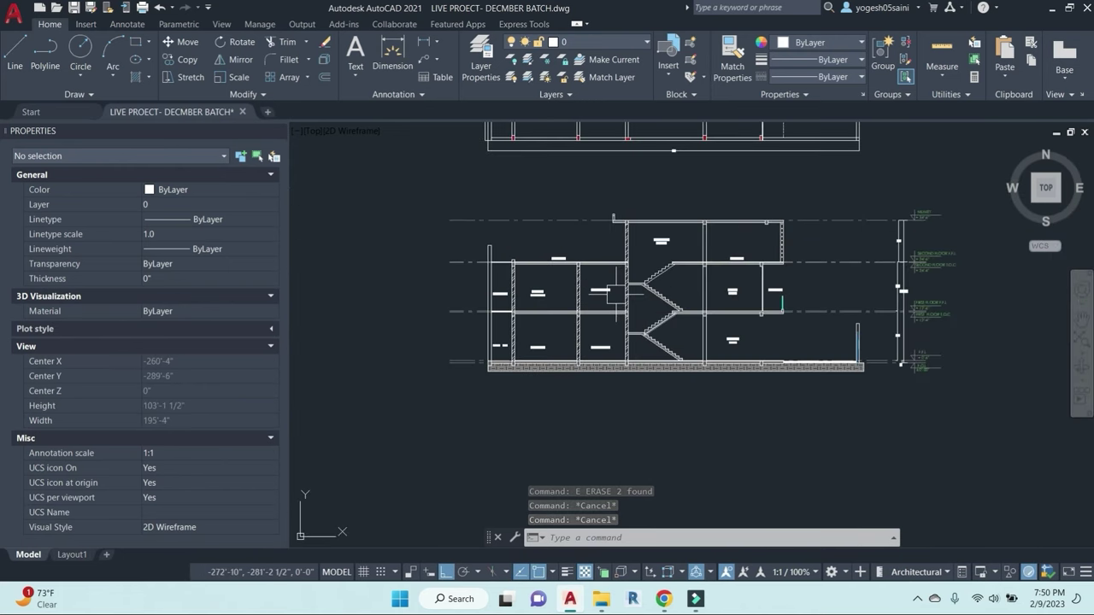
middle_drag(943, 428, 871, 437)
text(s)
key(Return)
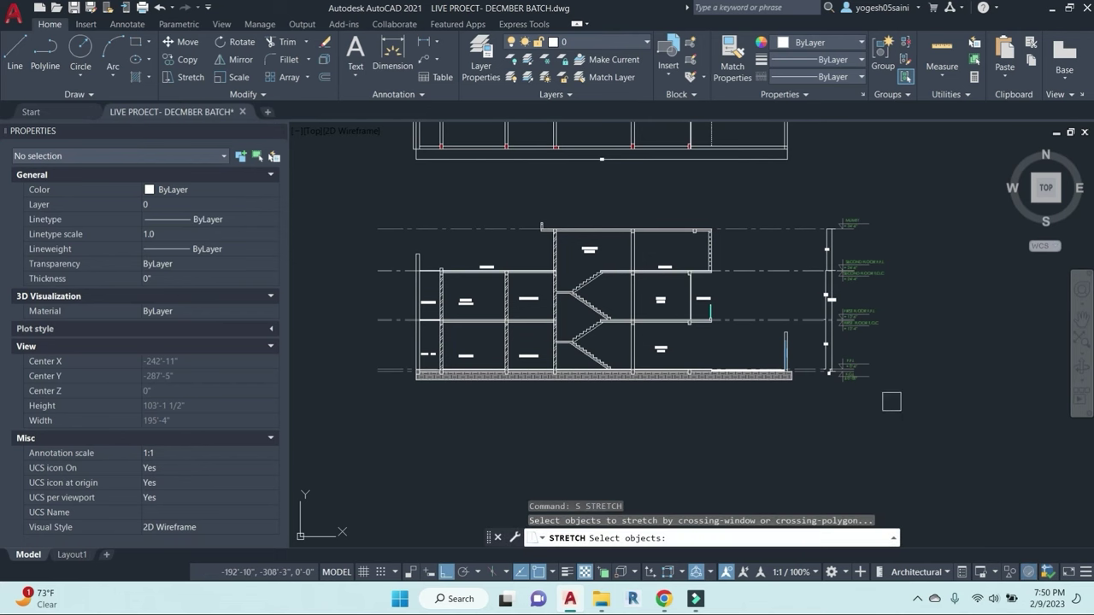
click(924, 441)
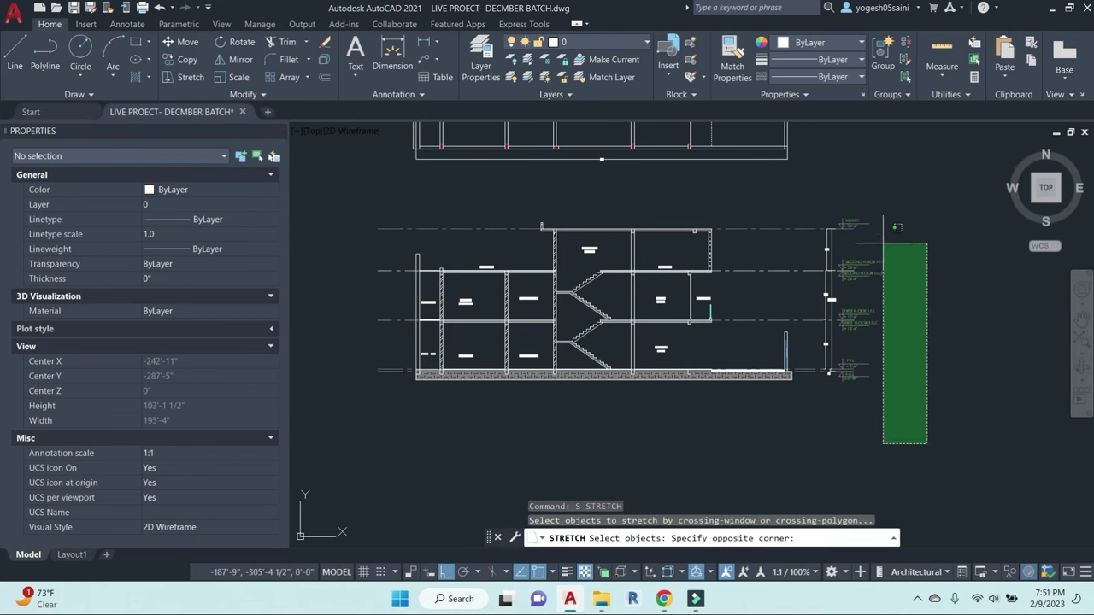
click(808, 192)
middle_drag(922, 443, 908, 375)
click(944, 474)
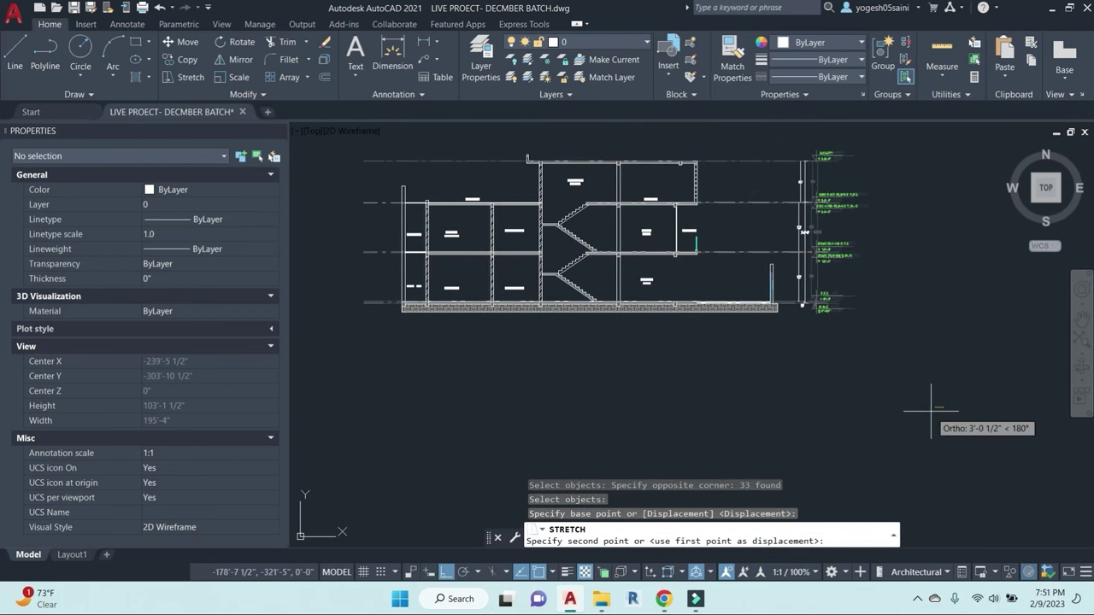
key(Escape)
key(Escape)
key(Escape)
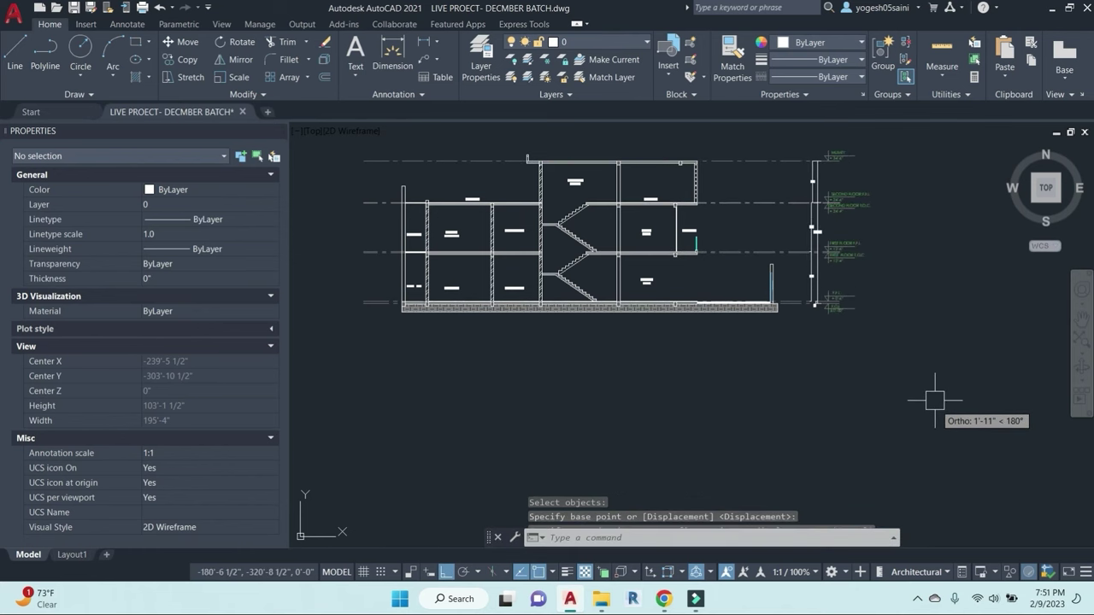
Step: Stretch the 33 level annotations and dimensions 1'-11" left toward the building section
key(Return)
click(910, 375)
click(796, 125)
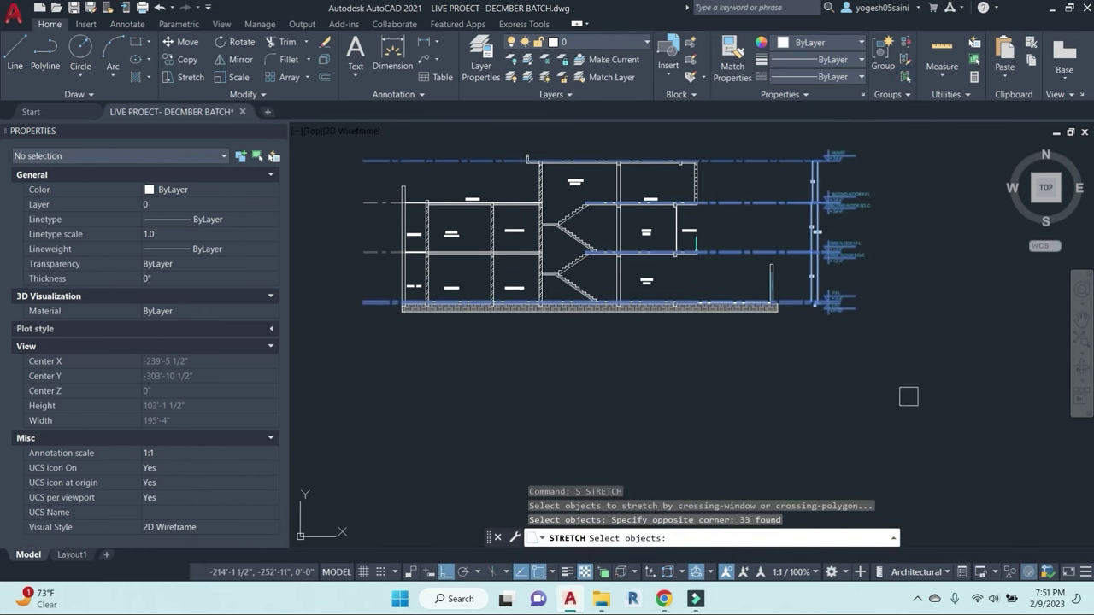
click(993, 399)
click(980, 399)
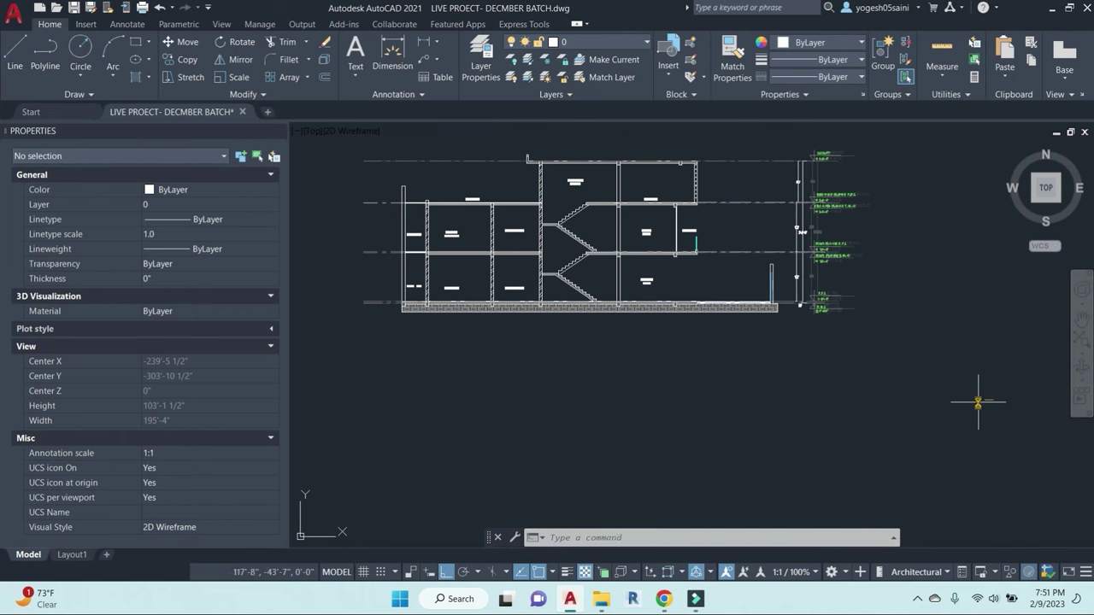
key(Escape)
key(Escape)
Step: Erase the stray dimension and recentre the view on the building section
scroll(546, 171, up, 3)
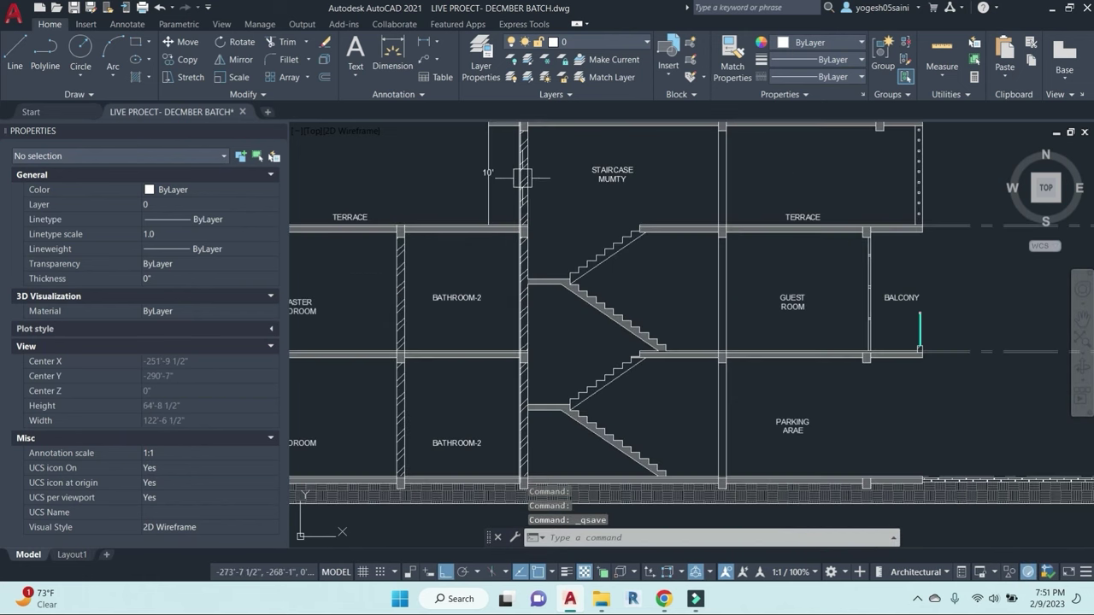
click(495, 174)
text(E)
key(Return)
scroll(630, 209, down, 1)
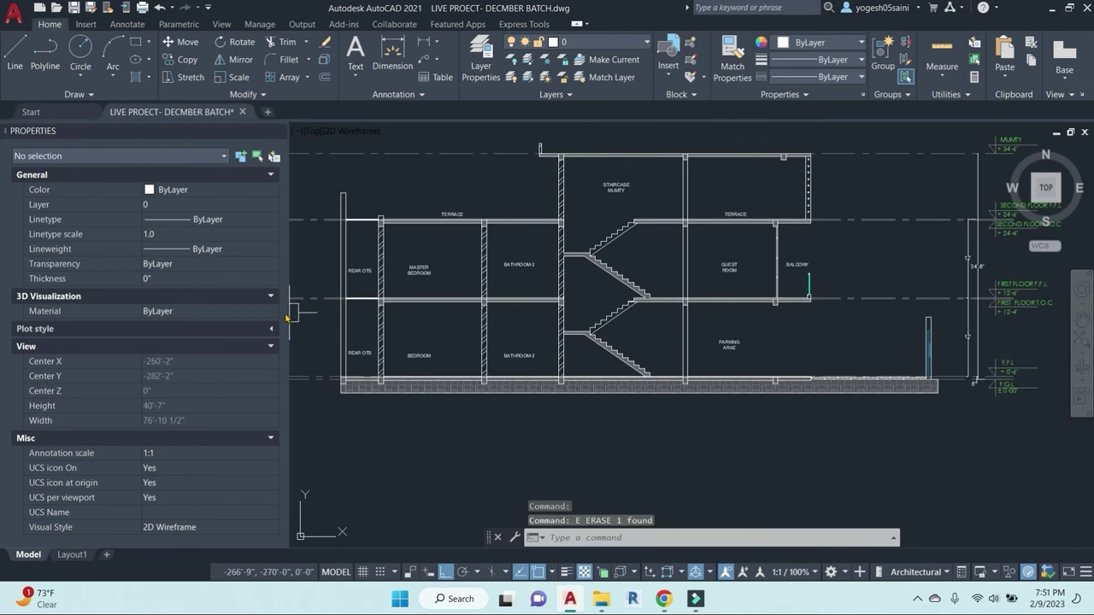
middle_drag(836, 258, 805, 291)
middle_drag(807, 402, 820, 378)
scroll(591, 397, up, 2)
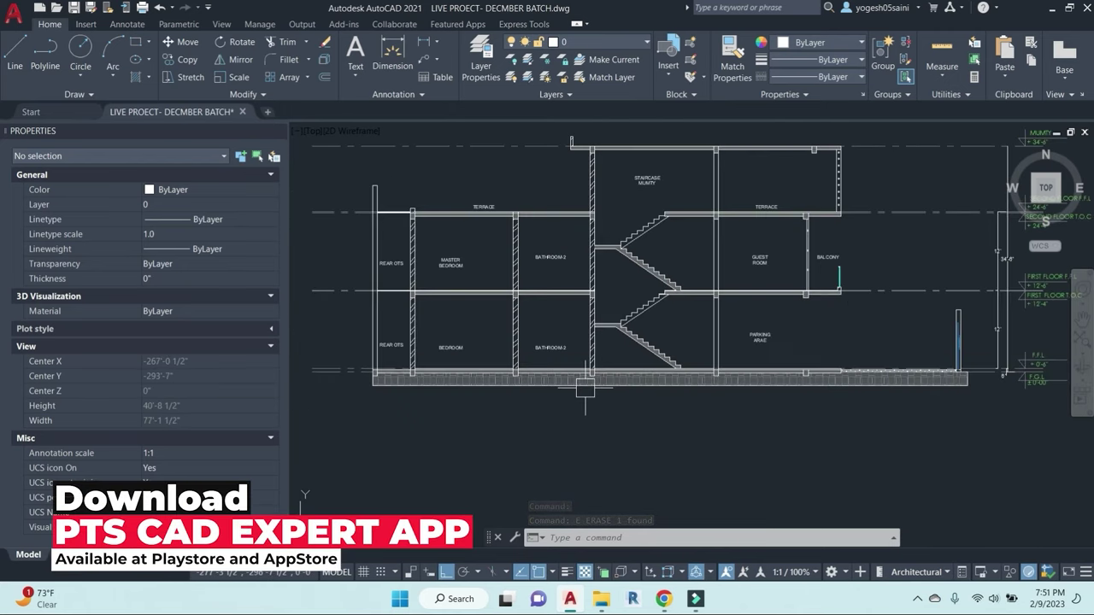
middle_drag(587, 405, 583, 399)
middle_drag(736, 419, 710, 417)
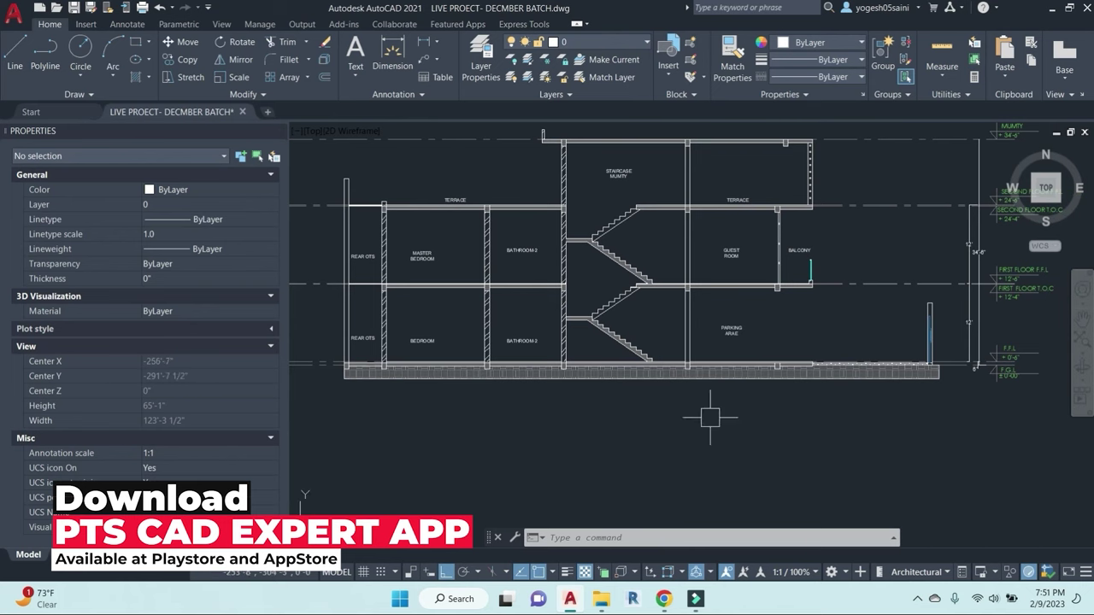
scroll(636, 337, up, 2)
key(Escape)
key(Escape)
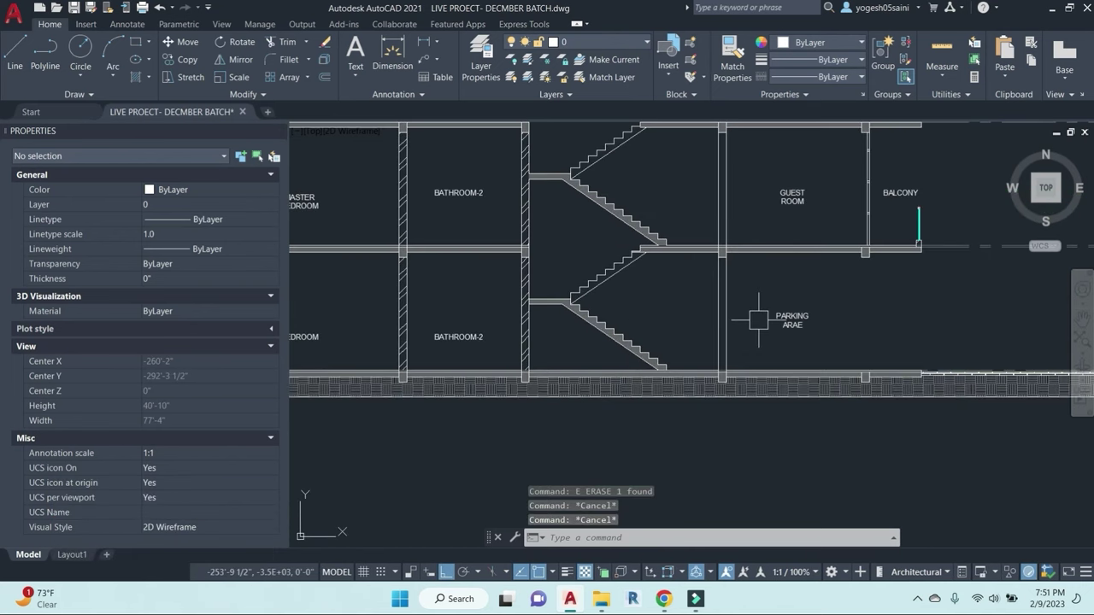
Step: Hatch the upper and lower parts of the wall column beside the staircase
text(H)
key(Return)
click(722, 305)
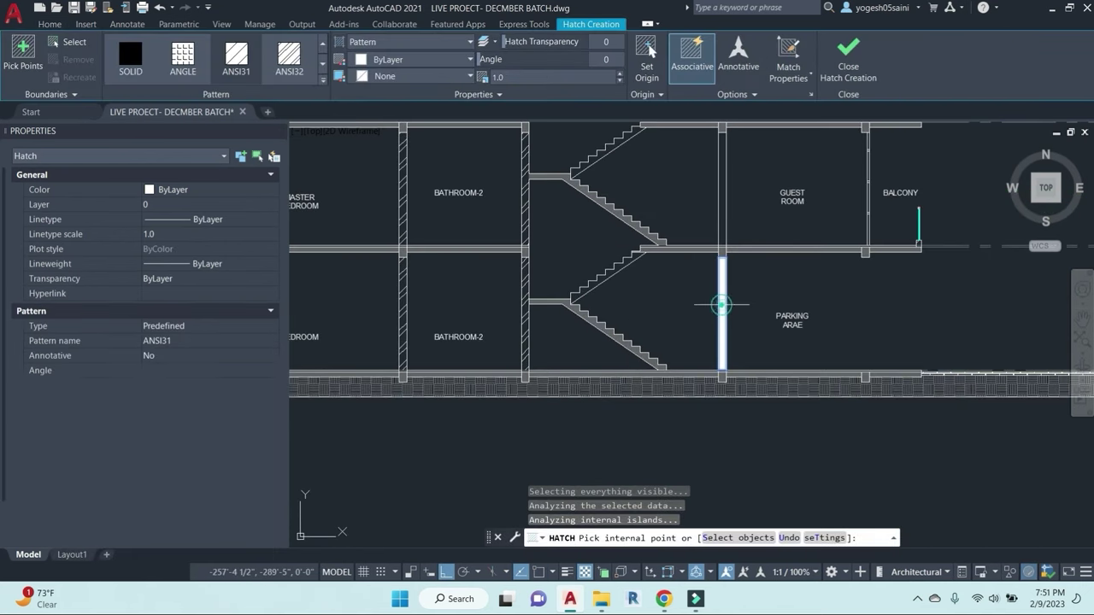
click(723, 201)
right_click(723, 201)
click(761, 208)
key(Escape)
key(Escape)
key(Escape)
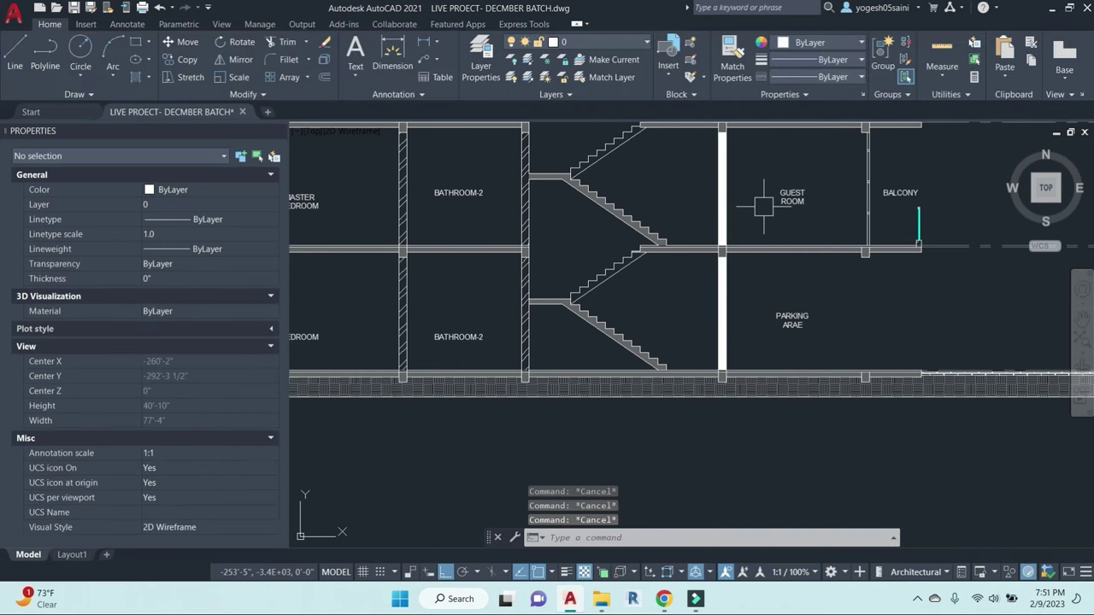
Step: Match the new column hatch to the existing diagonal wall hatch with MATCHPROP
text(MA)
key(Return)
scroll(585, 206, up, 5)
click(529, 170)
scroll(632, 247, down, 4)
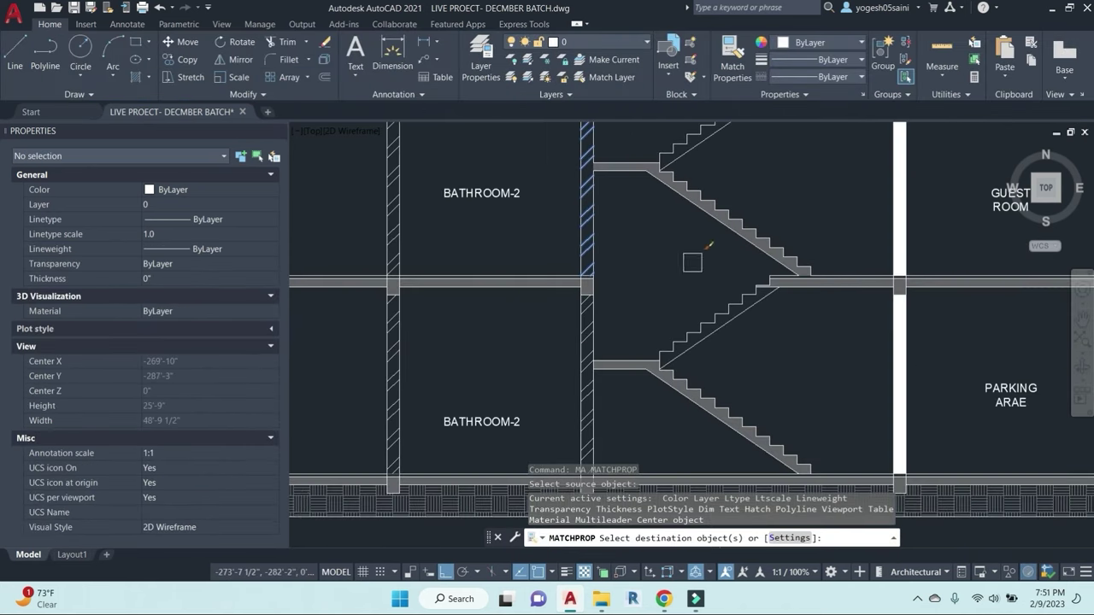
middle_drag(895, 248, 739, 282)
scroll(744, 268, up, 6)
click(762, 238)
scroll(812, 364, down, 2)
scroll(761, 236, down, 7)
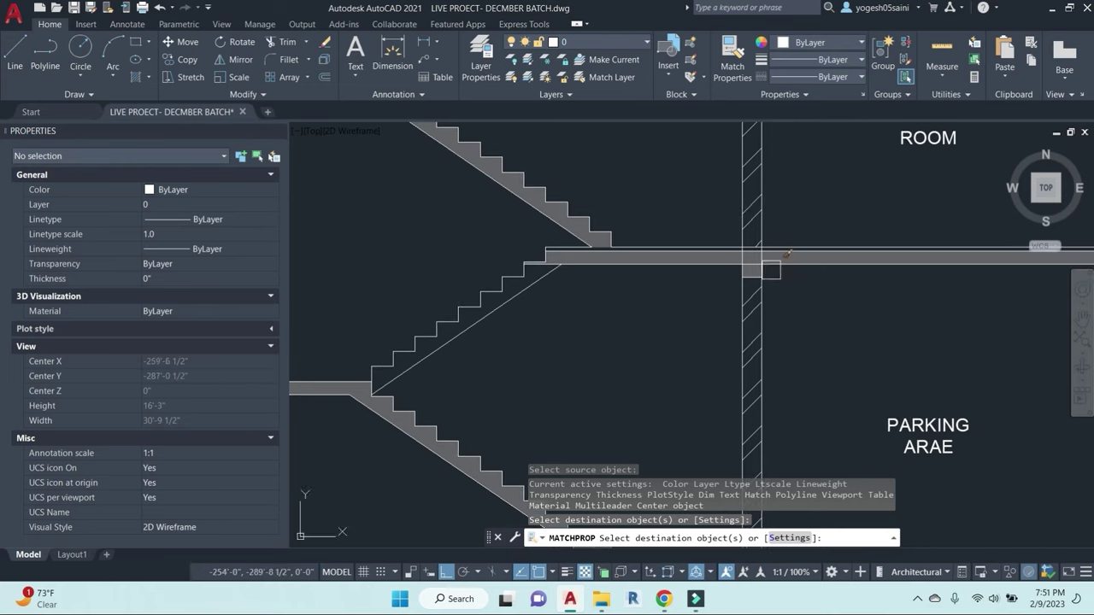
key(Escape)
key(Escape)
scroll(639, 368, up, 3)
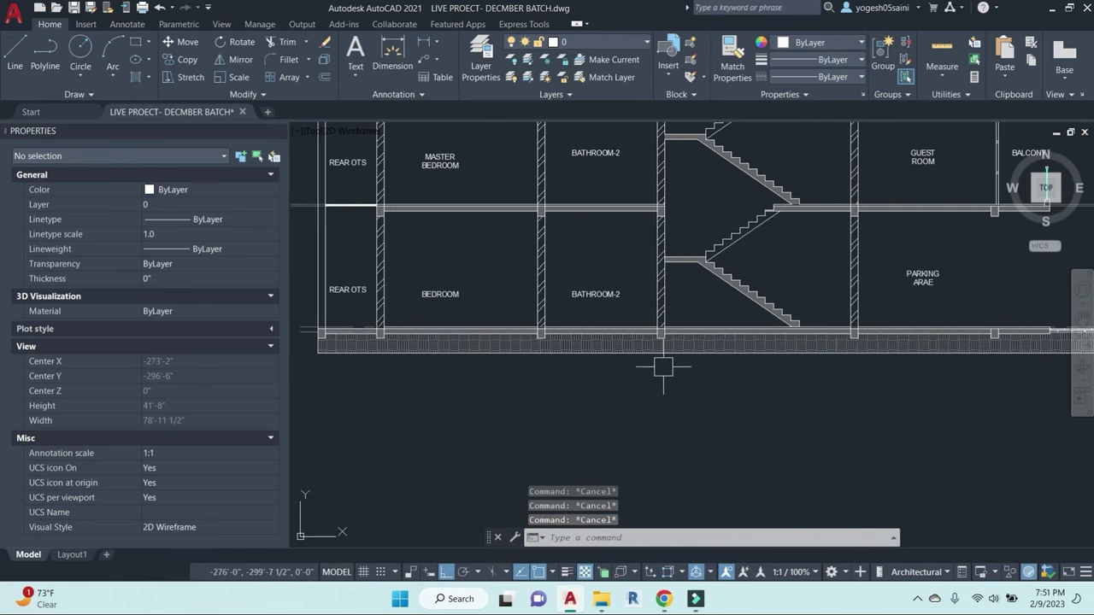
text(l)
key(Return)
Step: Begin a footing line at the wall base, then cancel it and review the surrounding area
scroll(661, 334, up, 6)
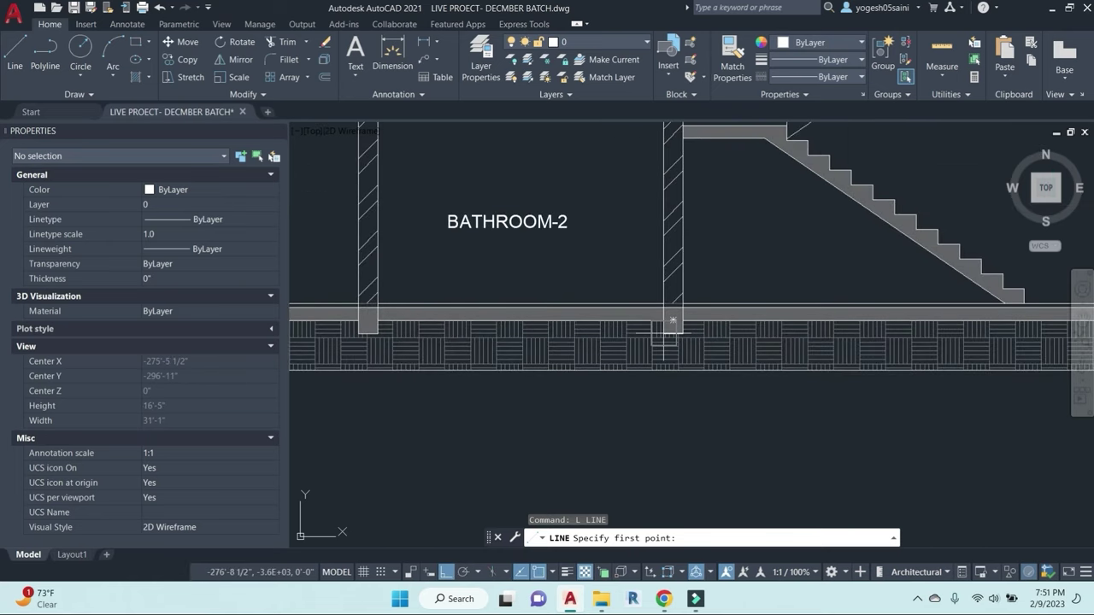
click(672, 320)
middle_drag(671, 439, 656, 370)
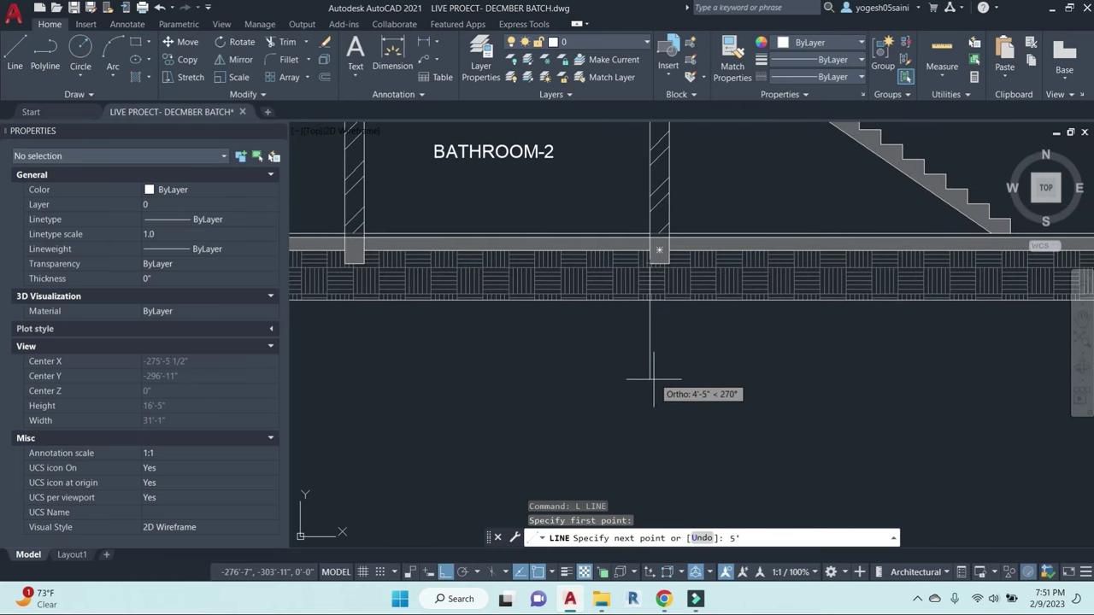
key(Escape)
key(Escape)
scroll(580, 361, down, 6)
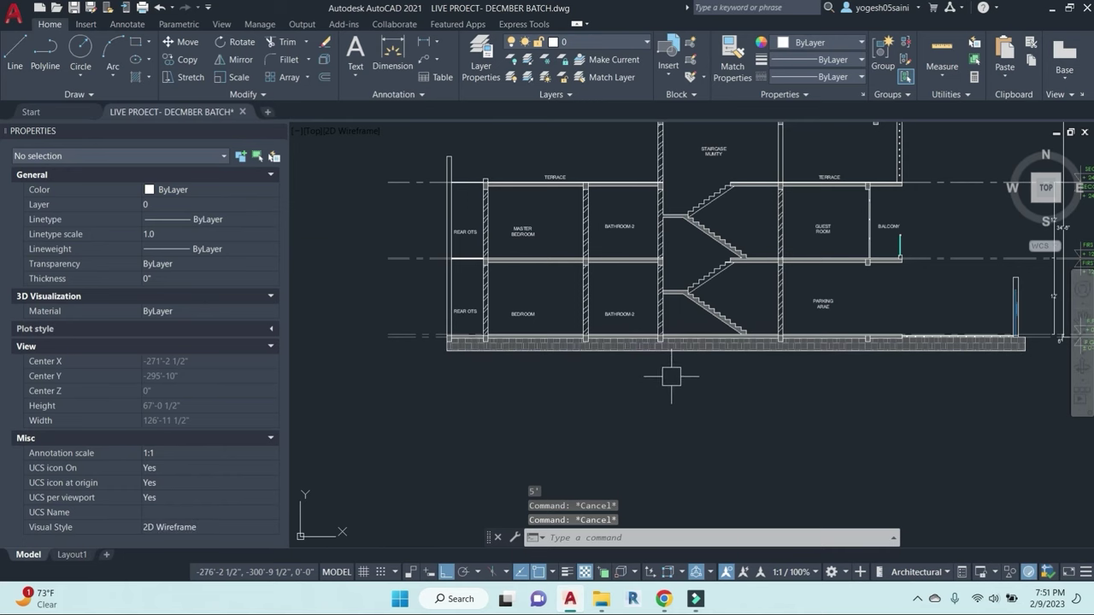
middle_drag(864, 396, 699, 420)
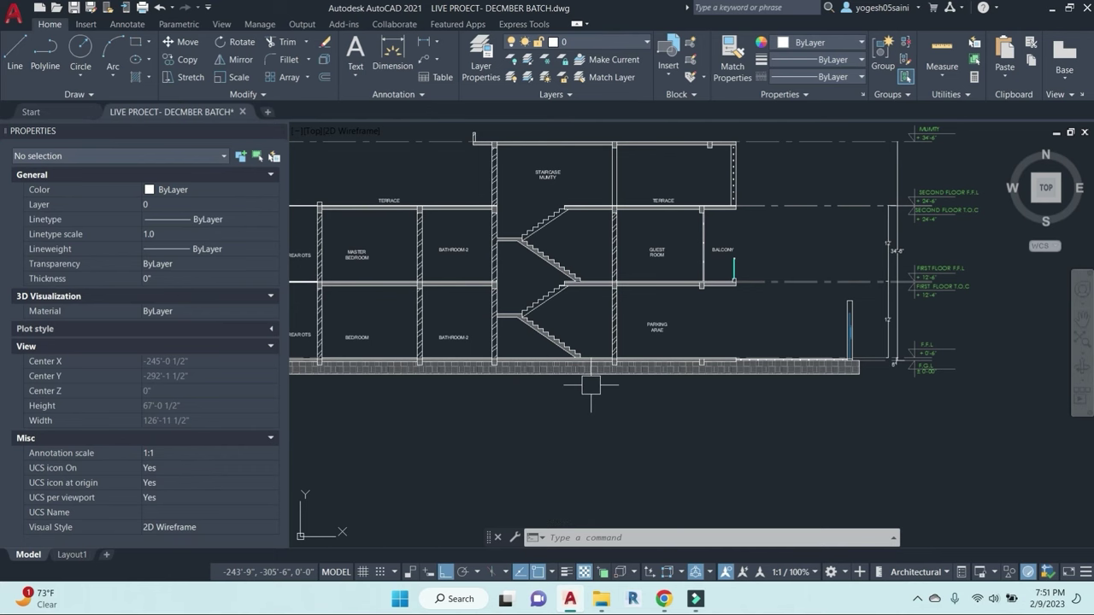
middle_drag(464, 392, 585, 366)
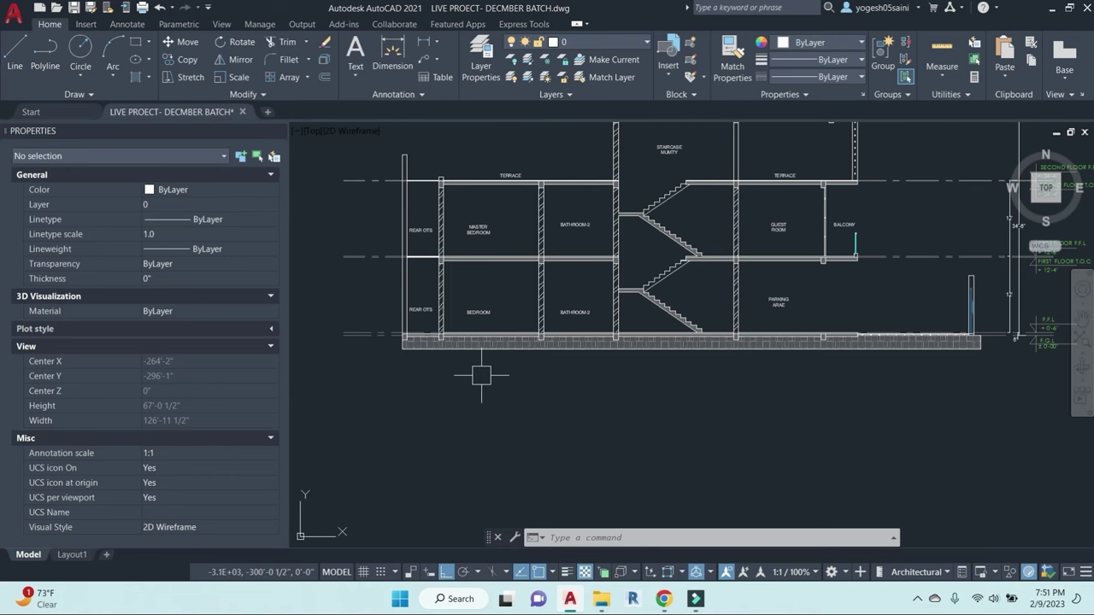
scroll(596, 398, down, 2)
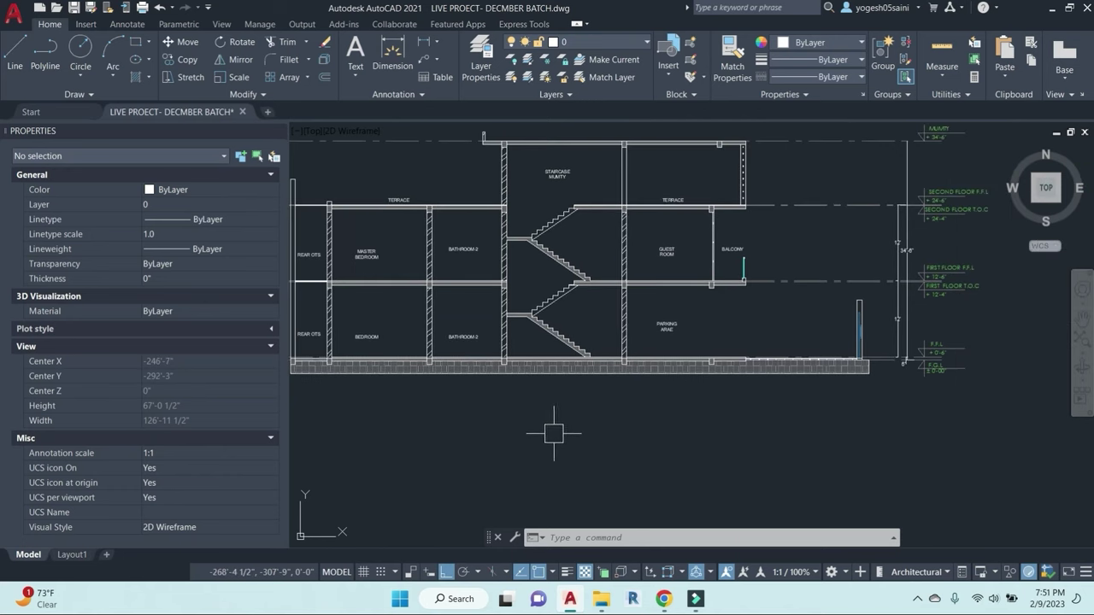
key(Escape)
key(Escape)
key(Escape)
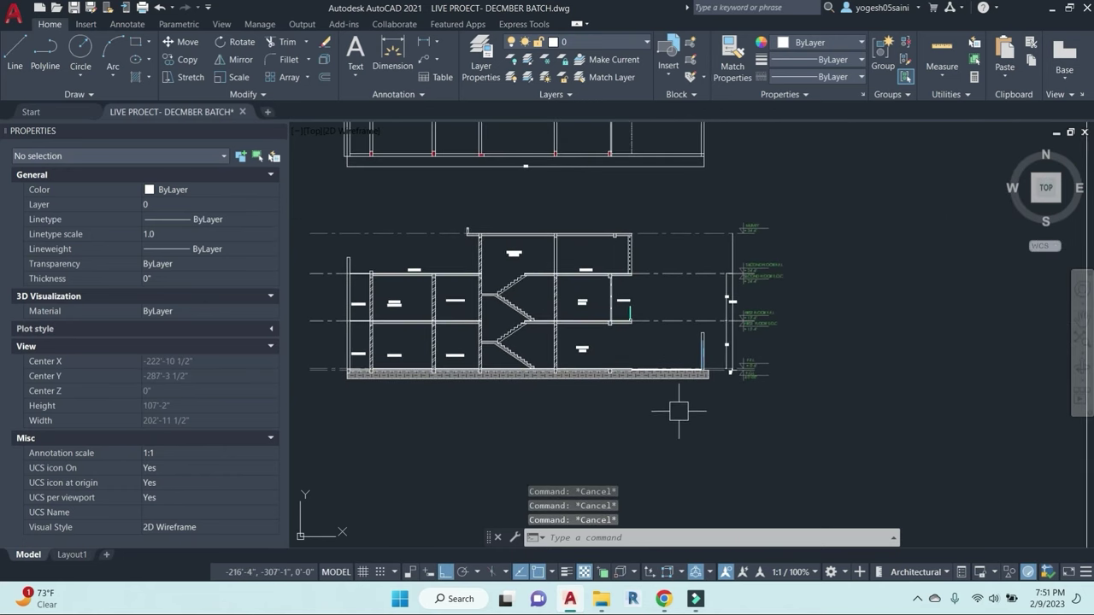
scroll(556, 397, up, 6)
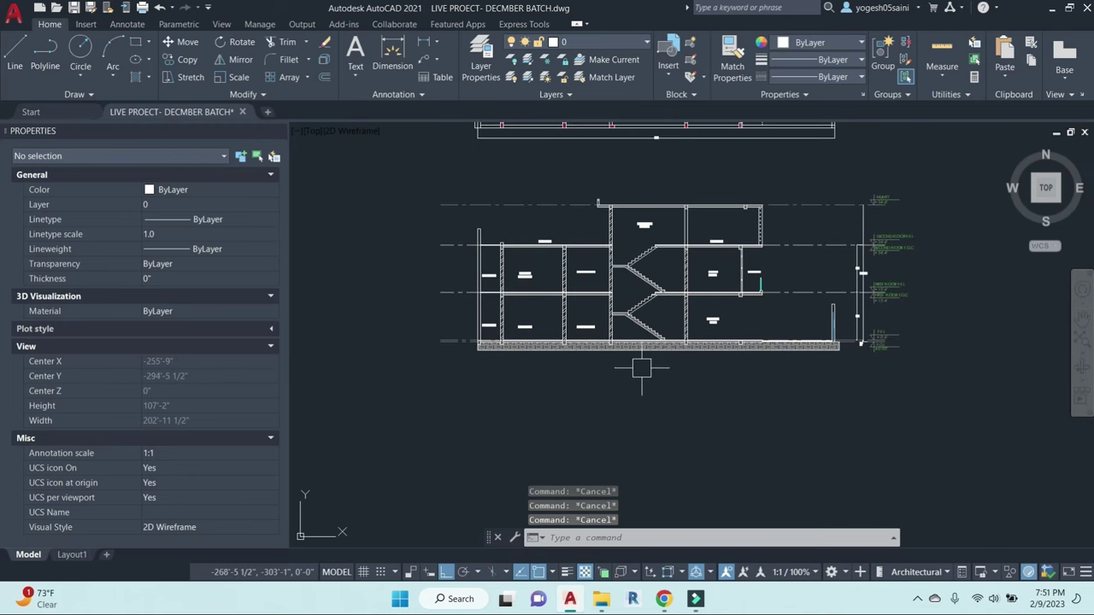
Step: Draw two 5' vertical footing lines down from both wall faces below the plinth
text(l)
key(Return)
scroll(626, 352, up, 2)
middle_drag(636, 349, 647, 218)
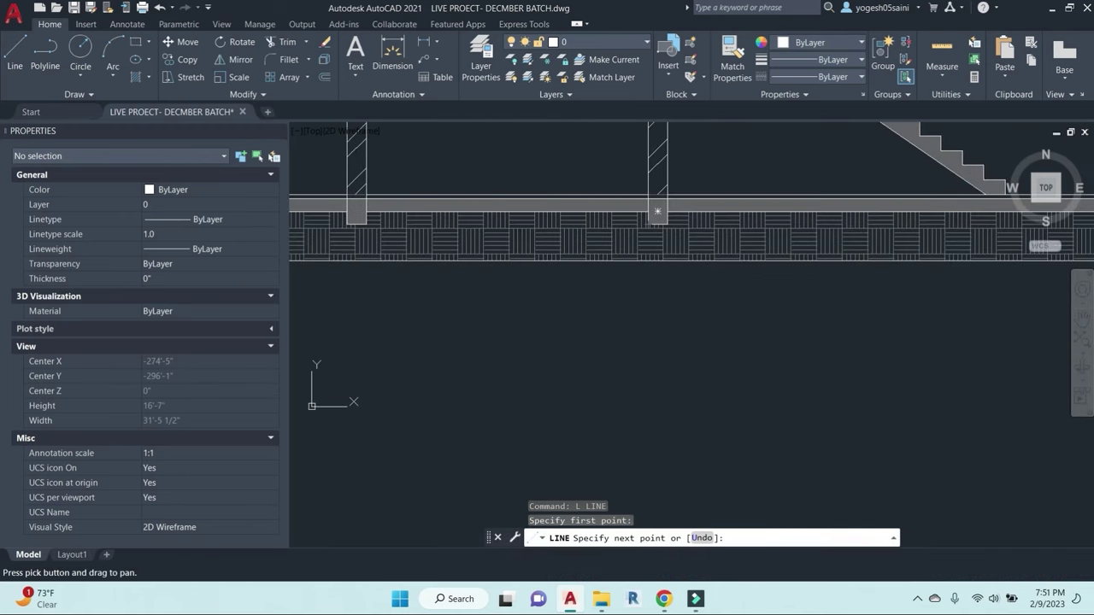
text(5)
key(Return)
key(Return)
key(Return)
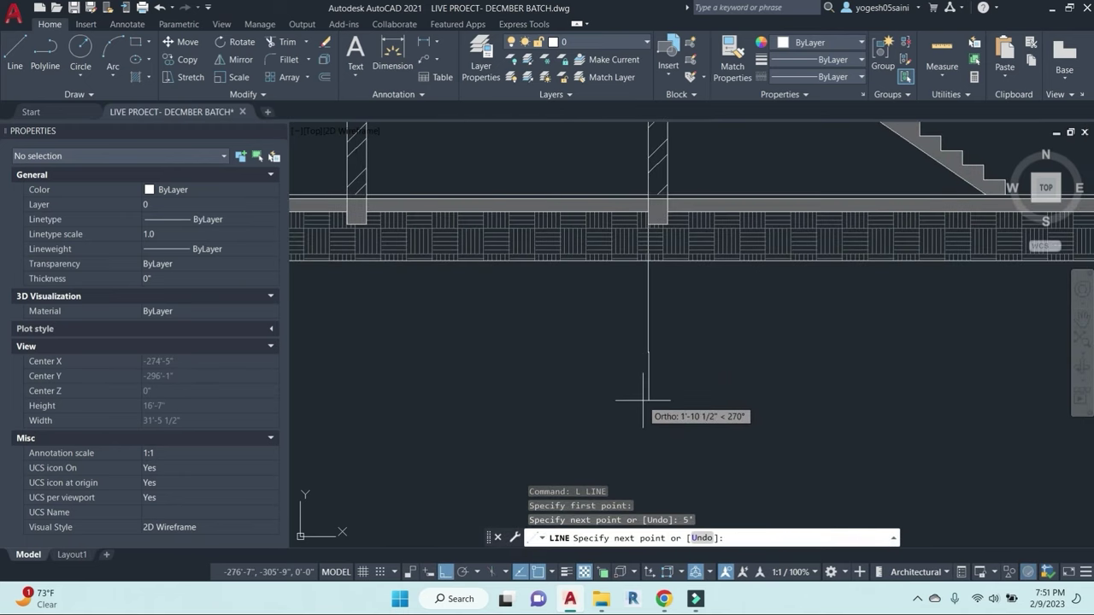
click(666, 224)
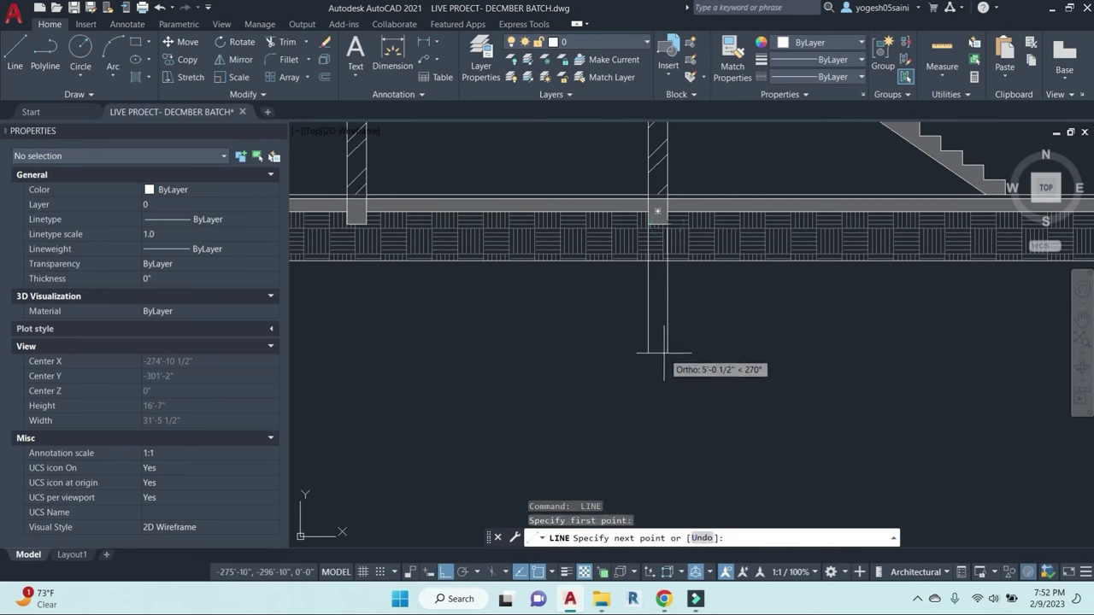
text(5')
key(Return)
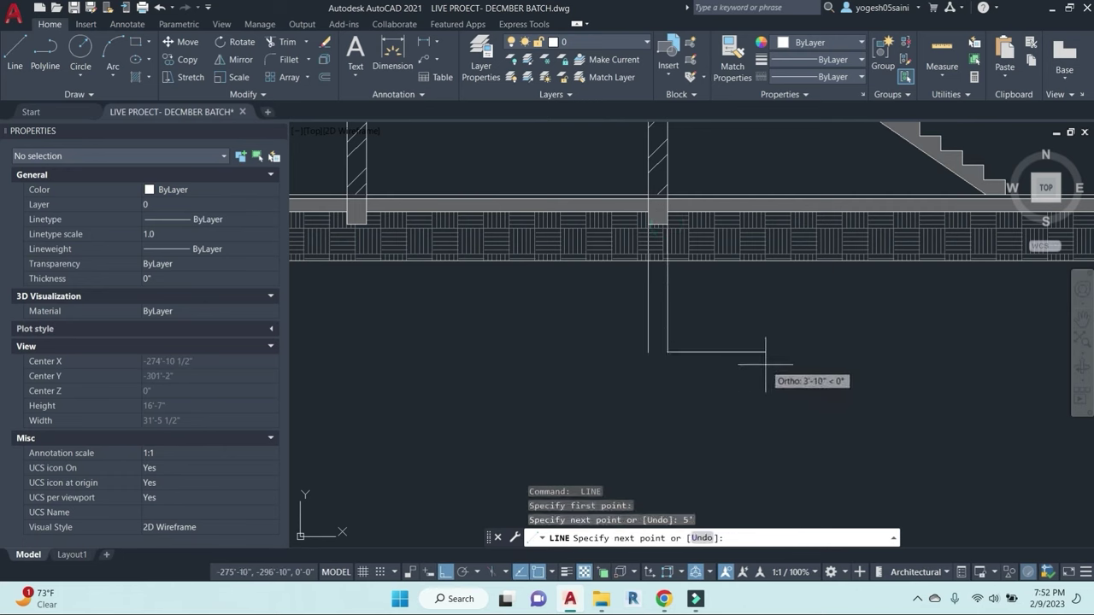
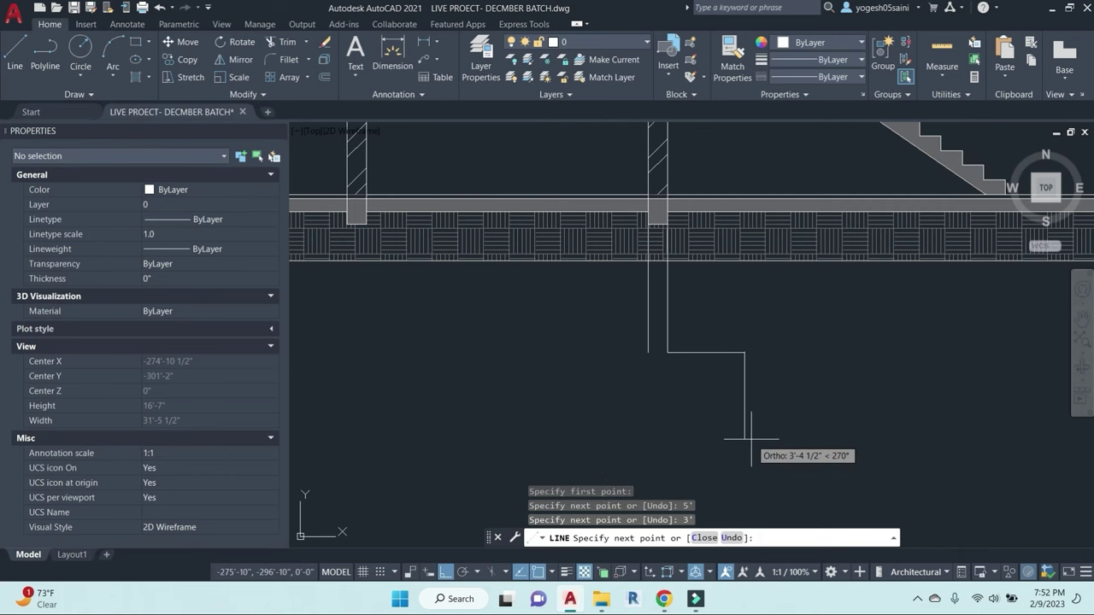
Step: Mute a participant in the video meeting window, then return to the drawing
mouse_move(662, 602)
click(656, 491)
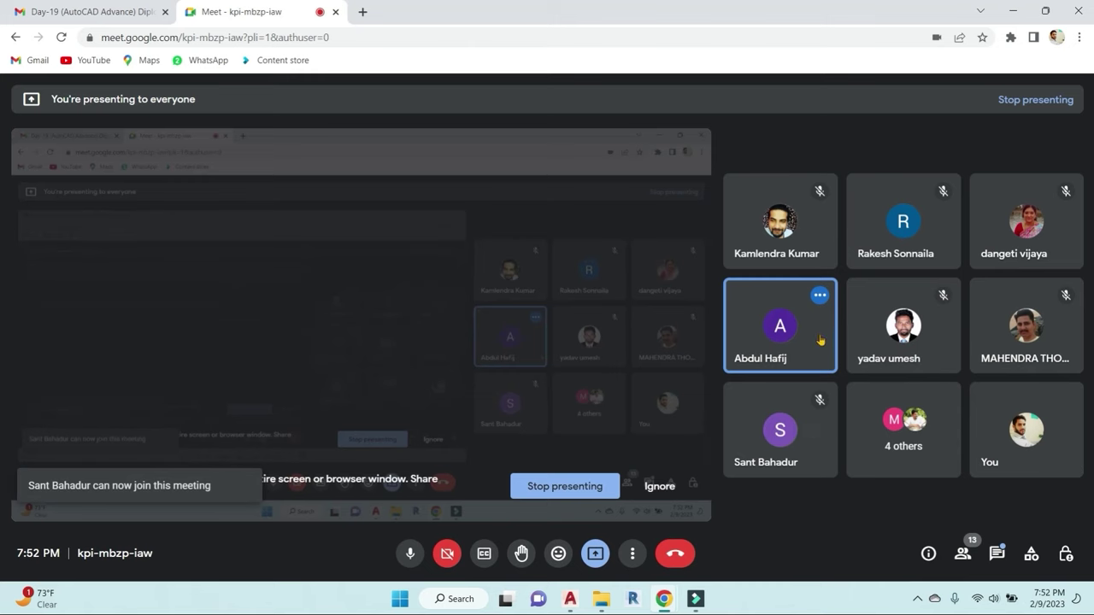
click(781, 325)
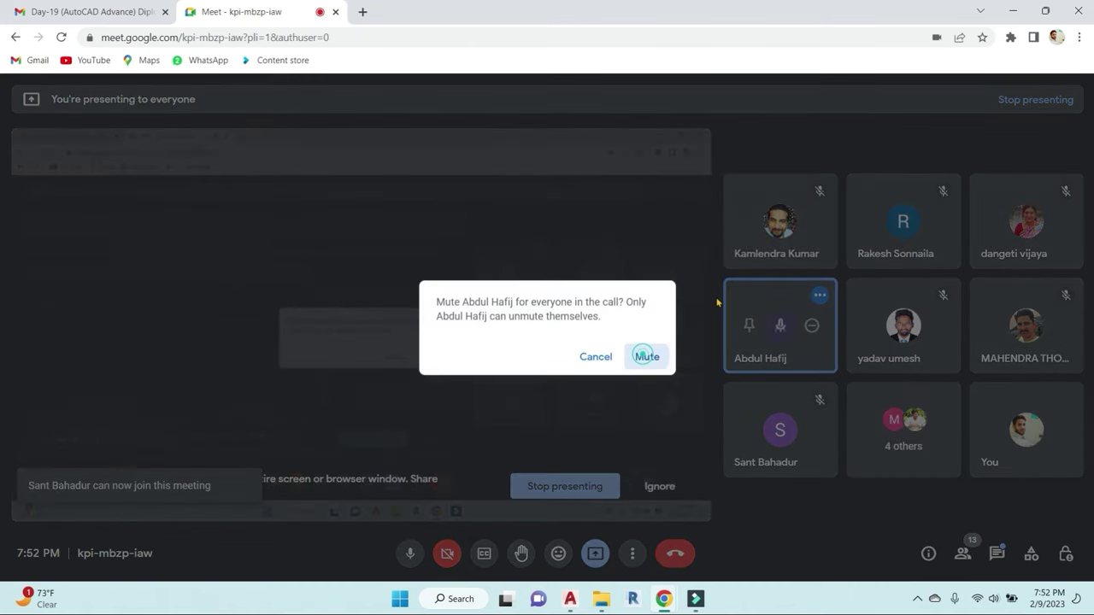
click(647, 360)
click(1011, 11)
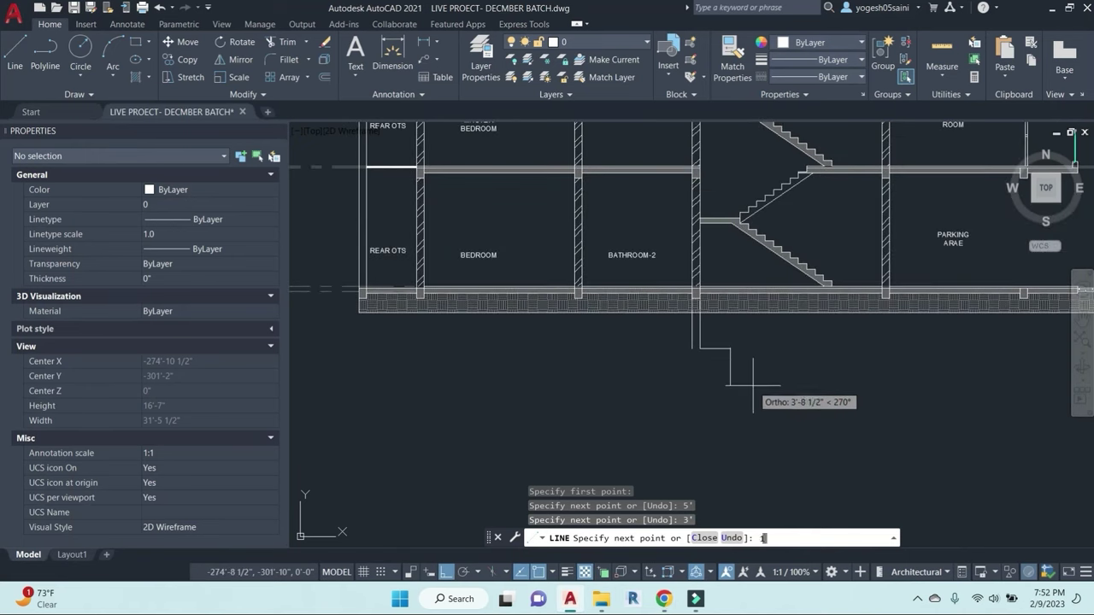
Step: Finish the footing line with a 1'6" downward edge
text(")
key(Return)
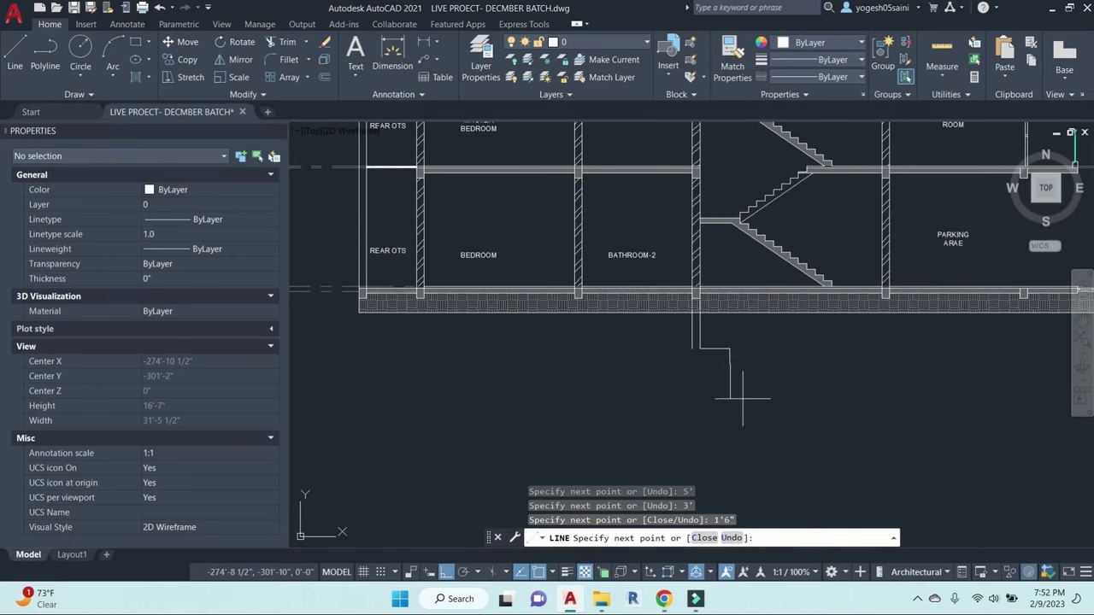
scroll(632, 399, up, 3)
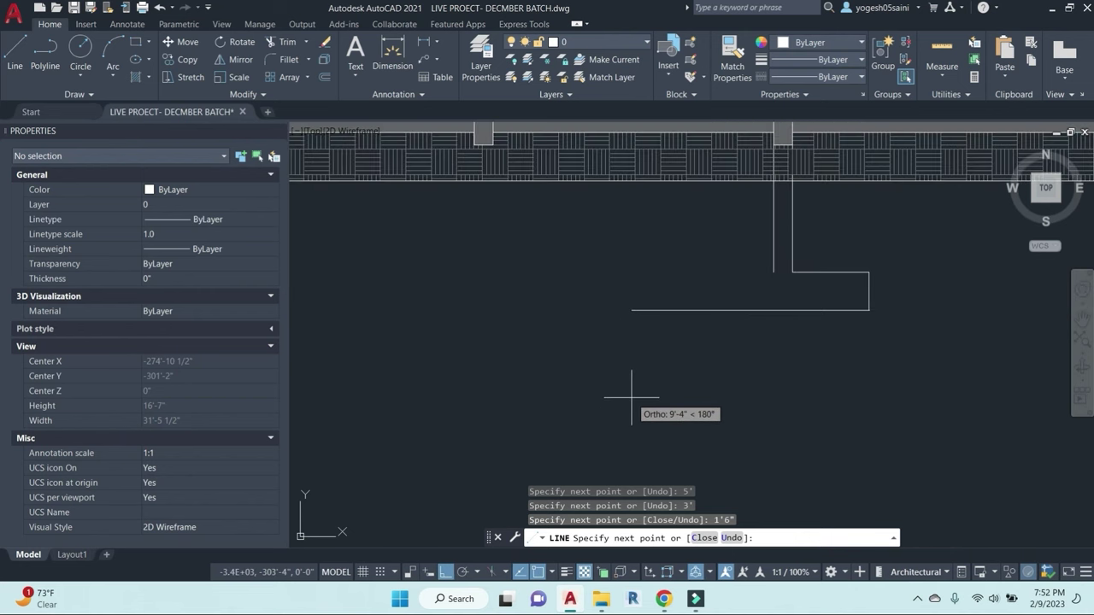
key(Escape)
key(Escape)
Step: Mirror the short vertical edge and footing top edge about the column centre, keeping the originals
click(828, 235)
click(881, 322)
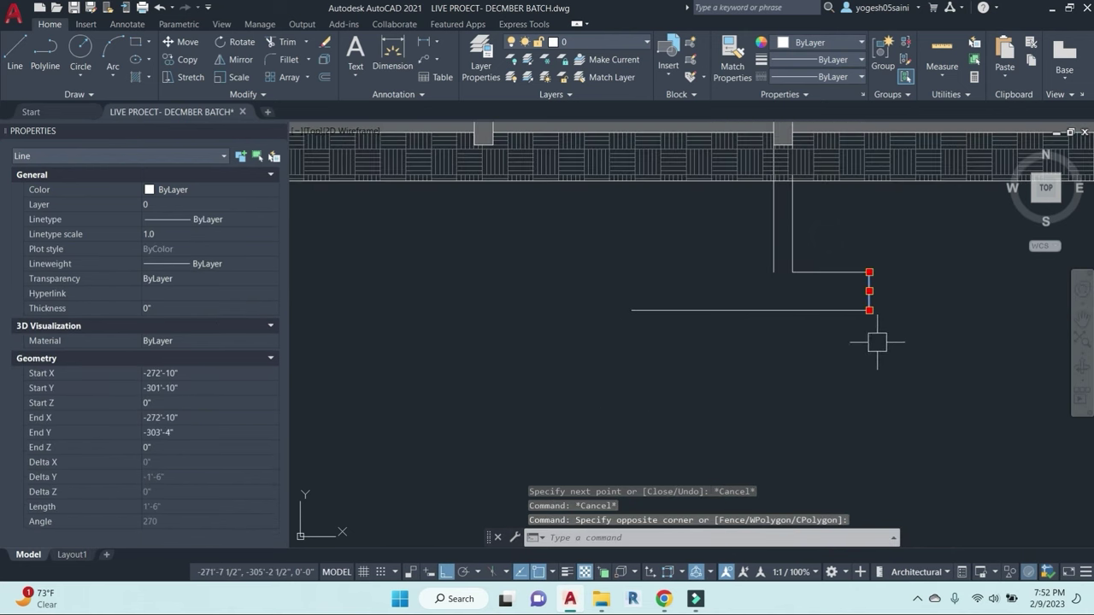
click(838, 276)
text(mi)
key(Return)
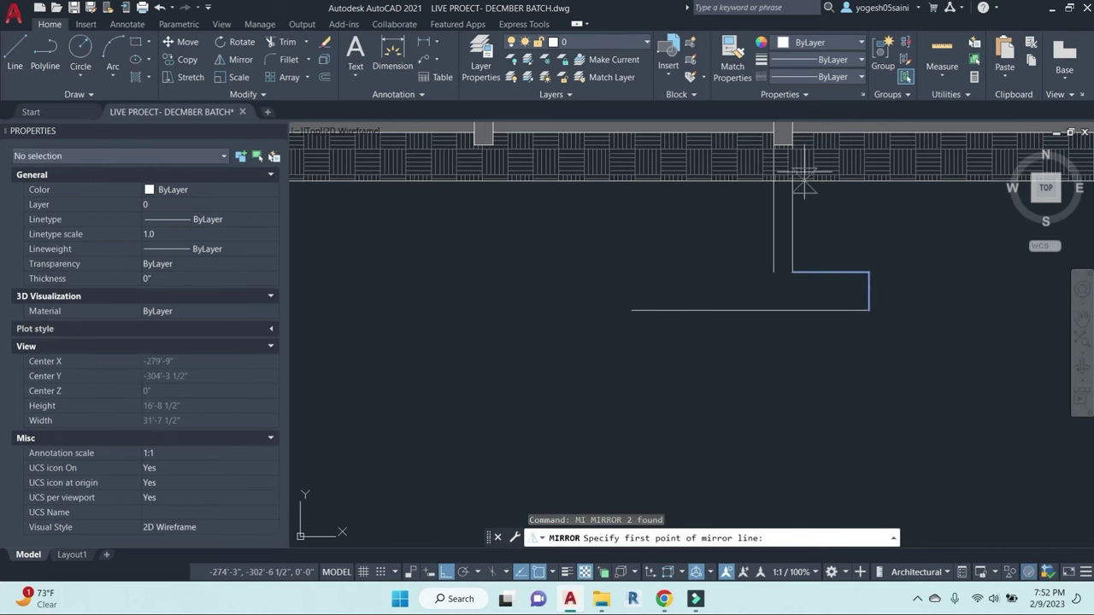
click(783, 141)
click(794, 405)
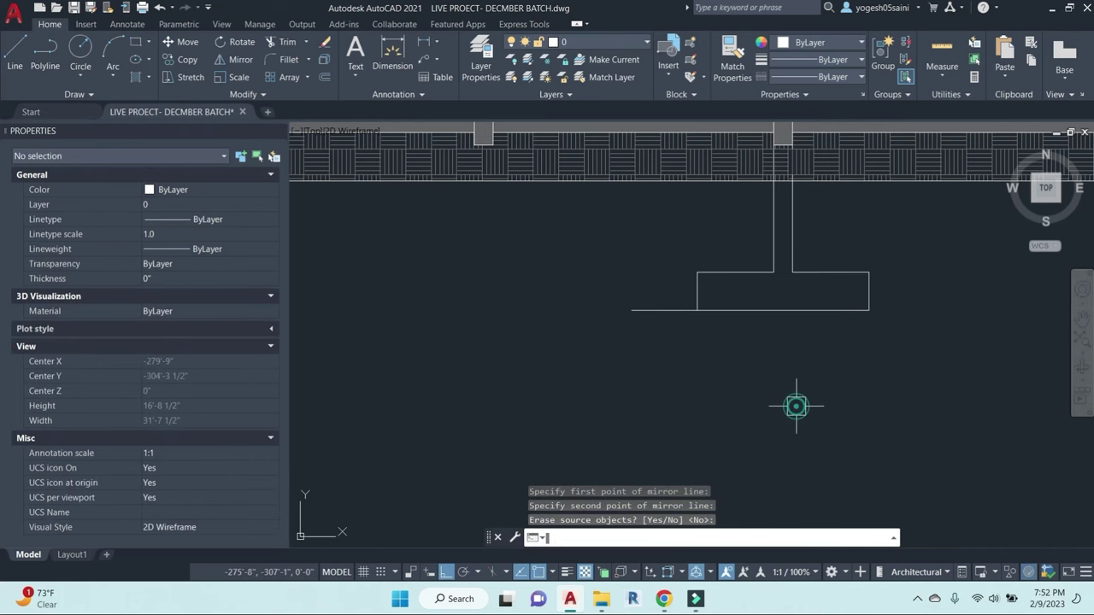
key(Escape)
Step: Trim away the stray line left of the footing and the leftover stub
key(Return)
key(Return)
click(645, 308)
middle_drag(882, 413, 838, 466)
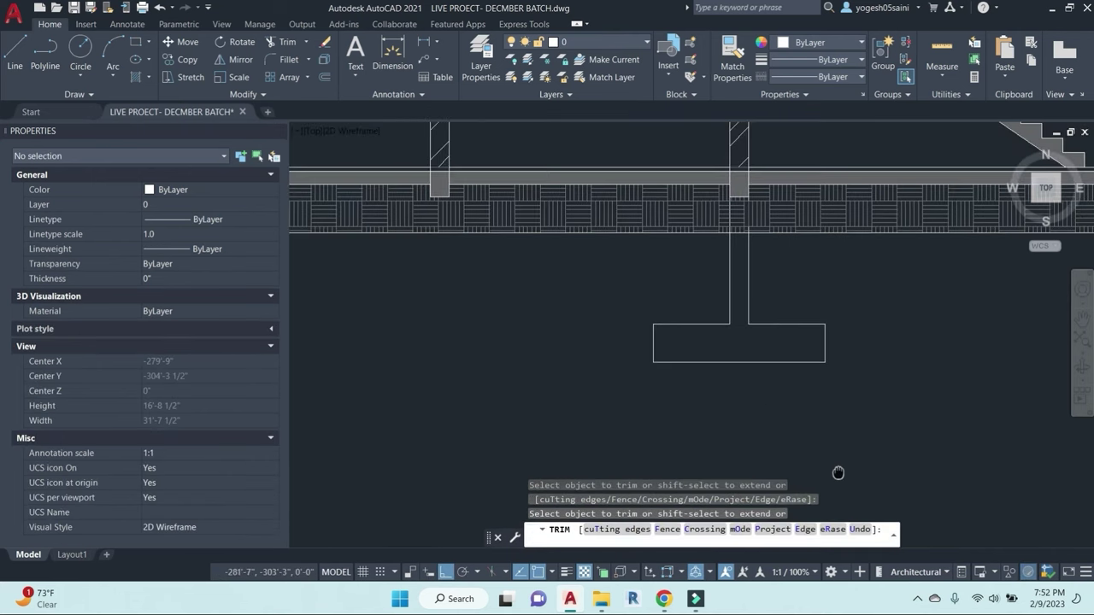
key(Escape)
key(Escape)
Step: Fill the footing interior with a hatch
key(Return)
click(757, 350)
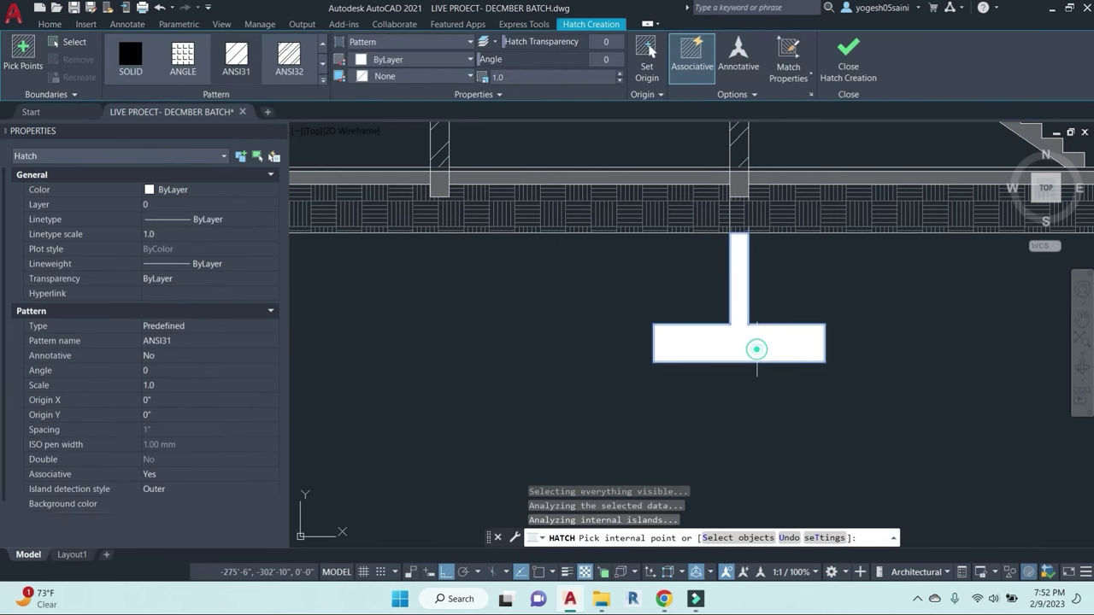
right_click(801, 350)
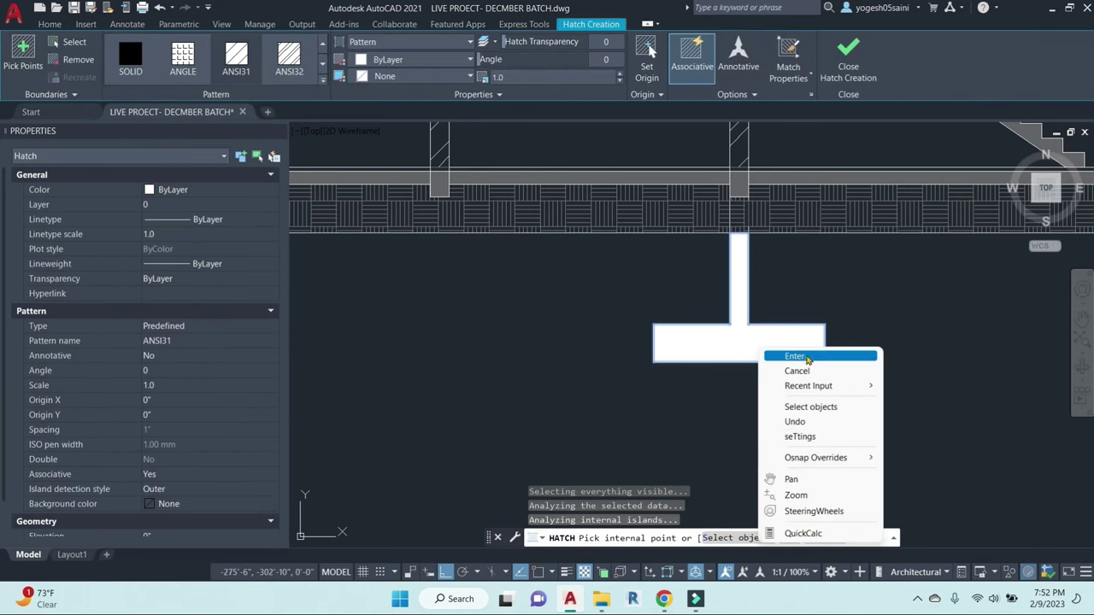
click(807, 357)
scroll(755, 237, up, 3)
key(Escape)
key(Escape)
key(Escape)
scroll(726, 209, up, 2)
Step: Start a second hatch inside the footing, then abandon it
text(H)
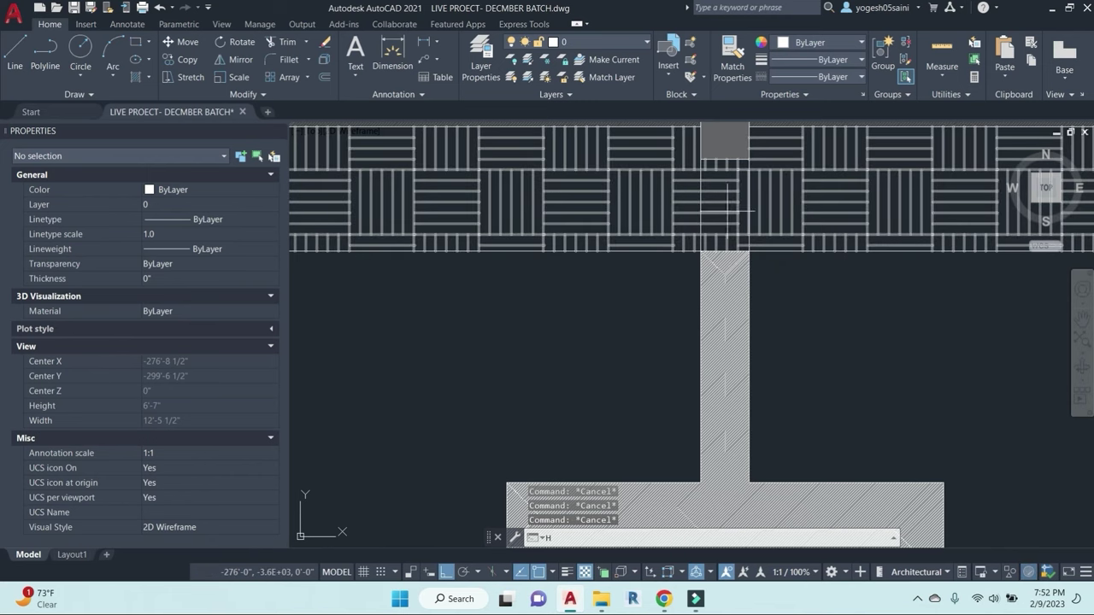
key(Return)
click(726, 209)
scroll(820, 369, down, 3)
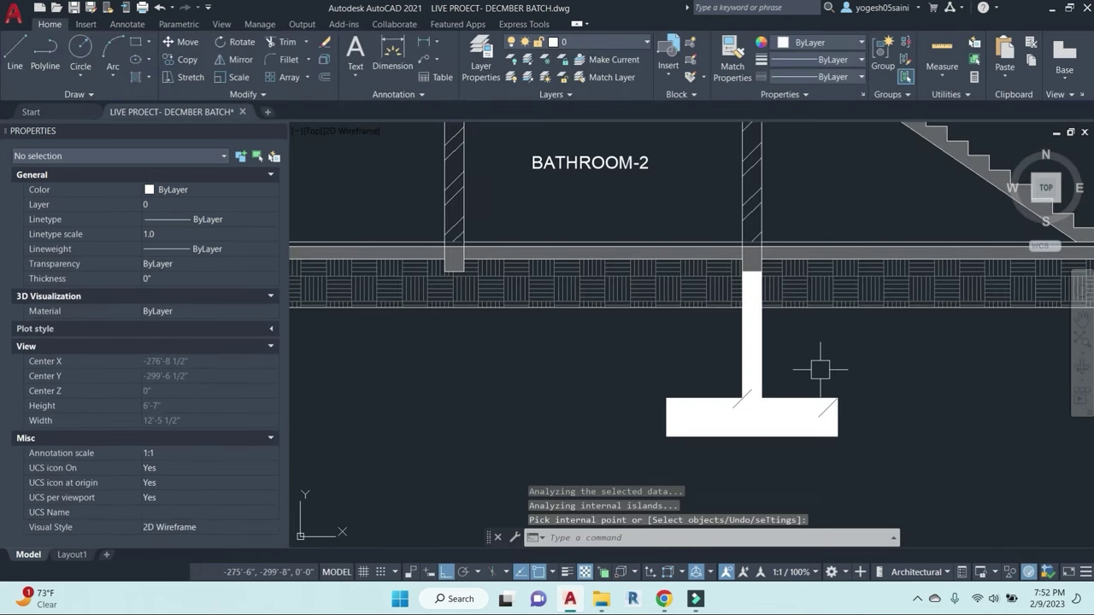
key(Escape)
key(Escape)
key(Escape)
scroll(776, 310, down, 3)
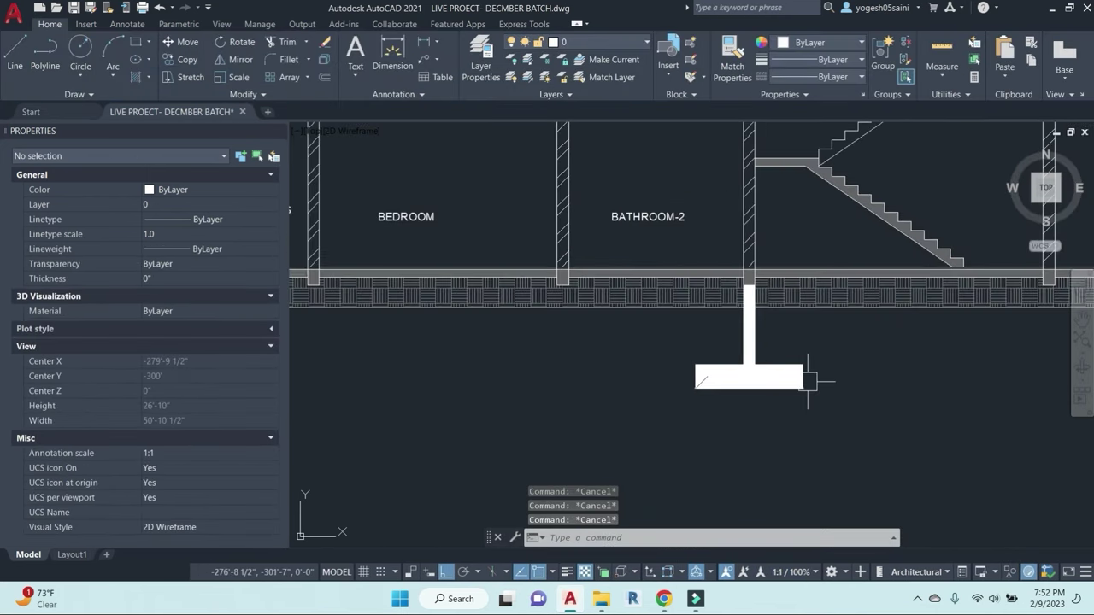
middle_drag(808, 381, 790, 388)
Step: Apply the grey wall hatch's properties to the footing hatch with MATCHPROP
text(ma)
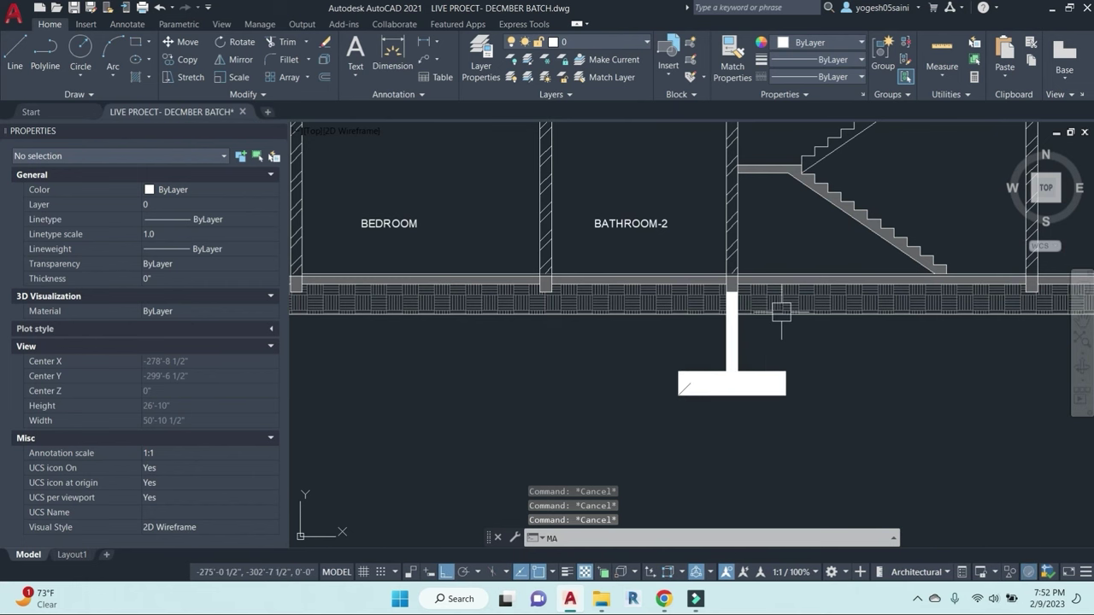
key(Return)
scroll(785, 279, up, 6)
click(787, 276)
scroll(813, 332, down, 3)
mouse_move(775, 426)
middle_down()
mouse_move(761, 319)
mouse_move(831, 338)
middle_up()
scroll(761, 320, up, 2)
click(752, 296)
scroll(756, 296, down, 3)
key(Escape)
key(Escape)
key(Escape)
Step: Cancel a stray selection window and a mistyped command
scroll(798, 363, up, 7)
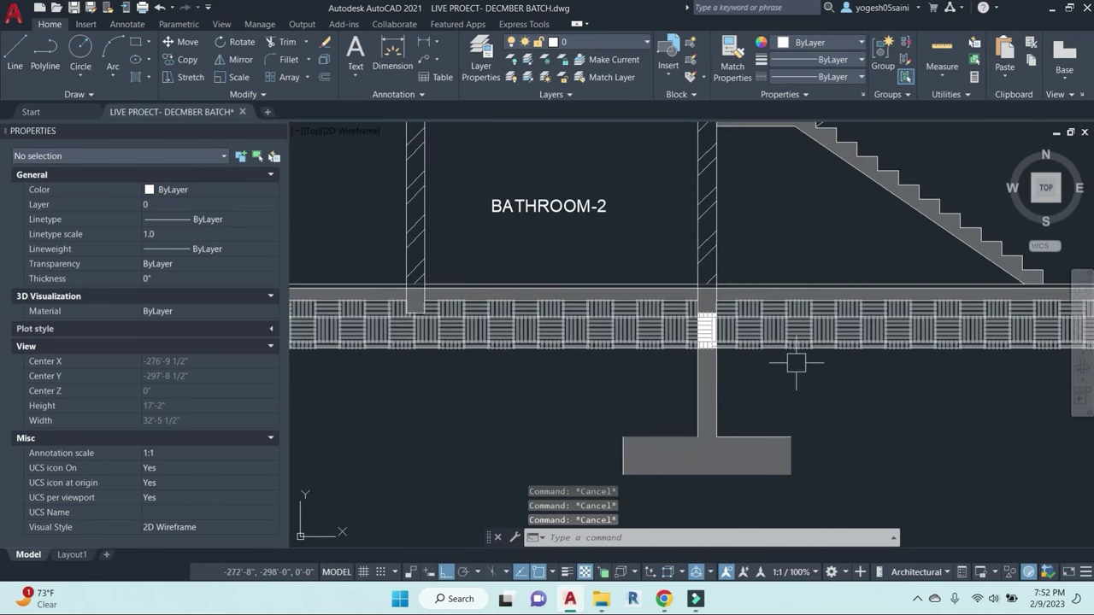
scroll(709, 282, down, 3)
scroll(709, 282, down, 5)
scroll(671, 365, up, 4)
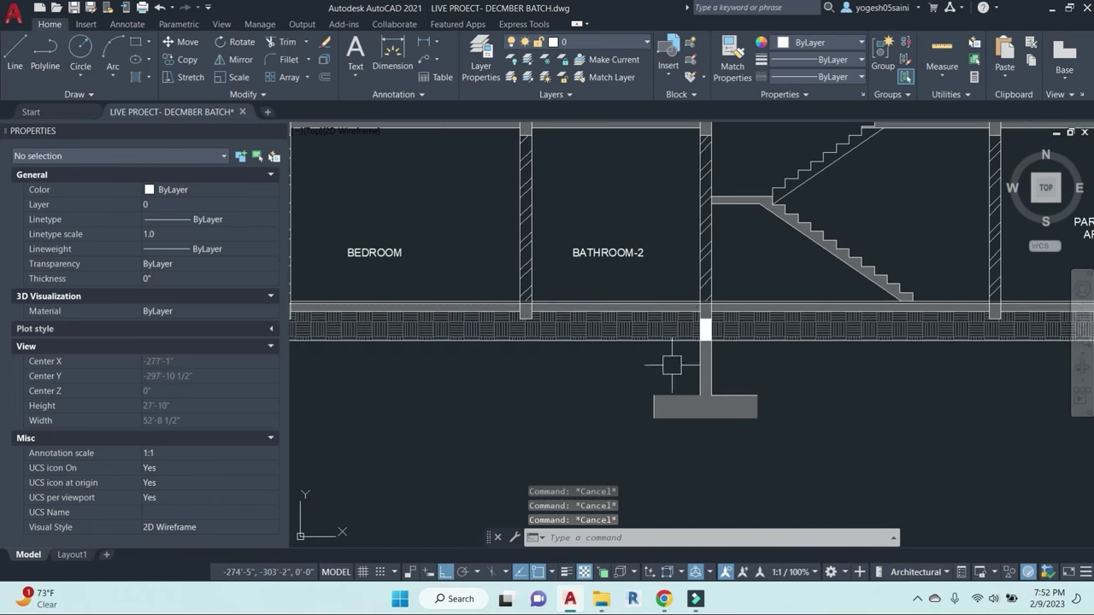
click(802, 453)
key(Escape)
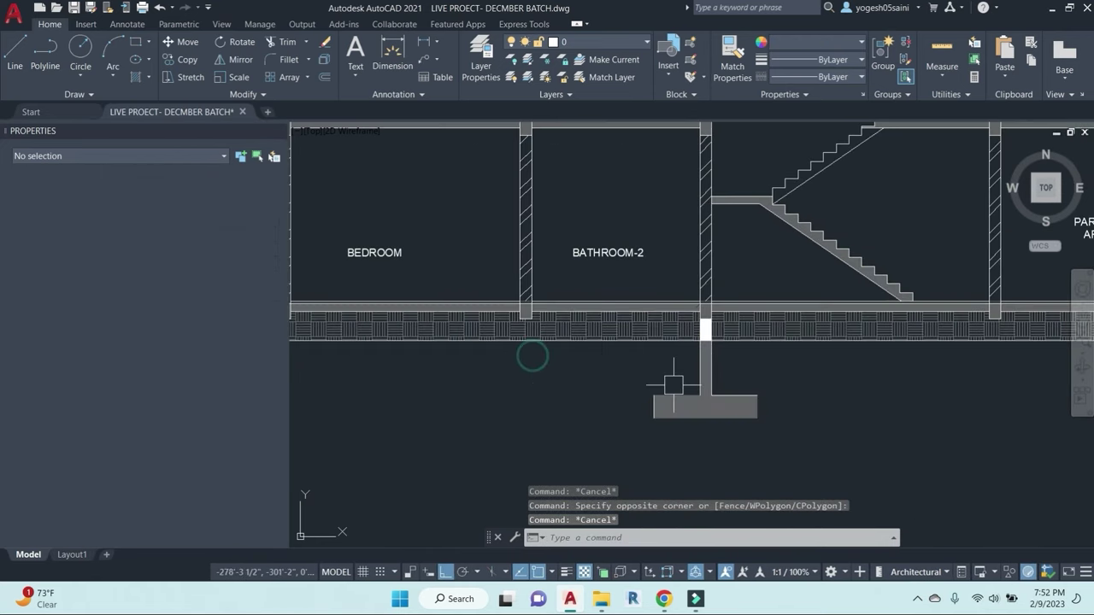
text(n)
scroll(697, 321, up, 4)
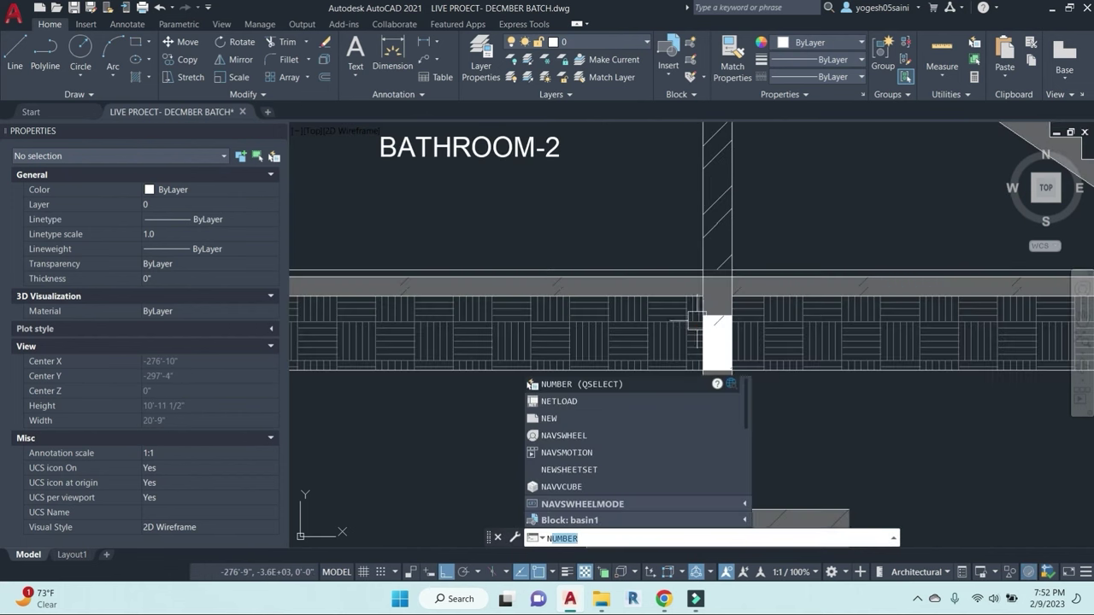
key(Escape)
Step: Start MATCHPROP again, cancel it, and window-select the footing before clearing the selection
text(ma)
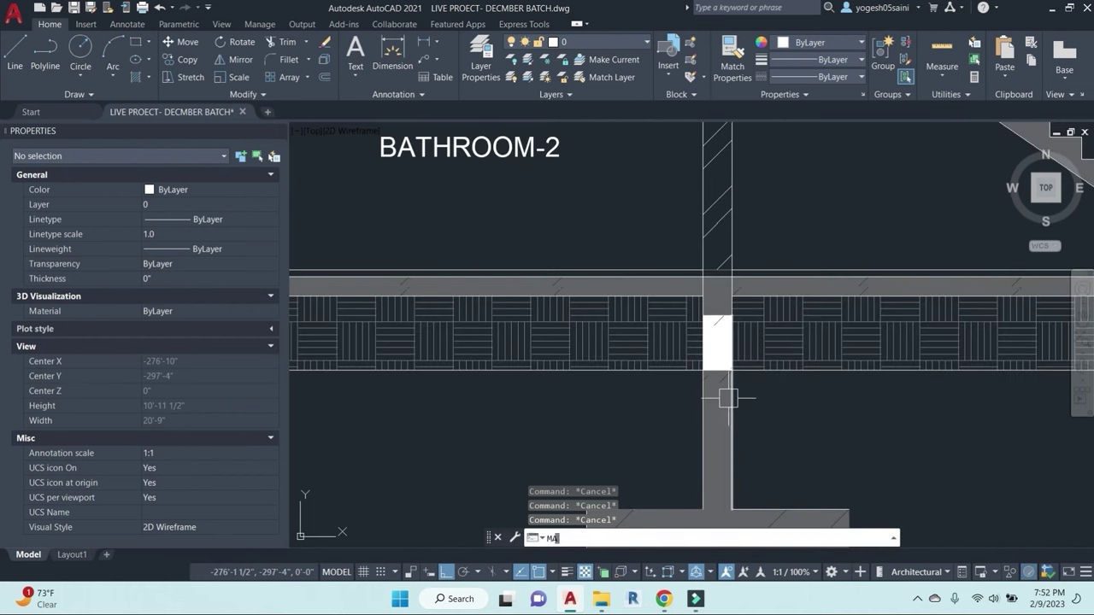
key(Return)
click(719, 418)
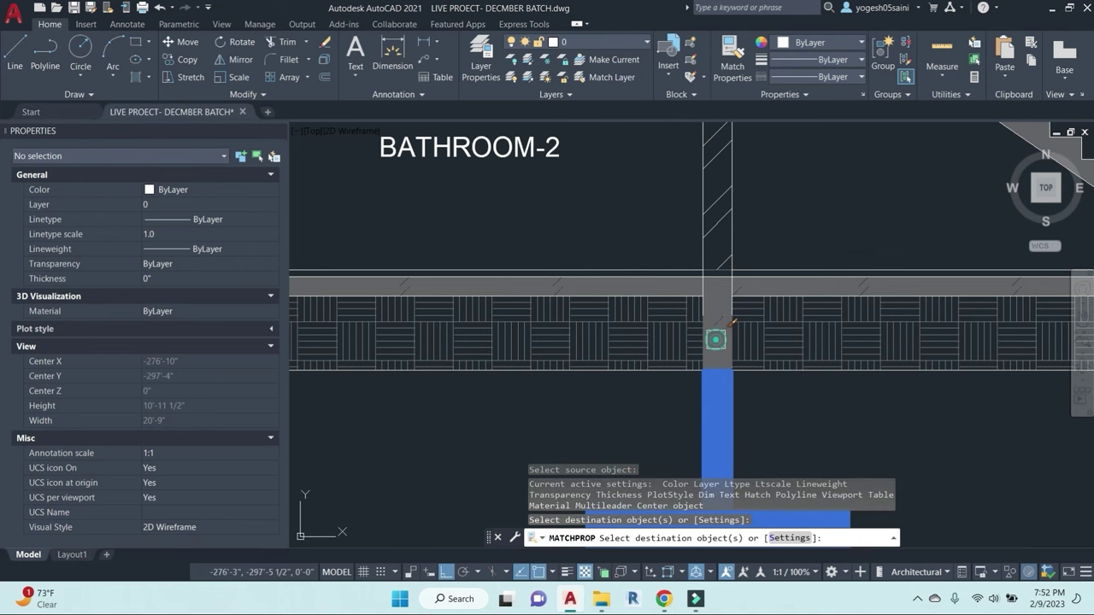
scroll(715, 337, down, 8)
key(Escape)
key(Escape)
key(Escape)
click(776, 393)
click(665, 353)
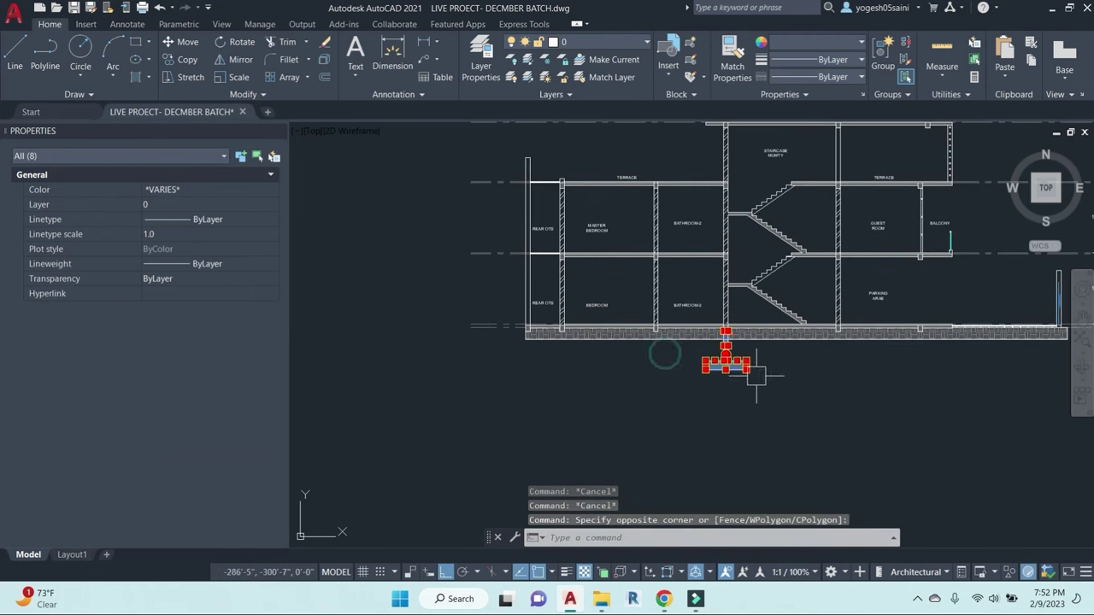
scroll(743, 365, up, 6)
key(Escape)
Step: Copy the whole T-footing from the column top to under the left wall
click(799, 428)
click(488, 302)
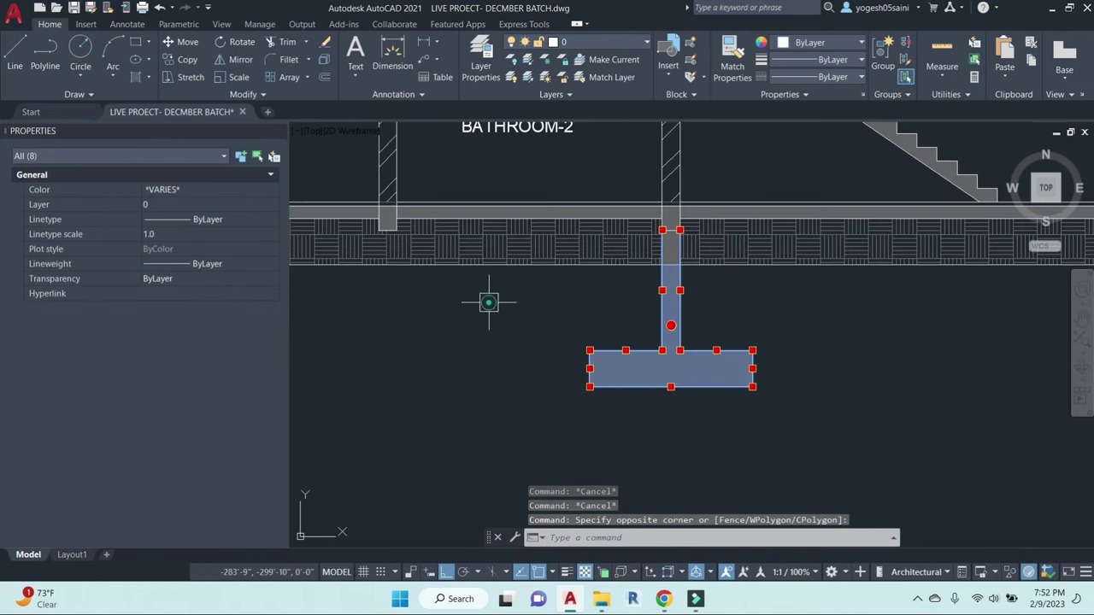
text(co)
key(Return)
middle_drag(671, 216, 734, 232)
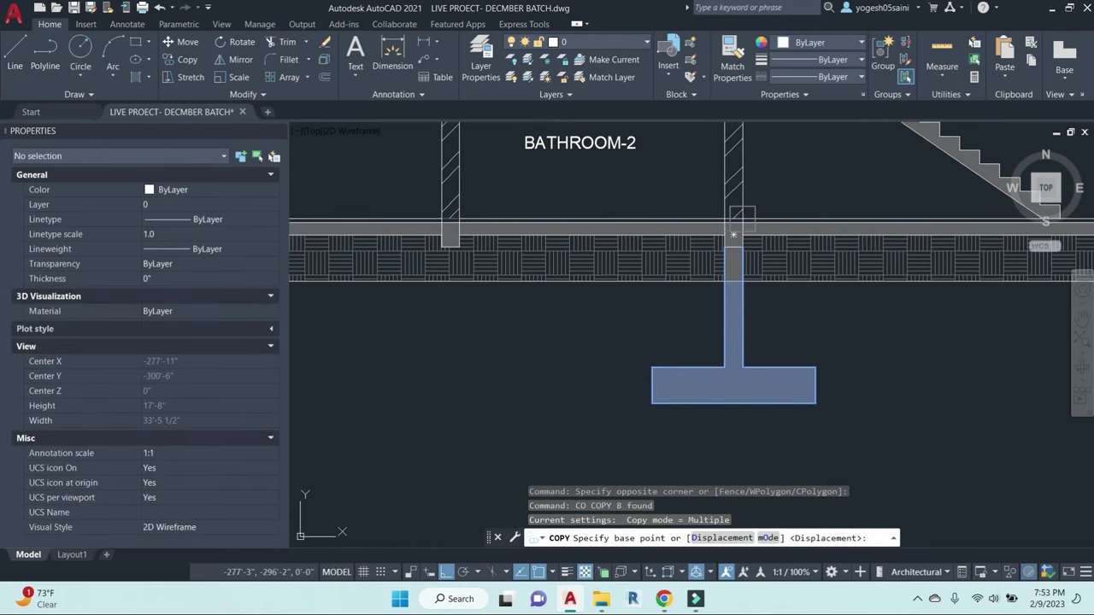
click(733, 233)
click(451, 233)
key(Escape)
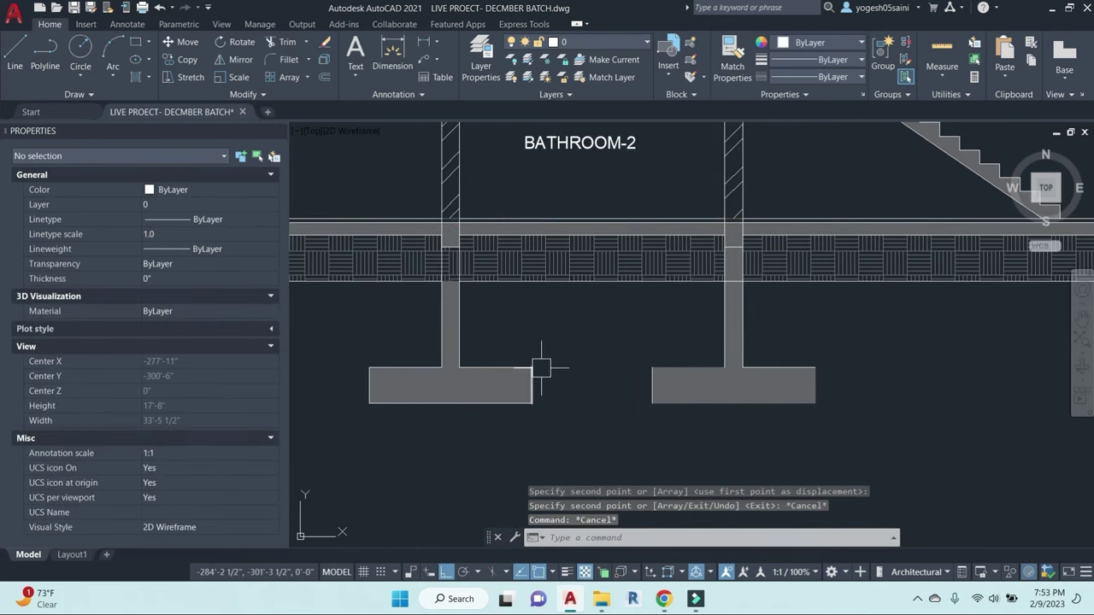
Step: Begin a line at the column-footing junction, then cancel it
middle_drag(541, 367, 634, 307)
text(l)
key(Return)
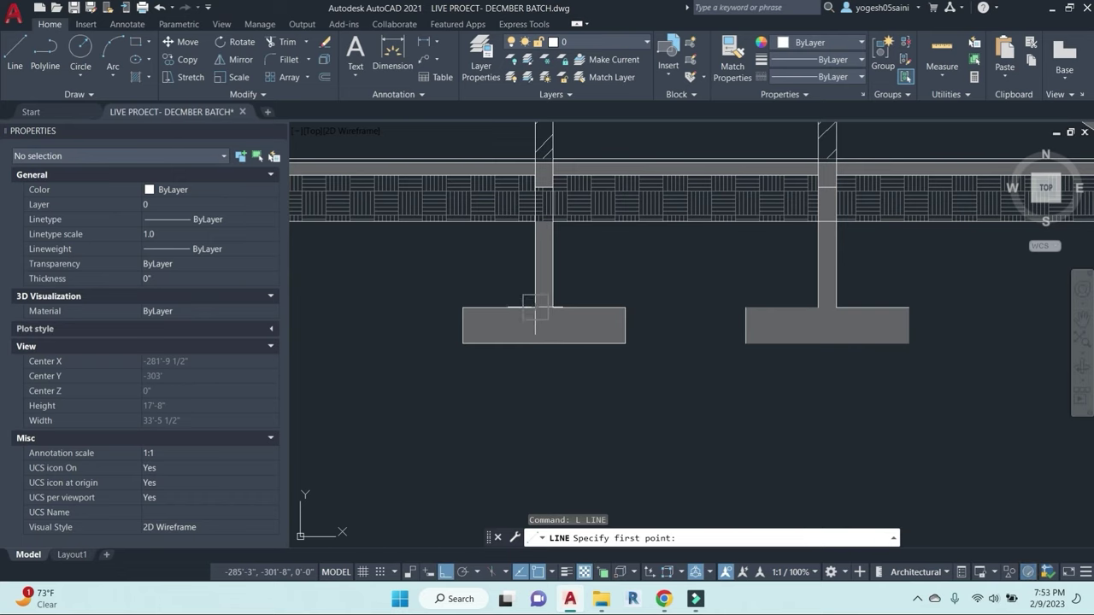
click(553, 304)
key(Escape)
key(Escape)
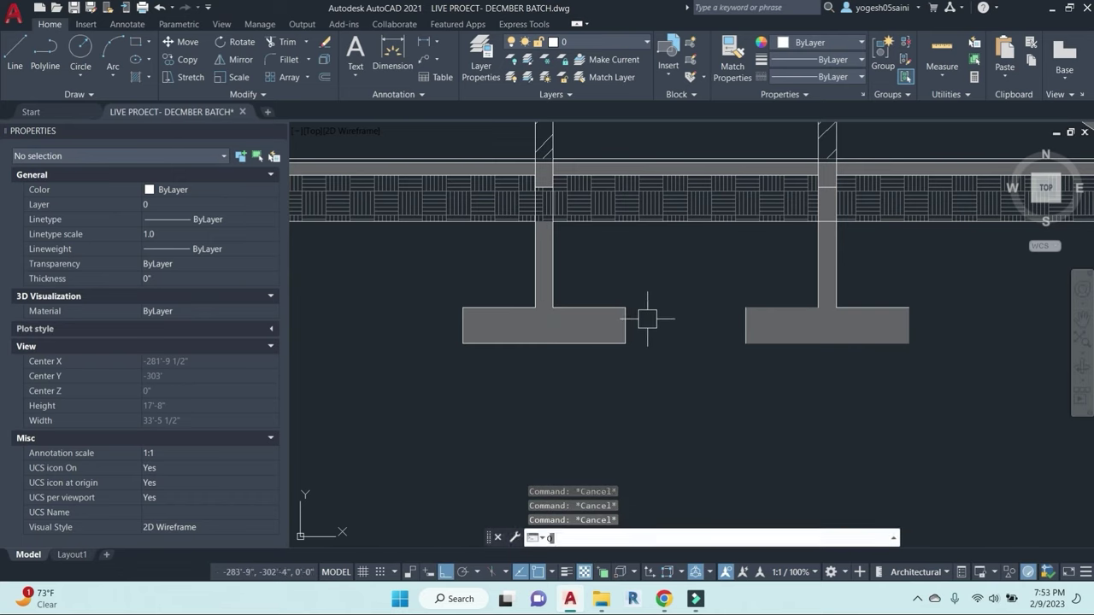
Step: Offset the footing base's top edge 6" downward inside the footing
text(o)
key(Return)
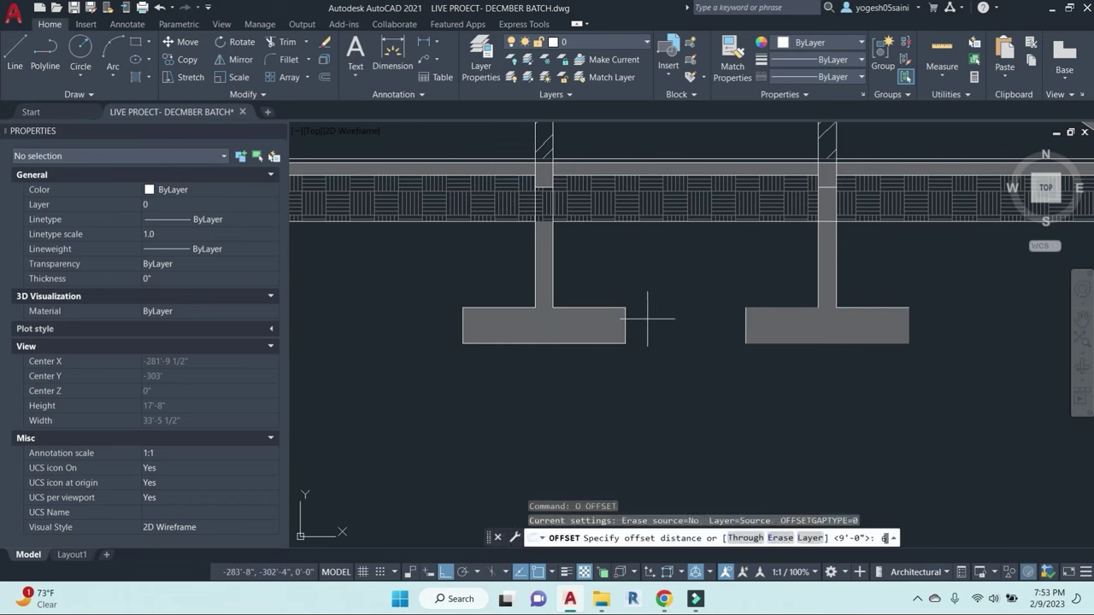
text(6)
key(Return)
click(598, 307)
click(598, 380)
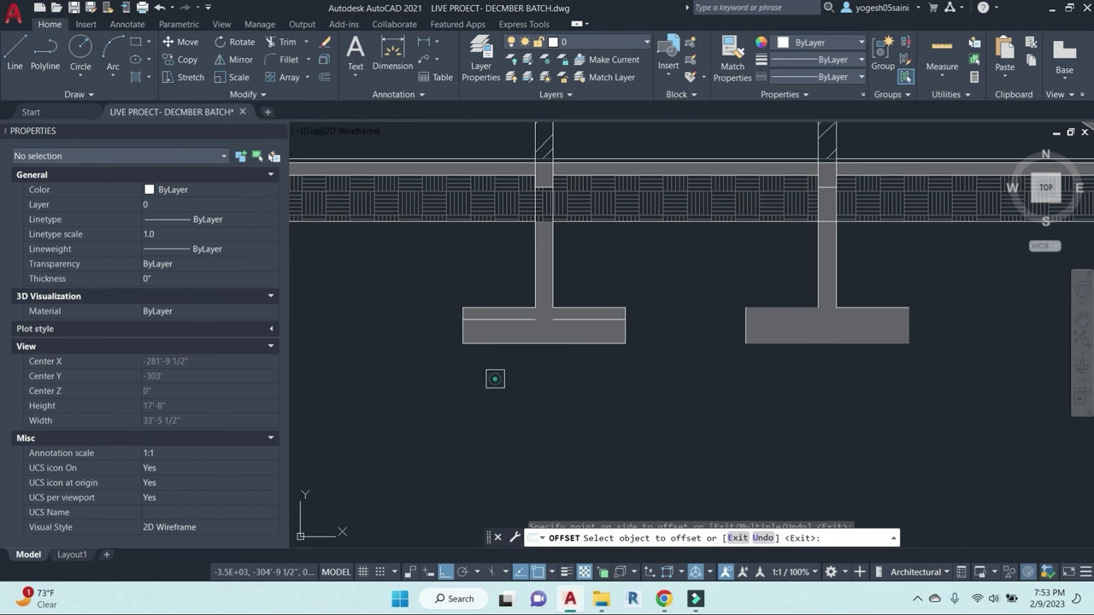
key(Escape)
key(Escape)
key(Escape)
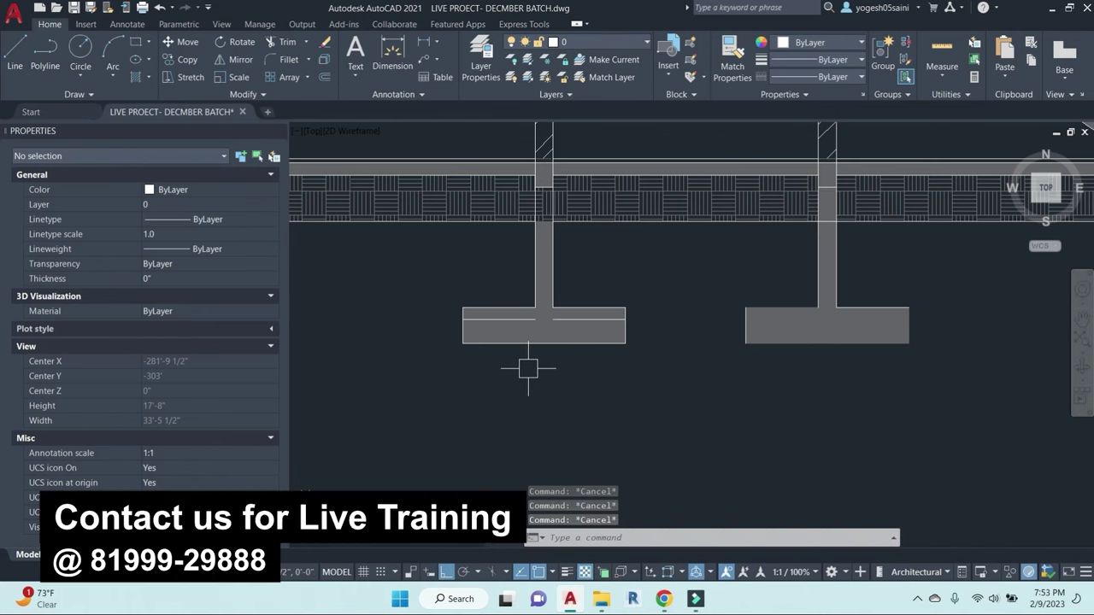
text(l)
key(Return)
Step: End the slope line at the footing's left edge, then abandon a second line at the right wall junction
scroll(535, 320, up, 4)
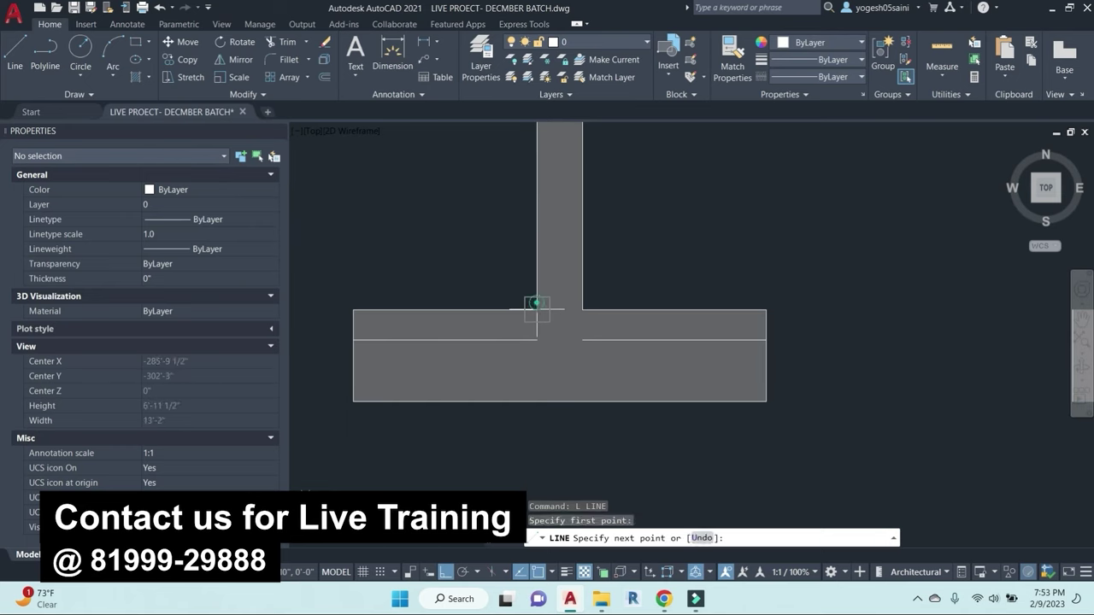
click(353, 339)
key(Escape)
key(Return)
click(581, 309)
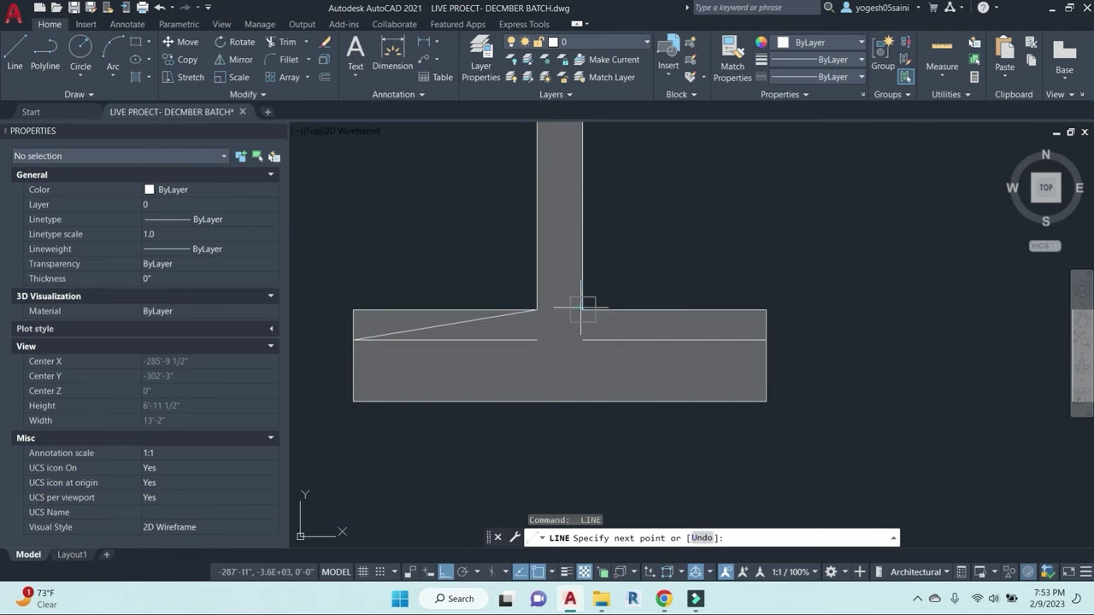
key(Escape)
key(Escape)
key(Escape)
Step: Erase the left and right horizontal footing lines
click(646, 341)
text(e)
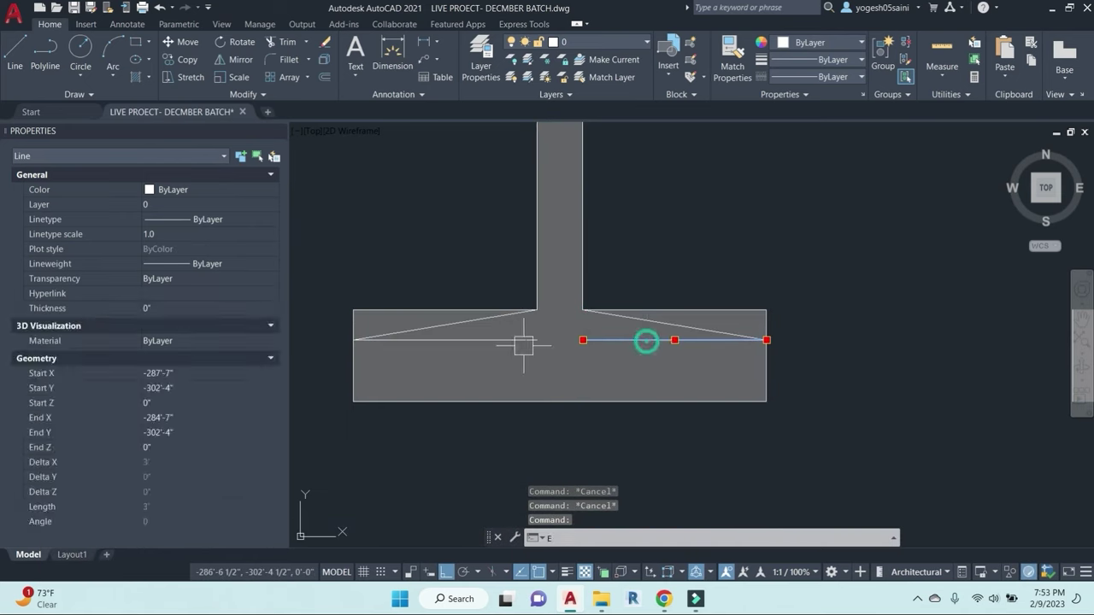
key(Return)
click(513, 342)
text(e)
key(Return)
key(Escape)
Step: Trim the hatch above the right slope and delete the leftover horizontal line
text(tr)
key(Return)
click(812, 321)
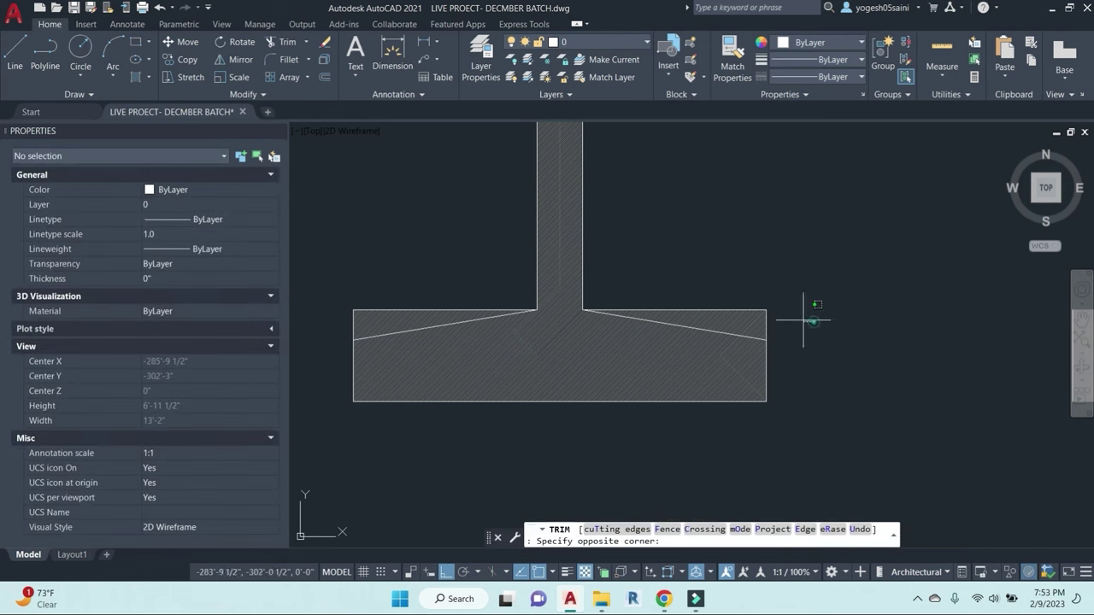
click(701, 290)
click(730, 310)
key(Escape)
click(722, 309)
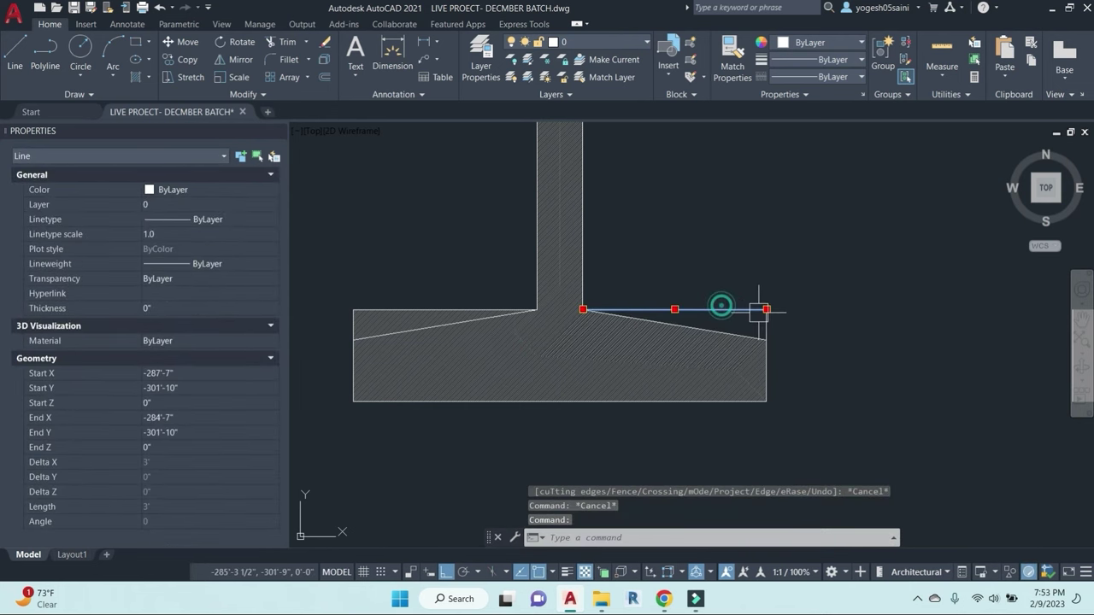
key(Delete)
click(765, 313)
key(Escape)
Step: Trim the footing's right edge above the slope and erase the leftover upper segment
text(tr)
key(Return)
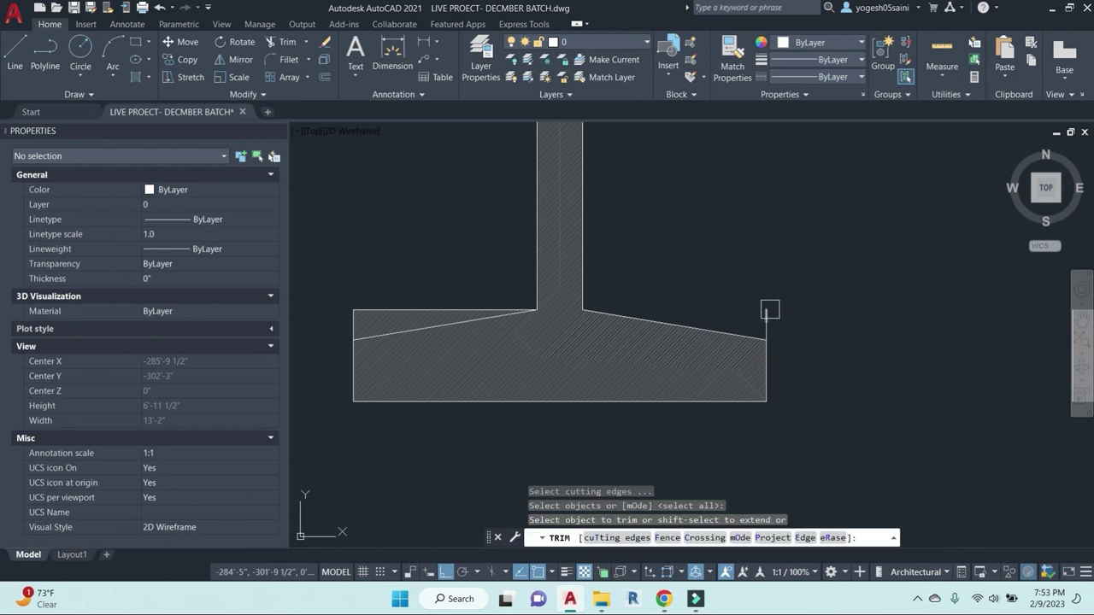
click(767, 315)
key(Escape)
key(Escape)
click(768, 309)
text(e)
key(Return)
Step: Try trimming the footing's left edge and hatch above the left slope
scroll(563, 305, up, 3)
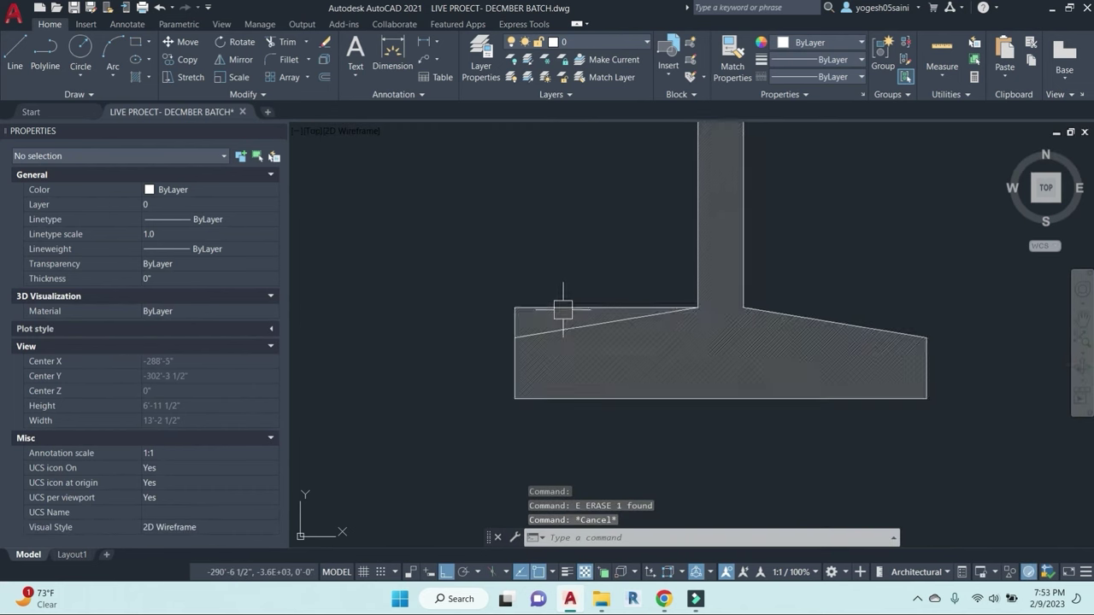
click(567, 305)
key(Escape)
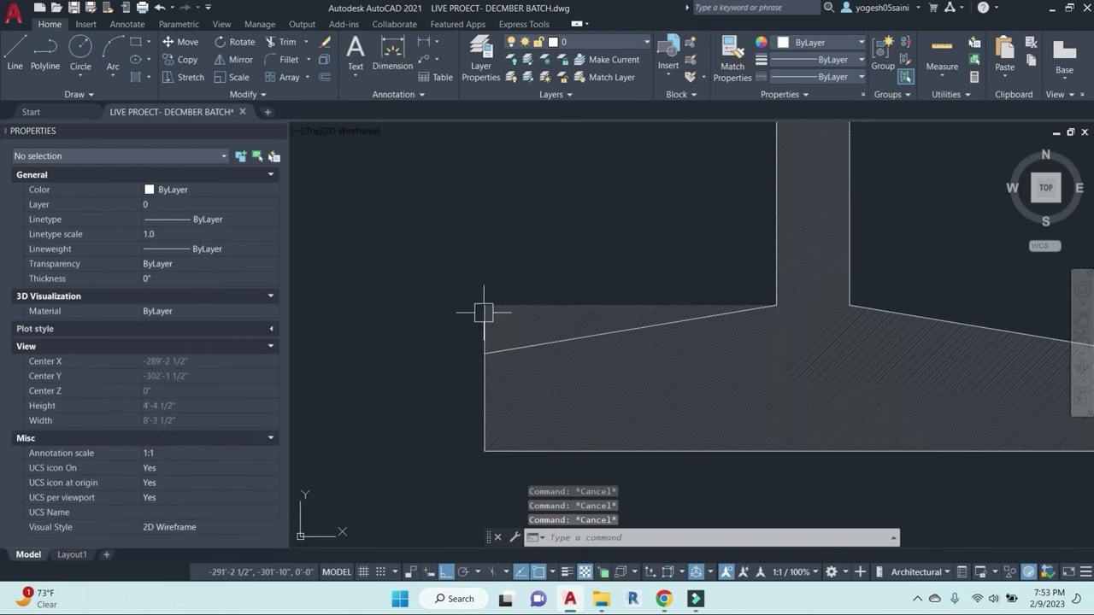
text(tr)
key(Return)
click(484, 321)
click(537, 314)
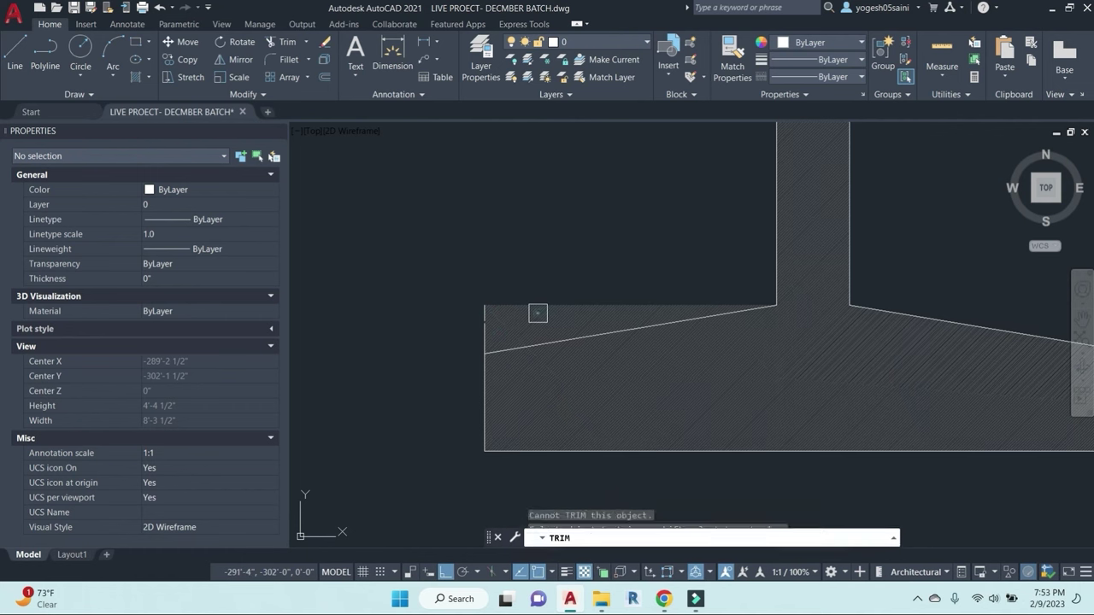
key(Escape)
key(Escape)
key(Escape)
text(tr)
key(Return)
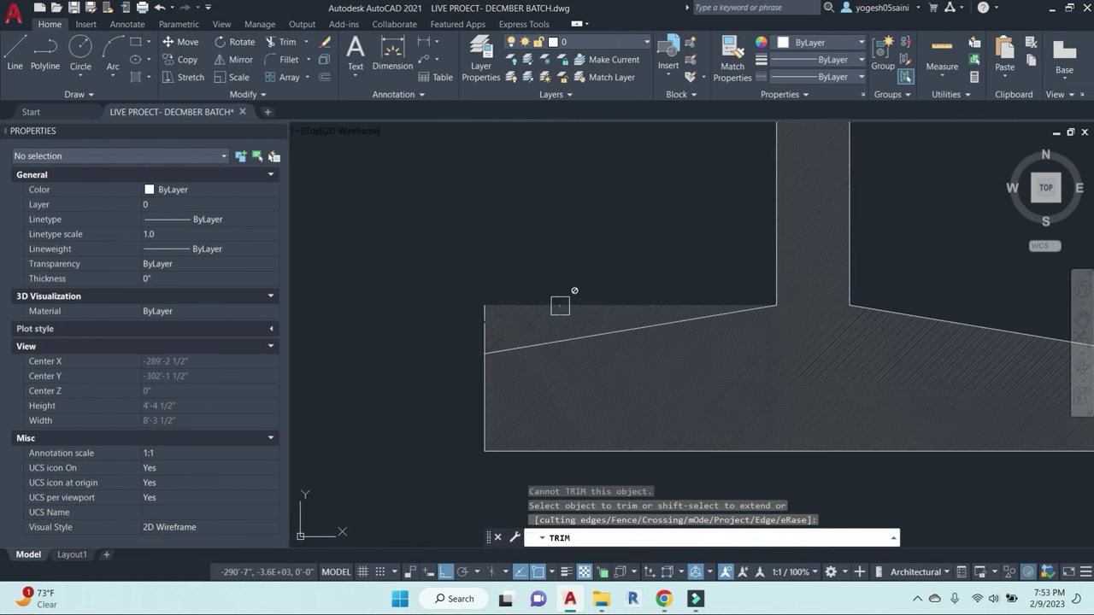
key(Escape)
key(Escape)
Step: Drag the hatch's top-left corner down onto the left slope, undoing a mistaken edge erase
click(549, 317)
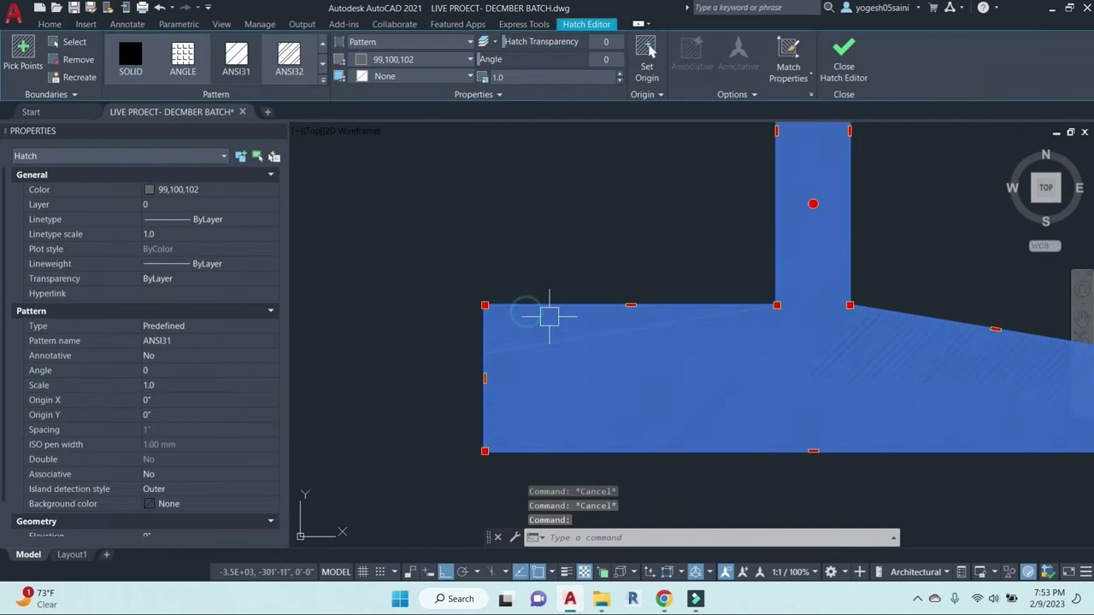
click(484, 305)
click(485, 353)
key(Escape)
key(Escape)
key(Escape)
scroll(558, 308, down, 3)
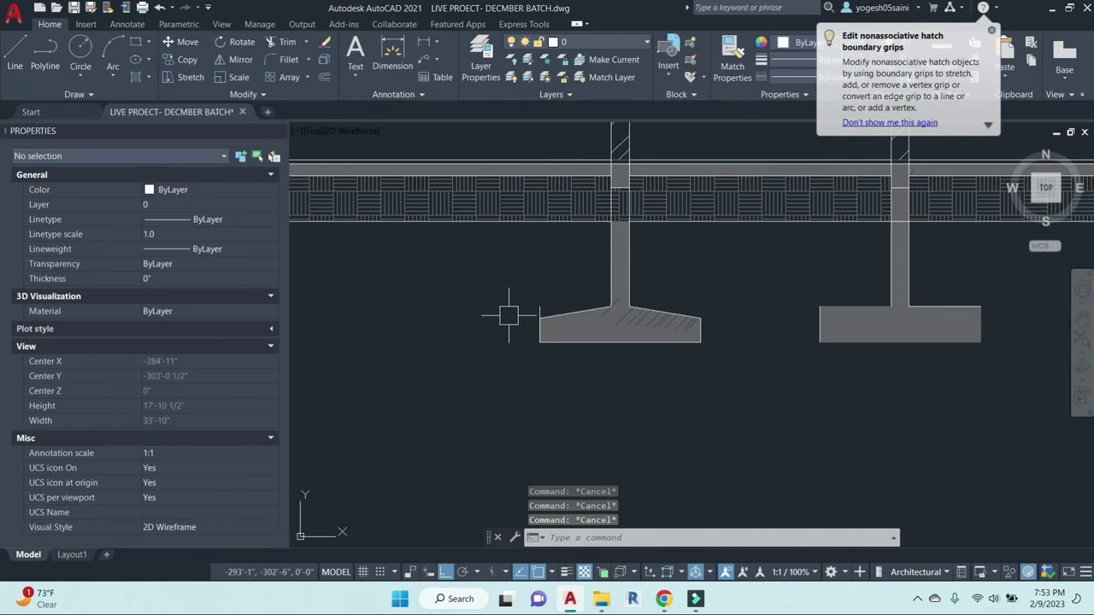
click(536, 302)
text(e)
key(space)
key(ctrl+z)
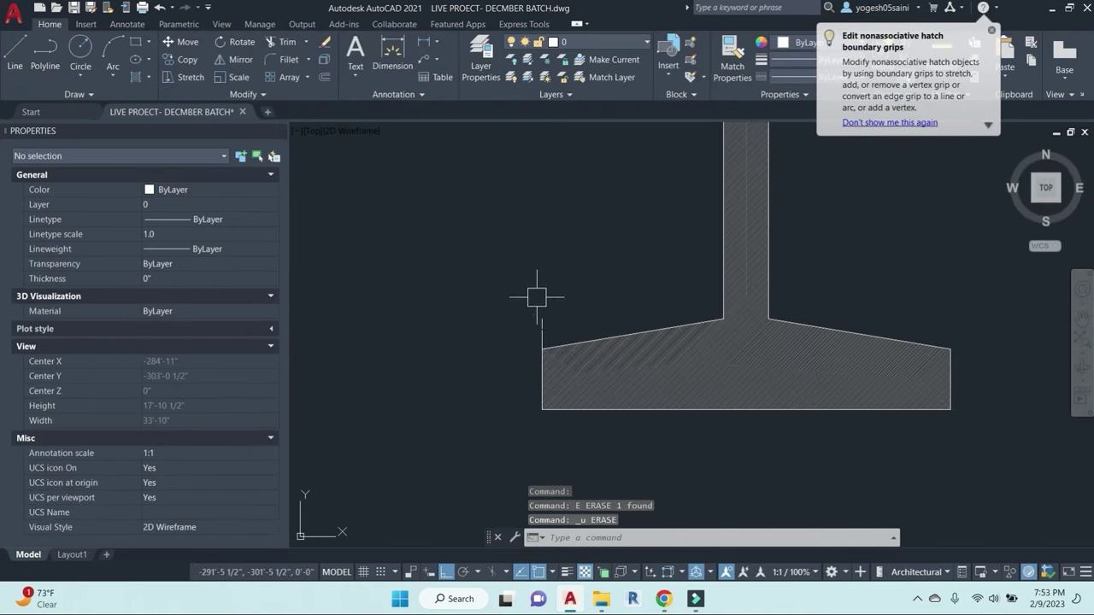
Step: Remove the leftover stub at the footing's left edge
click(556, 332)
text(e)
key(space)
key(Escape)
key(Escape)
key(Escape)
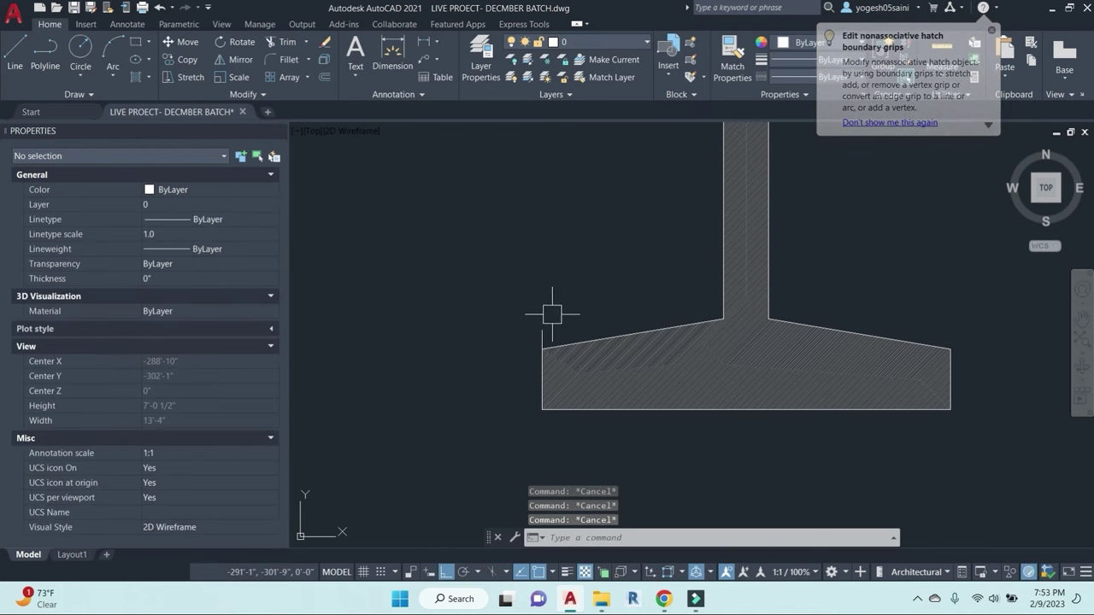
text(tr)
key(space)
key(space)
click(540, 328)
scroll(558, 294, down, 6)
key(Escape)
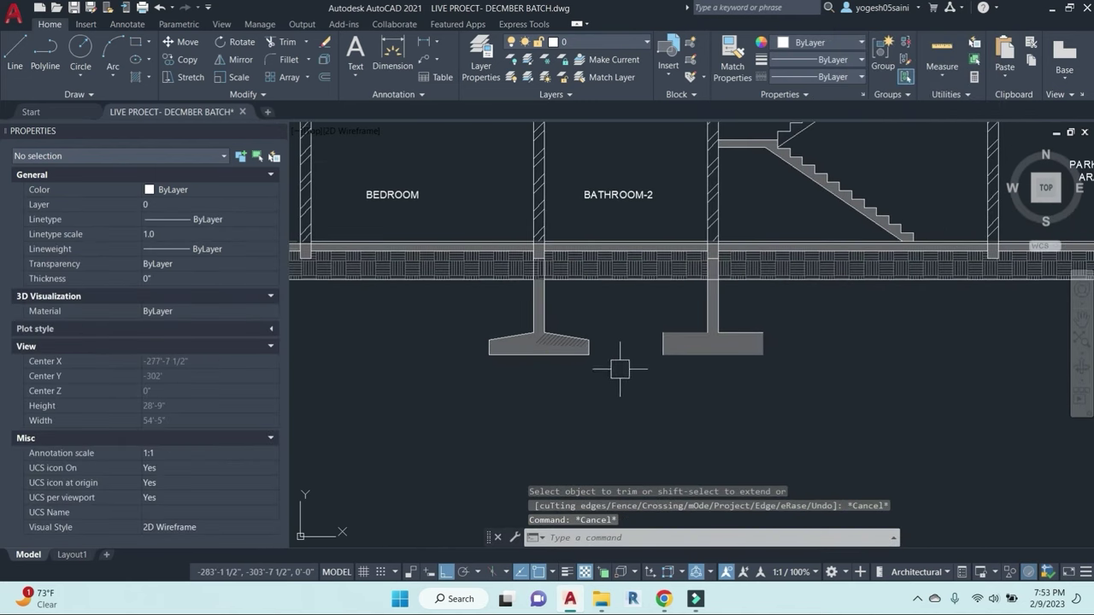
Step: Pan toward the left footing and start MATCHPROP (MA)
middle_drag(632, 369, 680, 385)
scroll(607, 382, up, 4)
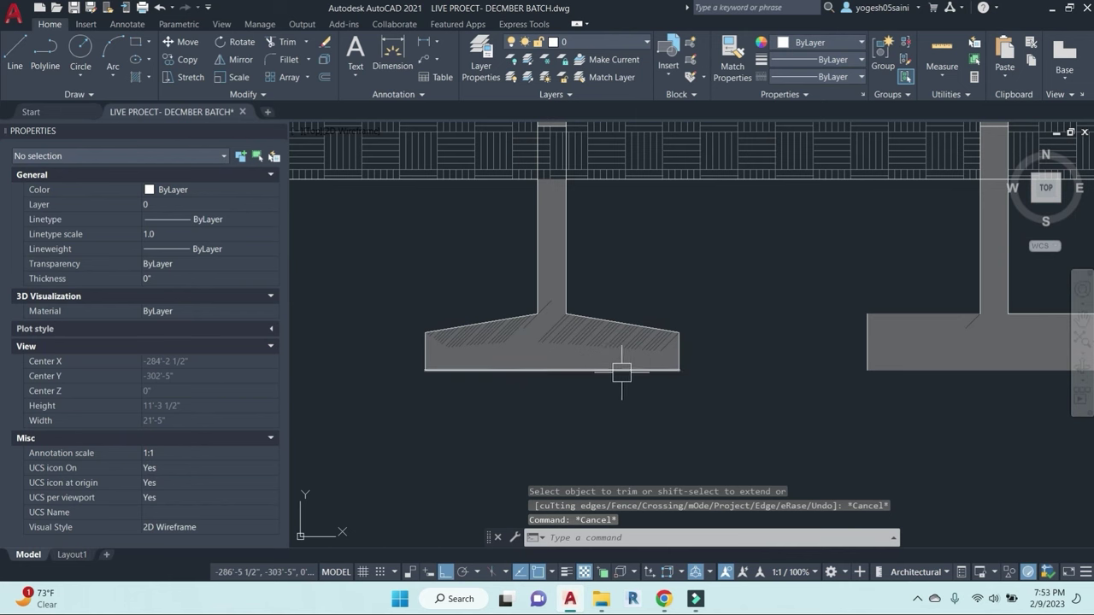
key(Escape)
key(Escape)
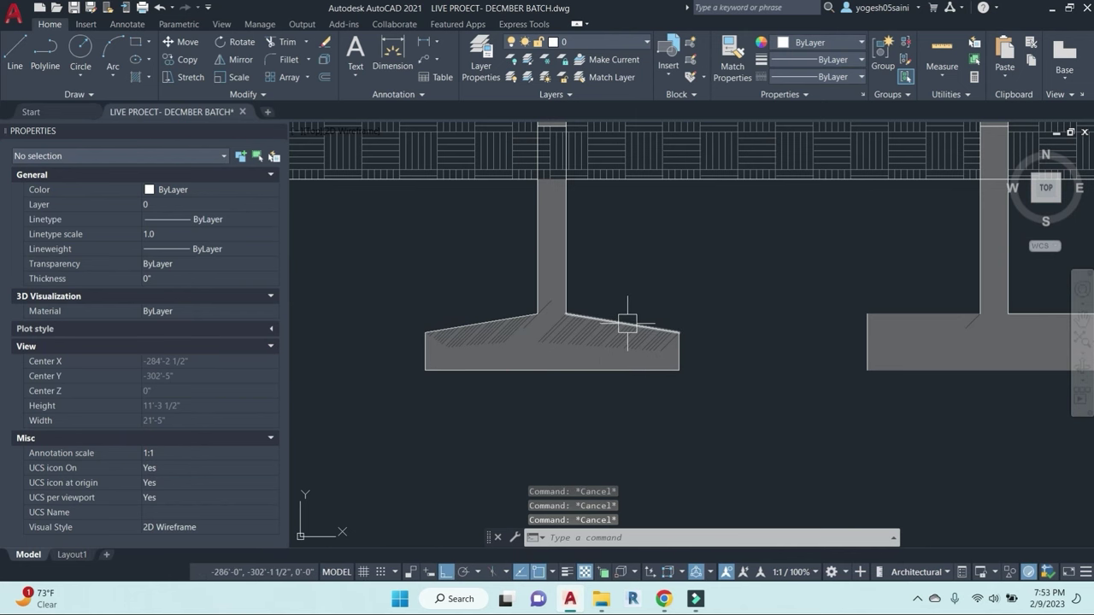
text(ma)
key(Return)
scroll(629, 316, down, 5)
Step: Copy the grey slab fill onto the tapered footing's hatch
scroll(658, 248, up, 3)
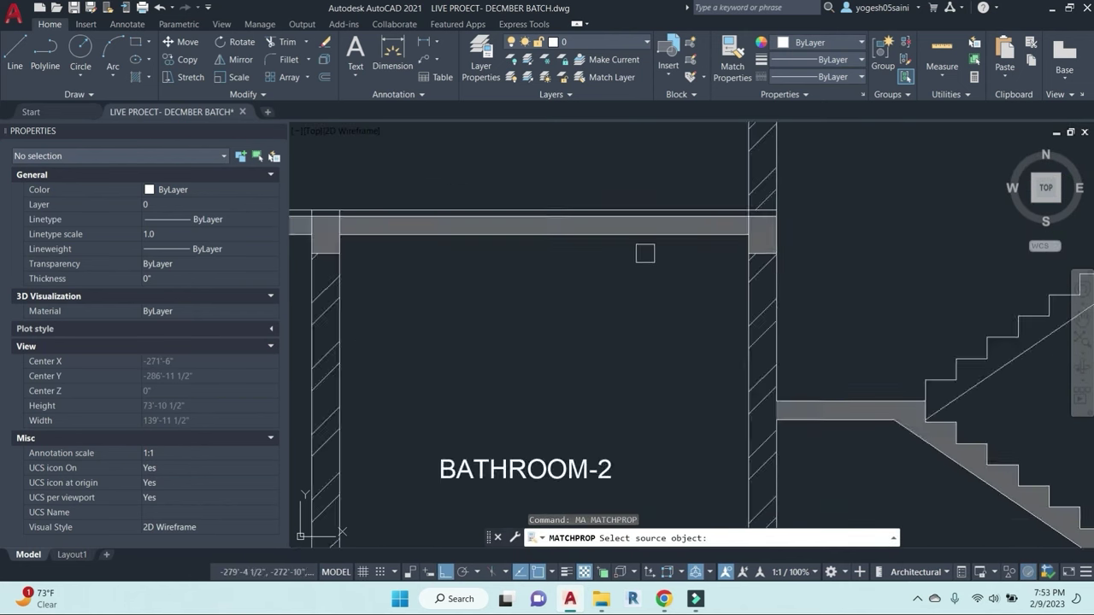
scroll(645, 254, up, 2)
scroll(752, 305, down, 5)
scroll(785, 340, up, 6)
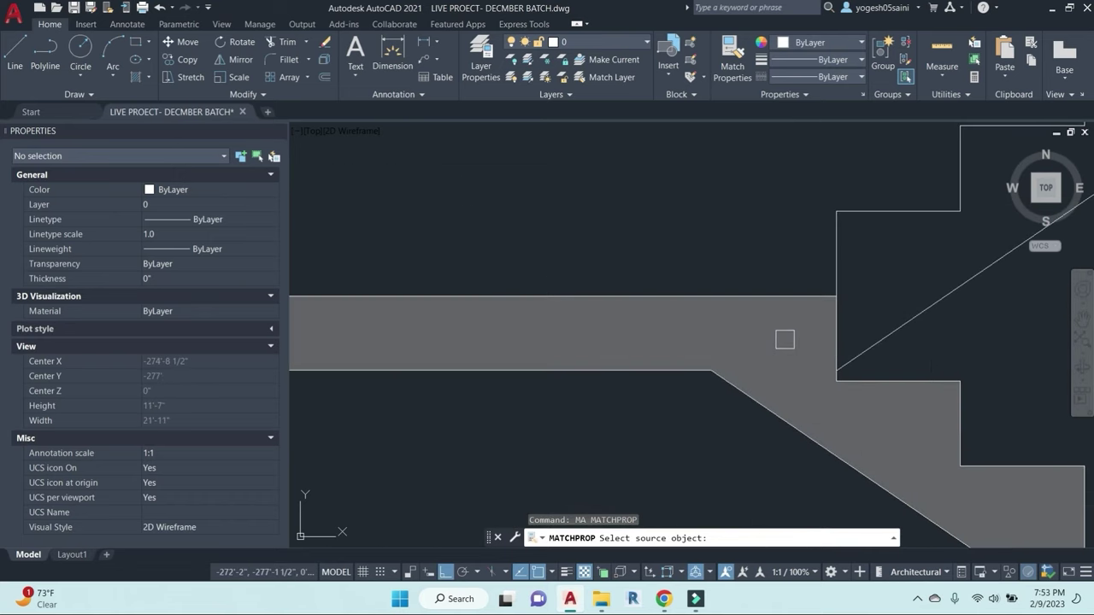
click(784, 339)
scroll(776, 342, down, 6)
scroll(698, 338, up, 5)
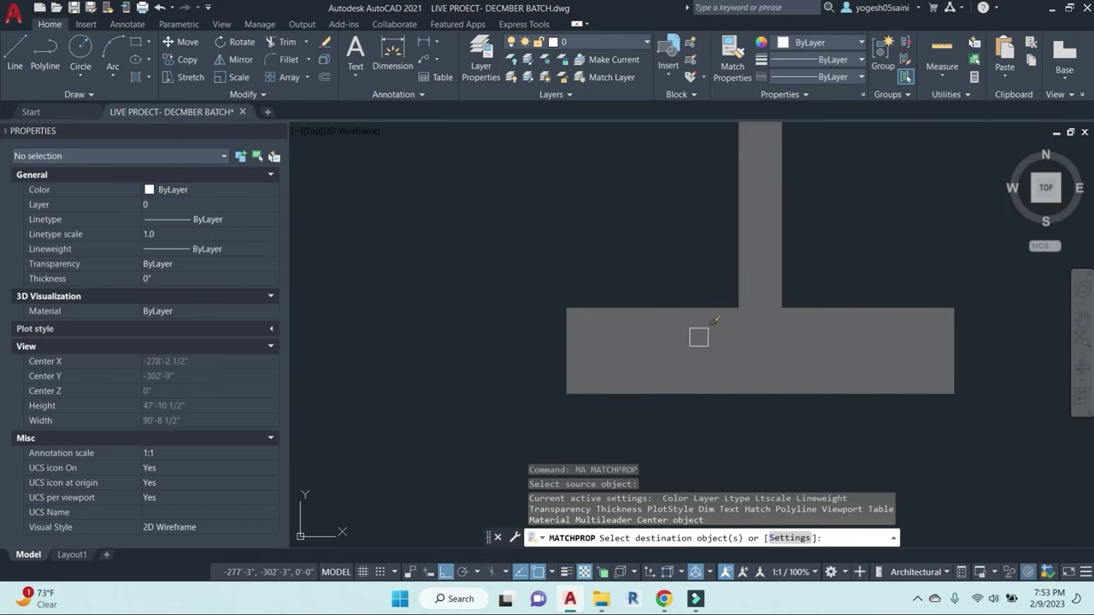
click(752, 345)
scroll(752, 346, down, 5)
scroll(672, 330, up, 5)
key(Escape)
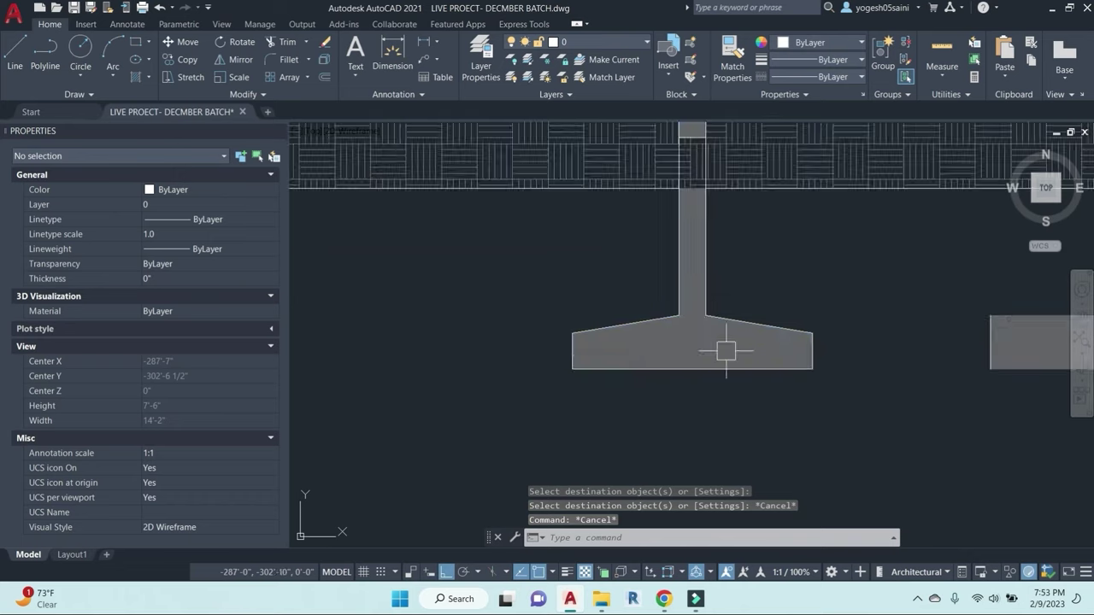
scroll(726, 350, down, 2)
key(Escape)
key(Escape)
Step: Start a linear dimension with DLI
text(DLI)
key(Return)
scroll(622, 365, up, 4)
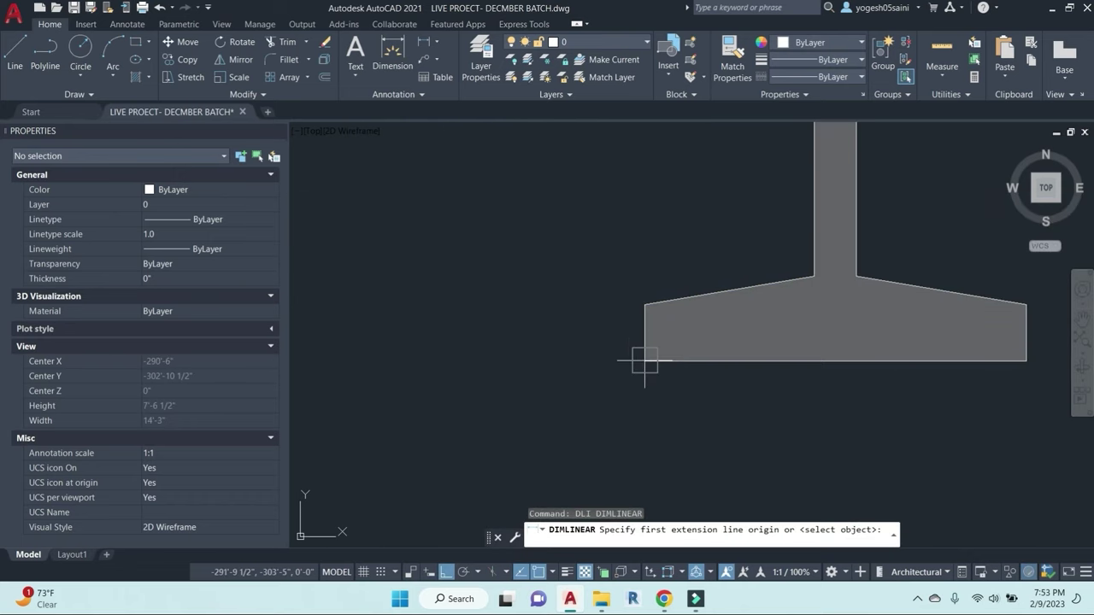
Step: Dimension the footing's 6'-9" base width below it
click(644, 360)
middle_drag(852, 367, 615, 369)
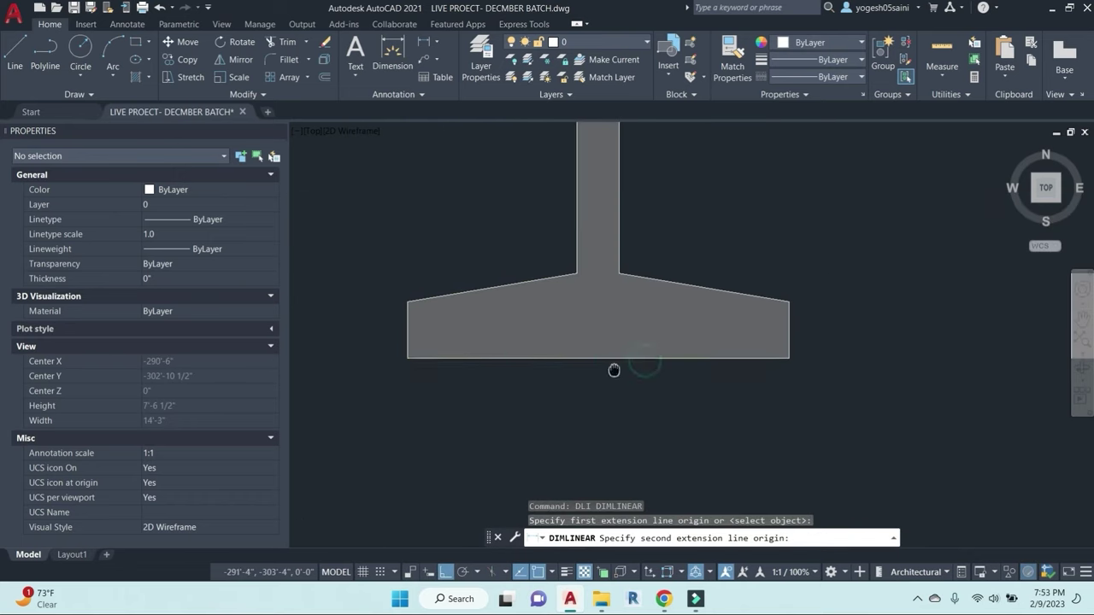
click(788, 357)
click(788, 398)
Step: Add the 1' edge height dimension to the right of the footing
key(Return)
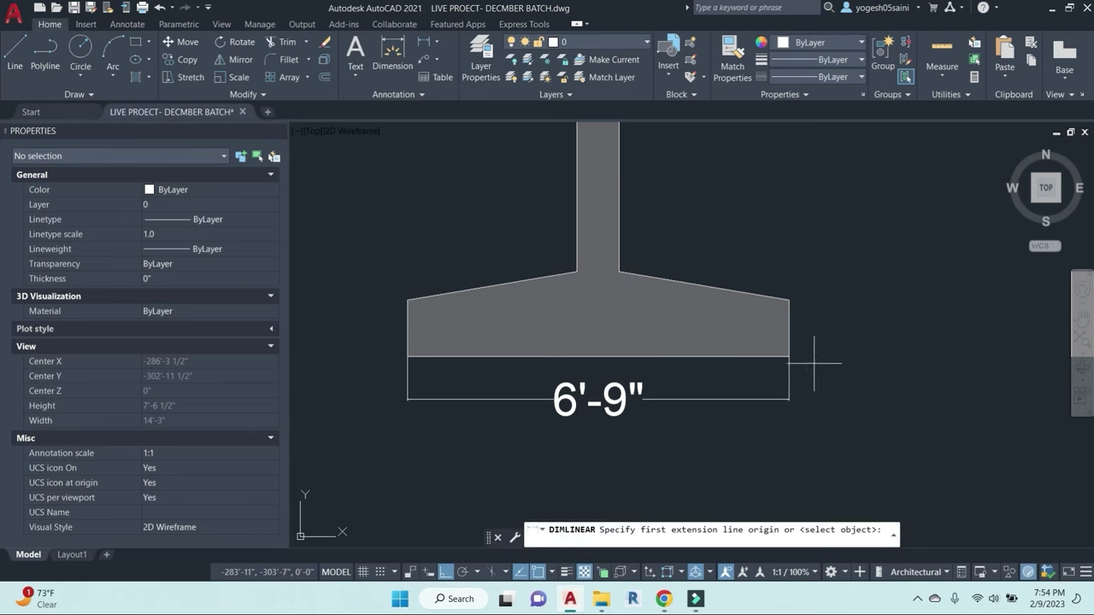
click(793, 358)
key(Escape)
key(Return)
scroll(786, 357, up, 3)
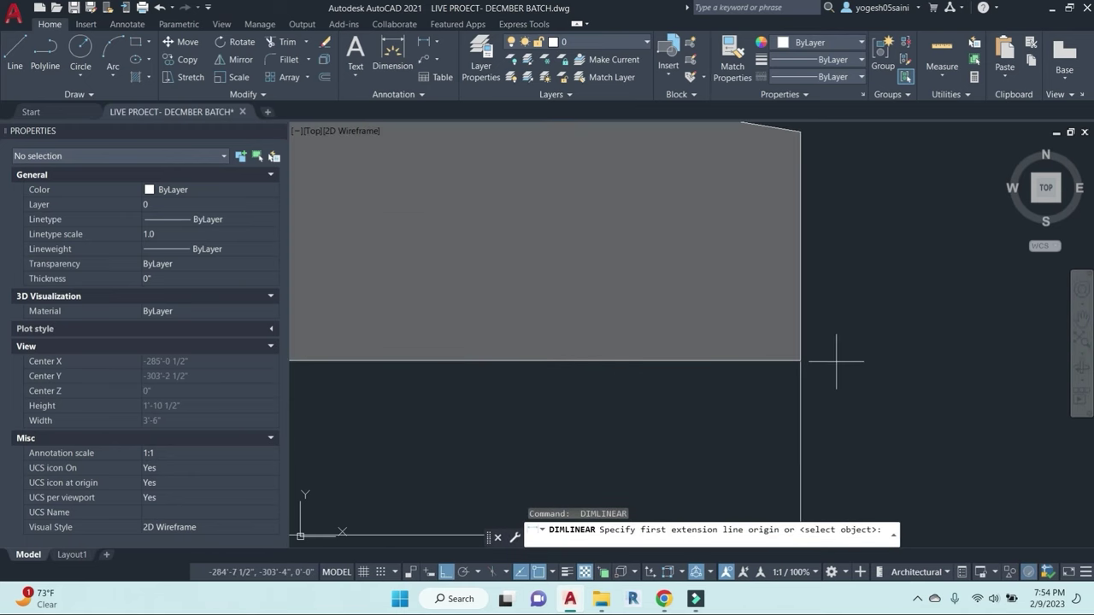
click(800, 361)
middle_drag(800, 215, 793, 297)
click(796, 216)
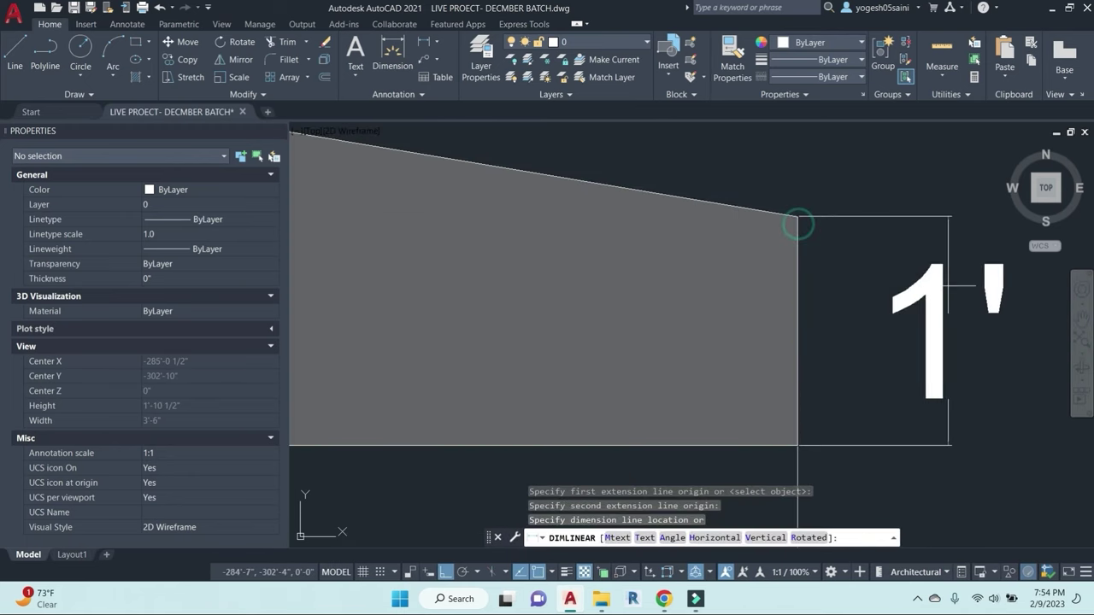
scroll(950, 287, down, 1)
middle_drag(958, 292, 829, 288)
click(843, 289)
Step: Add the 6" slope rise dimension and move its text above the 1' dimension
middle_drag(513, 214, 593, 292)
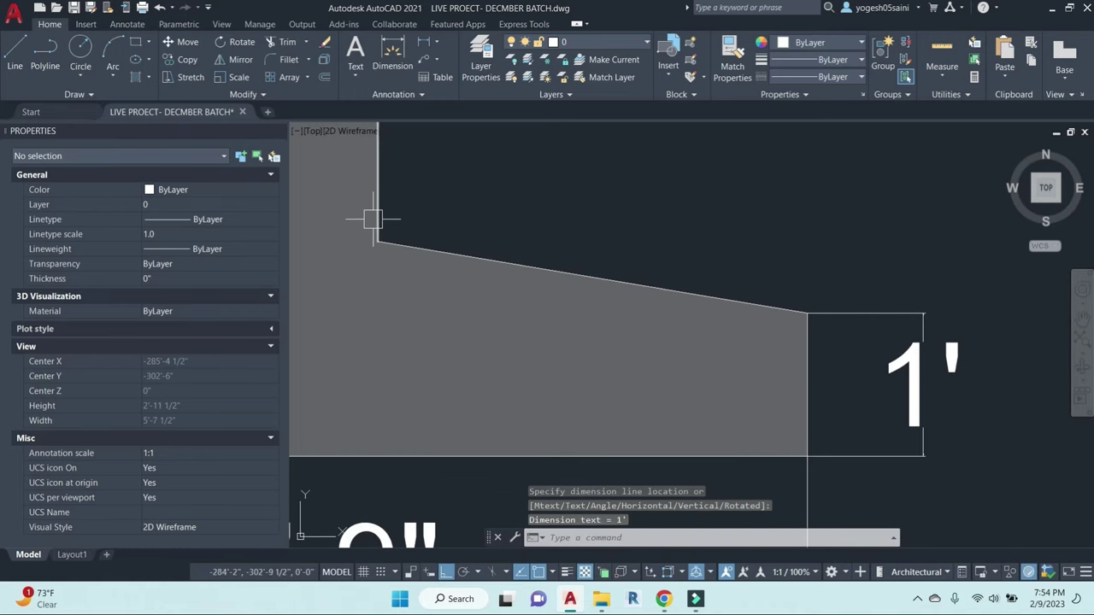
key(Return)
click(378, 243)
click(806, 313)
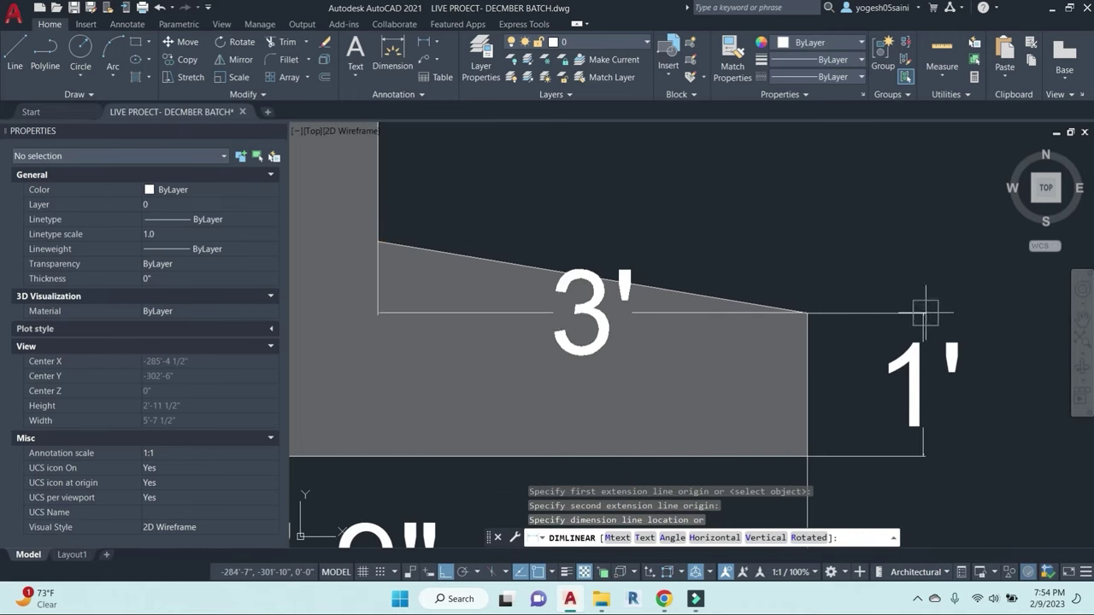
scroll(923, 303, up, 3)
click(940, 305)
scroll(940, 305, down, 4)
click(763, 273)
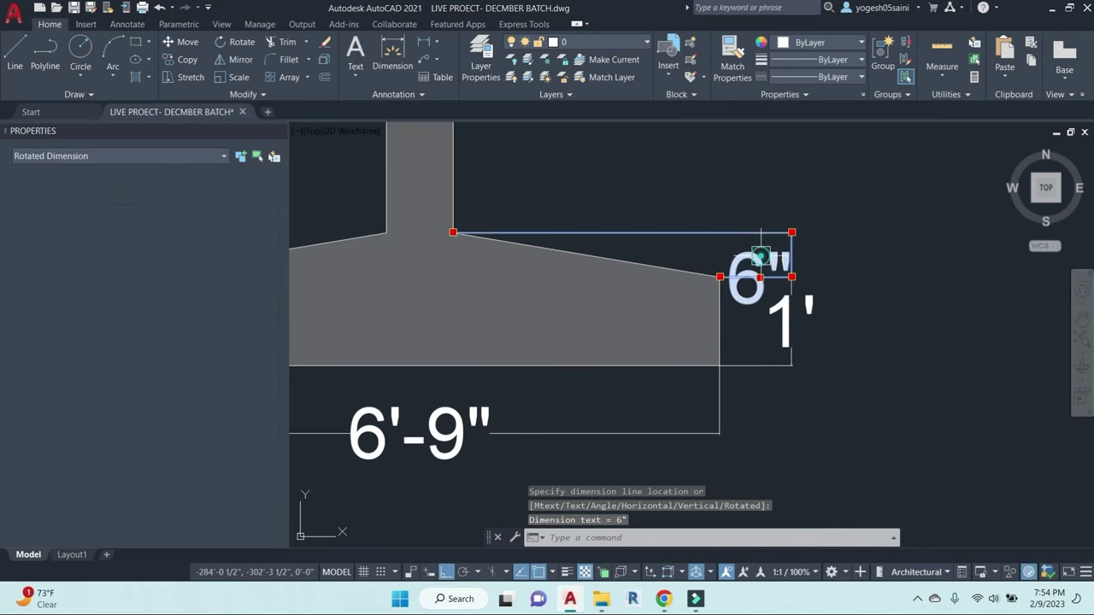
click(760, 276)
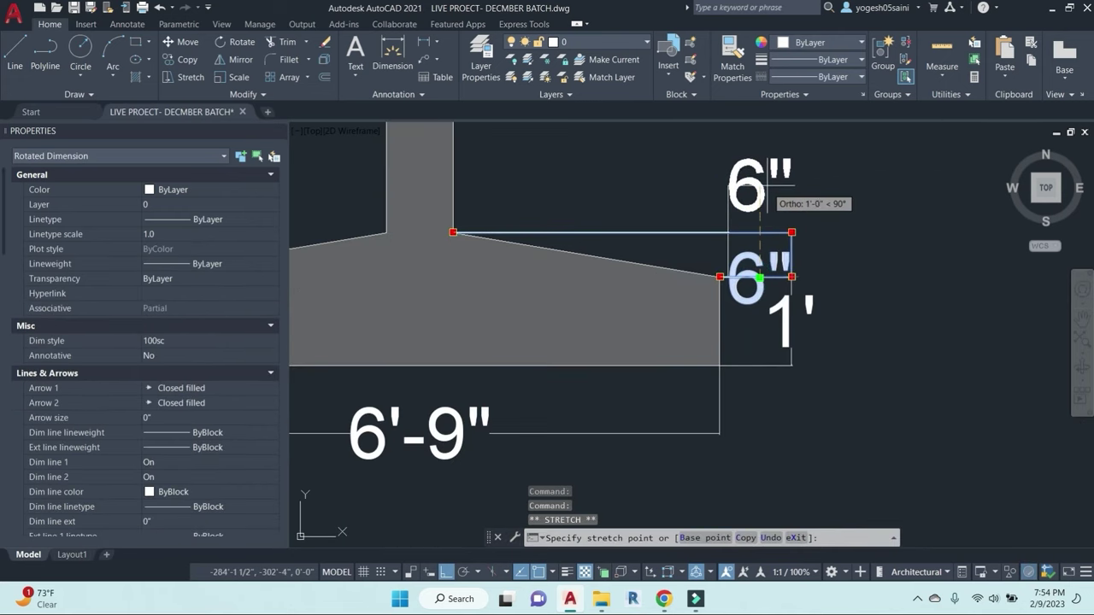
click(757, 180)
key(Escape)
Step: Add the 3' dimension above the left slope
scroll(820, 245, down, 4)
key(Return)
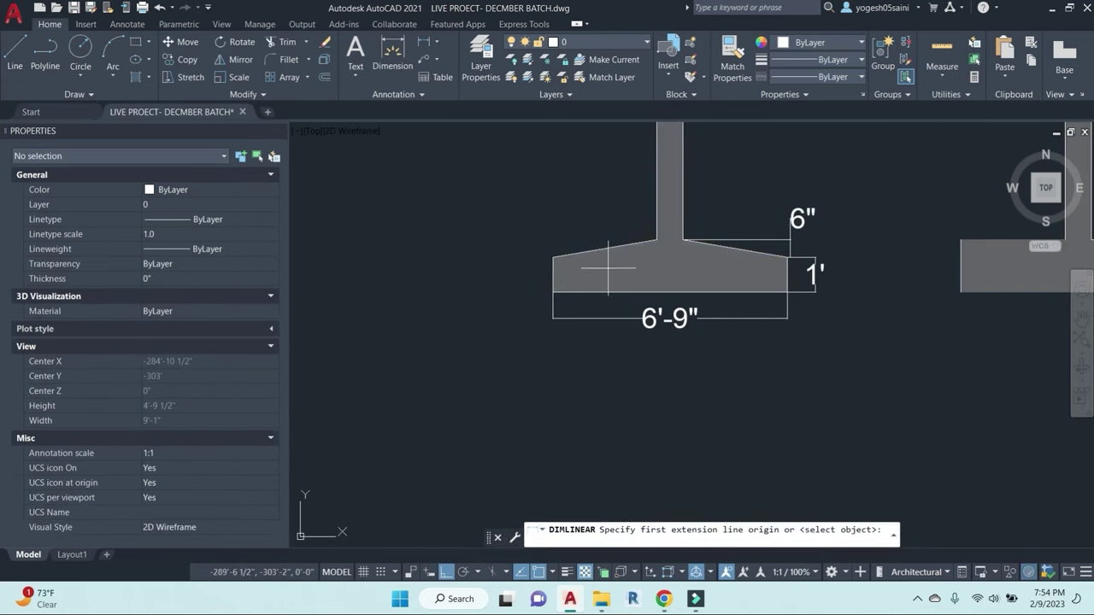
click(656, 240)
click(551, 256)
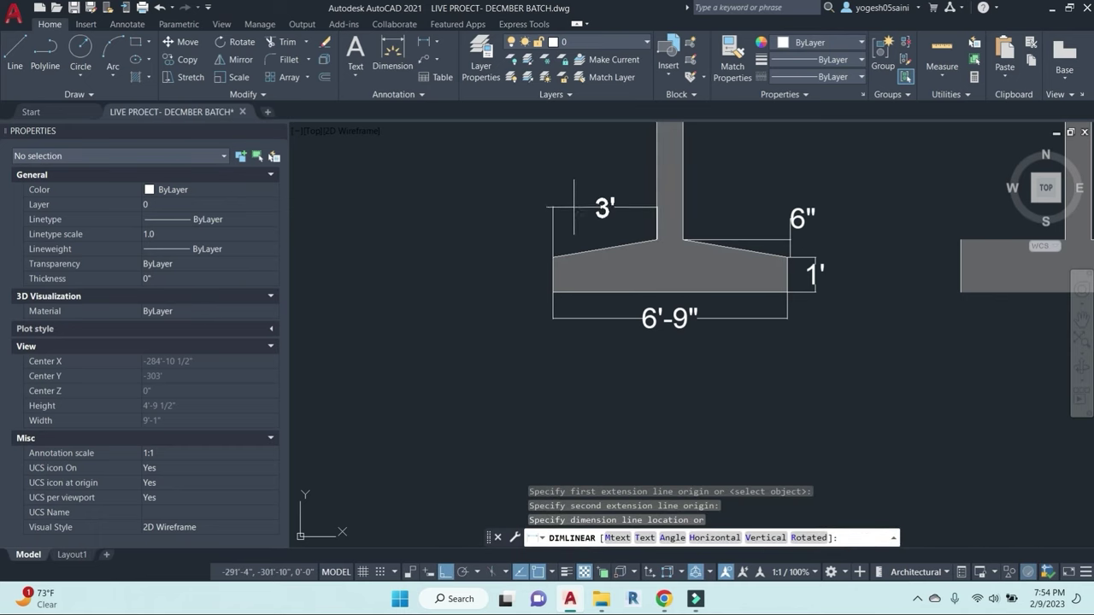
click(574, 223)
key(Return)
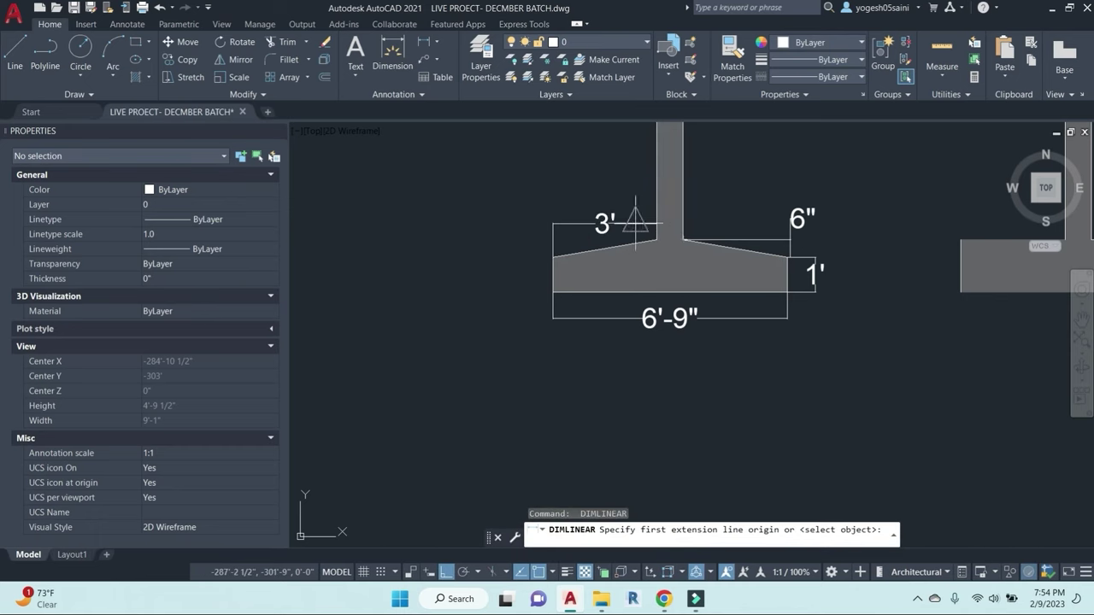
key(Return)
scroll(683, 329, down, 4)
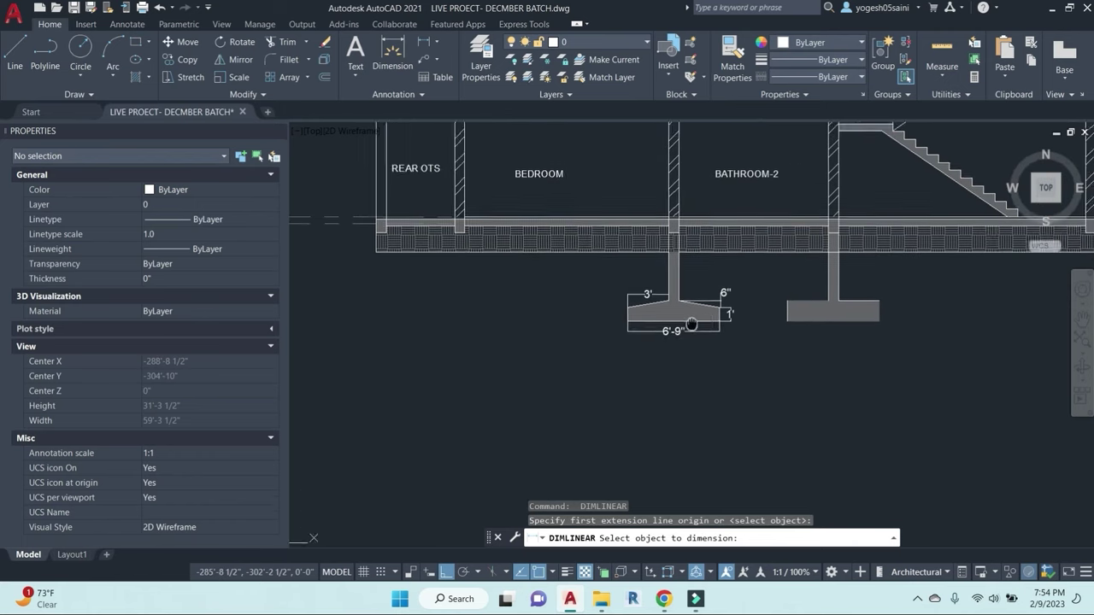
scroll(690, 325, up, 6)
key(Escape)
key(Escape)
key(Escape)
key(Escape)
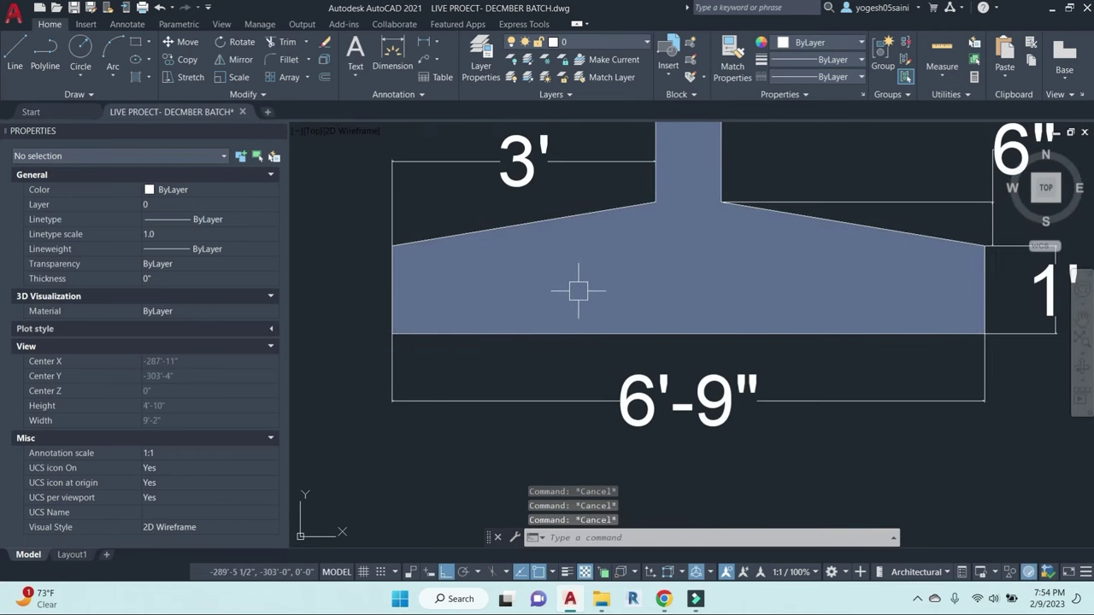
click(578, 291)
scroll(586, 283, down, 5)
Step: Crossing-select the footing detail and copy it to the left of the section
key(Escape)
click(805, 364)
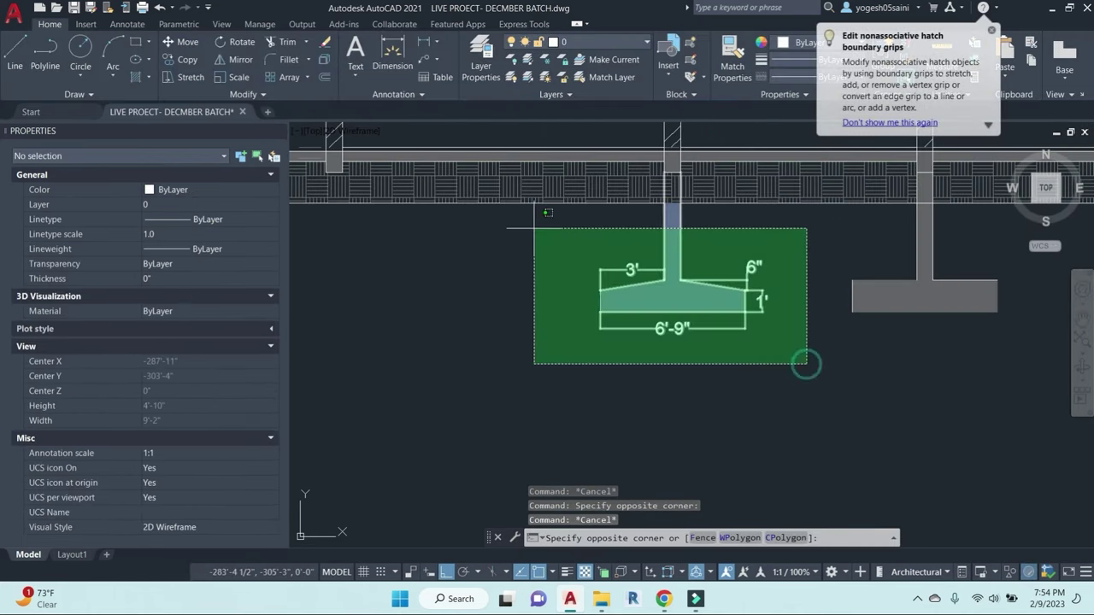
click(515, 229)
text(CO)
key(Return)
scroll(672, 358, down, 5)
middle_drag(698, 388, 787, 327)
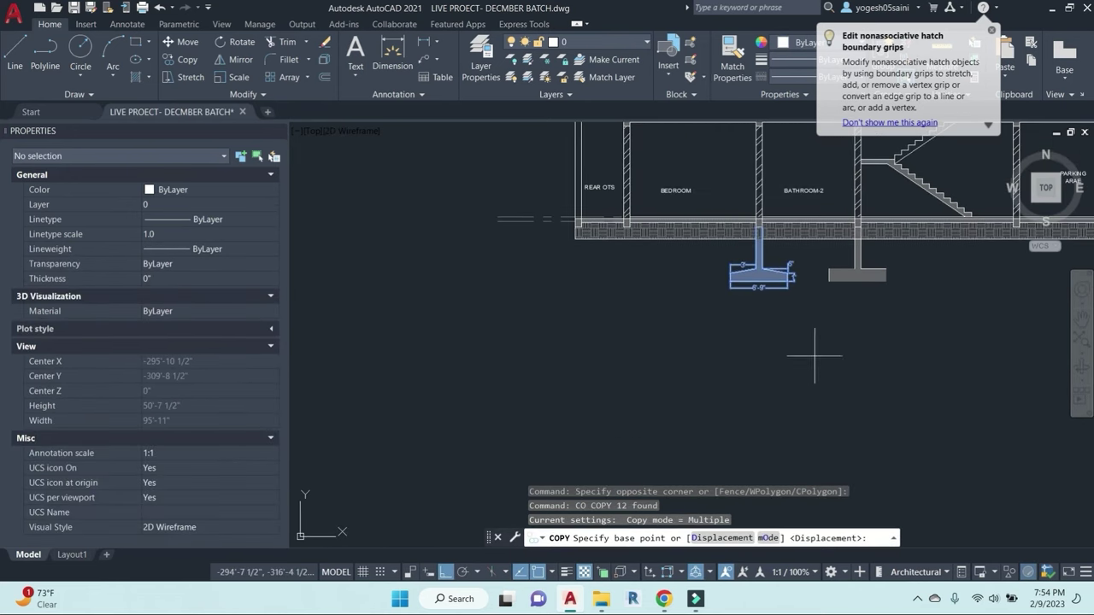
click(815, 356)
click(516, 360)
key(Escape)
scroll(504, 242, up, 2)
key(Escape)
key(Escape)
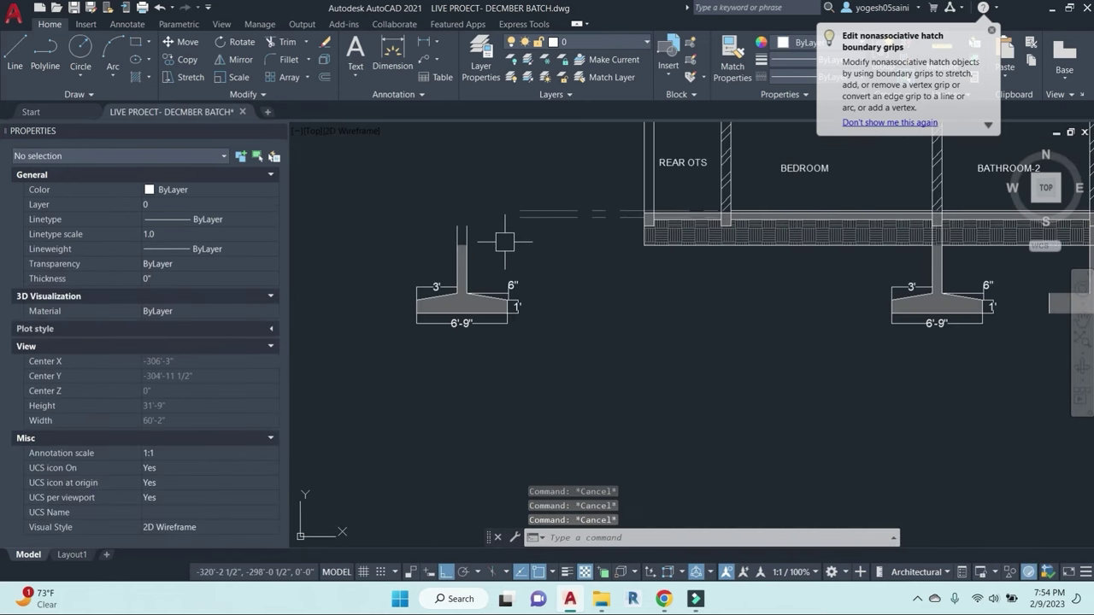
Step: Cancel a trim and start the LINE command (L)
text(tr)
key(Return)
key(Escape)
key(Escape)
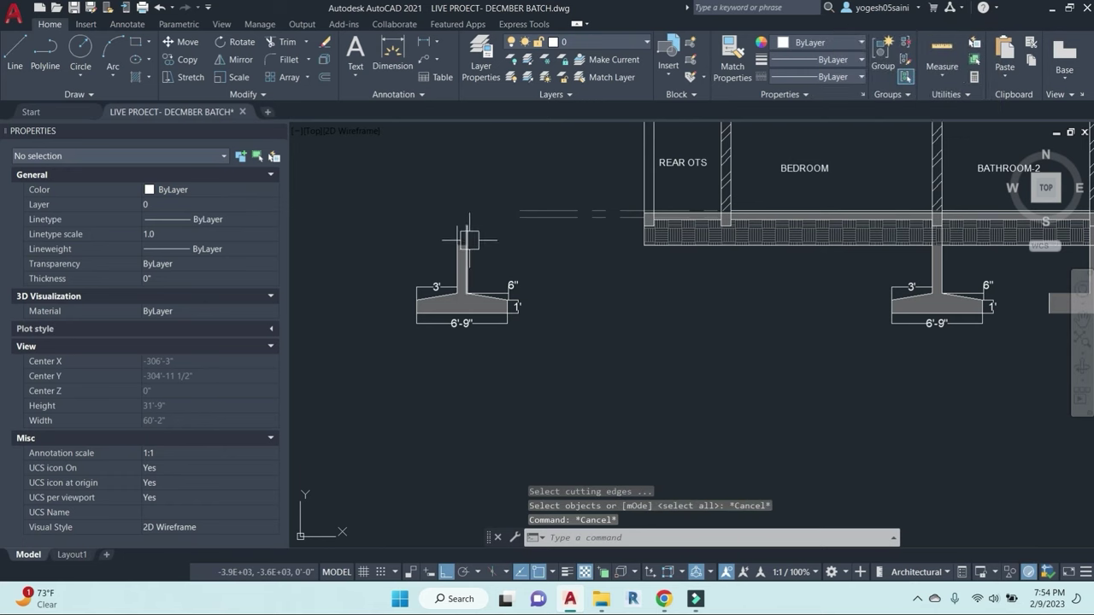
text(l)
key(Return)
scroll(452, 239, up, 6)
Step: Draw a zigzag break line across the copied footing's stem with Ortho on
key(Escape)
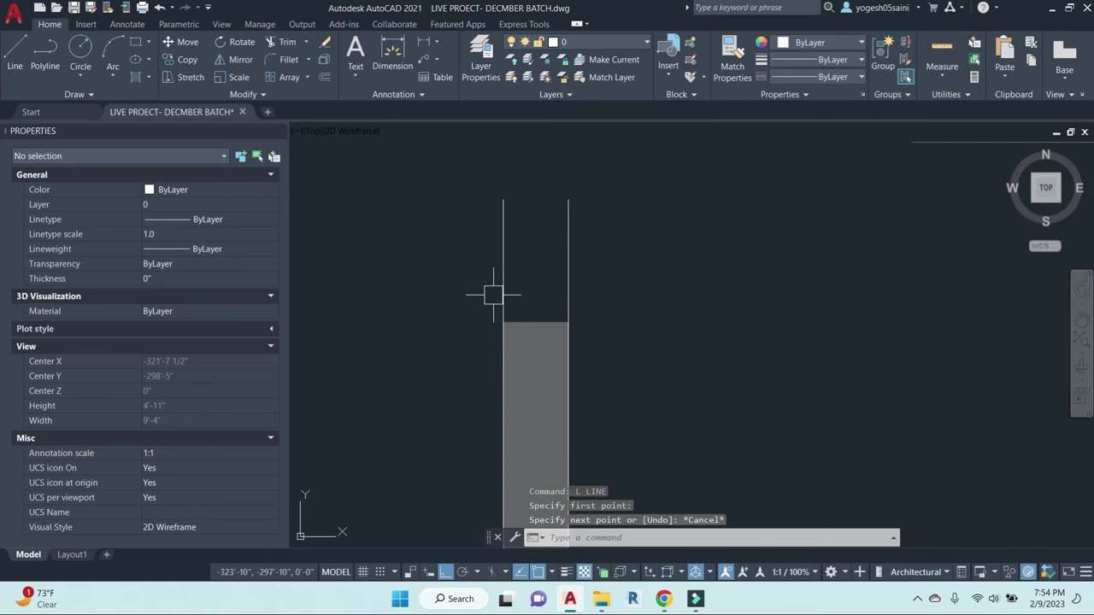
key(Return)
click(425, 327)
scroll(515, 332, up, 4)
click(524, 325)
click(527, 229)
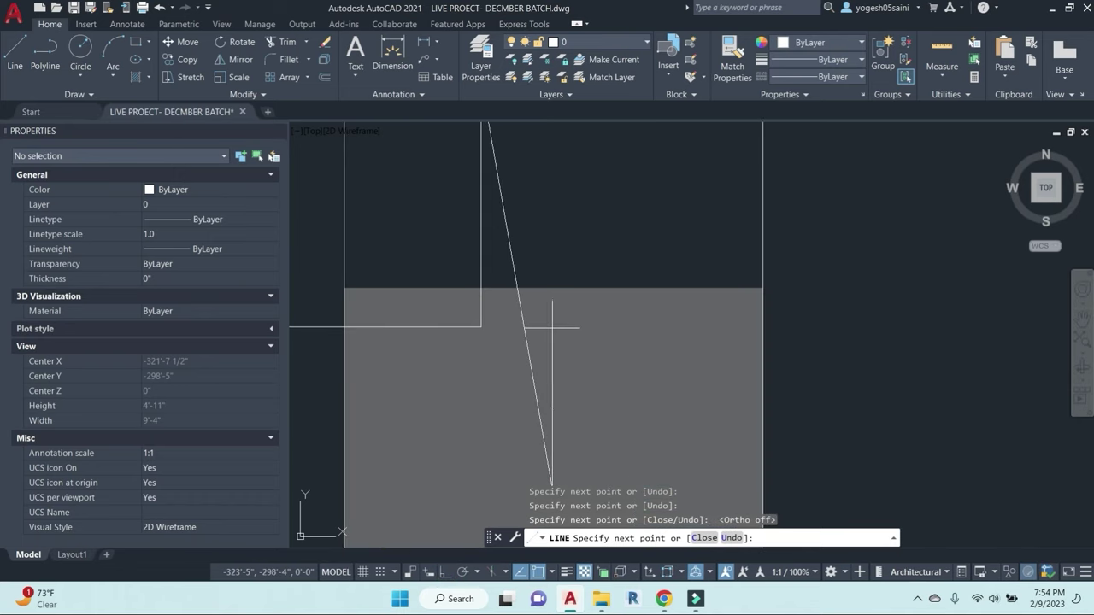
key(F8)
click(874, 326)
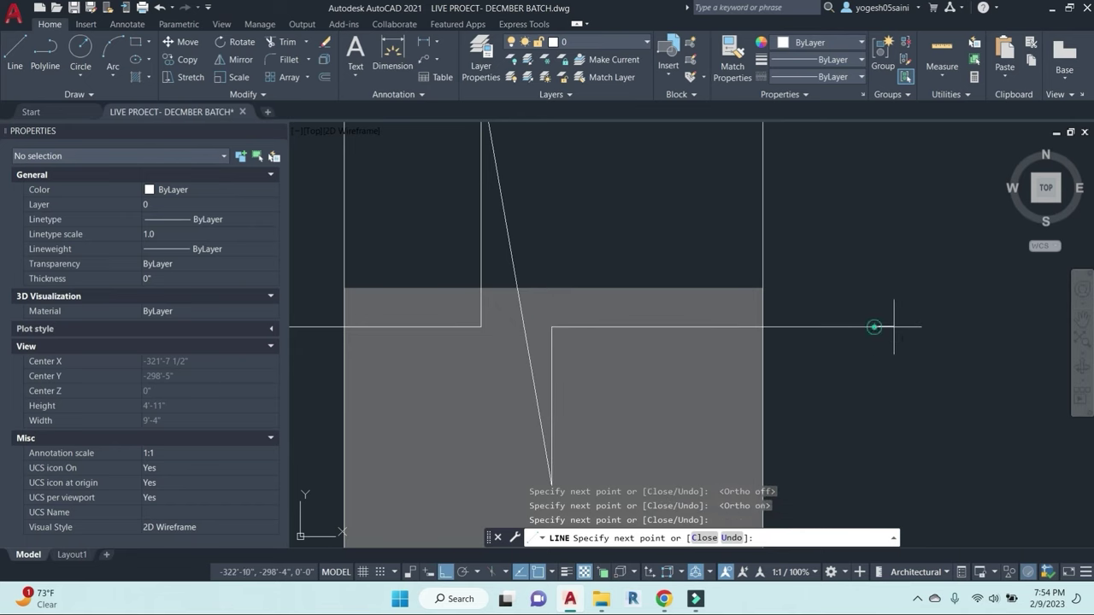
key(Escape)
key(Escape)
key(Escape)
key(Escape)
Step: Try trimming the break line against the stem's right edge
text(tr)
key(space)
scroll(804, 314, down, 3)
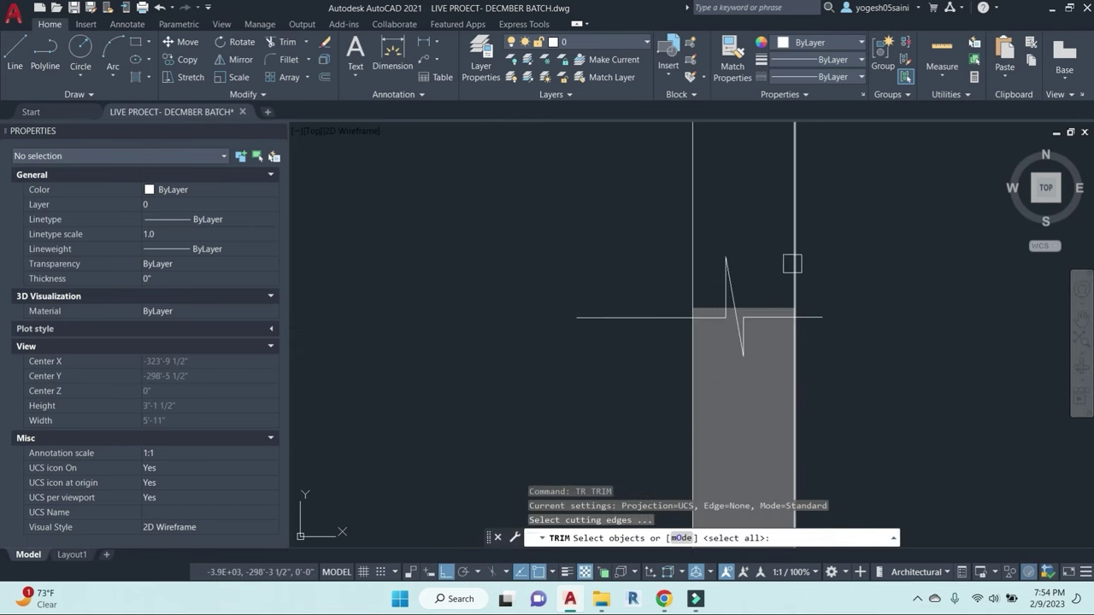
click(795, 256)
key(Return)
click(795, 246)
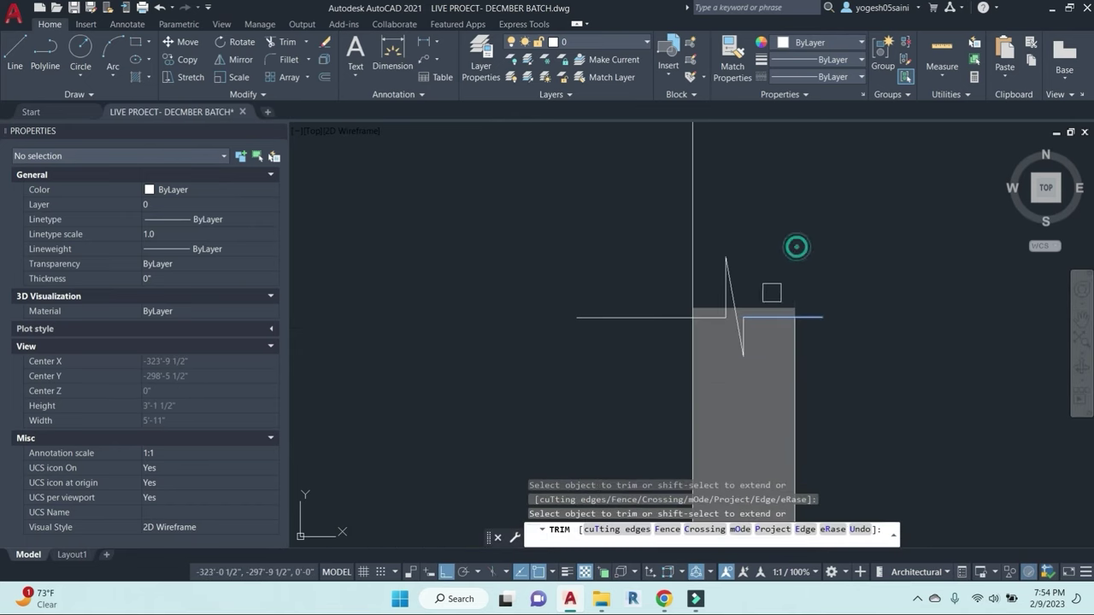
key(Escape)
key(Escape)
key(Escape)
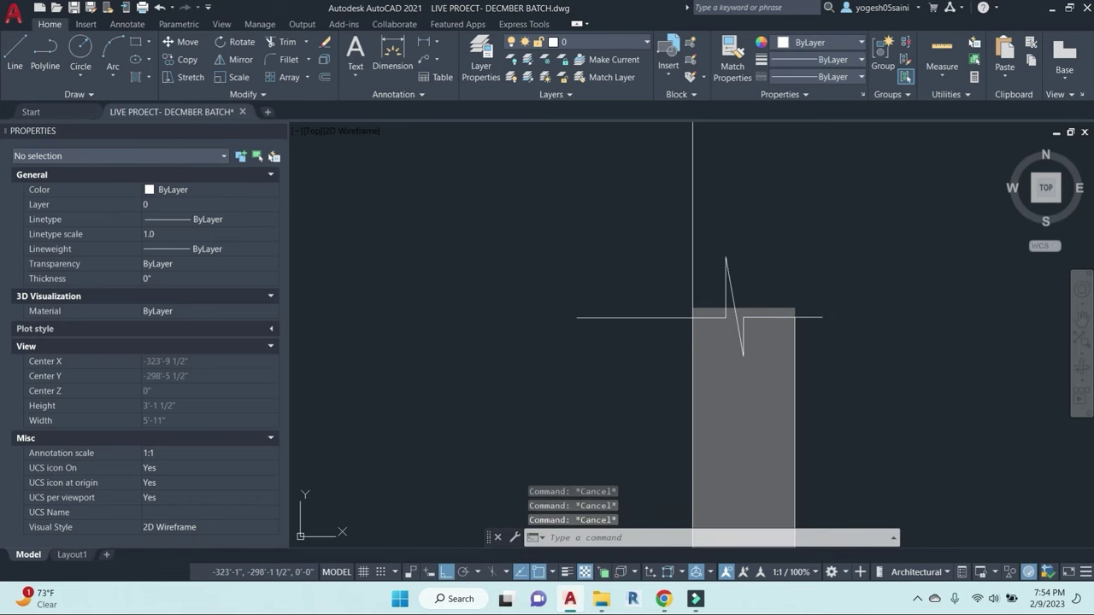
Step: Draw a horizontal line near the stem top and trim the pieces beside the stem
key(Return)
click(624, 317)
click(955, 318)
key(Escape)
key(Escape)
key(Escape)
key(Escape)
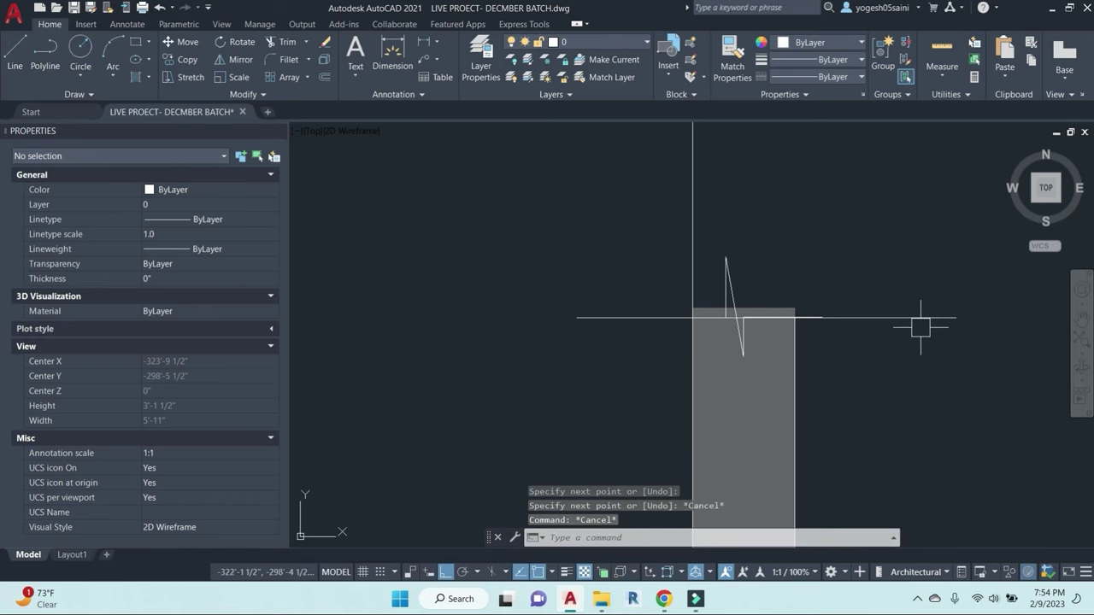
text(tr)
key(Return)
click(869, 315)
key(Return)
click(781, 304)
click(781, 303)
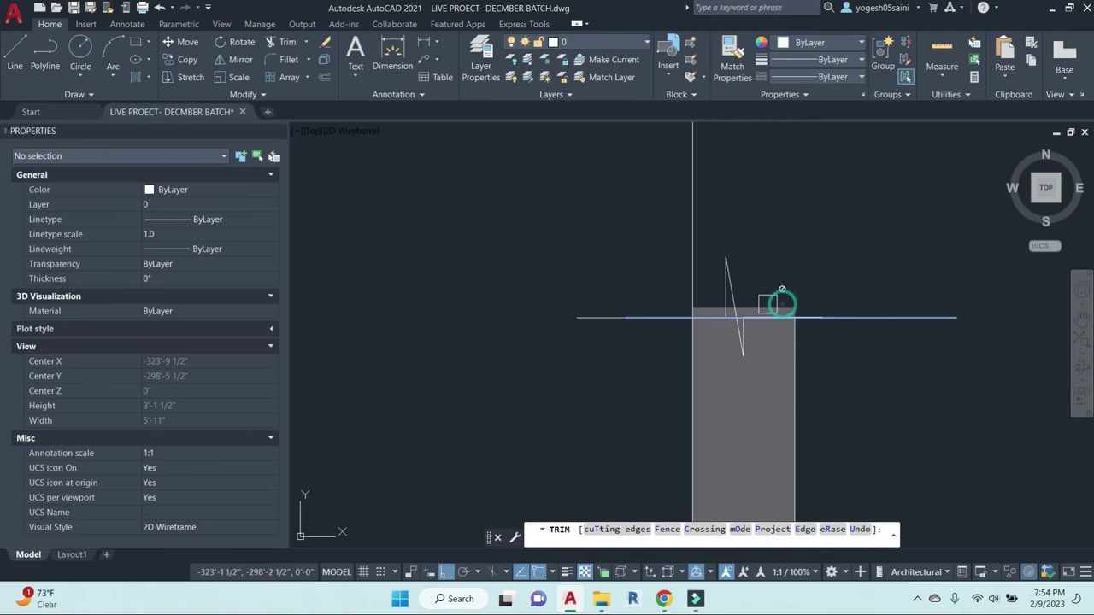
click(767, 304)
key(Escape)
Step: Try trimming the line over the stem using the right horizontal line as cutting edge
text(T)
key(Return)
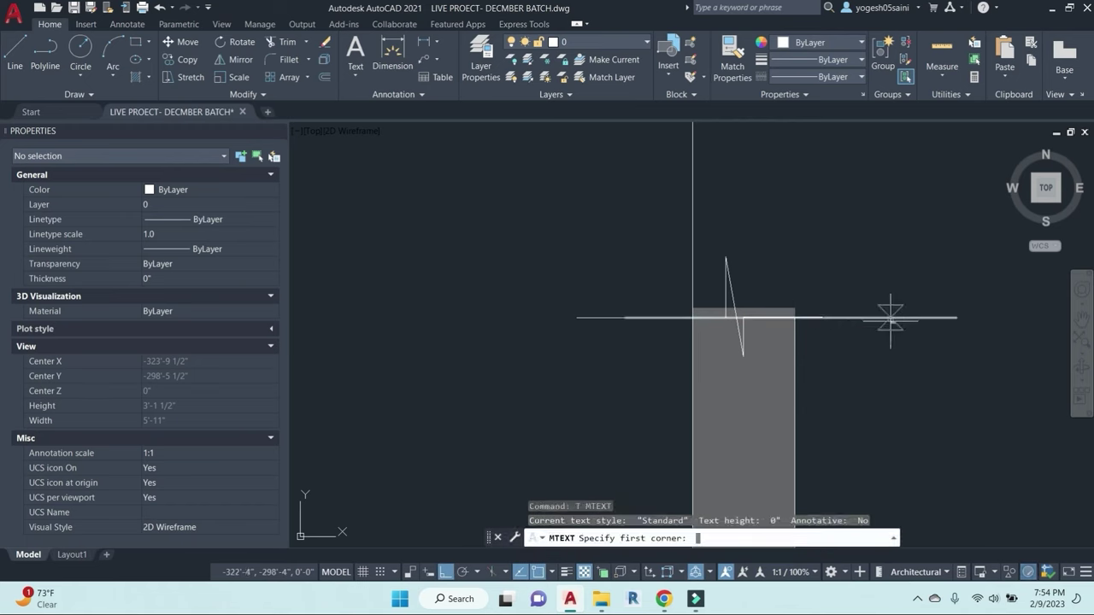
key(Escape)
text(tr)
key(Return)
click(891, 318)
key(Return)
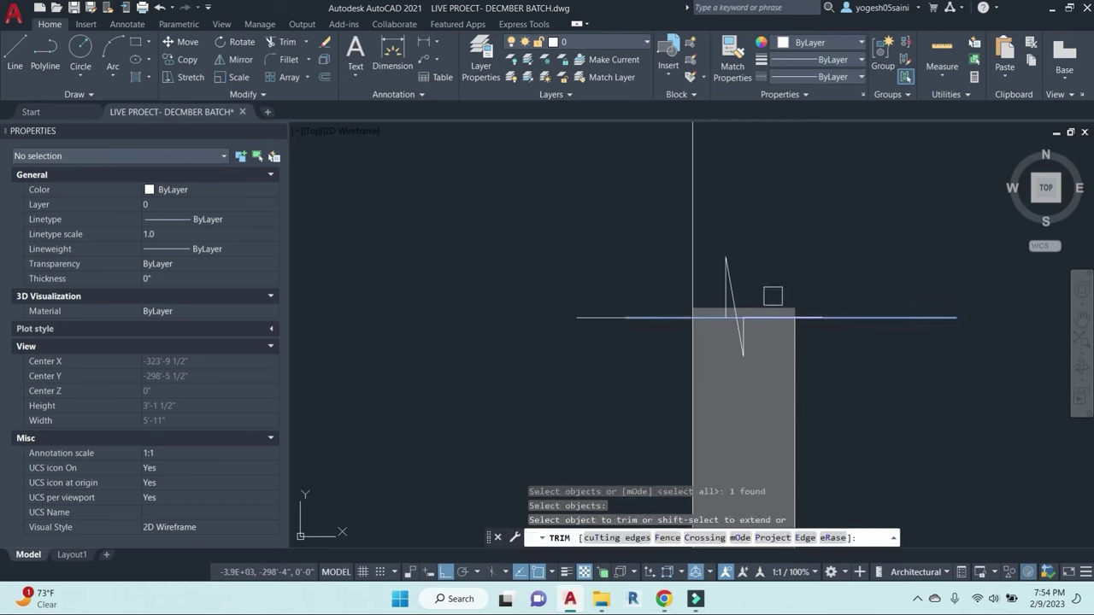
click(695, 242)
key(Escape)
Step: Erase the extra long horizontal line beside the stem
click(767, 303)
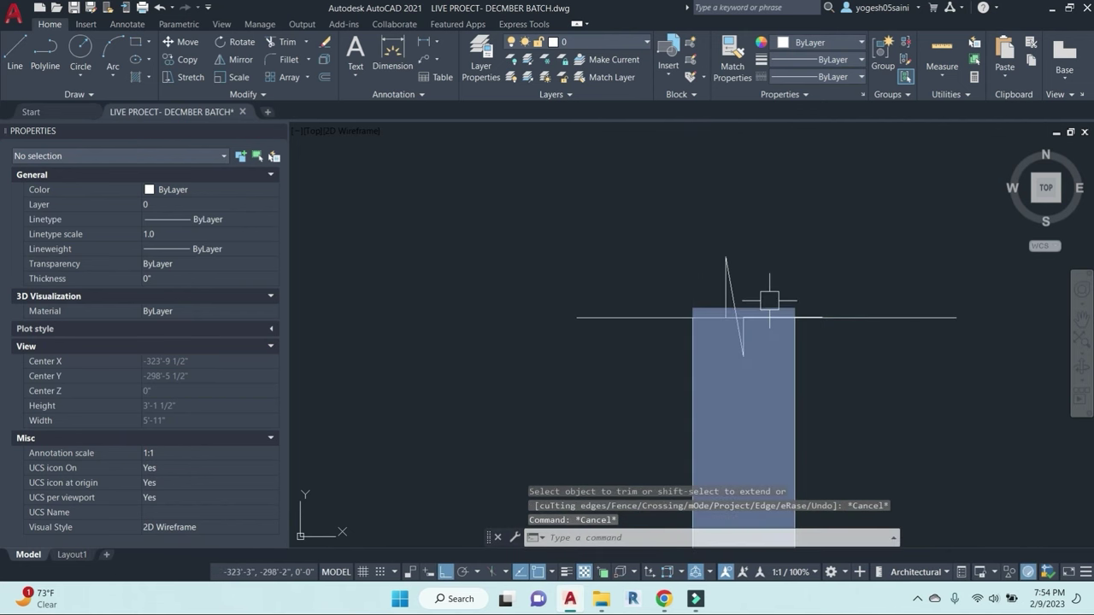
click(744, 308)
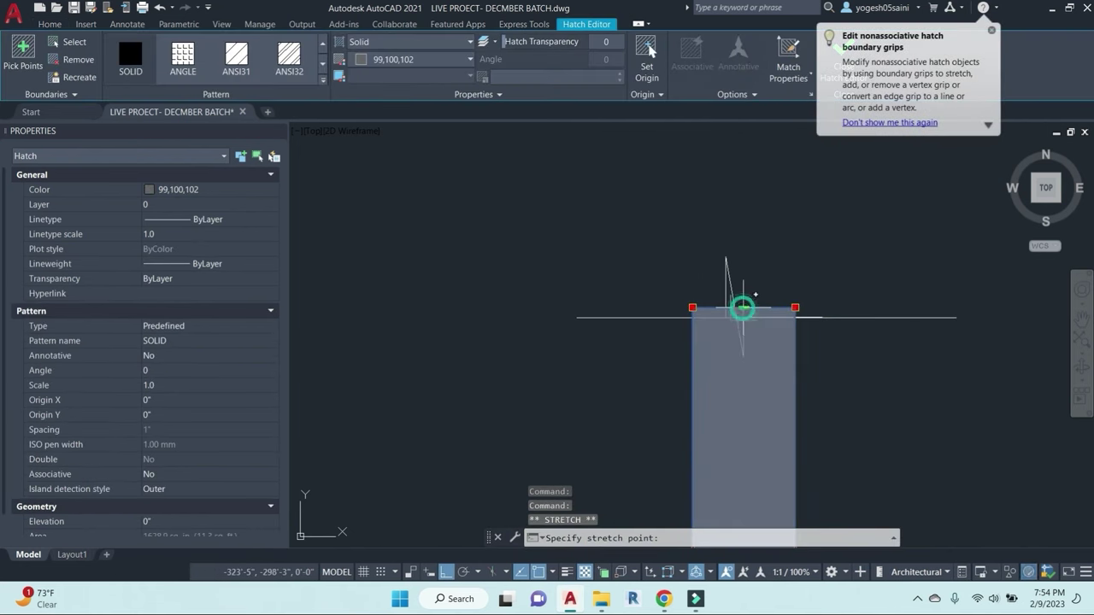
key(Escape)
click(616, 317)
text(e)
key(Return)
scroll(706, 291, down, 3)
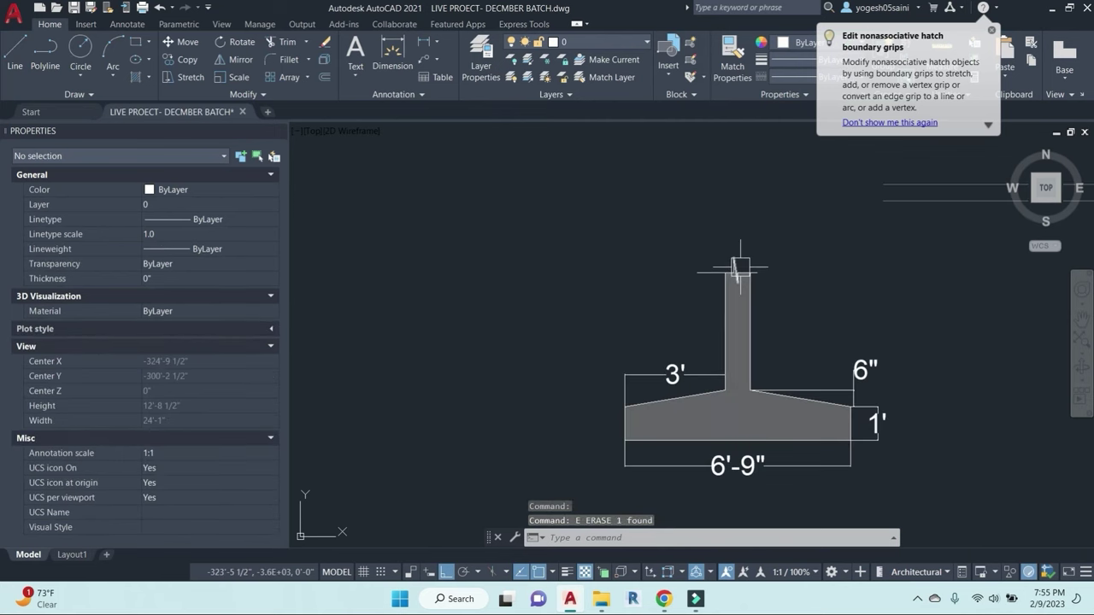
key(Escape)
key(Escape)
Step: Try stretching the top line's end with a crossing window, then cancel
text(s)
key(Return)
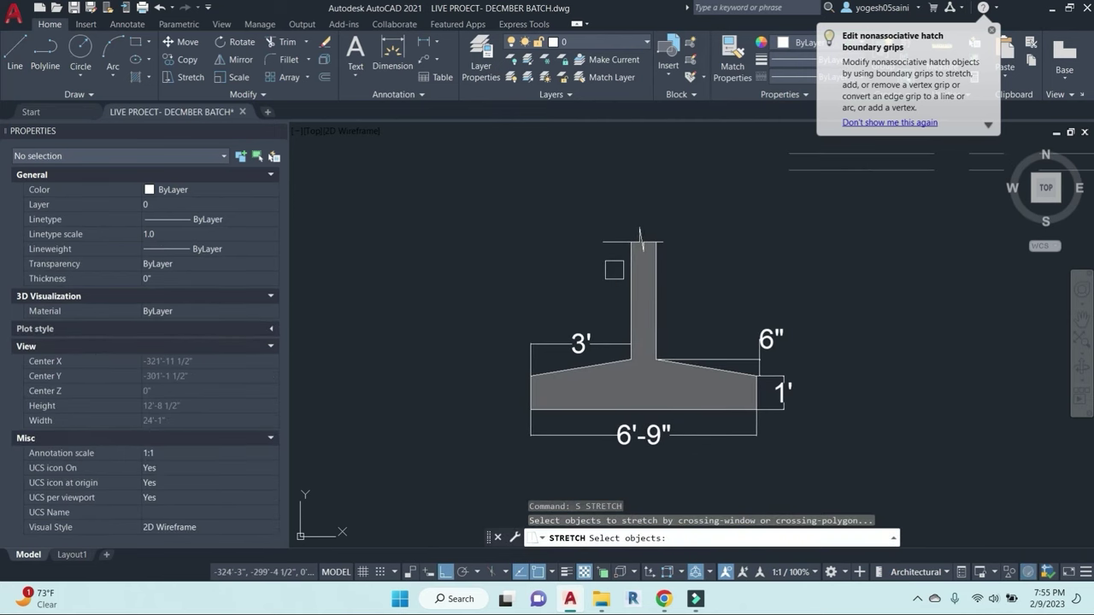
scroll(612, 267, up, 5)
click(610, 254)
click(507, 168)
key(Return)
click(431, 285)
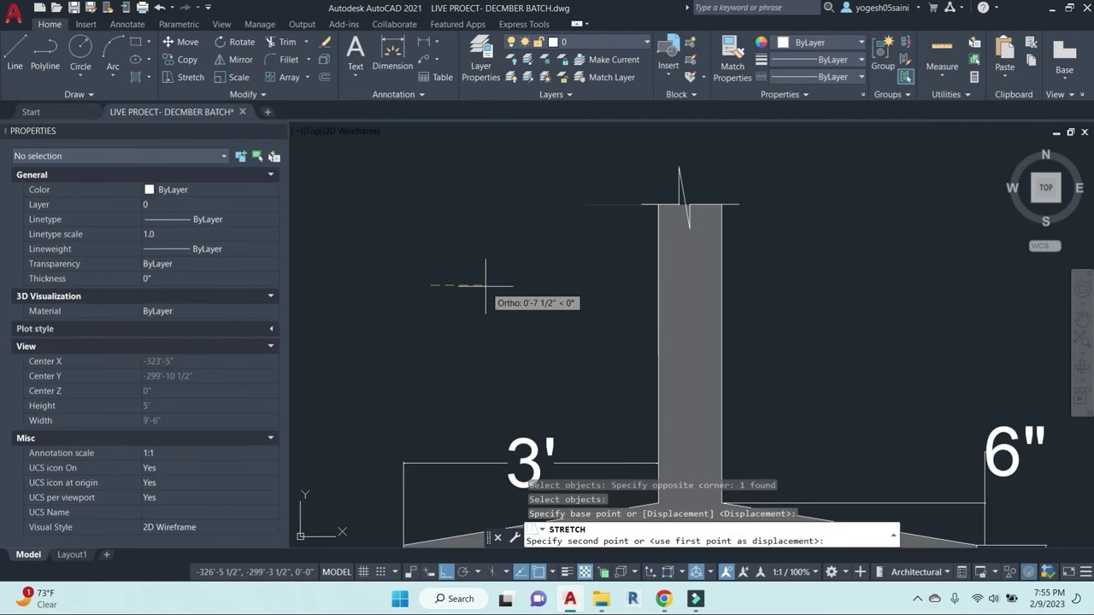
key(Escape)
key(Escape)
key(Escape)
Step: Erase the footing's solid grey hatch fill
scroll(740, 247, down, 3)
mouse_move(783, 278)
middle_down()
mouse_move(679, 257)
mouse_move(781, 303)
middle_up()
scroll(615, 346, up, 4)
click(618, 353)
text(e)
key(Return)
scroll(690, 236, down, 2)
scroll(764, 288, down, 1)
key(Escape)
key(Escape)
key(Escape)
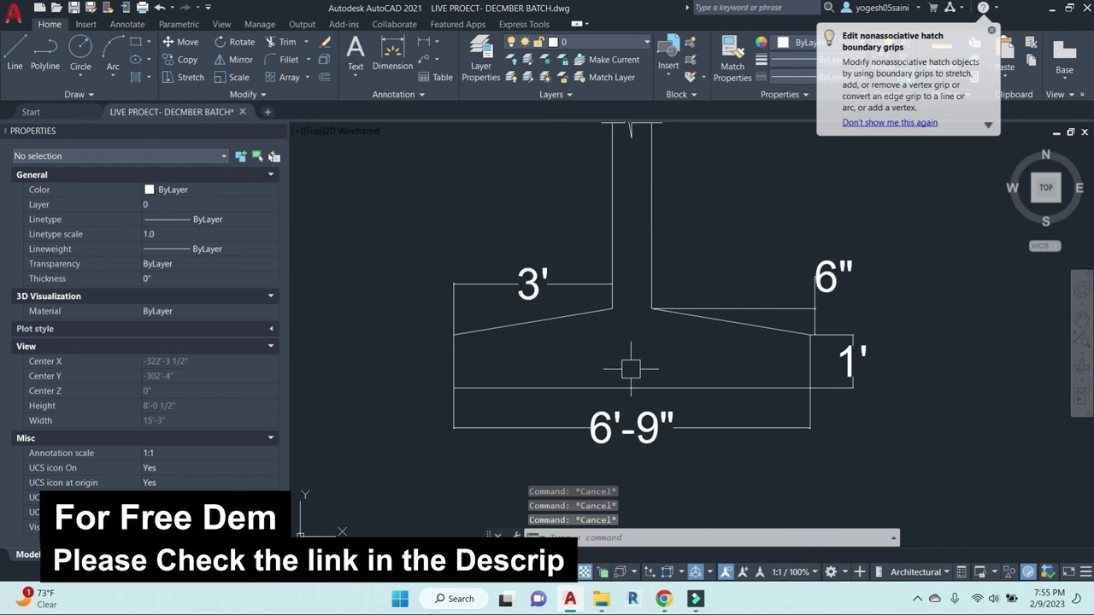
scroll(630, 366, down, 2)
scroll(561, 377, up, 2)
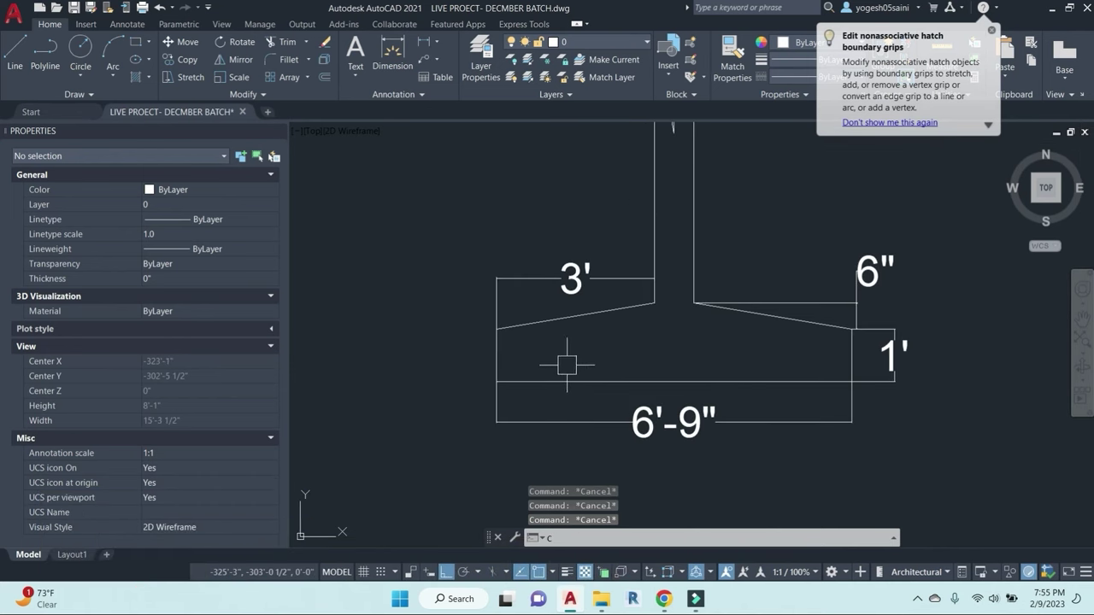
Step: Draw a 0.3-radius circle near the footing base and move it slightly lower
key(Return)
scroll(538, 369, up, 6)
click(526, 376)
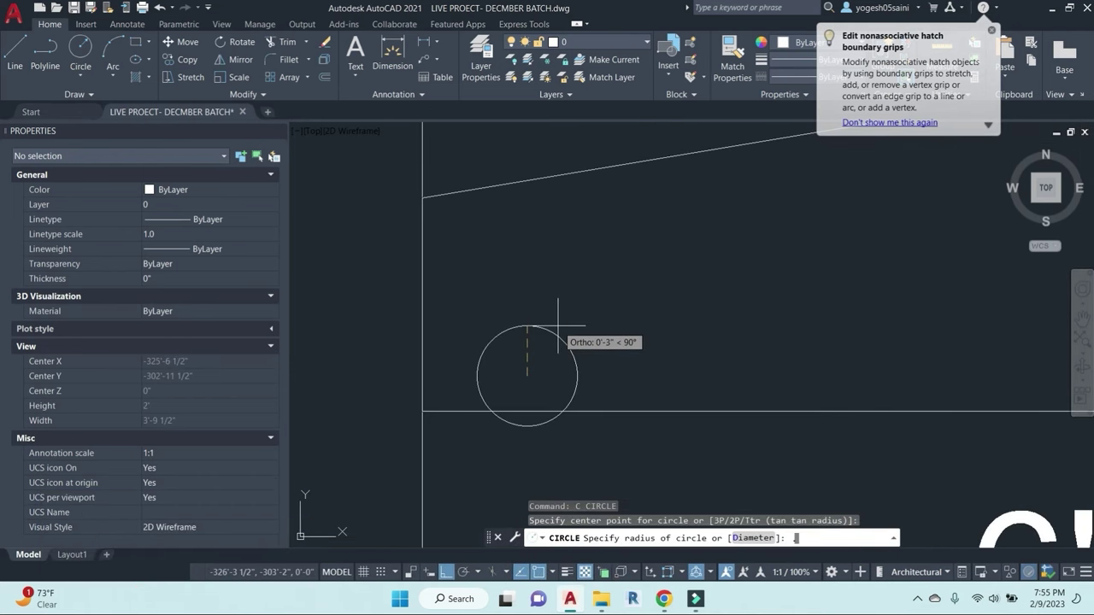
text(.3)
key(Return)
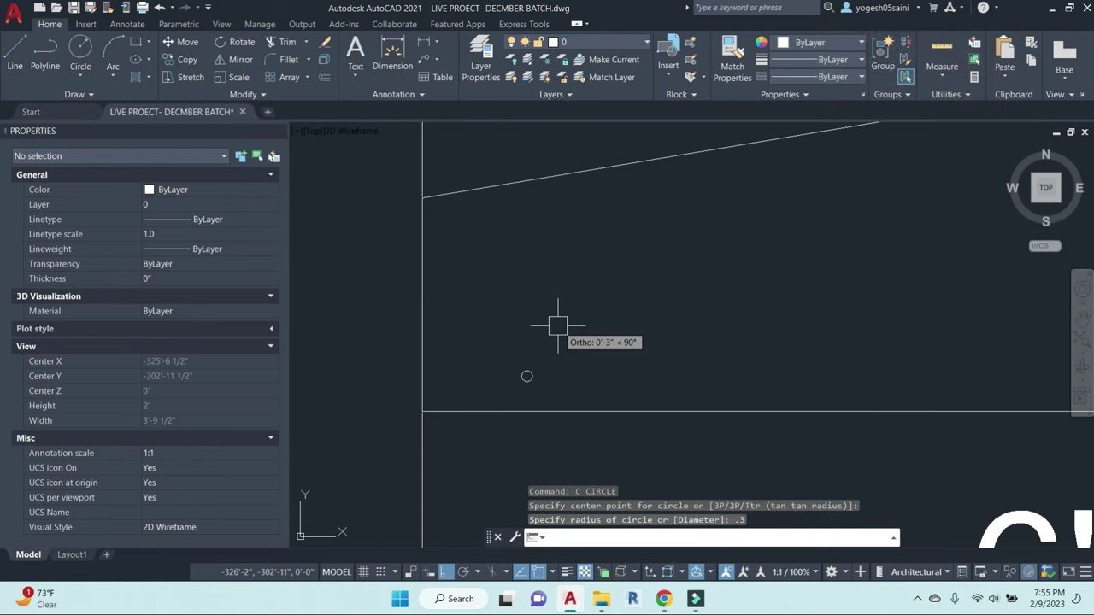
click(526, 375)
text(m)
key(Return)
click(686, 286)
click(681, 311)
key(Escape)
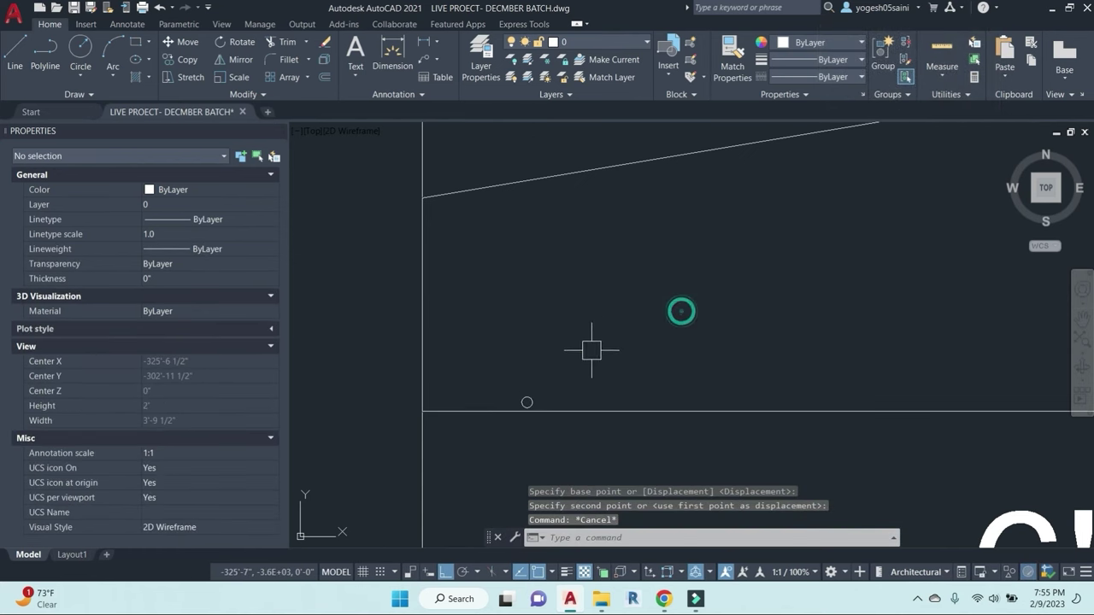
Step: Move the small circle further left into position
click(535, 394)
text(m)
key(Return)
click(713, 335)
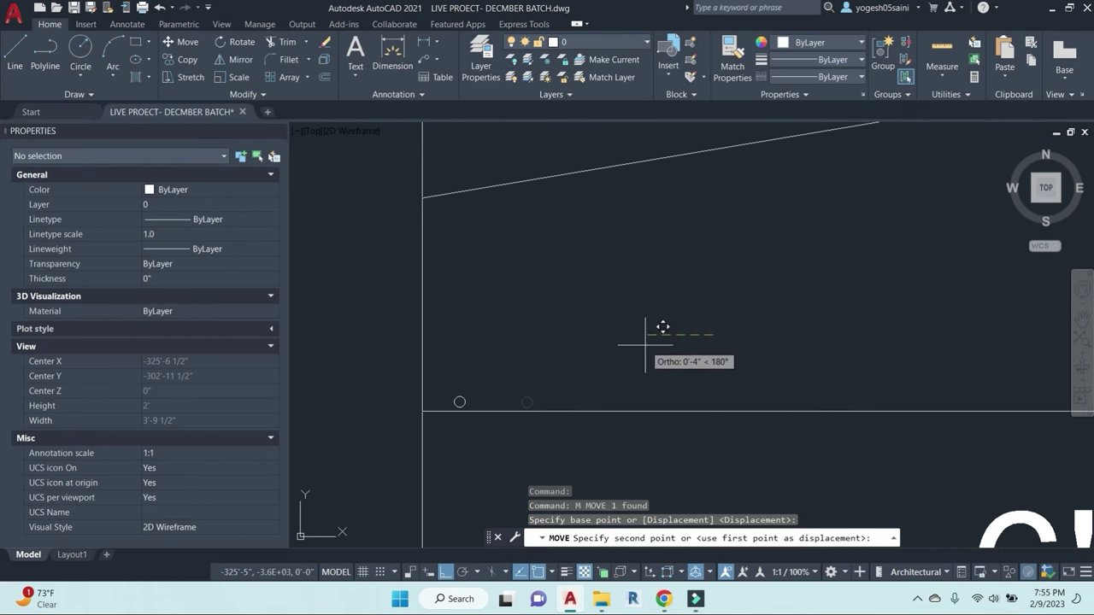
click(645, 343)
key(Escape)
scroll(570, 330, down, 1)
click(506, 370)
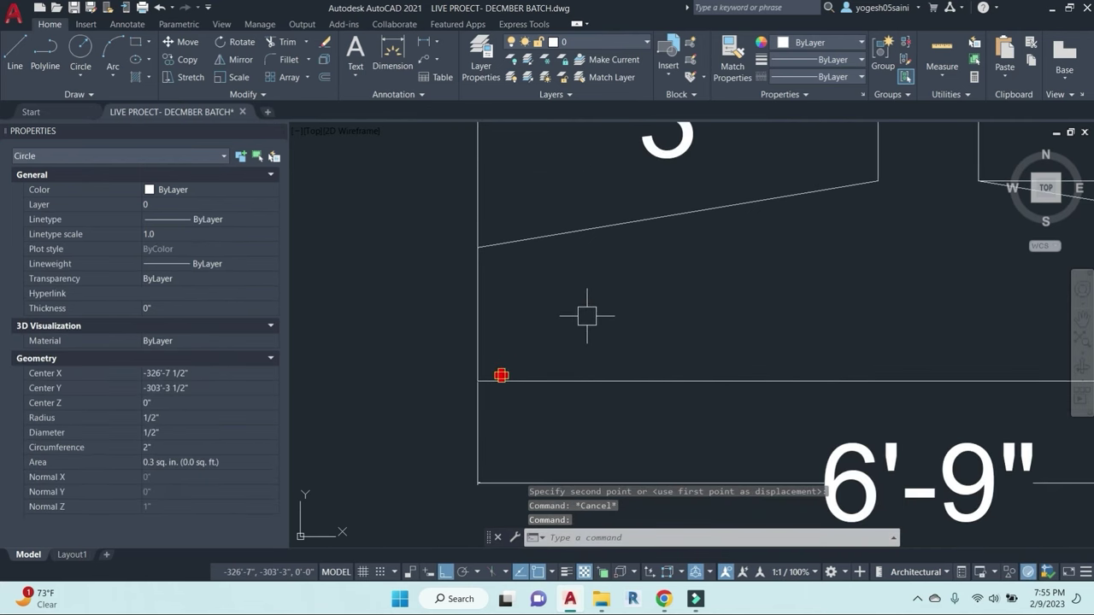
key(Escape)
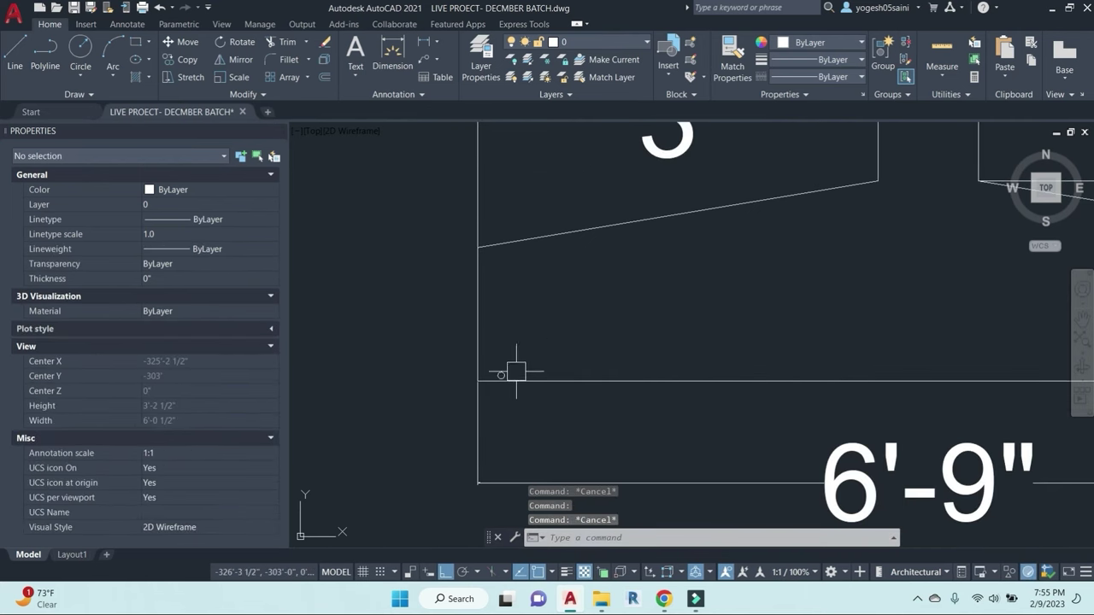
scroll(509, 373, up, 3)
Step: Hatch the inside of the small circle
text(h)
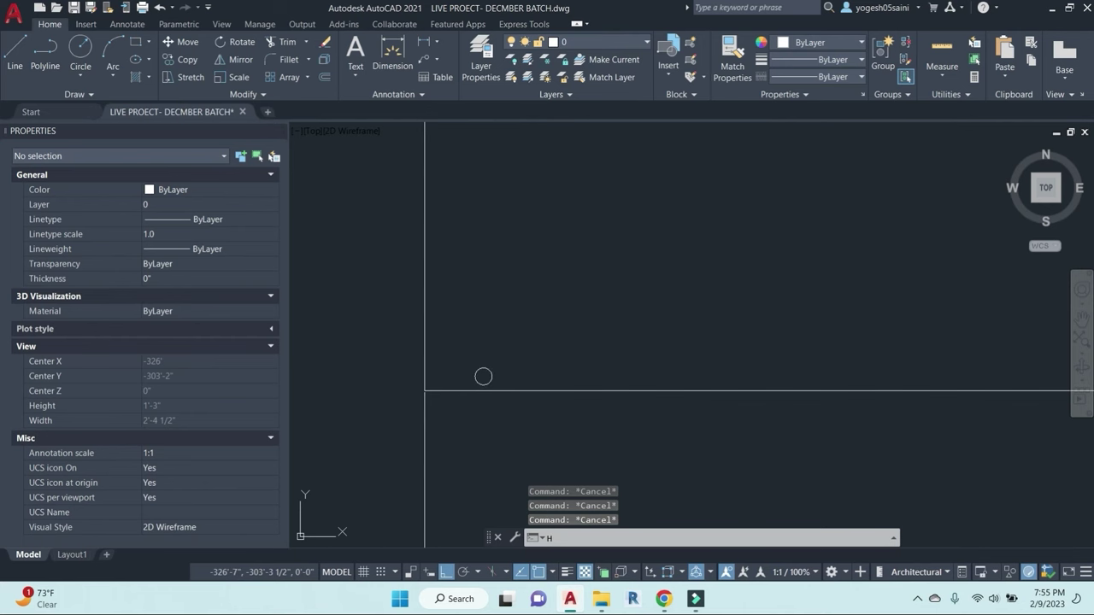
key(Return)
click(476, 378)
right_click(506, 380)
click(539, 387)
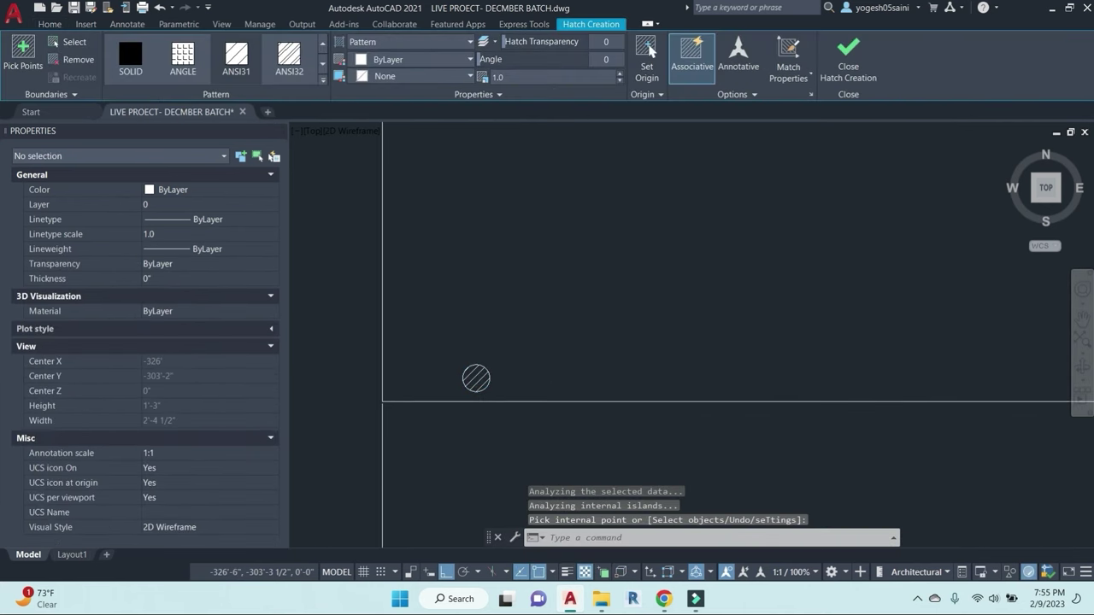
scroll(504, 380, up, 4)
Step: Set the circle's hatch pattern to SOLID and its colour to magenta
click(405, 376)
click(137, 62)
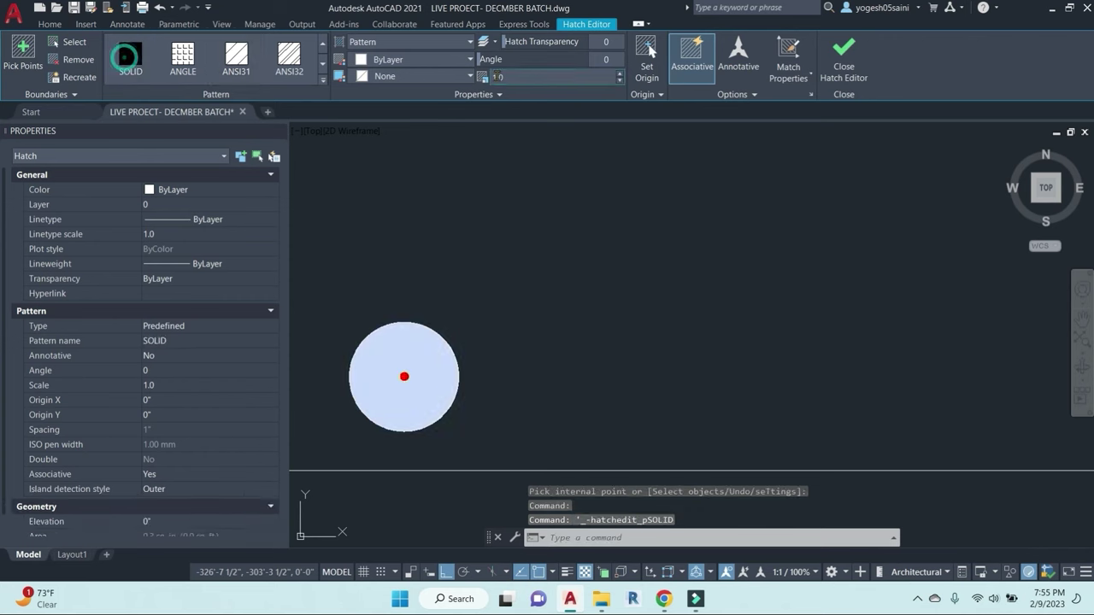
click(419, 59)
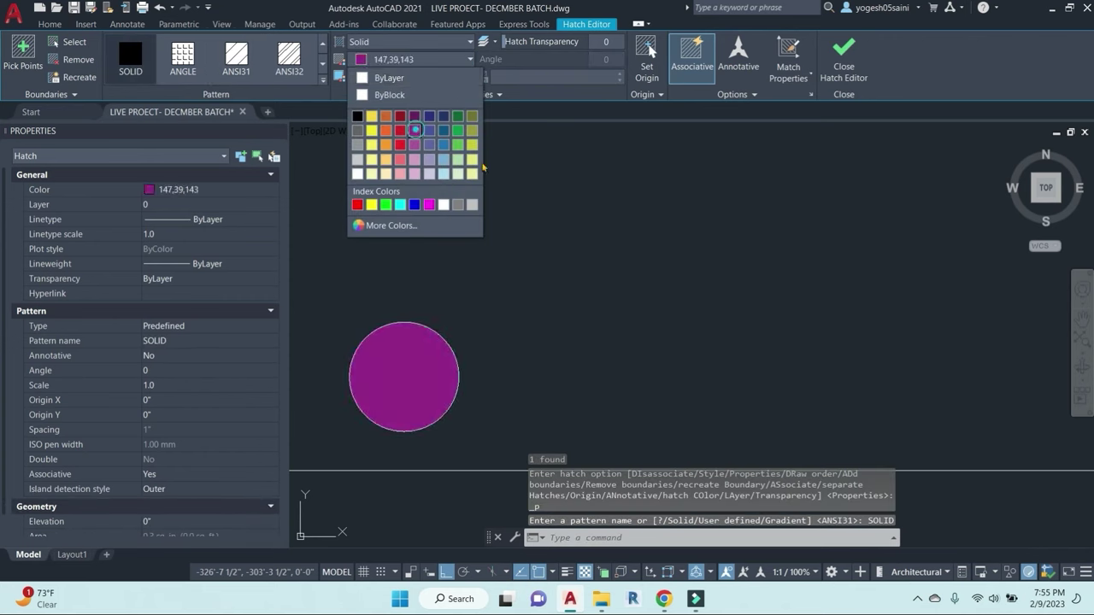
click(417, 132)
key(Escape)
key(Escape)
key(Escape)
scroll(584, 302, down, 5)
click(585, 311)
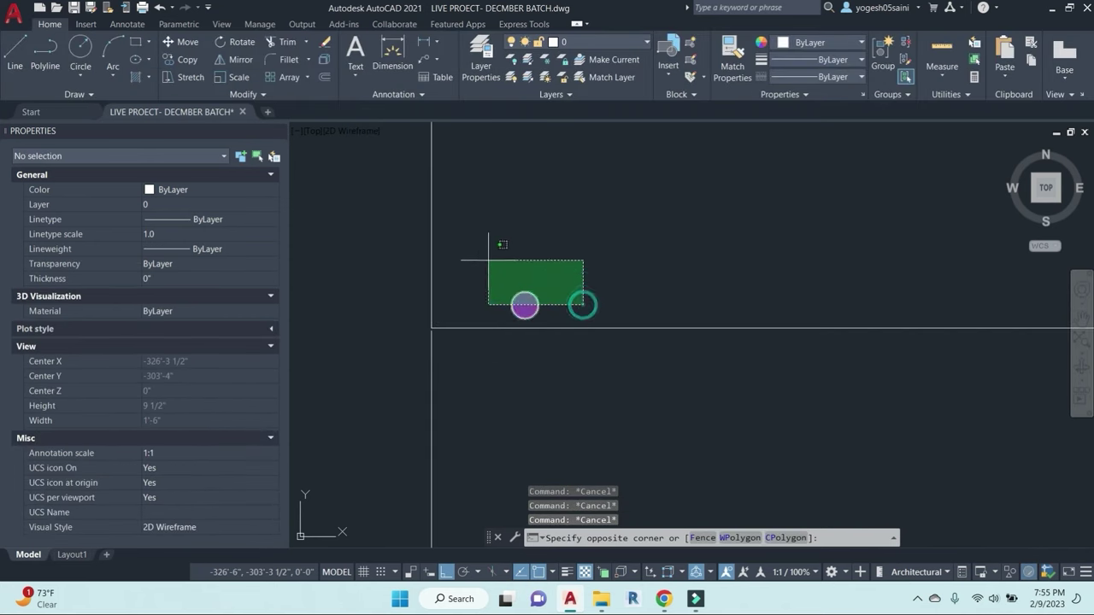
Step: Copy the hatched rebar dot 8" to the right along the footing bottom
click(488, 259)
text(co)
key(Return)
scroll(560, 300, down, 8)
middle_drag(588, 338, 558, 293)
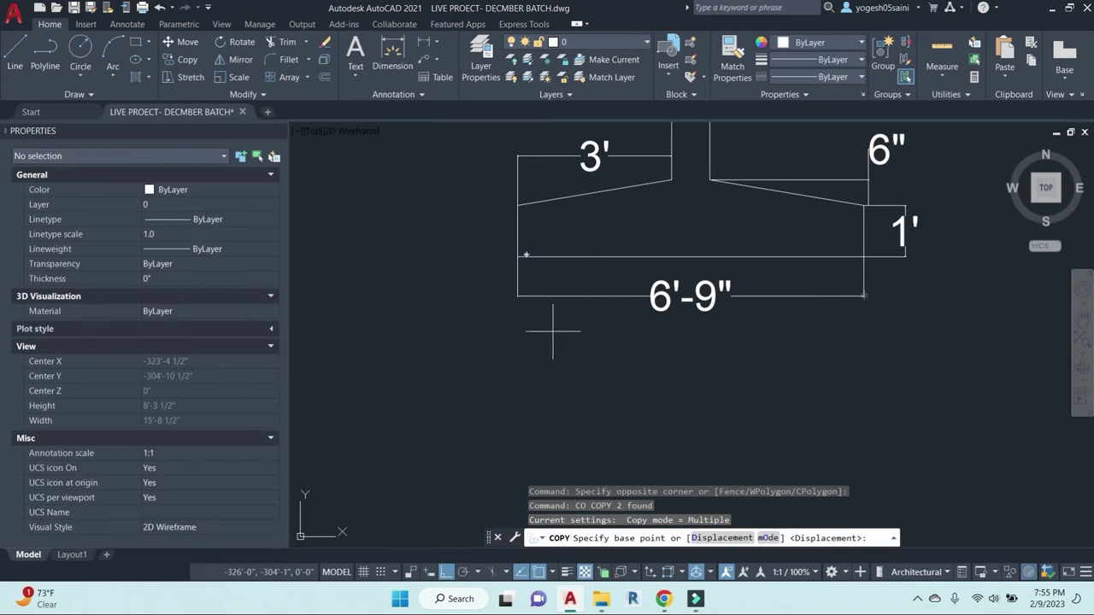
click(545, 344)
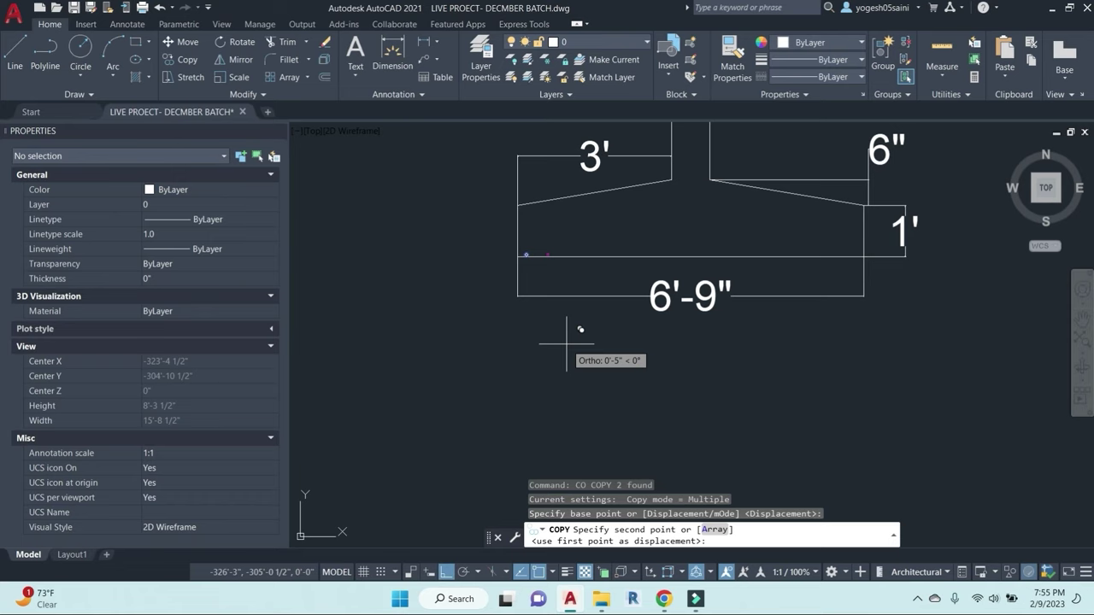
scroll(565, 344, up, 2)
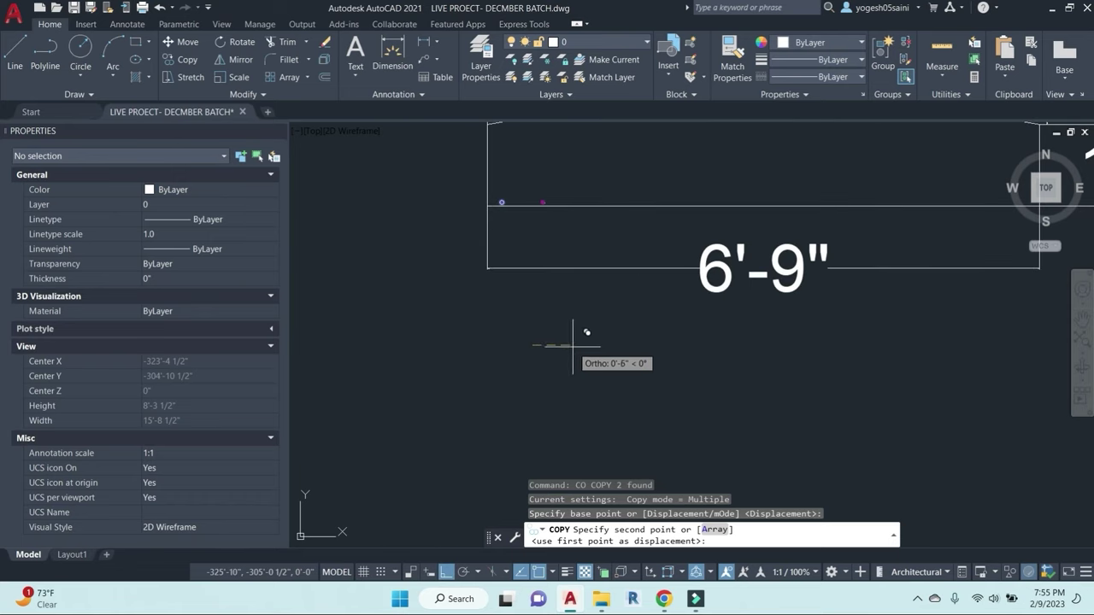
key(Return)
key(Escape)
Step: Copy the pair of dots repeatedly to extend the rebar row along the footing bottom
scroll(522, 206, up, 3)
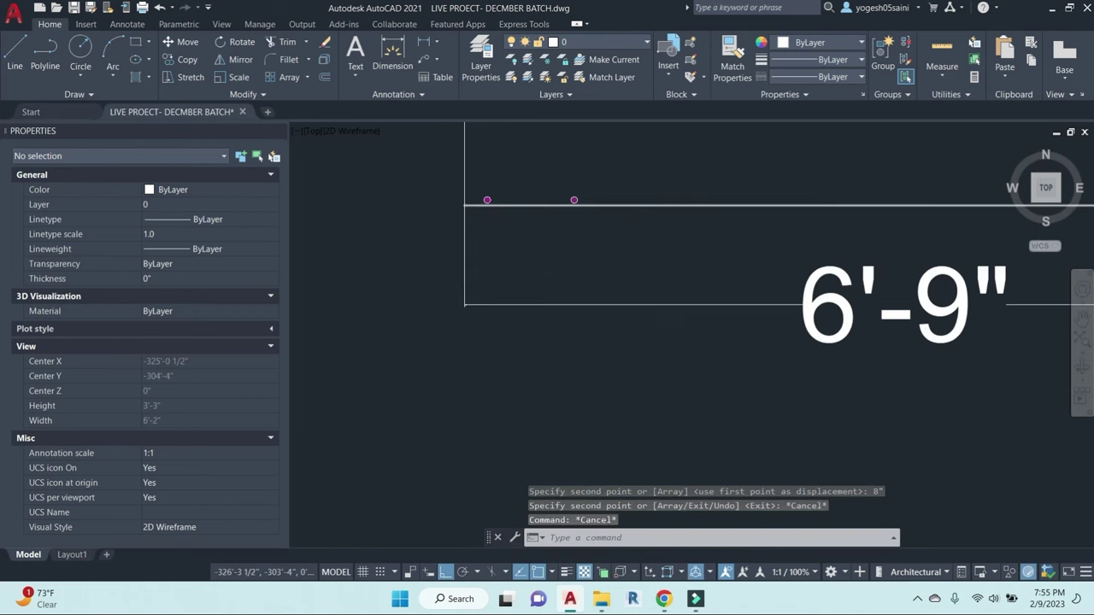
click(572, 156)
click(634, 224)
text(co)
key(Return)
scroll(466, 195, up, 4)
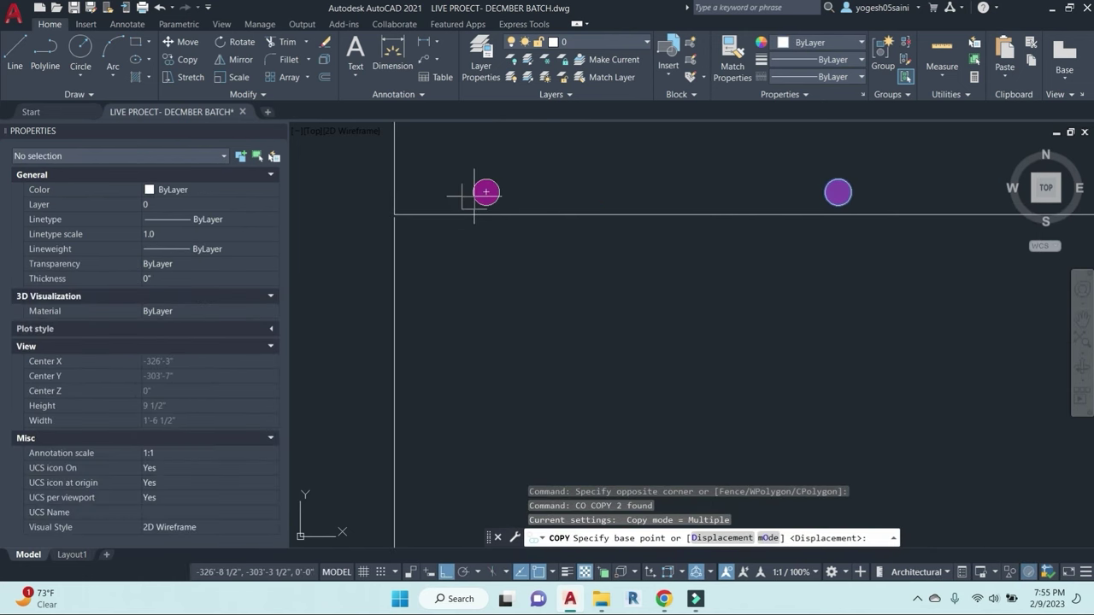
click(485, 191)
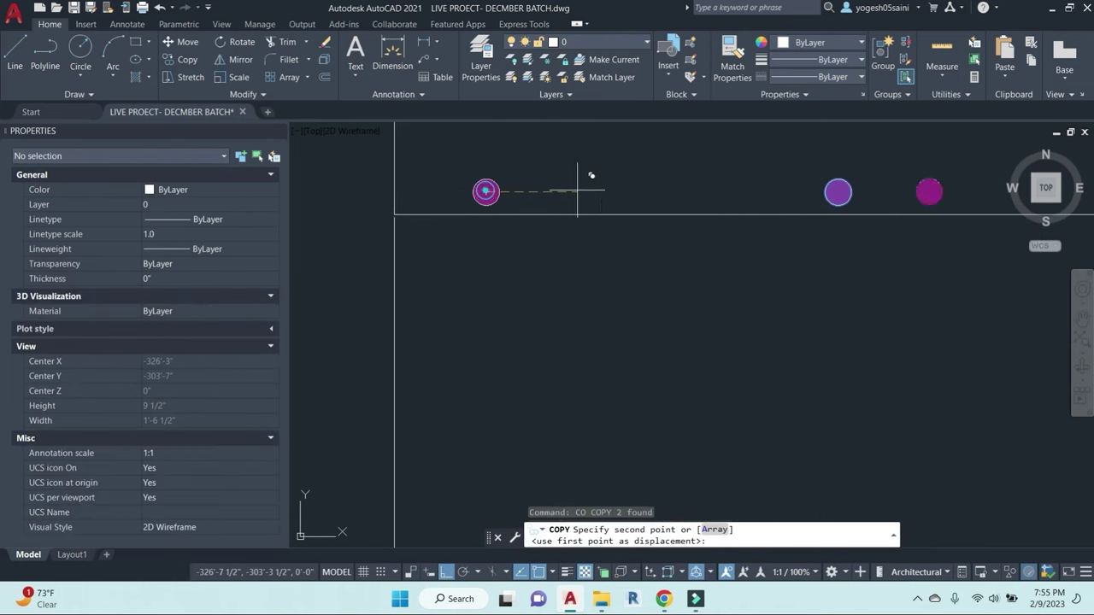
click(838, 193)
scroll(839, 193, down, 4)
middle_drag(838, 192, 464, 204)
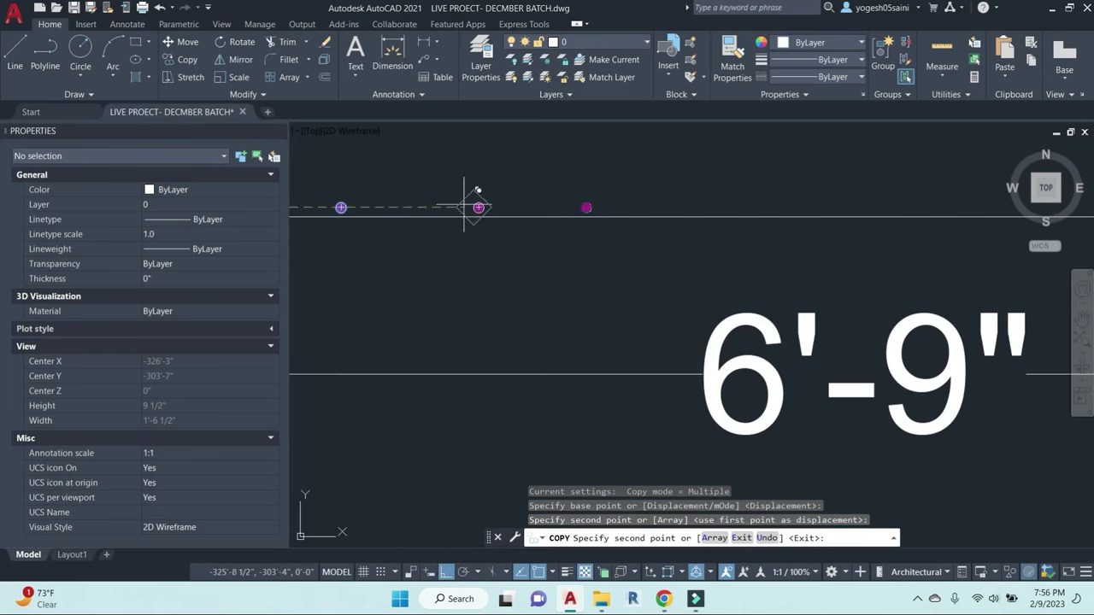
scroll(462, 203, up, 4)
click(445, 218)
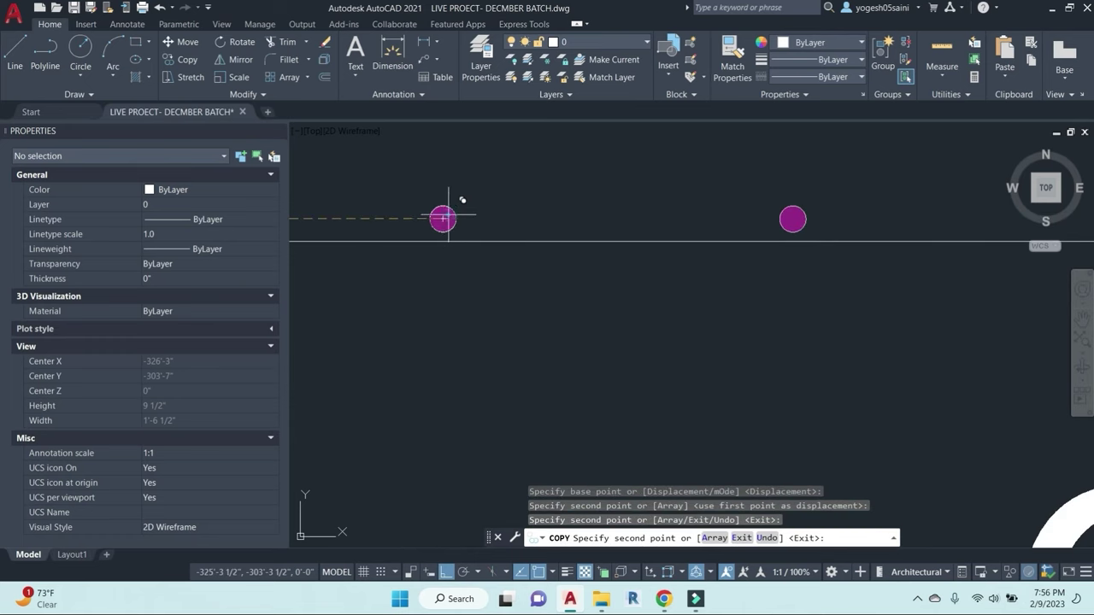
scroll(508, 216, down, 2)
scroll(691, 220, up, 4)
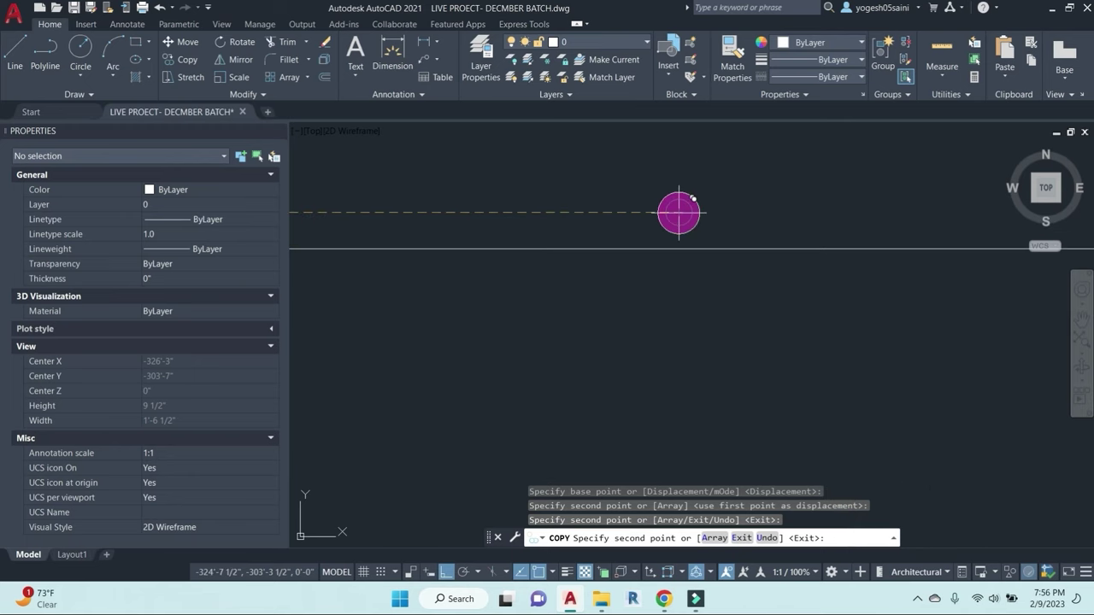
click(680, 213)
scroll(746, 225, down, 6)
middle_drag(817, 232, 461, 236)
scroll(492, 228, up, 6)
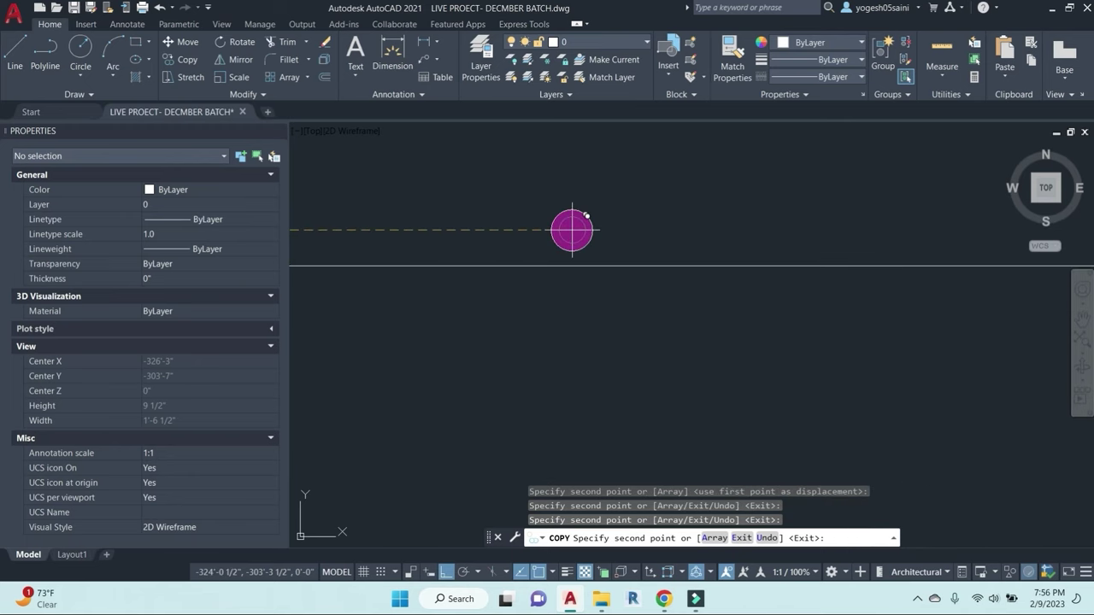
click(571, 229)
scroll(658, 237, down, 3)
scroll(513, 220, up, 2)
click(469, 220)
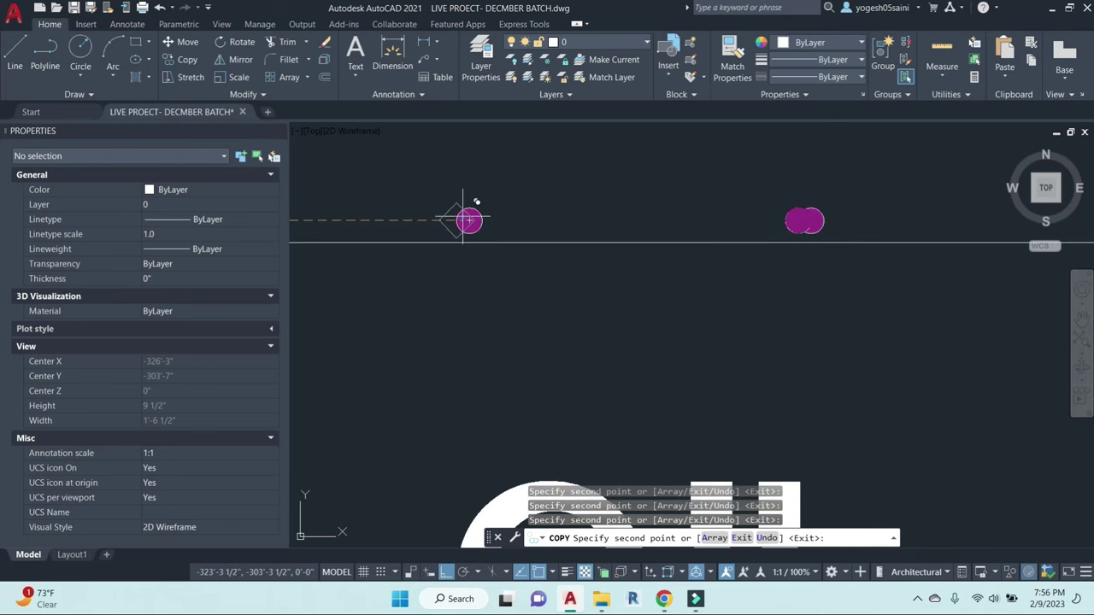
scroll(643, 222, down, 2)
scroll(752, 224, up, 3)
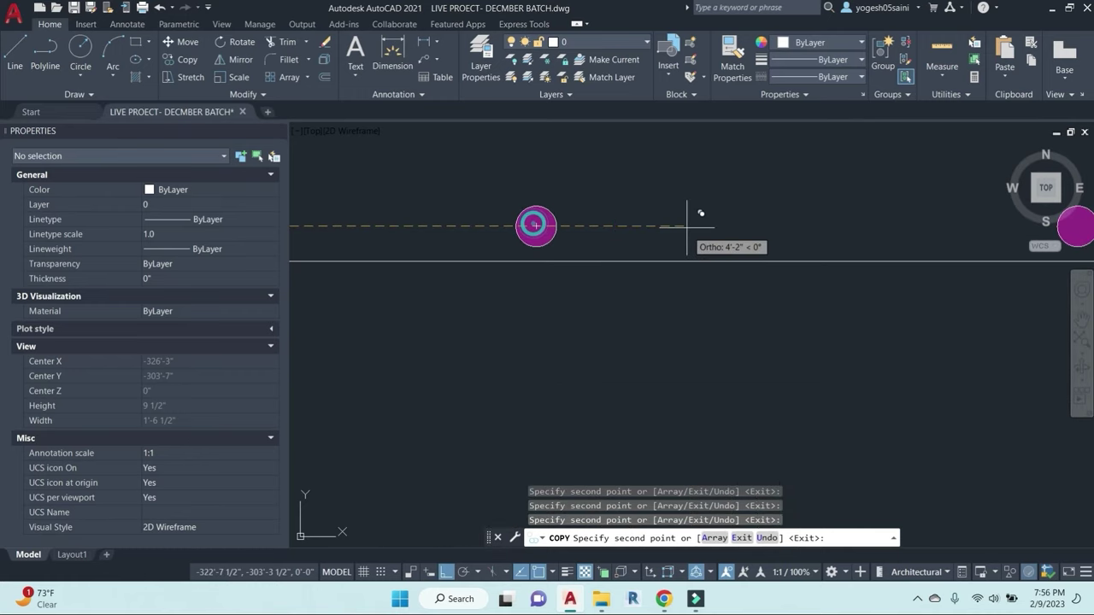
scroll(672, 231, down, 3)
scroll(478, 232, up, 3)
scroll(513, 246, down, 3)
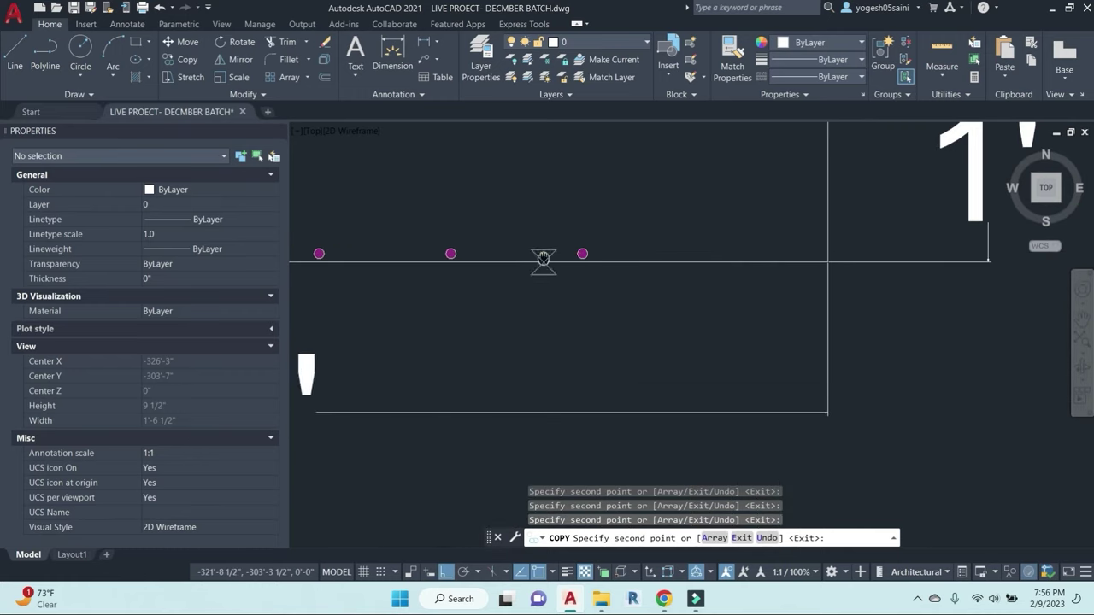
scroll(547, 249, up, 2)
scroll(543, 256, down, 3)
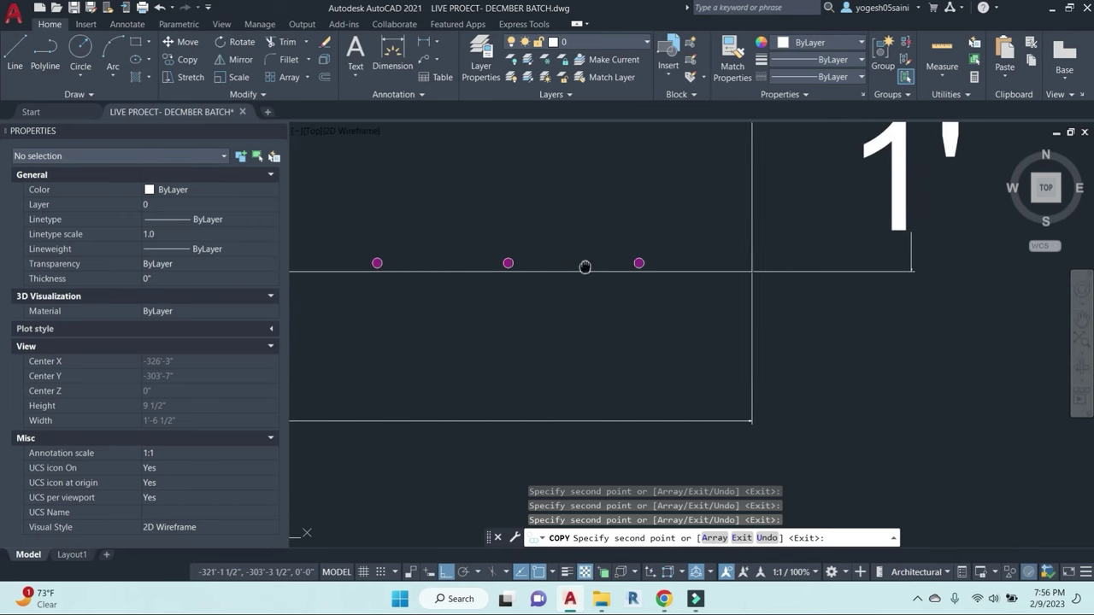
scroll(587, 268, up, 3)
key(Escape)
Step: Move the rightmost rebar dot back just inside the footing edge
scroll(688, 287, down, 1)
middle_drag(872, 267, 718, 279)
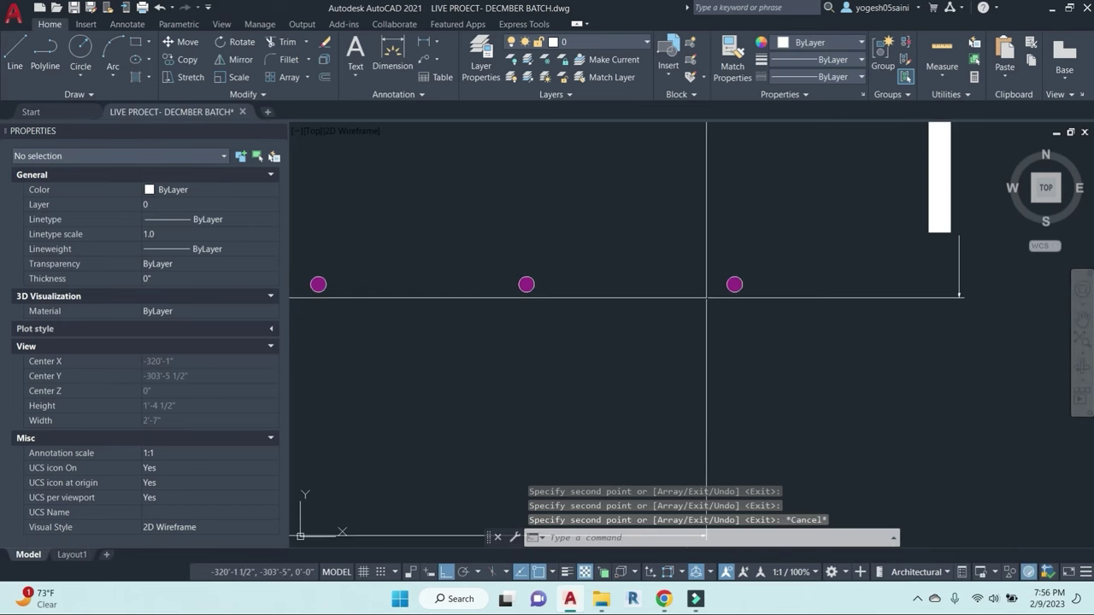
scroll(717, 278, up, 2)
key(Escape)
click(724, 244)
click(833, 383)
scroll(865, 395, down, 2)
middle_drag(872, 400, 873, 362)
text(m)
key(space)
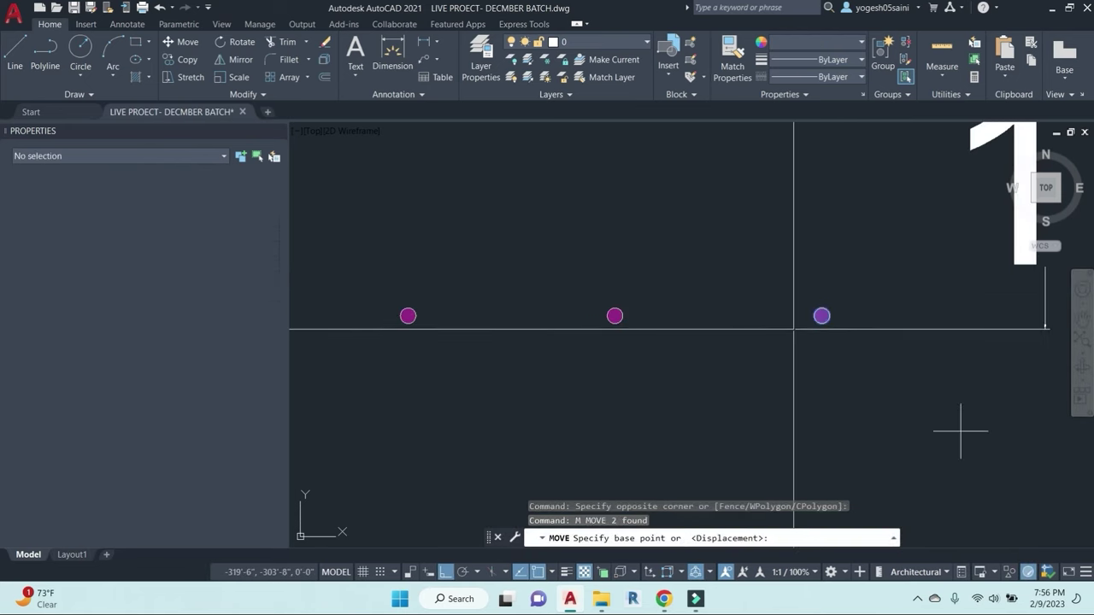
click(964, 432)
click(901, 432)
key(Escape)
scroll(730, 392, down, 3)
middle_drag(671, 418, 827, 372)
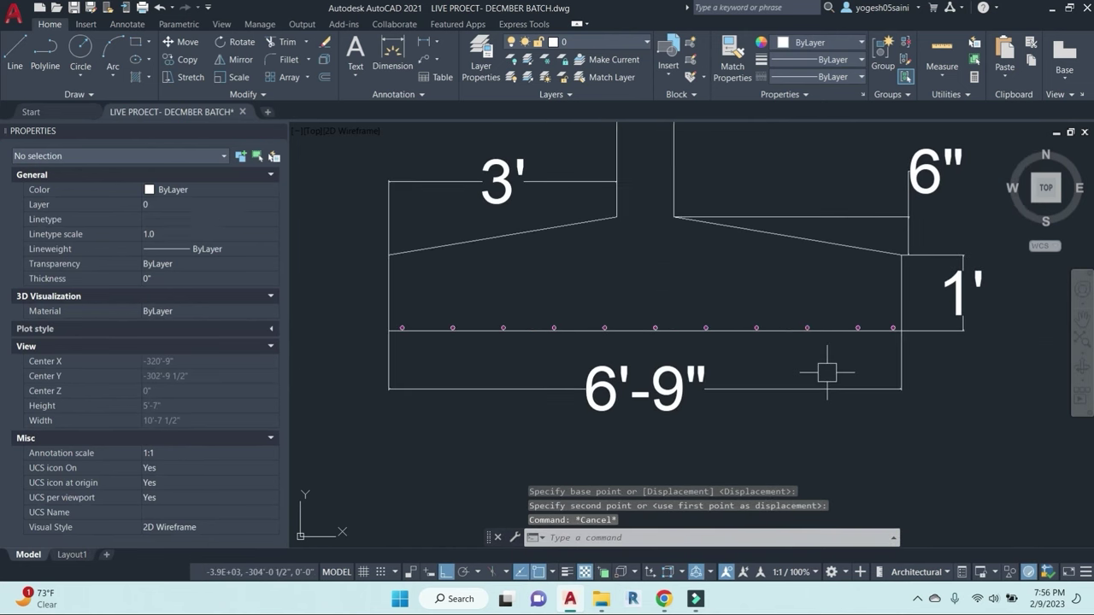
Step: Copy a bottom rebar dot up near the footing's right sloped top
click(686, 300)
click(742, 345)
text(co)
key(Return)
click(756, 306)
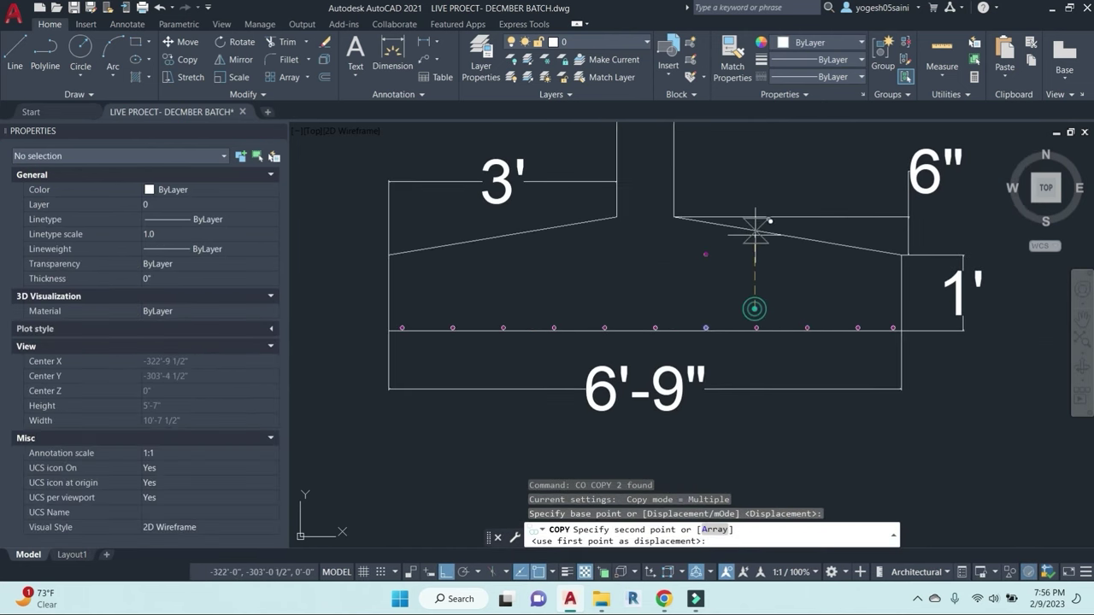
click(767, 202)
key(Escape)
Step: Copy that dot to three more positions along the right sloped top edge
scroll(697, 231, up, 4)
click(684, 227)
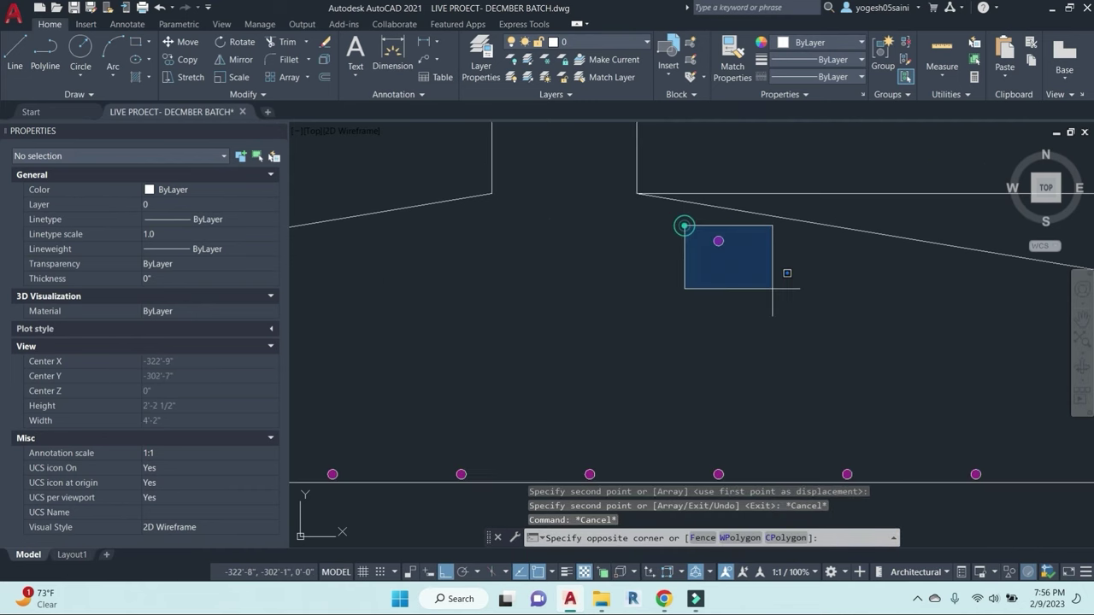
click(784, 305)
text(co)
key(Return)
click(711, 206)
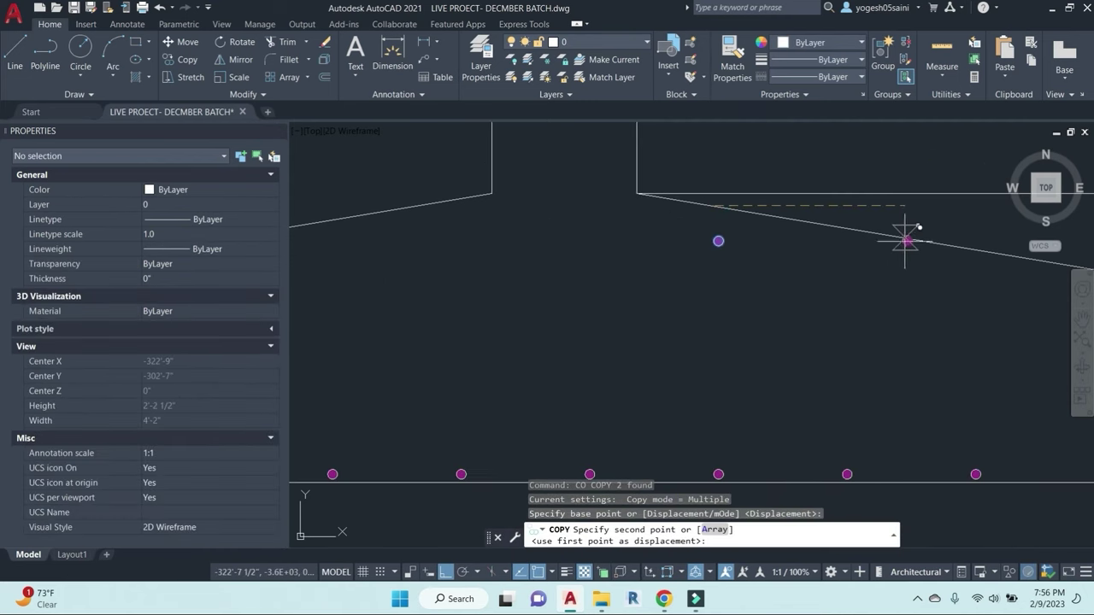
click(916, 240)
middle_drag(977, 247, 648, 222)
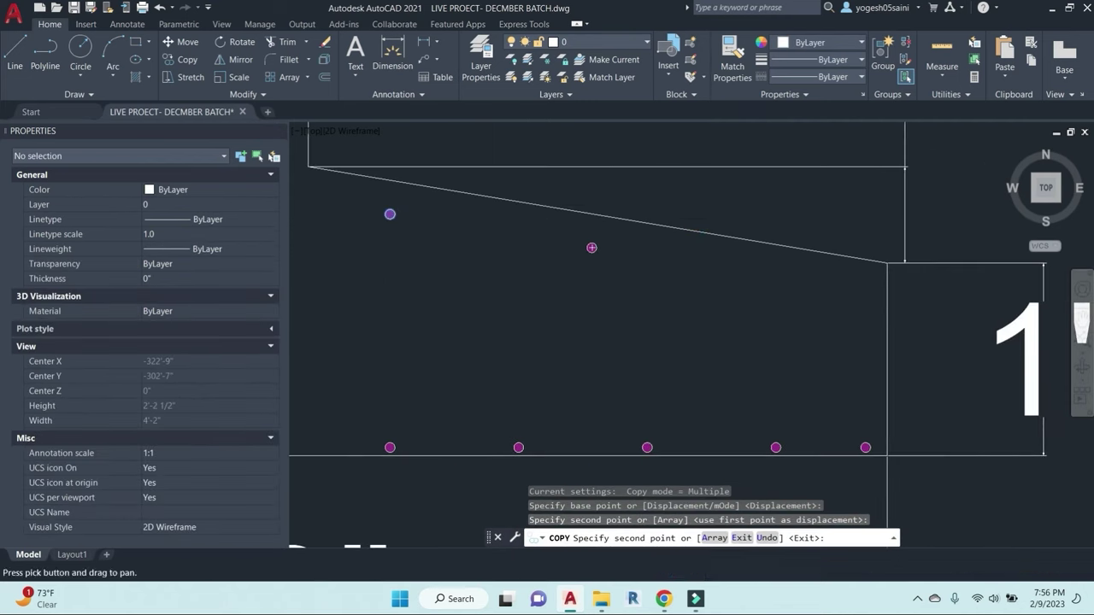
click(720, 235)
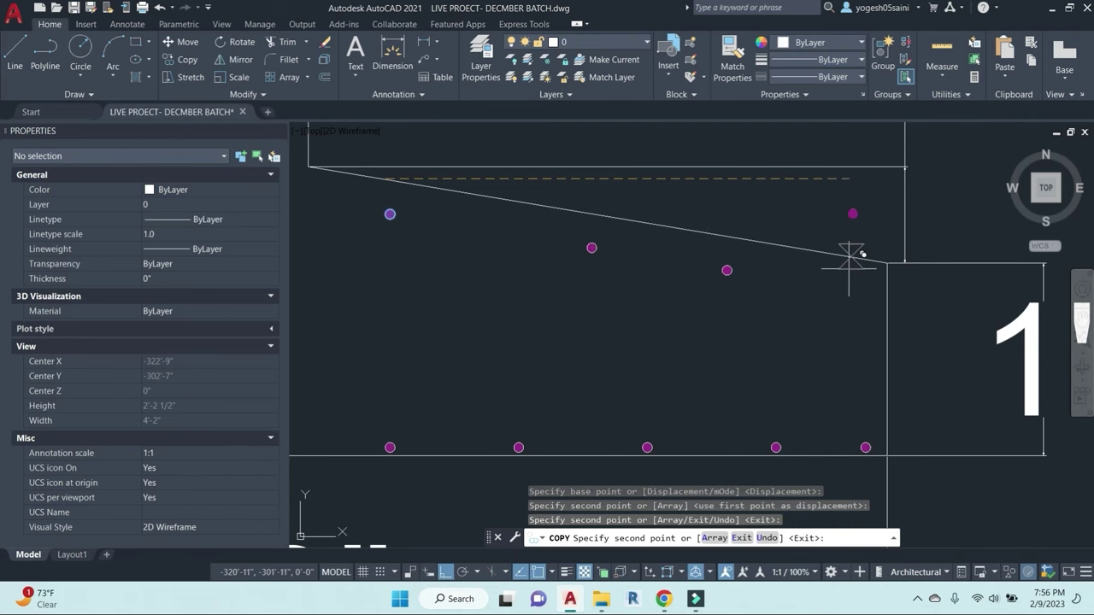
click(848, 268)
key(Escape)
key(Escape)
Step: Mirror the right-slope dots across the vertical stem centreline, keeping the originals
scroll(868, 269, down, 2)
scroll(621, 259, up, 2)
click(713, 217)
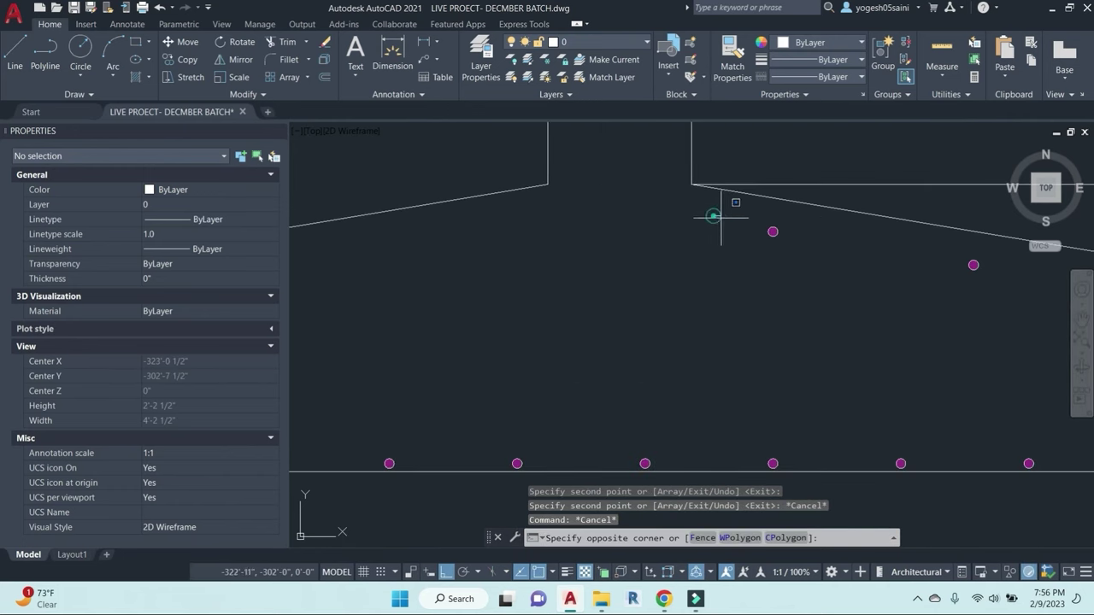
scroll(846, 312, down, 3)
click(878, 314)
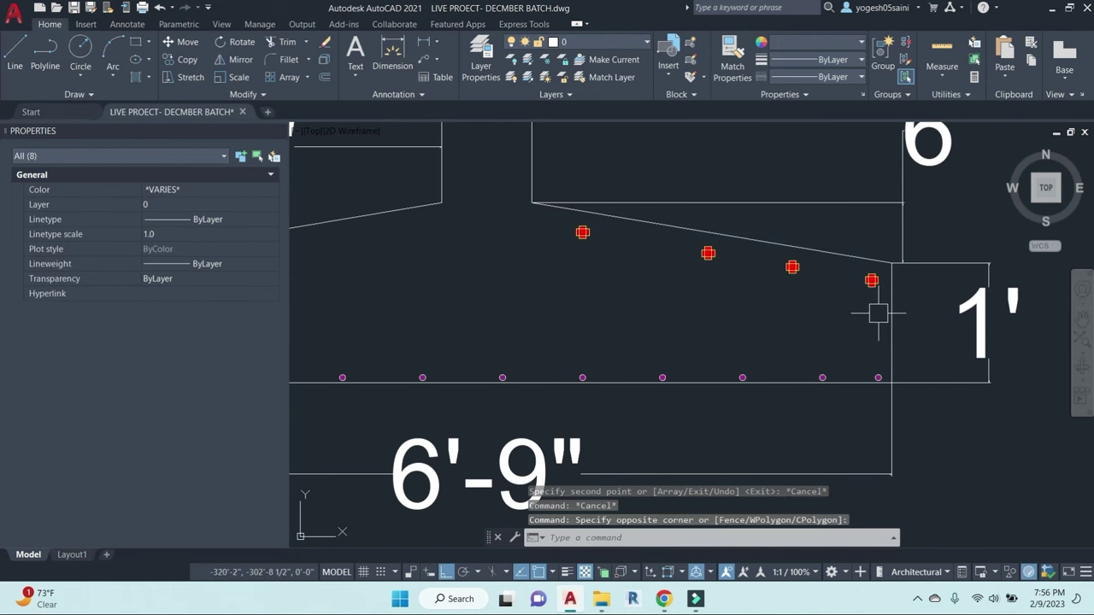
text(mi)
key(Return)
scroll(883, 311, down, 4)
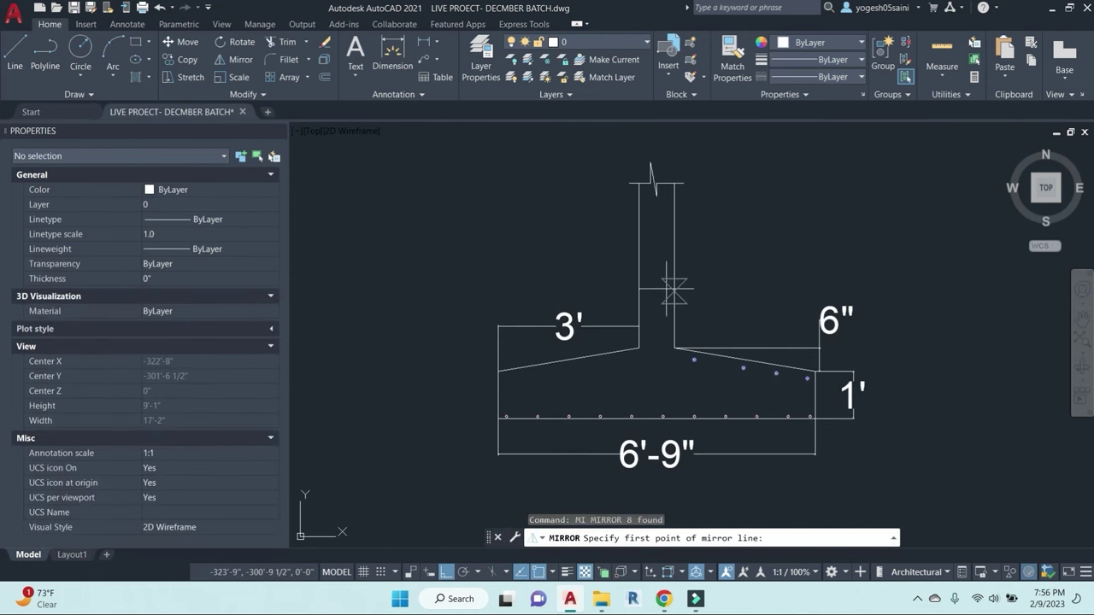
scroll(675, 348, up, 4)
click(651, 346)
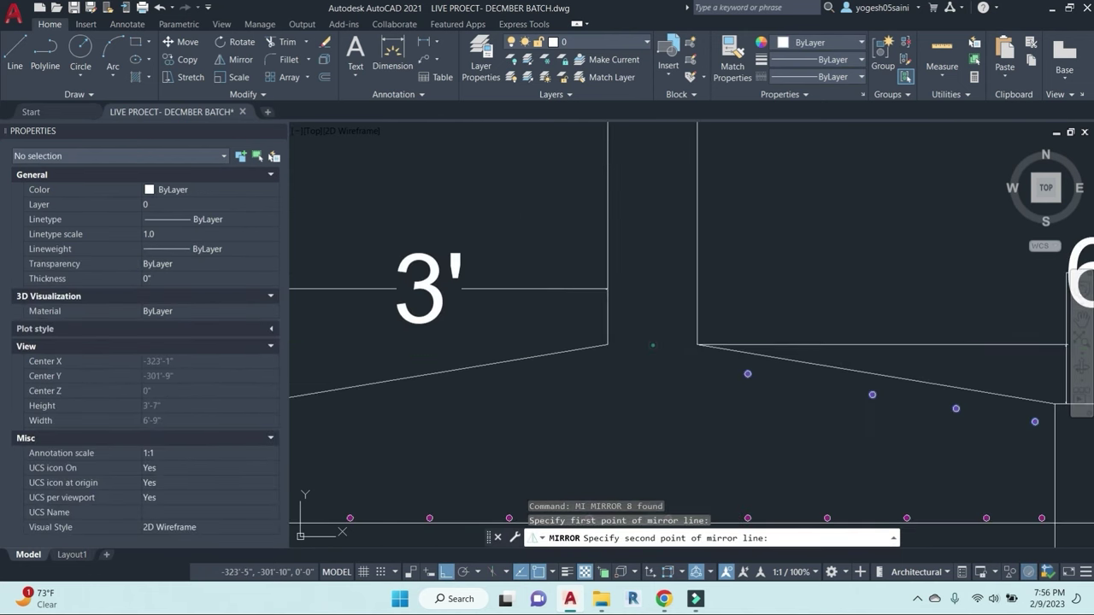
click(651, 235)
key(Return)
scroll(663, 288, down, 4)
middle_drag(675, 339, 703, 325)
key(Escape)
key(Escape)
key(Escape)
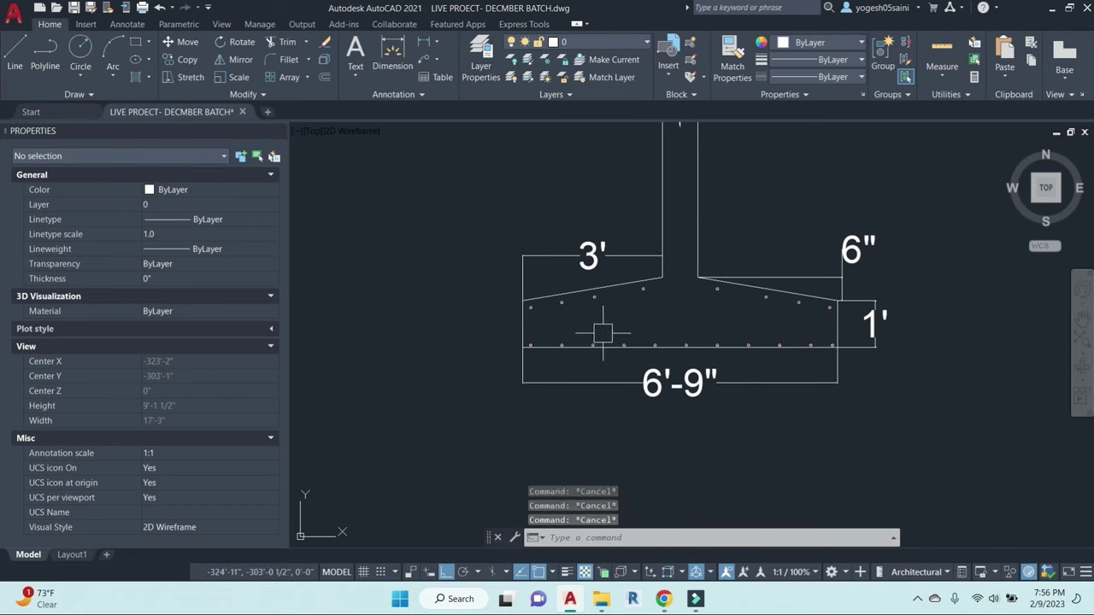
scroll(547, 332, up, 8)
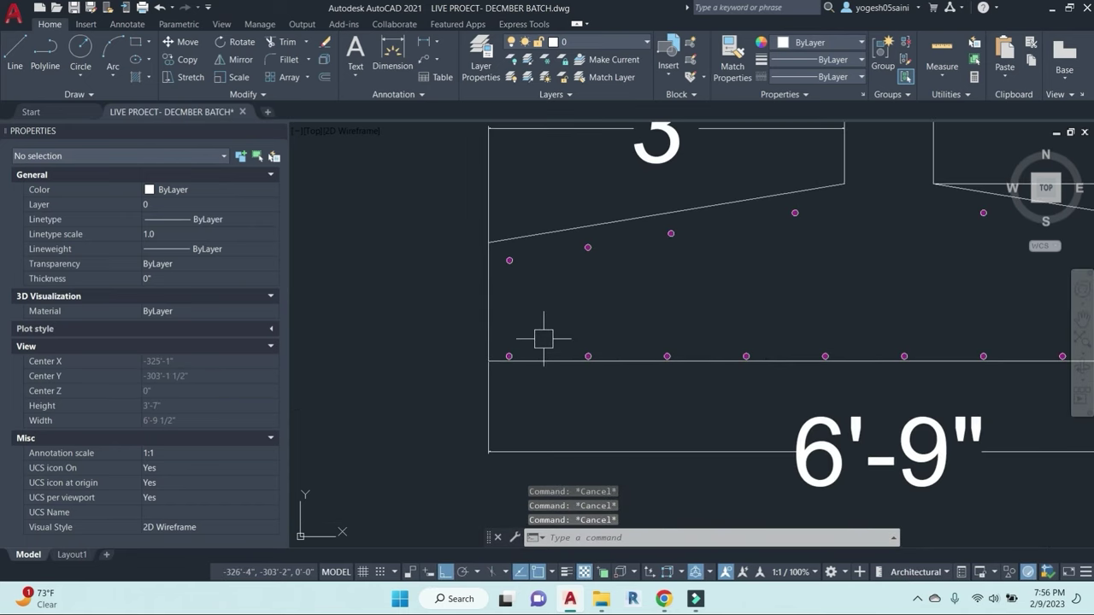
text(l)
key(Return)
Step: Draw a vertical line up from the left bottom dot and a horizontal line from the left rebar dot
click(505, 347)
click(503, 265)
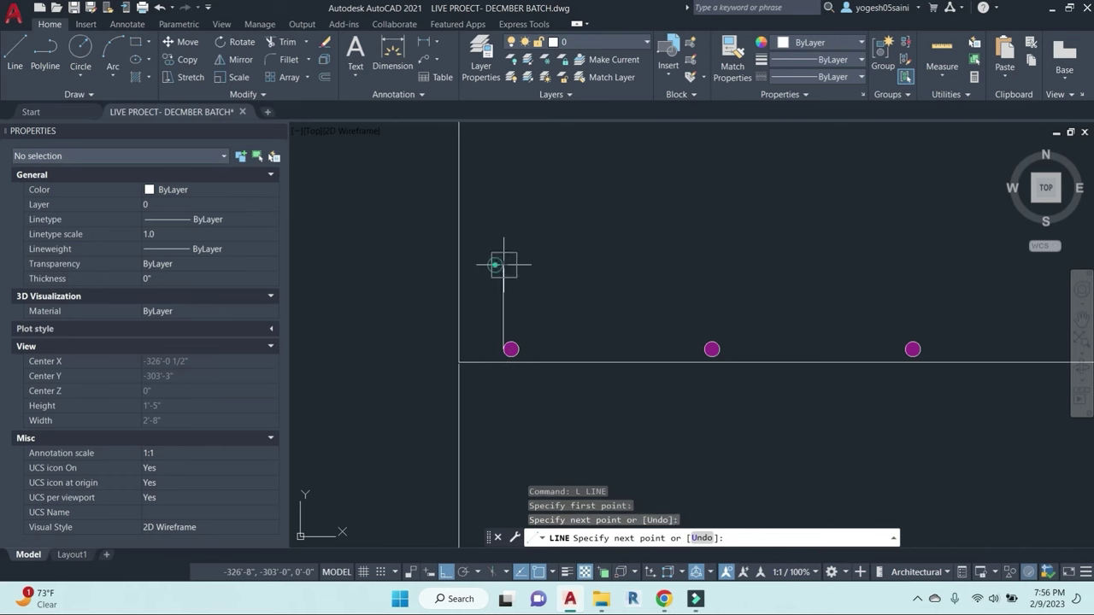
key(Escape)
scroll(330, 367, down, 3)
scroll(618, 305, up, 5)
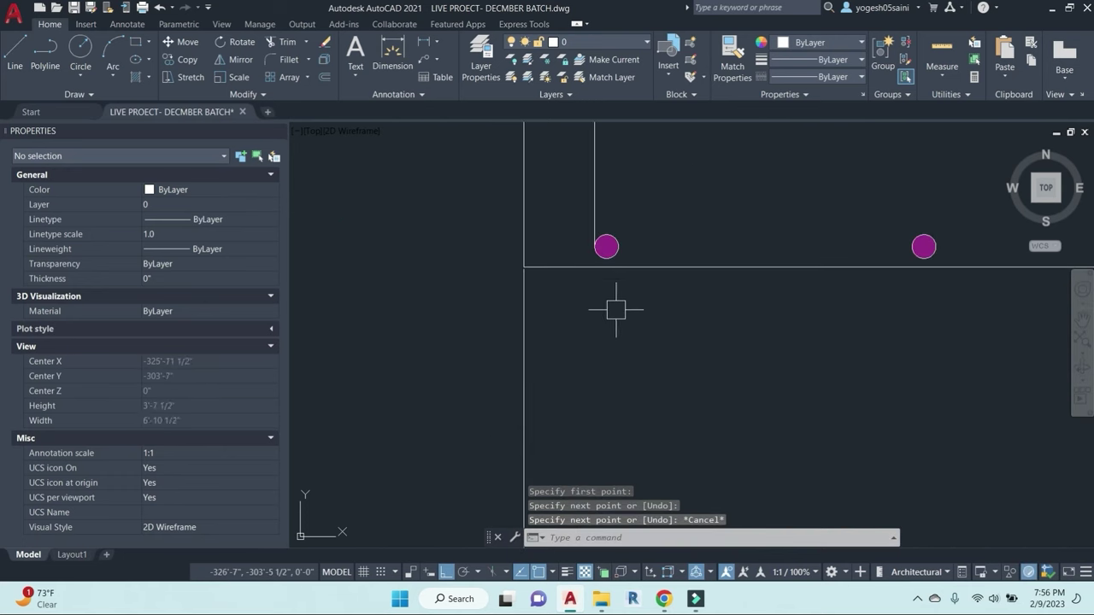
key(Return)
click(606, 256)
click(785, 252)
key(Escape)
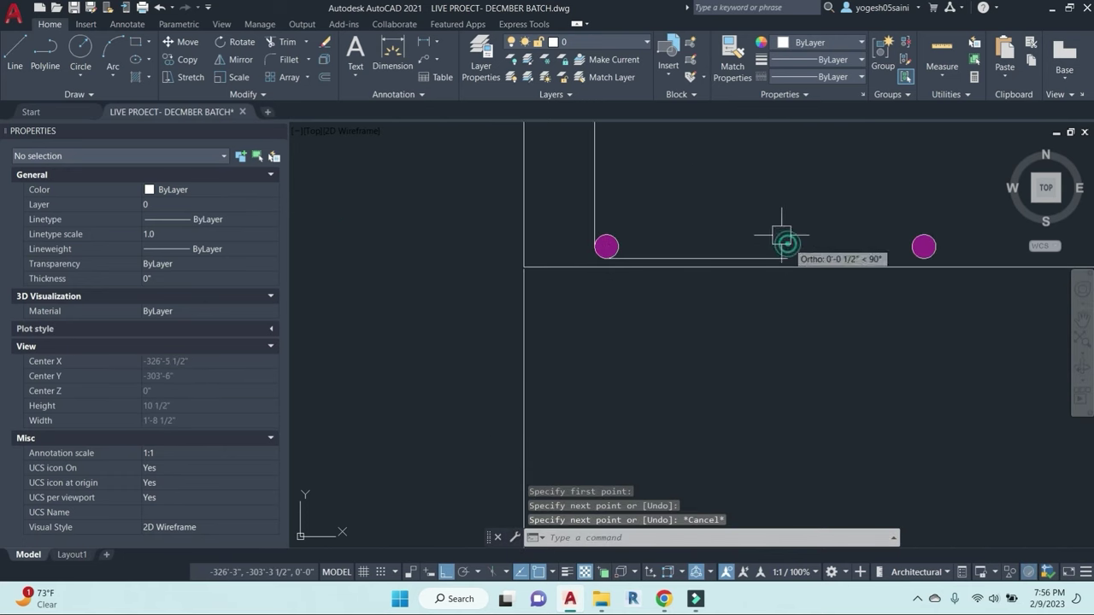
scroll(659, 398, down, 5)
scroll(610, 322, up, 4)
scroll(952, 385, down, 4)
middle_drag(952, 384, 670, 401)
key(Escape)
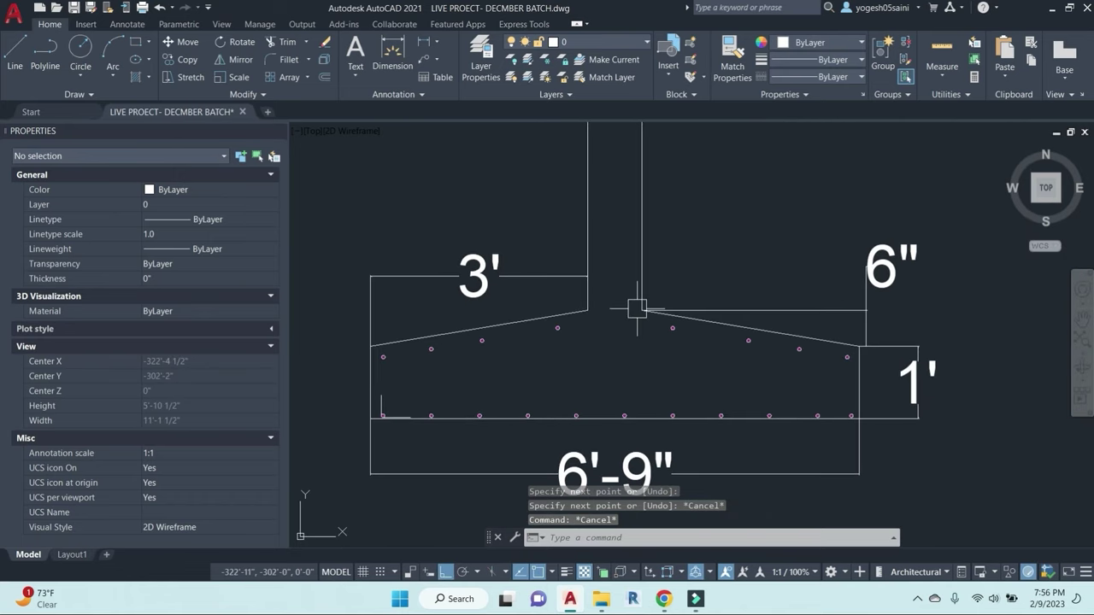
key(Escape)
key(Escape)
Step: Draw a rectangle band across the column stem just above the footing
text(rec)
key(Return)
scroll(581, 263, up, 2)
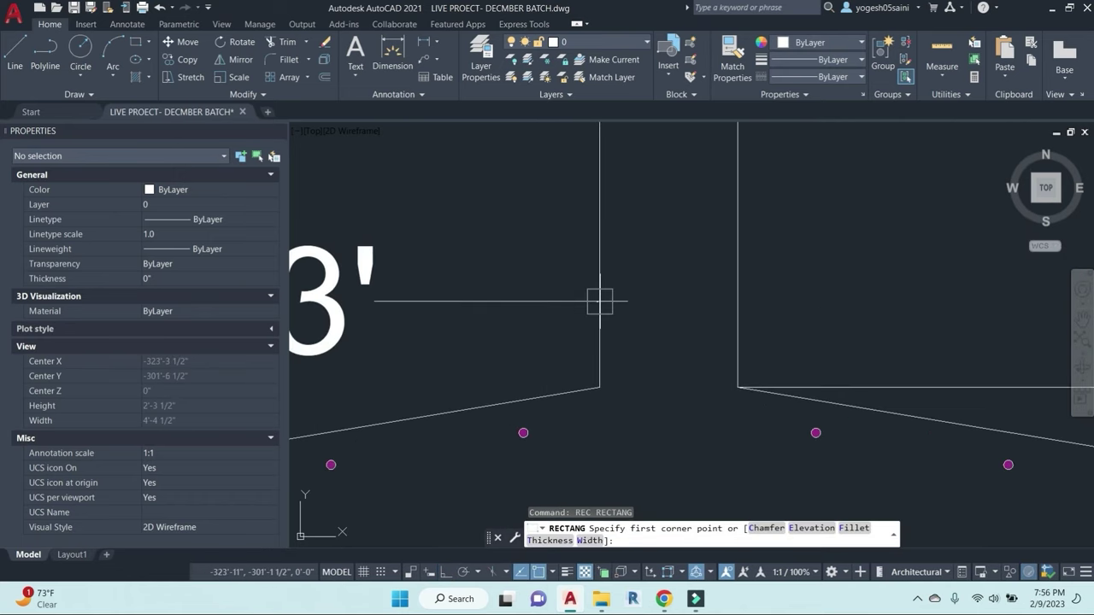
click(598, 301)
click(736, 303)
key(Escape)
middle_drag(785, 304, 815, 369)
key(Return)
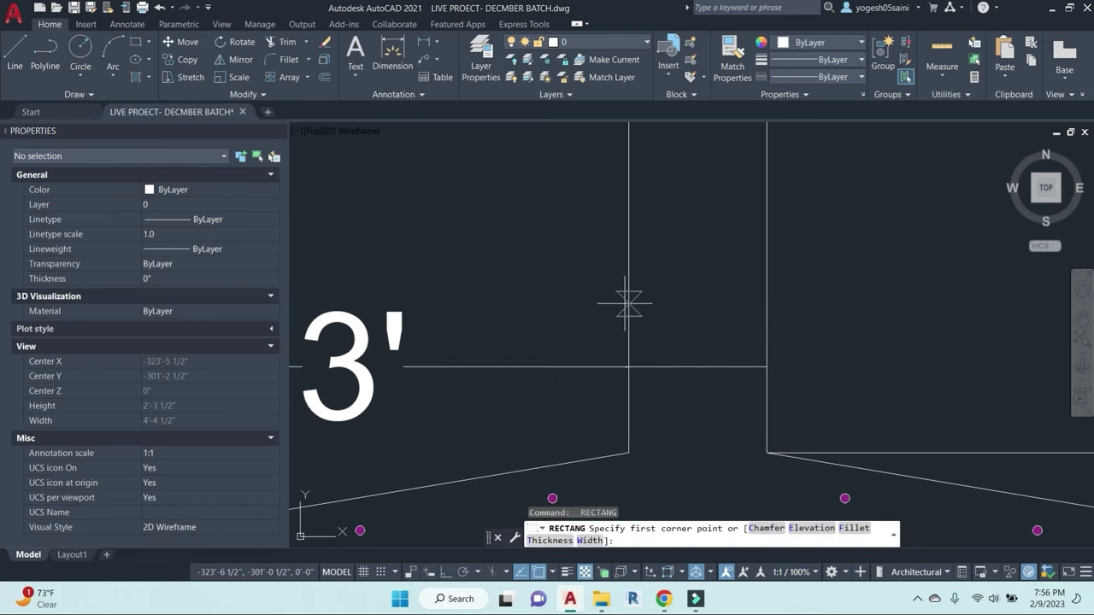
click(628, 303)
click(767, 303)
key(Escape)
middle_drag(852, 302, 815, 359)
key(Return)
click(589, 311)
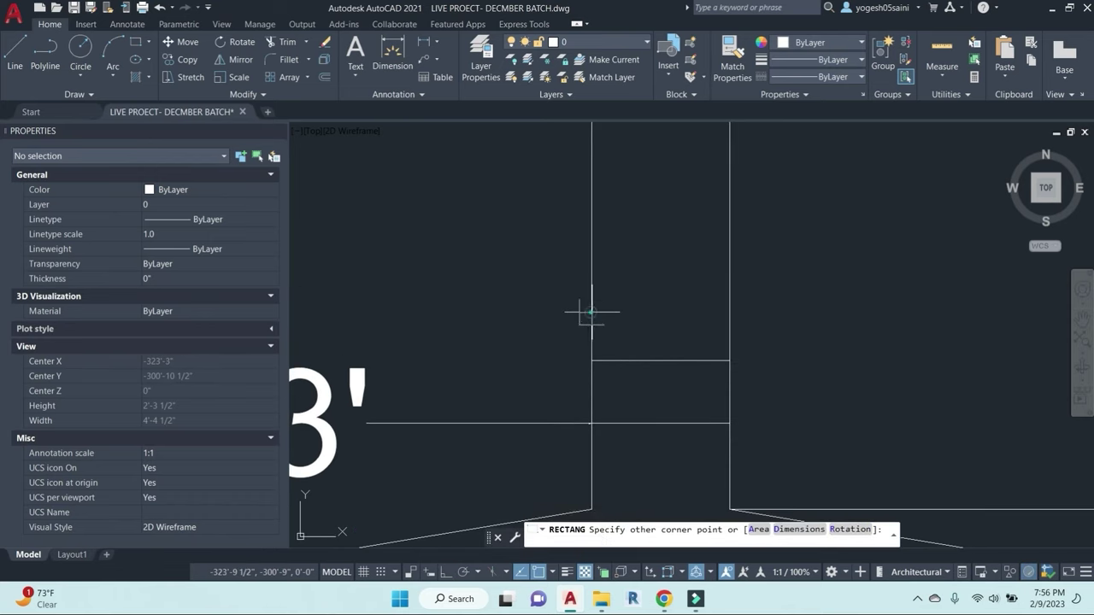
click(732, 310)
key(Escape)
key(Escape)
key(Escape)
middle_drag(823, 300, 821, 306)
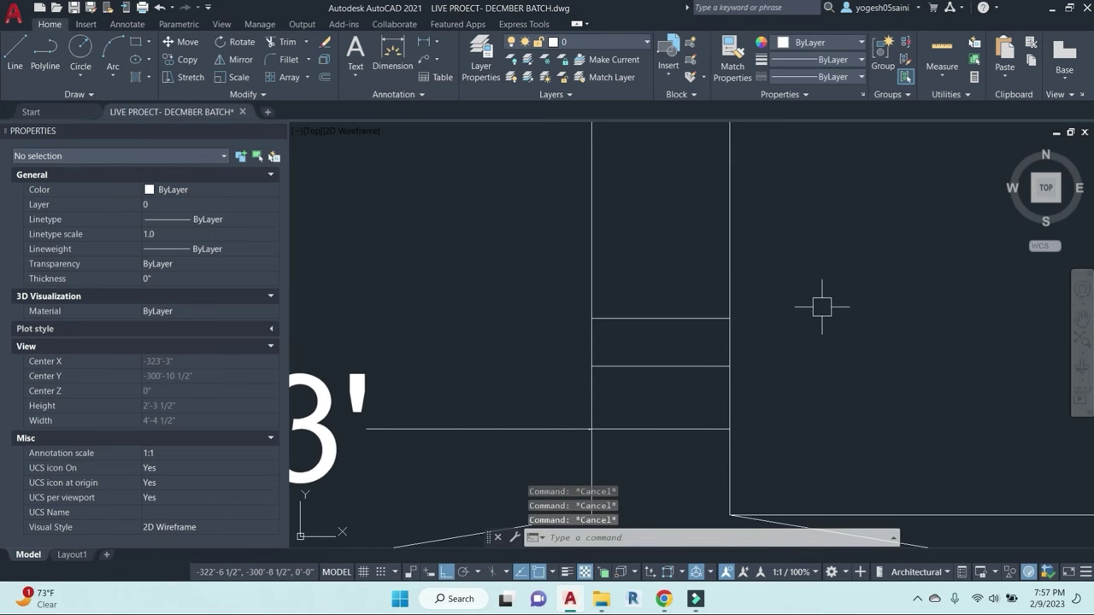
Step: Erase the stray horizontal line in the column and save the drawing
click(696, 310)
text(e)
key(Return)
scroll(757, 325, down, 3)
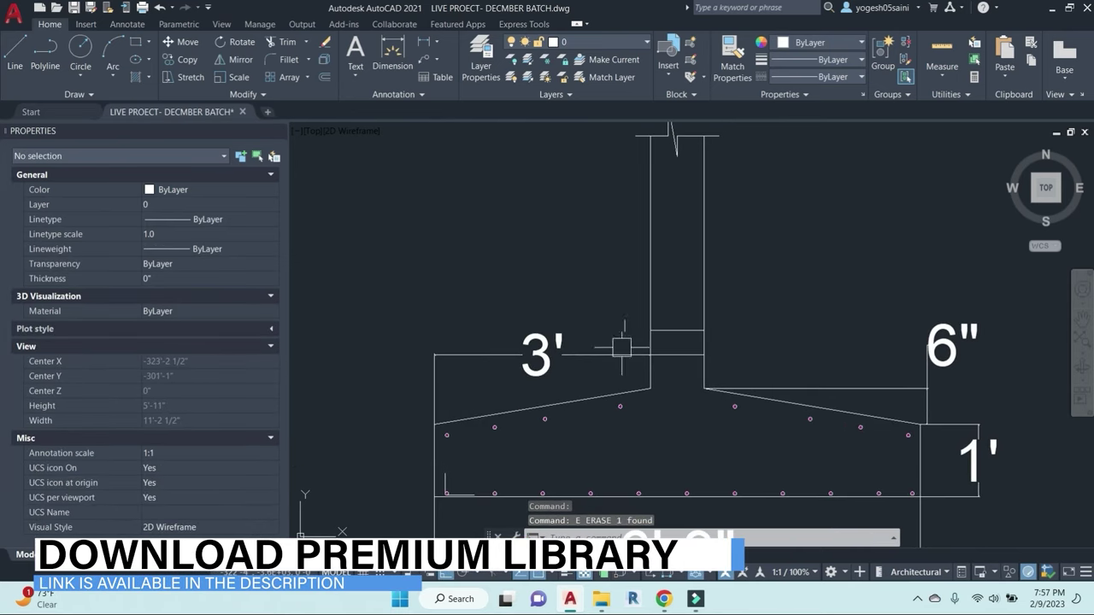
key(ctrl+s)
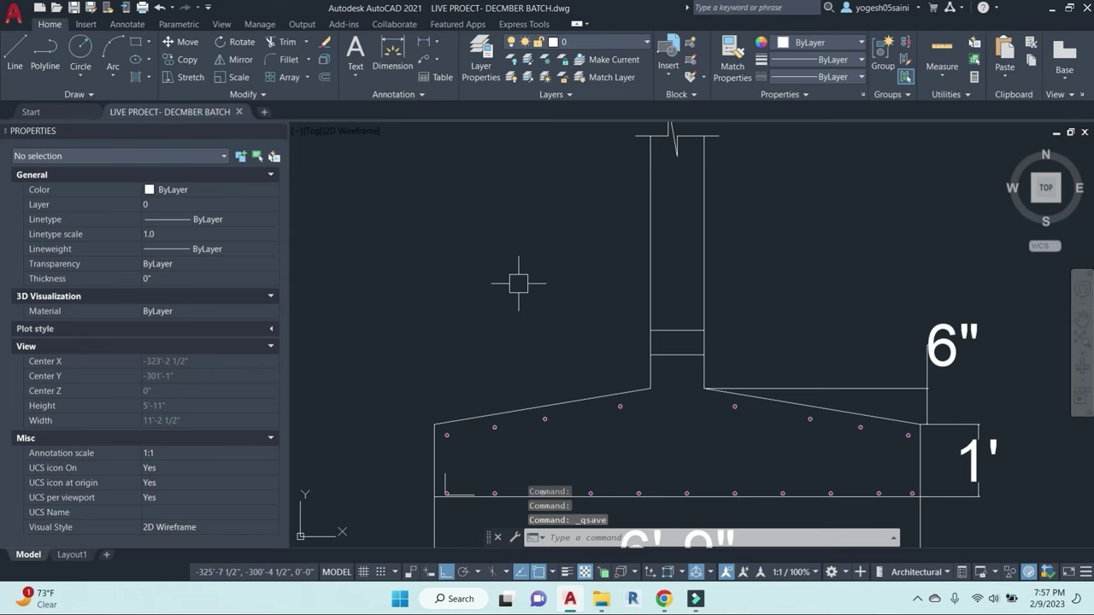
scroll(686, 416, down, 5)
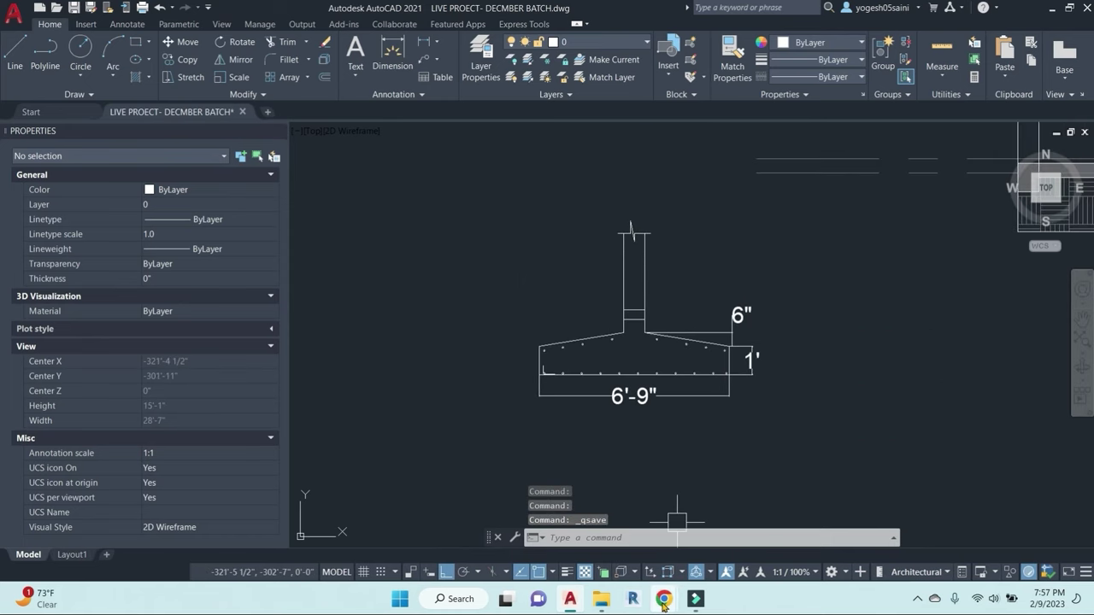
mouse_move(663, 603)
click(581, 521)
Step: Search Google for 'COLUMN RINGS' in a new Chrome tab
click(367, 14)
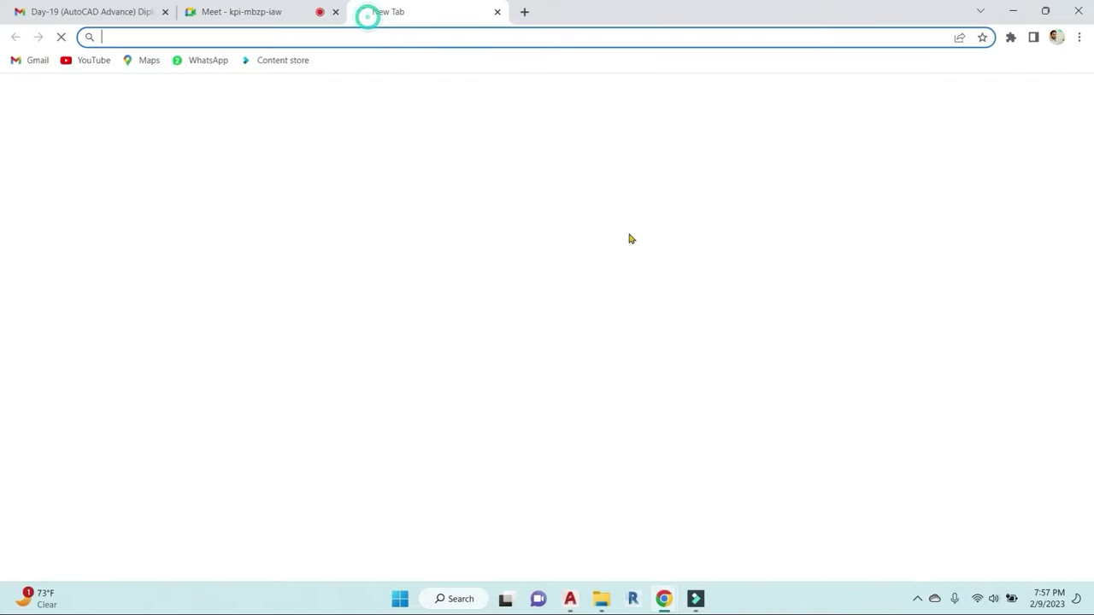
click(518, 295)
text(COLU)
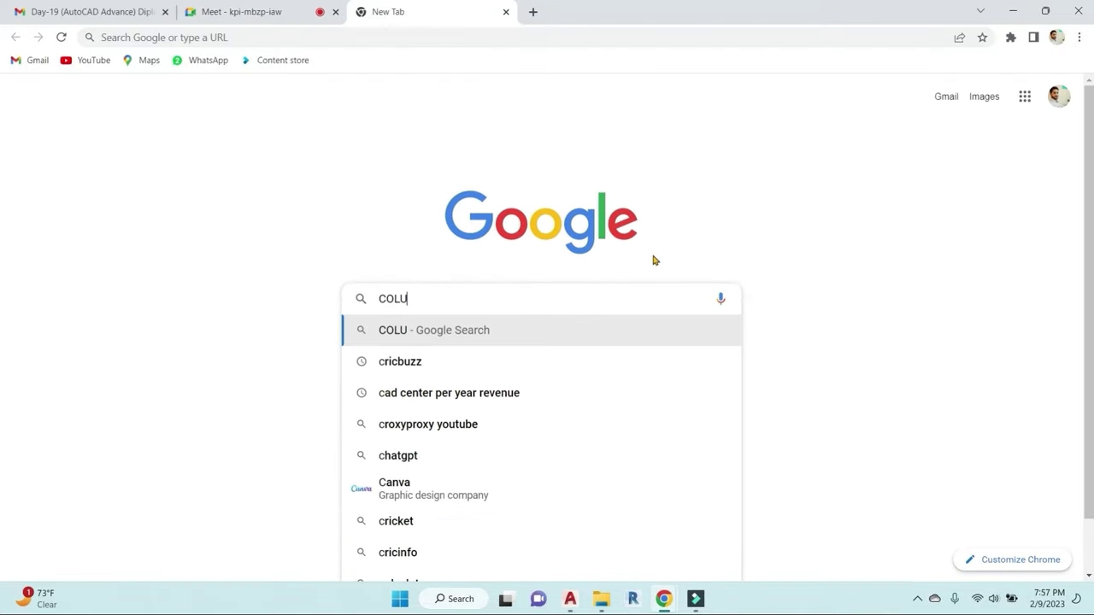
text(MN )
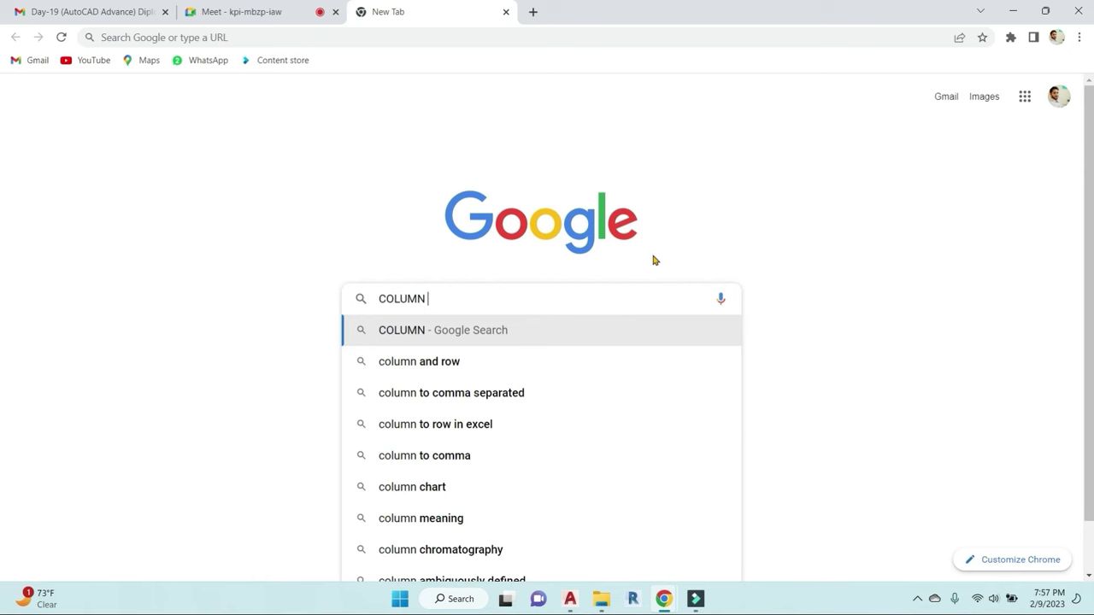
text(RINGS)
key(Return)
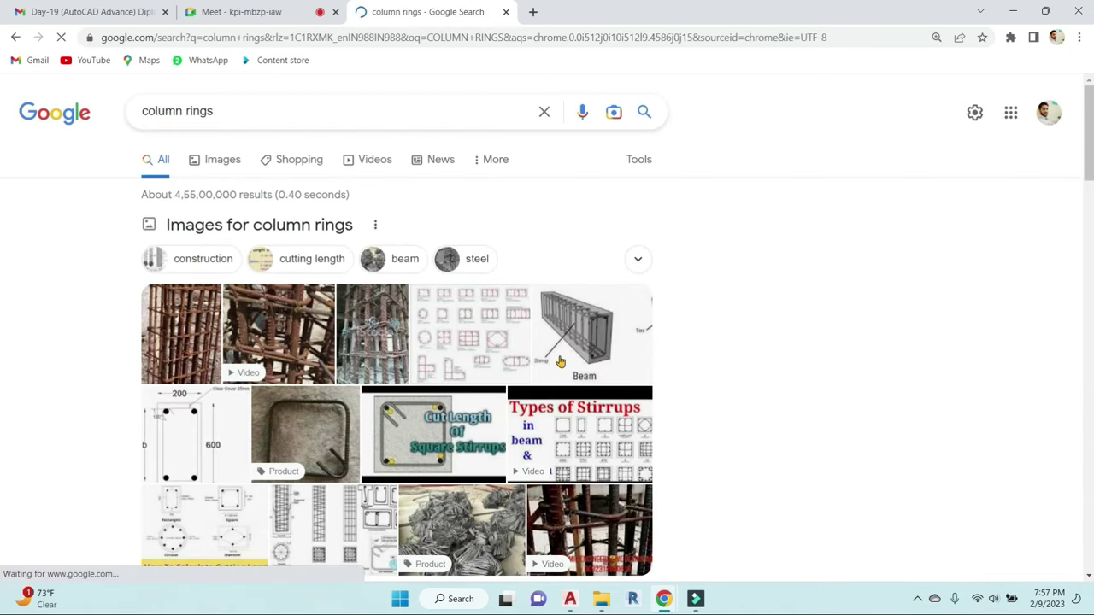
Step: Preview the stirrup, column reinforcement, Tmt Ring and column stirrup drawing images
click(586, 344)
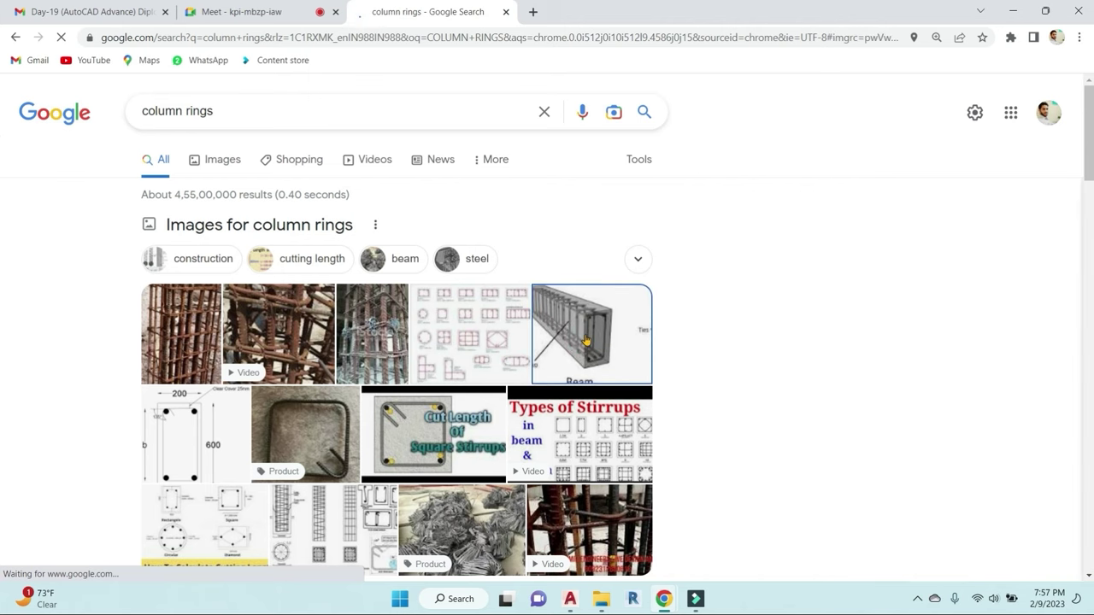
click(183, 332)
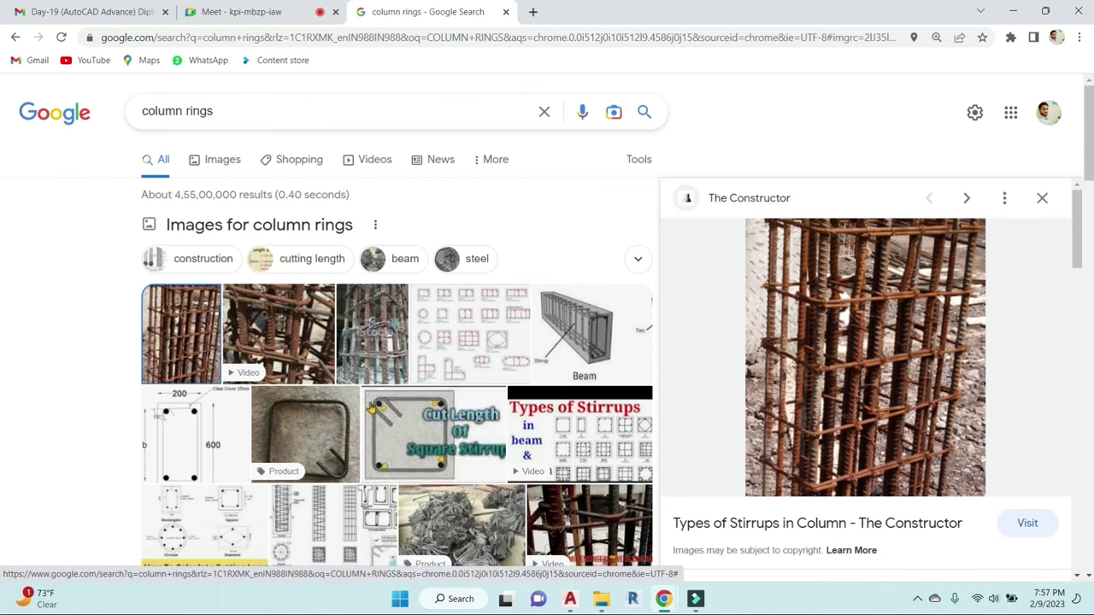
click(305, 432)
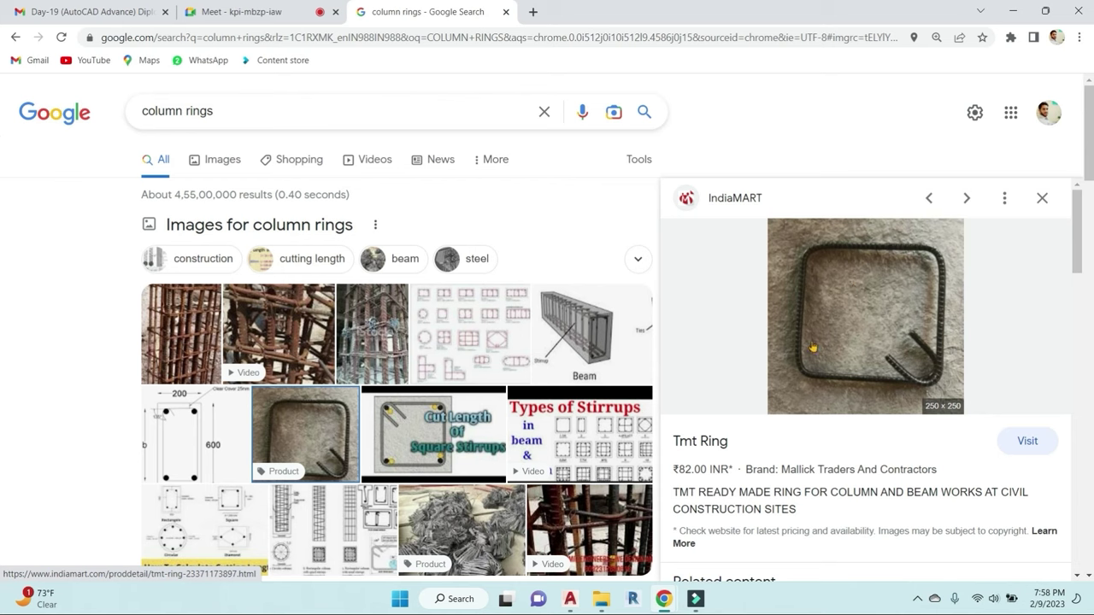
click(580, 434)
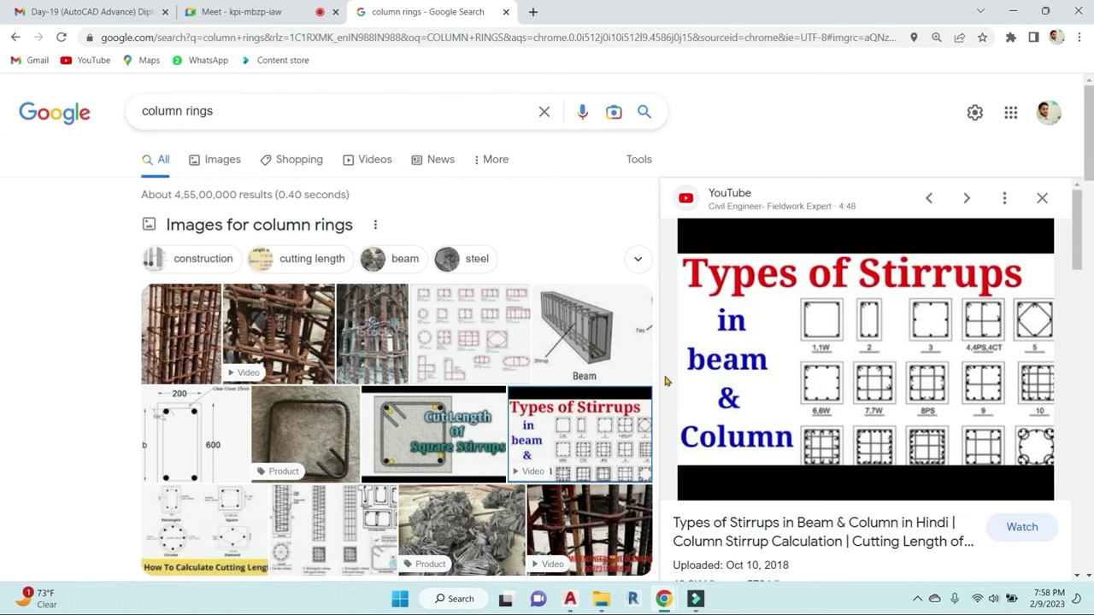
scroll(668, 379, down, 1)
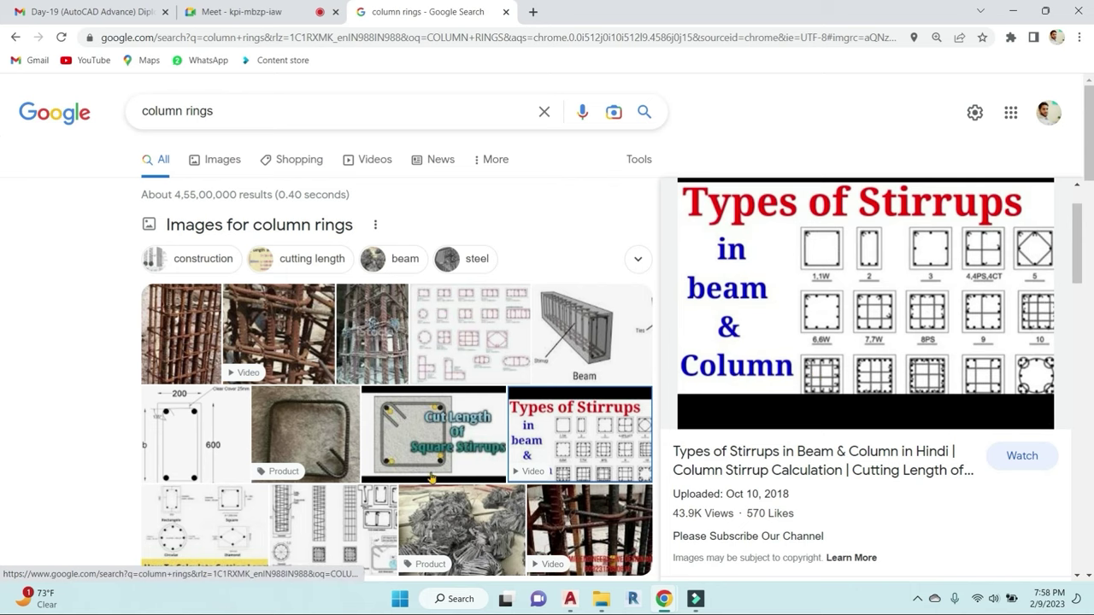
scroll(368, 286, down, 3)
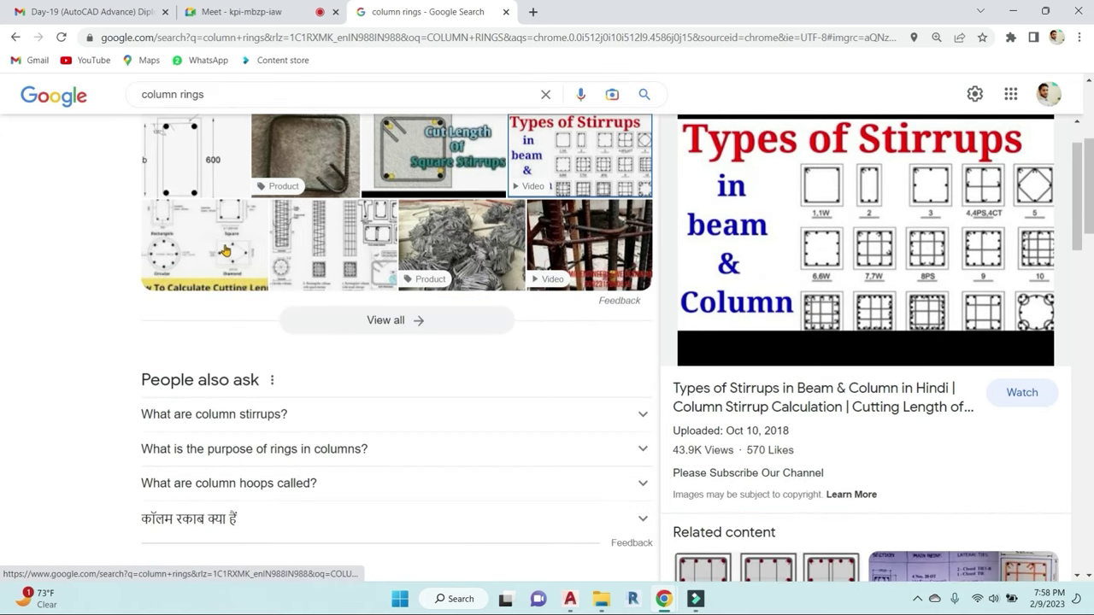
click(334, 246)
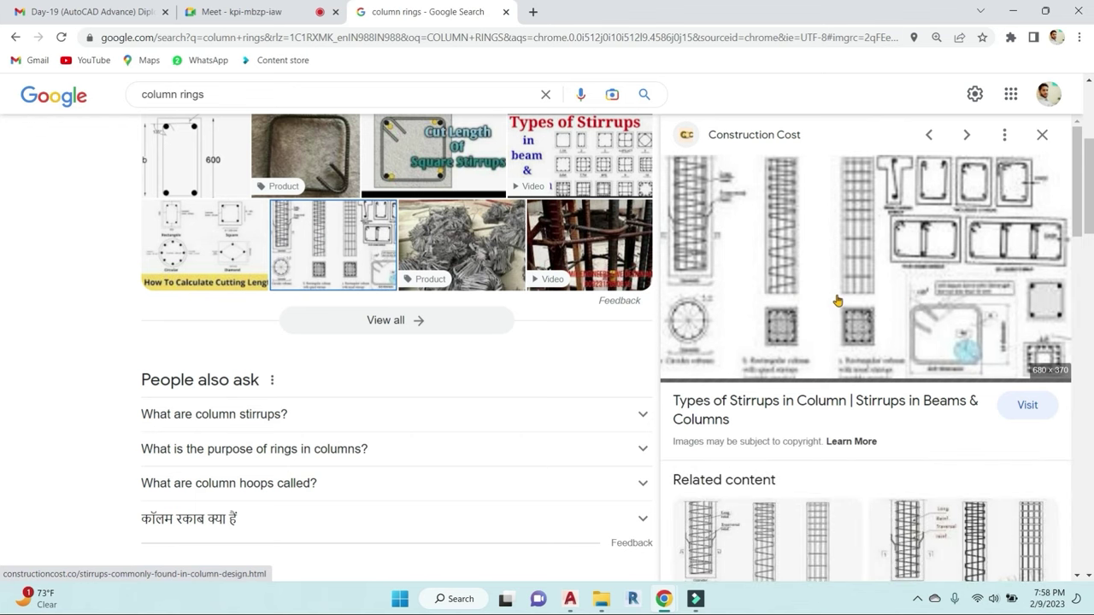
scroll(838, 300, down, 3)
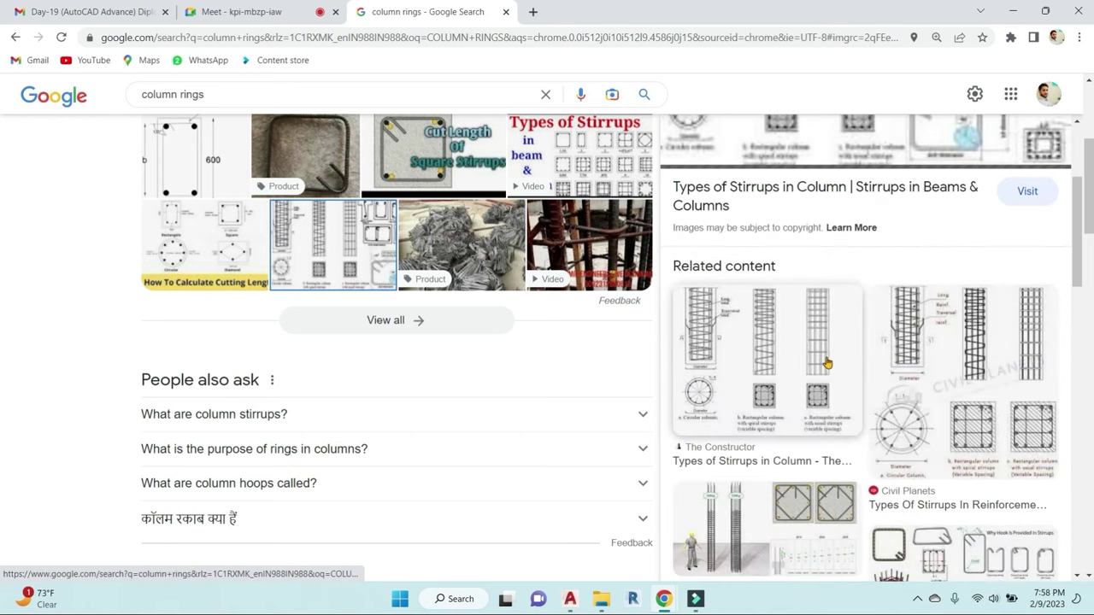
Step: Search 'FOUNDATION DETAIL' in a new tab and preview the blue strip foundation drawing
click(532, 12)
click(436, 304)
text(F)
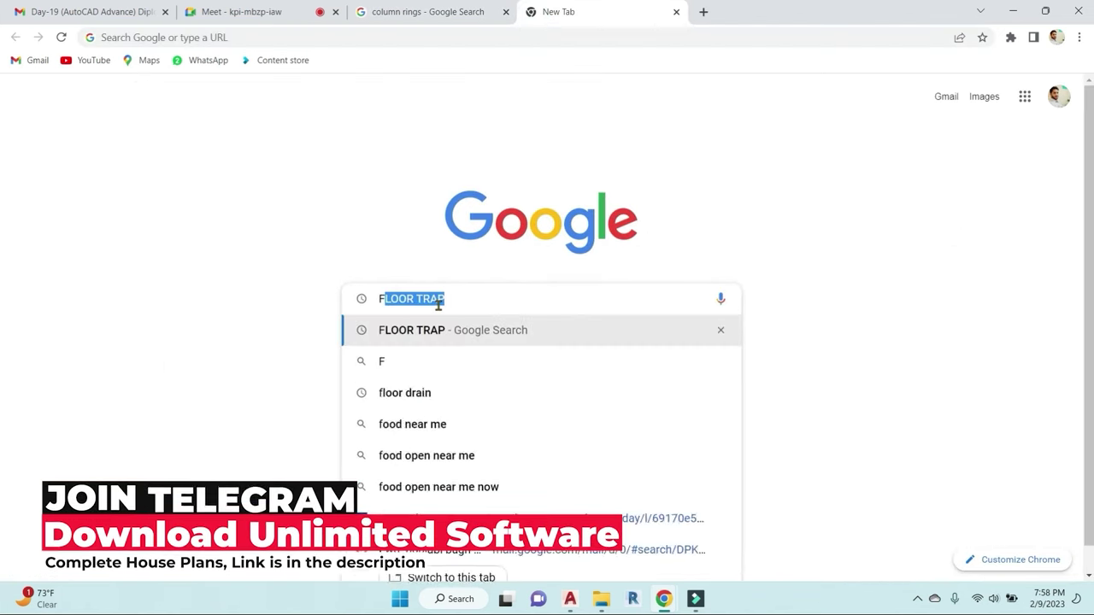
text(OUNDATION )
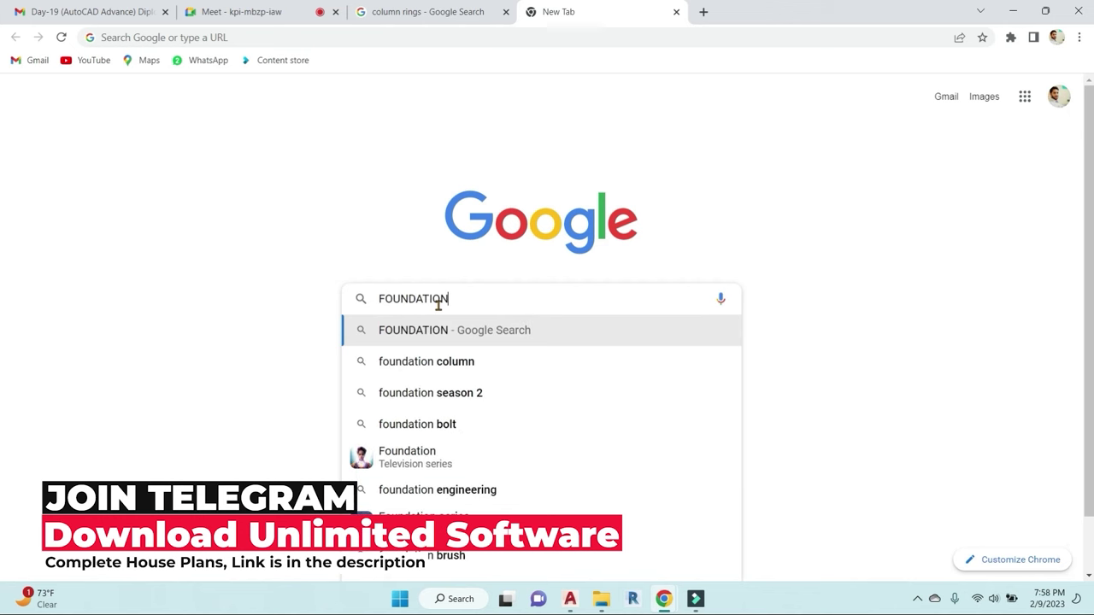
text(DETAIL)
key(Return)
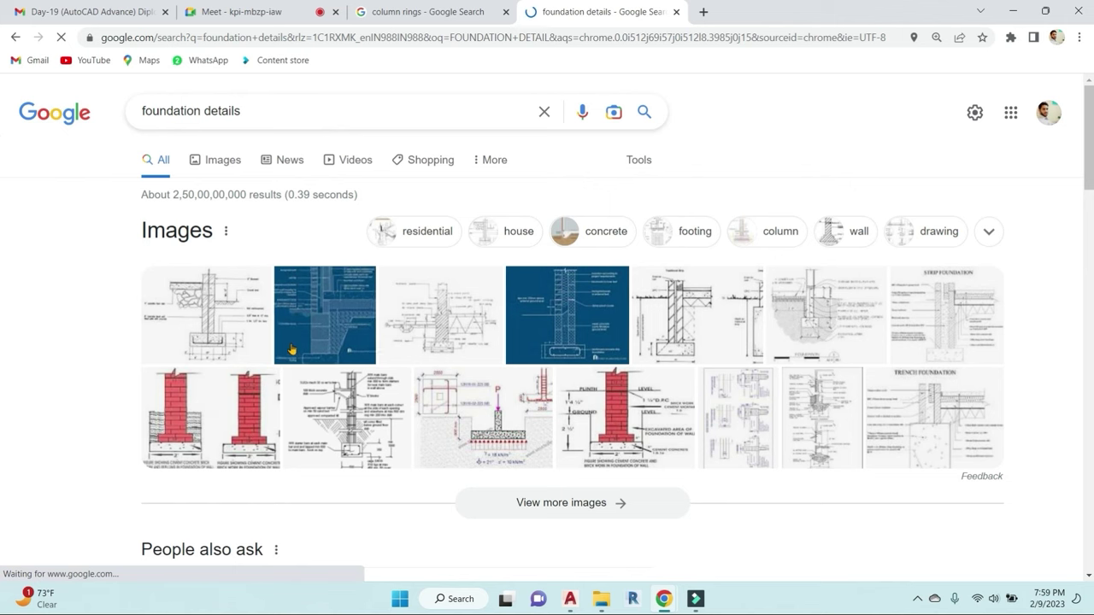
click(580, 321)
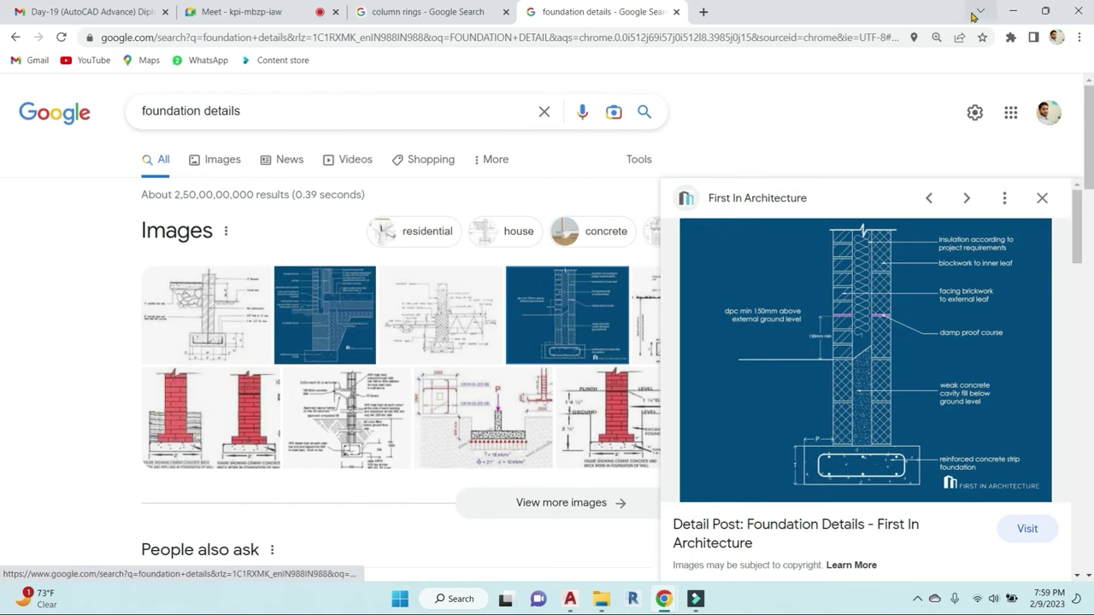
click(1013, 11)
Step: Draw a rectangle in the empty space beside the footing detail
middle_drag(794, 361, 606, 362)
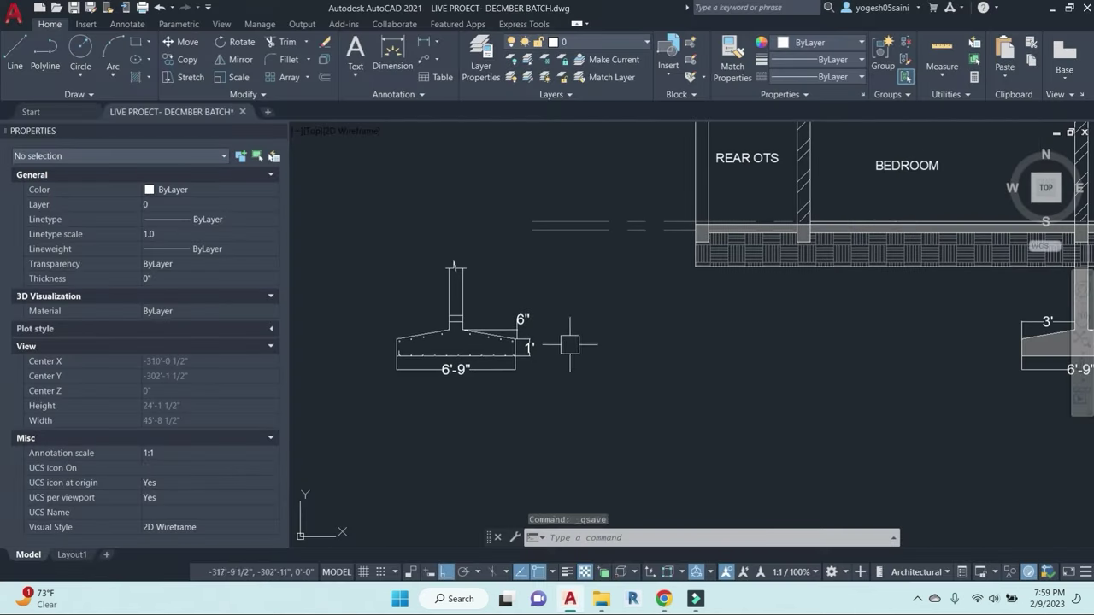
text(rec)
key(Return)
click(647, 331)
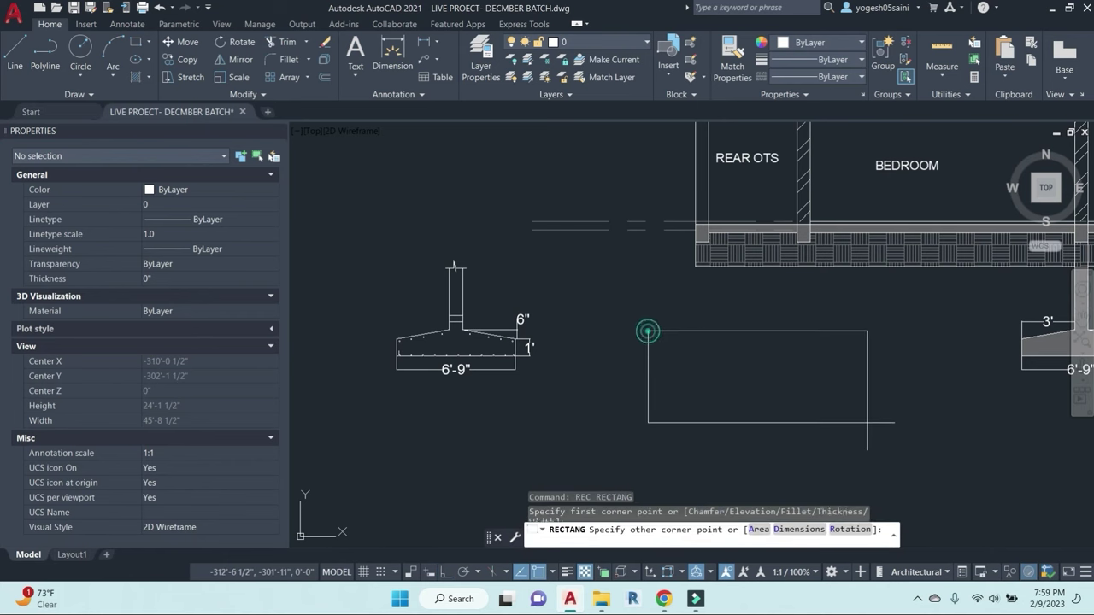
click(915, 463)
Step: Draw three short horizontal lines from the rectangle's left edge
middle_drag(936, 440, 840, 379)
text(l)
key(Return)
click(551, 300)
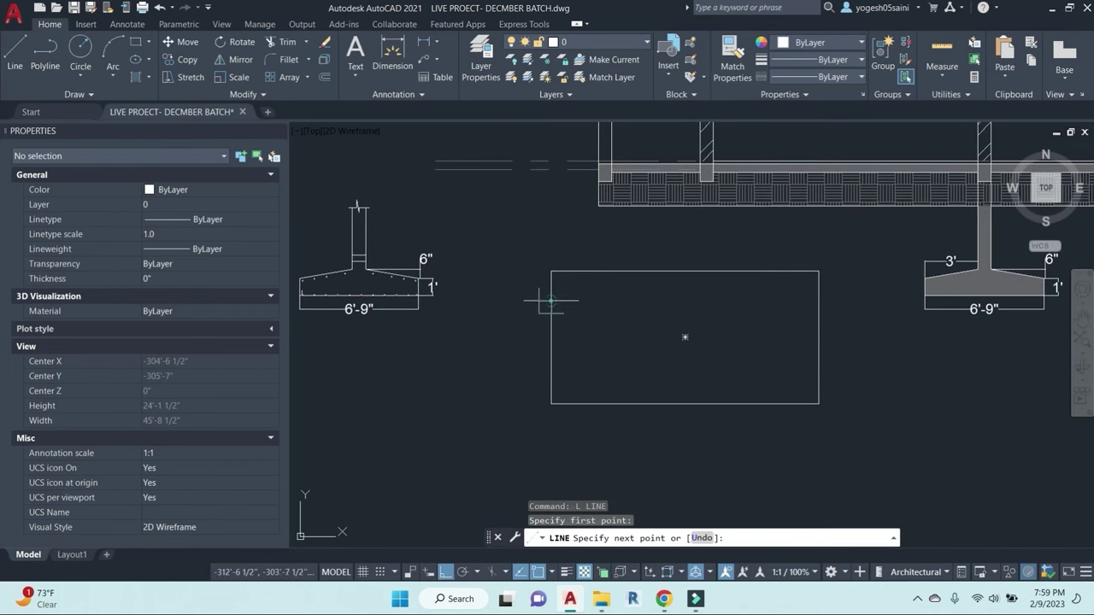
click(645, 301)
key(Return)
key(Return)
click(551, 327)
click(637, 326)
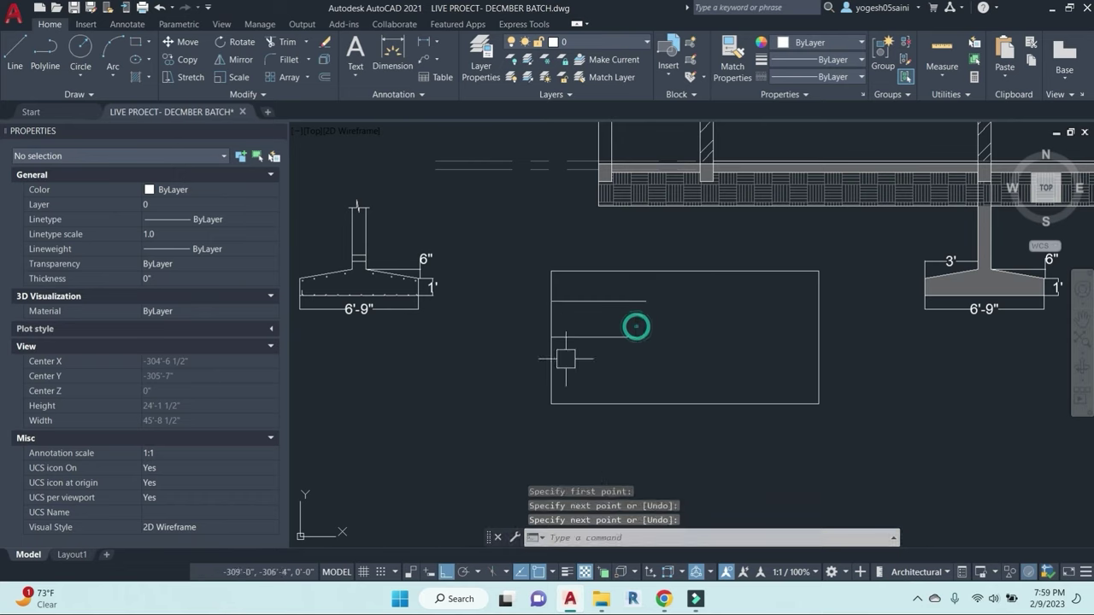
key(Return)
key(Return)
click(552, 372)
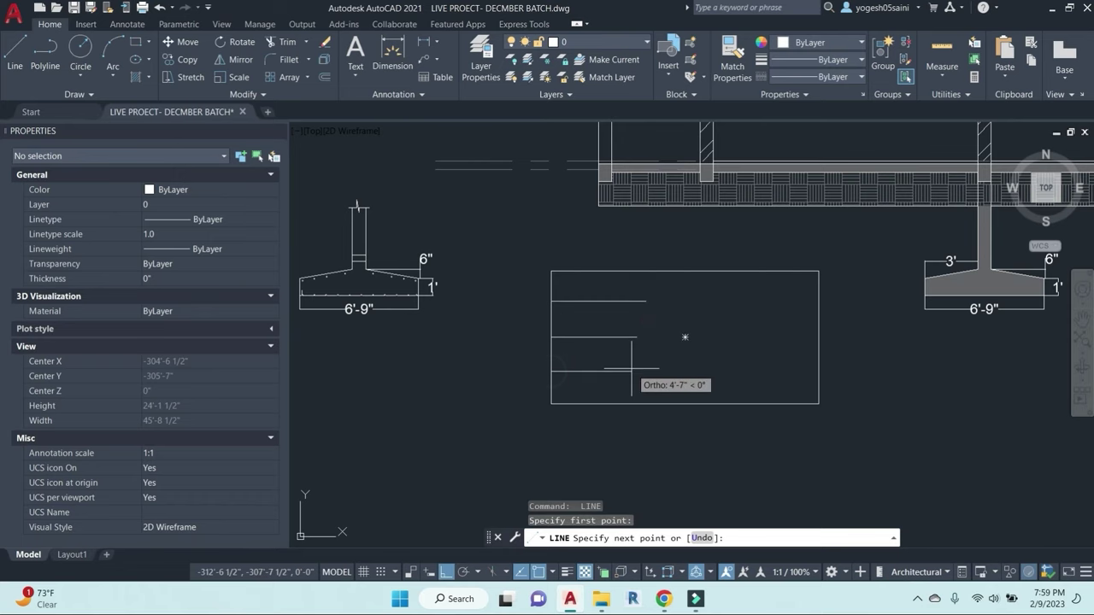
click(631, 372)
key(Return)
key(Return)
key(Escape)
key(Escape)
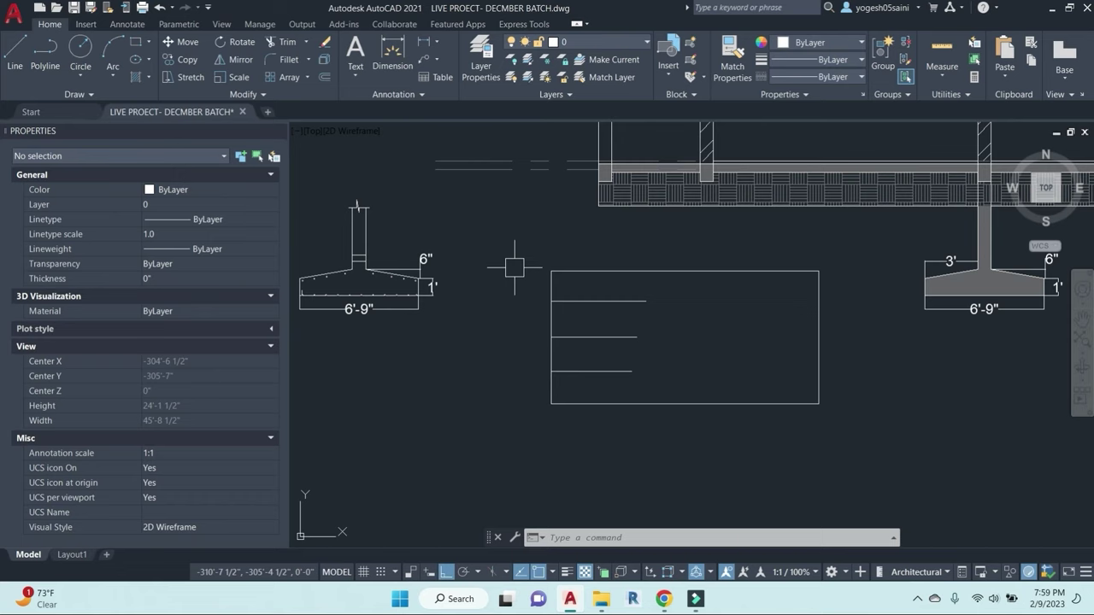
Step: Erase the three horizontal lines inside the rectangle
click(658, 390)
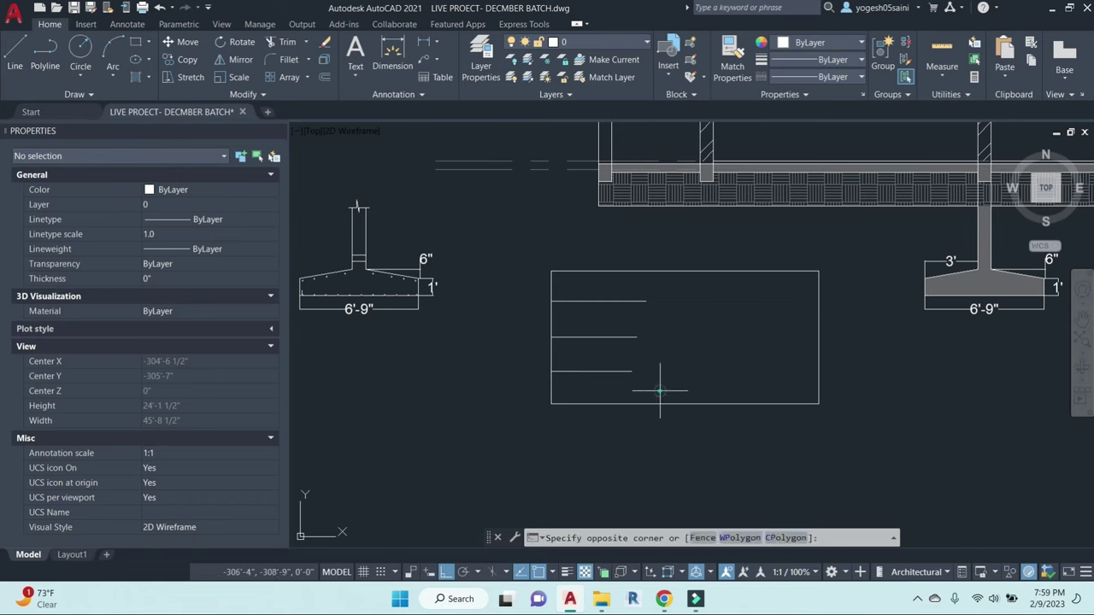
click(604, 296)
text(E)
key(Return)
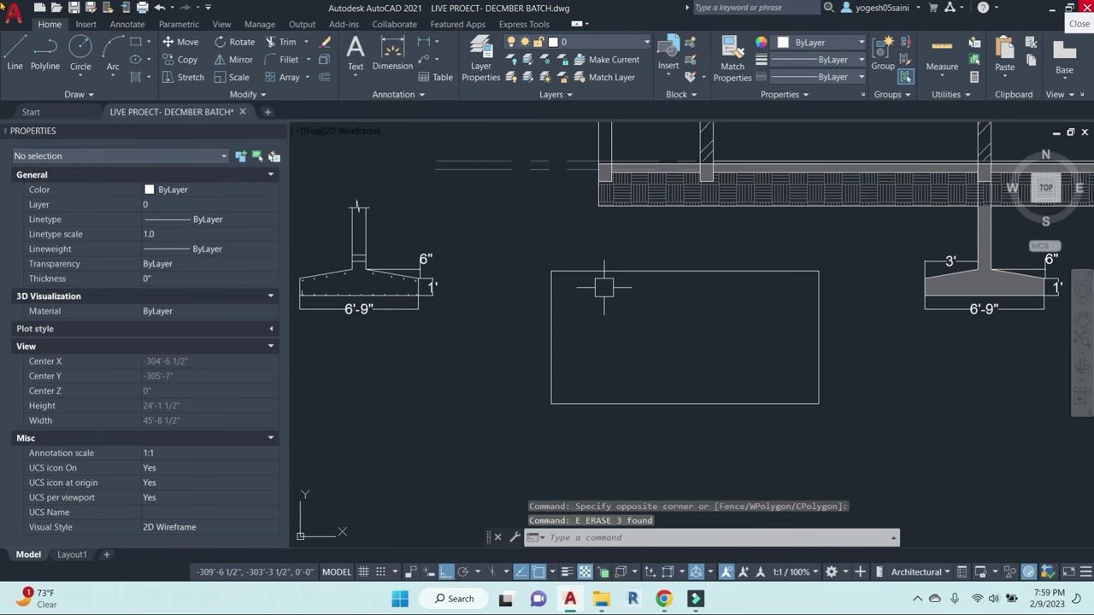
key(Escape)
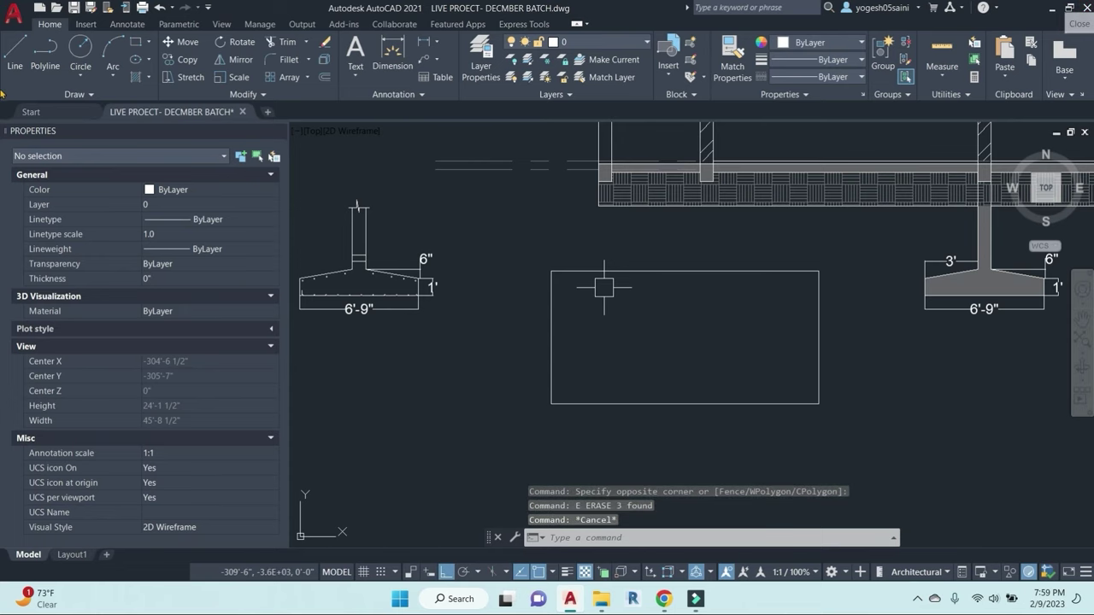
Step: Bring the right footing's five outline lines to the front with DRAWORDER Front
scroll(798, 410, down, 4)
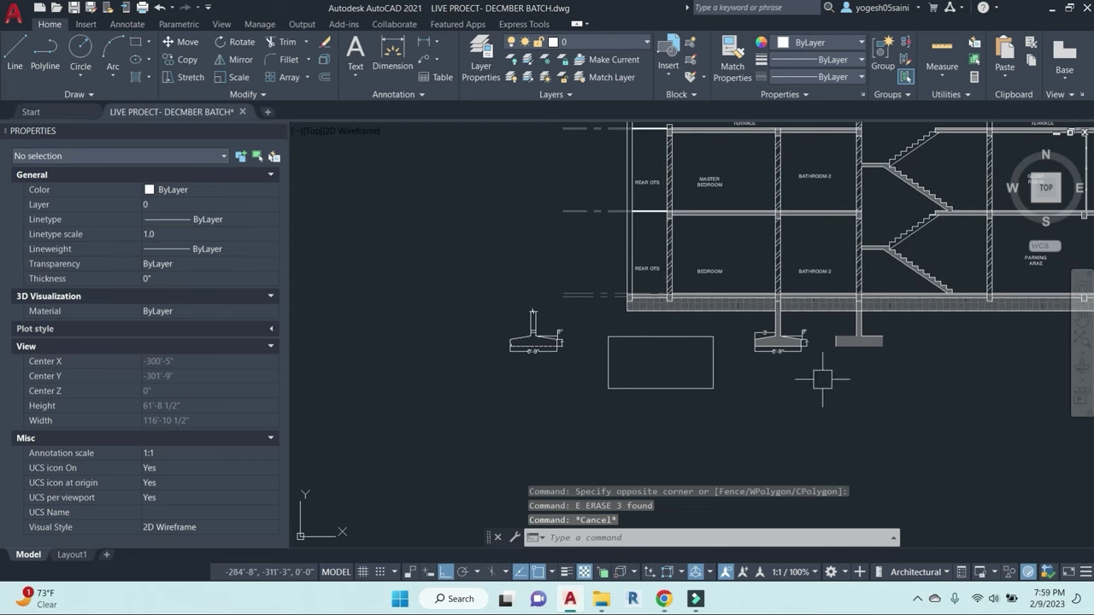
scroll(870, 351, up, 4)
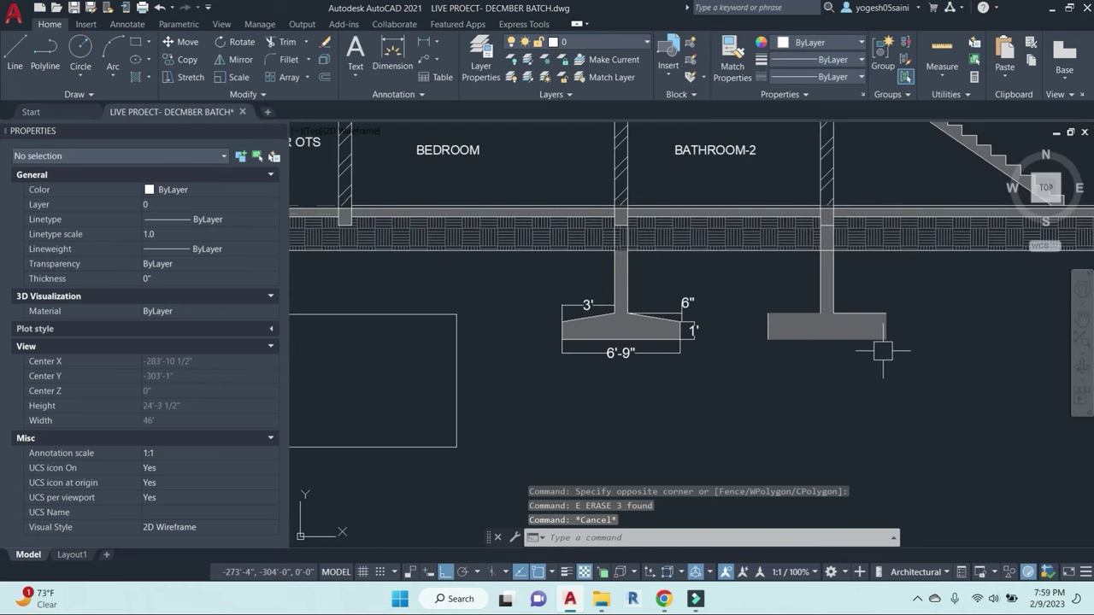
click(757, 296)
click(927, 378)
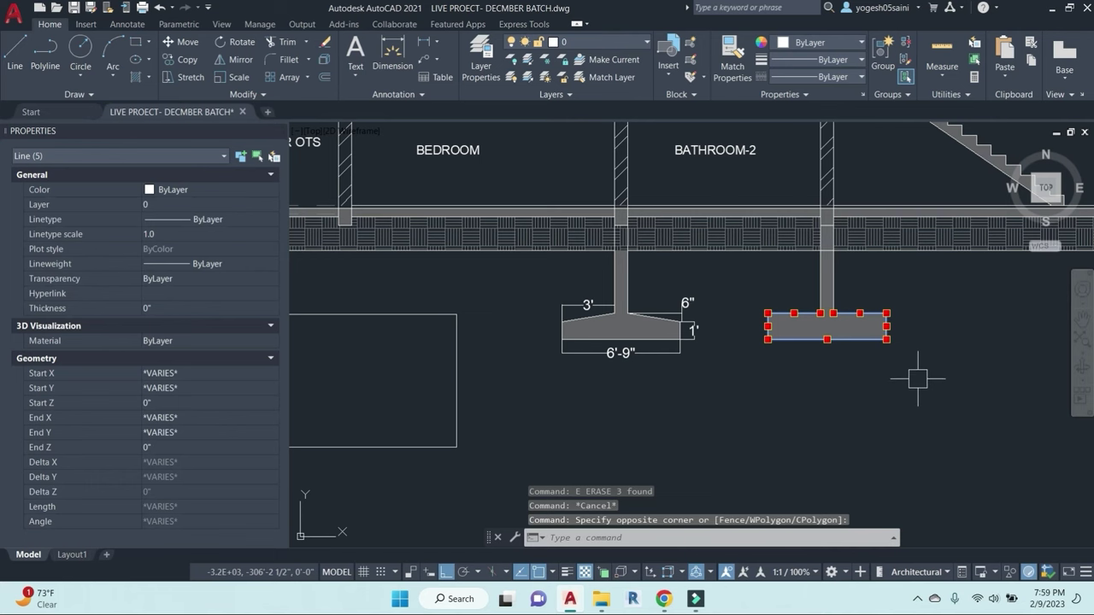
text(dr)
key(Return)
text(F)
key(Return)
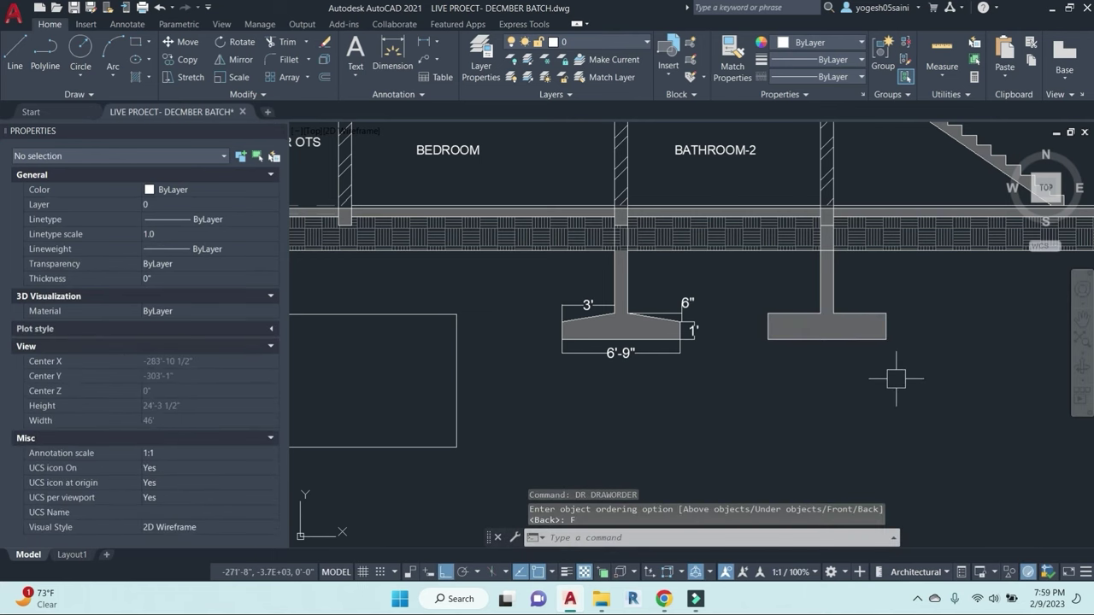
Step: Re-center the view on the right footing and begin selecting it again
scroll(871, 317, up, 4)
scroll(855, 342, down, 9)
scroll(740, 295, up, 5)
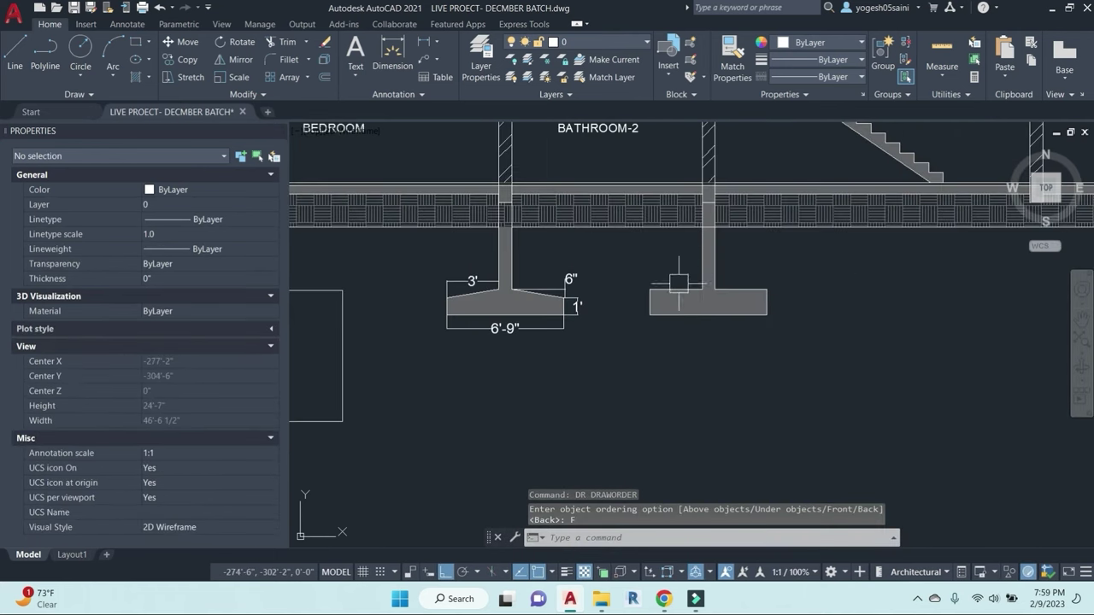
scroll(735, 297, down, 2)
middle_drag(818, 315, 797, 357)
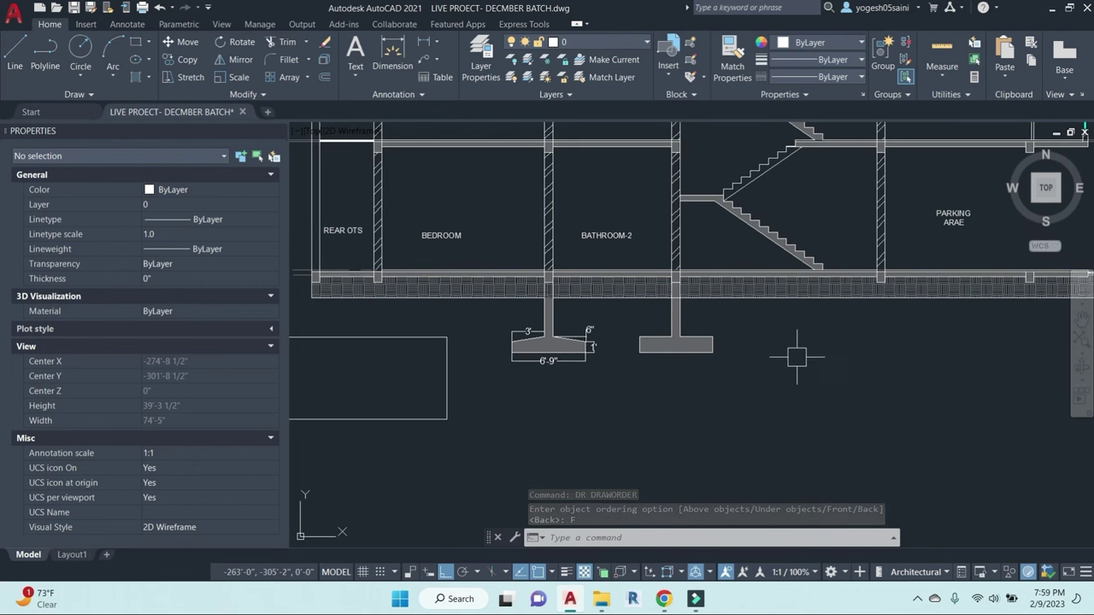
scroll(643, 328, up, 2)
click(614, 303)
Step: Copy the T-footing and stem from the stem top, placing the first copy under a column
click(842, 423)
click(842, 424)
click(675, 311)
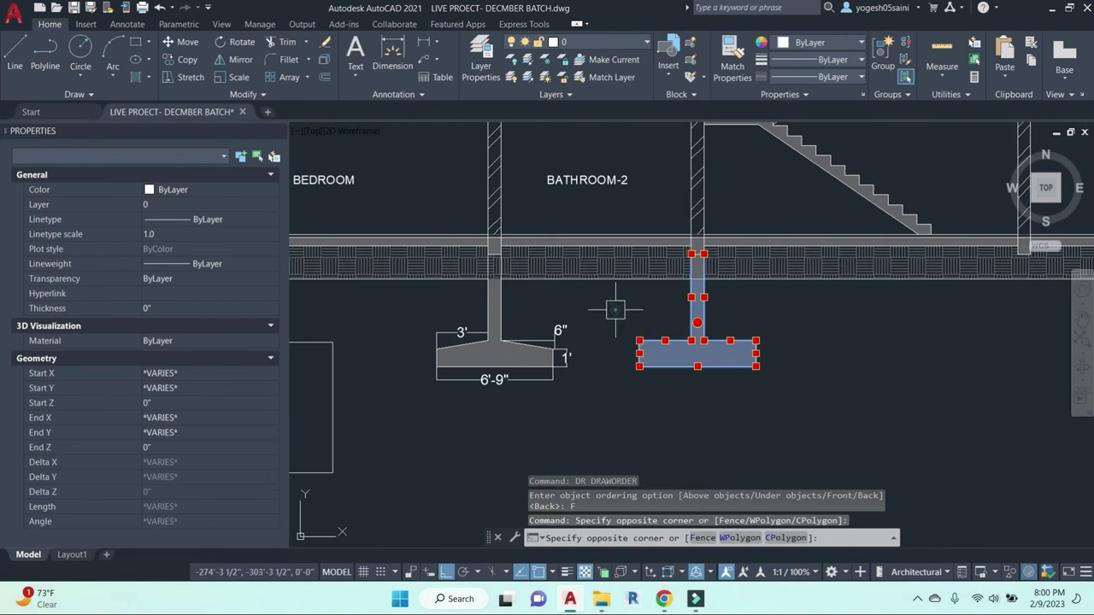
text(co)
key(Return)
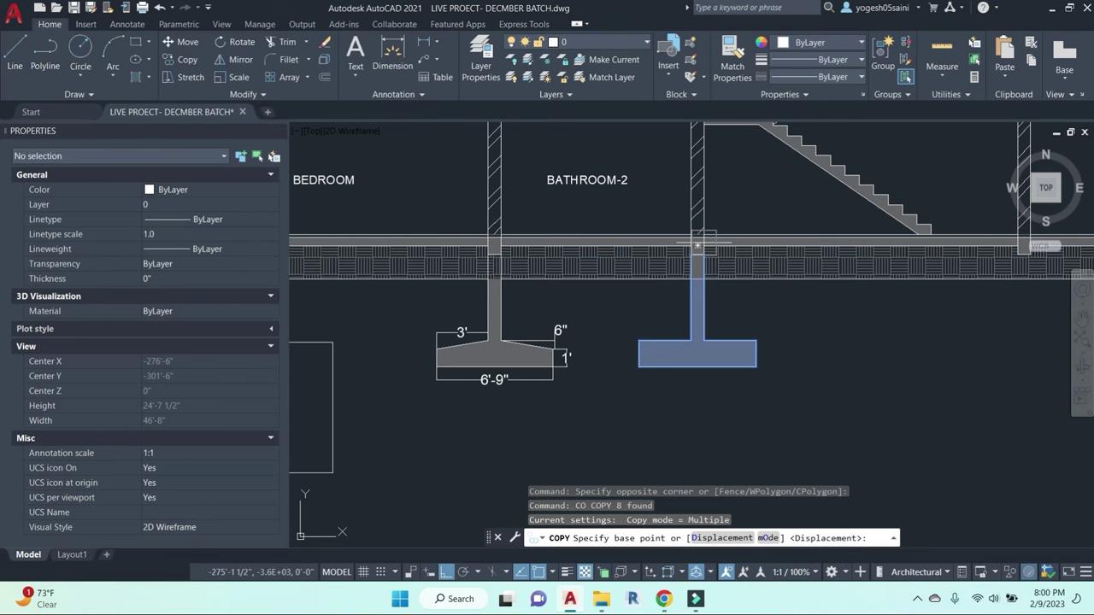
scroll(697, 245, up, 2)
click(695, 235)
scroll(683, 240, down, 3)
scroll(630, 234, up, 4)
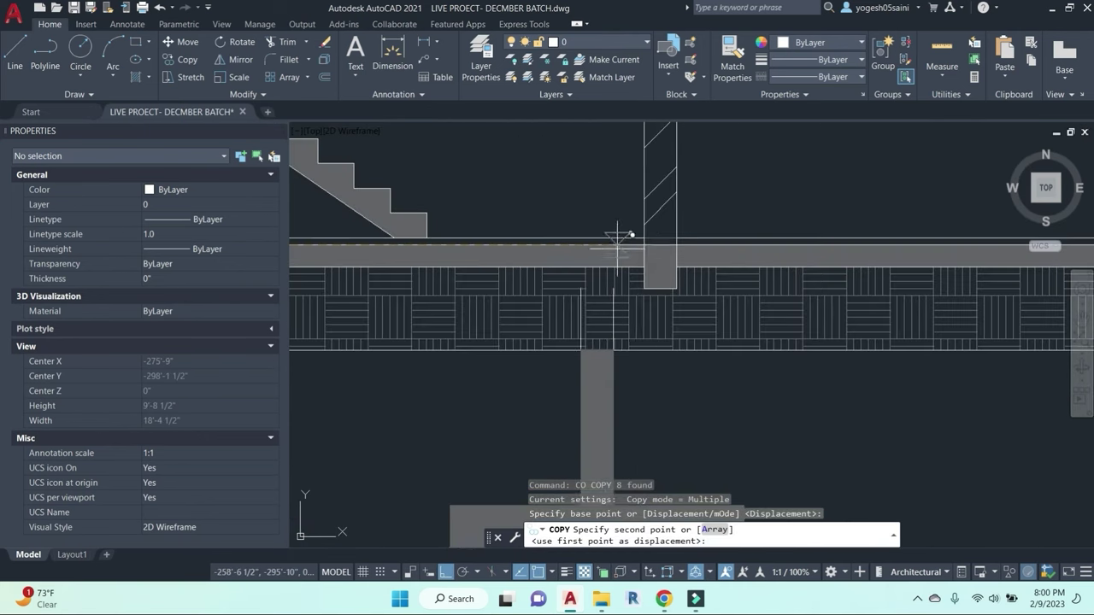
click(676, 244)
Step: Place further footing copies under the end post and the column corner
scroll(676, 244, down, 6)
middle_drag(945, 261, 612, 265)
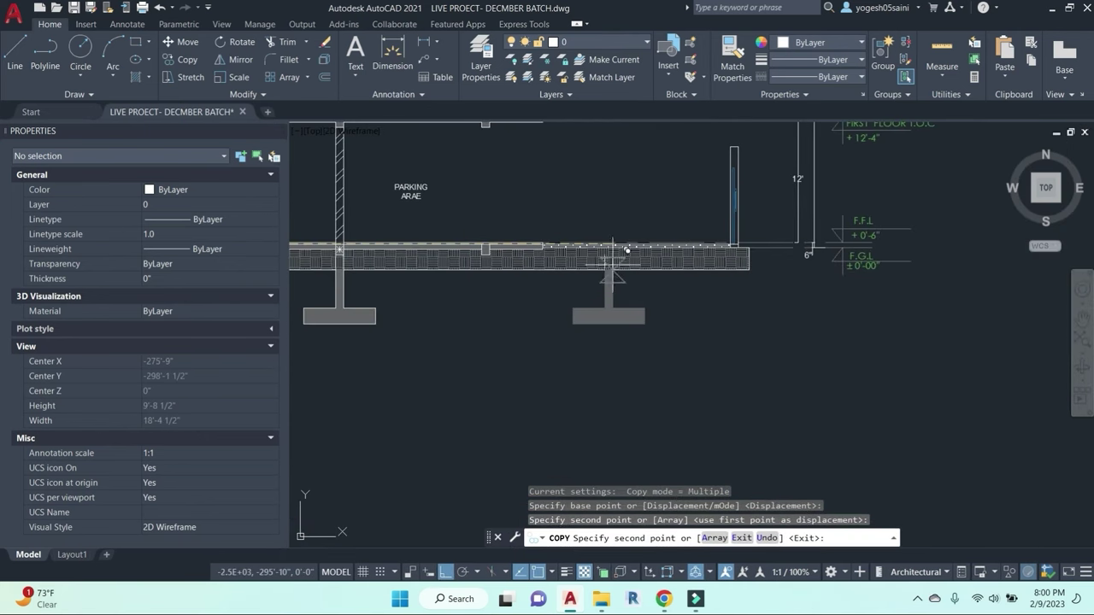
scroll(703, 246, up, 6)
click(843, 237)
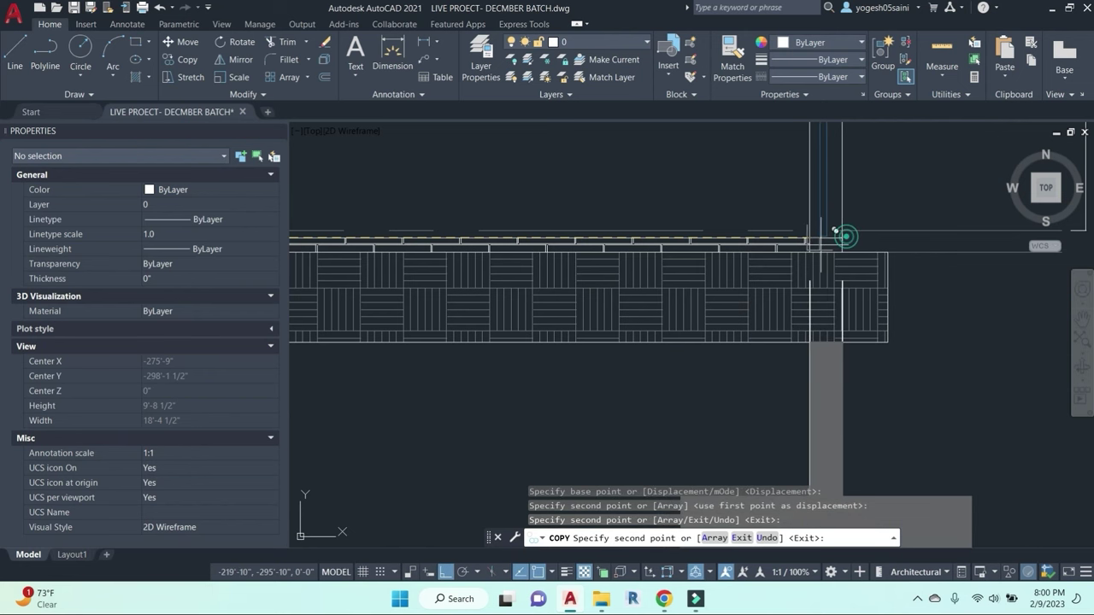
scroll(844, 236, down, 3)
scroll(556, 220, up, 4)
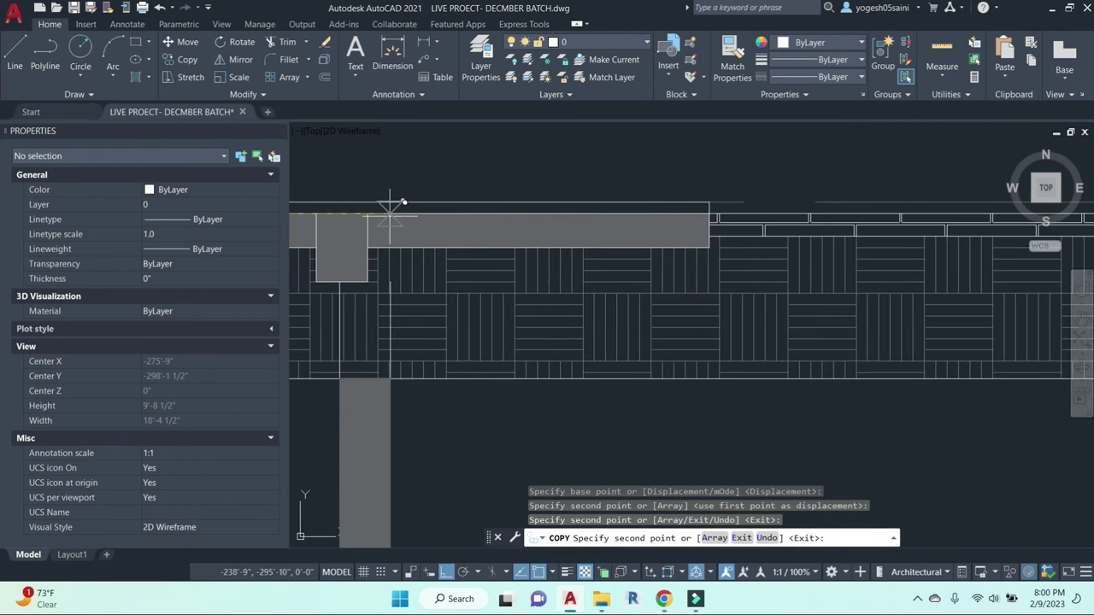
click(367, 213)
scroll(398, 276, down, 5)
middle_drag(422, 288, 1013, 234)
scroll(859, 270, down, 3)
middle_drag(671, 295, 719, 303)
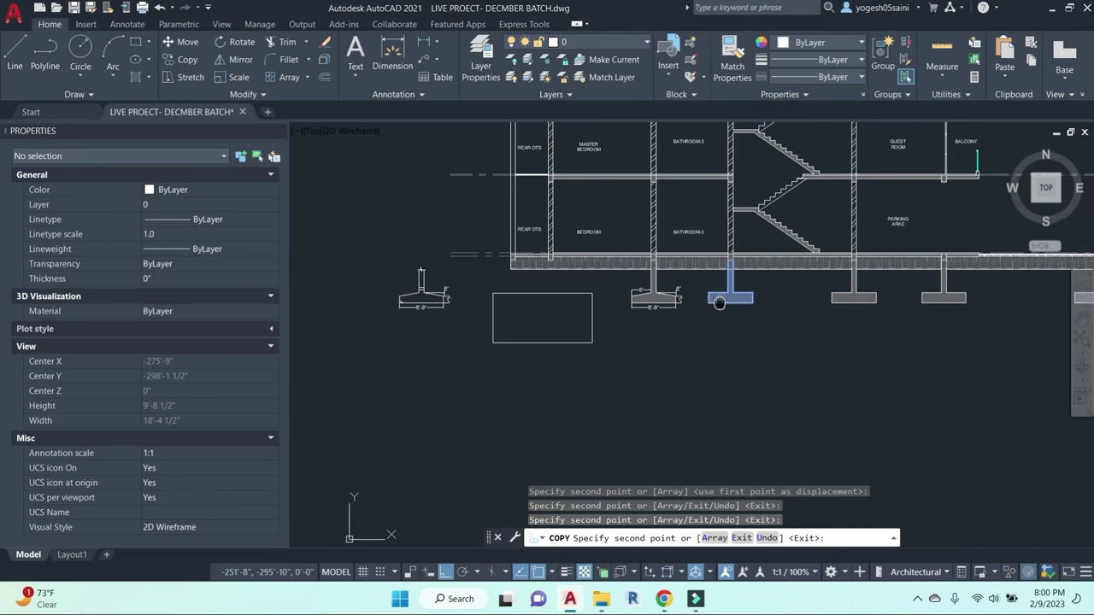
scroll(649, 273, up, 4)
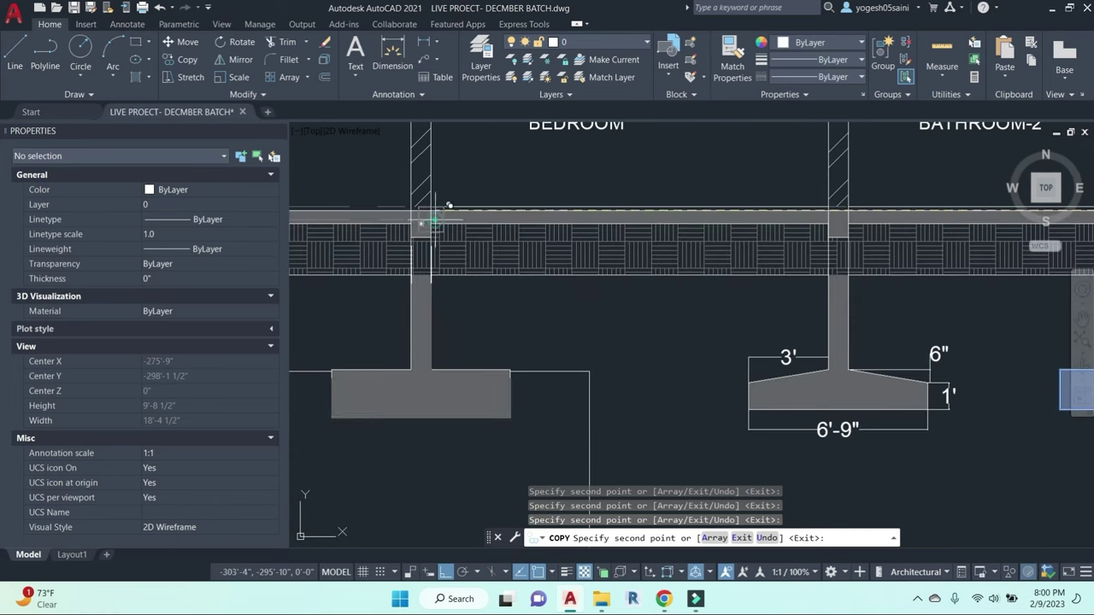
Step: Finish copying and erase the misplaced footing copy
key(Escape)
scroll(436, 220, down, 5)
click(535, 352)
text(e)
key(Return)
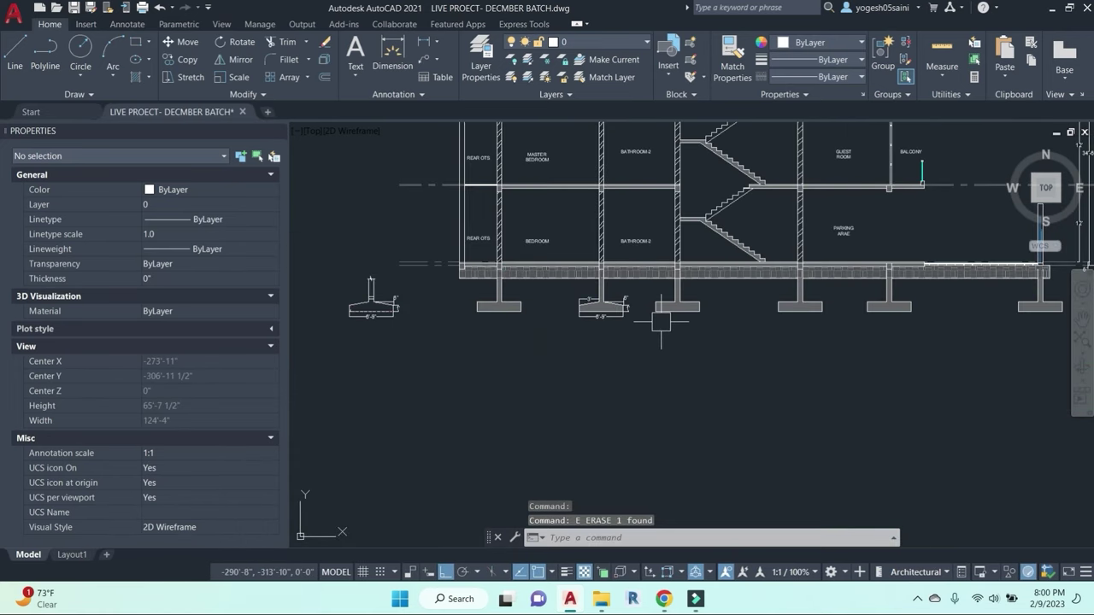
scroll(800, 349, down, 2)
scroll(732, 431, down, 2)
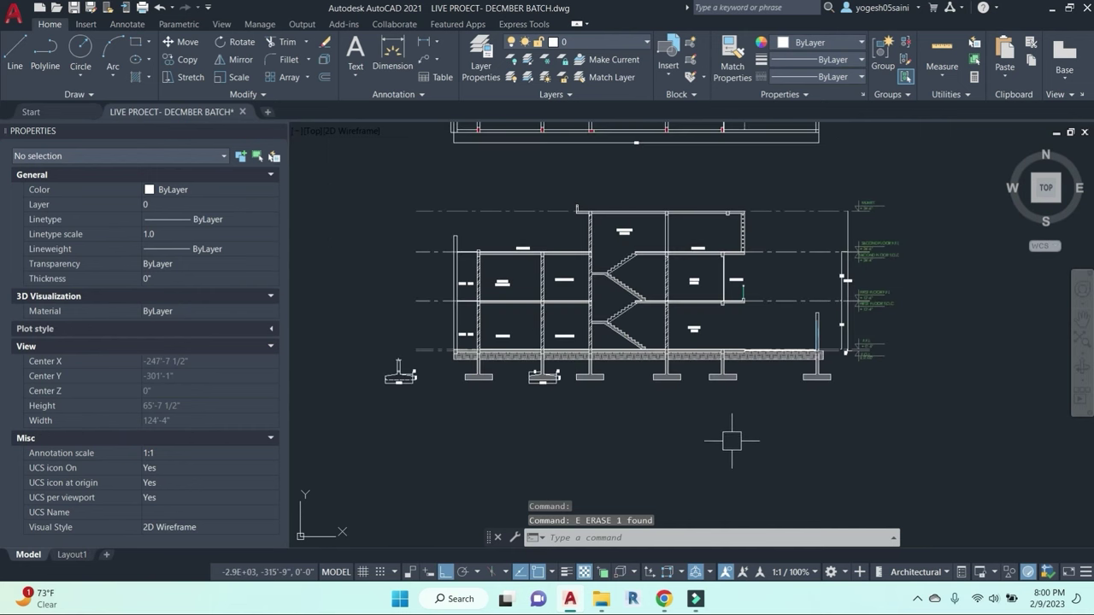
scroll(699, 379, up, 2)
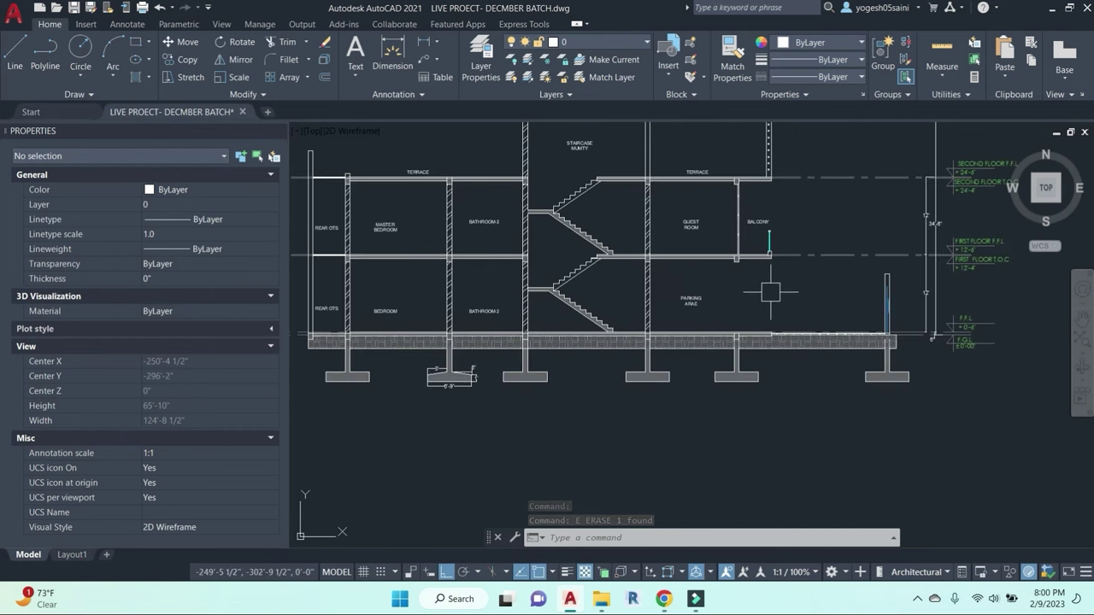
middle_drag(944, 226, 774, 354)
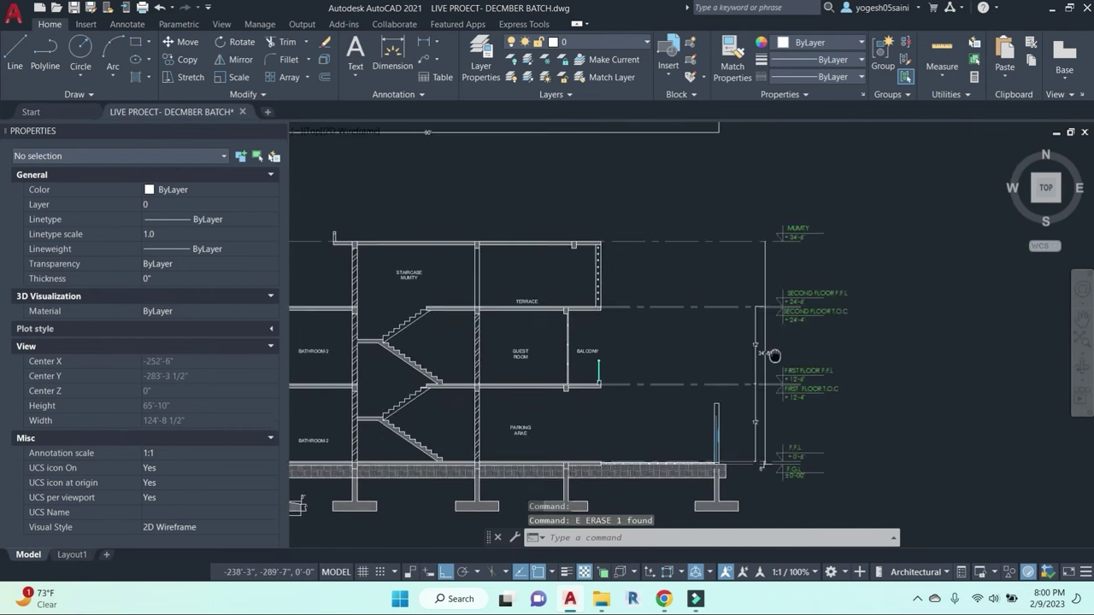
scroll(824, 445, up, 3)
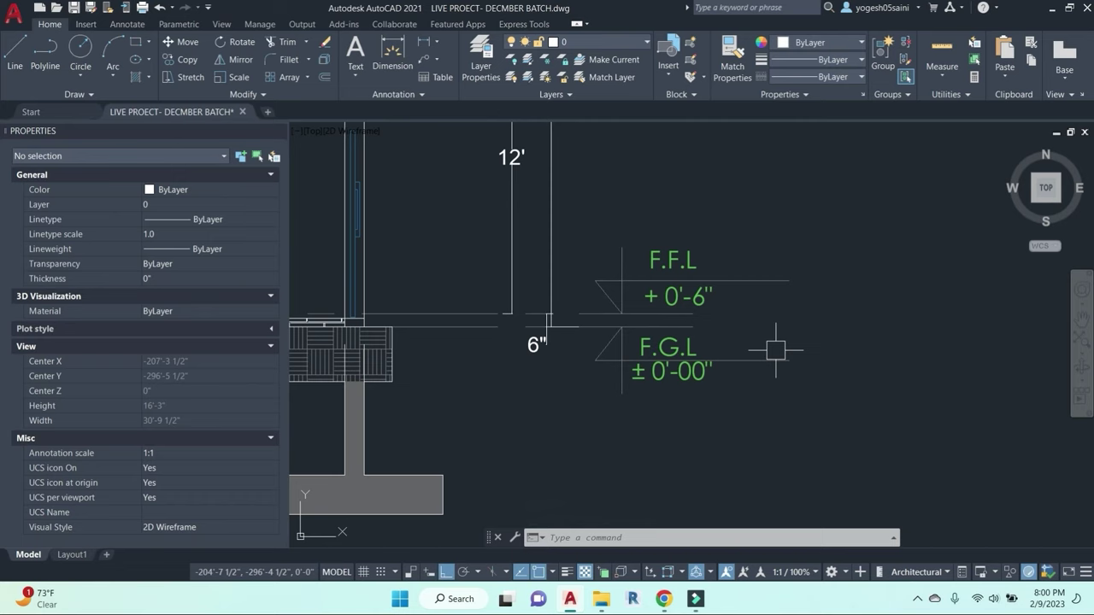
scroll(689, 295, up, 2)
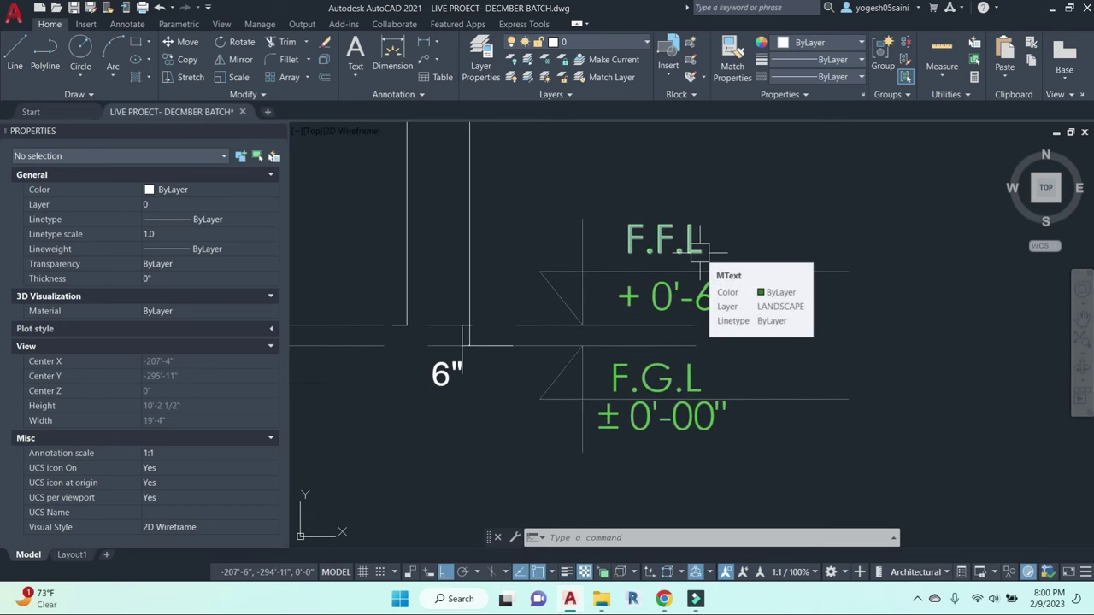
scroll(699, 252, down, 2)
scroll(764, 422, down, 4)
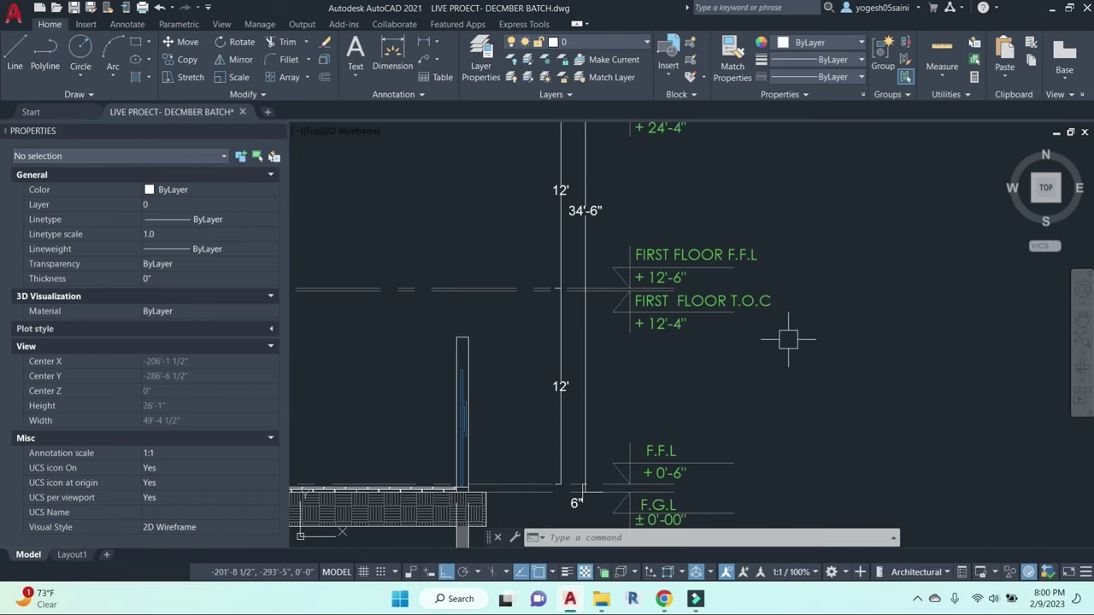
middle_drag(546, 351, 723, 350)
scroll(715, 281, up, 3)
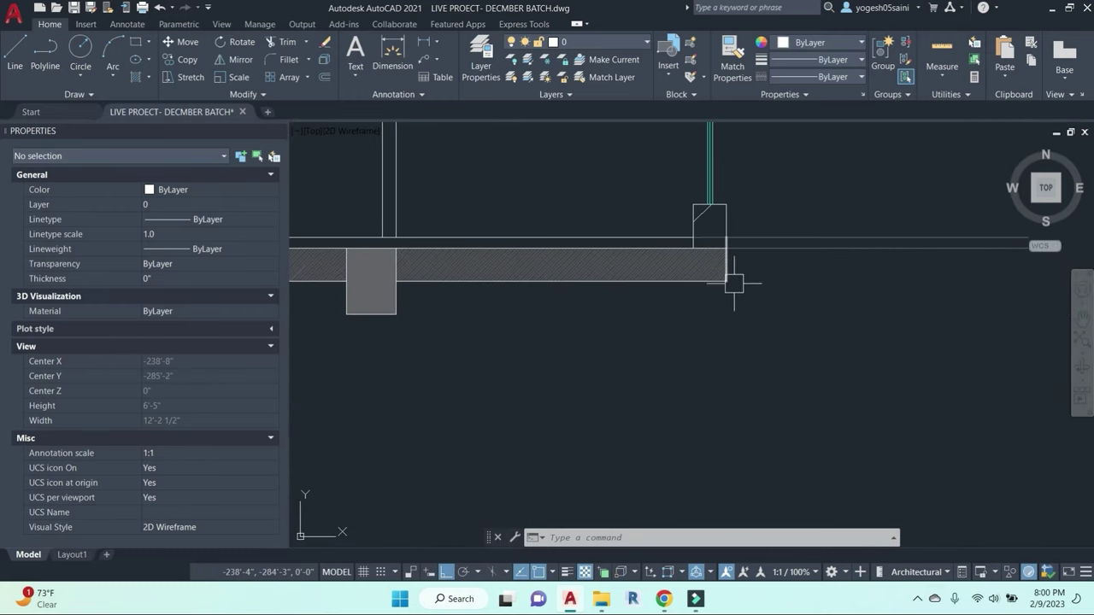
scroll(669, 288, down, 5)
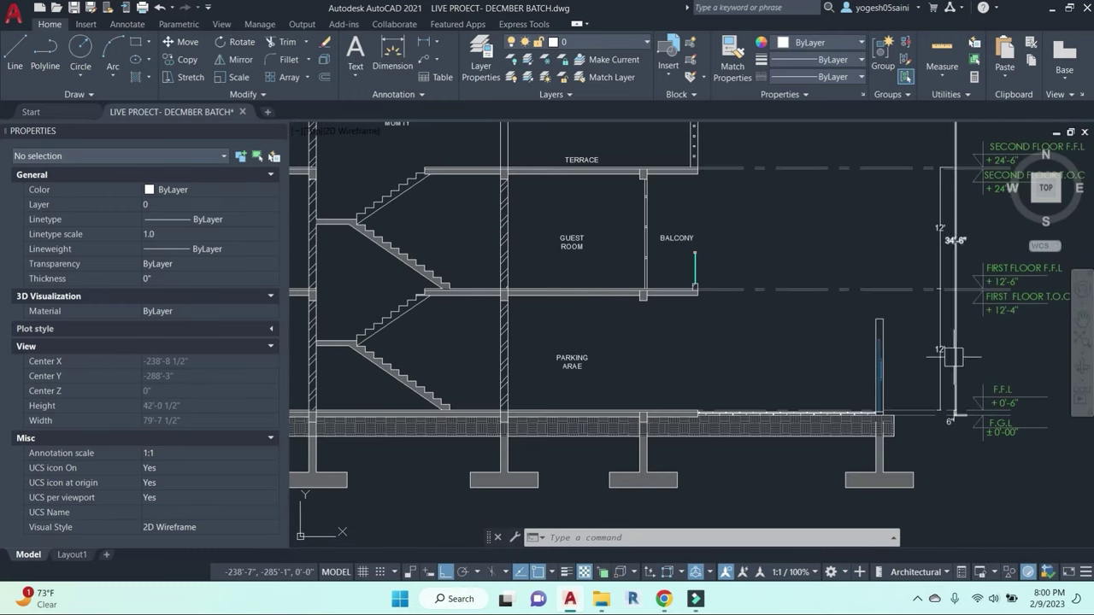
middle_drag(954, 357, 738, 358)
scroll(777, 277, up, 5)
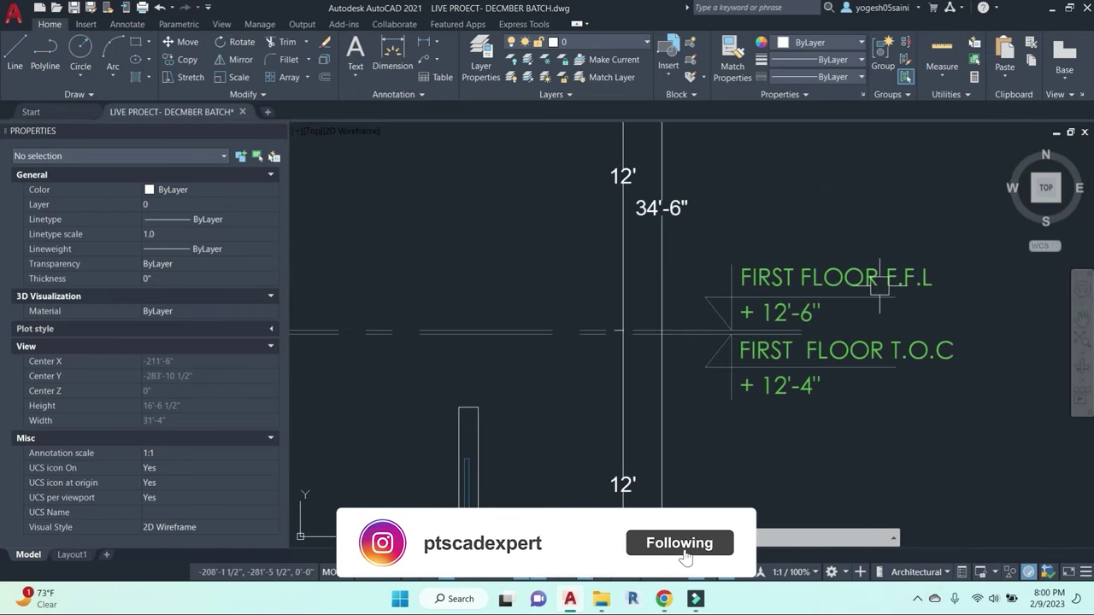
scroll(906, 288, down, 4)
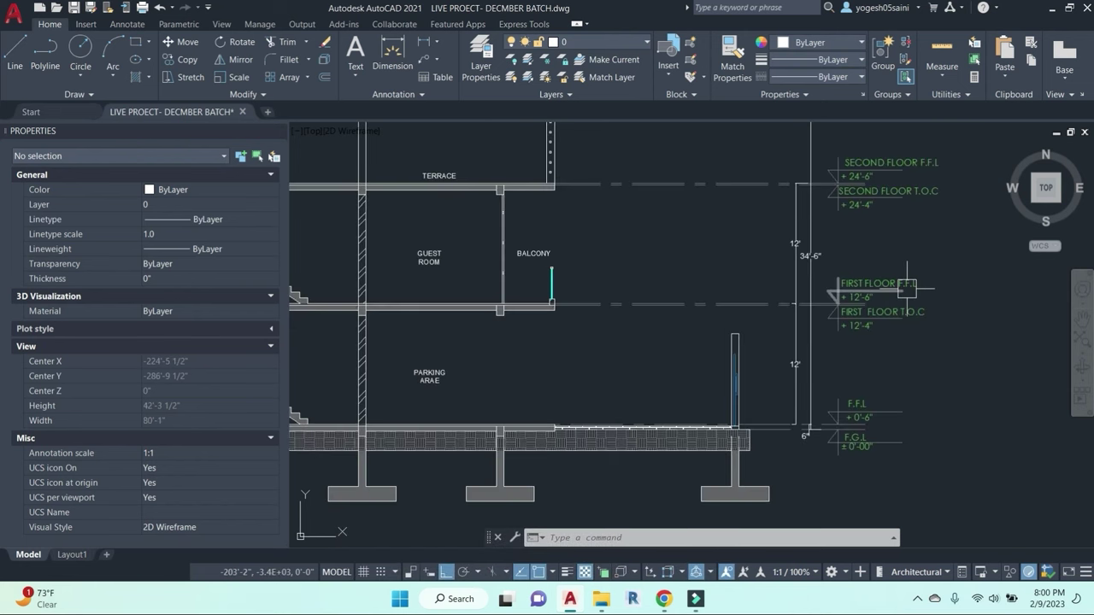
scroll(906, 288, down, 4)
scroll(716, 290, up, 7)
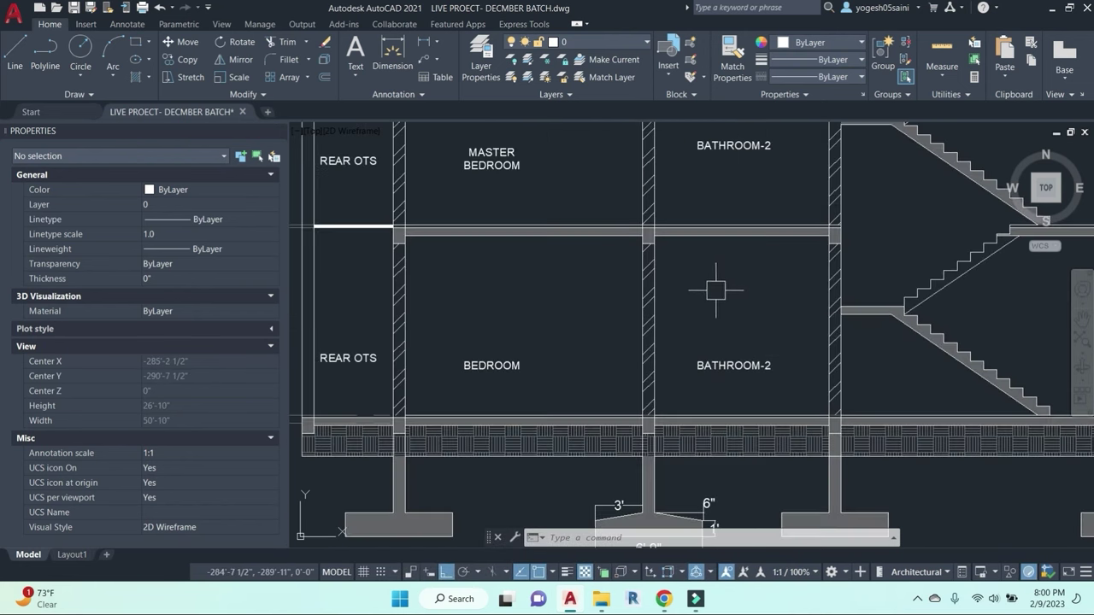
mouse_move(727, 279)
middle_down()
mouse_move(722, 300)
mouse_move(652, 303)
middle_up()
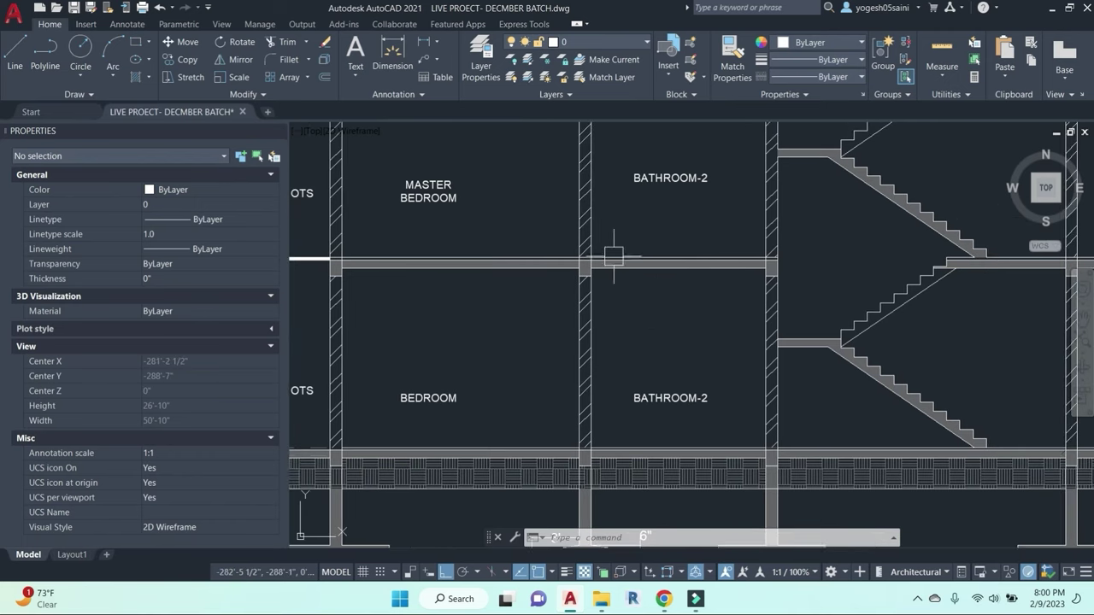
scroll(674, 321, up, 2)
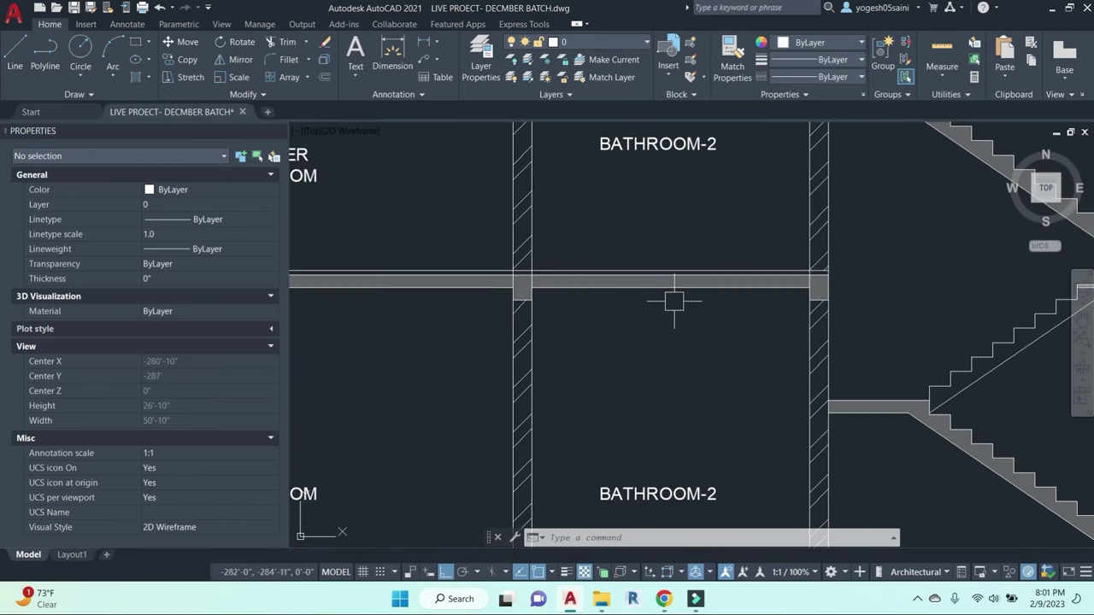
scroll(658, 328, down, 6)
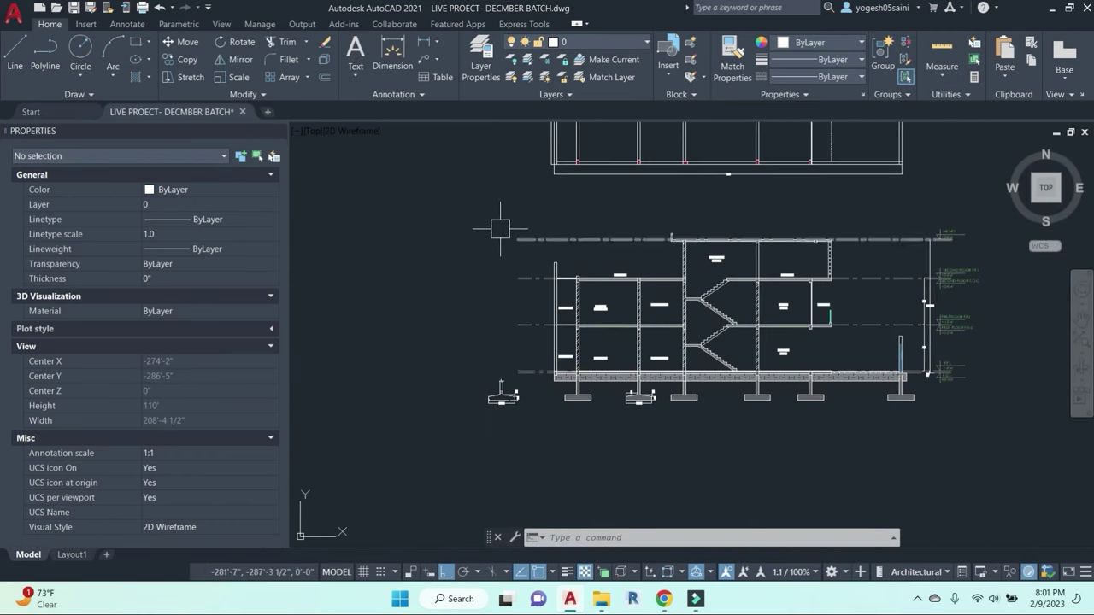
Step: Copy the whole building section, then undo the misplaced copy
click(481, 213)
click(1020, 480)
text(c)
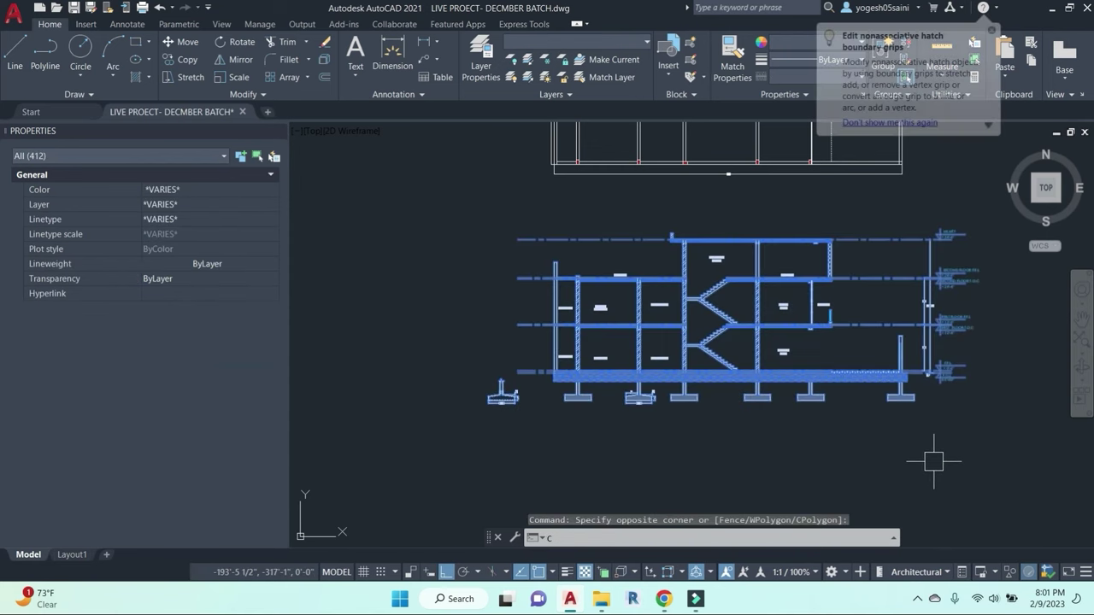
text(o)
key(Return)
scroll(786, 408, down, 4)
click(808, 362)
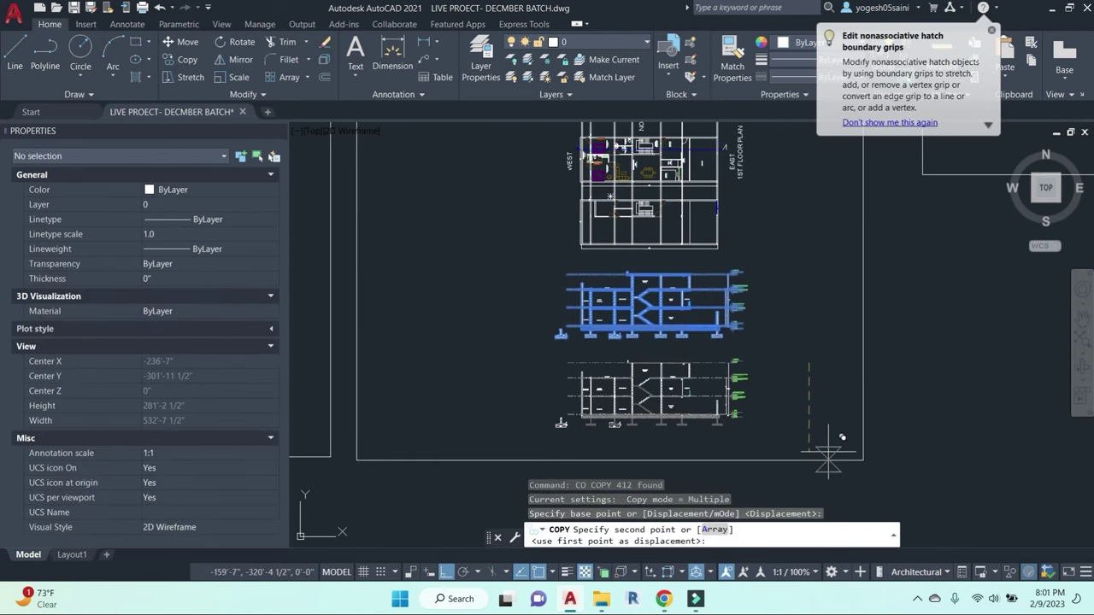
click(828, 453)
key(Escape)
key(ctrl+z)
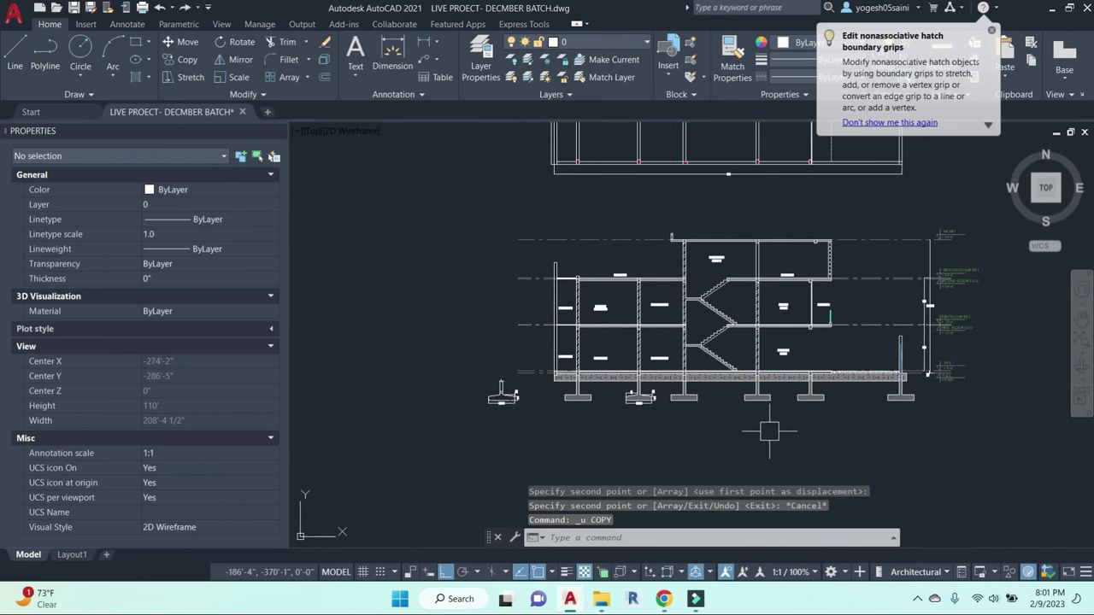
key(ctrl+z)
scroll(762, 398, down, 8)
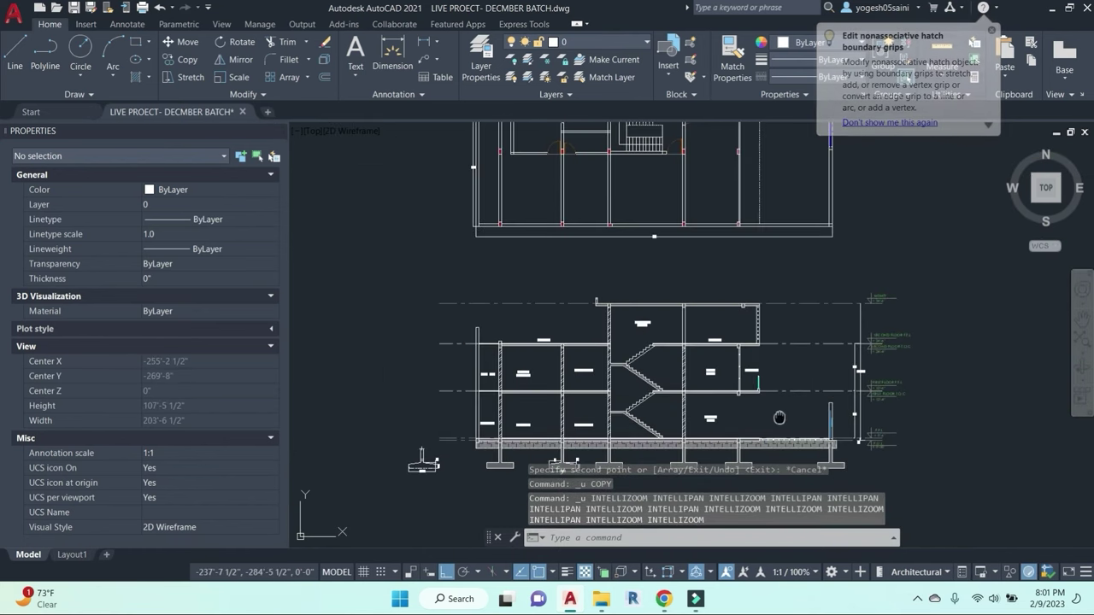
scroll(780, 417, down, 2)
Step: Window-select the section again and copy it directly below the original
click(518, 231)
click(922, 430)
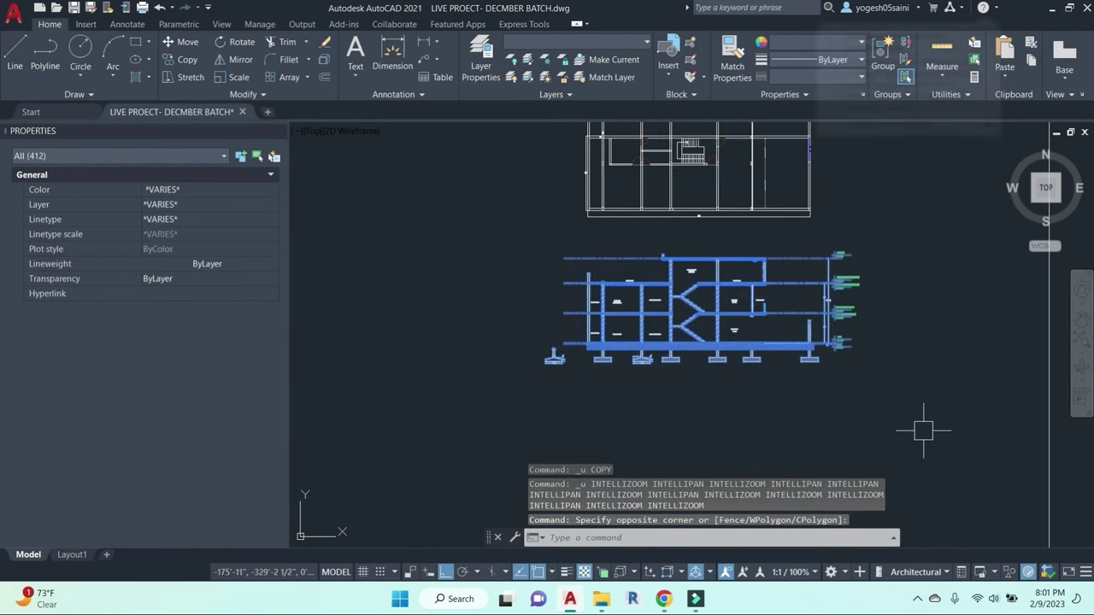
scroll(923, 429, down, 2)
text(co)
key(Return)
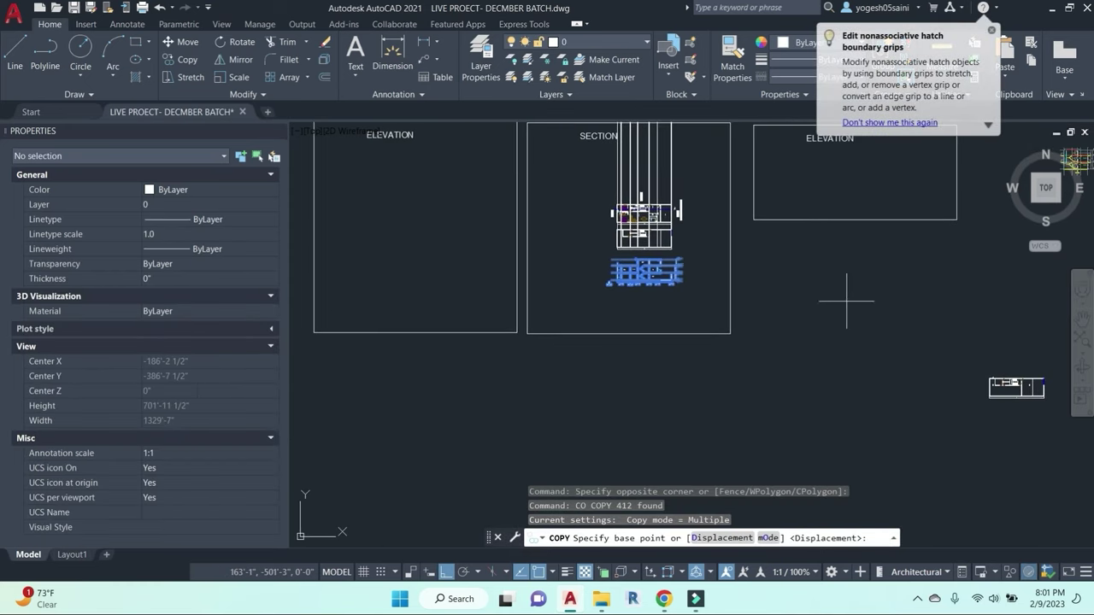
click(854, 261)
click(858, 300)
key(Escape)
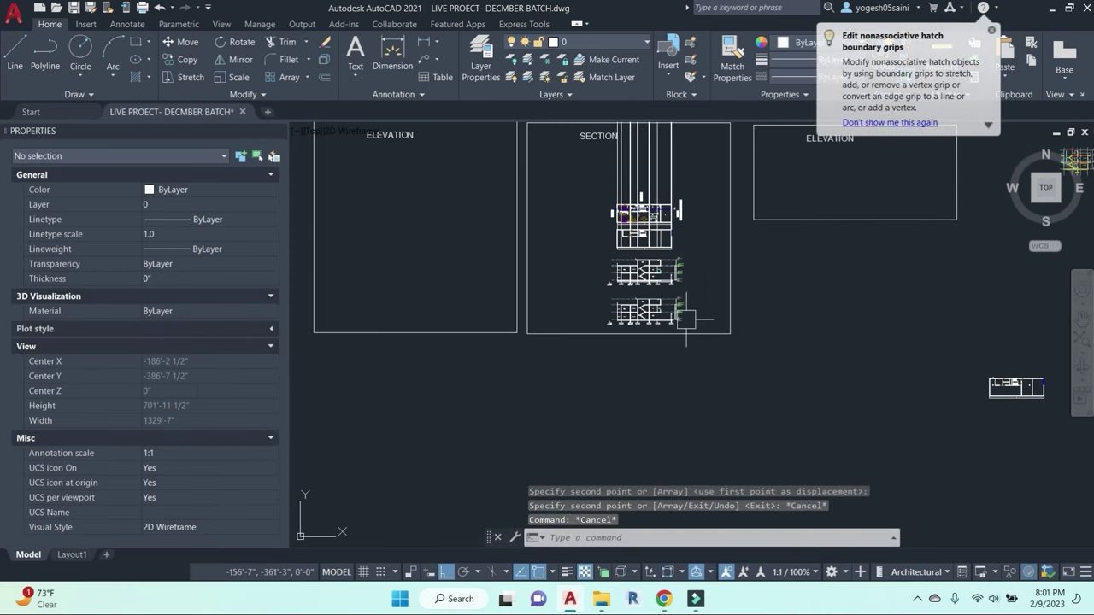
scroll(685, 320, up, 8)
scroll(471, 297, up, 6)
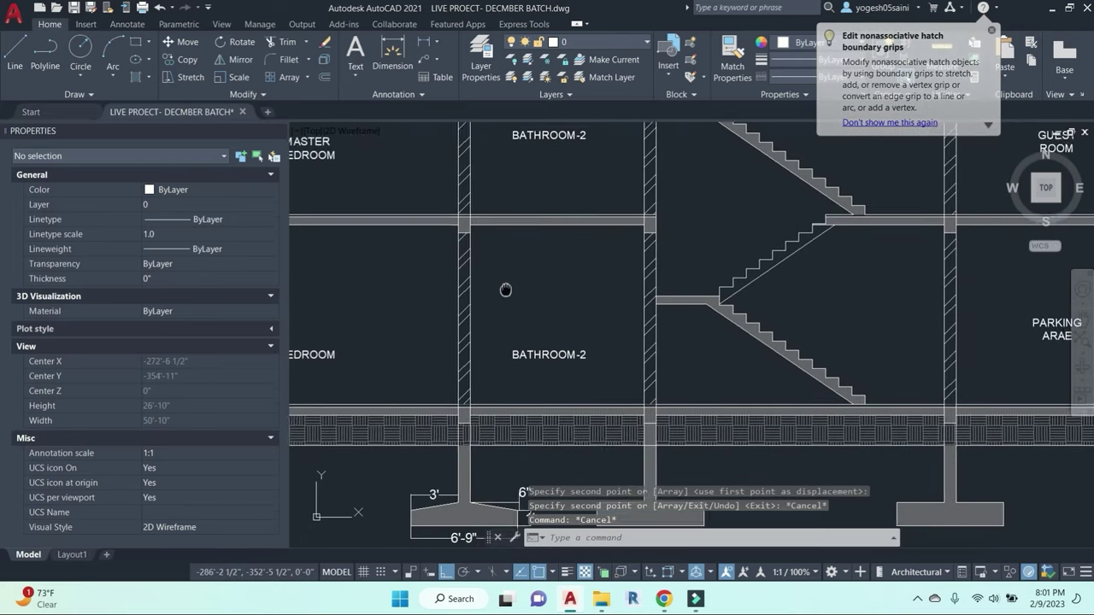
key(Escape)
key(Escape)
scroll(550, 276, down, 8)
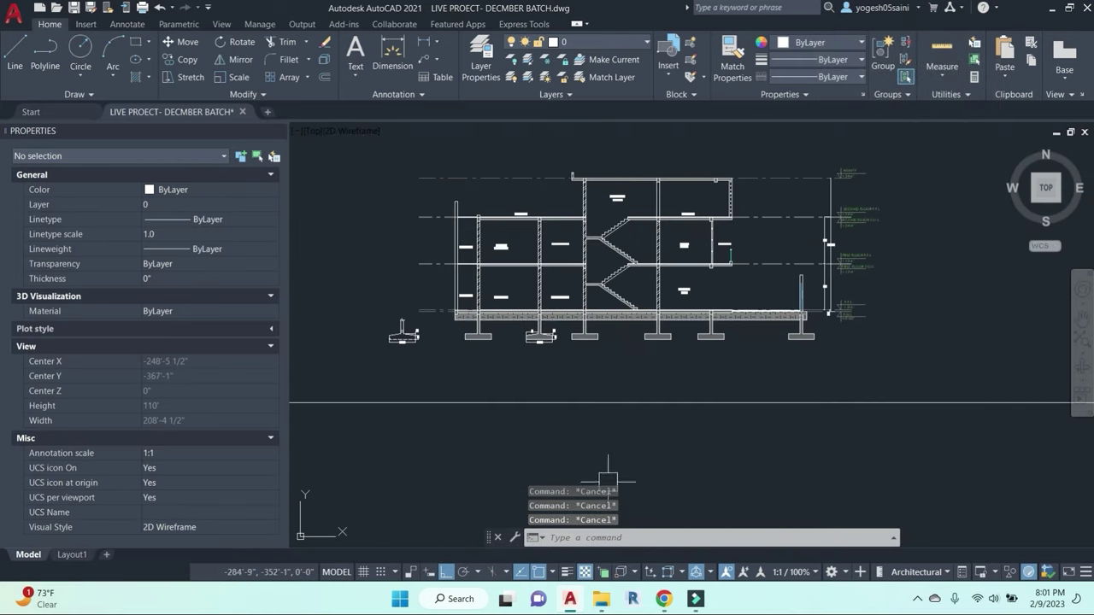
Step: Search Google in a new Chrome tab for 'sunken slab section'
click(663, 601)
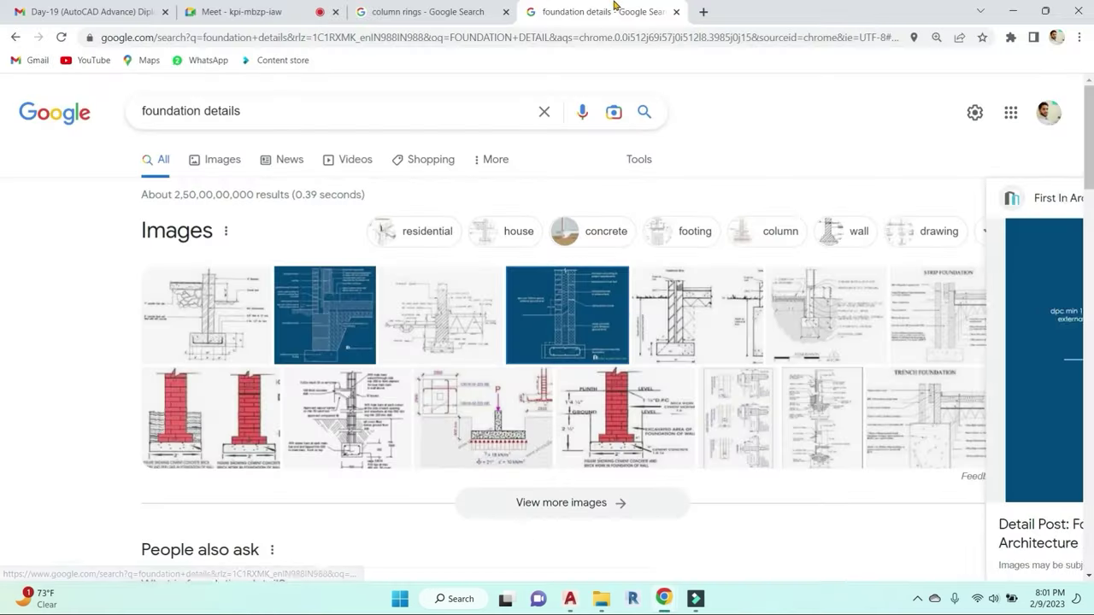
click(702, 12)
click(442, 296)
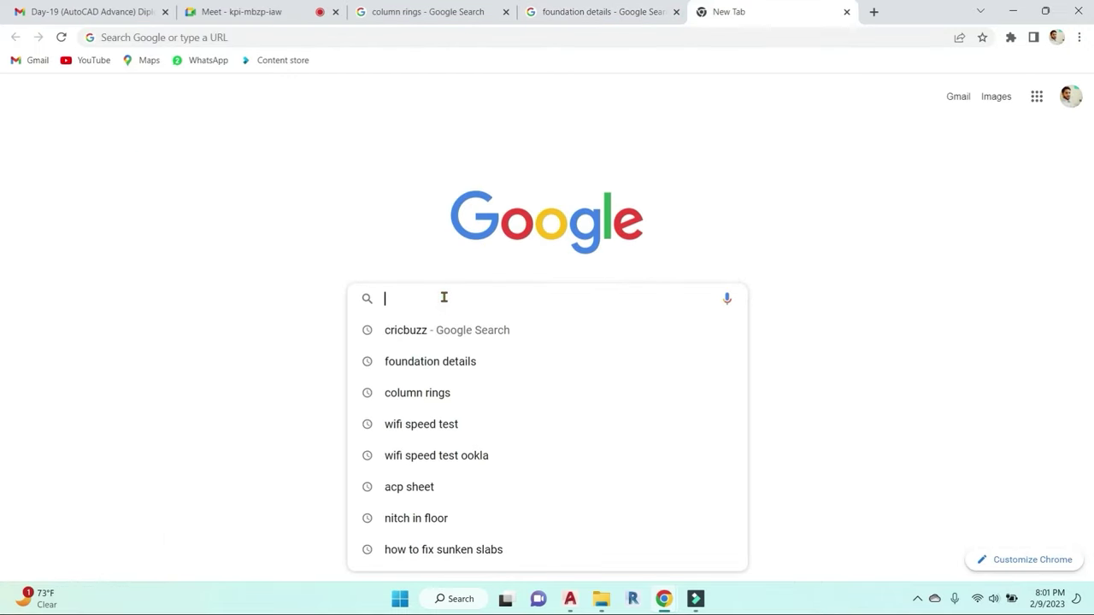
text(SUNKEN SLAB)
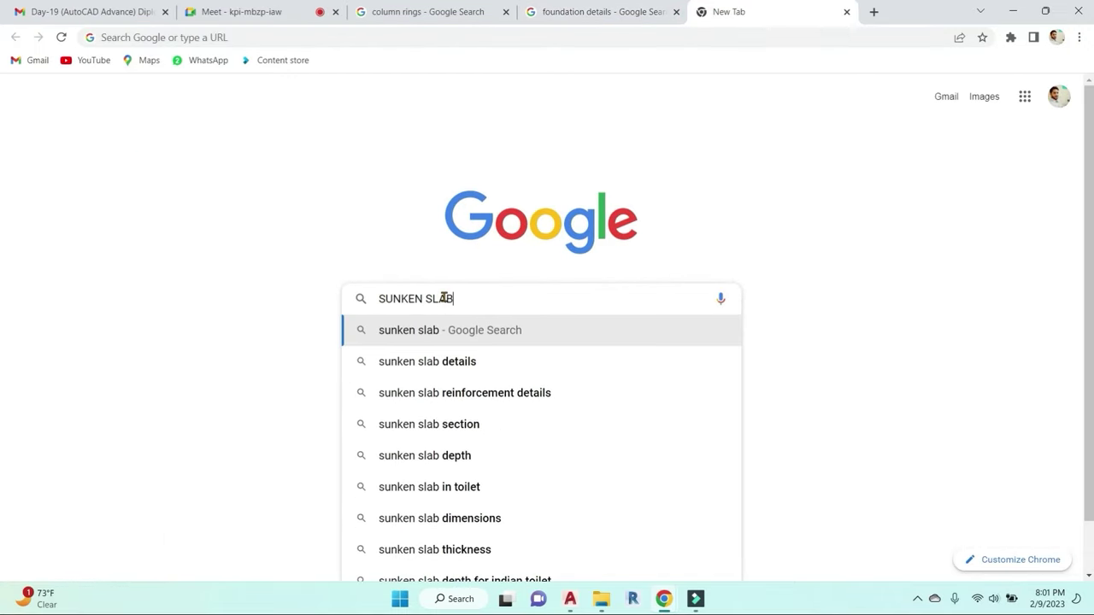
key(Return)
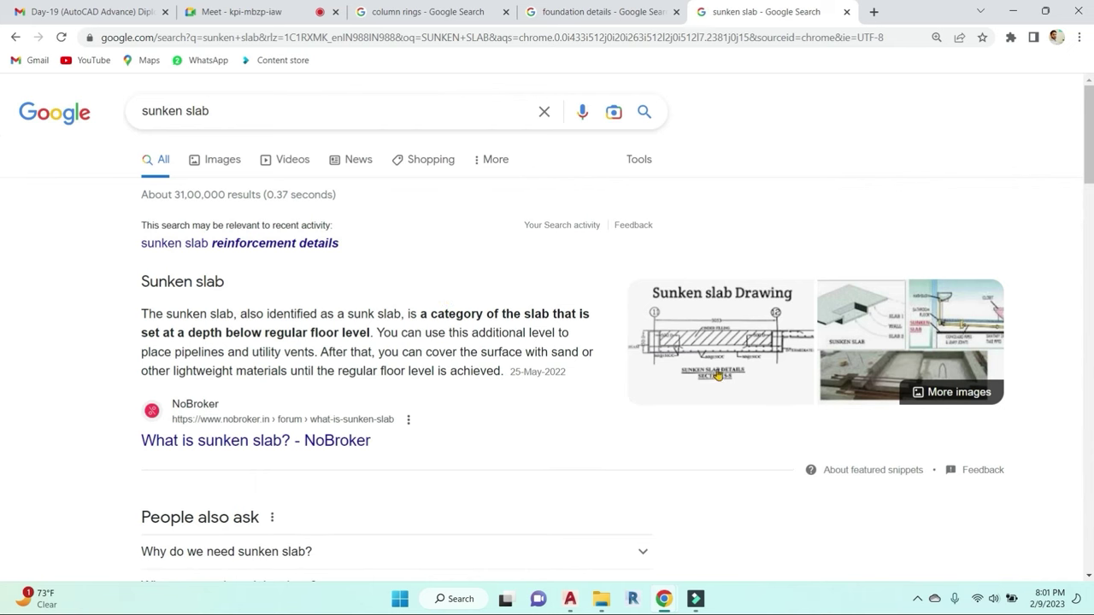
key(alt+space)
text(slabE)
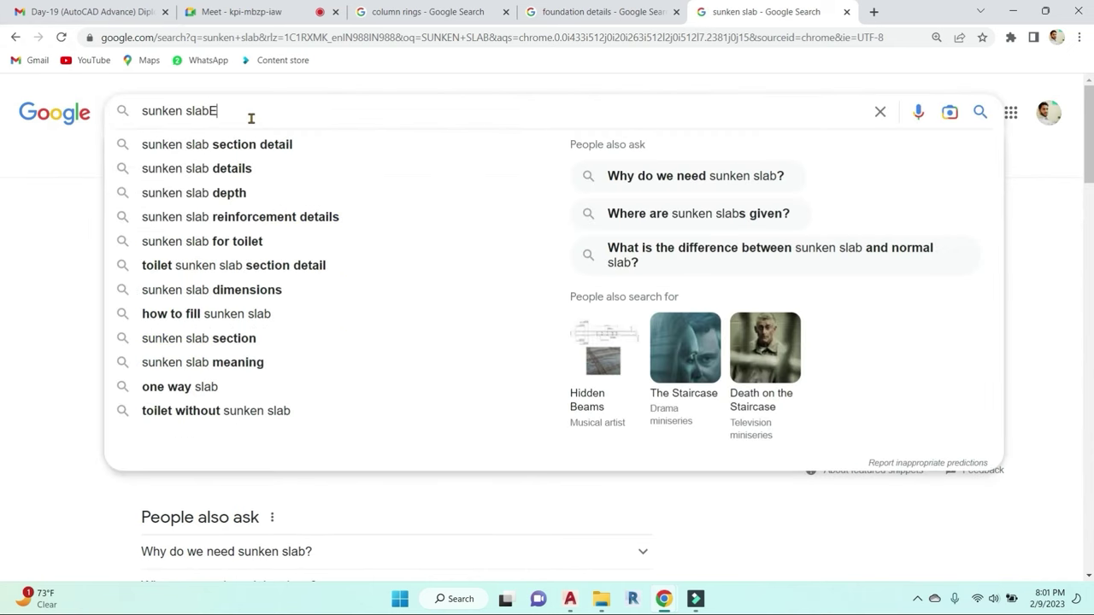
text(CTION)
key(Return)
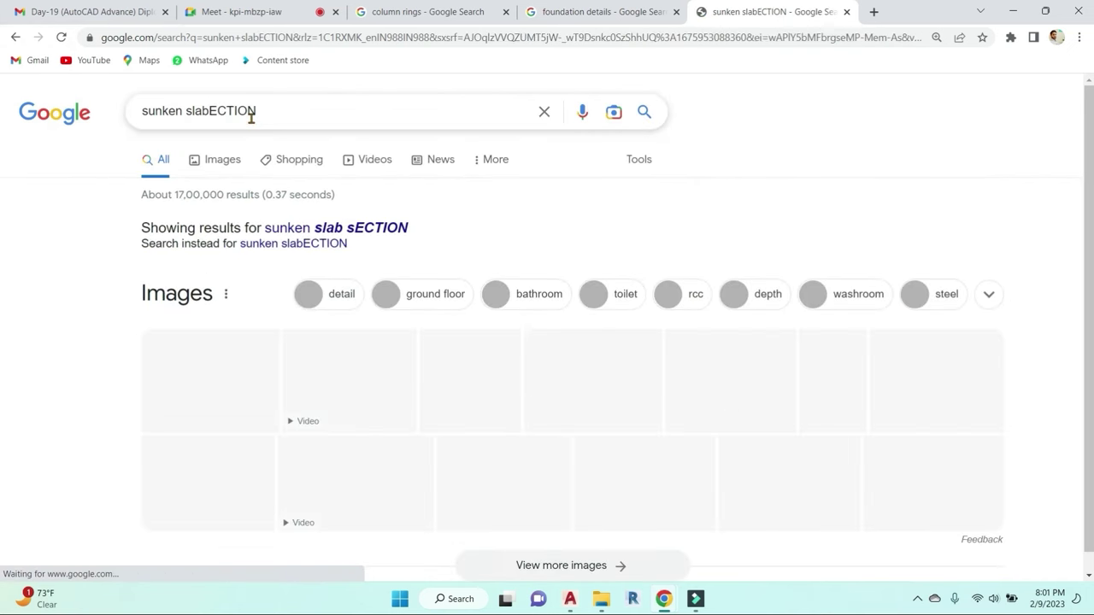
scroll(589, 393, down, 1)
scroll(592, 393, down, 2)
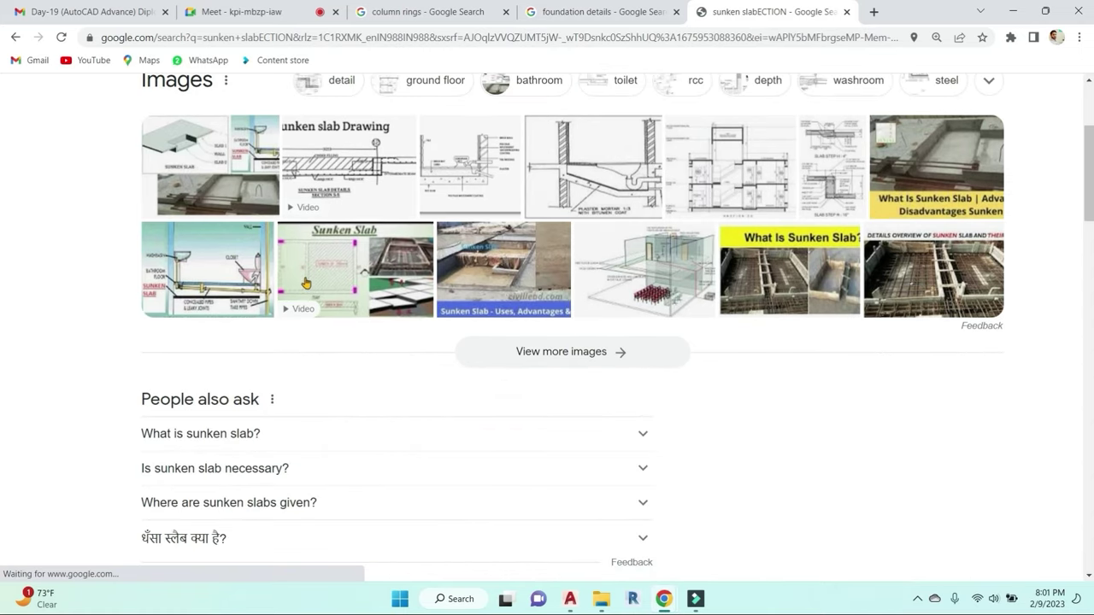
Step: Preview the What Is Sunken Slab image and the sunken slab drainage detail drawing
click(869, 158)
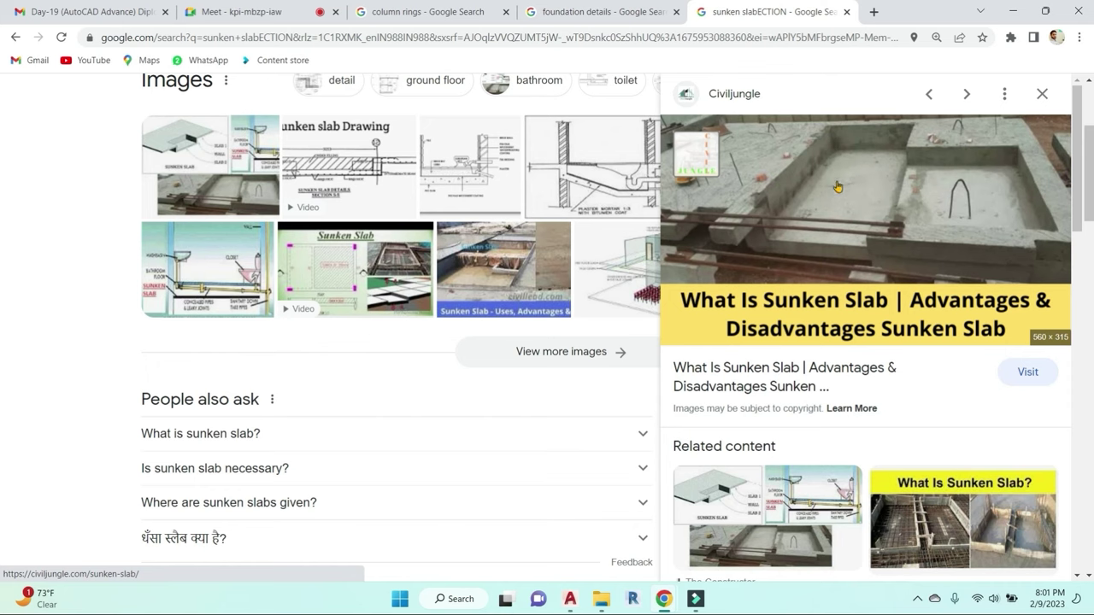
click(629, 171)
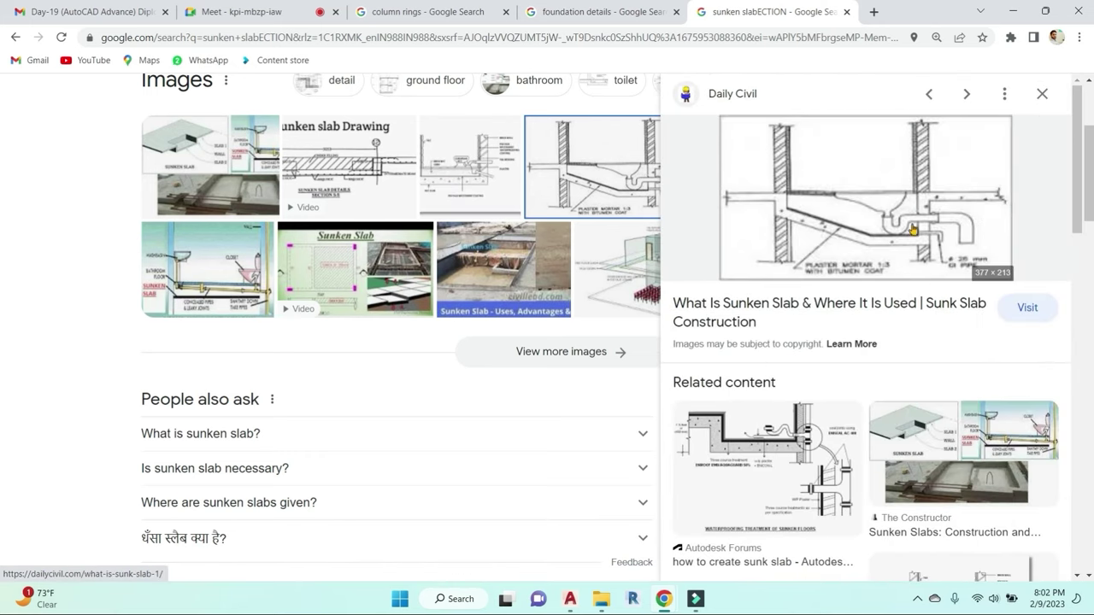
click(664, 599)
click(269, 81)
Step: Check the participant list in the Google Meet call, close it, and minimize Chrome
click(249, 12)
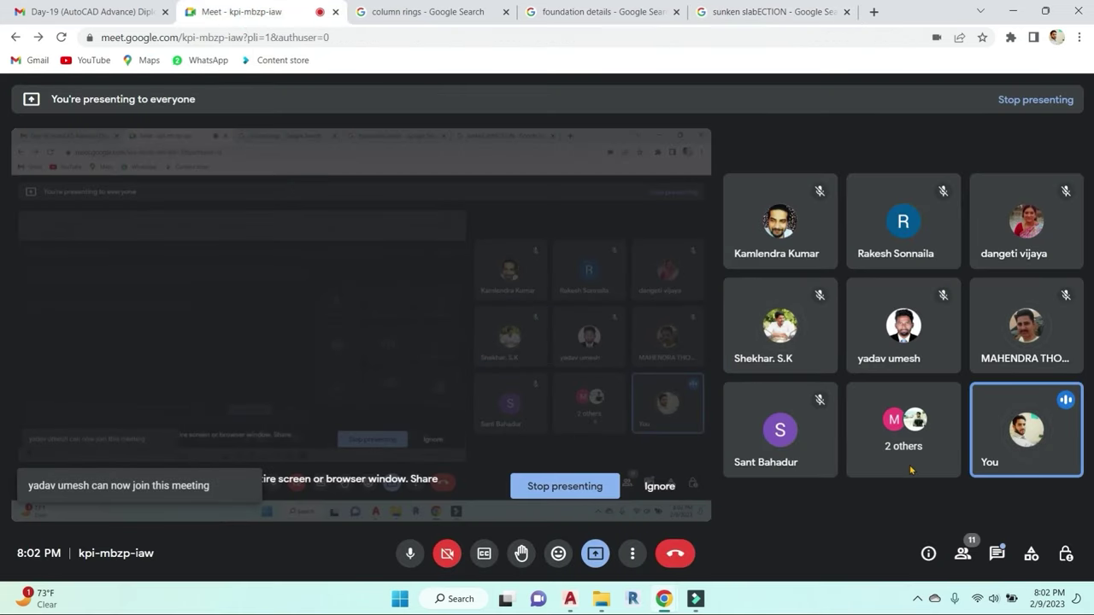
click(962, 553)
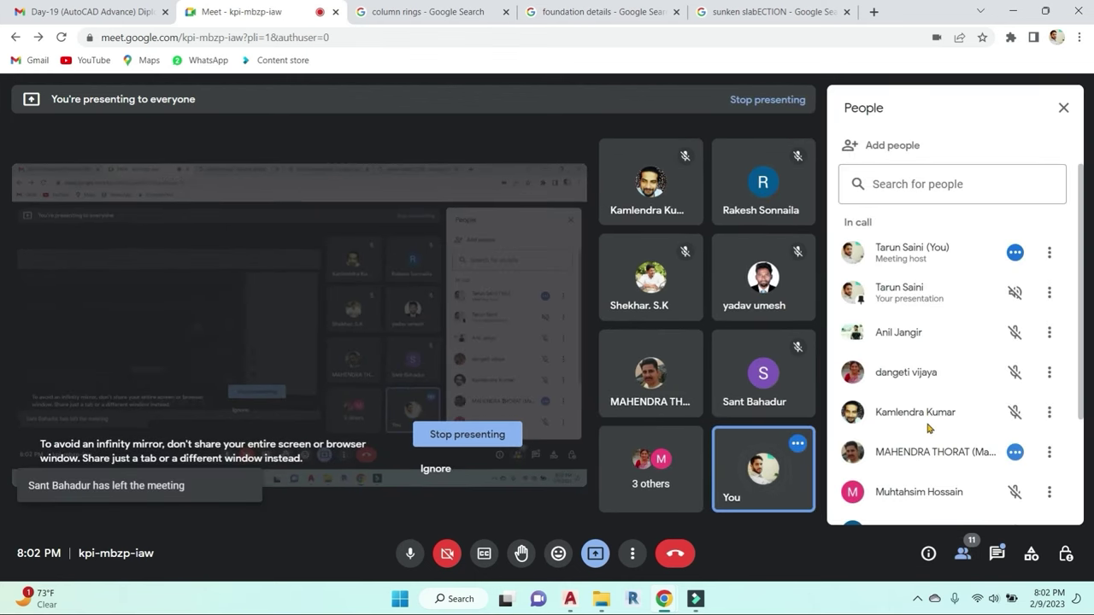
scroll(929, 427, down, 3)
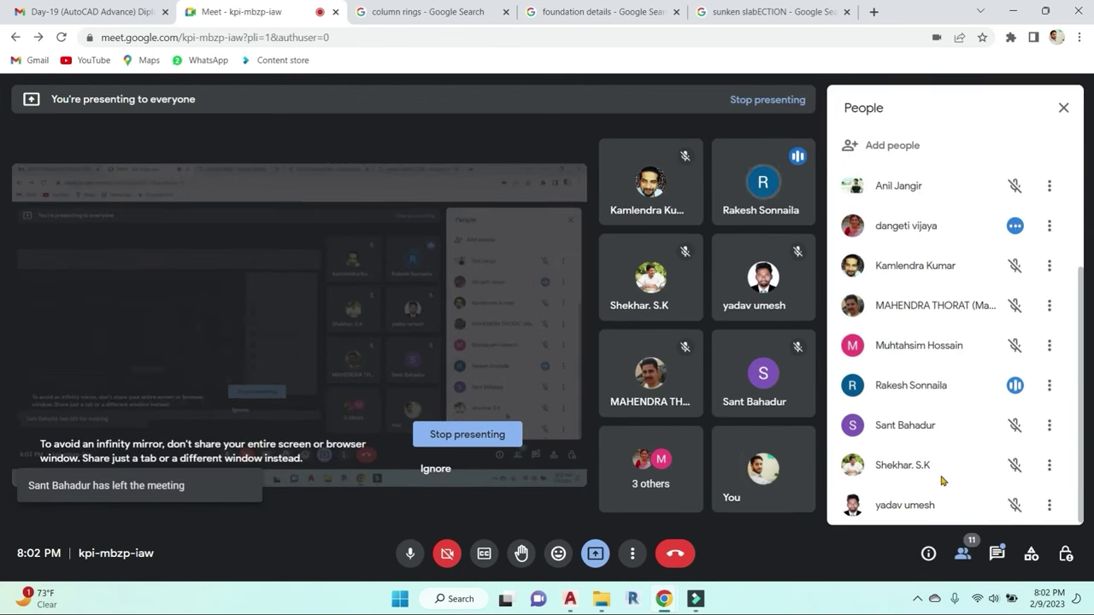
scroll(943, 479, up, 3)
scroll(912, 407, down, 3)
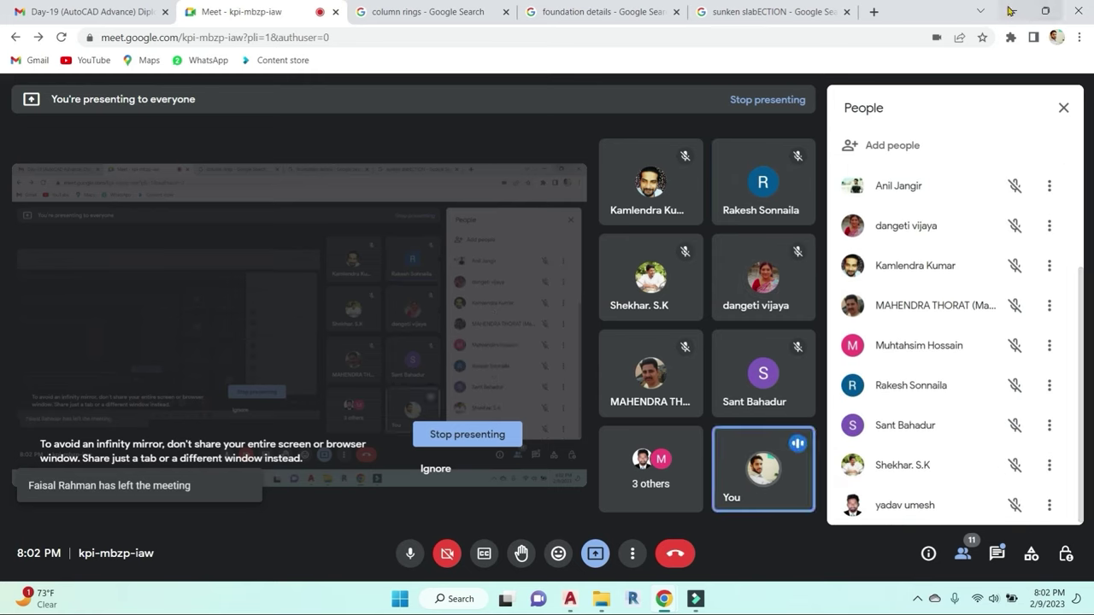
click(1062, 108)
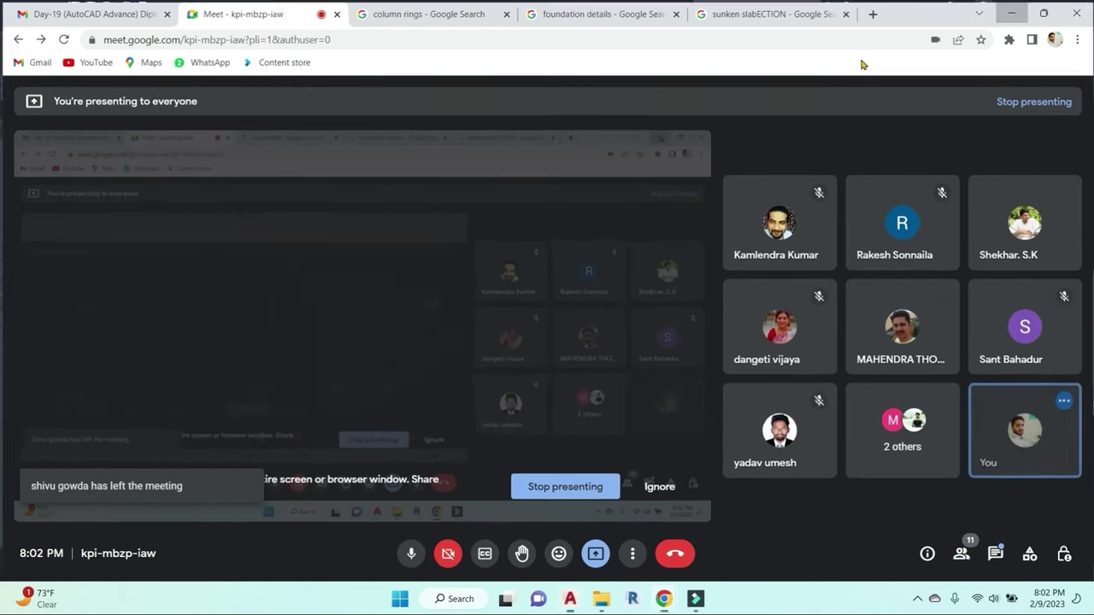
click(1014, 12)
scroll(745, 297, up, 4)
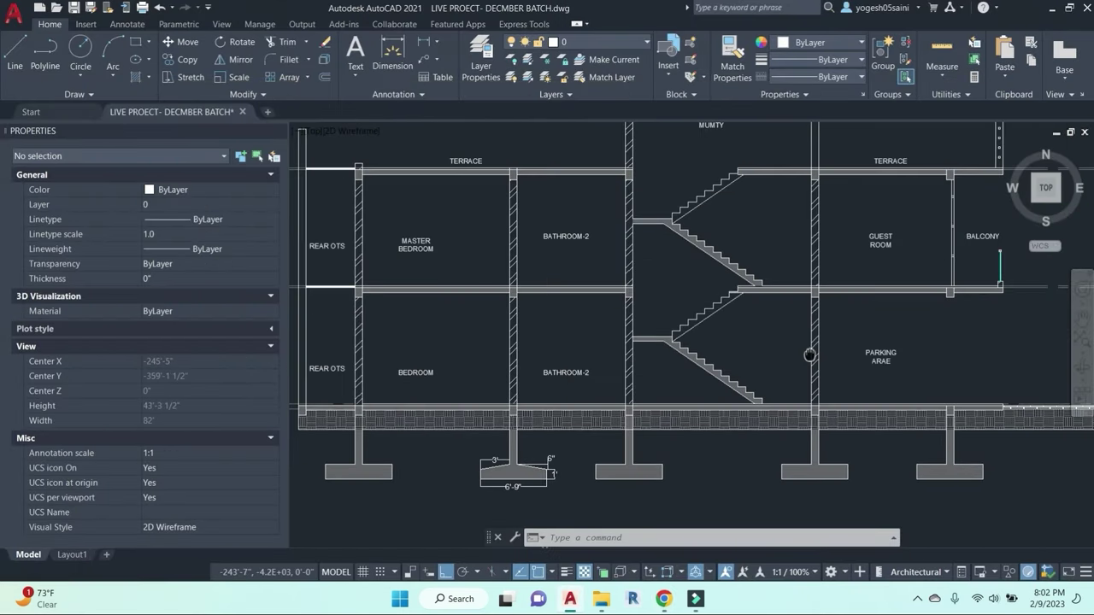
scroll(649, 336, down, 4)
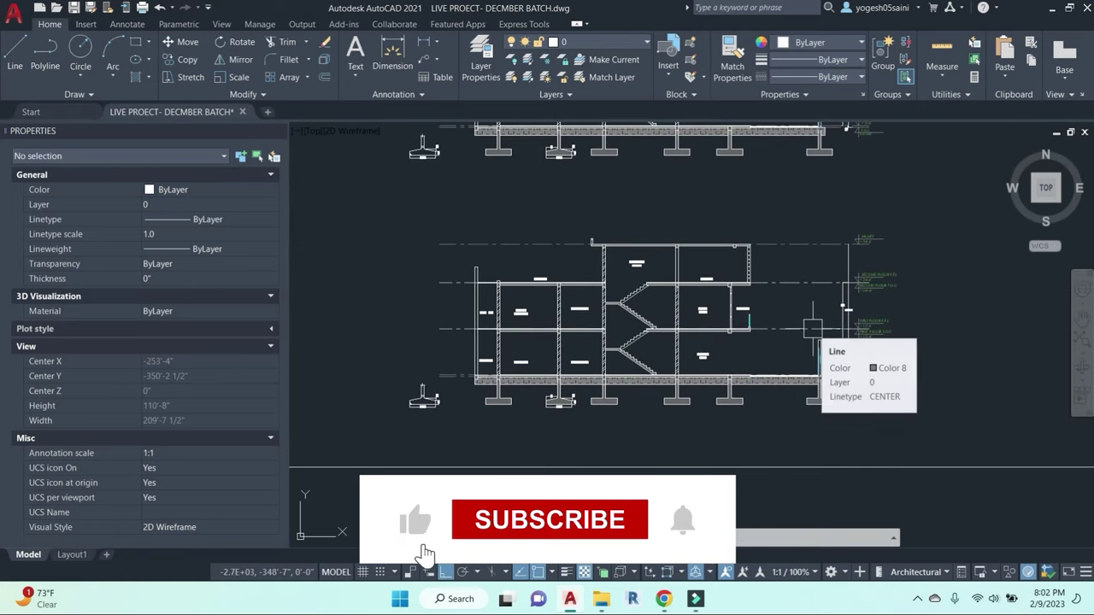
scroll(819, 352, up, 6)
scroll(829, 305, up, 4)
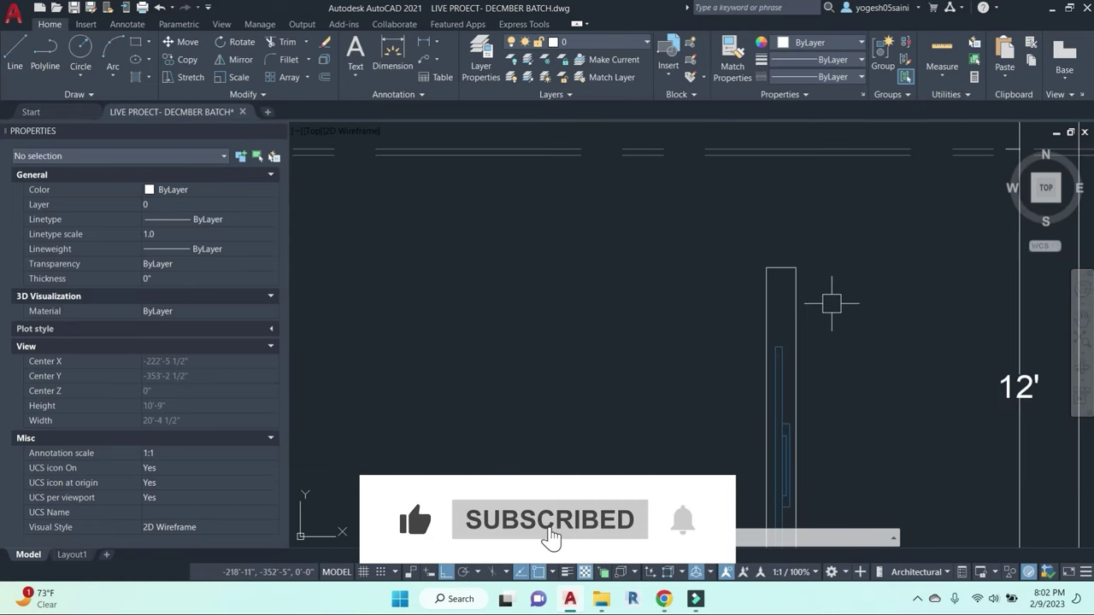
scroll(832, 302, down, 10)
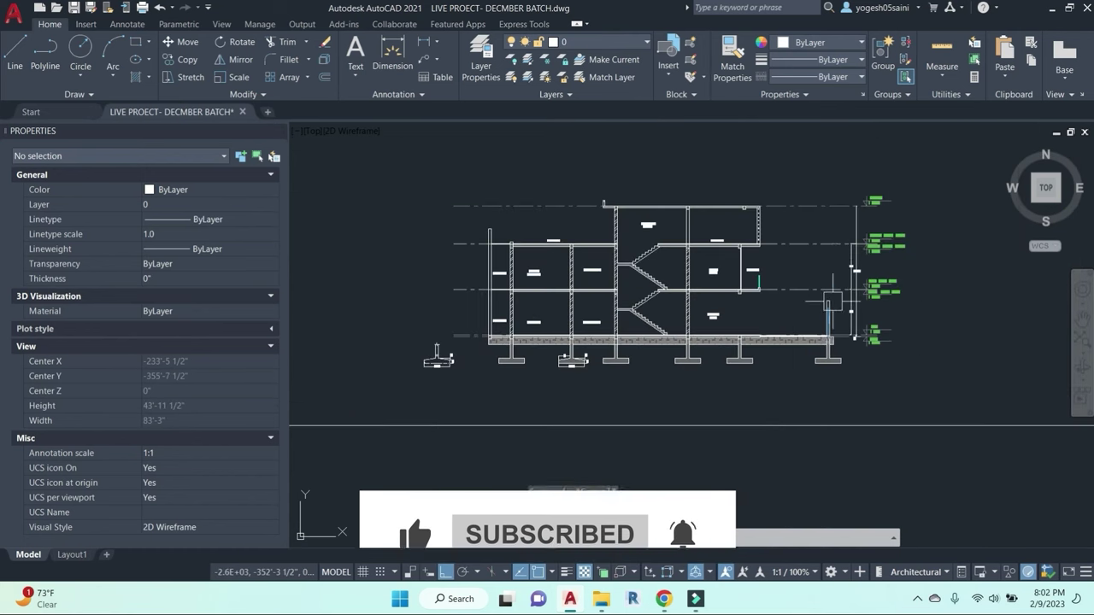
middle_drag(832, 302, 808, 386)
scroll(808, 386, up, 12)
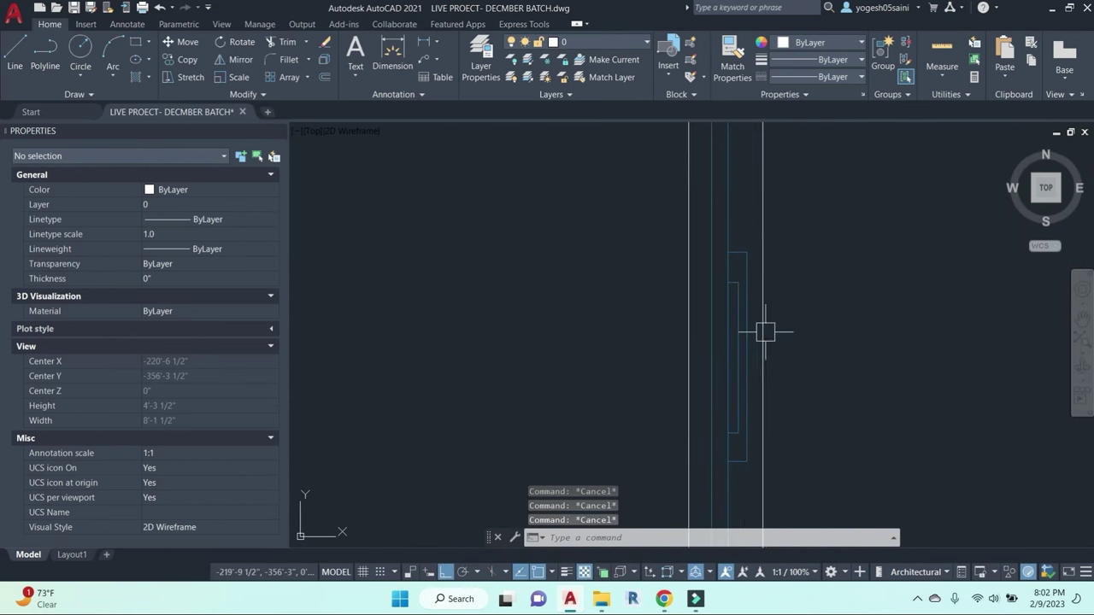
scroll(752, 261, down, 7)
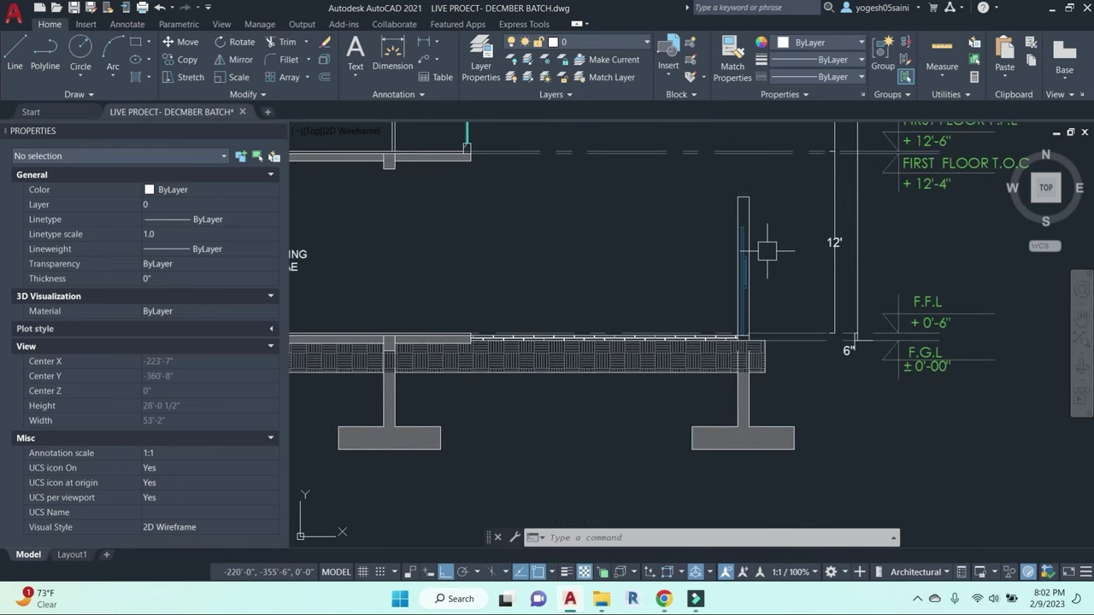
scroll(766, 250, up, 9)
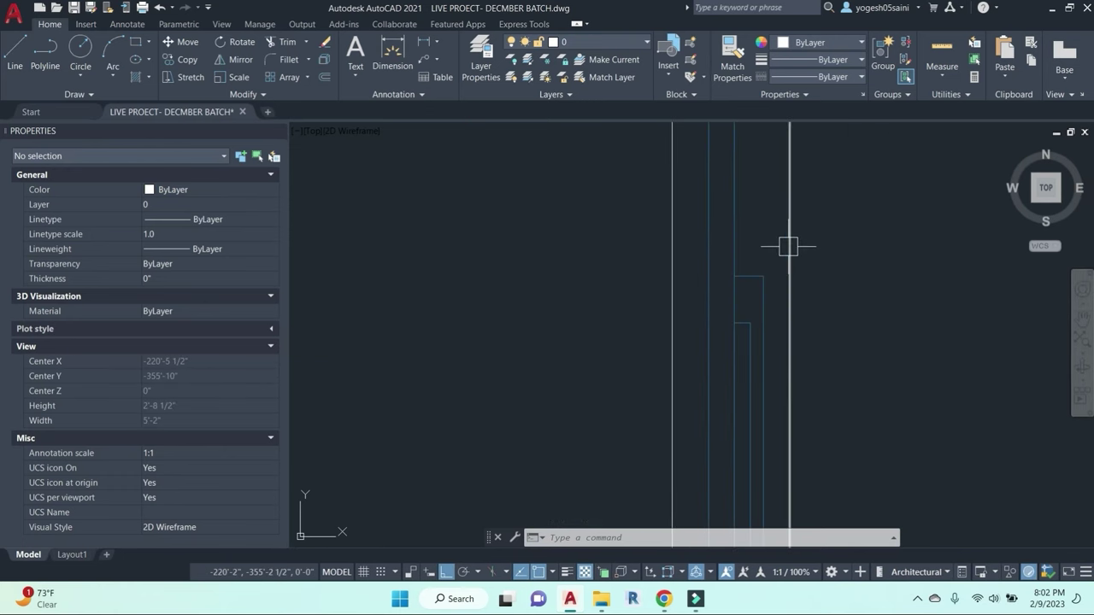
middle_drag(756, 384, 754, 341)
scroll(762, 305, down, 6)
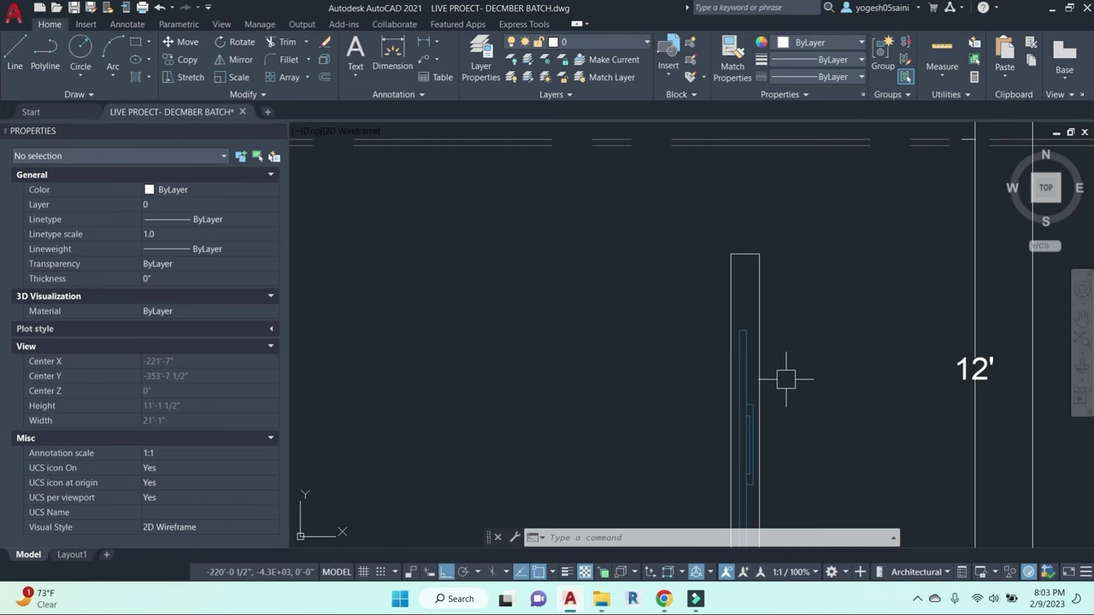
scroll(671, 446, down, 5)
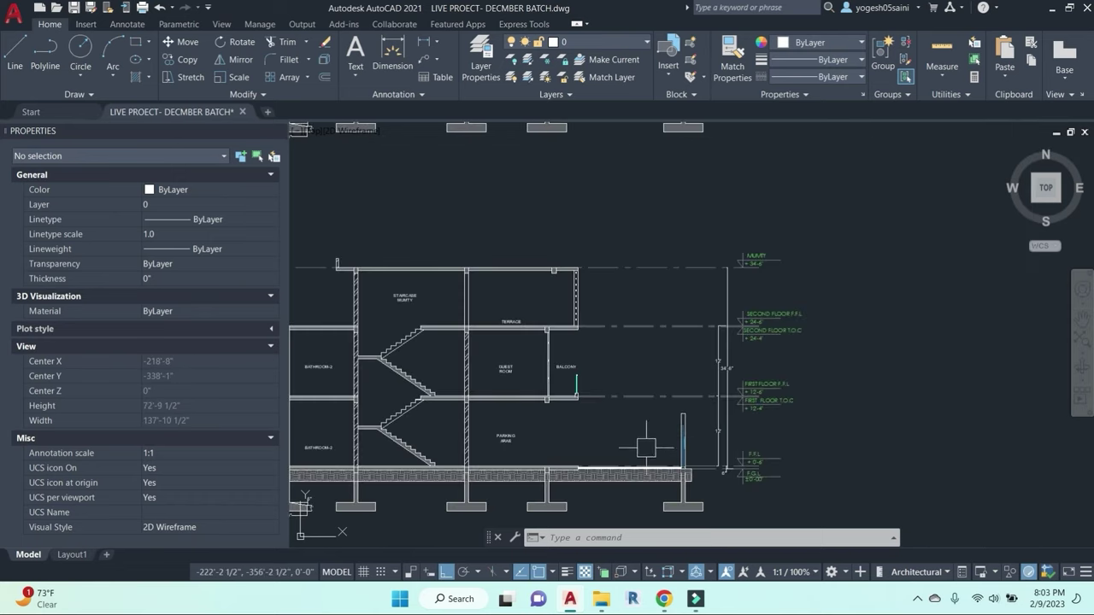
scroll(687, 403, up, 3)
key(Escape)
key(Escape)
key(Escape)
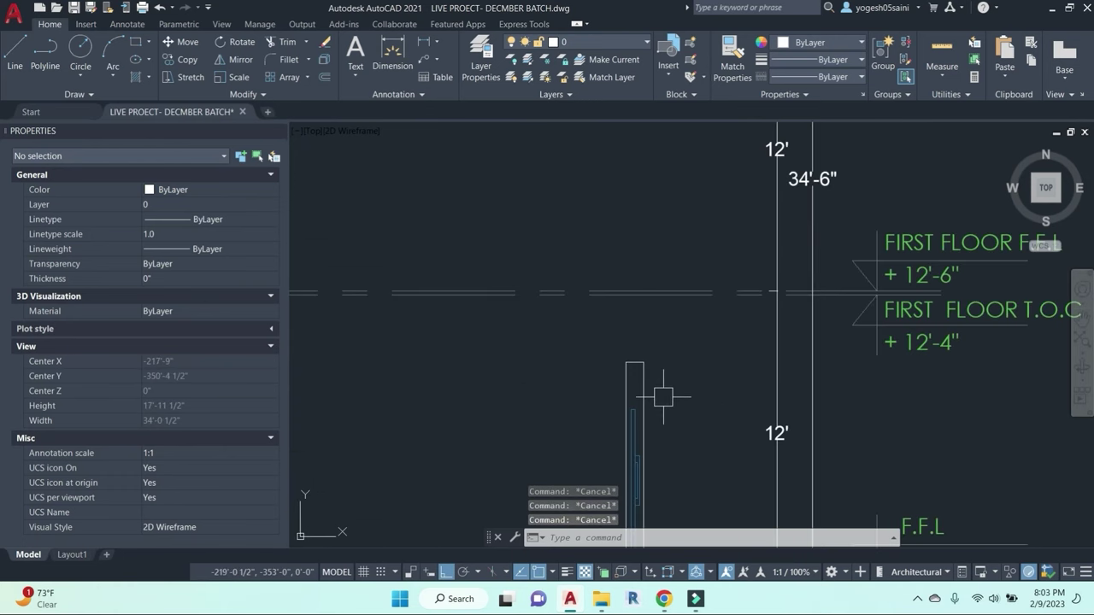
scroll(663, 397, up, 2)
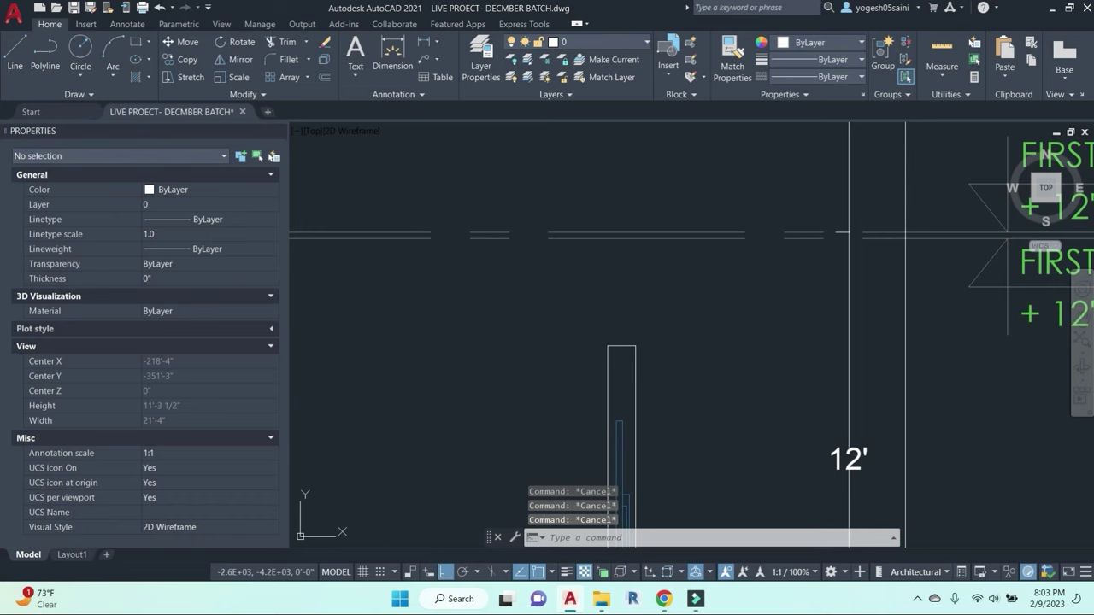
Step: From the wall top, draw 2", 2", 5" and 4" line segments outlining the lamp box
text(l)
key(Return)
scroll(665, 388, up, 6)
click(652, 335)
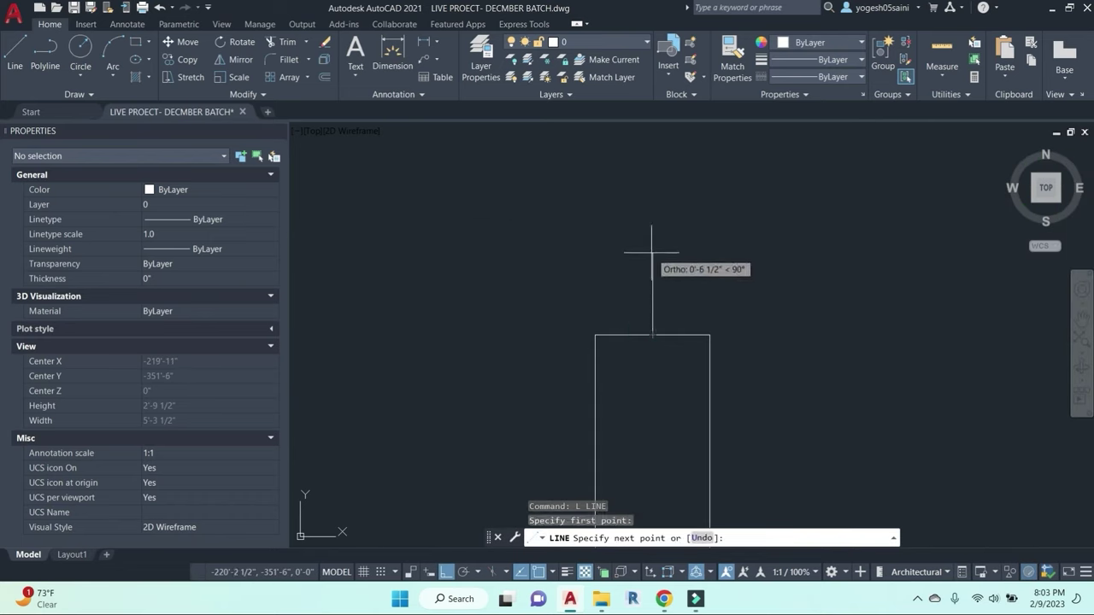
text(2")
key(Return)
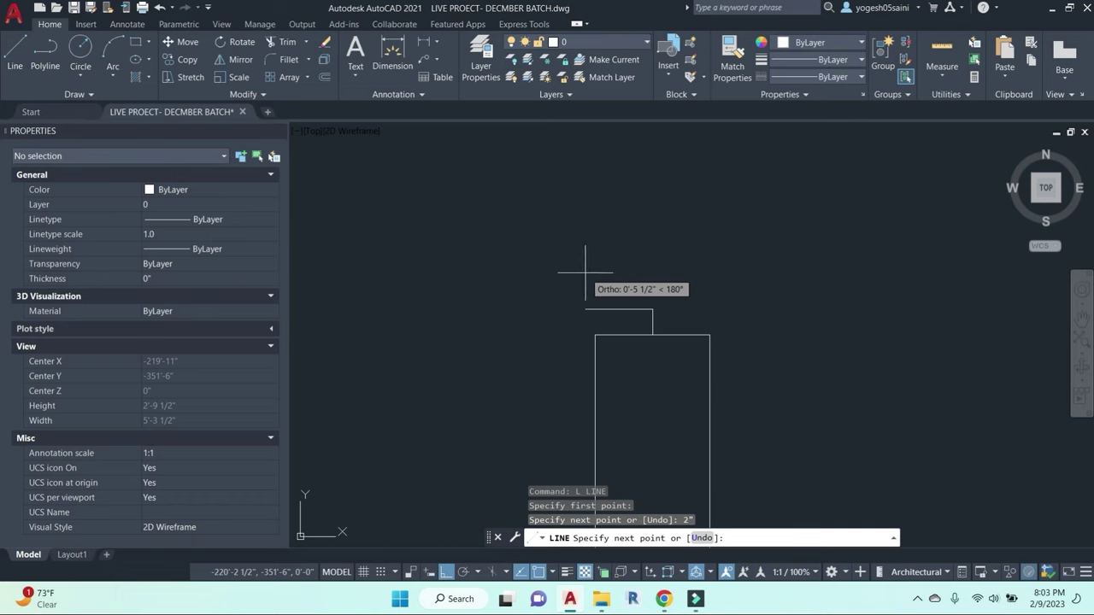
key(Return)
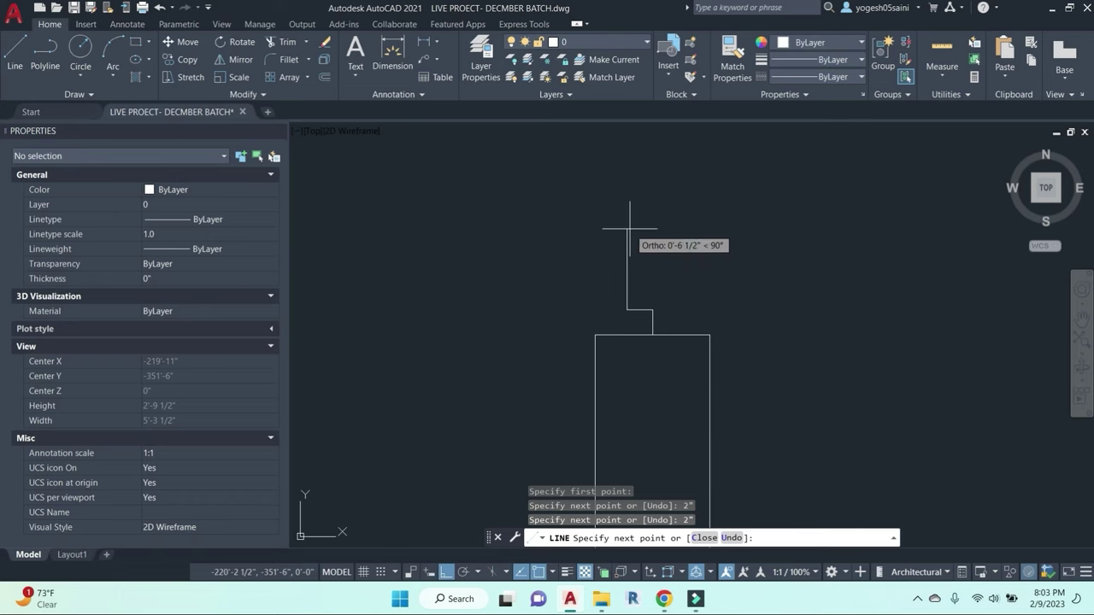
key(Return)
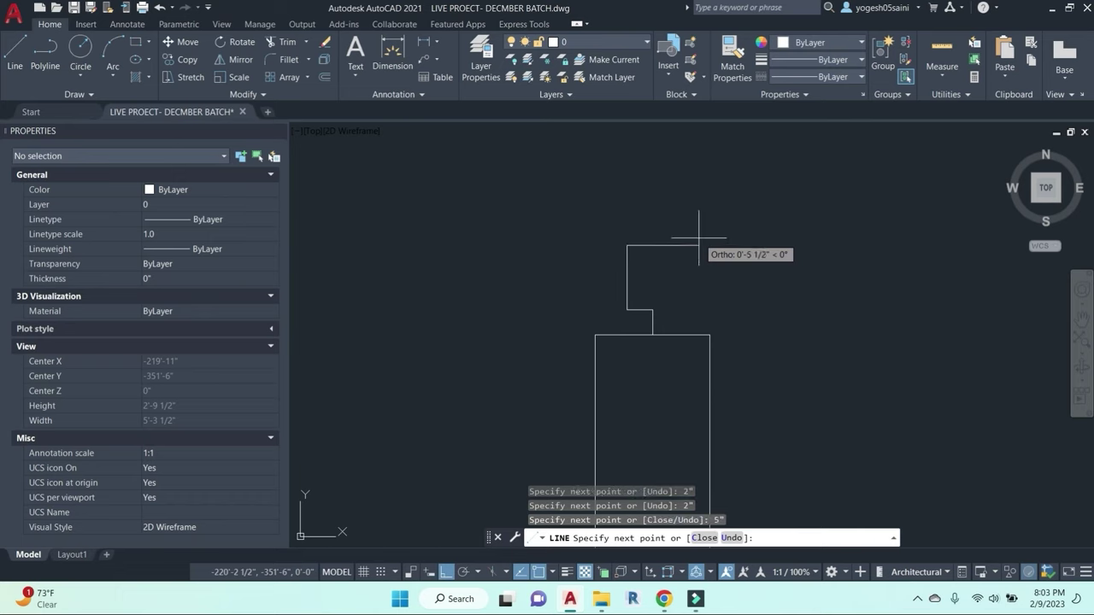
text(4")
key(Return)
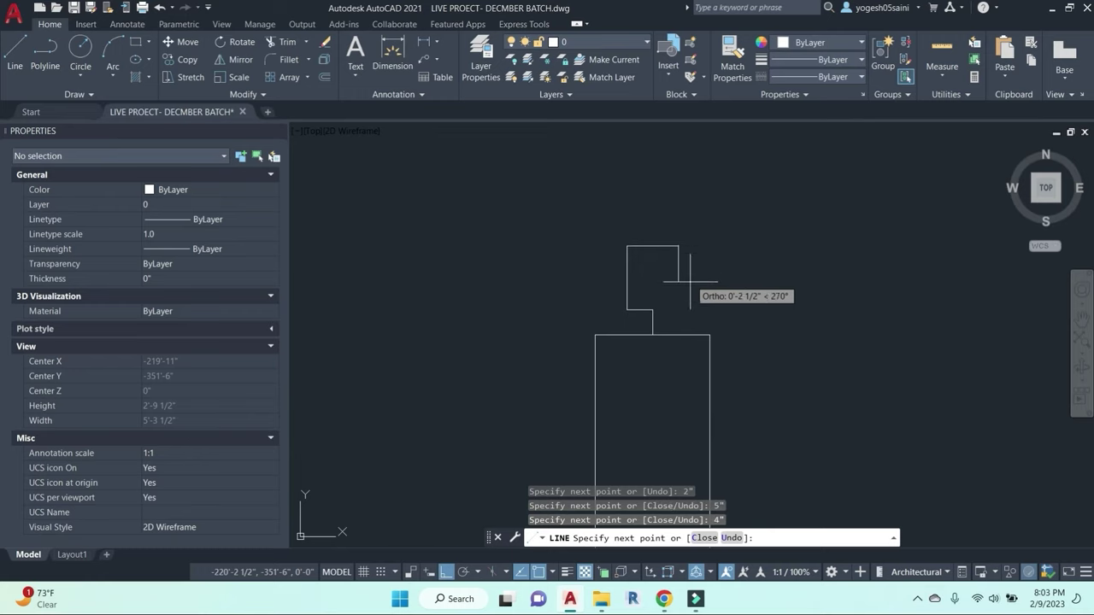
click(660, 311)
key(Escape)
Step: Close the lamp box with a bottom edge line
scroll(661, 316, up, 2)
key(space)
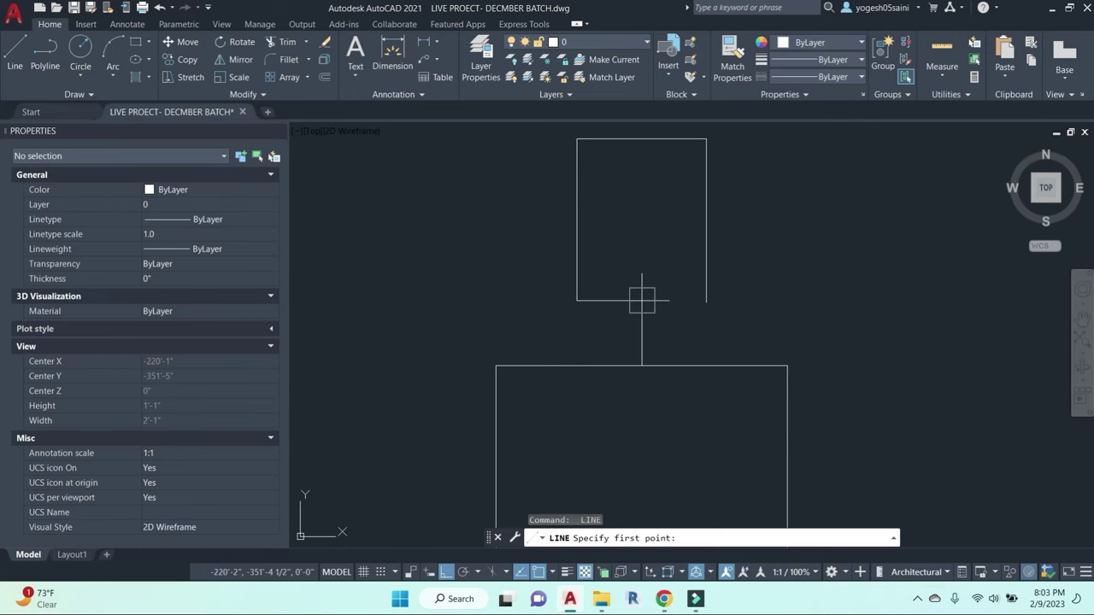
click(642, 301)
click(706, 302)
key(Escape)
key(Escape)
key(Escape)
Step: Draw an inner rectangle inside the lamp box with RECTANG
text(rec)
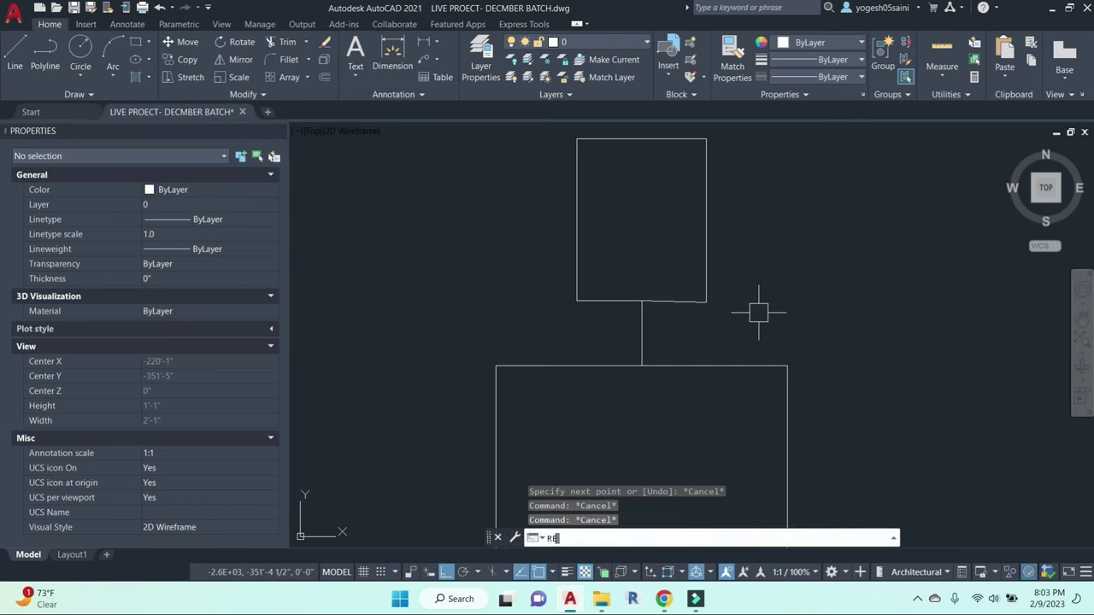
key(Return)
click(597, 159)
click(682, 279)
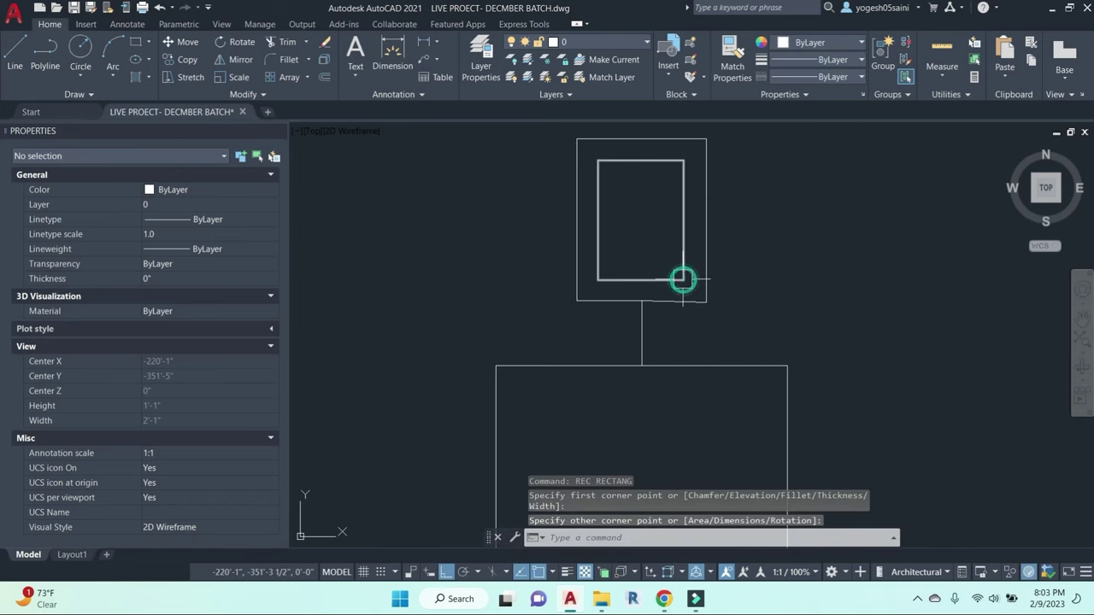
key(Escape)
key(Escape)
middle_drag(637, 217, 691, 266)
key(Escape)
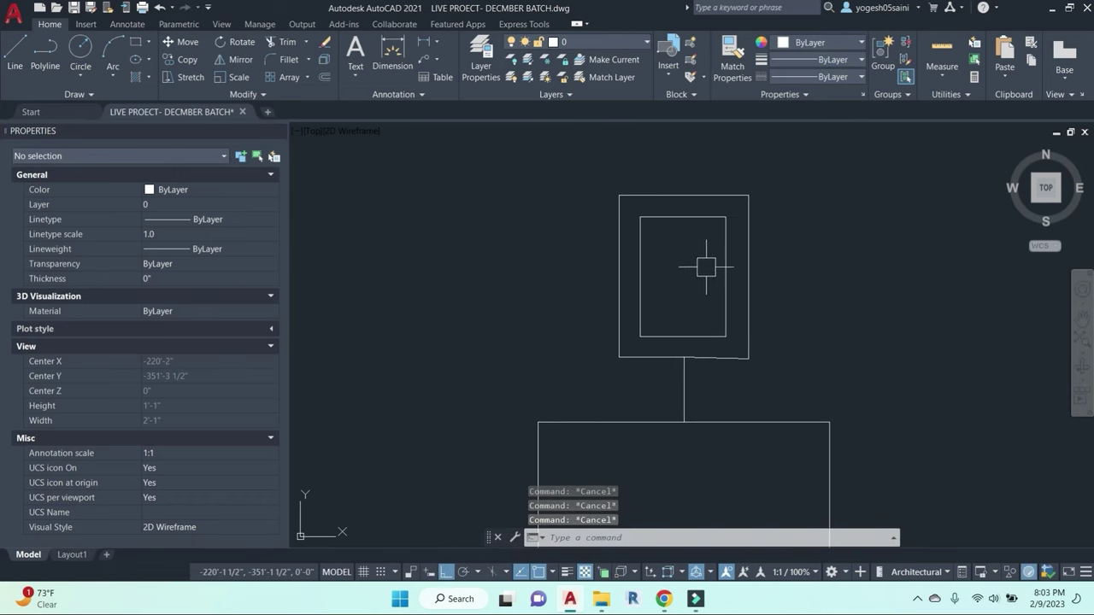
Step: Draw a short vertical line up from the box's top midpoint
text(l)
key(Return)
click(683, 195)
click(684, 152)
key(Escape)
middle_drag(715, 167, 669, 276)
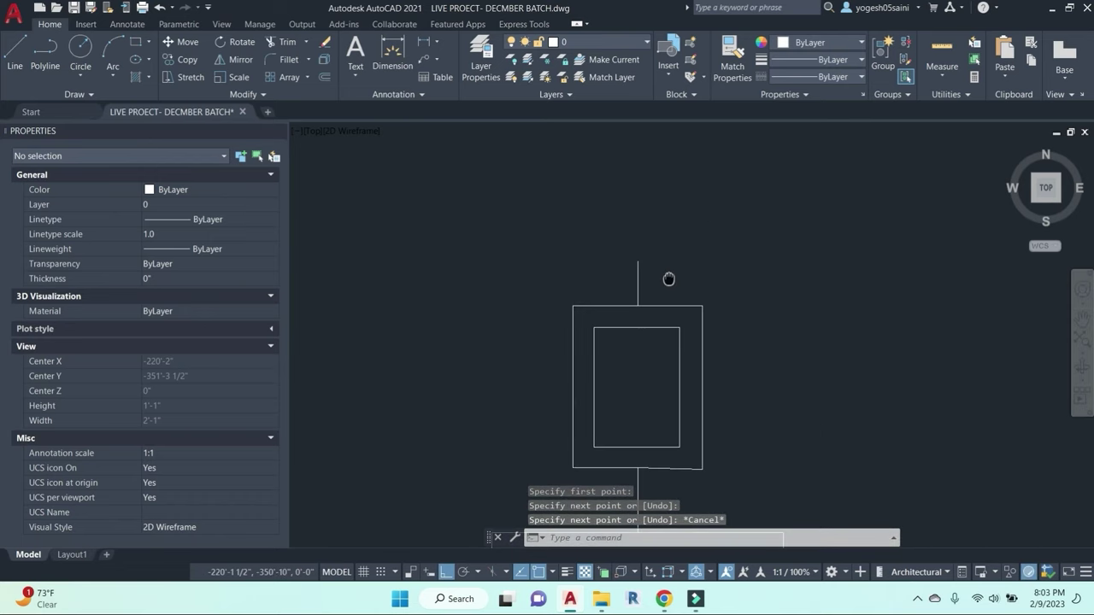
key(Escape)
key(Escape)
key(Escape)
Step: Draw a diagonal light ray above the box with ortho off, then copy it beside the first
text(l)
key(Return)
click(655, 291)
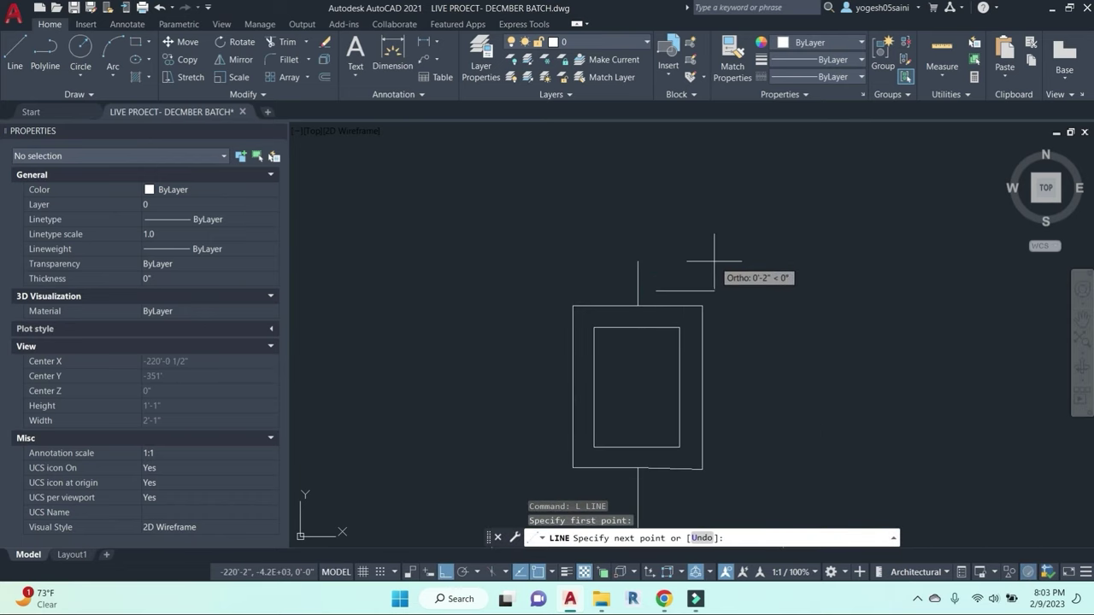
key(F8)
click(674, 264)
key(Escape)
click(672, 267)
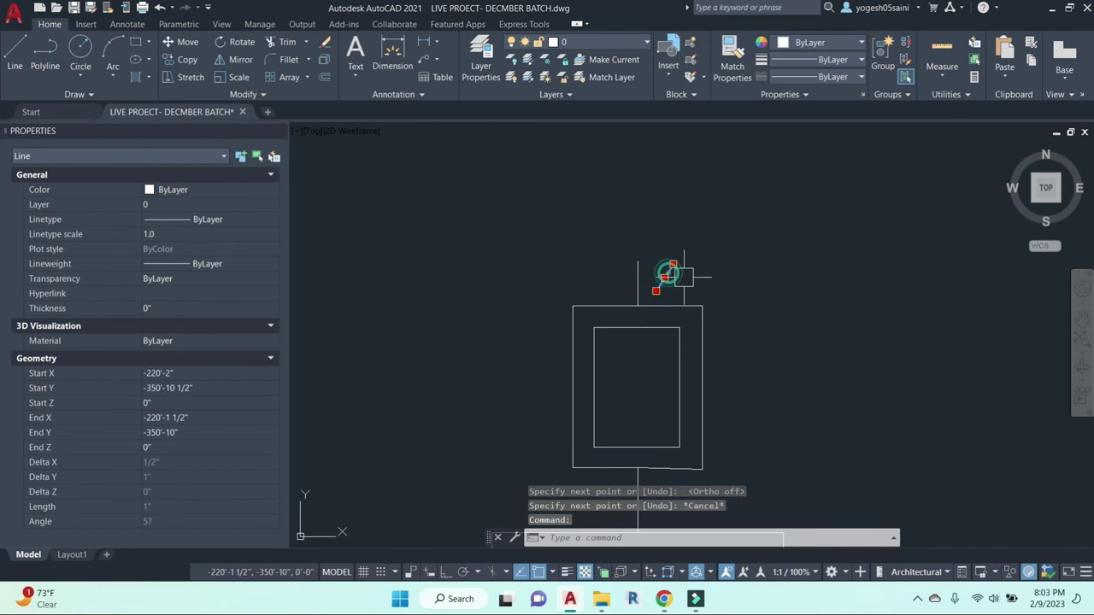
text(co)
key(Return)
click(745, 232)
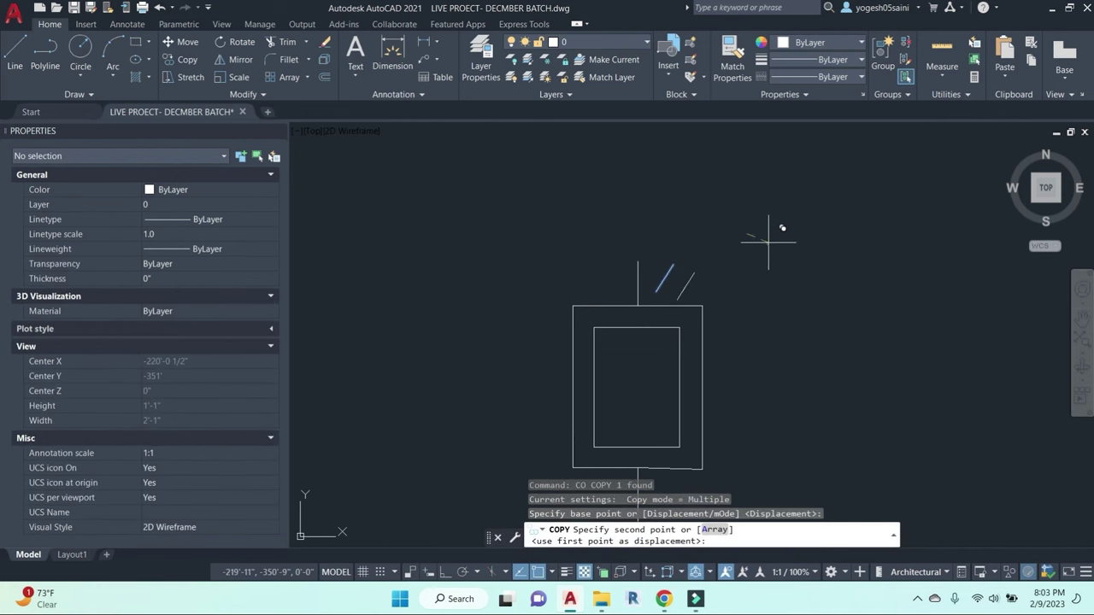
click(768, 241)
key(Escape)
Step: Mirror the two diagonal rays across the vertical stem, keeping the originals
click(722, 275)
click(647, 248)
text(M)
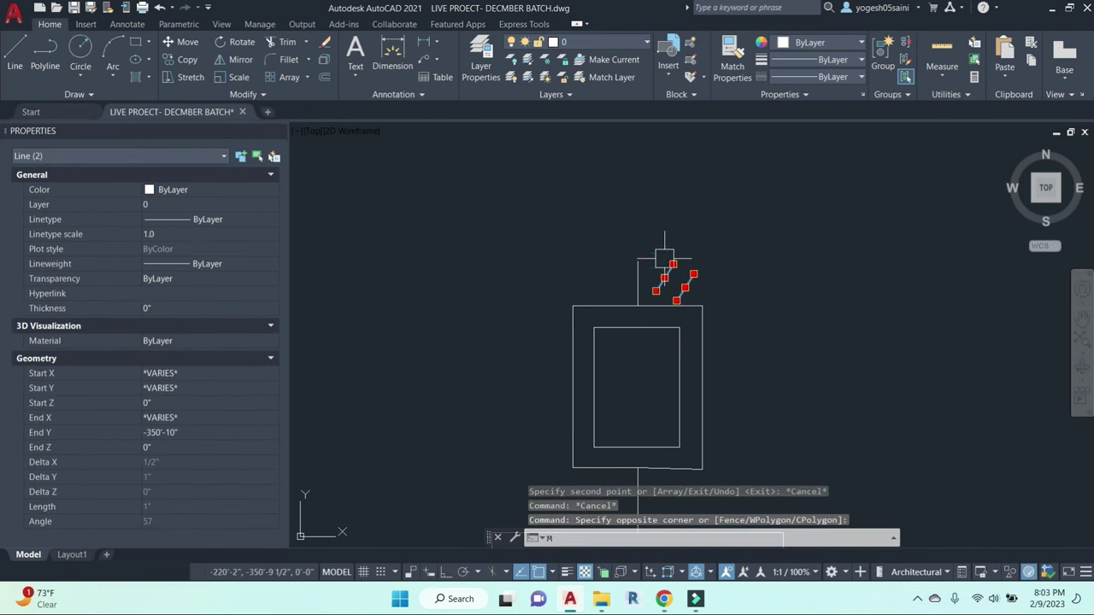
text(I)
key(Return)
click(638, 261)
click(638, 305)
key(Return)
scroll(727, 272, down, 1)
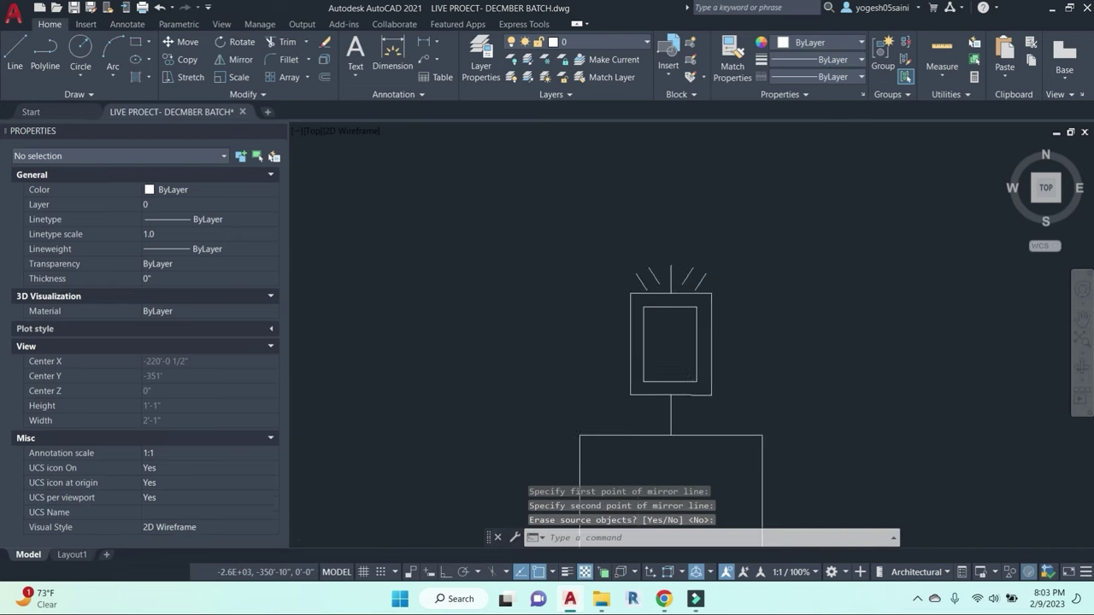
scroll(761, 317, down, 1)
middle_drag(779, 345, 732, 310)
key(Escape)
key(Escape)
key(Escape)
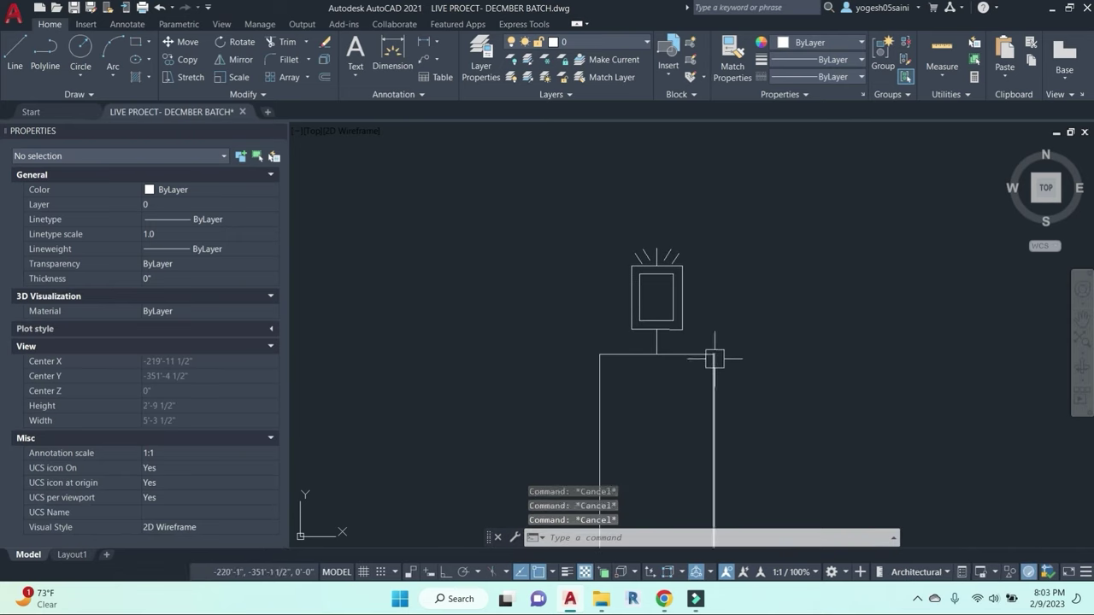
Step: Draw a second vertical stem line from the lamp box bottom down to the wall top
scroll(714, 359, up, 2)
text(L)
key(Return)
click(661, 327)
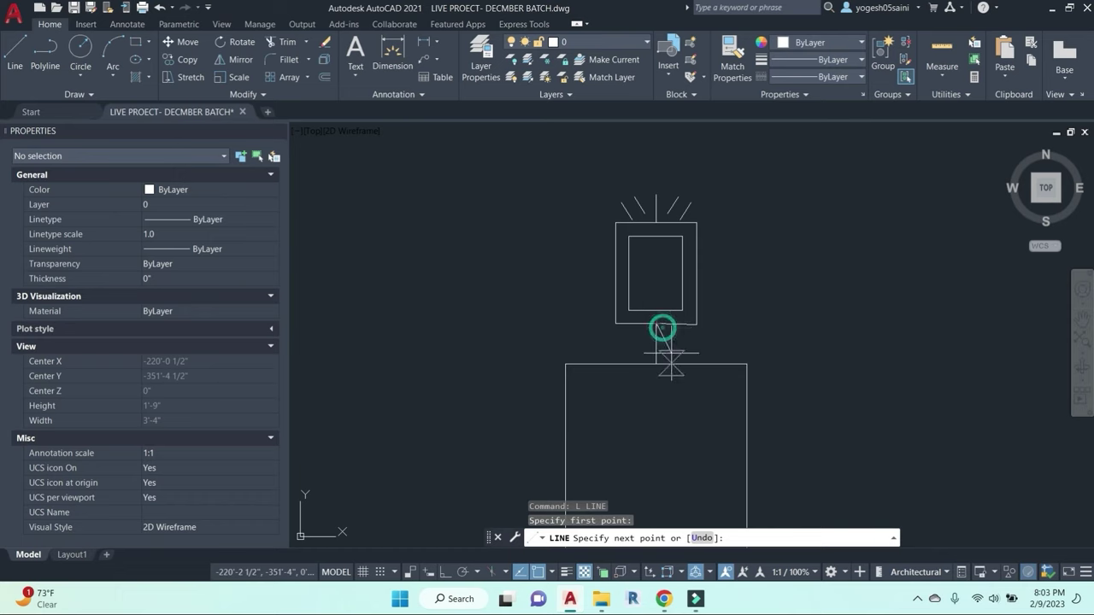
key(Escape)
scroll(674, 345, up, 3)
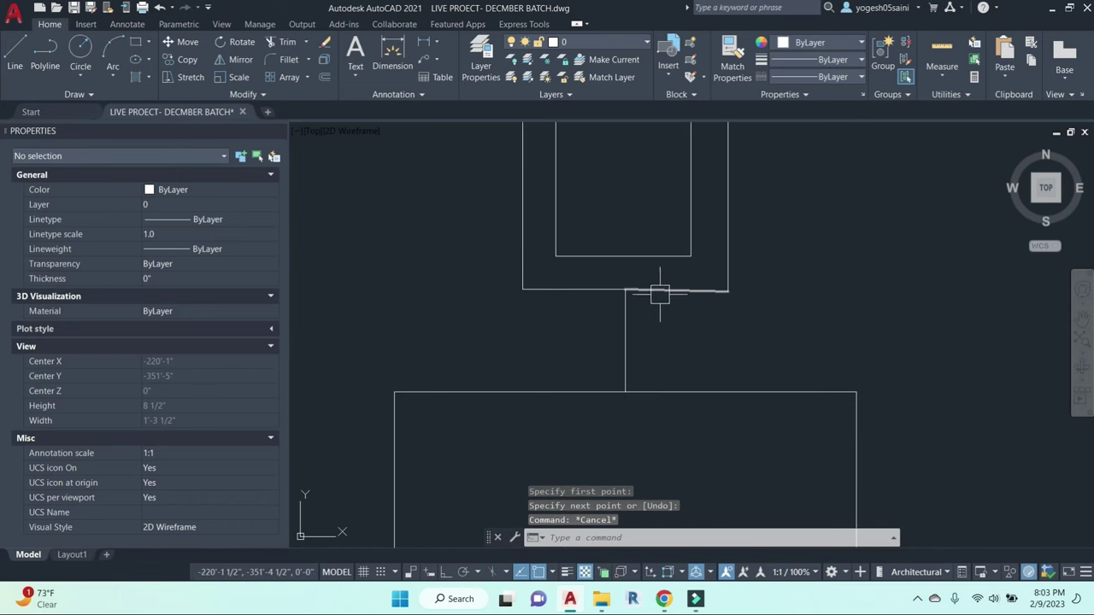
key(Return)
click(659, 291)
click(660, 392)
key(Escape)
key(Escape)
middle_drag(702, 319, 682, 360)
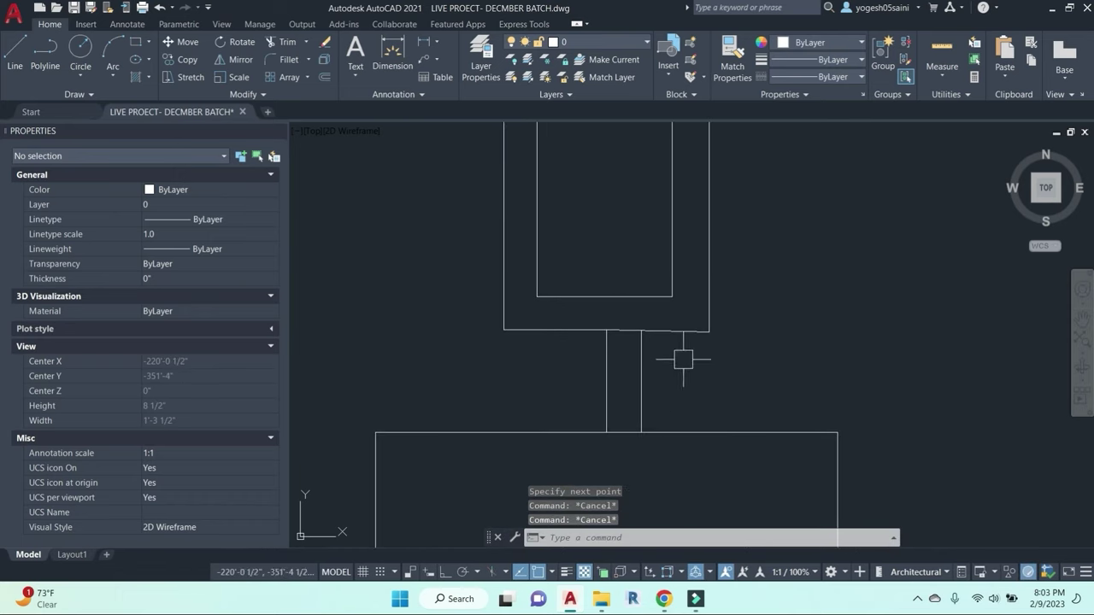
Step: Erase the short stray line atop the stem
click(696, 329)
text(E)
key(Return)
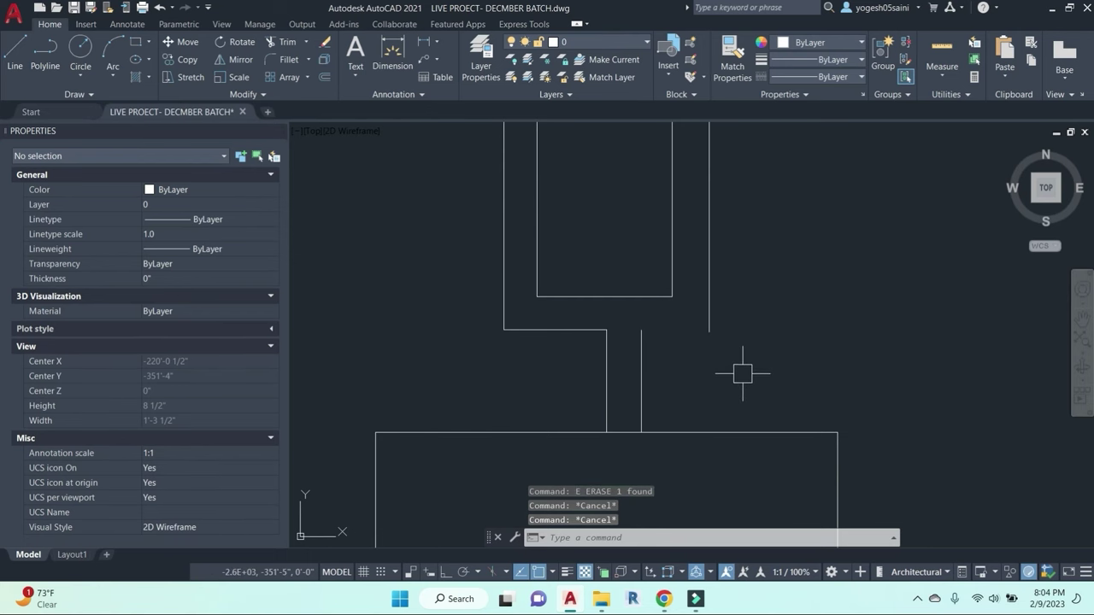
Step: Start a FILLET and pick one of the stem lines
text(F)
key(Return)
click(708, 311)
scroll(750, 325, down, 5)
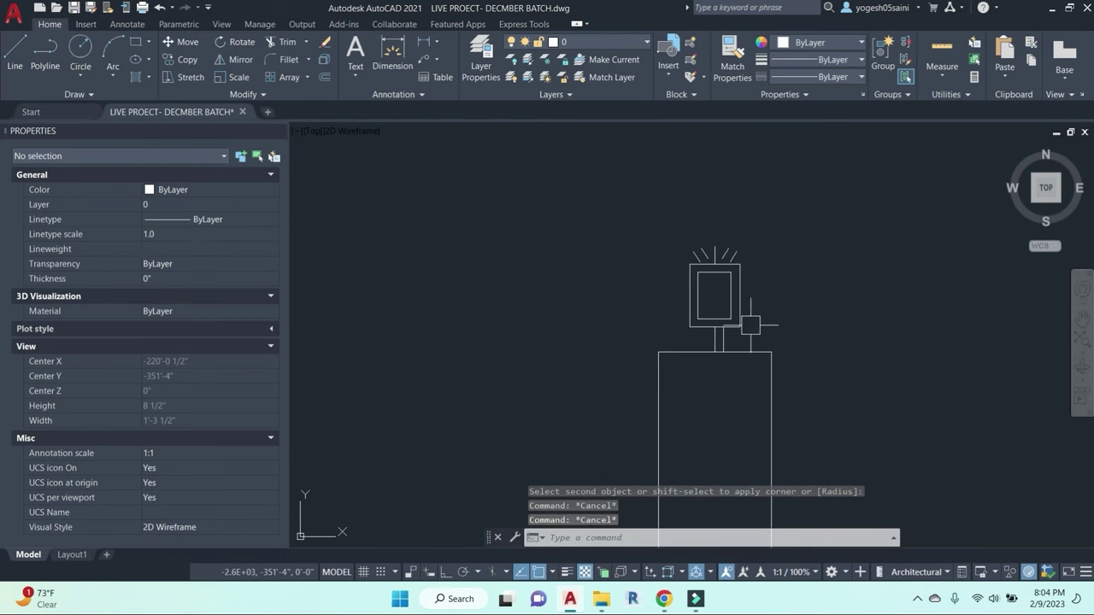
scroll(750, 325, down, 4)
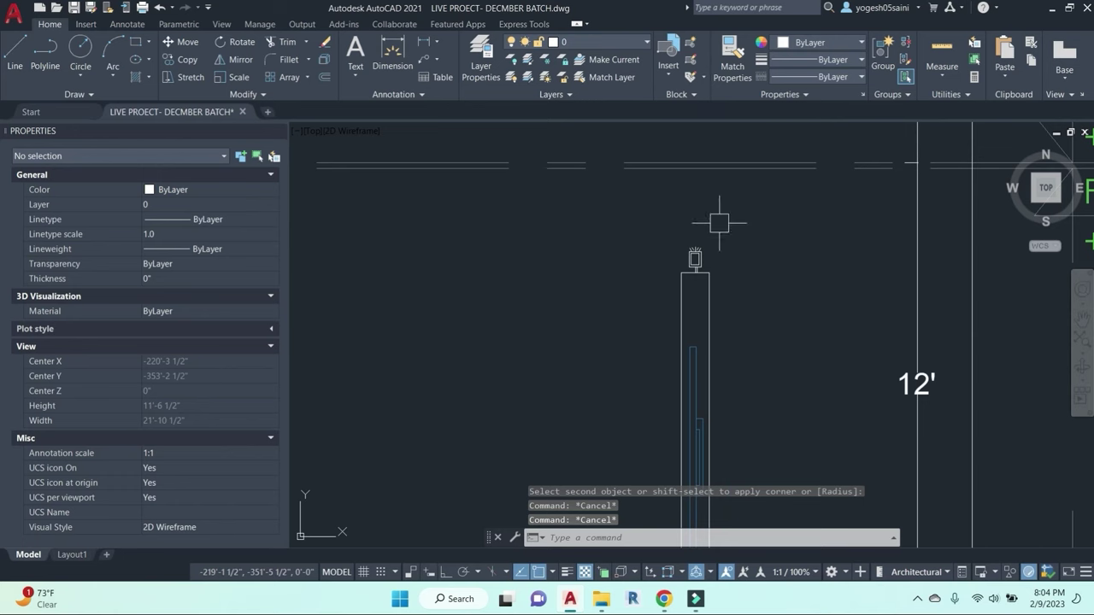
scroll(769, 291, down, 4)
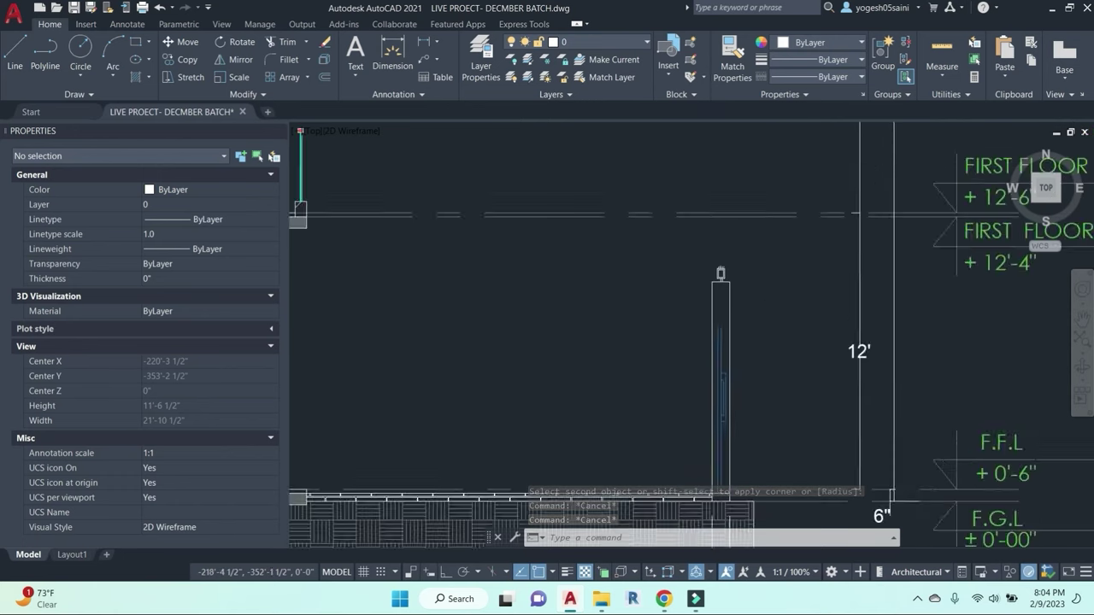
middle_drag(772, 317, 781, 349)
scroll(781, 348, down, 3)
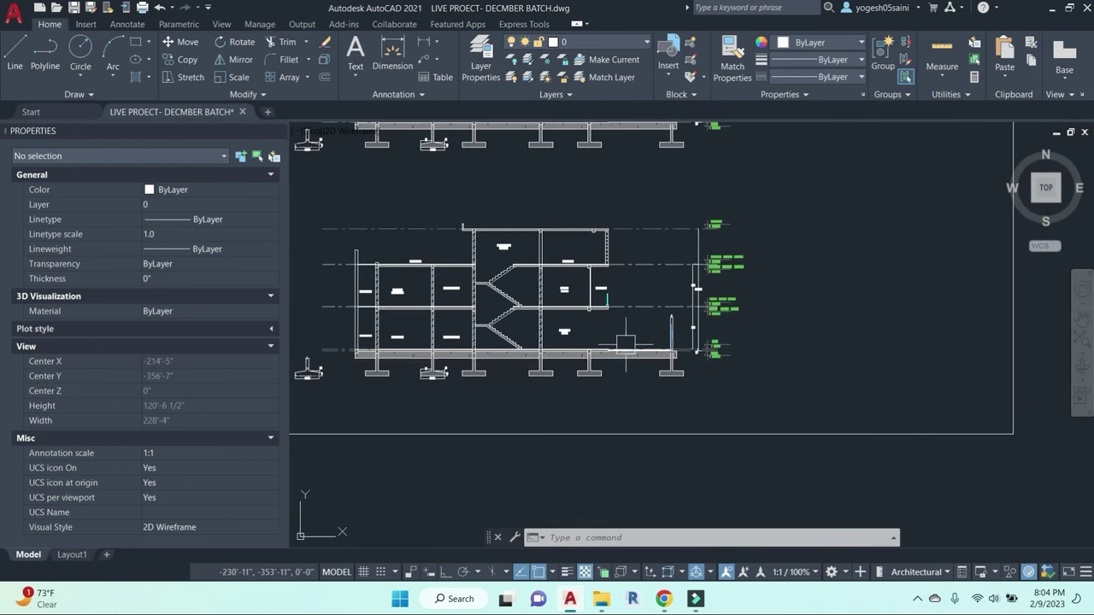
scroll(701, 347, up, 6)
scroll(701, 346, down, 5)
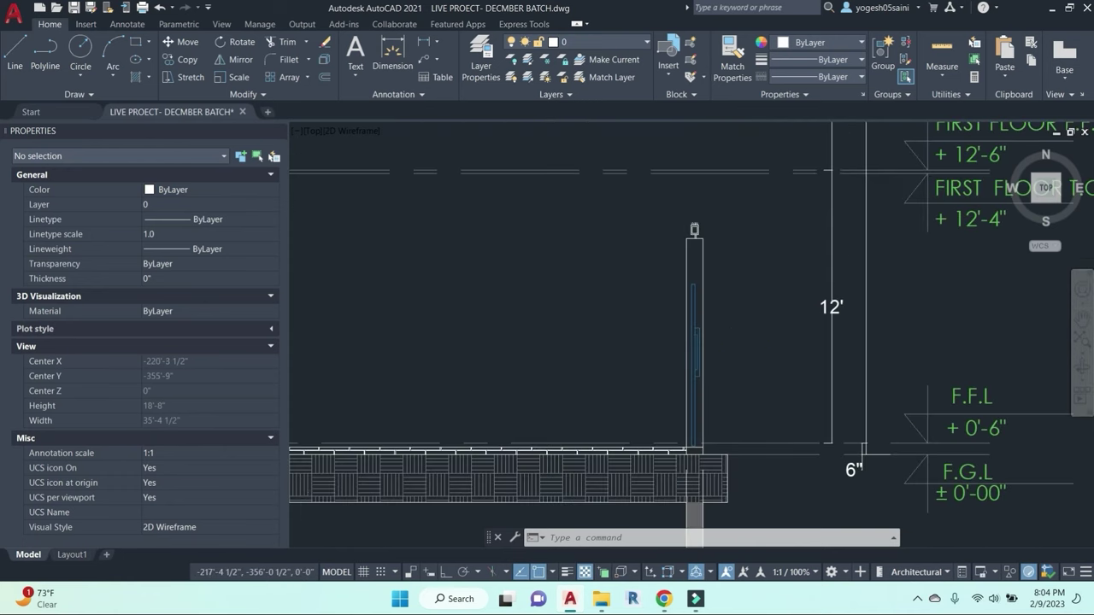
scroll(547, 332, up, 4)
scroll(570, 327, up, 6)
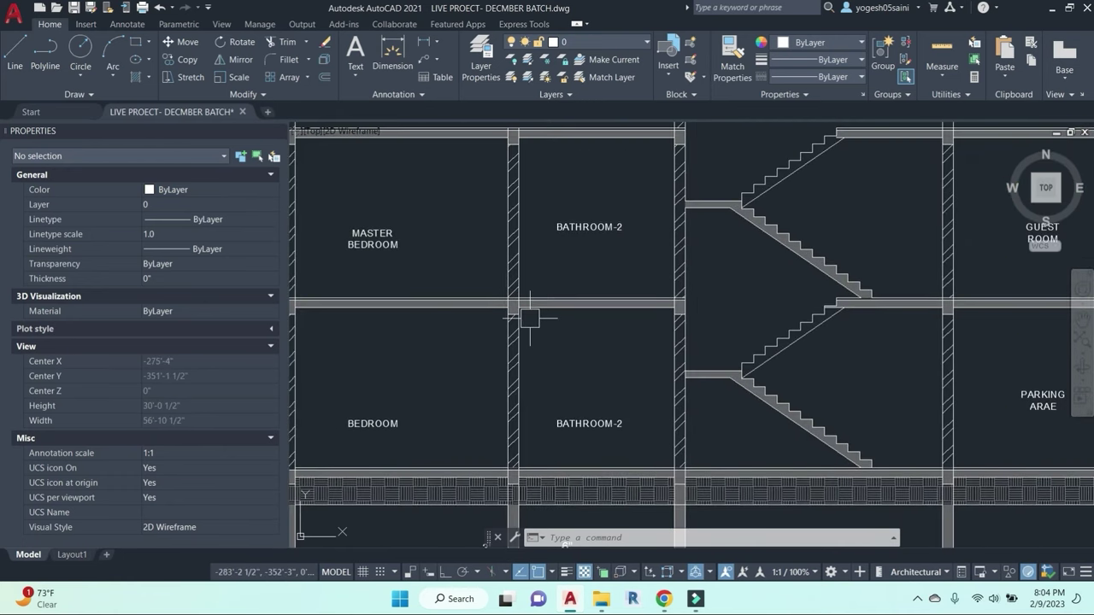
key(Escape)
key(Escape)
key(Escape)
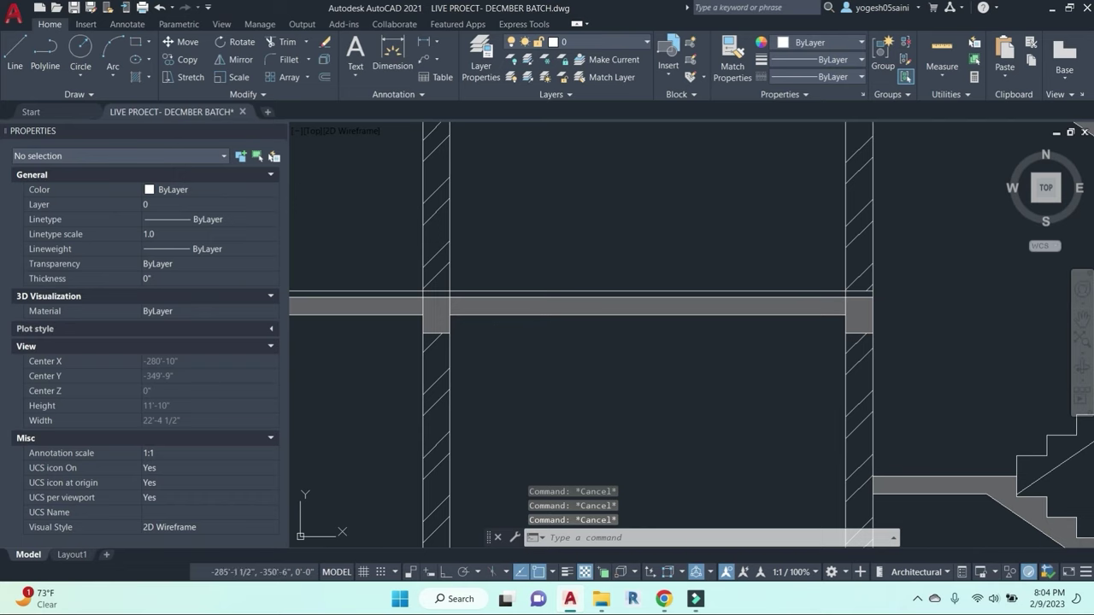
Step: Measure the wall edge with a trial linear dimension, then abandon it
text(dli)
key(Return)
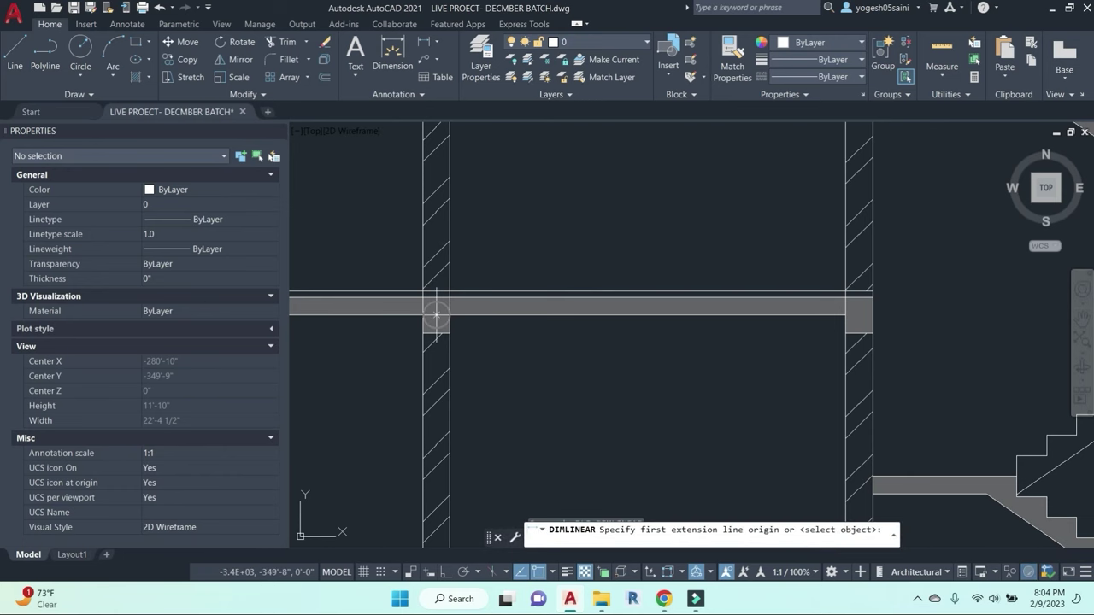
scroll(440, 301, up, 4)
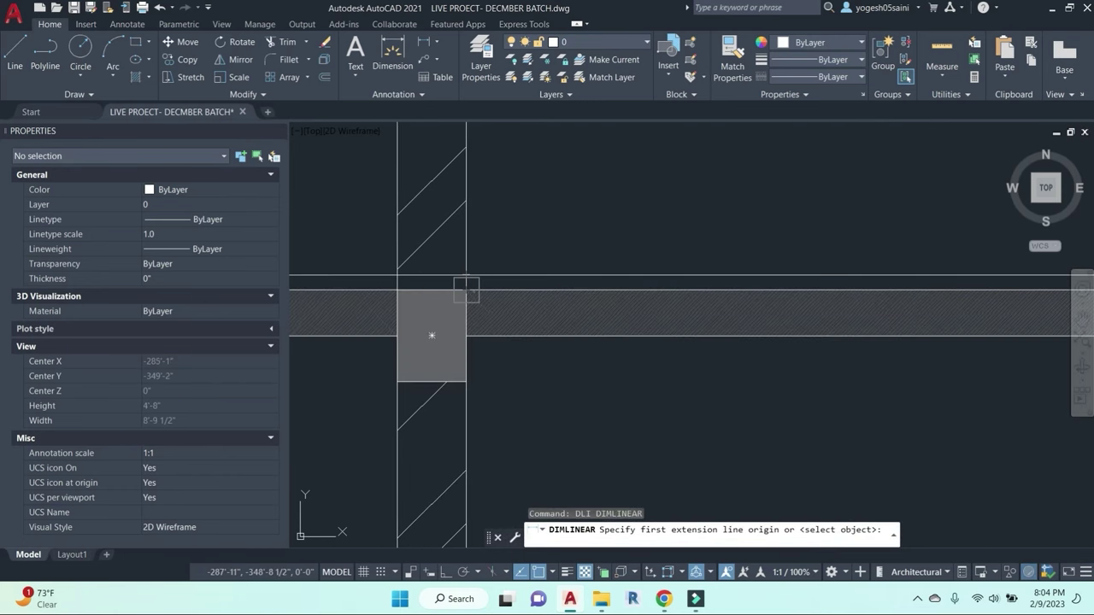
click(466, 291)
click(466, 381)
key(Escape)
scroll(512, 376, down, 4)
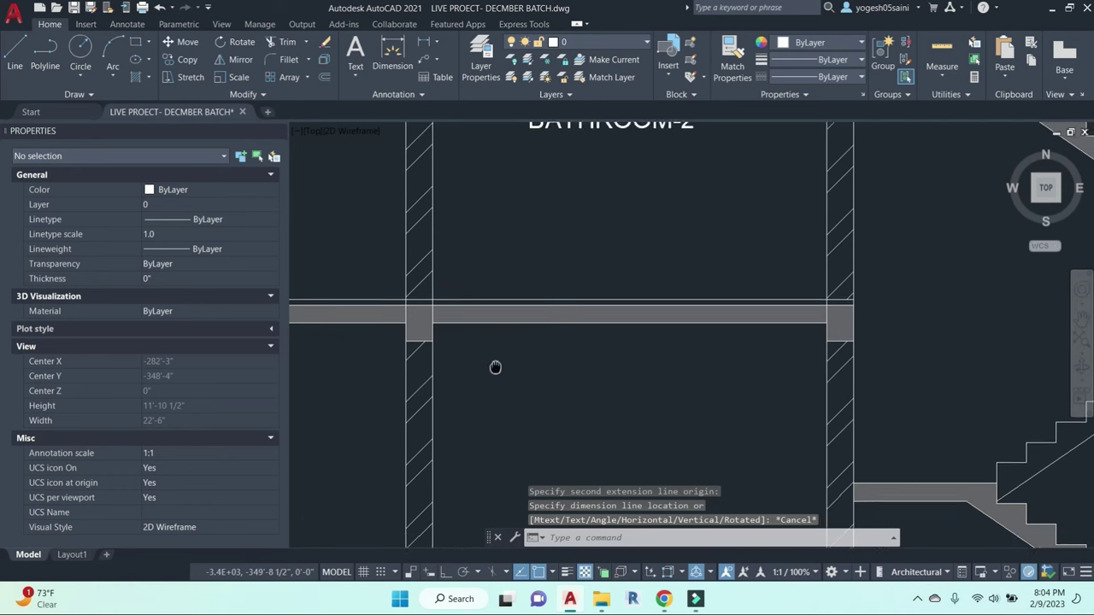
key(Escape)
key(Escape)
key(Escape)
scroll(430, 342, up, 2)
scroll(462, 346, up, 1)
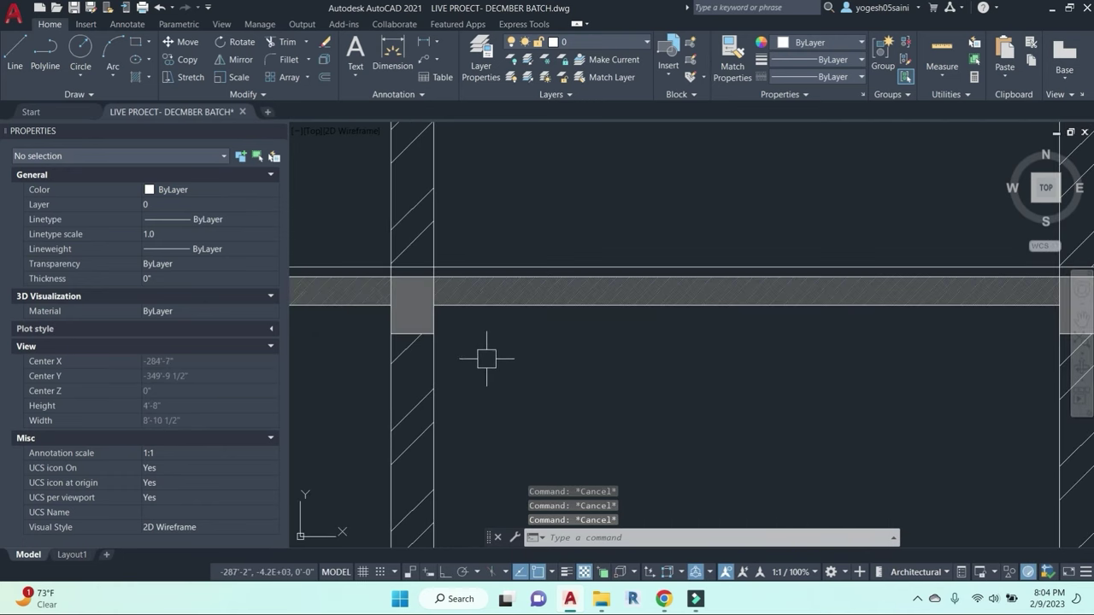
Step: Try a 9" offset of the slab edge, then cancel it
text(o)
key(Return)
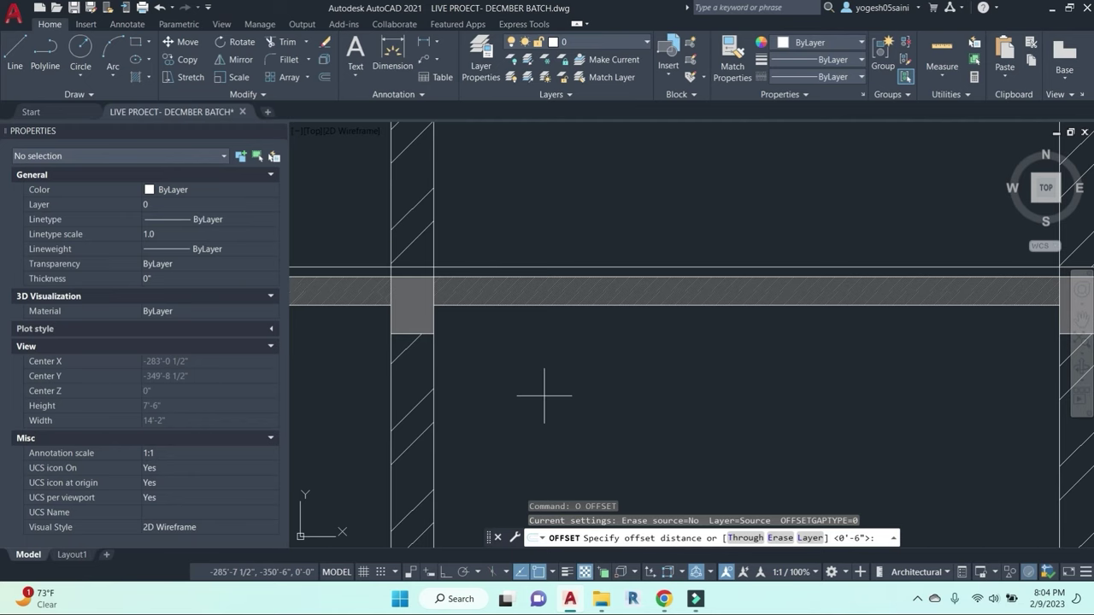
text(9)
key(Return)
click(567, 282)
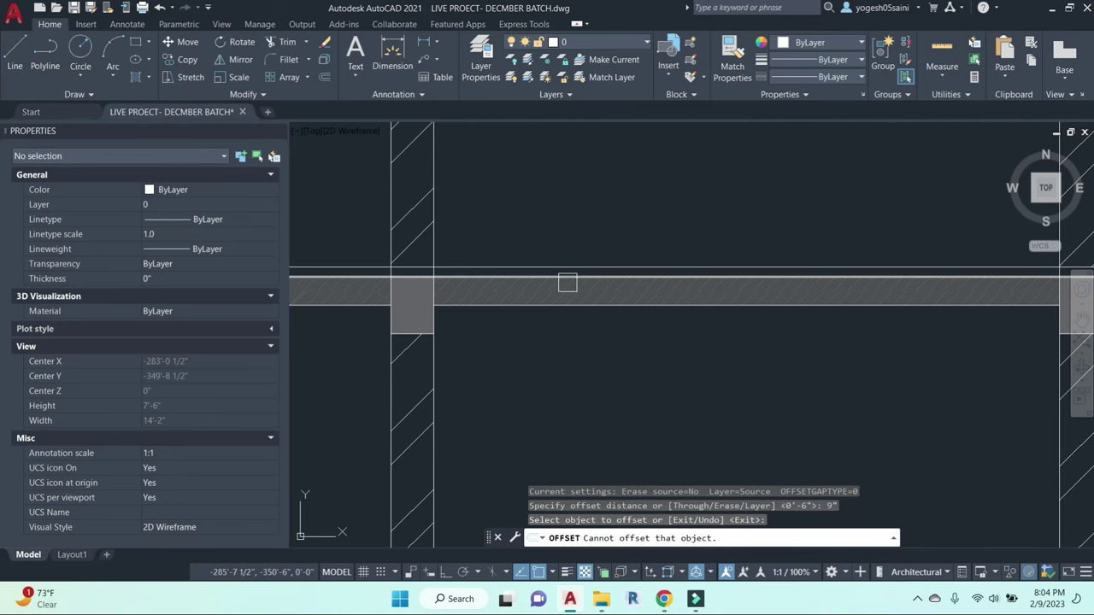
click(568, 277)
key(Escape)
key(Escape)
key(Escape)
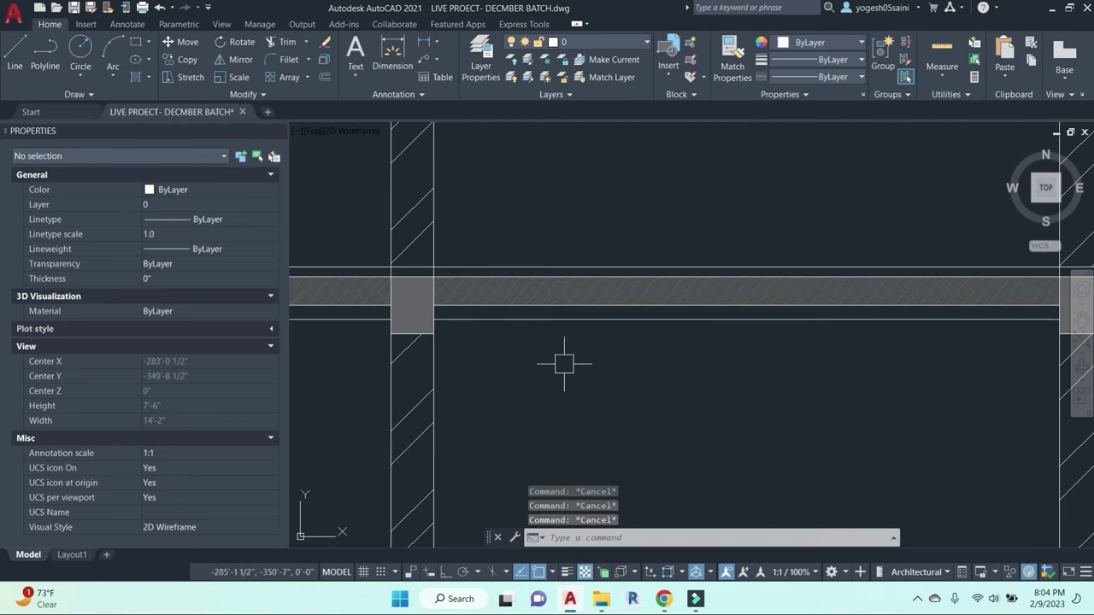
Step: Erase the stray lower line near the wall corner
text(l)
key(Return)
click(433, 318)
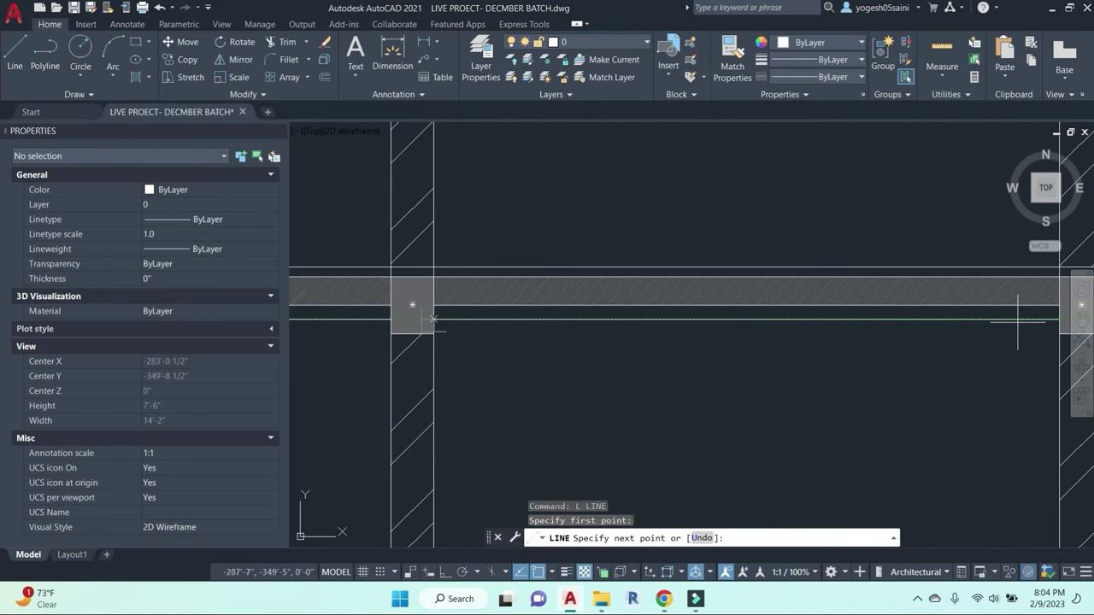
middle_drag(1018, 322, 791, 314)
key(Escape)
scroll(714, 381, down, 2)
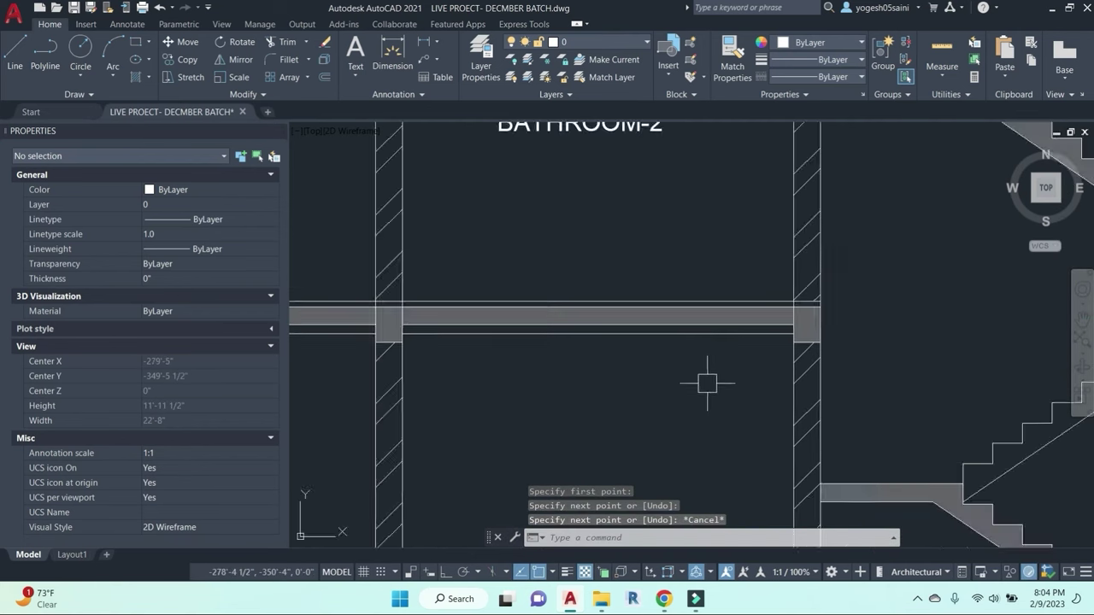
middle_drag(706, 384, 854, 356)
key(Escape)
key(Escape)
click(452, 311)
text(e)
key(space)
middle_drag(686, 384, 671, 377)
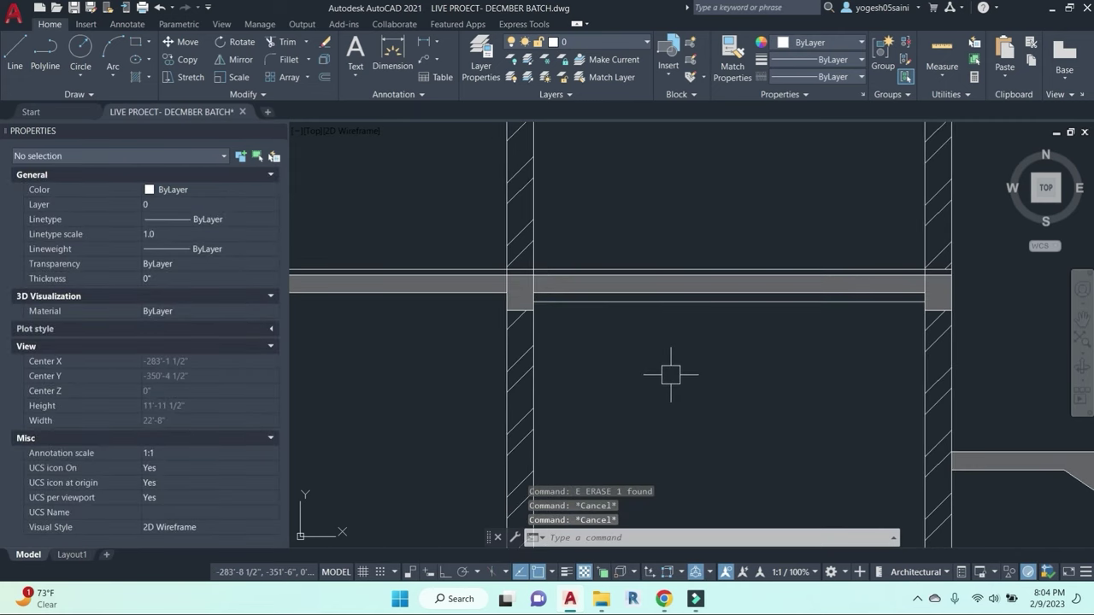
Step: Offset the line under the slab 6" downward across the bathroom
text(o)
key(Return)
key(Return)
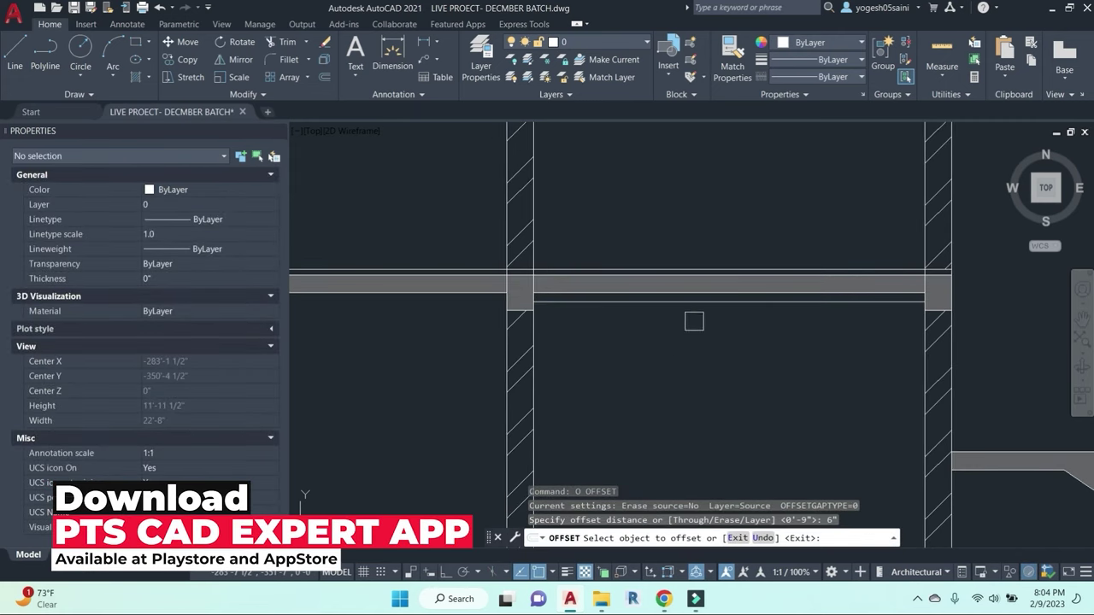
click(695, 302)
click(659, 473)
key(Escape)
key(Escape)
middle_drag(599, 393, 611, 392)
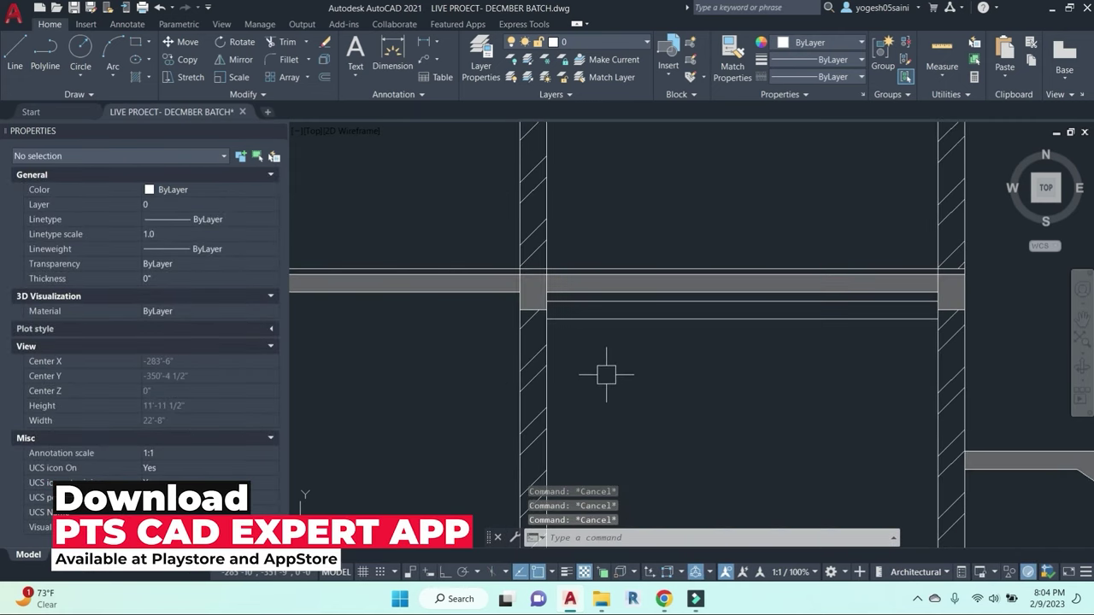
text(l)
key(Return)
scroll(563, 323, up, 2)
click(493, 328)
scroll(493, 328, up, 3)
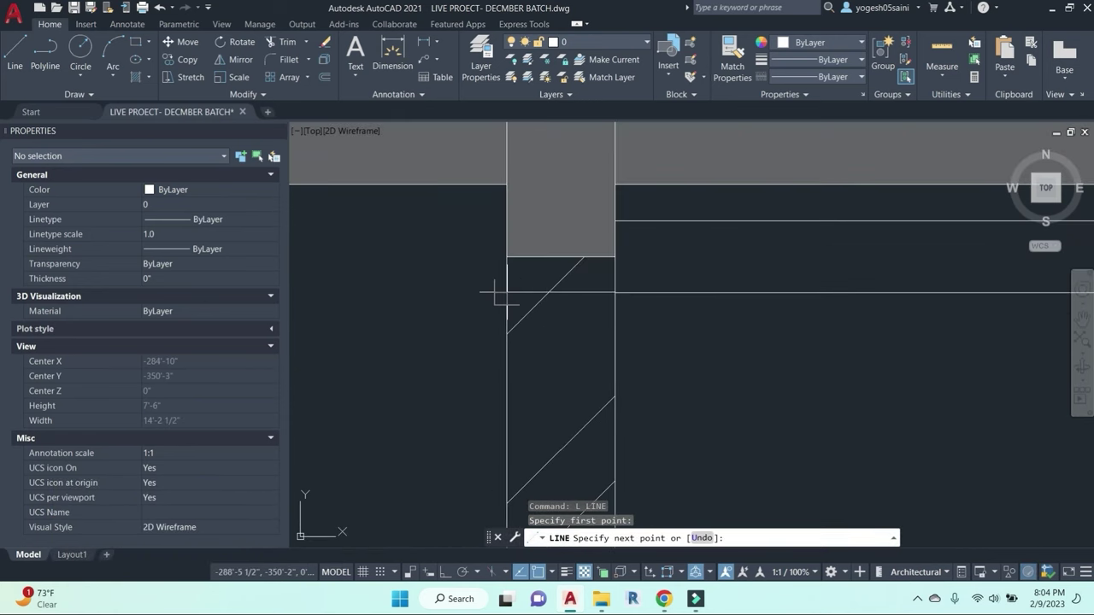
key(Escape)
key(Escape)
Step: Move the grey block from the wall junction down into the room
click(556, 251)
scroll(583, 349, down, 3)
middle_drag(613, 367, 592, 368)
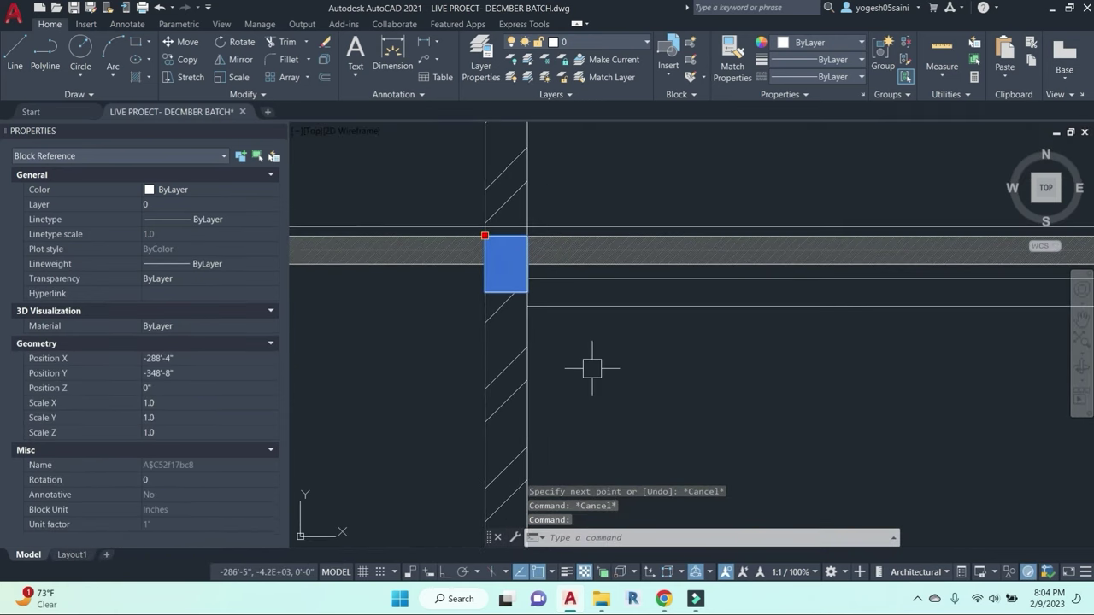
text(m)
key(Return)
click(591, 388)
click(742, 484)
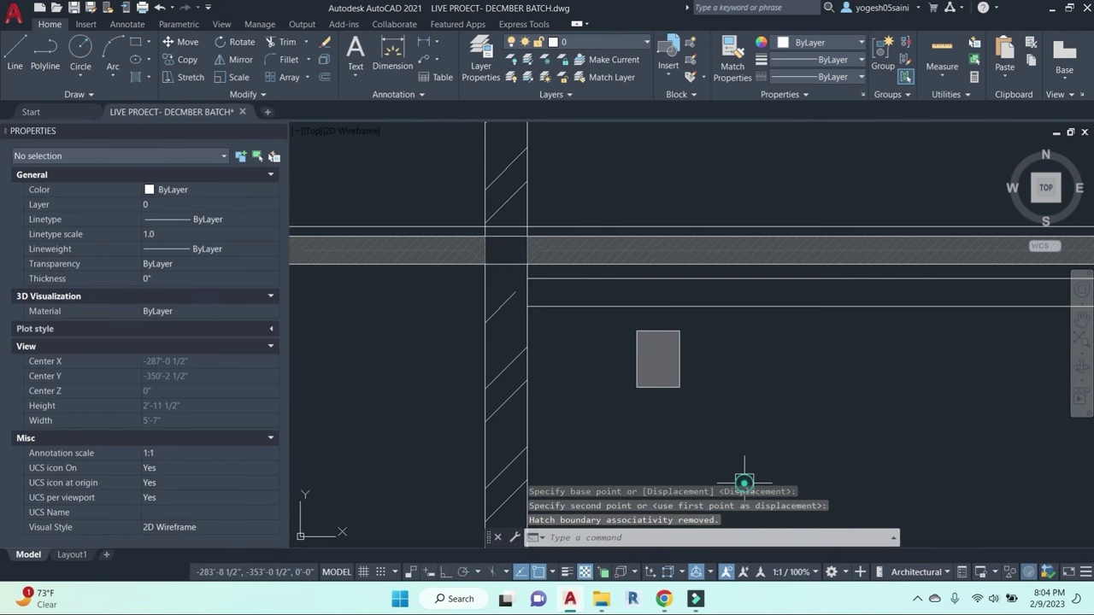
middle_drag(712, 420, 697, 371)
key(Escape)
key(Escape)
key(Escape)
scroll(683, 333, down, 1)
middle_drag(969, 288, 801, 288)
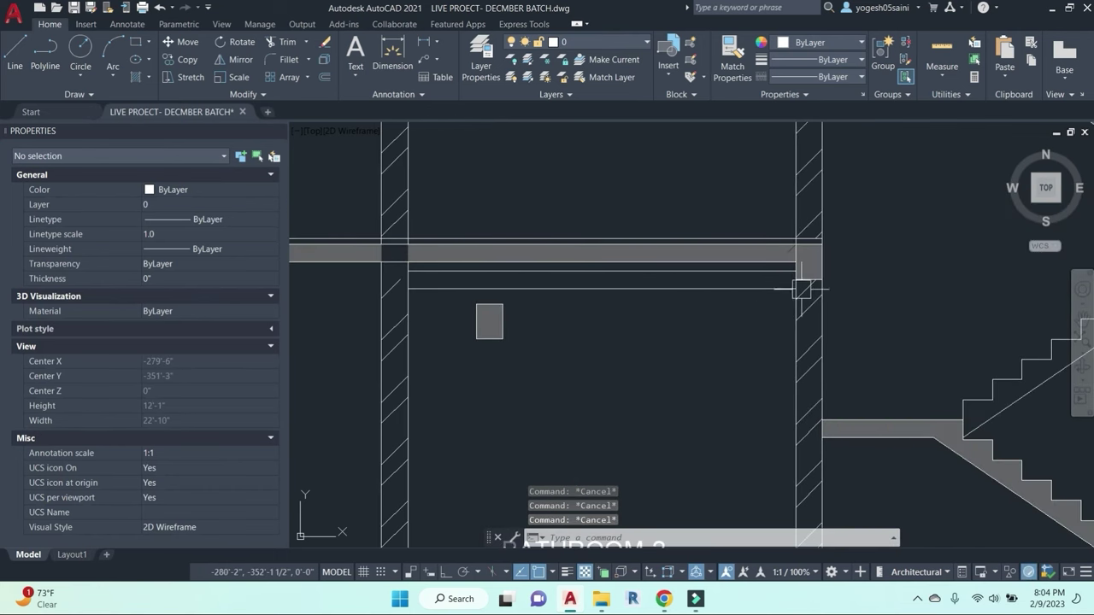
Step: Check the height at the right wall corner with a trial linear dimension
scroll(803, 286, up, 2)
text(dli)
key(Return)
click(781, 288)
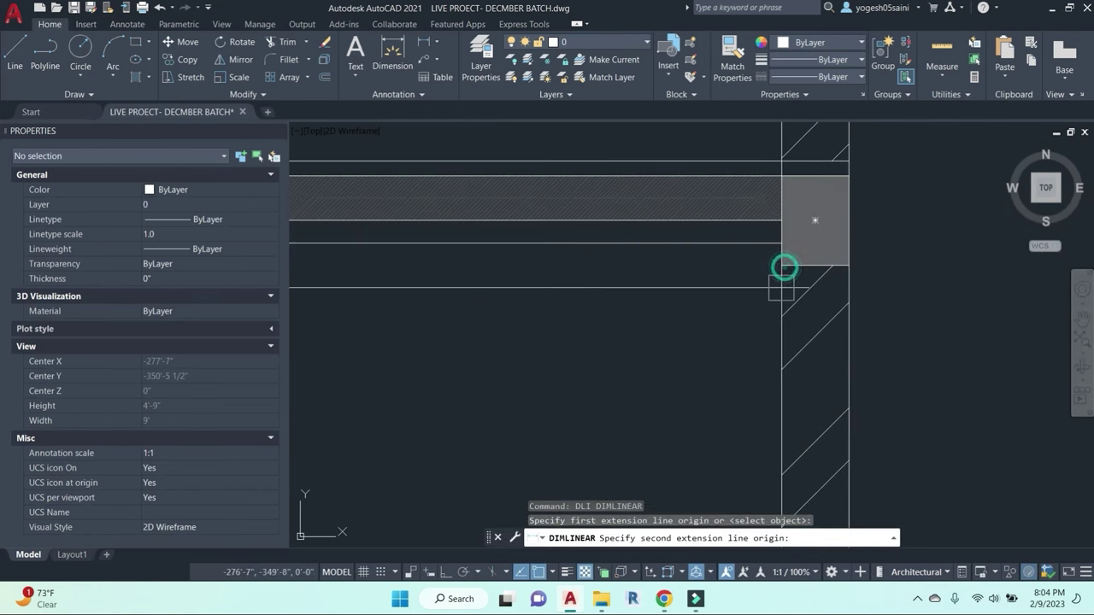
click(781, 264)
key(Escape)
scroll(725, 306, down, 1)
Step: Explode the small grey block into separate lines
middle_drag(388, 376, 673, 308)
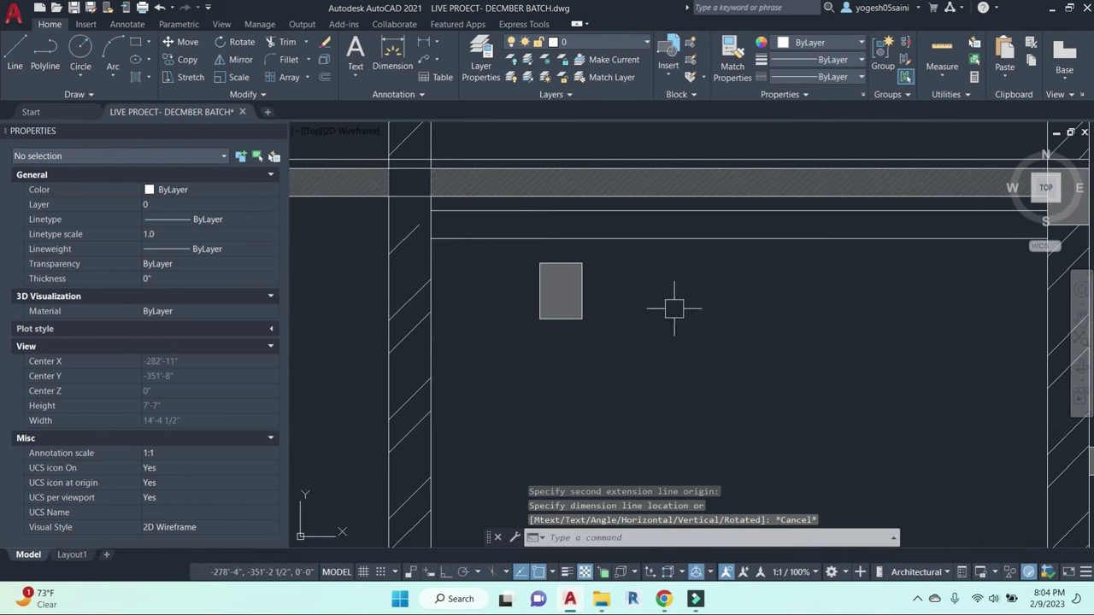
key(Escape)
click(573, 307)
key(Escape)
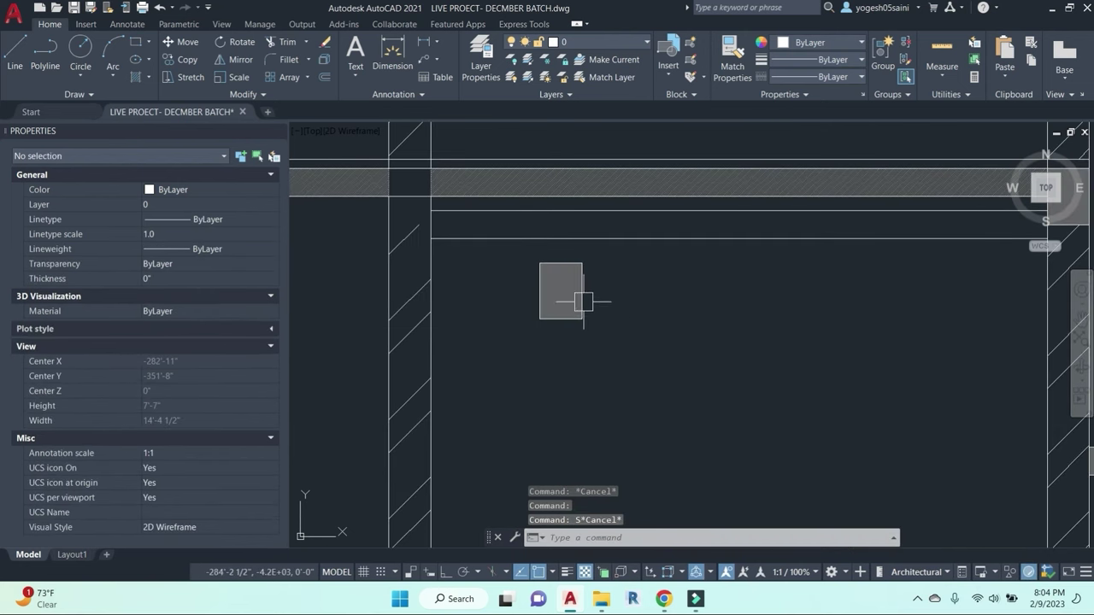
click(576, 299)
text(x)
key(Return)
key(Escape)
key(Escape)
Step: Stretch the rectangle's bottom edge 3" downward with a crossing window
text(s)
key(Return)
click(622, 353)
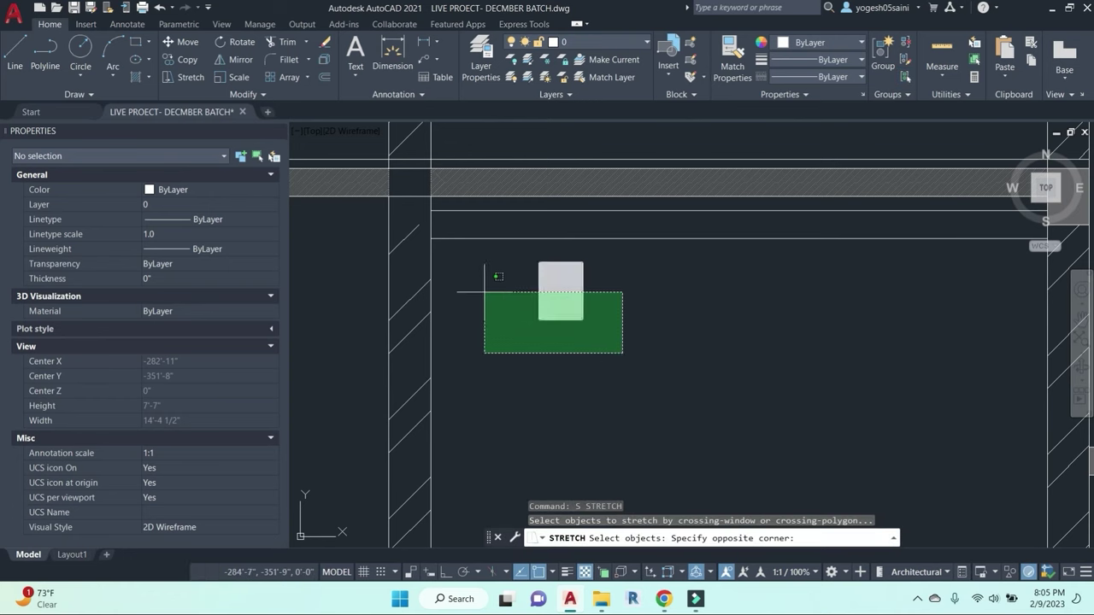
click(484, 290)
key(Return)
click(745, 323)
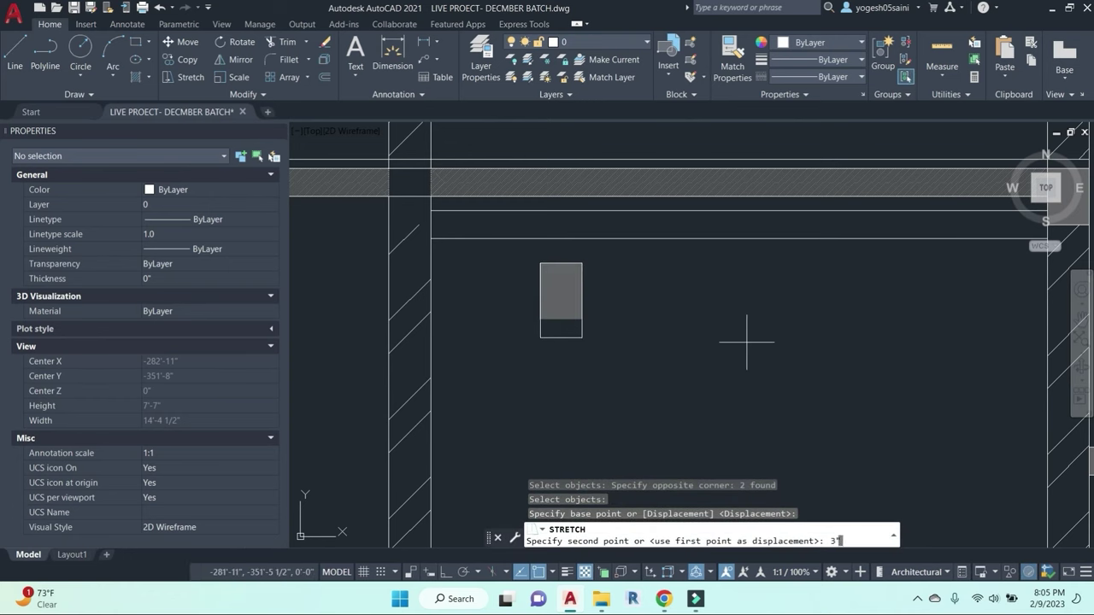
text(3")
key(Return)
Step: Copy the stretched rectangle with a chosen base point and test pasting it
click(671, 349)
click(517, 256)
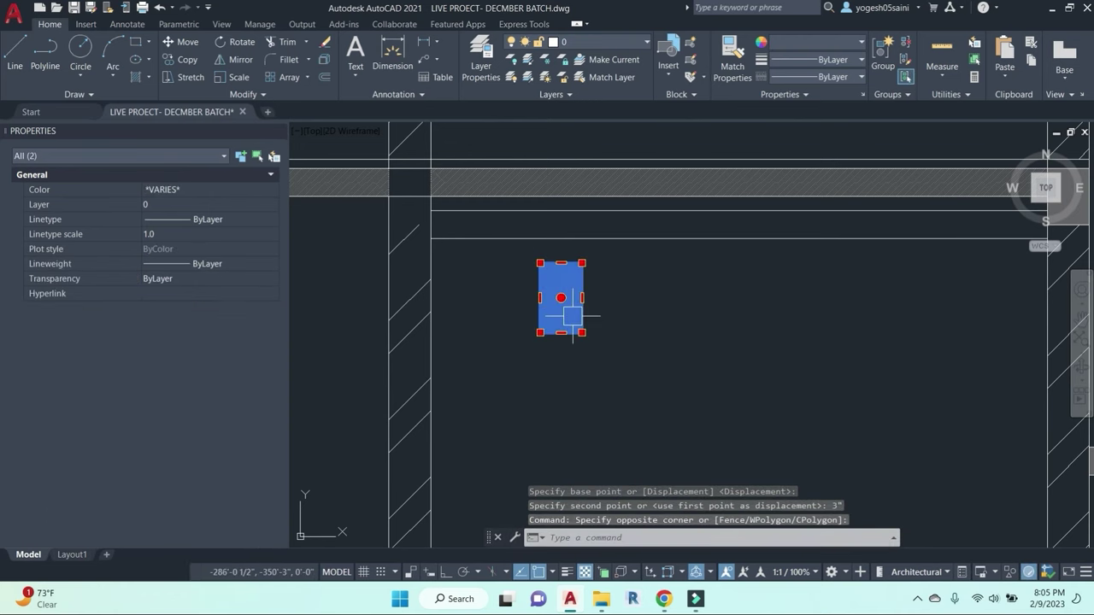
key(ctrl+shift+v)
key(Escape)
click(628, 382)
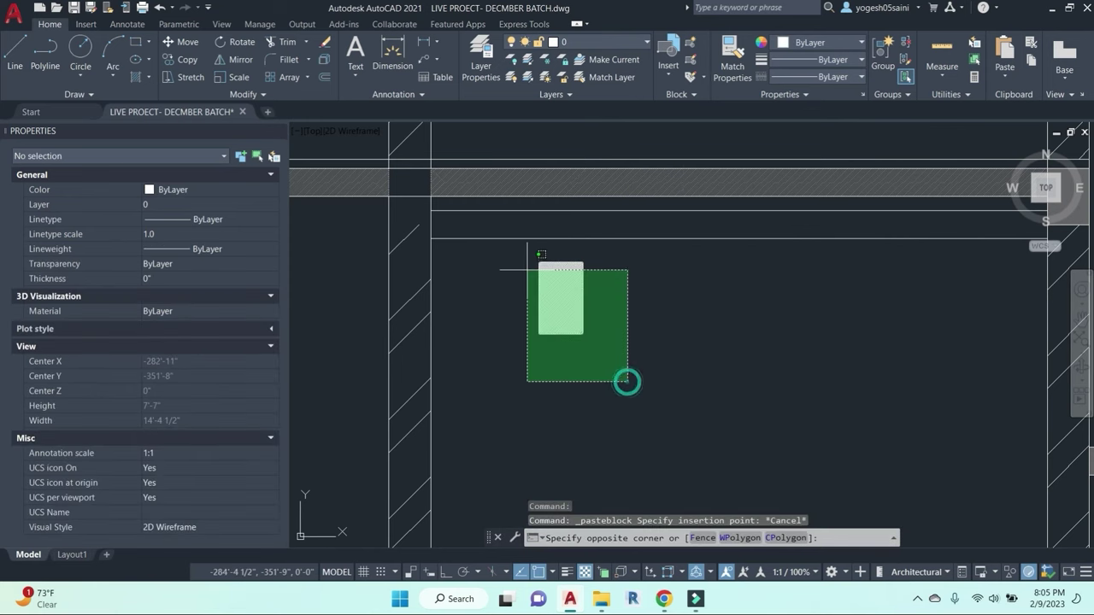
click(521, 259)
key(ctrl+shift+c)
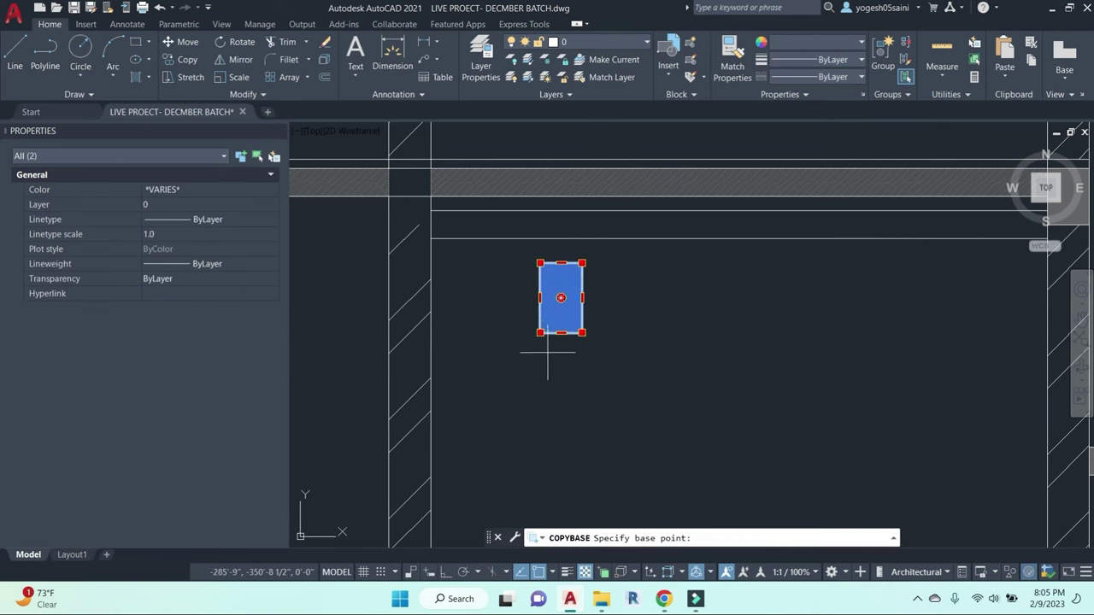
click(581, 338)
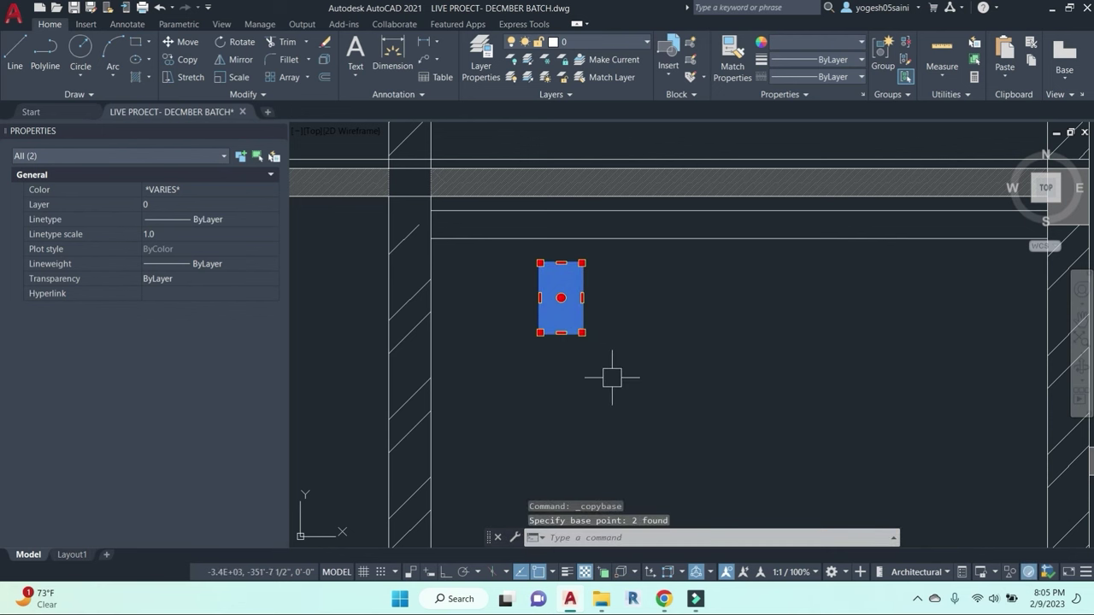
key(ctrl+shift+v)
key(Escape)
key(Escape)
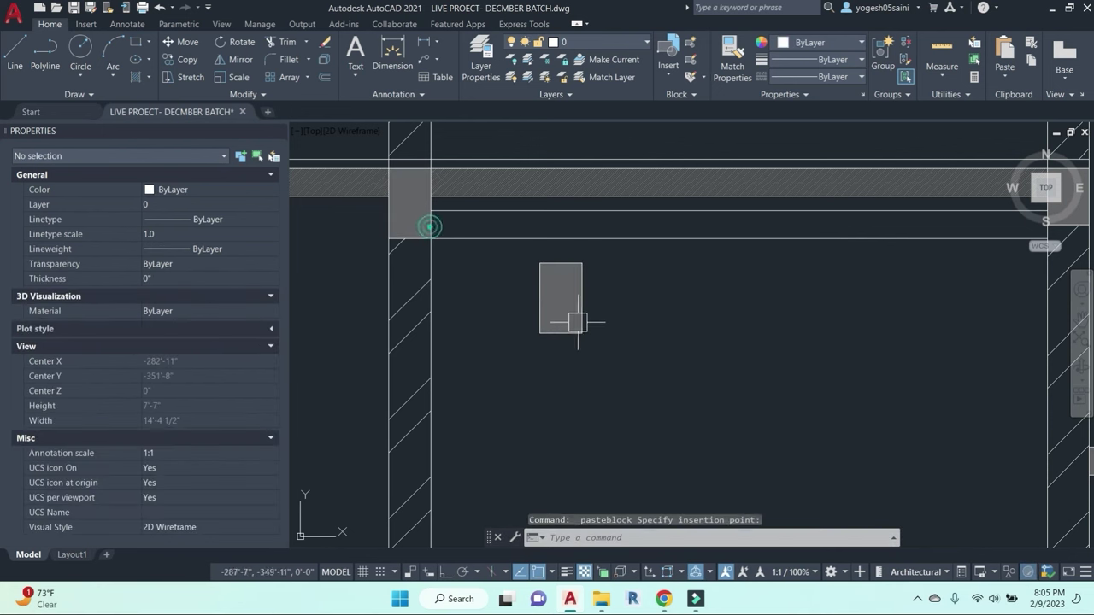
middle_drag(563, 229, 500, 265)
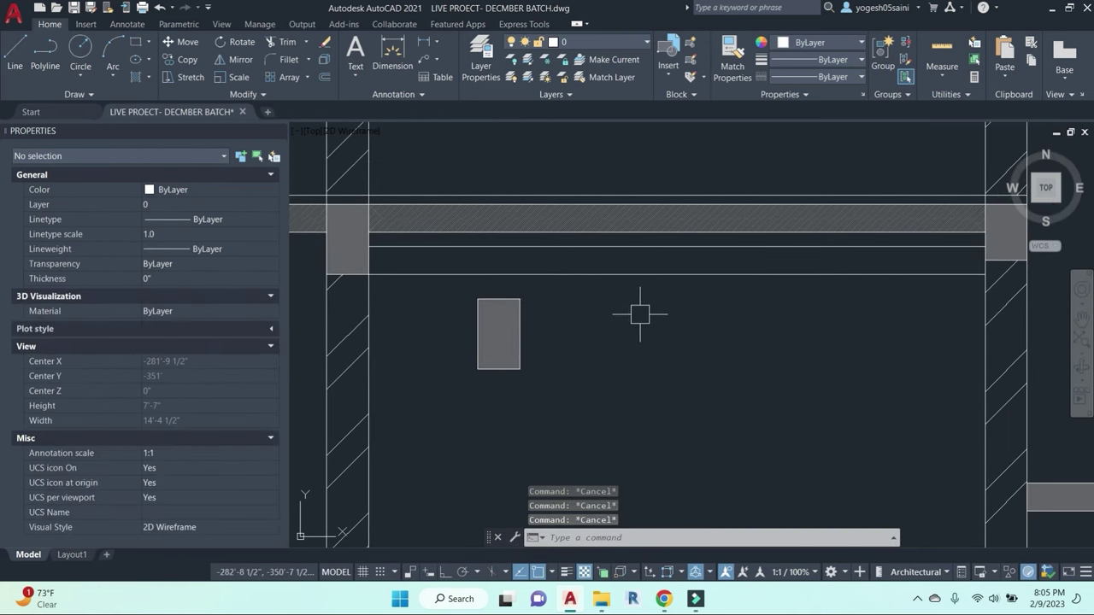
Step: Hatch the strip under the slab
text(h)
key(Return)
click(606, 251)
right_click(606, 263)
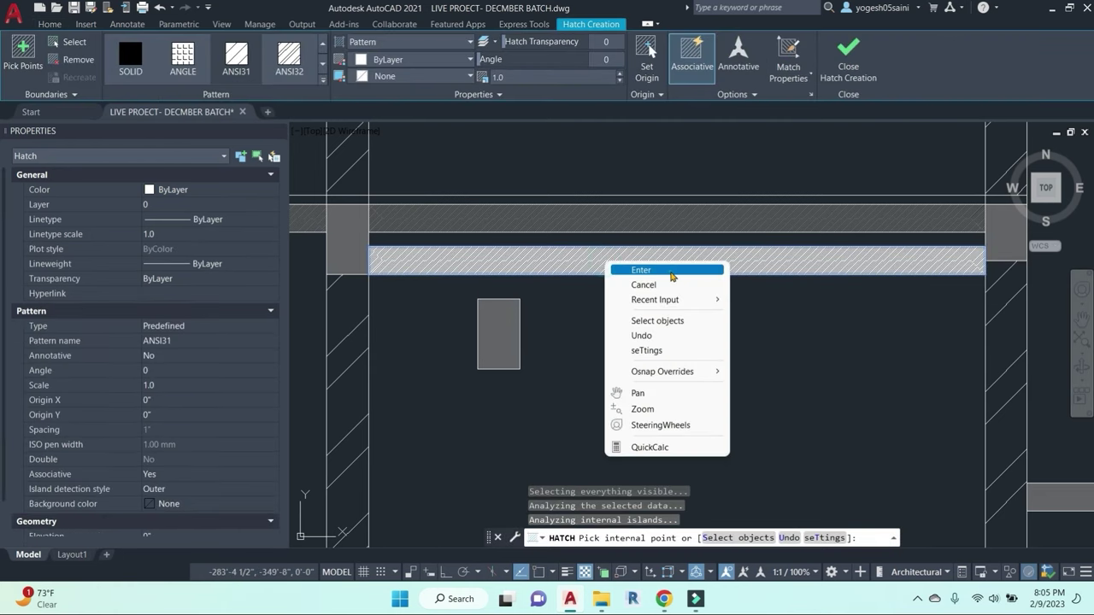
click(672, 270)
key(Escape)
Step: Replace the right-wall block with a copy of the left-wall block at the beam end
click(1005, 232)
text(e)
key(Return)
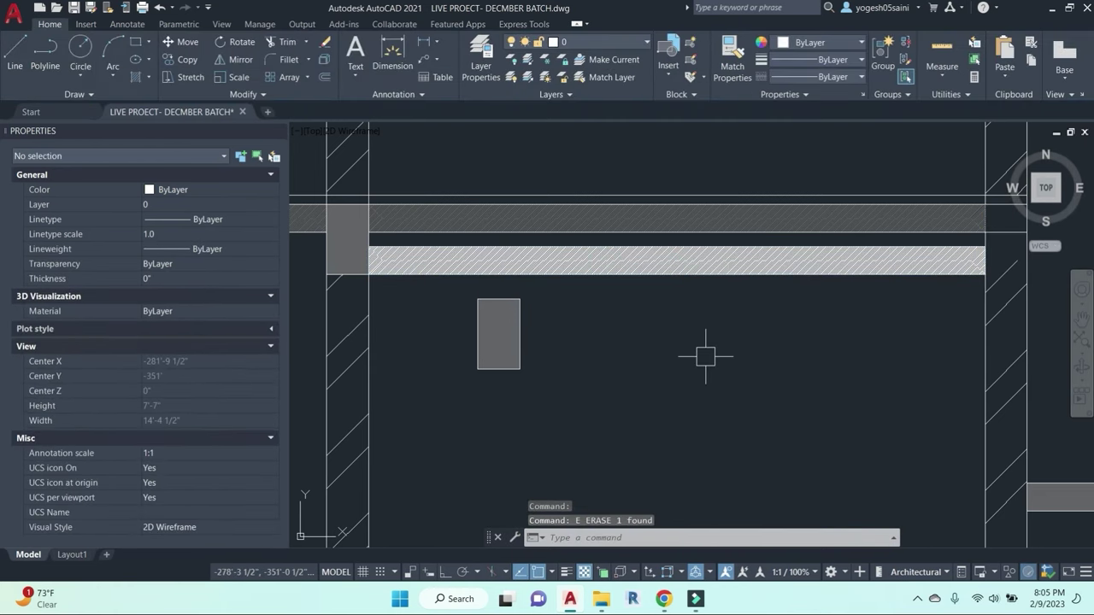
click(353, 272)
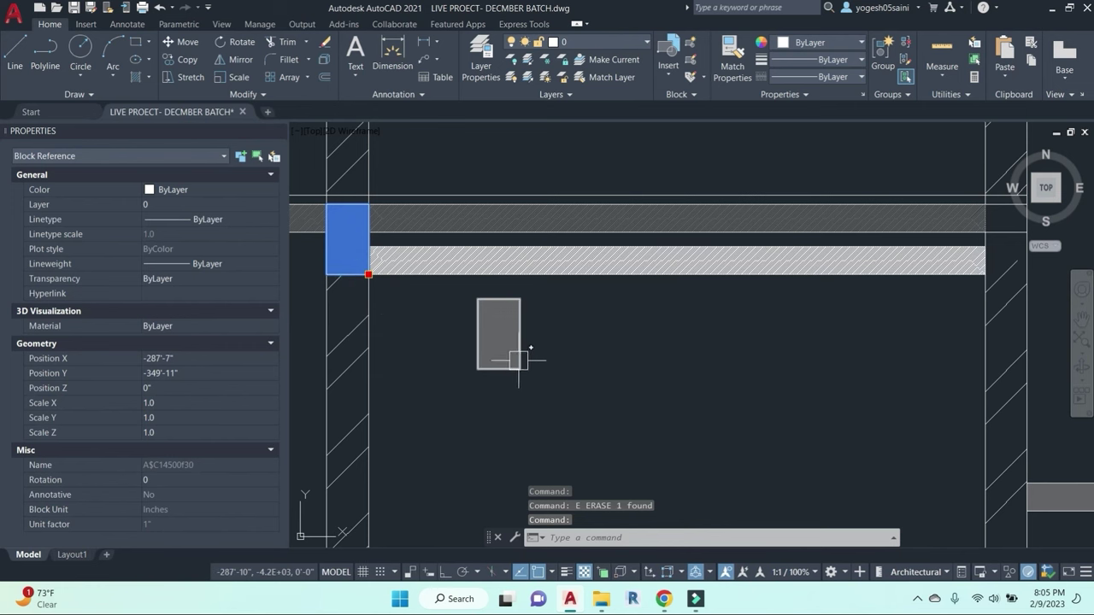
text(co)
key(Return)
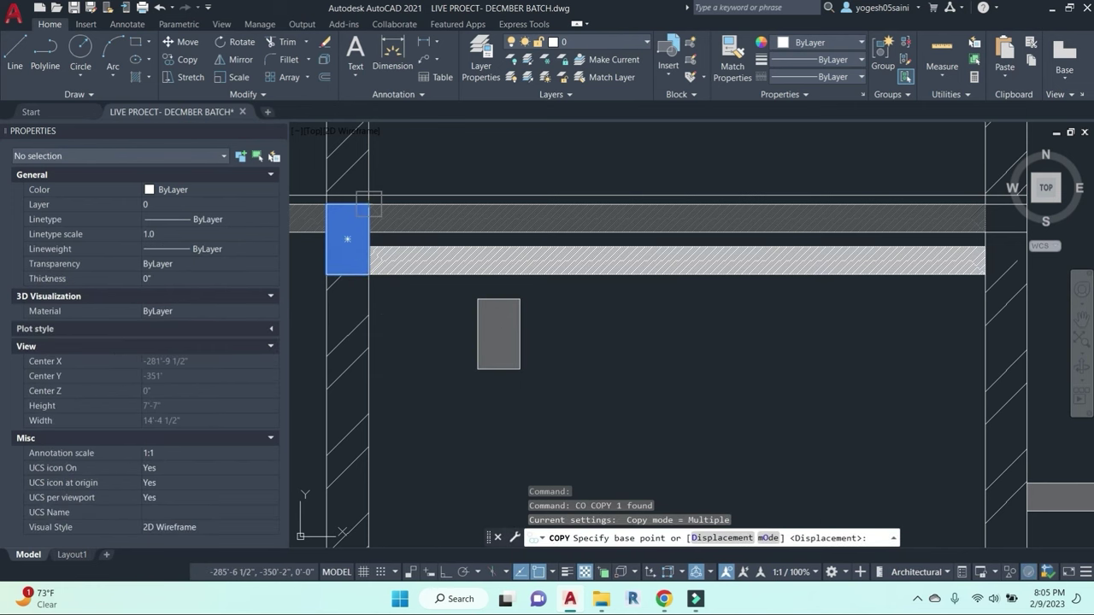
click(368, 204)
middle_drag(679, 228, 338, 241)
click(686, 217)
key(Escape)
scroll(703, 273, down, 2)
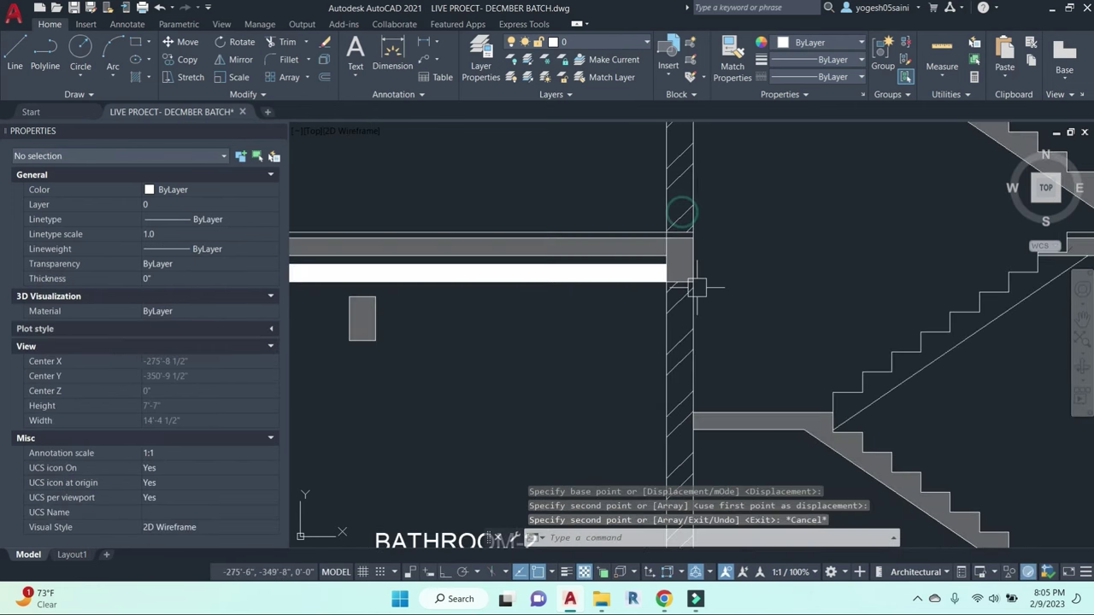
scroll(696, 287, up, 4)
Step: Trim away the grey band between the left and right wall lines
click(774, 231)
scroll(776, 249, down, 2)
key(Escape)
key(Escape)
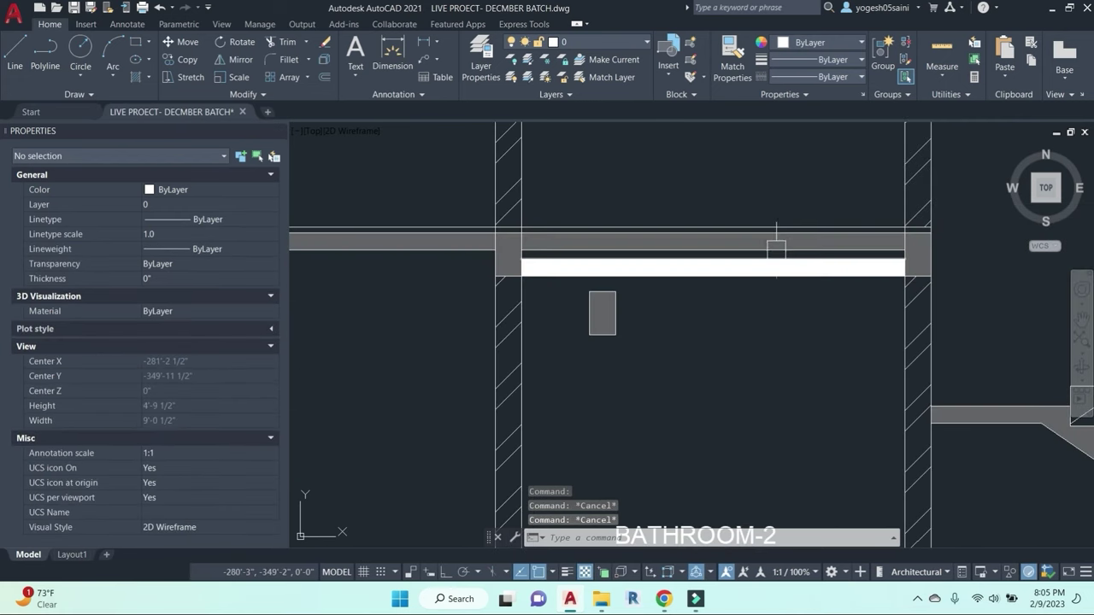
text(tr)
key(Return)
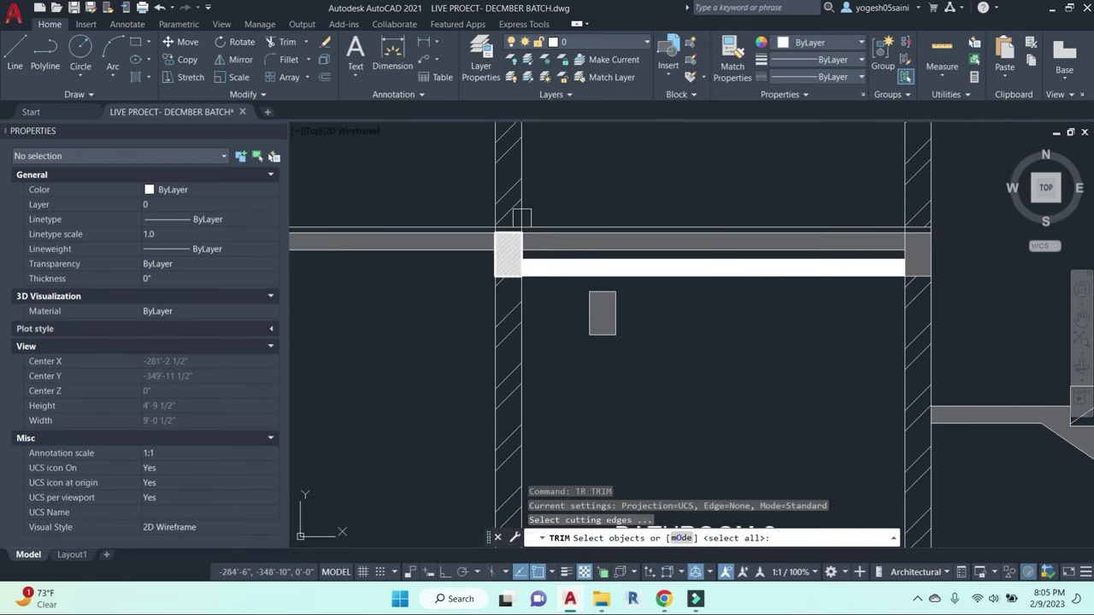
click(521, 217)
click(905, 193)
key(Return)
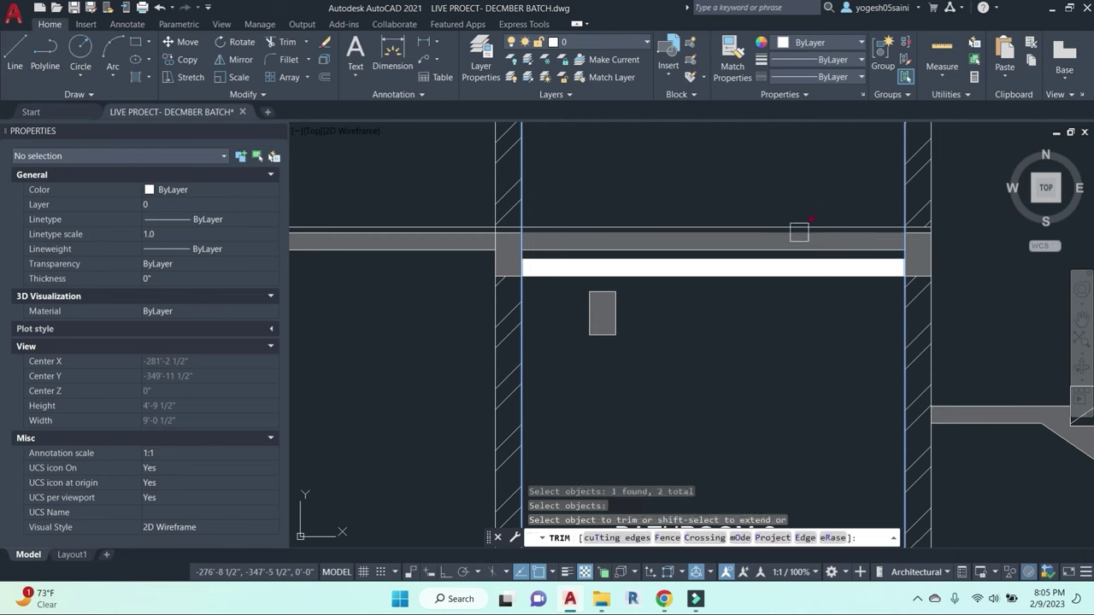
click(748, 243)
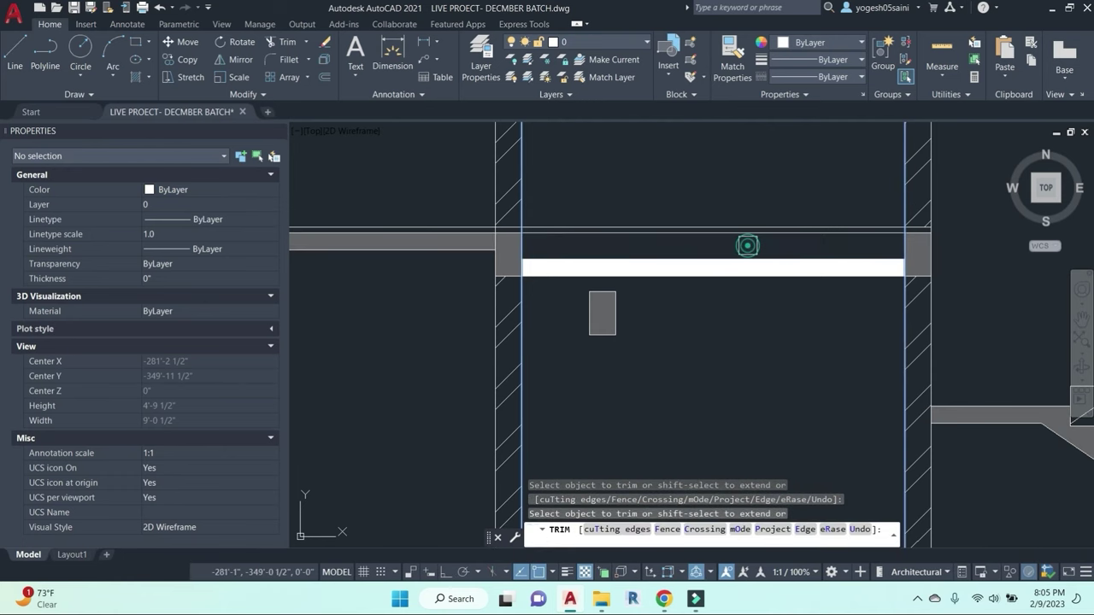
right_click(707, 163)
click(734, 173)
right_click(734, 173)
click(792, 184)
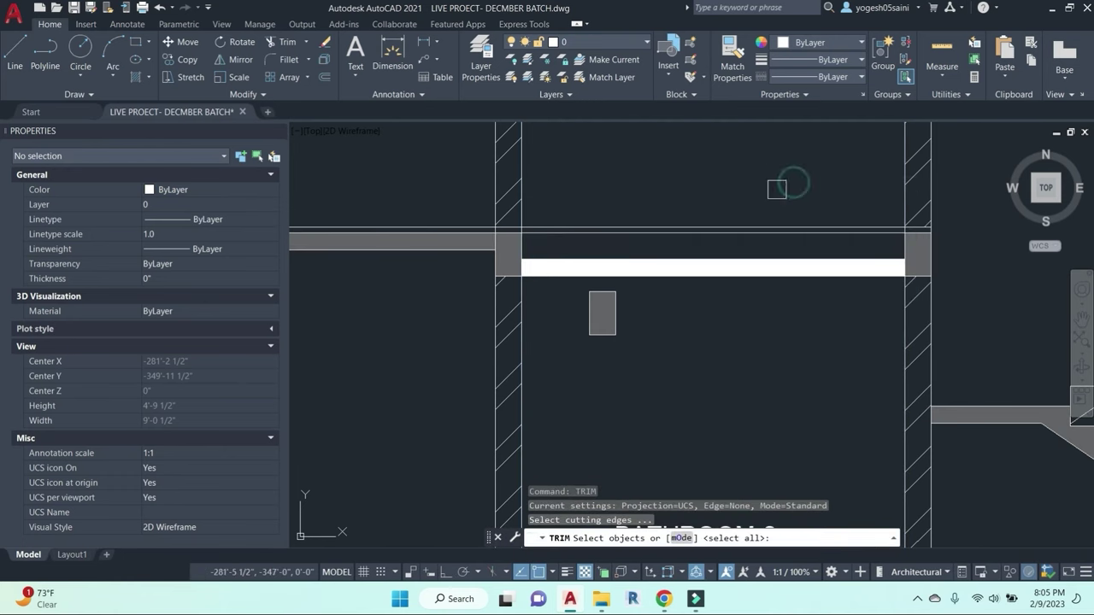
key(Escape)
key(Escape)
Step: Delete the small grey rectangle below the slab
click(656, 361)
click(581, 288)
key(Delete)
text(ma)
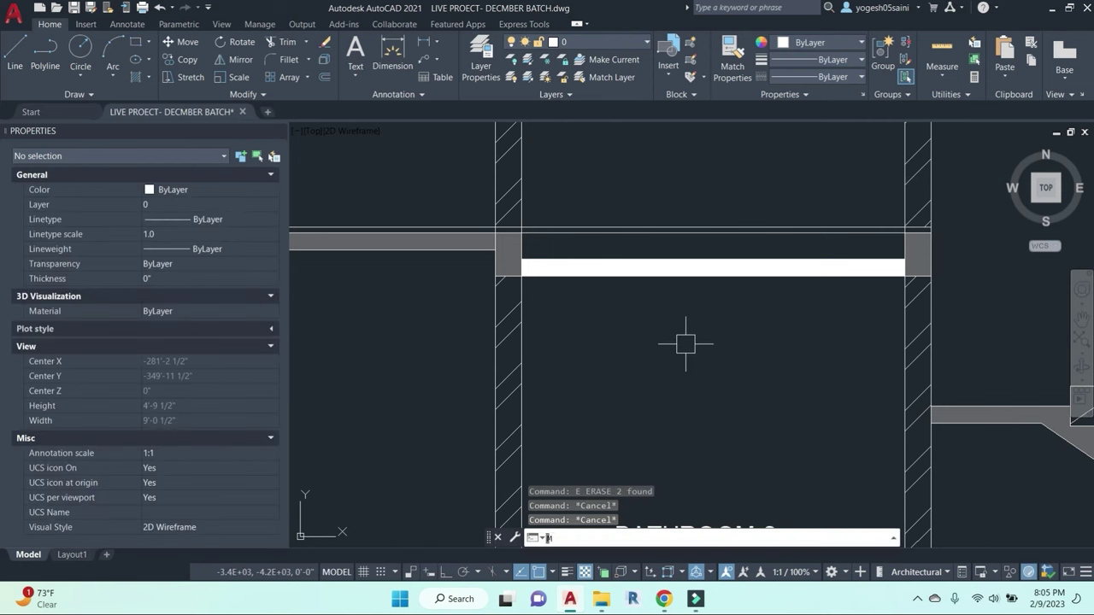
key(Return)
Step: Match the Bathroom-2 slab band to a grey stair piece's look using MA
scroll(447, 244, up, 4)
click(447, 244)
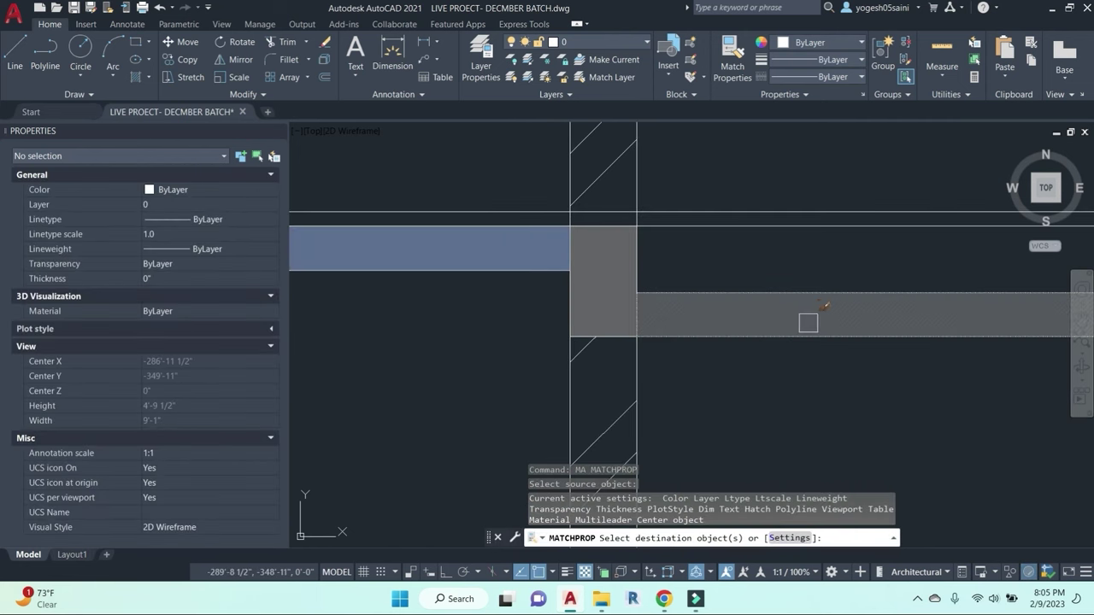
scroll(803, 318, down, 8)
key(Escape)
key(Escape)
key(Escape)
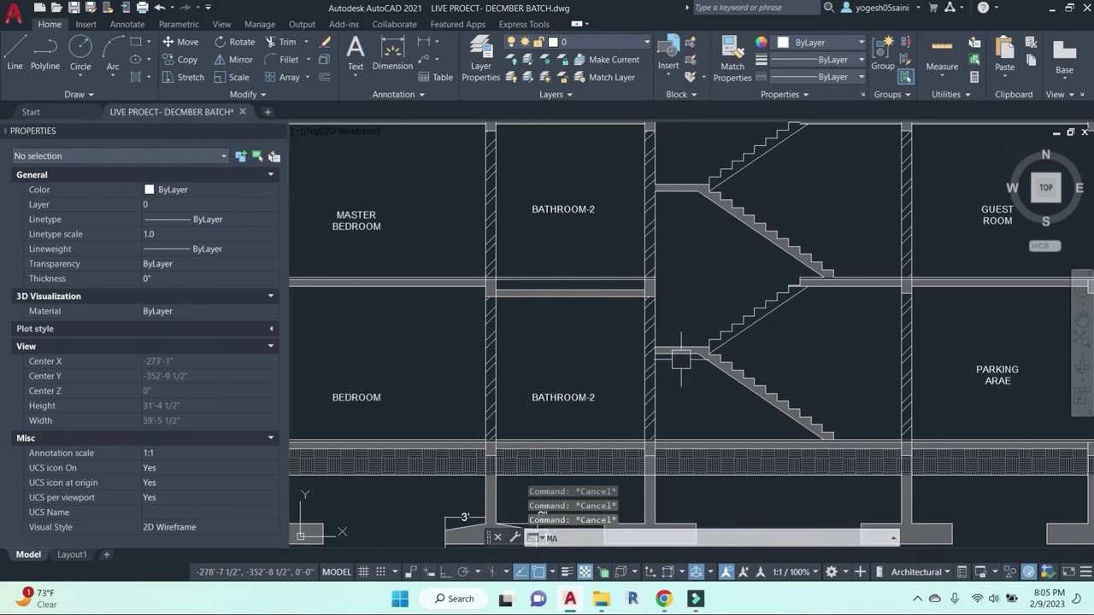
text(ma)
key(Return)
scroll(680, 359, up, 3)
click(675, 329)
scroll(675, 329, down, 4)
scroll(680, 353, up, 6)
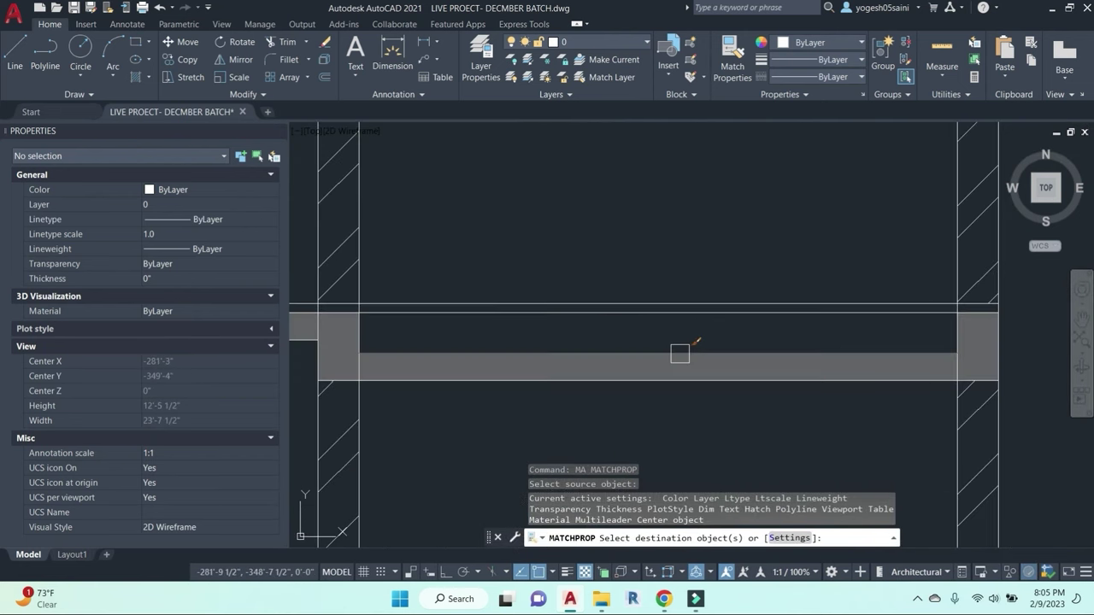
click(680, 354)
scroll(692, 359, down, 4)
Step: Give another slab band the same grey look, then check the bathroom slab
scroll(447, 349, up, 5)
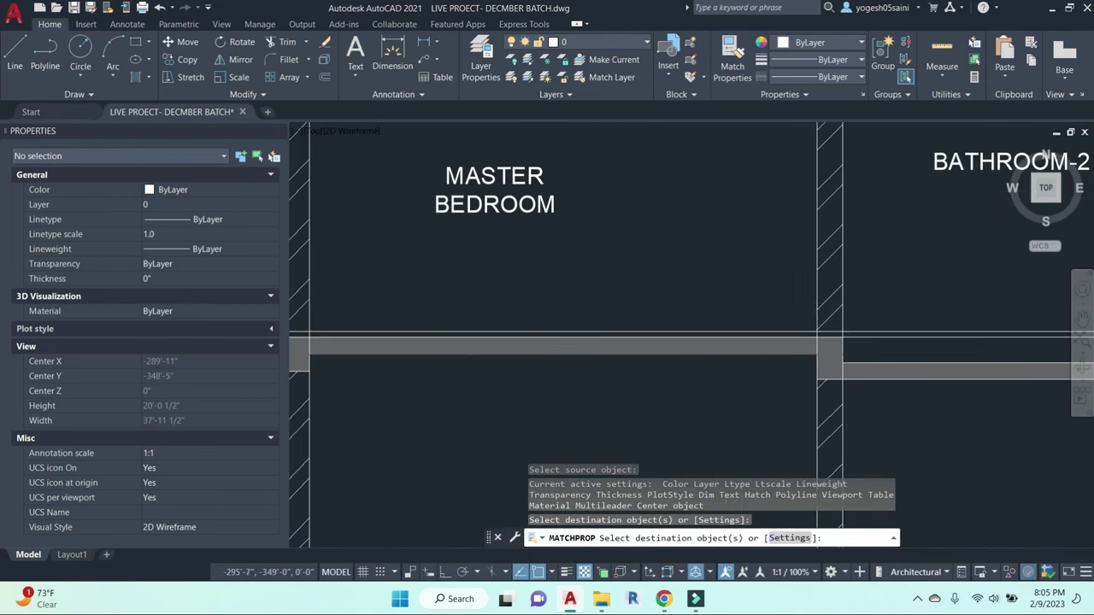
scroll(603, 346, up, 4)
click(606, 338)
scroll(701, 323, down, 11)
middle_drag(817, 330, 717, 327)
scroll(709, 328, up, 7)
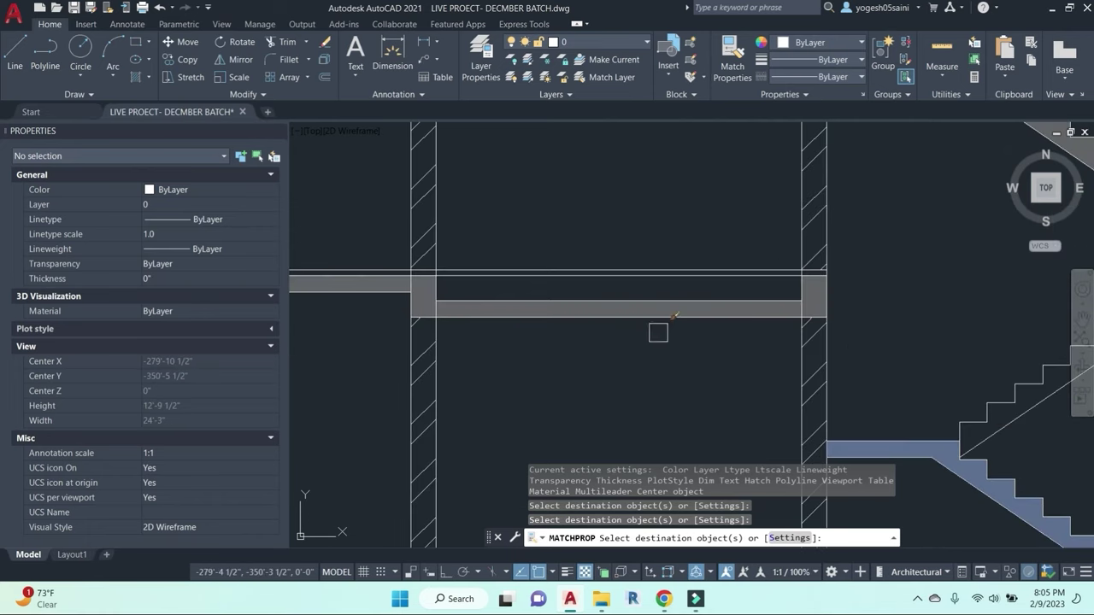
scroll(658, 332, down, 5)
scroll(664, 371, up, 5)
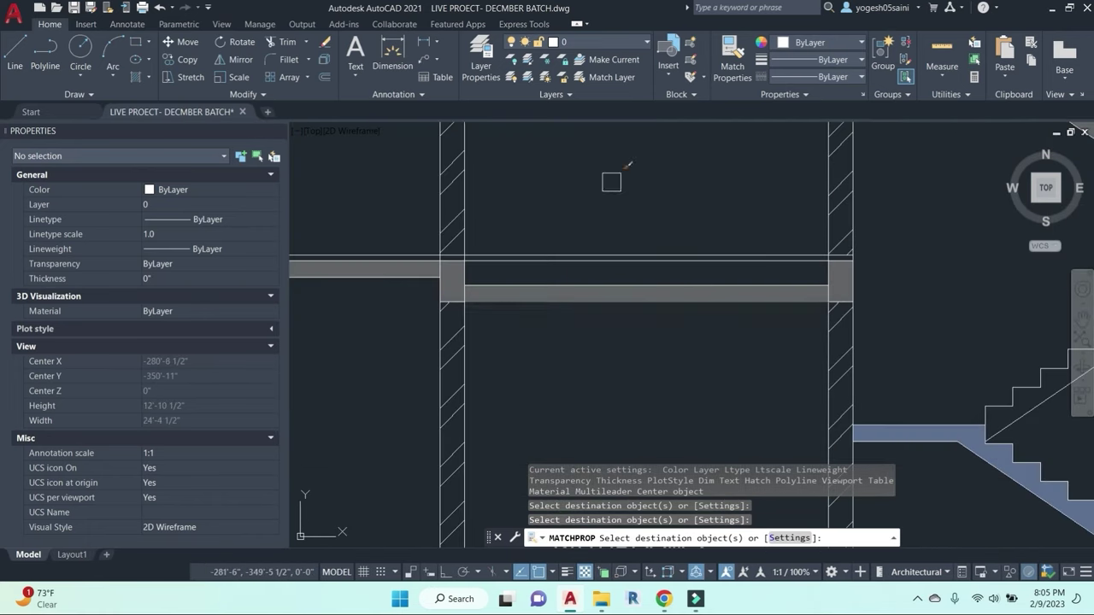
scroll(679, 282, down, 3)
scroll(691, 265, up, 1)
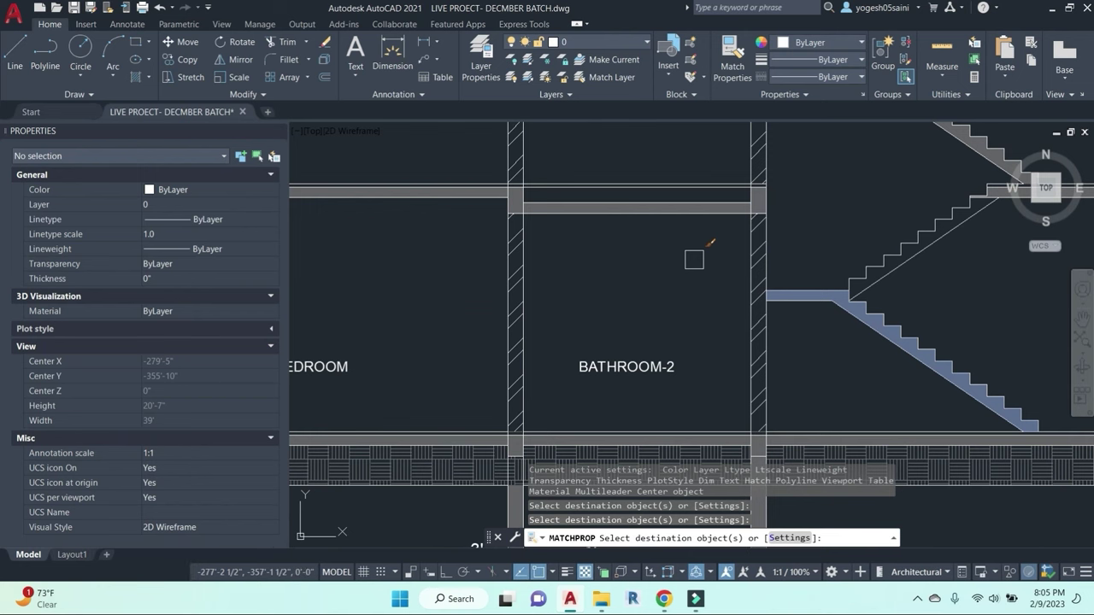
middle_drag(697, 259, 705, 322)
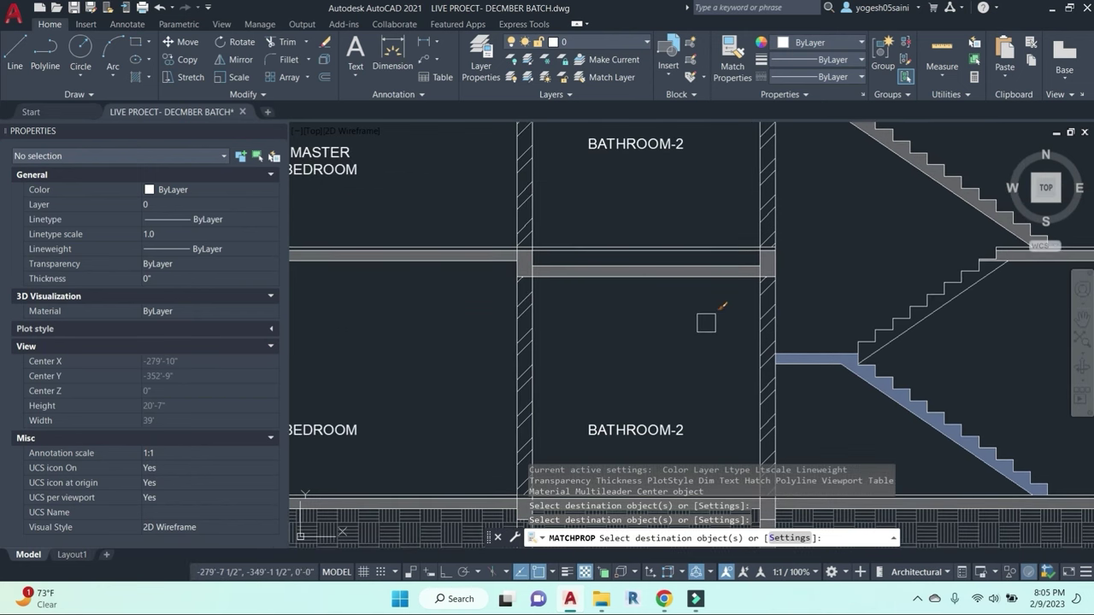
middle_drag(690, 369, 694, 238)
scroll(666, 333, up, 4)
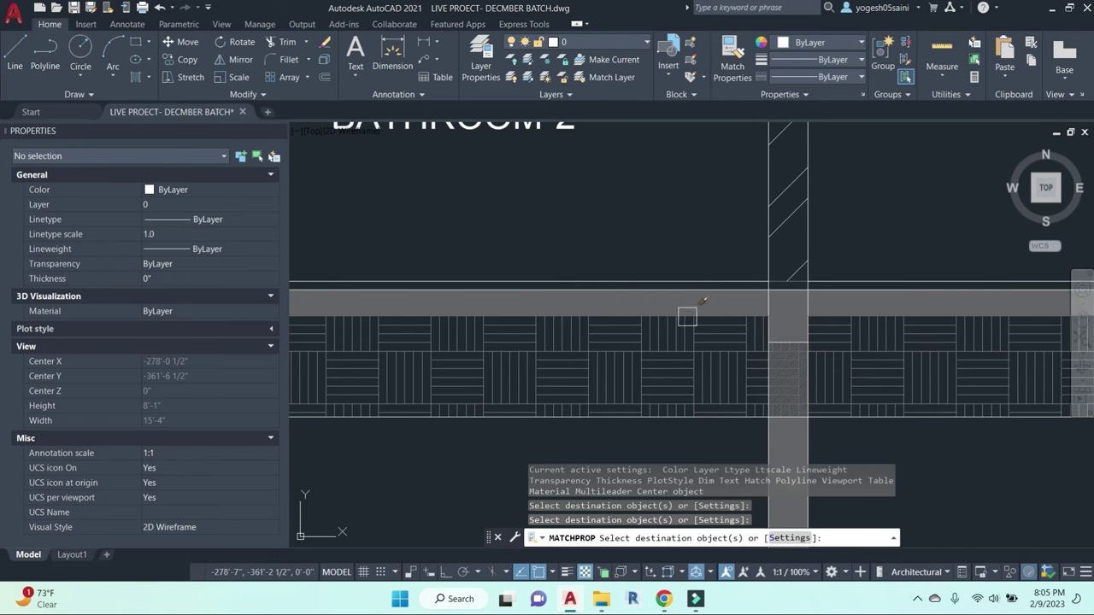
scroll(681, 309, down, 3)
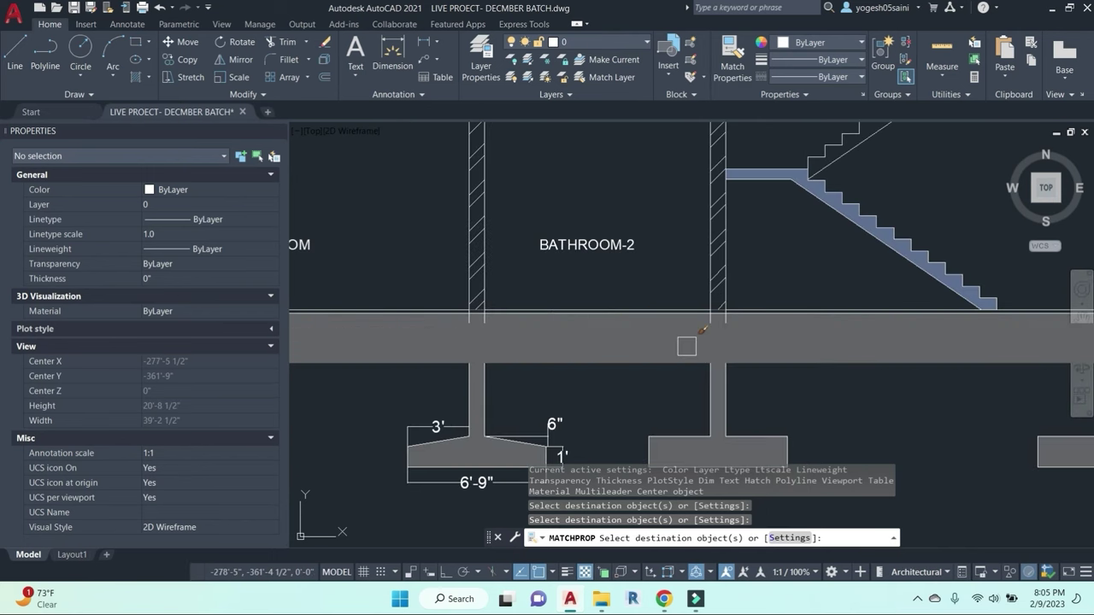
scroll(682, 321, up, 2)
key(Escape)
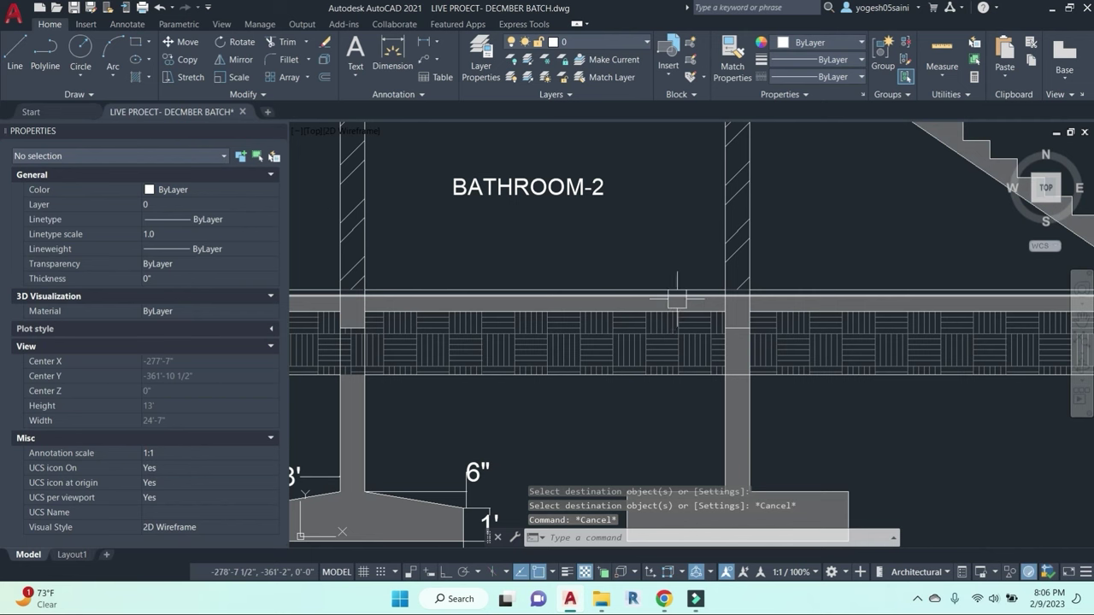
Step: Pan right along the section to the boundary wall at the right end
scroll(886, 333, down, 2)
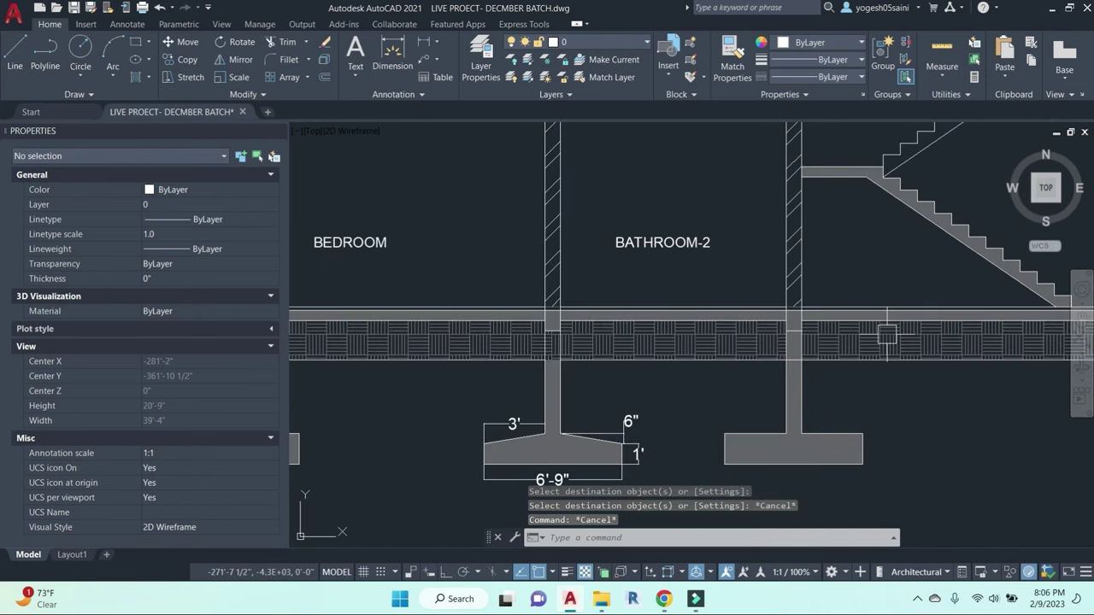
scroll(826, 299, down, 1)
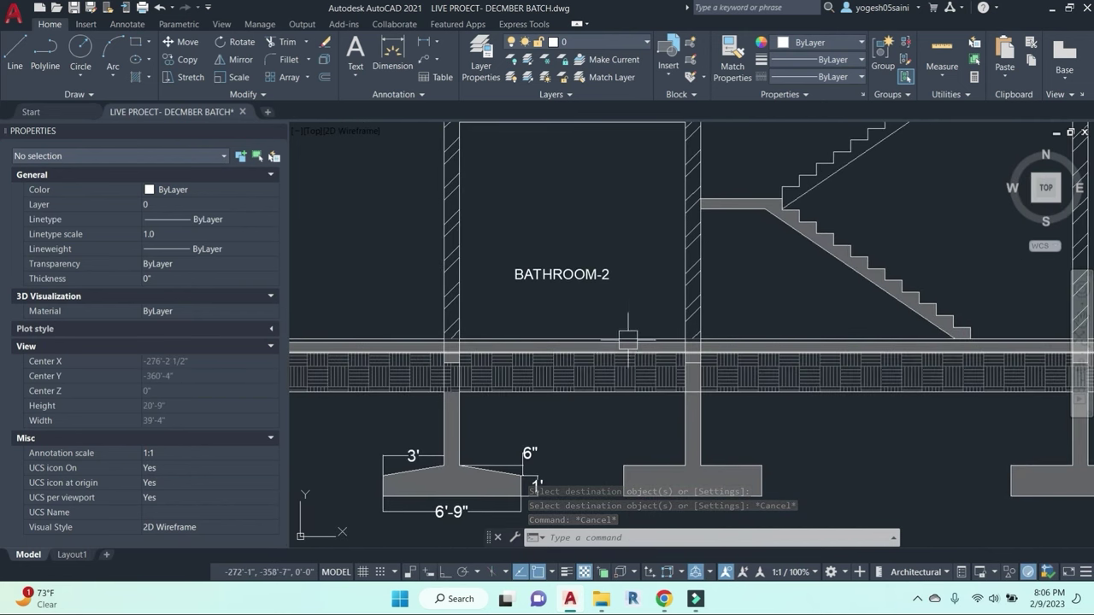
middle_drag(915, 352, 584, 359)
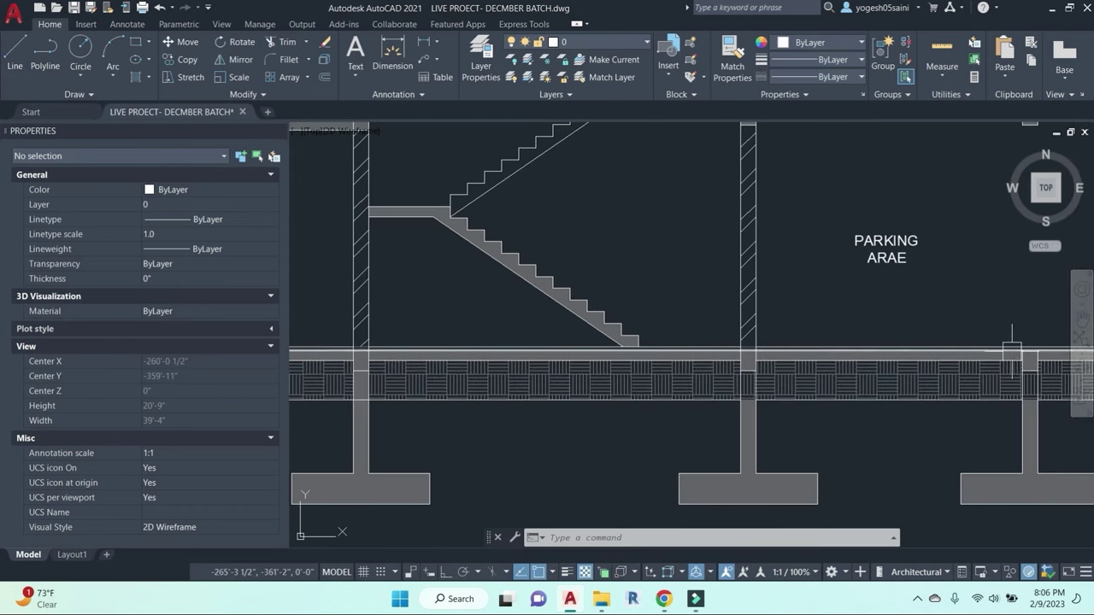
middle_drag(1011, 351, 606, 344)
mouse_move(1032, 334)
middle_down()
mouse_move(600, 334)
mouse_move(576, 343)
mouse_move(594, 340)
mouse_move(595, 286)
middle_up()
scroll(842, 317, down, 4)
scroll(577, 329, up, 3)
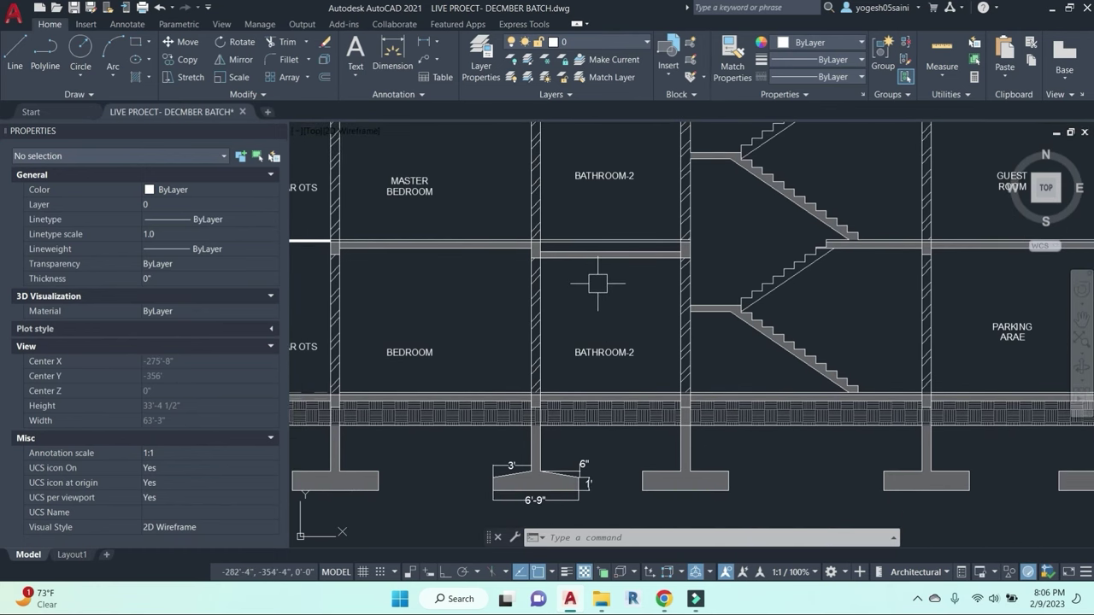
scroll(590, 265, up, 2)
key(Escape)
key(Escape)
key(Escape)
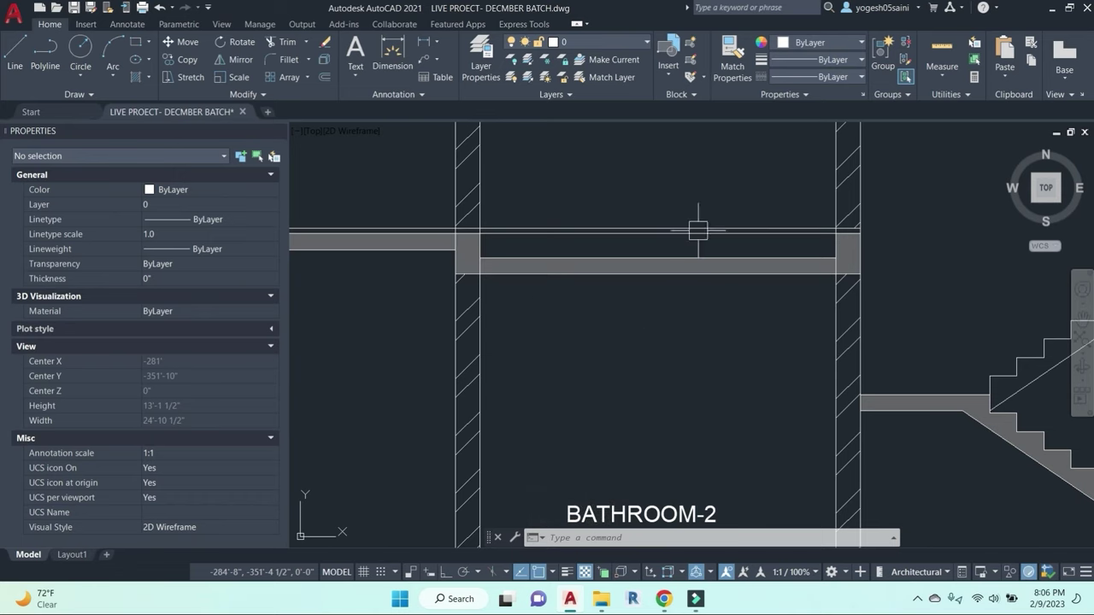
key(Escape)
key(Escape)
key(Escape)
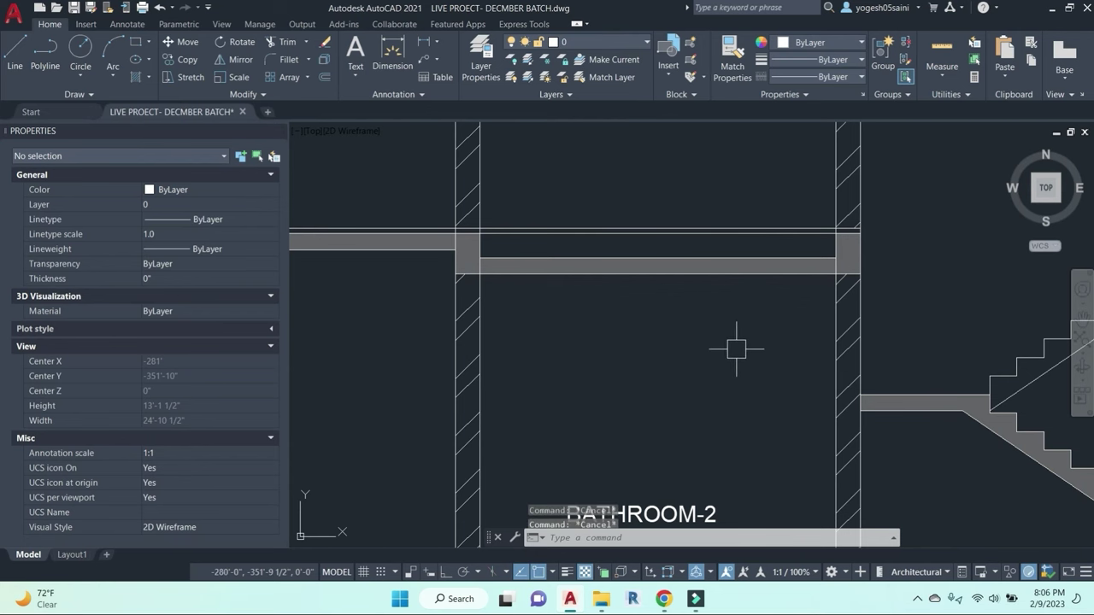
Step: Copy the wall's column block from its corner to a nearby spot
middle_drag(964, 476, 644, 380)
middle_drag(575, 347, 646, 391)
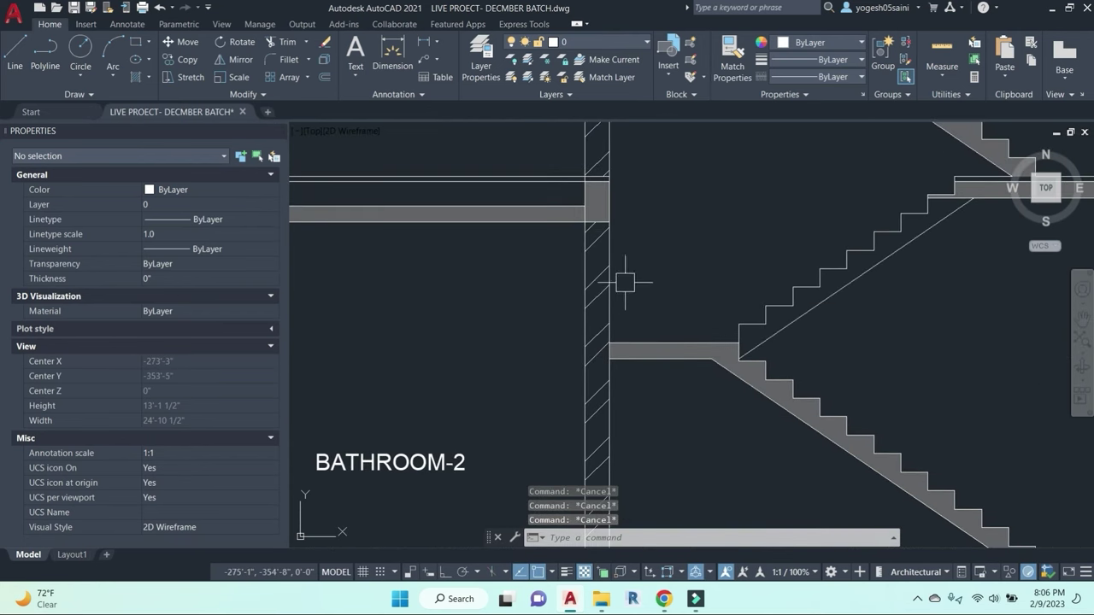
click(604, 202)
text(co)
key(Return)
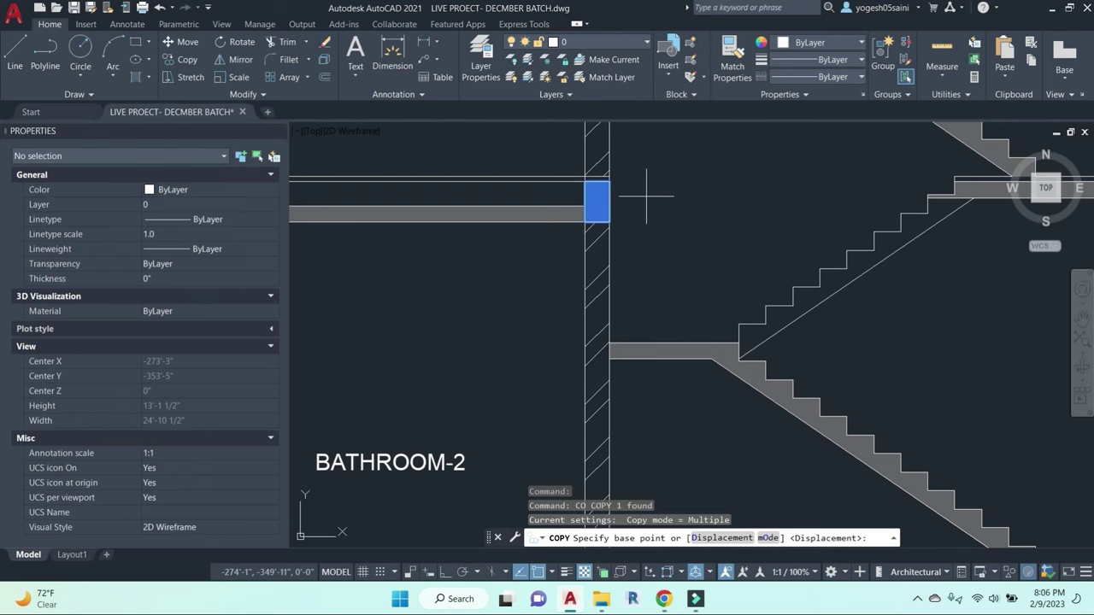
scroll(642, 191, up, 4)
click(560, 164)
scroll(603, 183, down, 3)
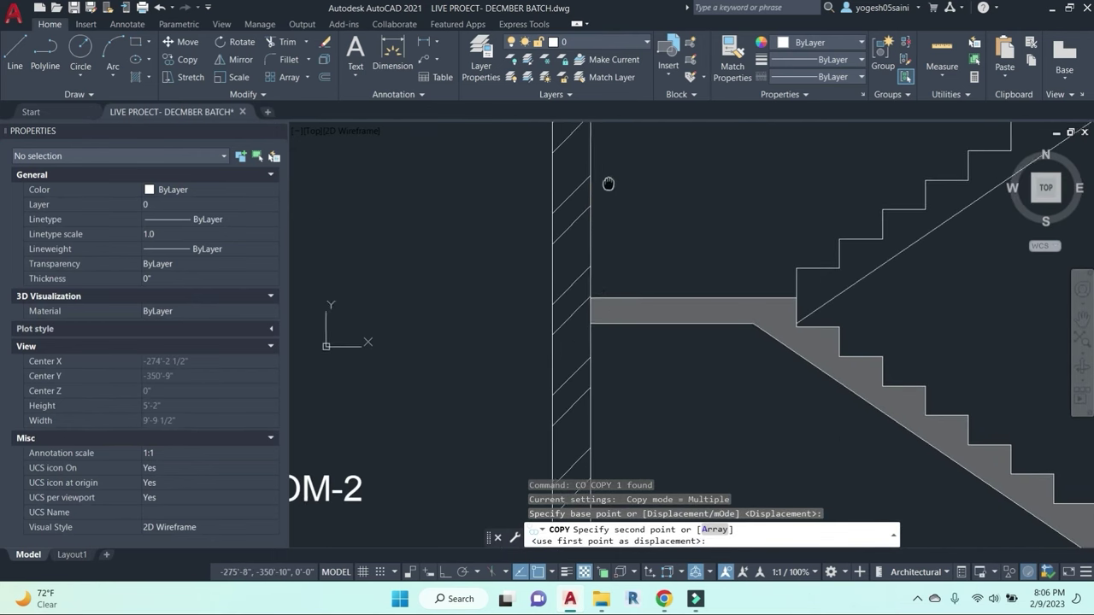
click(591, 292)
key(Escape)
Step: Copy the column block from its top-right corner to the stair landing corner
scroll(647, 354, down, 2)
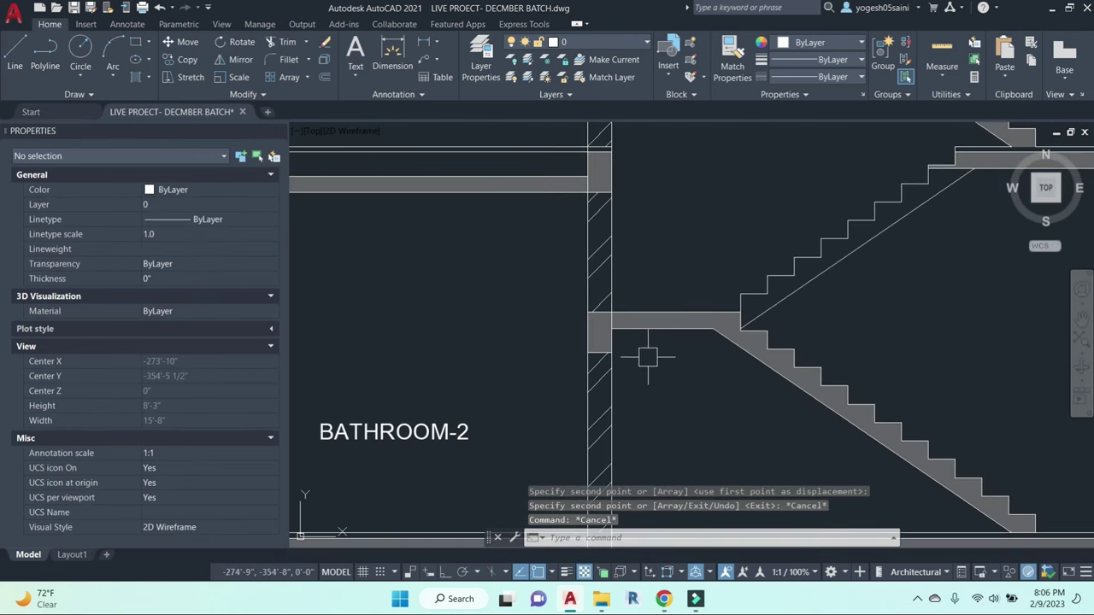
scroll(703, 317, up, 5)
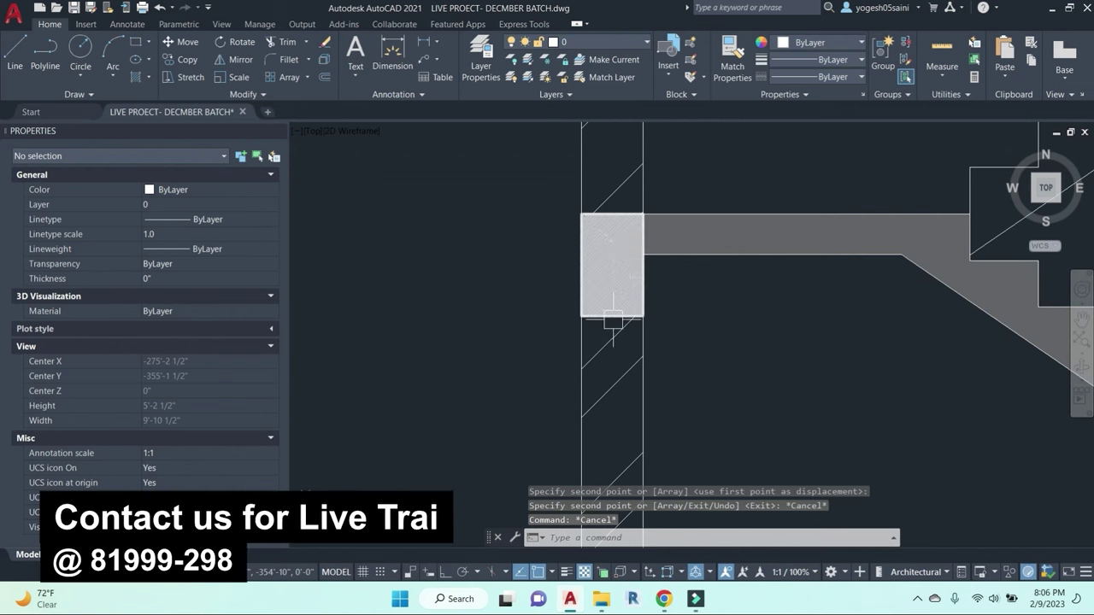
click(621, 316)
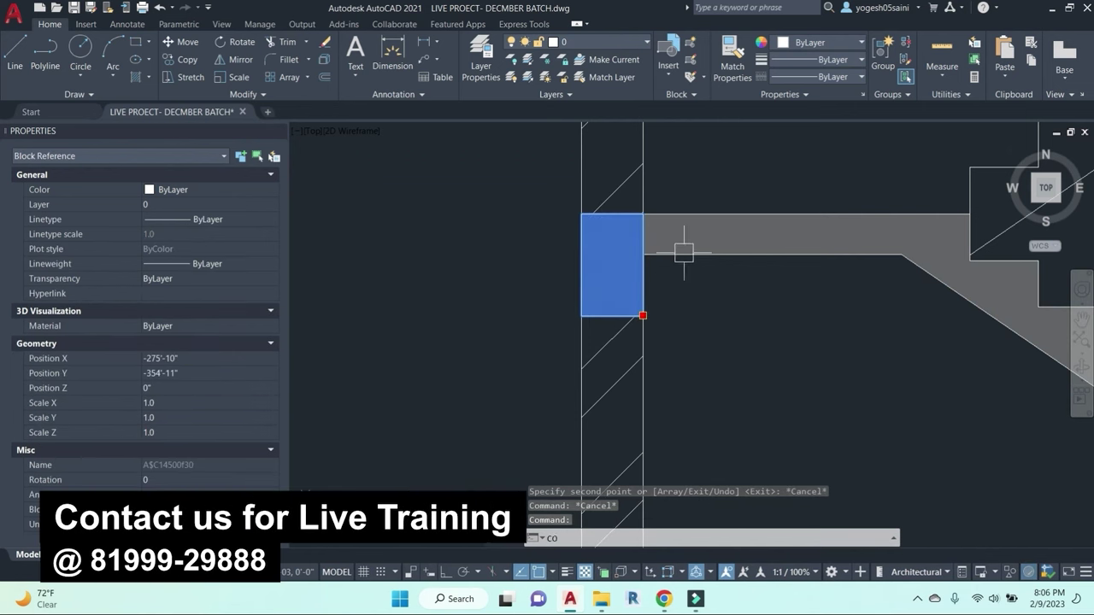
text(co)
key(Return)
click(641, 212)
scroll(640, 214, down, 3)
scroll(637, 220, up, 5)
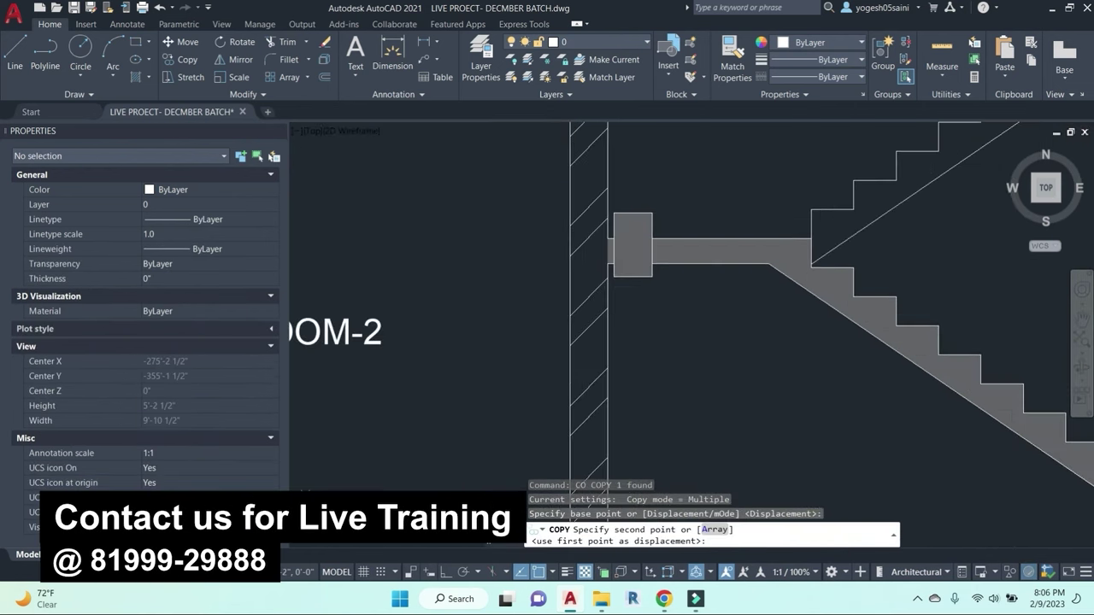
click(581, 253)
key(Escape)
scroll(581, 253, down, 5)
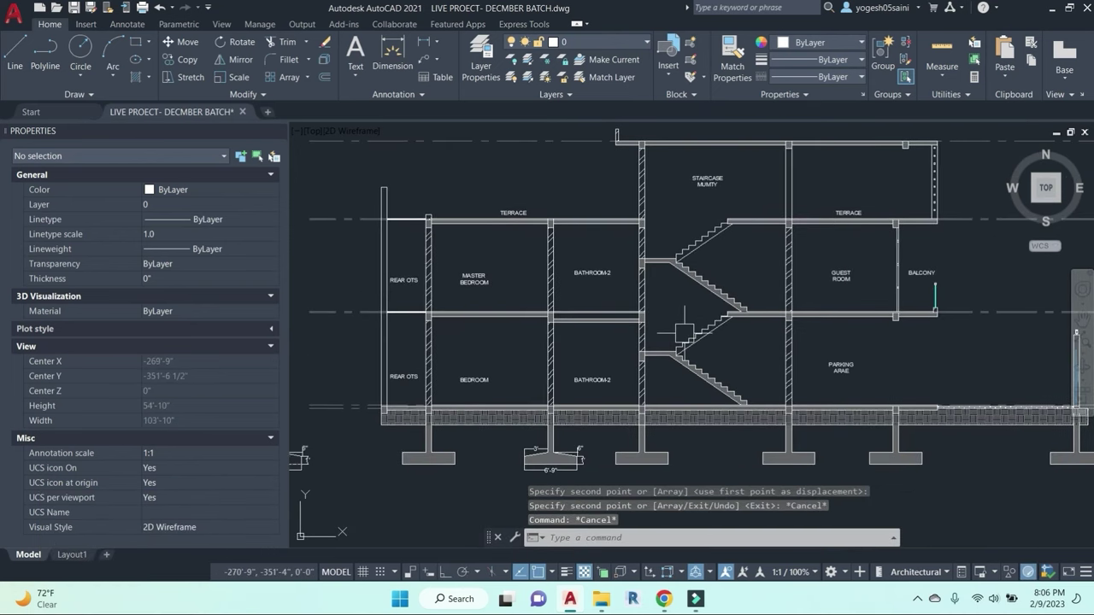
Step: Save the building section drawing with Ctrl+S
scroll(675, 327, up, 5)
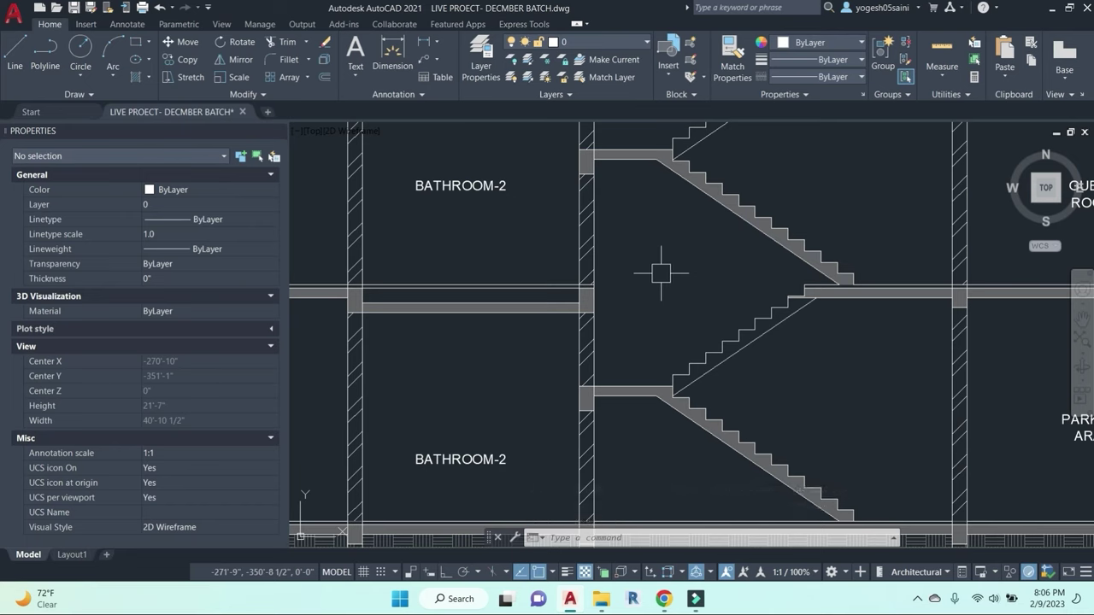
scroll(736, 290, down, 5)
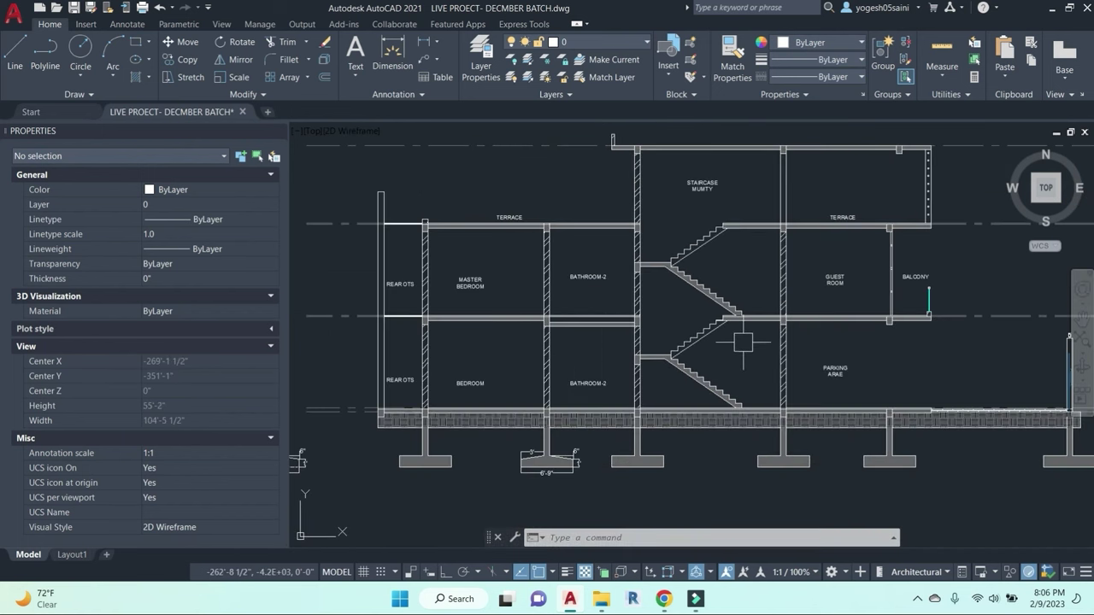
middle_drag(707, 326, 641, 313)
key(ctrl+s)
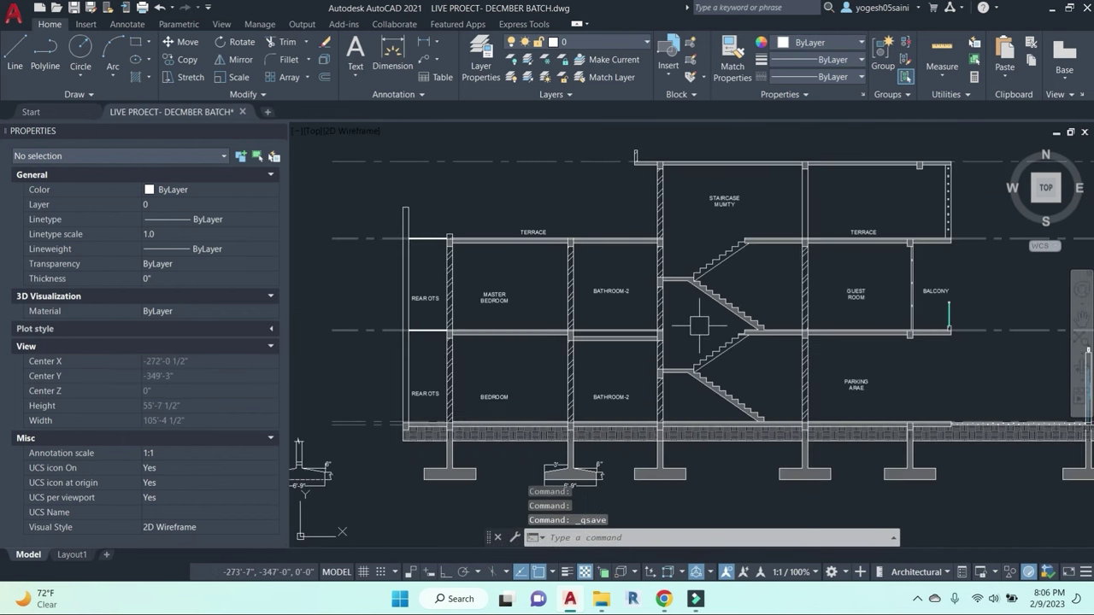
Step: Review the level markers for the first-floor and ground levels
scroll(701, 262, up, 2)
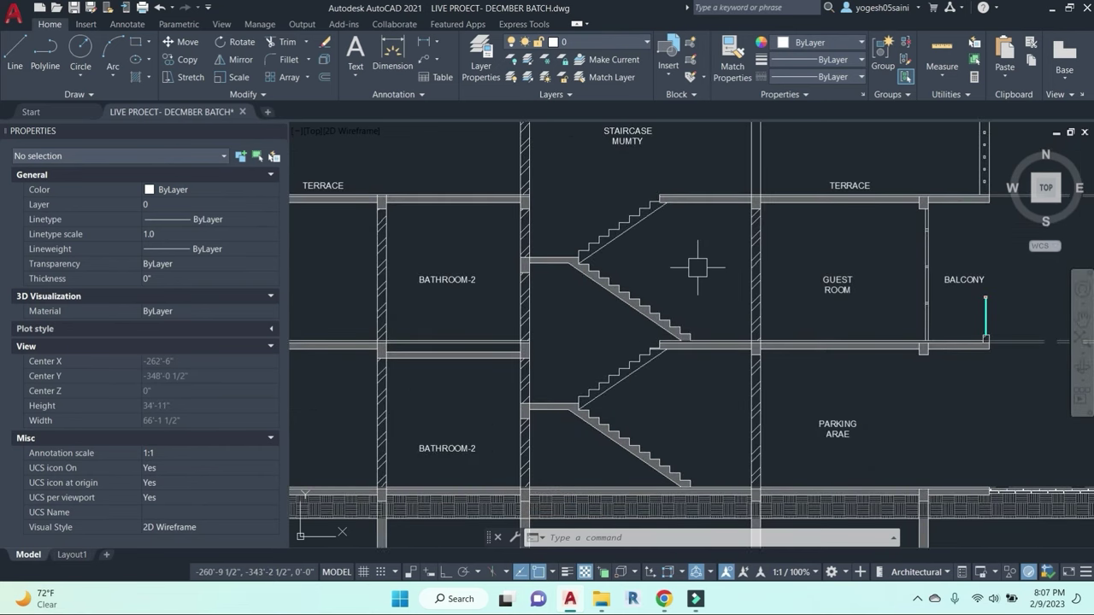
middle_drag(709, 286, 690, 295)
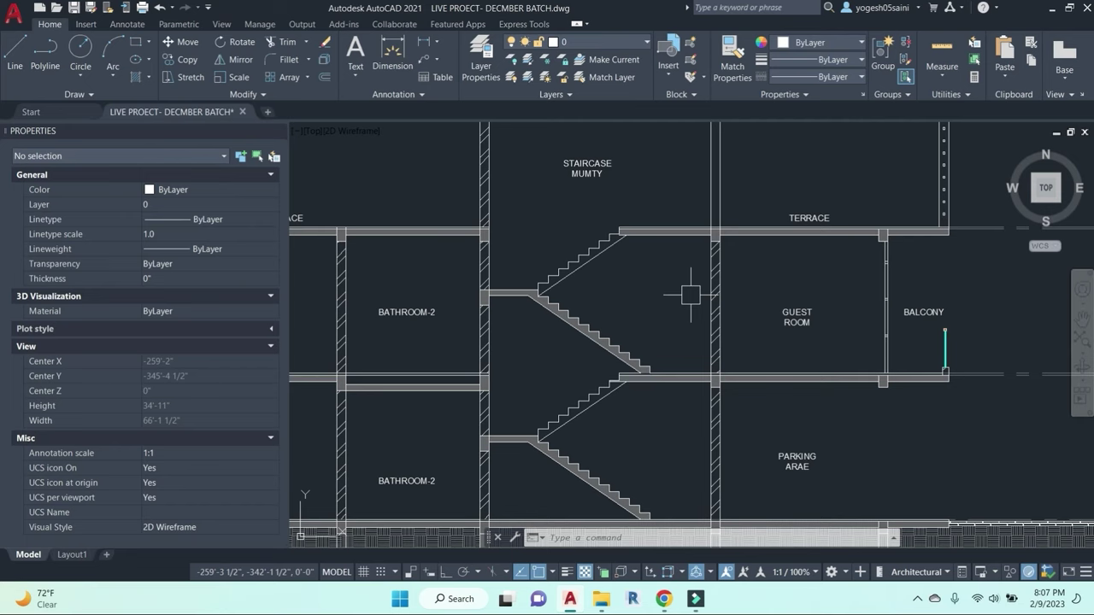
scroll(691, 295, down, 3)
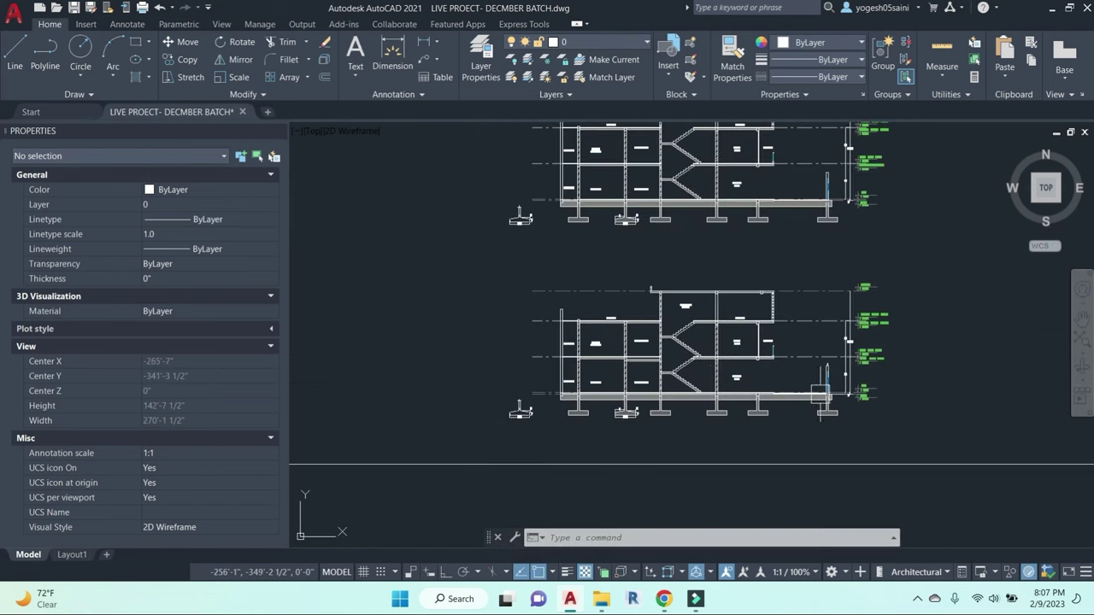
scroll(798, 208, up, 2)
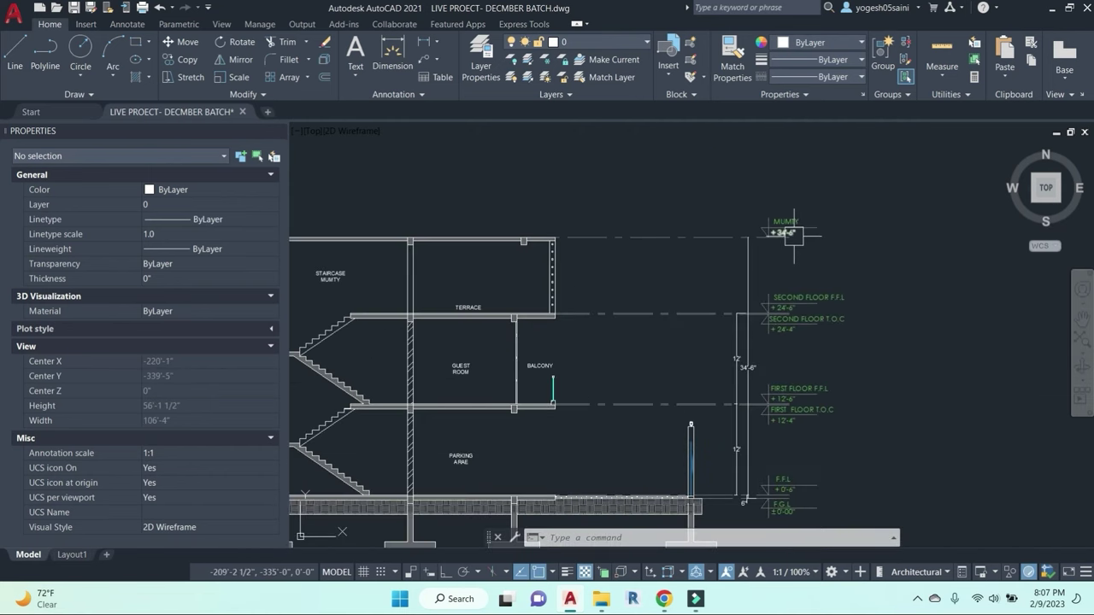
scroll(793, 233, up, 2)
middle_drag(842, 399, 793, 287)
scroll(712, 371, down, 2)
middle_drag(761, 418, 723, 269)
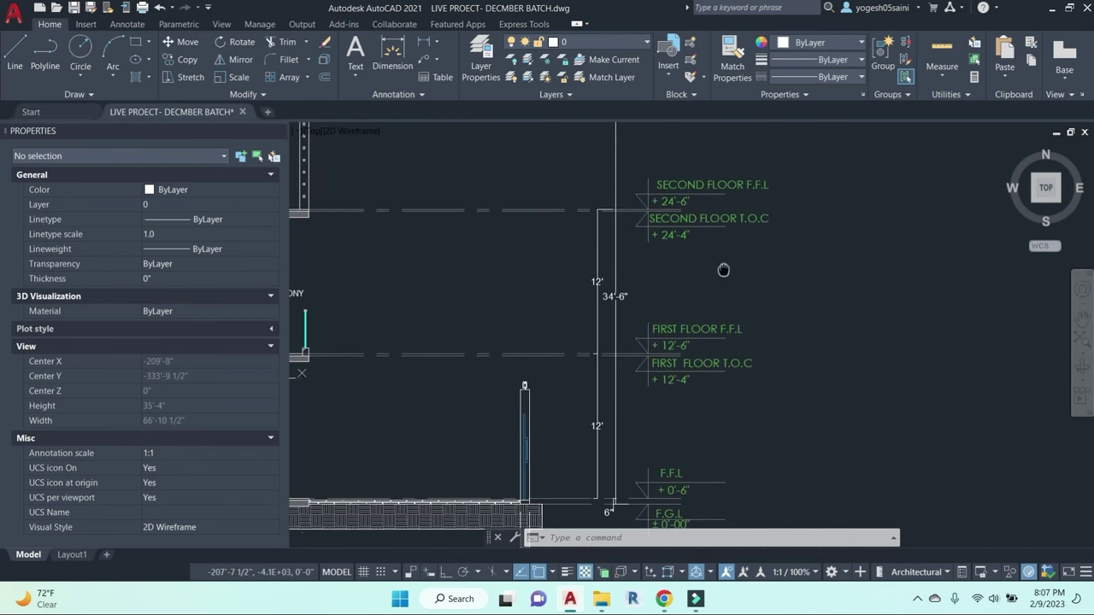
scroll(709, 342, down, 3)
scroll(701, 340, up, 3)
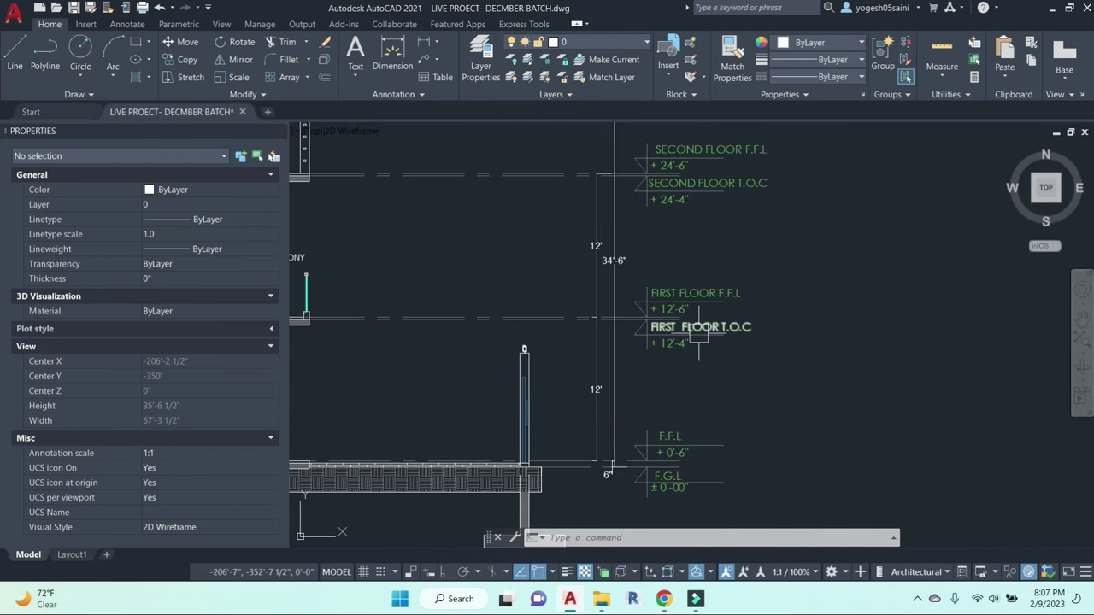
Step: Pan along the section to the bedroom and bathroom area
mouse_move(749, 336)
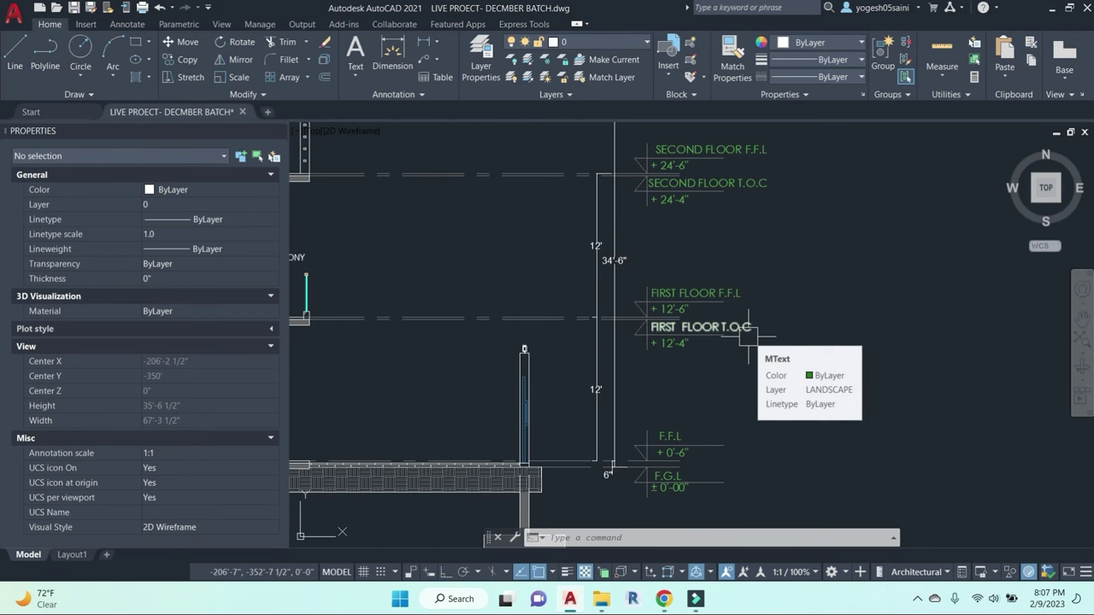
scroll(748, 336, down, 2)
middle_drag(660, 376, 704, 374)
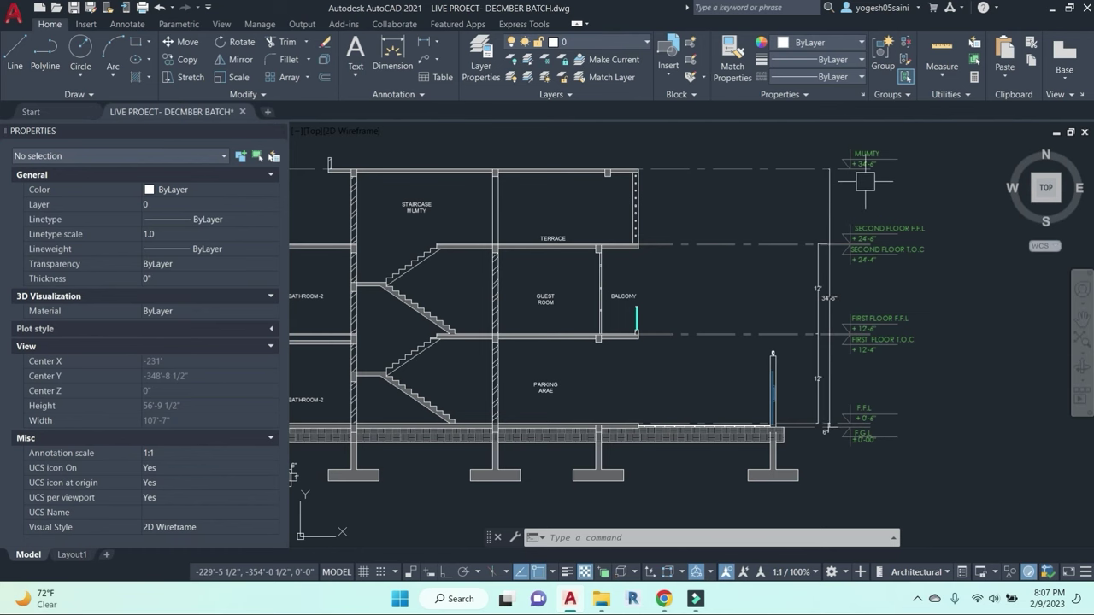
middle_drag(683, 369, 818, 370)
scroll(814, 363, down, 2)
scroll(566, 350, up, 4)
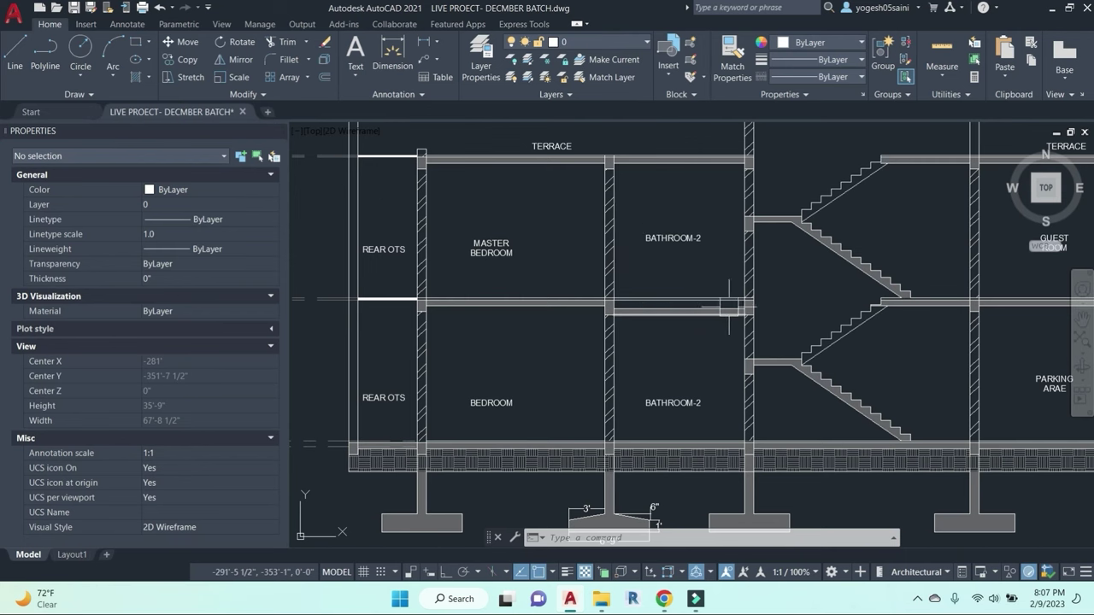
scroll(662, 295, down, 3)
scroll(662, 276, up, 5)
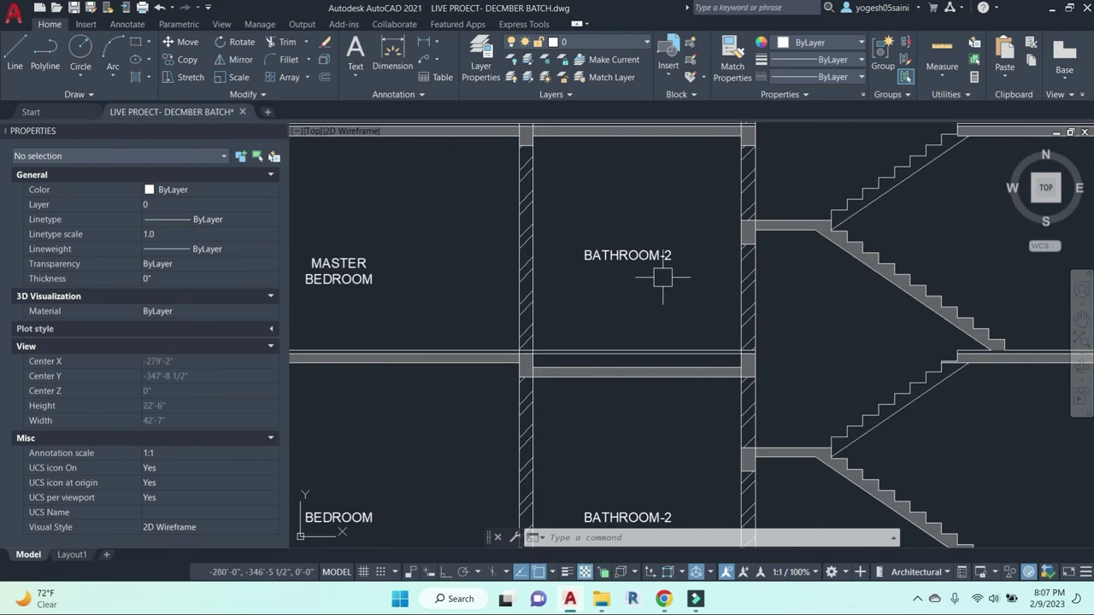
scroll(592, 315, down, 6)
Step: Zoom out to an overview of all sheets, abandoning a started offset
key(Escape)
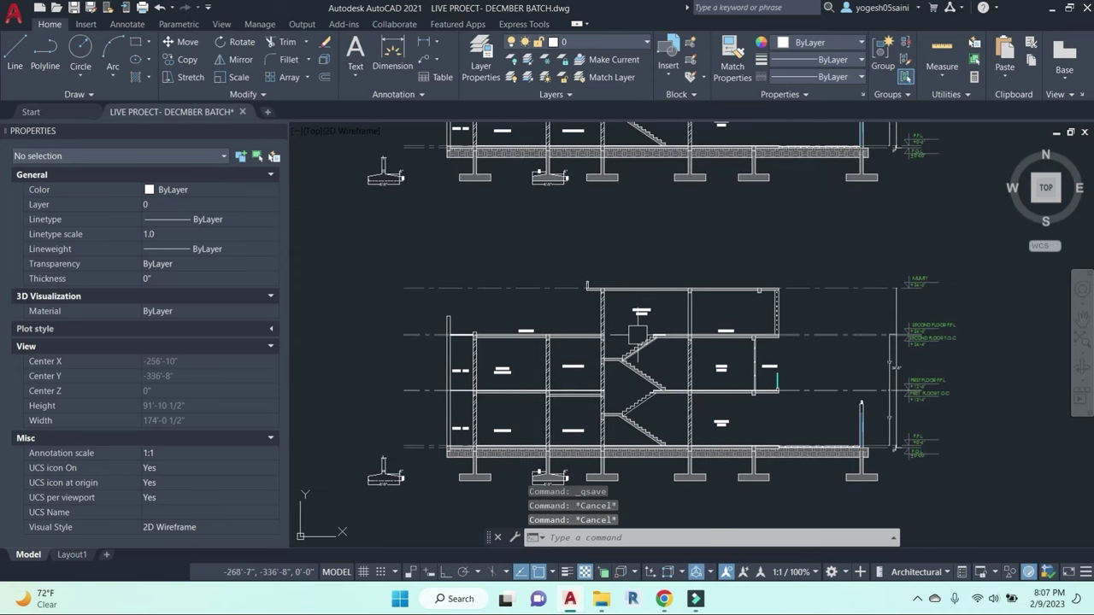
scroll(573, 359, up, 4)
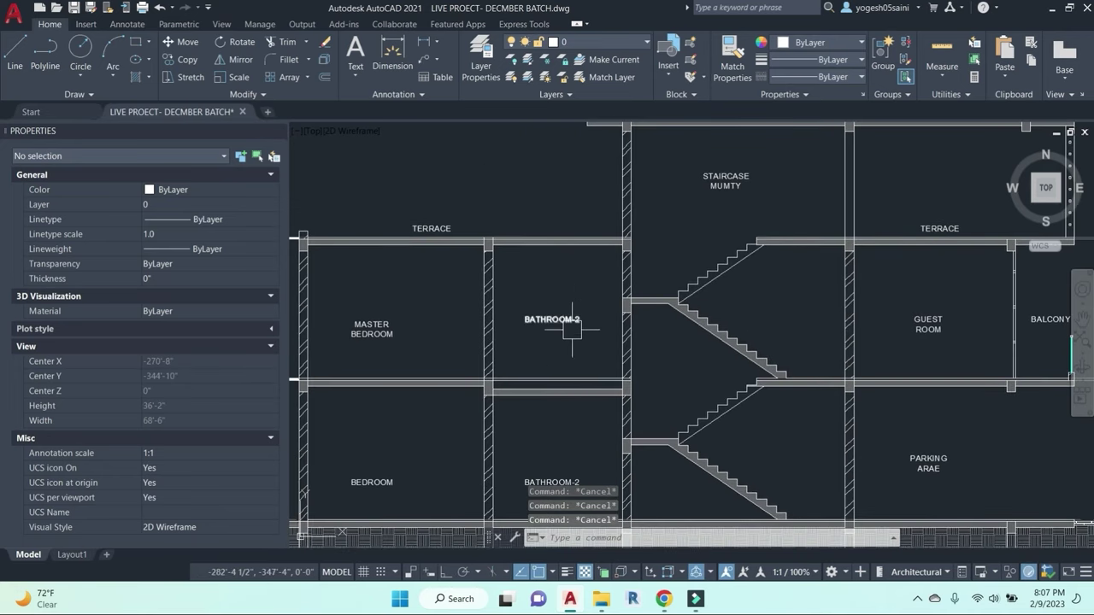
scroll(572, 328, up, 1)
text(o)
key(Return)
scroll(581, 295, down, 6)
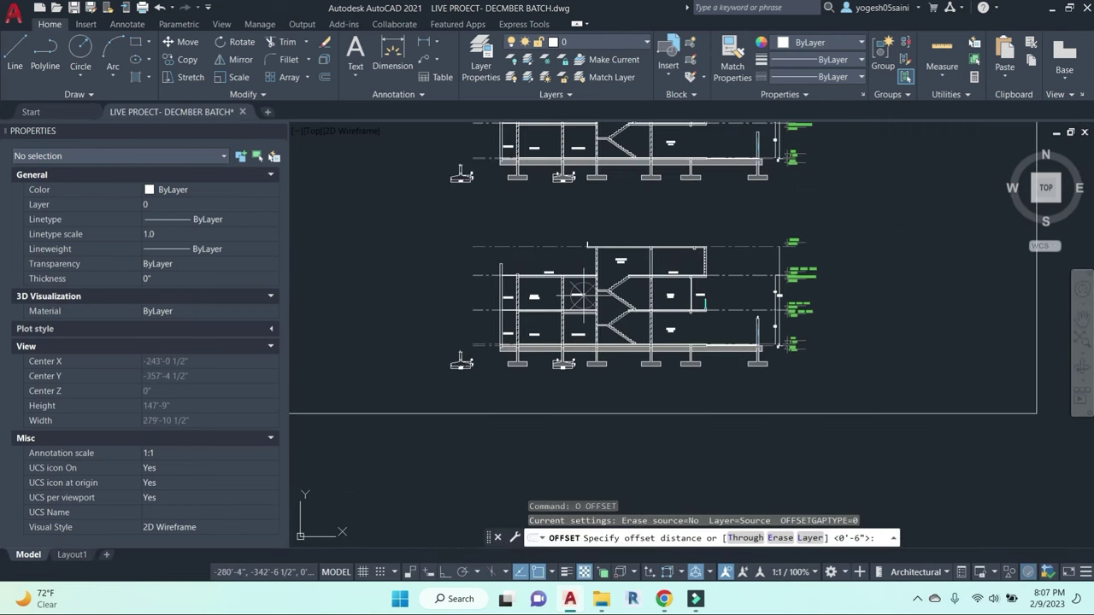
scroll(583, 296, up, 3)
scroll(581, 299, down, 3)
middle_drag(641, 205, 601, 416)
scroll(586, 303, down, 8)
middle_drag(409, 199, 499, 221)
key(Escape)
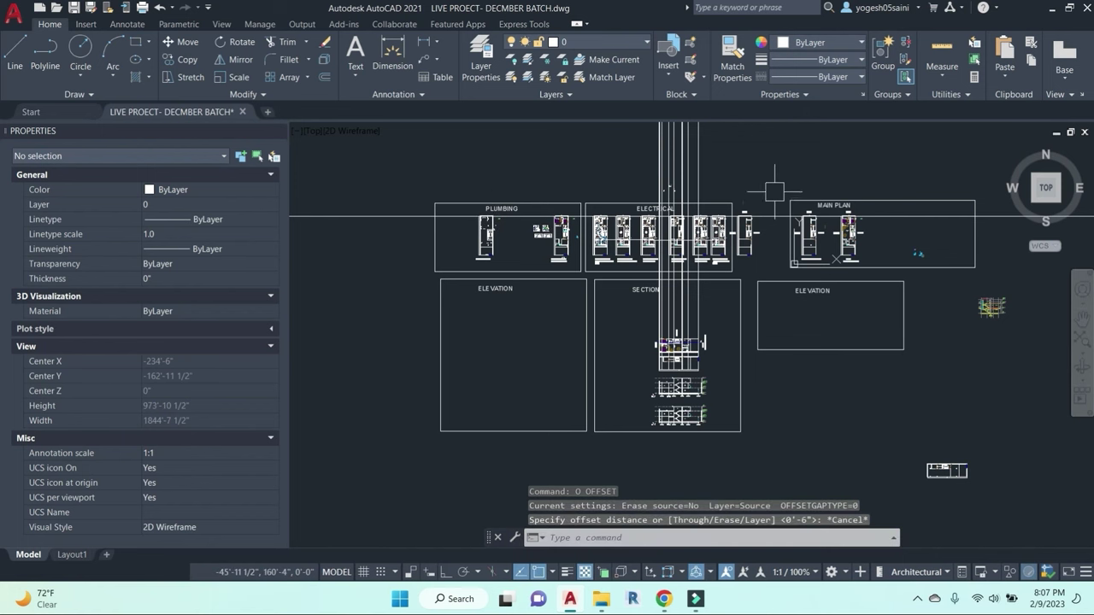
Step: Erase the 14 long vertical lines with a crossing window and E
click(757, 166)
click(562, 137)
text(e)
key(Return)
scroll(692, 294, up, 8)
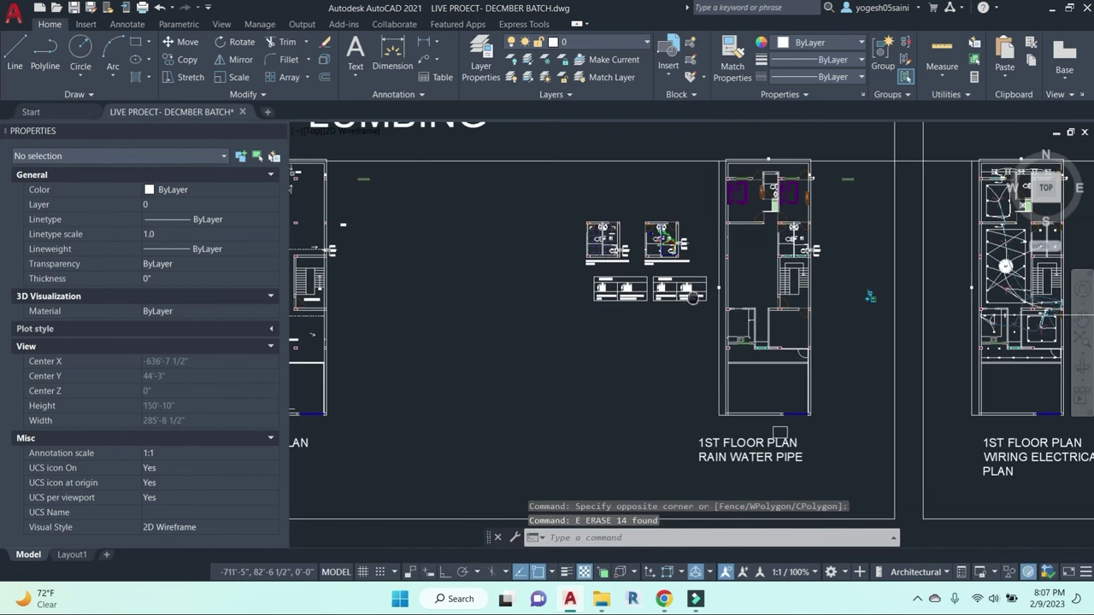
scroll(623, 242, up, 8)
scroll(552, 248, down, 12)
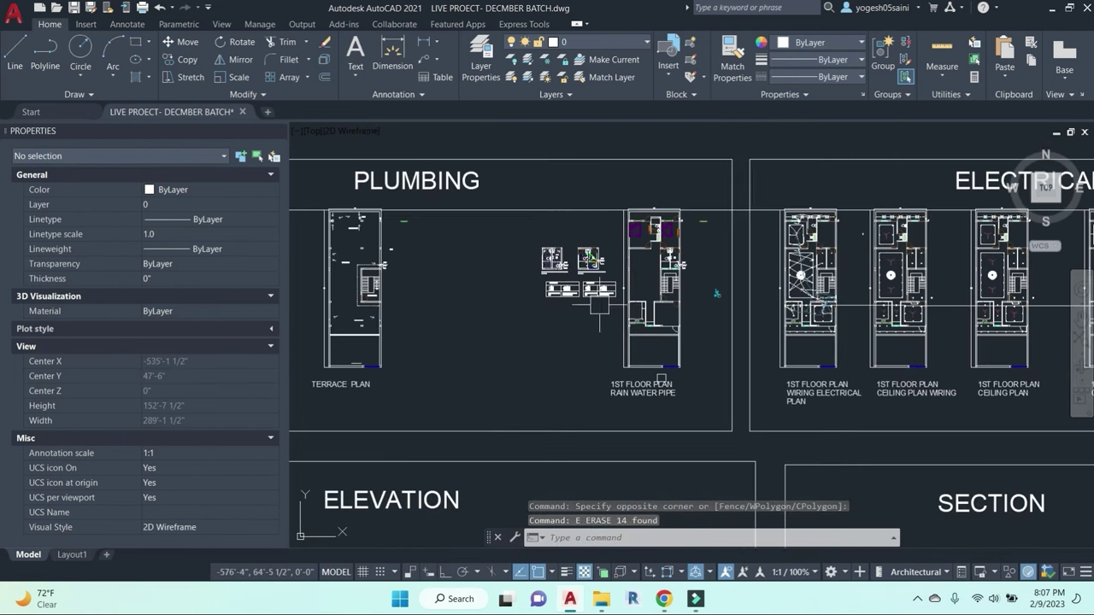
scroll(745, 307, up, 4)
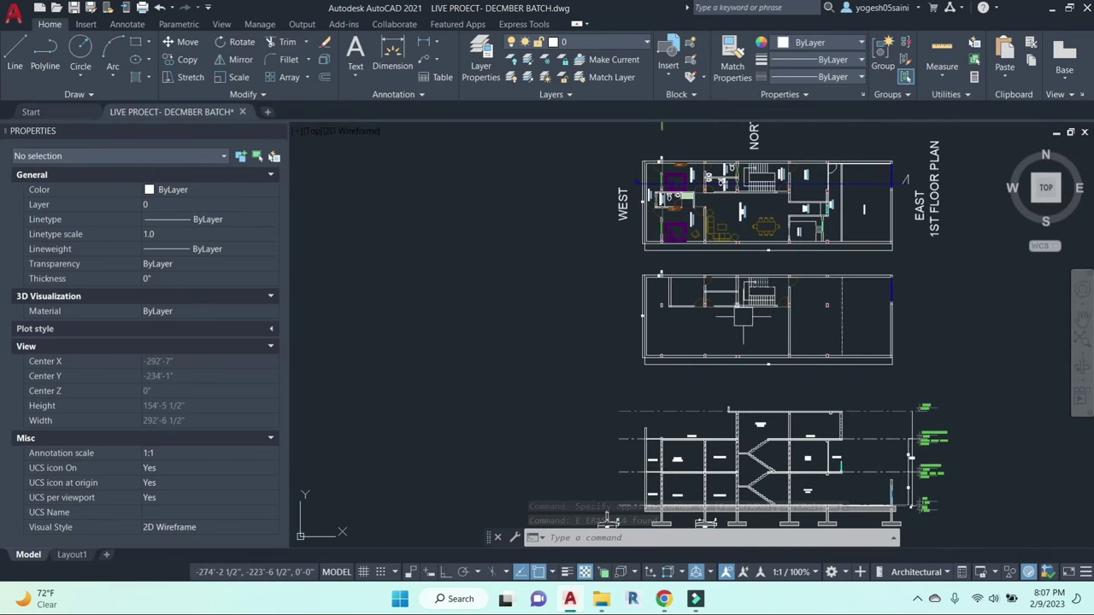
middle_drag(788, 462, 918, 297)
scroll(694, 382, up, 3)
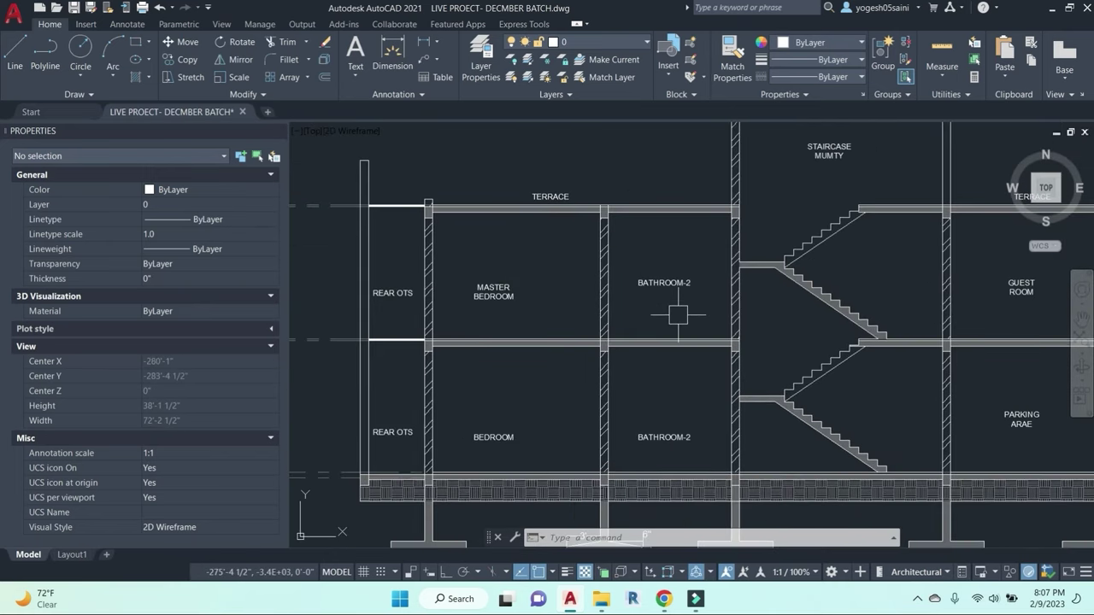
scroll(655, 325, up, 4)
key(Escape)
key(Escape)
key(Escape)
Step: Pan to Bathroom-2, then start and cancel an Offset and a vertical construction line
middle_drag(677, 365, 686, 304)
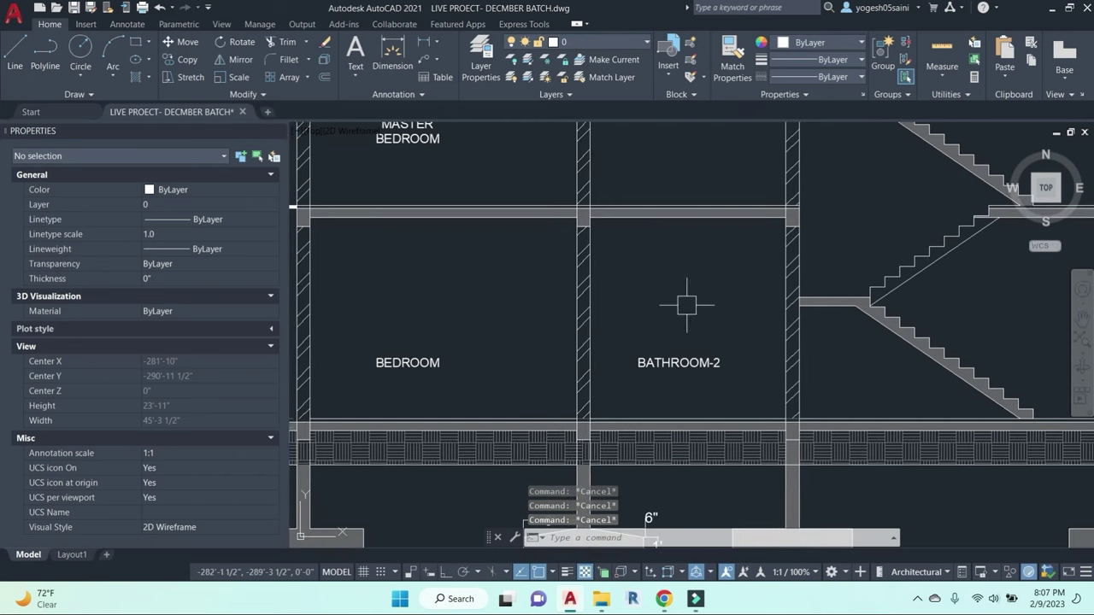
key(Return)
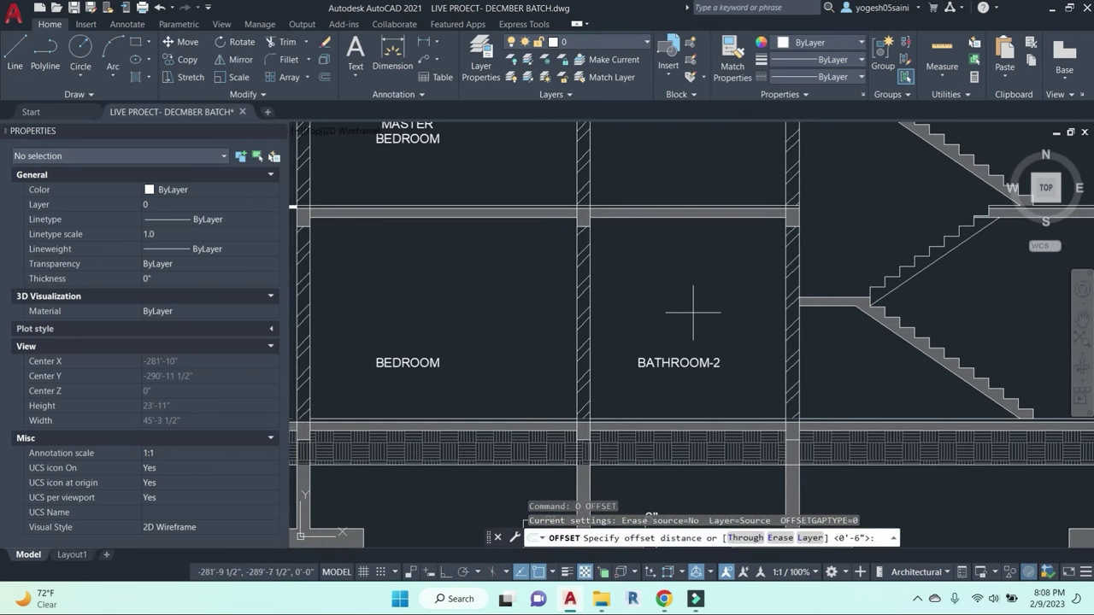
key(Escape)
key(Escape)
key(Escape)
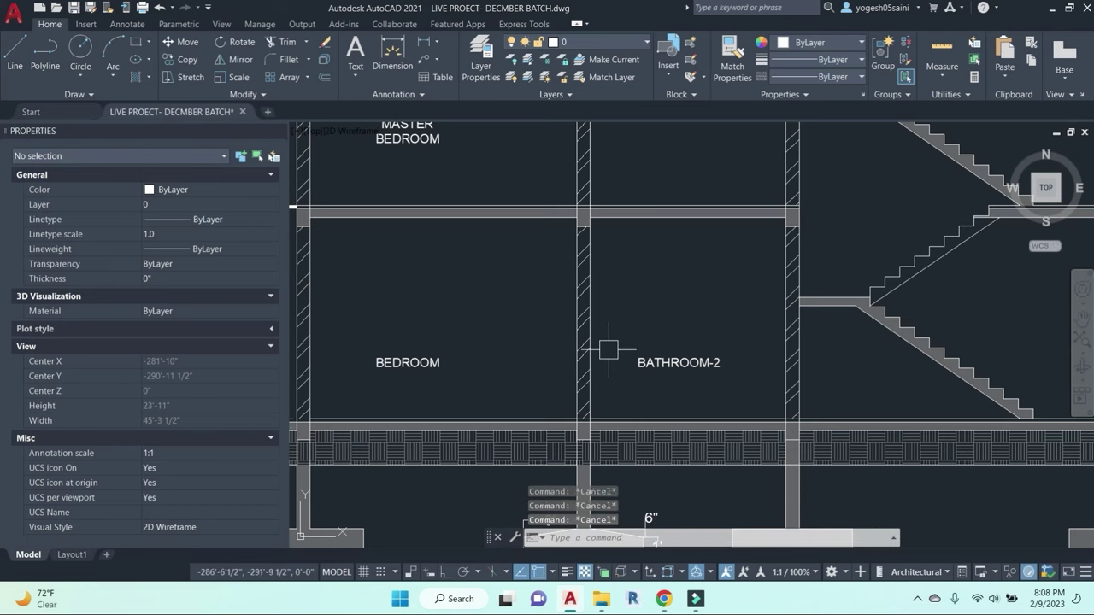
text(x)
key(BackSpace)
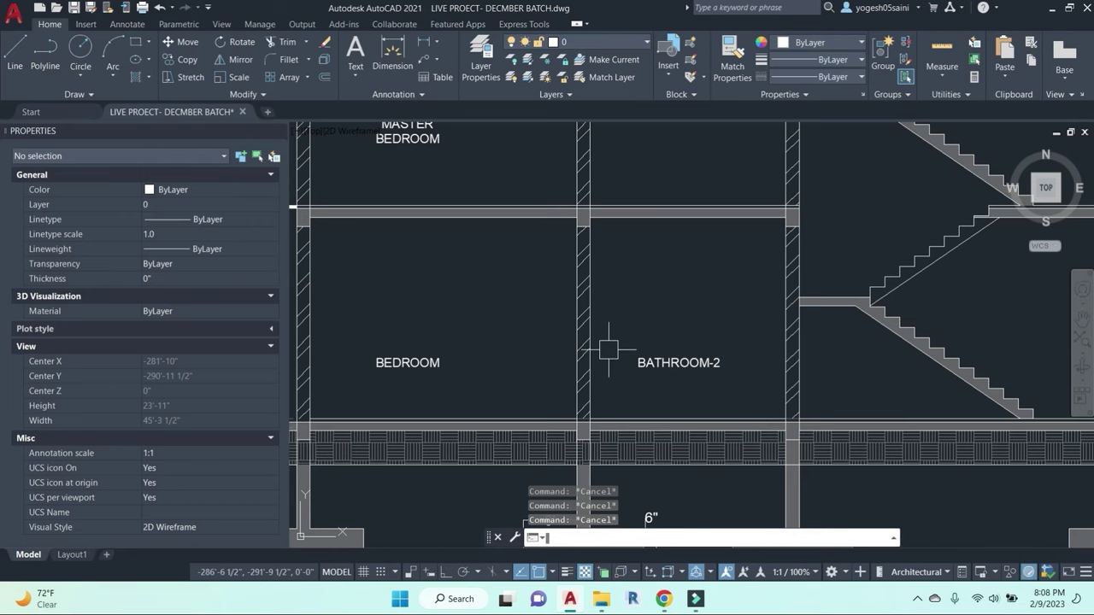
text(xl)
key(Return)
text(v)
key(Return)
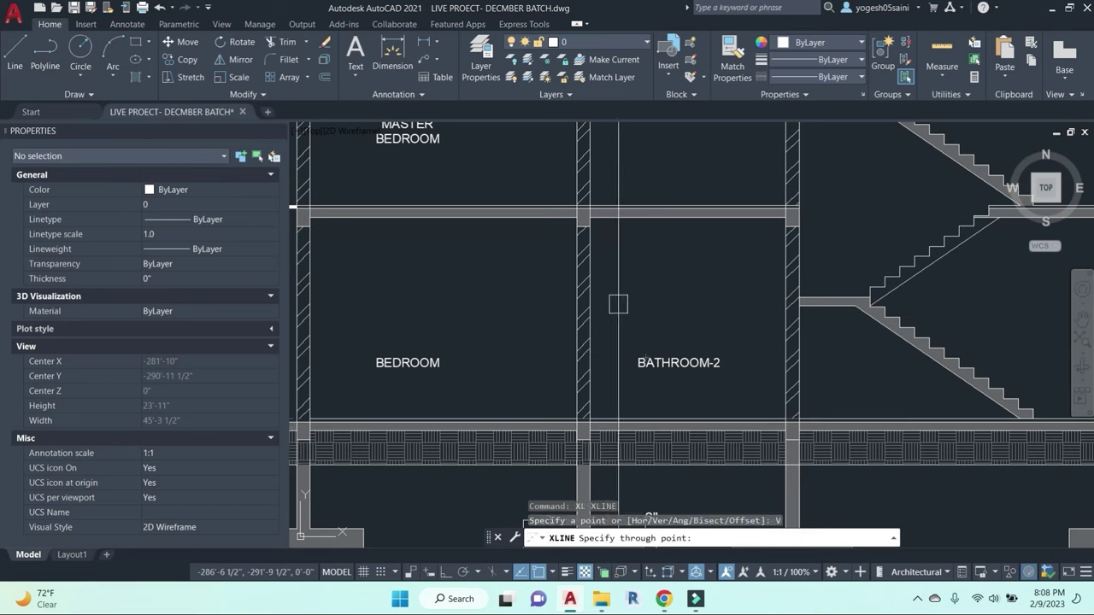
key(Escape)
key(Escape)
key(Escape)
Step: Offset a line 2', abandon a trim, and erase the stray vertical line
text(o)
key(Return)
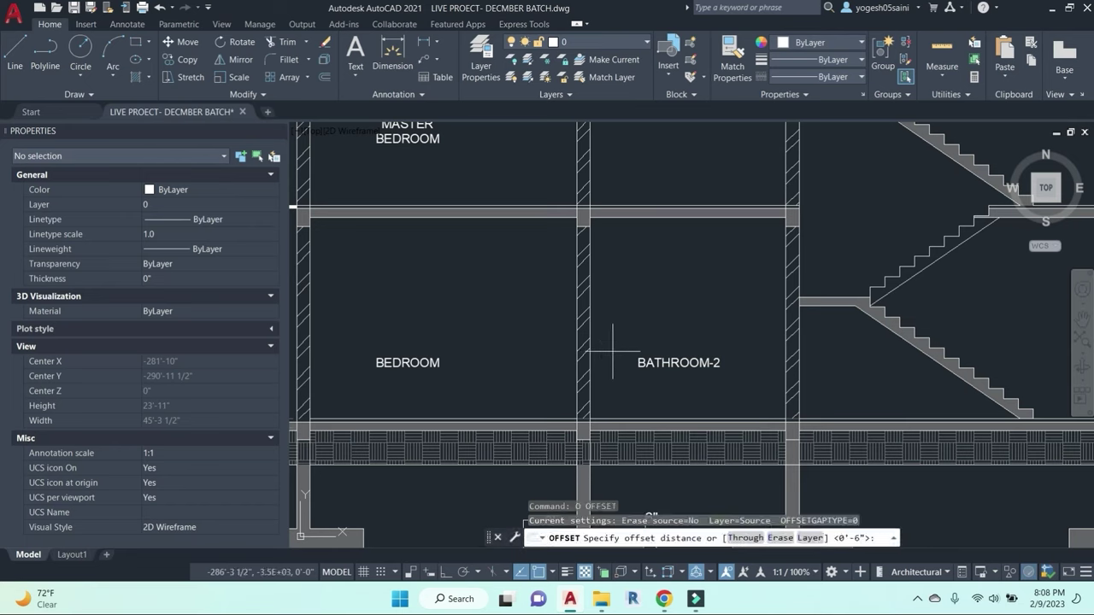
text(2')
key(Return)
key(Escape)
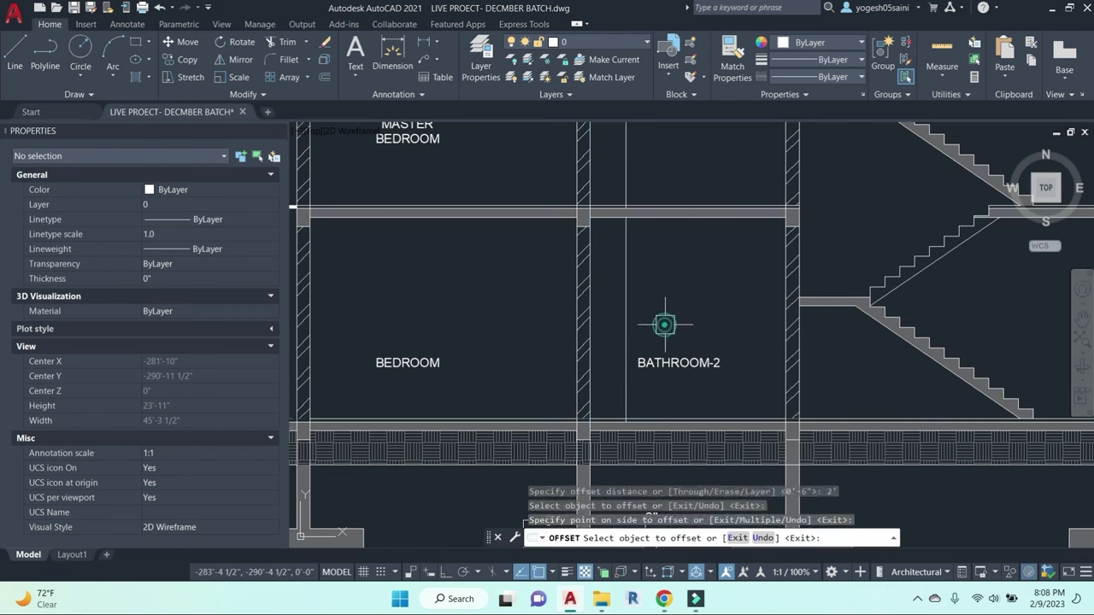
text(tr)
key(Return)
scroll(639, 196, up, 3)
key(Return)
scroll(619, 220, up, 5)
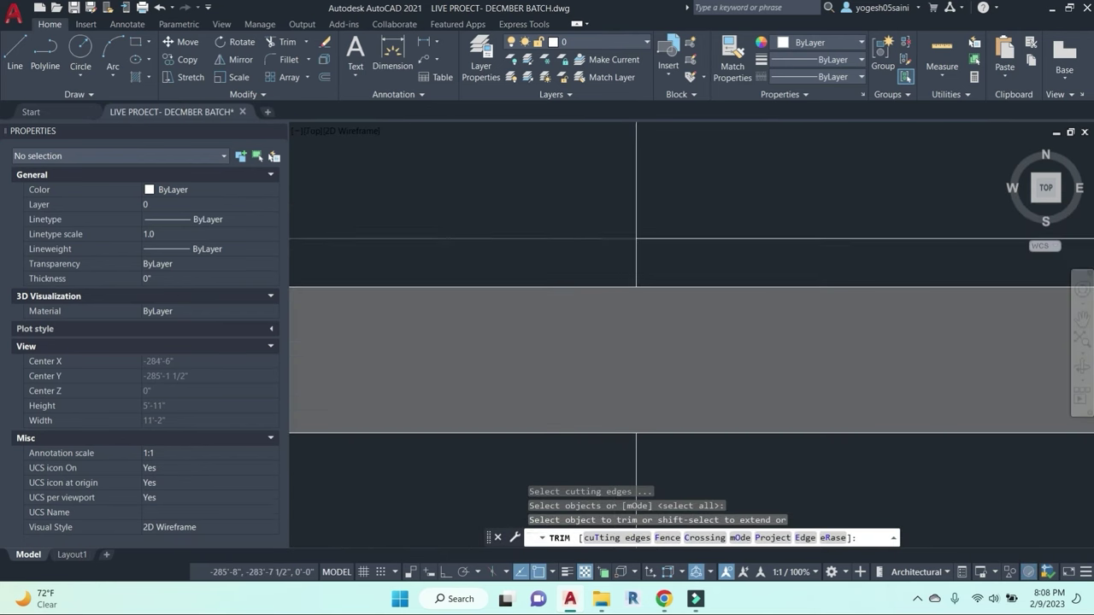
key(Escape)
click(636, 192)
text(e)
key(Return)
Step: Recentre Bathroom-2 in the view and erase another unwanted vertical line
scroll(712, 366, down, 3)
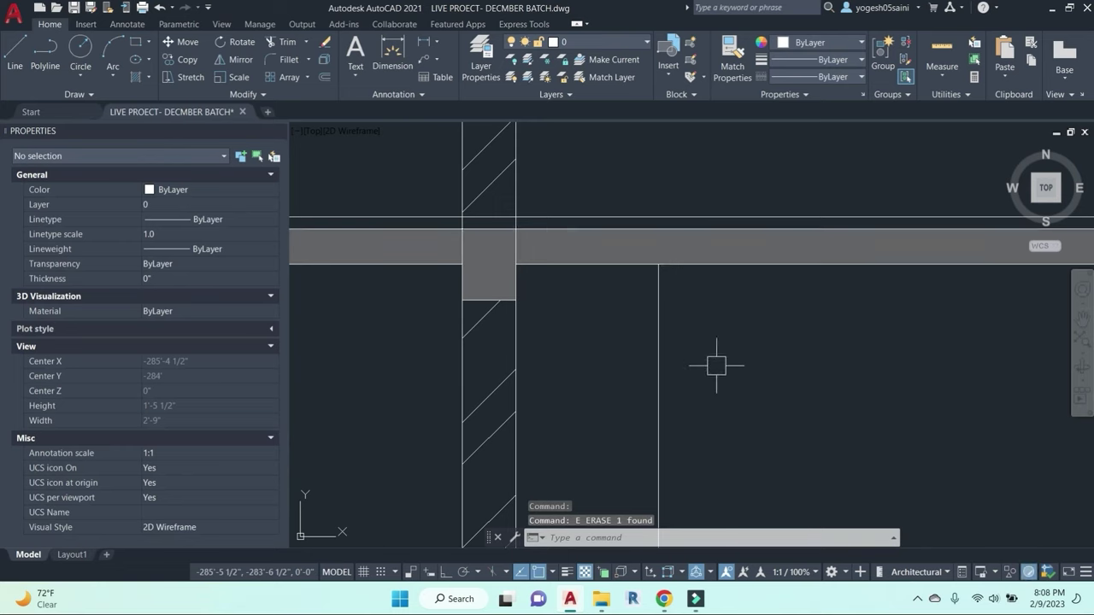
mouse_move(712, 366)
middle_down()
mouse_move(739, 387)
mouse_move(698, 271)
middle_up()
scroll(698, 271, down, 3)
scroll(678, 349, up, 2)
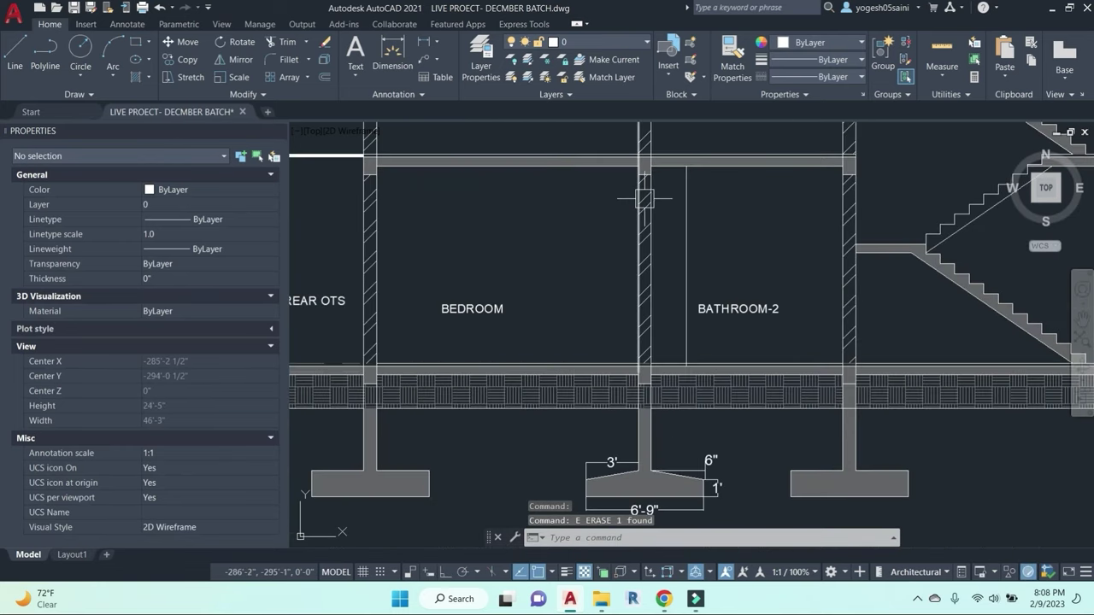
middle_drag(702, 312, 621, 311)
key(Escape)
key(Escape)
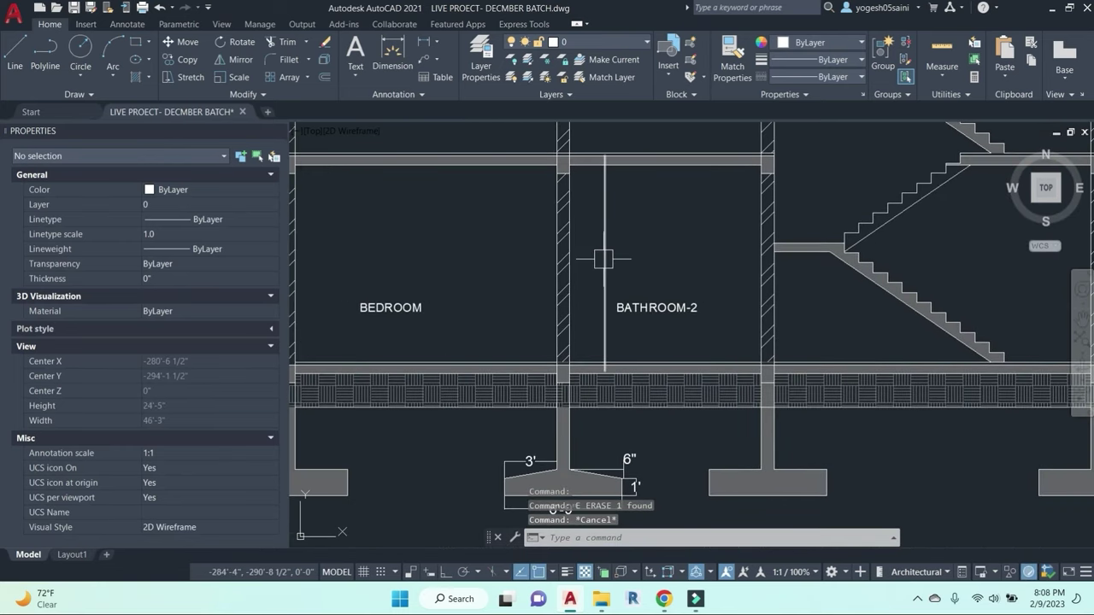
text(o)
key(Return)
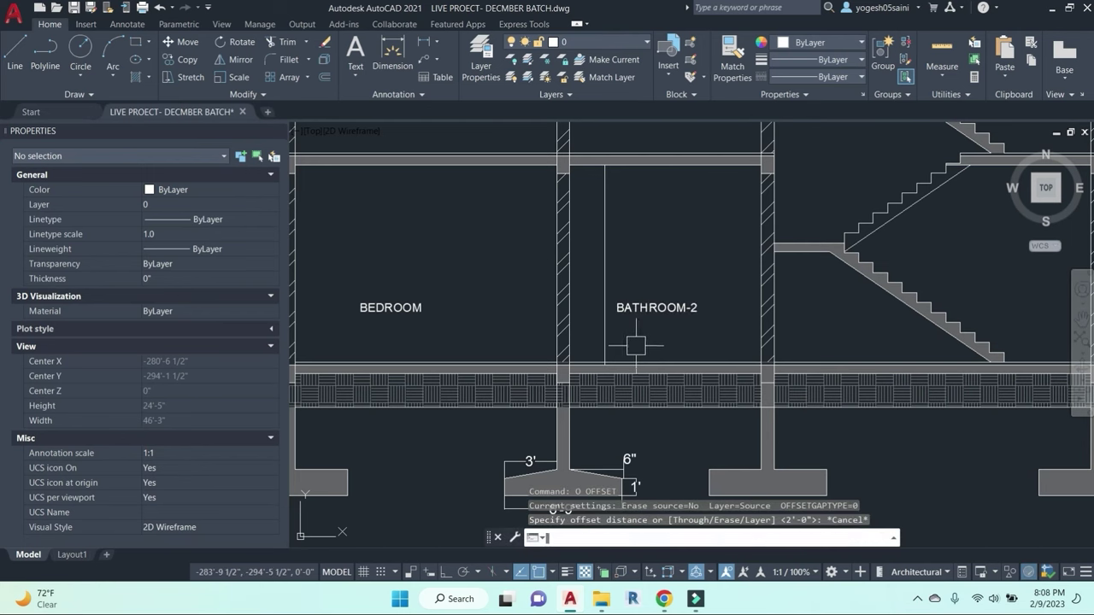
key(Escape)
key(Escape)
key(Escape)
key(Escape)
text(o)
key(Return)
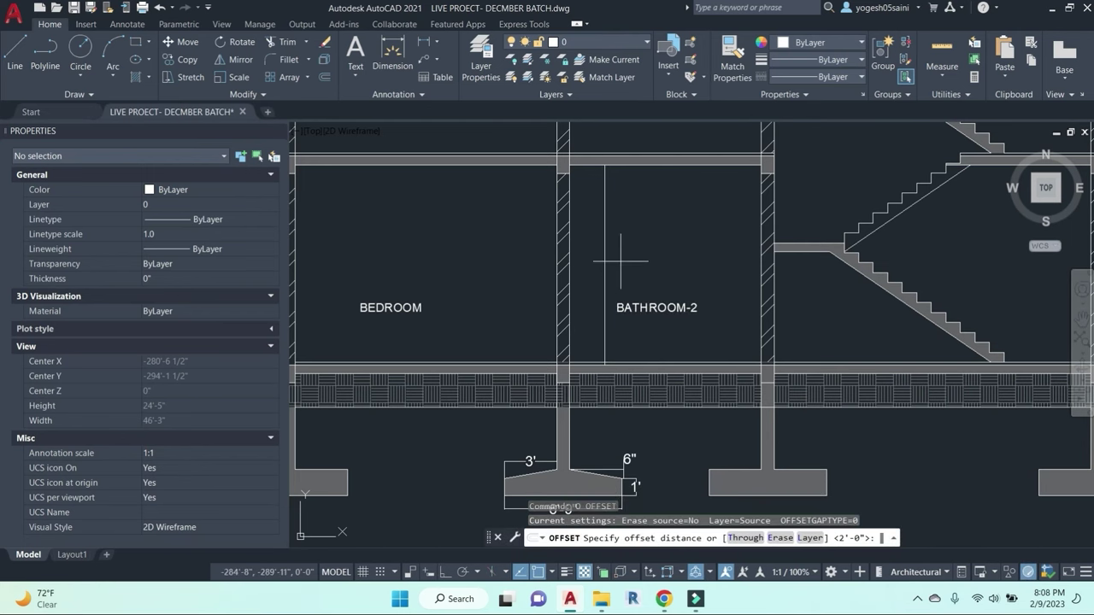
key(Escape)
click(599, 248)
text(e)
key(Return)
Step: Offset the left wall line 1' to the right
middle_drag(632, 248, 640, 253)
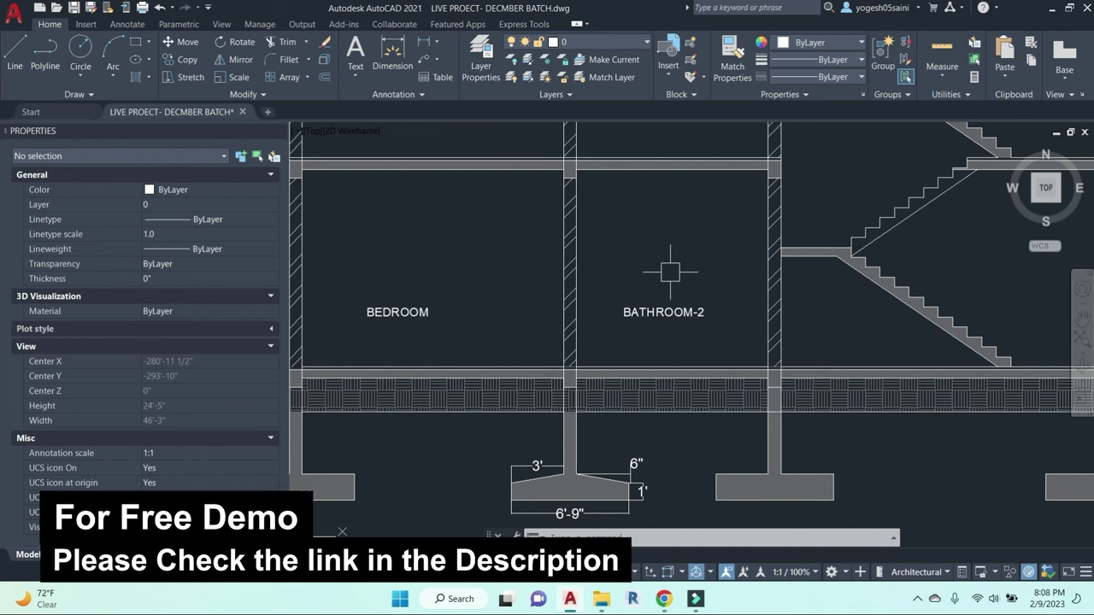
scroll(588, 375, up, 3)
scroll(631, 372, down, 3)
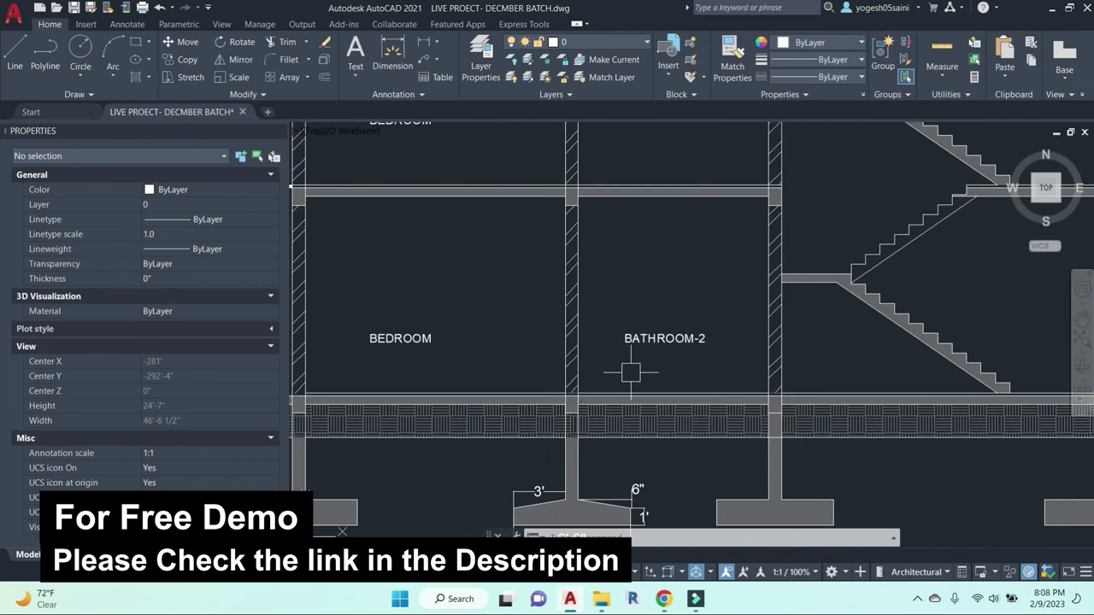
scroll(631, 372, up, 2)
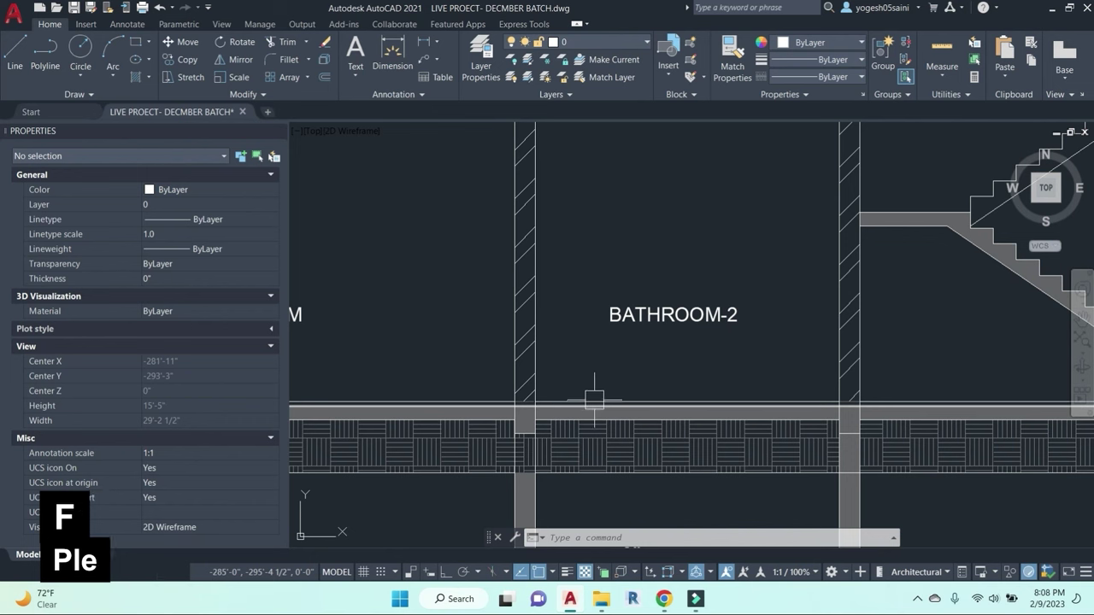
middle_drag(622, 371, 610, 384)
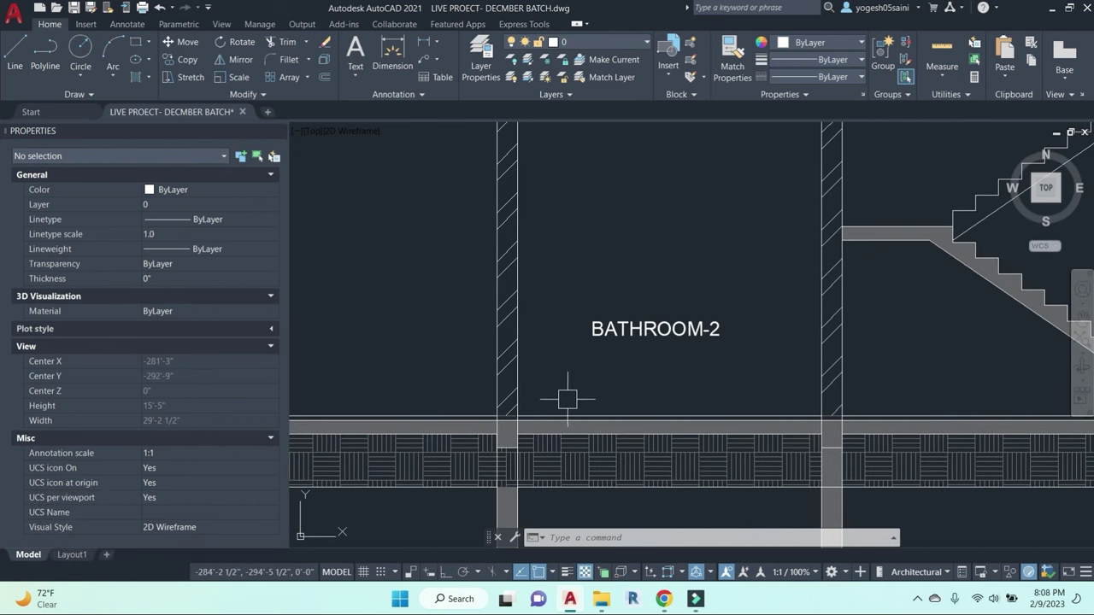
scroll(568, 399, up, 2)
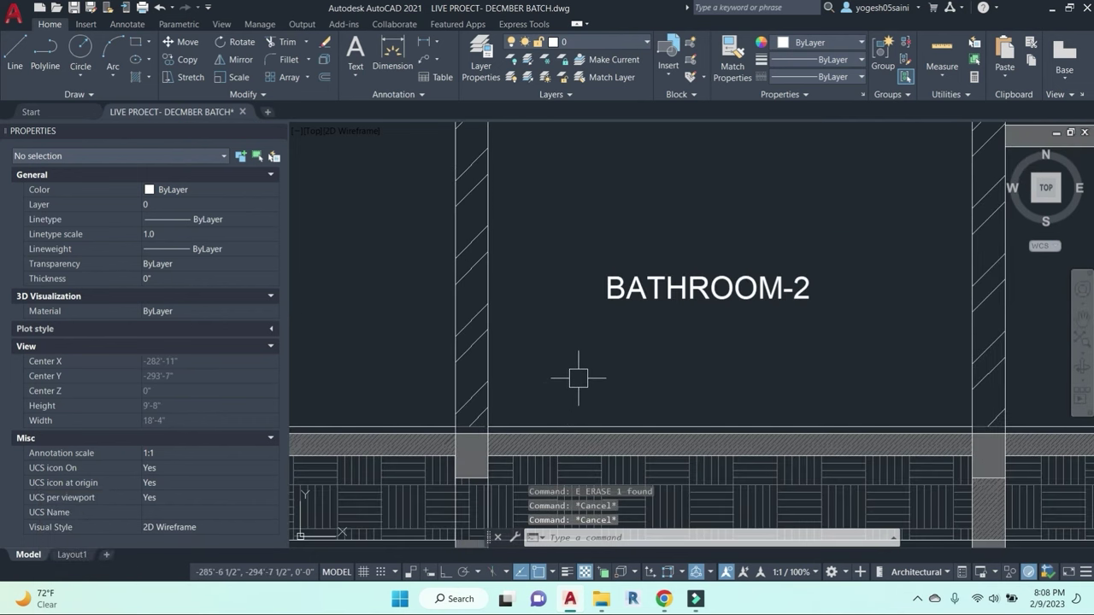
text(o)
key(Return)
text(1)
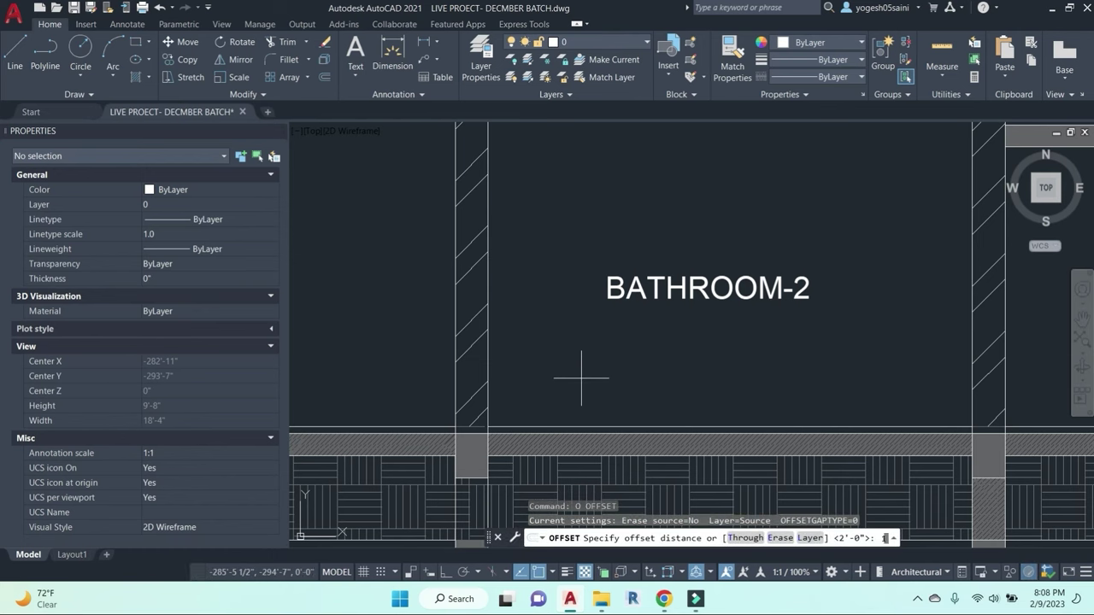
text(')
key(Return)
click(490, 371)
click(651, 361)
key(Escape)
key(Escape)
key(Escape)
key(Escape)
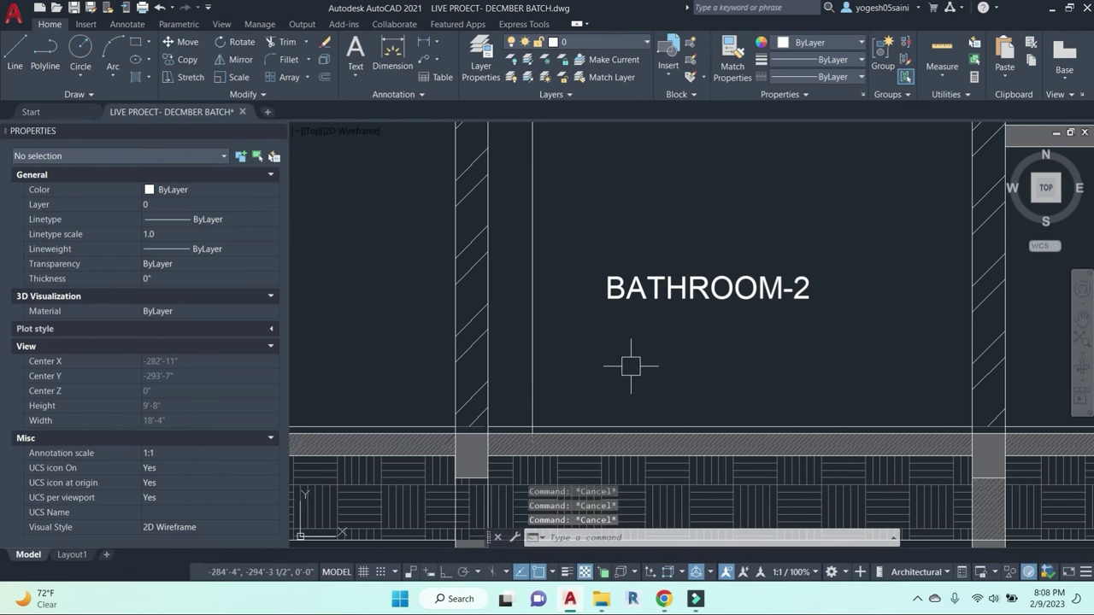
Step: Offset the floor line 2' upward as the first horizontal tile line
text(o)
key(Return)
text(2')
key(Return)
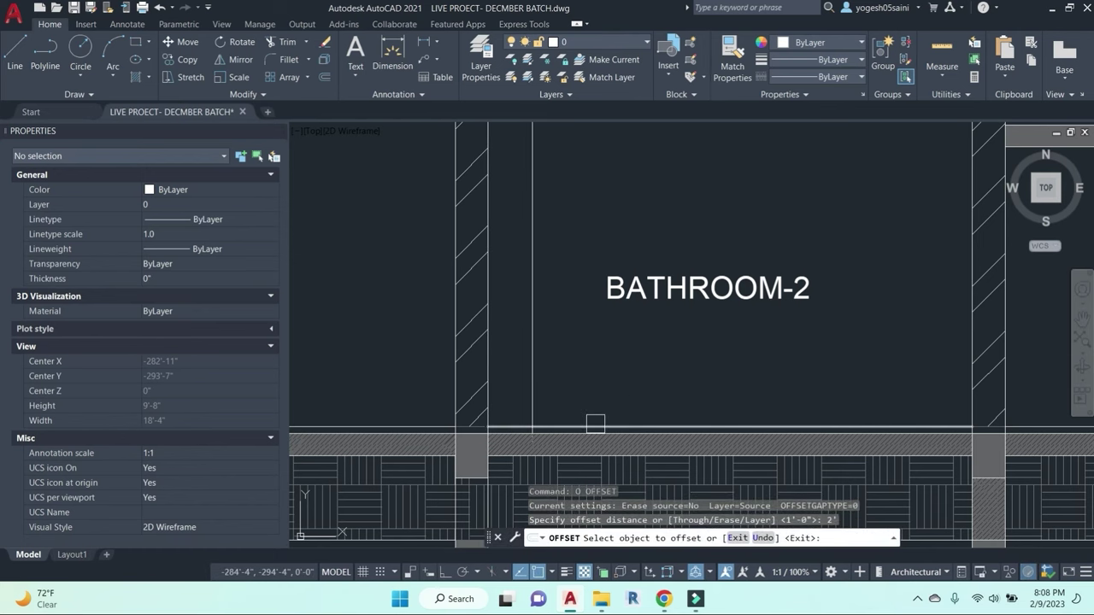
click(604, 427)
click(617, 320)
key(Escape)
key(Escape)
key(Escape)
Step: Abandon a trim at the wall corner and erase the extra vertical line
text(tr)
key(Return)
scroll(534, 427, up, 8)
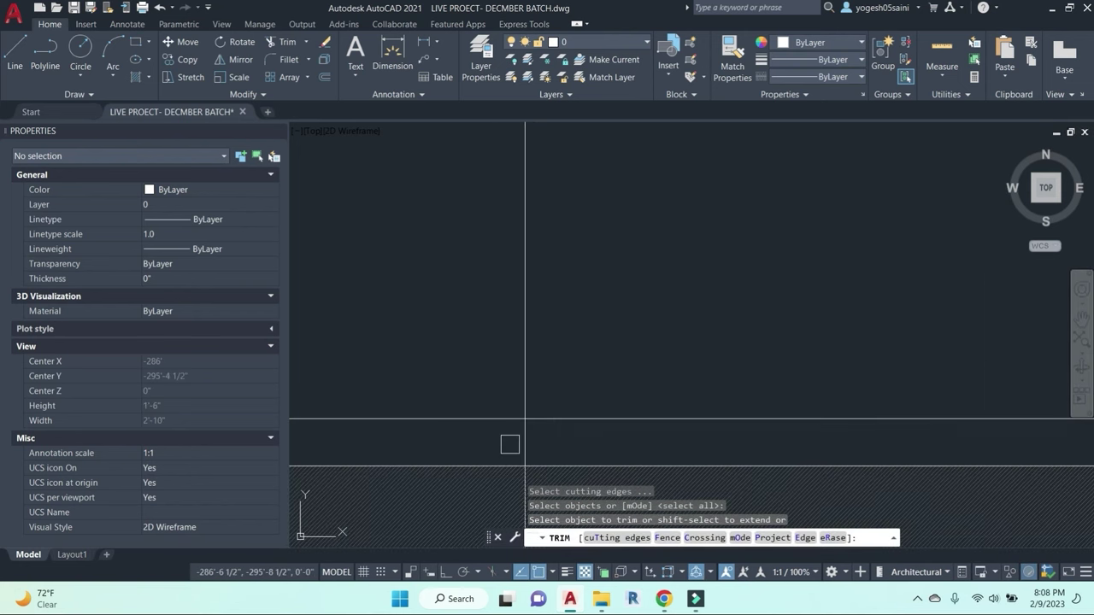
key(Escape)
key(Escape)
click(524, 479)
middle_drag(569, 357, 583, 152)
key(Escape)
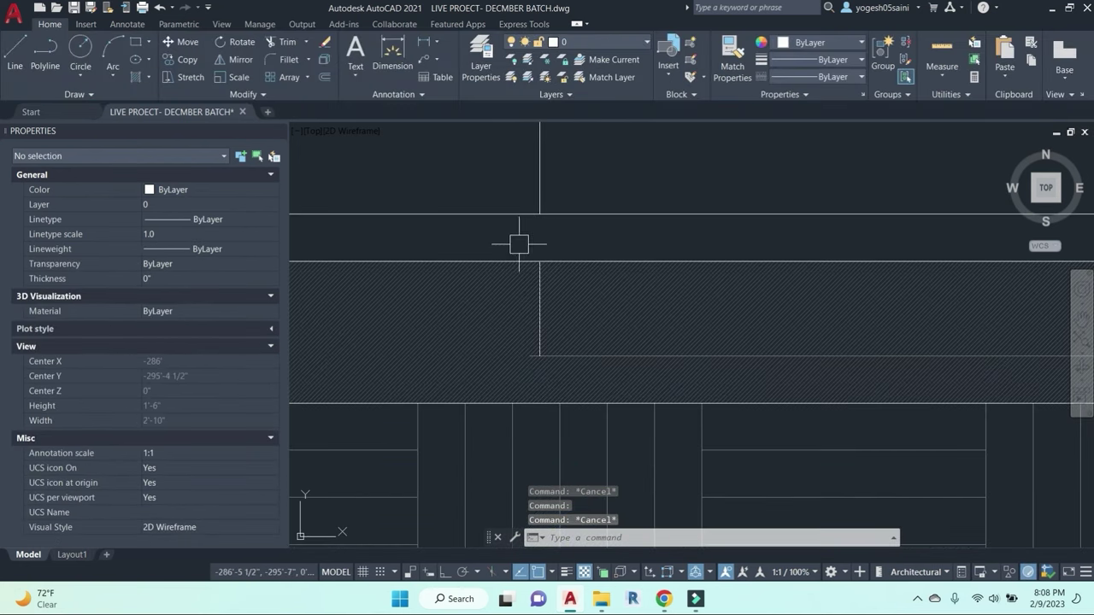
click(551, 363)
text(e)
key(Return)
scroll(599, 357, down, 6)
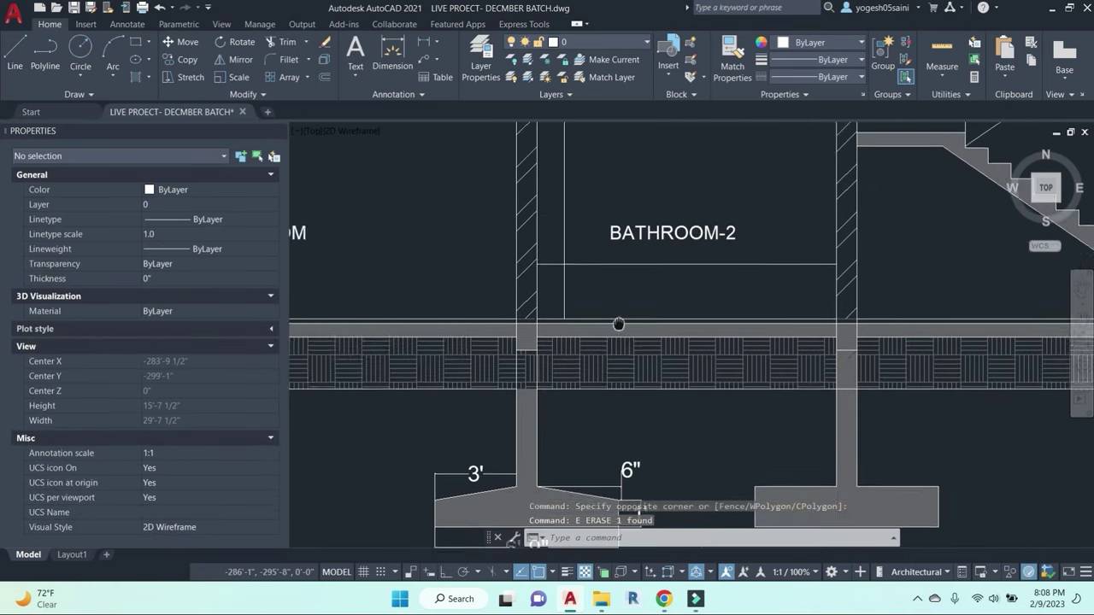
key(Escape)
text(o)
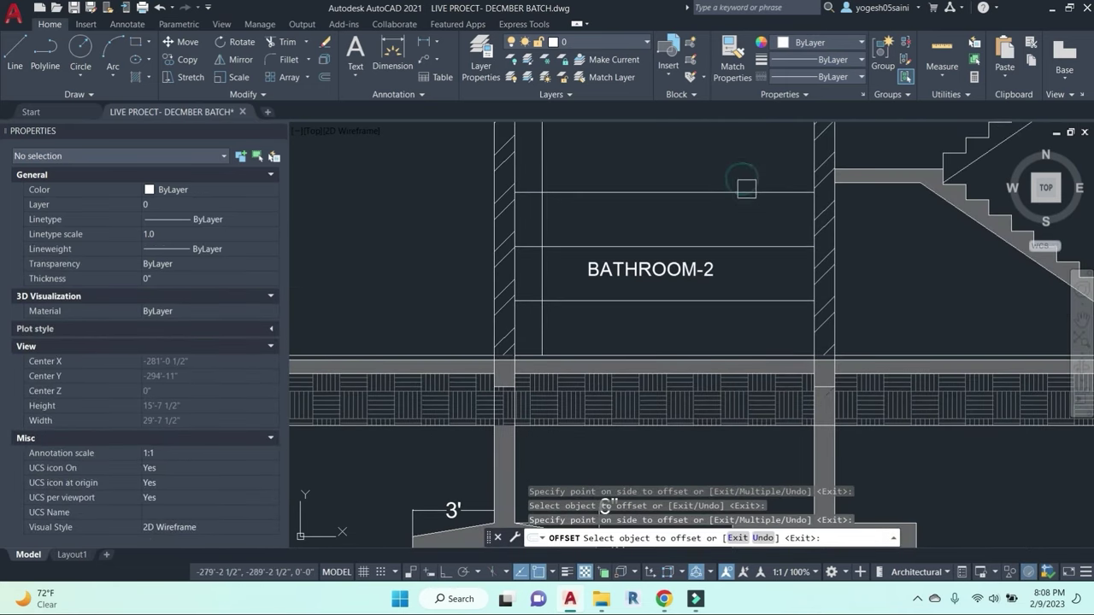
Step: Offset three more vertical tile lines at 1' spacing across the Bathroom-2 wall
middle_drag(765, 159, 743, 263)
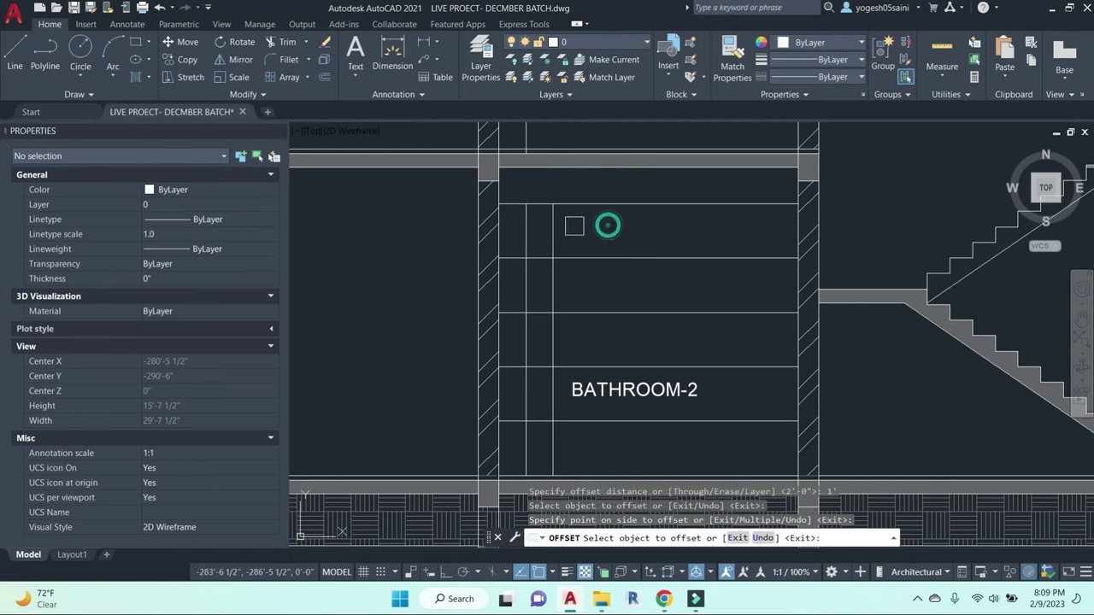
click(684, 234)
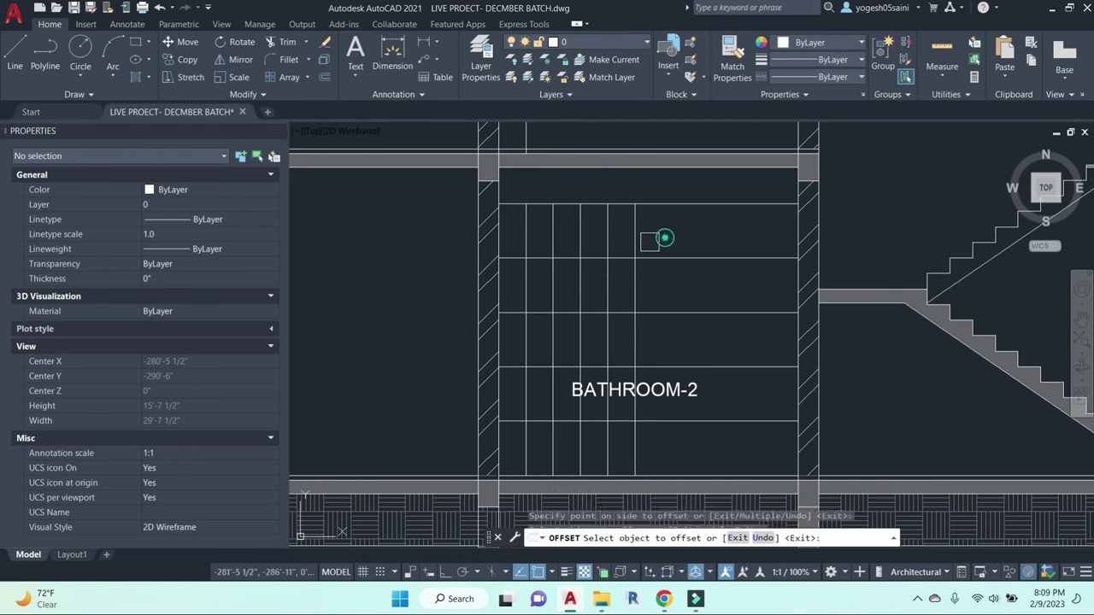
click(675, 236)
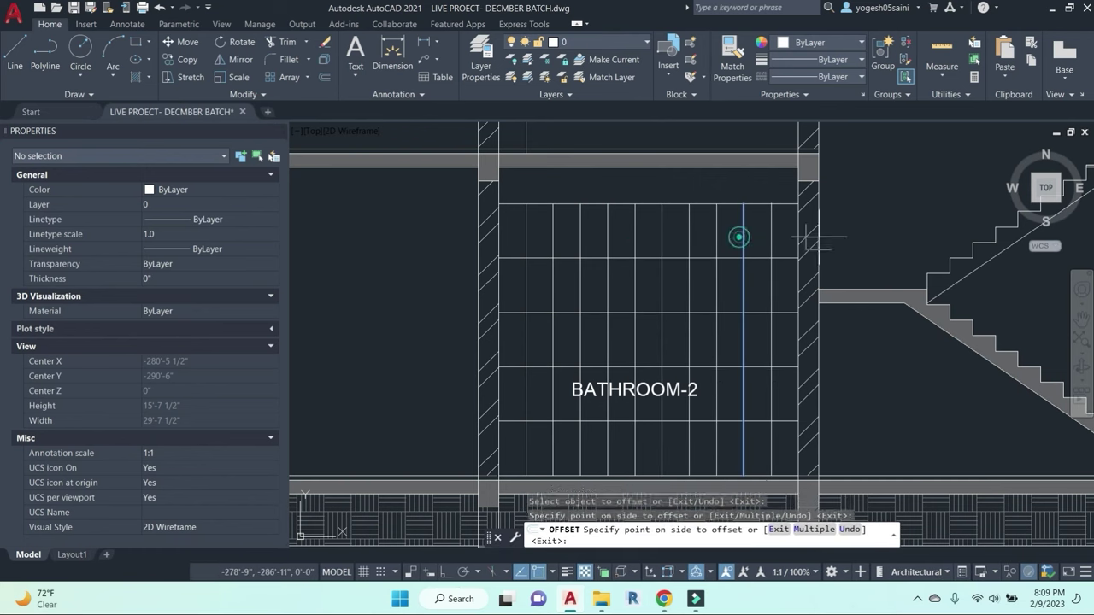
click(866, 230)
key(Escape)
scroll(524, 250, up, 4)
text(DLI)
key(Return)
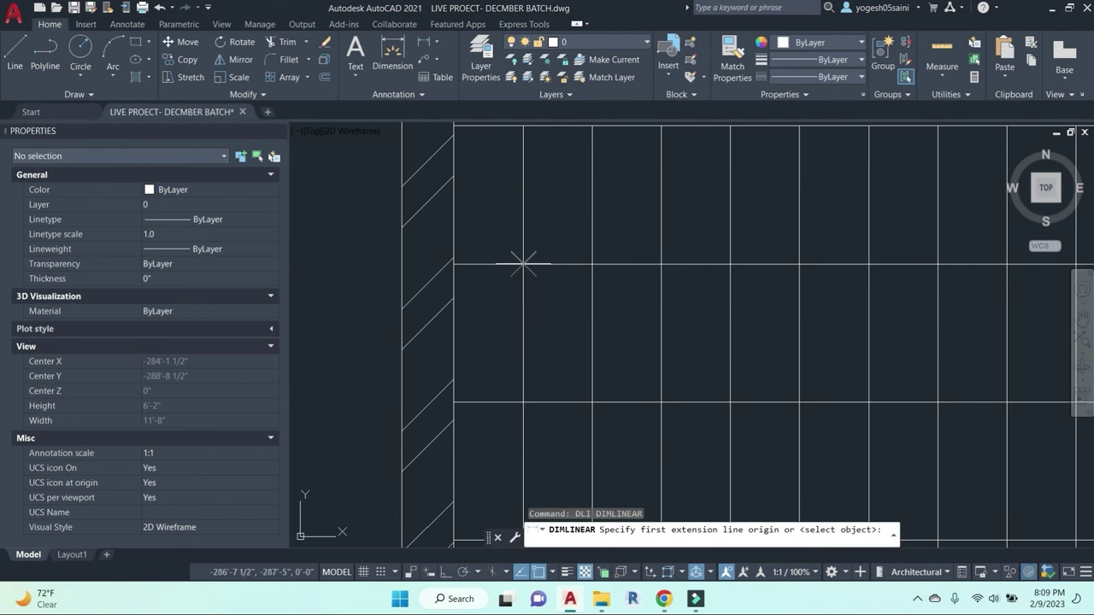
click(522, 265)
key(Escape)
scroll(543, 257, down, 7)
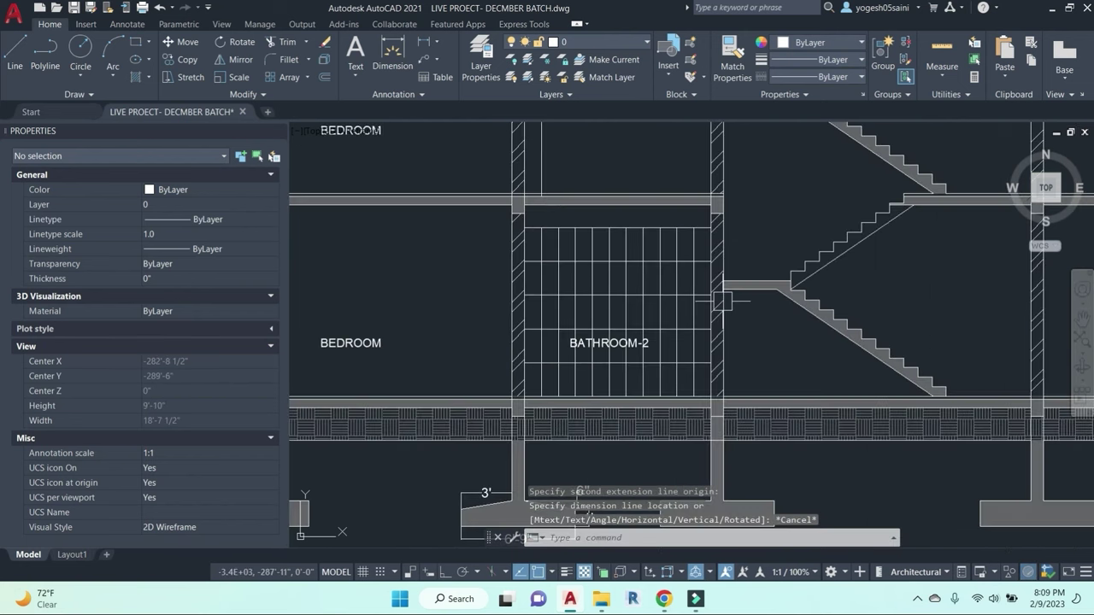
middle_drag(723, 300, 652, 300)
scroll(629, 262, up, 5)
key(Return)
click(615, 265)
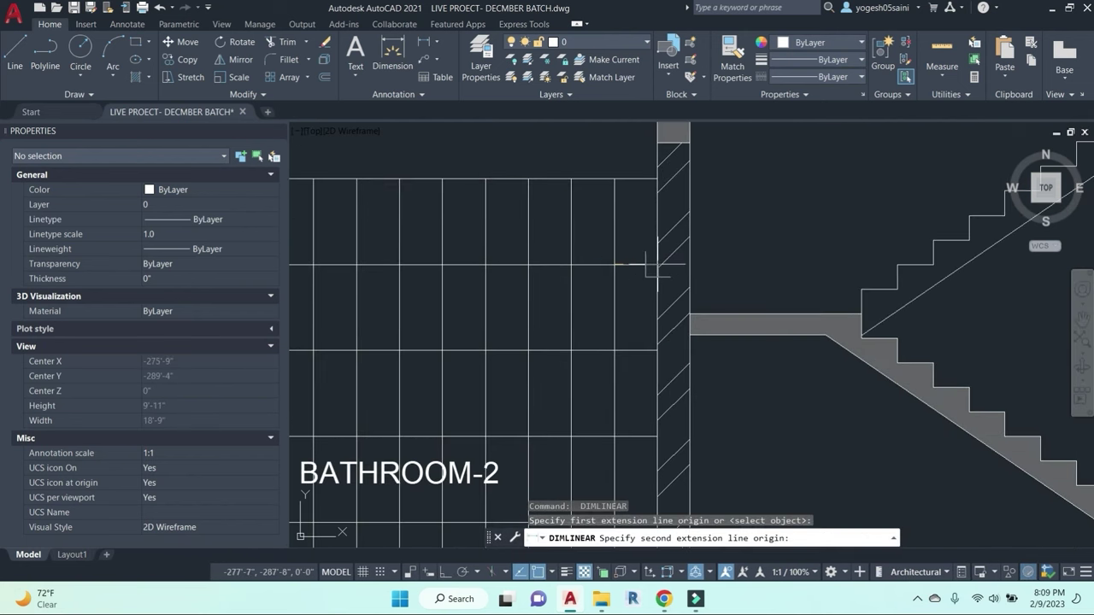
click(658, 266)
key(Escape)
key(Escape)
key(Escape)
scroll(683, 247, down, 5)
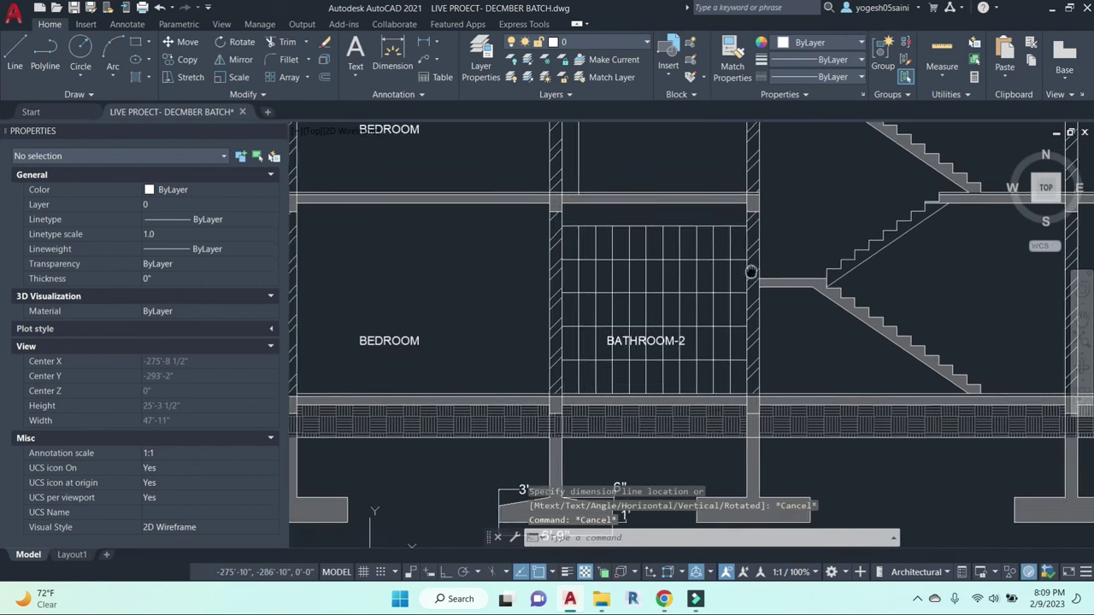
scroll(701, 252, up, 4)
text(dli)
key(Return)
click(781, 218)
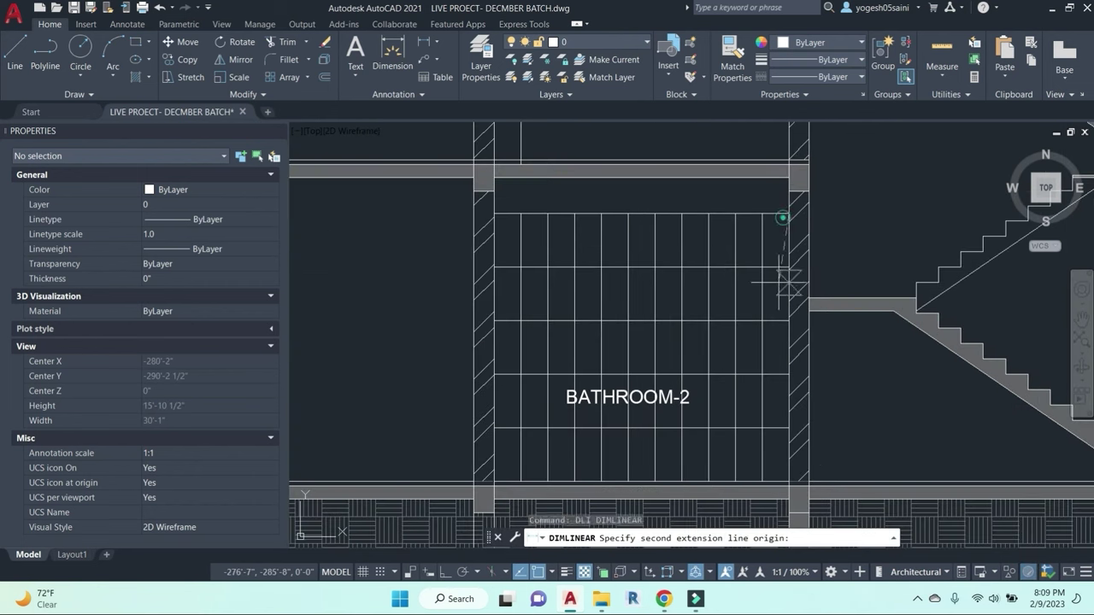
click(788, 480)
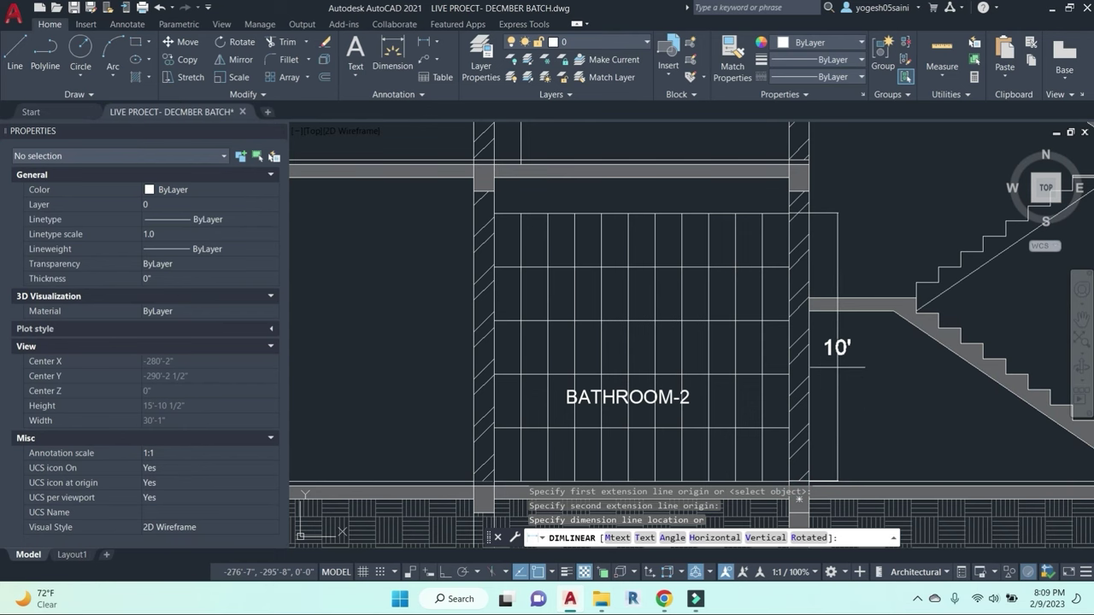
key(Escape)
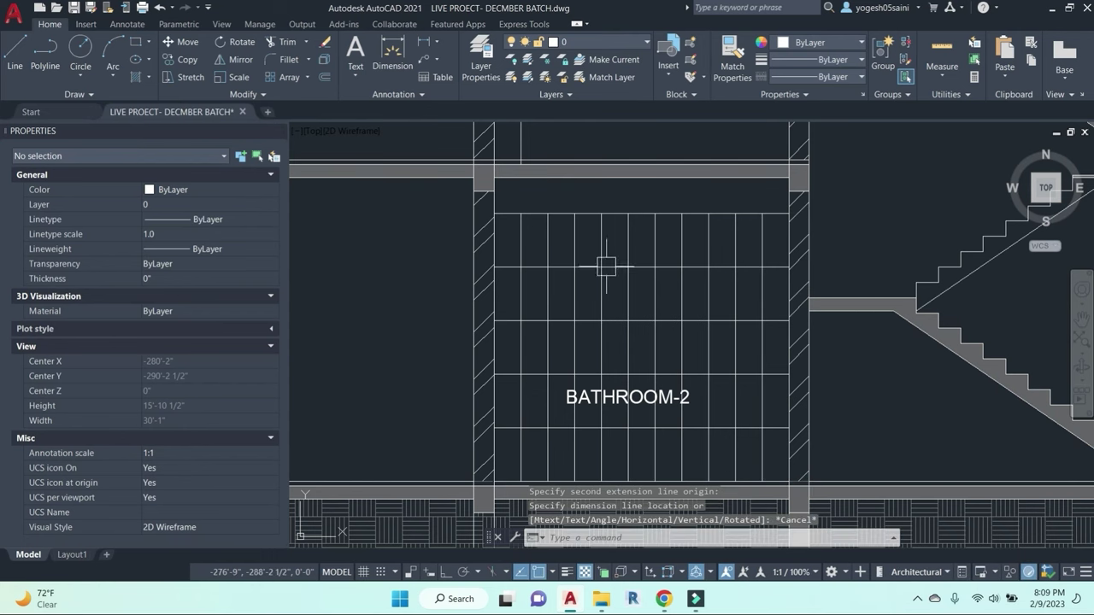
scroll(606, 266, down, 3)
scroll(650, 308, up, 4)
key(Escape)
click(647, 282)
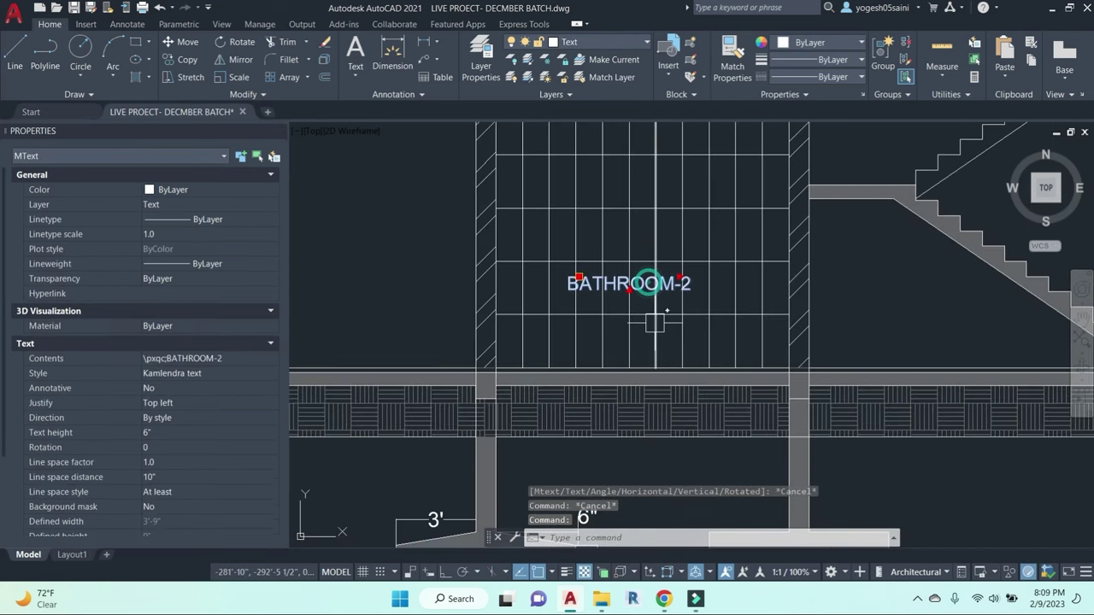
key(Escape)
scroll(612, 342, down, 5)
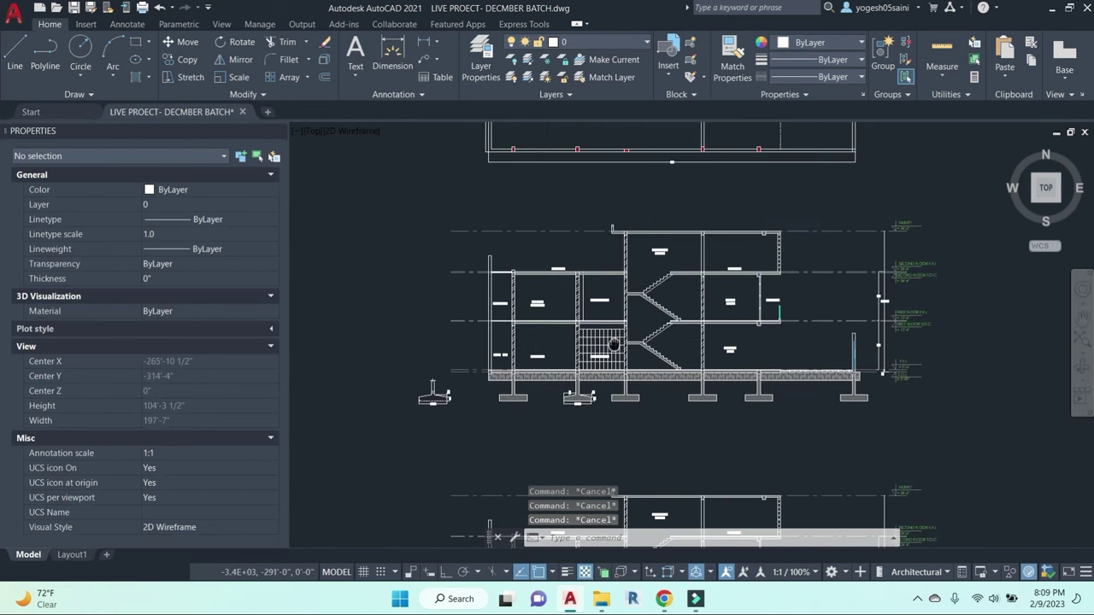
scroll(614, 345, down, 2)
text(xl)
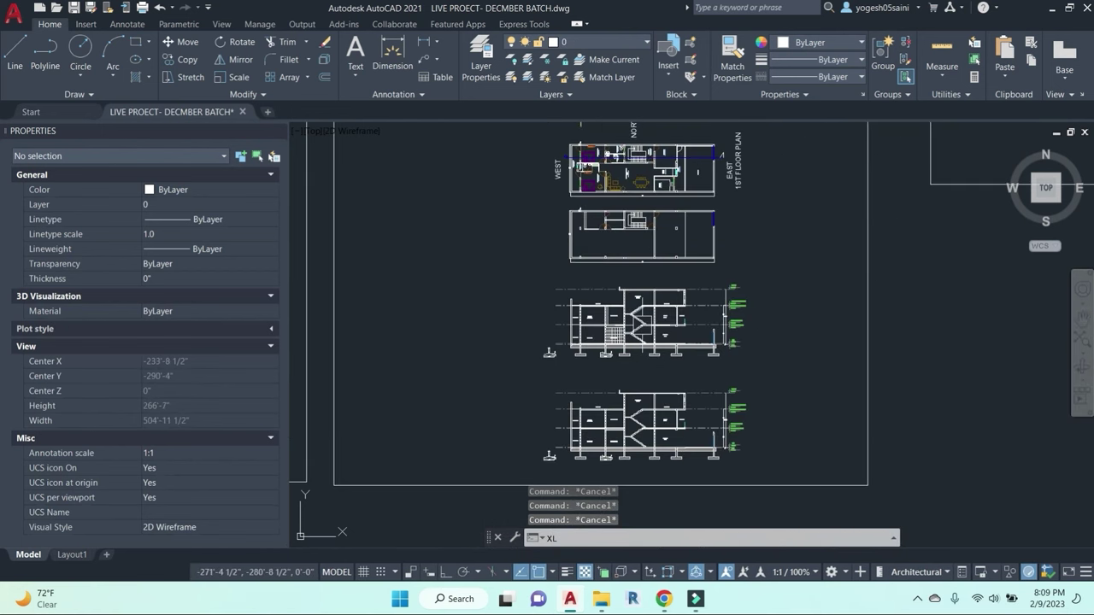
key(Return)
text(v)
key(Return)
scroll(633, 141, up, 8)
scroll(487, 355, up, 4)
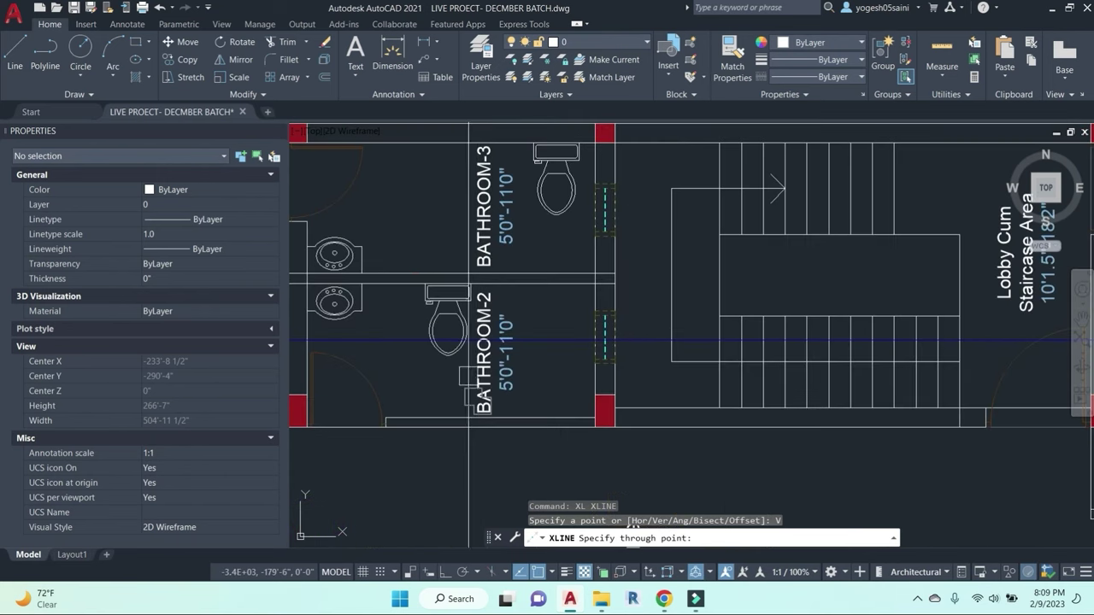
click(447, 343)
scroll(512, 333, up, 4)
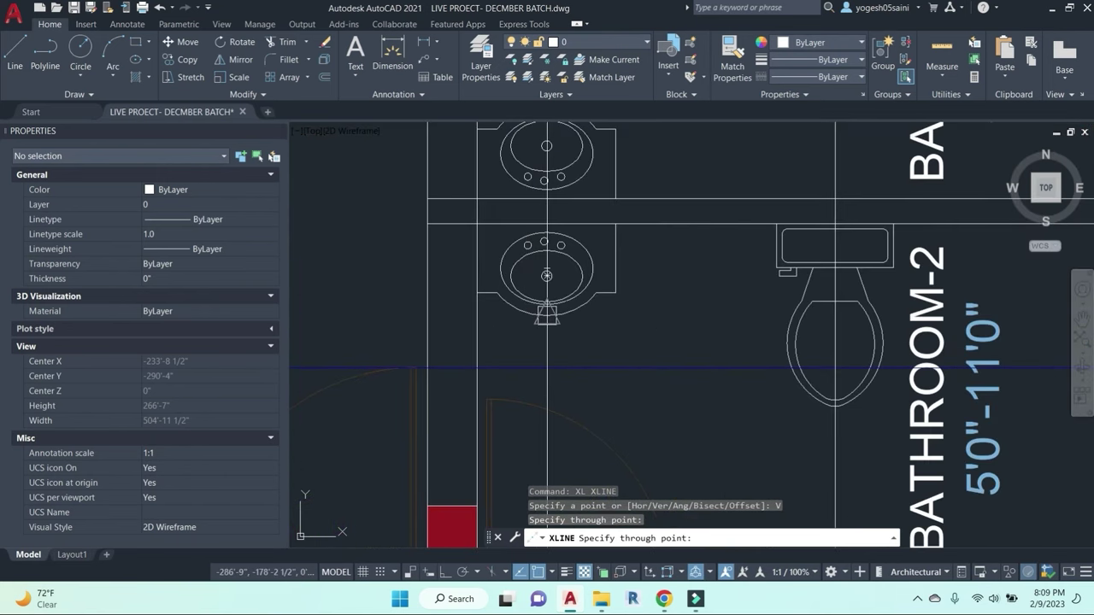
click(551, 320)
scroll(551, 319, down, 6)
scroll(598, 282, up, 4)
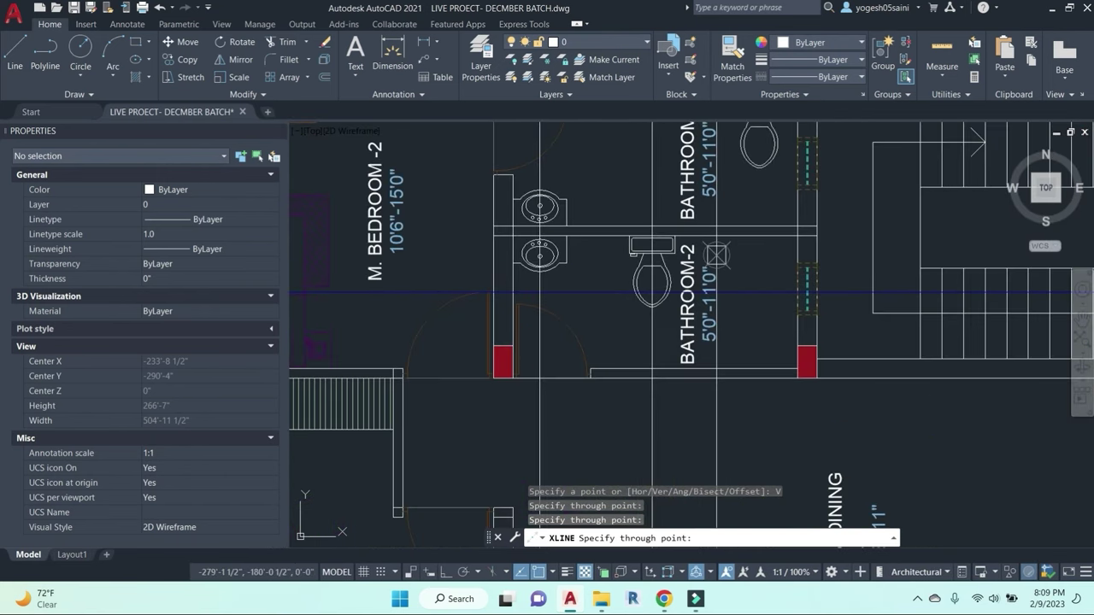
scroll(718, 273, down, 6)
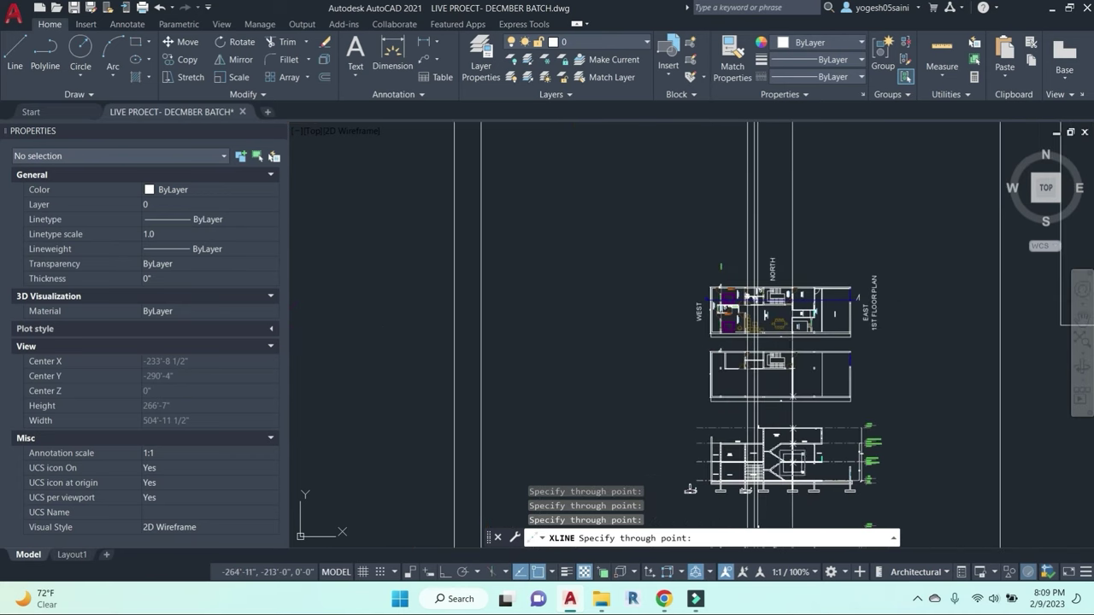
scroll(769, 368, up, 5)
key(Escape)
scroll(840, 360, up, 3)
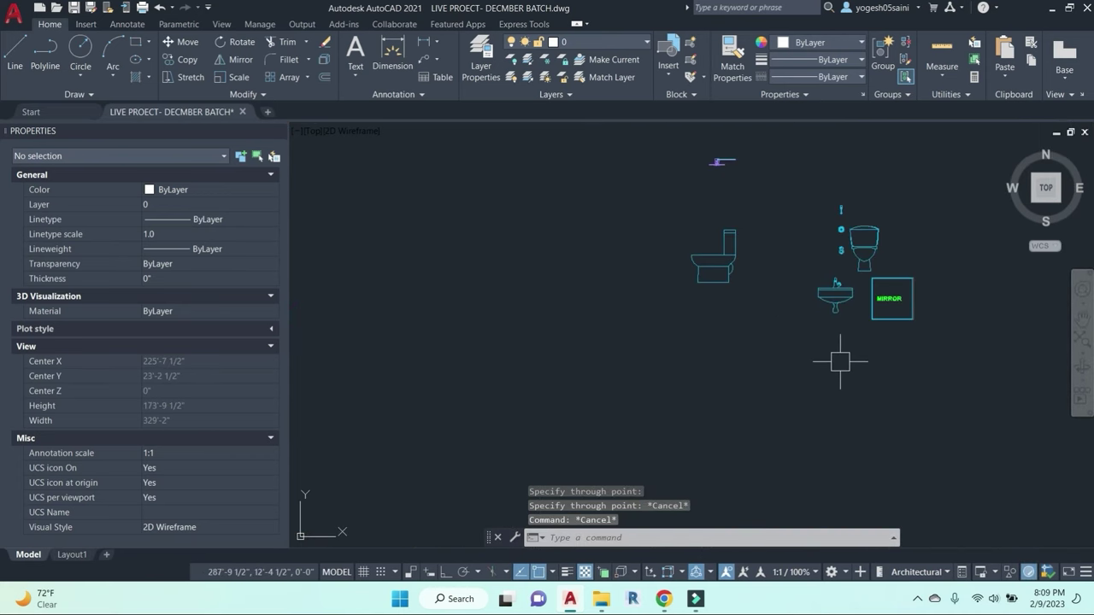
middle_drag(862, 337, 810, 363)
click(816, 262)
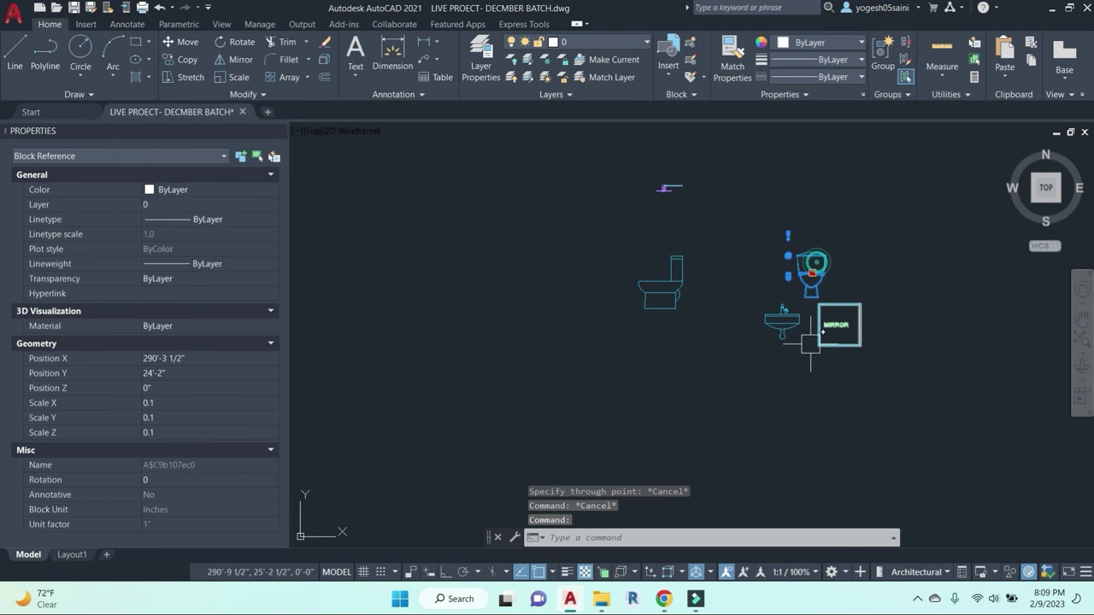
click(900, 372)
click(744, 202)
click(705, 211)
click(632, 176)
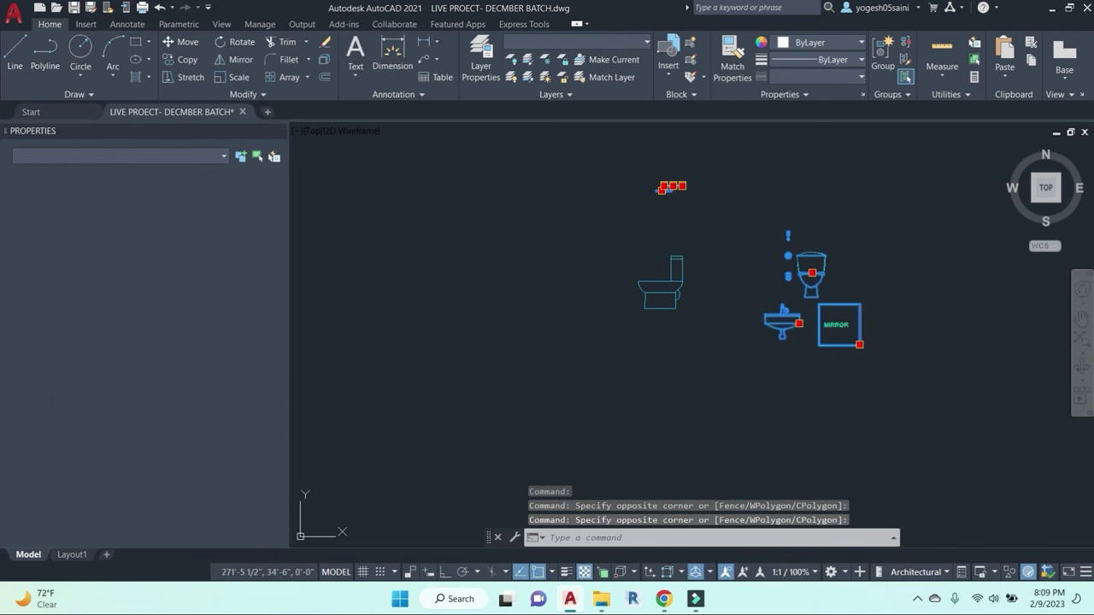
key(ctrl+c)
key(ctrl+v)
scroll(598, 264, down, 5)
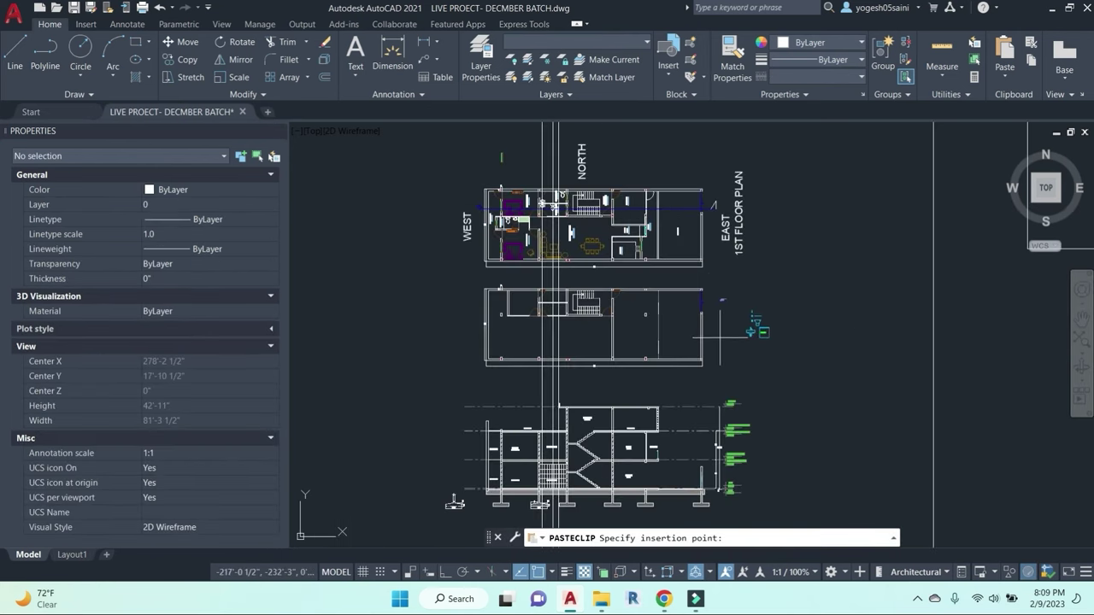
middle_drag(756, 359, 754, 328)
scroll(760, 337, up, 2)
mouse_move(781, 472)
middle_down()
mouse_move(801, 369)
mouse_move(838, 286)
middle_up()
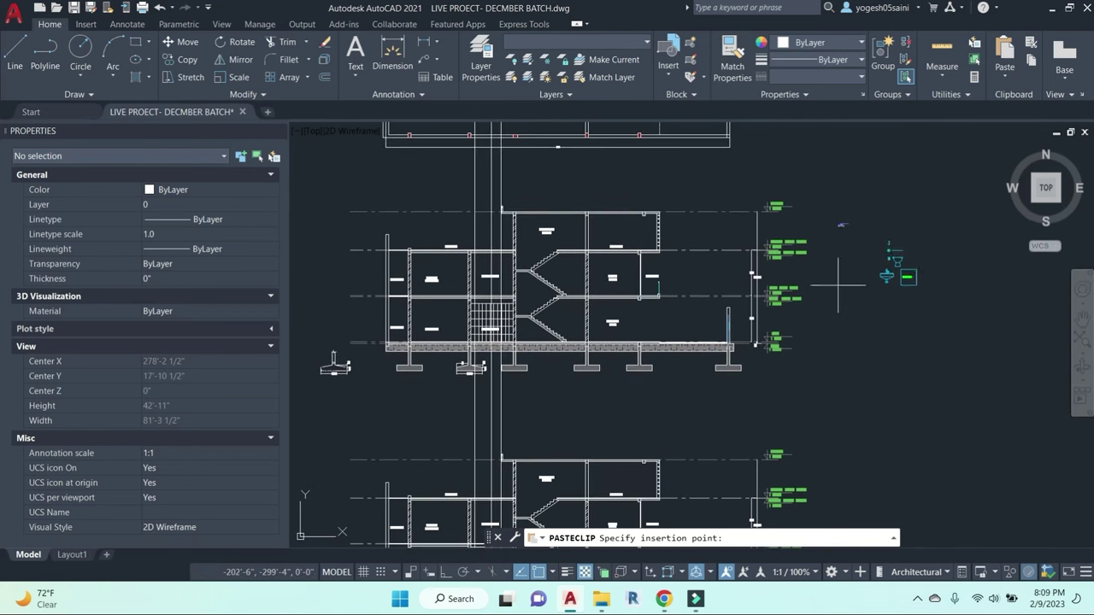
middle_drag(862, 401, 847, 293)
middle_drag(812, 474, 854, 296)
scroll(516, 375, up, 3)
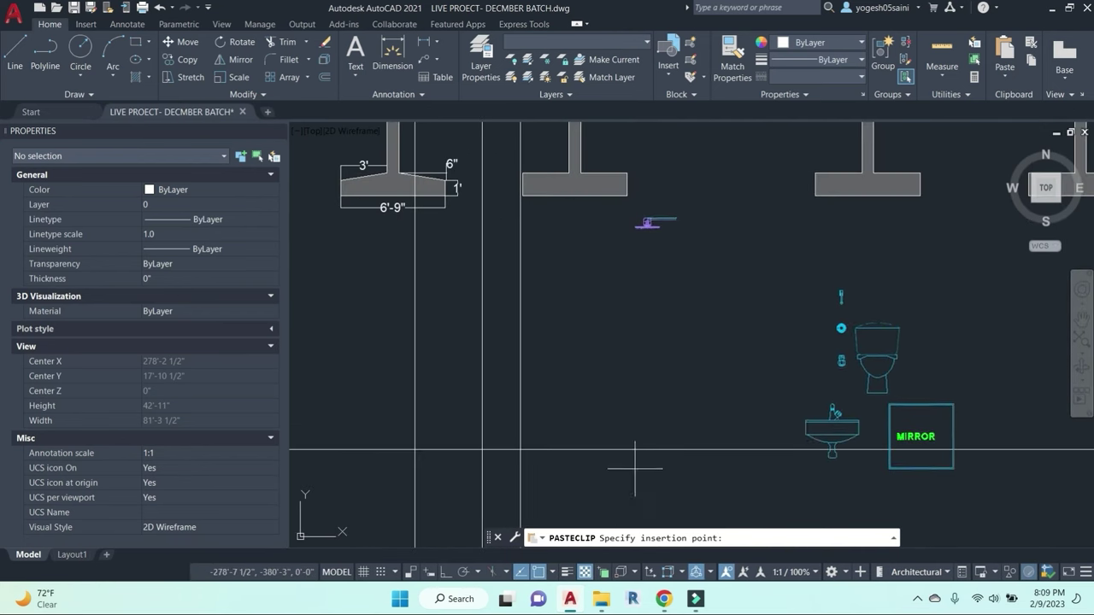
middle_drag(624, 488, 547, 347)
key(Escape)
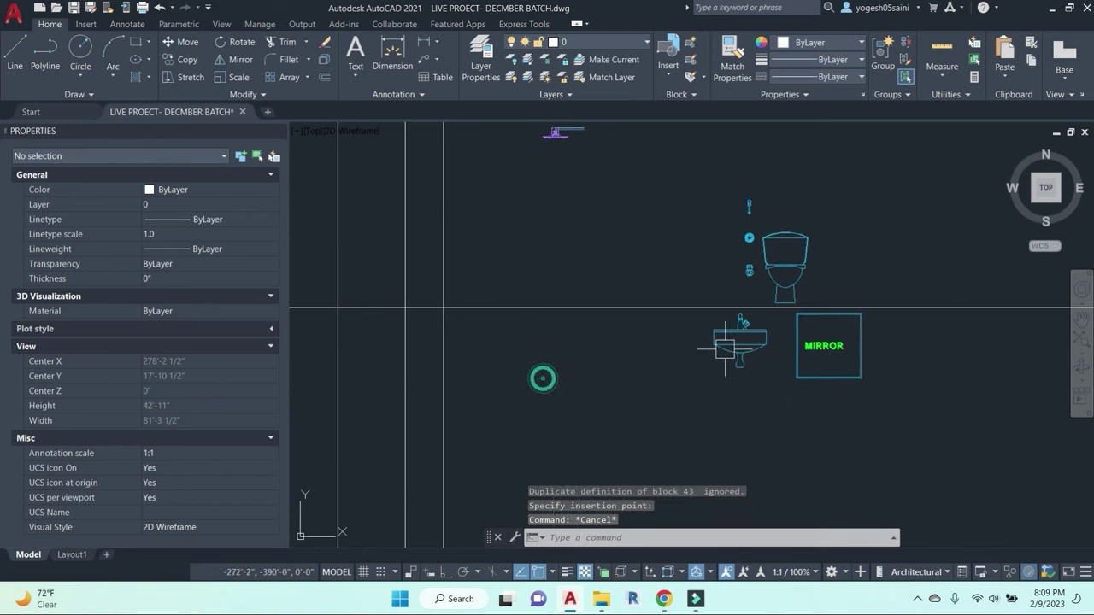
scroll(791, 346, down, 4)
scroll(780, 366, up, 2)
click(780, 334)
text(C)
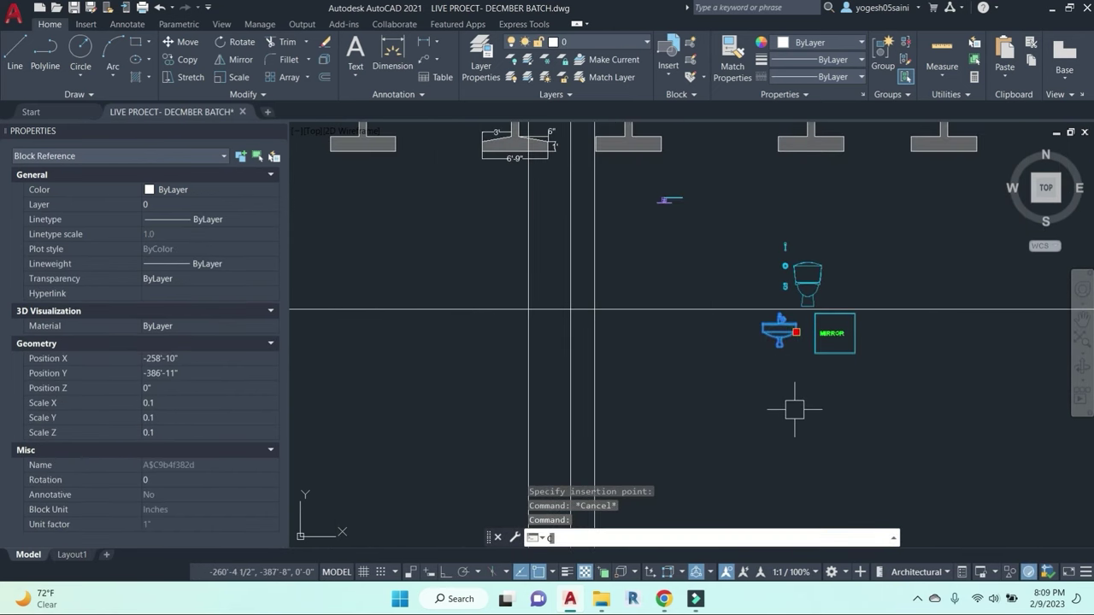
text(o)
Step: Copy the washbasin from its top-left corner onto the Bathroom-2 wall in the section
key(Return)
scroll(780, 322, up, 5)
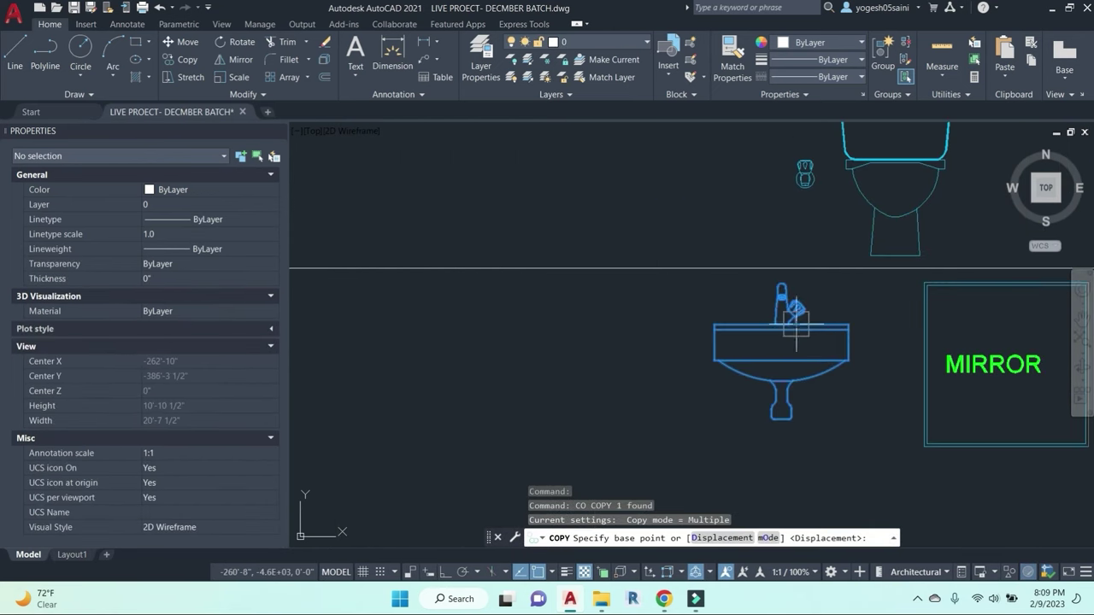
scroll(713, 327, up, 2)
click(714, 325)
scroll(715, 311, down, 8)
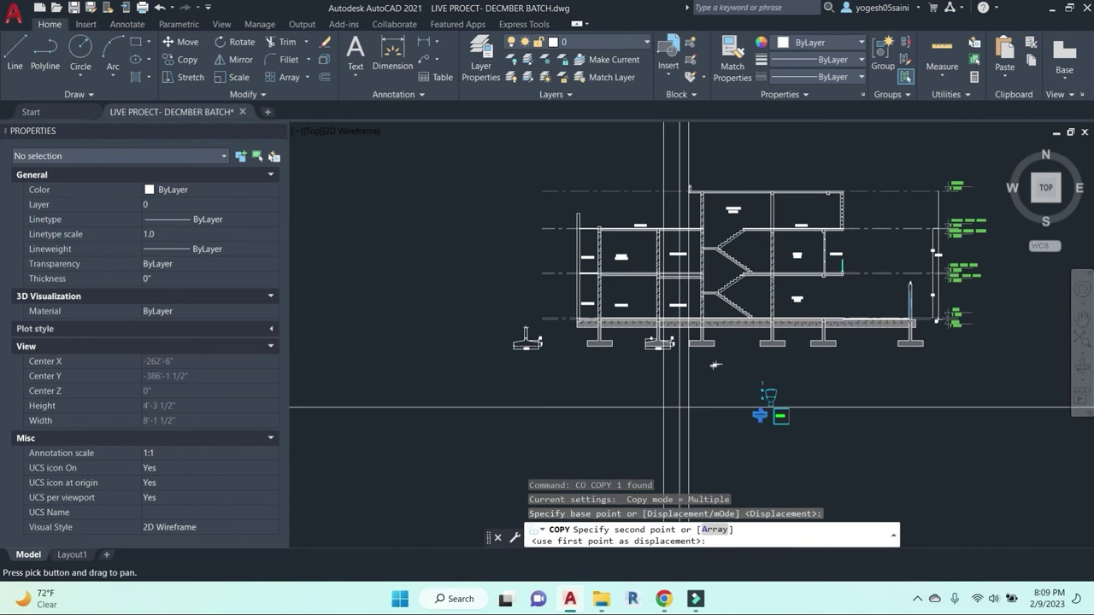
scroll(714, 366, up, 5)
scroll(790, 440, down, 10)
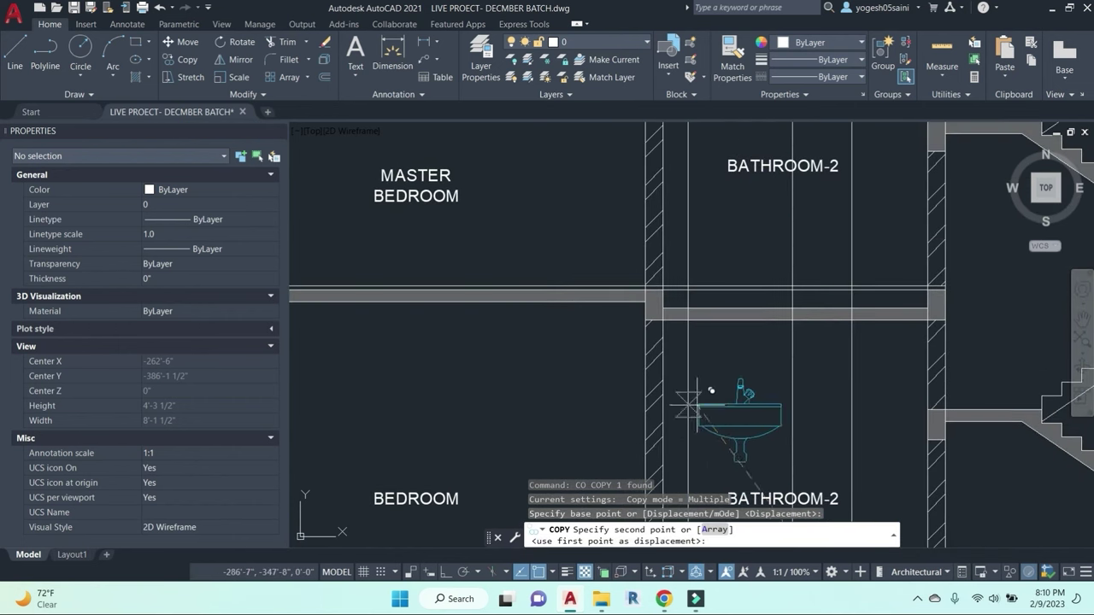
mouse_move(719, 478)
middle_down()
mouse_move(695, 304)
mouse_move(727, 300)
middle_up()
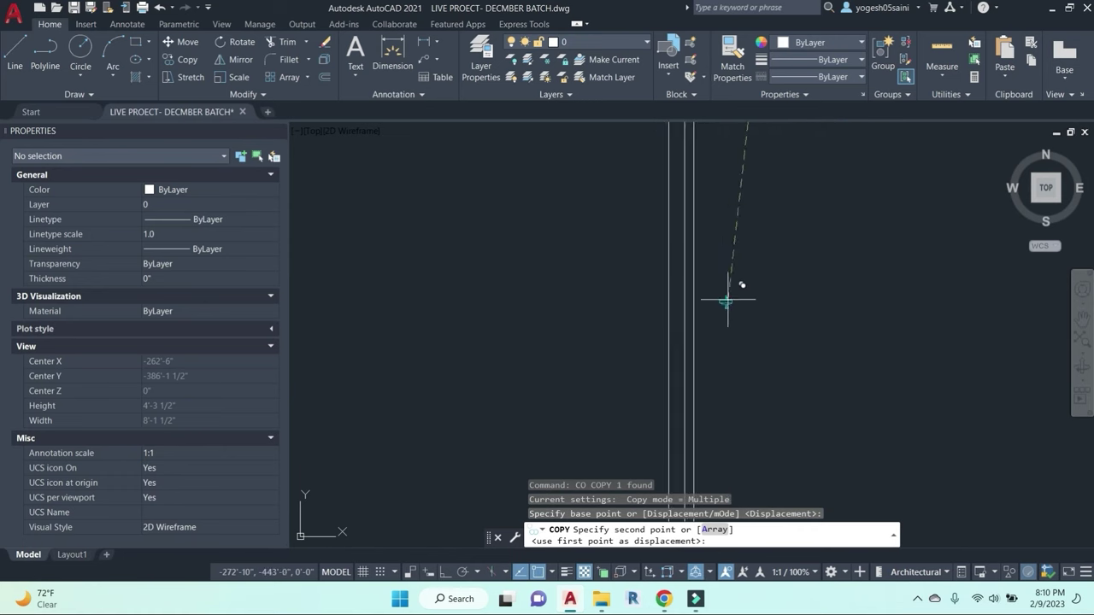
scroll(727, 300, down, 8)
mouse_move(737, 348)
middle_down()
mouse_move(744, 197)
mouse_move(715, 396)
middle_up()
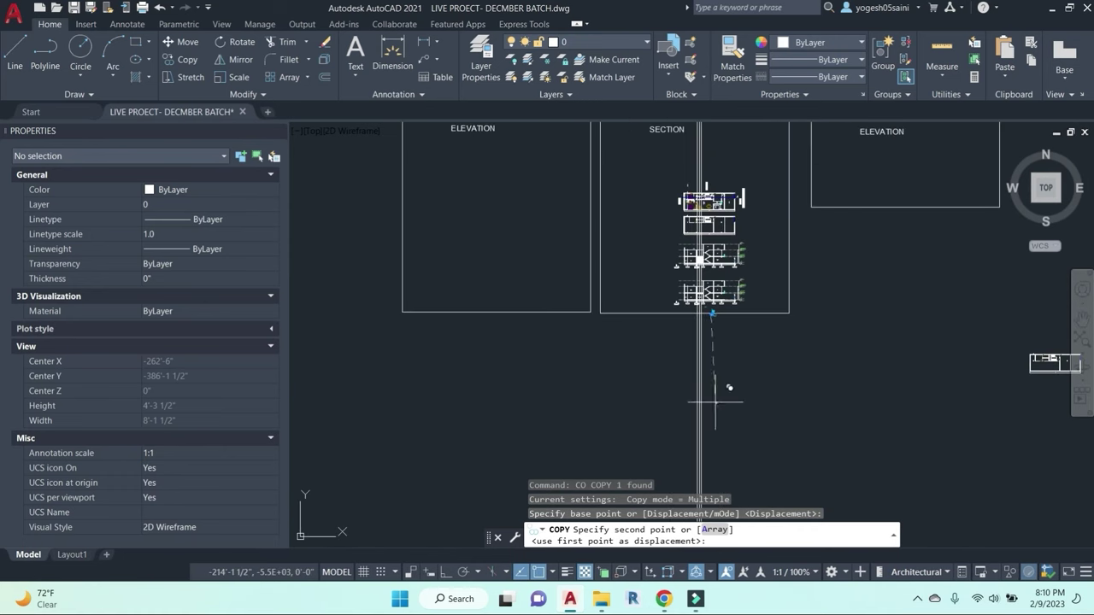
scroll(711, 313, up, 12)
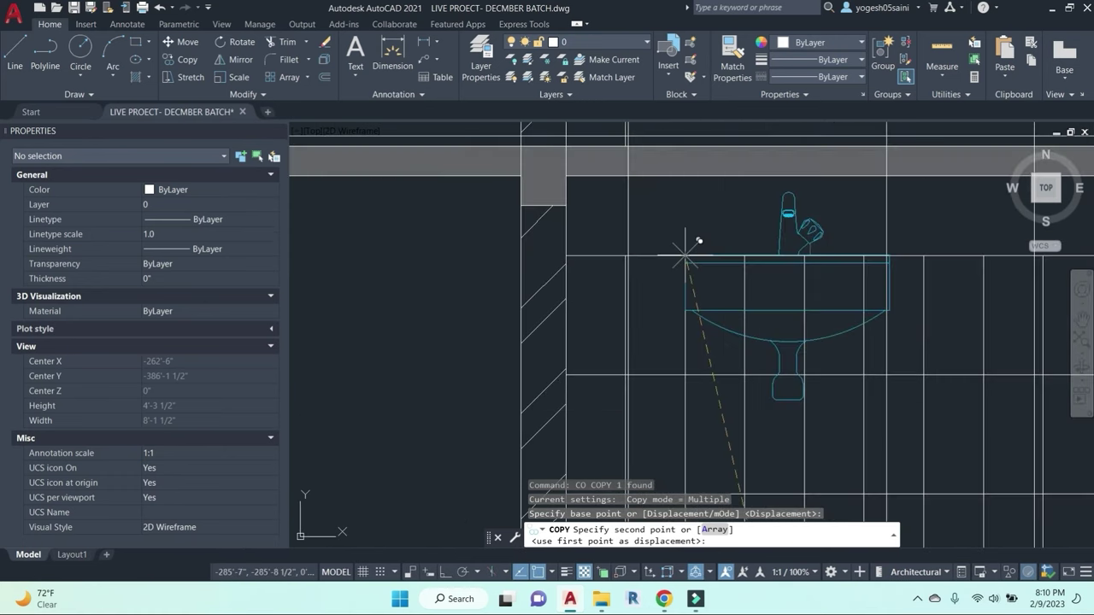
scroll(573, 241, down, 5)
scroll(664, 313, up, 5)
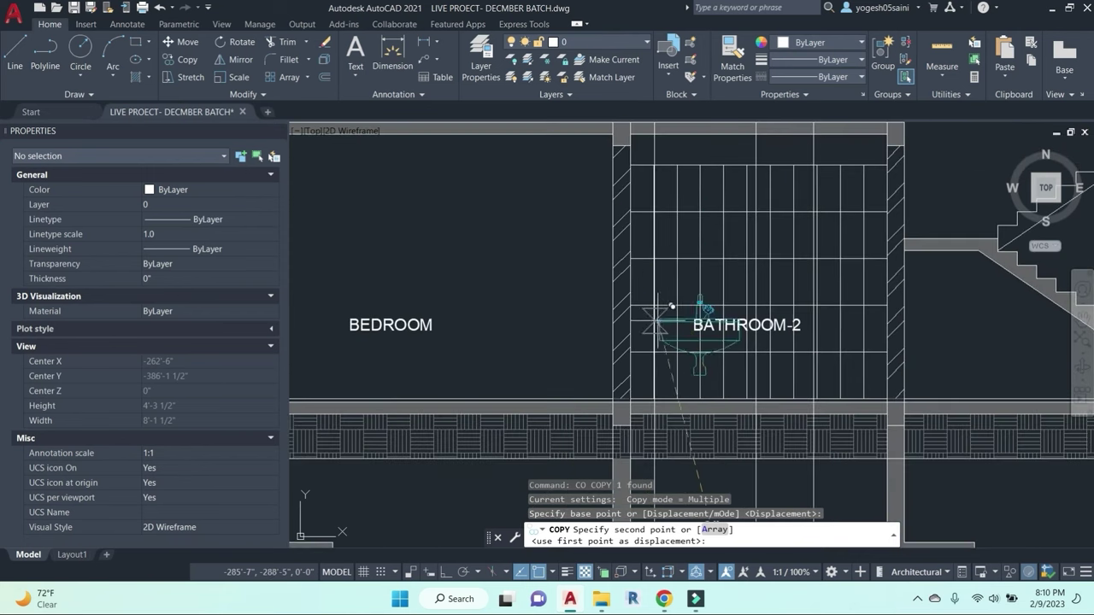
click(600, 261)
key(Escape)
Step: Start a 4' linear dimension from the washbasin's top-right corner to the floor line
text(dli)
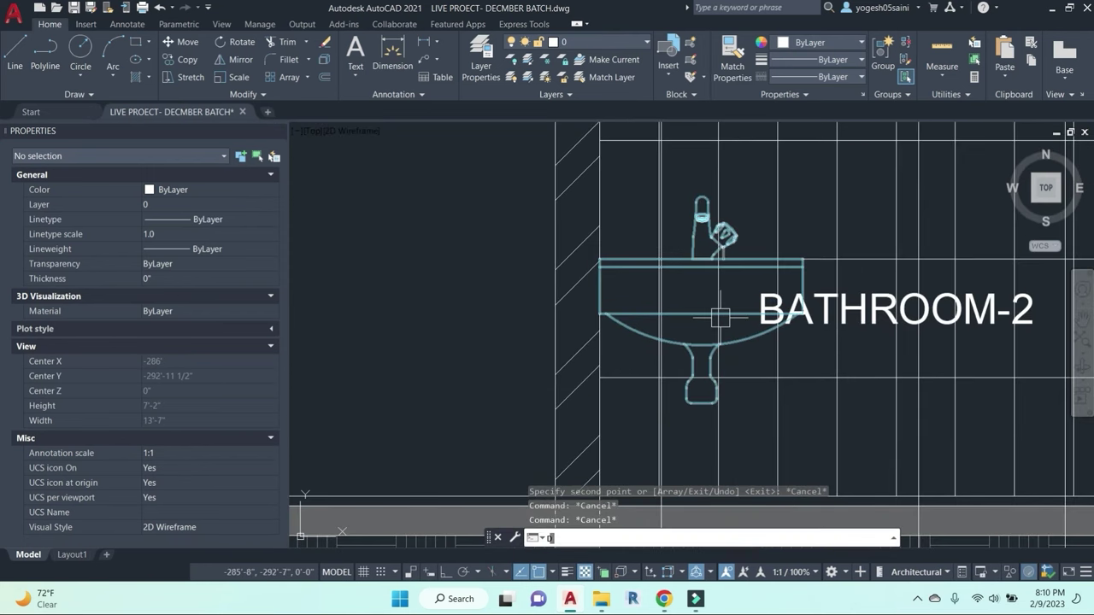
key(Return)
scroll(830, 270, up, 2)
click(784, 252)
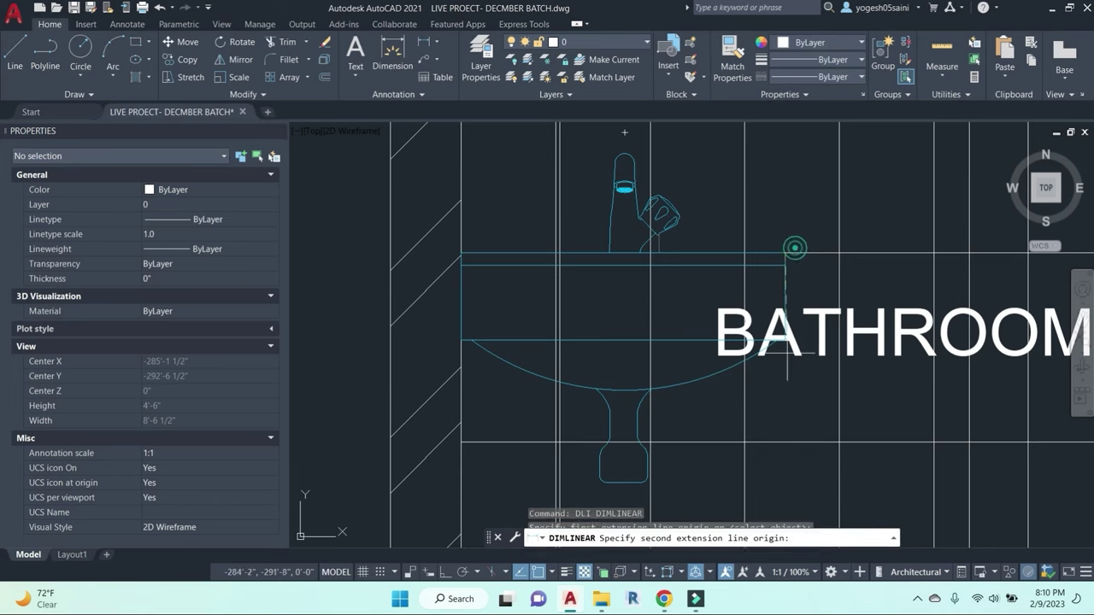
scroll(783, 272, down, 2)
click(759, 399)
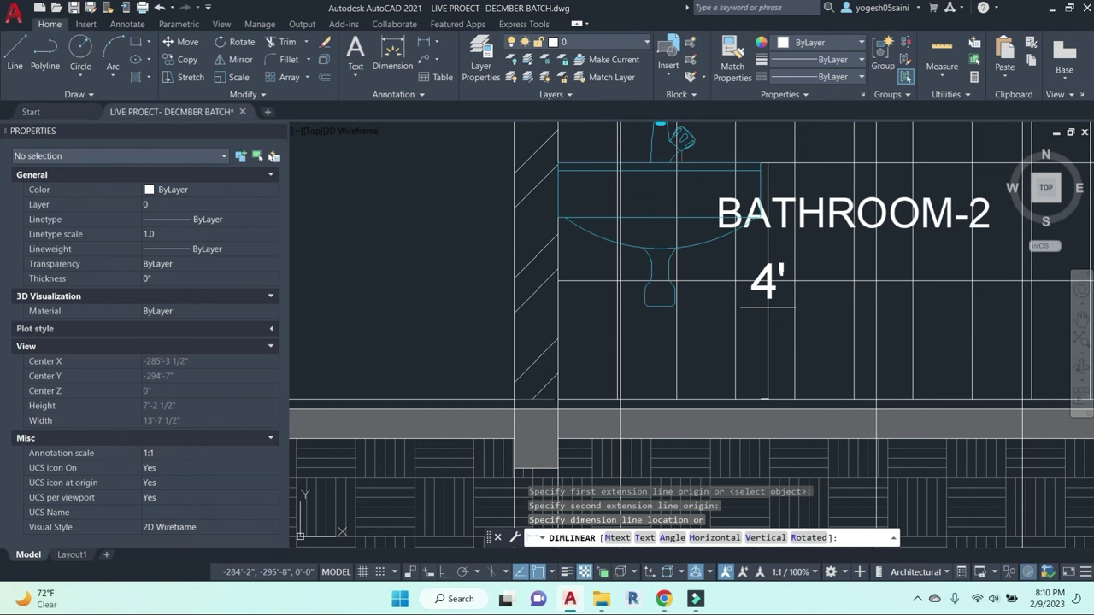
Step: Move the washbasin copy 2'8" down with ortho on
key(Escape)
key(Escape)
scroll(698, 237, up, 2)
click(708, 246)
middle_drag(774, 282, 760, 382)
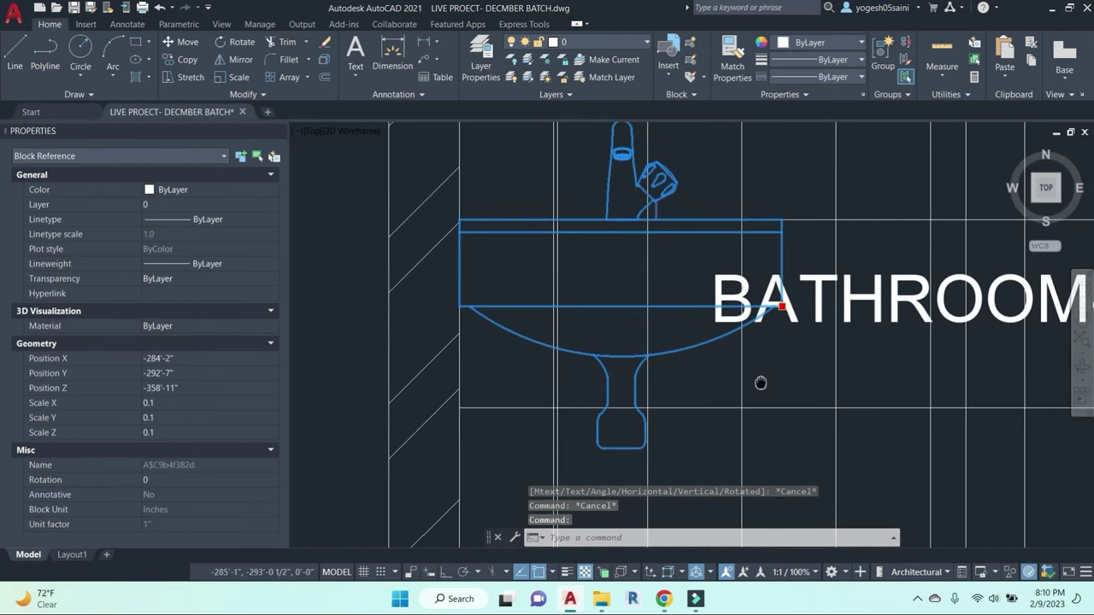
scroll(760, 383, down, 2)
text(m)
key(Return)
click(417, 253)
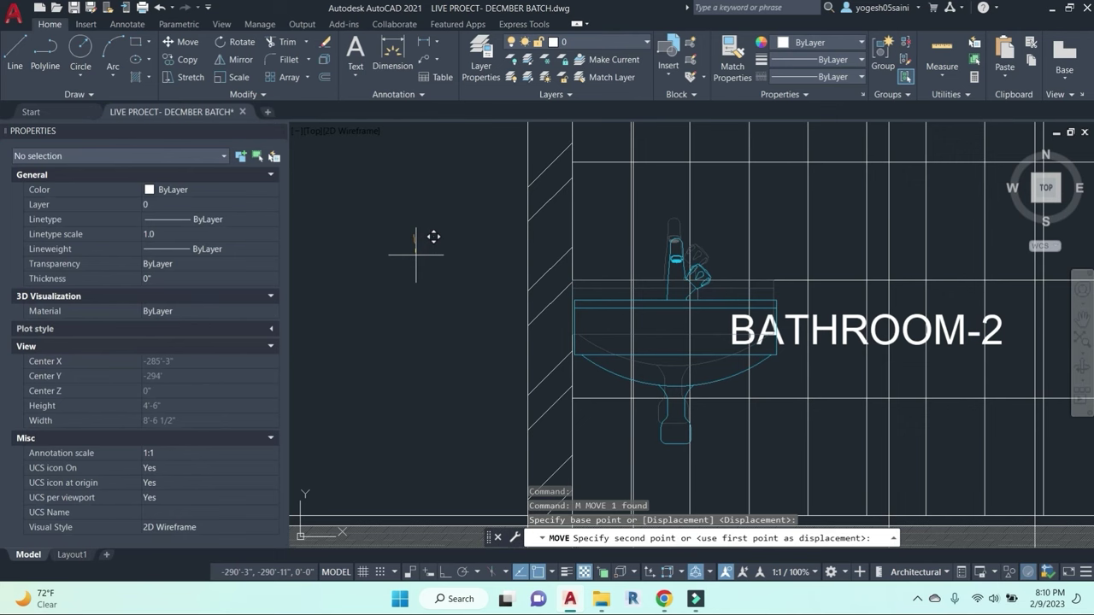
key(F8)
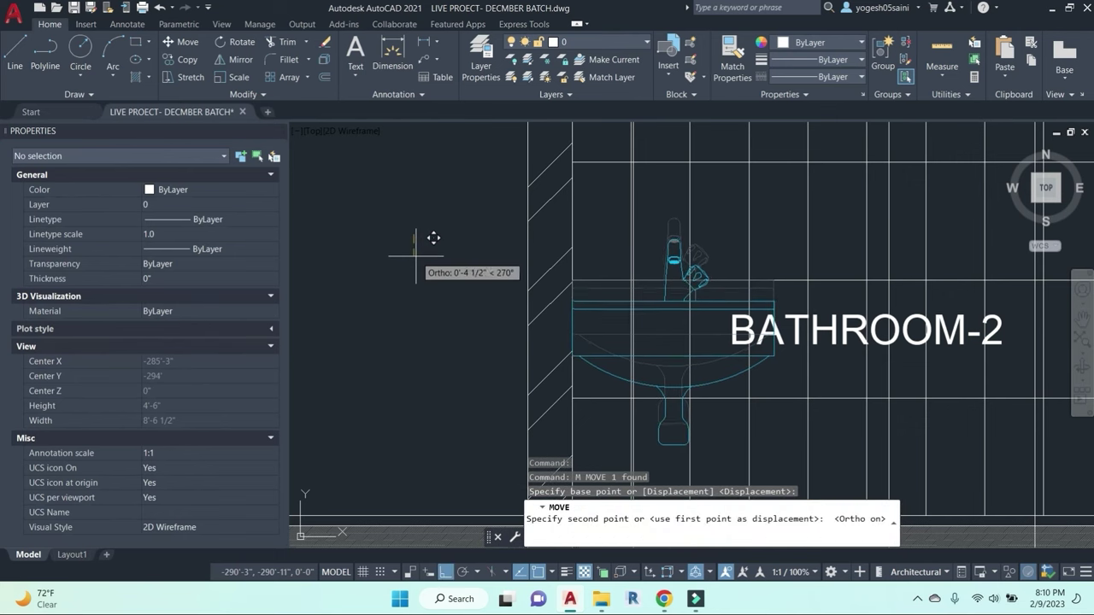
text(2)
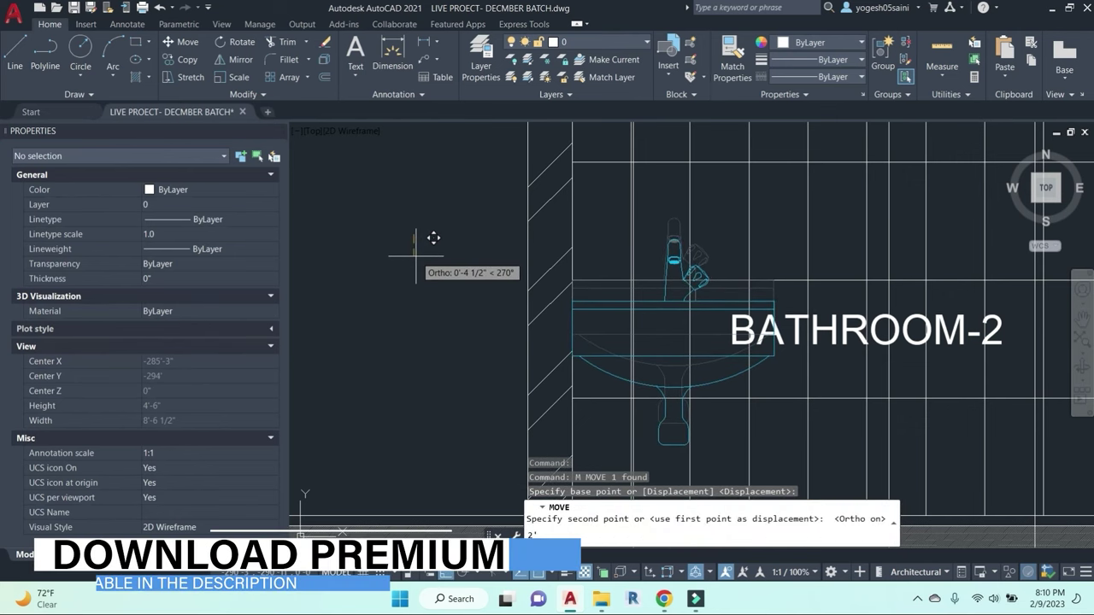
text('8")
key(Return)
Step: Undo the washbasin move, stepping back twice
scroll(757, 274, down, 4)
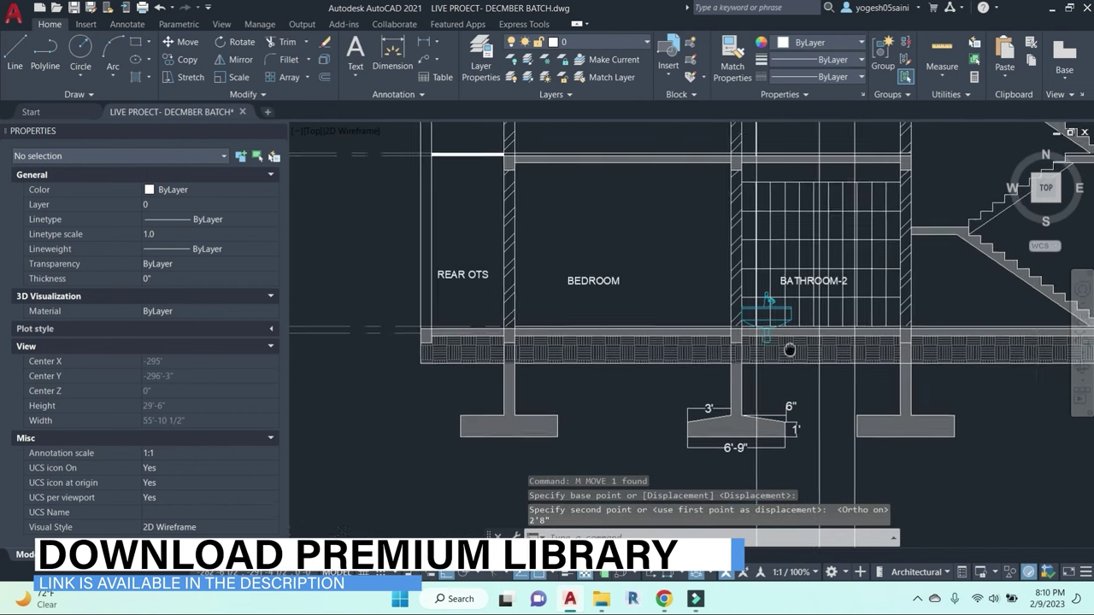
scroll(768, 291, up, 4)
key(ctrl+z)
scroll(769, 300, down, 4)
scroll(767, 305, up, 4)
key(ctrl+z)
key(ctrl+z)
key(ctrl+z)
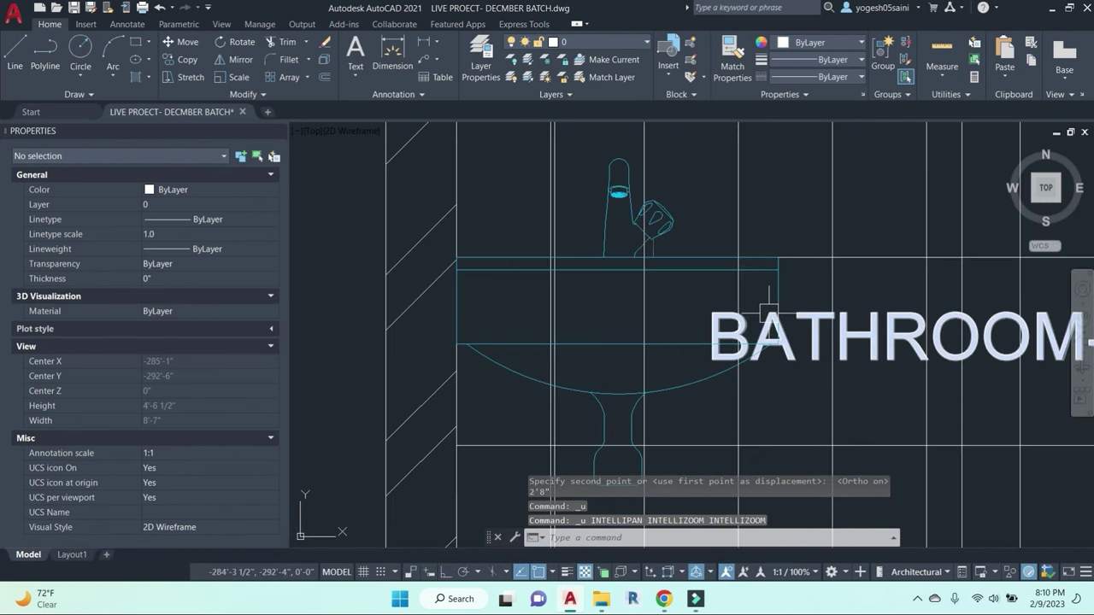
Step: Add a 4' linear dimension from the washbasin's top-right corner down to the floor line
text(dli)
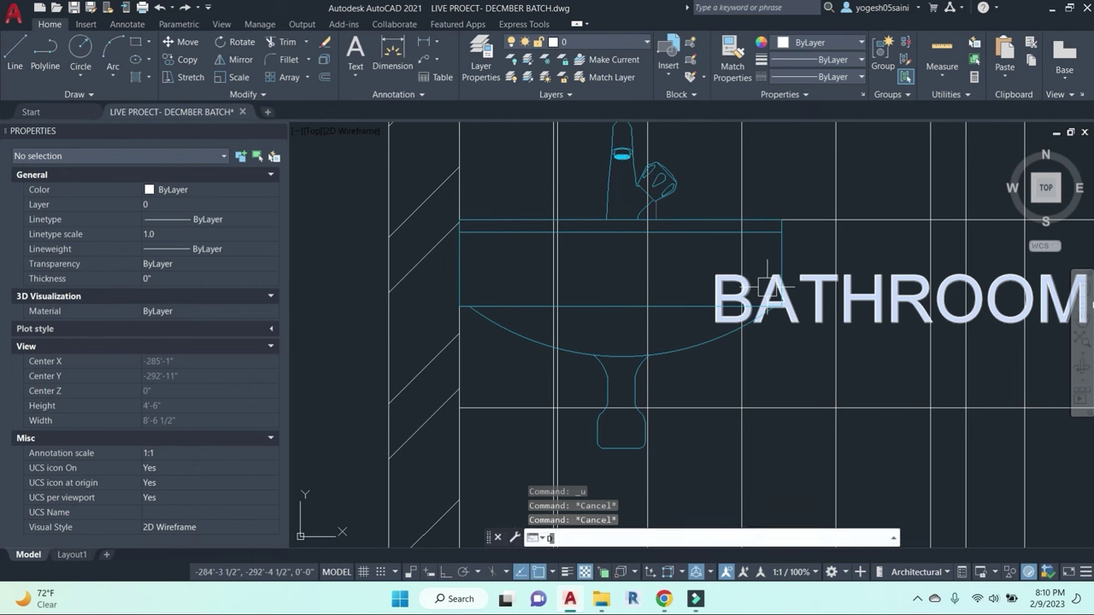
key(Return)
click(781, 221)
middle_drag(786, 369, 770, 175)
scroll(769, 175, down, 1)
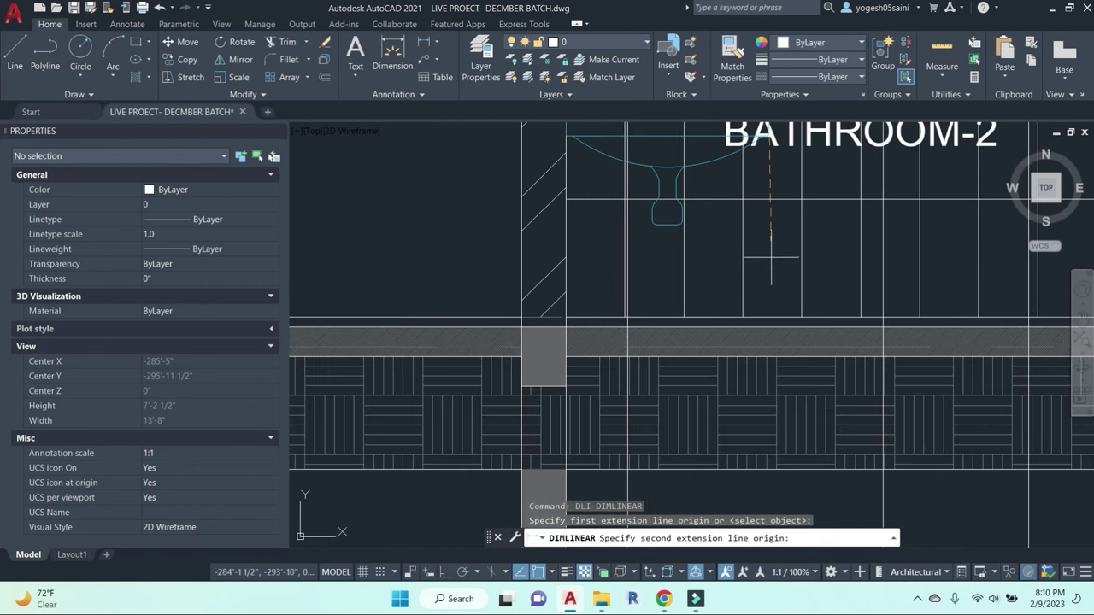
click(767, 316)
click(465, 220)
middle_drag(631, 233, 617, 298)
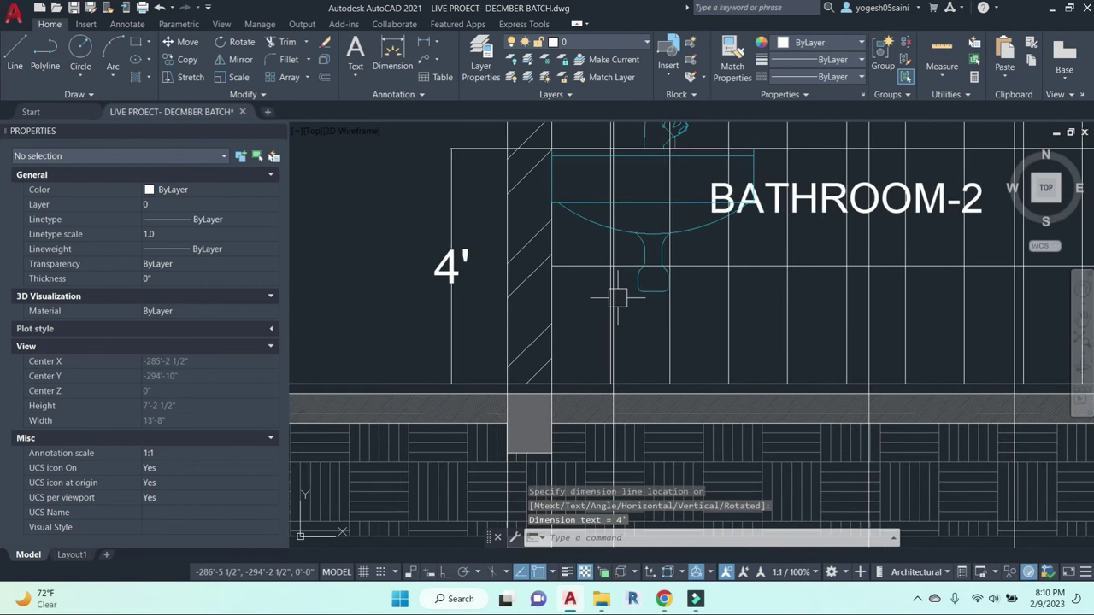
key(Escape)
Step: Move the washbasin block 1'2"
click(640, 242)
middle_drag(485, 231, 519, 296)
text(m)
key(Return)
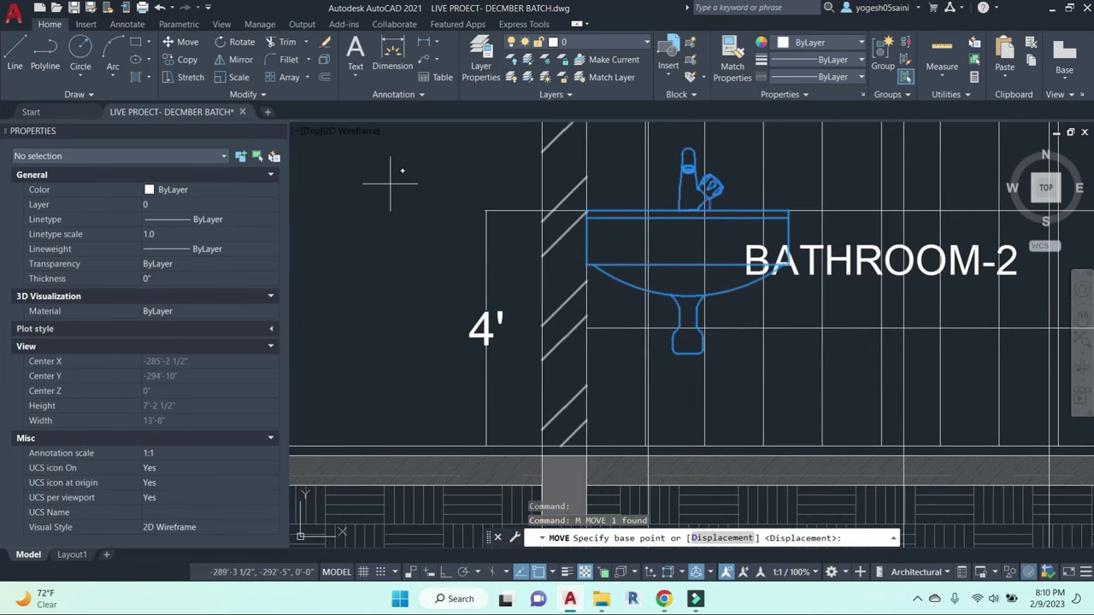
click(389, 183)
text(1')
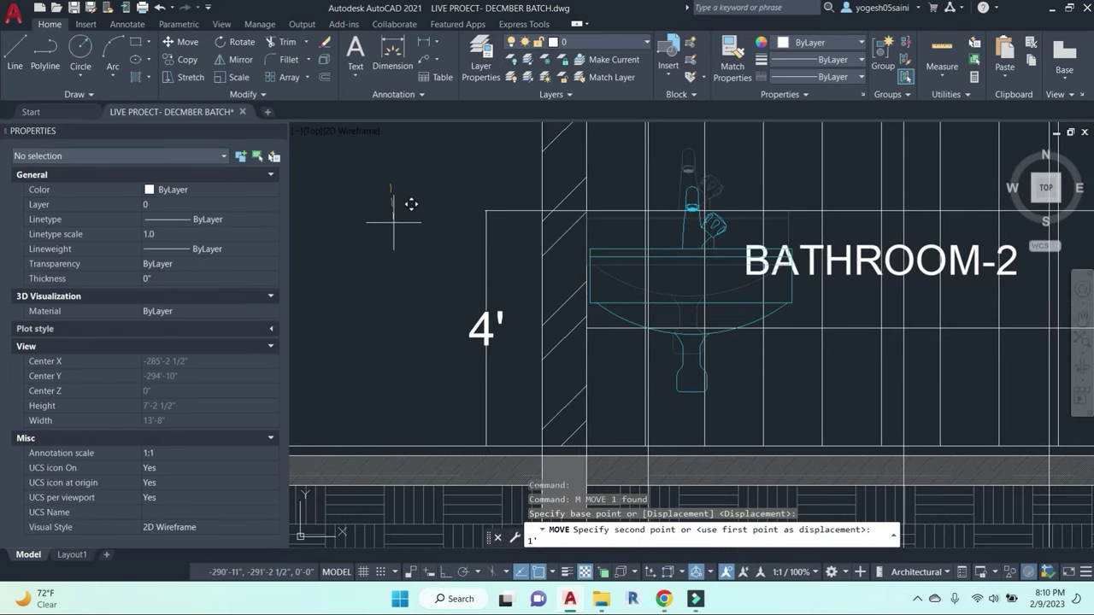
text(2")
key(Return)
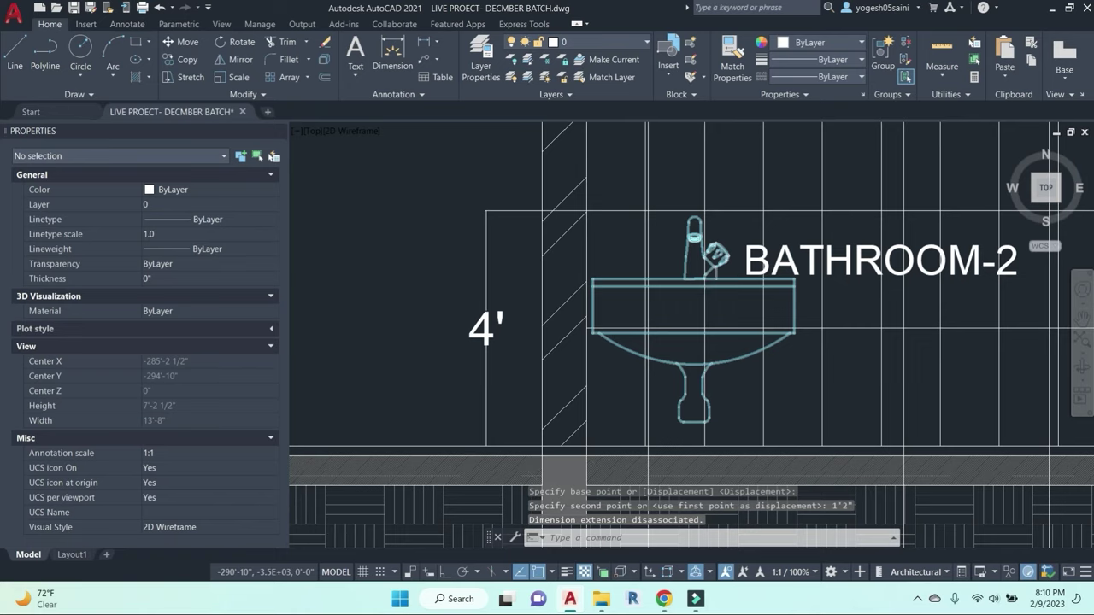
Step: Begin another linear dimension, then cancel it and undo the last view change
scroll(737, 376, down, 3)
scroll(732, 317, up, 3)
click(732, 317)
key(Escape)
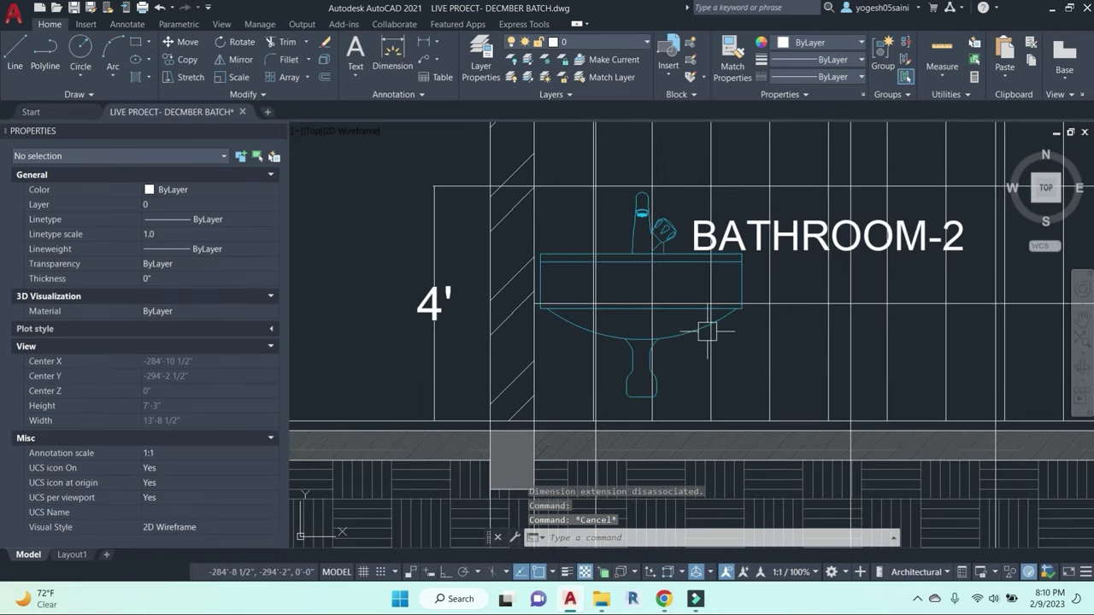
text(dli)
key(Return)
click(564, 253)
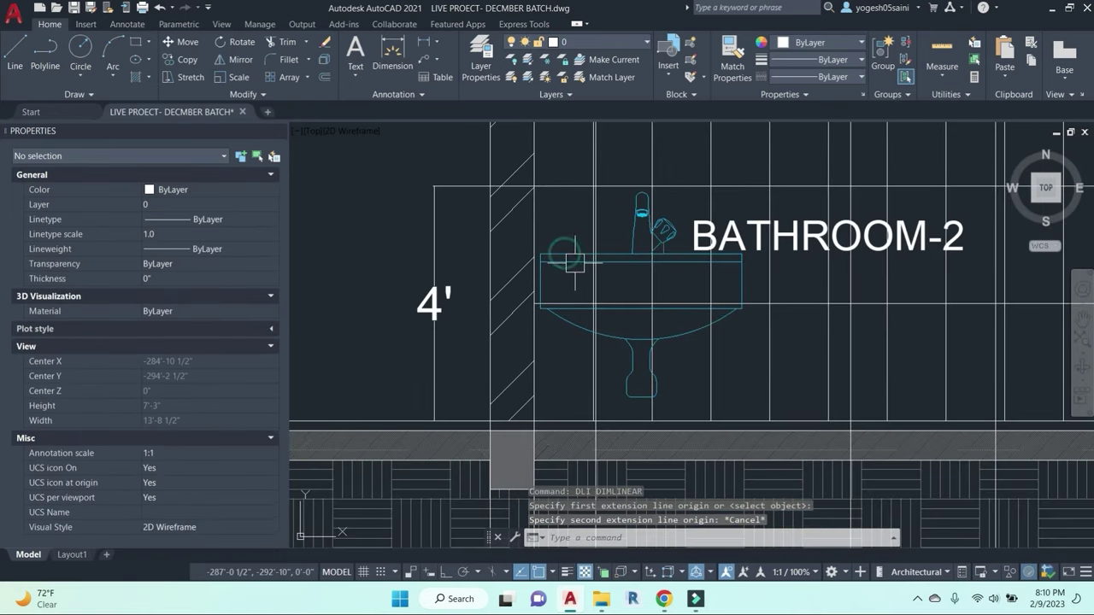
key(Escape)
key(ctrl+z)
key(ctrl+z)
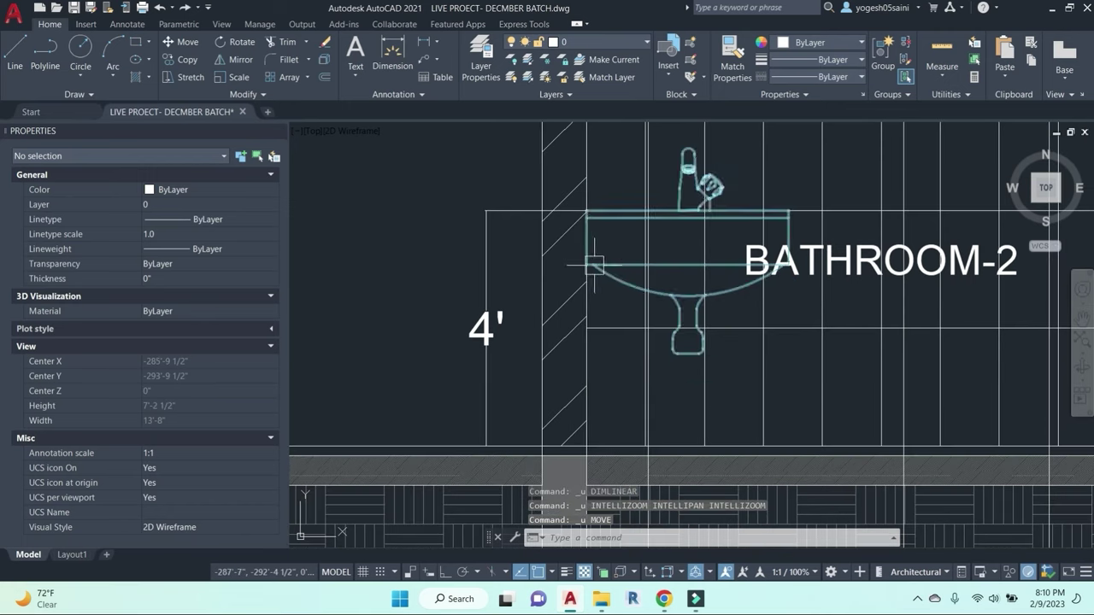
Step: Erase the 4' dimension left of the washbasin and zoom out
click(487, 244)
text(e)
key(Return)
scroll(570, 239, down, 3)
scroll(727, 248, up, 3)
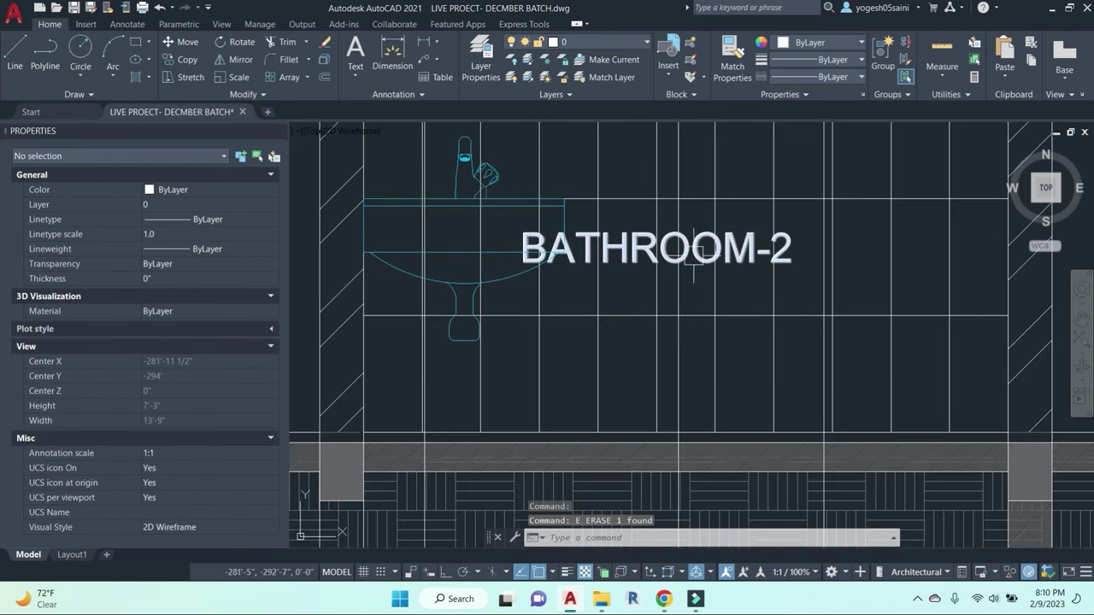
scroll(693, 263, down, 3)
key(Escape)
scroll(700, 414, down, 6)
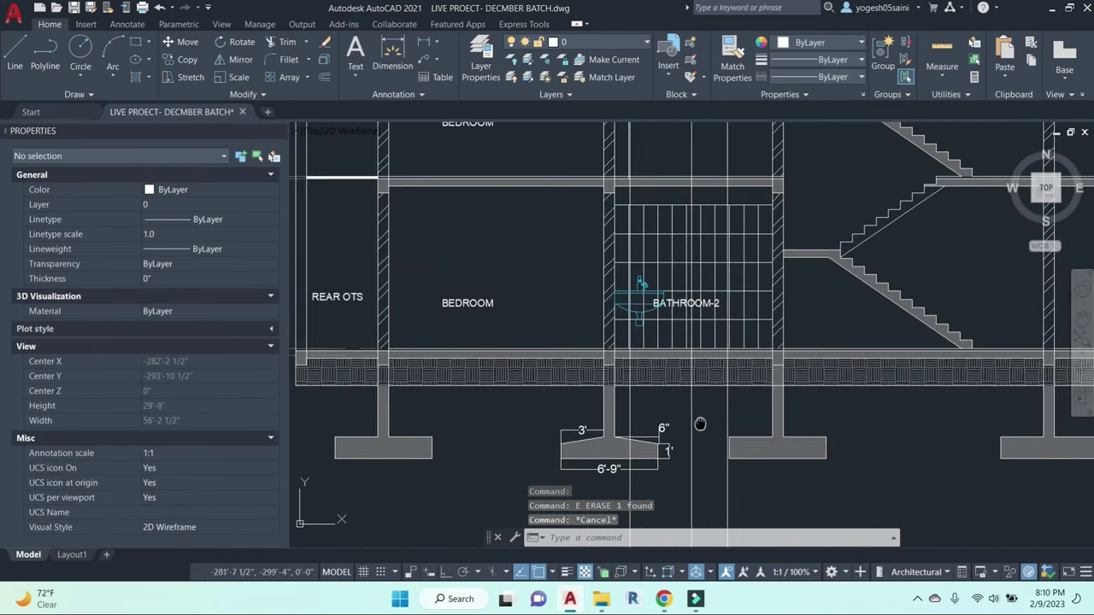
scroll(697, 245, down, 2)
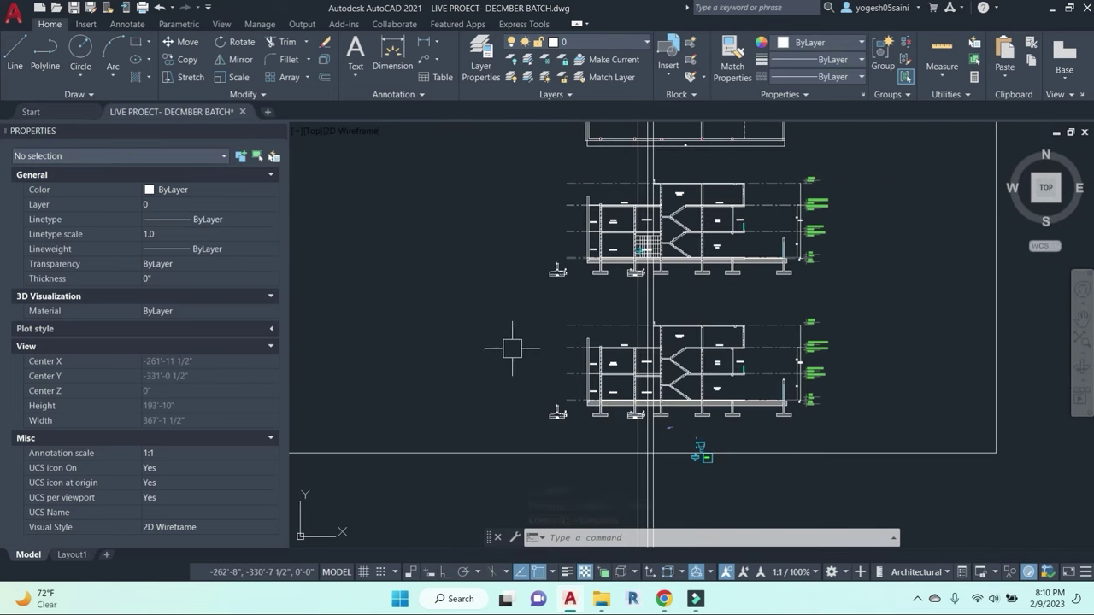
Step: Copy the toilet from its bottom midpoint into the Bathroom-2 elevation
key(Escape)
scroll(557, 334, up, 8)
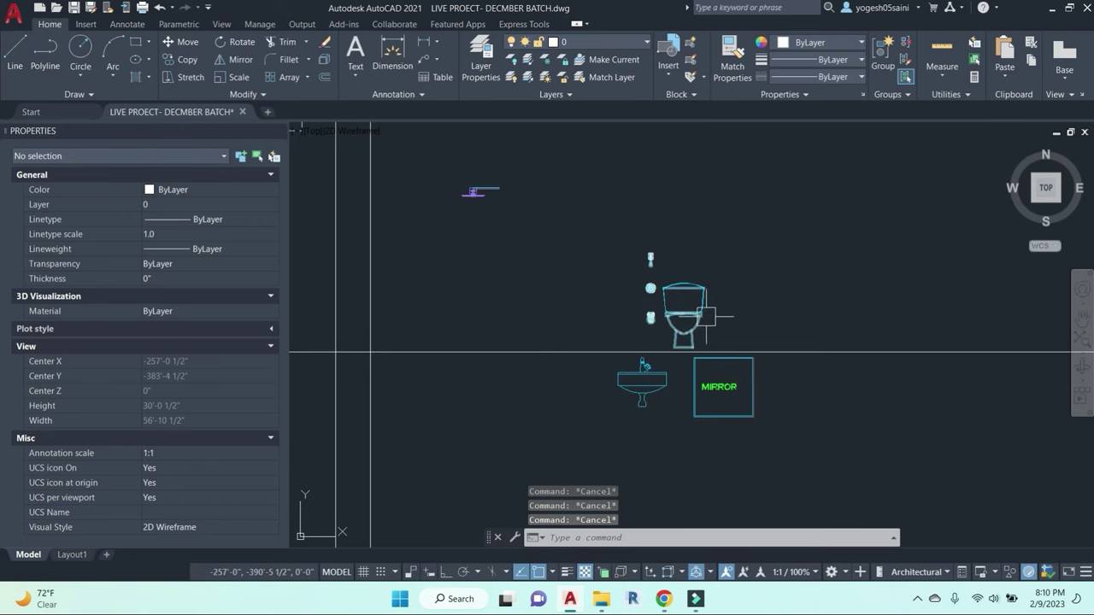
click(706, 316)
text(co)
key(Return)
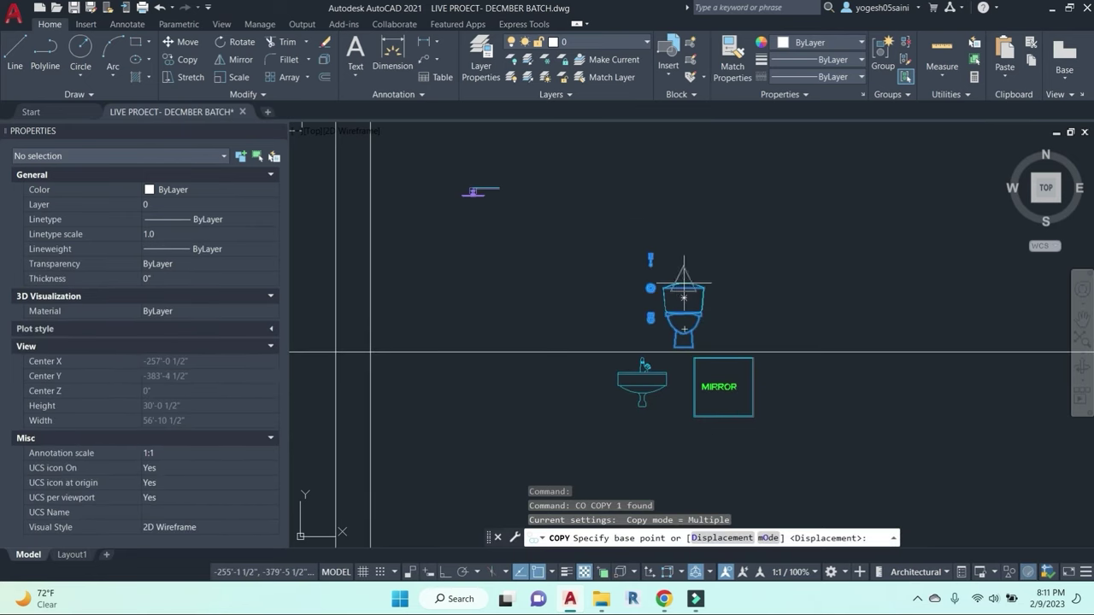
scroll(688, 366, up, 5)
click(664, 305)
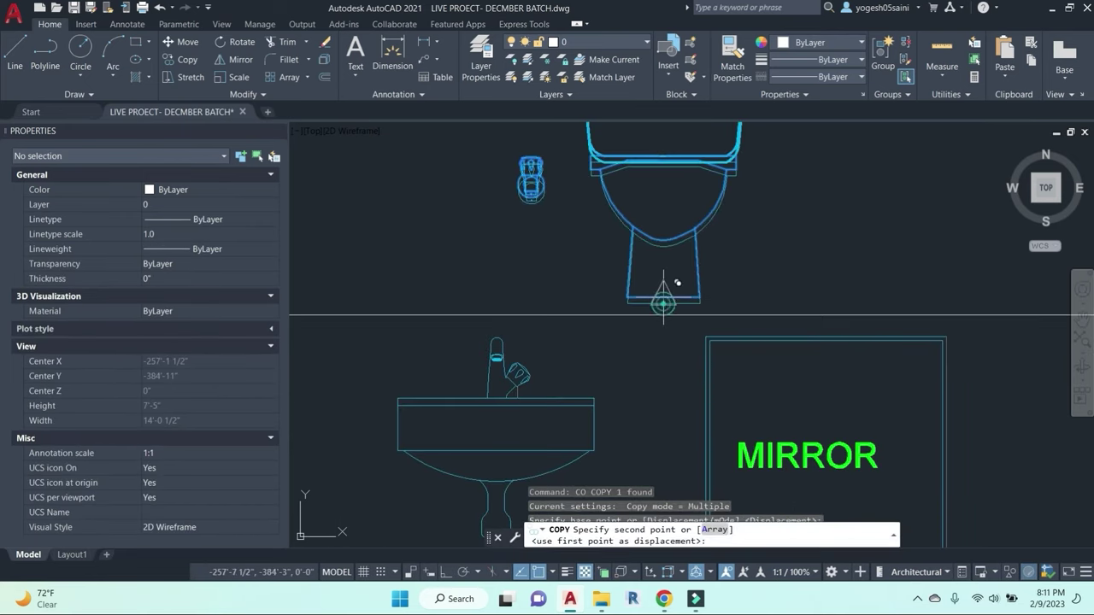
scroll(658, 281, down, 6)
scroll(589, 359, up, 6)
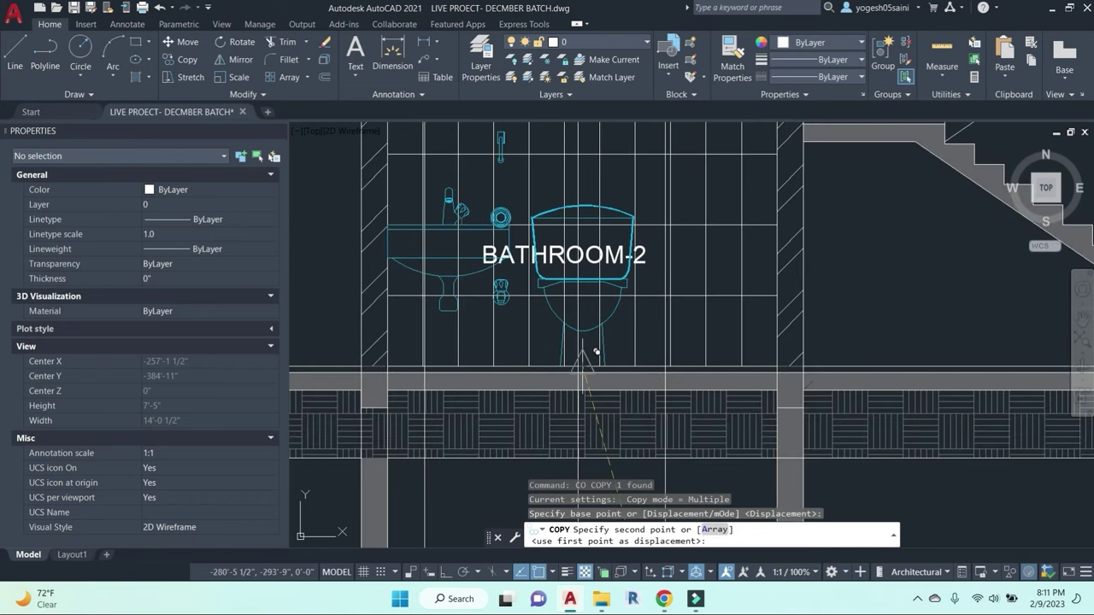
scroll(583, 363, up, 5)
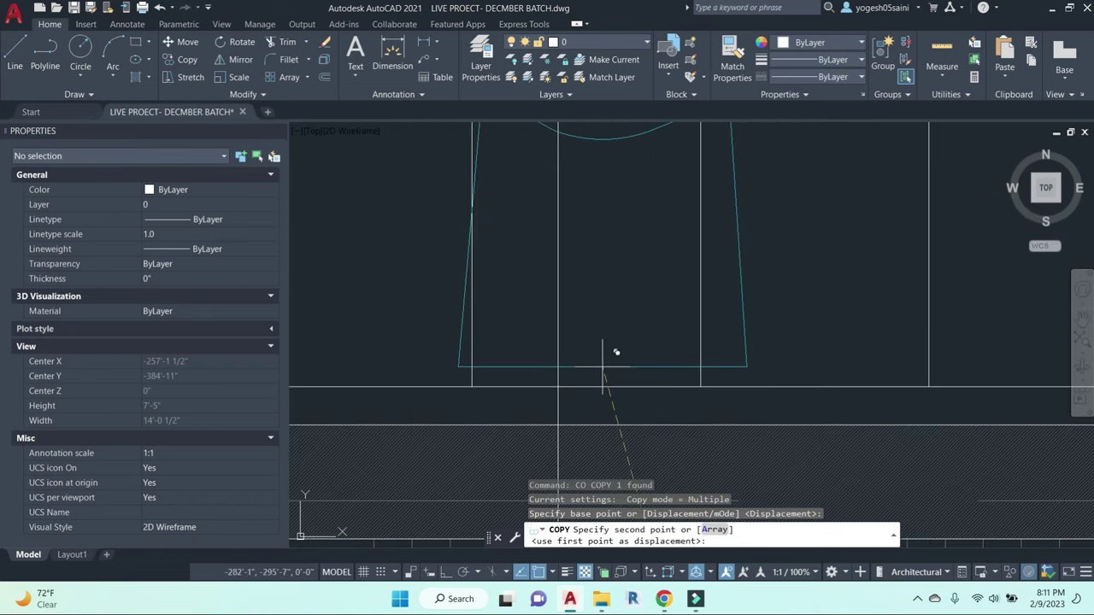
click(558, 386)
scroll(703, 308, down, 5)
middle_drag(703, 301, 737, 357)
key(Escape)
key(Escape)
key(Escape)
Step: Scale the toilet and washbasin together using a reference length
click(691, 225)
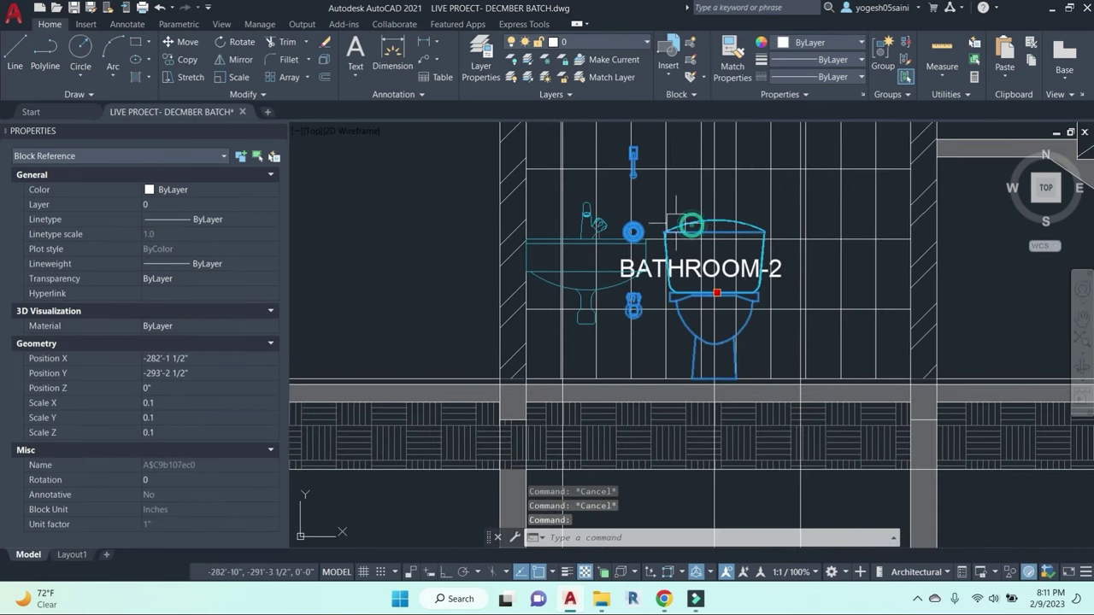
click(602, 248)
text(sc)
key(Return)
scroll(649, 256, up, 4)
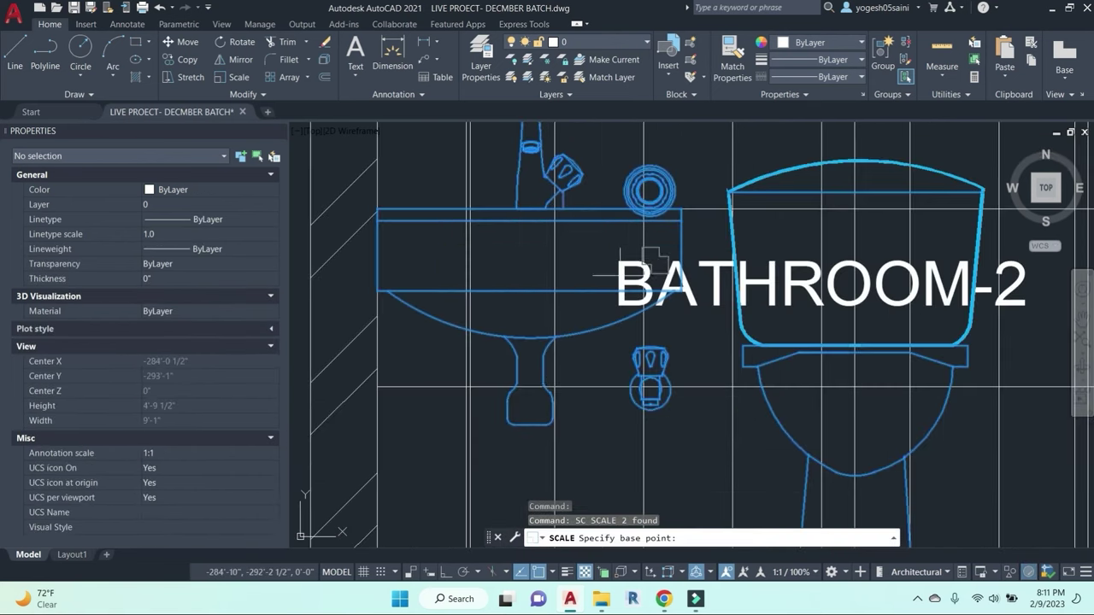
click(382, 458)
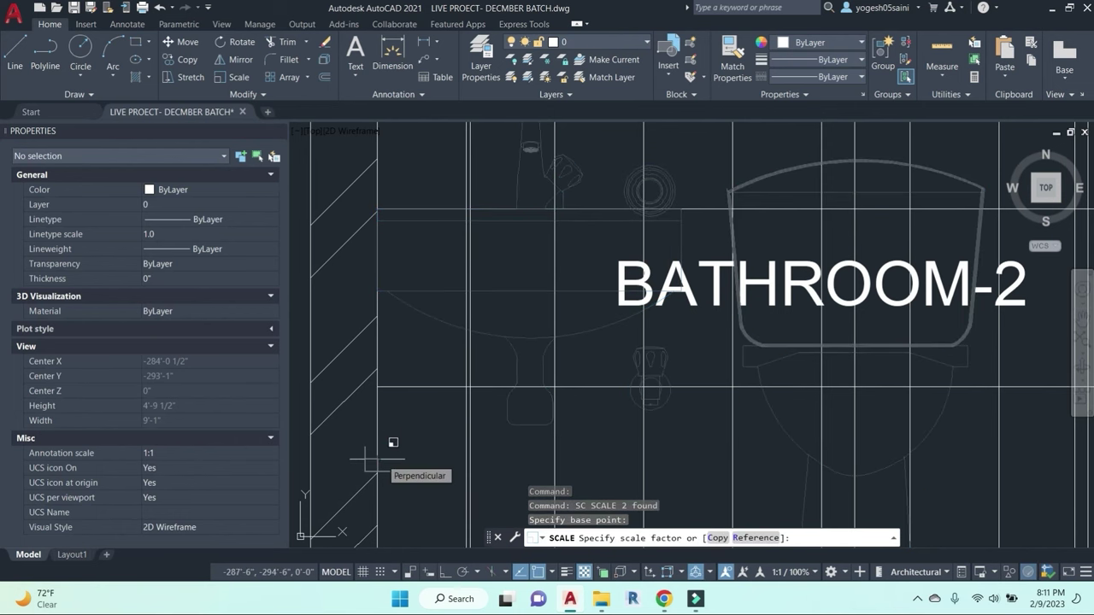
text(r)
key(Return)
scroll(569, 458, down, 4)
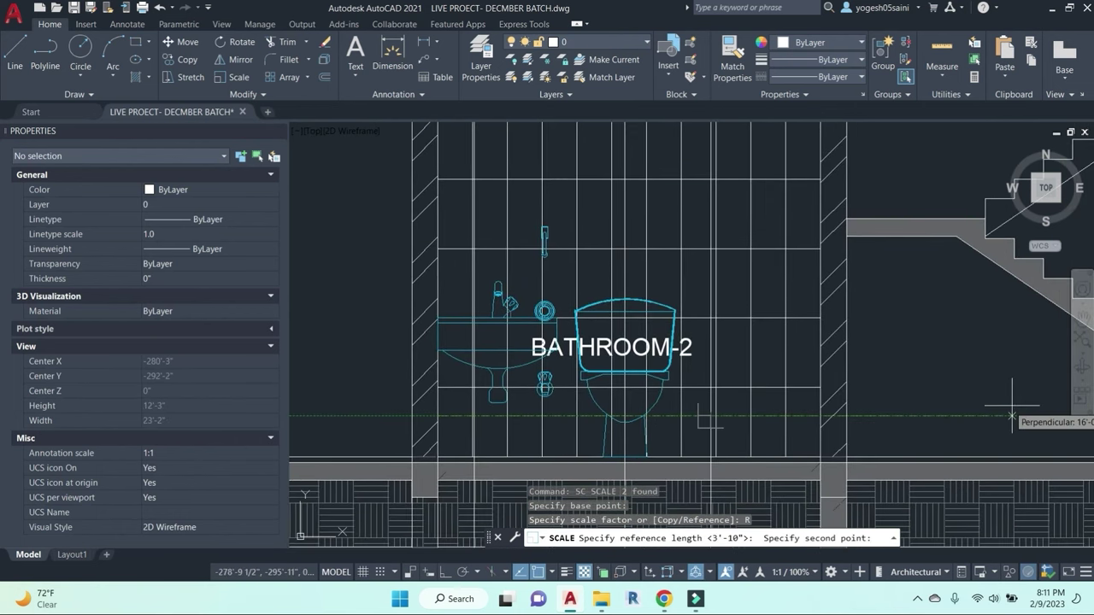
click(940, 410)
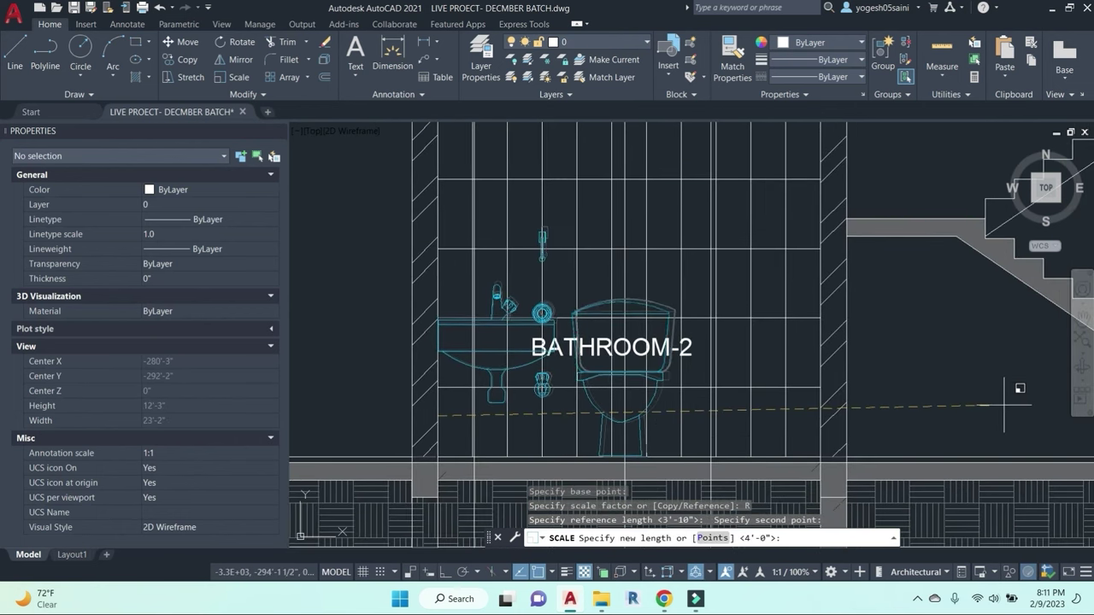
click(855, 419)
key(Escape)
key(Escape)
Step: Move the toilet down so it sits on the floor line
scroll(586, 385, up, 2)
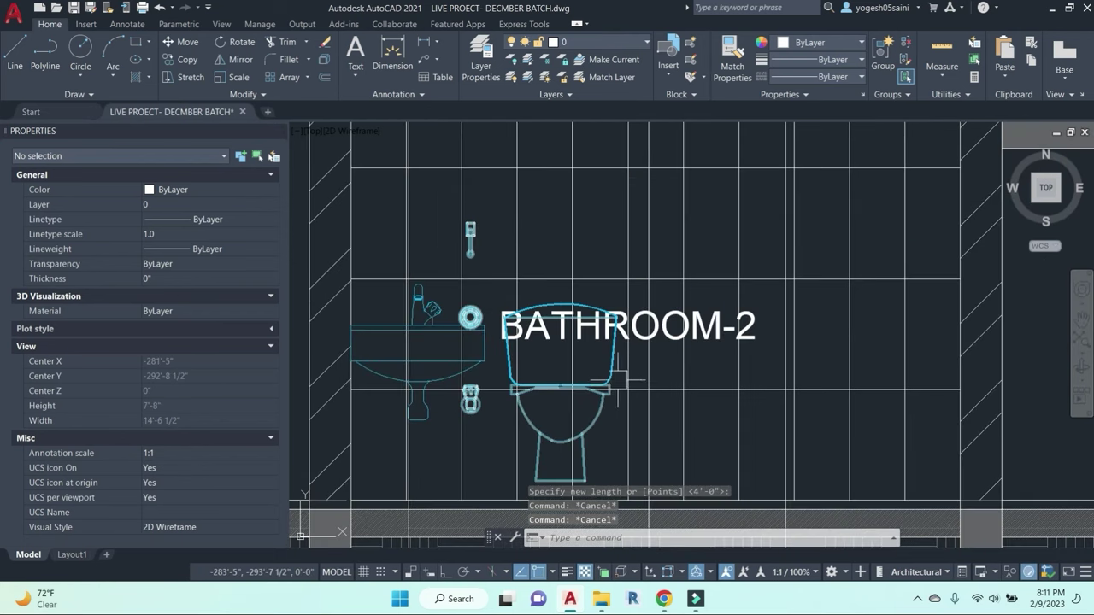
click(614, 376)
mouse_move(687, 389)
middle_down()
mouse_move(708, 362)
mouse_move(734, 255)
middle_up()
text(m)
key(Return)
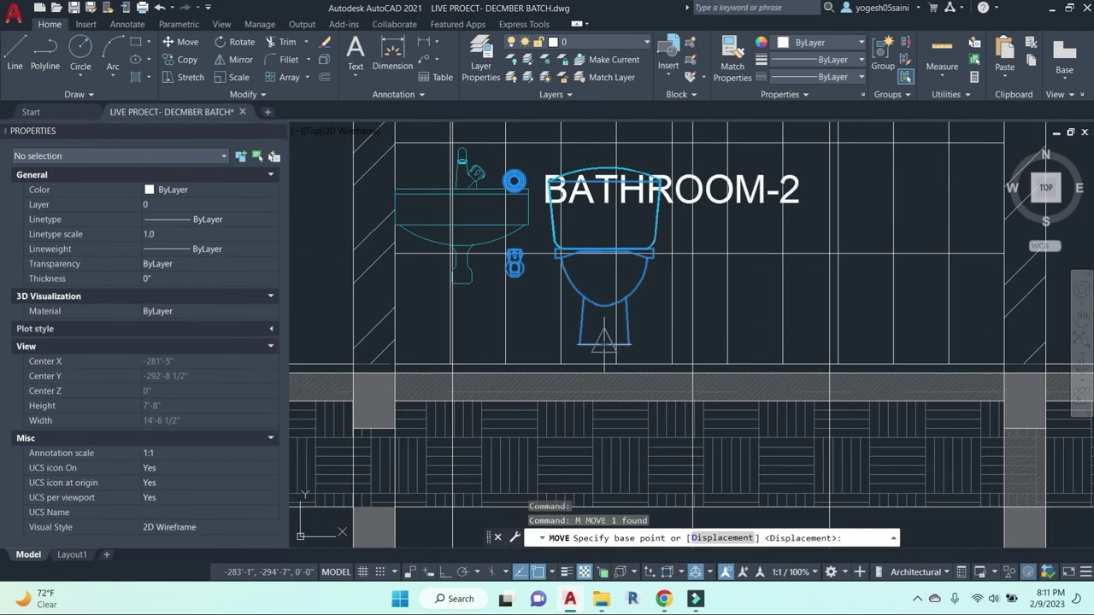
click(604, 344)
click(694, 365)
middle_drag(487, 225, 655, 296)
key(Escape)
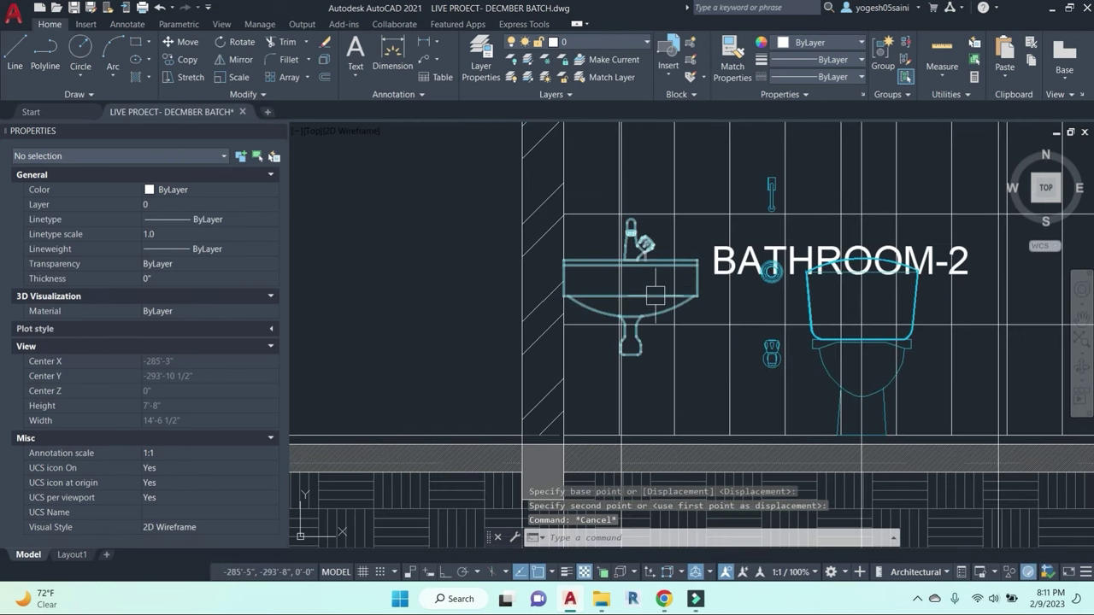
Step: Start moving the washbasin, then cancel the move and leave it in place
click(663, 286)
text(m)
key(Return)
scroll(552, 254, up, 2)
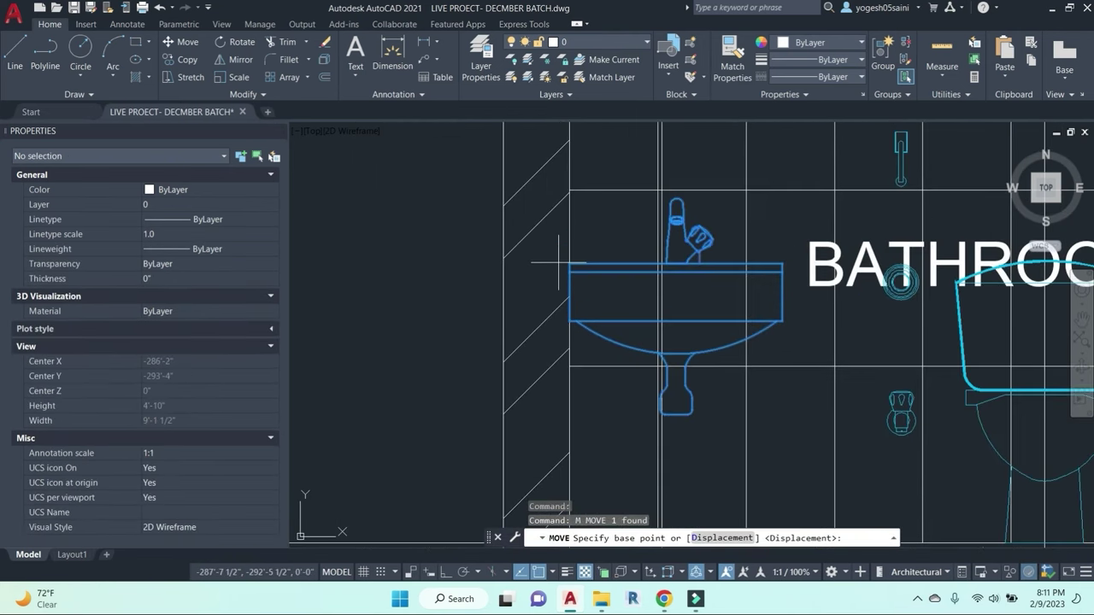
click(586, 244)
key(Escape)
scroll(684, 214, down, 4)
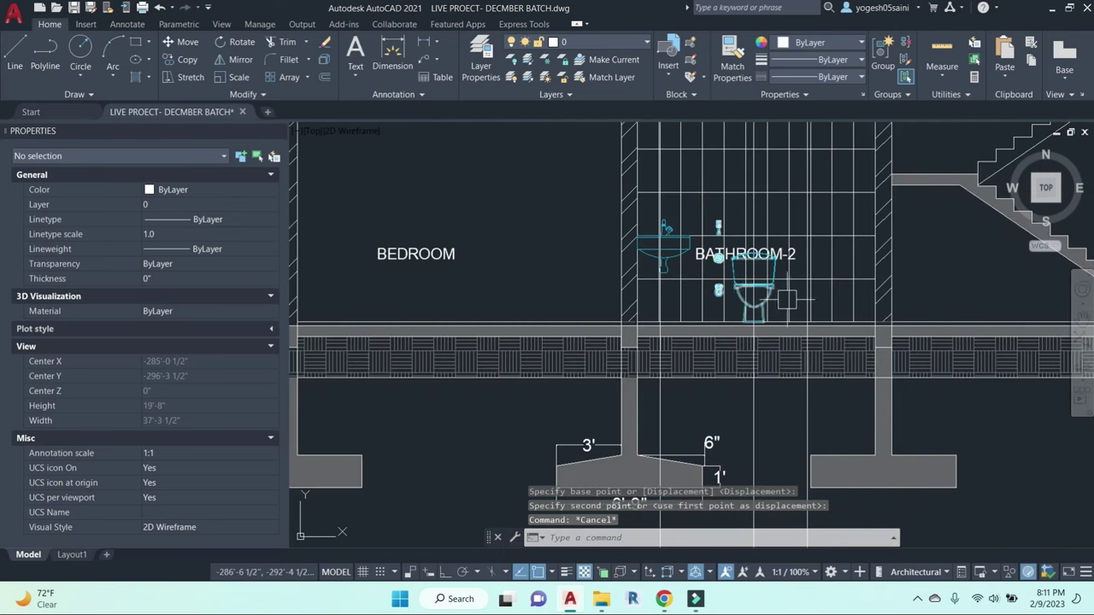
scroll(769, 222, up, 4)
Step: Move the BATHROOM-2 label up with the M command
click(803, 224)
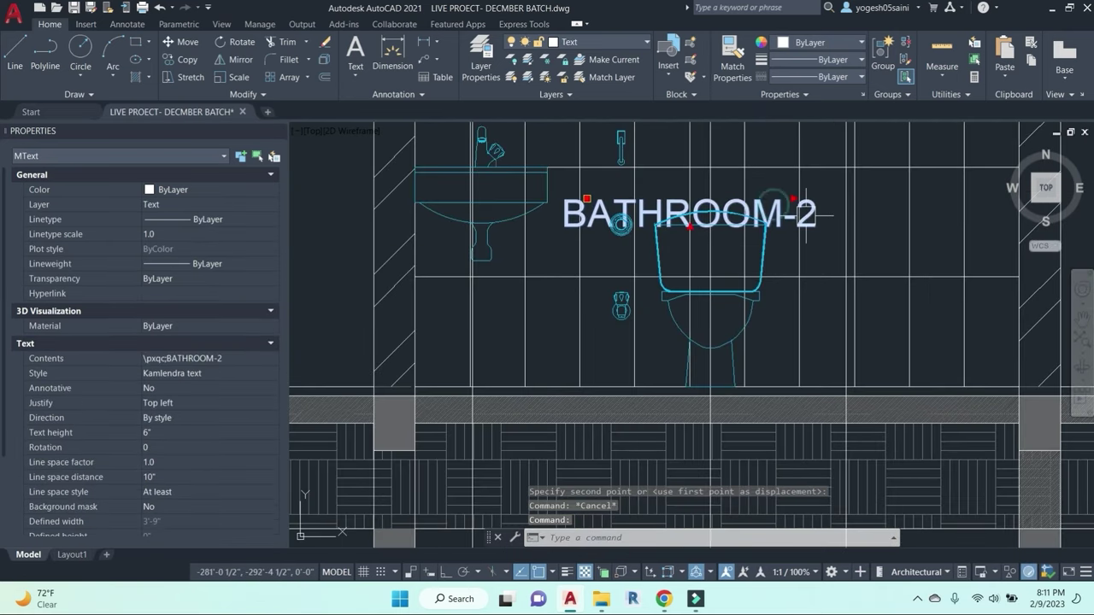
text(m)
key(Return)
scroll(824, 228, down, 4)
click(600, 274)
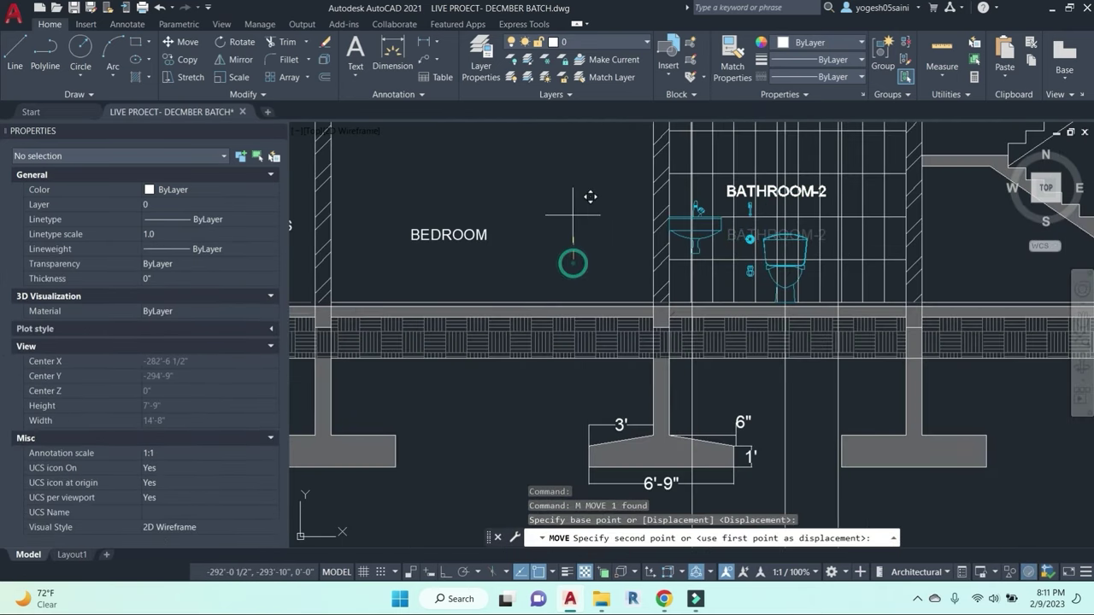
key(Escape)
key(Escape)
Step: Erase the three stray vertical lines below the bathroom near the footing
click(796, 408)
text(e)
key(Return)
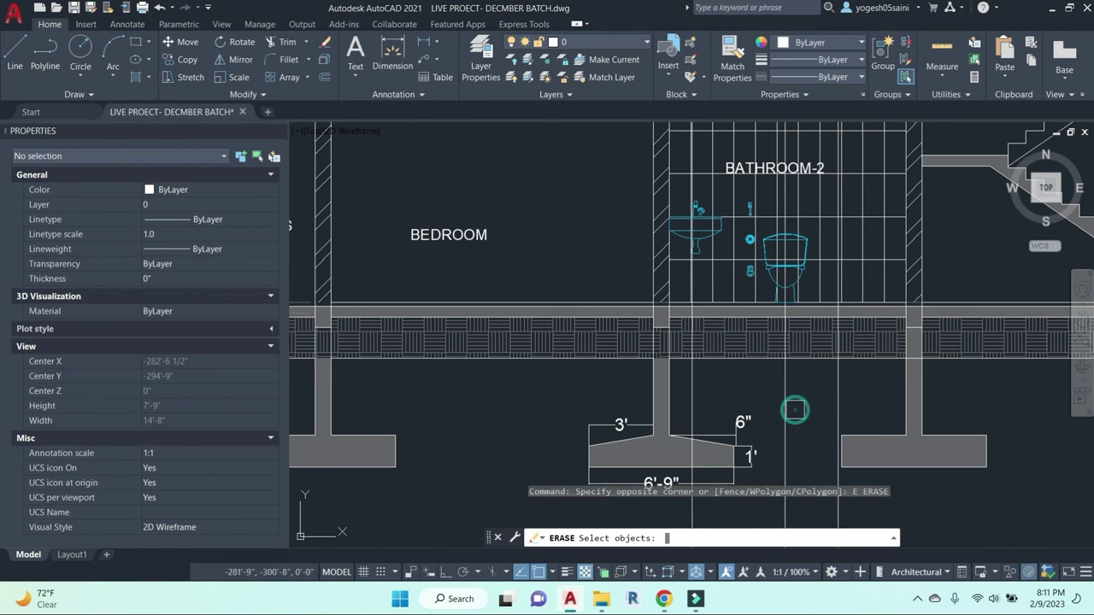
middle_drag(794, 410, 732, 146)
key(Escape)
key(Escape)
click(805, 401)
click(449, 336)
text(e)
key(Return)
Step: Erase the two stray lines beside the shower
scroll(779, 281, down, 4)
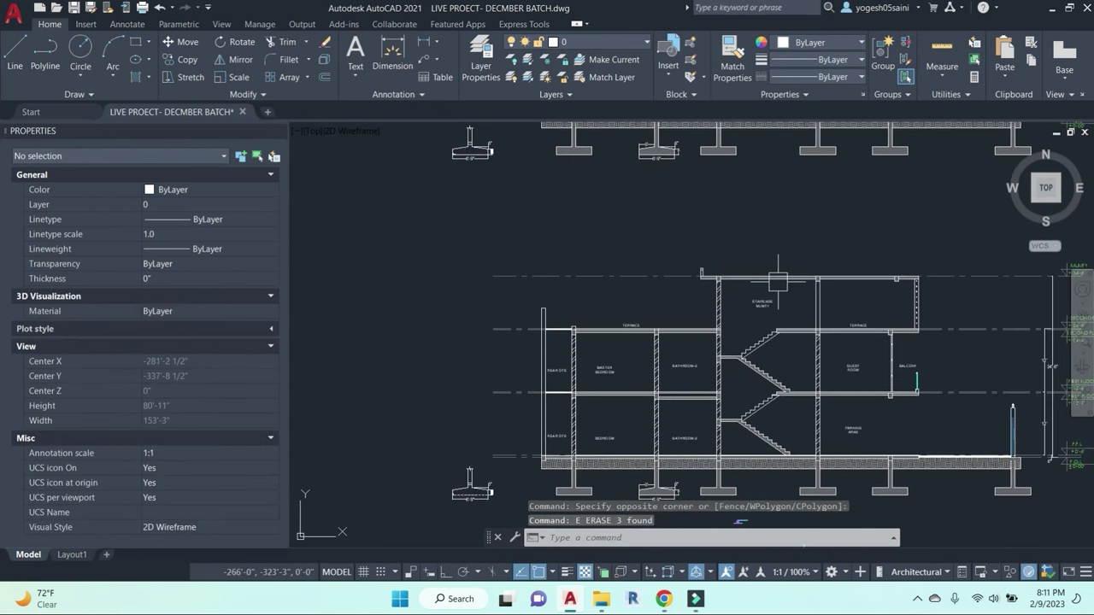
middle_drag(881, 452, 694, 195)
click(558, 279)
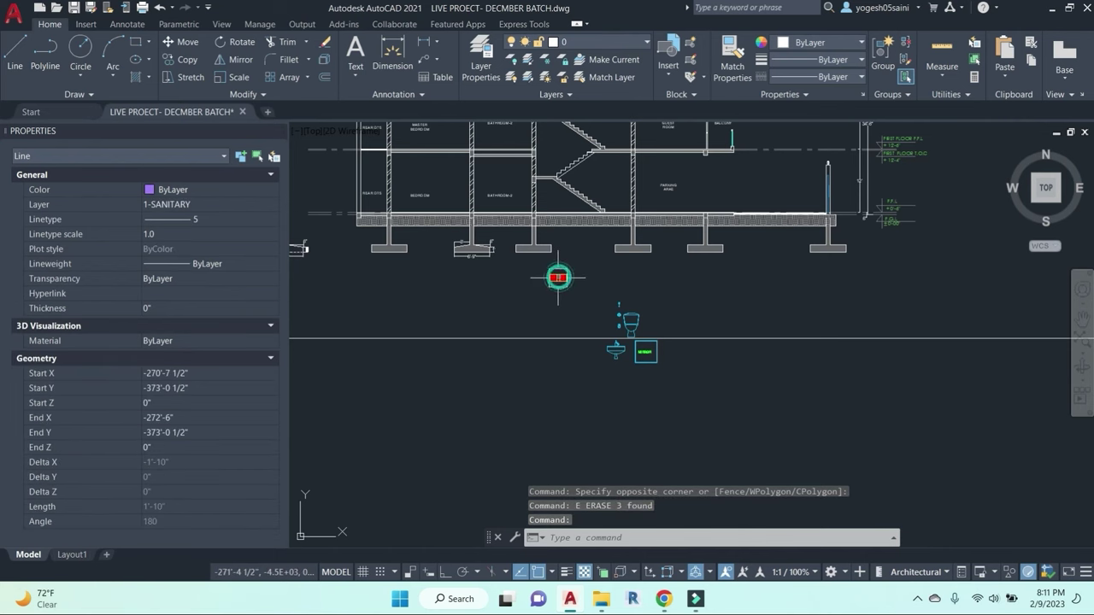
scroll(559, 279, up, 8)
key(Escape)
key(Escape)
click(629, 252)
click(569, 214)
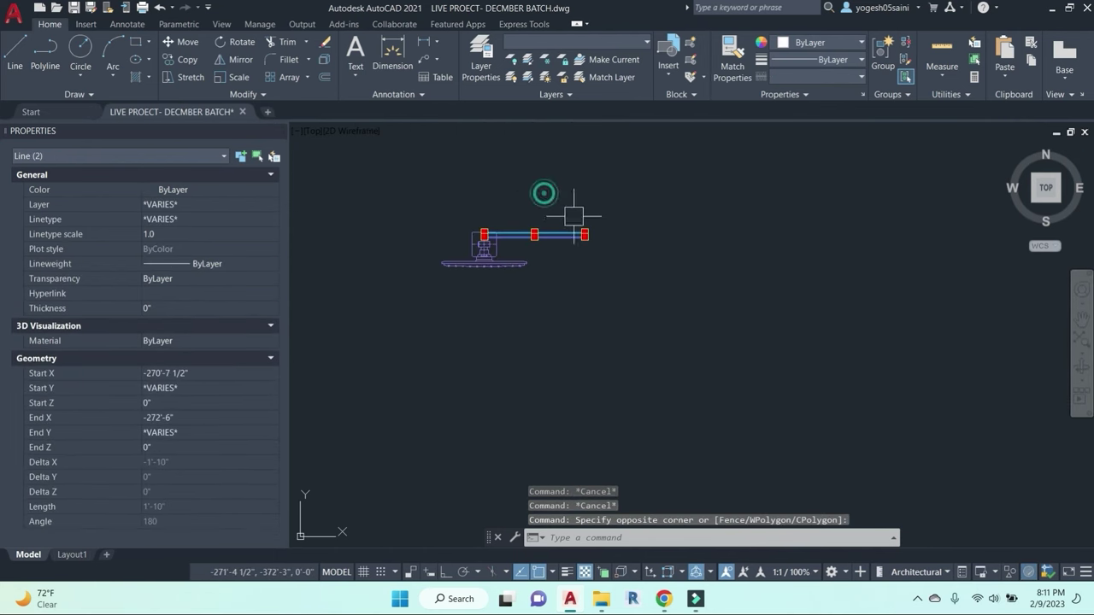
text(e)
key(Return)
Step: Copy the shower head block with a base point using COPYBASE
click(561, 310)
click(429, 217)
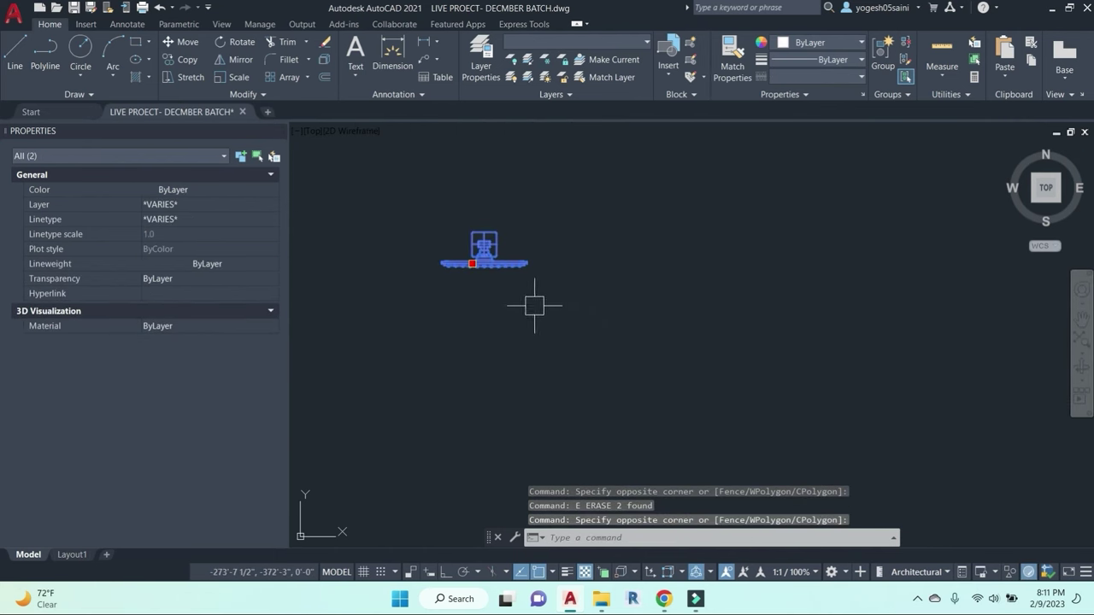
key(Escape)
key(Escape)
click(513, 262)
key(ctrl+c)
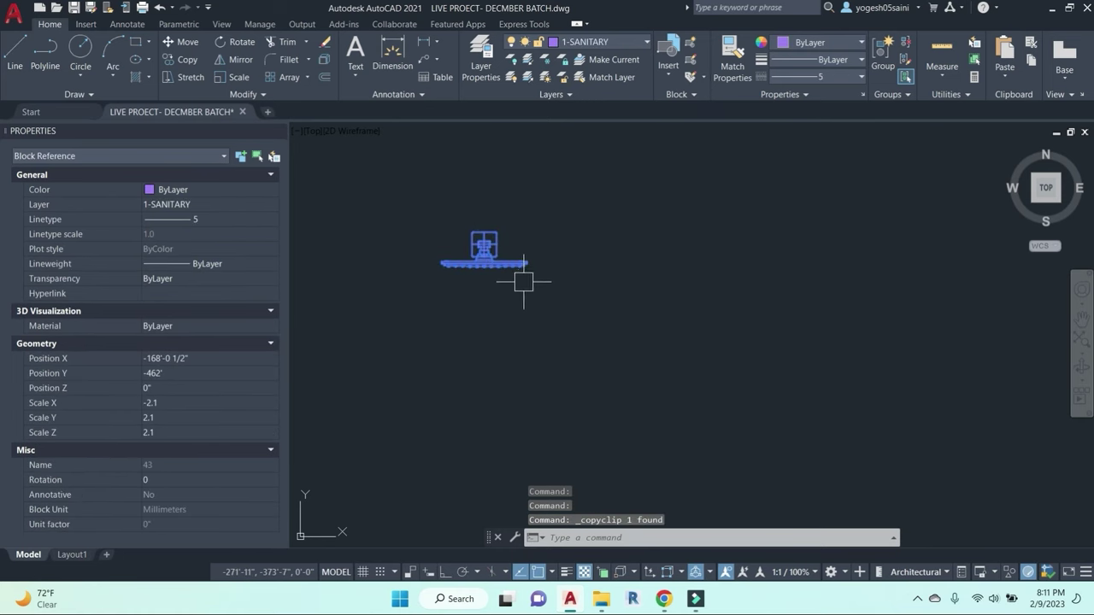
key(Escape)
click(483, 254)
key(ctrl+shift+c)
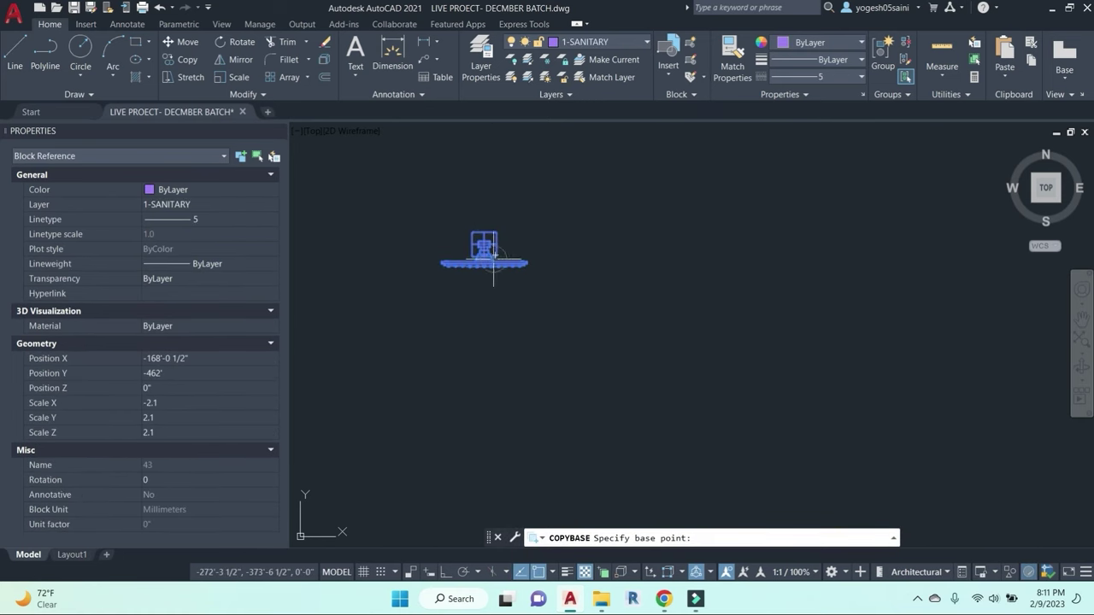
scroll(494, 262, up, 3)
click(668, 288)
Step: Paste the shower head high on the BATHROOM-2 wall above the toilet and basin
key(ctrl+shift+v)
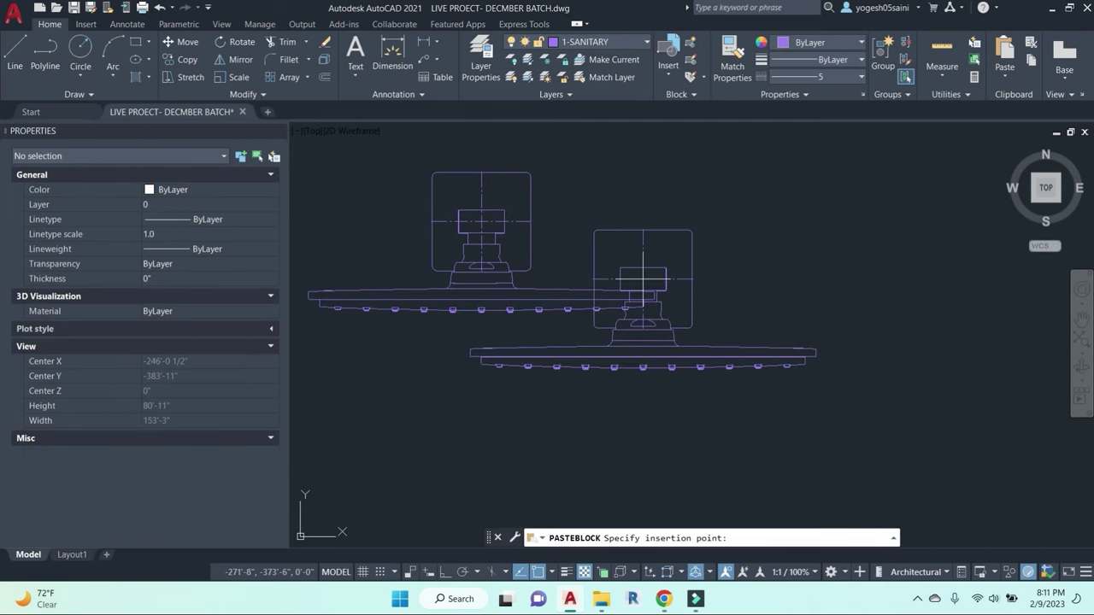
scroll(667, 290, down, 6)
scroll(768, 267, up, 8)
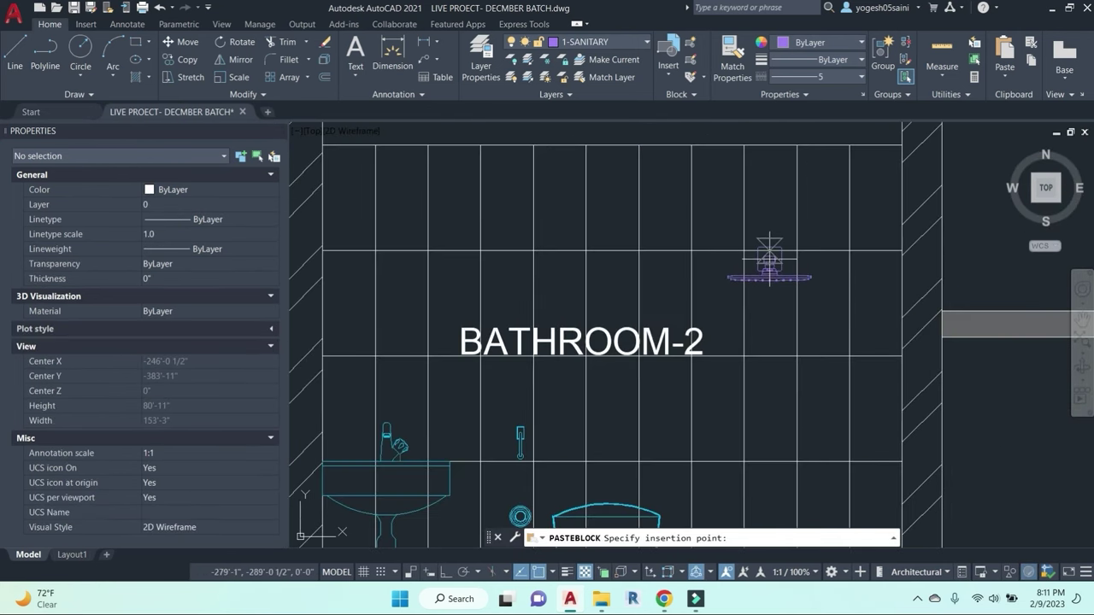
click(769, 250)
scroll(772, 308, down, 4)
key(Escape)
key(Escape)
scroll(772, 332, up, 3)
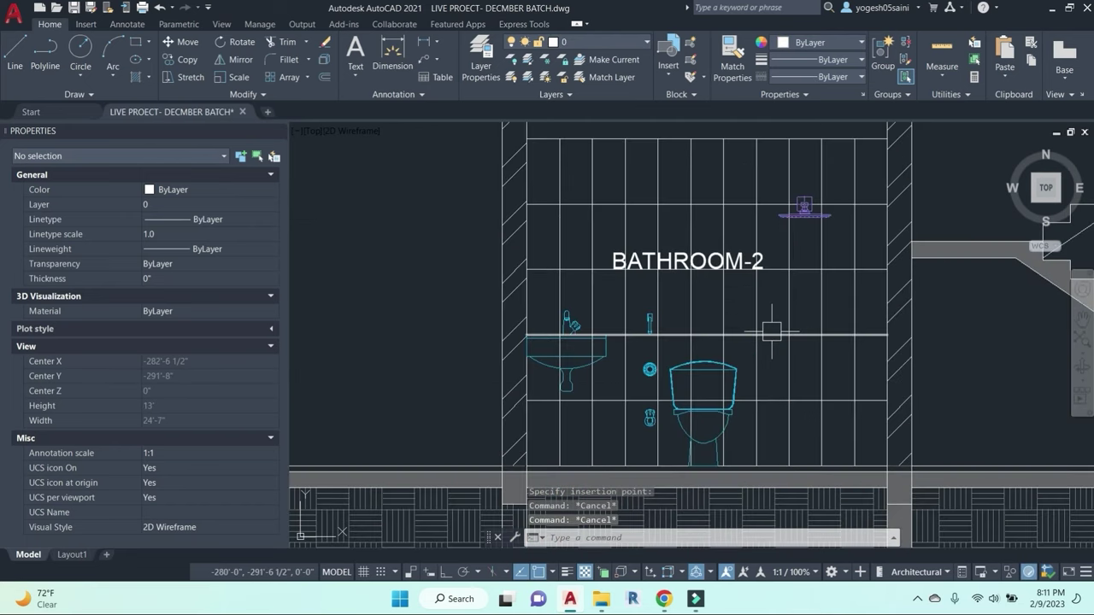
Step: Start TRIM with all objects as cutting edges, then cancel and restart it
text(tr)
key(Return)
middle_drag(697, 373, 702, 290)
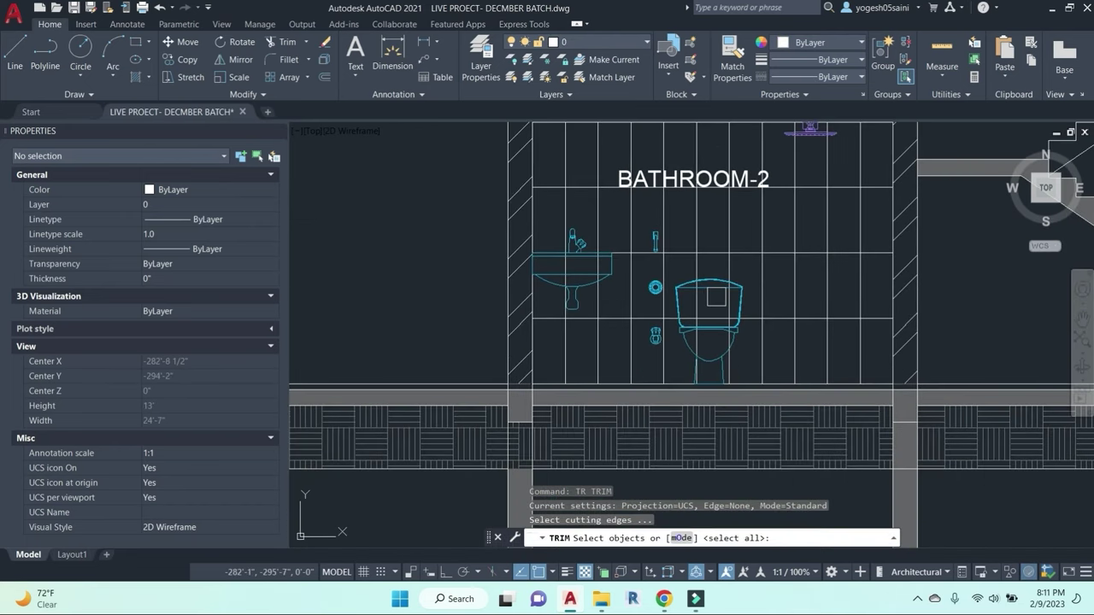
key(Return)
scroll(703, 291, up, 3)
key(Escape)
text(tr)
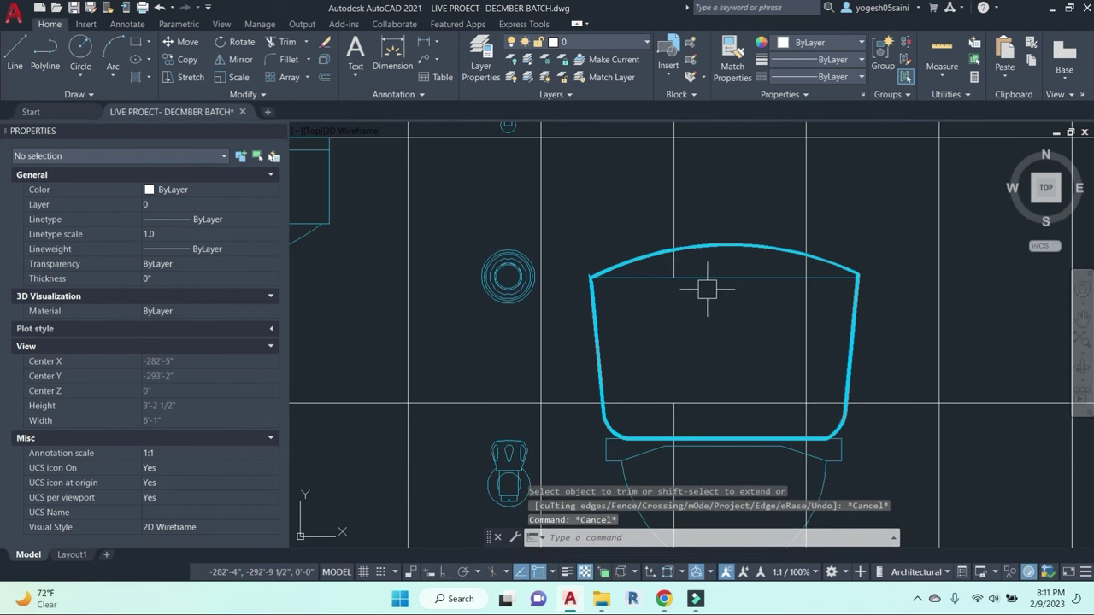
key(Return)
key(Return)
Step: Attempt to trim the lines at the toilet tank corner, then cancel
scroll(708, 256, up, 4)
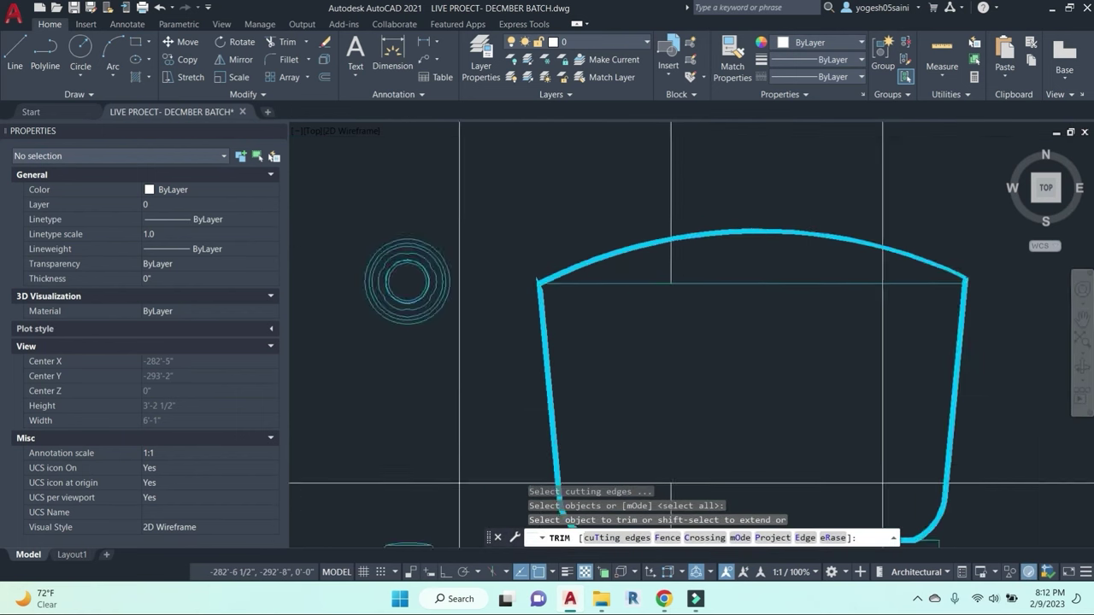
click(655, 251)
click(676, 259)
scroll(801, 275, down, 5)
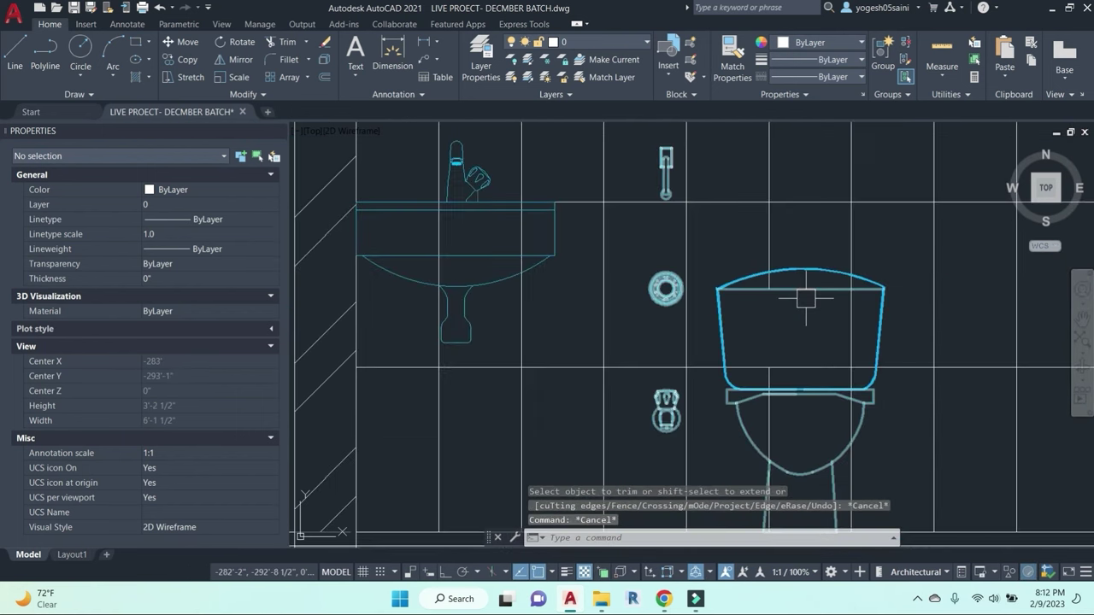
key(Escape)
Step: Start MATCHPROP and pick a toilet detail plumbing line as the source
text(ma)
key(Return)
scroll(814, 317, down, 8)
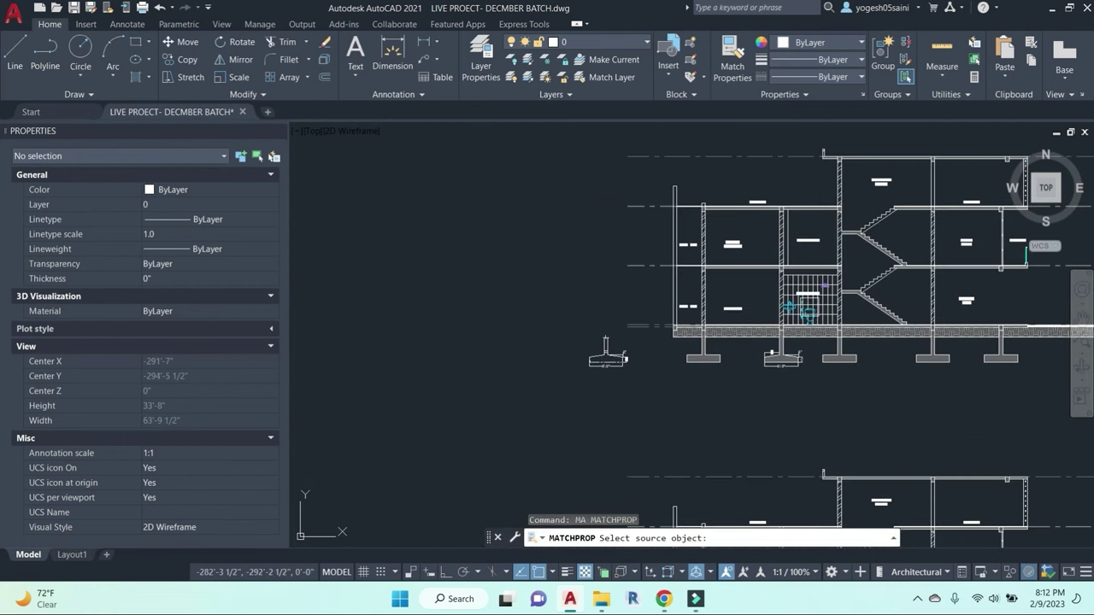
middle_drag(818, 179, 1016, 472)
middle_drag(711, 199, 730, 283)
scroll(690, 186, up, 6)
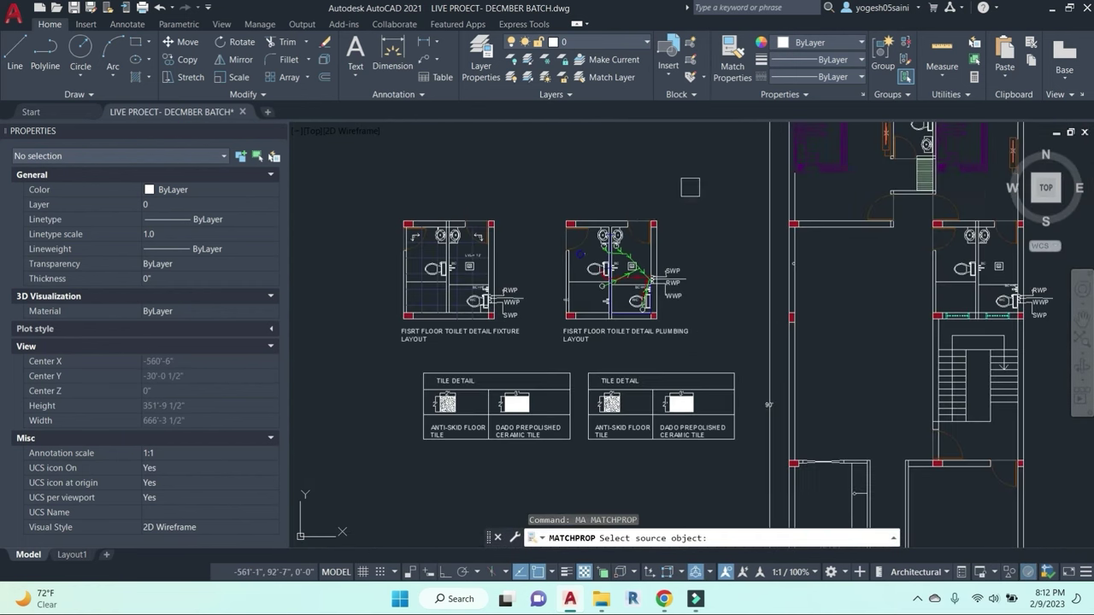
scroll(458, 276, up, 4)
click(458, 316)
scroll(690, 297, down, 9)
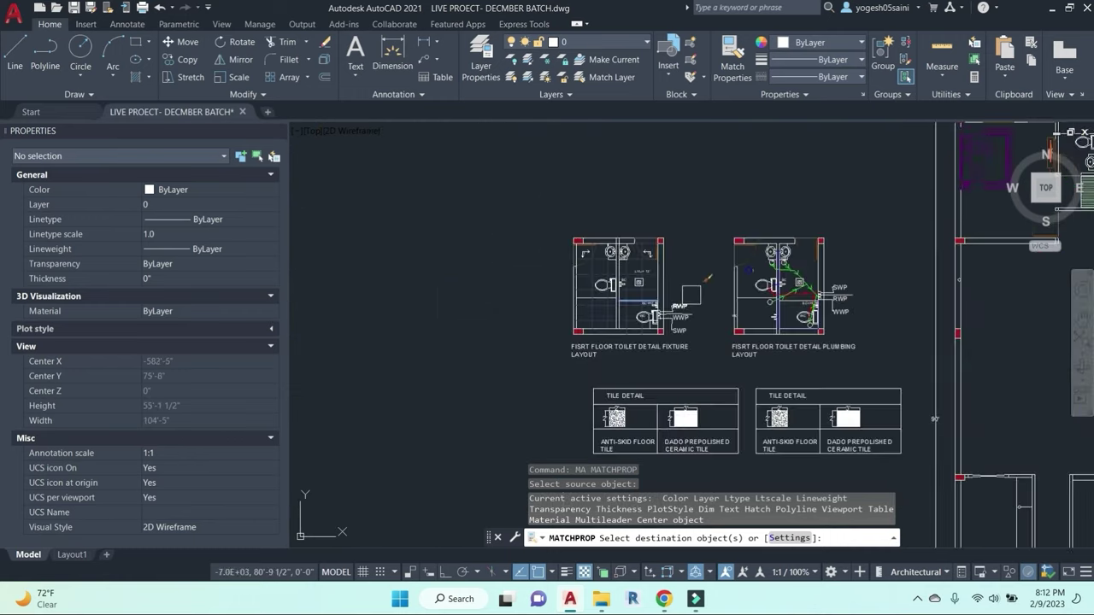
middle_drag(892, 386, 803, 257)
scroll(838, 441, up, 14)
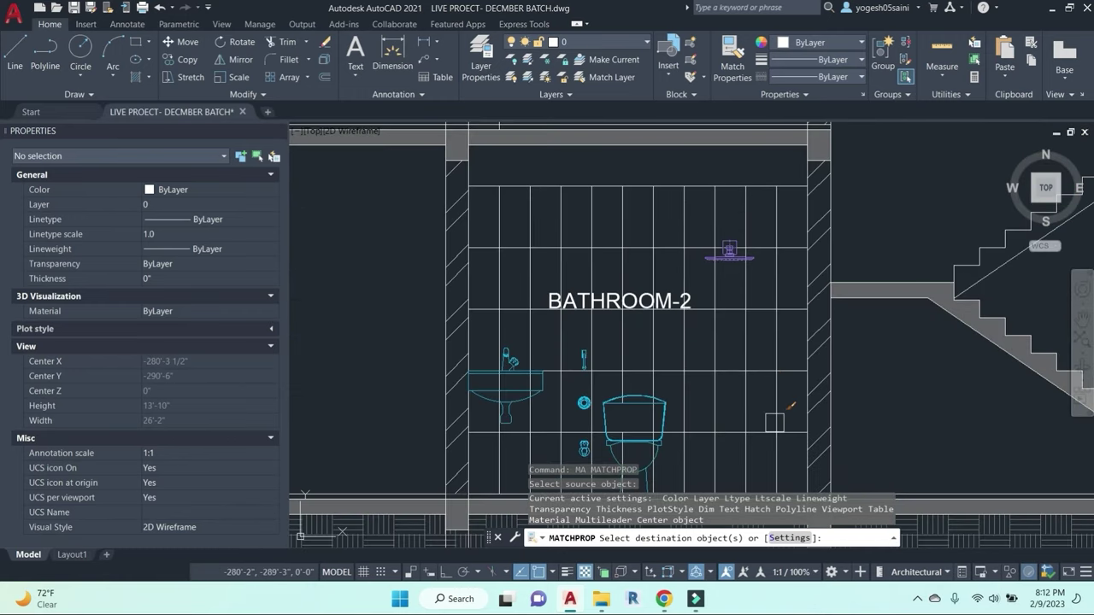
Step: Apply the matched properties to the tile lines beside the toilet and near the wall
click(787, 340)
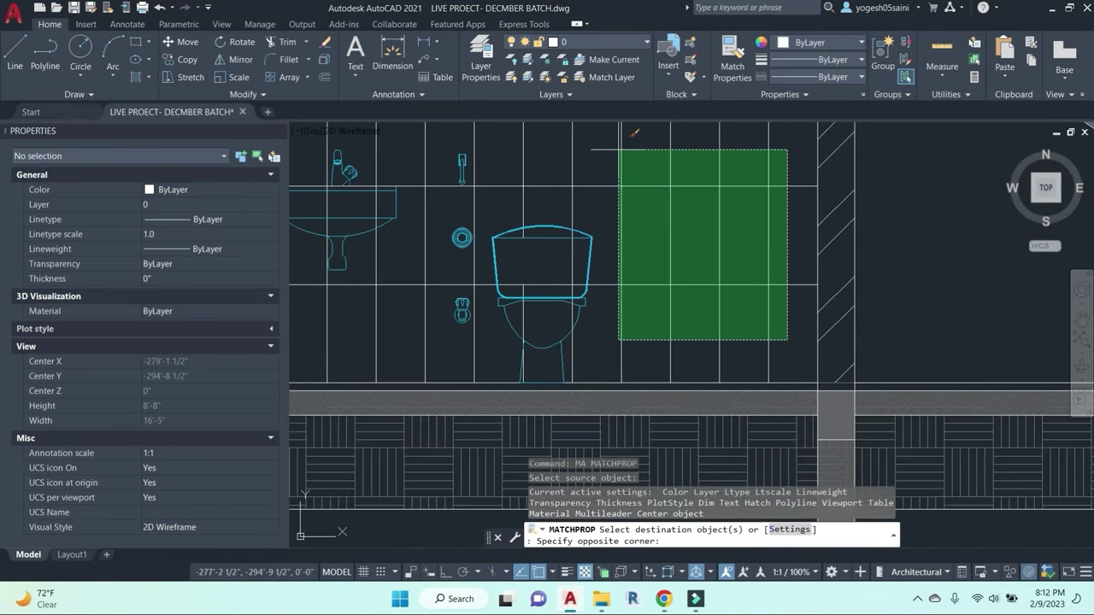
click(579, 123)
middle_drag(709, 199, 752, 323)
click(819, 371)
click(745, 282)
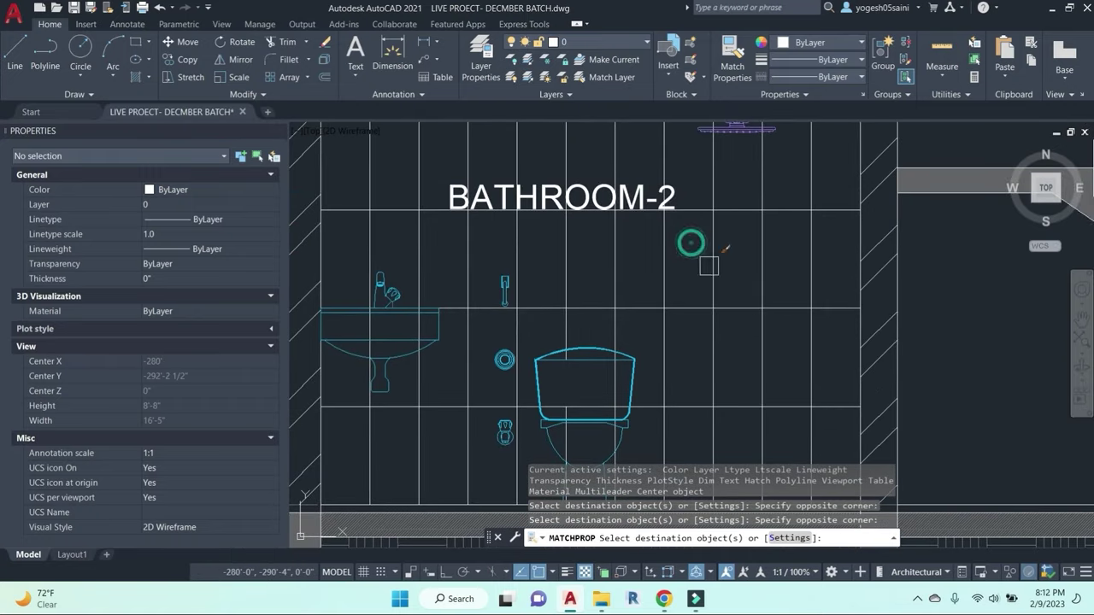
scroll(752, 282, down, 6)
key(Escape)
key(Escape)
key(Escape)
Step: Restart MATCHPROP with a toilet detail layout line as the source
text(ma)
key(Return)
scroll(747, 243, down, 5)
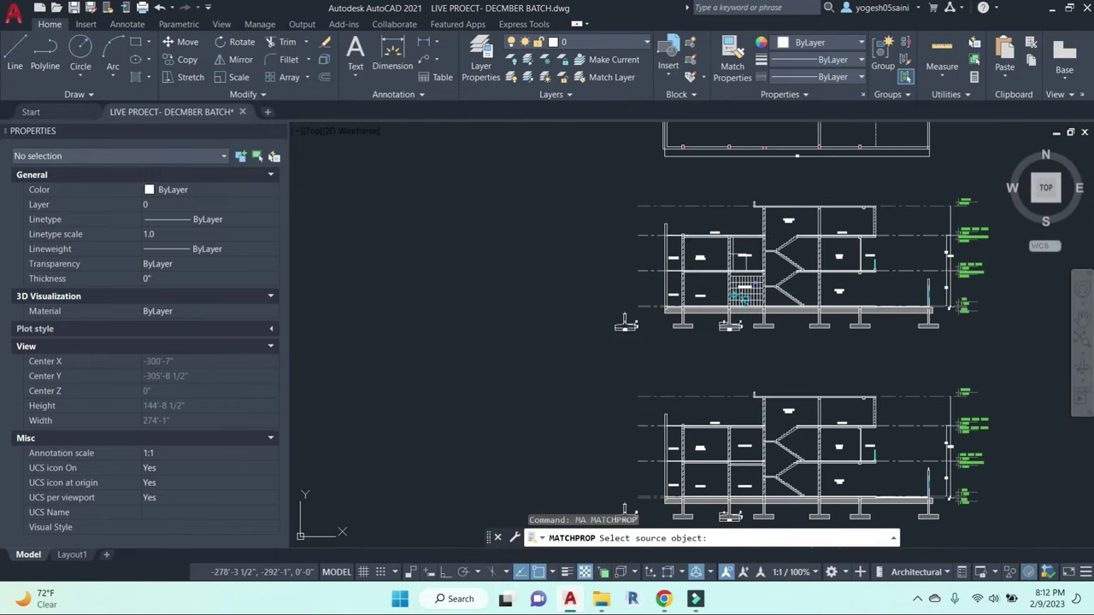
scroll(678, 358, up, 6)
scroll(678, 350, down, 6)
scroll(598, 232, up, 6)
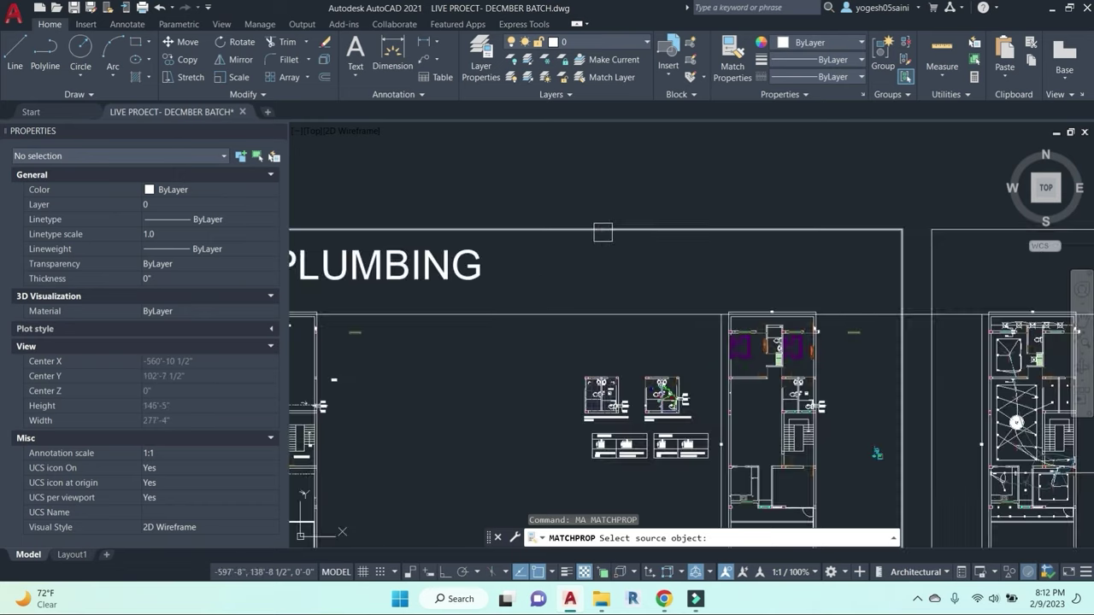
scroll(738, 351, up, 4)
middle_drag(433, 520, 527, 376)
middle_drag(451, 433, 695, 401)
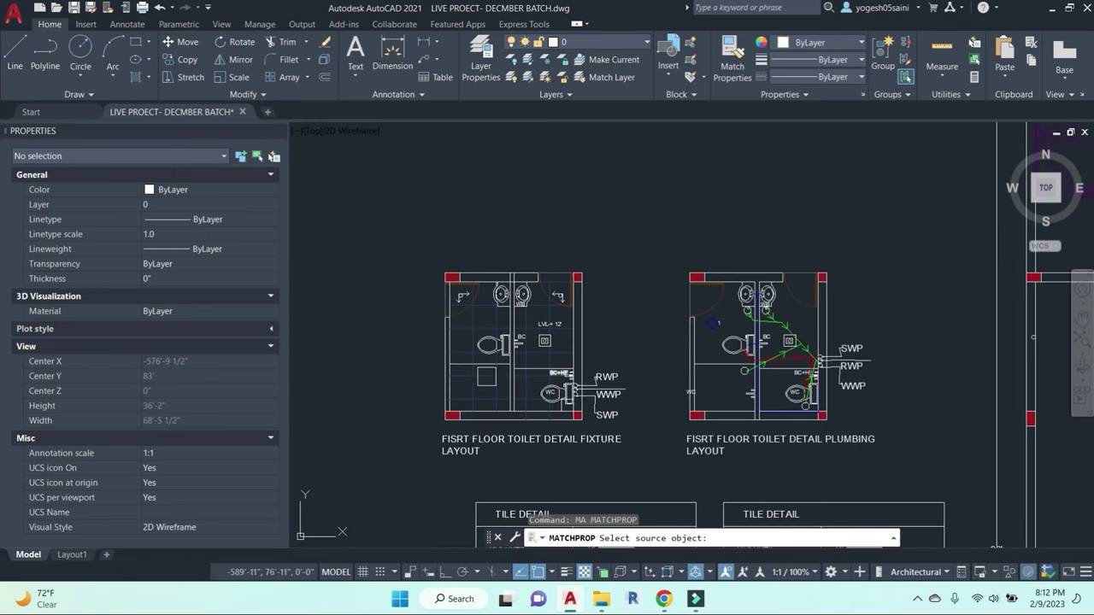
scroll(485, 376, up, 1)
click(470, 376)
scroll(727, 365, down, 7)
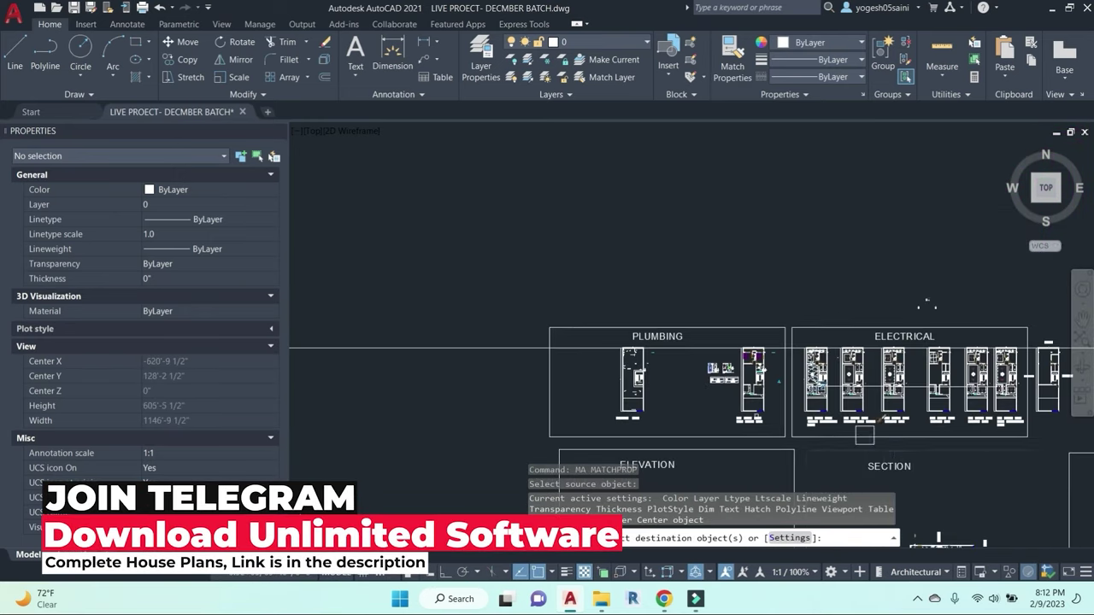
Step: Window-select the tile lines by the toilet and the upper tile lines to restyle them
middle_drag(863, 435, 705, 218)
middle_drag(782, 470, 759, 397)
scroll(766, 393, up, 5)
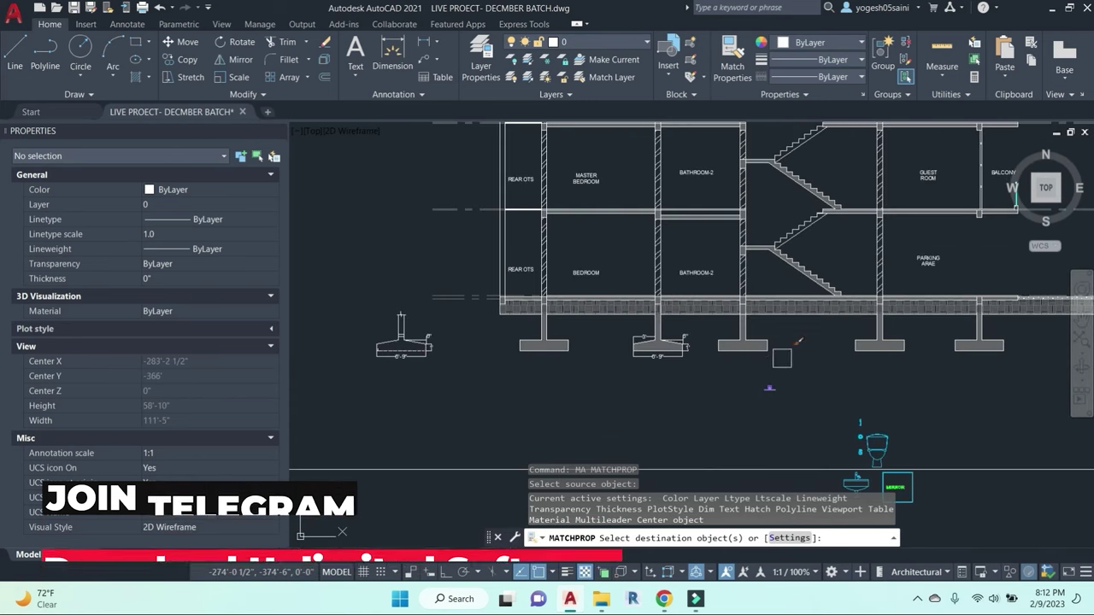
scroll(783, 358, down, 3)
scroll(766, 210, up, 3)
scroll(790, 254, up, 10)
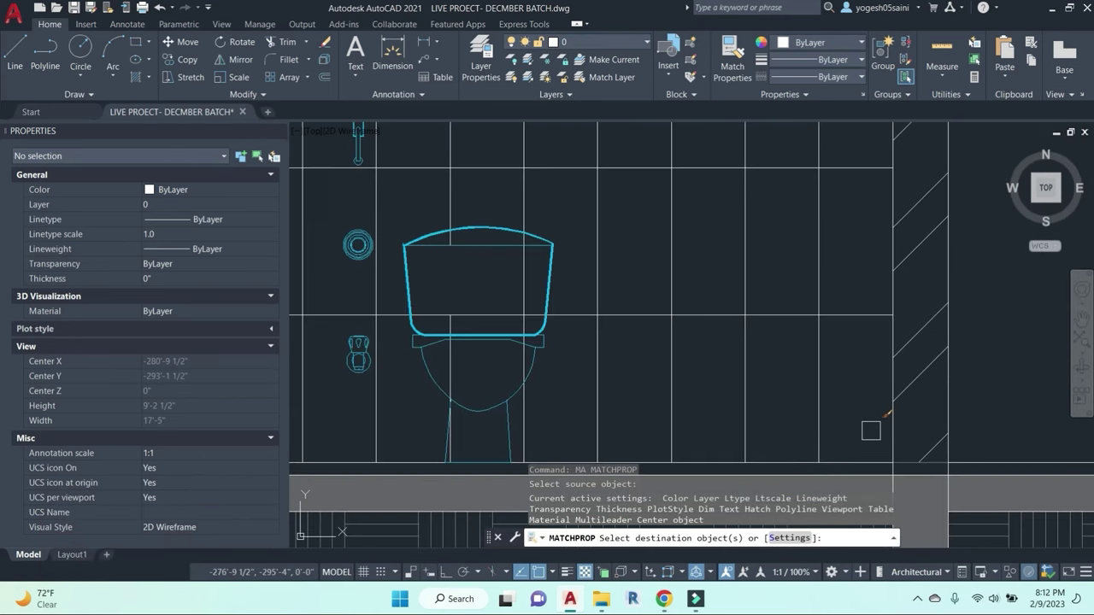
click(851, 394)
click(589, 156)
middle_drag(666, 214, 952, 388)
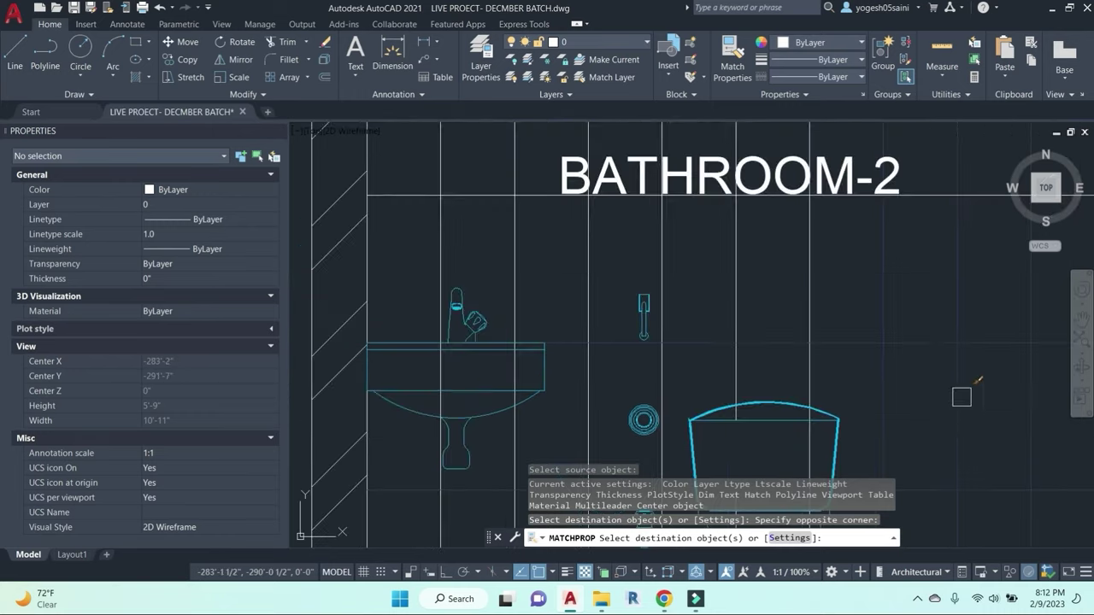
click(925, 390)
click(660, 230)
Step: Restyle the left-wall tile lines and individual lines above the washbasin
middle_drag(754, 255, 965, 339)
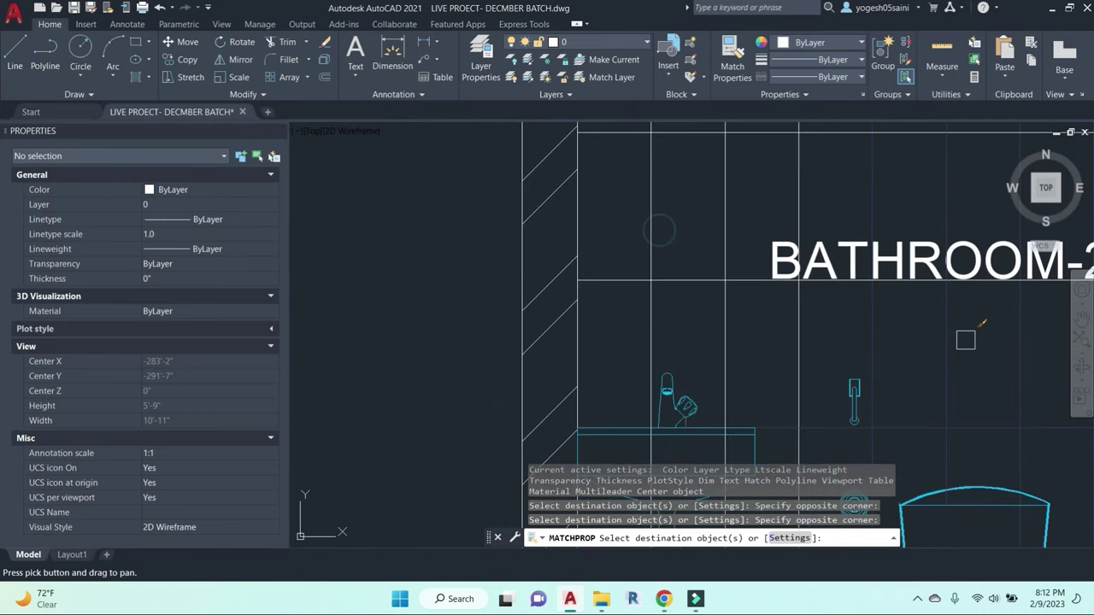
click(829, 331)
click(640, 305)
click(697, 311)
click(667, 240)
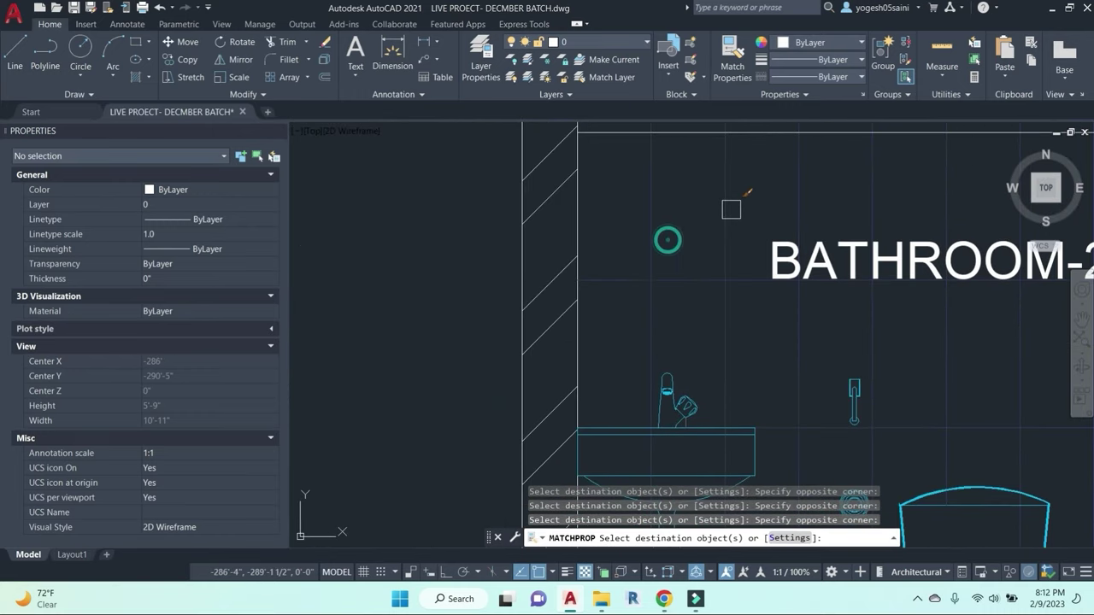
click(698, 134)
scroll(742, 253, down, 1)
middle_drag(739, 258, 723, 351)
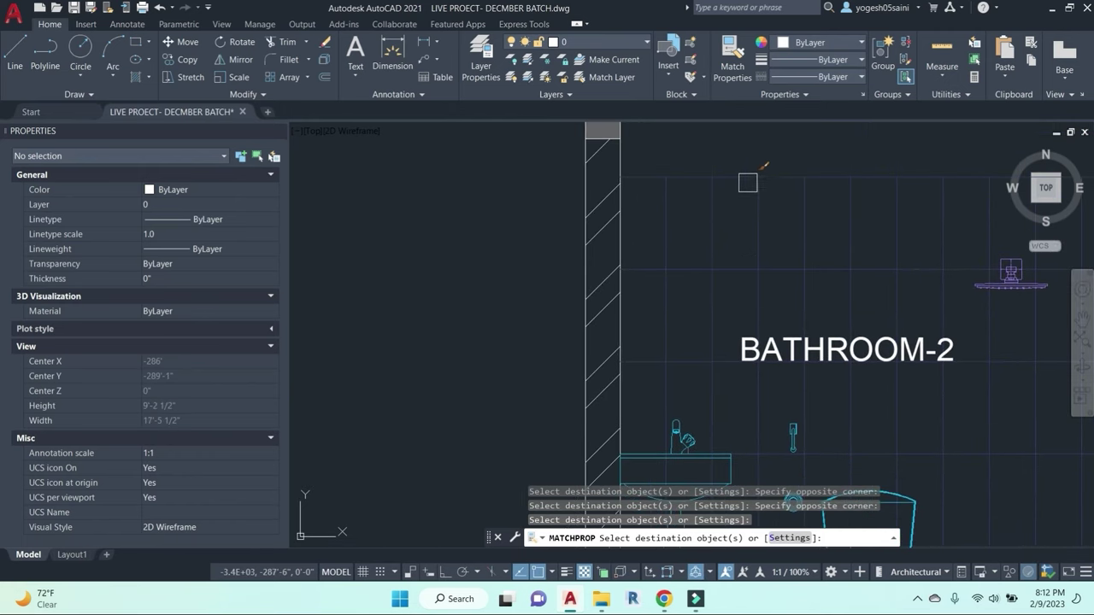
click(747, 183)
scroll(796, 268, down, 2)
scroll(835, 291, up, 4)
key(Escape)
key(Escape)
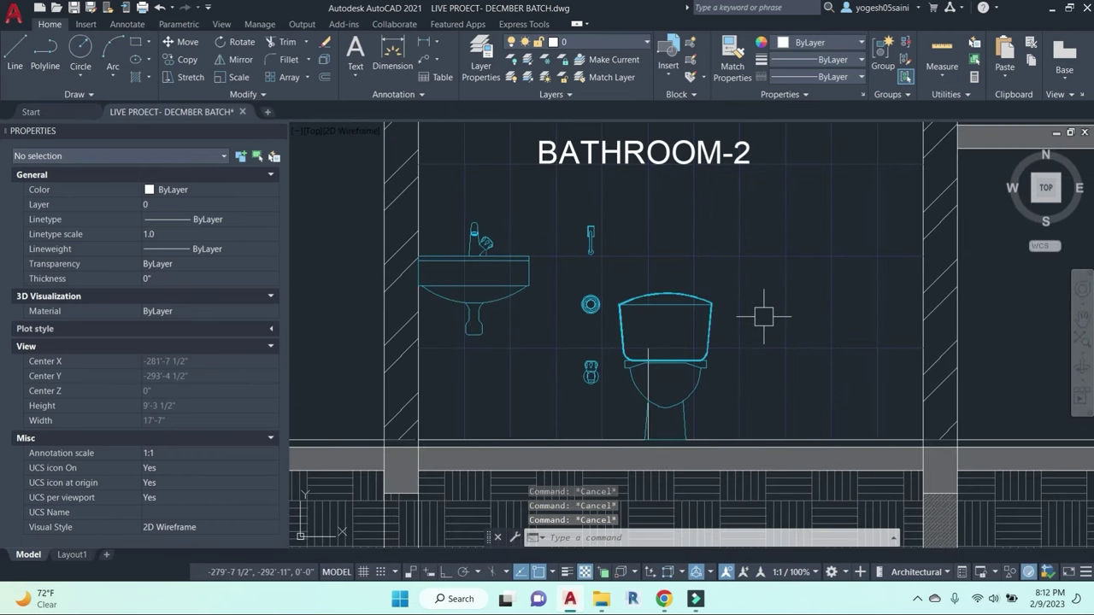
Step: Erase the vertical line running through the toilet
scroll(658, 377, up, 2)
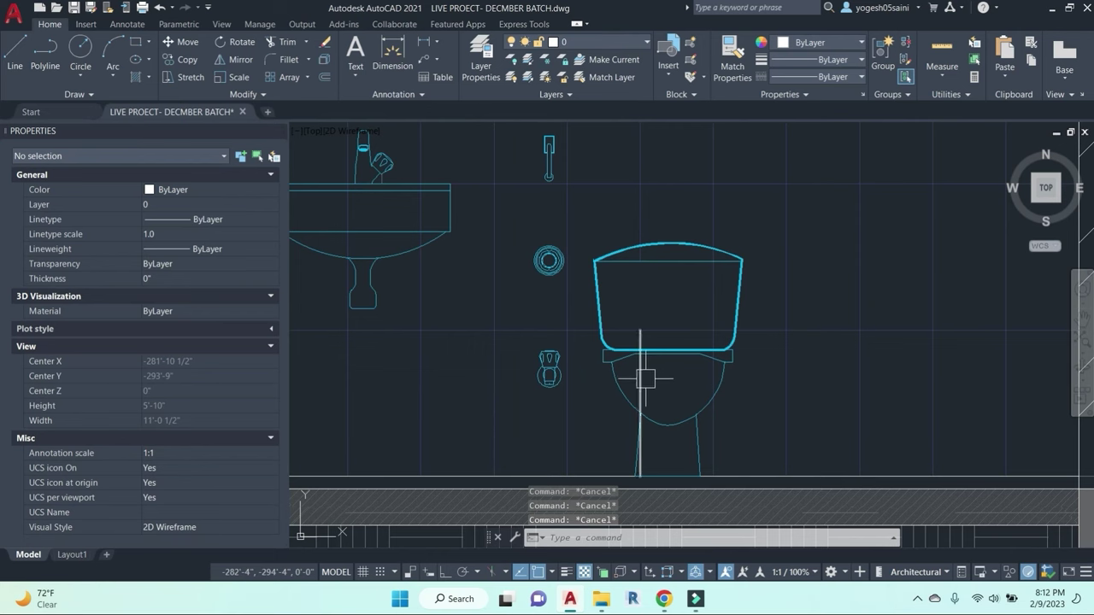
click(640, 379)
key(Escape)
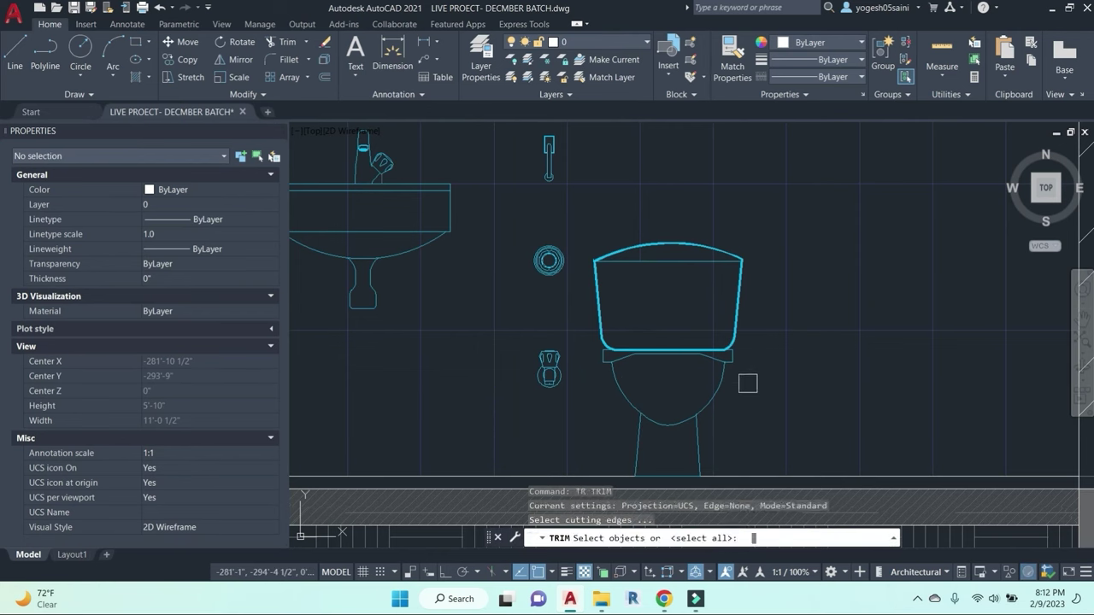
key(Return)
scroll(713, 419, up, 4)
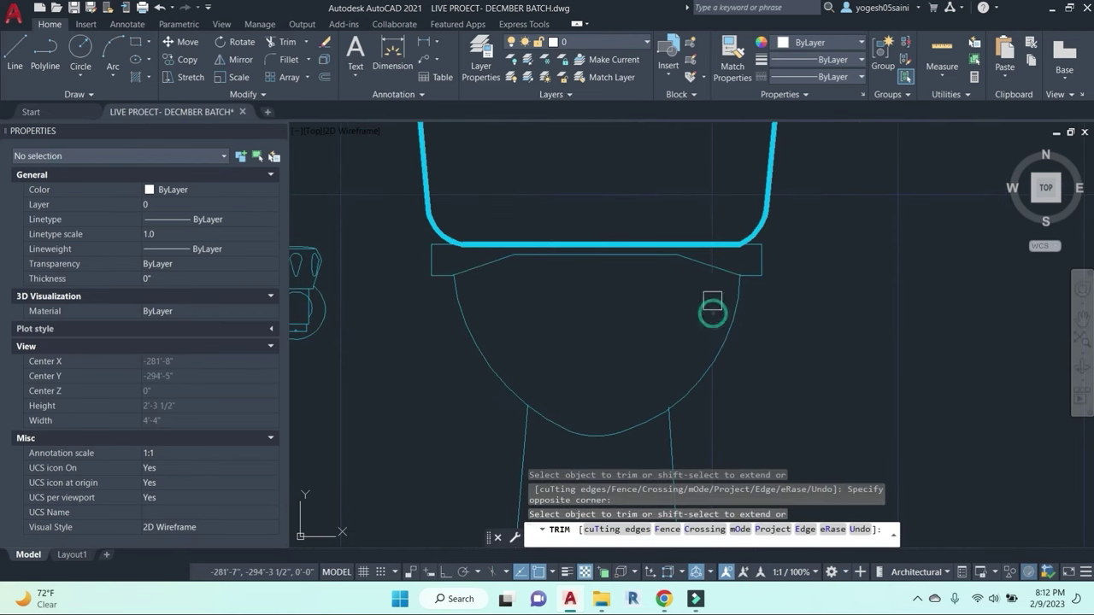
middle_drag(714, 217, 714, 405)
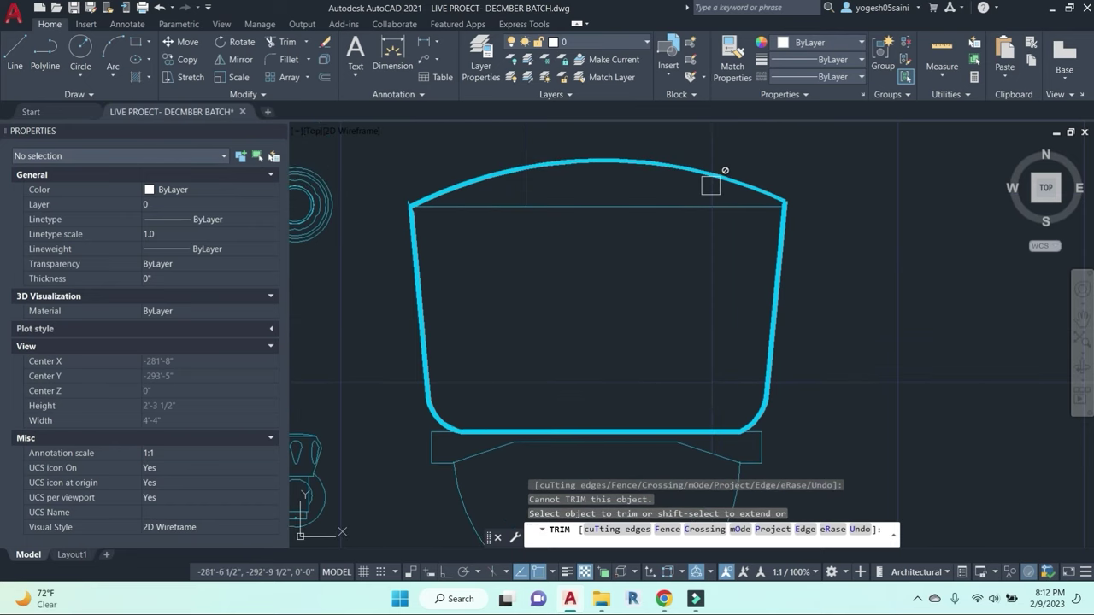
key(Escape)
click(710, 257)
text(e)
key(Return)
Step: Try trimming the vertical lines at the washbasin, then cancel the trim
text(t)
key(Return)
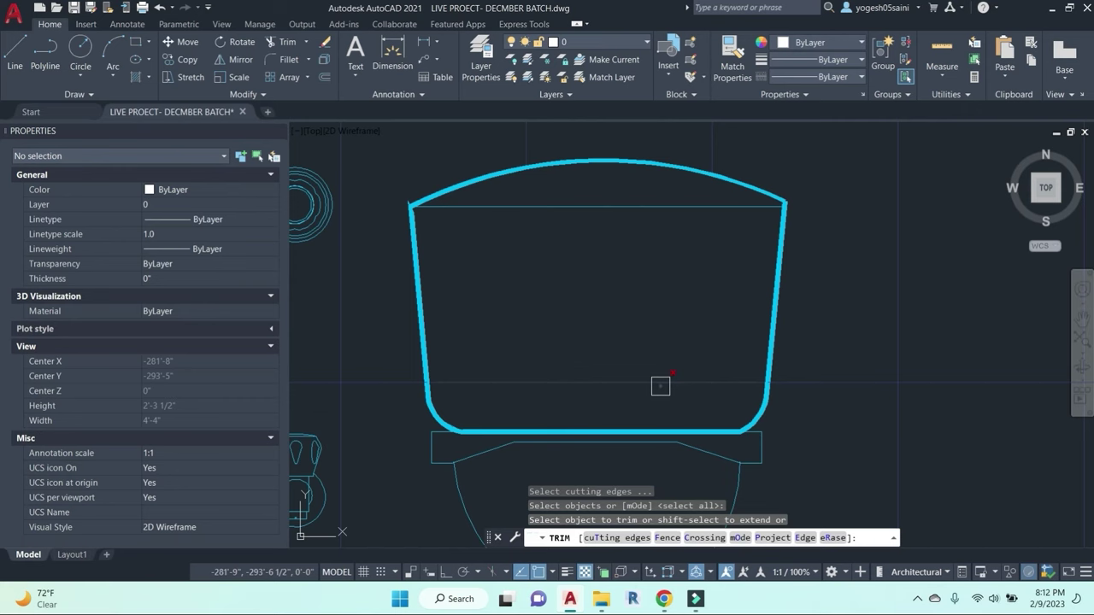
scroll(659, 386, down, 5)
scroll(658, 289, up, 3)
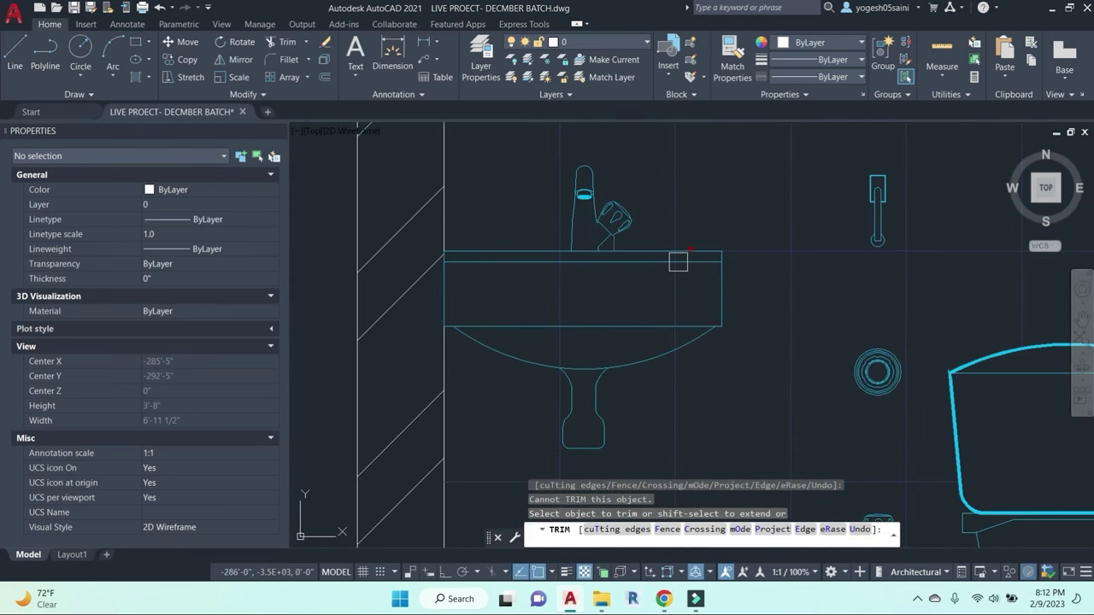
scroll(678, 262, up, 4)
click(668, 425)
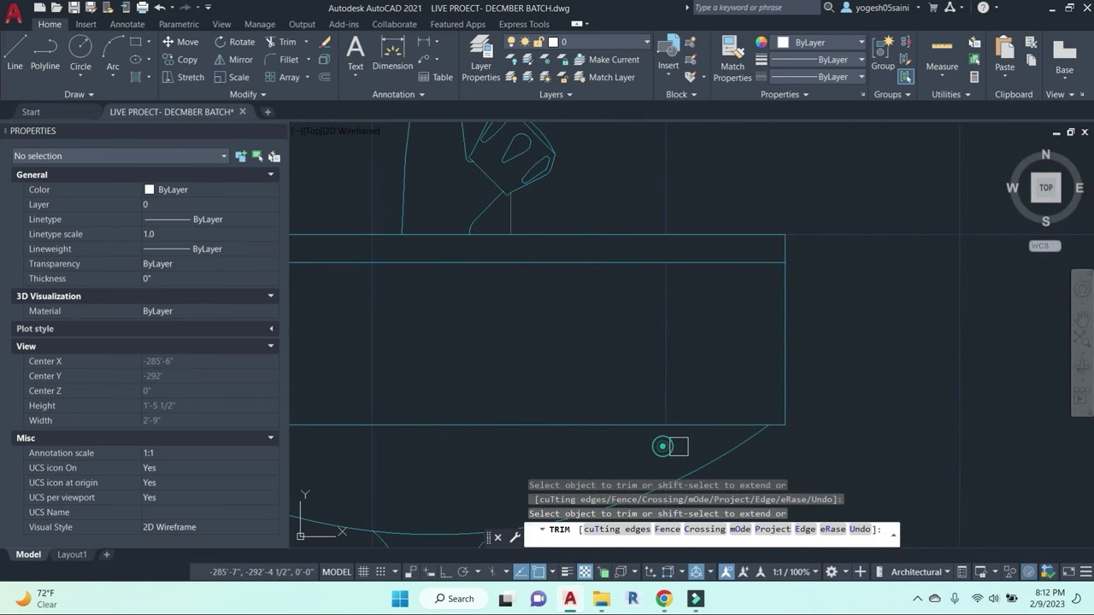
click(662, 446)
middle_drag(553, 418, 646, 315)
click(460, 388)
middle_drag(535, 254, 584, 393)
click(512, 283)
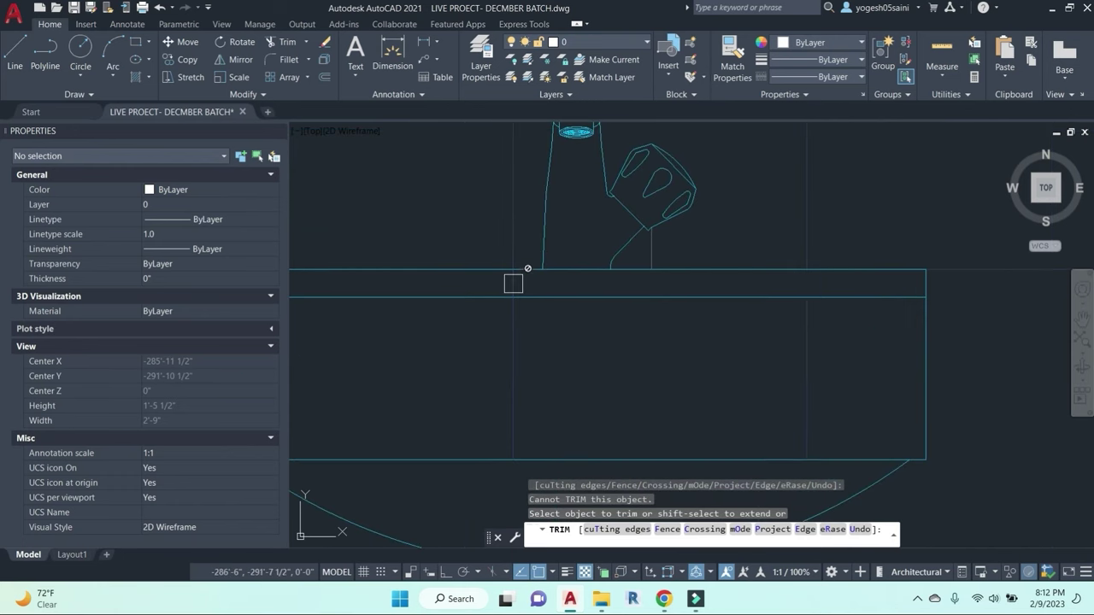
key(Escape)
key(Escape)
Step: Erase the two vertical lines inside the washbasin and review the whole bathroom
click(513, 359)
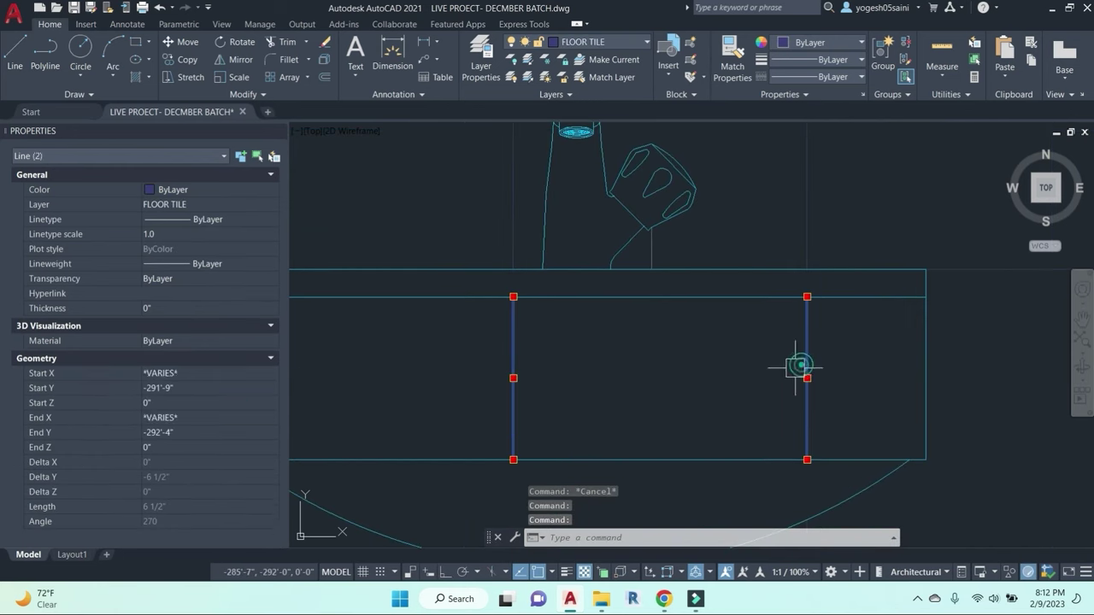
text(e)
key(Return)
scroll(723, 359, down, 4)
mouse_move(788, 433)
middle_down()
mouse_move(742, 345)
mouse_move(658, 395)
middle_up()
scroll(760, 347, down, 3)
scroll(639, 331, down, 4)
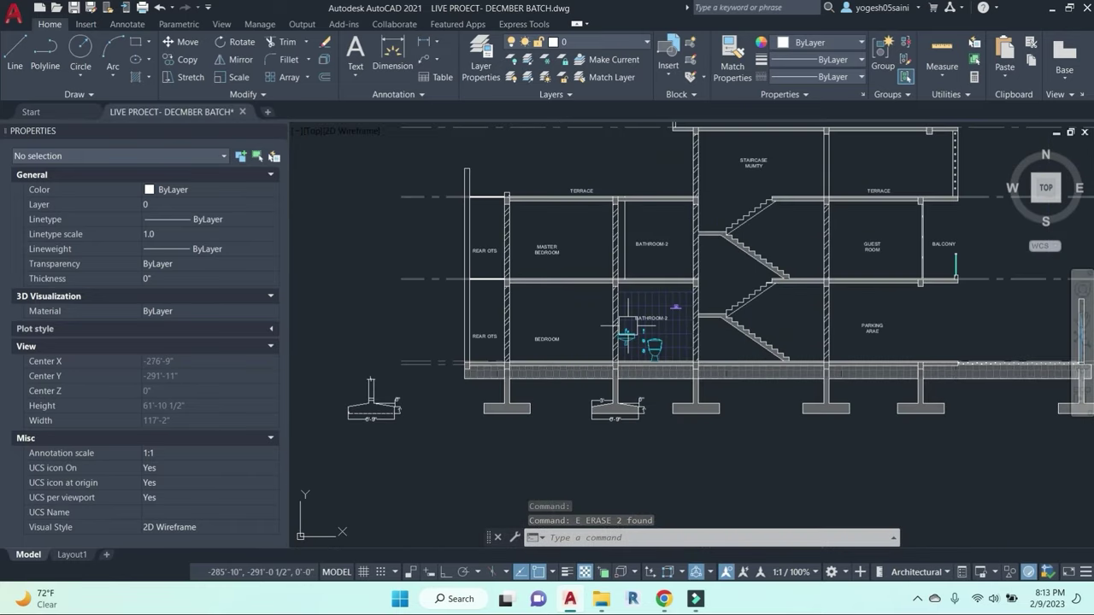
scroll(635, 327, up, 6)
key(Escape)
scroll(634, 330, down, 3)
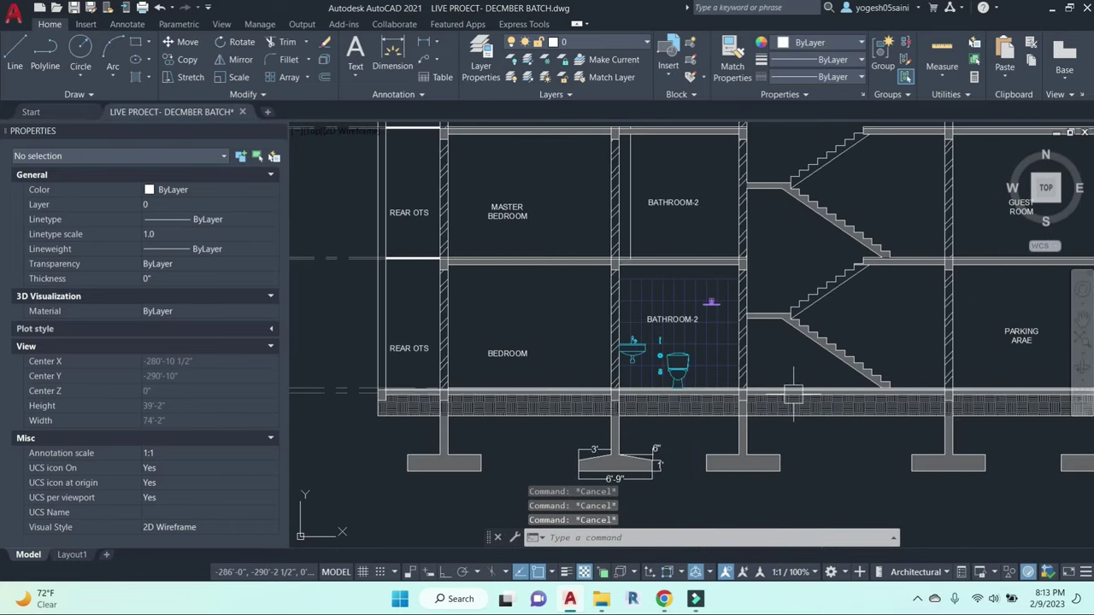
Step: Try a stretch window over the mirror, then start measuring its width with DLI
mouse_move(794, 393)
middle_down()
mouse_move(557, 154)
mouse_move(771, 259)
mouse_move(733, 178)
middle_up()
scroll(690, 339, down, 3)
scroll(664, 343, up, 10)
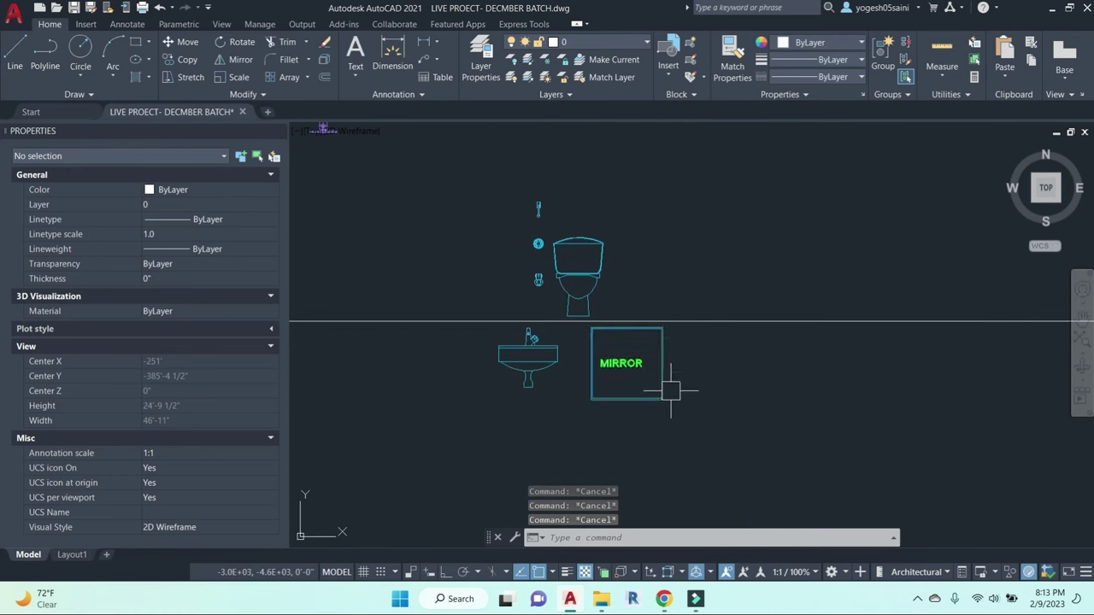
text(s)
key(Return)
click(705, 449)
click(625, 205)
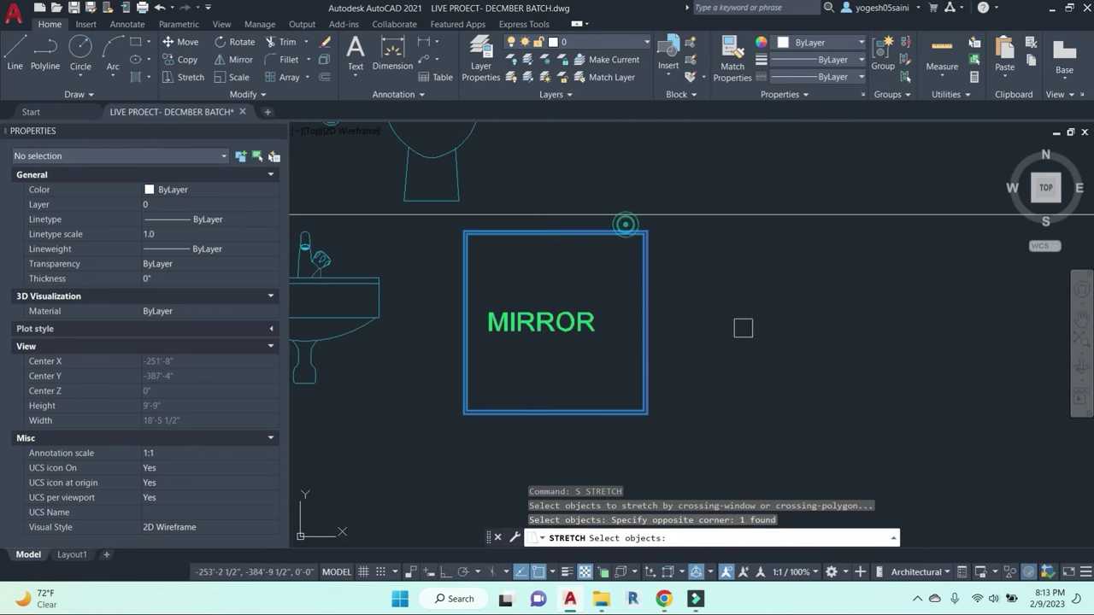
key(Escape)
text(dli)
key(Return)
click(583, 415)
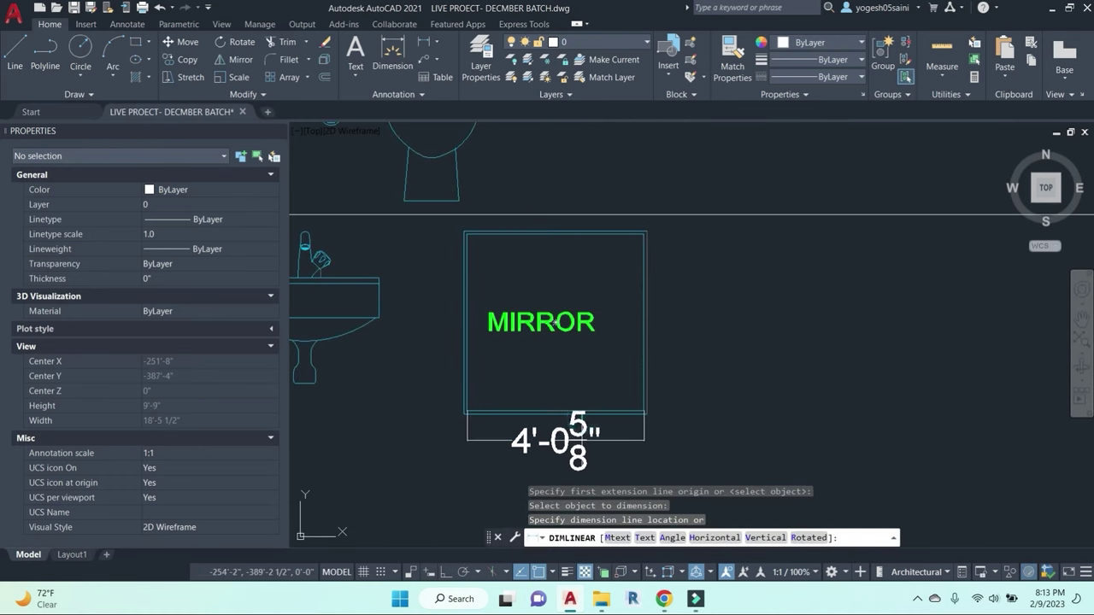
key(Escape)
Step: Retry crossing-window stretches over the mirror's right side, cancelling each attempt
text(s)
key(Return)
click(703, 447)
click(623, 220)
key(Return)
click(859, 354)
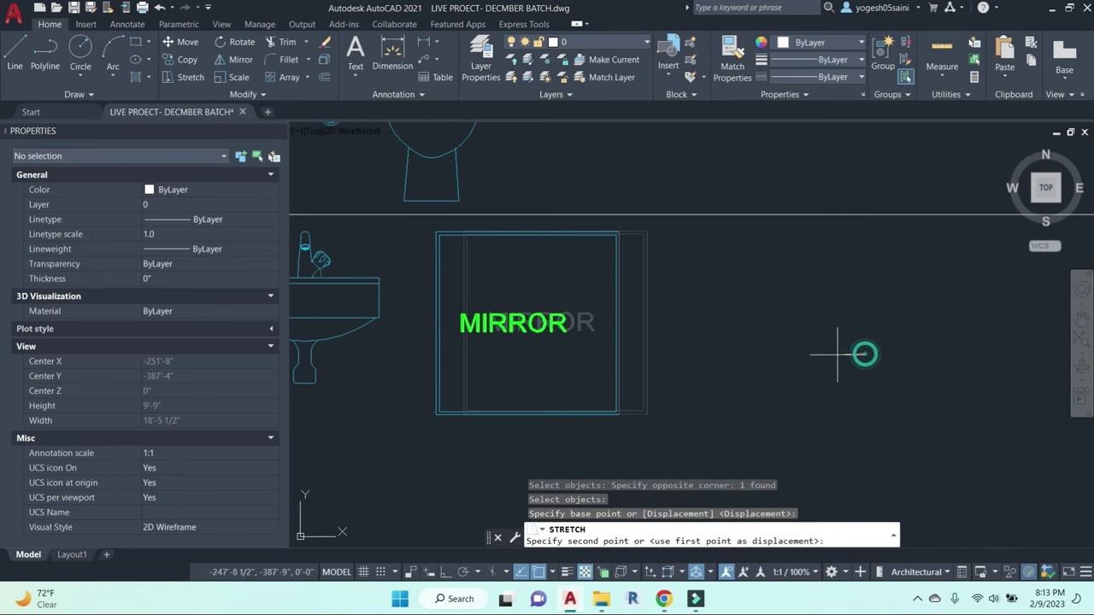
key(Escape)
text(s)
key(Return)
click(686, 438)
click(626, 214)
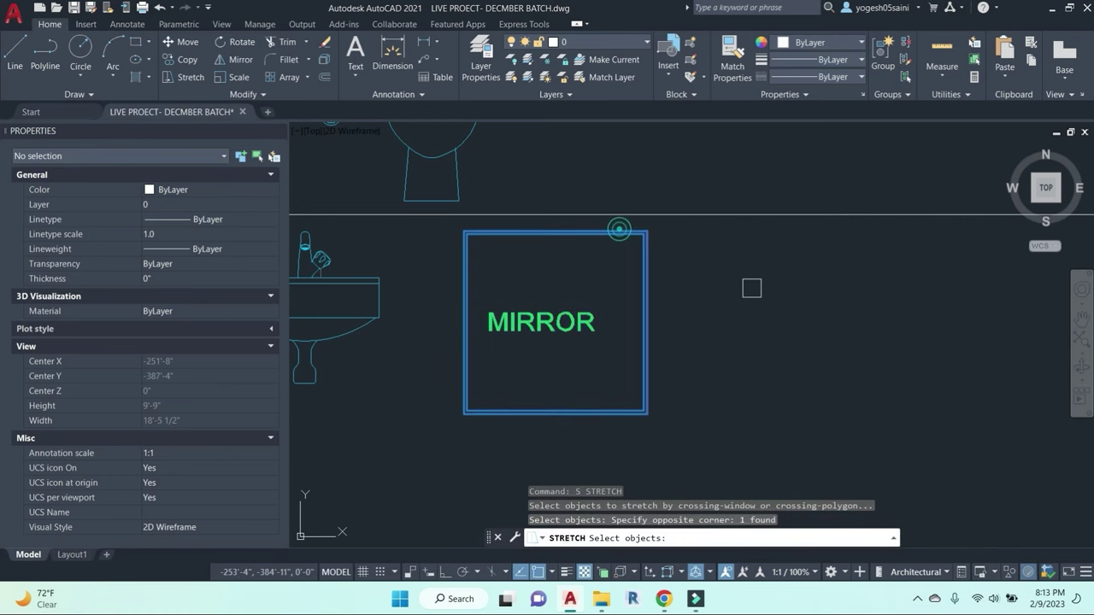
key(Return)
click(812, 333)
key(Escape)
click(646, 341)
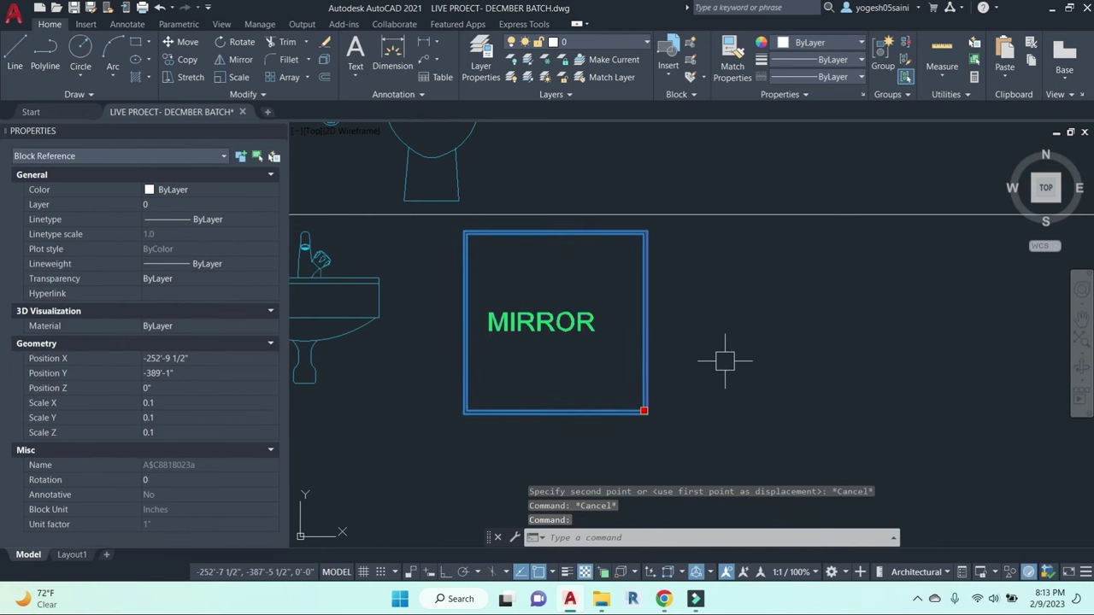
key(Escape)
Step: Stretch the mirror's right edge 2' to the left with Ortho on
text(s)
key(Return)
click(700, 458)
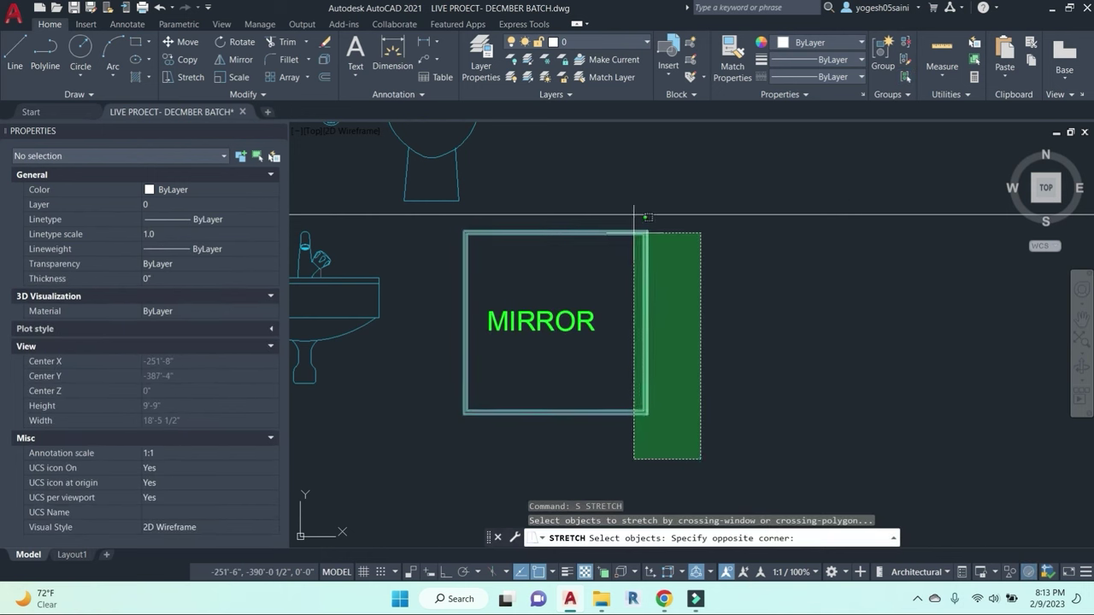
click(629, 215)
key(Return)
click(934, 386)
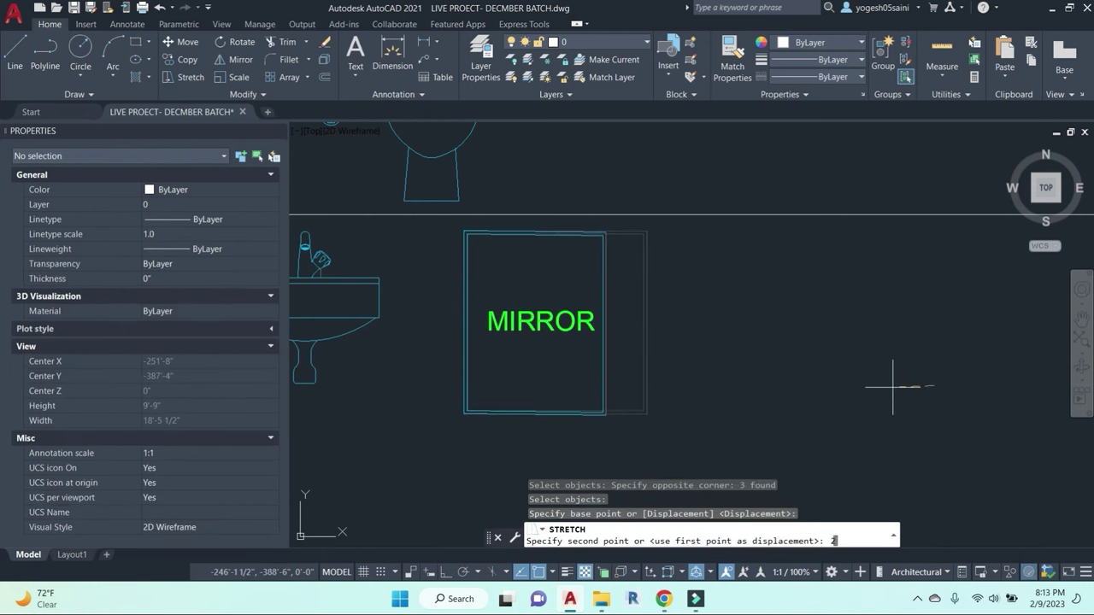
text(2)
key(Return)
text(s)
key(Return)
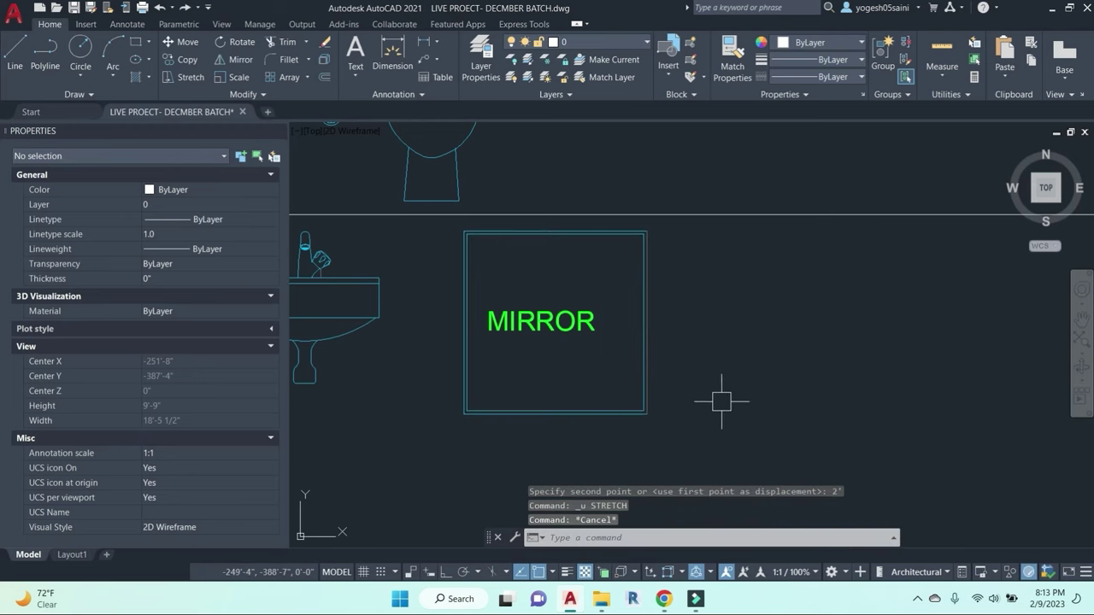
click(701, 452)
click(645, 214)
key(Return)
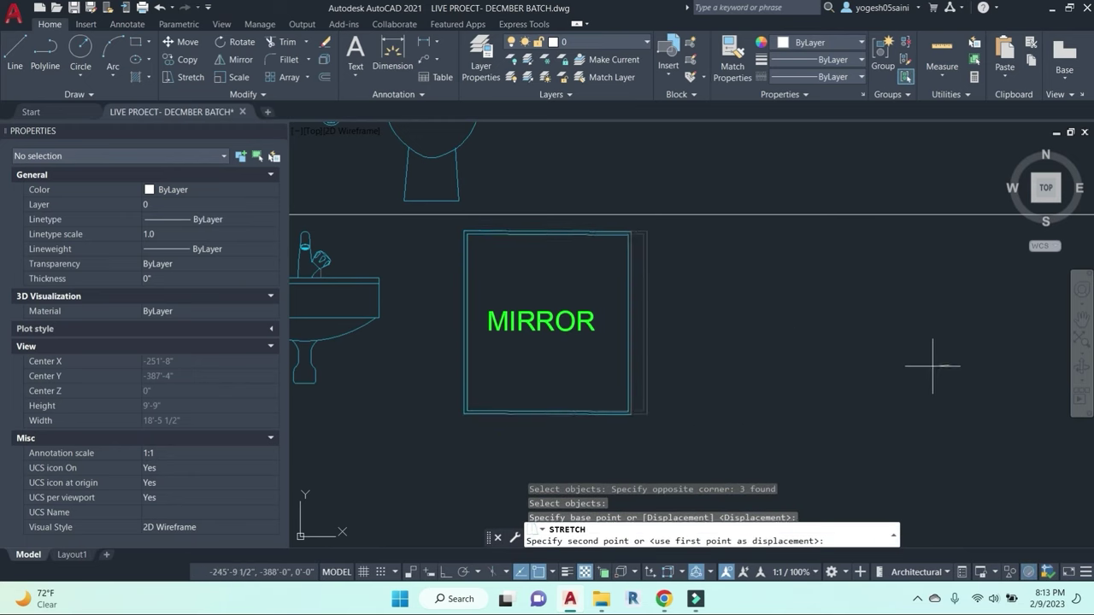
click(947, 367)
key(F8)
text(2)
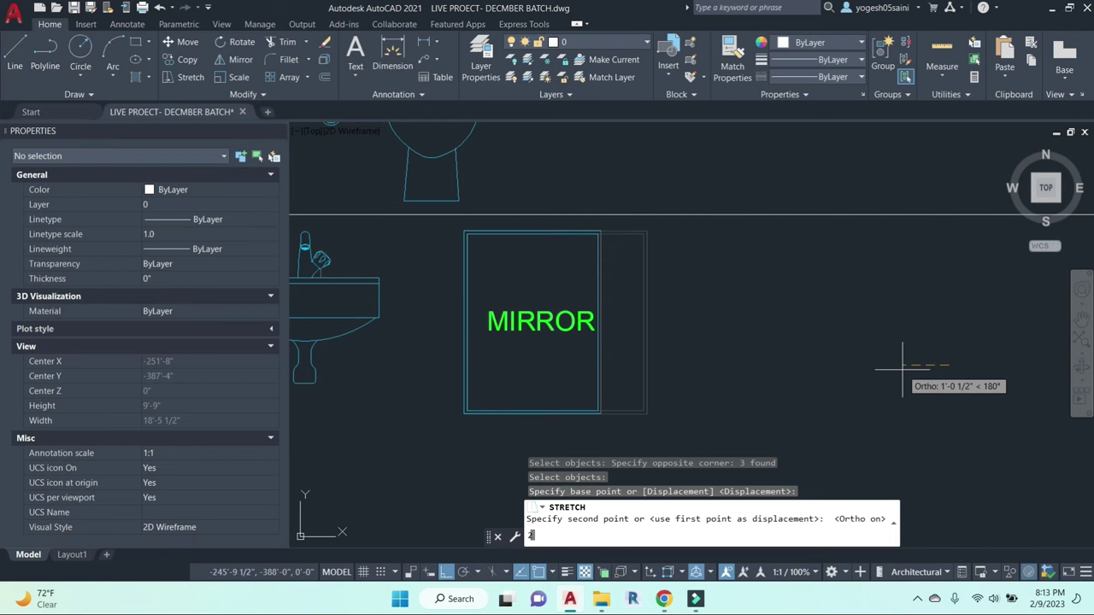
text(')
key(Return)
key(Escape)
key(Escape)
Step: Edit the MIRROR label text to read MI
click(589, 322)
text(m)
key(Return)
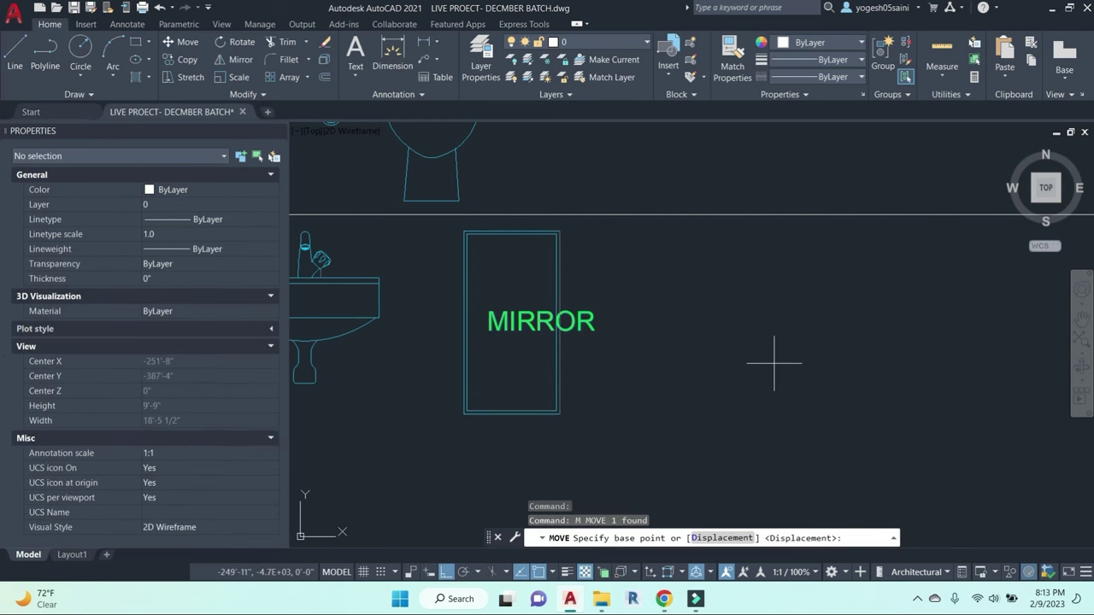
key(Escape)
double_click(603, 325)
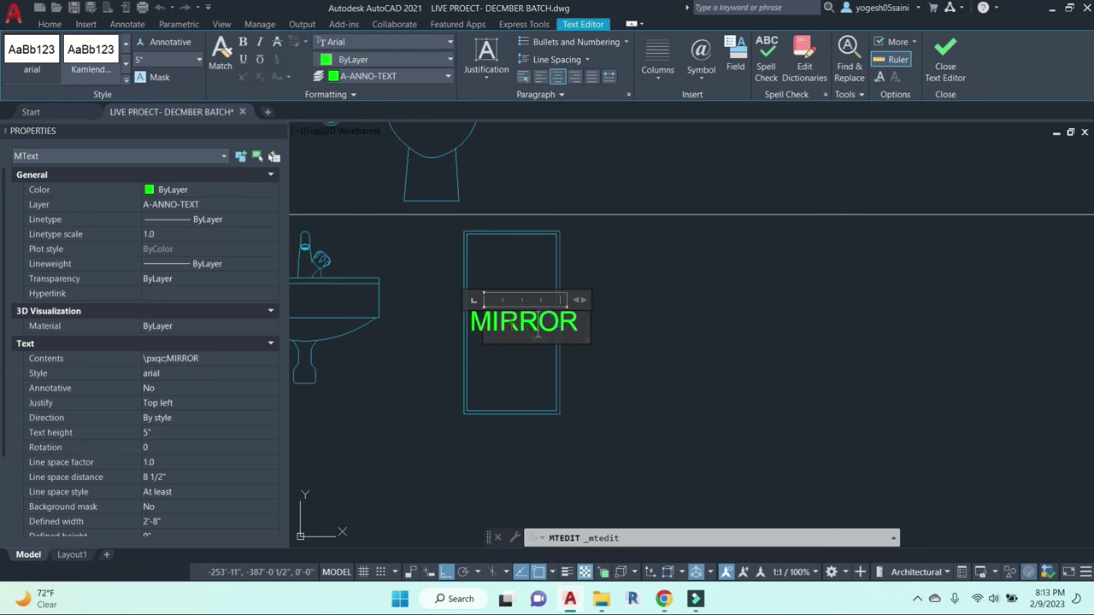
click(724, 371)
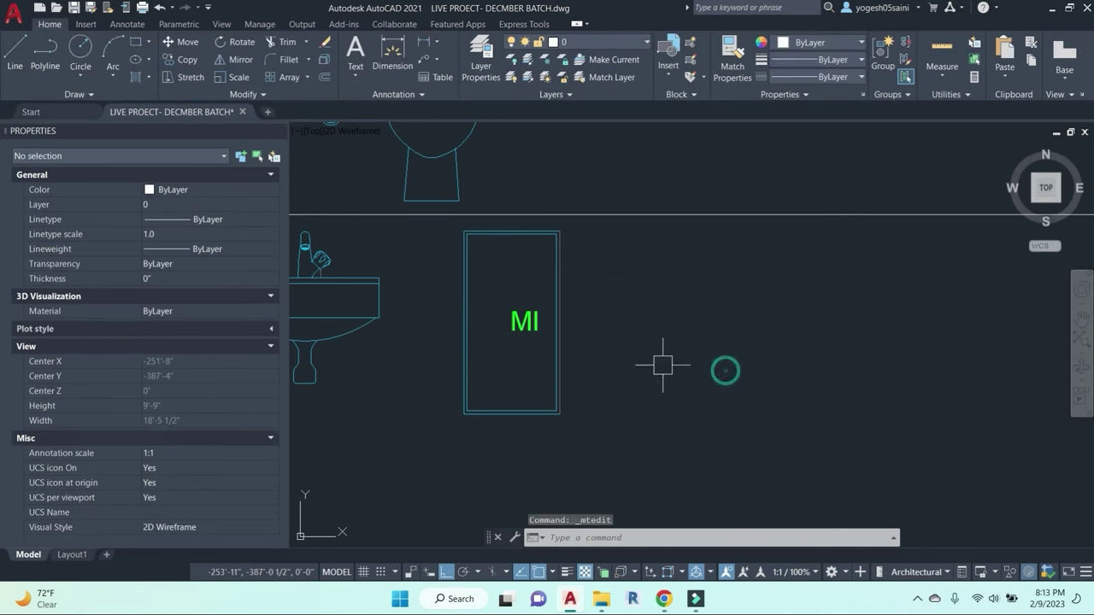
Step: Copy the mirror and label with a corner base point and try pasting as a block
click(452, 224)
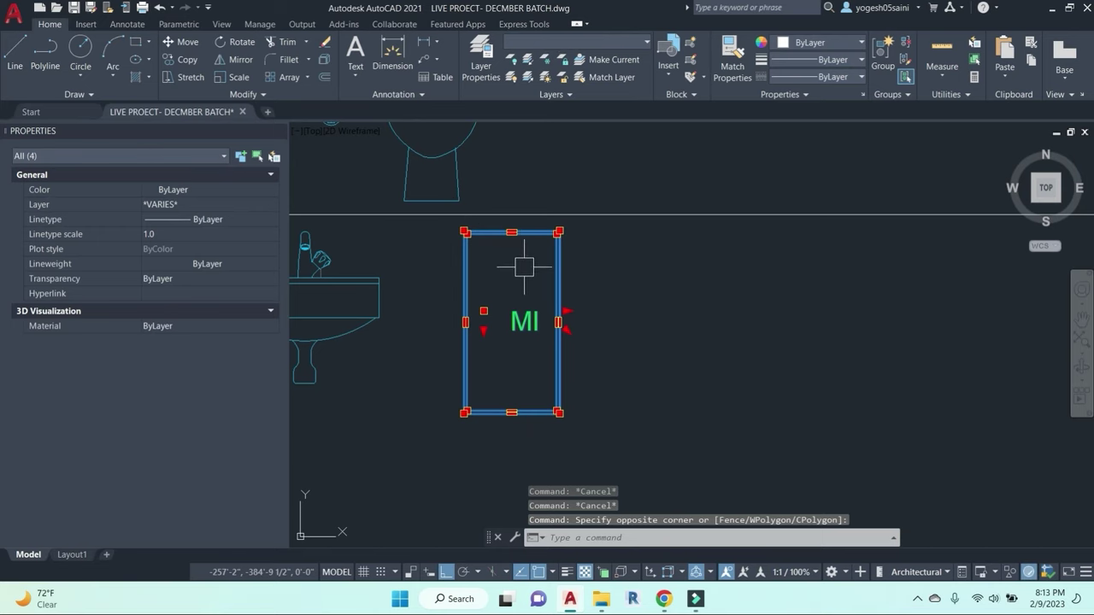
key(ctrl+shift+c)
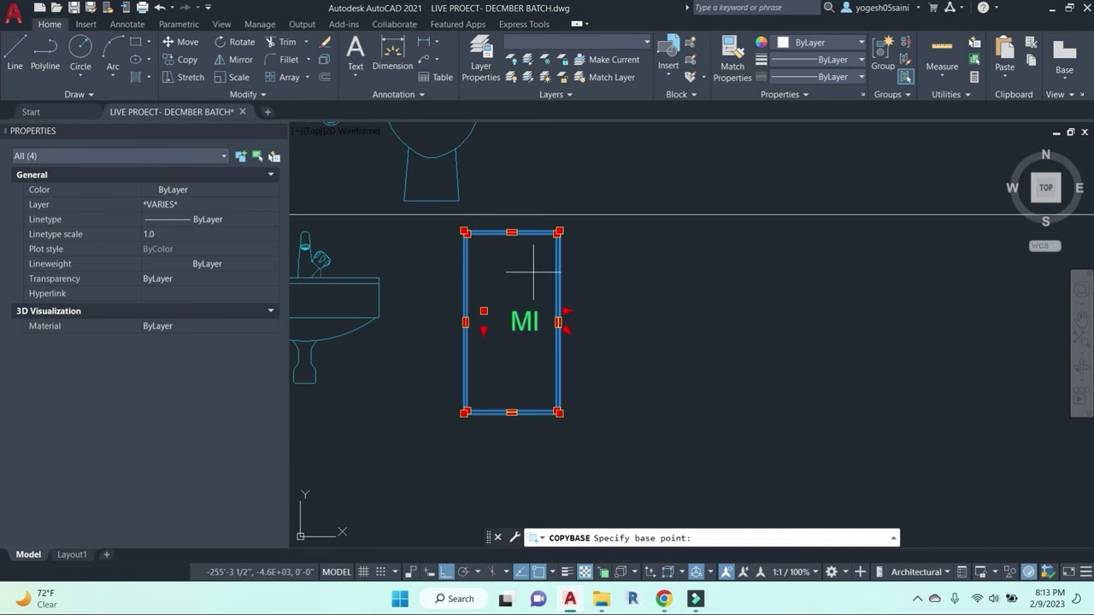
click(464, 412)
scroll(594, 286, down, 5)
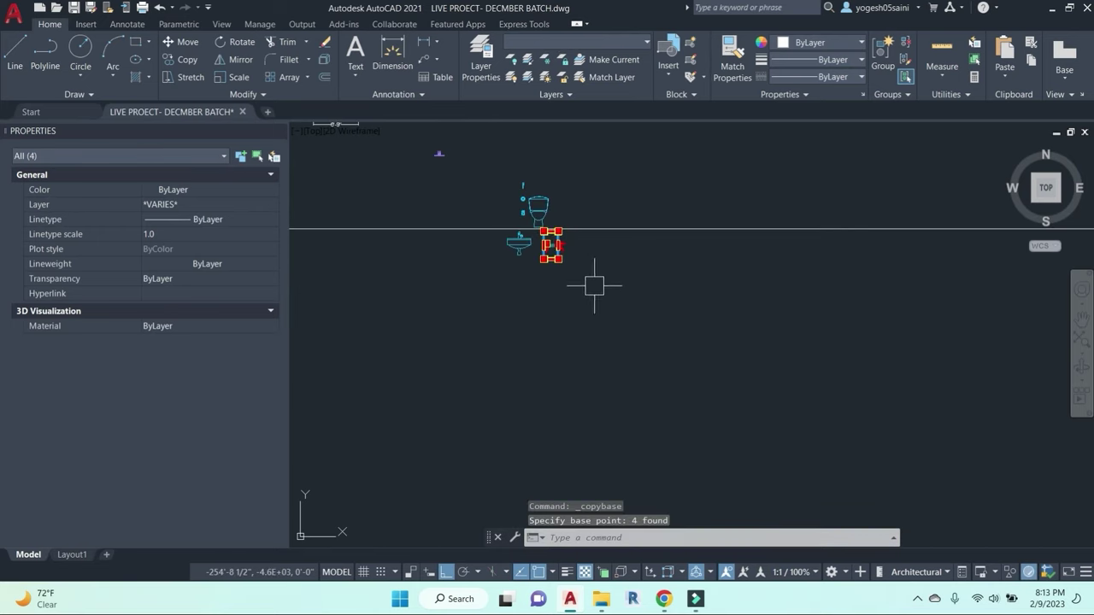
key(ctrl+shift+v)
scroll(598, 283, up, 5)
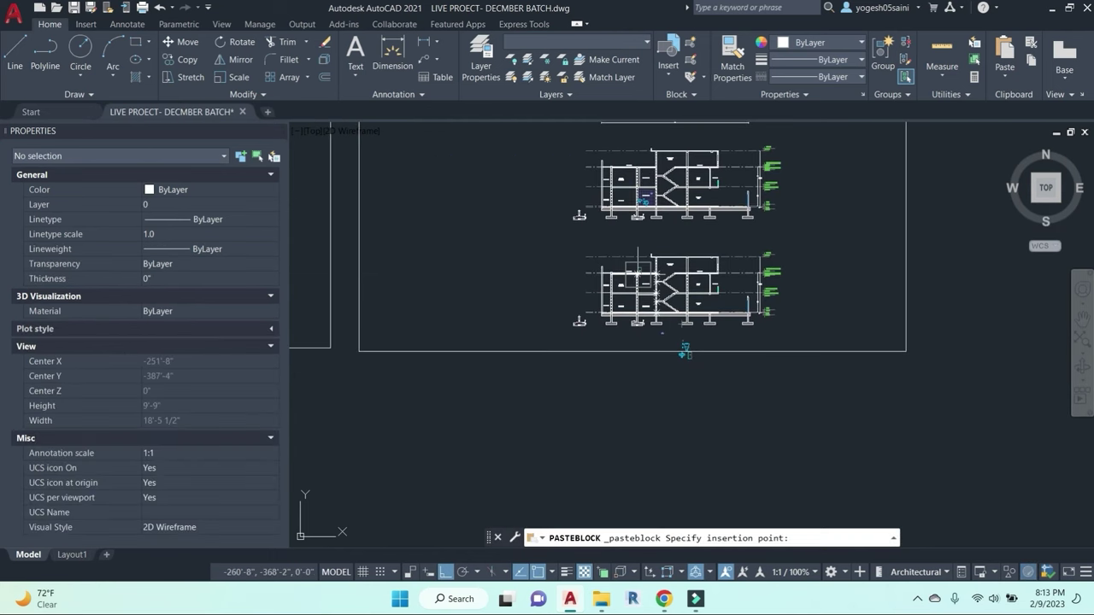
scroll(644, 181, up, 6)
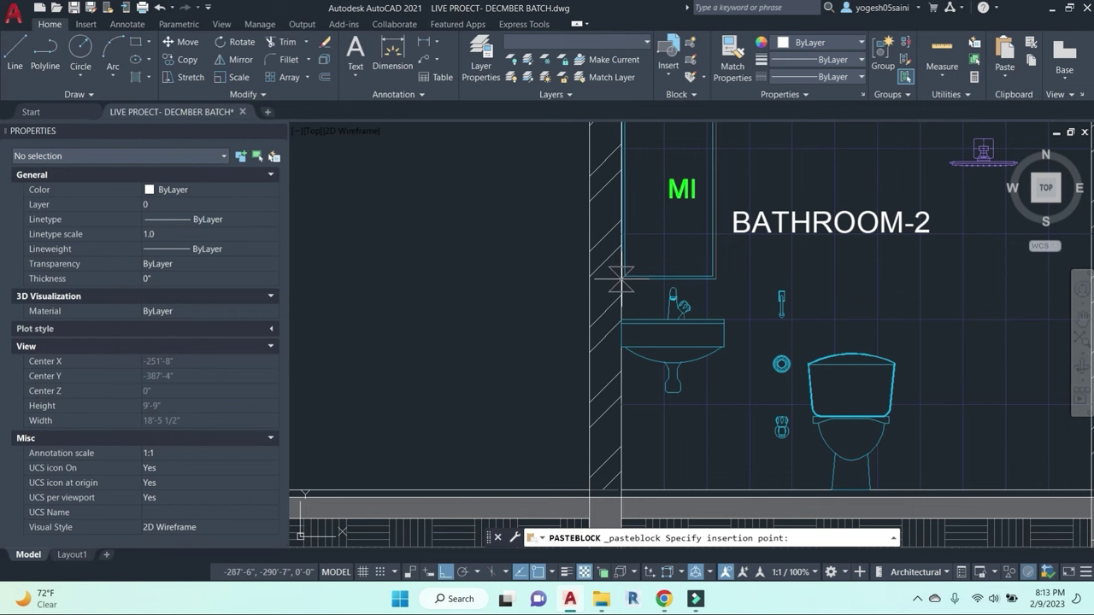
key(Escape)
Step: Trim two lines inside the mirror outline using it as the cutting edge
scroll(622, 282, down, 5)
scroll(655, 224, up, 5)
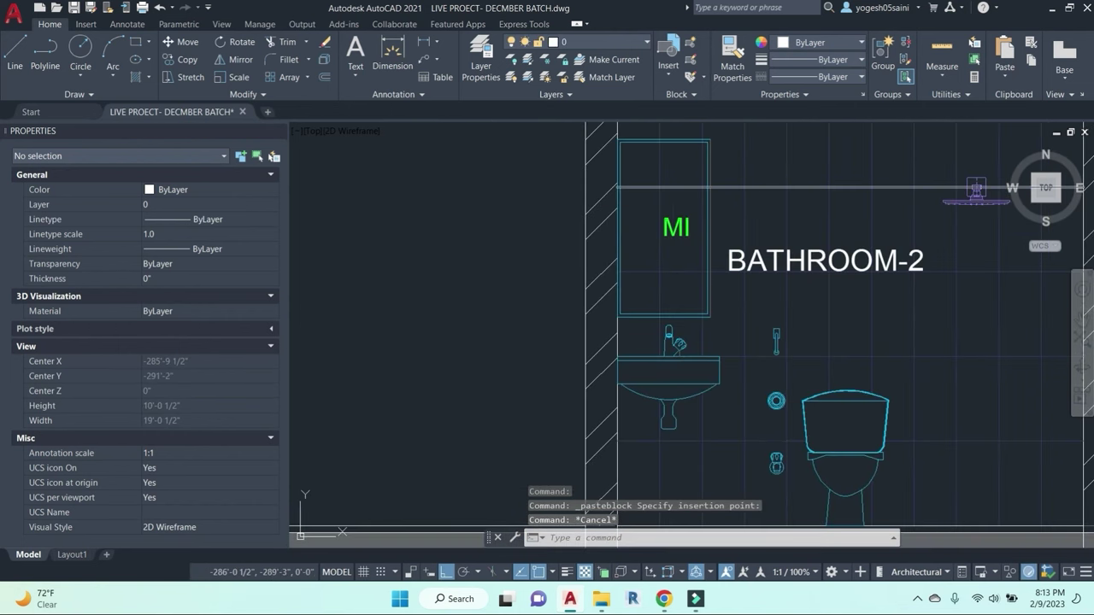
text(tr)
key(Return)
click(685, 129)
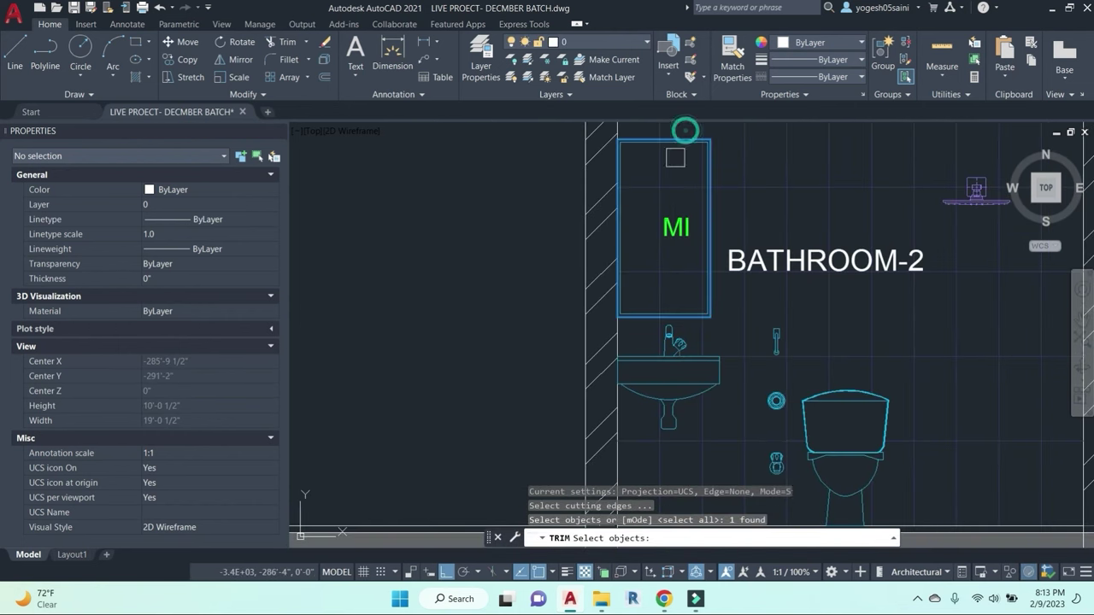
key(Return)
click(678, 190)
click(676, 253)
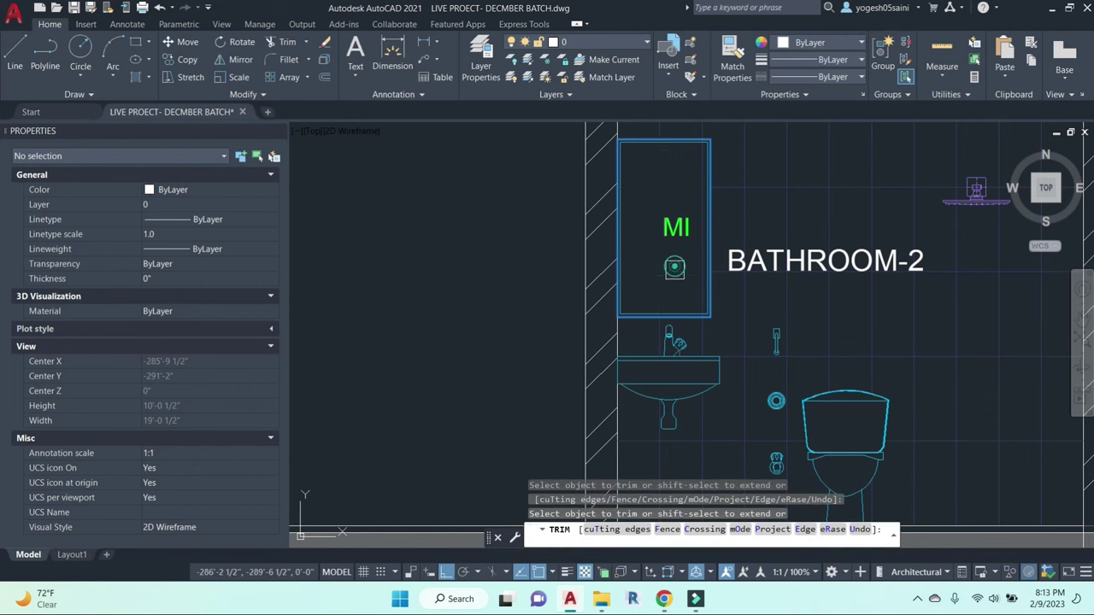
scroll(684, 273, down, 5)
key(Escape)
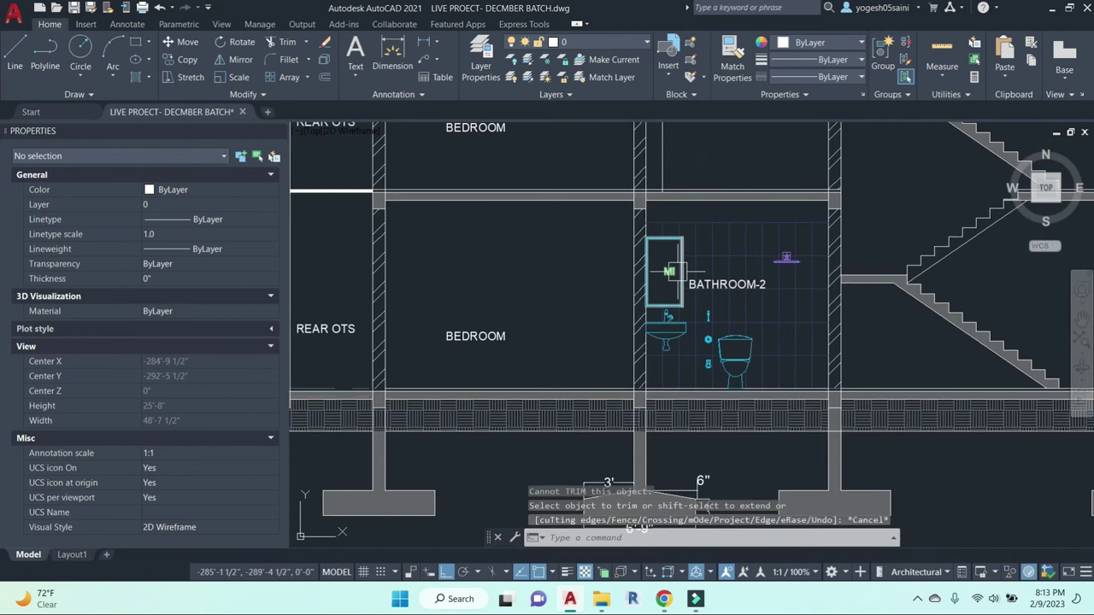
Step: Erase the BATHROOM-2 label from the section
middle_drag(739, 310, 700, 270)
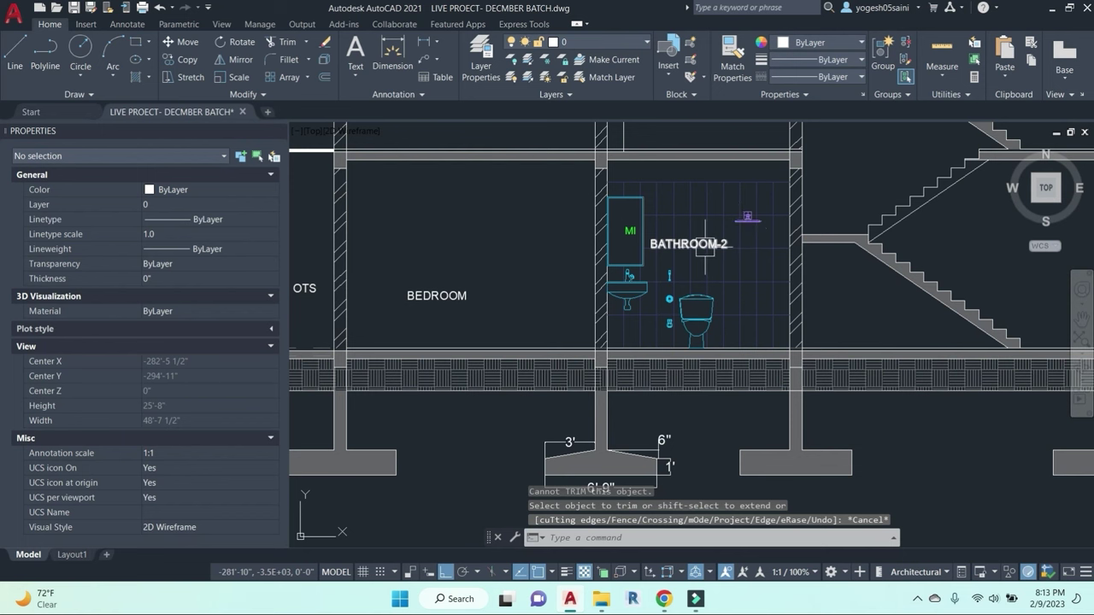
click(705, 243)
text(E)
key(Return)
scroll(664, 308, down, 8)
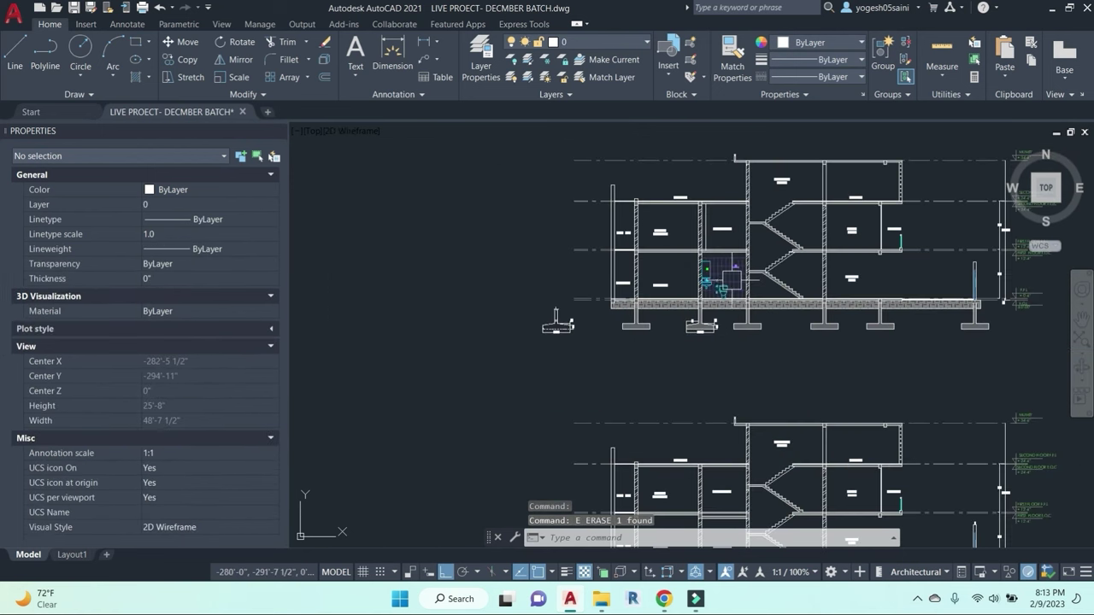
Step: Zoom and pan from the Bathroom-2 floor plan to its section elevation with mirror, basin and toilet
scroll(718, 218, up, 5)
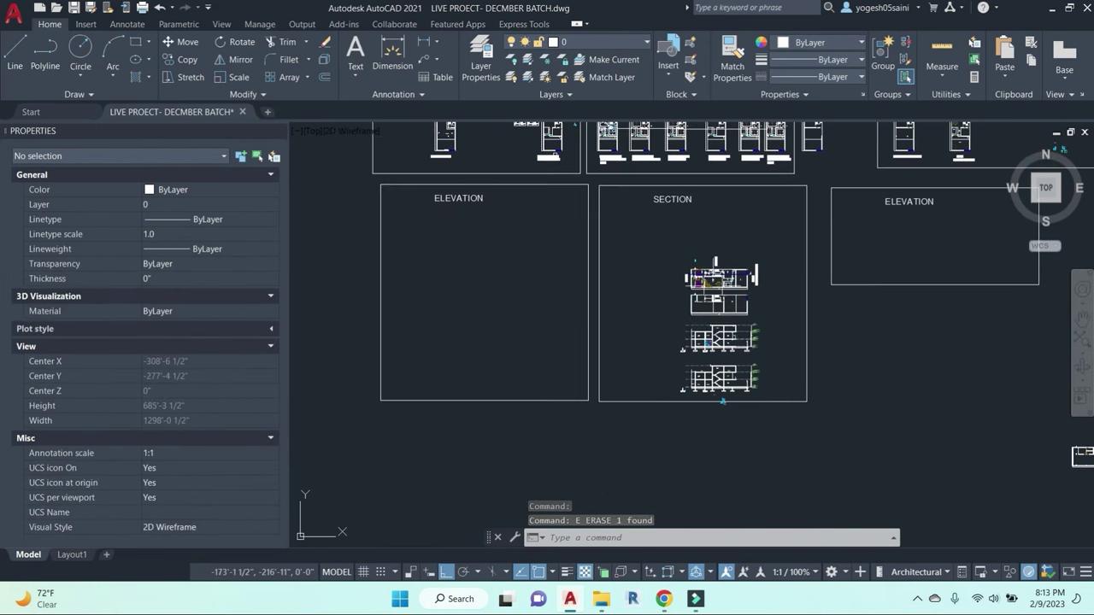
scroll(819, 261, up, 2)
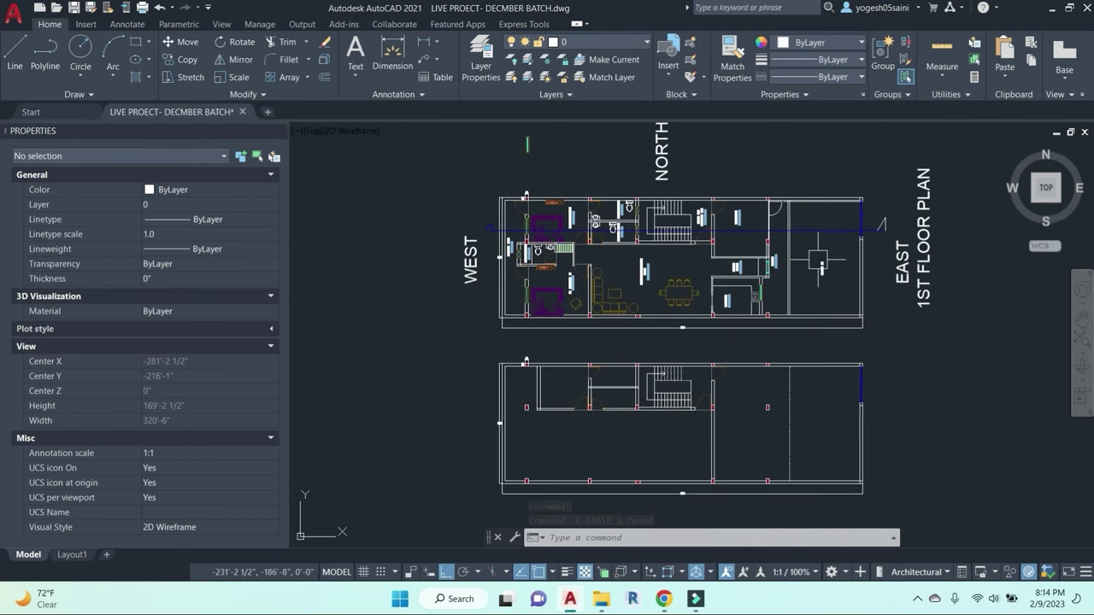
middle_drag(822, 230, 855, 243)
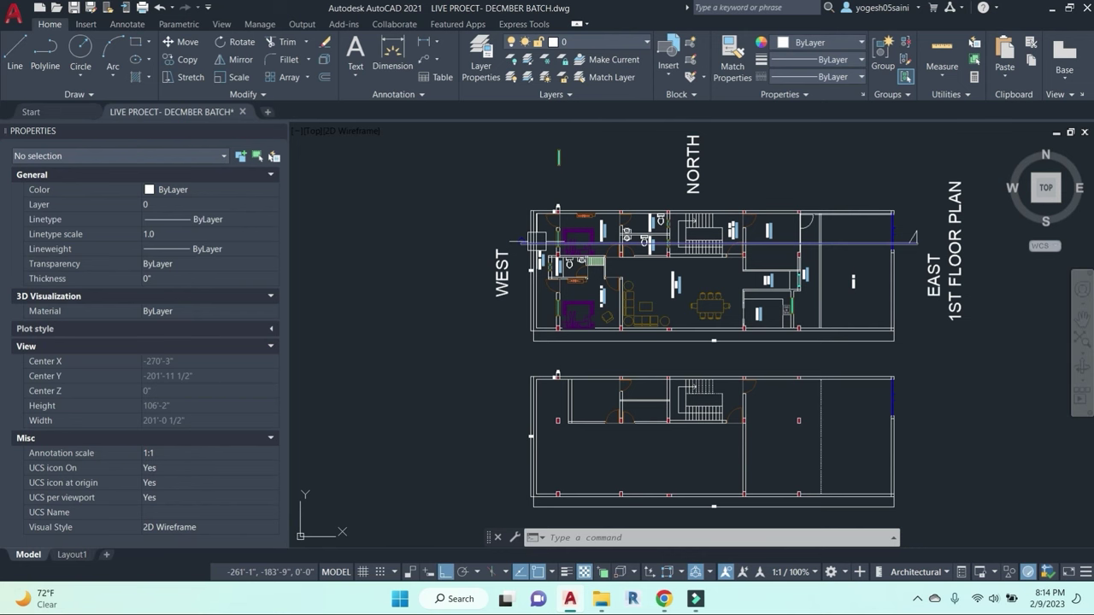
scroll(615, 247, up, 6)
middle_drag(767, 250, 752, 263)
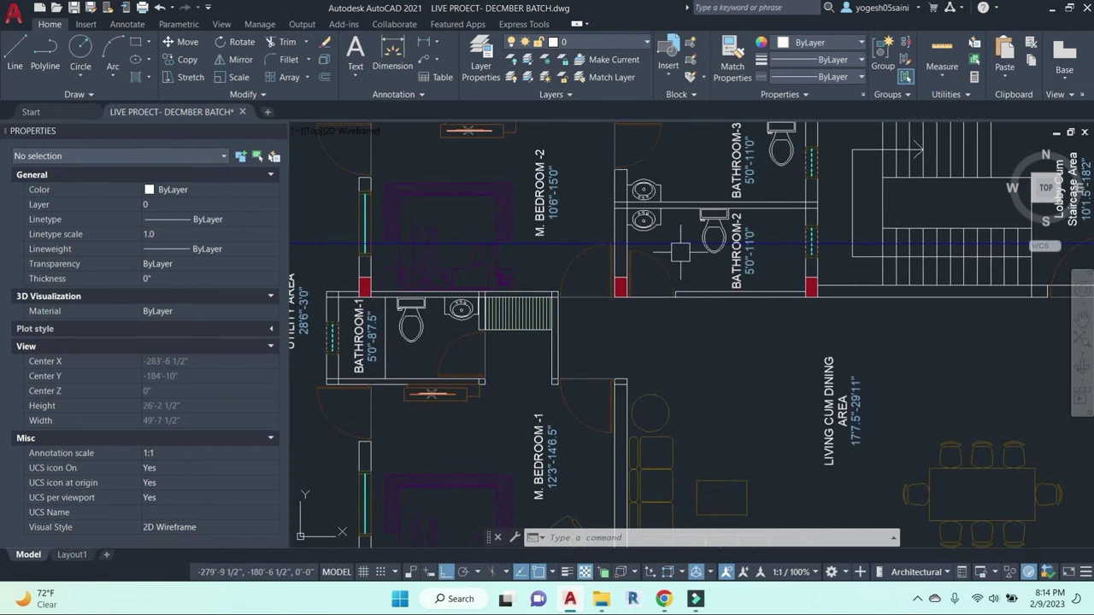
scroll(683, 253, up, 4)
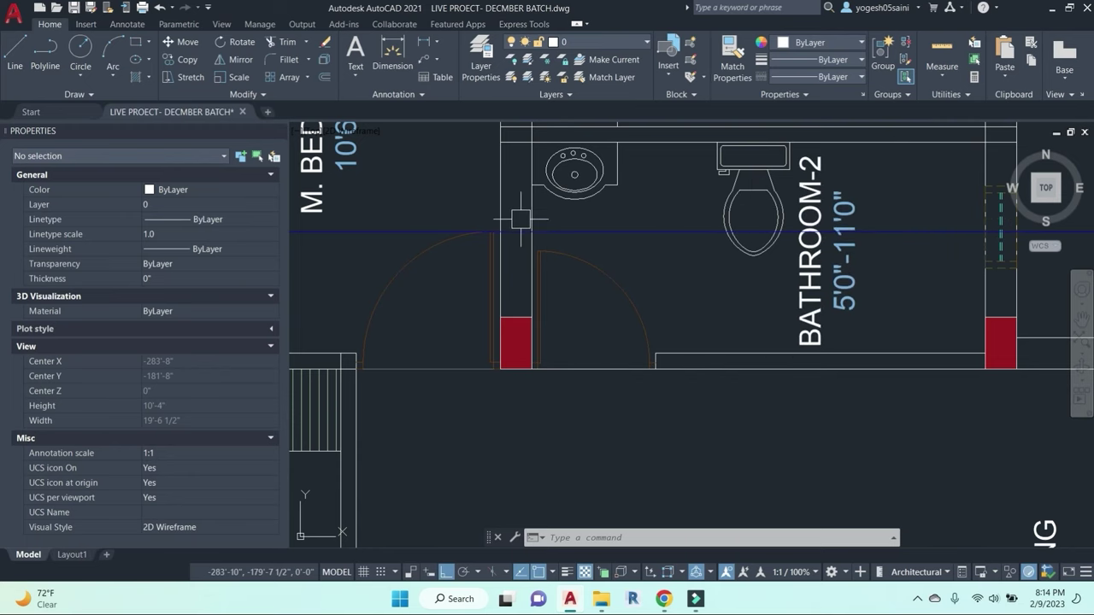
middle_drag(521, 219, 439, 246)
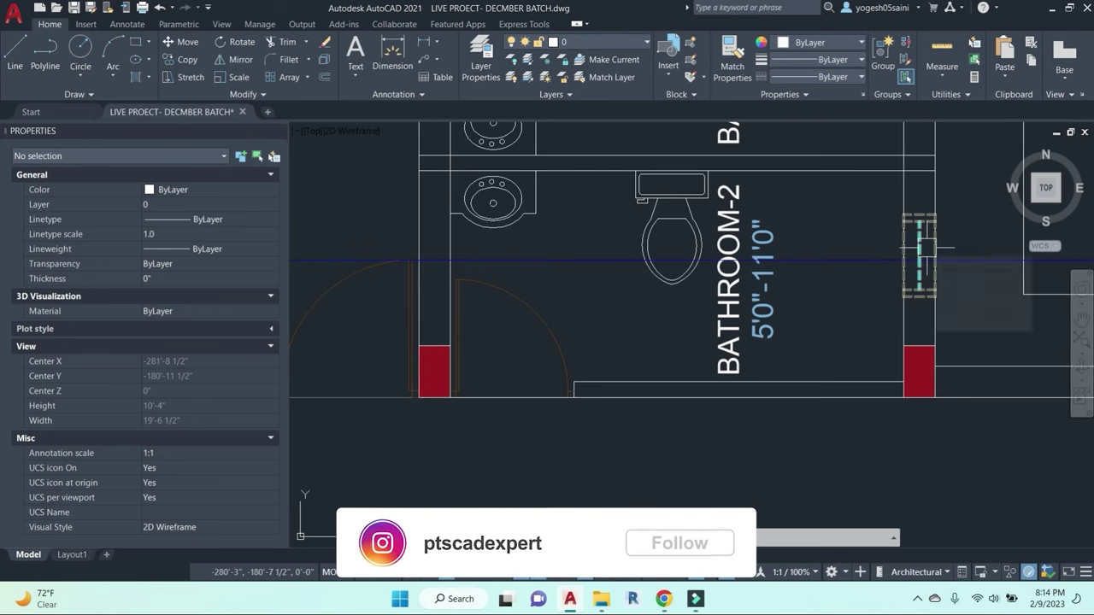
middle_drag(835, 342, 858, 322)
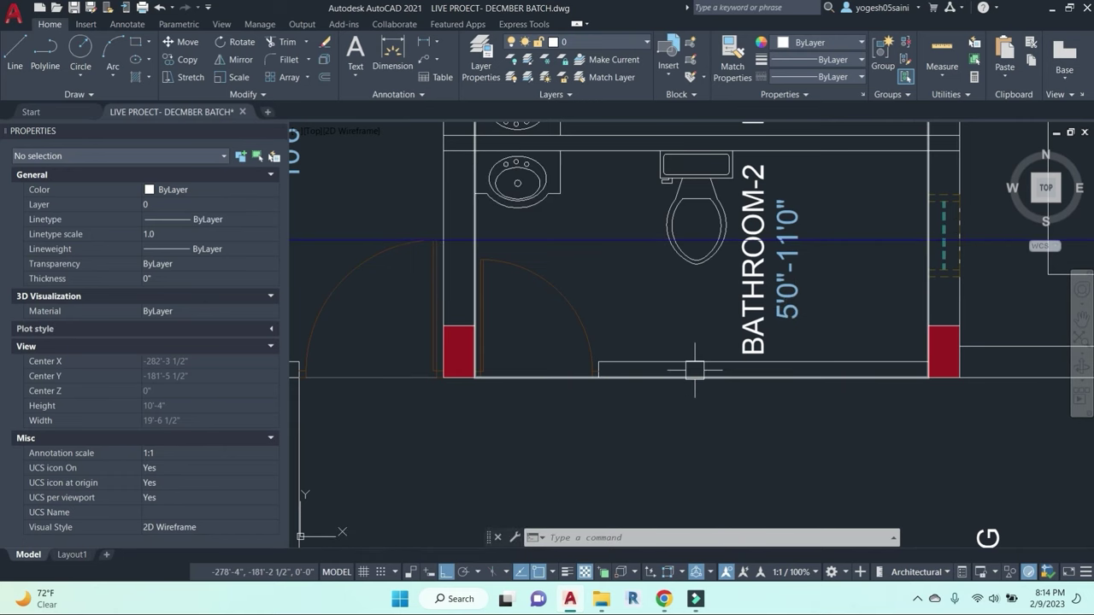
middle_drag(565, 314, 635, 357)
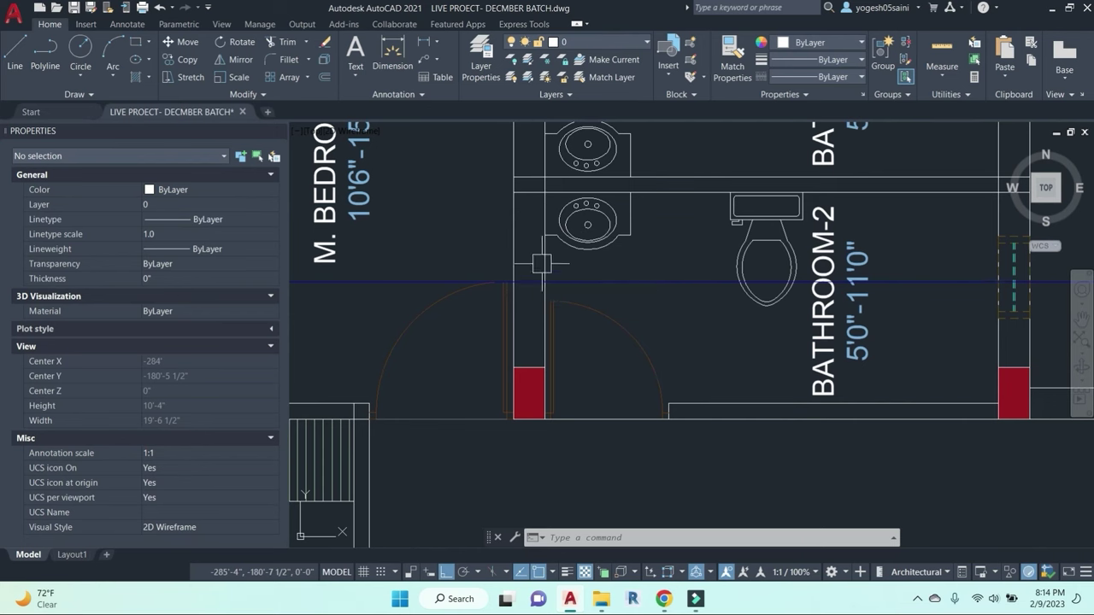
scroll(541, 263, down, 8)
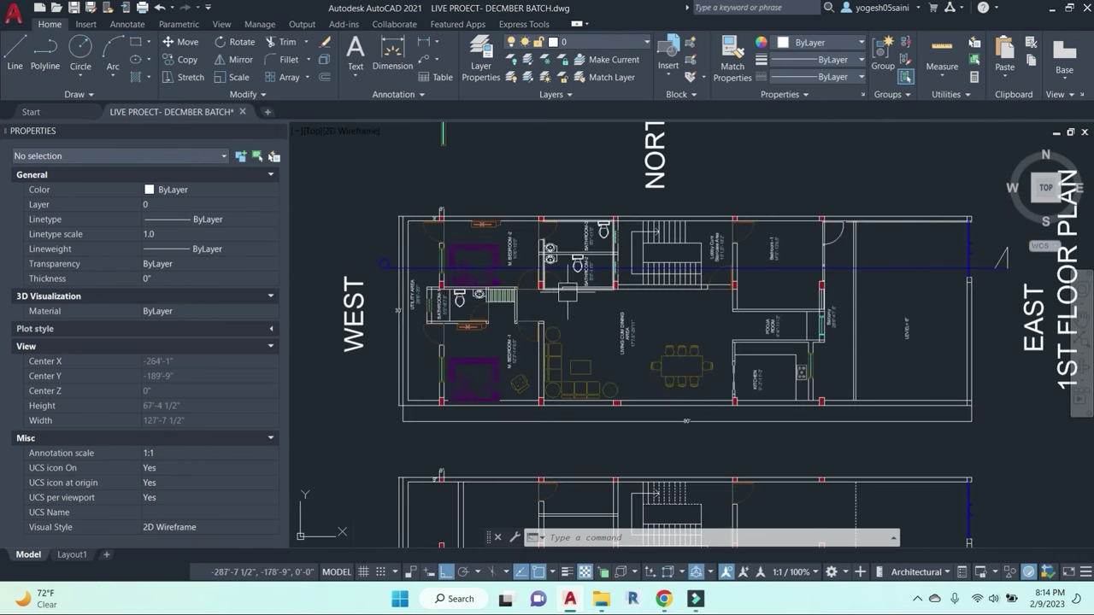
scroll(632, 230, down, 8)
middle_drag(692, 335, 702, 261)
scroll(656, 337, up, 6)
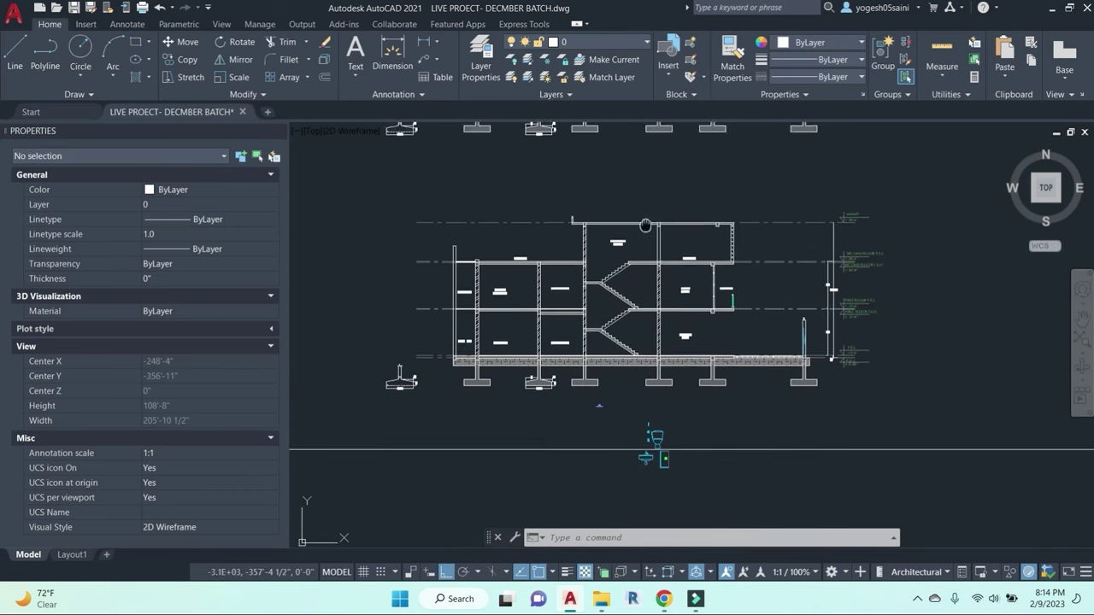
middle_drag(645, 225, 758, 430)
scroll(640, 272, up, 8)
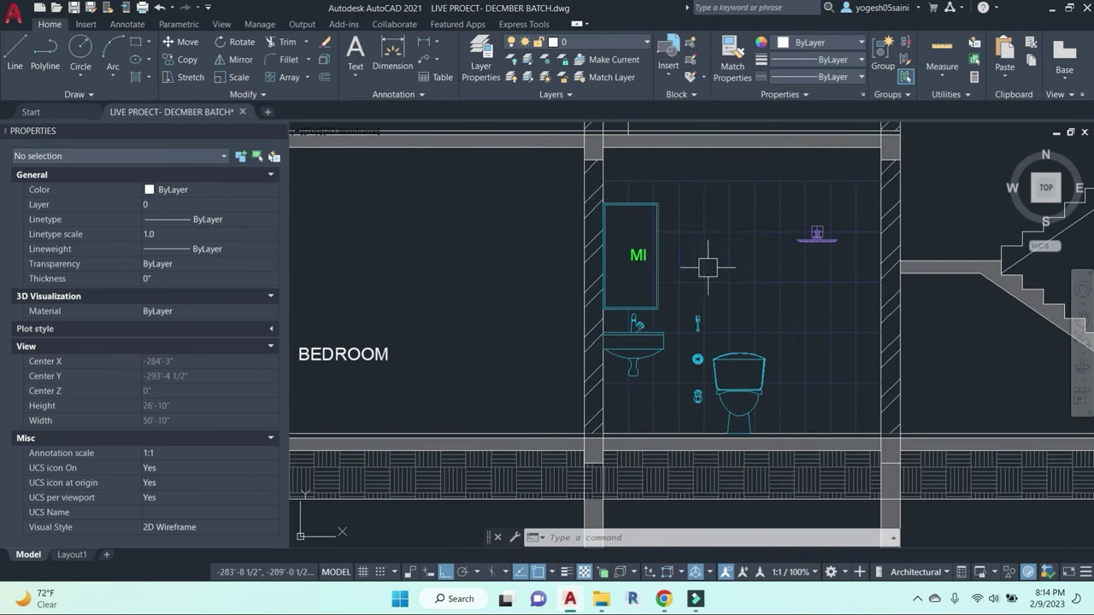
middle_drag(960, 381, 911, 386)
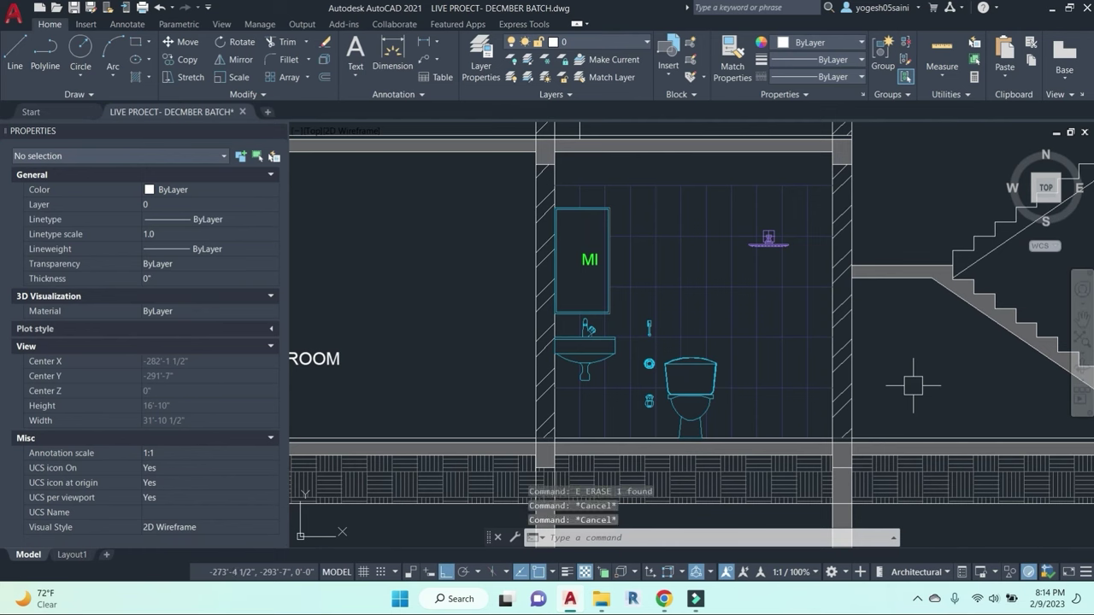
Step: Add a 1' dimension at the wall corner and a 2' vertical dimension to the shower head
text(dli)
key(Return)
click(818, 182)
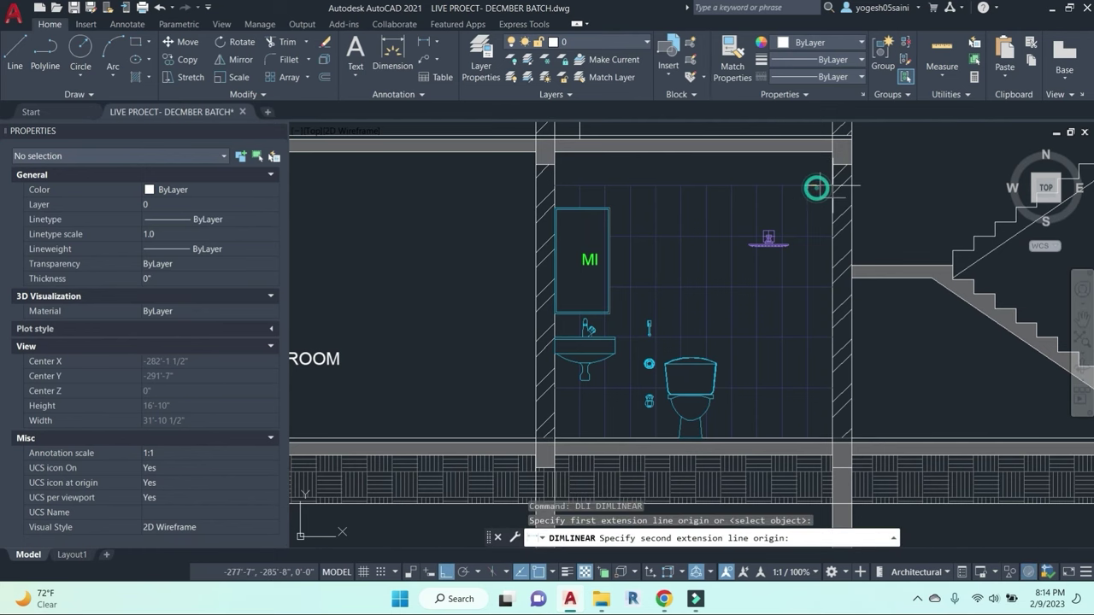
click(807, 188)
scroll(823, 181, up, 4)
click(818, 167)
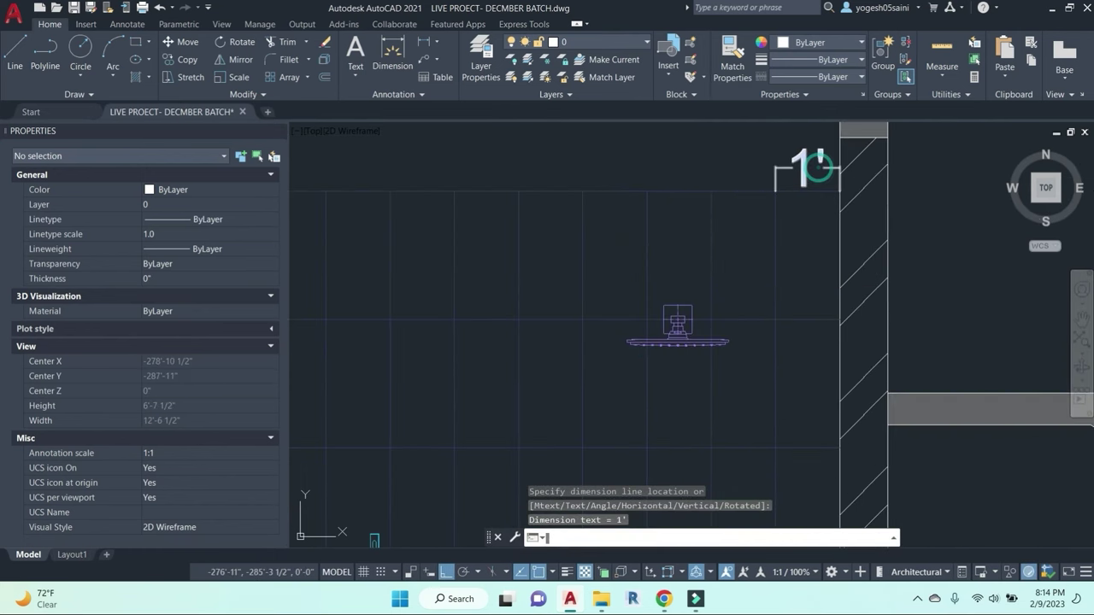
key(space)
click(775, 190)
click(775, 318)
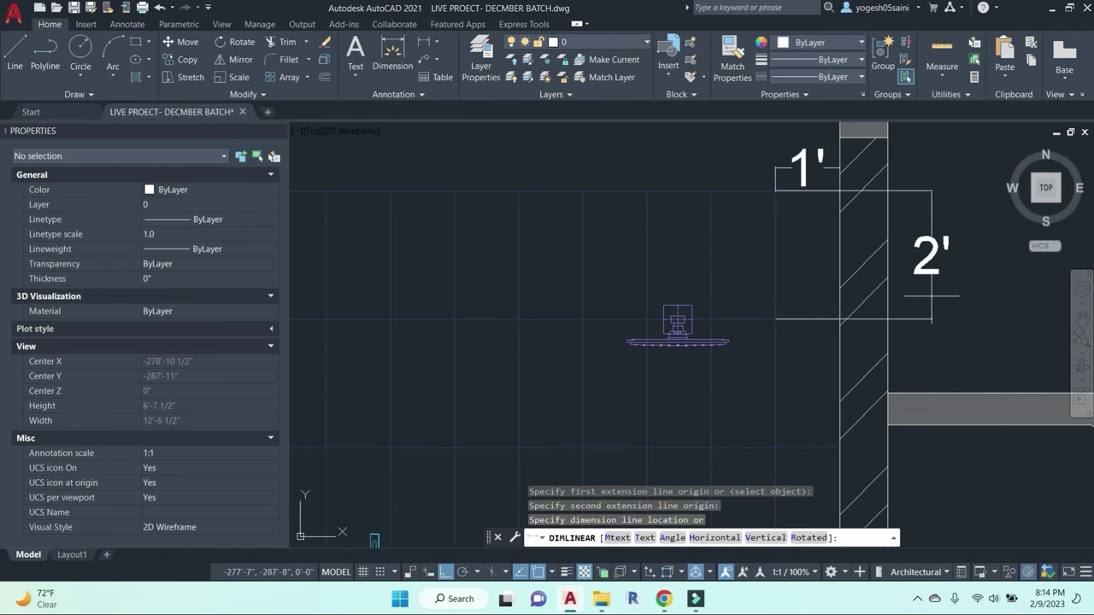
click(783, 274)
key(Escape)
Step: Pan around the bathroom and inspect one of the fitting blocks
scroll(838, 350, down, 3)
middle_drag(838, 350, 811, 263)
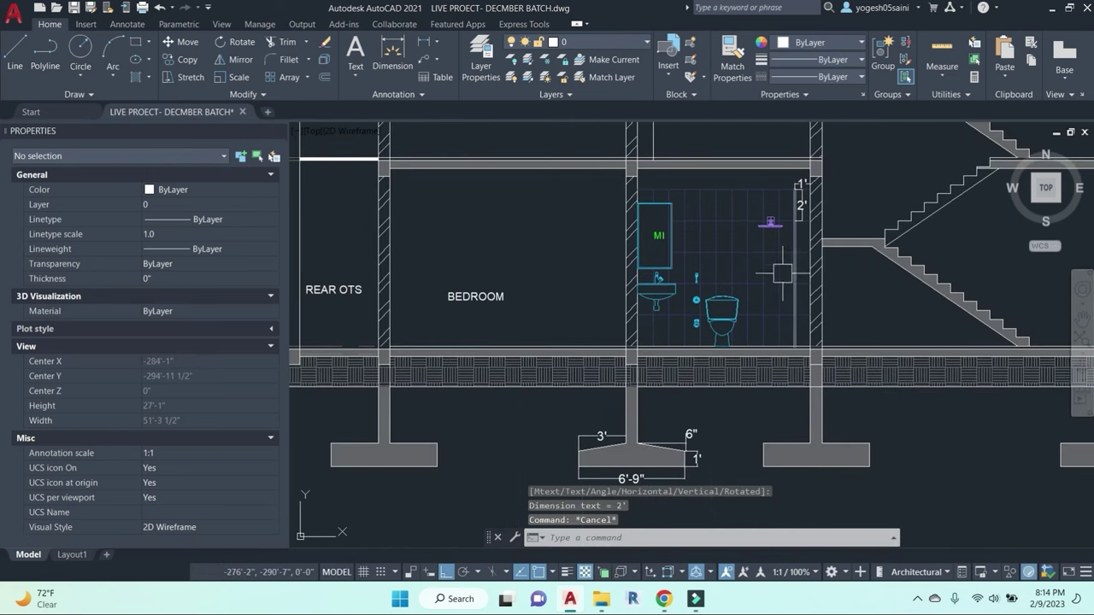
scroll(681, 326, up, 2)
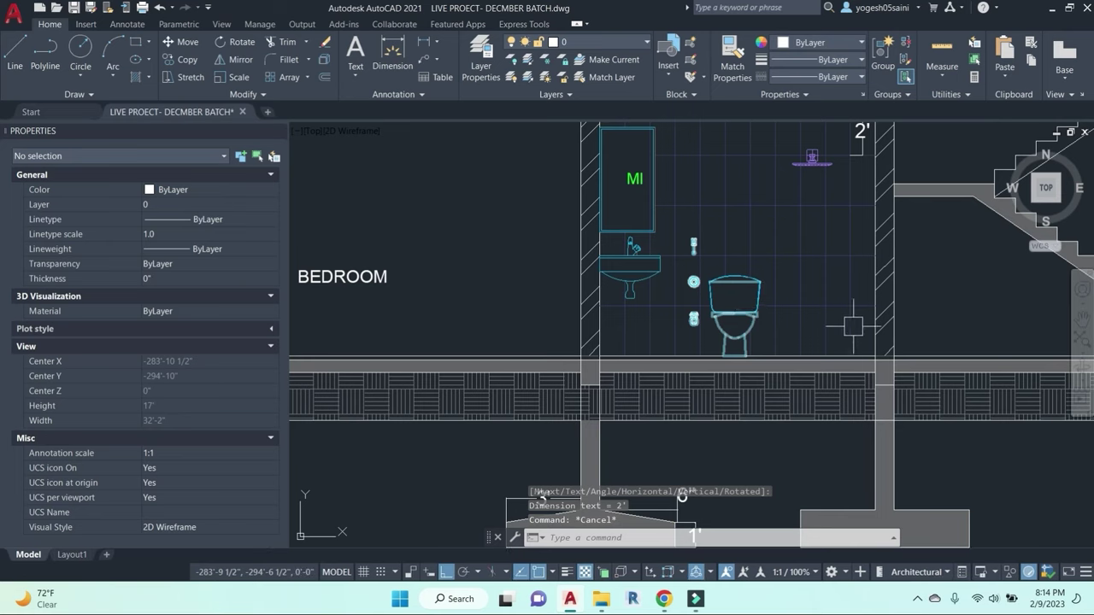
scroll(709, 316, down, 4)
scroll(689, 302, up, 4)
click(688, 301)
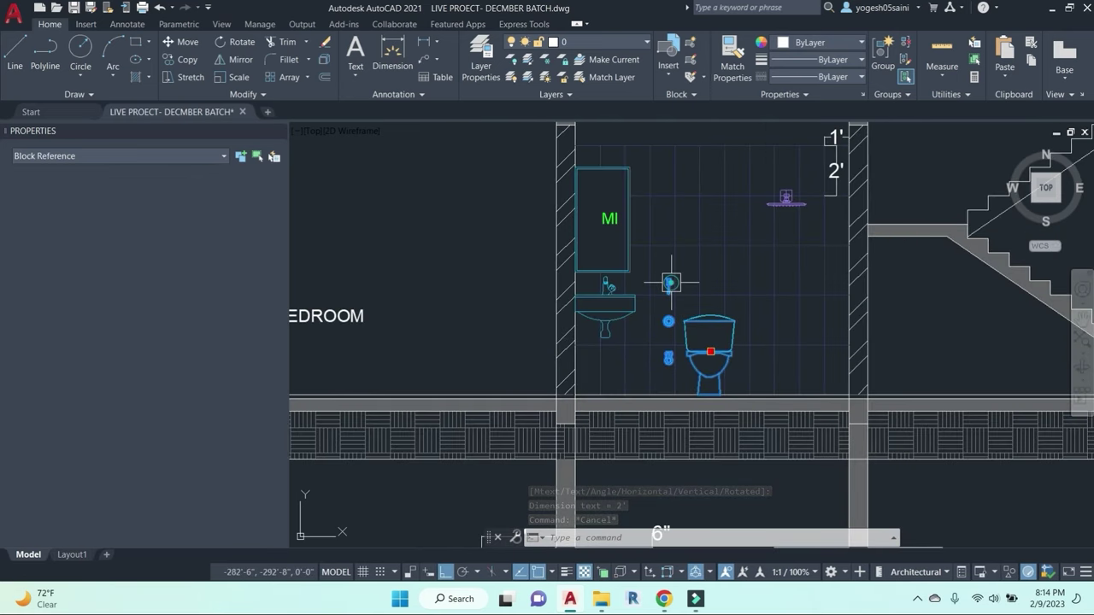
key(Escape)
scroll(820, 354, down, 5)
scroll(823, 354, up, 4)
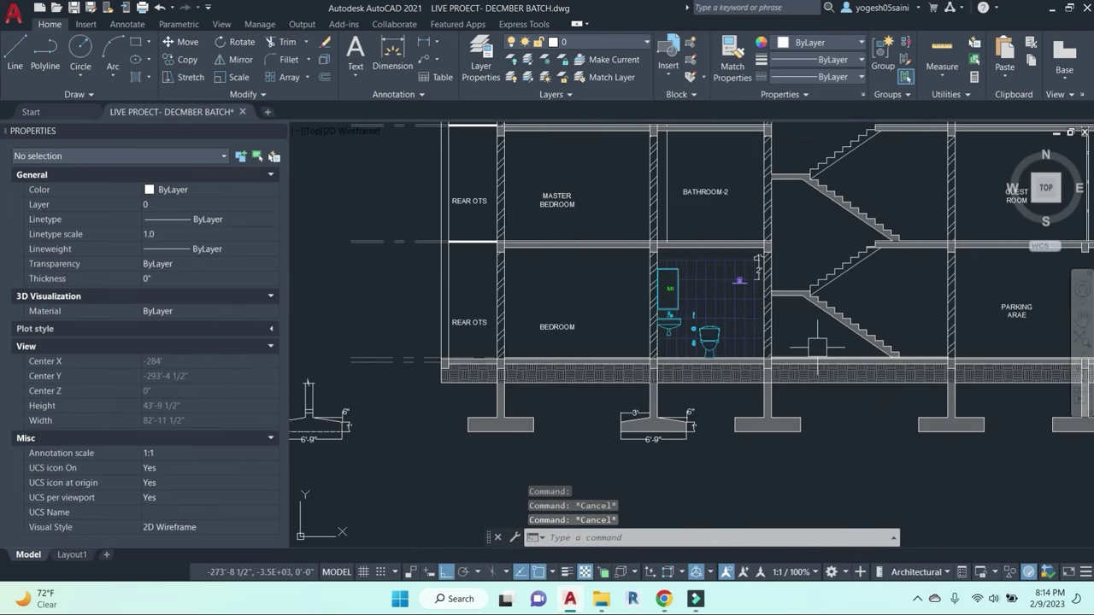
scroll(823, 350, down, 4)
Step: Check Bathroom-2 on the first-floor plan, including the dining and staircase area
middle_drag(824, 347, 691, 337)
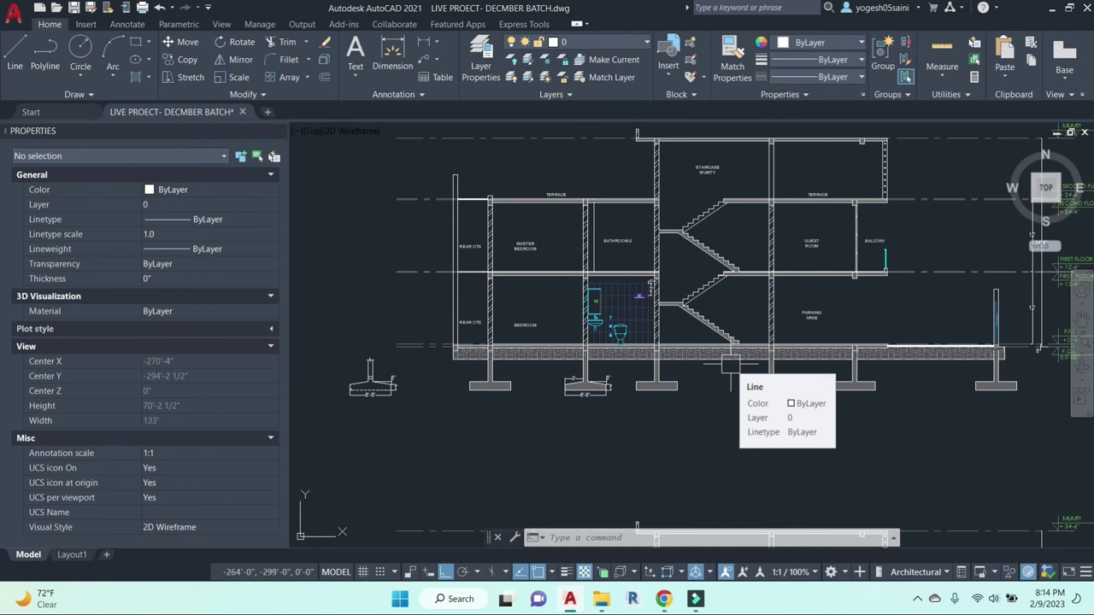
scroll(614, 299, down, 6)
middle_drag(632, 214, 631, 307)
scroll(631, 238, up, 6)
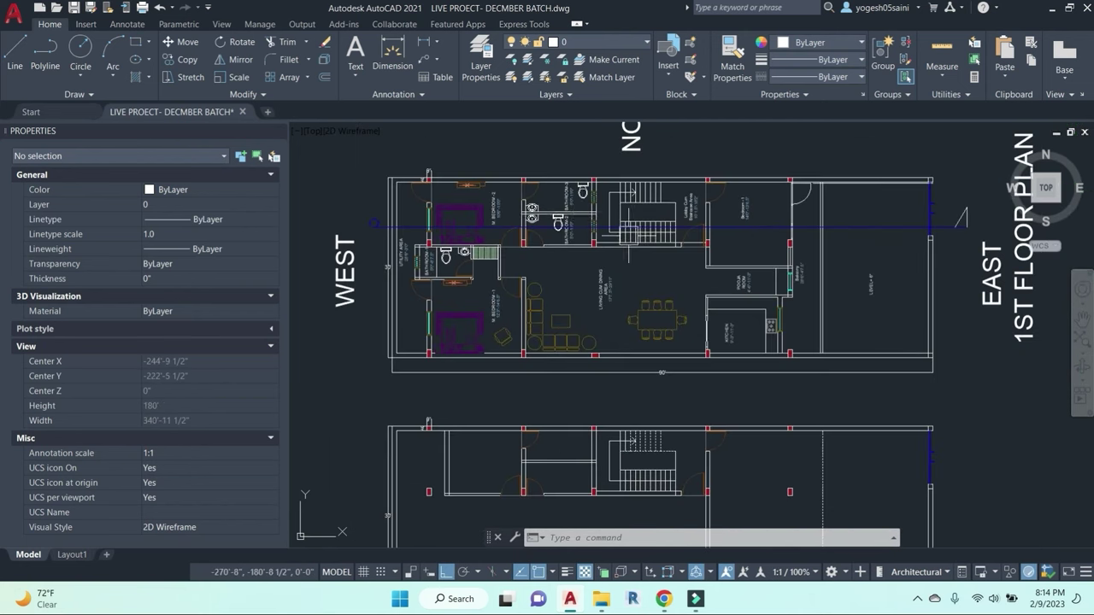
scroll(564, 213, up, 6)
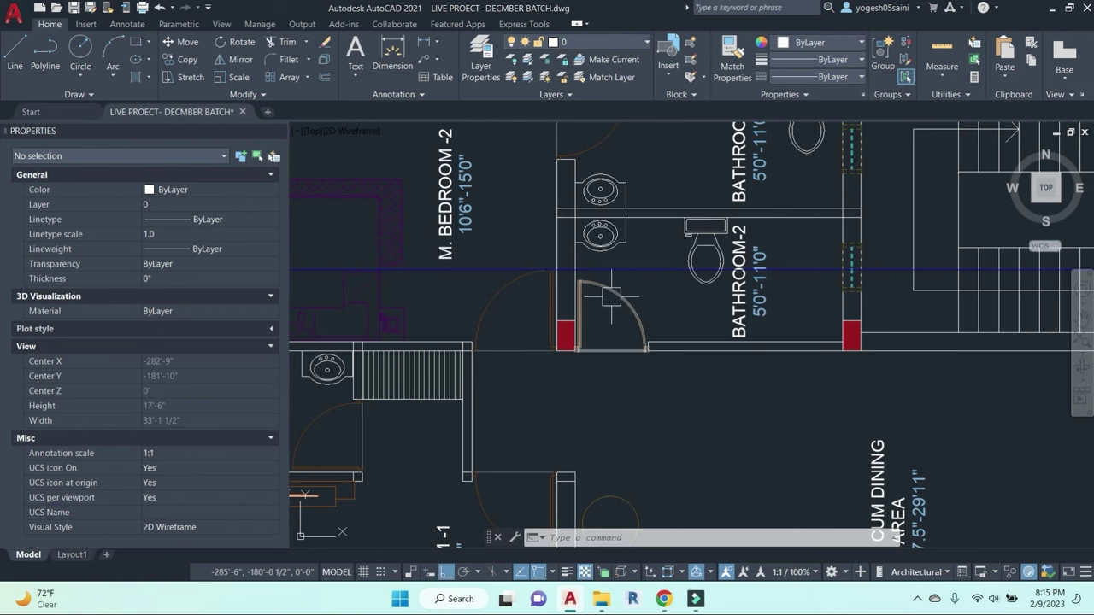
scroll(608, 370, down, 5)
scroll(471, 309, up, 2)
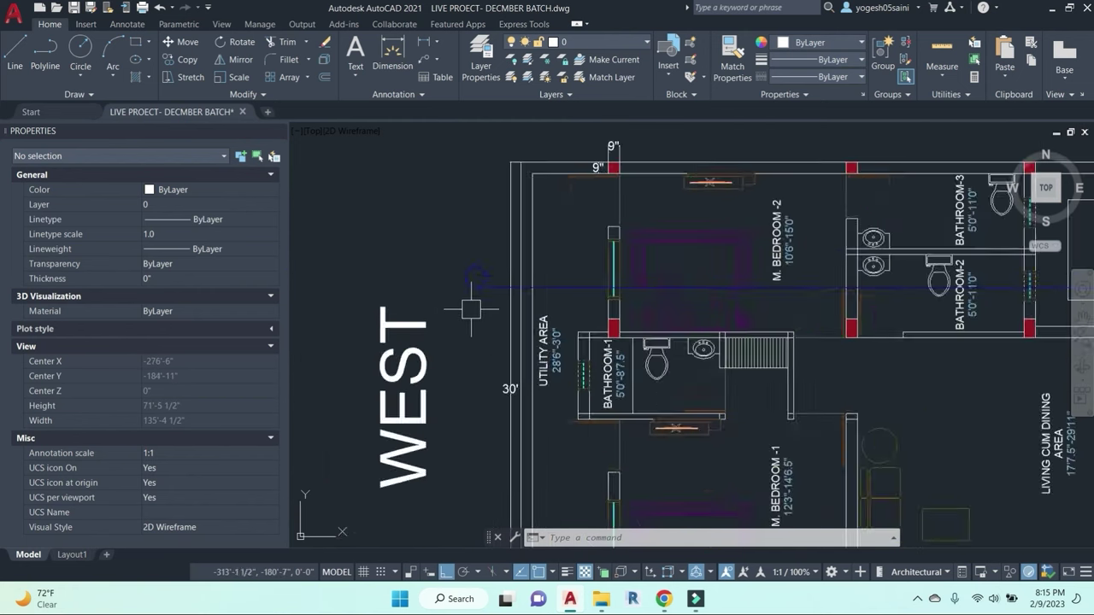
scroll(471, 309, up, 2)
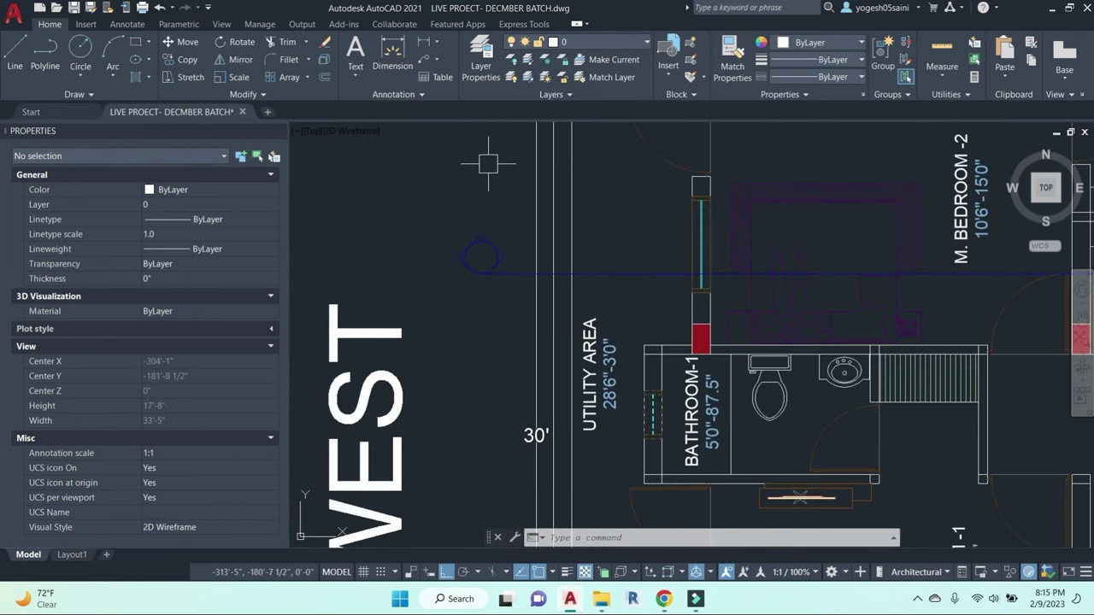
scroll(487, 178, down, 2)
middle_drag(825, 272, 666, 256)
middle_drag(890, 270, 793, 282)
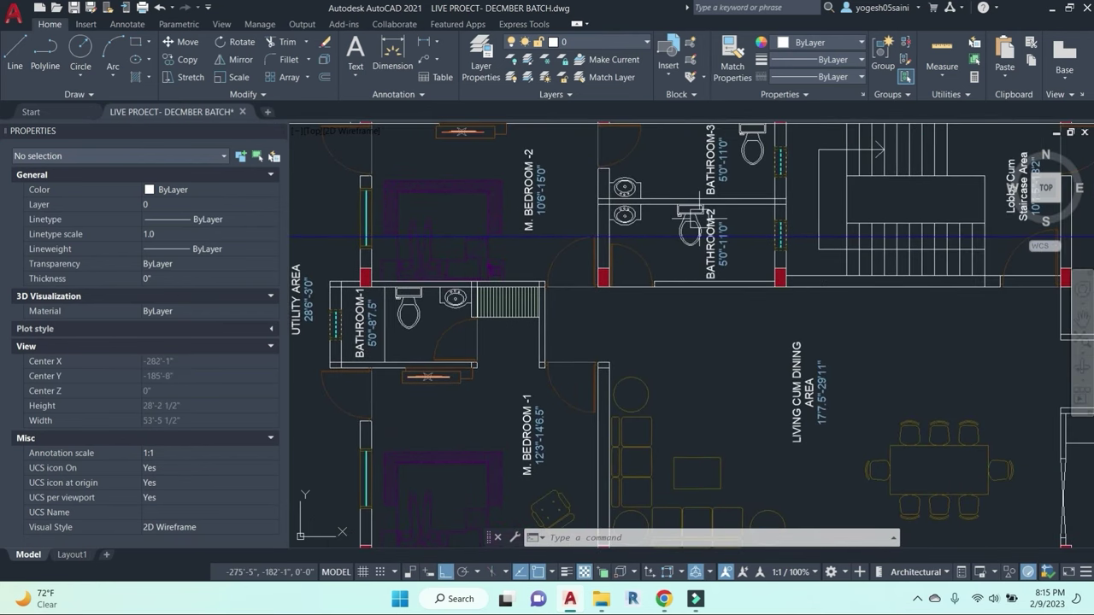
scroll(689, 213, up, 4)
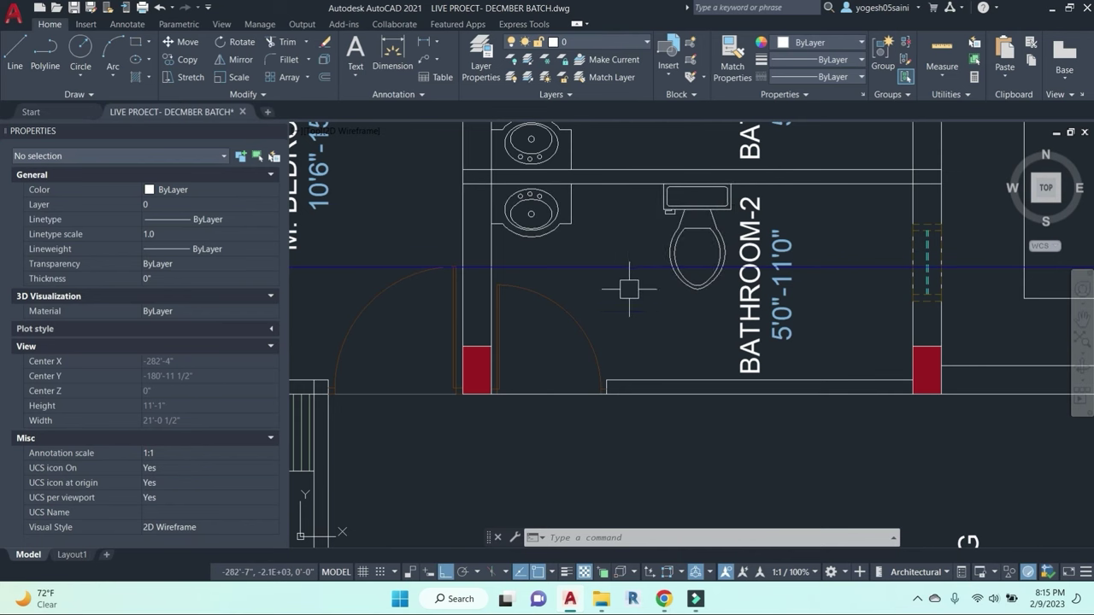
scroll(606, 234, down, 10)
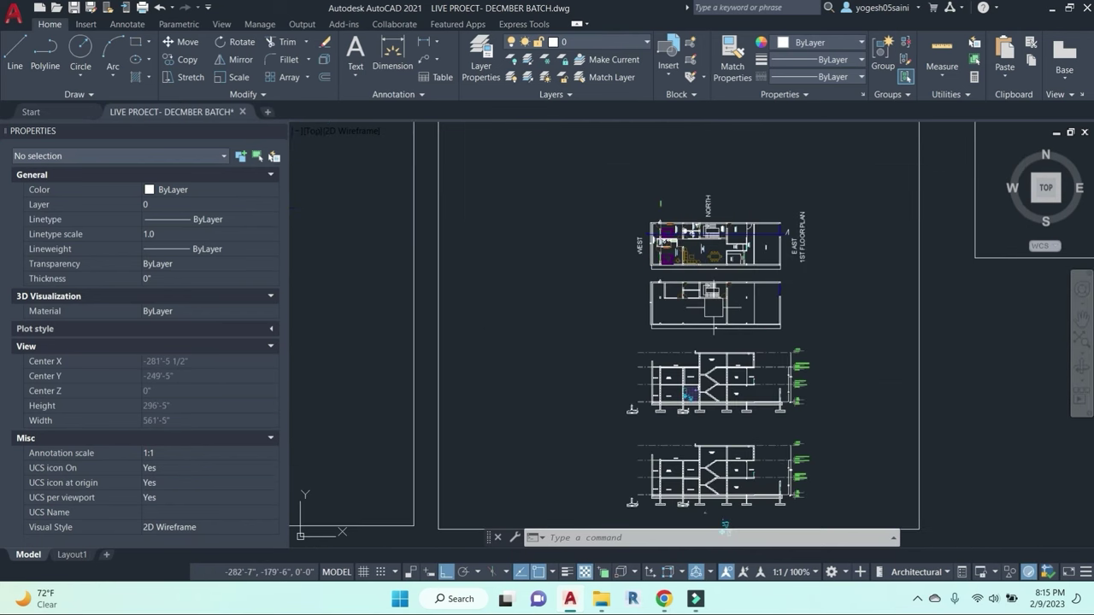
scroll(691, 386, up, 6)
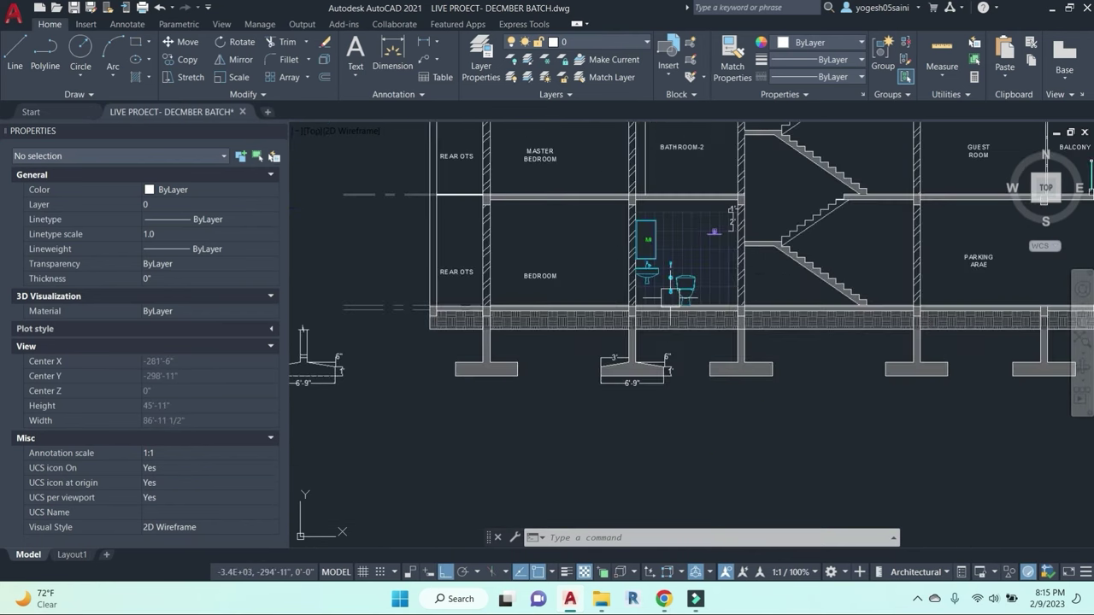
Step: Return to the section view and save LIVE PROECT- DECMBER BATCH.dwg
middle_drag(865, 267, 741, 261)
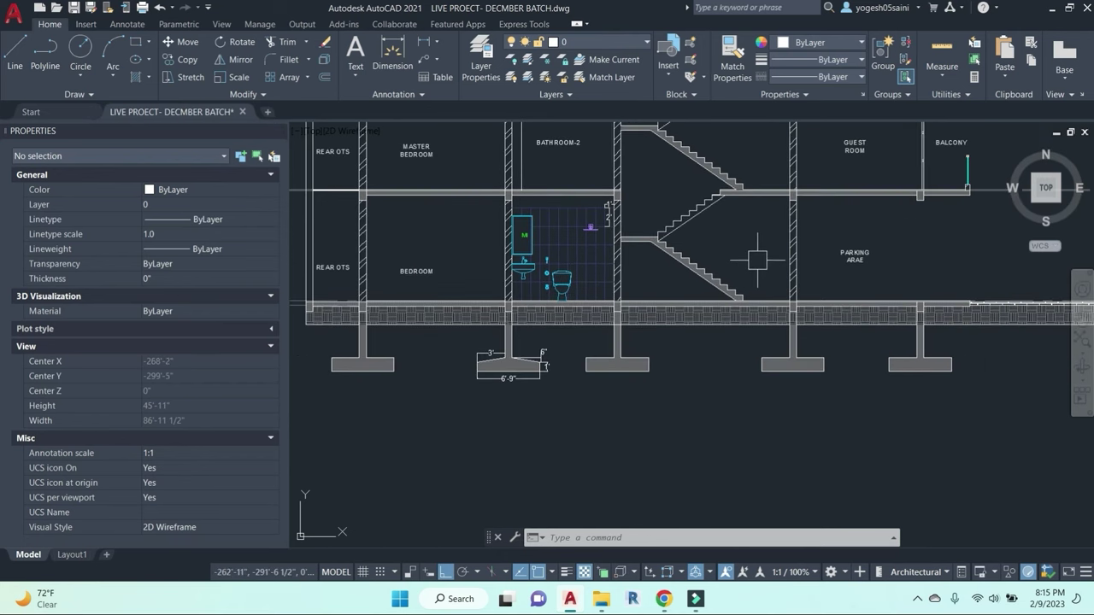
scroll(757, 261, down, 4)
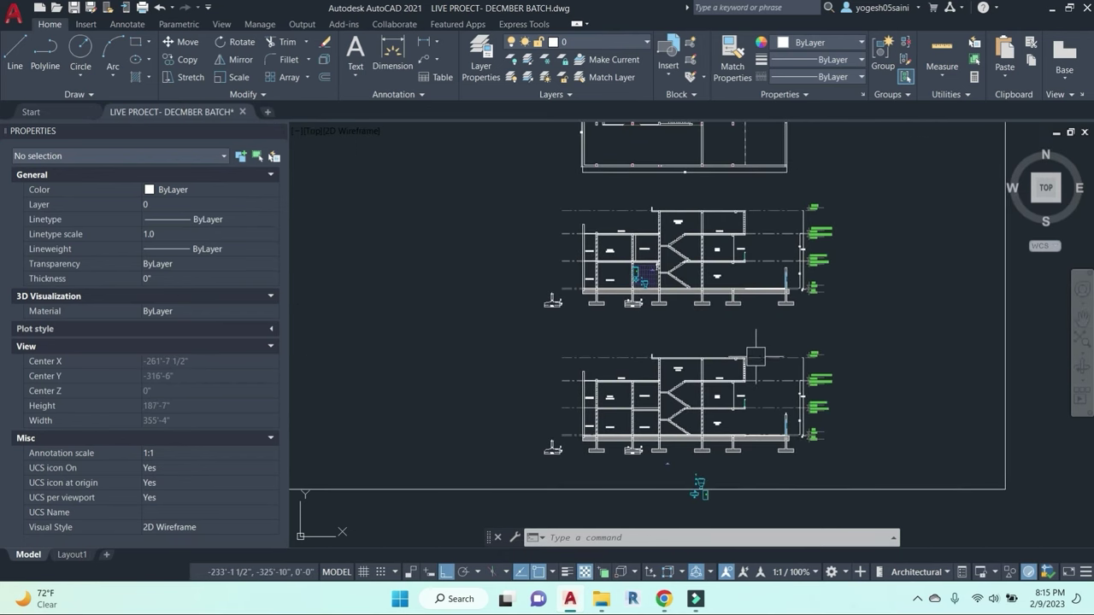
key(ctrl+s)
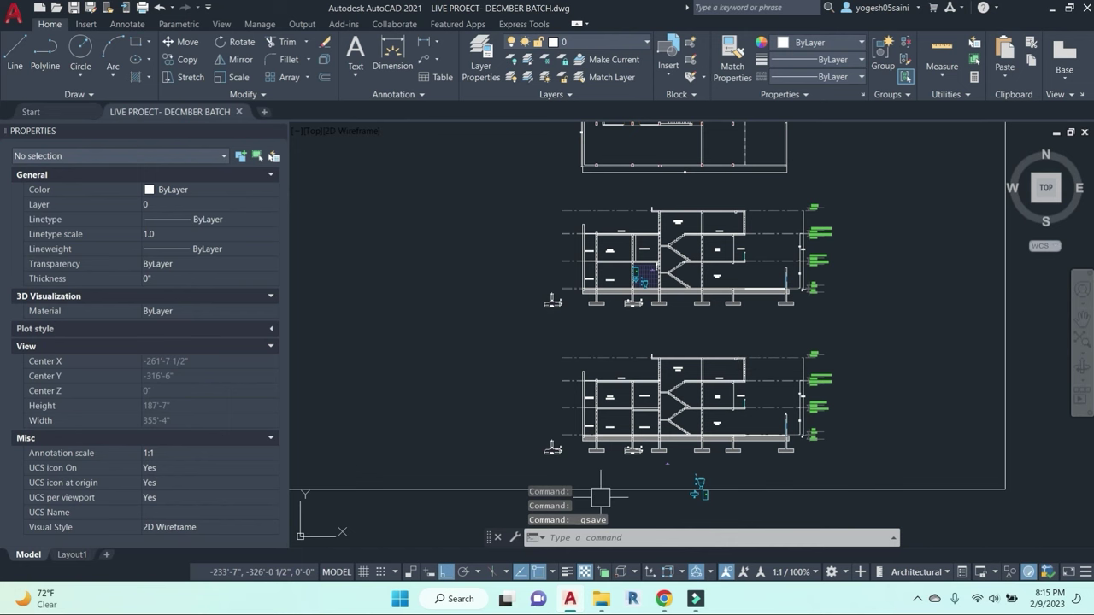
scroll(747, 358, up, 4)
Step: Window-select the six spare fixtures below the section footings and erase them
click(672, 349)
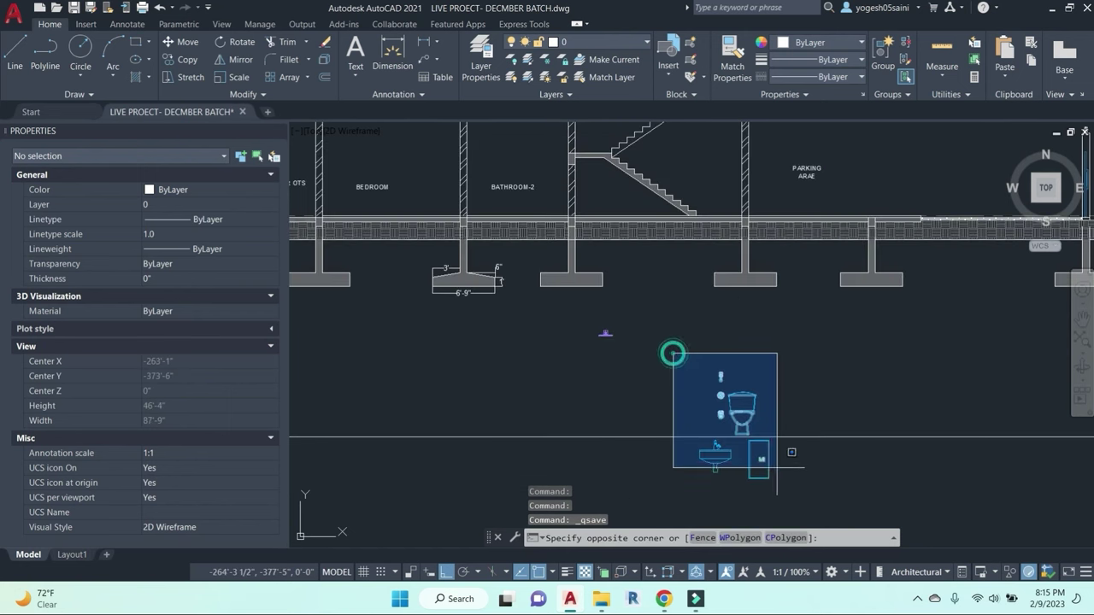
click(844, 527)
text(e)
key(Return)
Step: Erase the leftover purple fitting, then zoom out to show the whole SECTION sheet
click(643, 376)
click(569, 313)
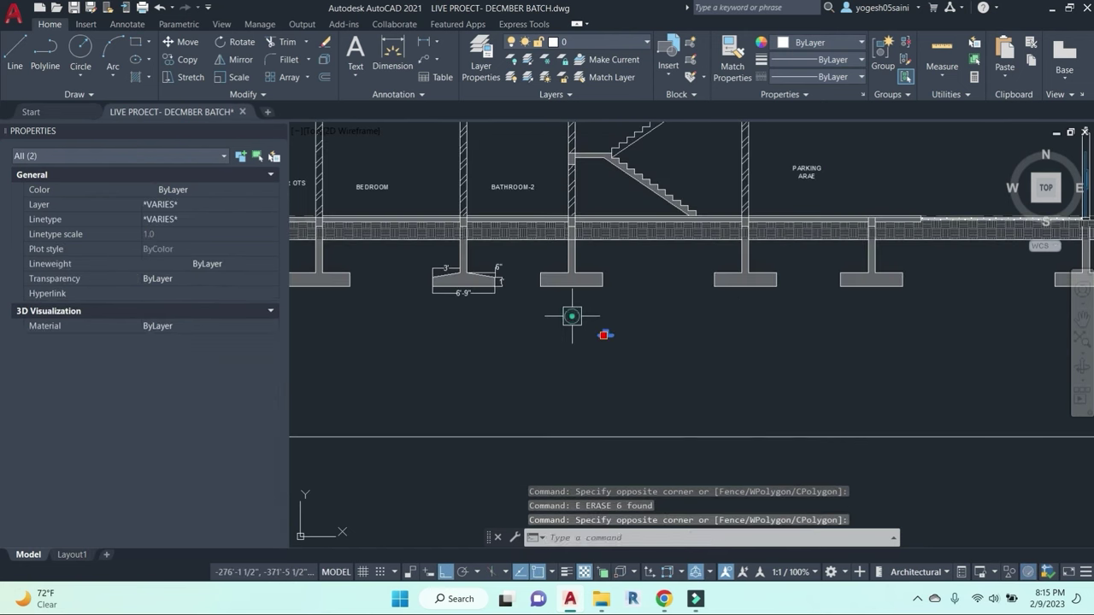
text(e)
key(Return)
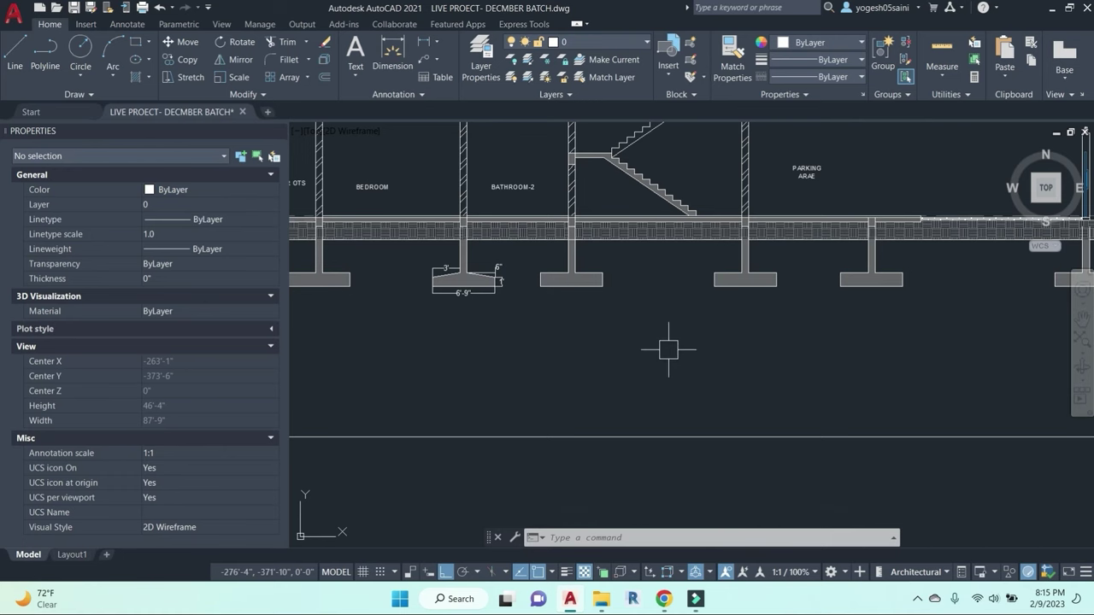
scroll(675, 346, down, 3)
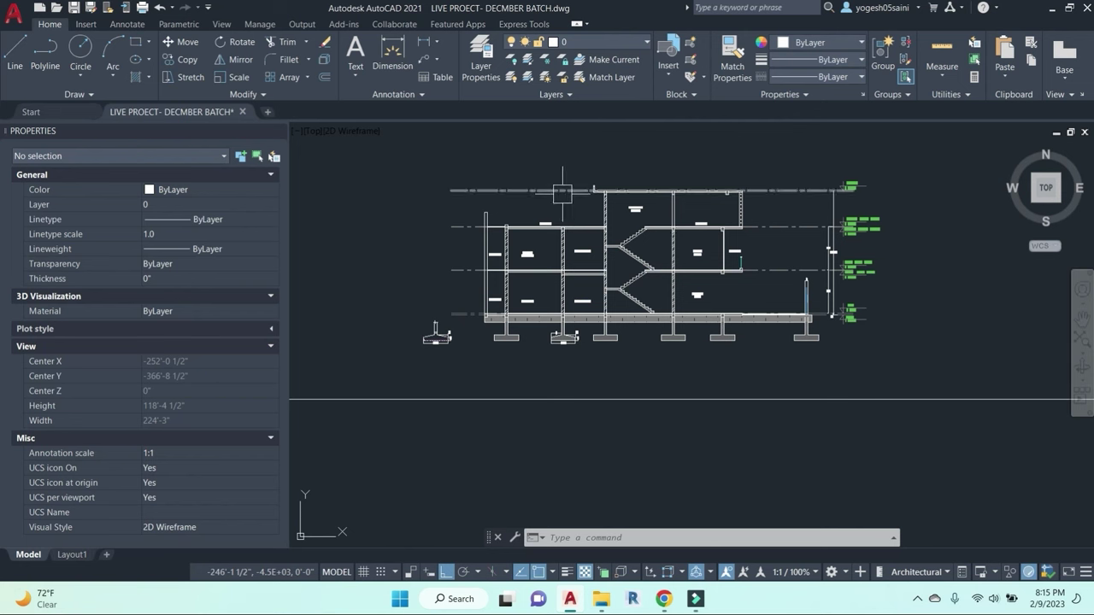
scroll(573, 205, up, 2)
scroll(735, 312, down, 3)
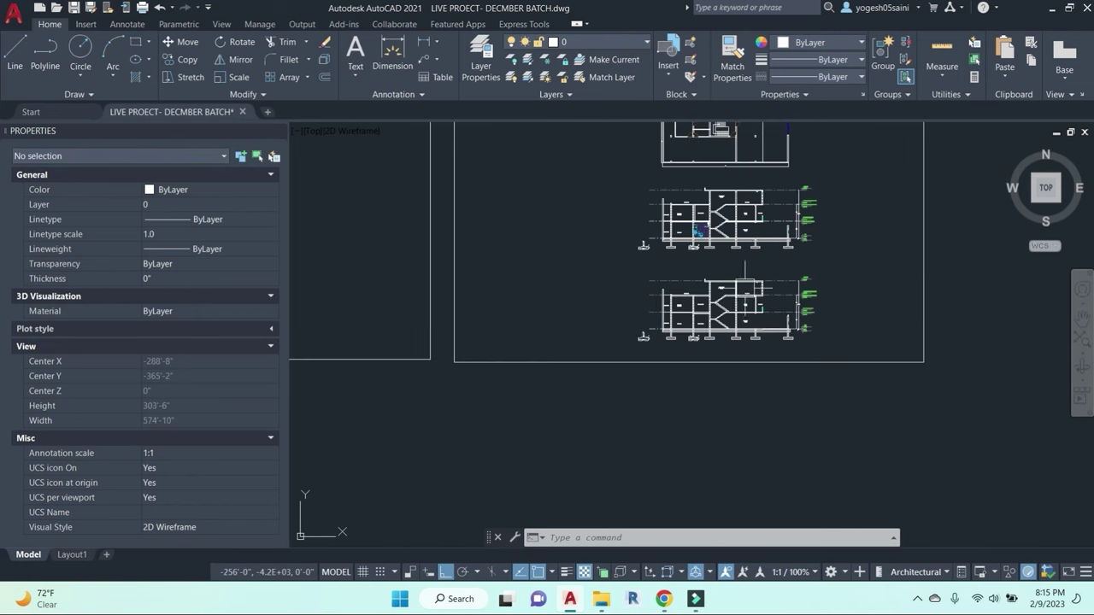
scroll(718, 193, up, 2)
scroll(735, 232, down, 1)
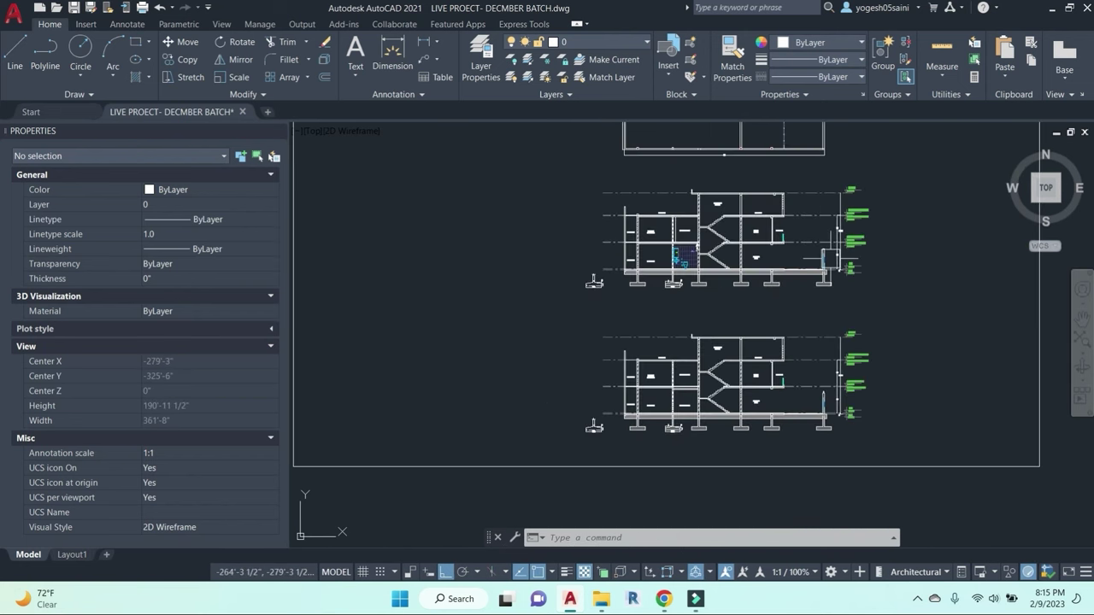
scroll(693, 231, up, 3)
scroll(672, 253, down, 5)
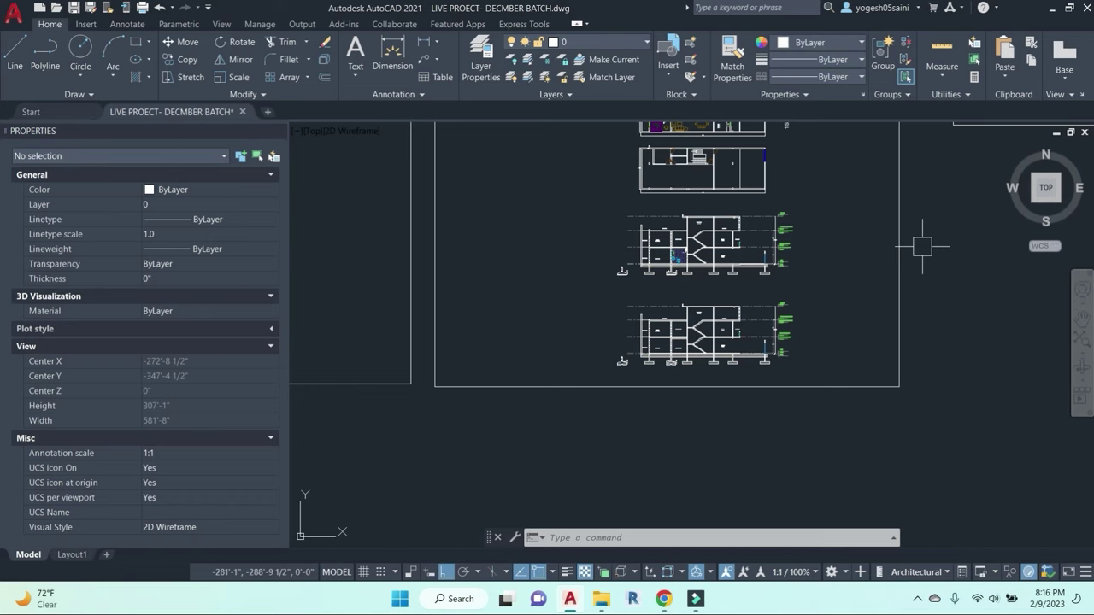
scroll(760, 307, down, 4)
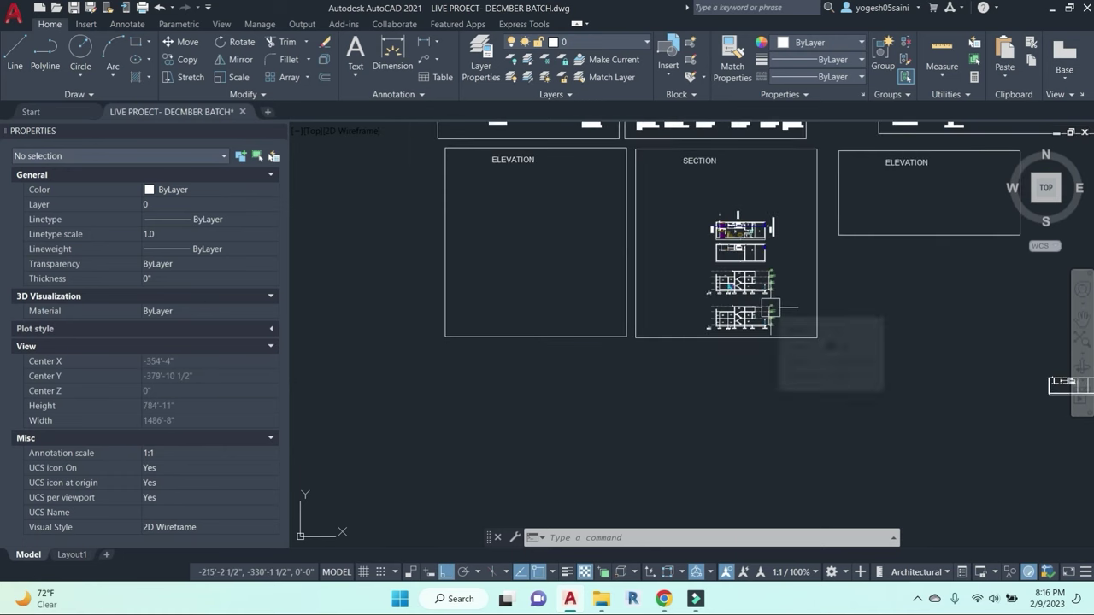
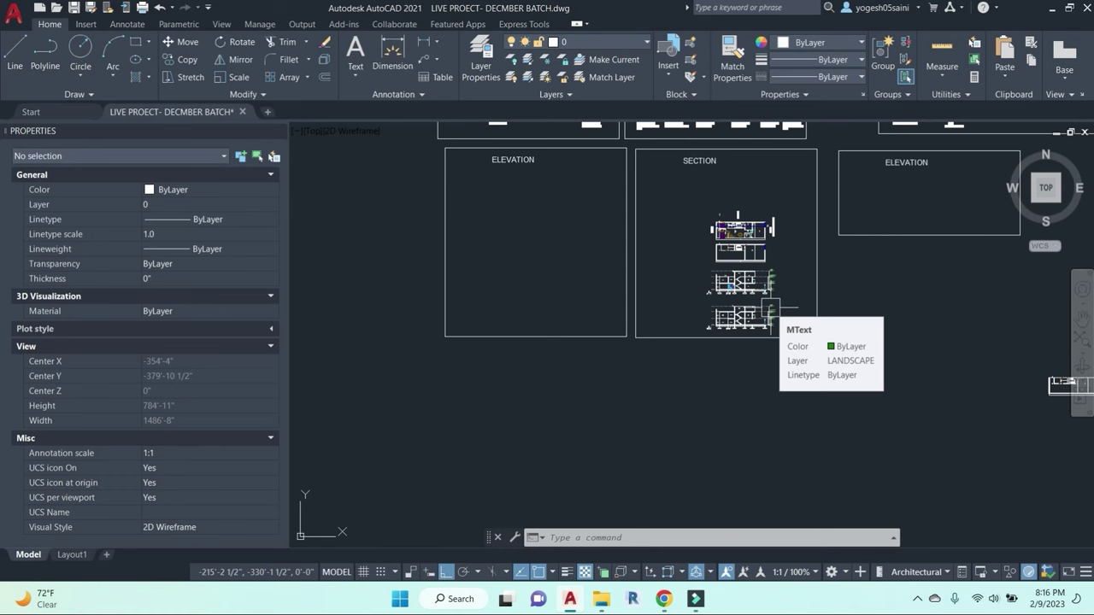
Step: Pan to the plumbing, electrical and main plan sheets and save the project drawing
middle_drag(906, 291, 788, 358)
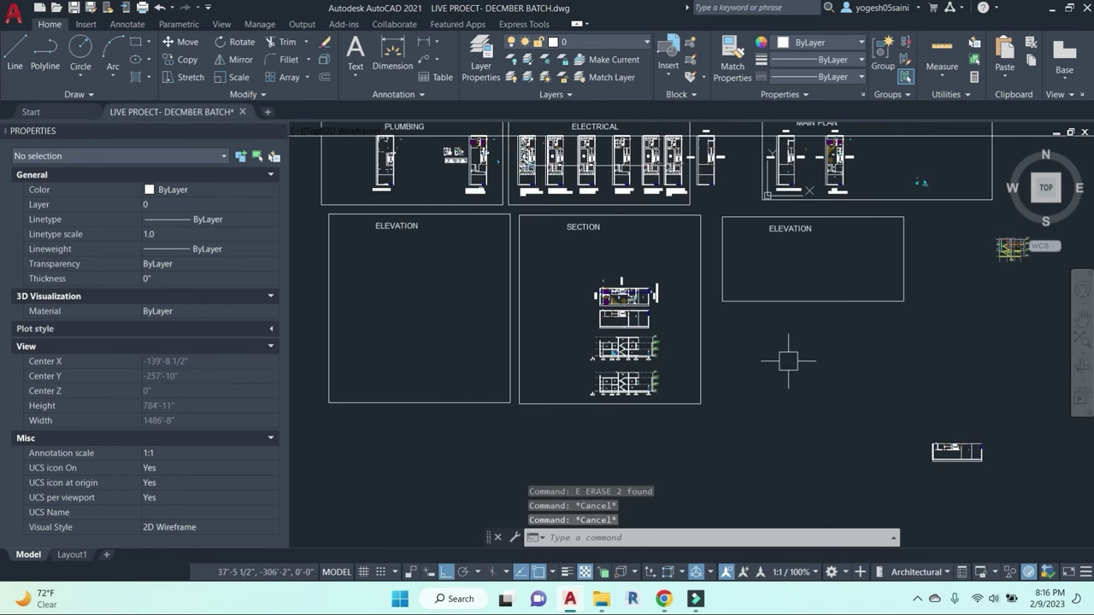
key(ctrl+s)
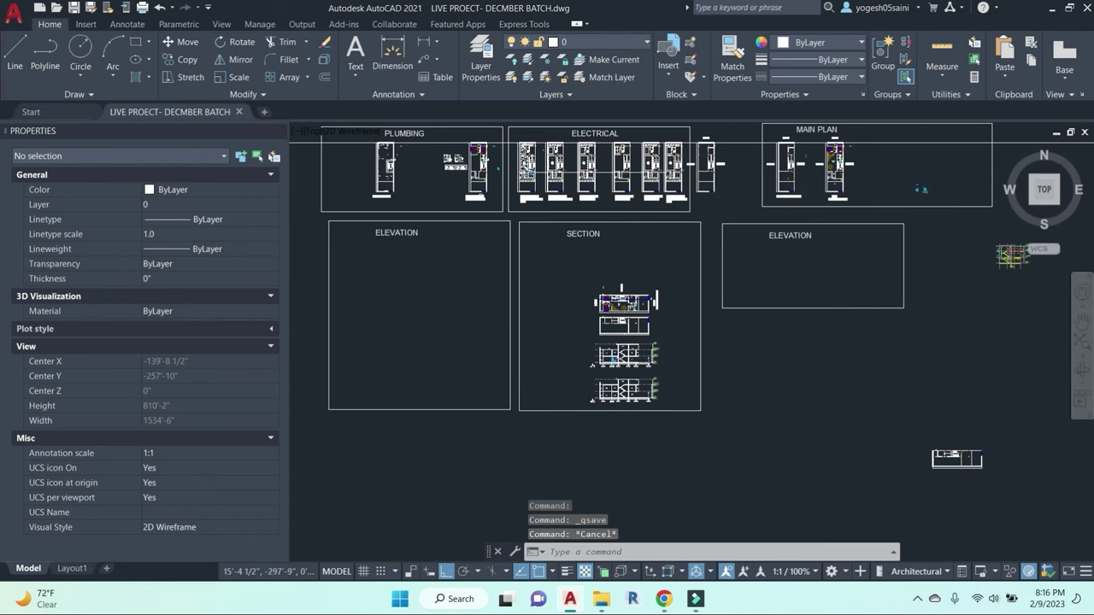
scroll(773, 351, down, 2)
Step: Erase the stray long horizontal line and start a new blank drawing, Drawing2
click(427, 225)
text(e)
key(Return)
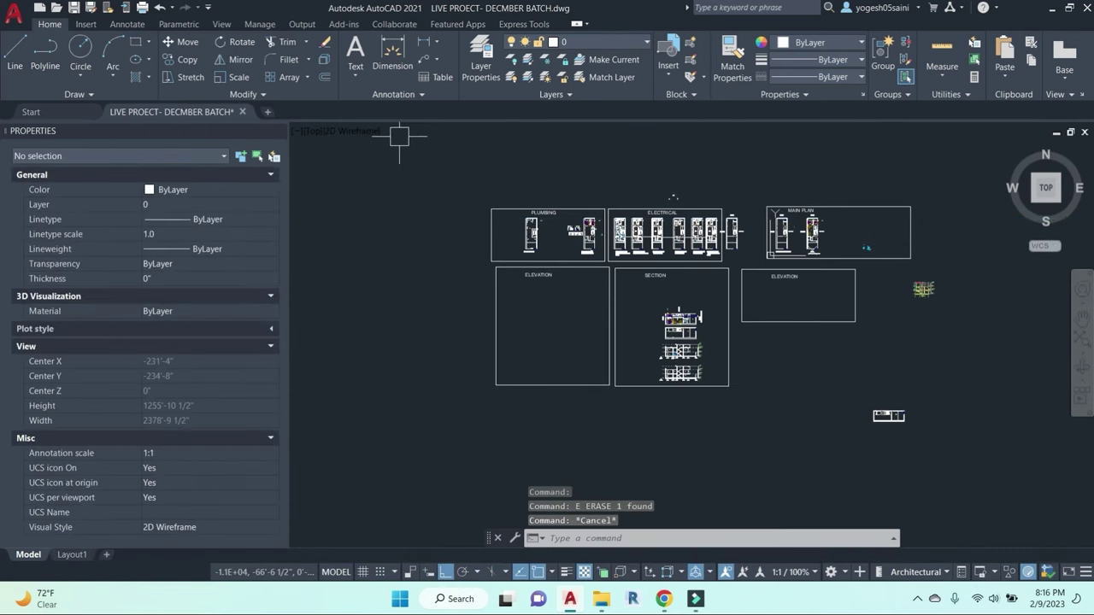
click(267, 111)
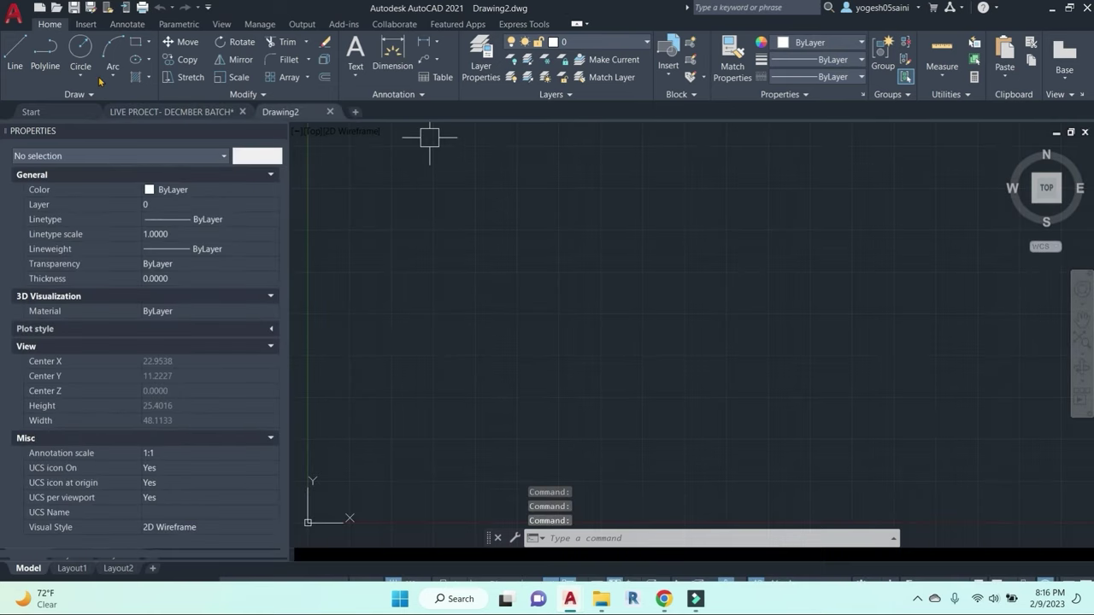
Step: Copy the small section drawing from the project and try pasting it into Drawing2
click(179, 112)
click(968, 328)
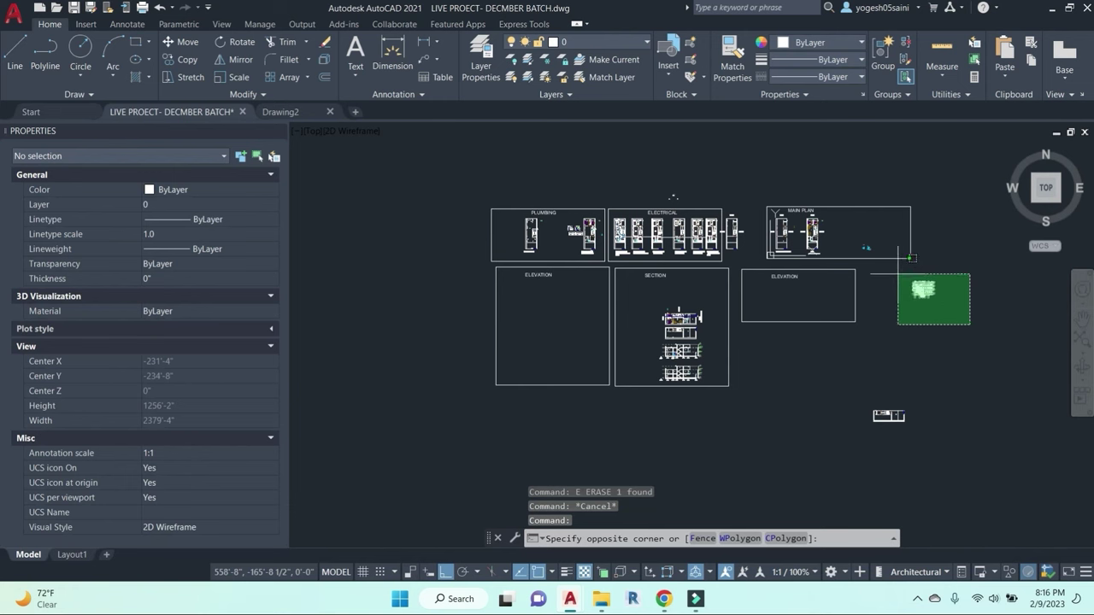
click(898, 274)
key(ctrl+c)
key(ctrl+v)
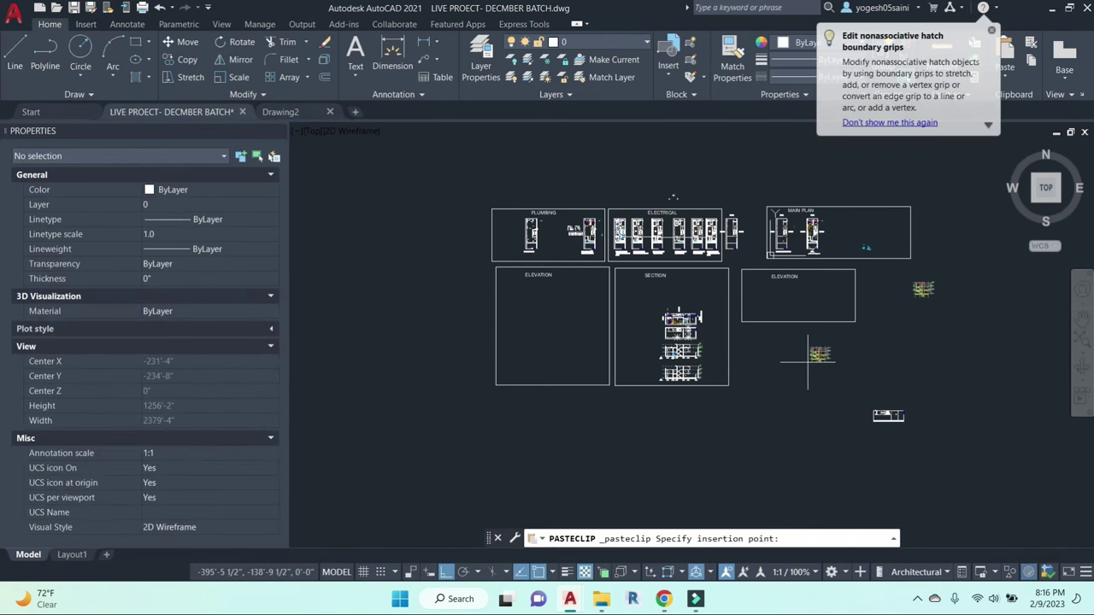
click(281, 112)
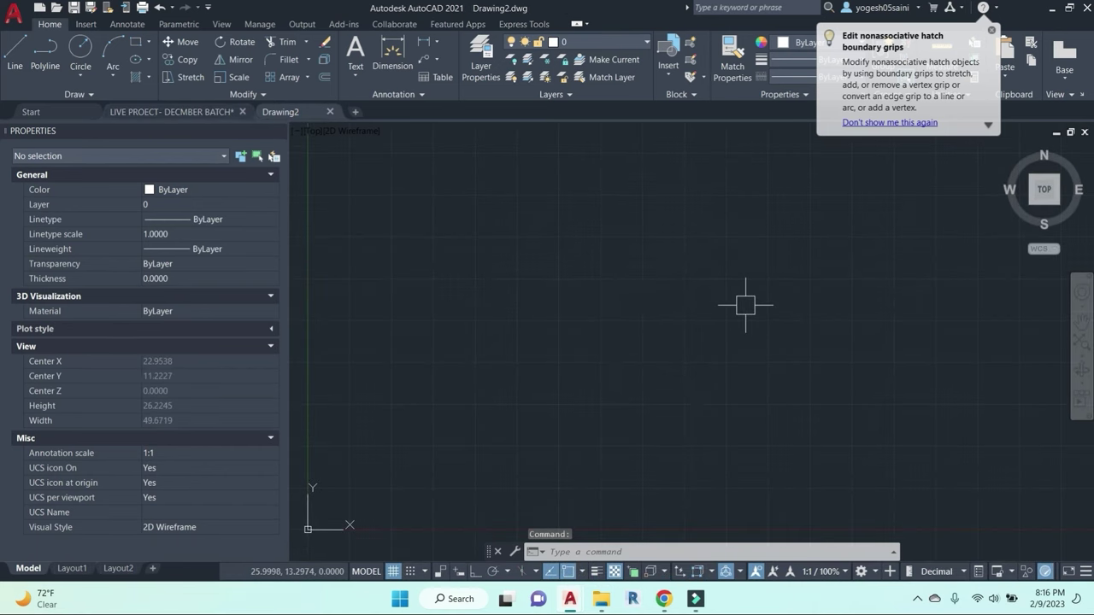
key(ctrl+v)
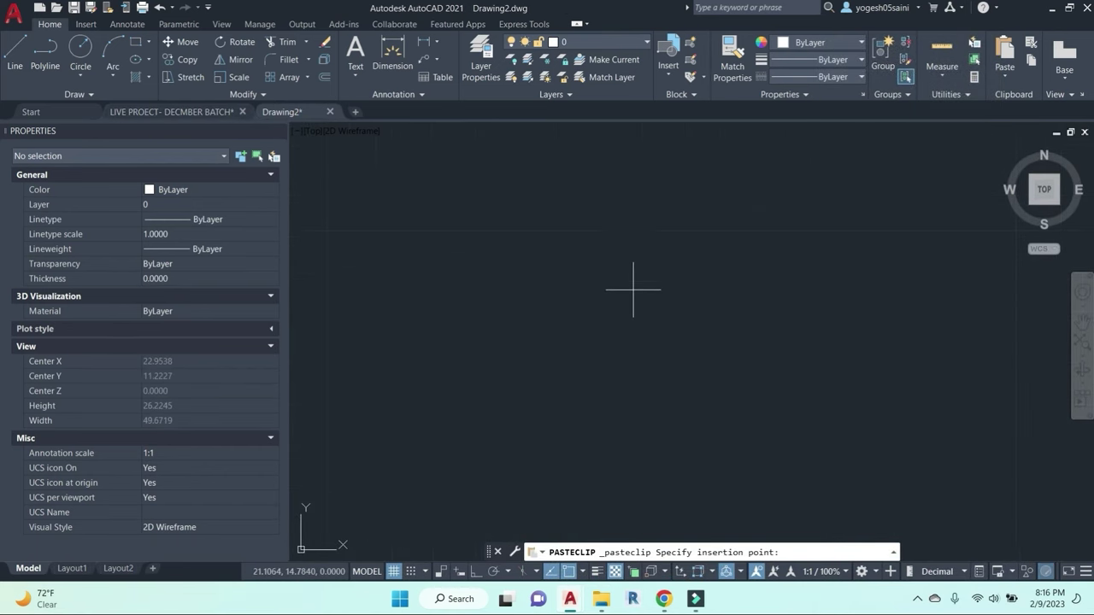
scroll(634, 289, down, 3)
Step: Recopy the section from the project and place it in Drawing2
click(170, 112)
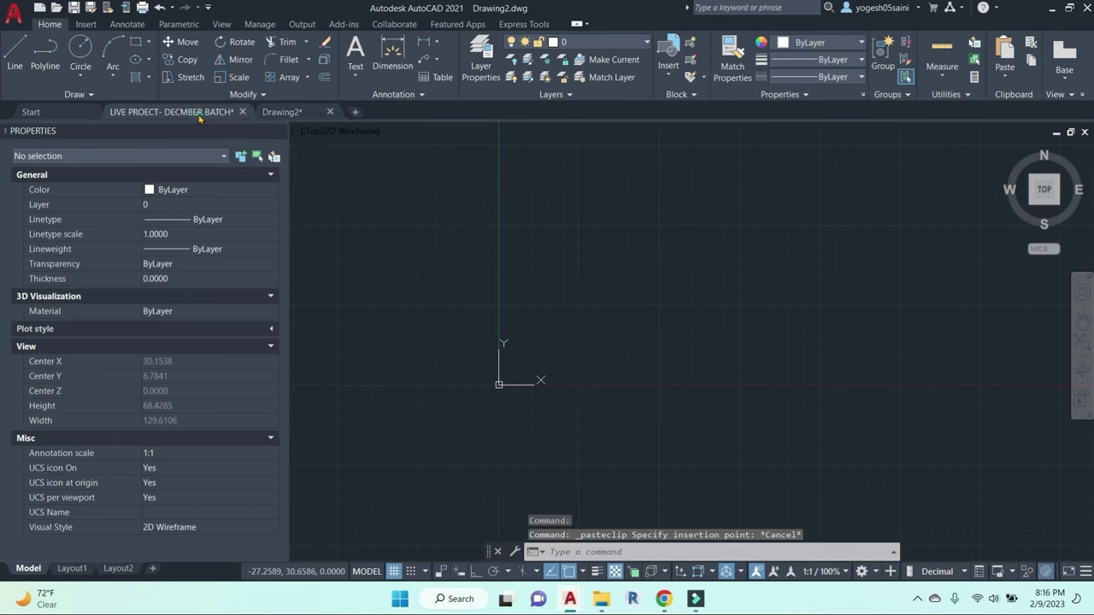
click(995, 335)
click(890, 271)
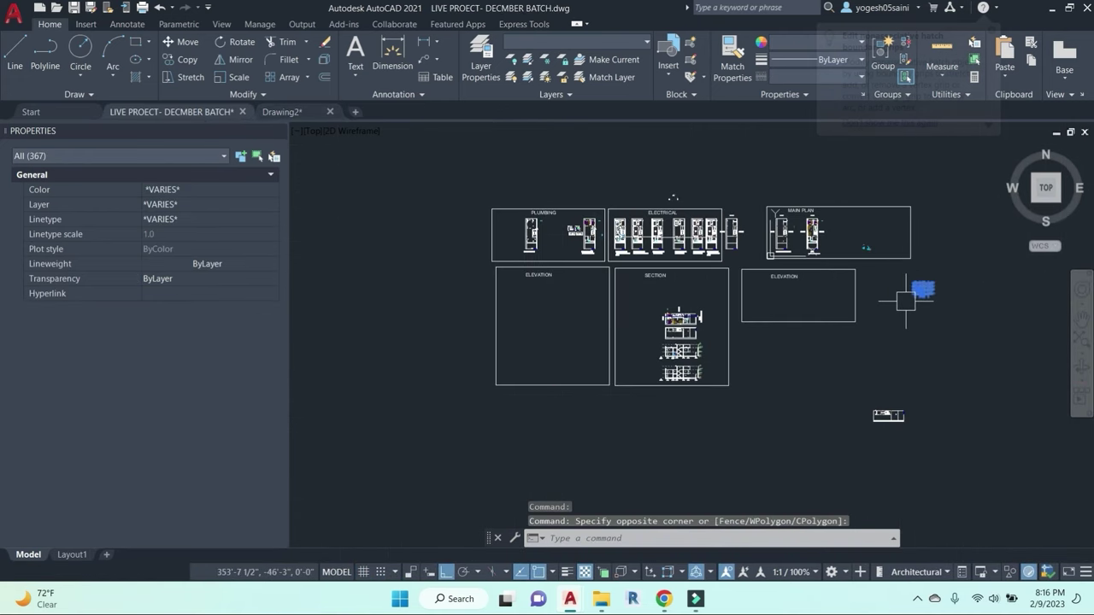
key(ctrl+c)
click(299, 111)
key(ctrl+v)
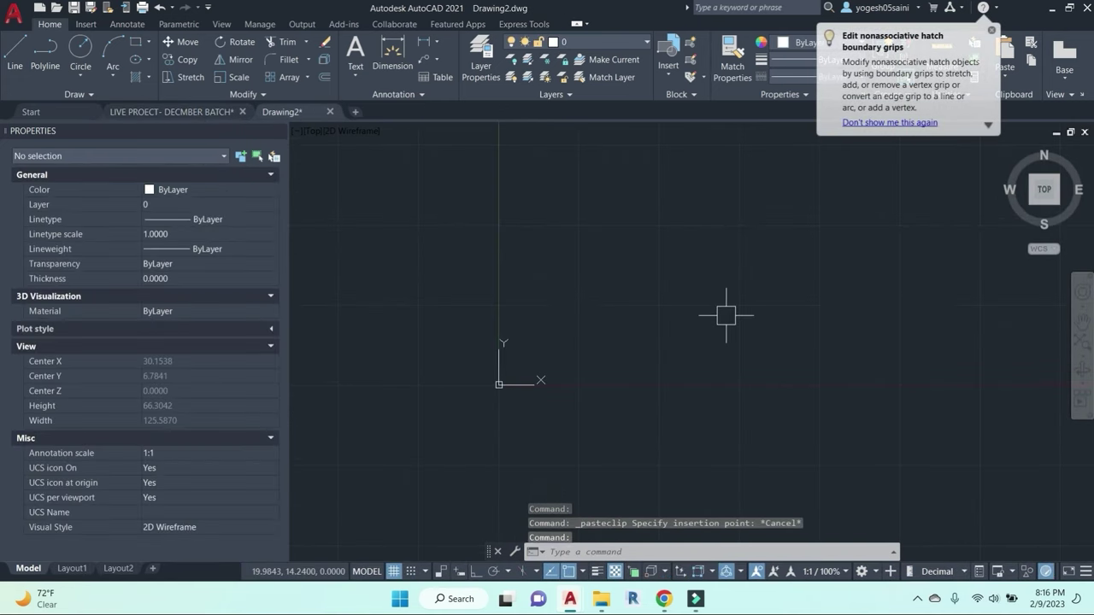
click(602, 341)
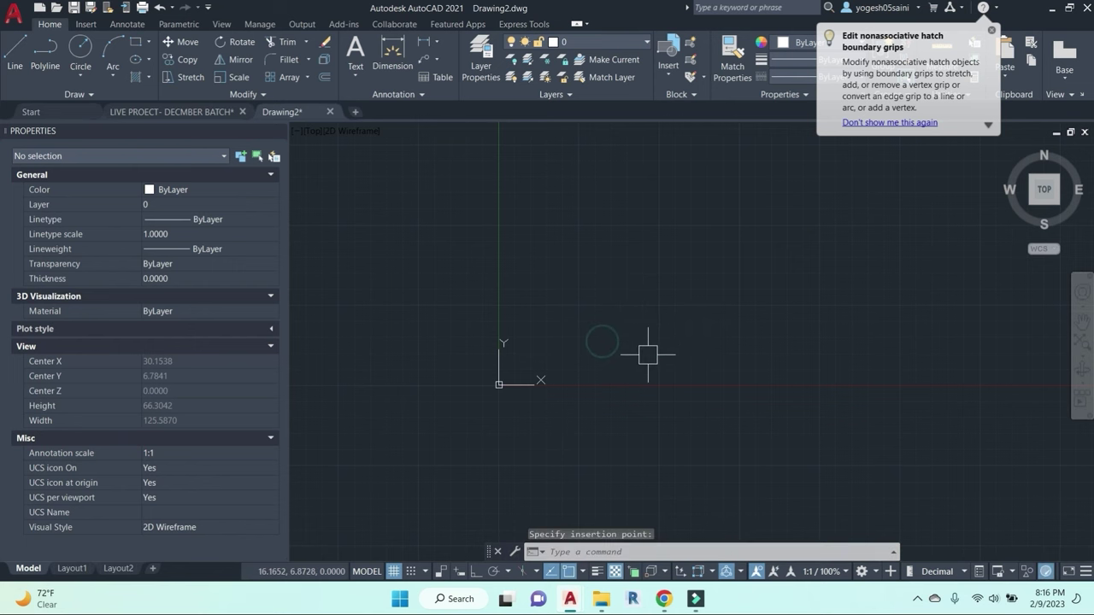
Step: Zoom All in Drawing2, check the layer list and recentre on the pasted section
text(z)
key(Return)
text(a)
key(Return)
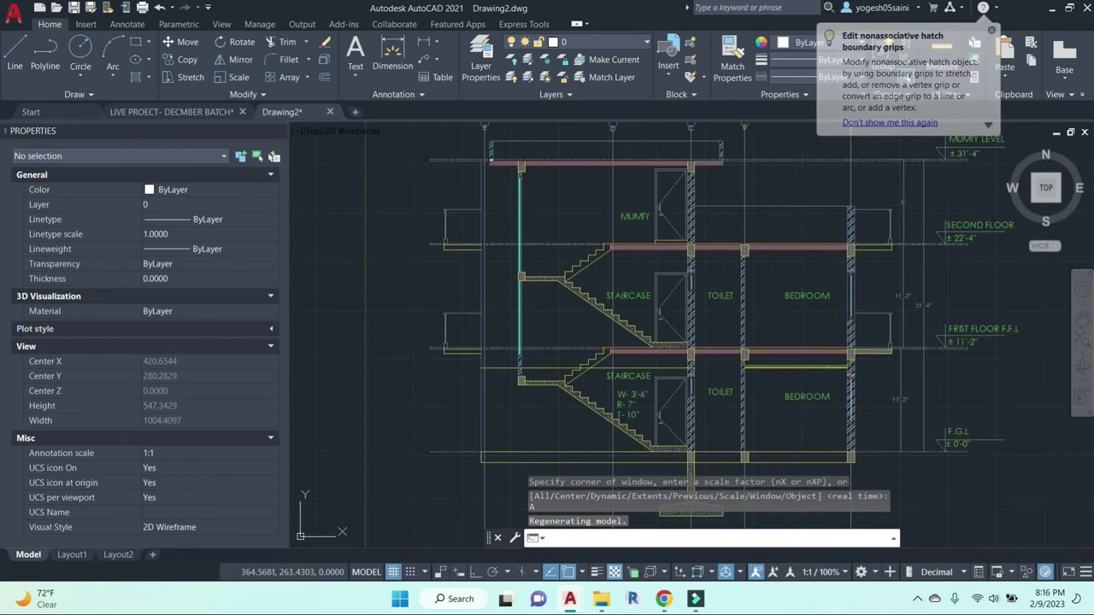
click(627, 40)
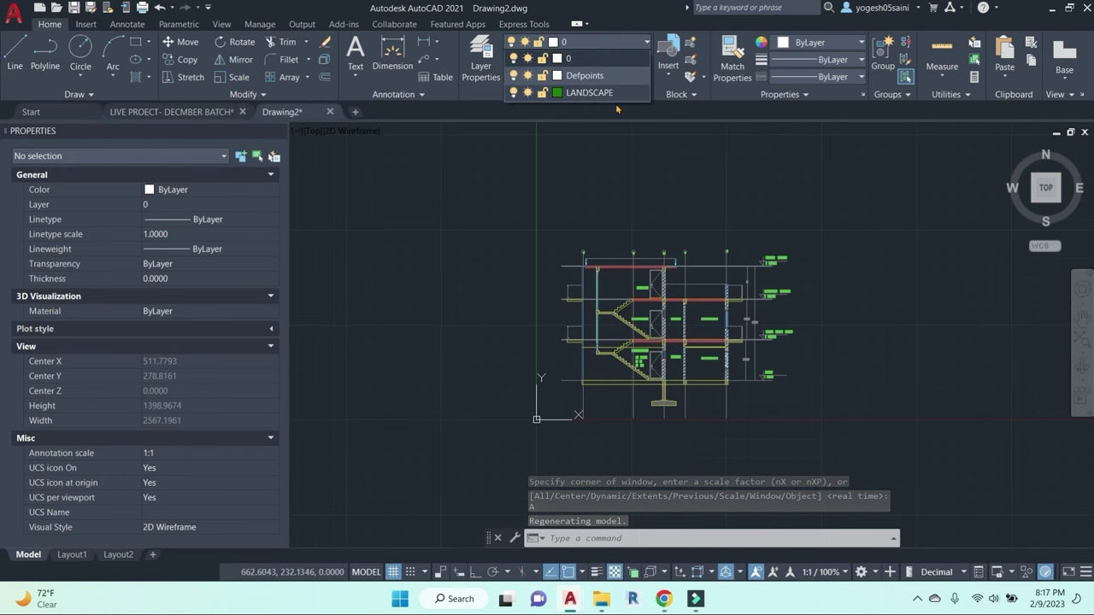
key(Escape)
middle_drag(806, 296, 789, 267)
key(Escape)
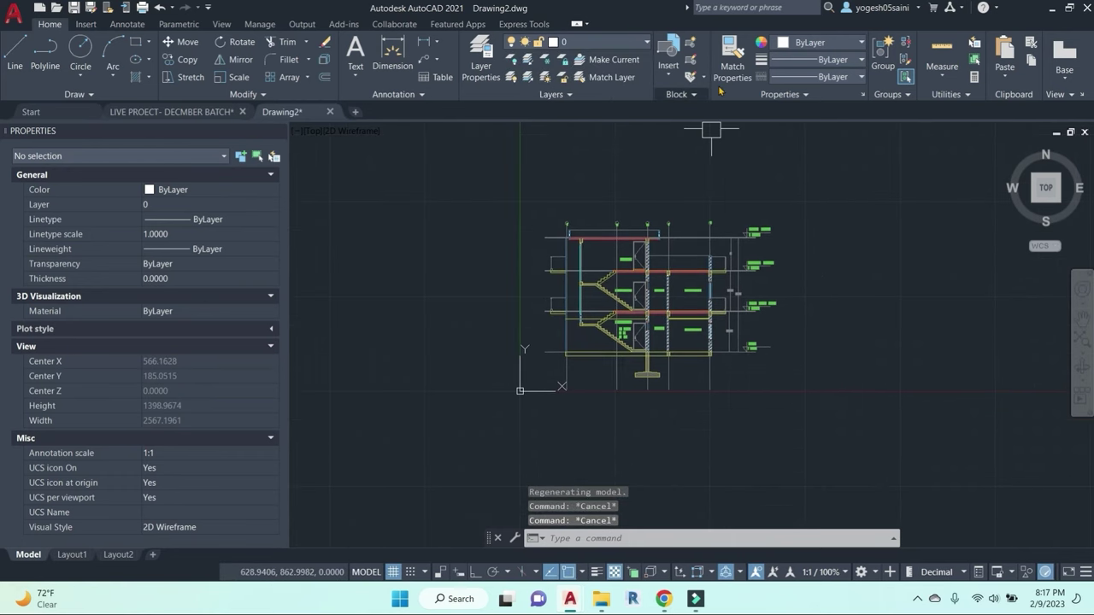
Step: Add four new layers to Drawing2 in Layer Properties
click(484, 68)
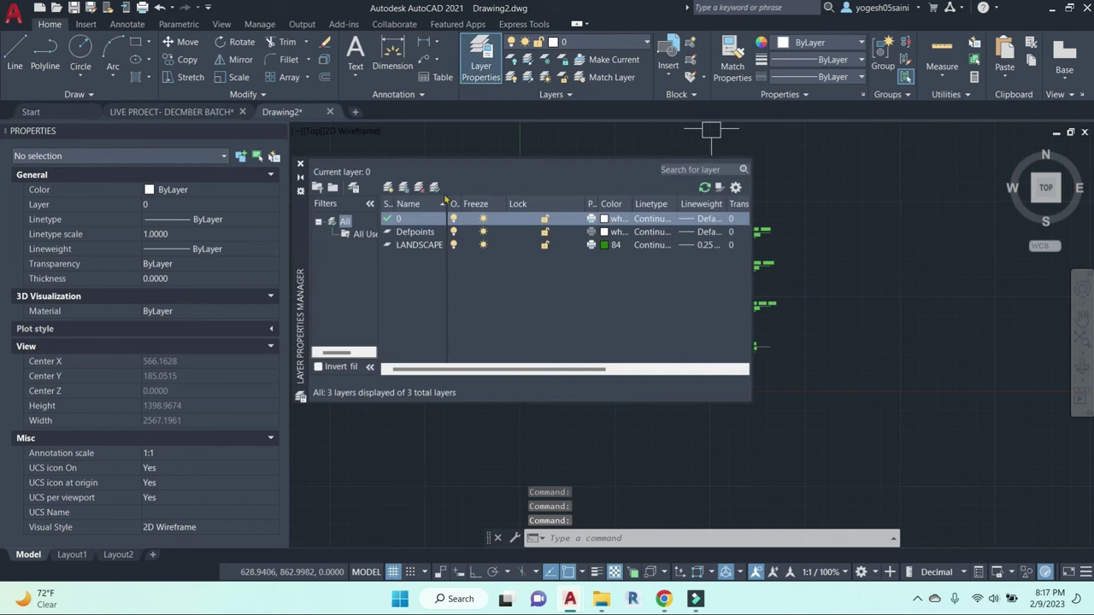
click(388, 188)
click(388, 188)
click(388, 188)
click(388, 188)
click(388, 188)
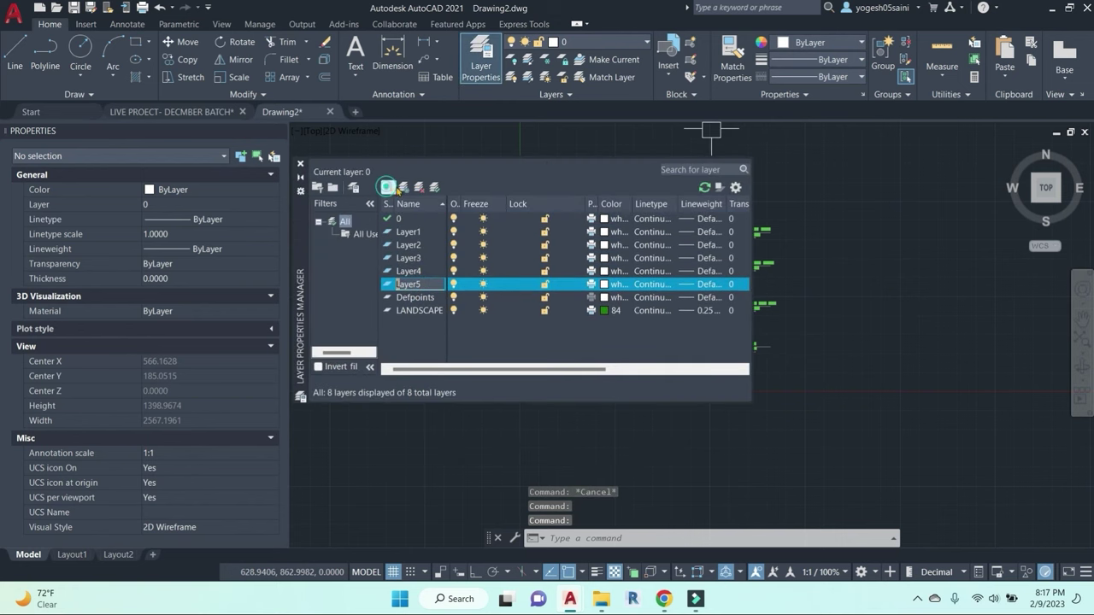
click(388, 188)
click(300, 164)
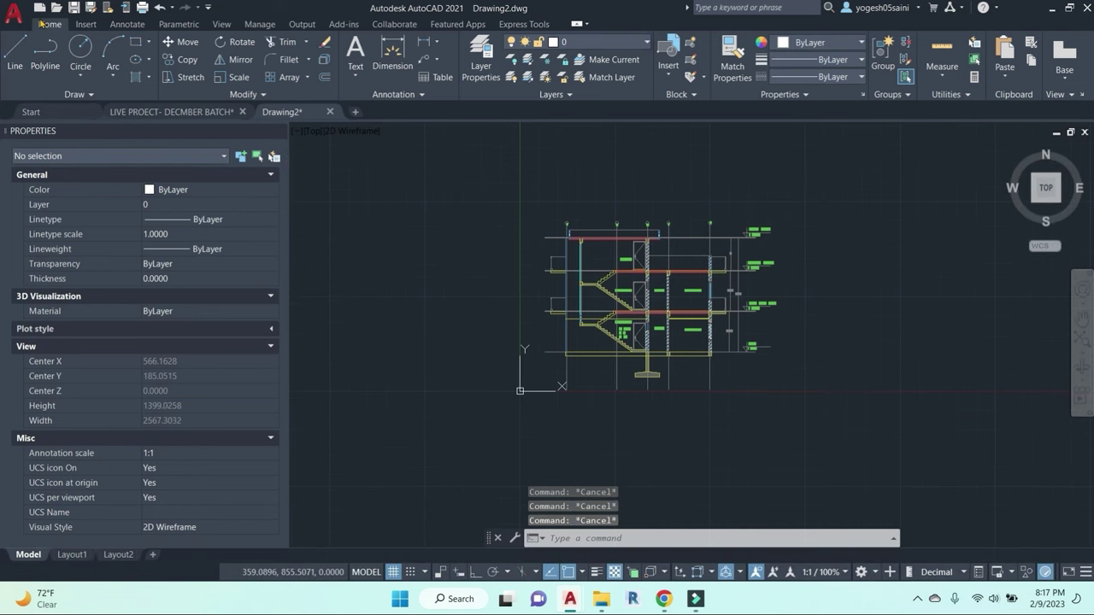
Step: Return to the project drawing and begin selecting the first-floor plan
click(216, 112)
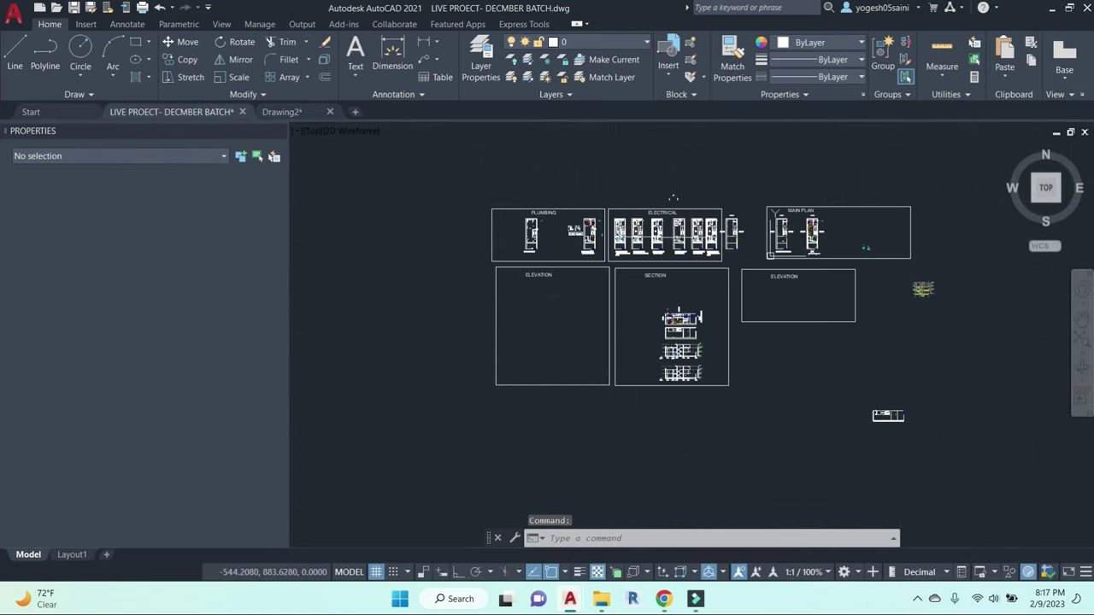
scroll(745, 298, up, 3)
click(745, 298)
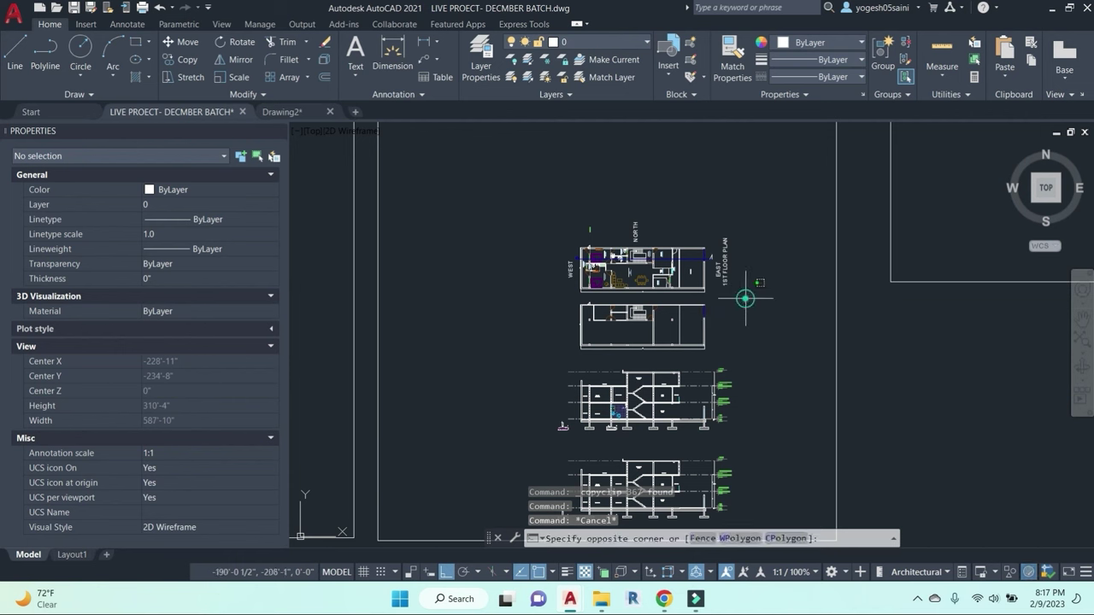
Step: Copy the first-floor plan and paste it into Drawing2 beside the section
click(488, 196)
key(ctrl+c)
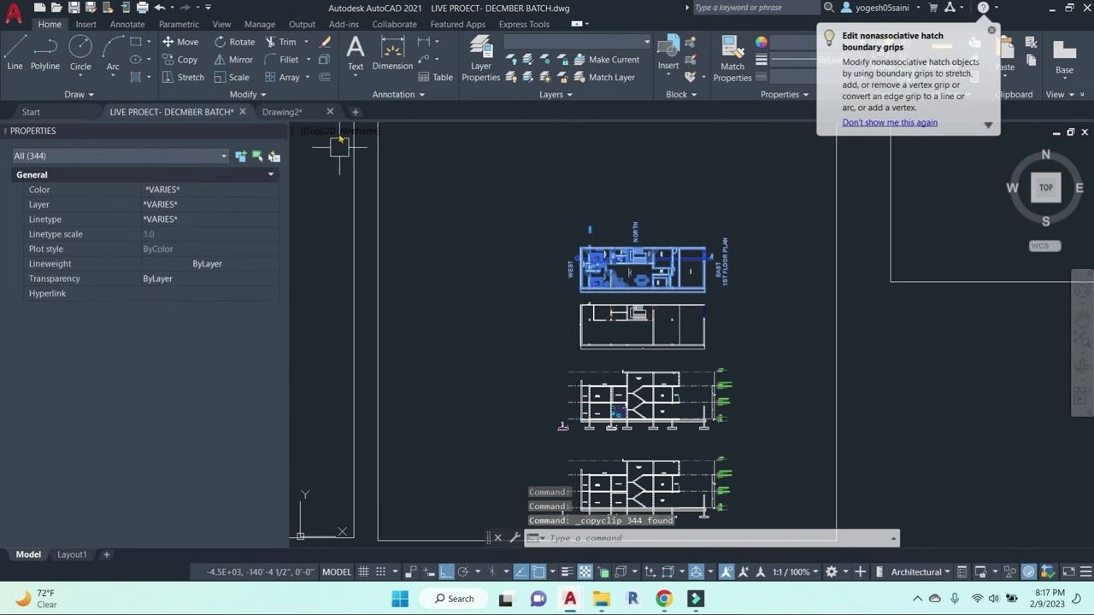
click(282, 112)
key(ctrl+v)
mouse_move(809, 426)
middle_down()
mouse_move(757, 400)
mouse_move(668, 384)
middle_up()
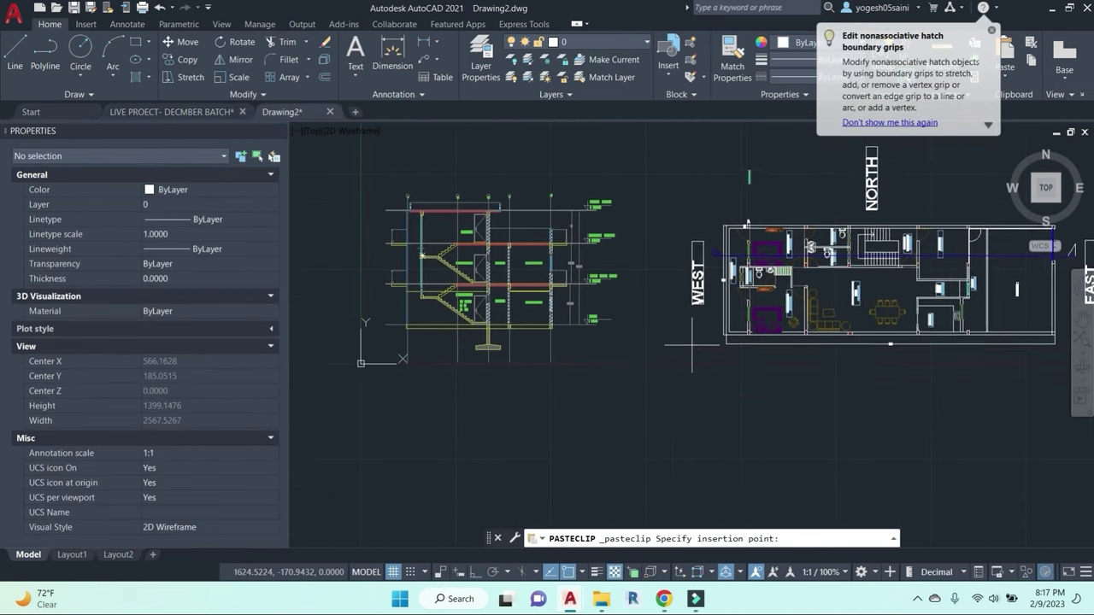
click(690, 345)
key(Escape)
Step: Check the layer list and fit both pasted drawings in view
click(633, 40)
key(Escape)
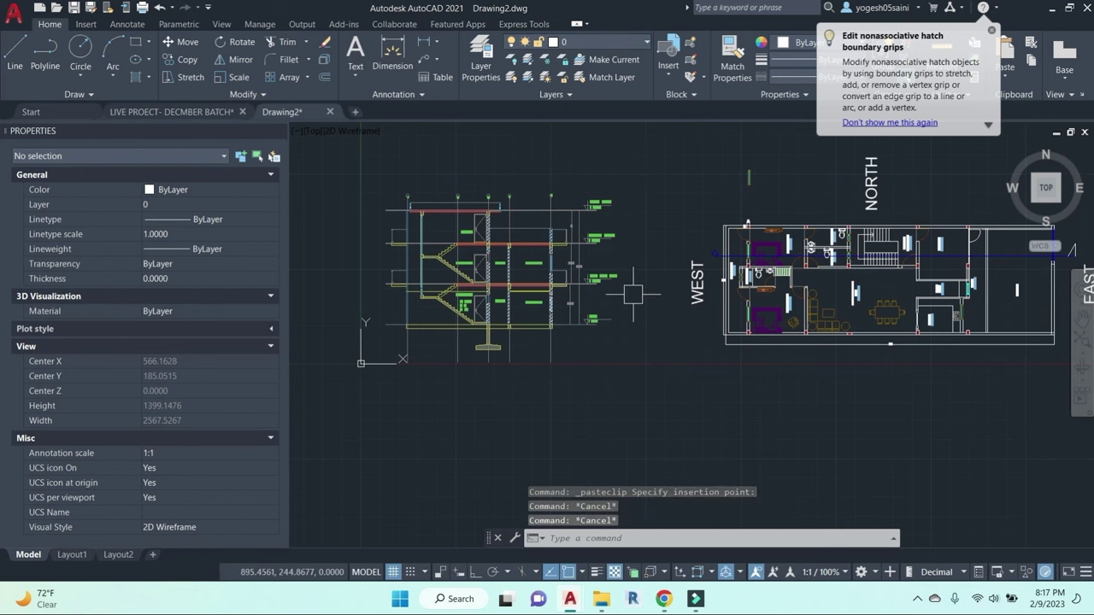
scroll(632, 293, down, 3)
middle_drag(649, 335, 637, 327)
key(Escape)
key(Escape)
Step: Isolate layer 0 with LAYISO, setting non-isolated layers to off
text(LAY)
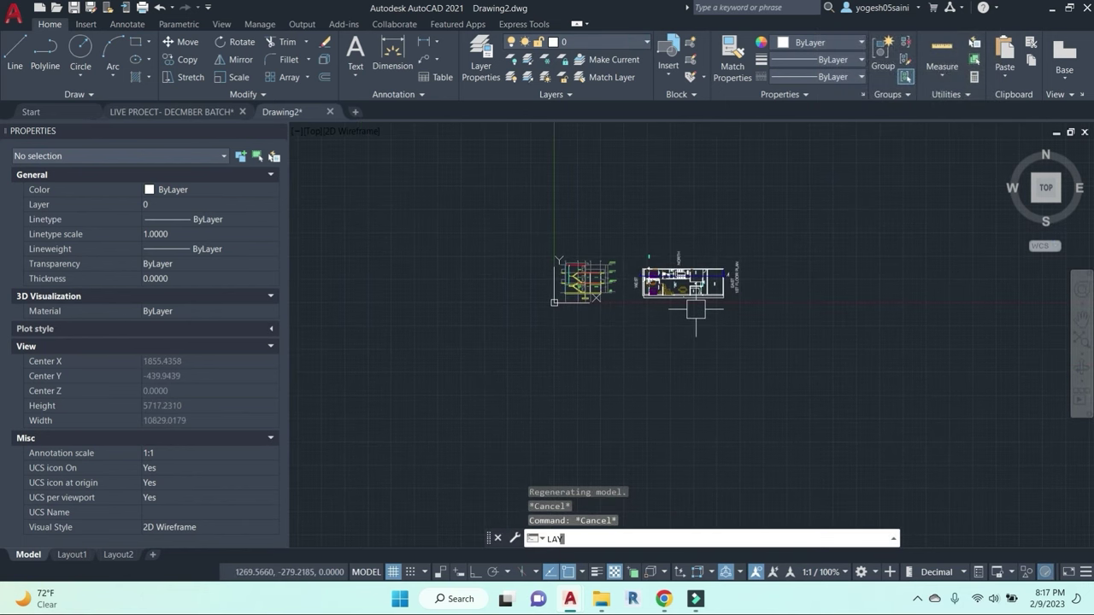
text(I)
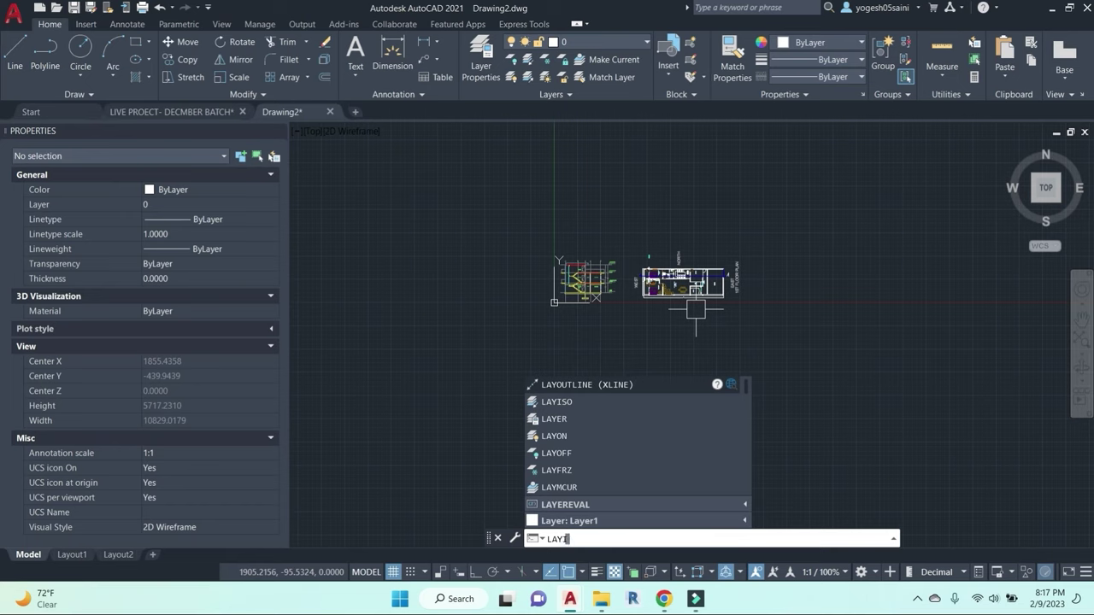
text(SO)
key(Return)
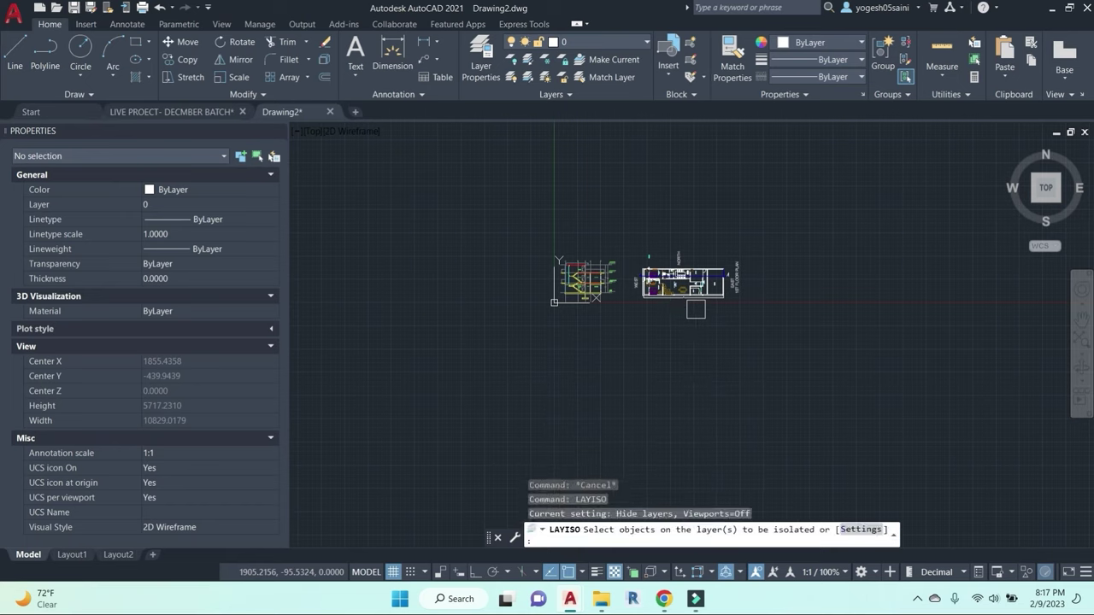
click(861, 530)
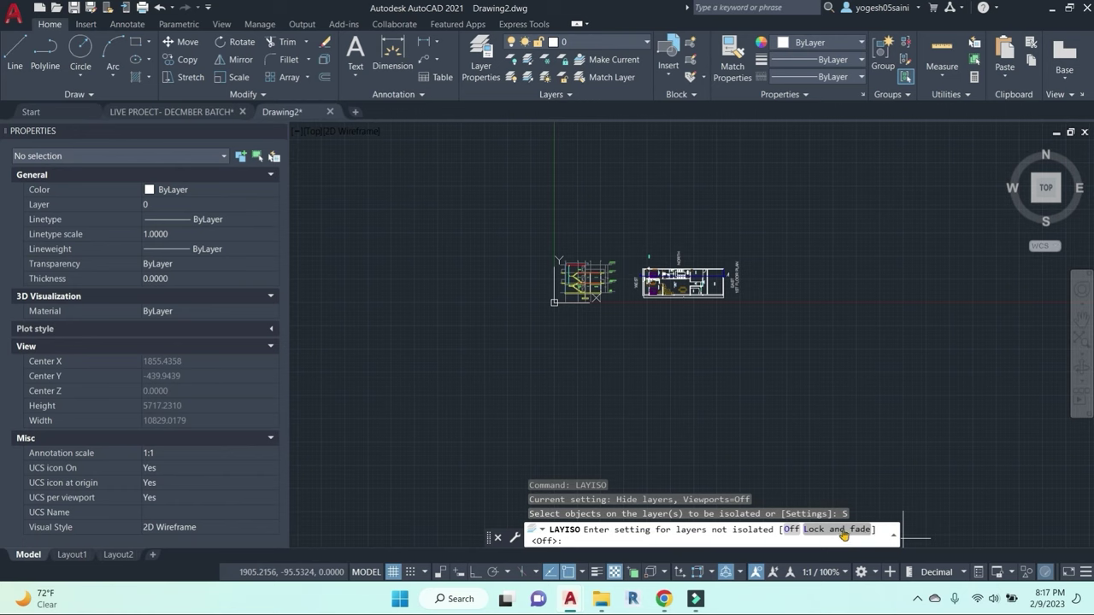
click(793, 530)
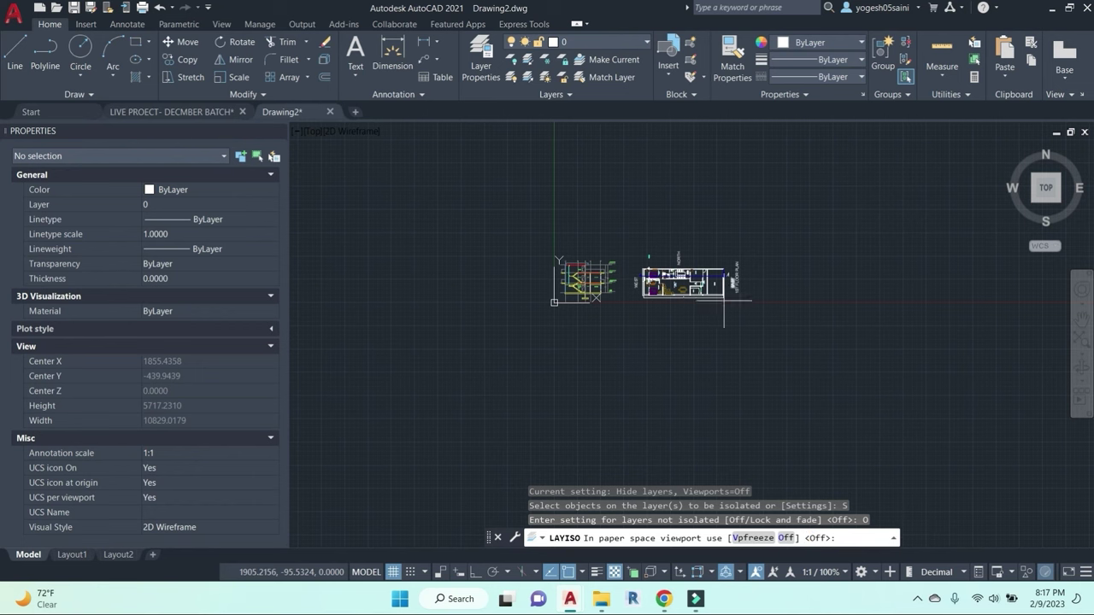
key(Return)
scroll(720, 277, up, 5)
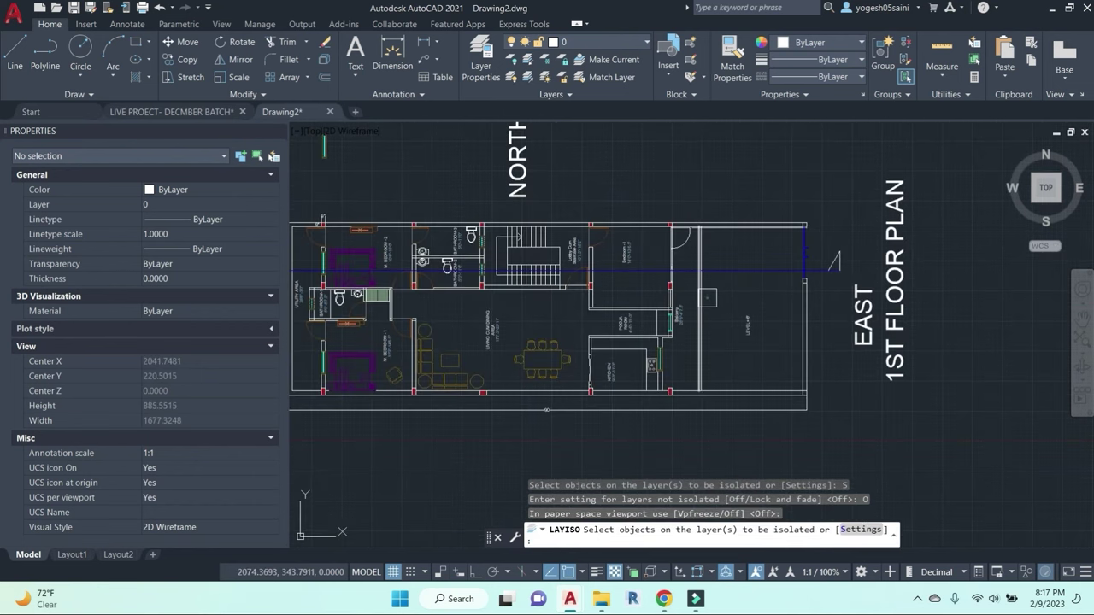
click(702, 295)
key(Return)
Step: Restore the earlier closer view, then close Drawing2, discarding its unsaved changes
scroll(737, 298, down, 4)
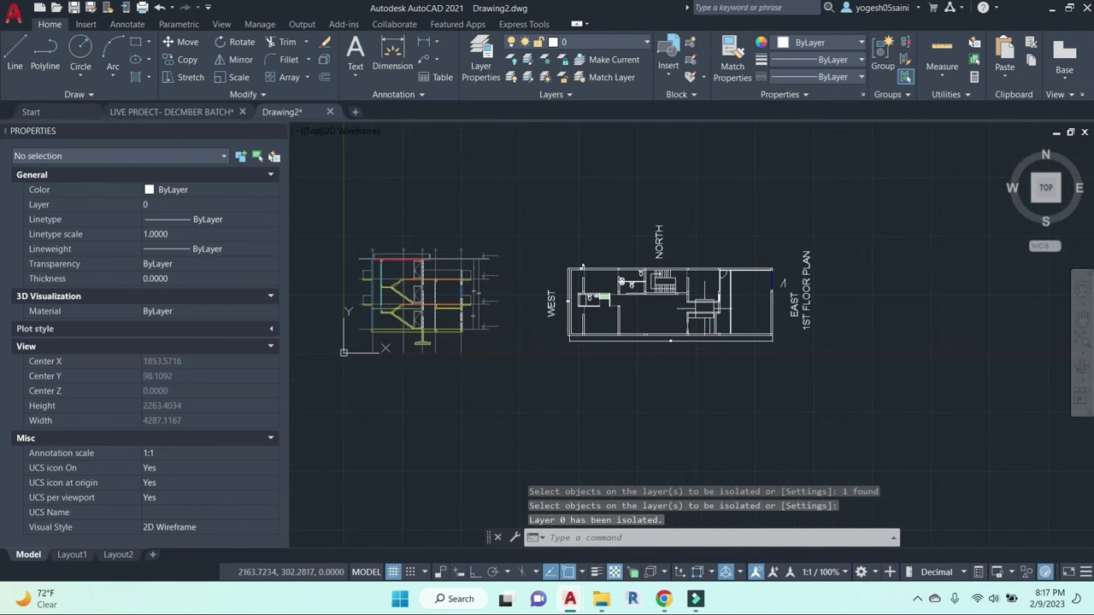
scroll(705, 305, up, 1)
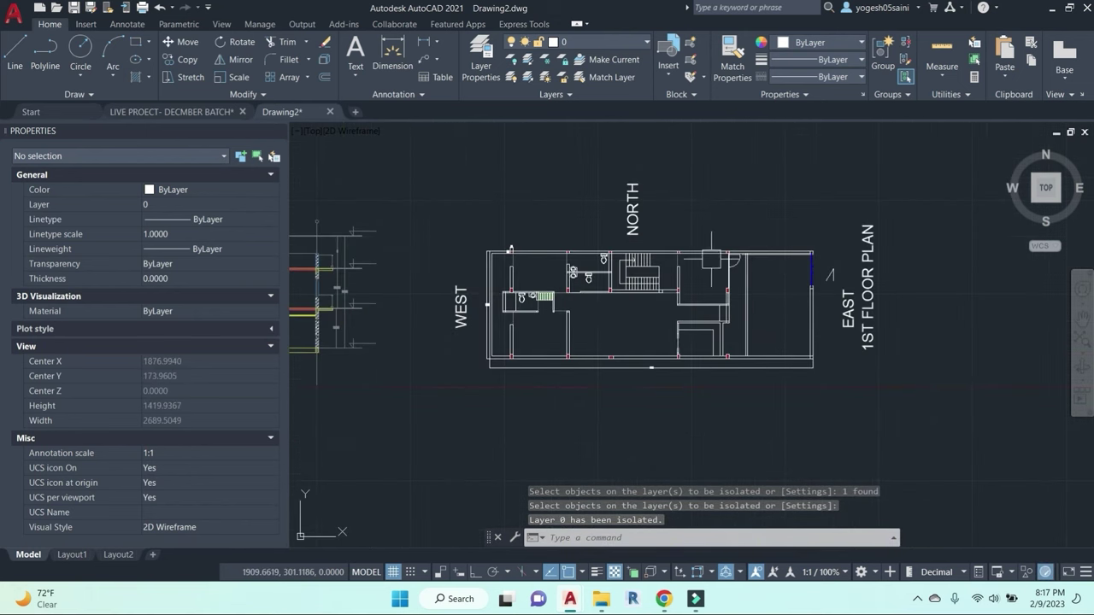
key(ctrl+z)
key(ctrl+z)
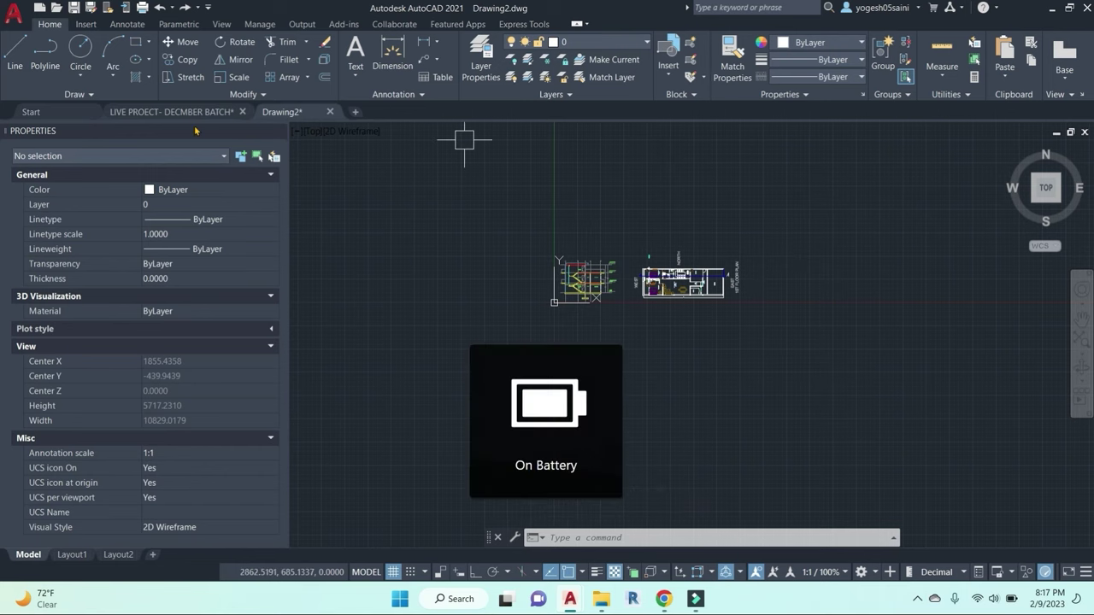
click(331, 113)
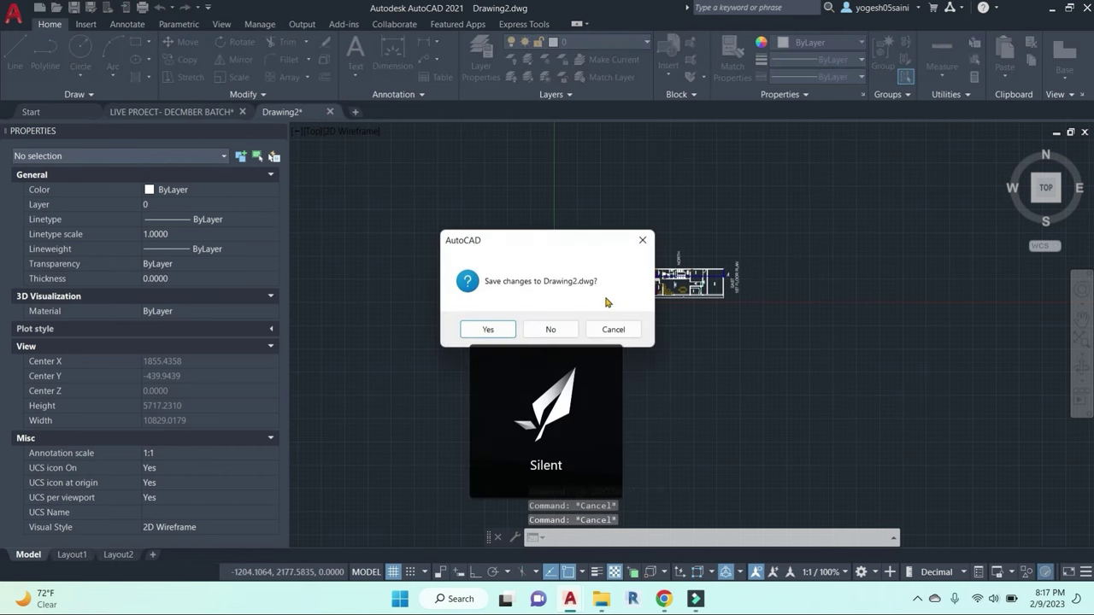
click(555, 330)
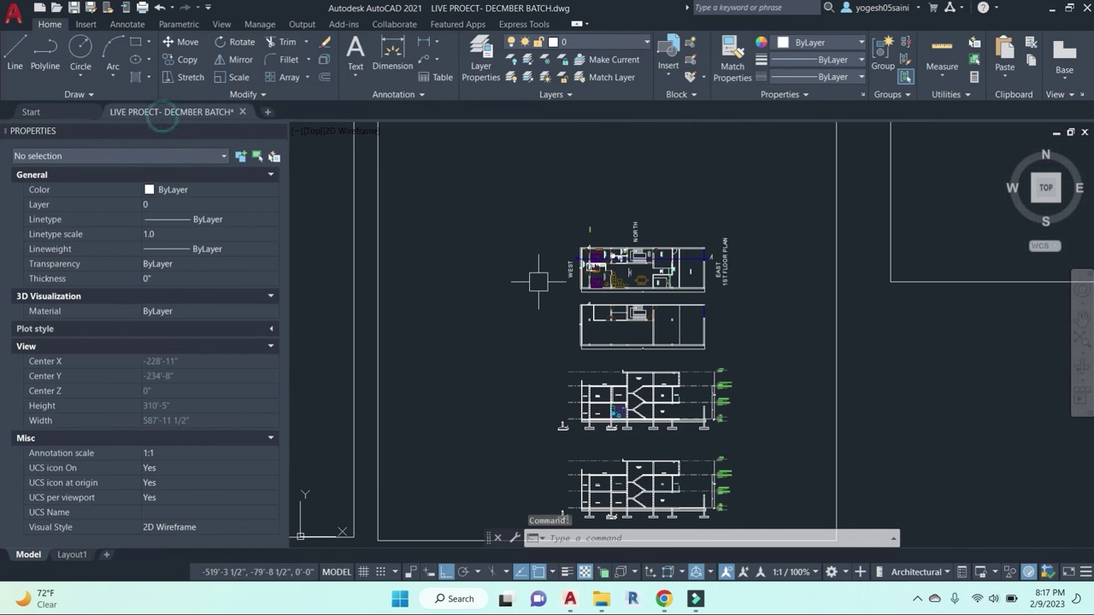
Step: Save the project drawing and pan across the sheets to the tile details
scroll(574, 268, down, 3)
key(ctrl+s)
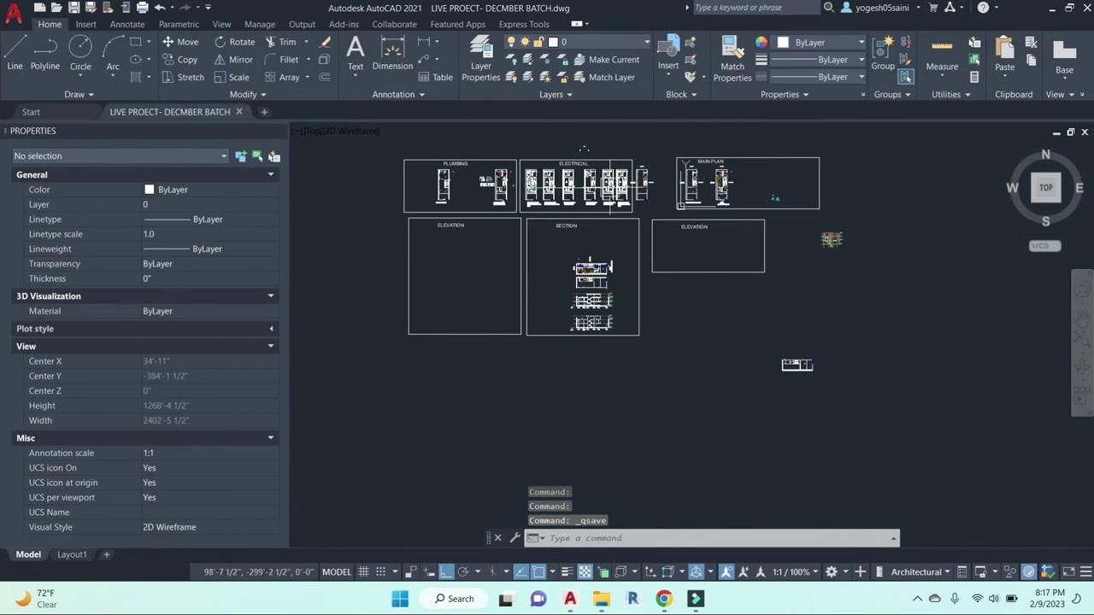
scroll(557, 154, up, 6)
scroll(645, 298, down, 1)
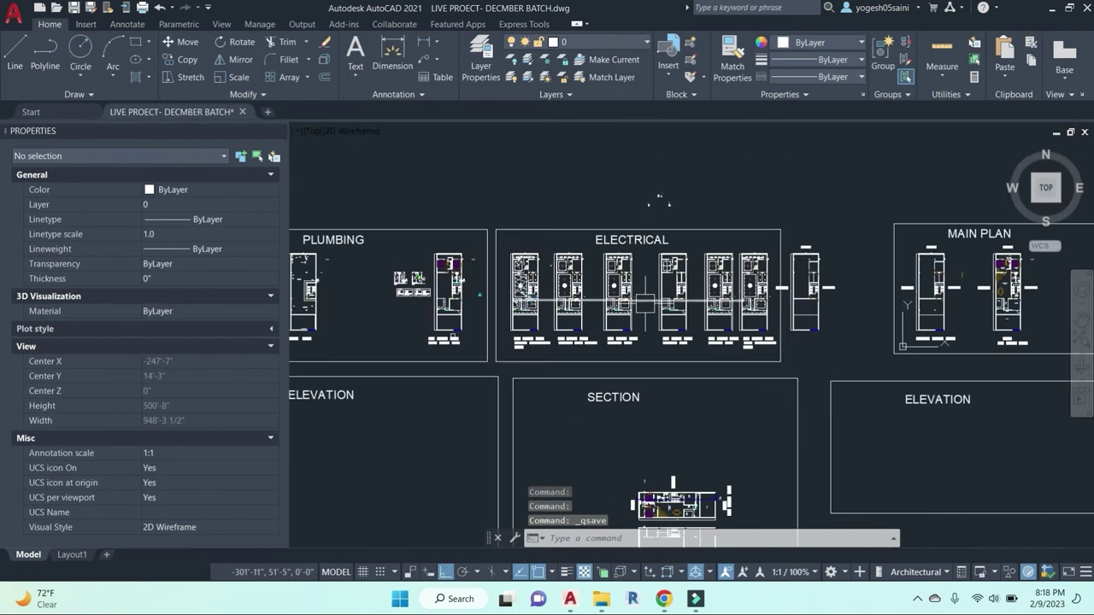
middle_drag(550, 333, 740, 335)
scroll(541, 282, down, 4)
middle_drag(886, 192, 557, 205)
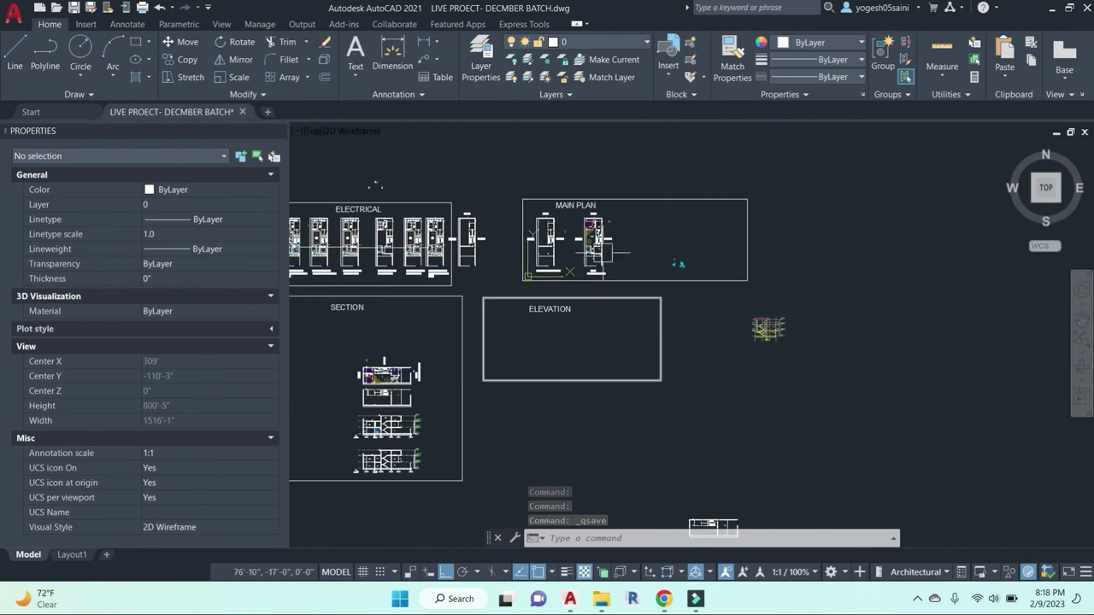
scroll(557, 205, up, 5)
scroll(619, 293, down, 4)
scroll(714, 341, up, 2)
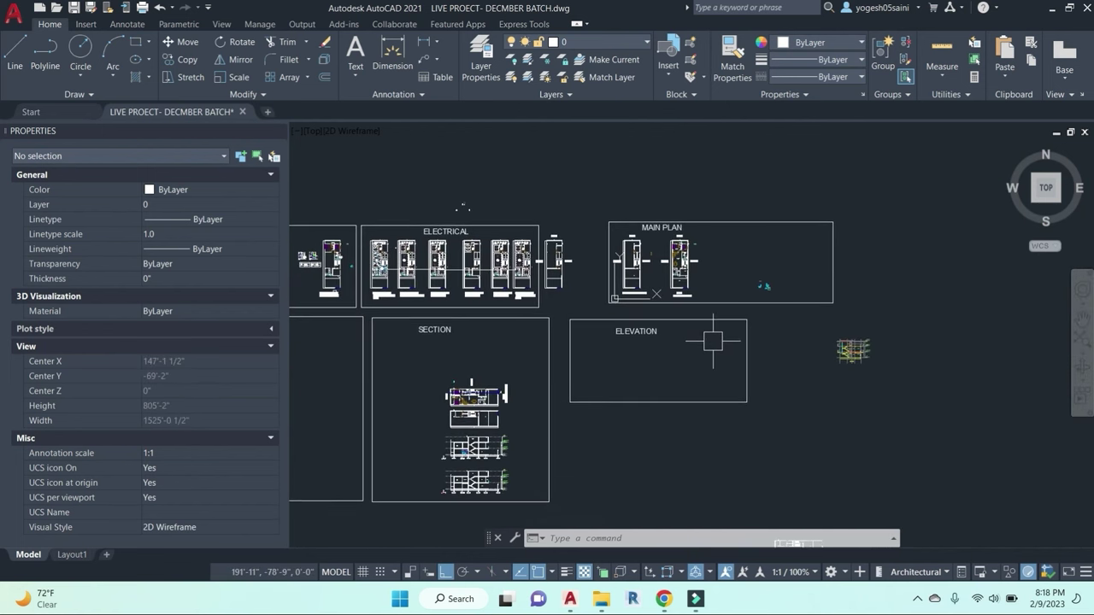
middle_drag(458, 327, 545, 329)
scroll(414, 283, up, 3)
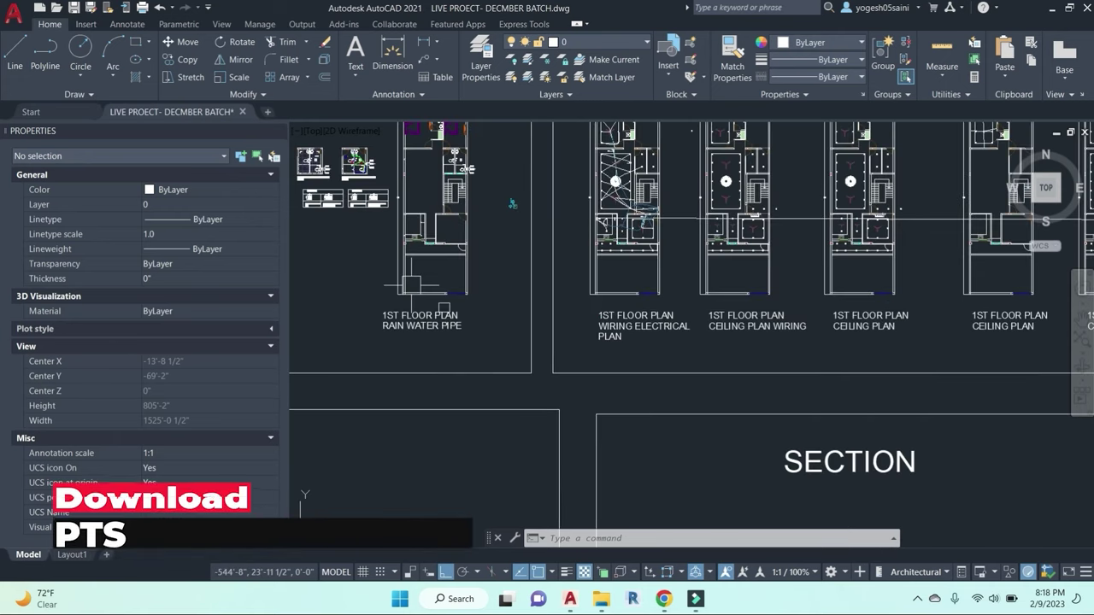
middle_drag(405, 259, 531, 299)
scroll(635, 244, up, 5)
Step: Copy the tile detail and place the copy below the originals
click(575, 322)
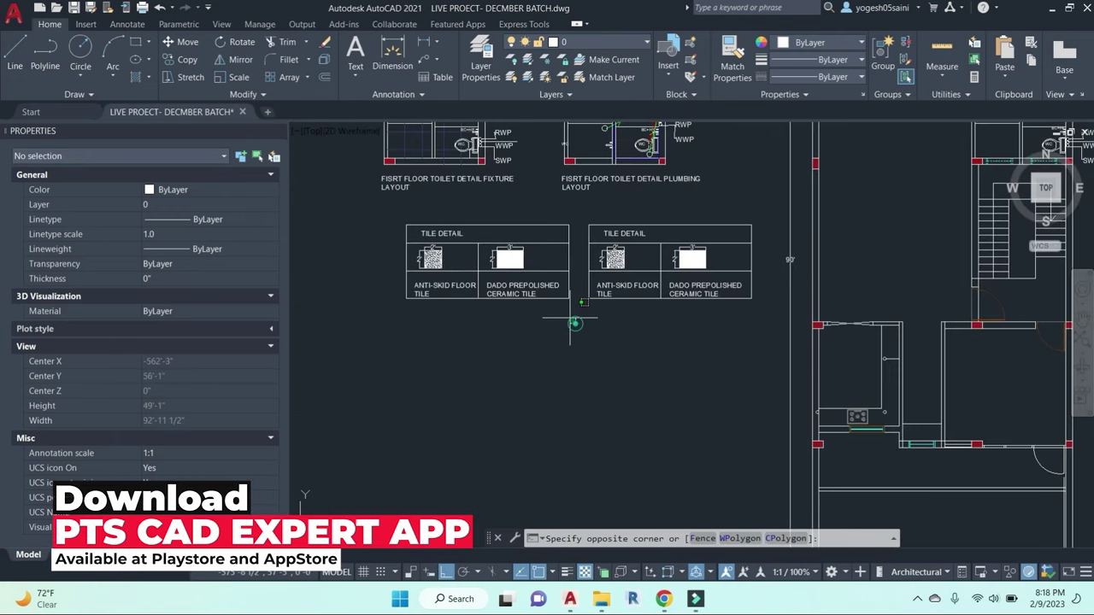
click(370, 205)
text(co)
key(Return)
scroll(512, 293, down, 3)
scroll(513, 293, up, 2)
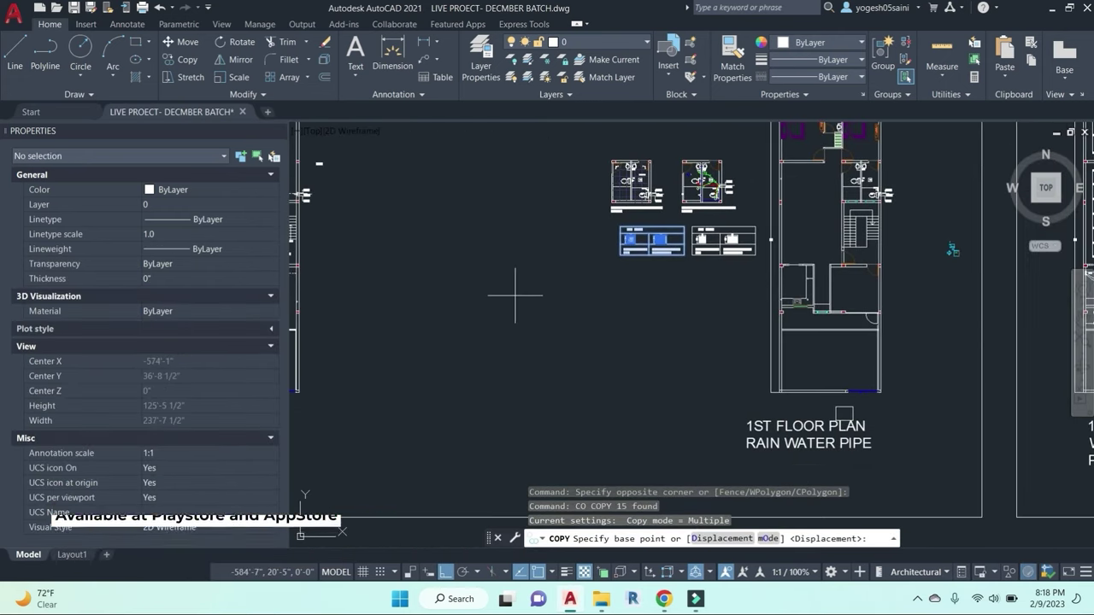
click(514, 267)
key(Escape)
key(Escape)
key(Escape)
scroll(692, 303, up, 4)
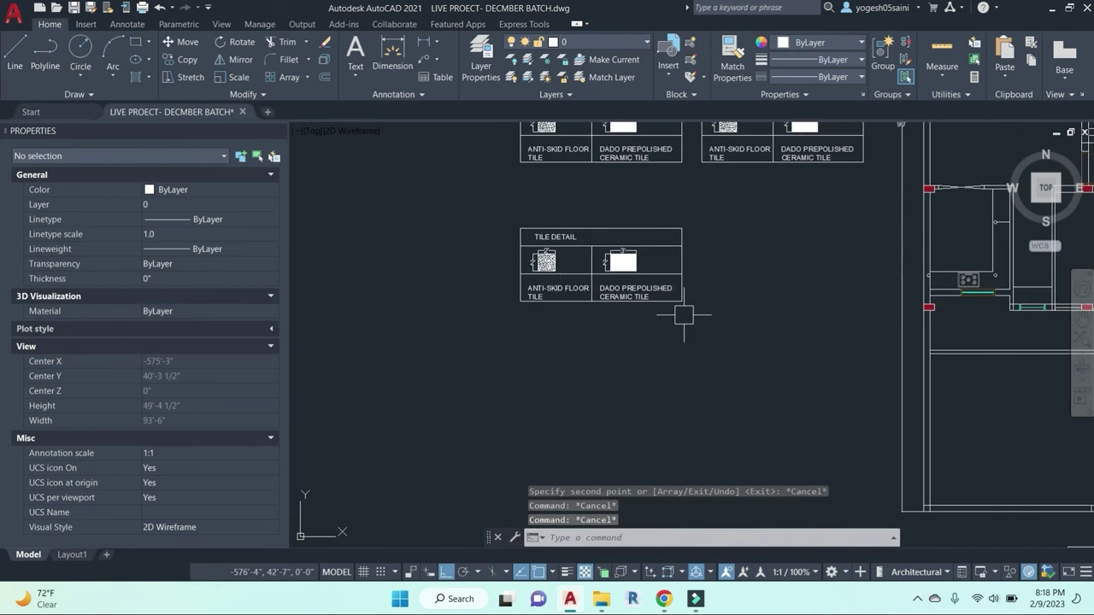
key(Escape)
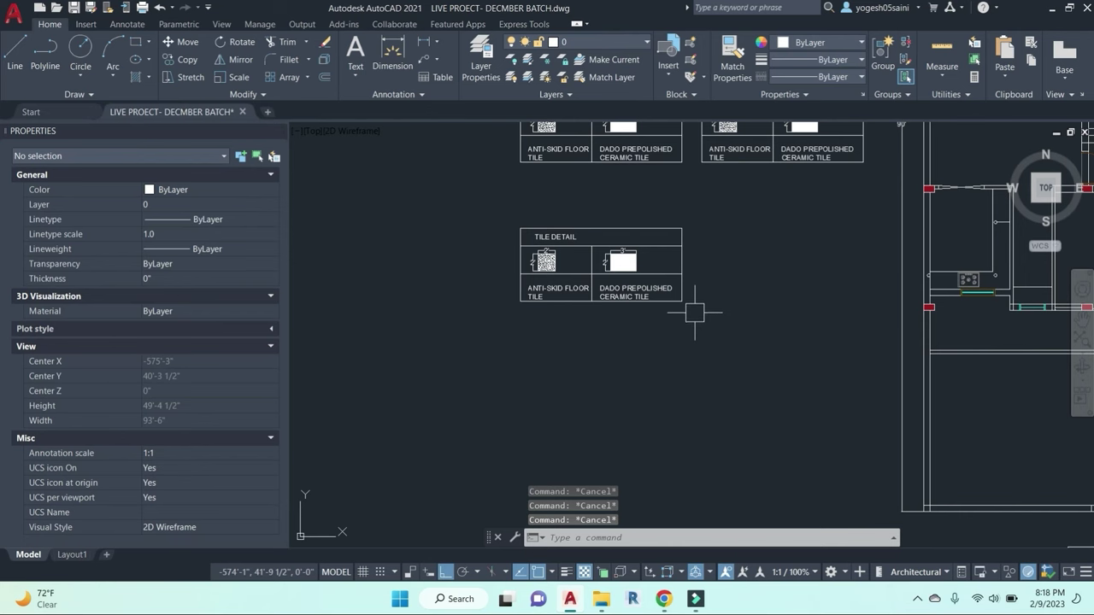
Step: Pan over the toilet and tile details to the electrical and ceiling plans and their titles
scroll(694, 312, down, 5)
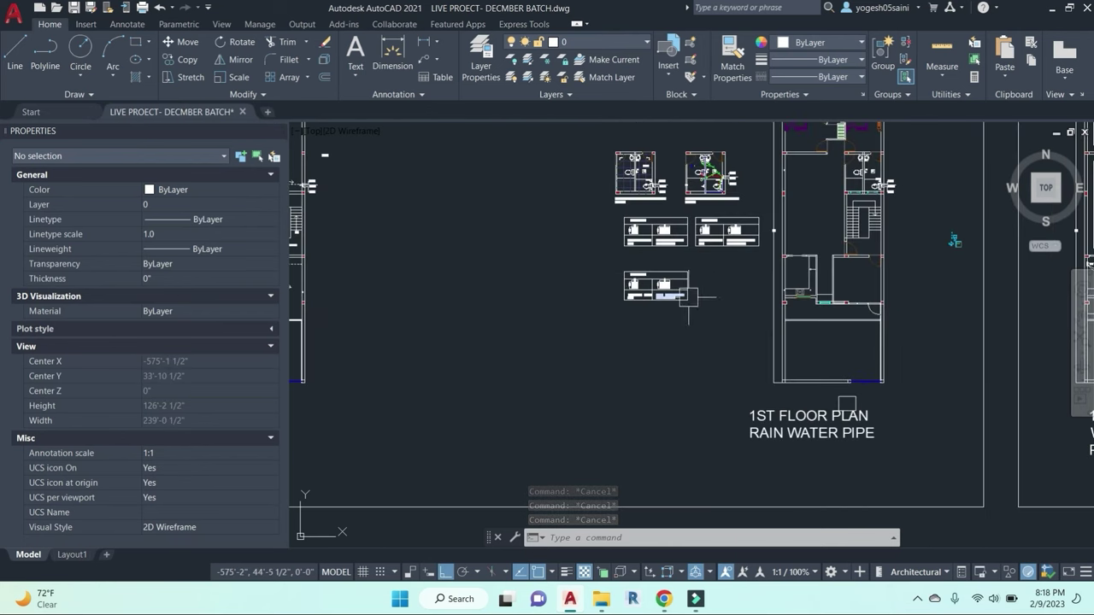
scroll(813, 246, up, 6)
scroll(745, 256, up, 2)
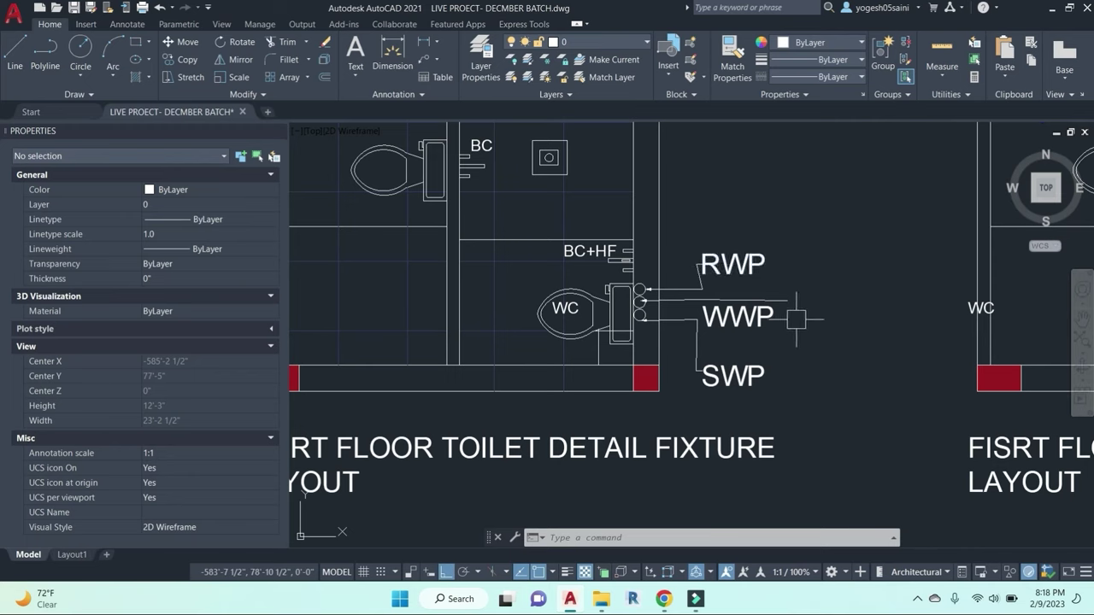
middle_drag(756, 316, 743, 277)
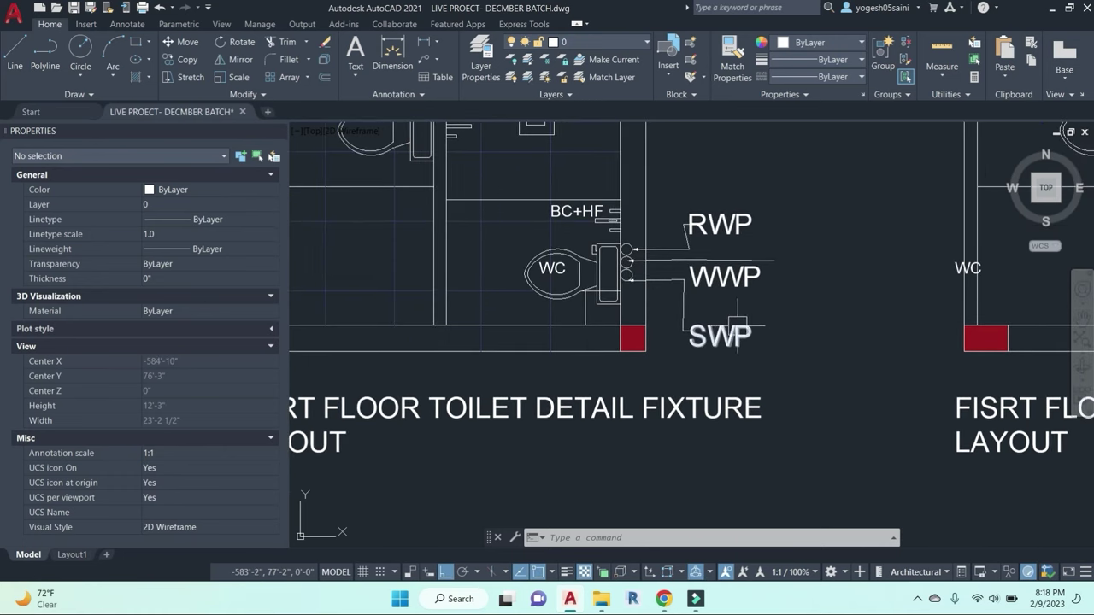
middle_drag(676, 177, 633, 304)
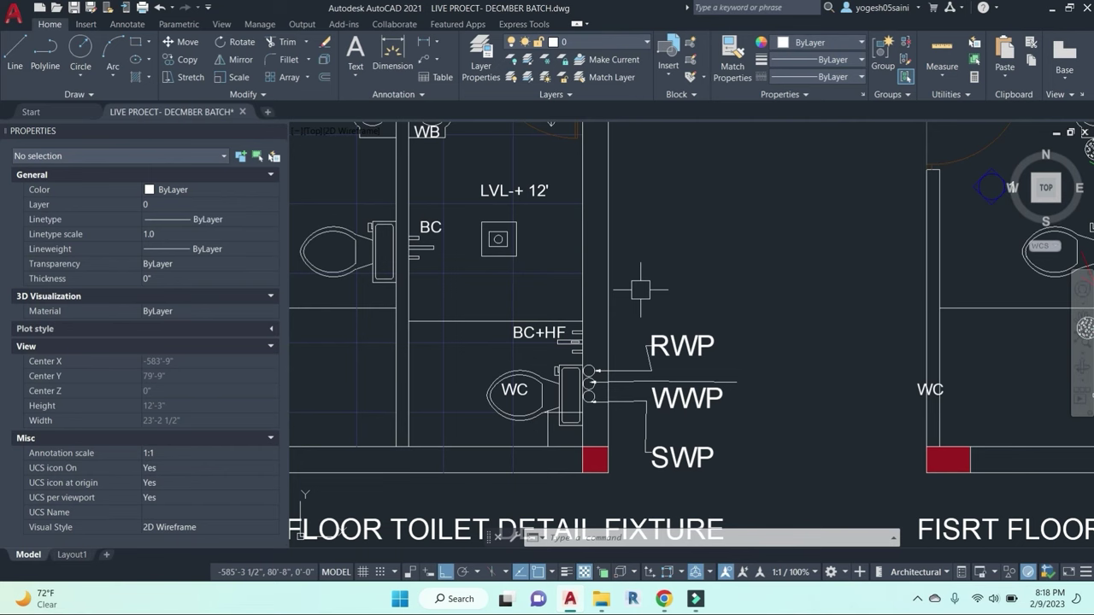
scroll(640, 290, down, 8)
middle_drag(735, 376, 723, 224)
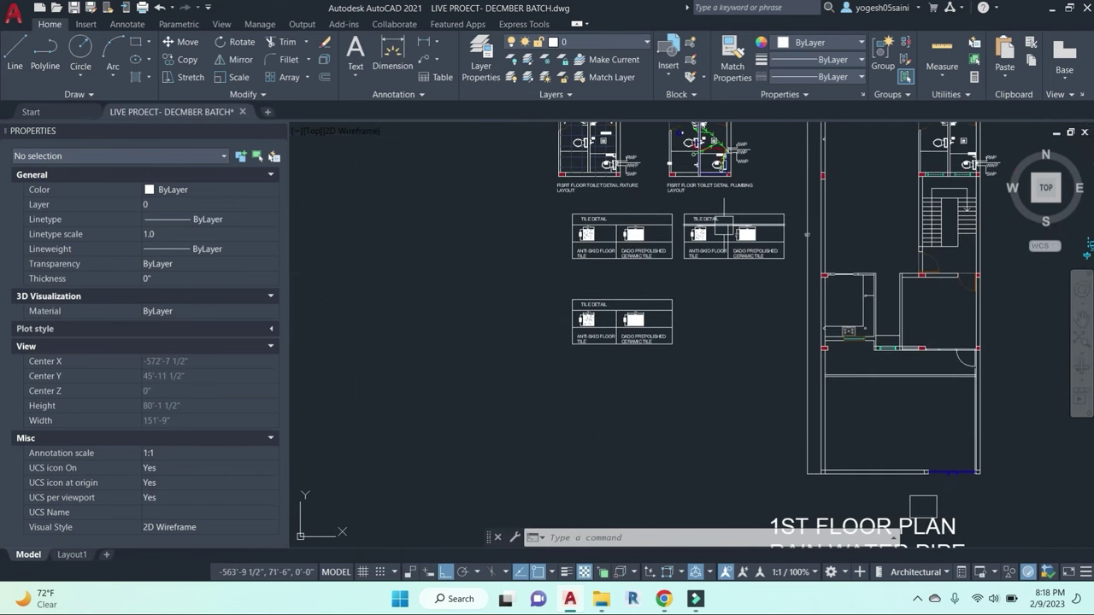
middle_drag(719, 334, 556, 327)
scroll(688, 316, down, 2)
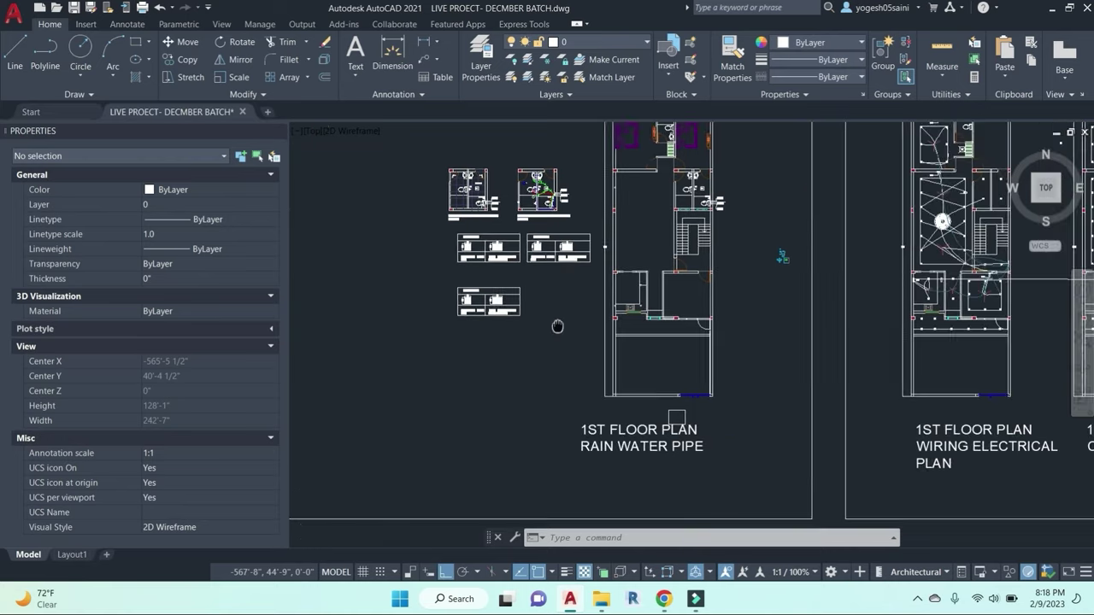
middle_drag(867, 348, 667, 367)
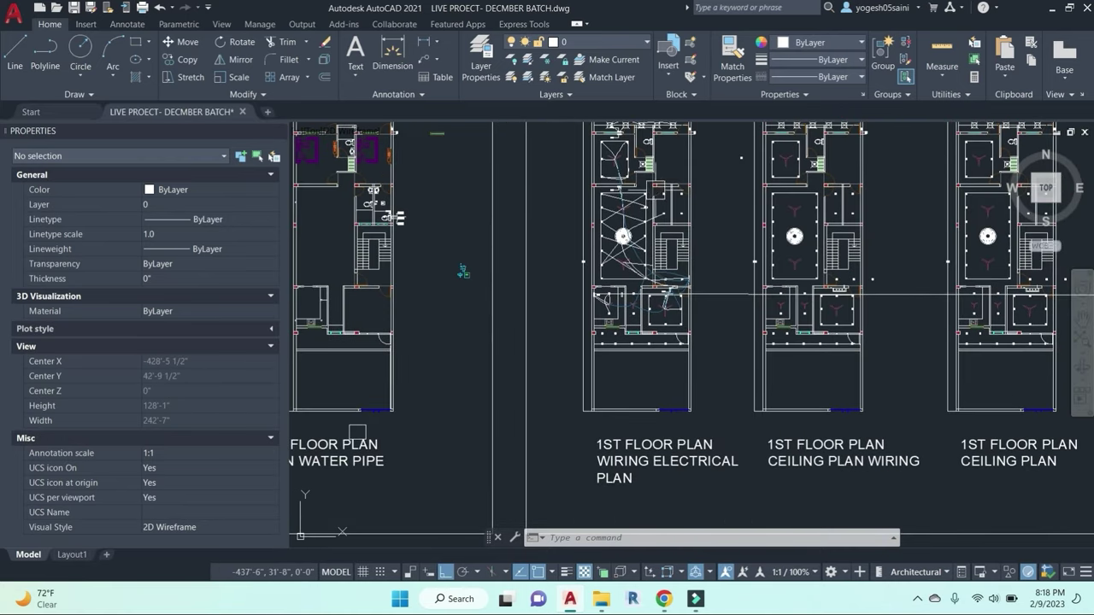
middle_drag(653, 185, 697, 309)
scroll(508, 394, up, 2)
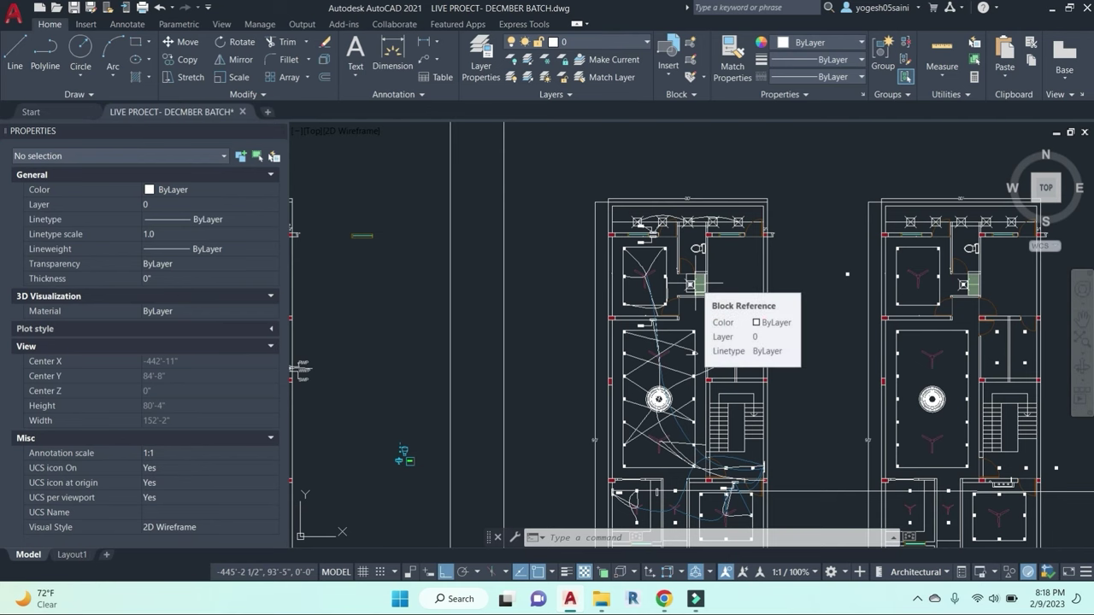
scroll(696, 282, down, 1)
middle_drag(721, 367, 702, 301)
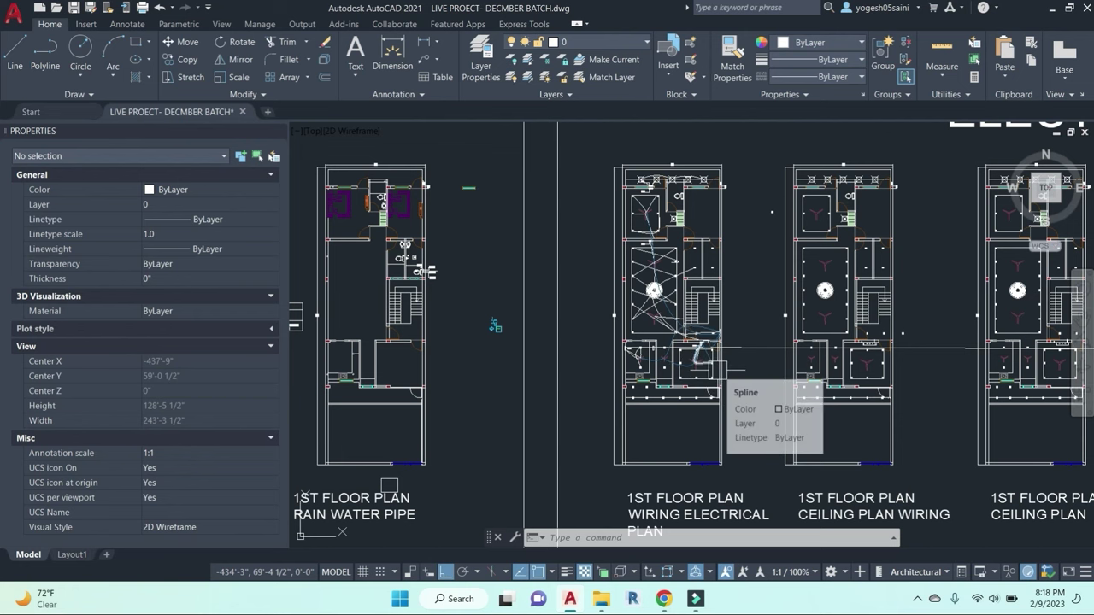
scroll(752, 386, down, 6)
scroll(767, 405, up, 6)
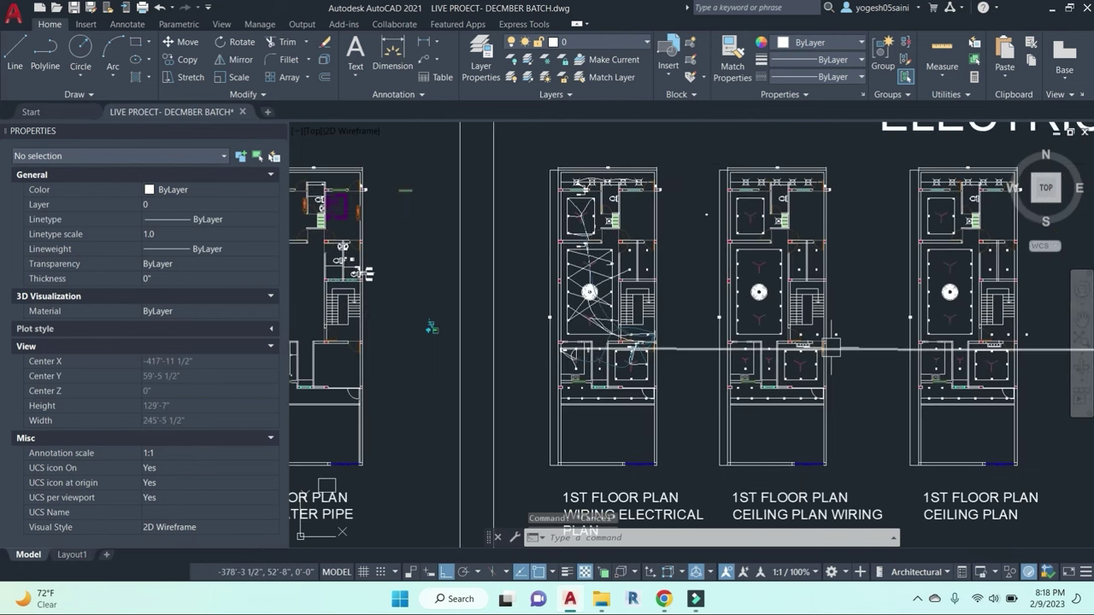
Step: Erase the long horizontal line crossing the electrical plans
click(562, 349)
text(e)
key(Return)
scroll(621, 347, down, 4)
middle_drag(737, 359, 722, 354)
scroll(722, 354, down, 2)
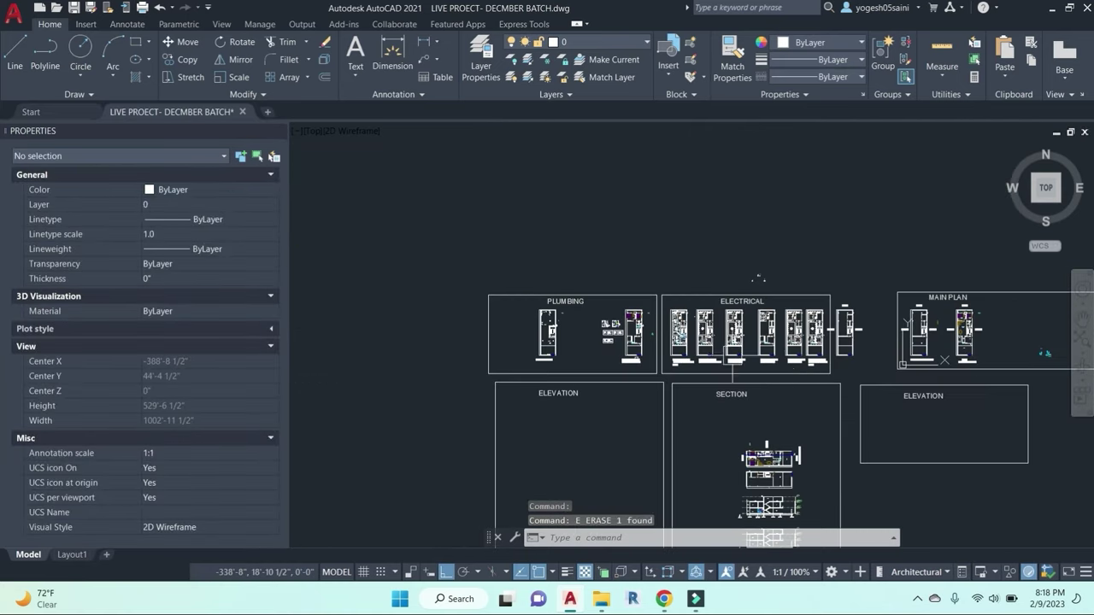
middle_drag(946, 412, 732, 322)
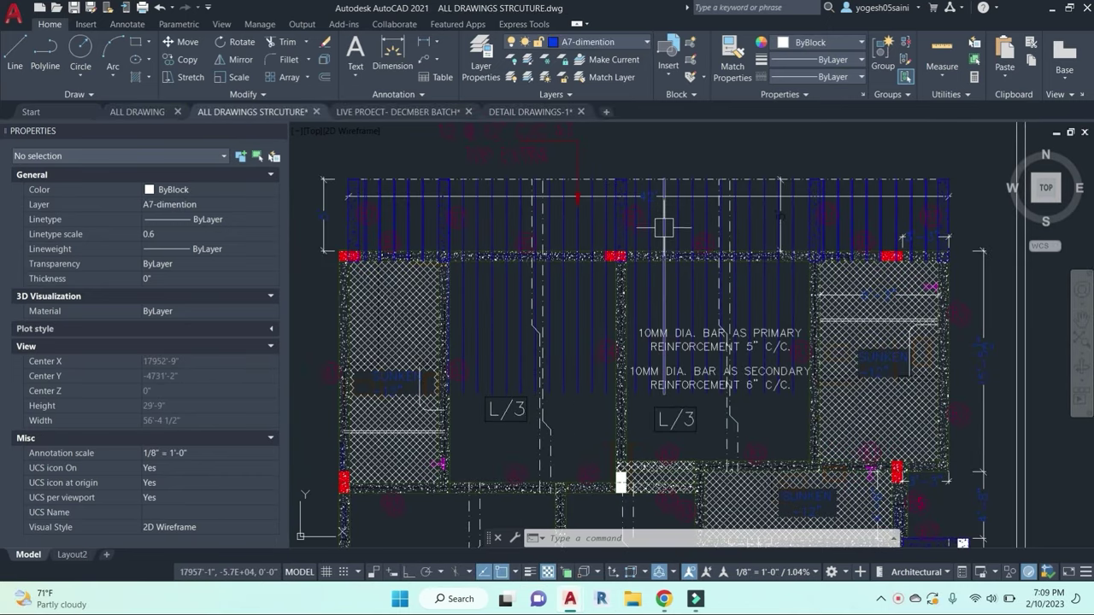
scroll(656, 304, up, 2)
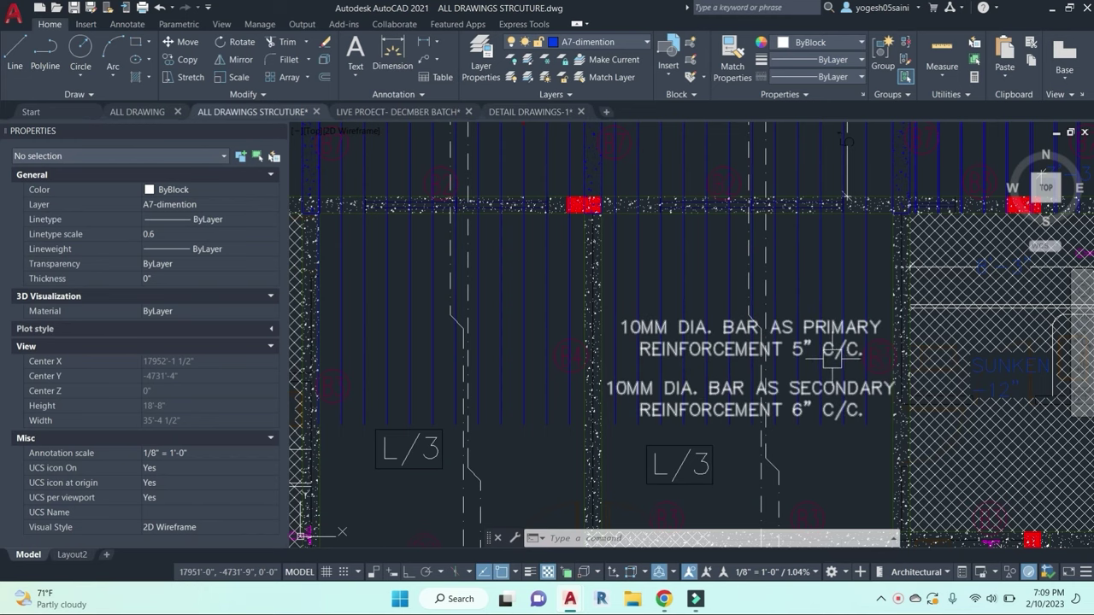
middle_drag(803, 350, 743, 344)
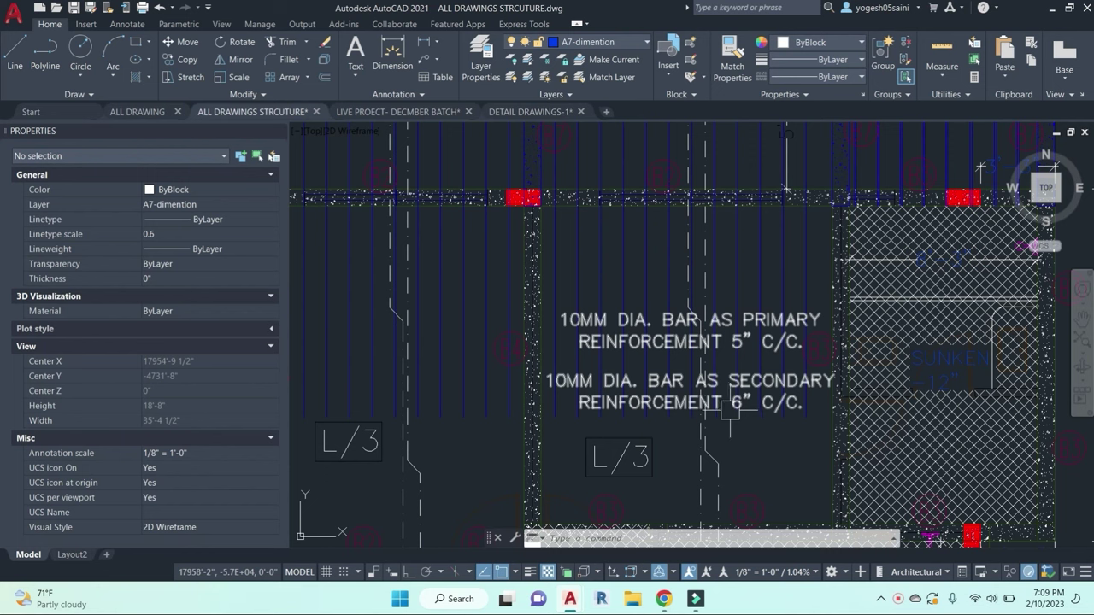
scroll(759, 391, down, 5)
scroll(658, 368, up, 5)
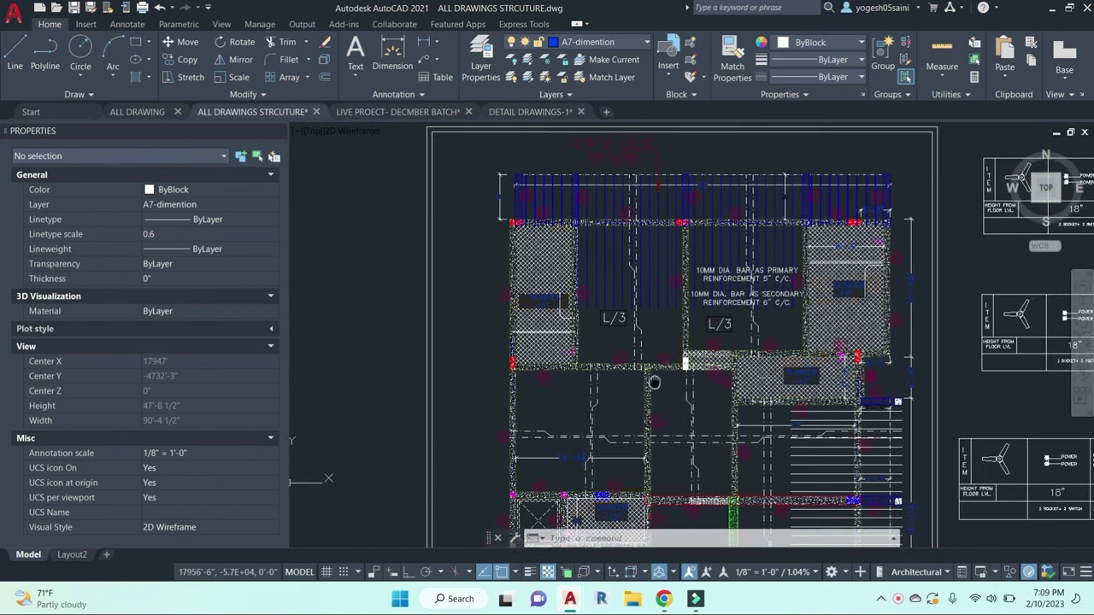
scroll(653, 337, down, 6)
mouse_move(612, 515)
middle_down()
mouse_move(580, 363)
mouse_move(615, 310)
mouse_move(593, 249)
middle_up()
scroll(583, 363, up, 2)
scroll(590, 250, down, 1)
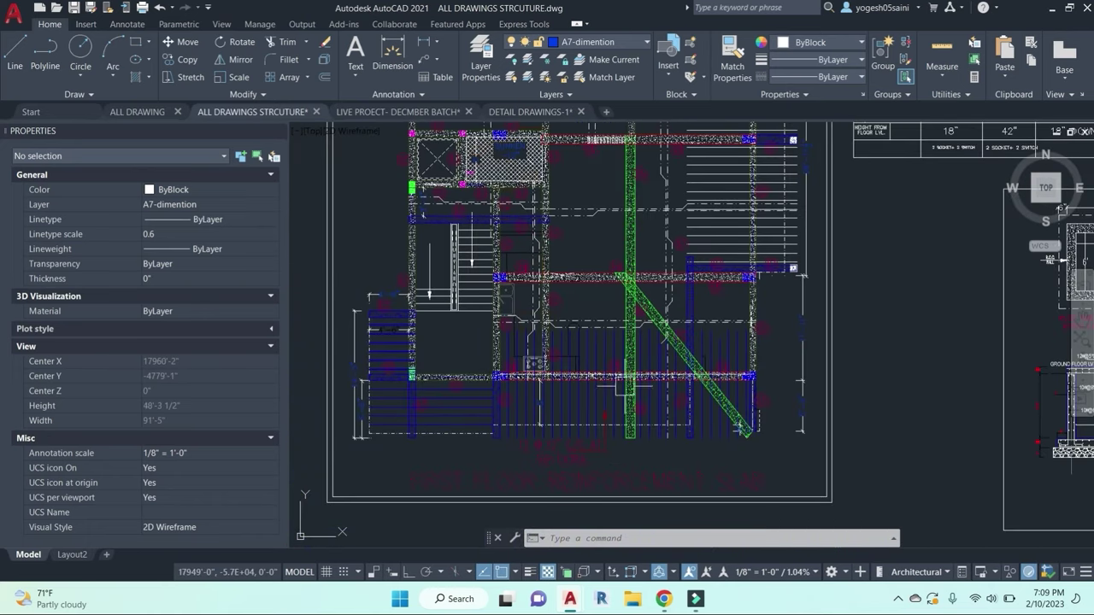
scroll(649, 384, up, 4)
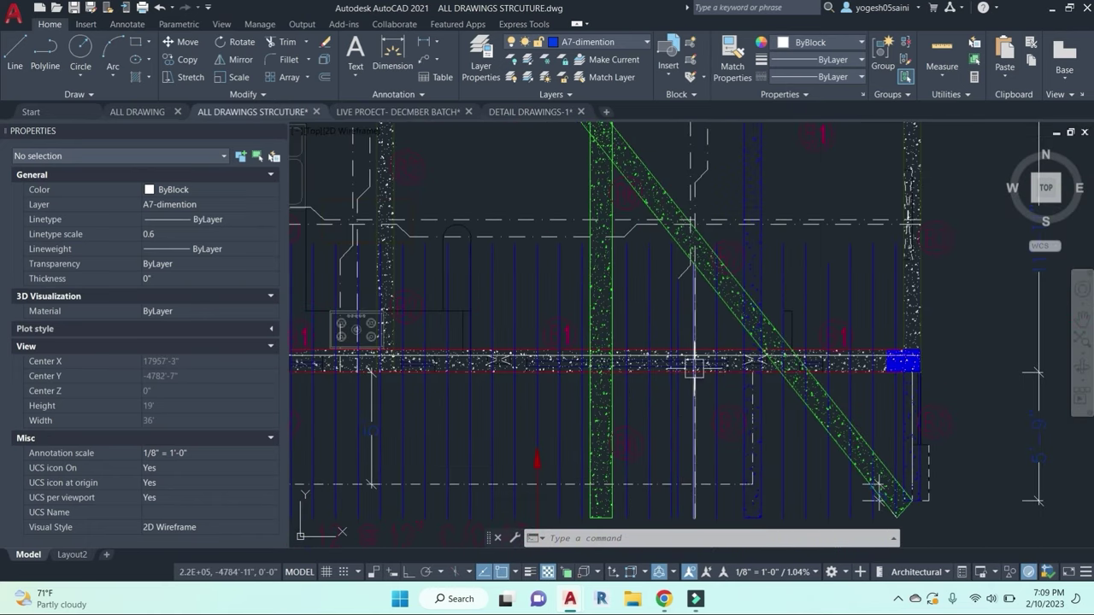
scroll(380, 358, down, 6)
scroll(500, 335, up, 3)
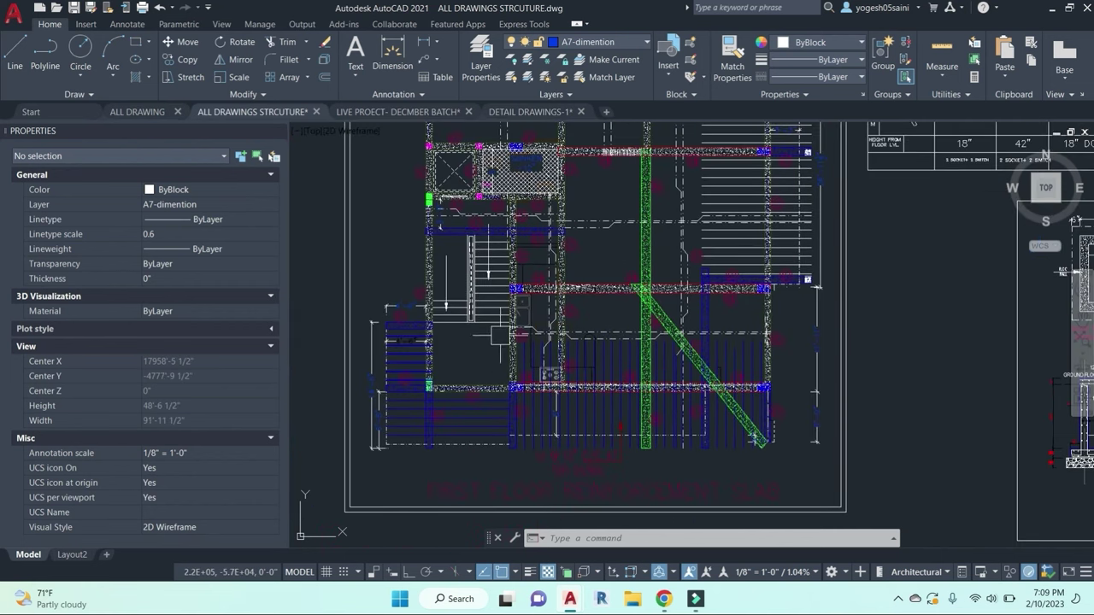
scroll(867, 308, down, 3)
mouse_move(841, 355)
middle_down()
mouse_move(744, 360)
mouse_move(669, 265)
middle_up()
scroll(636, 419, up, 3)
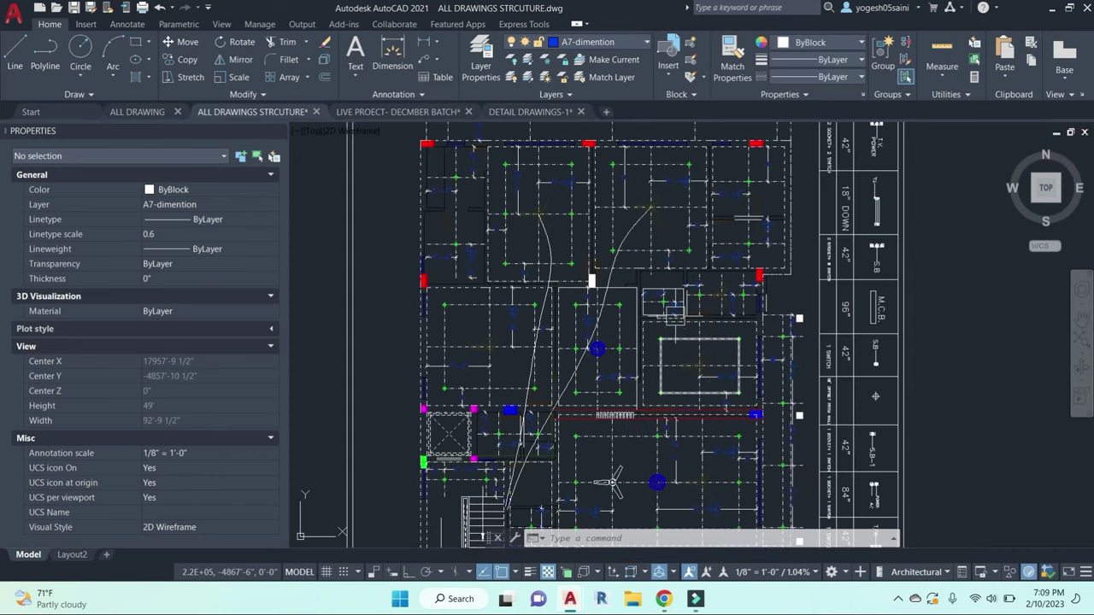
scroll(675, 308, down, 2)
scroll(725, 267, down, 1)
scroll(740, 251, up, 2)
scroll(753, 225, down, 3)
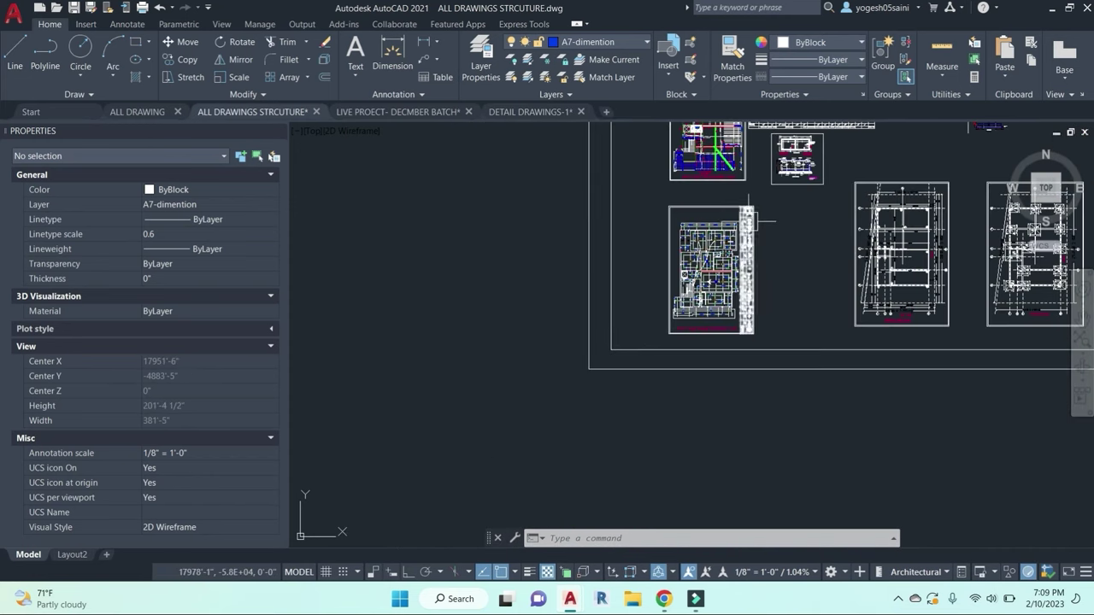
middle_drag(756, 221, 721, 448)
scroll(633, 244, up, 10)
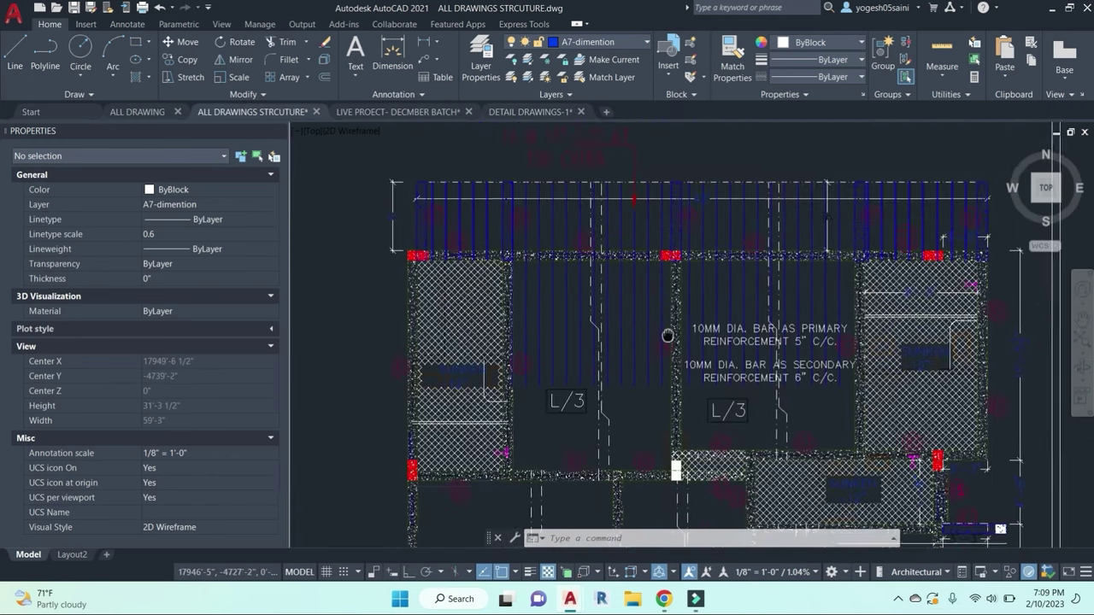
scroll(906, 534, up, 2)
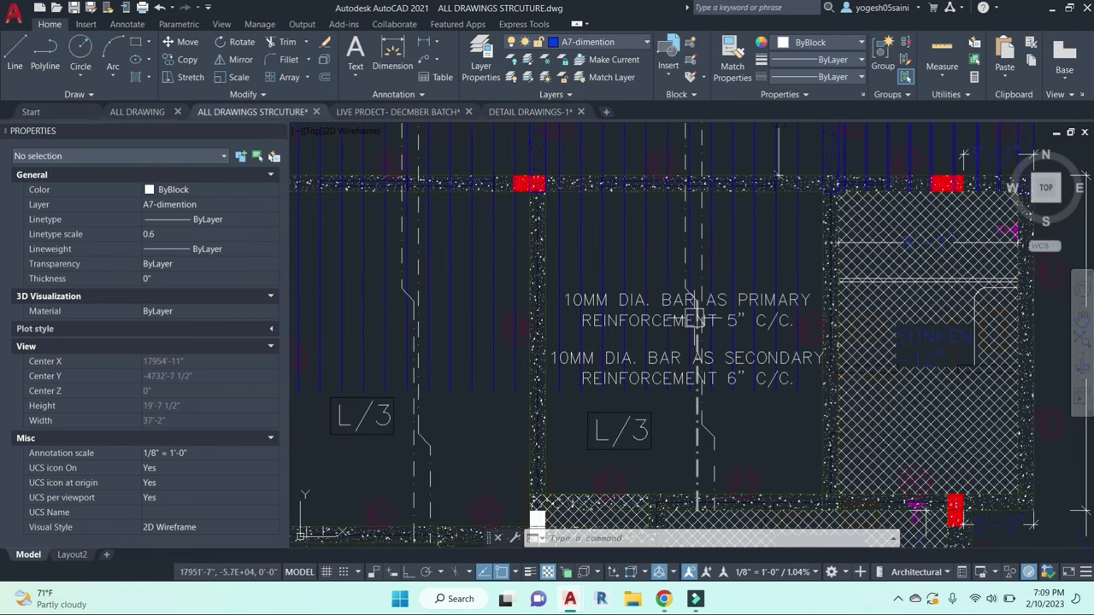
scroll(698, 313, down, 5)
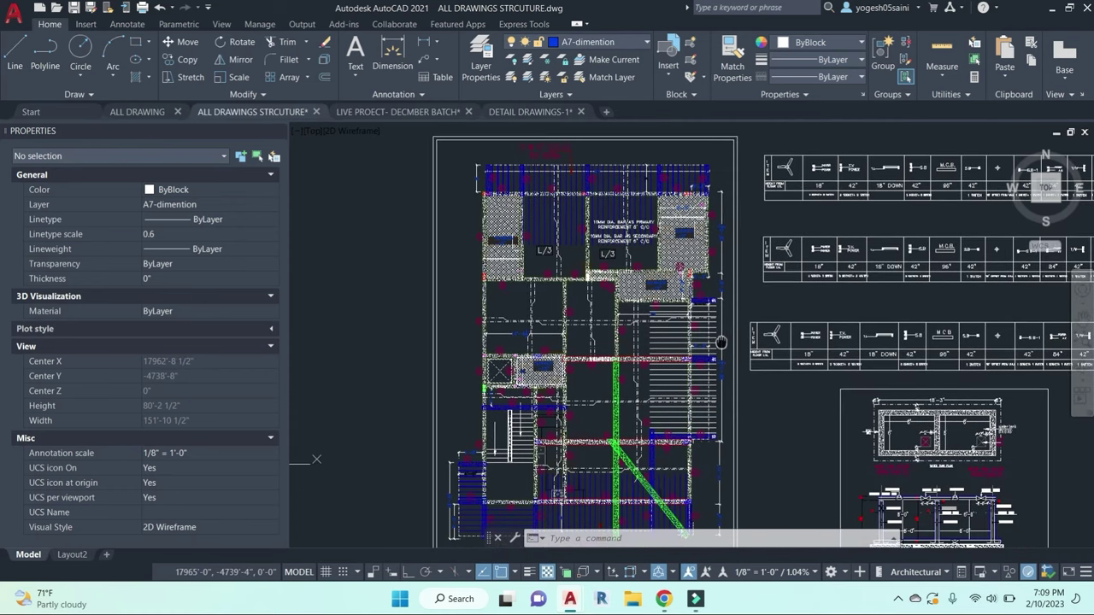
scroll(721, 343, down, 5)
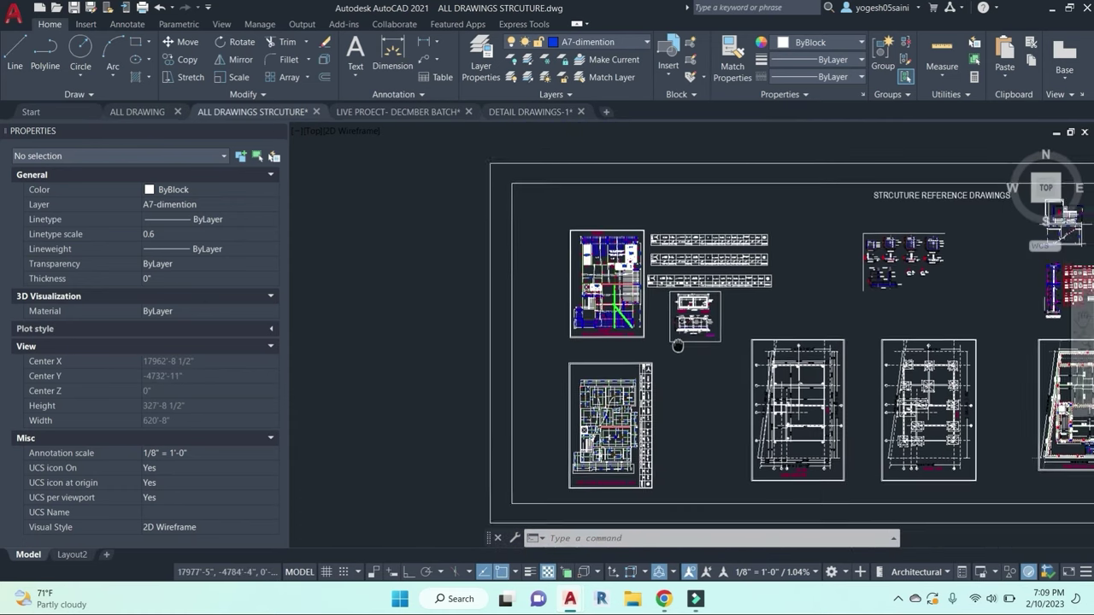
middle_drag(677, 345, 671, 328)
middle_drag(742, 398, 677, 362)
scroll(763, 321, up, 2)
scroll(695, 353, down, 2)
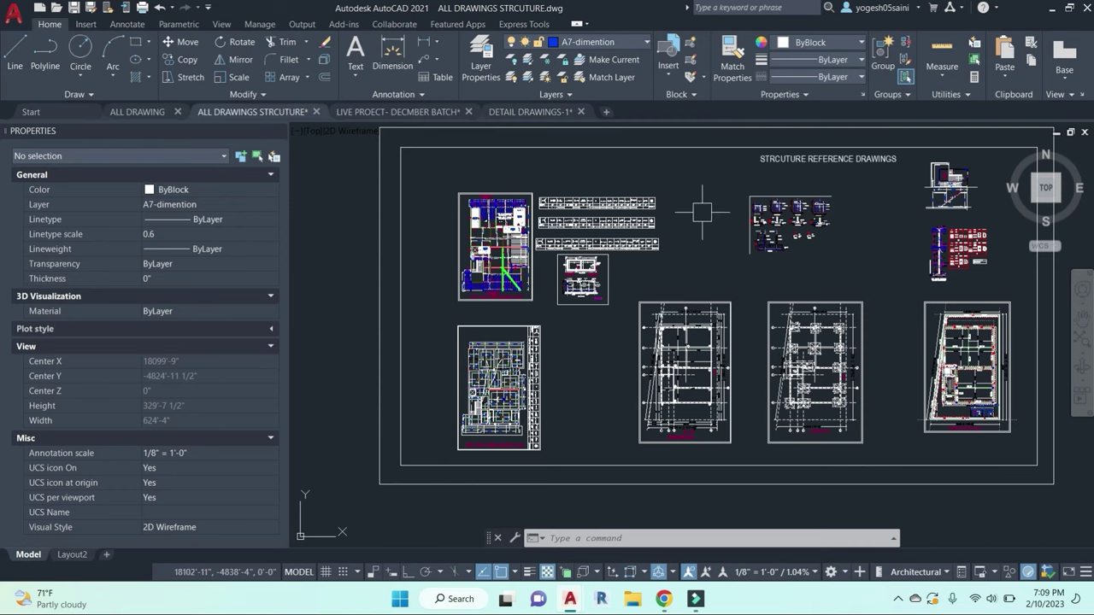
middle_drag(811, 261, 723, 251)
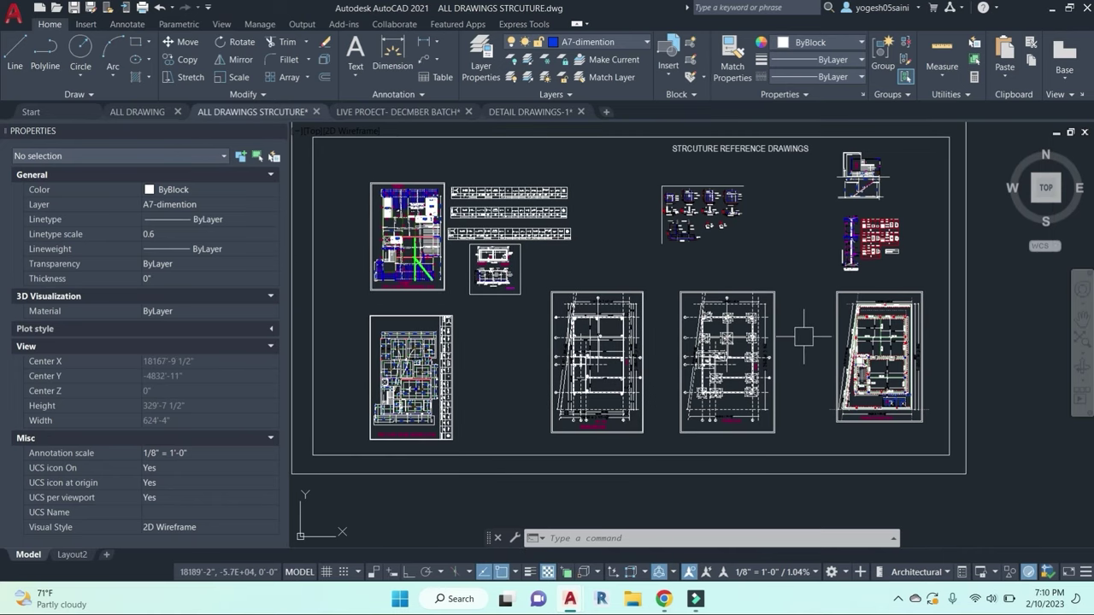
scroll(600, 219, down, 2)
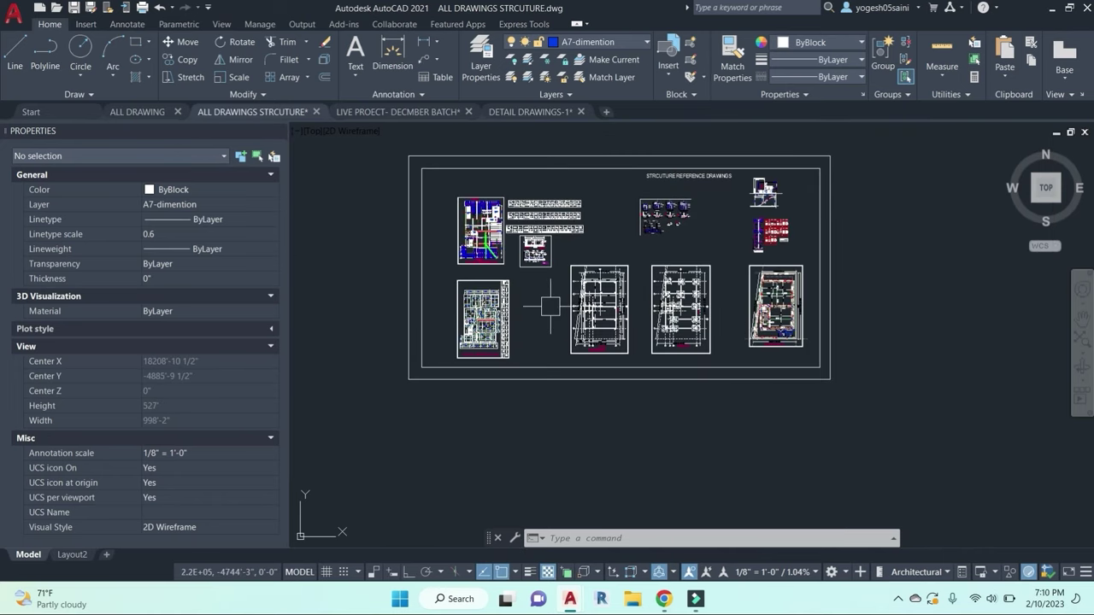
middle_drag(550, 306, 547, 337)
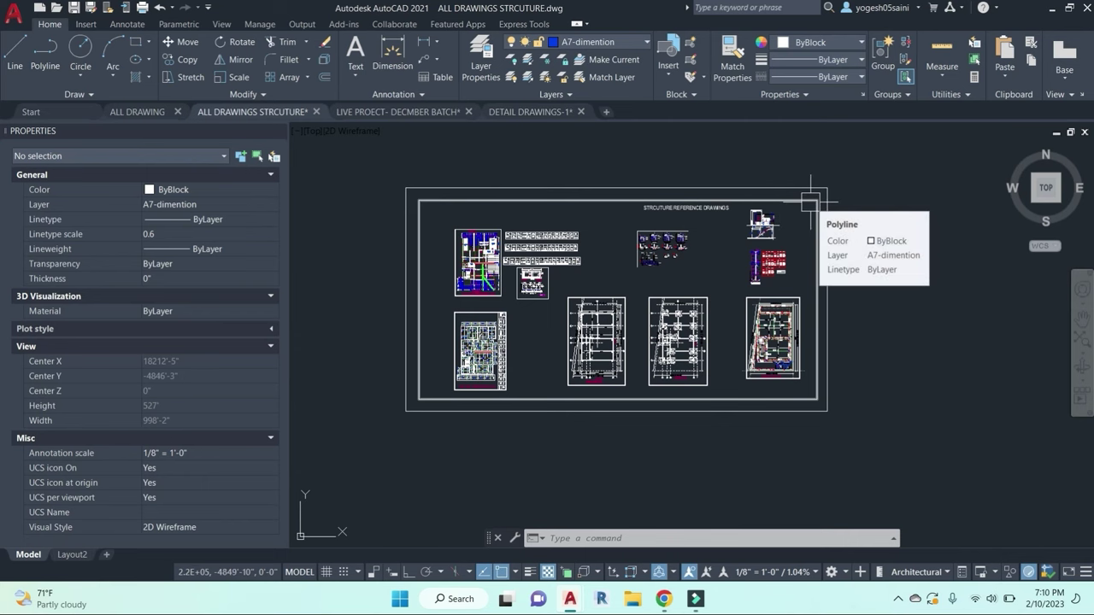
scroll(811, 202, up, 2)
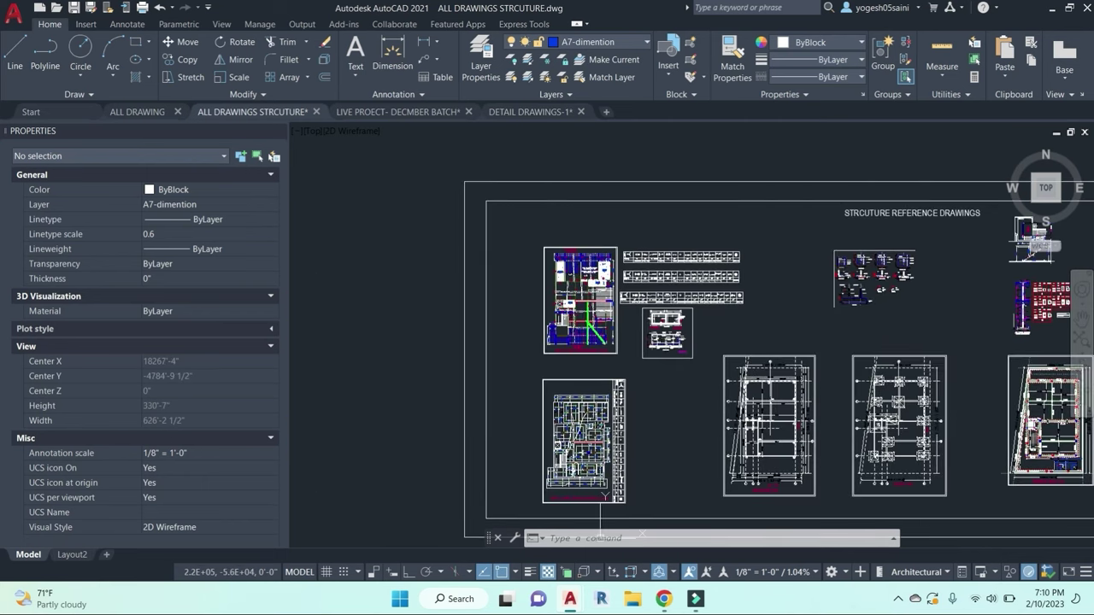
scroll(666, 304, up, 4)
scroll(701, 303, down, 6)
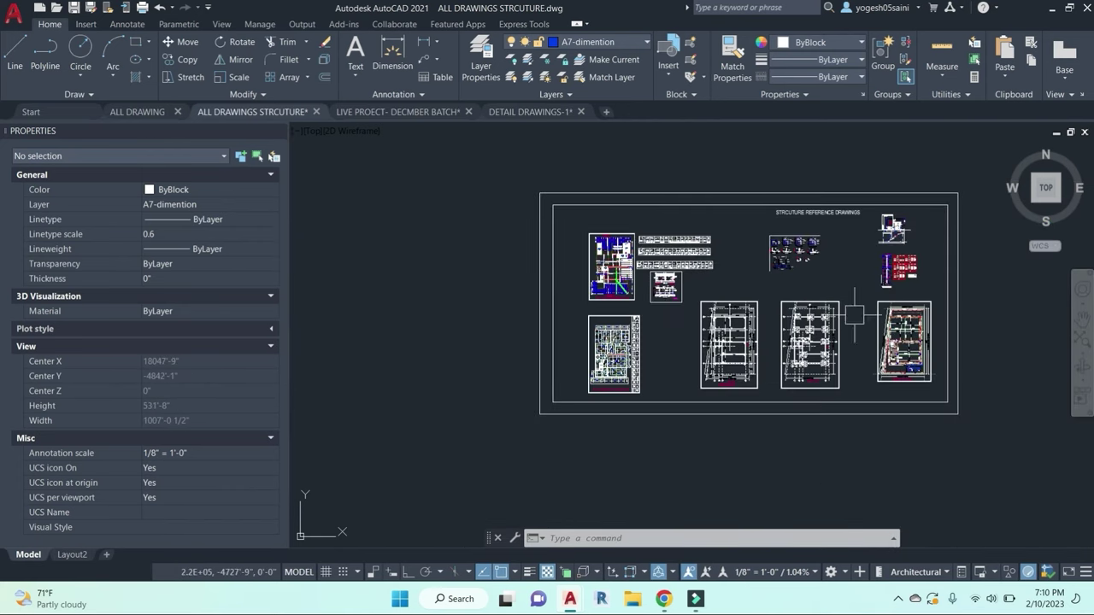
scroll(702, 303, down, 6)
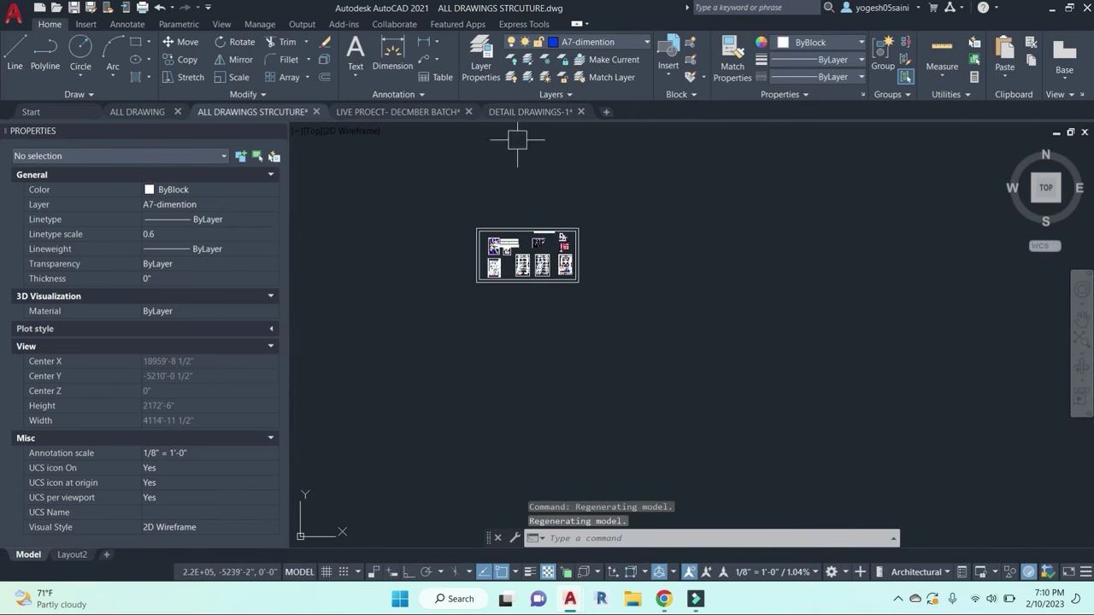
click(418, 111)
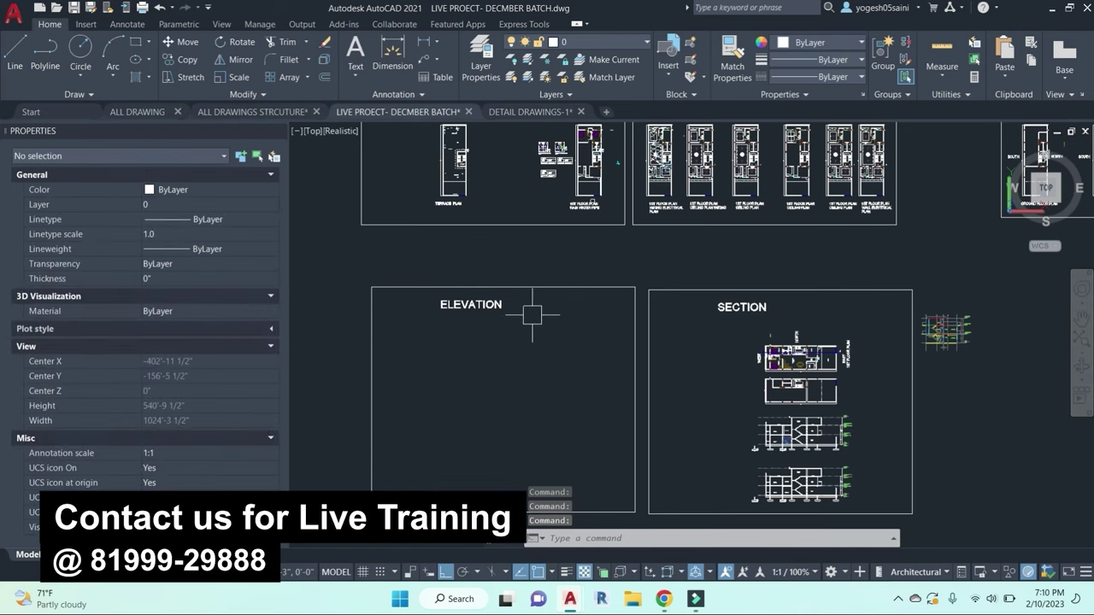
middle_drag(801, 416, 684, 394)
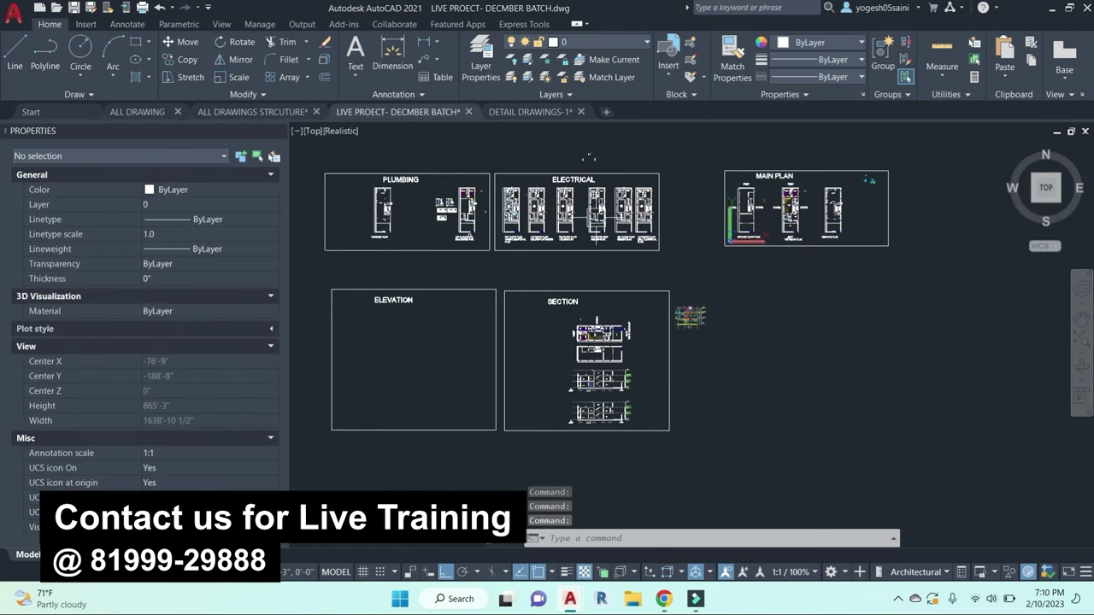
middle_drag(459, 350, 538, 341)
scroll(480, 235, up, 3)
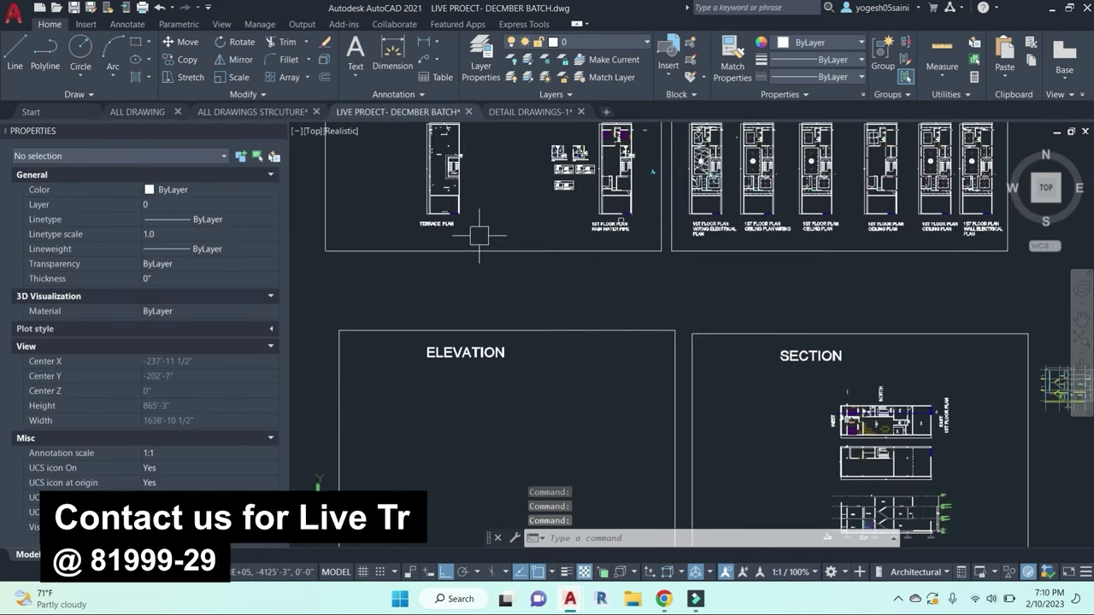
middle_drag(483, 230, 563, 333)
key(Escape)
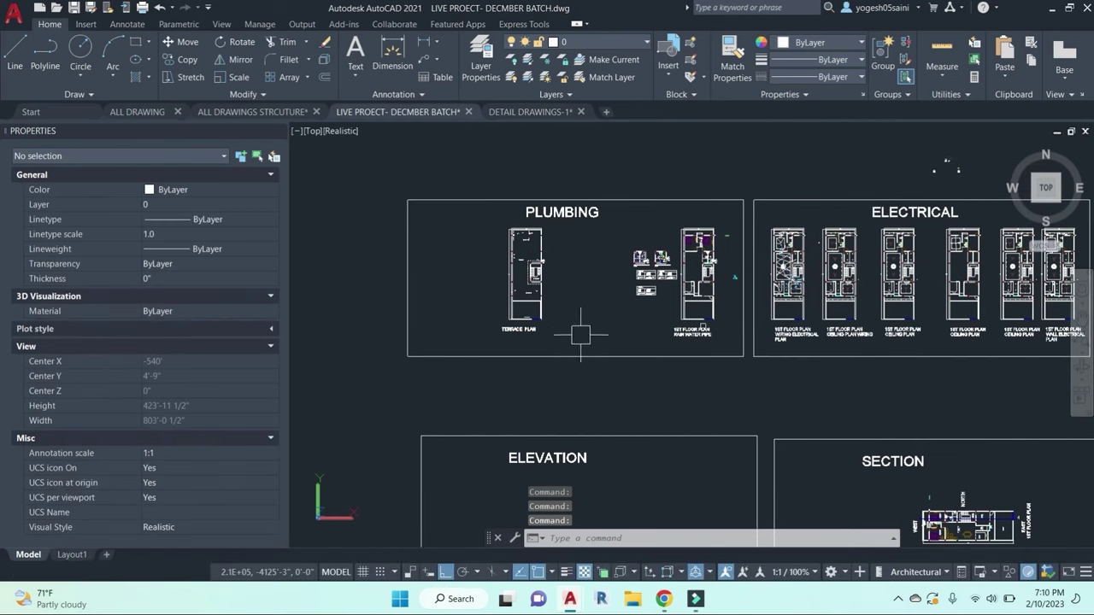
scroll(589, 342, down, 2)
middle_drag(650, 402, 630, 325)
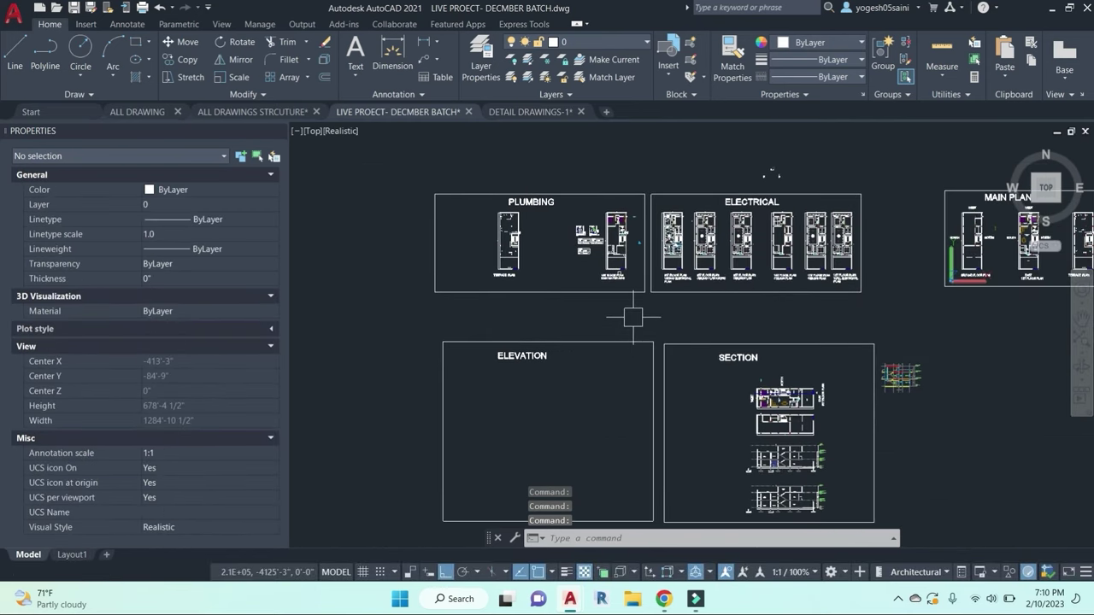
scroll(647, 312, up, 1)
scroll(646, 311, down, 2)
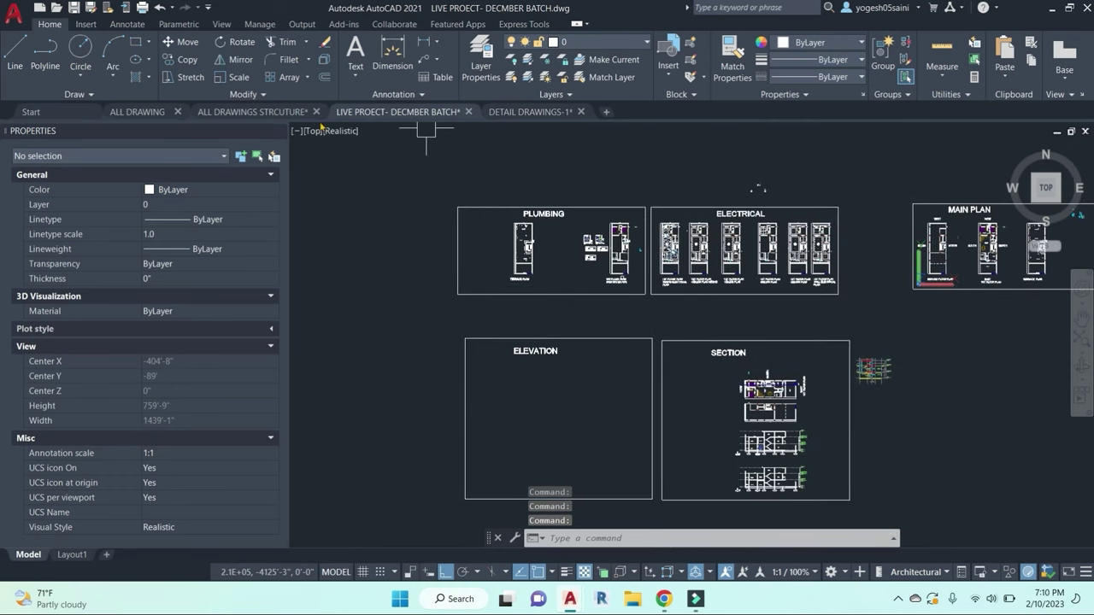
click(265, 117)
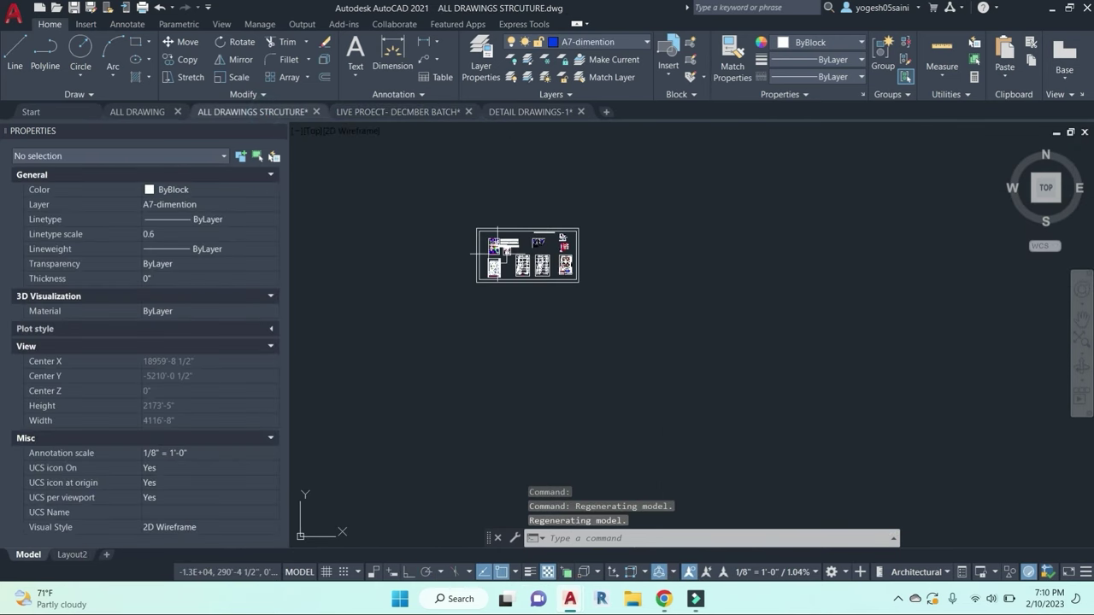
scroll(477, 232, up, 8)
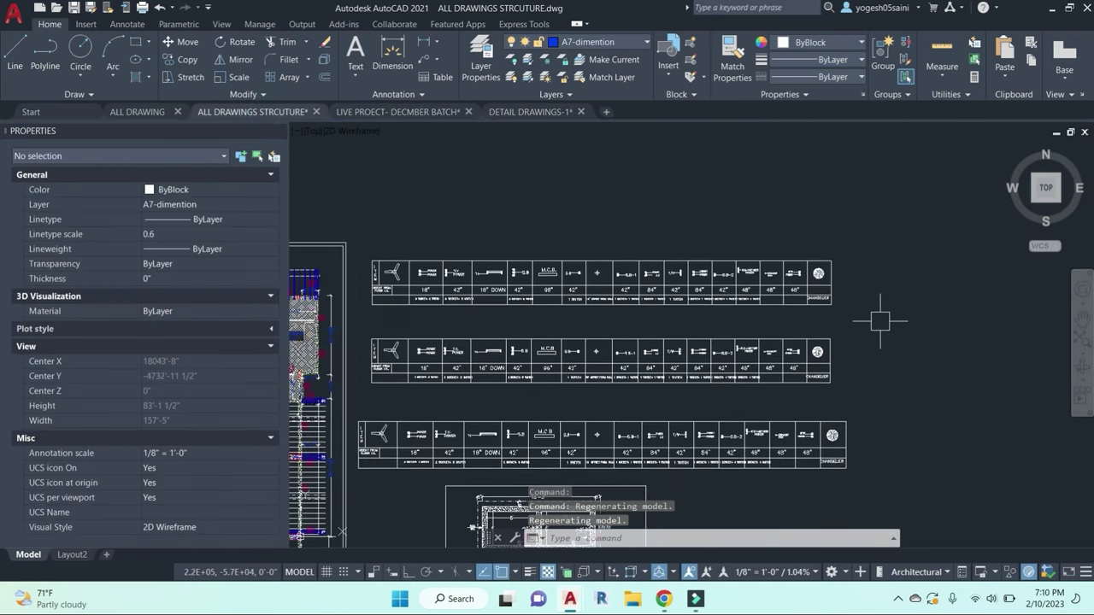
click(880, 322)
click(447, 209)
key(ctrl+c)
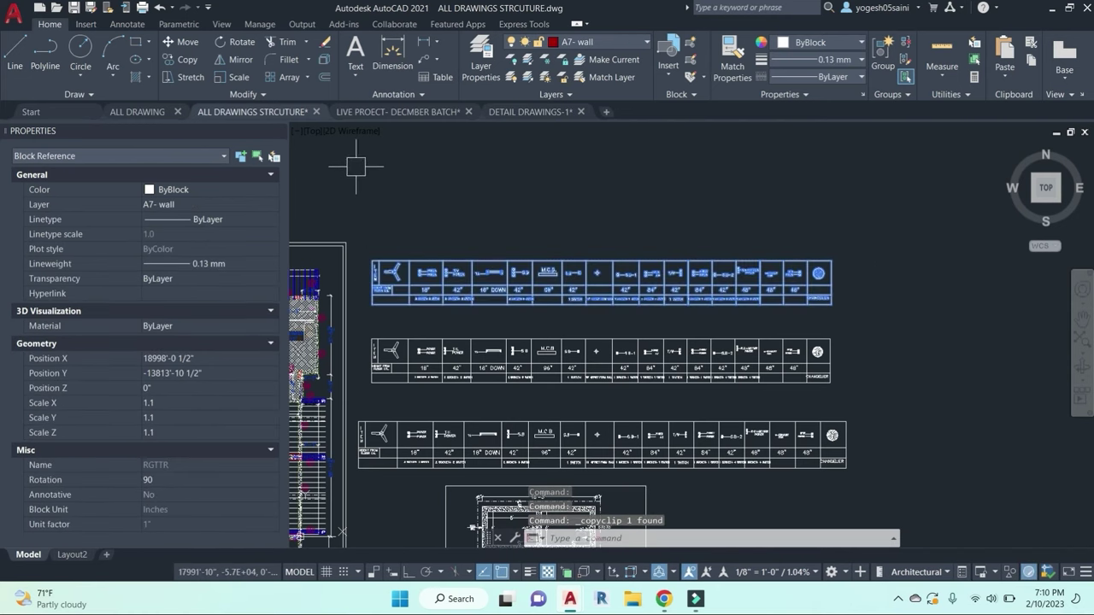
key(ctrl+v)
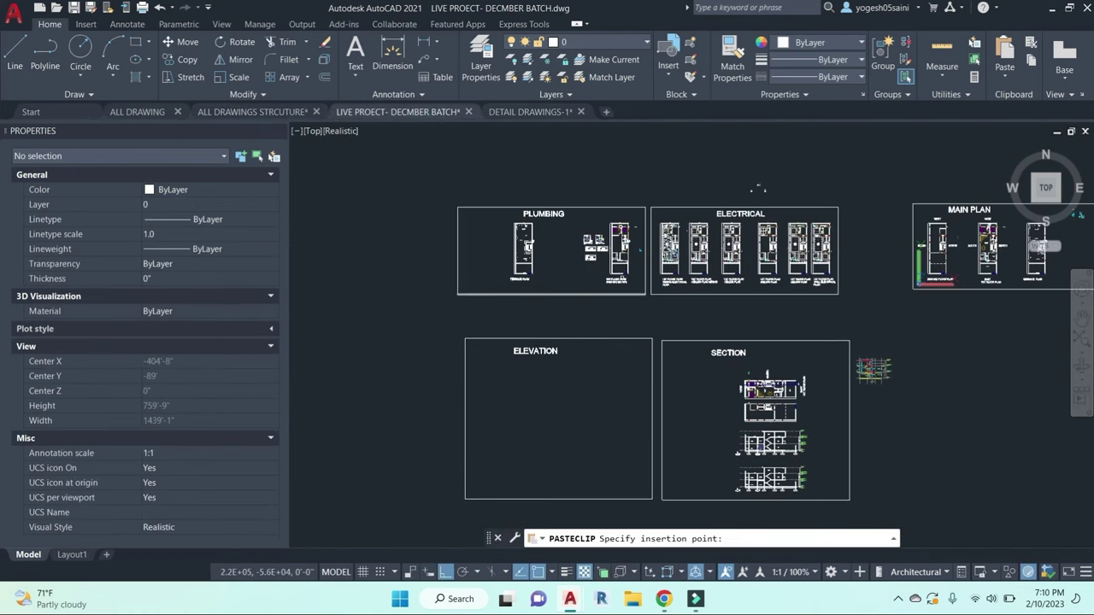
scroll(760, 303, up, 6)
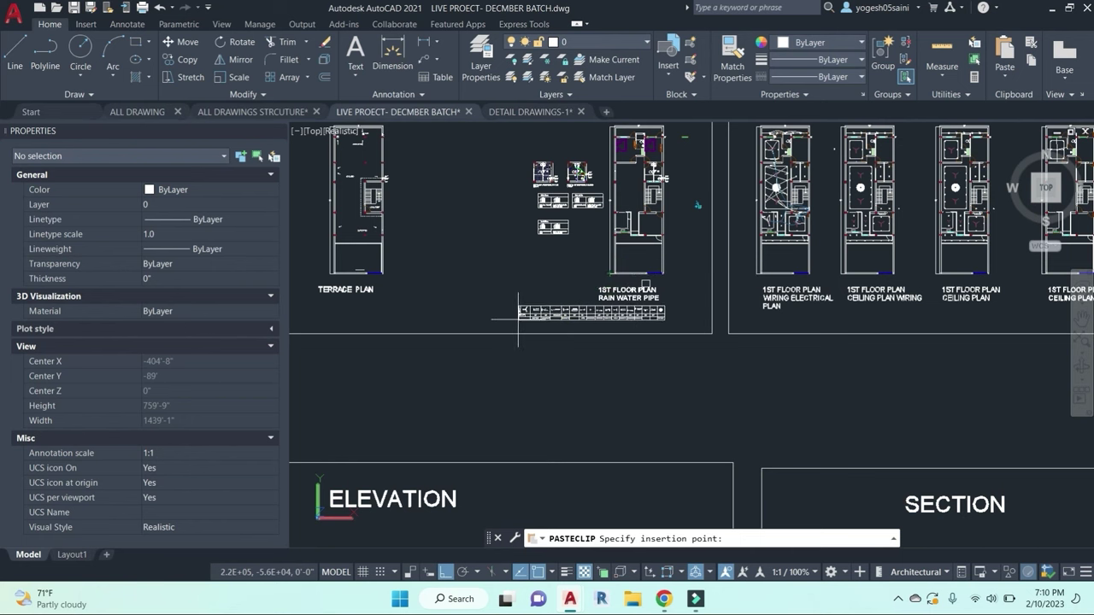
scroll(735, 351, up, 2)
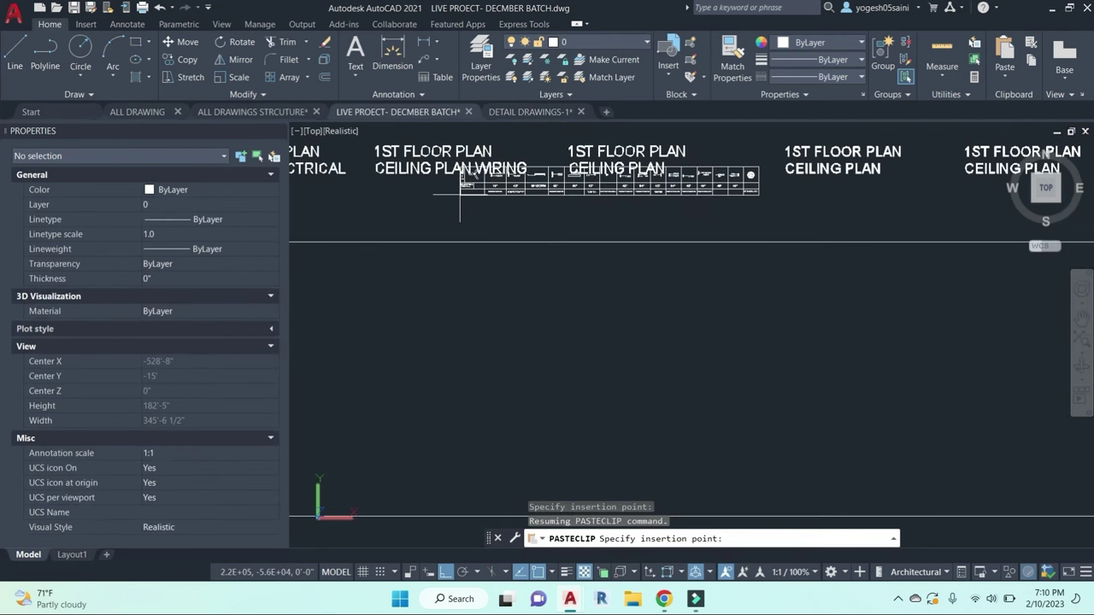
click(457, 222)
key(Escape)
scroll(500, 248, up, 8)
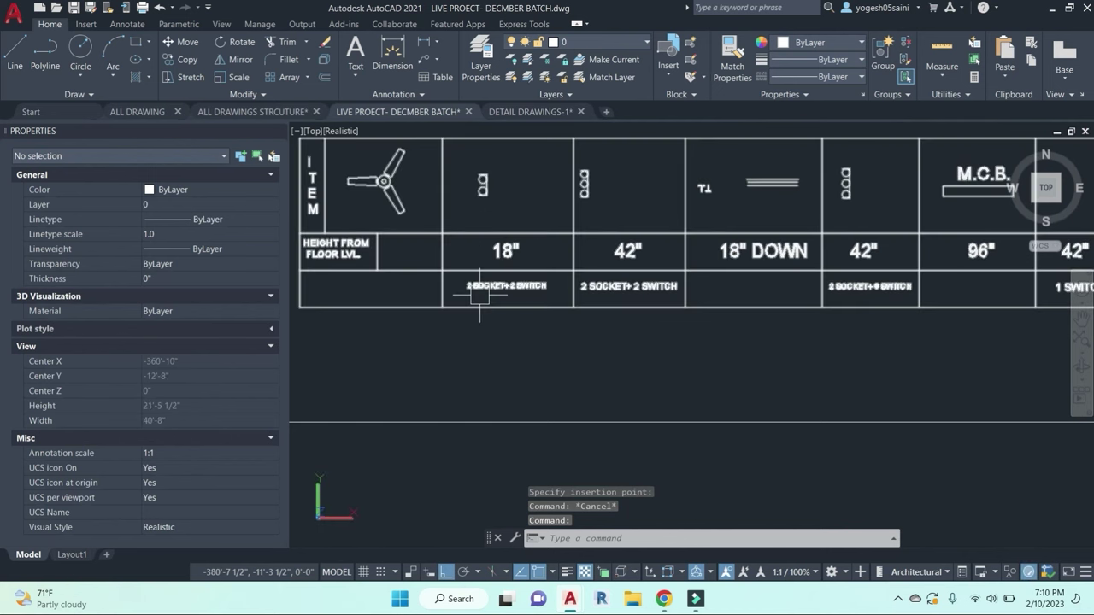
scroll(589, 282, down, 2)
scroll(684, 290, up, 5)
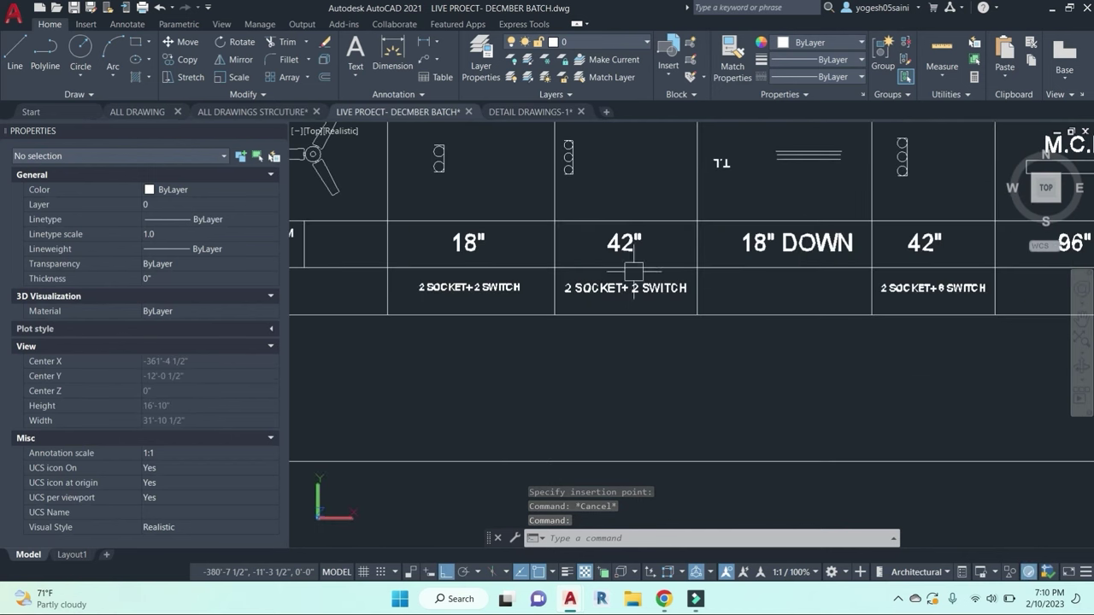
scroll(846, 314, down, 4)
middle_drag(846, 313, 543, 364)
mouse_move(503, 316)
middle_down()
mouse_move(667, 309)
mouse_move(907, 343)
middle_up()
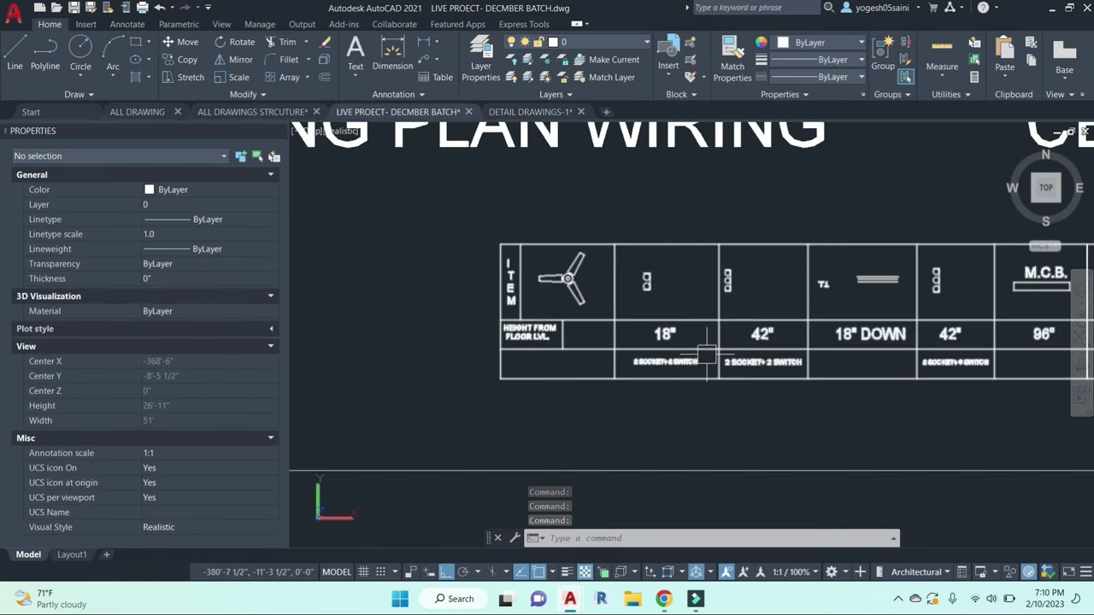
scroll(707, 349, down, 2)
middle_drag(1028, 388, 698, 374)
scroll(684, 292, up, 4)
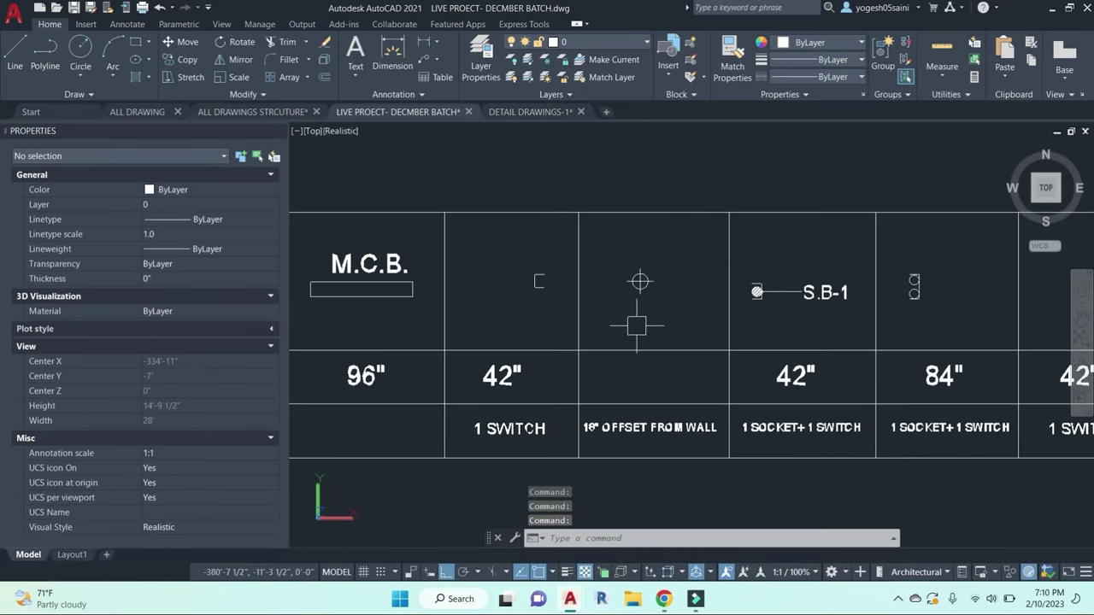
scroll(756, 376, down, 2)
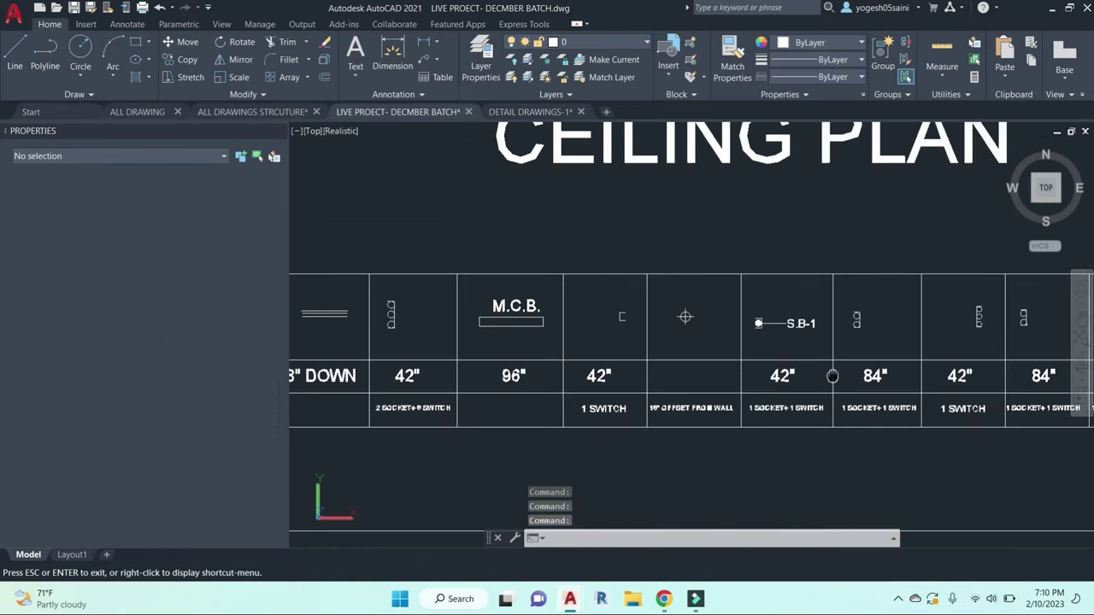
middle_drag(683, 318, 454, 315)
scroll(564, 323, up, 3)
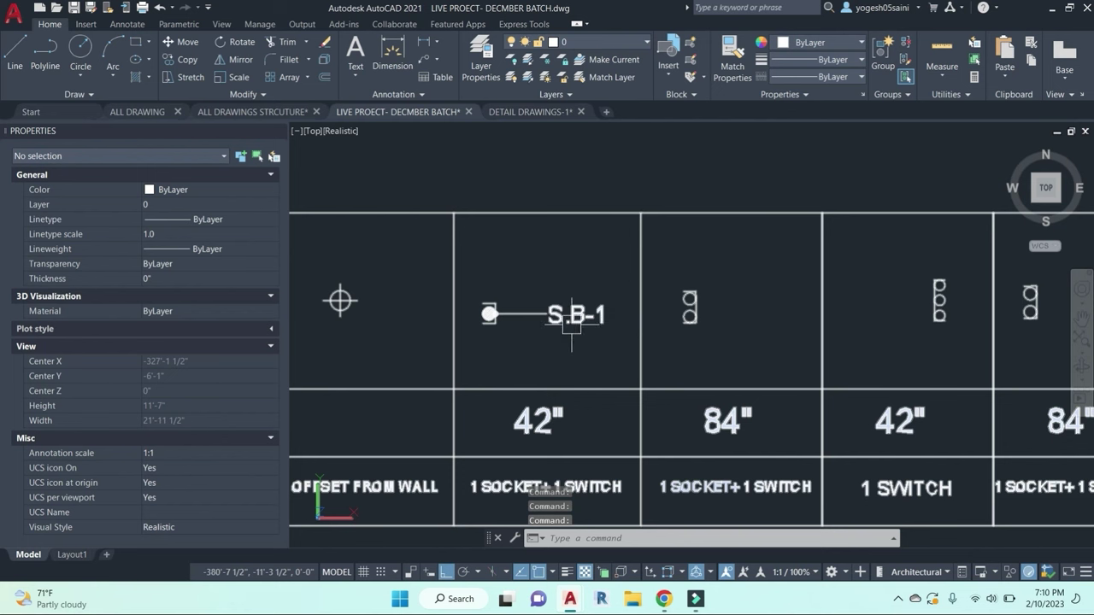
scroll(569, 330, down, 4)
middle_drag(859, 362, 701, 376)
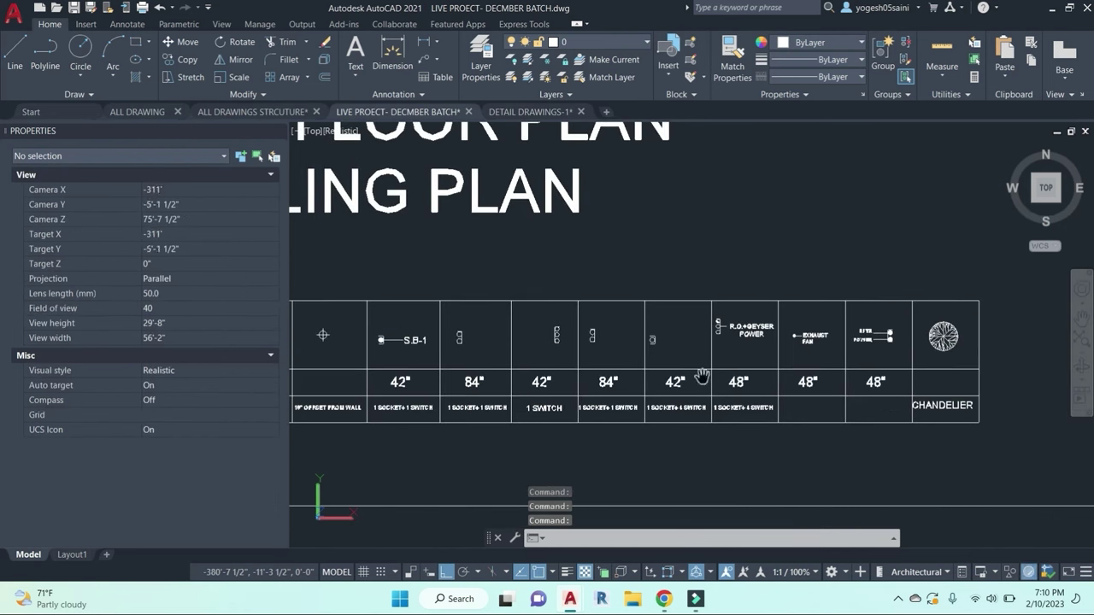
scroll(735, 359, up, 6)
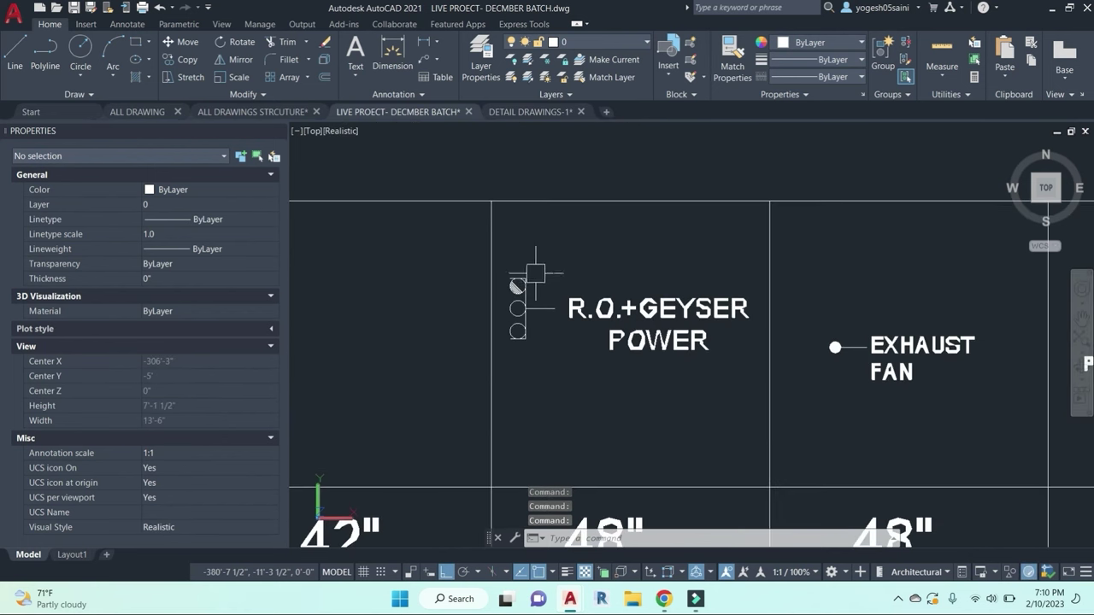
scroll(593, 334, down, 2)
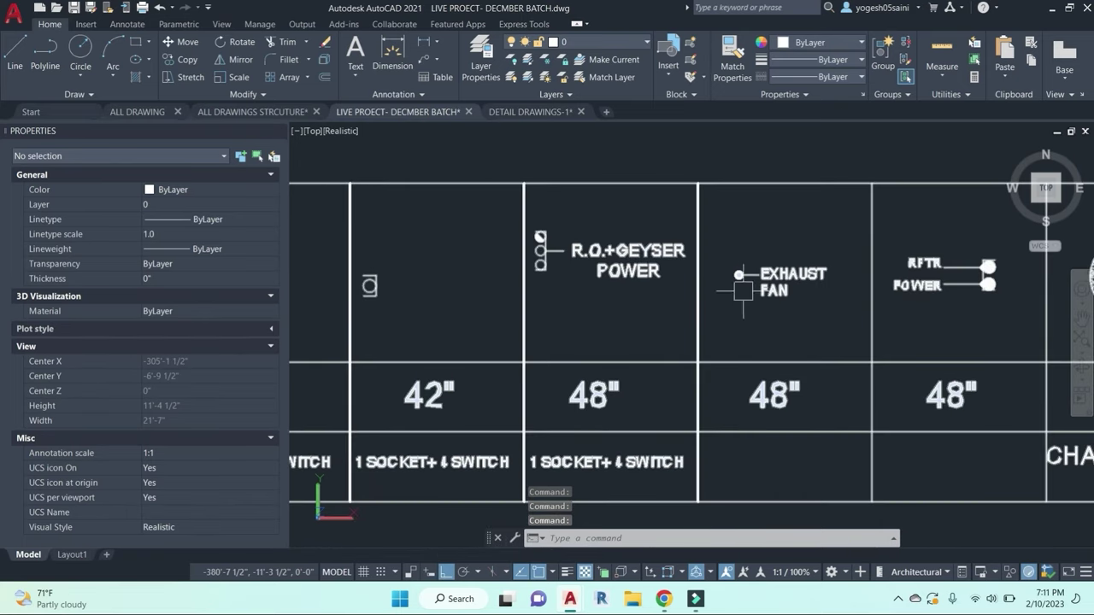
scroll(763, 275, up, 3)
scroll(758, 301, down, 4)
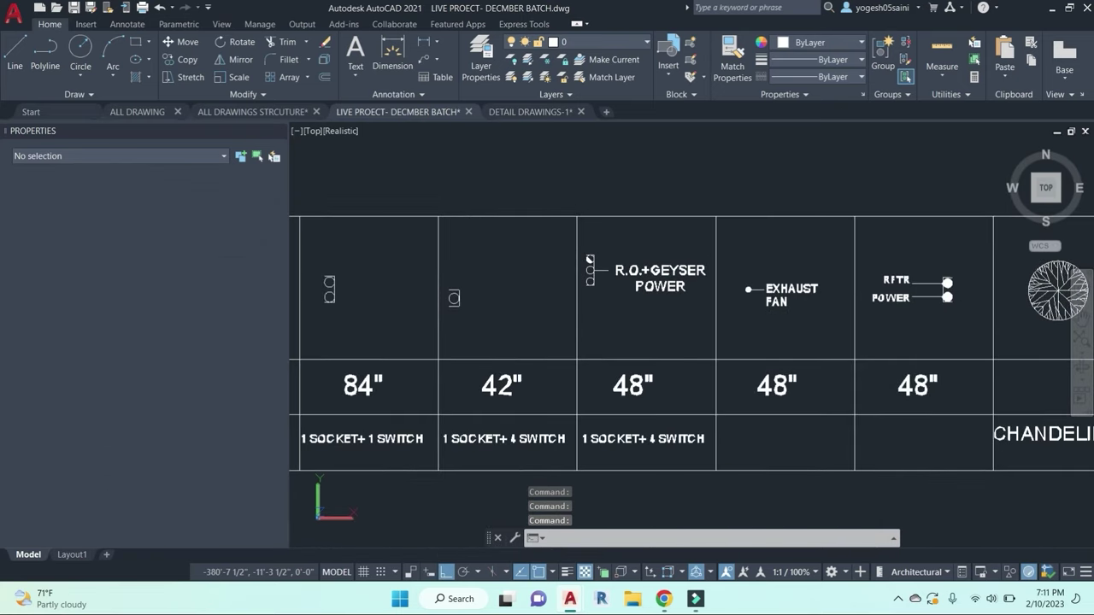
middle_drag(948, 293, 825, 292)
click(825, 293)
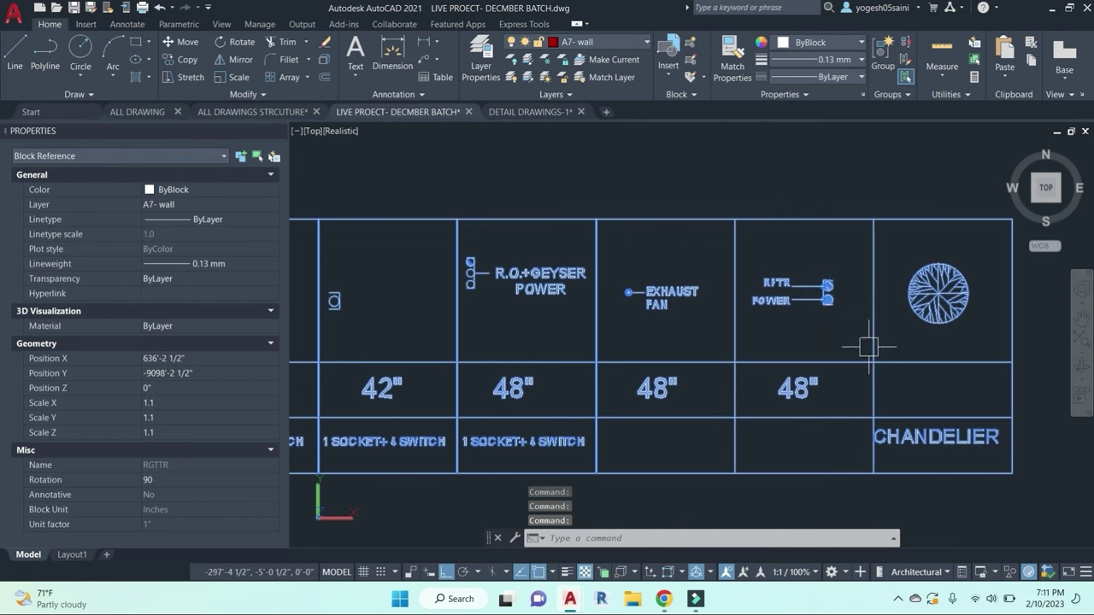
scroll(935, 292, up, 3)
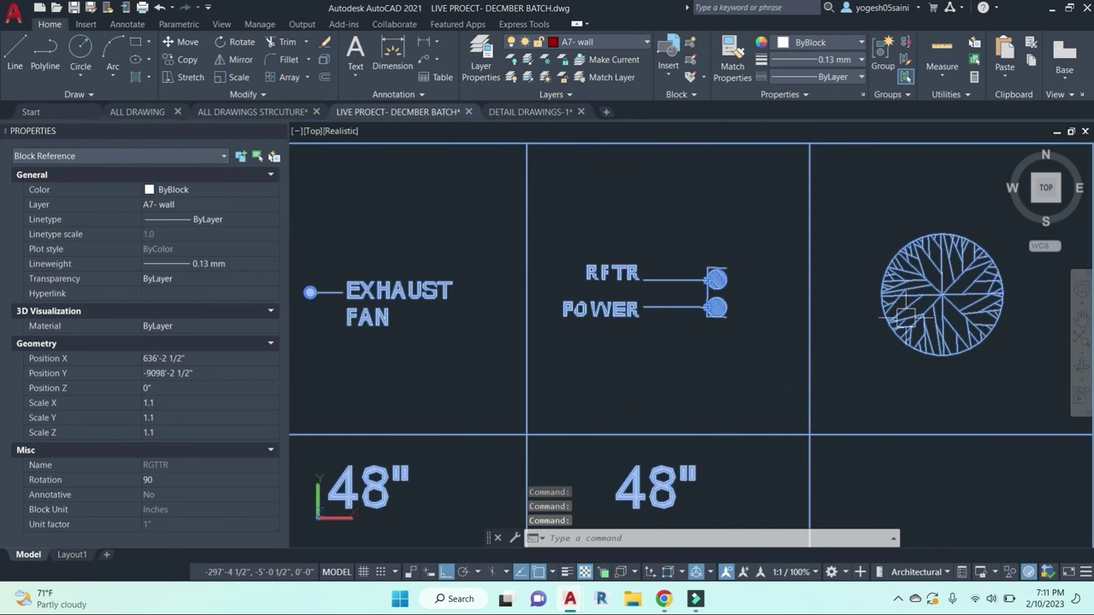
key(Escape)
scroll(827, 322, down, 4)
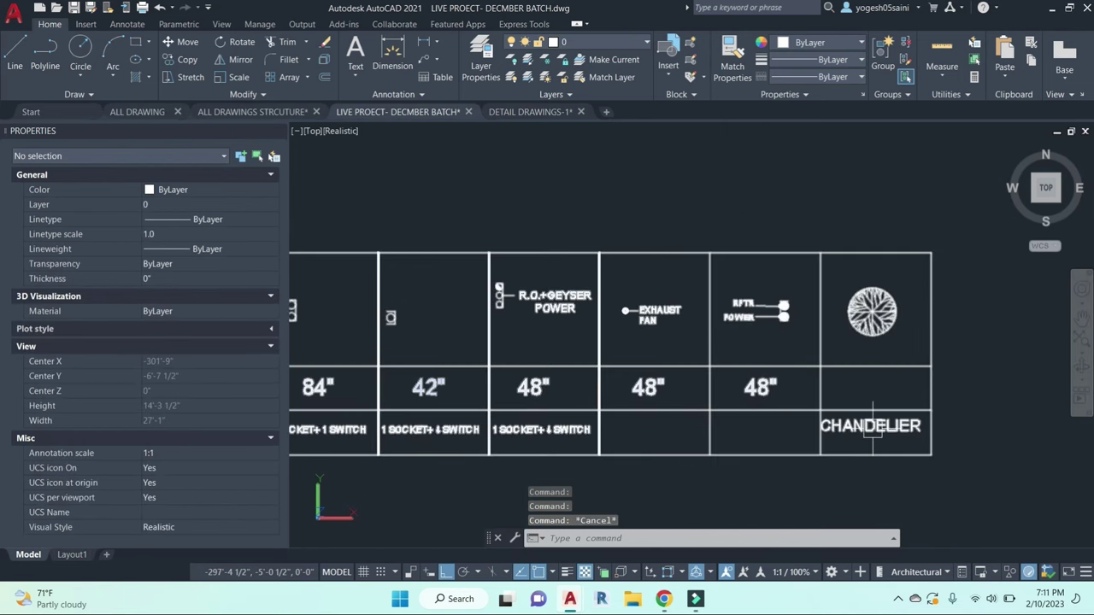
scroll(871, 425, down, 6)
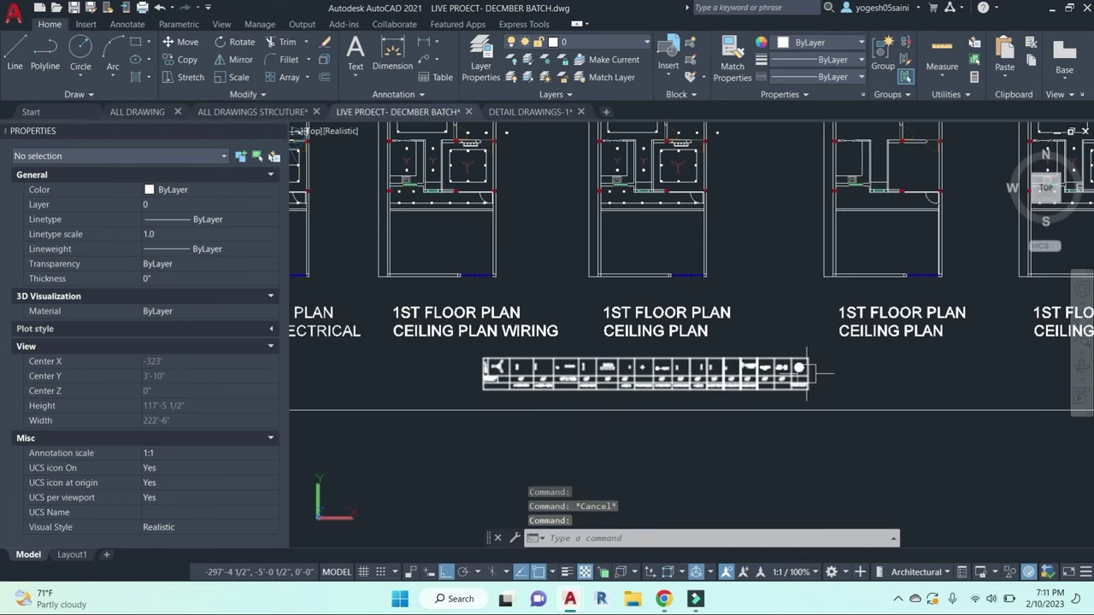
Step: Zoom to the 1st Floor Rain Water Pipe plan and erase the small stray rectangle below it
scroll(806, 370, down, 4)
middle_drag(827, 374, 801, 370)
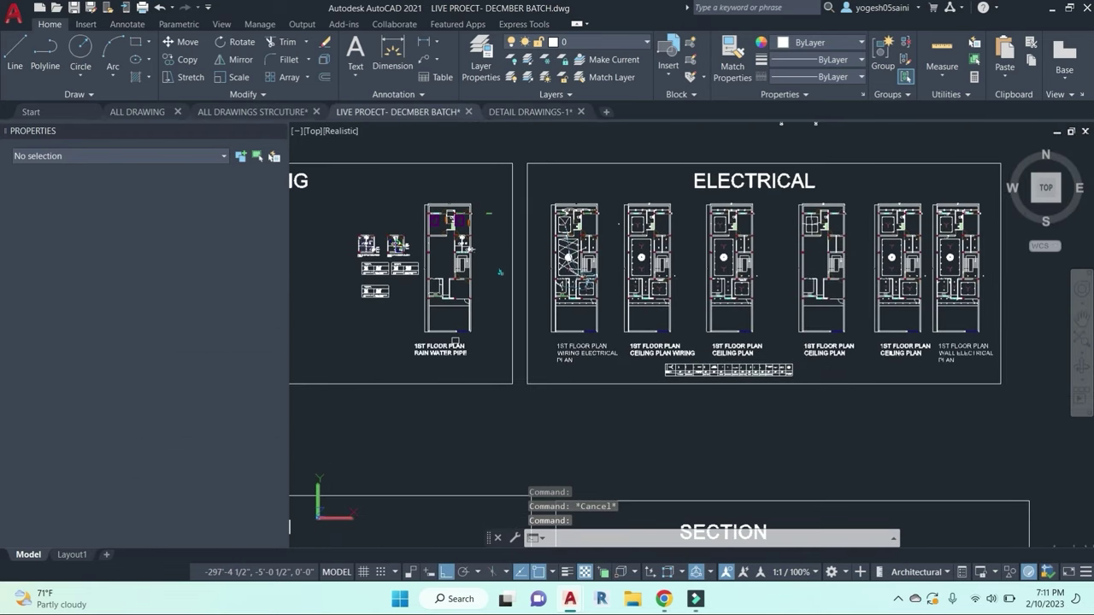
scroll(716, 323, down, 6)
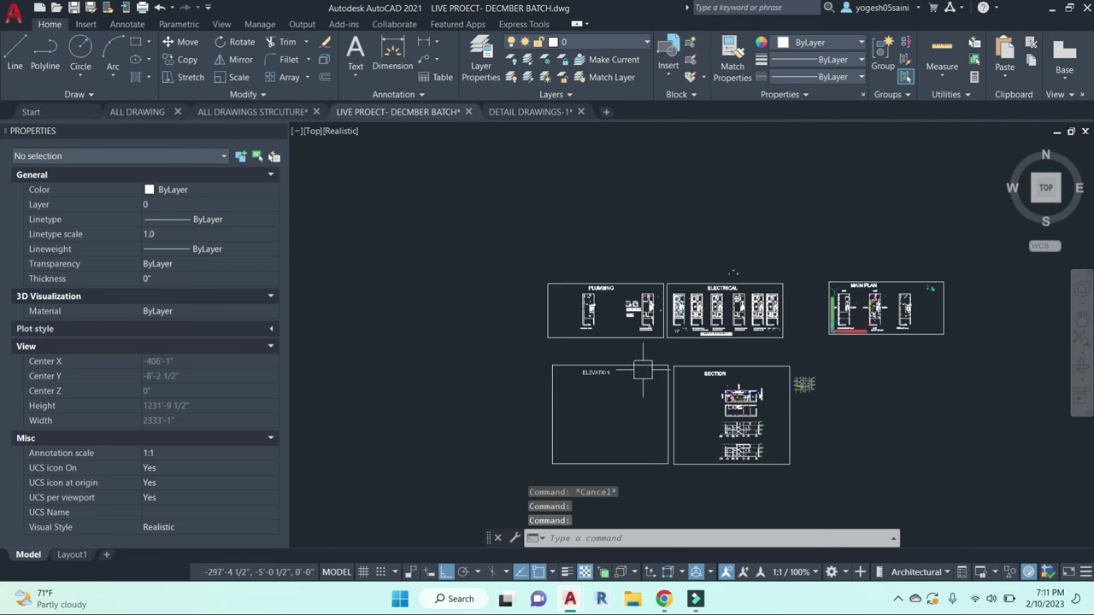
middle_drag(642, 370, 715, 310)
middle_drag(669, 340, 655, 351)
key(Escape)
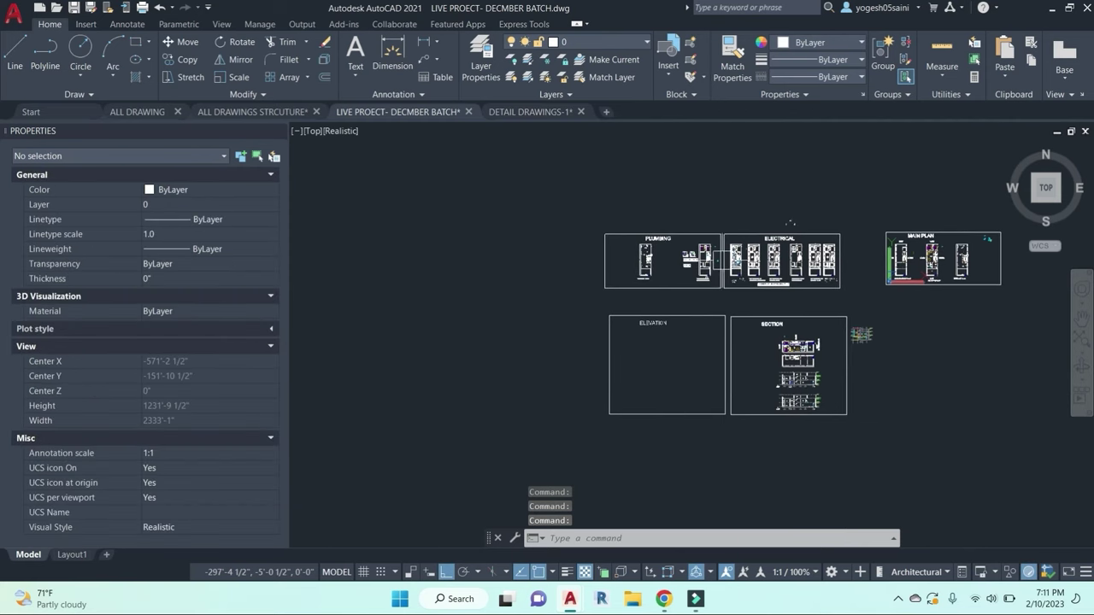
scroll(710, 260, up, 5)
scroll(673, 252, up, 3)
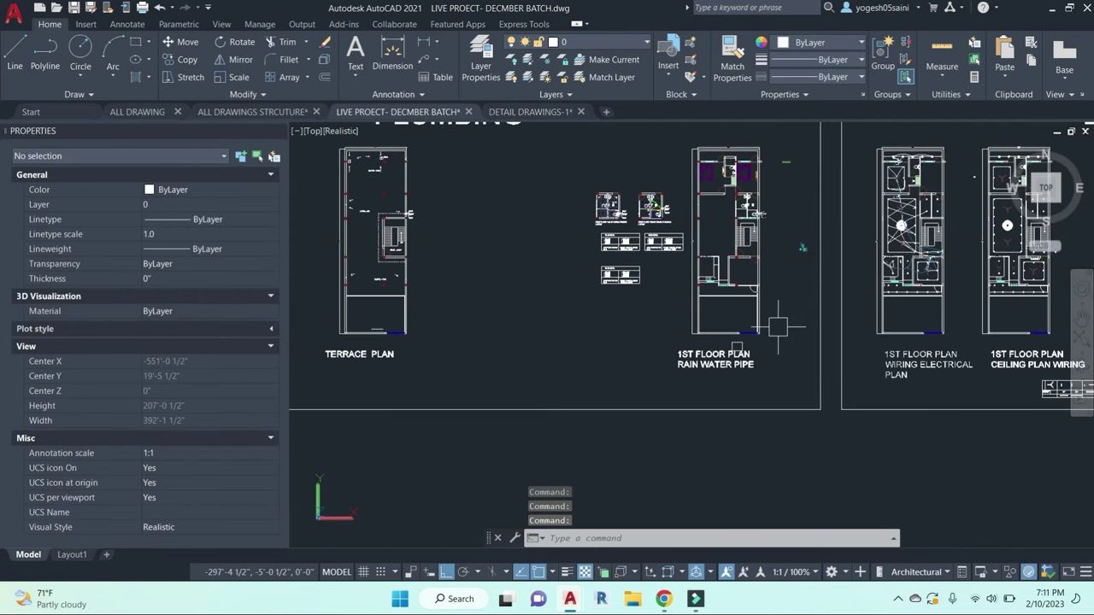
scroll(778, 326, up, 1)
scroll(773, 332, up, 4)
key(Escape)
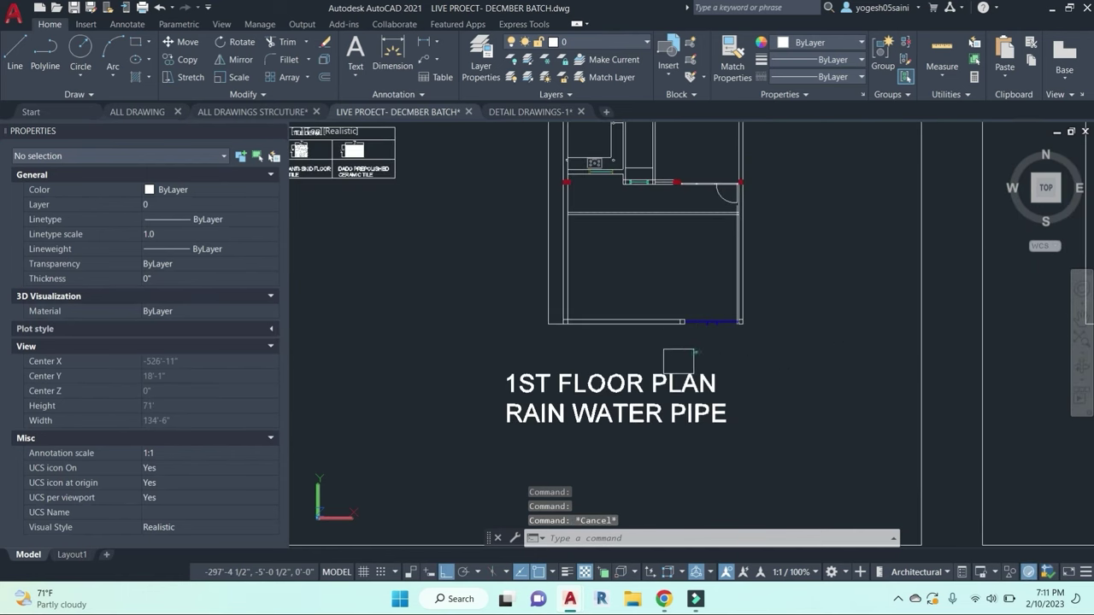
click(693, 350)
text(e)
key(space)
Step: Pan over the tile detail tables and back to the rain water pipe plan to begin selecting it
scroll(669, 330, down, 2)
middle_drag(487, 223, 576, 312)
scroll(582, 240, up, 3)
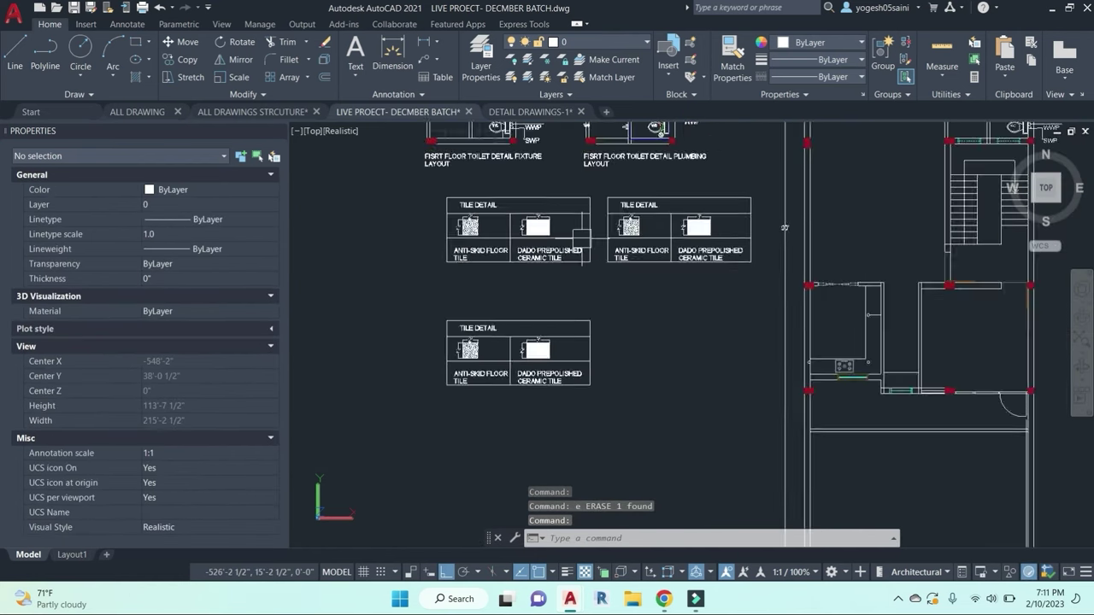
scroll(581, 239, up, 2)
middle_drag(647, 378, 666, 349)
middle_drag(693, 293, 689, 346)
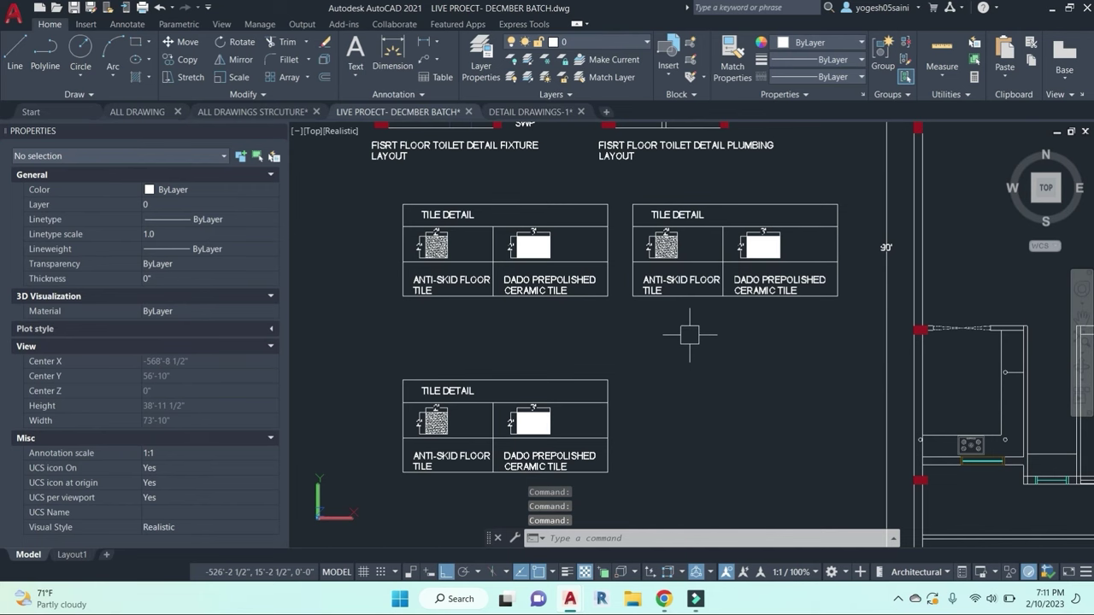
scroll(690, 334, down, 5)
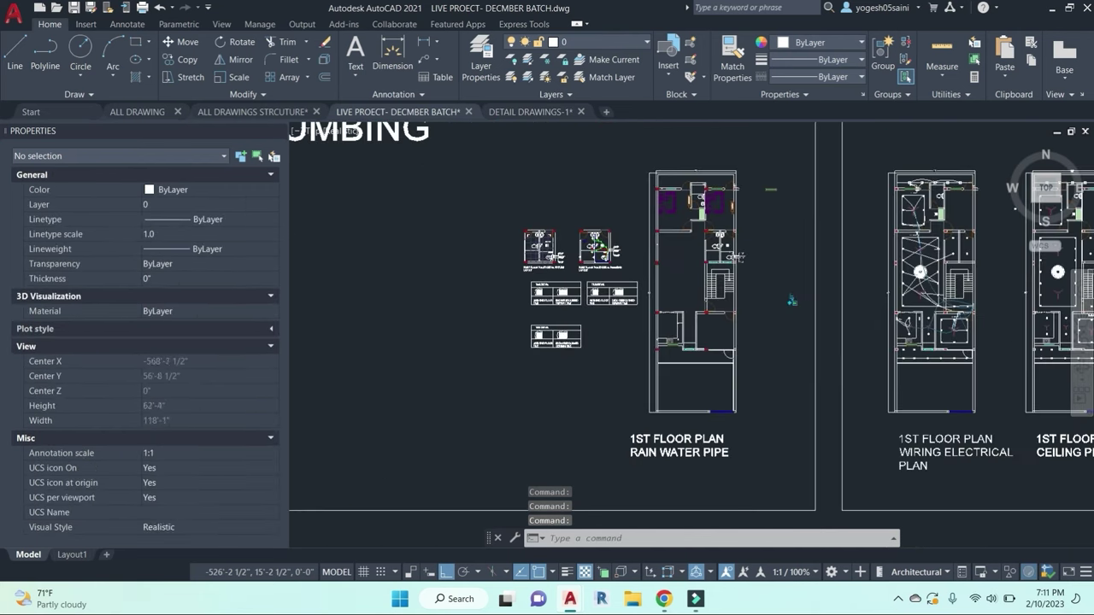
scroll(755, 412, down, 1)
middle_drag(755, 413, 724, 379)
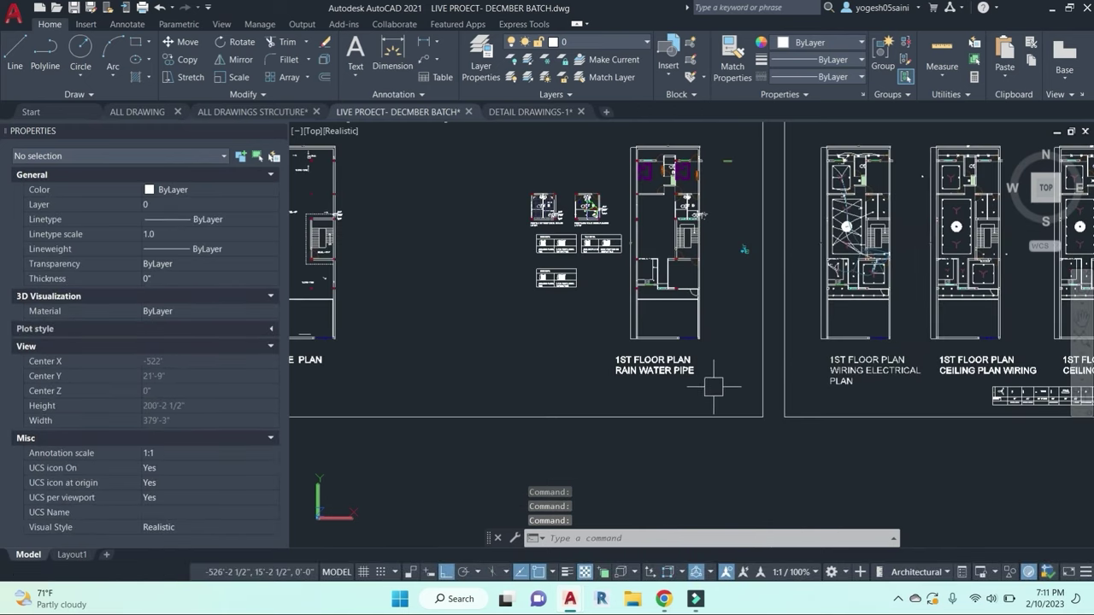
click(736, 391)
Step: Start copying the selected rainwater pipe plan with CO, then cancel it
click(630, 127)
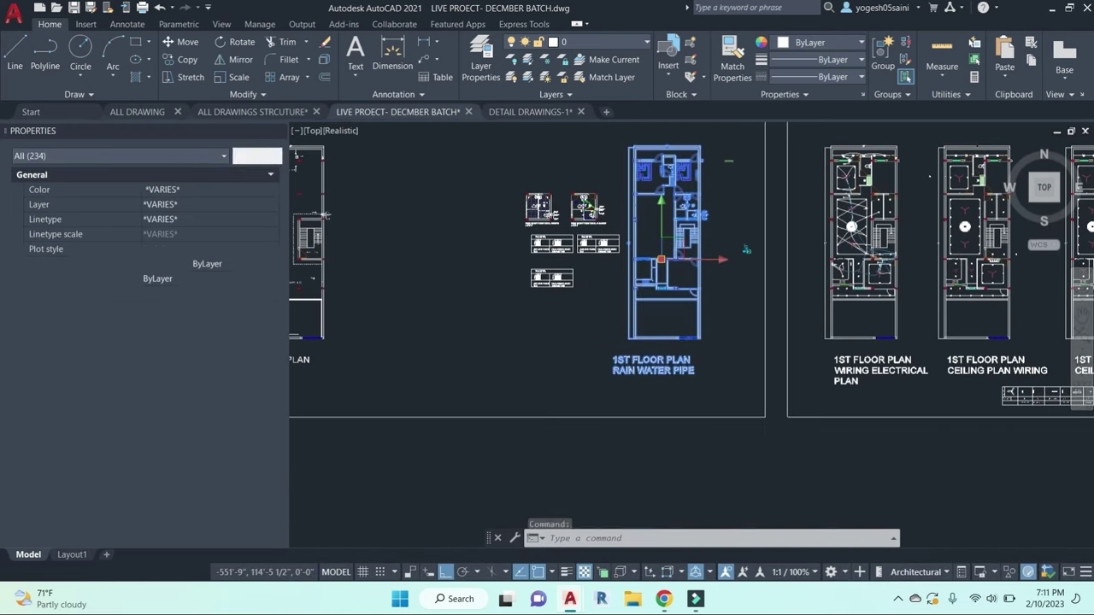
middle_drag(437, 302, 569, 306)
text(co)
key(Return)
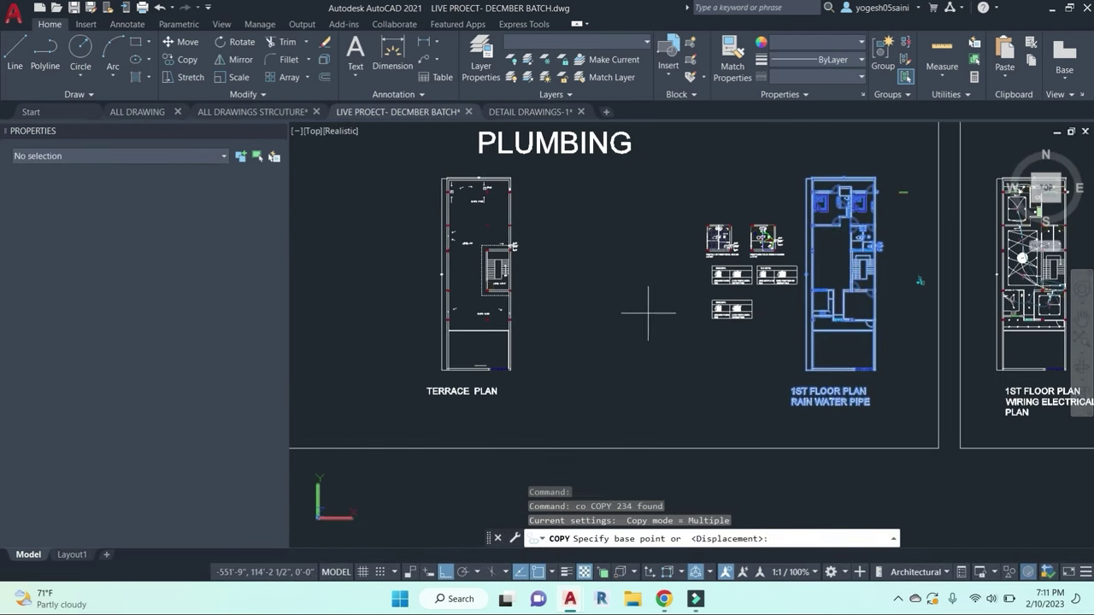
scroll(648, 312, down, 5)
key(Escape)
middle_drag(1025, 282, 455, 260)
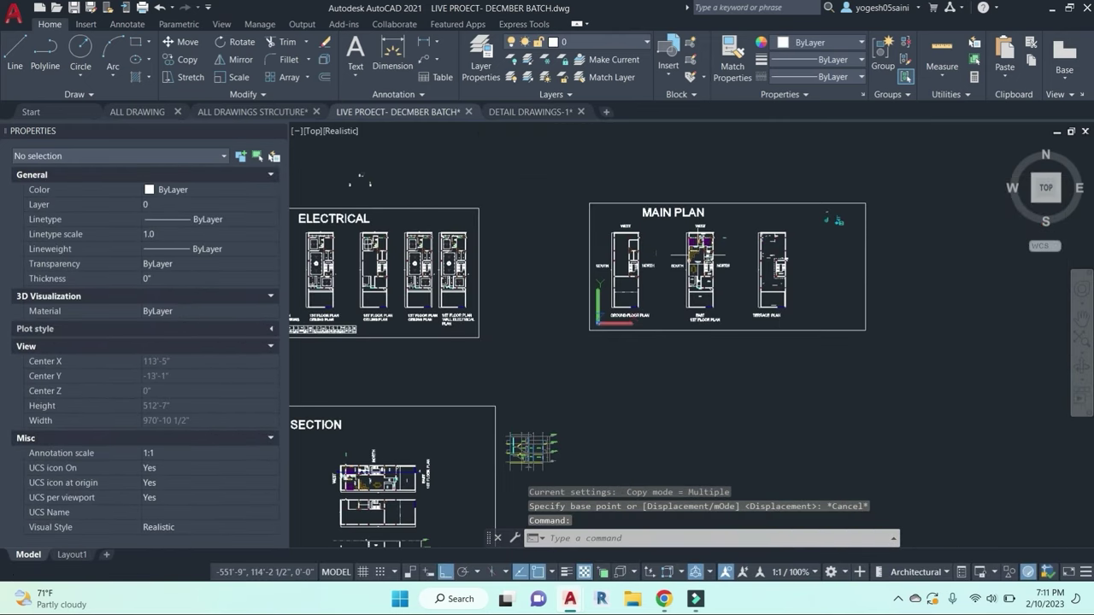
scroll(698, 283, up, 3)
Step: Window-select the MAIN PLAN 1st floor plan and paste a copy into the ELEVATION frame
click(751, 339)
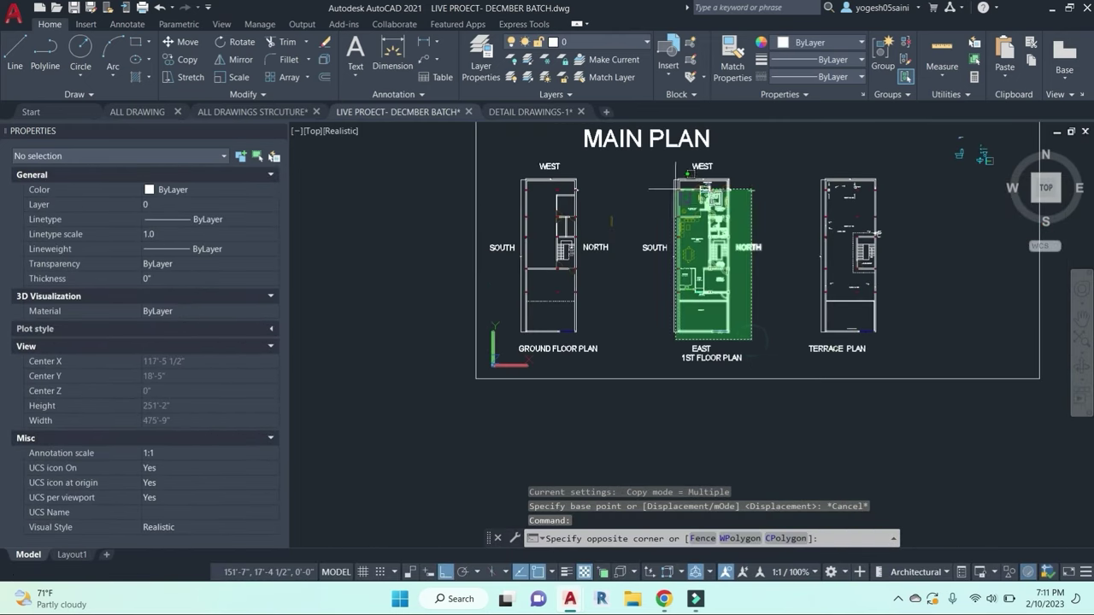
click(637, 154)
key(ctrl+c)
key(ctrl+v)
scroll(719, 248, down, 2)
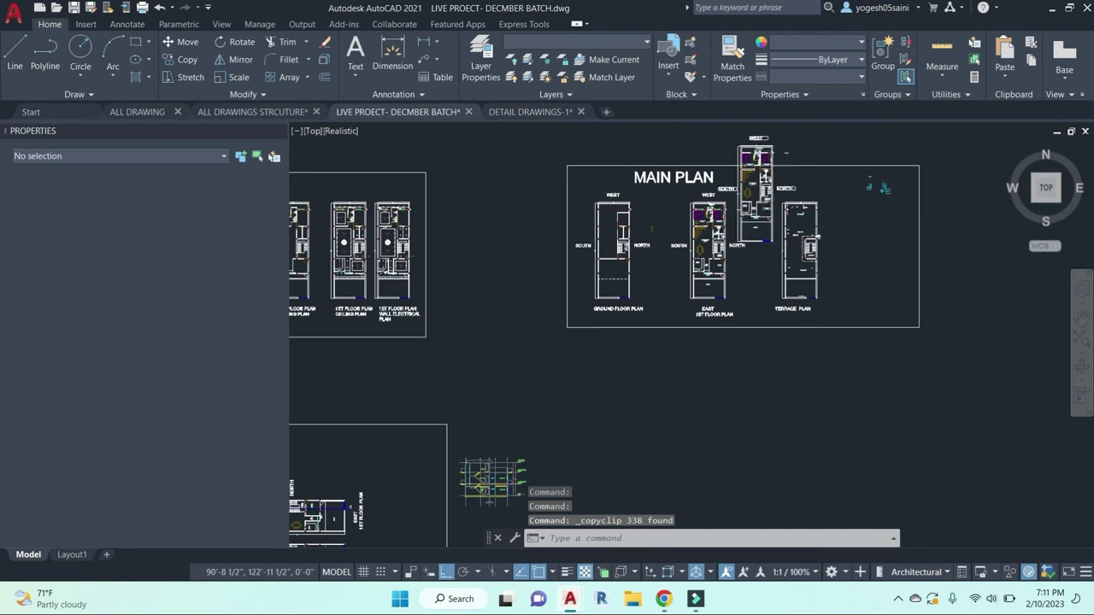
middle_drag(734, 383, 1015, 226)
middle_drag(427, 371, 777, 307)
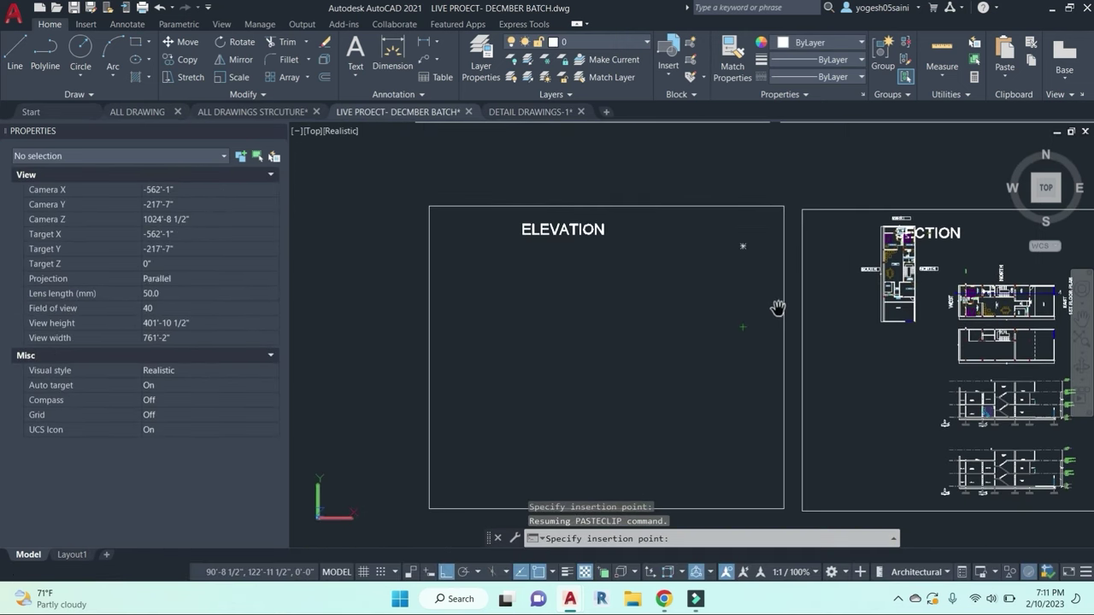
key(Escape)
key(Escape)
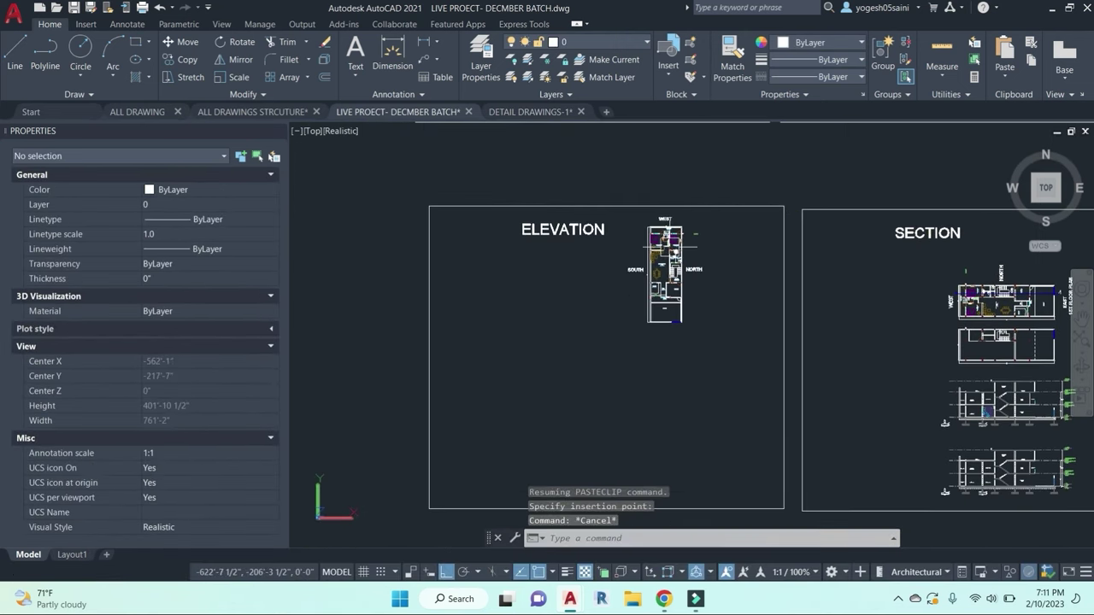
scroll(683, 248, up, 2)
scroll(702, 253, down, 4)
middle_drag(701, 253, 623, 332)
scroll(799, 408, up, 6)
scroll(798, 408, up, 4)
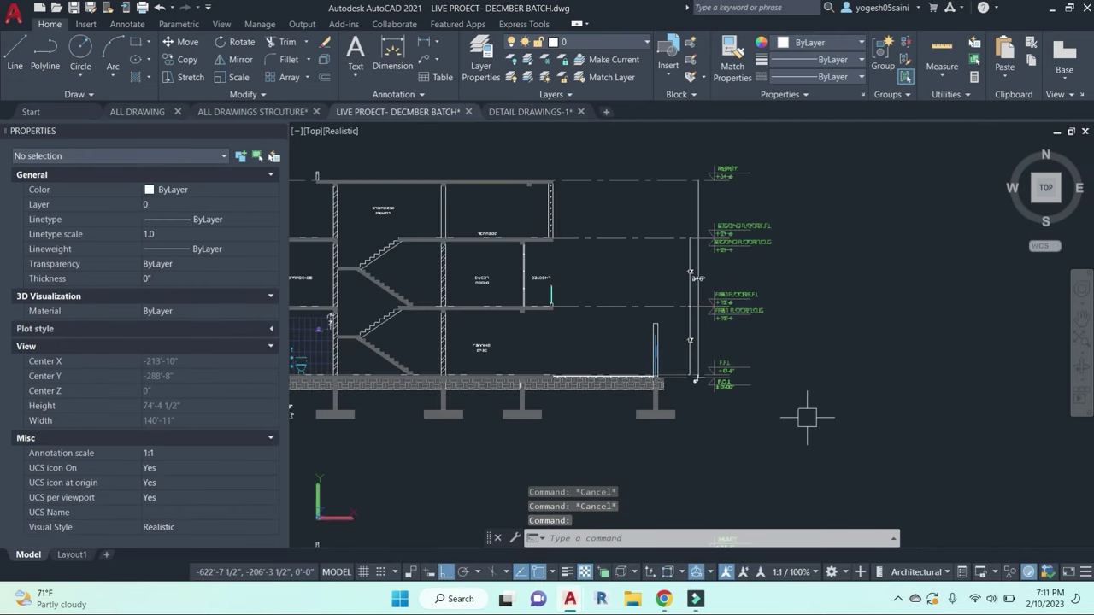
Step: Copy the section's level tags and paste them inside the ELEVATION frame
click(817, 419)
click(710, 134)
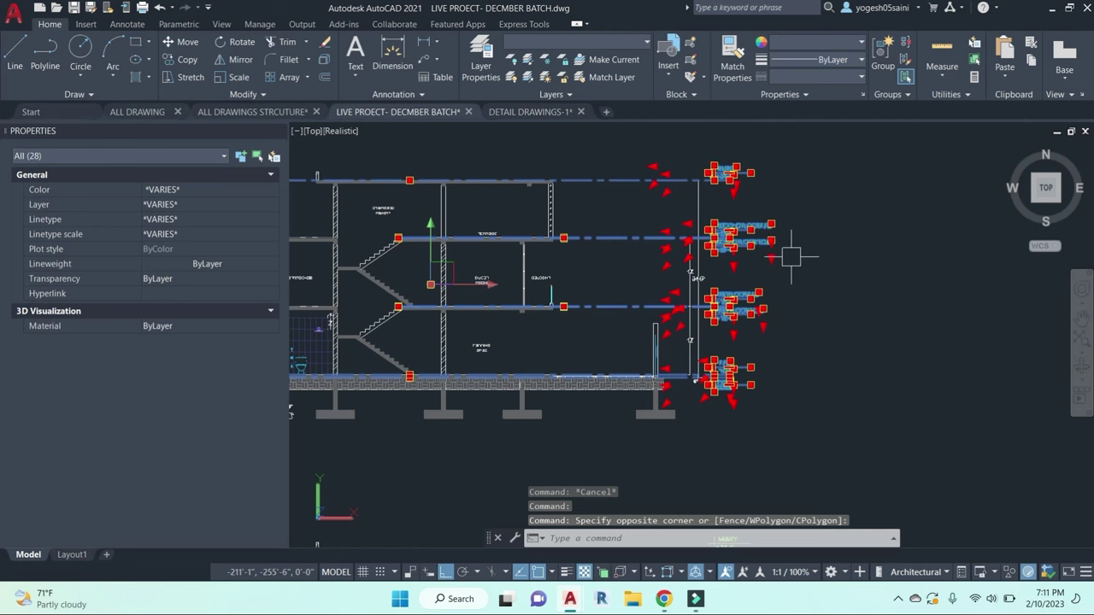
key(ctrl+c)
key(ctrl+v)
scroll(791, 257, down, 3)
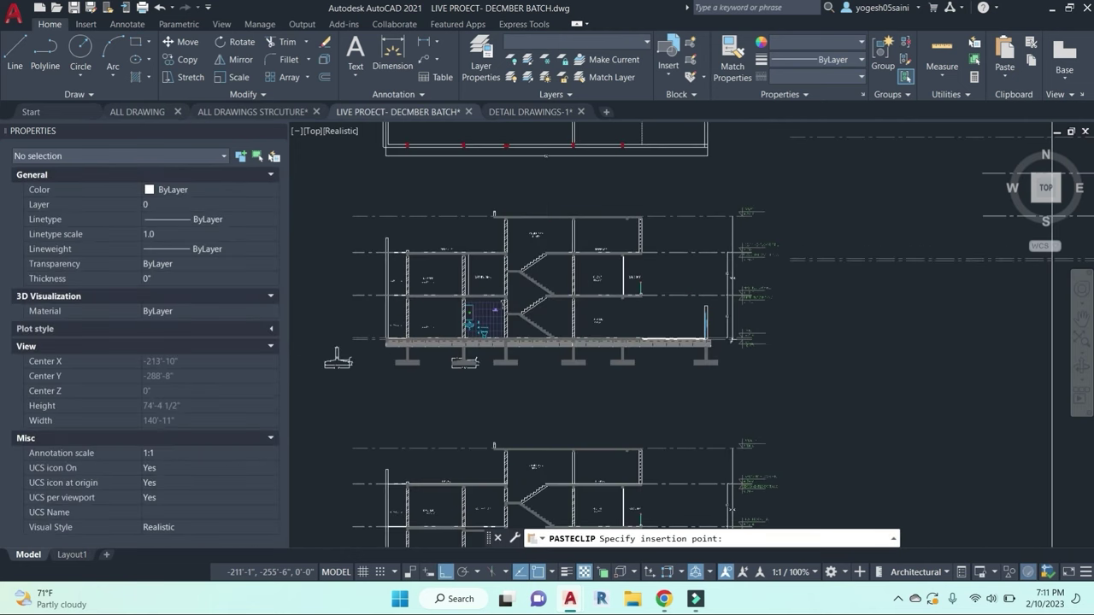
scroll(741, 329, down, 3)
middle_drag(621, 369, 915, 370)
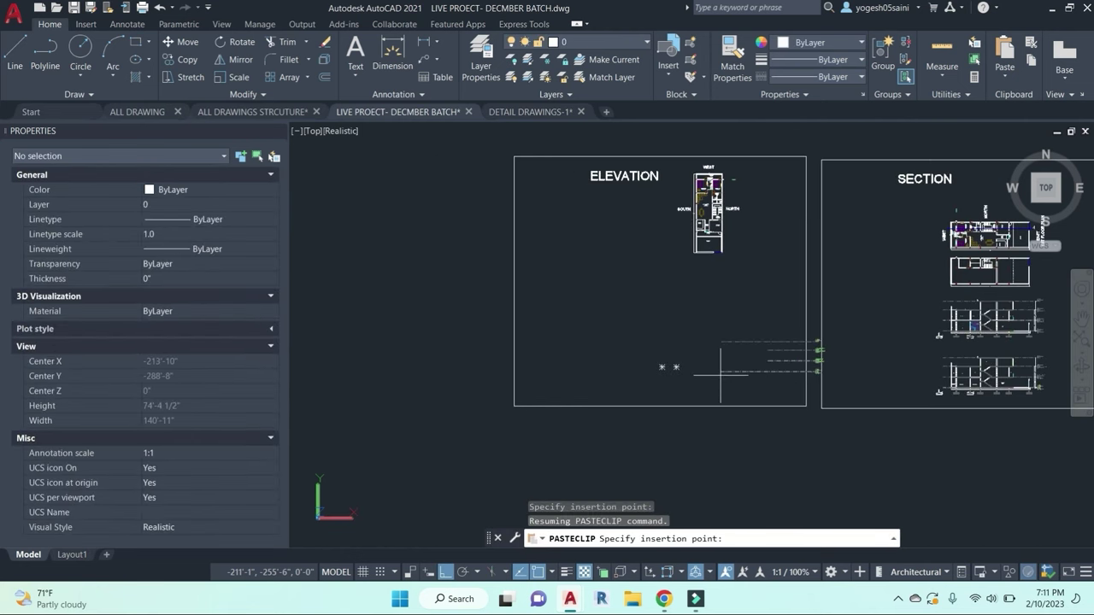
click(662, 343)
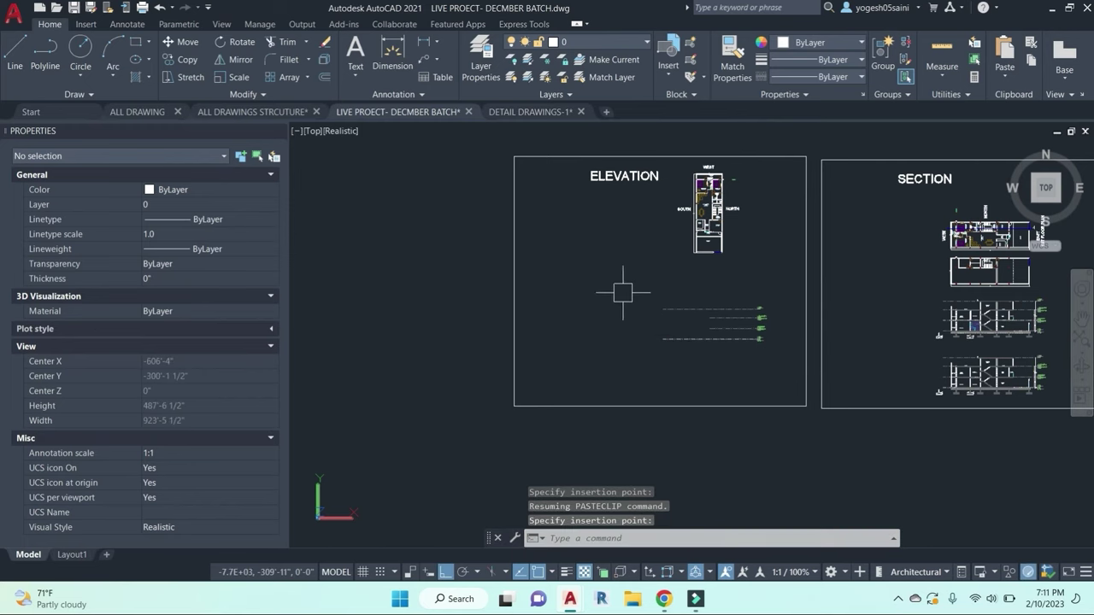
scroll(745, 317, up, 5)
key(Escape)
key(Escape)
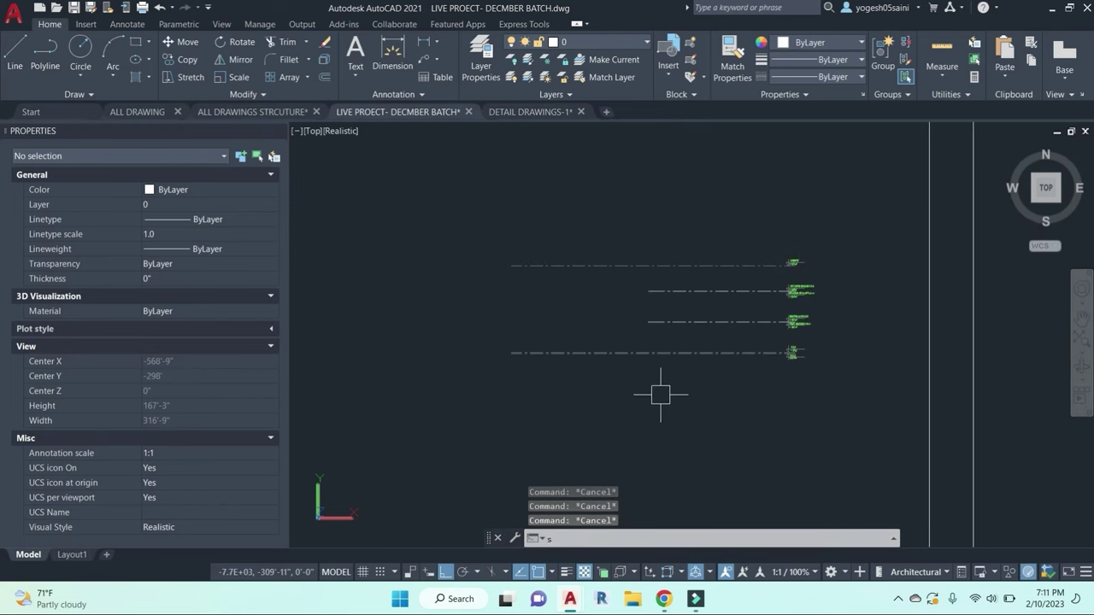
Step: Attempt a stretch of the level line ends, then cancel it
key(Return)
click(660, 394)
click(630, 209)
key(Return)
click(678, 193)
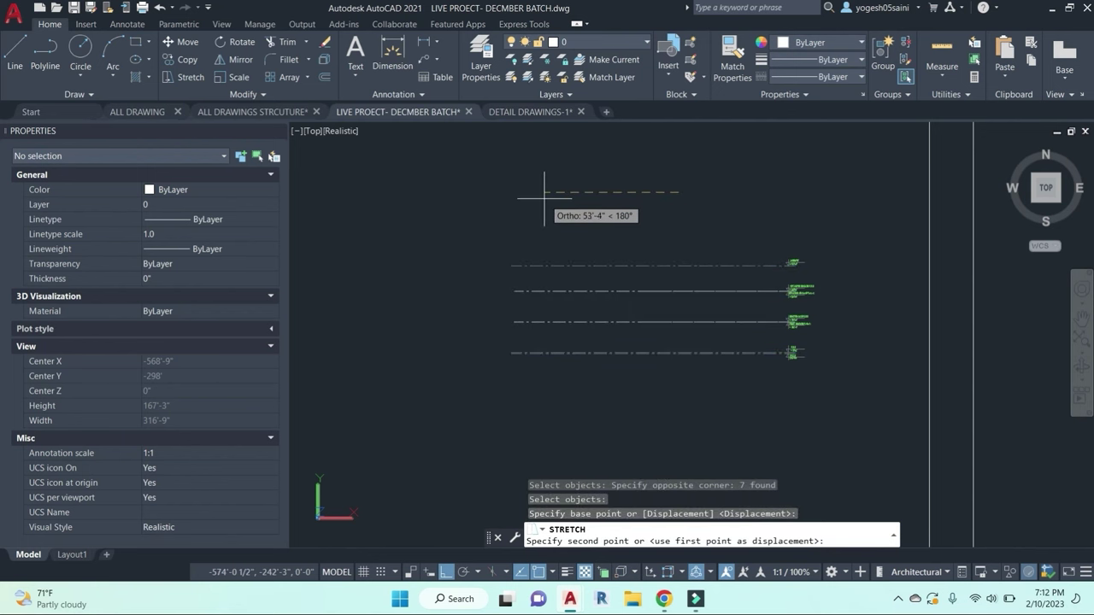
key(Escape)
key(Escape)
key(Escape)
Step: Select the level lines and markers for a move, then cancel the move
scroll(581, 235, down, 3)
middle_drag(593, 237, 652, 312)
click(745, 459)
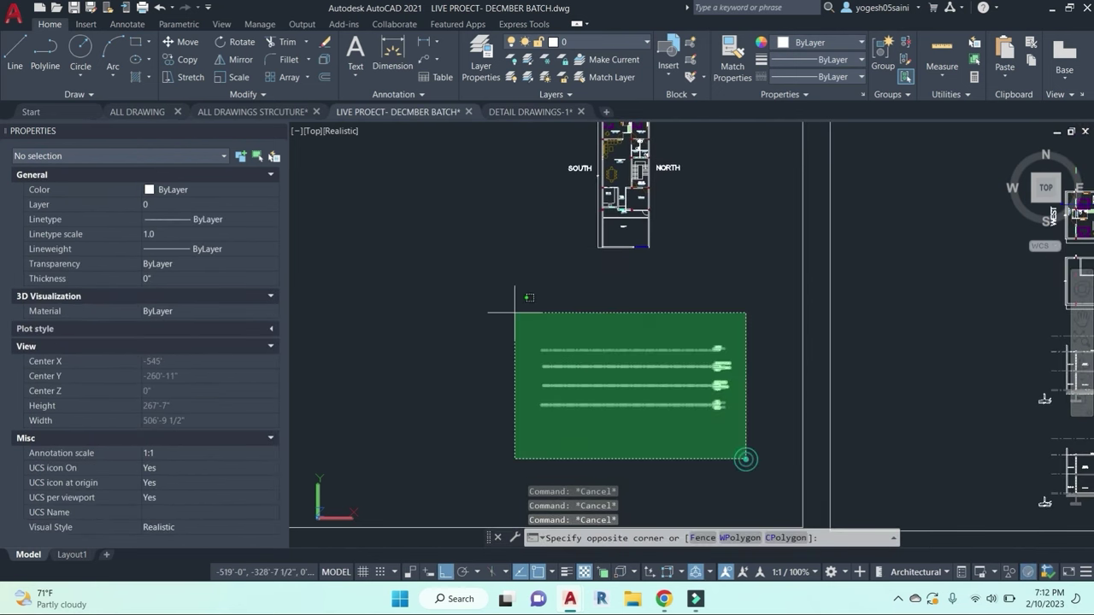
click(515, 312)
text(m)
key(Return)
click(419, 361)
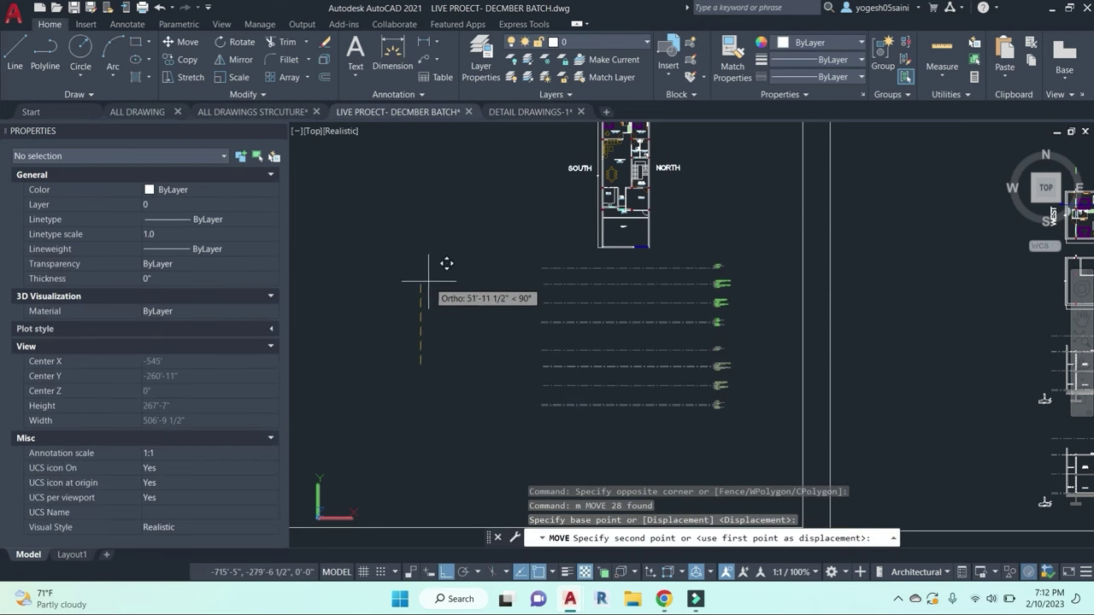
key(Escape)
scroll(752, 315, up, 5)
Step: Erase the SECOND FLOOR T.O.C and FIRST FLOOR T.O.C markers
click(735, 353)
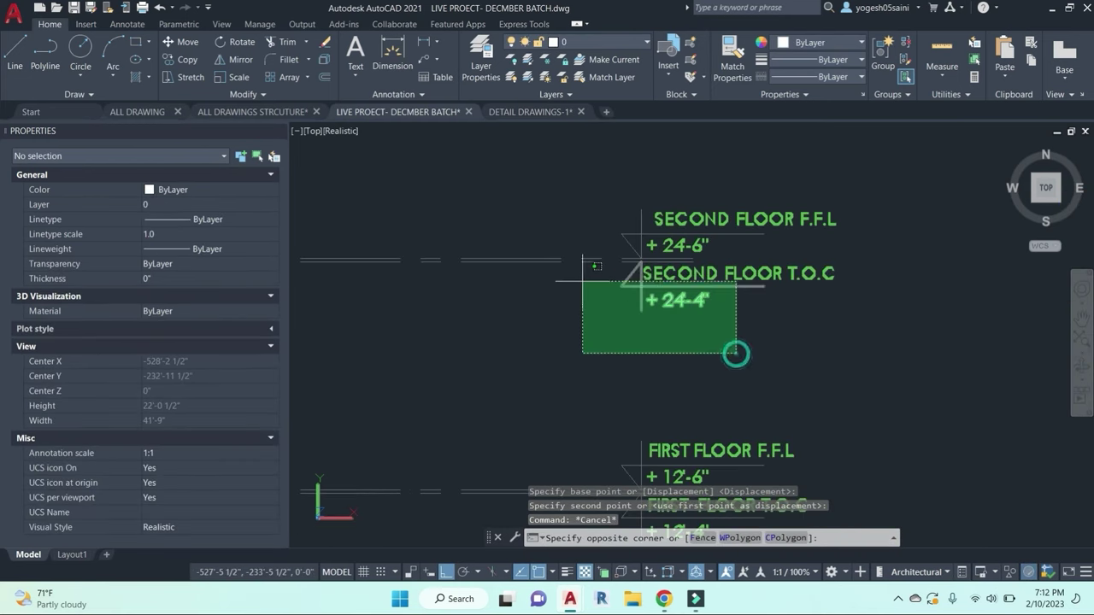
click(596, 266)
text(e)
key(Return)
scroll(662, 349, down, 3)
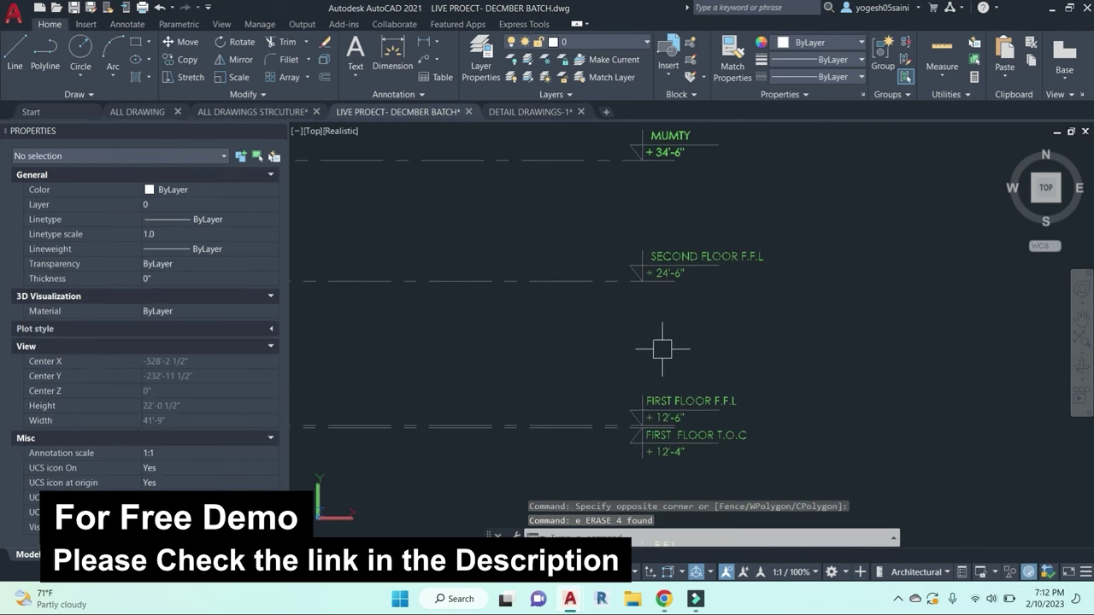
scroll(662, 349, down, 2)
click(706, 338)
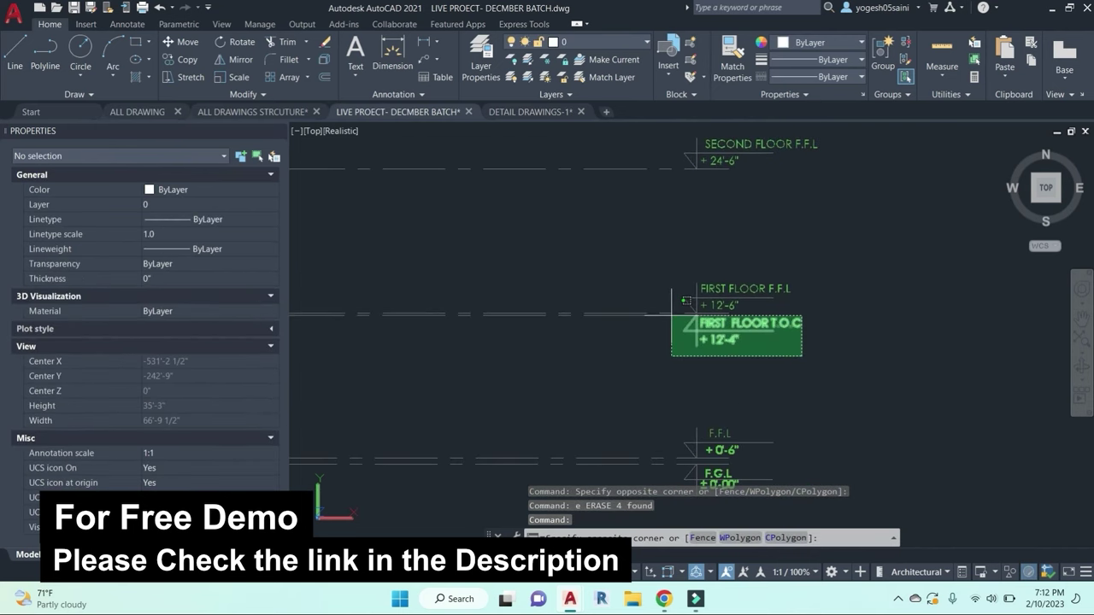
click(672, 314)
text(e)
key(Return)
middle_drag(744, 445, 805, 383)
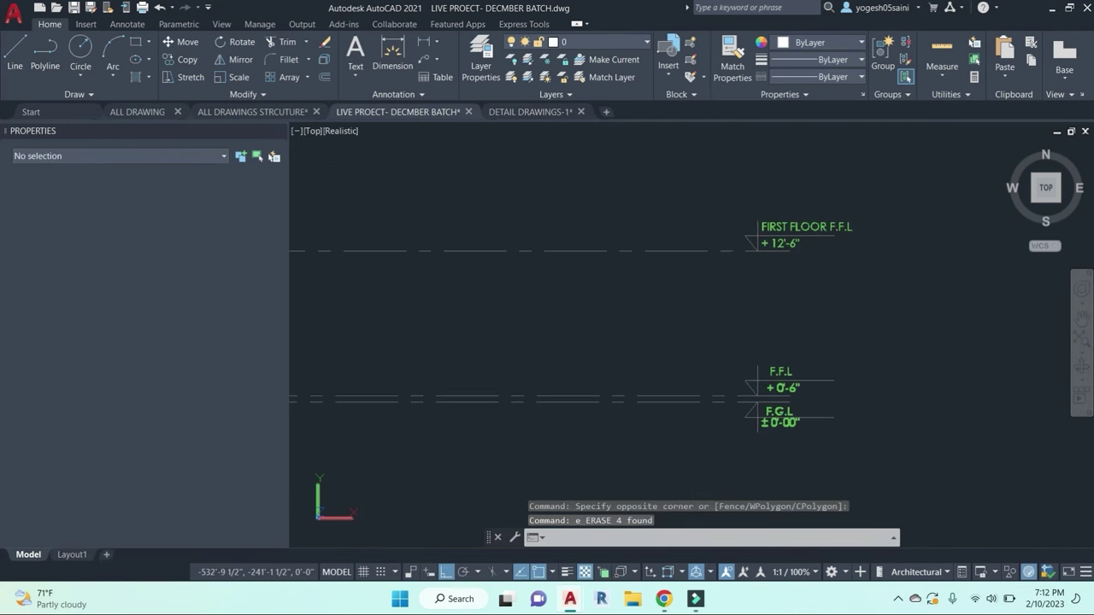
Step: Admit the waiting participant into the video call and return to the drawing
click(663, 598)
click(623, 534)
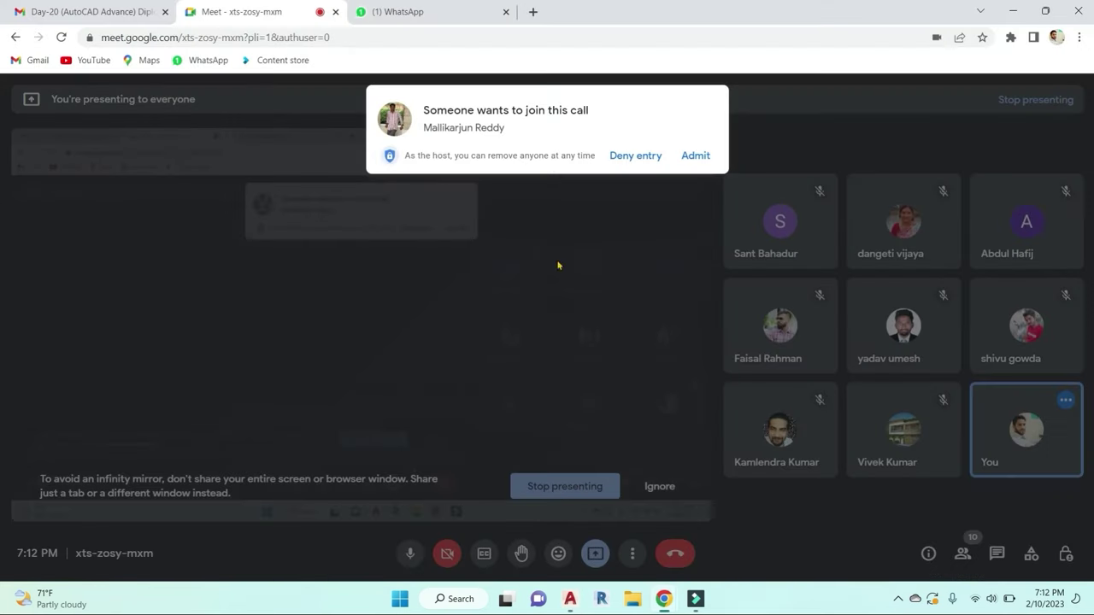
click(693, 157)
key(alt+Tab)
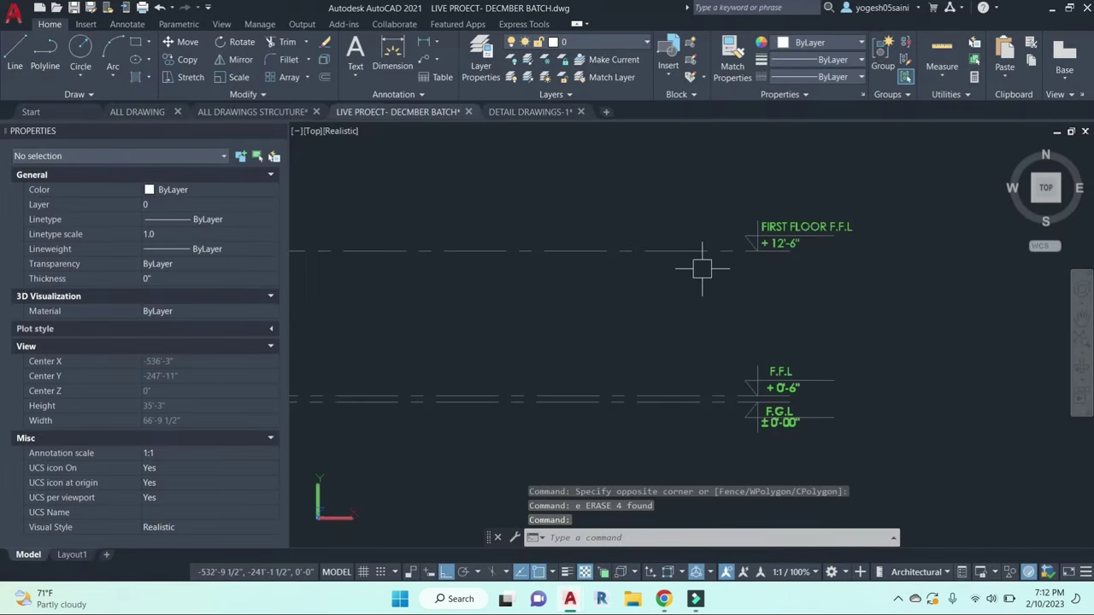
Step: Stretch the left ends of the level lines inward to the elevation's width
scroll(703, 273, down, 3)
middle_drag(696, 284, 693, 386)
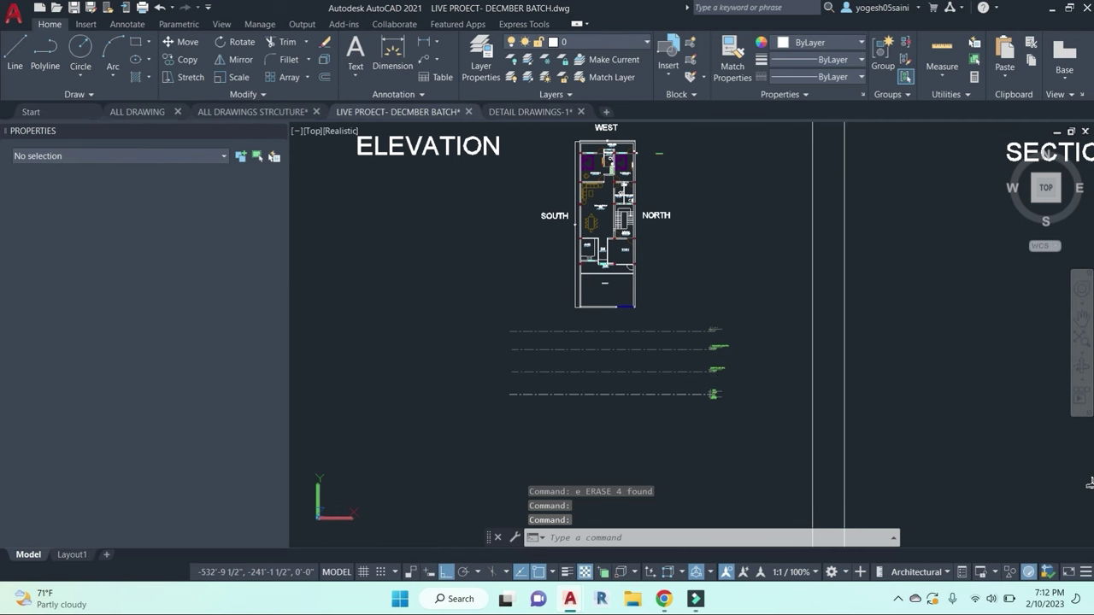
middle_drag(693, 260, 671, 297)
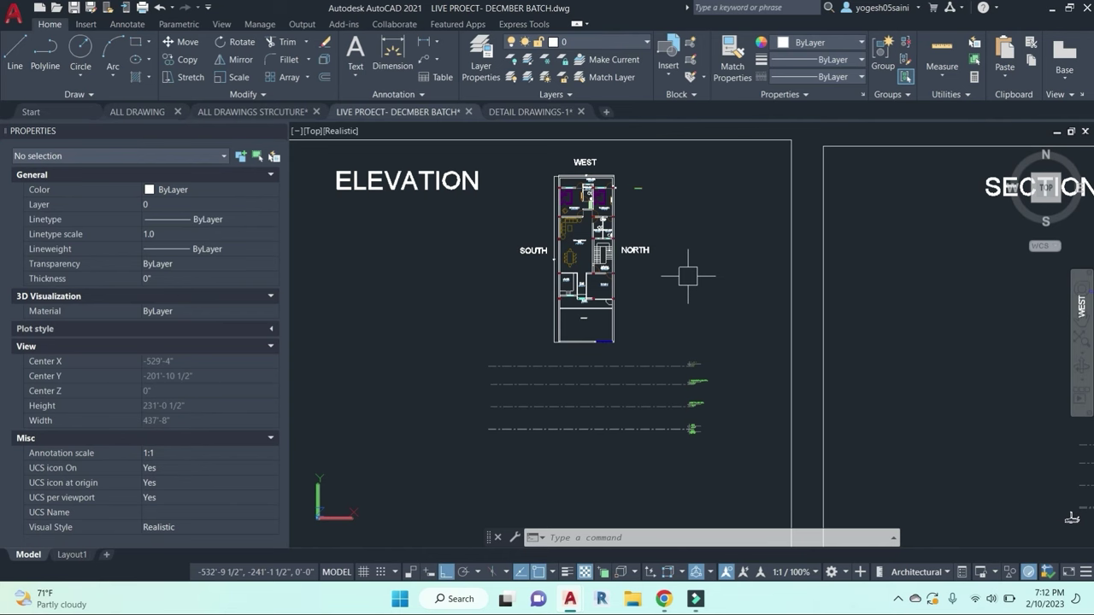
middle_drag(688, 276, 635, 305)
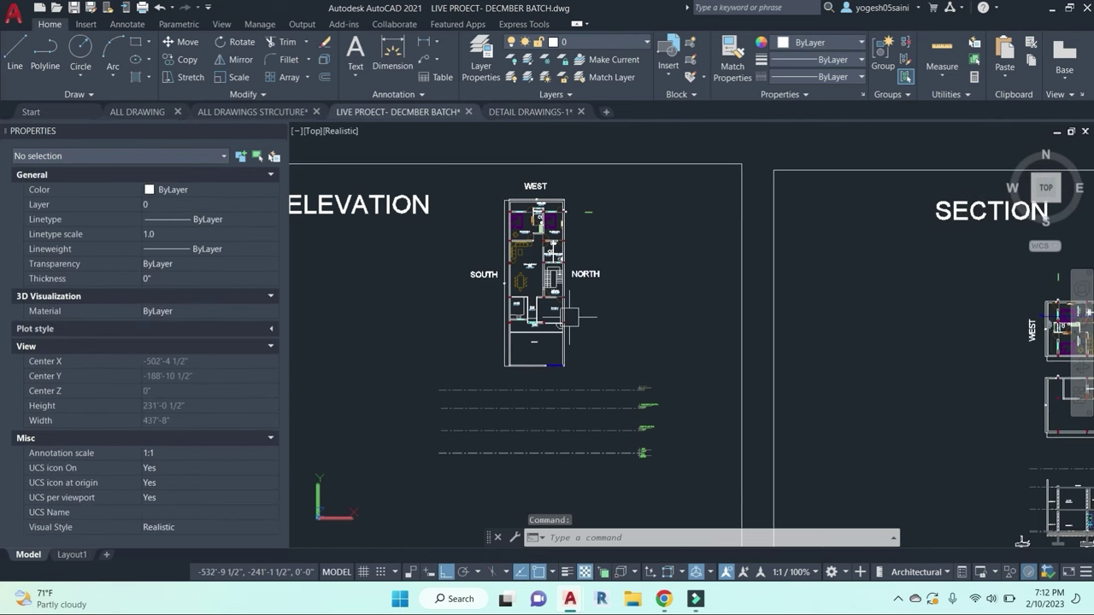
mouse_move(575, 330)
middle_down()
mouse_move(622, 321)
mouse_move(635, 300)
middle_up()
key(Escape)
key(Escape)
key(Escape)
key(space)
click(488, 464)
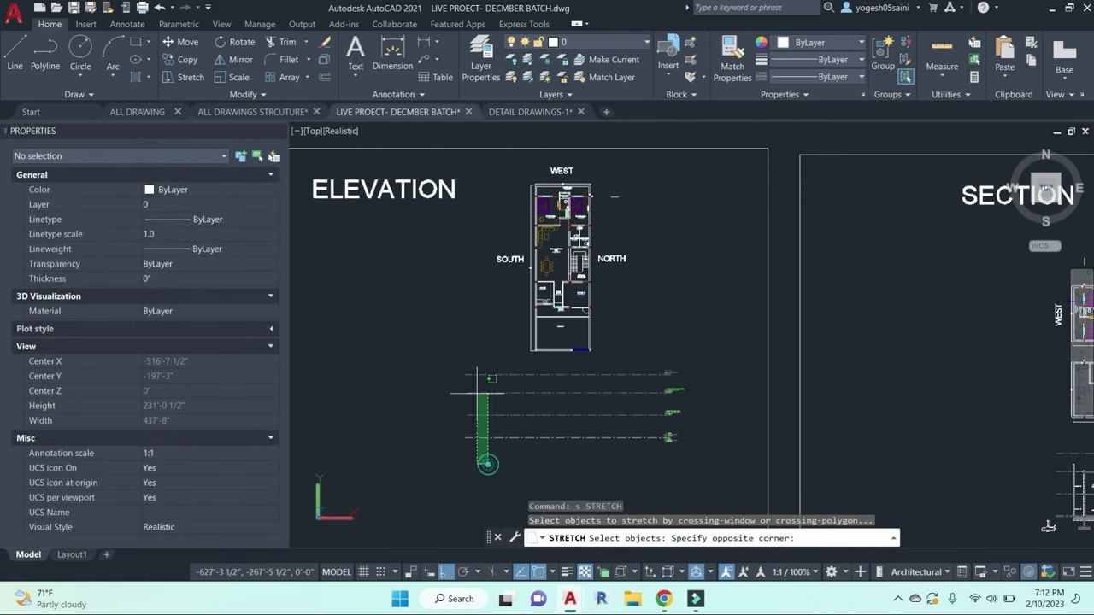
click(410, 303)
key(space)
click(375, 310)
click(424, 312)
key(Escape)
key(Escape)
key(Escape)
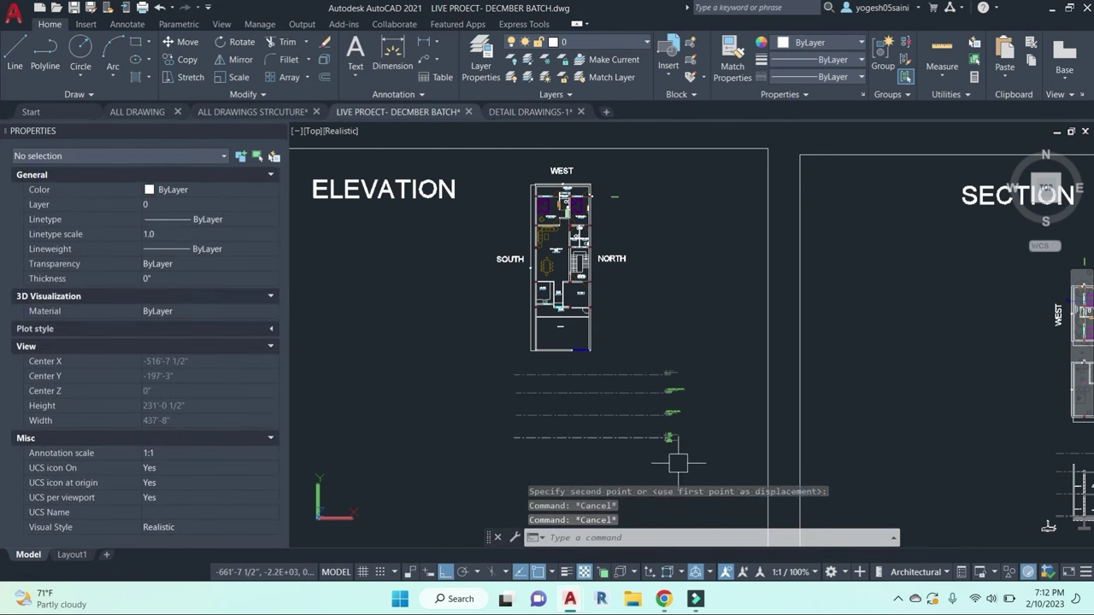
Step: Stretch the right ends of the level lines, selecting 20 objects and setting a base point
text(s)
key(space)
click(709, 463)
click(645, 330)
key(space)
click(697, 313)
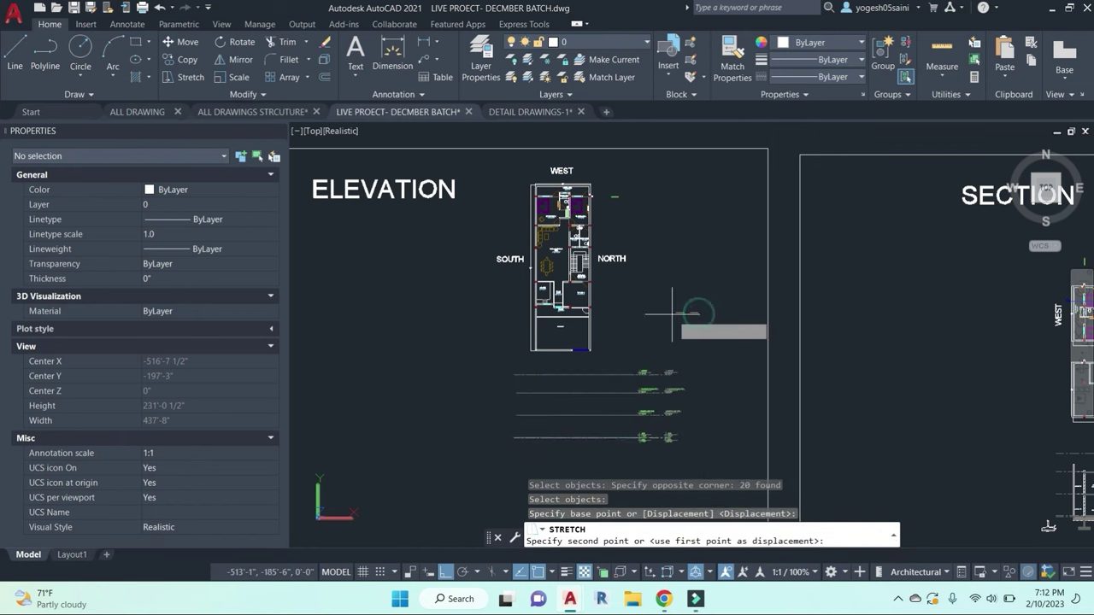
Step: Place the stretched right ends to finish the stretch and pan to the plan's lower part
click(645, 317)
key(Escape)
key(Escape)
scroll(569, 405, up, 2)
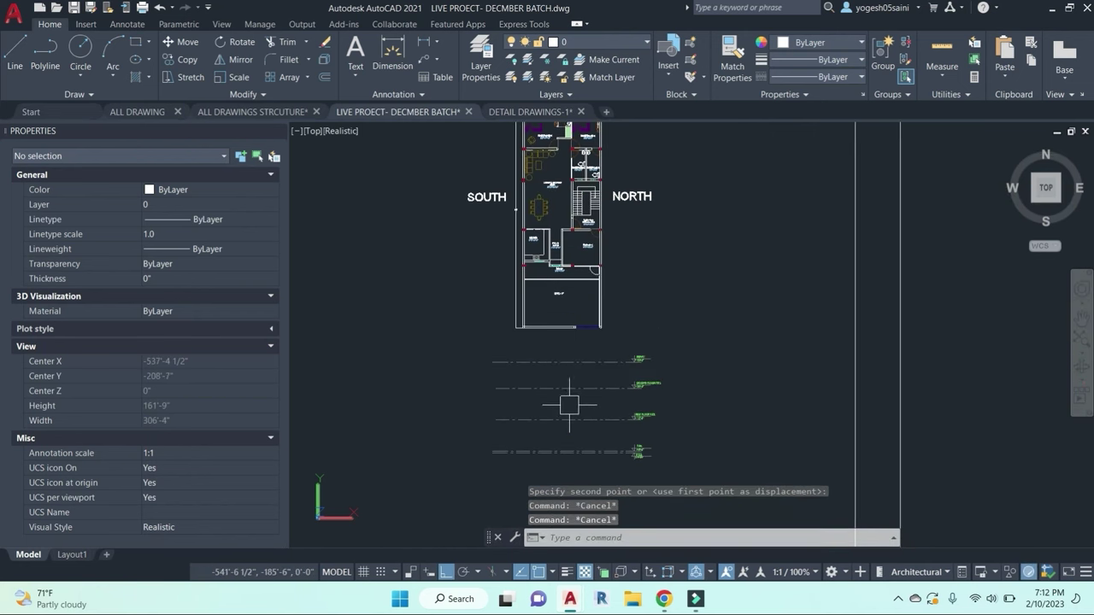
middle_drag(569, 405, 570, 363)
mouse_move(653, 230)
middle_down()
mouse_move(692, 253)
mouse_move(678, 254)
mouse_move(687, 283)
middle_up()
middle_drag(655, 369, 652, 340)
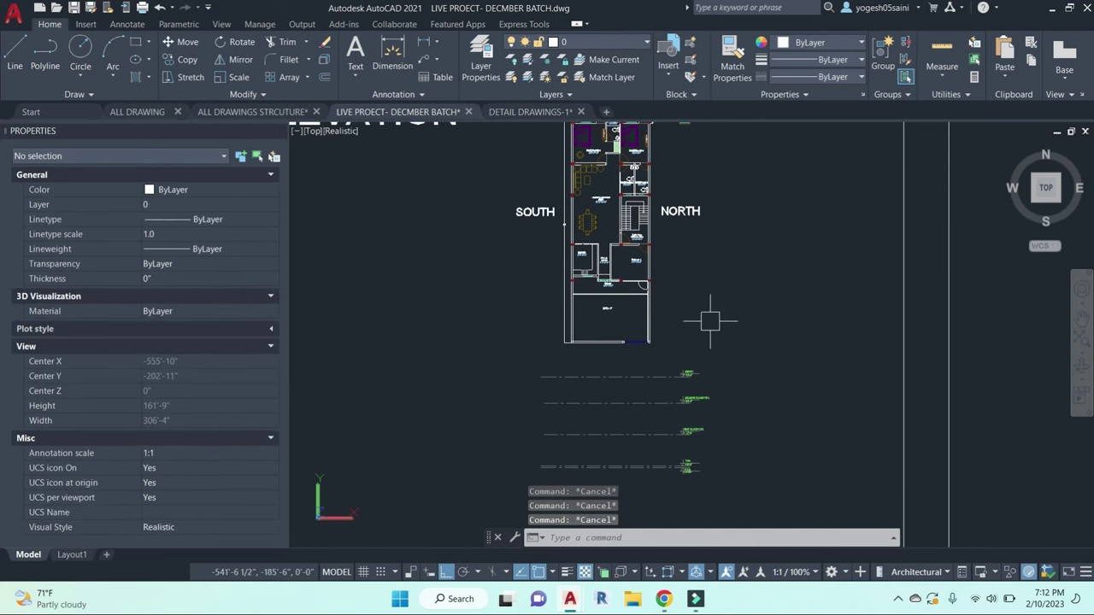
Step: Draw a vertical construction line (XL) at the column edge
text(xl)
key(Return)
text(v)
key(Return)
scroll(658, 308, up, 4)
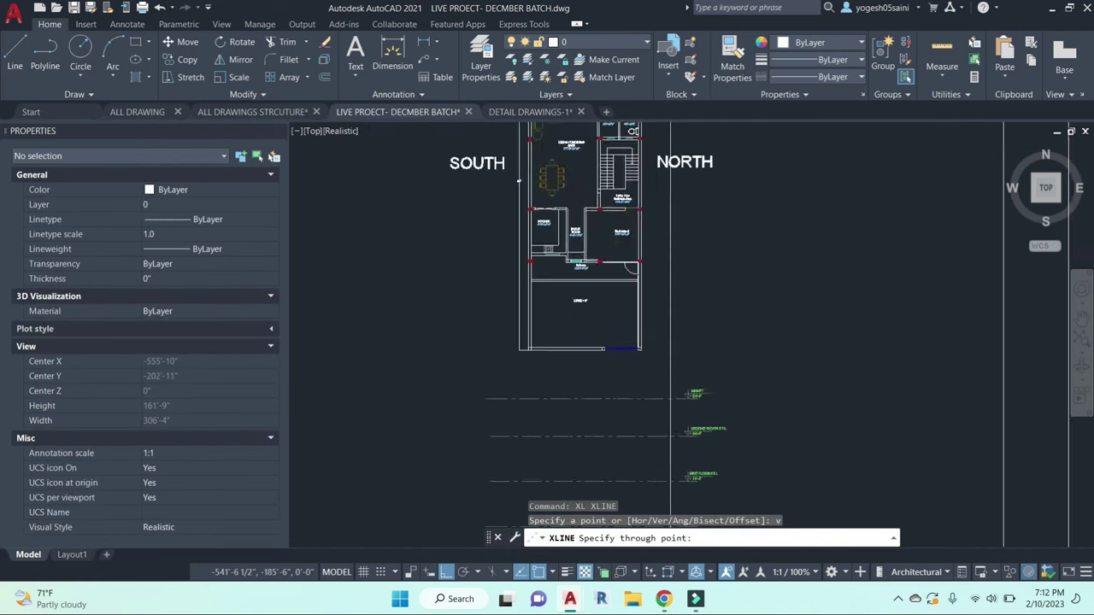
click(617, 275)
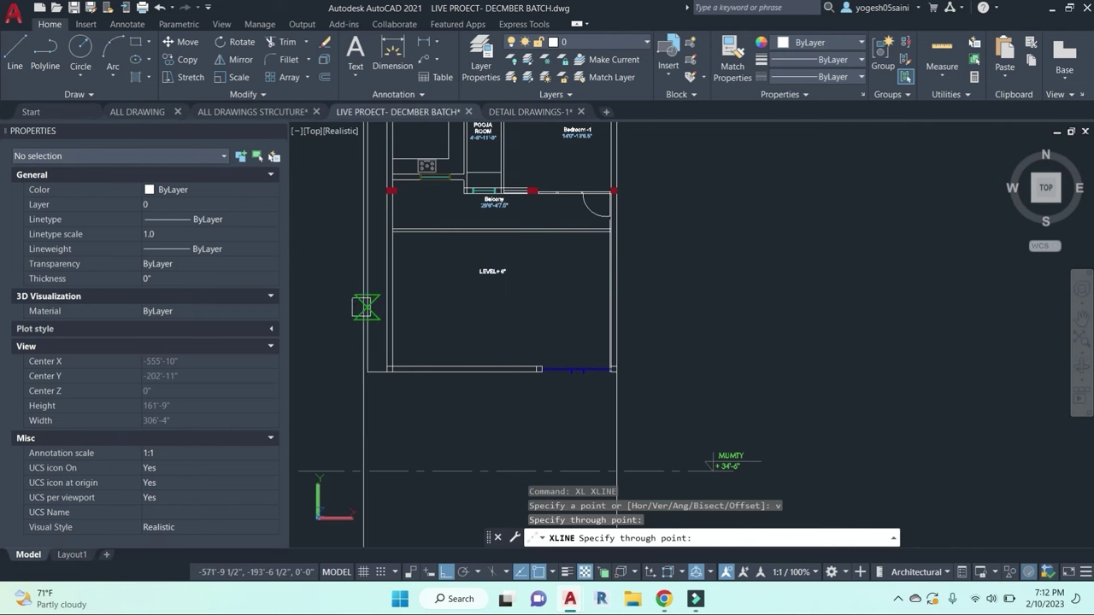
scroll(551, 280, down, 4)
middle_drag(589, 351, 632, 307)
middle_drag(640, 426, 667, 376)
scroll(612, 367, up, 3)
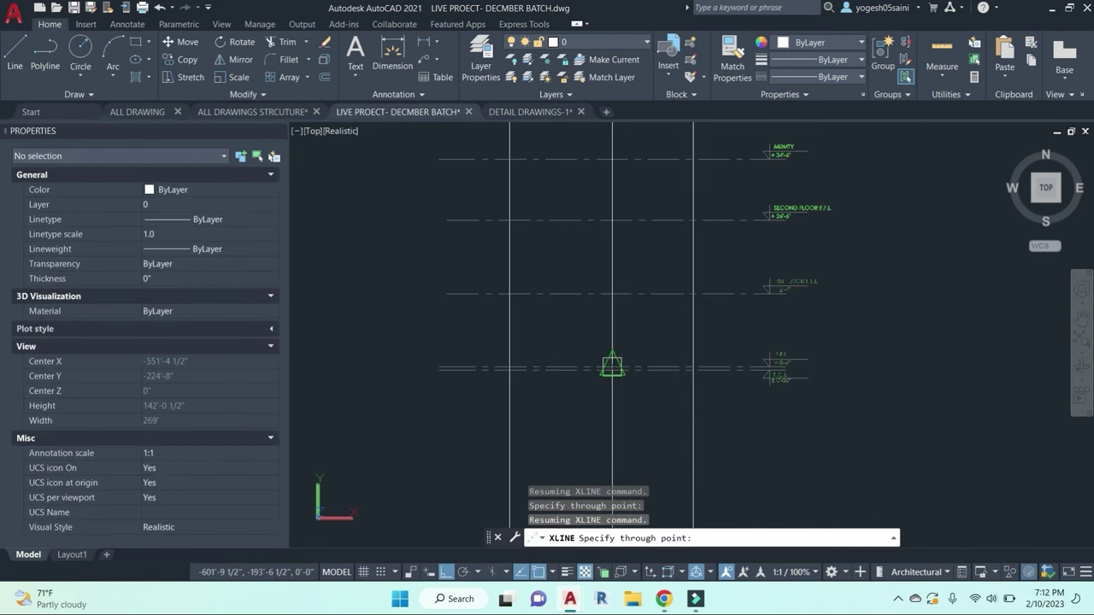
key(Escape)
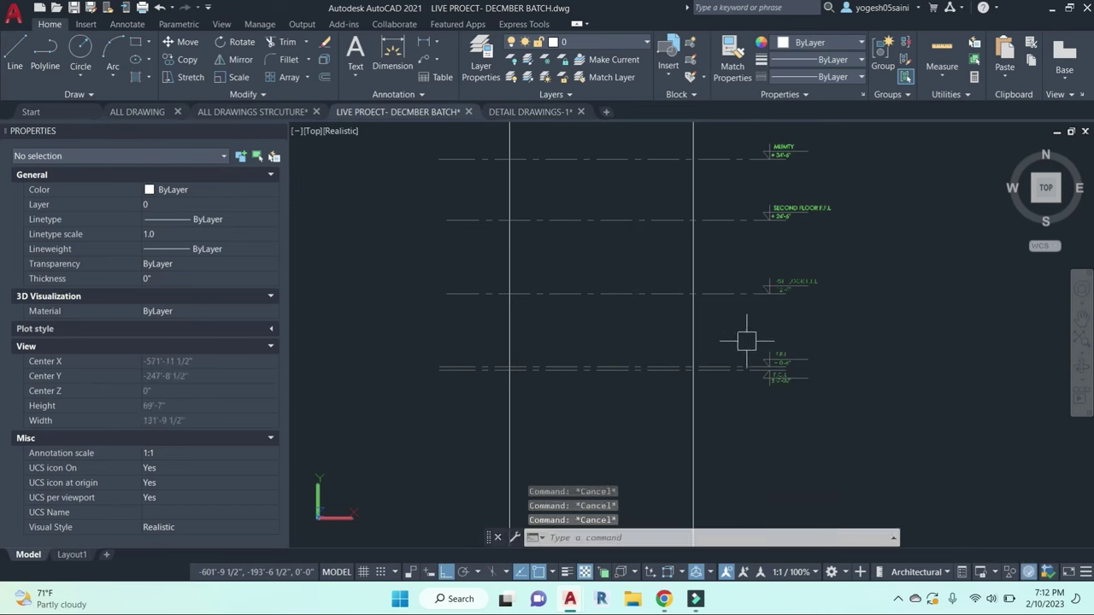
Step: Trim the vertical lines below the level lines
text(tr)
key(Return)
Step: Extend the short vertical line down to the lower level line
key(Return)
click(708, 419)
click(403, 394)
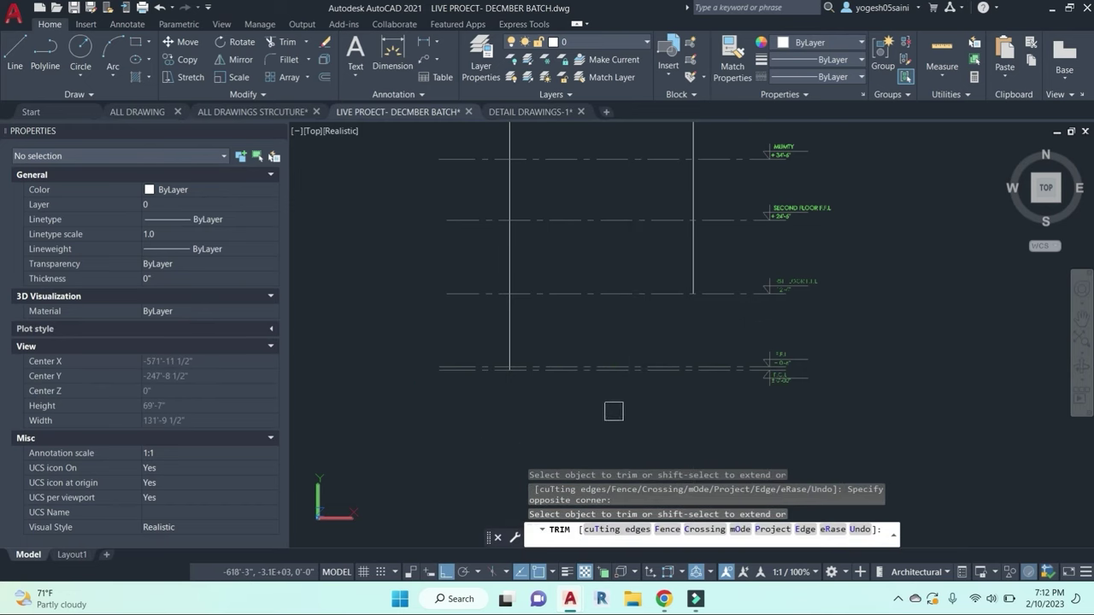
key(Escape)
key(Escape)
text(ex)
key(Return)
click(697, 372)
key(Return)
click(710, 350)
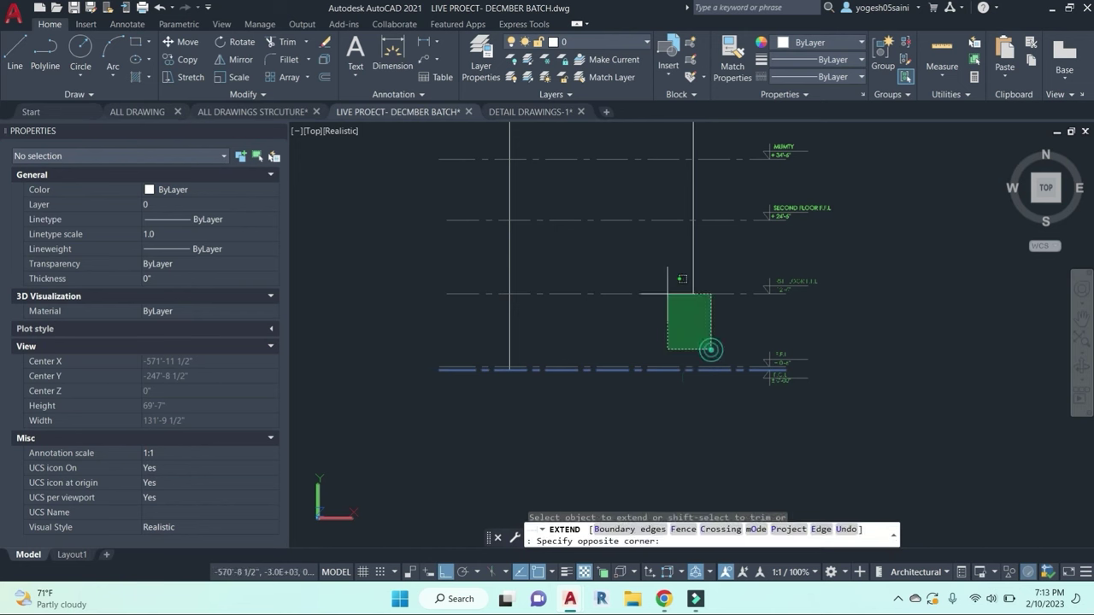
click(682, 279)
key(Escape)
key(Escape)
Step: Trim the vertical lines below the plan
scroll(664, 347, down, 4)
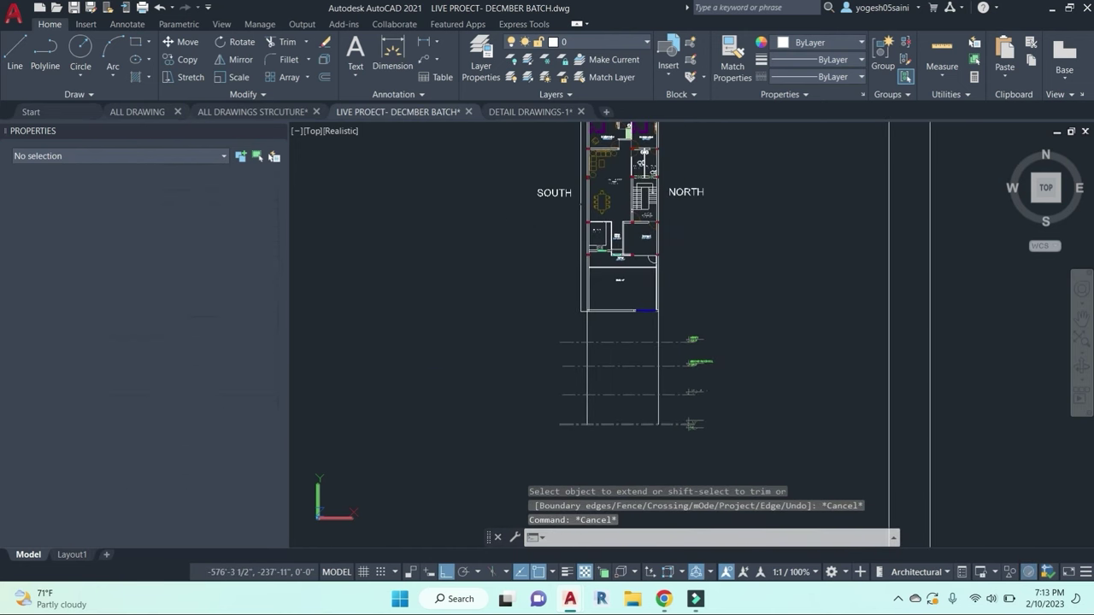
scroll(669, 331, up, 2)
text(tr)
key(Return)
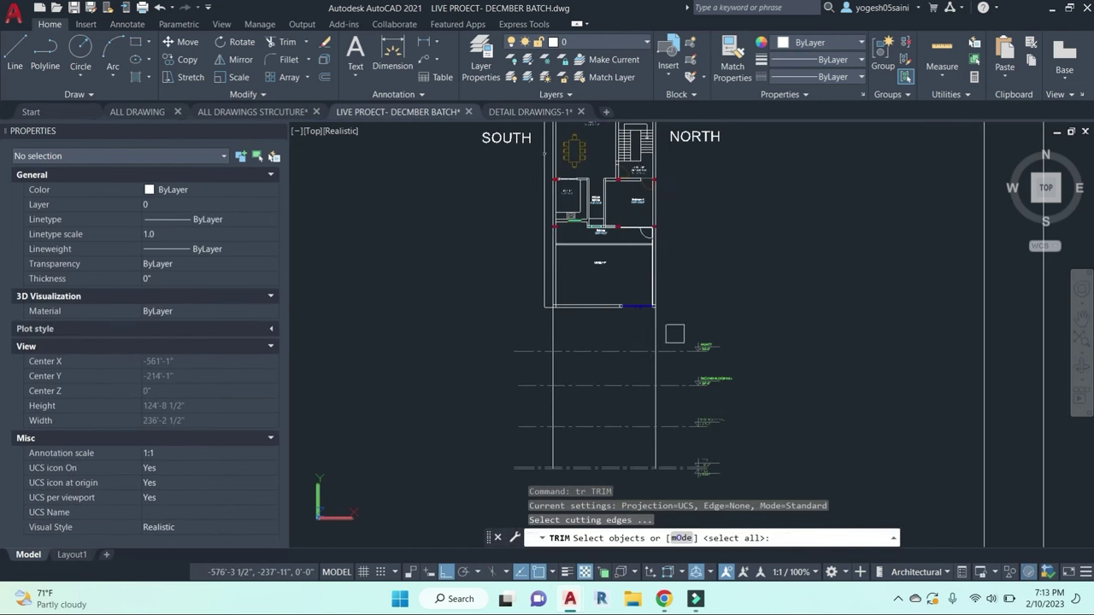
click(686, 332)
click(456, 335)
scroll(721, 304, down, 1)
middle_drag(721, 305, 691, 439)
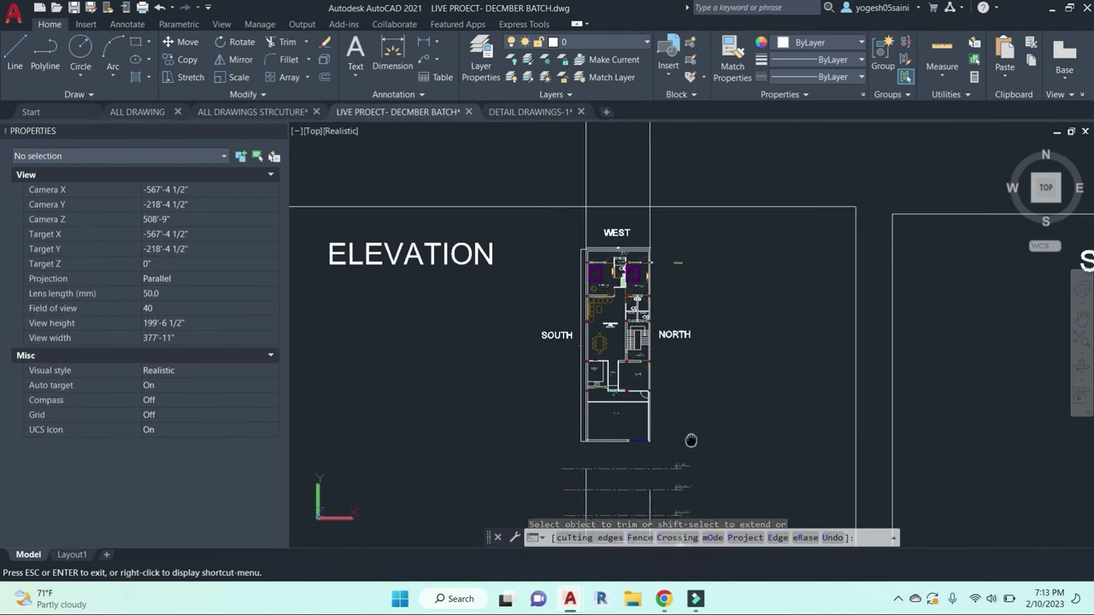
key(Escape)
Step: Erase the two leftover vertical lines
click(692, 169)
click(525, 156)
text(e)
key(Return)
Step: Place another vertical construction line at the column face
scroll(622, 295, up, 5)
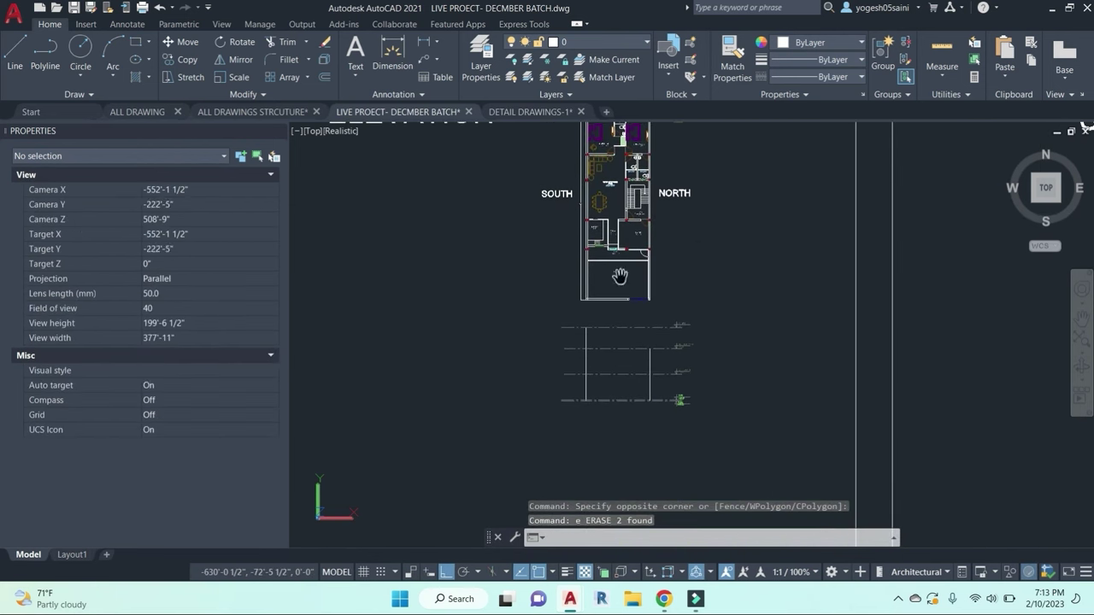
text(xl)
key(Return)
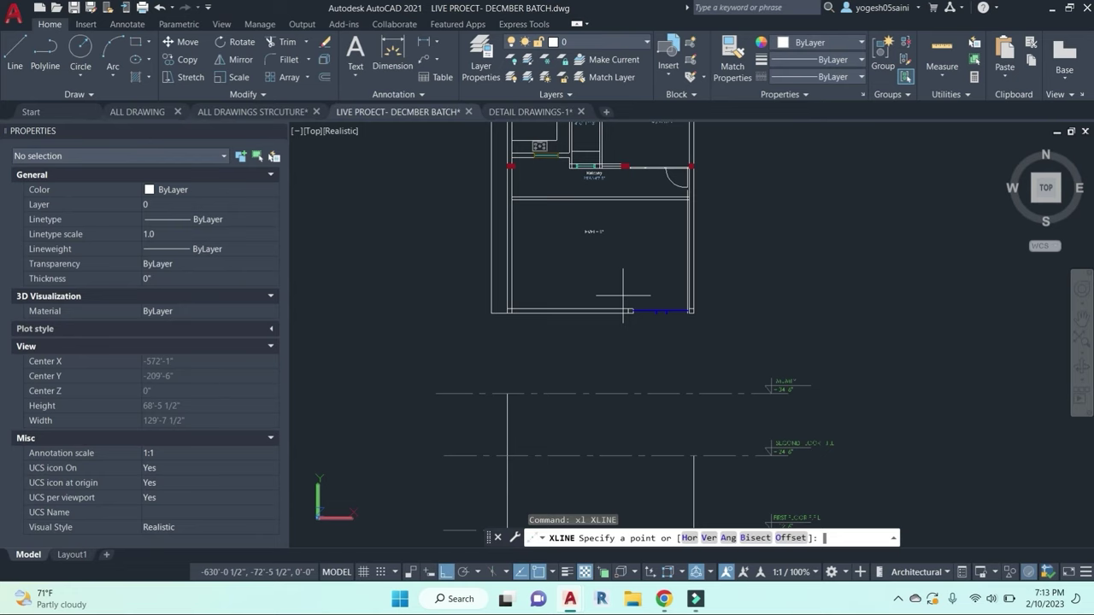
text(v)
key(Return)
scroll(631, 306, up, 4)
scroll(604, 313, up, 2)
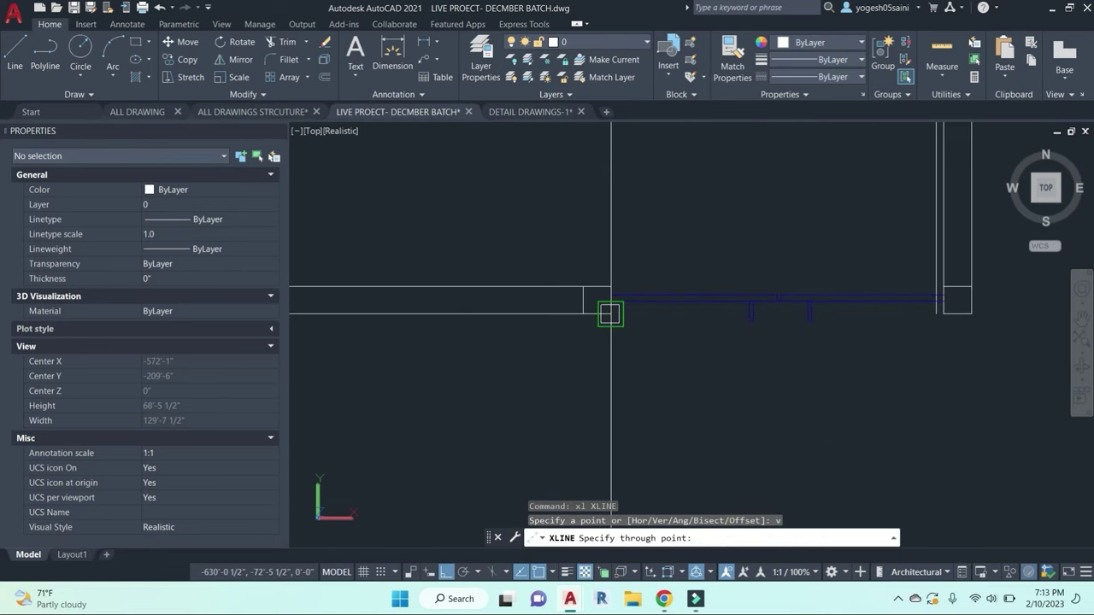
click(611, 314)
key(Escape)
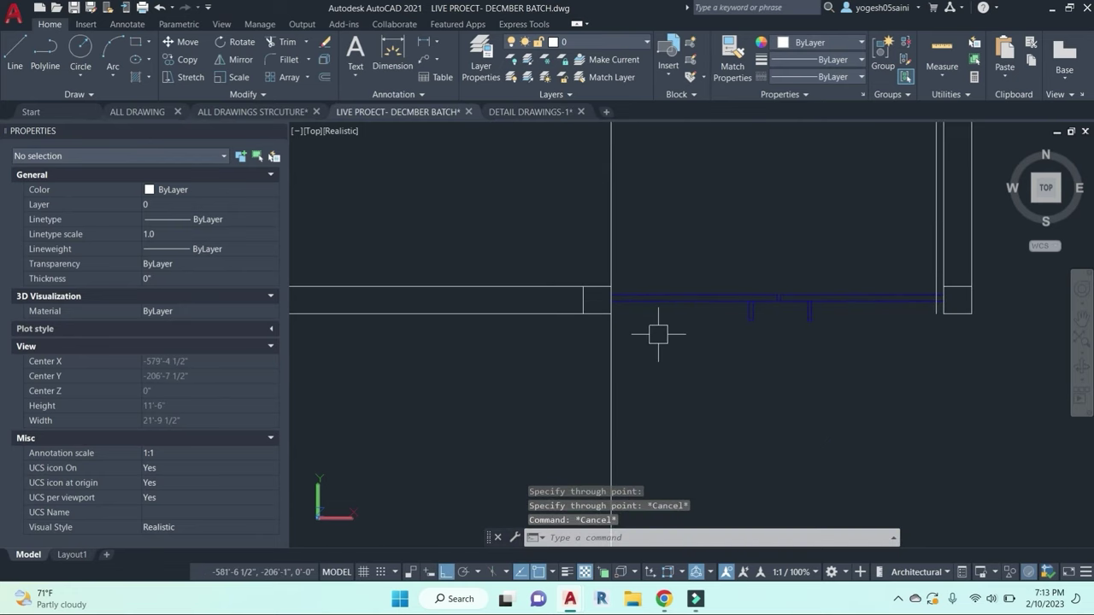
Step: Erase the extra vertical line
middle_drag(832, 356, 801, 352)
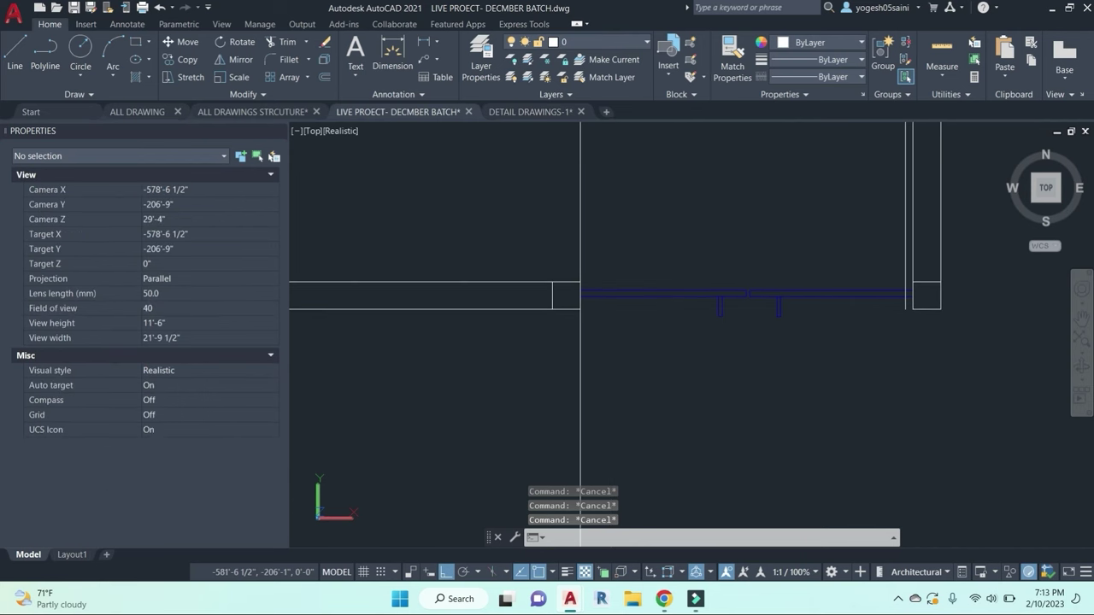
key(Escape)
click(904, 204)
text(e)
key(Return)
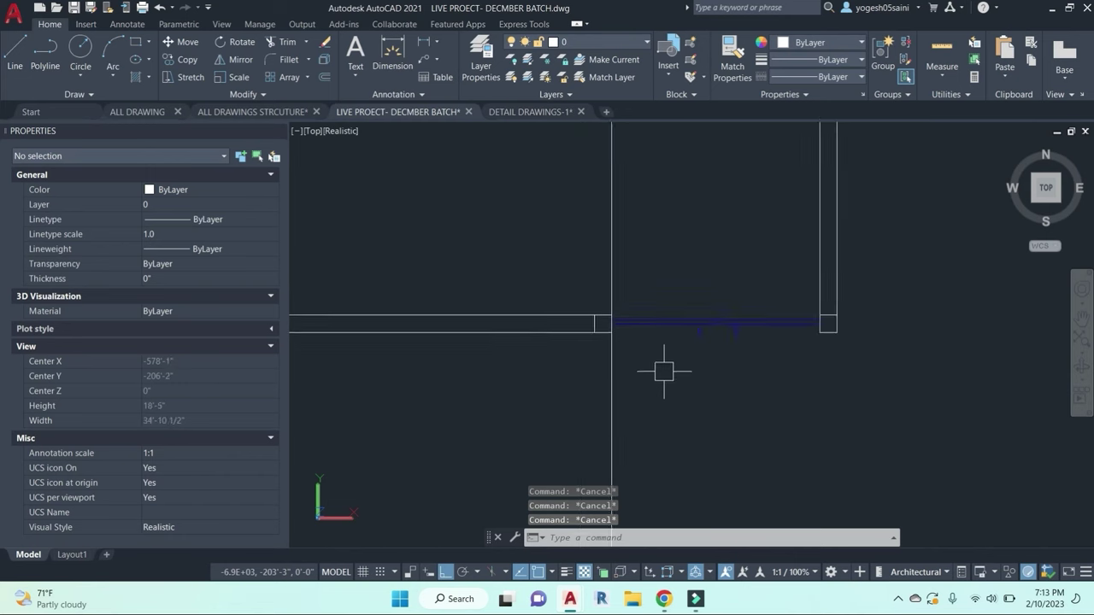
scroll(661, 368, down, 4)
Step: Start a 1' offset, cancel it, and pan down to the level lines below the plan
text(o)
key(Return)
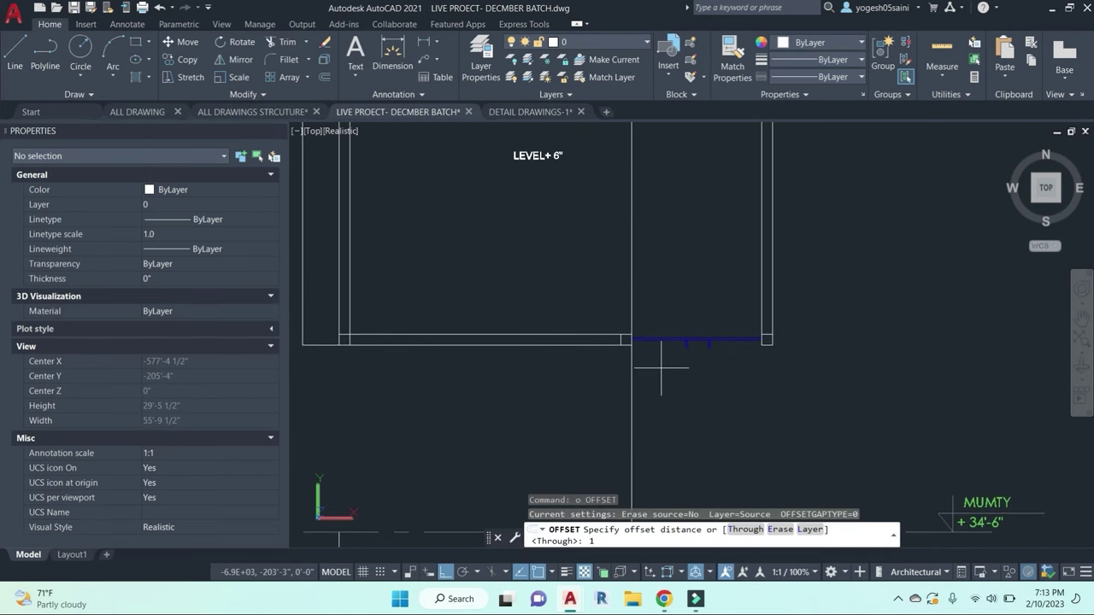
text(1')
key(Return)
key(Escape)
key(Escape)
key(Escape)
scroll(637, 338, up, 3)
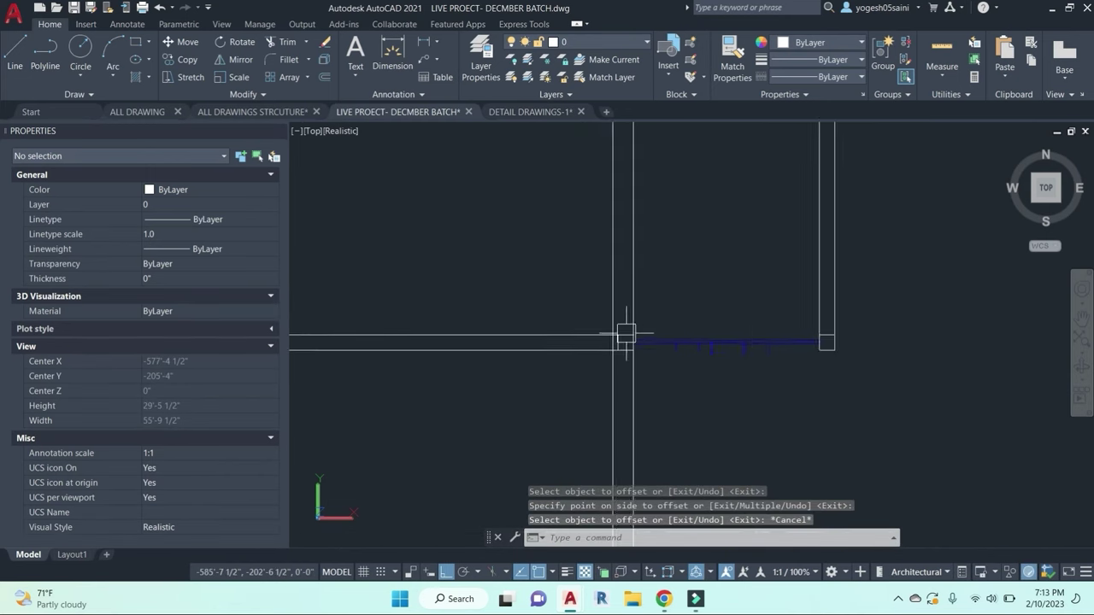
middle_drag(655, 346, 573, 335)
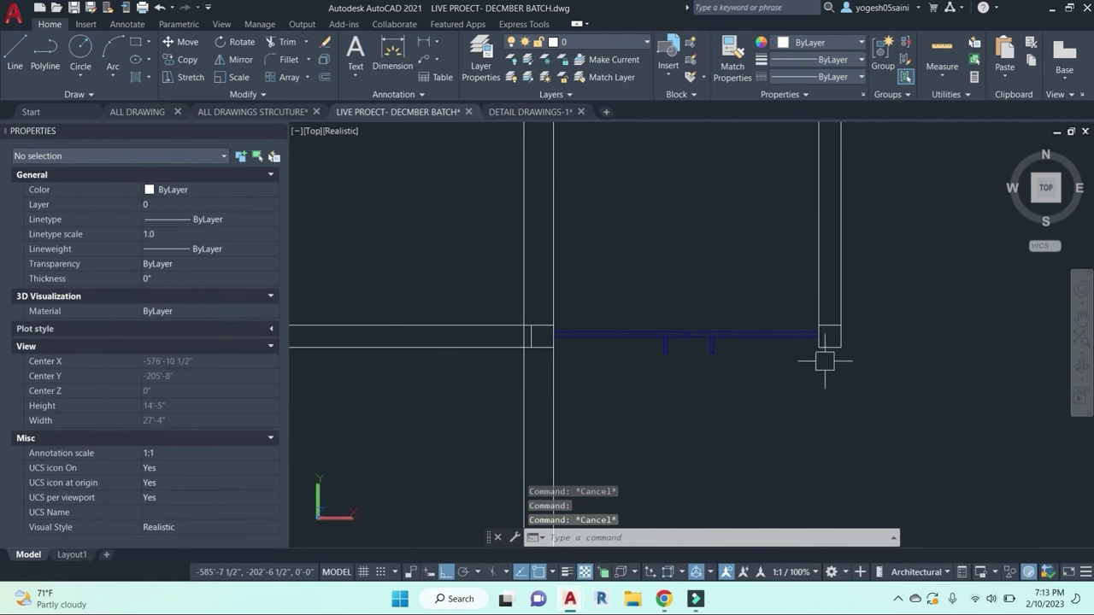
mouse_move(825, 361)
middle_down()
mouse_move(818, 376)
mouse_move(780, 353)
middle_up()
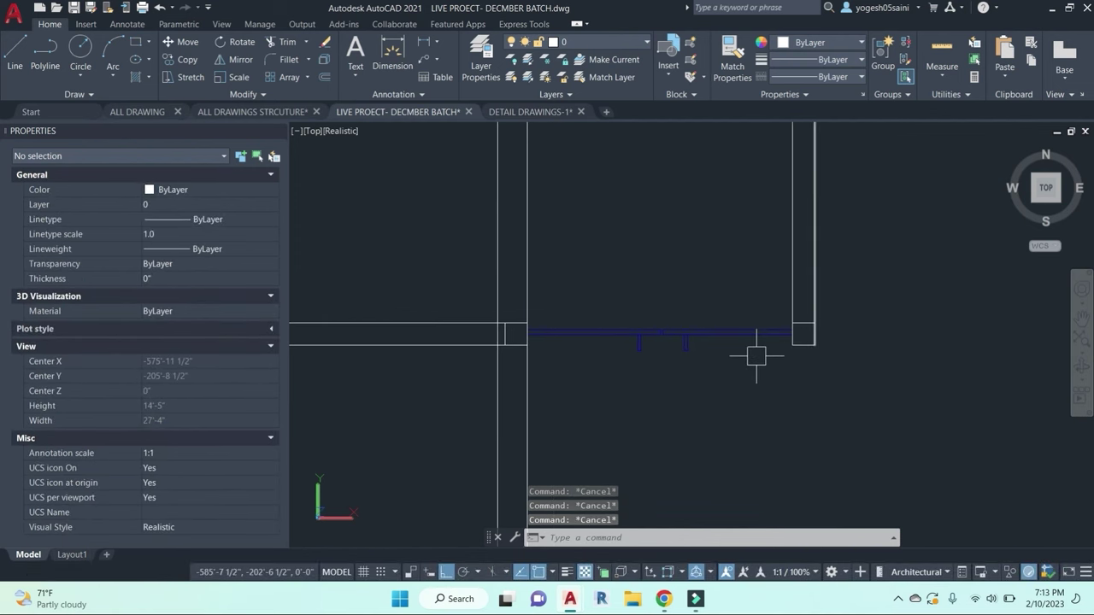
scroll(651, 377, down, 4)
middle_drag(681, 408, 685, 315)
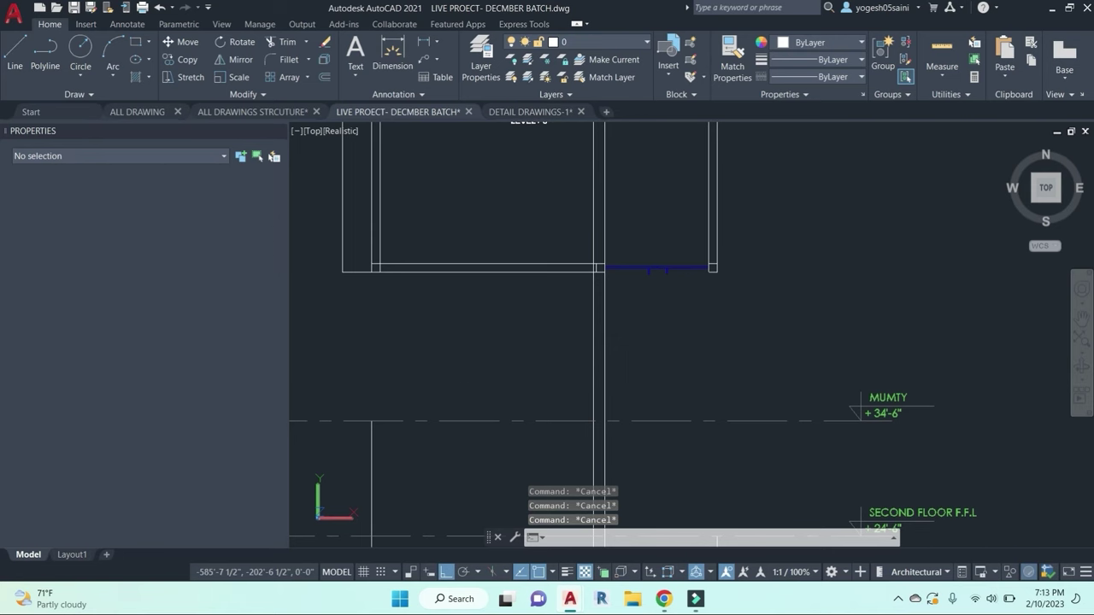
scroll(717, 322, down, 6)
middle_drag(735, 376, 713, 307)
scroll(707, 364, up, 2)
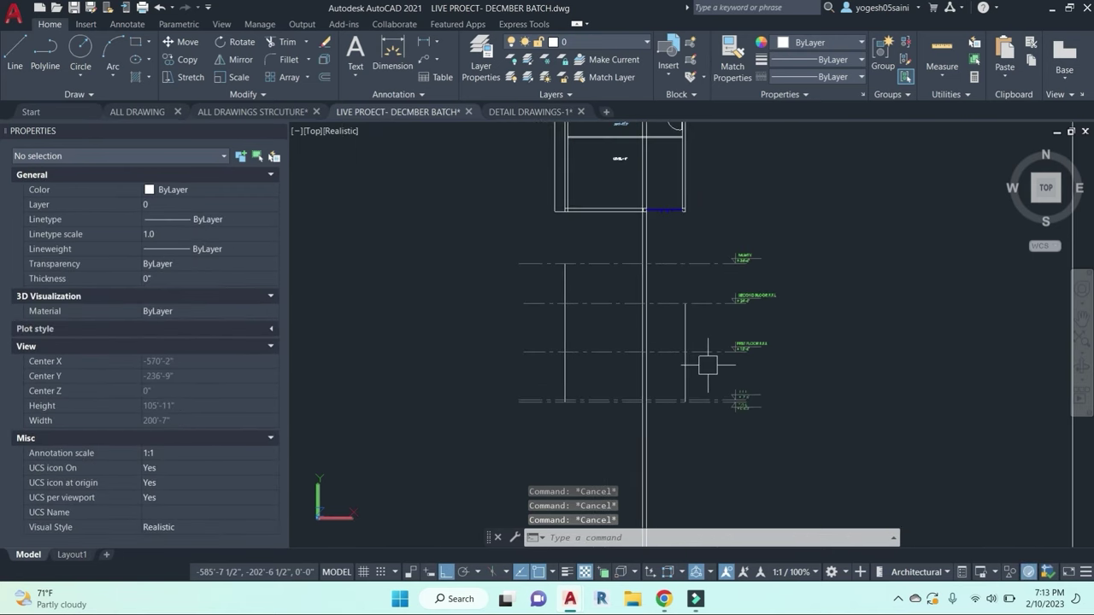
Step: Offset the vertical line near ground level 9" to its left
text(o)
key(Return)
text(9")
key(Return)
scroll(685, 379, up, 2)
click(684, 383)
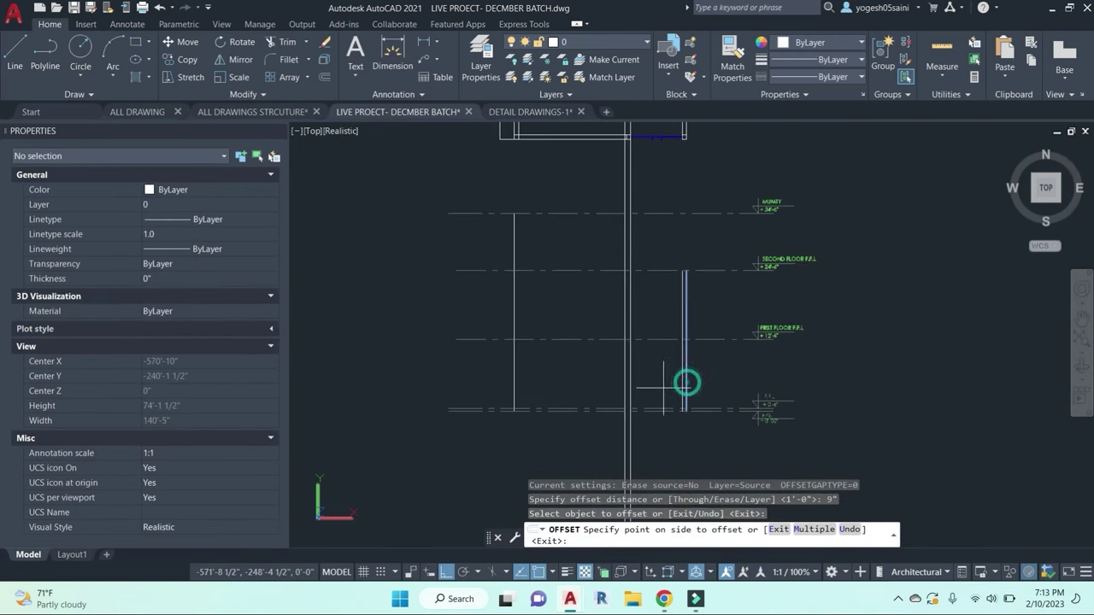
click(658, 387)
key(Escape)
Step: Attempt a trim and an extend to the top horizontal line, cancelling both
text(tr)
key(Return)
click(710, 302)
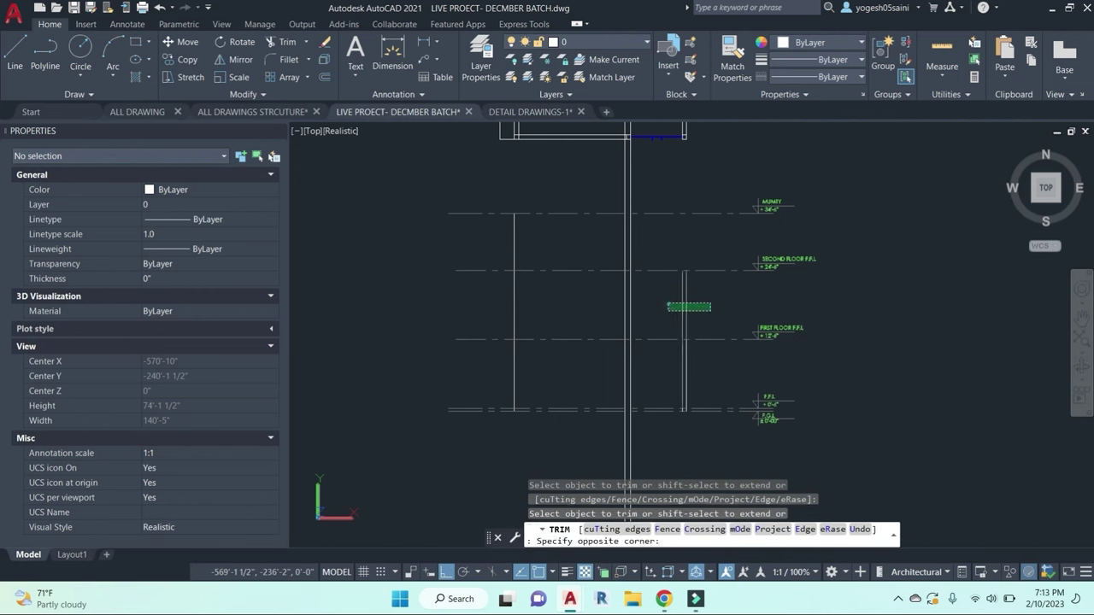
key(Escape)
key(Escape)
key(Escape)
scroll(684, 368, up, 2)
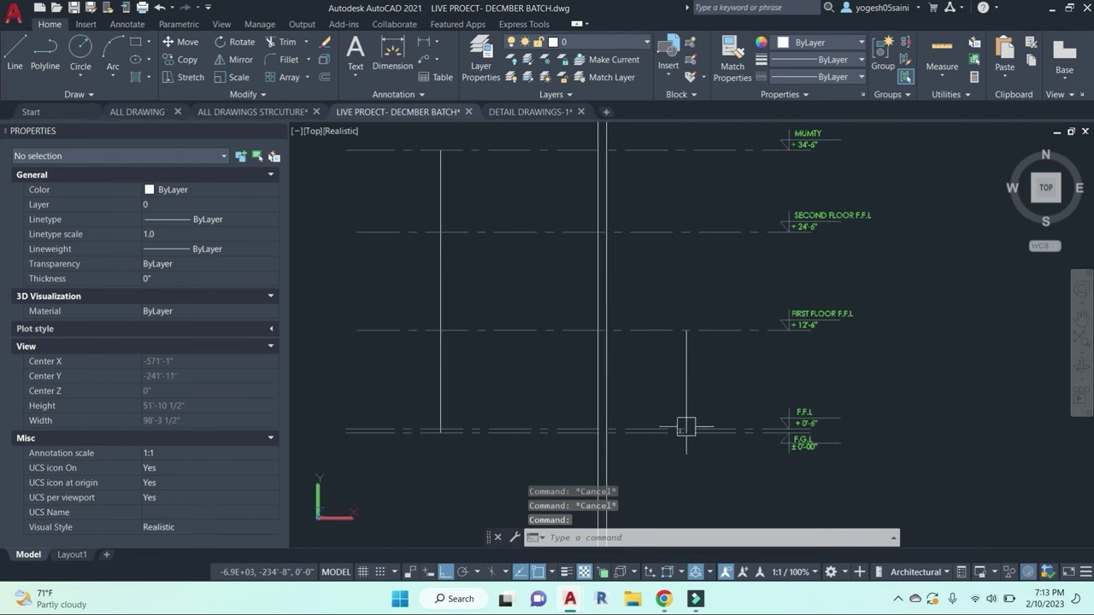
scroll(684, 429, up, 5)
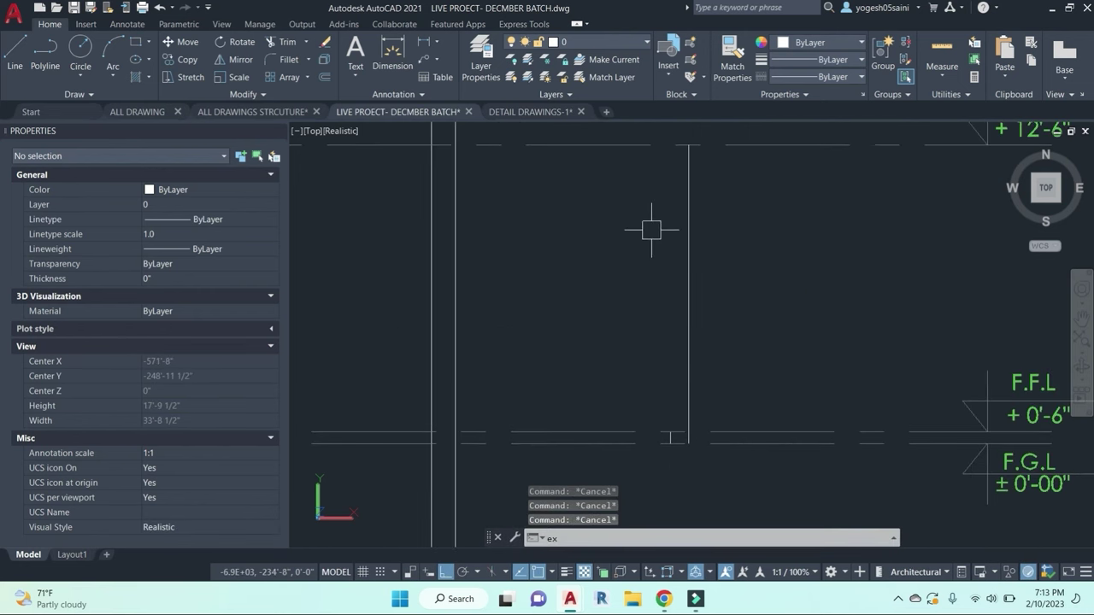
key(Return)
click(598, 145)
key(Return)
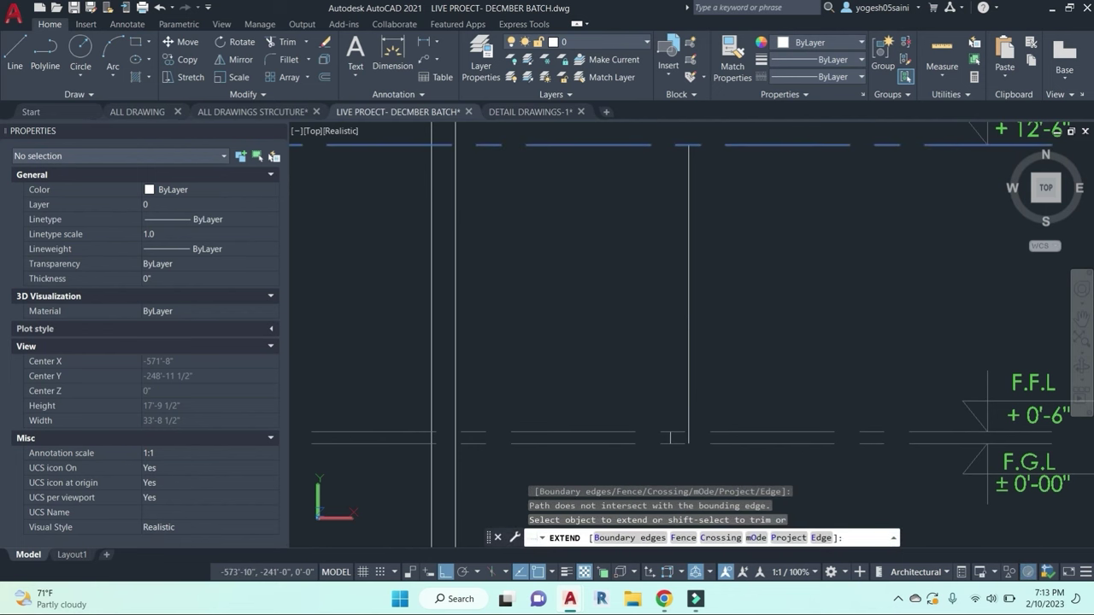
middle_drag(671, 437, 697, 445)
key(Escape)
Step: Select and clear the centre lines and a line near ground level
click(759, 159)
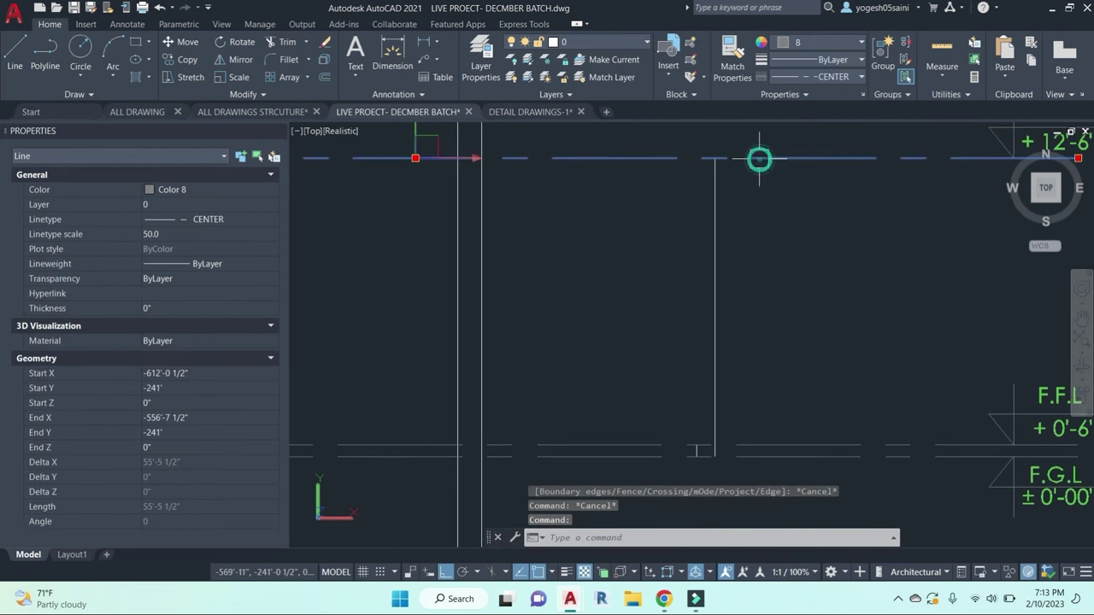
key(Escape)
click(696, 451)
key(Escape)
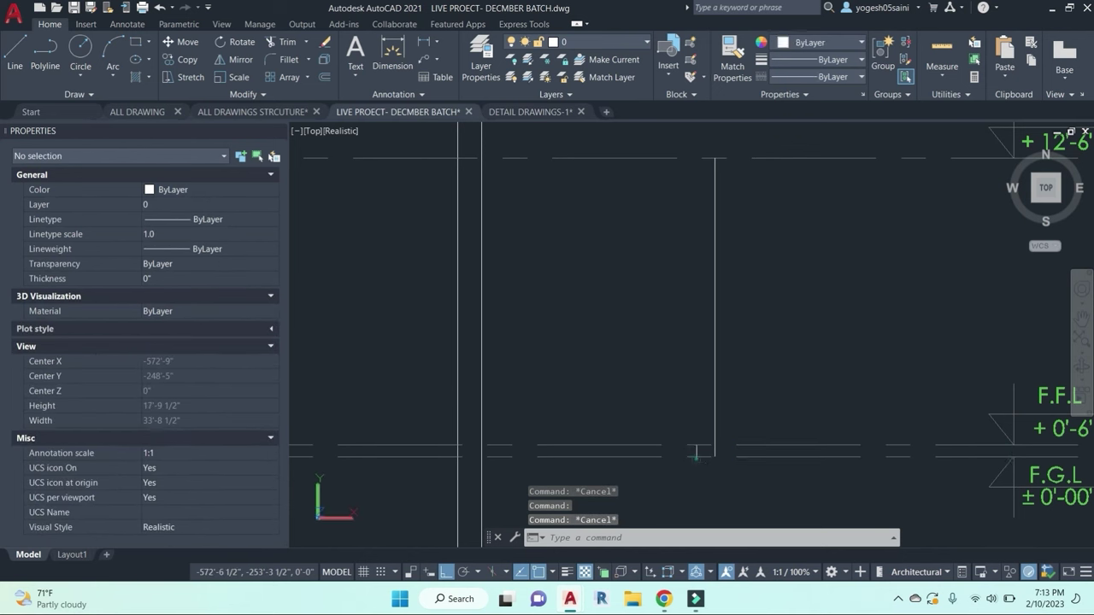
click(695, 455)
scroll(692, 446, up, 3)
key(Escape)
click(679, 387)
drag(720, 467, 721, 468)
key(Escape)
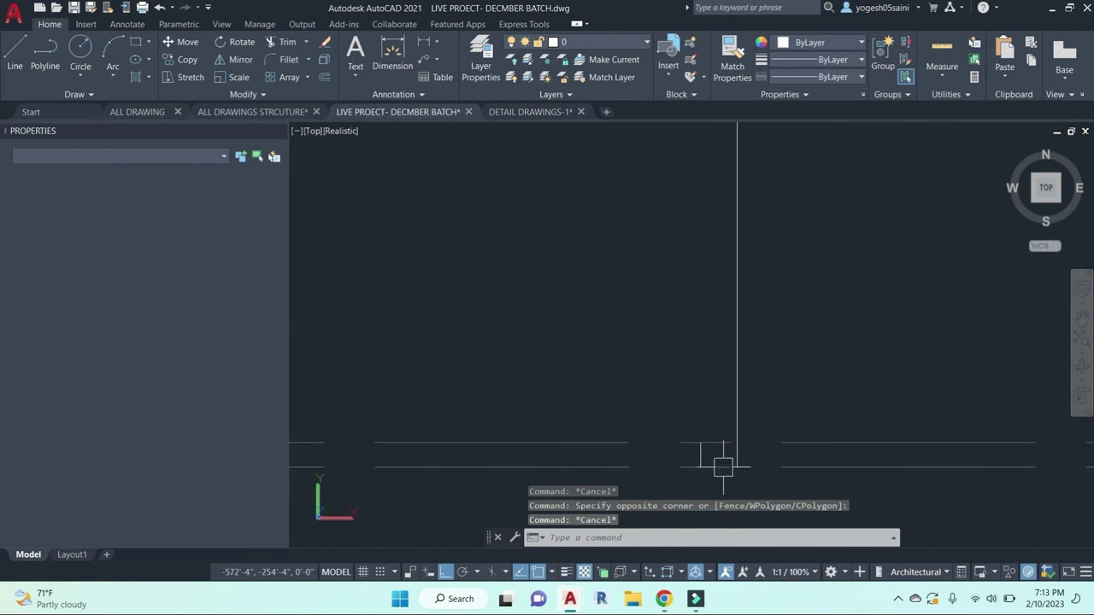
scroll(722, 455, up, 2)
Step: Begin a stretch with a crossing window, adjust the selection, then cancel it
text(s)
key(Return)
click(722, 456)
click(623, 369)
shift+click(719, 449)
shift+click(681, 313)
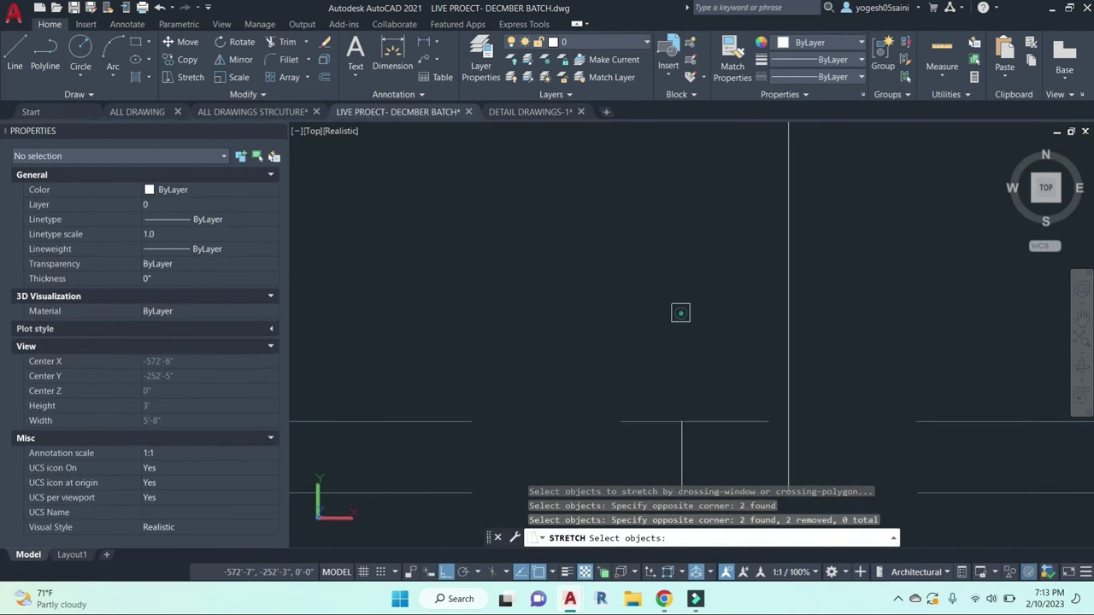
scroll(709, 333, down, 2)
middle_drag(699, 266, 566, 352)
scroll(782, 340, down, 3)
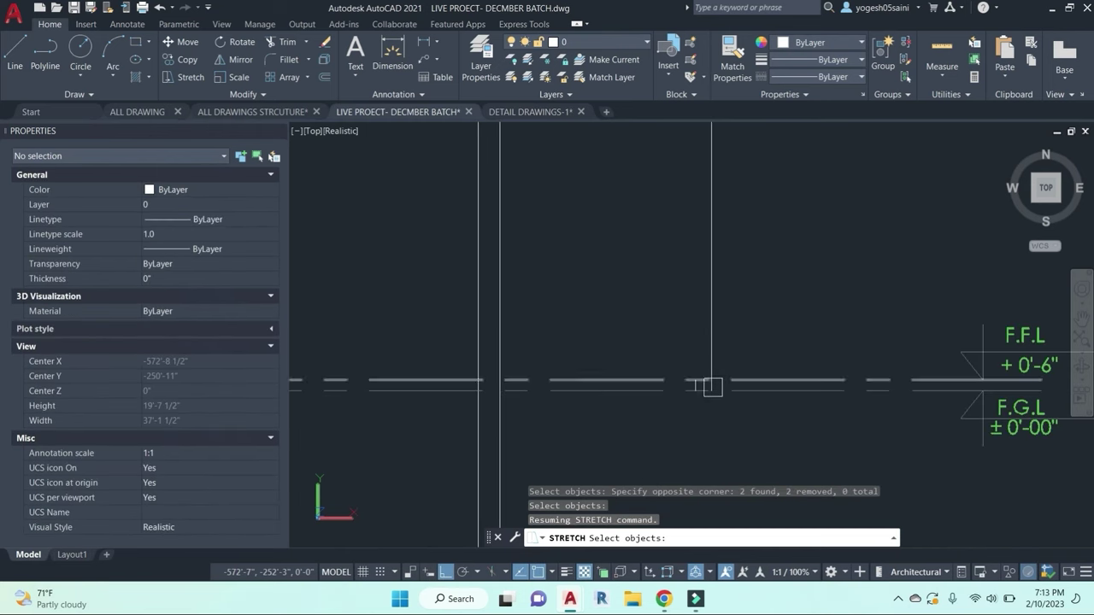
key(Escape)
scroll(712, 386, up, 2)
Step: Stretch the crossing-selected line ends 9' upward to the first floor level
text(s)
key(Return)
drag(723, 395, 617, 289)
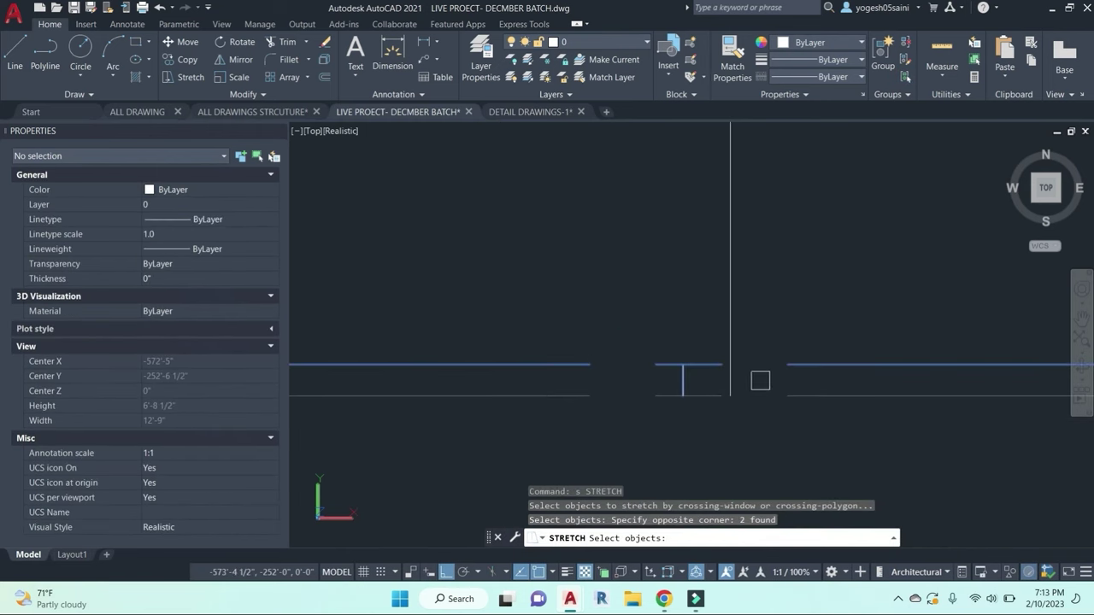
shift+click(821, 362)
scroll(815, 324, down, 2)
middle_drag(818, 320, 674, 459)
key(Return)
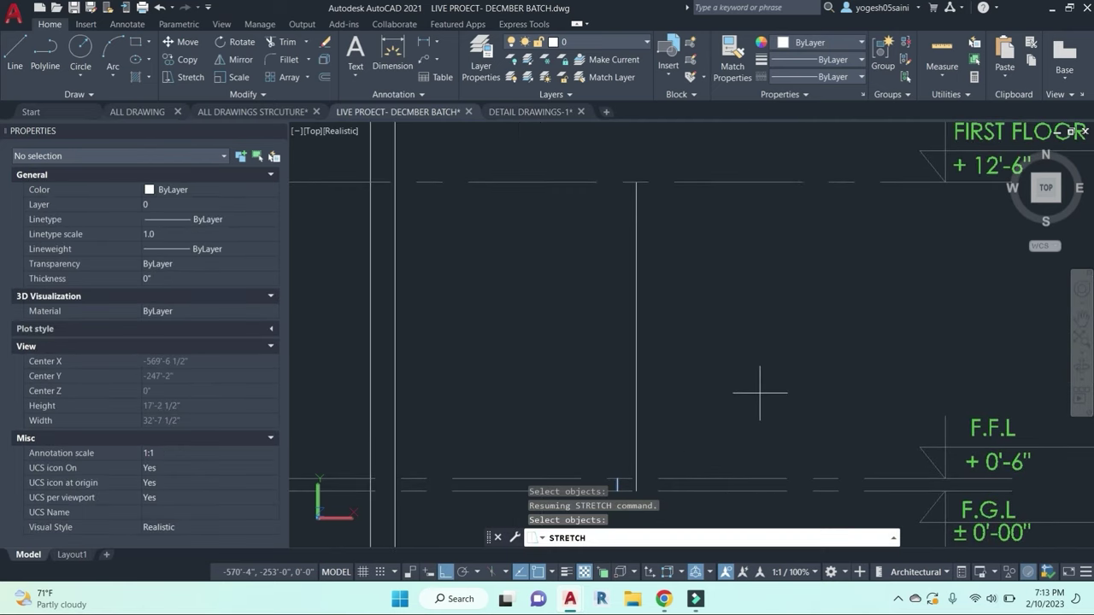
click(759, 391)
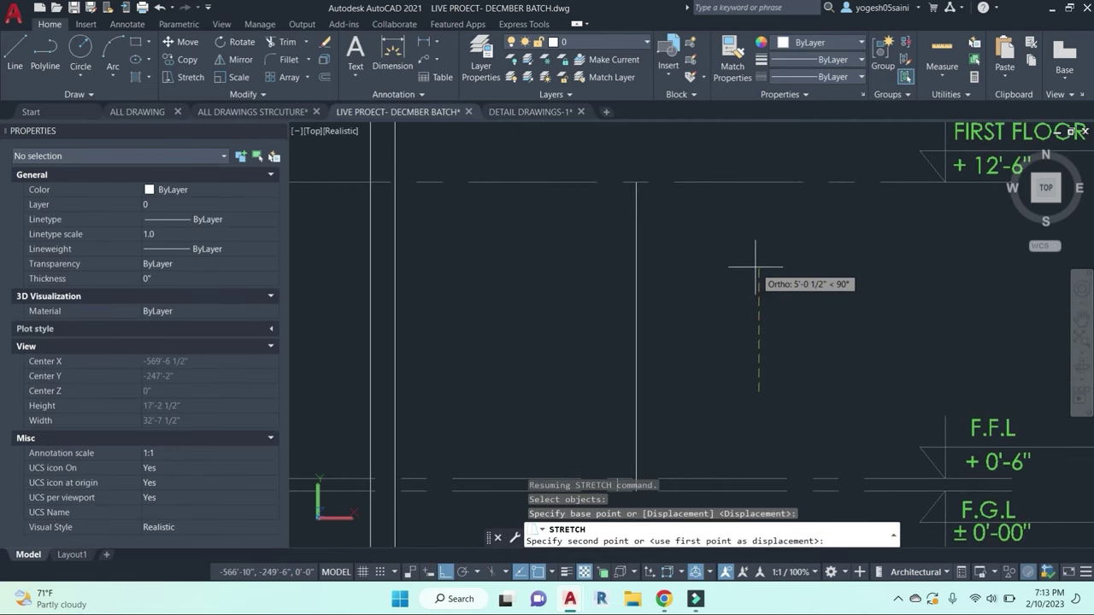
text(9')
key(Return)
key(Escape)
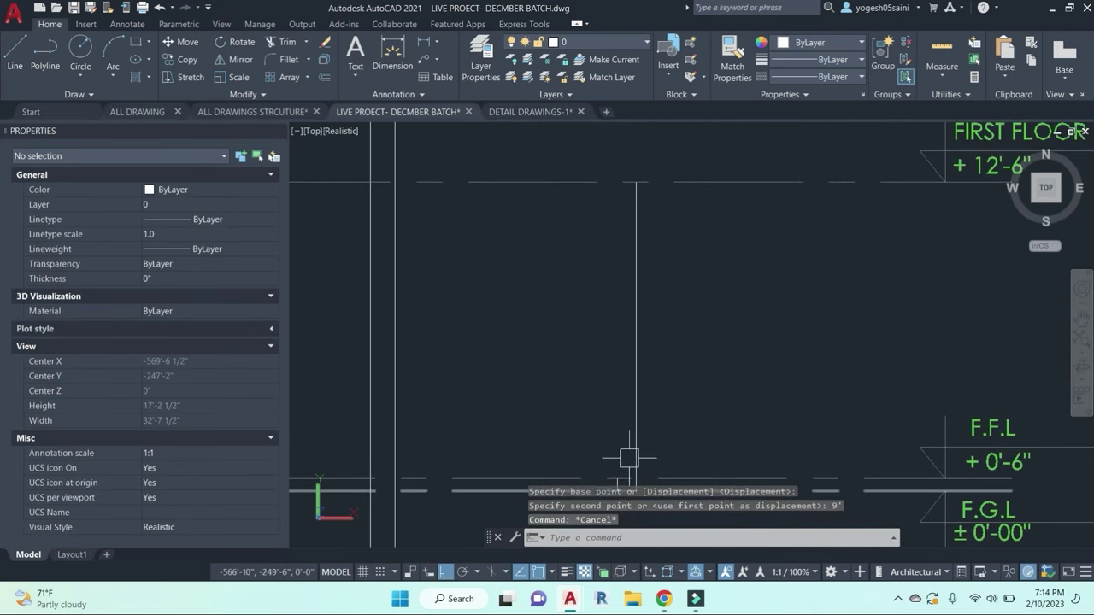
Step: Window-select and erase the short vertical line near ground level
middle_drag(627, 459, 639, 348)
click(629, 374)
key(Escape)
scroll(633, 371, up, 5)
click(603, 271)
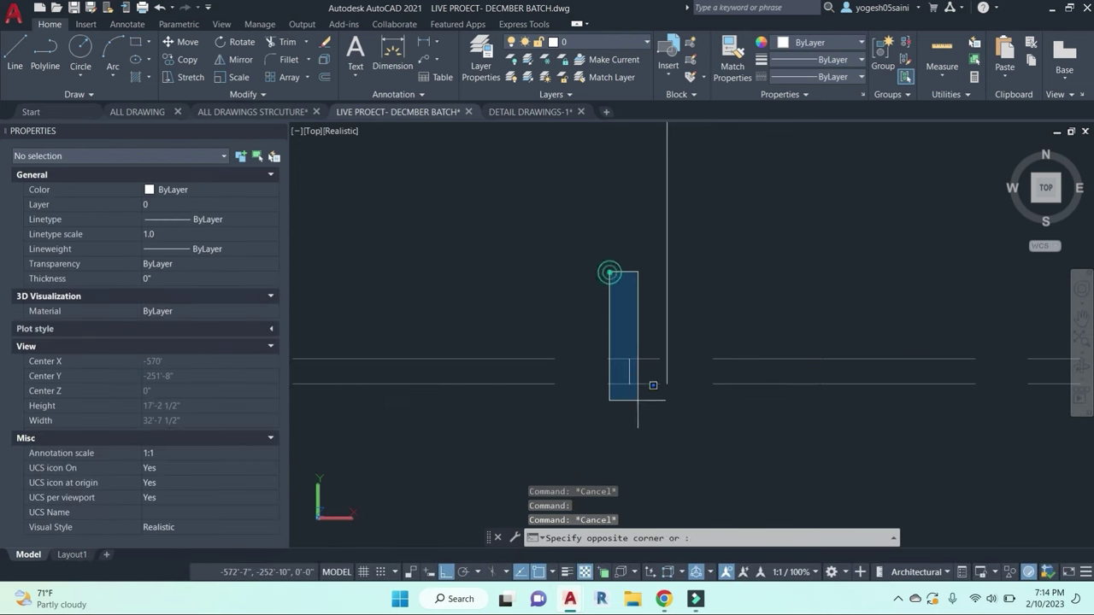
click(642, 435)
text(e)
key(Return)
scroll(688, 342, down, 8)
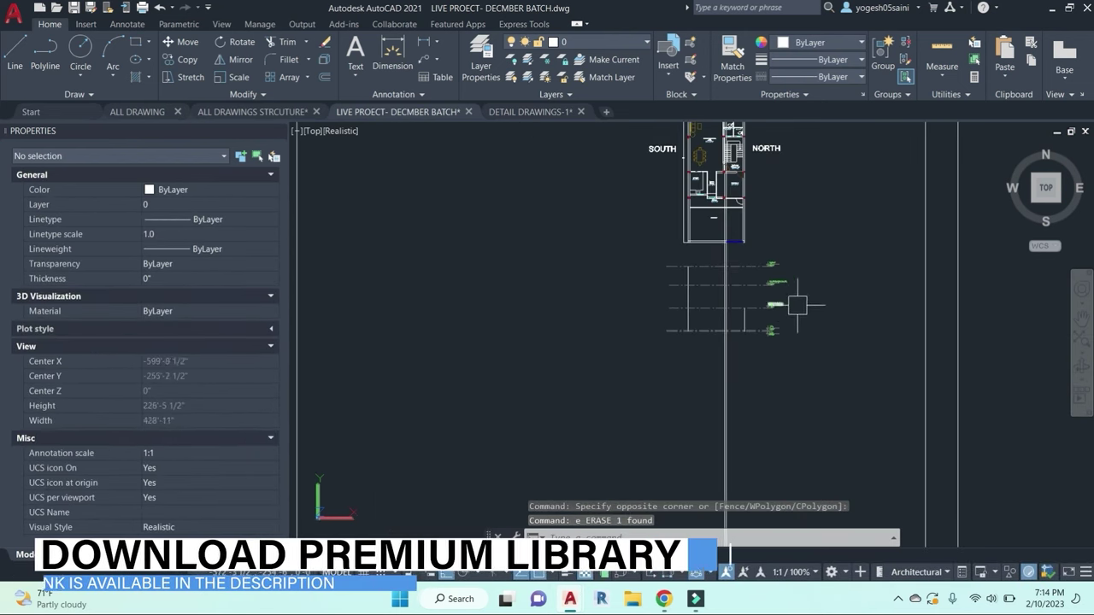
middle_drag(791, 384, 598, 464)
Step: Add a 9' linear dimension (DLI) beside the section wall, from its top to its base
scroll(598, 464, down, 5)
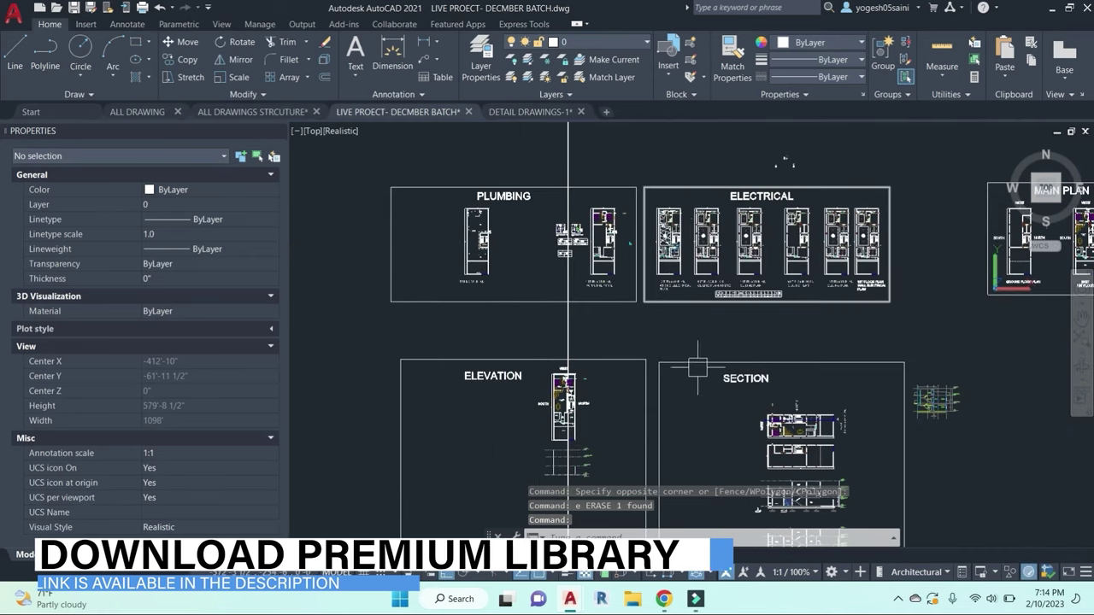
middle_drag(762, 449, 616, 323)
scroll(684, 425, up, 8)
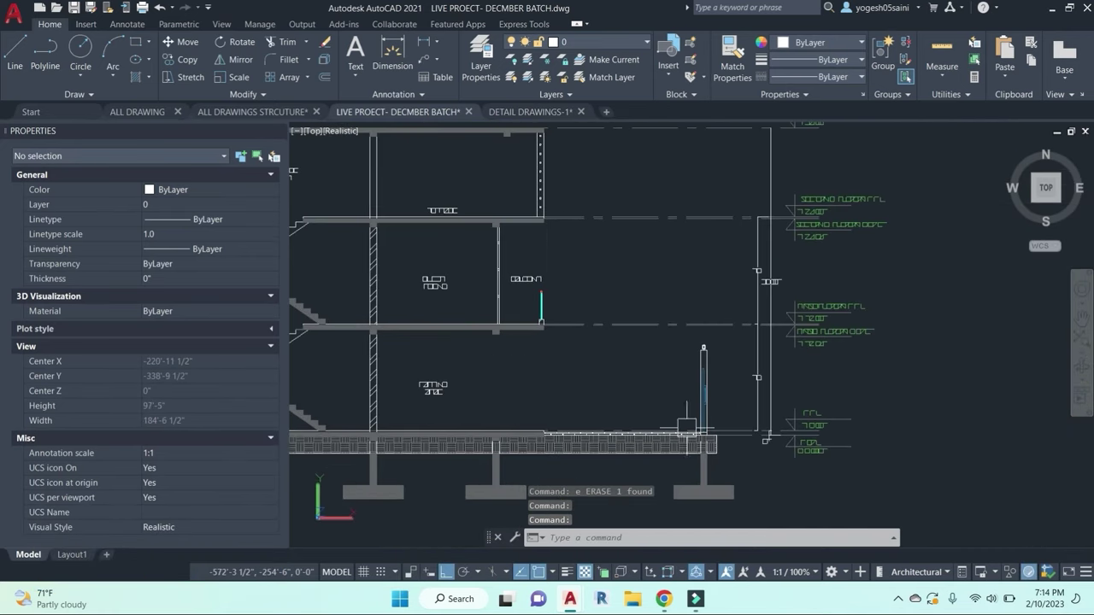
scroll(731, 394, up, 3)
middle_drag(738, 393, 669, 318)
text(dli)
key(Return)
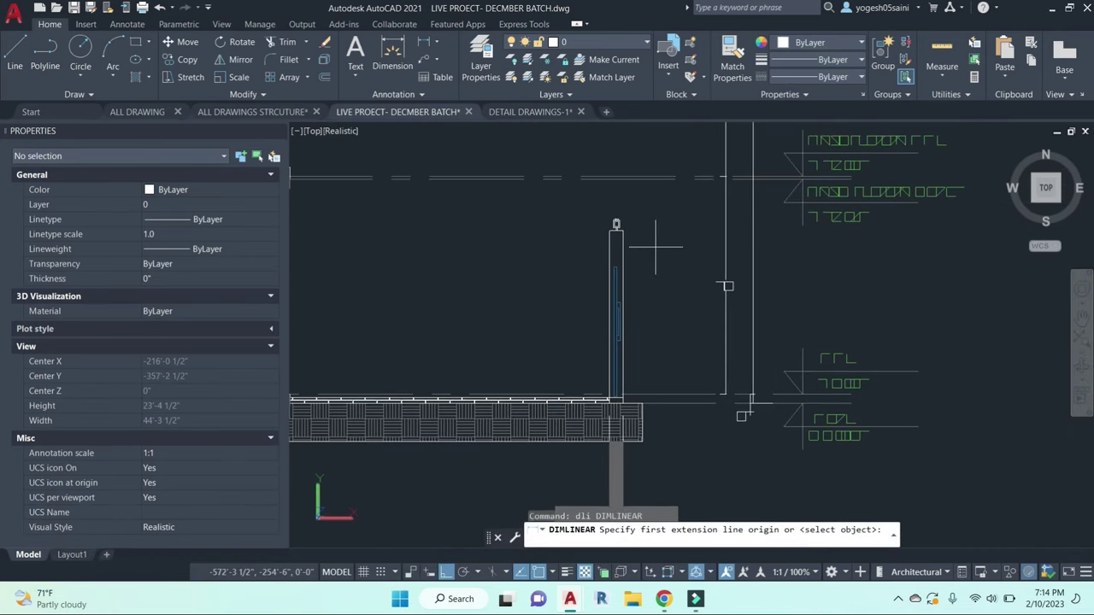
click(617, 225)
click(623, 394)
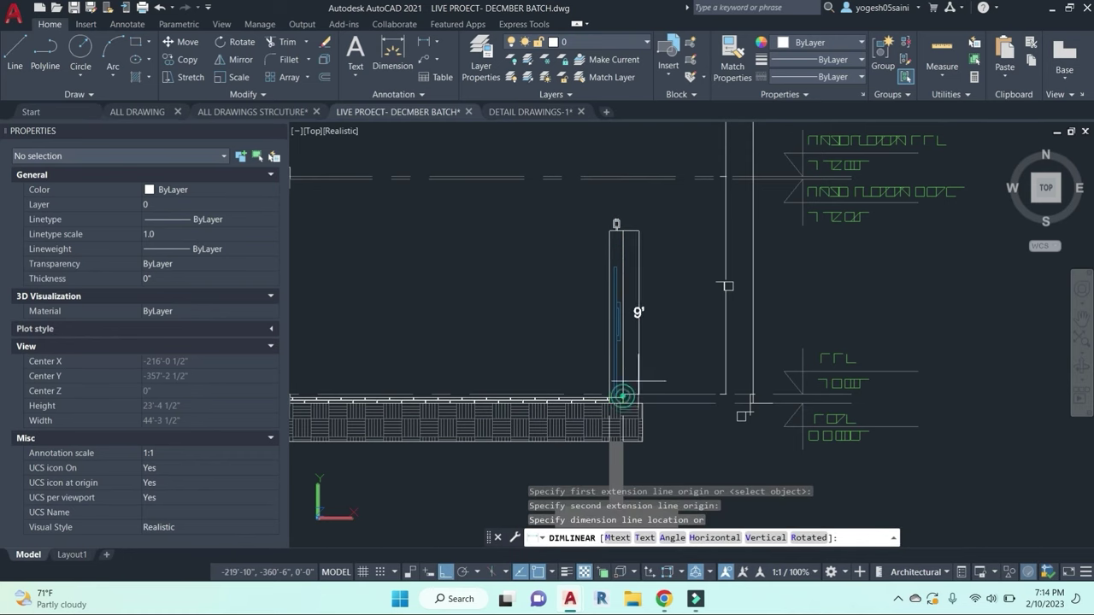
click(651, 361)
Step: Add a second linear dimension at the section wall's base
scroll(616, 268, up, 3)
text(dli)
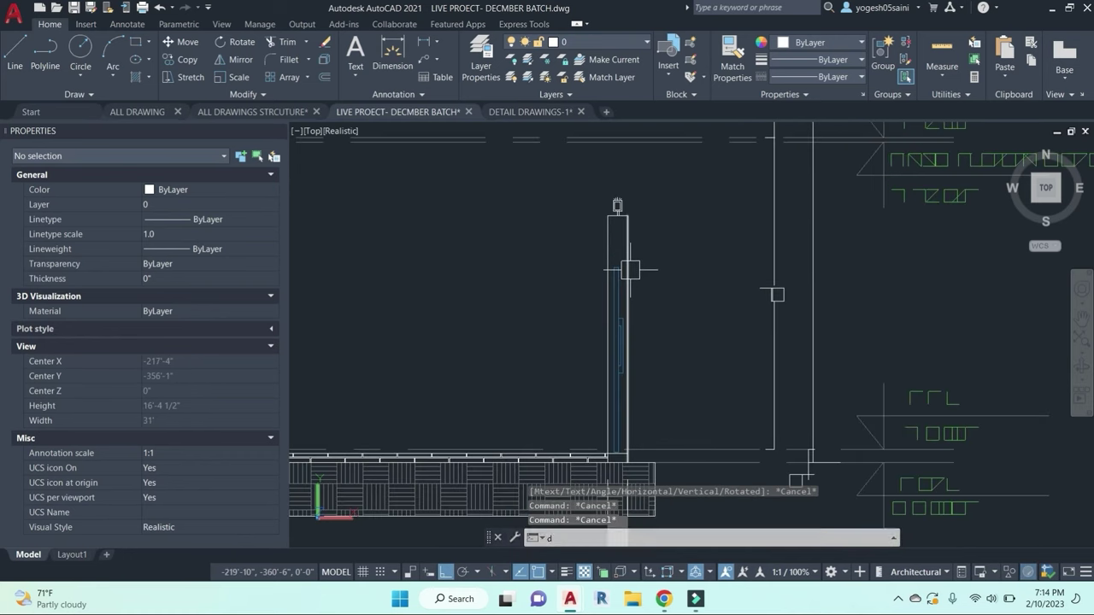
key(Return)
click(616, 268)
middle_drag(671, 414, 666, 235)
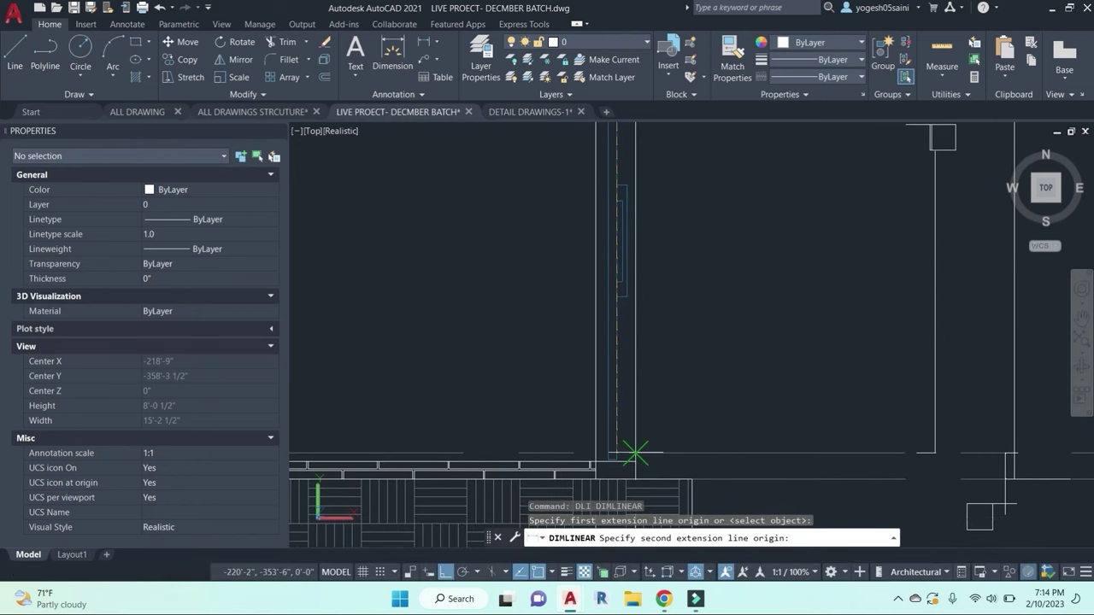
click(635, 453)
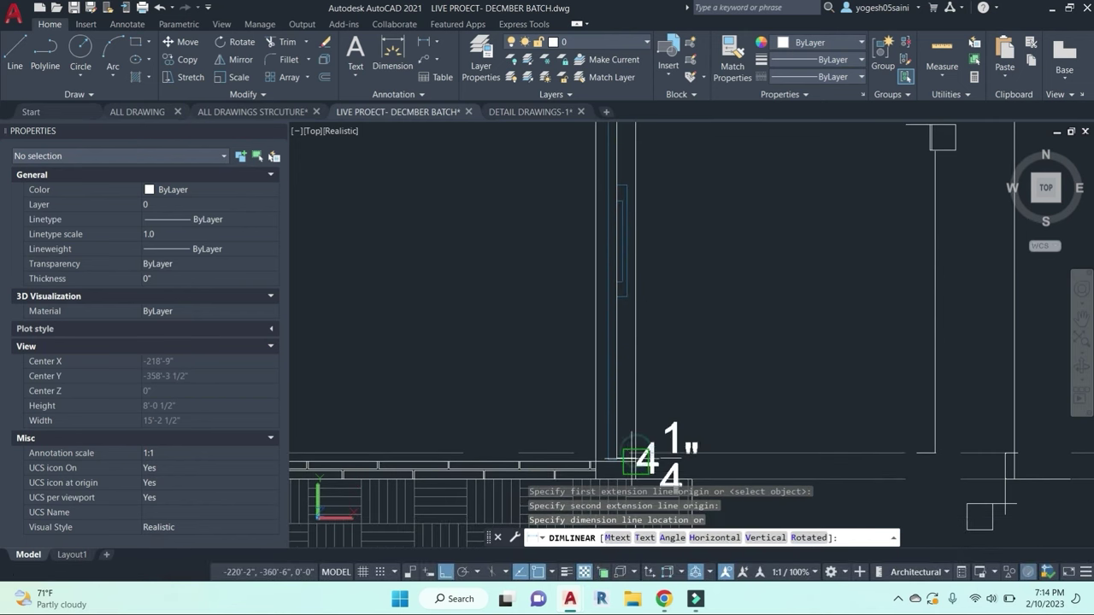
click(681, 417)
Step: Cancel the unfinished linear dimension and move the view to the elevation's floor-level lines
key(Return)
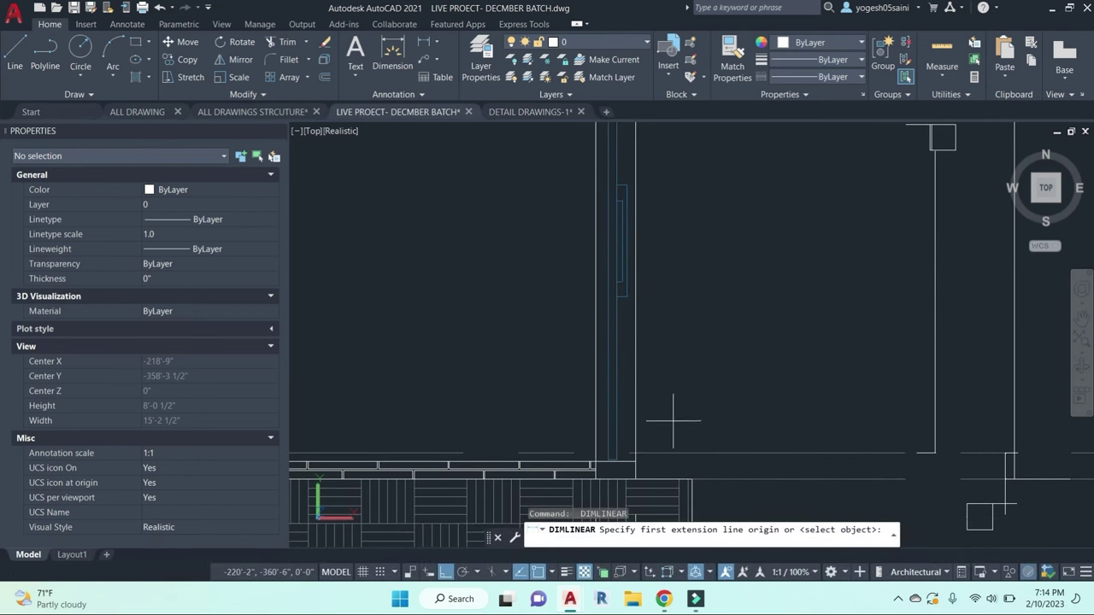
scroll(675, 393, down, 5)
scroll(562, 427, down, 4)
middle_drag(501, 439, 930, 345)
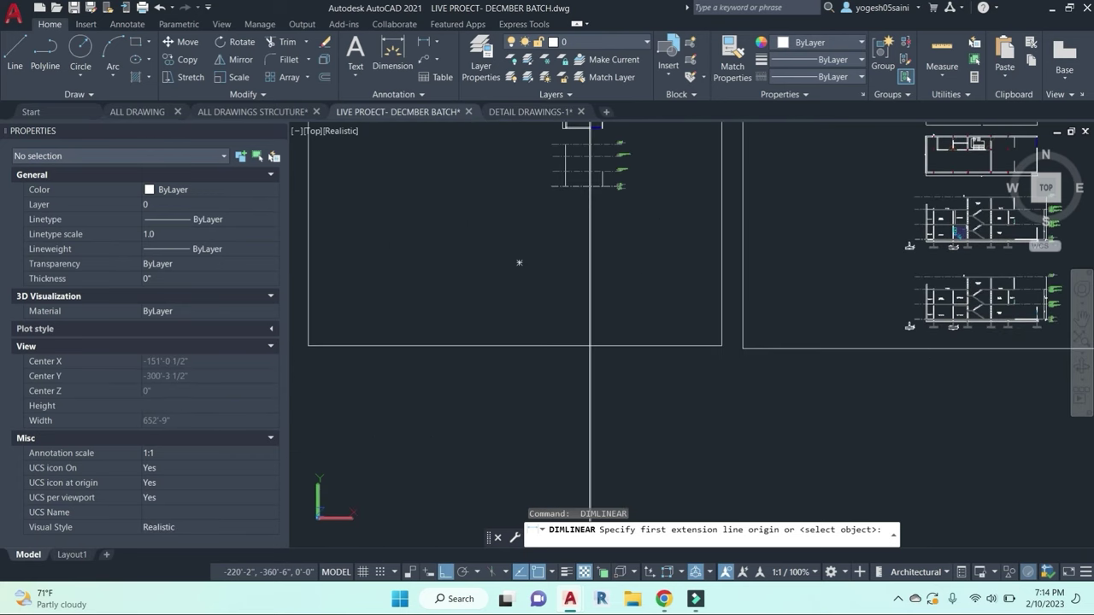
middle_drag(615, 410, 991, 362)
scroll(854, 352, down, 4)
scroll(786, 385, up, 8)
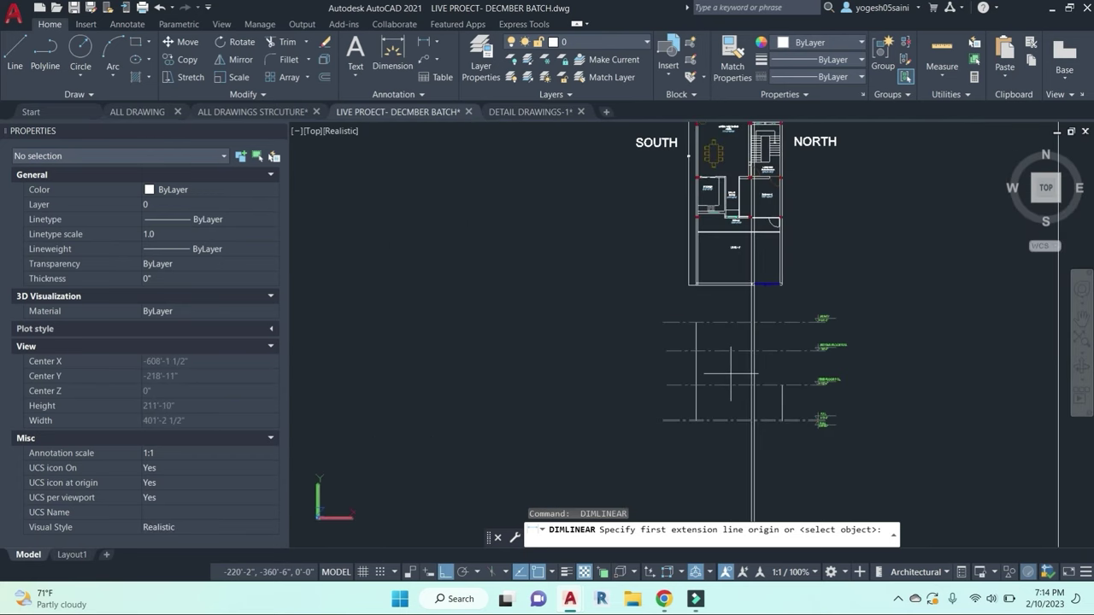
key(Escape)
Step: Offset the short vertical line between F.F.L and FIRST FLOOR by 9 inches
text(o)
key(Return)
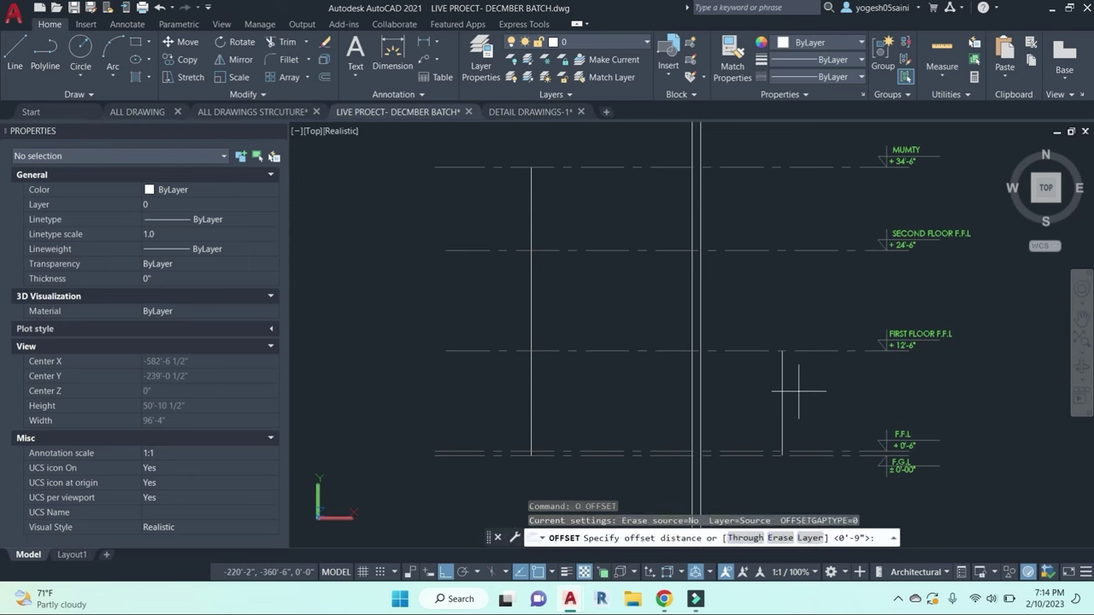
text(9)
key(Return)
click(782, 375)
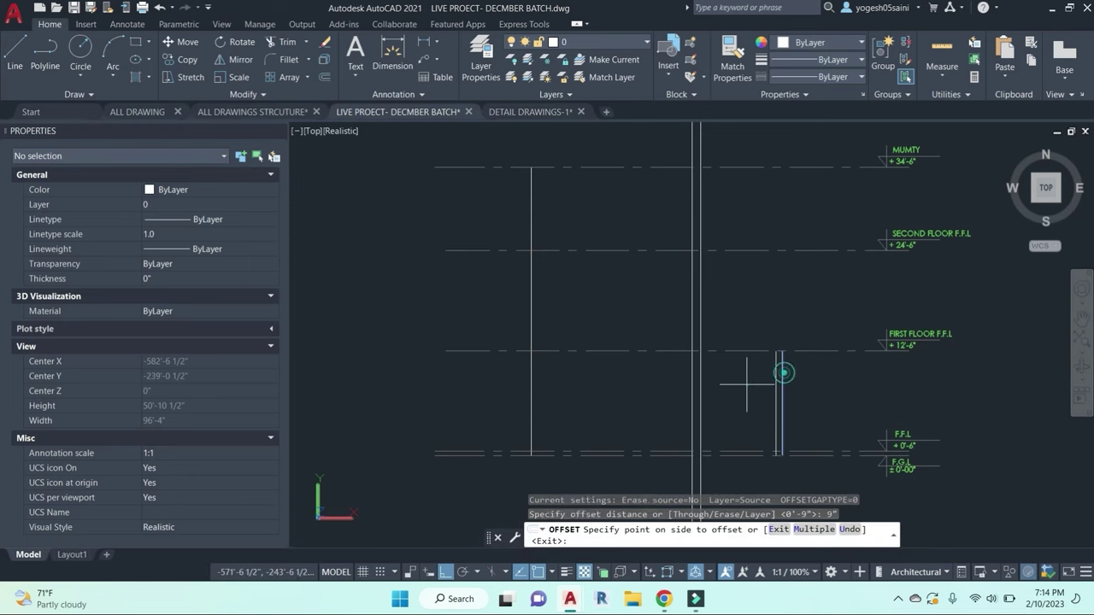
click(746, 386)
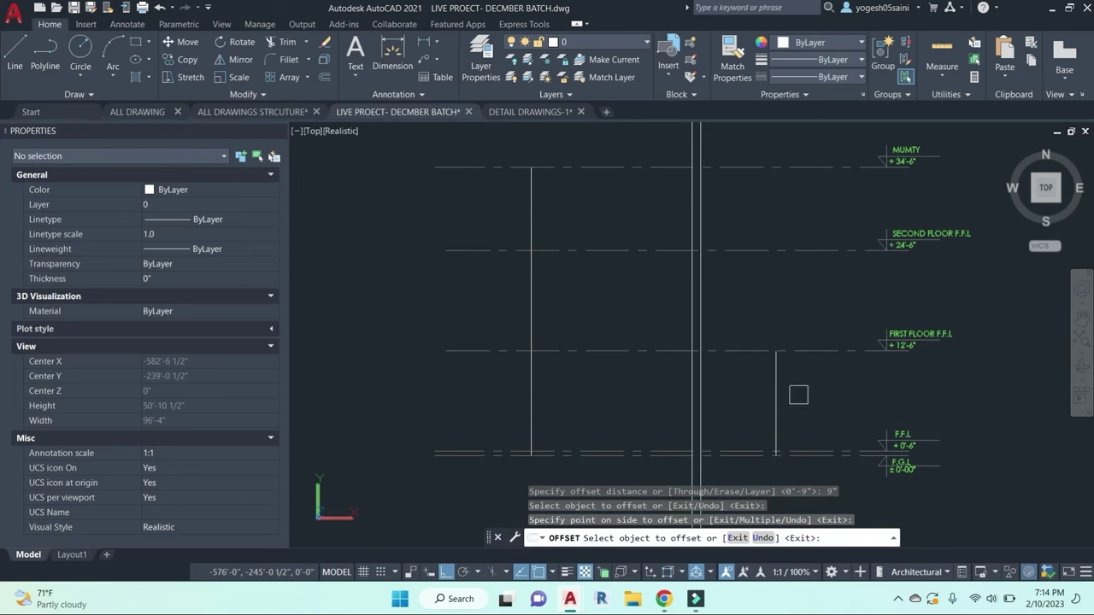
key(Escape)
Step: Select the two vertical column lines to check them, then clear the selection
text(o)
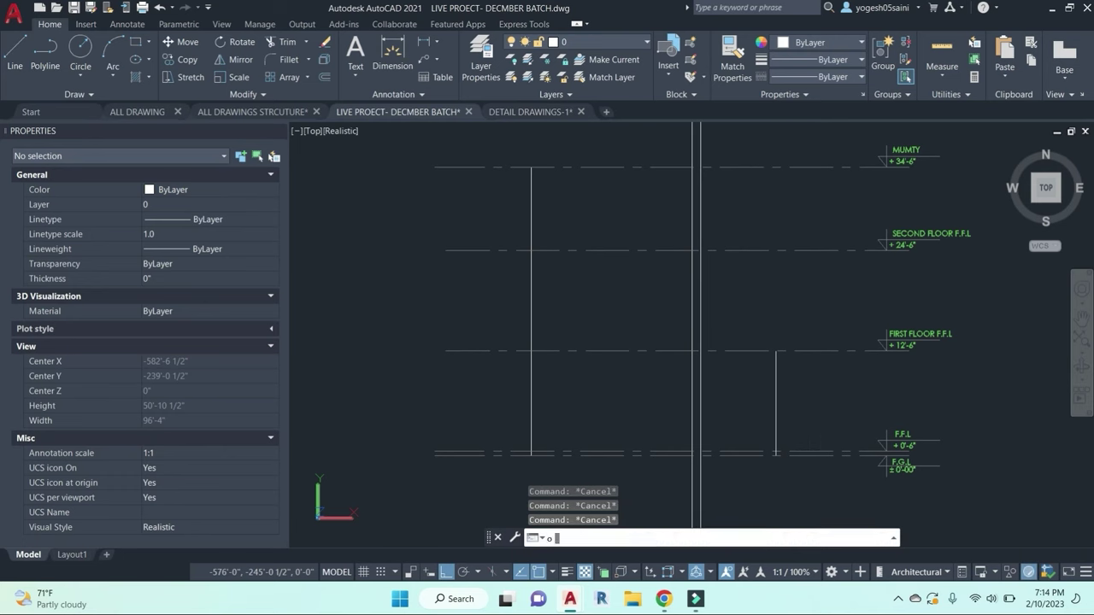
key(Return)
key(Return)
key(Escape)
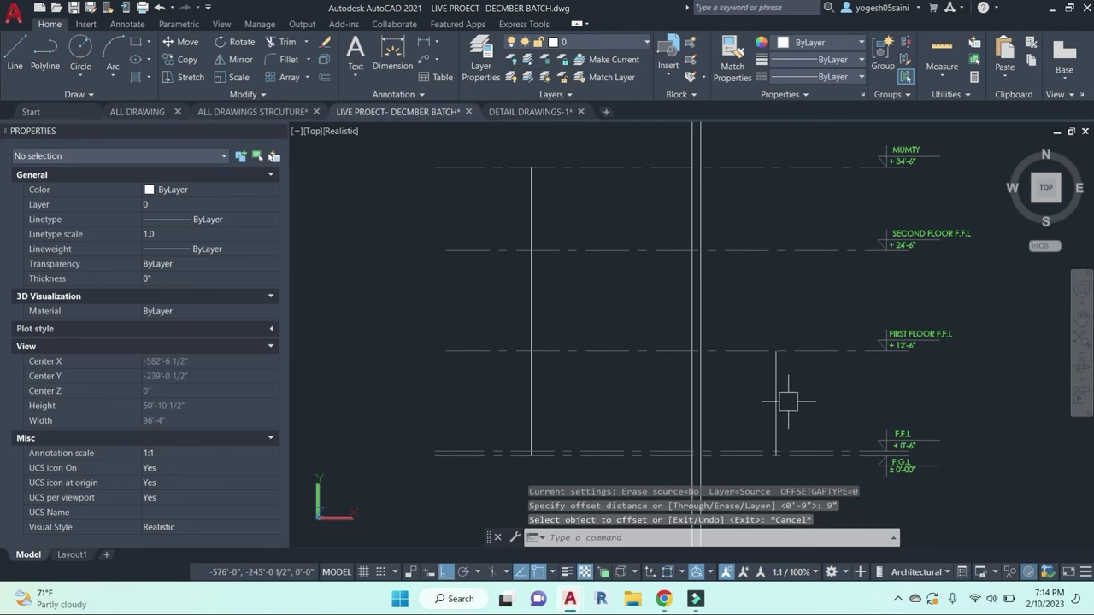
scroll(787, 401, up, 3)
click(845, 413)
click(676, 353)
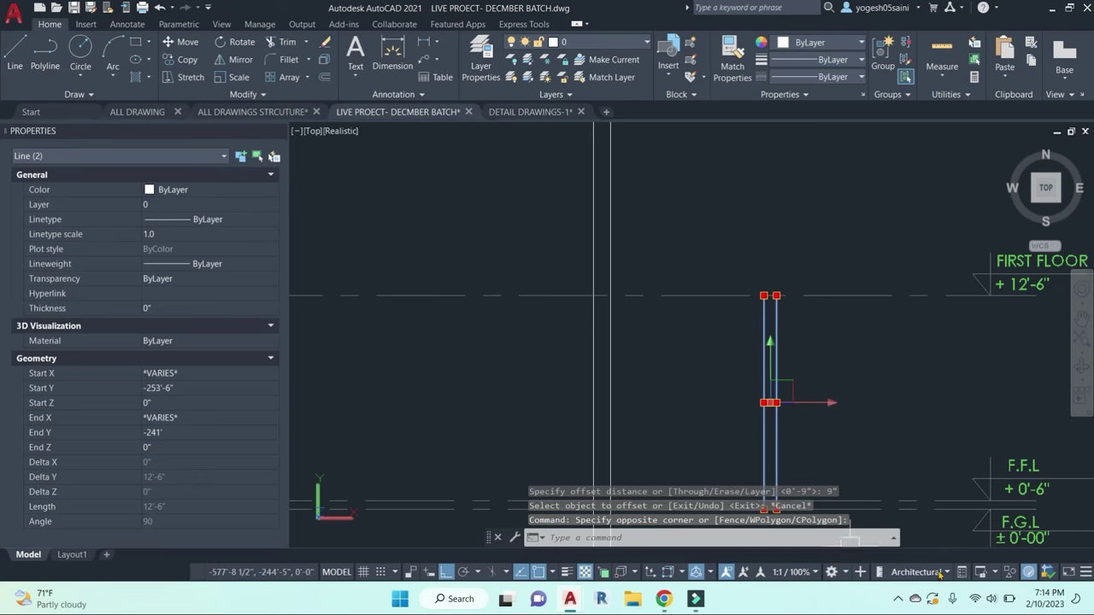
key(Escape)
key(Escape)
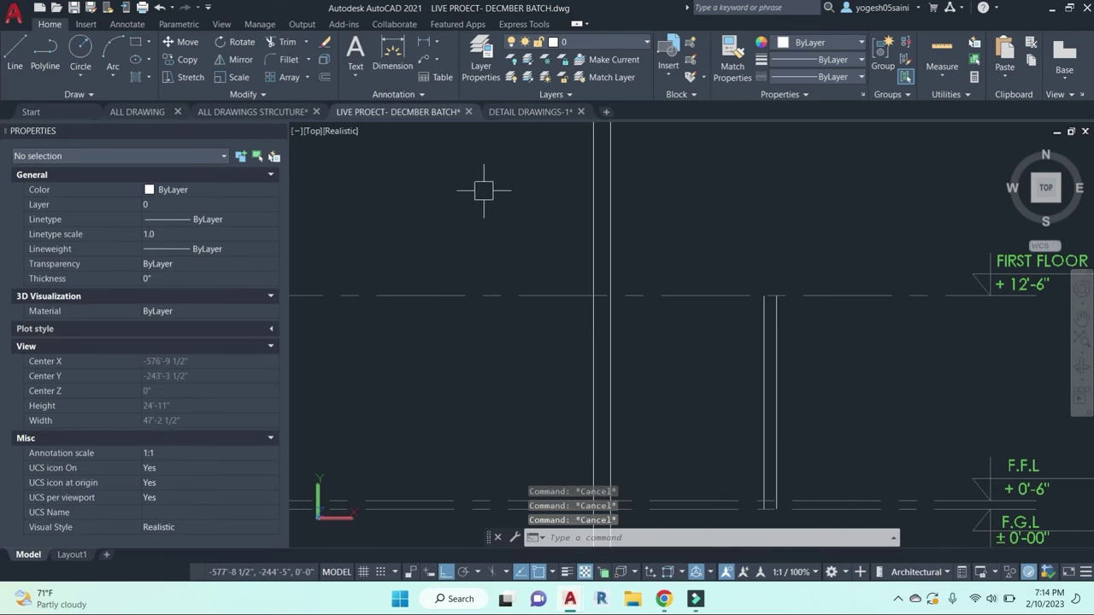
Step: Reset the Unnamed Profile to its defaults in Options and apply
text(o)
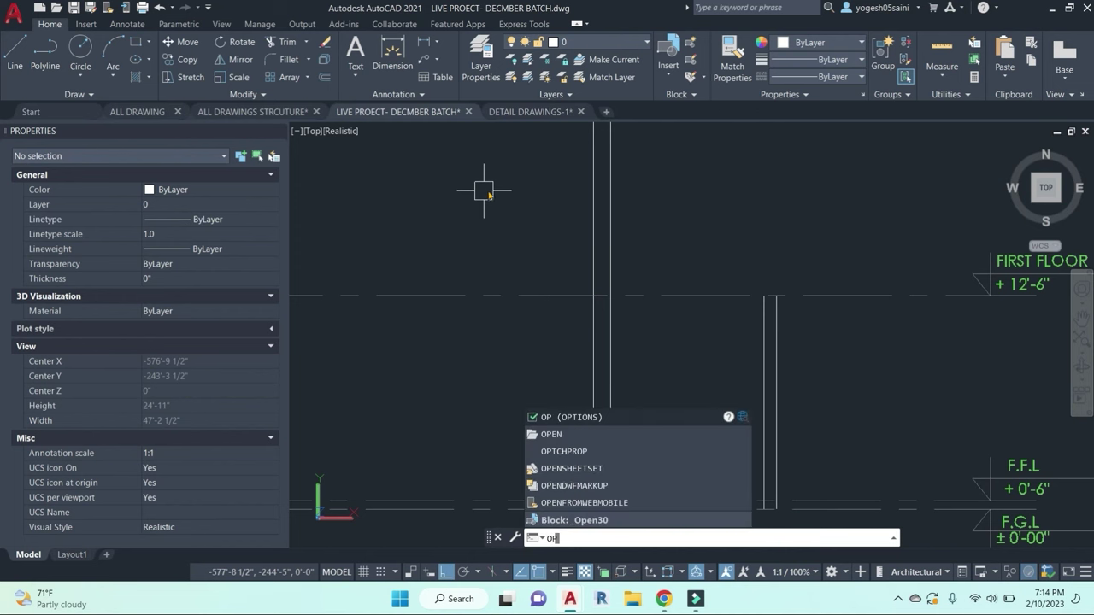
key(Return)
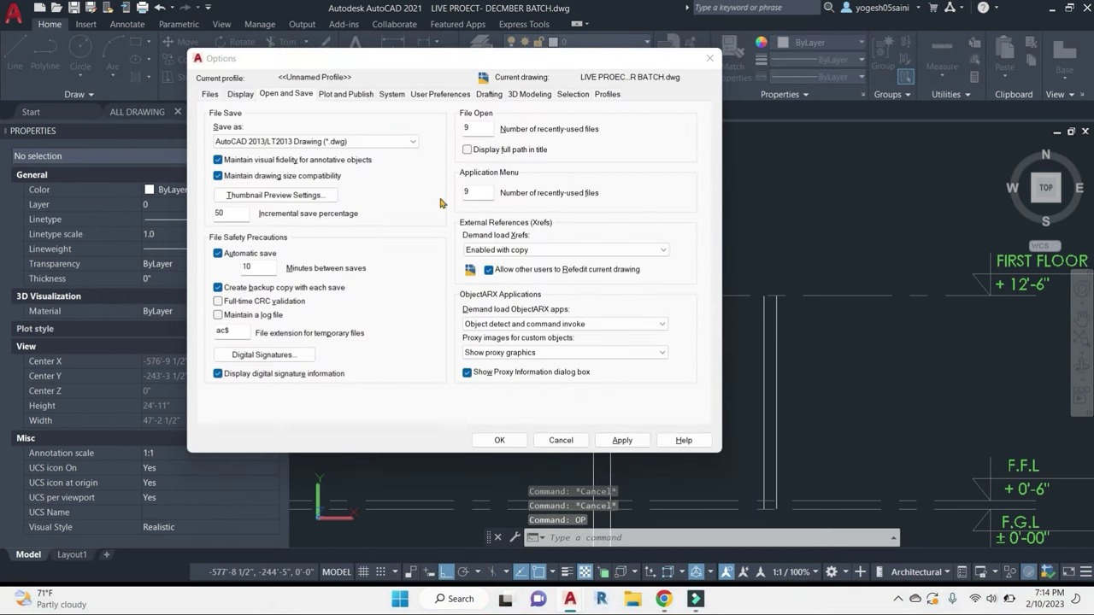
click(607, 95)
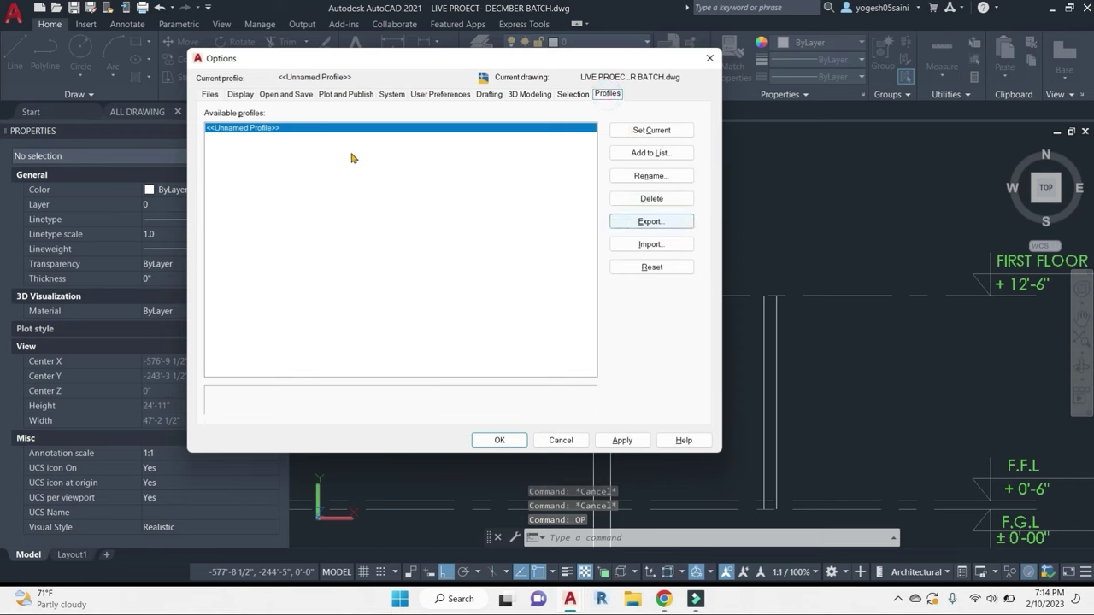
click(669, 245)
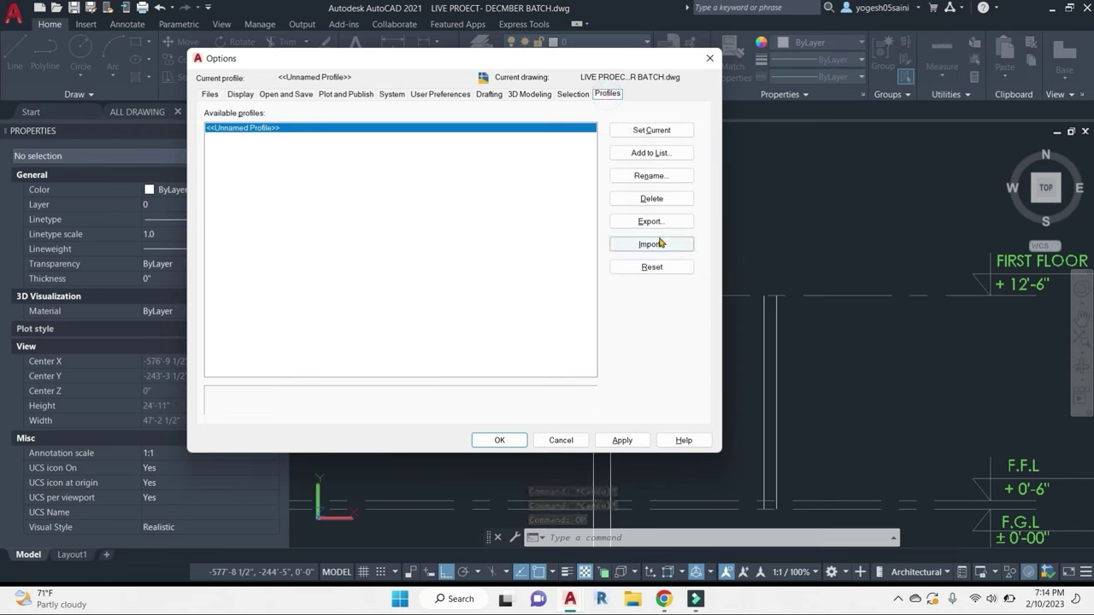
click(652, 267)
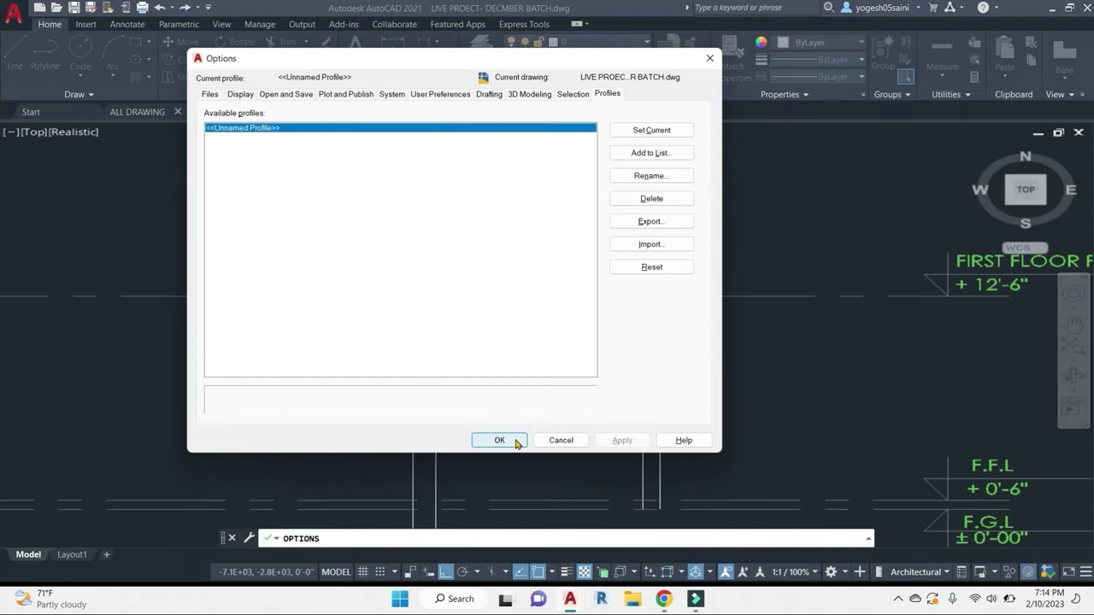
click(501, 440)
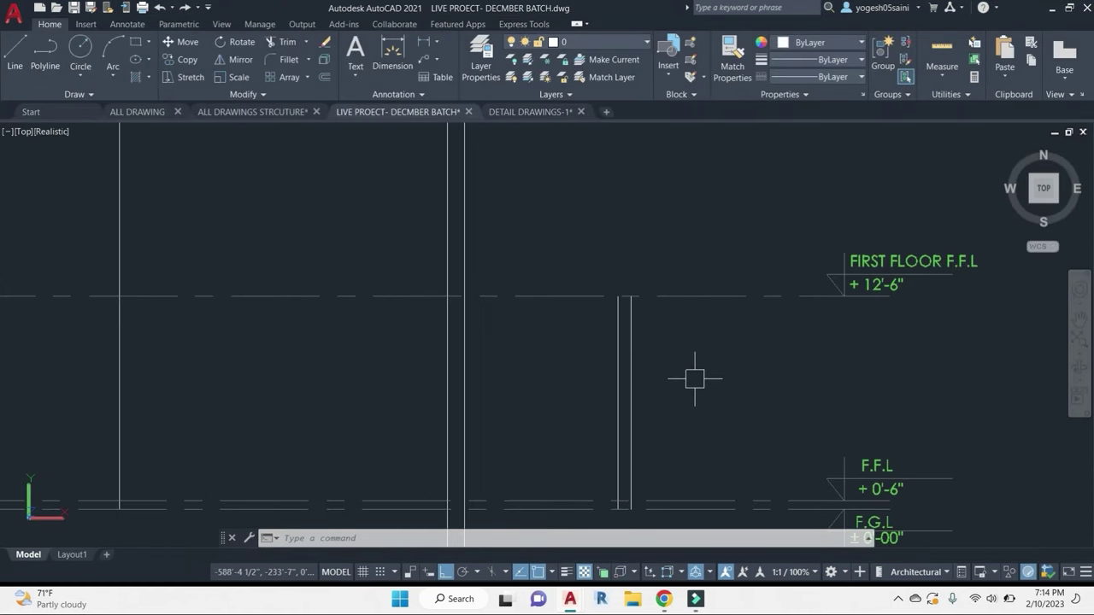
Step: Check the Architectural settings in Drawing Units (UN) and close it
scroll(688, 379, down, 2)
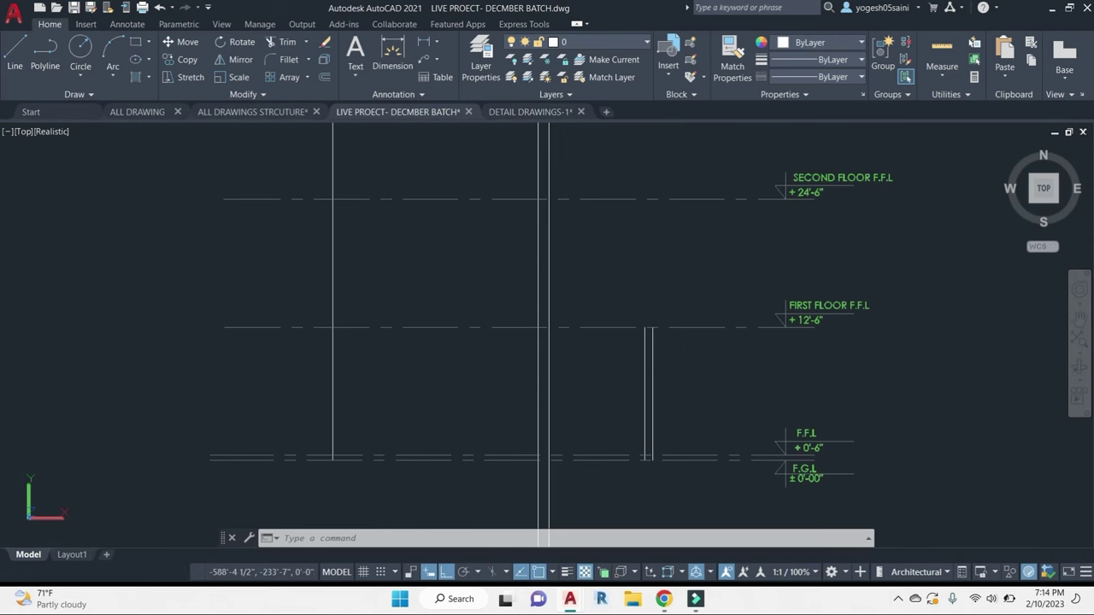
text(un)
key(Return)
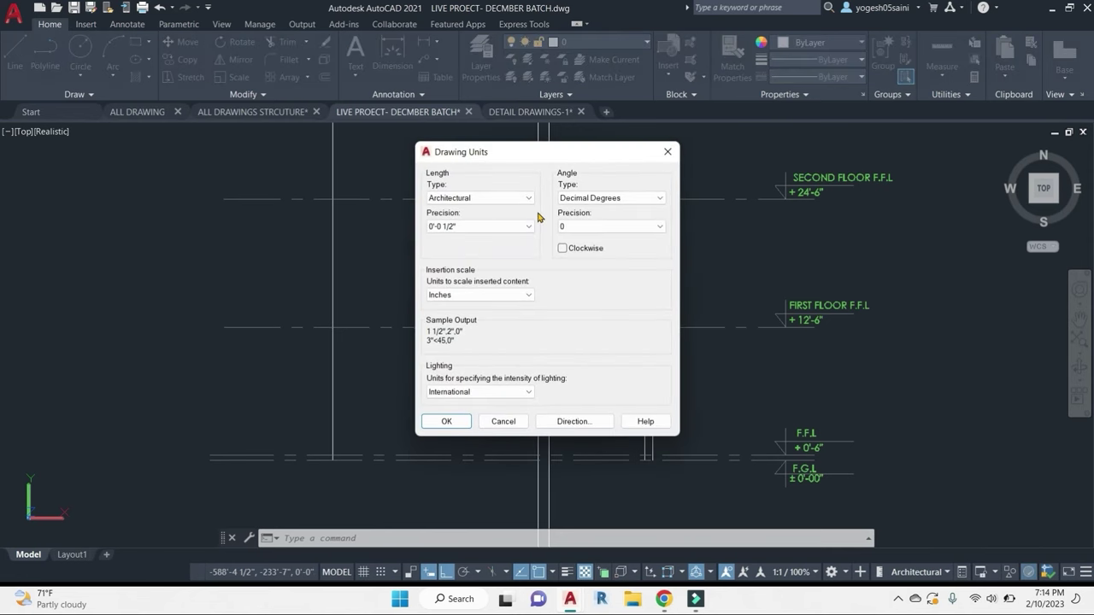
key(Escape)
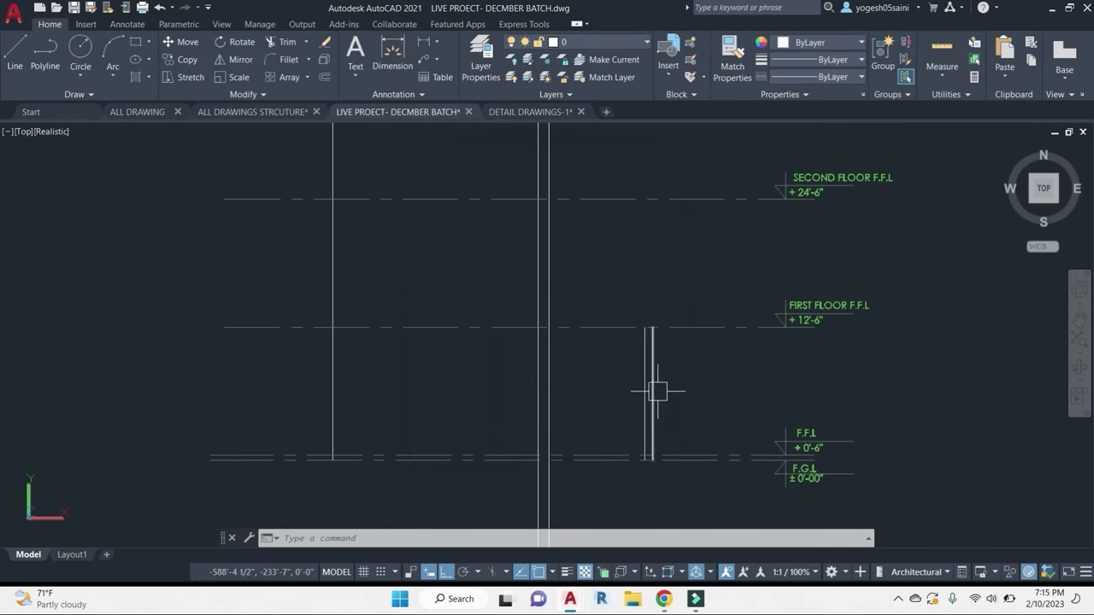
Step: Offset the F.F.L line 9' upward as a helper line
text(o)
key(Return)
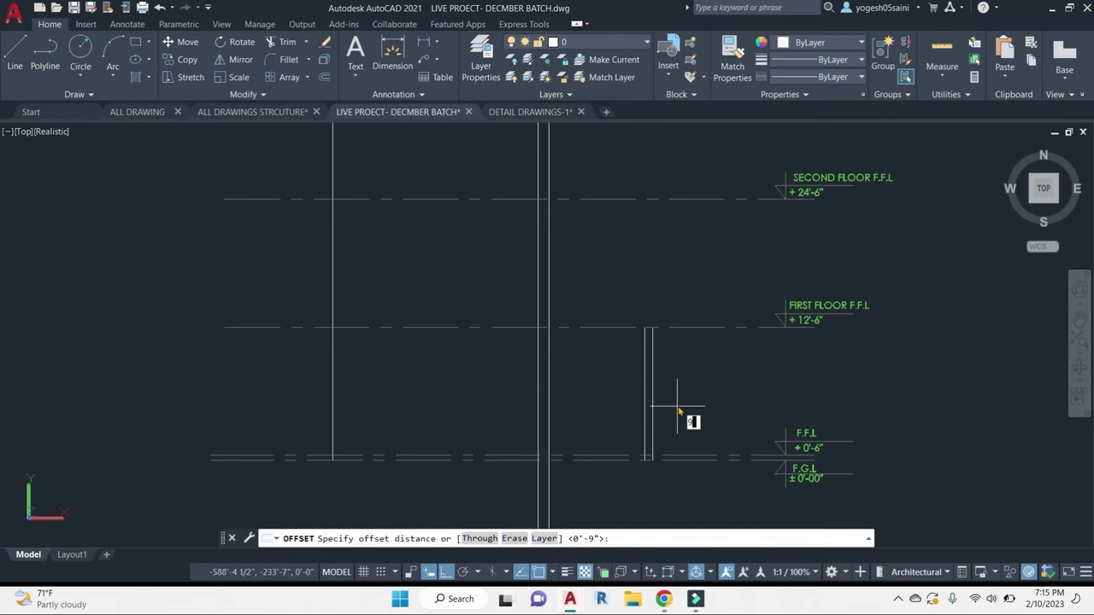
text(9')
key(Return)
click(691, 447)
click(697, 381)
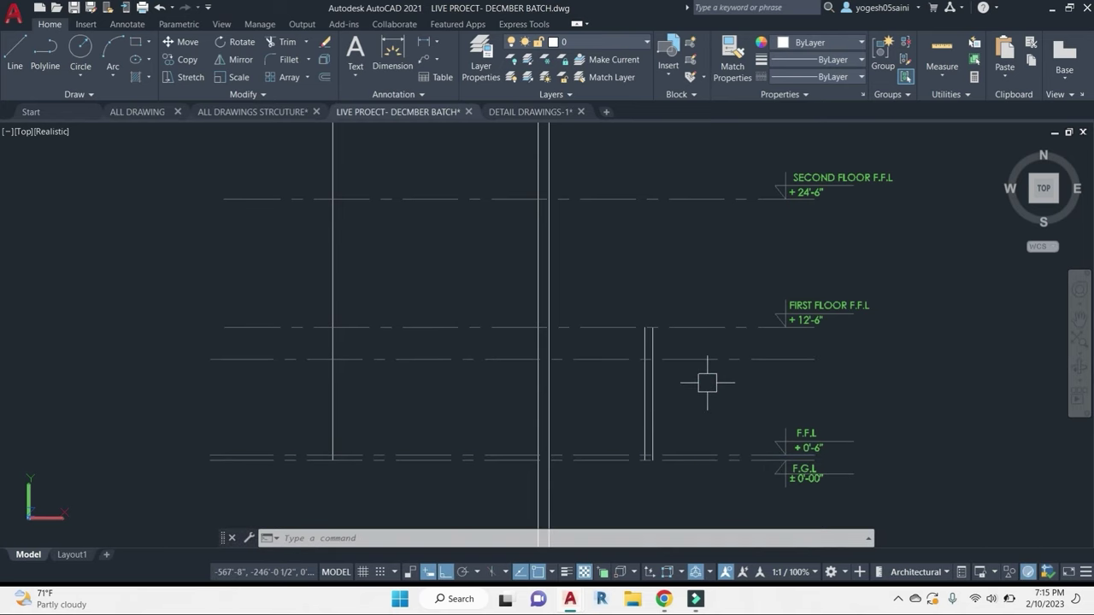
key(Return)
Step: Trim the column line above the 9' helper line, then delete the helper line
text(tr)
key(Return)
scroll(673, 344, up, 3)
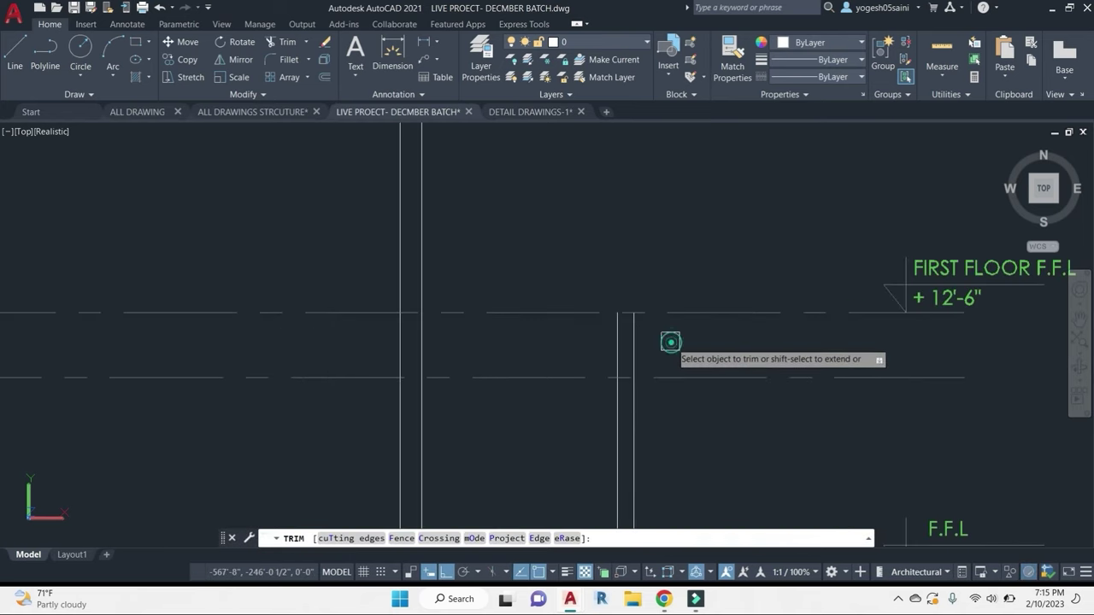
click(569, 345)
click(659, 346)
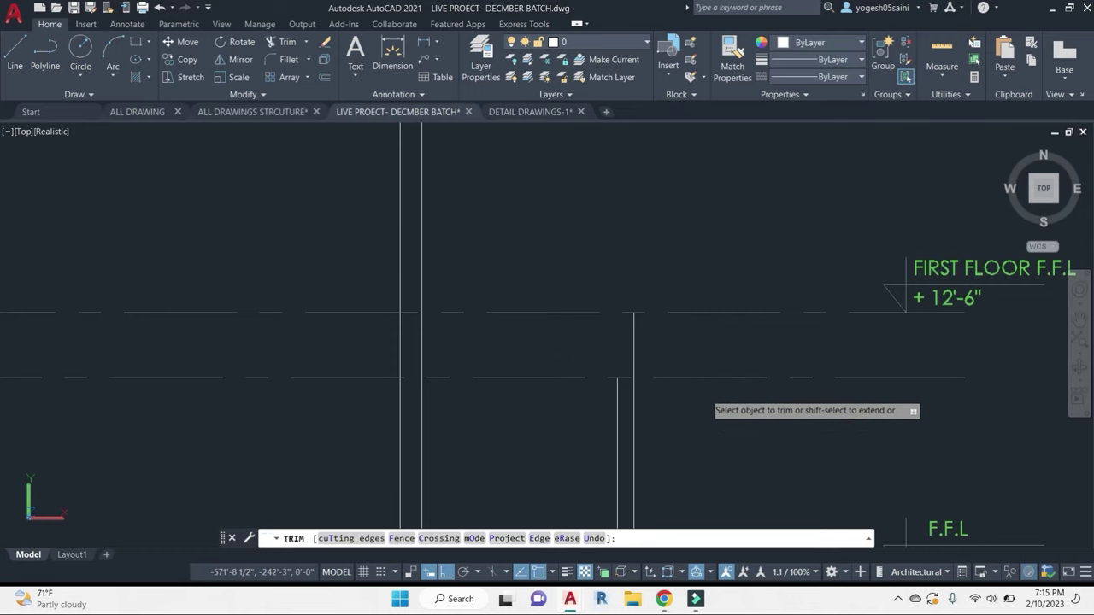
key(Escape)
click(701, 376)
key(Delete)
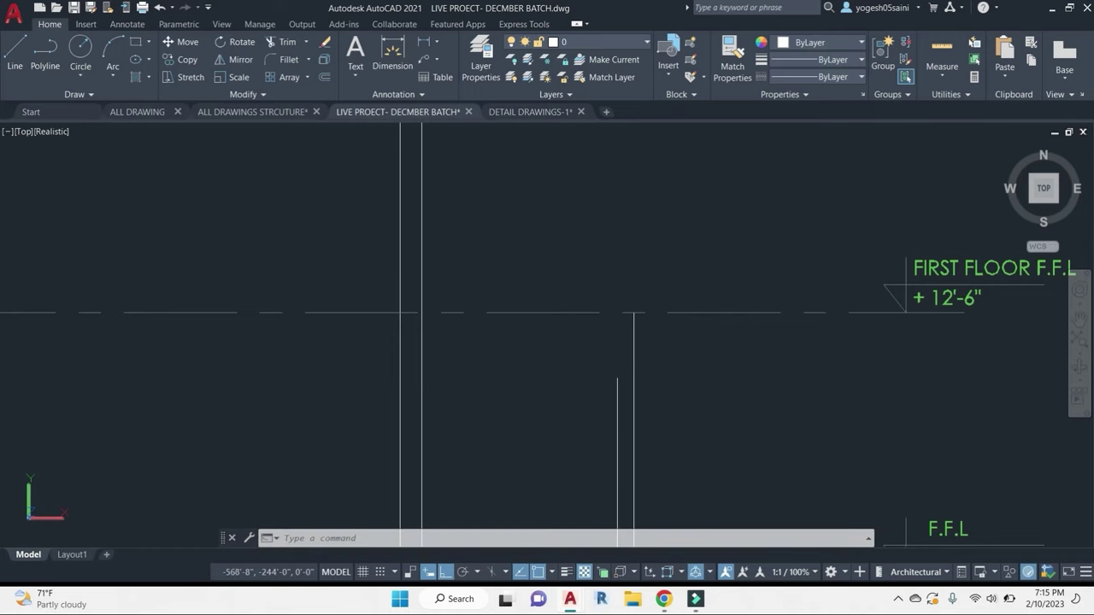
Step: Draw a horizontal line from the trimmed column top and fillet it to the column line
text(l)
key(Return)
click(617, 377)
click(744, 378)
key(Return)
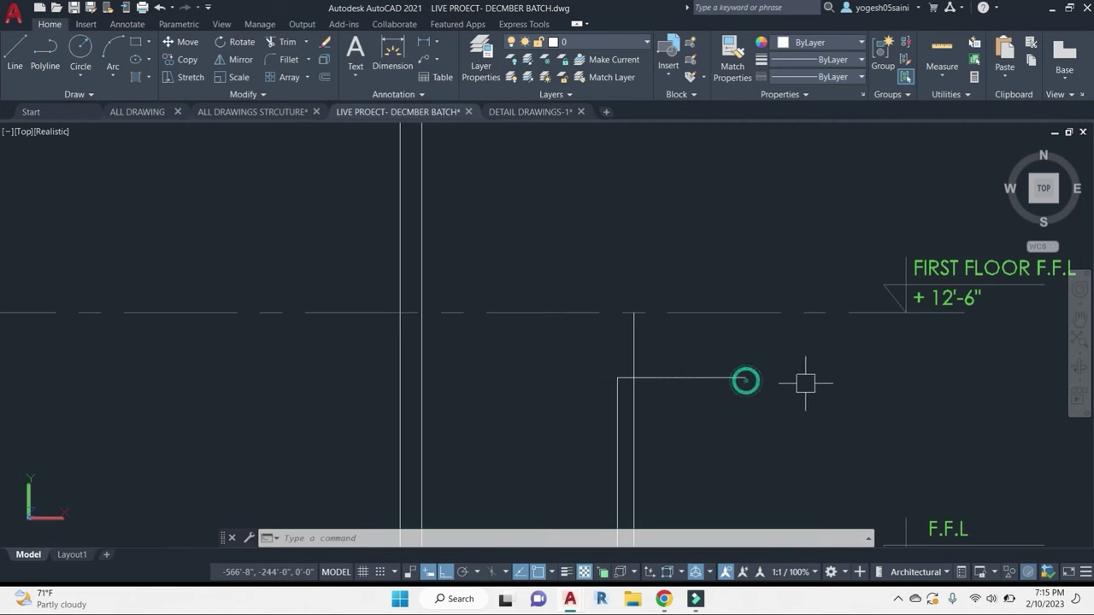
text(f)
key(Return)
scroll(630, 384, up, 3)
click(619, 378)
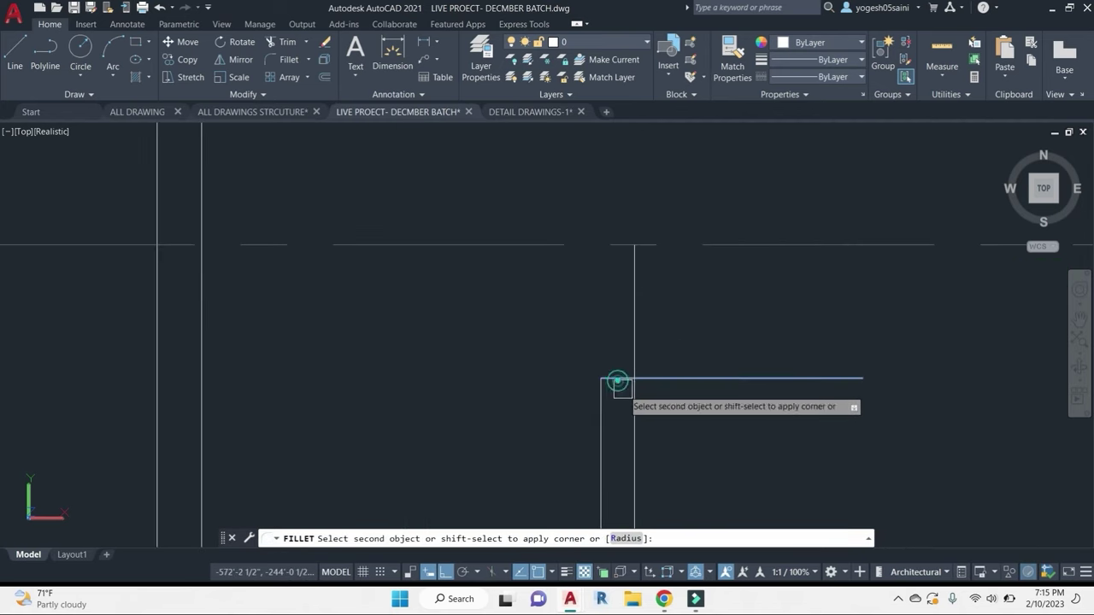
click(633, 403)
Step: Copy the short column outline to the left column position
scroll(676, 390, down, 5)
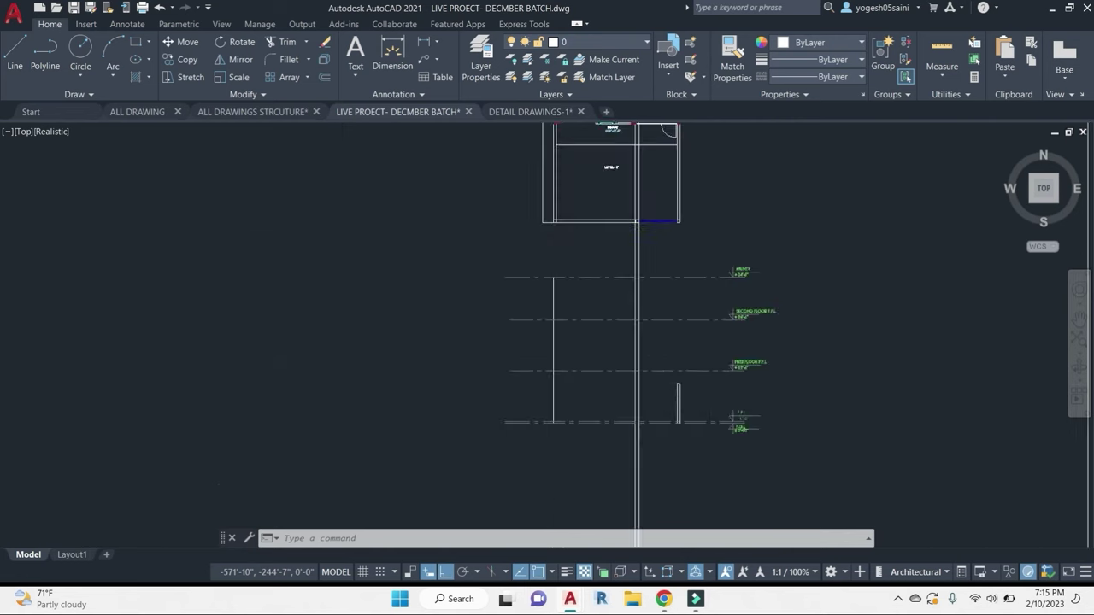
scroll(694, 412, up, 4)
middle_drag(695, 416, 708, 394)
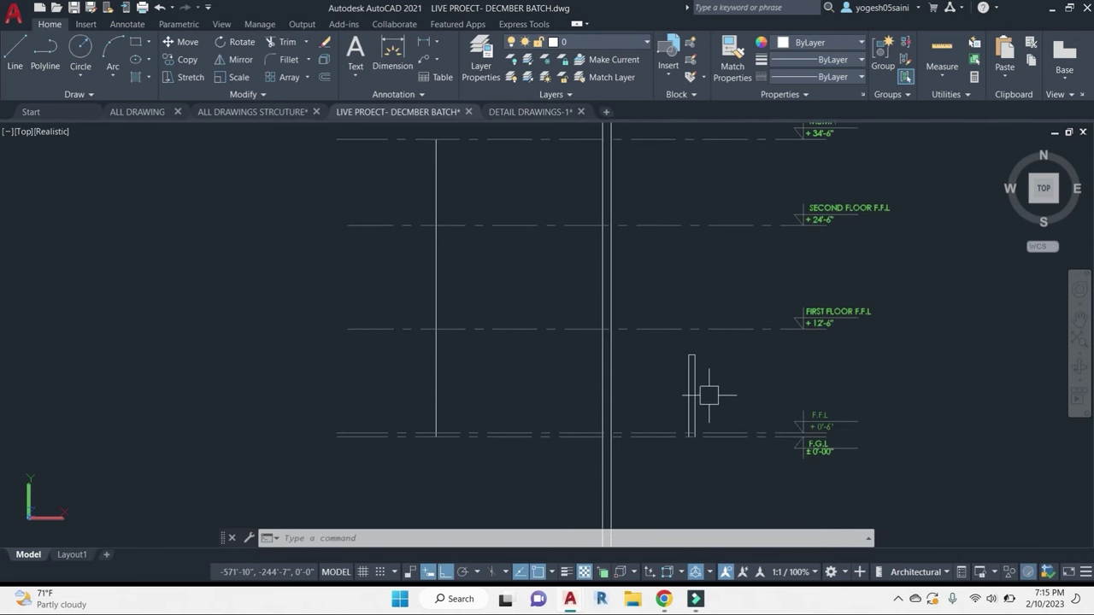
click(677, 355)
click(727, 479)
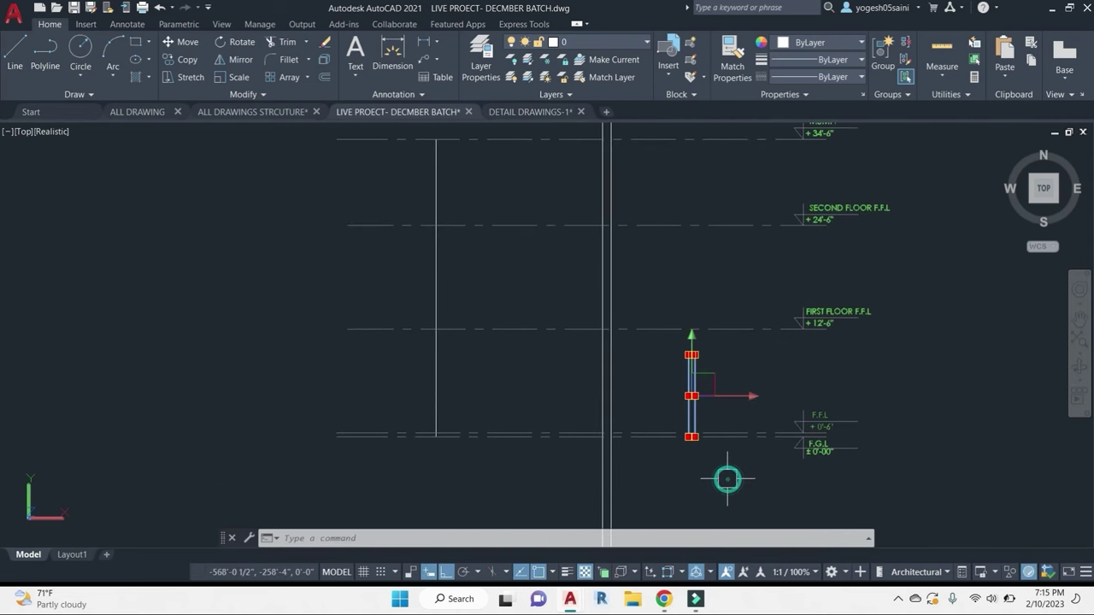
text(co)
key(Return)
scroll(709, 454, up, 5)
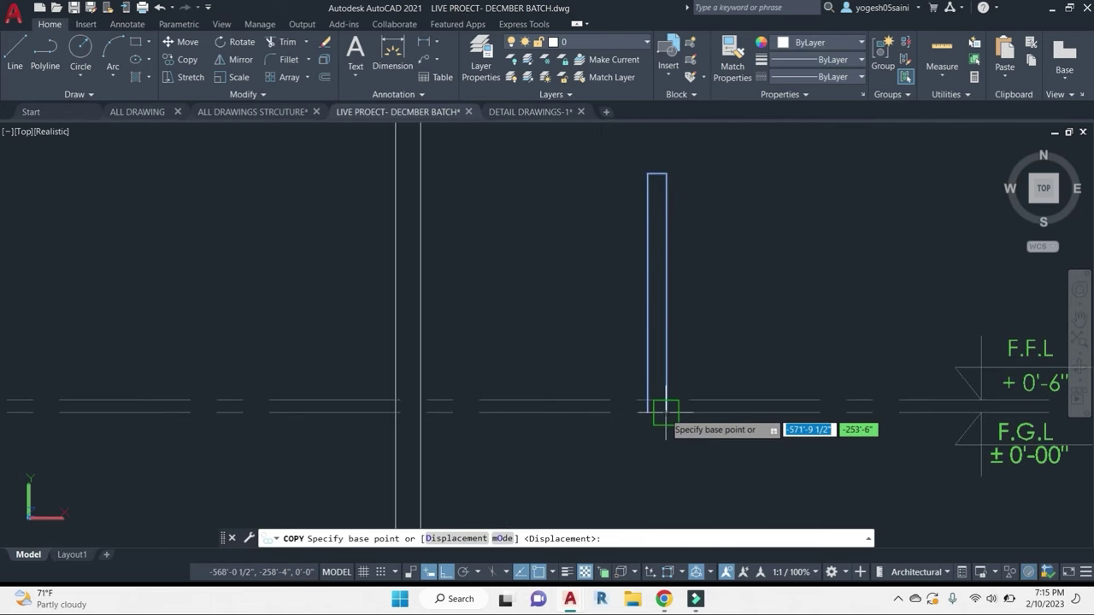
click(657, 411)
click(403, 411)
key(Return)
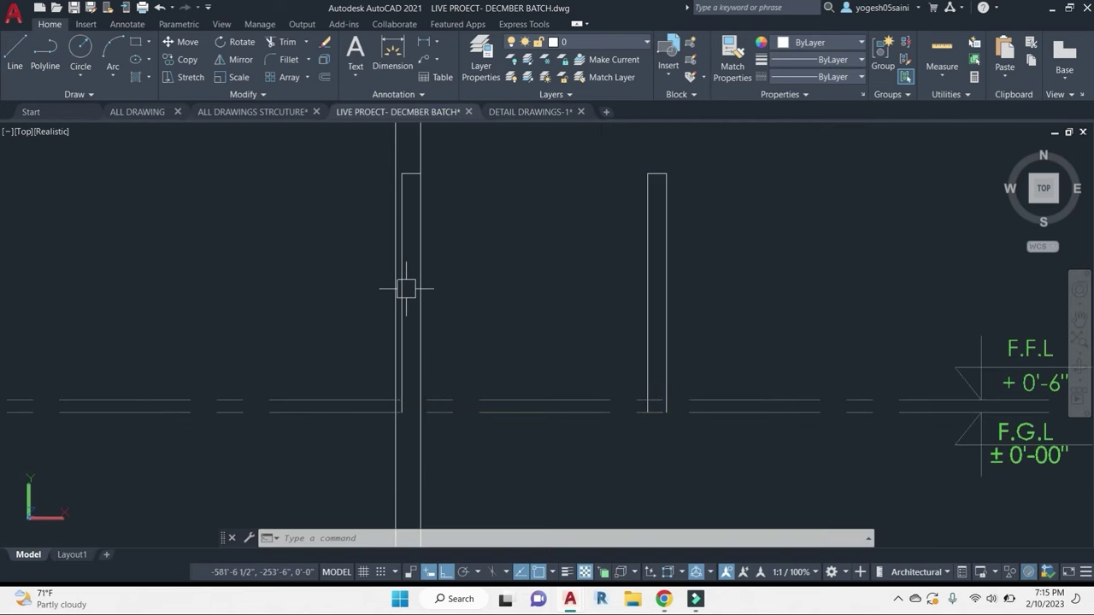
Step: Stretch the top of the copied column outline to resize the wall
scroll(405, 274, up, 3)
middle_drag(451, 280, 587, 408)
click(552, 290)
key(Escape)
text(s)
key(Return)
scroll(569, 318, down, 2)
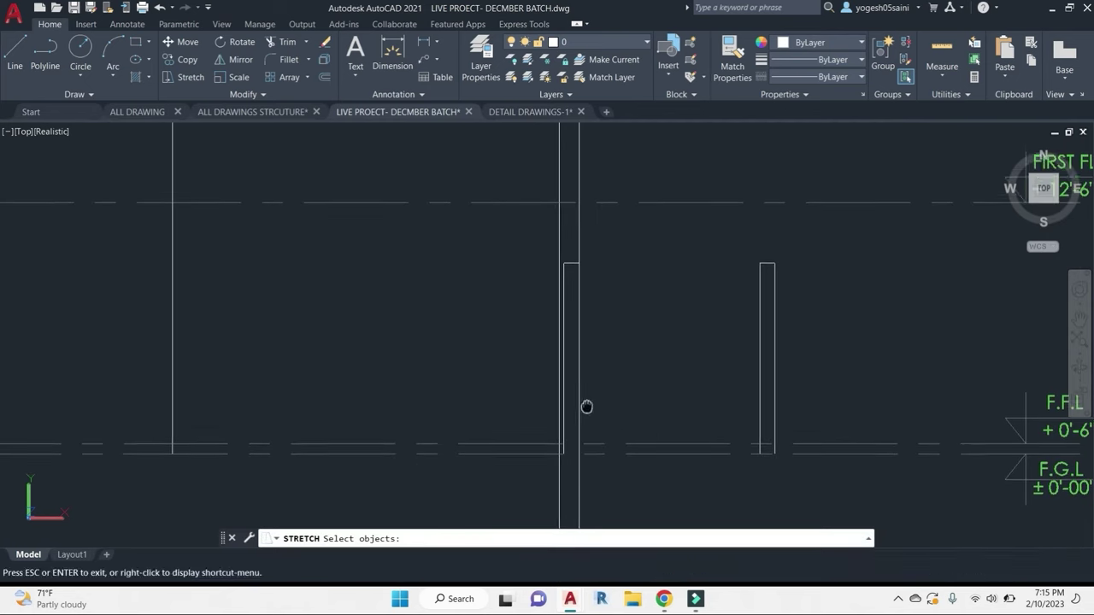
scroll(579, 451, up, 3)
click(545, 474)
scroll(556, 376, down, 3)
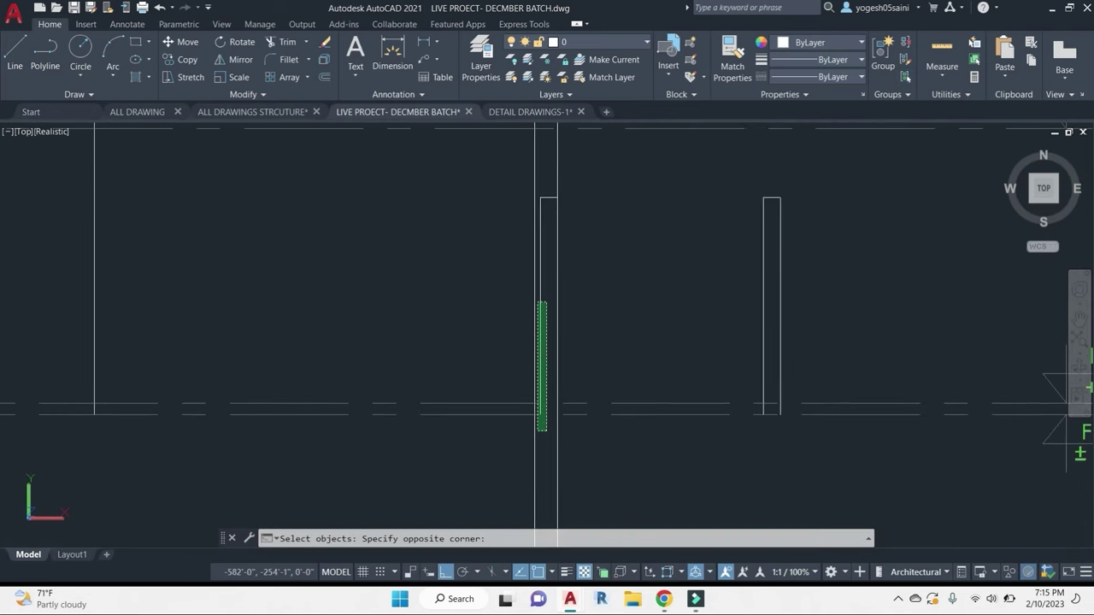
click(554, 171)
key(Return)
click(668, 197)
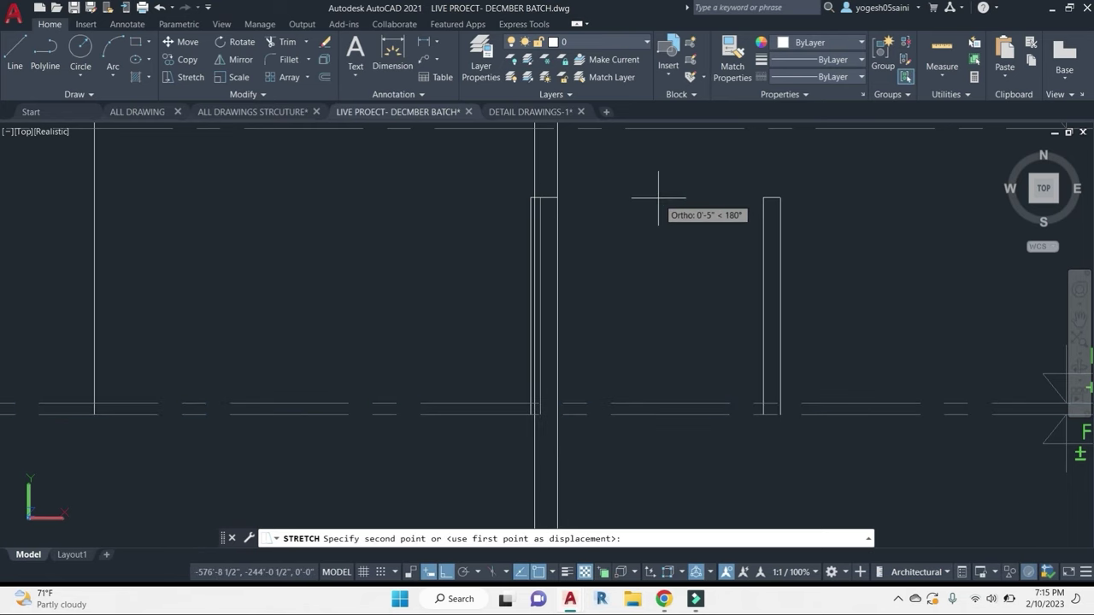
click(658, 198)
Step: Erase the long vertical lines and set the offset distance to 1
click(617, 171)
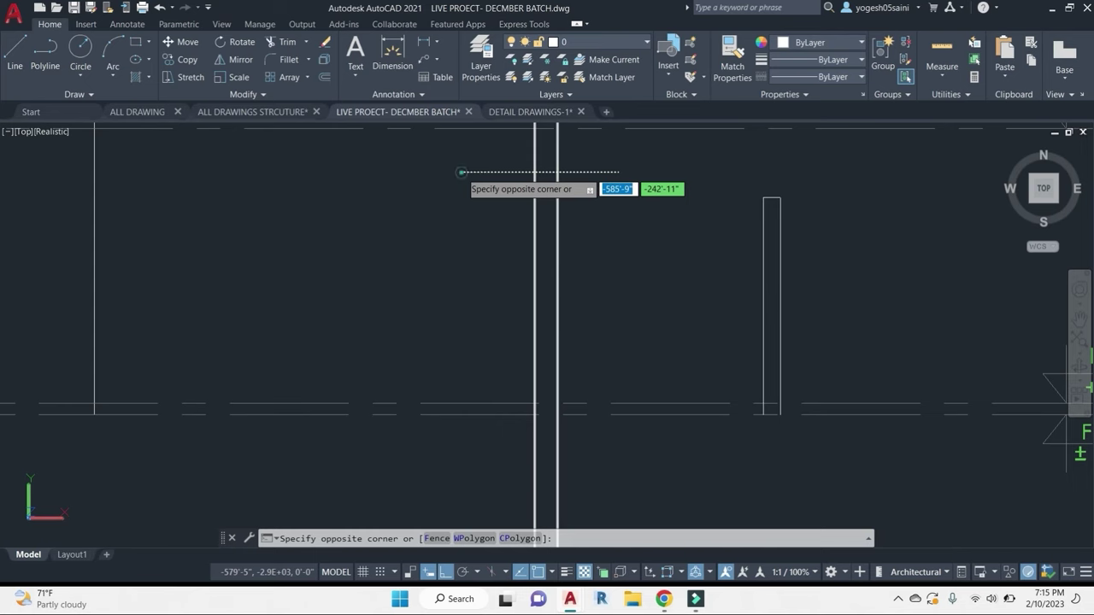
click(458, 171)
key(Delete)
scroll(592, 217, down, 2)
middle_drag(608, 255, 589, 320)
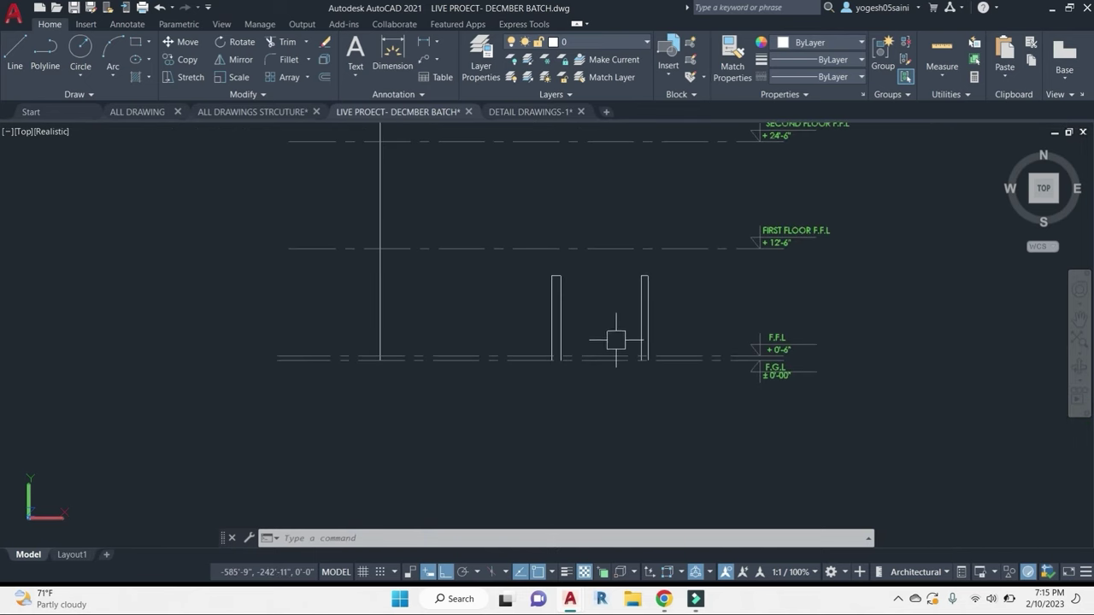
scroll(562, 371, up, 3)
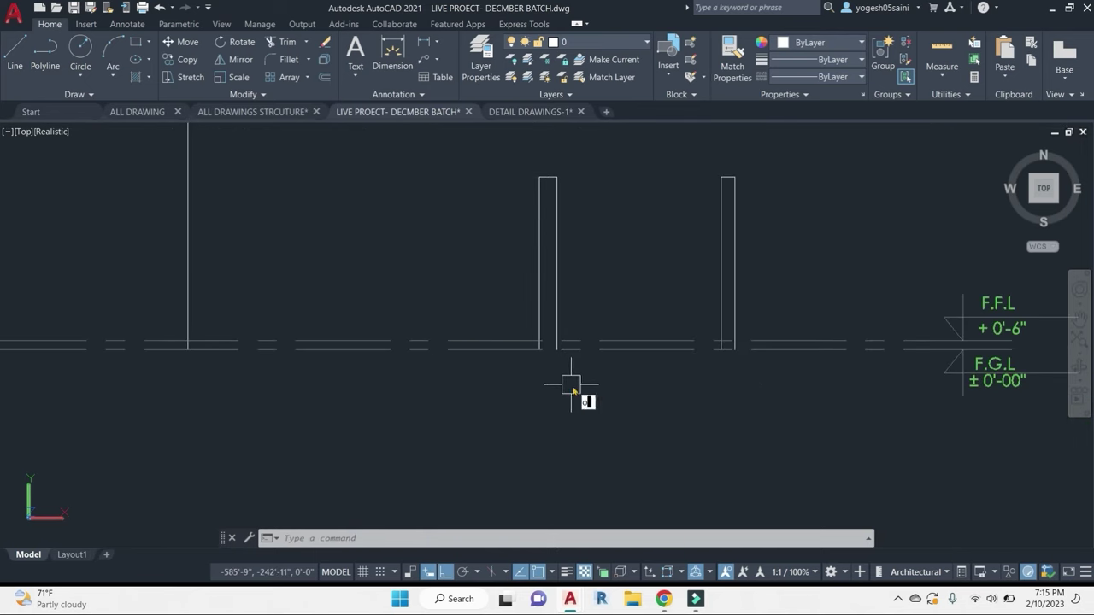
key(Return)
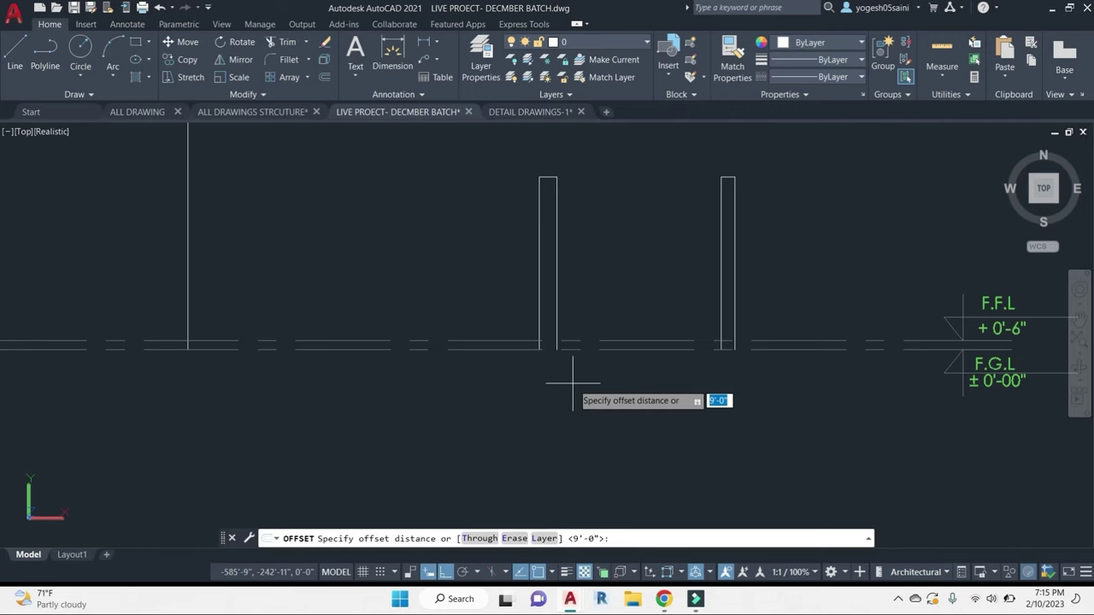
text(1)
key(Return)
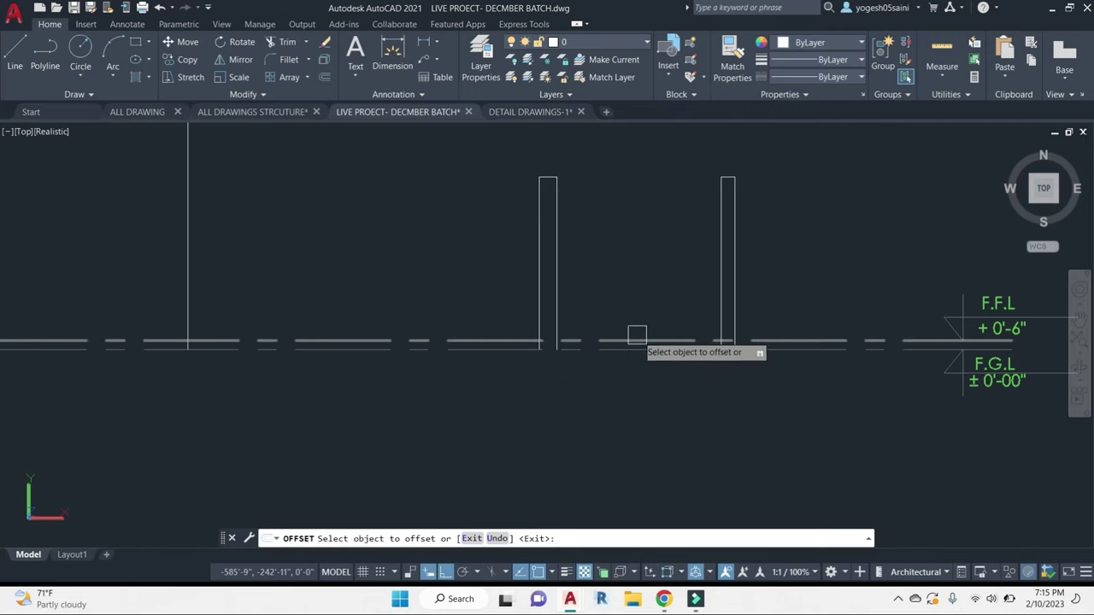
scroll(632, 334, up, 2)
key(Escape)
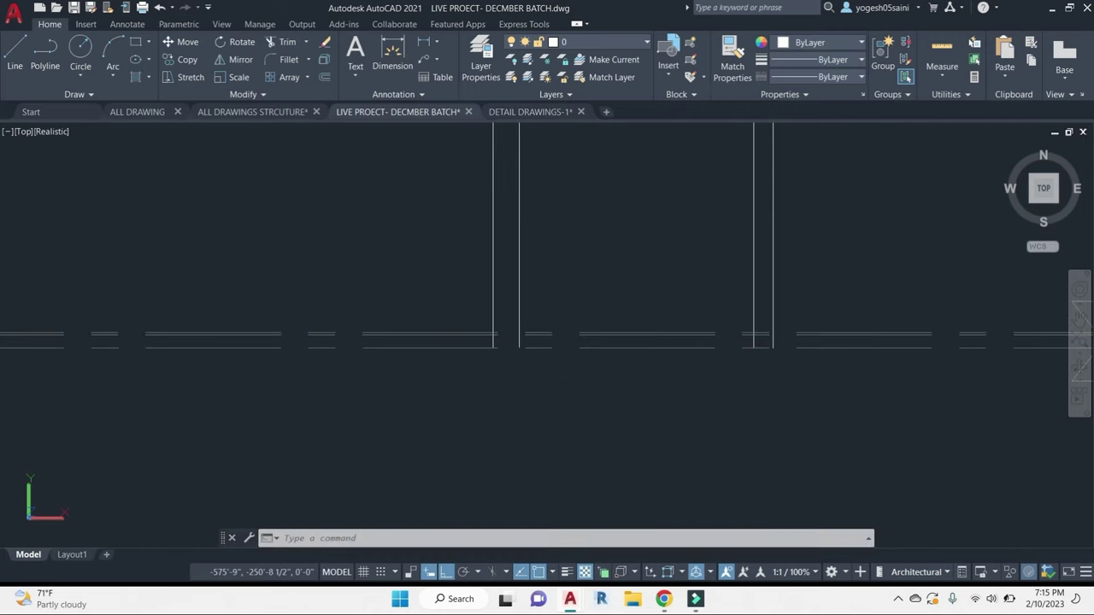
Step: Trim the horizontal floor line between the two walls
text(tr)
key(Return)
scroll(525, 313, up, 3)
key(Return)
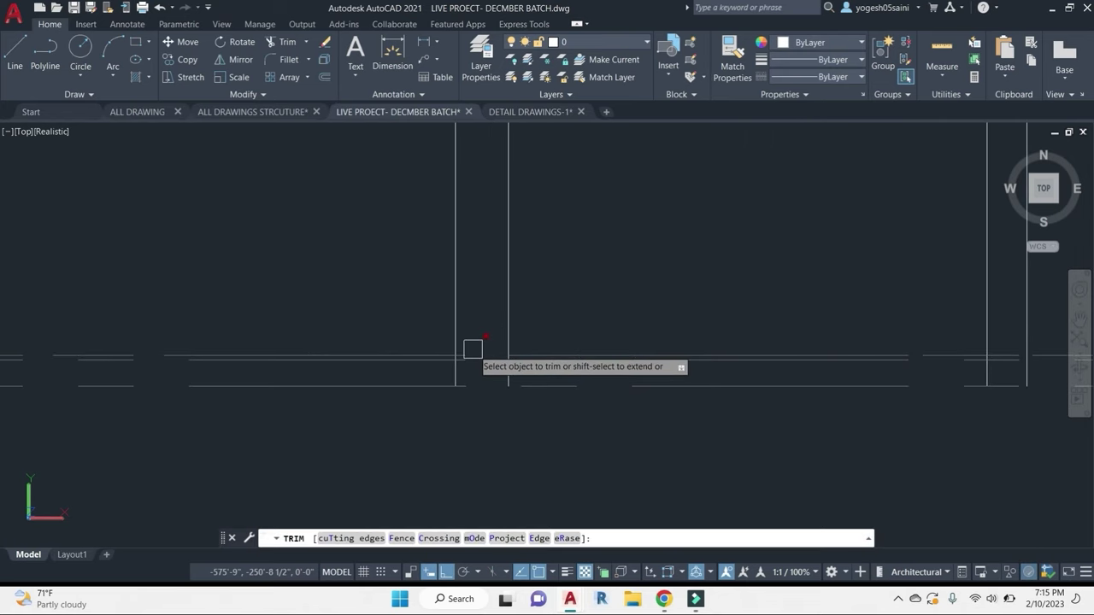
click(473, 351)
key(Escape)
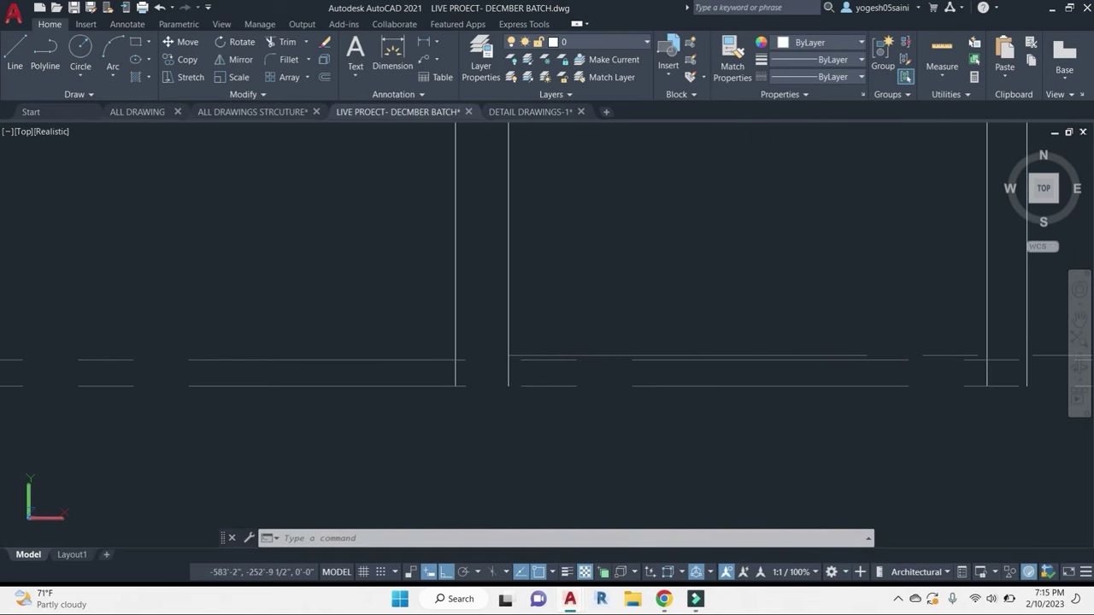
middle_drag(592, 390, 318, 401)
Step: Trim the floor segments right of and between the right column's lines
text(tr)
key(Return)
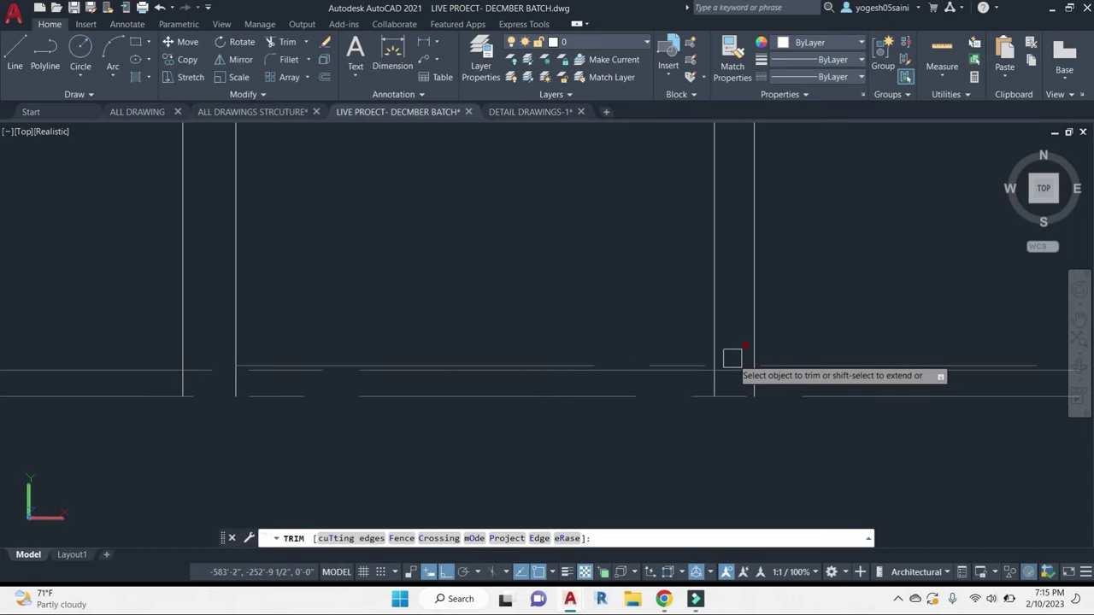
click(728, 356)
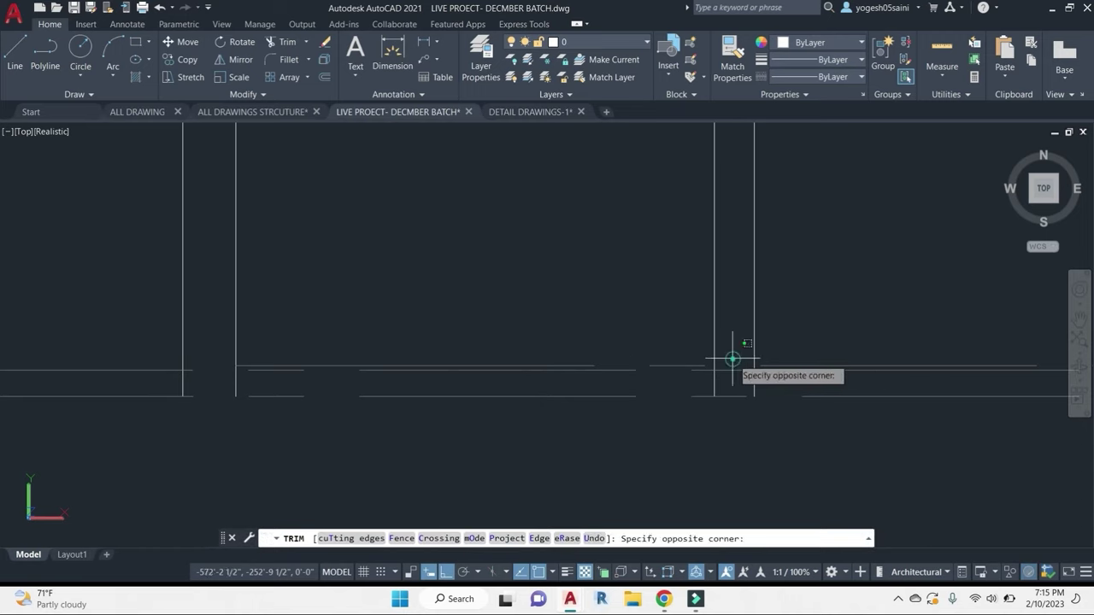
key(Return)
click(781, 358)
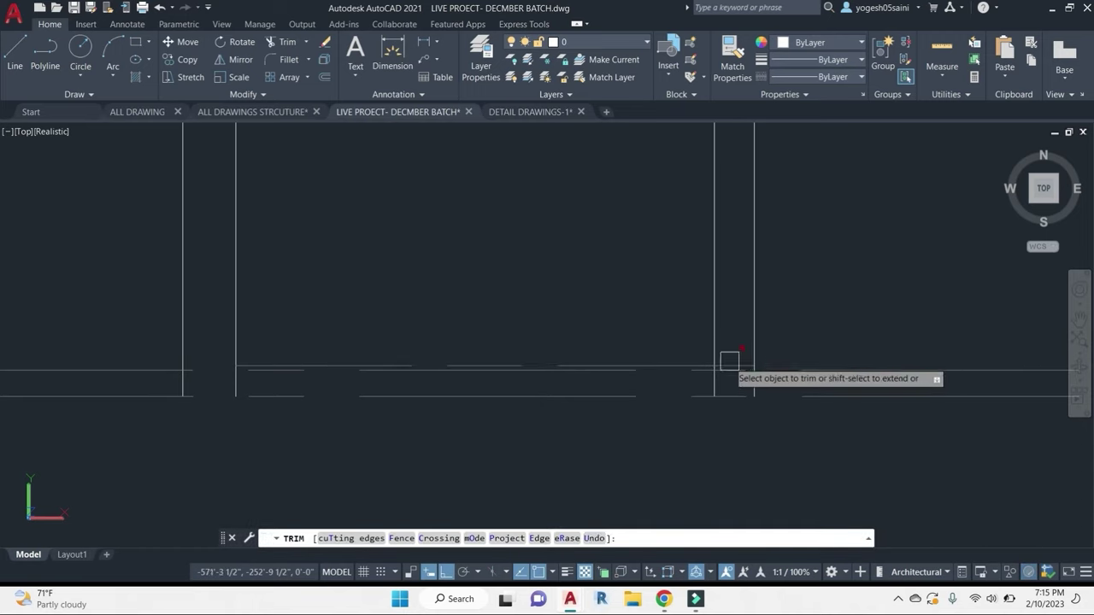
click(730, 357)
scroll(632, 324, down, 1)
middle_drag(632, 322, 684, 393)
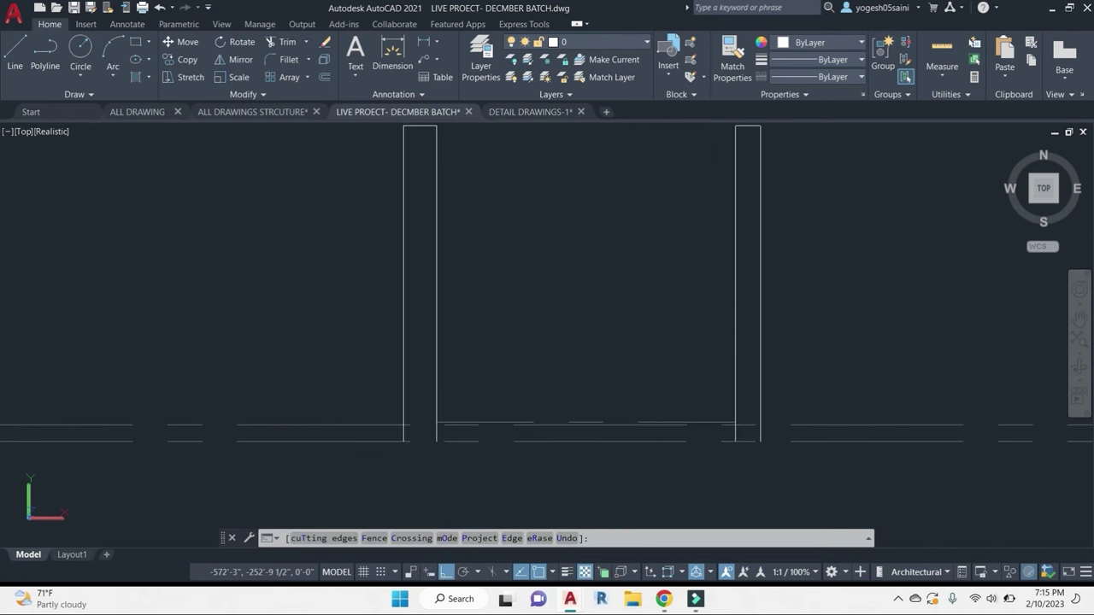
key(Escape)
Step: Match the bottom line's properties to the right column line
text(ma)
key(Return)
click(731, 371)
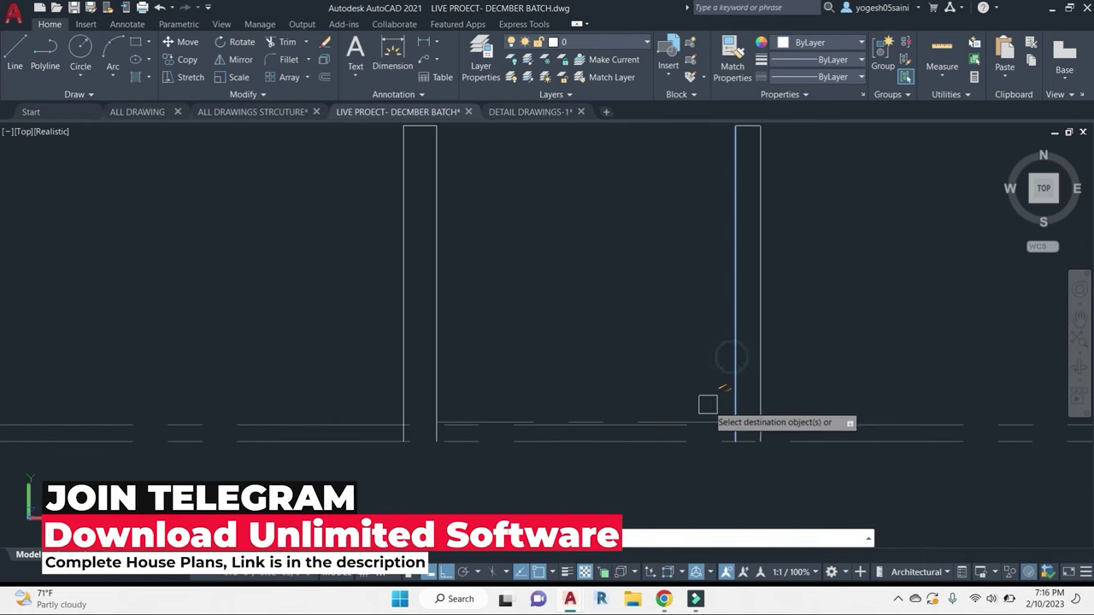
click(698, 415)
key(Escape)
middle_drag(628, 348, 620, 375)
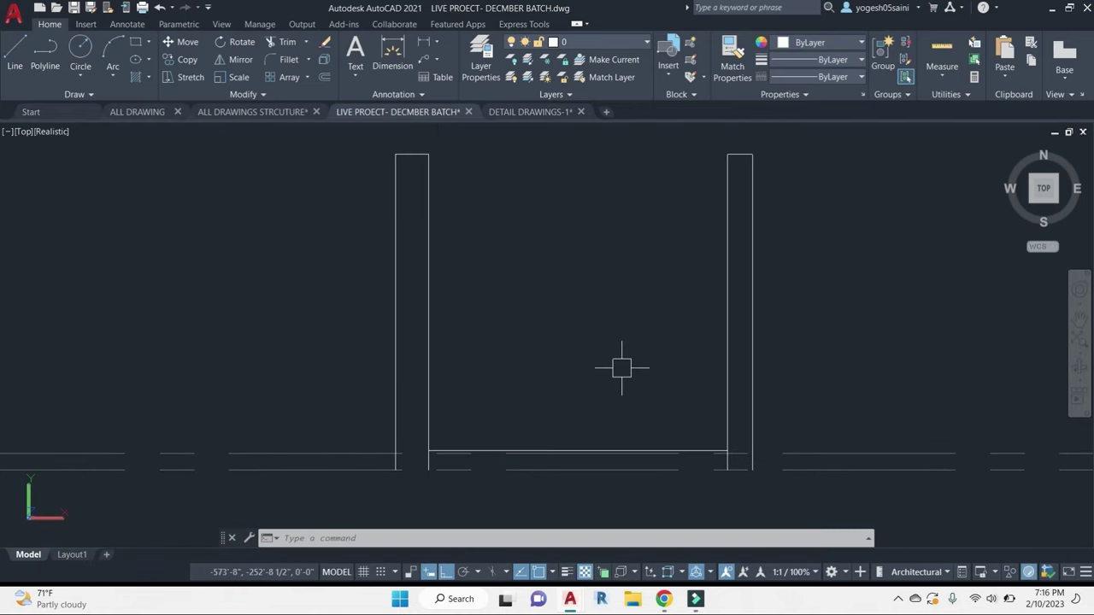
Step: Offset both columns' inner lines 1 unit into the opening
key(Return)
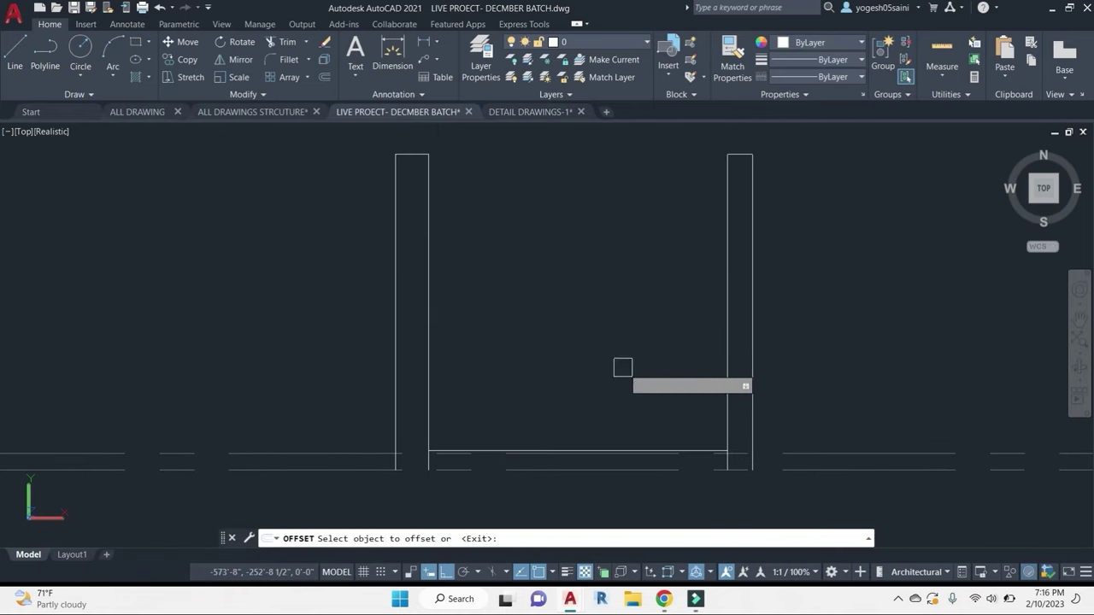
click(429, 393)
click(525, 380)
click(727, 345)
click(615, 342)
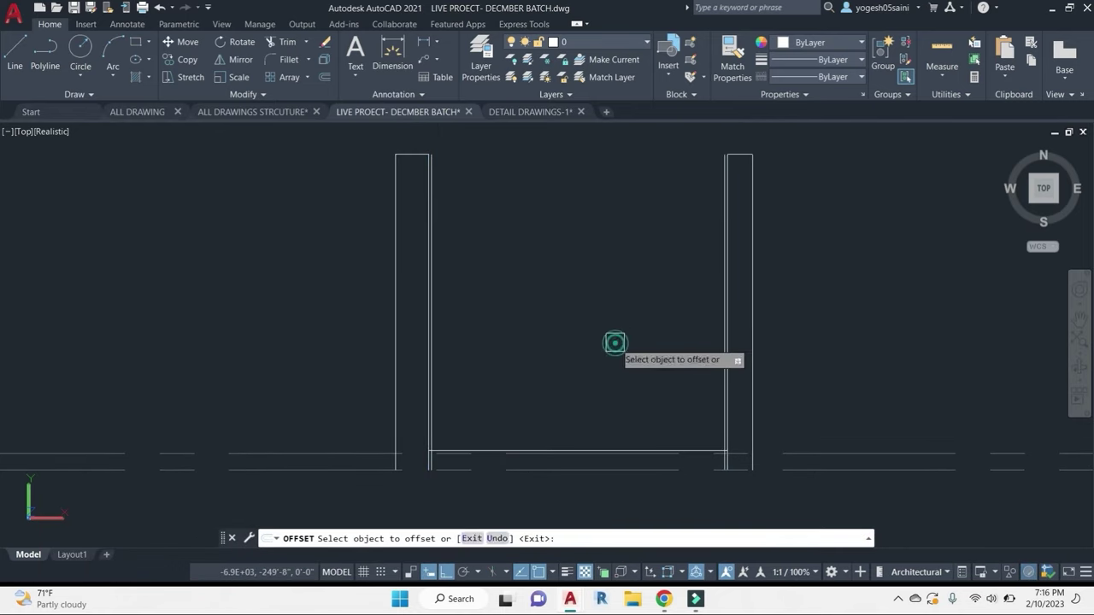
key(Escape)
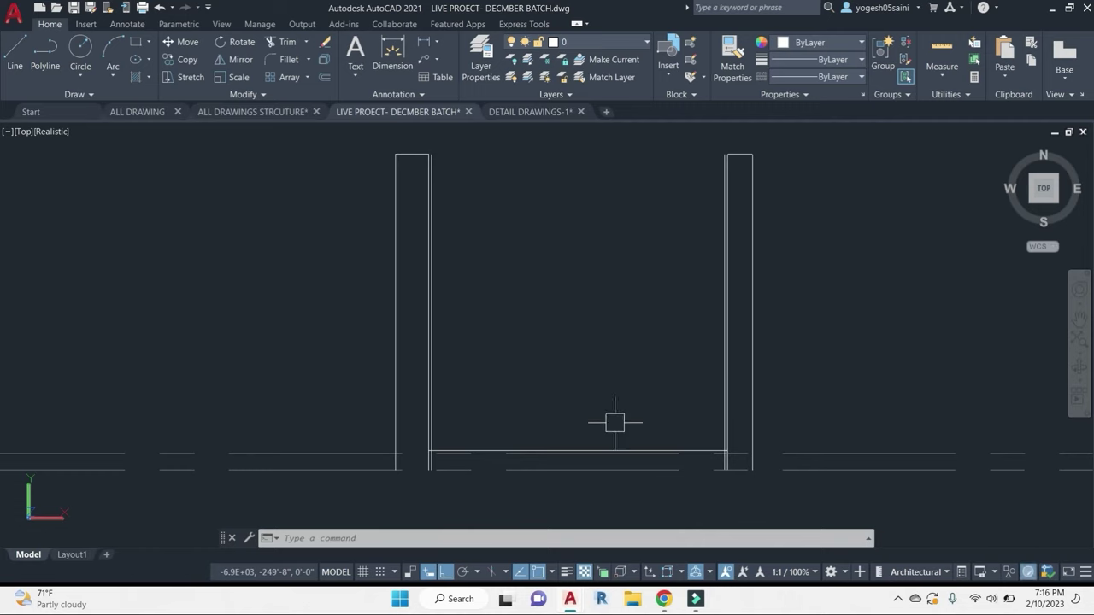
Step: Fillet the new inner lines with the bottom line to close both bottom corners
text(f)
key(Return)
click(433, 403)
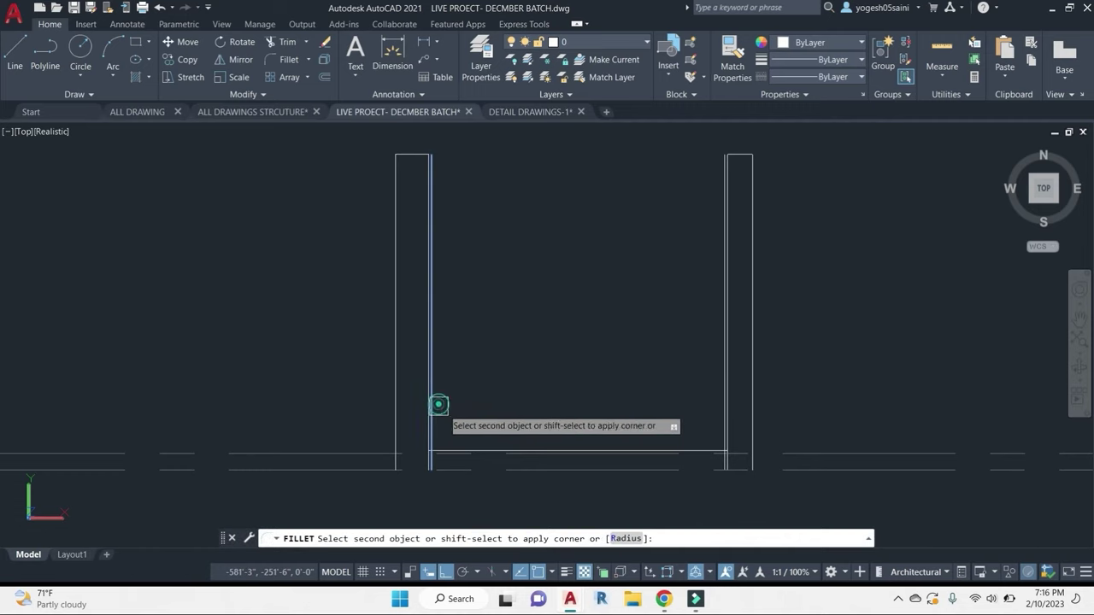
click(483, 446)
key(Return)
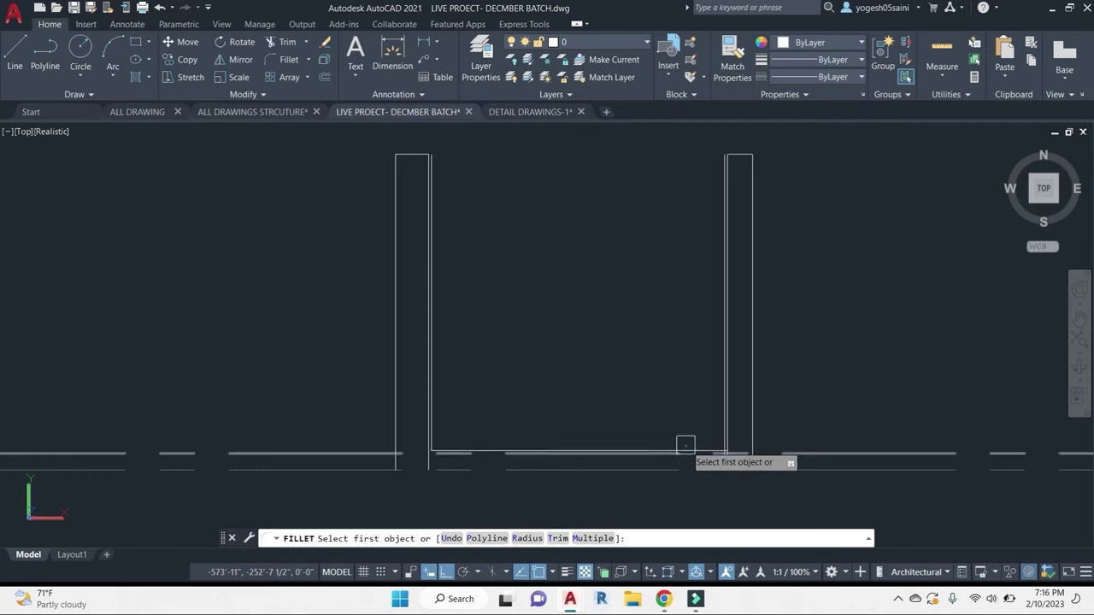
click(754, 450)
click(725, 436)
key(Return)
click(719, 409)
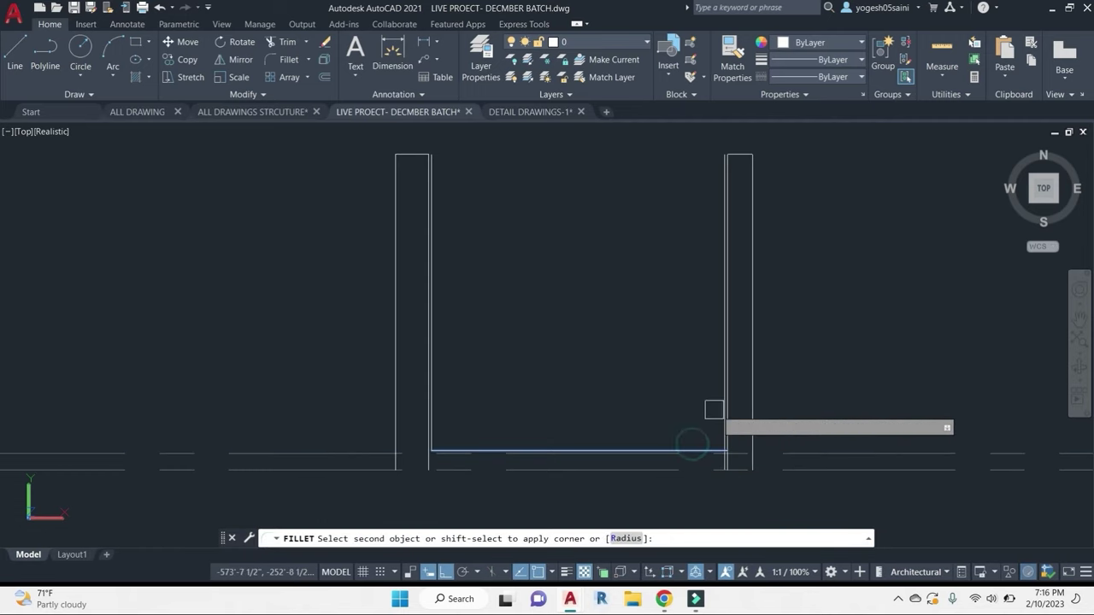
click(718, 408)
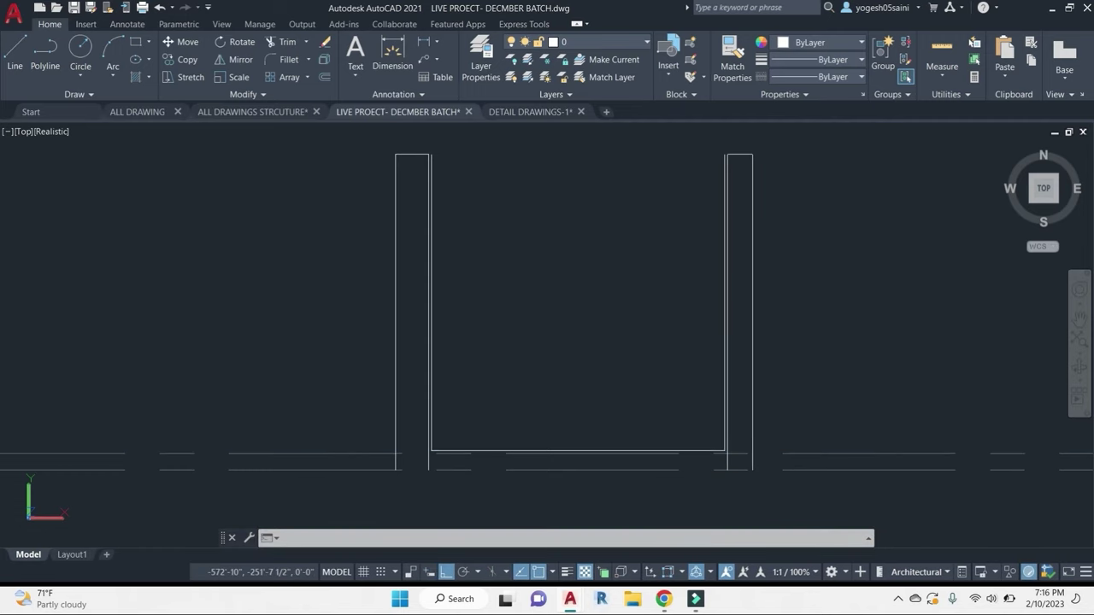
Step: Offset the bottom line 7 upward to form the door's top edge
text(o)
key(Return)
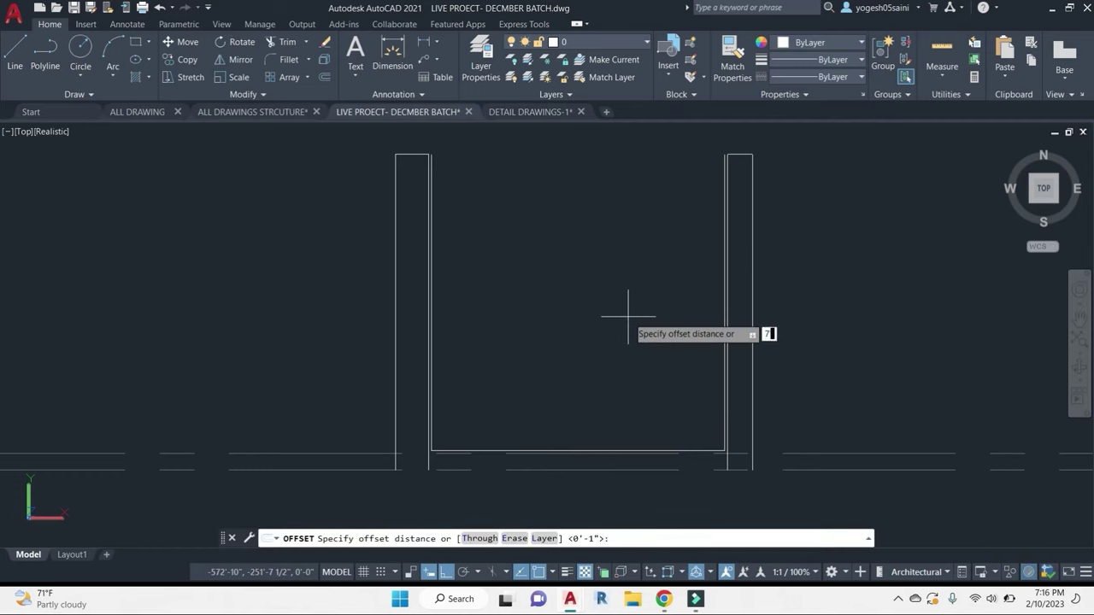
text(7)
key(Return)
click(698, 450)
click(655, 237)
key(Escape)
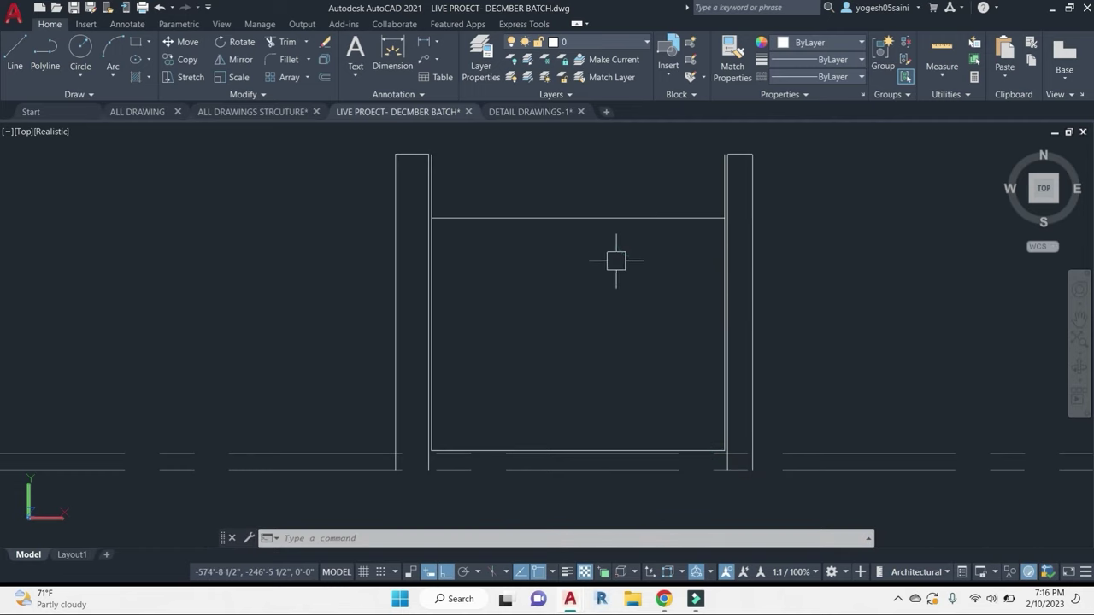
Step: Fillet the top line with both side lines to close the top corners
text(f)
key(Return)
click(464, 218)
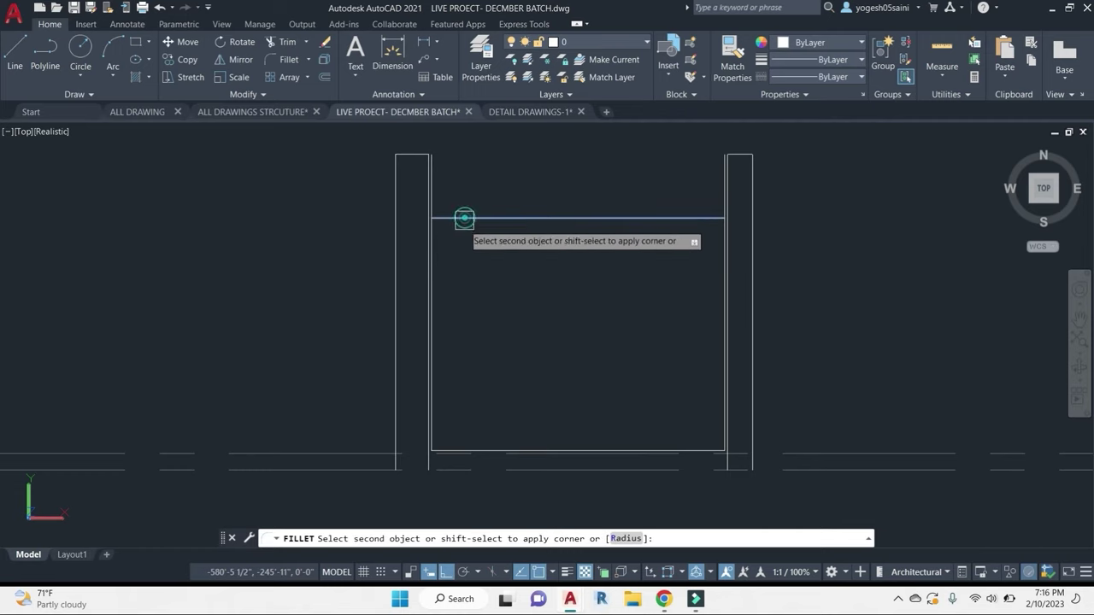
click(437, 252)
key(Return)
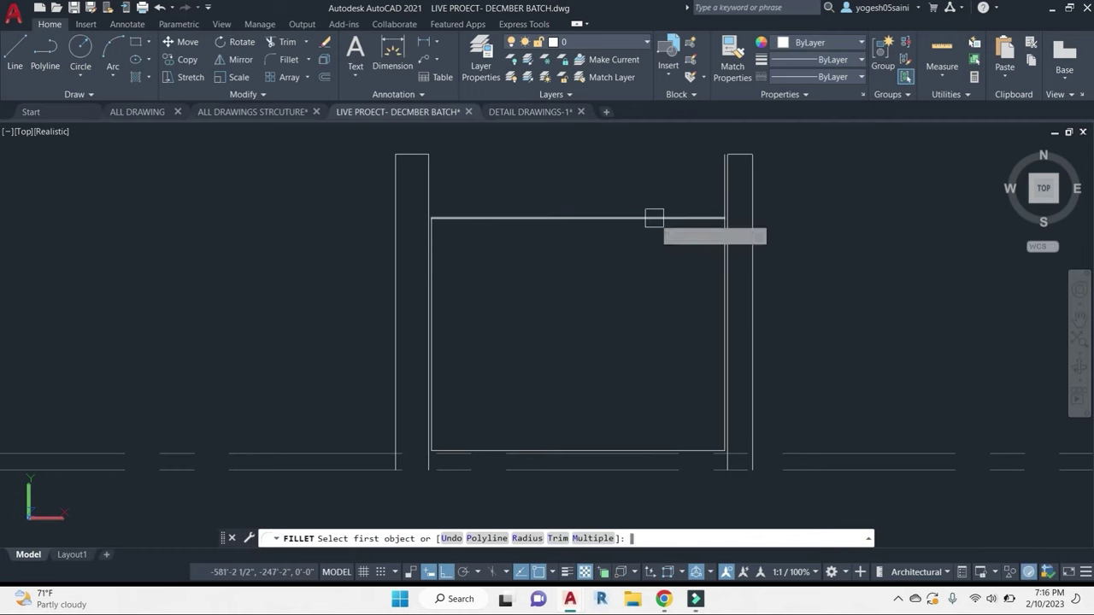
click(654, 219)
click(719, 237)
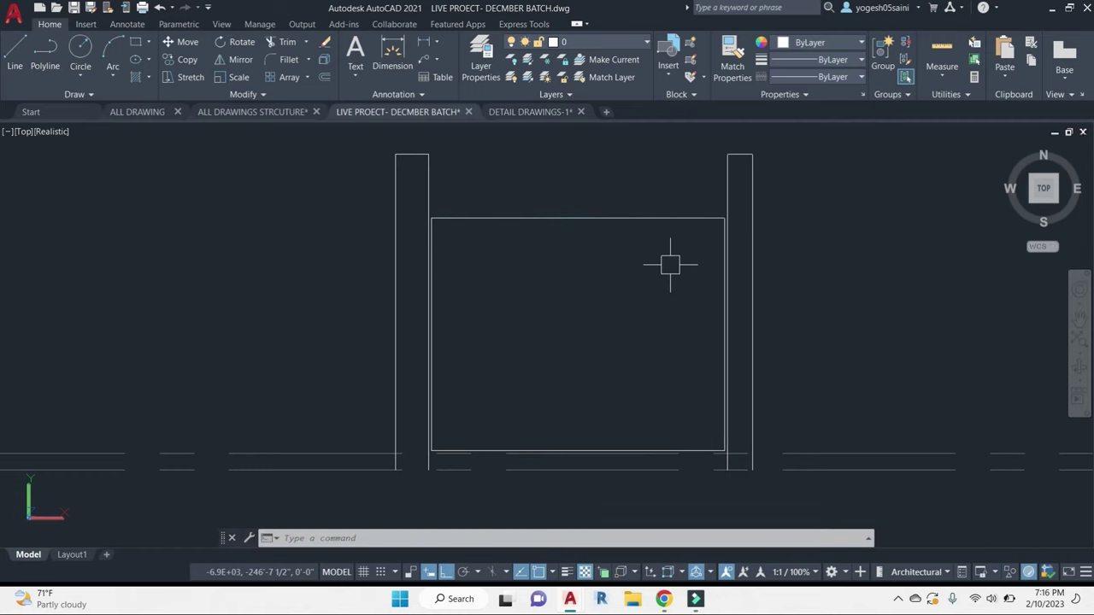
text(l)
key(Return)
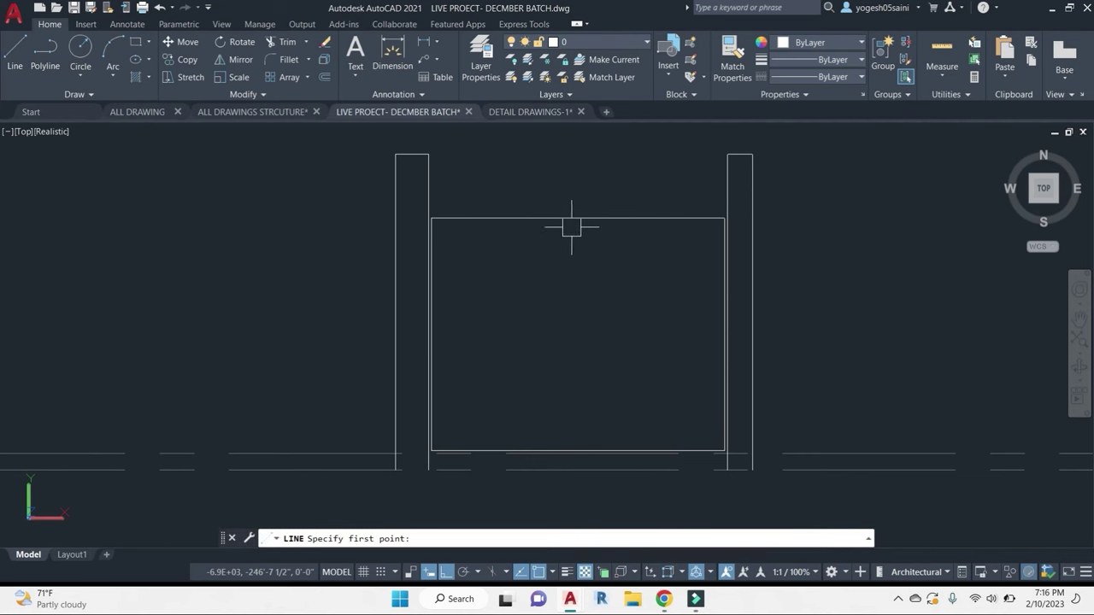
Step: Review the object snap settings in Drafting Settings (DS)
key(Escape)
text(ds)
key(Return)
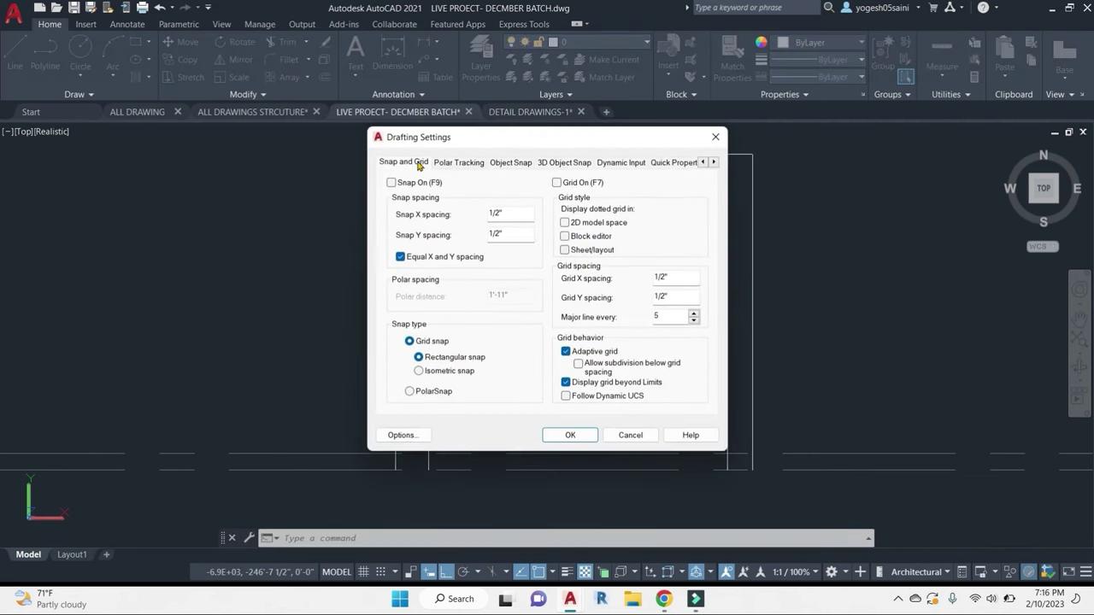
click(512, 163)
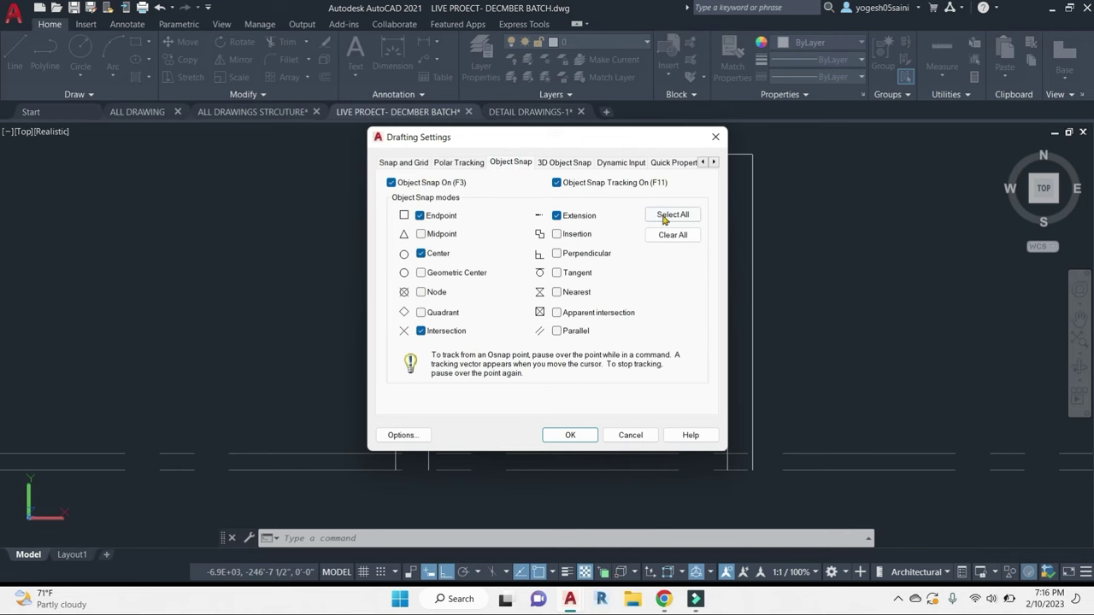
click(570, 436)
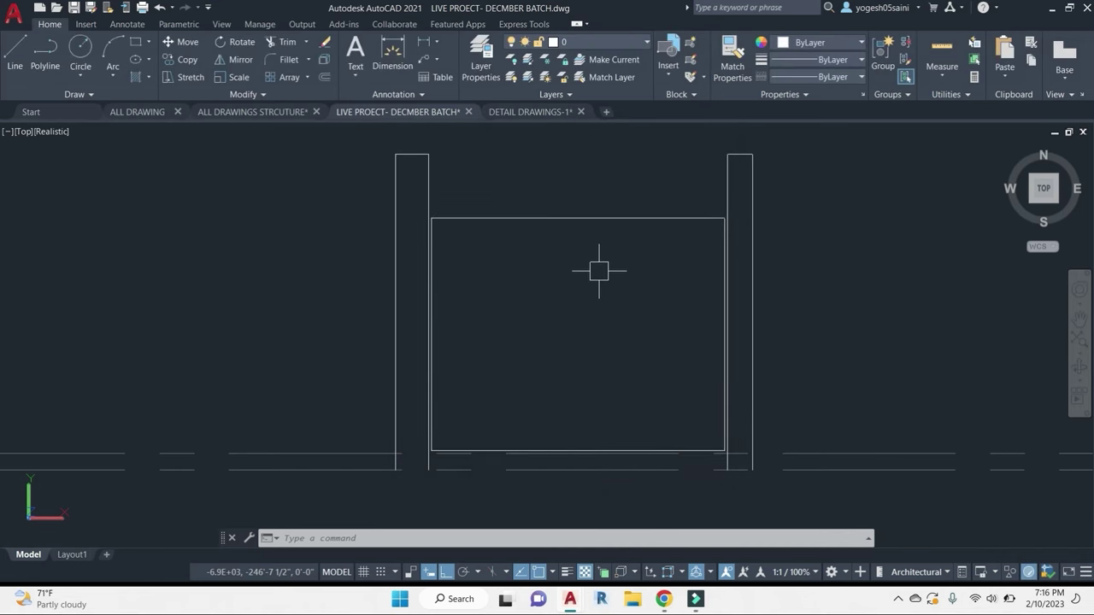
Step: Draw a vertical line from the door's top edge partway down its middle
text(l)
key(Return)
click(577, 218)
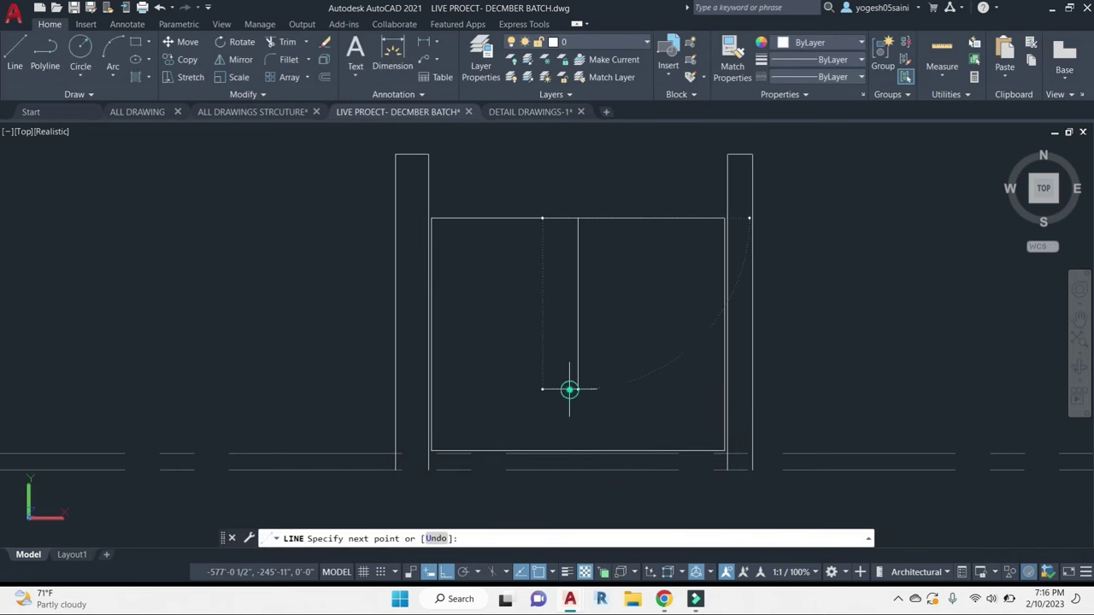
click(578, 388)
key(Escape)
Step: Extend the middle line down to the door's bottom edge
text(ex)
key(Return)
click(593, 448)
key(Escape)
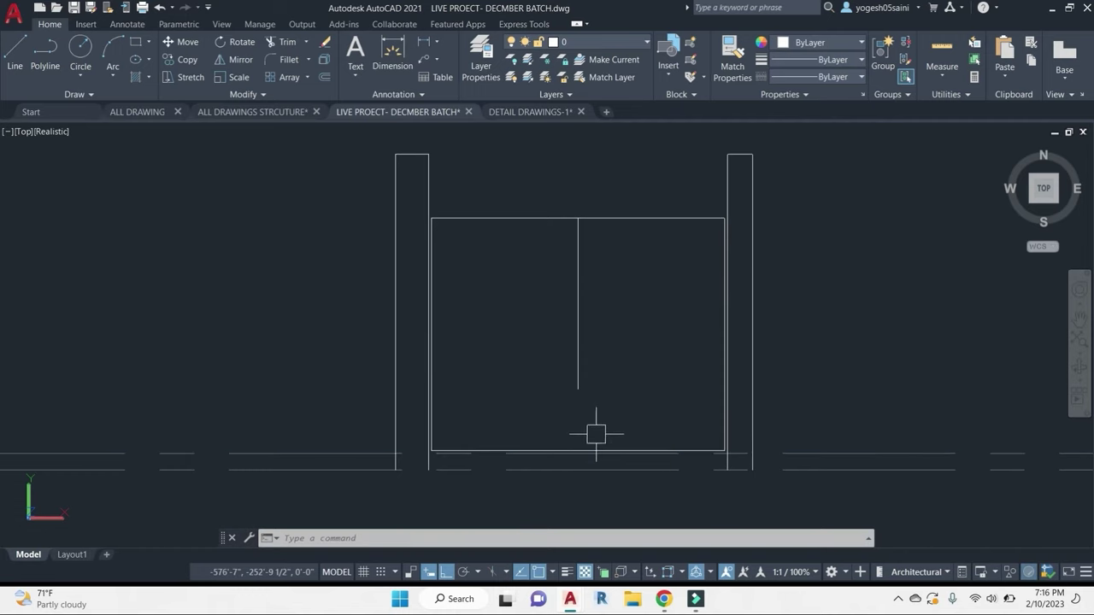
key(Return)
Step: Offset the middle line 5 units to the right
key(Return)
click(628, 405)
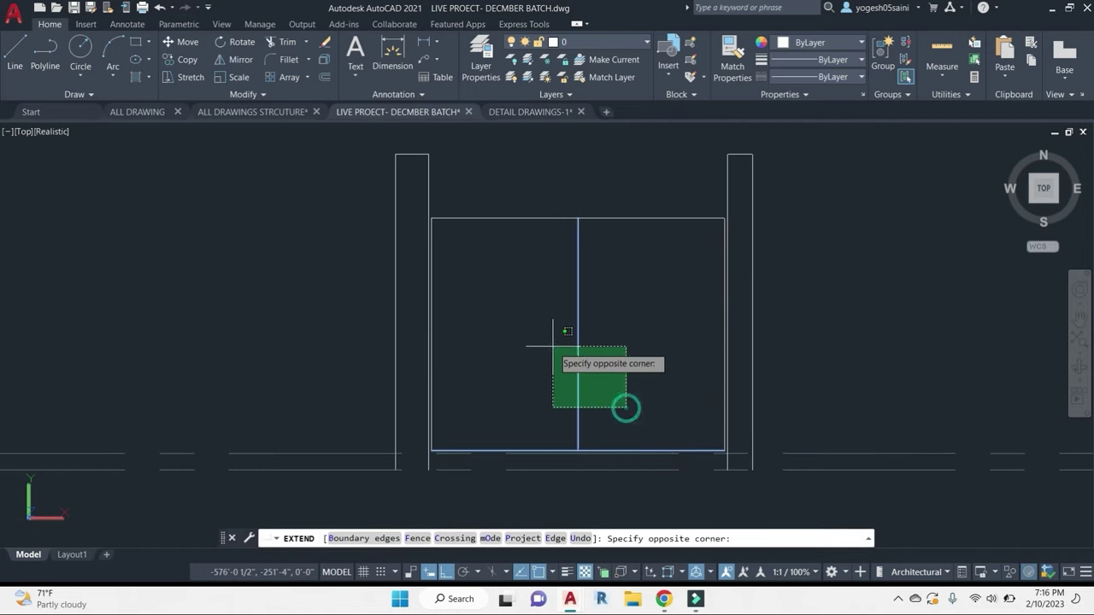
click(554, 343)
key(Escape)
text(o)
key(Return)
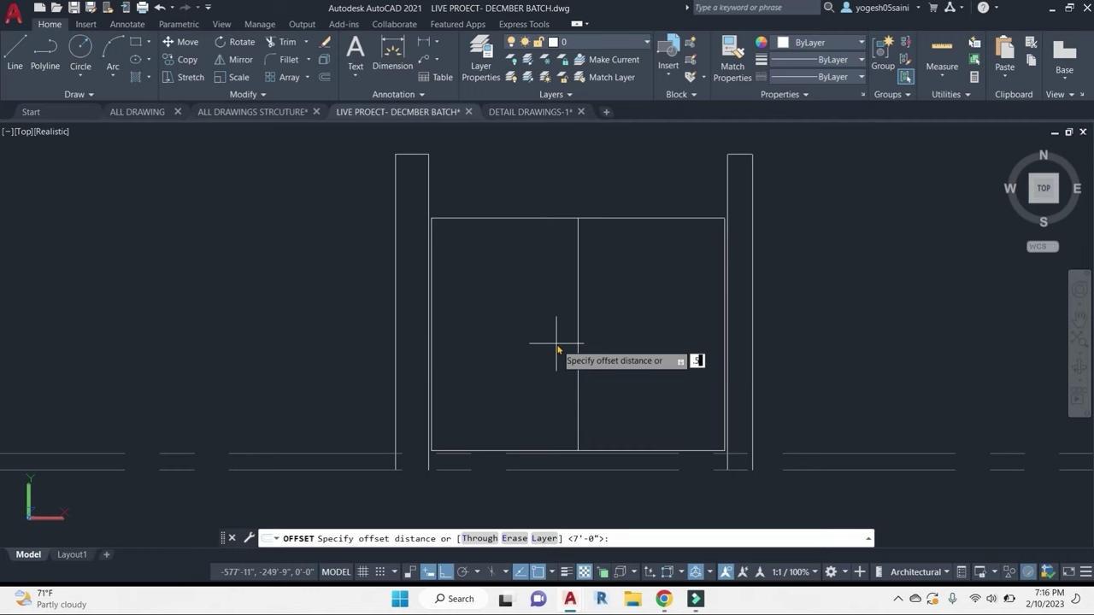
text(5)
key(Return)
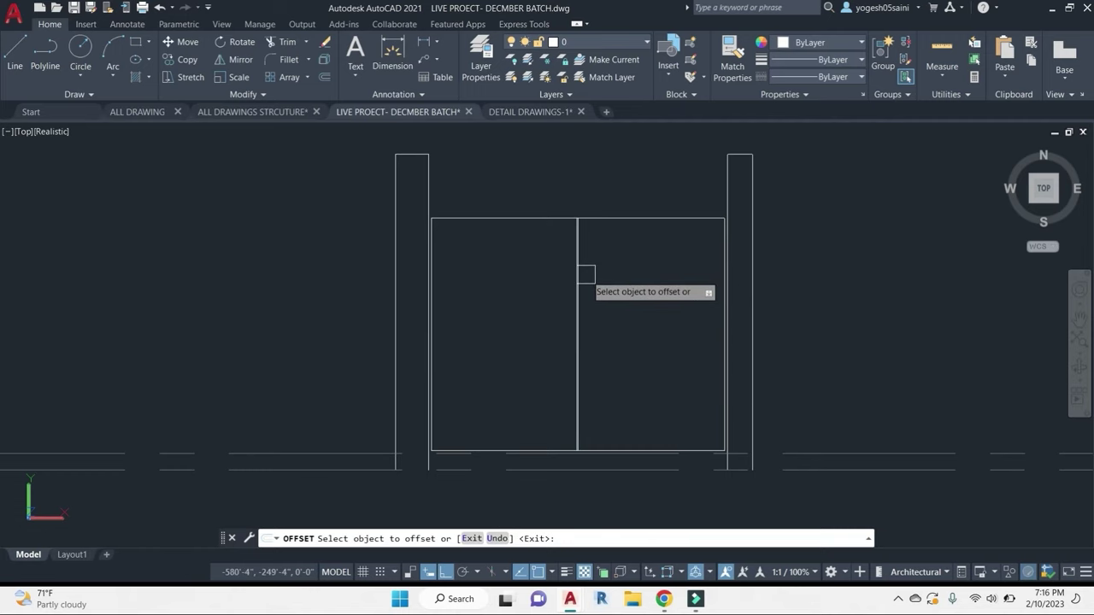
scroll(577, 231, up, 5)
click(590, 207)
click(708, 222)
key(Escape)
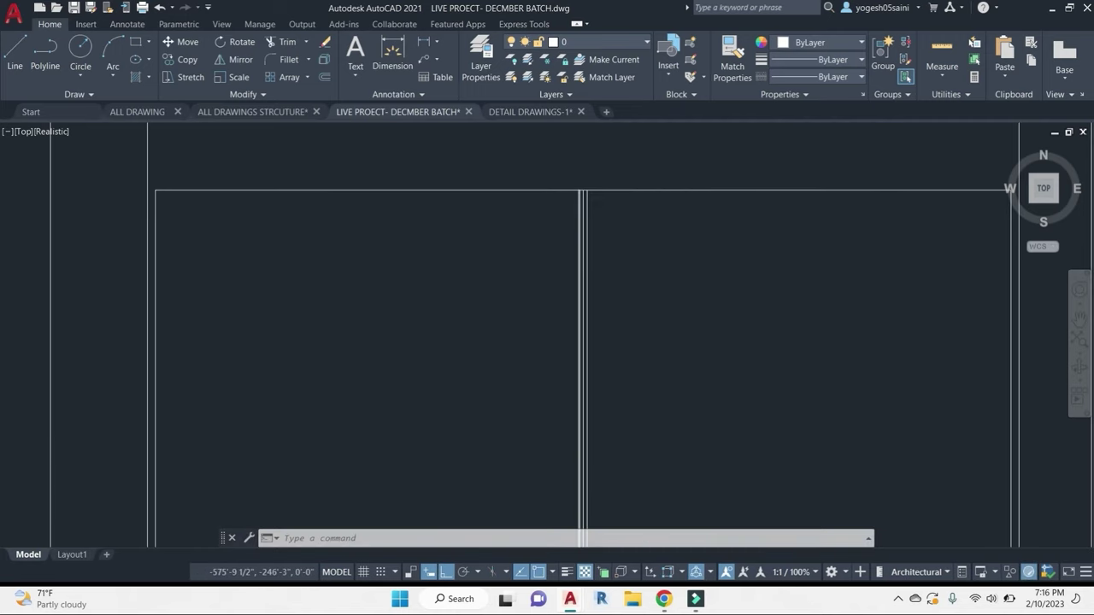
scroll(586, 191, up, 3)
Step: Trim away the top edge segment between the two middle verticals
text(t)
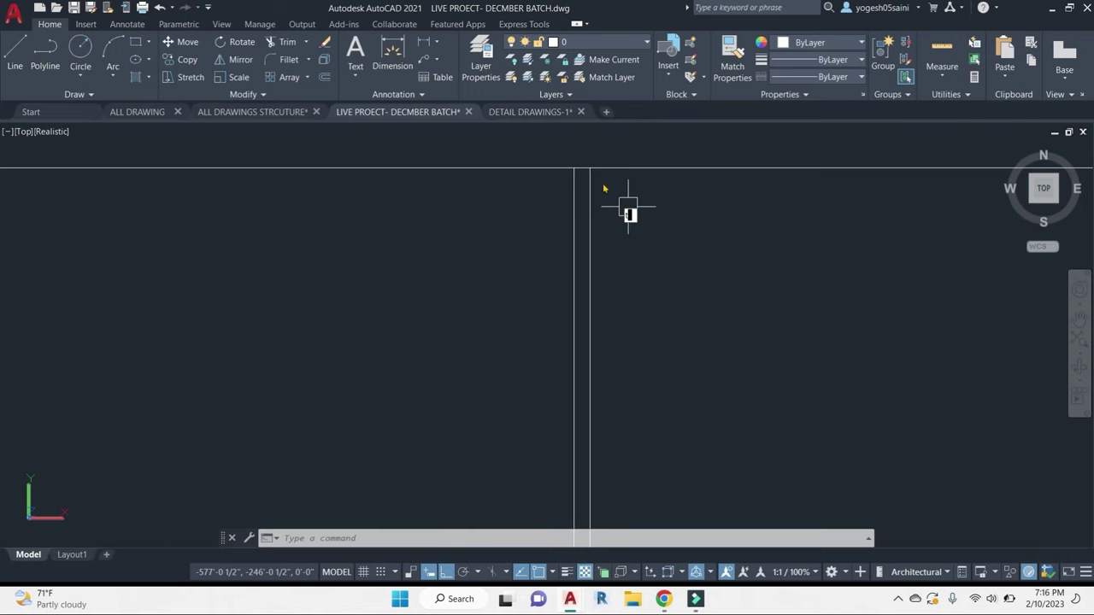
text(r)
key(Return)
scroll(581, 167, up, 3)
key(Return)
click(581, 167)
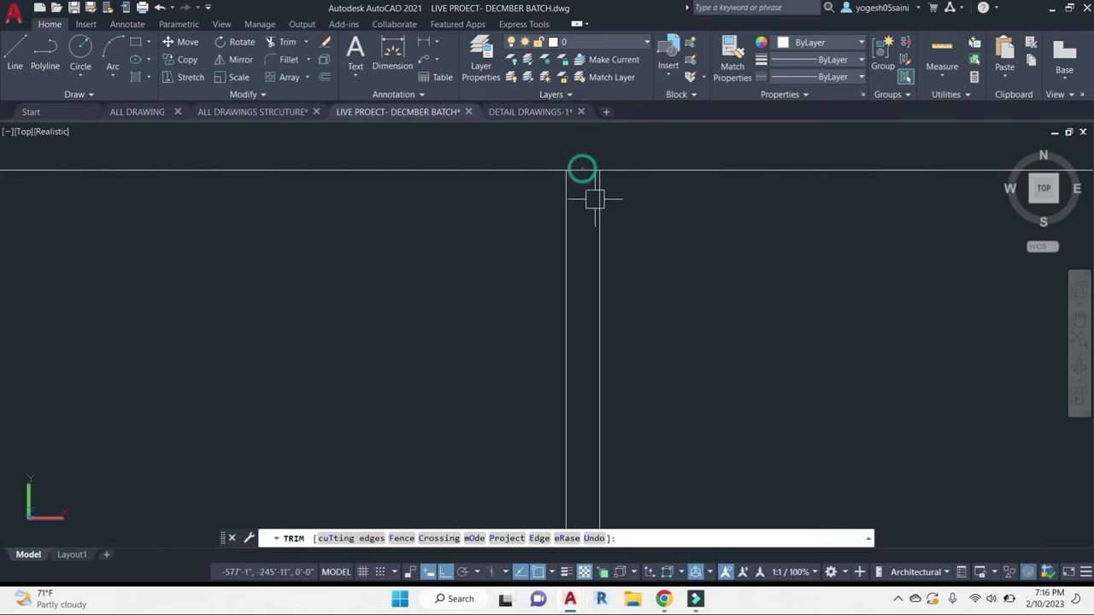
key(Escape)
text(tr)
key(Return)
key(Return)
click(582, 168)
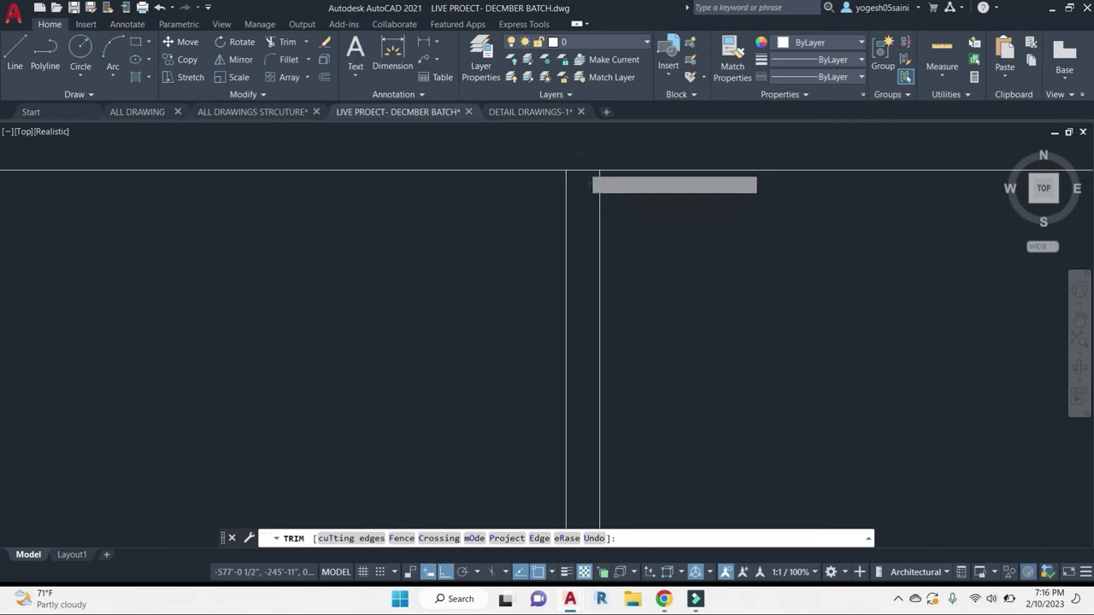
scroll(601, 213, down, 5)
key(Escape)
click(673, 270)
scroll(674, 282, down, 3)
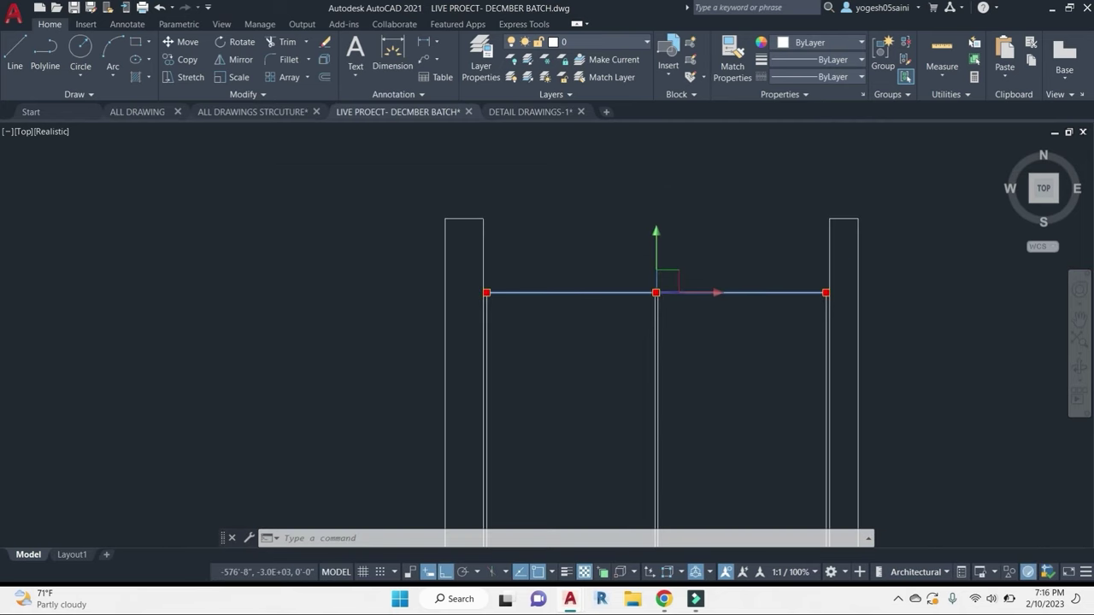
scroll(642, 251, down, 4)
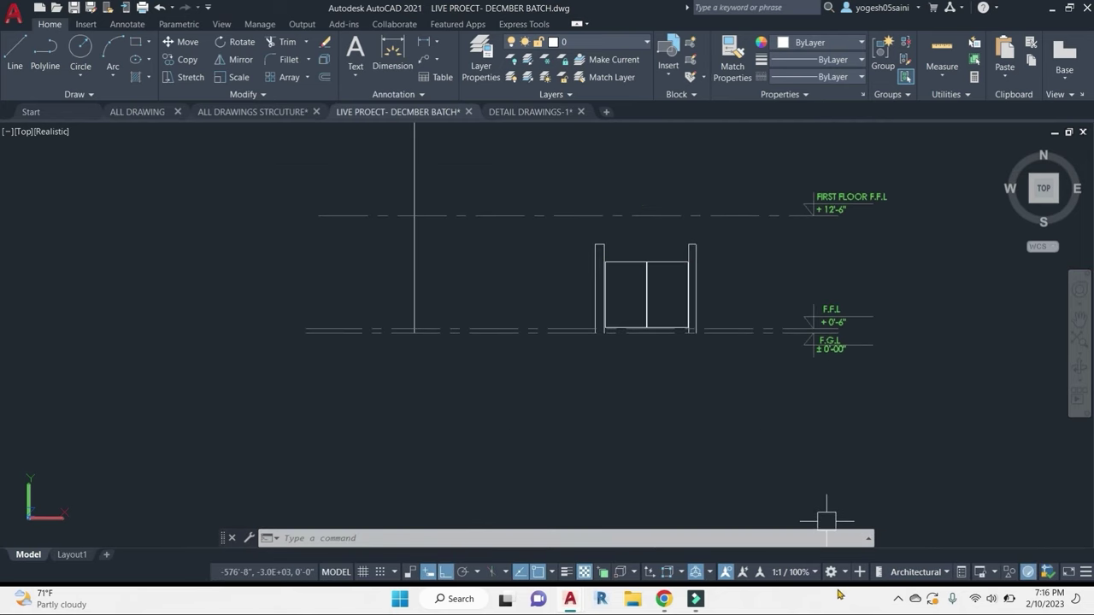
Step: Switch the viewport visual style from Realistic to 2D Wireframe
click(844, 574)
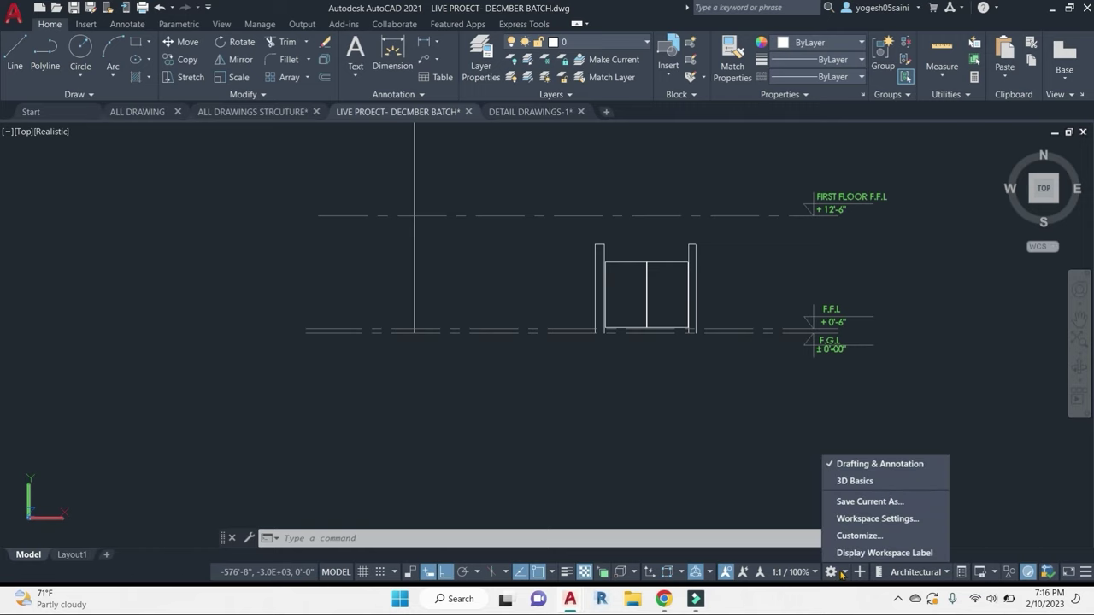
click(880, 464)
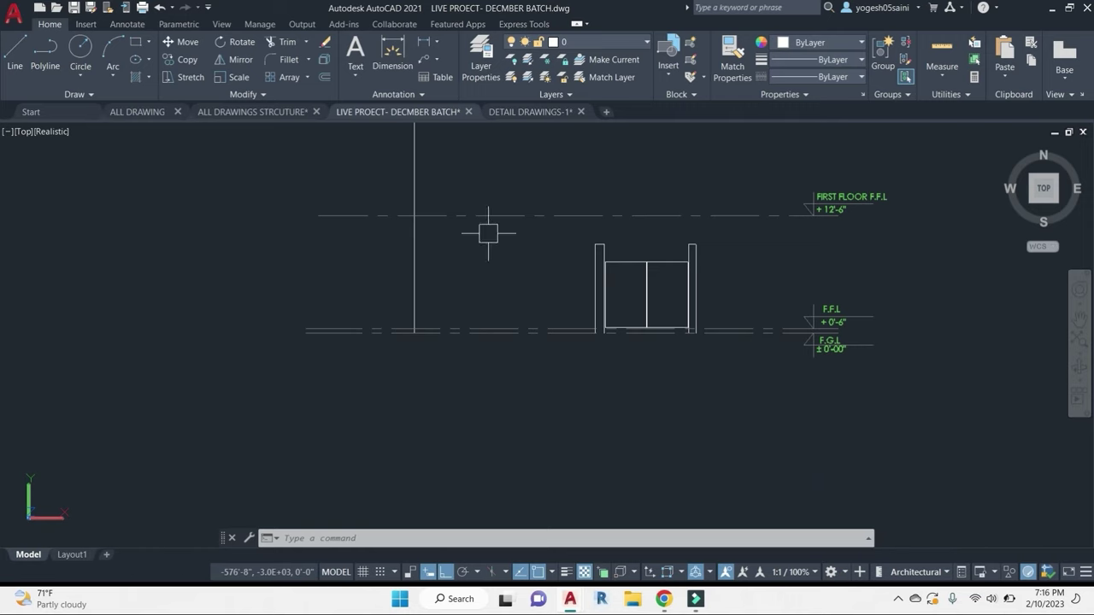
click(65, 133)
click(143, 168)
Step: Trim the bottom edge segment between the two middle verticals
scroll(632, 268, up, 5)
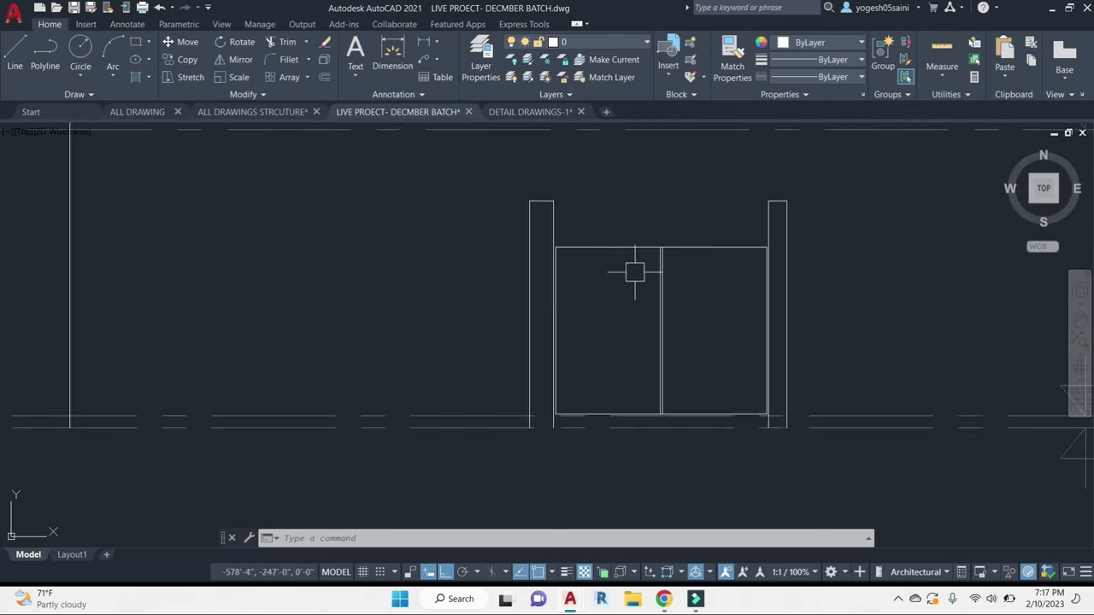
click(757, 285)
click(605, 265)
key(Escape)
scroll(706, 278, down, 3)
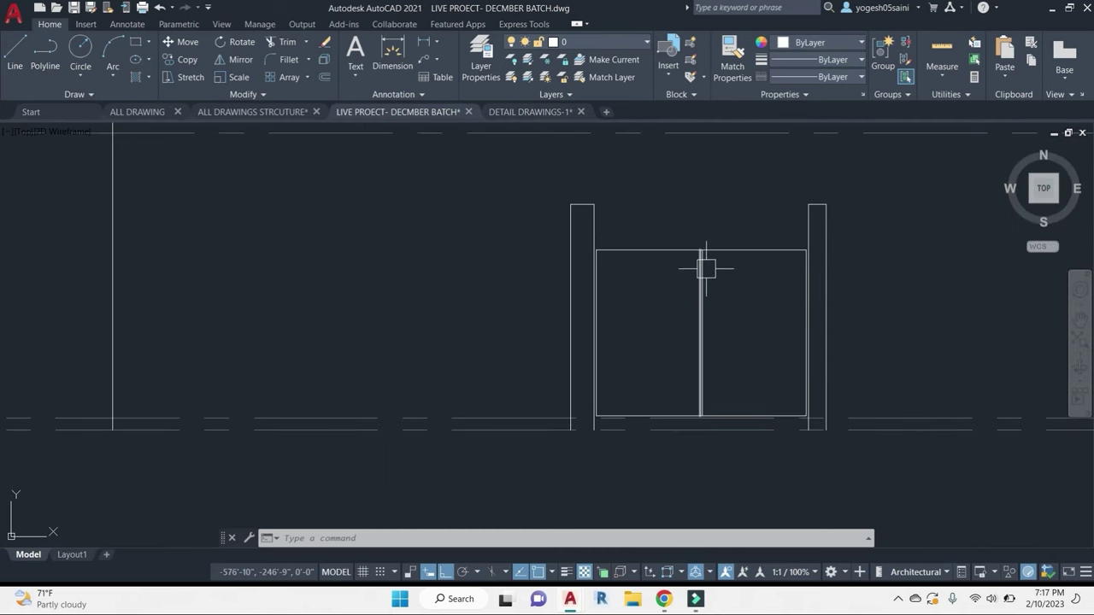
text(tr)
key(Return)
scroll(698, 244, up, 5)
scroll(718, 285, down, 2)
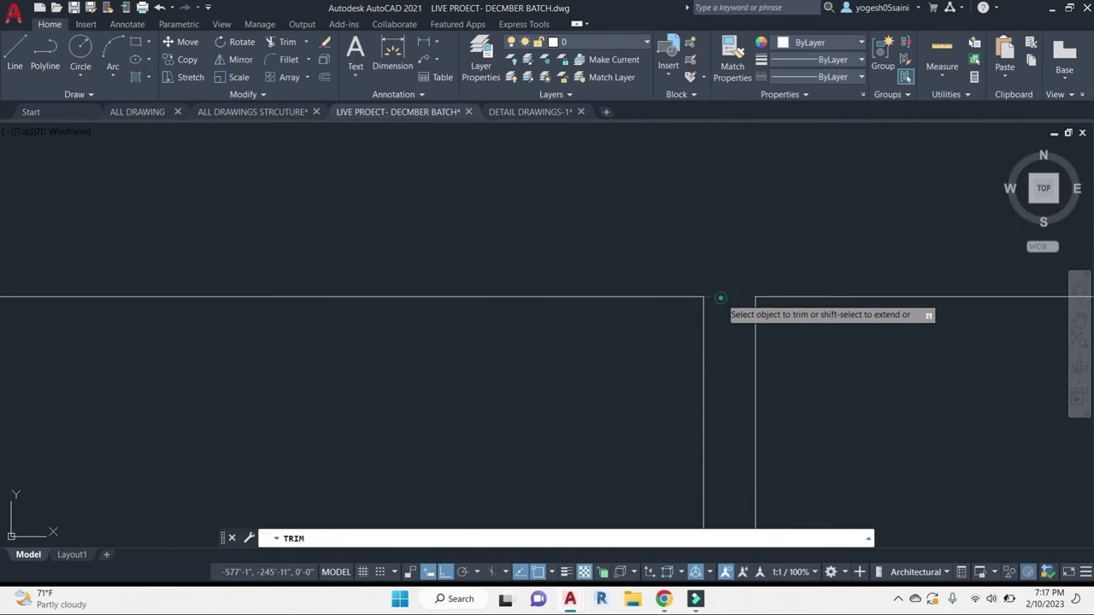
scroll(734, 292, down, 2)
scroll(748, 290, down, 2)
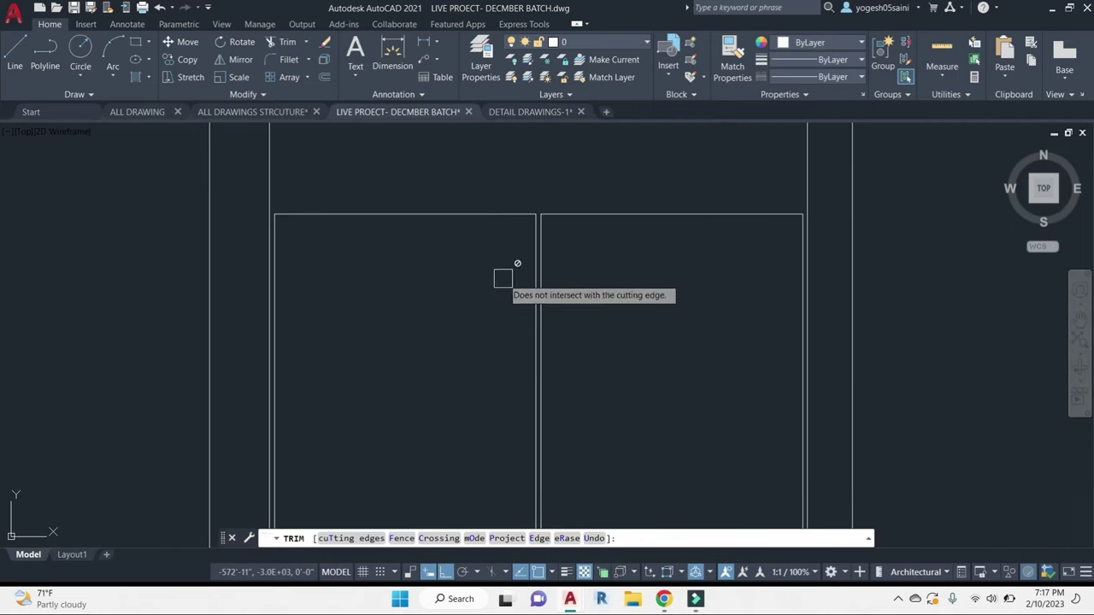
scroll(530, 275, down, 2)
scroll(549, 415, up, 3)
scroll(520, 398, up, 2)
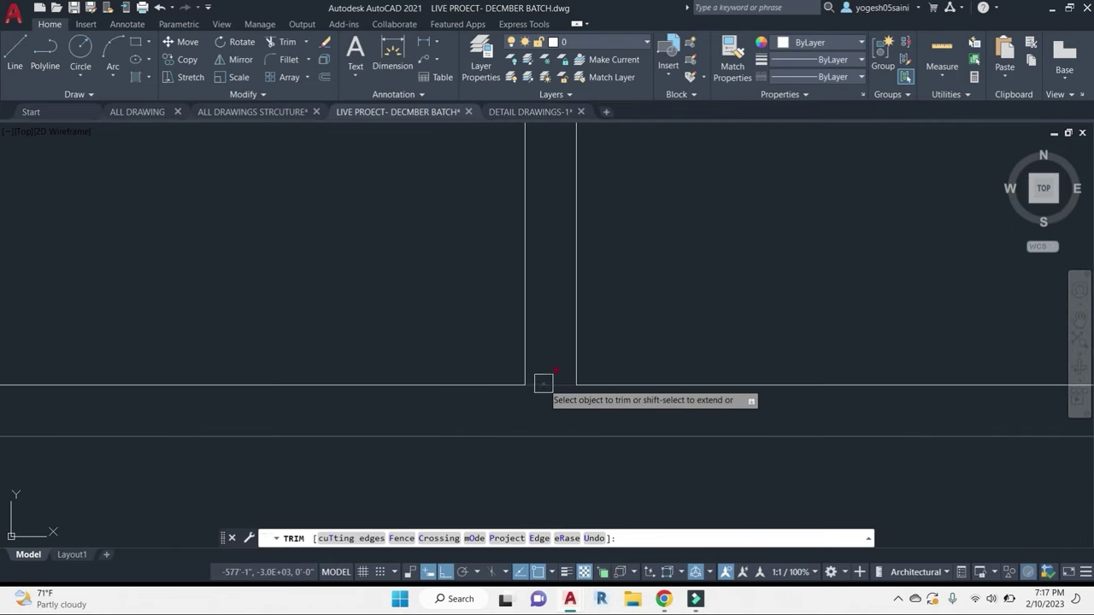
scroll(541, 383, up, 2)
scroll(642, 298, down, 2)
scroll(674, 237, down, 2)
key(Escape)
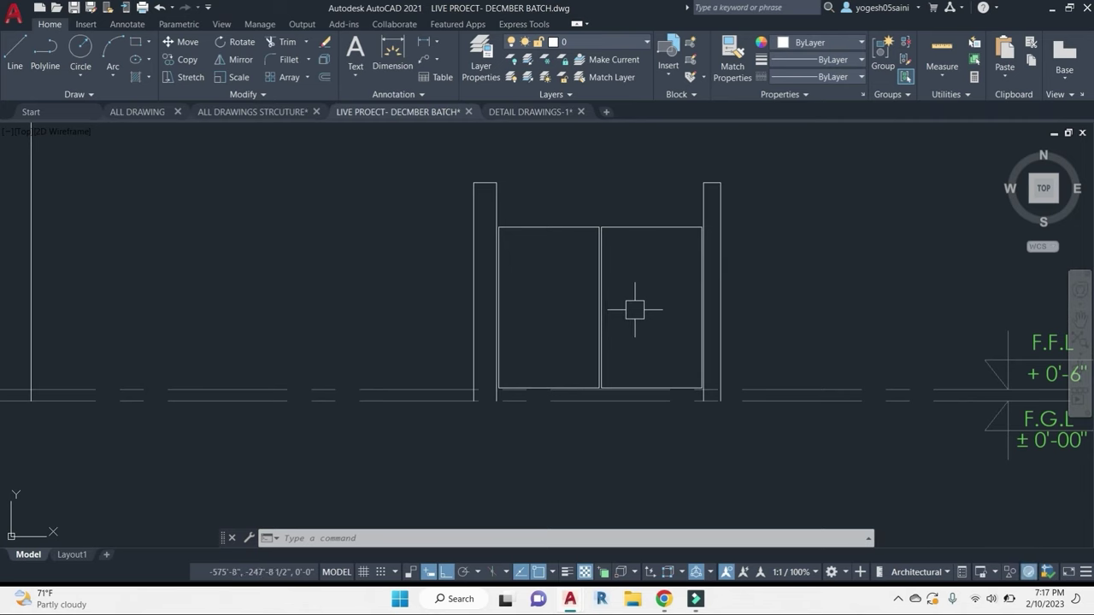
Step: Draw a narrow vertical rectangle as the handle on the left leaf
scroll(574, 278, up, 2)
text(rec)
key(Return)
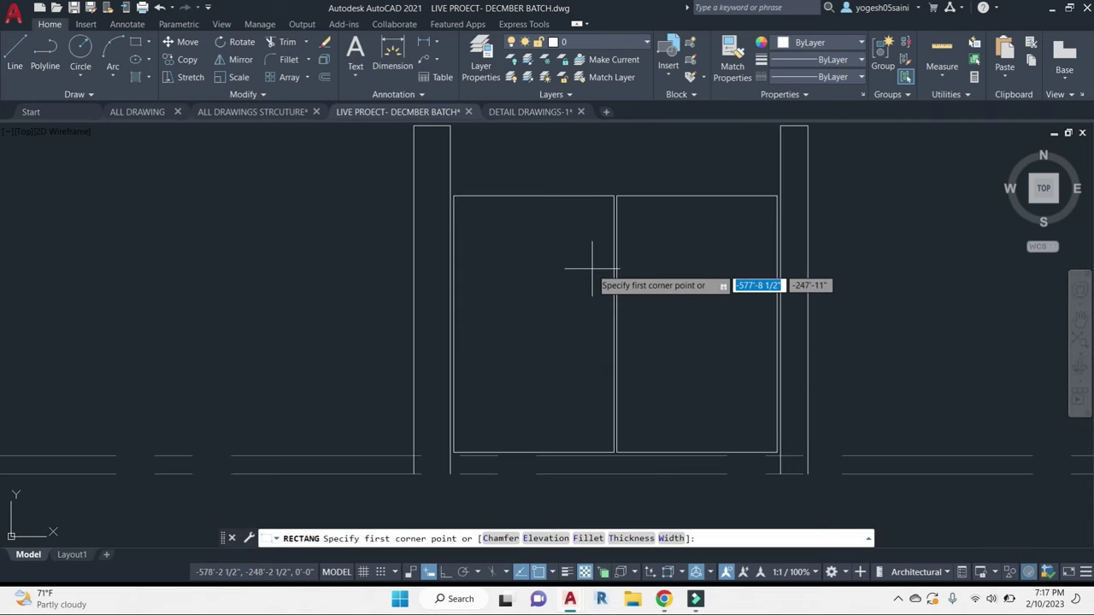
click(591, 268)
click(596, 345)
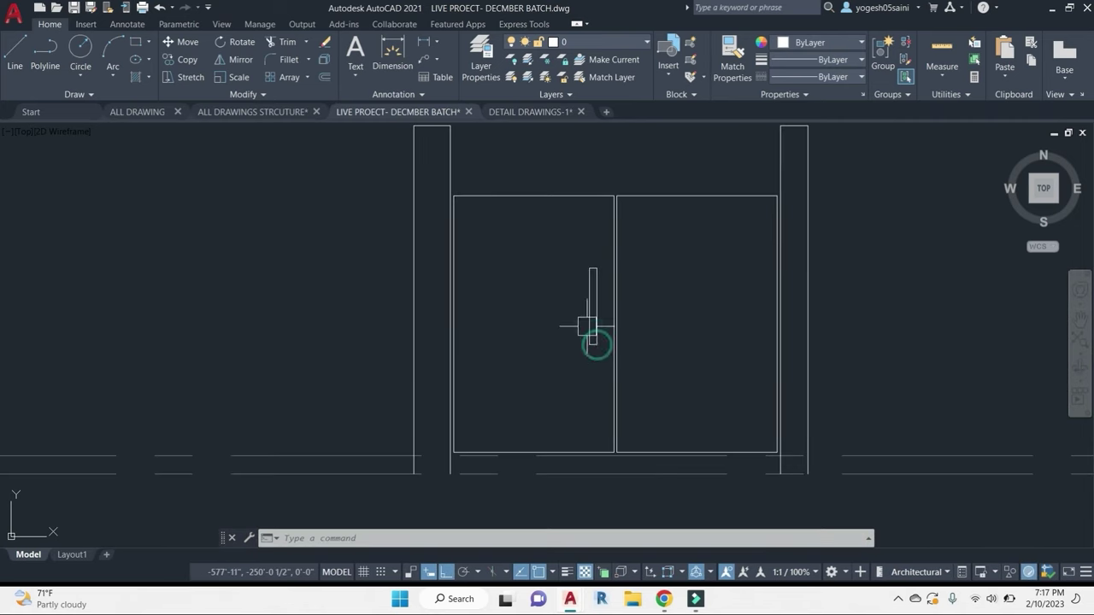
Step: Open the Properties palette (MO) and select the new handle
text(mo)
key(Return)
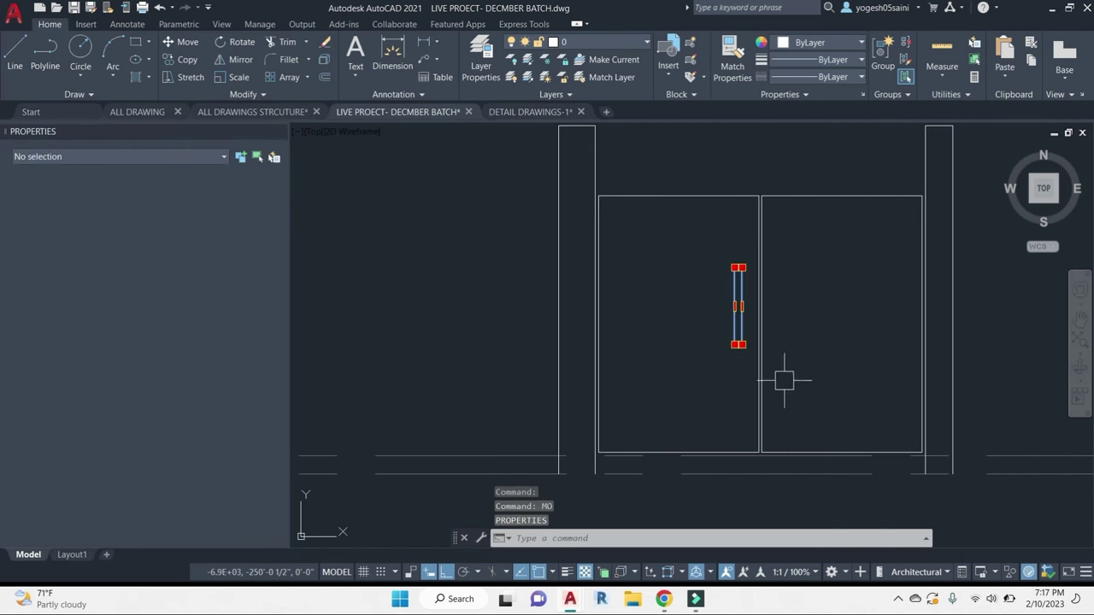
click(741, 309)
Step: Mirror the handle across the vertical centre gap onto the right leaf, keeping the original
text(mi)
key(Return)
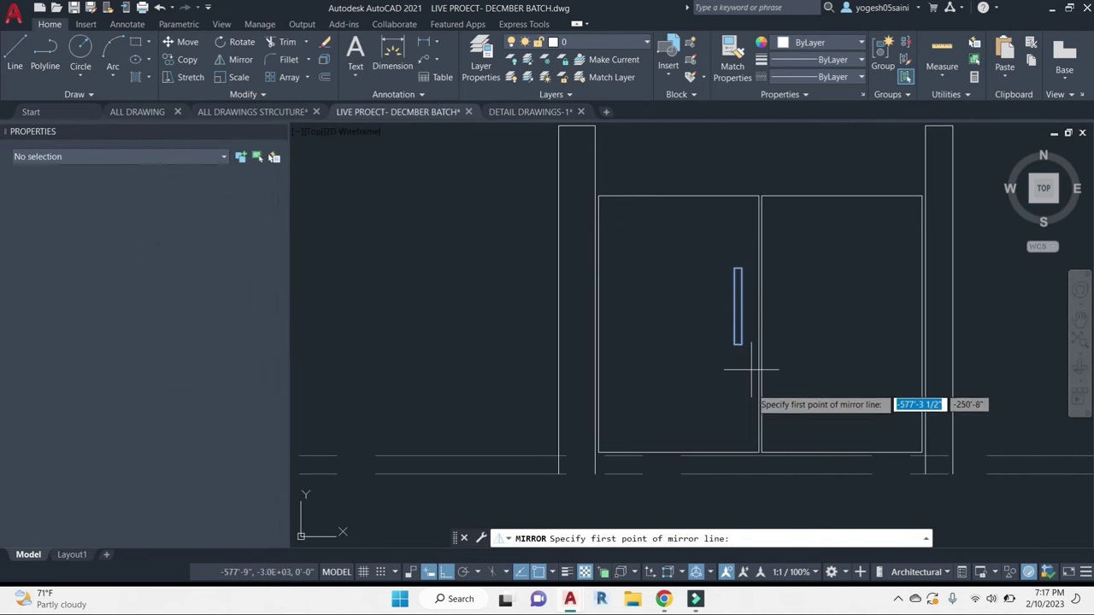
scroll(757, 467, up, 5)
scroll(757, 467, up, 3)
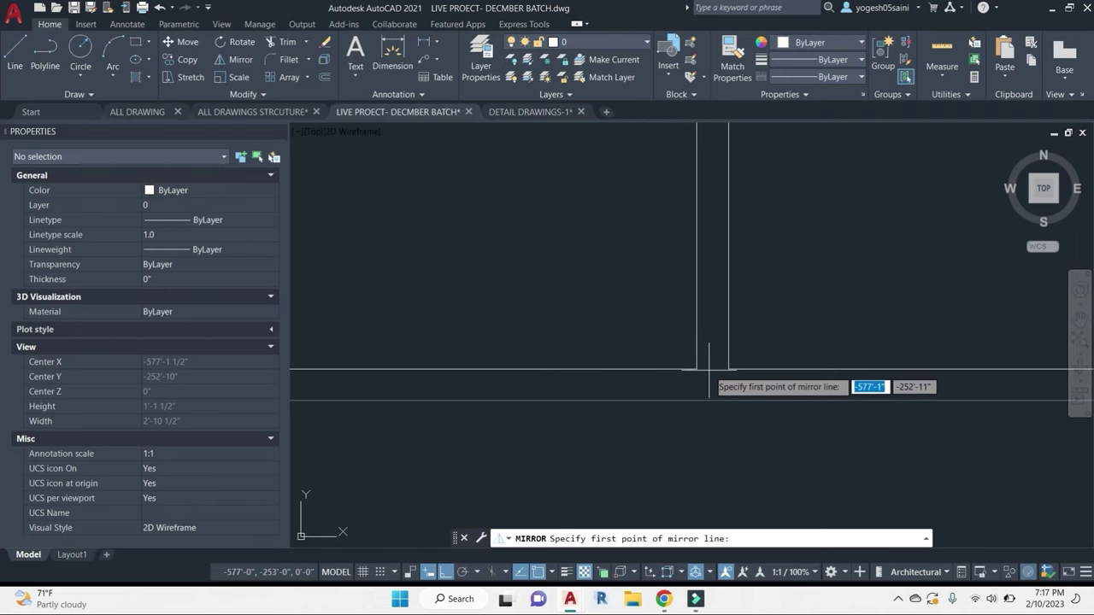
click(710, 369)
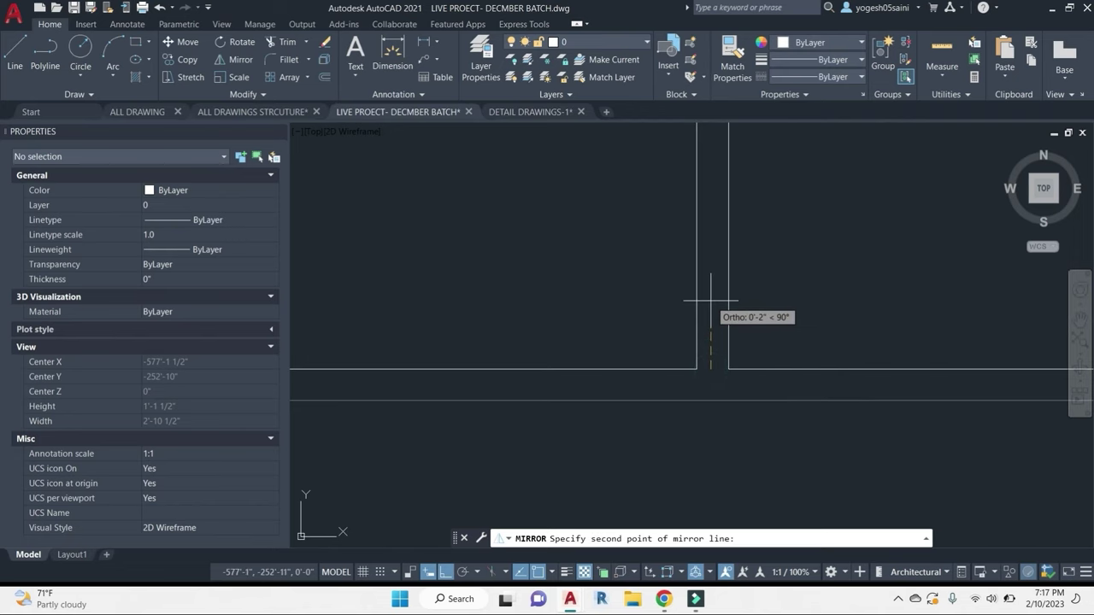
click(710, 301)
key(Return)
scroll(739, 359, down, 10)
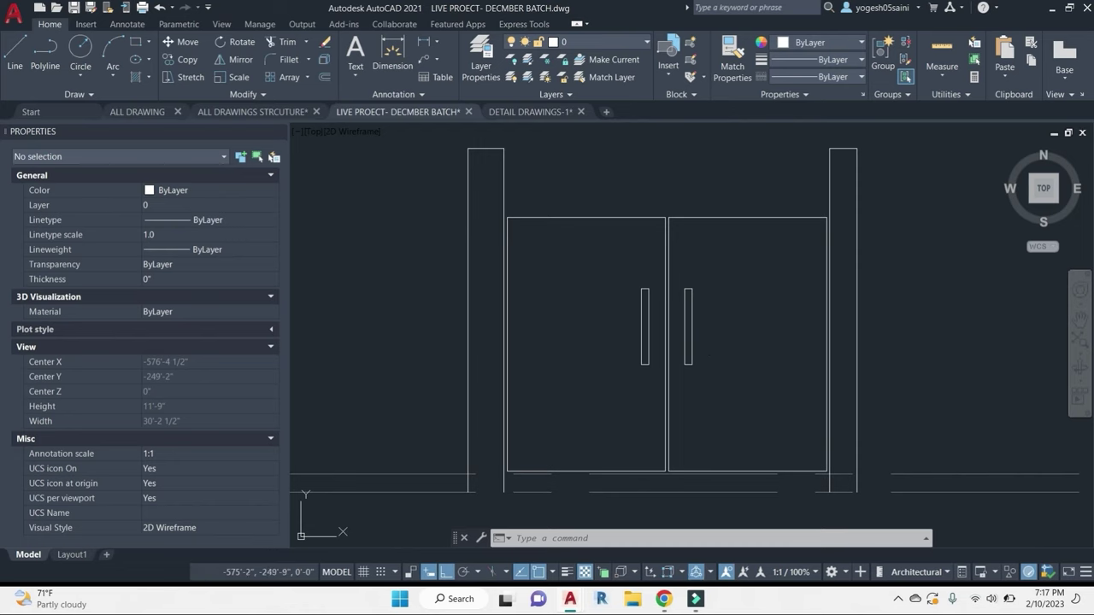
Step: Hatch both gate leaves, picking the right and then the left leaf
text(h)
key(Return)
click(747, 339)
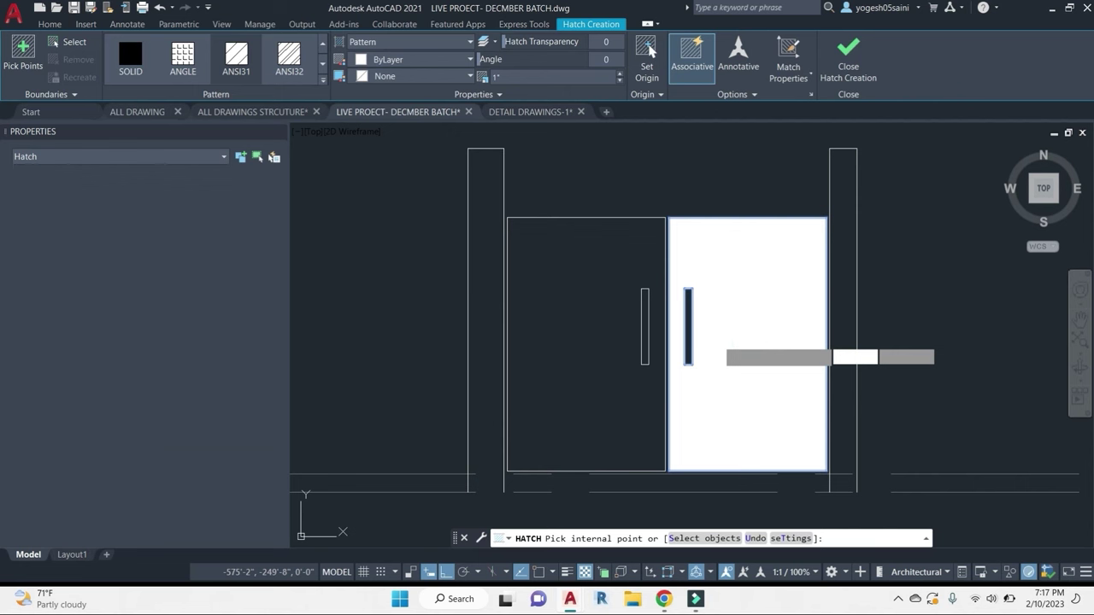
click(559, 346)
right_click(569, 347)
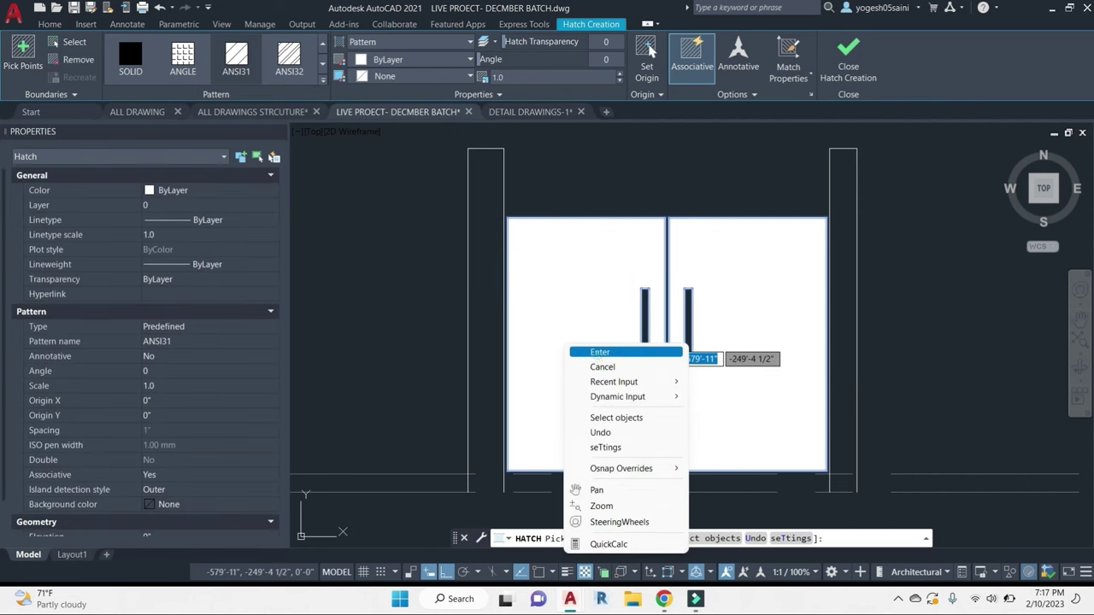
click(600, 352)
Step: Select the gate hatch, make it non-associative and colour it pale green 215,235,210
click(759, 299)
click(651, 312)
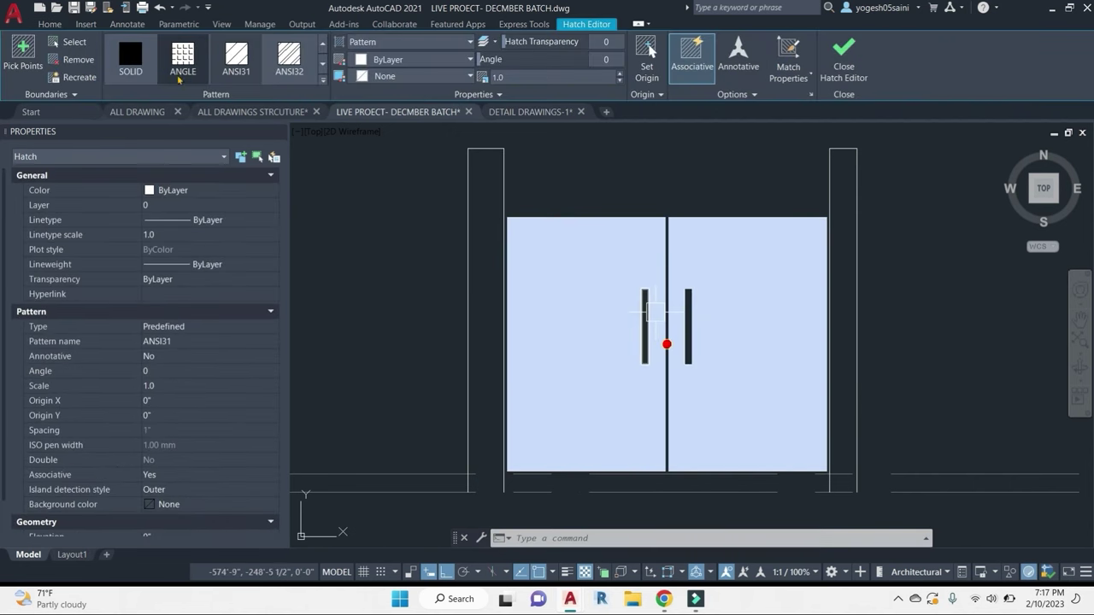
click(692, 59)
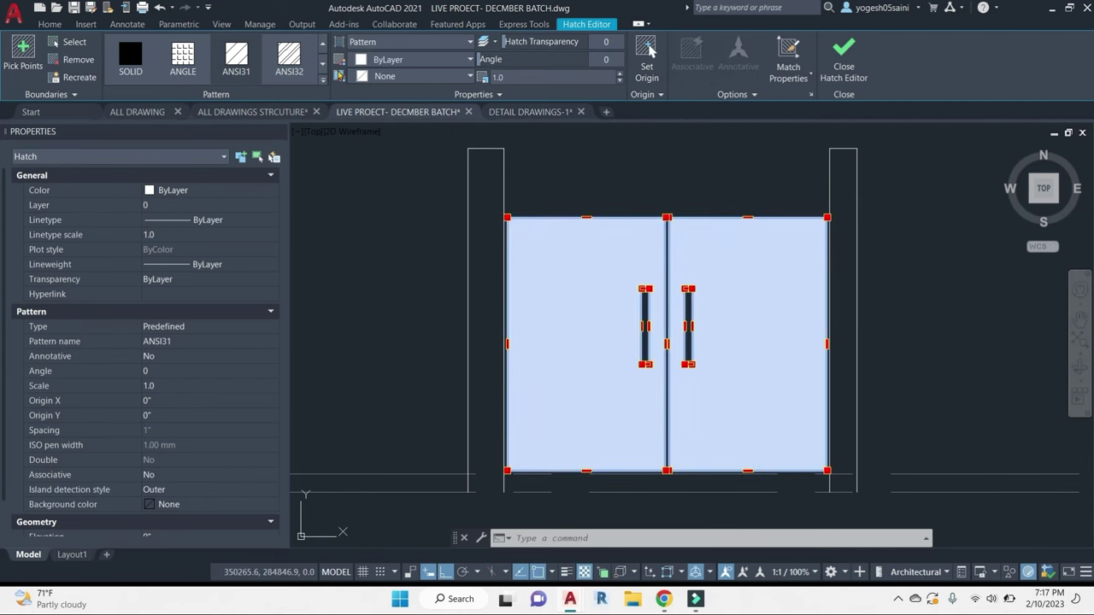
click(461, 60)
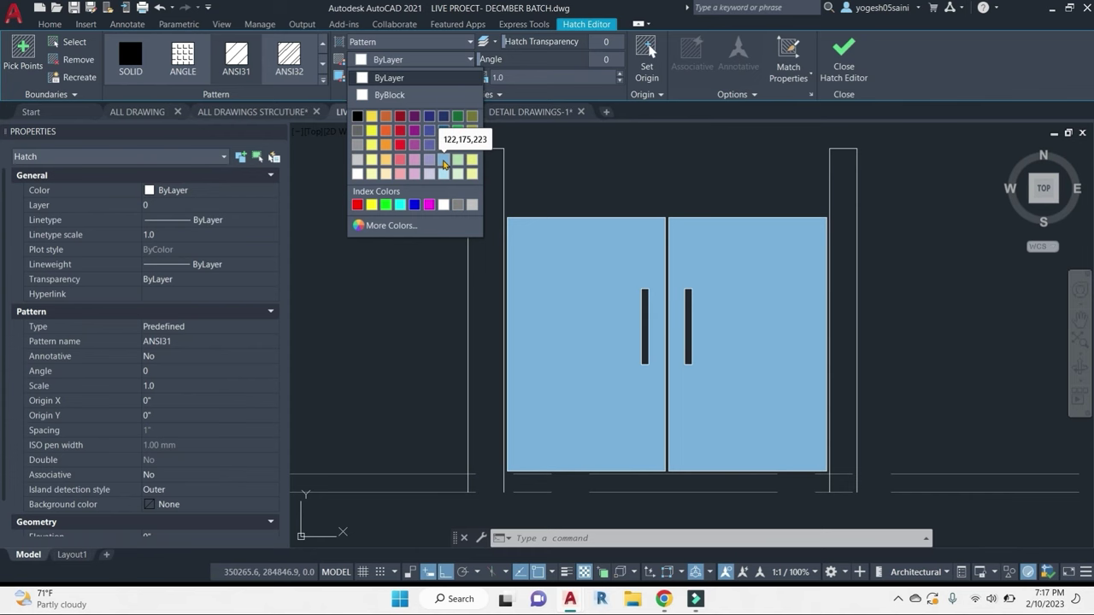
click(459, 174)
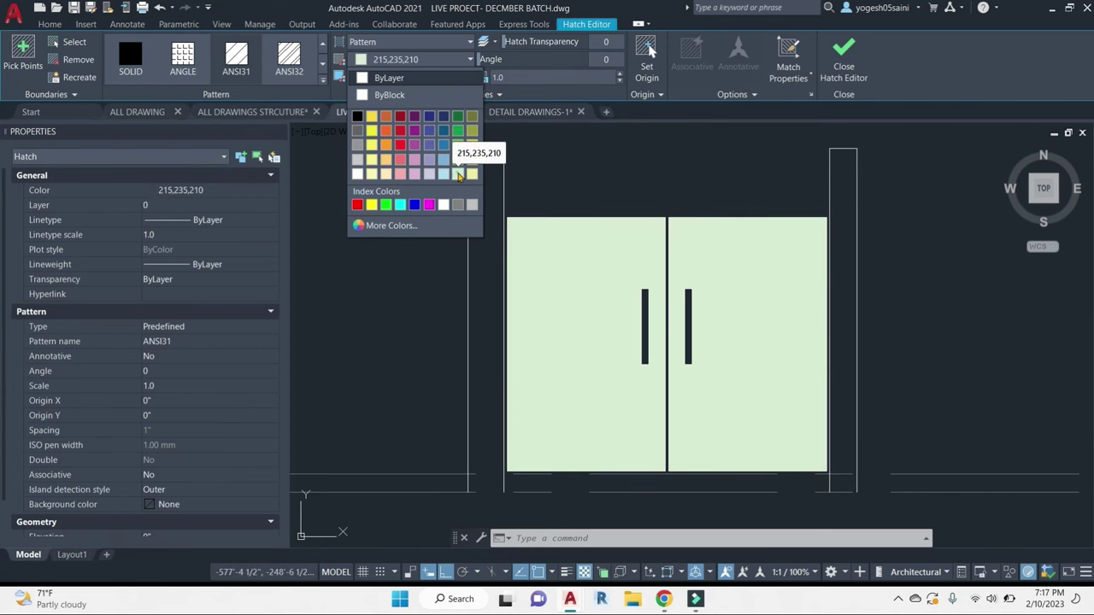
Step: Switch the gate hatch to a GR_INVCUR gradient from lavender 152,152,204 to pale green 215,235,210
click(182, 56)
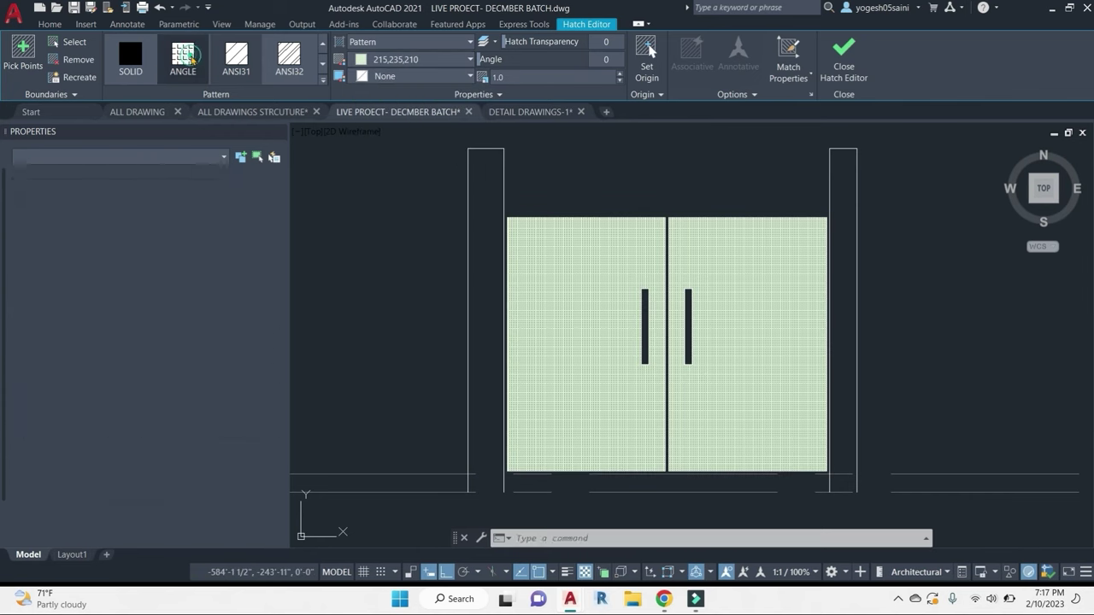
click(289, 58)
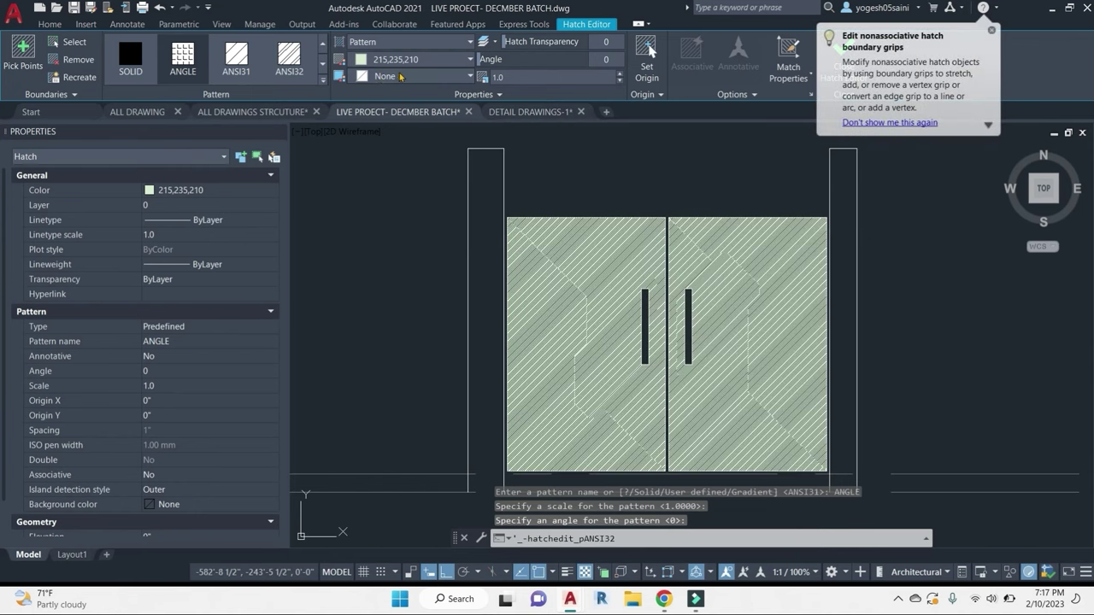
click(323, 78)
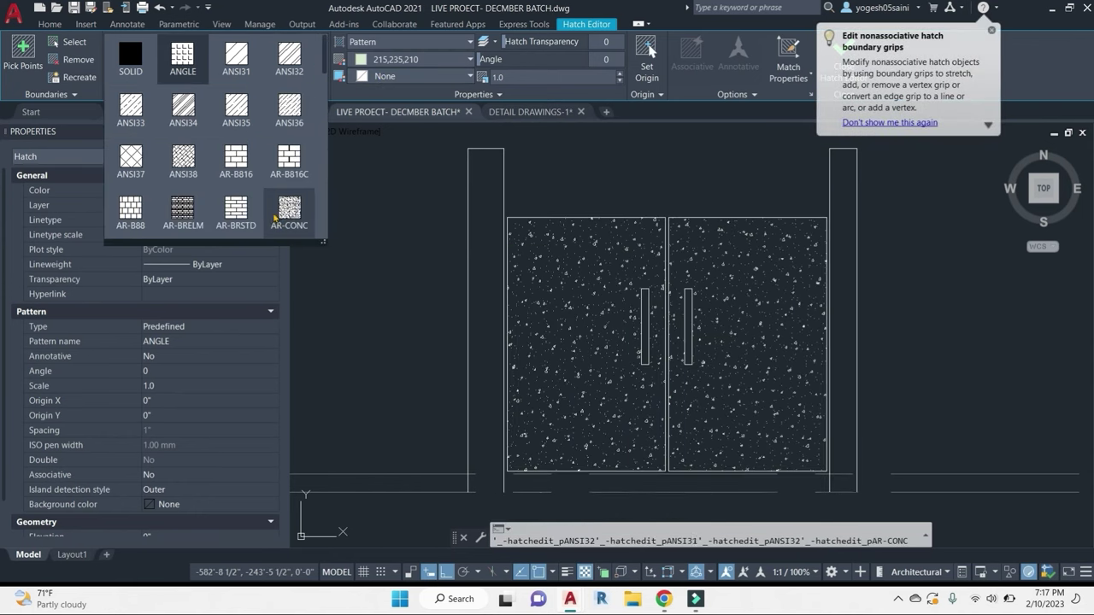
scroll(275, 220, down, 5)
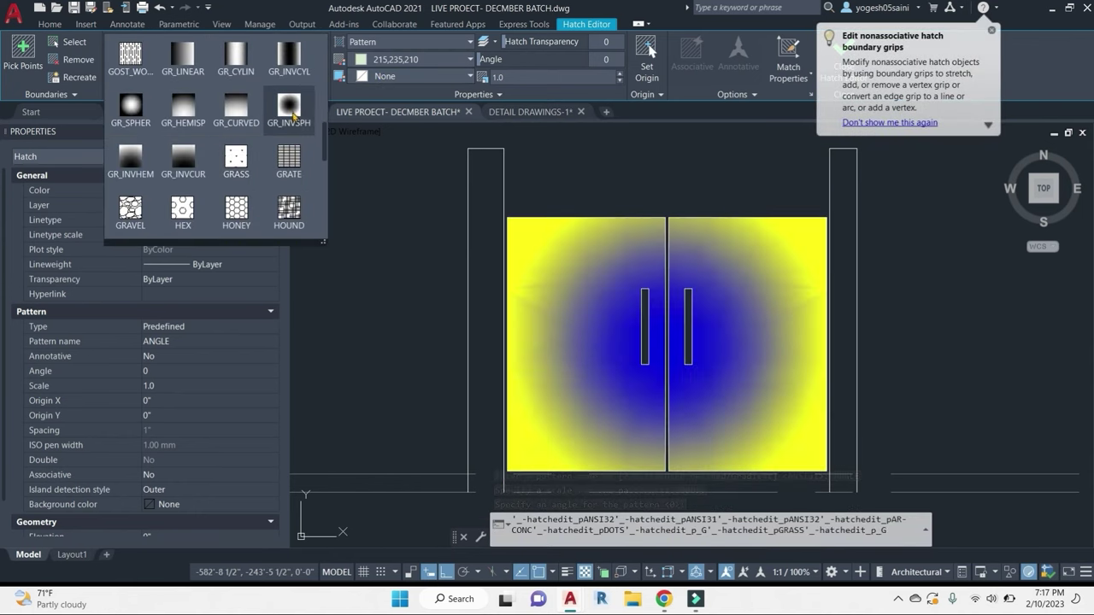
click(184, 164)
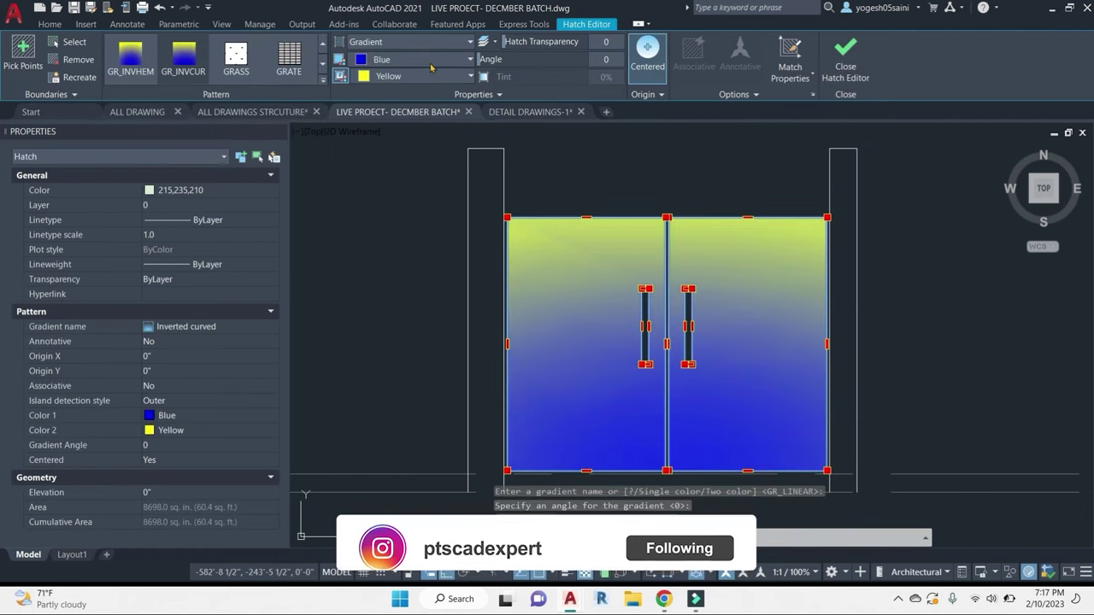
click(431, 60)
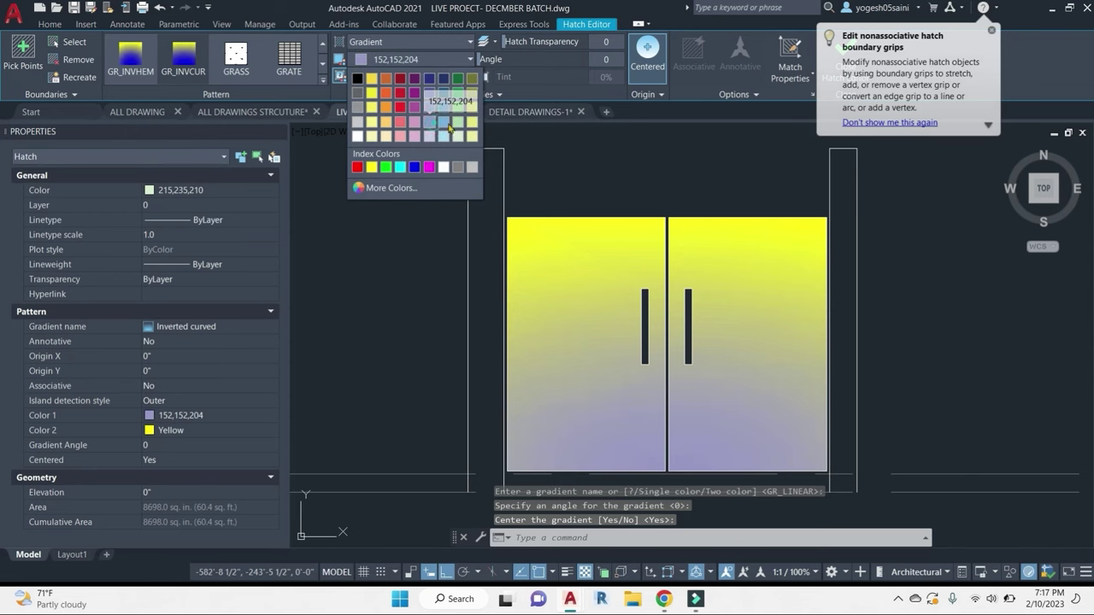
click(449, 127)
click(468, 76)
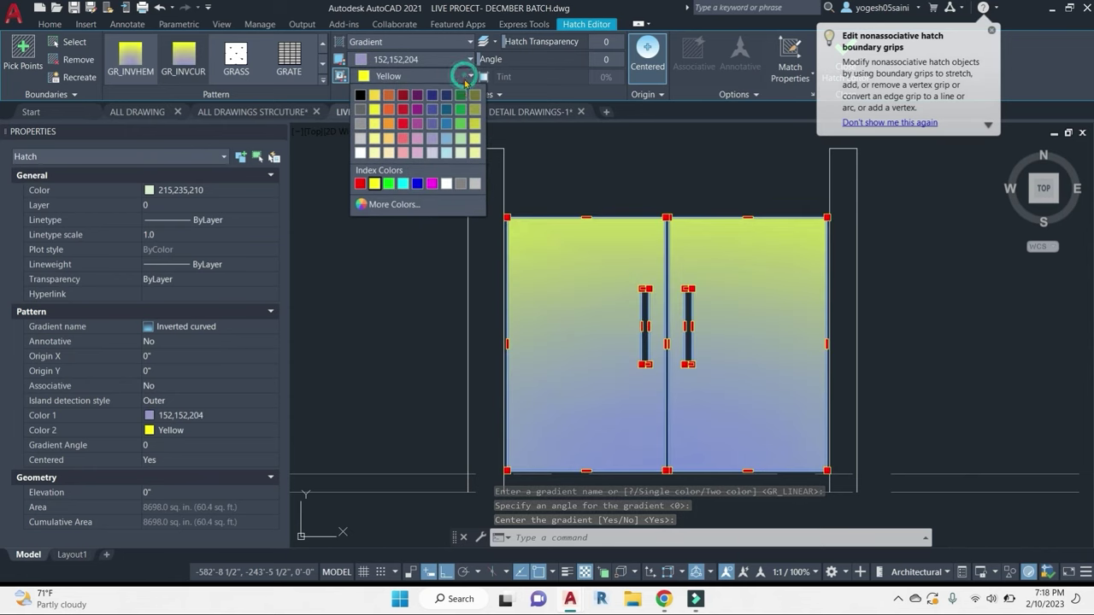
click(460, 152)
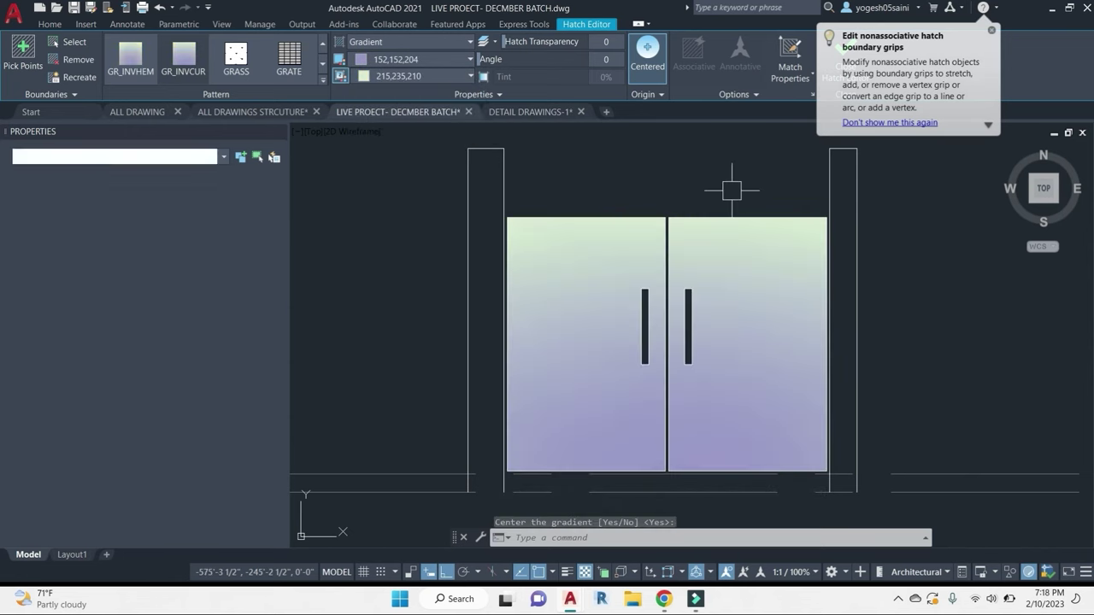
key(Escape)
key(Escape)
scroll(701, 205, down, 2)
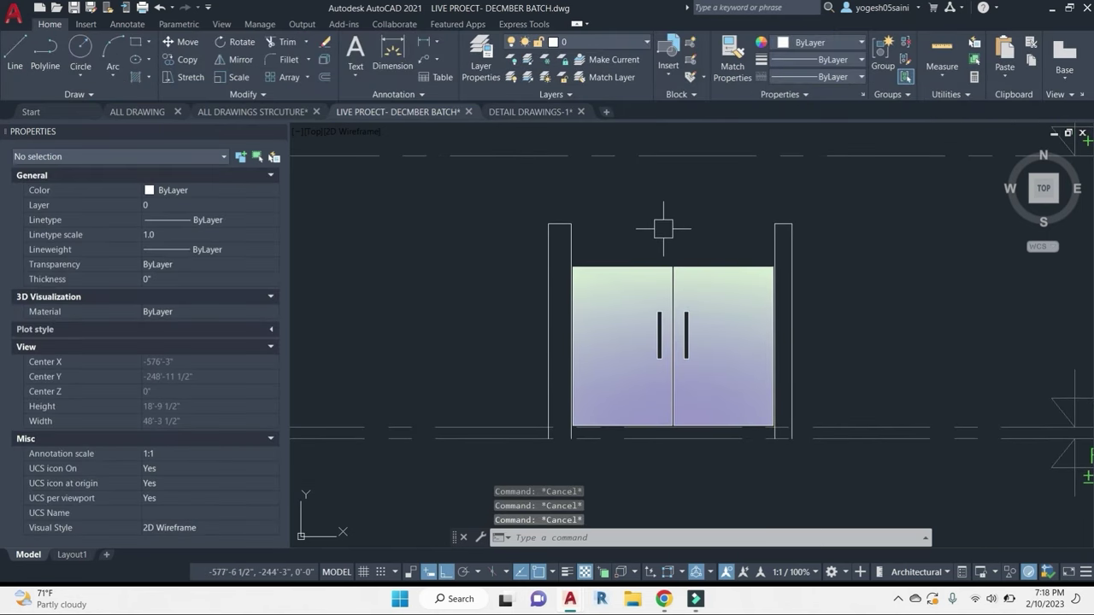
Step: Hatch both gate posts with a new fill
text(h)
key(Return)
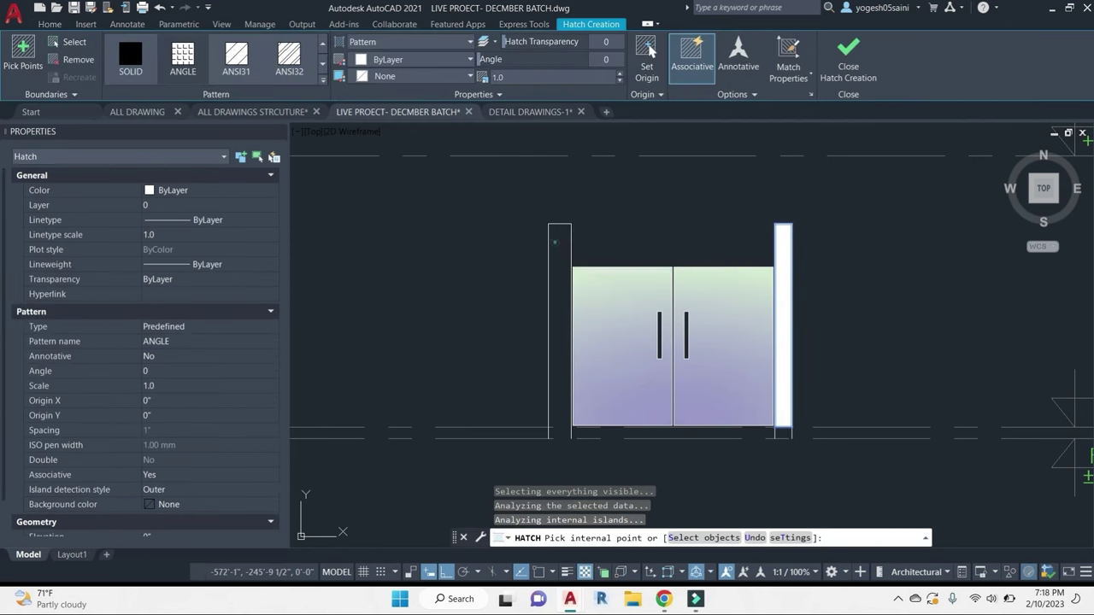
click(559, 249)
right_click(588, 248)
click(630, 251)
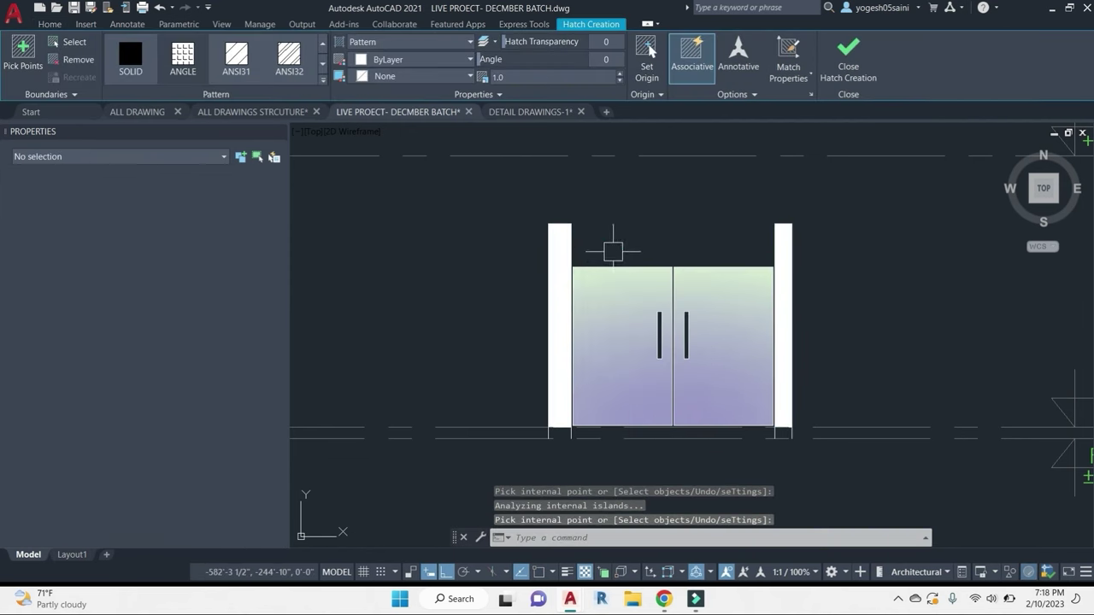
key(Escape)
key(Escape)
Step: Edit the post hatch and change its pattern to the AR-B816C brick pattern
scroll(564, 248, up, 4)
click(561, 241)
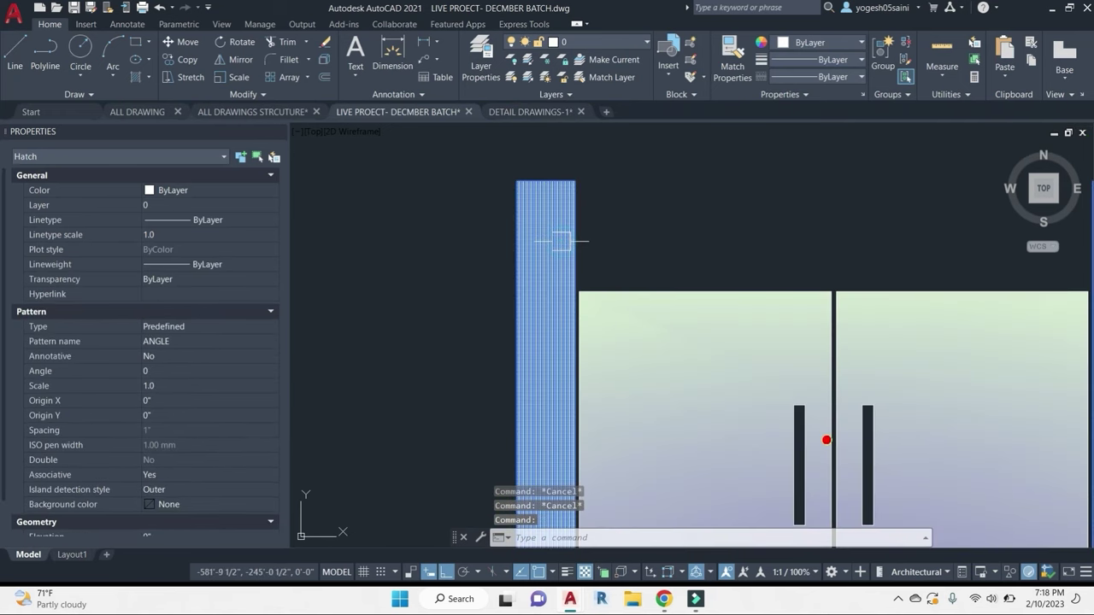
double_click(560, 241)
scroll(489, 225, down, 4)
click(131, 53)
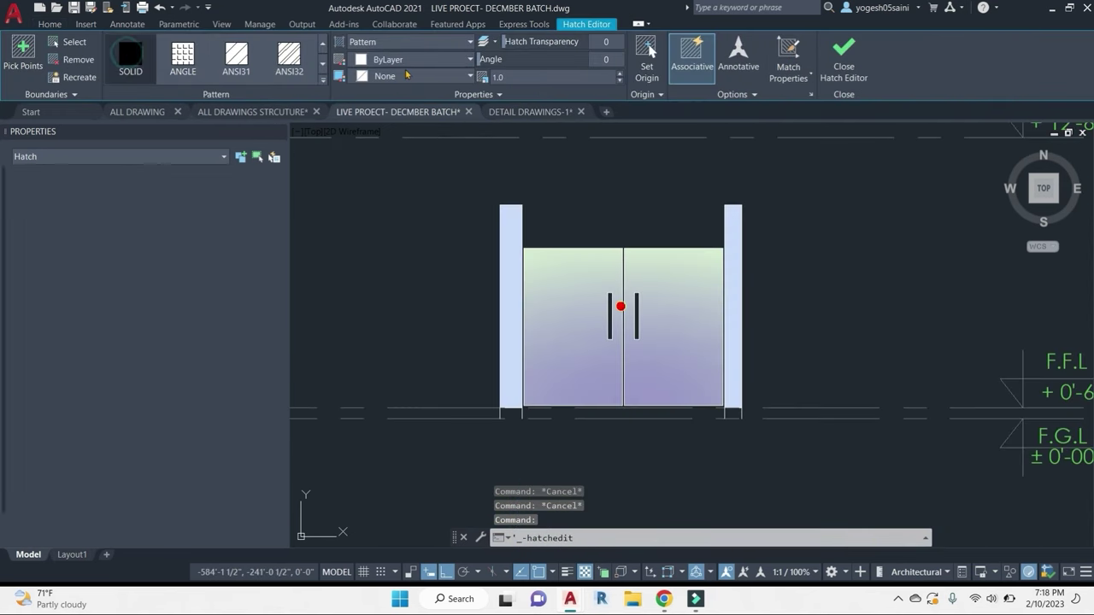
click(414, 59)
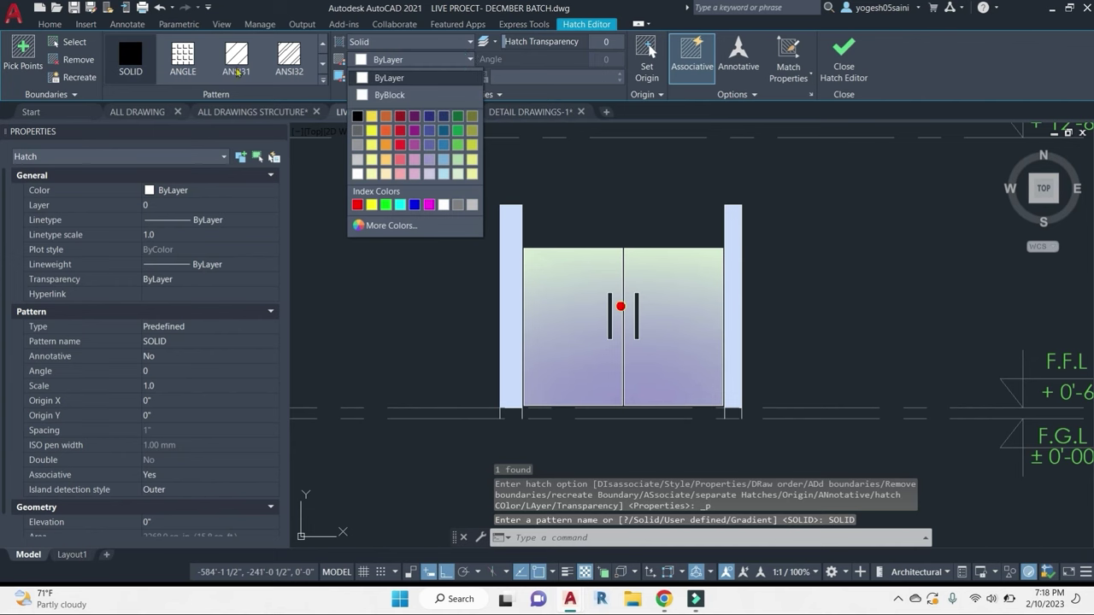
click(323, 78)
click(323, 79)
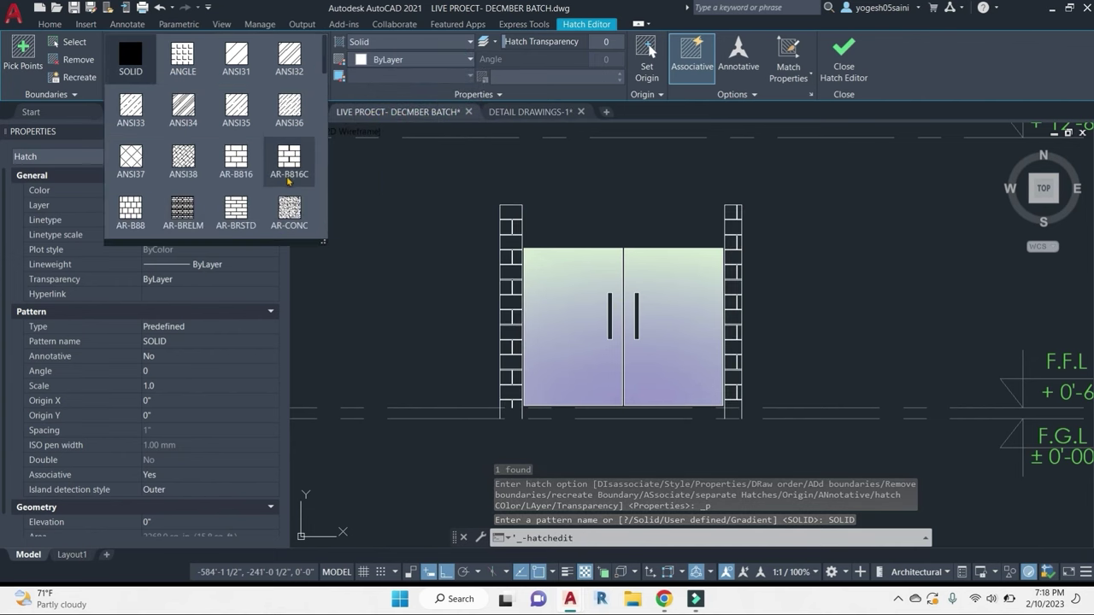
click(291, 157)
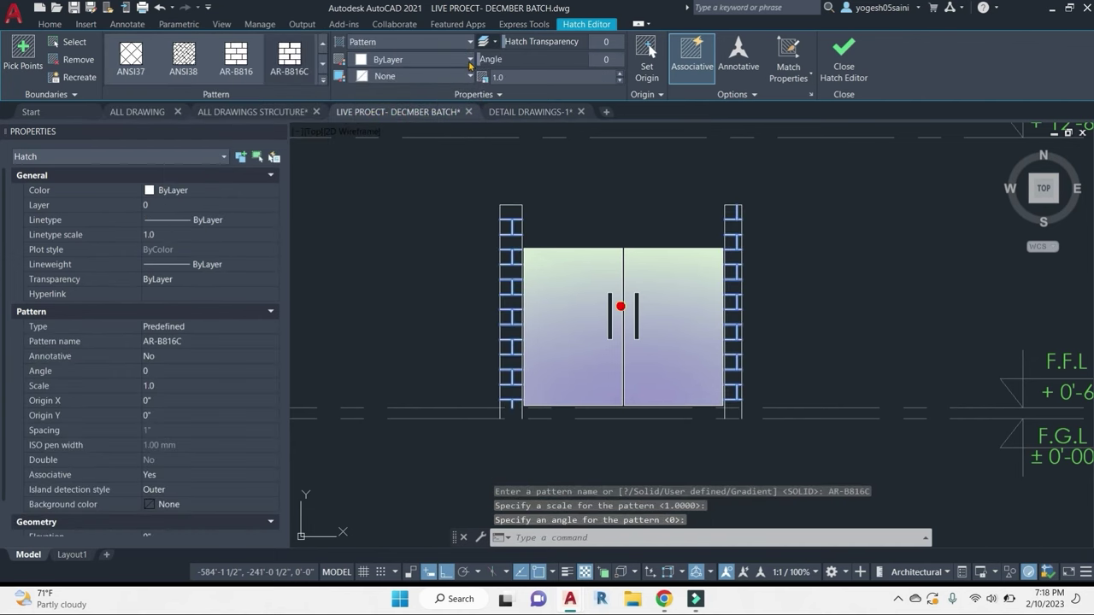
Step: Give the brick hatch a light blue 122,175,223 background
click(453, 77)
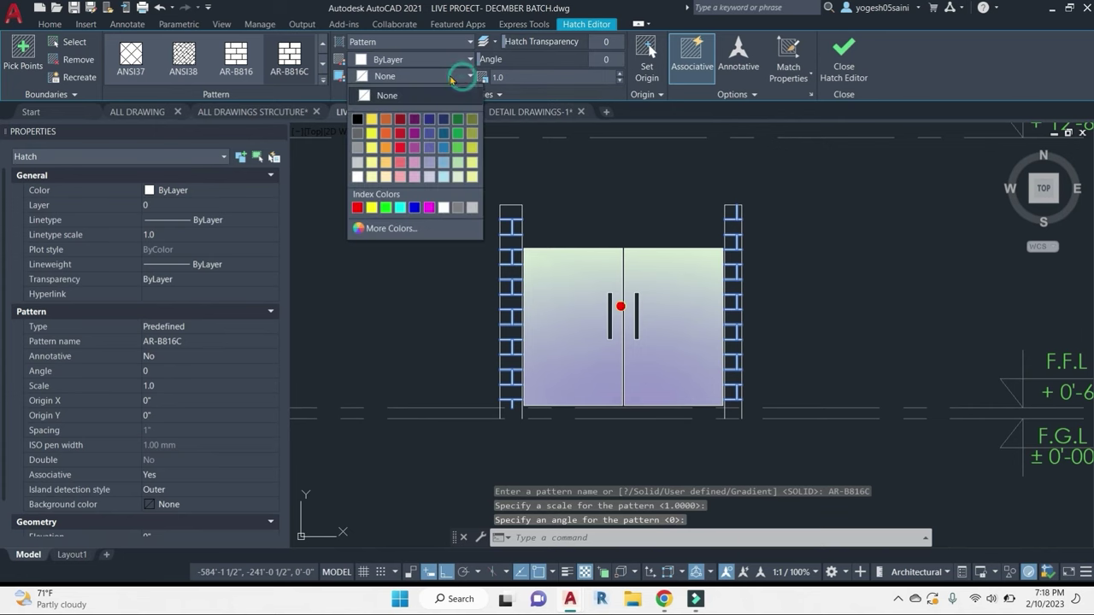
click(444, 165)
key(Escape)
key(Escape)
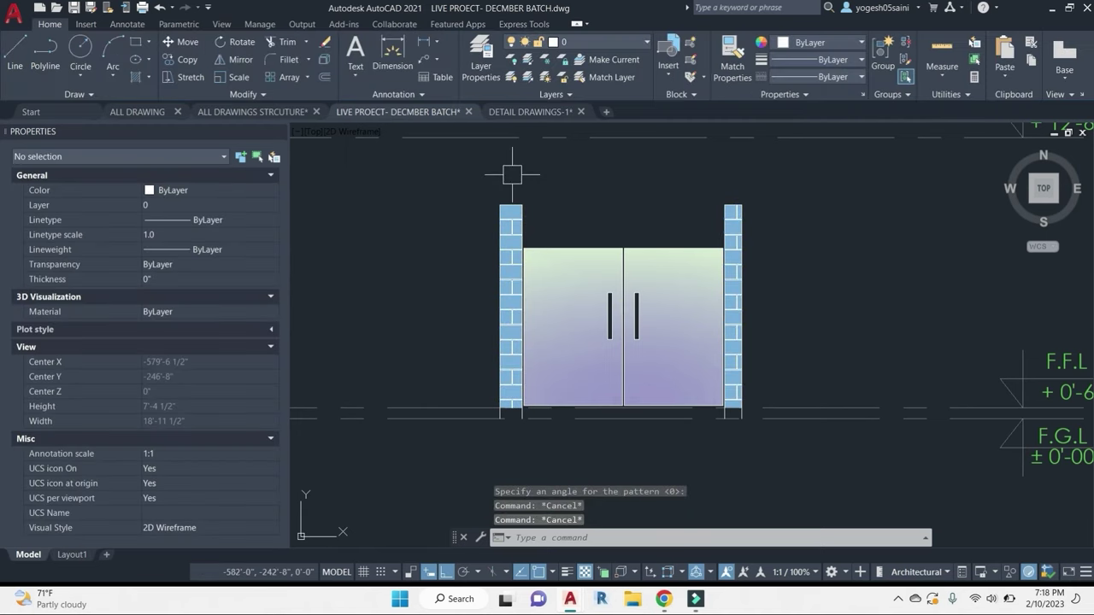
key(Escape)
scroll(512, 174, up, 5)
Step: Start a line above the left post, then cancel it
text(l)
key(Return)
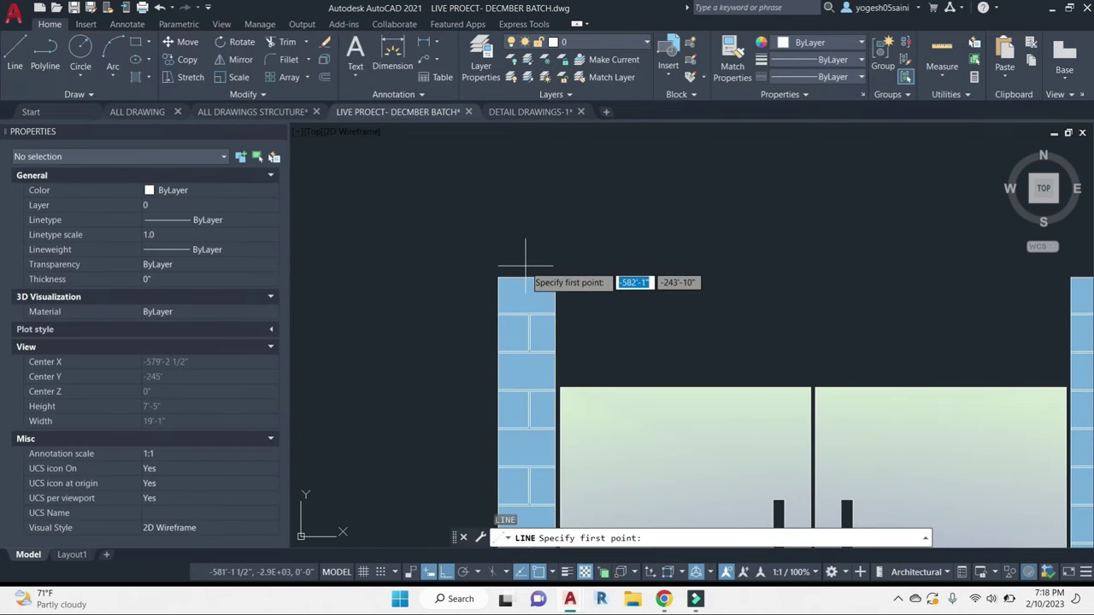
click(496, 248)
key(Escape)
Step: In the section drawings, select the wall lamp and copy it with a base point
scroll(660, 267, down, 8)
scroll(654, 240, down, 8)
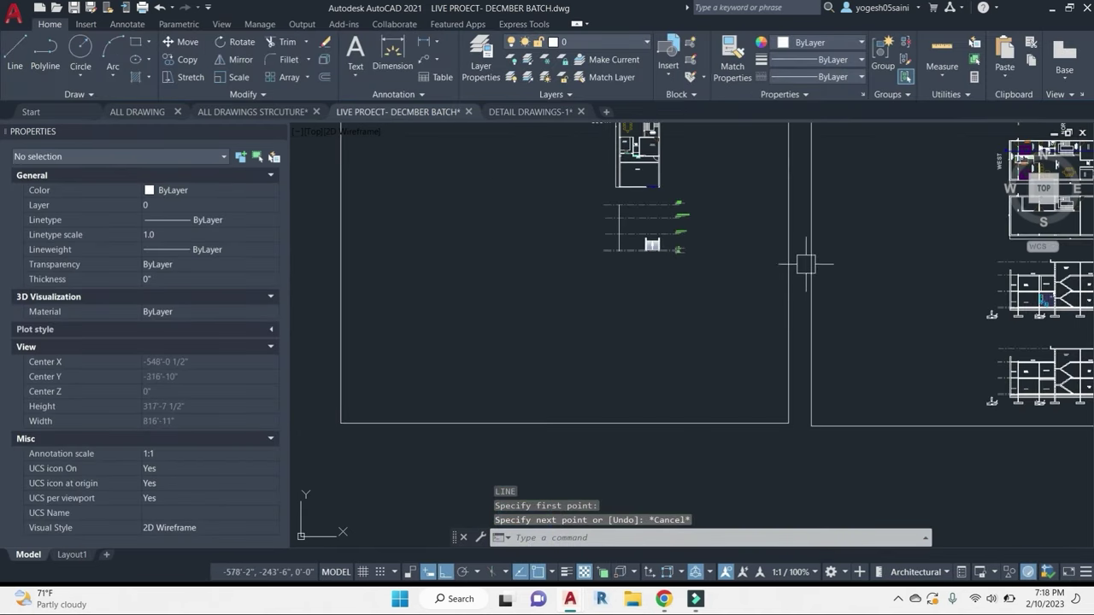
scroll(806, 264, down, 1)
middle_drag(806, 264, 671, 403)
scroll(974, 505, up, 1)
middle_drag(974, 506, 842, 388)
scroll(816, 367, up, 10)
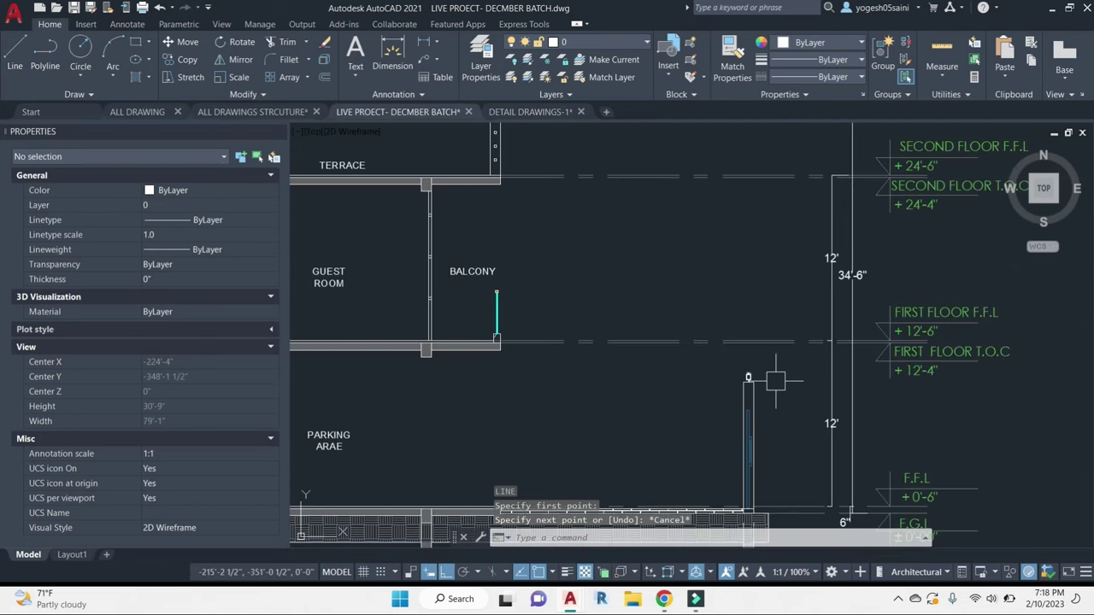
click(558, 297)
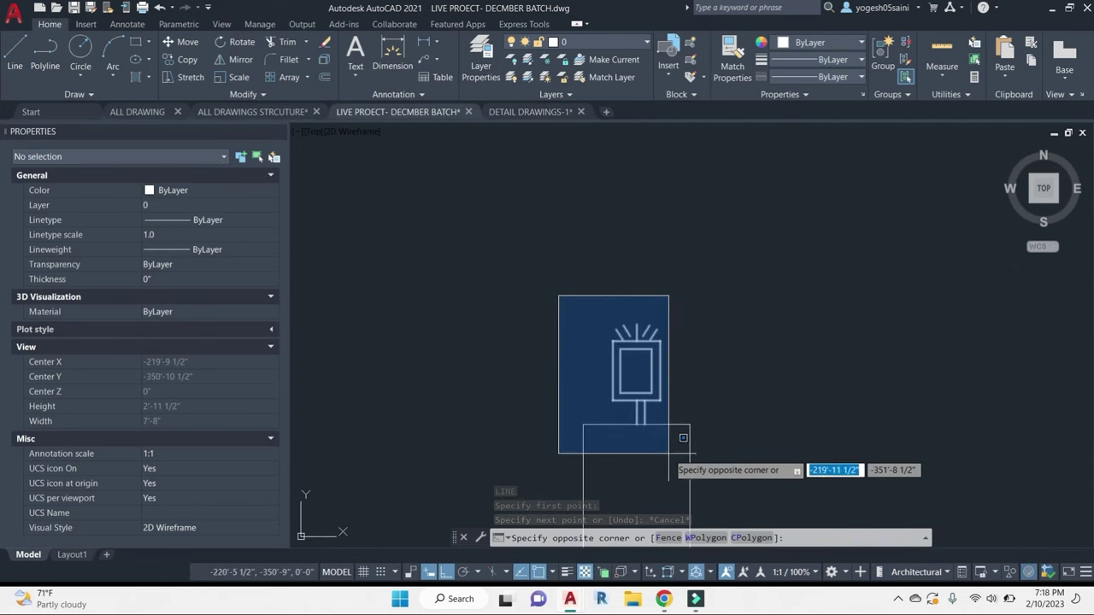
click(669, 454)
key(ctrl+shift+c)
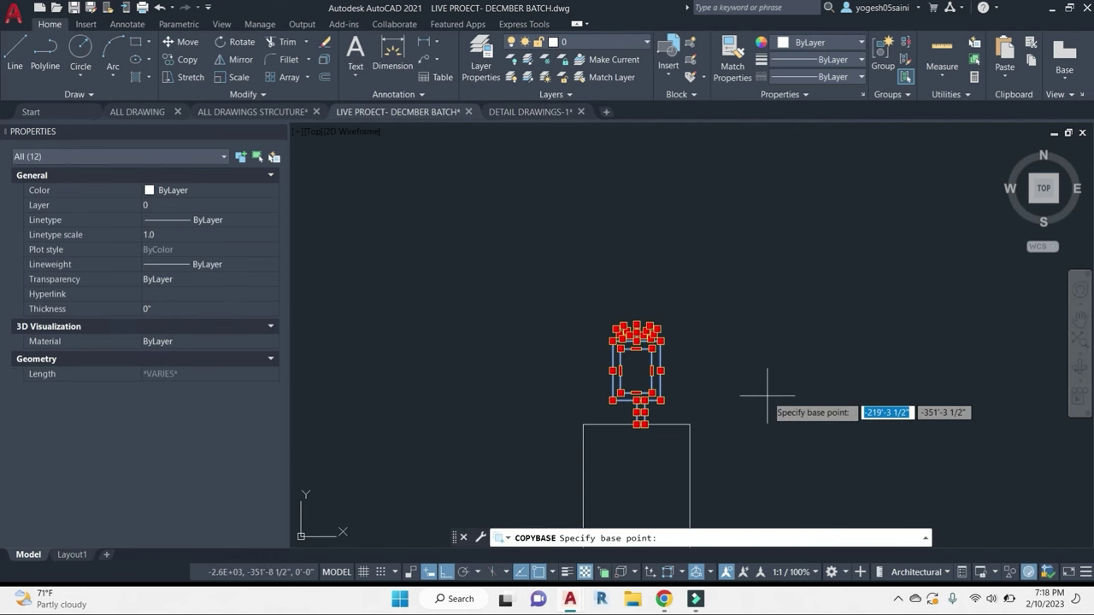
key(F8)
click(644, 424)
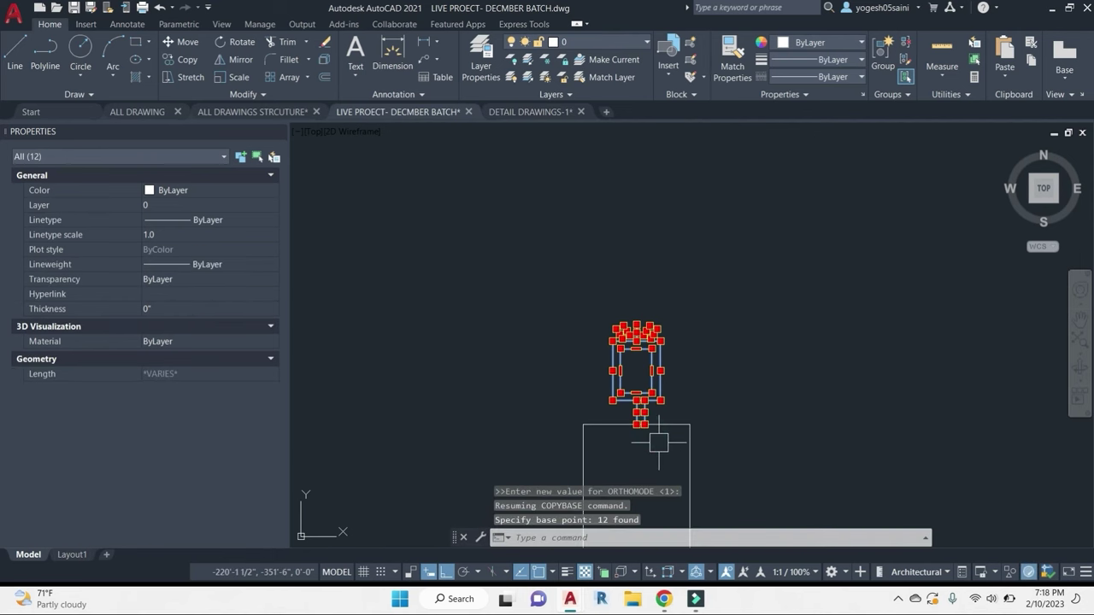
Step: Paste the lamp as a block and pan to the elevation's gate pillar
key(ctrl+shift+v)
scroll(632, 359, down, 6)
middle_drag(361, 298, 894, 323)
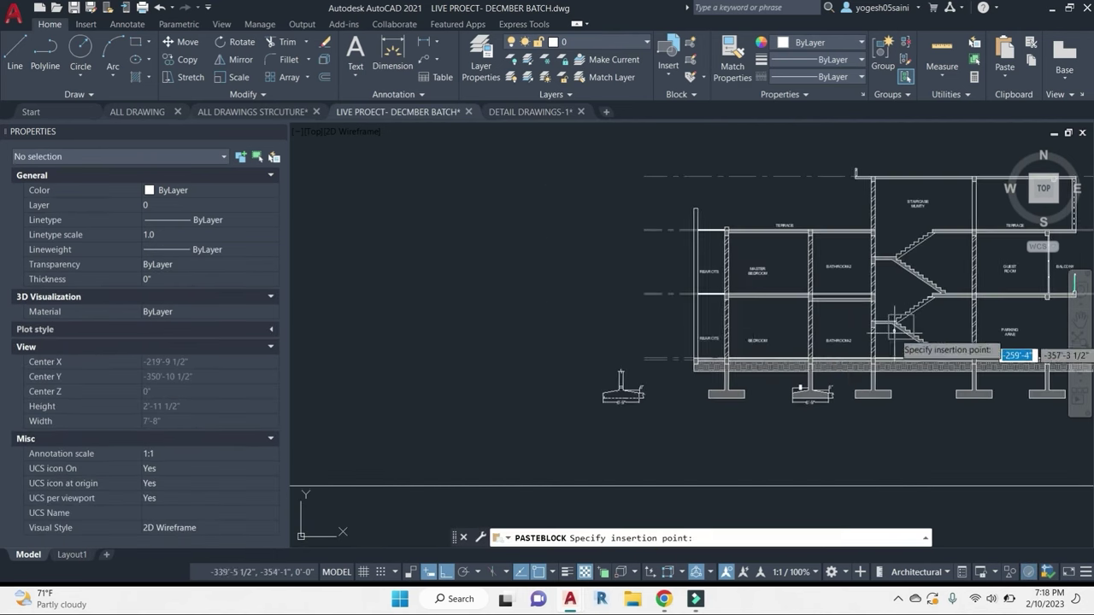
scroll(727, 312, down, 6)
middle_drag(655, 328, 937, 369)
middle_drag(563, 319, 894, 288)
middle_drag(1007, 178, 700, 311)
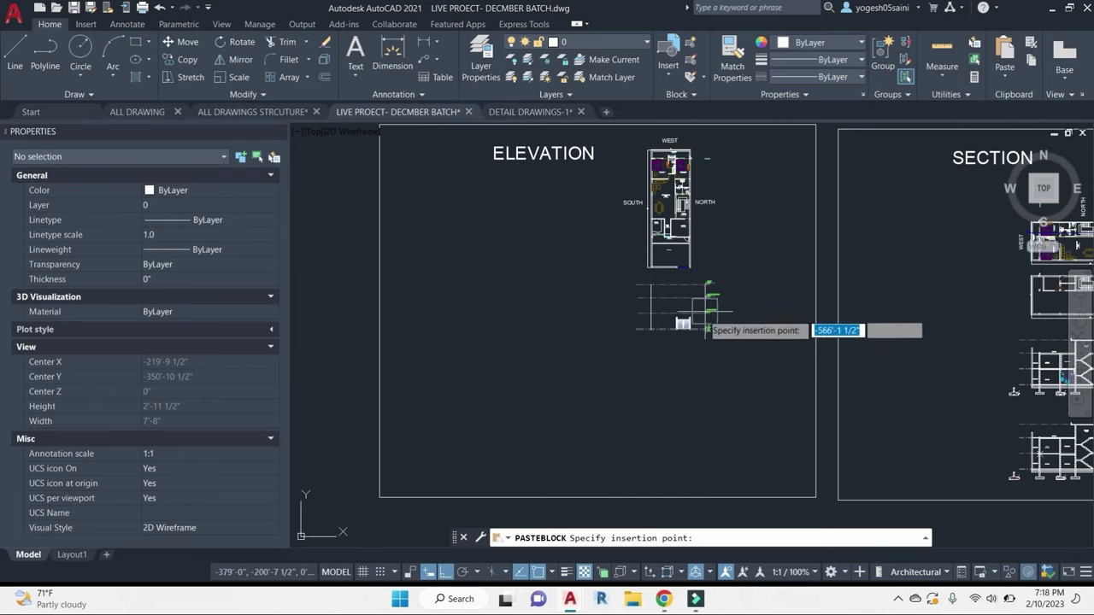
scroll(690, 319, up, 6)
scroll(639, 331, up, 3)
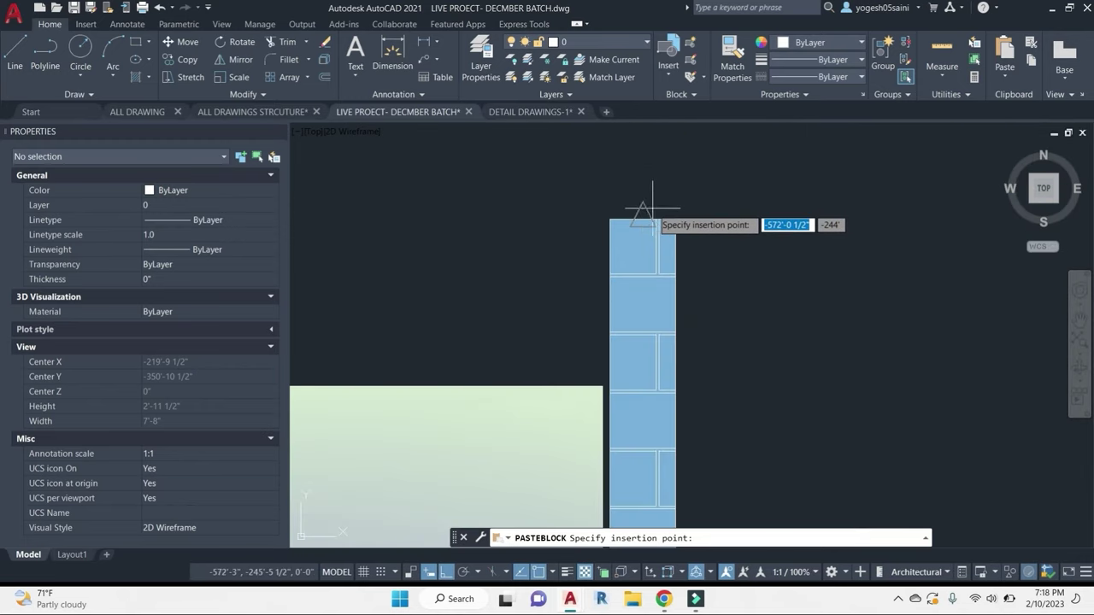
Step: Place the lamp on the right pillar top and scale it by 1.8
click(643, 218)
key(Escape)
key(Escape)
click(678, 194)
click(587, 151)
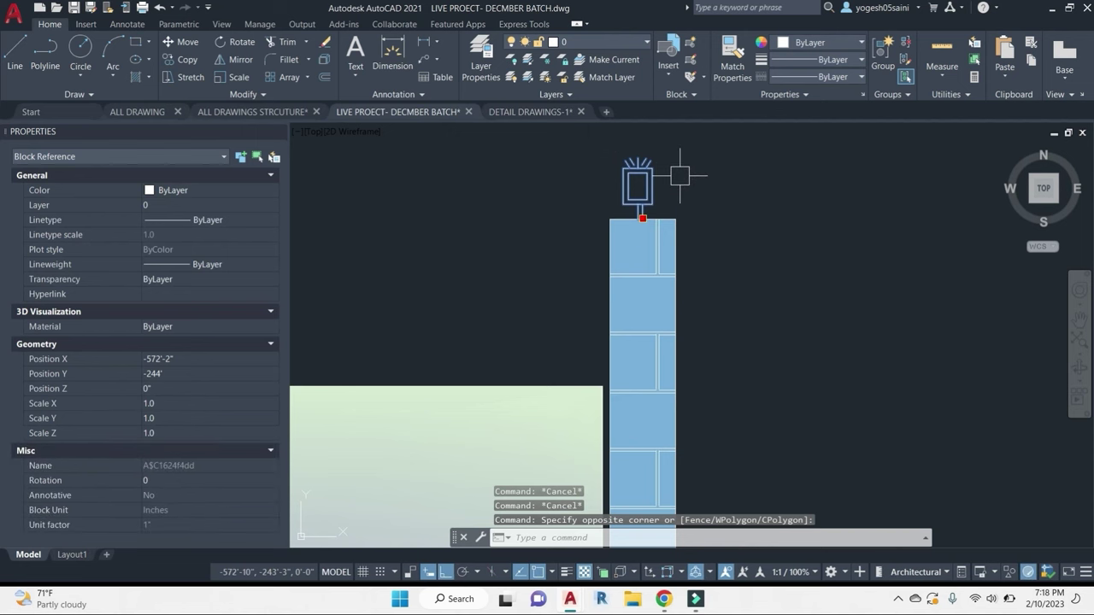
key(Return)
scroll(679, 176, up, 5)
click(473, 239)
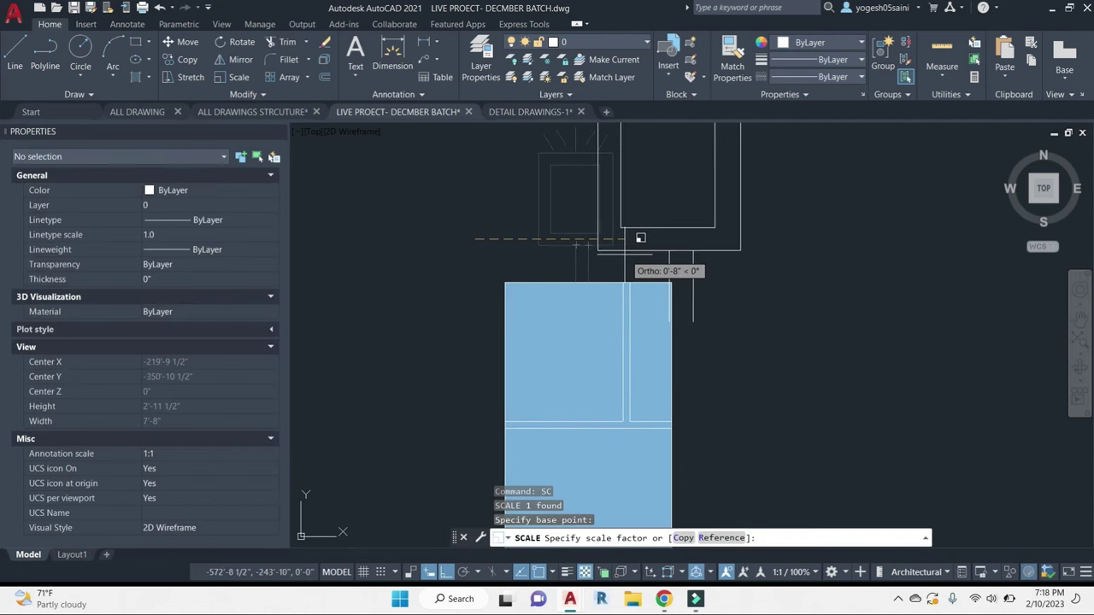
click(615, 254)
key(Escape)
Step: Move the enlarged lamp so it sits centred on the pillar top
click(714, 251)
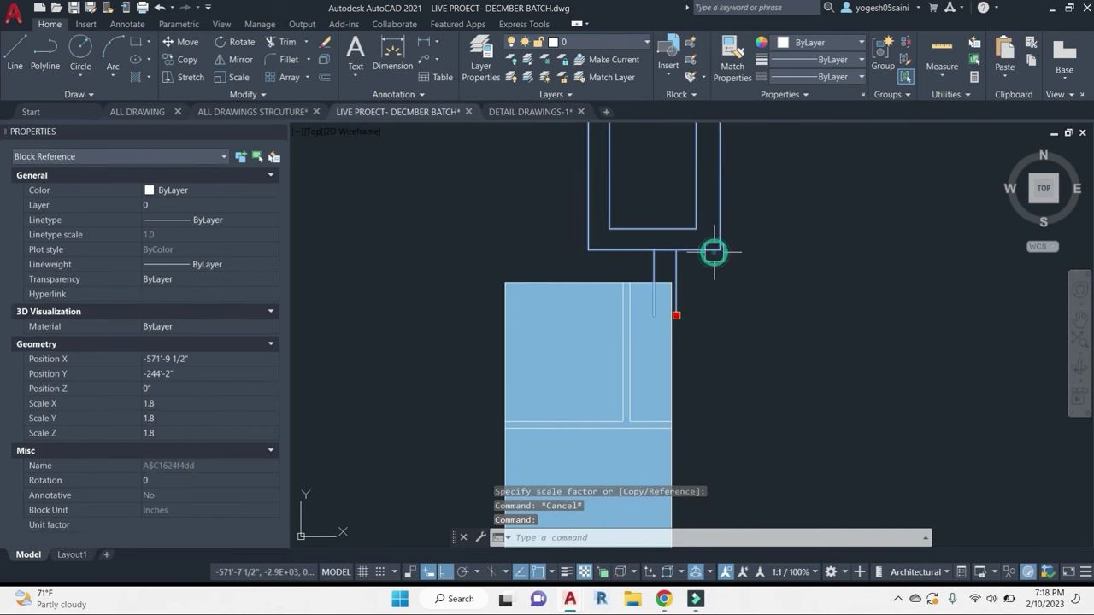
text(m)
key(Return)
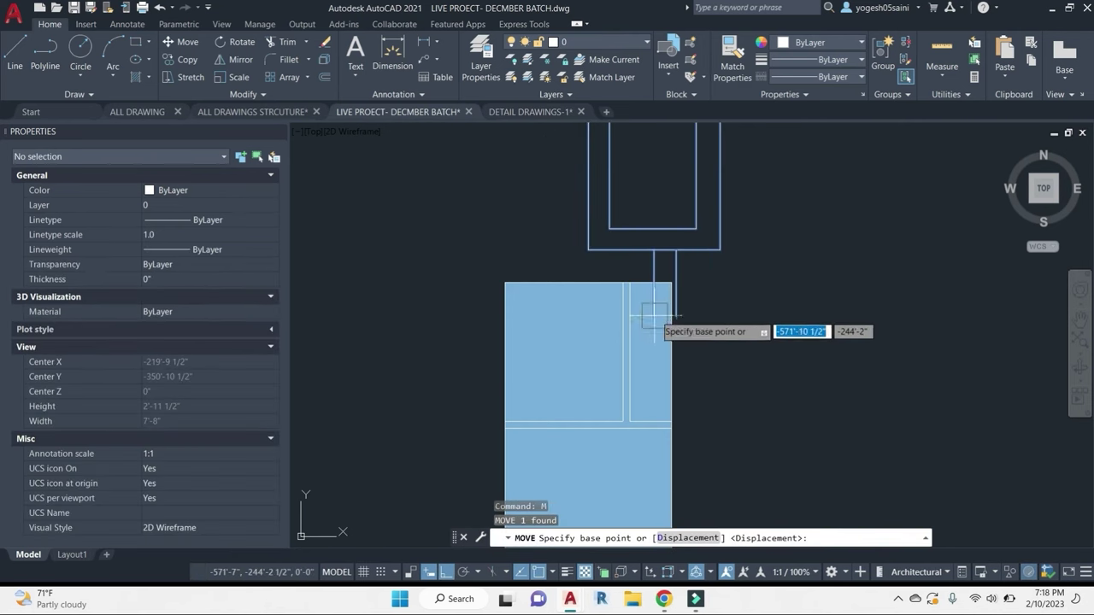
click(662, 310)
click(598, 273)
scroll(660, 267, down, 5)
middle_drag(662, 267, 706, 321)
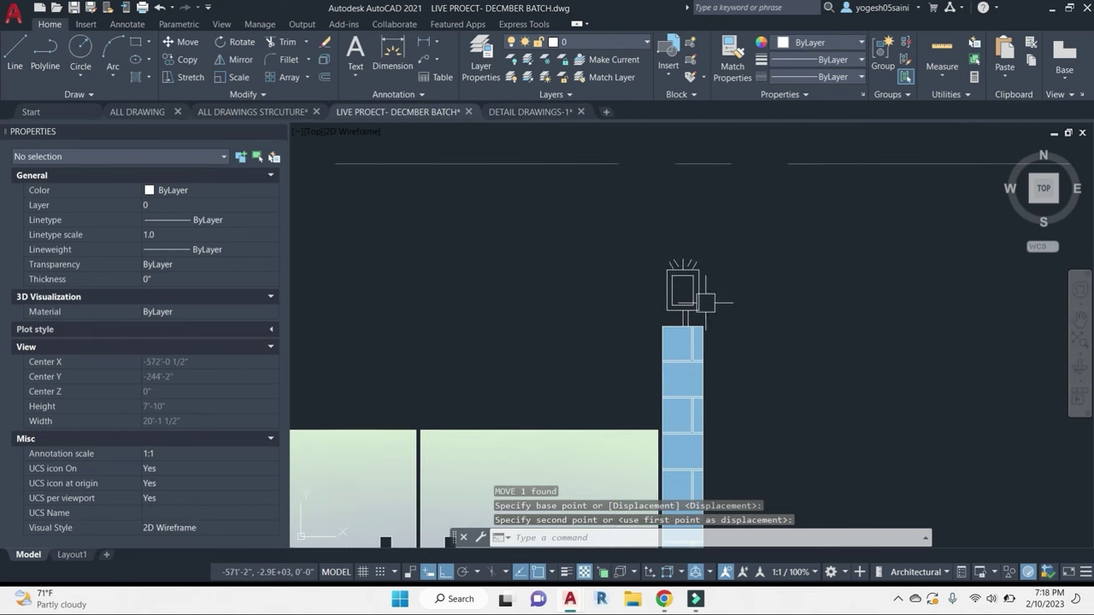
Step: Copy the lamp onto the left gate pillar
click(690, 295)
text(co)
key(Return)
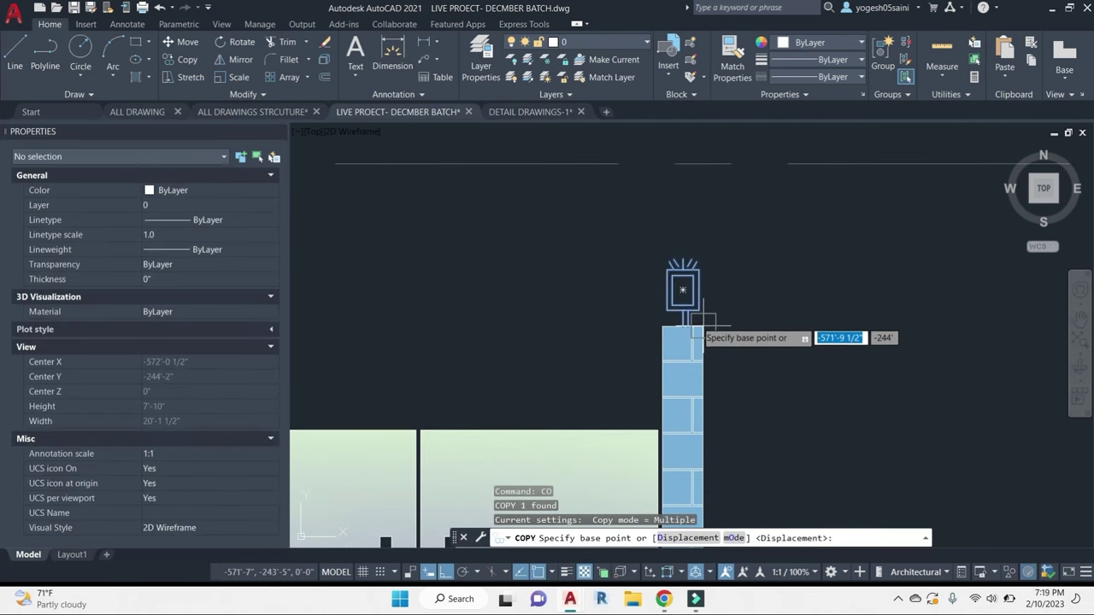
click(704, 323)
middle_drag(576, 323, 910, 295)
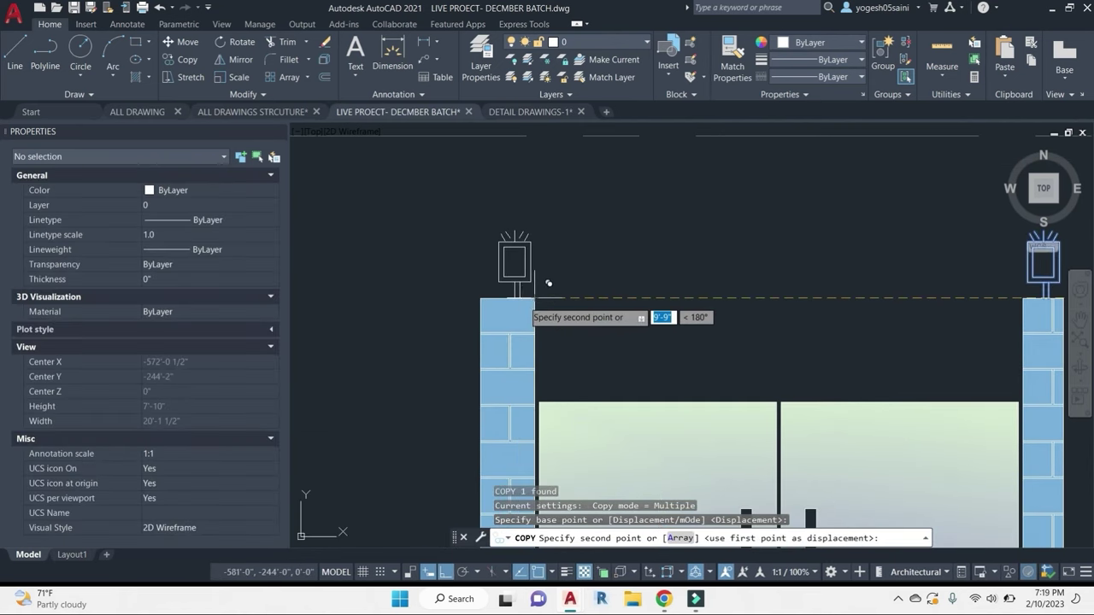
scroll(520, 293, up, 4)
click(538, 293)
key(Escape)
key(Escape)
scroll(627, 260, down, 7)
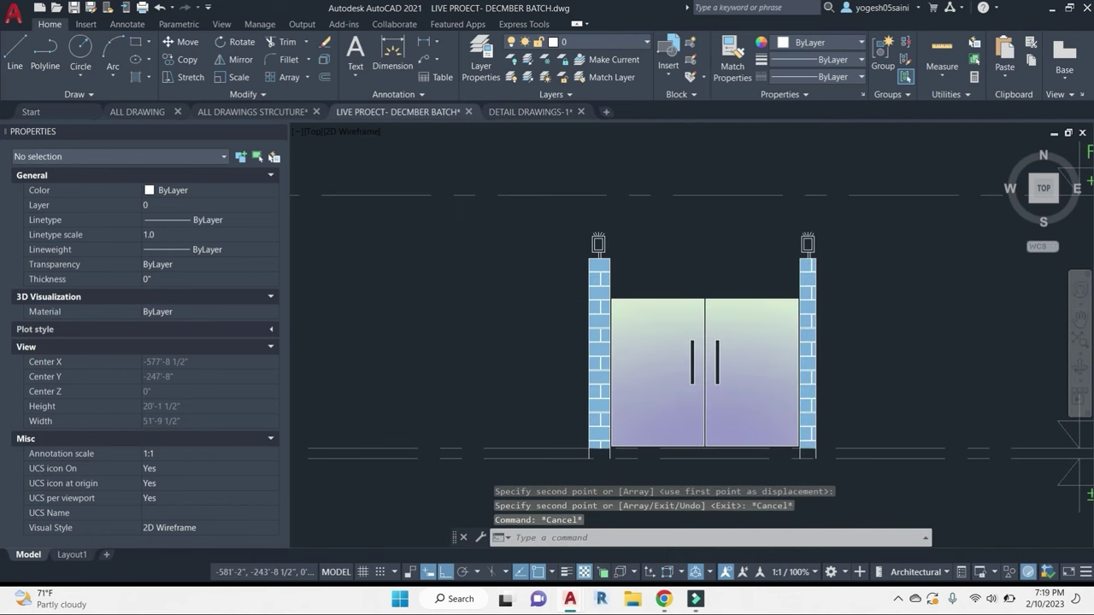
middle_drag(637, 291, 660, 337)
scroll(661, 337, up, 1)
key(Escape)
key(Escape)
Step: Pan up toward the MUMTY level, start and cancel a line, then bring up the browser
middle_drag(759, 331, 731, 348)
middle_drag(707, 304, 690, 355)
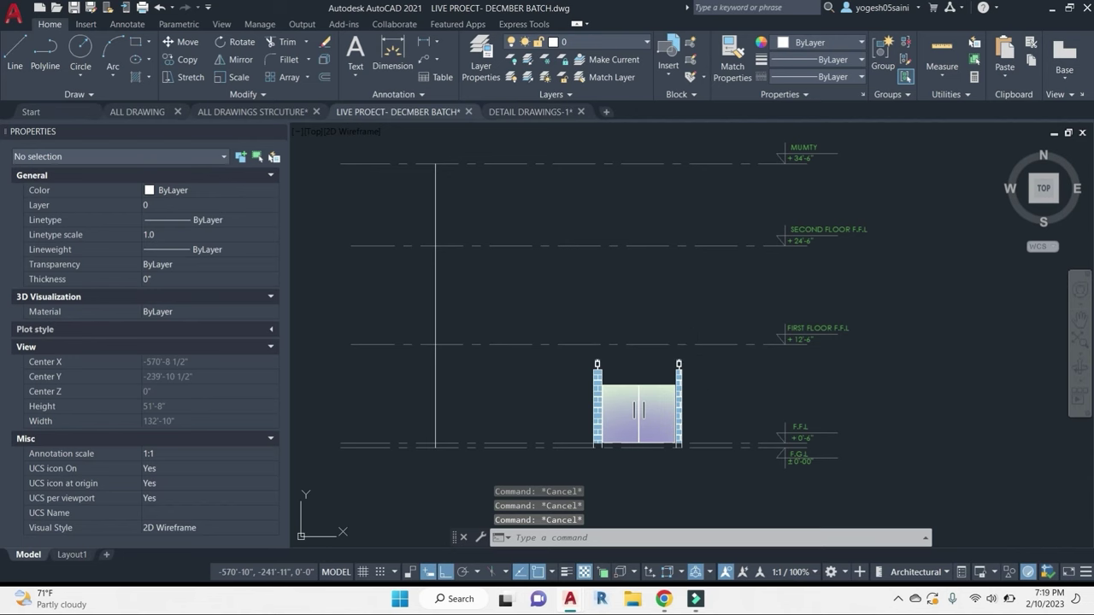
text(l)
key(Return)
scroll(690, 372, up, 3)
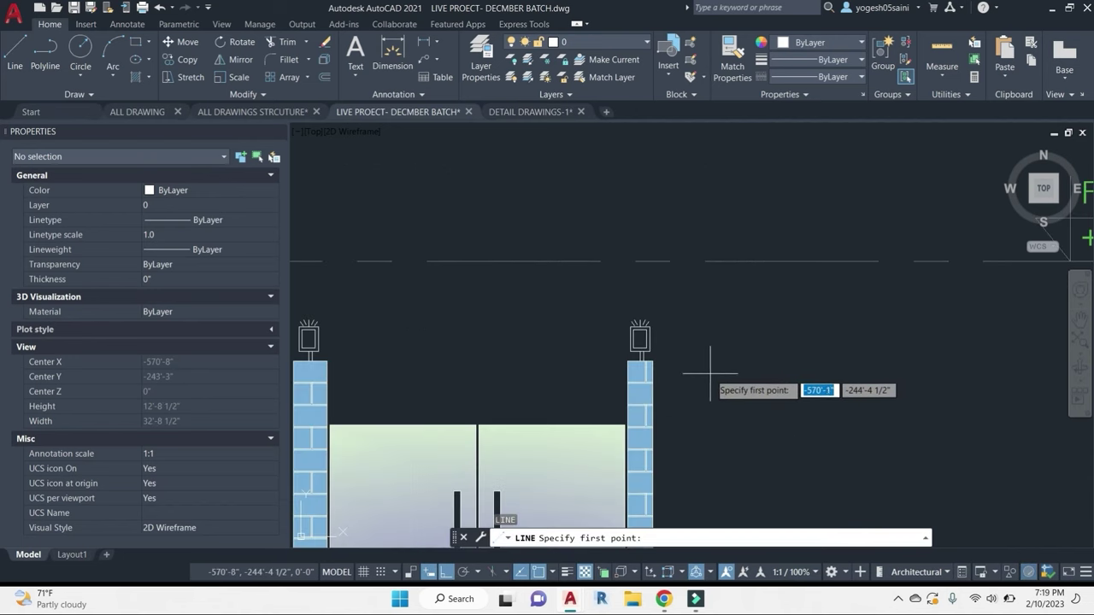
click(654, 361)
scroll(674, 244, down, 2)
scroll(676, 316, down, 4)
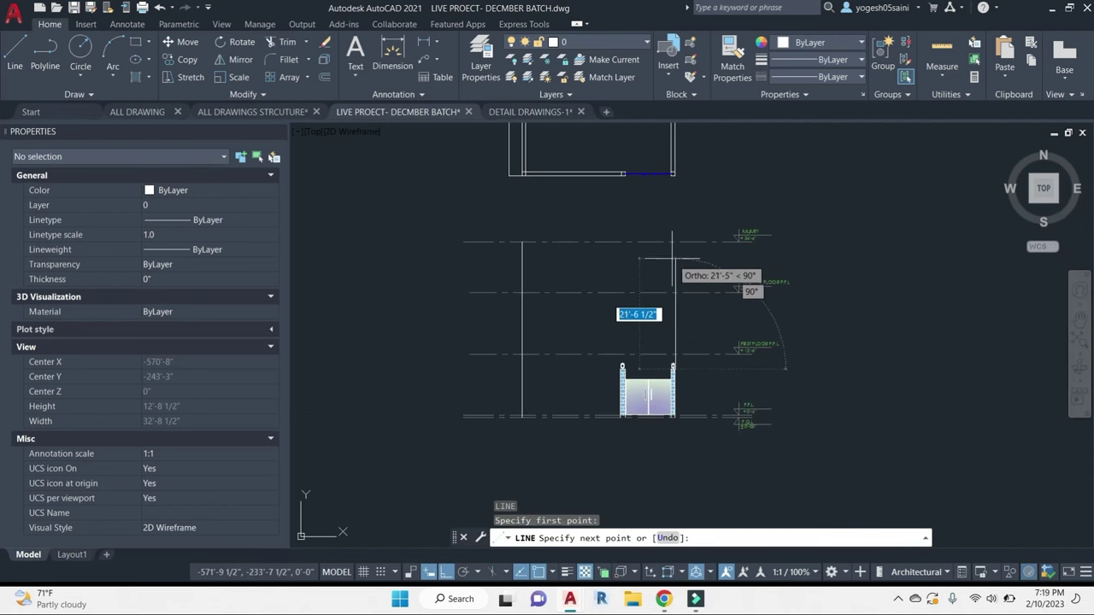
key(Escape)
scroll(676, 292, down, 2)
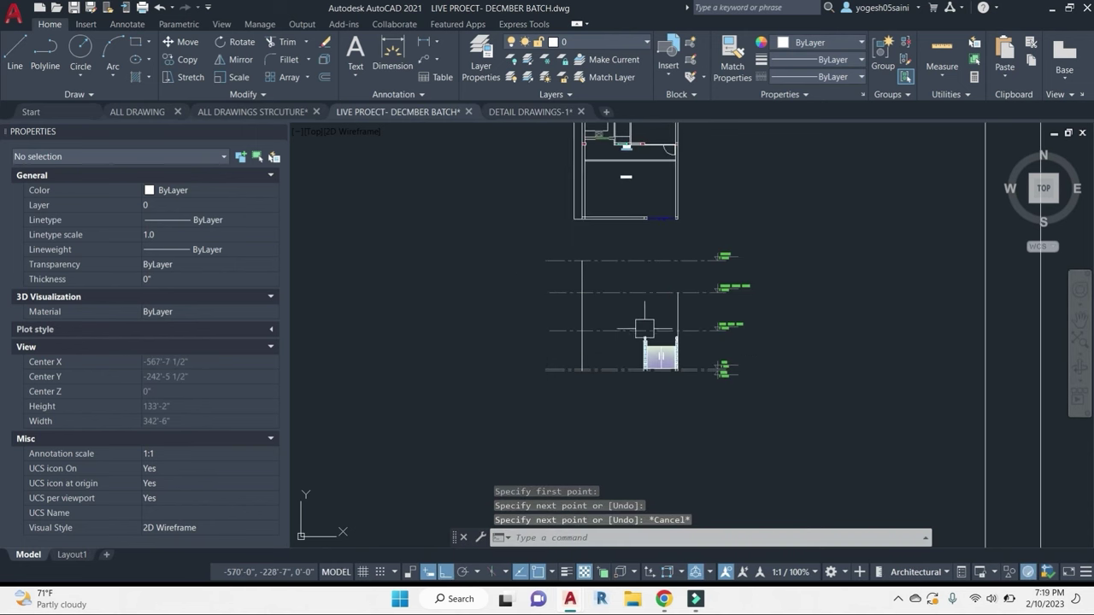
scroll(663, 310, down, 4)
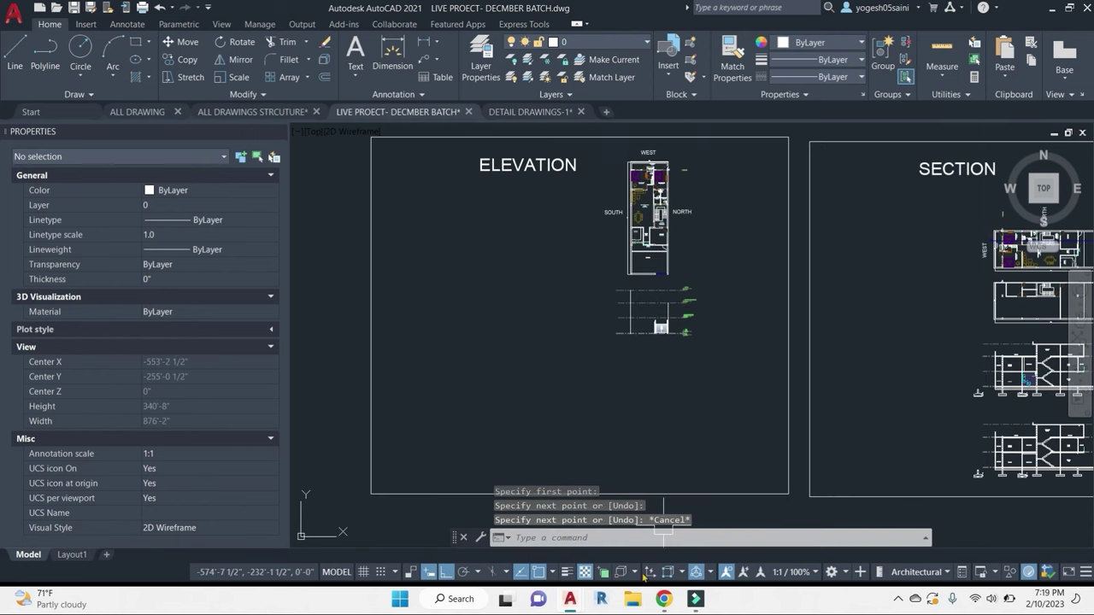
mouse_move(661, 604)
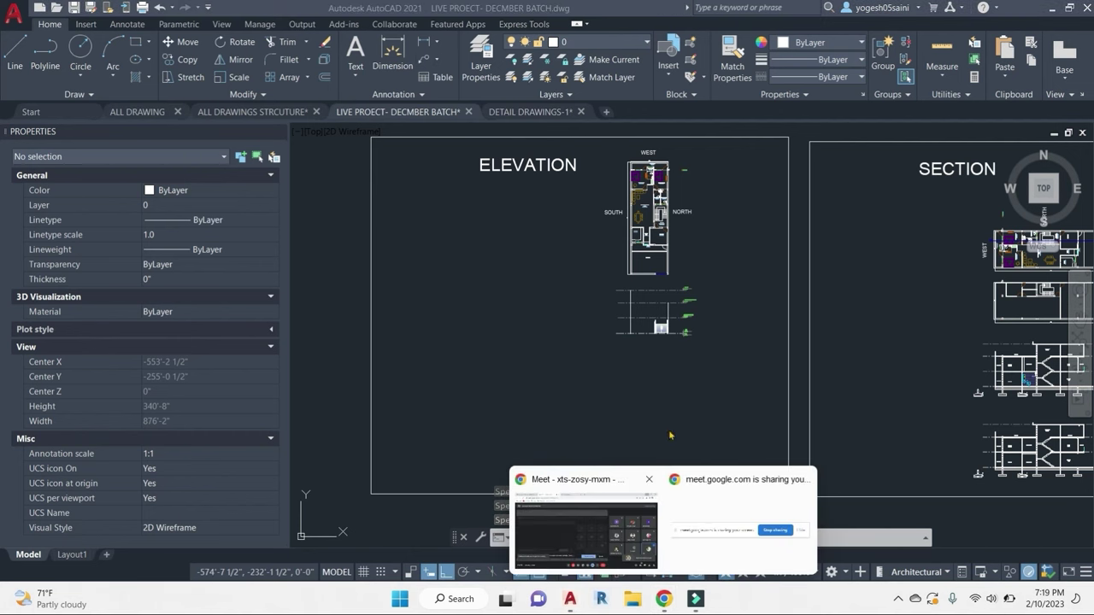
click(622, 546)
Step: Open the AutoCAD LIVE DEC 2022 group chat, scroll back through older messages, then go to the meeting tab
click(410, 12)
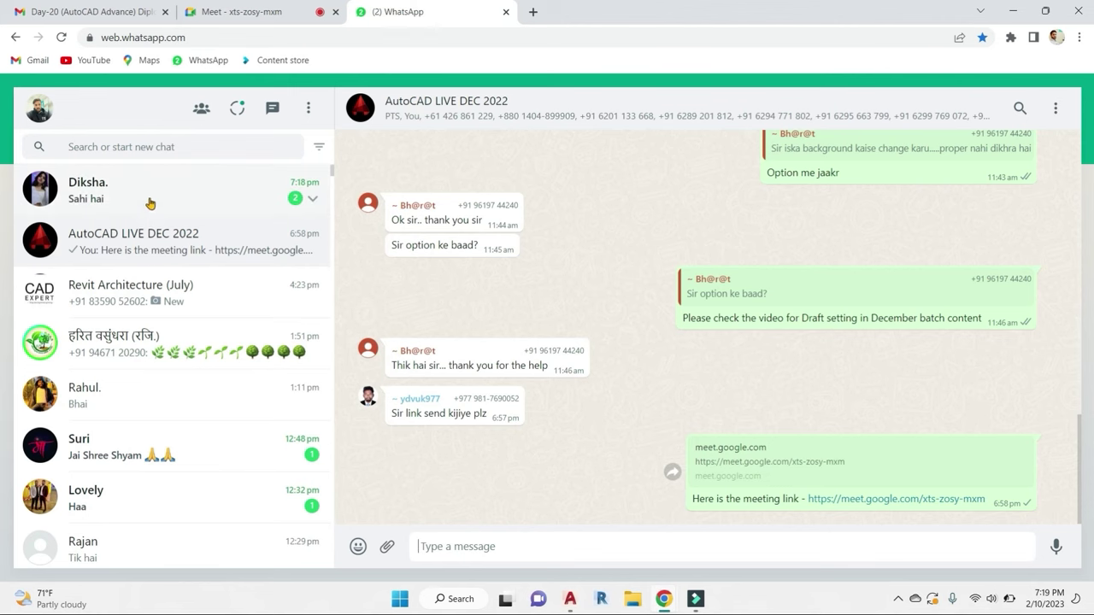
click(153, 226)
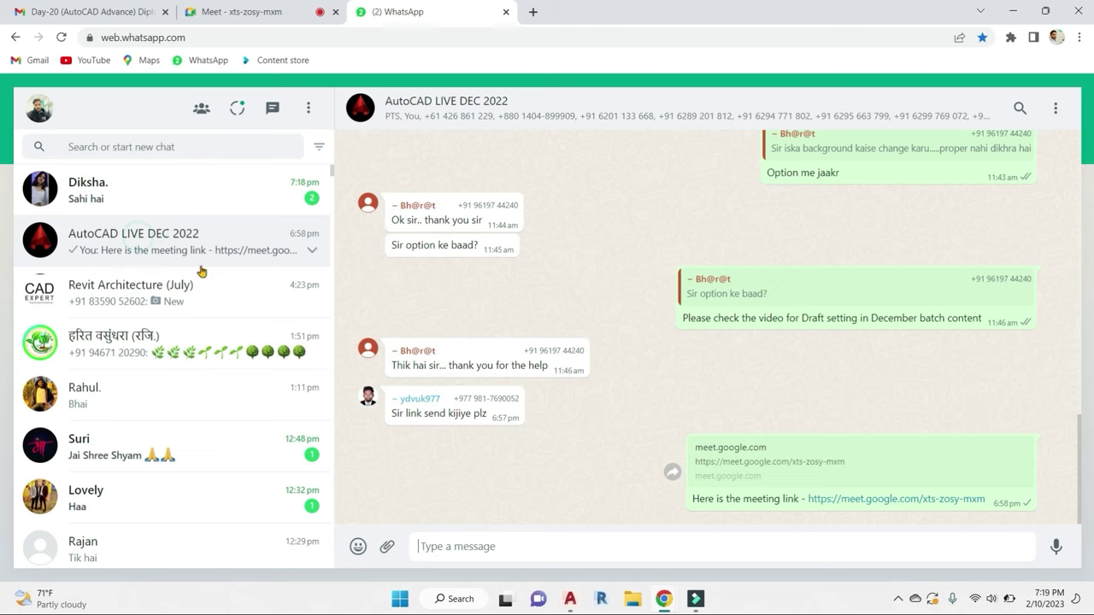
scroll(459, 248, up, 5)
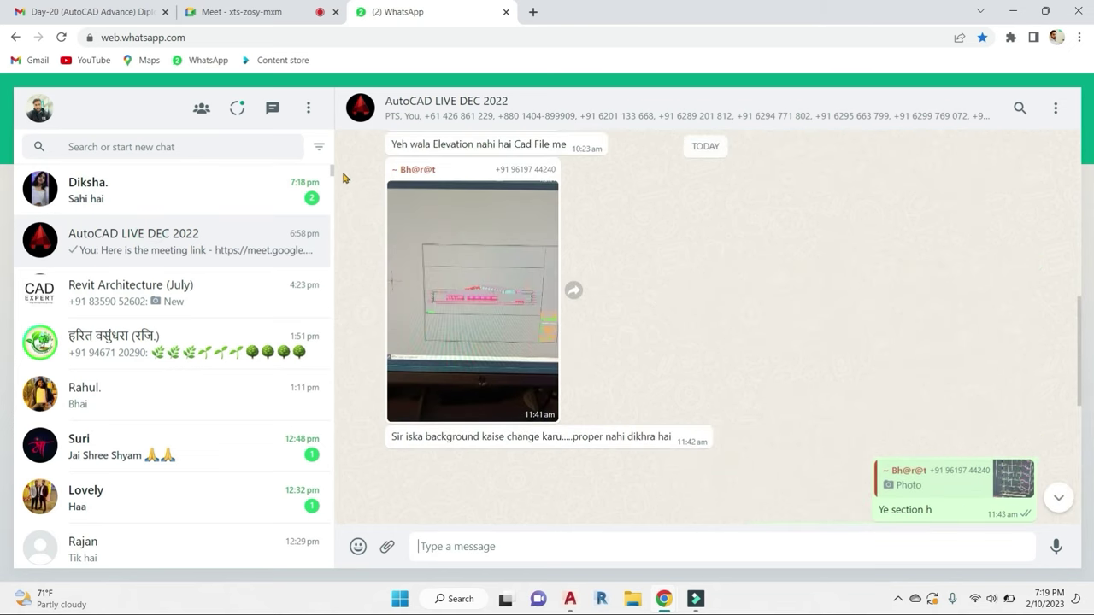
scroll(488, 265, up, 10)
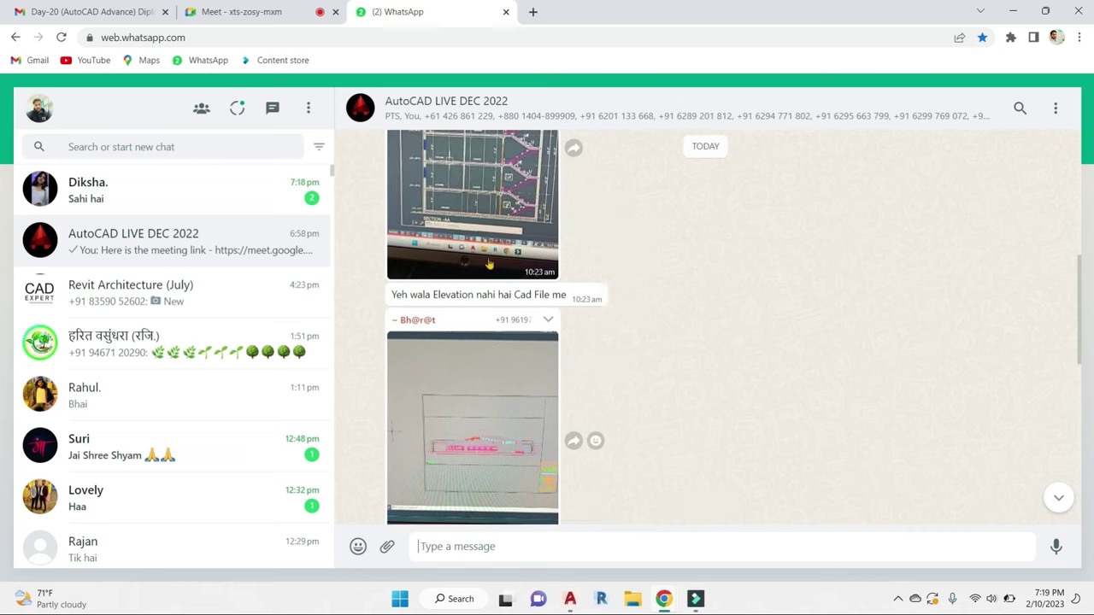
scroll(538, 241, up, 15)
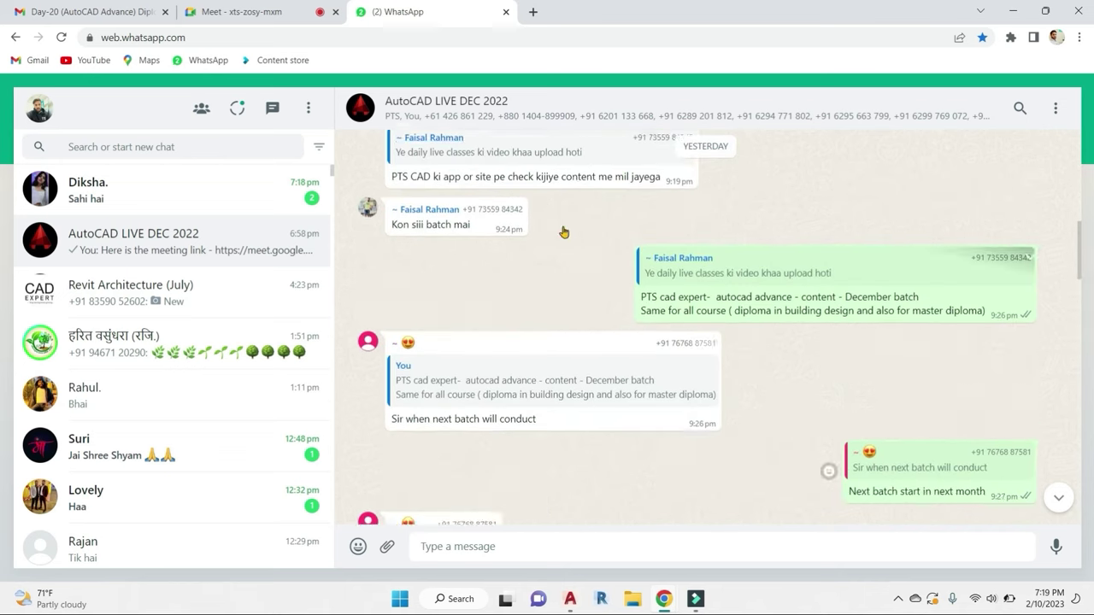
scroll(680, 261, up, 15)
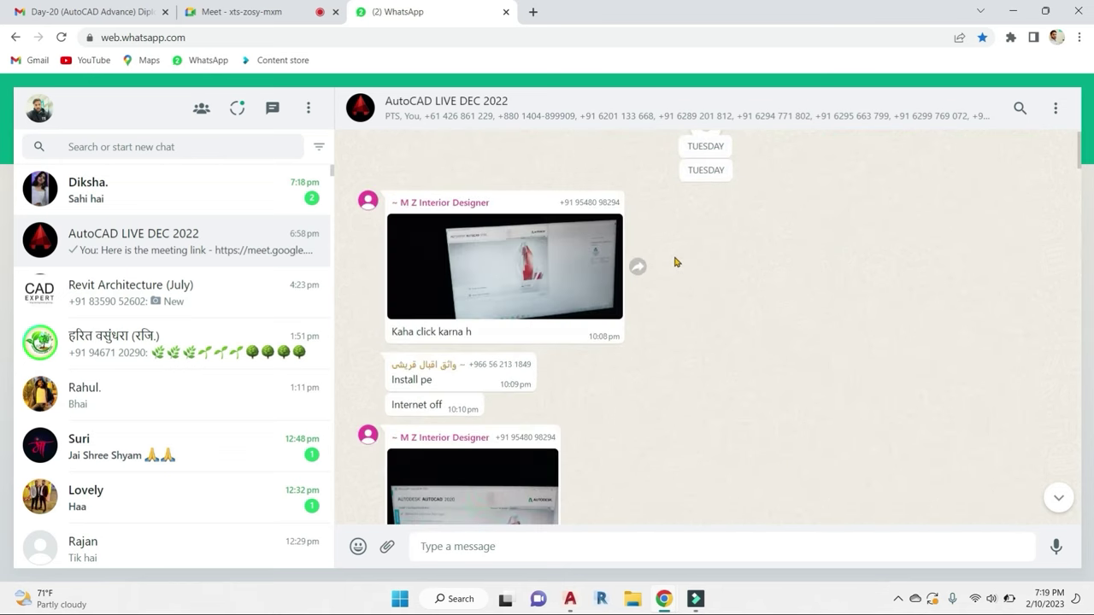
scroll(850, 355, up, 15)
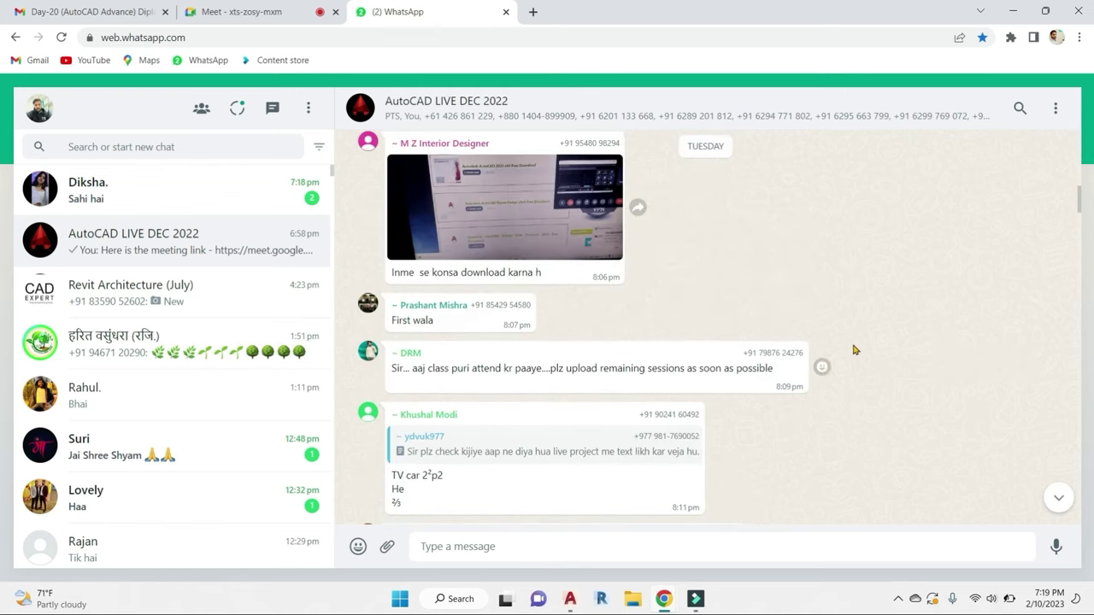
scroll(853, 350, up, 15)
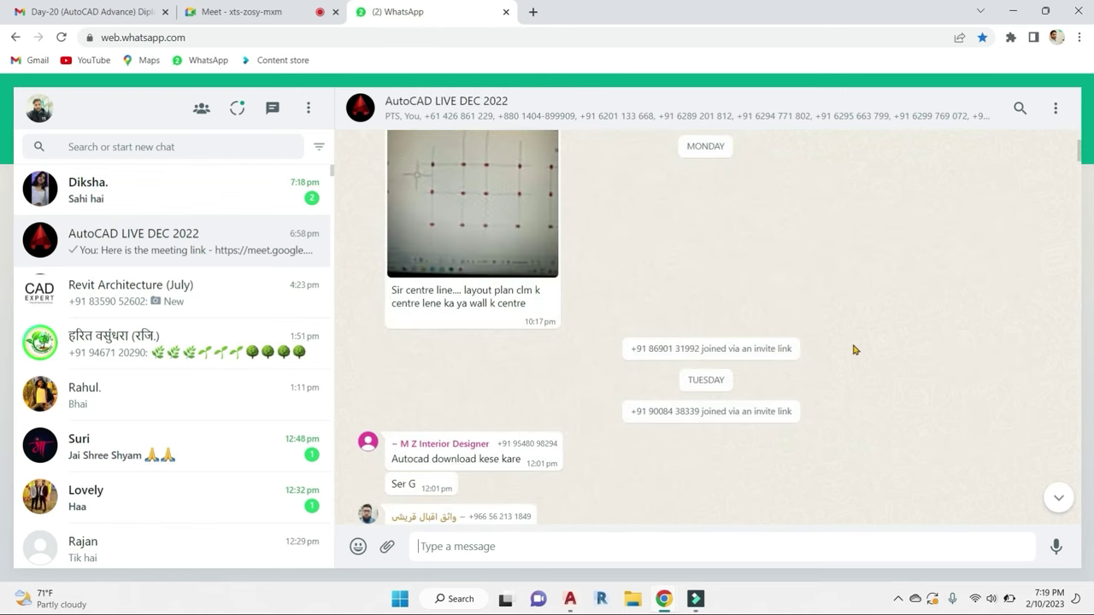
scroll(852, 350, up, 5)
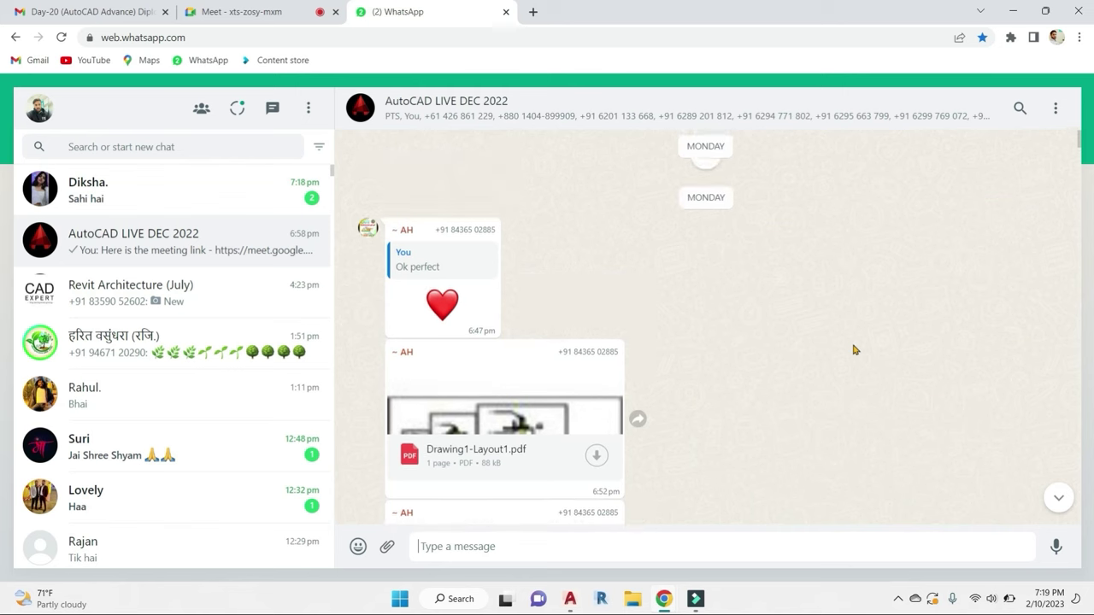
click(247, 13)
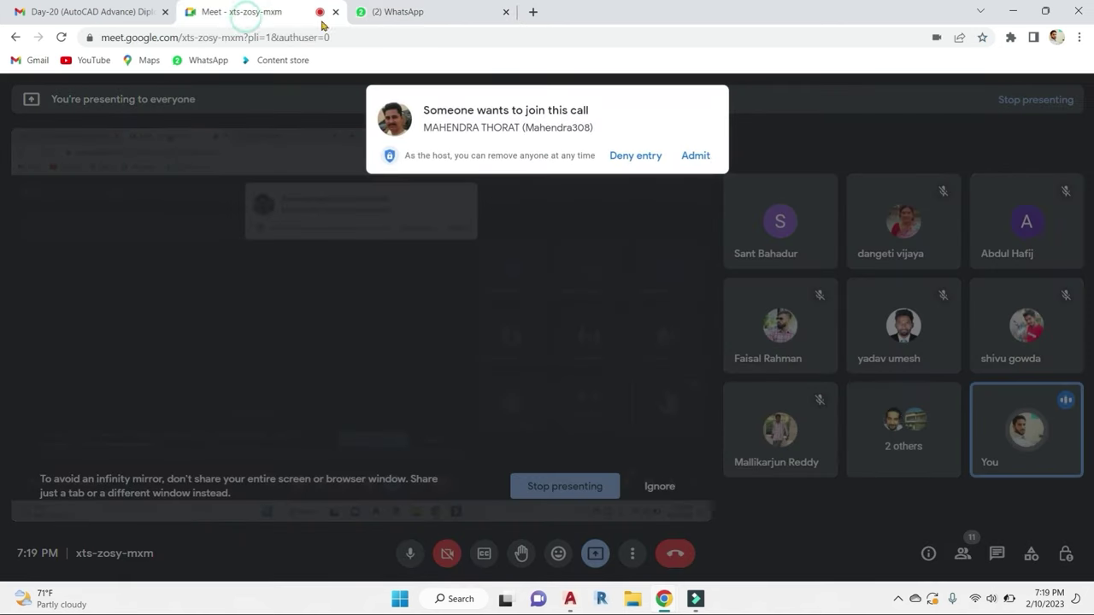
Step: Admit the waiting participant, switch to the Gmail tab, and minimize Chrome back to AutoCAD
click(695, 155)
click(101, 12)
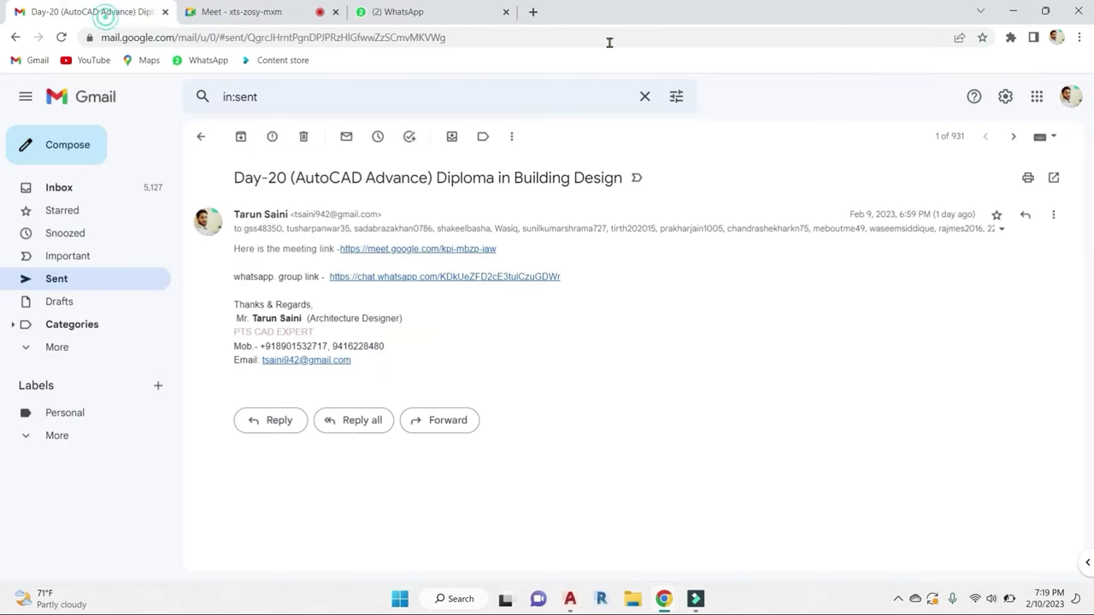
click(1008, 10)
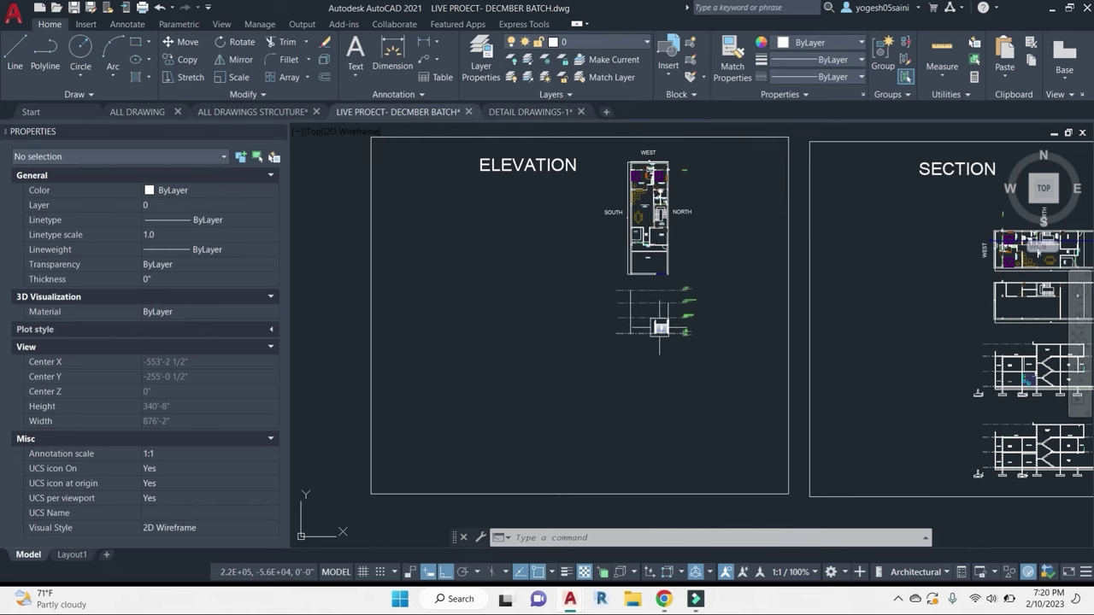
Step: Centre the view on the gate elevation and clear any pending commands
scroll(656, 323, up, 5)
key(Escape)
key(Escape)
key(Escape)
text(l)
key(Return)
scroll(646, 342, up, 1)
middle_drag(632, 339, 696, 322)
key(Escape)
key(Escape)
key(Return)
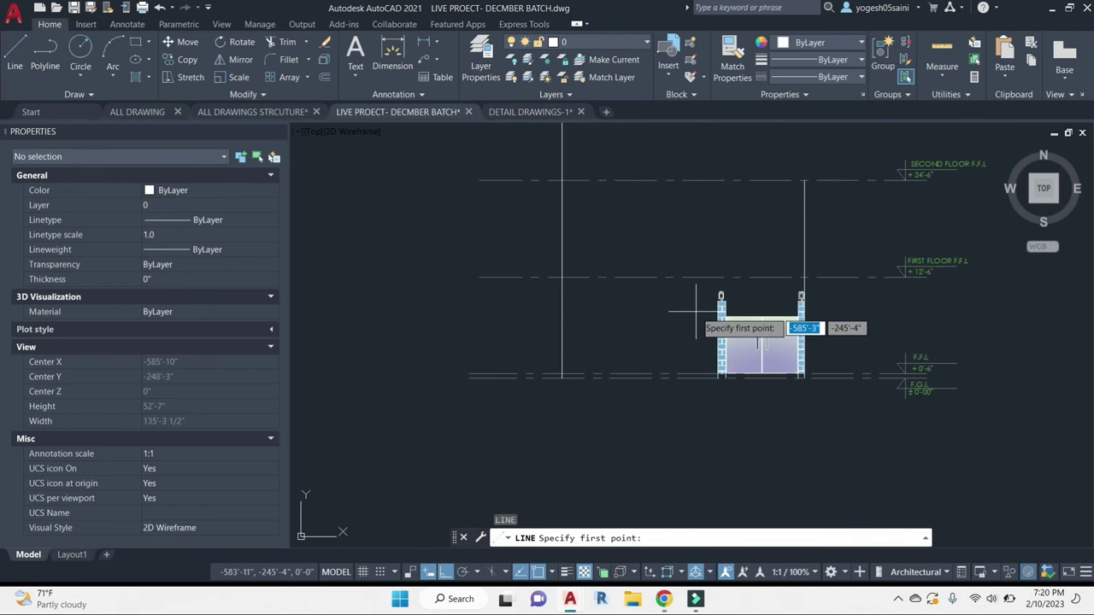
key(Escape)
Step: Offset the floor line 7' upward
text(o)
key(Return)
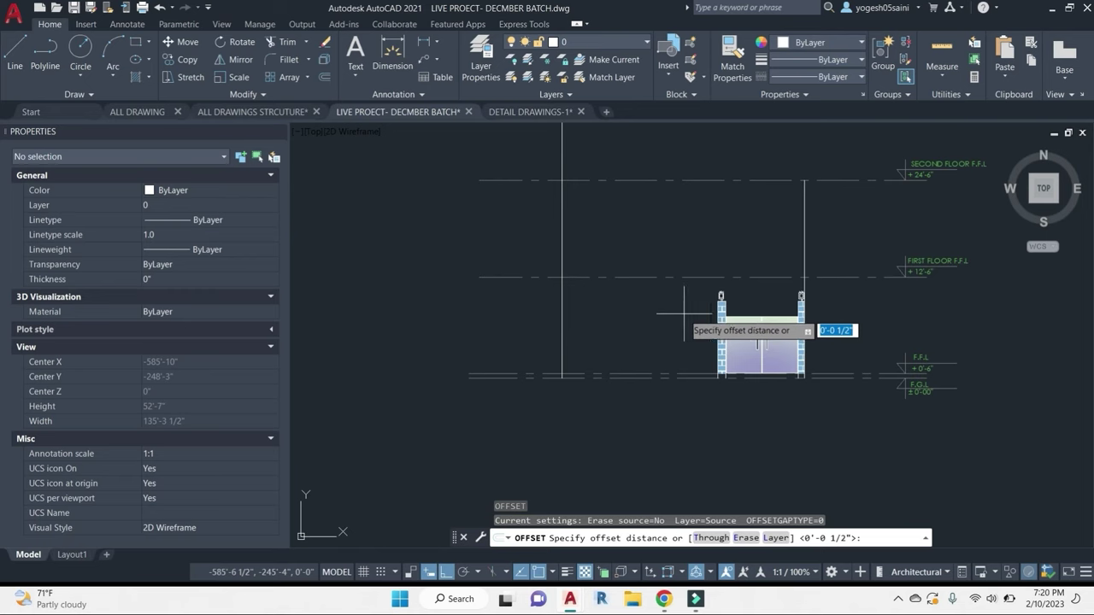
text(7')
key(Return)
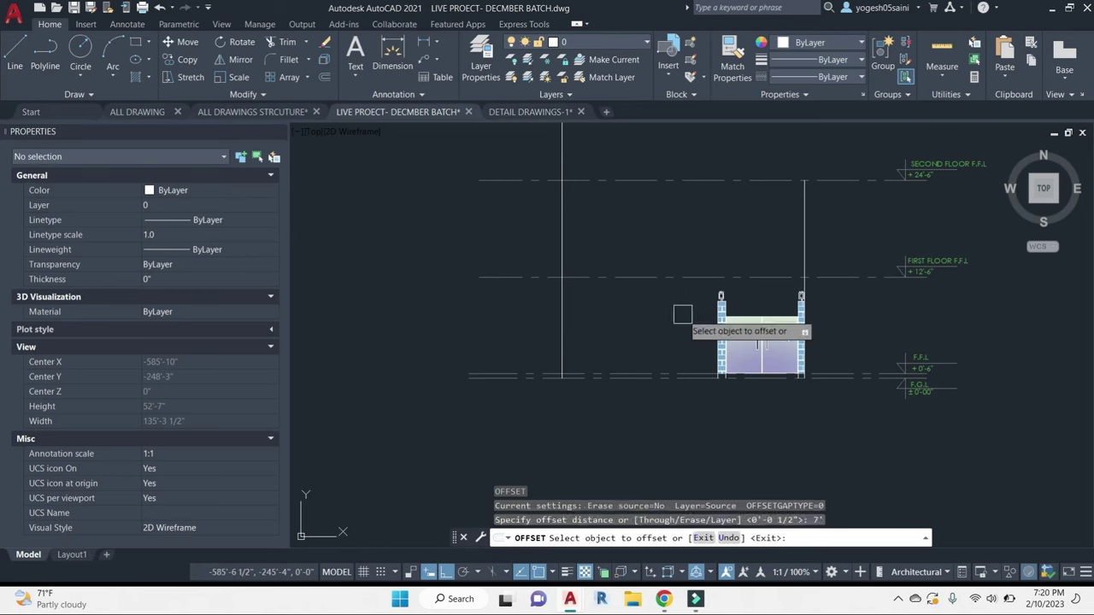
click(673, 373)
click(667, 313)
key(Escape)
key(Escape)
key(Escape)
key(Escape)
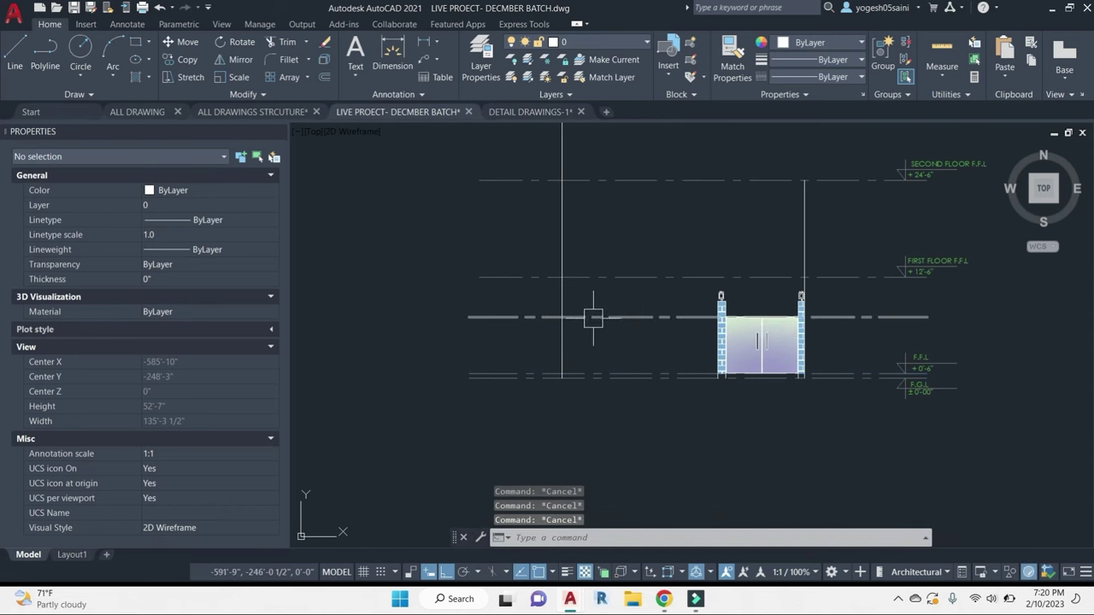
Step: Trim the overhanging left end of the new 7' line
text(tr)
key(Return)
key(Return)
click(530, 316)
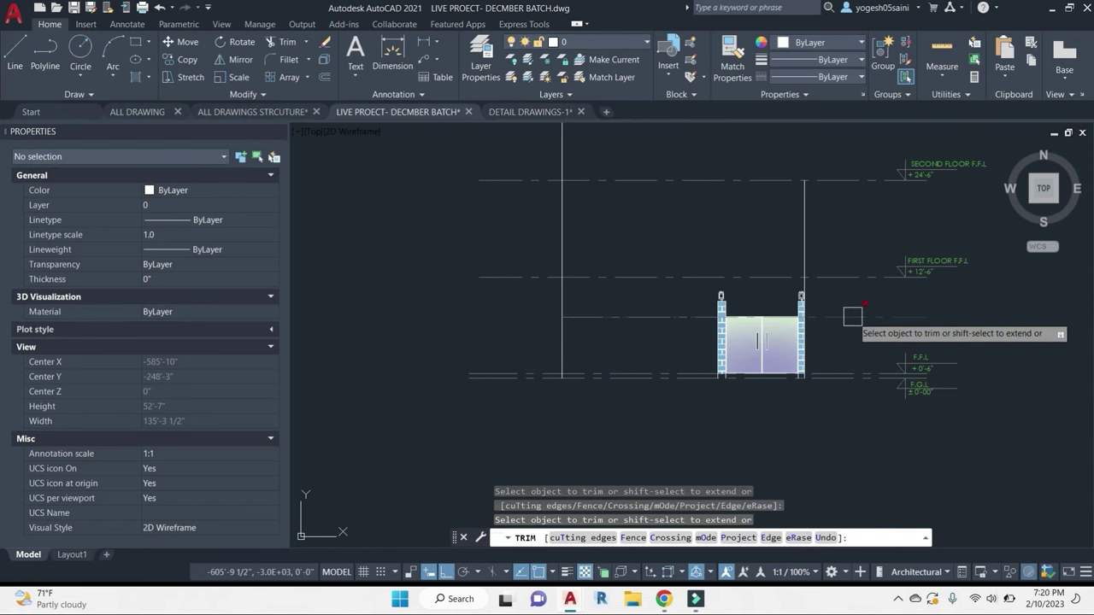
key(Escape)
key(Return)
scroll(751, 314, up, 5)
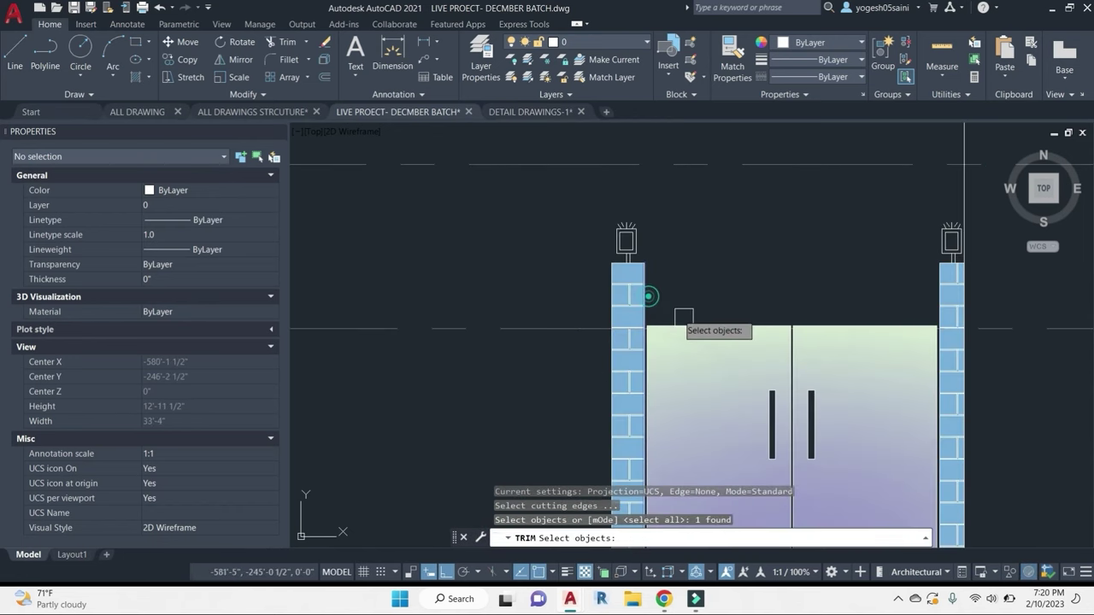
key(Return)
scroll(735, 272, down, 5)
middle_drag(736, 270, 780, 293)
key(Escape)
key(Escape)
key(Escape)
key(Escape)
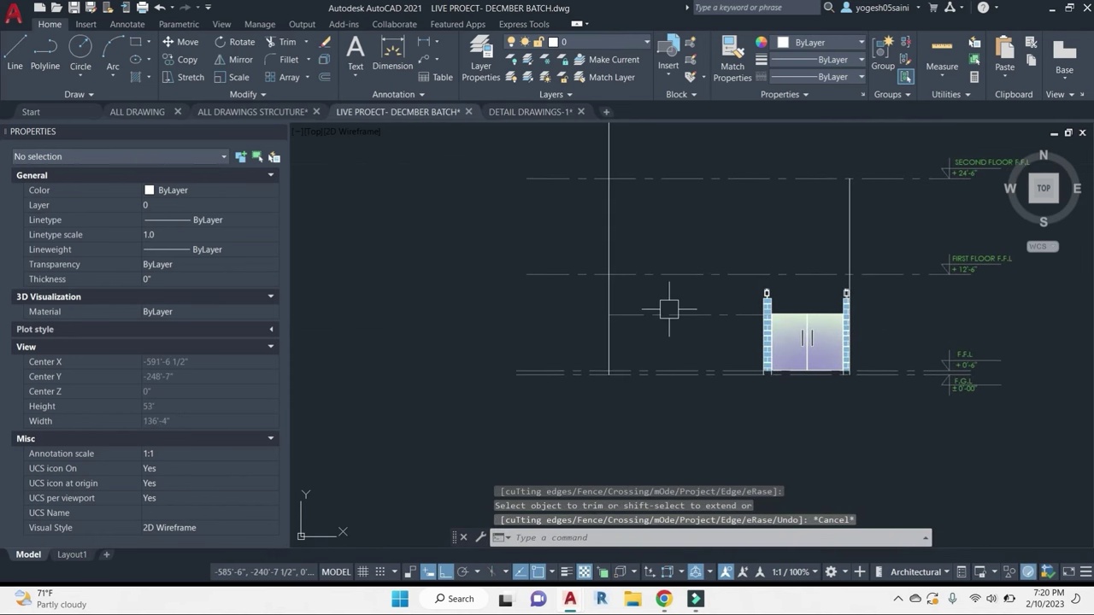
Step: Match the dashed horizontal line to the solid vertical line with MATCHPROP
text(m)
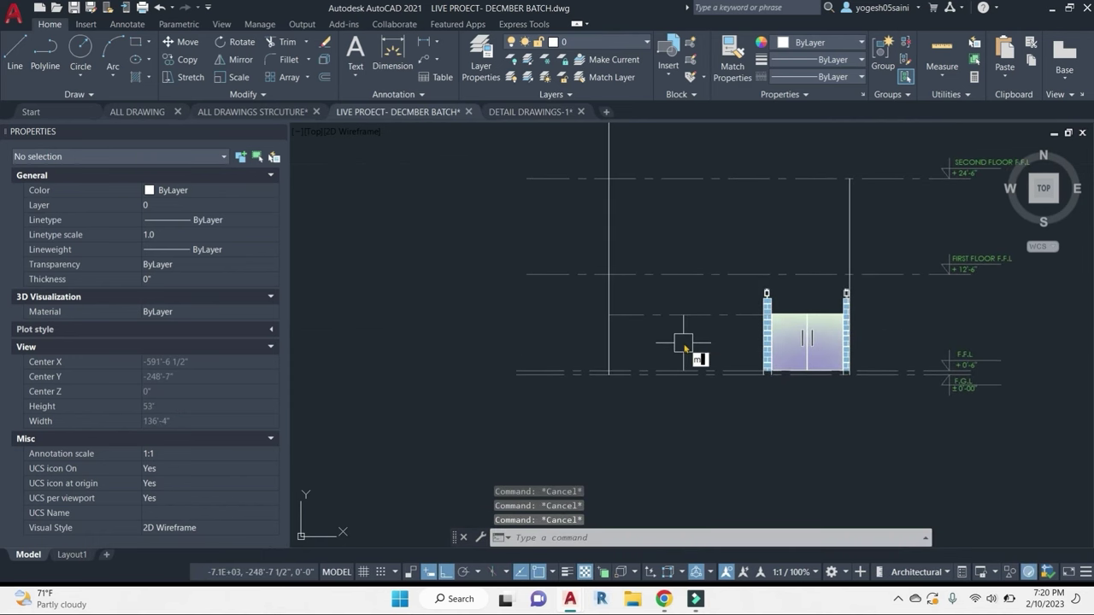
text(a)
key(Return)
click(608, 292)
click(680, 315)
key(Escape)
key(Escape)
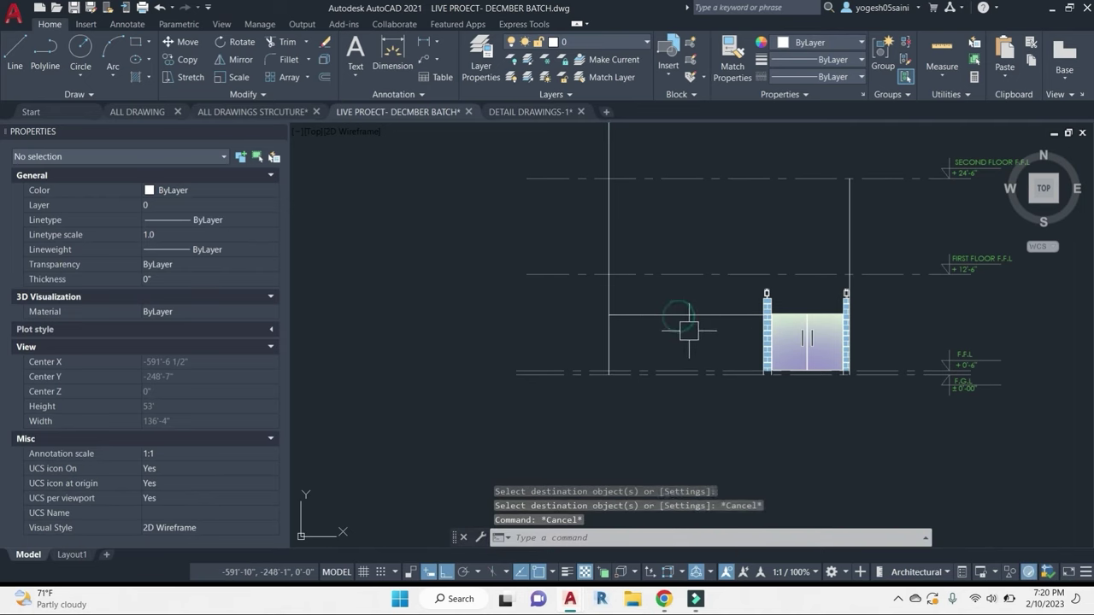
Step: Offset the horizontal wall line 1' below itself
text(o)
key(Return)
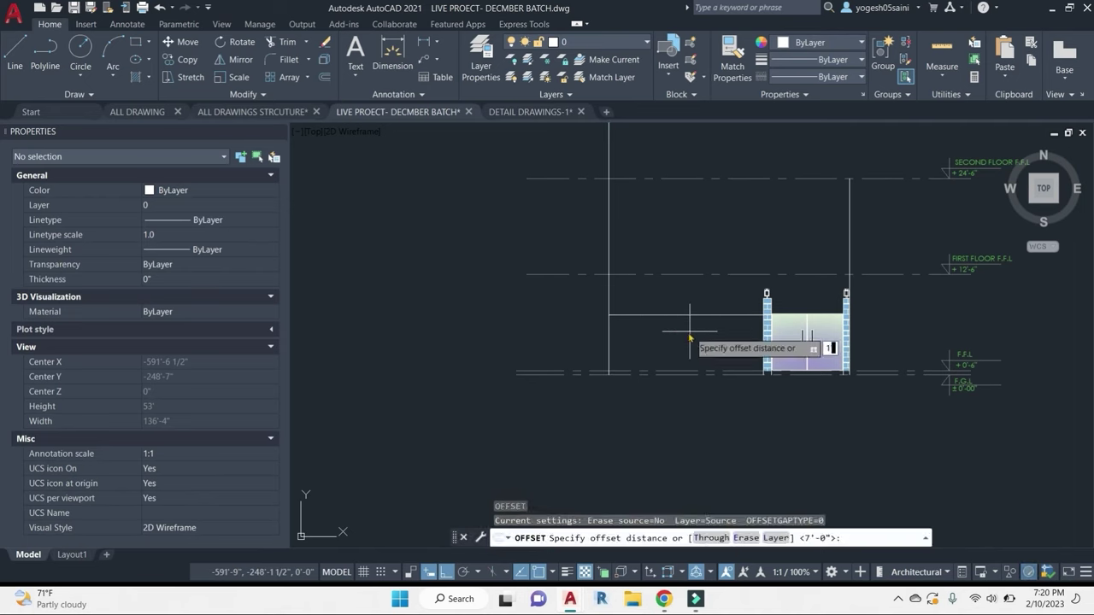
key(Return)
click(709, 315)
click(708, 338)
key(Escape)
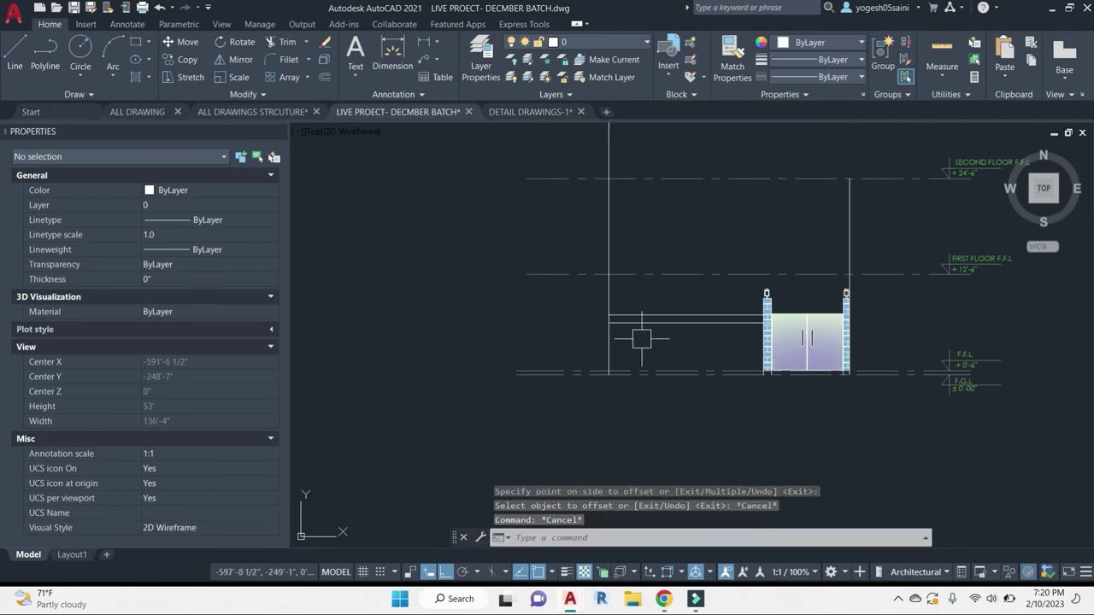
Step: Offset the vertical line 1' to its right
text(o)
key(Return)
text(1)
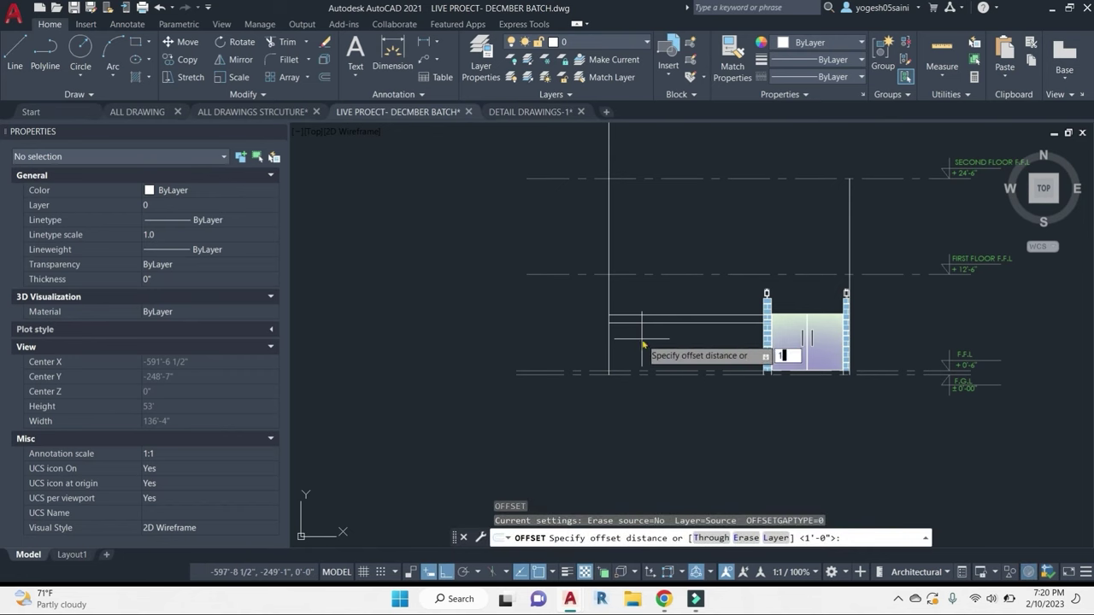
text(')
key(Return)
click(608, 346)
click(703, 349)
key(Escape)
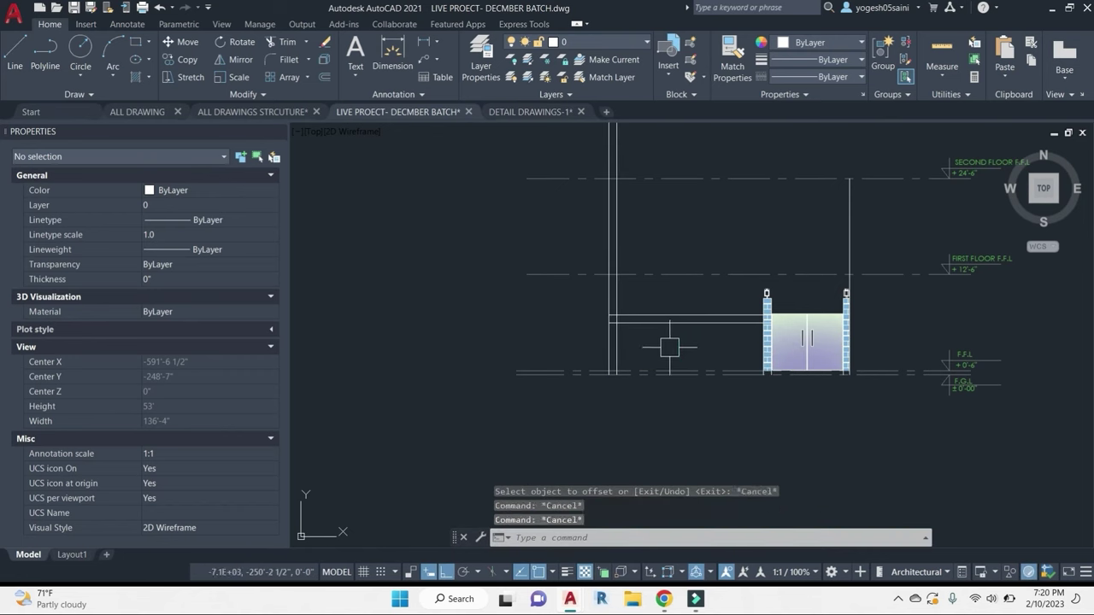
Step: Fillet the lower horizontal line and new vertical line into a clean corner
text(f)
key(Return)
click(633, 325)
click(620, 333)
scroll(666, 328, up, 3)
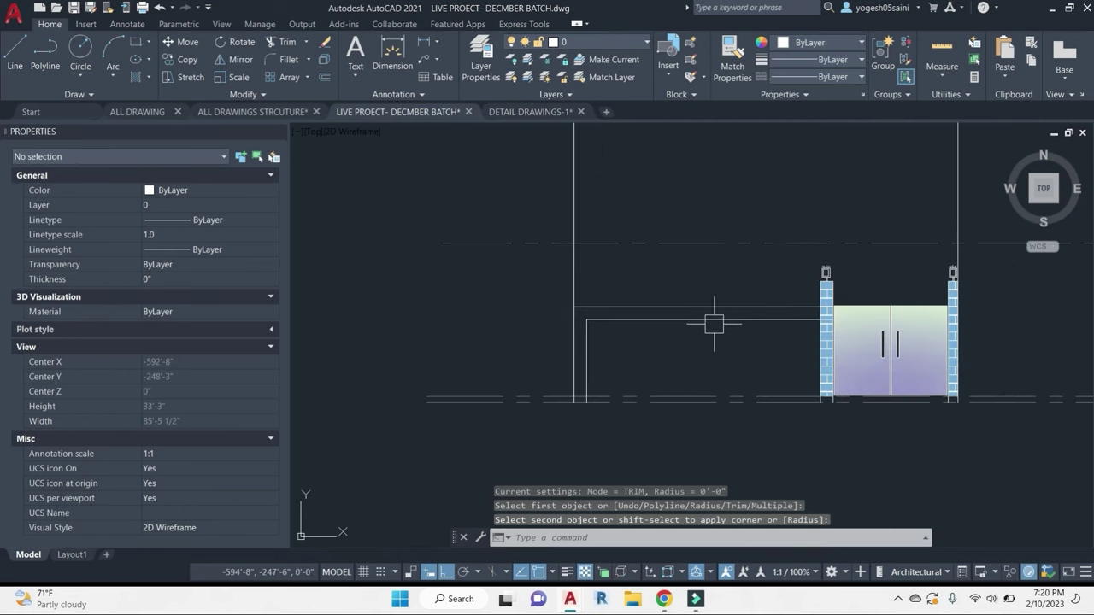
Step: Offset the inner vertical line 3' to the right
middle_drag(664, 351, 671, 328)
key(Escape)
key(Escape)
key(Escape)
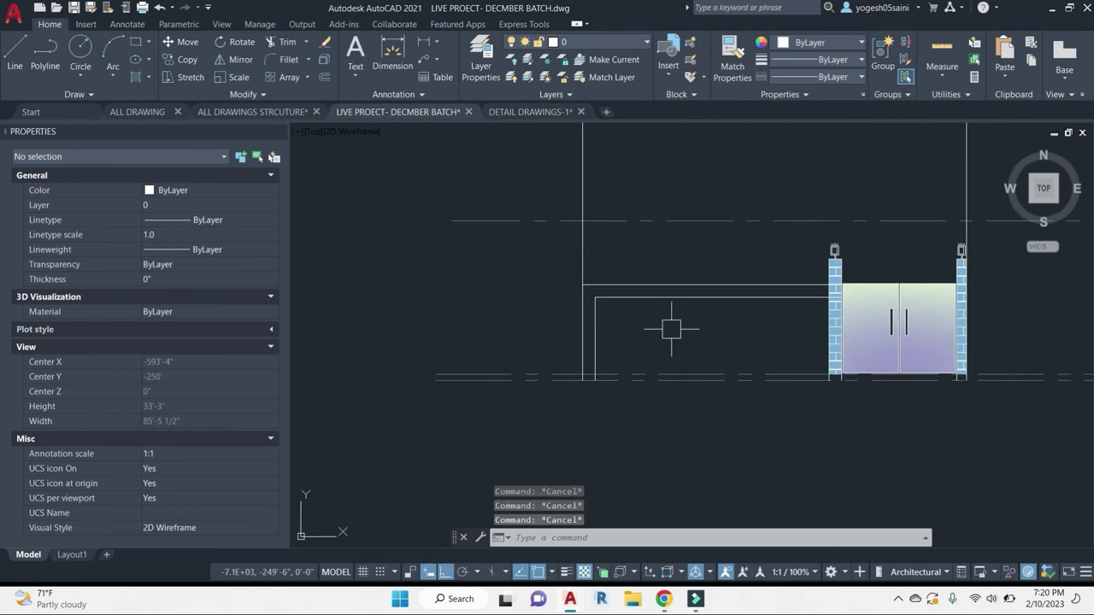
text(o)
key(Return)
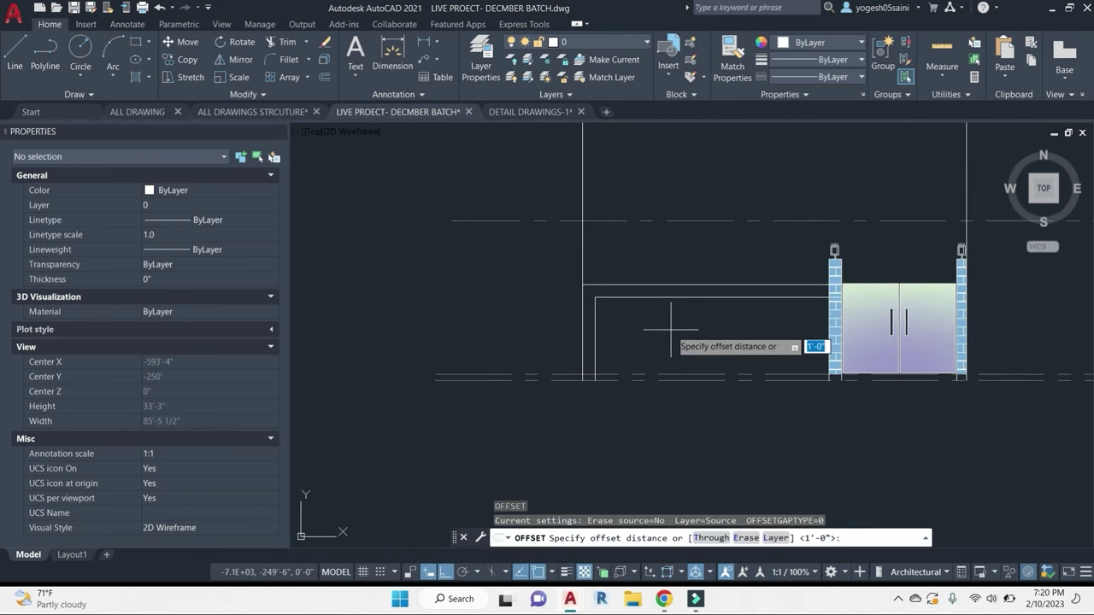
text(3')
key(Return)
click(601, 341)
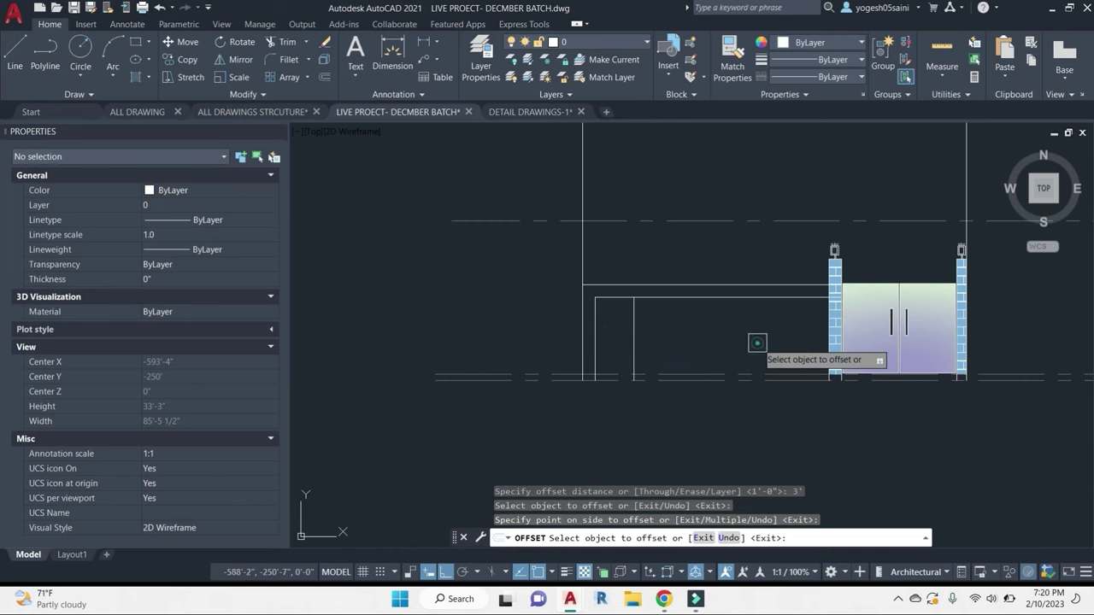
click(744, 342)
key(Escape)
key(Escape)
key(Escape)
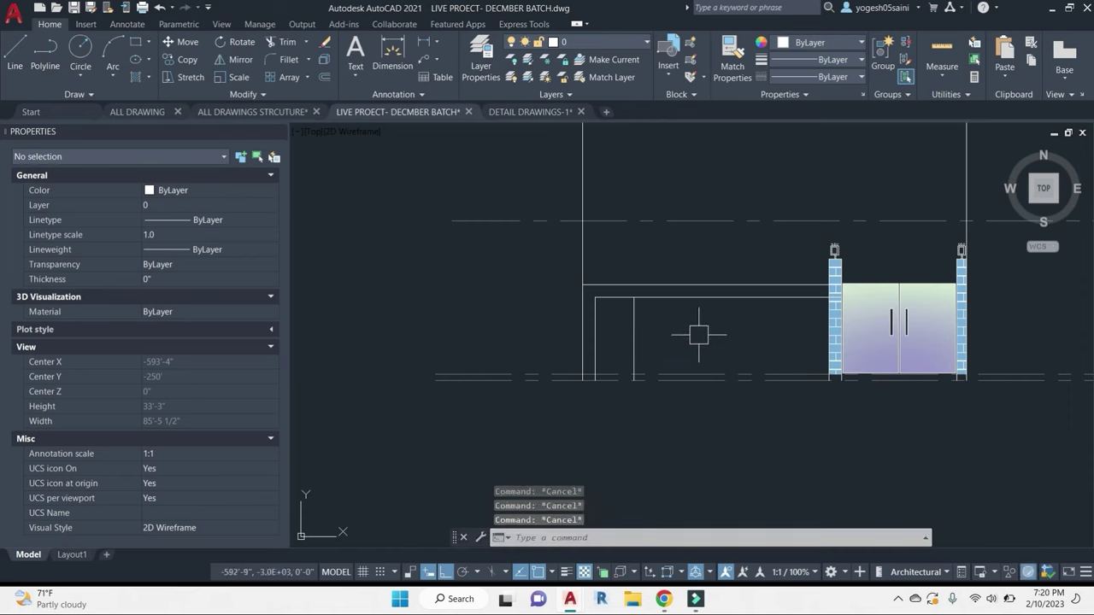
Step: Offset the inner horizontal line 1' below and fillet it with the new vertical line
text(o)
key(Return)
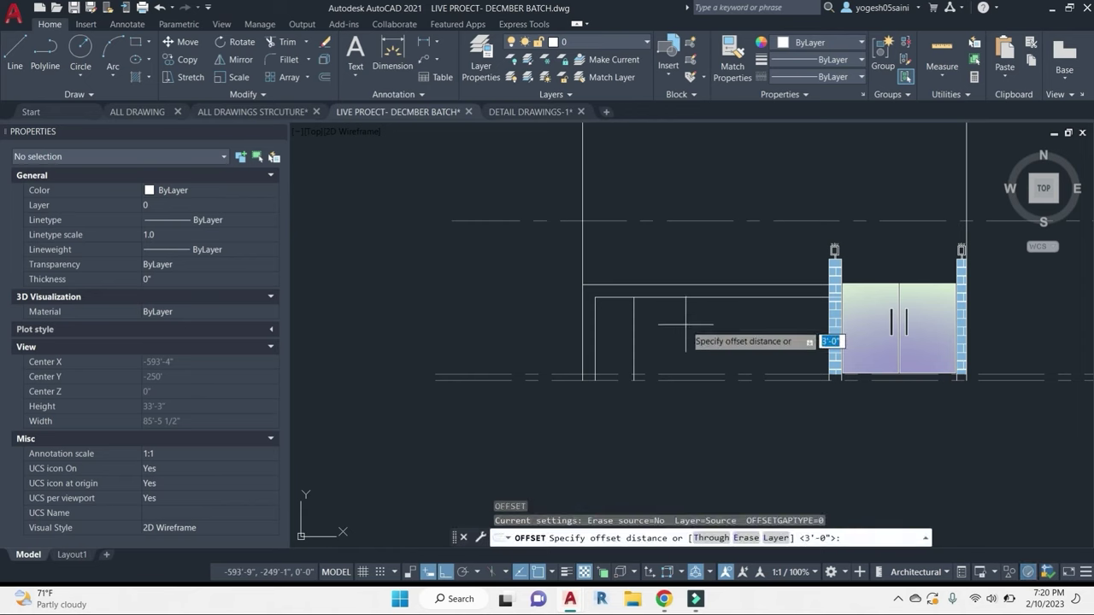
text(1')
key(Return)
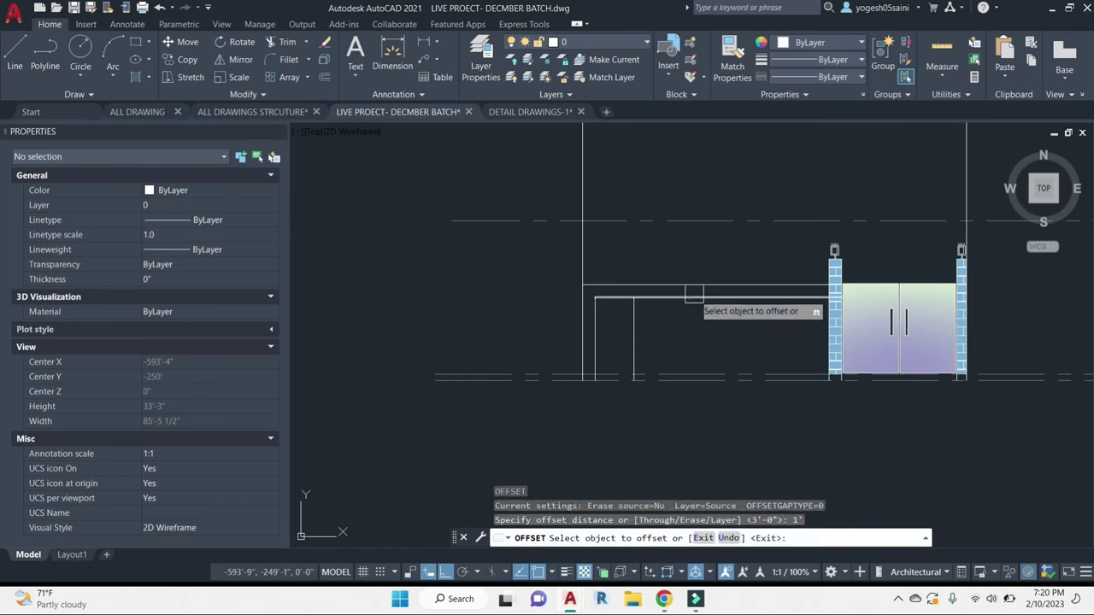
click(689, 299)
click(690, 341)
key(Escape)
key(Escape)
key(Escape)
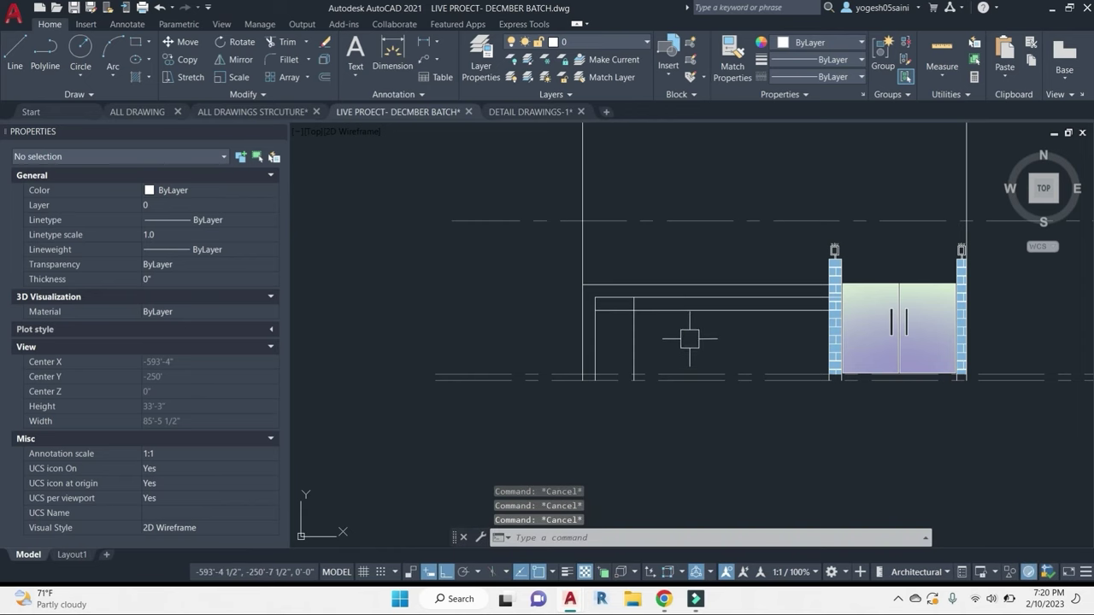
text(f)
key(Return)
click(655, 309)
click(632, 337)
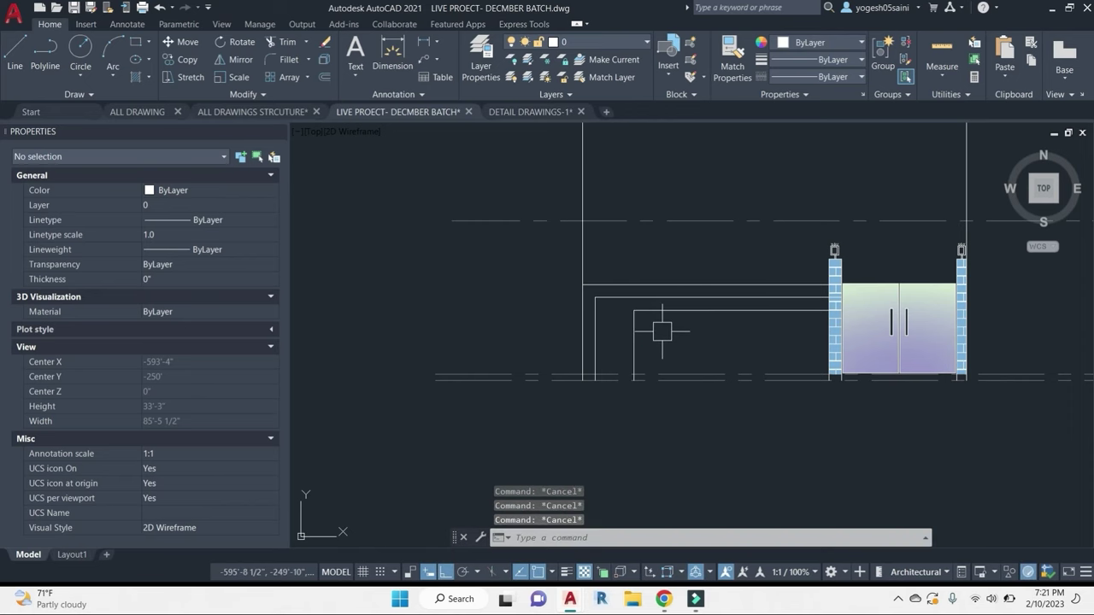
Step: Offset the newest vertical line 9" to the right
text(o)
key(Return)
text(9)
key(Return)
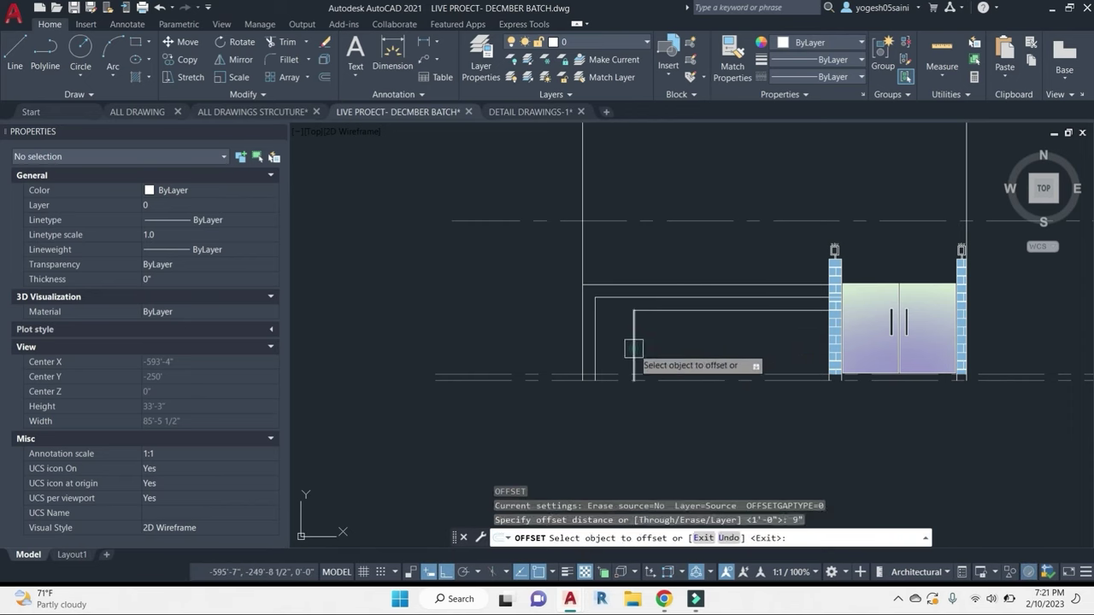
click(633, 348)
click(695, 347)
key(Escape)
key(Escape)
key(Escape)
text(tr)
key(Return)
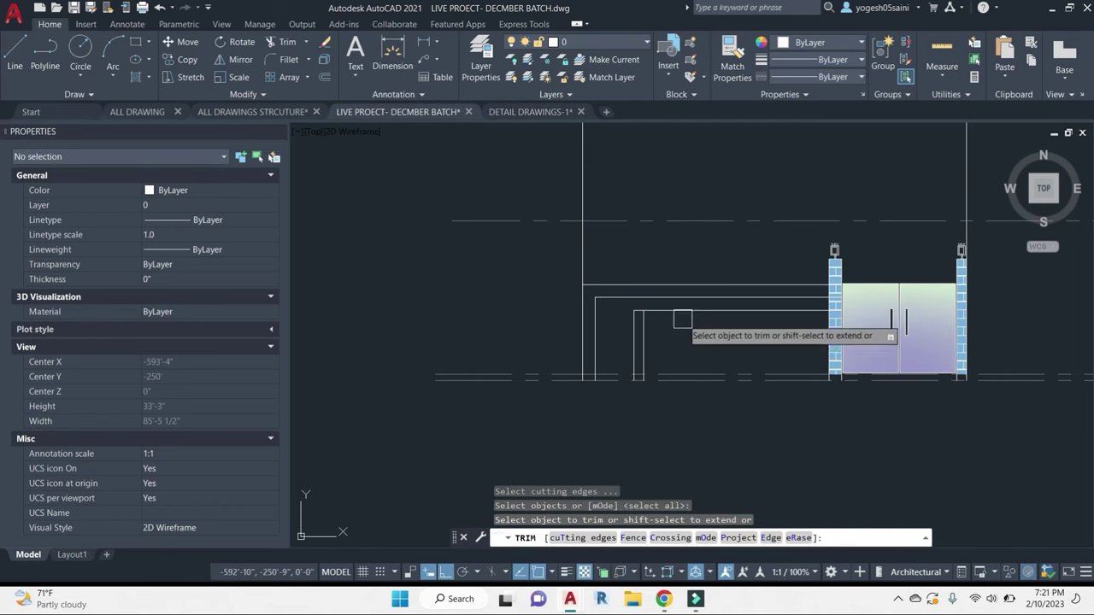
middle_drag(687, 328, 664, 323)
key(Escape)
key(Escape)
key(Escape)
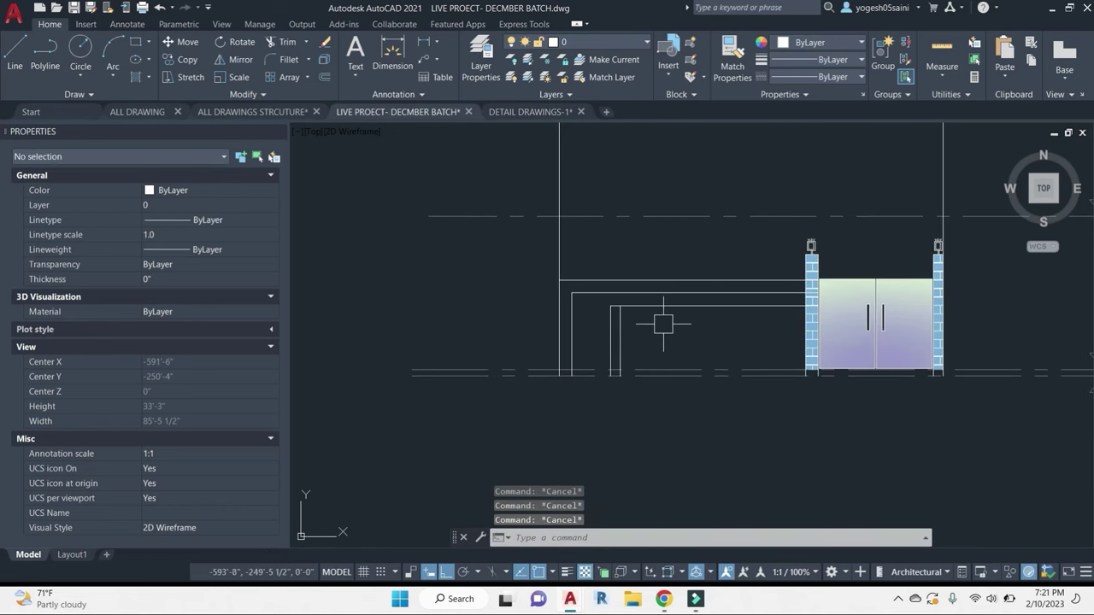
Step: Offset the lowest horizontal line 9" below
text(o)
key(Return)
text(9)
key(Return)
click(675, 307)
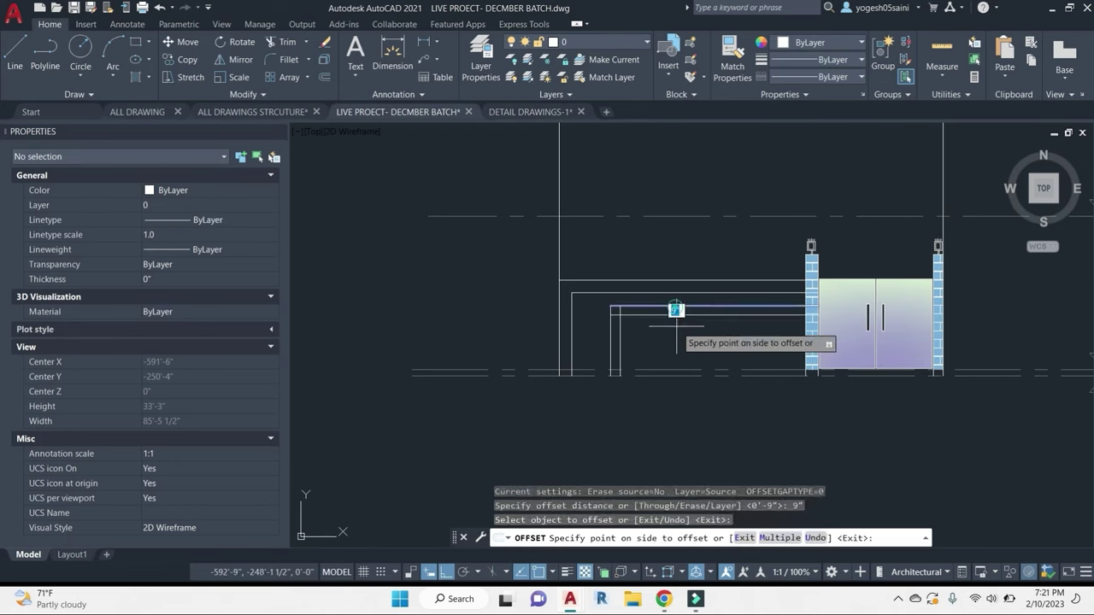
click(681, 341)
key(Escape)
key(Escape)
key(Escape)
key(Escape)
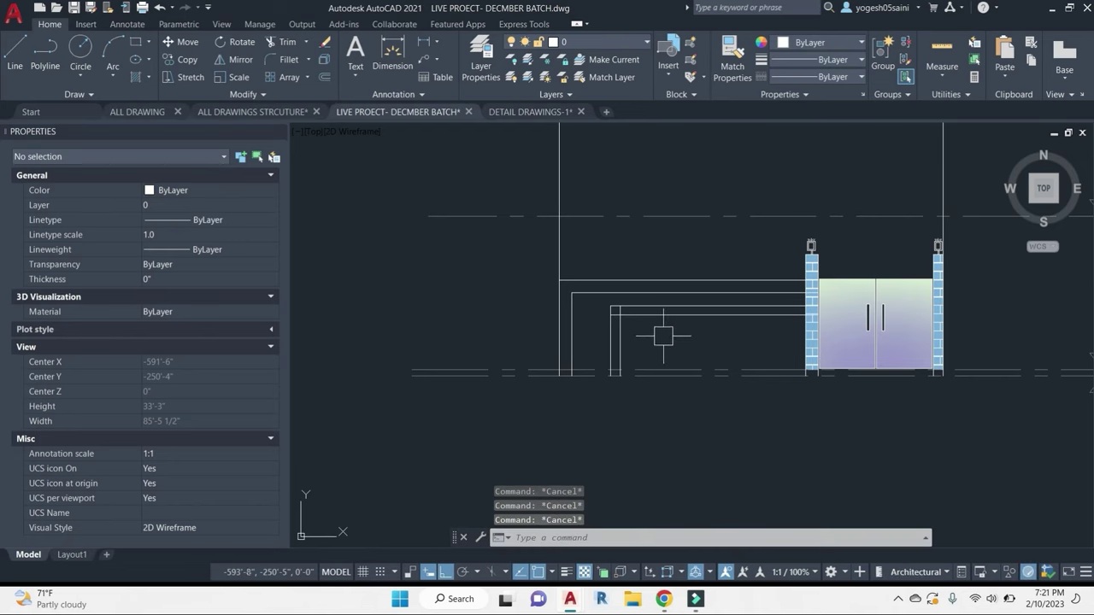
text(tr)
key(Return)
key(Return)
scroll(589, 308, up, 8)
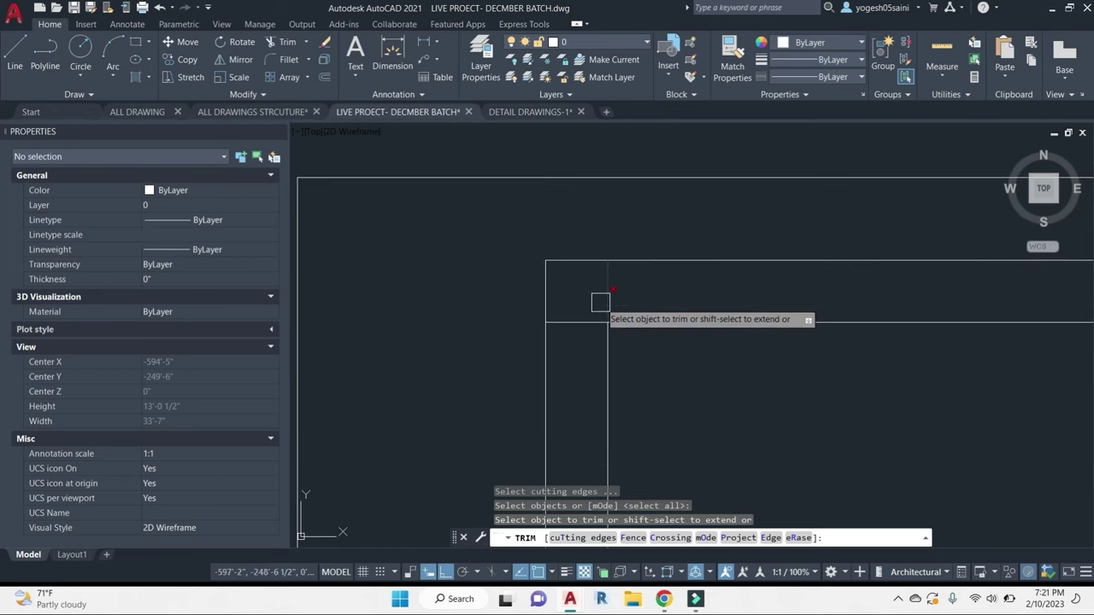
scroll(604, 298, down, 5)
key(Escape)
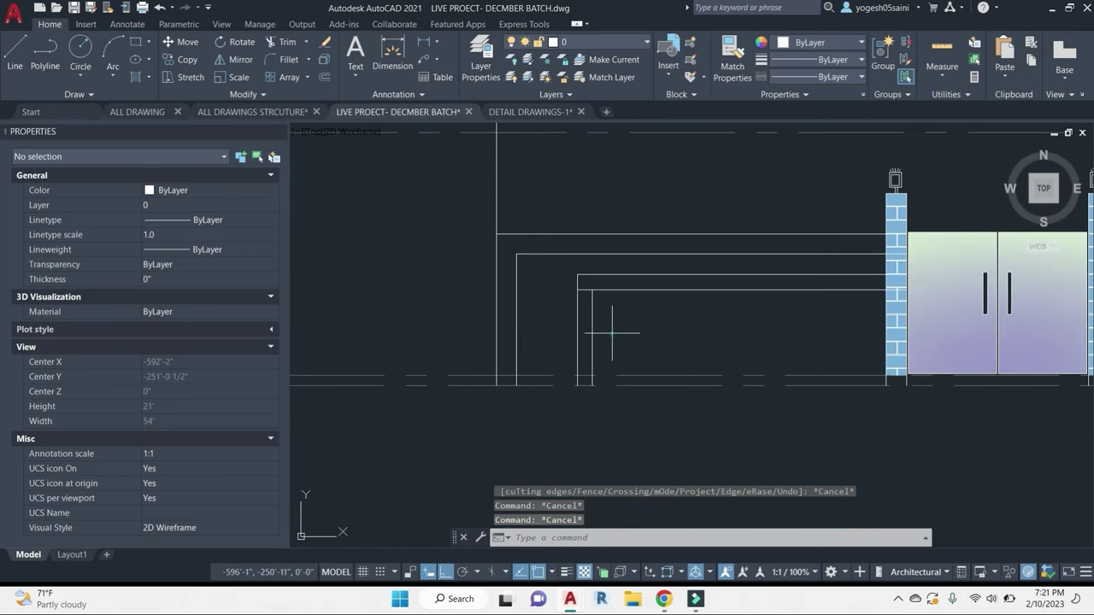
click(611, 332)
click(600, 326)
key(Escape)
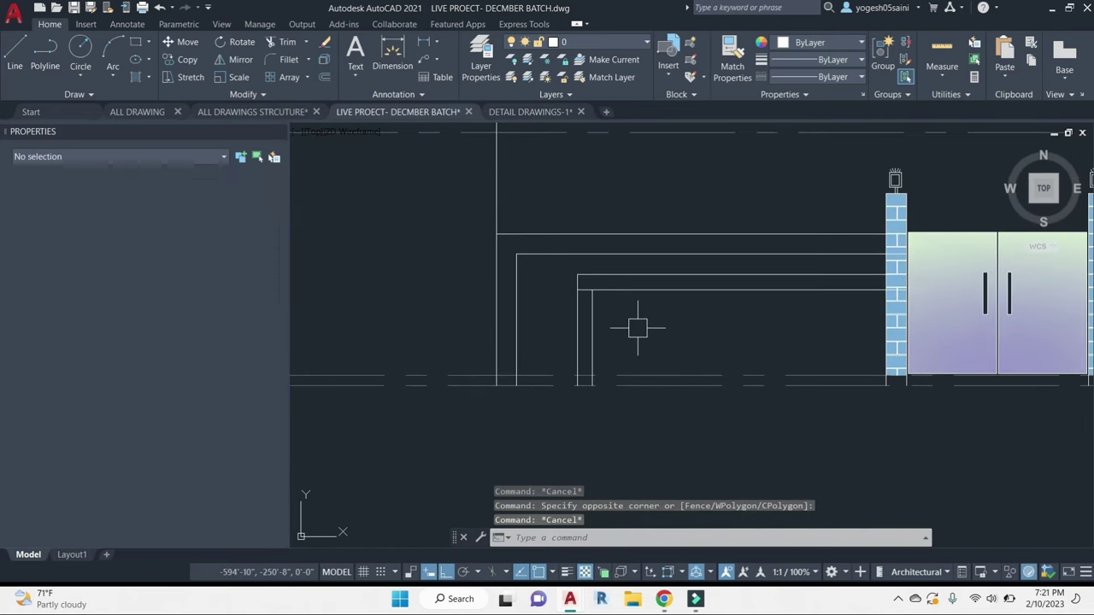
Step: Offset the innermost vertical line repeatedly 2' to the right, four copies
text(o)
key(Return)
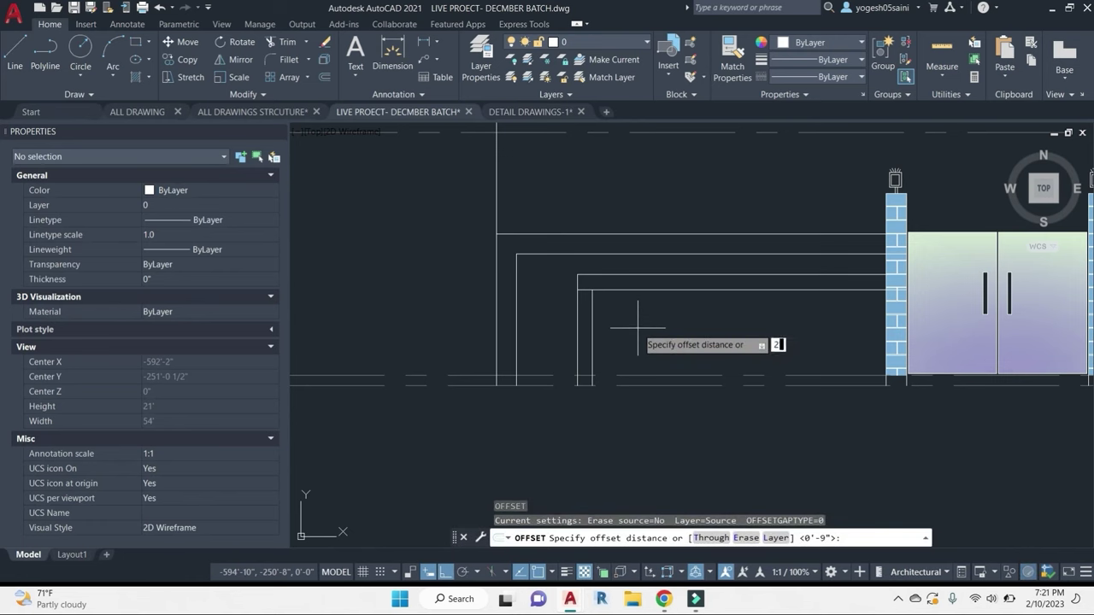
key(Return)
click(594, 346)
click(732, 325)
click(632, 324)
click(756, 331)
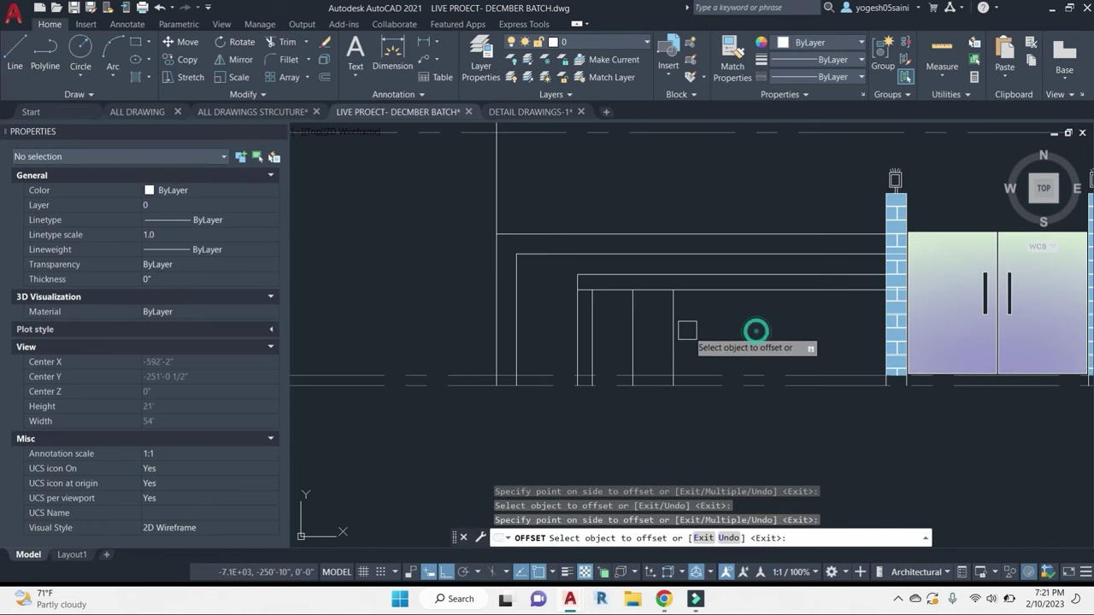
click(672, 329)
click(798, 323)
click(714, 323)
click(805, 318)
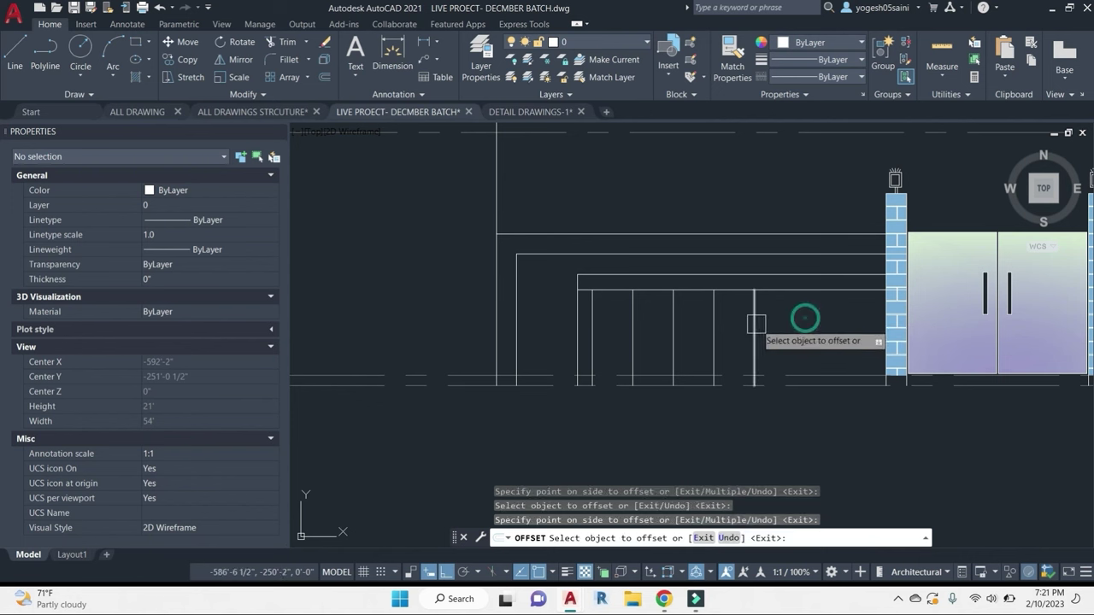
key(Escape)
Step: Erase the three extra vertical lines
click(777, 319)
click(656, 322)
text(e)
key(Return)
key(Escape)
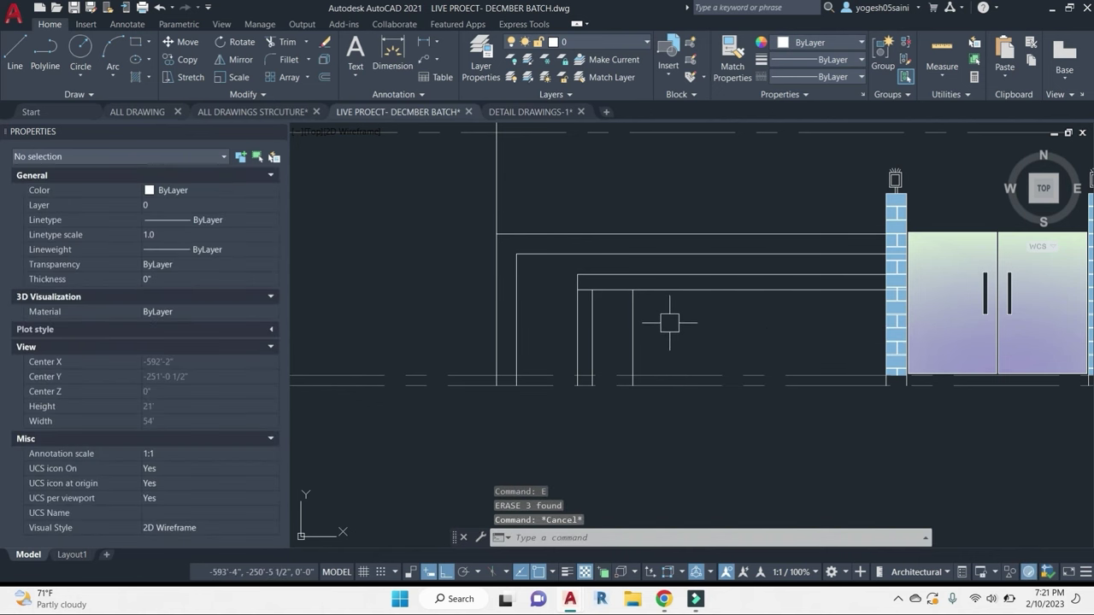
Step: Offset the vertical line 9" to its left
text(o)
key(Return)
key(Return)
click(632, 324)
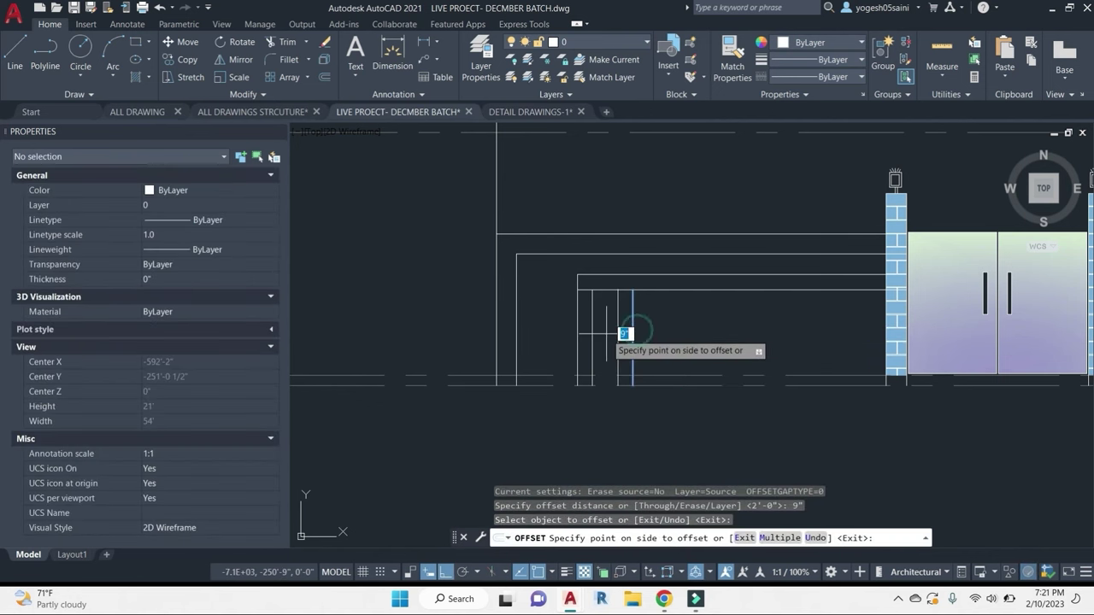
click(606, 330)
key(Escape)
scroll(609, 335, up, 4)
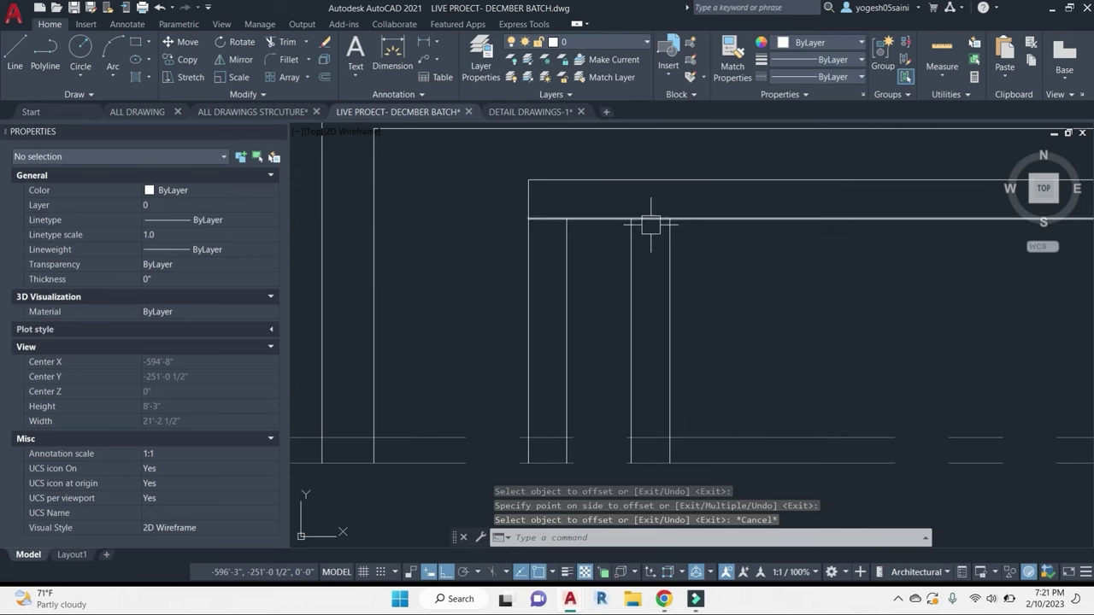
Step: Copy the pair of vertical lines further right with CO
click(727, 340)
click(612, 315)
text(co)
key(Return)
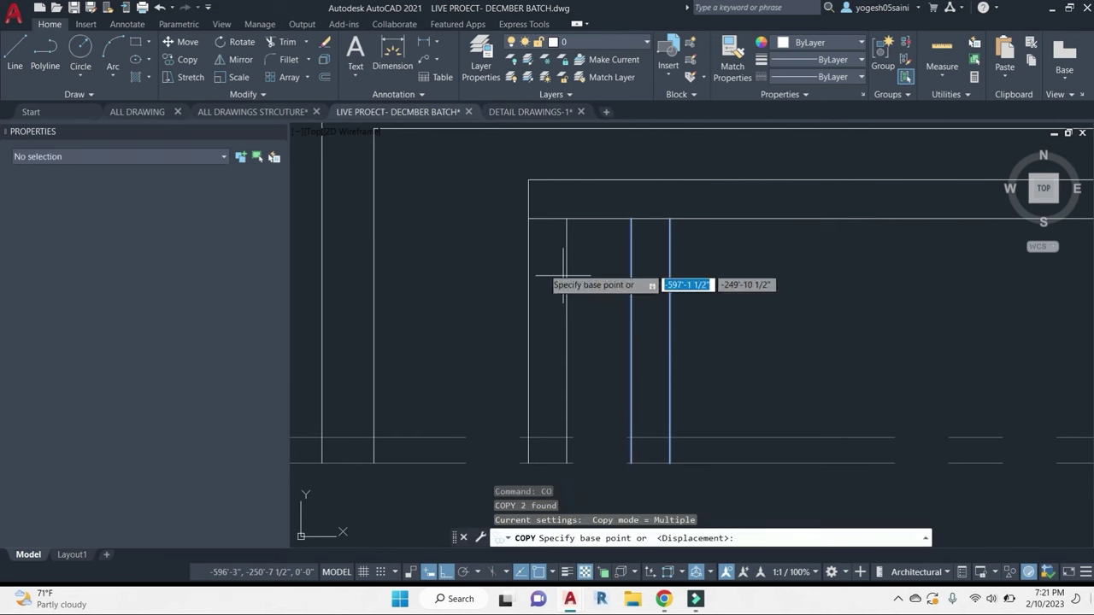
click(564, 220)
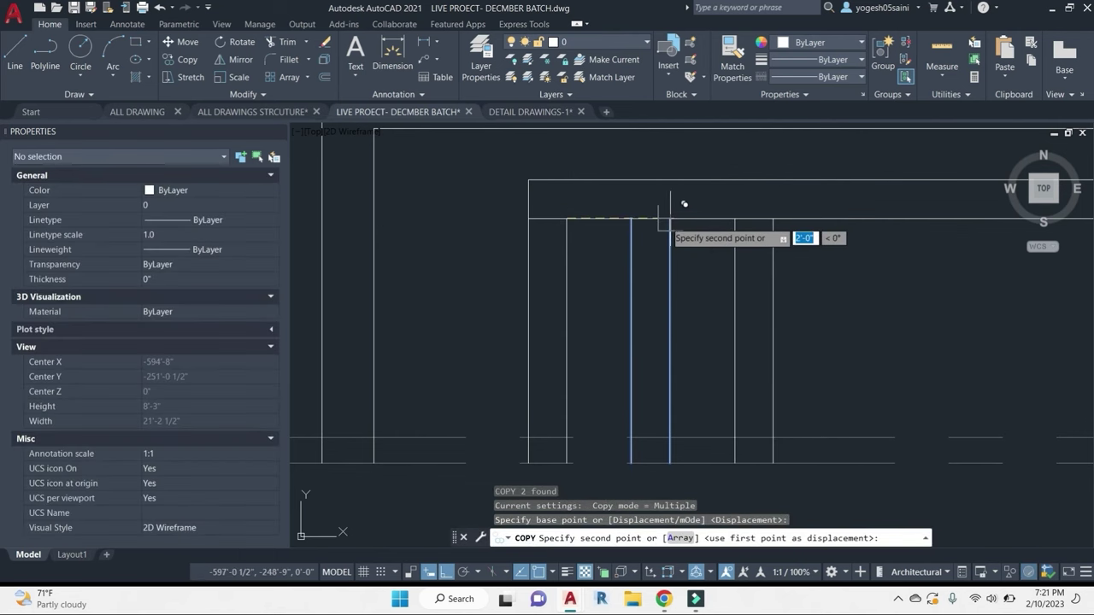
click(773, 219)
middle_drag(807, 225, 614, 223)
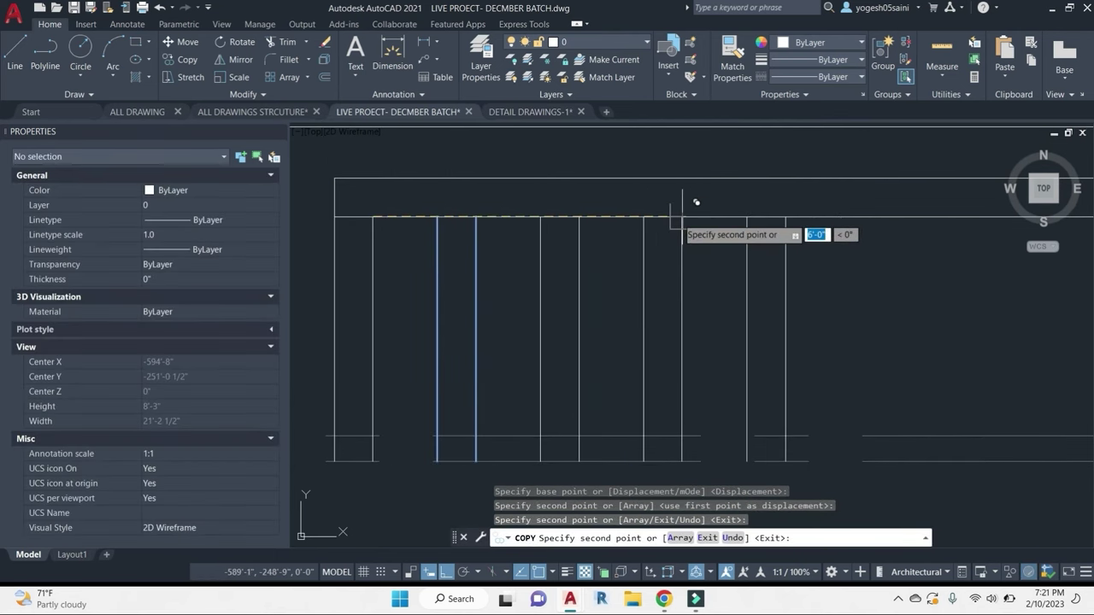
key(Escape)
key(Escape)
scroll(735, 256, down, 3)
key(Escape)
key(Escape)
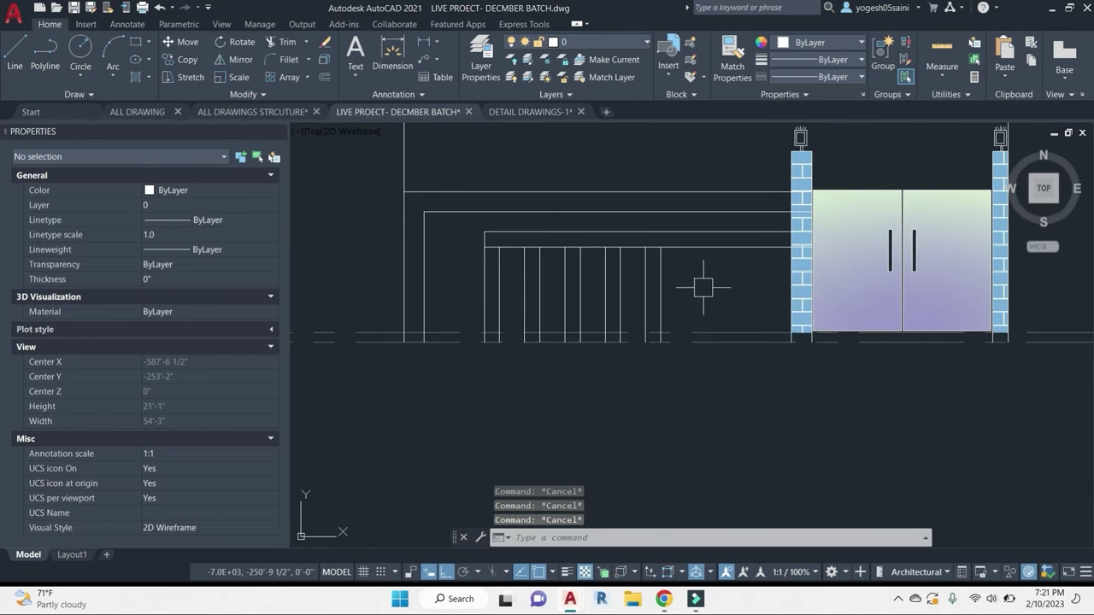
Step: Draw a horizontal ground line starting at the baseline's left end
middle_drag(503, 367, 526, 346)
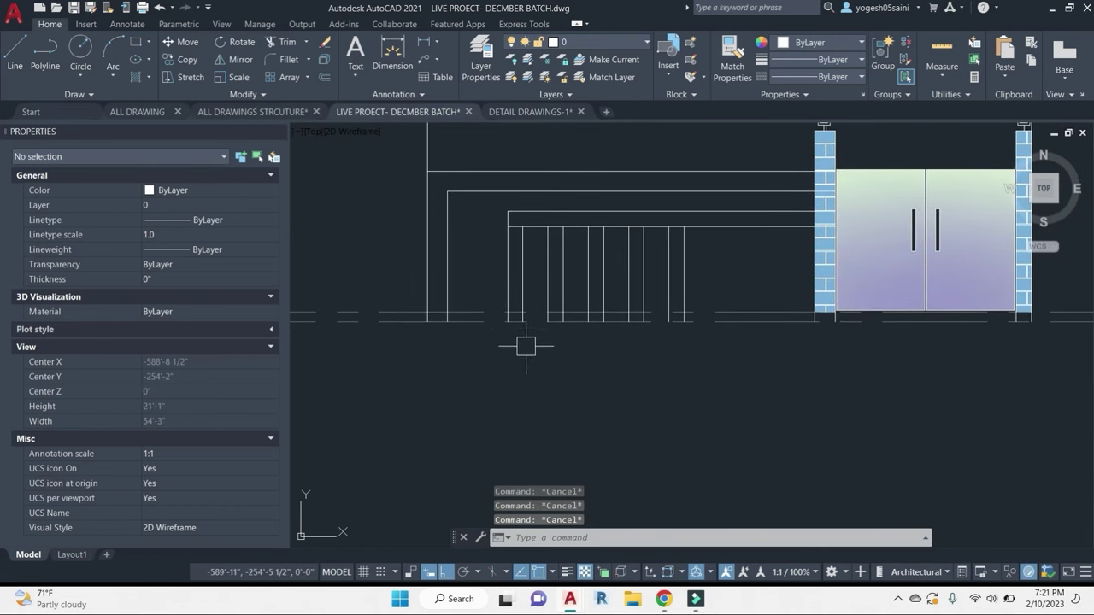
text(l)
key(Return)
click(395, 320)
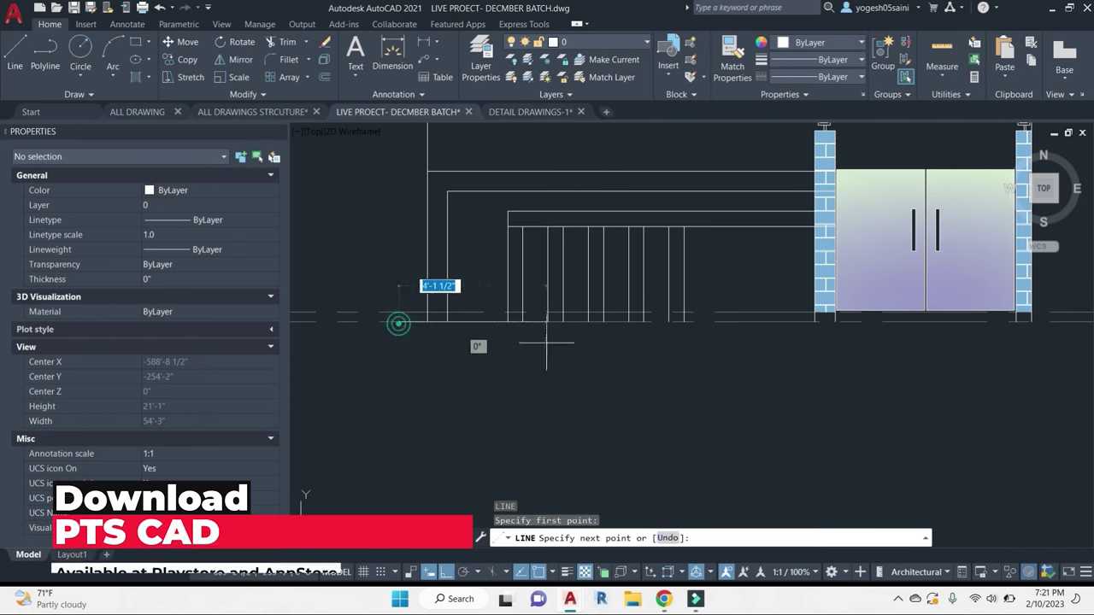
middle_drag(752, 363, 738, 366)
middle_drag(1015, 323, 961, 325)
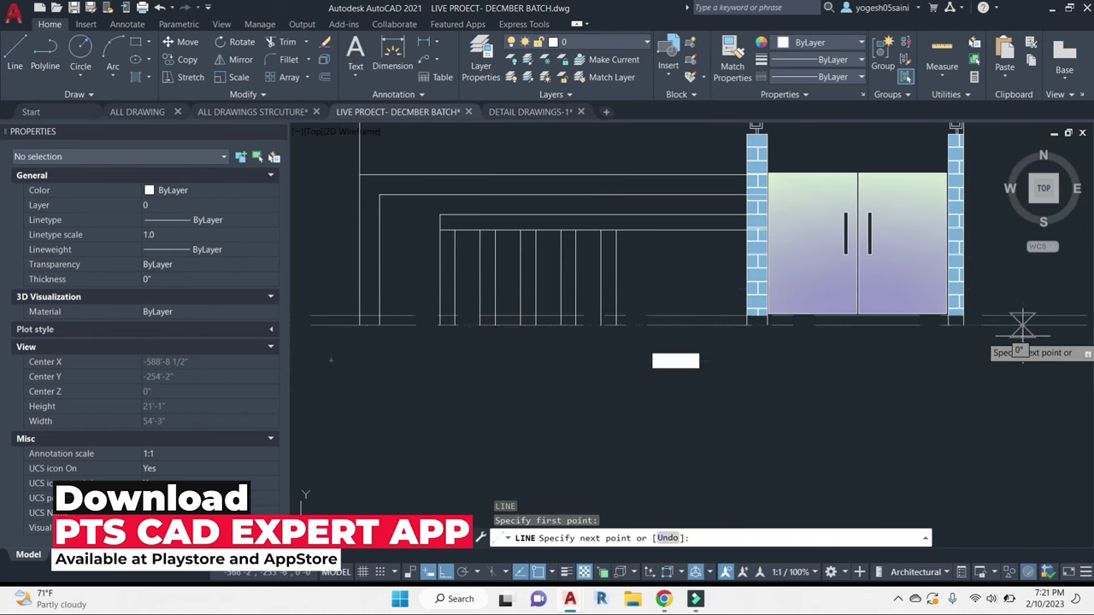
Step: Finish the ground line along the baseline and give it a heavier lineweight
click(1032, 358)
key(Escape)
key(Escape)
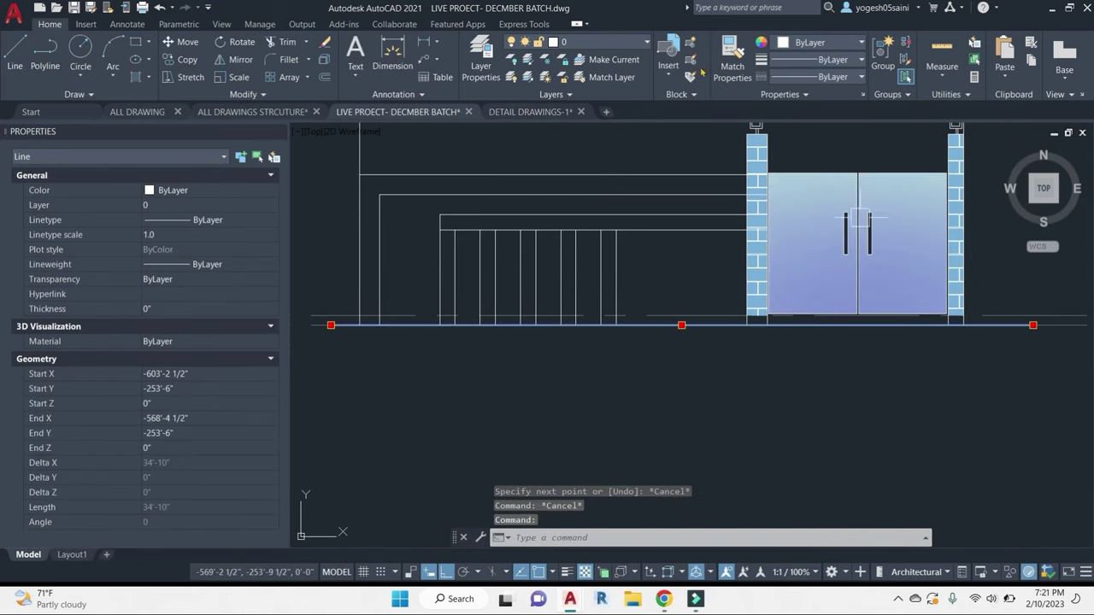
click(851, 77)
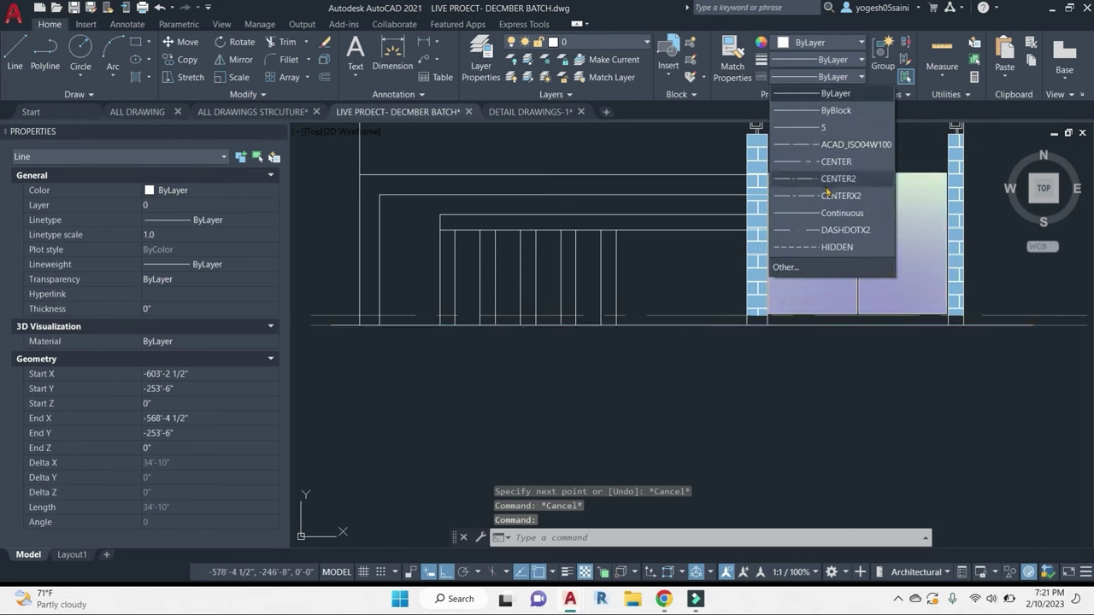
click(852, 62)
click(851, 60)
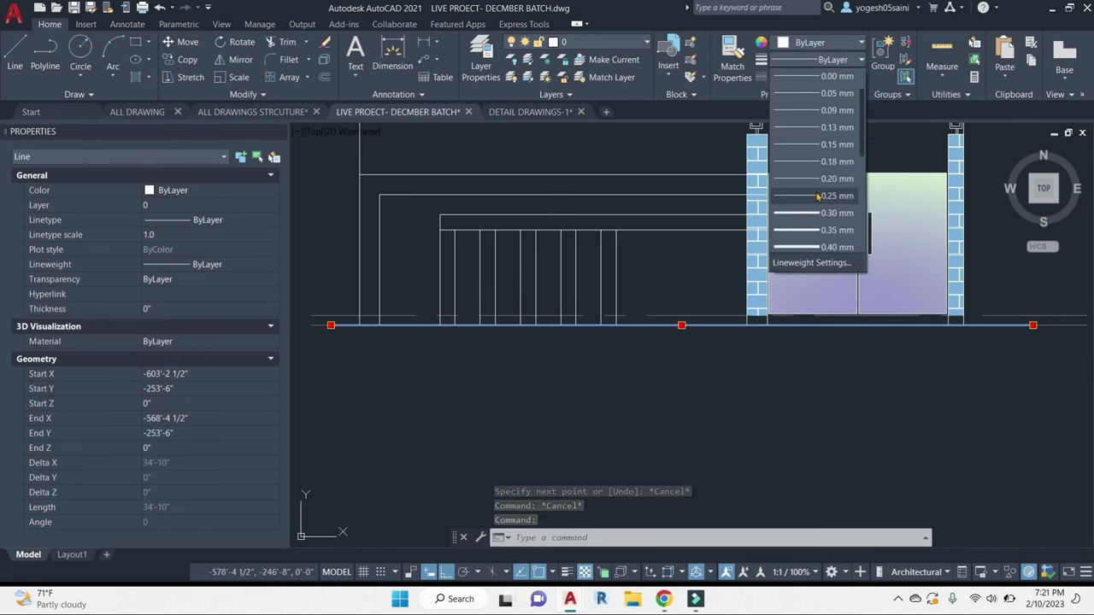
scroll(817, 198, down, 2)
click(803, 196)
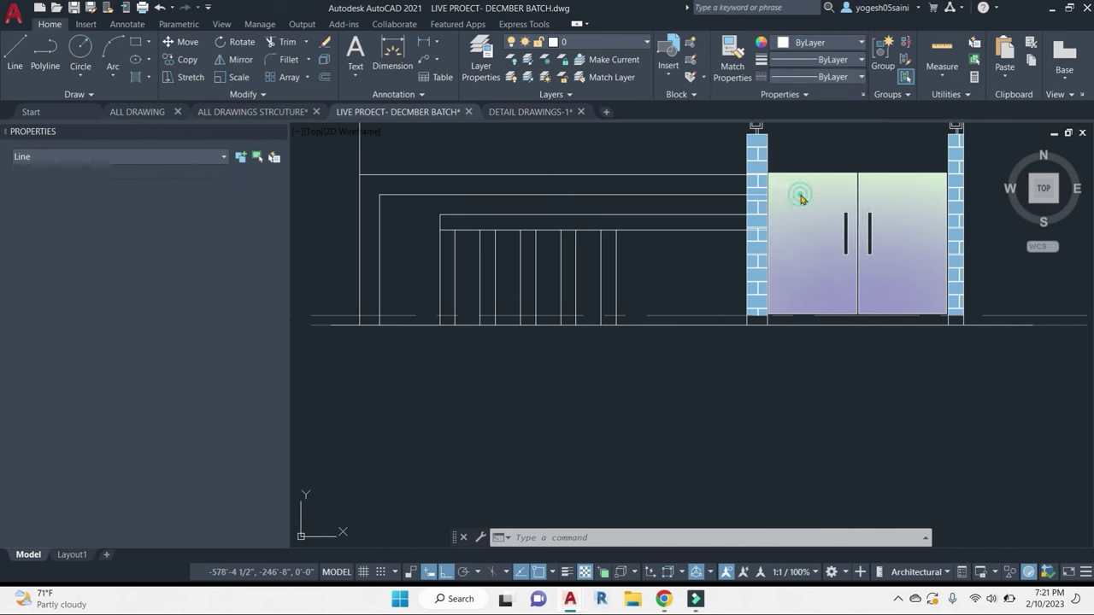
key(Escape)
Step: Make 0.35 mm the current lineweight for new objects
click(859, 60)
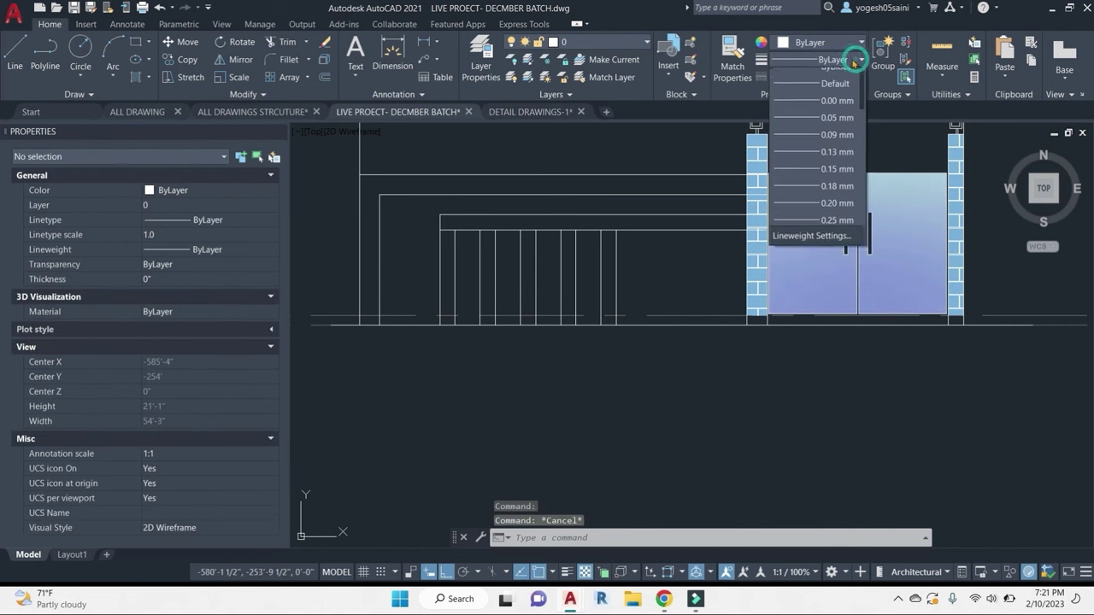
scroll(835, 126, down, 3)
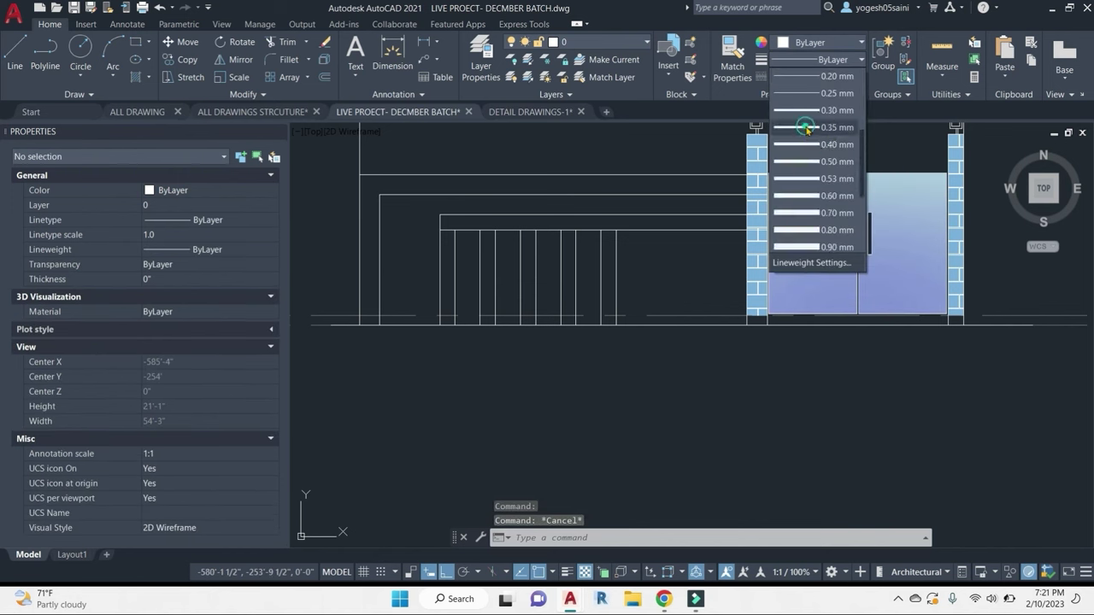
click(806, 127)
key(Escape)
key(Escape)
middle_drag(615, 239, 664, 244)
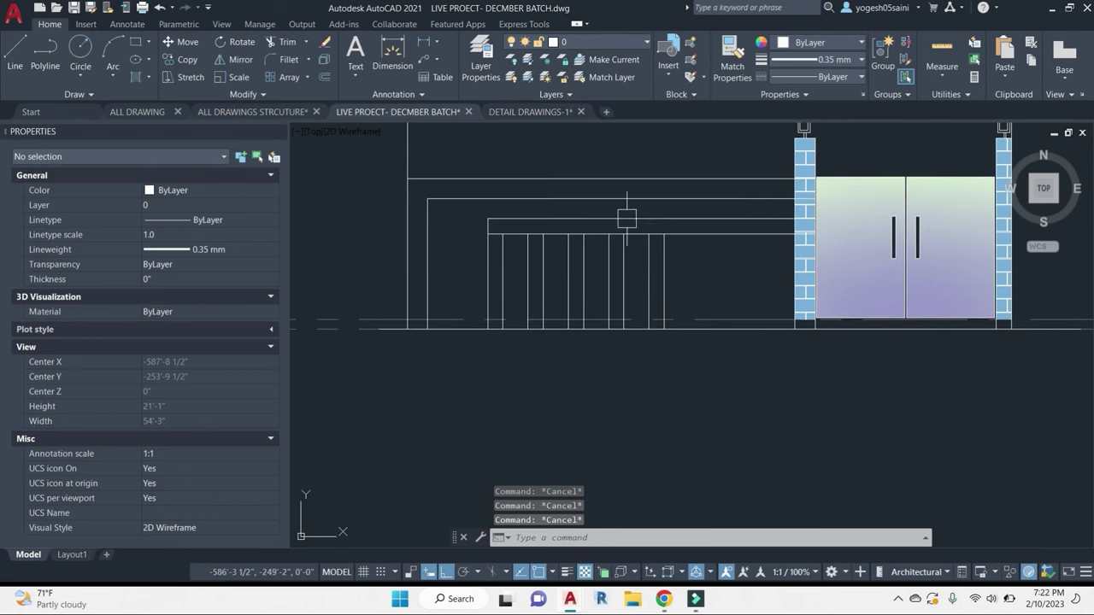
middle_drag(433, 203, 493, 258)
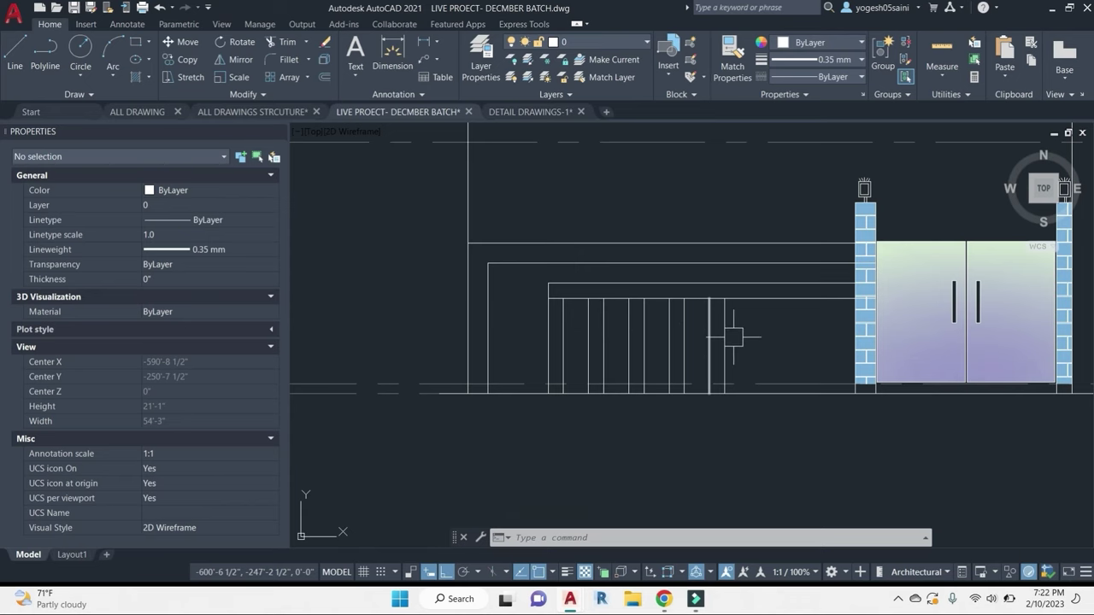
middle_drag(733, 336, 744, 366)
key(Escape)
middle_drag(615, 237, 643, 288)
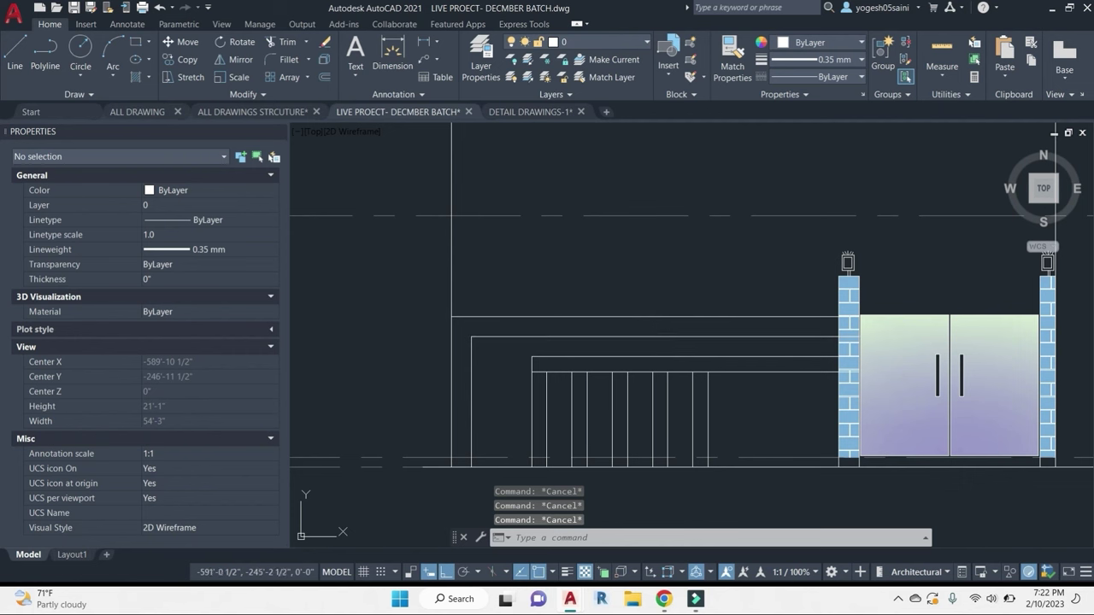
Step: Fill the boundary wall outline with a solid hatch
text(h)
key(Return)
click(654, 338)
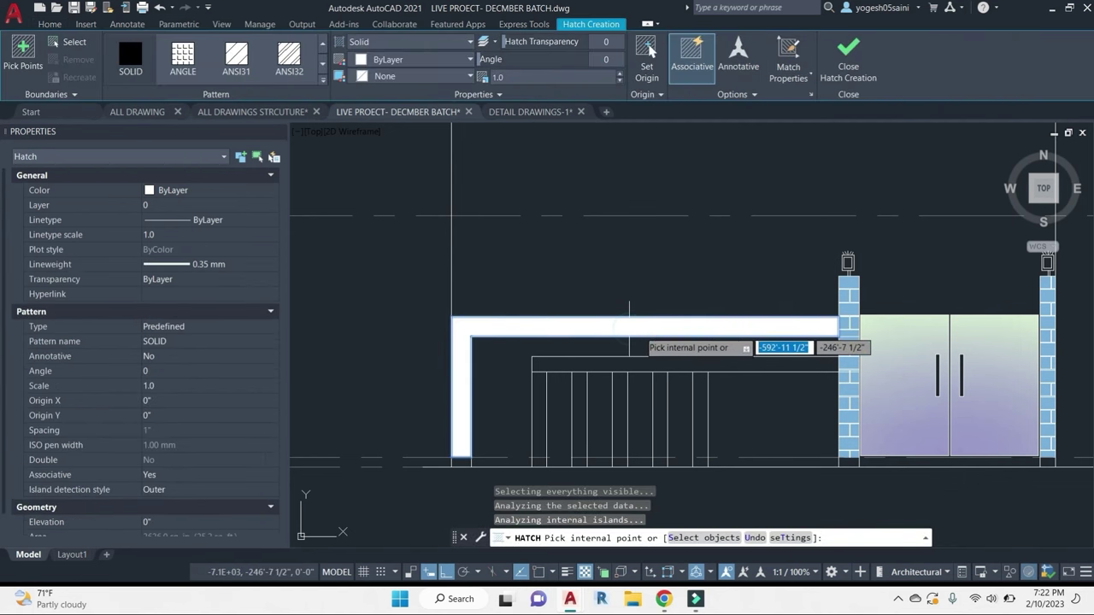
right_click(654, 336)
click(681, 342)
key(Escape)
key(Escape)
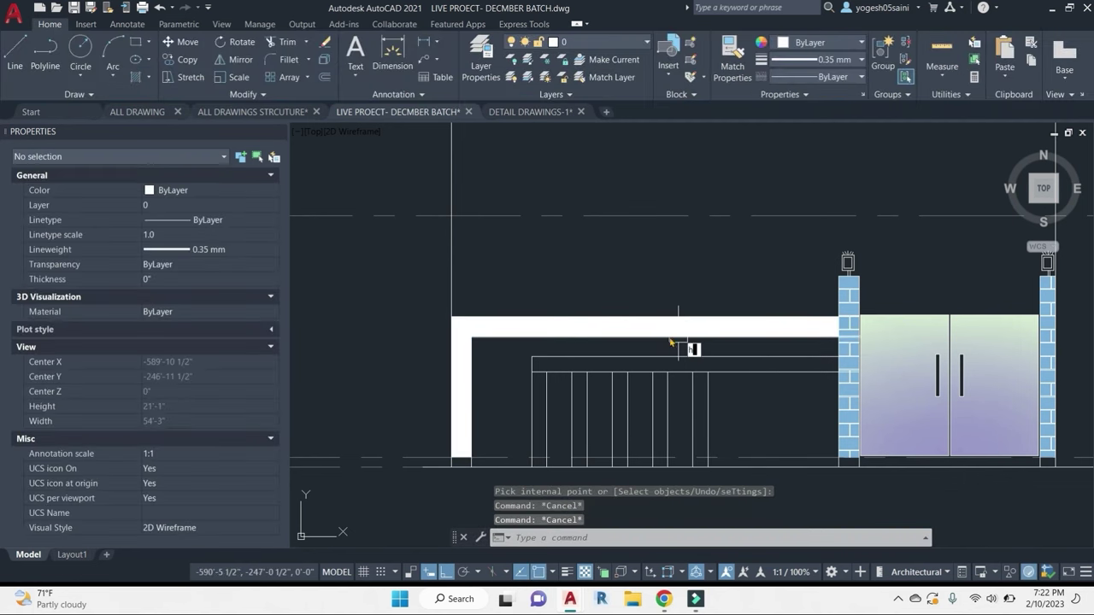
Step: Solid-hatch the vertical railing bars and the small box at a bar's base
text(h)
key(Return)
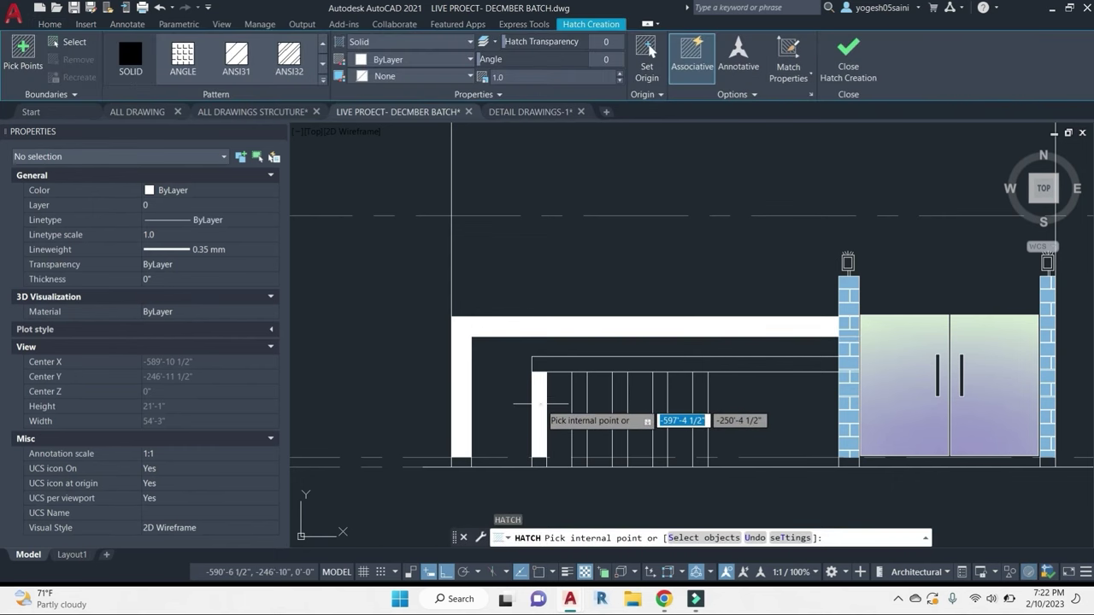
click(538, 415)
click(623, 389)
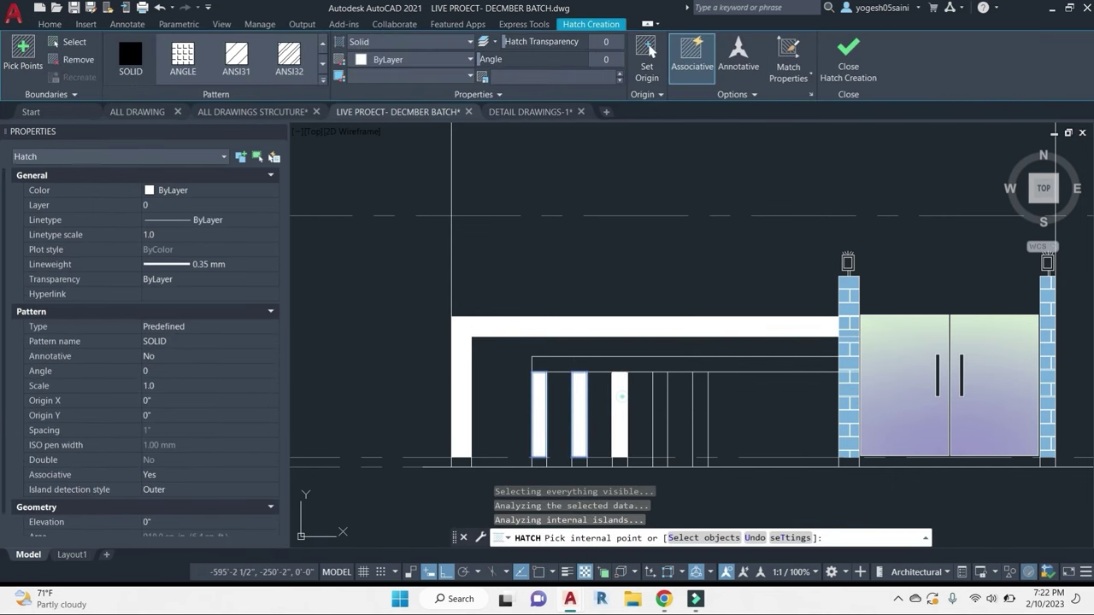
click(661, 389)
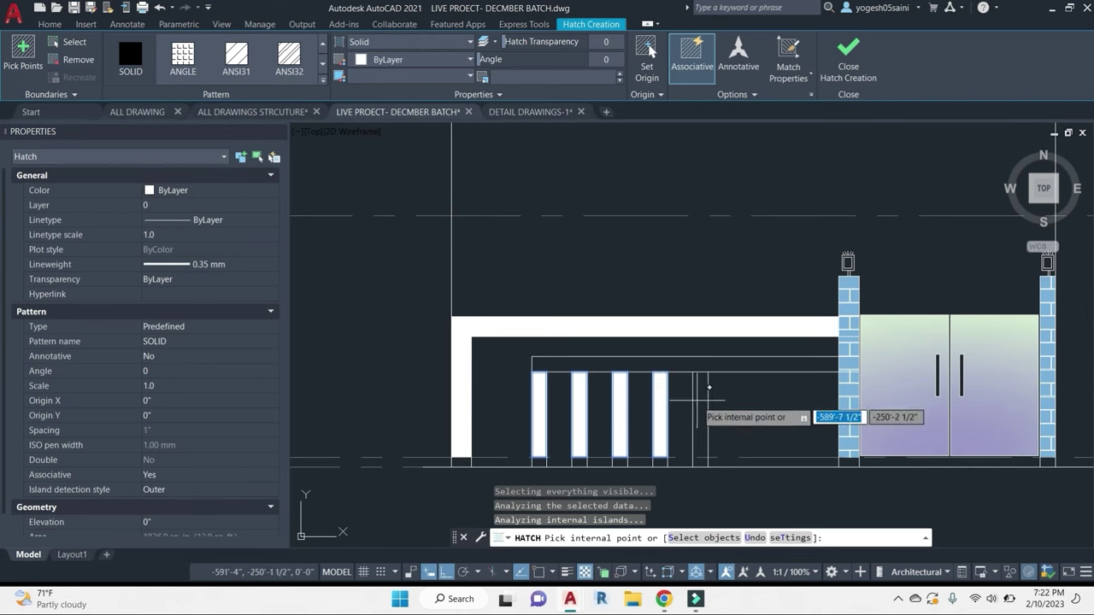
click(705, 388)
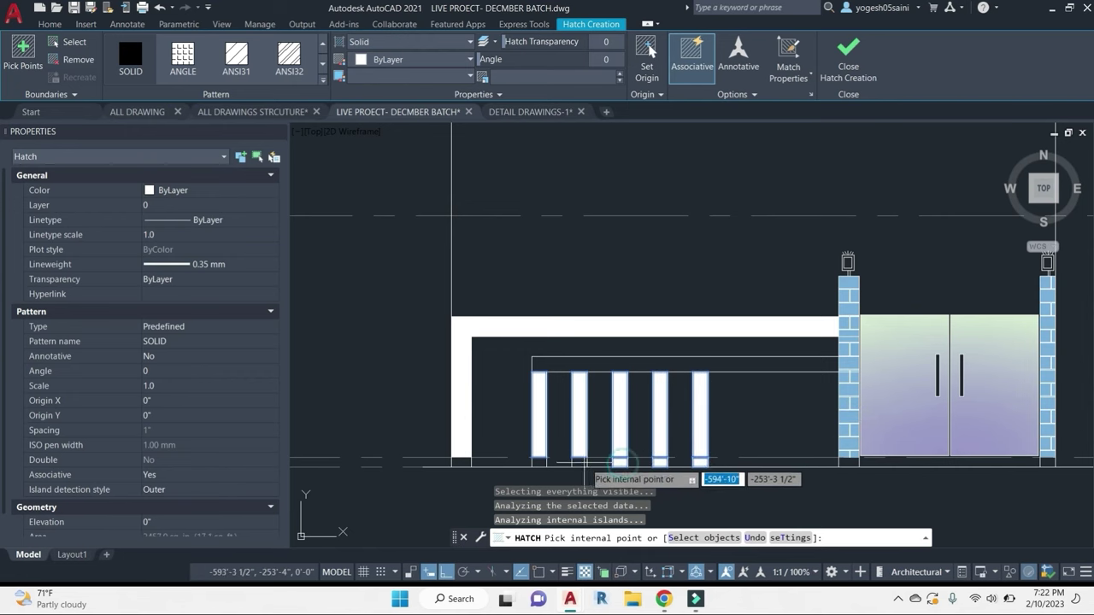
click(538, 462)
scroll(592, 310, down, 3)
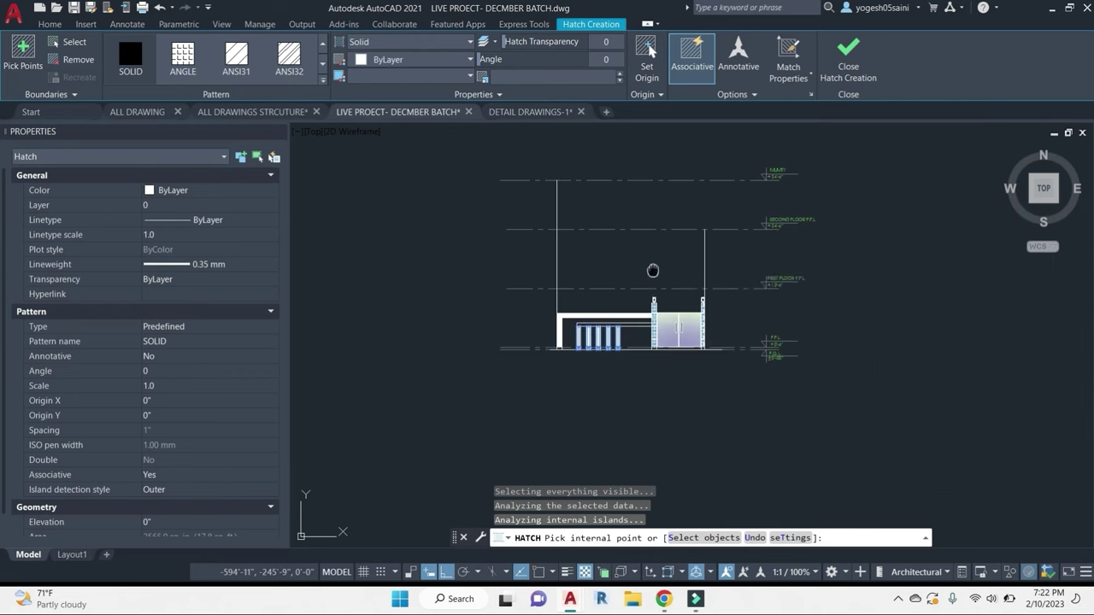
middle_drag(652, 271, 647, 495)
scroll(641, 340, down, 1)
middle_drag(642, 361, 648, 199)
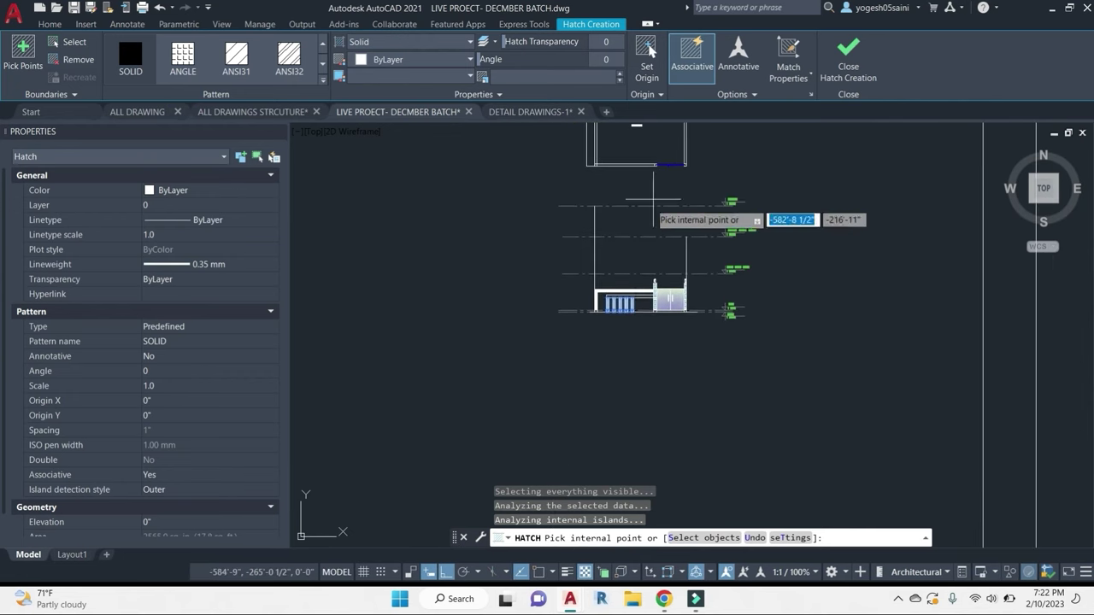
scroll(624, 299, up, 8)
right_click(745, 325)
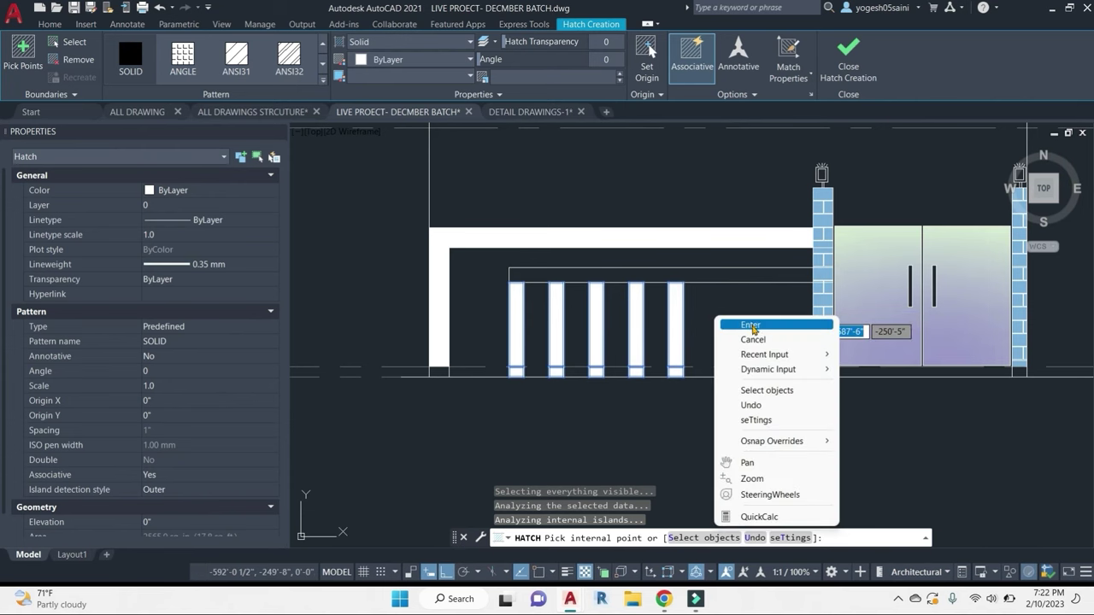
click(751, 324)
key(Escape)
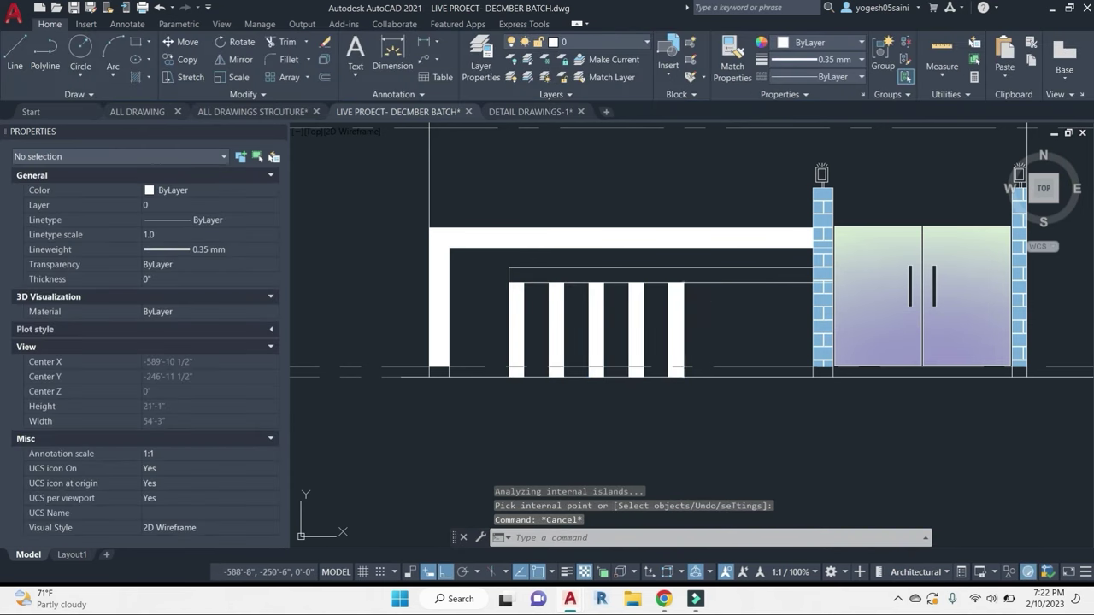
Step: Solid-hatch the horizontal top rail
key(space)
click(718, 275)
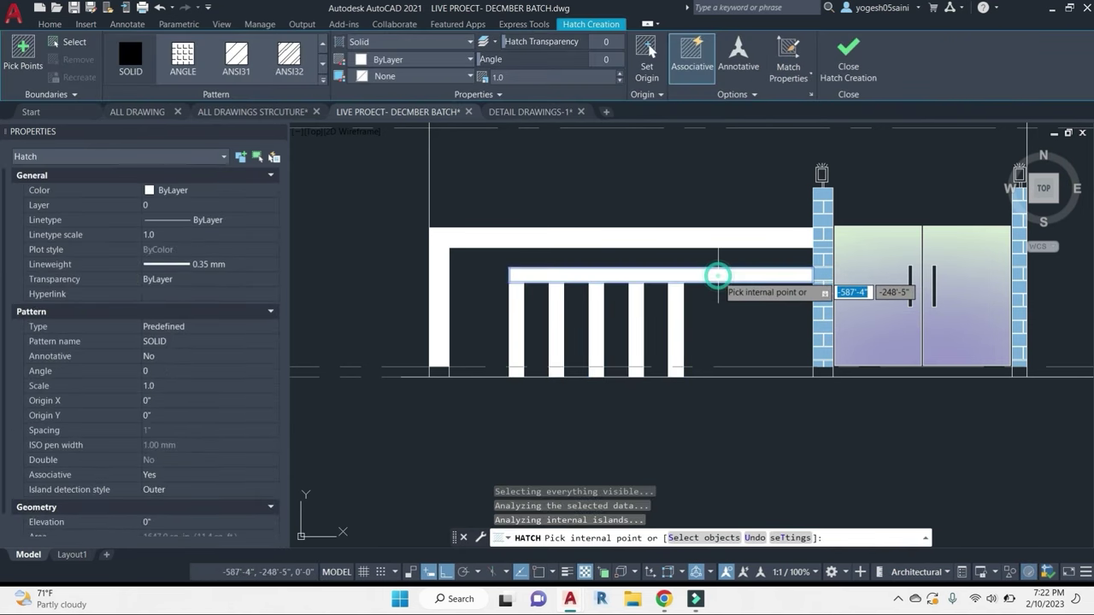
right_click(727, 280)
click(760, 290)
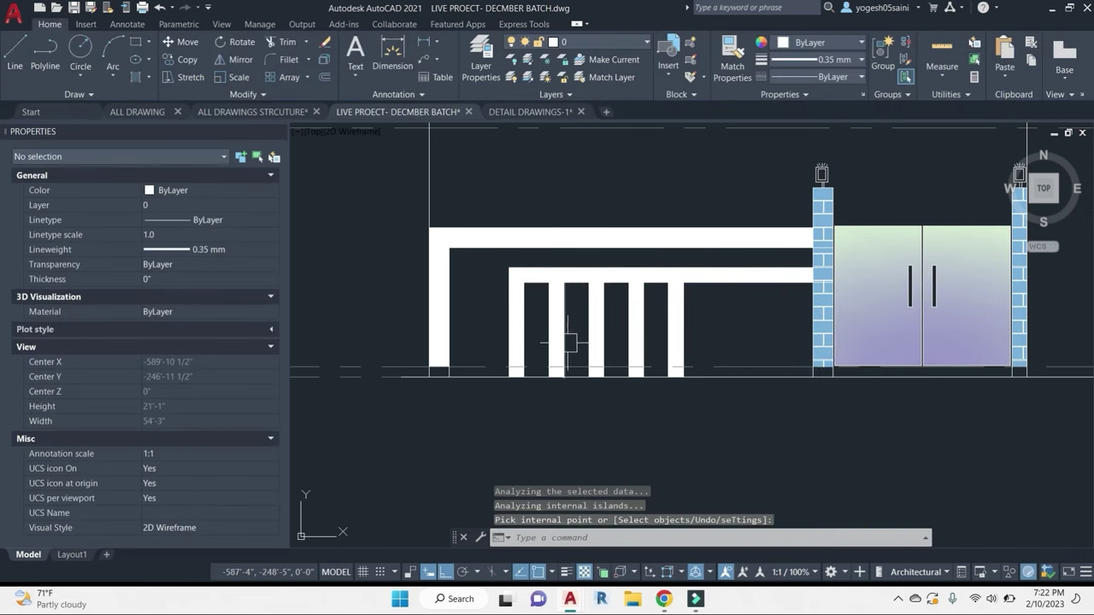
scroll(539, 293, up, 4)
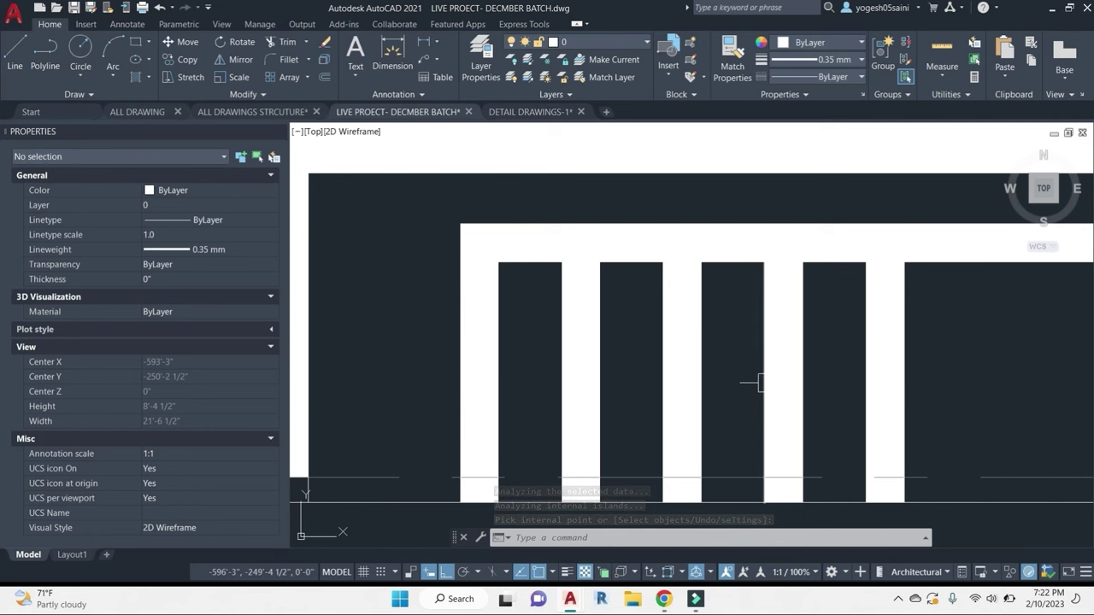
Step: Draw an inner rectangle inside the small frame beside the railing
key(Escape)
key(Escape)
scroll(761, 397, down, 2)
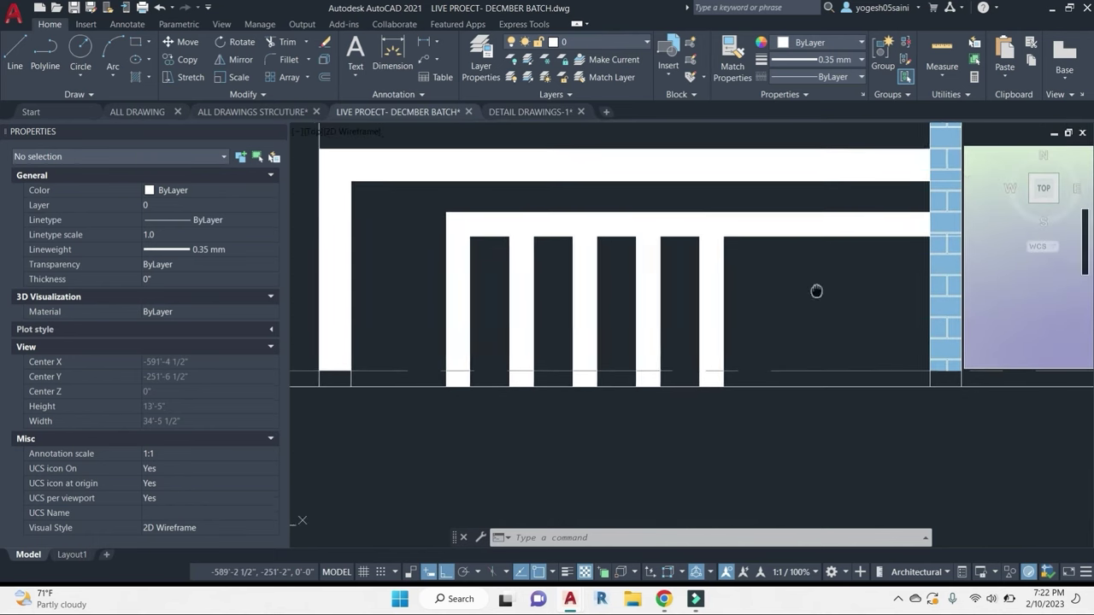
text(rec)
key(Return)
click(802, 271)
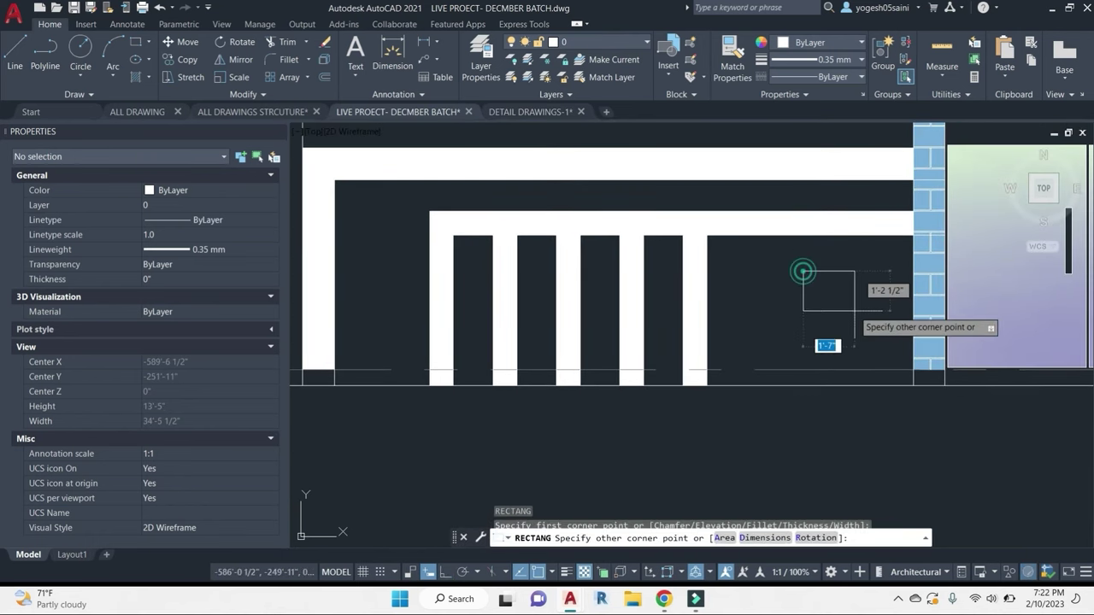
key(Escape)
key(Escape)
text(re)
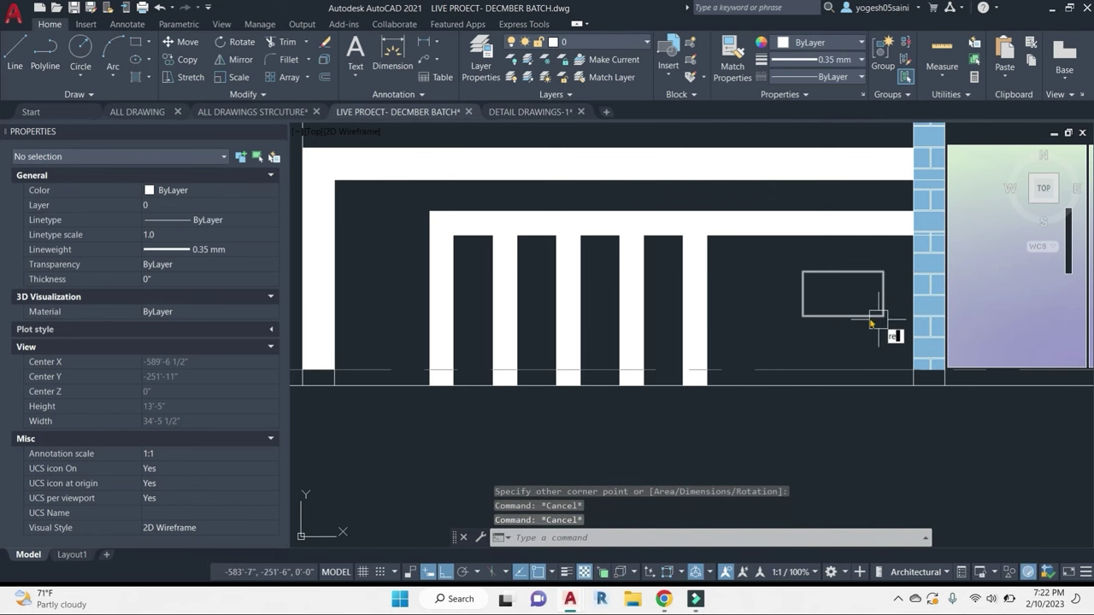
text(c)
key(Return)
scroll(855, 307, up, 4)
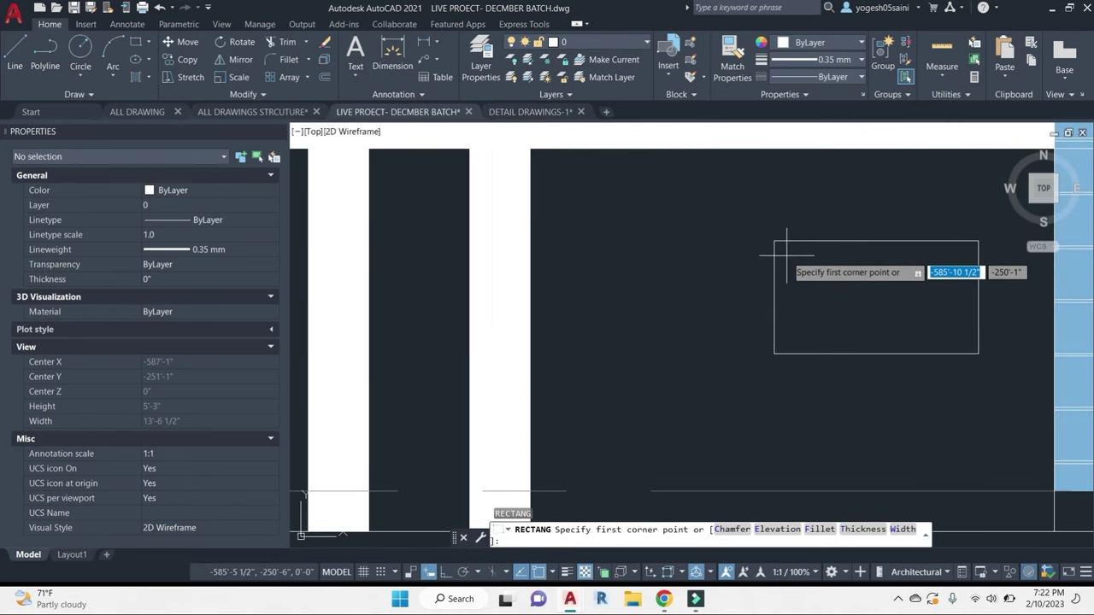
click(786, 254)
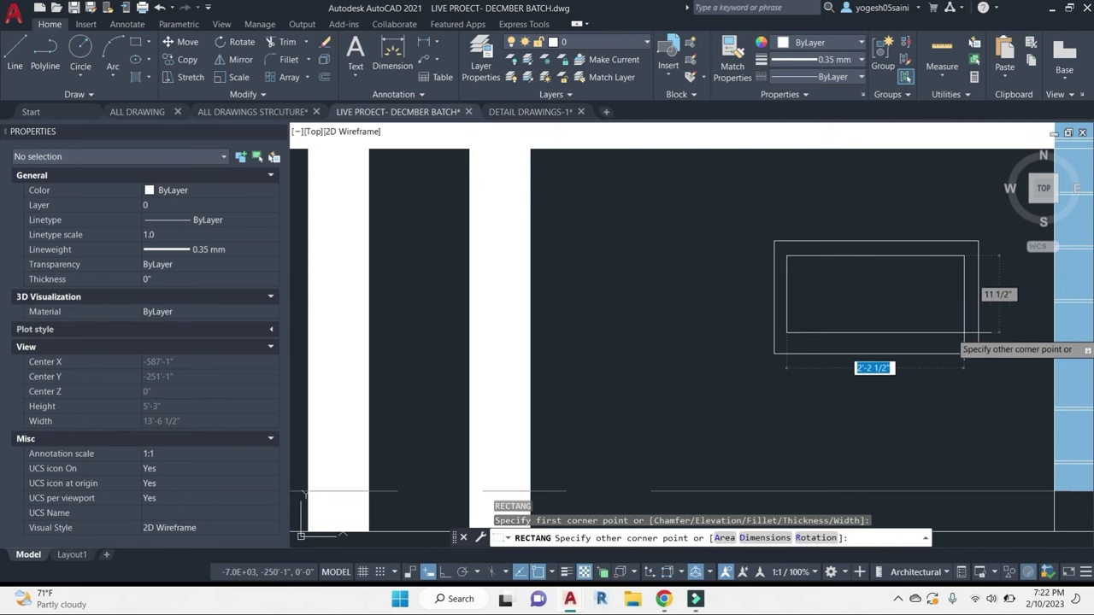
click(964, 332)
key(Escape)
click(985, 367)
key(Escape)
key(Escape)
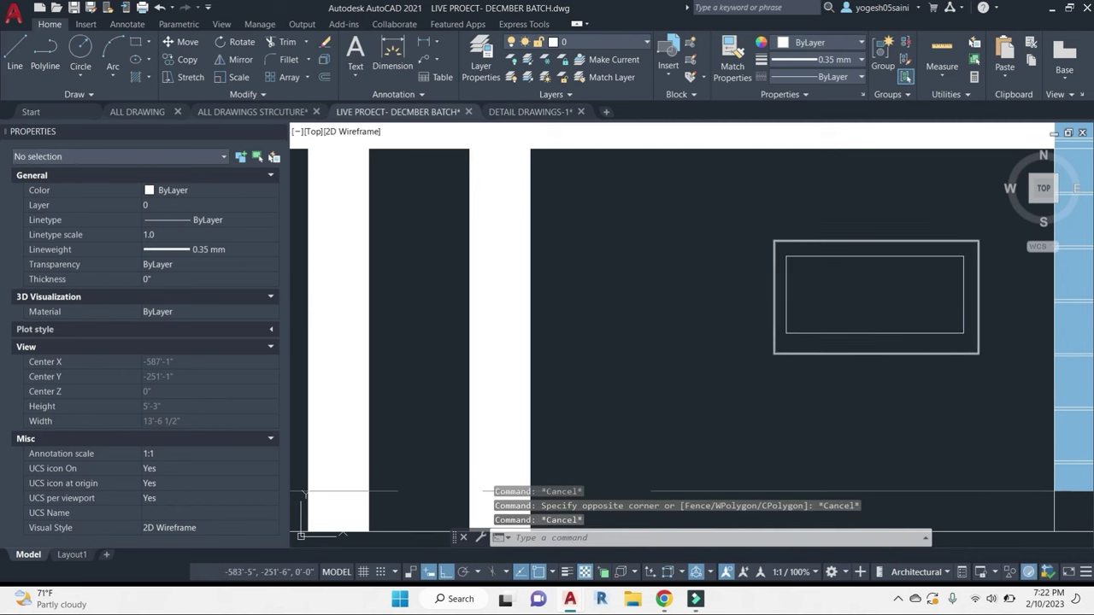
Step: Solid-hatch the band between the two rectangles
text(h)
key(Return)
click(969, 300)
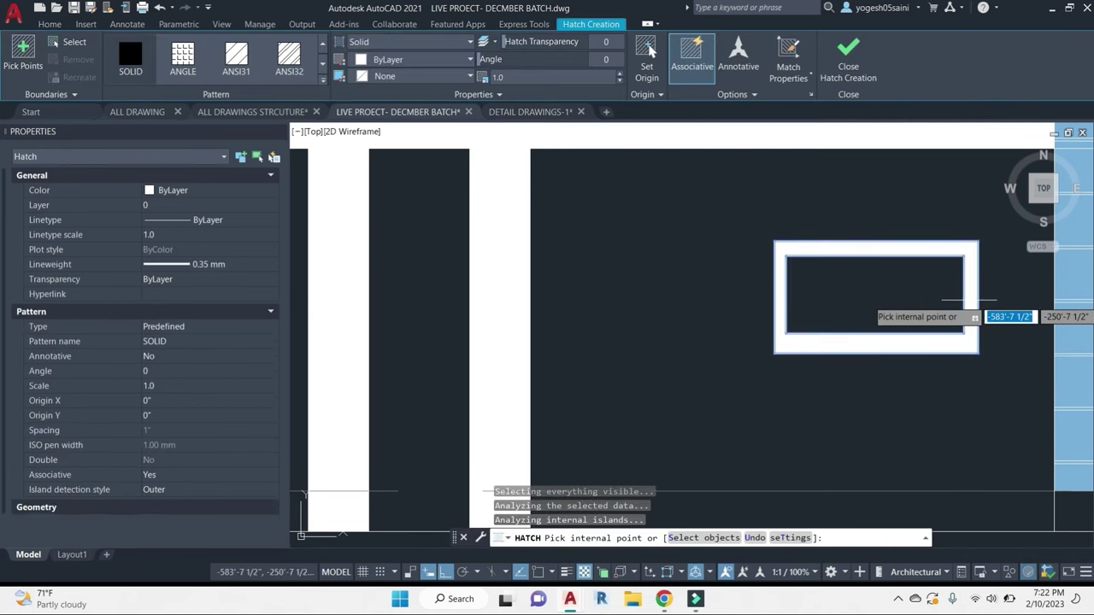
right_click(969, 301)
click(974, 312)
scroll(753, 318, down, 4)
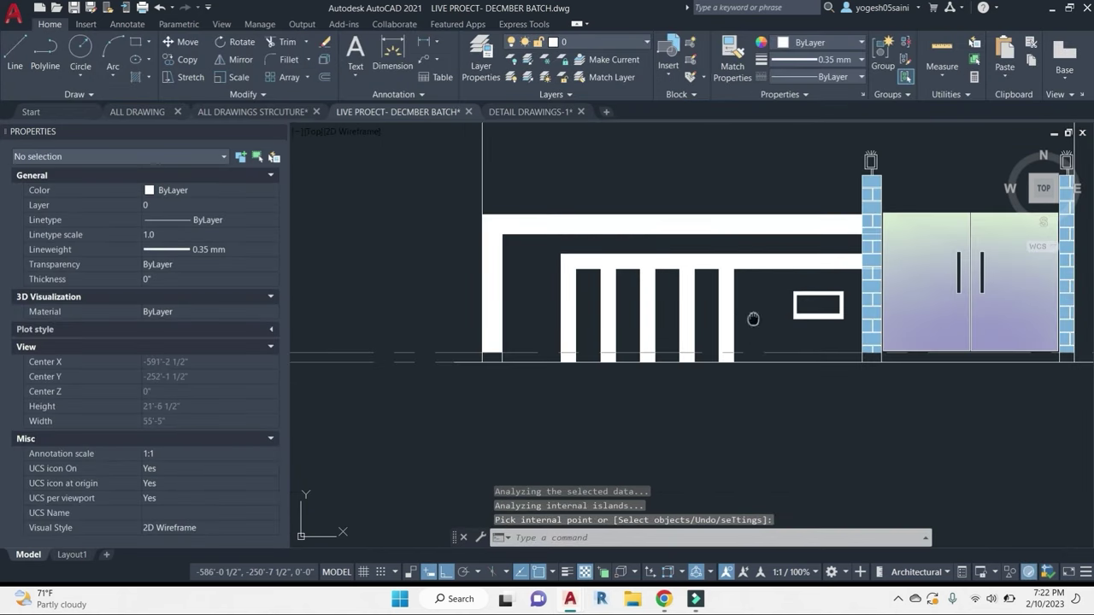
Step: Change the beam and stripe hatches to ANSI31 in blue 39,118,187
key(Escape)
key(Escape)
scroll(752, 319, up, 6)
click(751, 281)
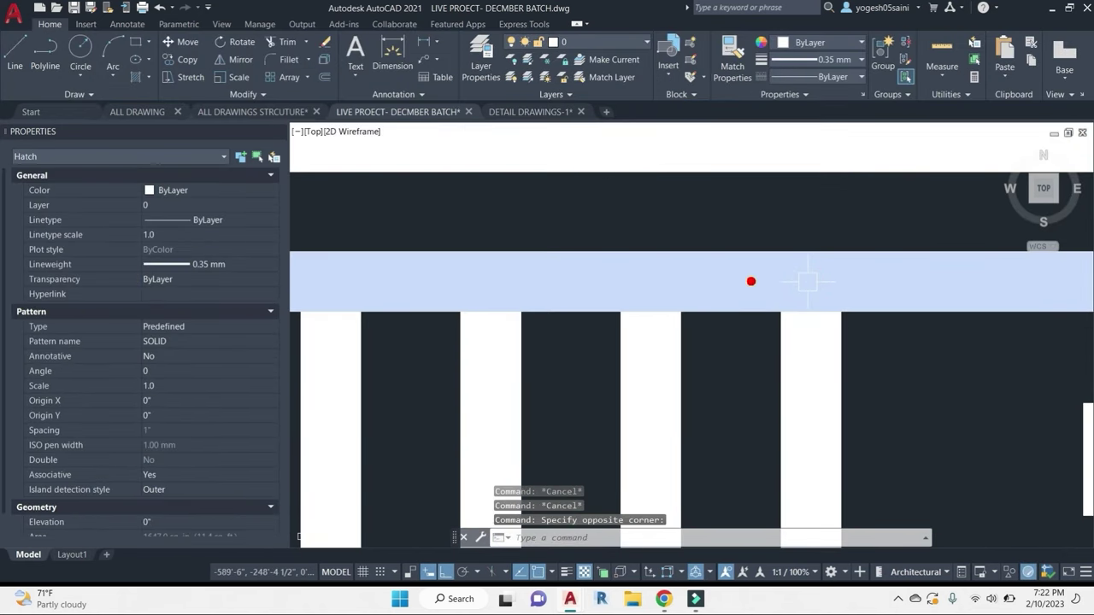
click(803, 363)
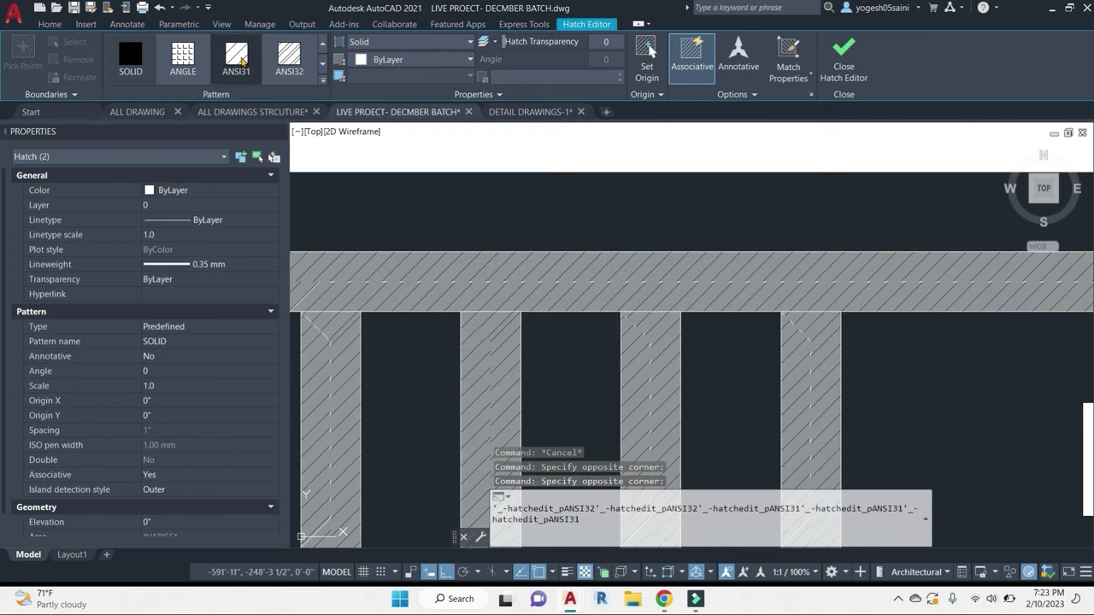
click(241, 60)
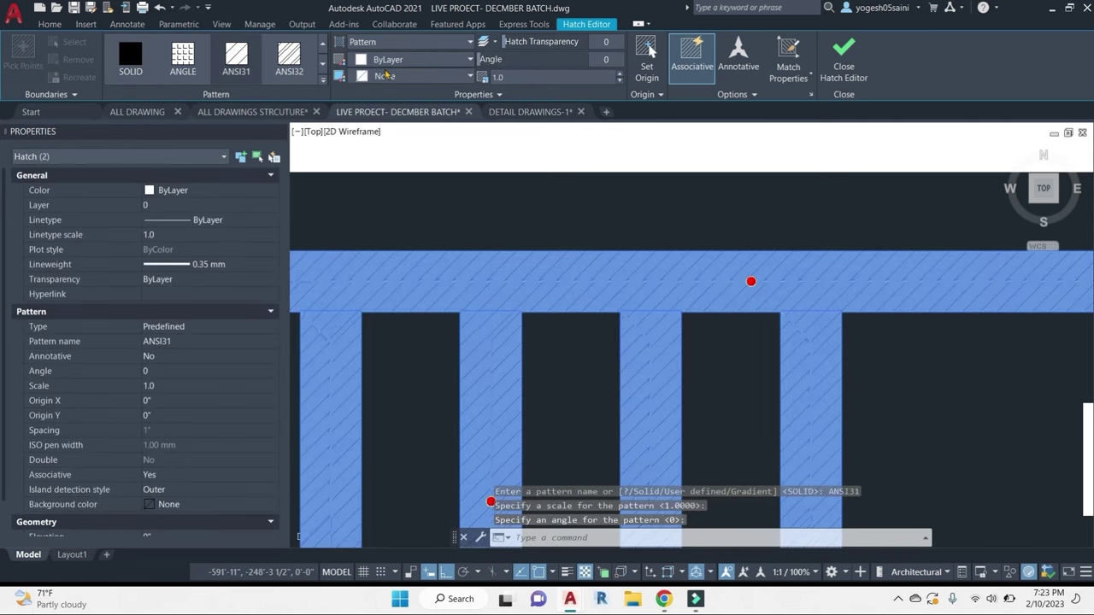
click(443, 130)
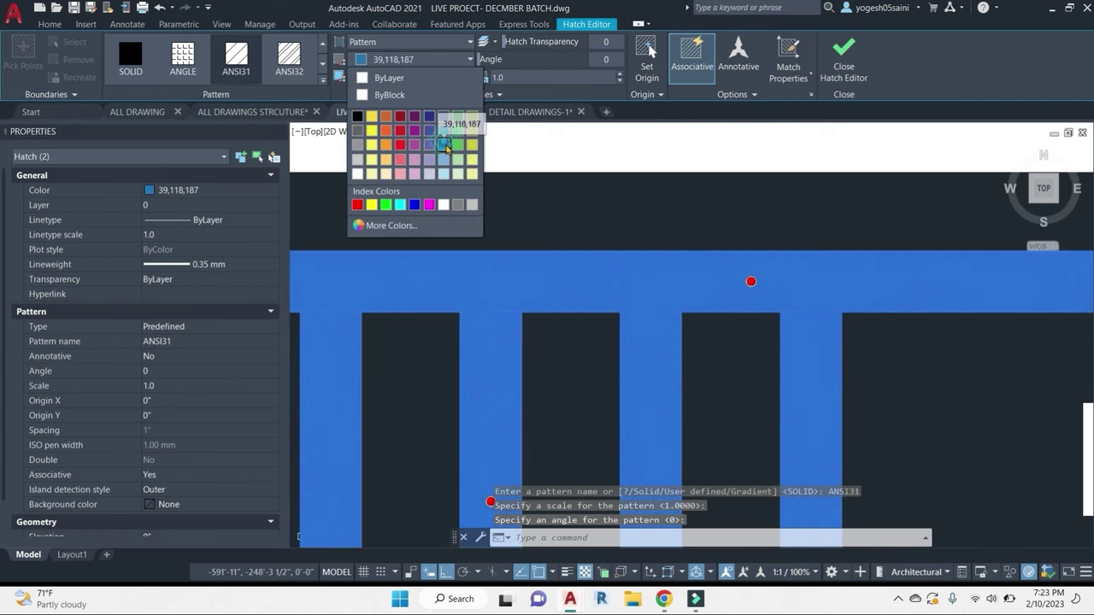
key(Escape)
key(Escape)
key(Escape)
Step: Change the white outer wall band's hatch to the ANGLE pattern
scroll(623, 248, down, 6)
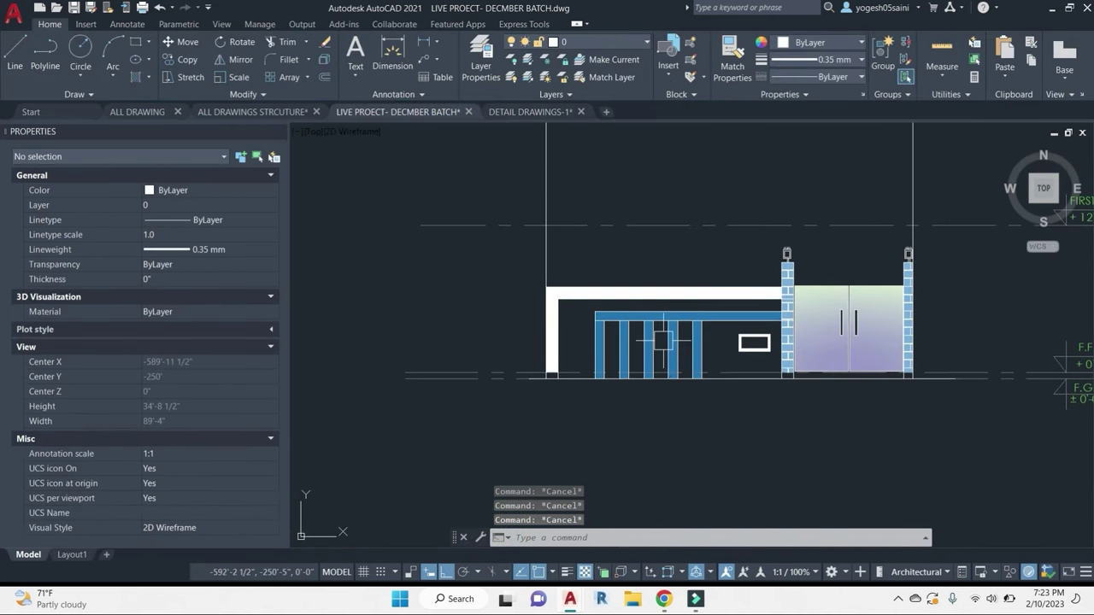
scroll(620, 294, up, 4)
text(h)
key(Return)
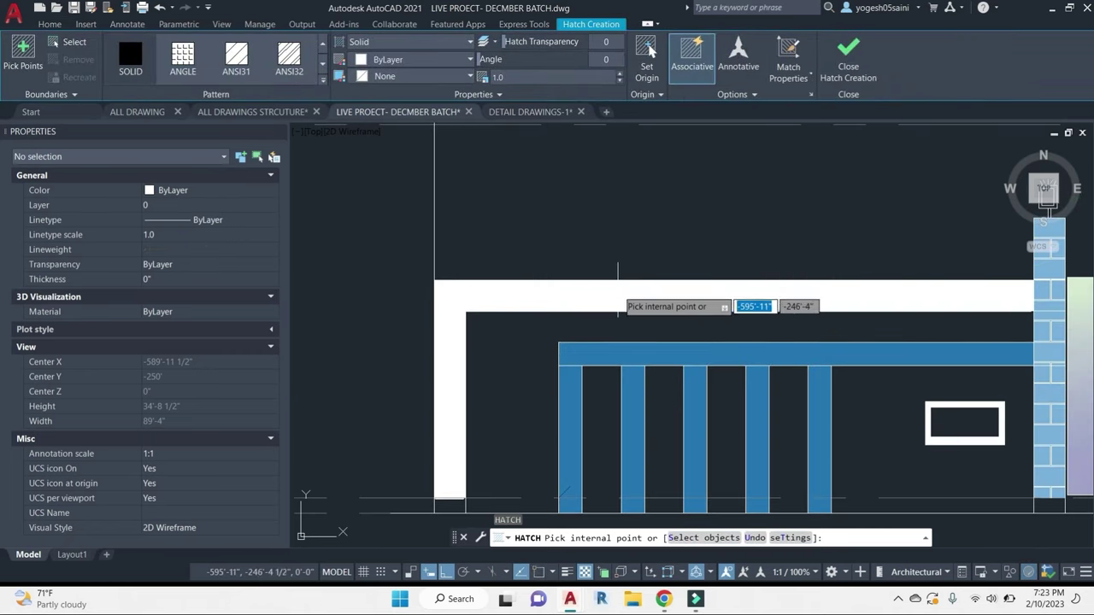
key(Escape)
key(Escape)
click(546, 257)
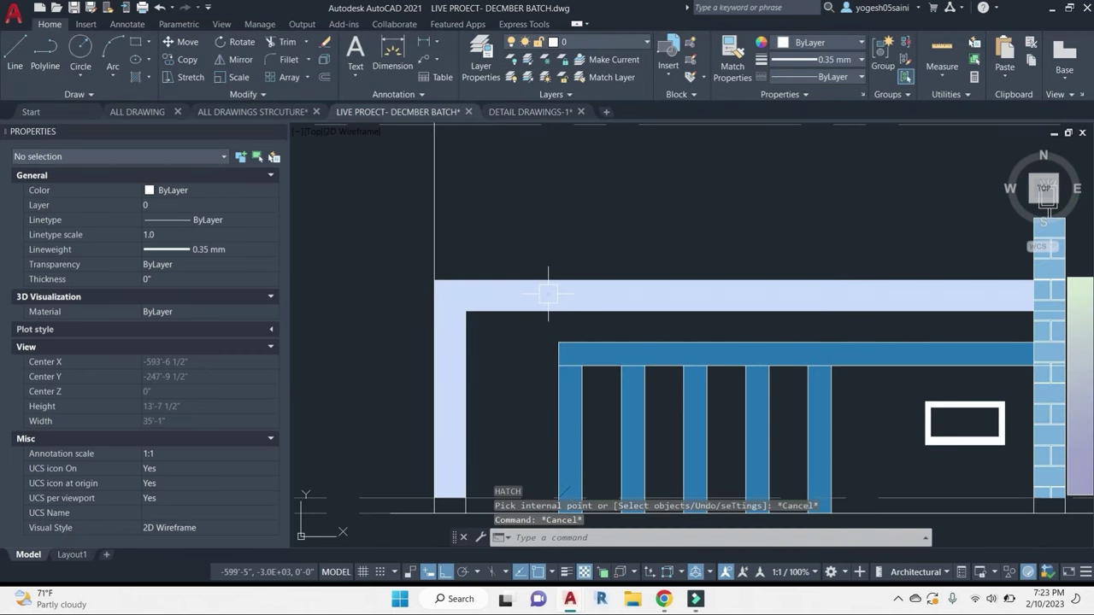
click(548, 294)
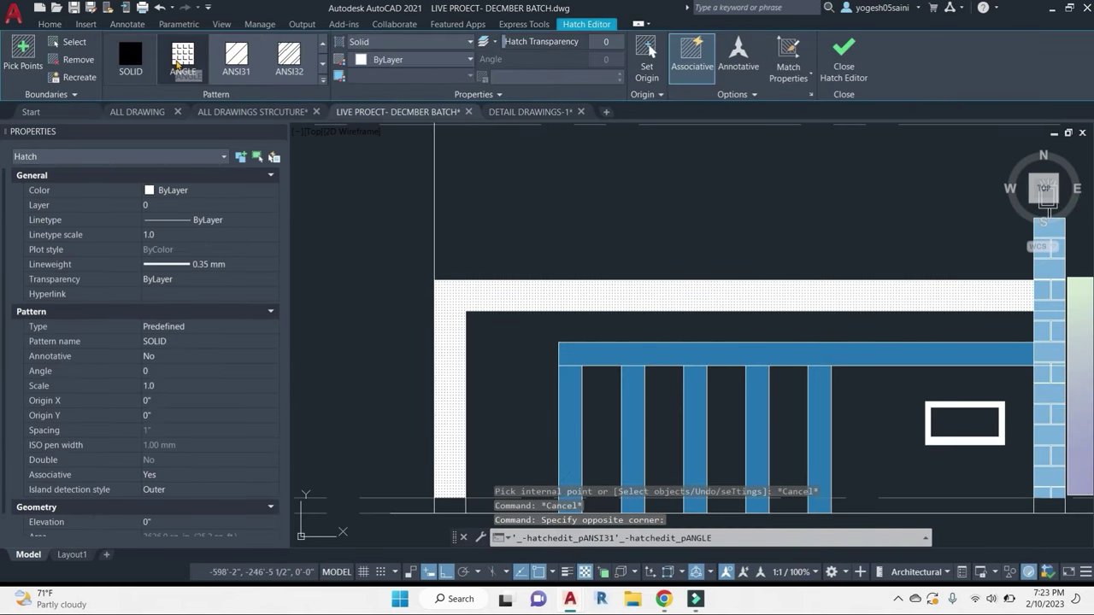
key(Escape)
key(Escape)
key(Escape)
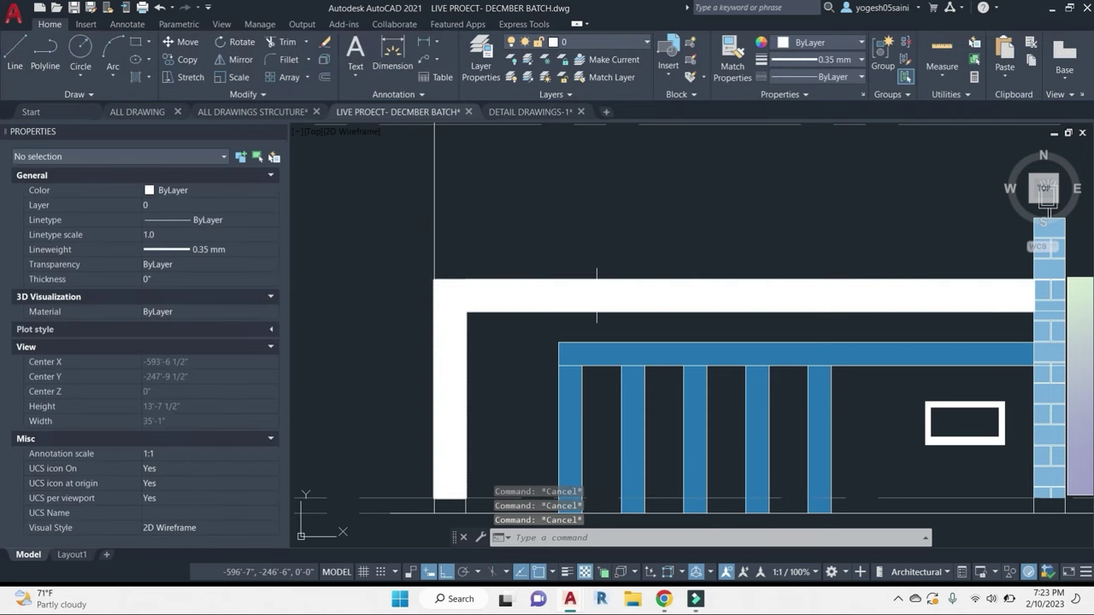
Step: Hatch the inner wall area and colour it light blue 173,221,247
text(h)
key(Return)
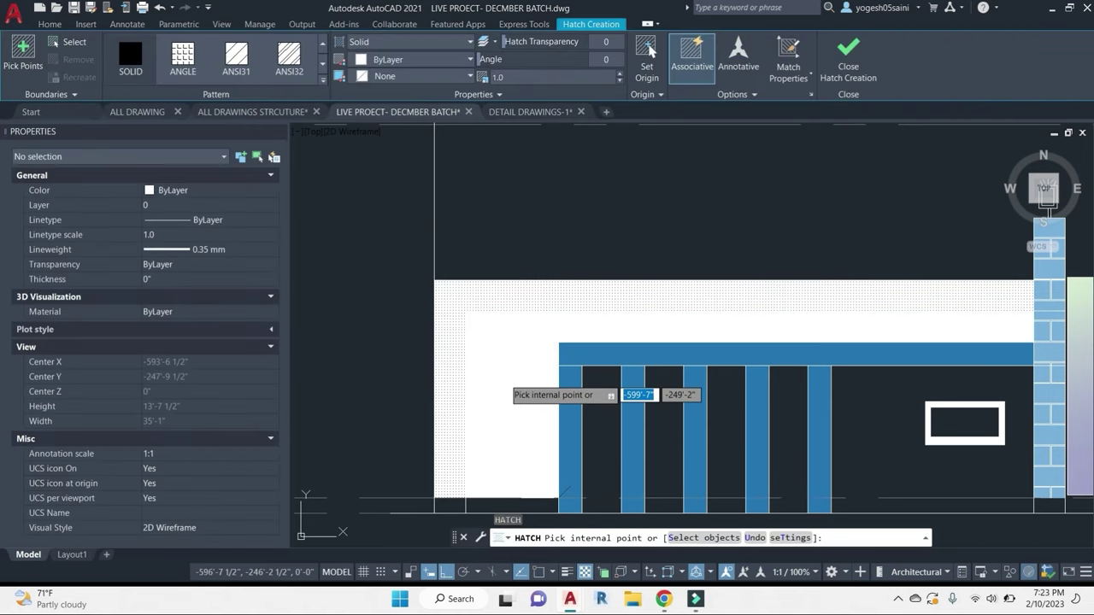
click(504, 385)
right_click(545, 176)
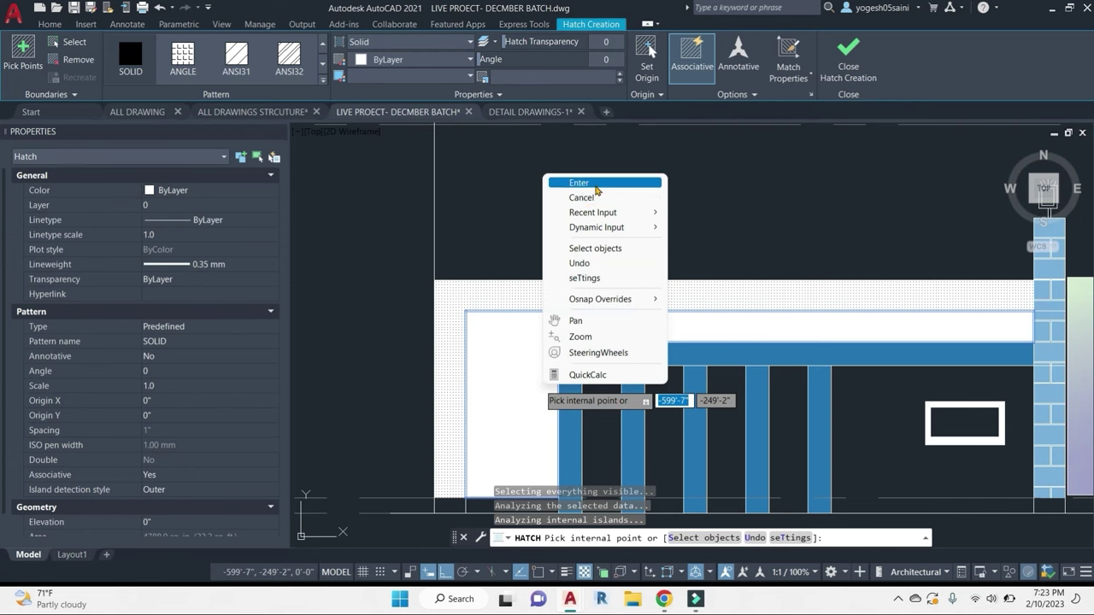
click(595, 184)
click(503, 371)
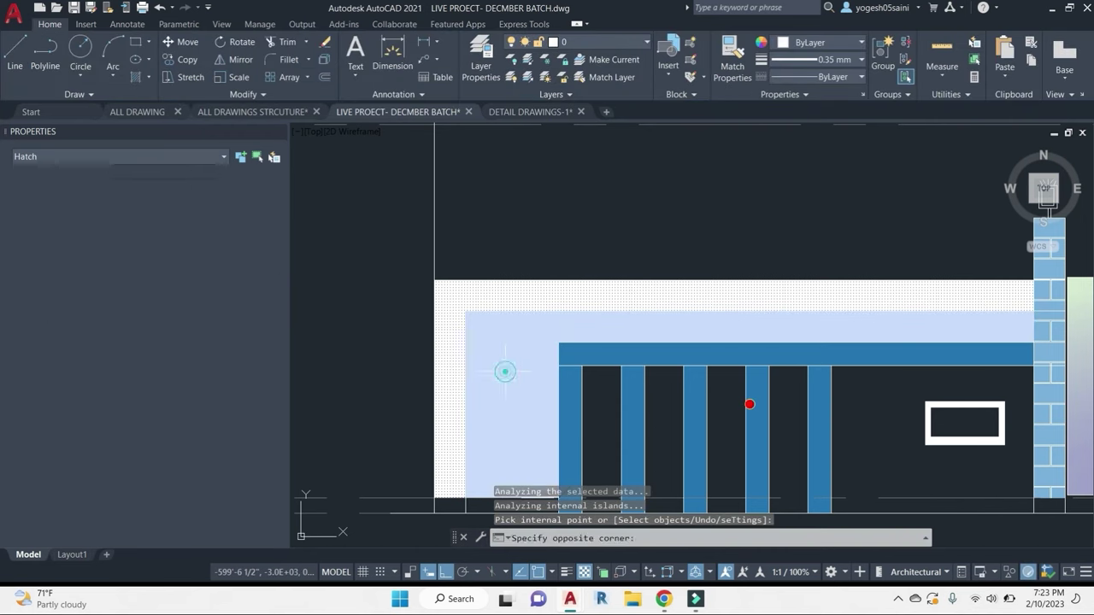
click(441, 59)
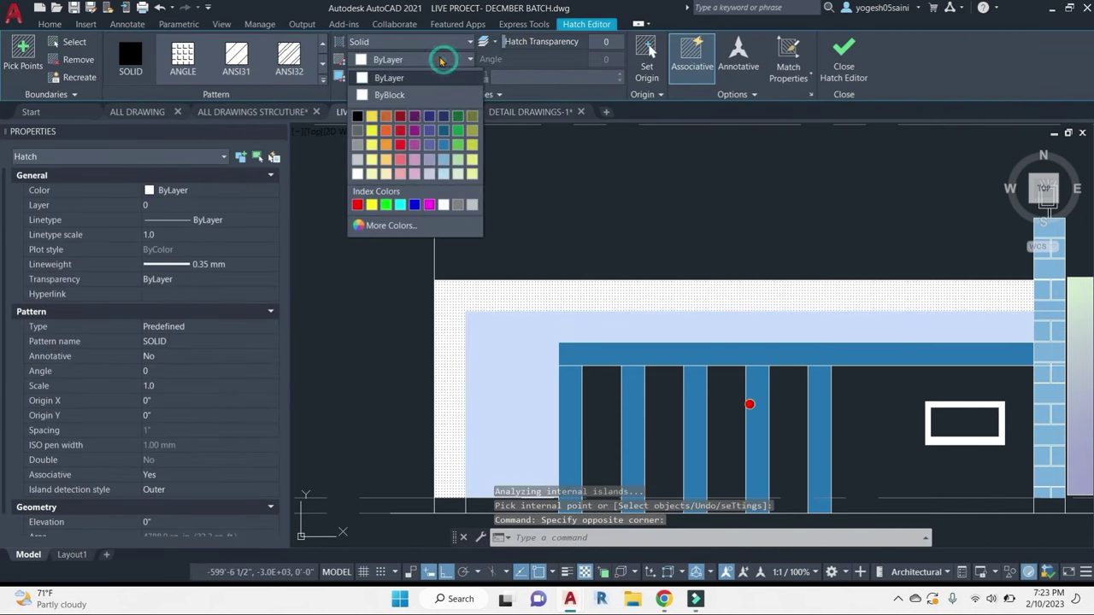
click(446, 174)
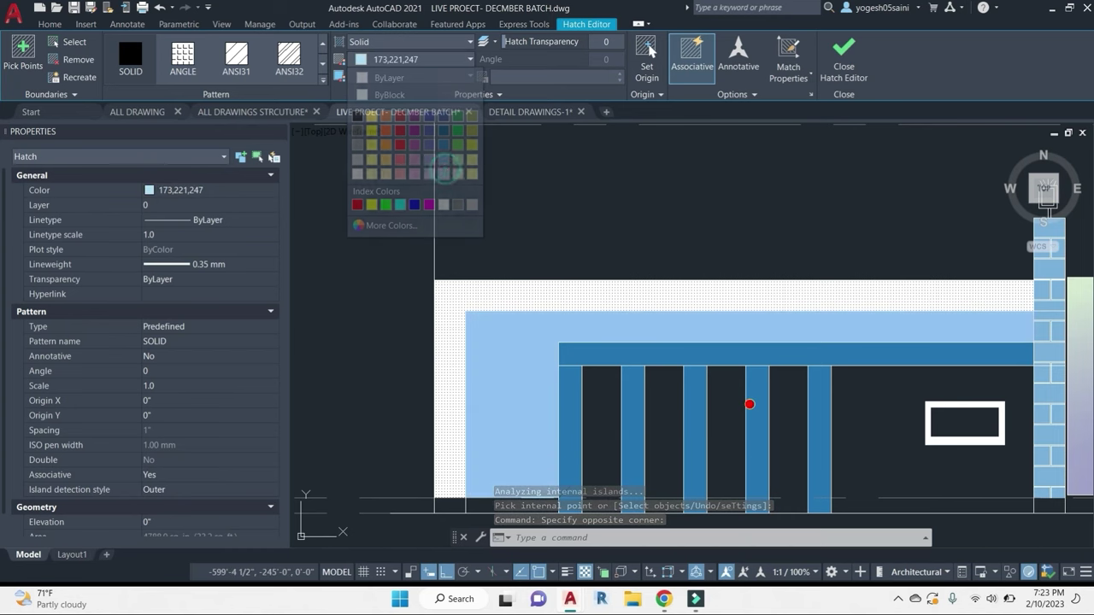
key(Escape)
key(Escape)
scroll(715, 309, down, 1)
middle_drag(784, 379, 541, 307)
scroll(542, 308, up, 3)
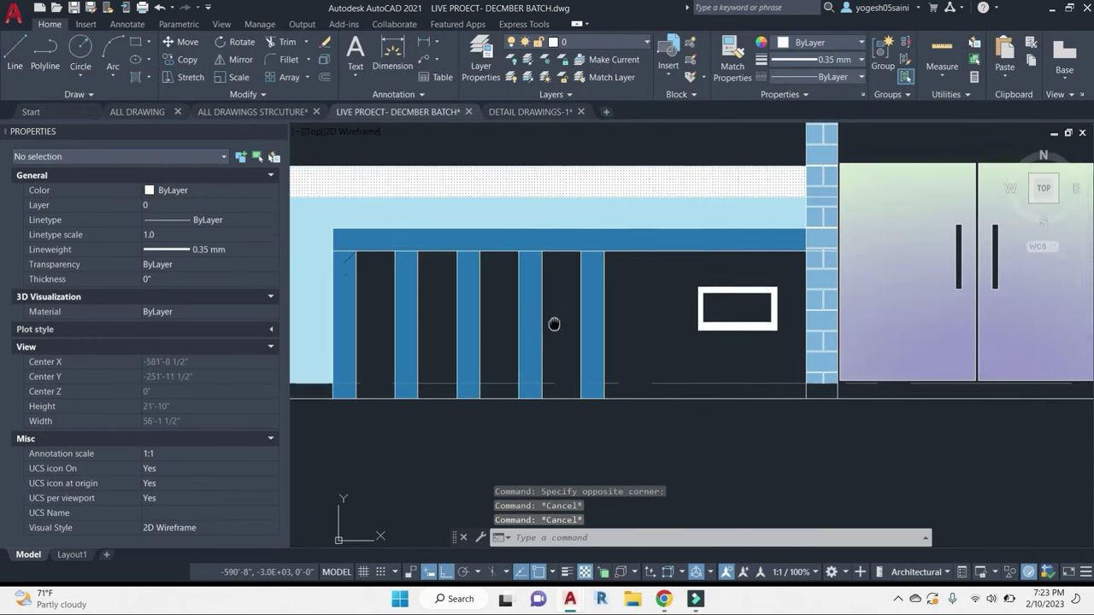
Step: Match the frame band hatch to the light-blue wall fill with MA
scroll(666, 309, down, 2)
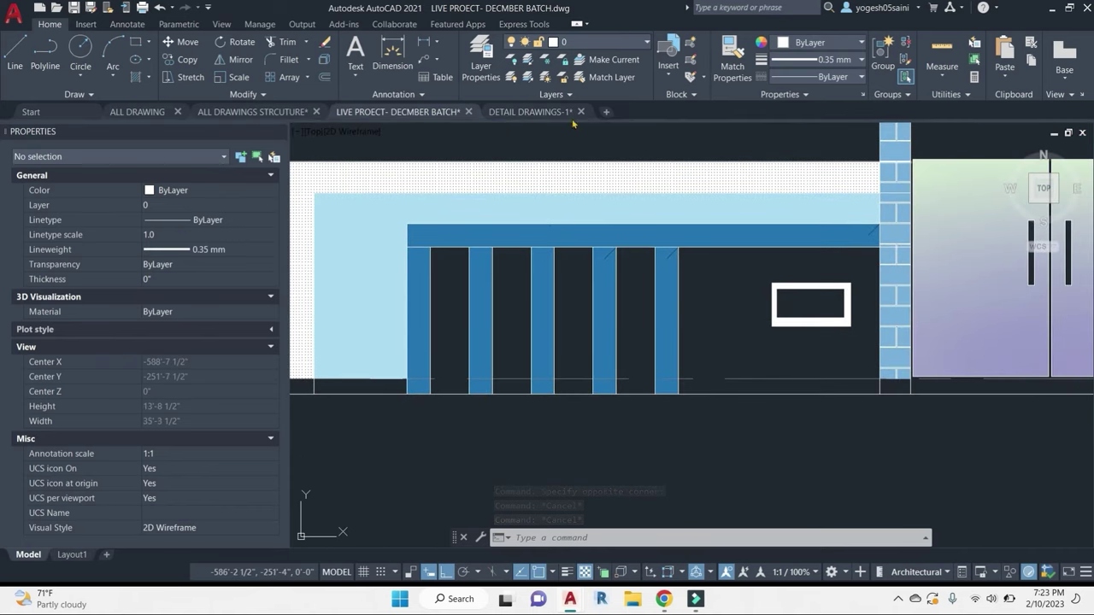
scroll(708, 247, down, 3)
scroll(557, 295, up, 2)
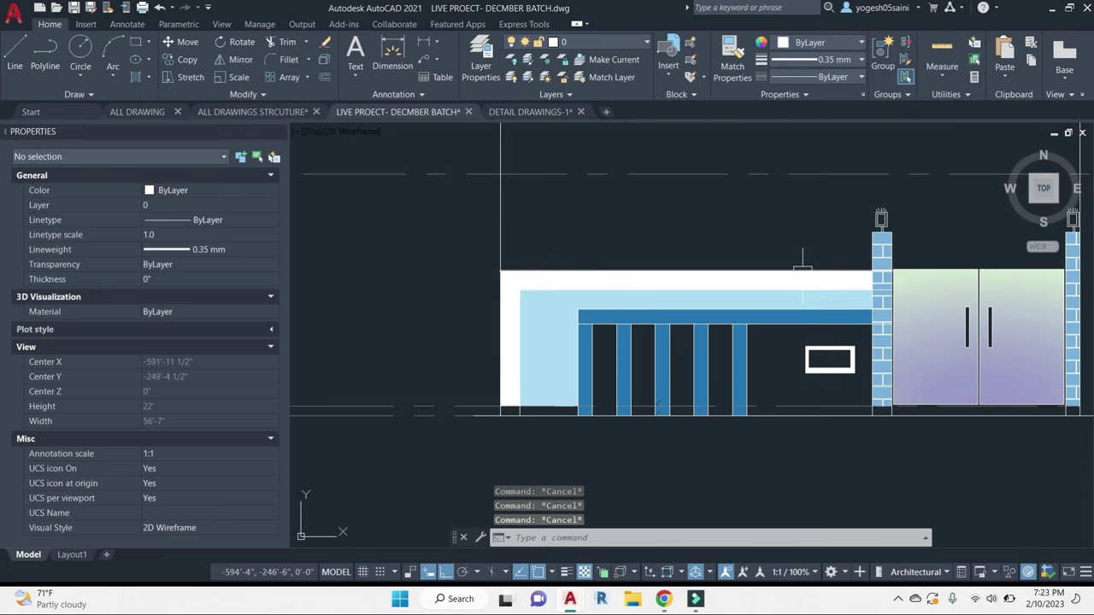
scroll(636, 323, up, 2)
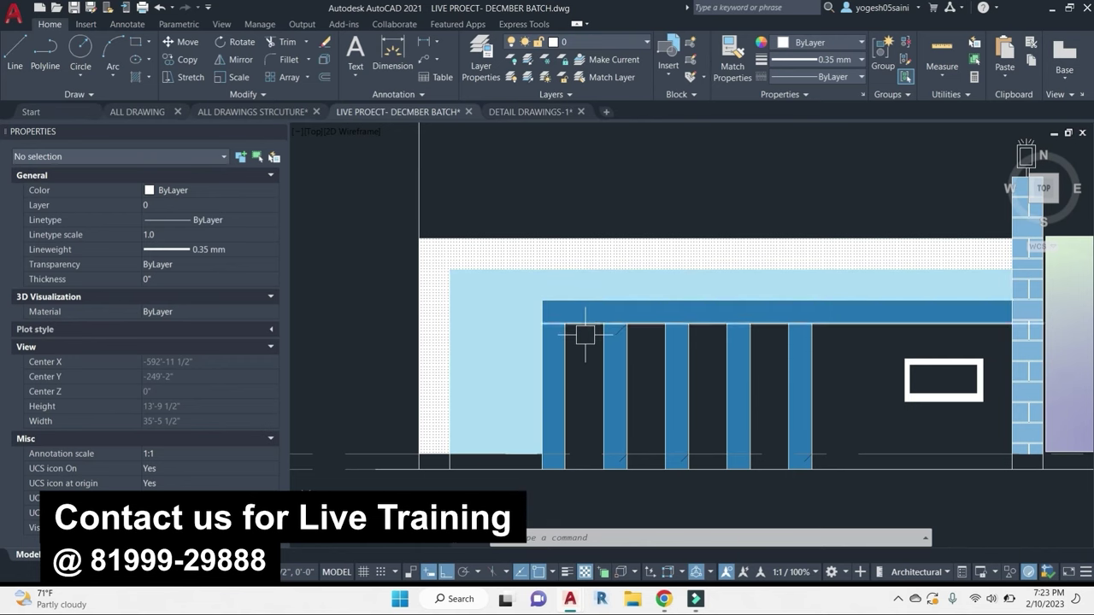
middle_drag(860, 401, 784, 349)
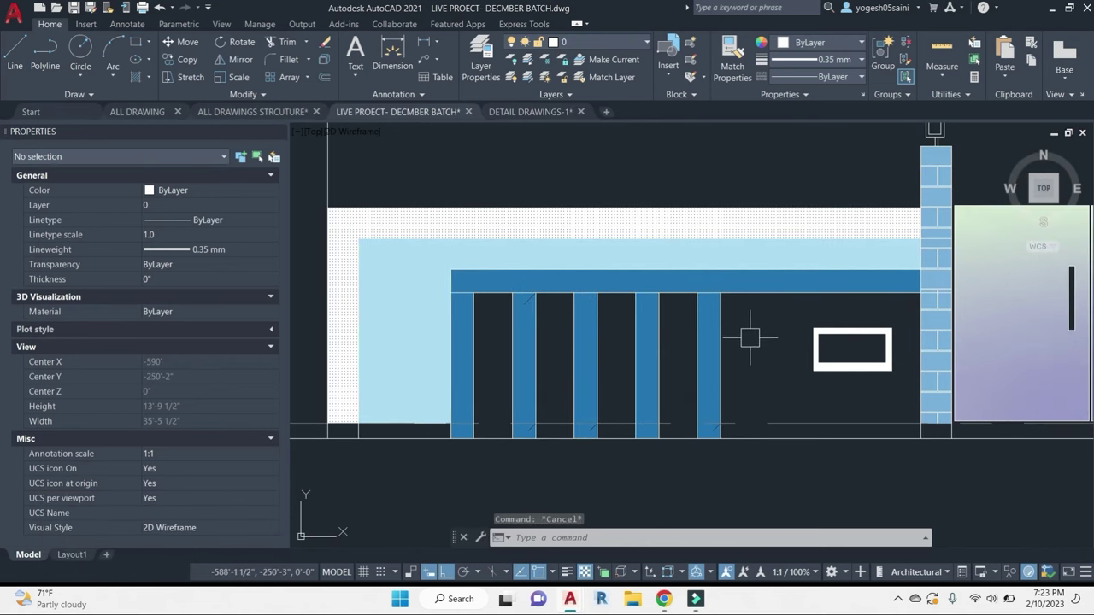
text(ma)
key(Return)
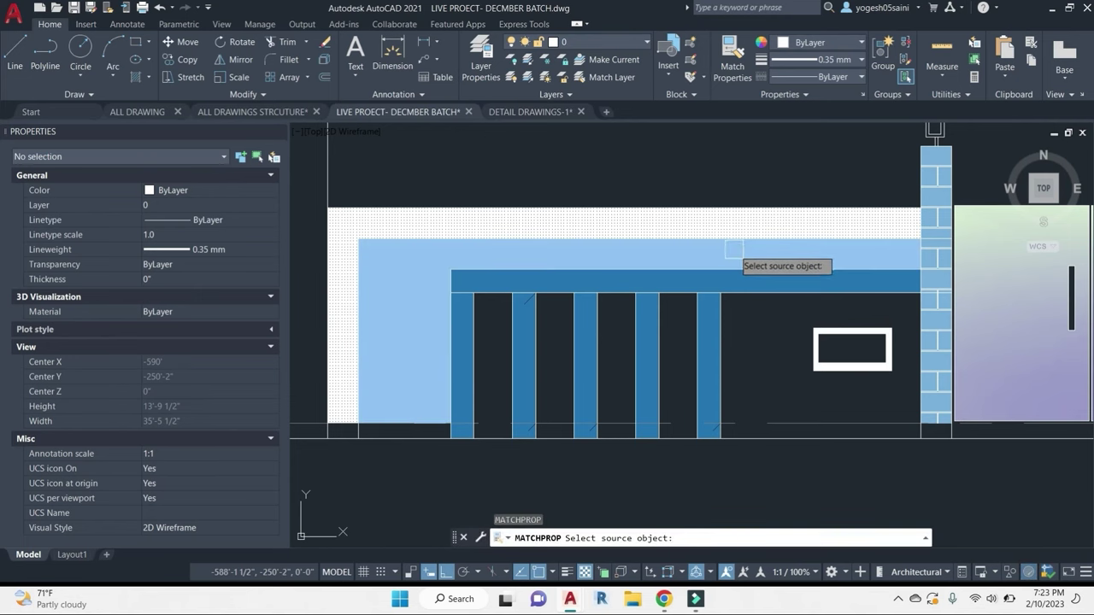
click(737, 253)
scroll(822, 323, up, 5)
click(888, 285)
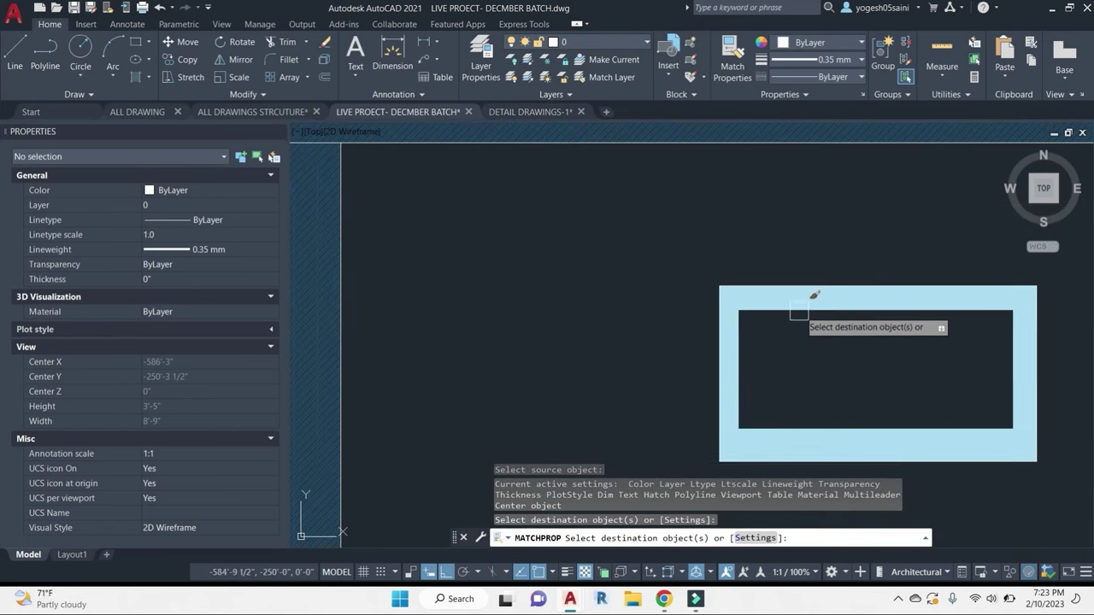
key(Escape)
key(Escape)
Step: Check the frame's inner rectangle, then zoom out to an overview of all sheets
click(739, 370)
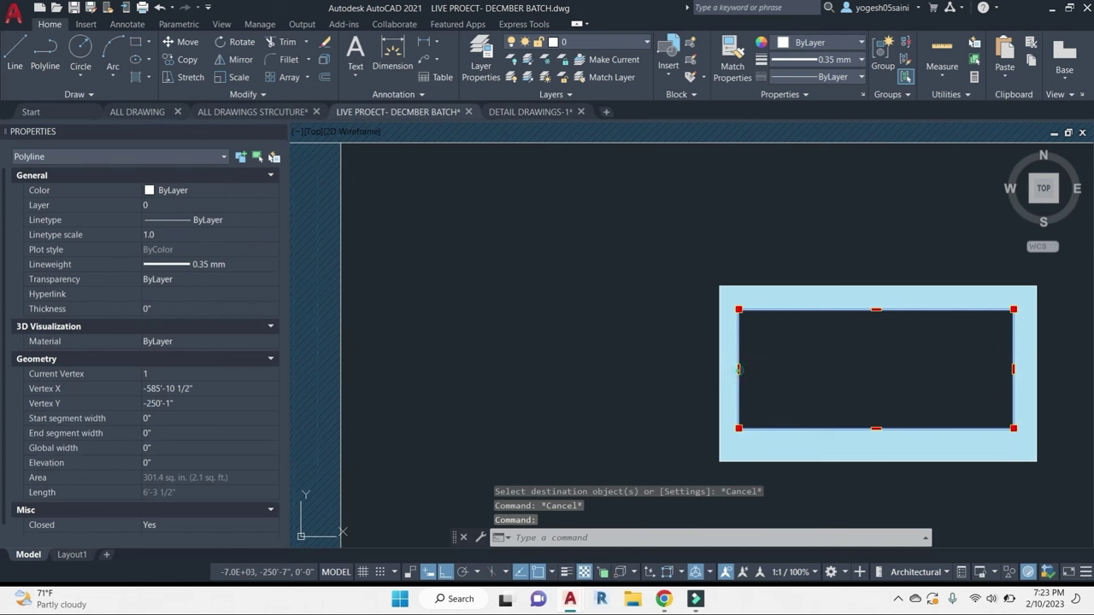
click(738, 370)
key(Escape)
scroll(685, 308, down, 8)
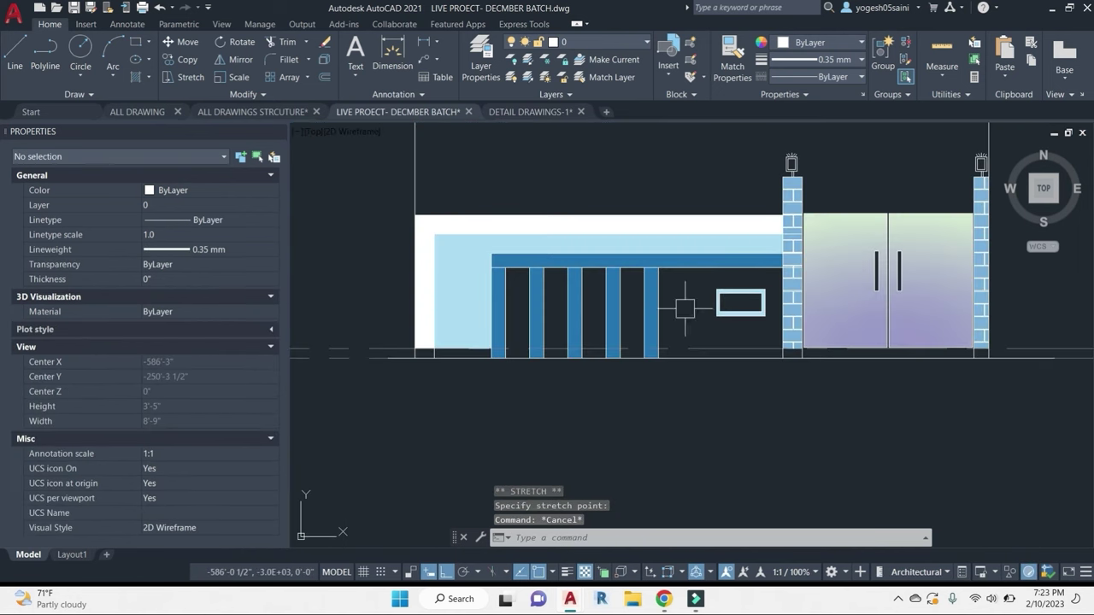
scroll(684, 308, down, 6)
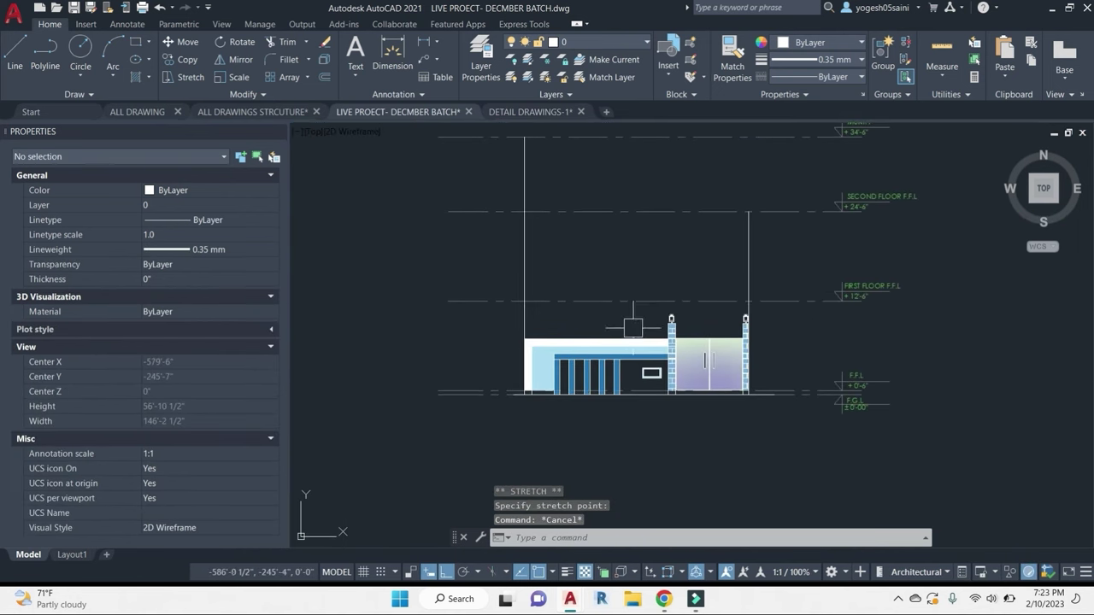
scroll(709, 306, down, 2)
middle_drag(711, 186, 676, 368)
scroll(669, 238, up, 2)
scroll(583, 244, up, 2)
scroll(652, 287, down, 2)
scroll(630, 300, down, 2)
middle_drag(580, 321, 776, 382)
scroll(690, 286, down, 2)
middle_drag(698, 293, 698, 316)
scroll(698, 317, up, 8)
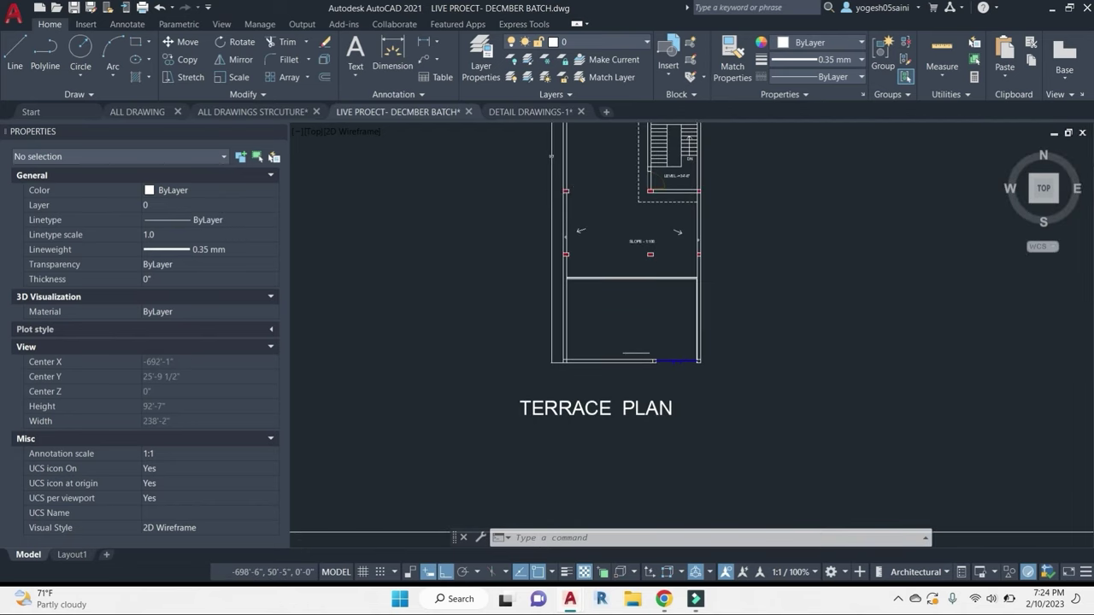
scroll(683, 244, down, 6)
scroll(684, 244, up, 6)
key(Escape)
key(Escape)
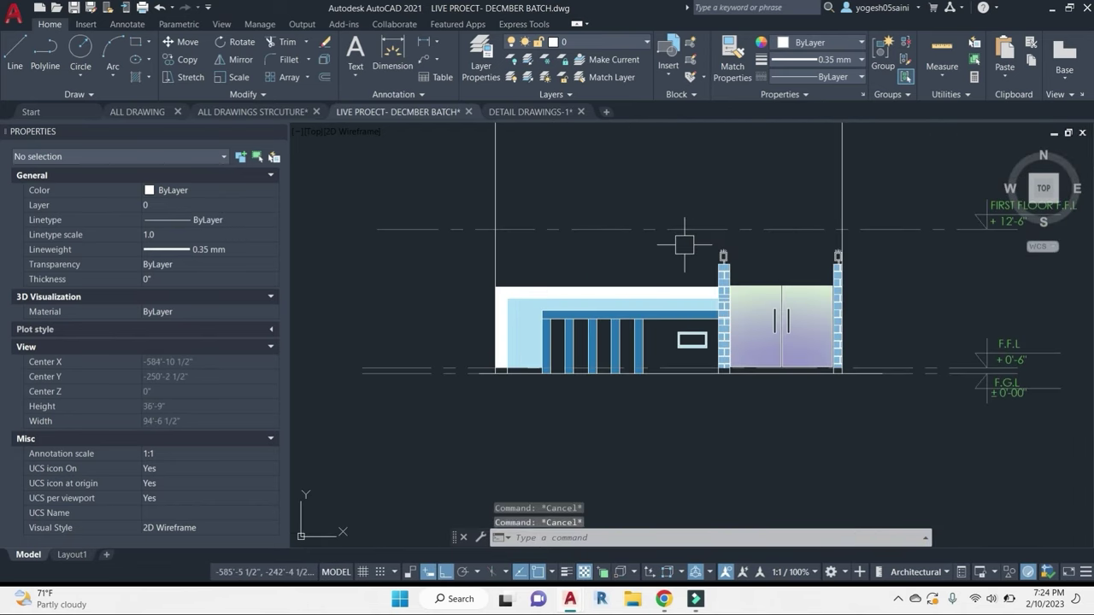
Step: Draw the horizontal slab line from the right vertical line to the left wall line
scroll(697, 252, up, 4)
text(l)
key(Return)
click(742, 282)
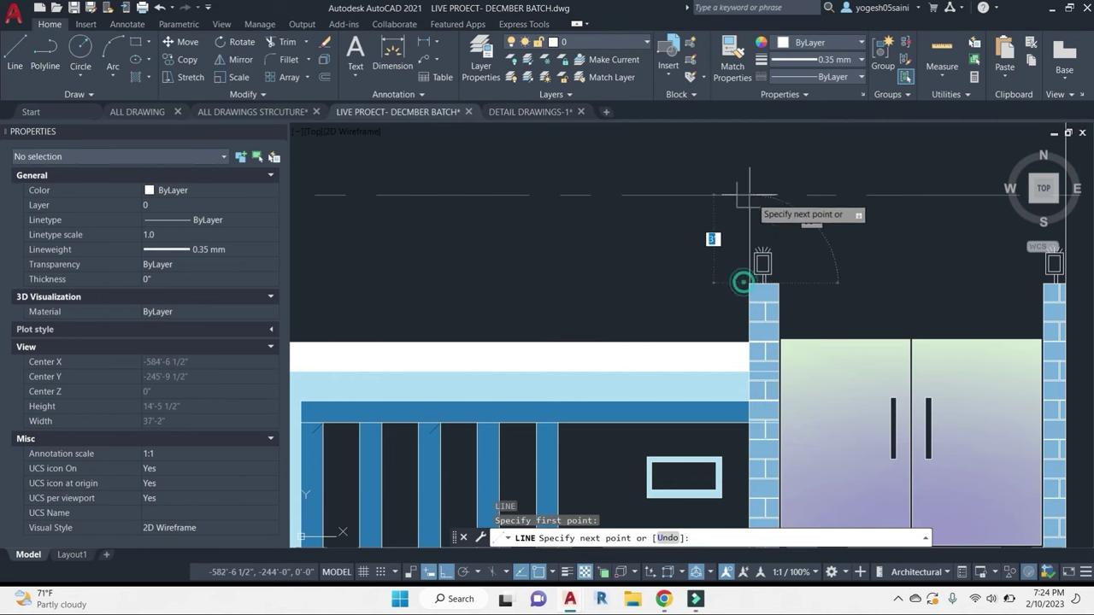
key(Escape)
scroll(752, 193, down, 2)
text(l)
key(Return)
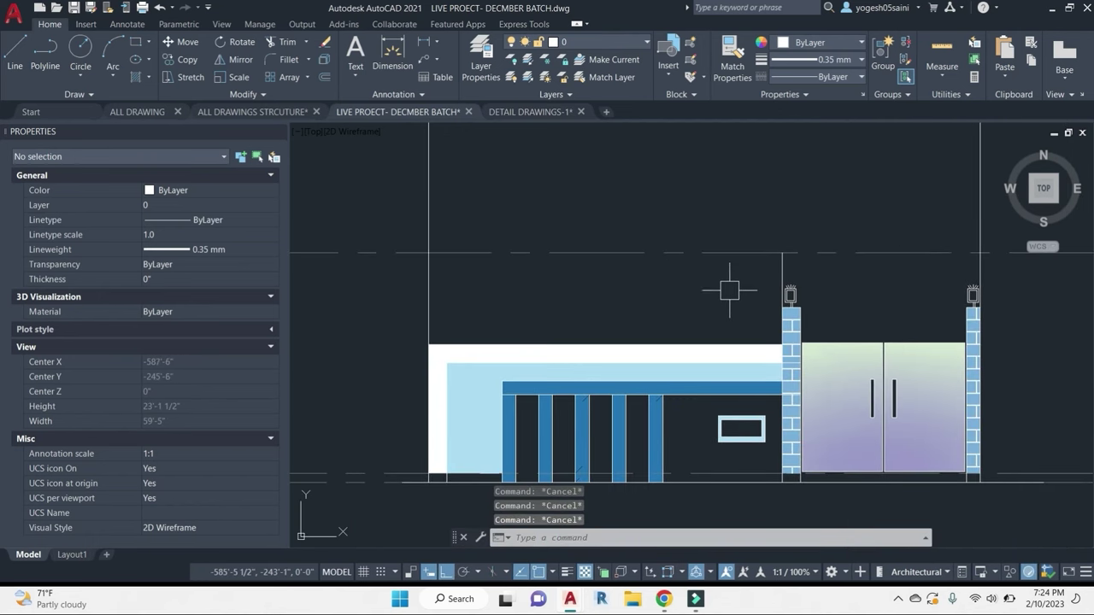
click(782, 253)
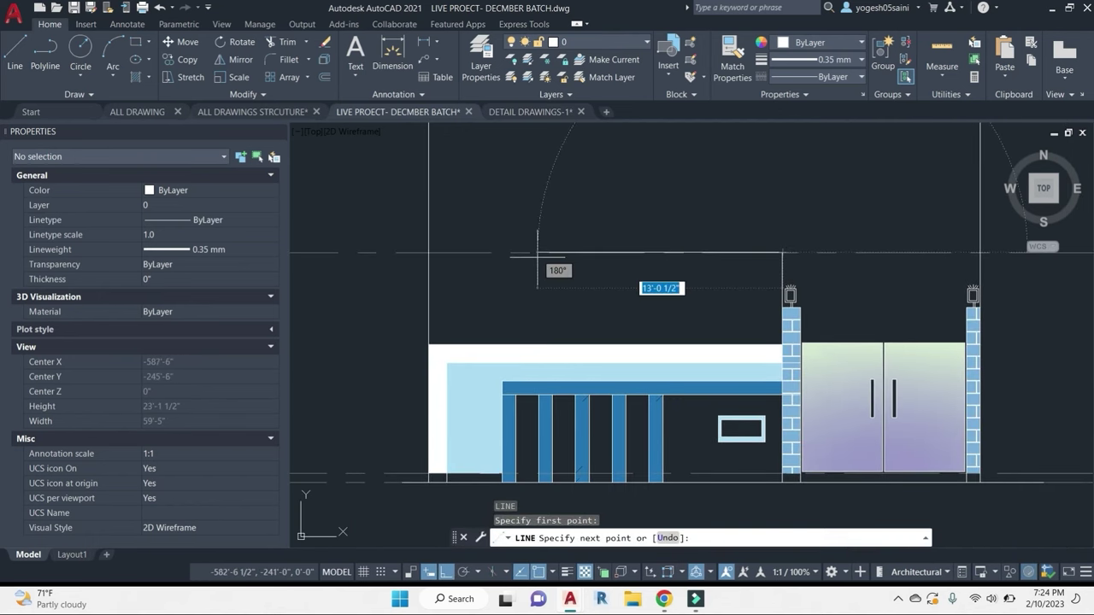
click(428, 253)
key(Escape)
key(Escape)
Step: Offset the slab line 8" upward to make a parallel line above it
text(o)
key(Return)
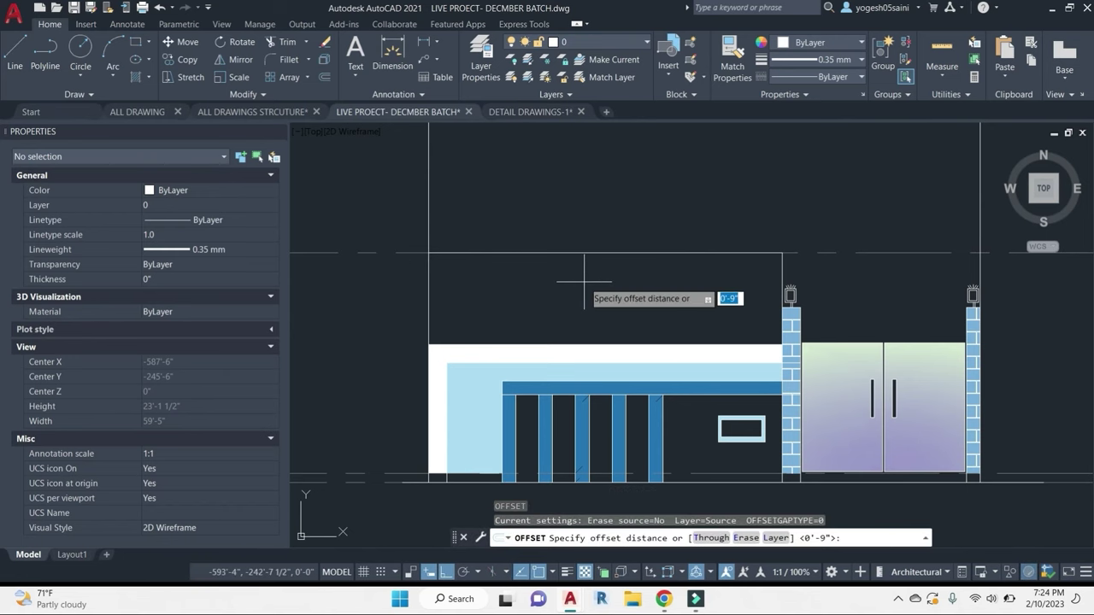
text(6")
key(Return)
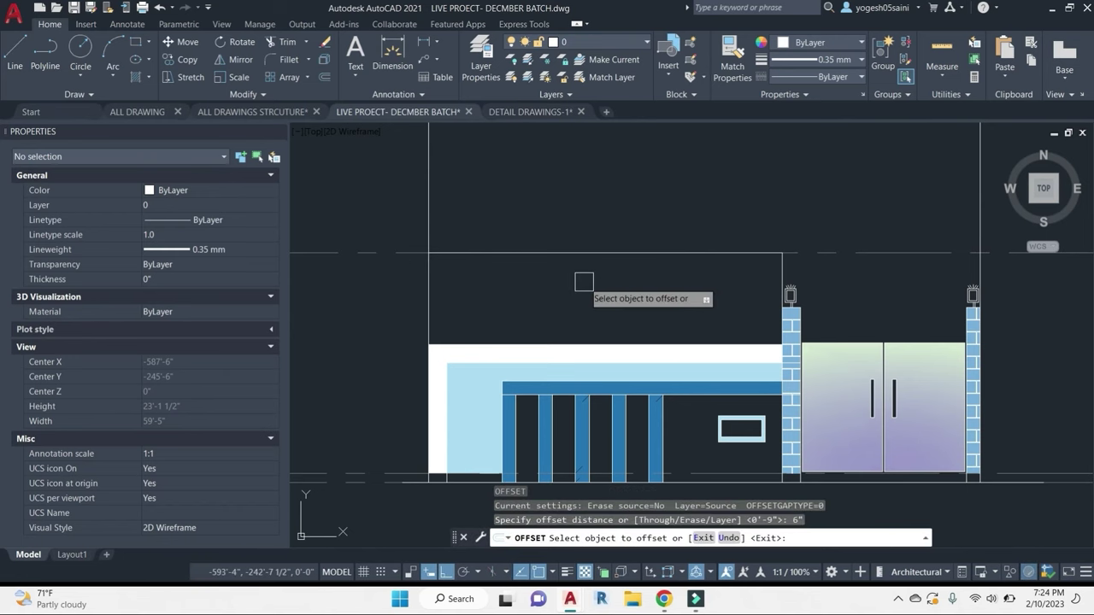
scroll(675, 252, down, 3)
key(Escape)
key(Escape)
middle_drag(683, 253, 679, 251)
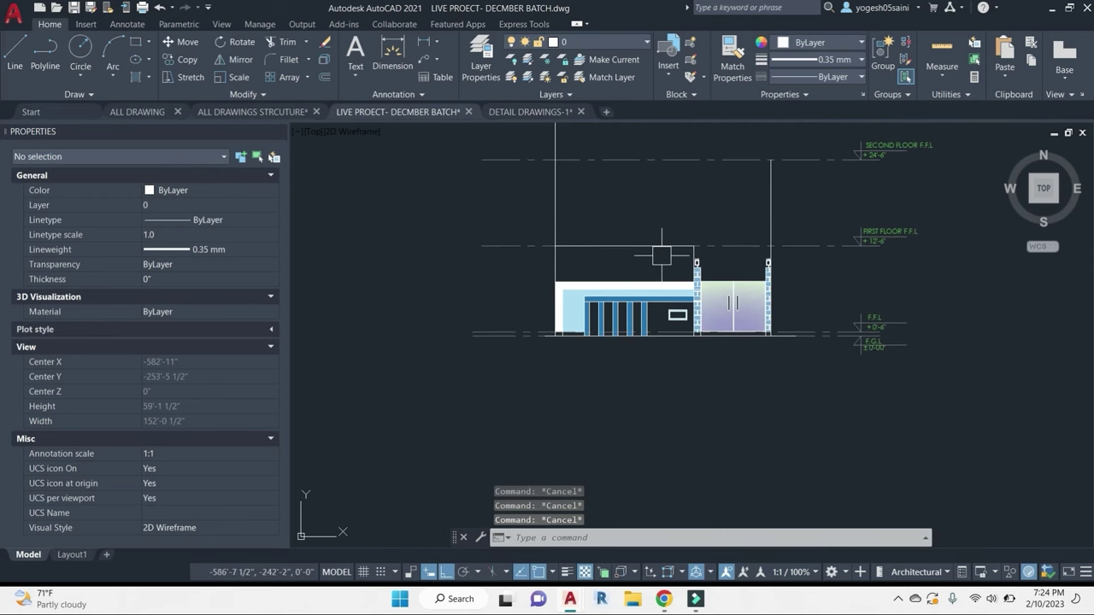
key(Return)
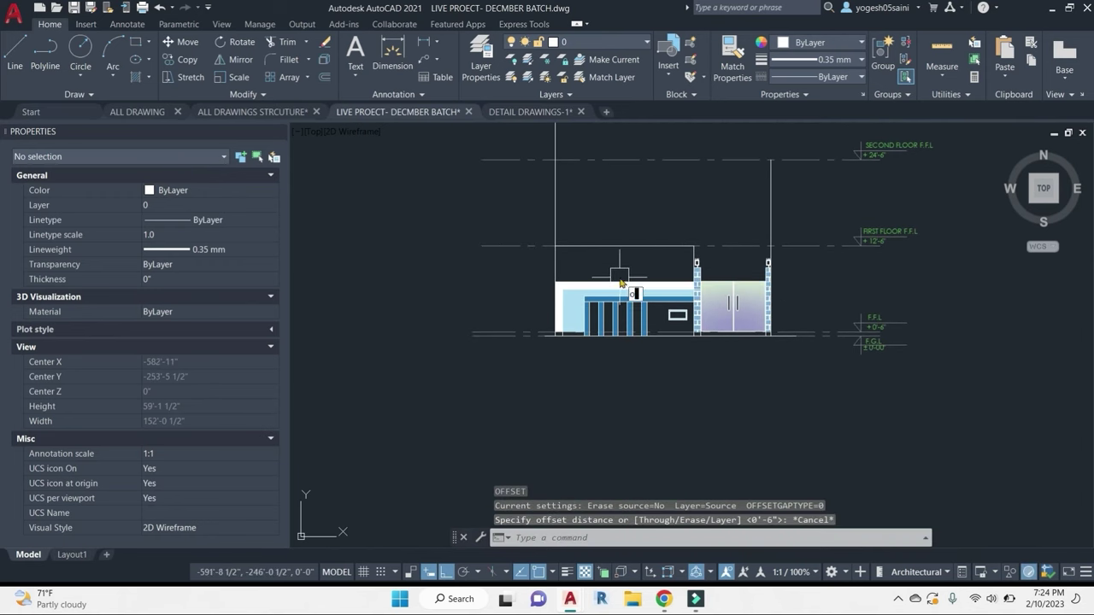
text(8")
key(Return)
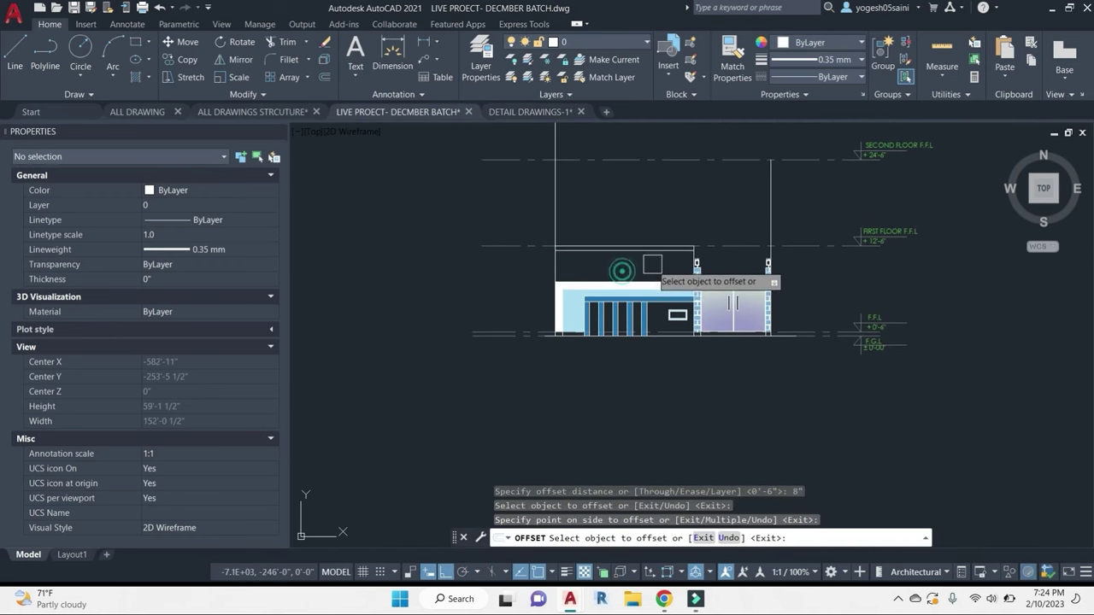
scroll(641, 263, up, 4)
key(Escape)
key(Escape)
key(Return)
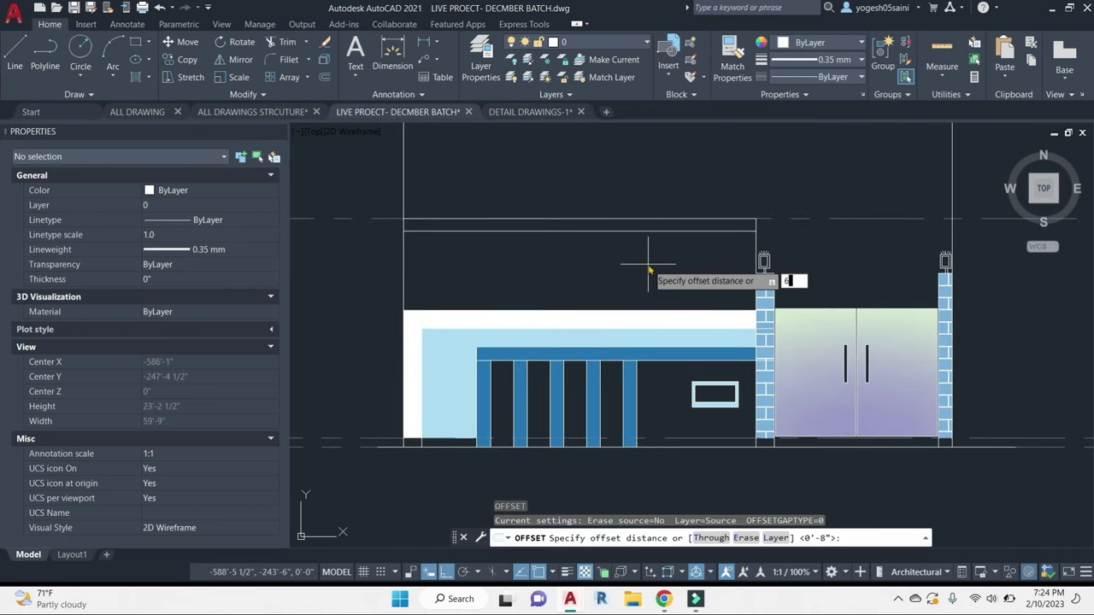
key(Return)
click(624, 219)
click(611, 212)
key(Escape)
key(Escape)
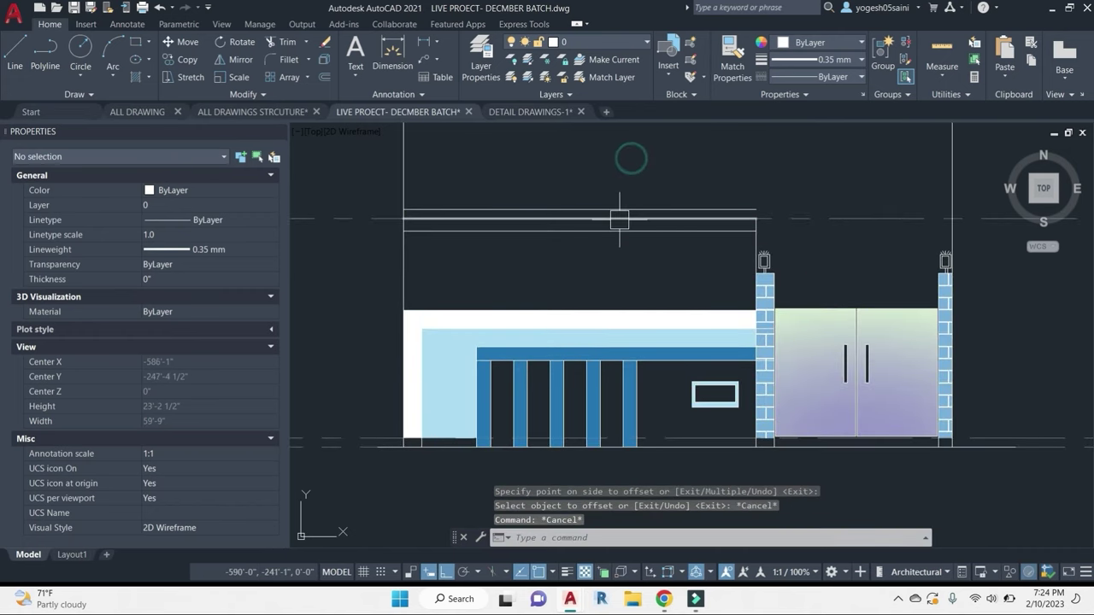
Step: Erase the unwanted extra line near the slab
scroll(621, 221, up, 2)
click(620, 221)
key(Delete)
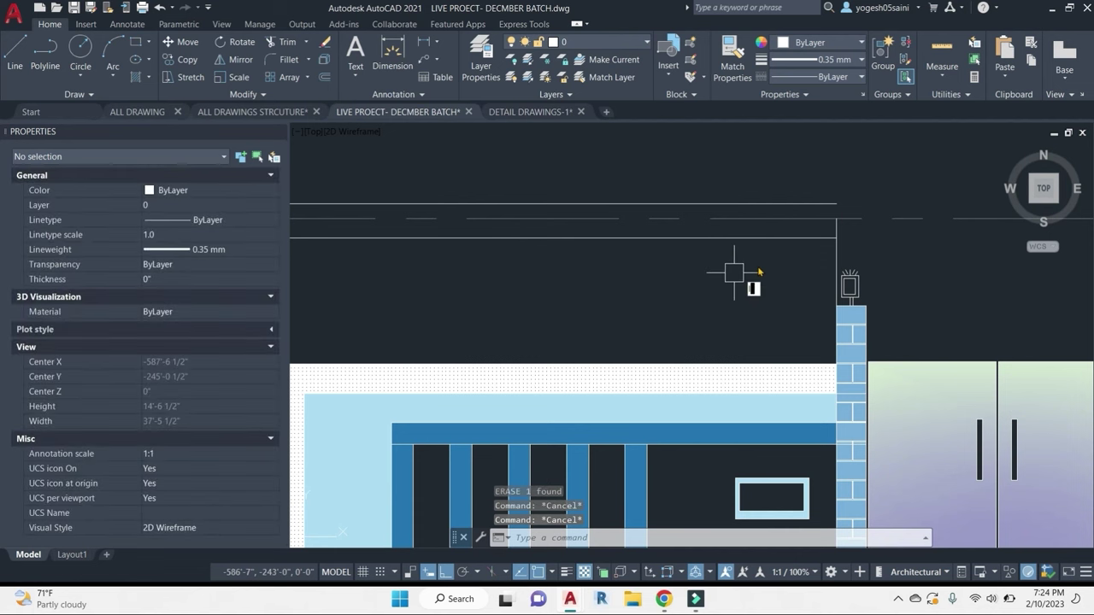
key(Escape)
Step: Extend both slab lines to the right gate pillar line
middle_drag(803, 271, 629, 287)
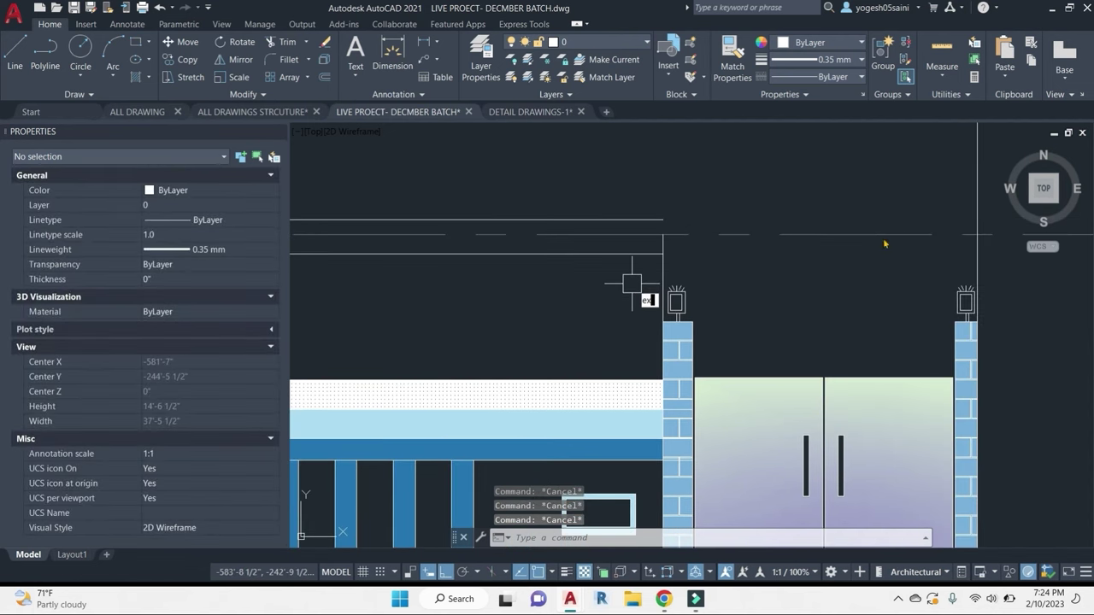
key(Return)
click(971, 157)
key(Return)
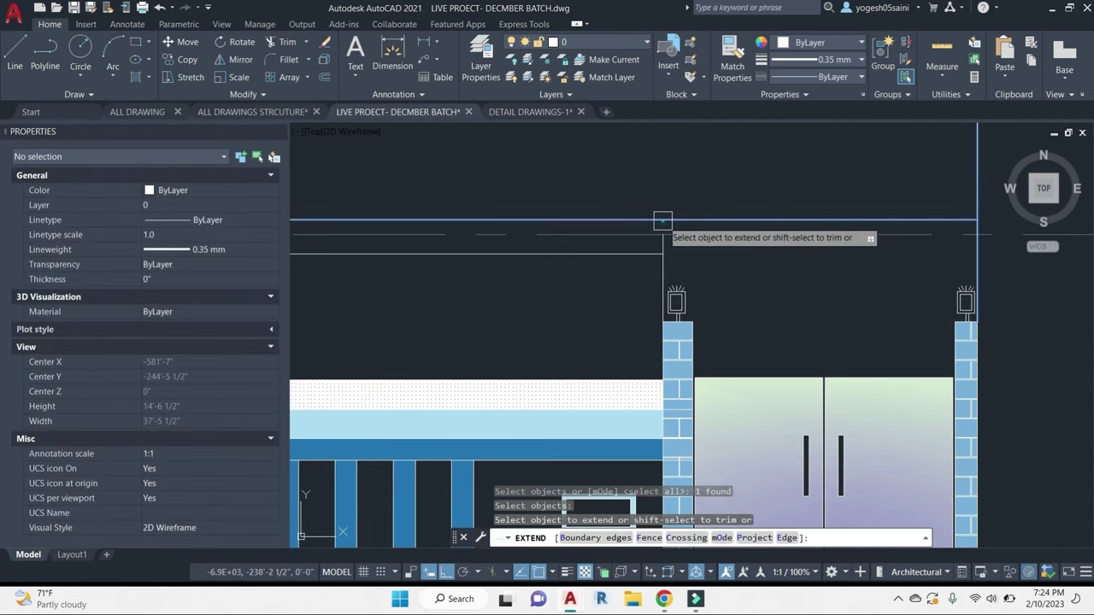
click(663, 220)
click(658, 253)
key(Escape)
key(Escape)
key(Escape)
Step: Stretch the right pillar's vertical line up to the horizontal line above
scroll(660, 249, up, 4)
click(663, 244)
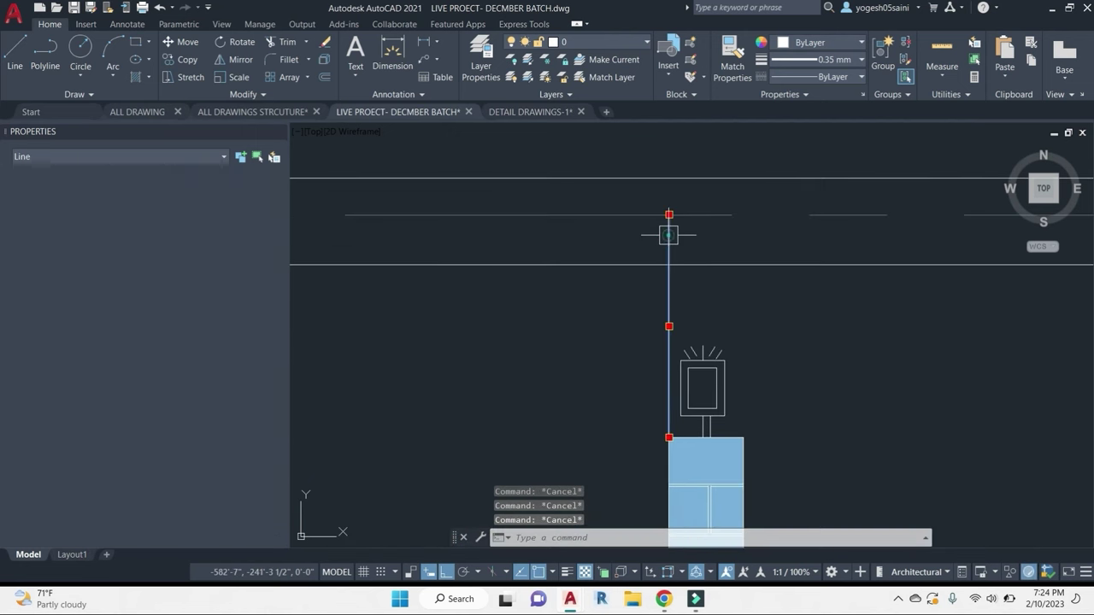
click(669, 214)
scroll(721, 293, down, 3)
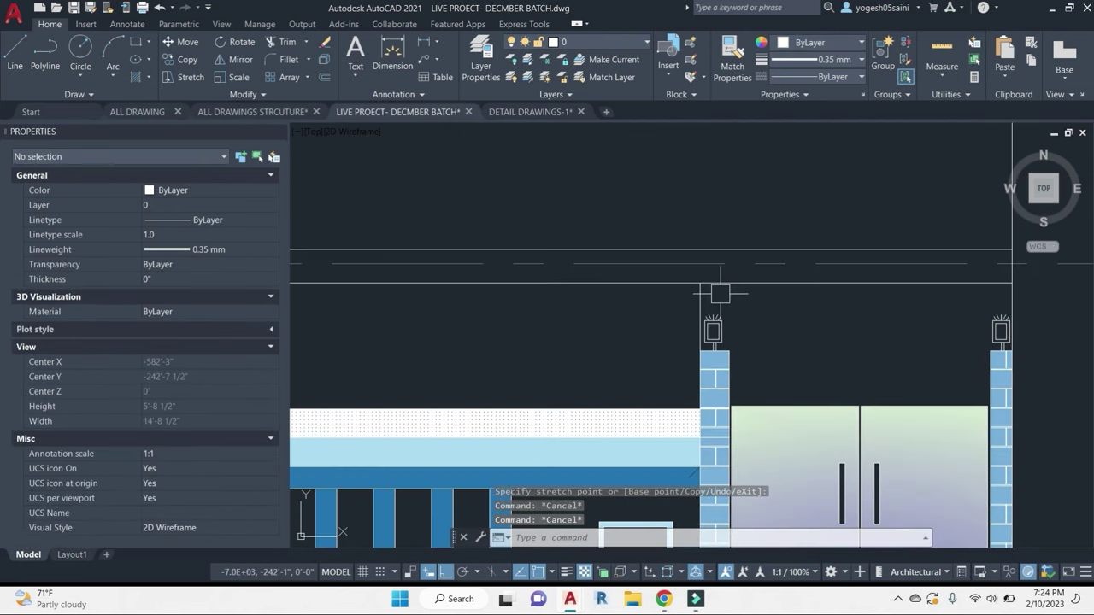
scroll(720, 293, down, 5)
scroll(753, 246, up, 2)
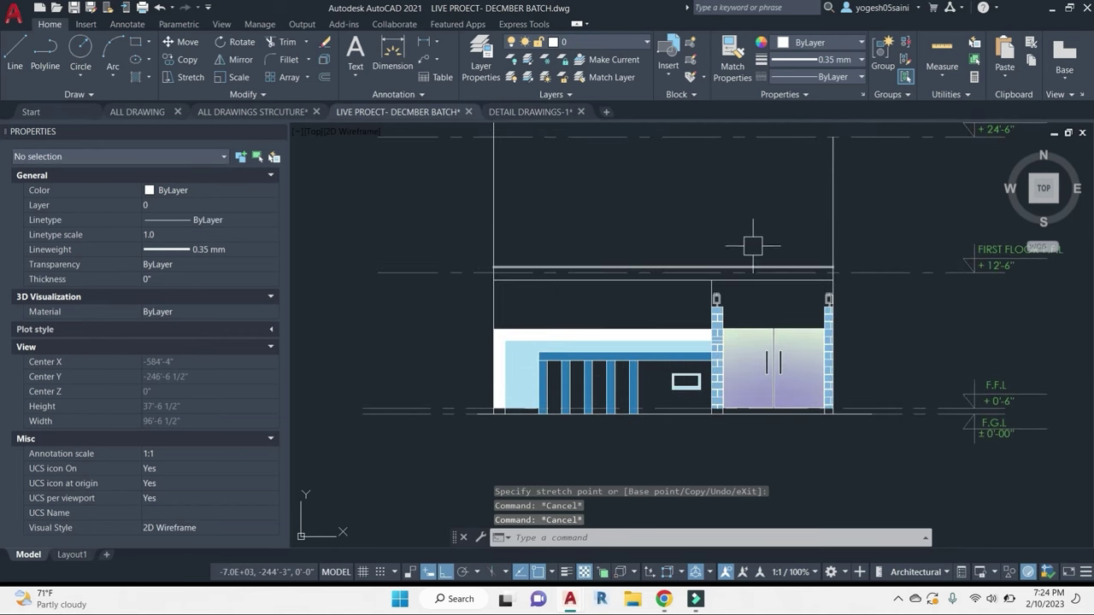
scroll(753, 246, down, 5)
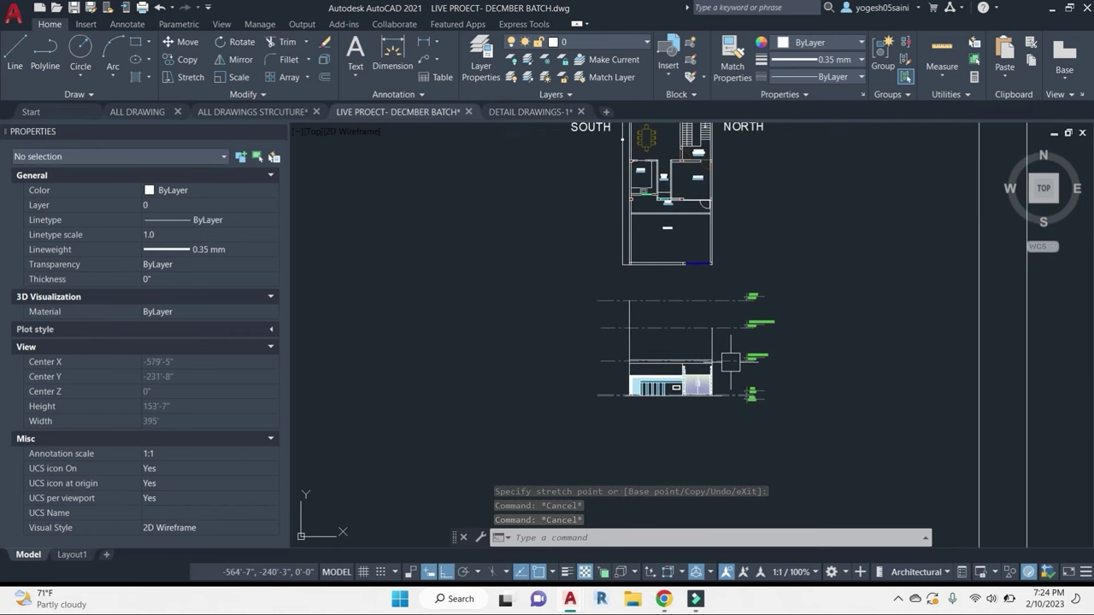
Step: Place vertical XLINEs through the floor plan's balcony corner and the next wall corner
text(xl)
key(Return)
text(v)
key(Return)
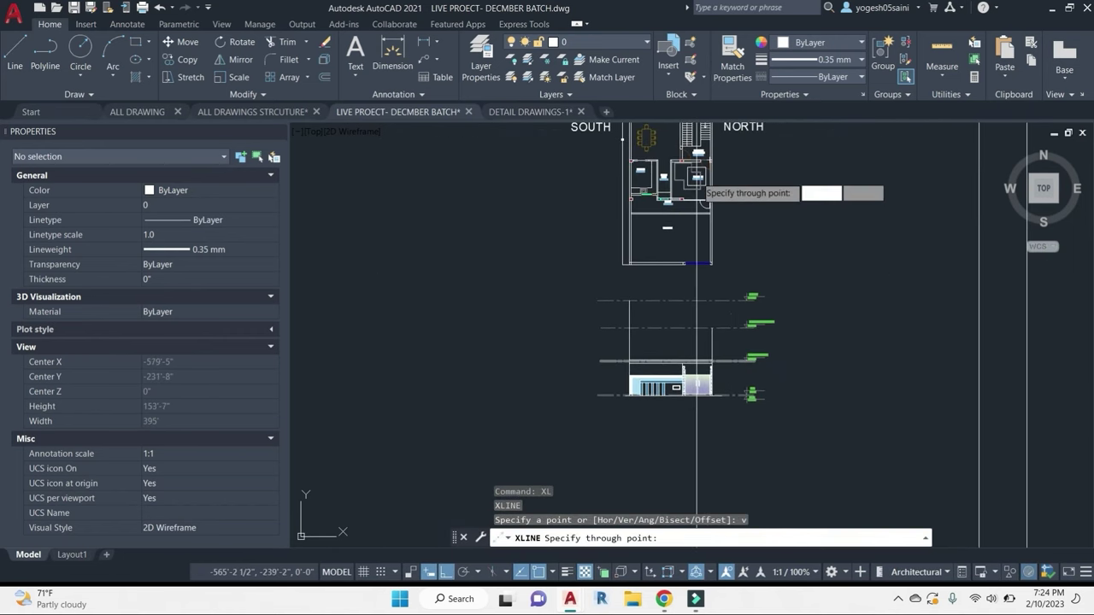
scroll(696, 177, up, 10)
click(774, 333)
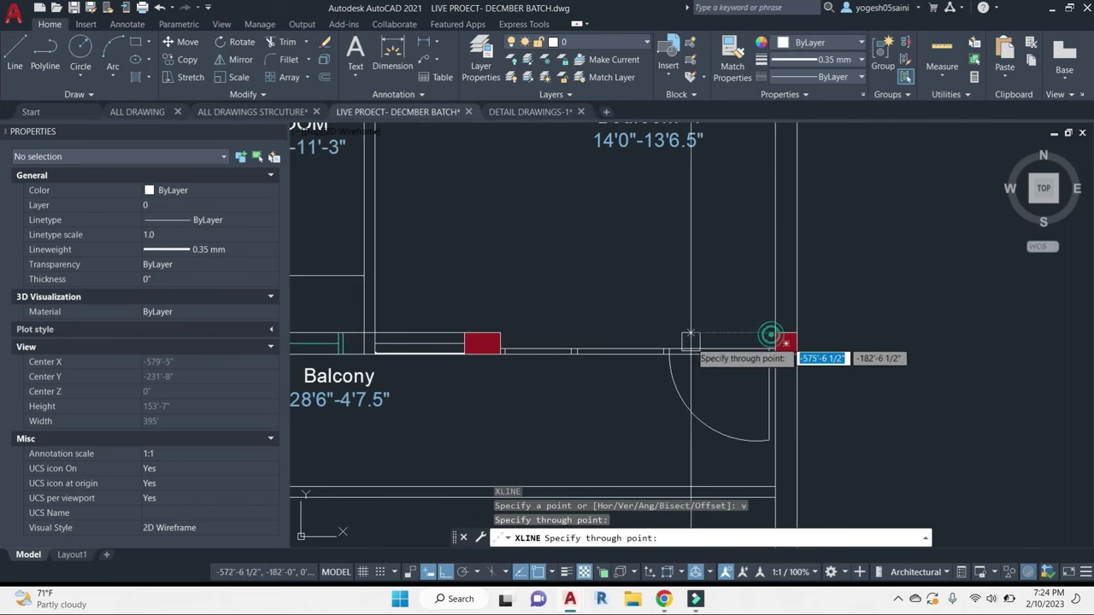
scroll(681, 349, up, 2)
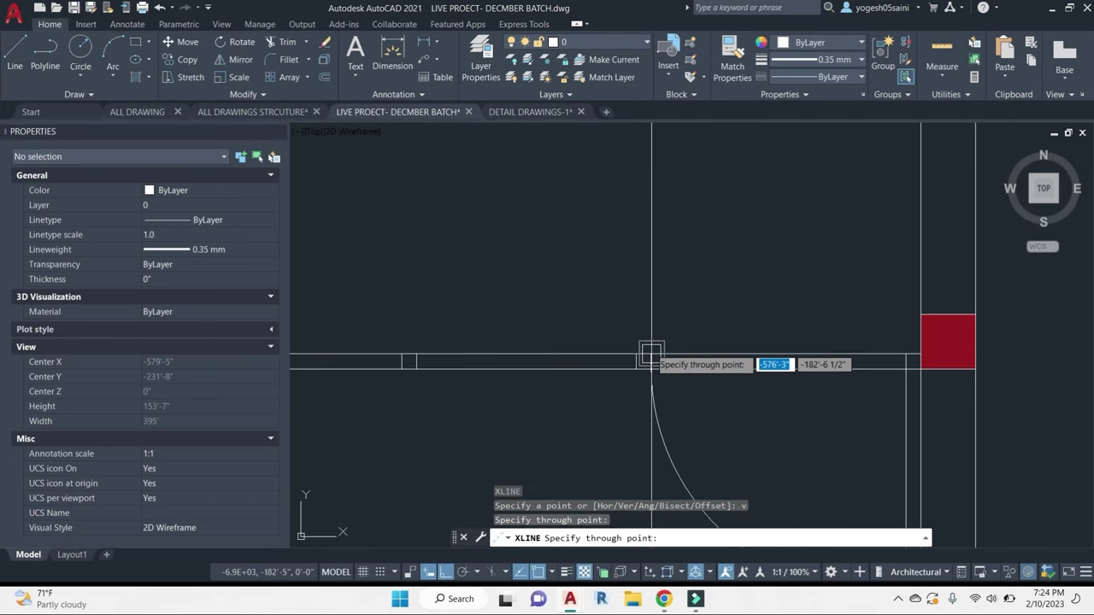
click(636, 351)
scroll(703, 313, down, 3)
middle_drag(654, 306, 796, 303)
scroll(796, 304, up, 3)
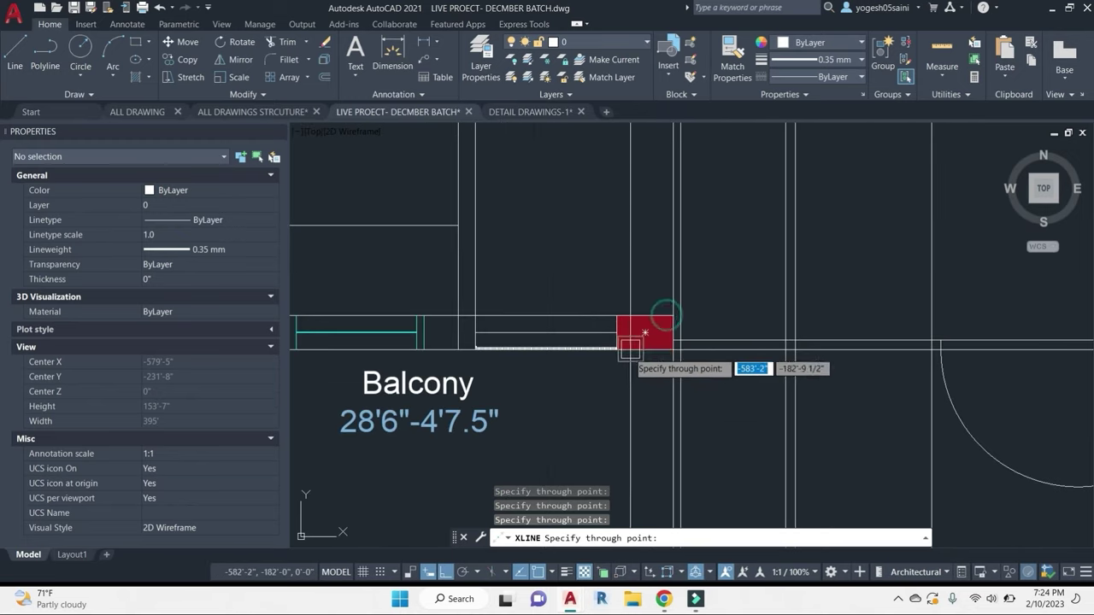
scroll(645, 331, down, 2)
scroll(632, 337, up, 2)
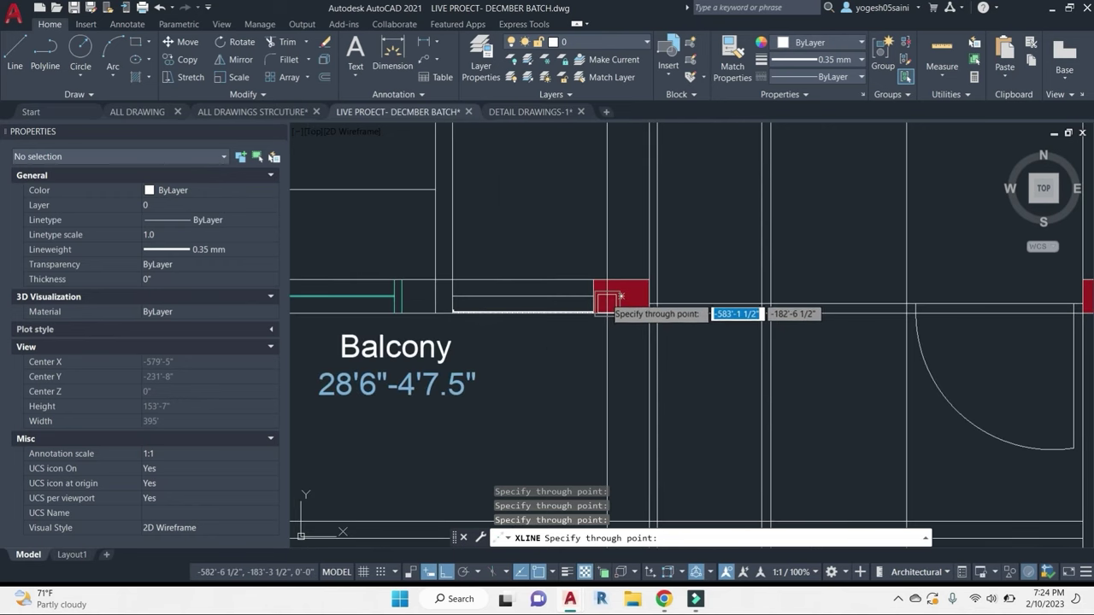
scroll(608, 319, down, 2)
middle_drag(737, 444, 726, 247)
scroll(703, 362, down, 2)
middle_drag(756, 405, 756, 405)
scroll(812, 303, up, 5)
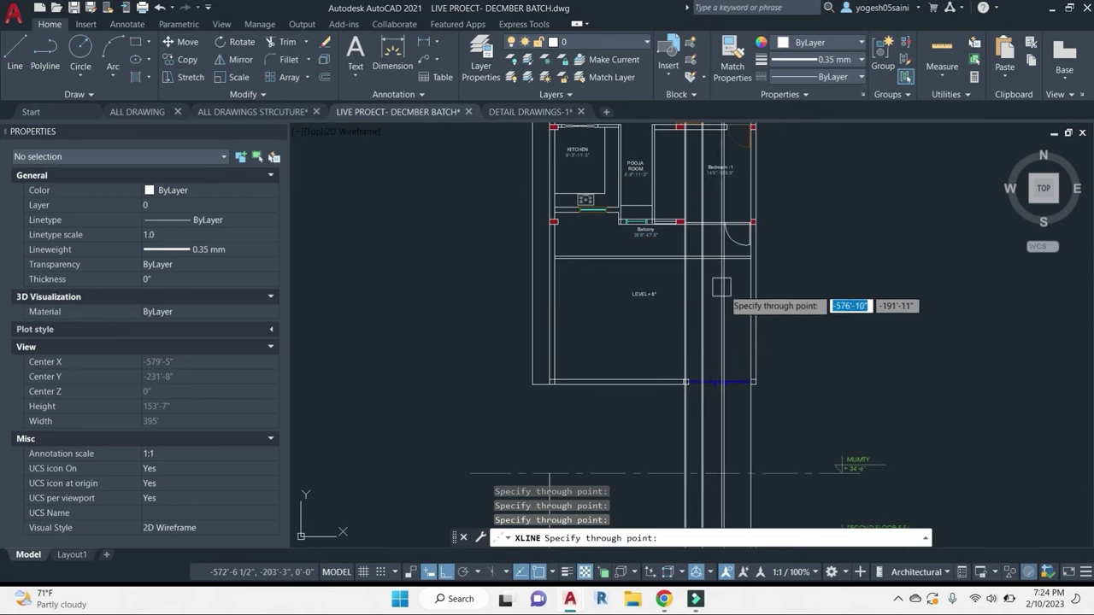
key(Escape)
key(Escape)
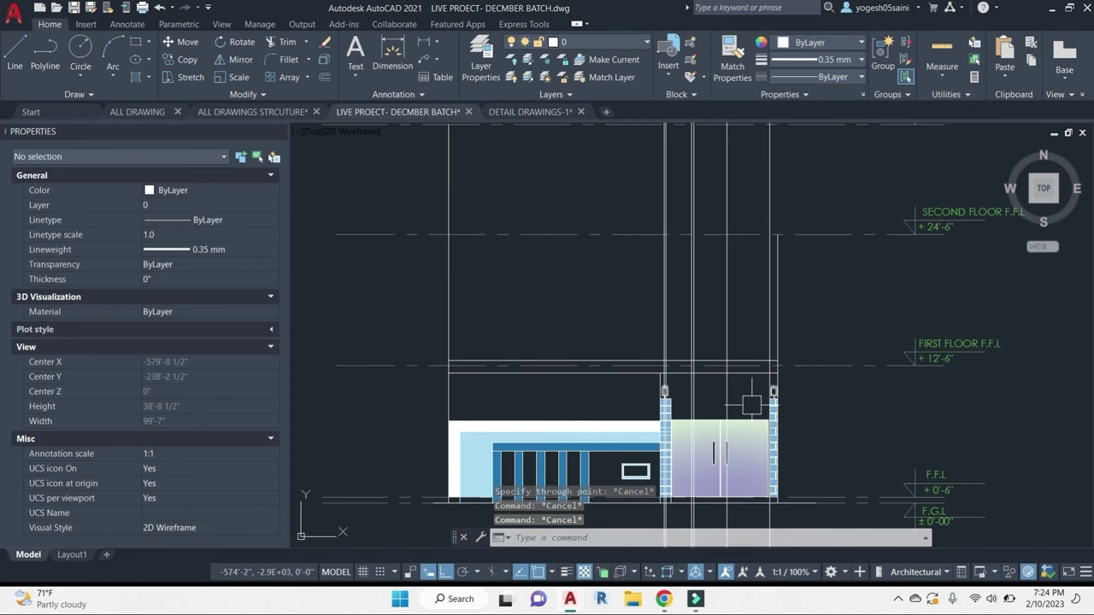
scroll(751, 405, up, 5)
text(tr)
key(Return)
Step: Trim the construction lines crossing the horizontal slab line with a crossing window
click(692, 333)
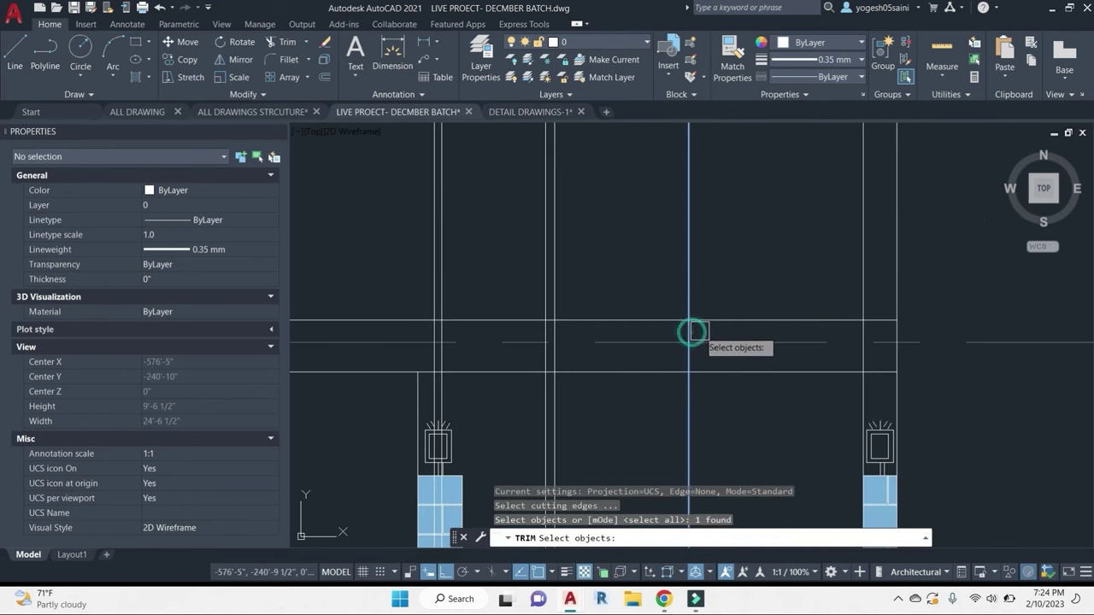
key(Escape)
key(Return)
click(737, 319)
key(Return)
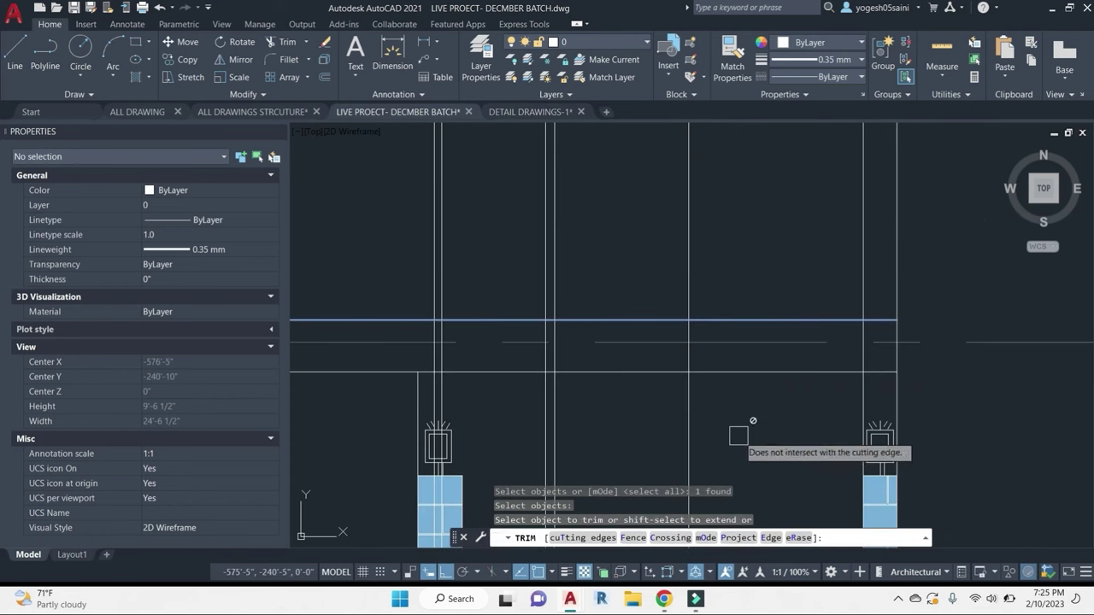
middle_drag(739, 391, 758, 282)
click(762, 301)
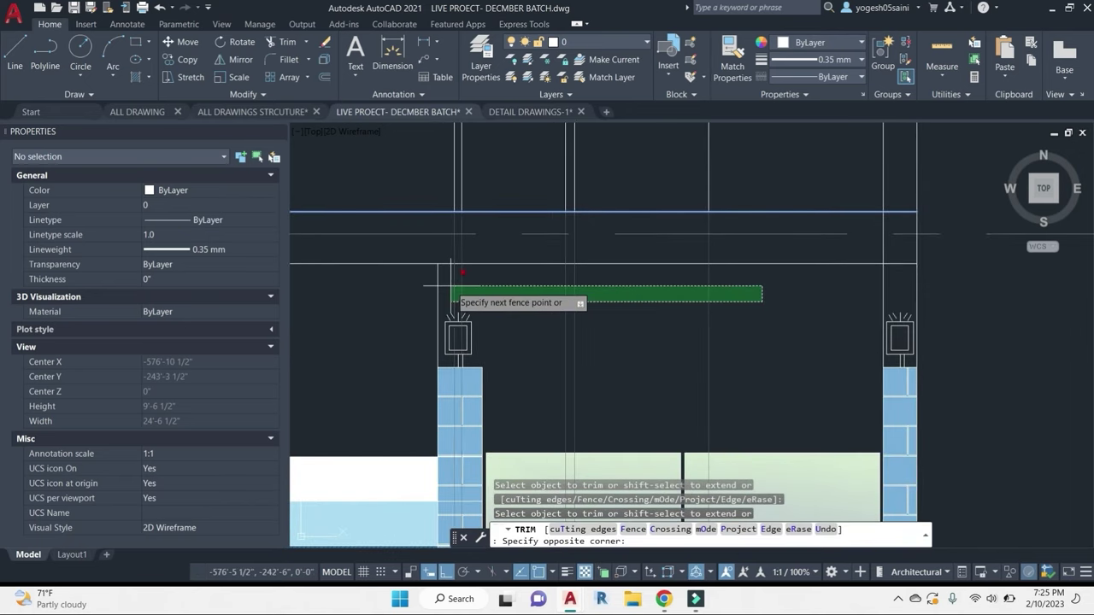
click(453, 278)
scroll(871, 286, down, 4)
middle_drag(777, 314, 725, 374)
key(Escape)
key(Escape)
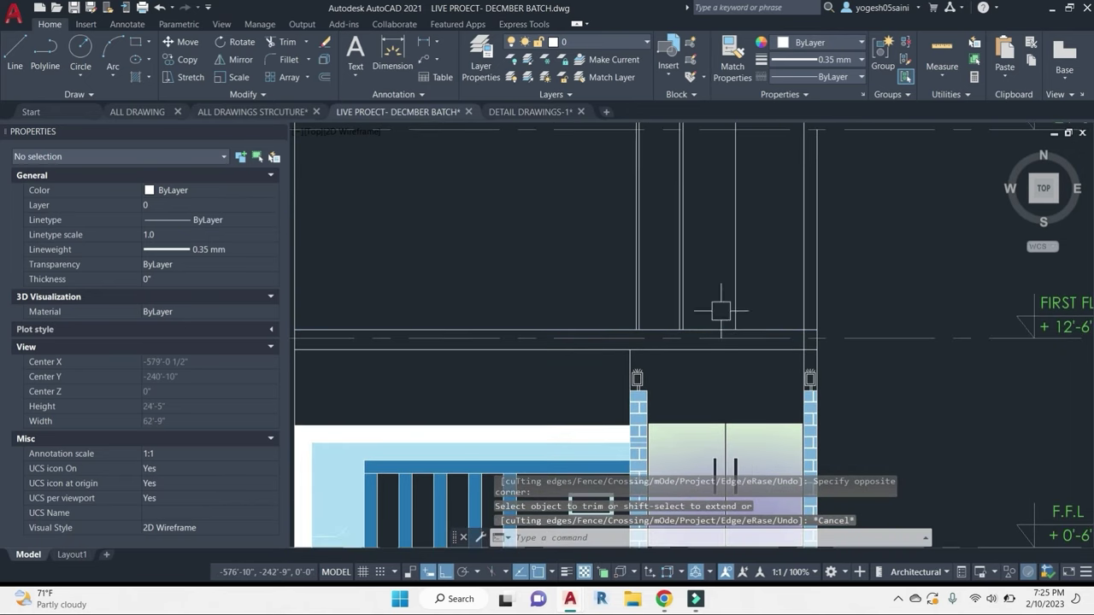
middle_drag(758, 253, 759, 351)
key(Escape)
key(Escape)
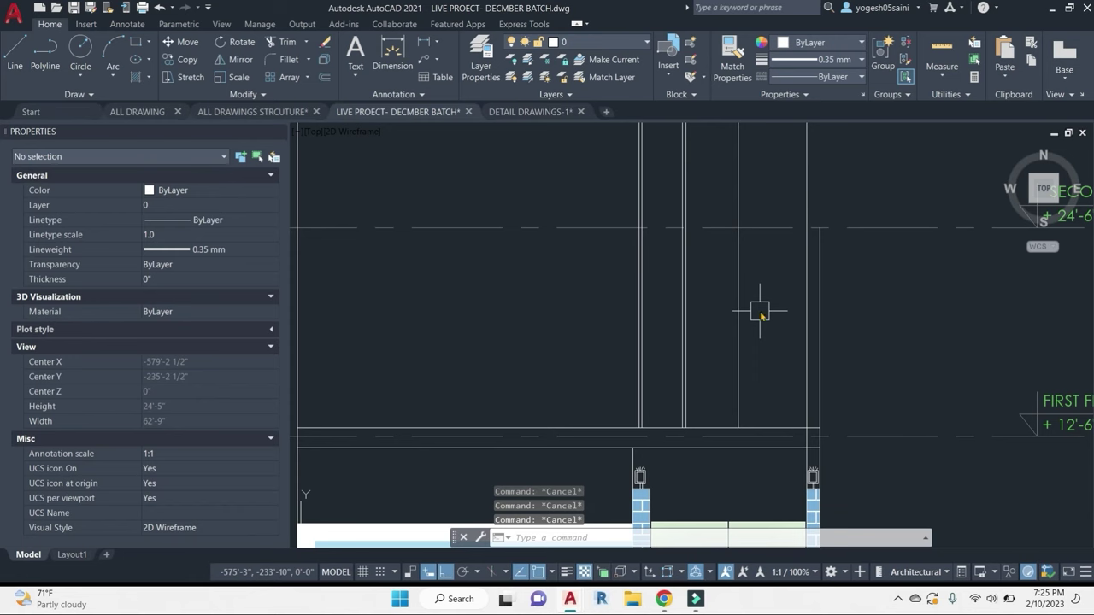
Step: Offset the right vertical line to its right by a distance picked on screen
text(o)
key(Return)
scroll(752, 334, up, 5)
click(733, 320)
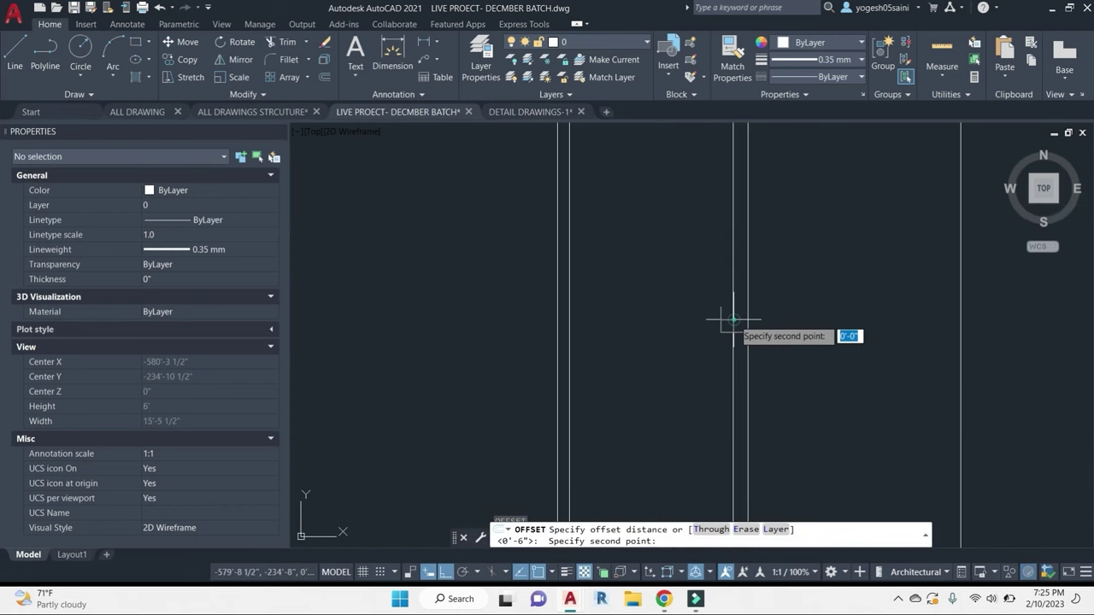
click(748, 319)
click(960, 345)
click(1008, 339)
middle_drag(1038, 323, 753, 323)
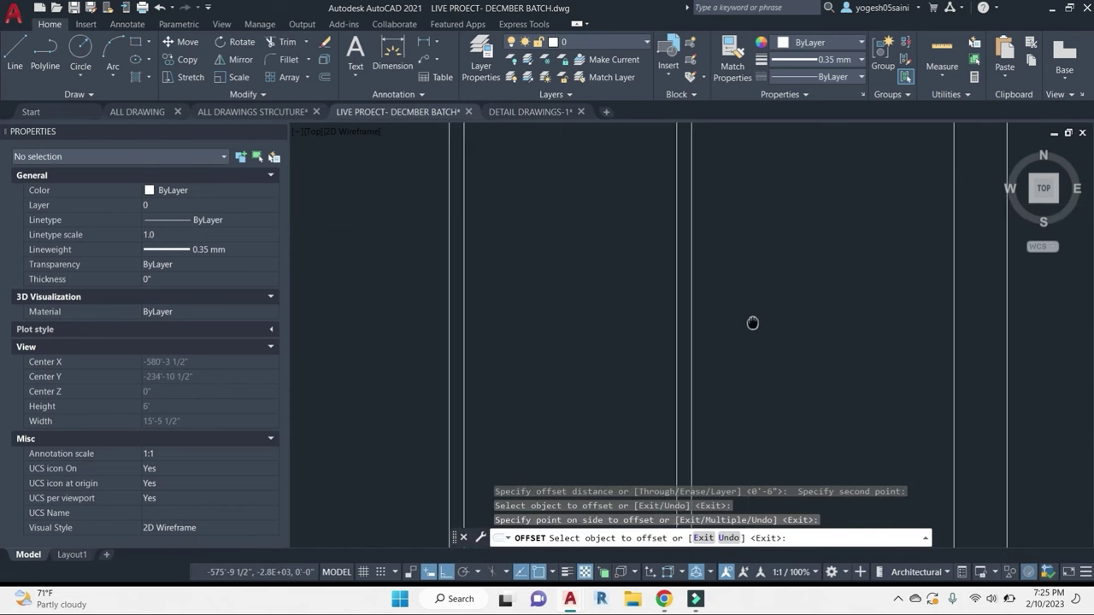
scroll(752, 323, down, 8)
key(Escape)
key(Escape)
Step: Offset the first-floor horizontal line 8' upward
text(o)
key(Return)
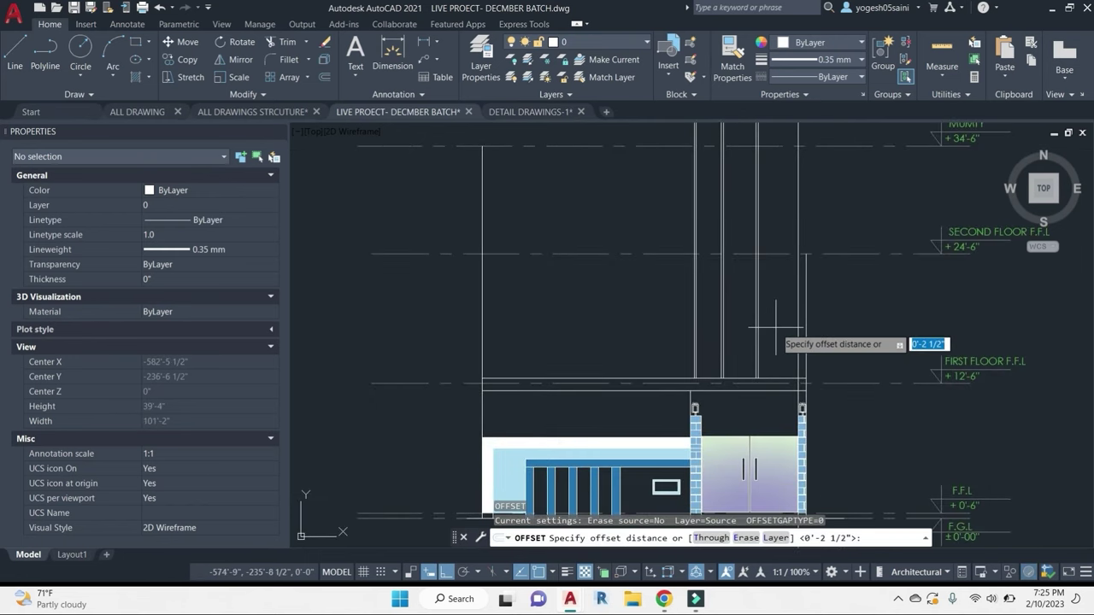
text(8')
key(Return)
click(781, 377)
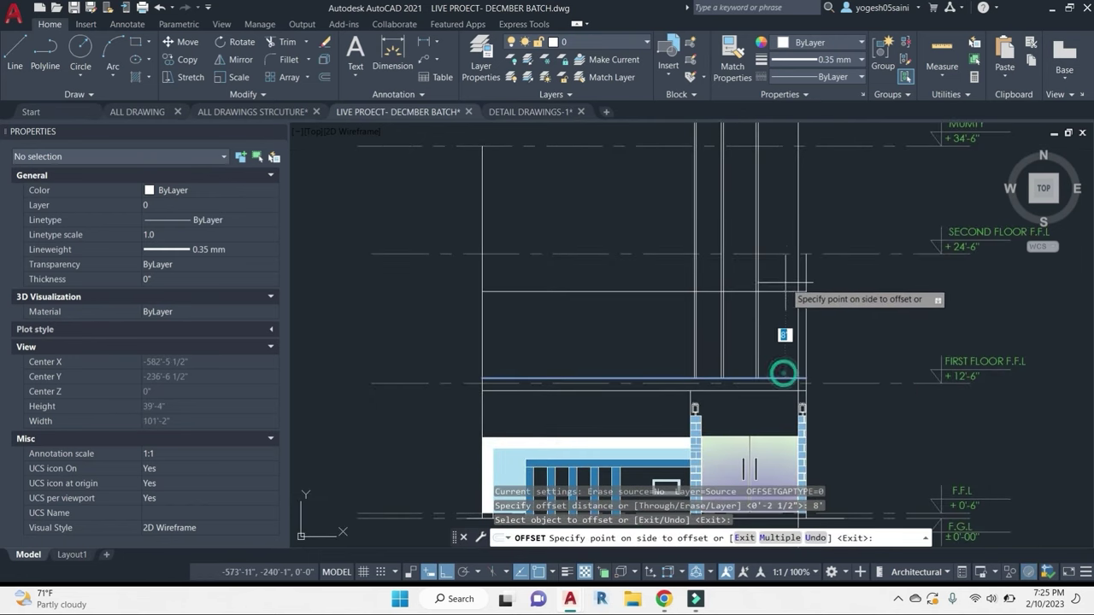
click(786, 274)
key(Escape)
text(tr)
key(Return)
scroll(773, 290, up, 8)
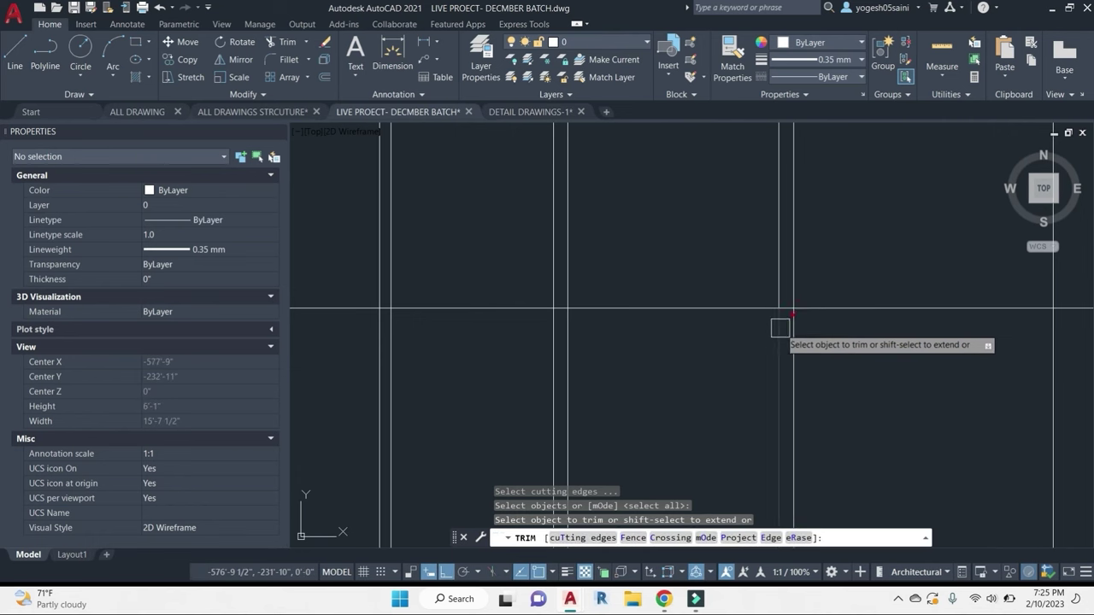
scroll(769, 303, down, 4)
key(Escape)
Step: Attempt a 9" upward offset of the horizontal line and erase the misplaced copy
text(o)
key(Return)
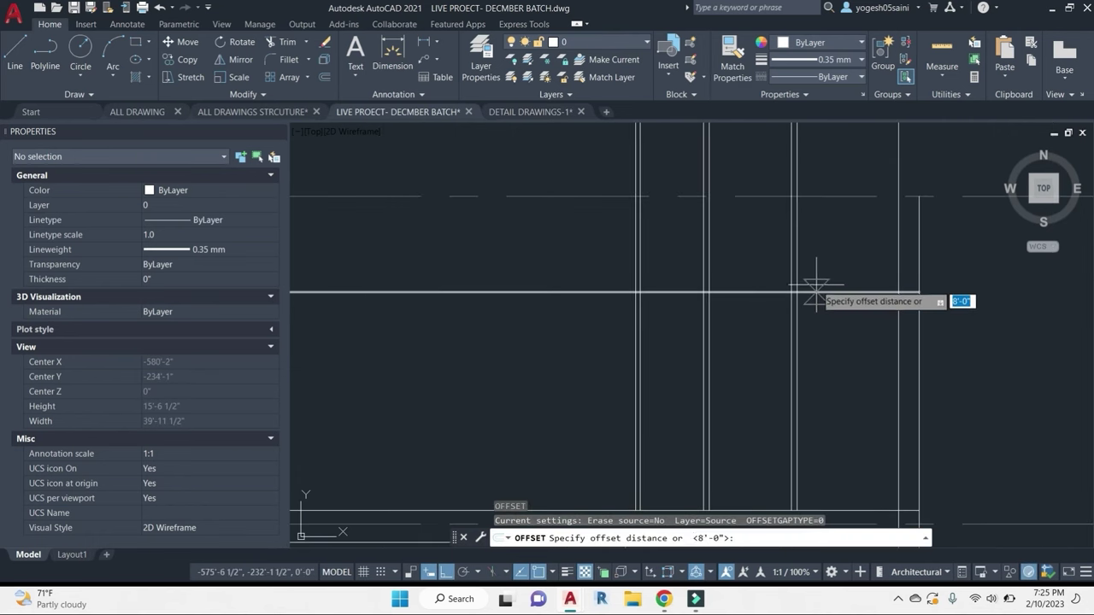
text(9)
key(Return)
click(781, 291)
key(Escape)
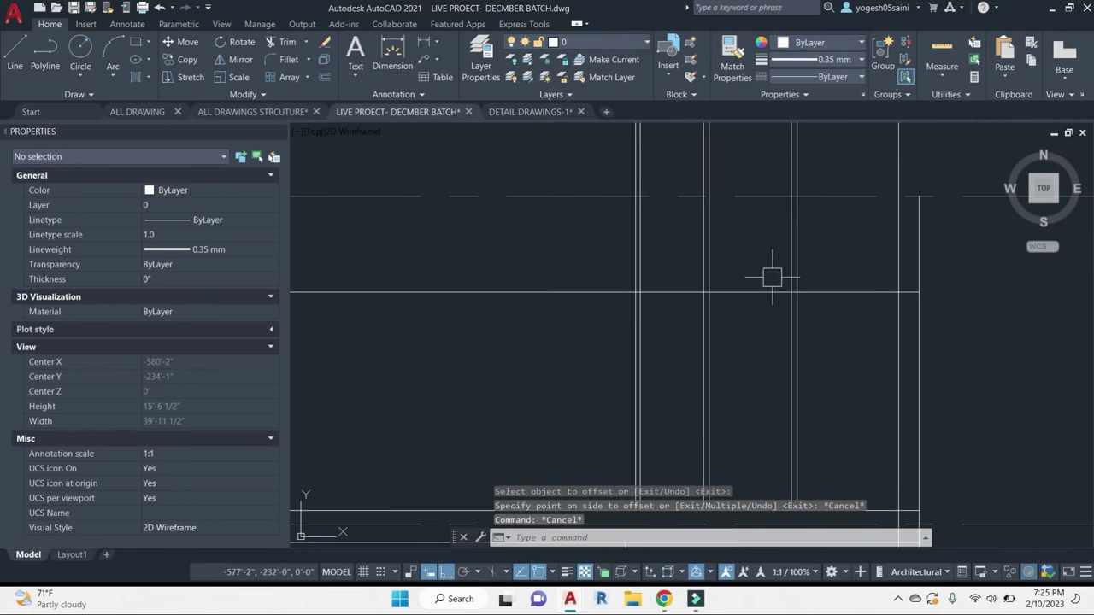
text(o)
key(Return)
key(Return)
click(764, 292)
click(759, 269)
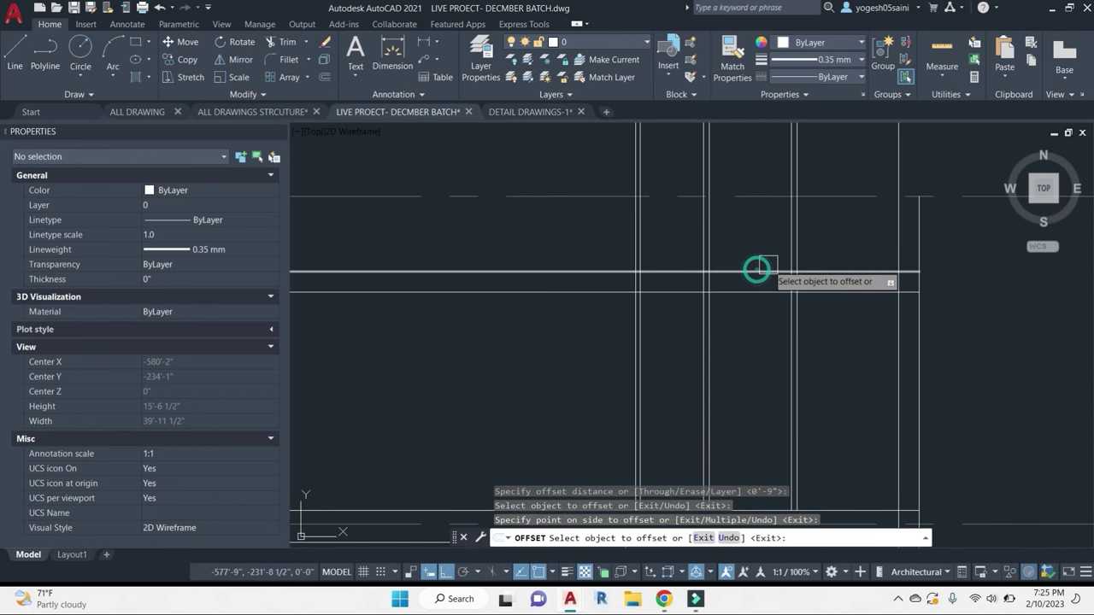
key(Escape)
click(761, 271)
text(e)
key(Return)
key(Escape)
text(o)
key(Return)
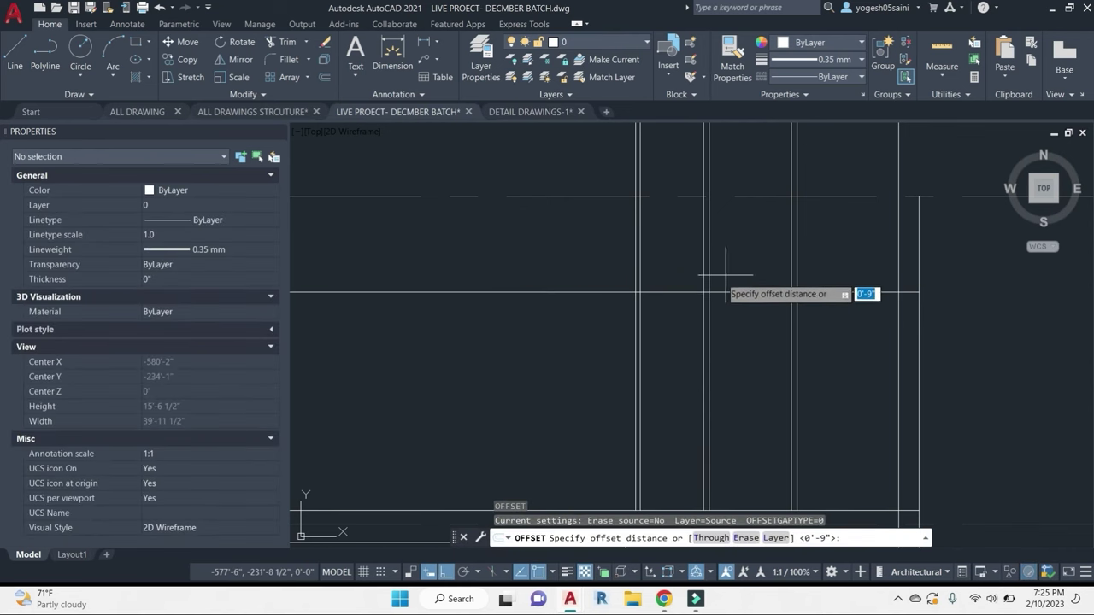
Step: Offset the horizontal line upward by a distance picked on screen
scroll(713, 281, up, 4)
click(703, 309)
click(688, 309)
click(818, 309)
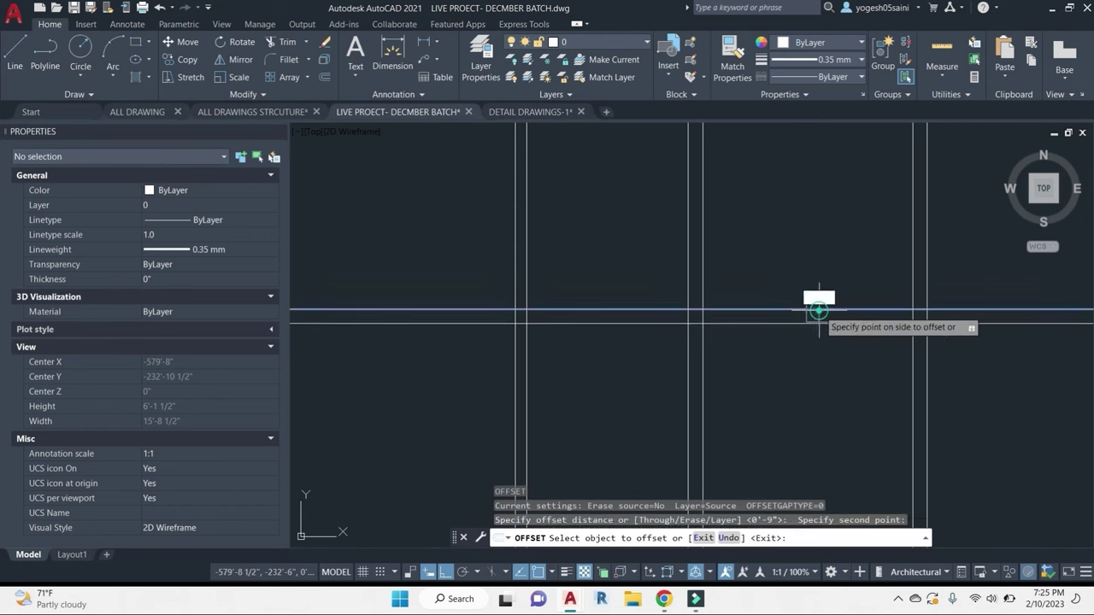
click(818, 243)
key(Escape)
key(Escape)
key(Escape)
key(Escape)
scroll(723, 303, down, 5)
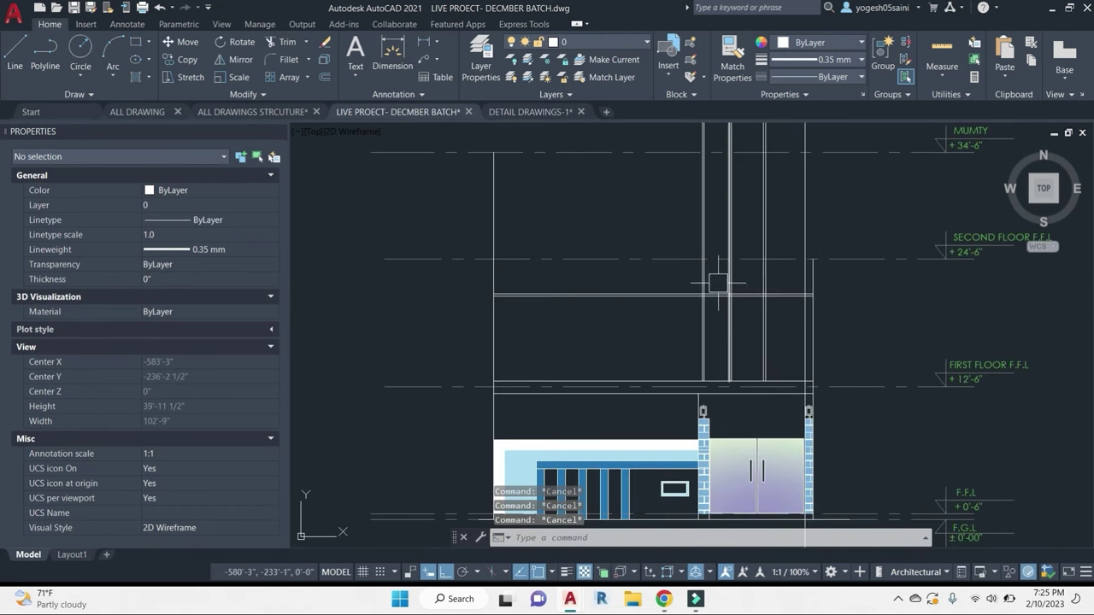
scroll(718, 282, down, 4)
Step: Trim the vertical lines overrunning the window frame using a crossing selection
middle_drag(711, 335, 701, 537)
scroll(713, 252, up, 6)
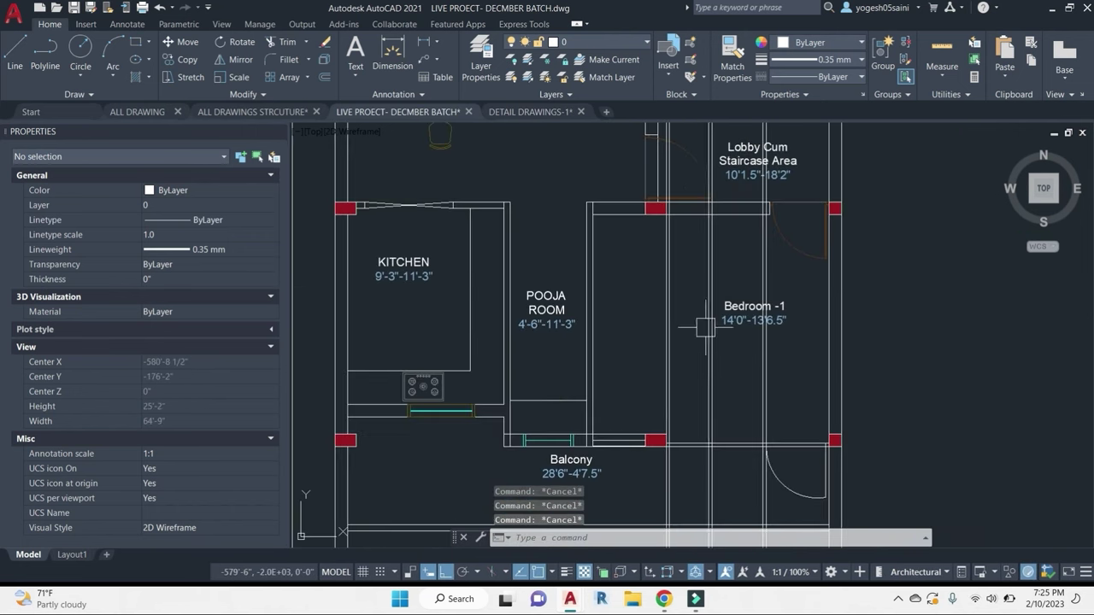
scroll(672, 419, down, 1)
middle_drag(682, 466, 651, 166)
middle_drag(665, 372, 678, 171)
middle_drag(683, 416, 665, 372)
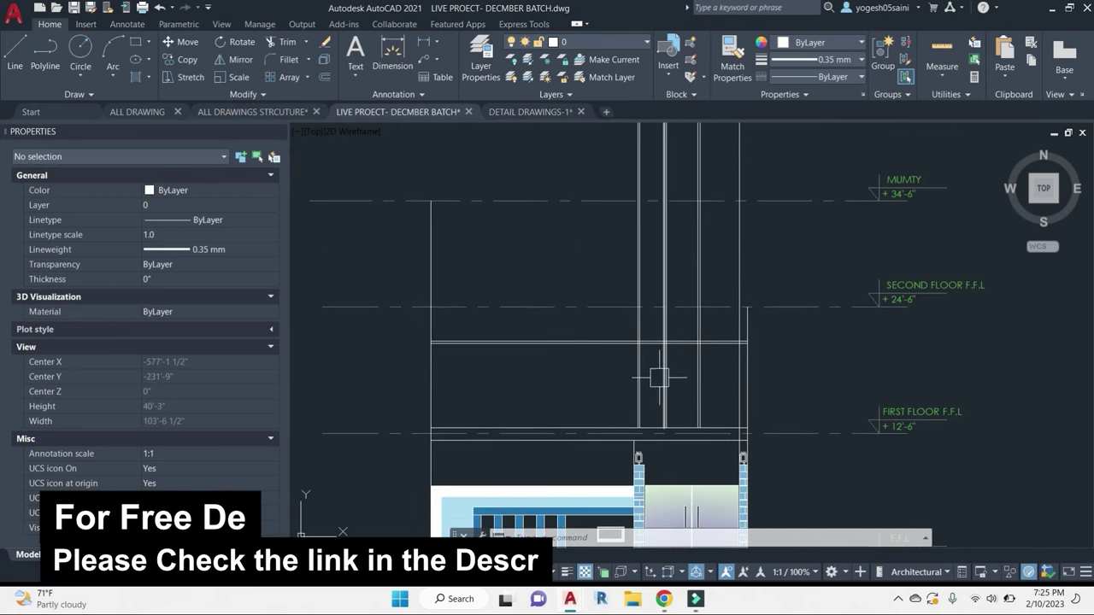
scroll(663, 370, up, 2)
key(Escape)
text(tr)
key(space)
click(562, 378)
key(Escape)
key(Escape)
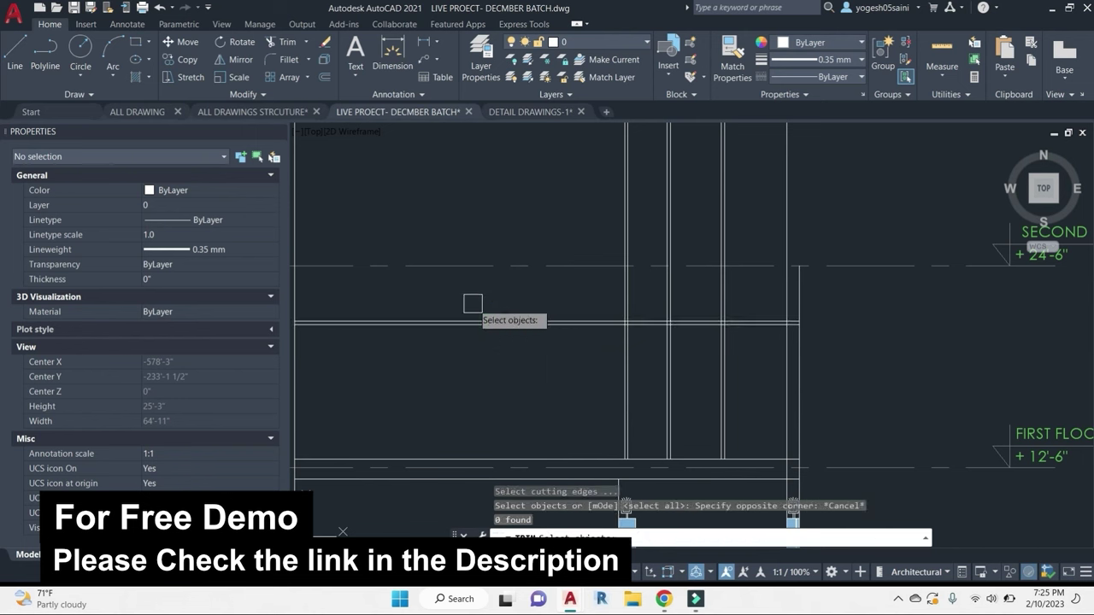
text(tr)
key(space)
key(space)
click(557, 368)
click(447, 300)
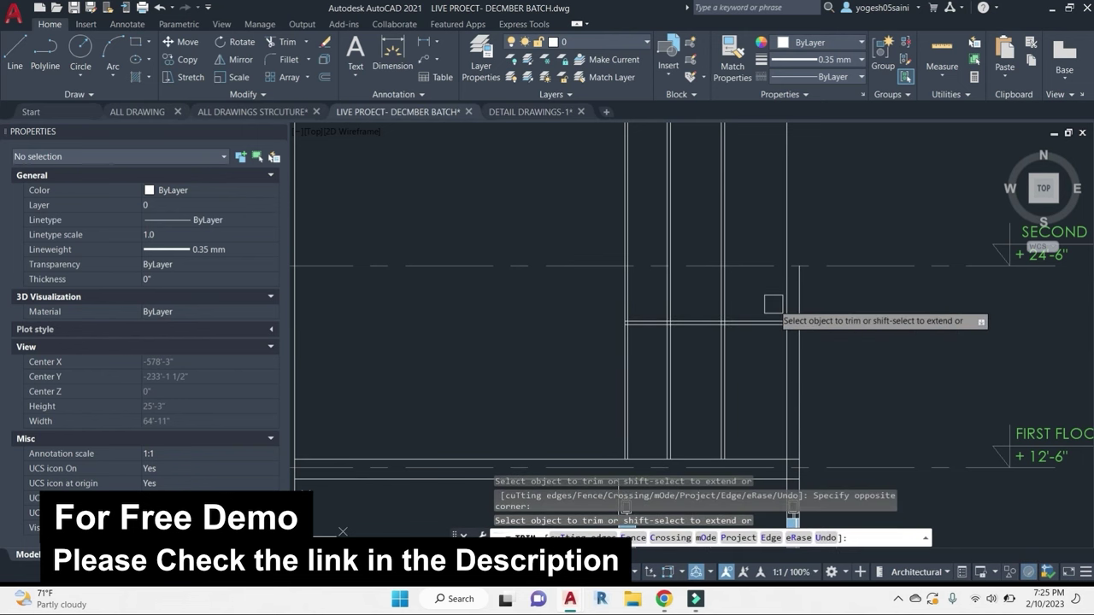
Step: Trim the lines running above the dashed level line
scroll(772, 302, up, 2)
middle_drag(712, 258, 713, 333)
click(761, 275)
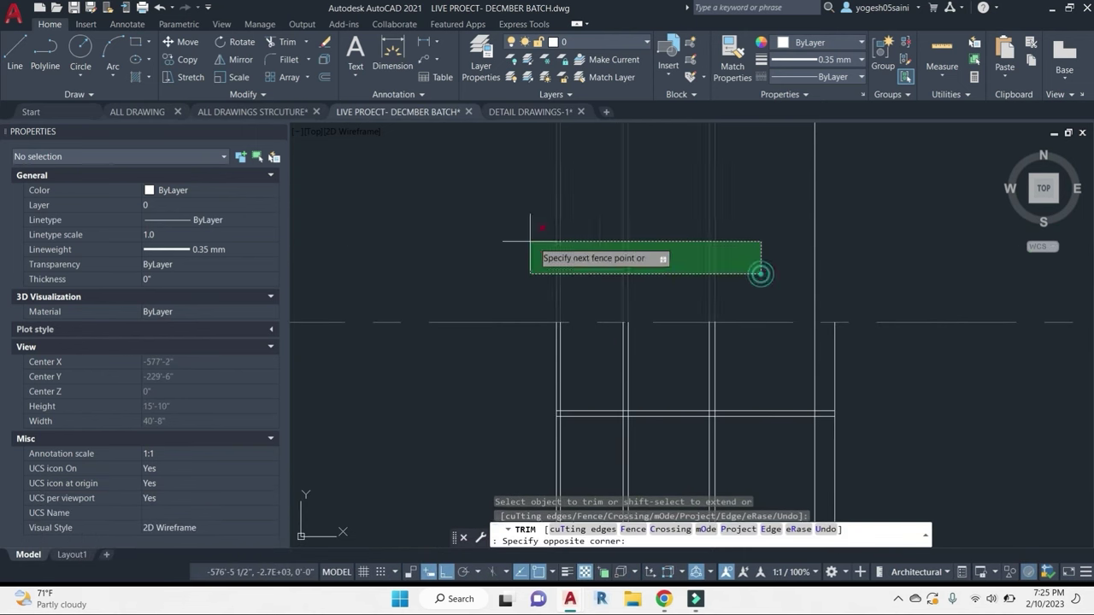
click(520, 241)
scroll(646, 266, down, 2)
scroll(662, 291, up, 2)
key(Escape)
key(Escape)
key(Escape)
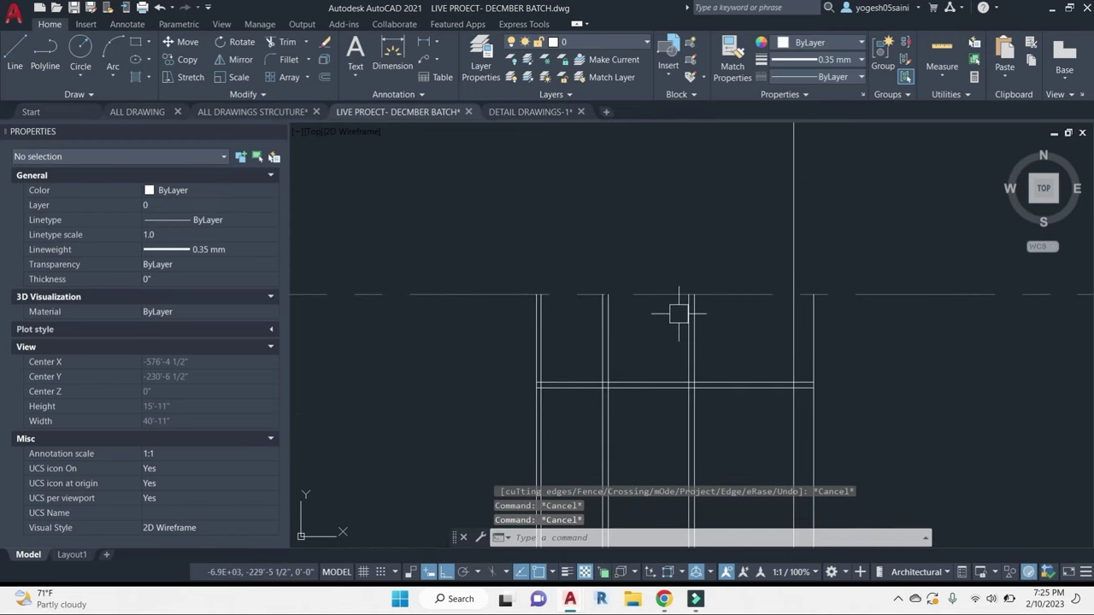
scroll(679, 313, up, 2)
key(Escape)
Step: Draw a horizontal line across the top of the window frame
text(l)
key(Return)
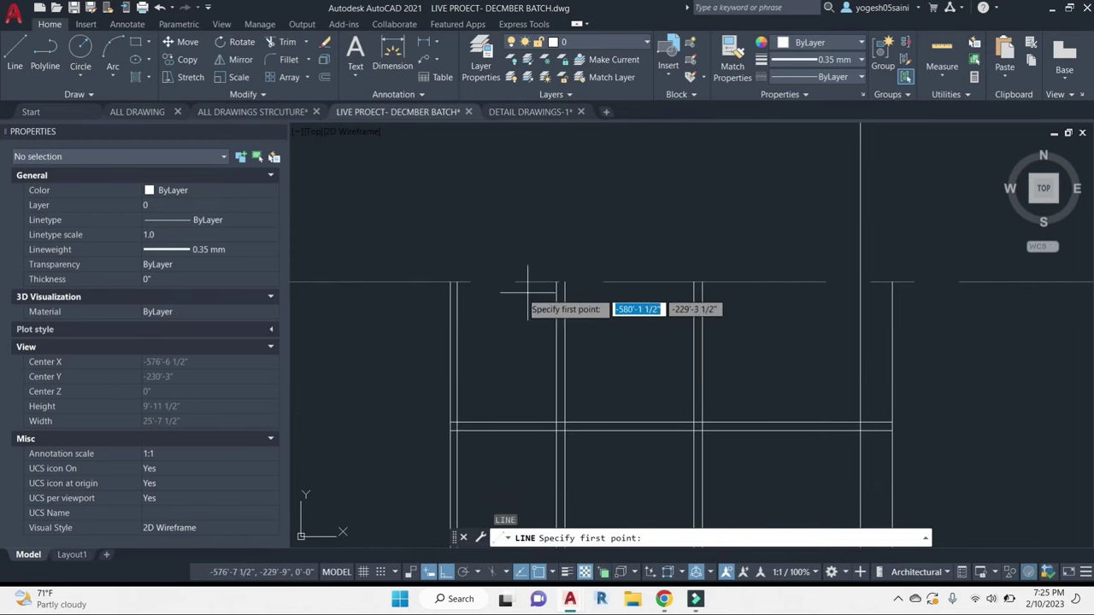
click(450, 281)
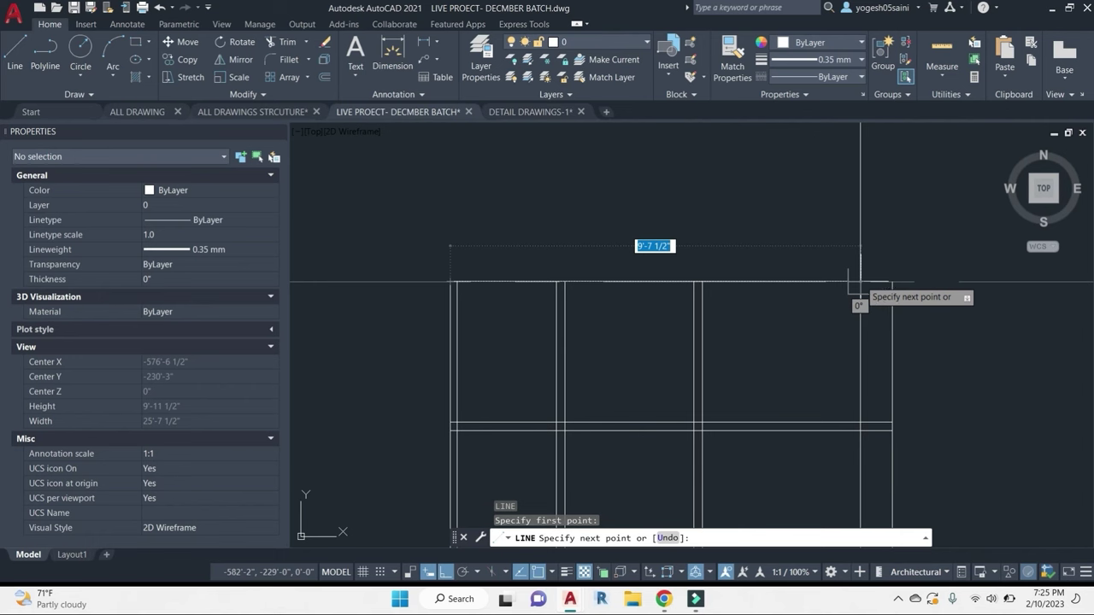
click(857, 282)
key(Escape)
key(Escape)
key(Escape)
Step: Offset the new top line just below itself to double it
text(o)
key(Return)
key(Return)
click(760, 282)
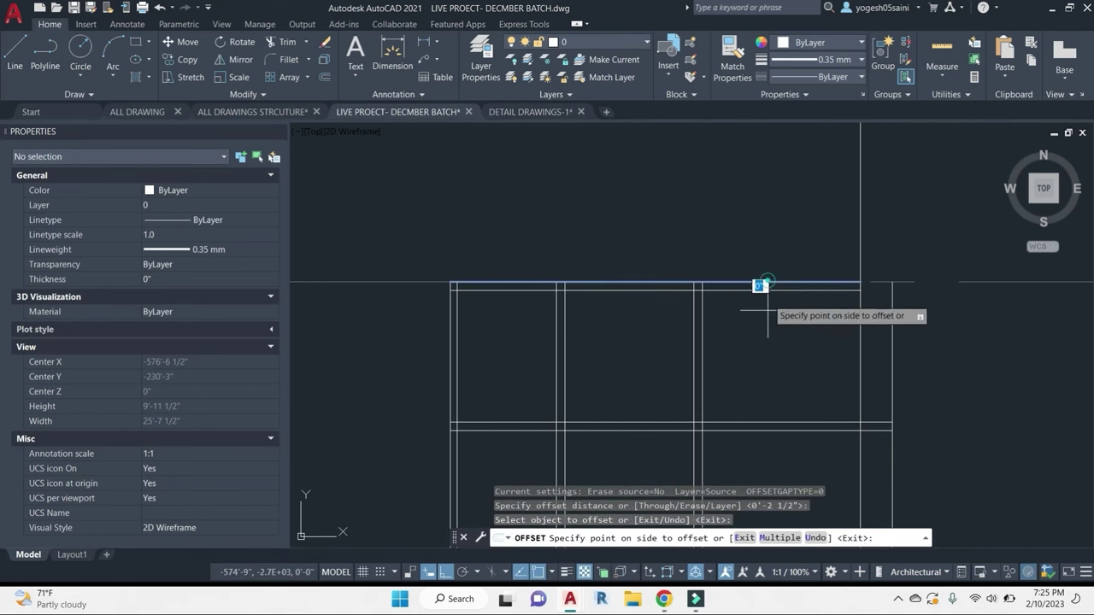
click(768, 323)
scroll(772, 349, down, 2)
middle_drag(781, 376, 760, 295)
middle_drag(747, 370, 735, 324)
key(Escape)
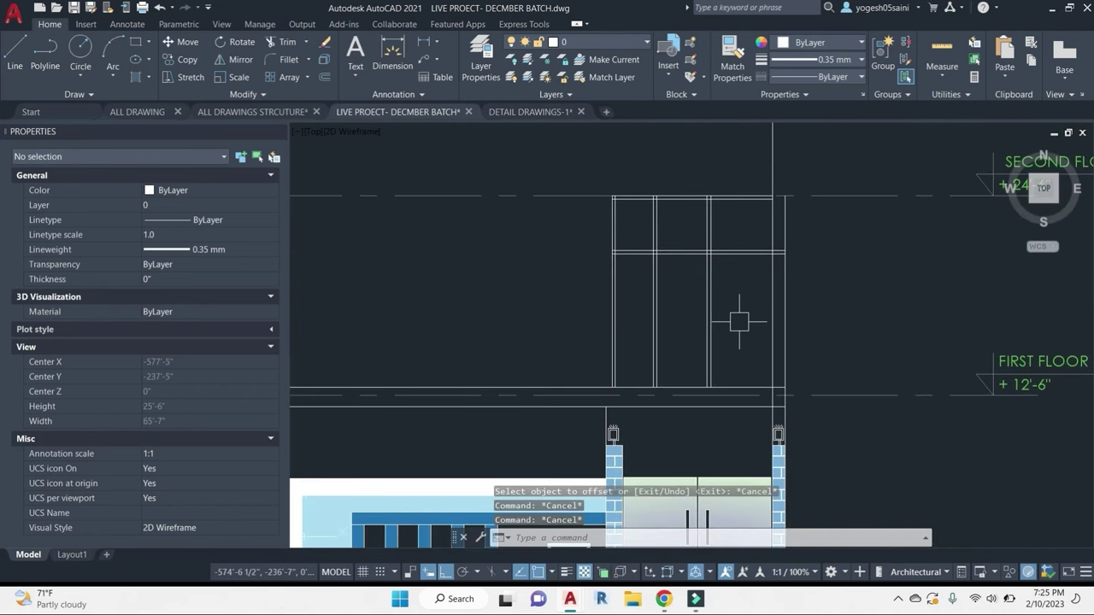
text(l)
key(Return)
scroll(743, 333, up, 2)
Step: Draw two diagonal lines from the right sash's top and bottom corners meeting at its left edge
click(699, 231)
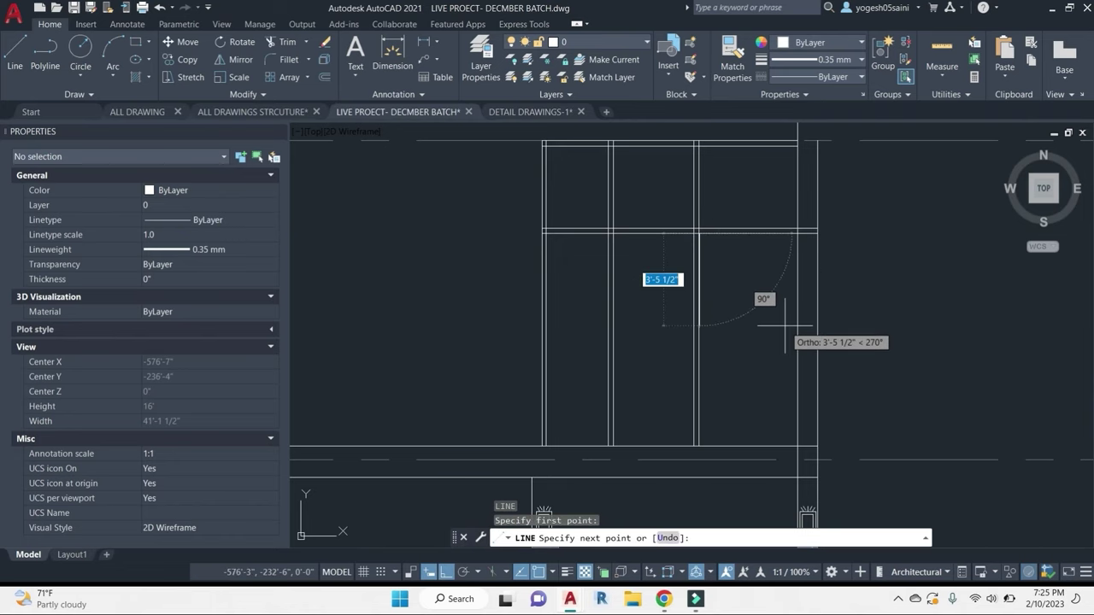
key(Escape)
key(Return)
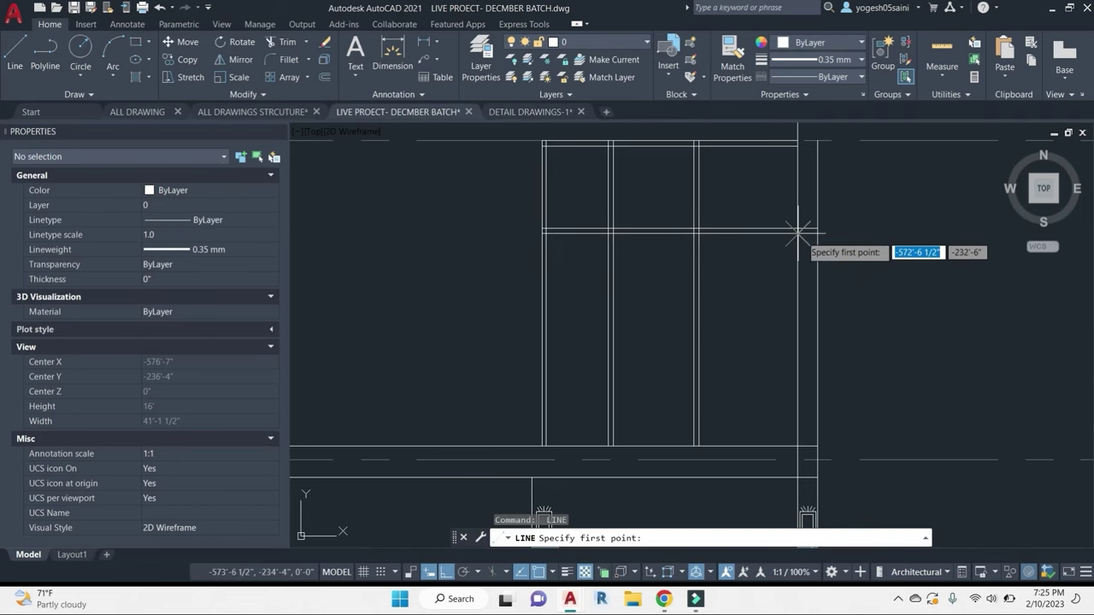
click(801, 234)
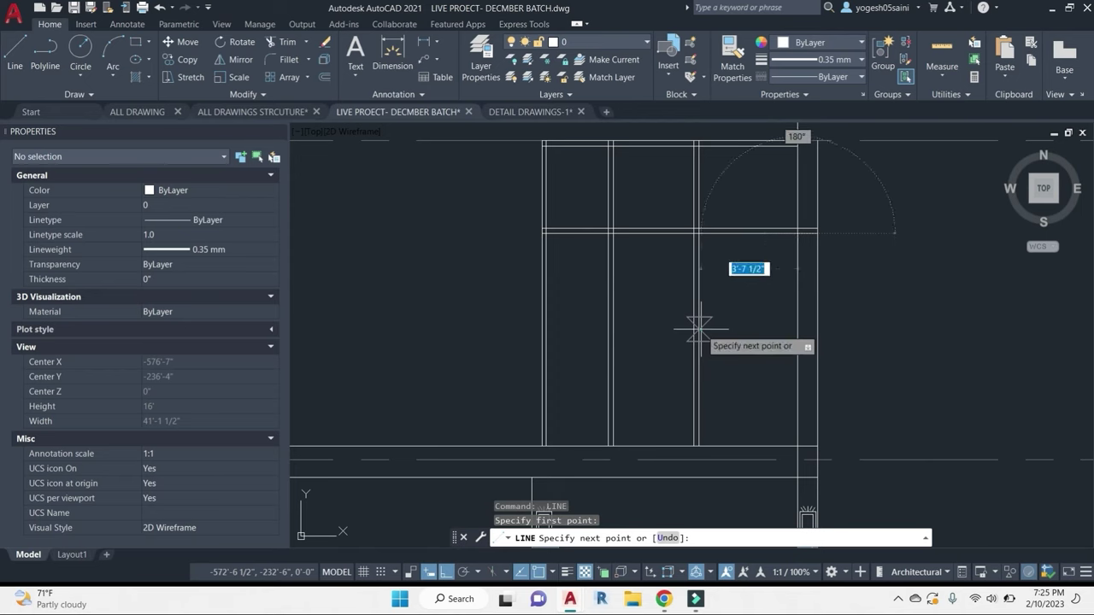
click(699, 328)
click(797, 445)
key(Escape)
key(Escape)
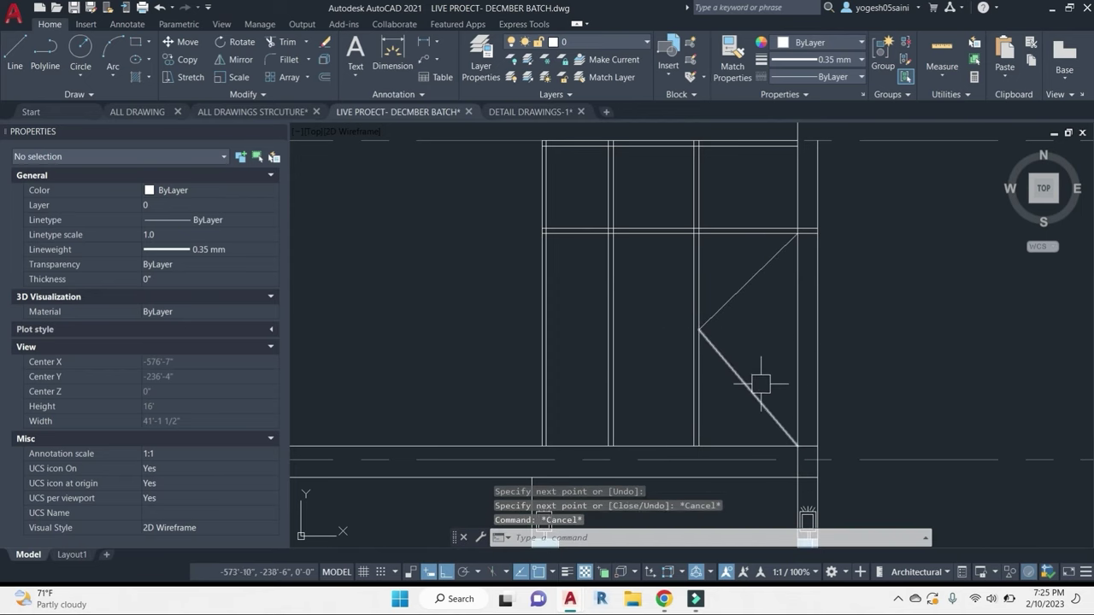
Step: Start a small handle rectangle by setting its first corner on the sash
text(rec)
key(Return)
scroll(731, 329, up, 3)
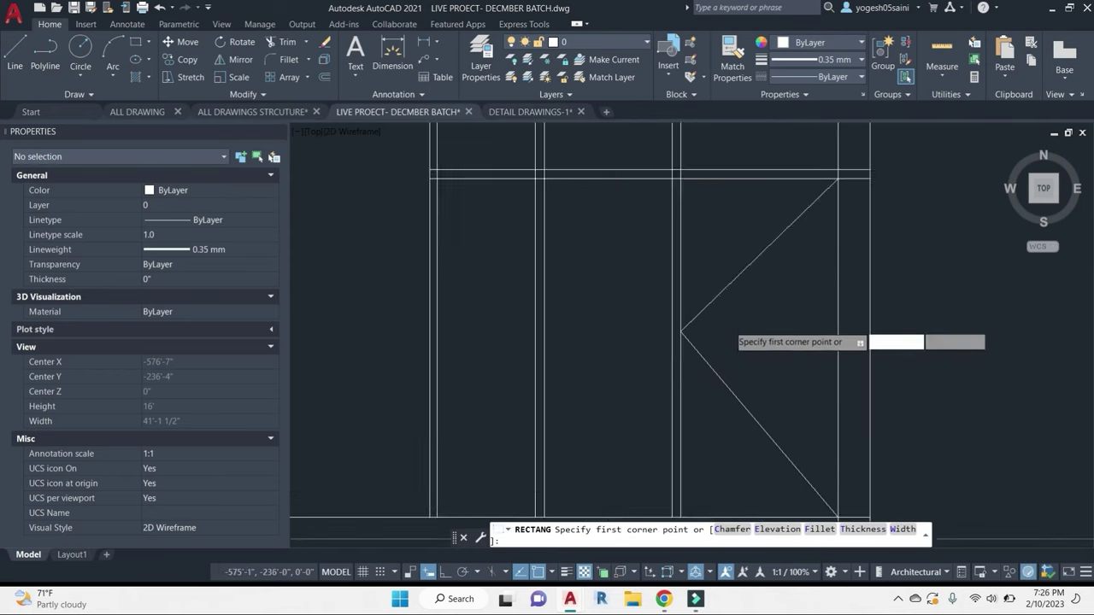
click(643, 214)
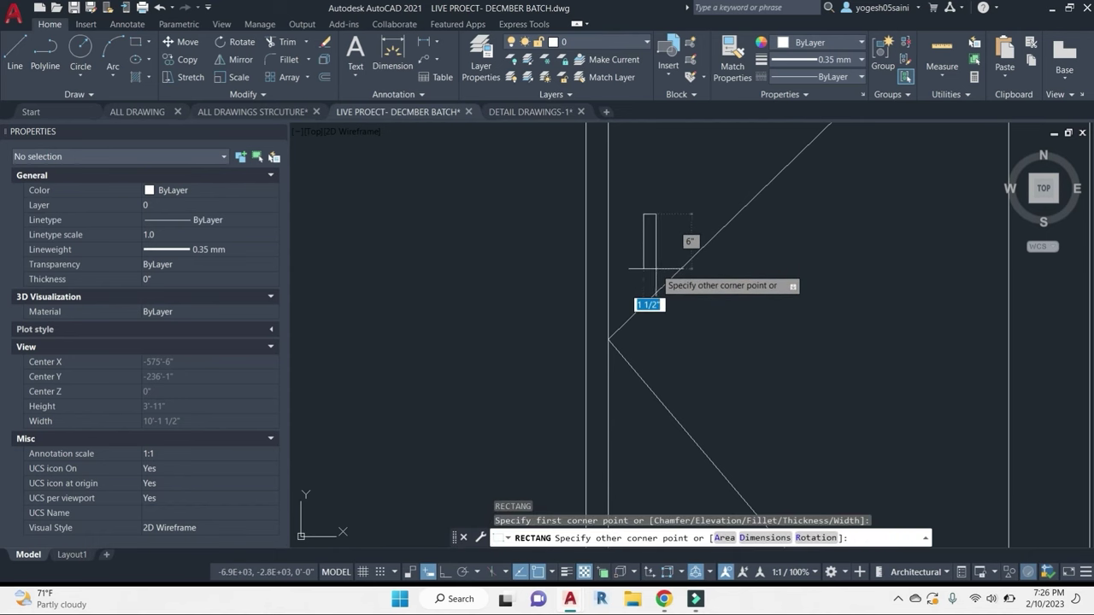
key(Escape)
Step: Pan and zoom to centre the first-floor window frame in view
scroll(712, 316, down, 3)
scroll(712, 316, down, 8)
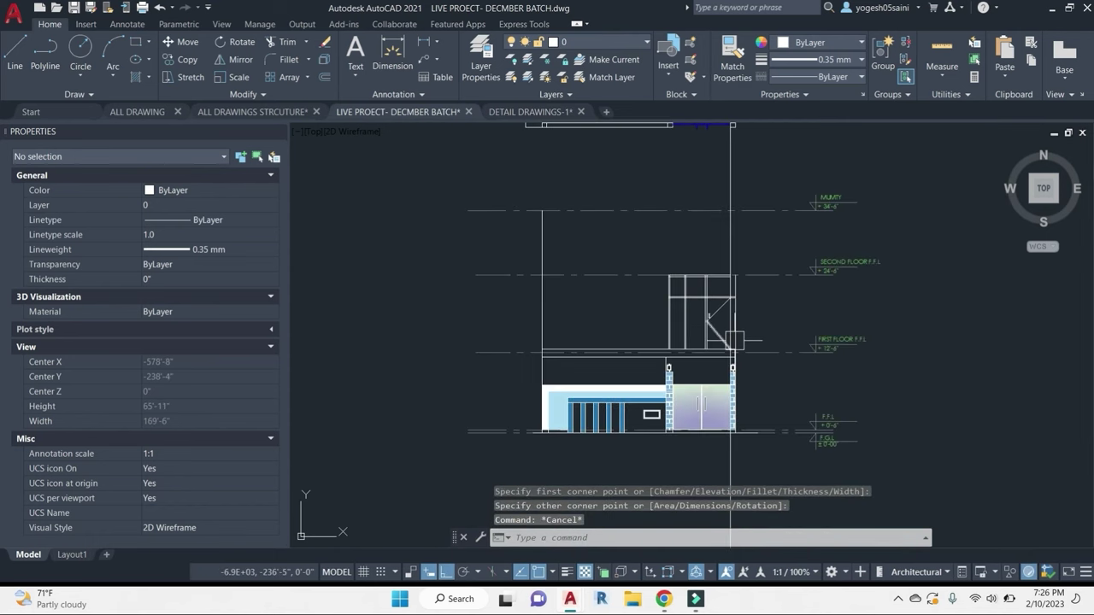
scroll(718, 325, up, 6)
key(Escape)
key(Escape)
middle_drag(724, 305, 825, 377)
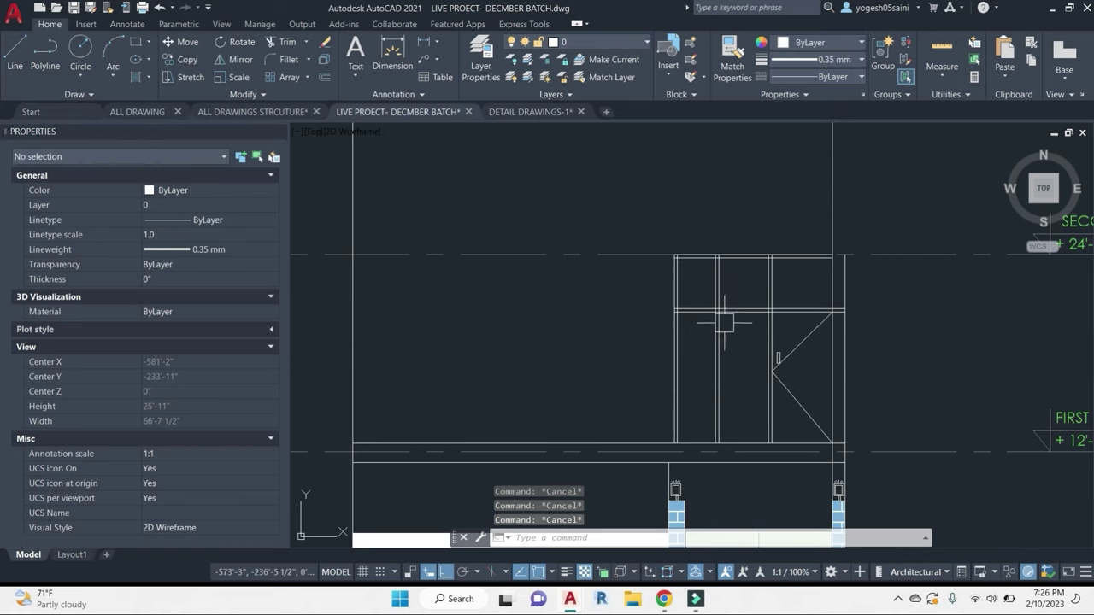
scroll(690, 294, down, 1)
middle_drag(655, 363, 699, 420)
middle_drag(709, 278, 717, 312)
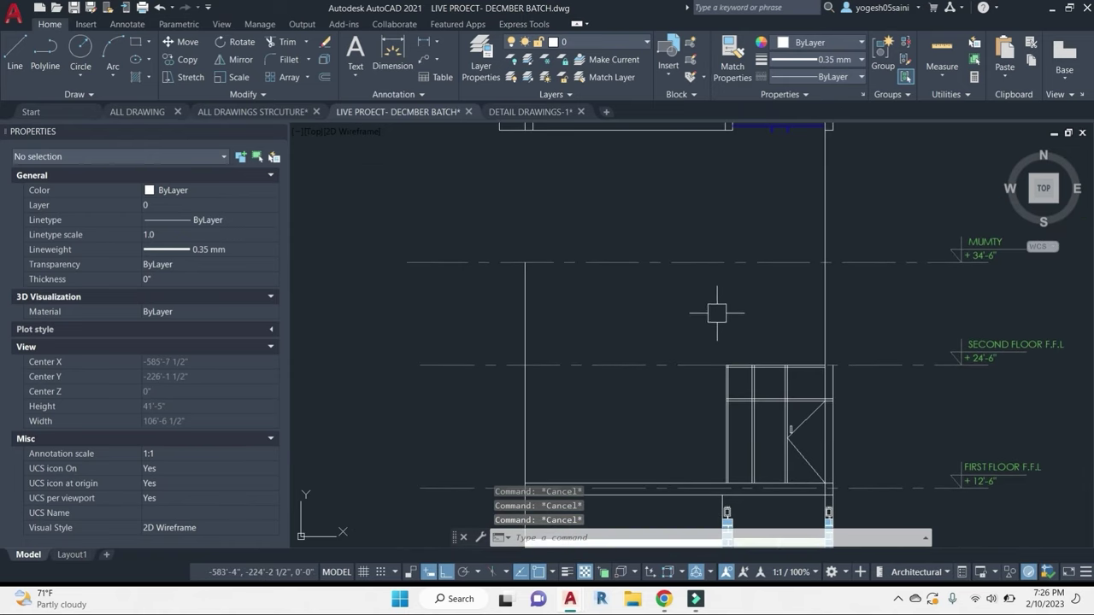
middle_drag(853, 410, 823, 351)
scroll(803, 335, up, 3)
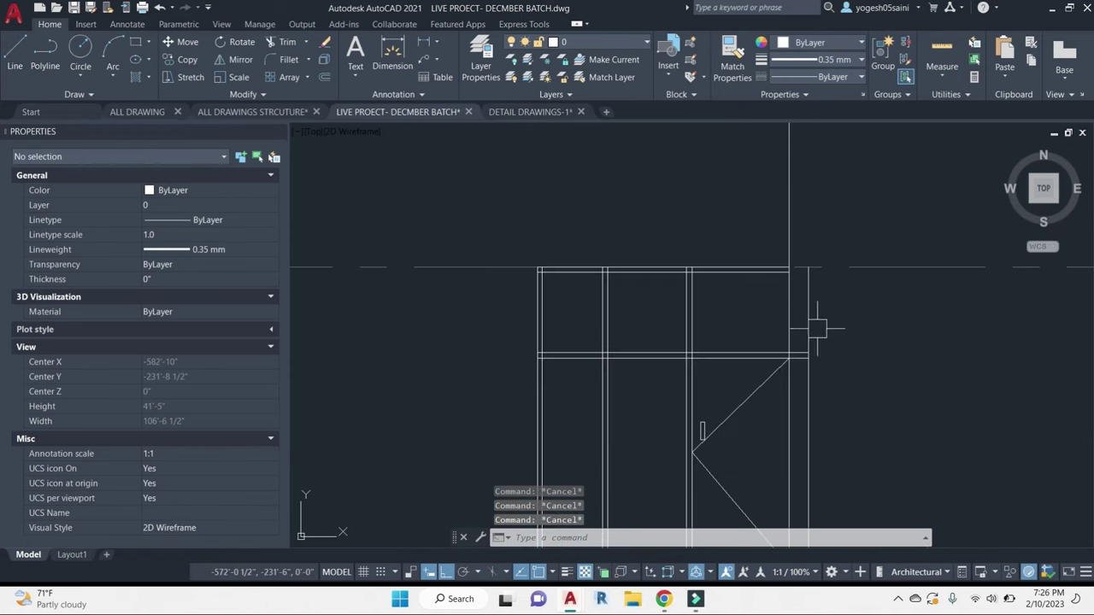
scroll(818, 328, down, 3)
scroll(806, 282, down, 2)
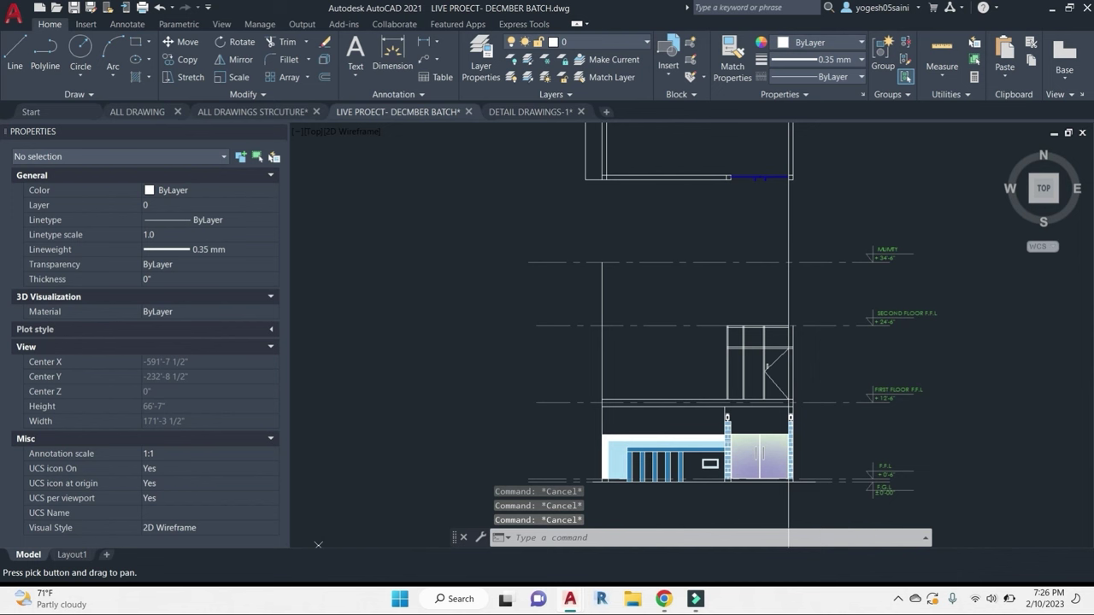
Step: Erase the long stray vertical line running through the elevation
key(space)
key(Escape)
click(788, 291)
text(e)
key(space)
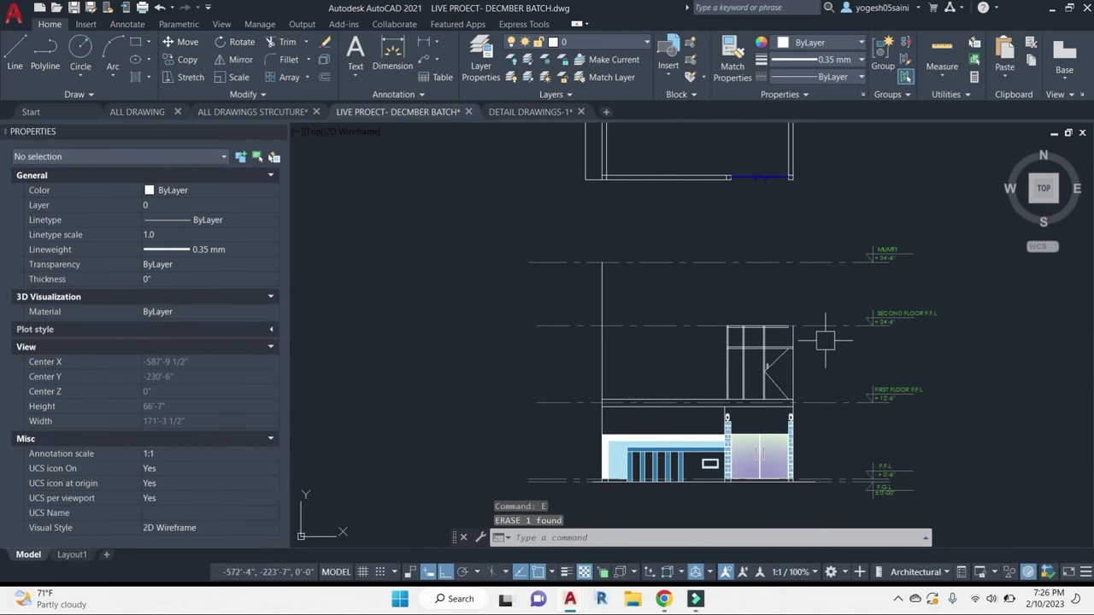
Step: Begin an EXTEND with the frame's right edge as the boundary
scroll(824, 340, up, 3)
text(ex)
key(Return)
click(776, 342)
key(Return)
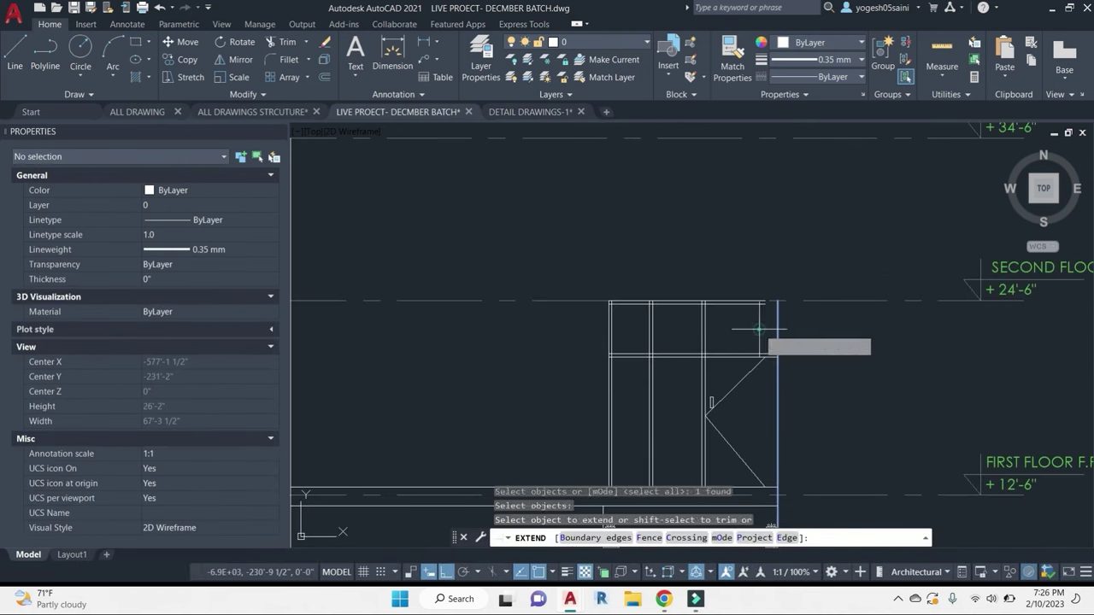
Step: Extend the top lines to the boundary, then end the Extend command
click(759, 329)
click(735, 252)
scroll(740, 252, down, 5)
middle_drag(752, 249, 769, 425)
scroll(740, 287, up, 5)
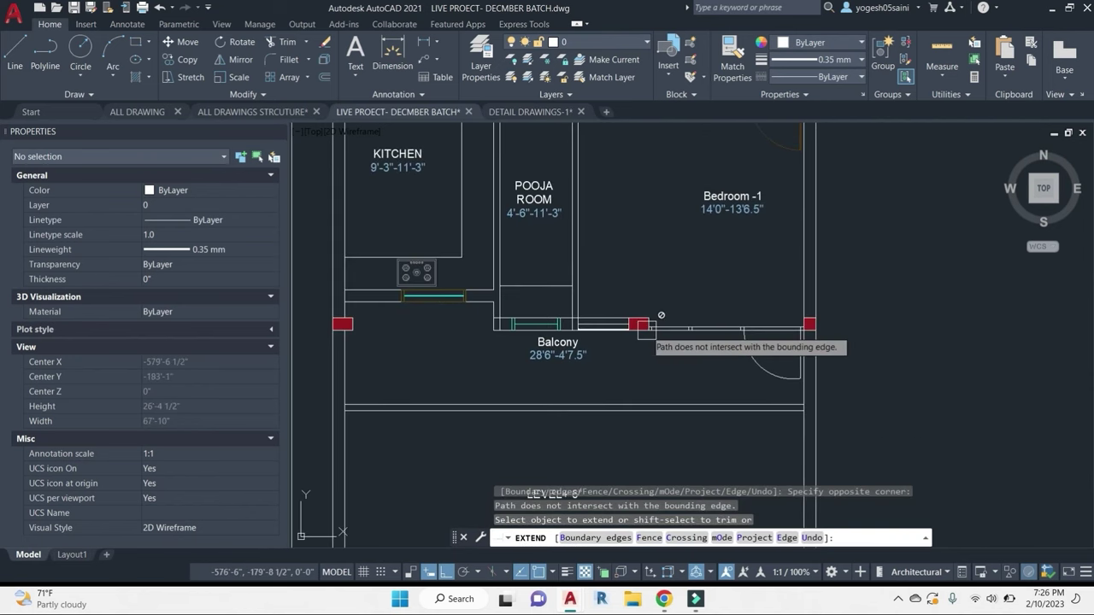
key(Escape)
Step: Navigate from the balcony plan up to the elevation and zoom into the first-floor window
scroll(743, 323, up, 2)
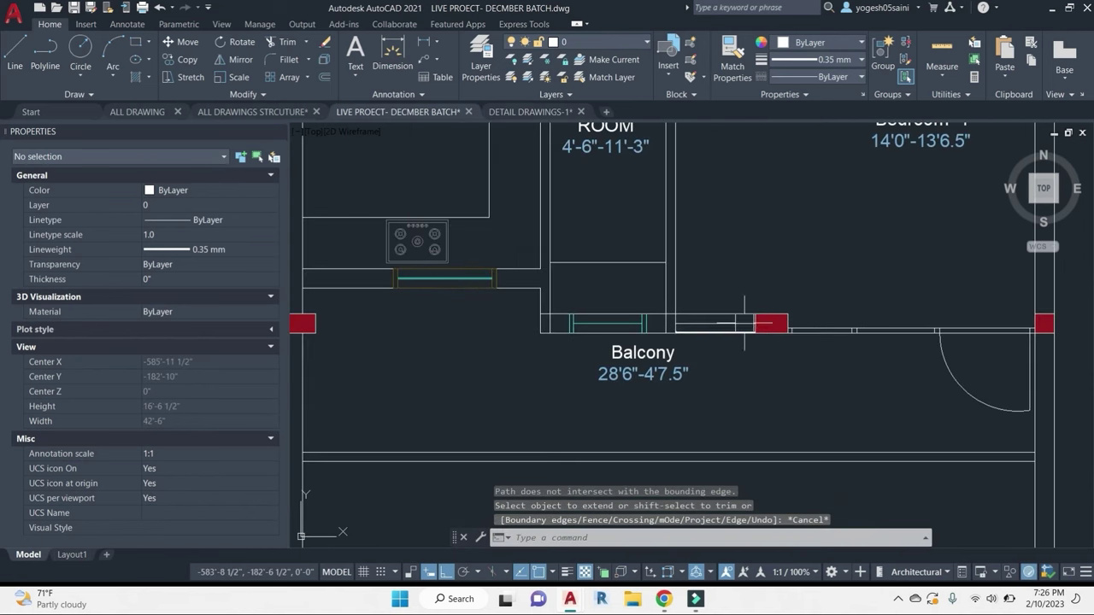
scroll(705, 329, up, 4)
scroll(642, 329, up, 2)
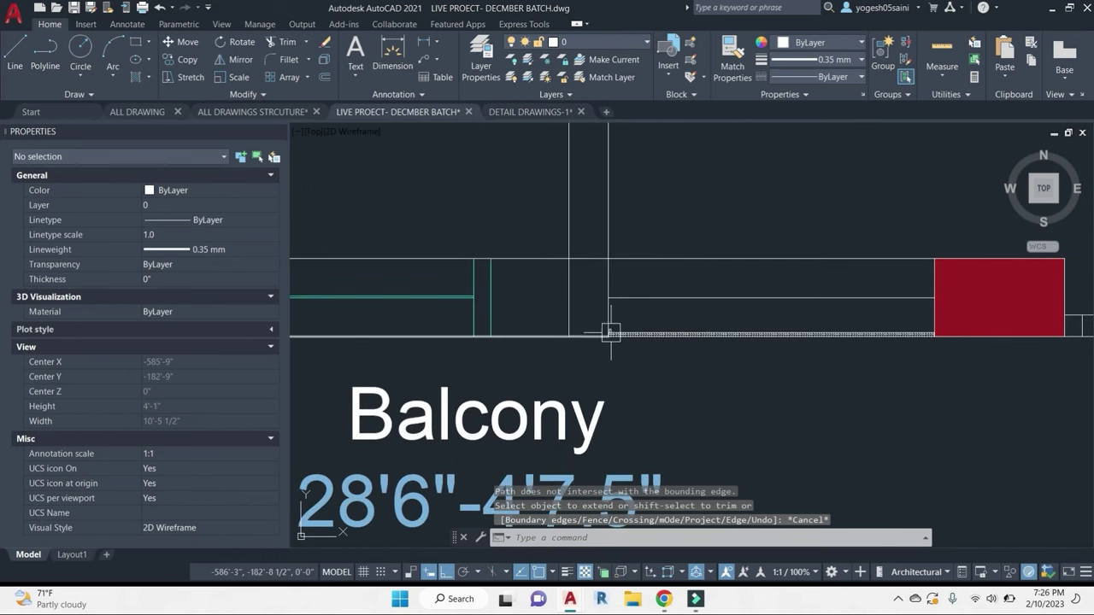
scroll(886, 330, down, 10)
middle_drag(927, 410, 740, 185)
middle_drag(777, 355, 777, 330)
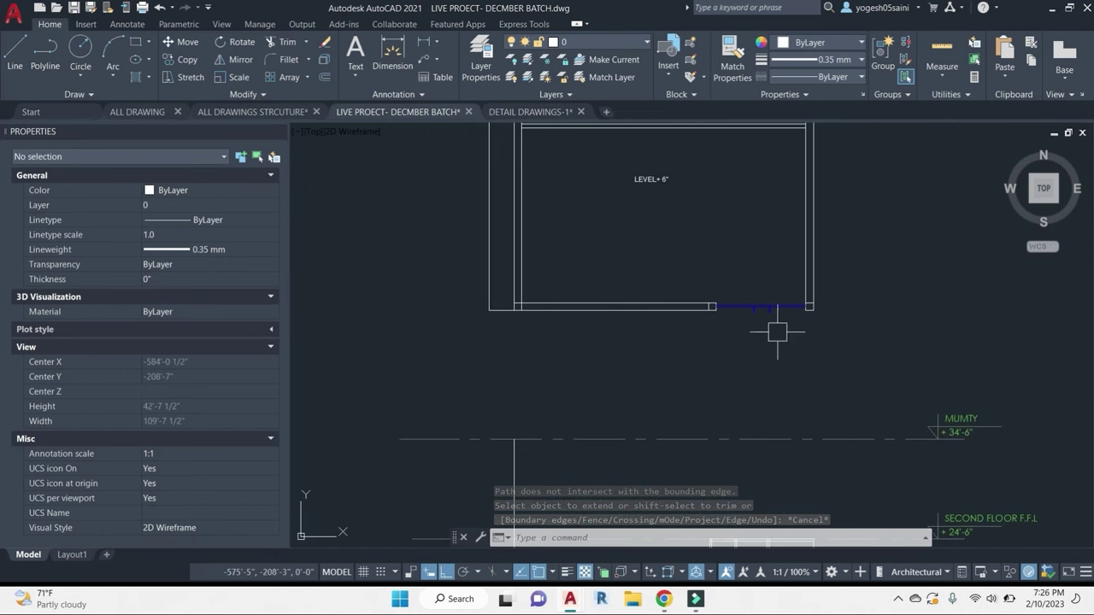
middle_drag(792, 407, 769, 188)
middle_drag(794, 383, 803, 316)
scroll(662, 310, up, 2)
Step: Start an XLINE construction line with the Ver (vertical) option
key(Escape)
key(Escape)
key(Escape)
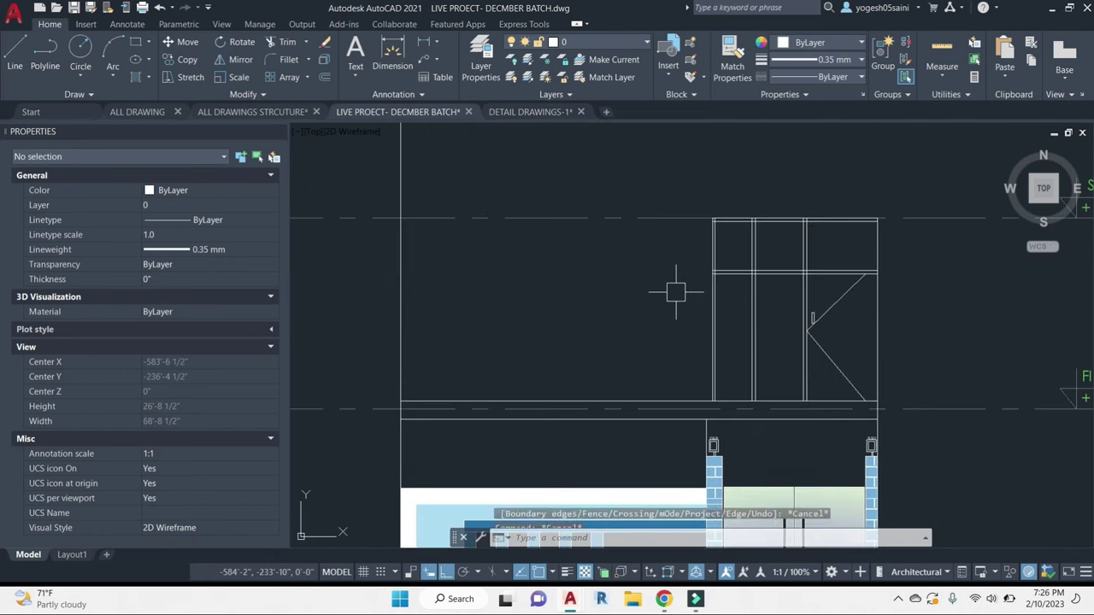
text(xl)
key(Return)
text(v)
key(Return)
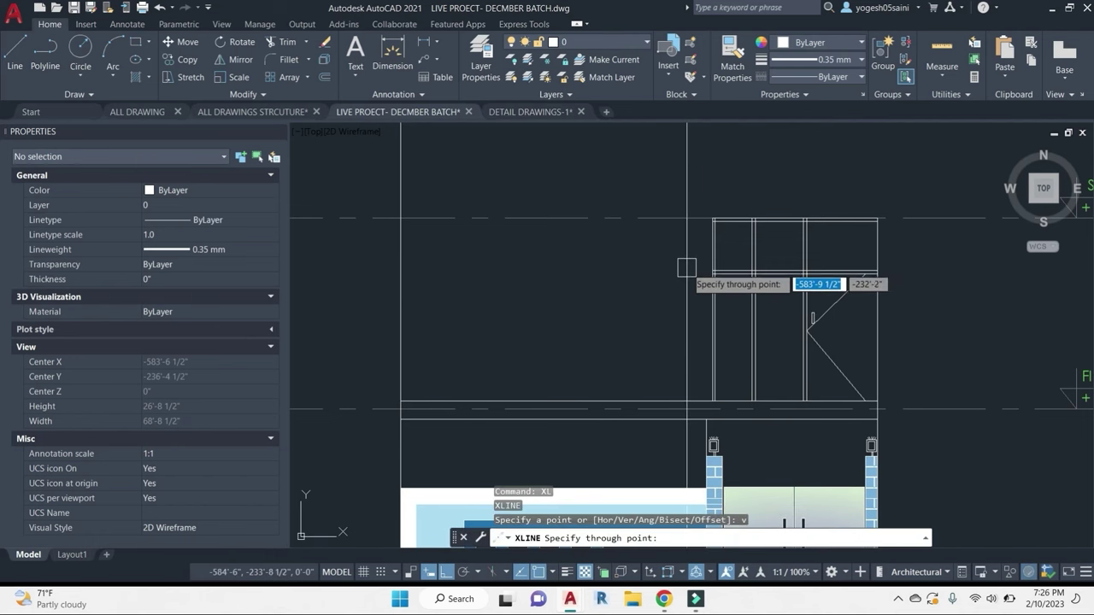
Step: Copy both slab lines from their left end 12'-0" up above the first-floor window
middle_drag(686, 261, 738, 202)
key(Escape)
key(Escape)
click(684, 311)
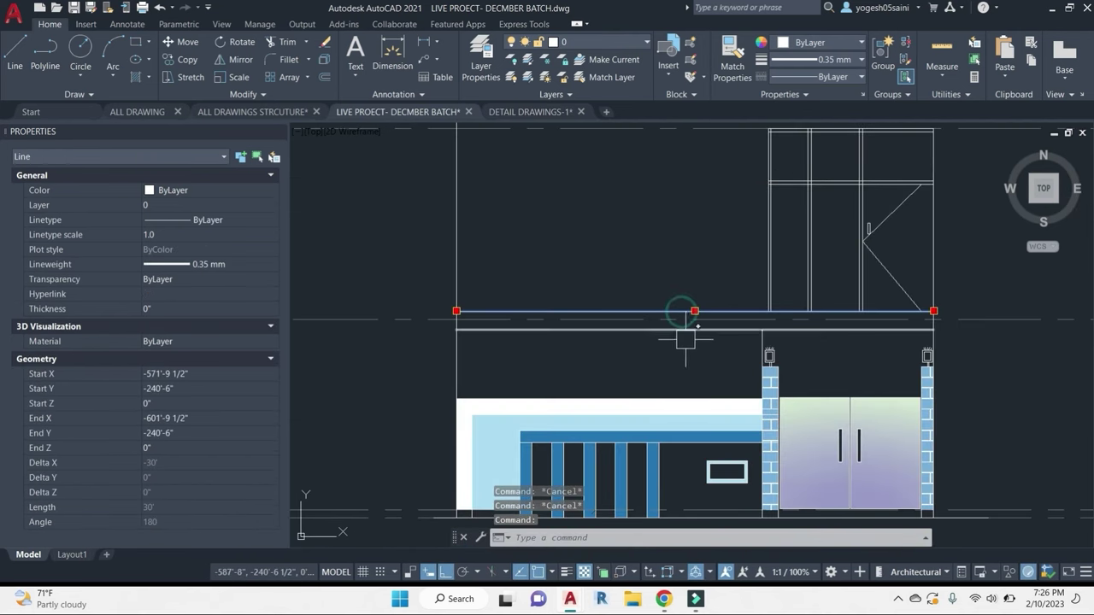
click(690, 331)
key(Return)
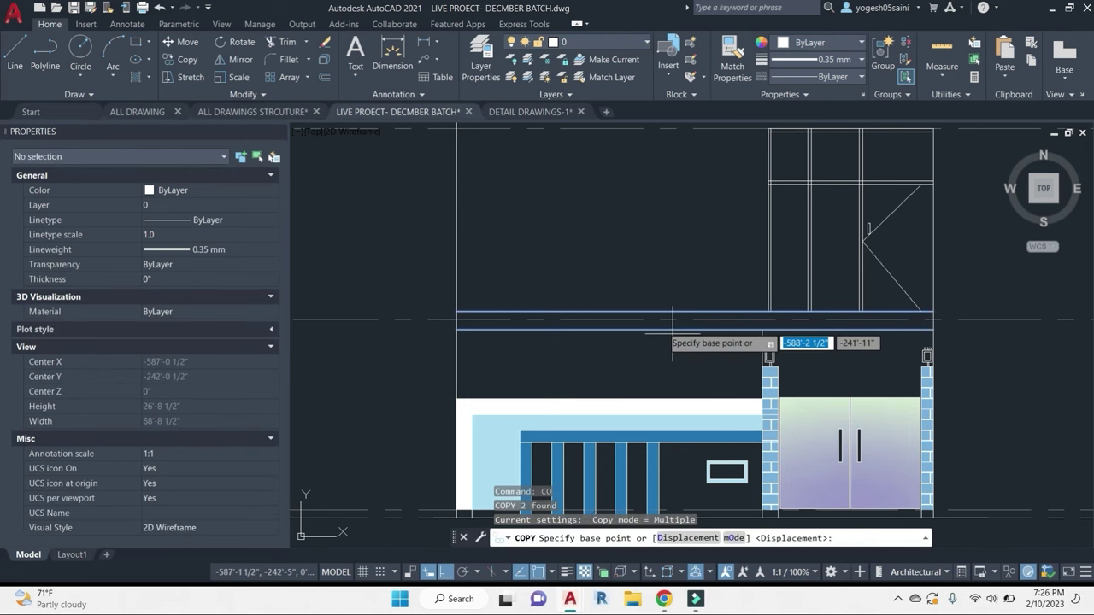
click(456, 319)
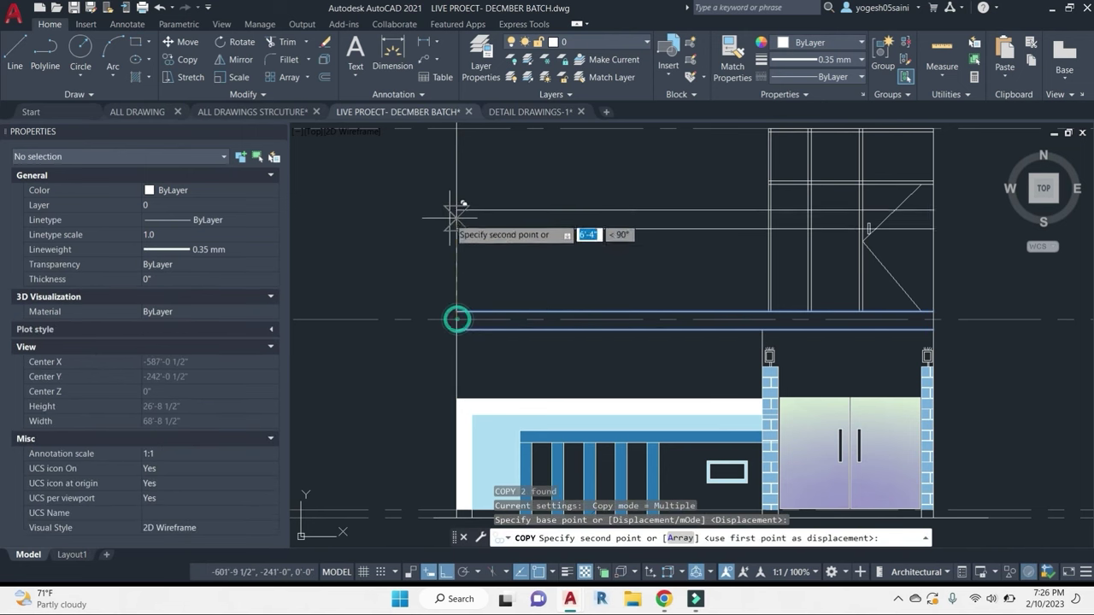
middle_drag(454, 145, 453, 252)
click(444, 232)
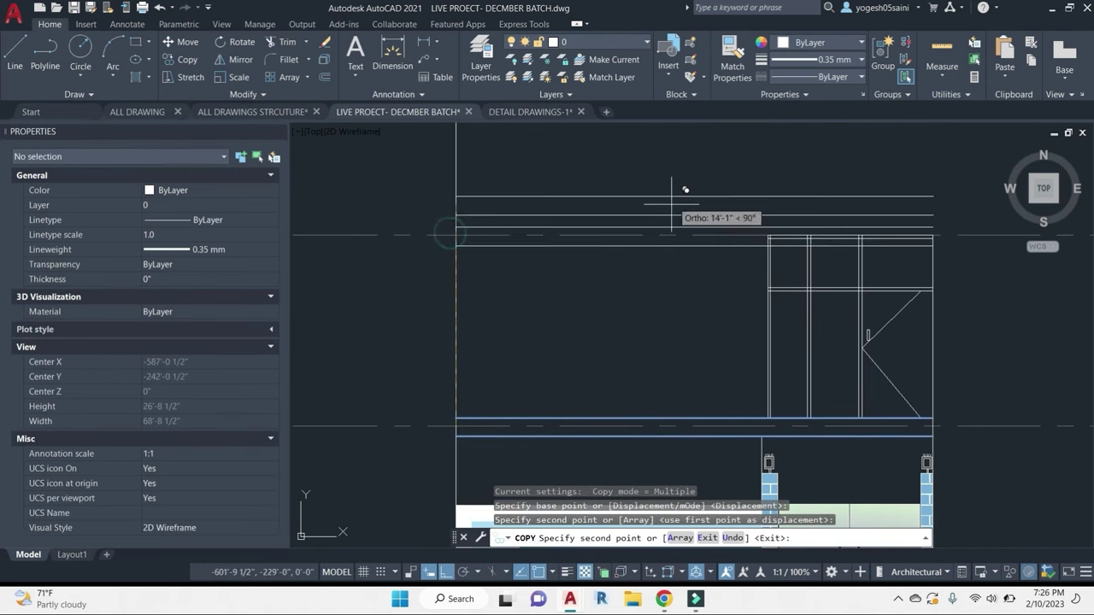
key(Escape)
key(Escape)
key(Escape)
scroll(812, 254, up, 4)
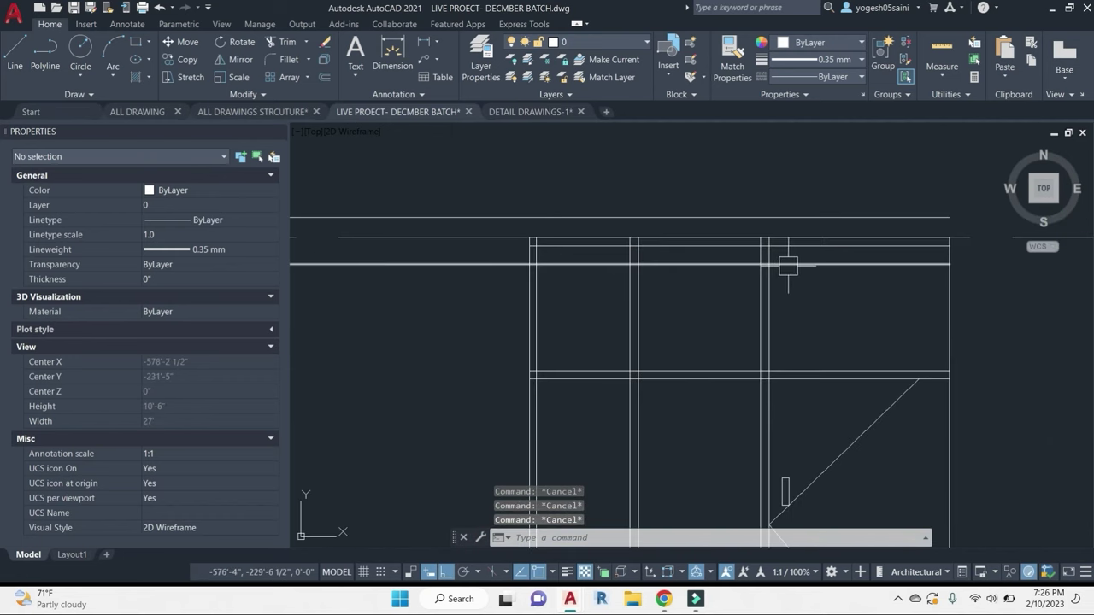
Step: Stretch the window frame's top, minus one excluded line, from its top corner to a lower point
text(s)
key(Return)
click(974, 253)
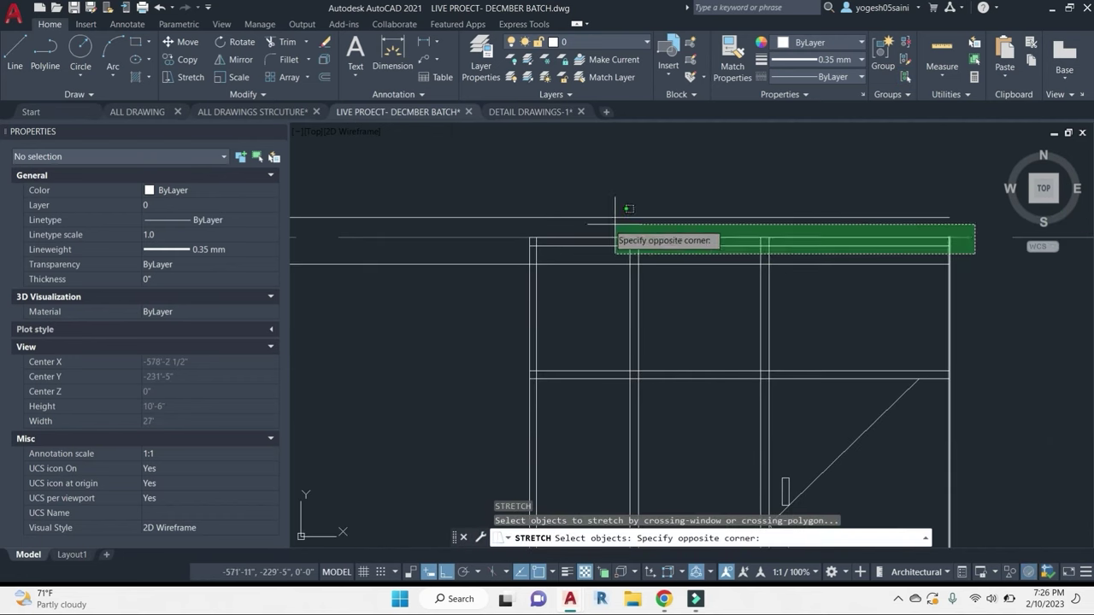
click(510, 227)
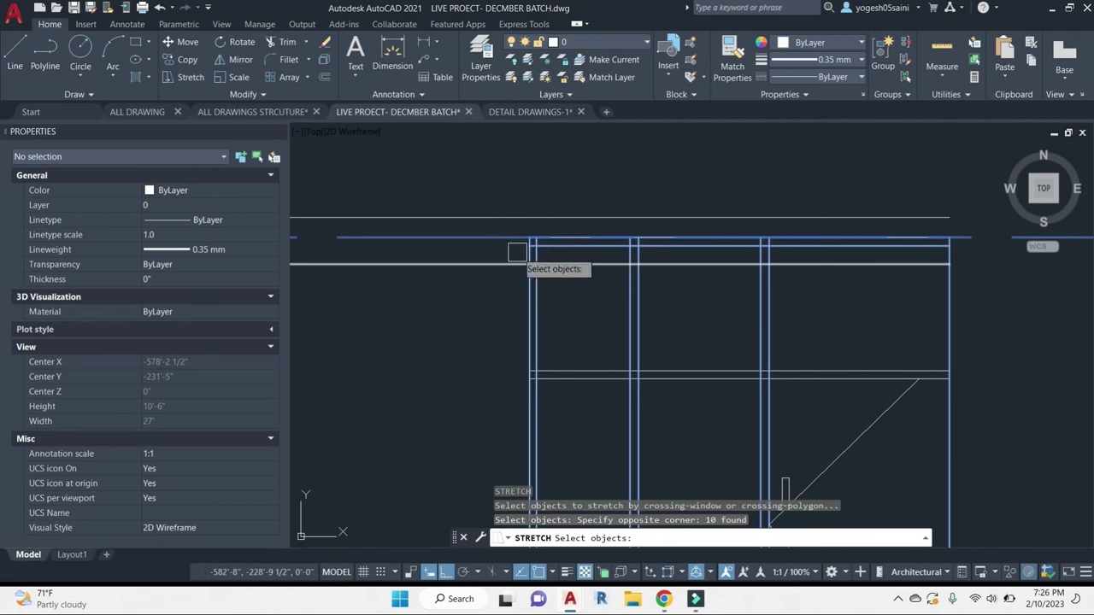
shift+click(514, 249)
key(Return)
scroll(496, 244, up, 4)
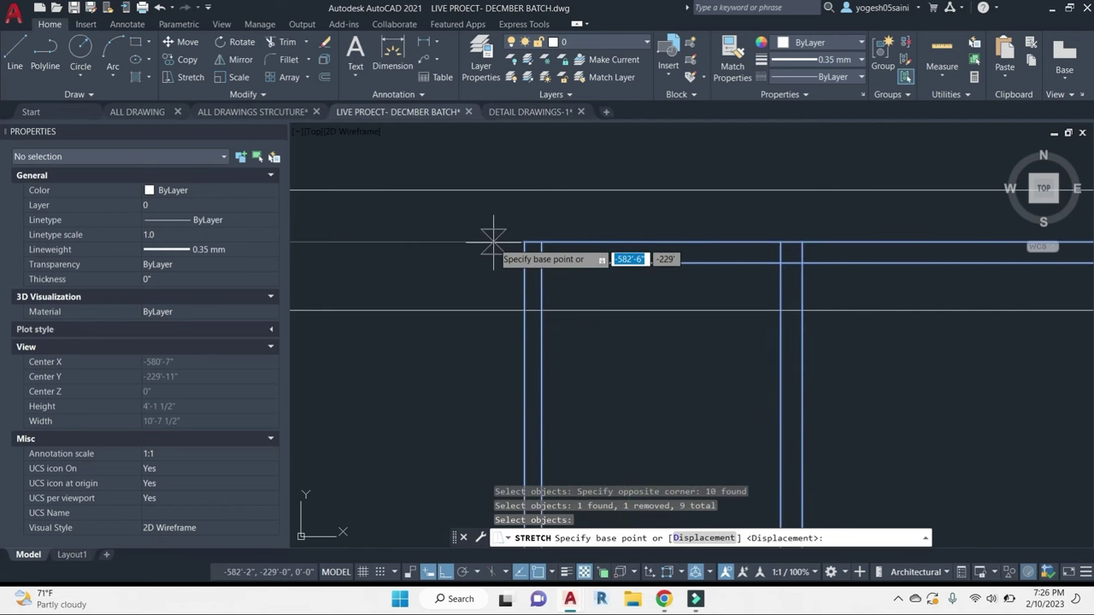
click(522, 241)
click(521, 307)
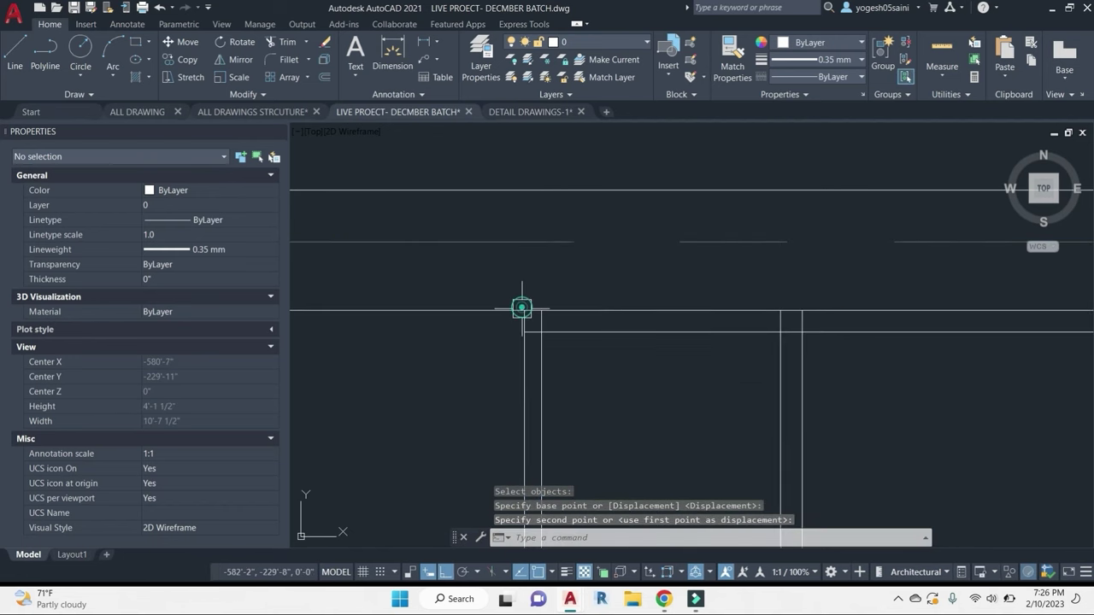
scroll(547, 325, down, 10)
key(Escape)
key(Escape)
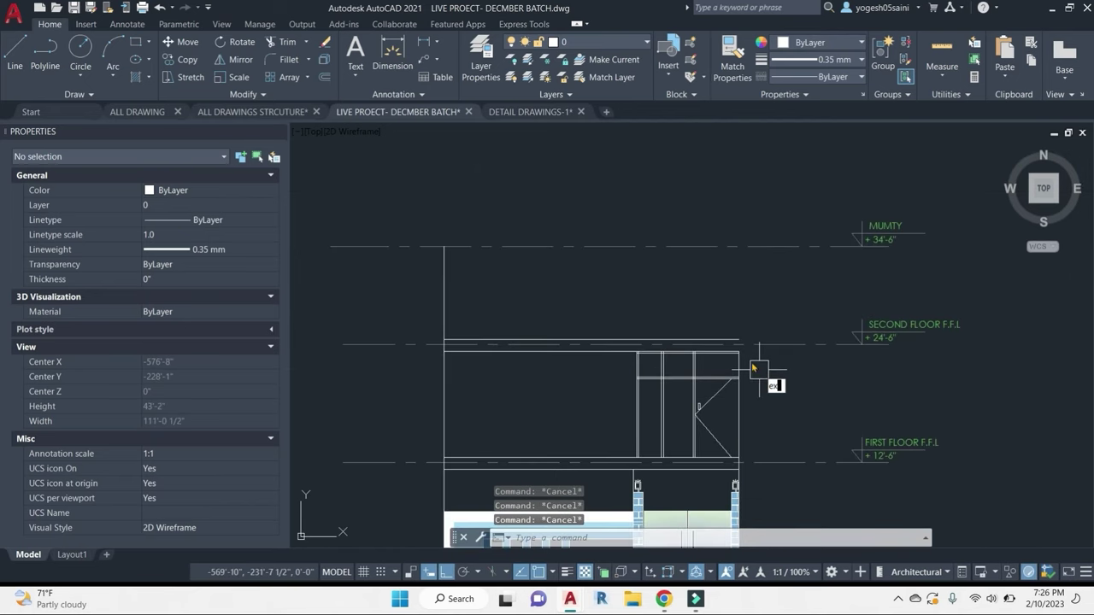
Step: Attempt to extend the frame lines to a boundary, then cancel
key(Return)
click(728, 330)
key(Return)
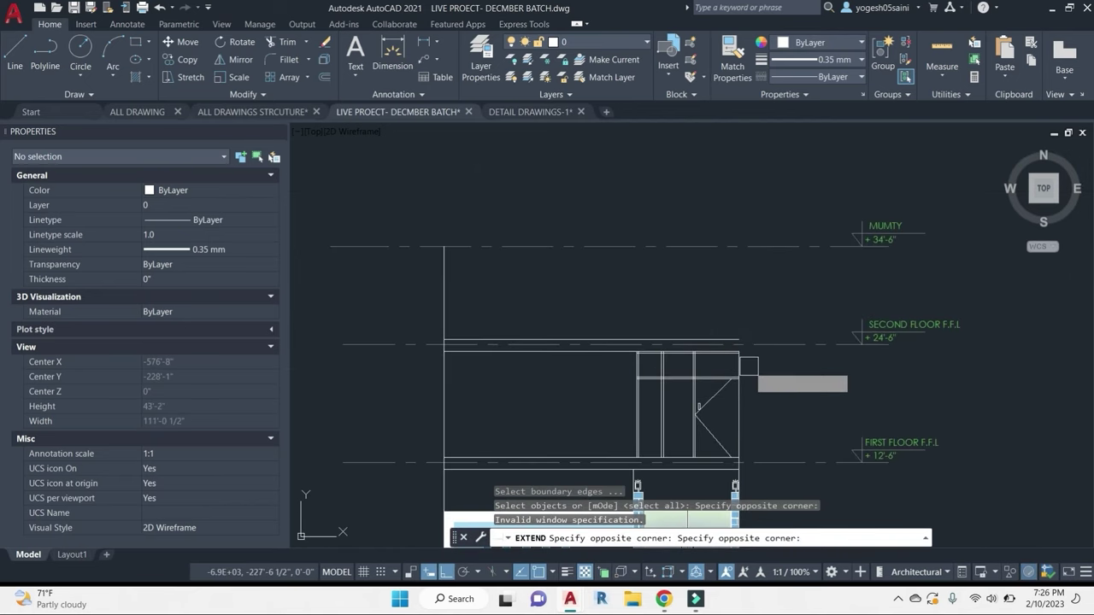
click(748, 365)
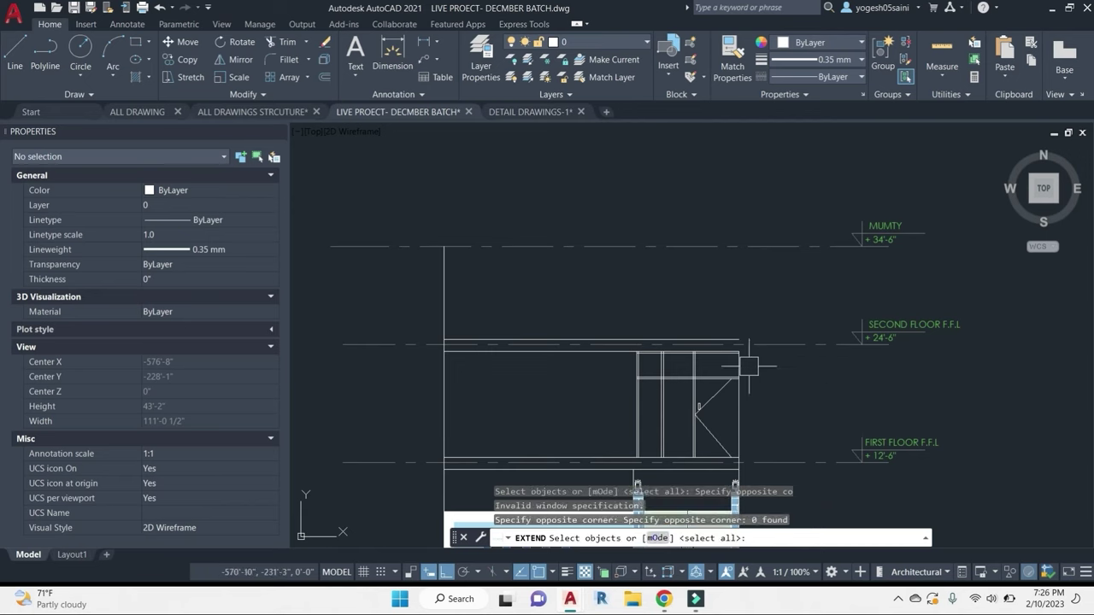
key(Escape)
key(Escape)
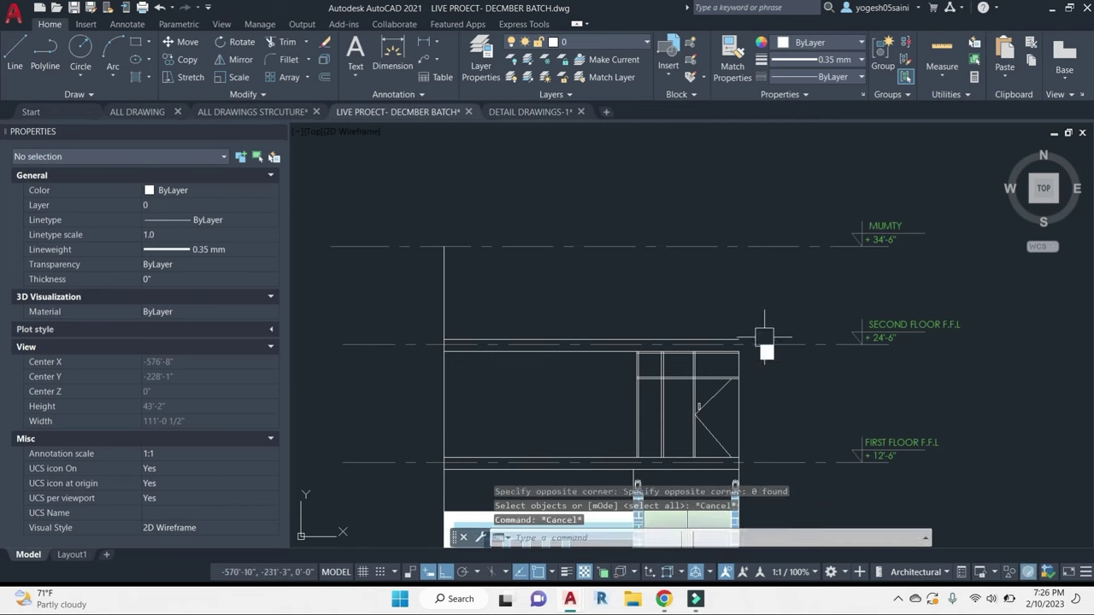
Step: Bring the slab's right end into view, cancelling false starts of LINE and DLI
text(l)
key(Return)
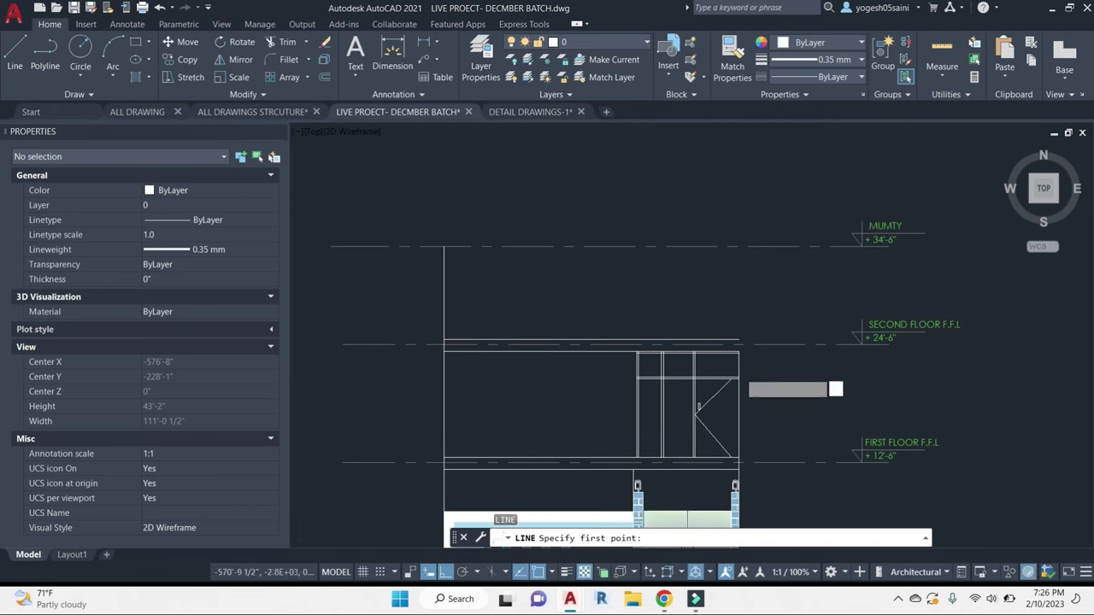
scroll(740, 376, up, 4)
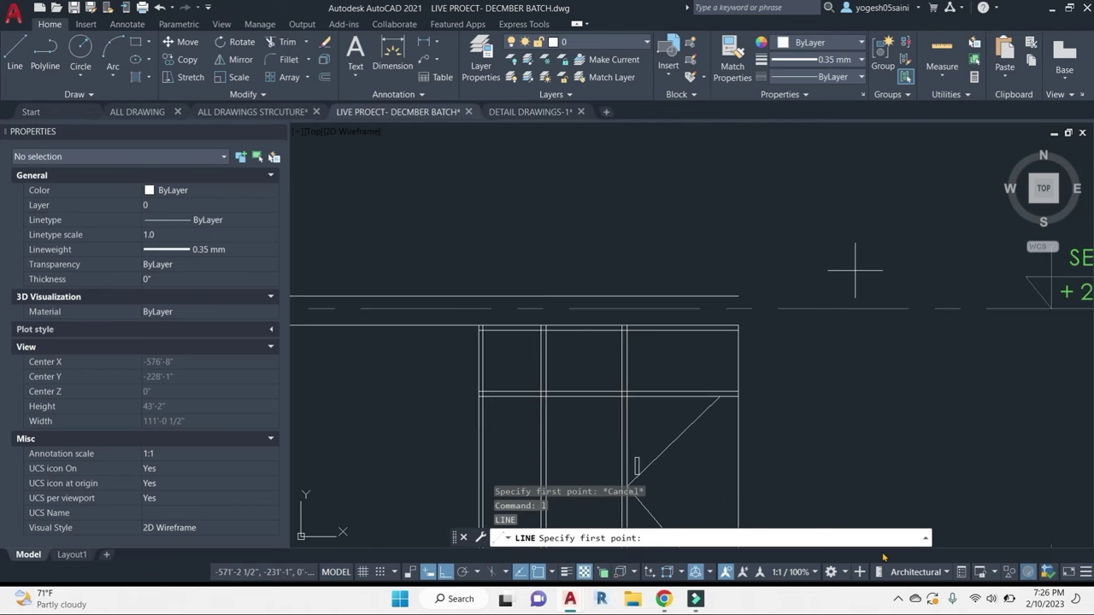
scroll(863, 517, down, 4)
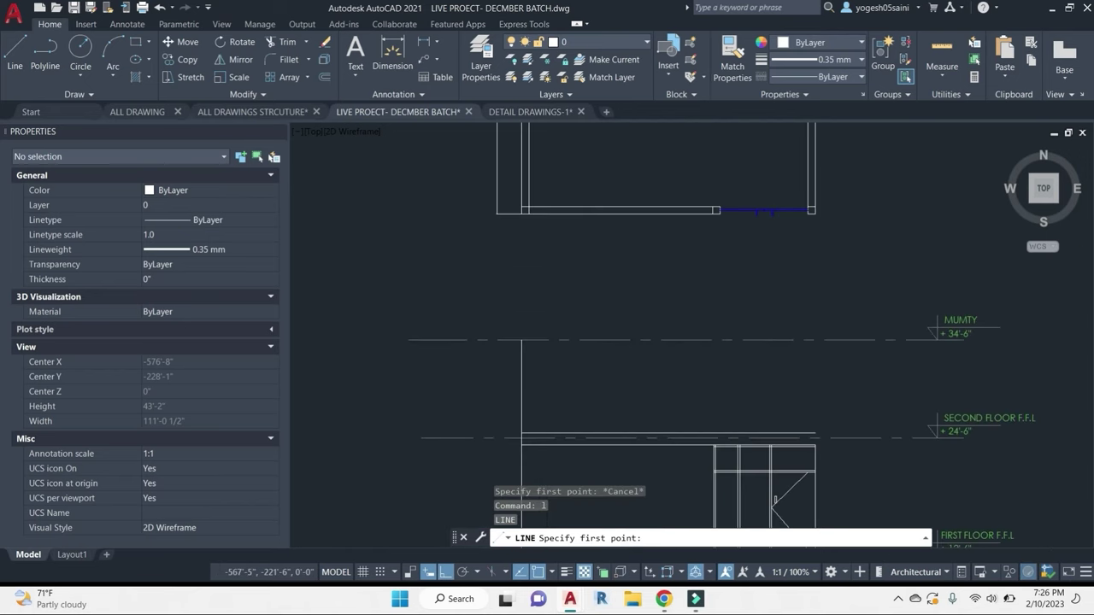
scroll(724, 158, down, 2)
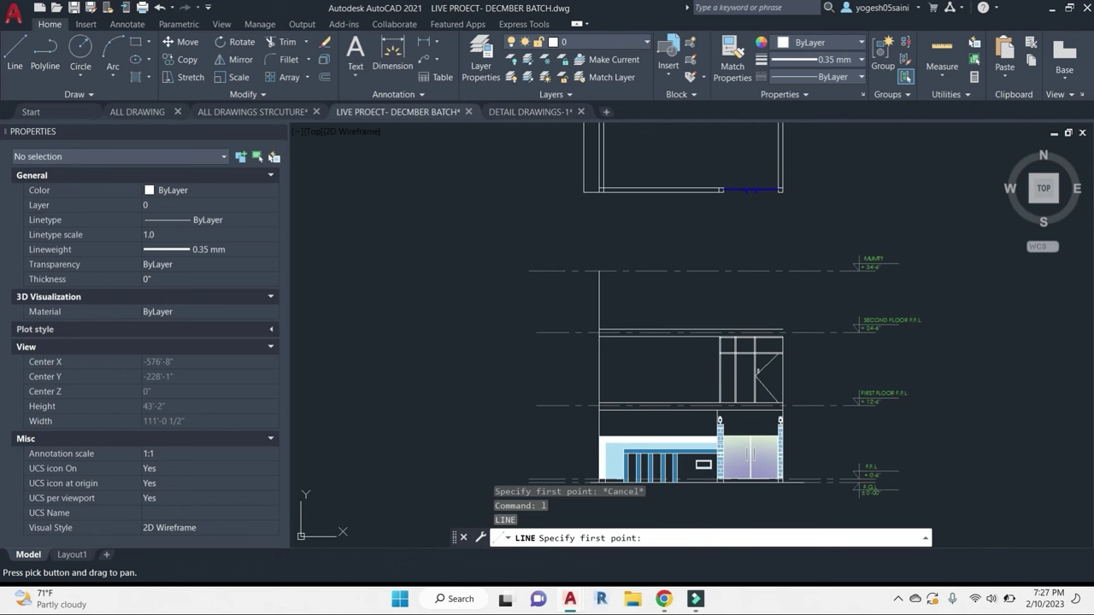
key(Escape)
scroll(810, 346, up, 4)
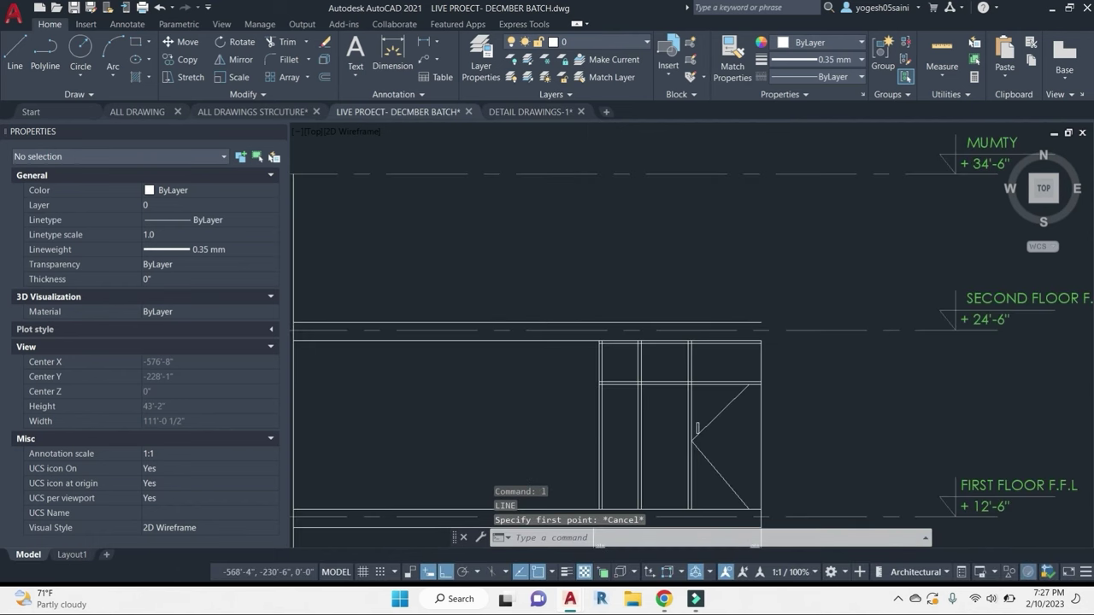
key(space)
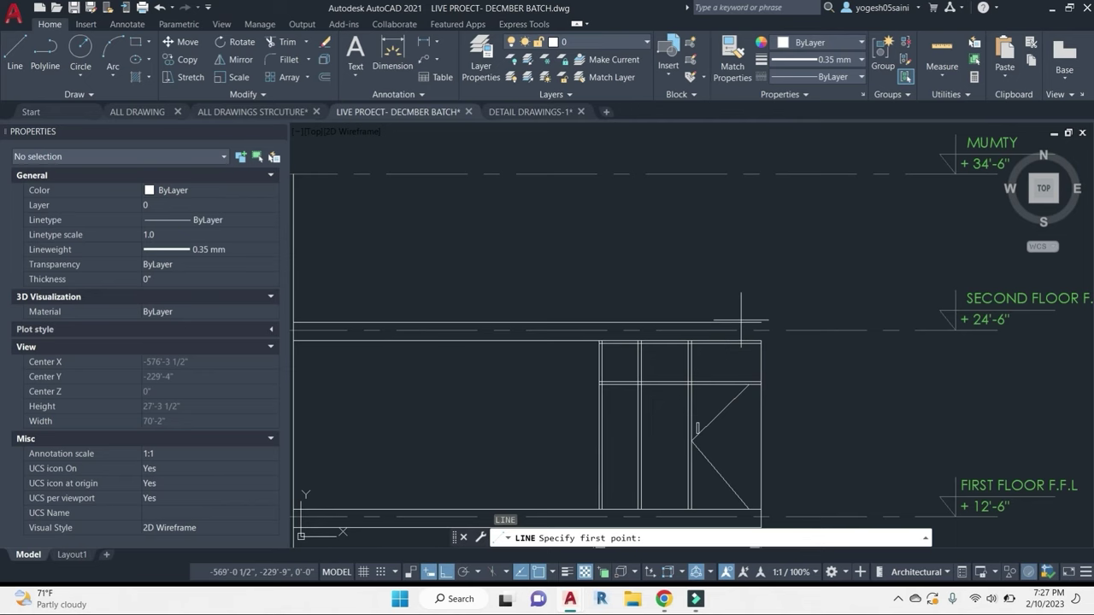
middle_drag(759, 381, 764, 337)
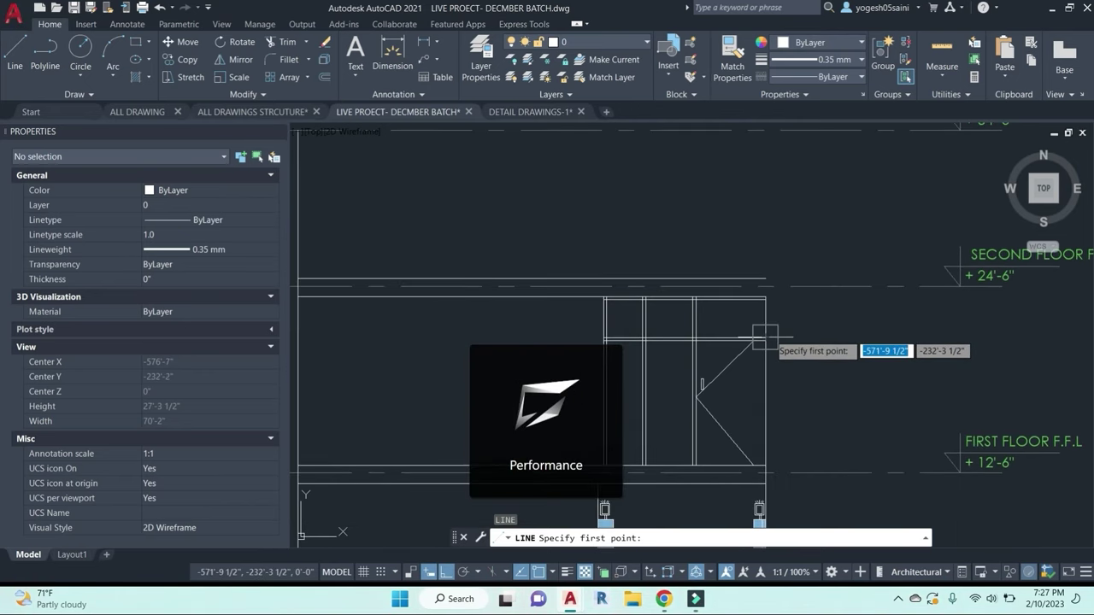
key(Escape)
key(Escape)
key(Escape)
text(dli)
key(Return)
key(Escape)
key(Escape)
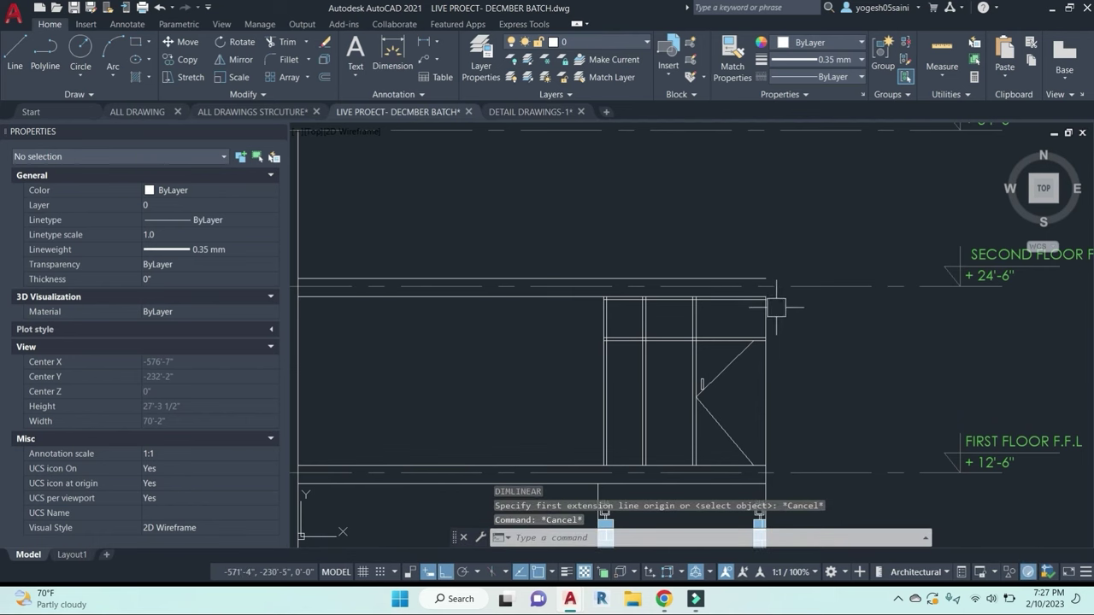
Step: Draw a 9'-6" vertical line from the slab's right end up to the MUMTY level
text(l)
key(Return)
click(765, 296)
middle_drag(772, 226, 765, 284)
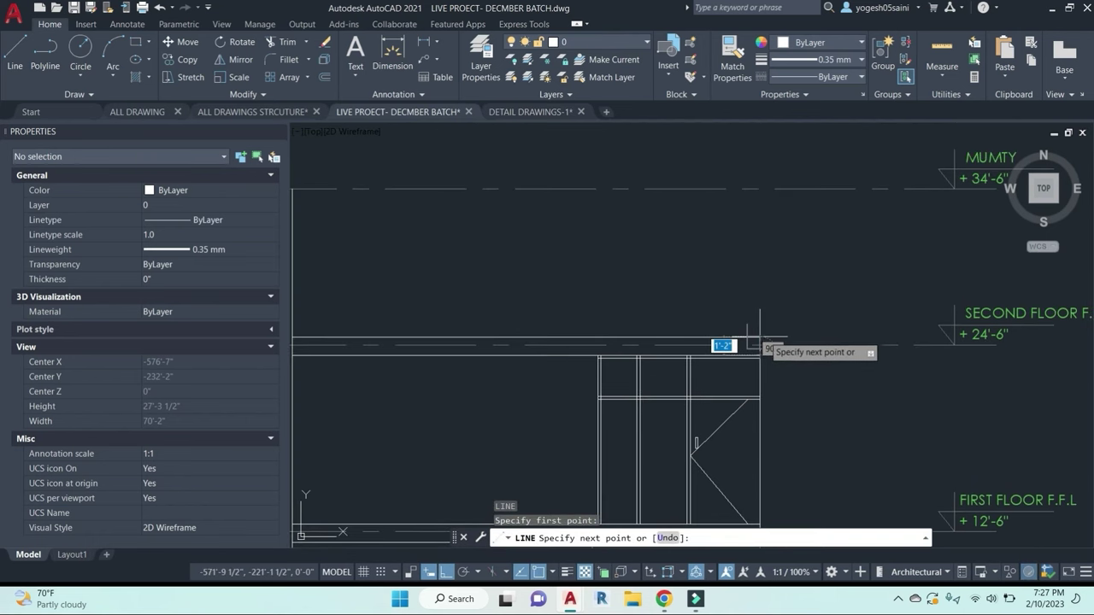
click(759, 339)
key(Escape)
key(space)
click(759, 340)
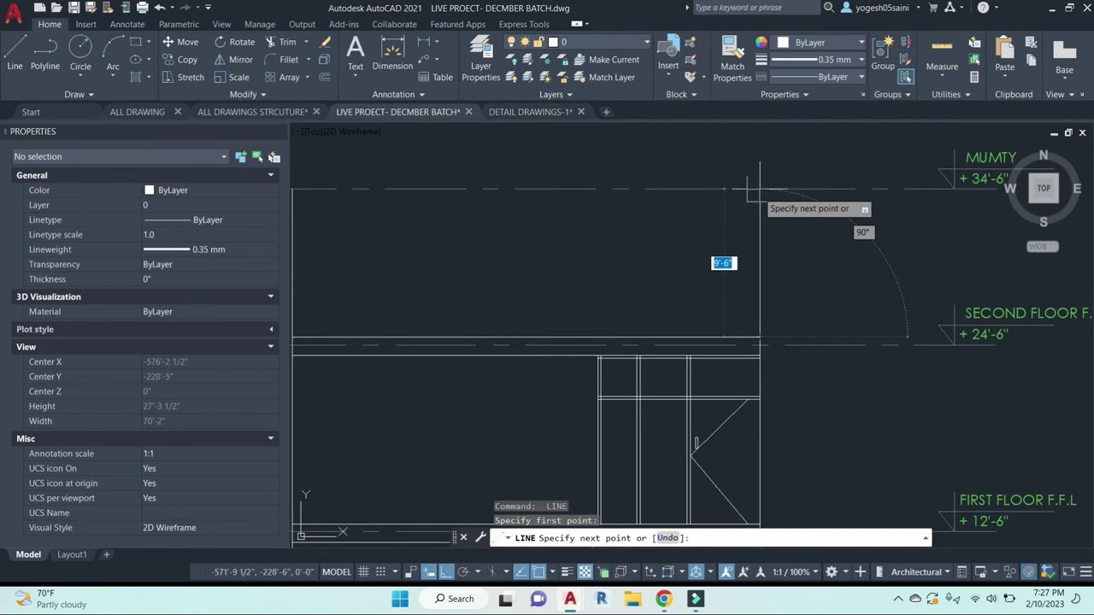
click(686, 190)
key(Escape)
scroll(679, 282, down, 4)
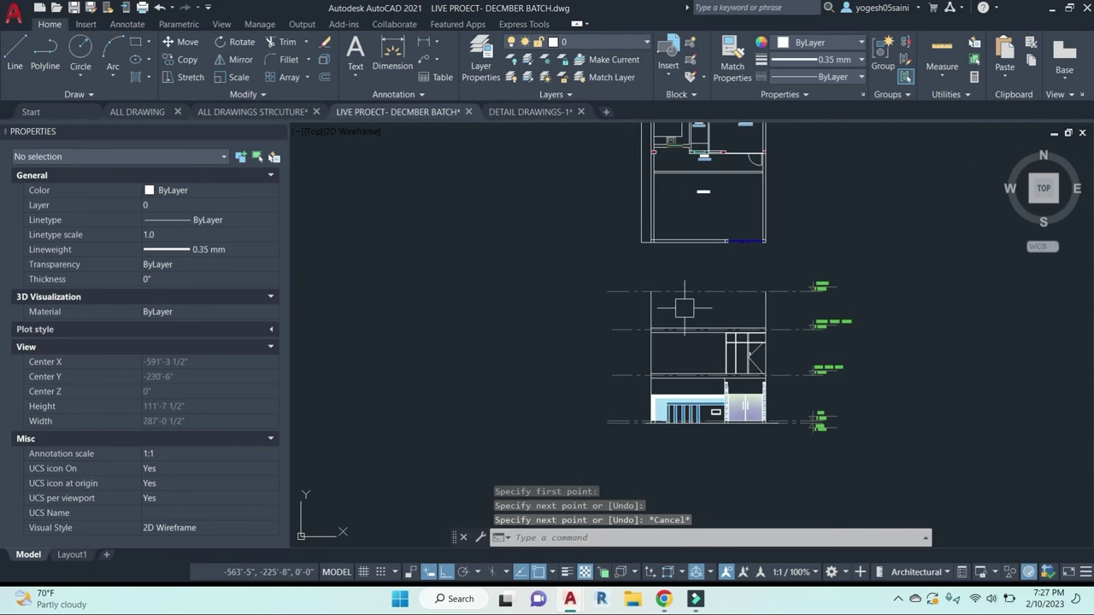
middle_drag(675, 308, 638, 298)
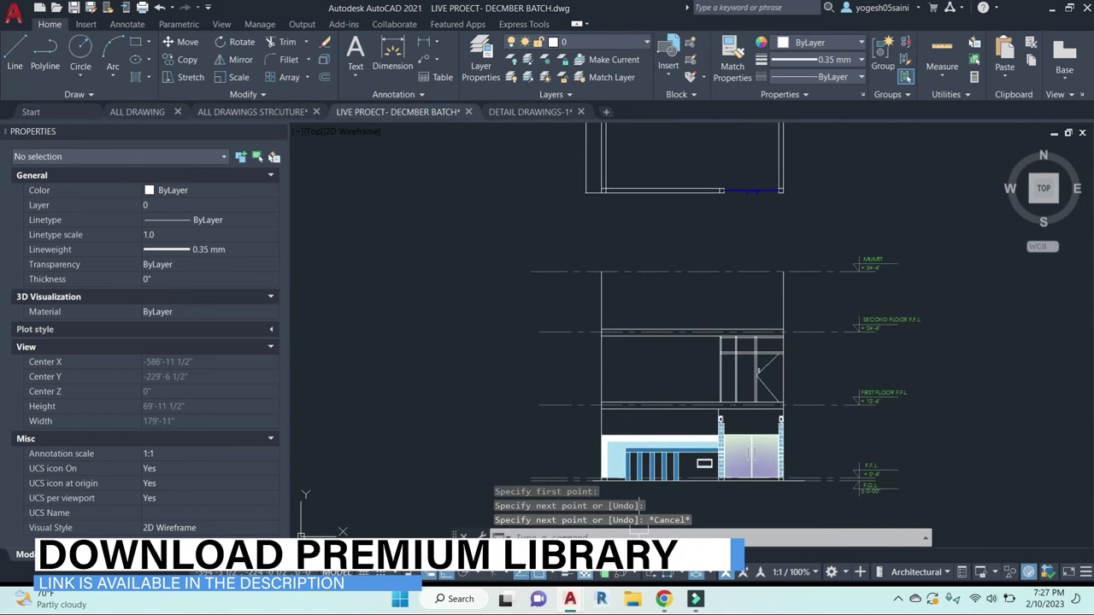
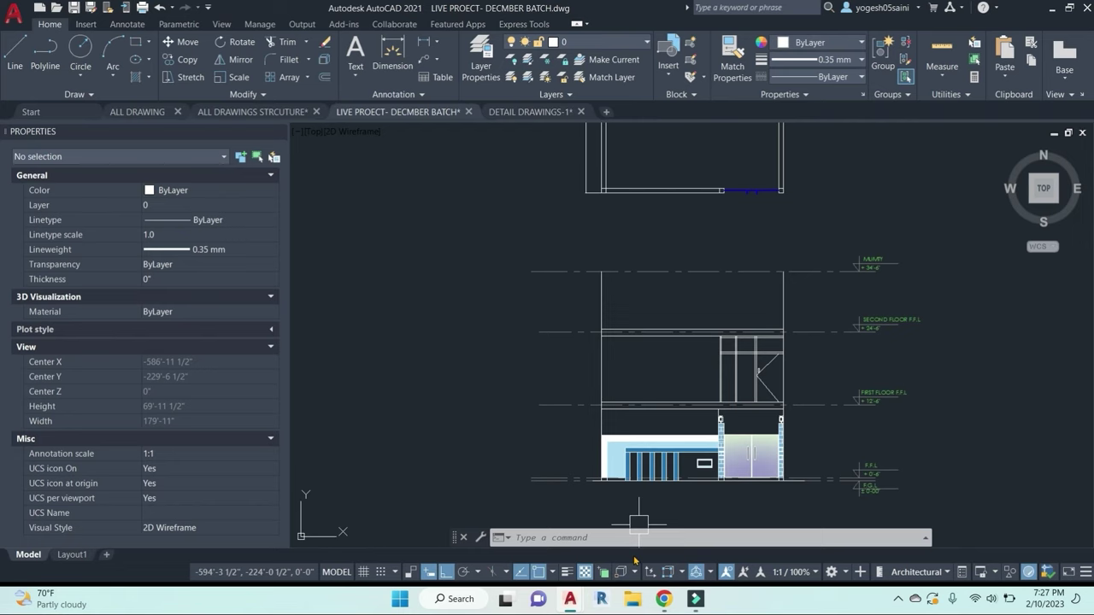
Step: Switch from AutoCAD to the Chrome browser window
mouse_move(677, 602)
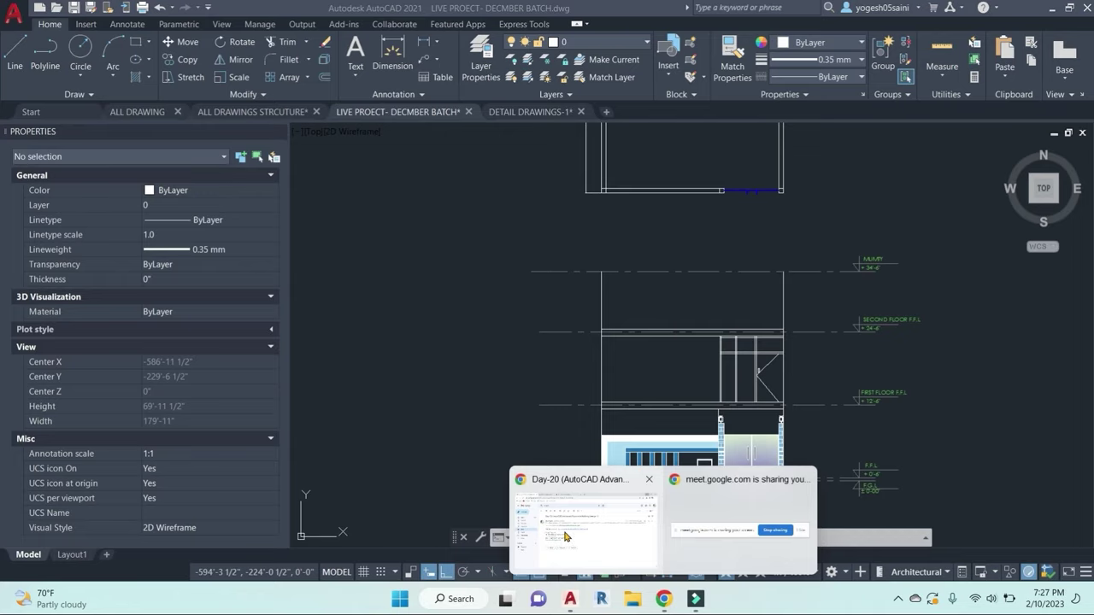
click(573, 479)
Step: Open the house photo shared in the AutoCAD LIVE DEC 2022 WhatsApp group
click(391, 11)
scroll(510, 388, down, 10)
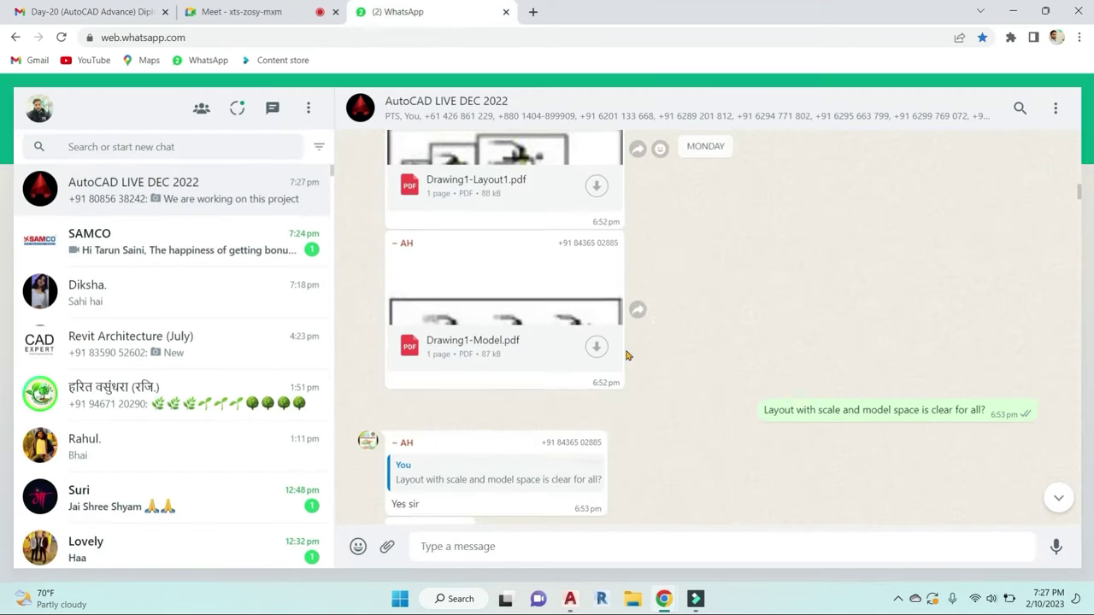
drag(1081, 213, 1052, 548)
click(526, 434)
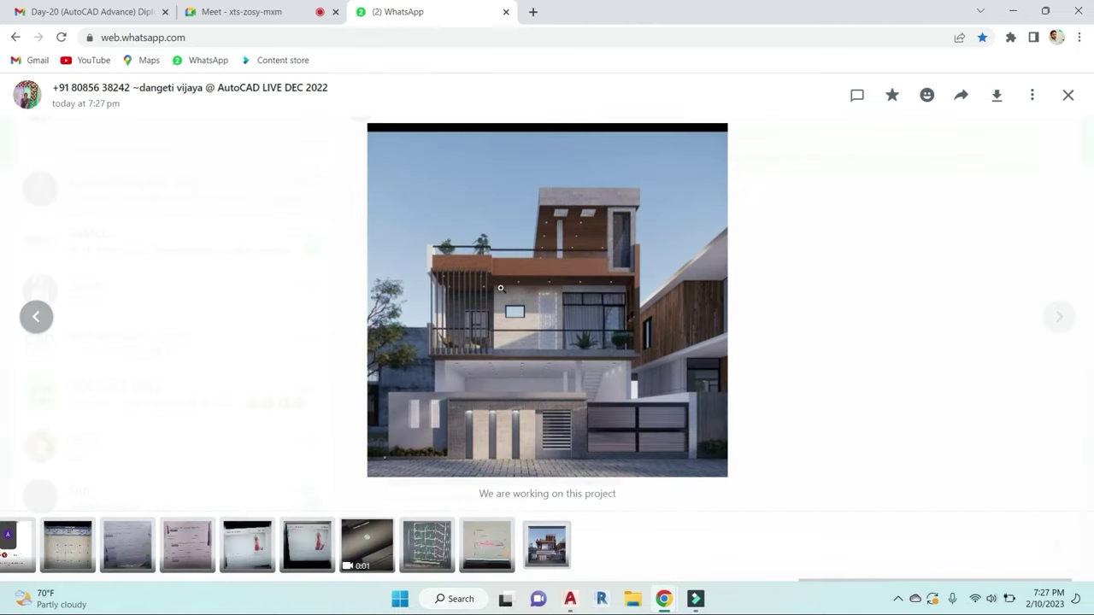
Step: Zoom in and out on the house photo, then return to AutoCAD
click(496, 344)
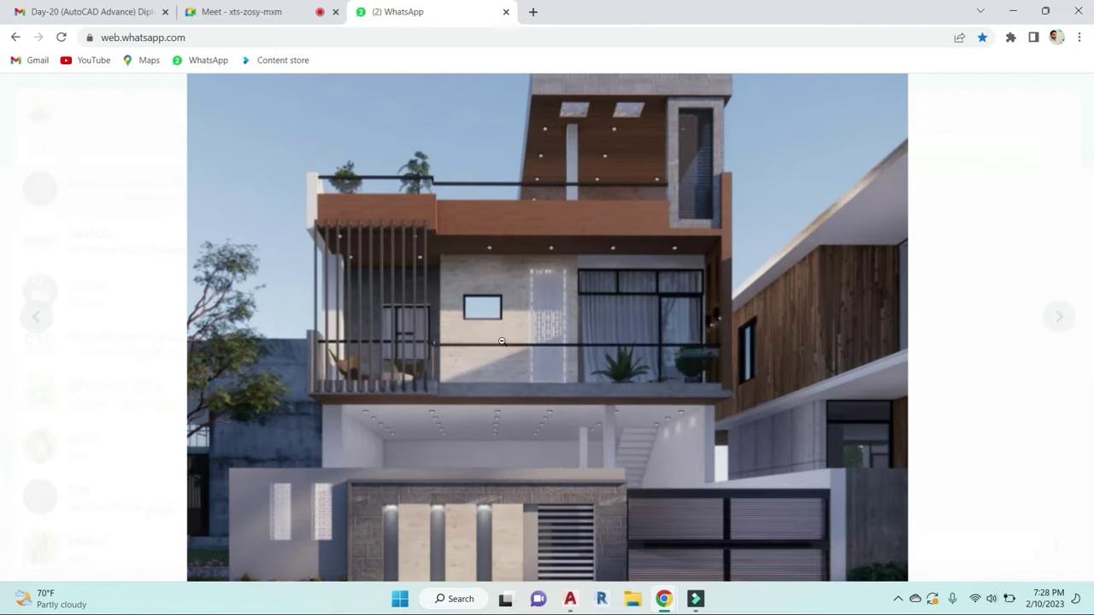
click(504, 340)
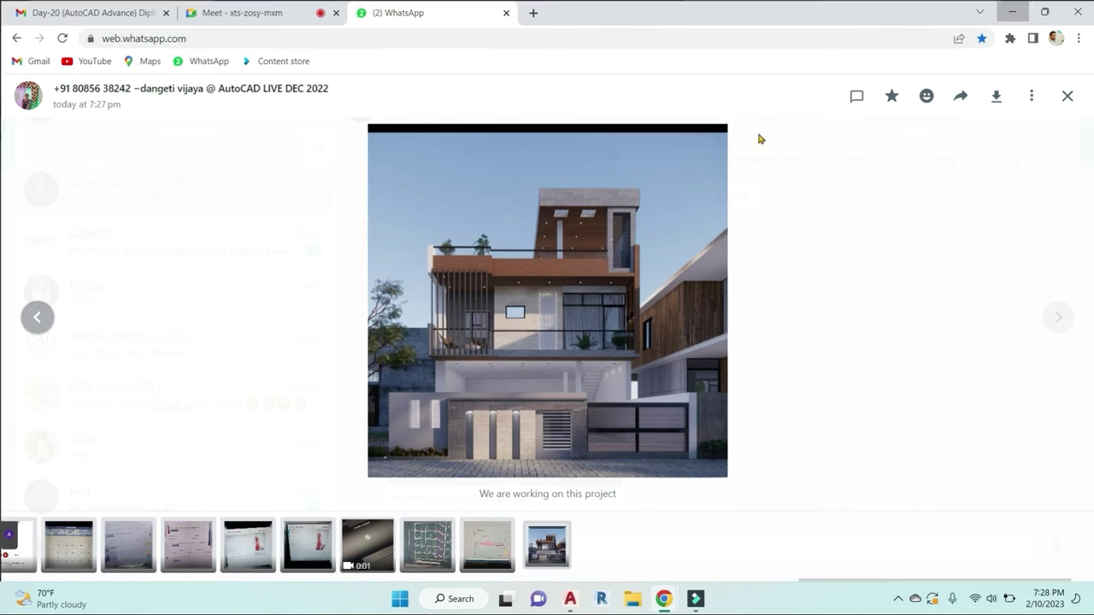
key(alt+Tab)
Step: Offset the wall line 9 inches to the left
text(o)
key(Return)
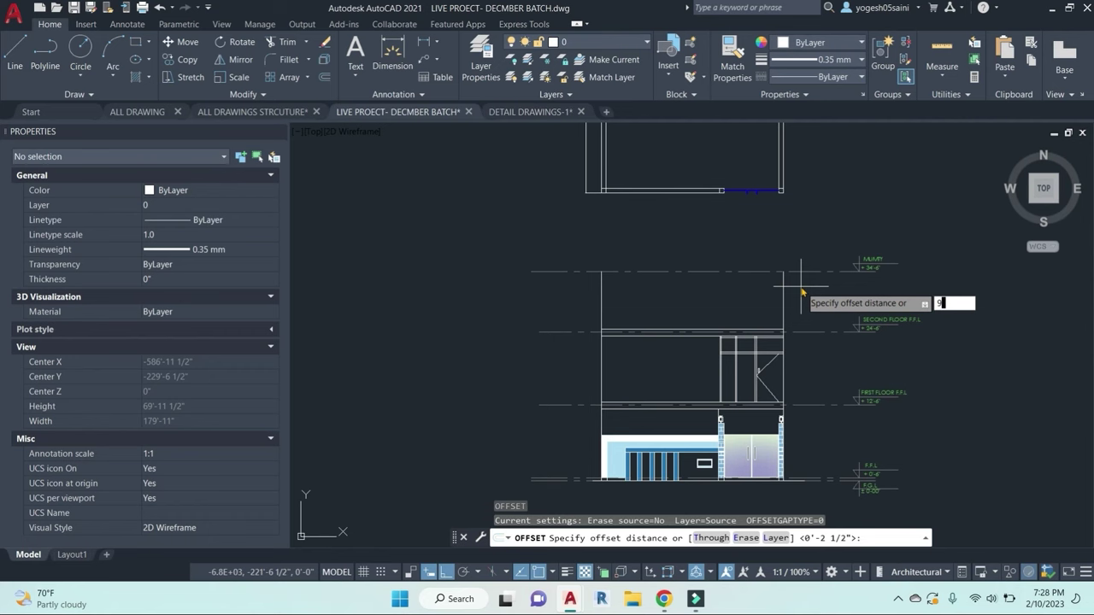
text(9)
key(Return)
click(780, 309)
click(728, 308)
scroll(815, 322, up, 5)
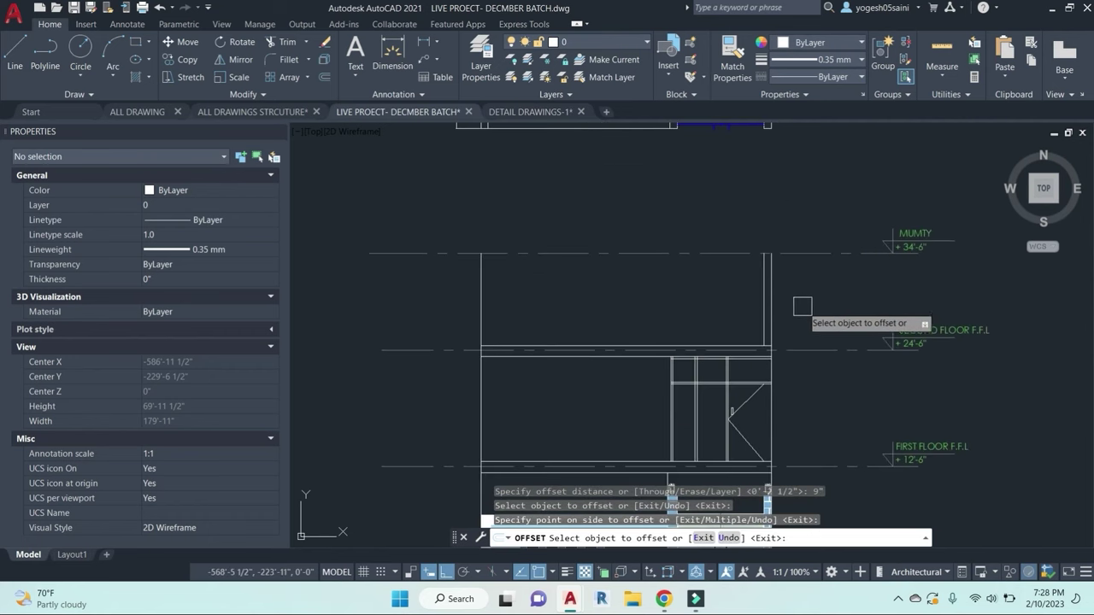
key(Escape)
key(Escape)
key(Escape)
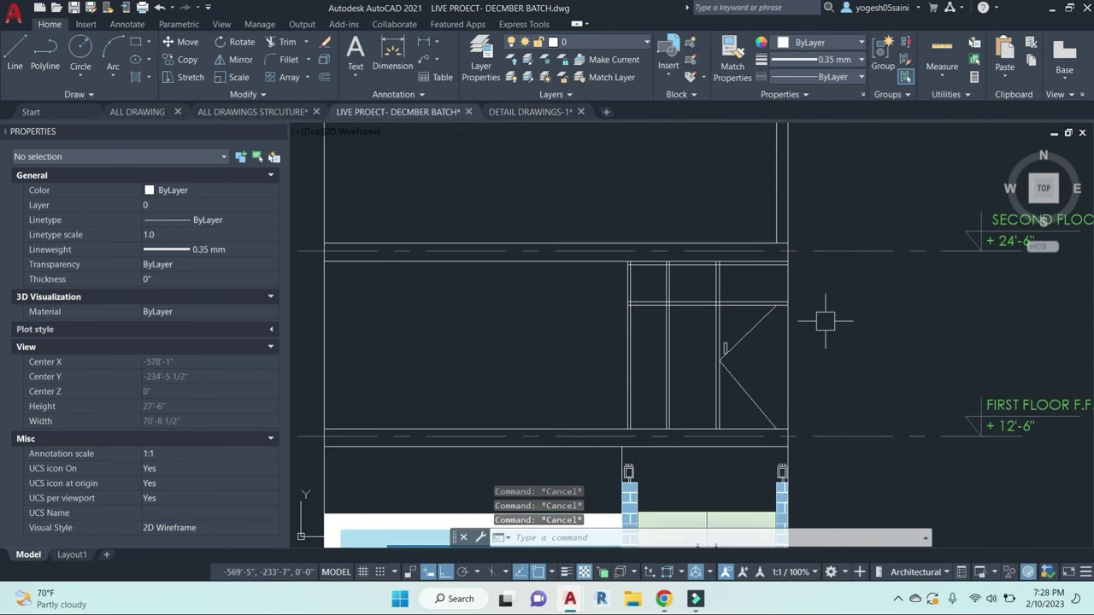
Step: Draw a short vertical line and extend it down to the floor line
text(l)
key(Return)
click(776, 244)
click(776, 383)
key(Escape)
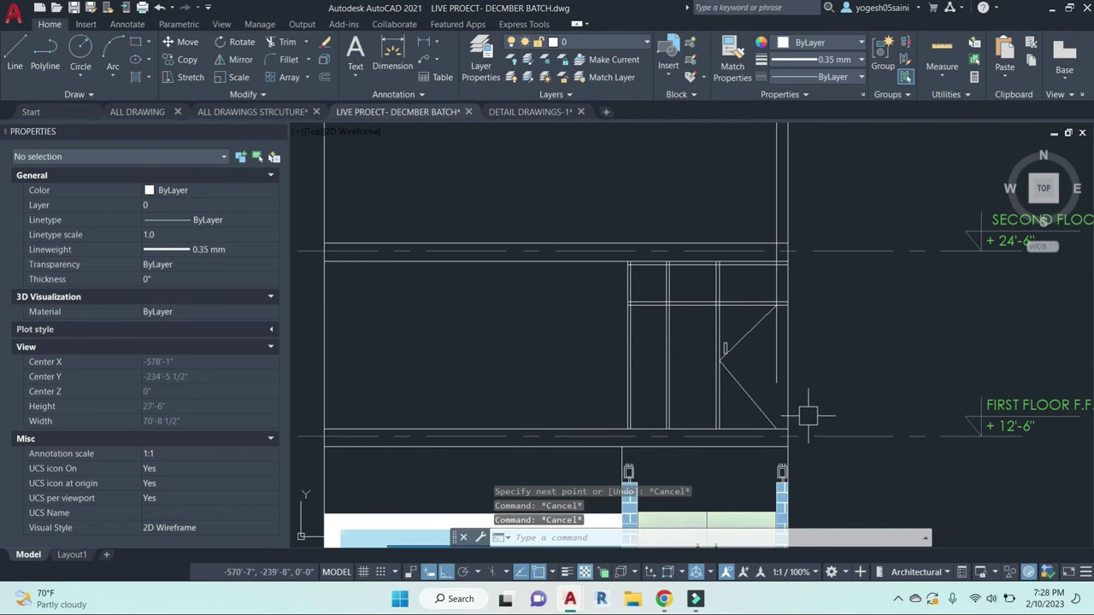
text(ex)
key(Return)
Step: Abandon TRIM and LINE attempts, briefly selecting the horizontal slab line
key(Return)
click(774, 363)
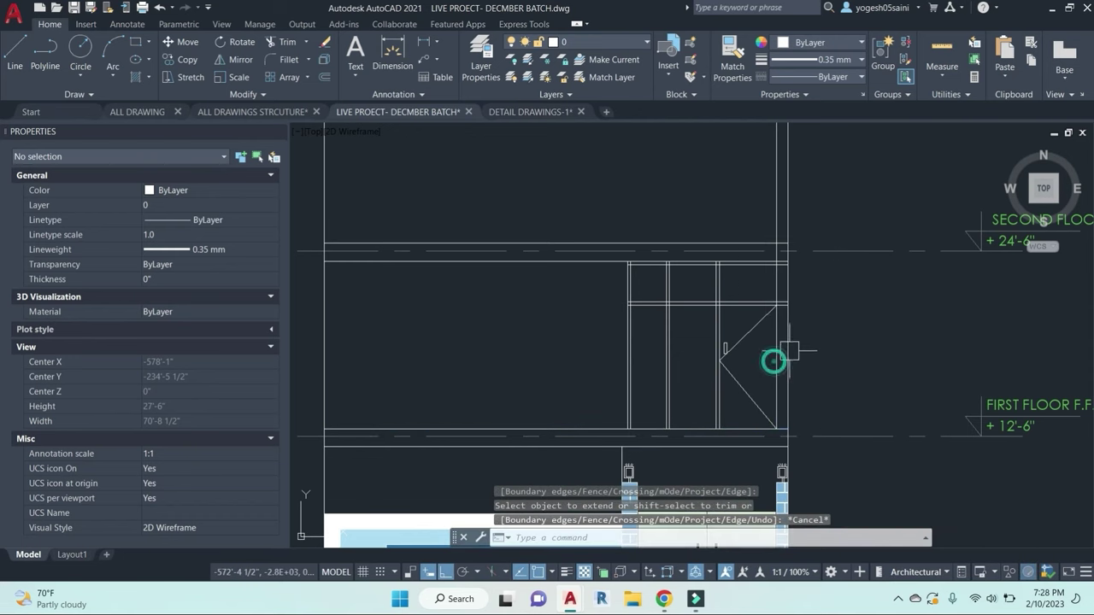
key(Escape)
key(Escape)
key(Escape)
text(tr)
key(Return)
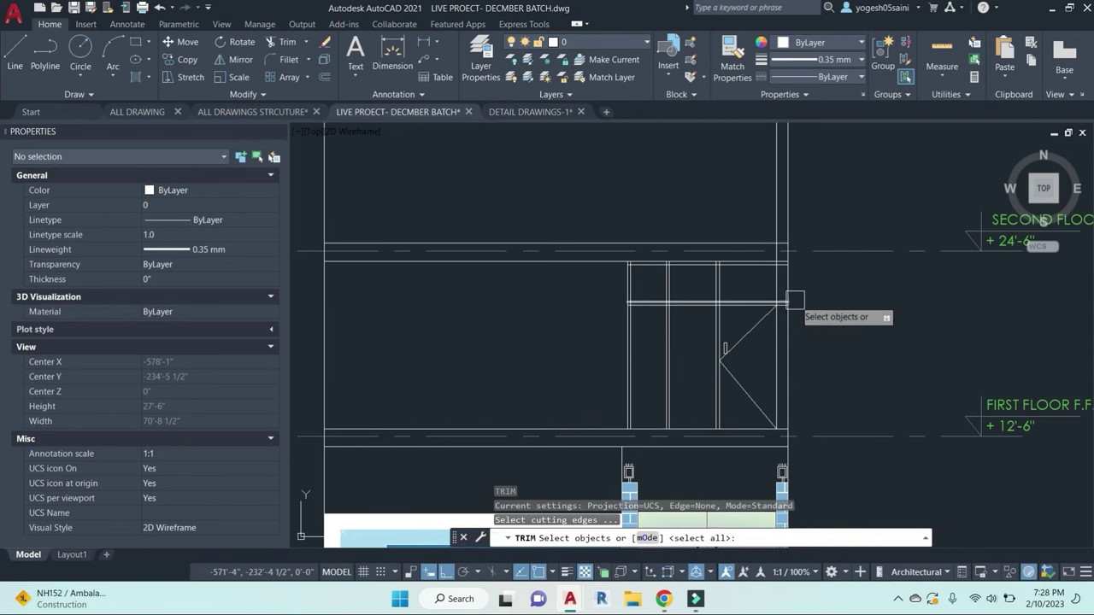
key(Return)
scroll(792, 305, up, 12)
scroll(822, 325, down, 12)
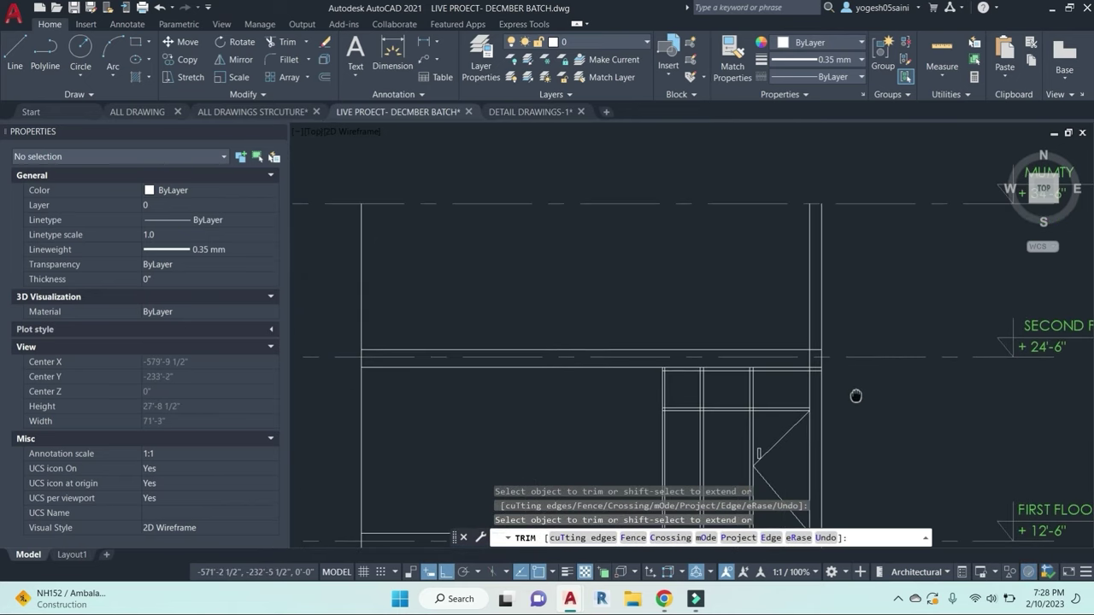
key(Escape)
text(l)
key(Return)
key(Escape)
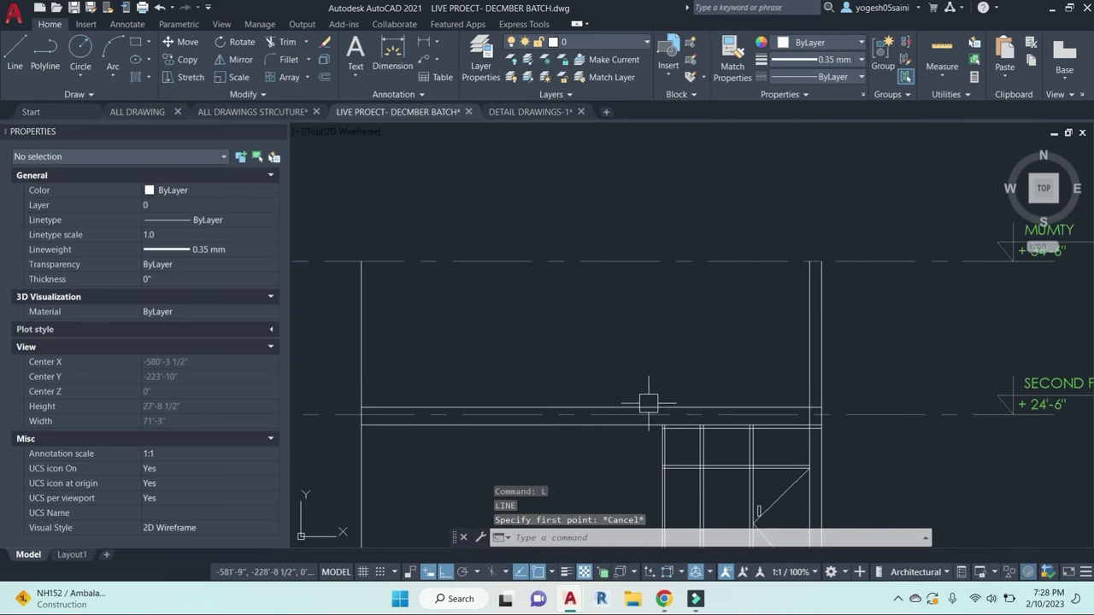
click(640, 414)
key(Escape)
key(Escape)
Step: Start a line at the right corner and an XLINE, then cancel both
text(l)
key(Return)
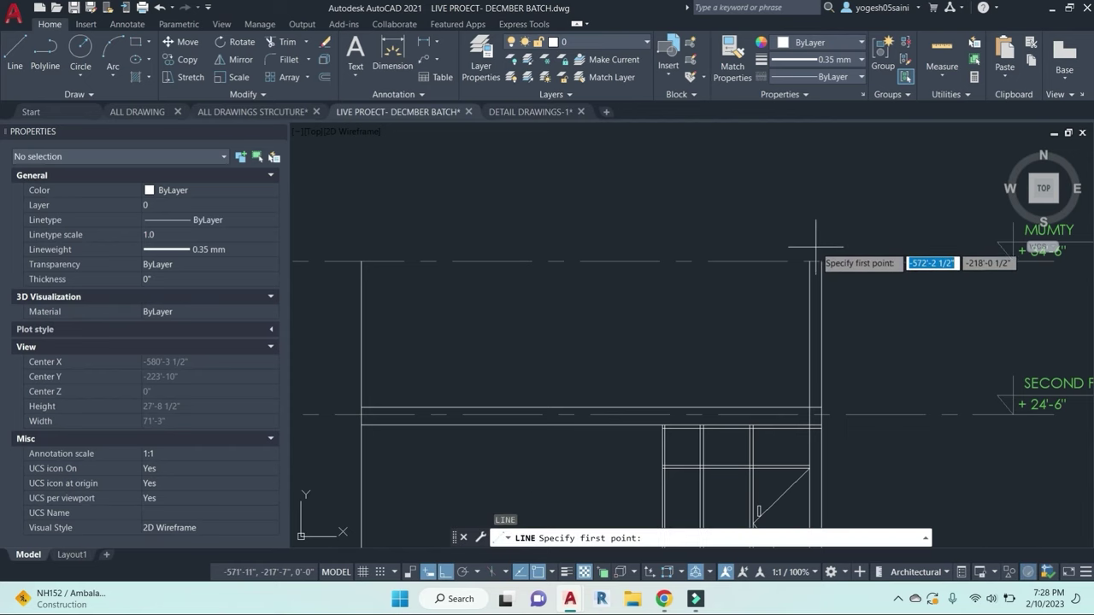
click(812, 261)
key(Escape)
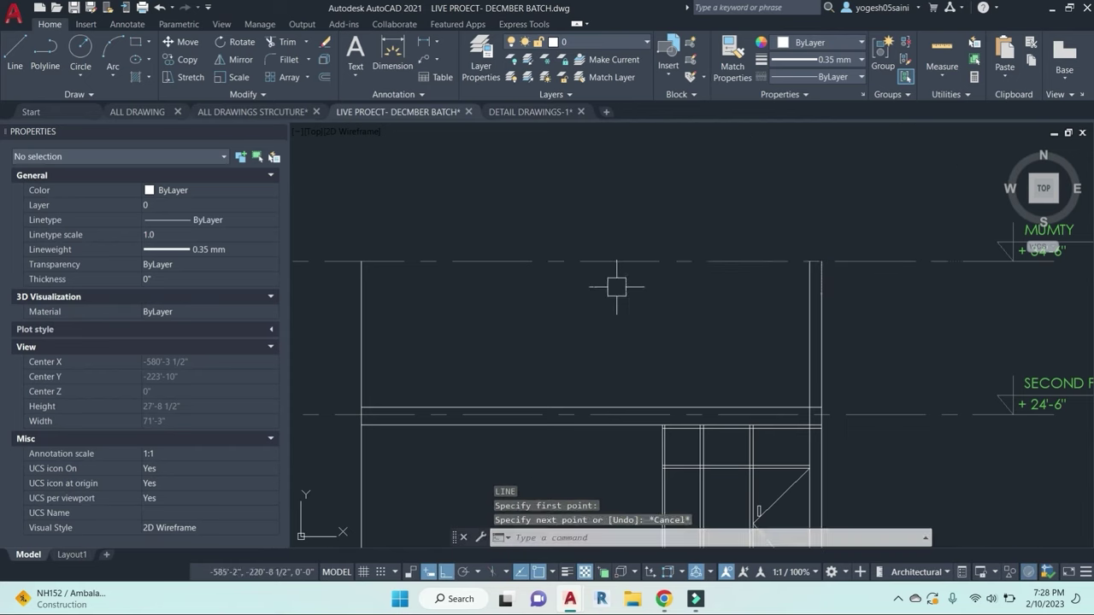
text(xl)
key(Return)
key(Escape)
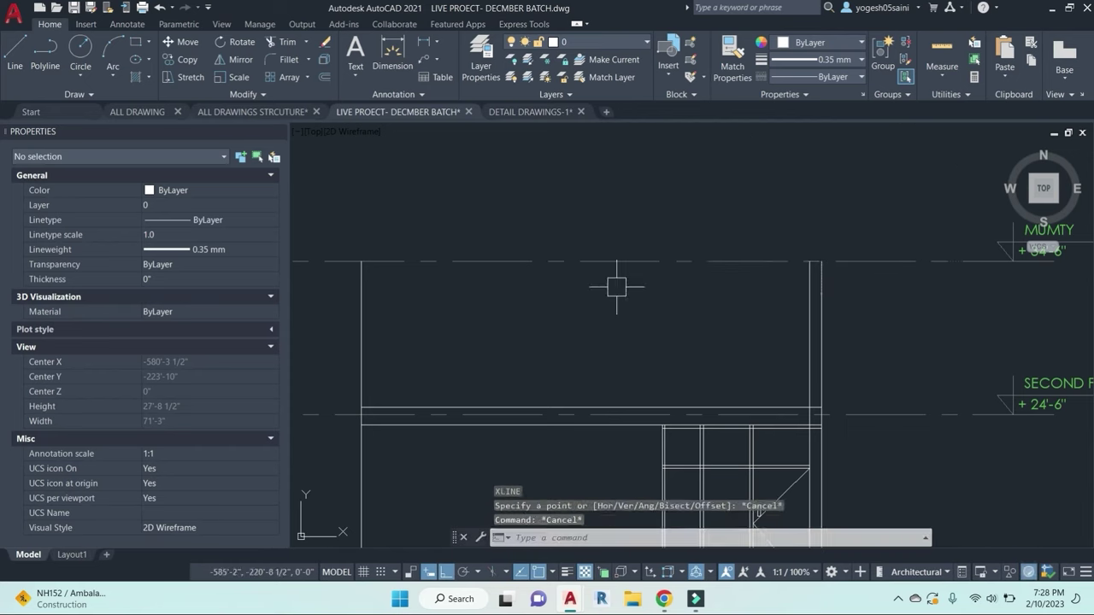
Step: Place a vertical construction line through the plan into the elevation
text(xl)
key(Return)
text(v)
key(Return)
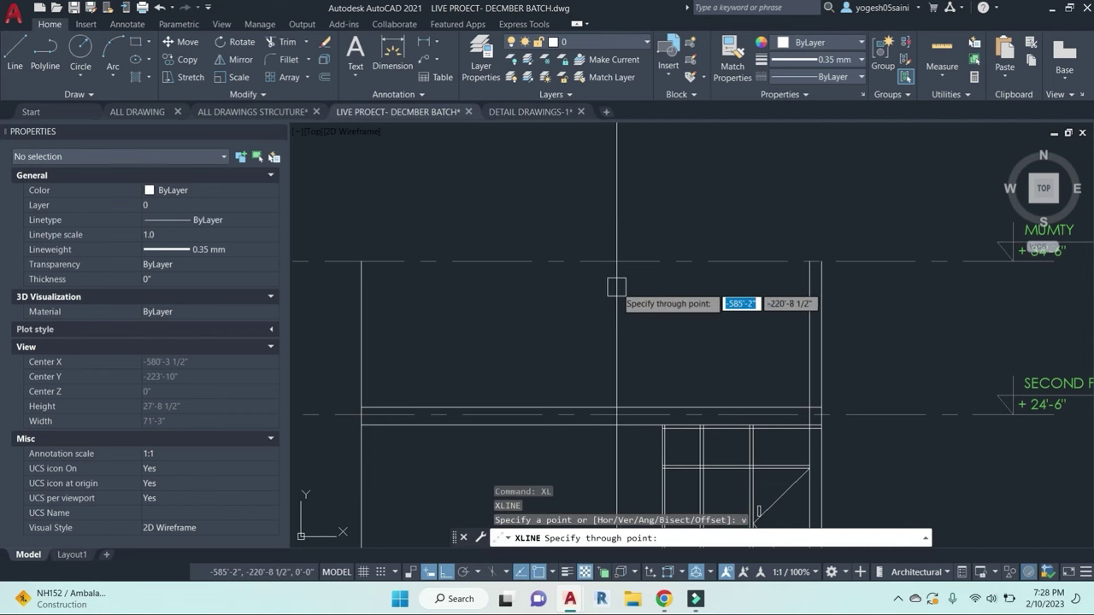
scroll(598, 303, down, 3)
scroll(654, 305, up, 4)
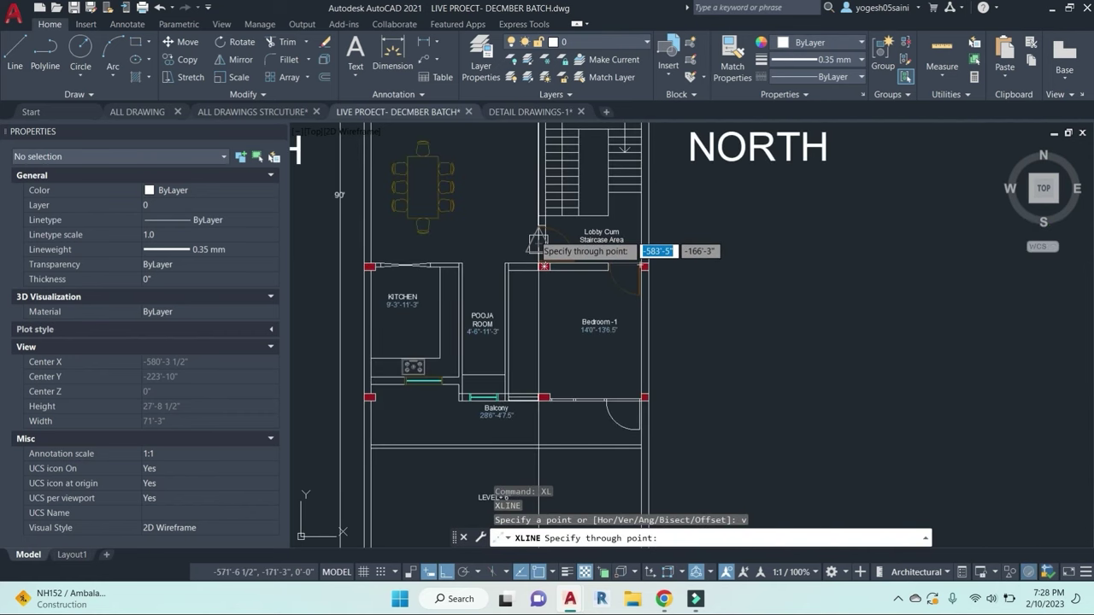
scroll(556, 256, down, 2)
key(Escape)
key(Escape)
key(Escape)
key(Escape)
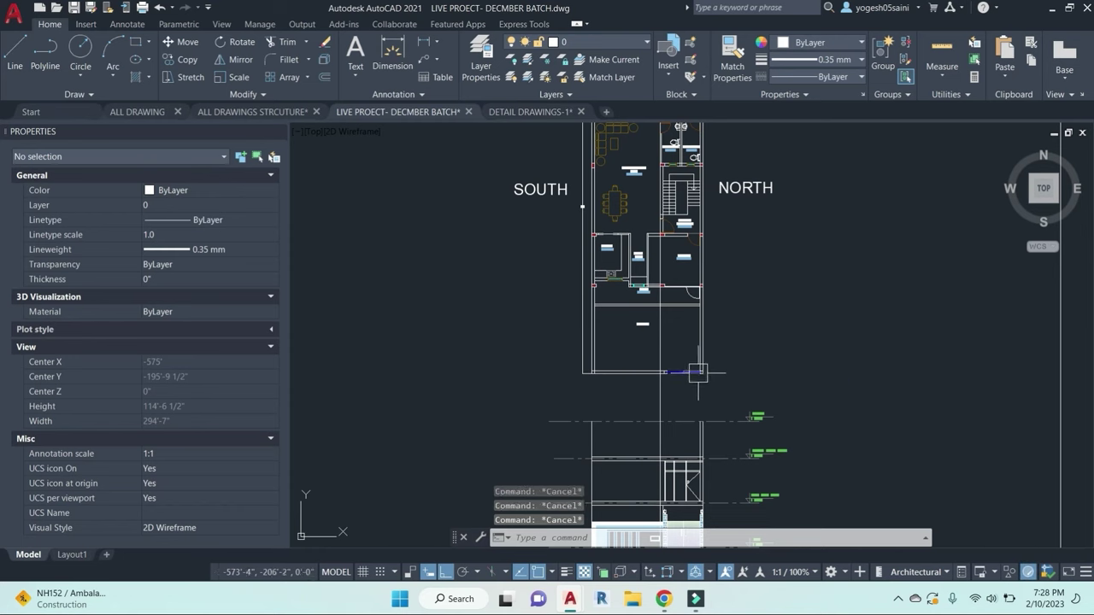
Step: Start a 3-unit offset, then abandon it and deselect the construction line
text(o)
key(Return)
text(3)
key(Return)
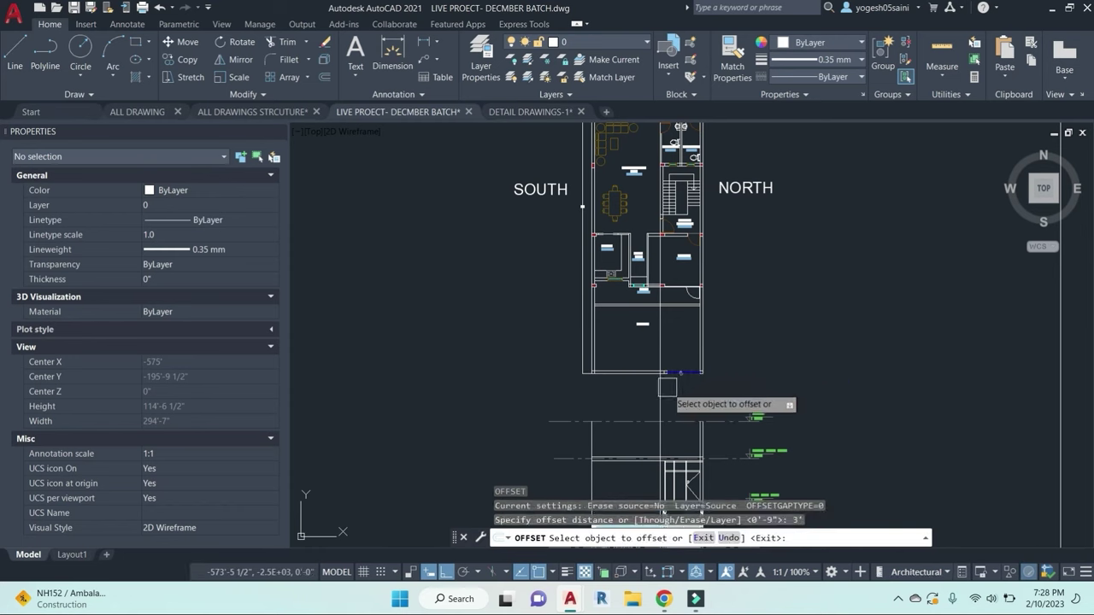
middle_drag(669, 396, 654, 344)
key(Escape)
key(Escape)
click(645, 345)
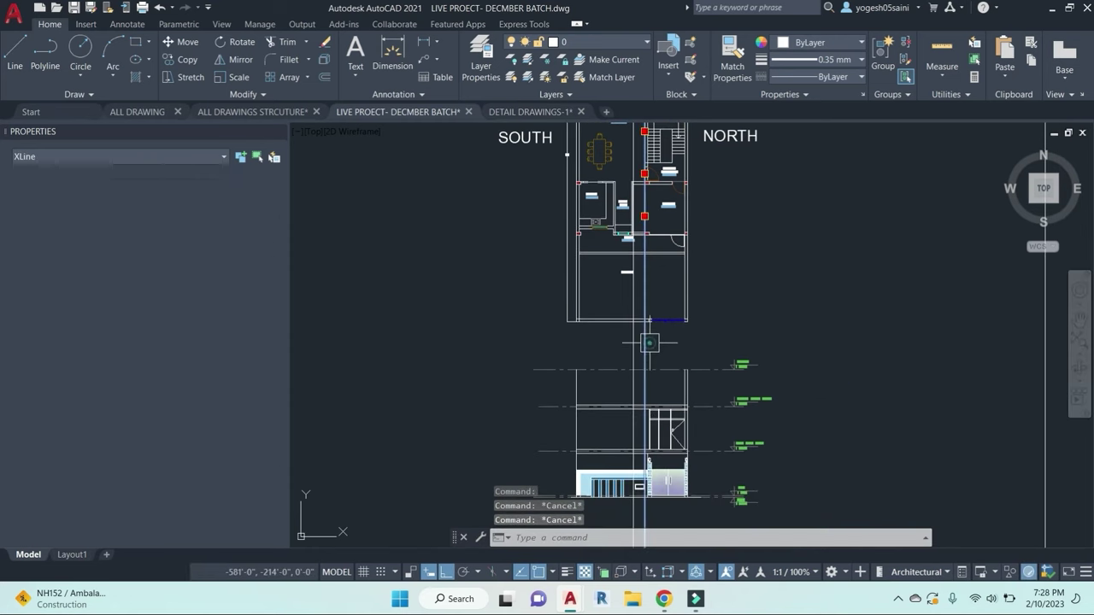
key(Escape)
Step: Trim away the upper part of the vertical construction line
scroll(646, 385, up, 2)
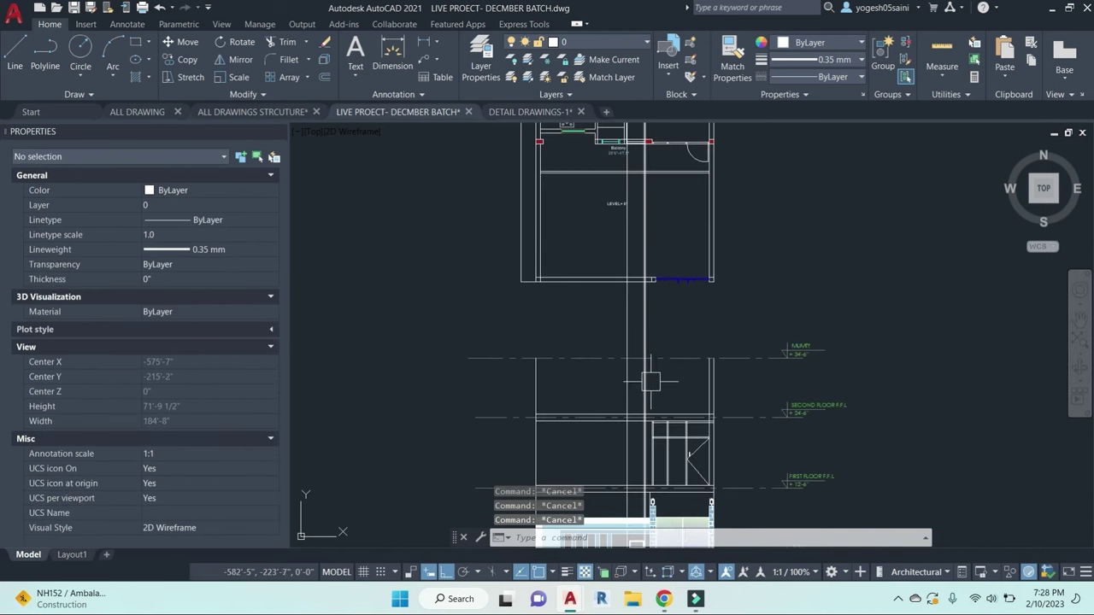
key(Return)
key(Return)
click(646, 330)
middle_drag(654, 373, 646, 207)
scroll(640, 255, up, 5)
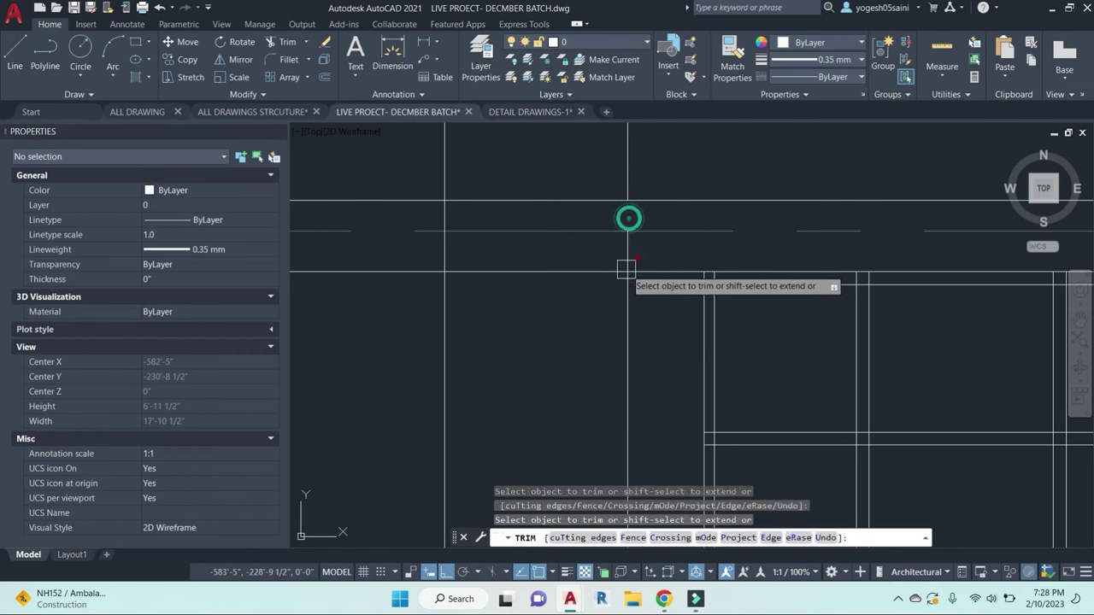
key(Escape)
Step: Erase the leftover vertical ray
click(625, 304)
text(e)
key(Return)
scroll(633, 320, down, 4)
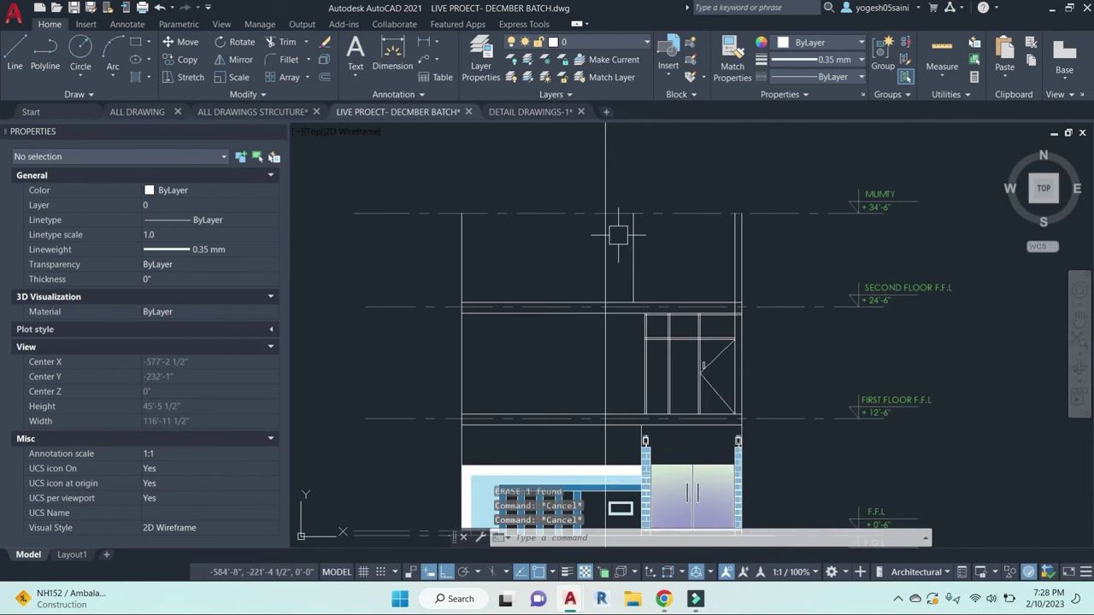
Step: Start another trim and abandon it
text(tr)
key(Return)
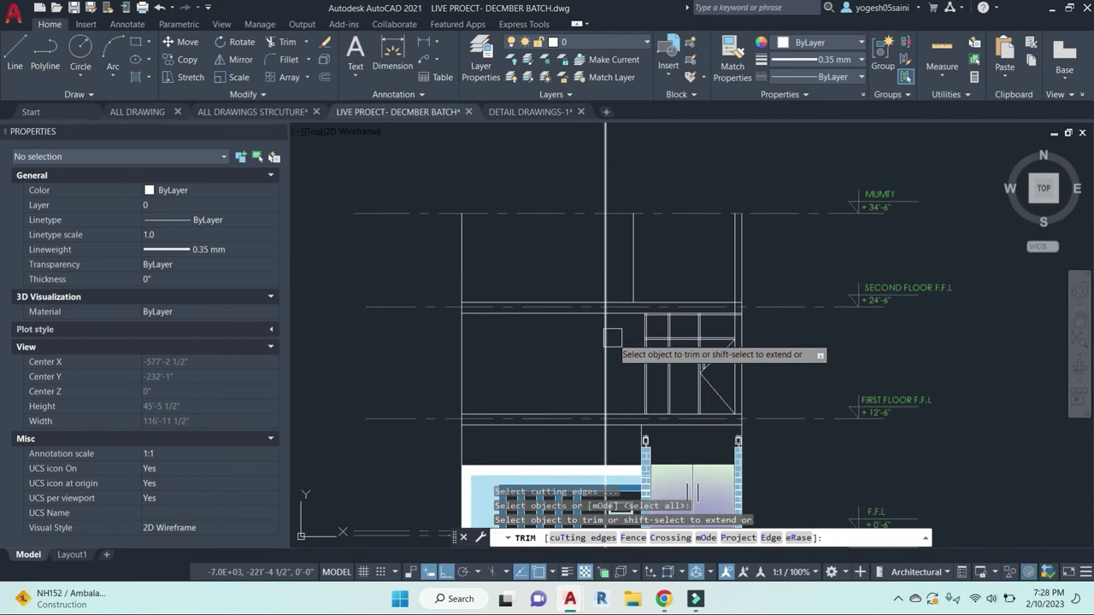
scroll(608, 338, up, 5)
key(Escape)
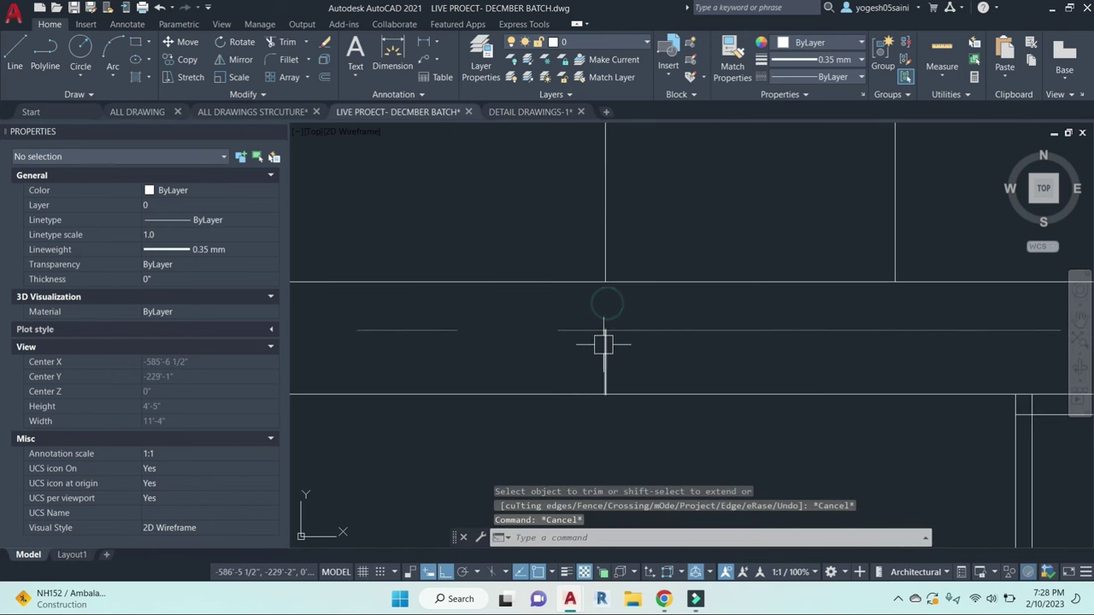
Step: Erase a second stray ray, then window-select the remaining ray
click(605, 347)
text(e)
key(Return)
scroll(649, 345, down, 7)
middle_drag(696, 488, 692, 382)
key(Escape)
key(Escape)
click(707, 420)
click(537, 393)
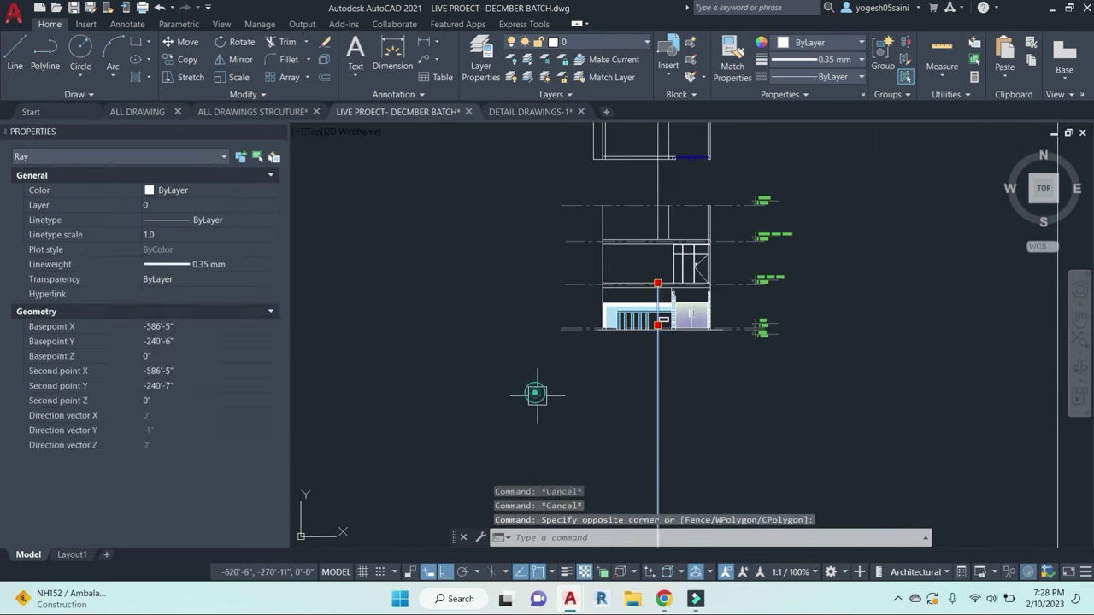
Step: Erase the selected ray and bring the mumty and second-floor levels into view
text(e)
key(Return)
scroll(657, 230, up, 5)
middle_drag(671, 213, 608, 347)
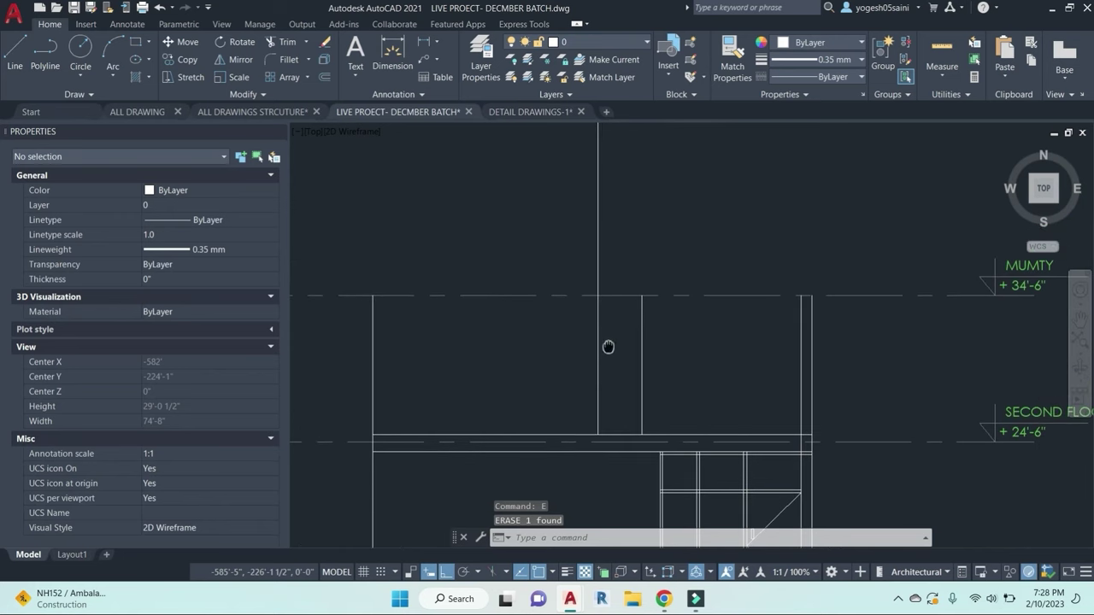
Step: Offset the dashed level line 6 inches to one side
text(o)
key(Return)
click(806, 297)
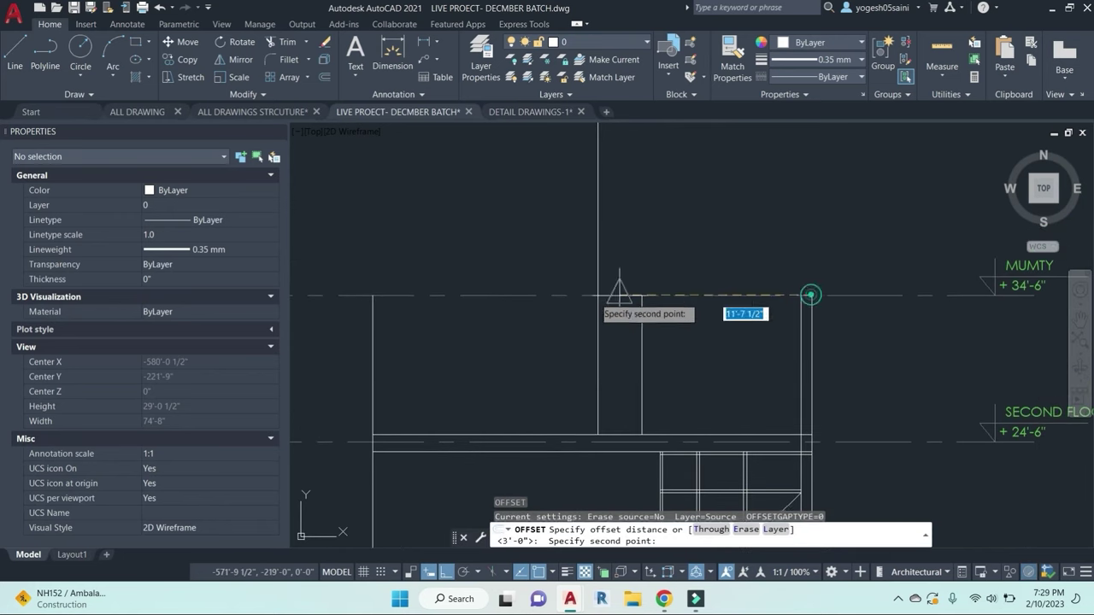
click(597, 297)
key(Escape)
key(Escape)
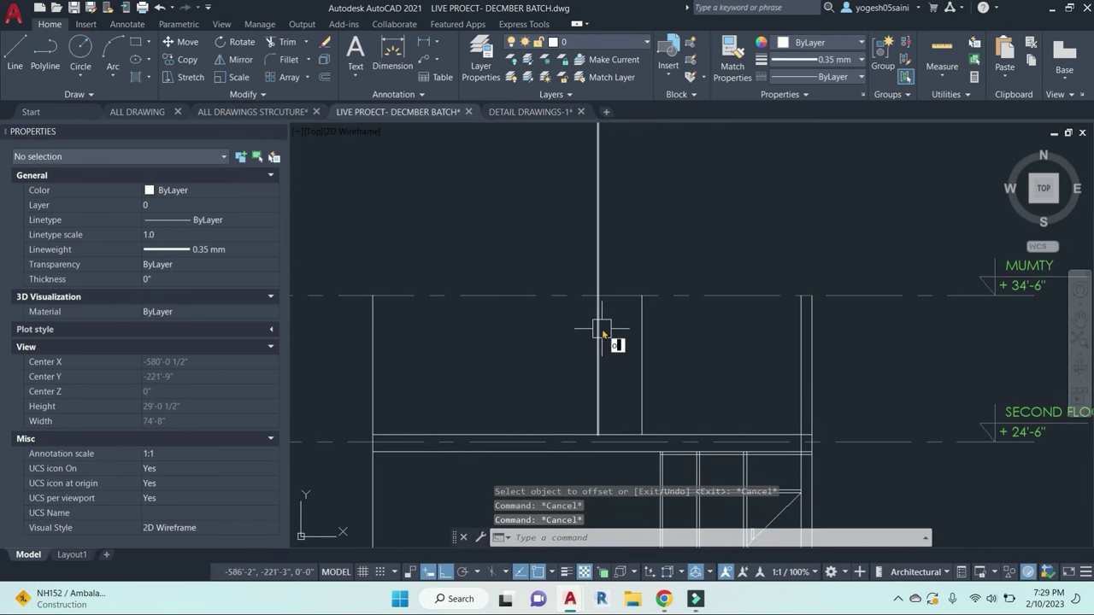
key(Return)
text(6)
key(Return)
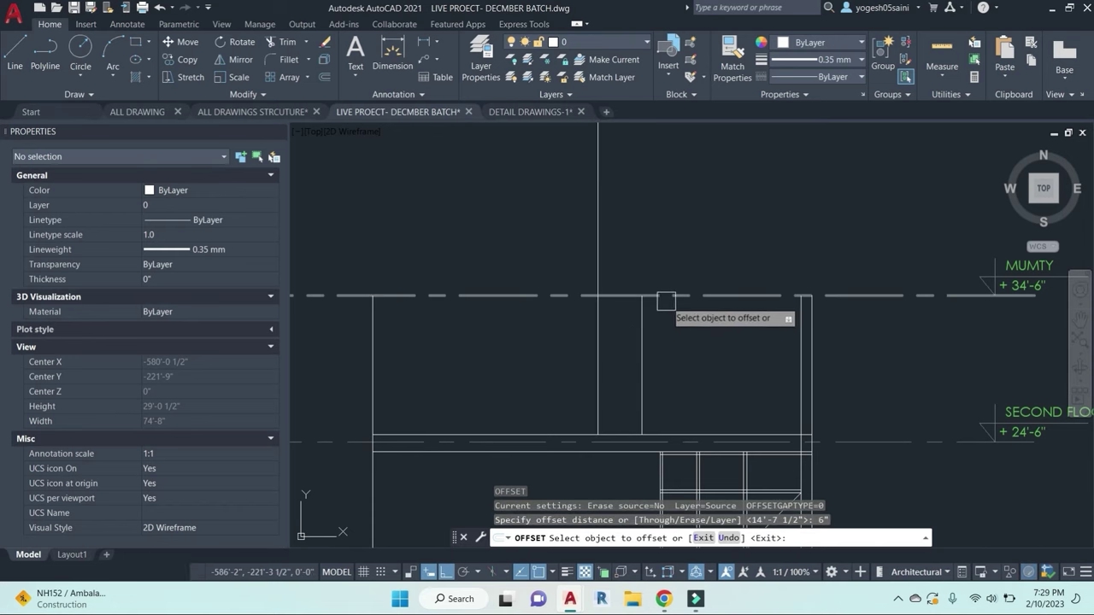
click(661, 295)
click(688, 361)
key(Escape)
key(Escape)
key(Escape)
key(Escape)
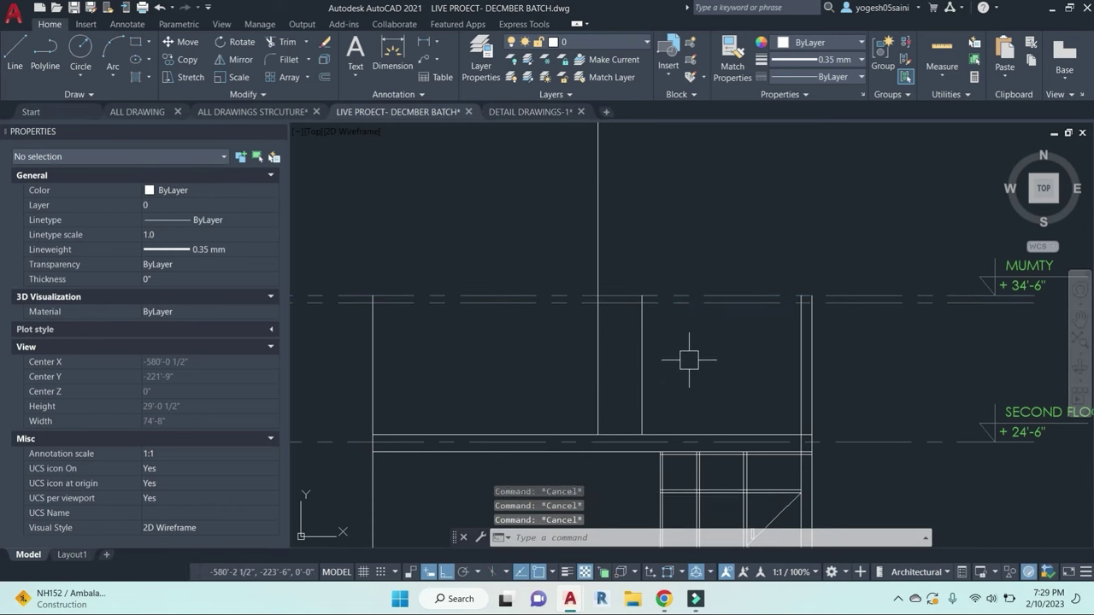
Step: Erase the stray line sticking out to the right of the verticals
text(tr)
key(Return)
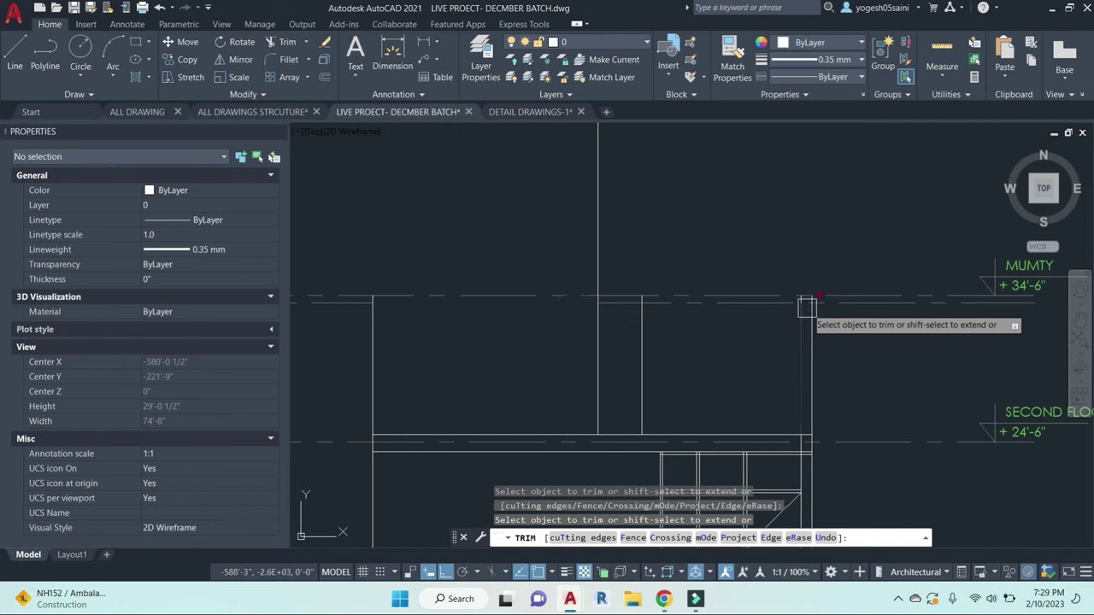
scroll(806, 305, up, 5)
click(805, 300)
key(Escape)
key(Escape)
click(872, 297)
text(e)
key(Return)
scroll(893, 364, down, 3)
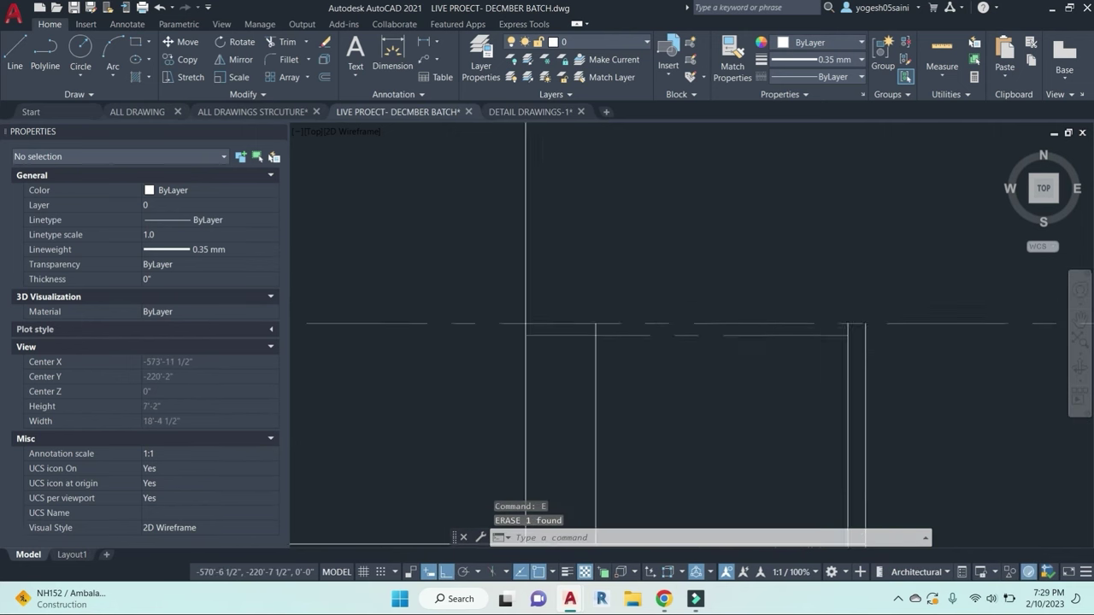
key(Escape)
key(Escape)
Step: Try Match Properties, a 6-inch offset and a trim, cancelling each
text(ma)
key(Return)
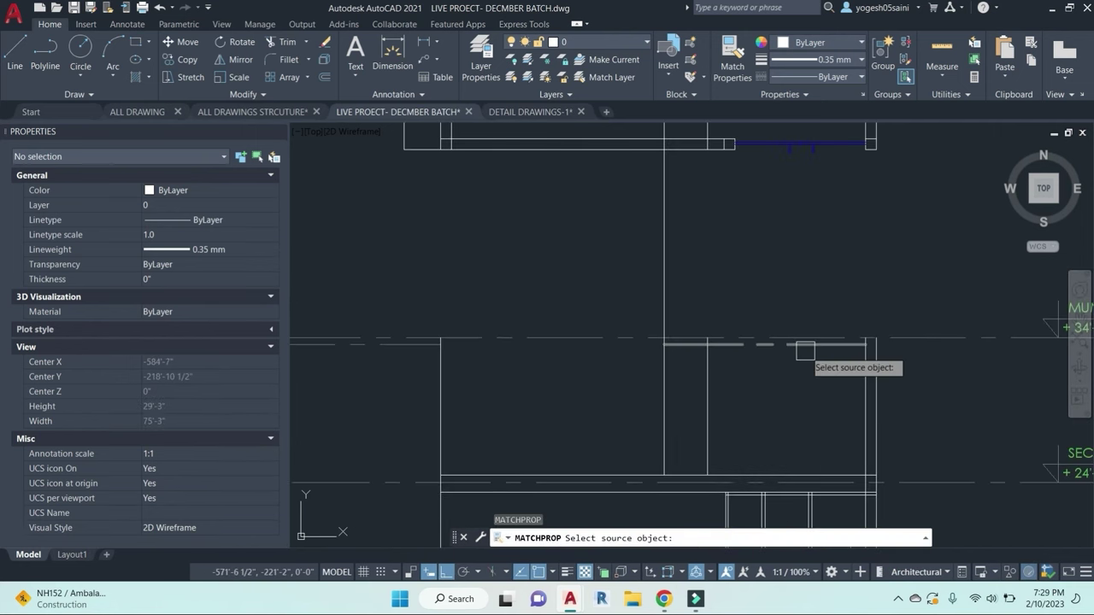
click(663, 371)
key(Escape)
key(Escape)
key(Escape)
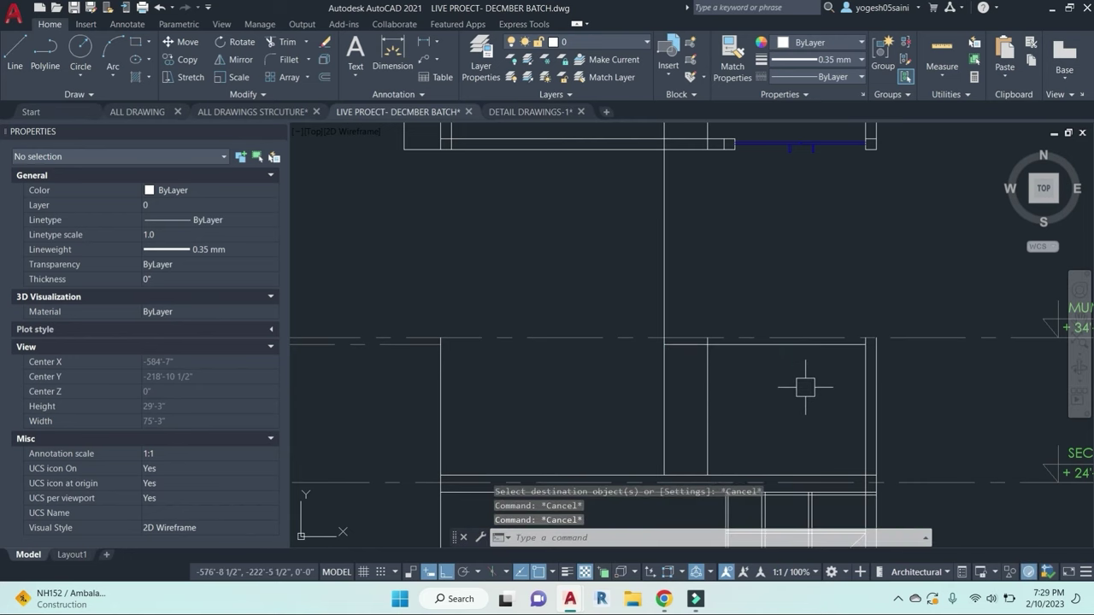
text(o)
key(Return)
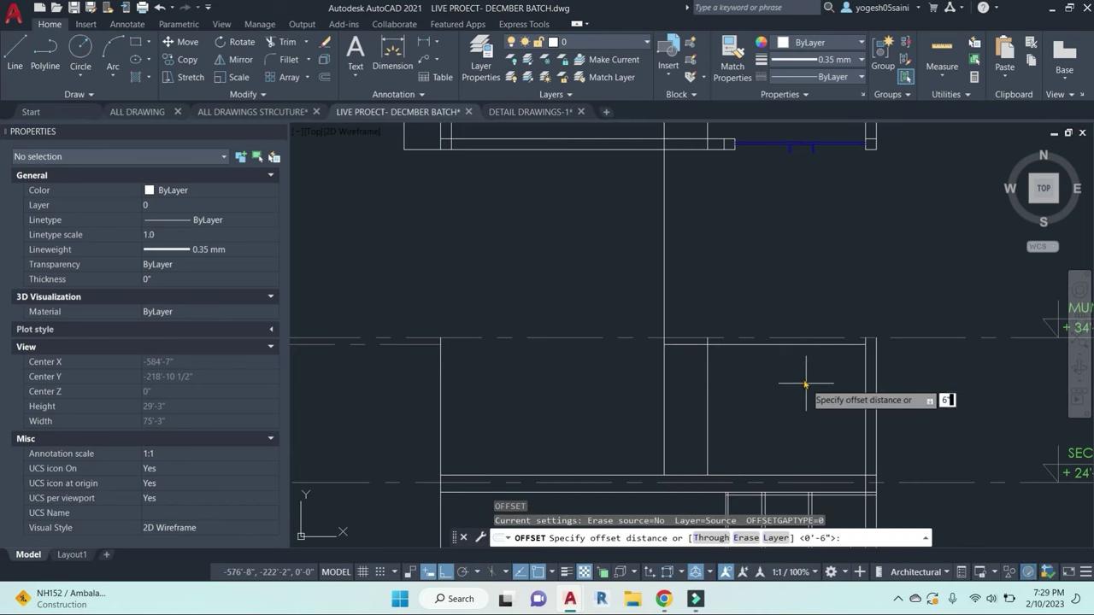
text(6)
key(Return)
key(Escape)
key(Escape)
key(Escape)
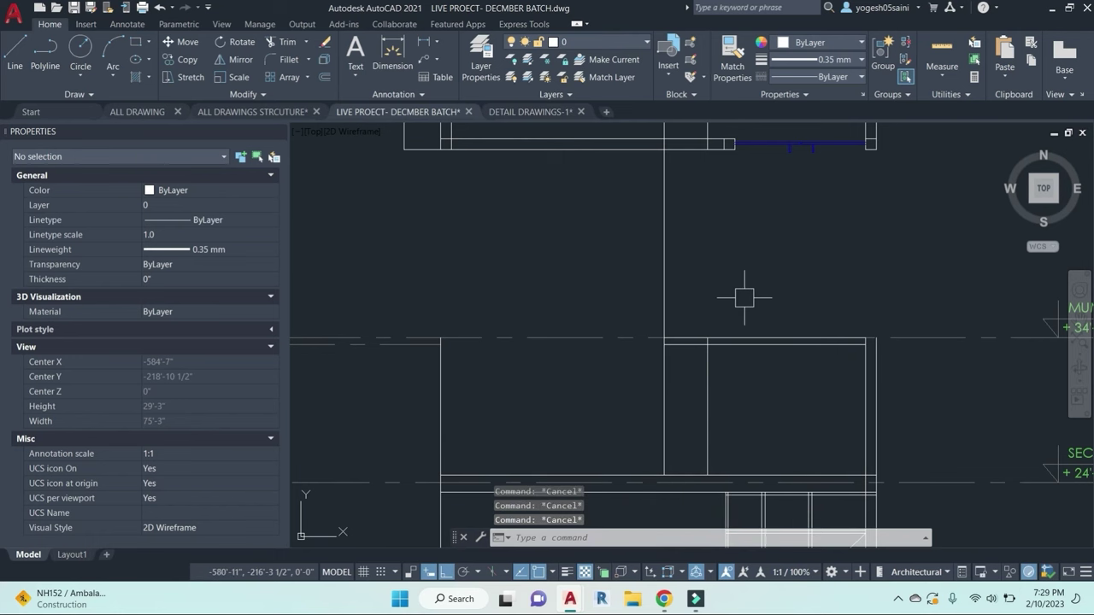
text(tr)
key(Return)
key(Return)
scroll(756, 302, down, 2)
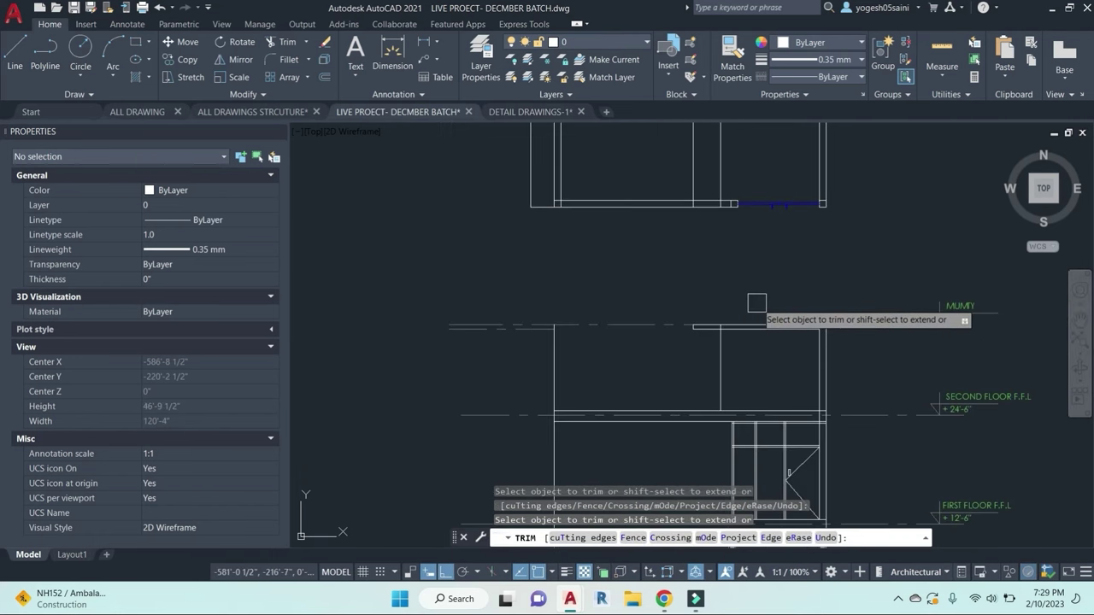
scroll(723, 334, up, 4)
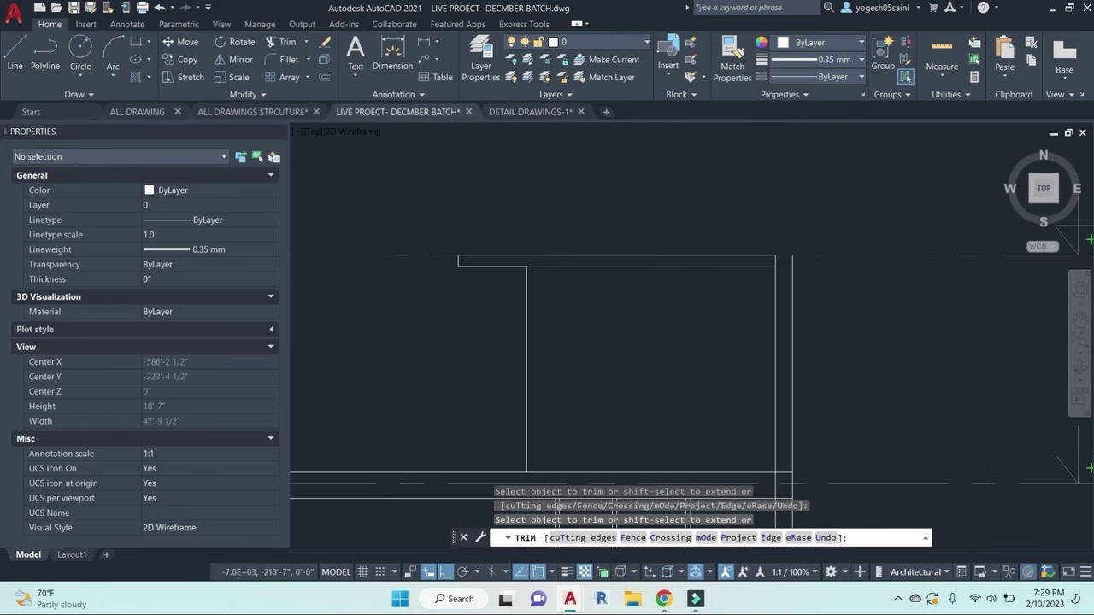
key(Escape)
Step: Draw the parapet: a 1'6" rise from the top-left corner, top edge, and closing vertical
text(l)
key(Return)
click(453, 254)
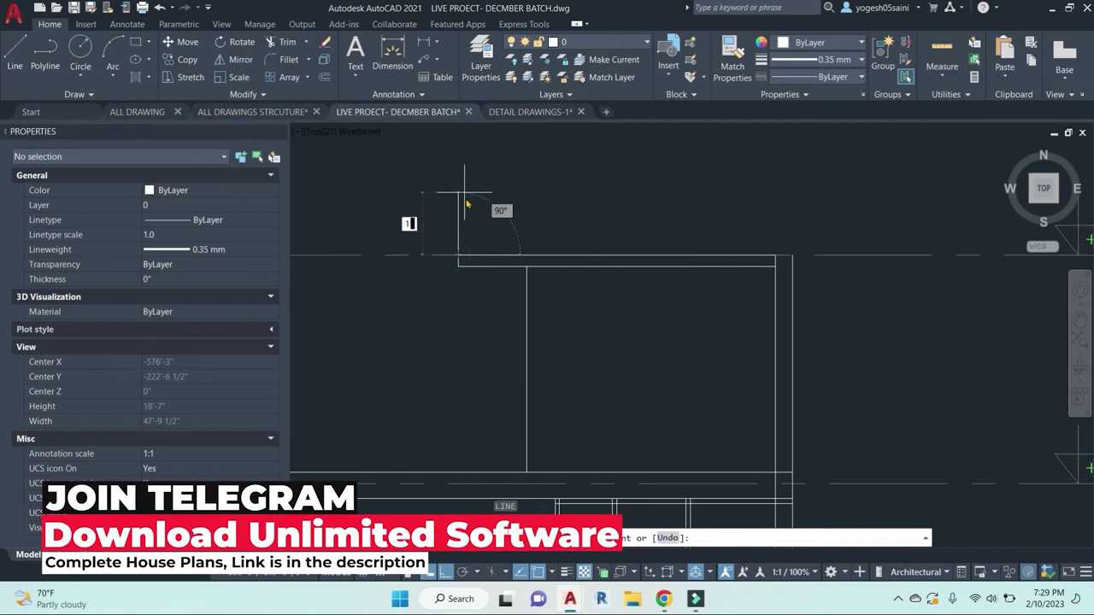
text(1'6)
key(Return)
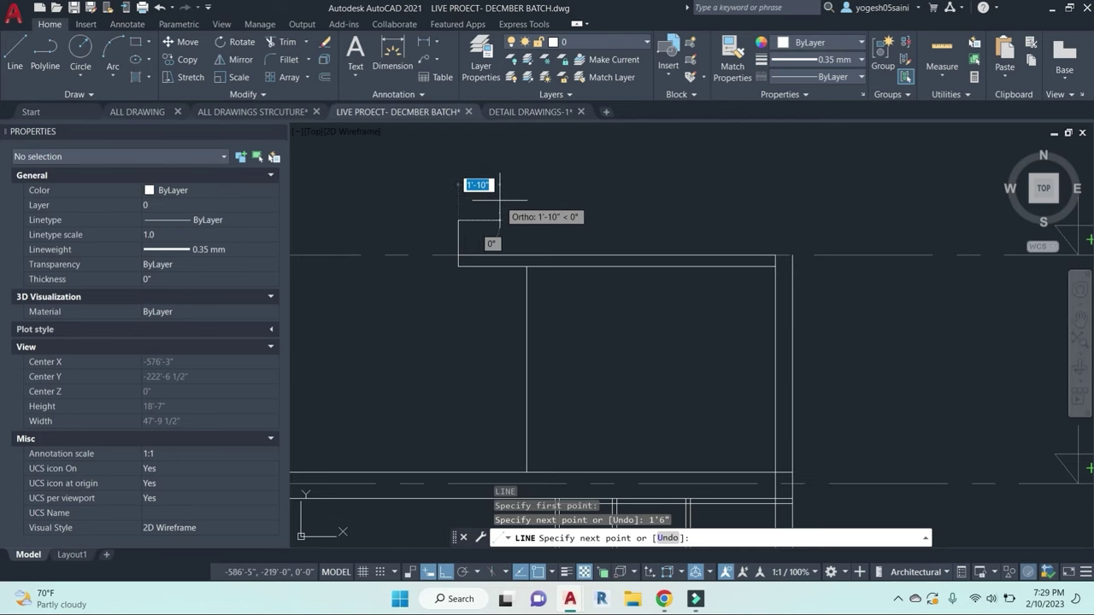
click(791, 219)
key(Escape)
text(l)
key(Return)
click(792, 255)
click(792, 221)
key(Escape)
key(Escape)
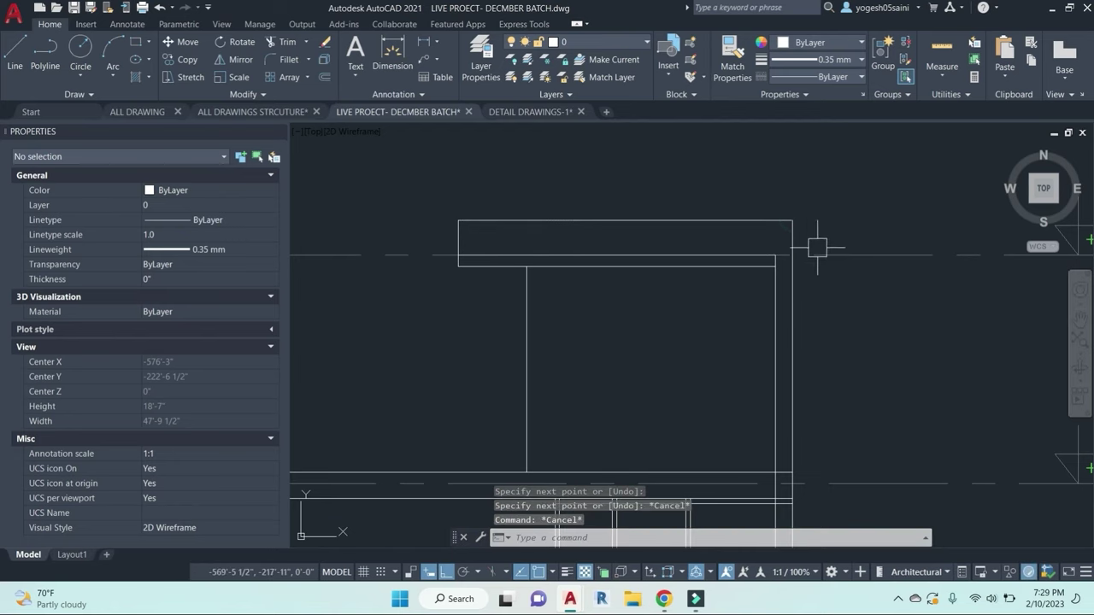
key(Escape)
key(Escape)
Step: Find and erase the two stray vertical lines near the floor plan
scroll(808, 253, up, 4)
key(Return)
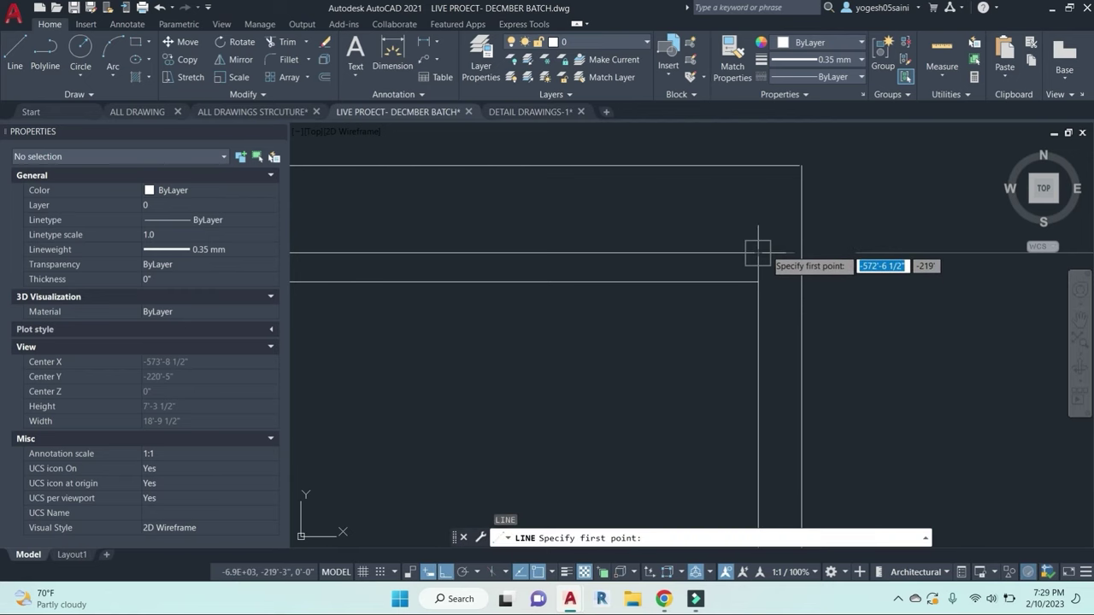
click(757, 252)
key(Escape)
key(Escape)
scroll(846, 289, down, 3)
mouse_move(756, 364)
middle_down()
mouse_move(743, 333)
mouse_move(703, 310)
mouse_move(653, 304)
middle_up()
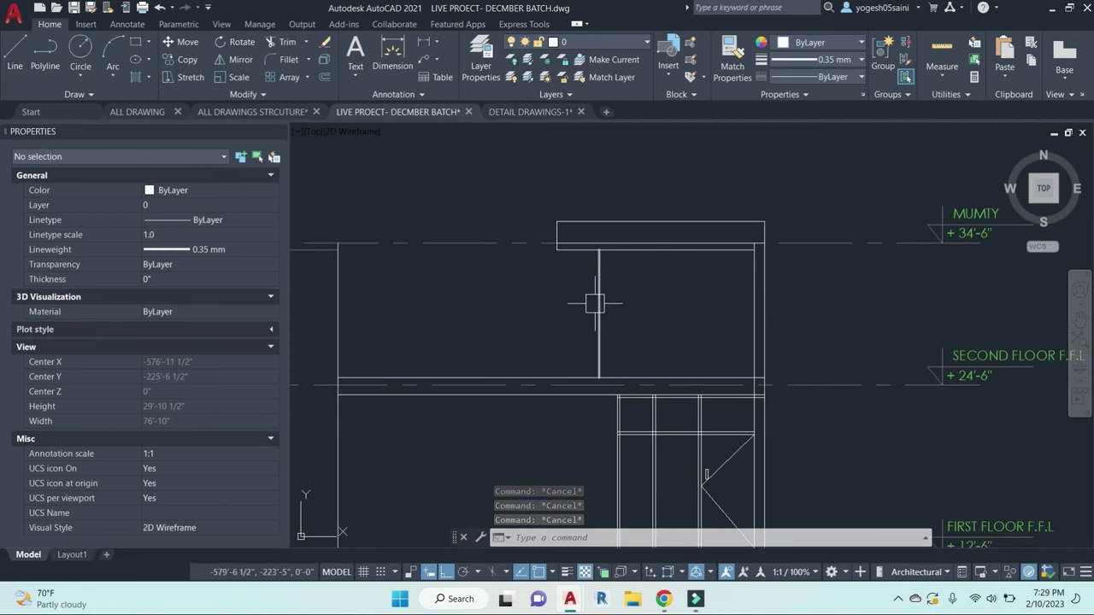
scroll(597, 303, down, 3)
middle_drag(655, 212, 657, 418)
scroll(657, 418, down, 1)
scroll(624, 343, up, 4)
scroll(582, 340, down, 3)
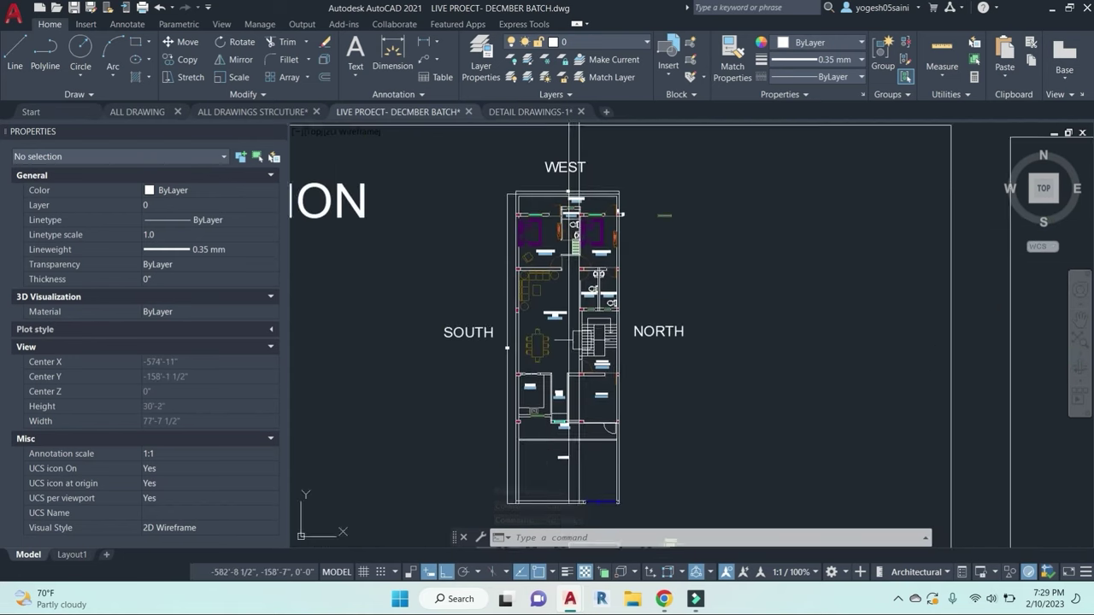
middle_drag(630, 159, 625, 342)
click(613, 295)
click(500, 242)
text(e)
key(Return)
Step: Bring the elevation's roof parapet back to the centre of the view
middle_drag(598, 453, 683, 173)
middle_drag(698, 391, 684, 149)
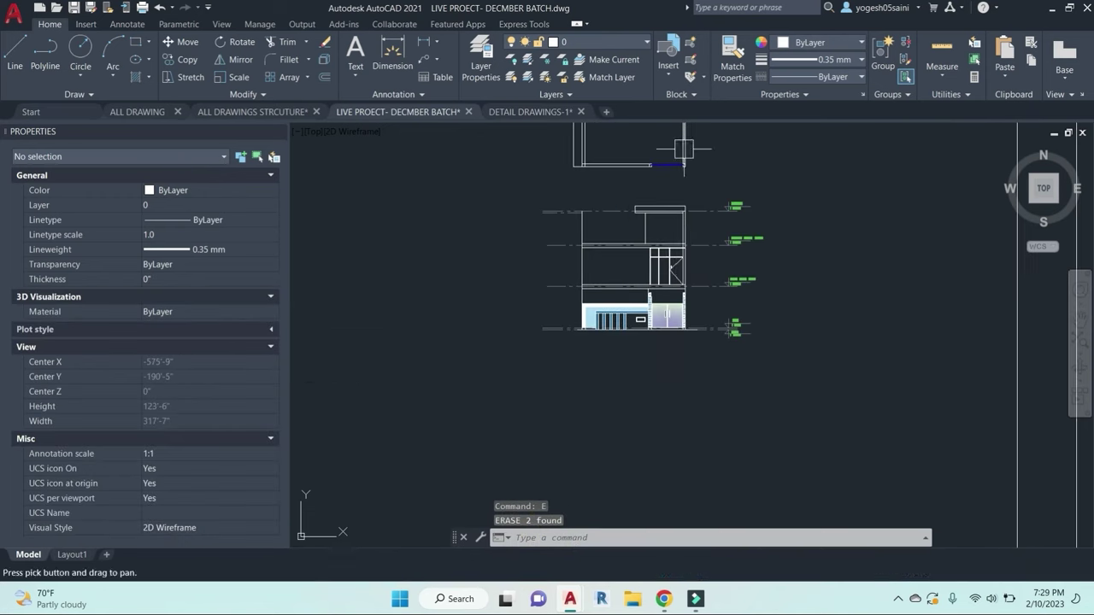
scroll(674, 271, up, 4)
middle_drag(673, 239, 708, 448)
key(Escape)
middle_drag(727, 274, 731, 408)
key(Escape)
key(Escape)
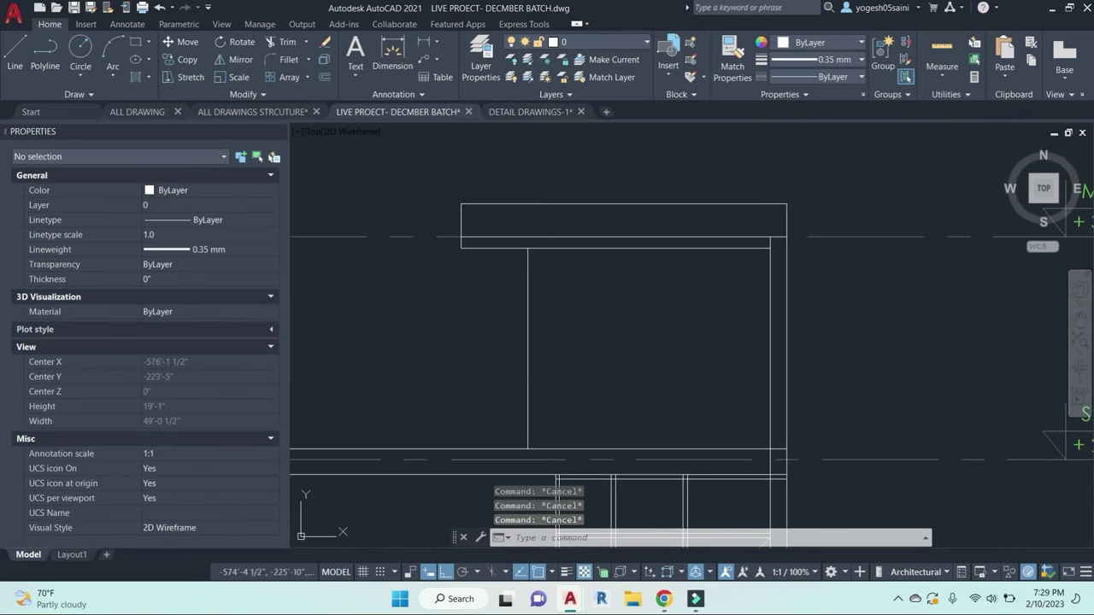
text(xl)
key(Return)
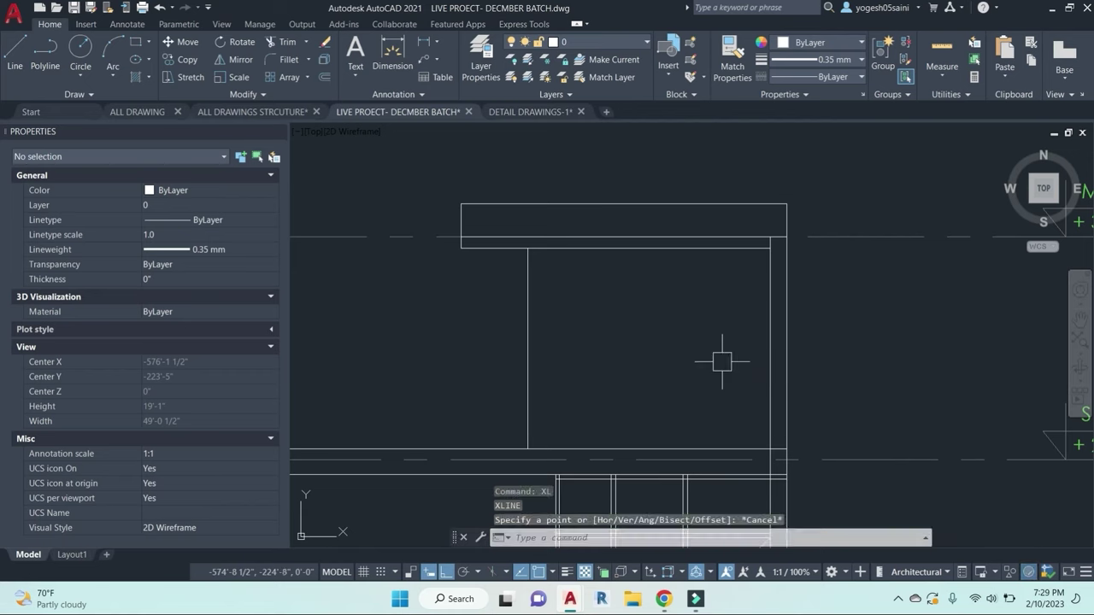
key(Escape)
Step: Offset the right vertical frame line 4'-0" to the left and trim its top end
text(o)
key(Return)
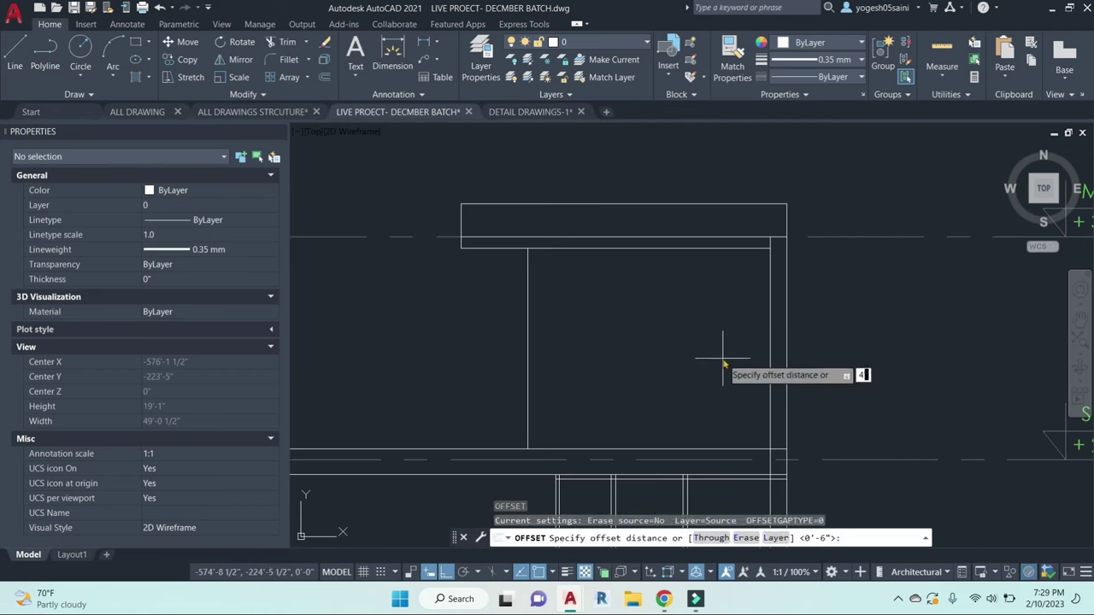
text(4)
key(Return)
click(771, 317)
click(674, 337)
key(Escape)
key(Escape)
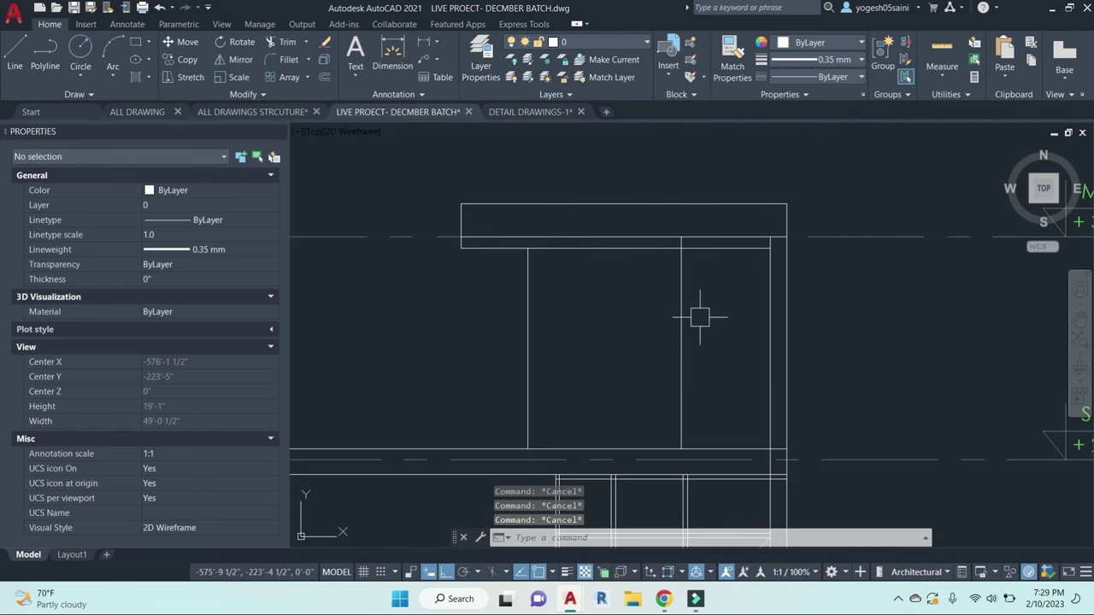
text(tr)
key(Return)
key(Return)
scroll(681, 236, up, 4)
click(690, 289)
scroll(743, 382, down, 4)
middle_drag(749, 388, 697, 291)
key(Escape)
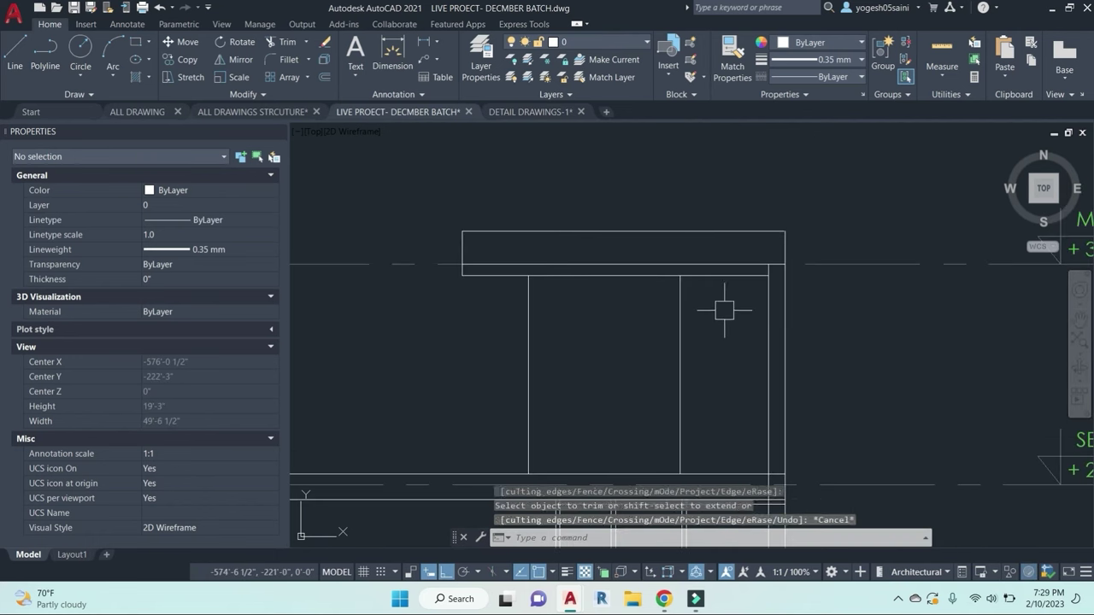
Step: Offset the new vertical line 9 inches to its left
text(o)
key(Return)
text(9)
key(Return)
click(681, 351)
click(619, 363)
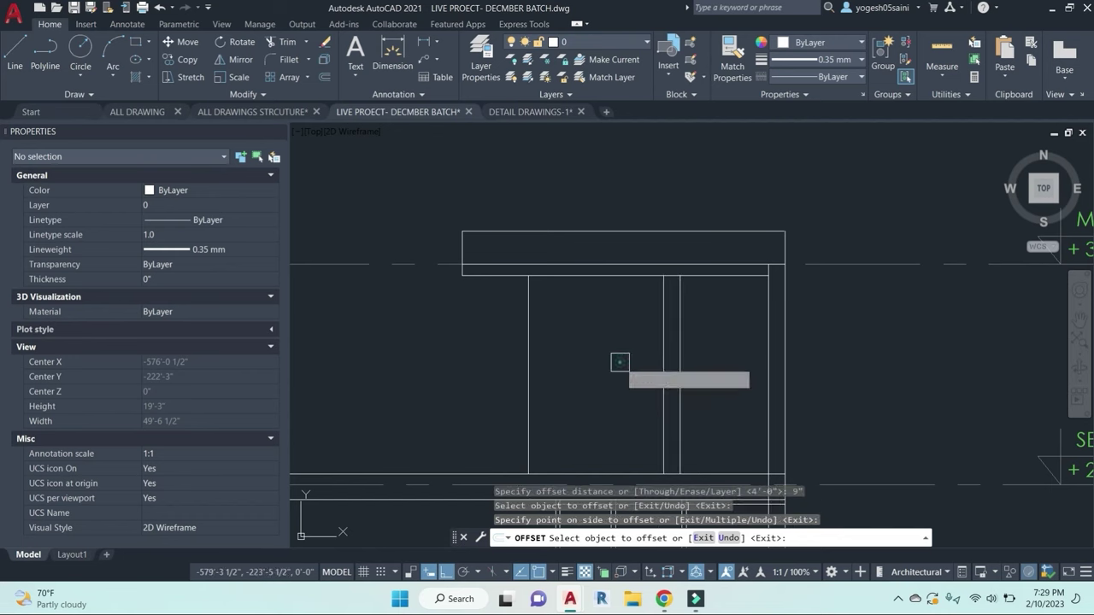
key(Escape)
key(Escape)
key(Escape)
scroll(672, 313, up, 3)
scroll(675, 402, up, 2)
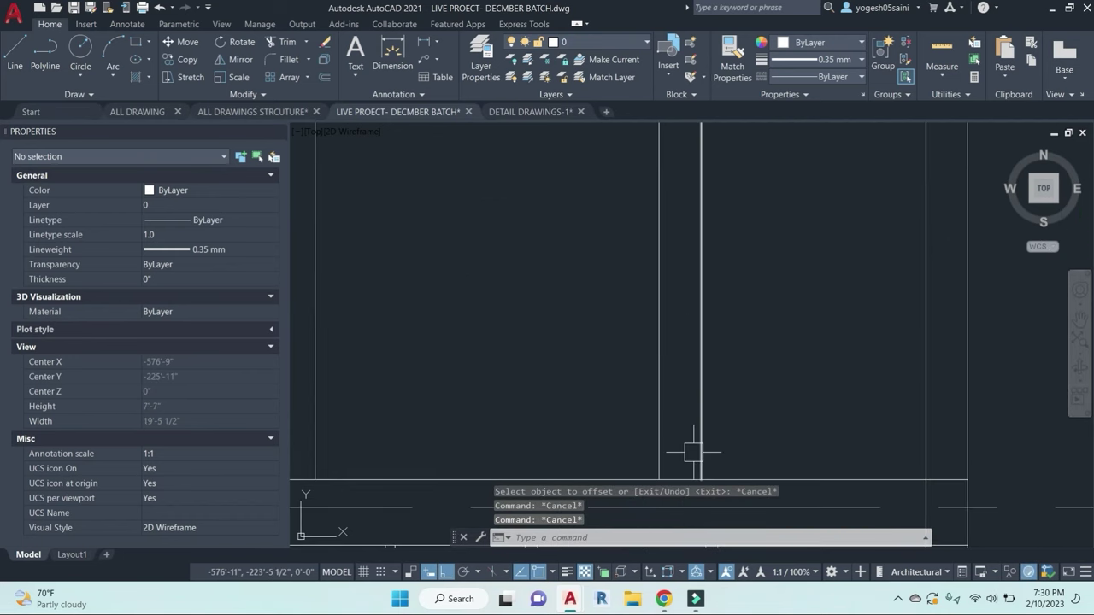
scroll(693, 453, down, 2)
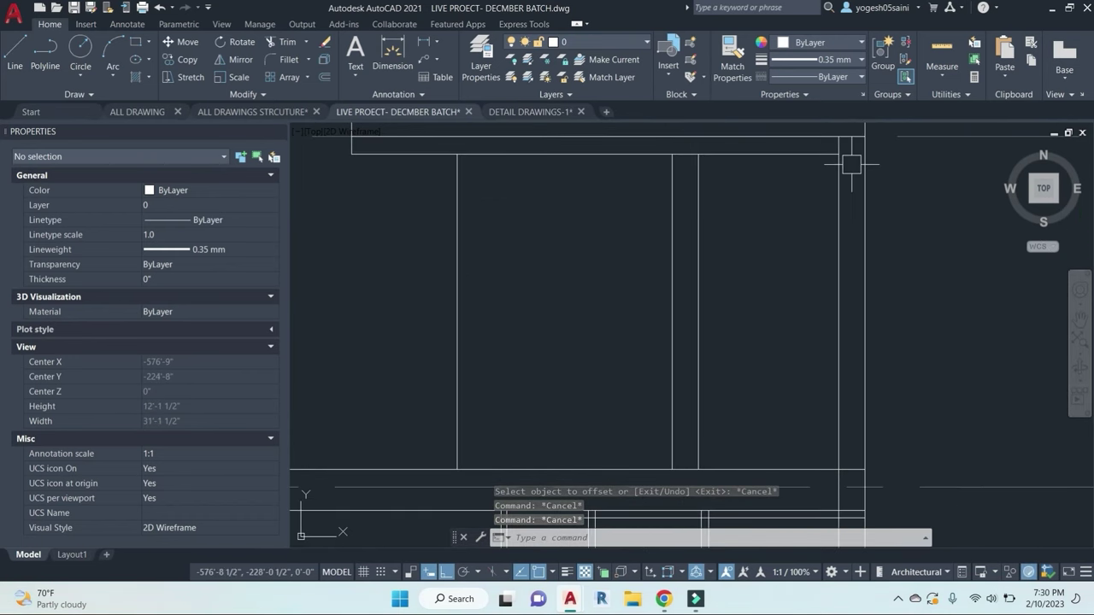
scroll(699, 301, down, 4)
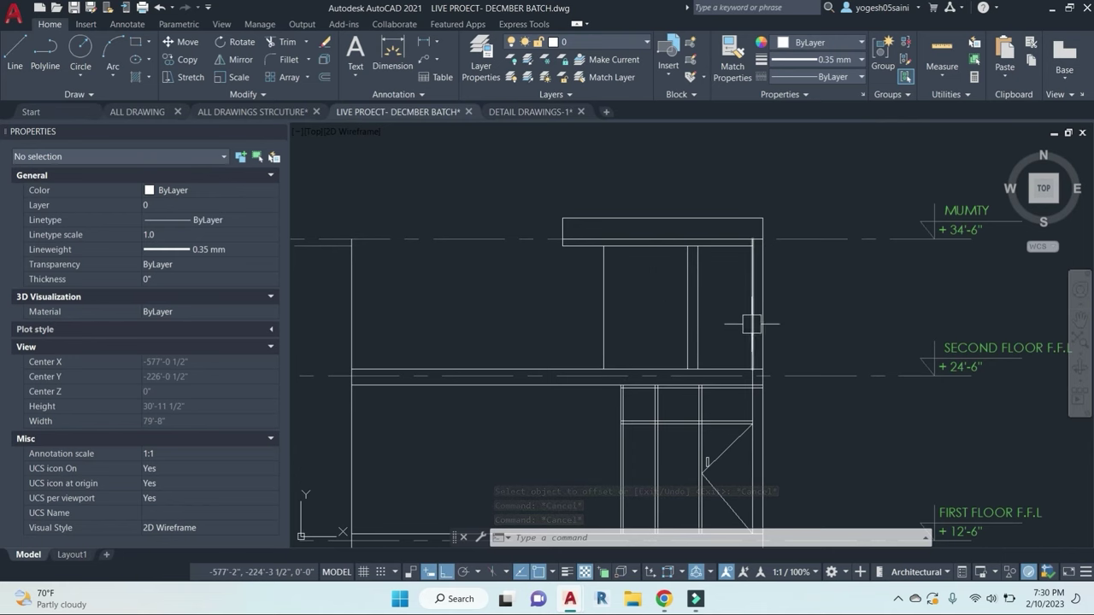
scroll(751, 324, up, 4)
middle_drag(757, 335, 748, 258)
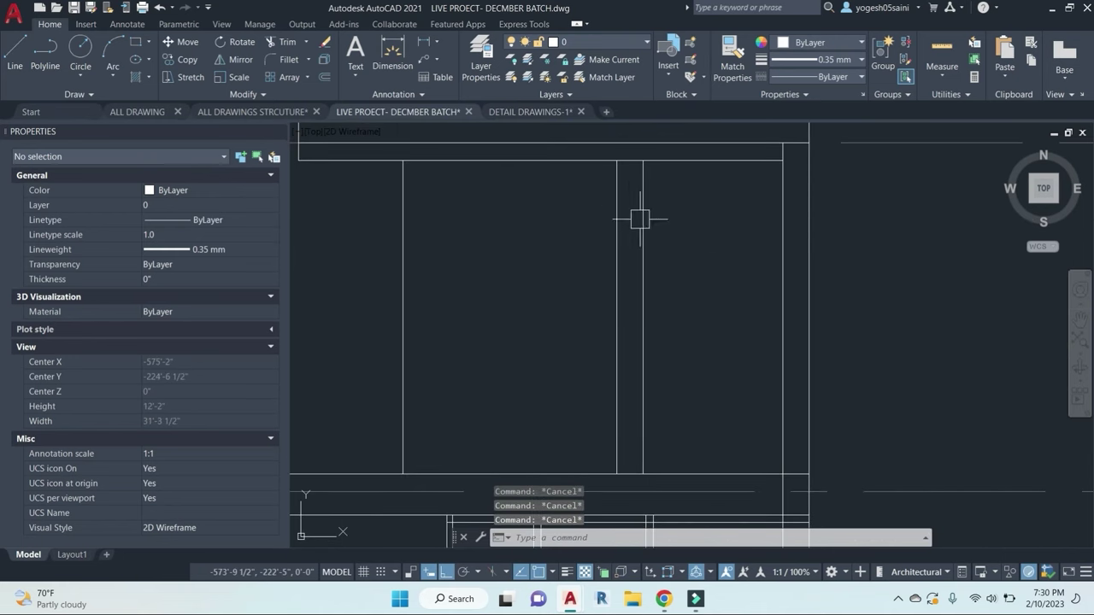
Step: Offset the panel's top horizontal line 4 inches downward
text(tr)
key(Return)
key(Return)
scroll(773, 167, up, 2)
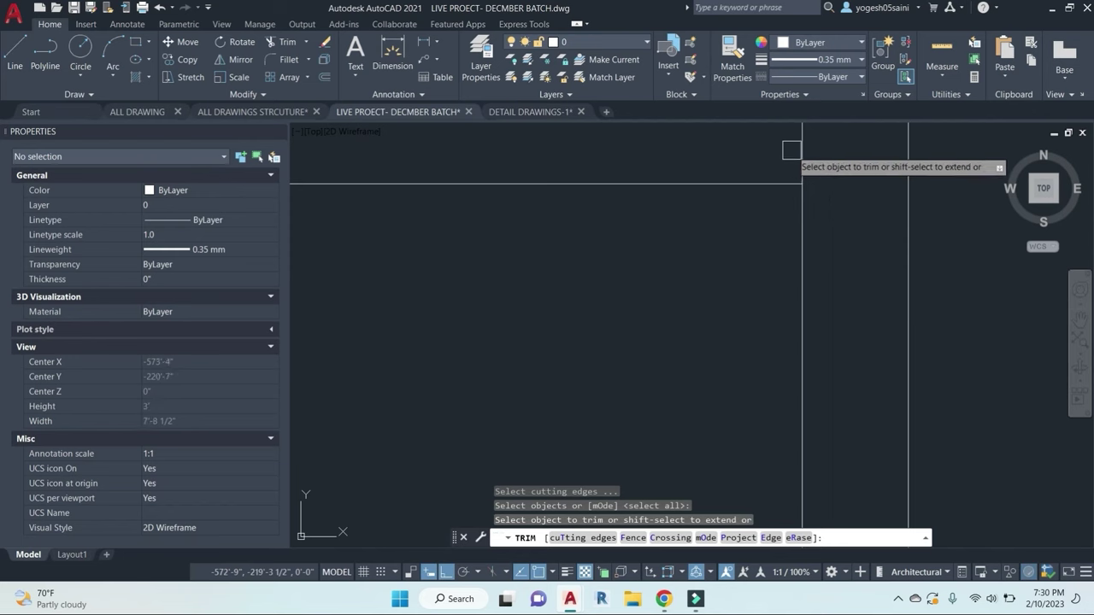
key(Escape)
key(Escape)
key(Escape)
text(o)
key(Return)
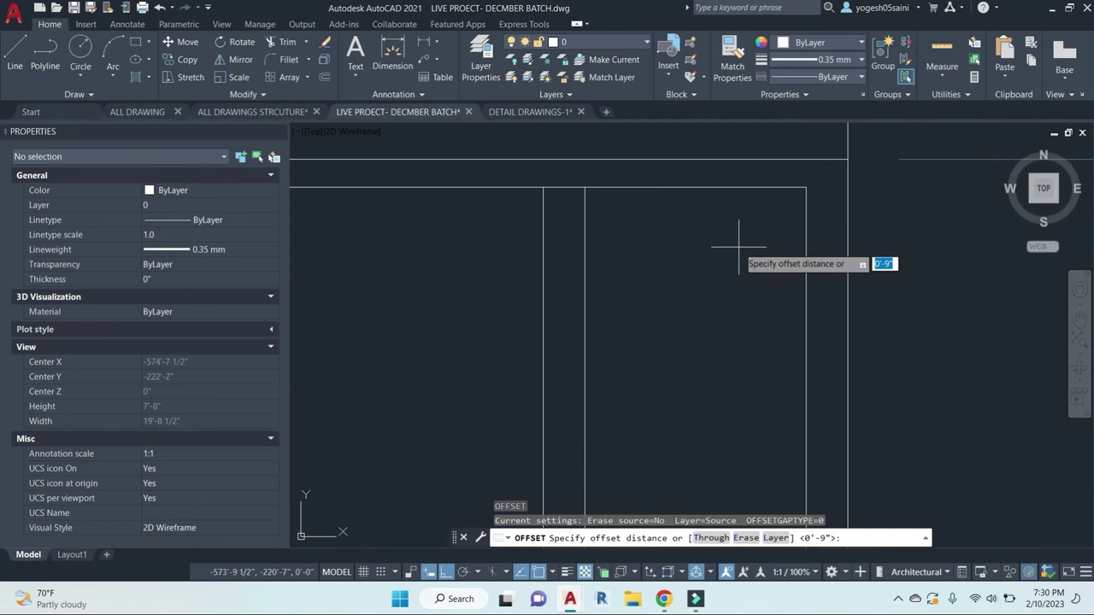
text(4)
key(Return)
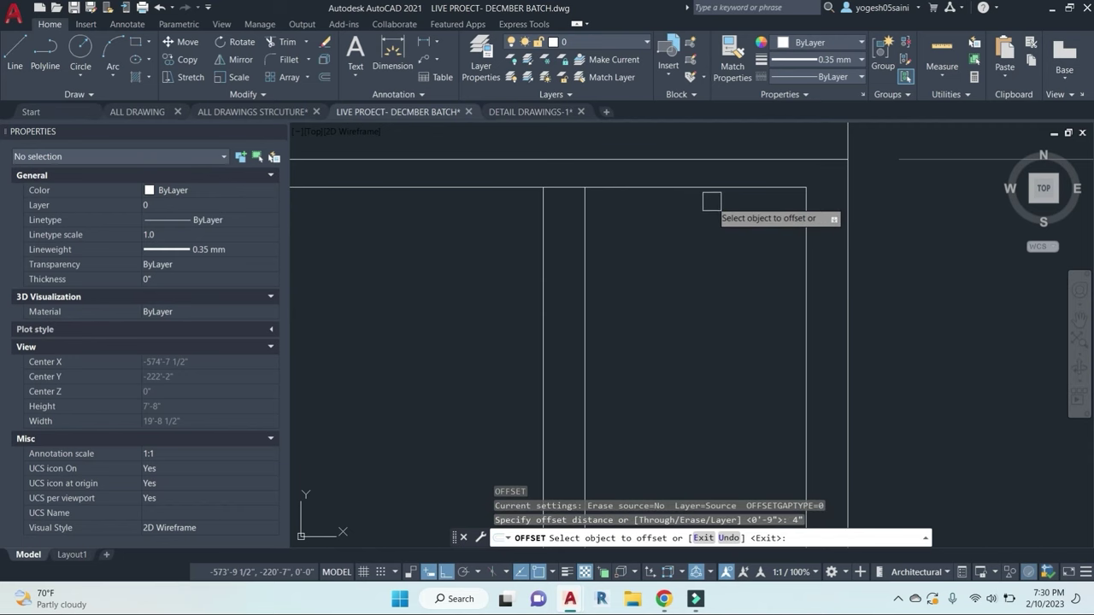
click(703, 188)
click(703, 290)
key(Escape)
key(Escape)
Step: Trim the new 4-inch line between the verticals and erase its leftover piece
text(tr)
key(Return)
key(Return)
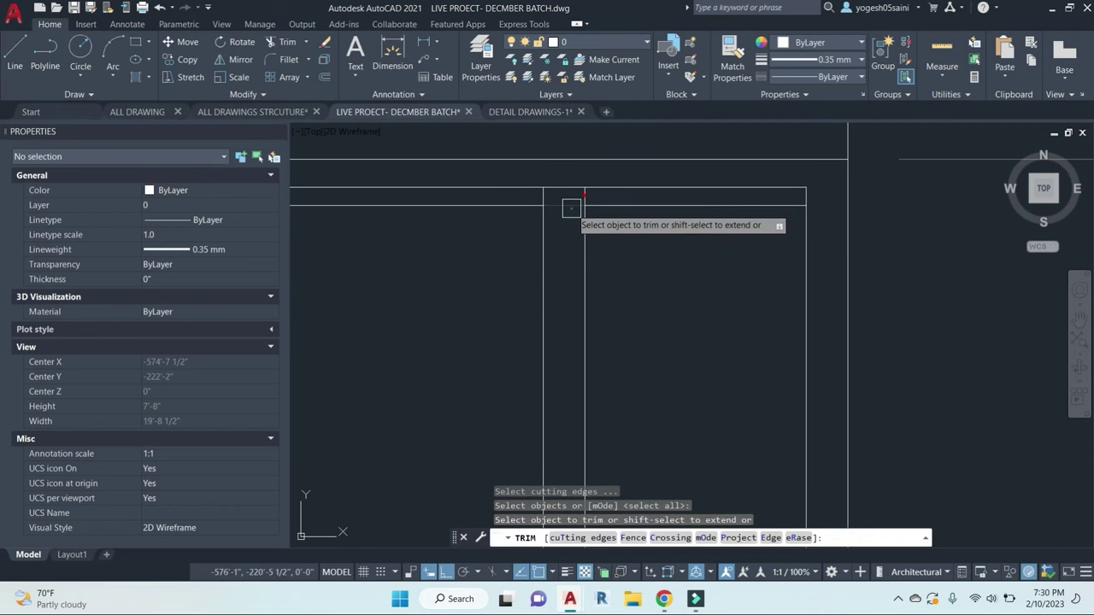
click(569, 206)
key(Escape)
key(Escape)
click(511, 206)
text(e)
key(Return)
Step: Offset the inner top line 2 inches down and select the new pair of lines
text(o)
key(Return)
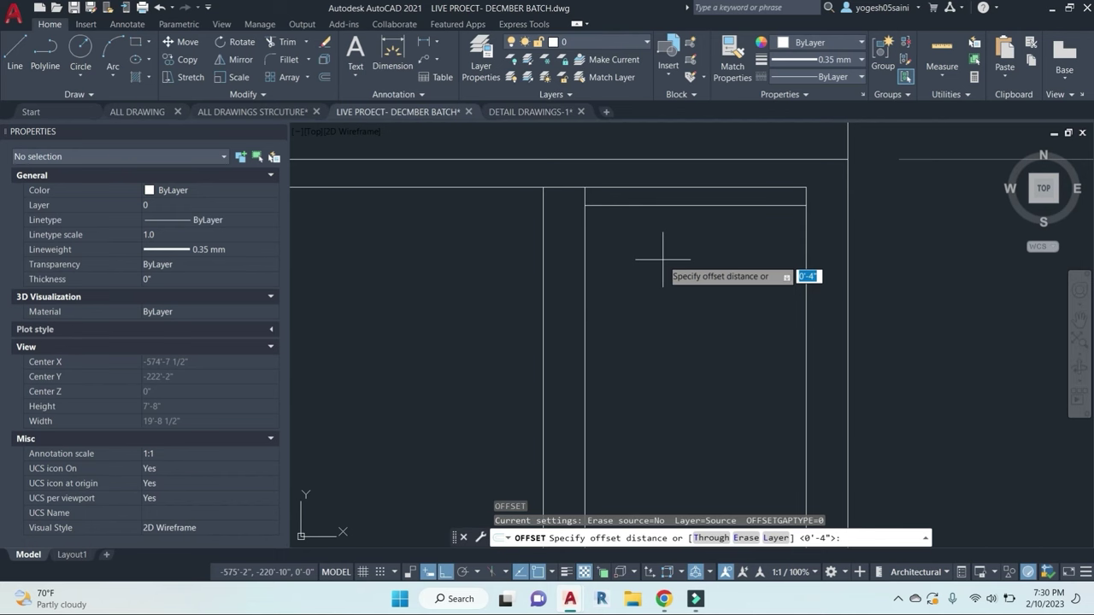
text(2)
key(Return)
click(667, 206)
click(677, 220)
key(Escape)
key(Escape)
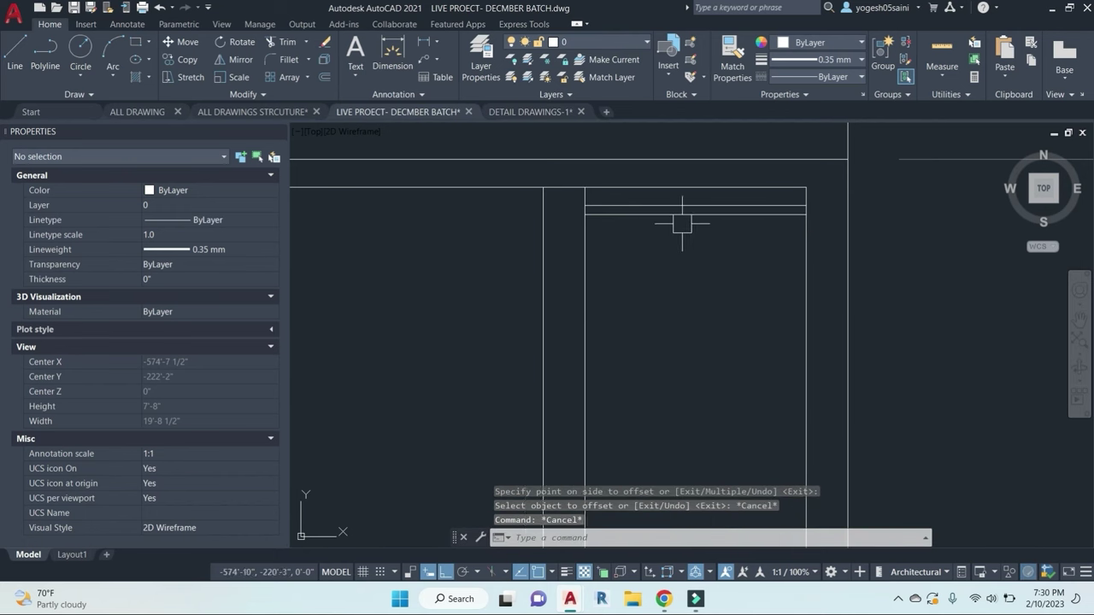
scroll(683, 223, up, 2)
click(706, 248)
click(656, 195)
Step: Copy the selected horizontal line pair twice down the upper-floor panel with CO
text(co)
key(Return)
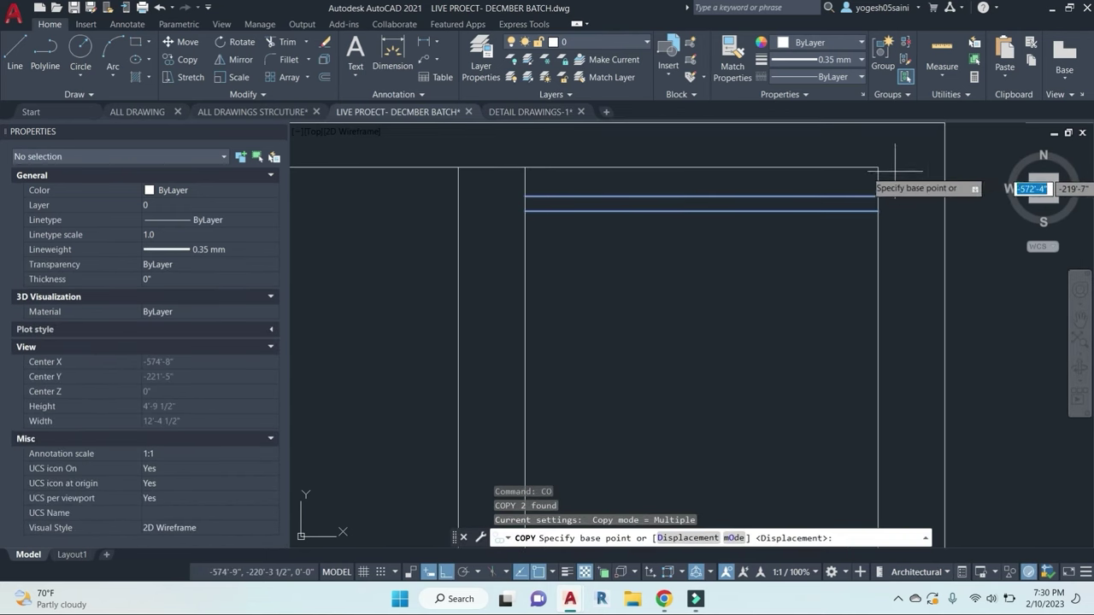
click(878, 166)
click(878, 211)
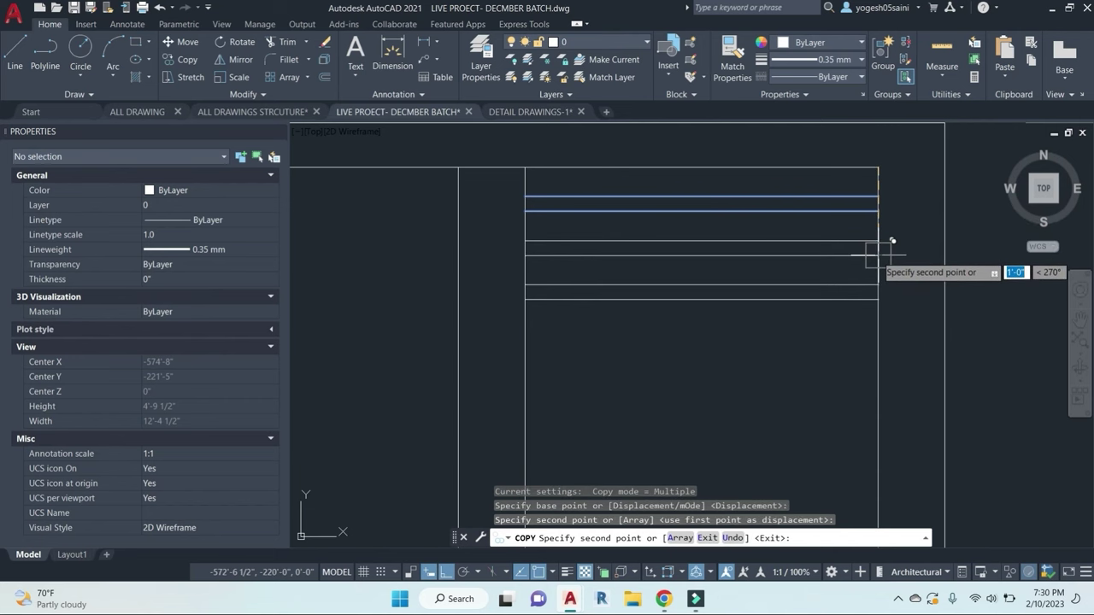
click(877, 255)
key(Escape)
key(Escape)
key(Escape)
Step: Copy the resulting six lines four more times further down the panel
click(809, 391)
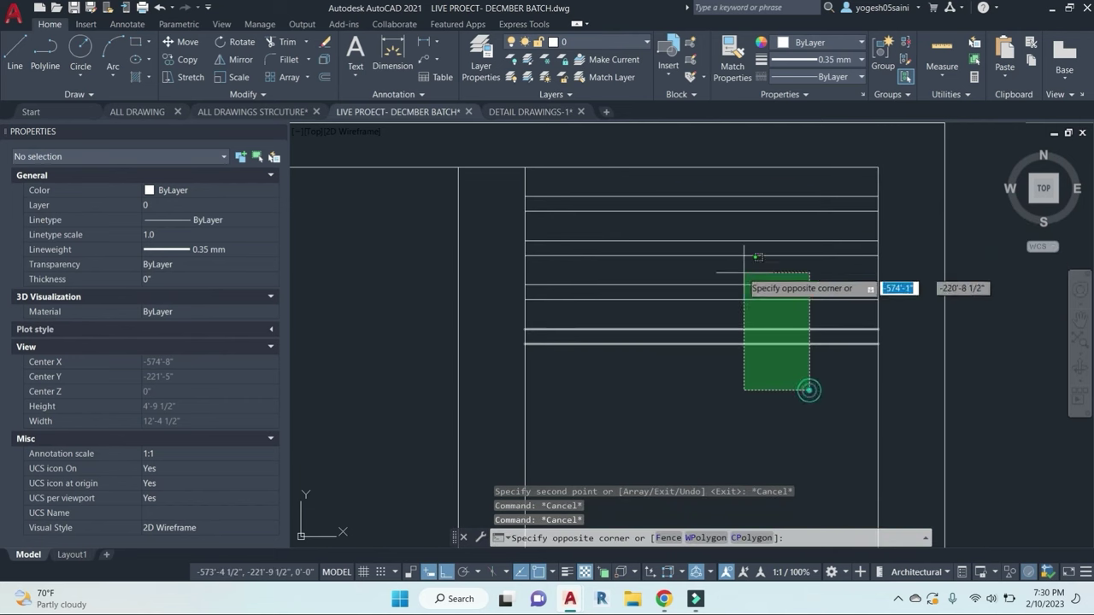
click(708, 233)
text(co)
key(Return)
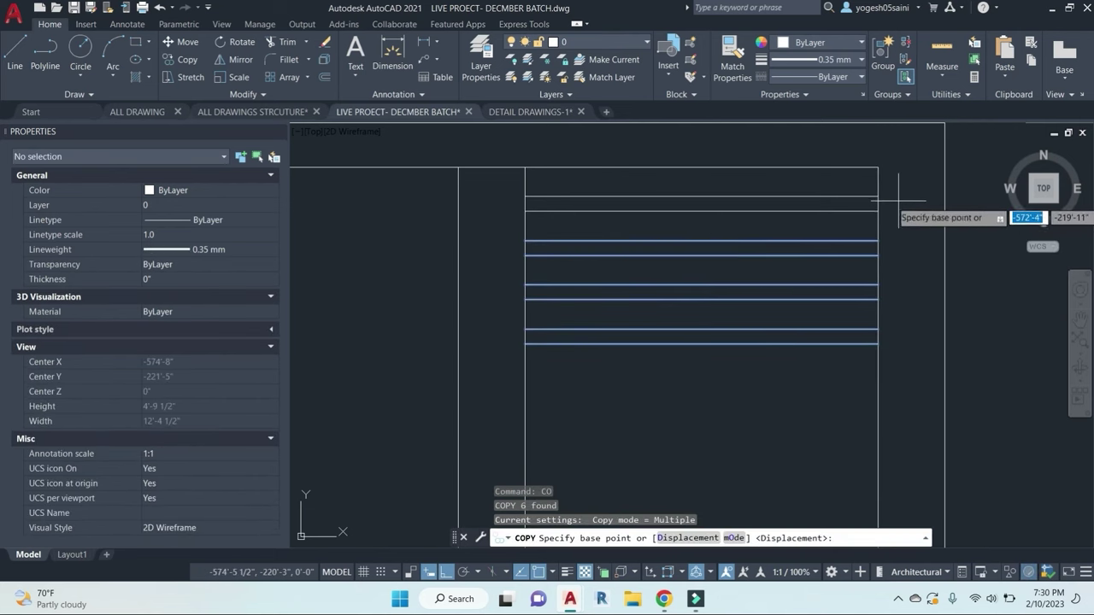
click(877, 196)
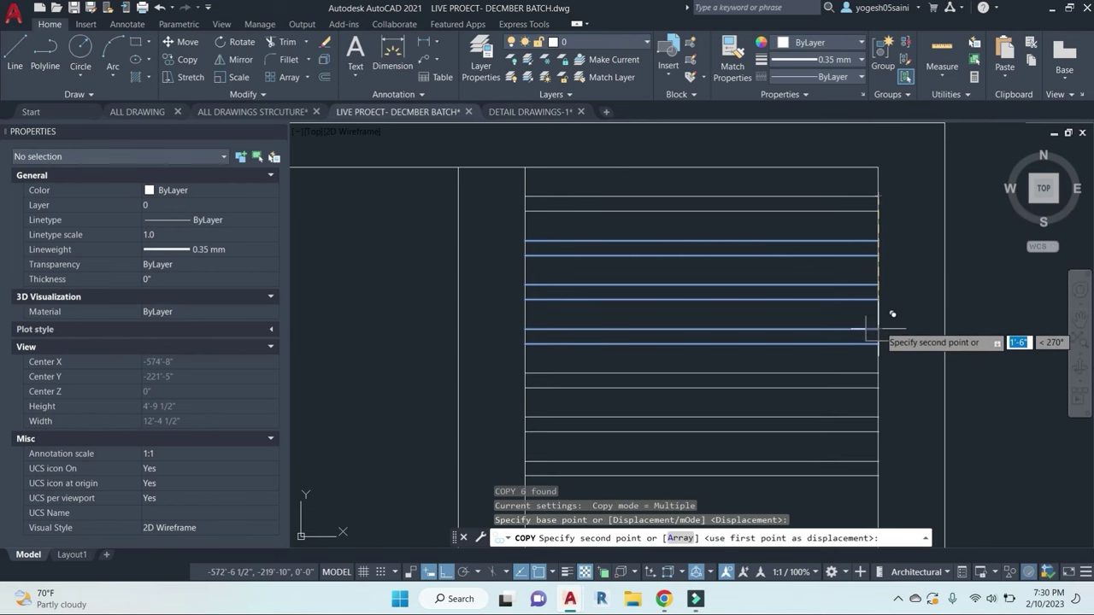
click(878, 328)
middle_drag(878, 366, 874, 167)
click(874, 265)
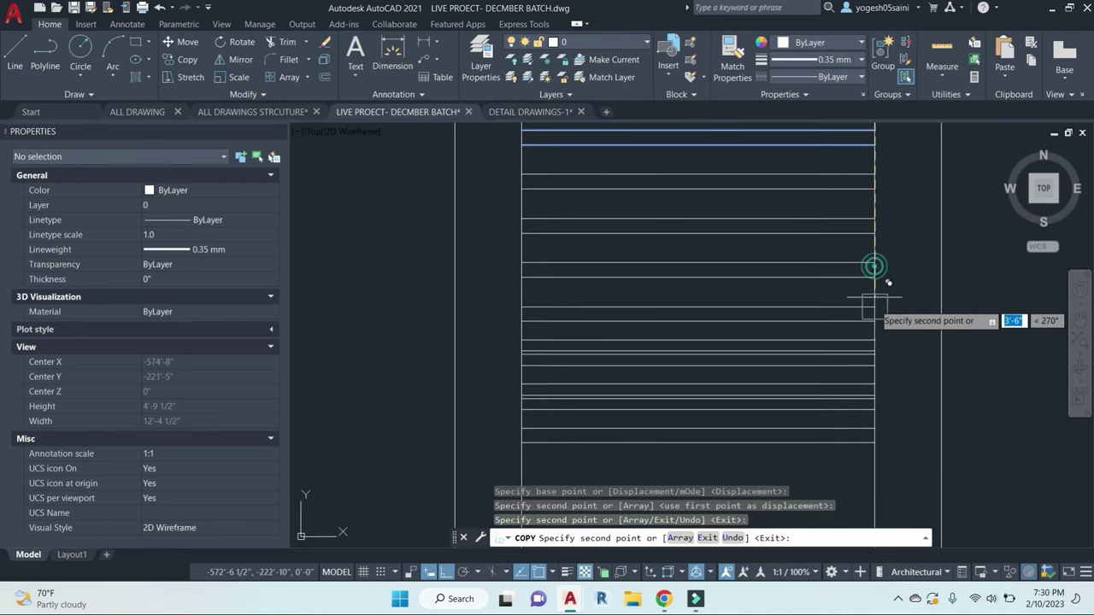
click(874, 395)
middle_drag(873, 432, 869, 158)
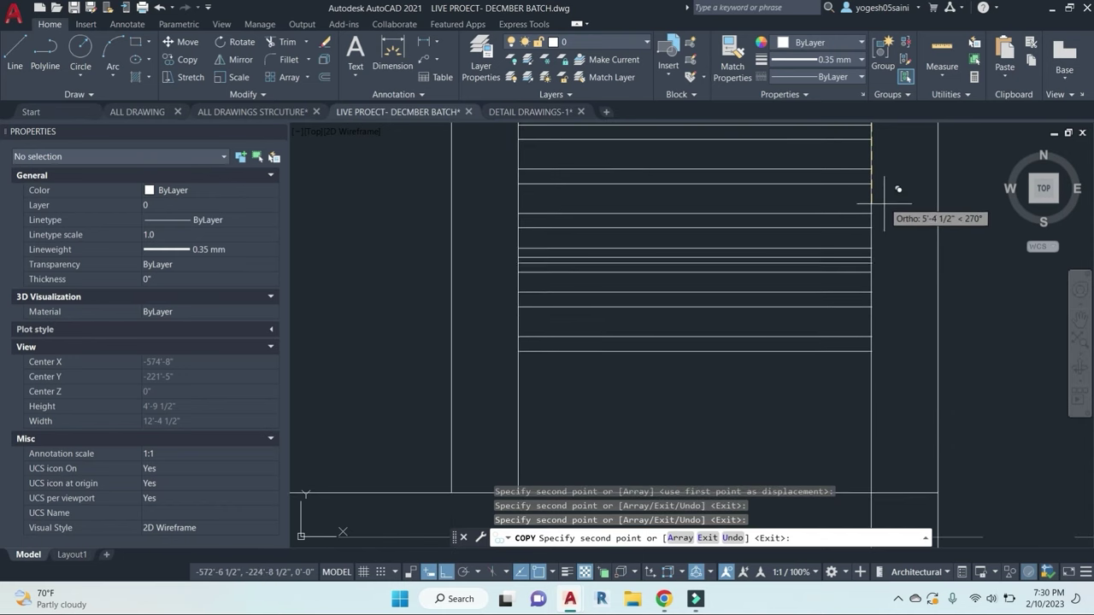
click(874, 256)
key(Escape)
key(Escape)
Step: Copy the bottom line pair once more to reach the panel bottom
click(818, 435)
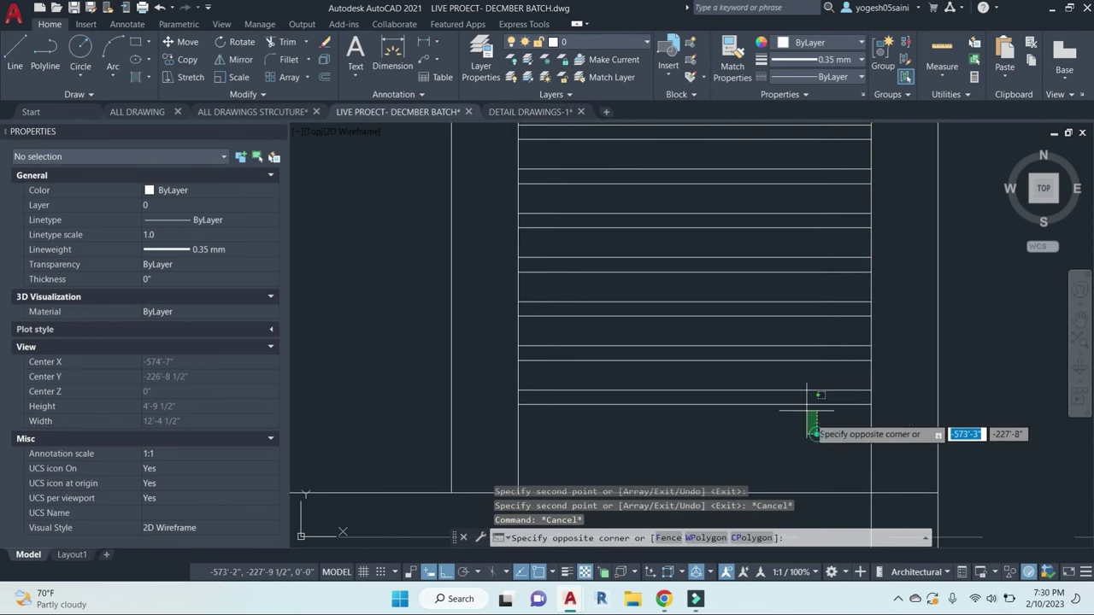
click(768, 374)
key(Return)
click(871, 345)
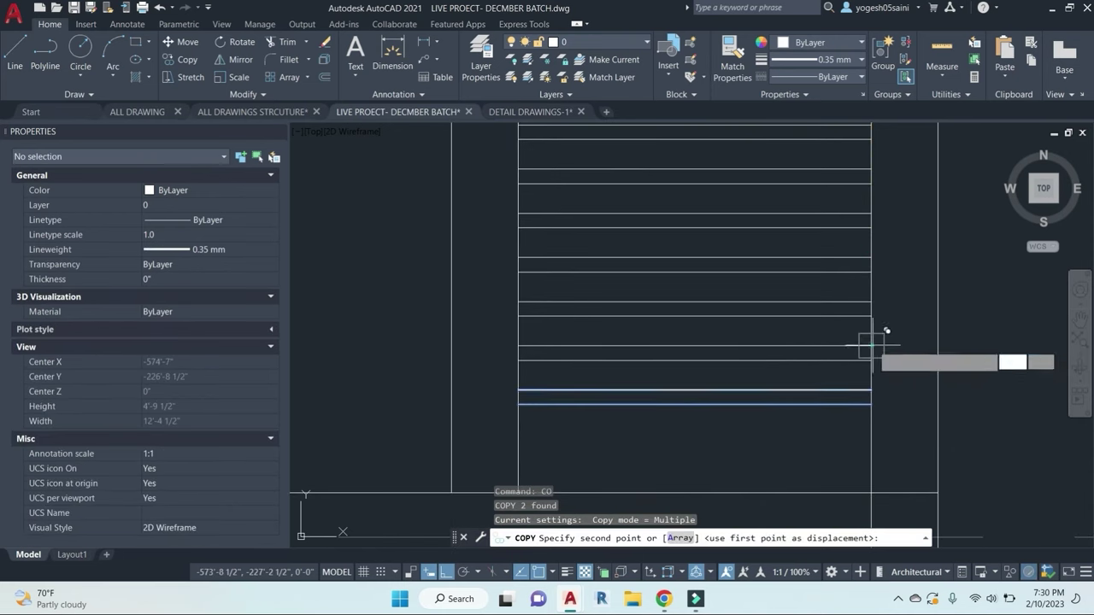
click(871, 390)
key(Escape)
key(Escape)
Step: Select all 34 louver lines and colour them yellow-green from the Color dropdown
scroll(740, 334, down, 3)
middle_drag(844, 296, 873, 370)
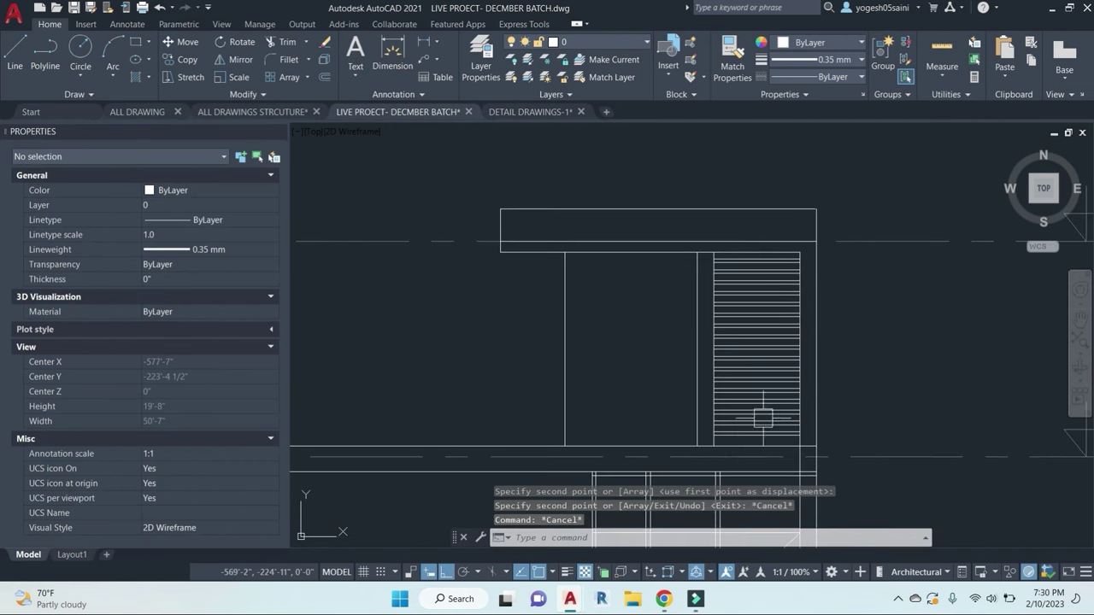
scroll(739, 458, up, 3)
click(860, 393)
scroll(833, 325, down, 3)
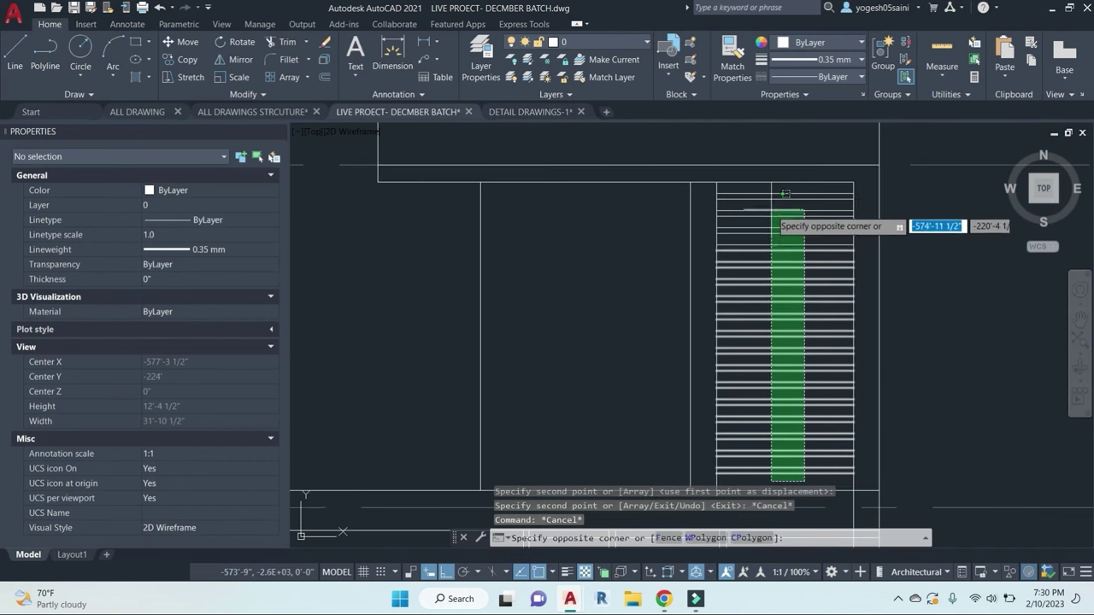
click(773, 189)
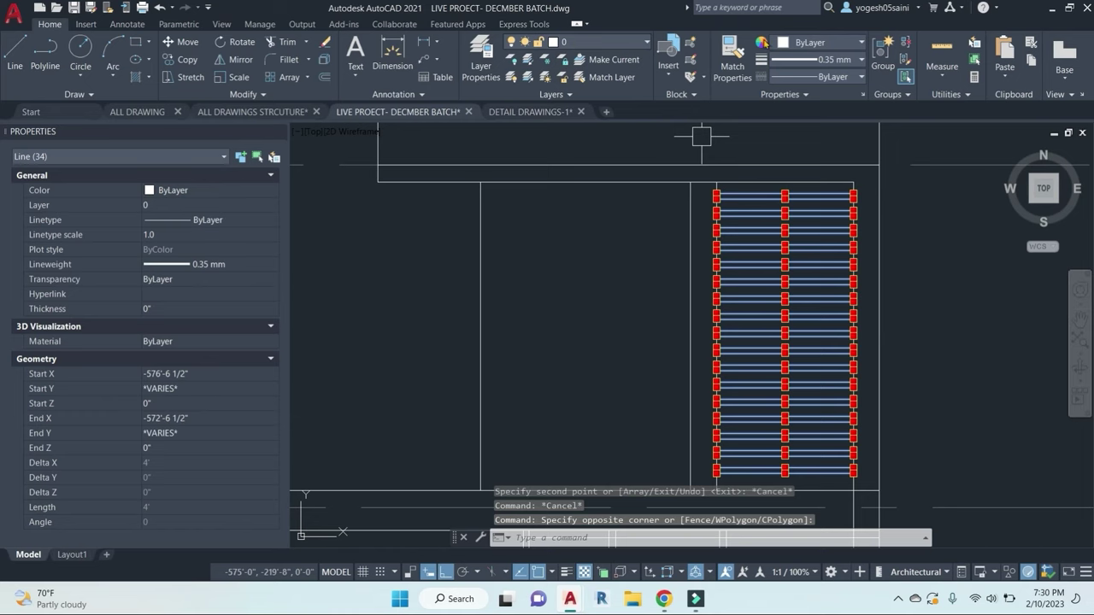
click(830, 42)
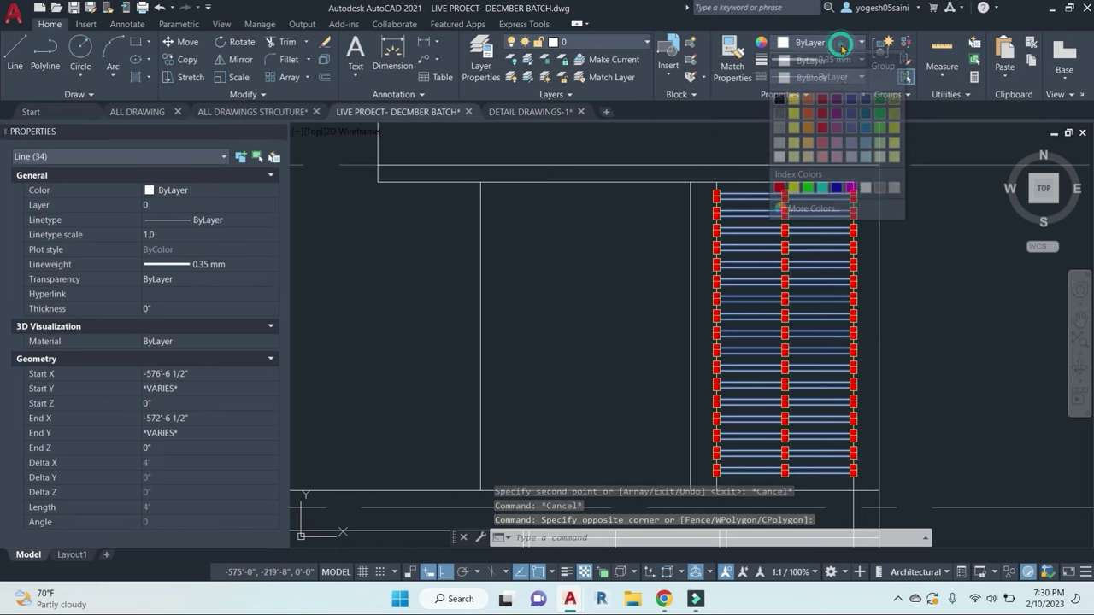
click(891, 134)
key(Escape)
key(Escape)
key(Escape)
scroll(801, 270, down, 3)
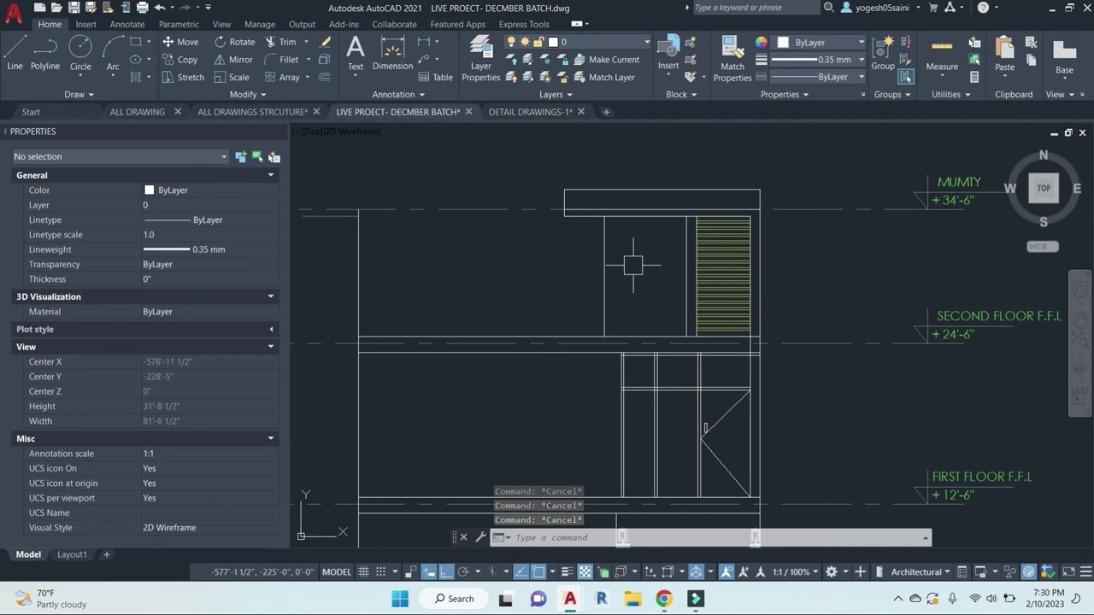
scroll(644, 267, down, 2)
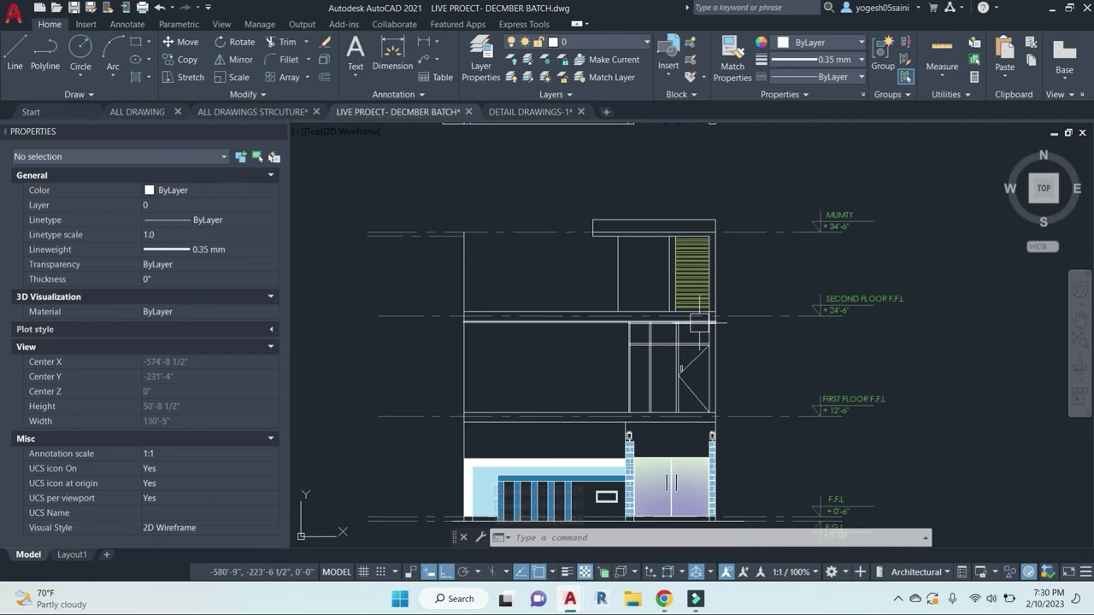
Step: Offset the second-floor horizontal line 3' upward
scroll(595, 300, up, 2)
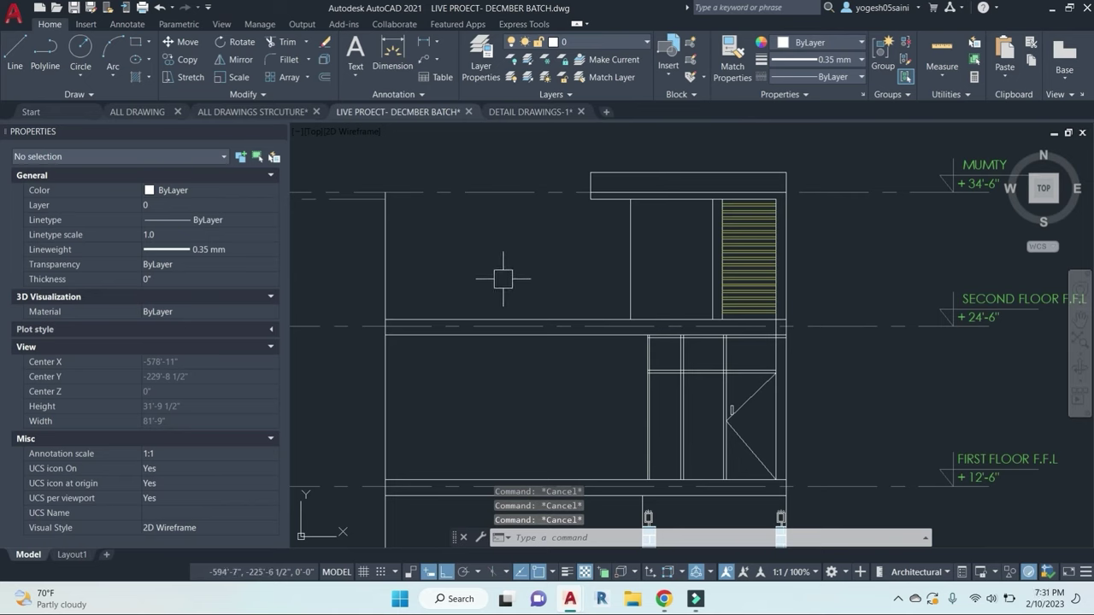
key(Return)
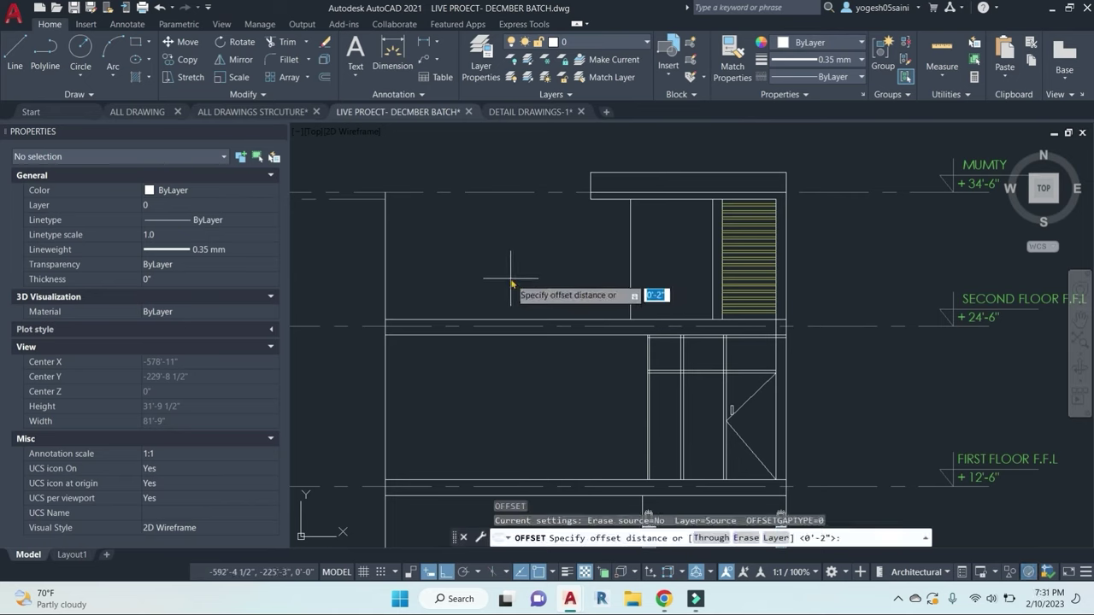
text(3')
key(Return)
click(536, 317)
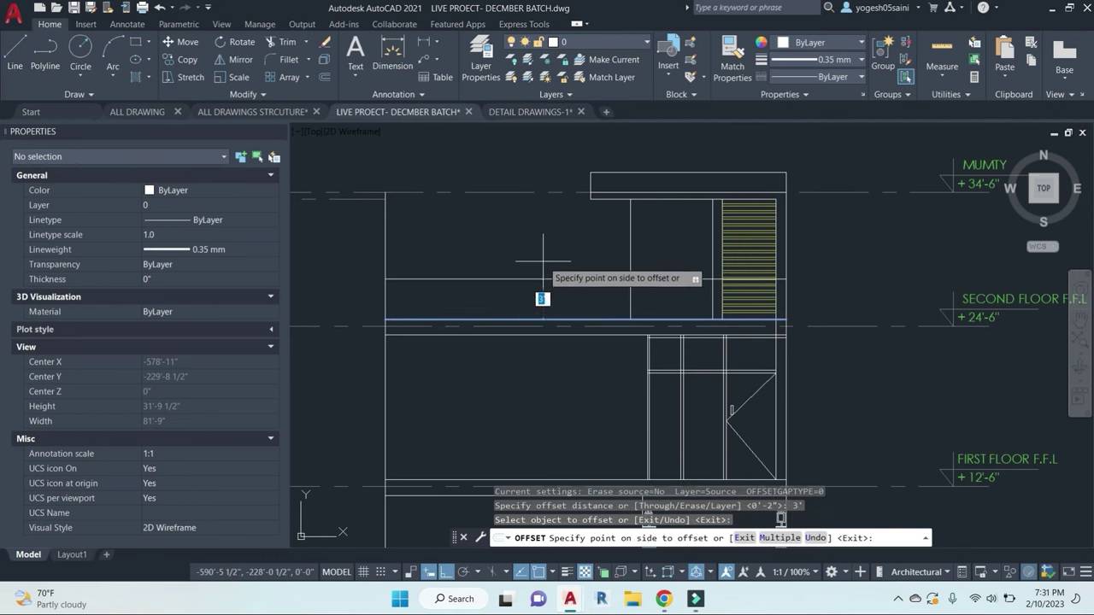
click(532, 272)
key(Escape)
Step: Trim the vertical line below the new horizontal line
scroll(540, 321, up, 2)
key(Escape)
key(Escape)
key(Escape)
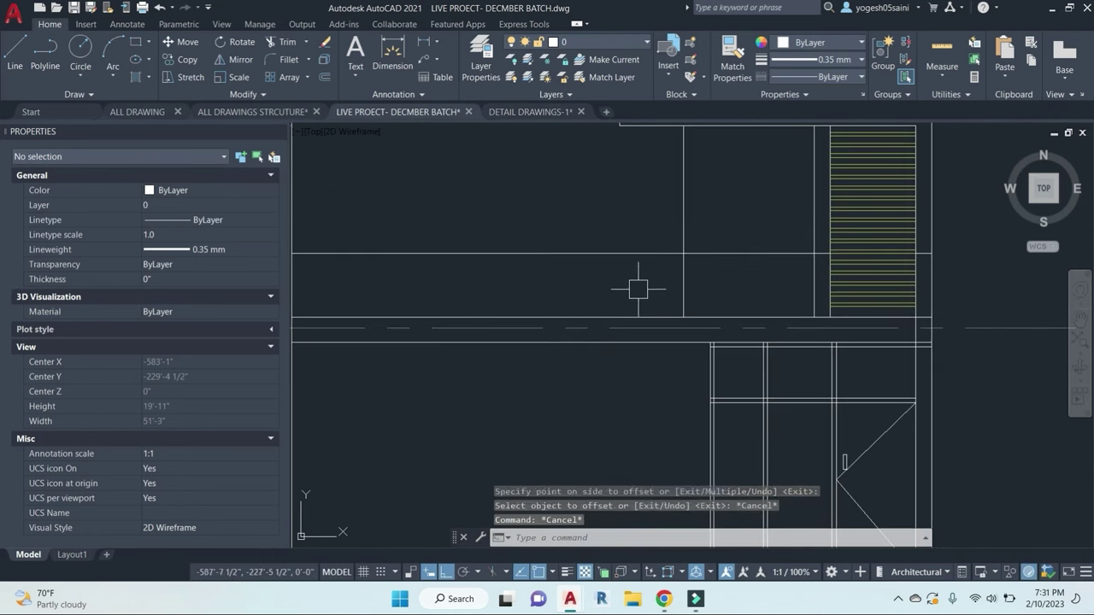
text(tr)
key(Return)
key(Return)
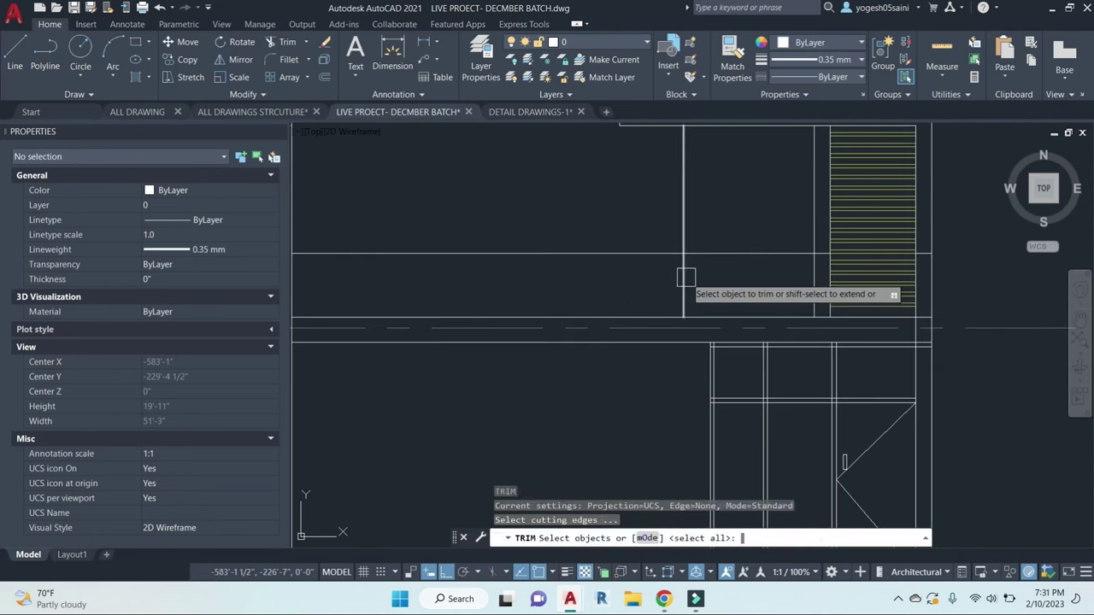
click(685, 278)
middle_drag(739, 199, 818, 210)
key(Escape)
key(Escape)
key(Escape)
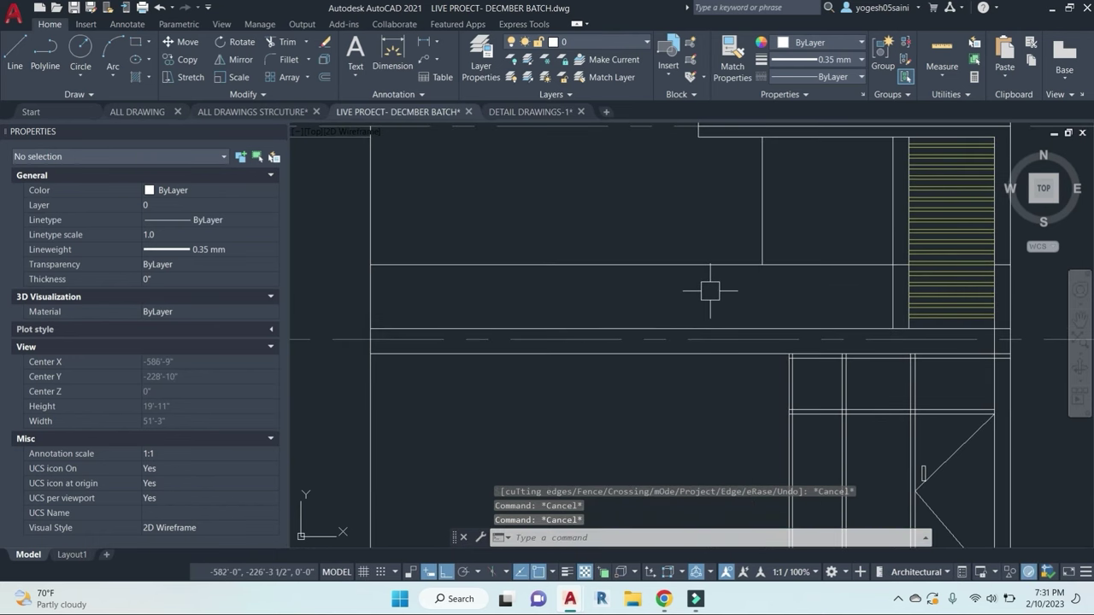
Step: Offset the new horizontal line 3" downward
text(o)
key(Return)
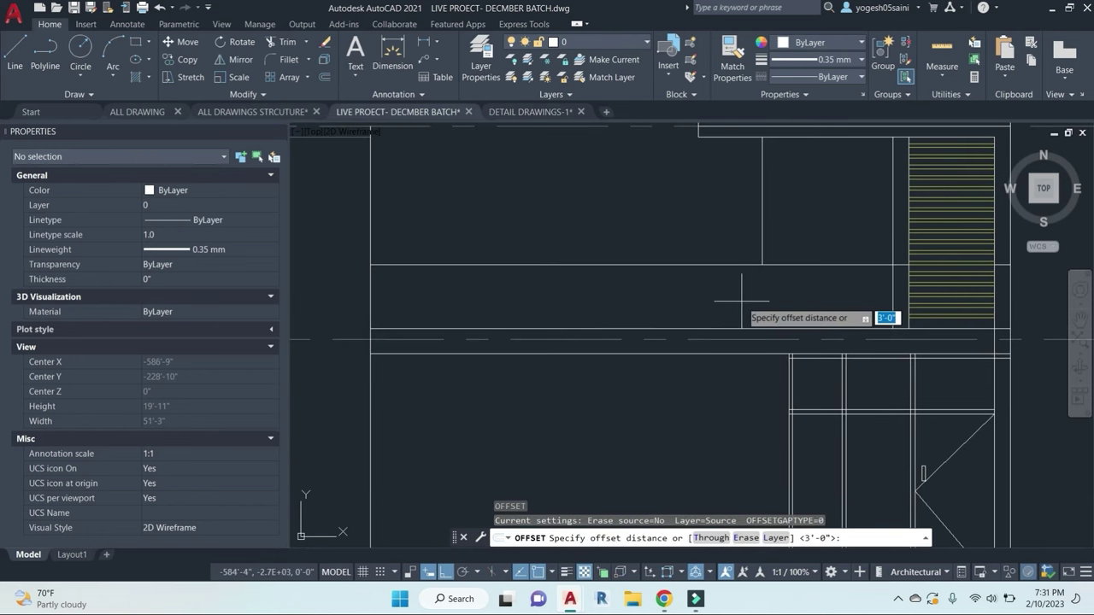
key(Return)
click(706, 269)
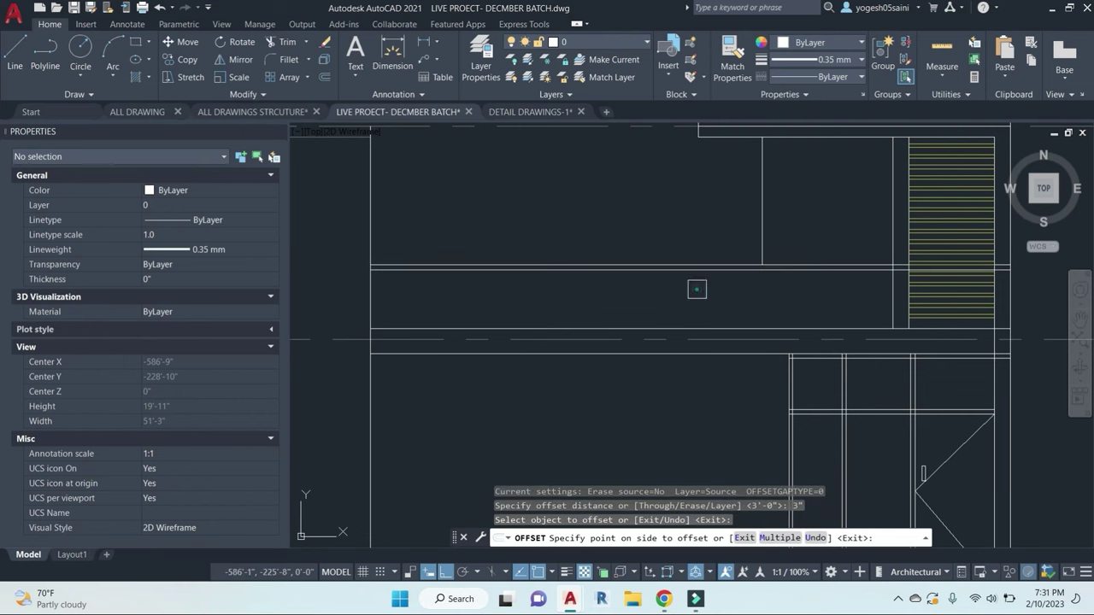
click(696, 288)
key(Escape)
key(Escape)
key(Escape)
key(Escape)
Step: Trim away two line segments between the new horizontal lines
text(tr)
key(Return)
key(Return)
scroll(907, 265, up, 4)
click(867, 290)
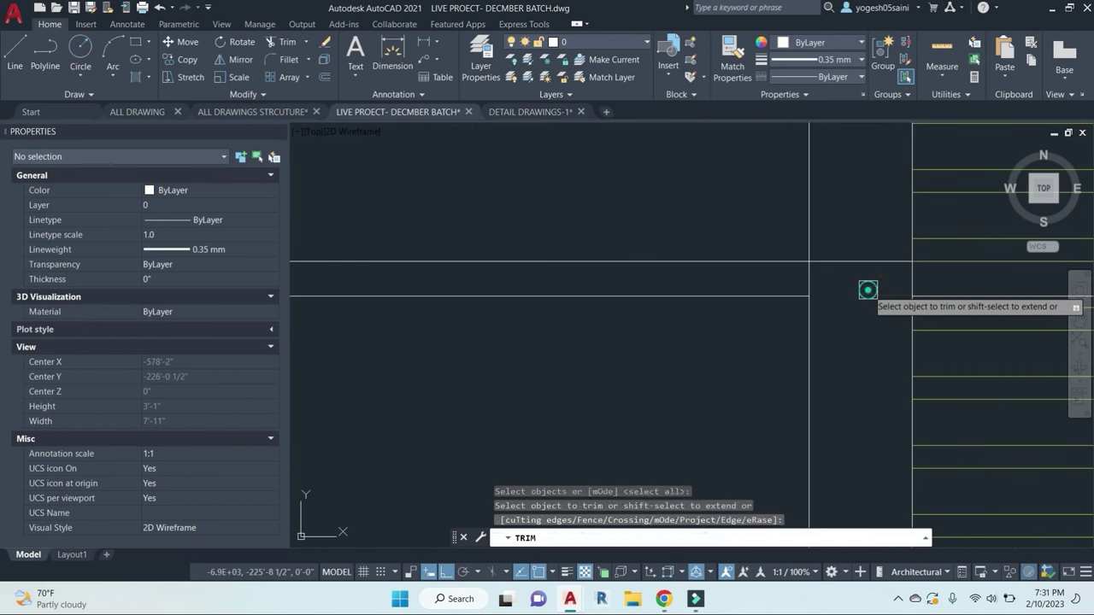
click(866, 256)
key(Escape)
middle_drag(914, 306, 446, 246)
key(Escape)
Step: Erase the two stray horizontal lines
click(827, 230)
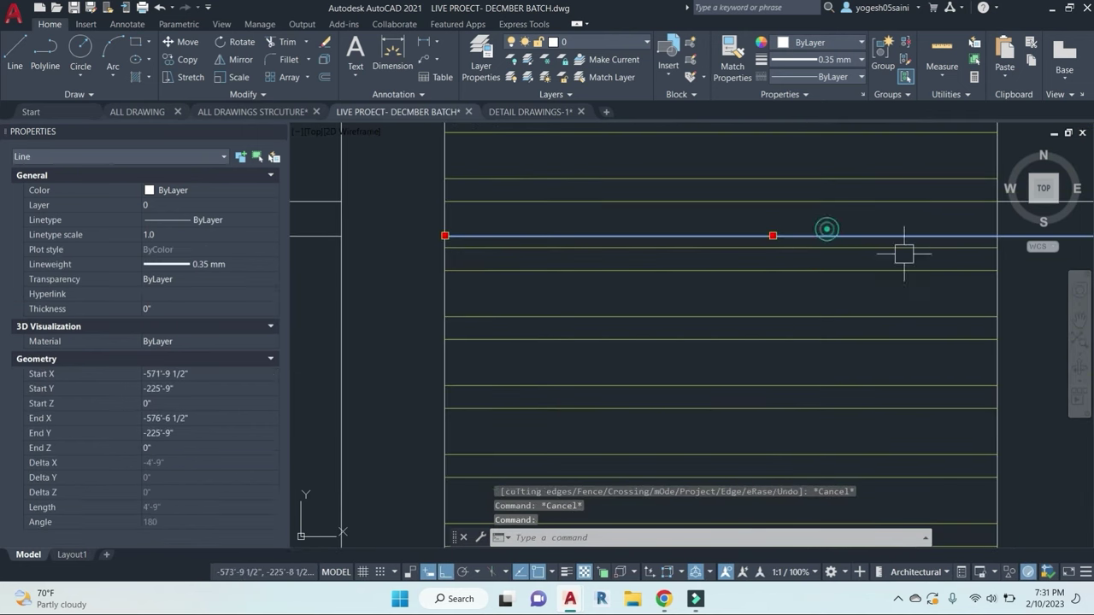
middle_drag(1025, 224, 738, 253)
click(780, 229)
text(e)
key(Return)
scroll(796, 231, down, 5)
middle_drag(584, 300, 720, 312)
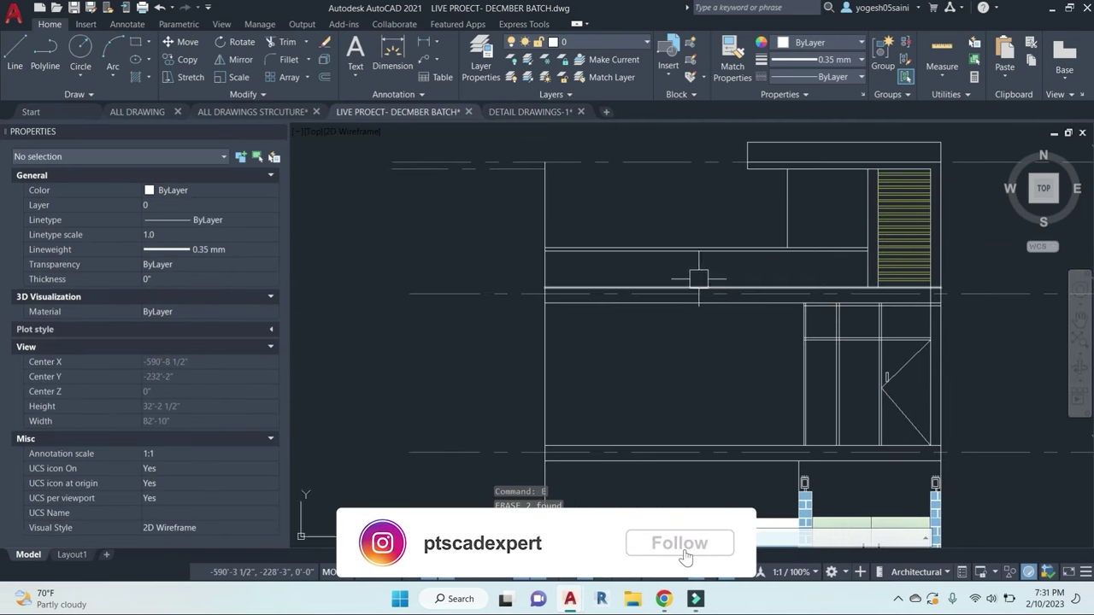
scroll(698, 279, up, 2)
key(Escape)
key(Escape)
scroll(469, 262, down, 1)
scroll(641, 355, down, 2)
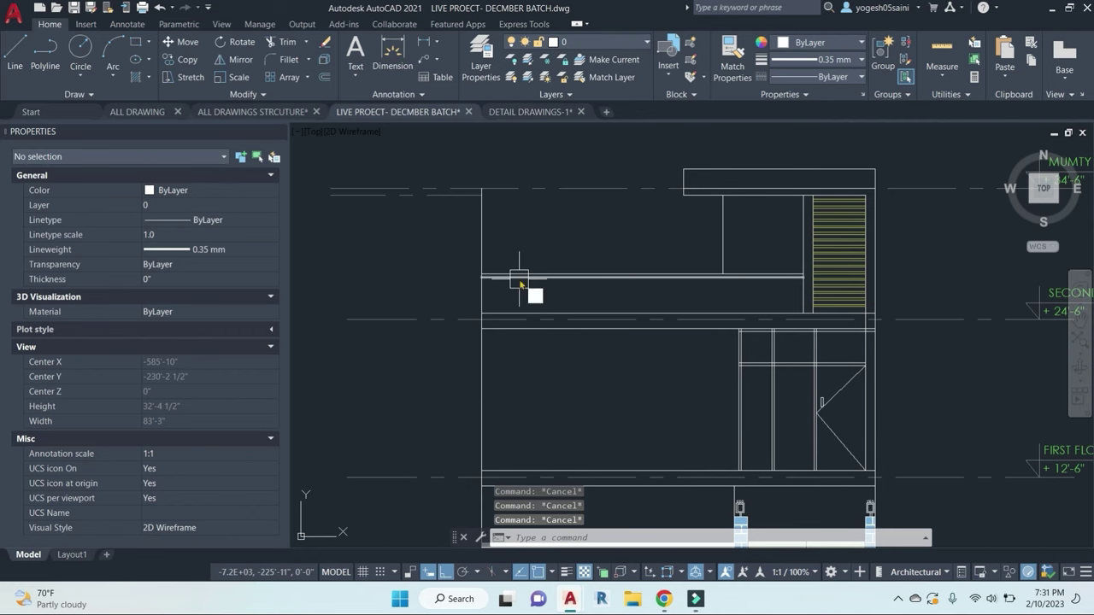
Step: Offset the upper floor's left wall line just inside the wall
text(o)
key(Return)
key(Return)
click(482, 295)
click(517, 294)
key(Escape)
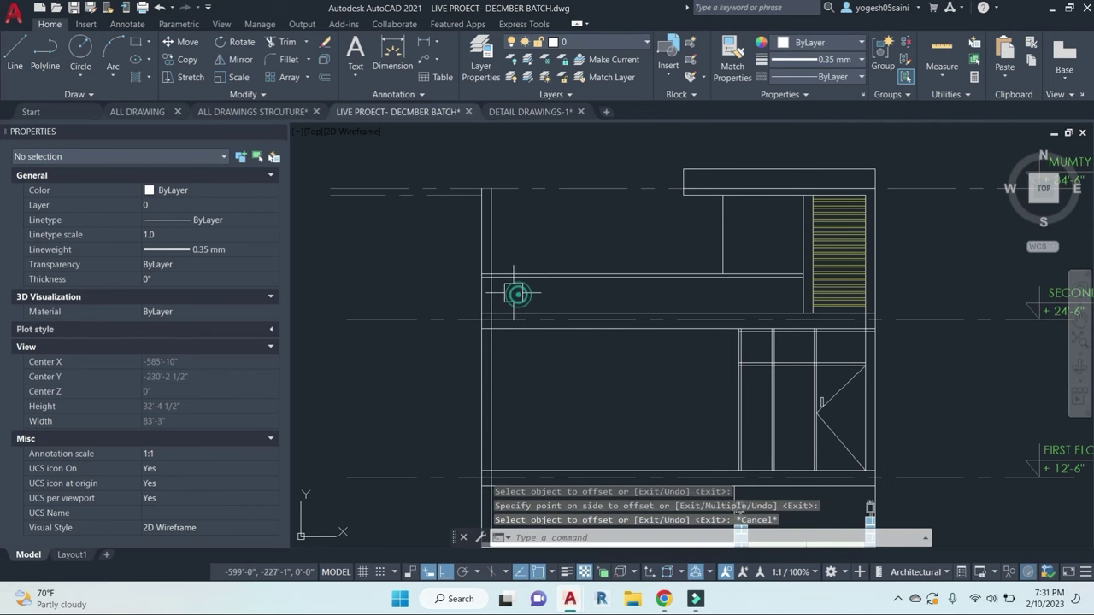
key(Escape)
key(Escape)
text(rt)
Step: Trim the vertical segments crossing the band on the left edge
key(Return)
key(Escape)
click(494, 242)
key(Escape)
key(Escape)
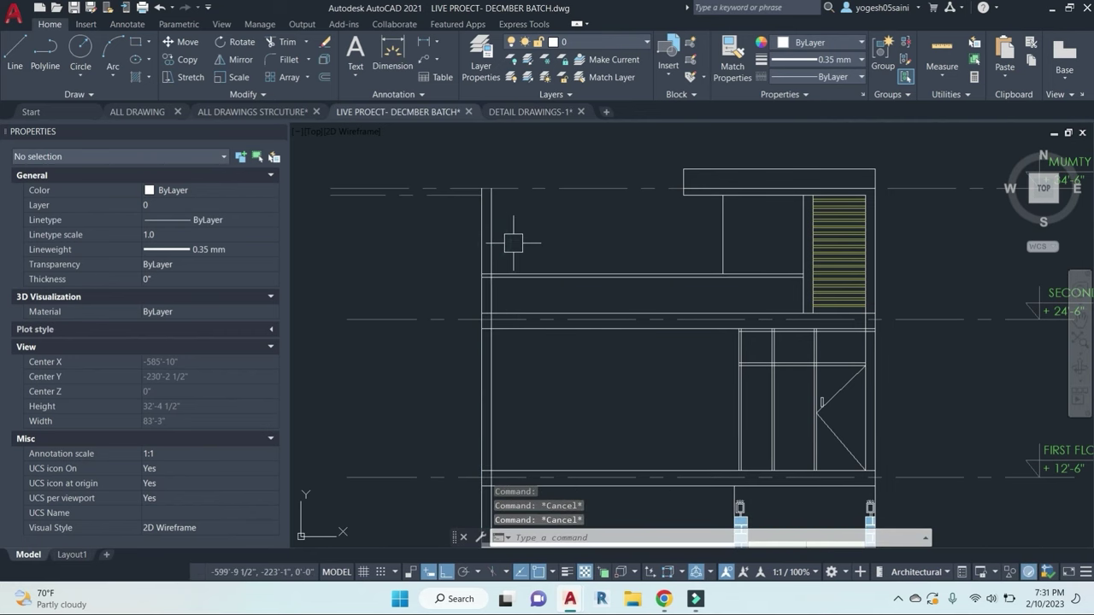
text(tr)
key(Return)
drag(551, 244, 370, 242)
click(371, 244)
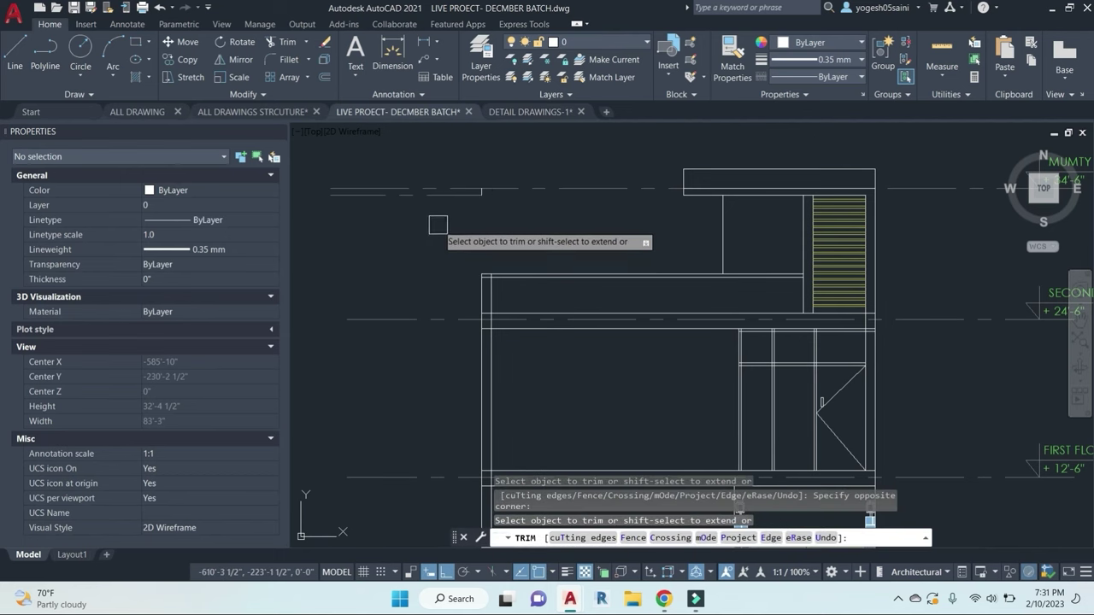
key(Escape)
key(Escape)
key(Escape)
text(ex)
key(space)
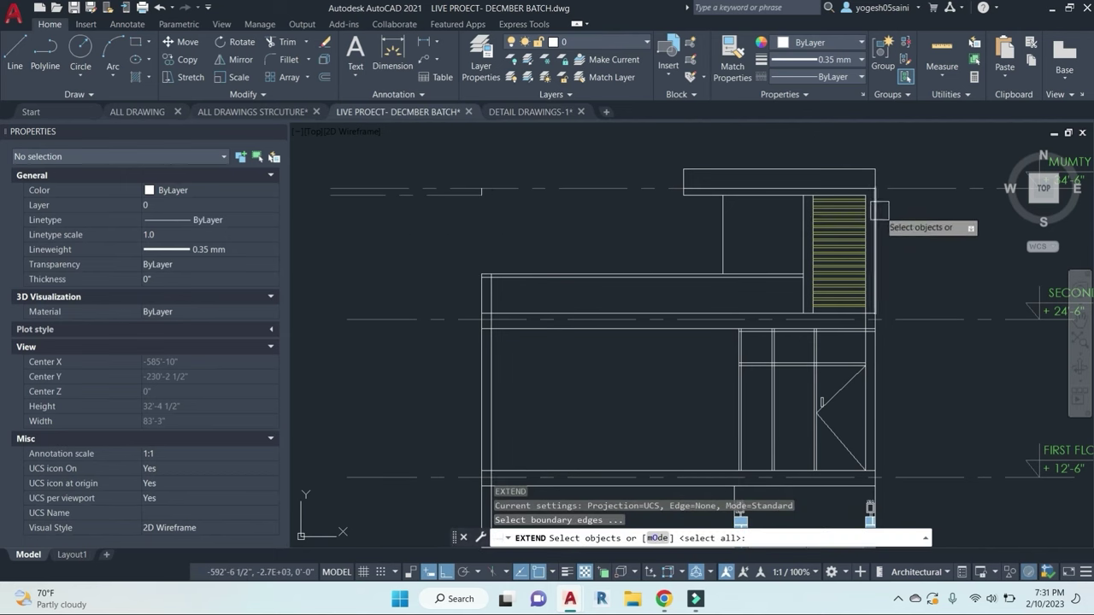
key(Escape)
key(Escape)
Step: Erase the short stray line at the upper left edge
click(481, 195)
text(e)
key(Return)
click(481, 195)
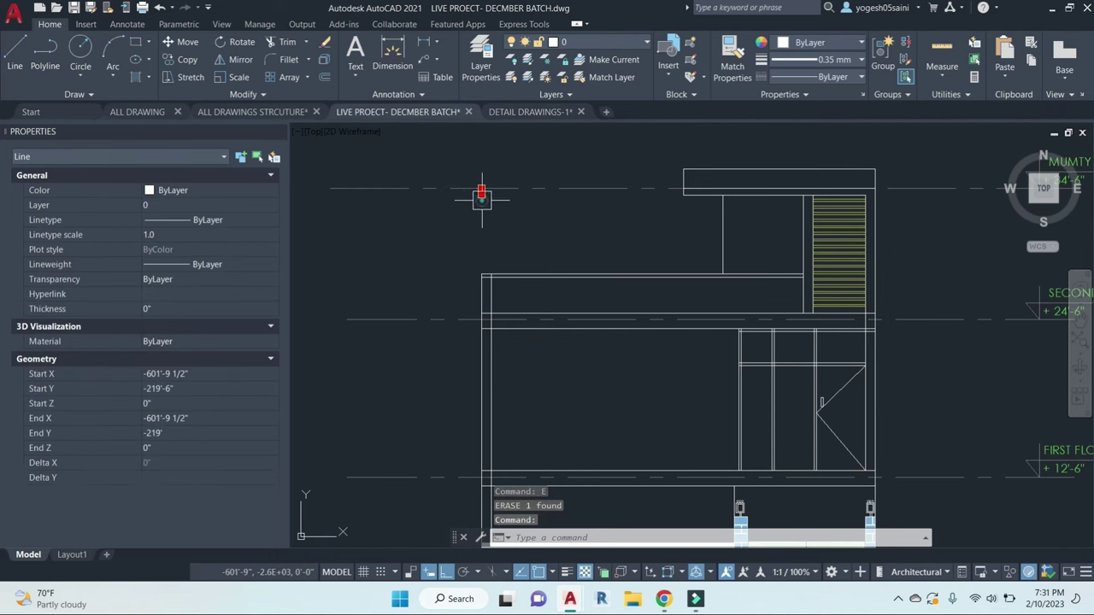
key(Escape)
scroll(509, 291, up, 2)
Step: Erase the stray vertical line on the left wall
text(tr)
key(Return)
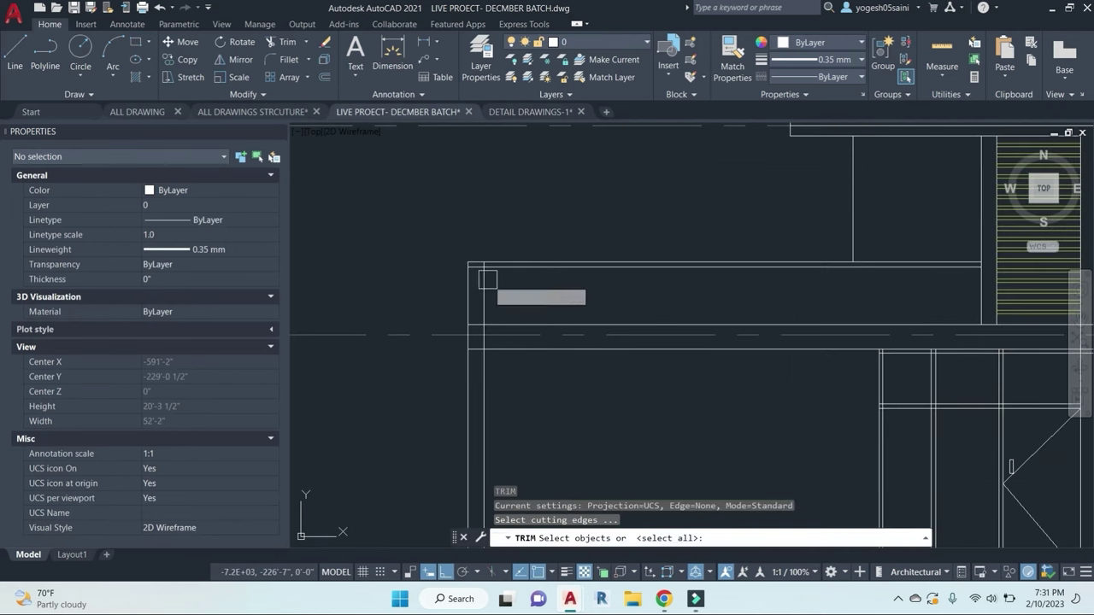
key(Return)
scroll(509, 290, down, 2)
scroll(576, 292, down, 2)
key(Escape)
key(Escape)
key(Escape)
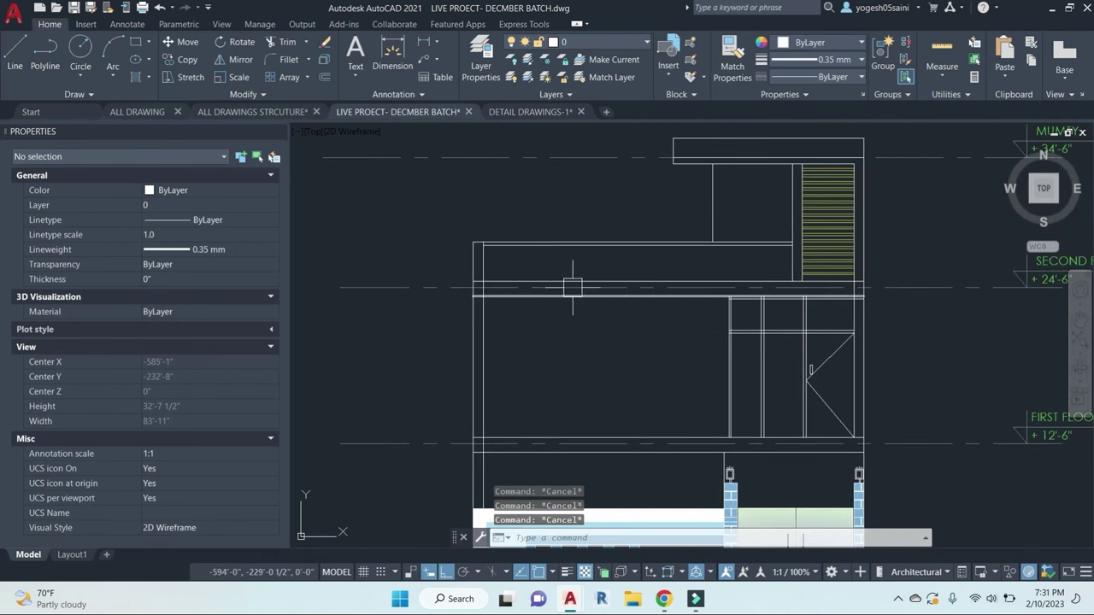
click(488, 358)
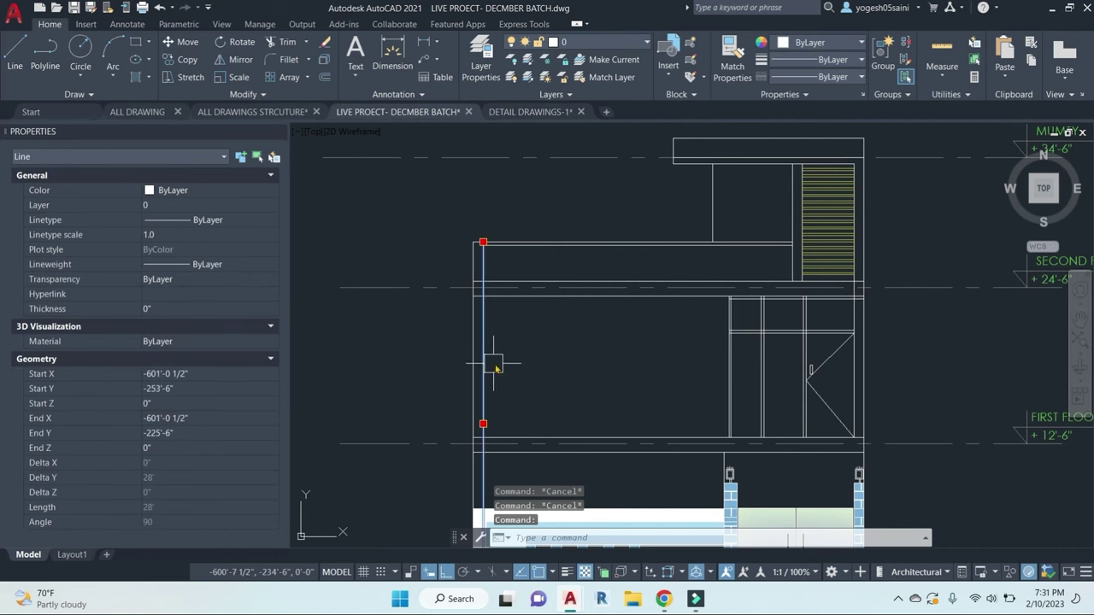
text(e)
key(Return)
Step: Trim the unwanted pieces of the inner vertical line along the upper-floor left edge
middle_drag(495, 367, 524, 283)
key(ctrl+z)
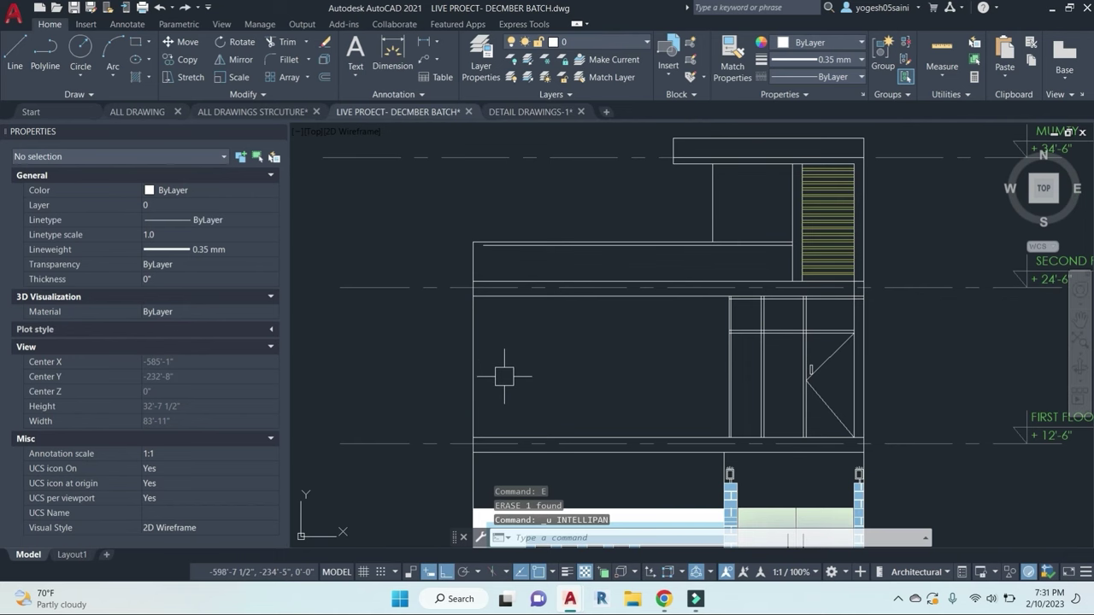
middle_drag(505, 376, 524, 278)
key(Return)
key(Return)
scroll(498, 216, up, 4)
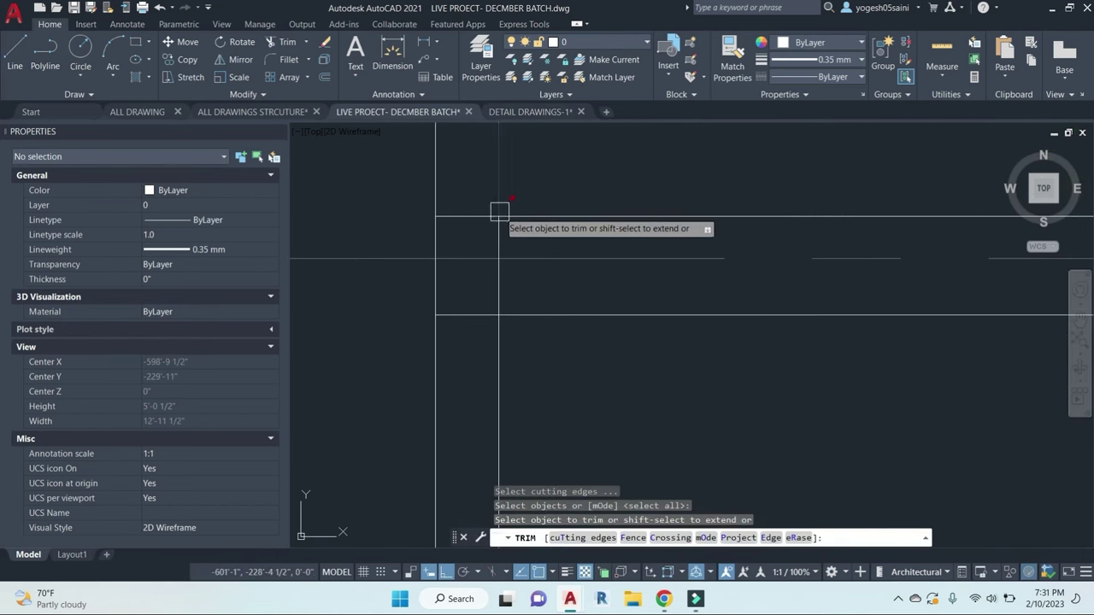
click(501, 234)
click(500, 293)
scroll(560, 359, down, 3)
middle_drag(561, 385, 564, 211)
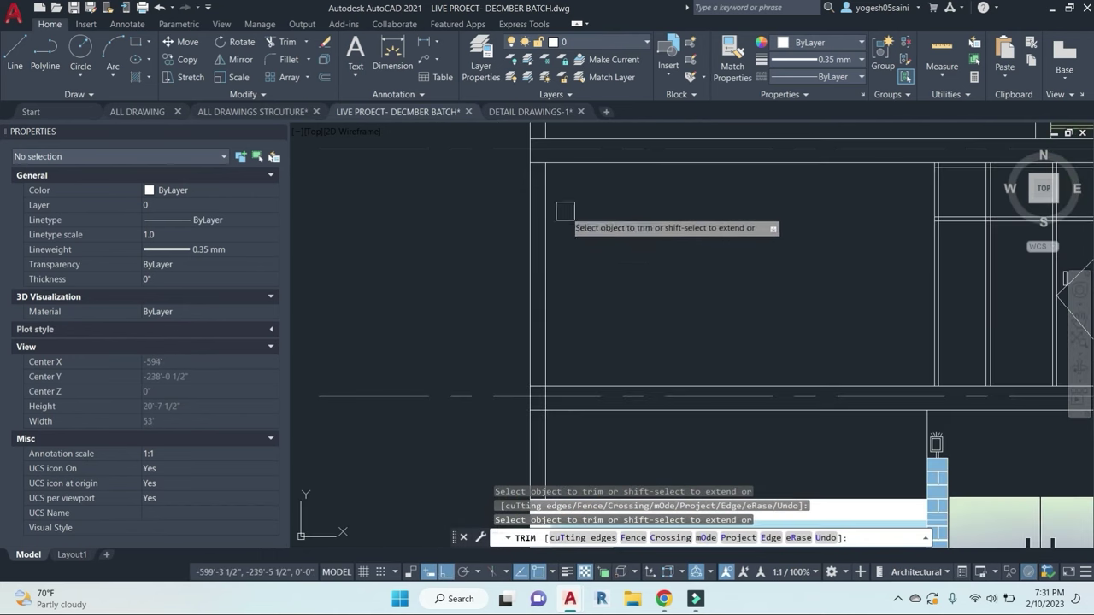
click(547, 281)
scroll(550, 405, up, 2)
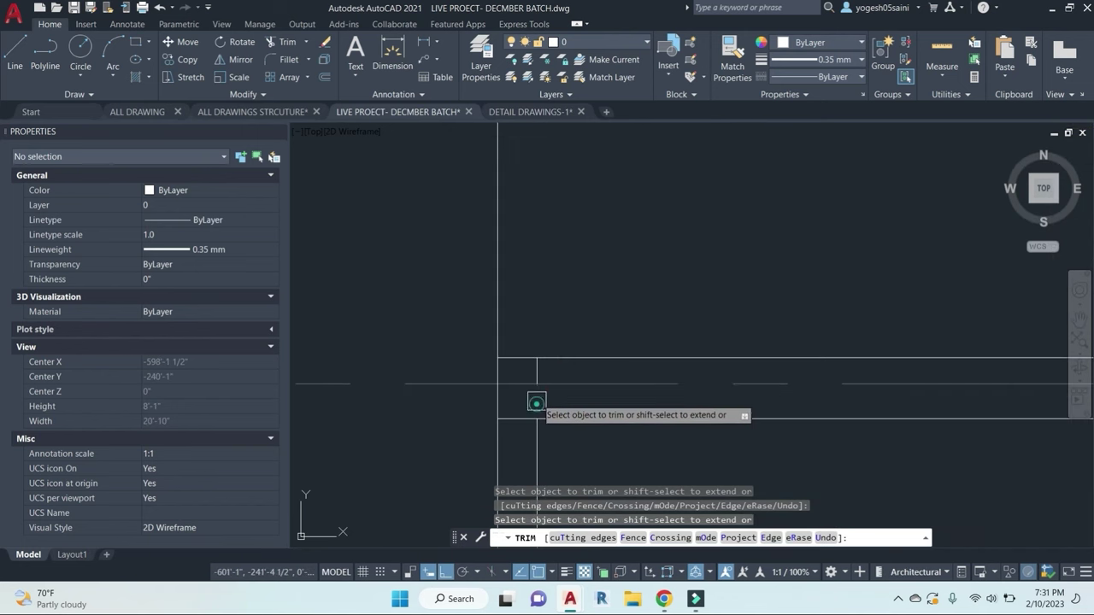
click(536, 401)
key(Escape)
Step: Erase the leftover stub of the inner line and review the ground-floor front
click(537, 371)
text(e)
key(Return)
scroll(576, 266, down, 5)
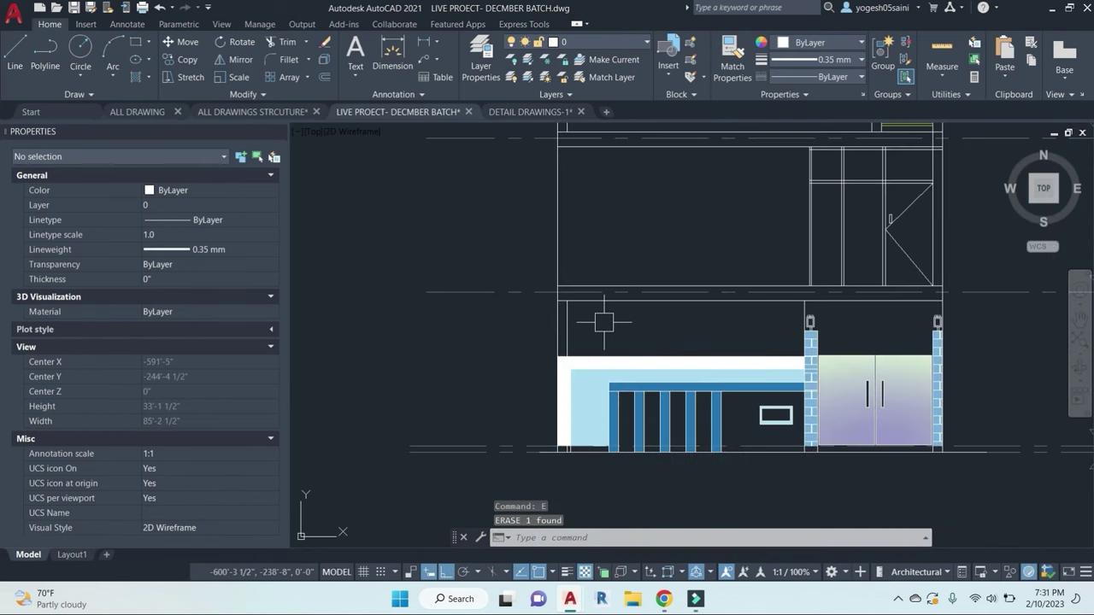
mouse_move(637, 258)
middle_down()
mouse_move(599, 360)
mouse_move(597, 330)
middle_up()
scroll(609, 334, down, 3)
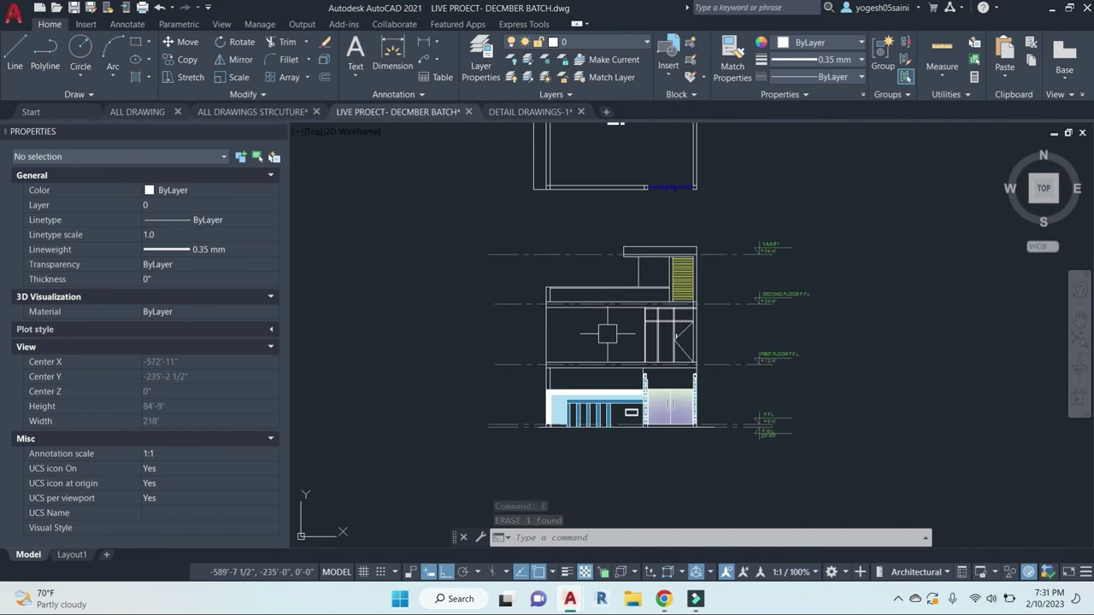
scroll(618, 303, up, 1)
scroll(584, 280, up, 4)
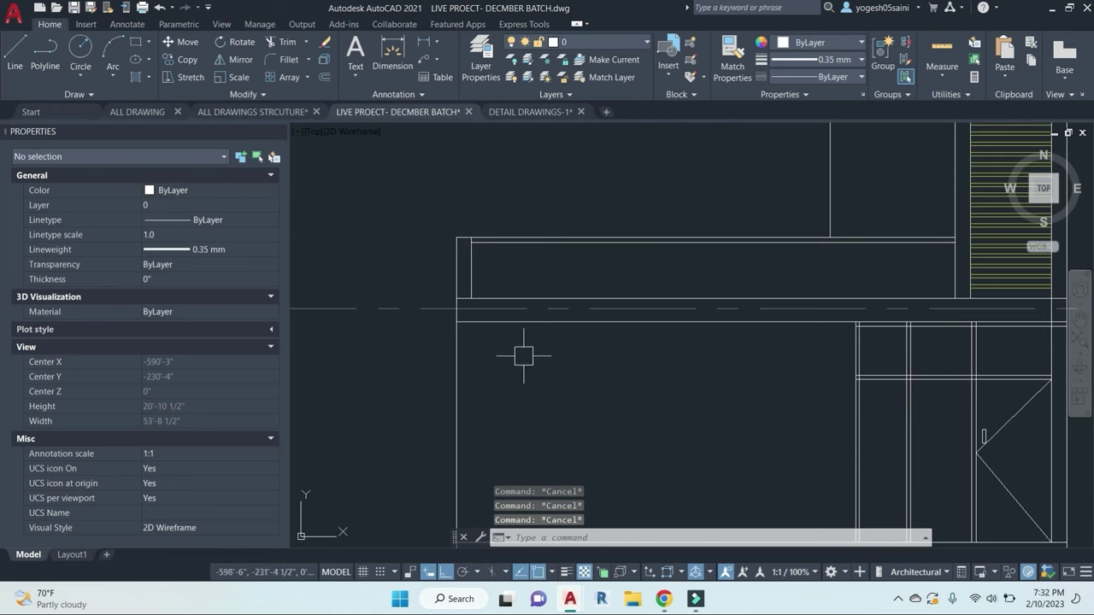
Step: Offset the inner parapet line 6 in and then 1 in to form a baluster line pair
text(o)
key(Return)
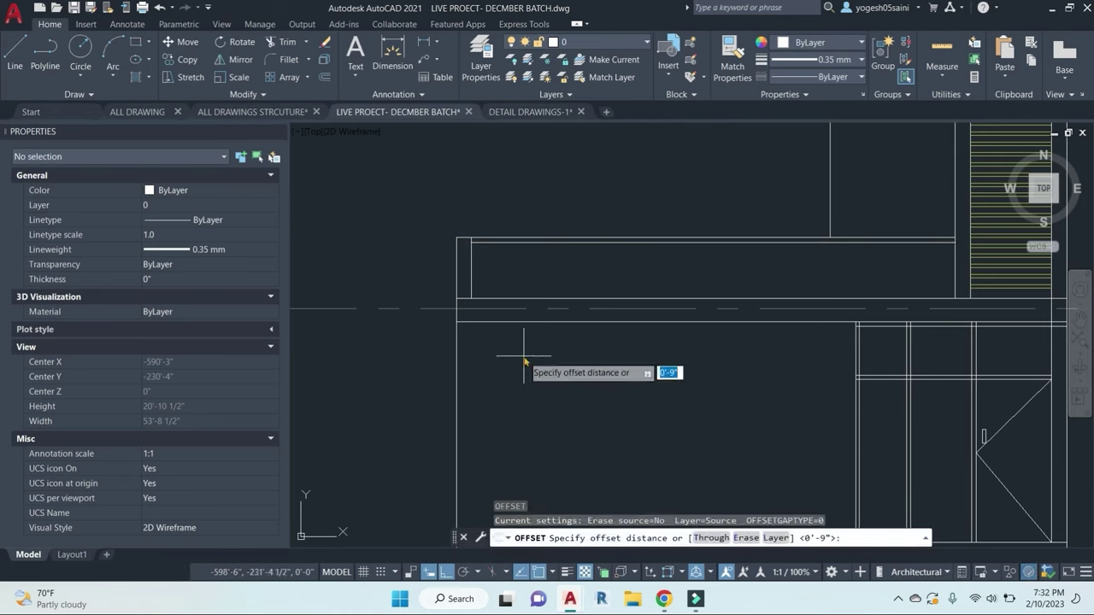
text(6)
key(Return)
click(471, 275)
click(575, 270)
key(Escape)
key(Escape)
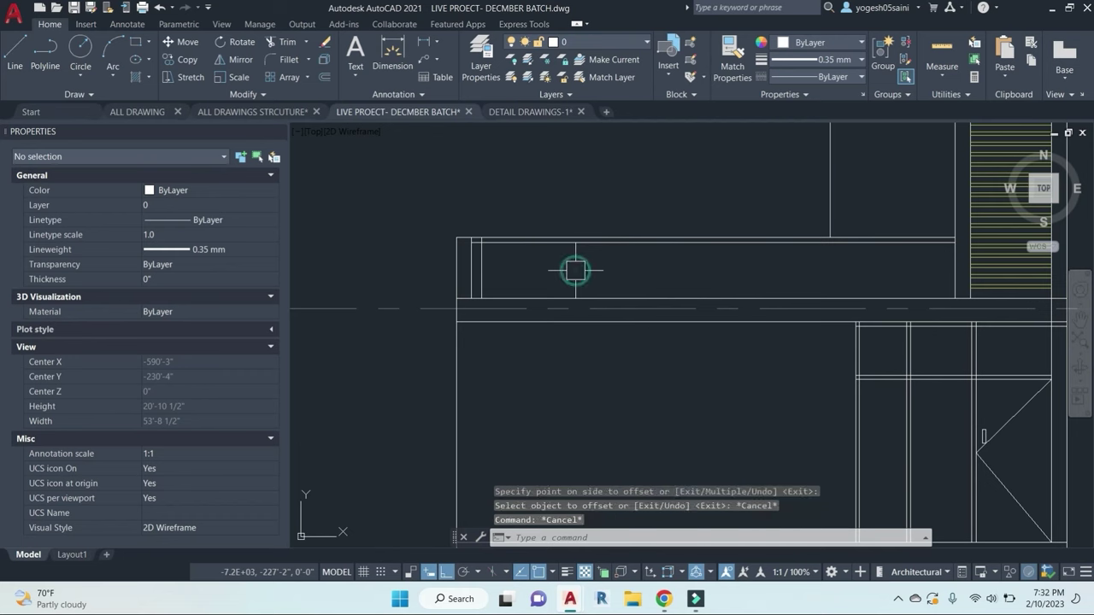
key(Return)
Step: Trim the two vertical line stubs above the rail
key(Return)
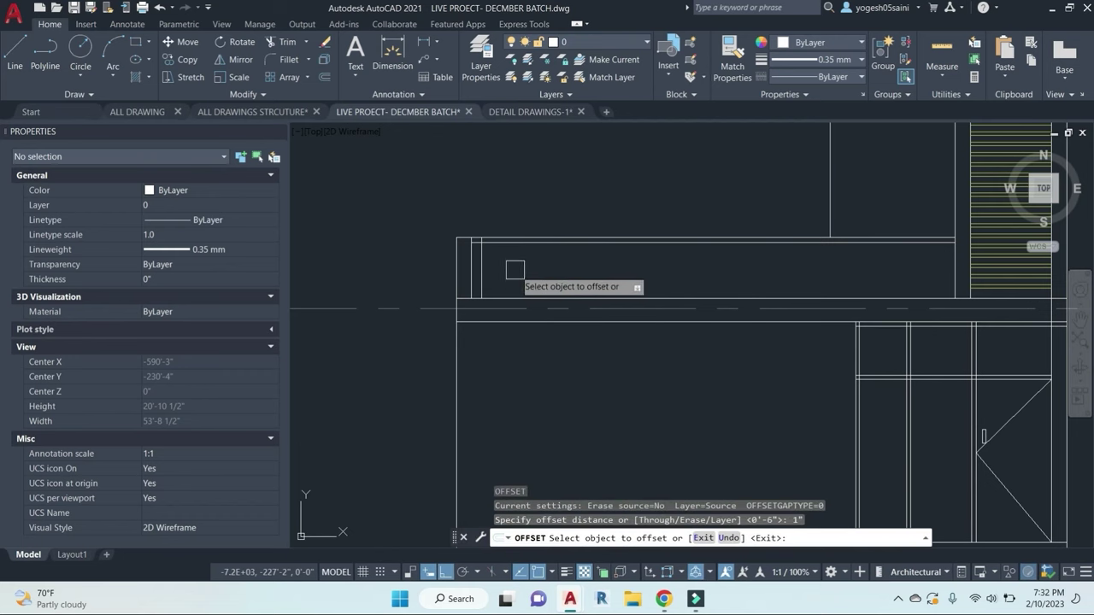
click(481, 270)
click(564, 268)
key(Escape)
key(Escape)
key(Escape)
key(Escape)
scroll(493, 246, up, 3)
text(tr)
key(Return)
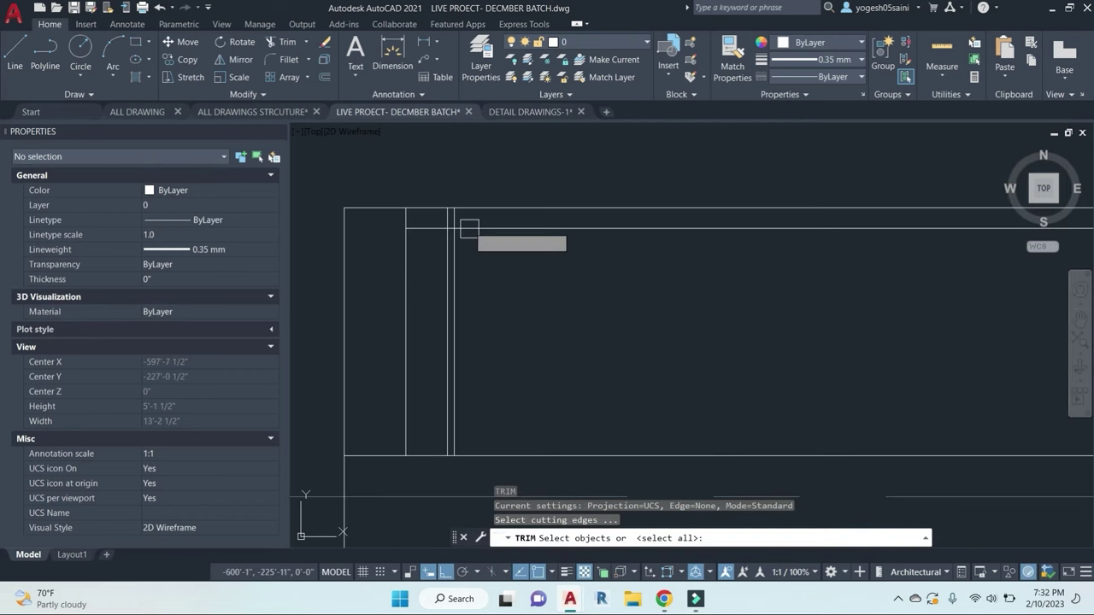
key(Return)
scroll(460, 221, up, 4)
click(499, 215)
click(414, 214)
key(Escape)
key(Escape)
Step: Copy the baluster line pair four times to the right along the railing
click(535, 353)
click(401, 307)
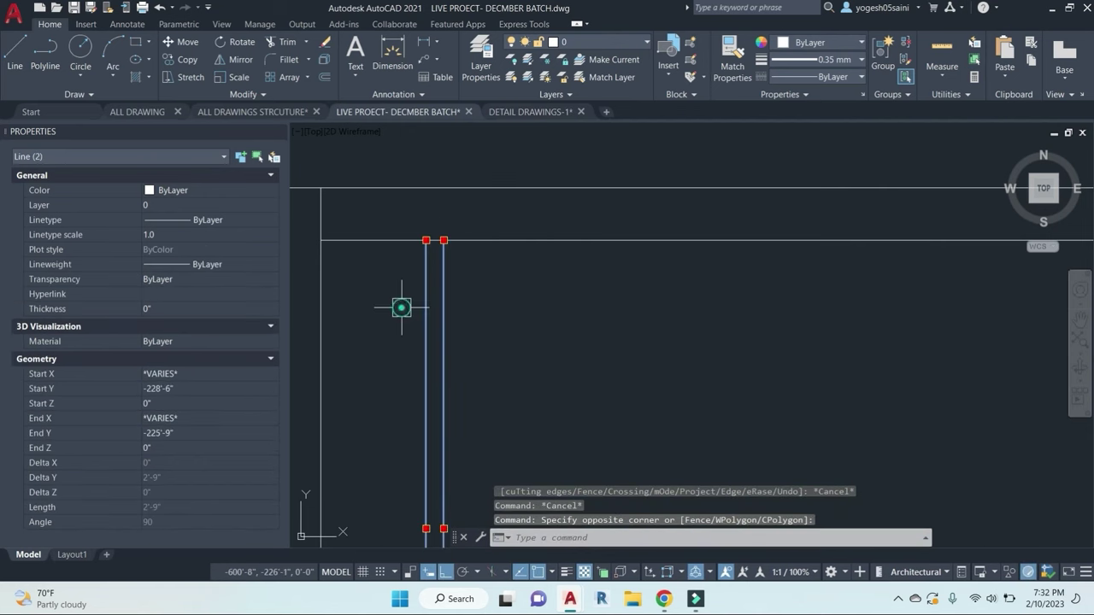
text(co)
key(Return)
click(320, 238)
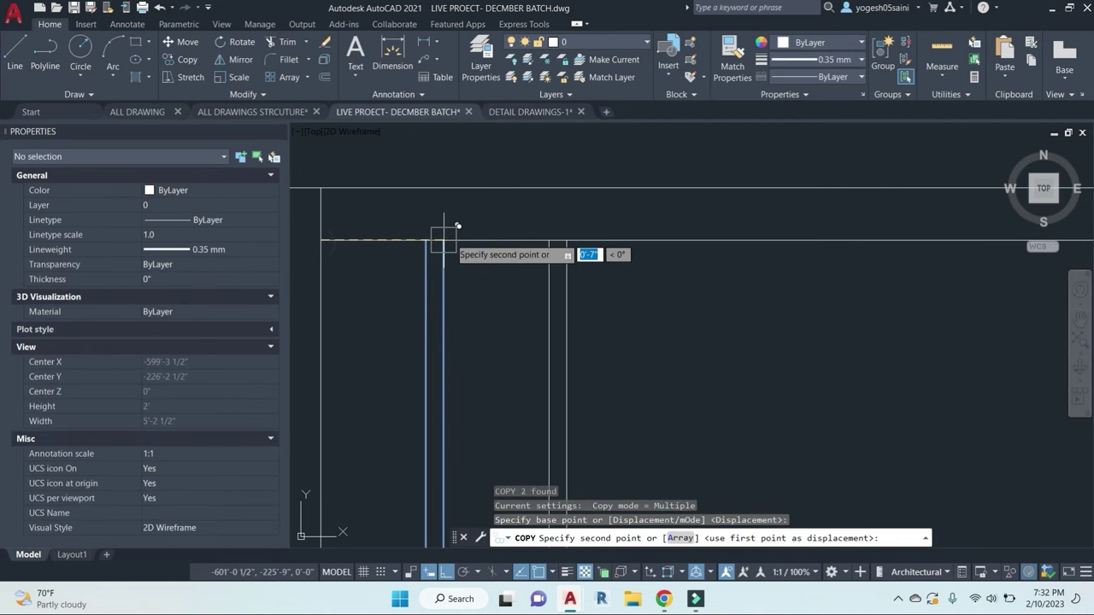
click(442, 239)
click(565, 239)
click(688, 240)
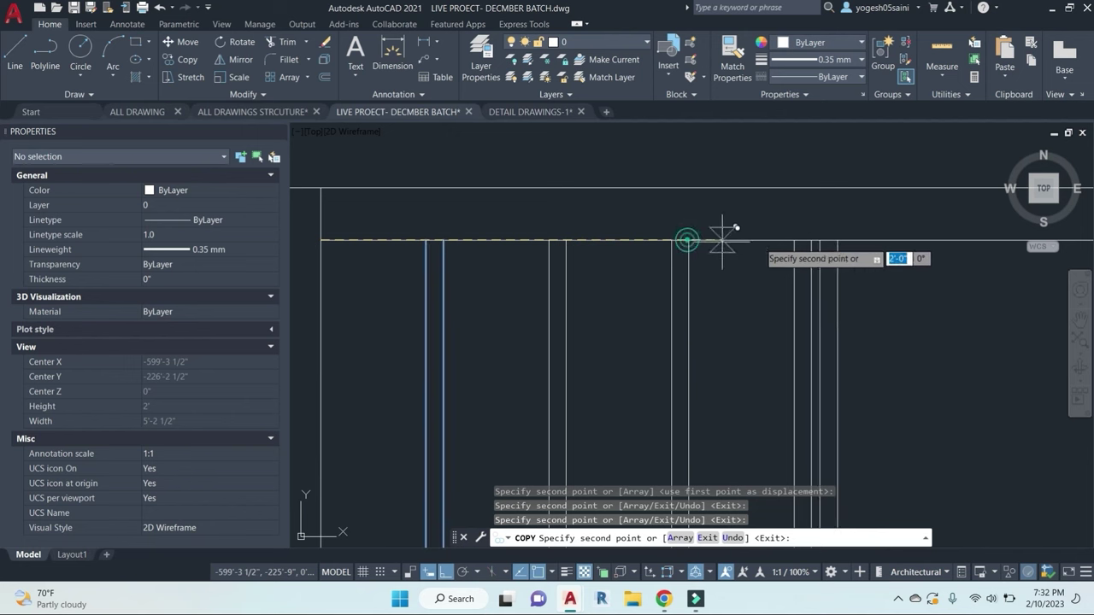
click(811, 240)
key(Escape)
Step: Select the eight baluster lines and copy the group further along the railing
click(991, 362)
click(496, 303)
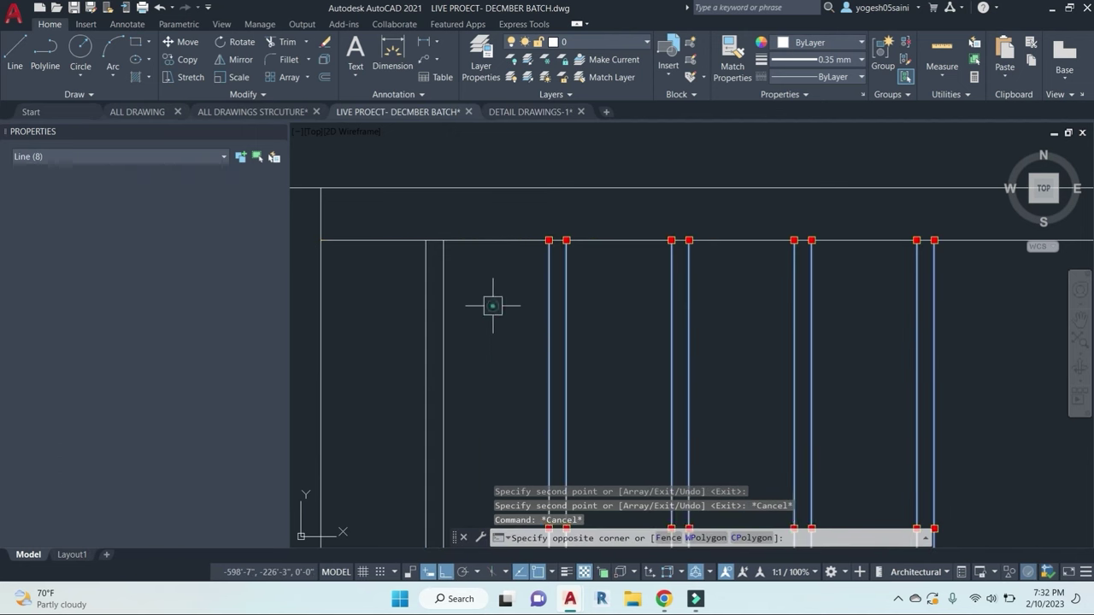
key(Escape)
key(Escape)
click(989, 367)
click(513, 329)
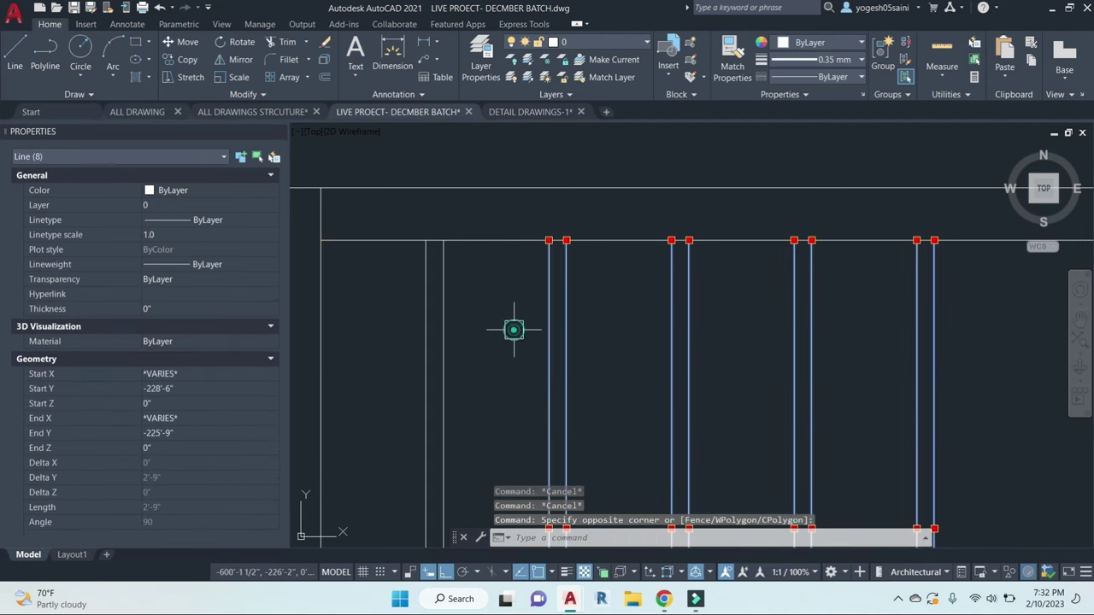
text(co)
key(Return)
click(443, 240)
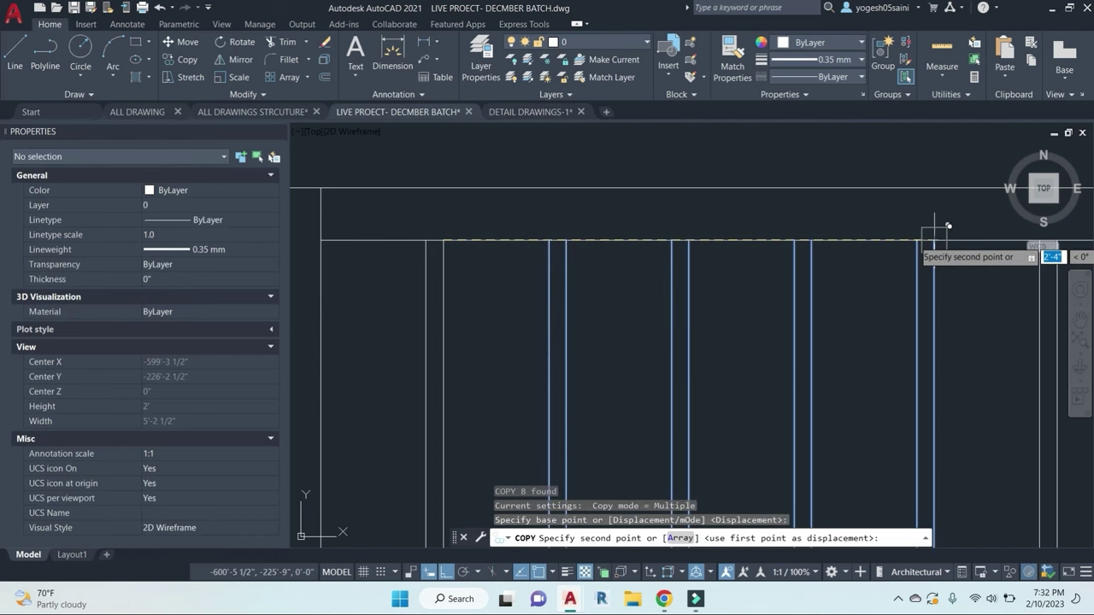
scroll(866, 288, down, 5)
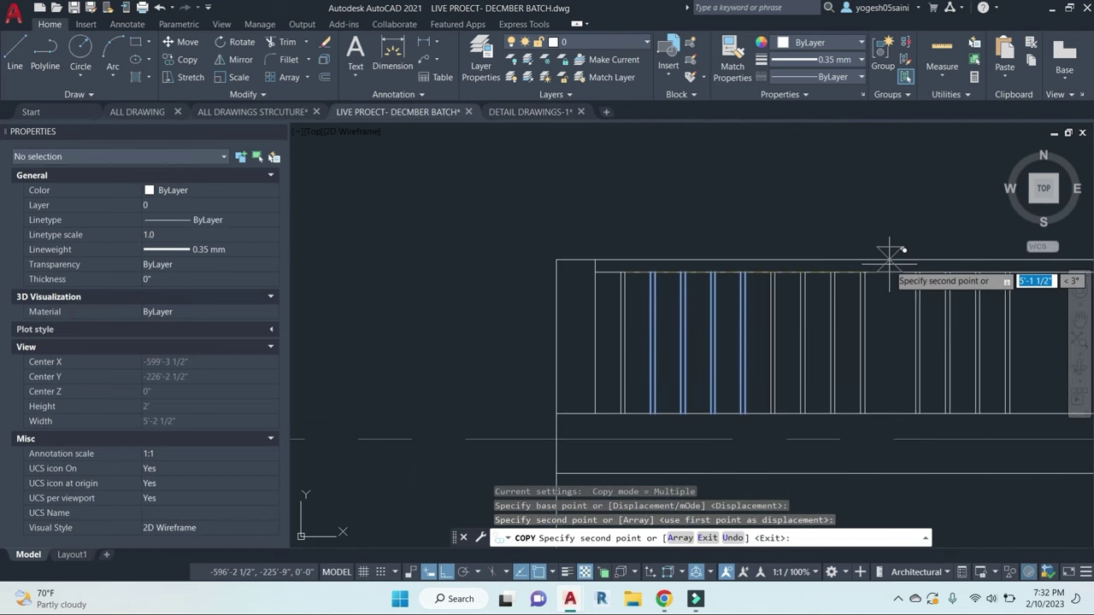
click(865, 272)
middle_drag(884, 279, 606, 282)
scroll(735, 281, up, 3)
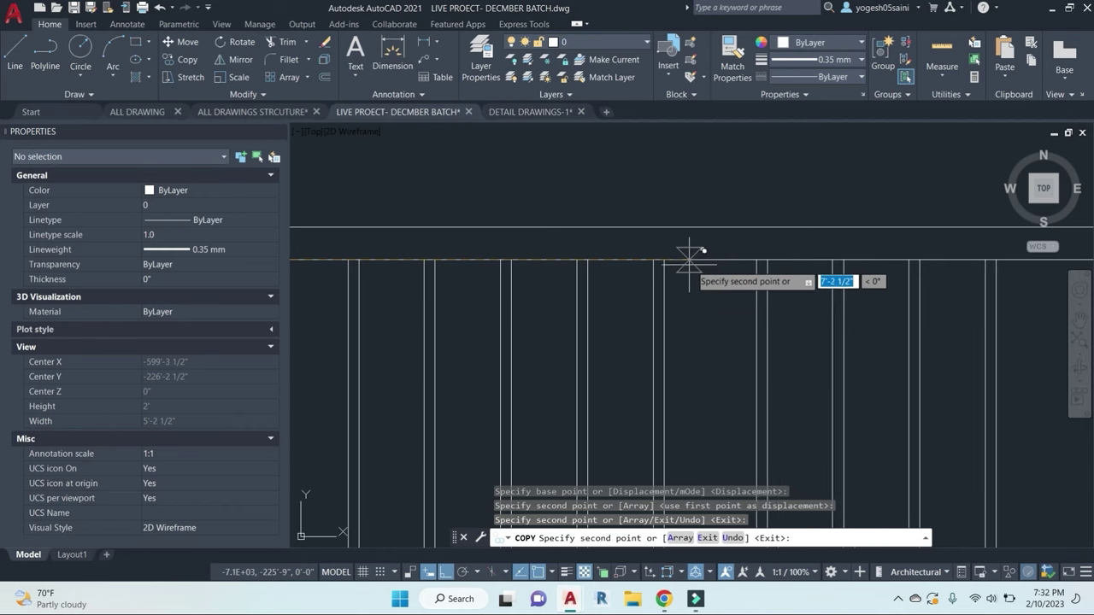
click(665, 260)
click(969, 260)
Step: Continue copying the baluster group to the end of the railing row
middle_drag(966, 337, 343, 336)
click(651, 259)
middle_drag(725, 275, 305, 268)
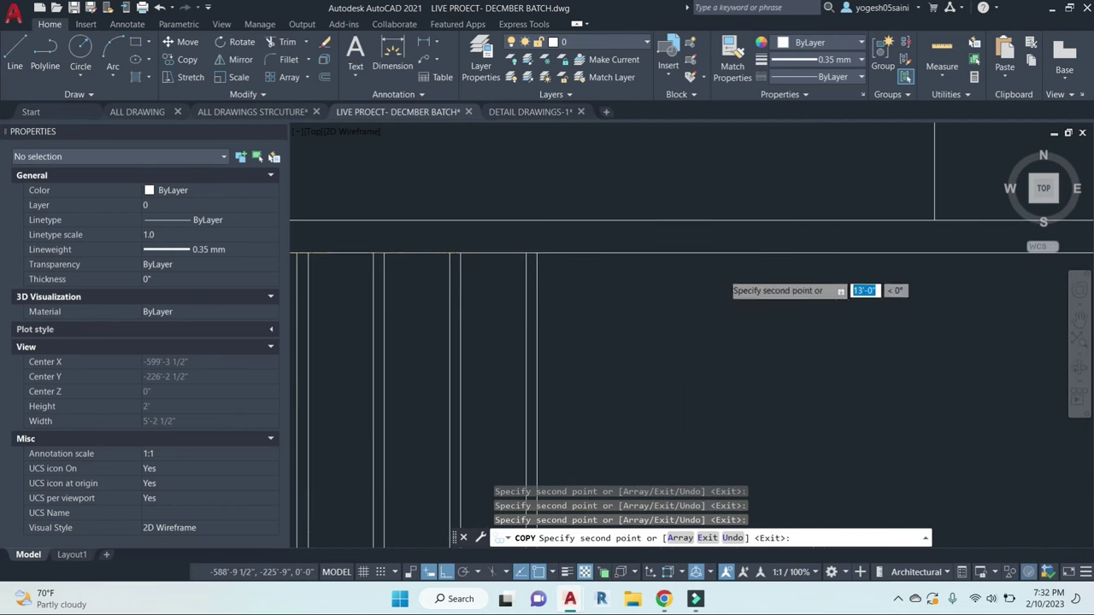
click(537, 253)
middle_drag(904, 256, 576, 255)
click(514, 254)
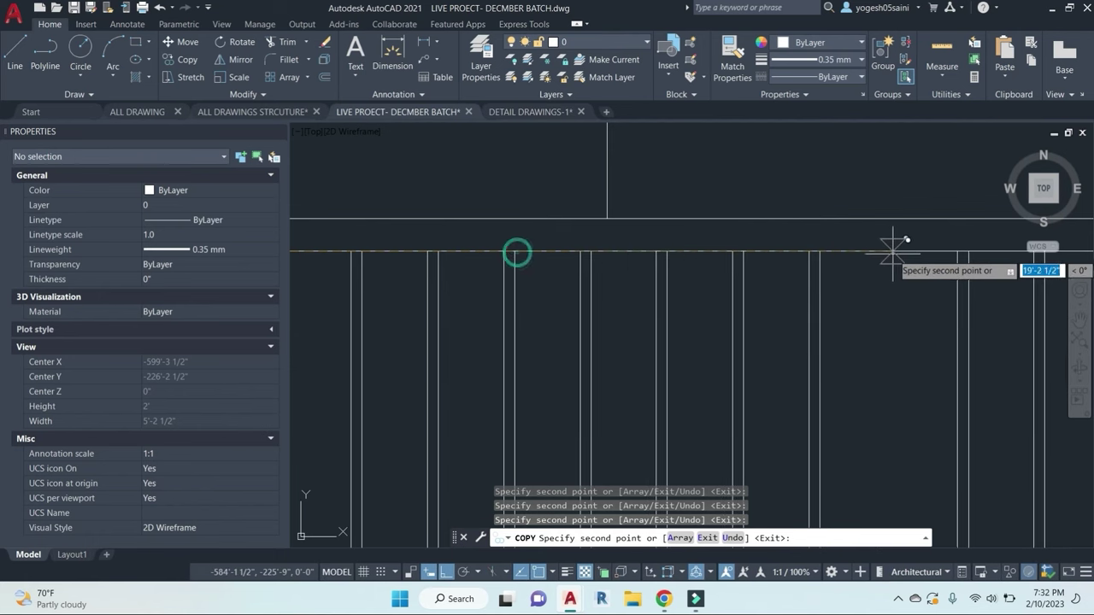
click(821, 253)
middle_drag(846, 279, 595, 277)
scroll(596, 276, down, 2)
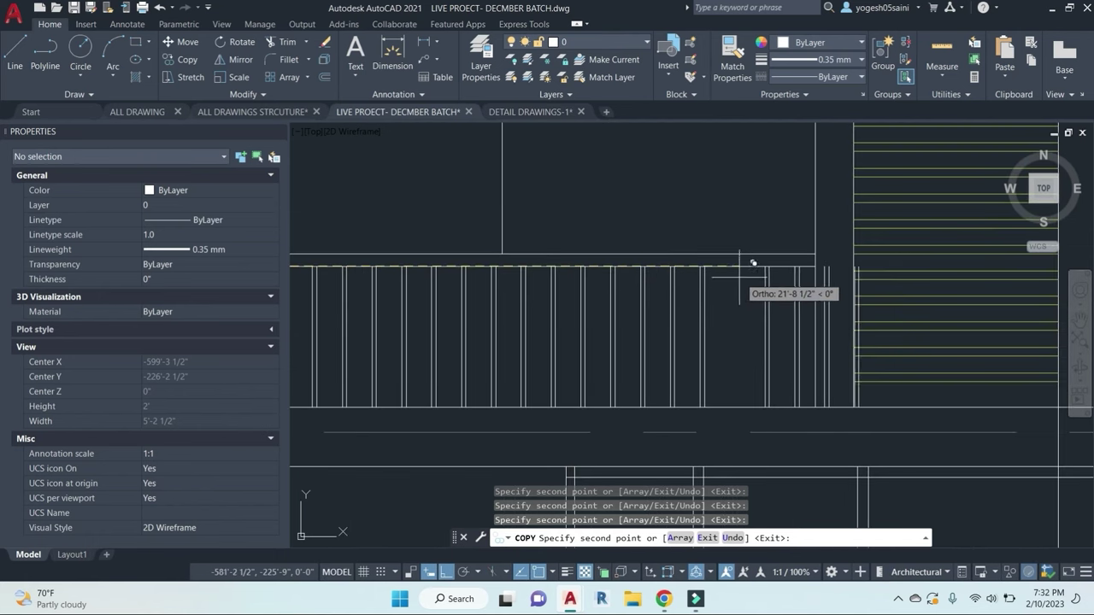
scroll(735, 260, up, 3)
key(Escape)
Step: Select six baluster lines for copying, then cancel the copy without placing it
click(710, 331)
click(468, 286)
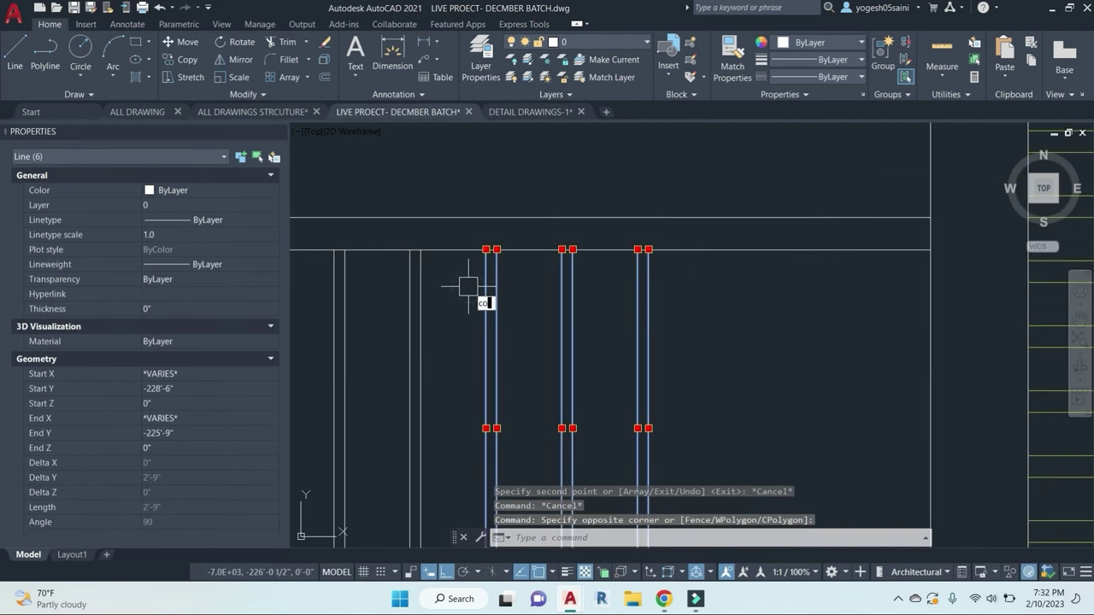
key(Return)
click(420, 251)
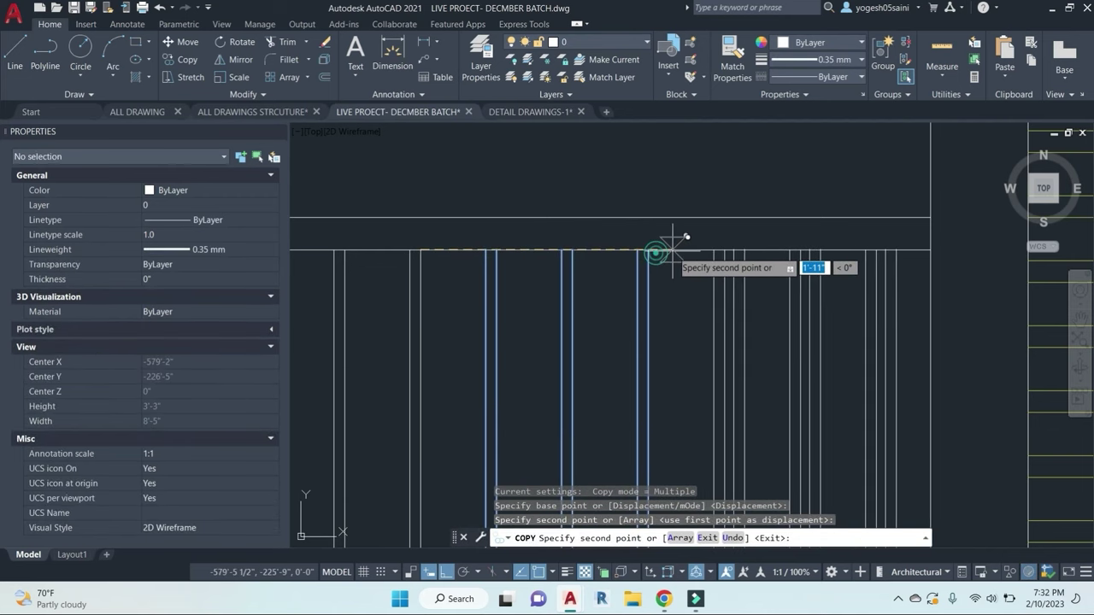
key(Escape)
scroll(815, 291, down, 2)
key(Escape)
key(Escape)
key(Escape)
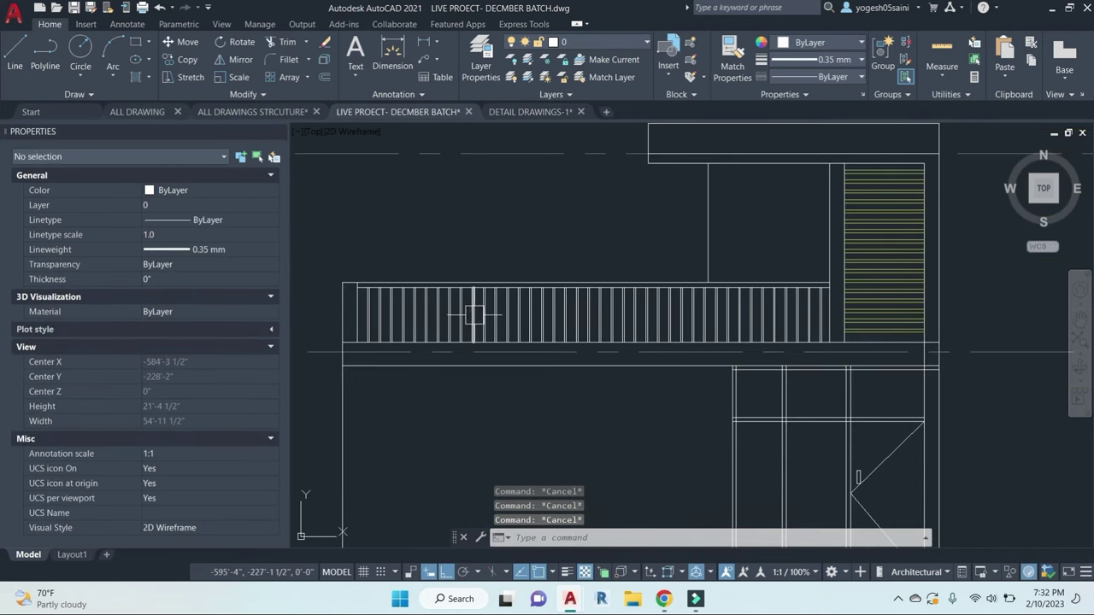
Step: Offset the top rail line 6 in downward
text(o)
key(Return)
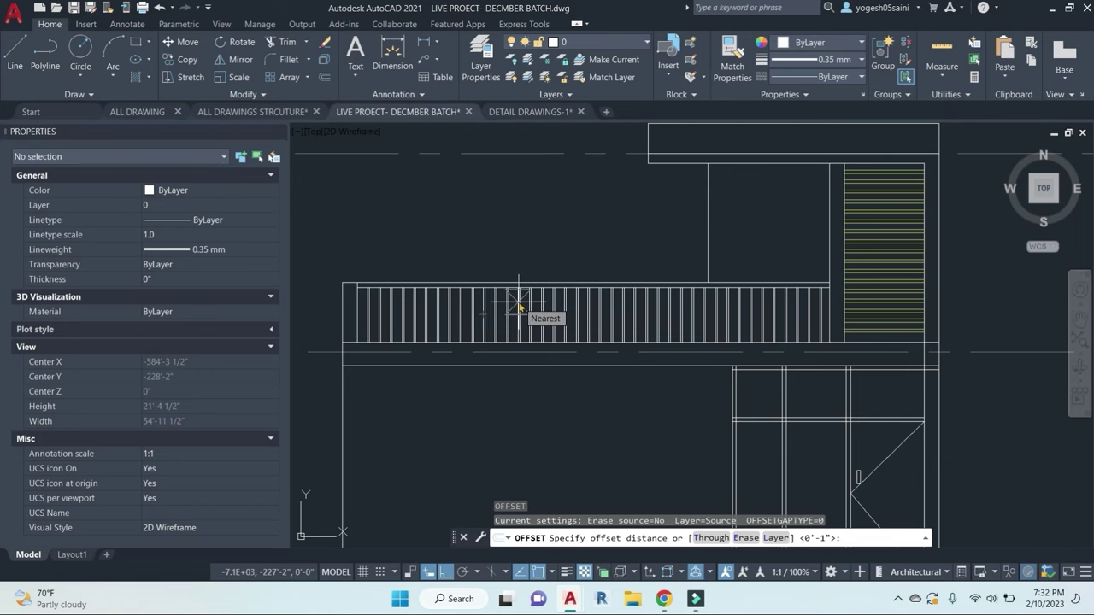
key(Return)
scroll(522, 298, up, 3)
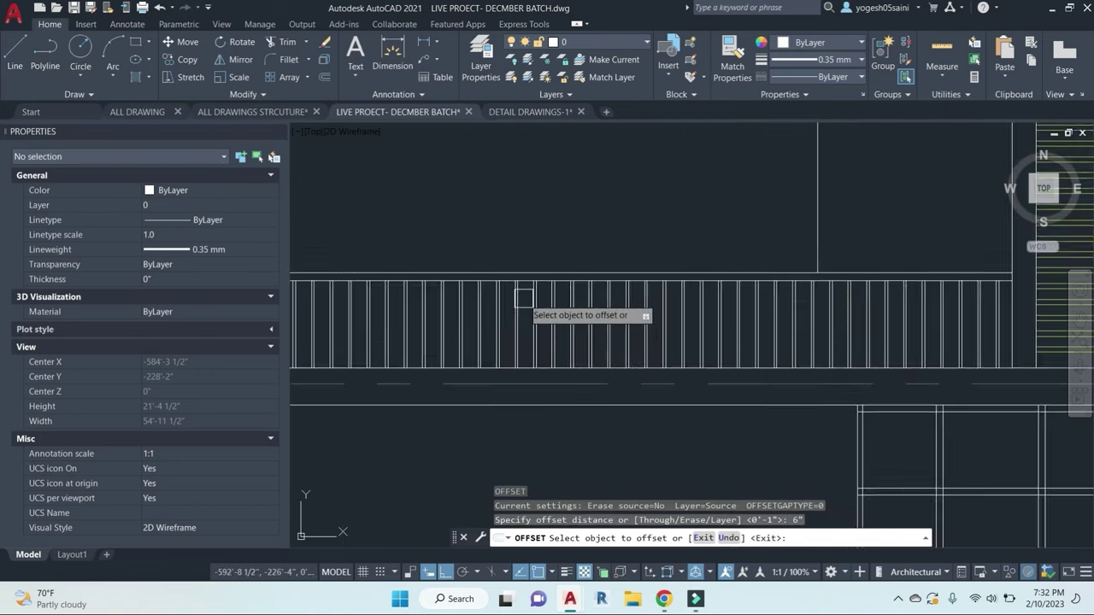
click(531, 254)
click(519, 365)
key(Escape)
key(Escape)
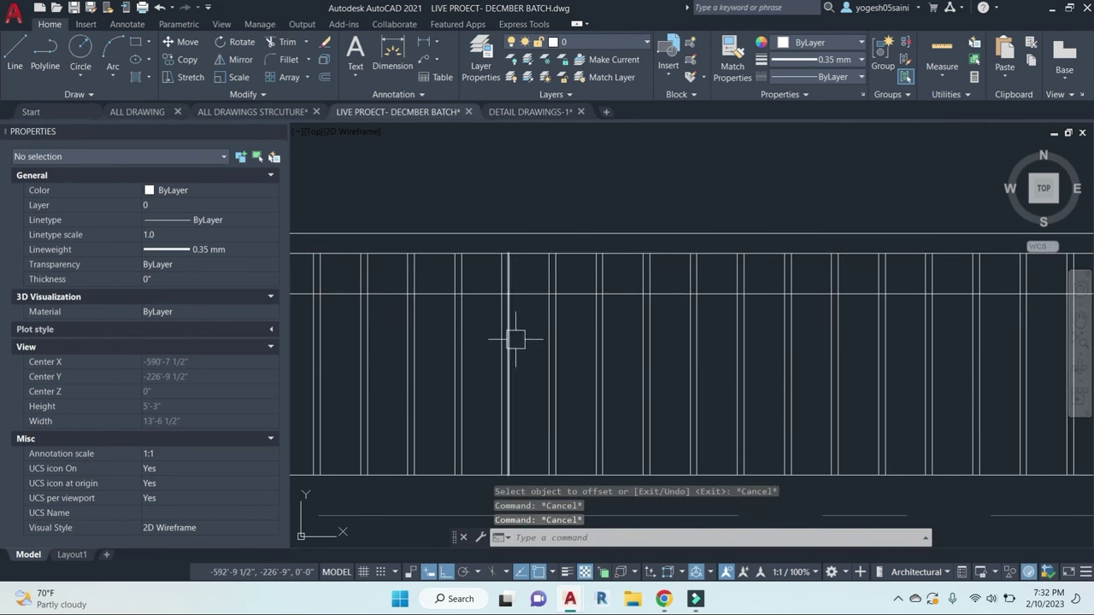
key(Escape)
middle_drag(515, 339, 597, 326)
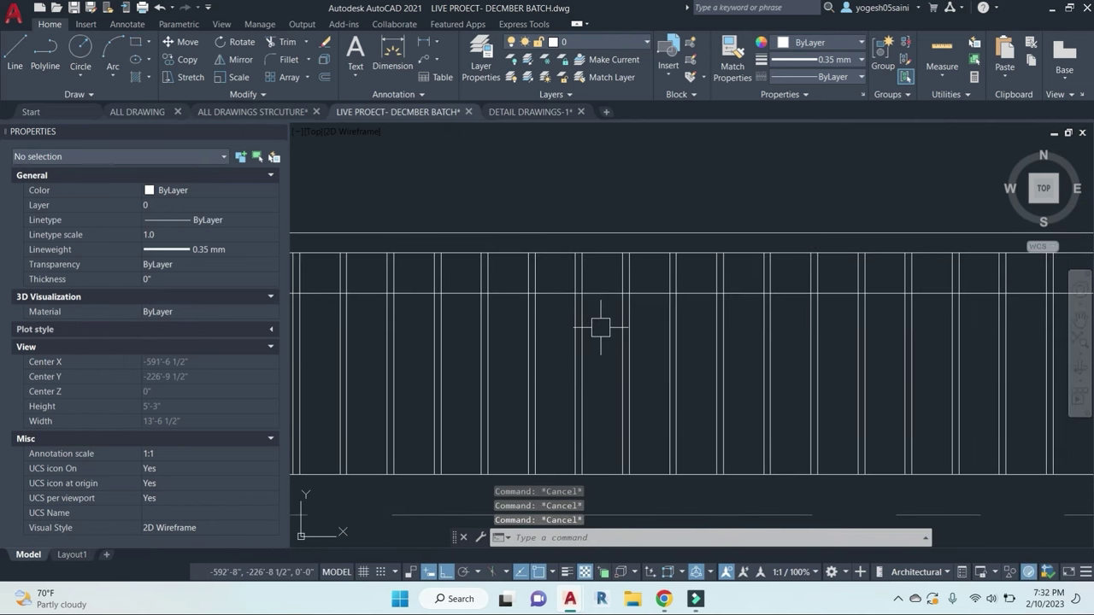
Step: Offset the new rail line 3 in further down
text(o)
key(Return)
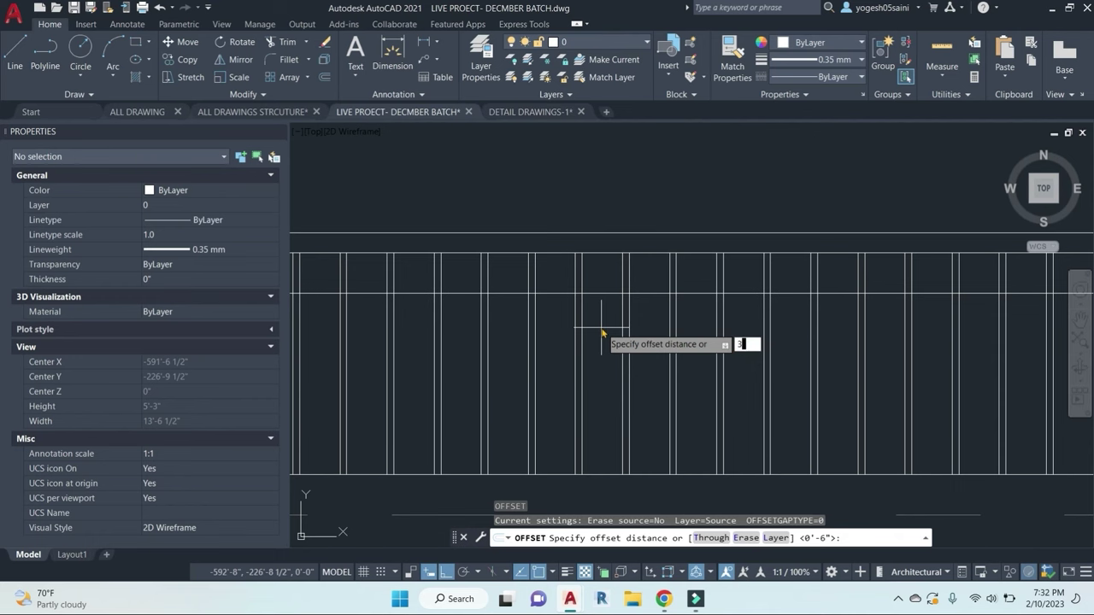
text(3)
key(Return)
click(630, 293)
click(629, 434)
key(Escape)
key(Escape)
Step: Copy the two horizontal rail lines 1 unit below
click(656, 341)
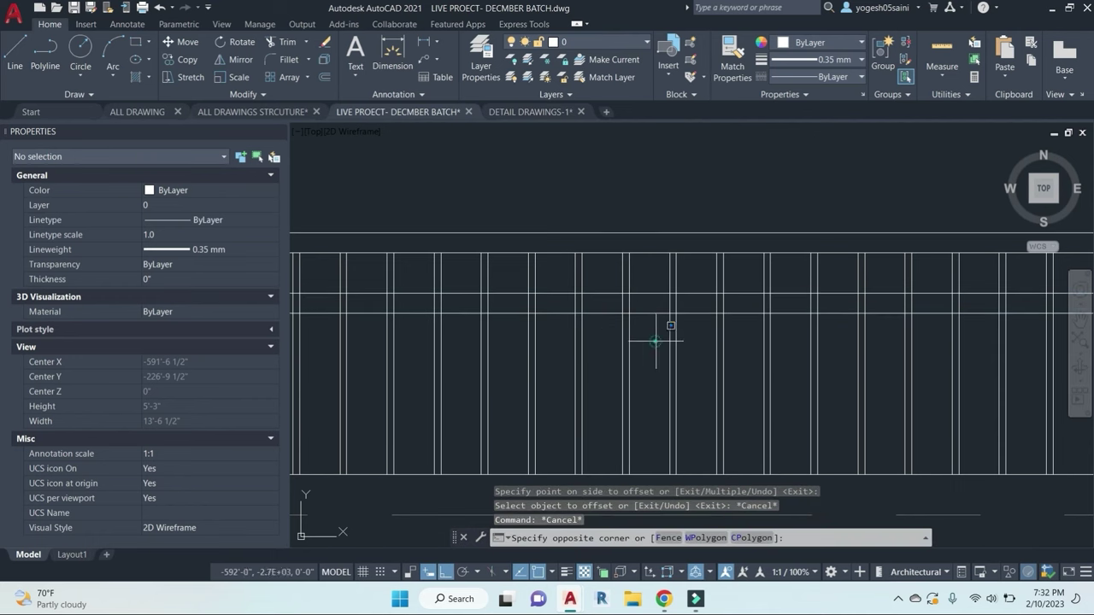
click(647, 301)
key(Return)
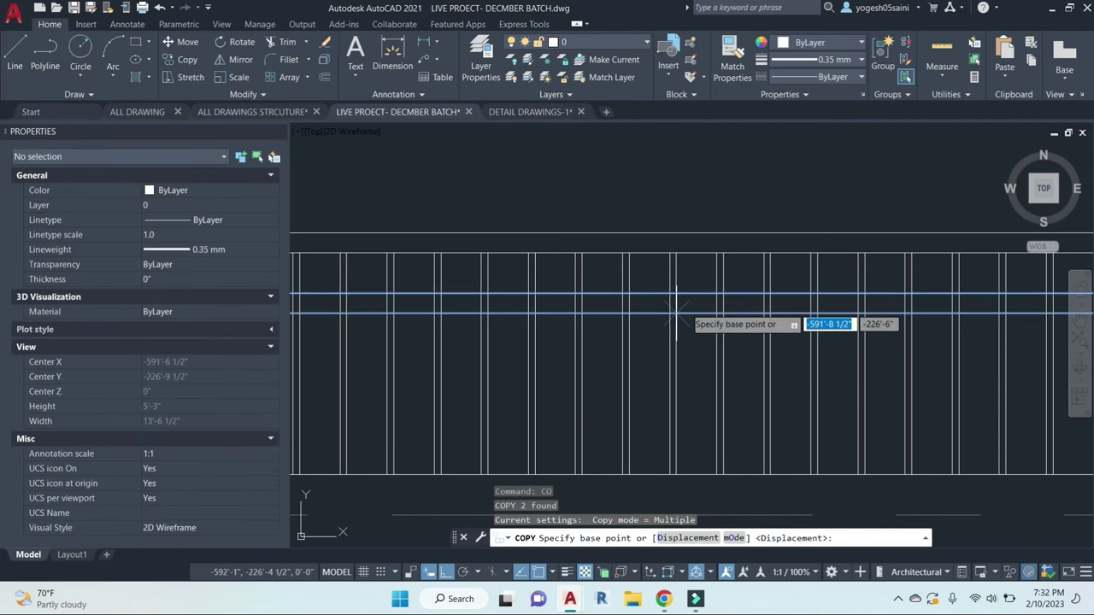
click(676, 312)
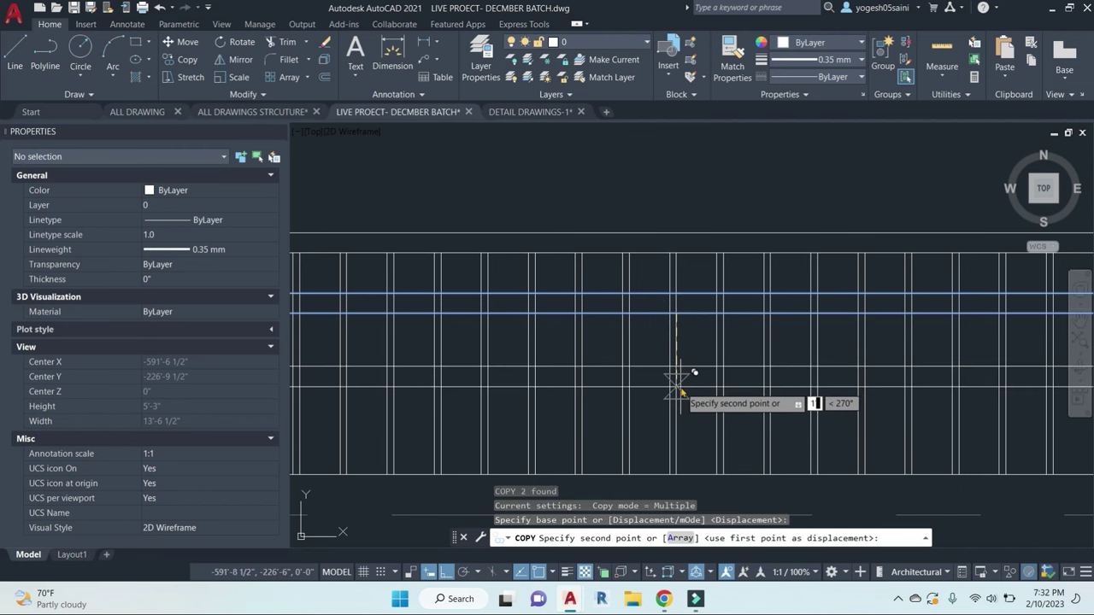
key(Return)
key(Escape)
scroll(683, 359, down, 3)
scroll(995, 271, up, 3)
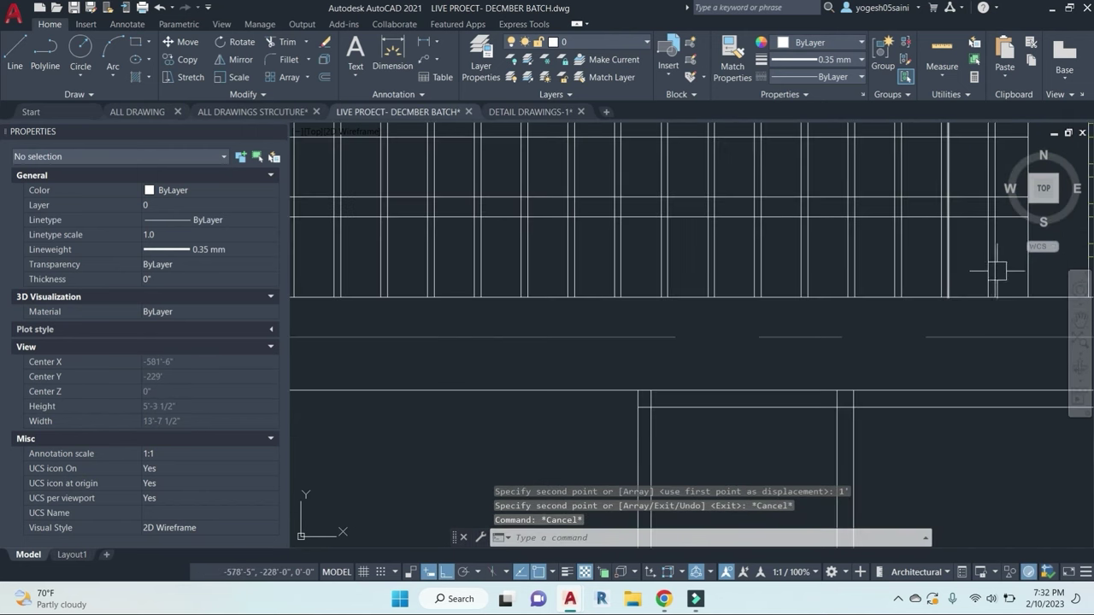
Step: Move all 84 railing lines onto layer A-ELEV-7
middle_drag(1021, 293, 862, 397)
scroll(846, 376, up, 1)
click(864, 364)
scroll(649, 290, down, 2)
middle_drag(555, 263, 723, 296)
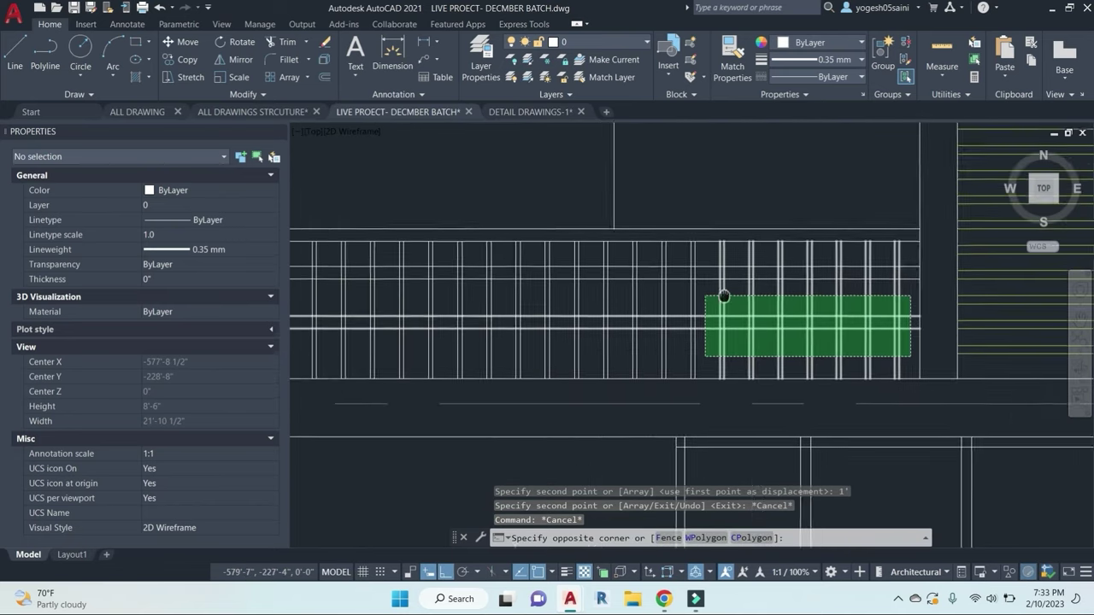
scroll(724, 296, down, 4)
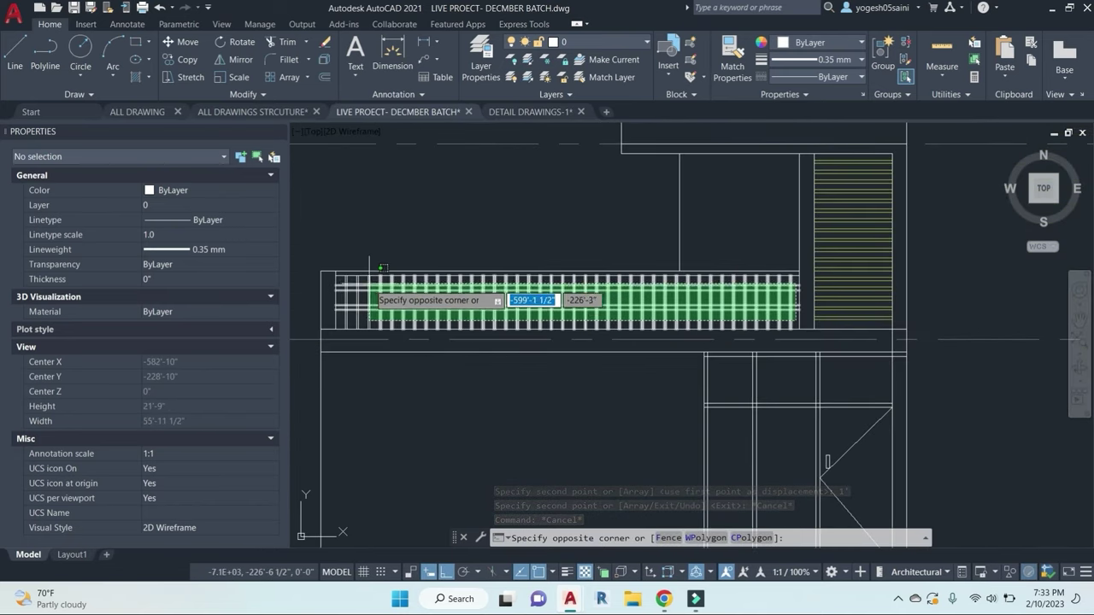
click(338, 267)
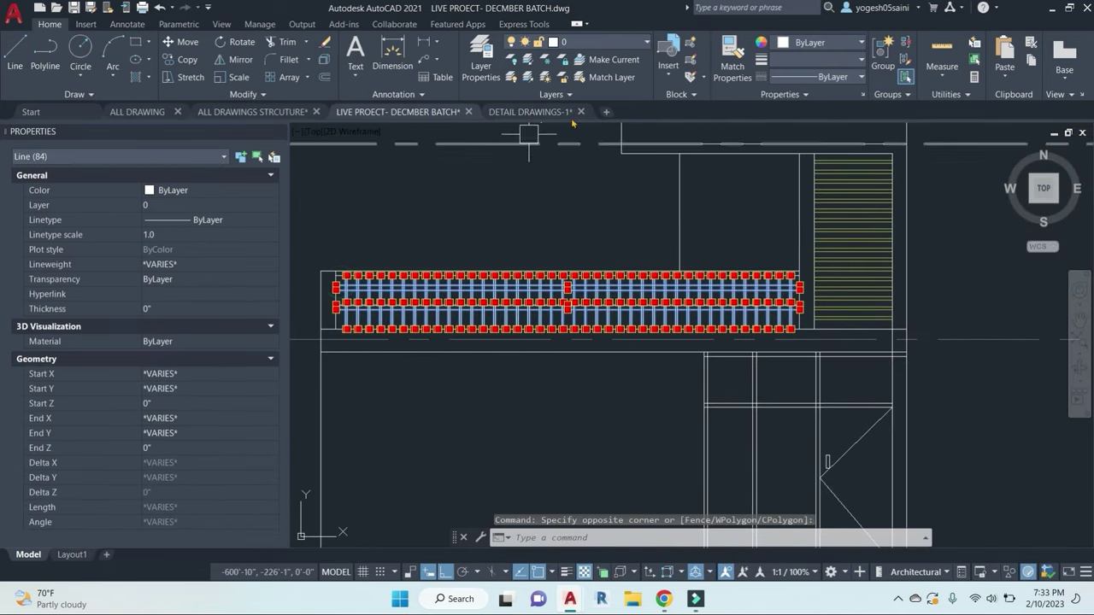
click(632, 41)
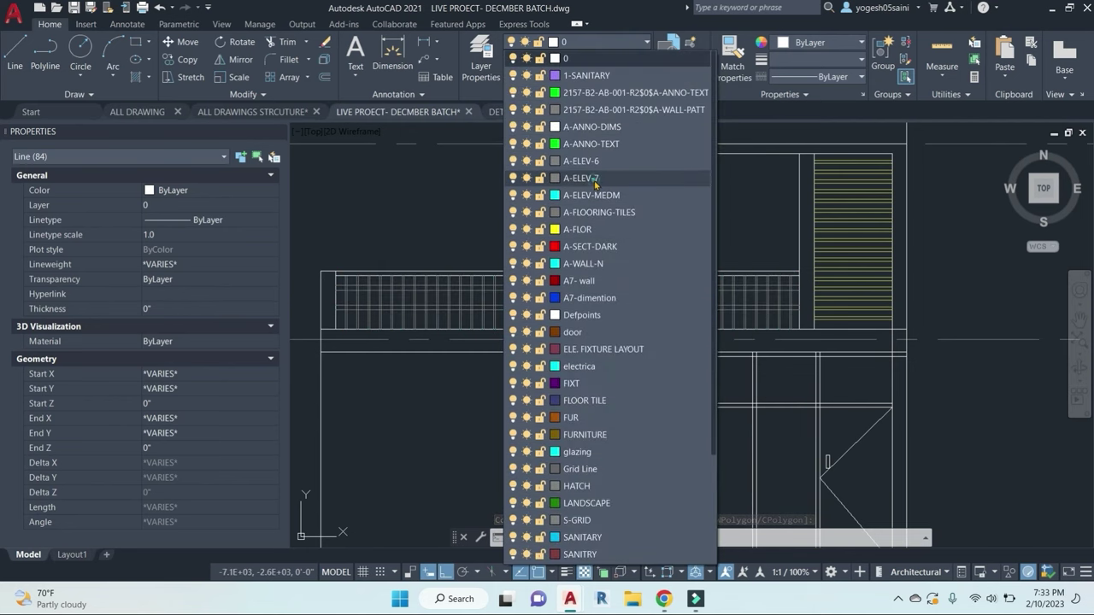
click(596, 184)
key(Escape)
key(Escape)
key(Escape)
Step: Pan and zoom to bring the whole elevation into view
scroll(590, 214, down, 2)
mouse_move(540, 217)
middle_down()
mouse_move(615, 248)
mouse_move(592, 228)
middle_up()
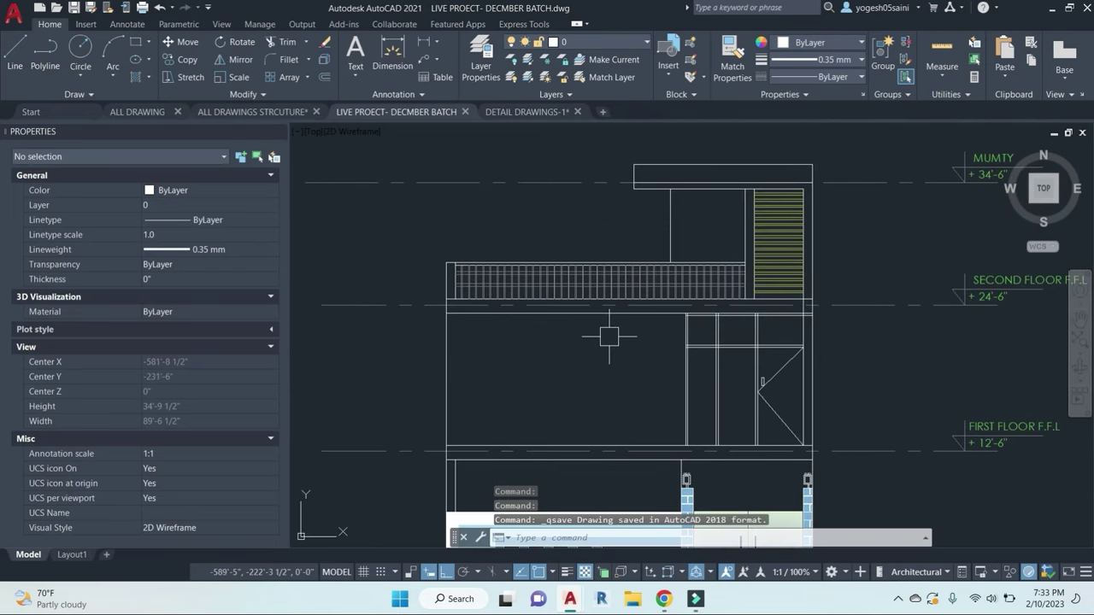
middle_drag(608, 336, 601, 326)
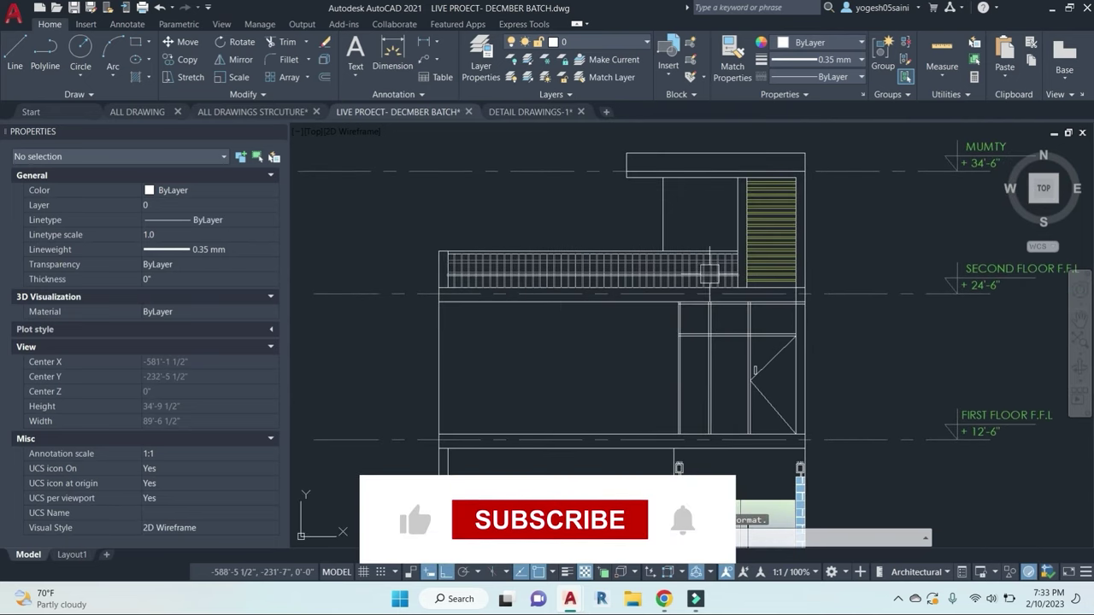
mouse_move(624, 363)
middle_down()
mouse_move(623, 339)
mouse_move(593, 362)
middle_up()
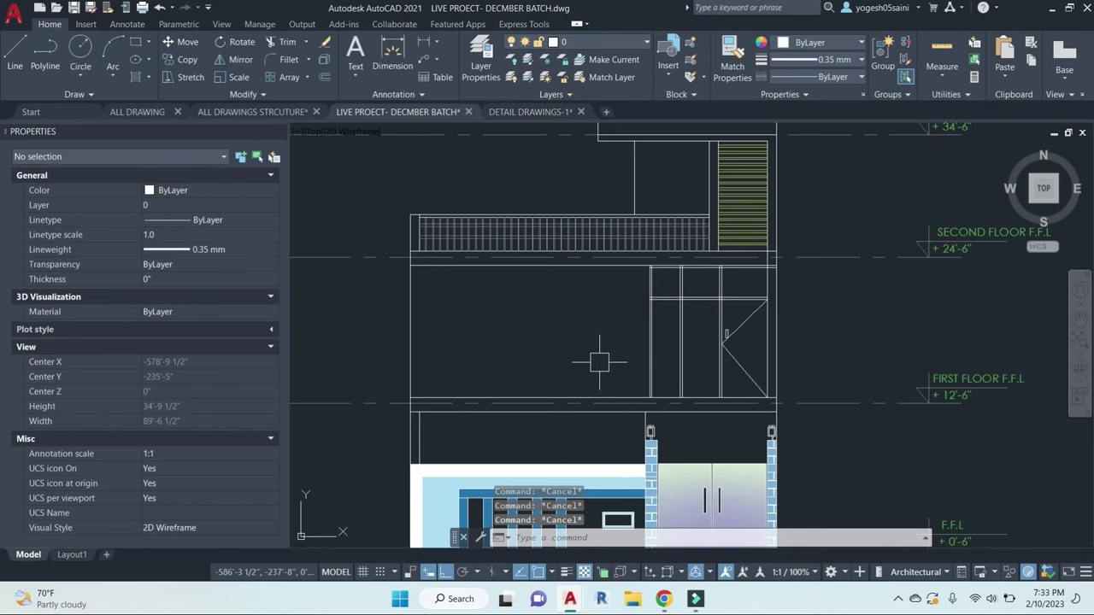
middle_drag(632, 383, 666, 393)
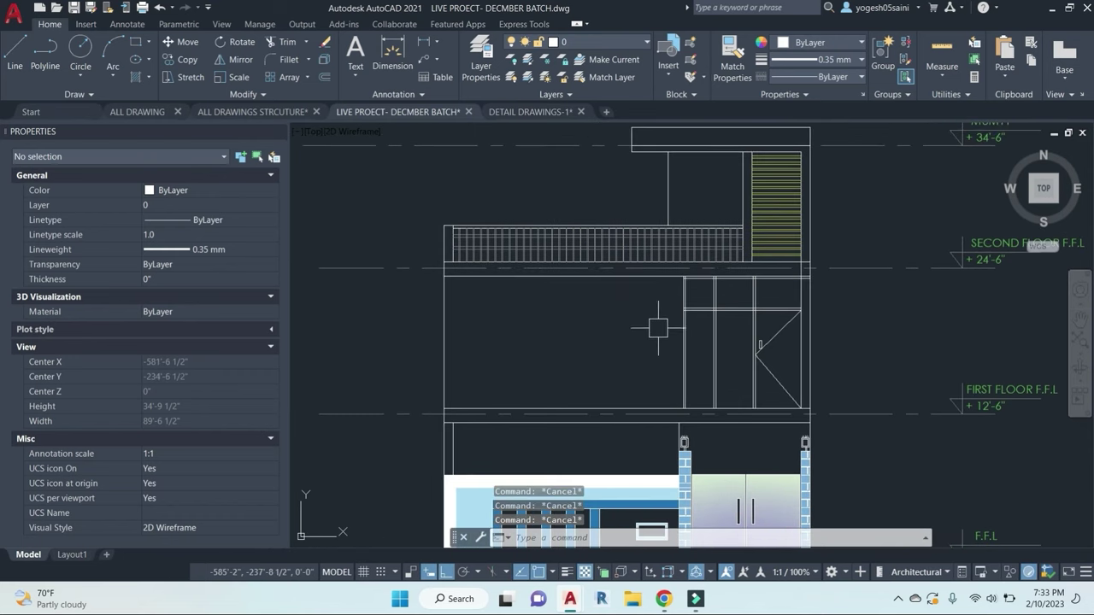
scroll(668, 326, down, 4)
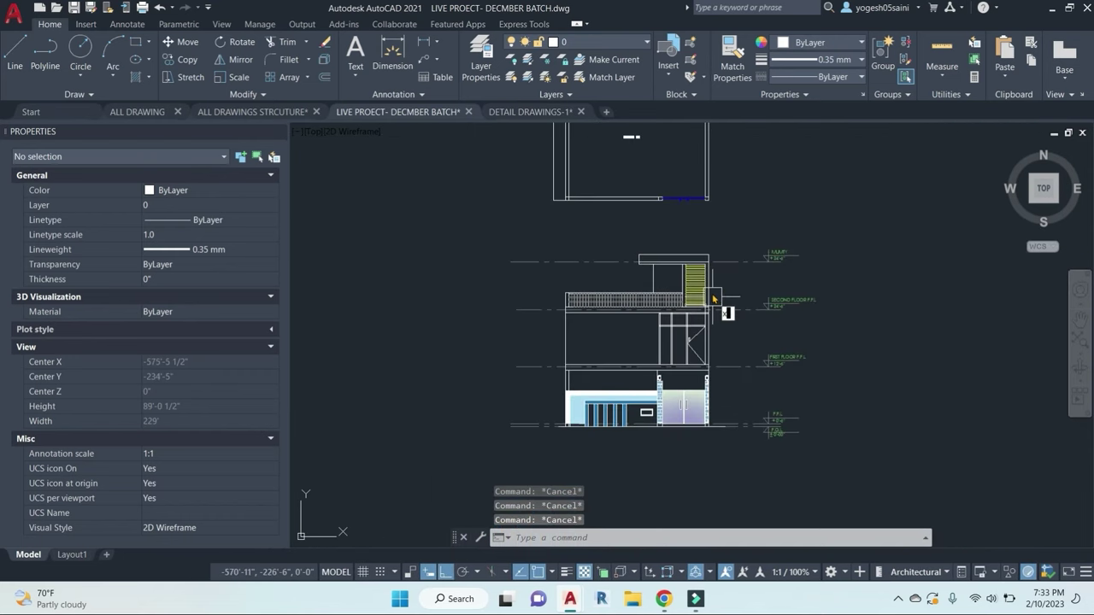
Step: Place vertical construction lines through the plan's wall corner and the red column corner
text(XL)
key(Return)
text(v)
key(Return)
scroll(740, 376, up, 6)
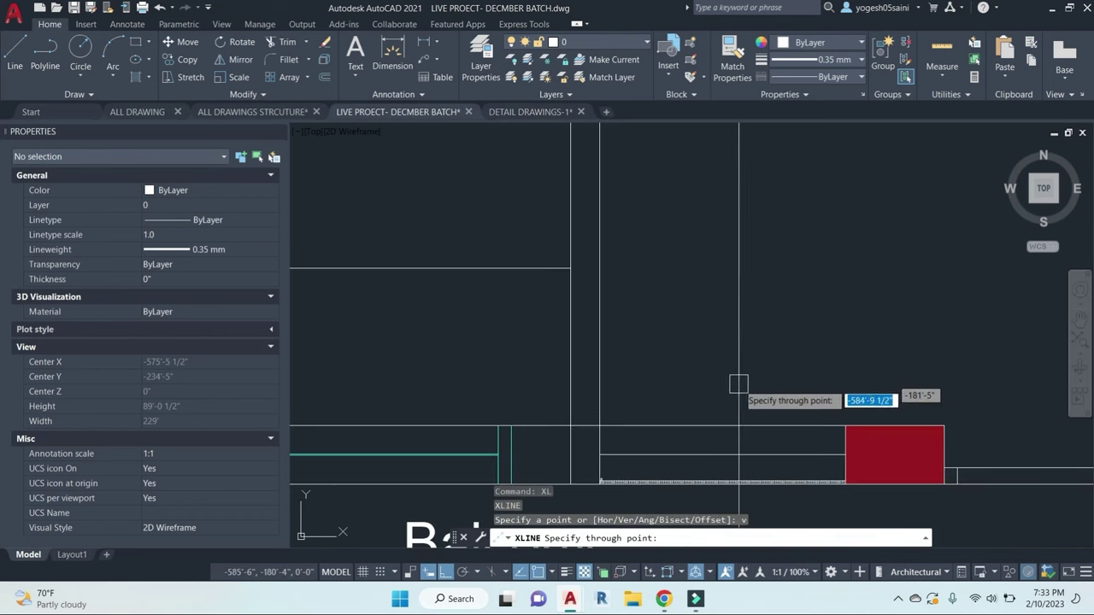
middle_drag(666, 480, 629, 322)
scroll(556, 335, up, 5)
click(571, 309)
middle_drag(824, 397, 488, 359)
click(874, 274)
scroll(822, 364, down, 3)
middle_drag(850, 414, 783, 228)
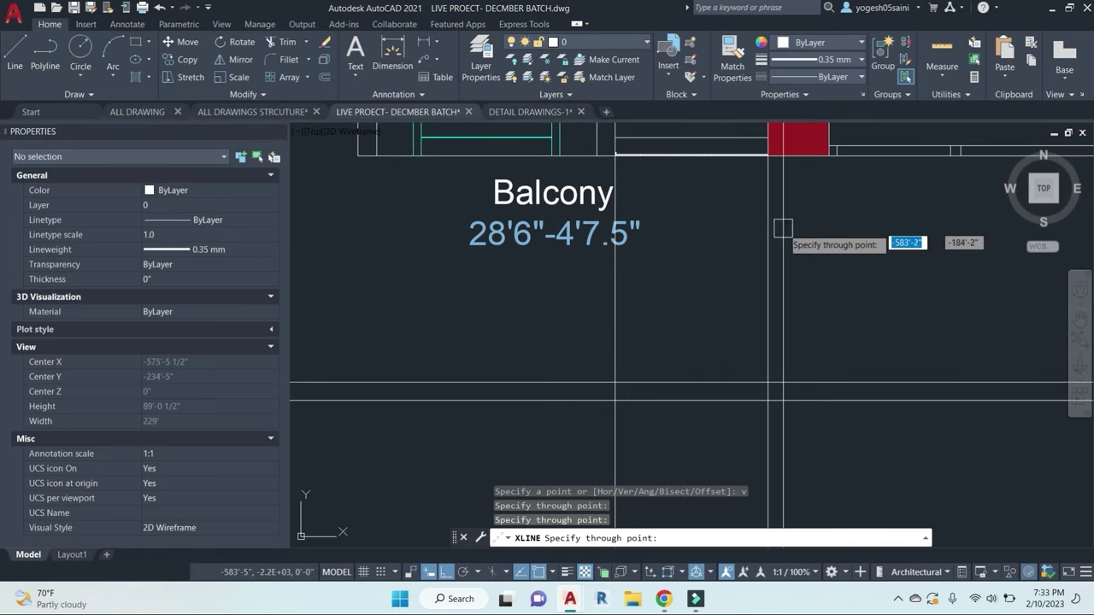
scroll(781, 267, down, 3)
middle_drag(796, 357, 791, 308)
middle_drag(793, 412, 768, 313)
key(Escape)
key(Escape)
scroll(734, 402, down, 1)
middle_drag(769, 432, 764, 237)
middle_drag(728, 393, 735, 315)
scroll(738, 314, up, 2)
key(Escape)
key(Escape)
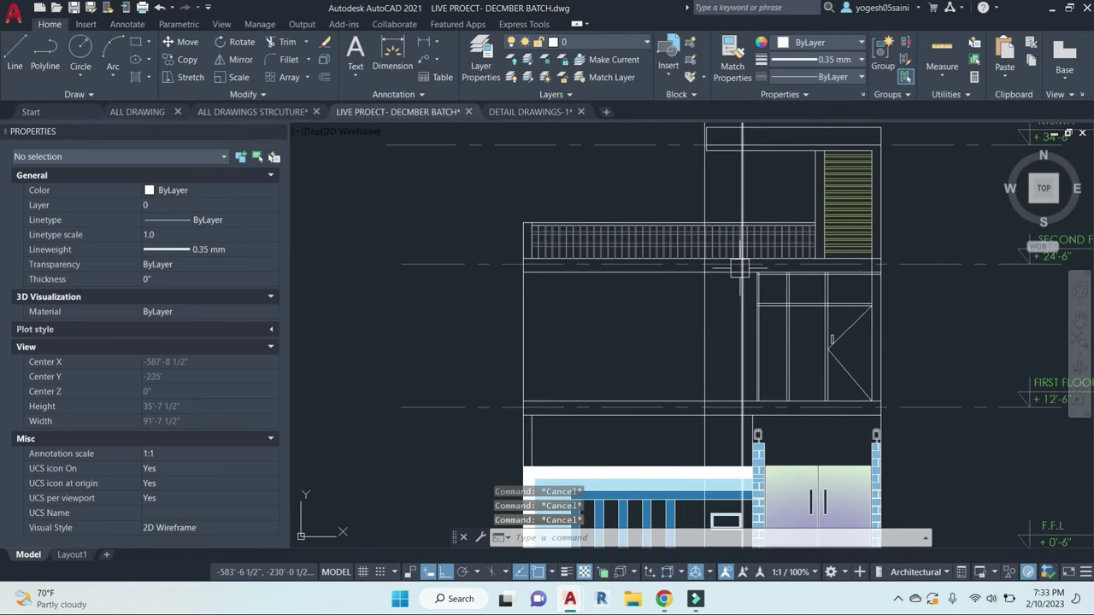
Step: Trim both vertical lines inside the slab and erase the two short leftover lines
text(tr)
key(Return)
key(Return)
scroll(742, 255, up, 5)
click(766, 396)
click(329, 387)
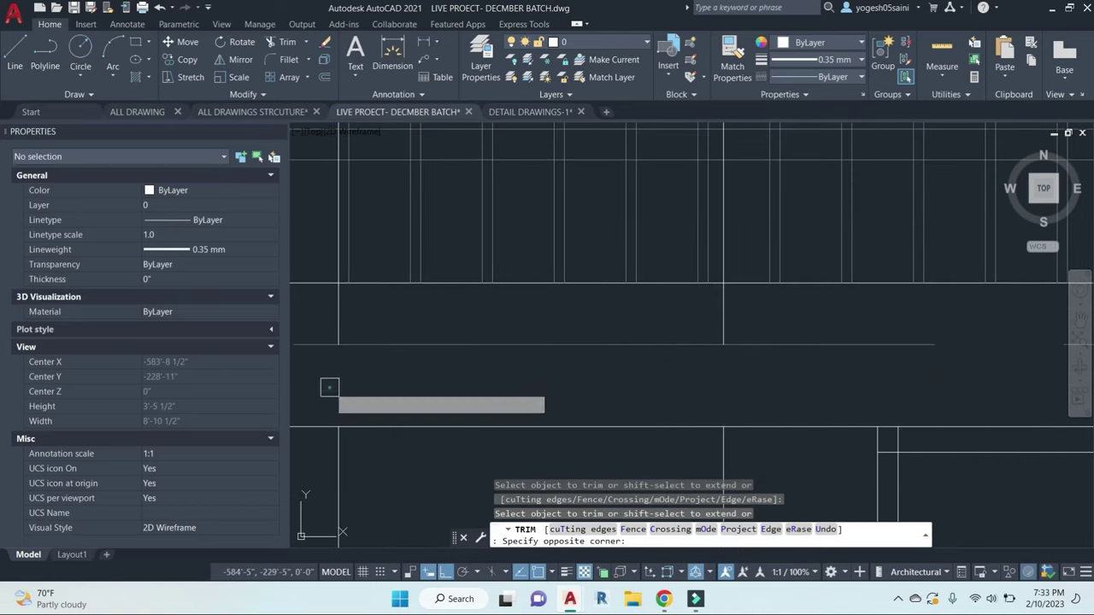
key(Escape)
key(Escape)
click(761, 317)
click(308, 311)
text(e)
Step: Trim the remaining short vertical segments and erase the two leftover lines
key(Return)
scroll(691, 335, down, 8)
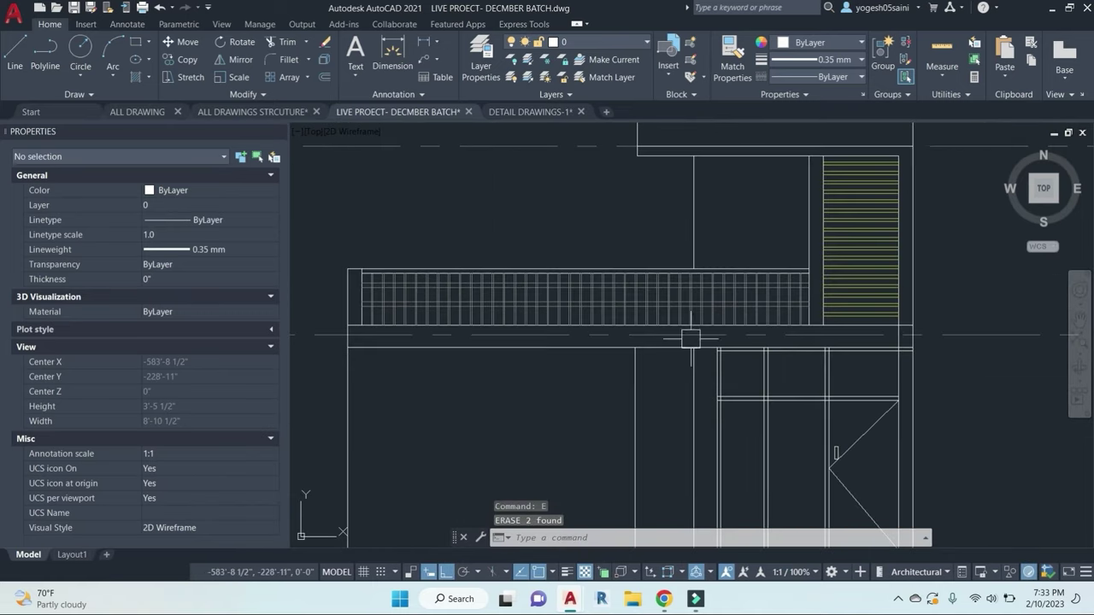
middle_drag(697, 363, 729, 152)
text(tr)
key(Return)
key(Return)
scroll(726, 325, up, 7)
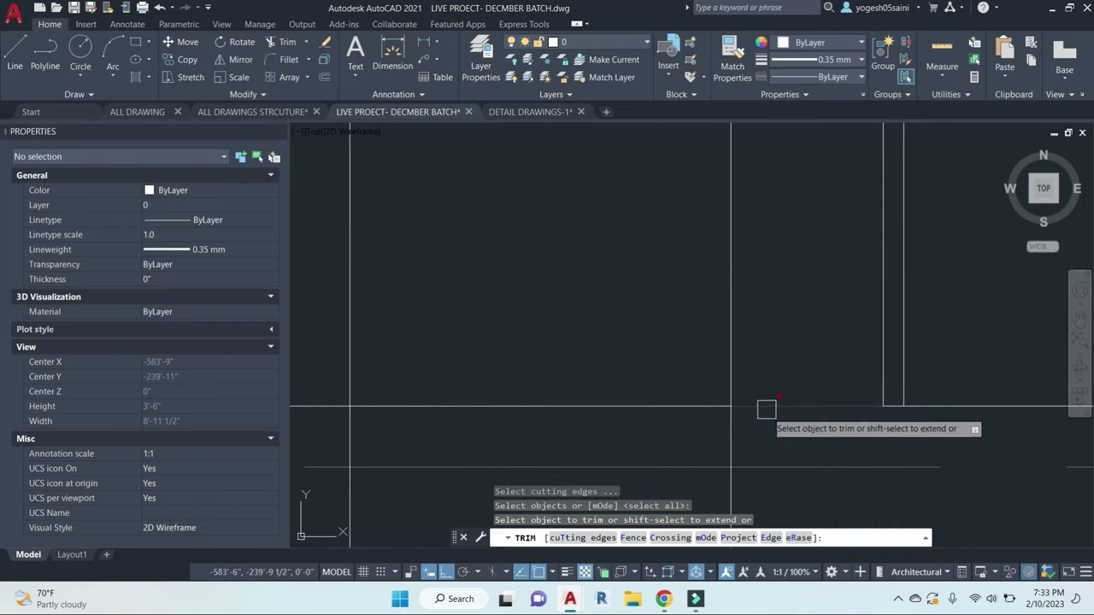
click(766, 440)
click(310, 446)
middle_drag(706, 439, 744, 217)
key(Escape)
key(Escape)
click(818, 285)
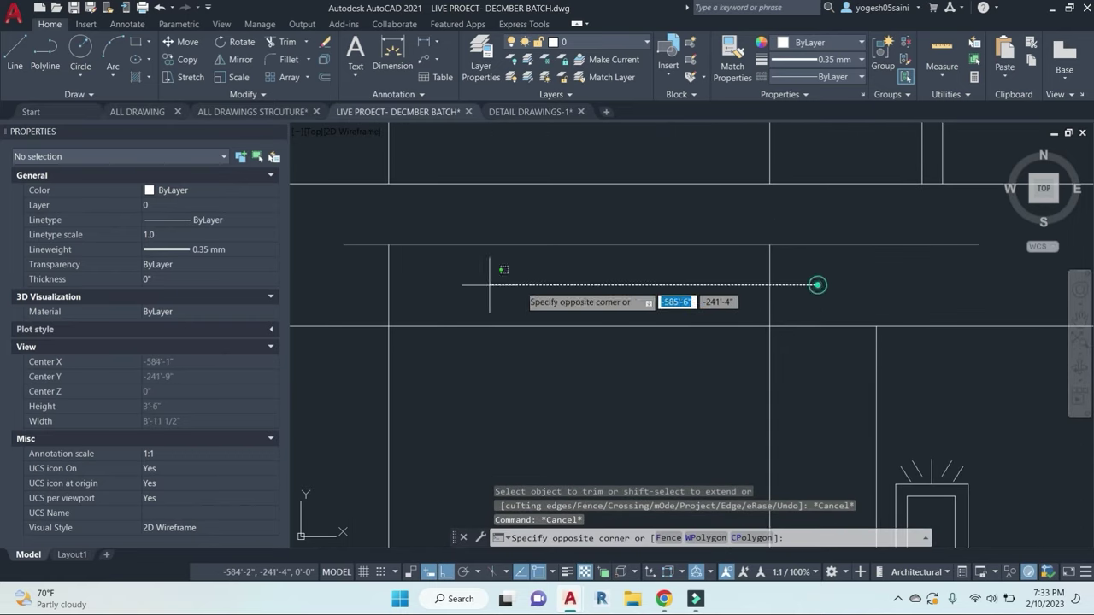
click(349, 285)
text(e)
key(Return)
scroll(582, 258, down, 6)
middle_drag(635, 214, 671, 361)
key(Escape)
key(Escape)
scroll(652, 293, down, 2)
middle_drag(644, 275, 659, 322)
scroll(685, 242, up, 2)
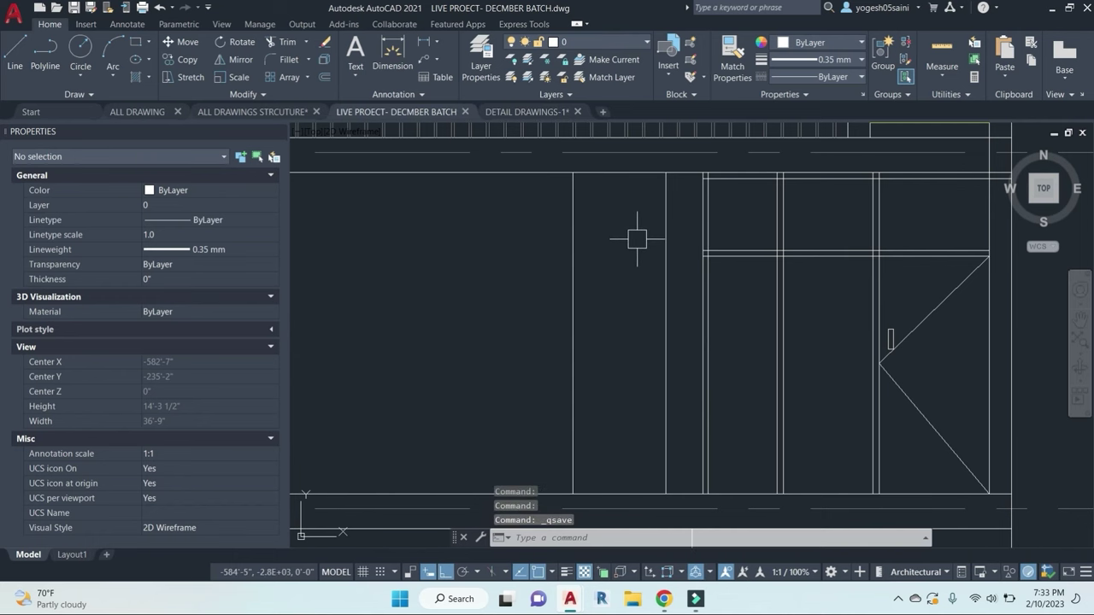
Step: Hatch the tall narrow column panel on the first-floor elevation
text(h)
key(Return)
click(620, 285)
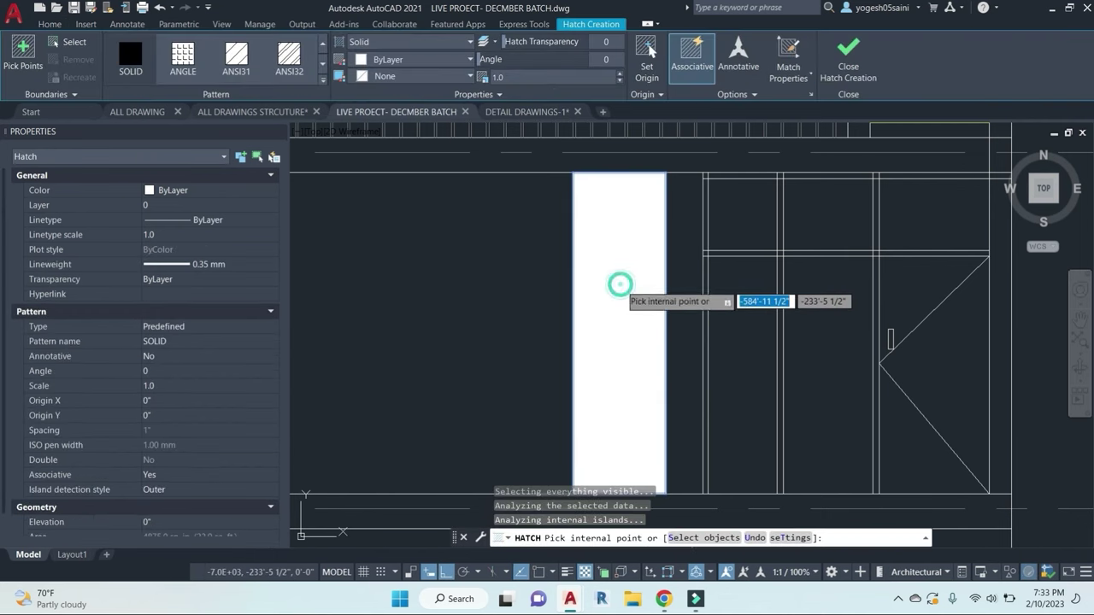
right_click(622, 288)
click(654, 291)
Step: Change the panel hatch to the ANGLE pattern at scale 10
click(619, 266)
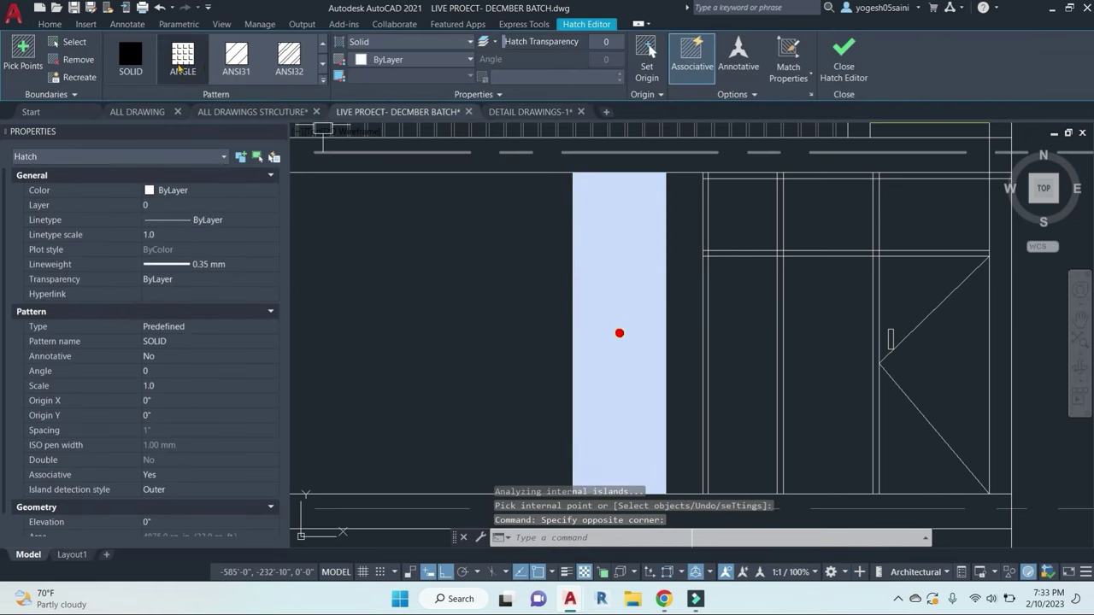
click(184, 56)
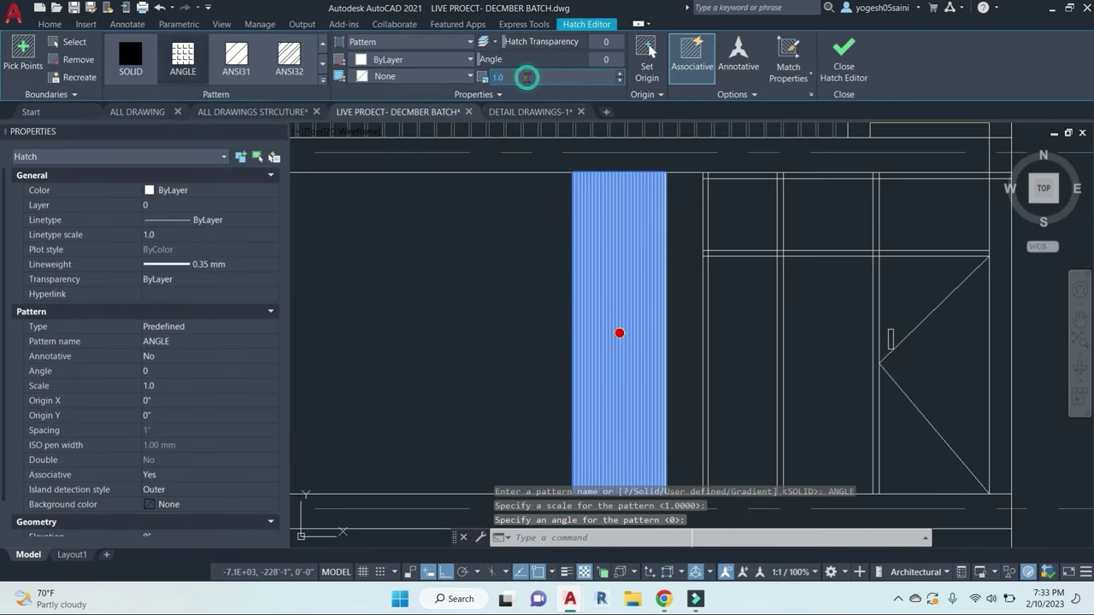
click(528, 77)
text(10)
key(Return)
key(Escape)
key(Escape)
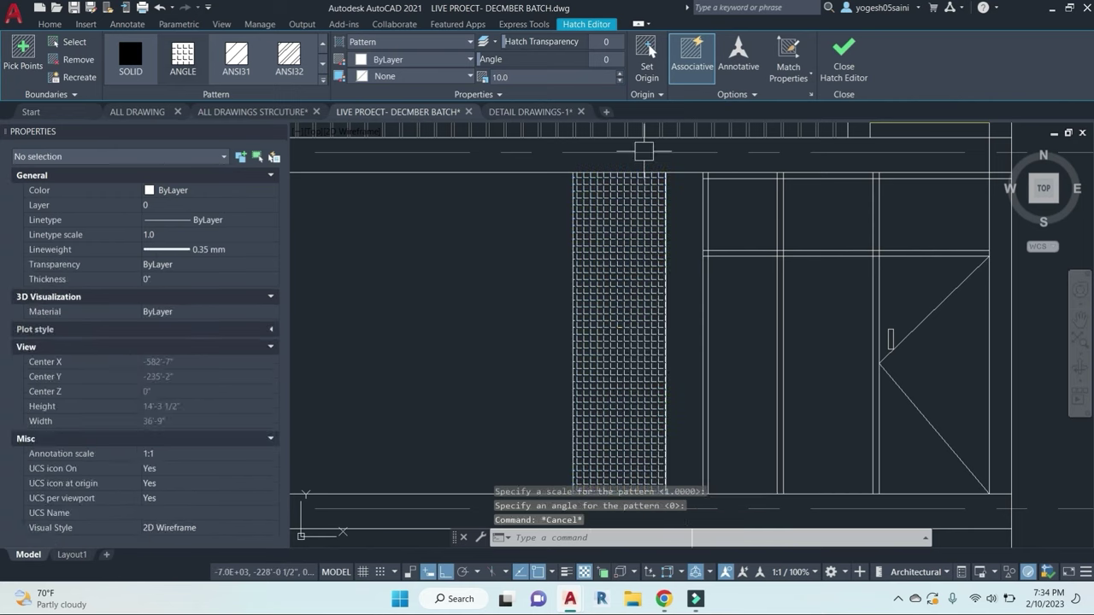
Step: Colour the hatch pink (209,156,199), keeping the background as None
click(621, 280)
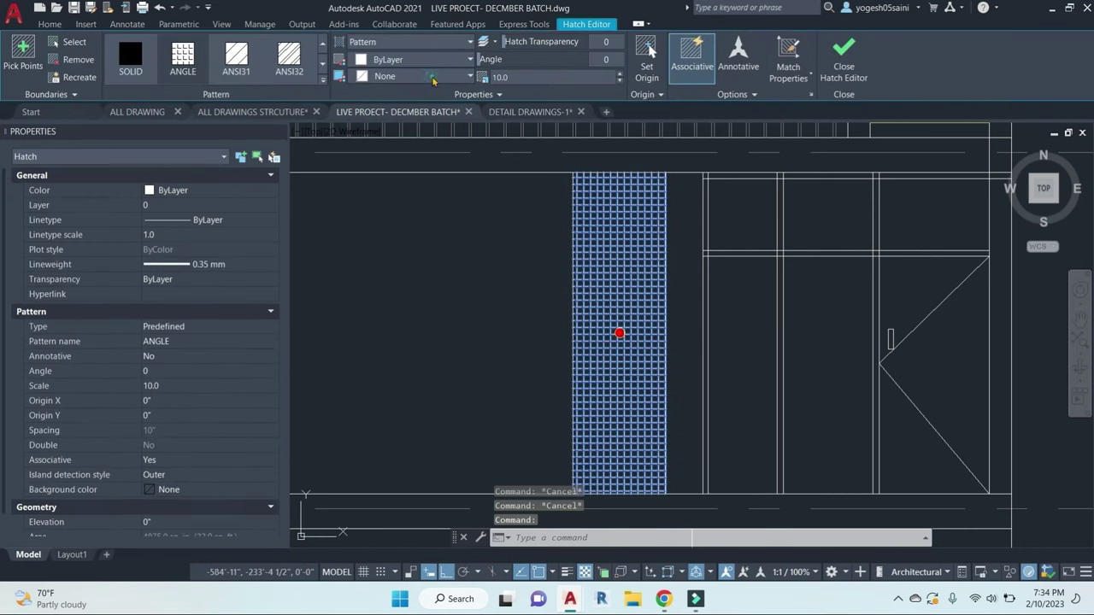
click(434, 79)
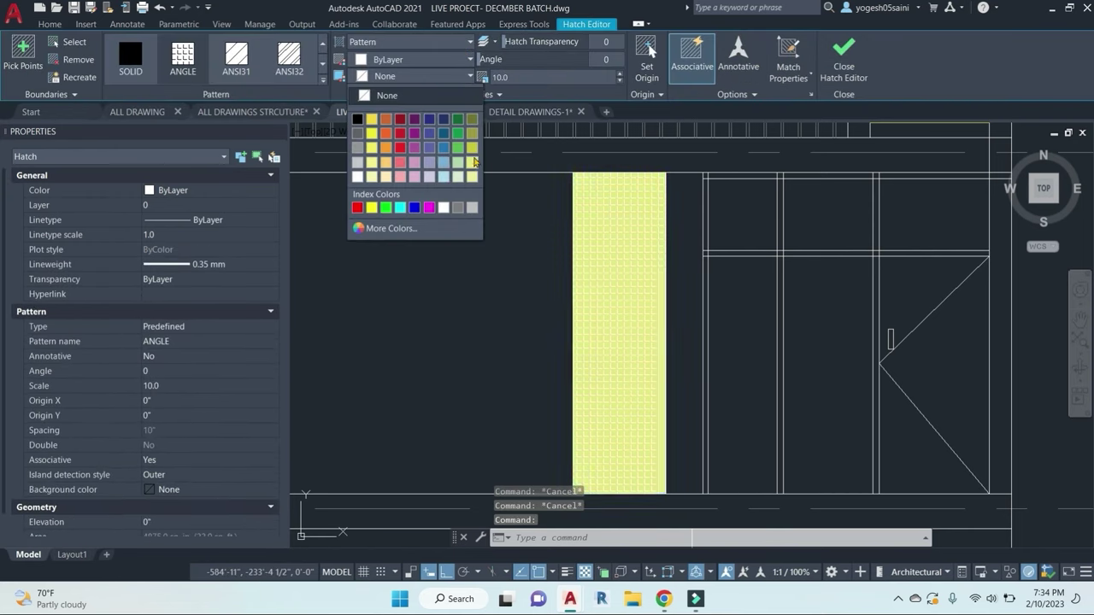
click(459, 59)
click(458, 59)
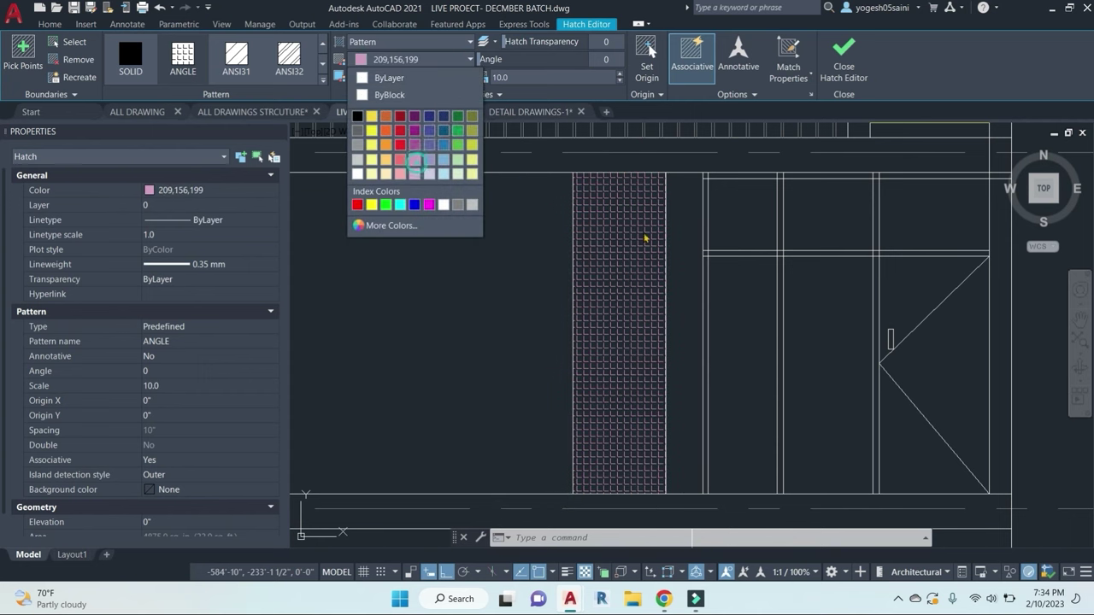
key(Escape)
key(Escape)
key(Escape)
scroll(633, 231, down, 3)
middle_drag(622, 327, 616, 316)
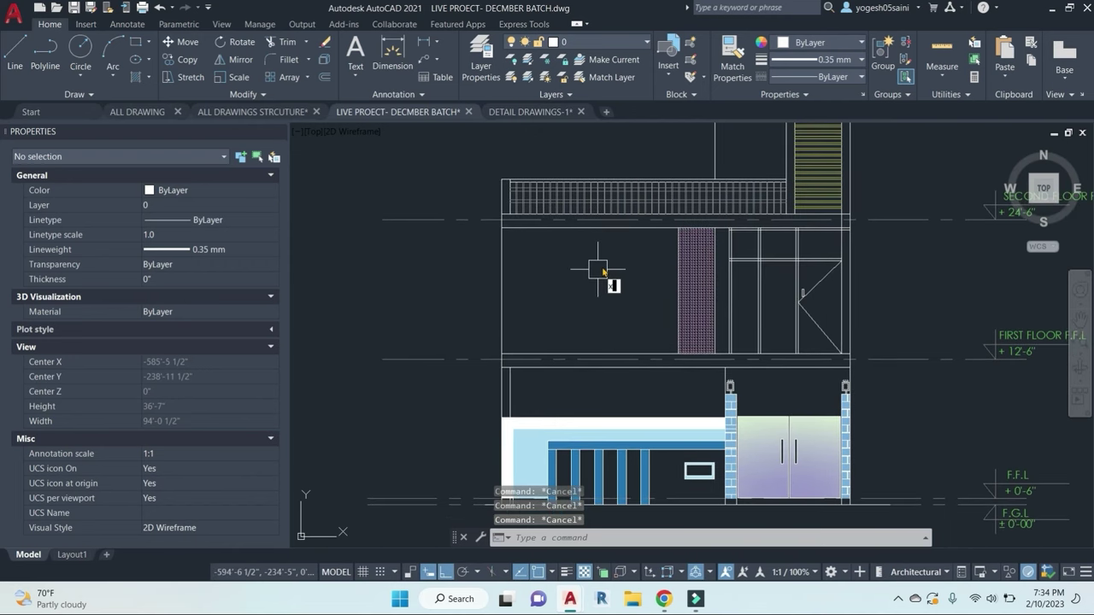
Step: Place vertical construction lines at the balcony wall edges, window edge and red column corner
text(xl)
key(Return)
text(v)
key(Return)
scroll(622, 265, down, 3)
scroll(632, 248, up, 10)
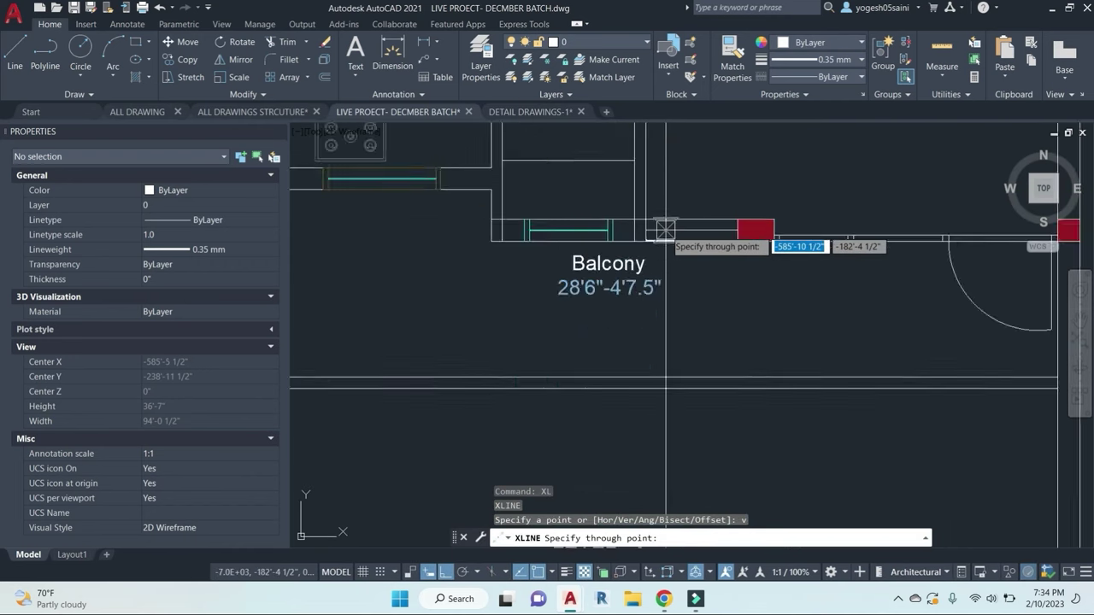
scroll(664, 229, up, 2)
click(581, 209)
click(439, 210)
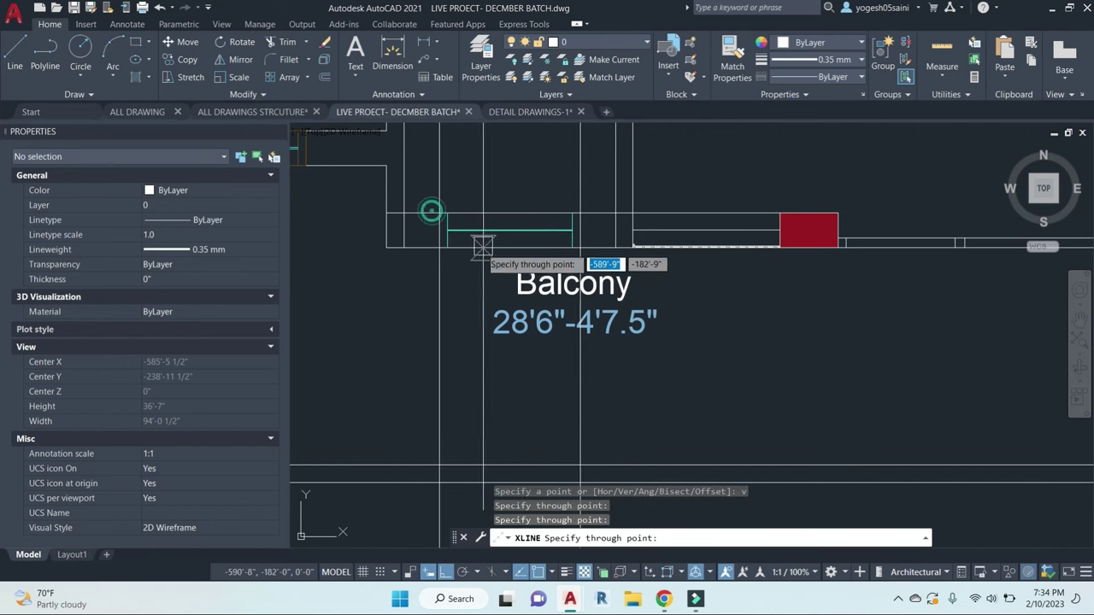
middle_drag(482, 246, 918, 294)
click(740, 183)
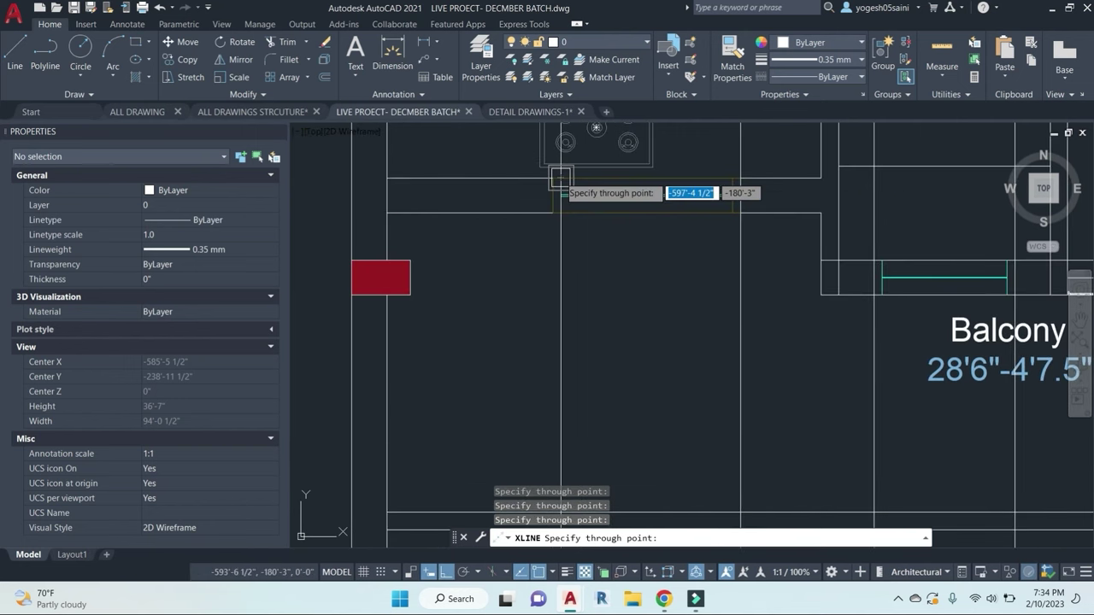
scroll(552, 177, down, 3)
scroll(542, 222, up, 3)
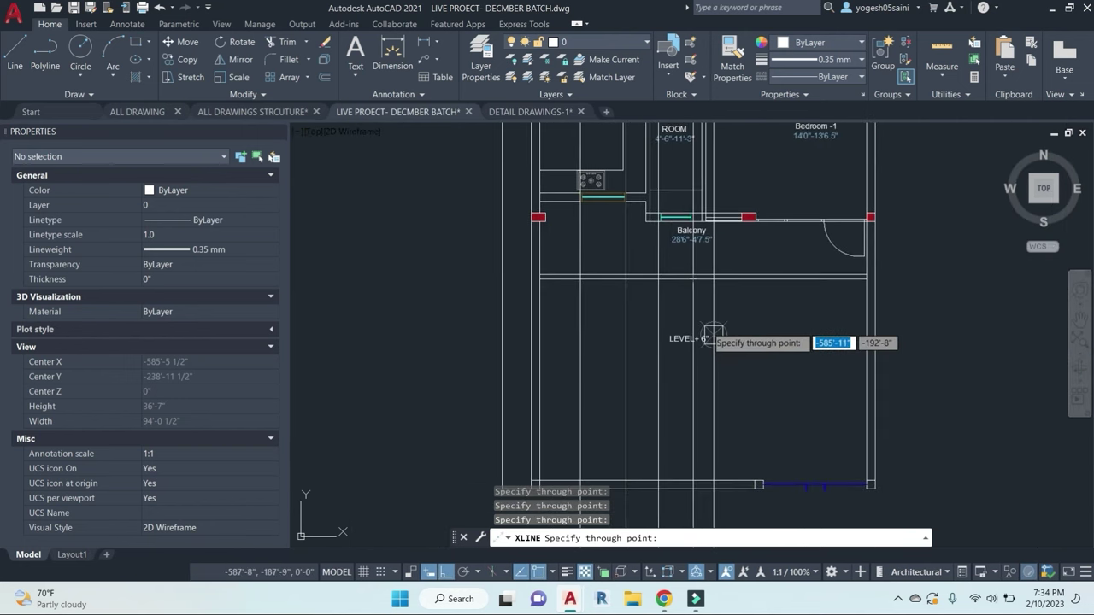
click(542, 213)
scroll(634, 300, down, 4)
middle_drag(699, 384, 652, 196)
middle_drag(605, 402, 606, 273)
scroll(592, 355, up, 2)
key(Escape)
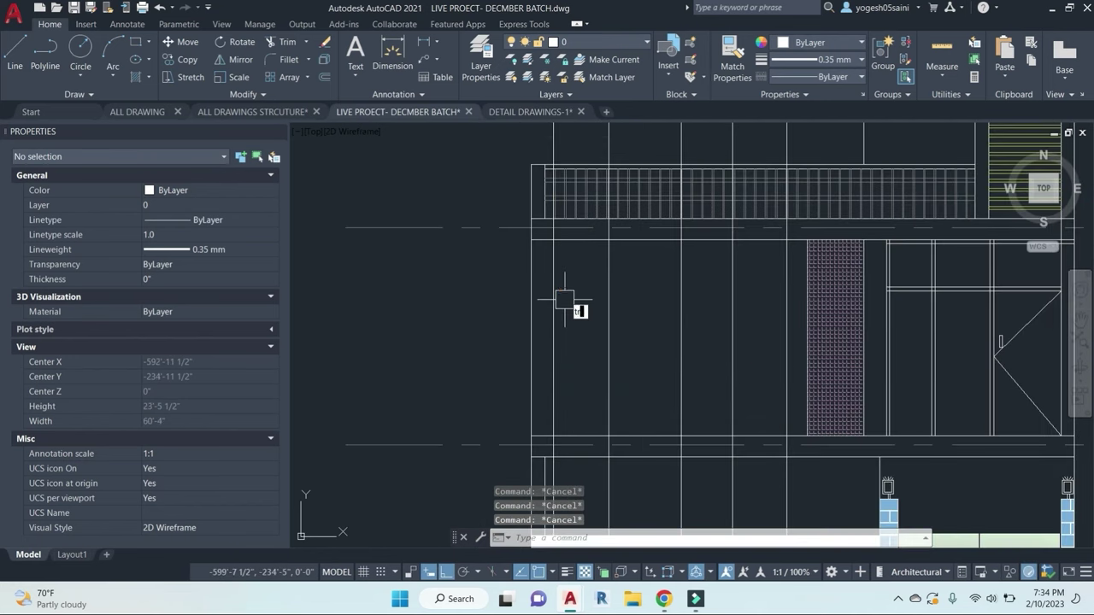
Step: Trim the lines at the elevation edge and slab, and erase the leftover ray and stray line
key(space)
key(space)
scroll(564, 231, up, 5)
click(525, 241)
scroll(592, 271, down, 5)
middle_drag(592, 240, 612, 382)
key(Escape)
click(588, 277)
text(e)
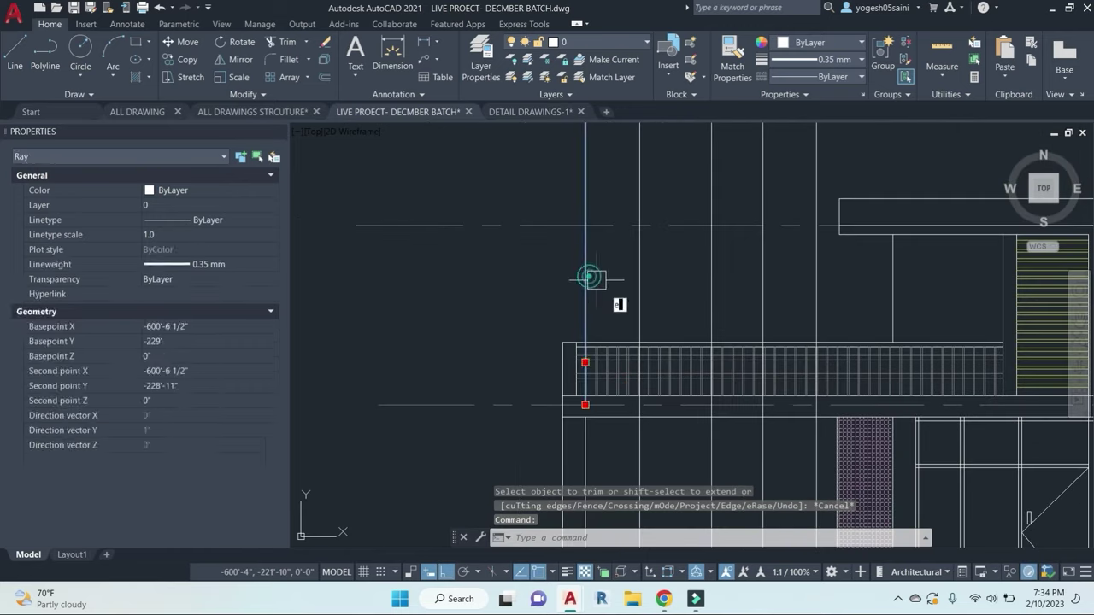
key(Escape)
key(Escape)
key(Escape)
scroll(591, 277, down, 3)
key(space)
key(space)
scroll(597, 289, up, 5)
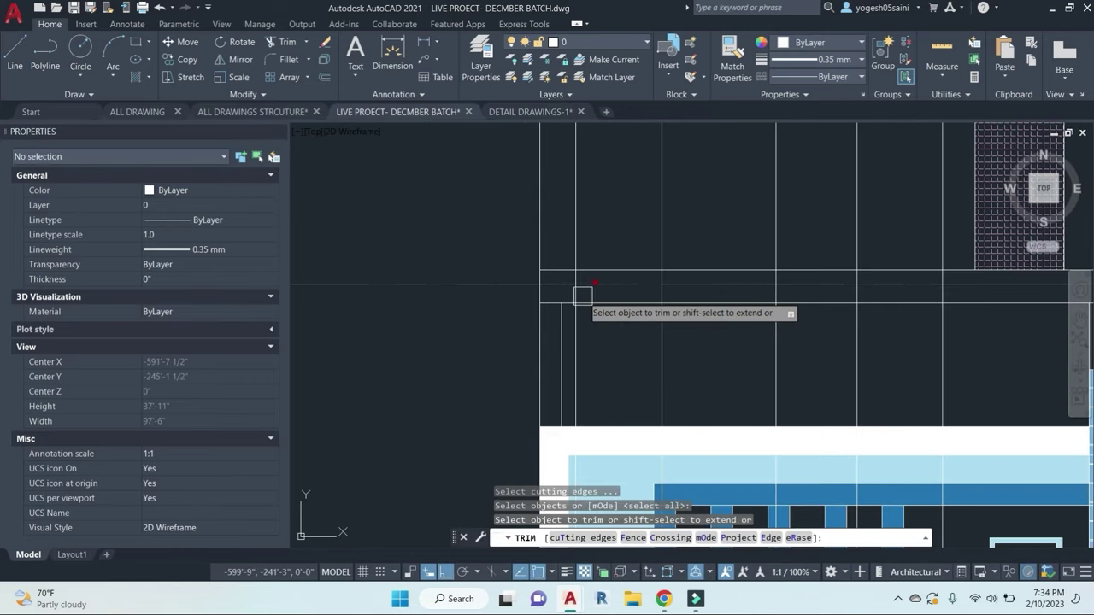
click(572, 264)
key(Escape)
key(Escape)
click(572, 370)
text(e)
key(space)
scroll(632, 263, down, 10)
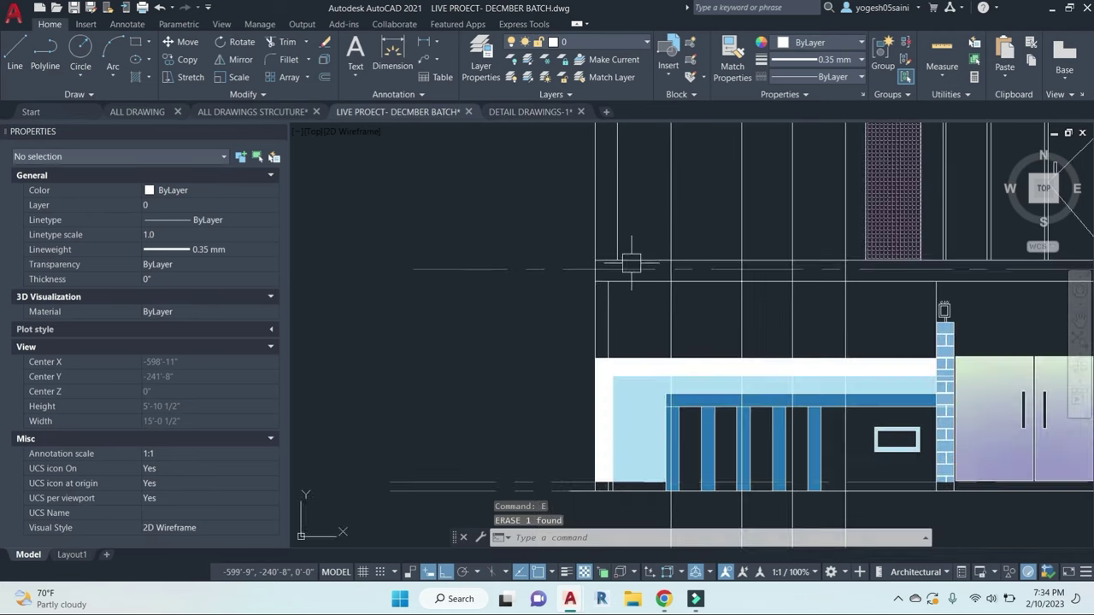
middle_drag(630, 225, 621, 266)
scroll(621, 265, up, 4)
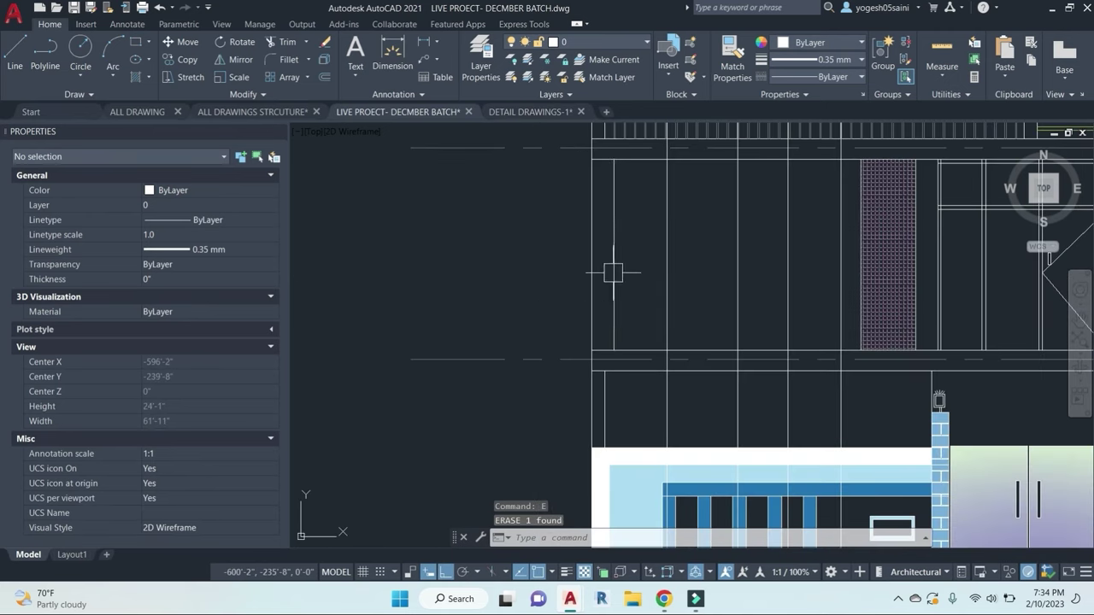
Step: Make the new left vertical line grey, Color 8
click(613, 248)
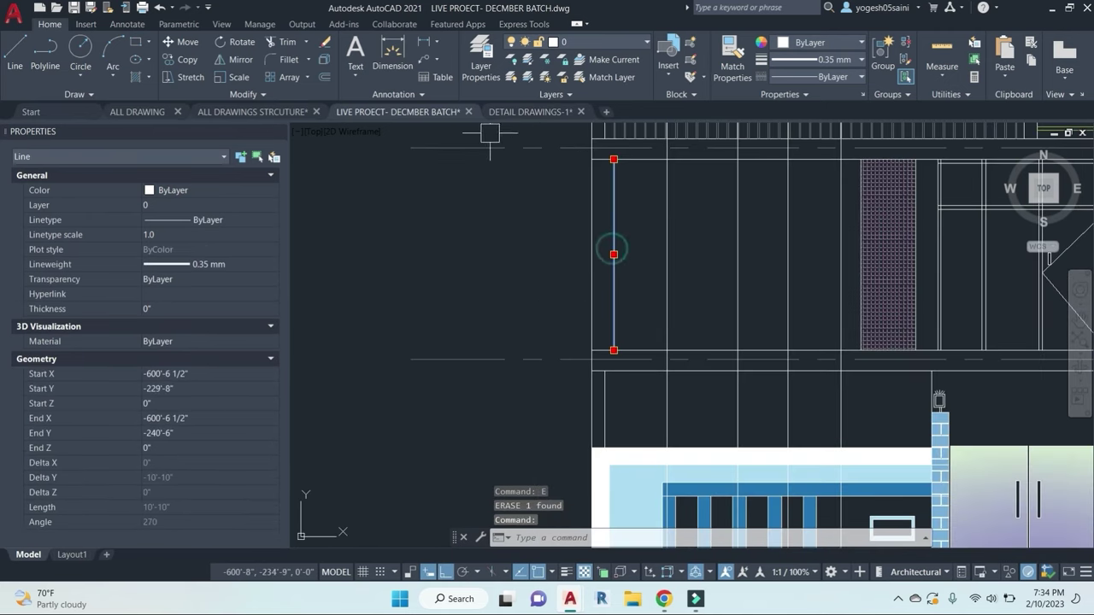
click(850, 44)
click(879, 188)
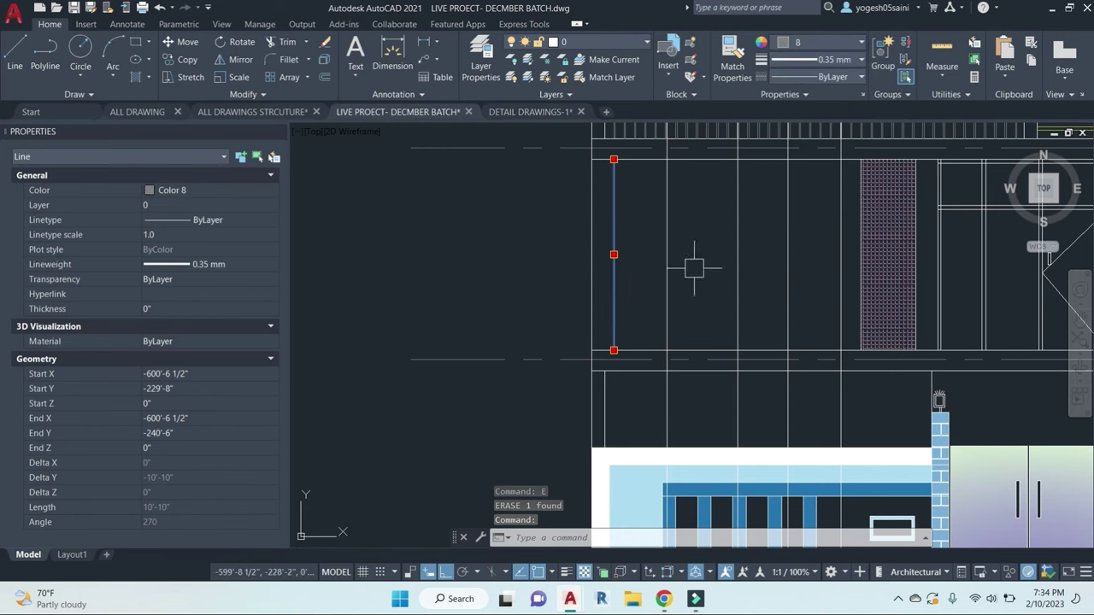
key(Escape)
key(Escape)
scroll(703, 245, down, 3)
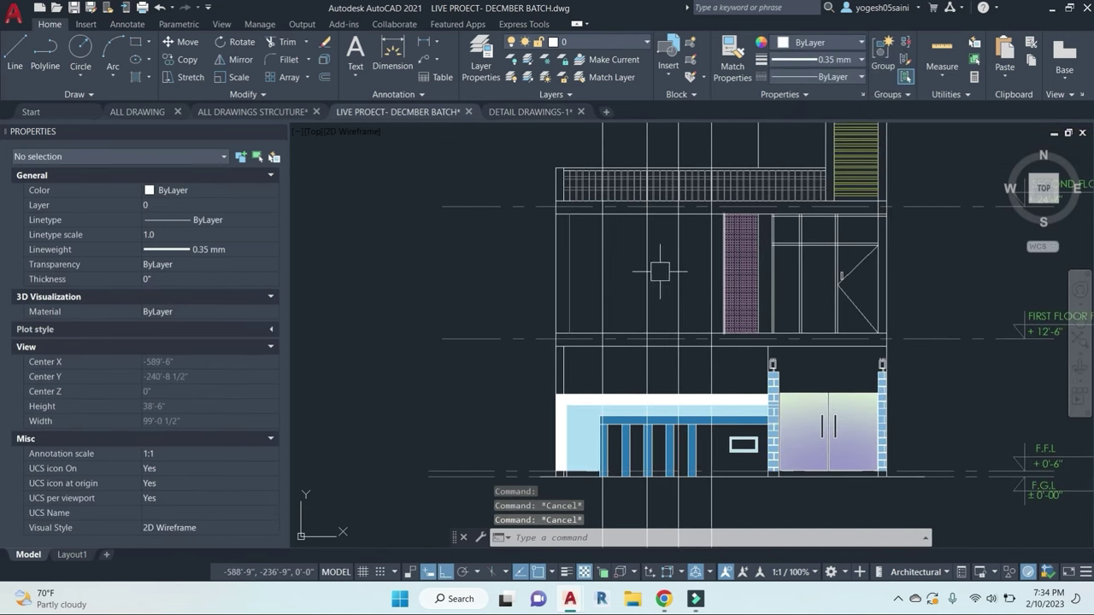
middle_drag(707, 276, 683, 309)
scroll(683, 309, down, 1)
middle_drag(694, 237, 679, 485)
scroll(645, 184, up, 6)
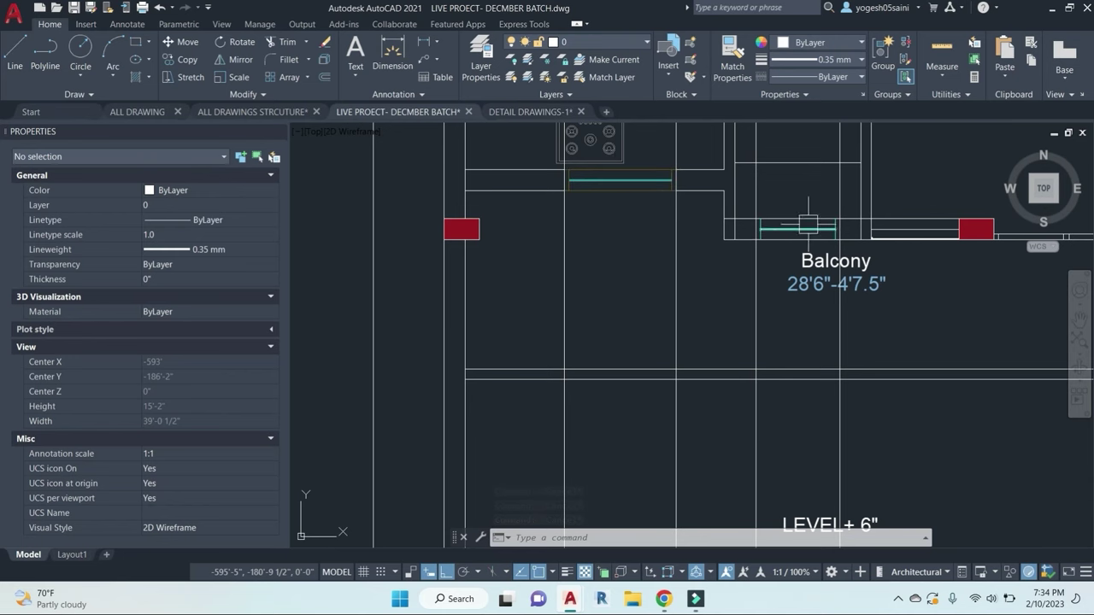
middle_drag(813, 225, 760, 309)
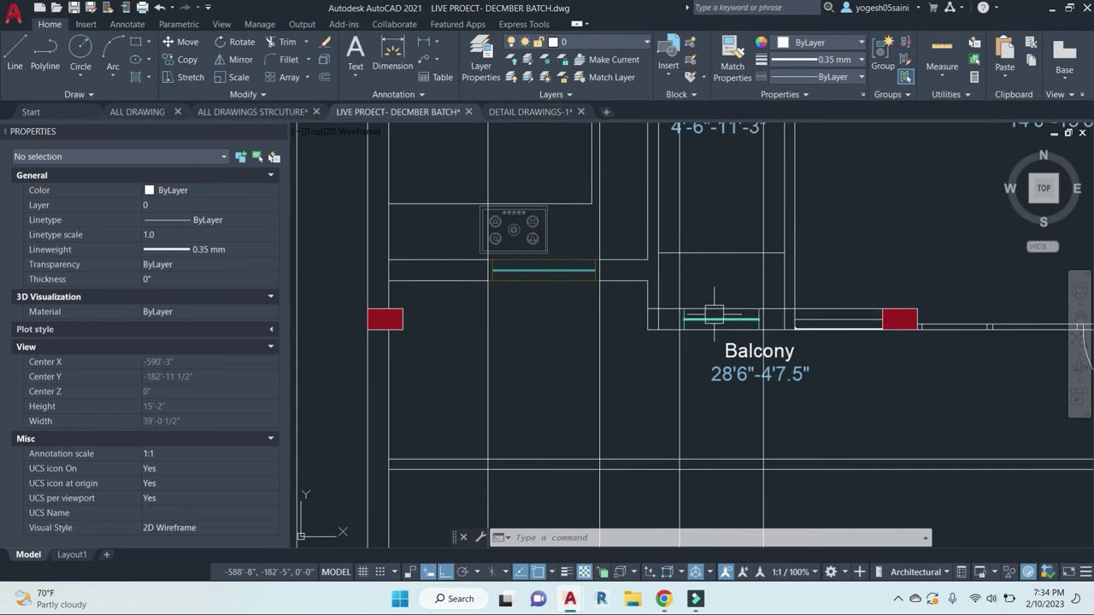
Step: Bring the front elevation back into view and offset a horizontal line 3'6" upward
scroll(746, 330, down, 6)
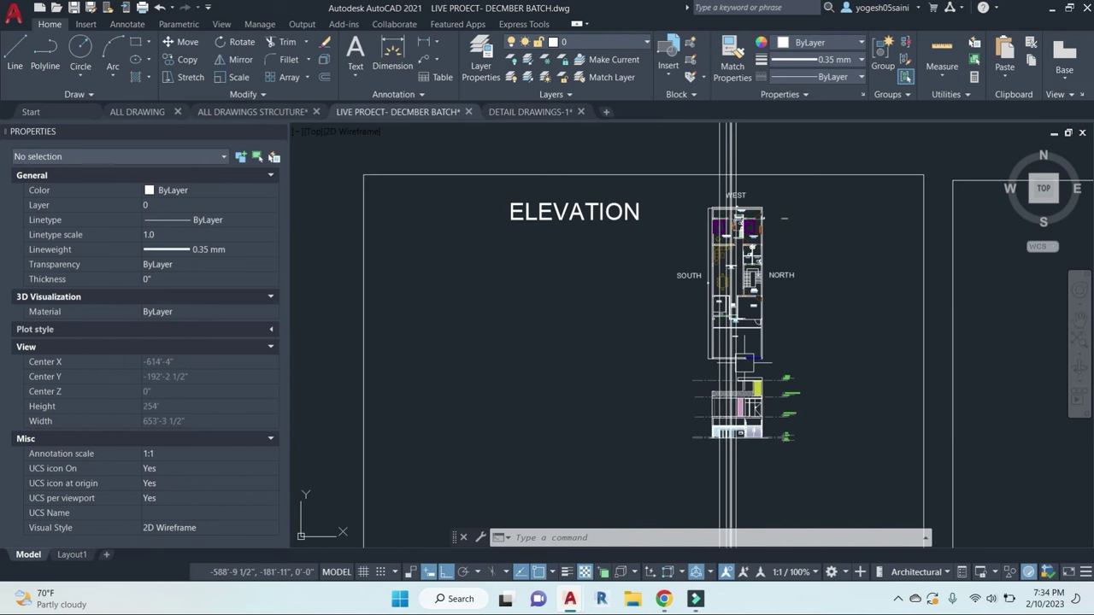
middle_drag(735, 410, 704, 383)
scroll(693, 367, up, 4)
scroll(704, 382, up, 2)
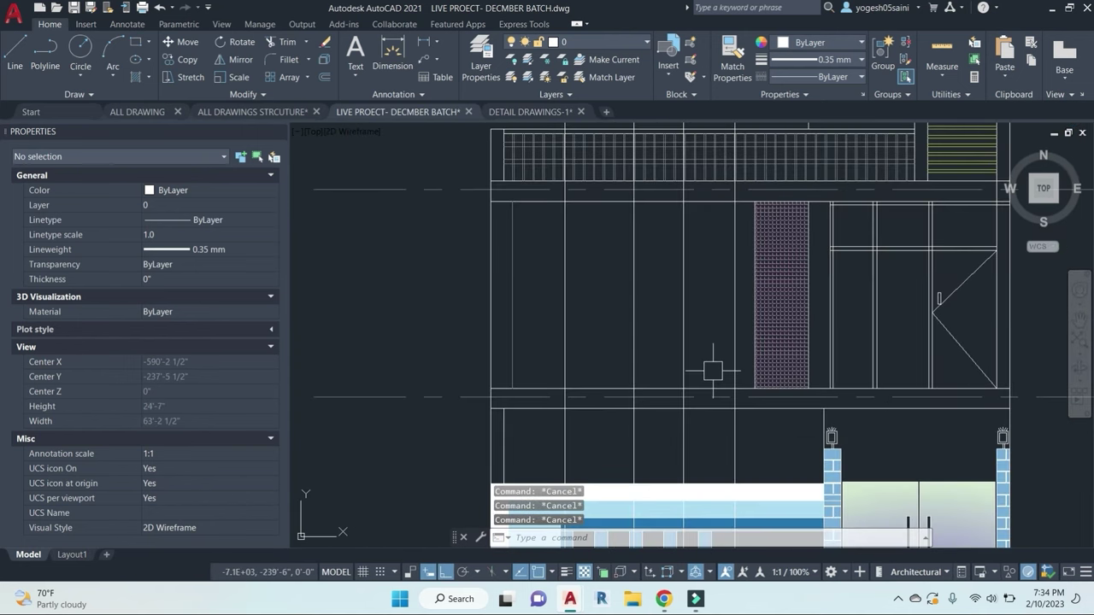
text(o)
key(Return)
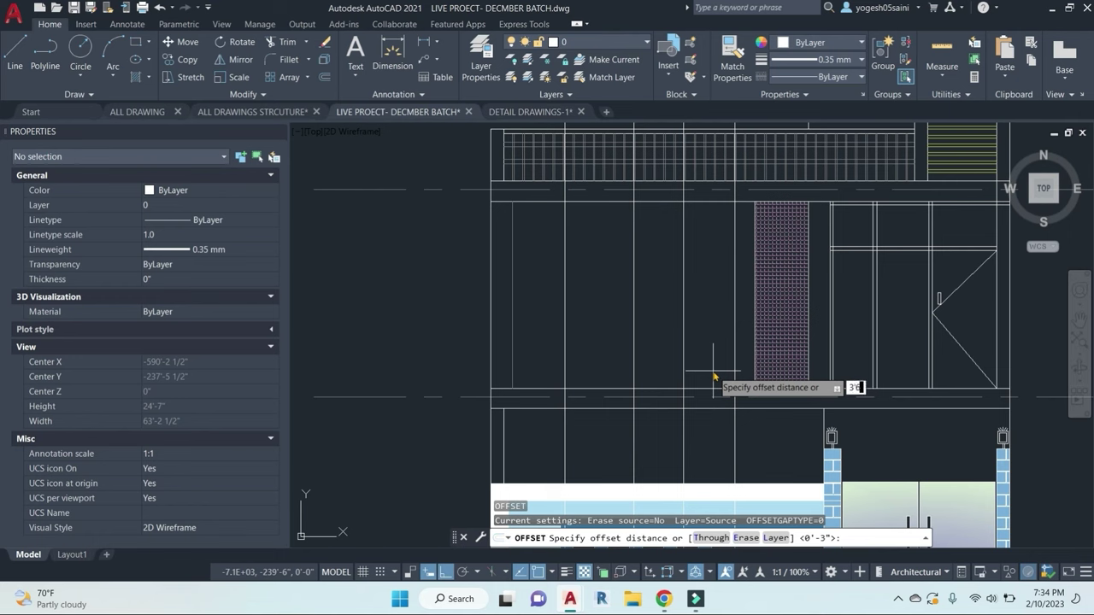
text(3'6)
key(Return)
click(606, 387)
click(606, 287)
key(Escape)
key(Escape)
key(Escape)
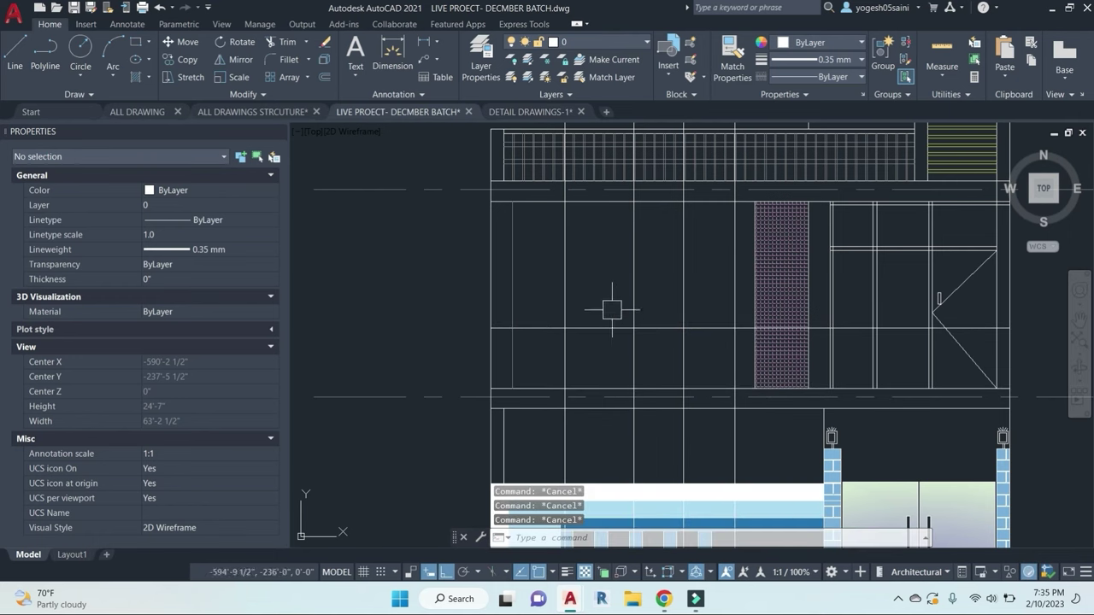
Step: Erase the short stray line segment
text(tr)
key(Return)
key(Return)
key(Escape)
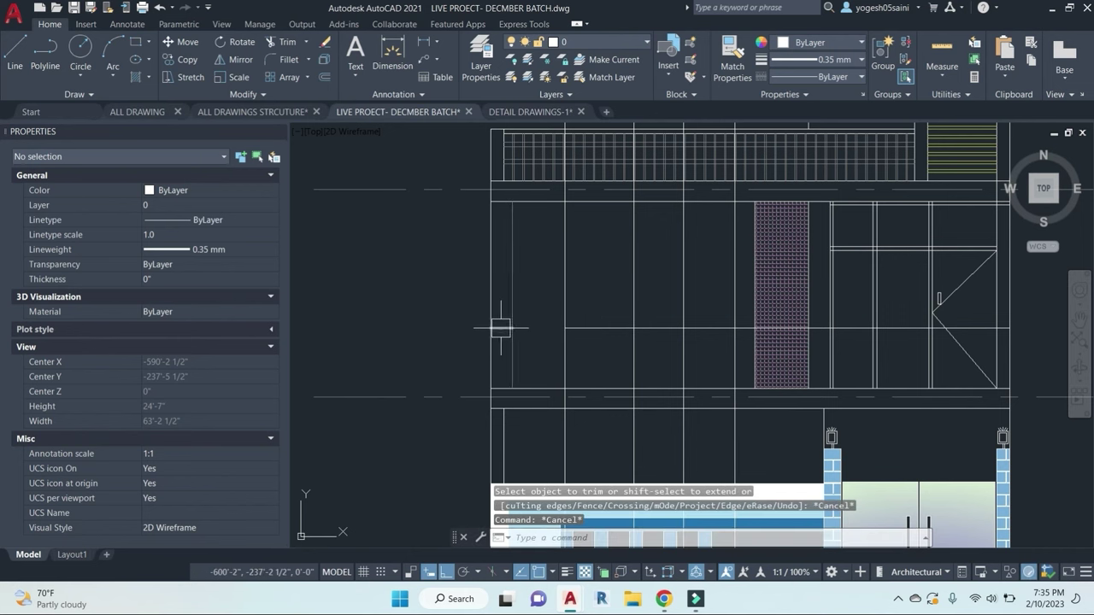
click(501, 328)
text(e)
key(Return)
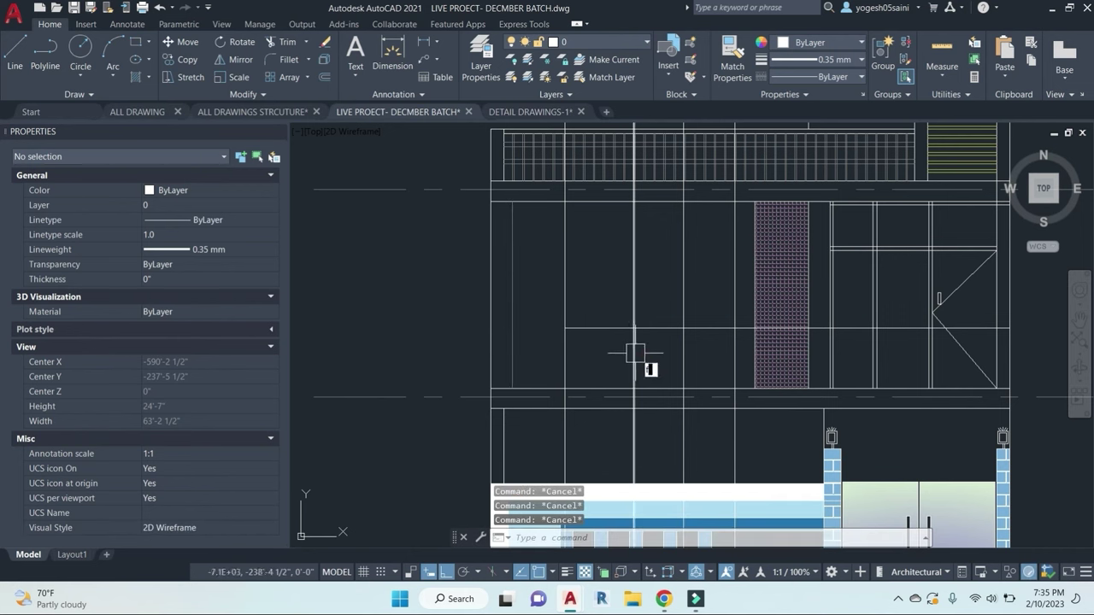
Step: Fillet the vertical side line and the horizontal line into a clean corner
key(Return)
click(634, 296)
click(616, 328)
key(Return)
click(595, 328)
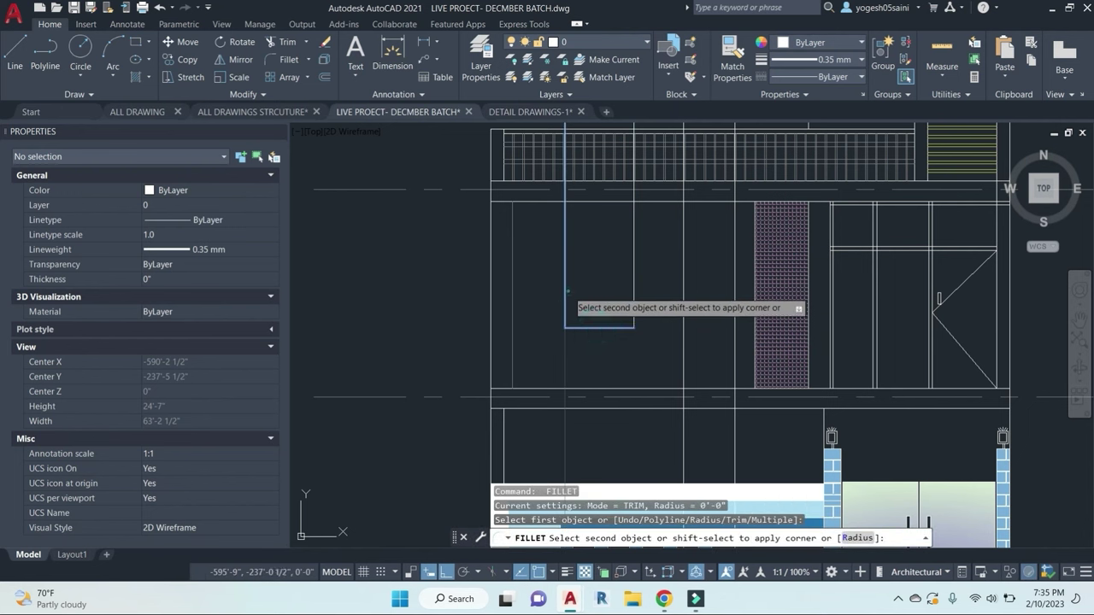
key(Escape)
Step: Offset the box's bottom line 4'6" up to form its top edge
text(o)
key(Return)
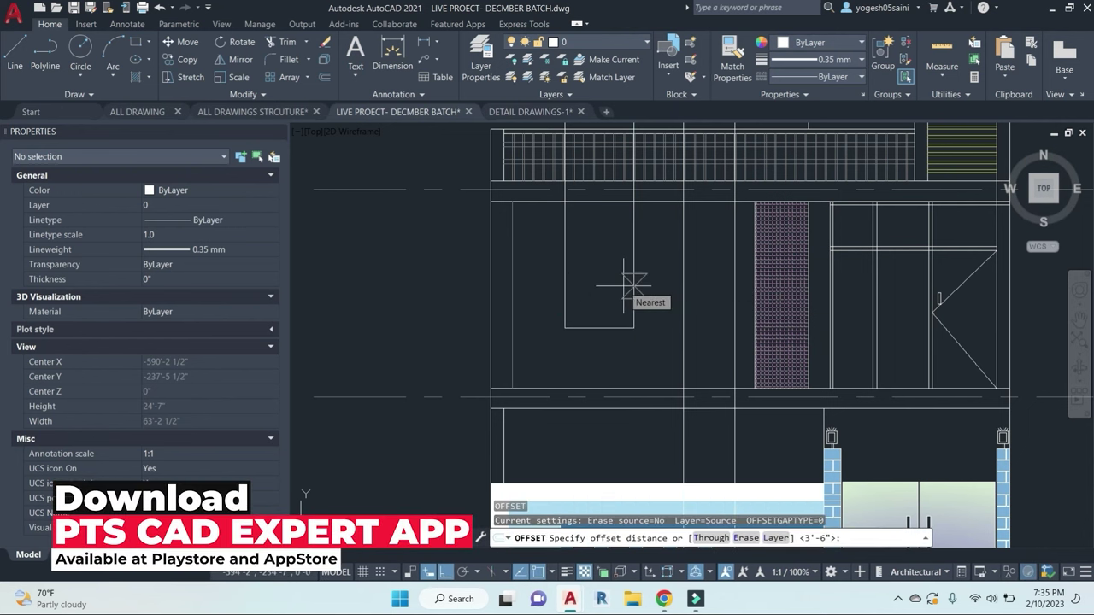
text(8')
key(Return)
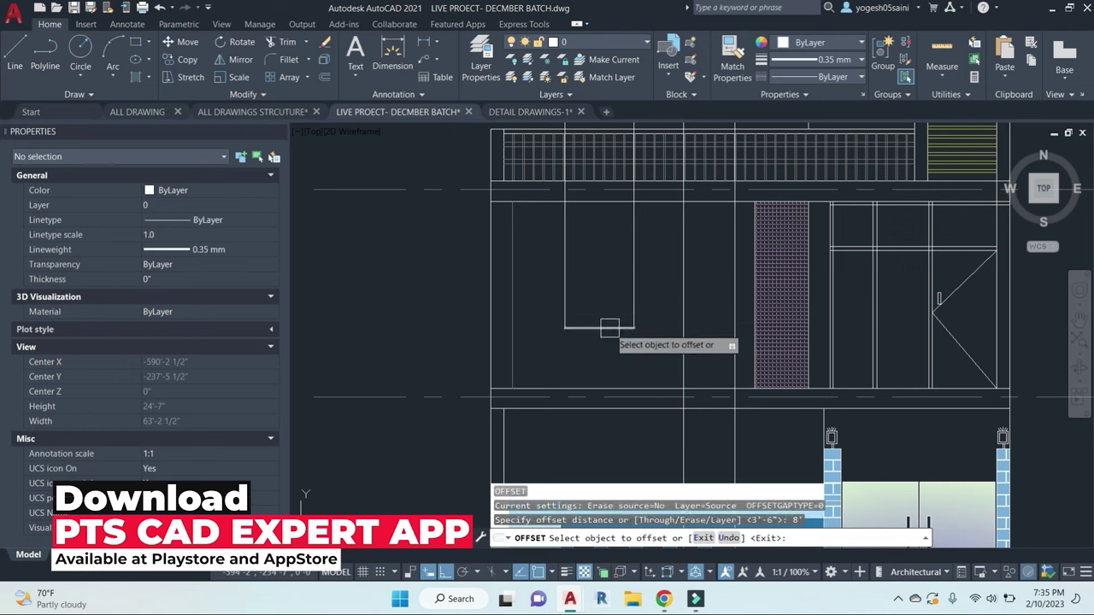
key(Return)
key(Return)
key(Escape)
key(Escape)
key(Escape)
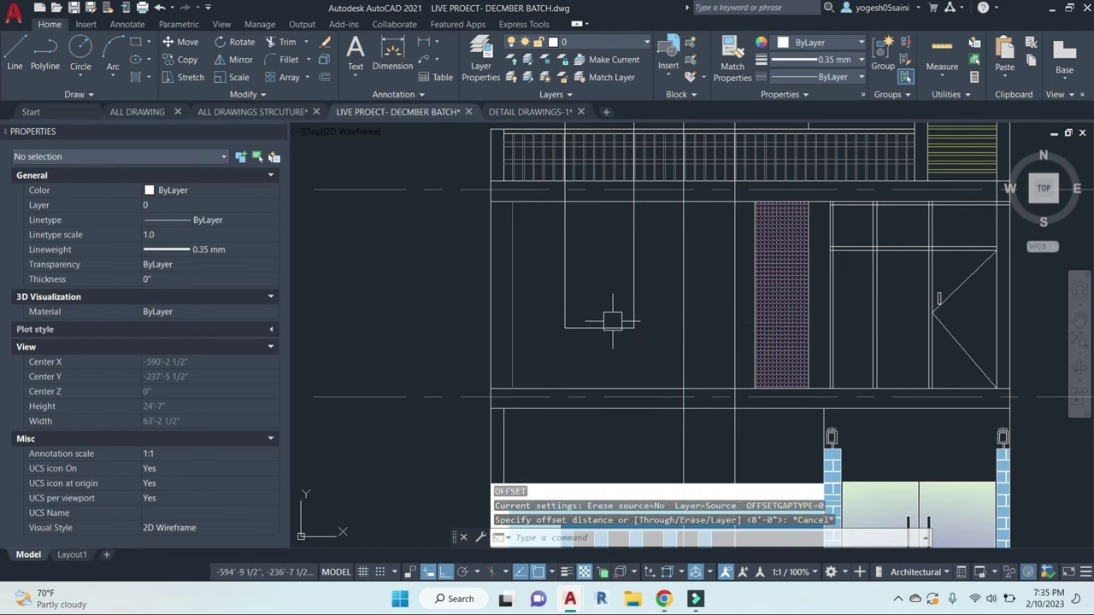
key(Return)
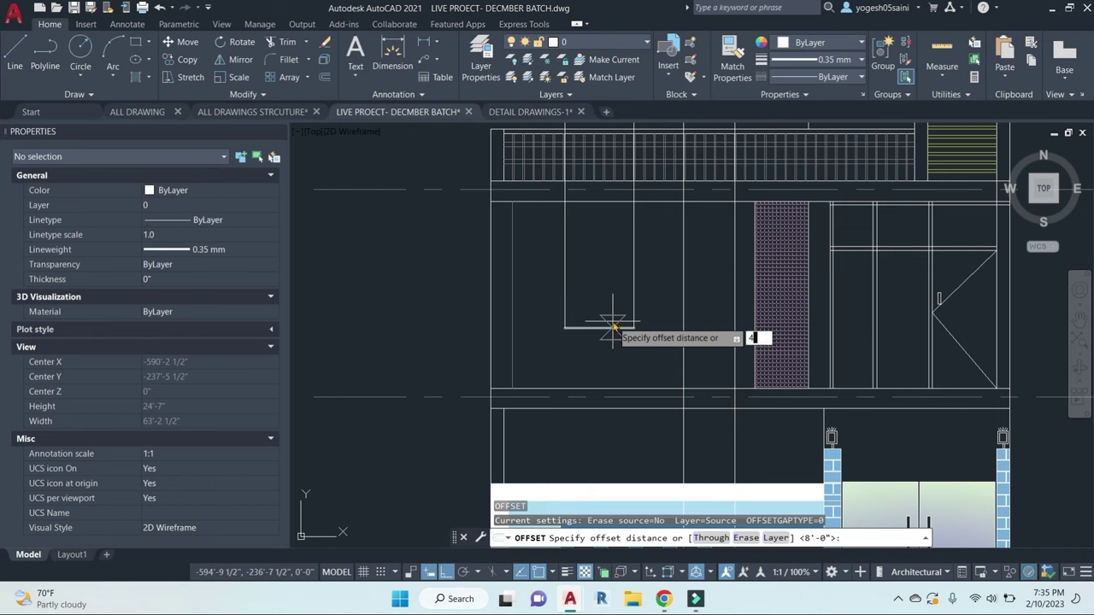
text(4'6")
key(Return)
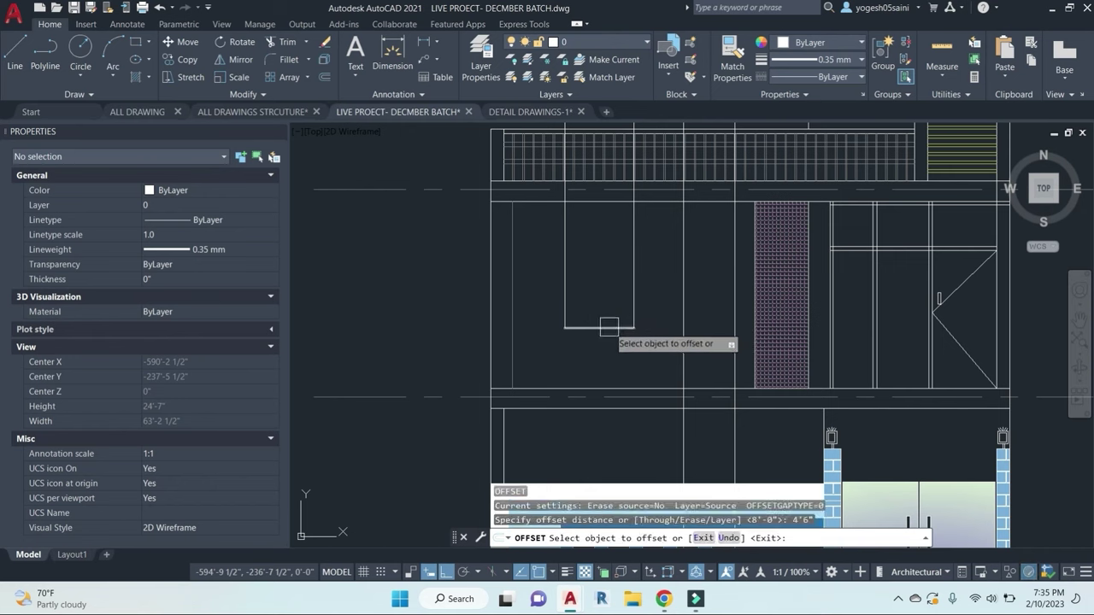
click(608, 327)
click(603, 230)
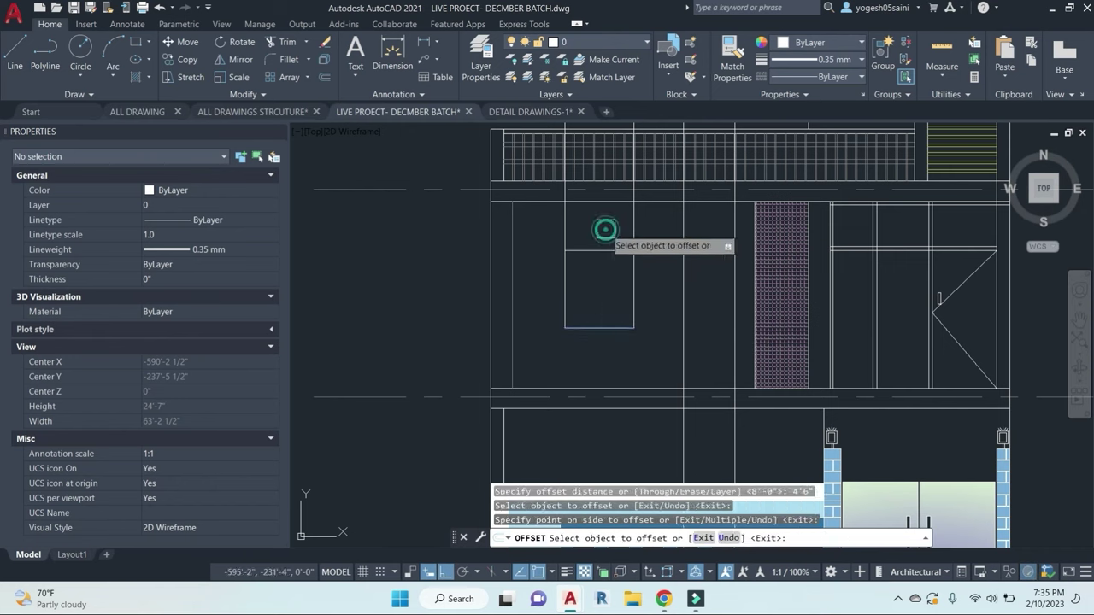
key(Escape)
Step: Fillet the new top line to the left and right side lines
text(f)
key(Return)
click(616, 252)
click(639, 278)
key(Return)
click(588, 253)
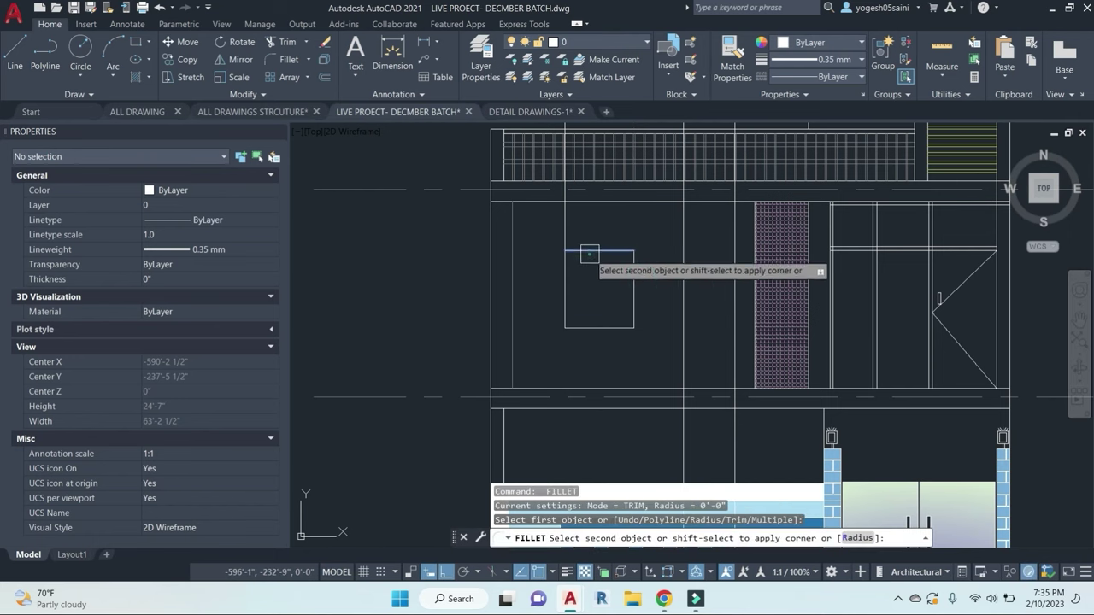
click(568, 283)
key(Escape)
key(Escape)
key(Escape)
Step: Offset the box's right, top and left lines 2" inward as an inner frame
text(o)
key(Return)
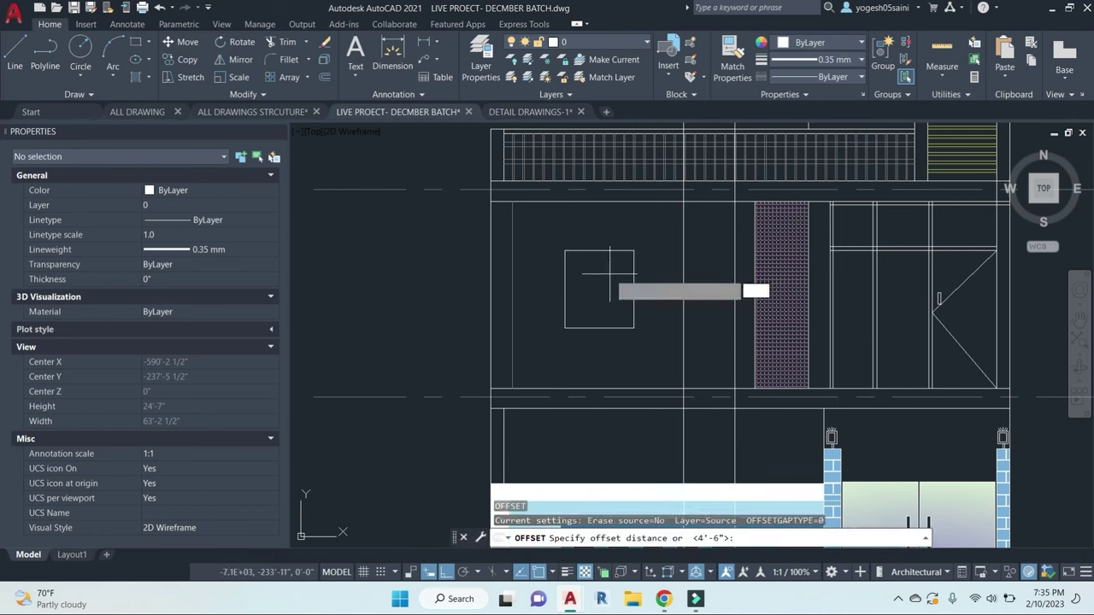
text(2)
key(Return)
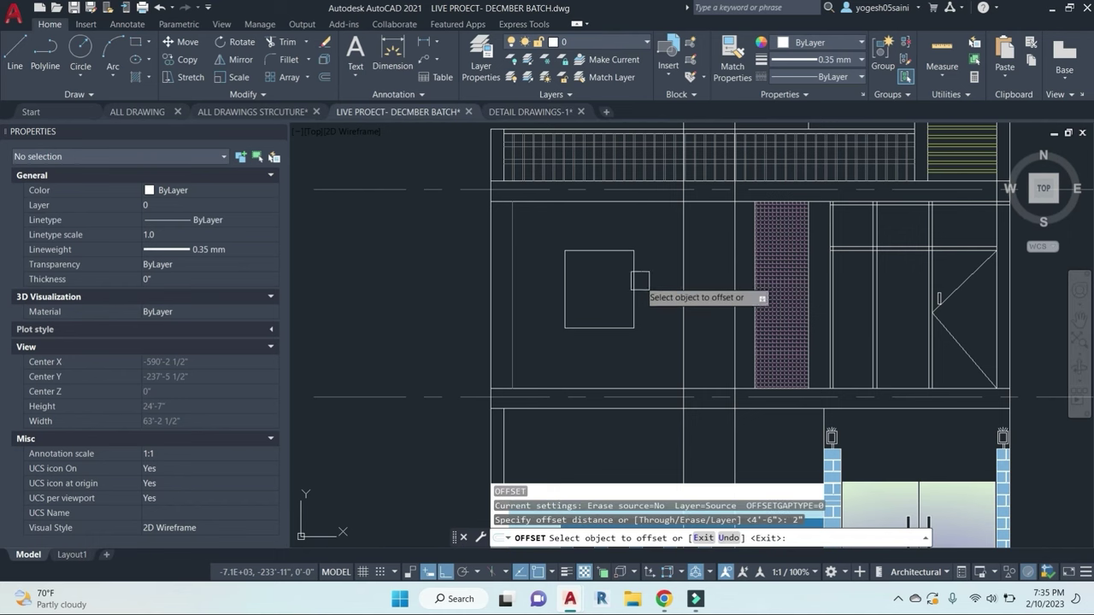
click(634, 284)
click(586, 291)
click(603, 252)
click(603, 302)
click(566, 289)
click(661, 289)
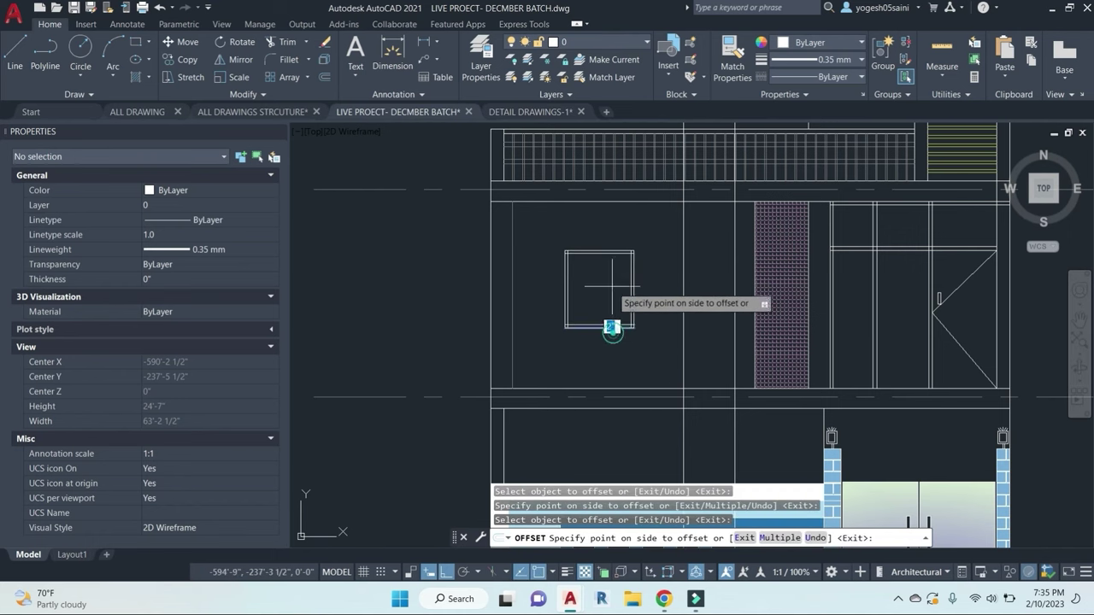
key(Escape)
text(e)
key(Return)
Step: Draw a vertical centre line from the inner top midpoint and extend it to the box's bottom
scroll(602, 269, up, 2)
key(Escape)
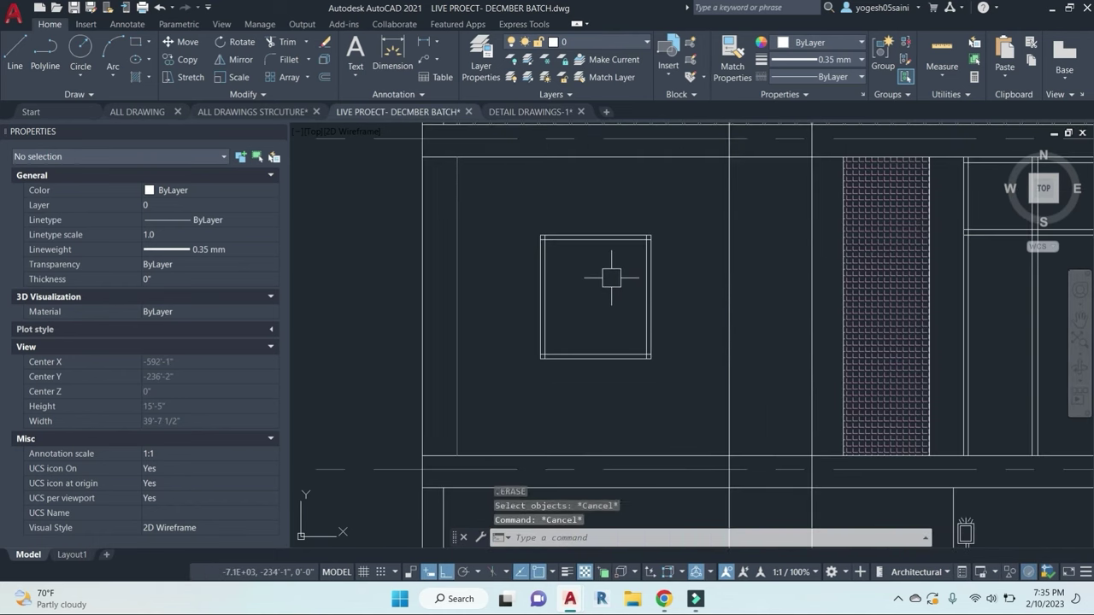
text(l)
key(Return)
click(595, 239)
click(596, 323)
key(Escape)
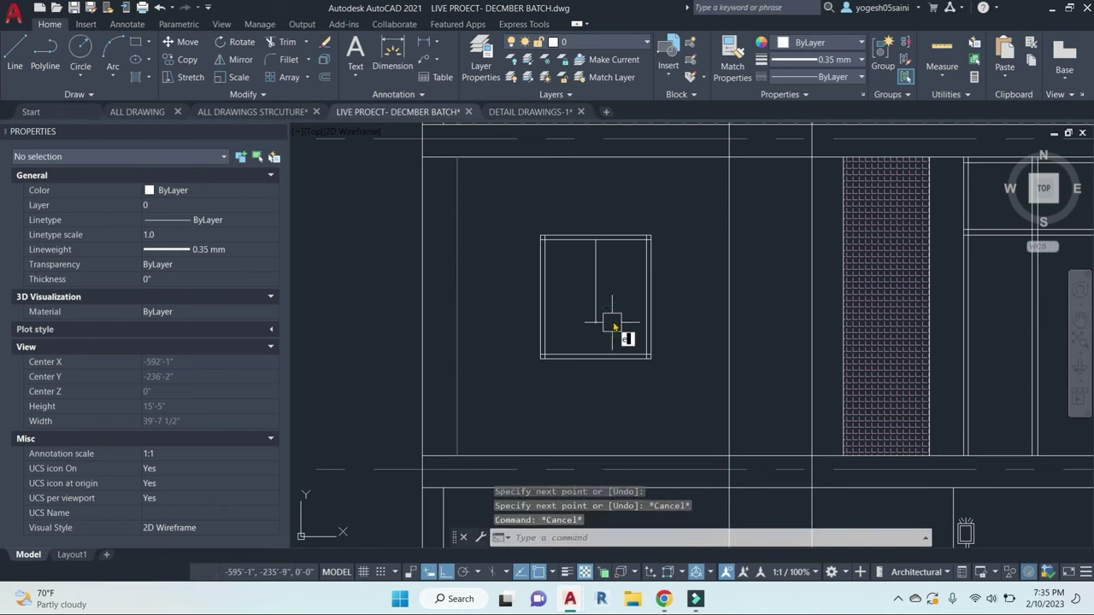
text(ex)
key(Return)
Step: Offset the centre line 1" to each side, then erase the original centre line
key(Return)
click(596, 316)
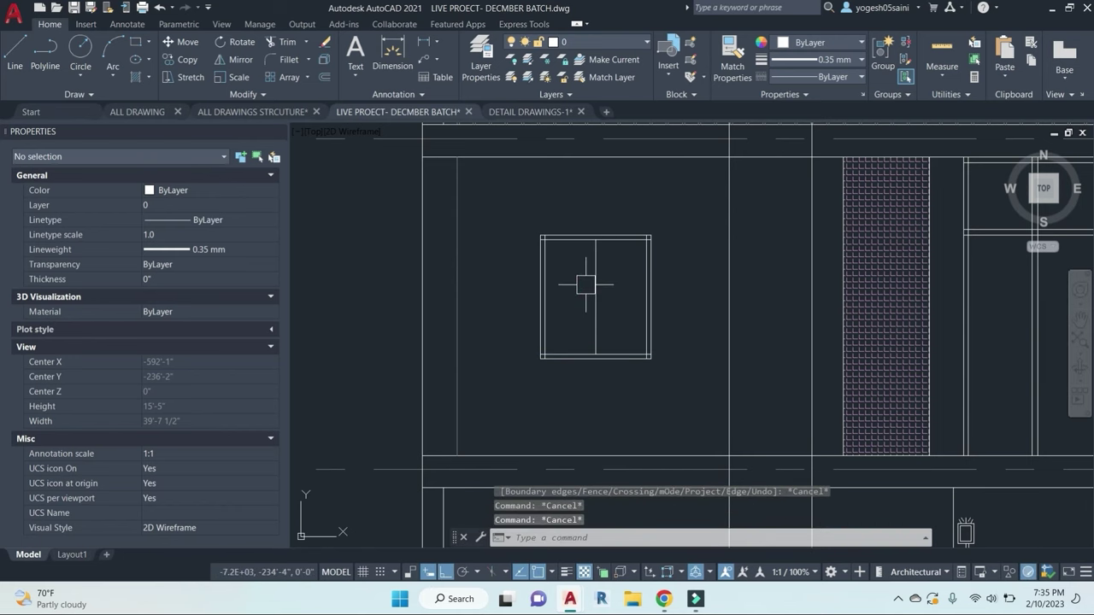
key(Escape)
text(o)
key(Return)
text(1")
key(Return)
click(595, 284)
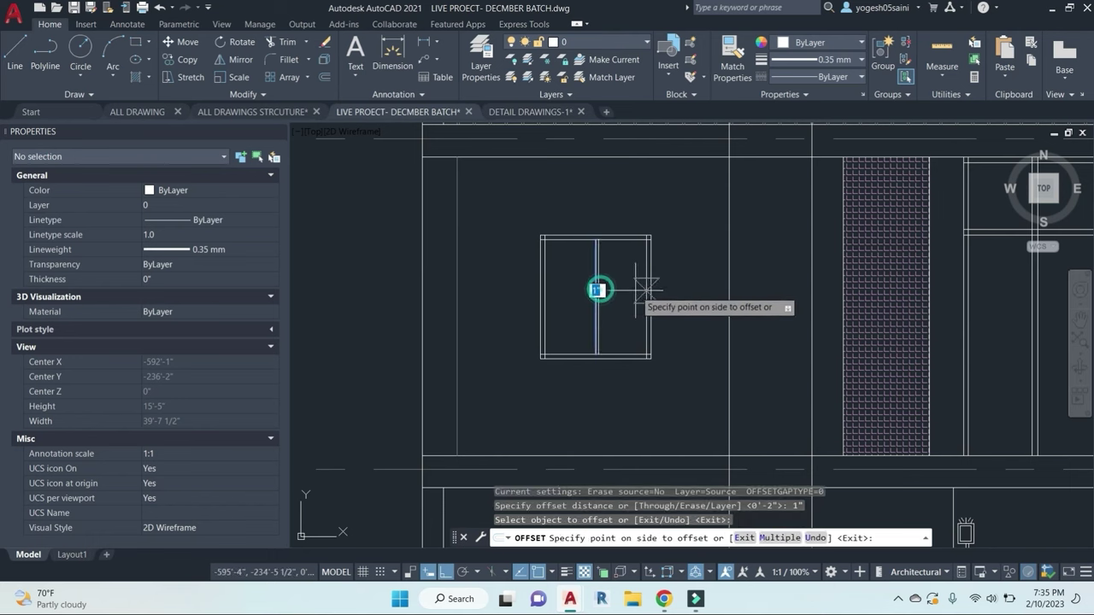
click(630, 290)
scroll(589, 283, up, 5)
click(589, 283)
click(510, 286)
key(Escape)
key(Escape)
key(Escape)
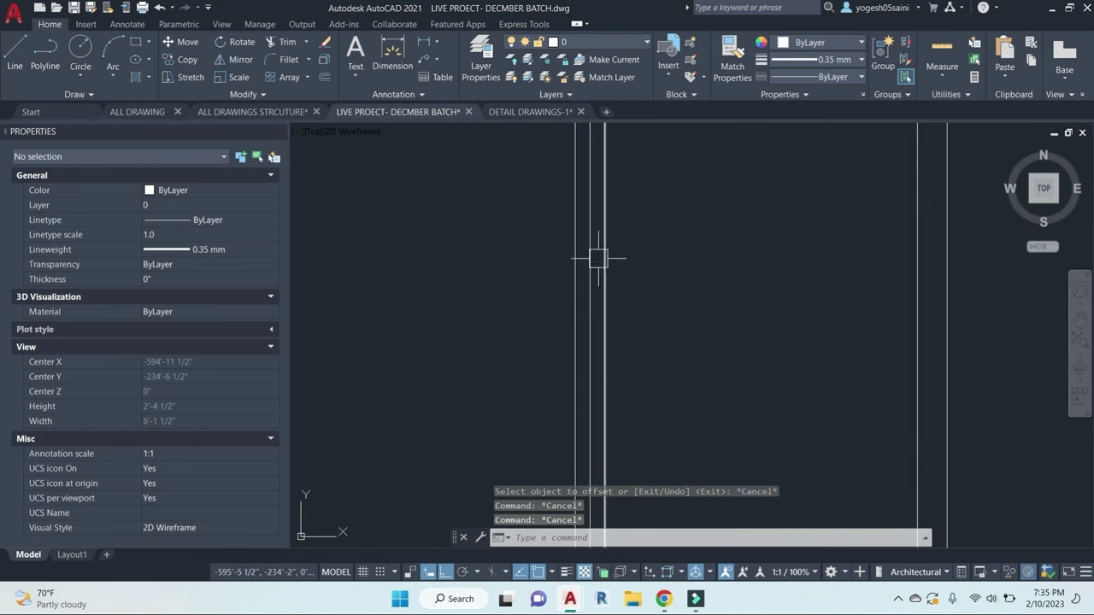
click(590, 254)
text(e)
key(Return)
Step: Fillet the top-left and top-right inner panel corners square
scroll(625, 256, down, 4)
mouse_move(658, 282)
middle_down()
mouse_move(695, 294)
mouse_move(701, 326)
middle_up()
key(Escape)
key(Escape)
text(f)
key(Return)
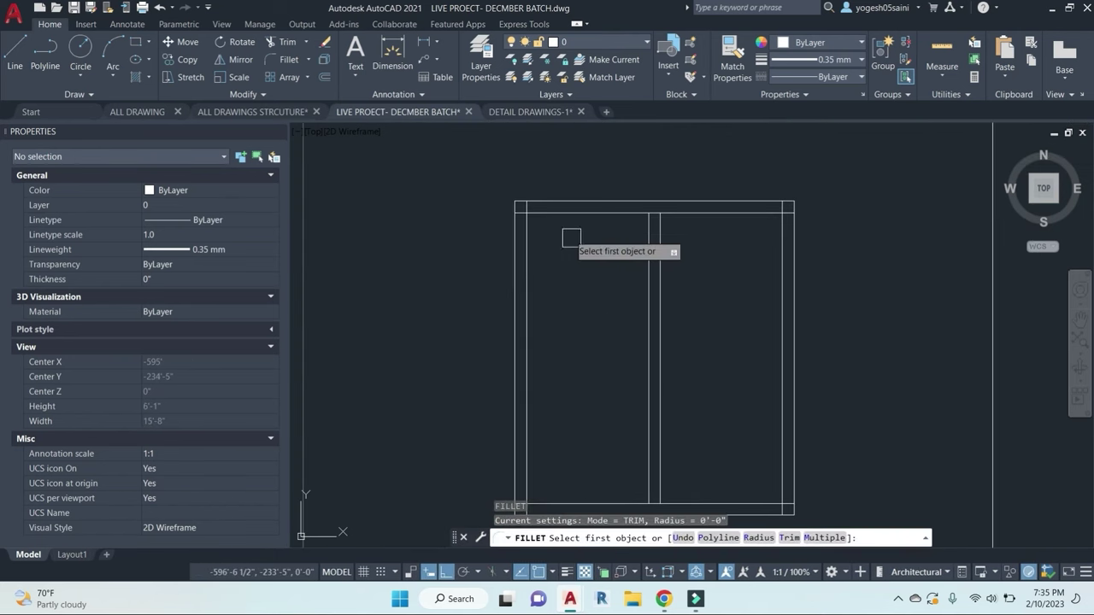
click(567, 216)
click(530, 262)
key(space)
click(733, 219)
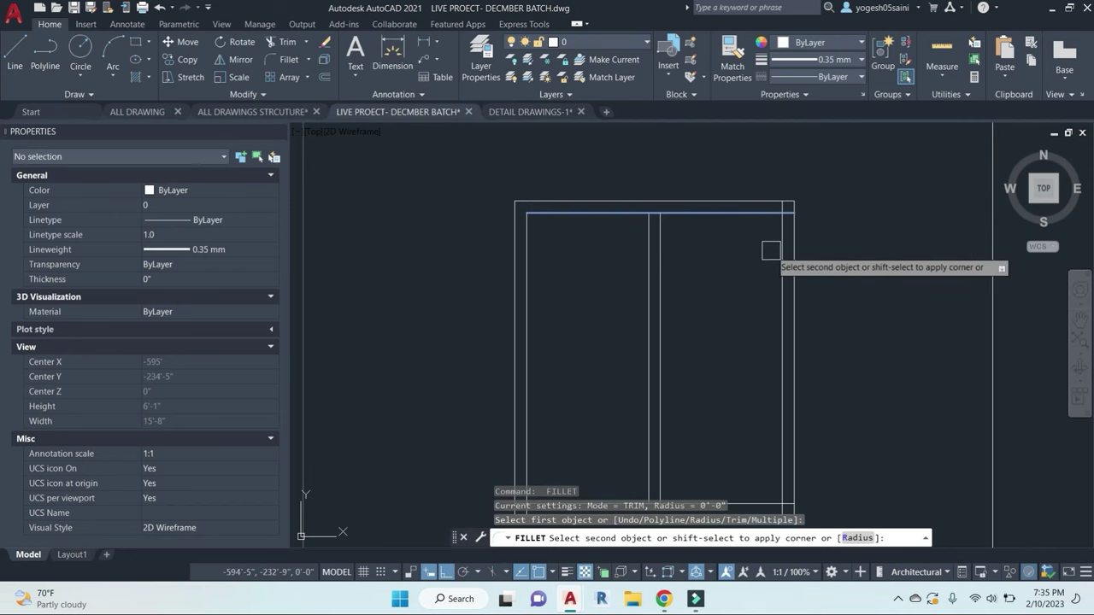
click(770, 251)
click(775, 264)
Step: Fillet the bottom-right and bottom-left inner panel corners square
middle_drag(776, 265, 779, 149)
key(space)
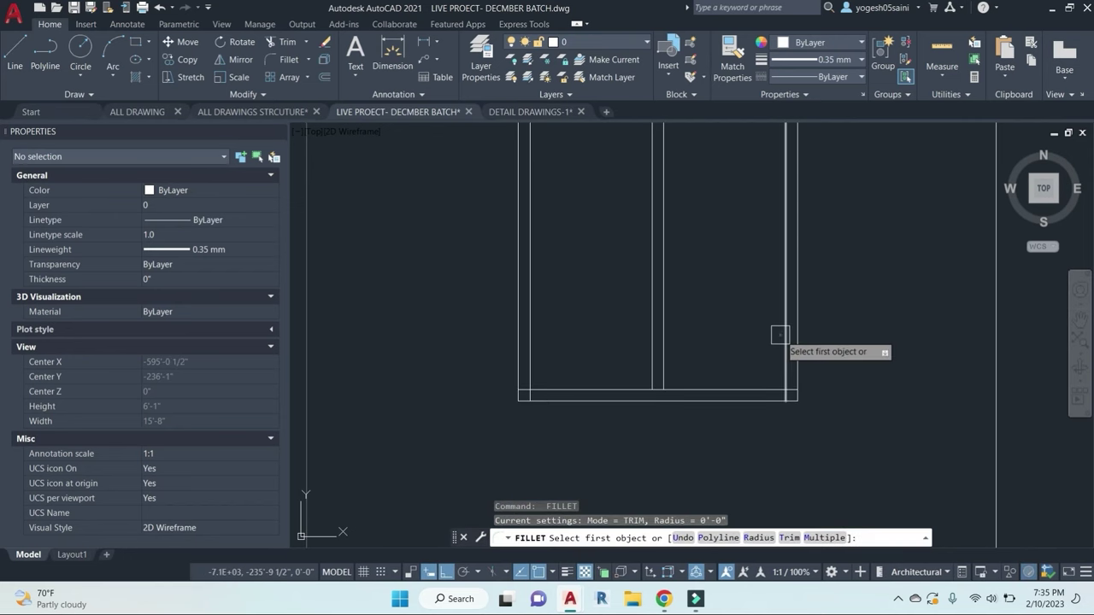
click(780, 335)
click(736, 389)
key(space)
click(585, 389)
click(534, 371)
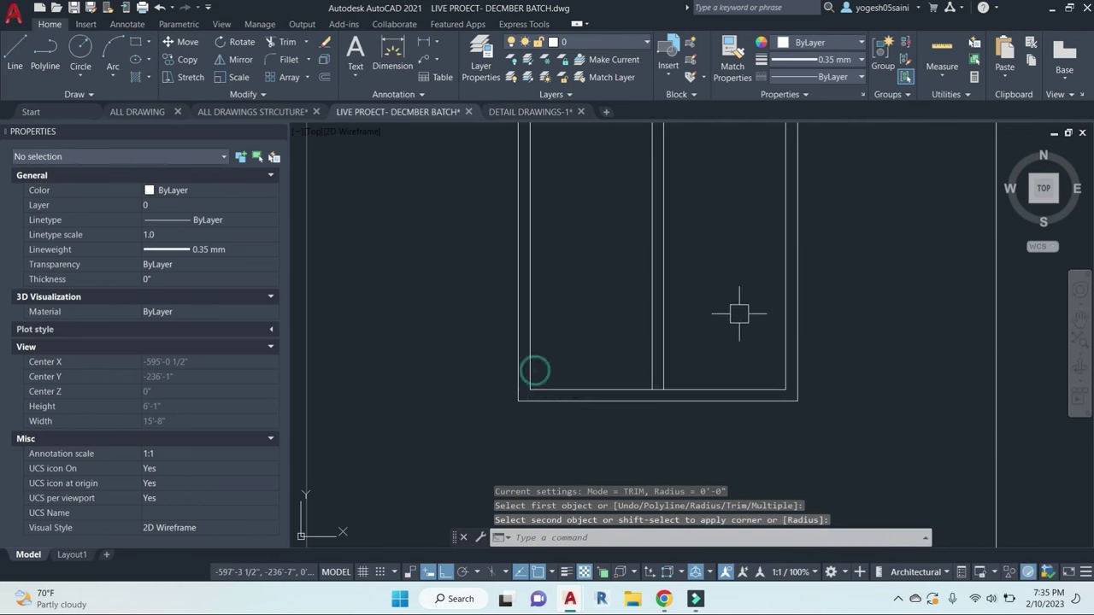
middle_drag(740, 312, 732, 355)
key(Escape)
key(Escape)
key(Escape)
Step: Trim the bottom line between the two mullion lines
text(tr)
key(space)
key(space)
scroll(650, 432, up, 3)
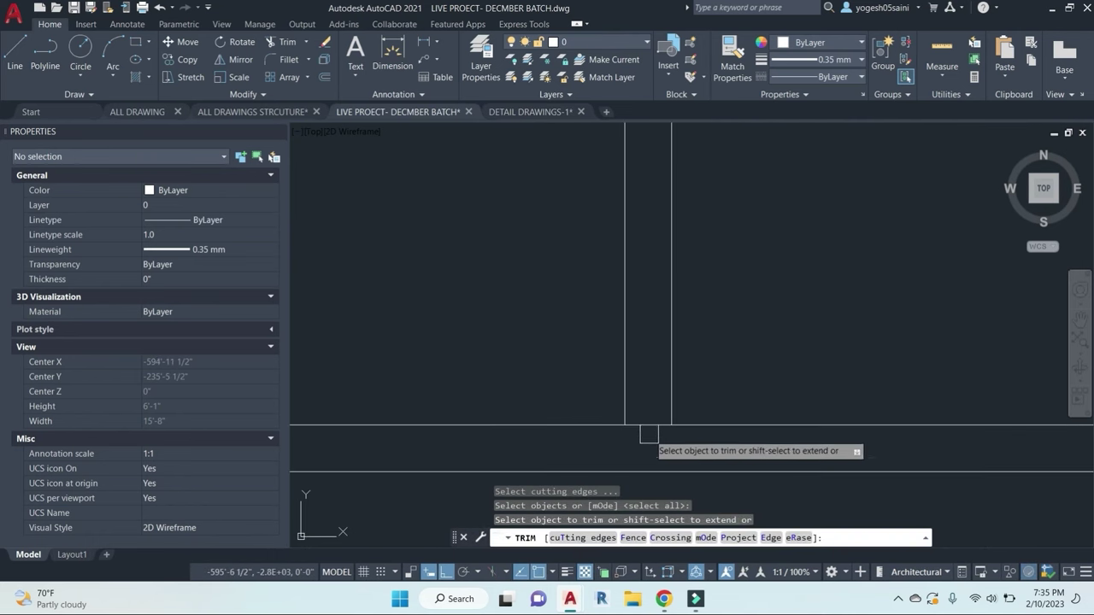
click(647, 424)
scroll(745, 354, down, 3)
middle_drag(786, 275, 791, 422)
scroll(720, 235, up, 2)
scroll(757, 214, up, 2)
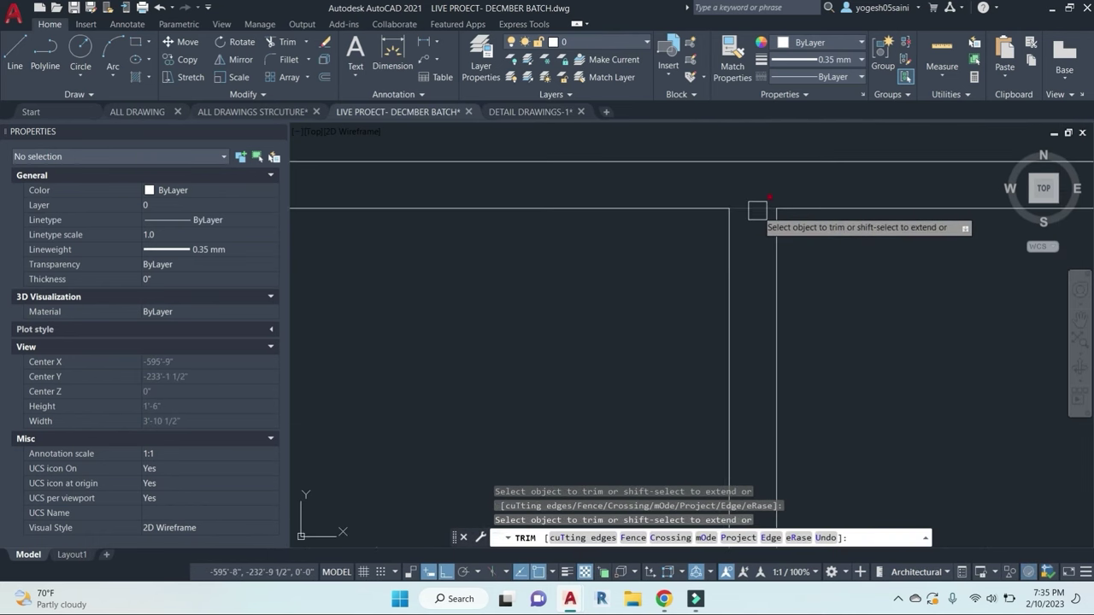
key(Escape)
key(Escape)
key(Escape)
scroll(798, 317, down, 5)
Step: Start a circle and place its centre inside the window
text(c)
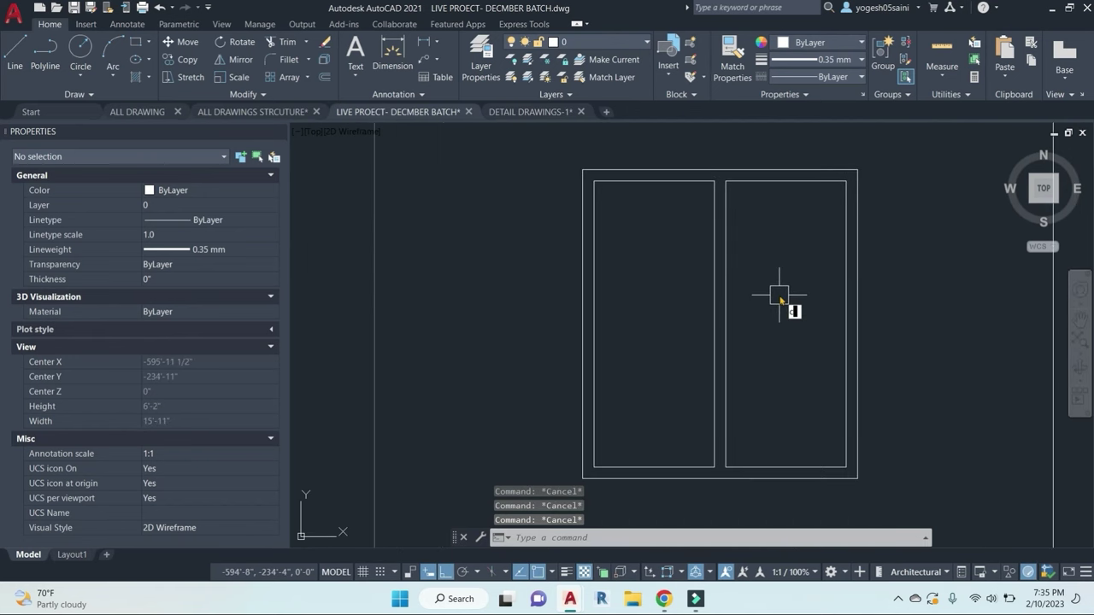
key(Return)
scroll(735, 333, up, 3)
click(710, 323)
Step: Draw the horizontal handle line starting from the knob centre
scroll(698, 321, up, 2)
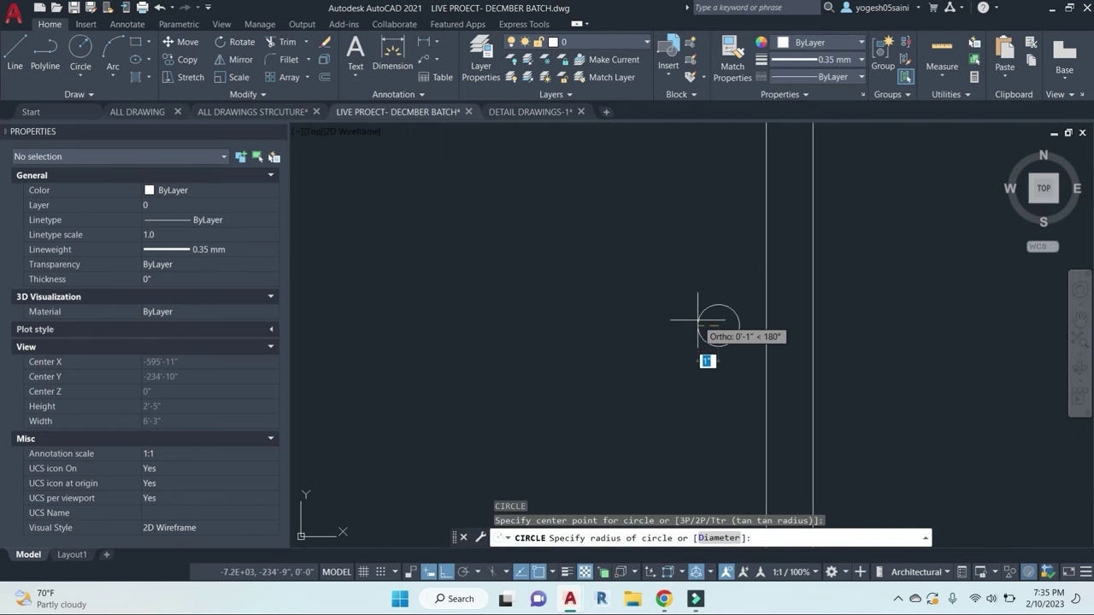
key(Escape)
text(l)
key(Return)
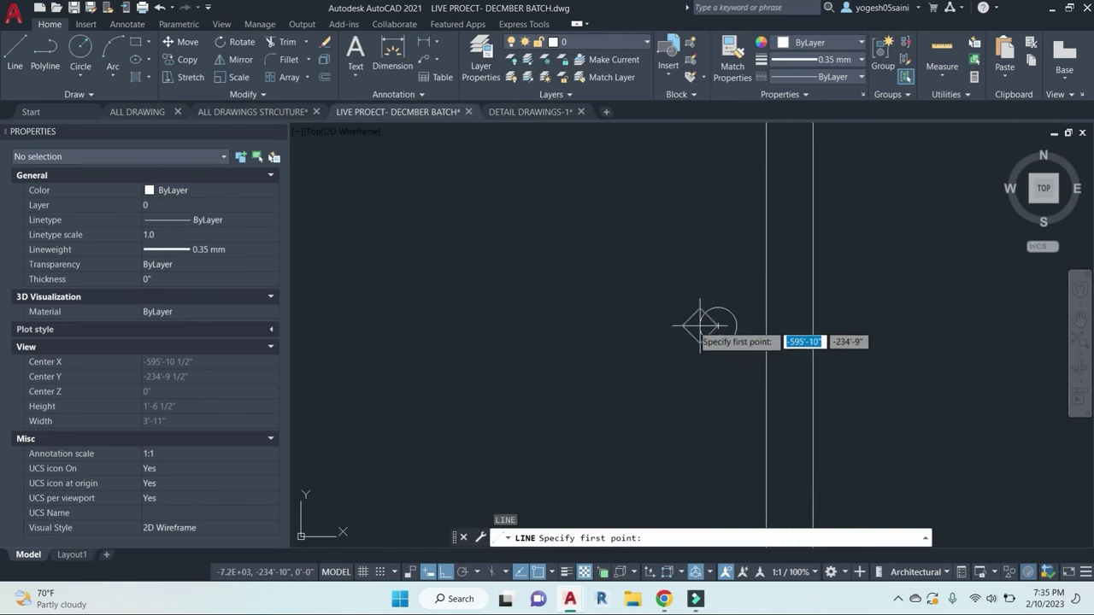
click(699, 324)
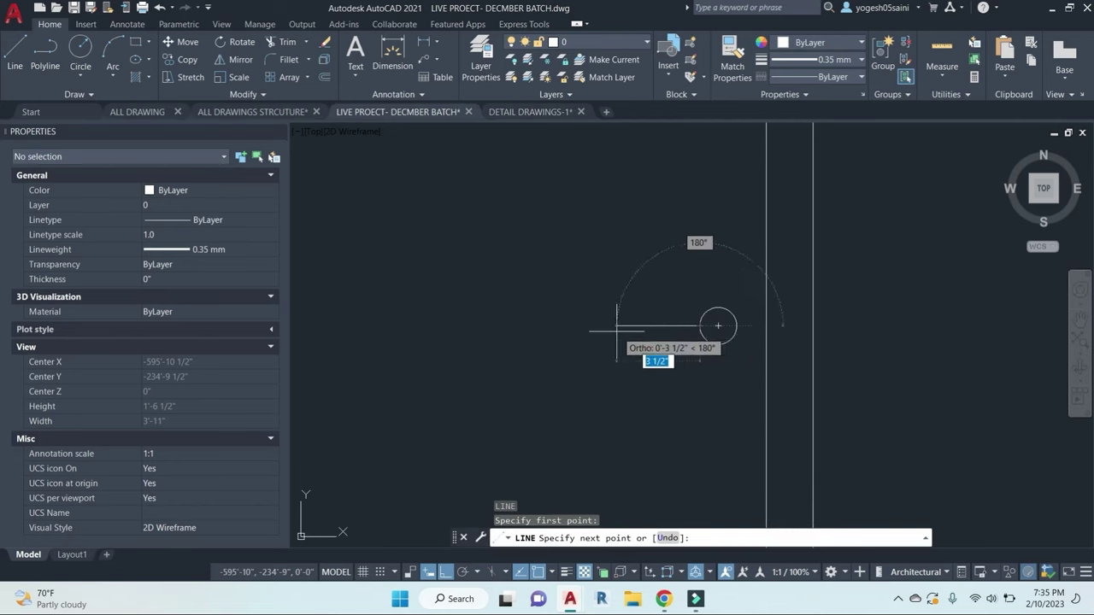
click(617, 329)
key(Escape)
Step: Add a 0.5-long line at the end of the handle line
text(l)
key(Return)
click(615, 324)
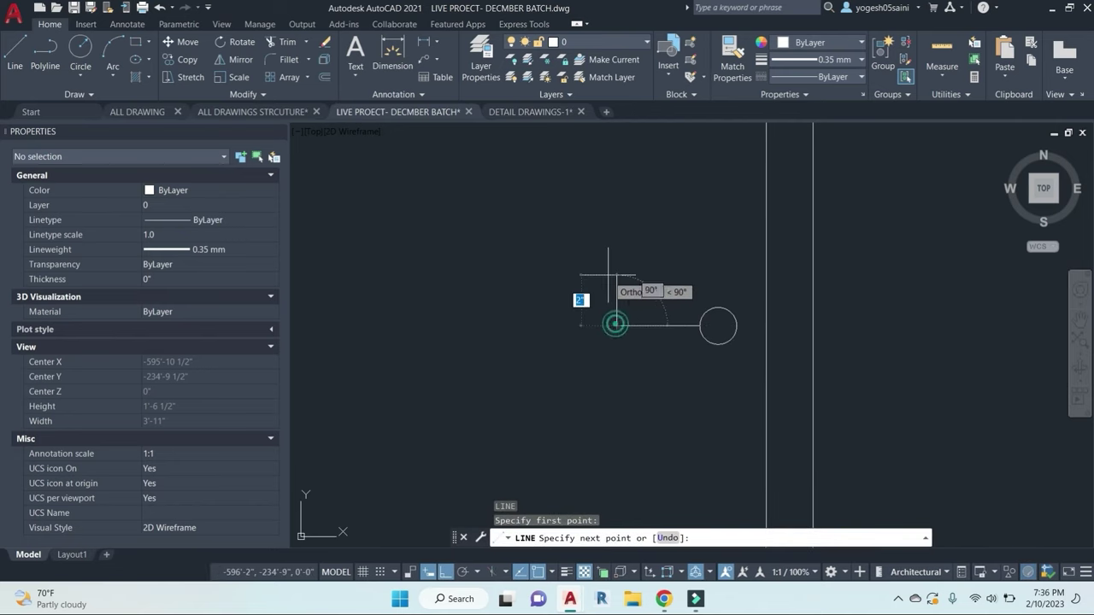
text(.5)
key(Return)
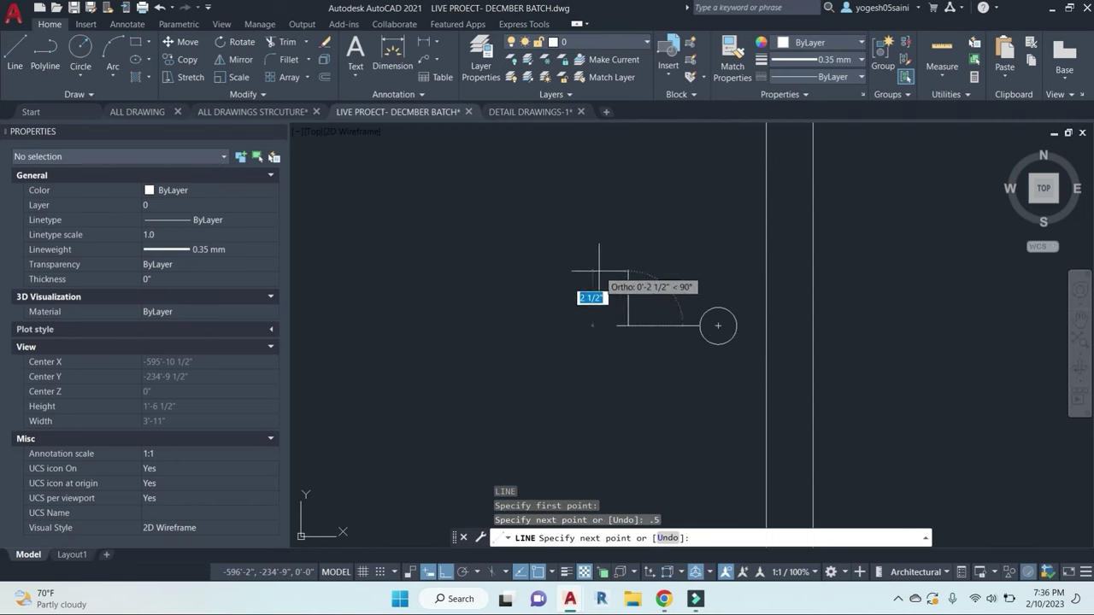
scroll(621, 329, up, 4)
key(Escape)
key(Escape)
Step: Draw the top horizontal line of the handle
text(l)
key(Return)
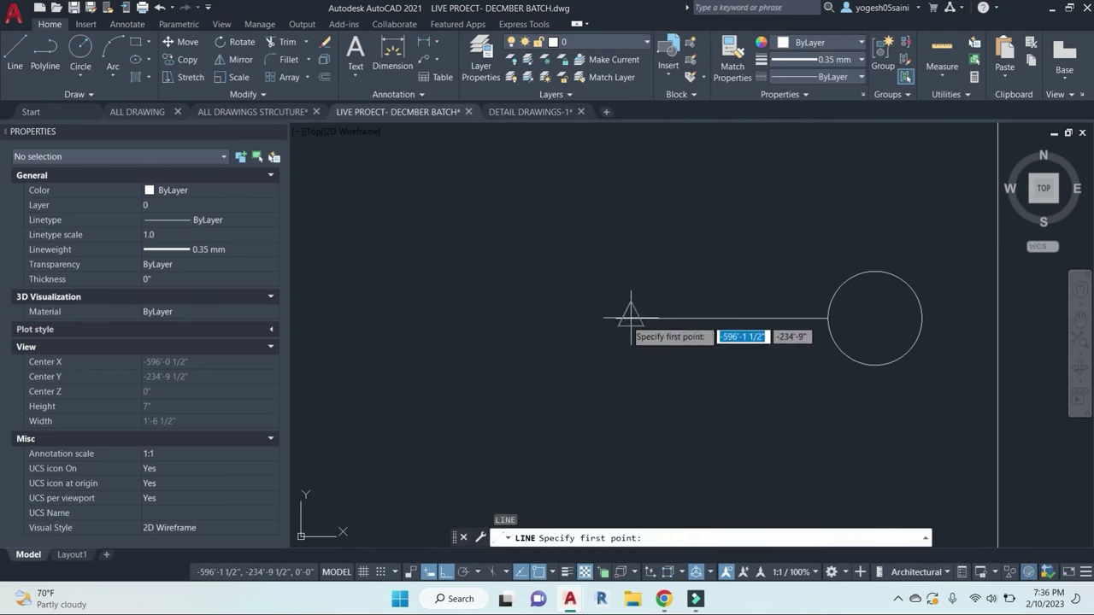
scroll(611, 297, up, 3)
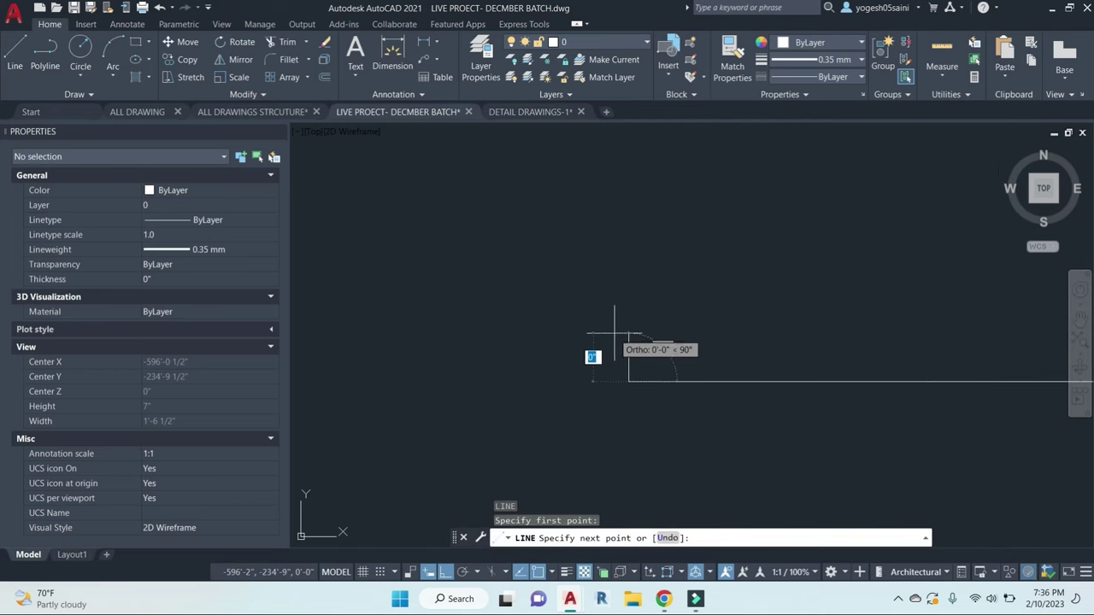
click(626, 342)
scroll(772, 342, down, 2)
middle_drag(874, 344, 633, 342)
click(701, 331)
key(Escape)
Step: Mirror the top handle line and short end line downward, keeping the originals
text(ex)
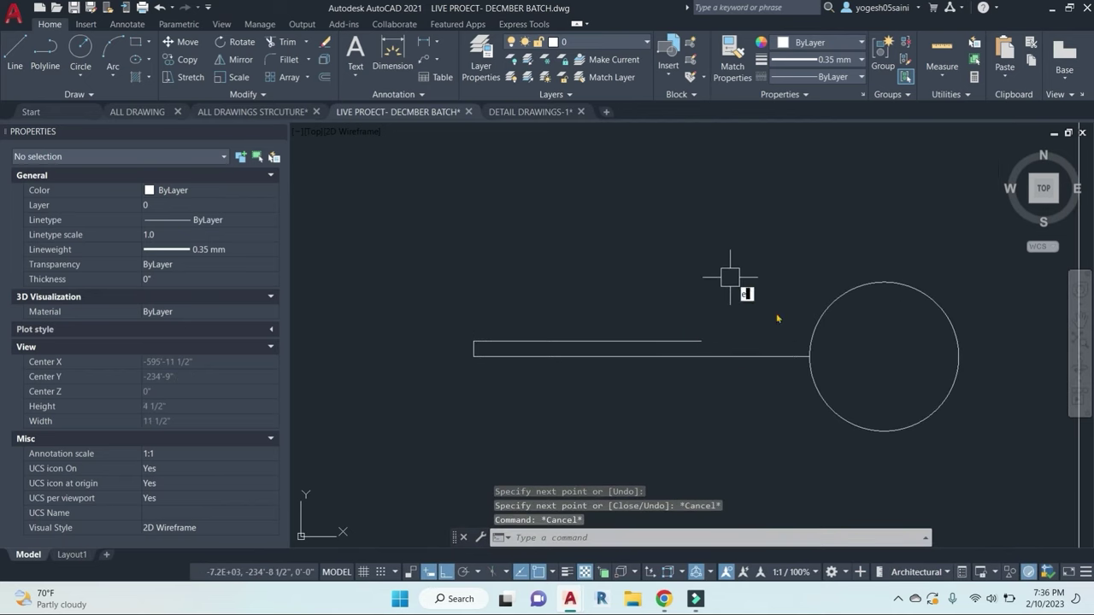
key(Return)
key(Return)
key(Escape)
key(Escape)
click(652, 341)
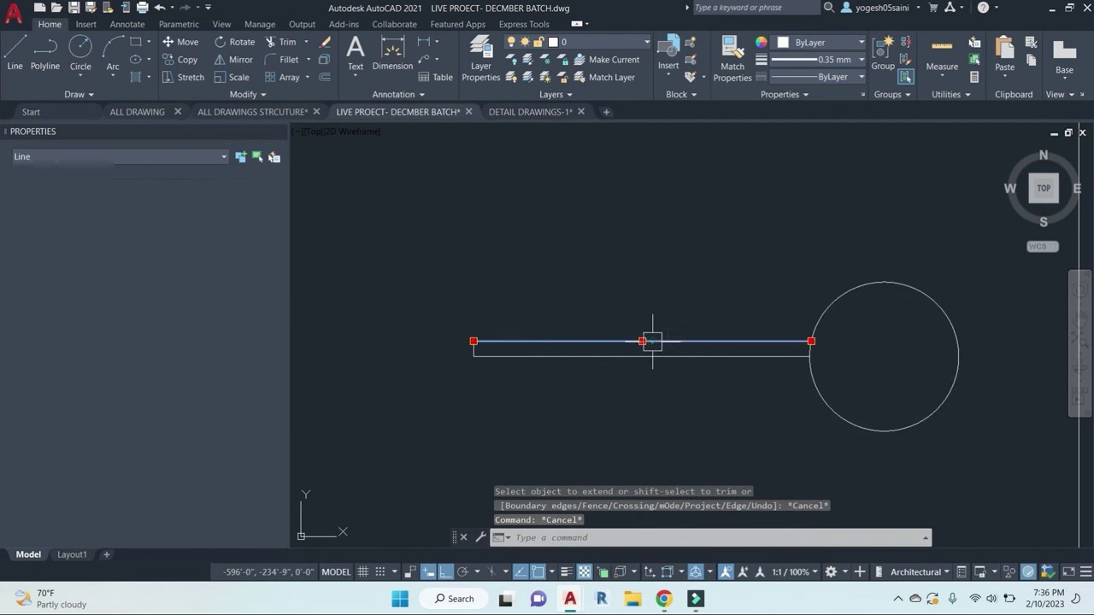
scroll(474, 351, up, 3)
click(471, 344)
text(mi)
key(Return)
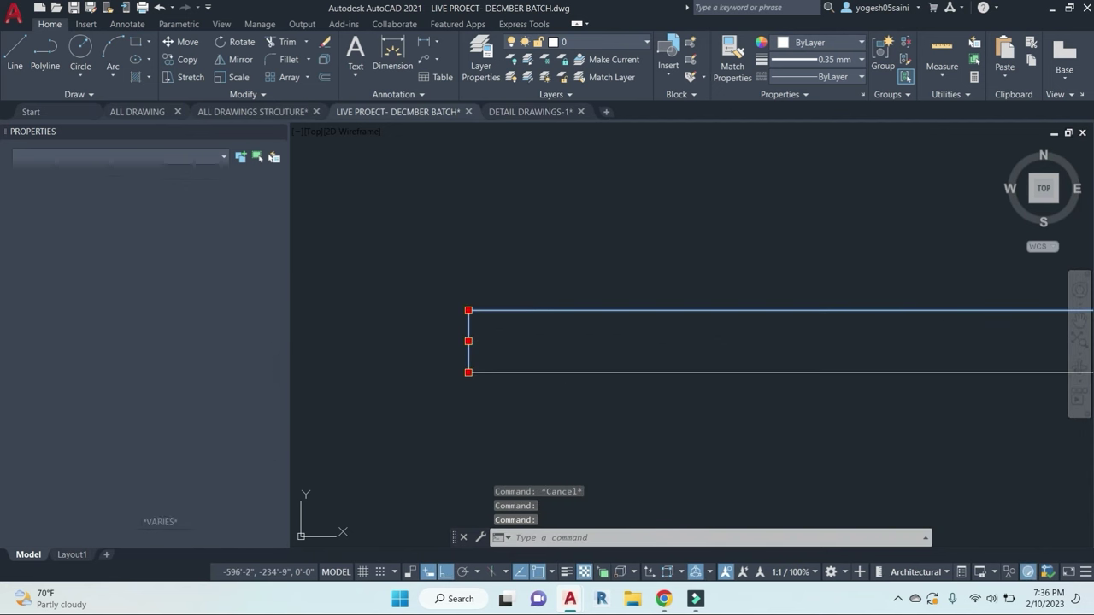
scroll(688, 439, down, 1)
click(516, 364)
click(1050, 363)
key(Return)
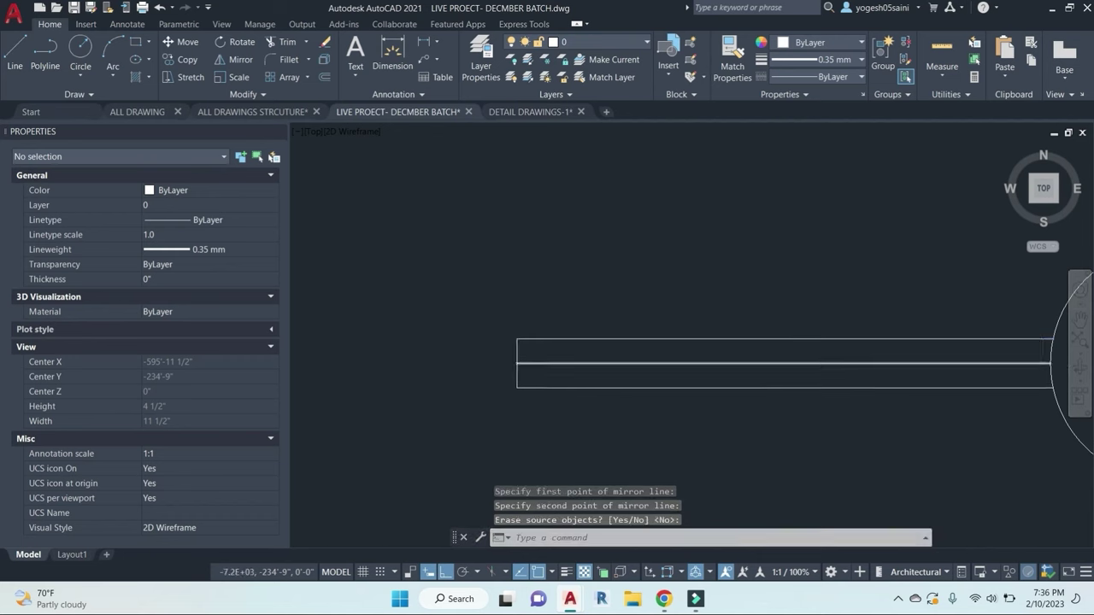
scroll(894, 363, down, 4)
key(Escape)
Step: Draw a small circle at the handle knob with the default radius
middle_drag(994, 387, 655, 347)
scroll(666, 347, down, 2)
key(Escape)
key(Escape)
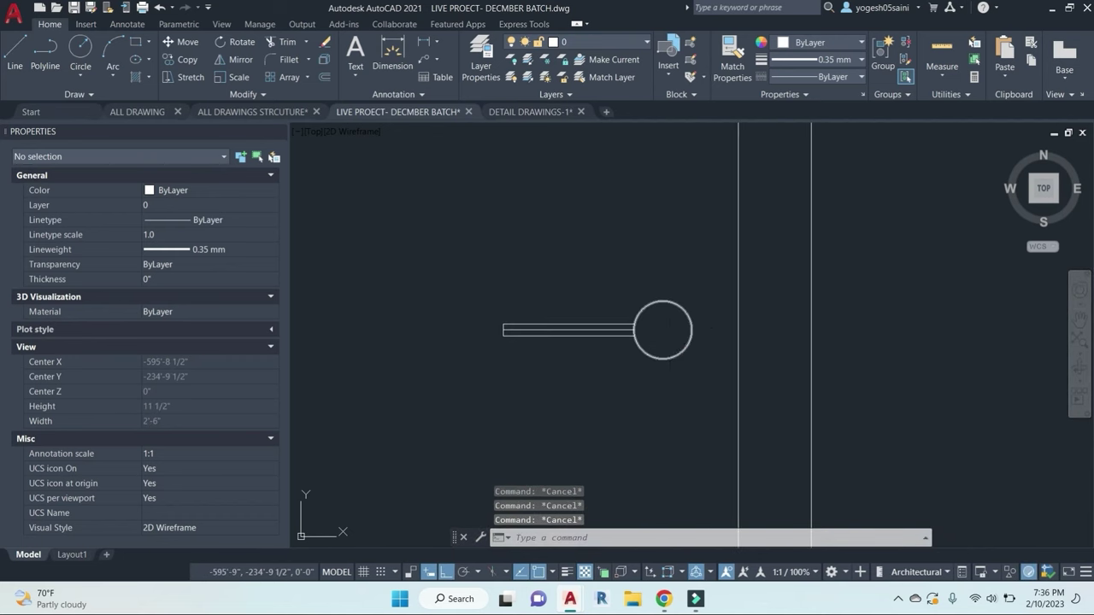
scroll(667, 333, up, 6)
text(c)
key(Return)
click(657, 313)
key(Return)
key(Escape)
Step: Mirror the eight-piece handle about the window centreline onto the other leaf
scroll(716, 369, down, 10)
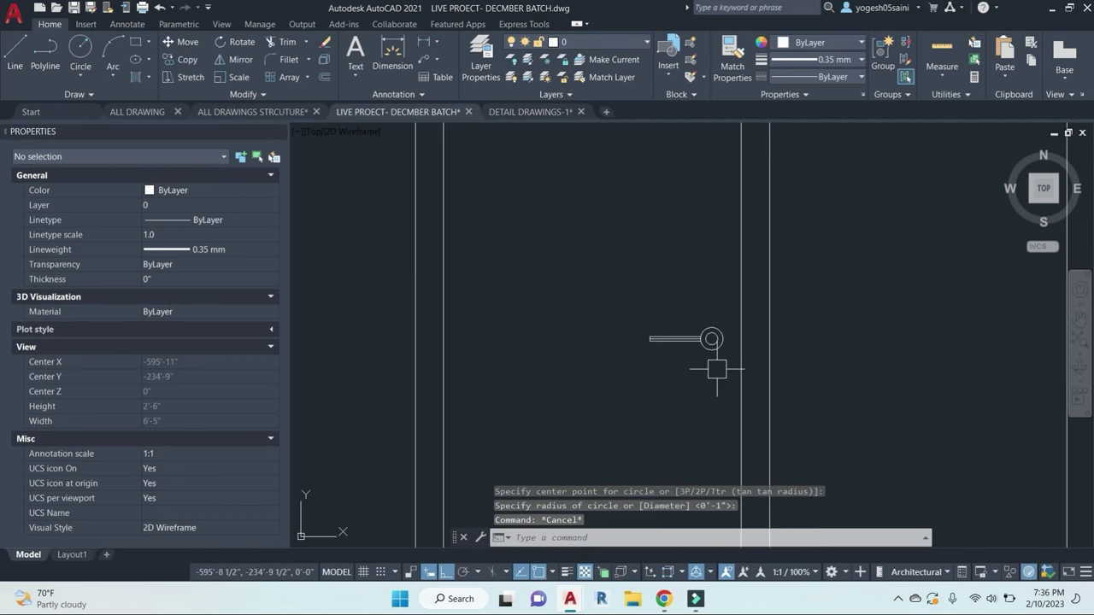
middle_drag(715, 369, 666, 362)
click(671, 374)
click(558, 302)
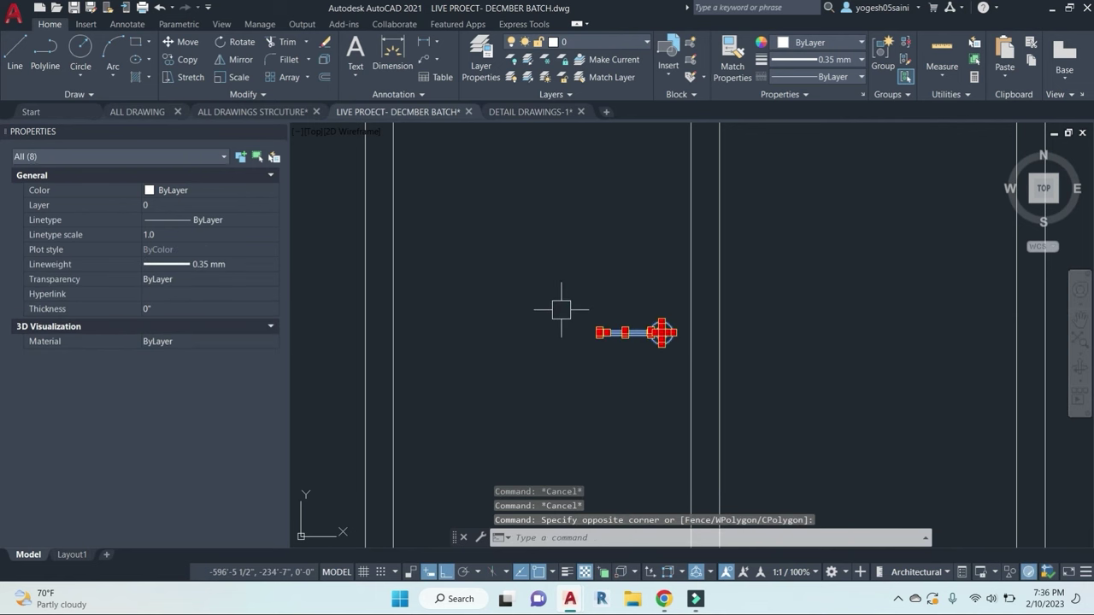
text(mi)
key(Return)
scroll(569, 313, down, 3)
click(685, 452)
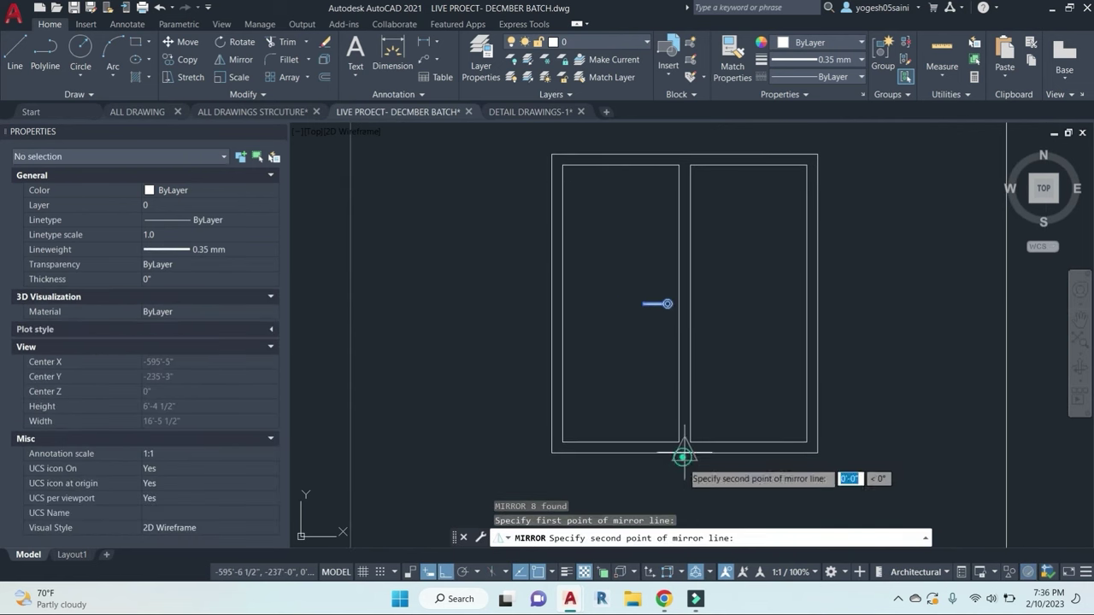
click(684, 491)
key(Return)
middle_drag(723, 377, 710, 344)
key(Escape)
key(Escape)
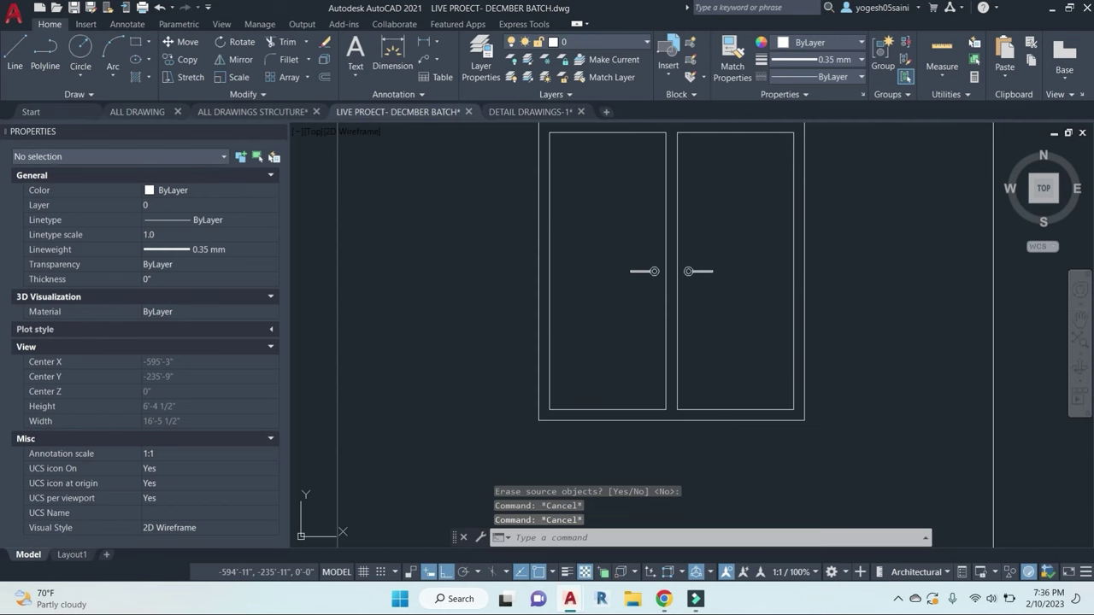
Step: Hatch the left and right glass panels with a solid fill
text(h)
key(Return)
click(696, 300)
click(589, 315)
right_click(604, 324)
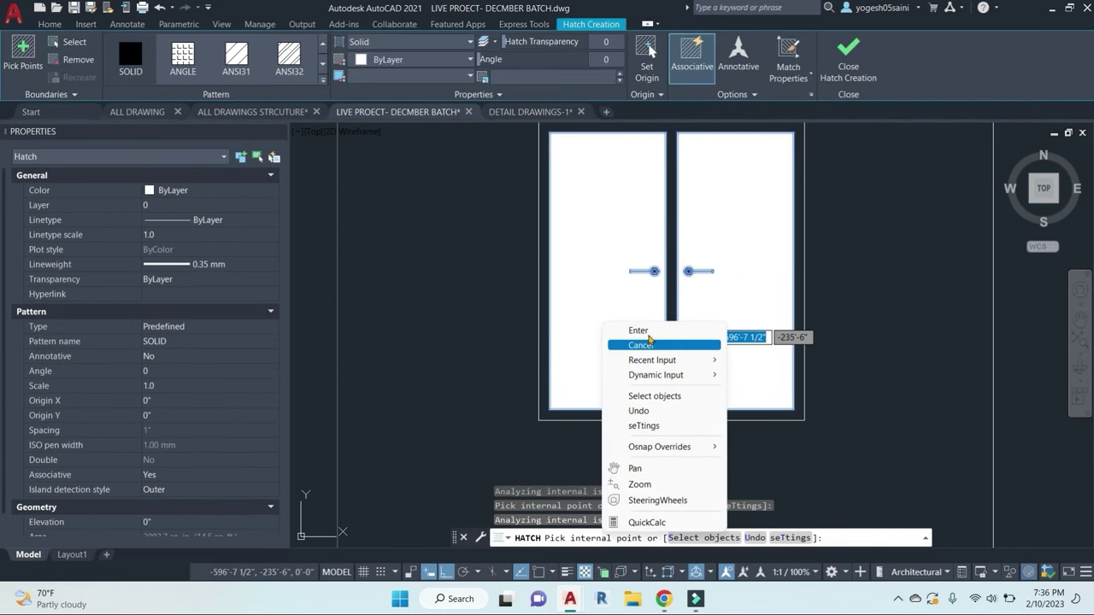
Step: Place the solid glass hatch and set its colour to light cyan 131
click(645, 330)
click(610, 324)
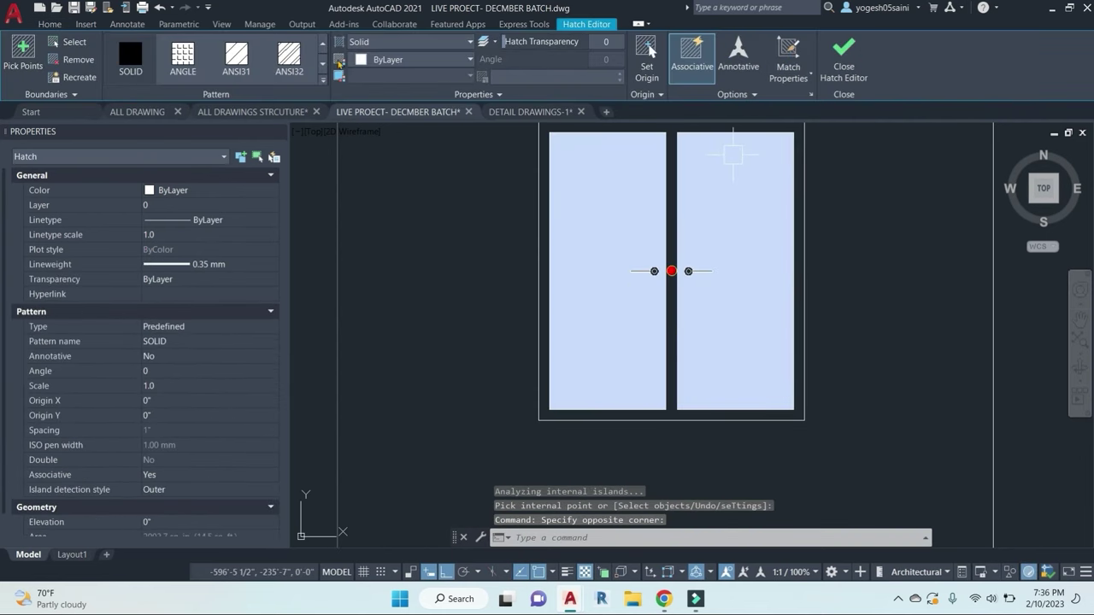
click(417, 61)
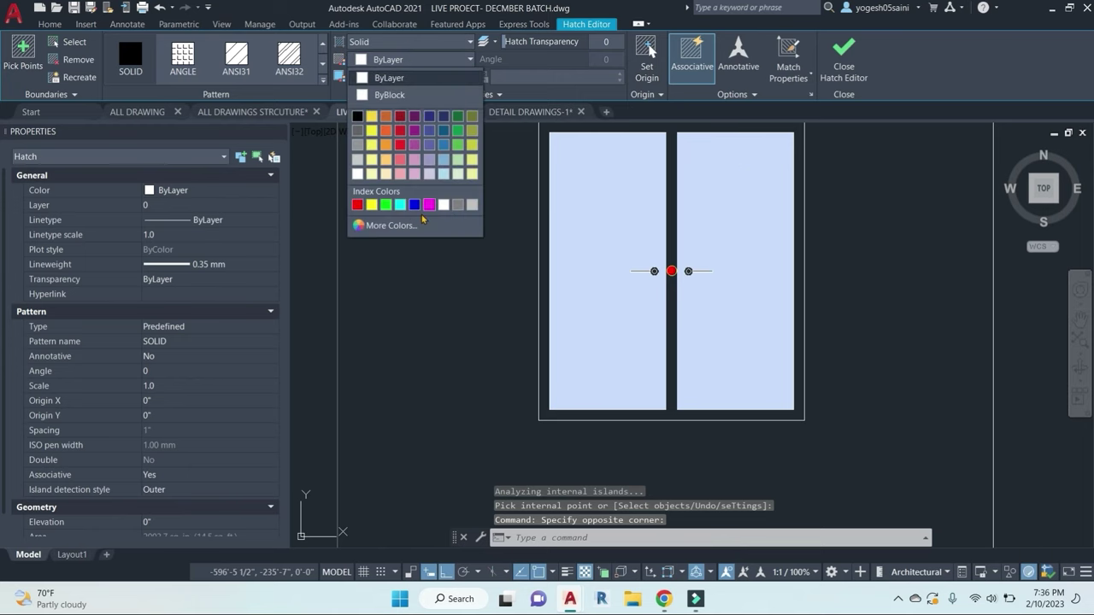
click(401, 205)
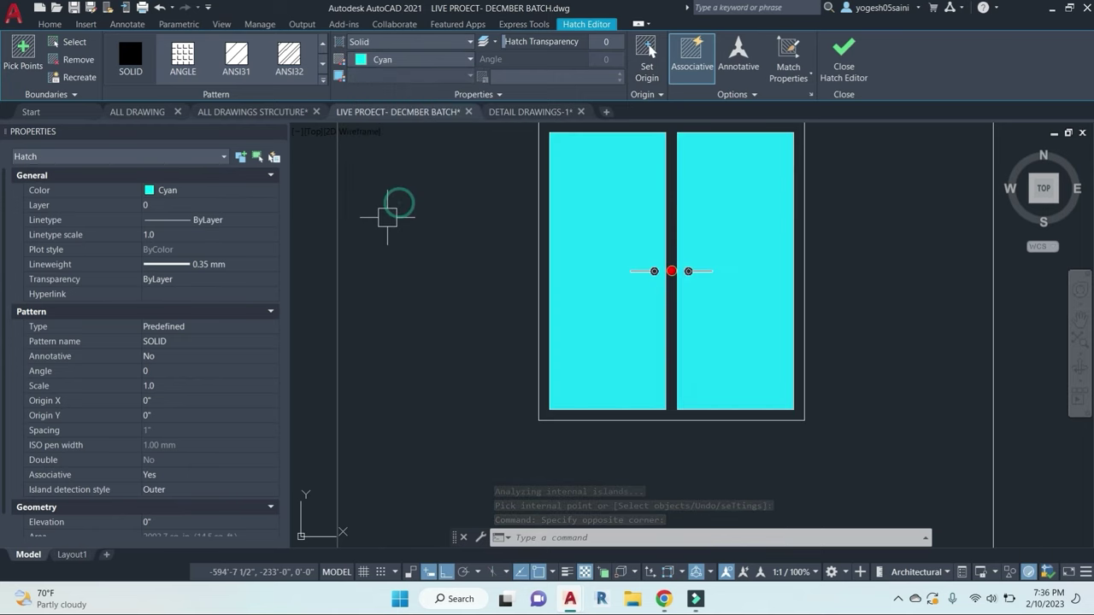
click(420, 61)
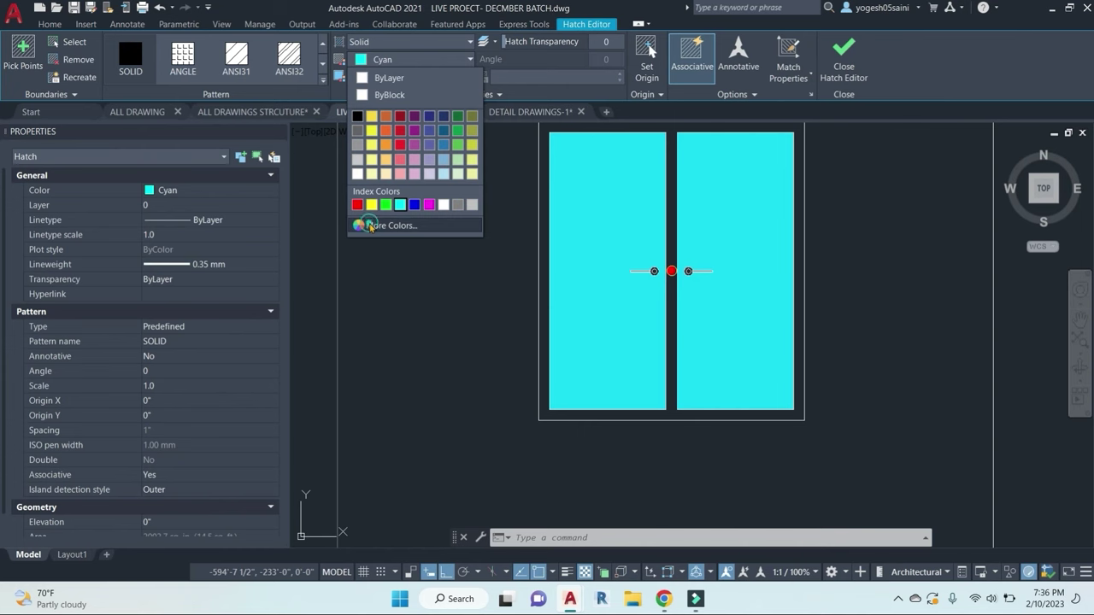
click(369, 226)
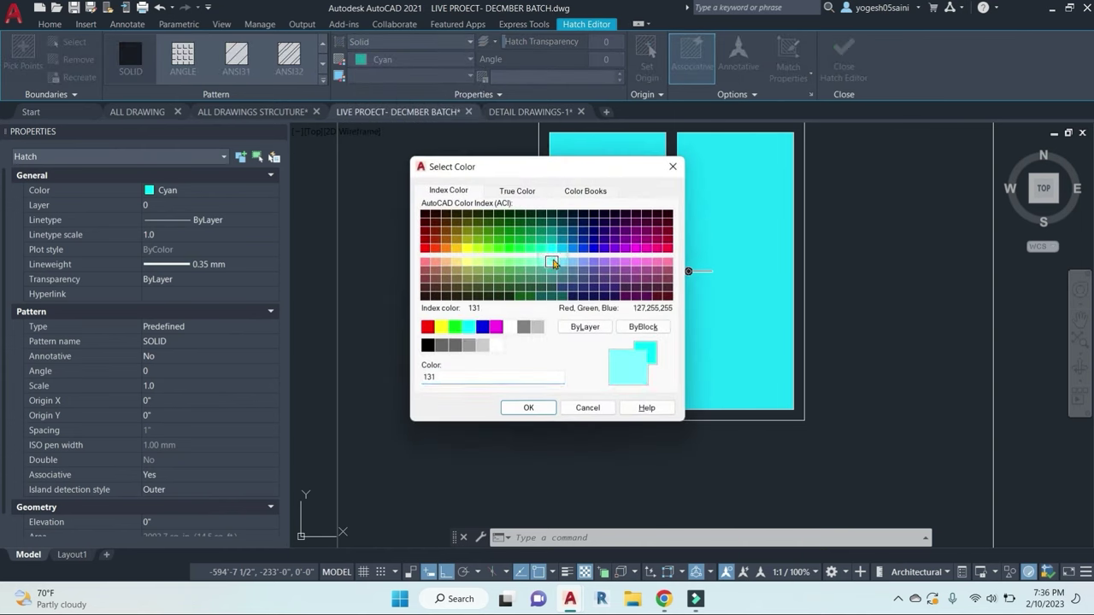
click(529, 408)
key(Escape)
key(Escape)
key(Escape)
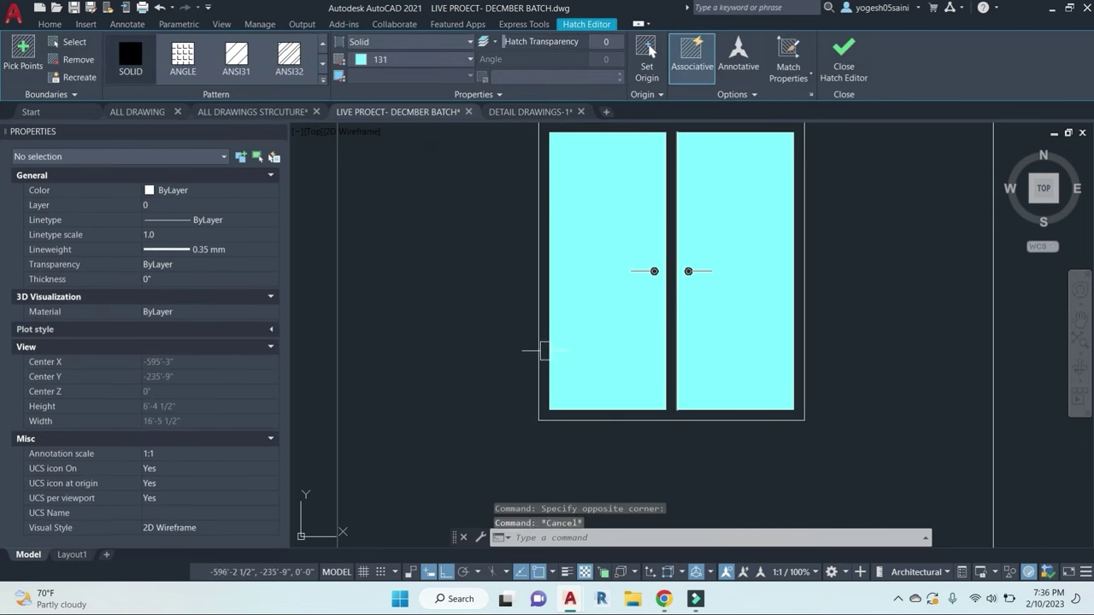
Step: Add a solid hatch filling the window frame area
text(h)
key(Return)
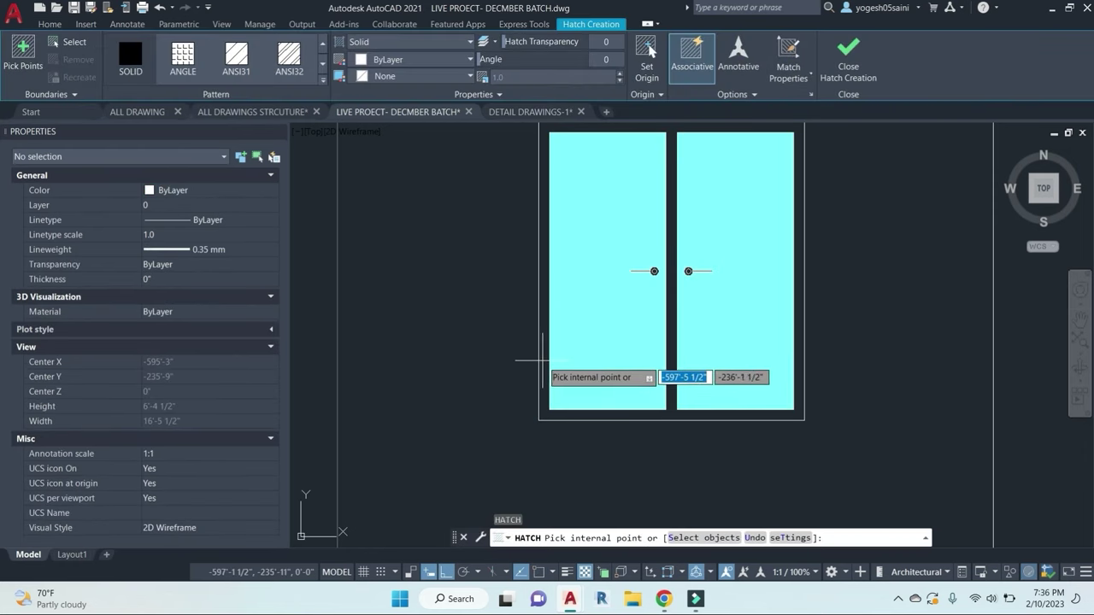
click(542, 386)
right_click(546, 384)
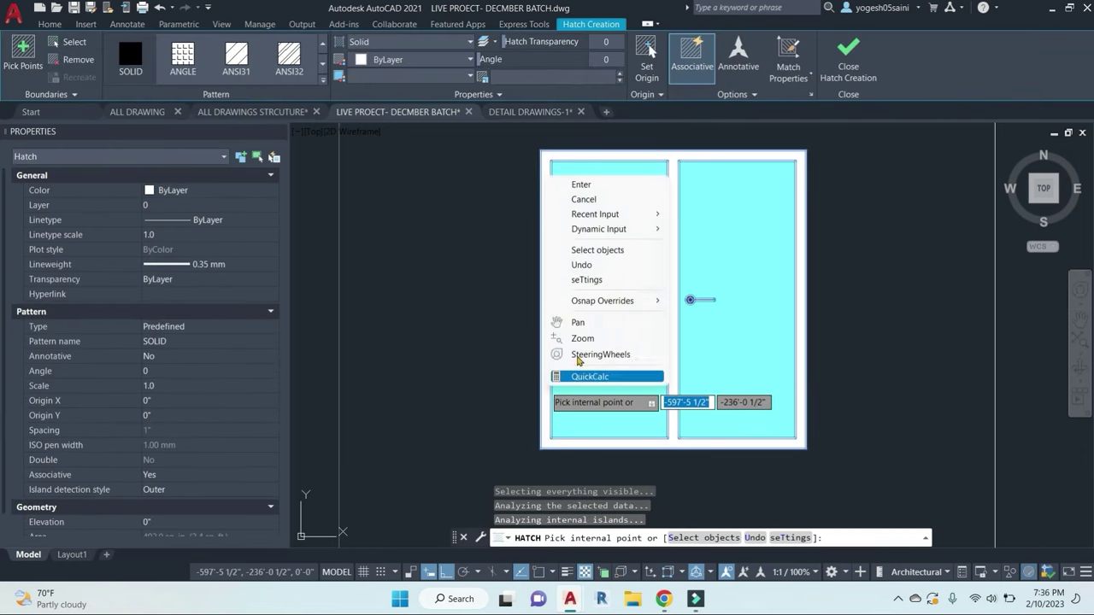
click(600, 187)
Step: Set the frame hatch colour to brown 34 and deselect it
scroll(554, 148, up, 3)
click(542, 145)
click(520, 178)
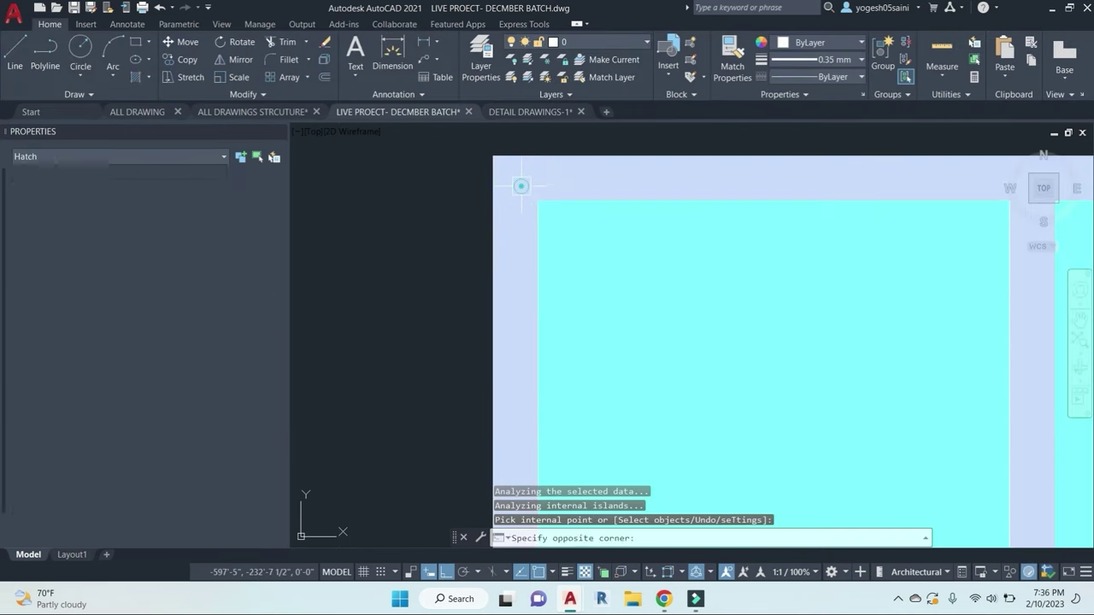
click(436, 60)
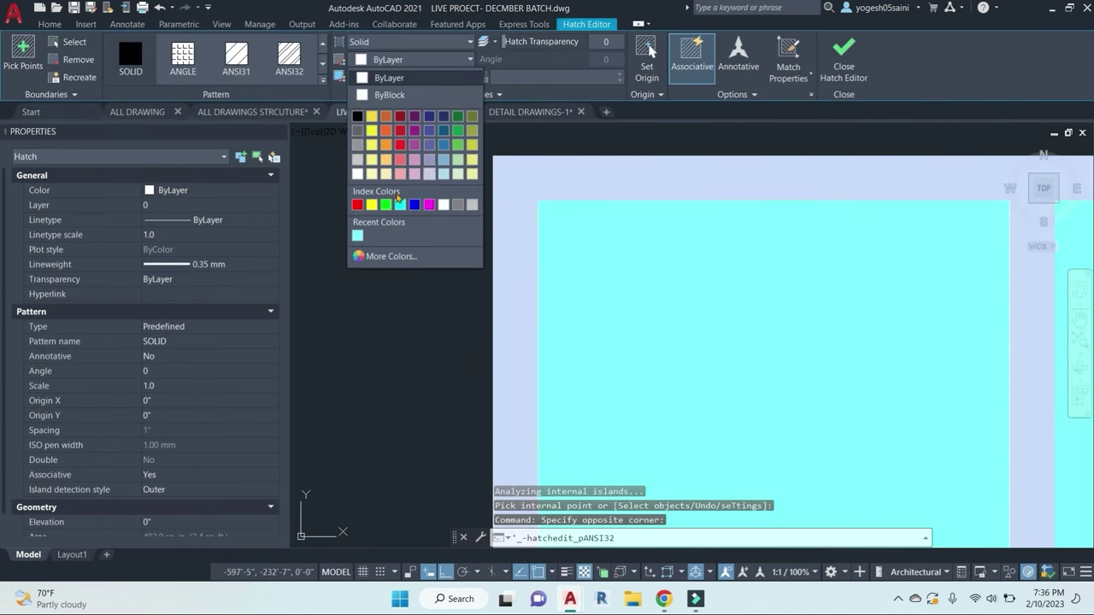
click(381, 255)
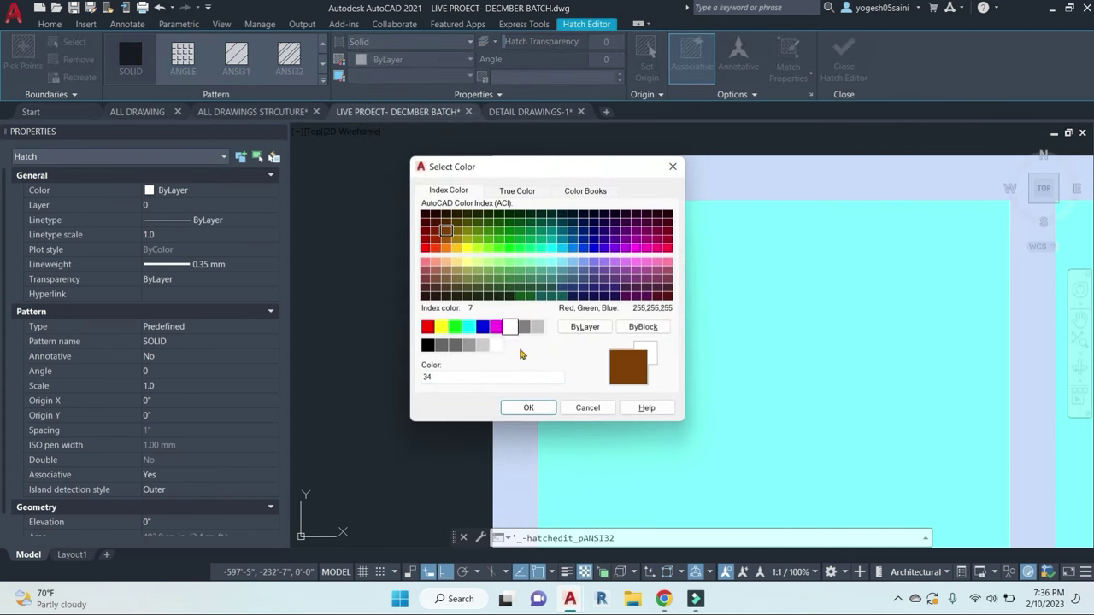
click(528, 409)
scroll(635, 269, down, 5)
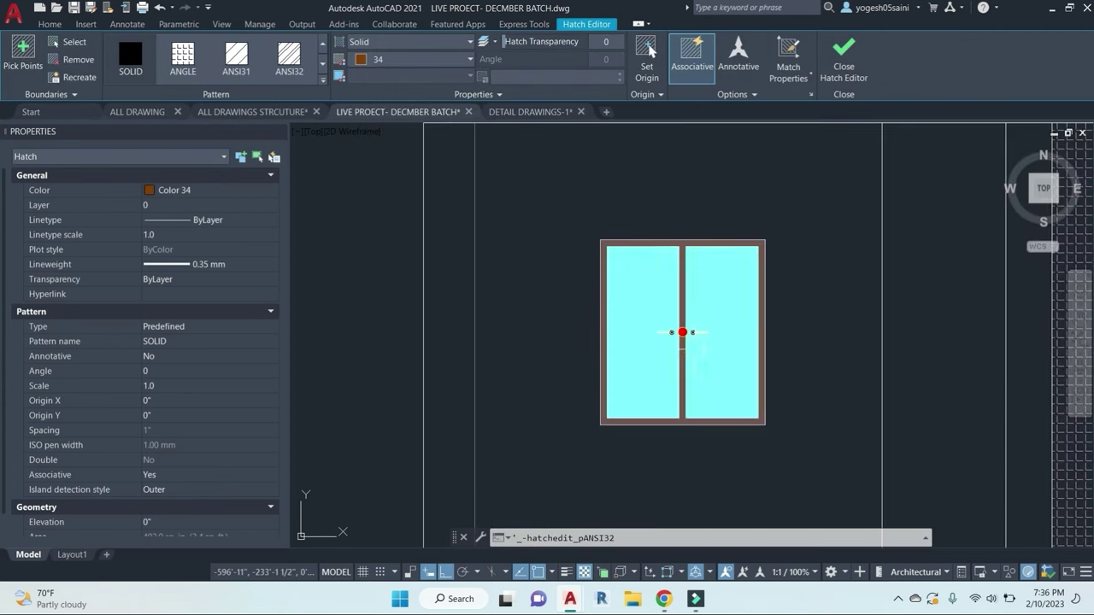
scroll(630, 291, down, 3)
scroll(637, 287, up, 6)
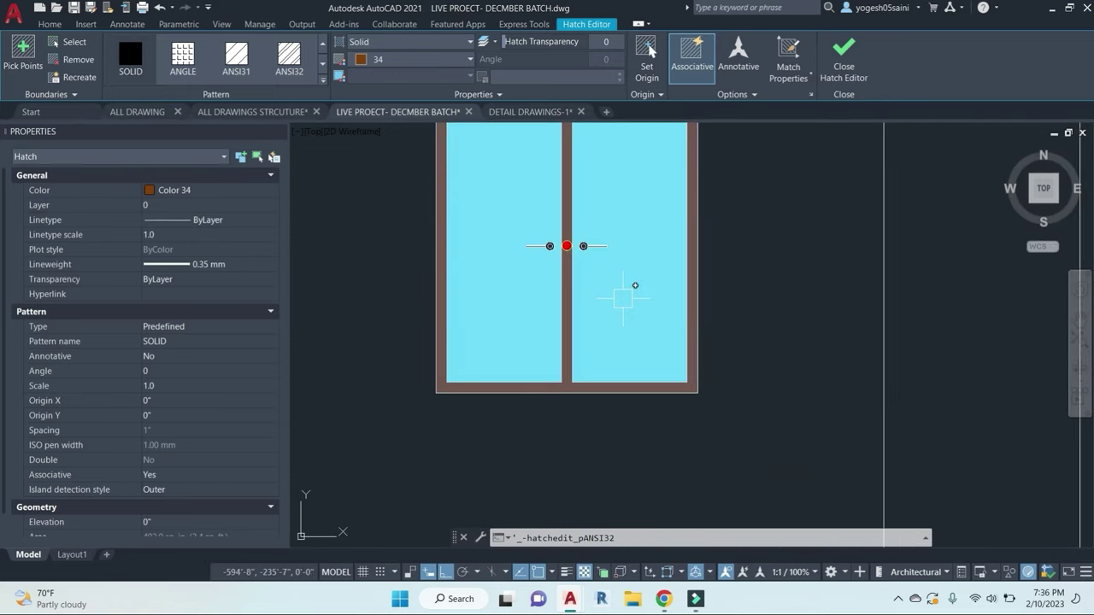
scroll(632, 265, down, 6)
middle_drag(688, 302, 623, 310)
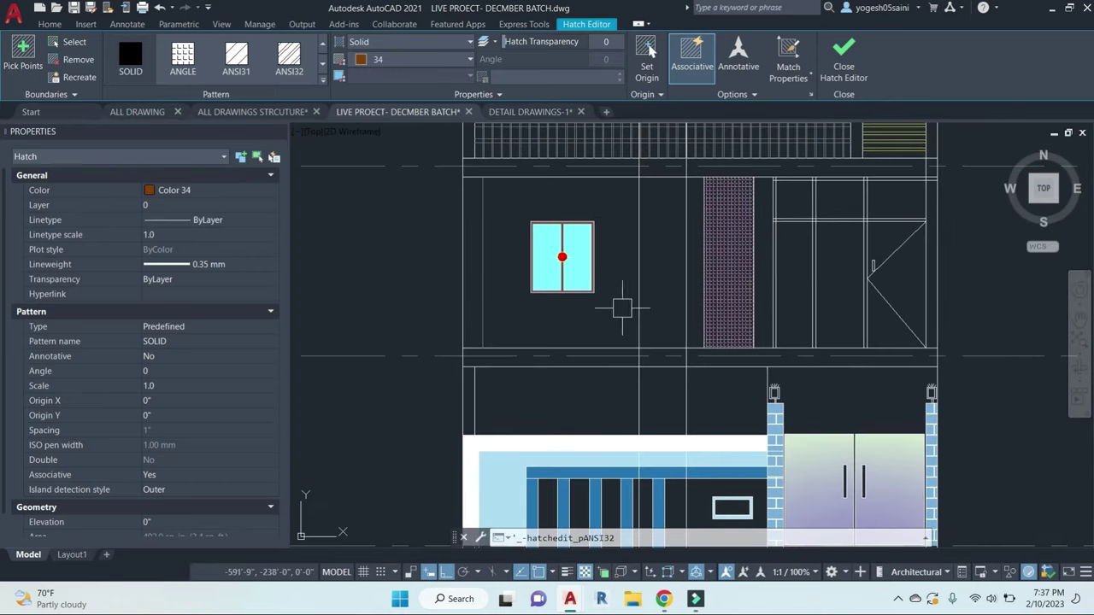
key(Escape)
key(Escape)
key(Escape)
middle_drag(639, 256, 614, 296)
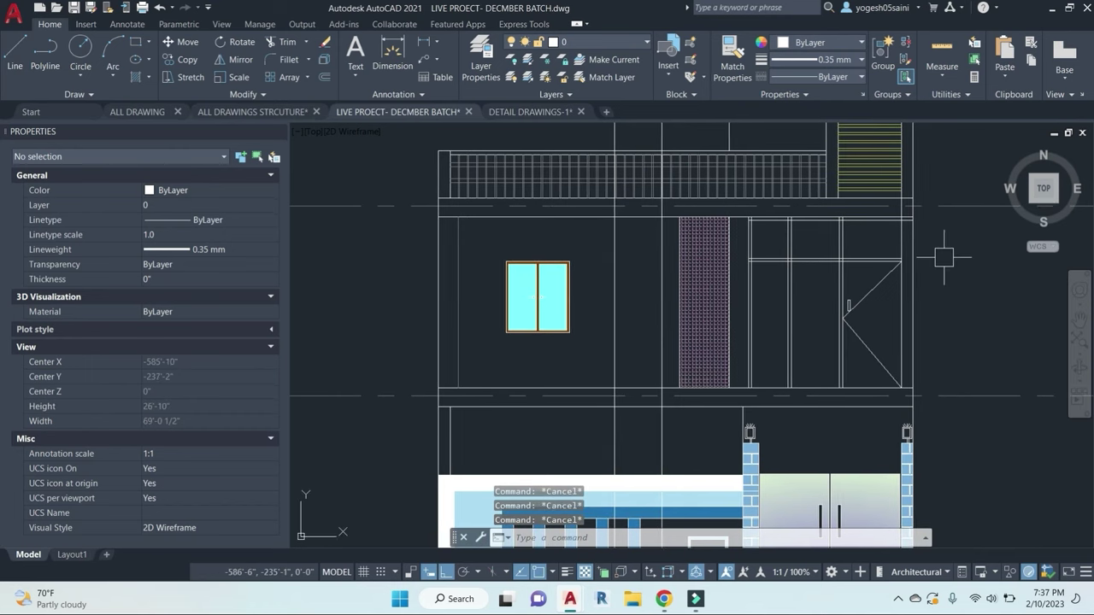
Step: Select all 30 objects of the existing window for a copy, then cancel the copy
scroll(479, 253, up, 2)
click(507, 237)
click(665, 408)
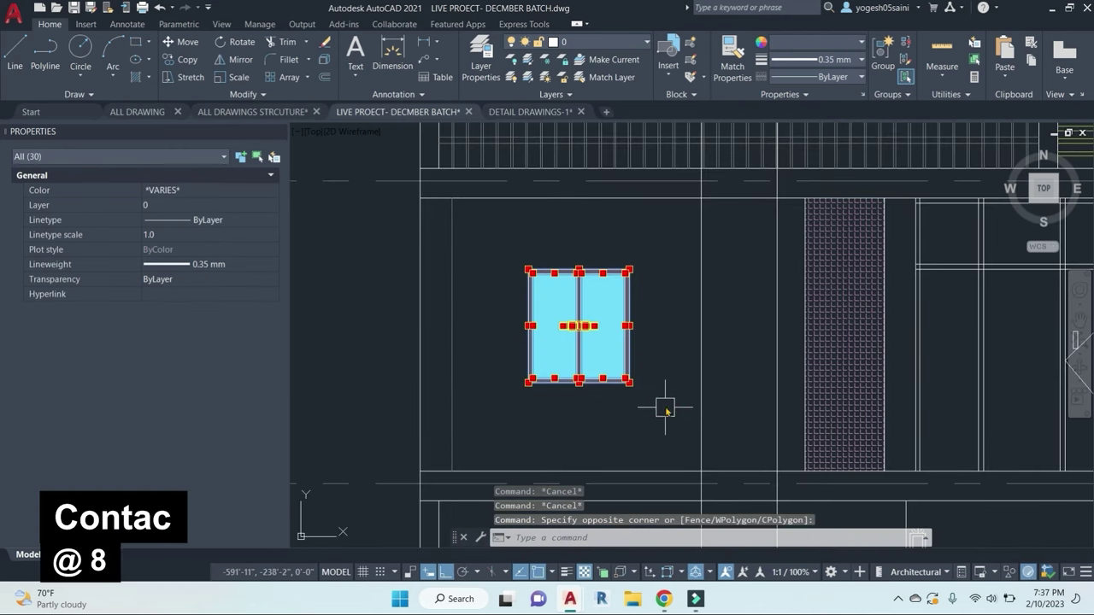
text(co)
key(Return)
click(629, 270)
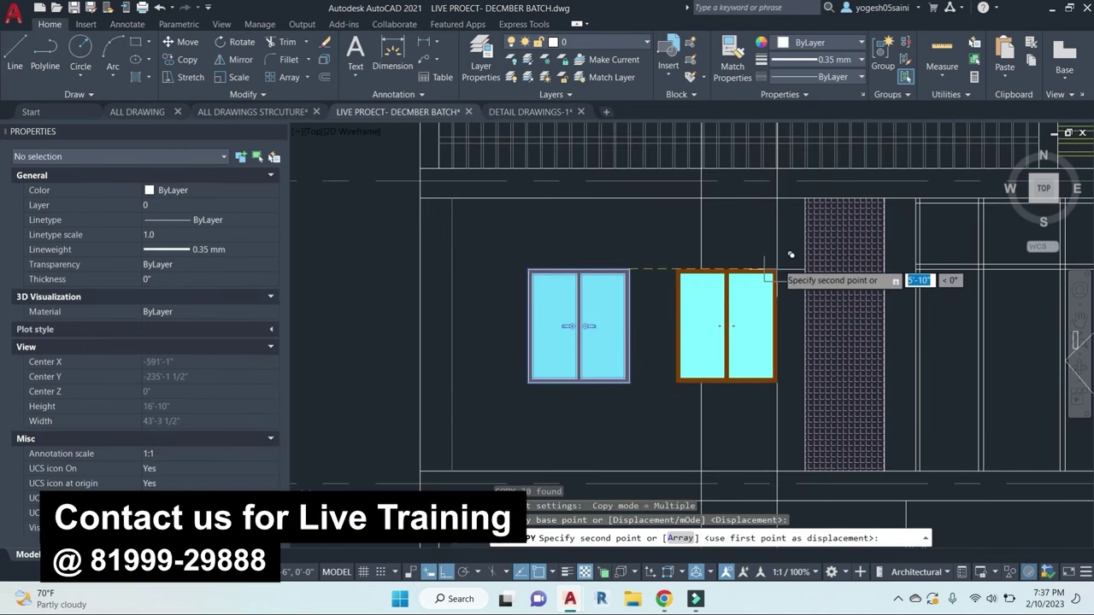
key(Escape)
scroll(672, 300, down, 4)
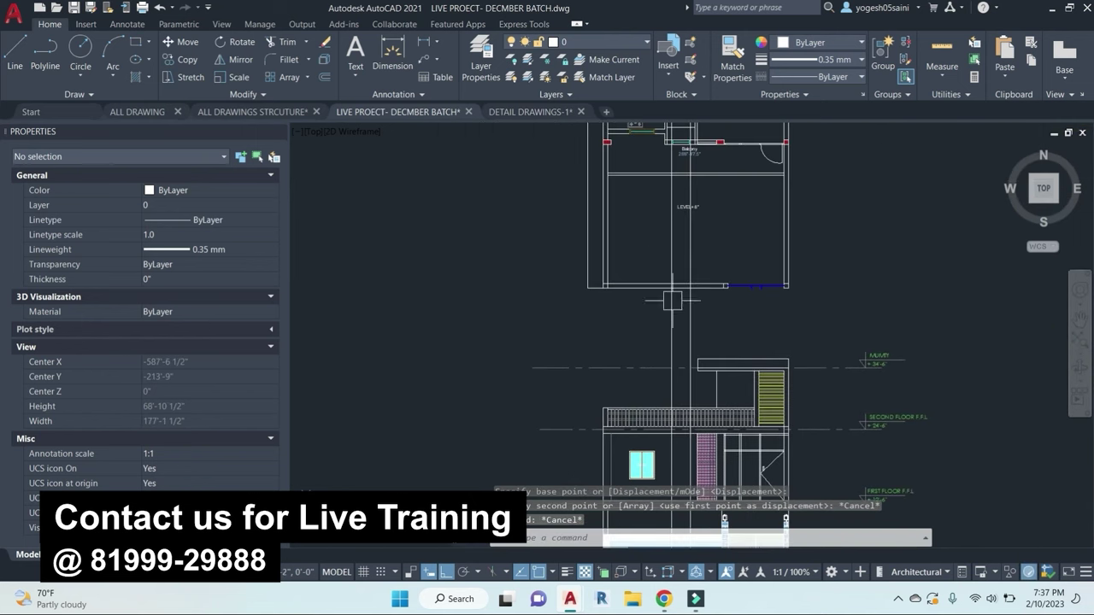
scroll(647, 373, up, 4)
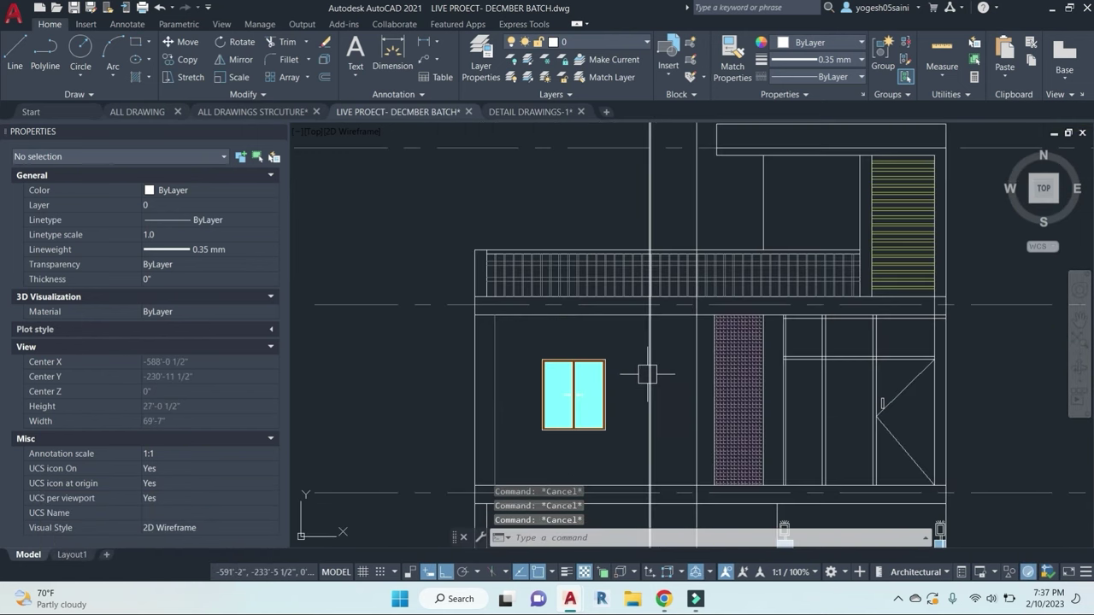
Step: Start a line at the window's top-right corner, then cancel it and pan up slightly
text(l)
key(Return)
click(605, 359)
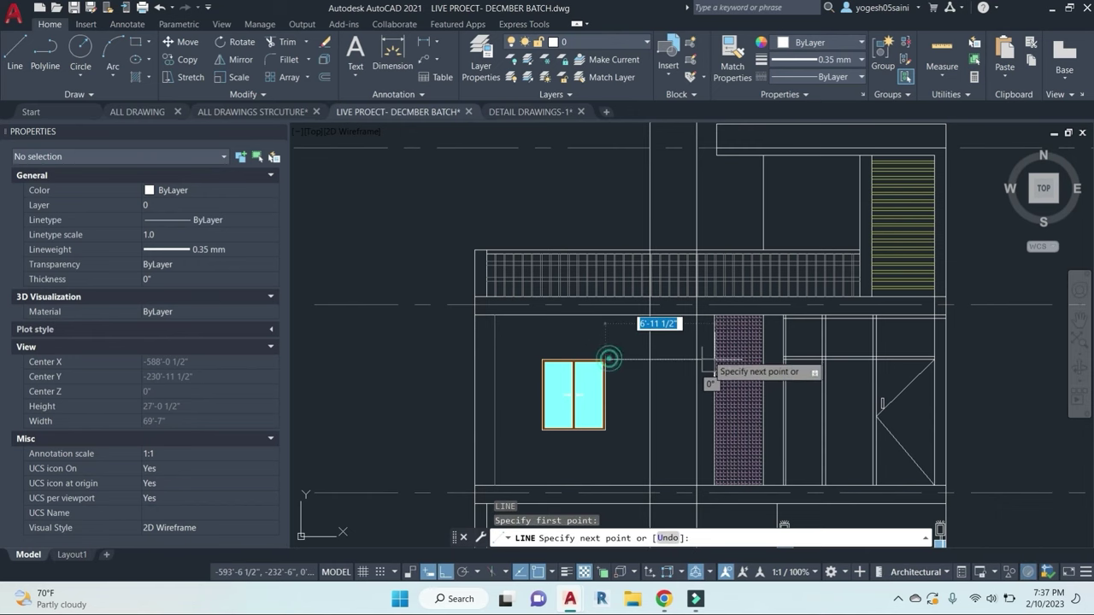
scroll(714, 350, up, 2)
key(Escape)
key(Escape)
key(Escape)
key(Escape)
middle_drag(661, 416, 662, 387)
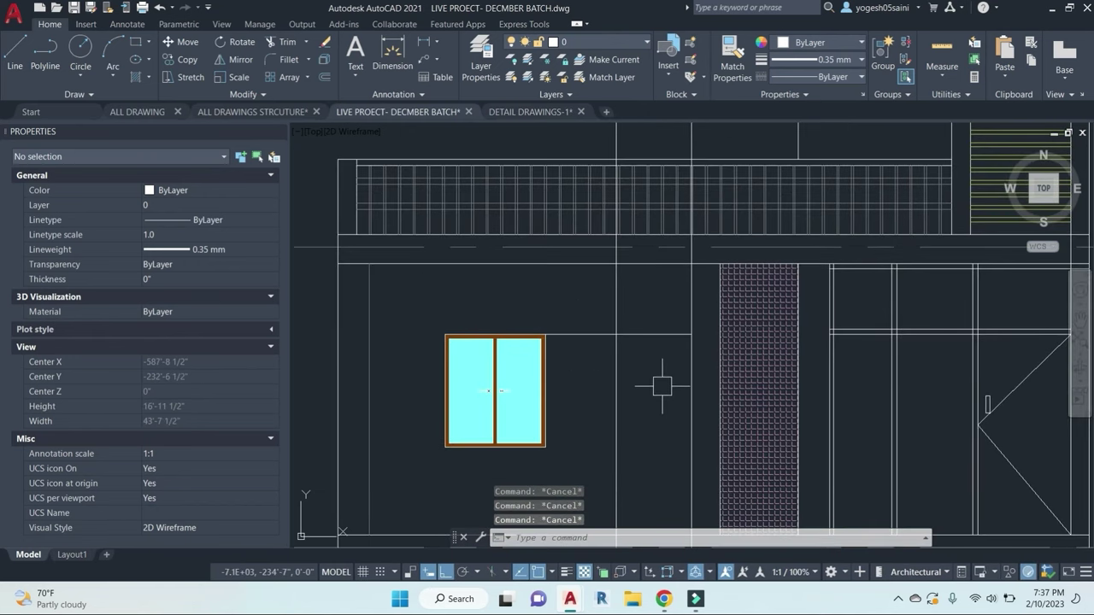
Step: Offset the line right of the window 3' lower
text(o)
key(Return)
text(3)
key(Return)
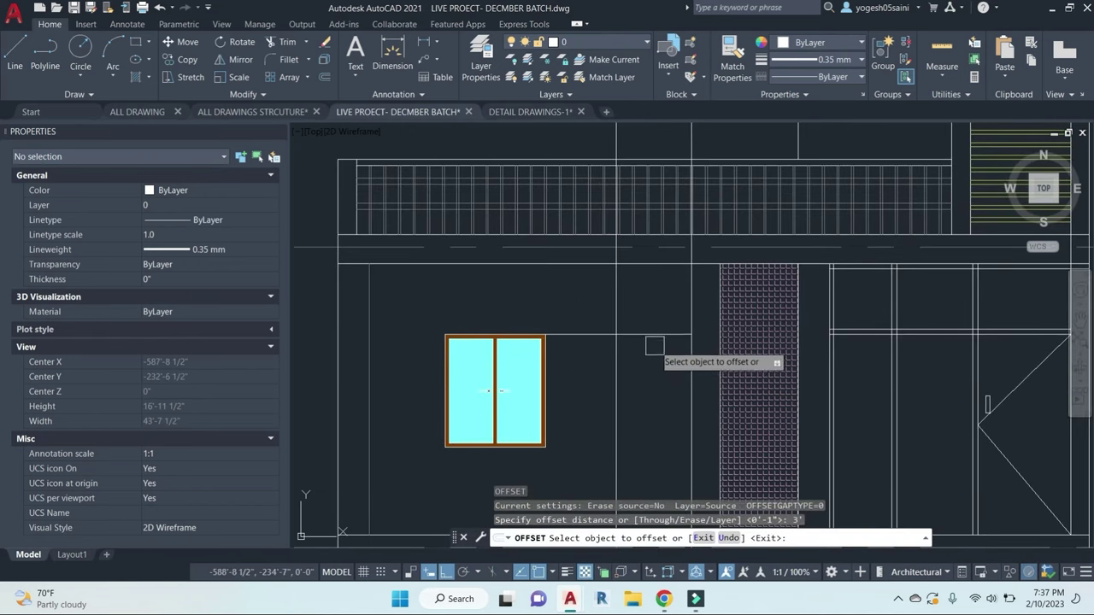
click(654, 334)
click(660, 427)
key(Escape)
key(Escape)
Step: Drop the trim and fillet the vertical and horizontal lines into the rectangle's first square corner
text(tr)
key(Return)
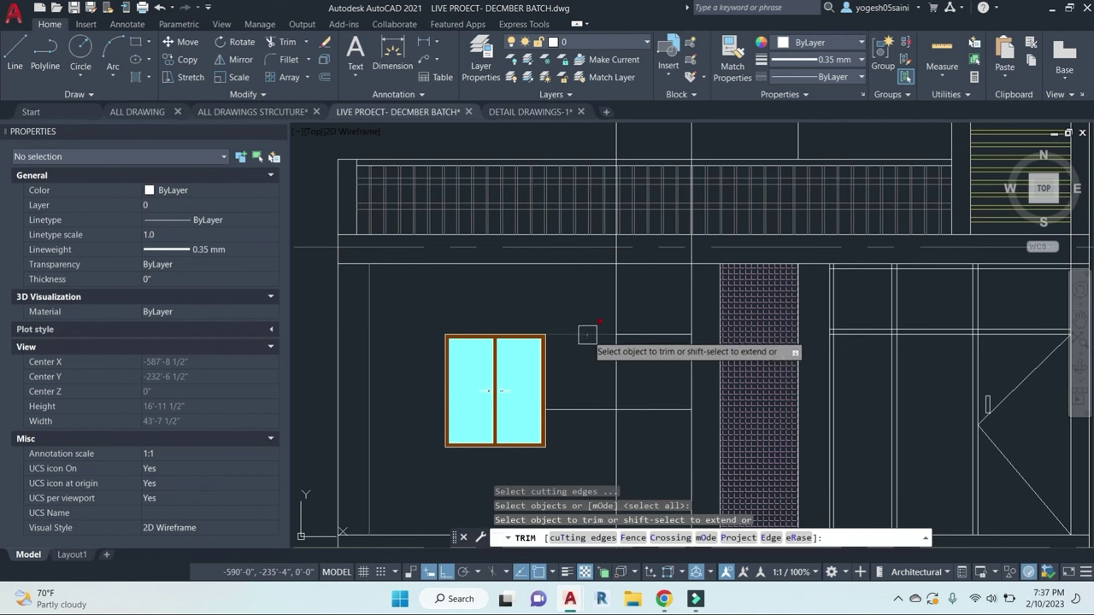
key(Escape)
text(f)
key(Return)
click(618, 383)
click(653, 410)
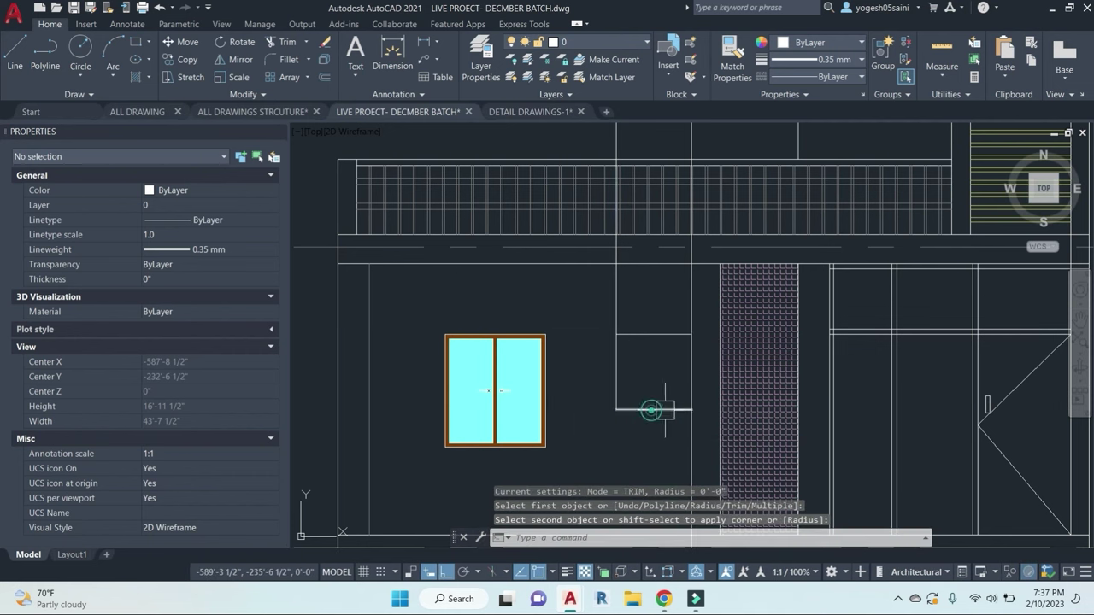
key(Return)
click(688, 382)
key(Escape)
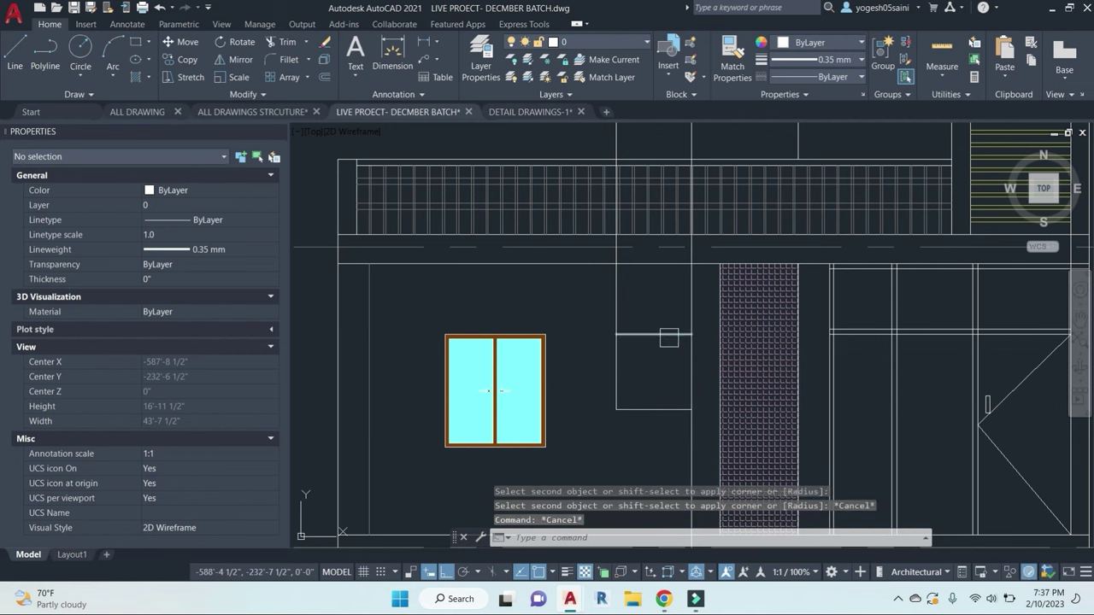
Step: Fillet the rectangle's top-right and top-left corners square
key(Return)
click(669, 335)
click(689, 356)
key(Return)
click(645, 334)
click(615, 366)
key(Return)
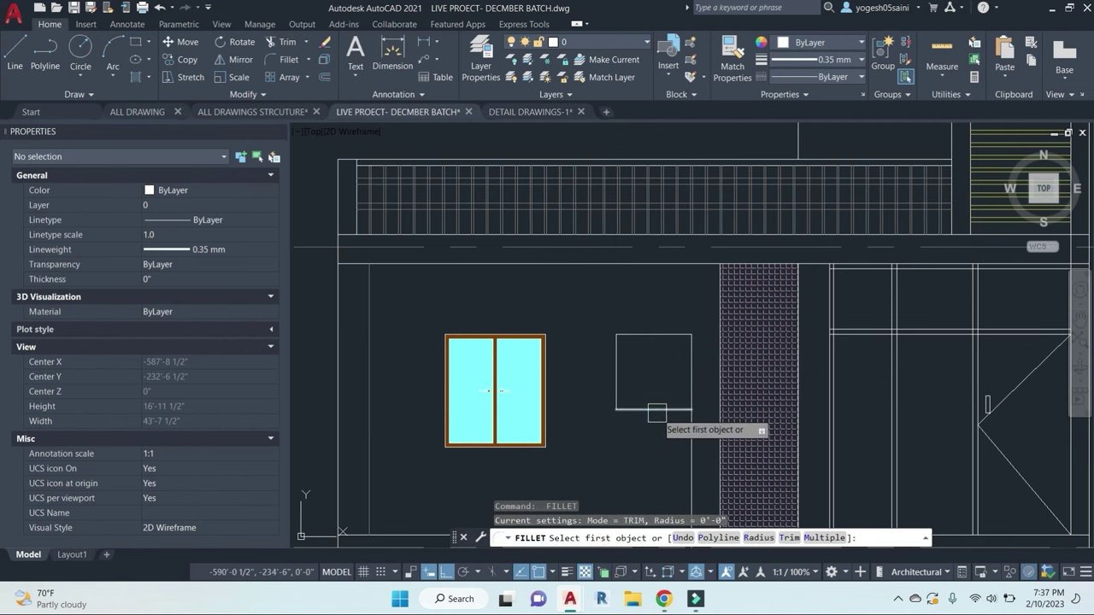
click(656, 411)
key(Escape)
Step: Offset the rectangle's edges inward to form the thin inner frame
text(o)
key(Return)
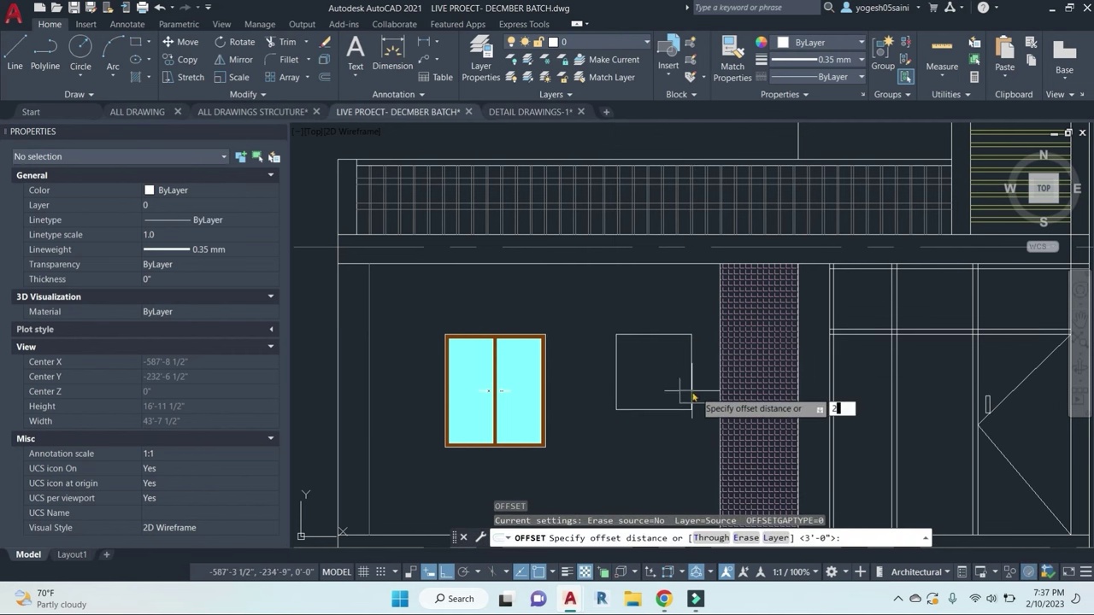
click(652, 334)
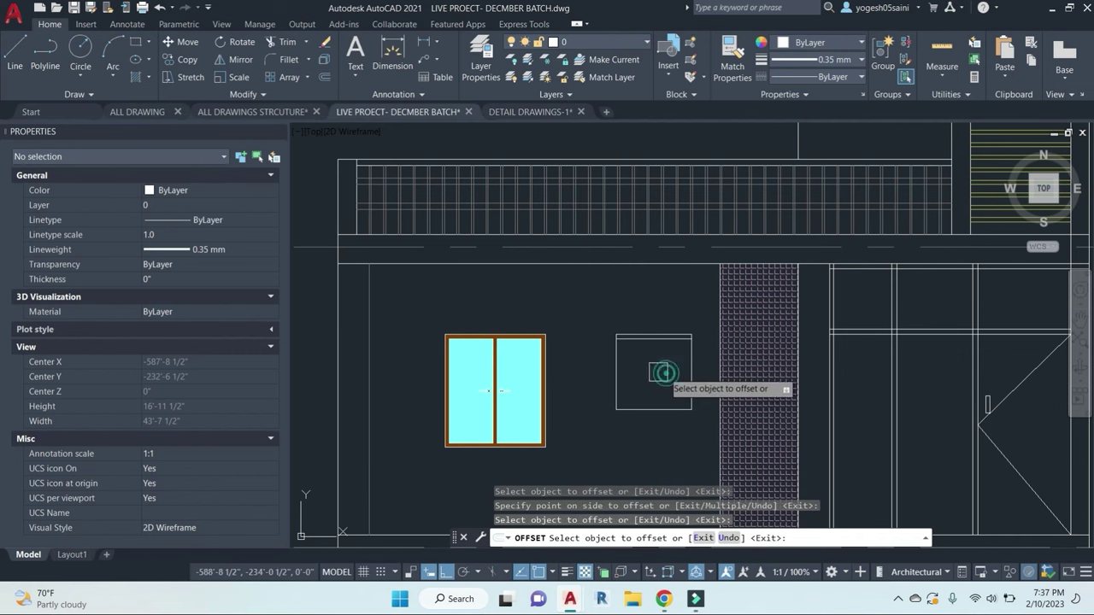
click(618, 374)
click(691, 369)
click(649, 373)
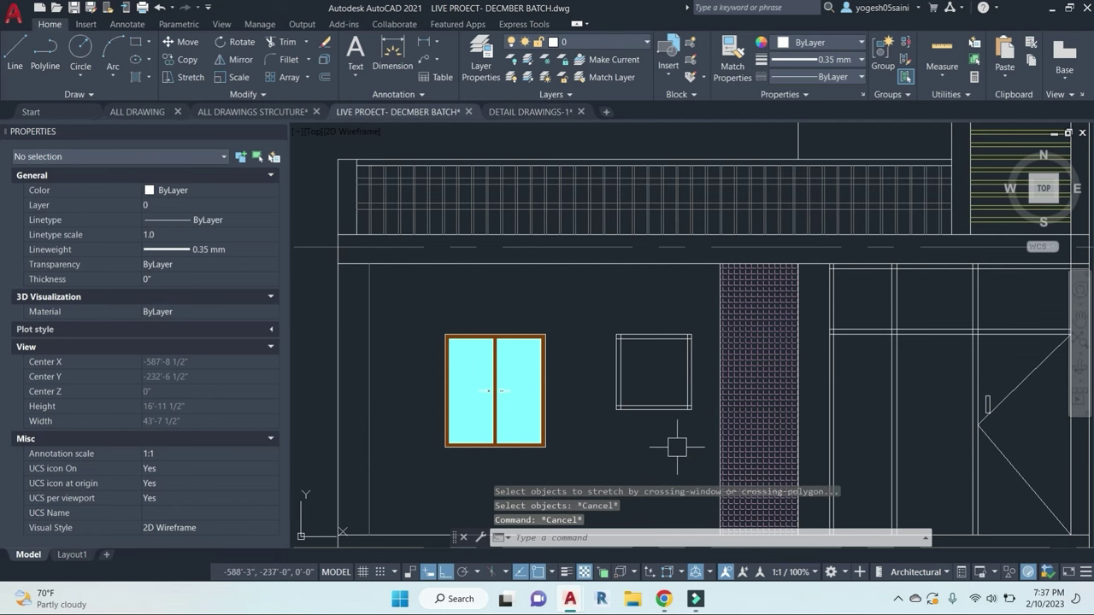
Step: Draw a construction line and stretch the rectangle's bottom down onto it
text(xl)
key(Return)
text(v)
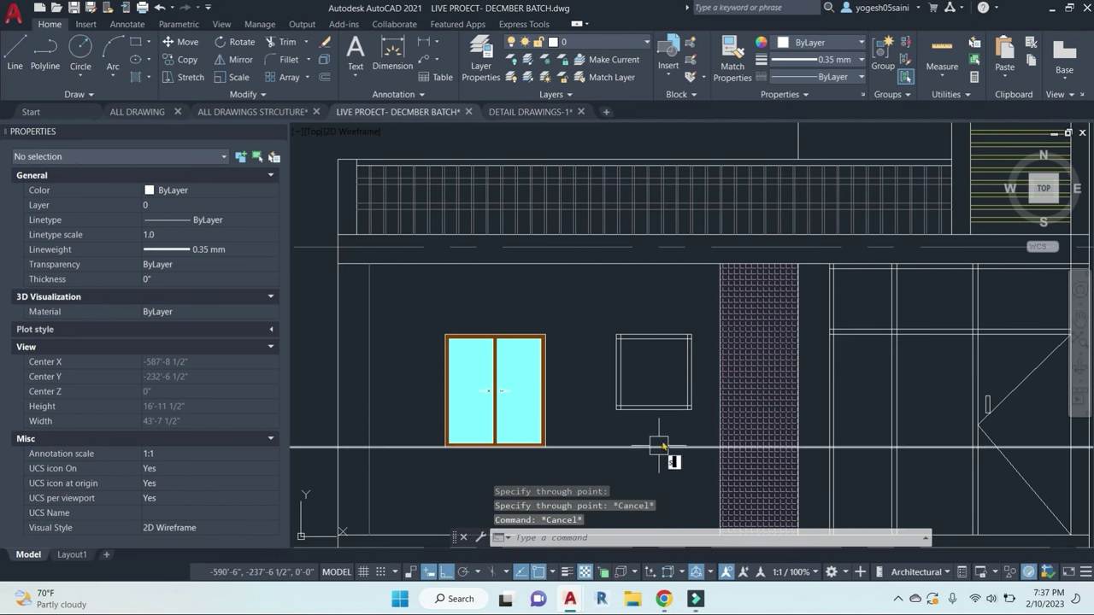
text(s)
key(Return)
scroll(696, 418, up, 4)
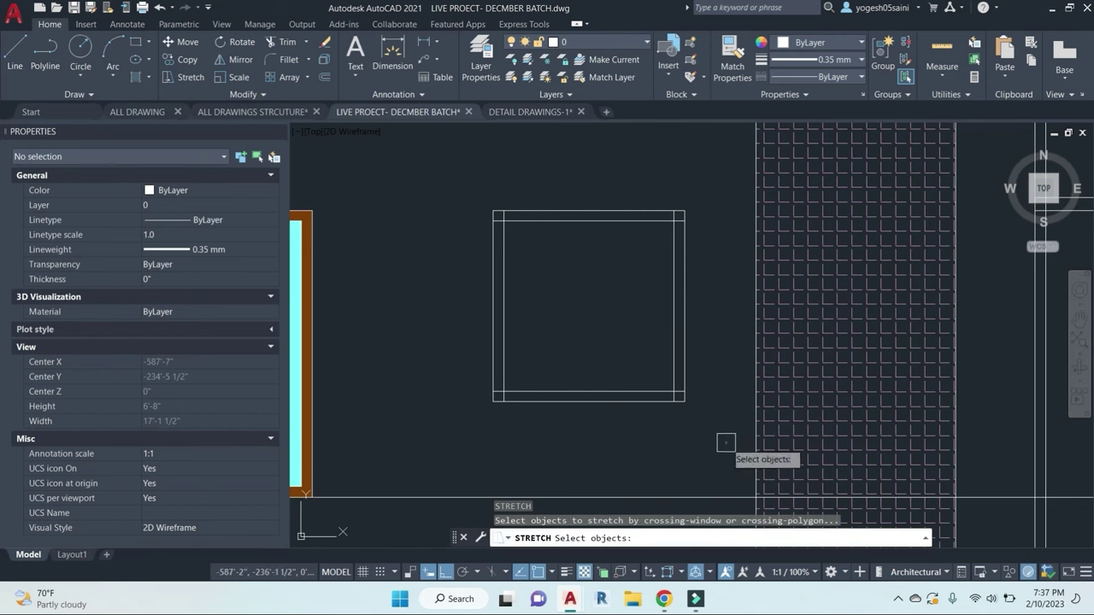
click(732, 450)
click(433, 350)
key(Return)
click(492, 401)
middle_drag(491, 429, 502, 310)
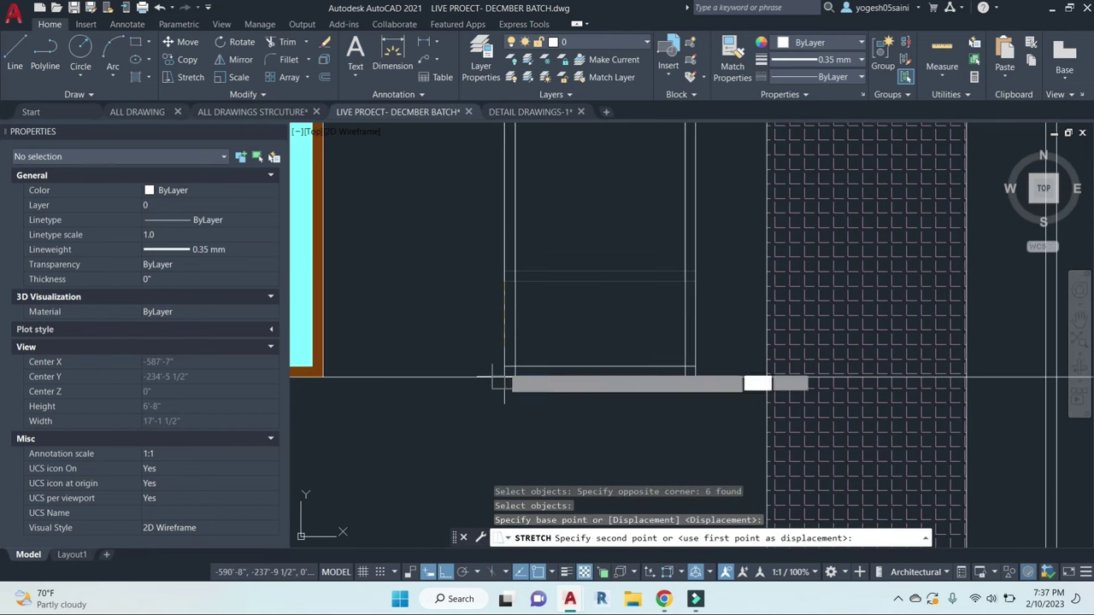
click(504, 377)
key(Escape)
key(Escape)
Step: Erase the horizontal construction line
click(472, 405)
click(439, 317)
text(e)
scroll(504, 354, down, 4)
middle_drag(543, 353, 555, 373)
key(Escape)
key(Escape)
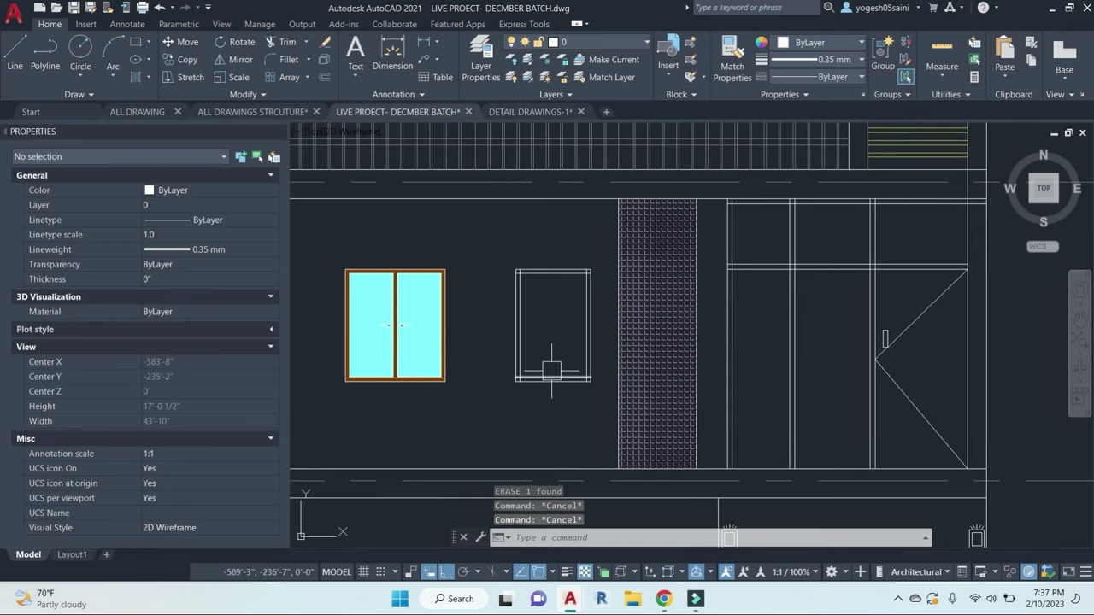
scroll(516, 382, up, 4)
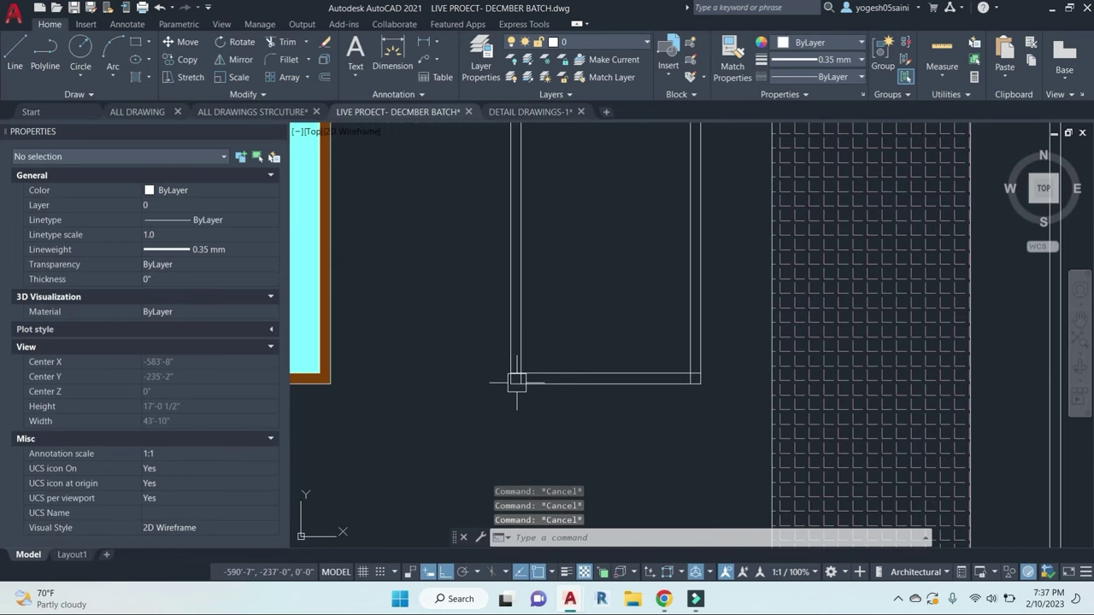
Step: Fillet the inner bottom frame line into a clean corner
text(f)
key(Return)
scroll(527, 380, up, 2)
click(523, 377)
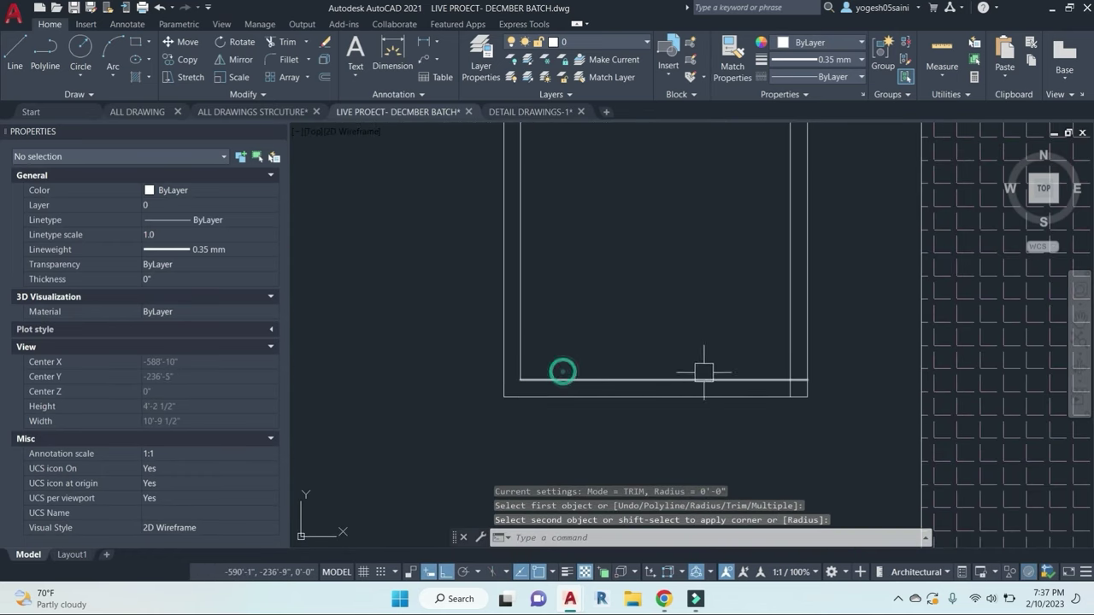
scroll(773, 316, down, 2)
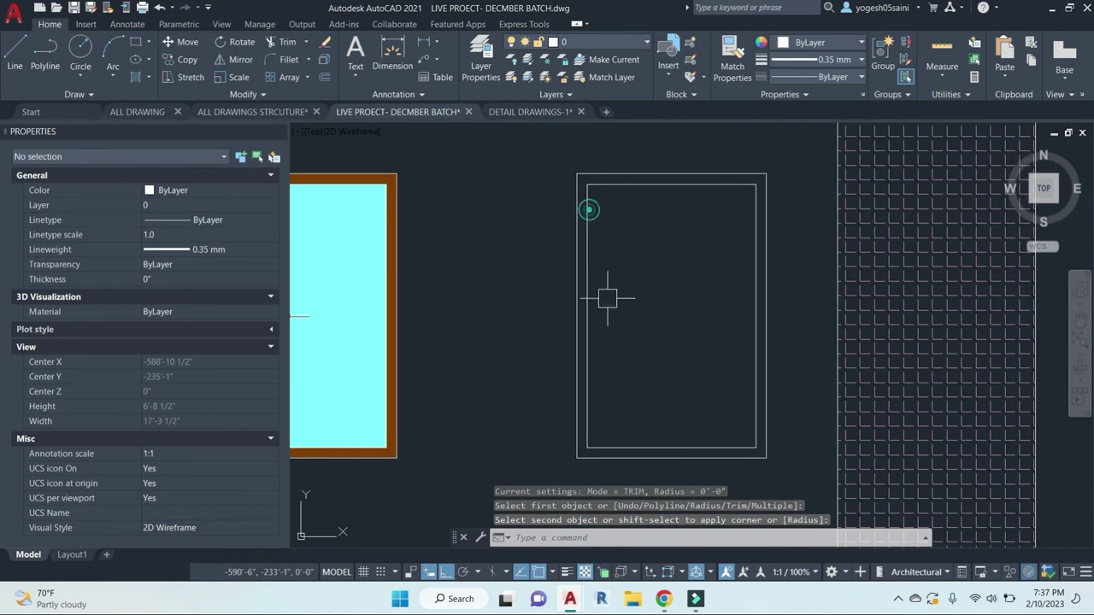
Step: Show the reference house photo and admit a waiting participant to the video meeting
mouse_move(669, 602)
click(585, 521)
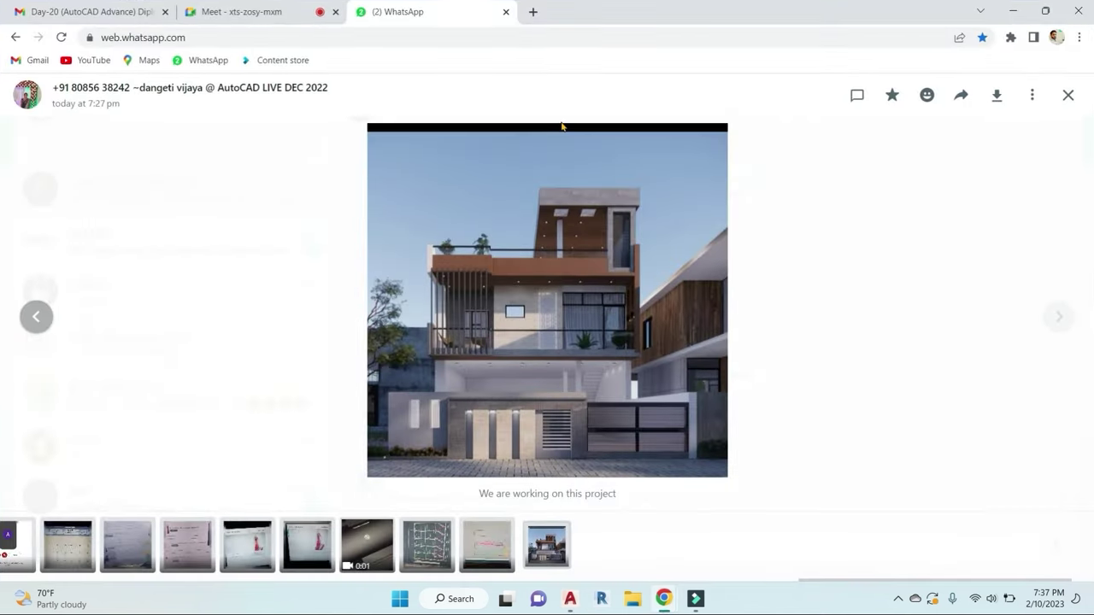
click(243, 11)
click(690, 154)
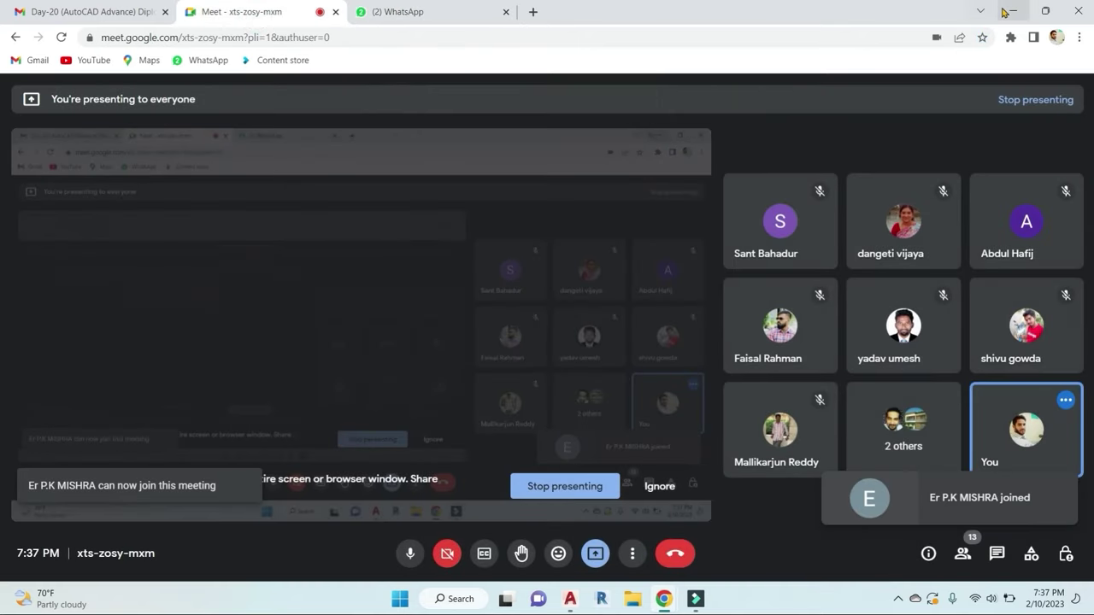
click(1008, 11)
Step: Cancel pending commands and centre the view on both windows
scroll(620, 276, up, 2)
key(Escape)
scroll(650, 283, down, 5)
key(Escape)
middle_drag(667, 302, 636, 297)
key(Escape)
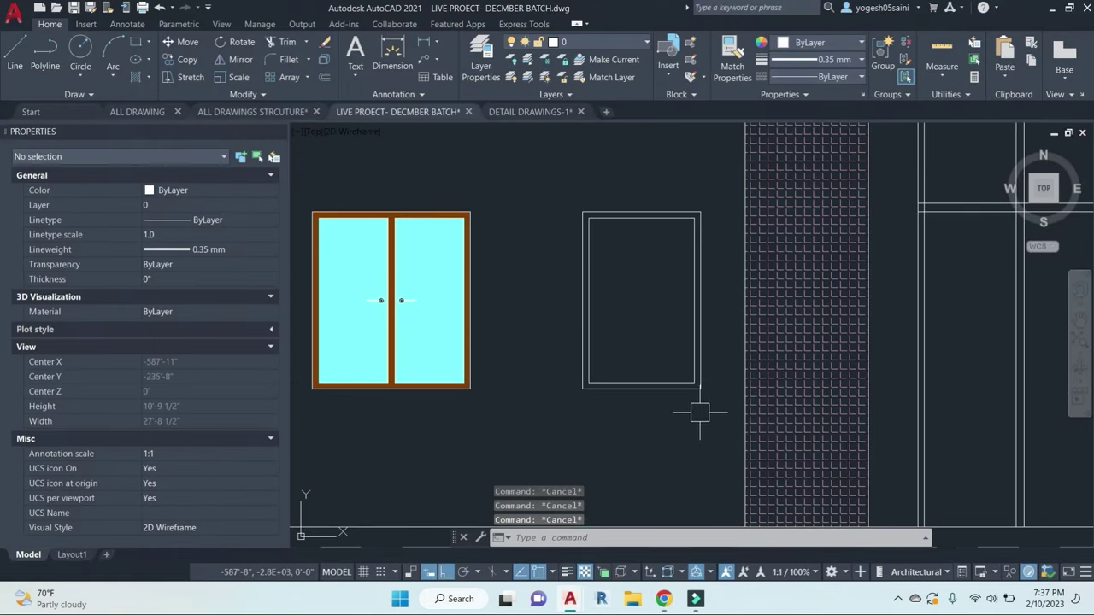
Step: Hatch the band between the second window frame's double lines
click(706, 443)
click(557, 173)
key(Escape)
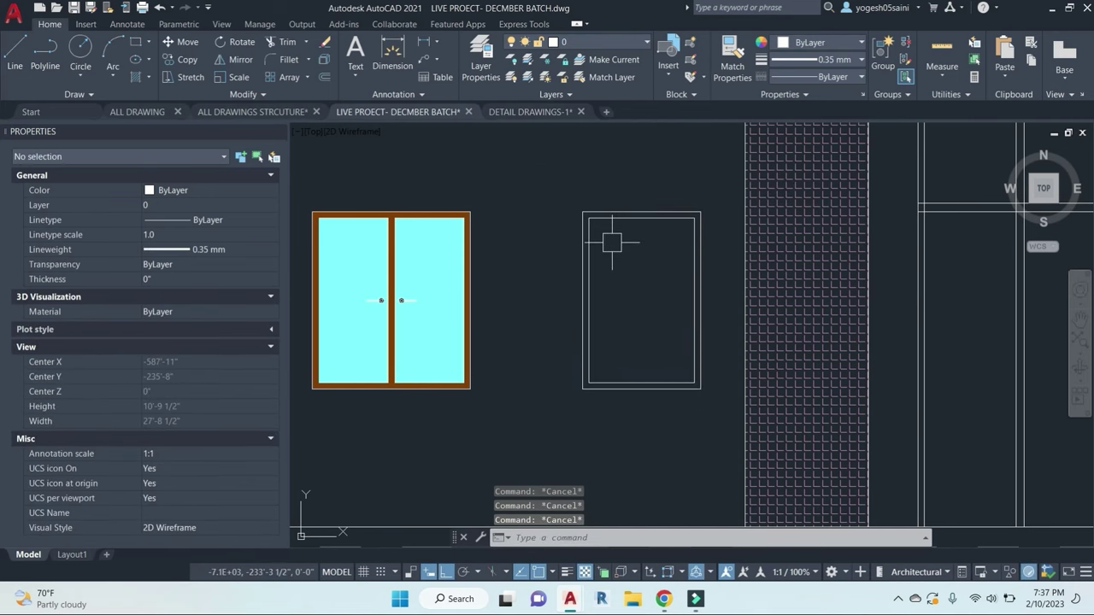
key(Return)
click(586, 219)
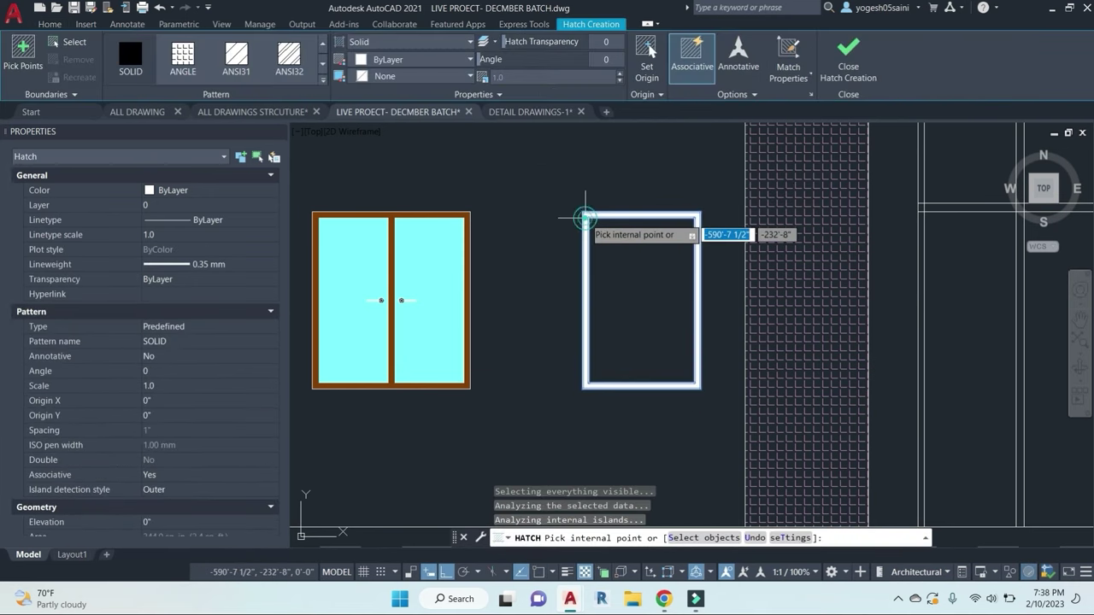
right_click(586, 218)
click(611, 227)
Step: Match the new frame fill to the first window's brown frame fill with MA
text(ma)
key(Return)
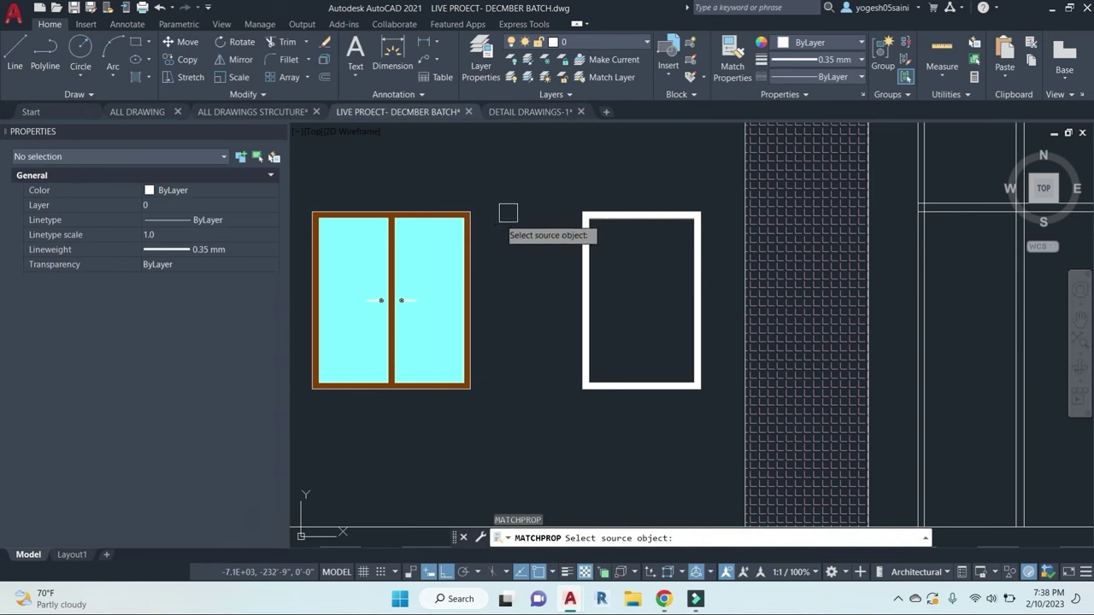
scroll(469, 219, up, 10)
click(408, 214)
scroll(649, 245, down, 2)
middle_drag(848, 279, 610, 301)
scroll(786, 235, up, 3)
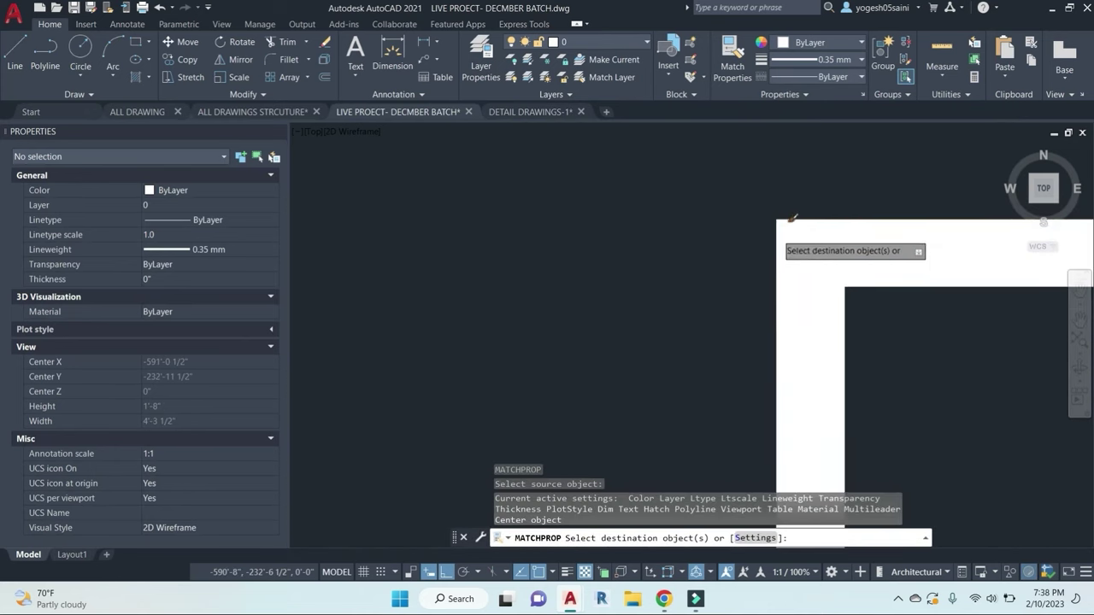
click(805, 246)
scroll(818, 329, down, 7)
middle_drag(857, 375, 754, 289)
scroll(754, 289, up, 2)
key(Escape)
key(Escape)
key(Escape)
key(Escape)
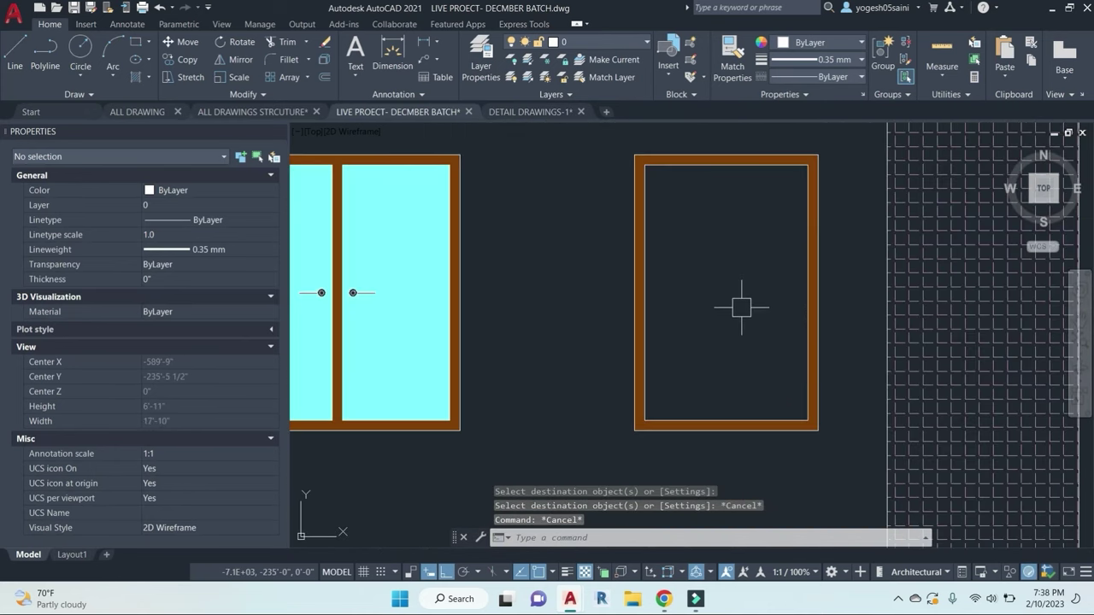
Step: Offset the frame's inner left, top and bottom edges inward by half an inch
text(h)
key(Return)
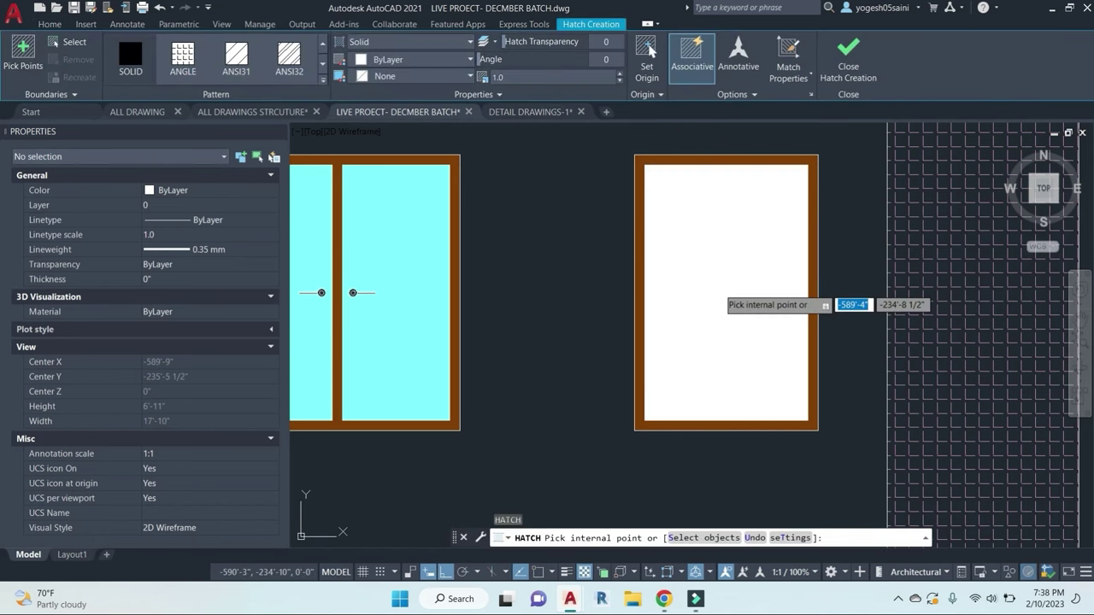
key(Escape)
text(o)
key(Return)
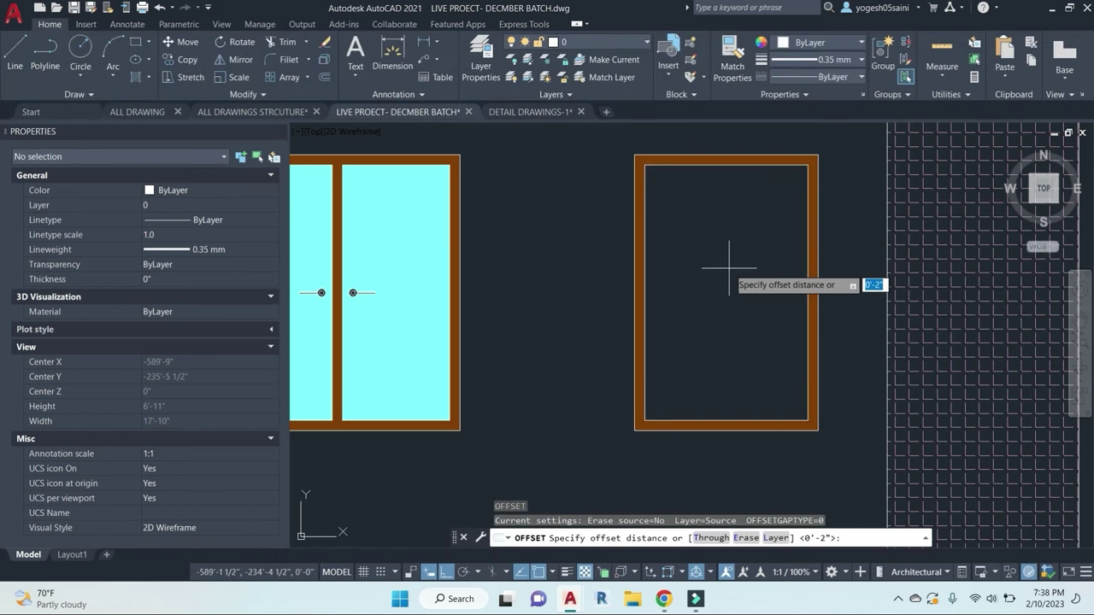
key(Return)
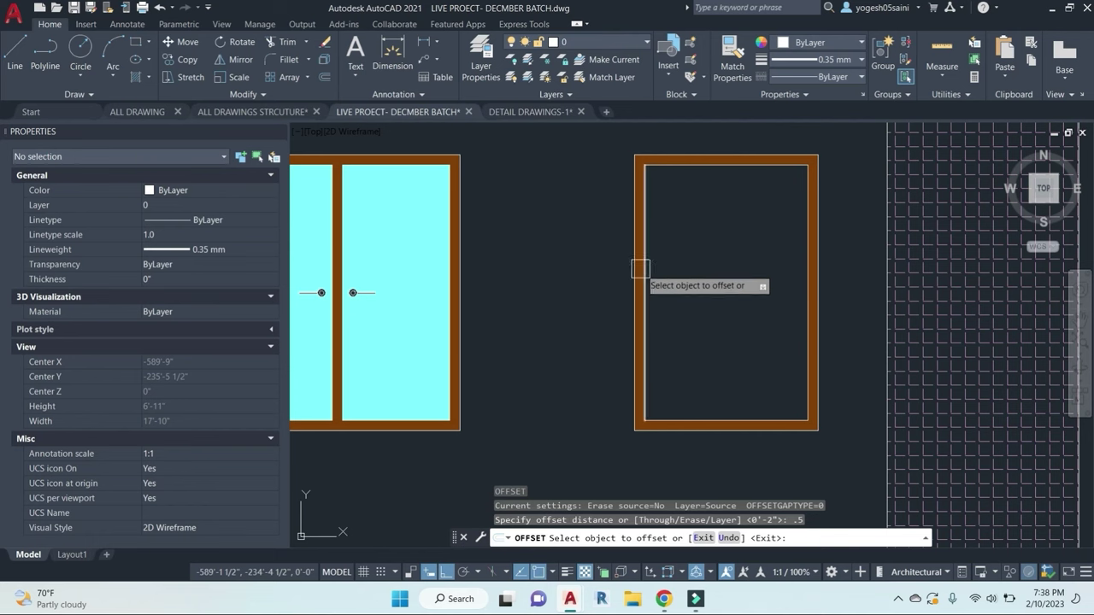
click(634, 271)
click(675, 256)
click(727, 167)
click(729, 254)
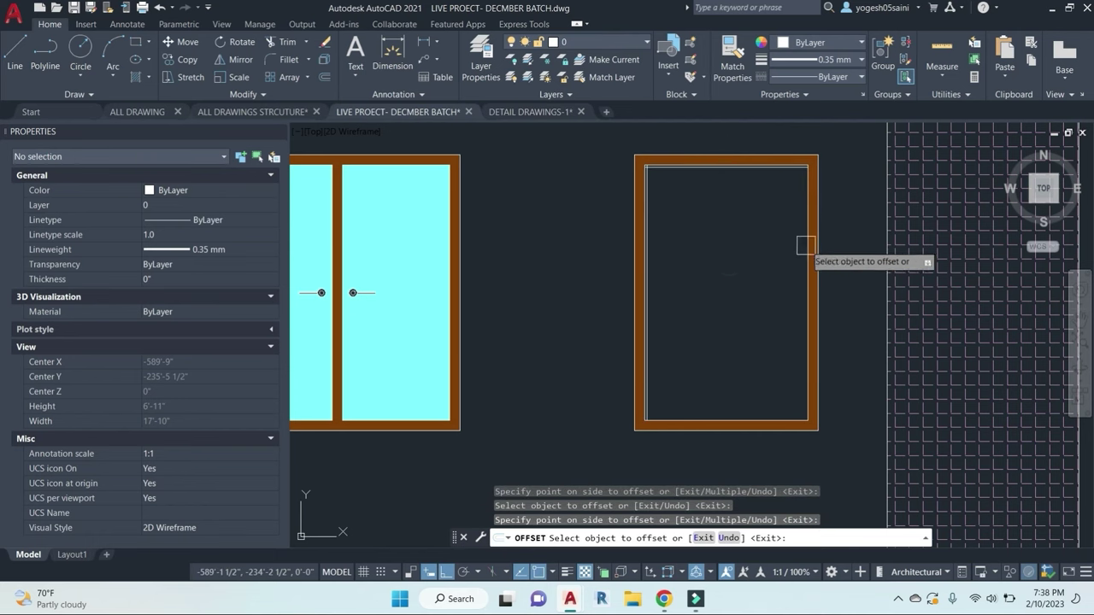
click(713, 417)
click(724, 264)
key(Escape)
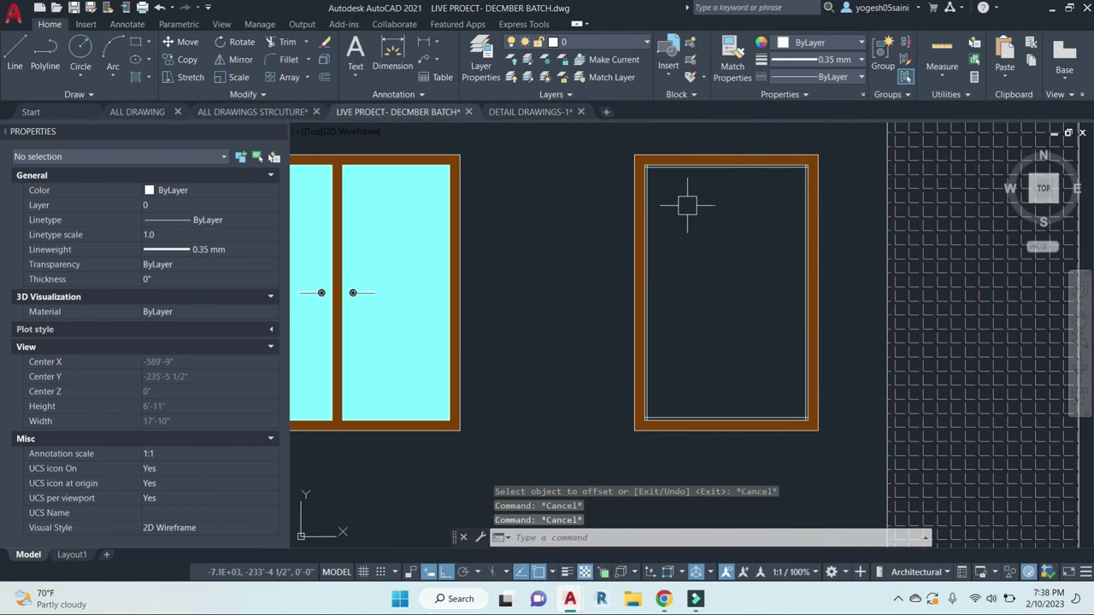
Step: Fillet the new inner lines to close the top-right and bottom-left inner corners
text(f)
key(Return)
scroll(676, 170, up, 4)
click(641, 165)
key(space)
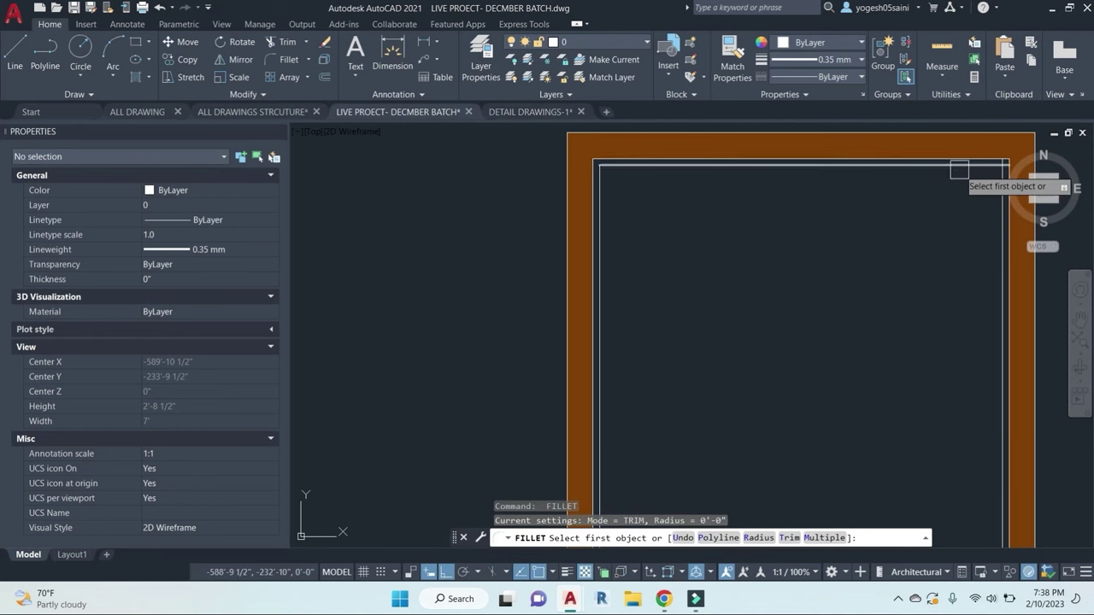
click(959, 167)
click(1000, 243)
scroll(891, 271, down, 5)
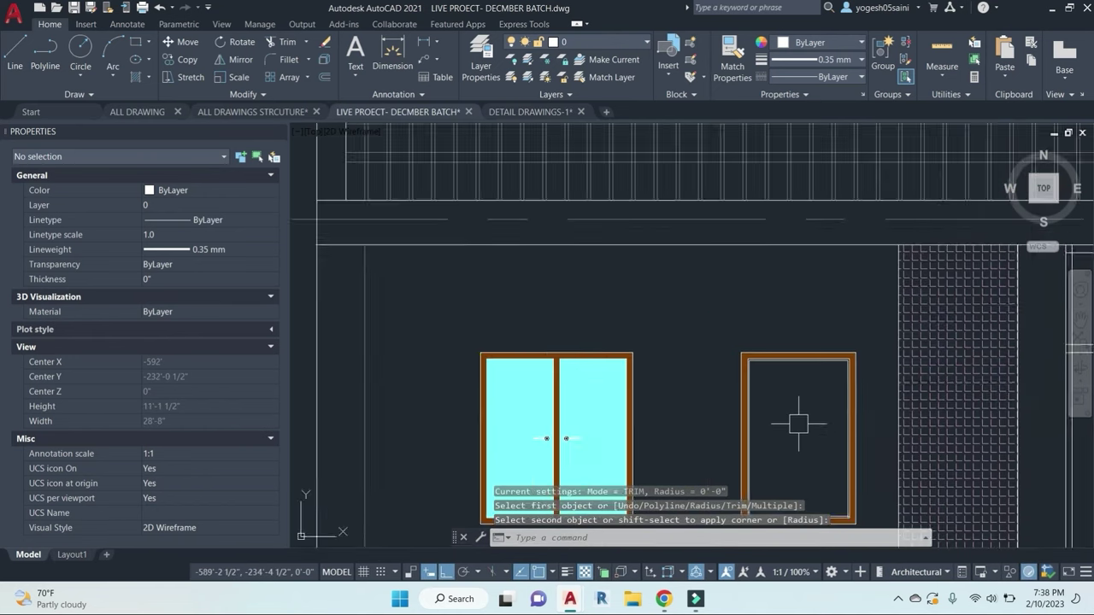
scroll(795, 420, up, 4)
key(Return)
click(673, 299)
click(715, 307)
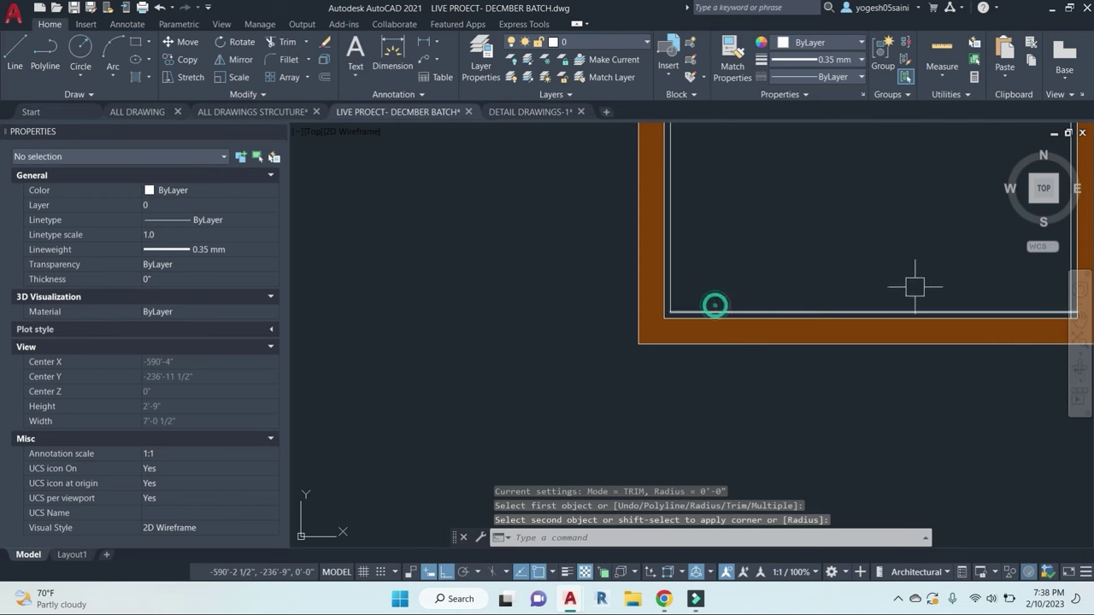
Step: Fillet the frame's inner bottom-right corner closed
middle_drag(1067, 312, 810, 320)
key(space)
click(796, 316)
click(812, 288)
scroll(708, 219, down, 2)
key(Escape)
key(Escape)
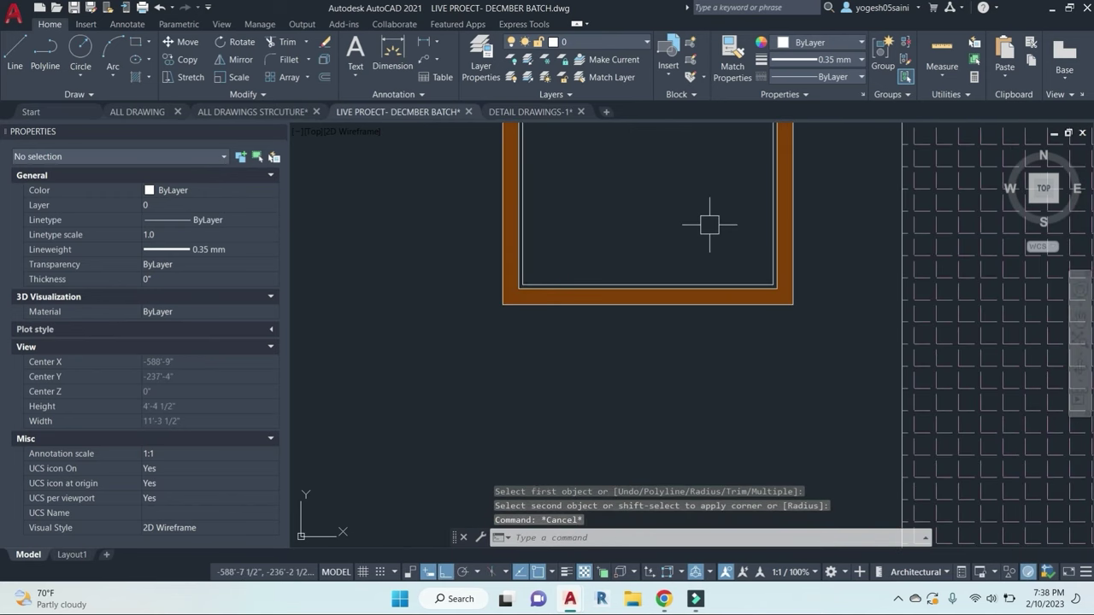
Step: Fill the second window's inner pane with a solid hatch and take the cyan glazing as match source
text(h)
key(Return)
scroll(671, 251, down, 3)
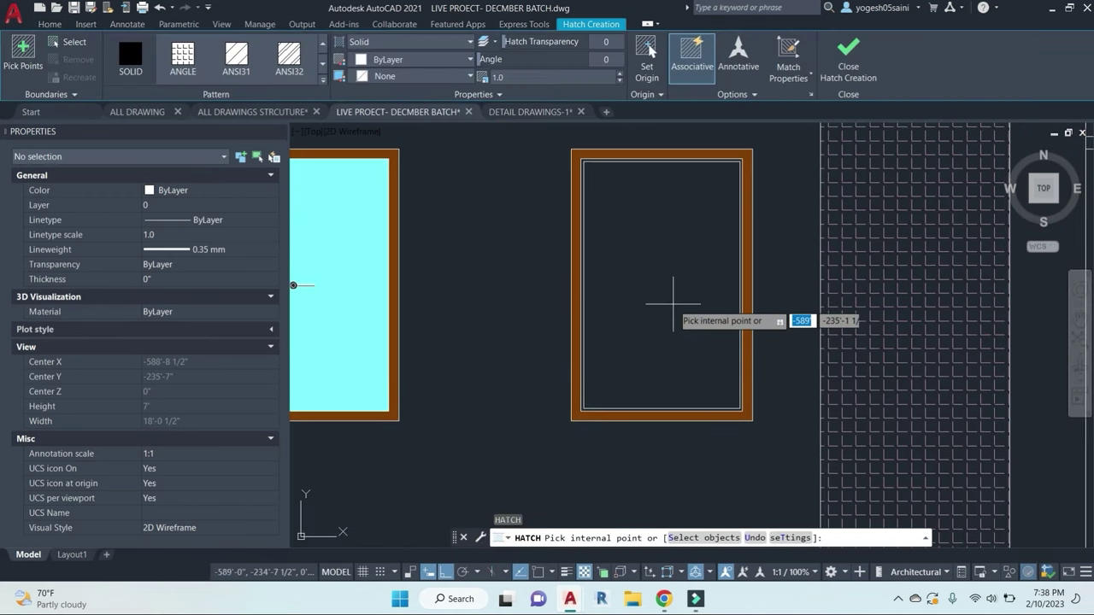
click(669, 295)
right_click(679, 290)
click(709, 292)
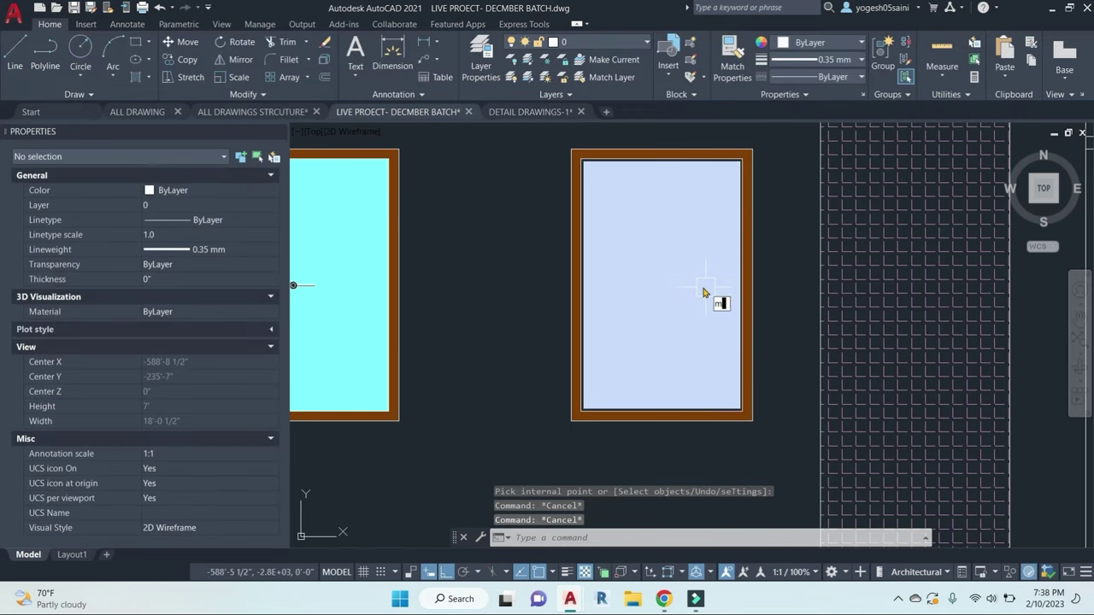
text(ma)
key(Return)
click(295, 272)
Step: Make the new window's hatch cyan like the first window's glazing
click(647, 273)
scroll(647, 273, down, 5)
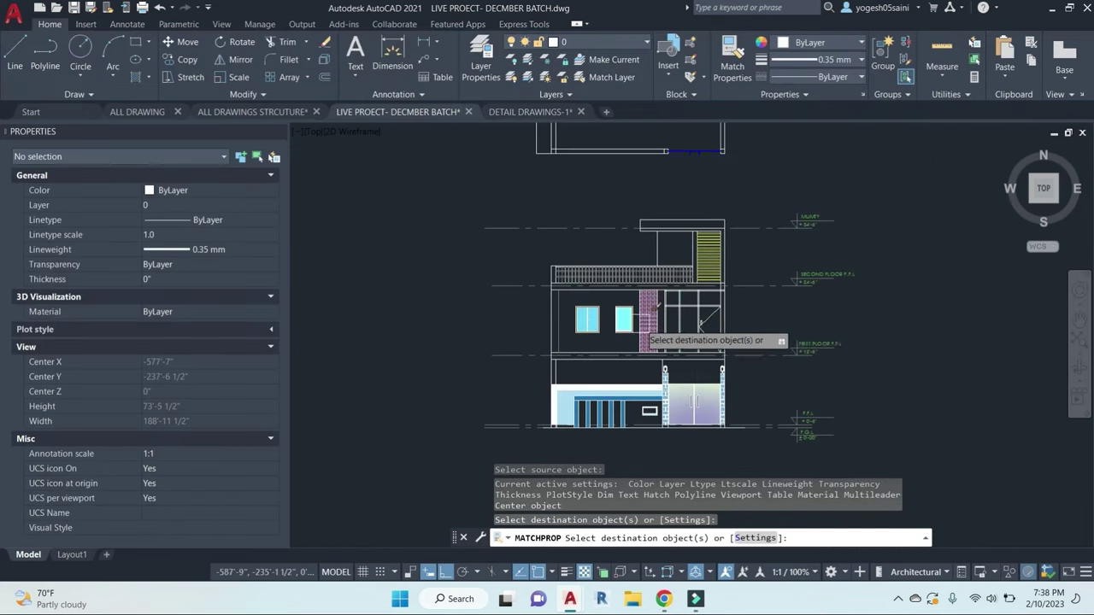
key(Escape)
key(Escape)
key(Escape)
scroll(726, 308, up, 2)
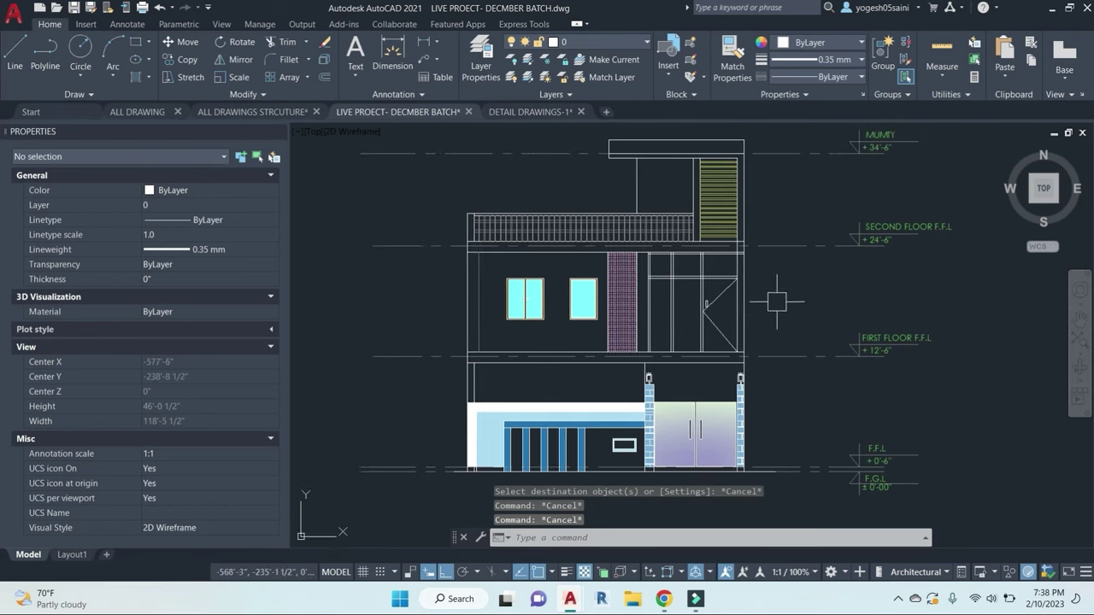
Step: Zoom out and recentre so the whole elevation is in view
text(h)
key(Return)
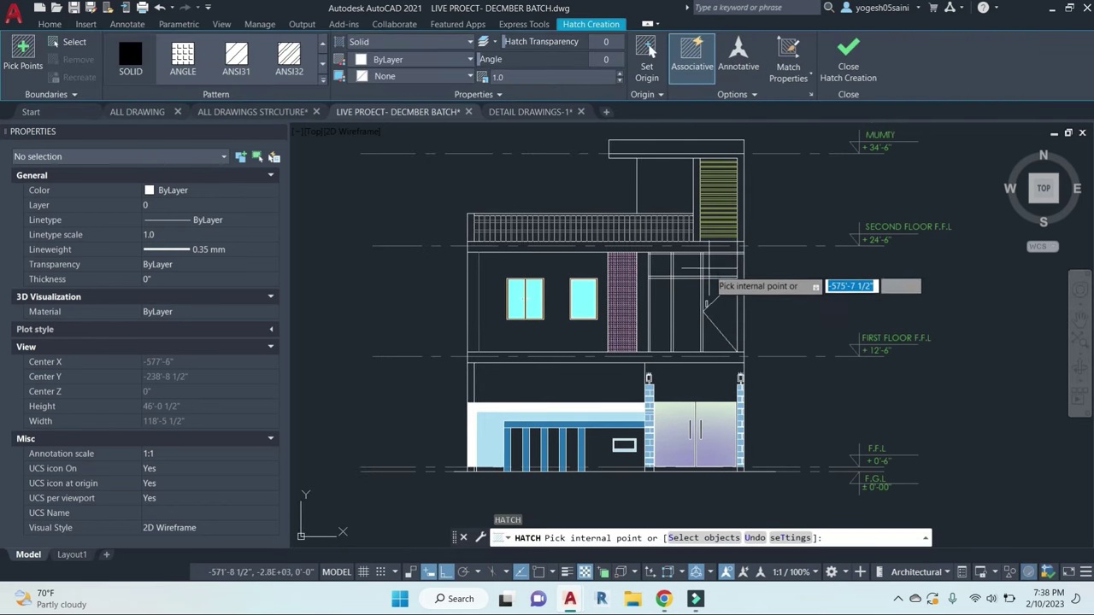
middle_drag(786, 270, 798, 299)
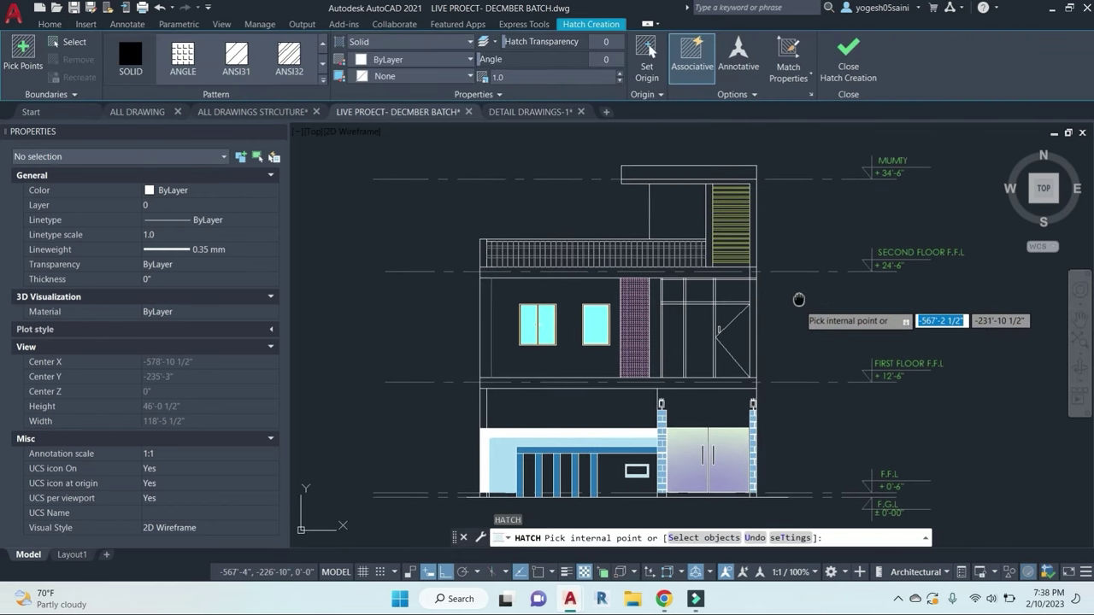
mouse_move(778, 354)
middle_down()
mouse_move(784, 312)
mouse_move(769, 327)
middle_up()
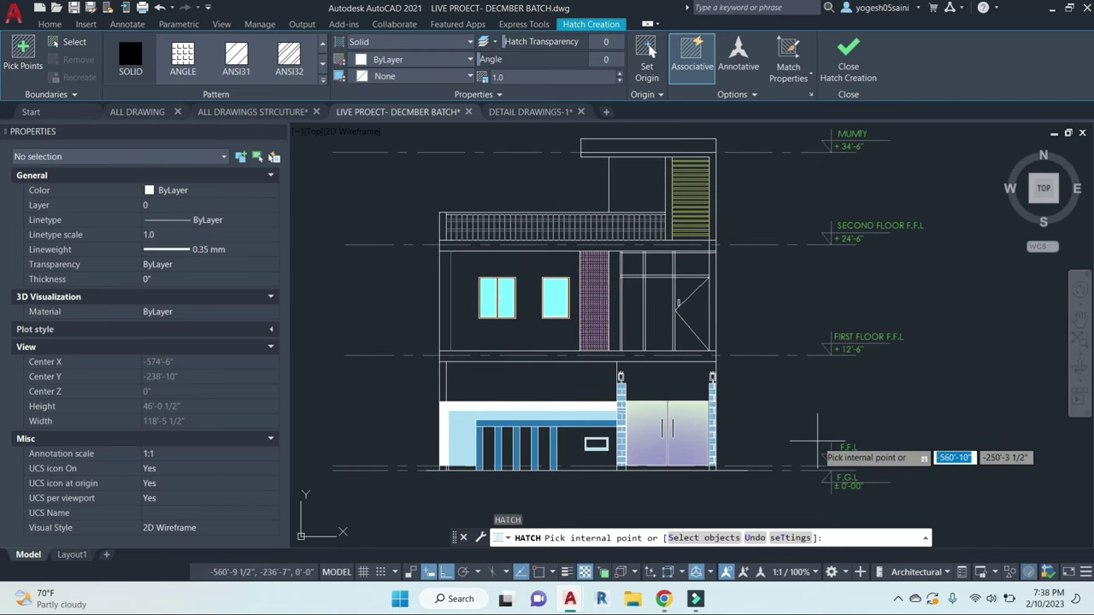
scroll(810, 449, up, 2)
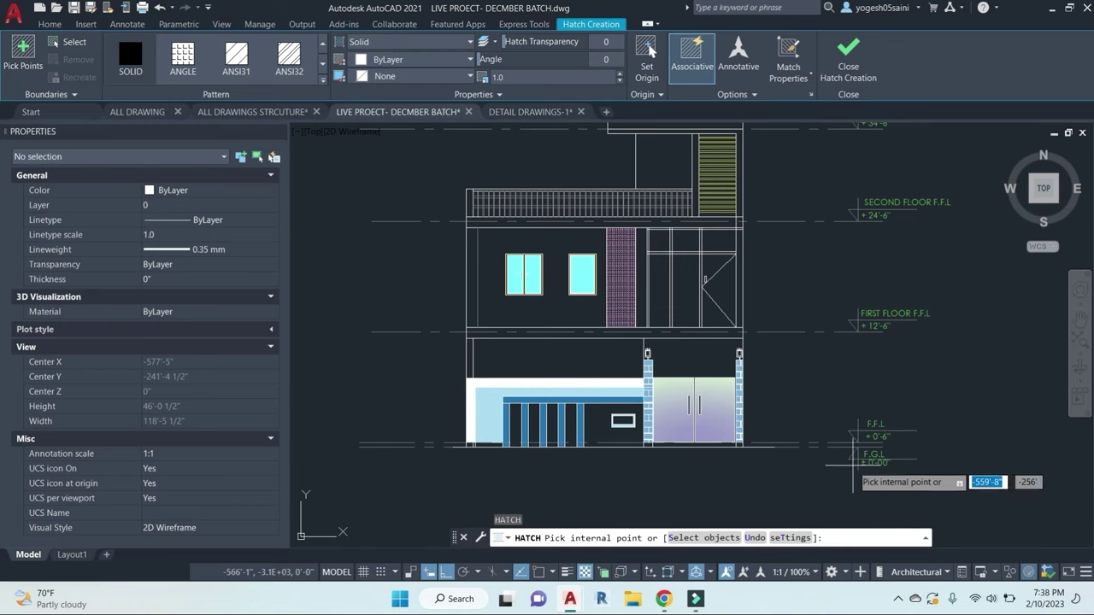
scroll(722, 420, up, 1)
scroll(714, 406, up, 2)
key(Escape)
scroll(731, 376, down, 3)
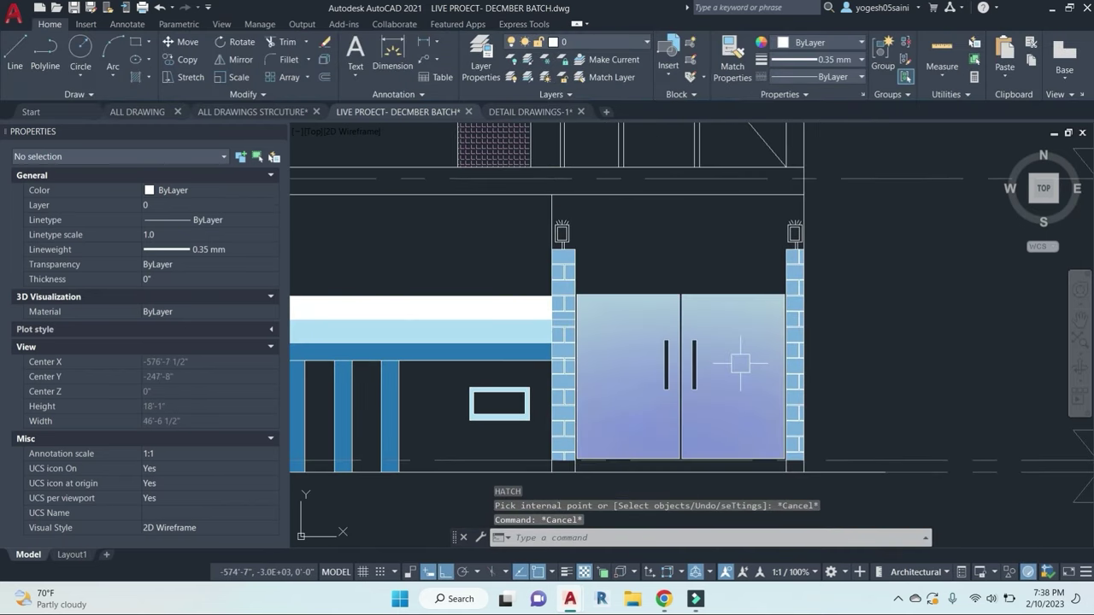
middle_drag(829, 303, 809, 299)
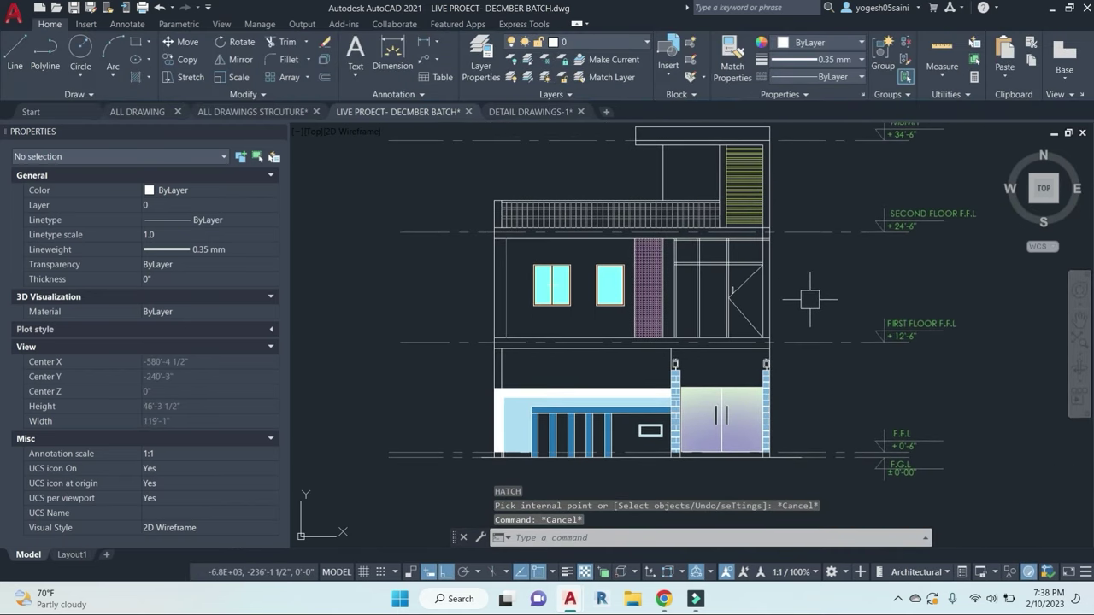
Step: Draw a diagonal reflection stroke in the upper pane and copy it parallel beside itself
text(l)
key(Return)
scroll(709, 314, up, 8)
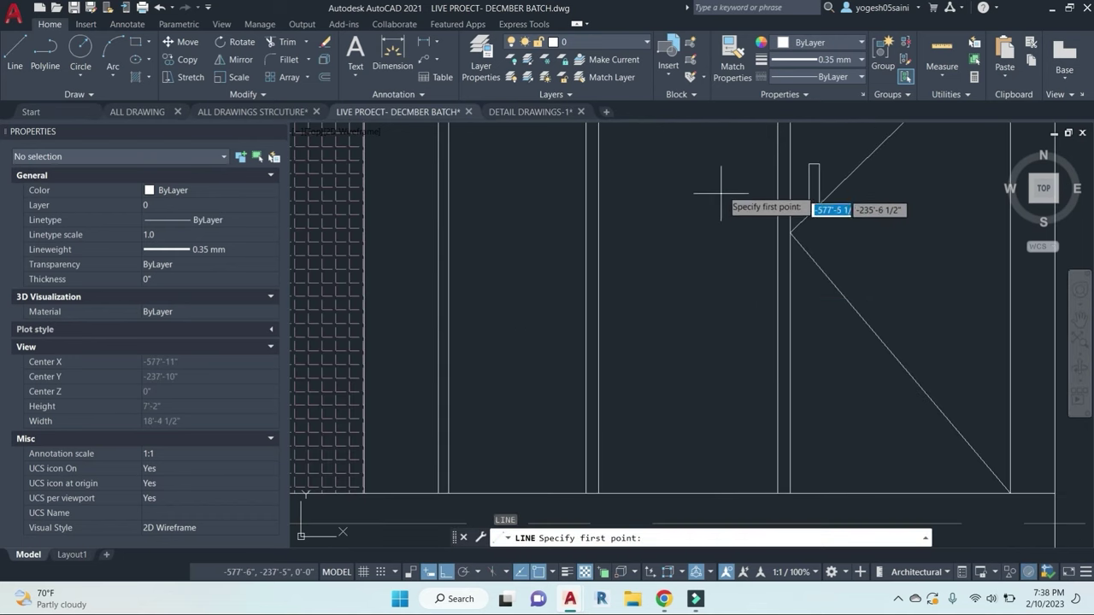
click(722, 182)
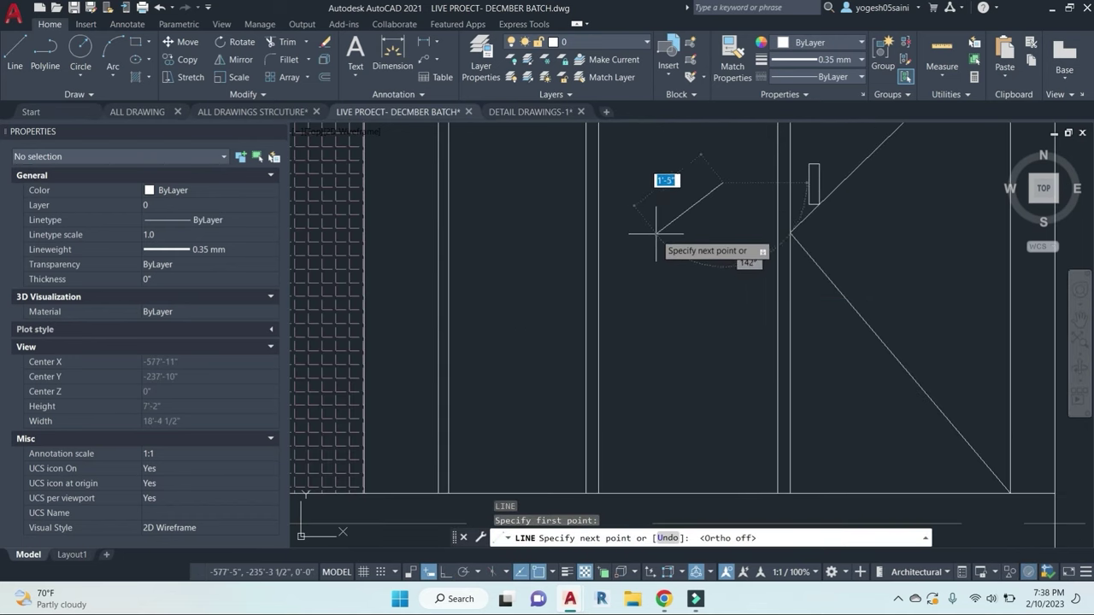
click(657, 231)
key(Escape)
click(692, 207)
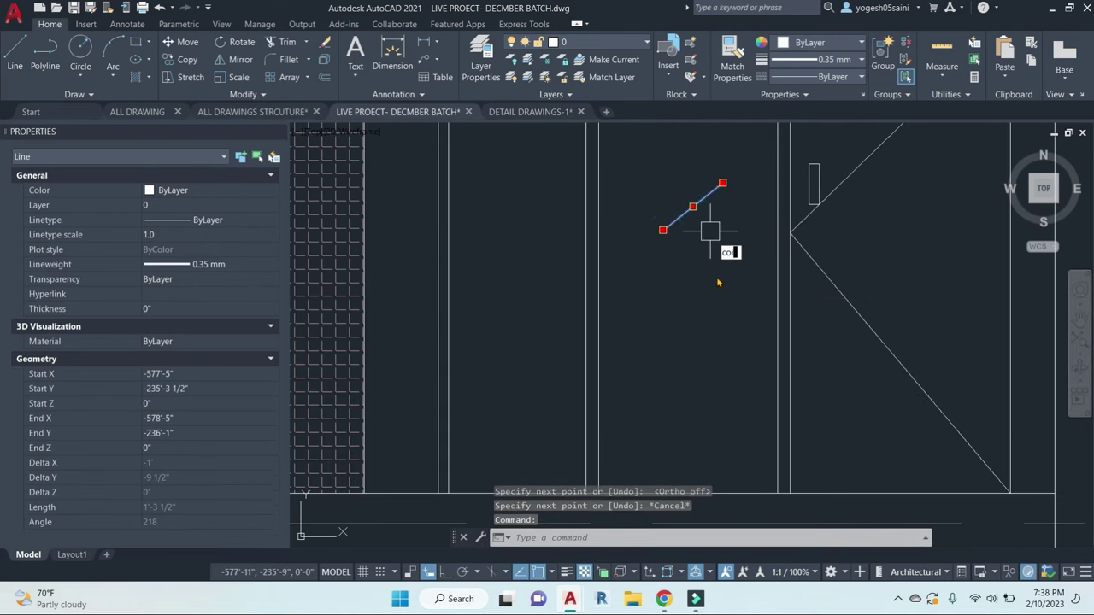
text(co)
key(Return)
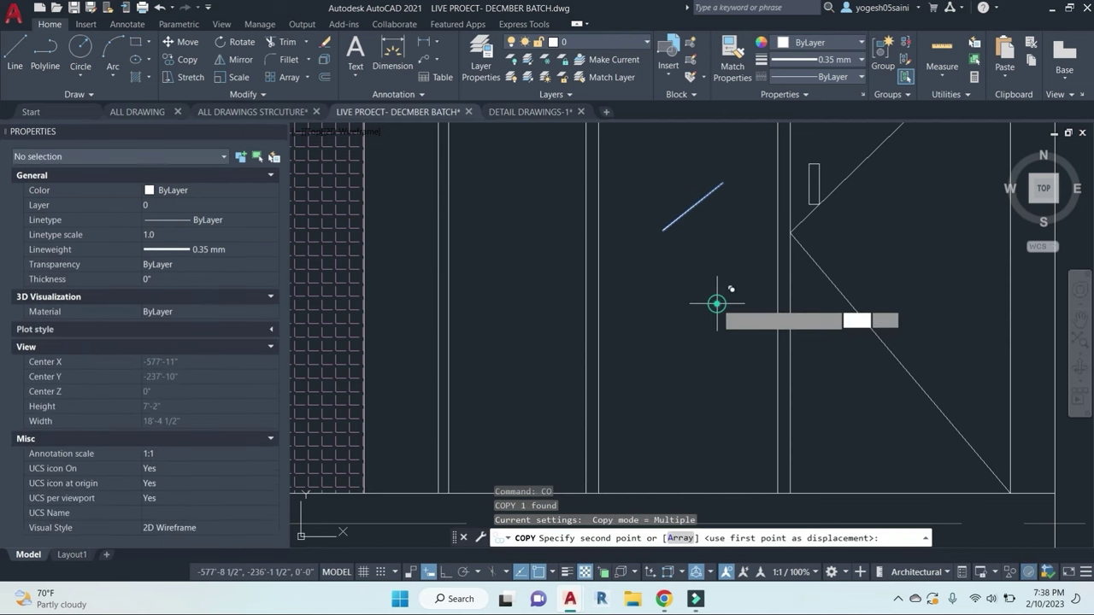
click(715, 300)
click(705, 289)
key(Escape)
Step: Shorten the copied stroke and shift it up and to the right
text(s)
key(Return)
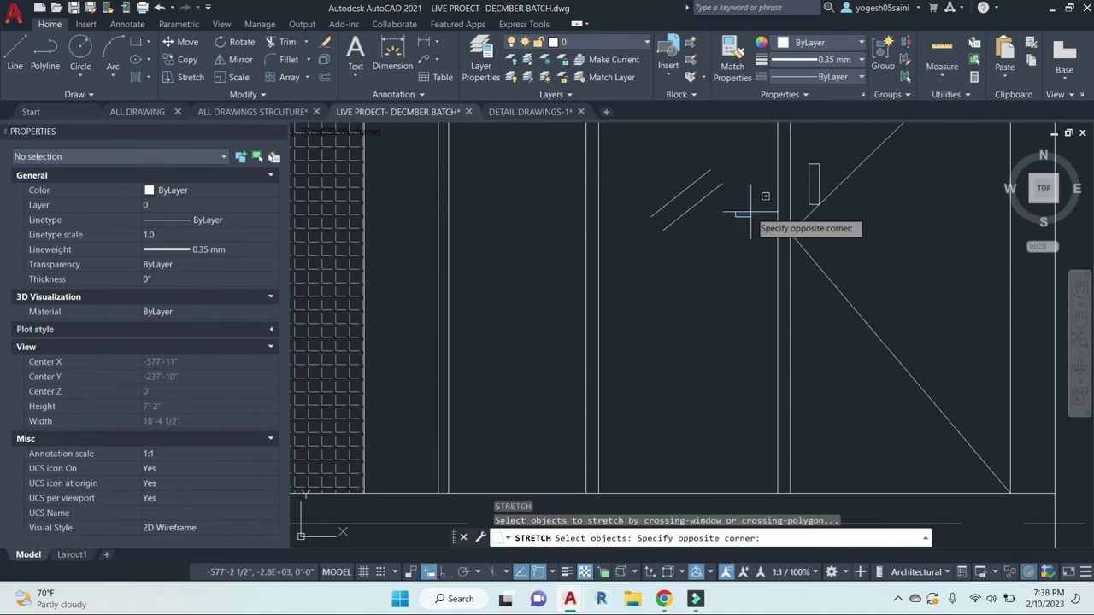
click(722, 182)
key(Return)
click(728, 229)
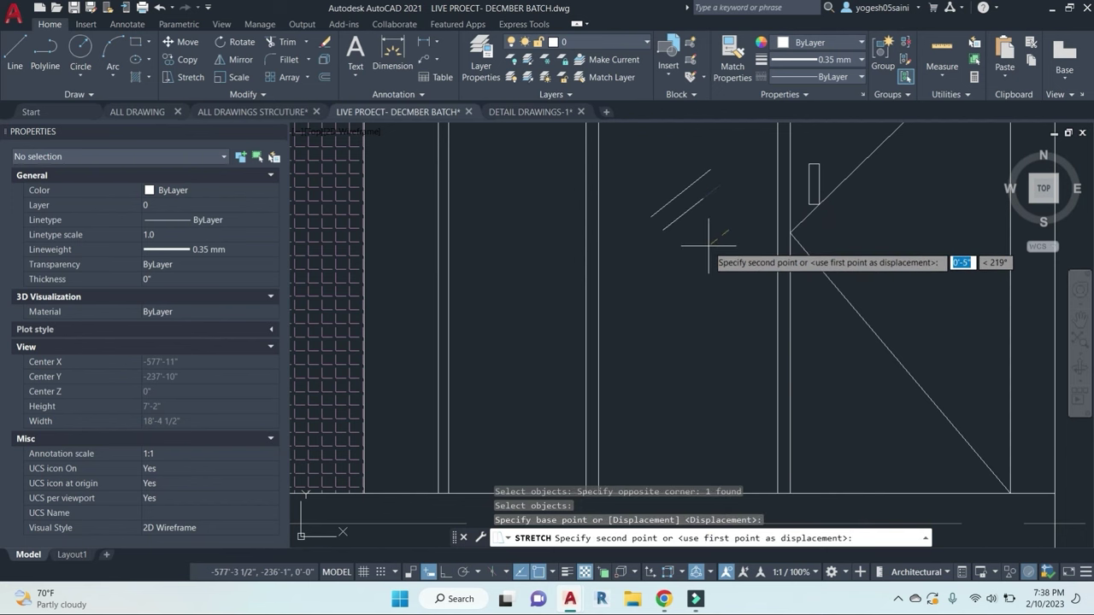
click(704, 249)
key(Escape)
click(686, 218)
text(m)
key(Return)
click(693, 286)
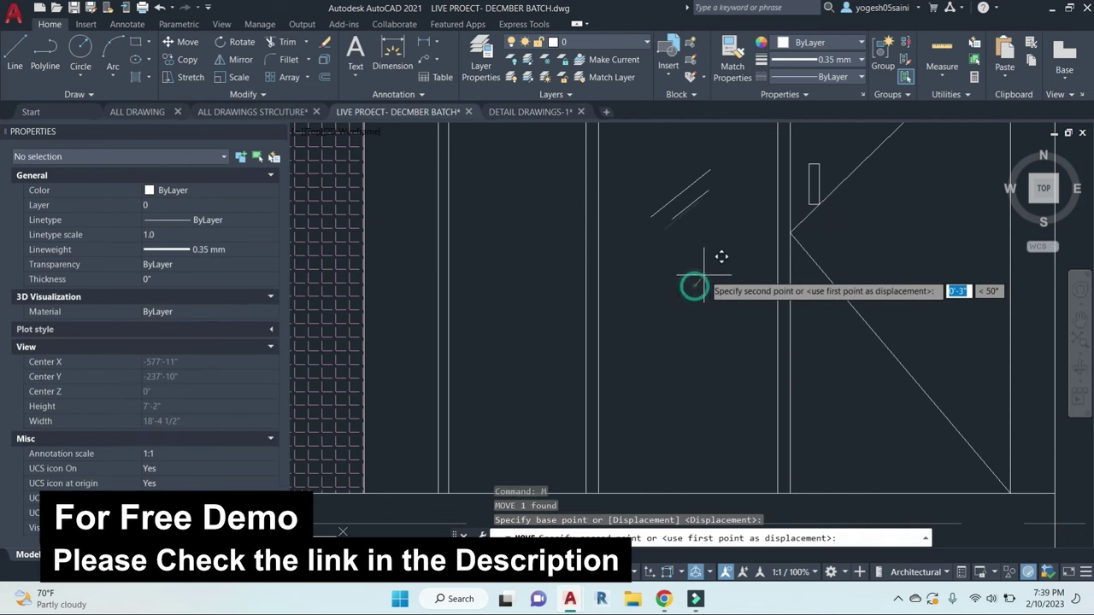
click(704, 274)
key(Escape)
Step: Mirror the short stroke, keeping the original, to form the third reflection mark
click(688, 214)
text(mi)
key(Return)
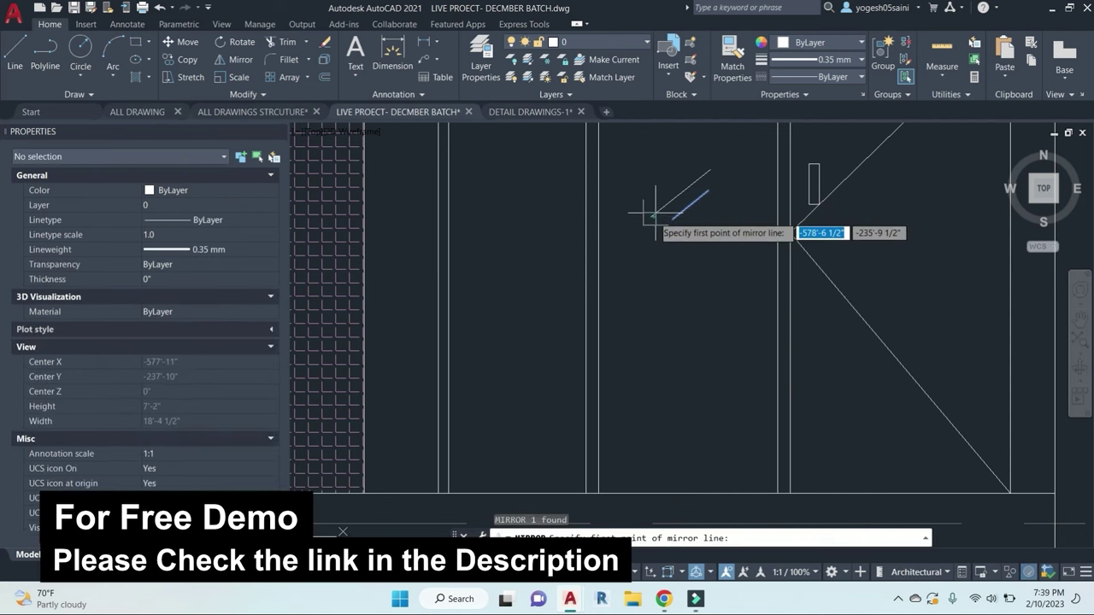
click(651, 217)
click(710, 171)
key(Return)
key(Escape)
Step: Copy the three strokes with a base point and paste them into the door's lower pane
click(725, 250)
click(638, 151)
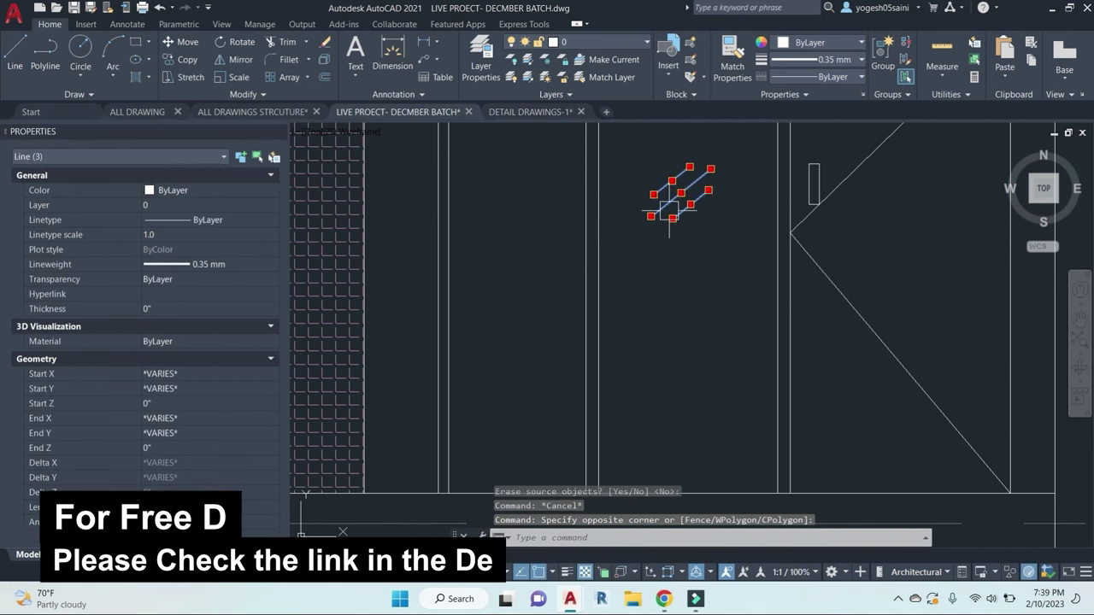
key(ctrl+shift+c)
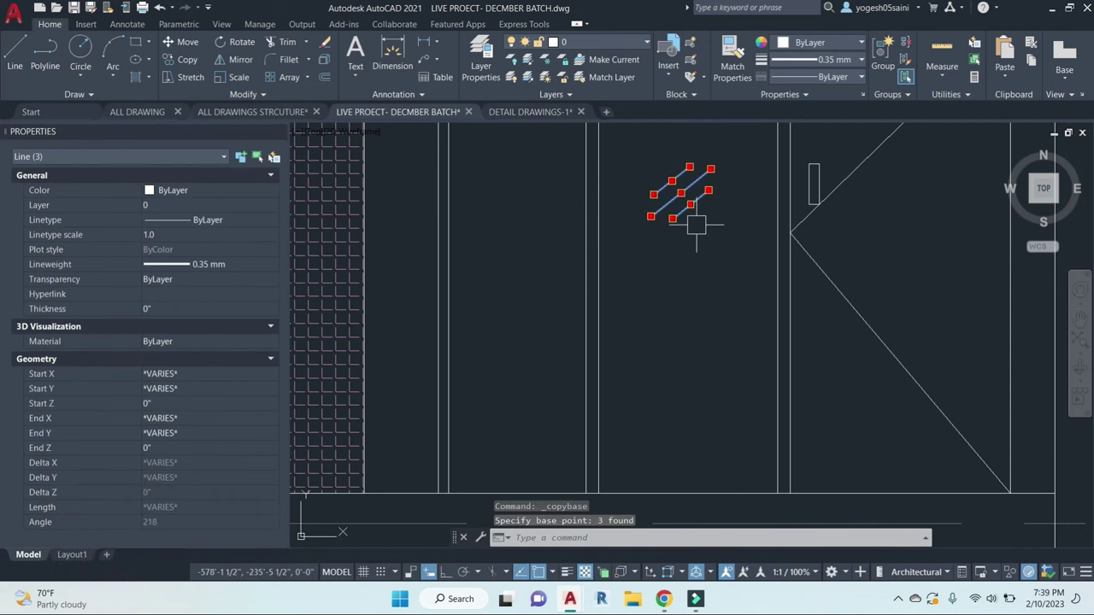
click(696, 224)
key(ctrl+shift+v)
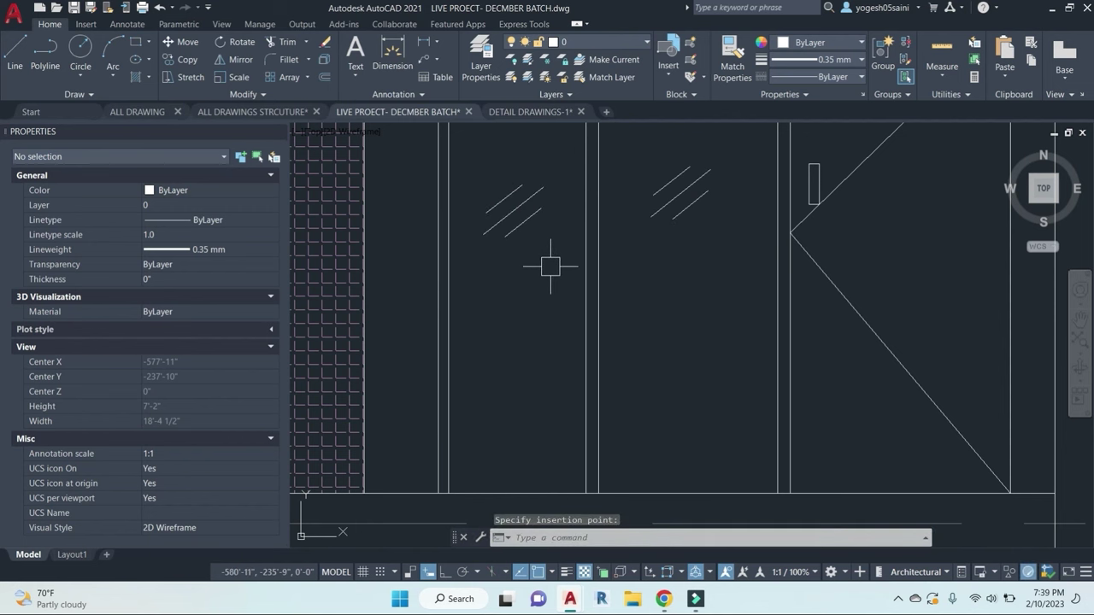
scroll(550, 265, down, 4)
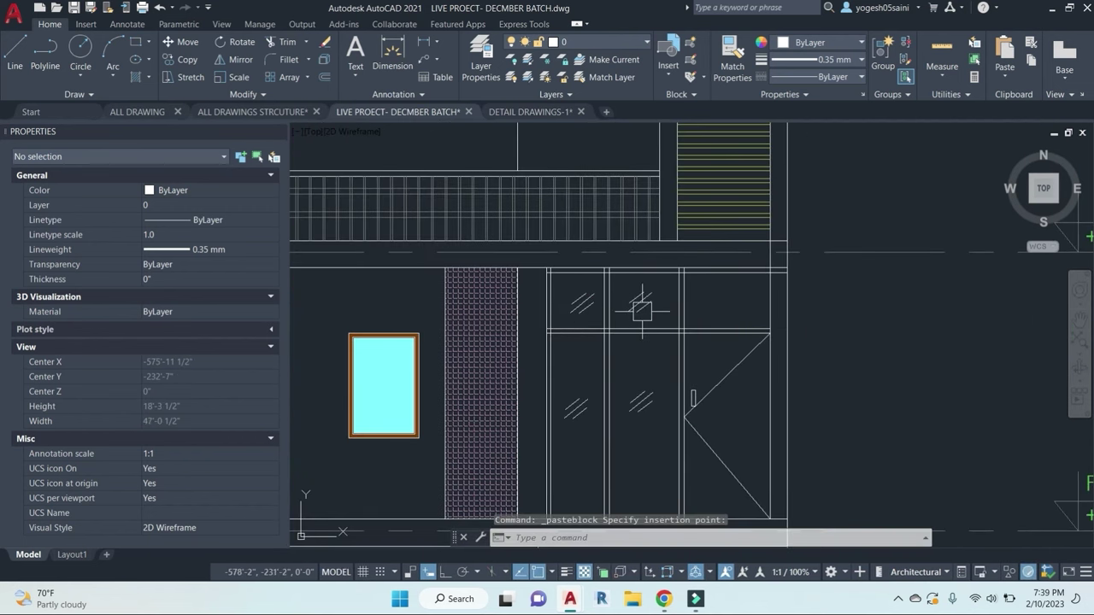
text(V)
key(Escape)
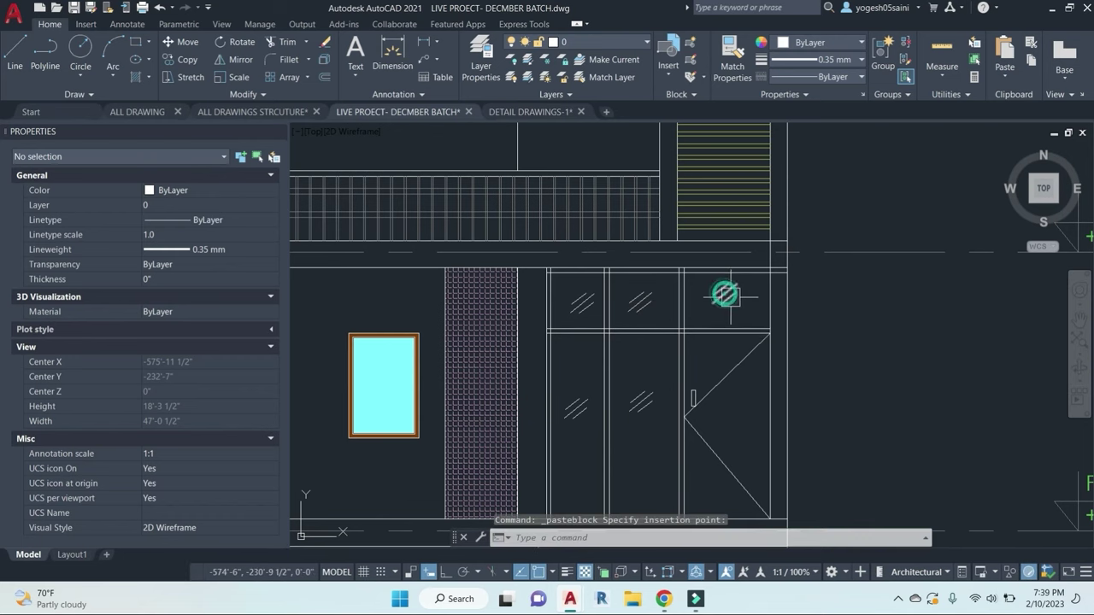
key(ctrl+shift+v)
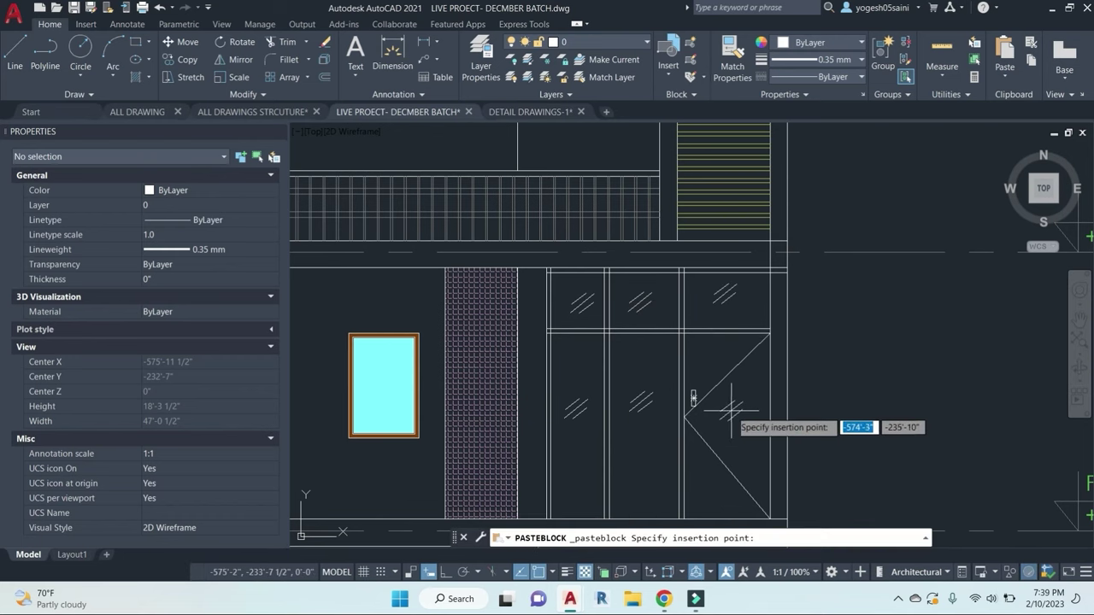
click(729, 411)
key(Escape)
Step: Centre the view on the first-floor windows and begin offsetting lines there
scroll(736, 370, down, 2)
scroll(741, 403, up, 2)
middle_drag(737, 447, 759, 356)
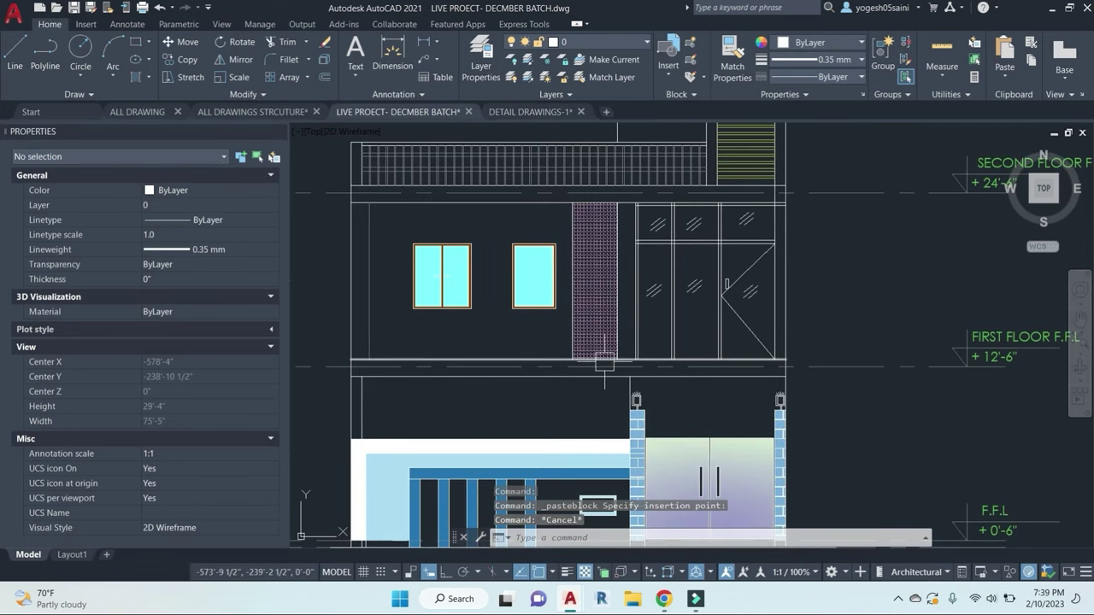
key(Escape)
key(Escape)
scroll(447, 348, up, 2)
middle_drag(487, 379, 588, 386)
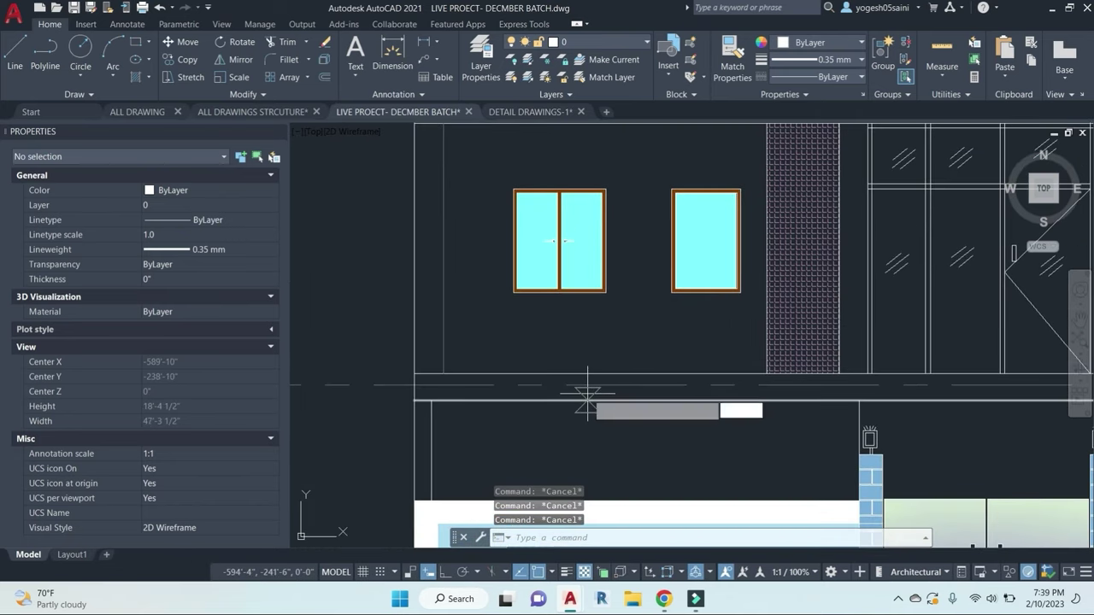
text(o)
key(Return)
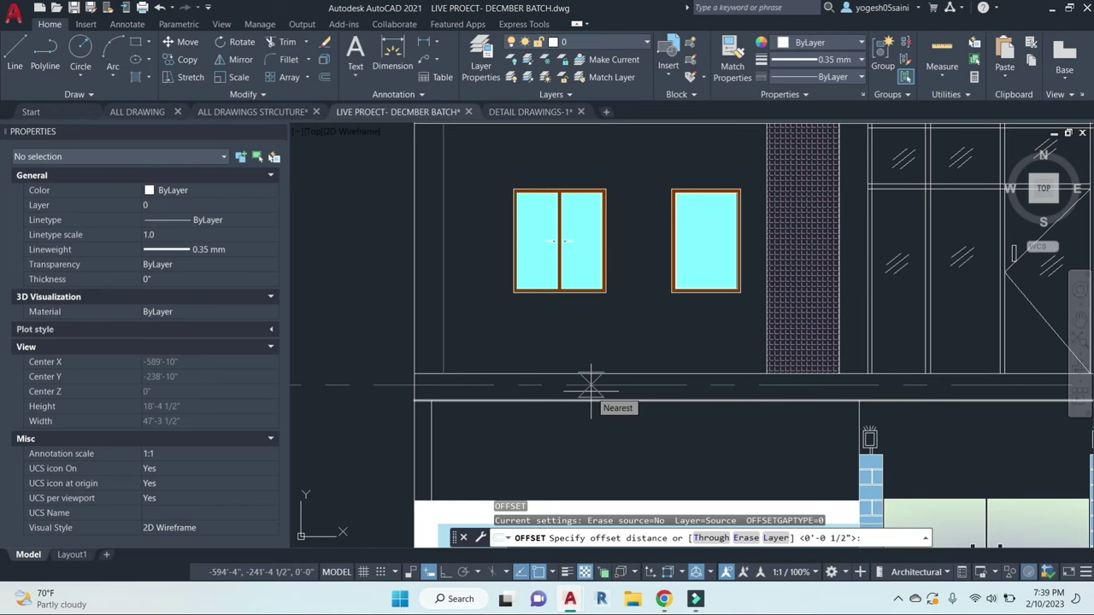
Step: Offset the horizontal line 3 units upward to start the band
key(Escape)
key(Escape)
key(Escape)
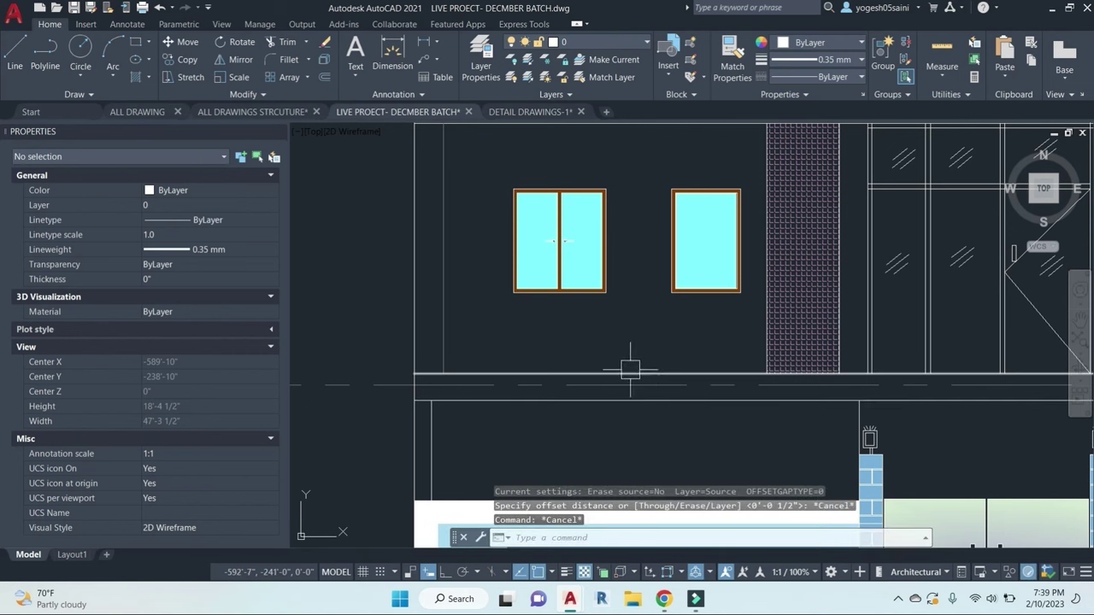
text(o)
key(Return)
scroll(657, 387, down, 2)
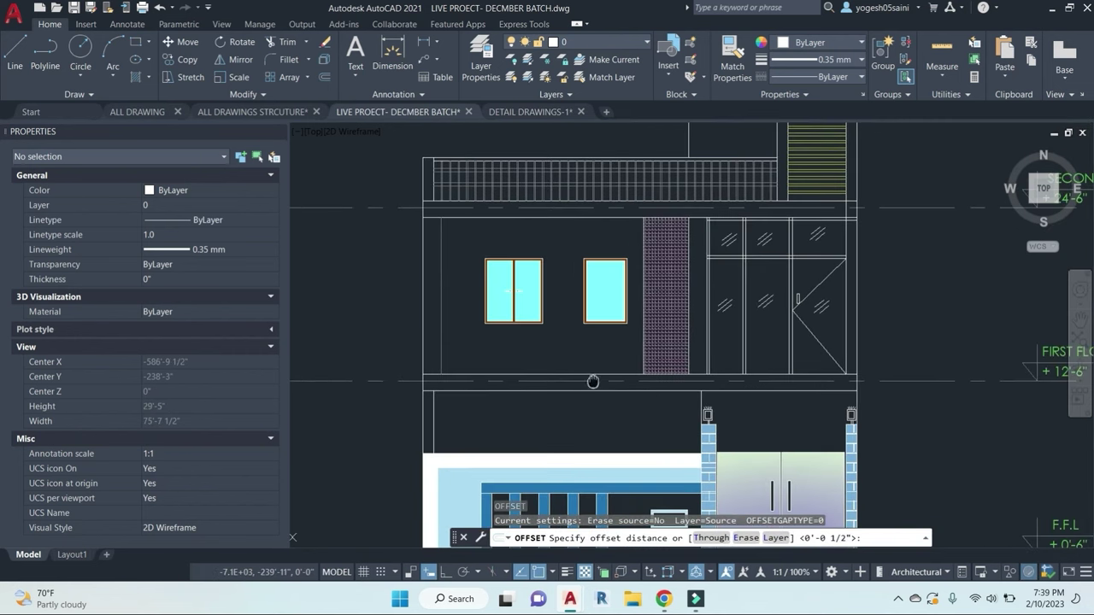
key(Escape)
text(o)
key(Return)
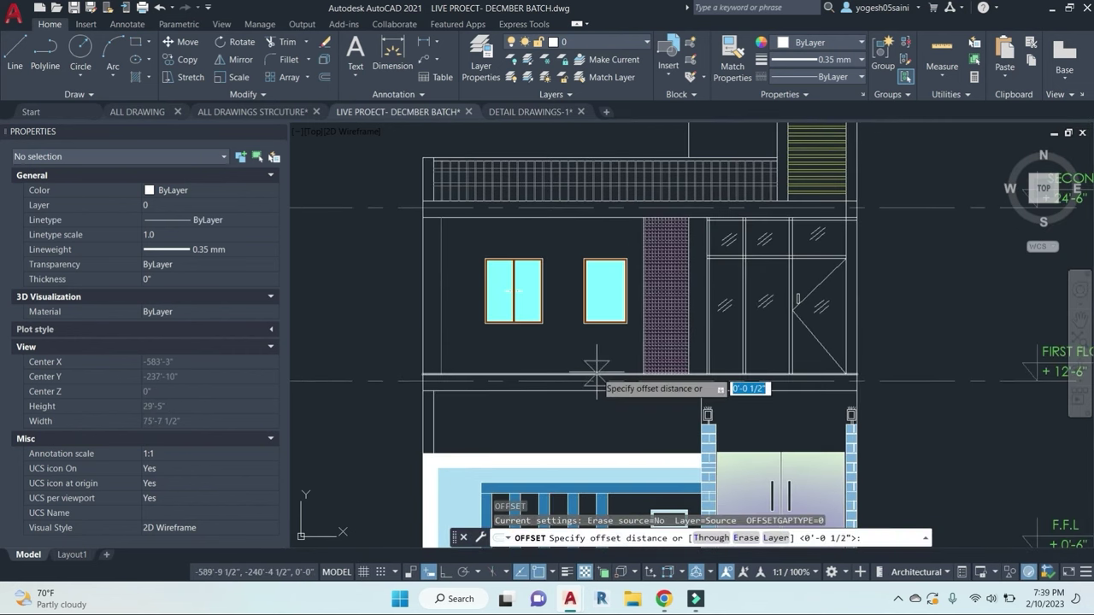
key(Return)
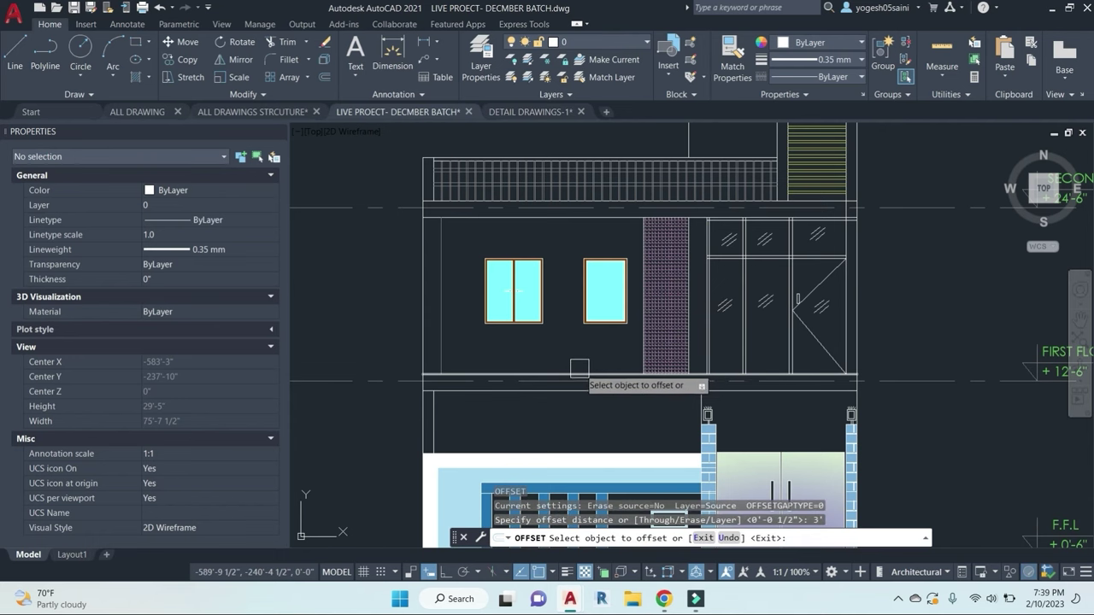
click(589, 374)
click(563, 248)
key(Escape)
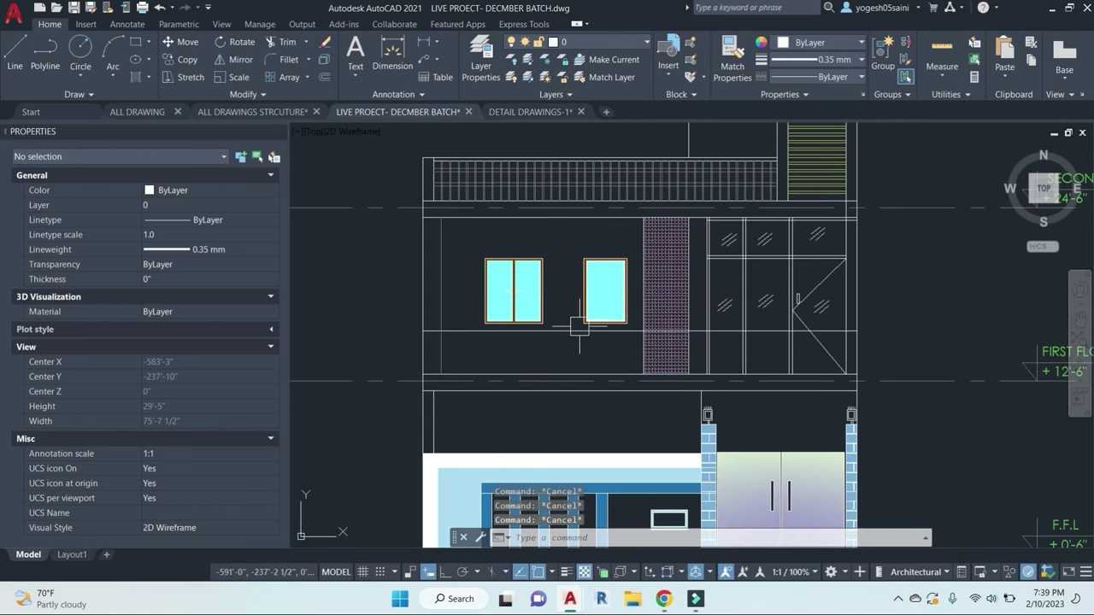
Step: Offset the other horizontal line 2 units downward to complete the band
text(tr)
key(Return)
scroll(750, 334, up, 2)
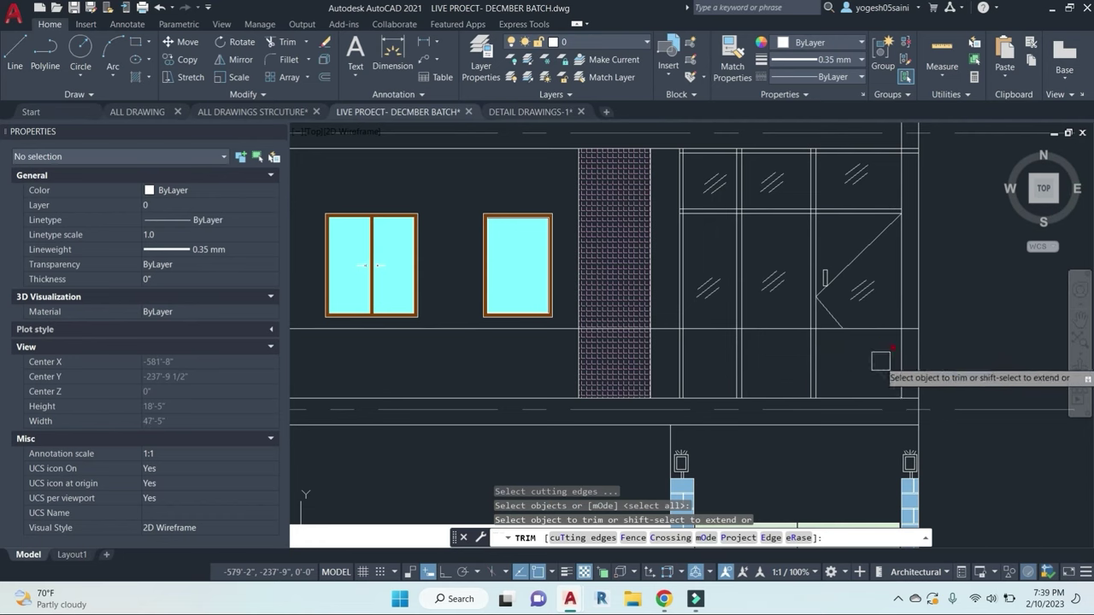
key(Escape)
key(Escape)
key(Escape)
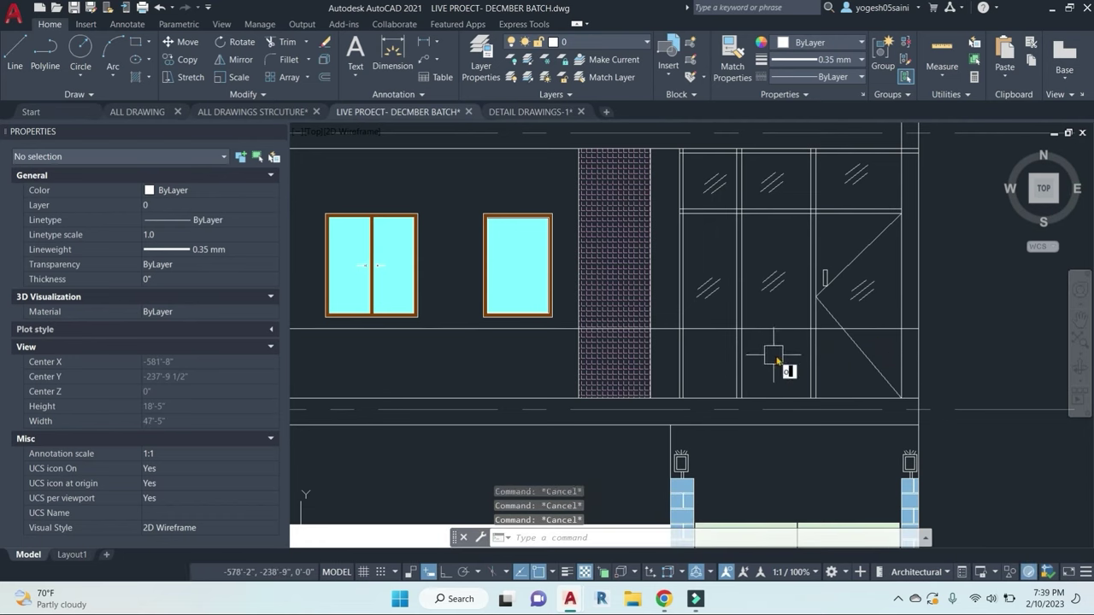
text(o)
key(Return)
text(2)
key(Return)
click(783, 329)
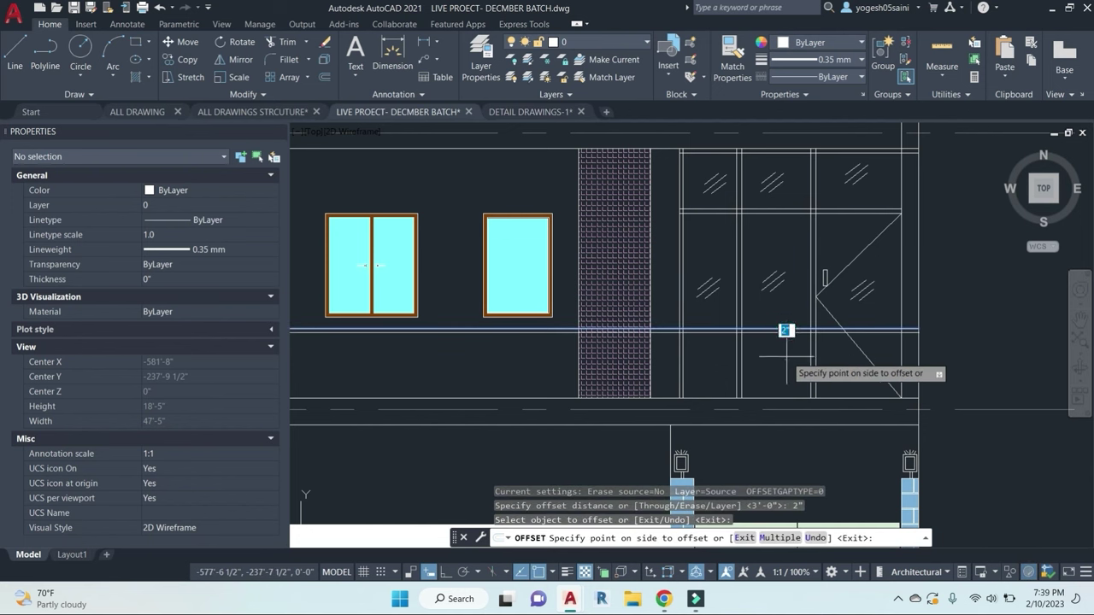
click(776, 363)
middle_drag(715, 369, 840, 362)
key(Escape)
key(Escape)
Step: Try trimming the lower grid hatch and lines, then undo that trim
scroll(744, 329, up, 2)
key(Escape)
key(Escape)
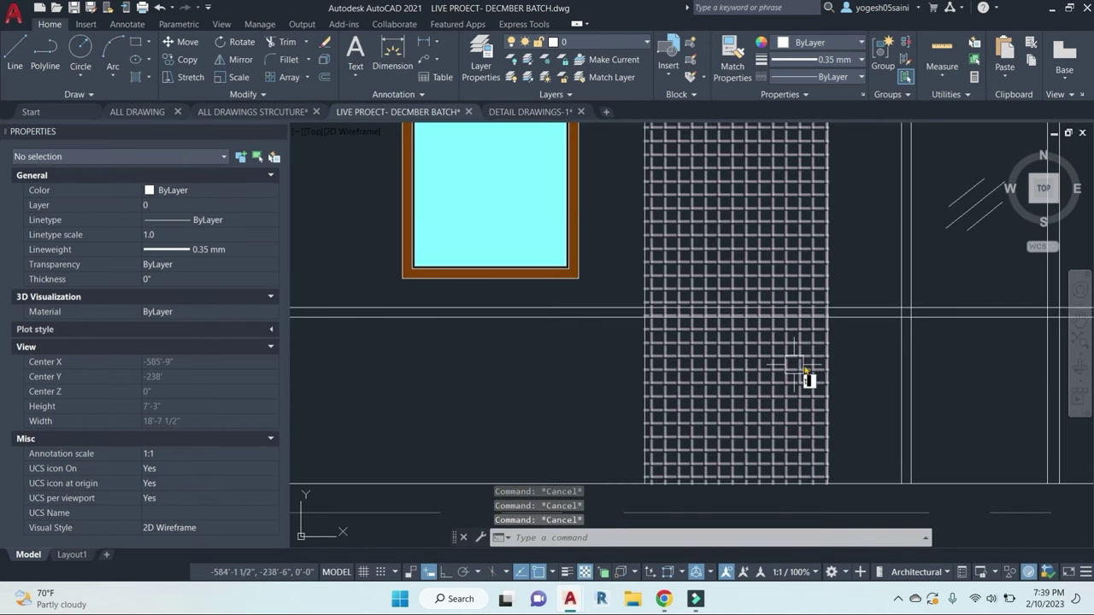
text(tr)
key(Return)
click(852, 396)
click(574, 346)
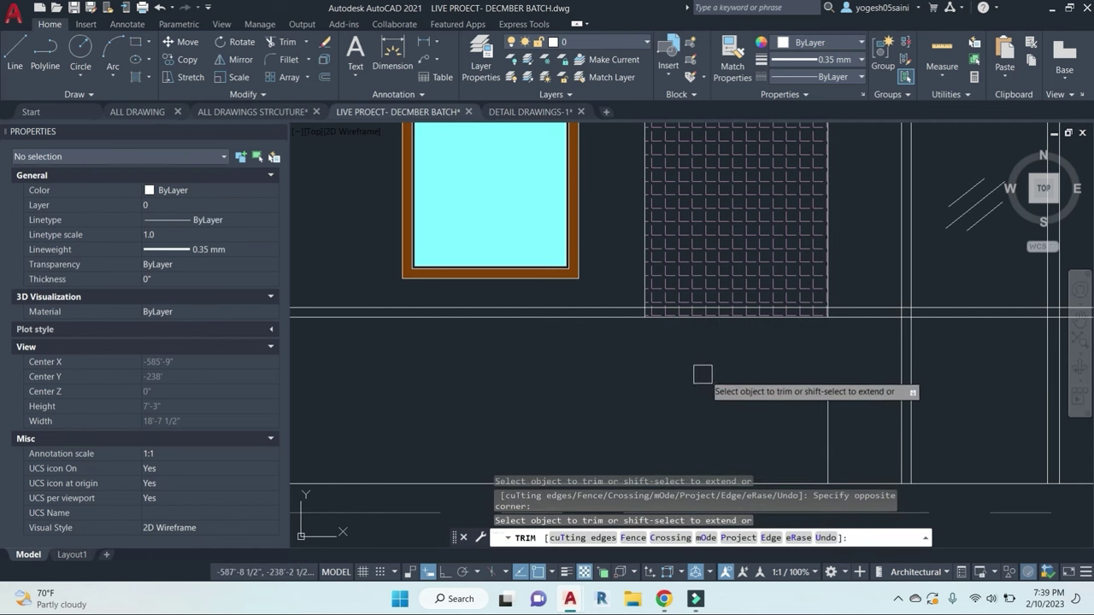
key(ctrl+z)
key(Escape)
key(Escape)
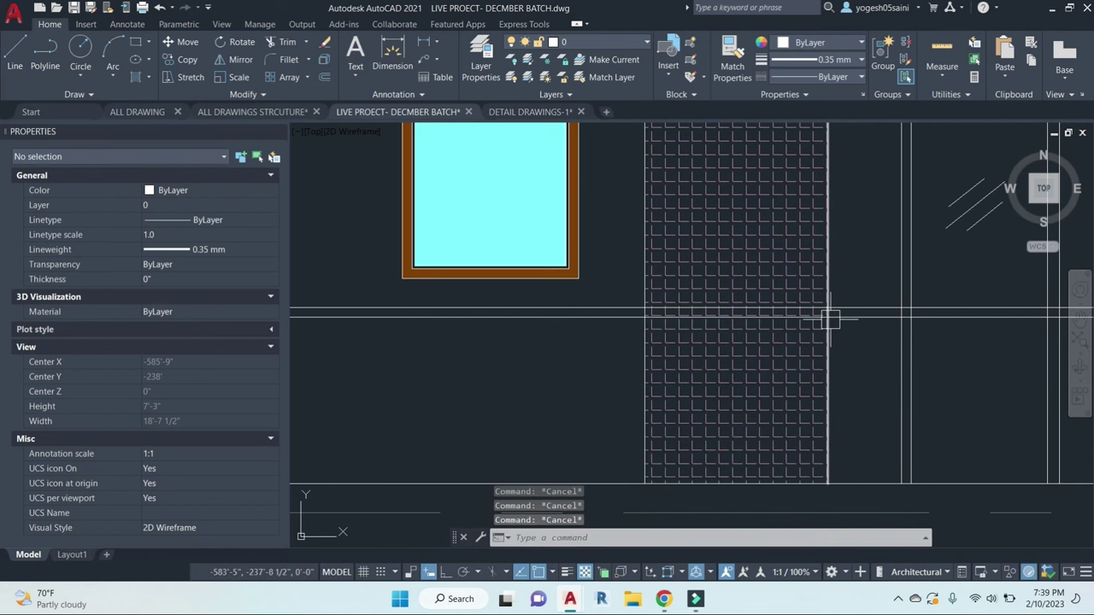
Step: Trim the grid hatch lines with a fence drawn across the lower panel
text(tr)
key(Return)
scroll(833, 318, up, 6)
click(913, 322)
scroll(687, 318, down, 1)
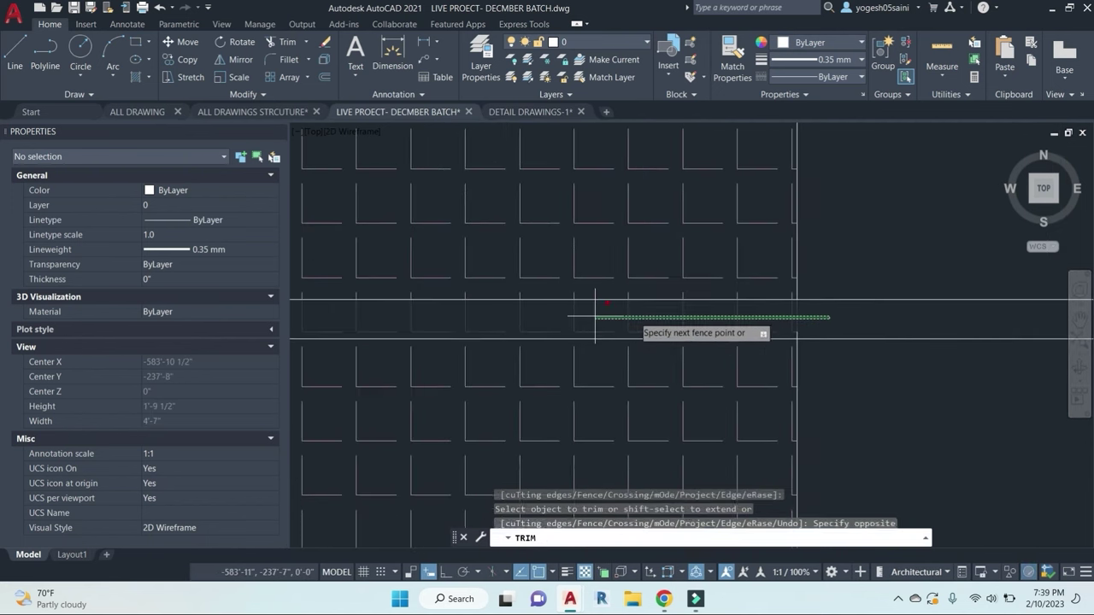
middle_drag(437, 316, 695, 339)
scroll(447, 343, down, 2)
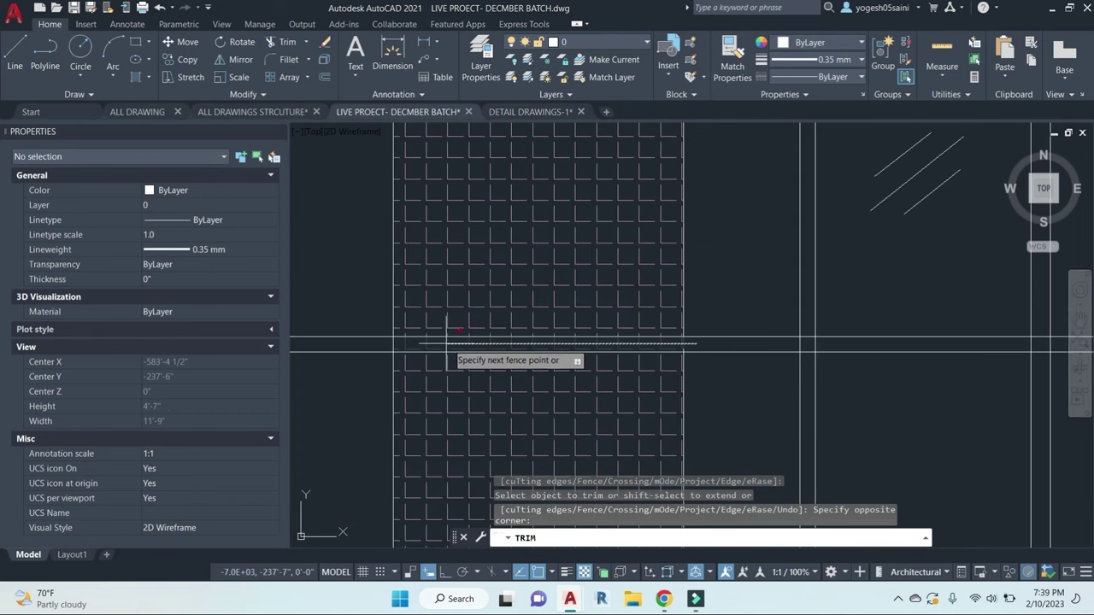
click(374, 341)
key(Escape)
Step: Trim away the remaining grid hatch below the band, leaving an empty rectangle
middle_drag(704, 390, 753, 282)
click(776, 366)
click(372, 307)
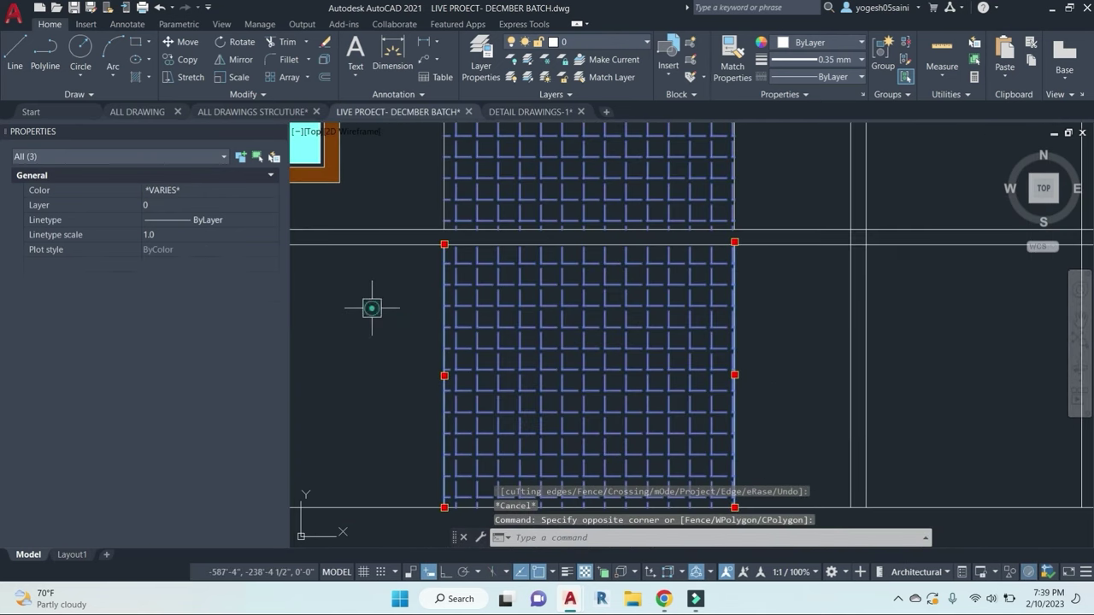
key(Escape)
key(Escape)
key(Escape)
text(tr)
key(space)
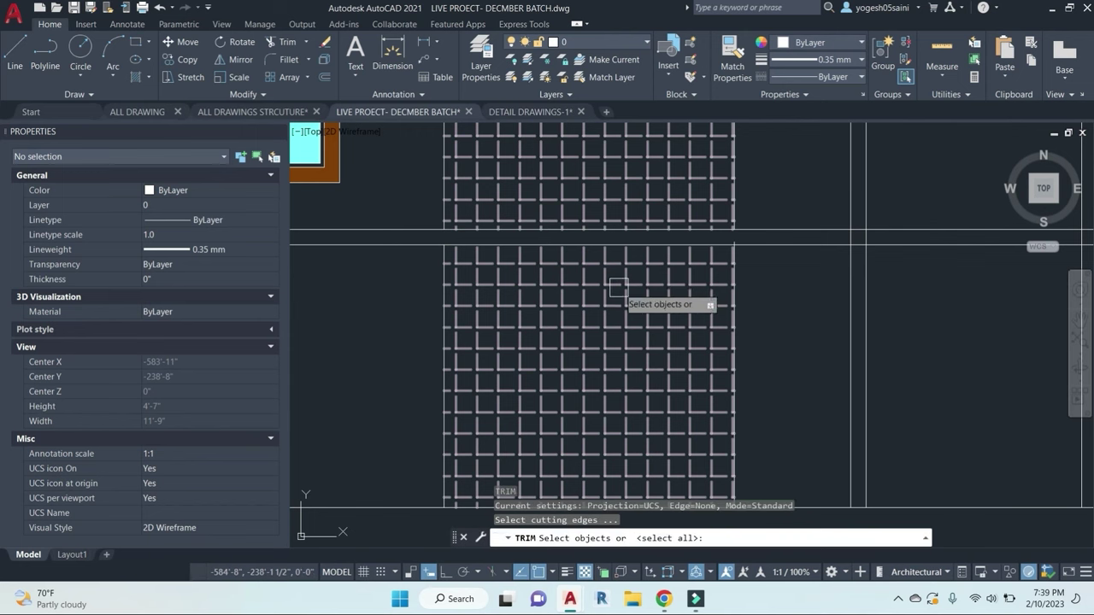
key(space)
click(602, 302)
key(Escape)
key(Escape)
key(Escape)
key(Escape)
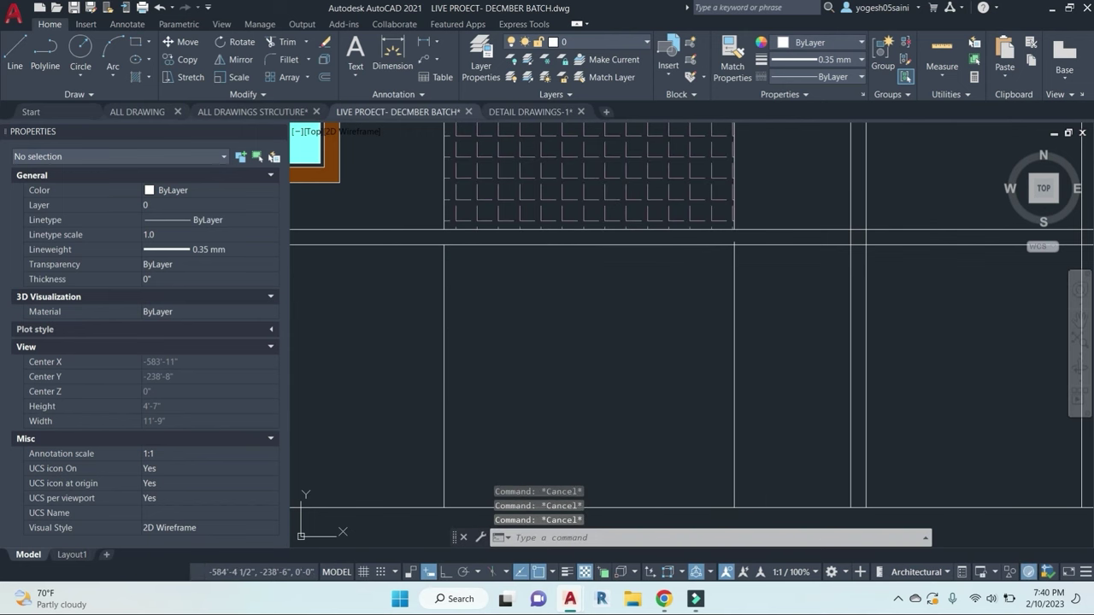
Step: Fill the empty lower panel with a hatch
text(h)
key(space)
right_click(598, 382)
click(647, 174)
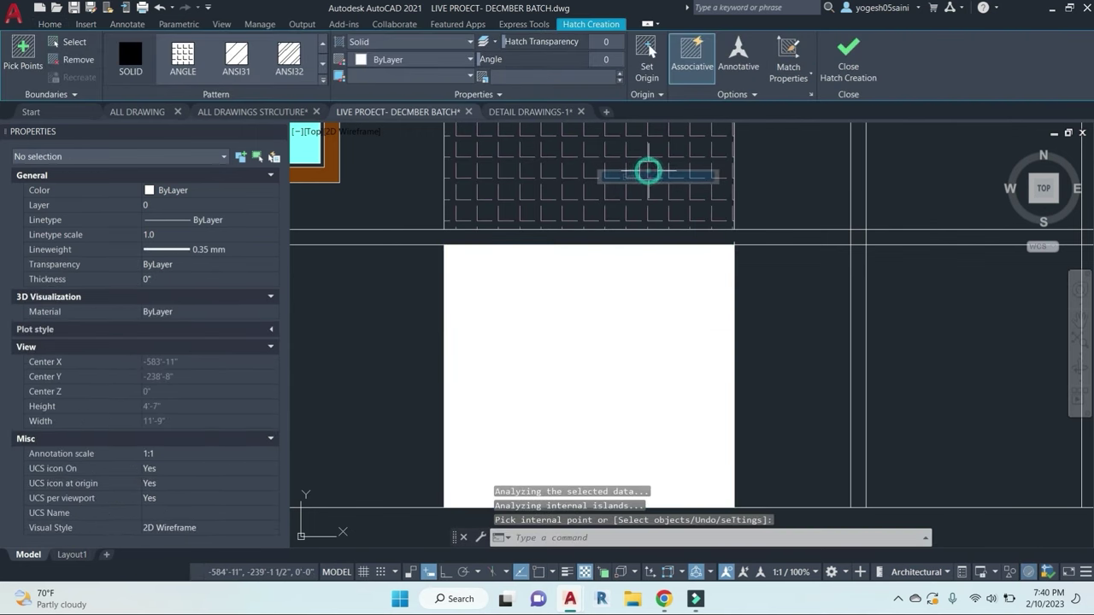
key(Escape)
key(Escape)
key(Escape)
Step: Match the lower hatch to the upper grid pattern and change its colour to grey
text(ma)
key(space)
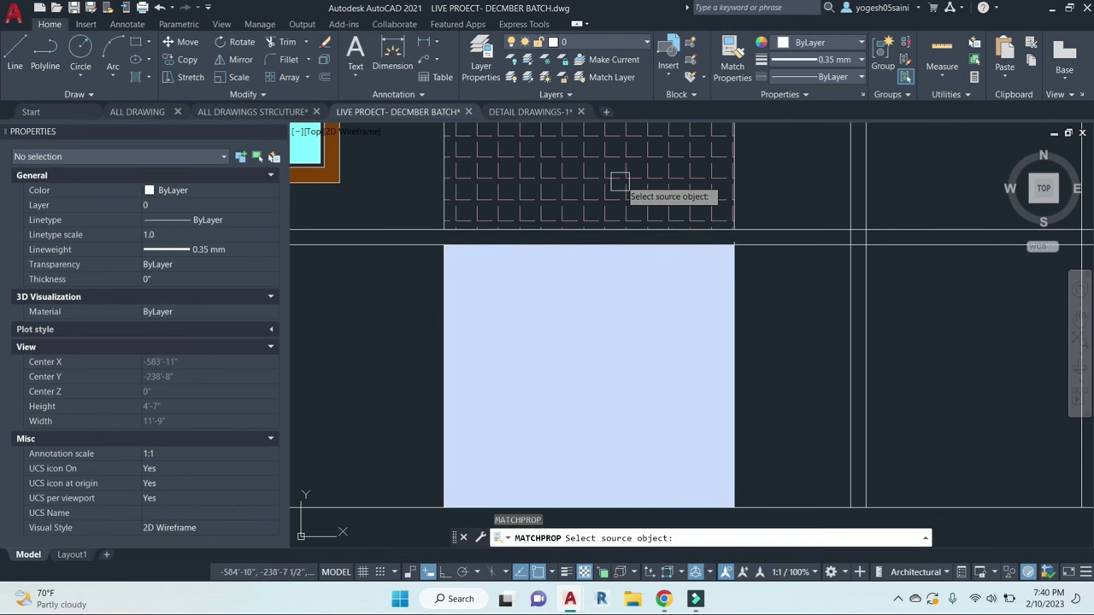
click(619, 184)
click(618, 330)
key(Escape)
key(Escape)
click(616, 319)
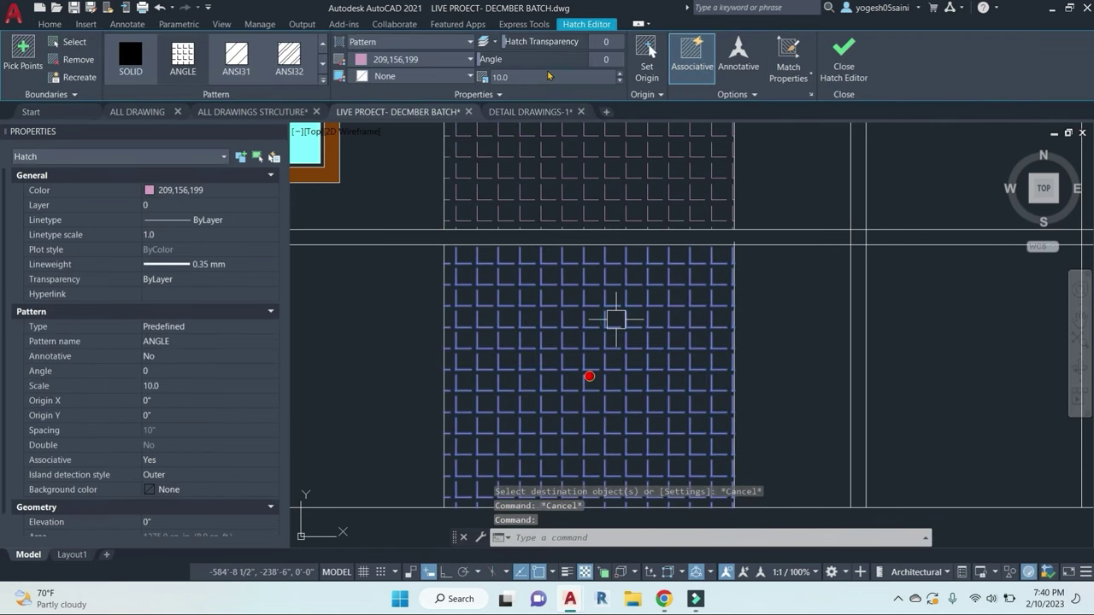
click(423, 60)
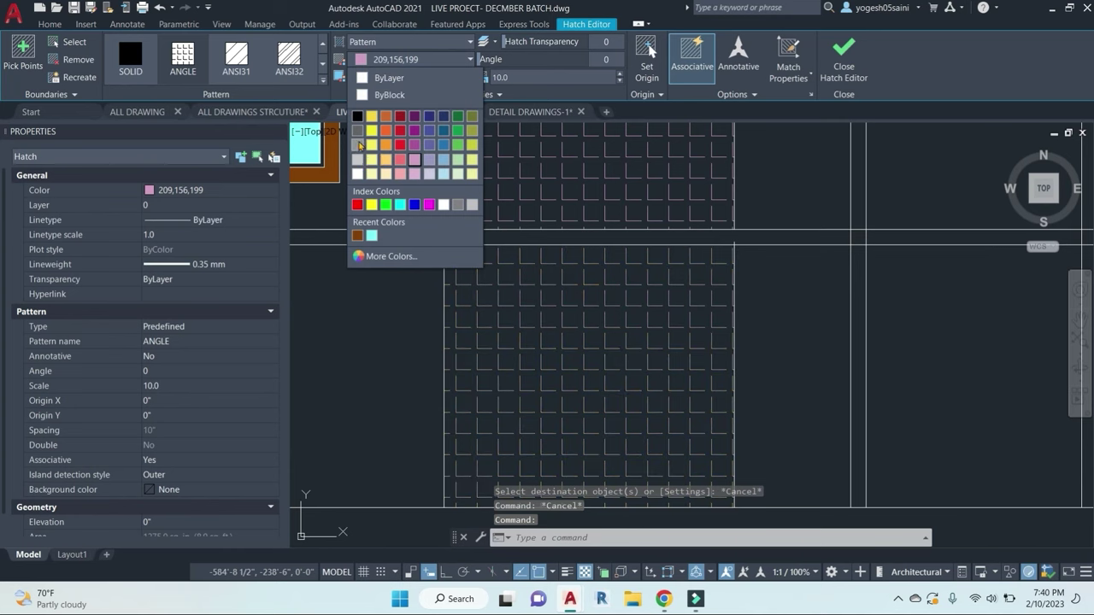
click(357, 145)
key(Escape)
Step: Trim the glazing lines where they cross the band with a fence
key(Escape)
scroll(672, 303, down, 5)
middle_drag(678, 342, 686, 349)
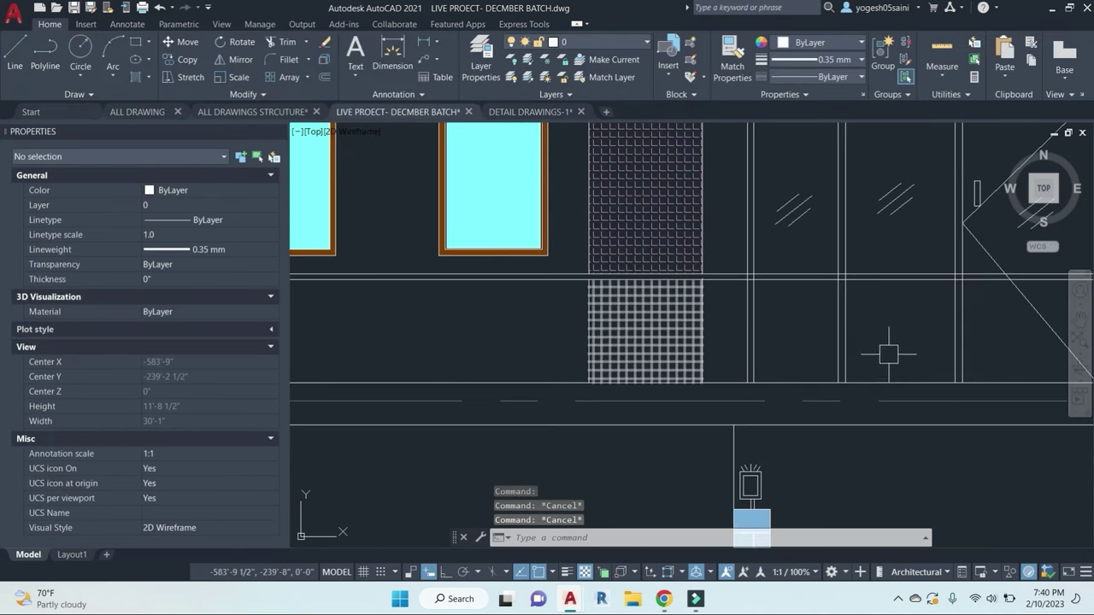
middle_drag(1050, 342, 783, 340)
key(Escape)
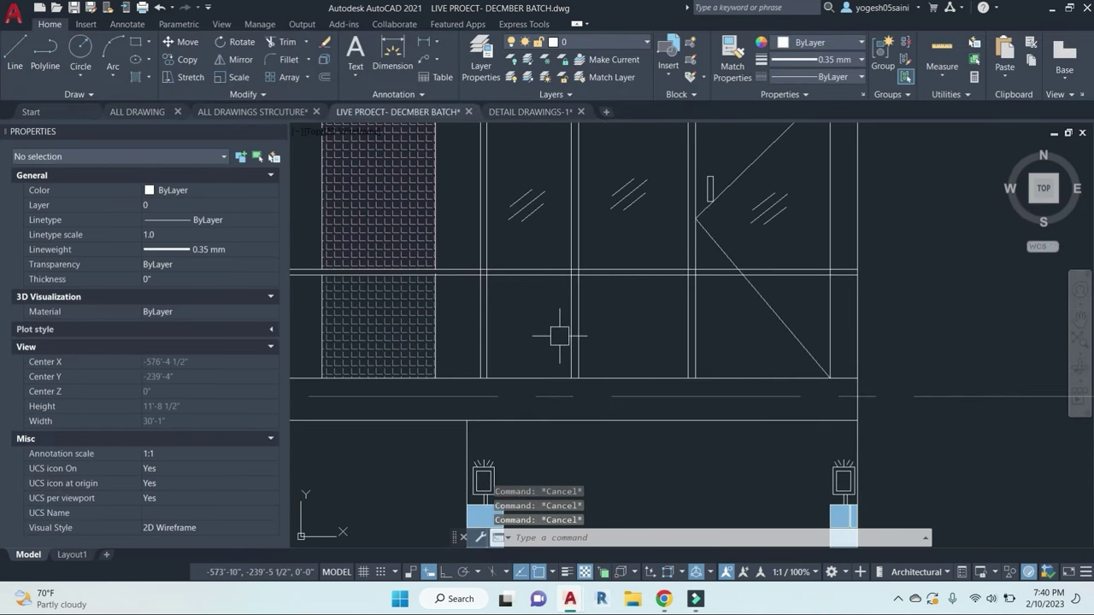
text(tr)
key(space)
scroll(842, 275, up, 5)
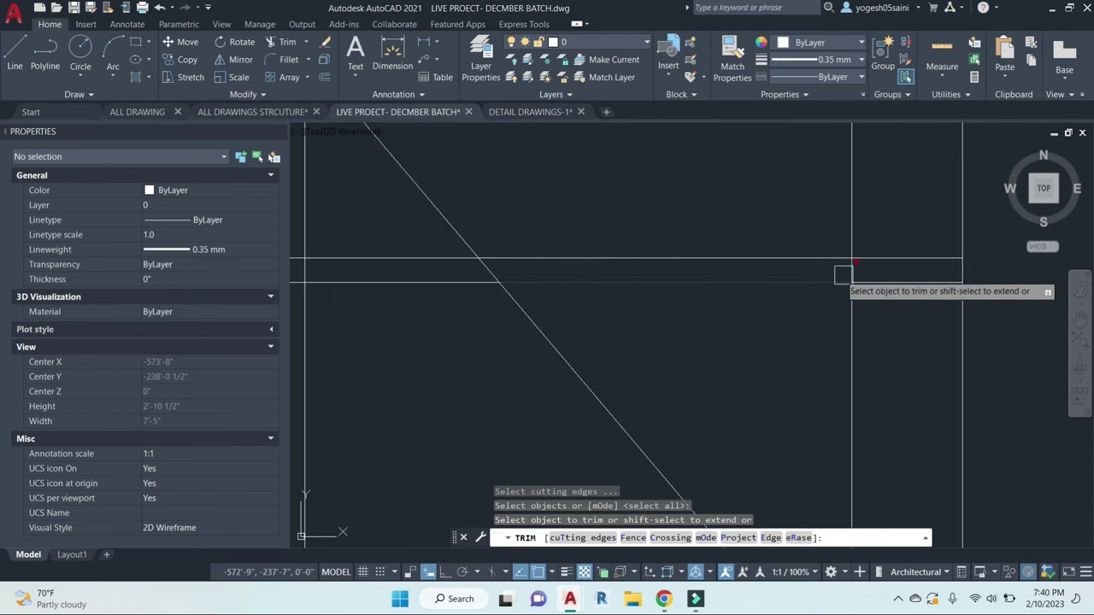
click(900, 272)
scroll(723, 273, down, 4)
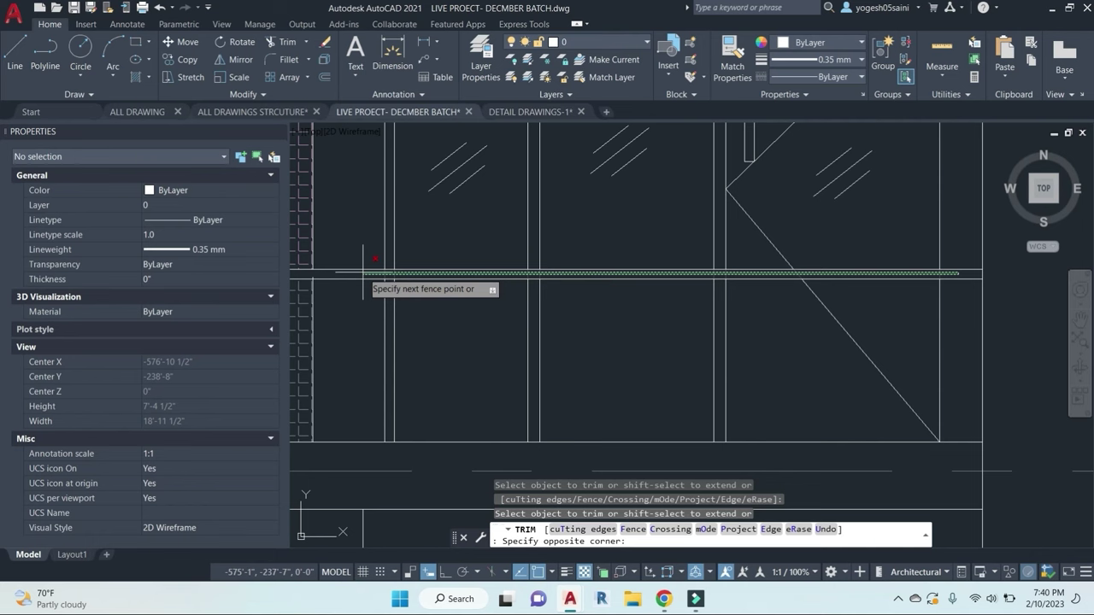
key(Return)
key(Escape)
key(Escape)
key(Escape)
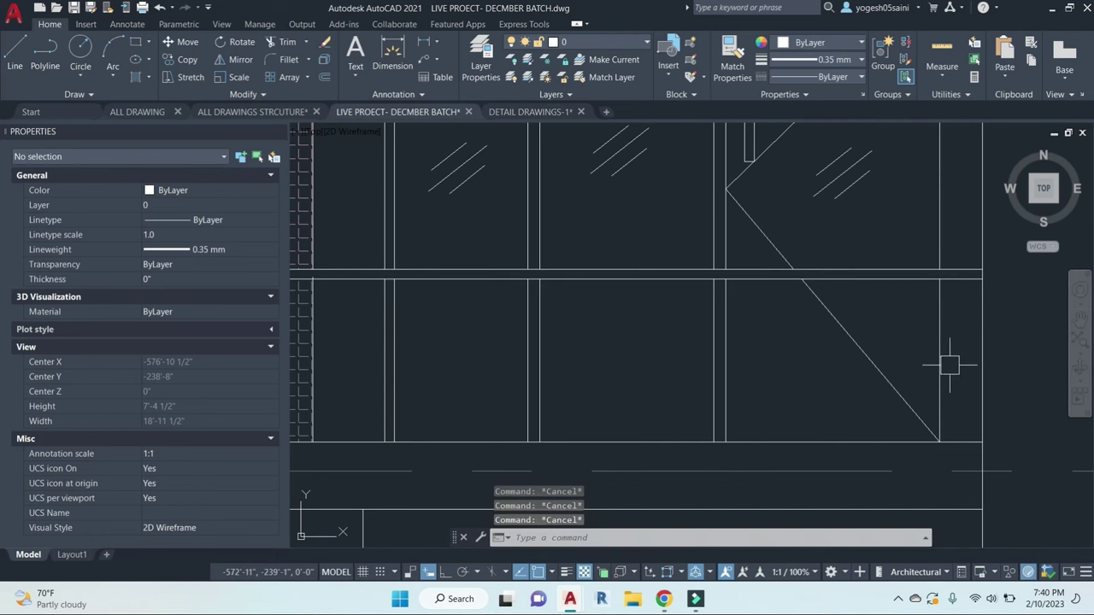
Step: Select the seven lines below the band plus the right vertical line and check the layer list
click(950, 365)
click(353, 335)
key(Escape)
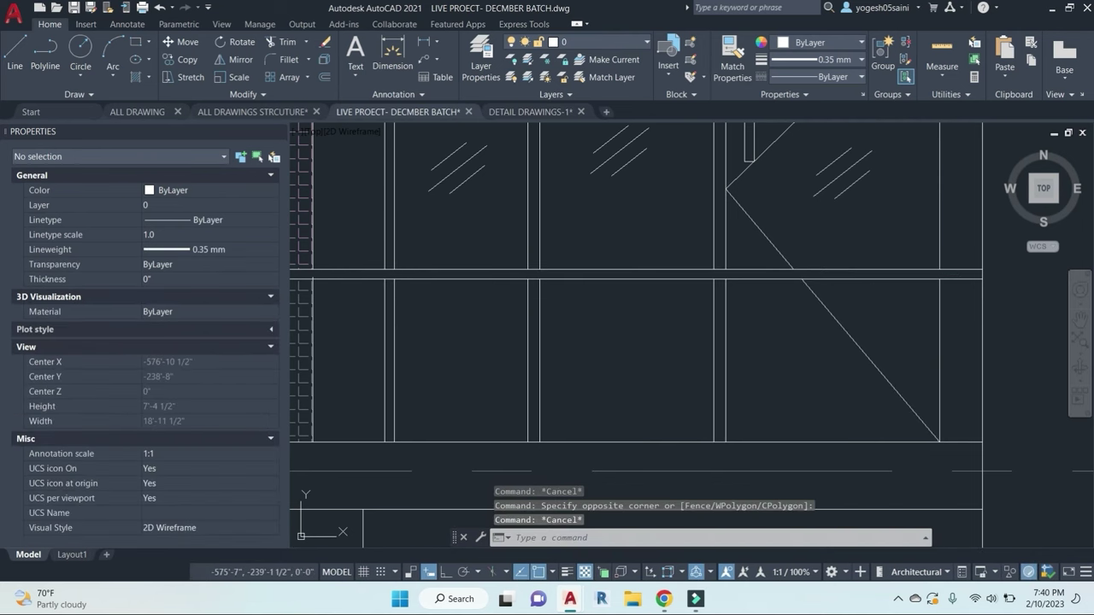
click(907, 342)
click(355, 317)
click(940, 328)
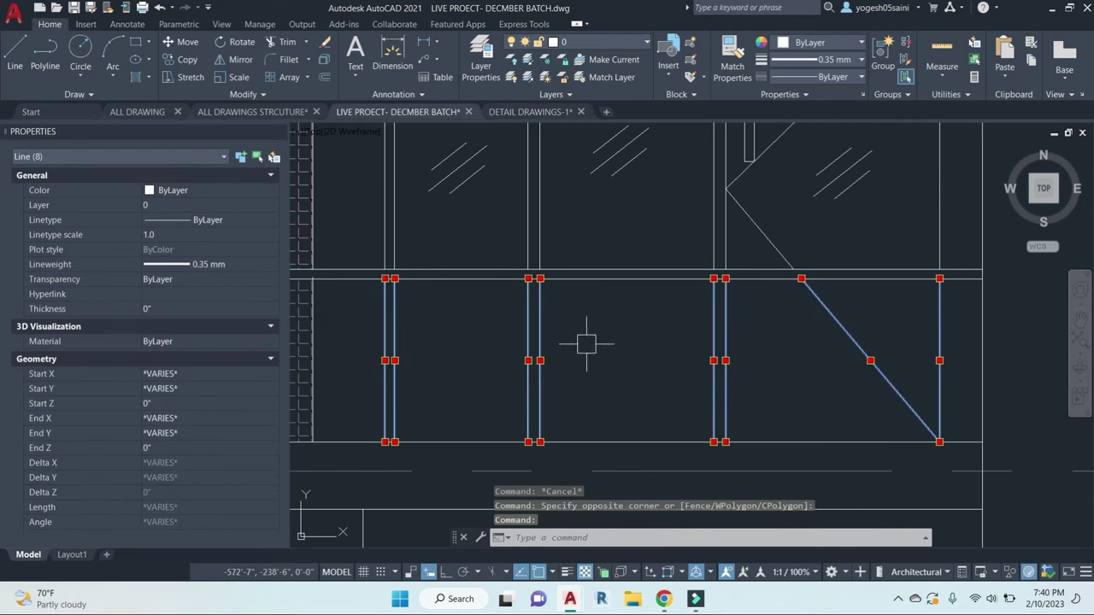
click(639, 44)
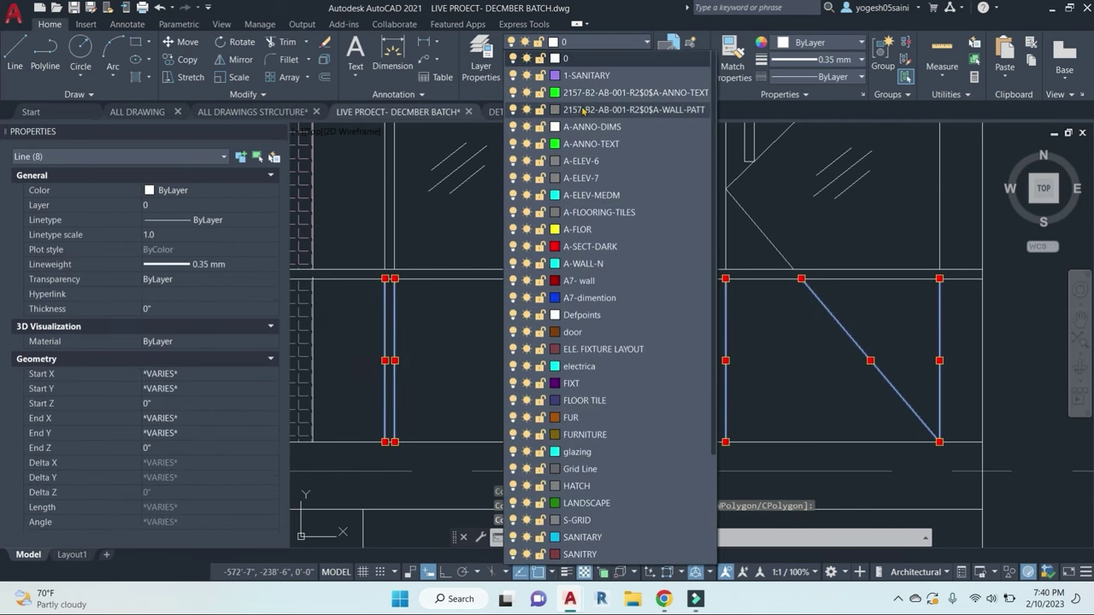
click(440, 299)
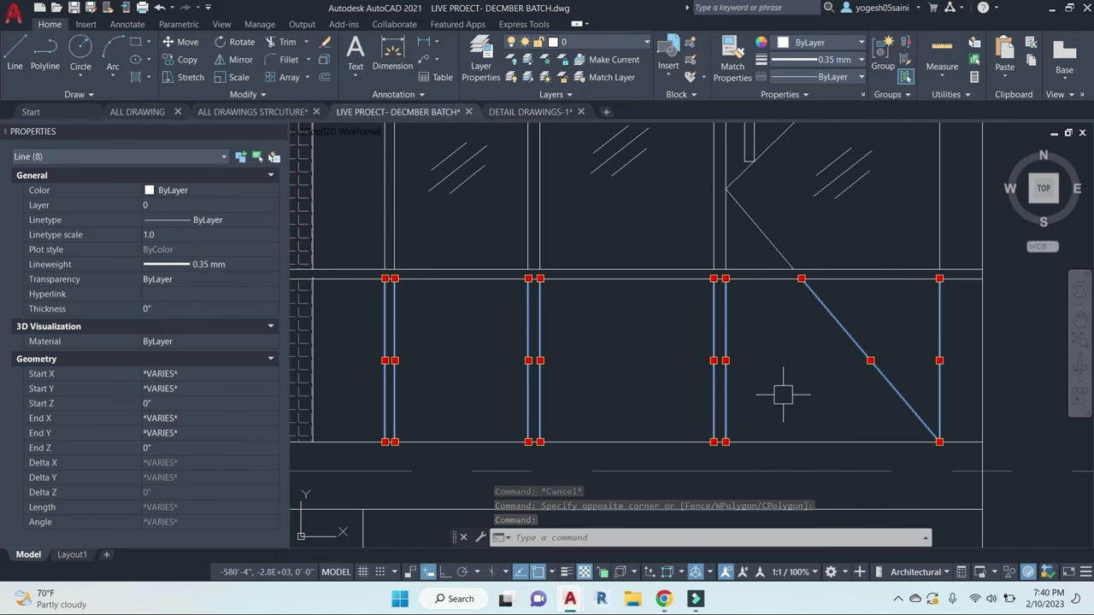
key(Escape)
key(Escape)
Step: Match the panel lines to the properties of the blue grid hatch
text(ma)
key(Return)
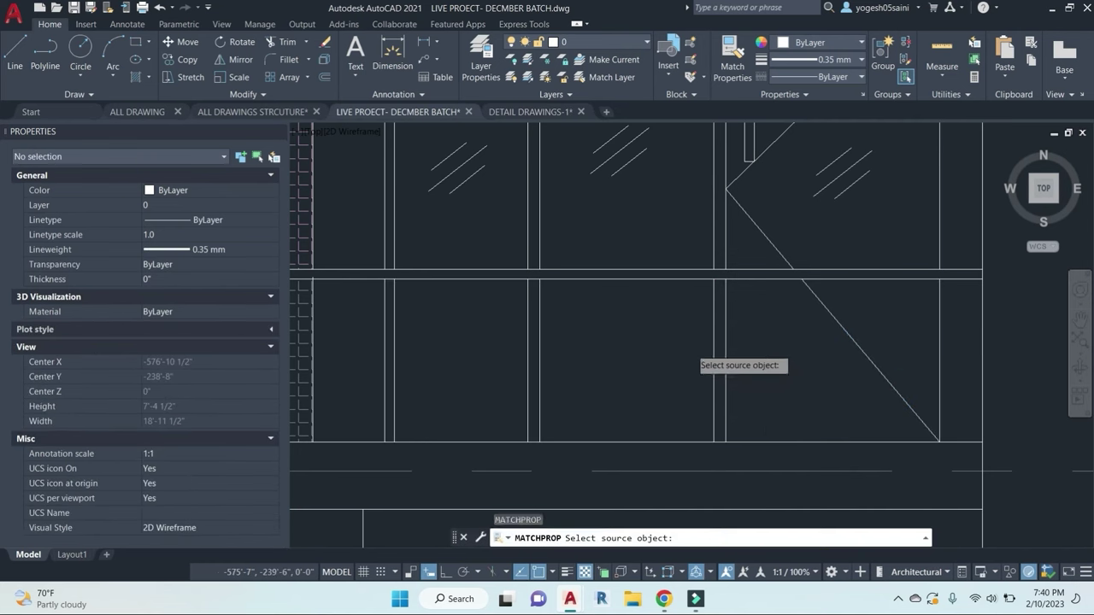
scroll(683, 349, down, 4)
middle_drag(642, 299, 673, 327)
scroll(662, 423, up, 4)
click(610, 403)
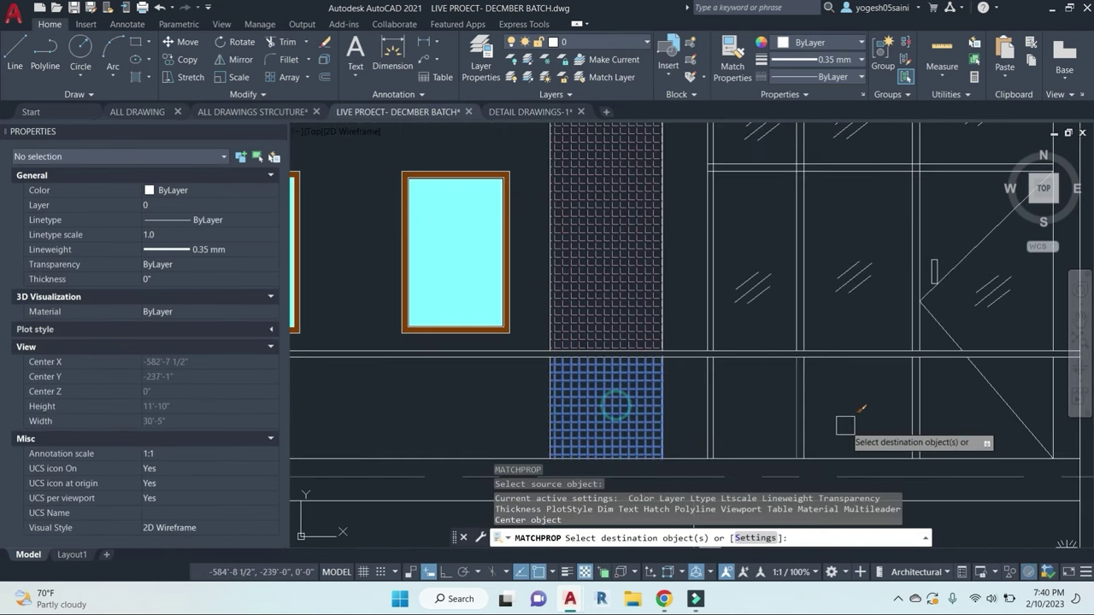
click(838, 421)
click(695, 388)
click(952, 422)
click(837, 400)
middle_drag(1070, 416, 869, 378)
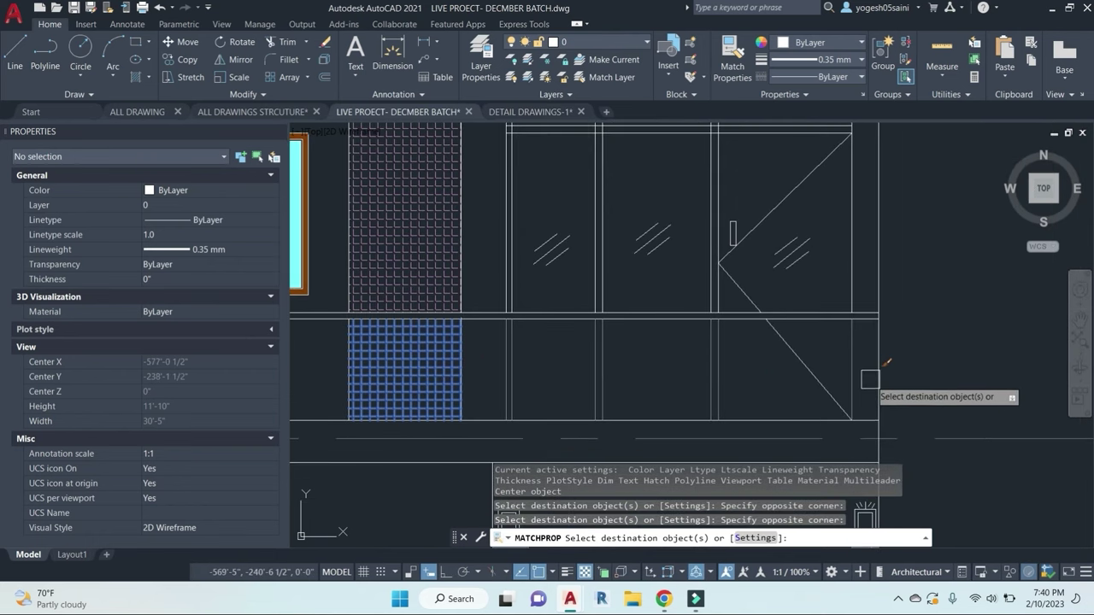
click(808, 369)
scroll(809, 369, down, 3)
scroll(573, 363, up, 3)
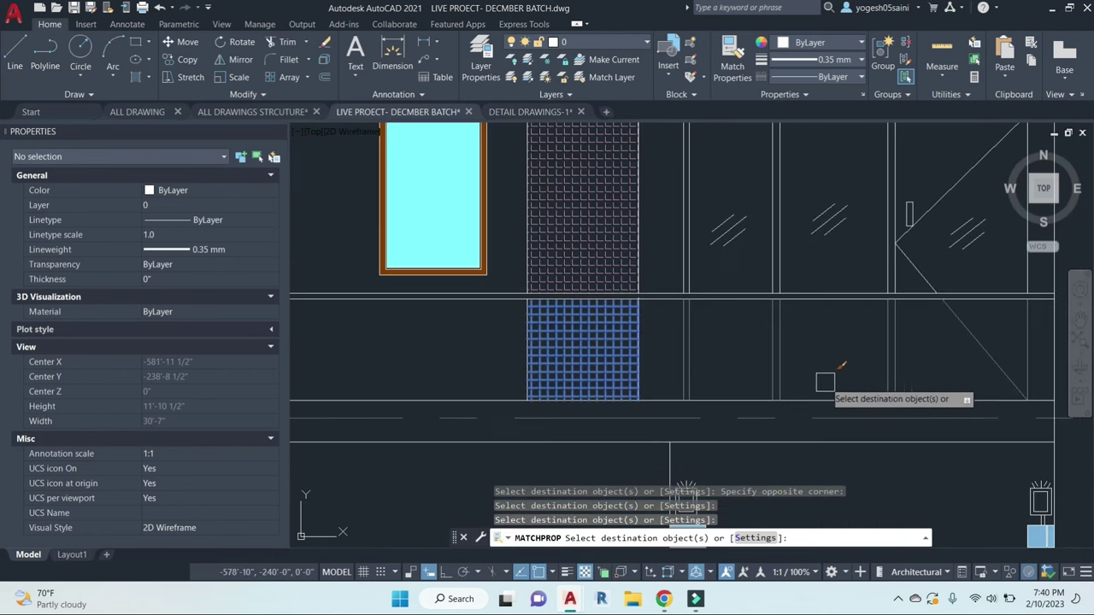
key(Escape)
key(Escape)
Step: Bring the upper glass panels into view and select the three marking strokes
mouse_move(618, 344)
middle_down()
mouse_move(698, 443)
mouse_move(751, 307)
middle_up()
middle_drag(714, 370, 891, 354)
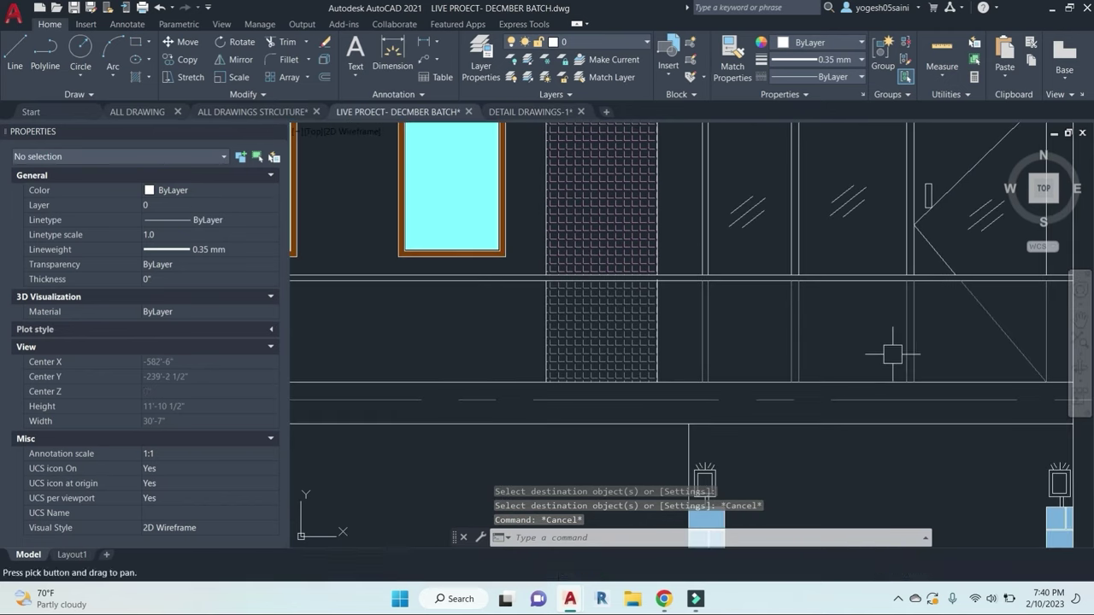
scroll(891, 354, down, 2)
scroll(870, 280, up, 2)
click(874, 276)
click(837, 210)
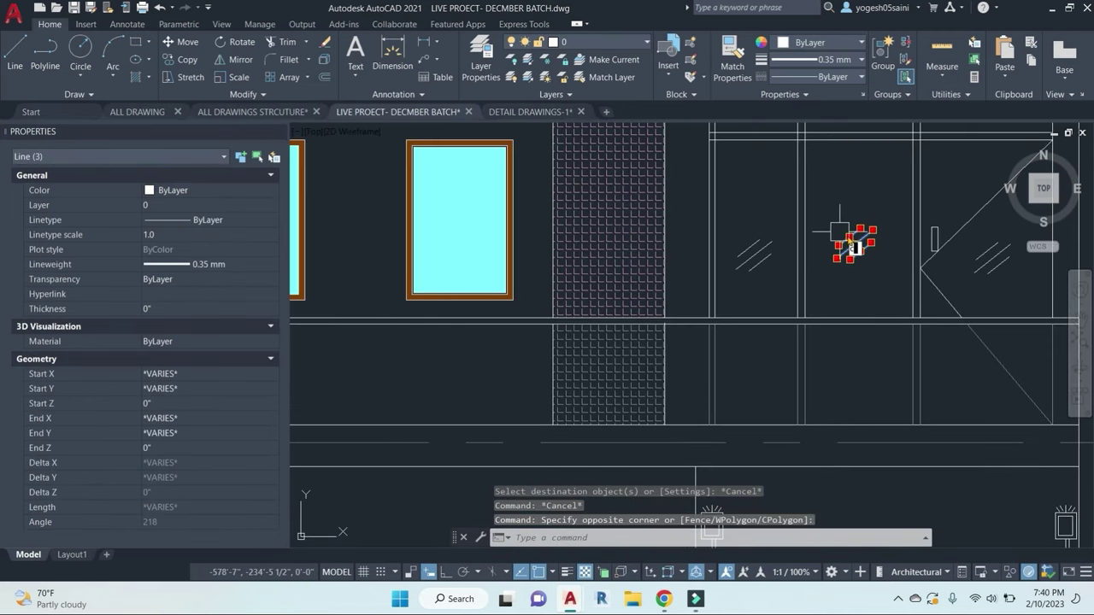
text(c)
key(space)
click(860, 250)
mouse_move(486, 385)
middle_down()
mouse_move(517, 366)
mouse_move(984, 286)
mouse_move(732, 305)
middle_up()
key(Escape)
Step: Copy the three glass marking strokes into the next glass panel
key(Escape)
click(894, 261)
click(870, 182)
text(co)
key(space)
click(891, 233)
click(800, 285)
Step: Save the drawing and trim the vertical line between the two band lines
key(Escape)
key(Escape)
key(Escape)
middle_drag(392, 329, 550, 337)
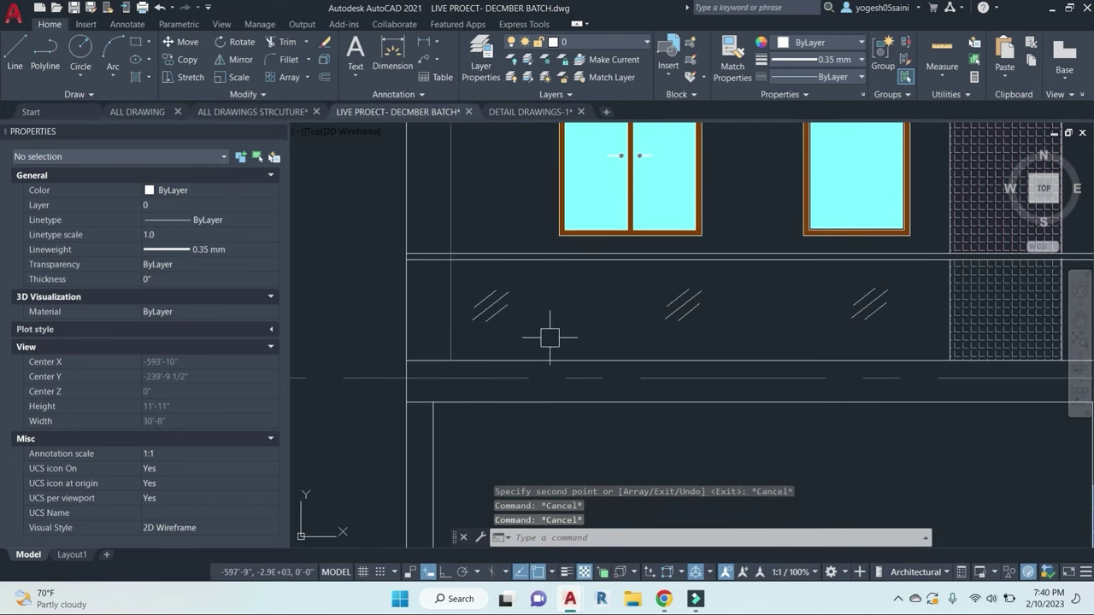
text(tr)
key(space)
key(Escape)
key(Escape)
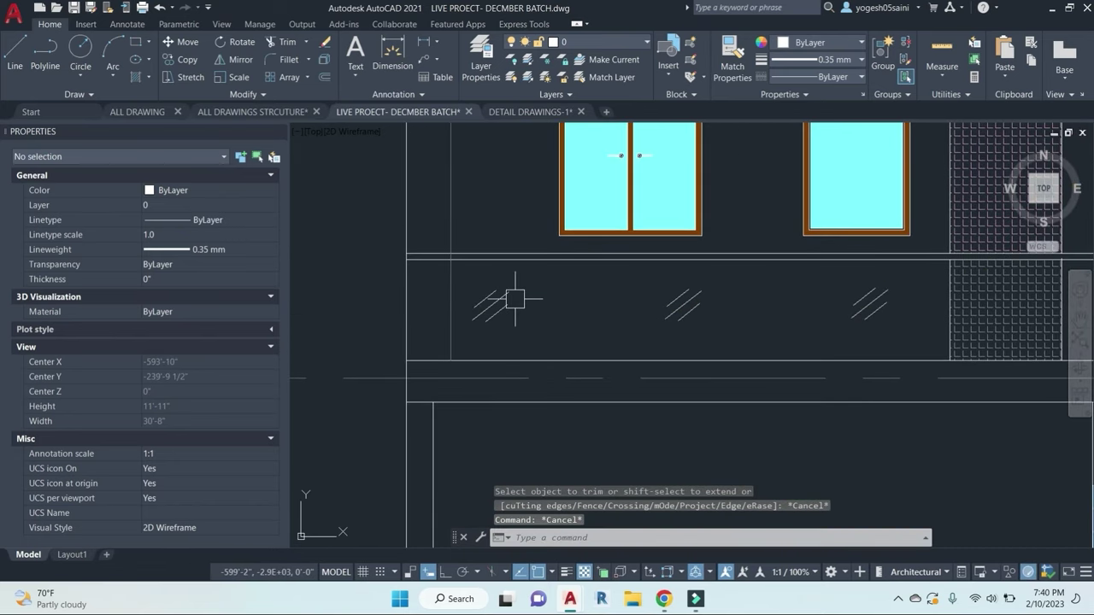
key(ctrl+s)
key(Escape)
scroll(455, 262, up, 5)
scroll(442, 239, up, 4)
text(tr)
key(space)
key(space)
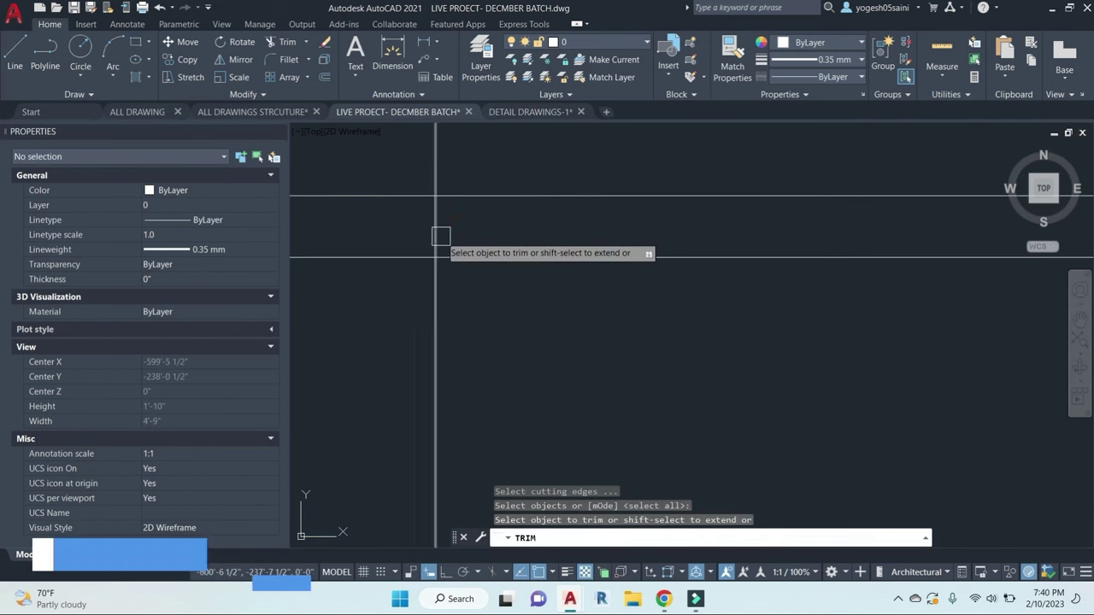
click(442, 227)
key(Escape)
Step: Select both horizontal band lines and bring up their colour choices
click(590, 282)
click(576, 147)
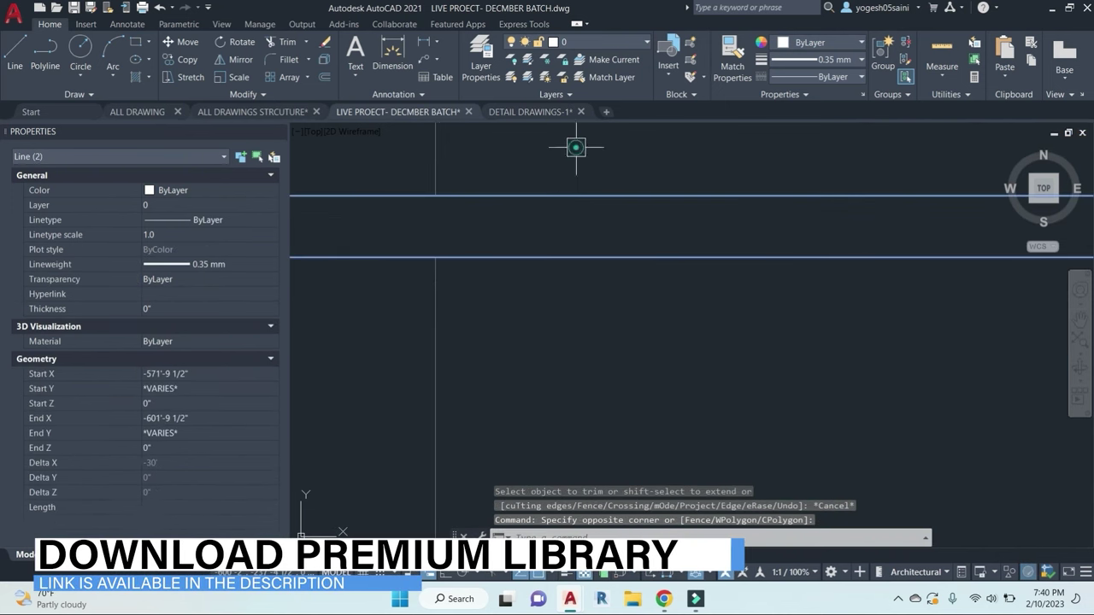
click(619, 43)
click(835, 42)
click(835, 42)
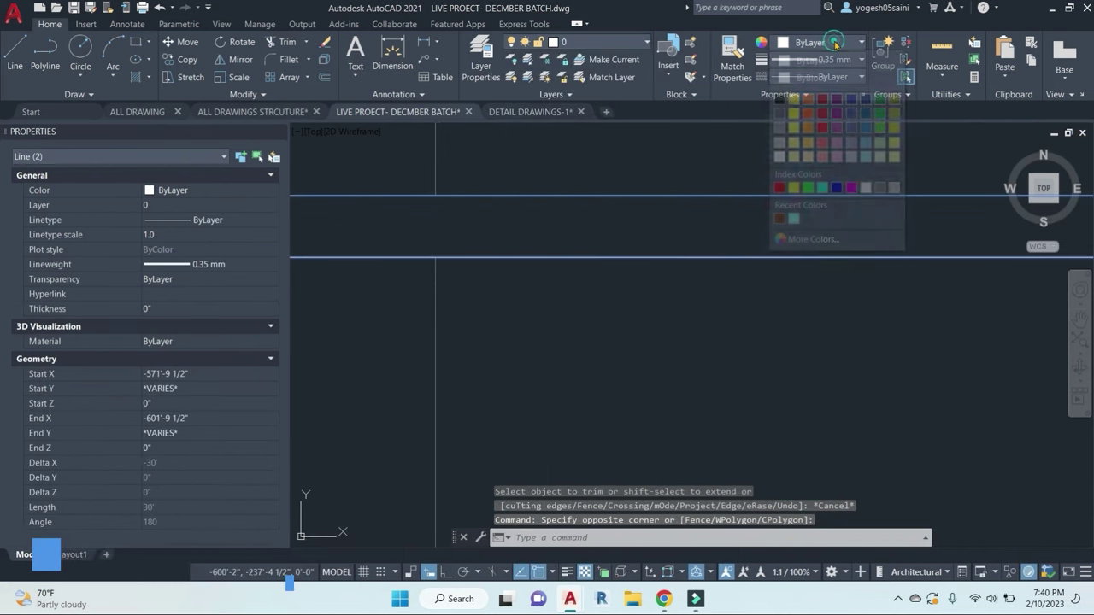
click(835, 42)
click(842, 42)
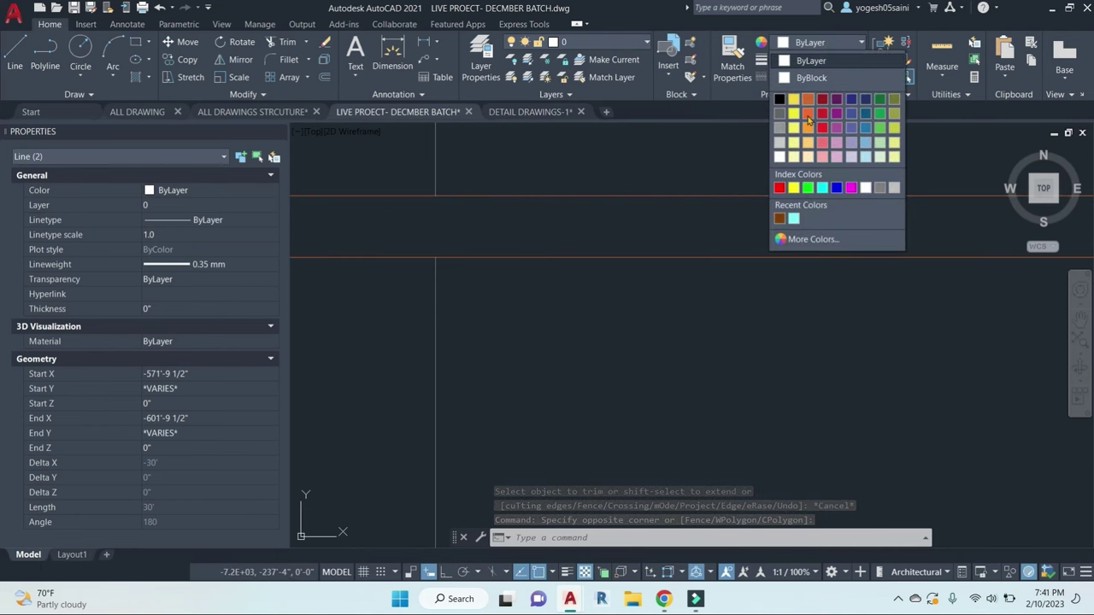
Step: Make the two floor-band lines brown using the recent colour, then recentre the elevation
click(778, 218)
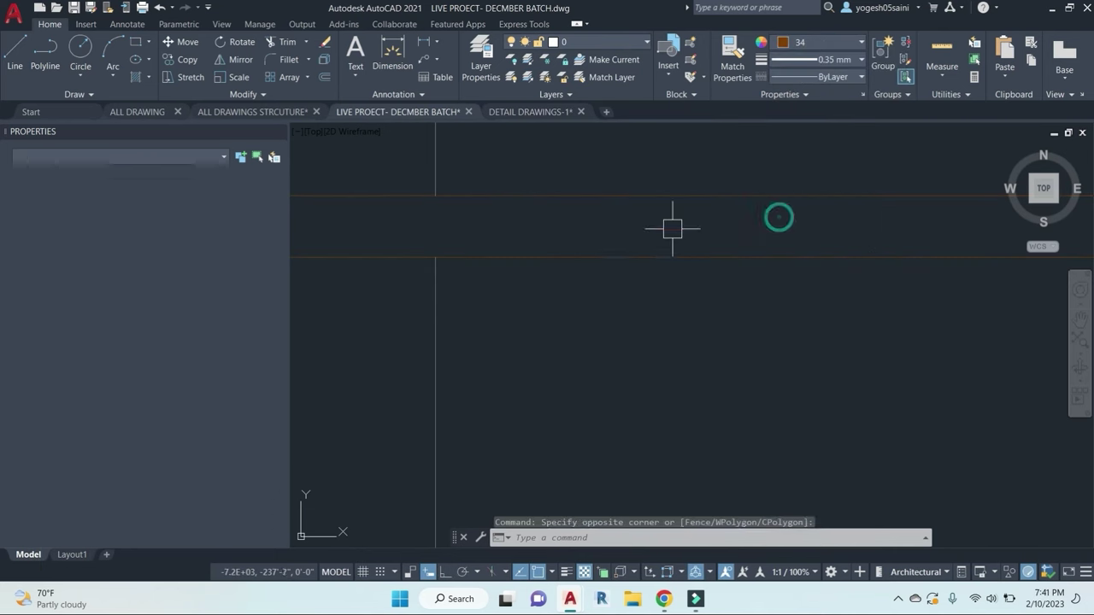
key(Escape)
key(Escape)
scroll(669, 266, down, 6)
scroll(930, 335, down, 2)
middle_drag(1059, 340, 684, 331)
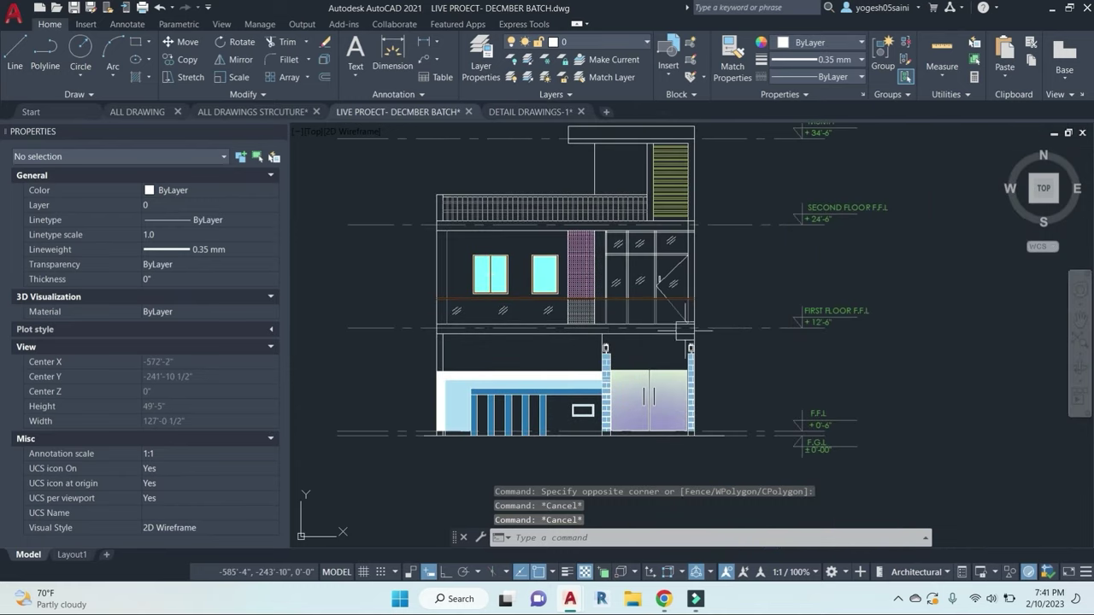
middle_drag(752, 284, 729, 321)
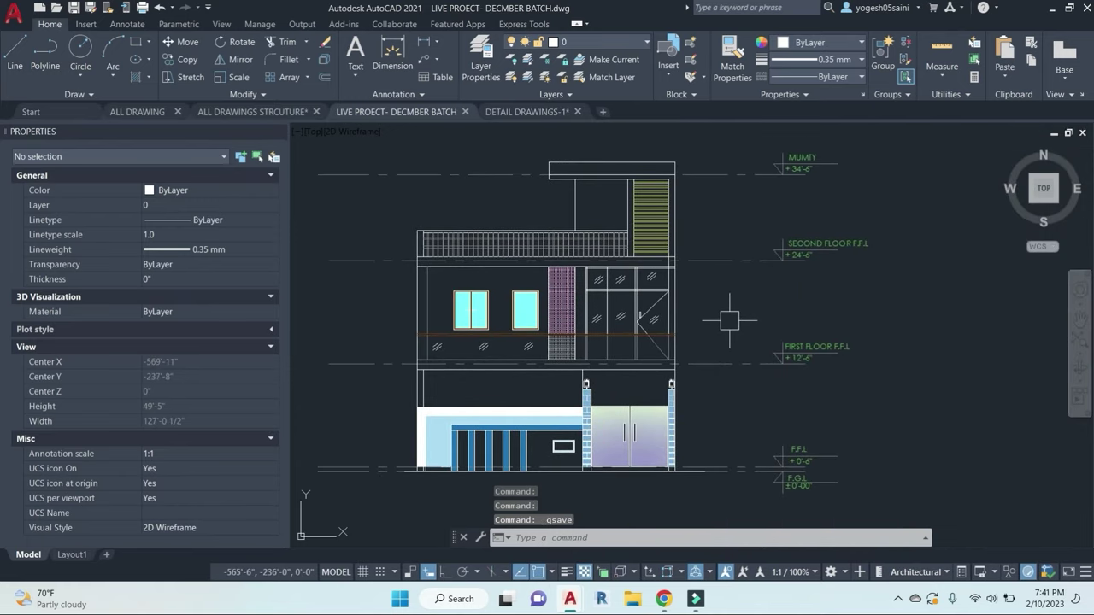
Step: Pan and zoom so the whole front elevation is framed in view
scroll(584, 379, up, 3)
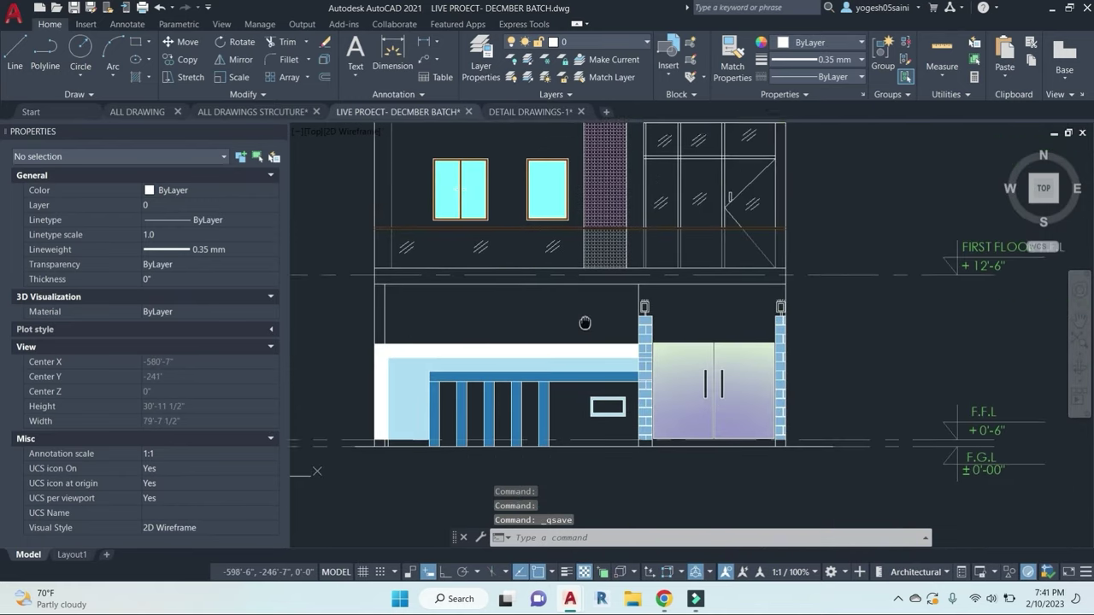
scroll(720, 296, down, 3)
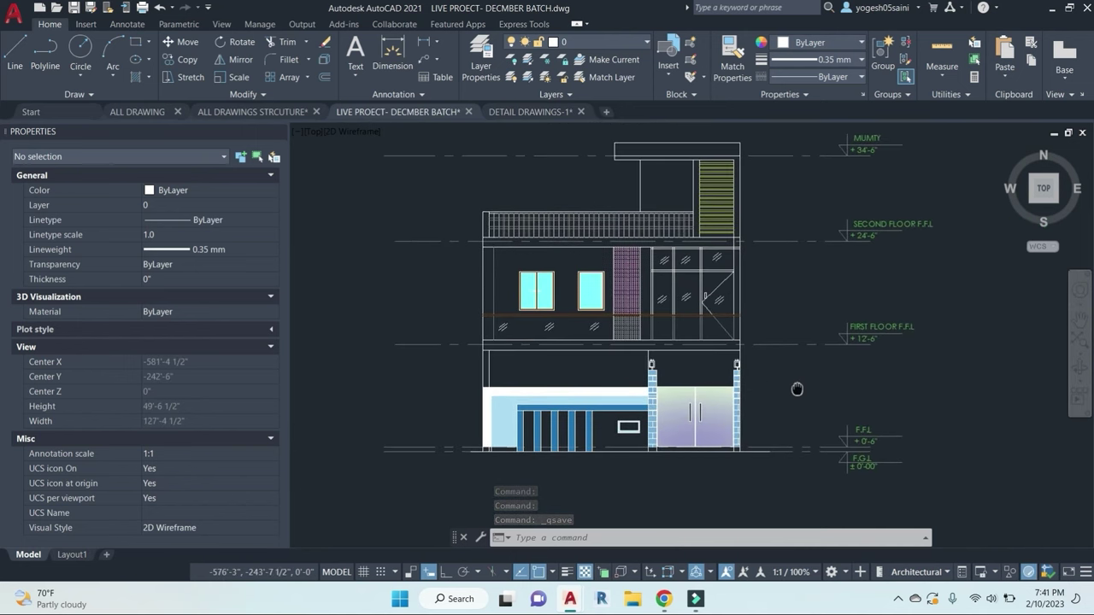
key(Escape)
key(Escape)
middle_drag(795, 313, 760, 326)
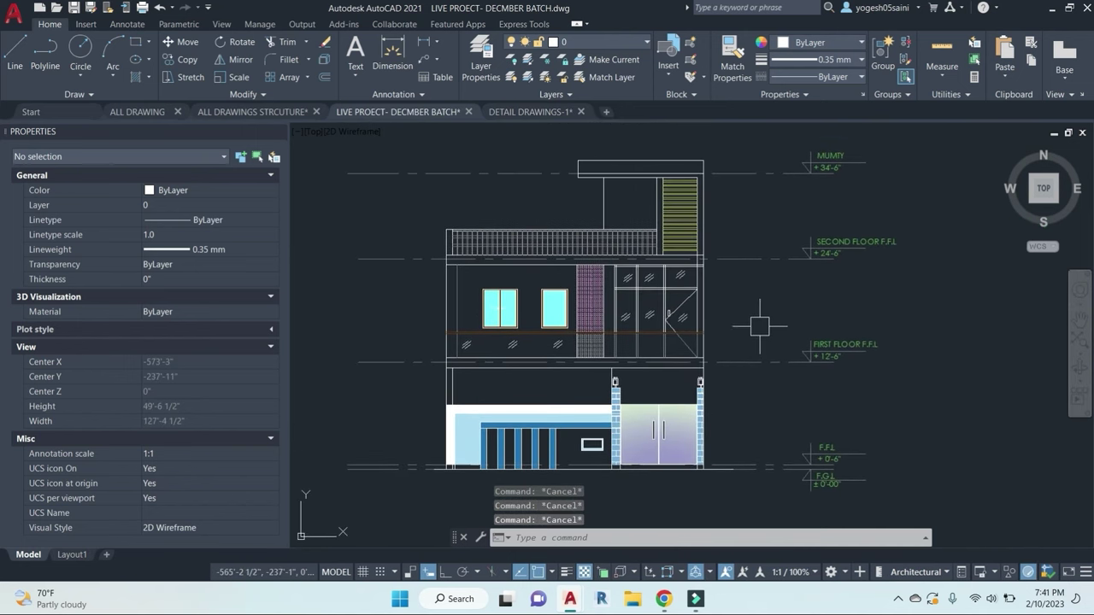
middle_drag(860, 381, 858, 376)
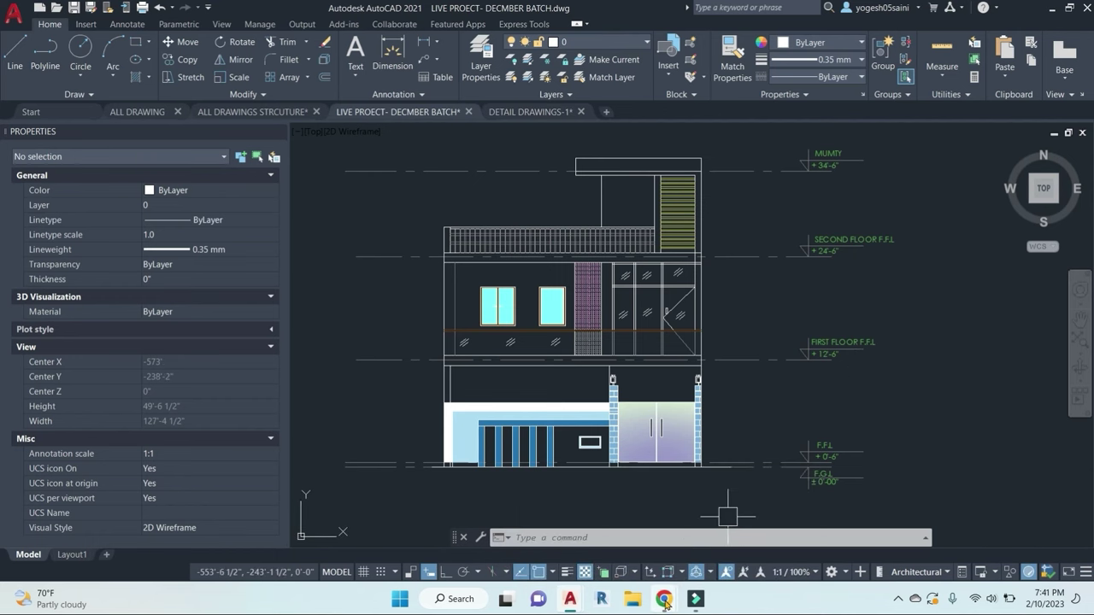
mouse_move(663, 598)
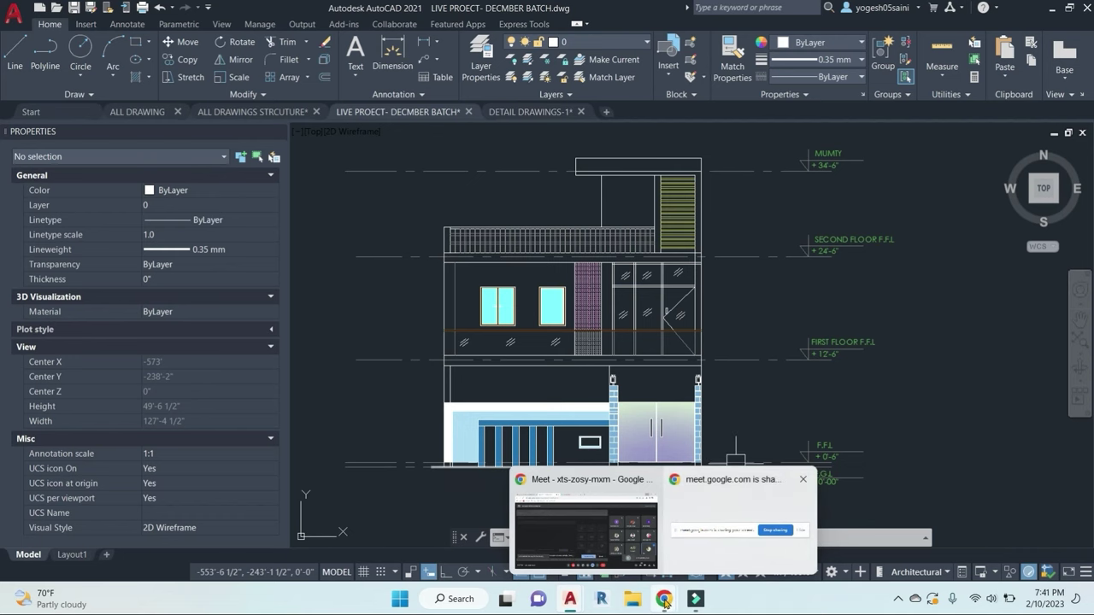
middle_drag(813, 401, 811, 359)
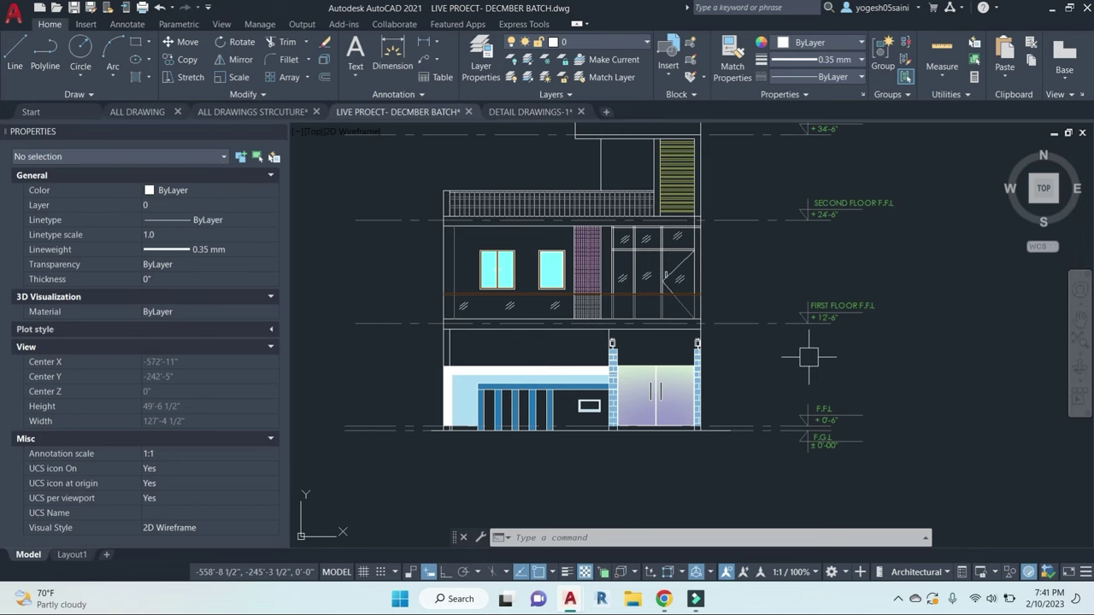
Step: Pan to frame the elevation and the level markers beside it
scroll(808, 376, down, 3)
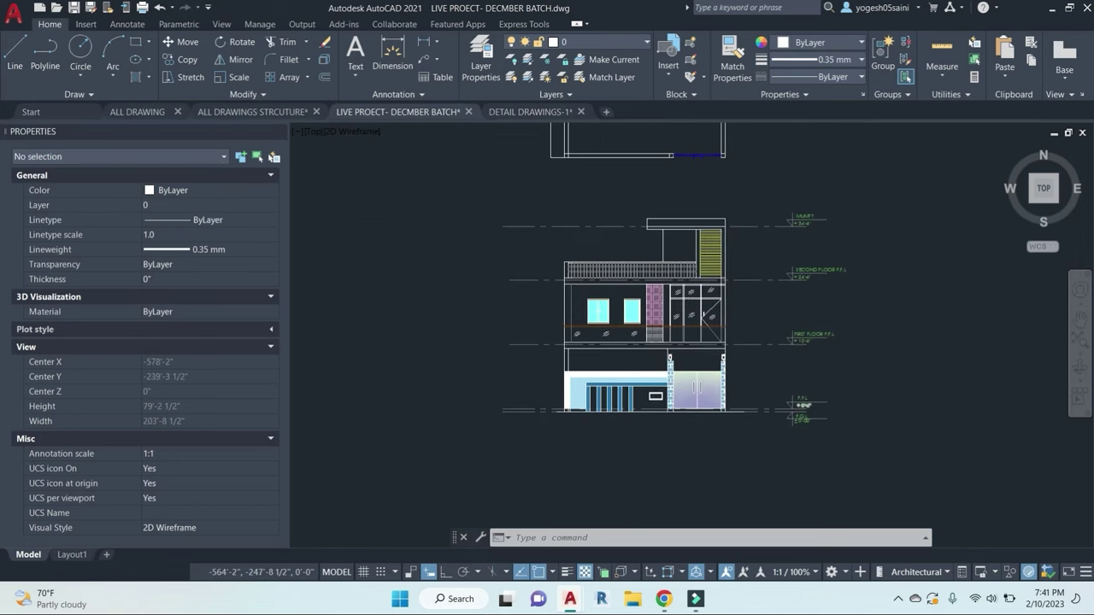
mouse_move(766, 380)
middle_down()
mouse_move(832, 389)
mouse_move(800, 395)
middle_up()
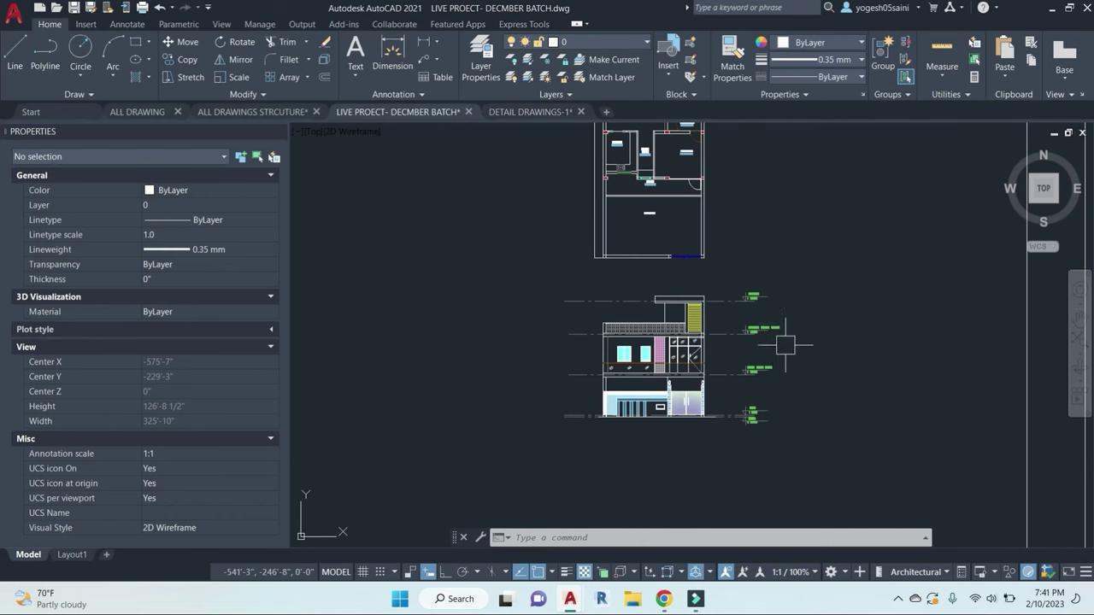
middle_drag(789, 355, 763, 360)
click(806, 476)
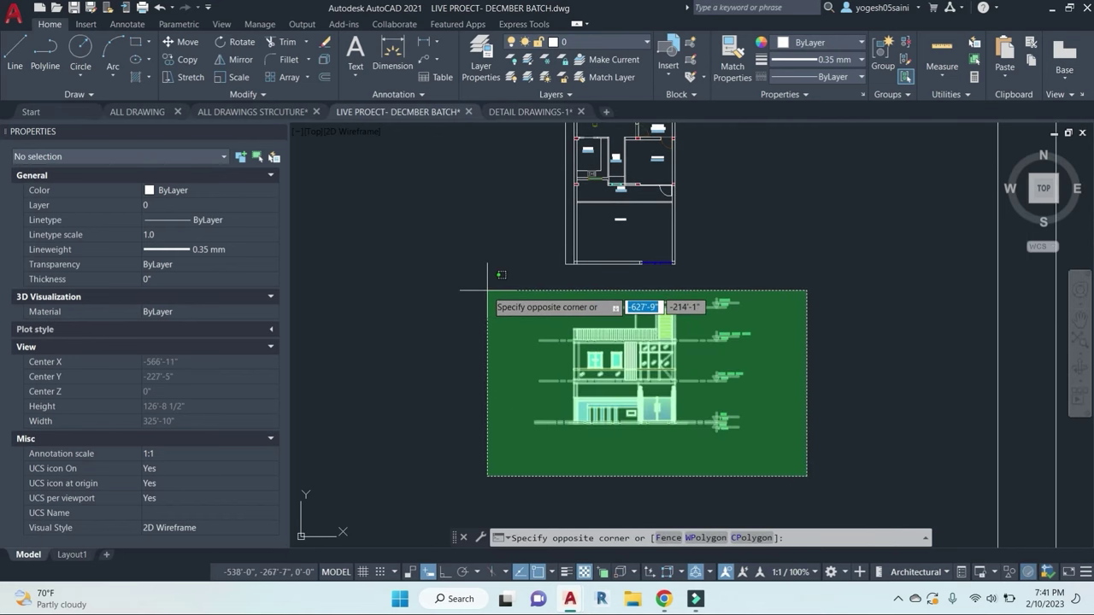
click(788, 385)
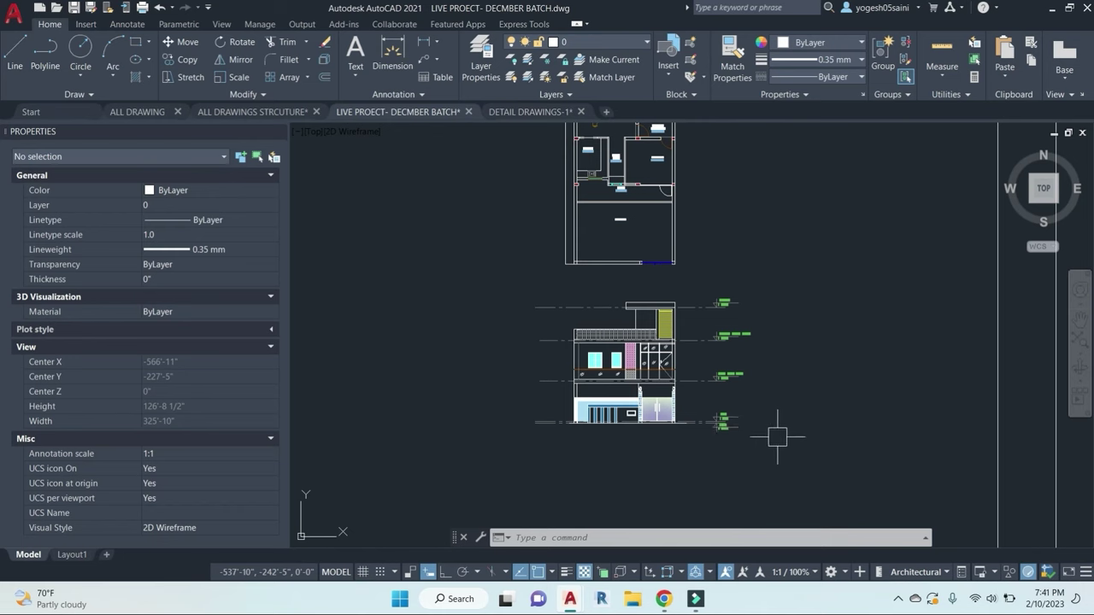
Step: Start a STRETCH on the level markers with a crossing window, then cancel it
text(s)
key(Return)
click(802, 462)
click(703, 277)
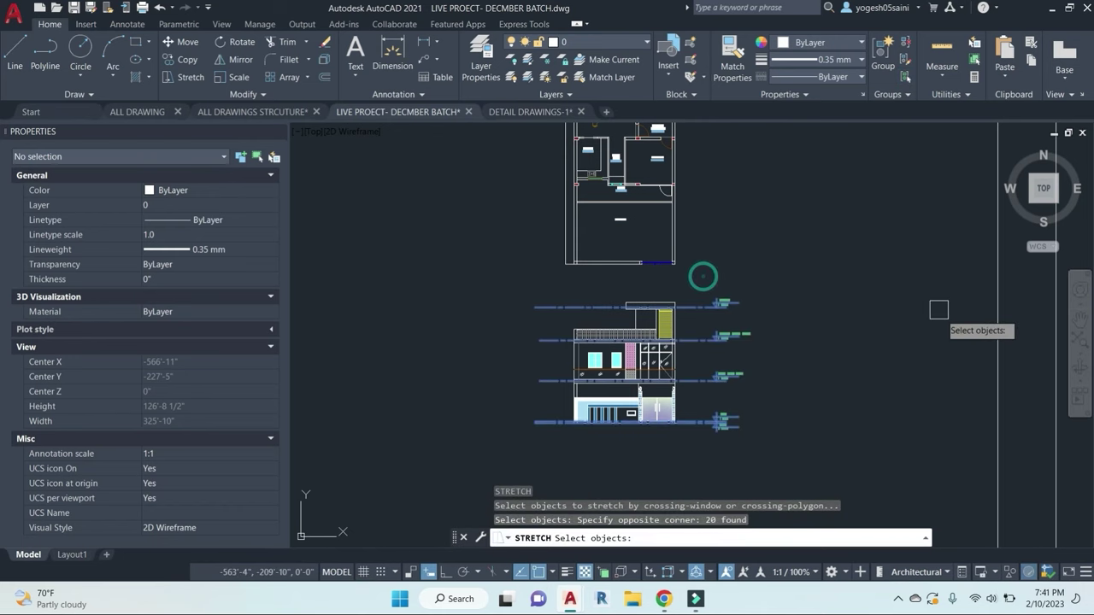
key(Return)
click(905, 228)
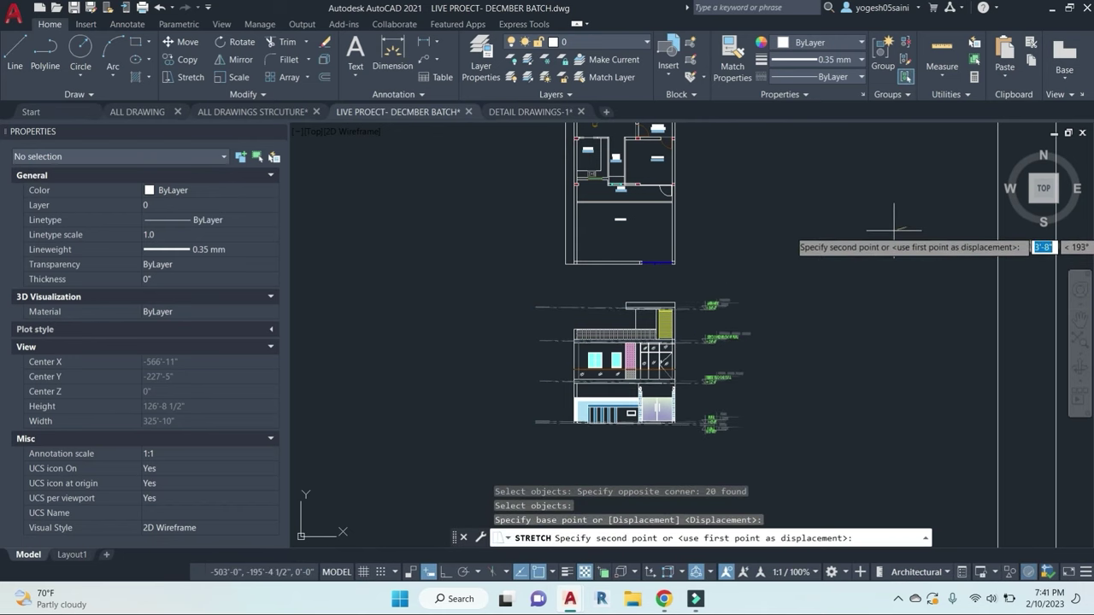
key(F8)
key(Escape)
scroll(740, 411, up, 2)
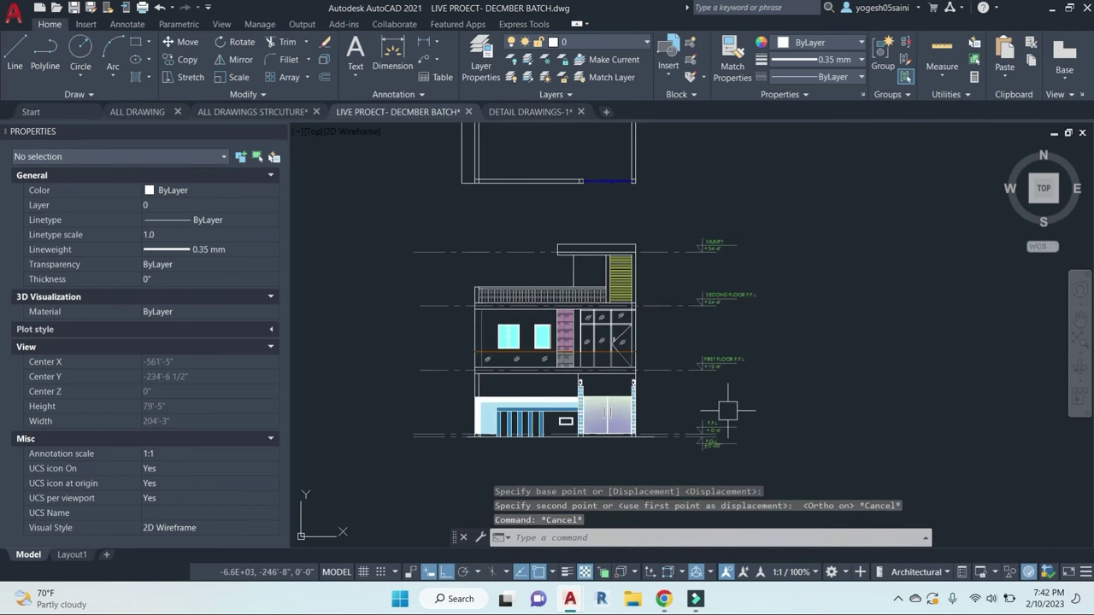
scroll(726, 444, up, 1)
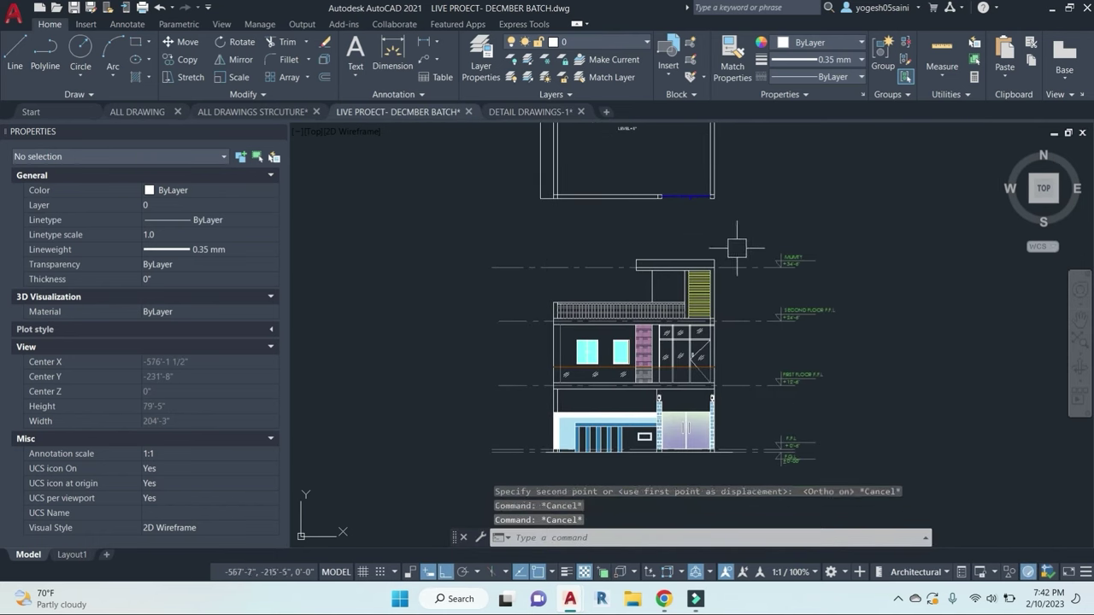
Step: Stretch the level markers a short distance to the left
key(Return)
click(924, 488)
click(762, 221)
key(Return)
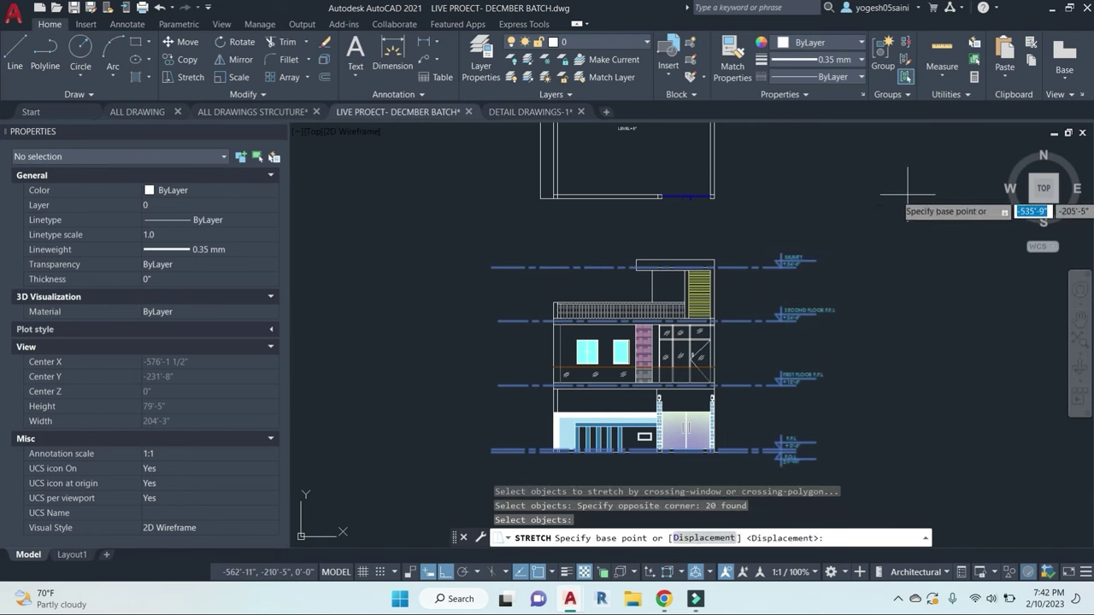
click(908, 196)
click(884, 195)
key(Escape)
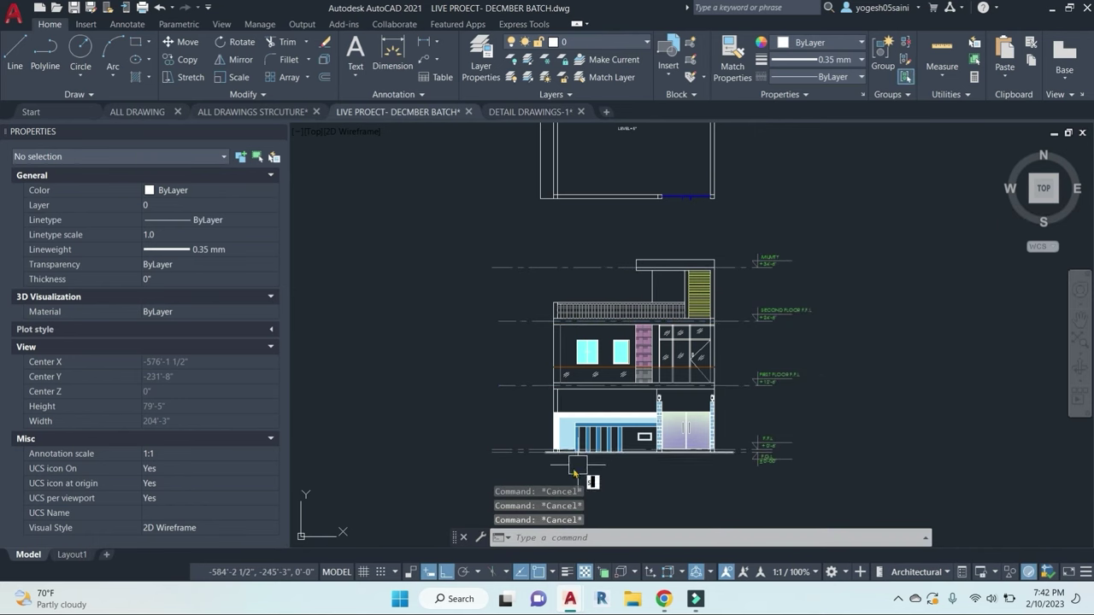
Step: Select the five level-marker objects for another stretch, cancel it, and save the drawing
key(Return)
click(598, 468)
click(379, 189)
key(Return)
click(398, 215)
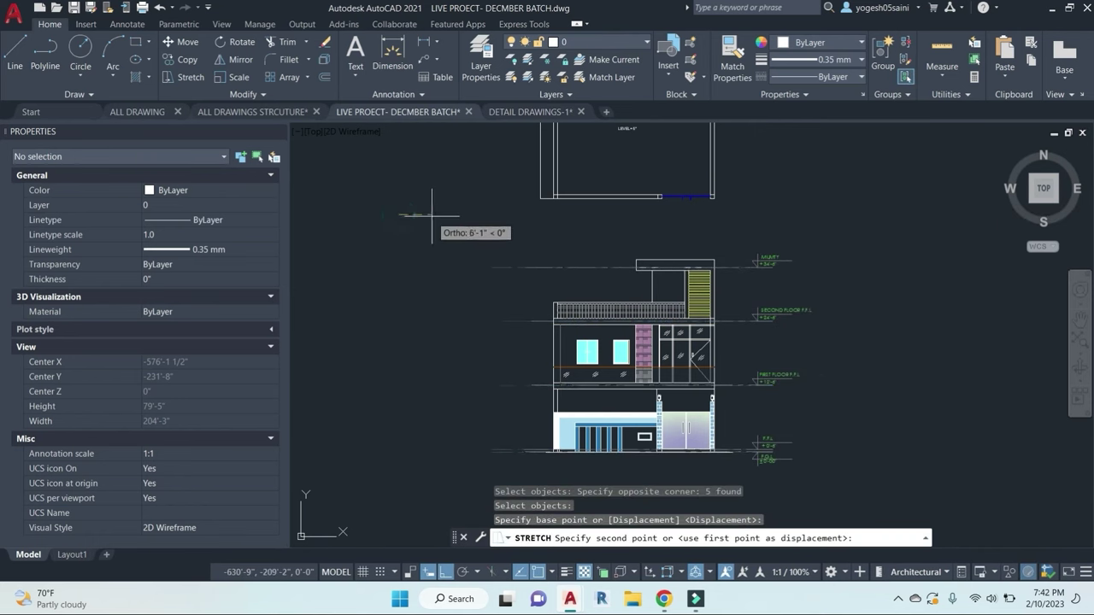
key(Escape)
key(Escape)
key(ctrl+s)
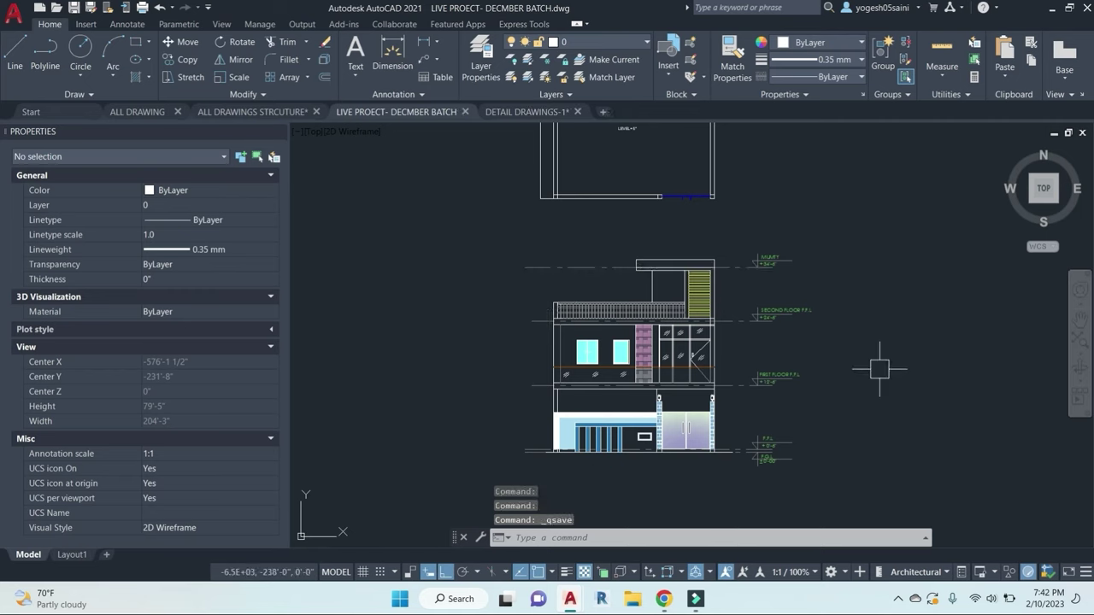
mouse_move(869, 378)
middle_down()
mouse_move(808, 382)
mouse_move(854, 378)
middle_up()
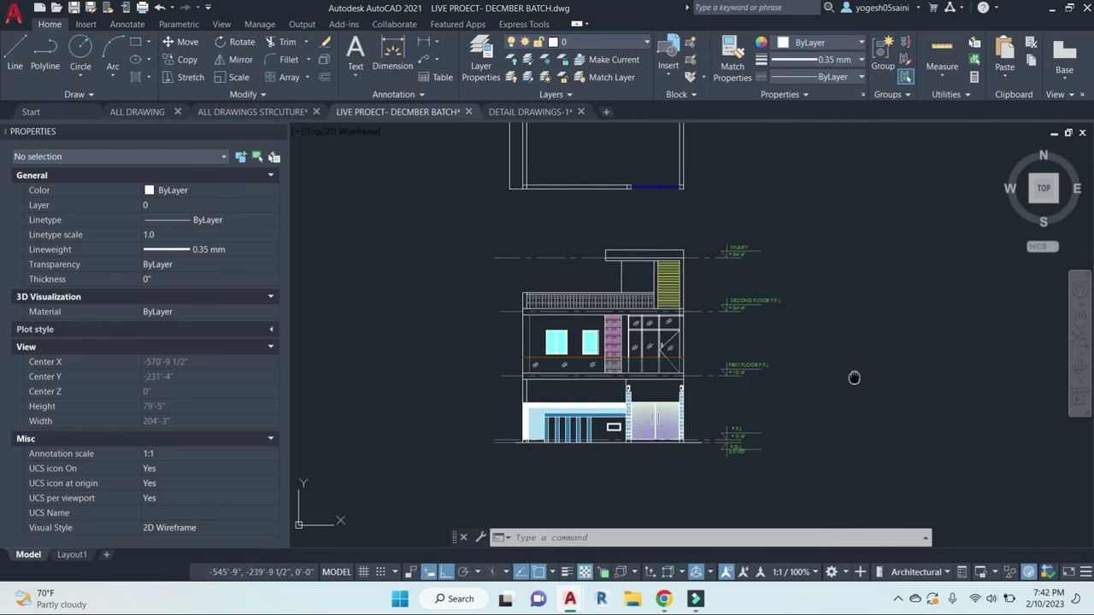
key(Escape)
key(Escape)
click(867, 488)
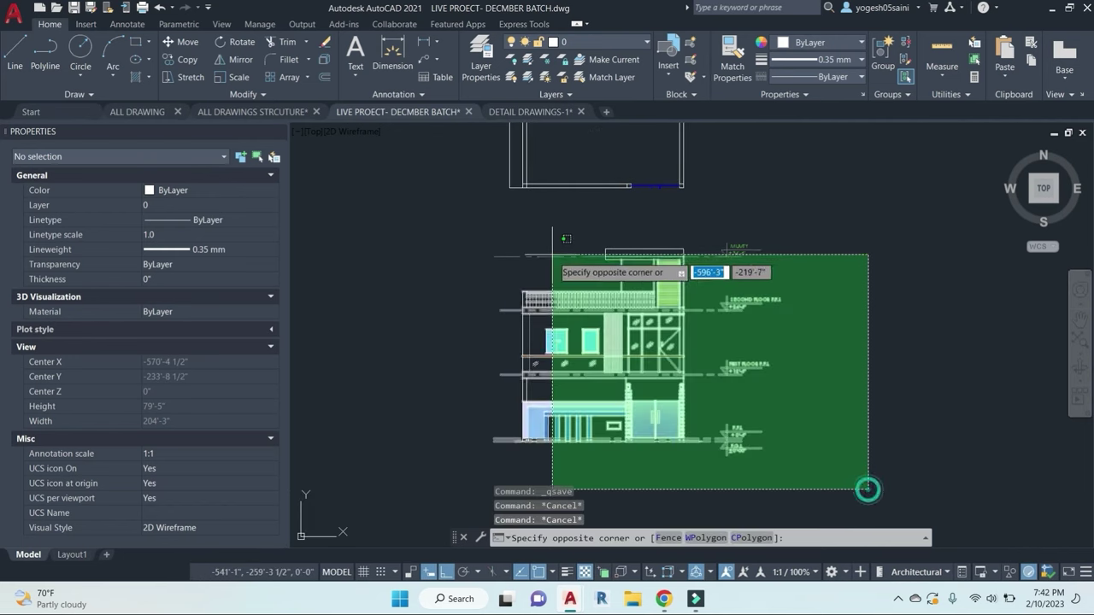
click(448, 216)
text(co)
key(Return)
scroll(623, 287, down, 5)
click(688, 317)
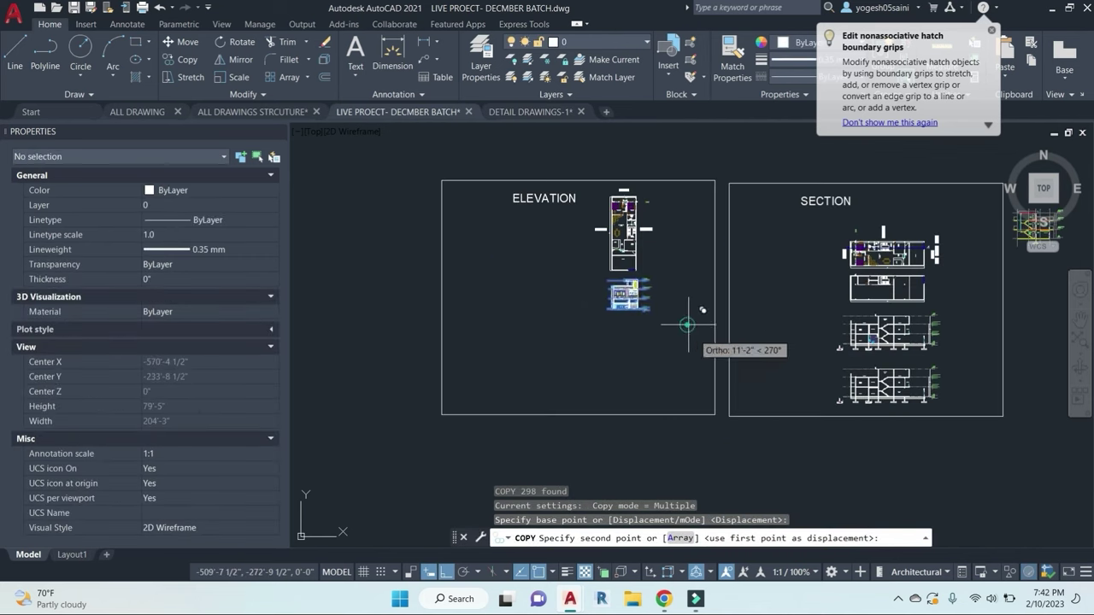
middle_drag(683, 471, 671, 310)
click(688, 366)
key(Escape)
key(Escape)
click(664, 404)
click(550, 312)
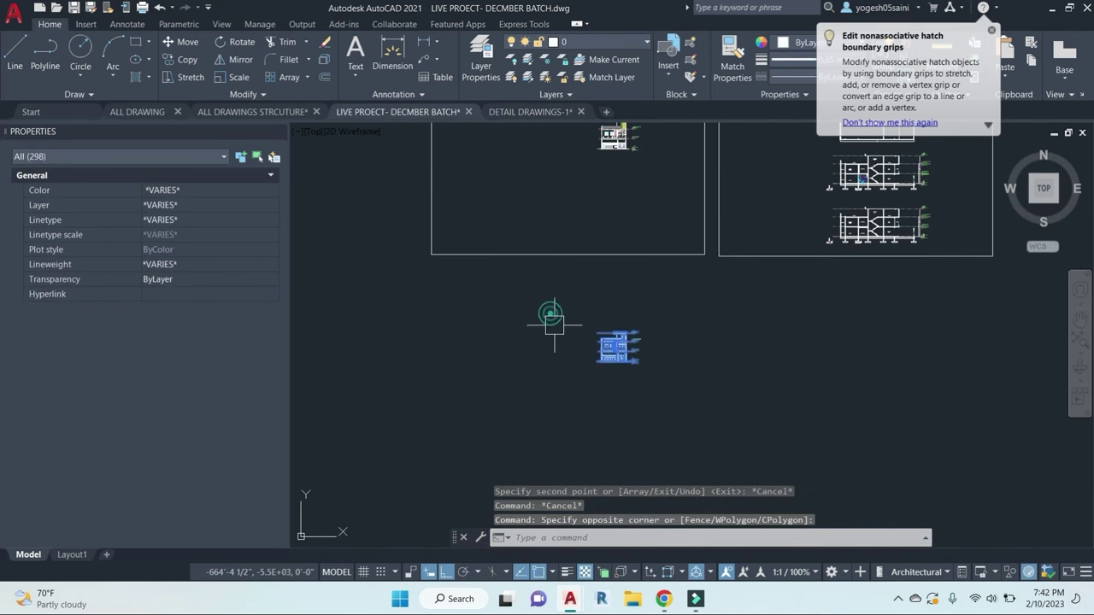
text(sc)
key(Return)
click(571, 430)
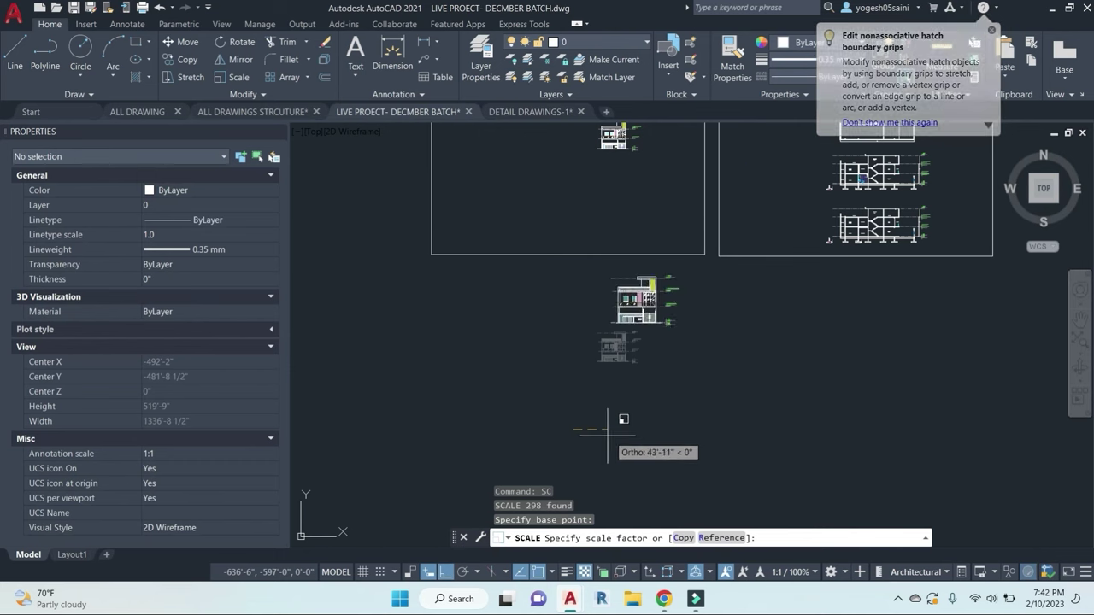
click(666, 447)
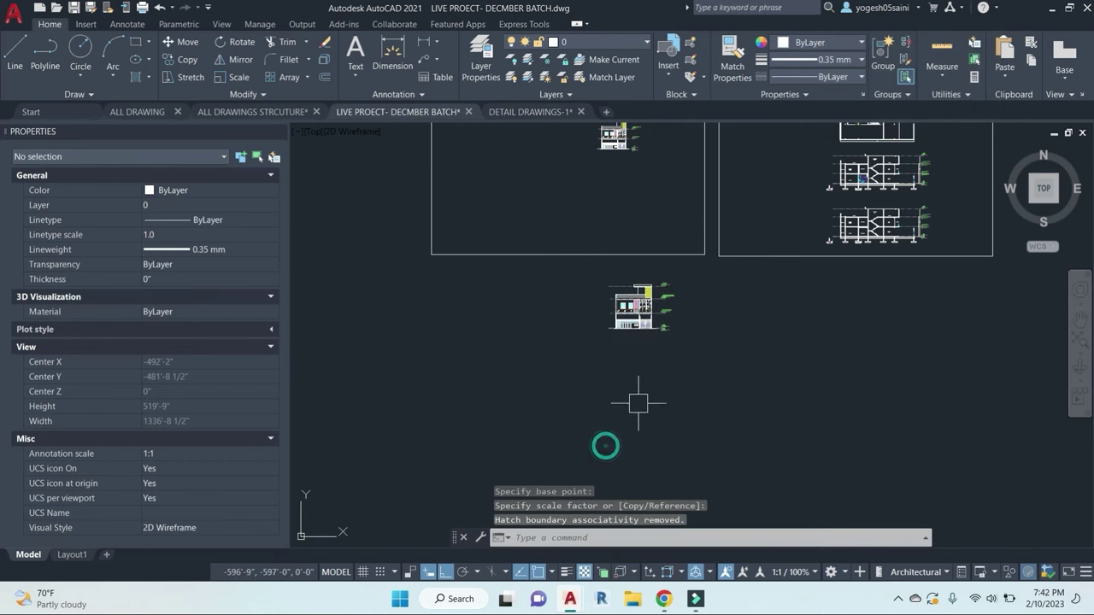
key(Escape)
key(Escape)
key(Escape)
scroll(650, 307, up, 5)
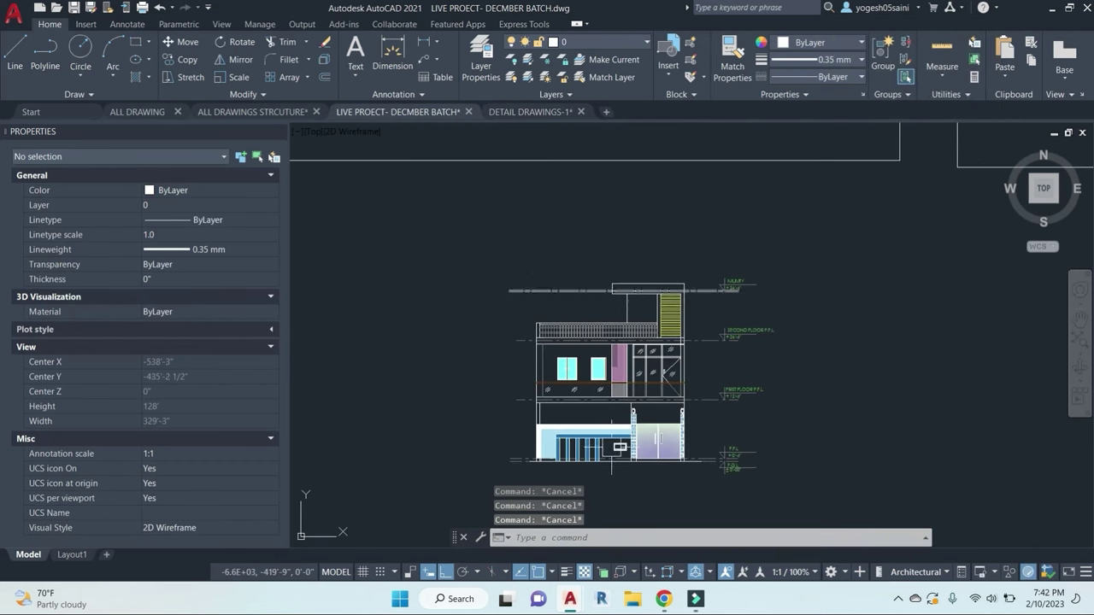
click(781, 464)
click(491, 229)
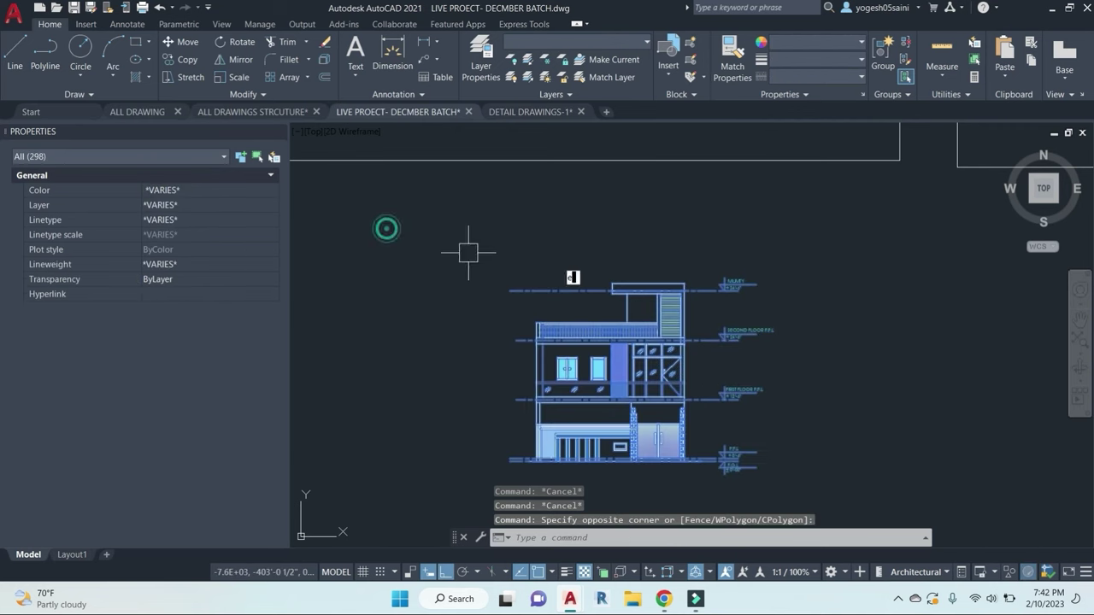
text(e)
key(Return)
scroll(698, 227, down, 3)
middle_drag(663, 129, 650, 313)
scroll(649, 312, up, 3)
middle_drag(711, 343, 632, 314)
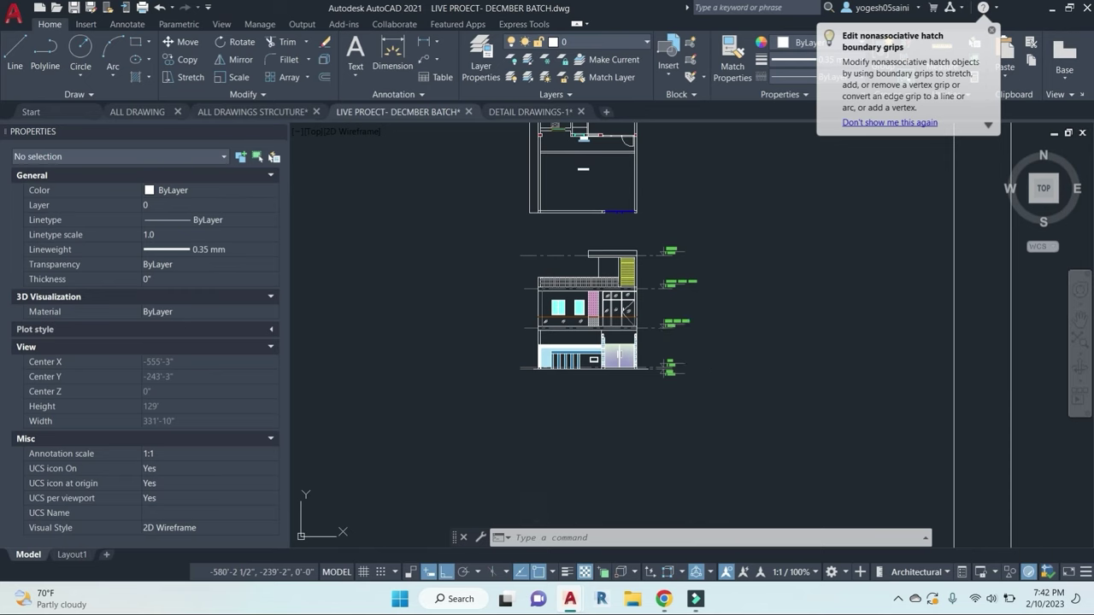
Step: Quick-save the drawing and look over the elevation beneath the floor plan
key(ctrl+s)
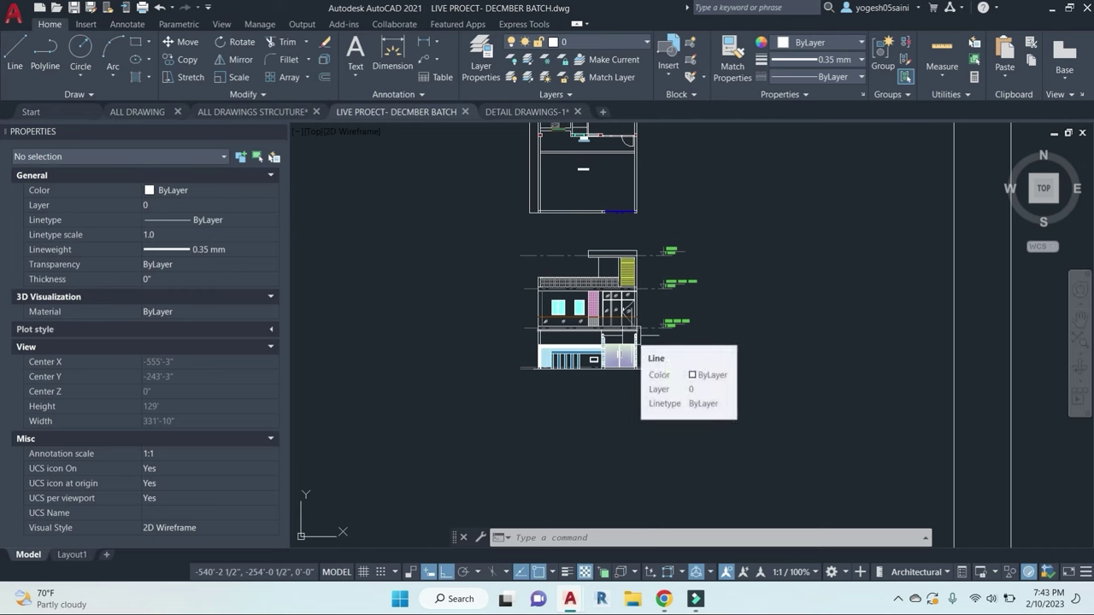
middle_drag(669, 312, 769, 340)
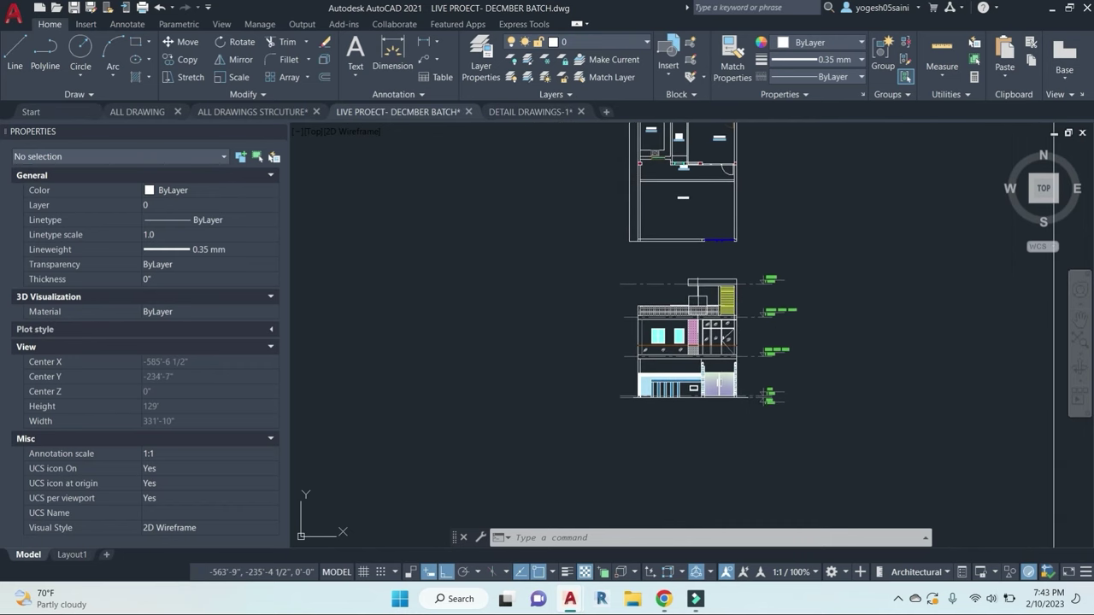
scroll(705, 306, up, 1)
scroll(789, 389, up, 1)
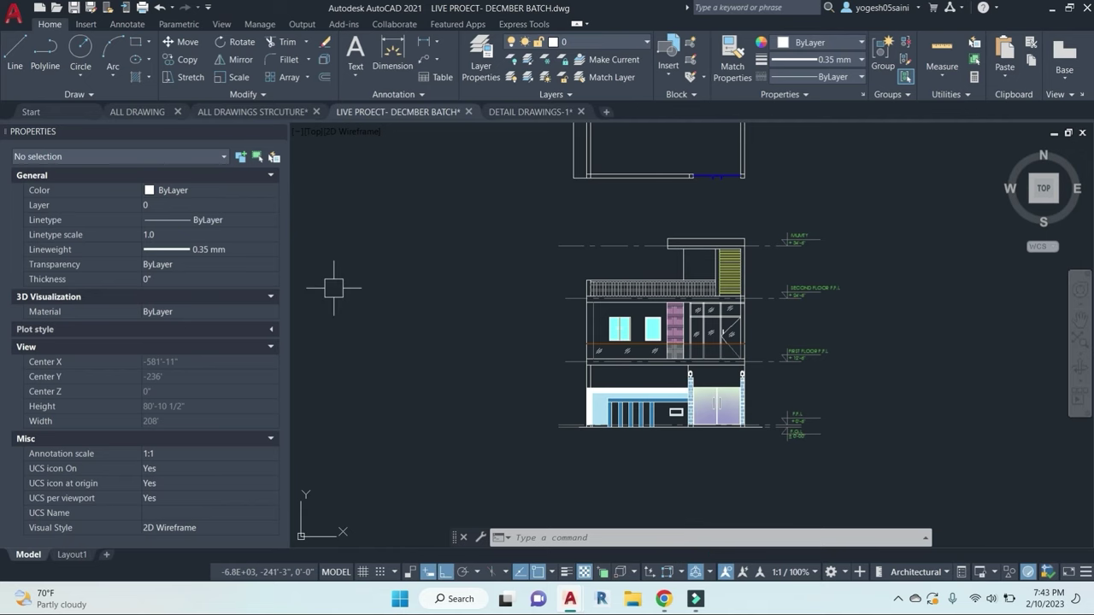
scroll(466, 294, down, 2)
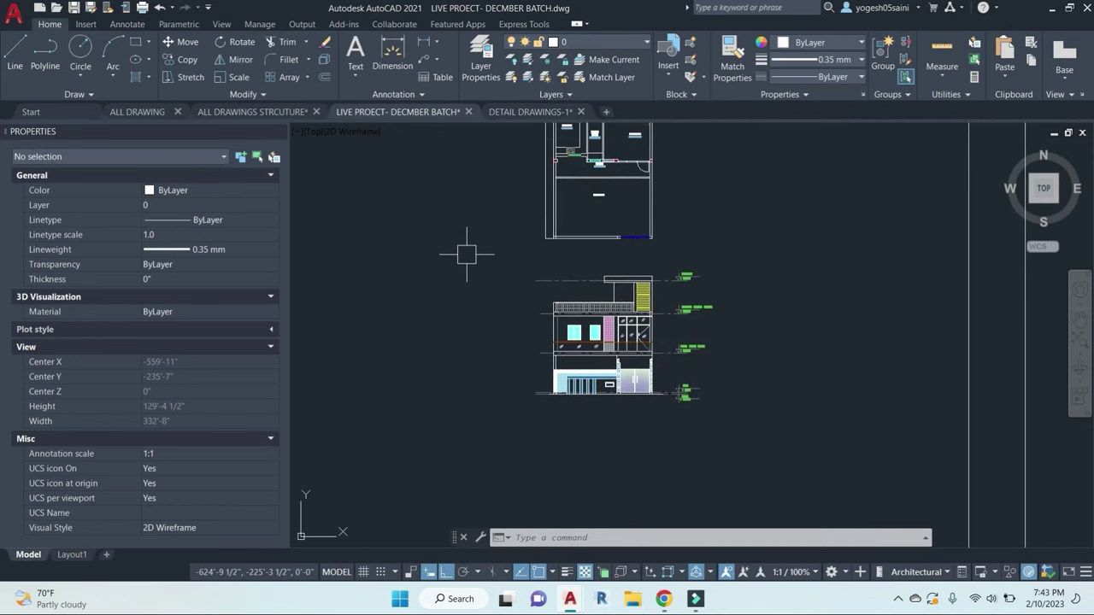
click(24, 17)
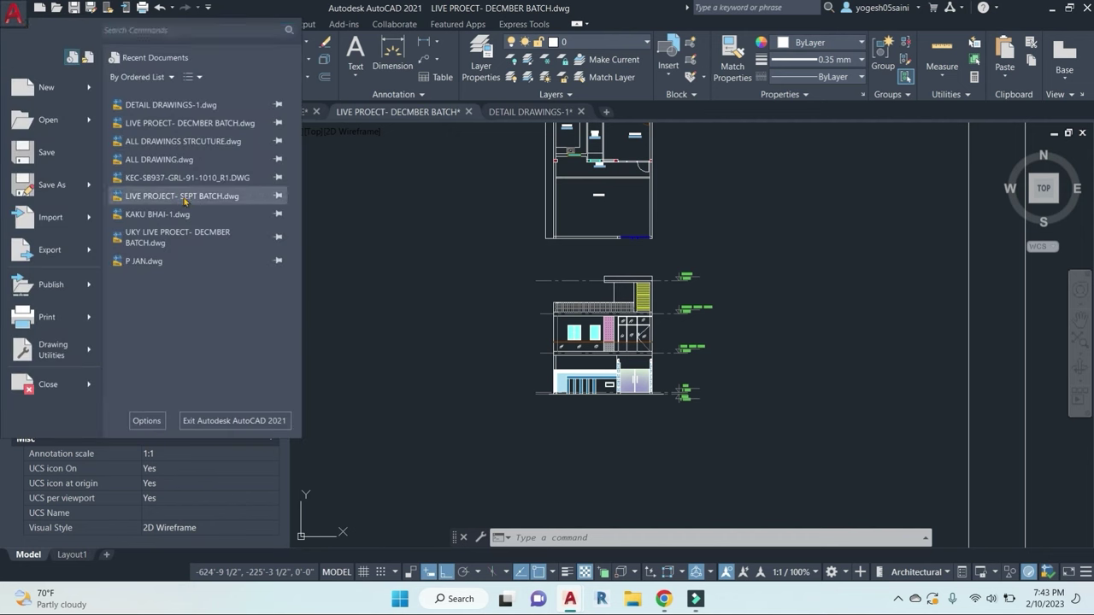
mouse_move(185, 201)
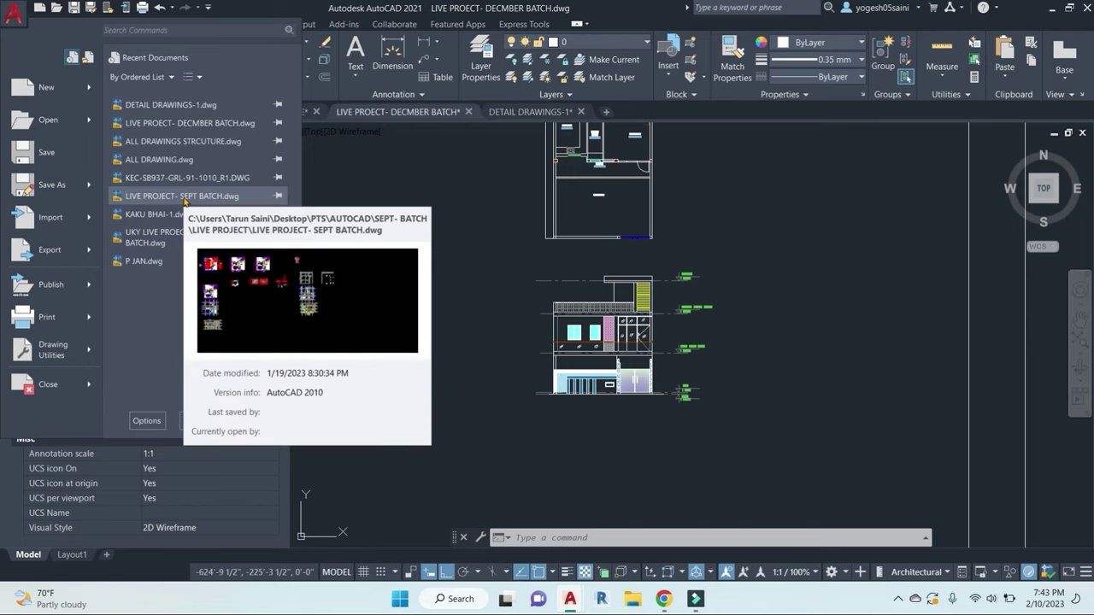
click(418, 177)
middle_drag(415, 234, 423, 273)
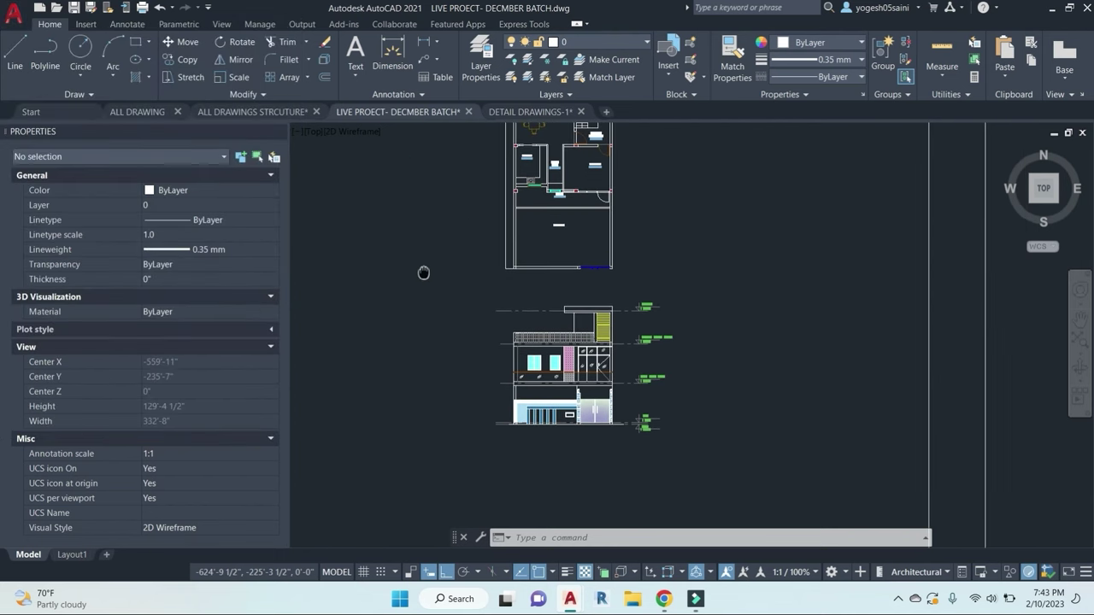
middle_drag(842, 220, 831, 248)
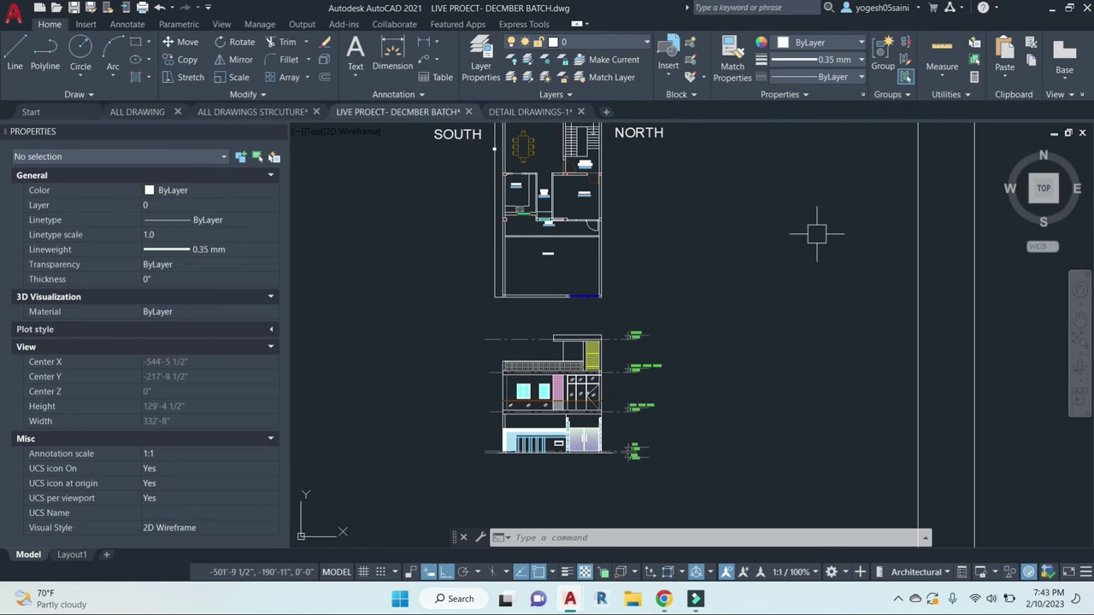
middle_drag(732, 334, 751, 316)
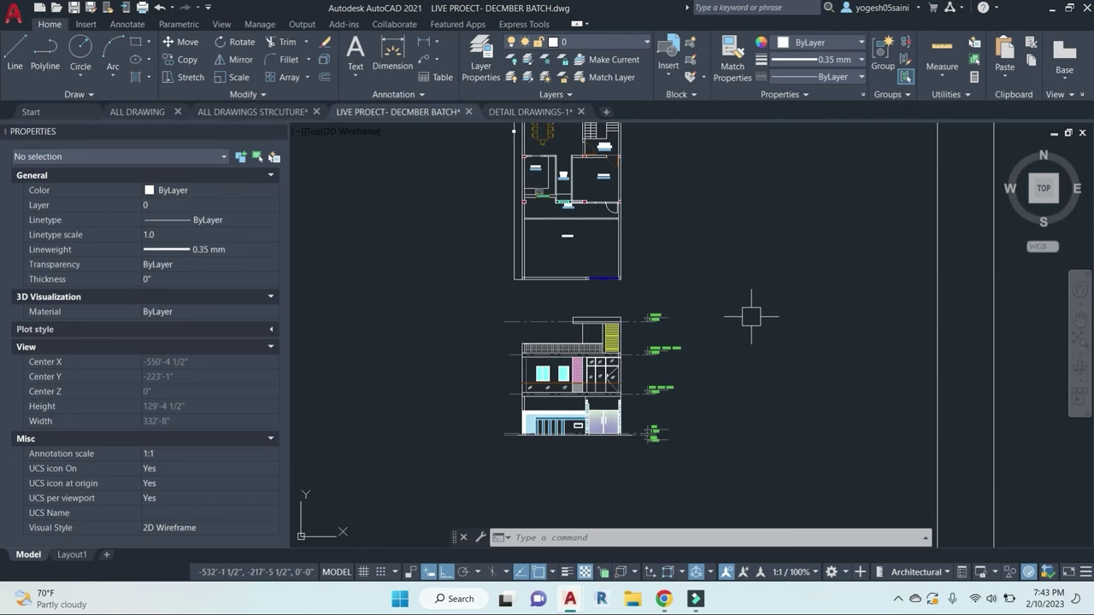
scroll(584, 448, up, 2)
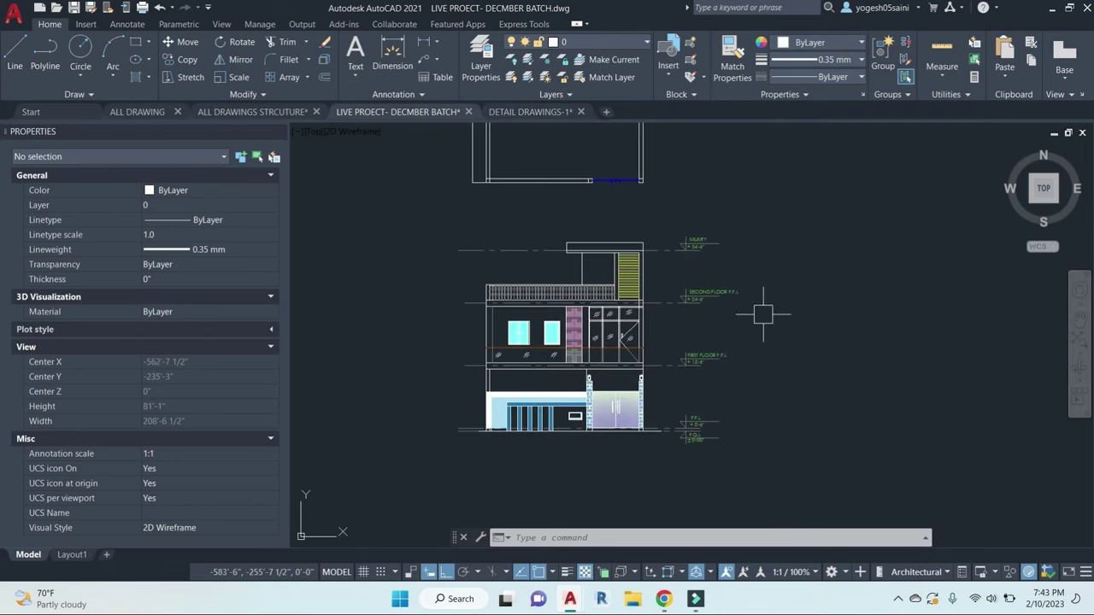
middle_drag(841, 257, 839, 279)
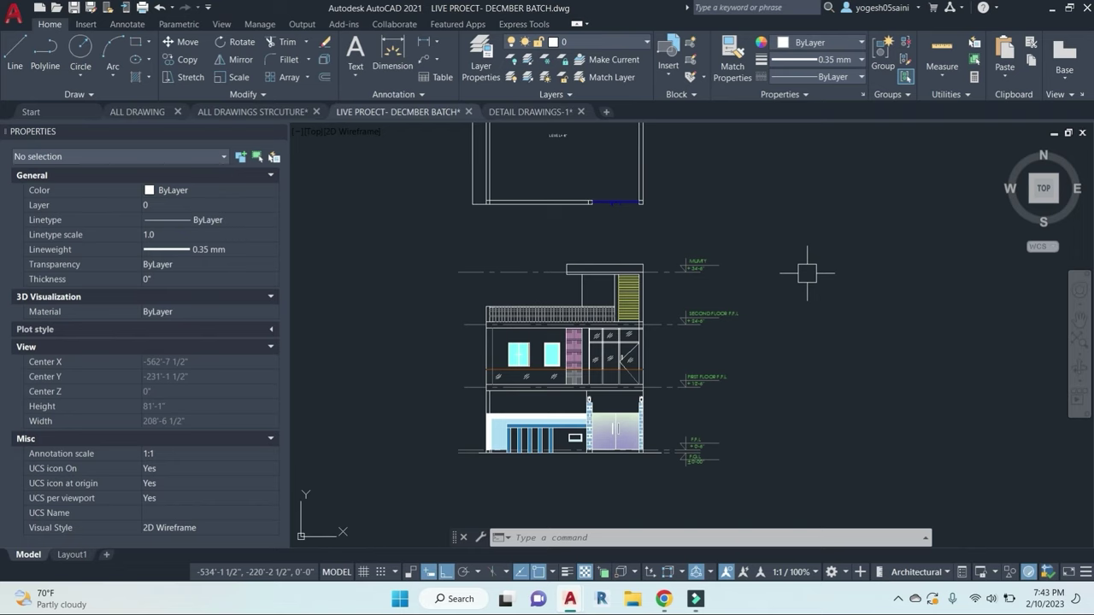
middle_drag(800, 316, 810, 309)
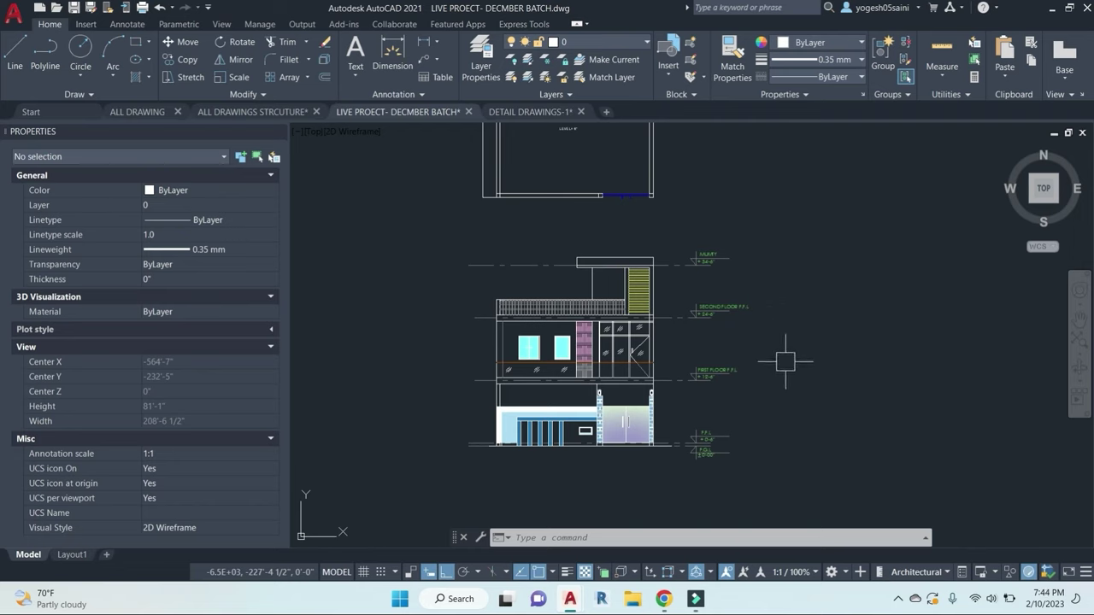
middle_drag(806, 339, 818, 346)
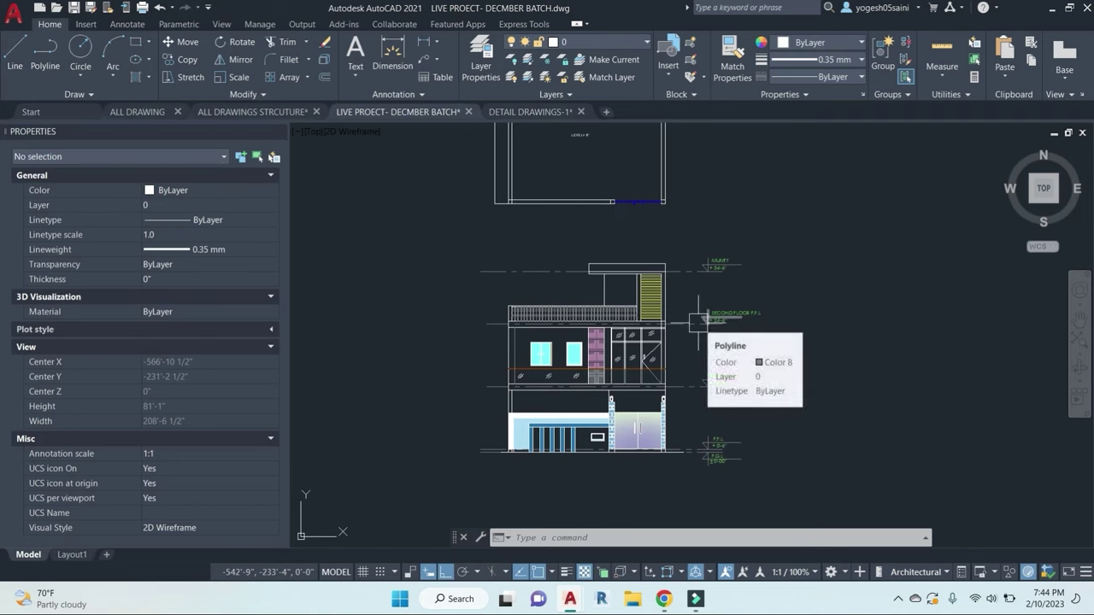
Step: Clear pending commands and centre the enlarged elevation in view
key(Escape)
key(Escape)
middle_drag(545, 454, 585, 440)
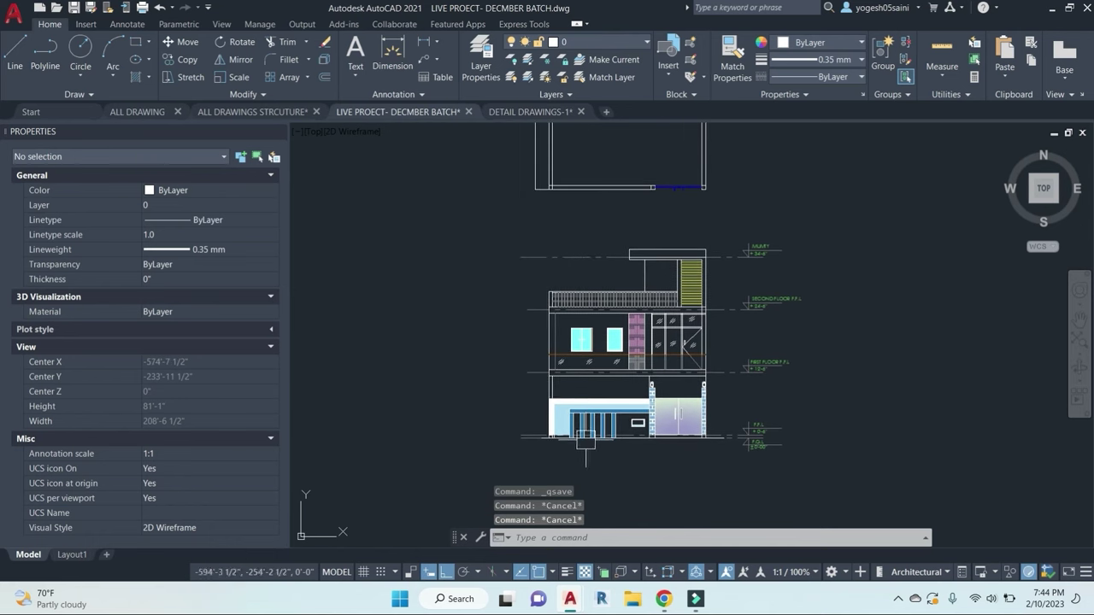
key(Escape)
middle_drag(600, 254, 611, 251)
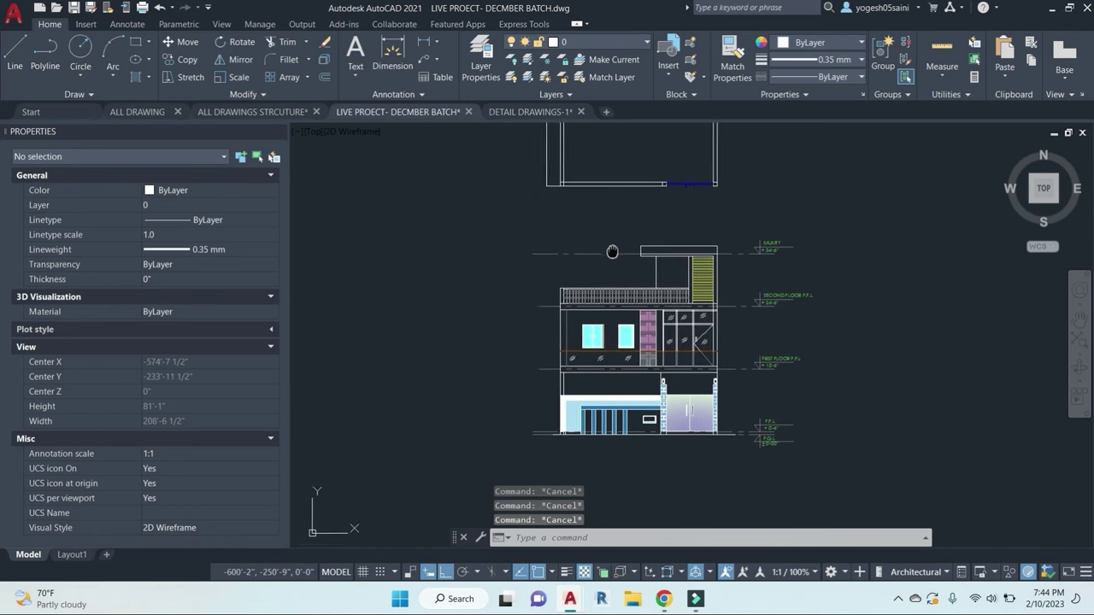
scroll(542, 299, up, 2)
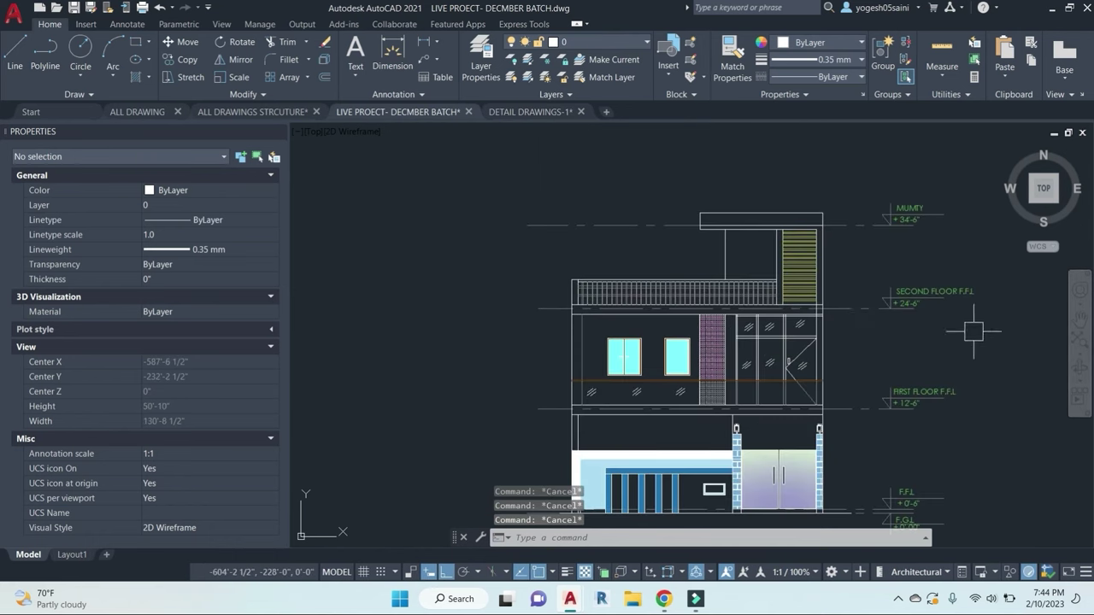
middle_drag(973, 331, 933, 320)
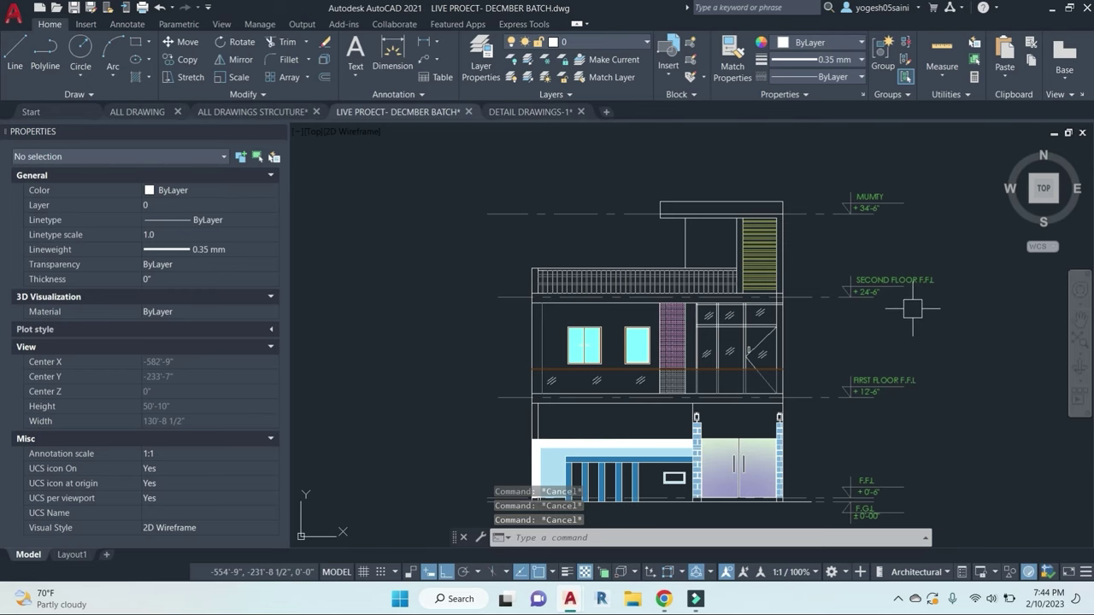
middle_drag(915, 309, 901, 305)
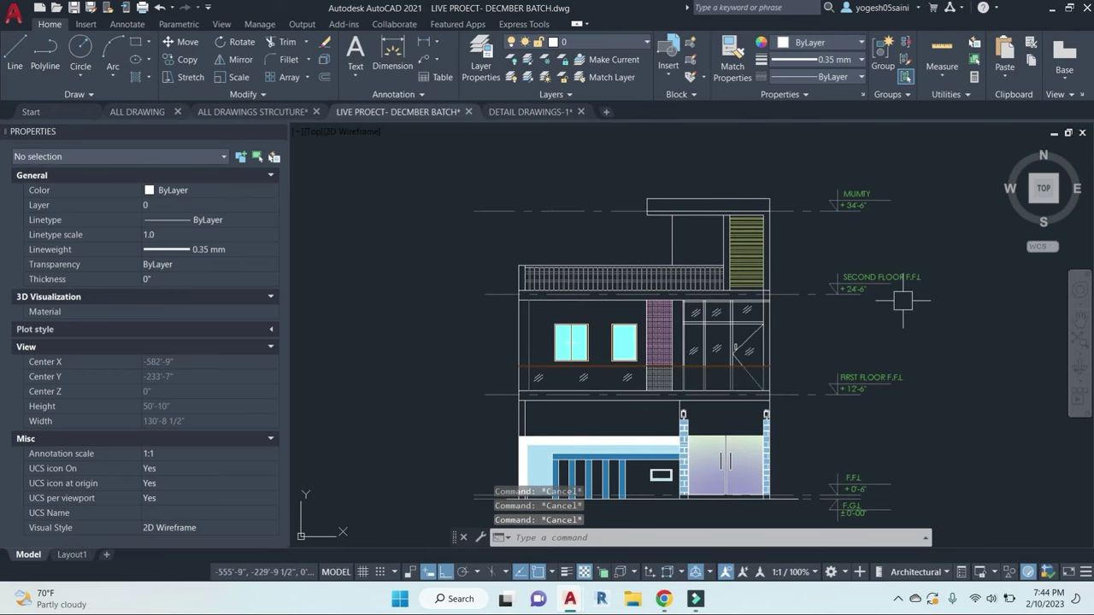
Step: Start a quick leader at the mumty slab with LE, then abandon it
text(le)
key(Return)
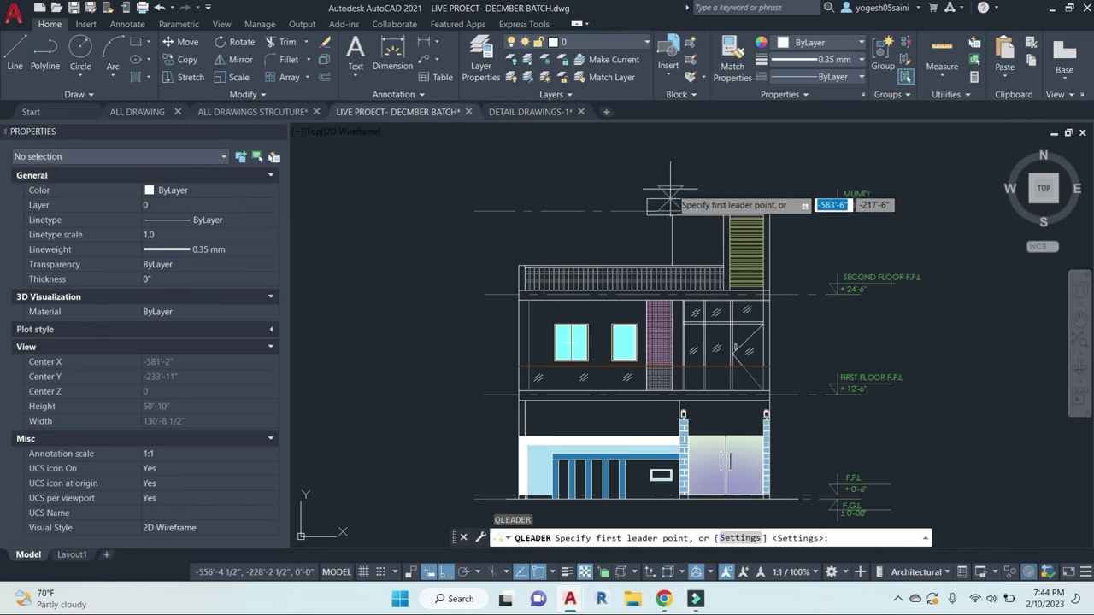
scroll(630, 219, up, 6)
click(626, 218)
middle_drag(409, 223, 482, 244)
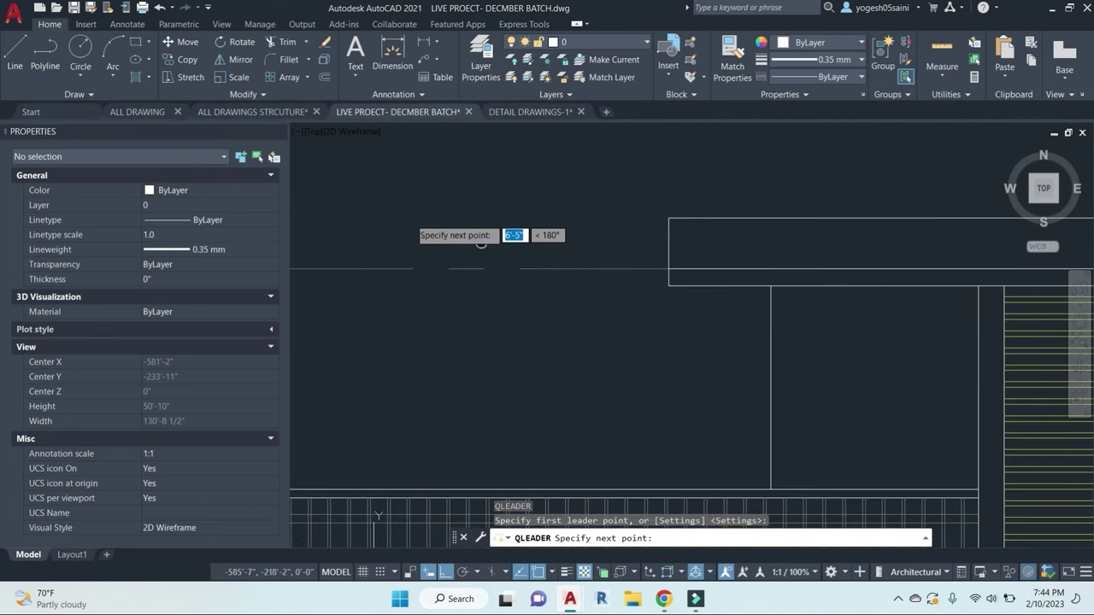
scroll(718, 256, down, 2)
scroll(541, 286, down, 3)
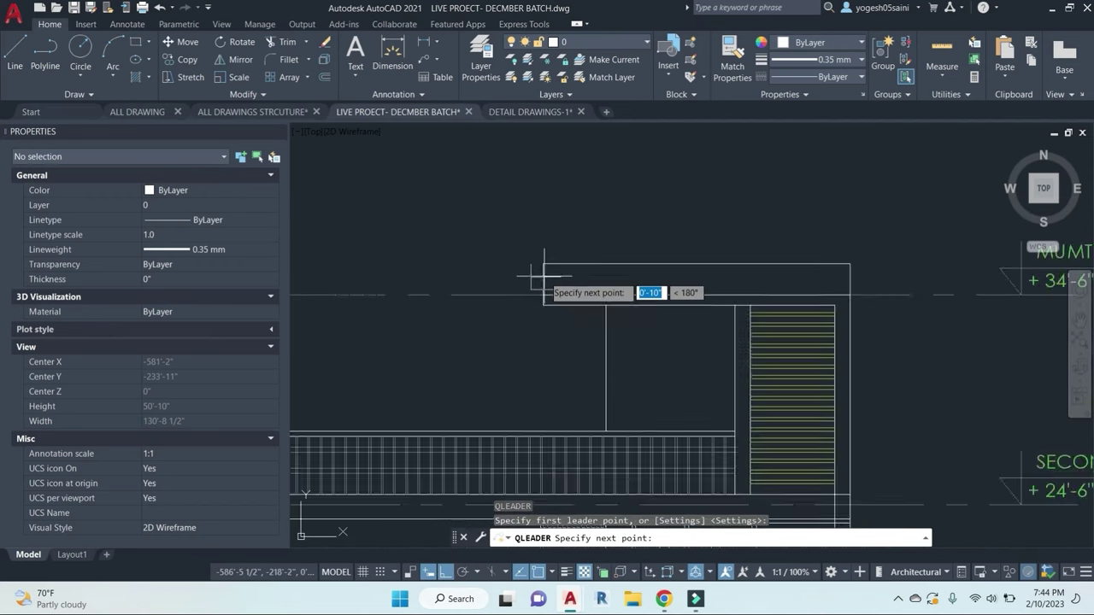
key(Escape)
key(Escape)
scroll(679, 247, down, 2)
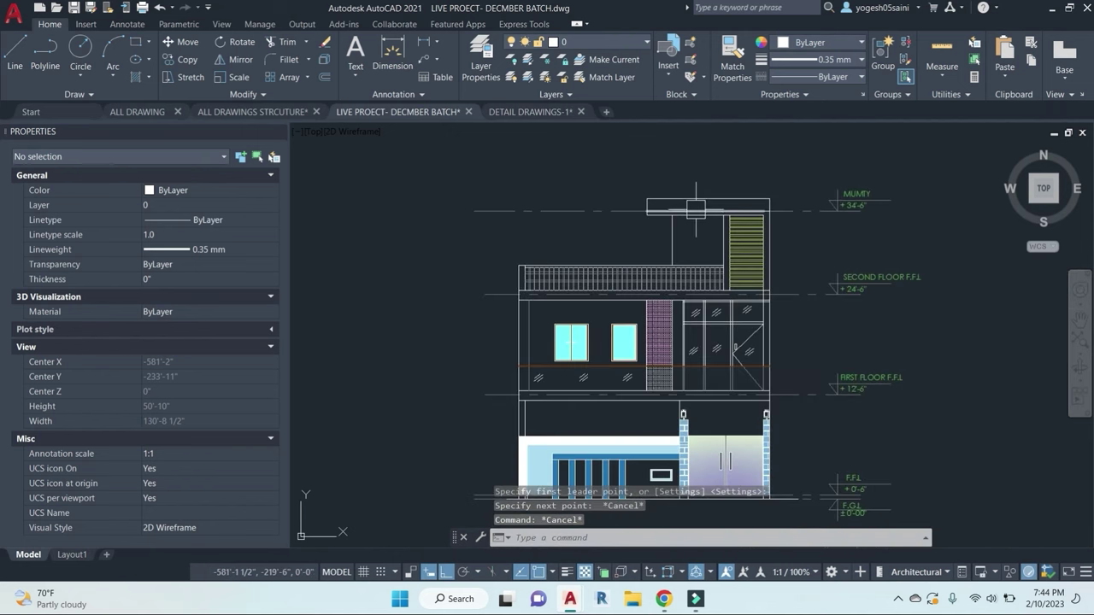
key(Escape)
Step: Cancel a MLEADER attempt and open the Multileader Style Manager with MLS
text(MLEA)
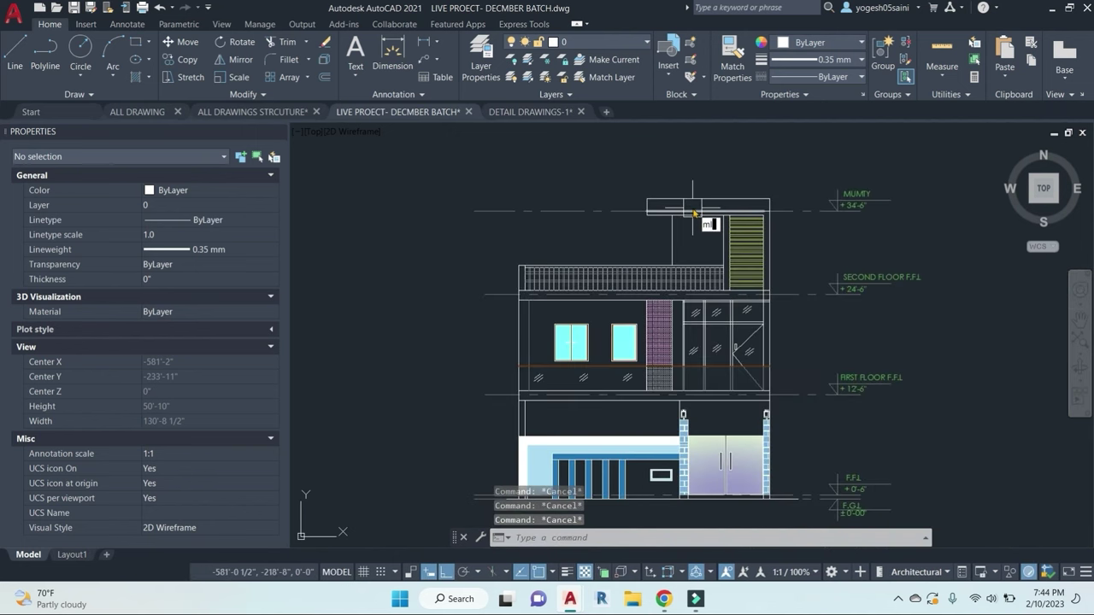
text(D)
key(Return)
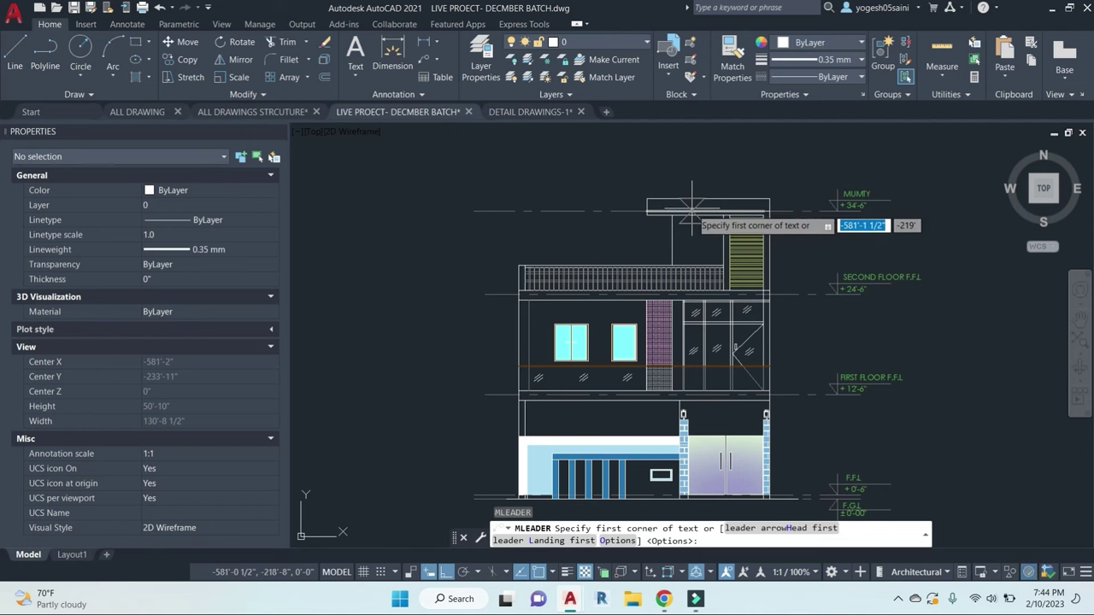
key(Escape)
key(Escape)
text(mls)
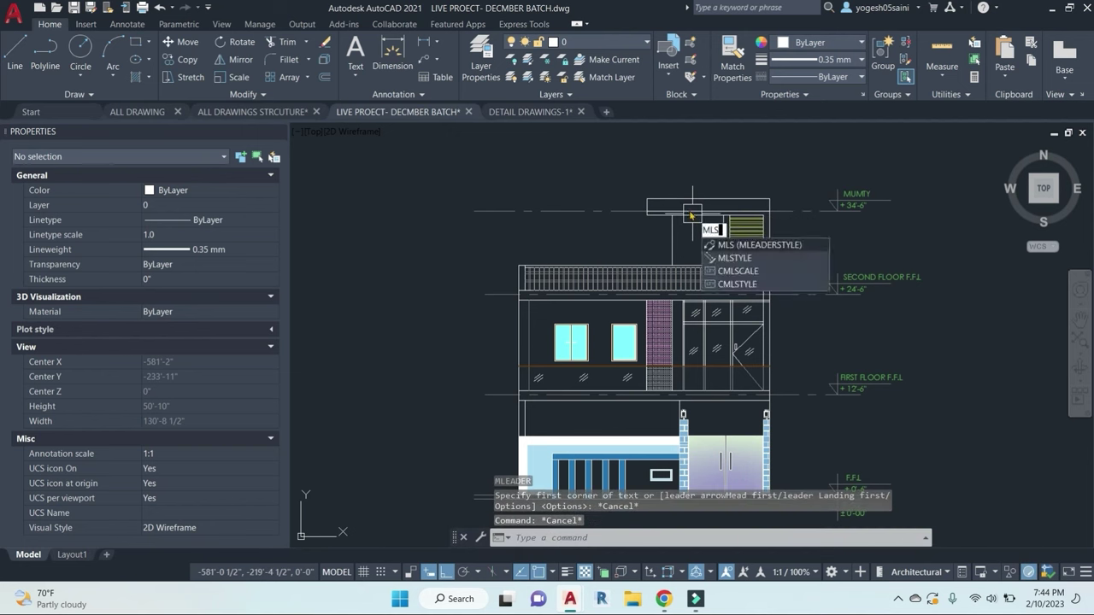
key(Return)
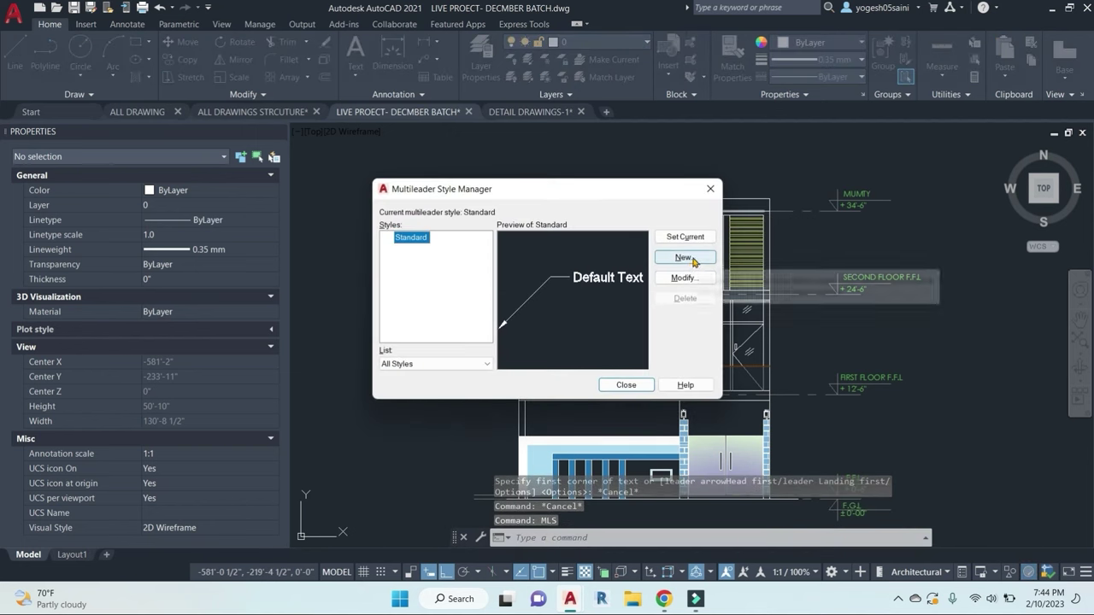
Step: Create a new multileader style named pts with a 5" arrowhead size
click(684, 258)
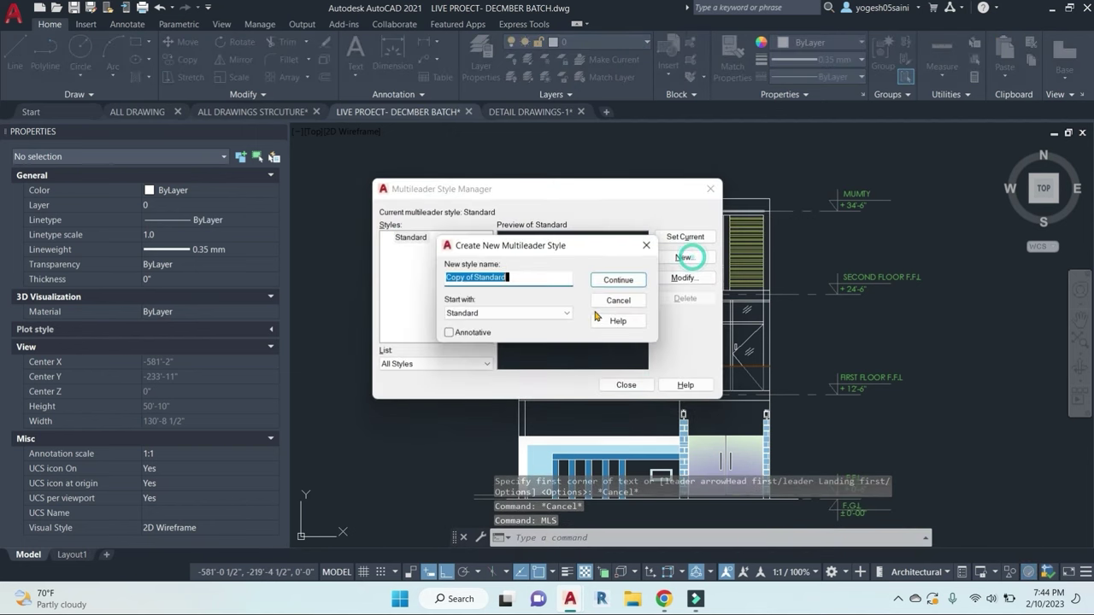
text(pts)
click(642, 282)
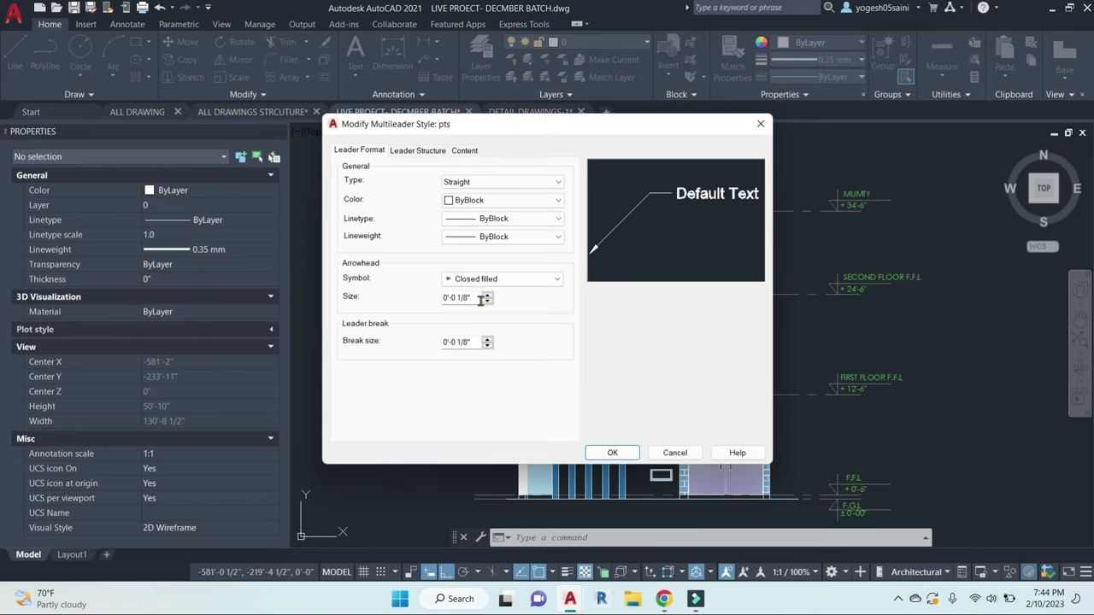
drag(481, 298, 379, 305)
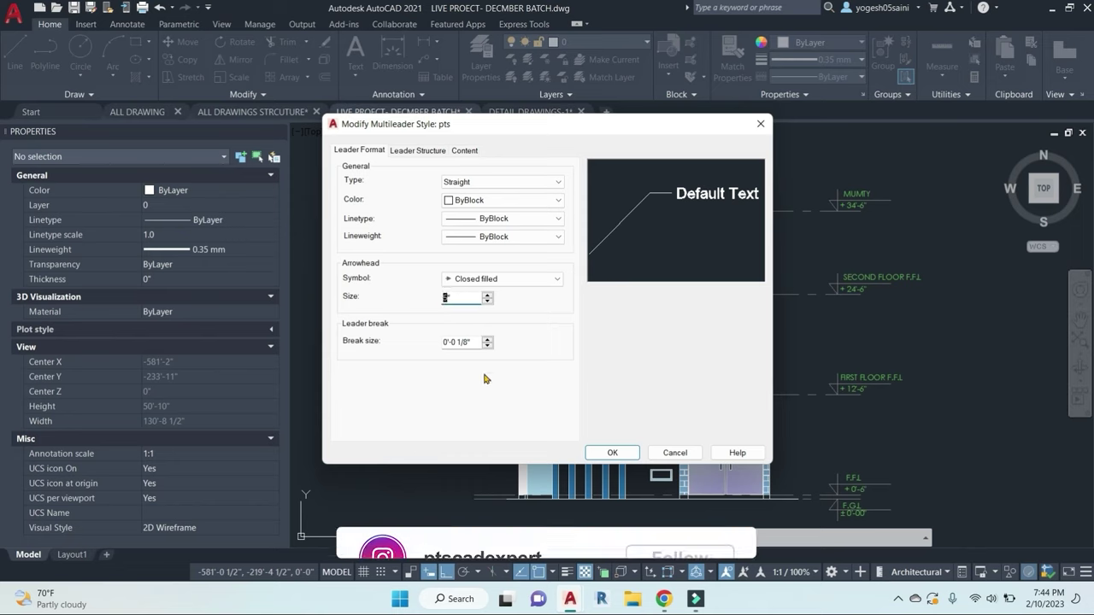
drag(475, 345, 410, 349)
text(2)
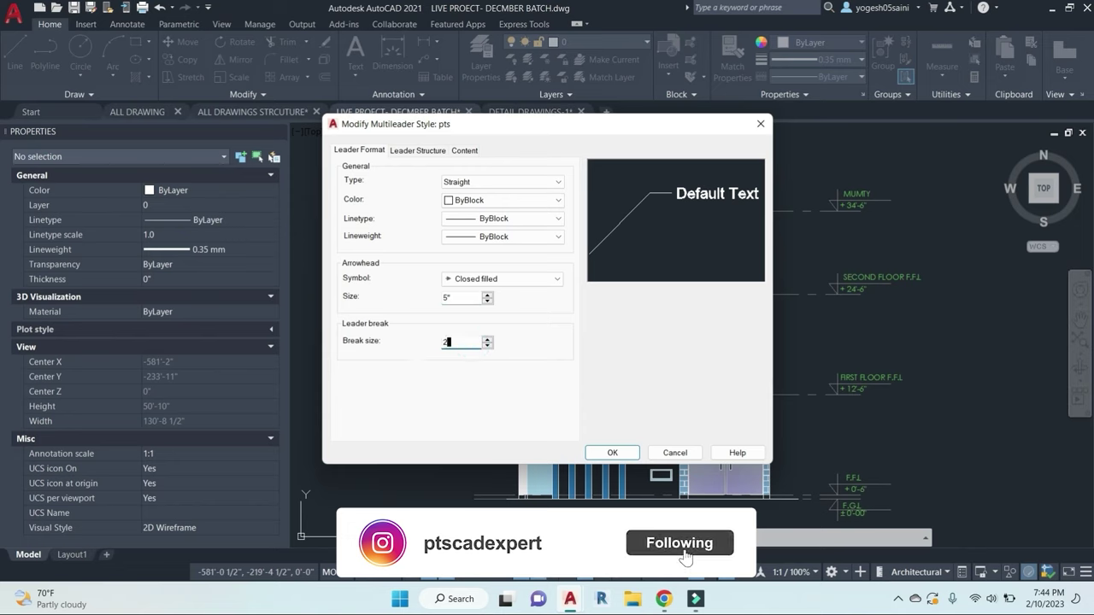
key(BackSpace)
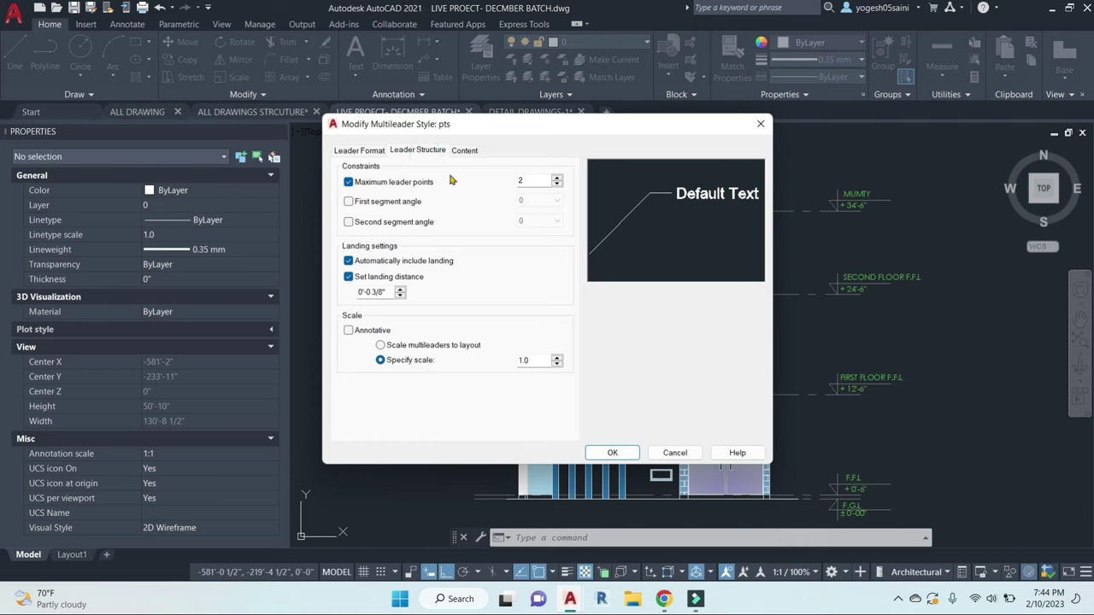
Step: Give the pts style 7" Green text, set it current and close the manager
click(465, 151)
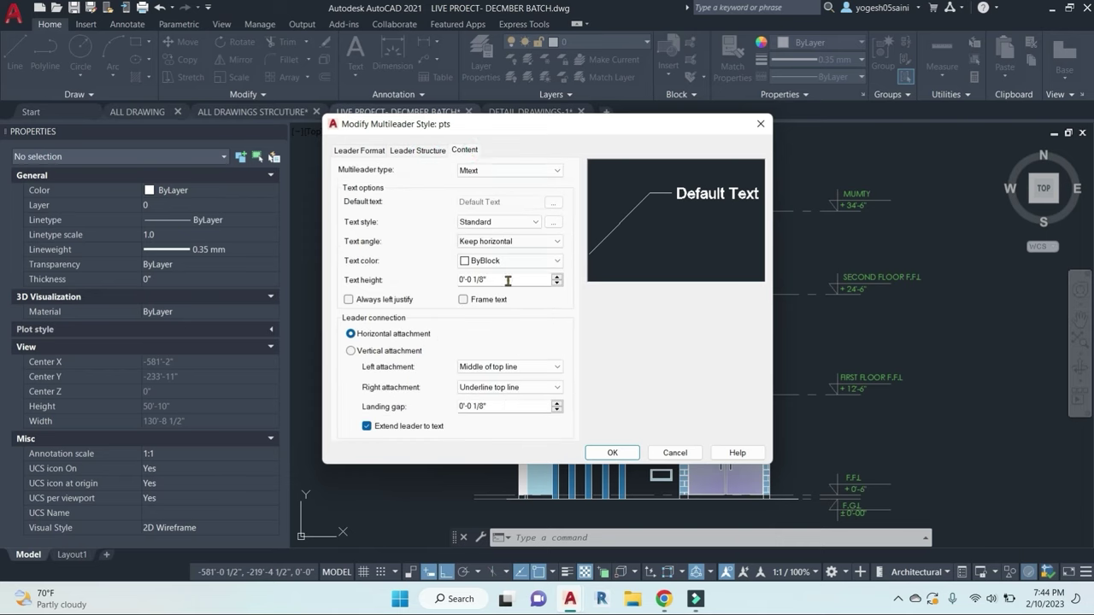
drag(507, 281, 416, 284)
click(482, 263)
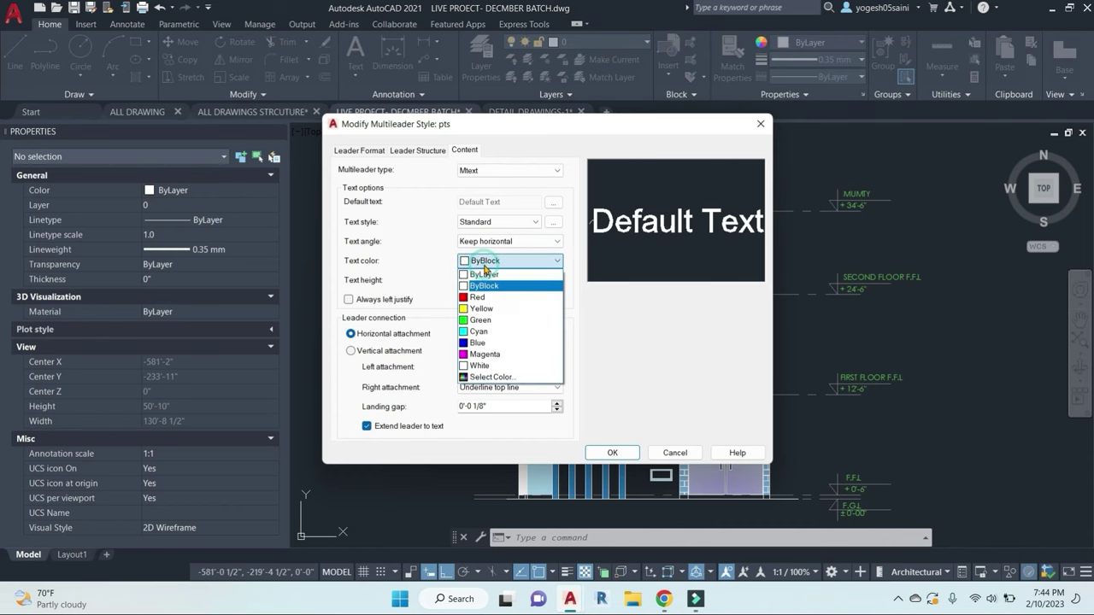
click(483, 320)
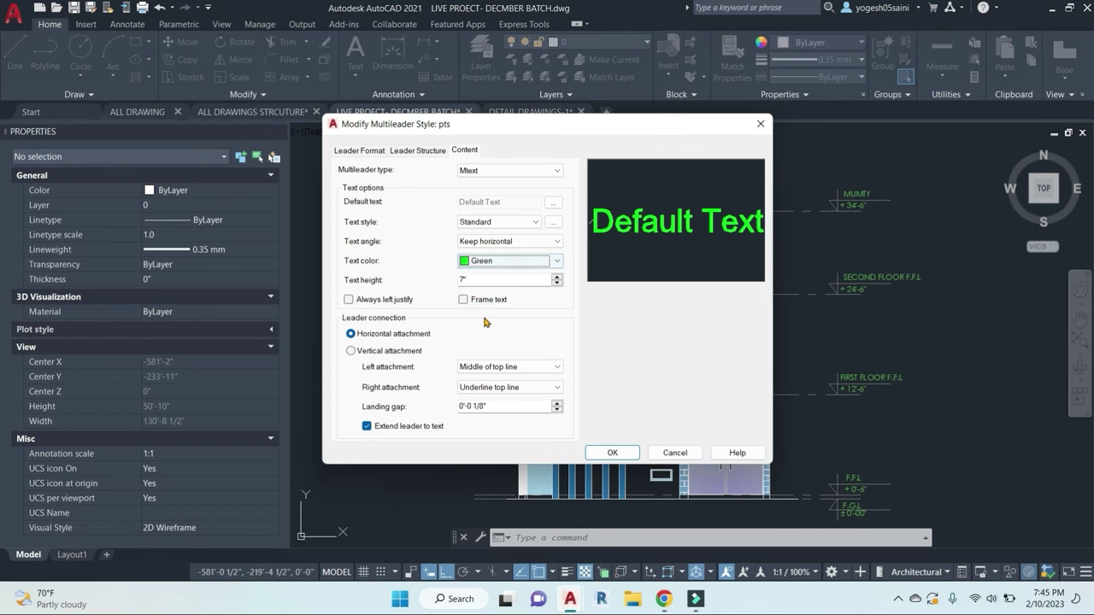
click(621, 456)
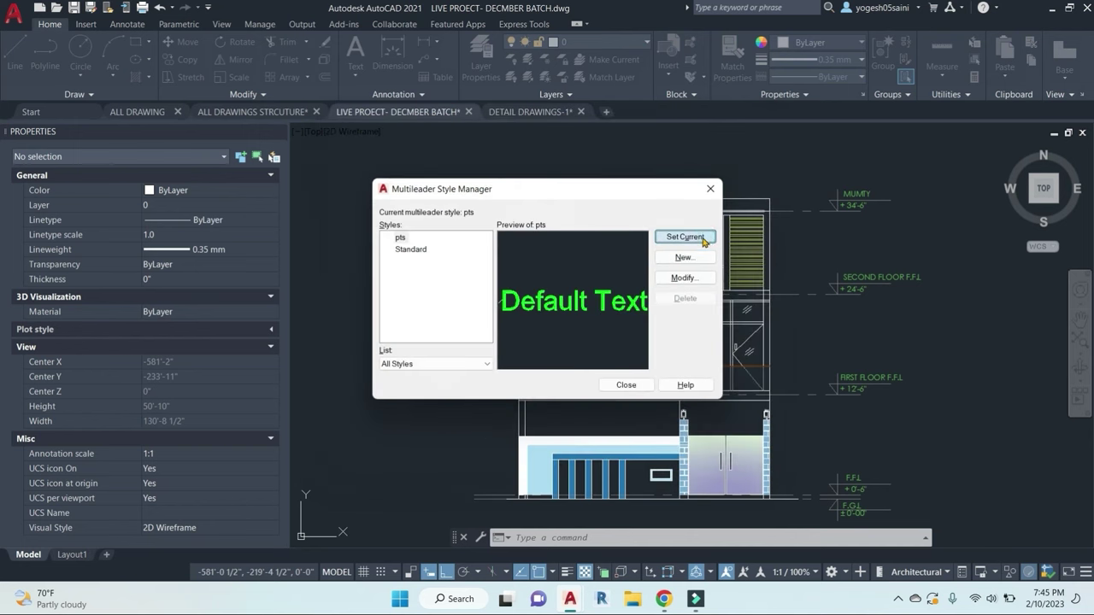
click(627, 386)
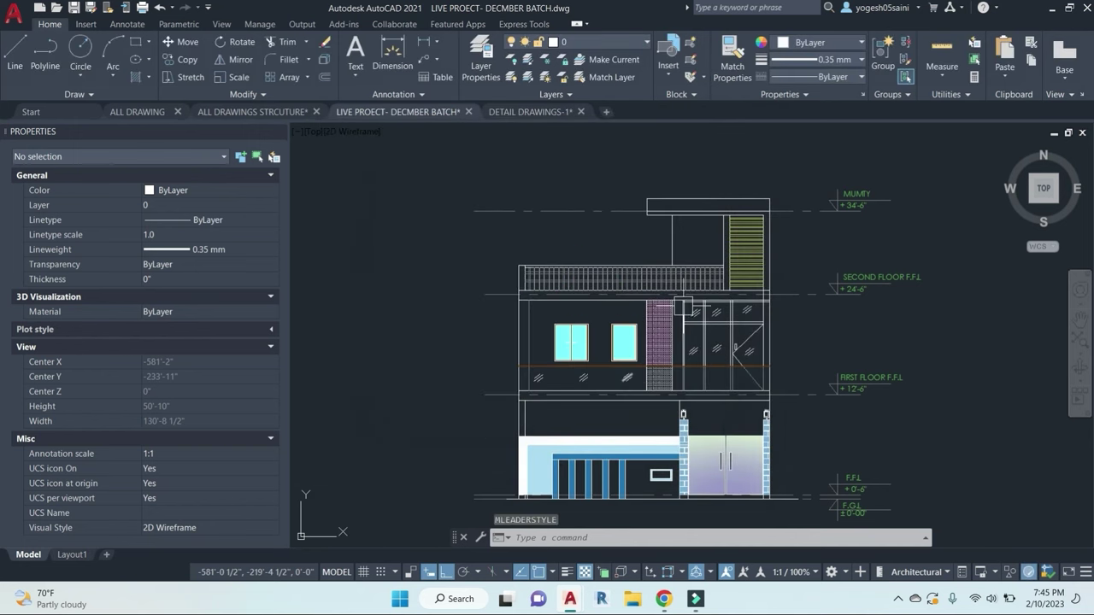
Step: Start a quick leader with LE, then cancel it
key(Escape)
key(Escape)
text(le)
key(Return)
scroll(616, 212, up, 4)
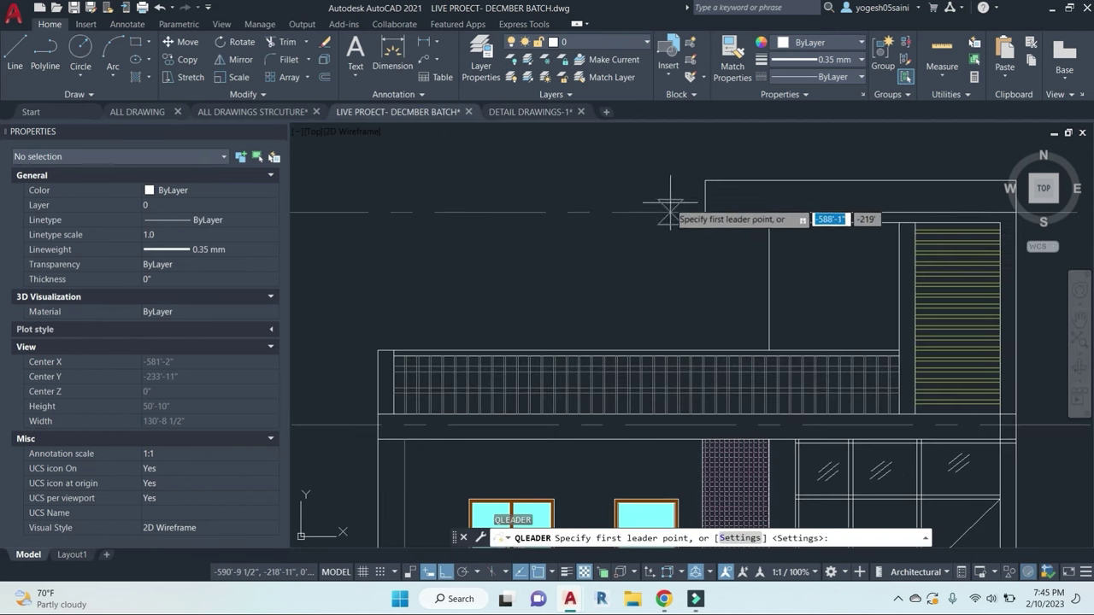
key(Escape)
key(Escape)
Step: Place a multileader reading 1'6" HIGH PARAPET WALL with its arrow on the parapet top edge
text(ML)
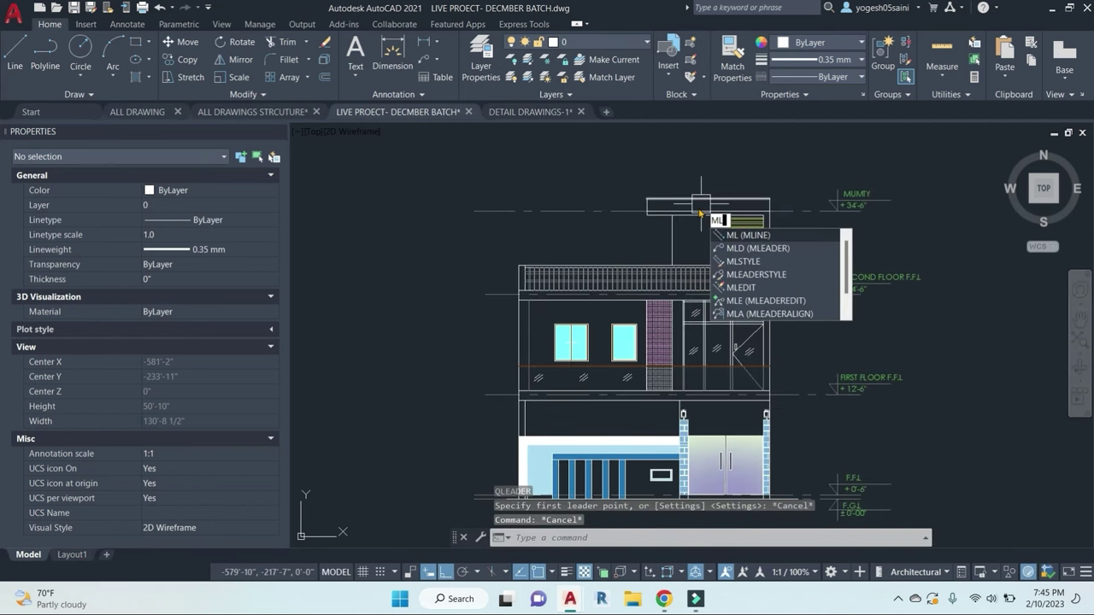
click(748, 250)
scroll(659, 206, up, 6)
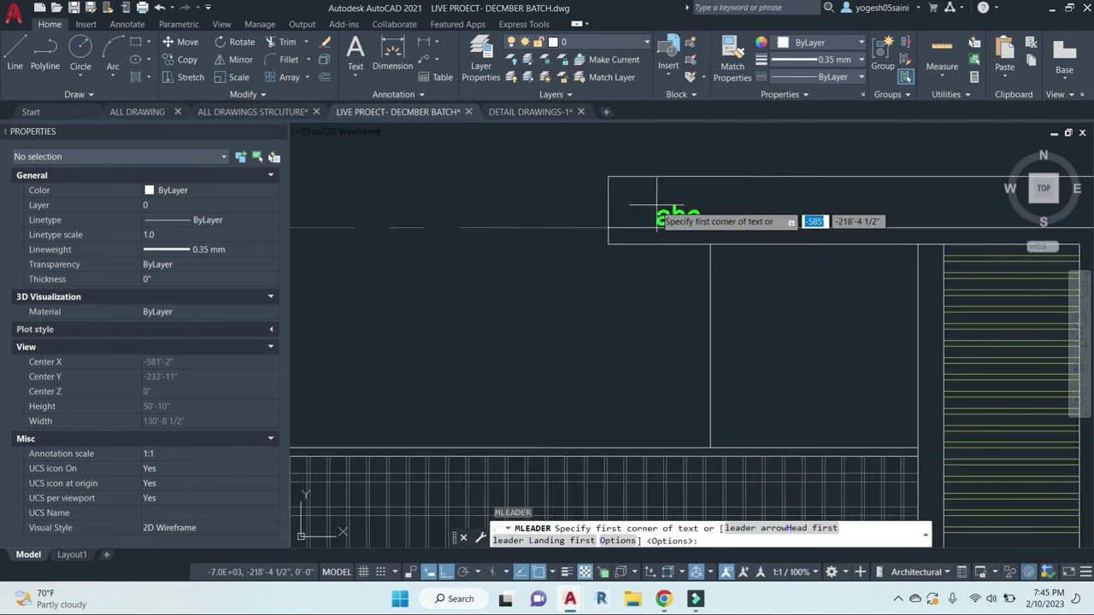
click(640, 197)
scroll(473, 179, down, 2)
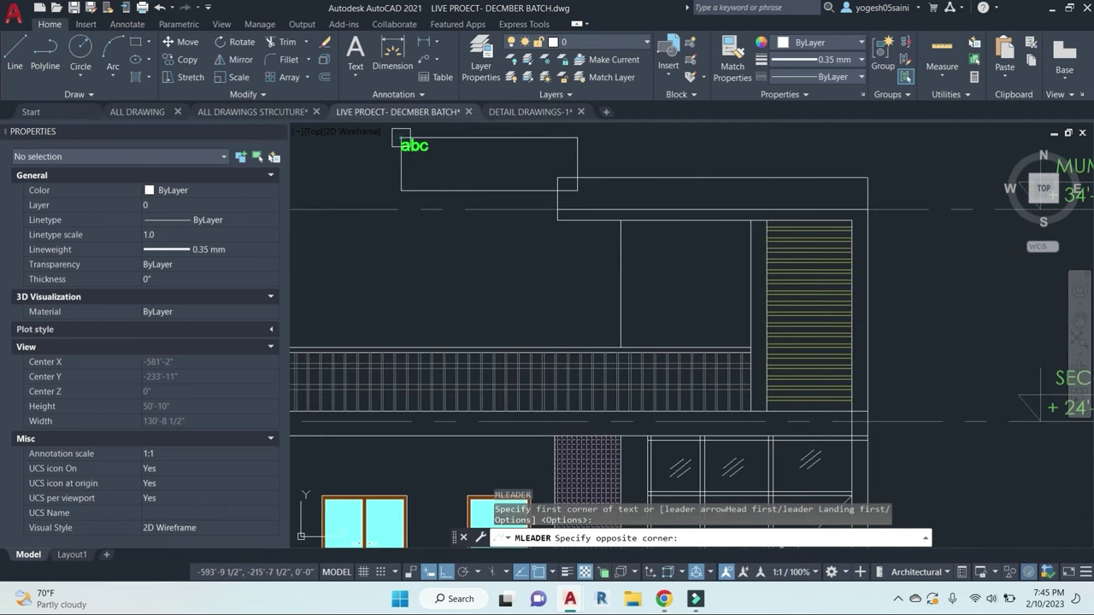
click(401, 139)
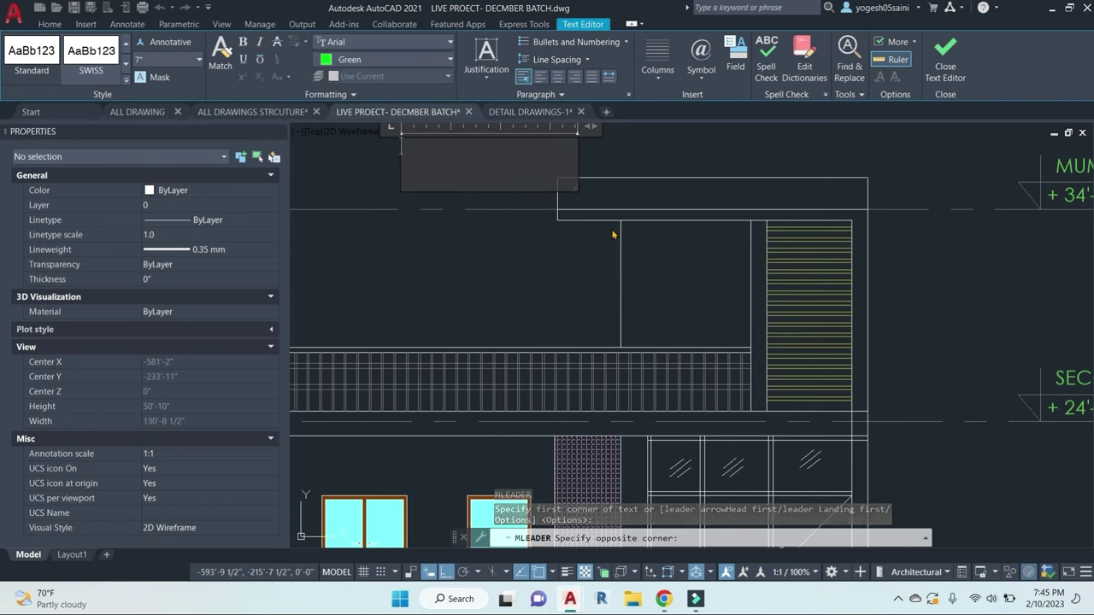
text(bria)
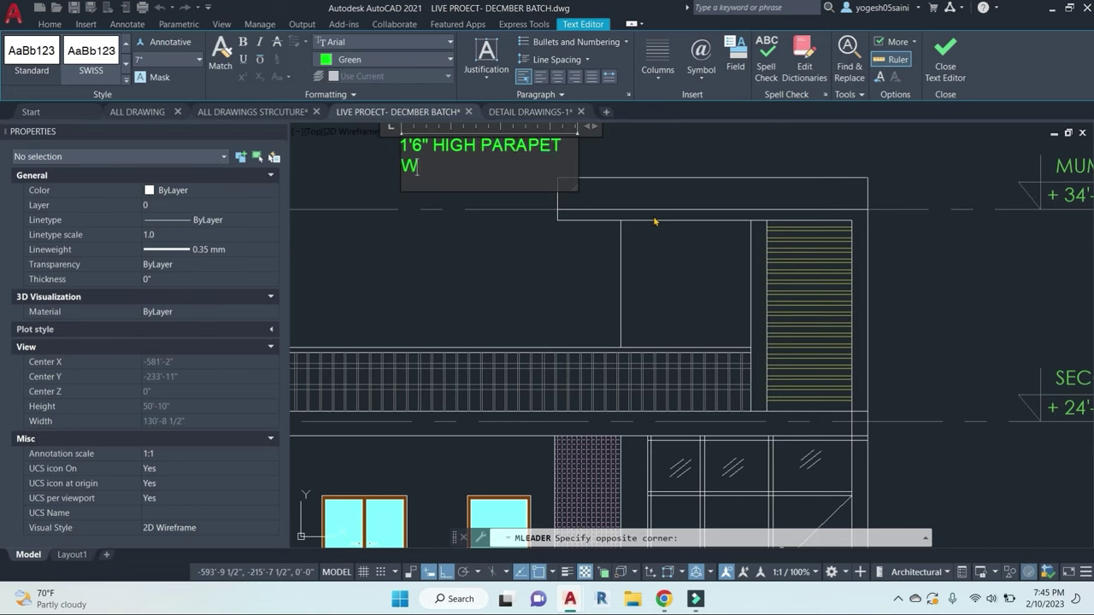
click(645, 171)
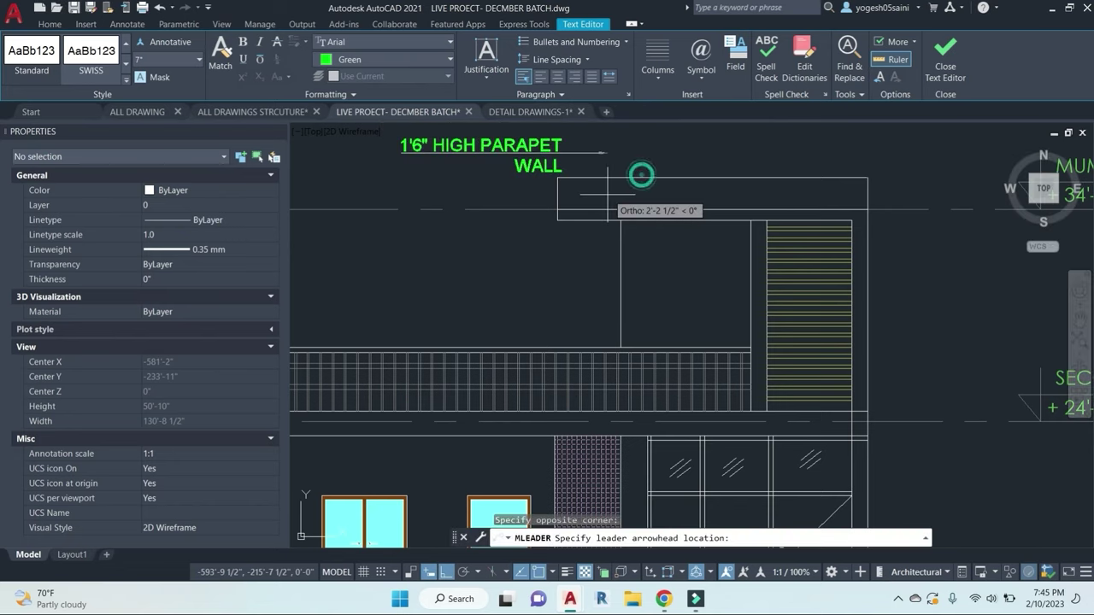
click(563, 187)
middle_drag(618, 173, 646, 263)
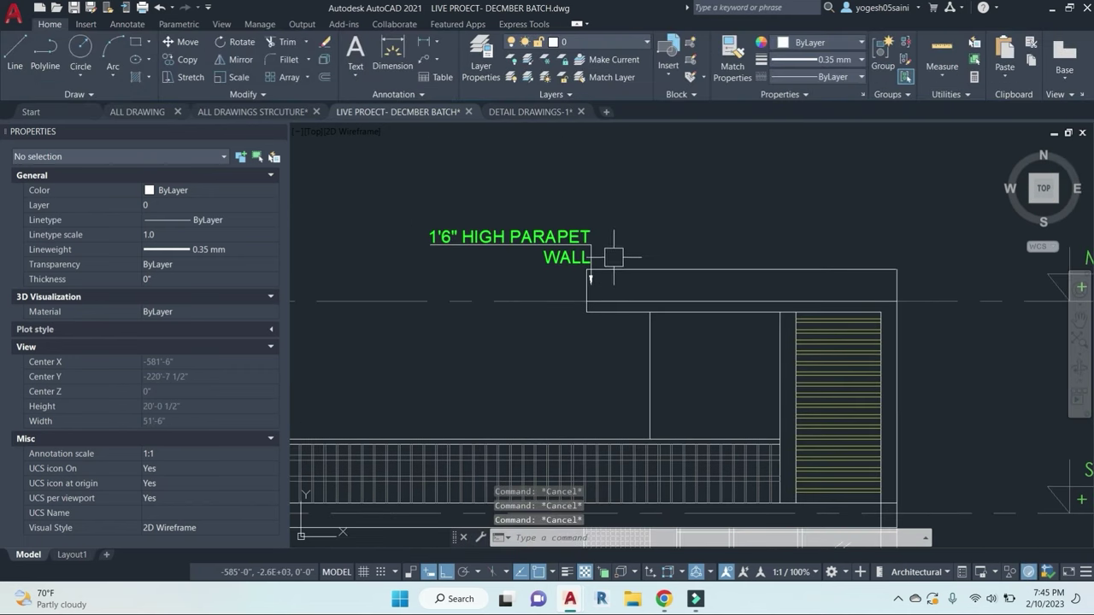
Step: Stretch the parapet note text further to the left
text(s)
key(Return)
click(618, 258)
click(383, 203)
click(775, 203)
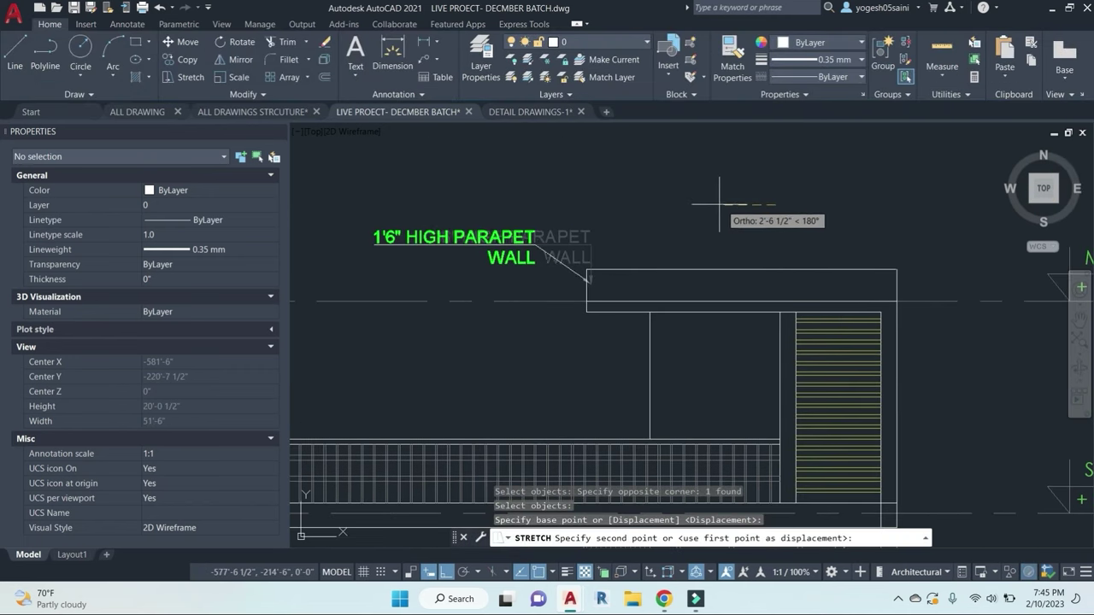
click(651, 194)
key(Escape)
scroll(569, 276, up, 4)
scroll(626, 250, down, 4)
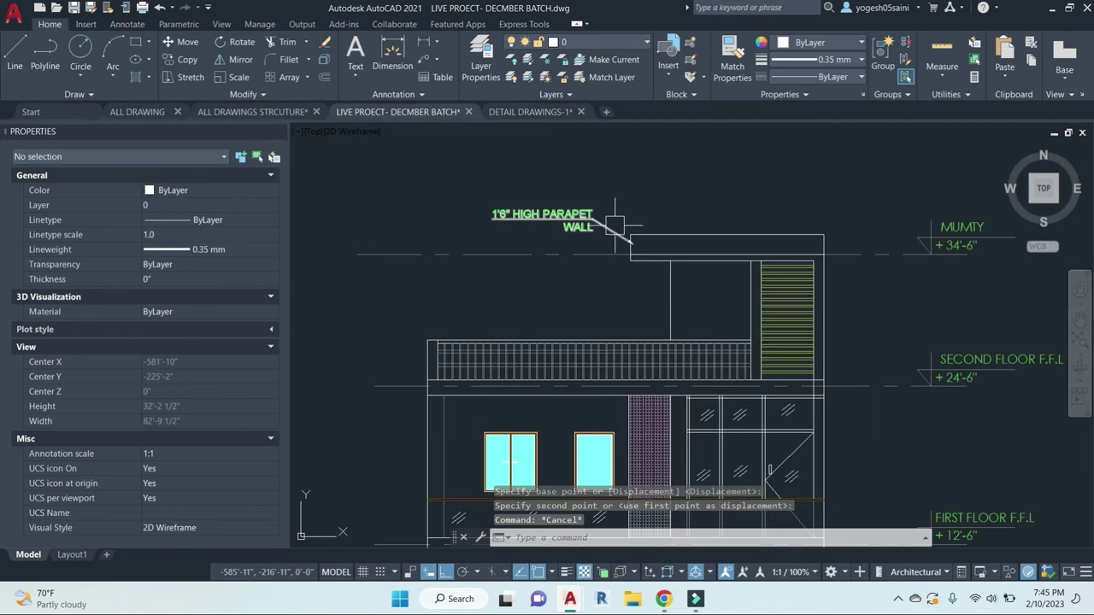
scroll(647, 237, up, 2)
Step: Copy the parapet multileader to a spot lower down the elevation
click(646, 239)
click(490, 168)
text(co)
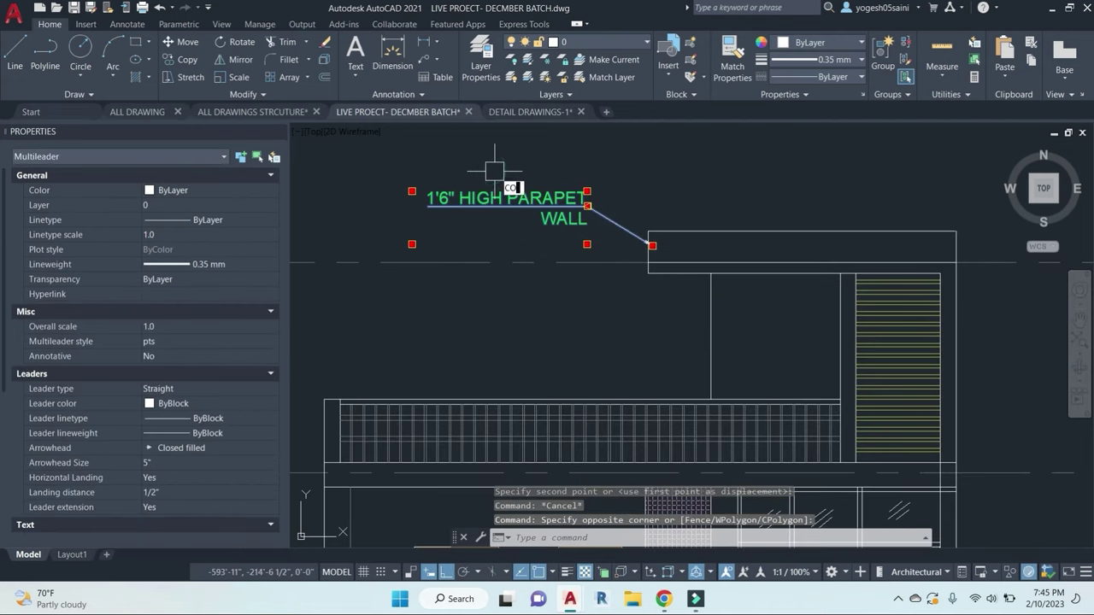
key(Return)
click(651, 245)
middle_drag(514, 435, 576, 328)
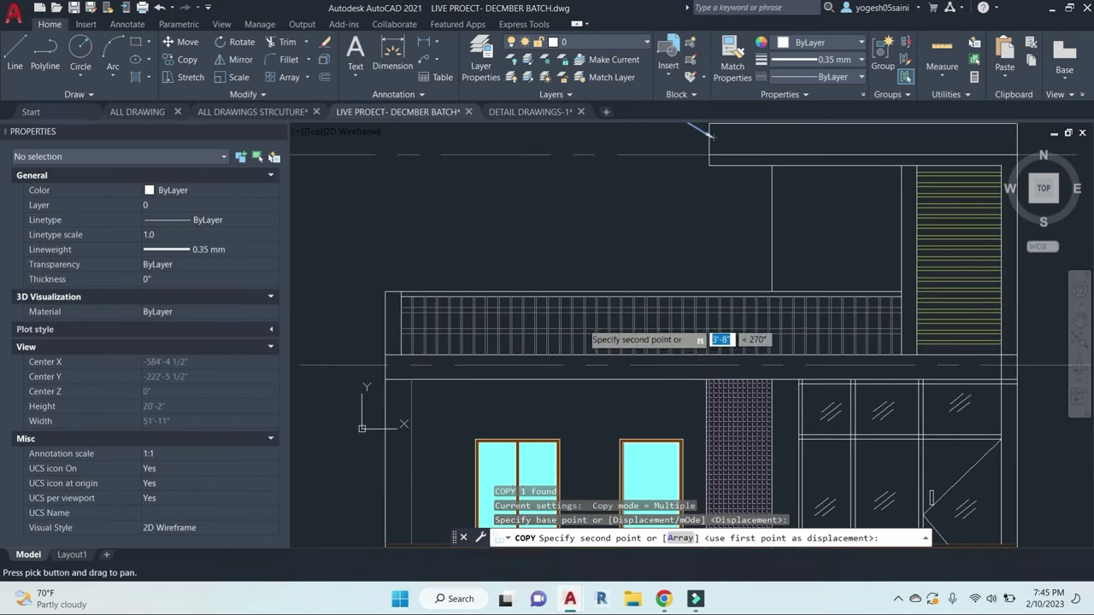
click(770, 226)
key(Escape)
Step: Open the parapet note's text editor, then look across the floor plan and back to the elevation
double_click(675, 211)
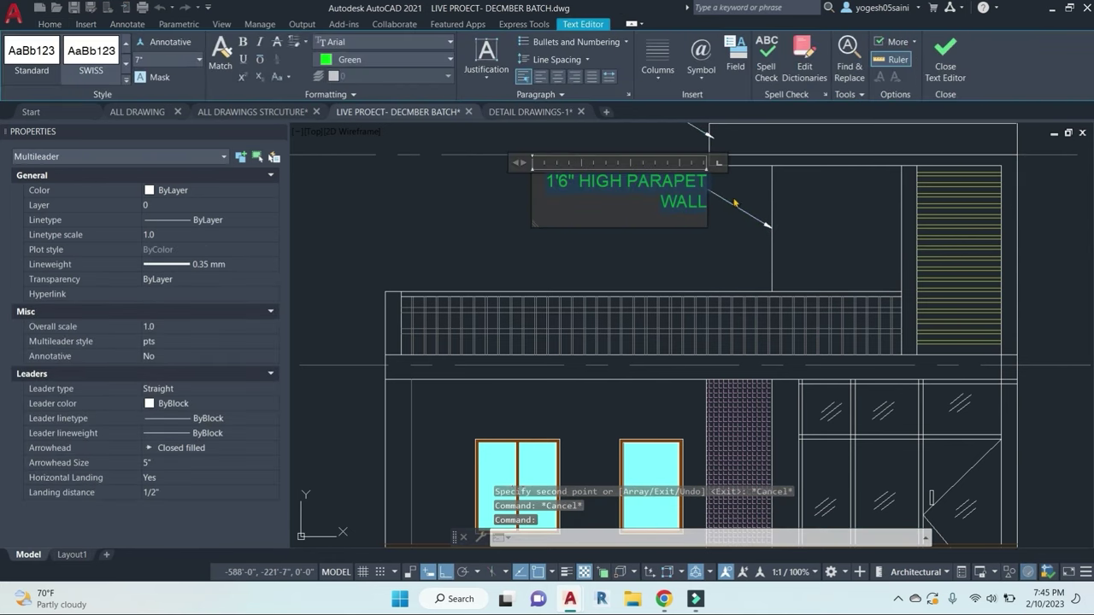
click(931, 498)
scroll(823, 262, down, 1)
middle_drag(844, 245, 710, 493)
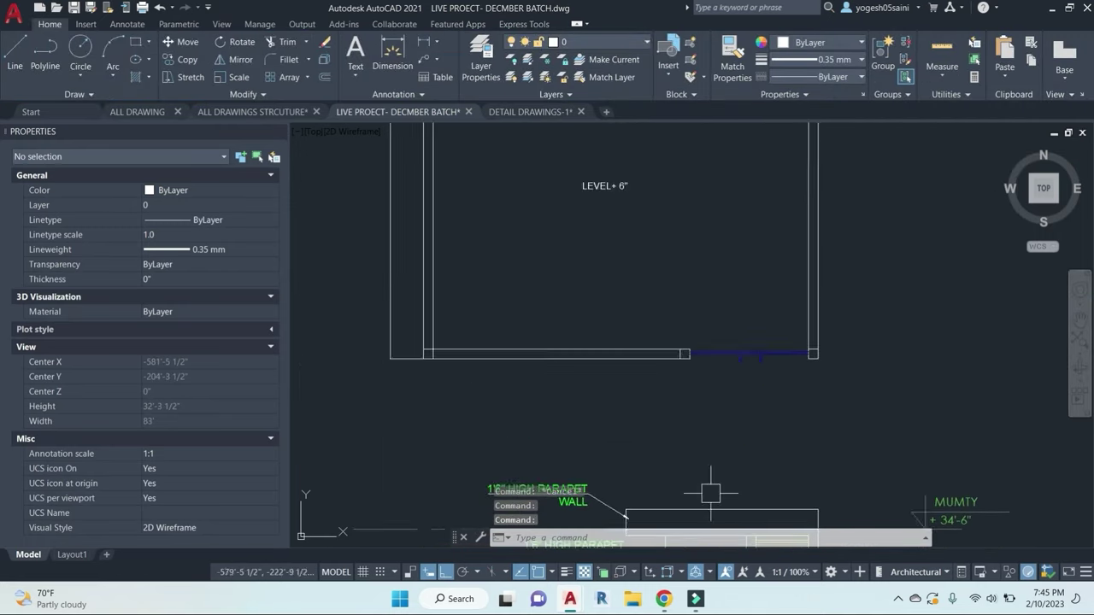
scroll(710, 484, down, 2)
middle_drag(686, 270, 697, 315)
scroll(697, 308, up, 4)
scroll(684, 329, down, 2)
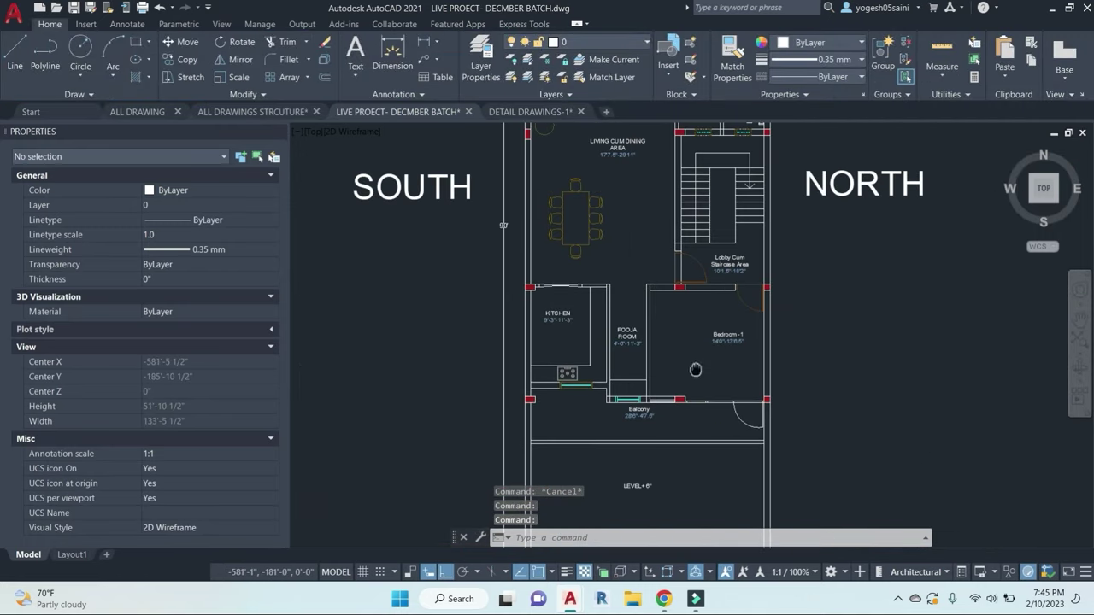
scroll(688, 415, up, 3)
scroll(691, 398, down, 3)
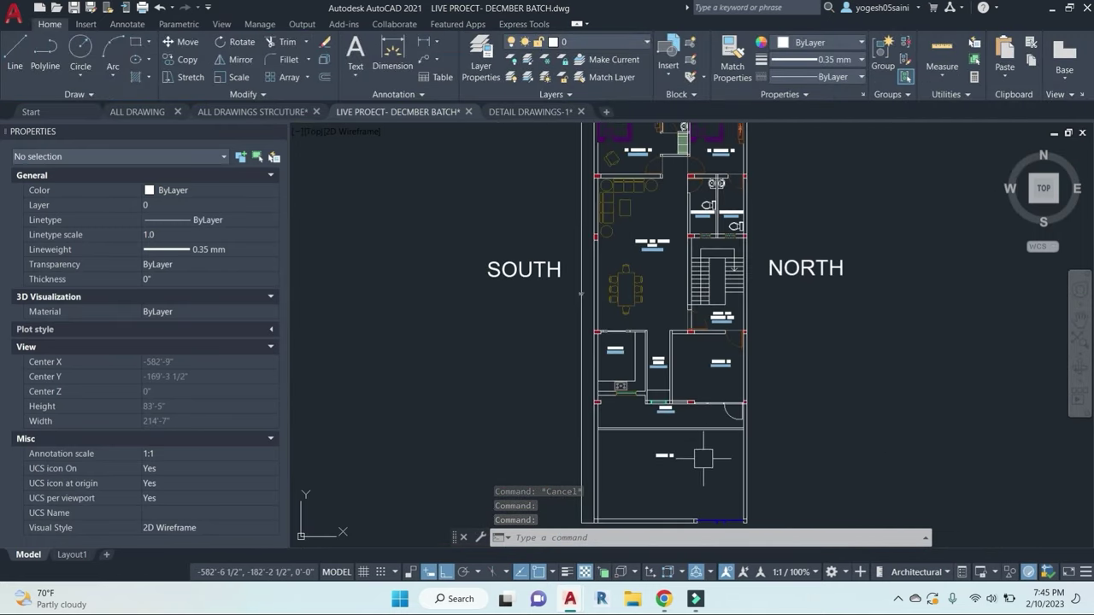
middle_drag(703, 459, 713, 327)
scroll(684, 402, down, 3)
scroll(692, 449, up, 7)
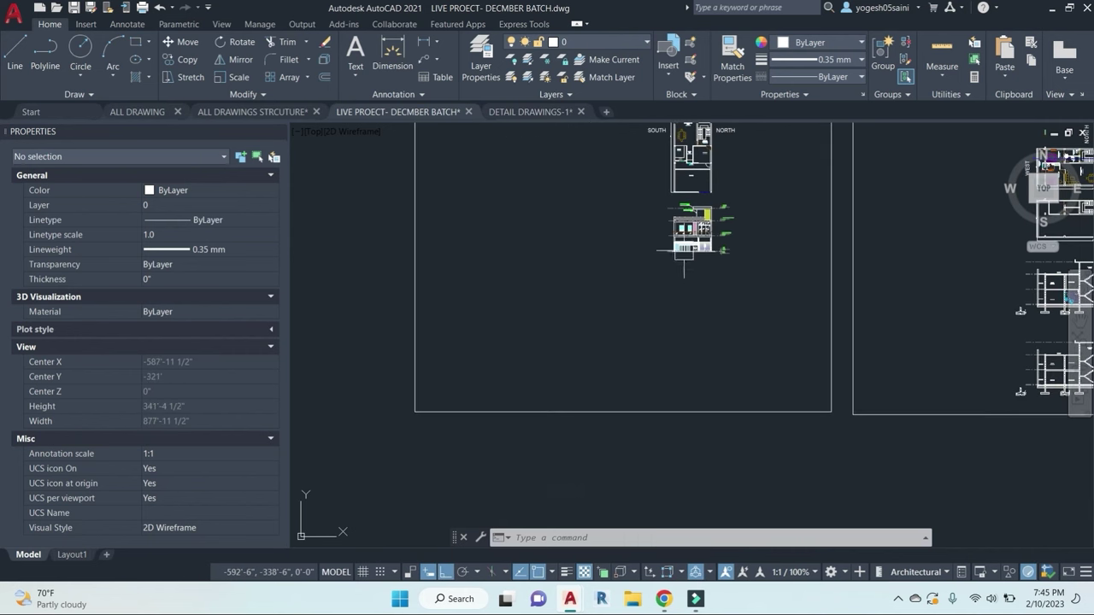
Step: Change the copied note's text to 230MM WALL LINE IN ELEVATION
double_click(597, 348)
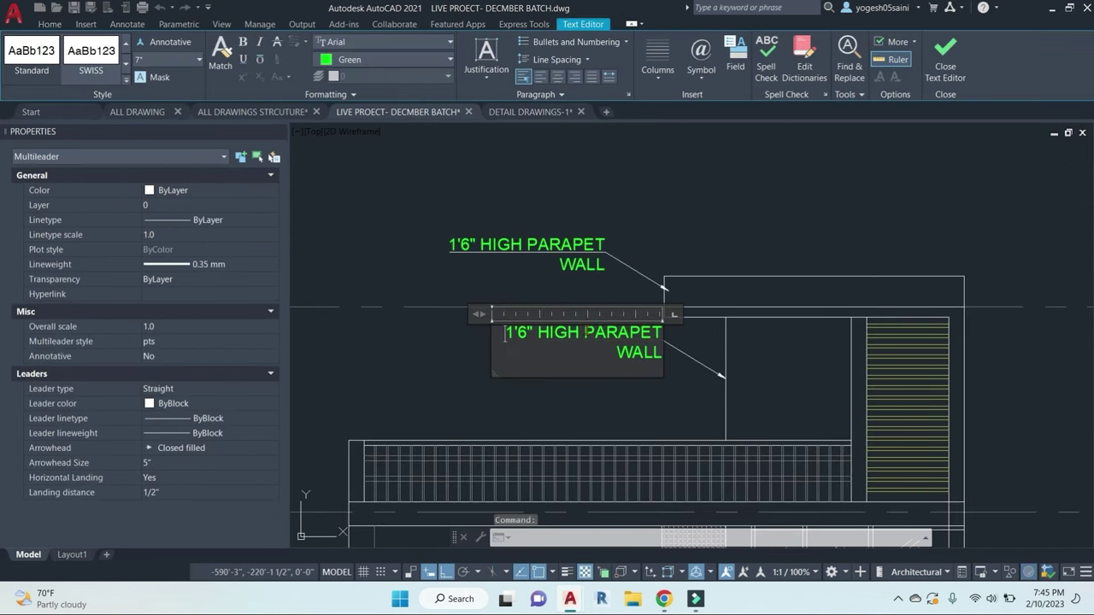
text(230MM WALL LI)
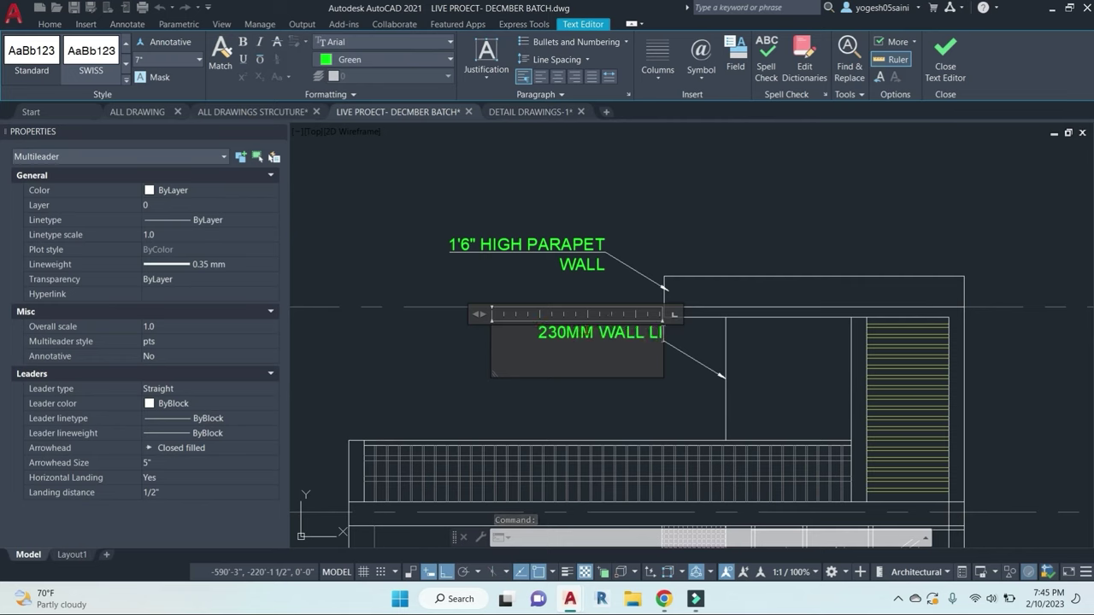
text(NE IN)
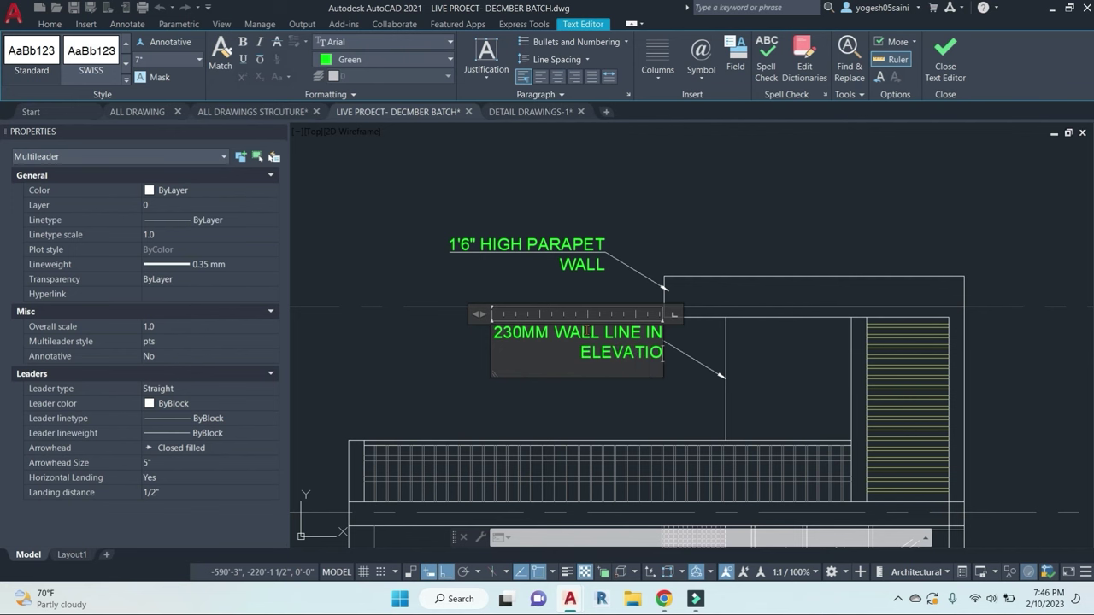
click(701, 215)
key(Escape)
key(Escape)
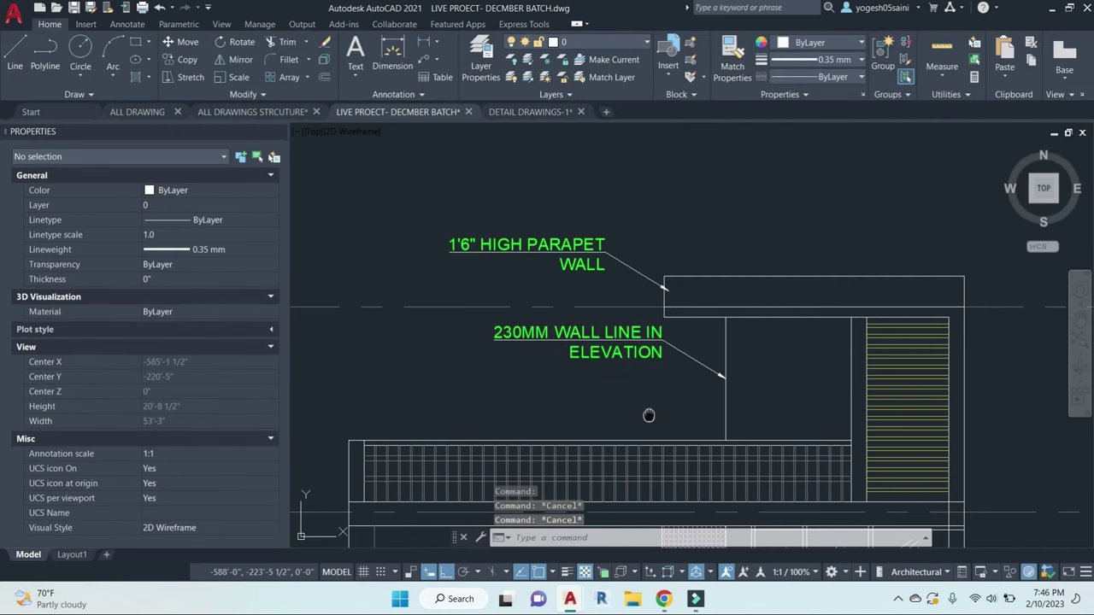
middle_drag(649, 415, 687, 393)
key(Escape)
click(681, 373)
Step: Copy the green wall line note with CO to a spot just below the original
click(577, 307)
text(co)
key(space)
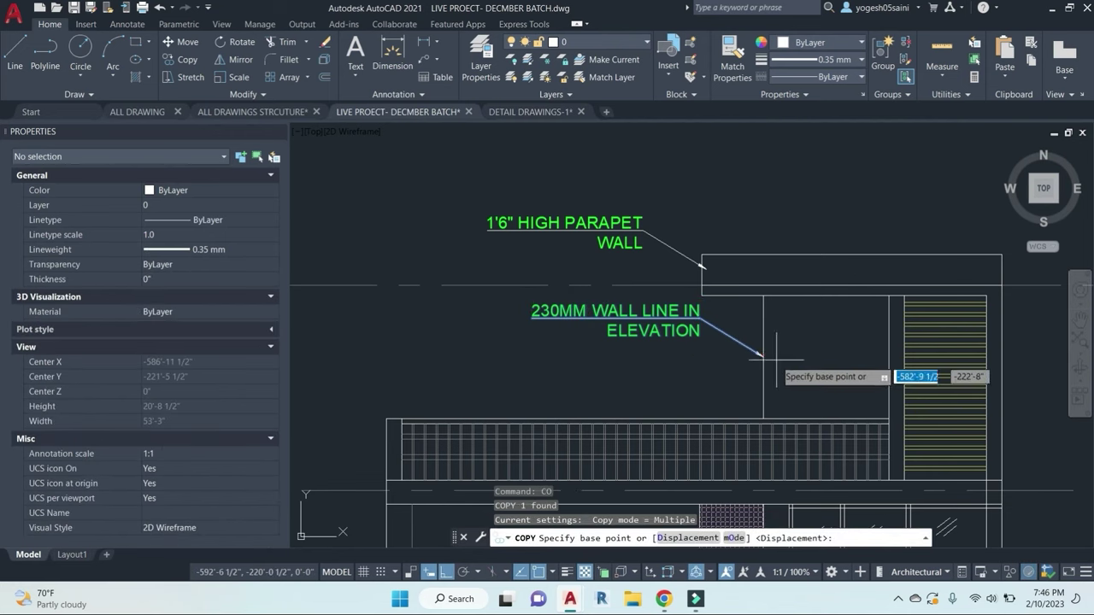
click(763, 355)
middle_drag(823, 357, 635, 347)
key(Escape)
key(Escape)
key(Escape)
click(553, 276)
click(605, 347)
text(co)
key(Return)
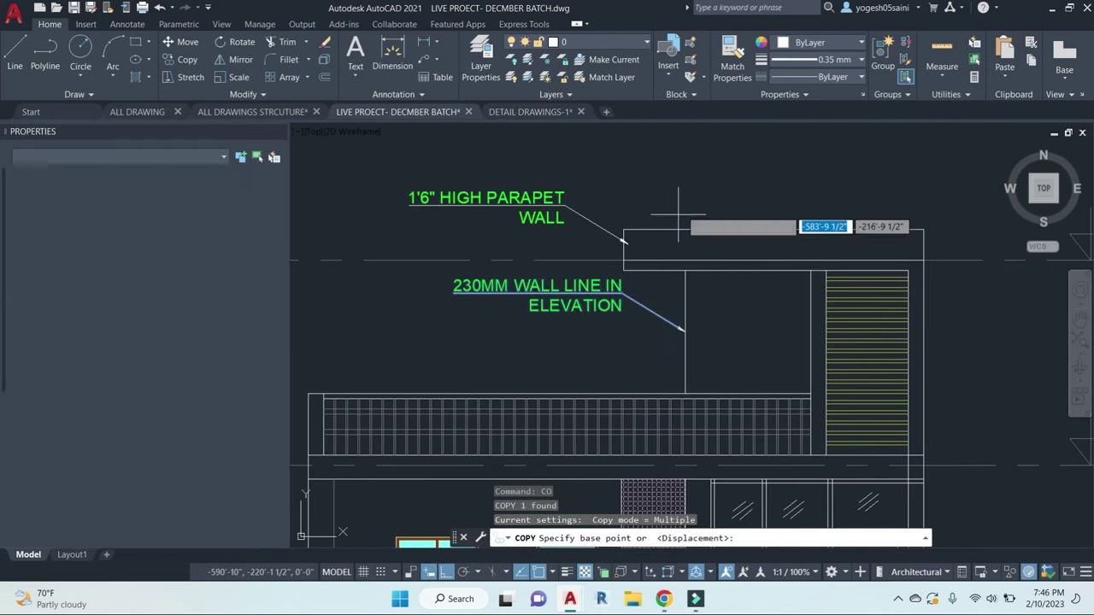
click(723, 158)
click(723, 206)
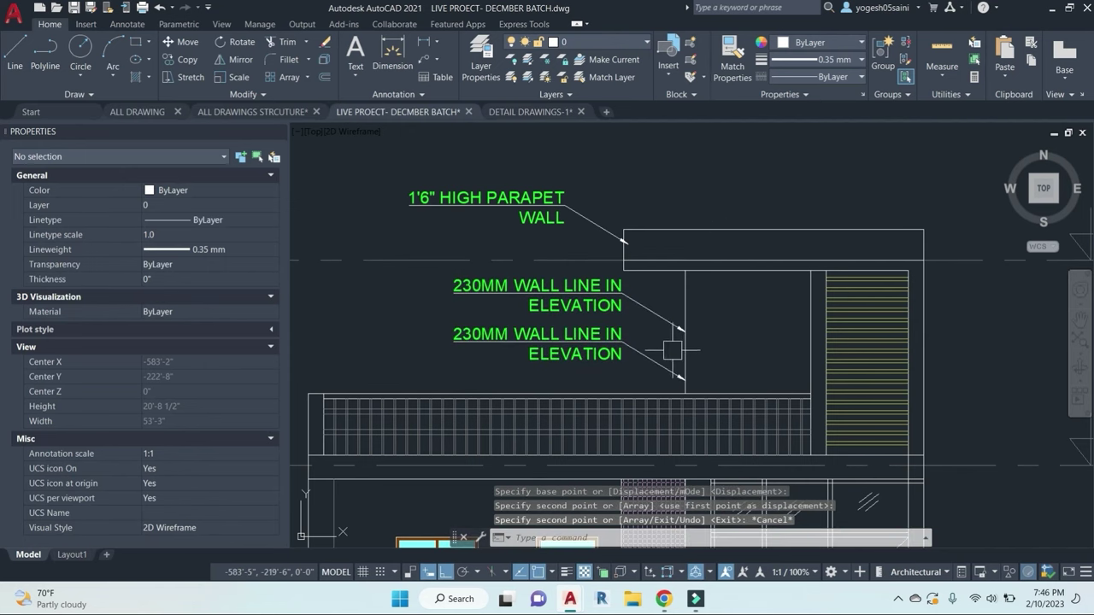
key(Escape)
key(Escape)
Step: Extend the copied note's arrowhead to the right and delete 'LINE IN' from its text
click(673, 374)
click(685, 379)
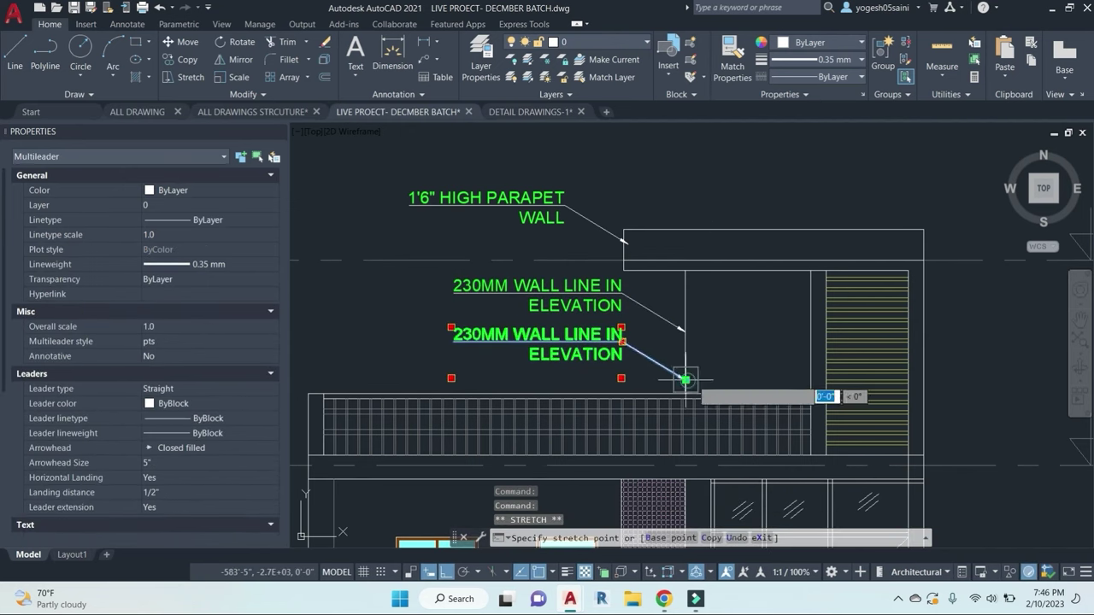
click(810, 343)
key(Escape)
key(Escape)
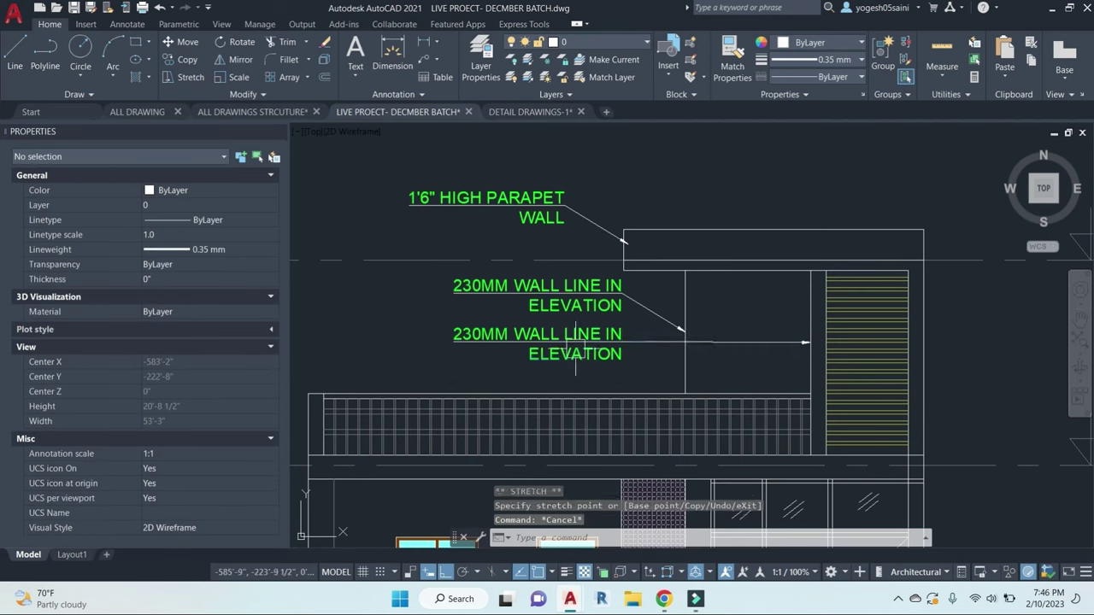
click(595, 352)
double_click(595, 352)
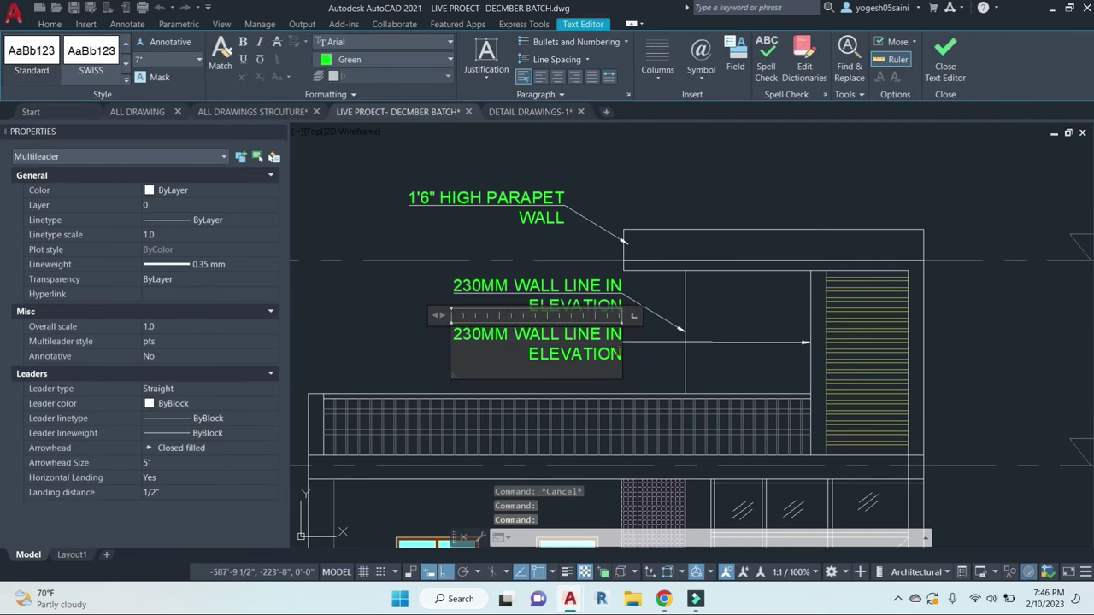
key(Delete)
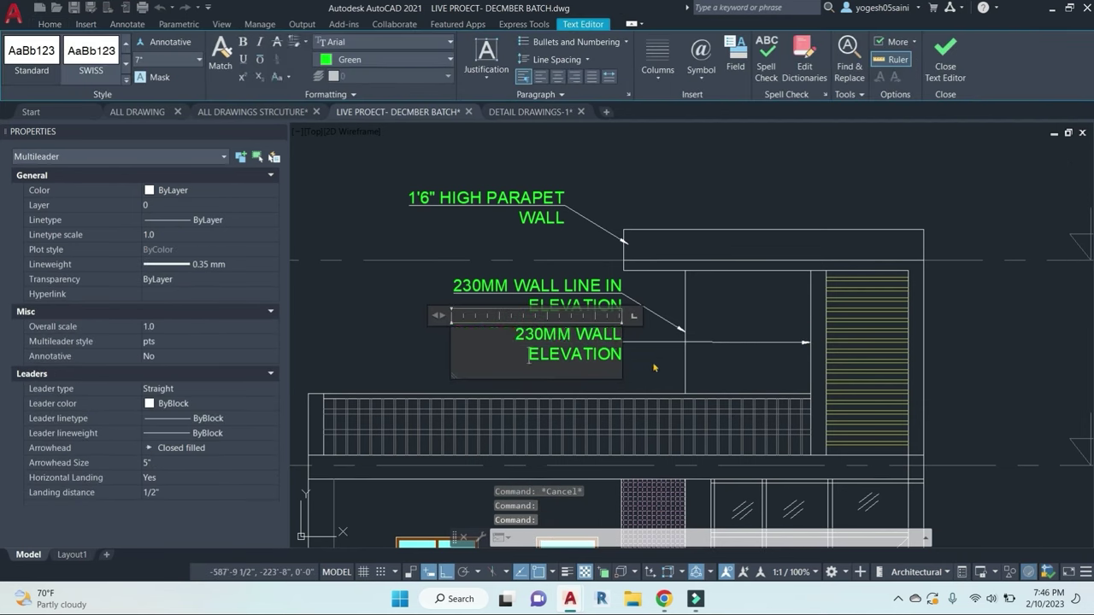
click(650, 361)
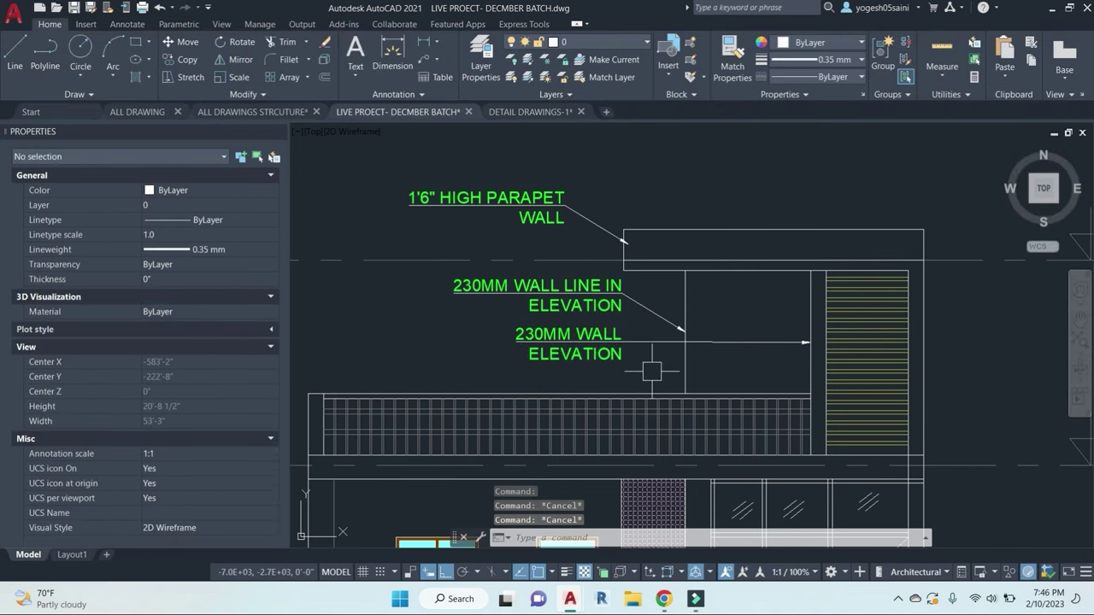
Step: Reselect the lower copied note and adjust the view around the notes
click(763, 342)
key(Escape)
key(Escape)
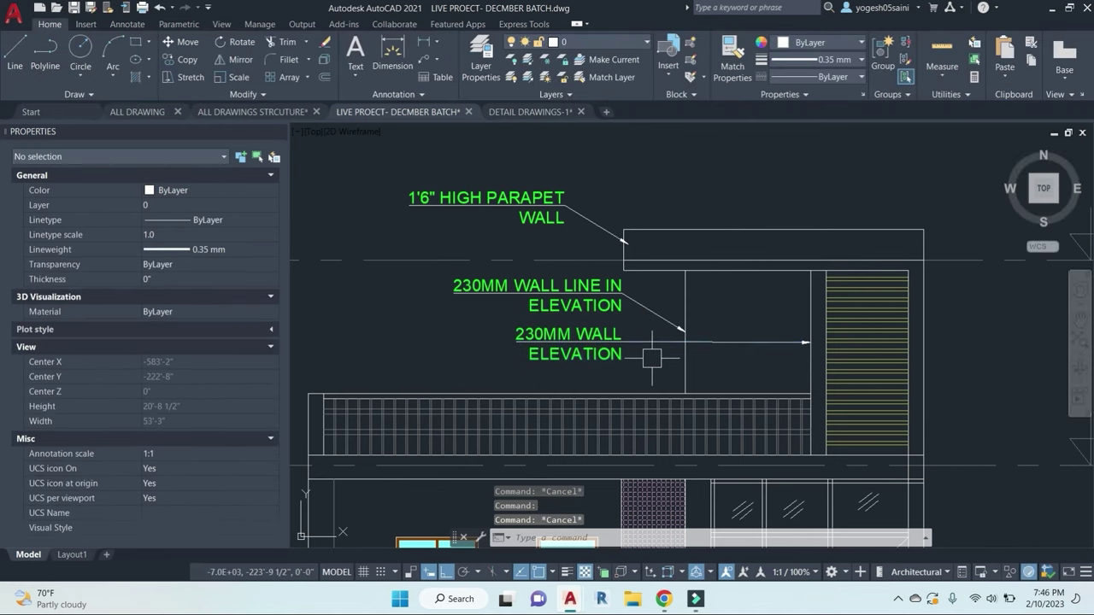
click(633, 359)
click(560, 325)
double_click(517, 334)
text(CO)
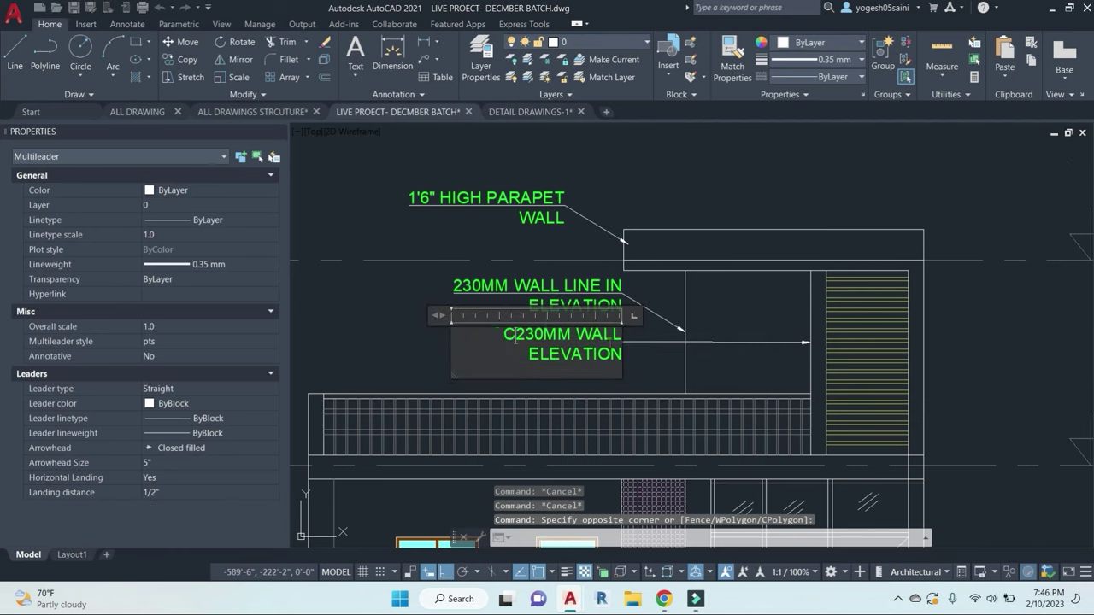
scroll(826, 357, up, 2)
scroll(776, 354, down, 3)
middle_drag(716, 370, 738, 361)
scroll(688, 353, up, 2)
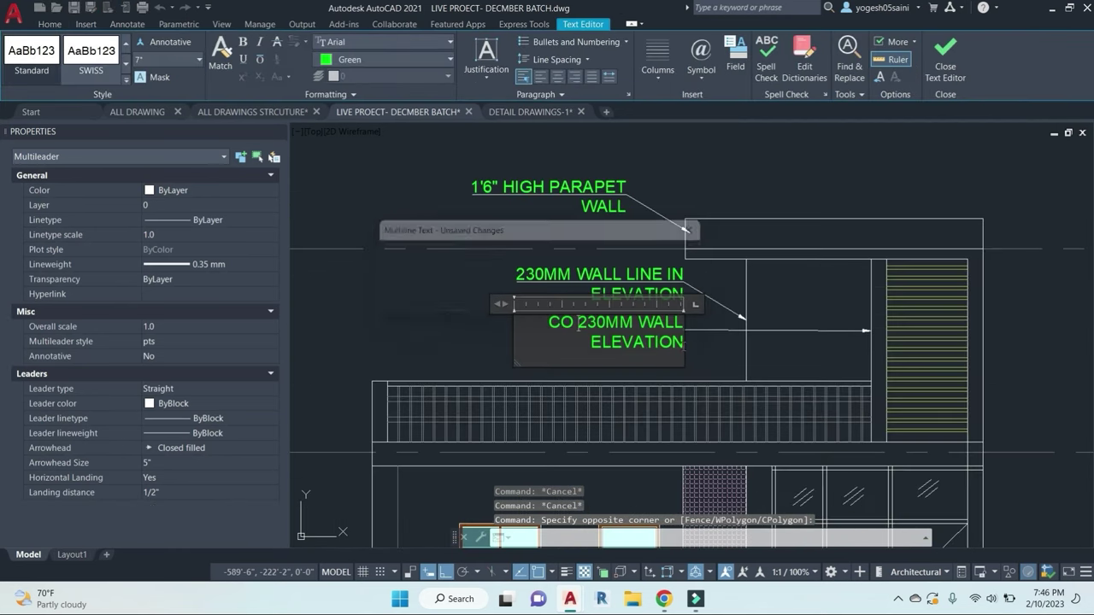
click(706, 344)
key(Escape)
click(706, 359)
key(Escape)
Step: Replace the lower note's text with 2" MS SQUARE HOLLOW BAR
double_click(580, 328)
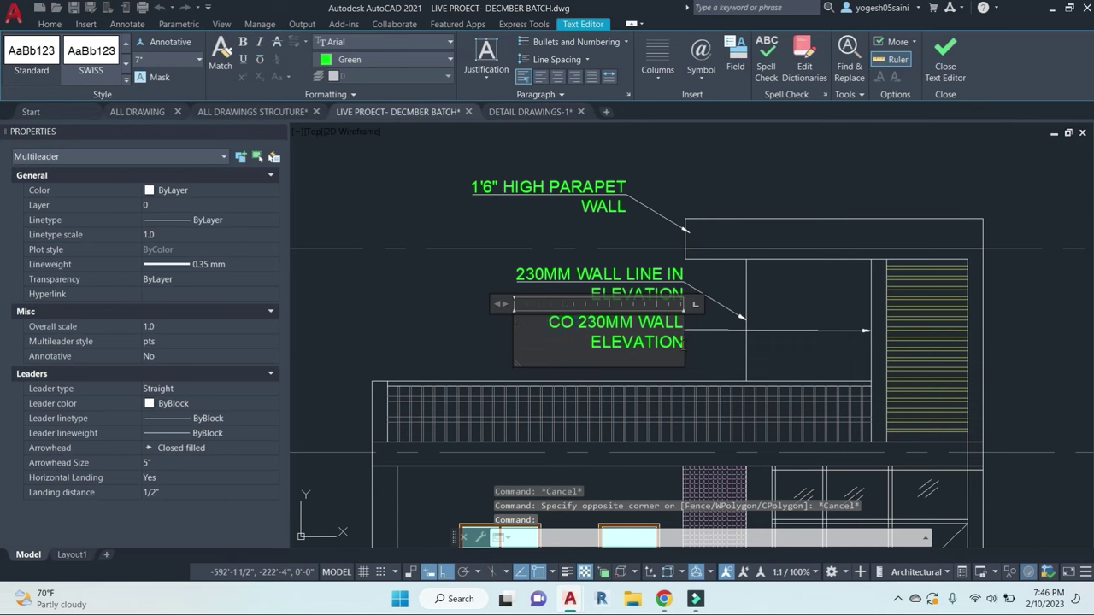
key(ctrl+a)
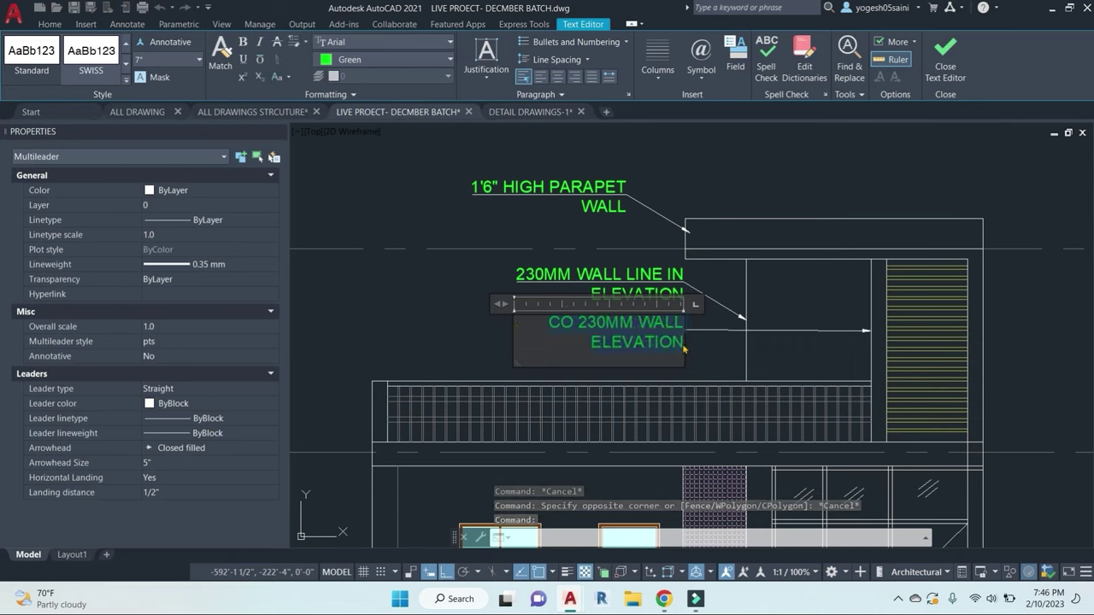
text(2")
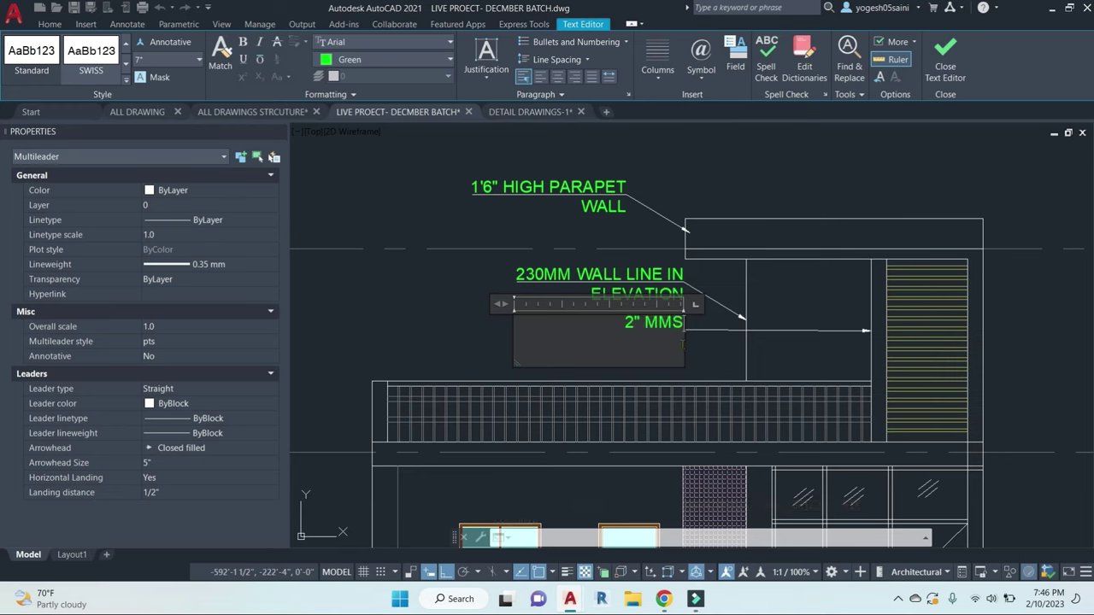
text( MMV)
key(BackSpace)
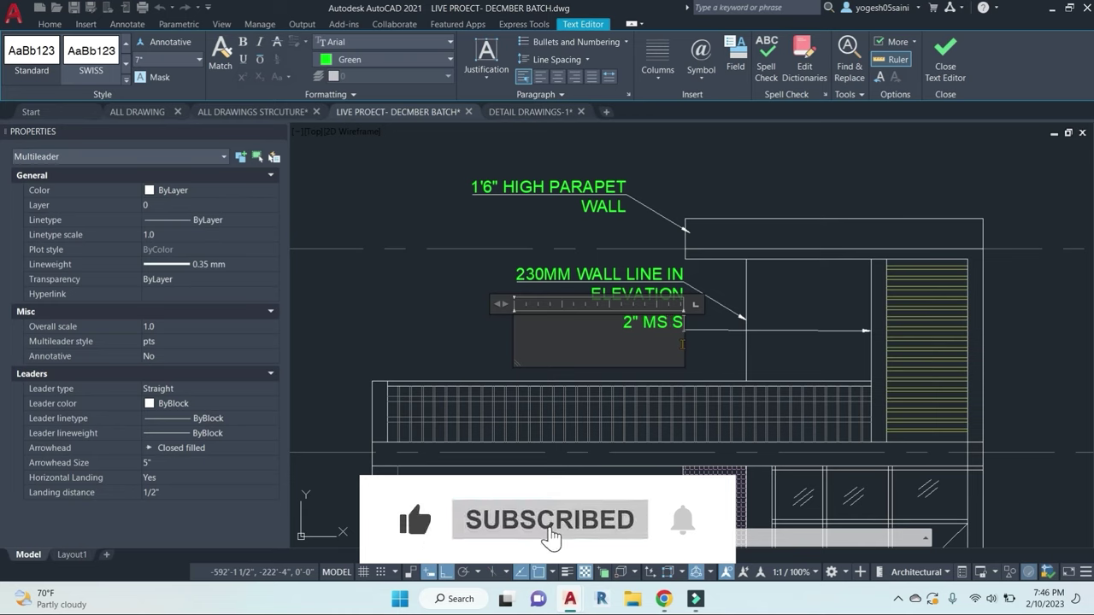
text(S)
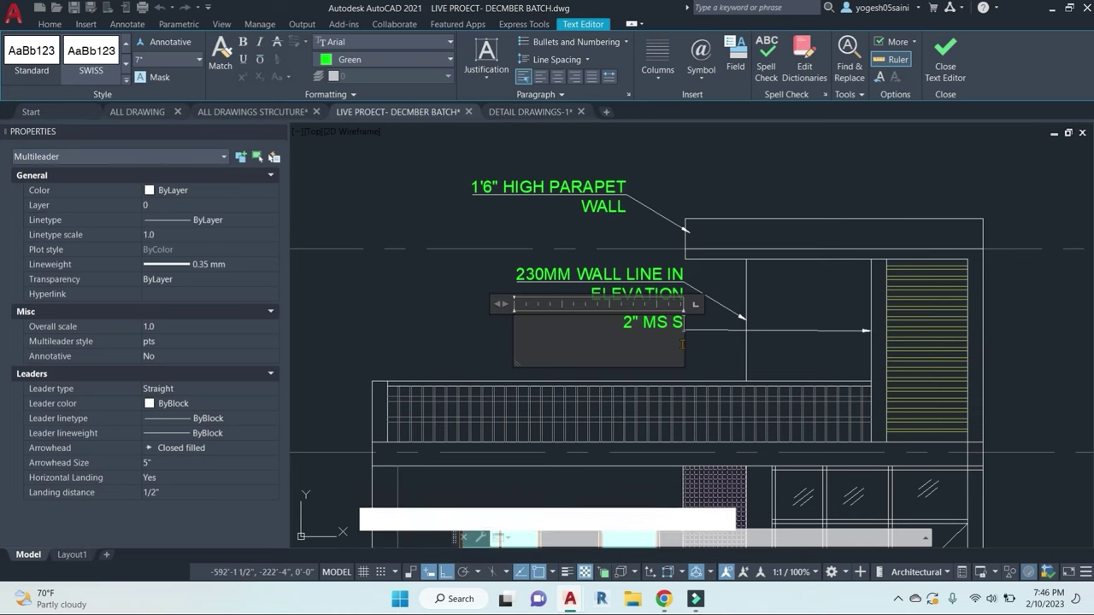
text(QUARE BAR)
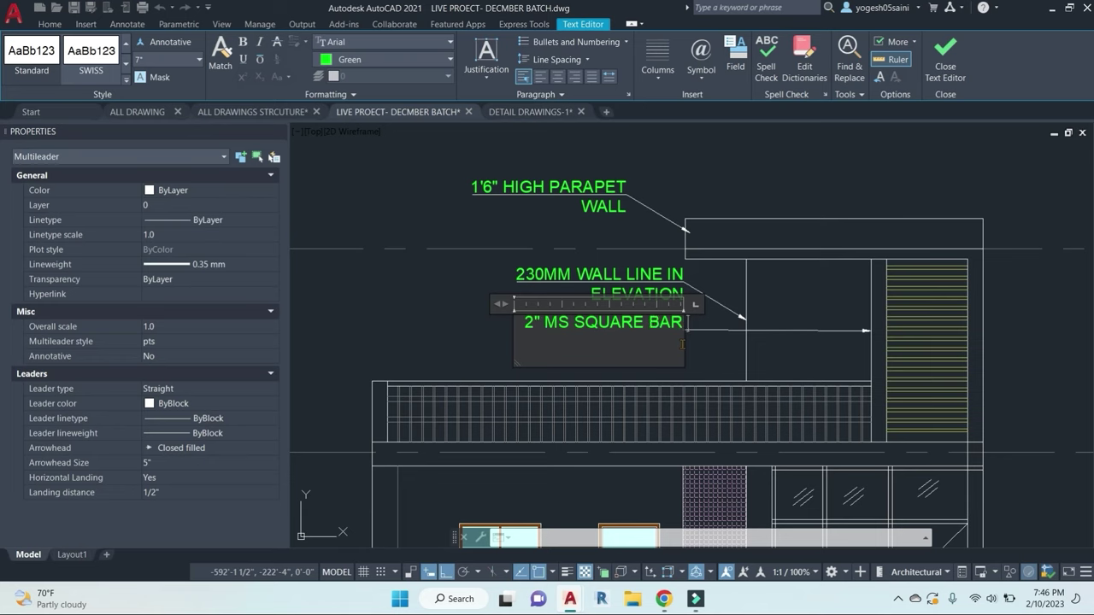
click(649, 323)
text(HOLLOW)
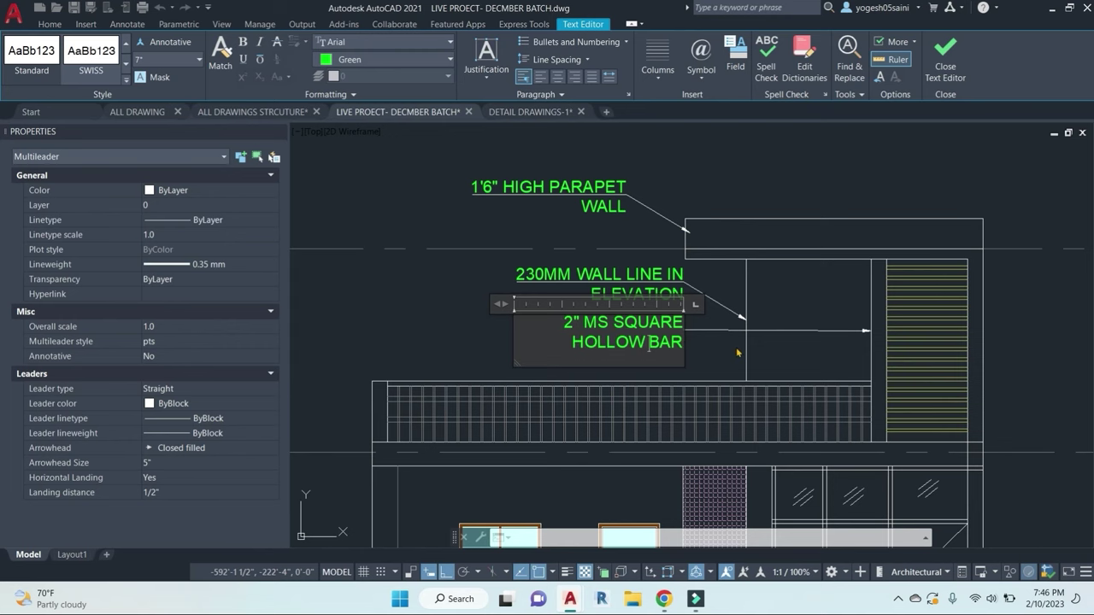
key(Escape)
key(Escape)
scroll(906, 273, down, 2)
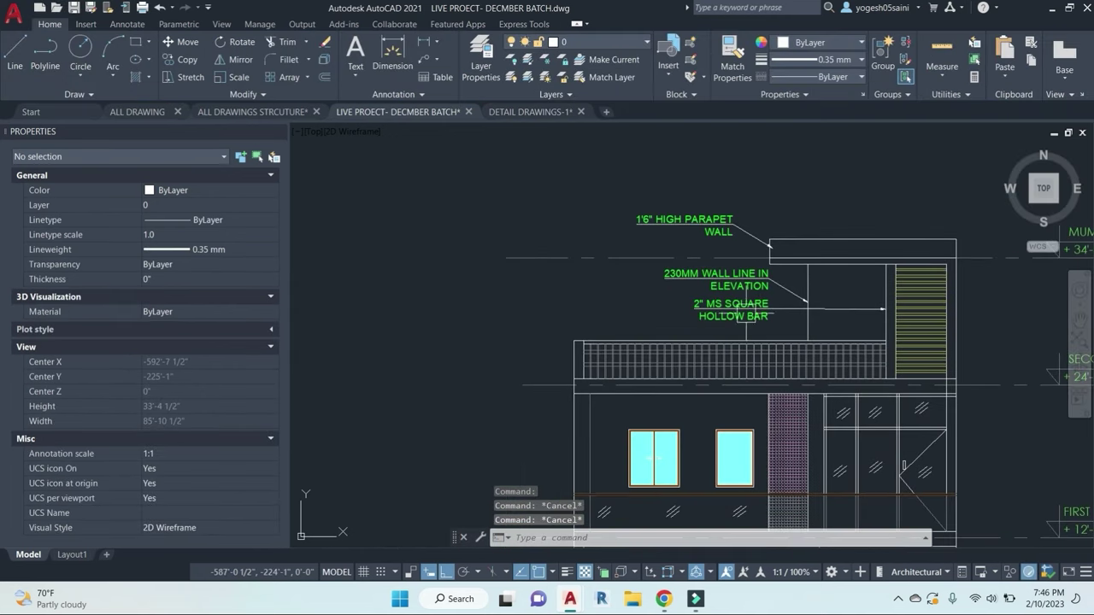
Step: Copy the 1'6" HIGH PARAPET WALL leader note to the lower left with CO
scroll(720, 242, up, 2)
click(734, 242)
click(622, 168)
text(c)
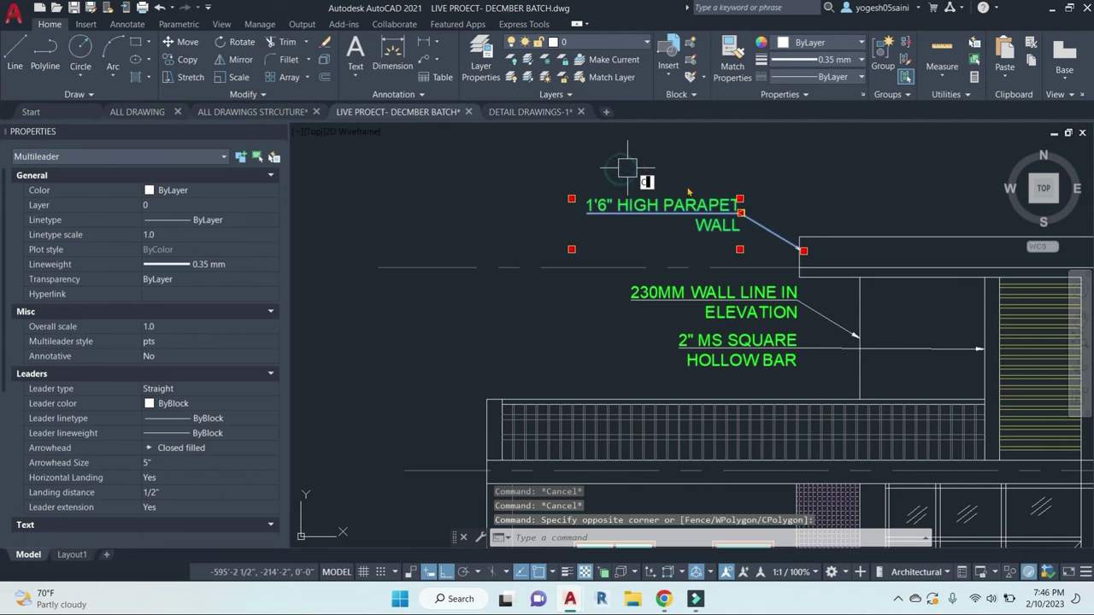
text(o)
key(space)
click(799, 236)
middle_drag(569, 382, 609, 320)
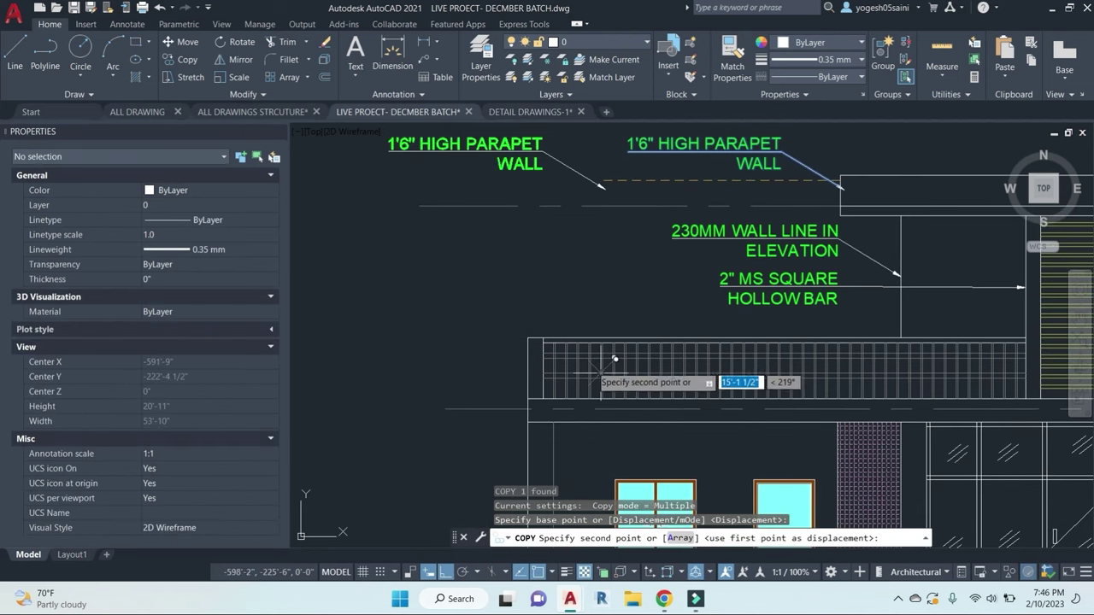
click(588, 365)
key(Escape)
key(Escape)
Step: Attempt to stretch the copied parapet note, cancelling each attempt
scroll(516, 360, up, 3)
text(s)
key(space)
click(530, 386)
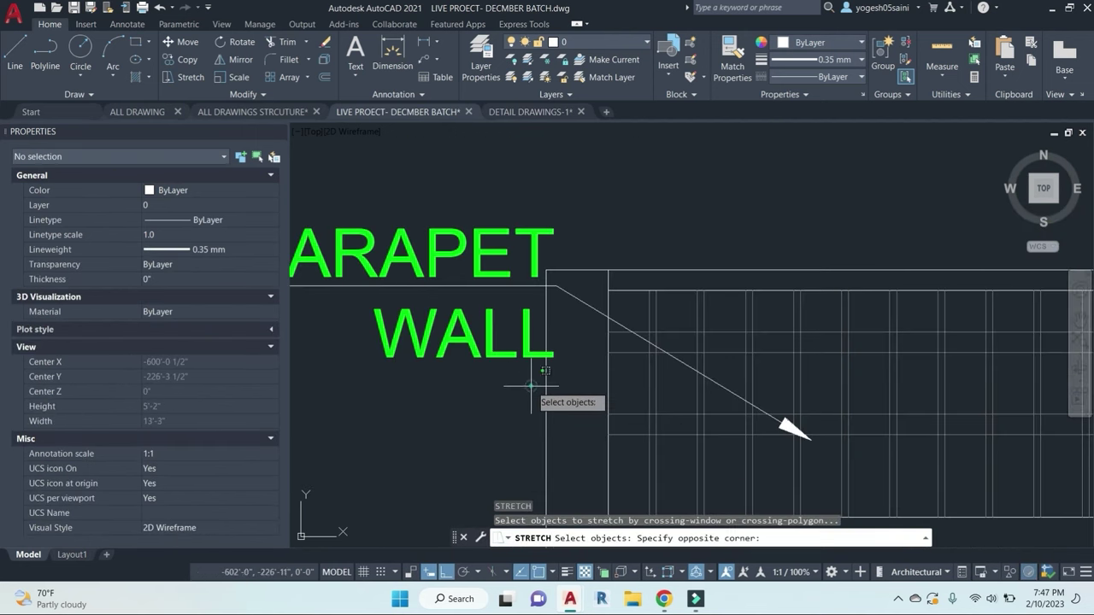
scroll(410, 226, down, 2)
middle_drag(410, 225, 680, 265)
click(464, 224)
key(space)
click(599, 192)
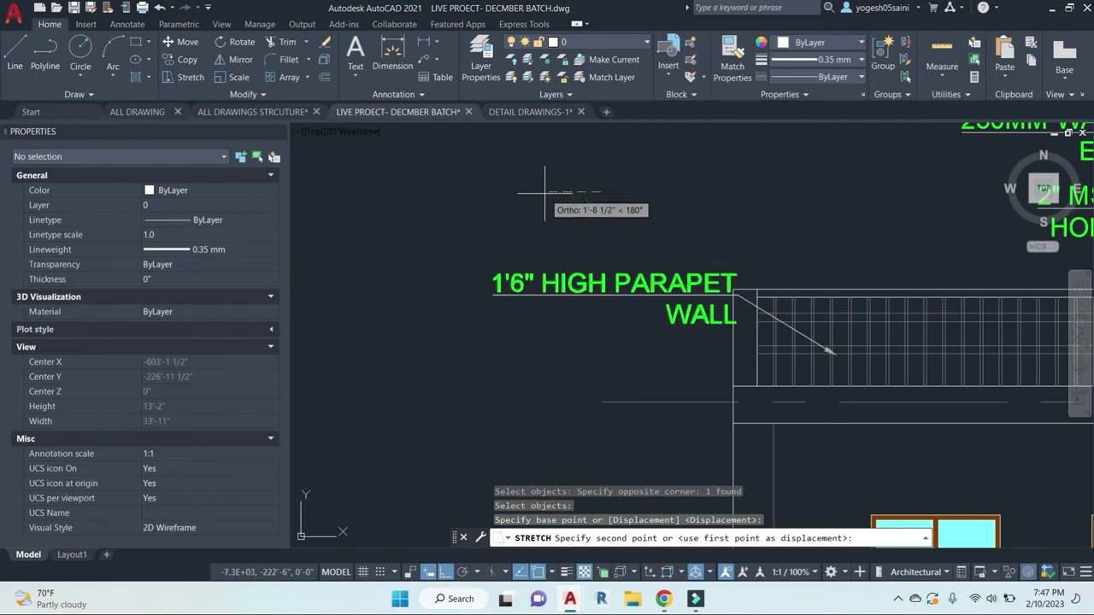
key(Escape)
key(space)
click(655, 351)
click(512, 229)
key(space)
click(595, 205)
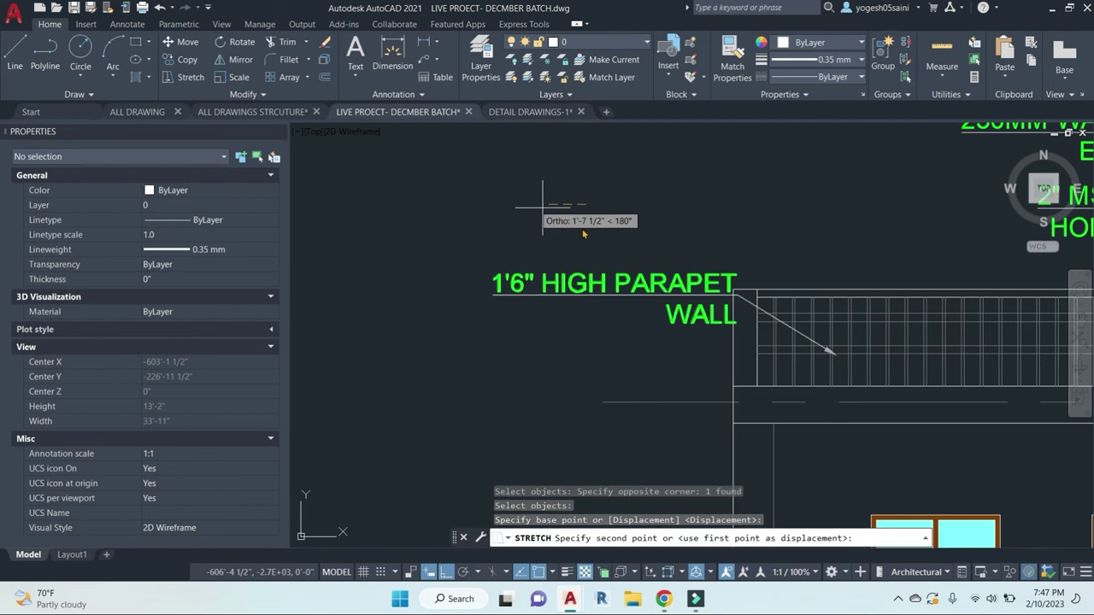
key(Escape)
key(Escape)
Step: Move the copied parapet note slightly to the left
click(691, 270)
text(m)
key(space)
click(738, 212)
click(714, 213)
key(Escape)
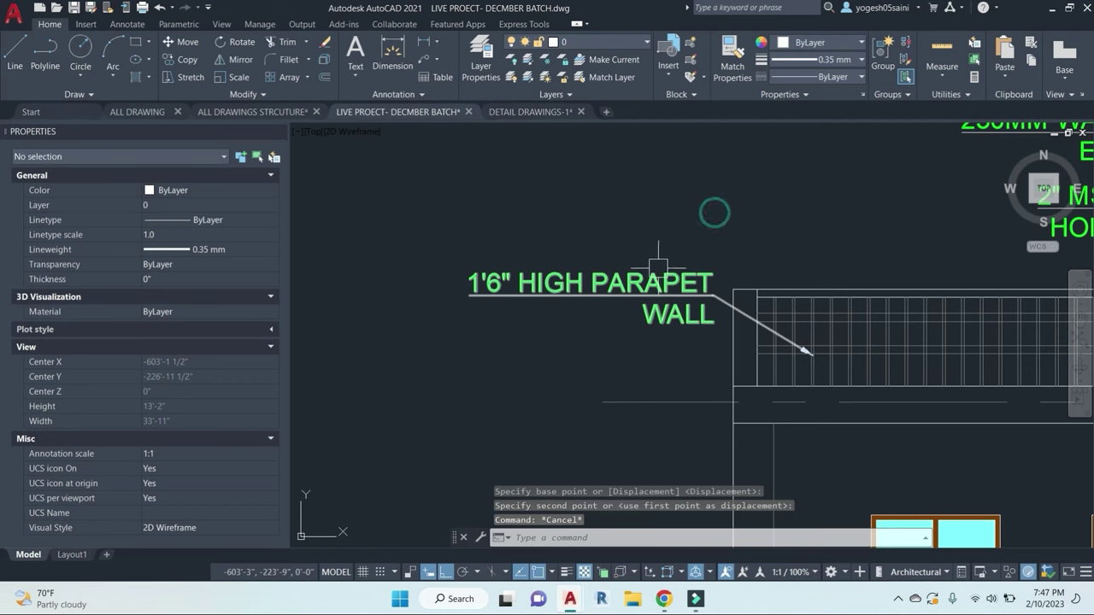
Step: Retype the copied note as 3'-6" HIGH MS RAILING and left-align its text
double_click(658, 266)
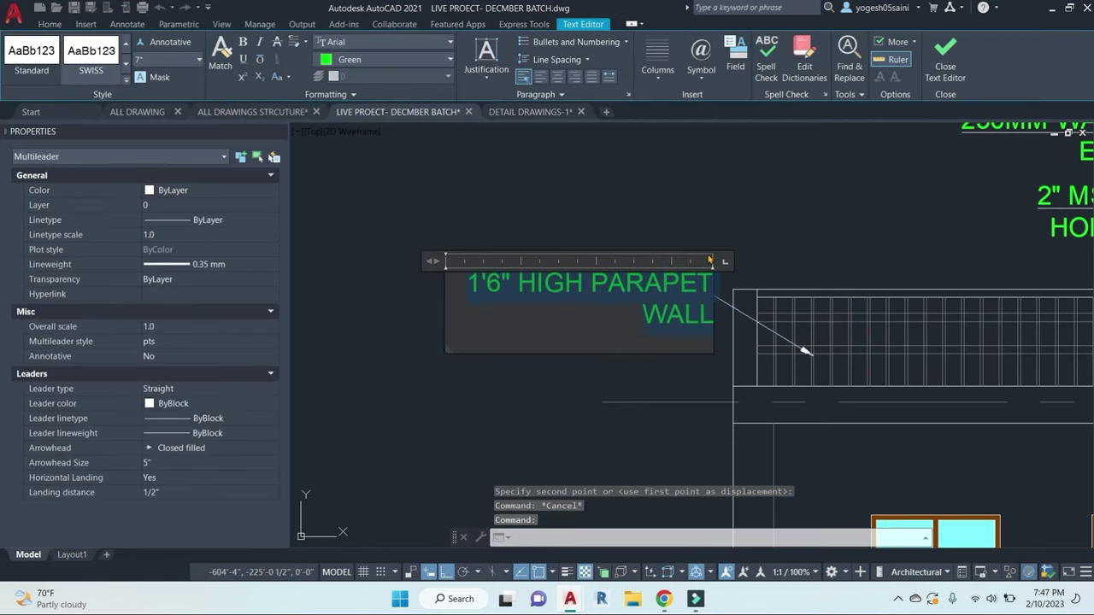
text(3'-6)
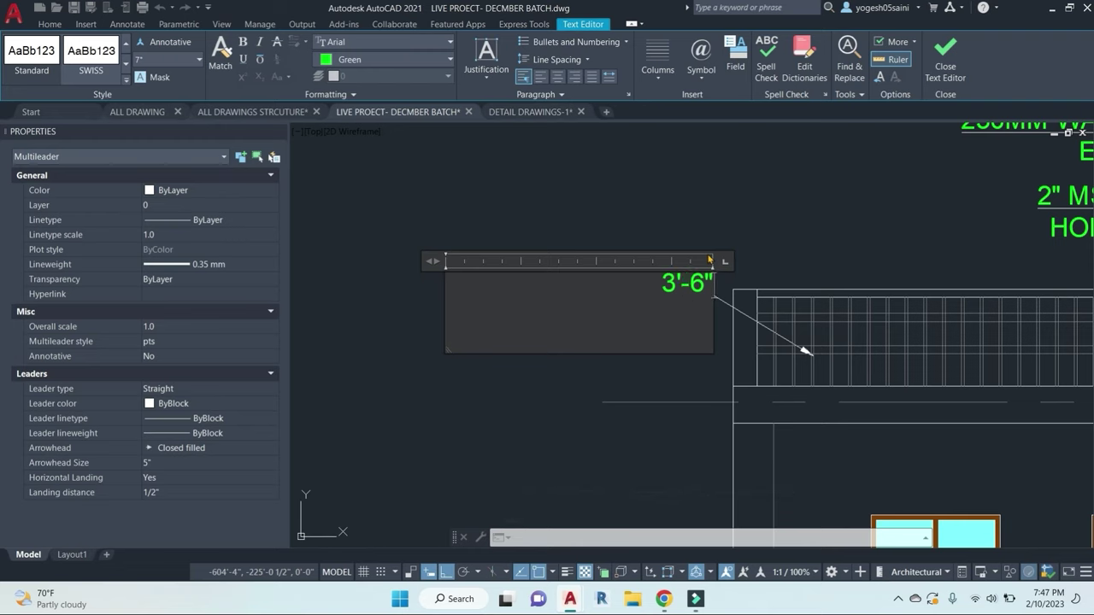
text(" HIGH)
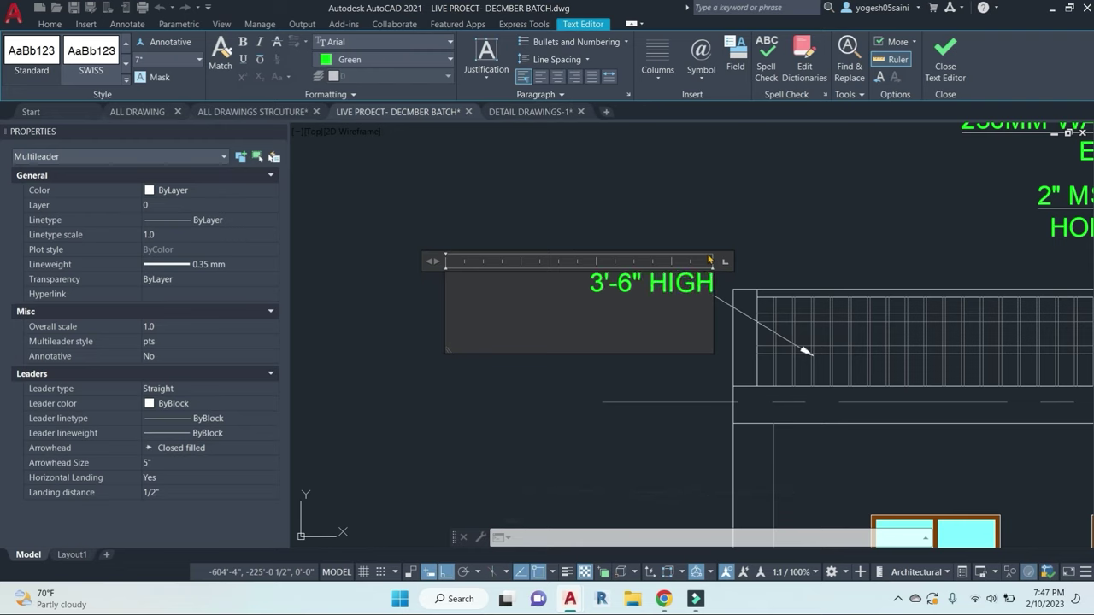
text( MS RAILIN)
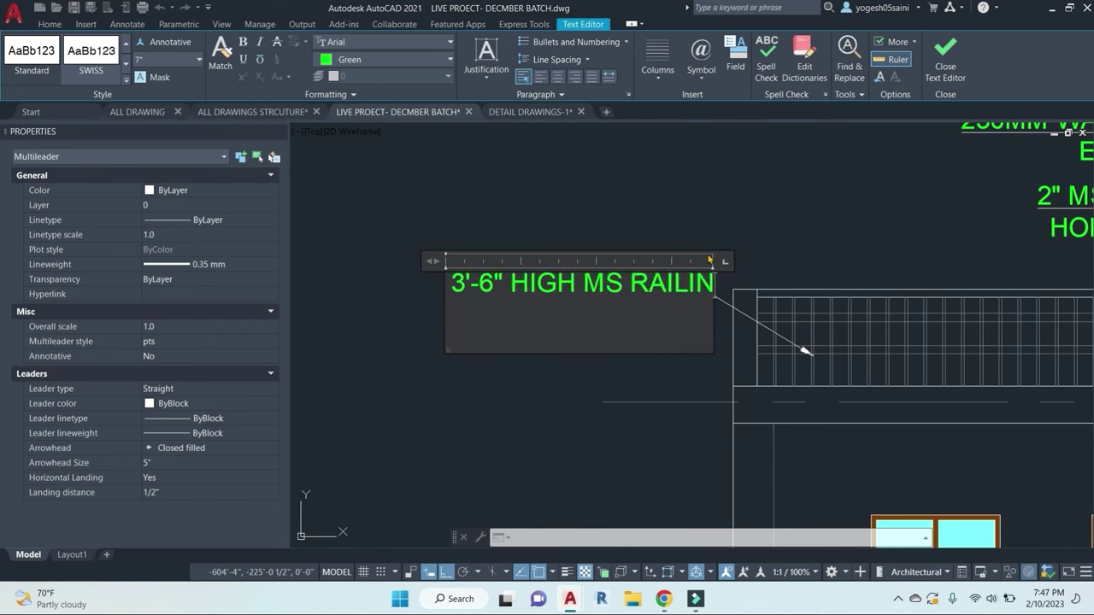
text(G)
click(754, 203)
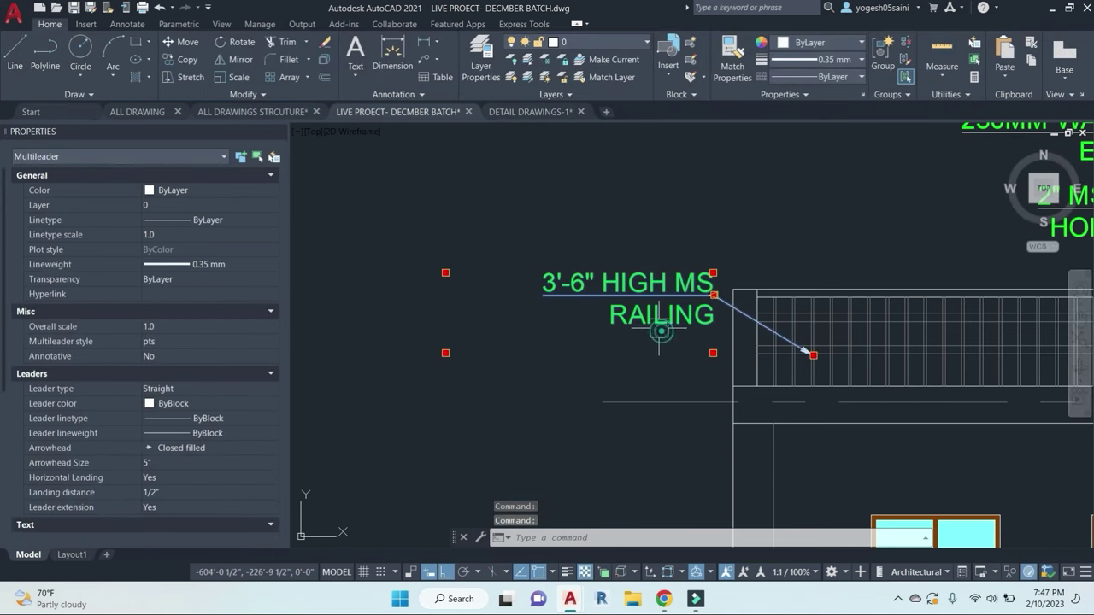
double_click(656, 329)
click(540, 76)
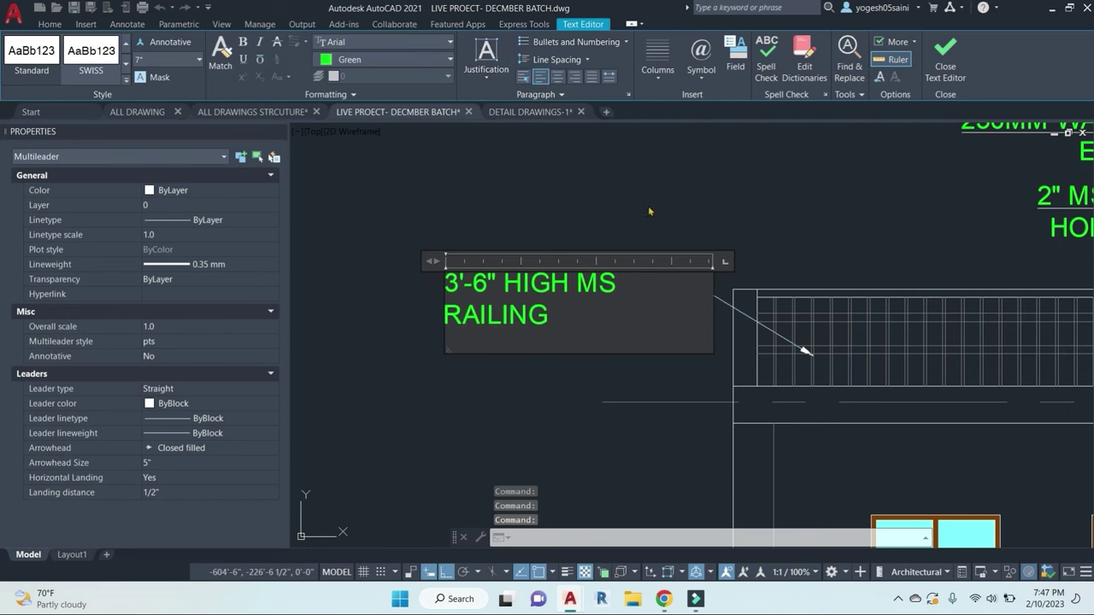
key(Escape)
key(Escape)
Step: Copy the MS railing note to the column line and retype it COLUMN LINE IN LEVATION
drag(646, 343, 535, 231)
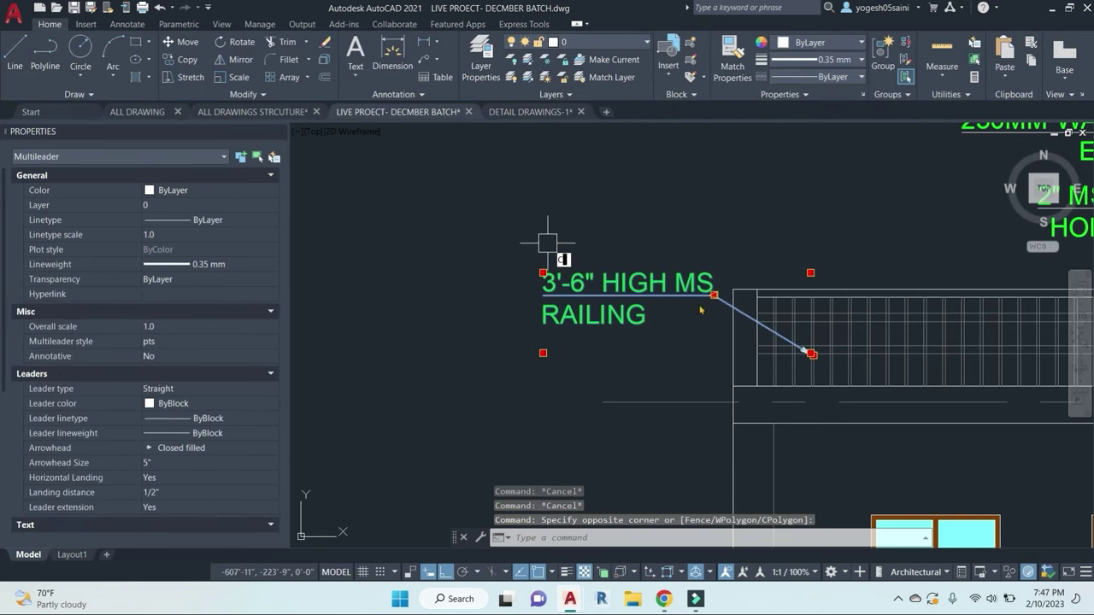
text(co)
key(Return)
click(812, 355)
middle_drag(817, 432, 771, 132)
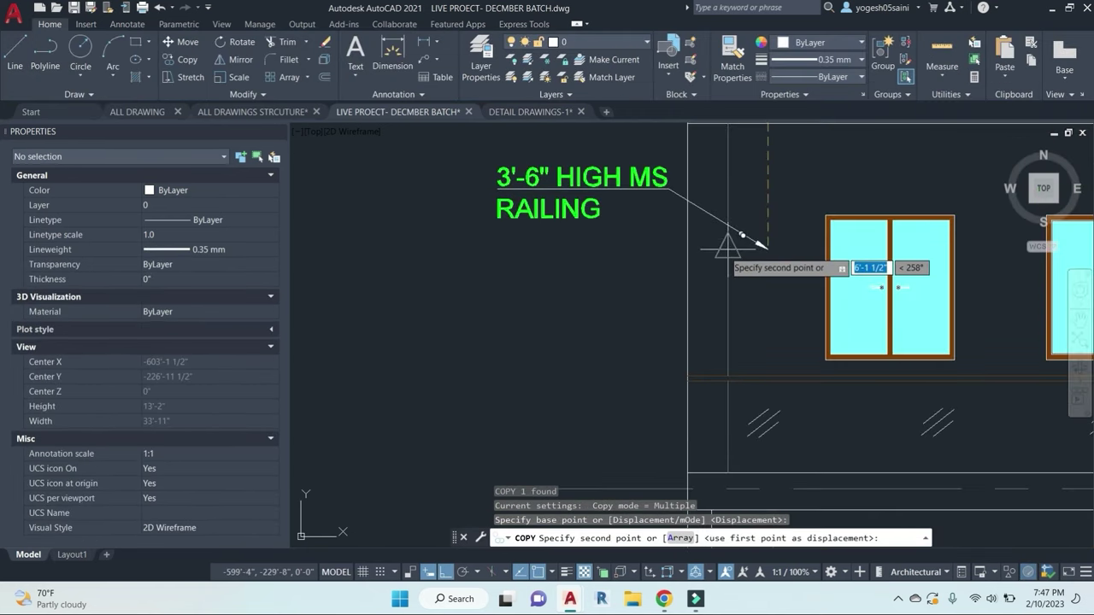
click(727, 250)
key(Escape)
key(Escape)
double_click(560, 165)
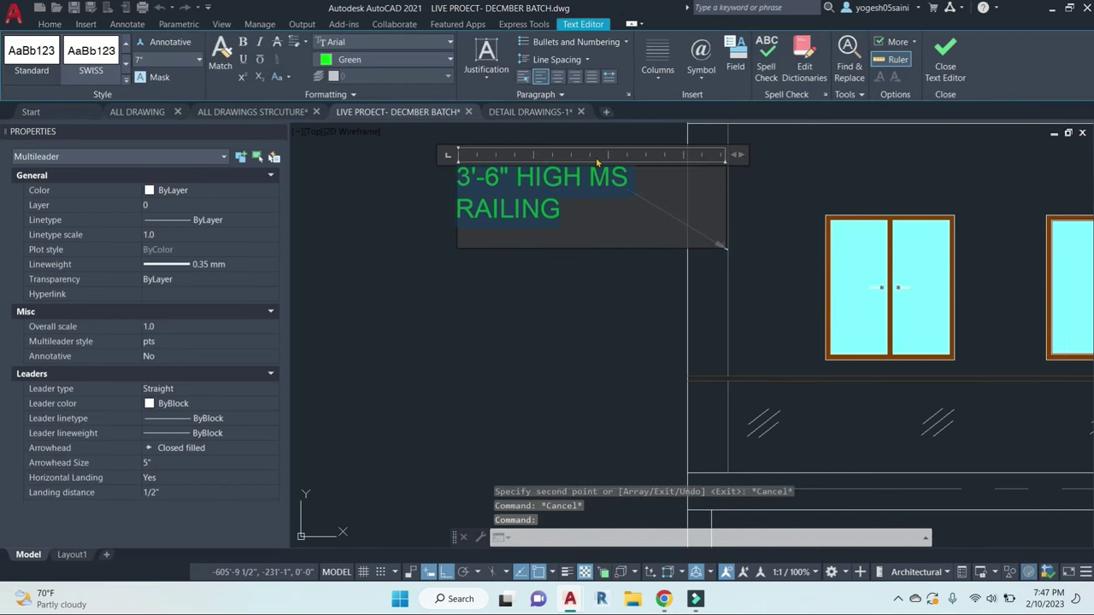
text(COLUMN )
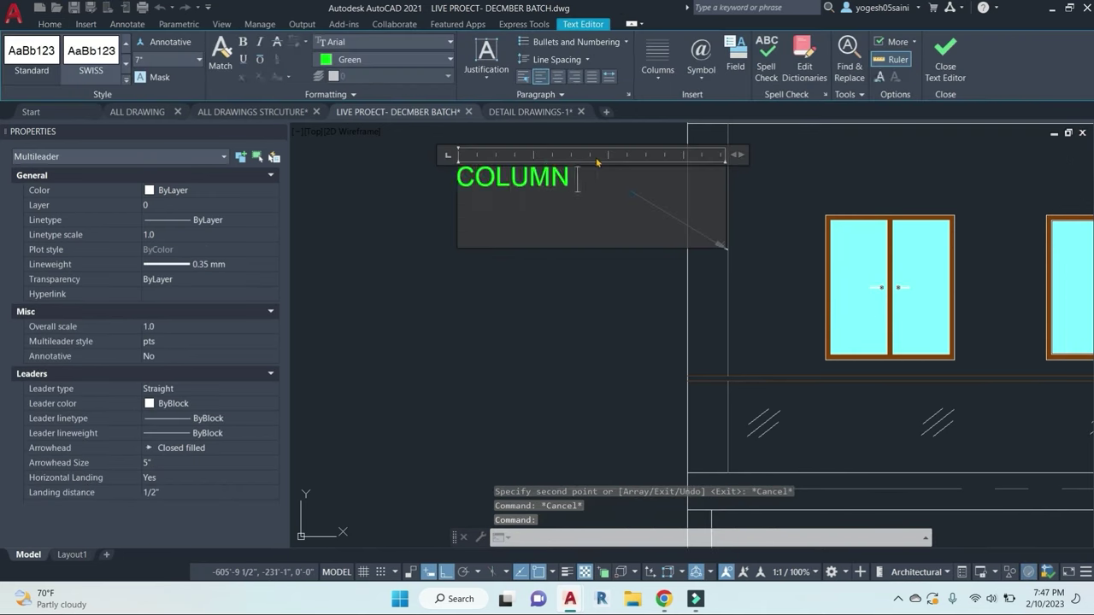
text(LINE )
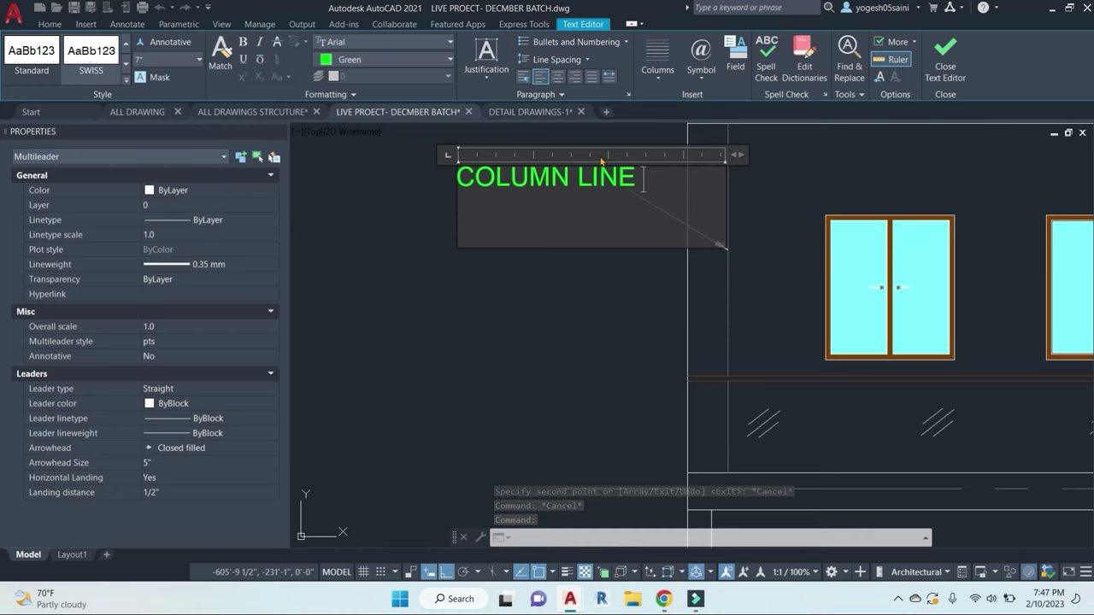
text(IN LEVATION)
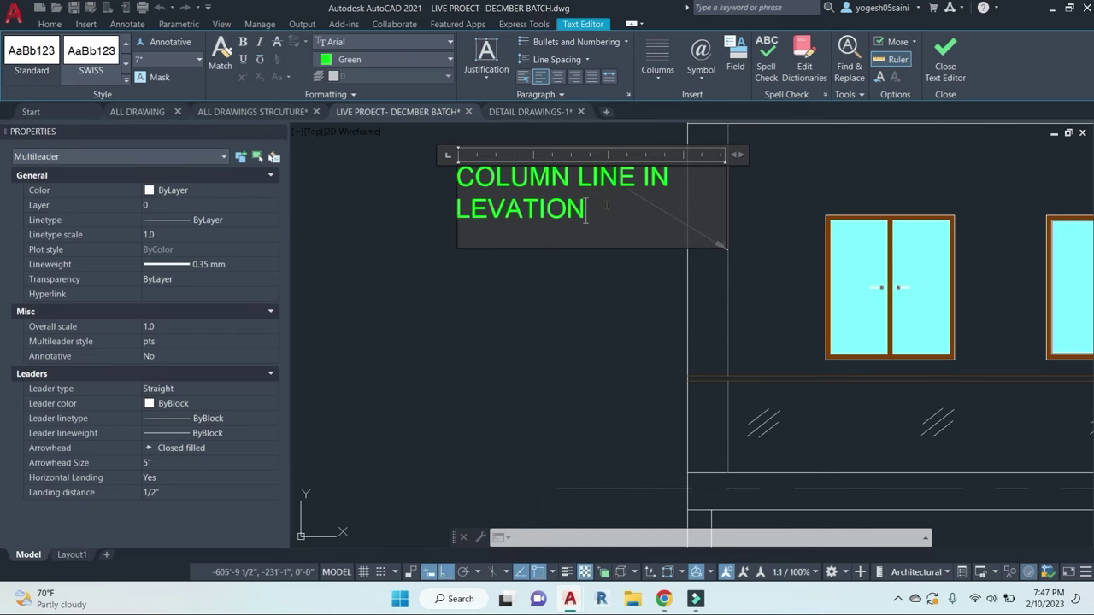
click(581, 368)
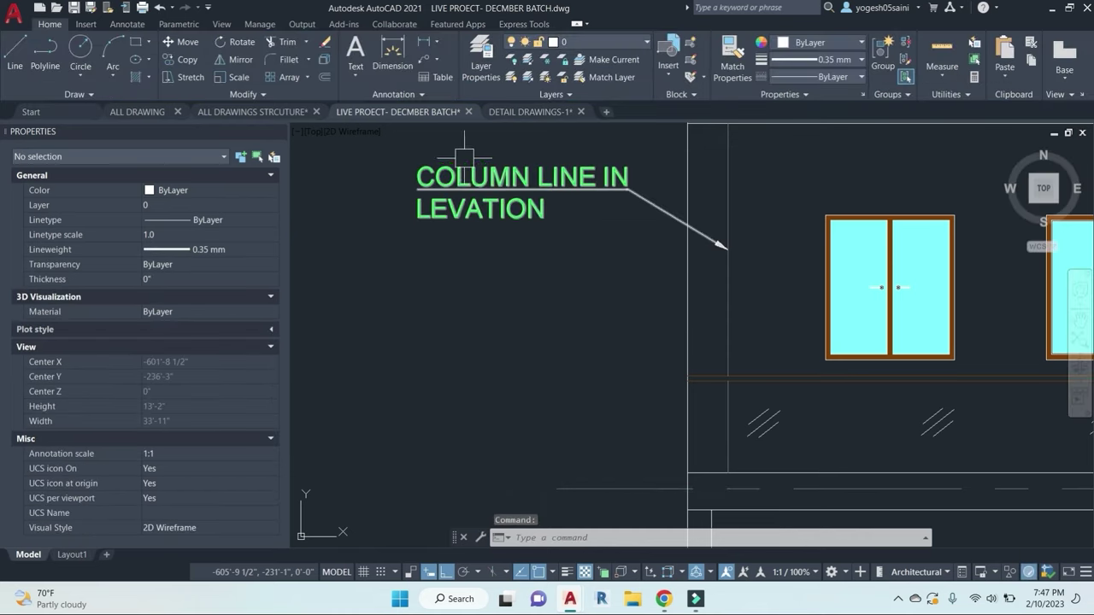
Step: Copy the column line note straight down to the railing level
click(531, 279)
click(445, 160)
text(co)
key(space)
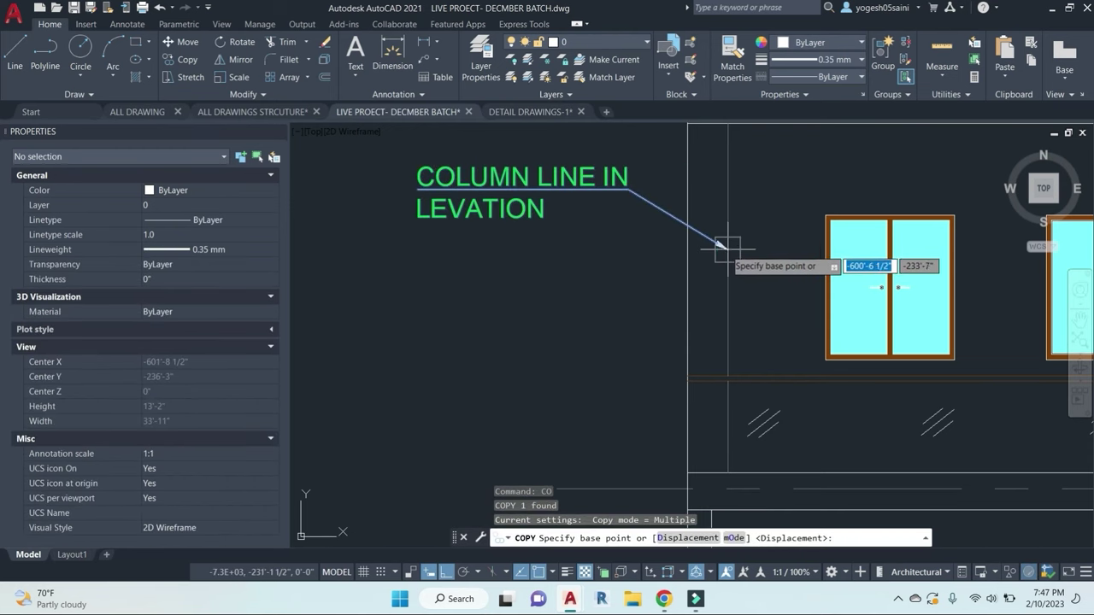
click(727, 248)
click(728, 412)
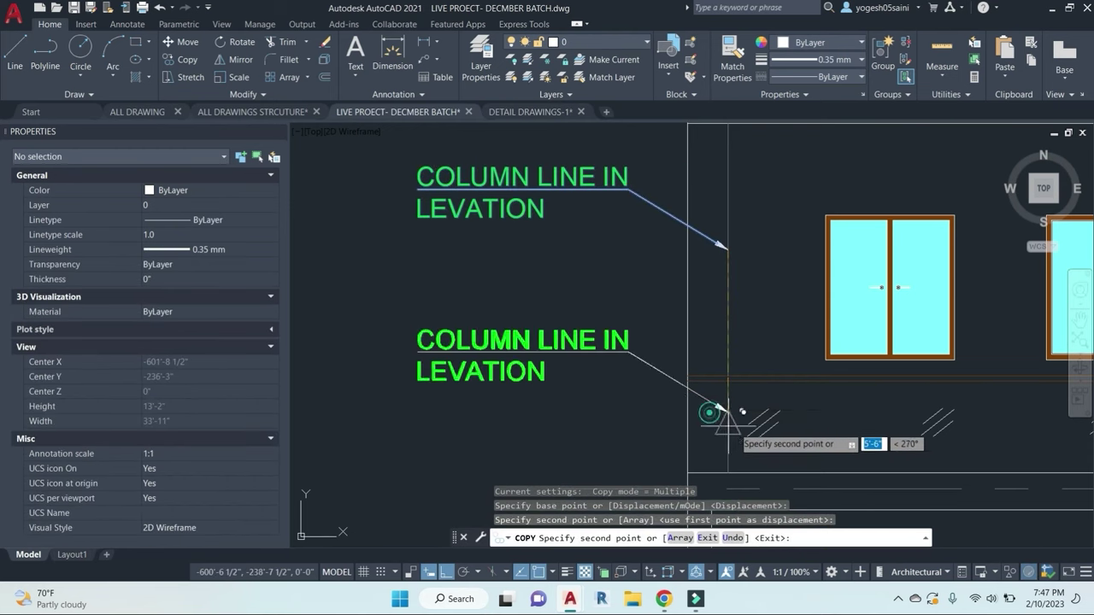
key(Escape)
Step: Point the new copy at the glass railing hatch and retype it 3' 6" HIGH GLASS RAILING
click(727, 413)
click(728, 413)
click(773, 410)
key(Escape)
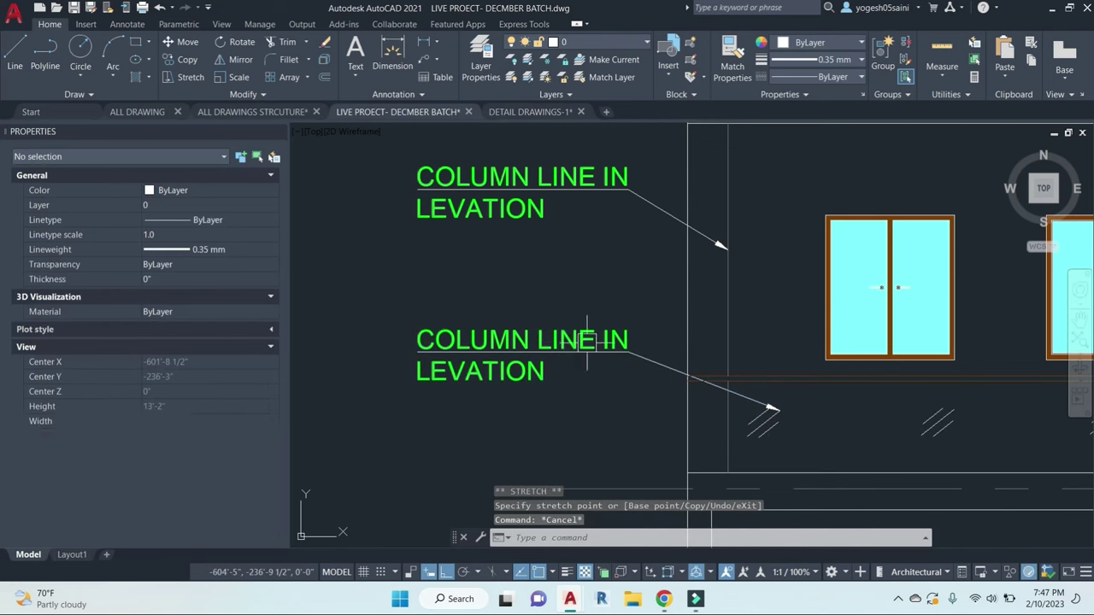
double_click(570, 339)
text(3)
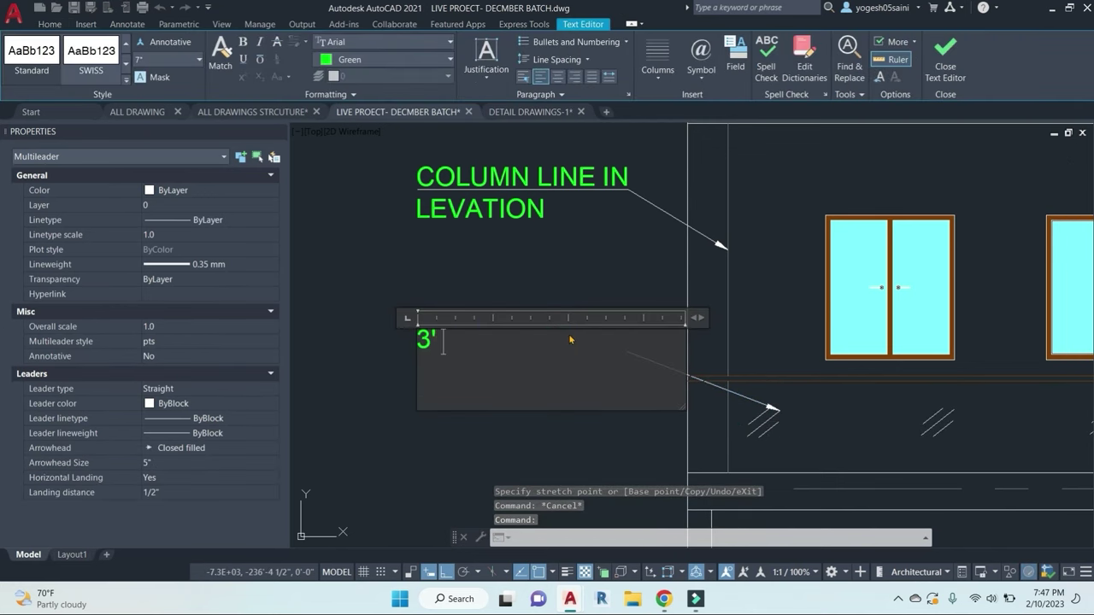
text(' 6")
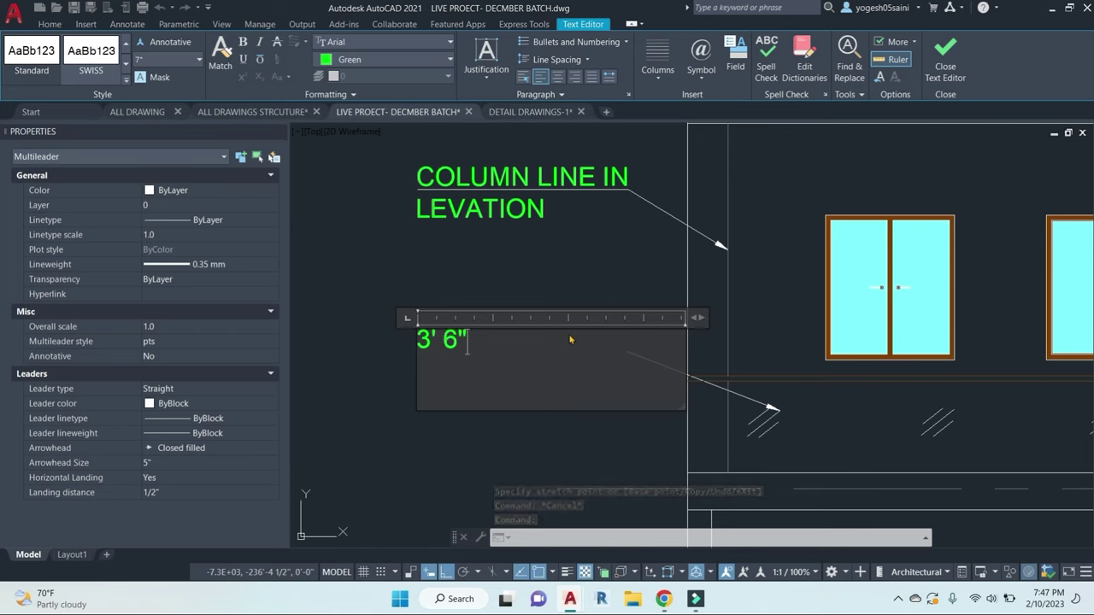
text( HIGH GLASS)
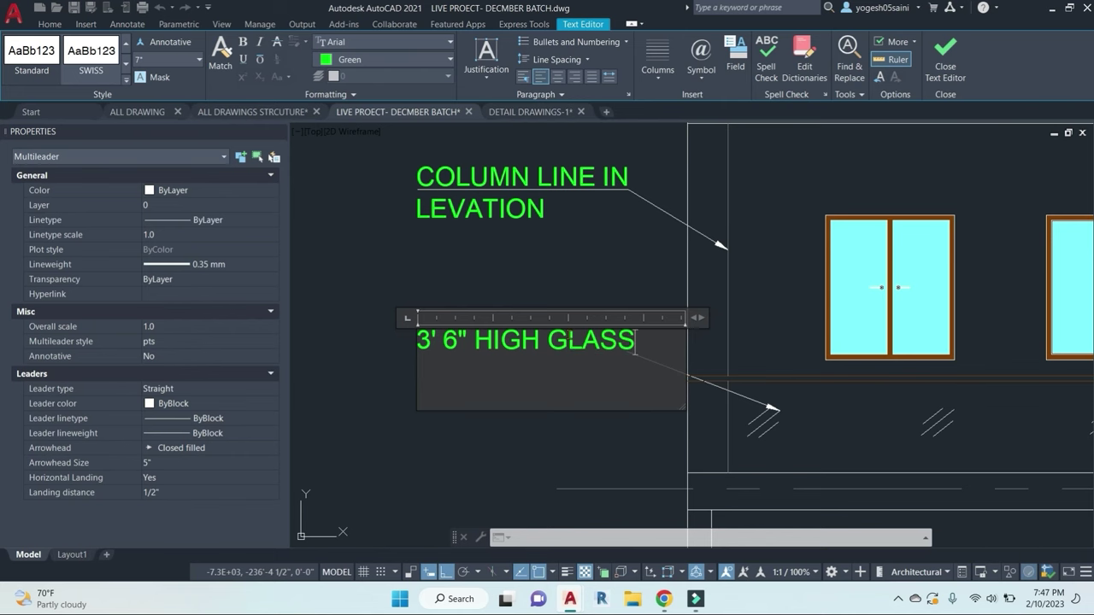
text( RAILING)
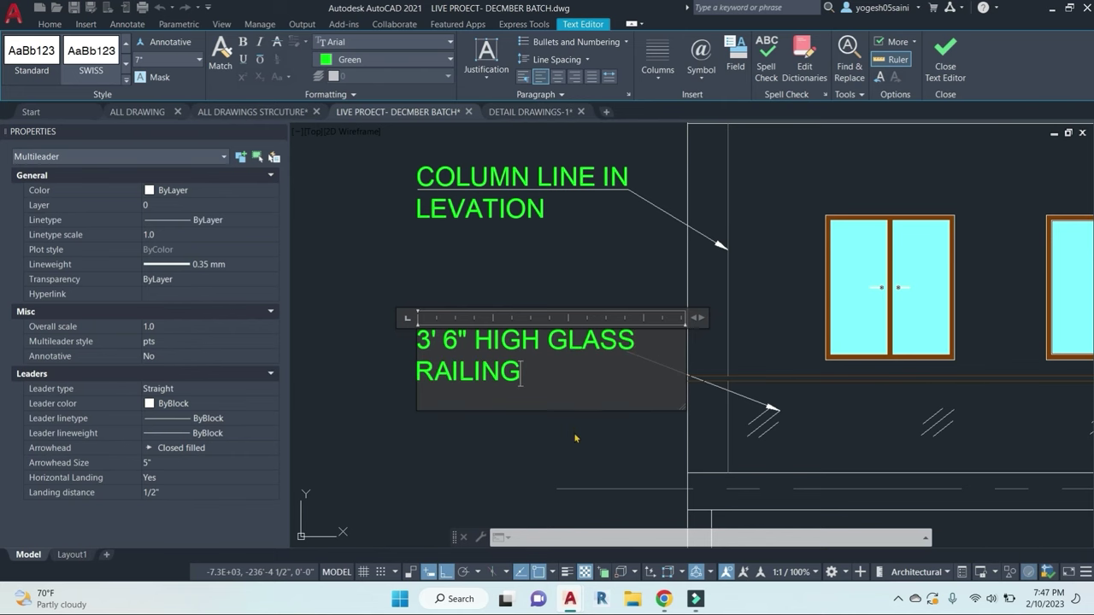
click(575, 438)
Step: Review the labelled elevation, reselecting the glass railing and MS railing notes
scroll(642, 390, down, 2)
middle_drag(643, 390, 610, 334)
click(577, 350)
click(510, 299)
text(c)
key(Escape)
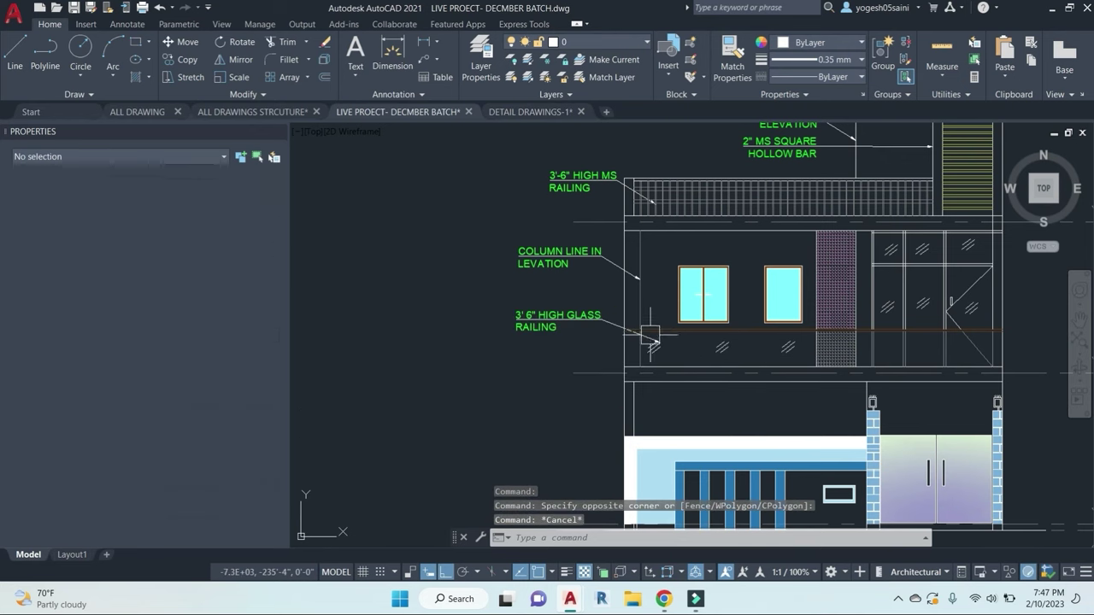
key(Escape)
scroll(652, 286, down, 2)
middle_drag(724, 333, 686, 356)
scroll(685, 356, up, 6)
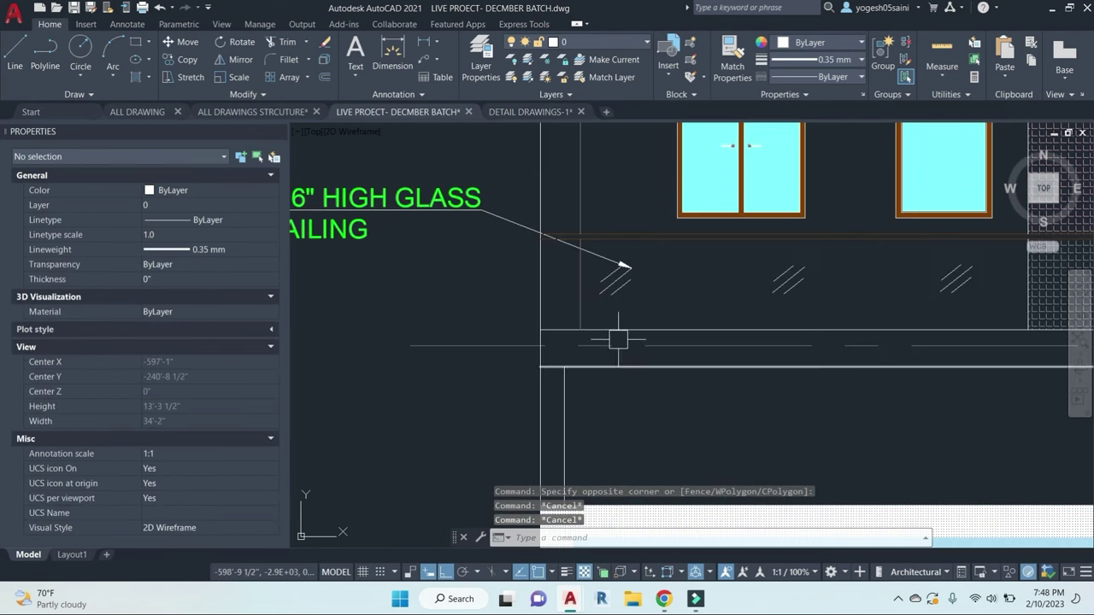
scroll(691, 342, down, 5)
scroll(564, 177, up, 2)
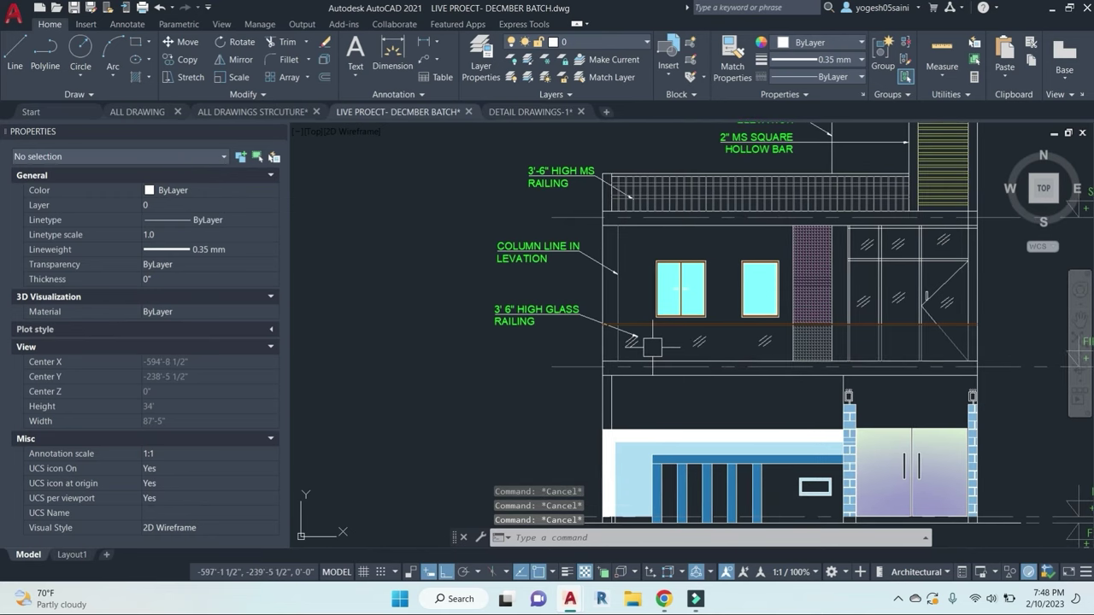
click(536, 188)
Step: Try copying the MS railing note and matching properties from the parapet wall note, then cancel both
text(co)
key(space)
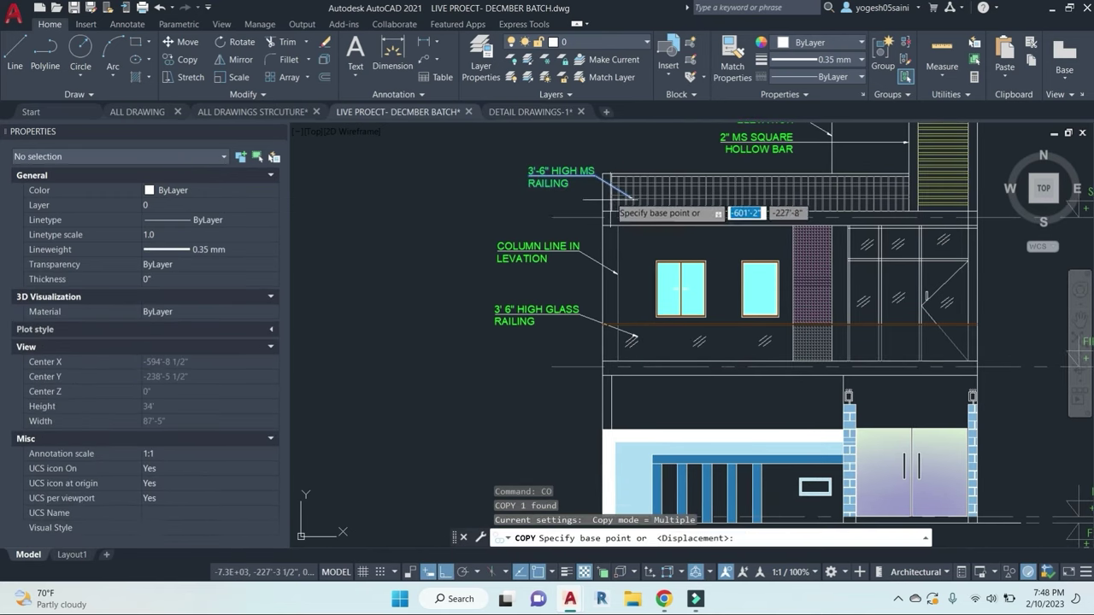
key(Escape)
key(Escape)
key(Escape)
scroll(681, 337, down, 2)
scroll(1013, 273, up, 2)
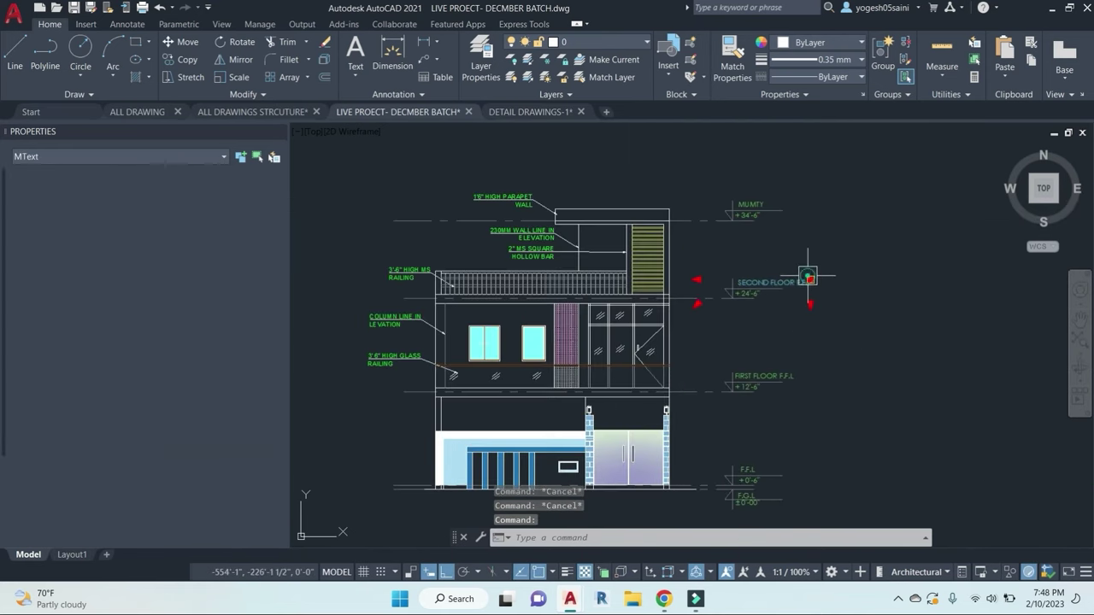
text(ma)
key(Return)
click(501, 185)
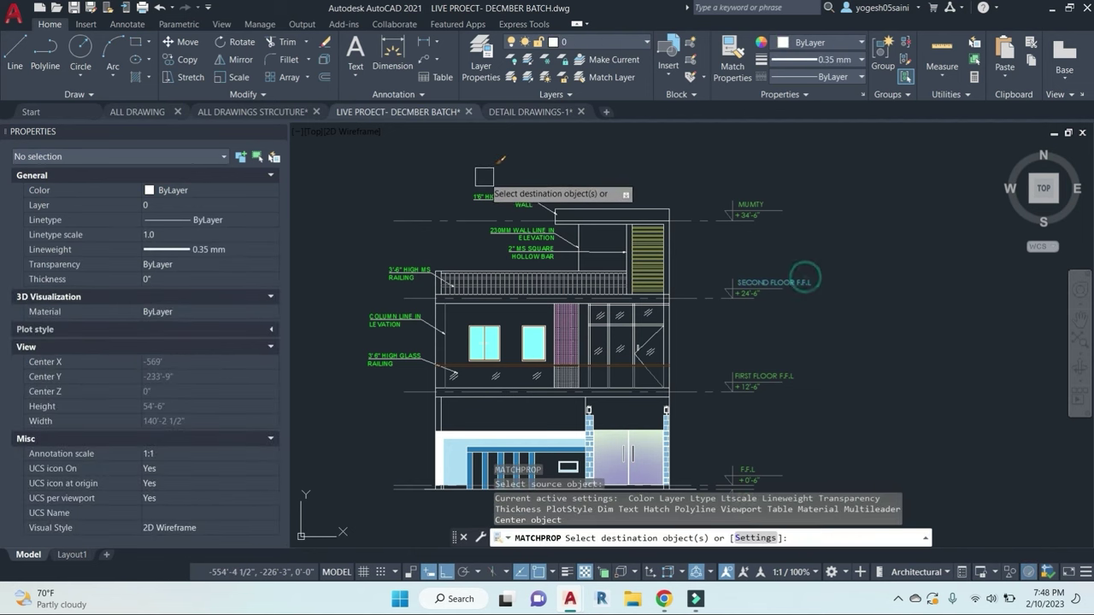
key(Escape)
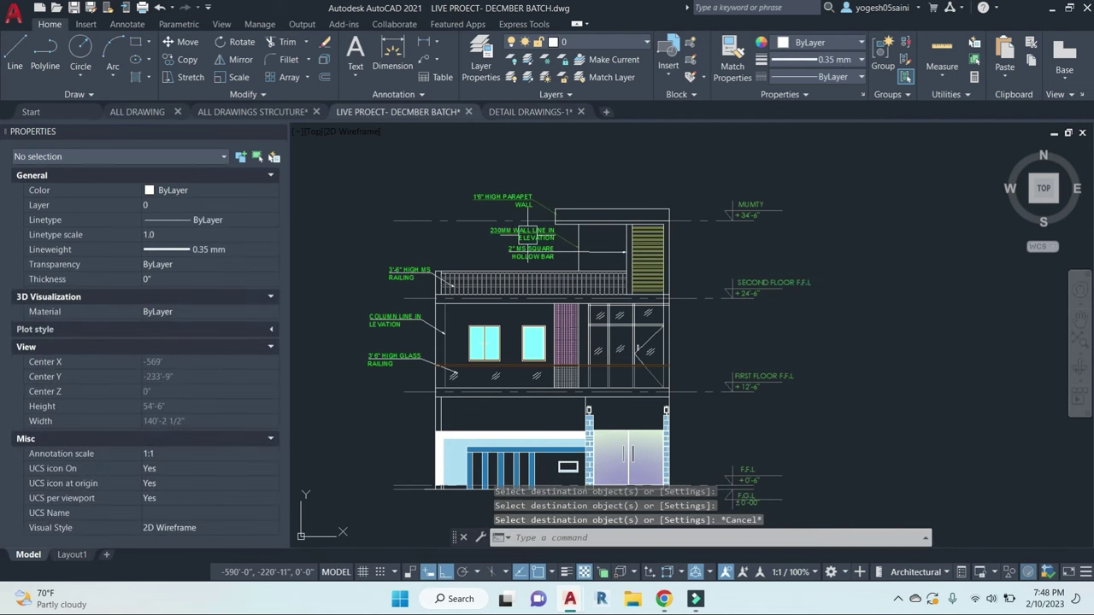
Step: Copy the SECOND FLOOR F.F.L label, abandon the paste, and inspect its text without changes
click(808, 299)
key(ctrl+c)
key(ctrl+v)
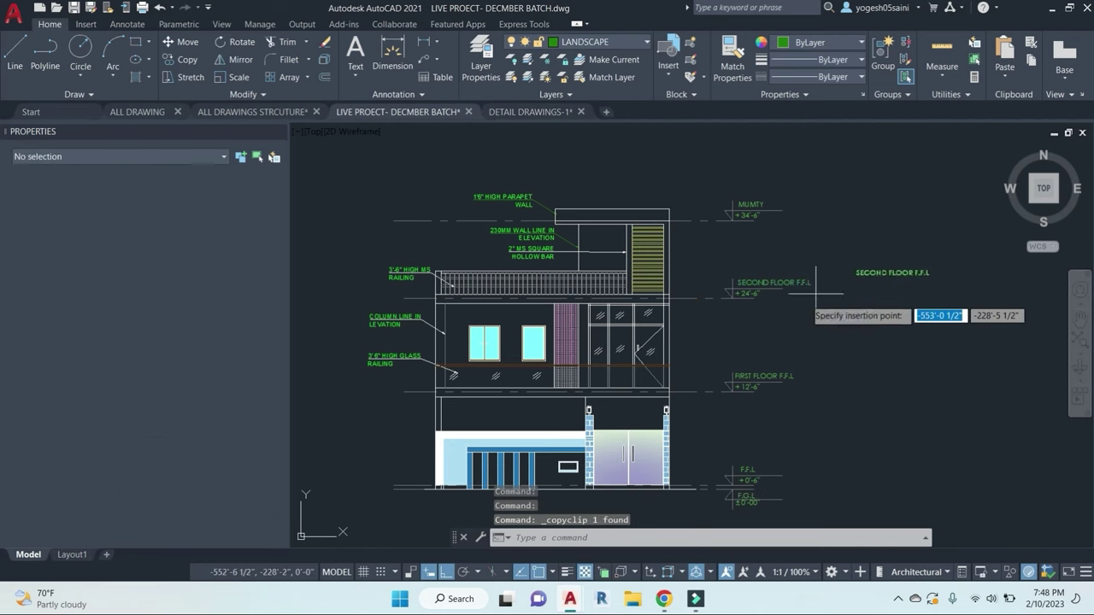
scroll(431, 438, up, 5)
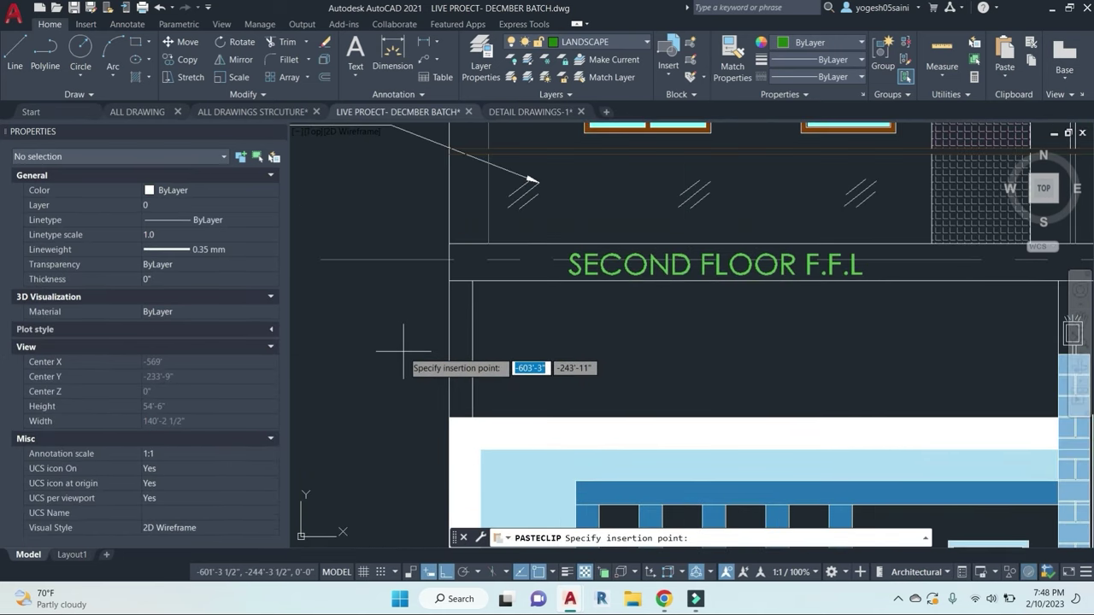
key(Escape)
double_click(751, 265)
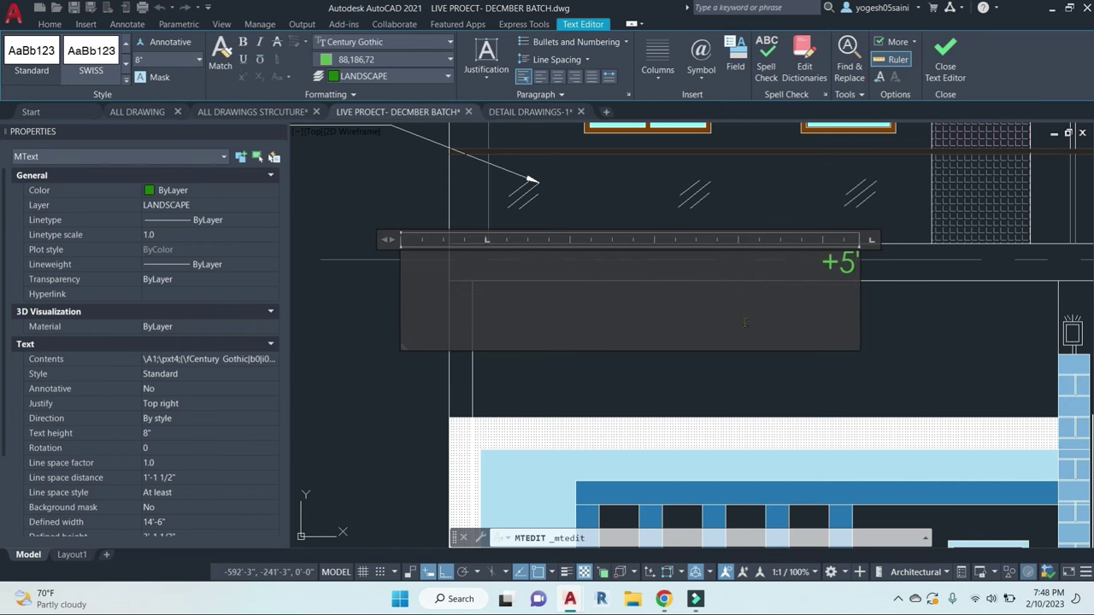
key(Escape)
scroll(843, 257, up, 3)
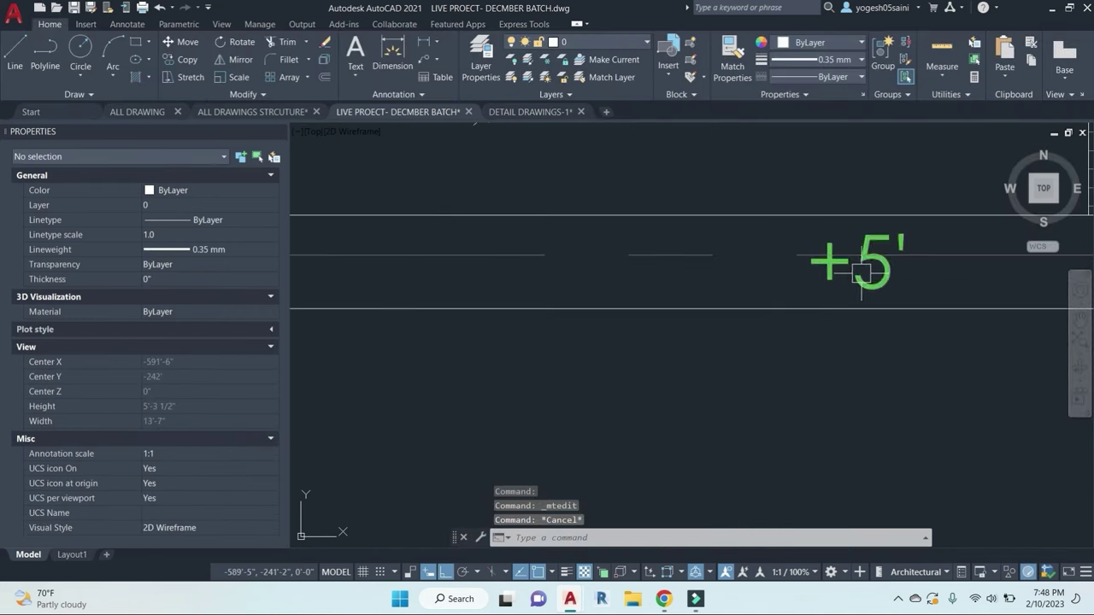
Step: Move the +5' level text slightly down
key(Return)
click(950, 351)
click(952, 362)
key(Escape)
Step: Copy the +5' level text to a lower level on the elevation
click(891, 284)
text(c)
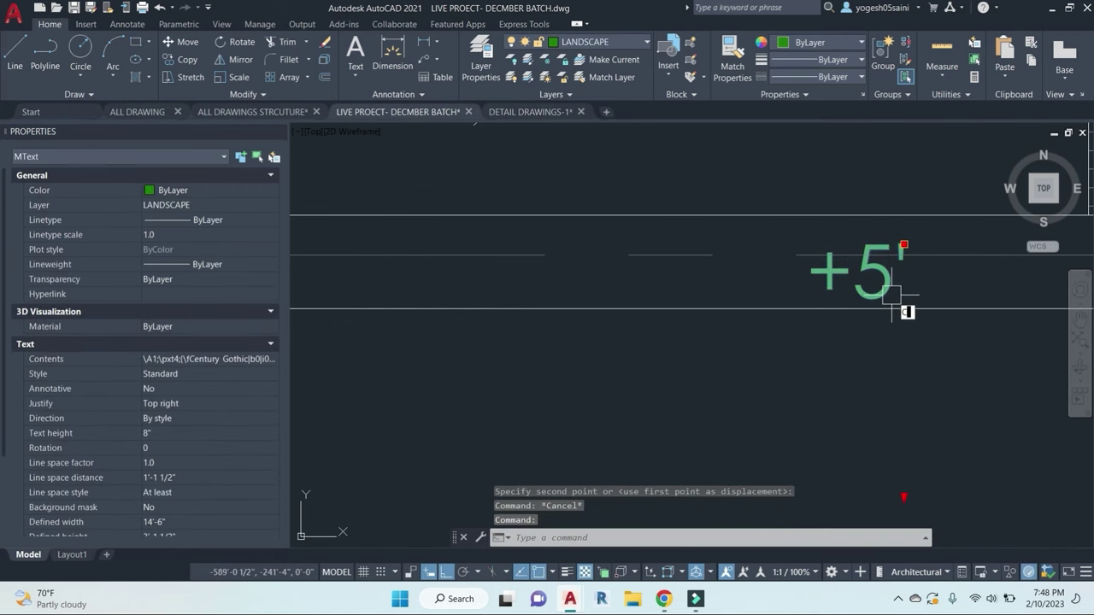
key(Return)
scroll(897, 312, down, 5)
click(538, 399)
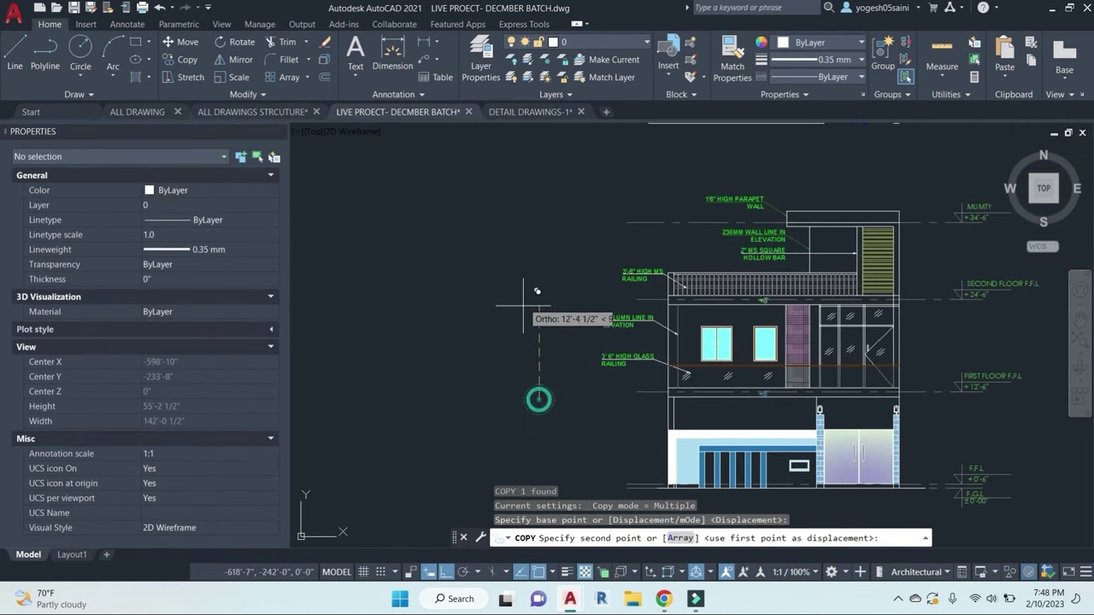
scroll(538, 293, up, 2)
click(537, 294)
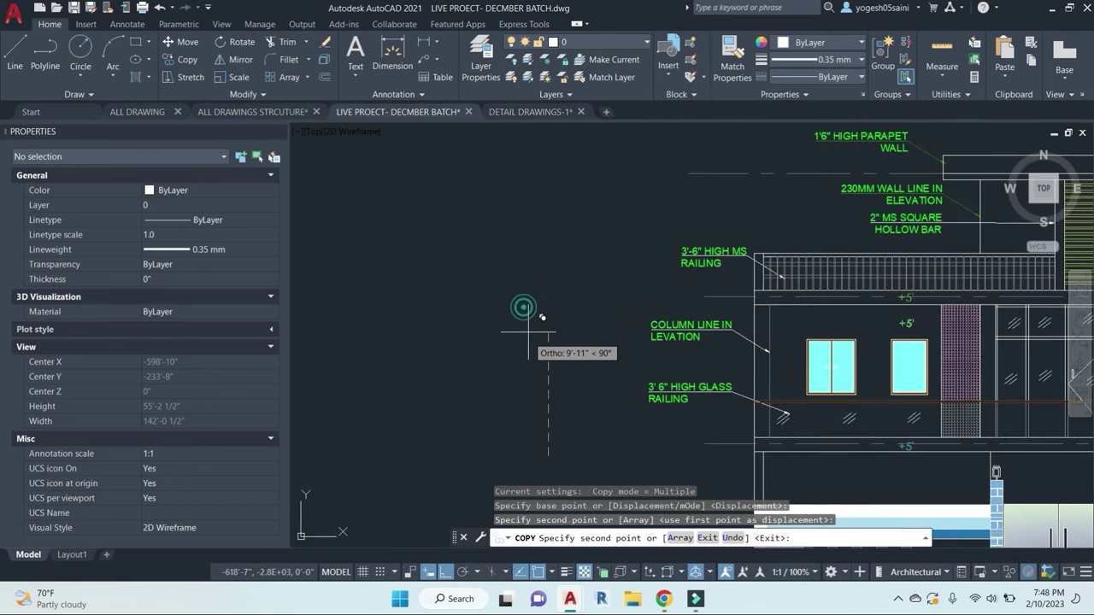
middle_drag(525, 313, 494, 139)
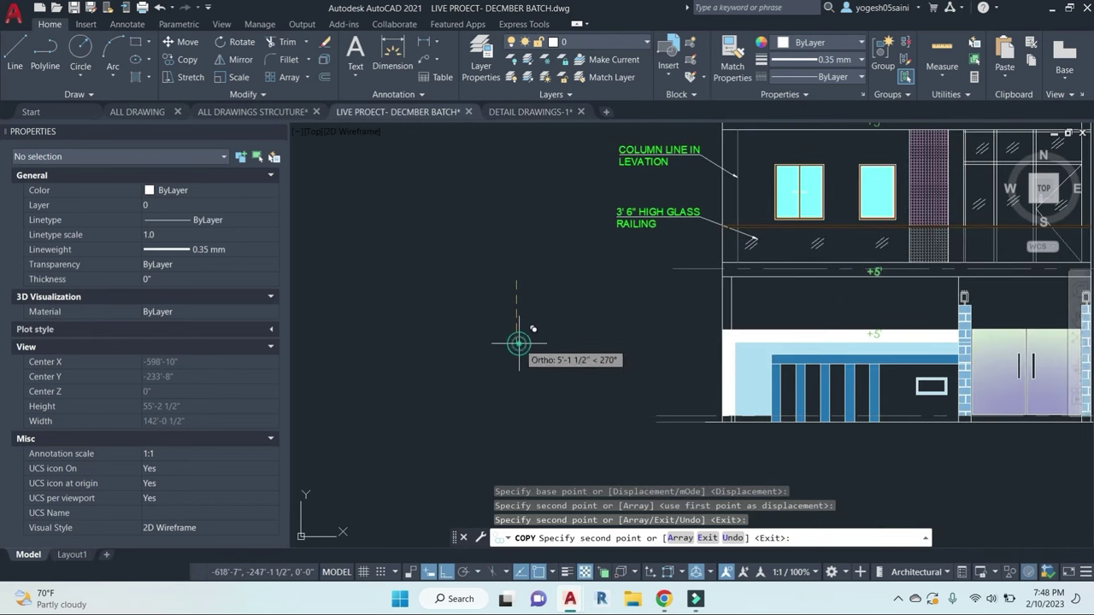
key(Escape)
Step: Erase the stray lower +5' copy
scroll(821, 273, up, 8)
scroll(820, 274, down, 5)
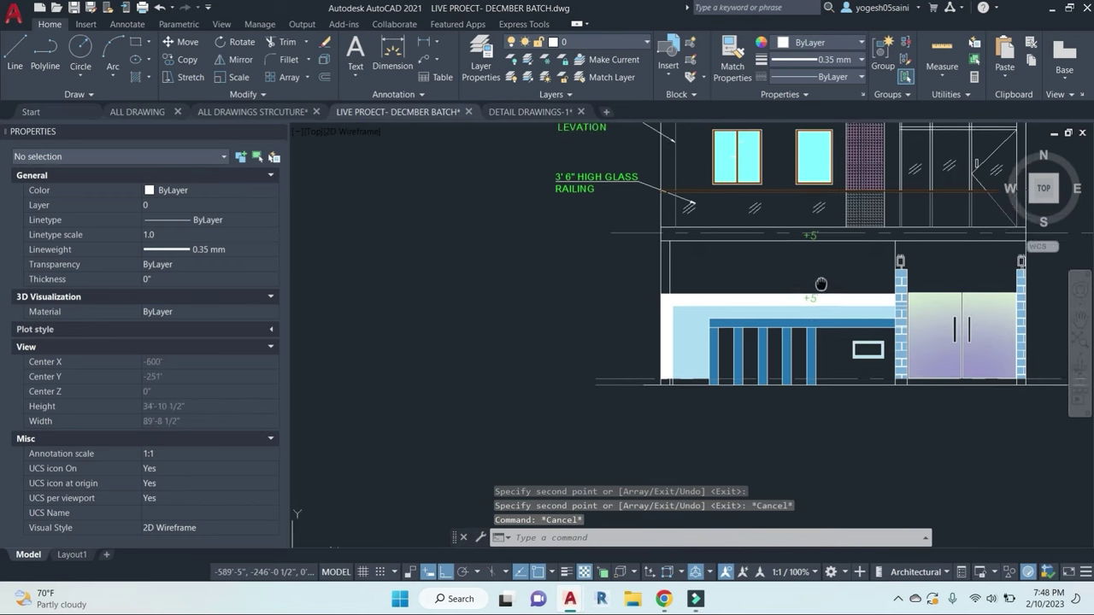
scroll(810, 243, up, 3)
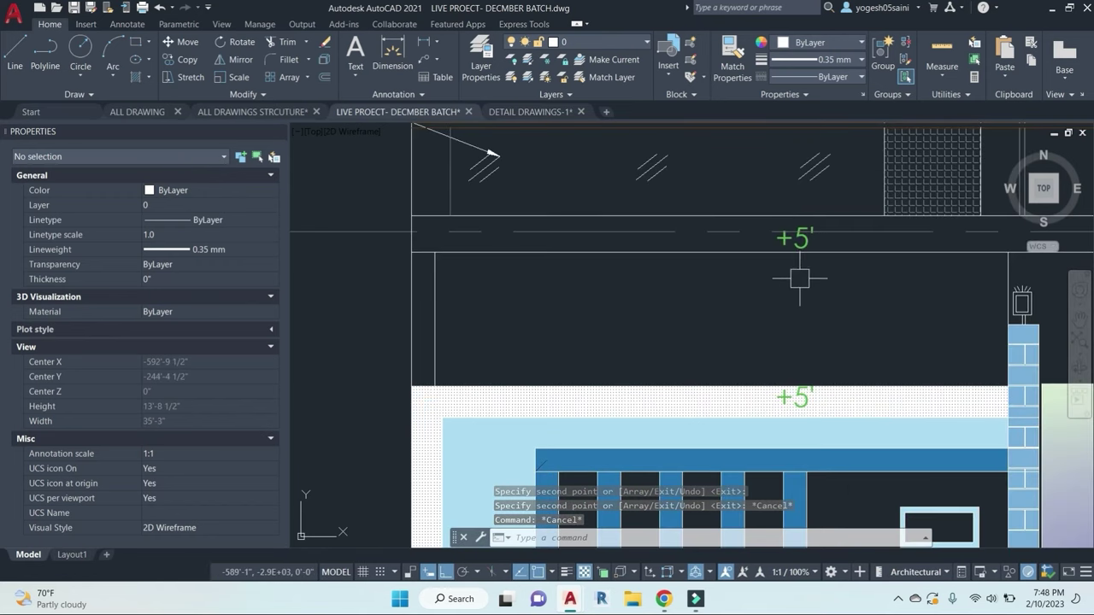
click(803, 395)
text(E)
key(Return)
Step: Copy the +5' level text above the first-floor windows and open the new copy for editing
scroll(803, 393, down, 3)
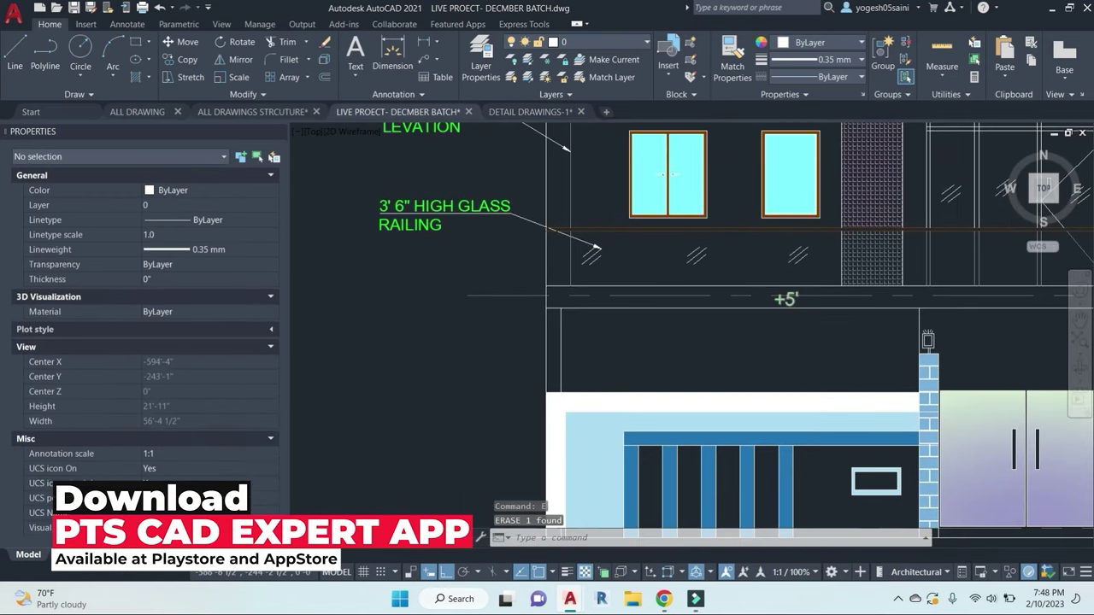
scroll(795, 322, up, 4)
scroll(790, 323, down, 4)
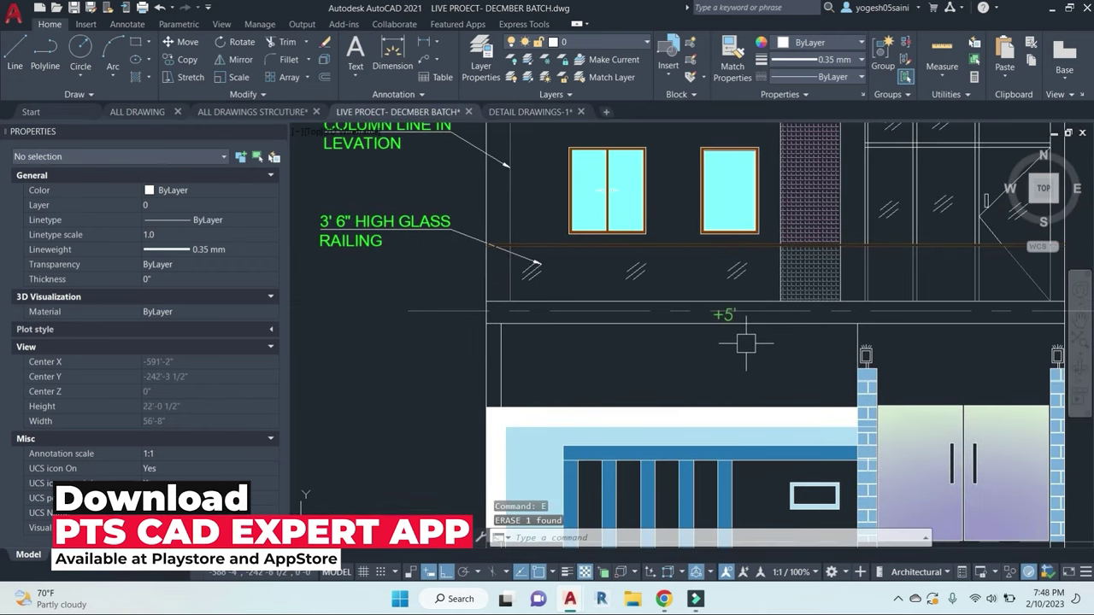
scroll(732, 325, up, 4)
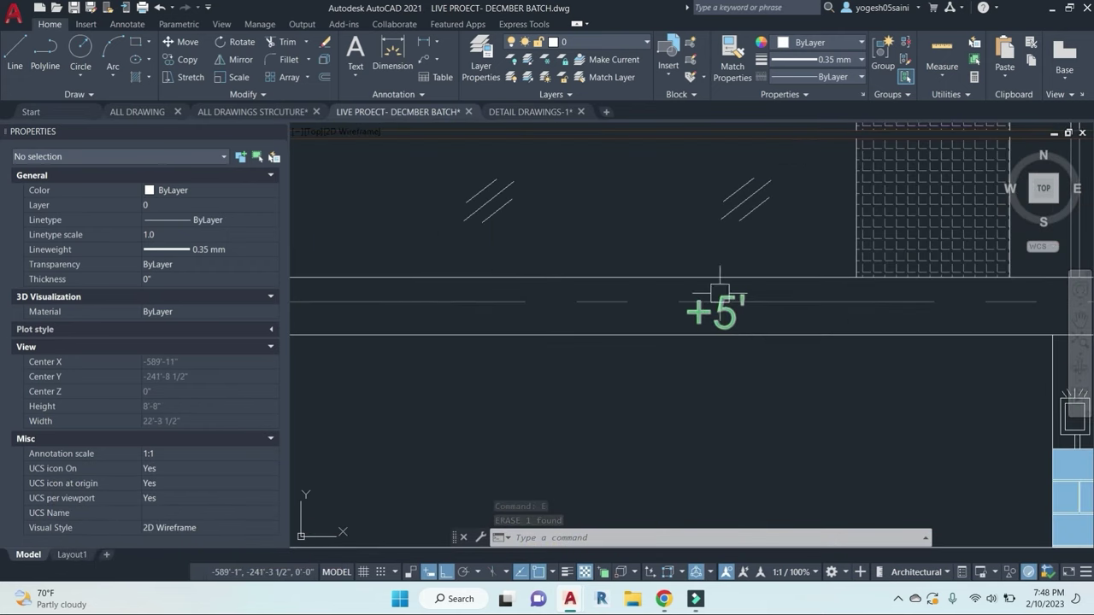
scroll(780, 286, down, 4)
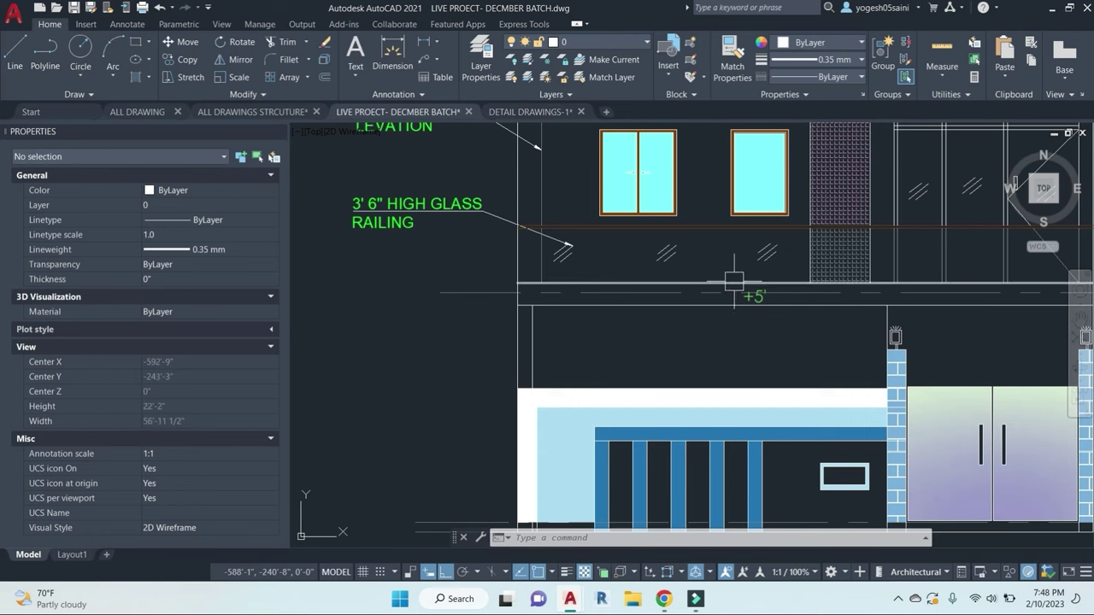
scroll(771, 314, up, 2)
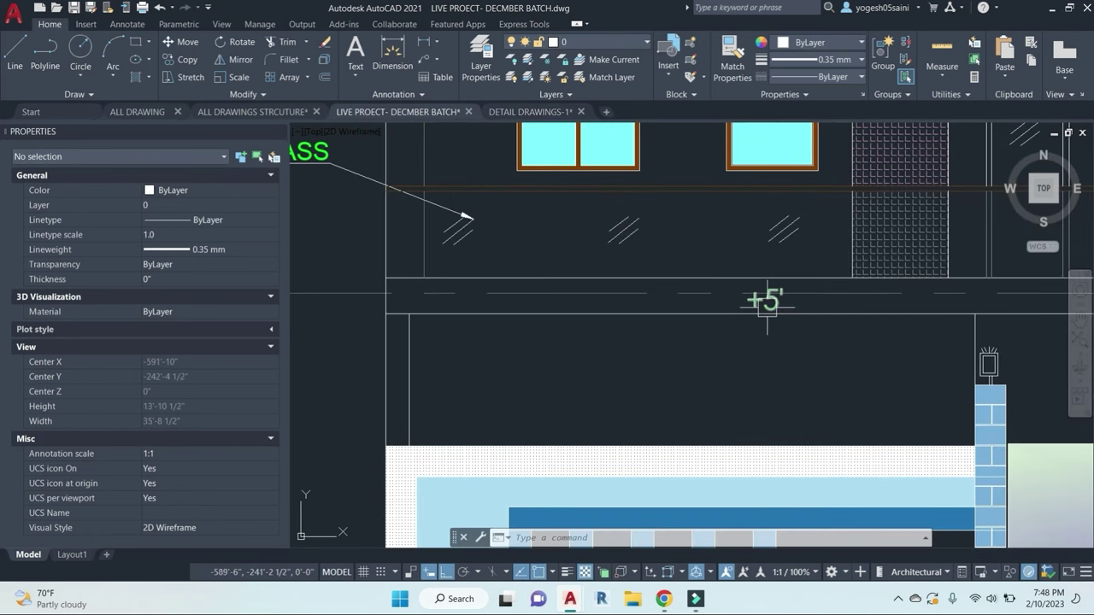
click(769, 301)
text(co)
key(space)
click(819, 363)
scroll(817, 283, down, 2)
middle_drag(818, 284, 815, 364)
click(817, 242)
key(Escape)
scroll(789, 212, up, 2)
double_click(787, 191)
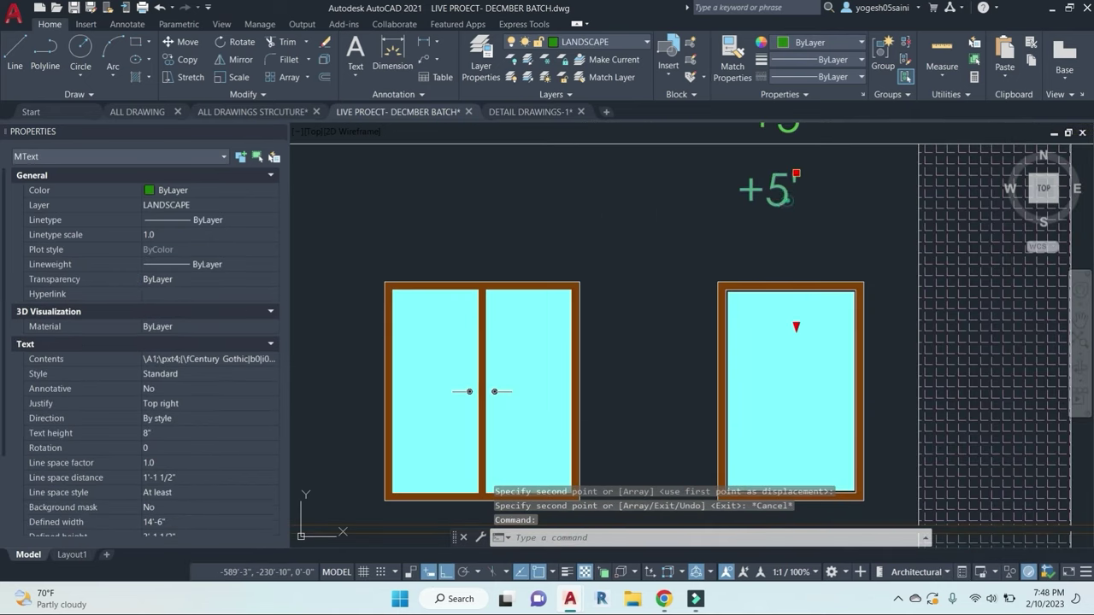
Step: Replace the 5 in the copied label so it reads ±0'
drag(788, 188, 773, 193)
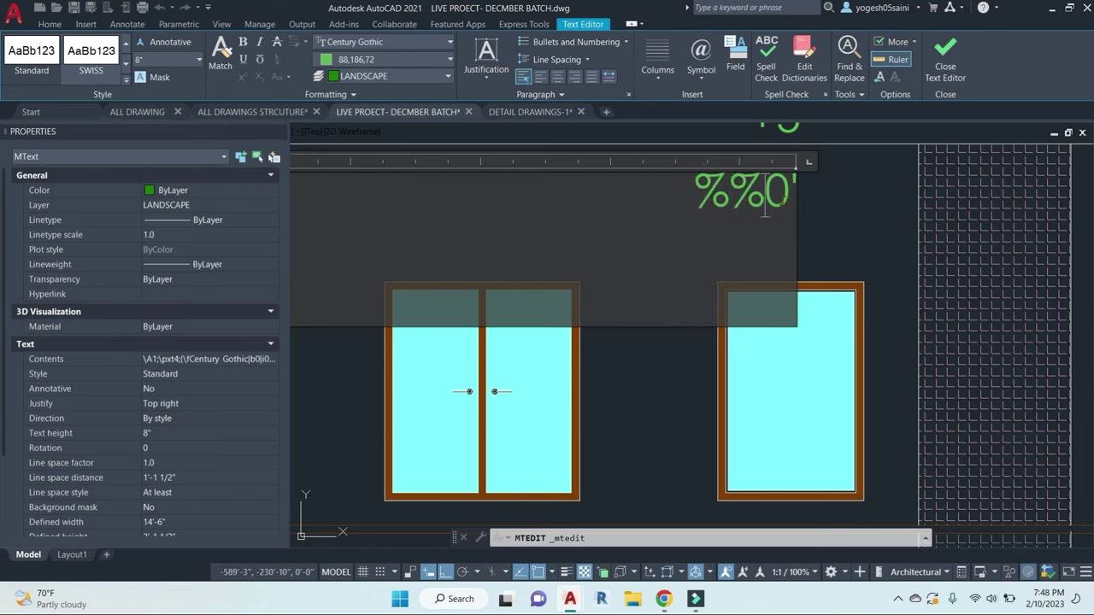
key(Escape)
scroll(869, 234, down, 3)
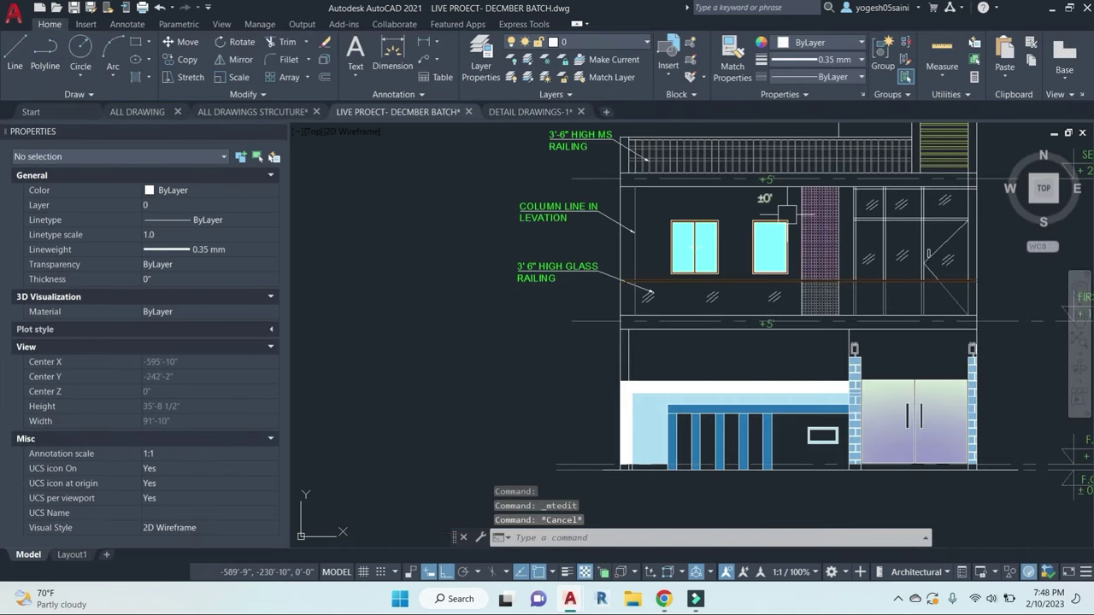
scroll(759, 240, up, 2)
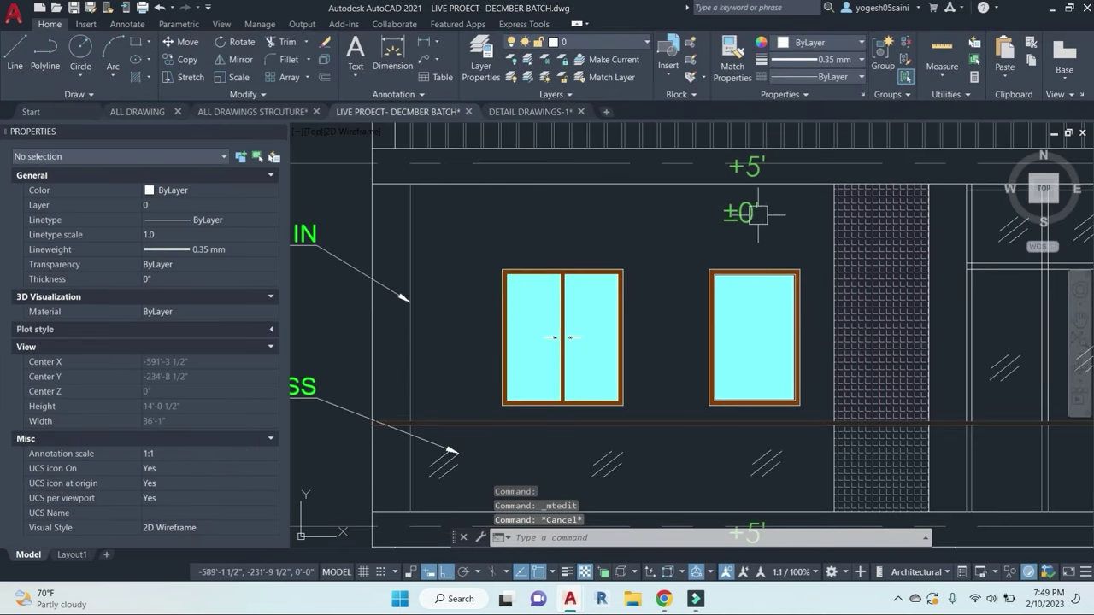
middle_drag(752, 517, 719, 439)
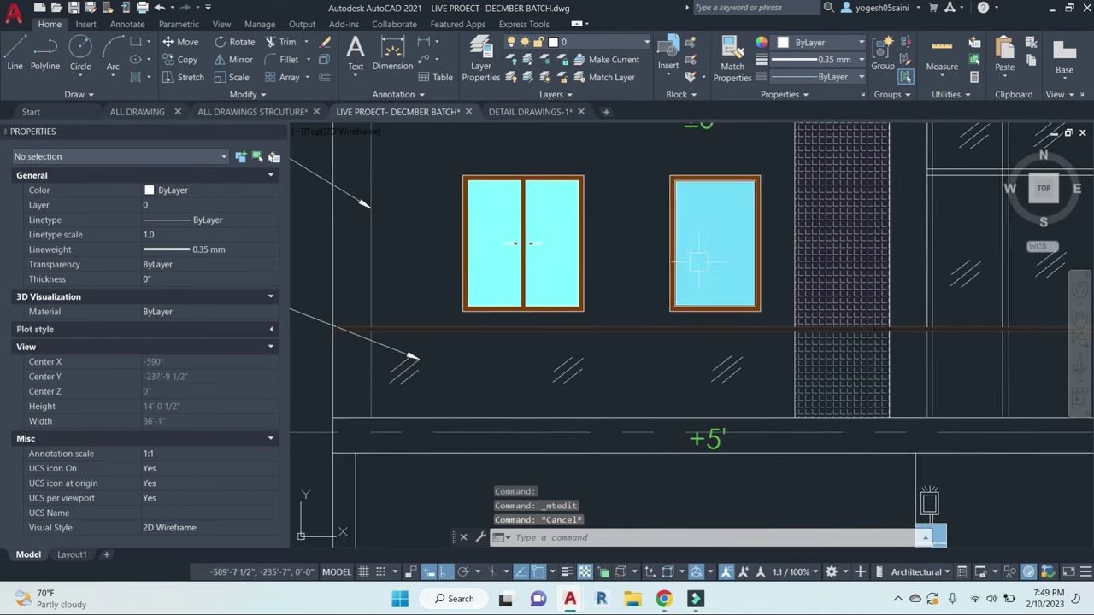
scroll(719, 408, down, 3)
scroll(709, 257, up, 2)
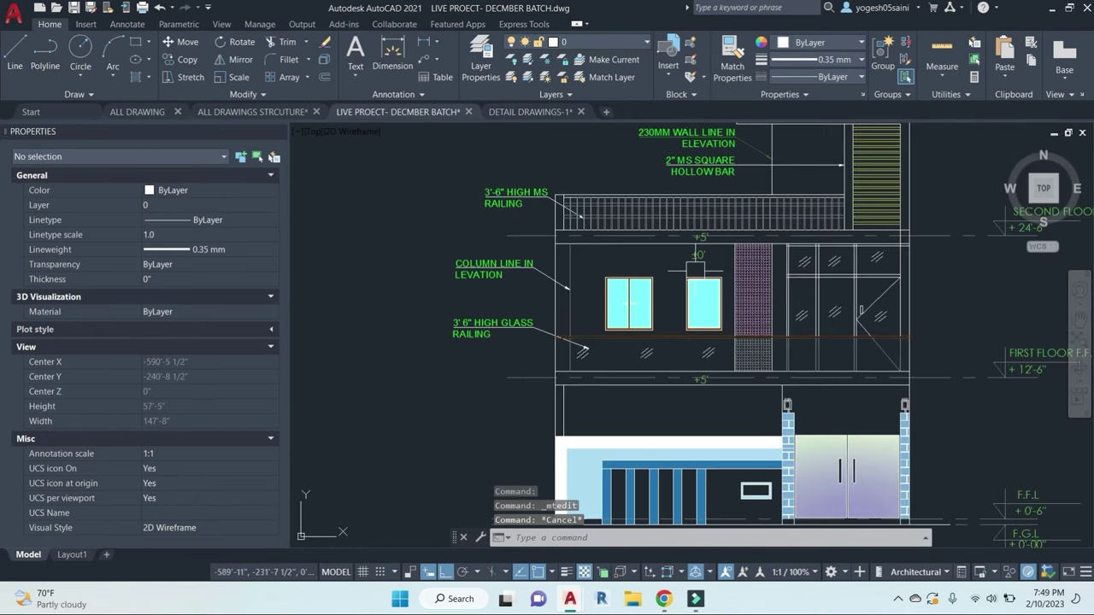
Step: Copy the ±0' label to the clipboard and start pasting it
click(707, 249)
key(ctrl+c)
key(ctrl+v)
scroll(707, 256, down, 3)
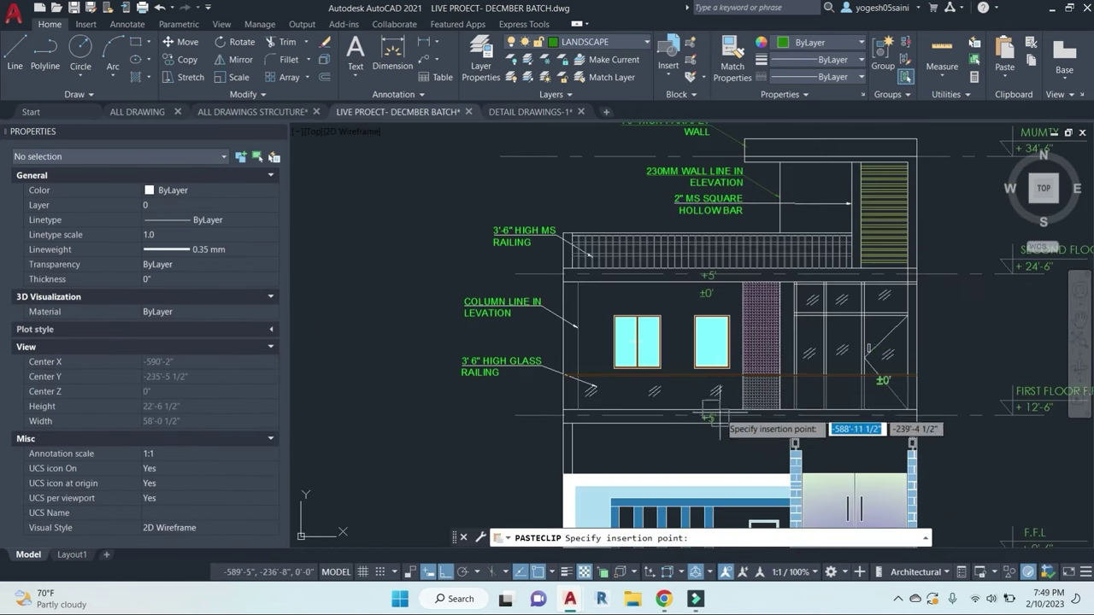
Step: Drop the pasted ±0' label on the ground-floor band and copy it just below
scroll(547, 393, up, 4)
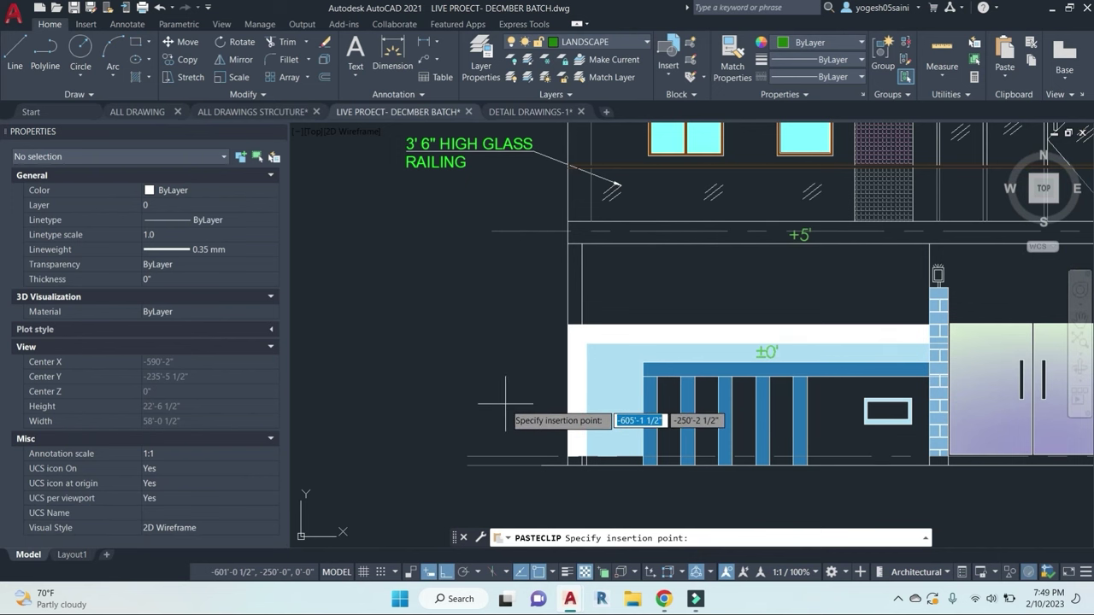
click(503, 403)
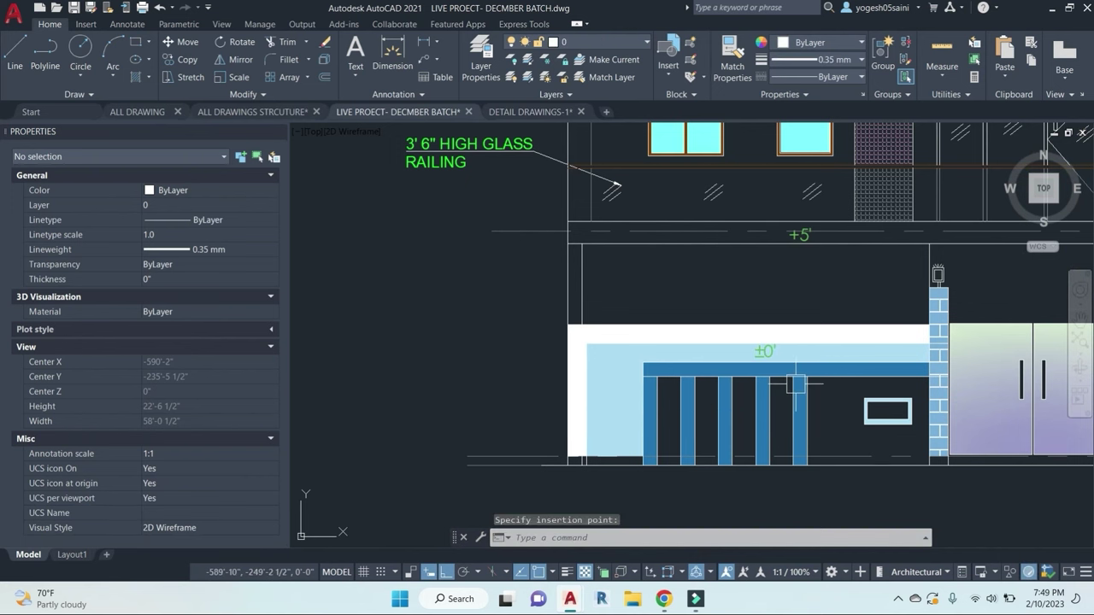
key(Escape)
scroll(762, 358, up, 2)
click(771, 354)
text(co)
key(space)
click(803, 255)
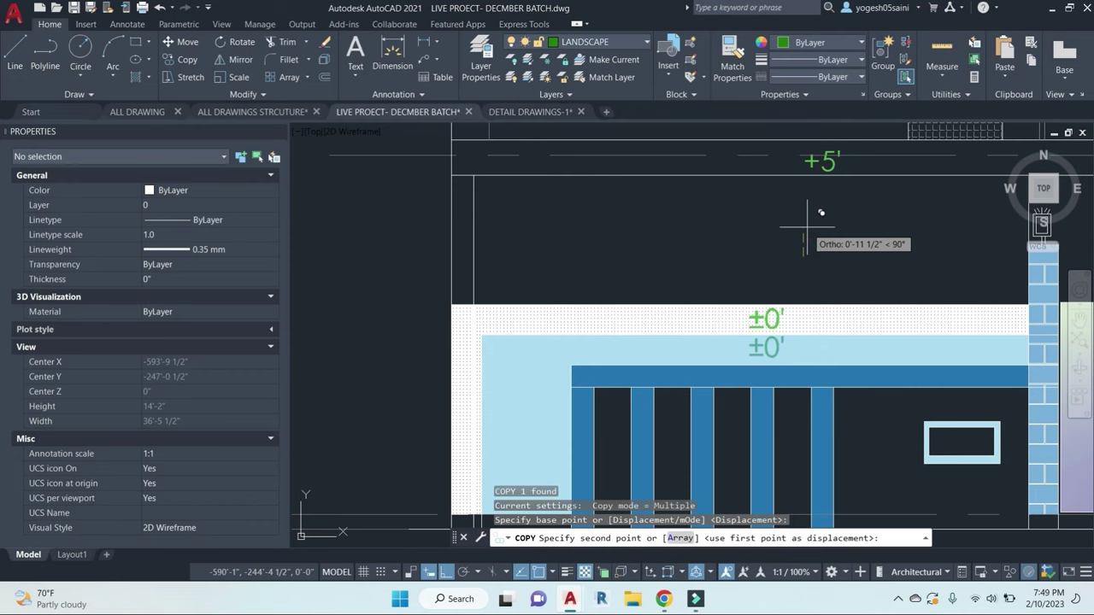
click(806, 228)
key(Escape)
Step: Edit the upper ±0' copy to read +4"
scroll(772, 335, up, 5)
double_click(780, 295)
drag(788, 284, 729, 301)
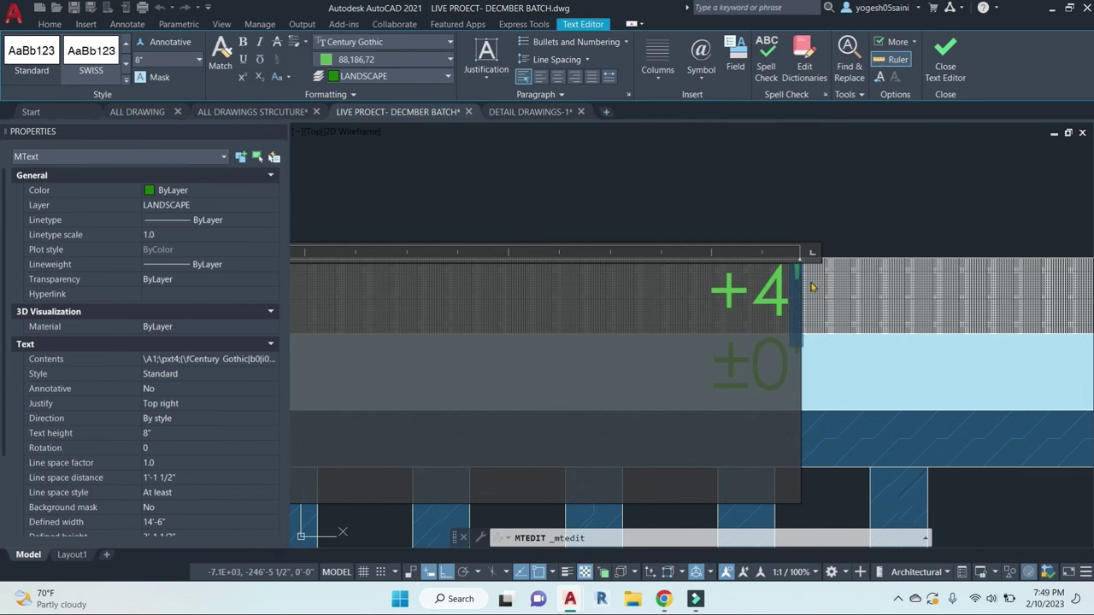
key(Escape)
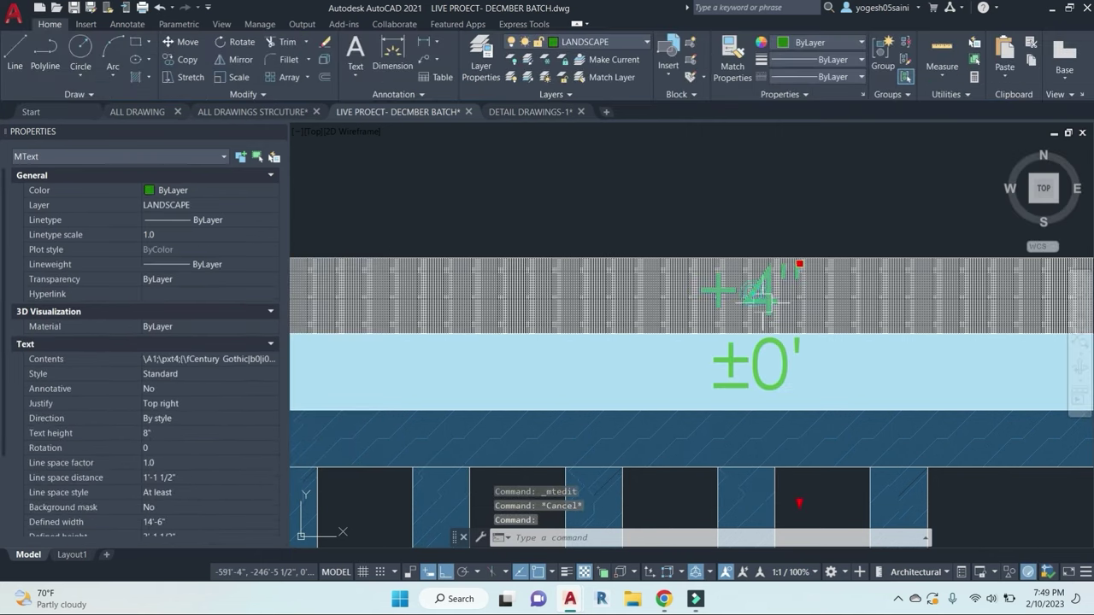
Step: Copy the +4" label onto the dark band below
text(co)
key(Return)
click(787, 184)
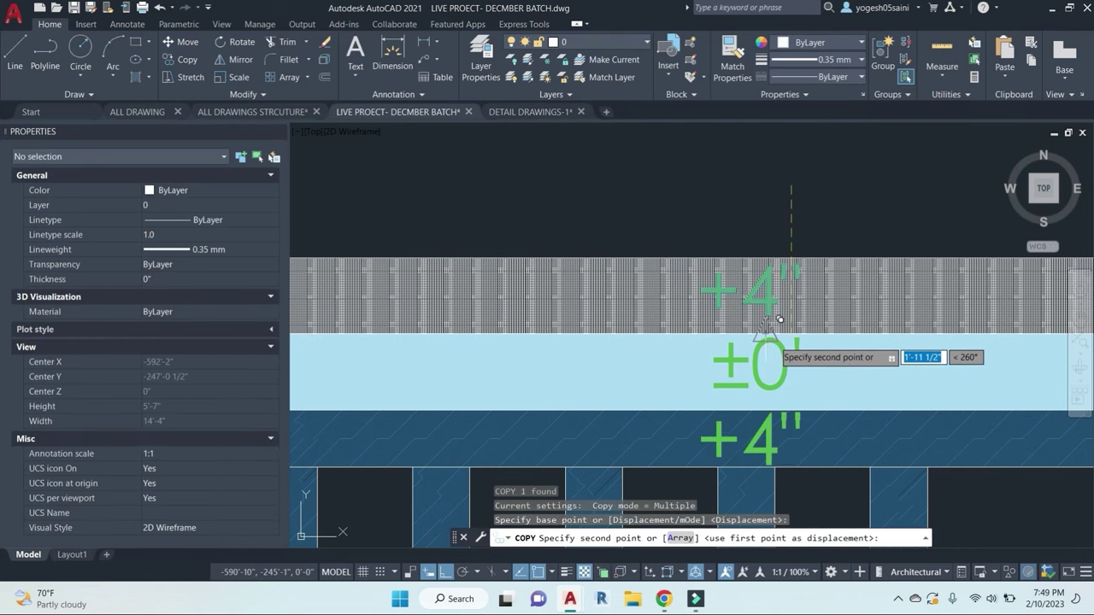
click(765, 335)
key(Escape)
Step: Copy the ±0' level text beside the small ground-floor opening with Ortho off
middle_drag(808, 438, 732, 290)
click(670, 298)
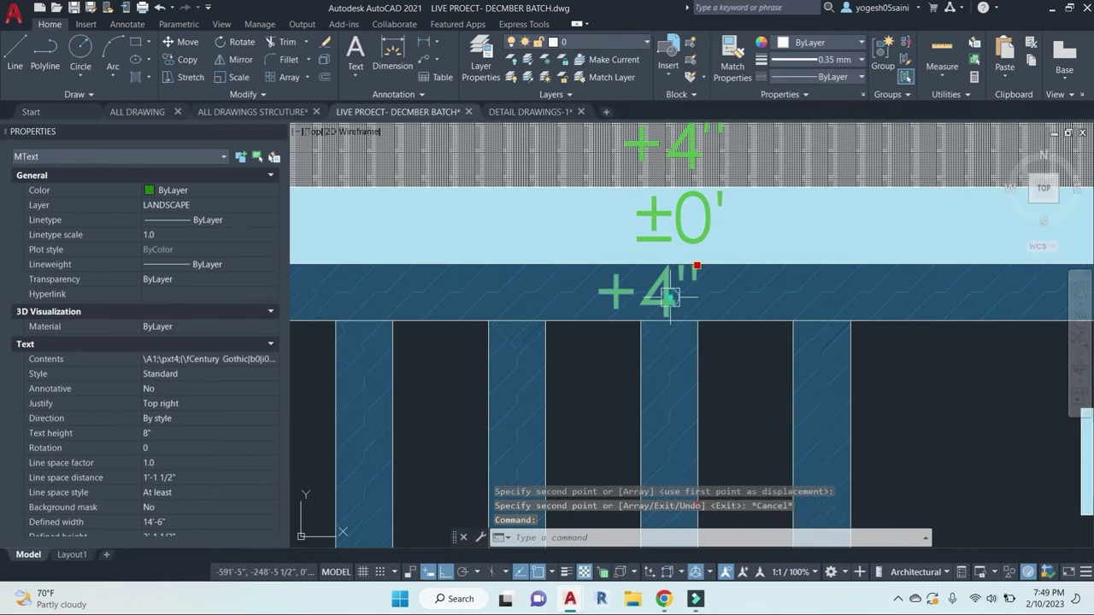
key(Escape)
click(727, 240)
text(co)
key(Return)
click(774, 244)
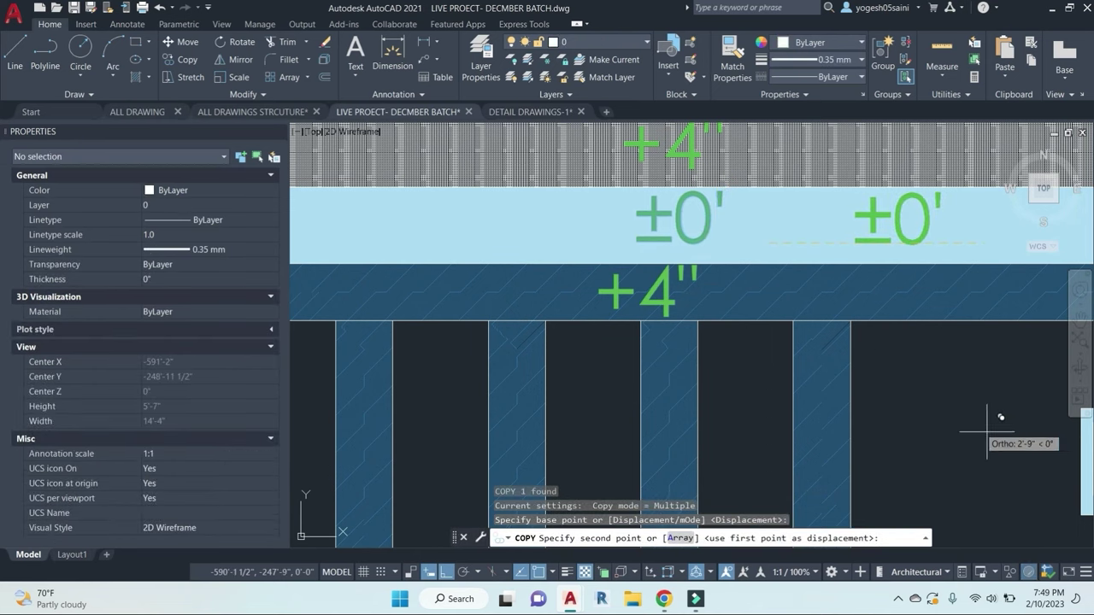
middle_drag(948, 413, 829, 339)
key(F8)
click(921, 432)
scroll(937, 444, down, 3)
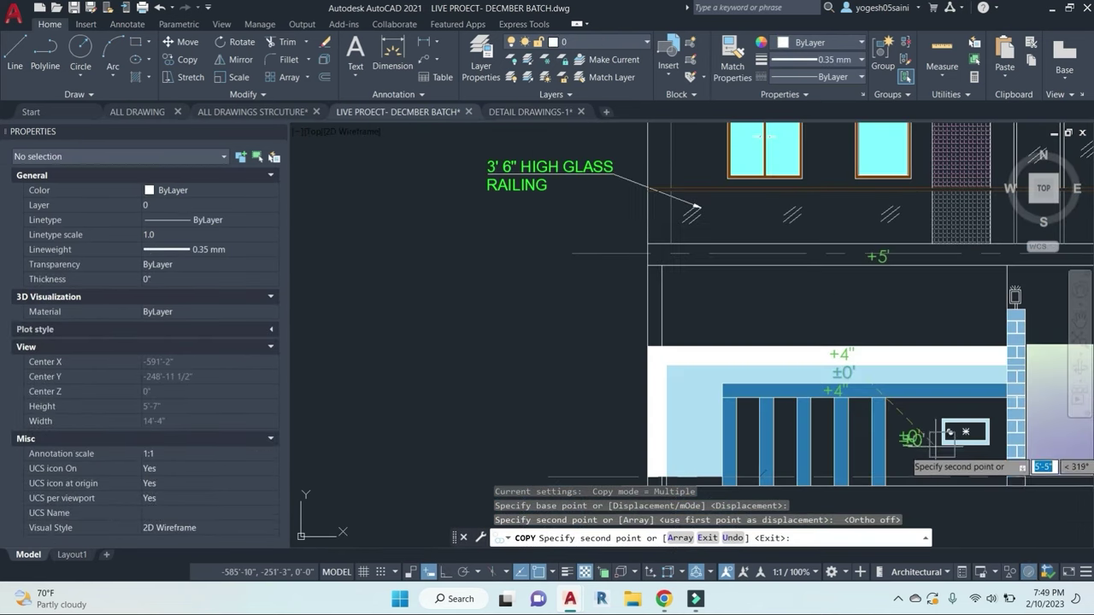
middle_drag(957, 470, 695, 317)
middle_drag(757, 348, 725, 385)
key(Escape)
key(Escape)
scroll(774, 208, down, 2)
middle_drag(774, 208, 785, 296)
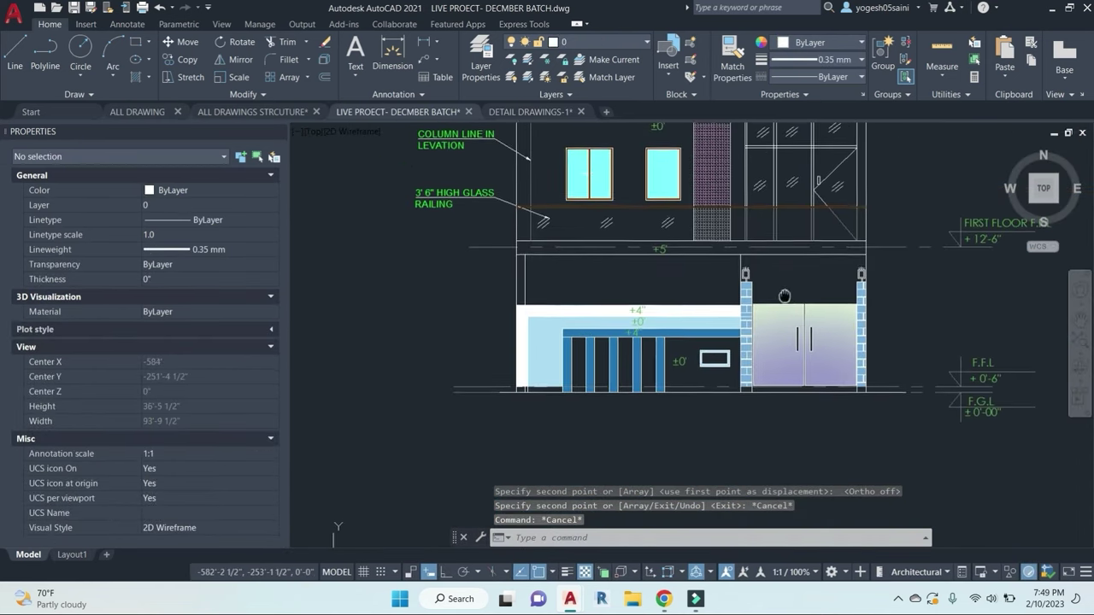
scroll(656, 290, up, 2)
key(Escape)
Step: Copy the 14-object top wall strip to a spot below the front elevation
scroll(612, 268, down, 5)
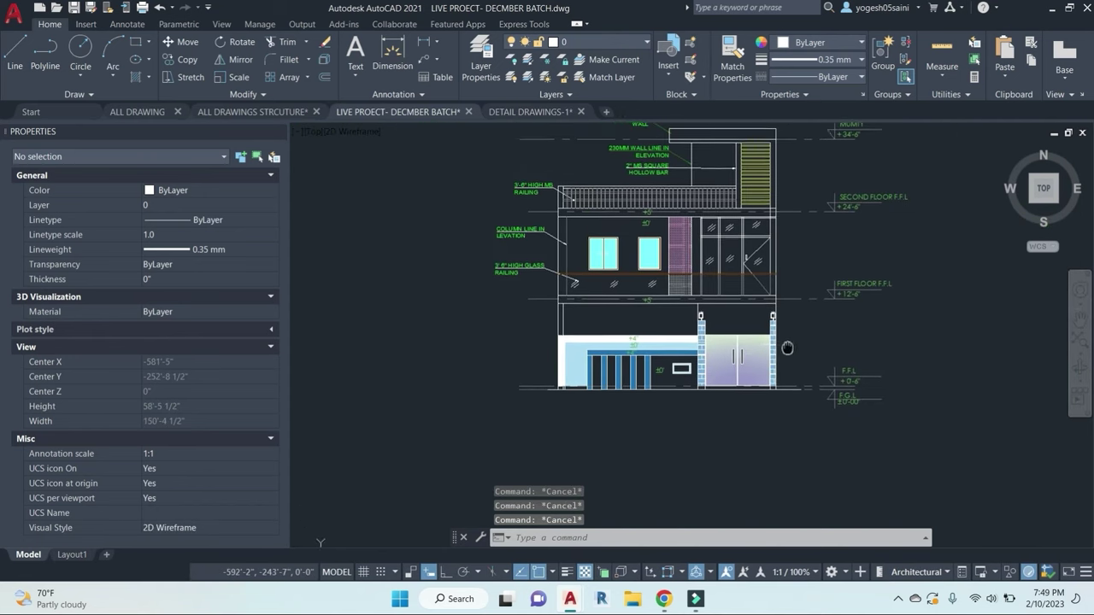
scroll(627, 366, up, 2)
scroll(635, 355, up, 3)
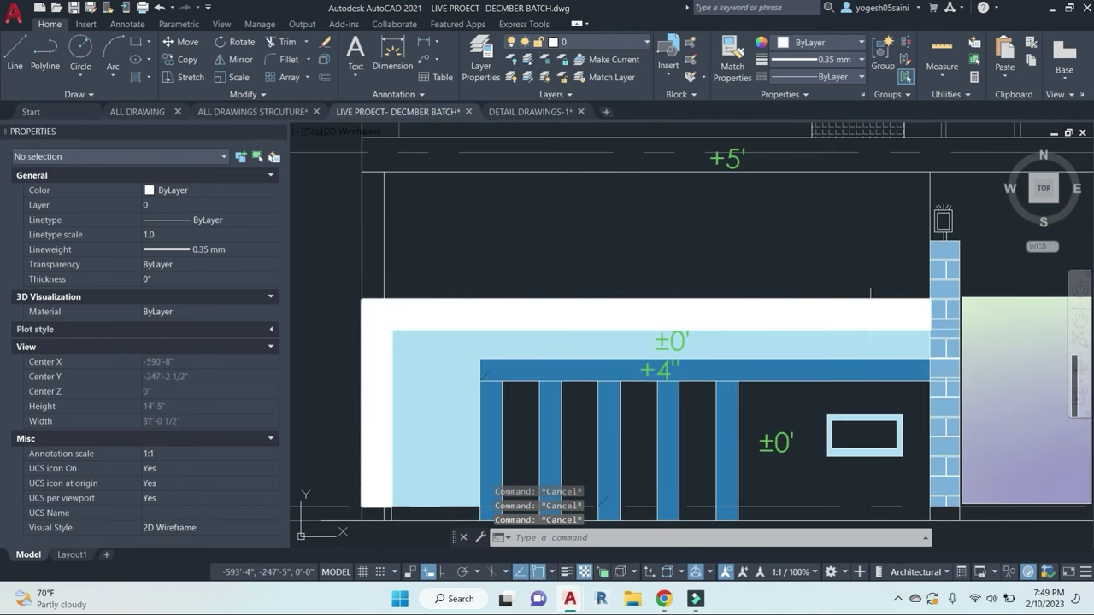
scroll(834, 316, down, 10)
scroll(735, 478, up, 7)
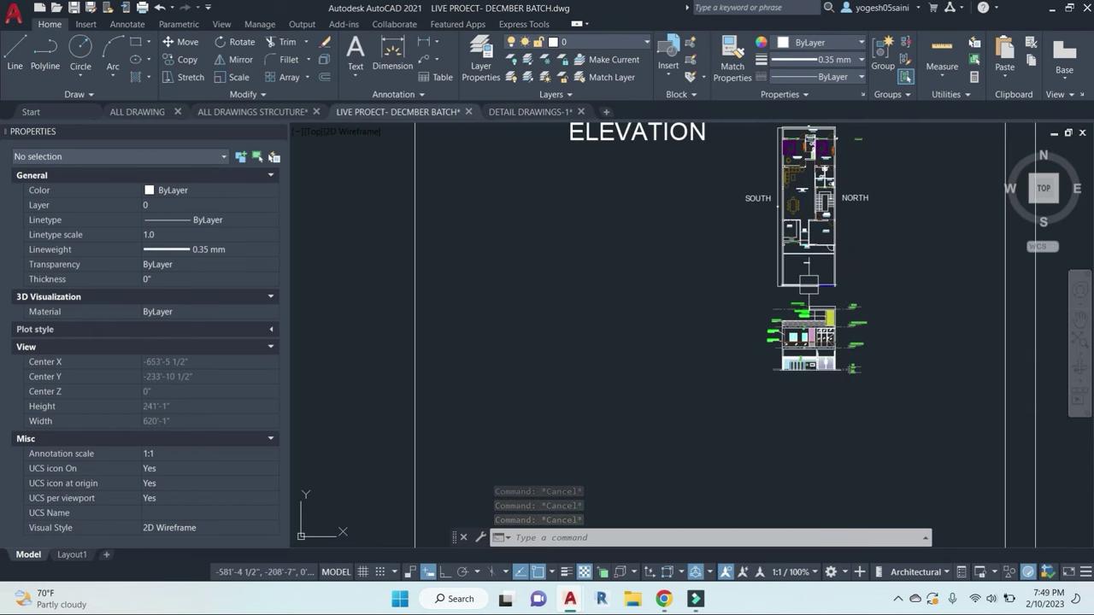
scroll(730, 247, up, 3)
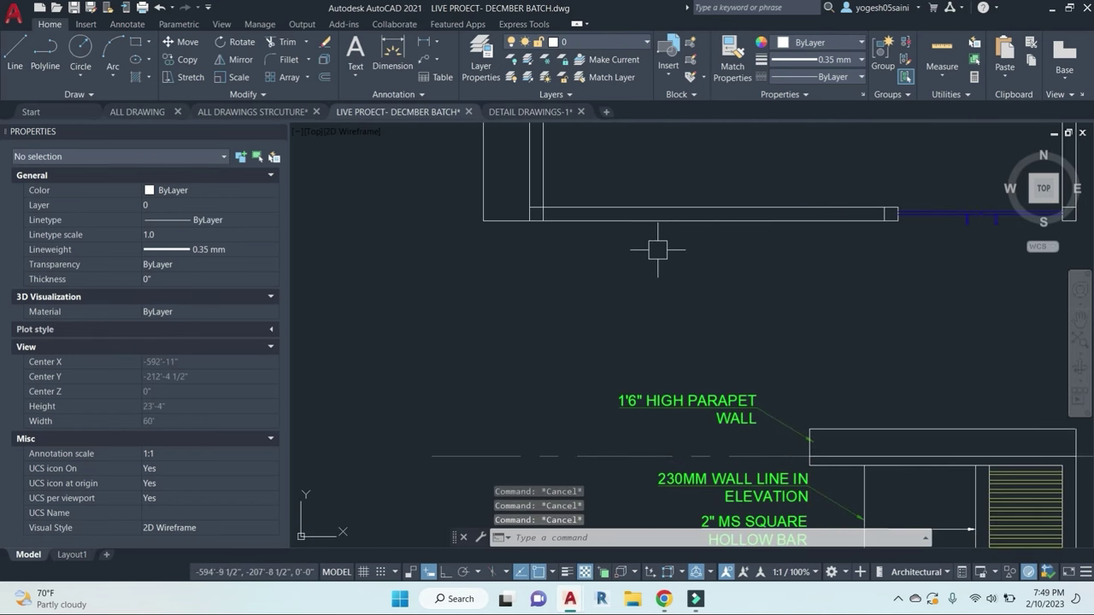
scroll(740, 267, down, 2)
click(440, 184)
click(901, 314)
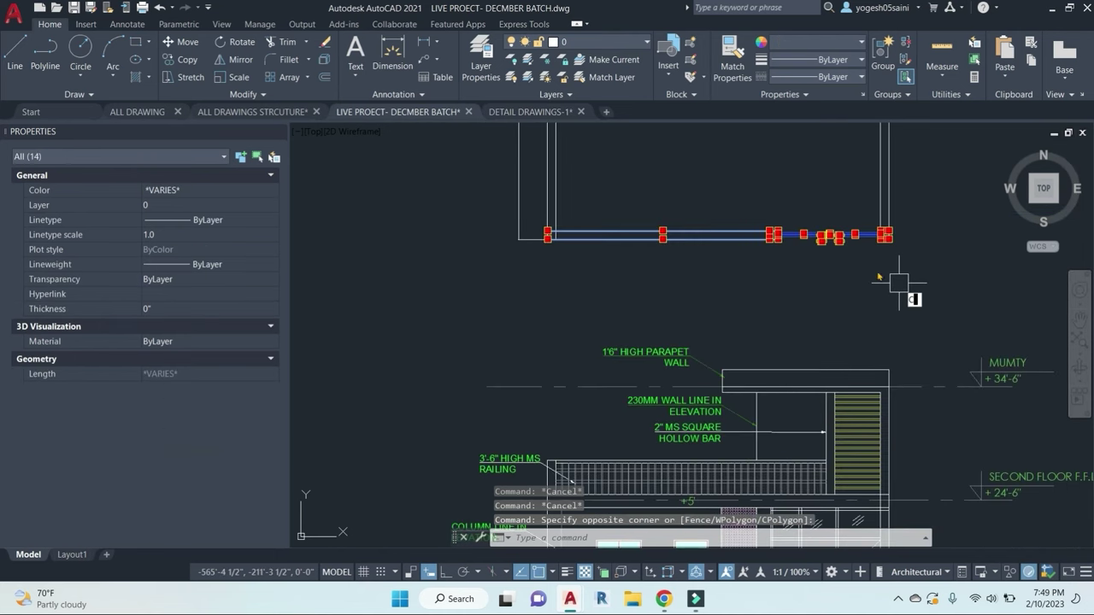
text(co)
key(Return)
scroll(929, 301, down, 3)
middle_drag(929, 300, 811, 194)
click(889, 169)
click(929, 439)
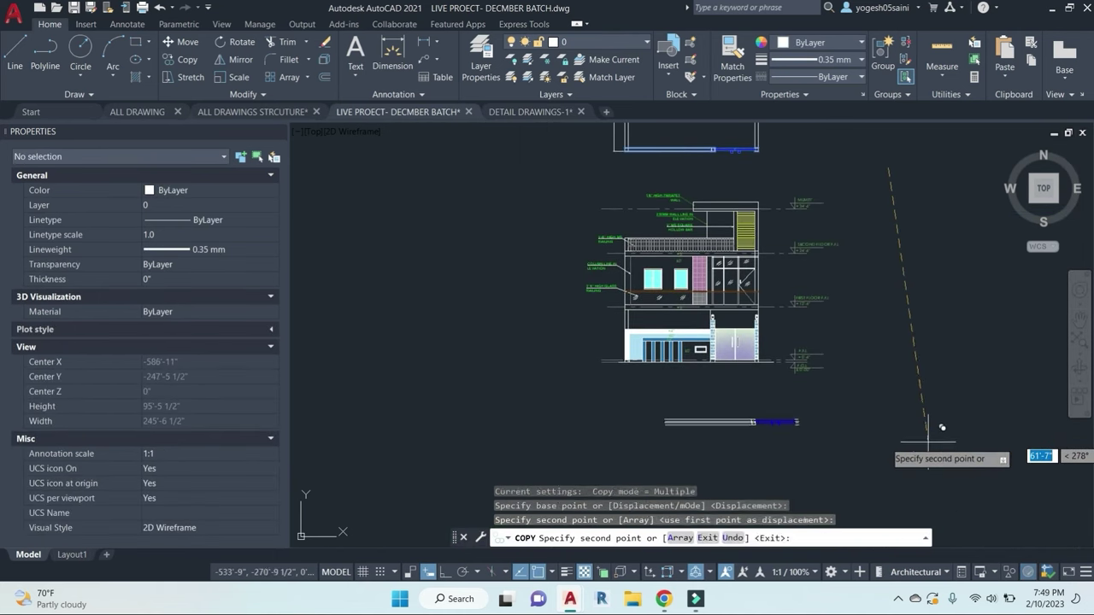
key(Escape)
Step: Offset the copied strip's bottom edge downward to add a parallel line beneath it
middle_drag(777, 447, 730, 350)
scroll(641, 326, up, 4)
key(Escape)
key(Escape)
key(Escape)
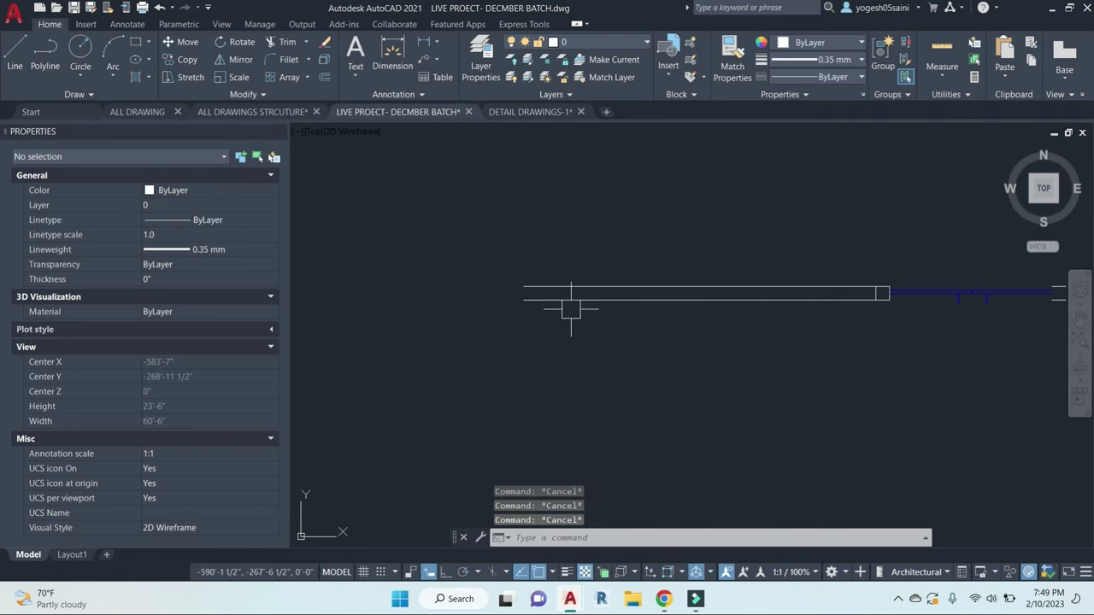
text(l)
key(Return)
click(526, 289)
key(Escape)
key(Escape)
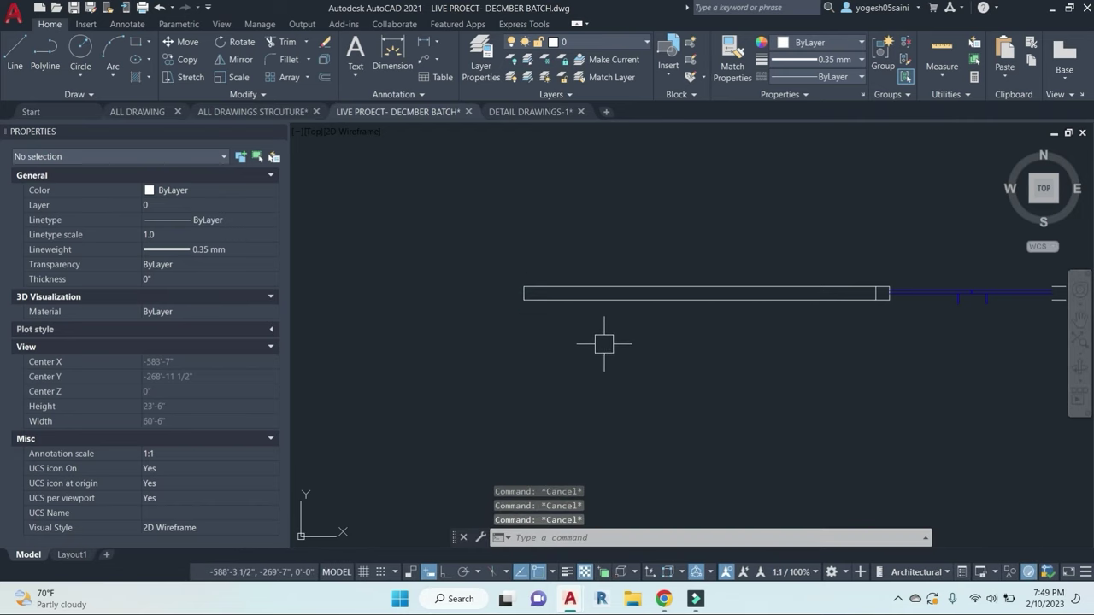
text(o)
key(Return)
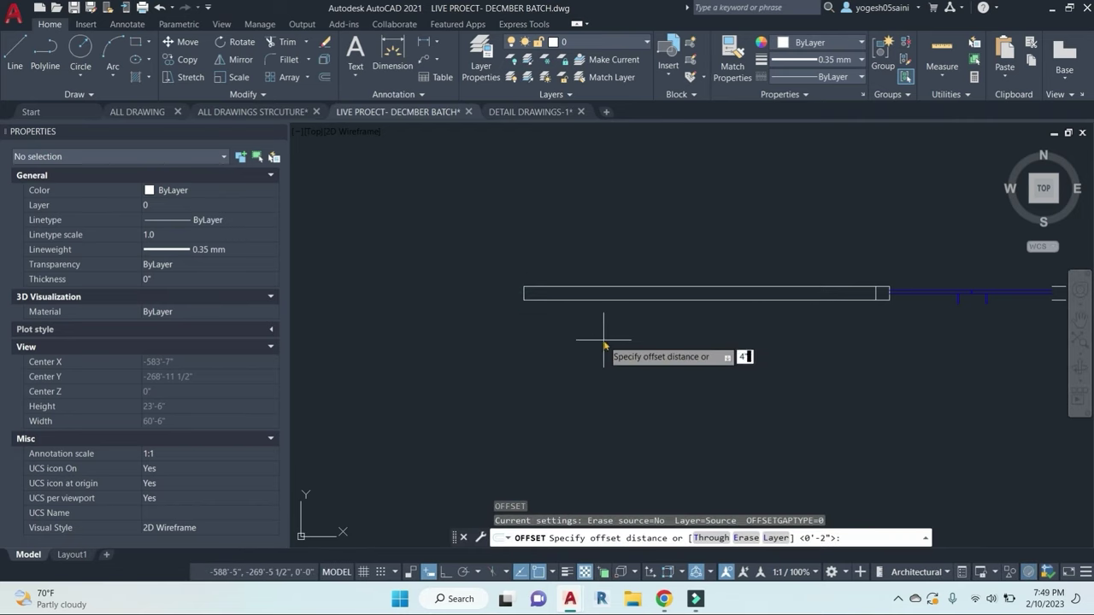
key(Return)
click(615, 299)
click(575, 342)
key(Escape)
key(Escape)
key(Escape)
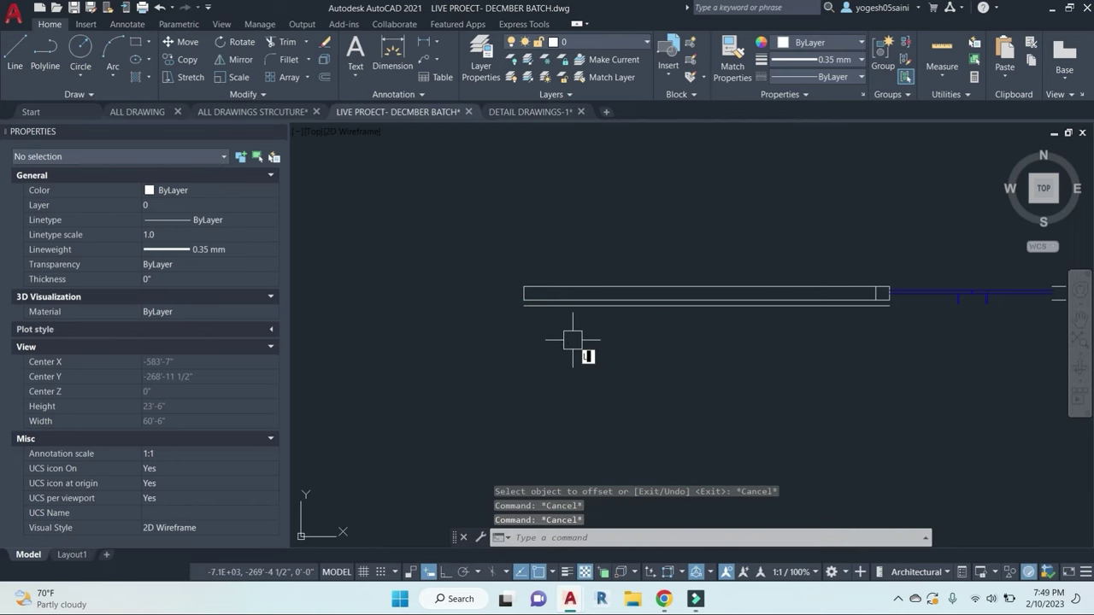
Step: Try starting lines at the strip's left and right corners, cancelling each
text(l)
key(Return)
scroll(516, 310, up, 3)
click(519, 290)
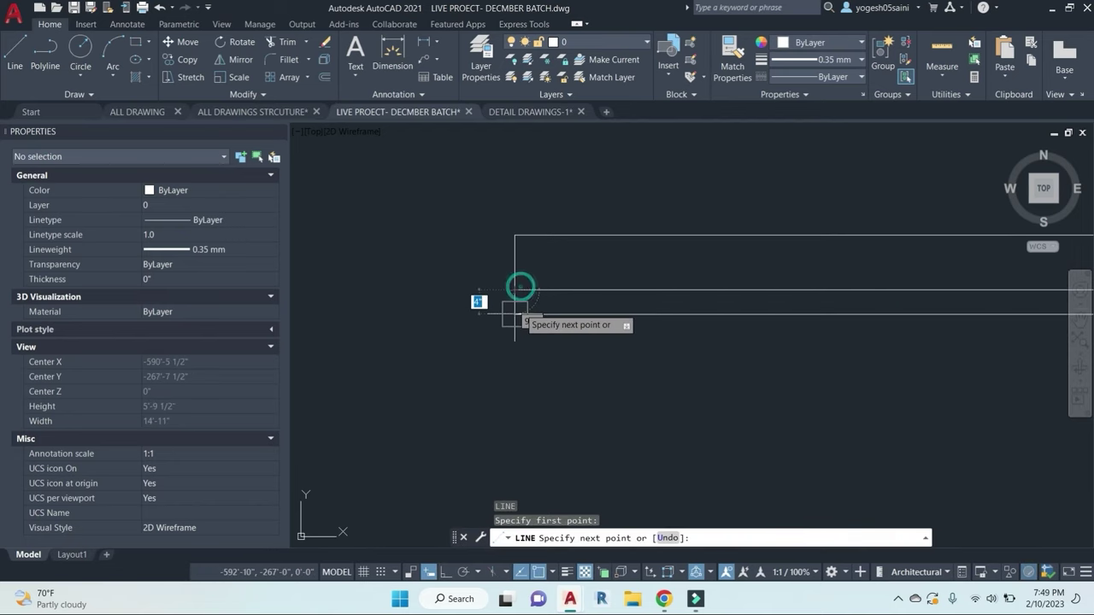
key(Escape)
scroll(720, 378, down, 3)
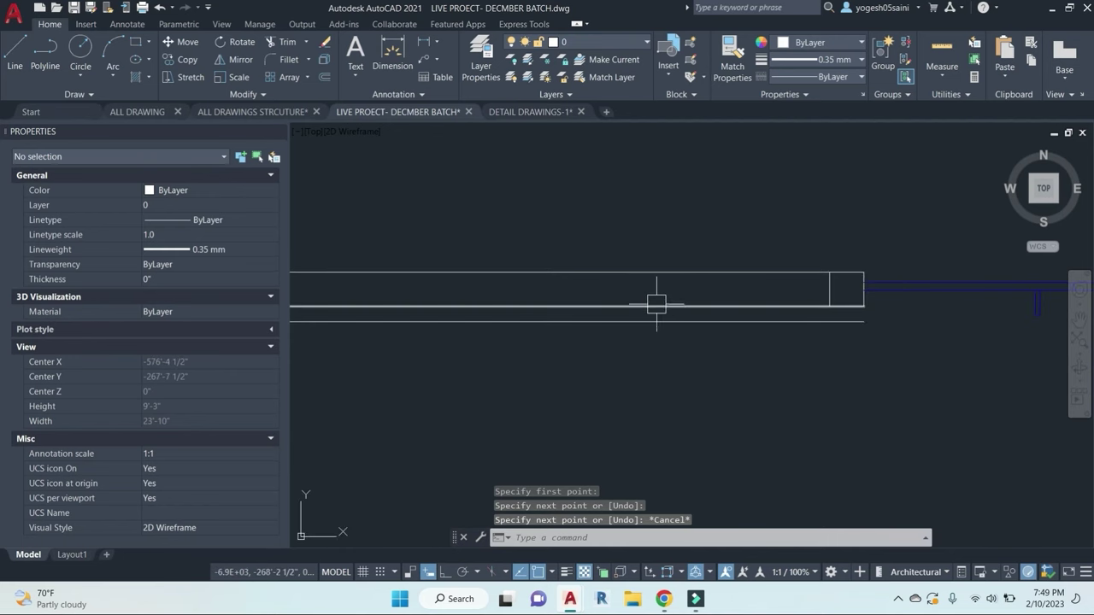
key(Return)
click(863, 305)
key(Escape)
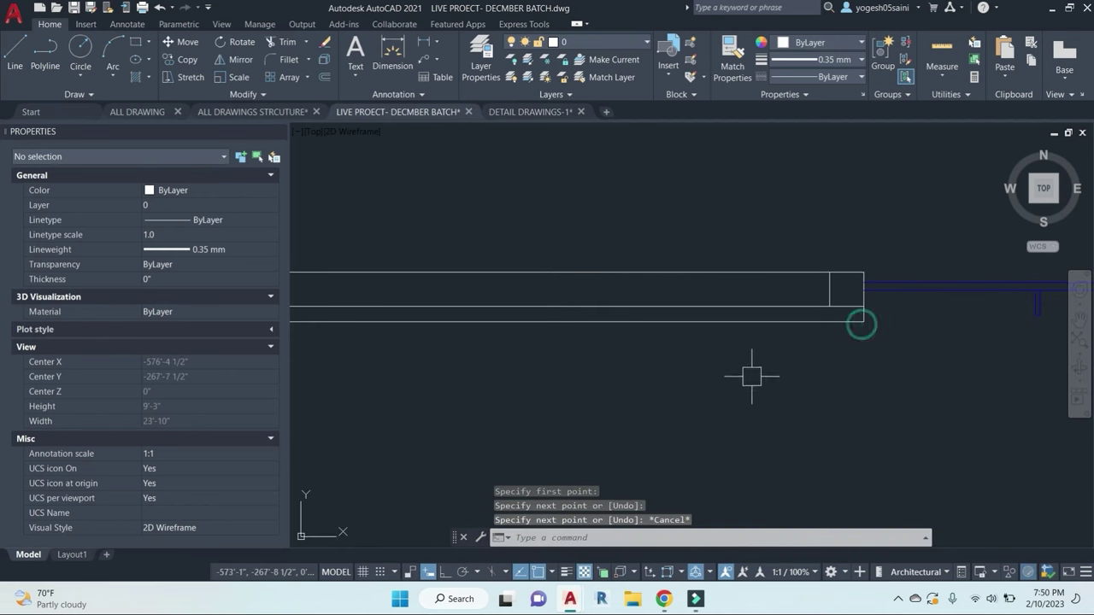
scroll(826, 350, down, 2)
scroll(675, 342, up, 2)
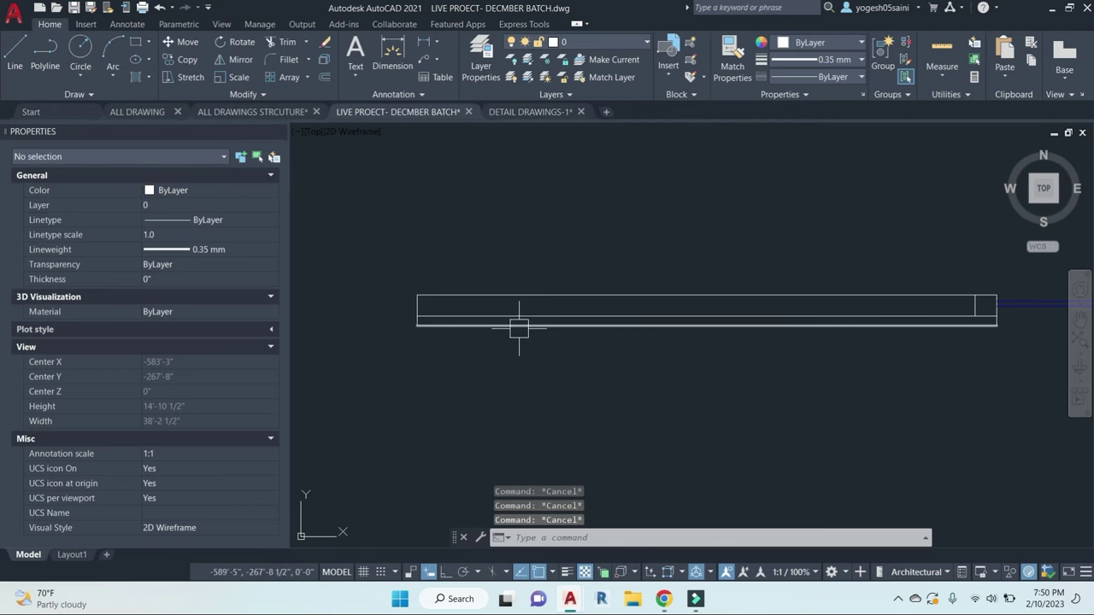
scroll(535, 331, down, 5)
scroll(651, 283, up, 3)
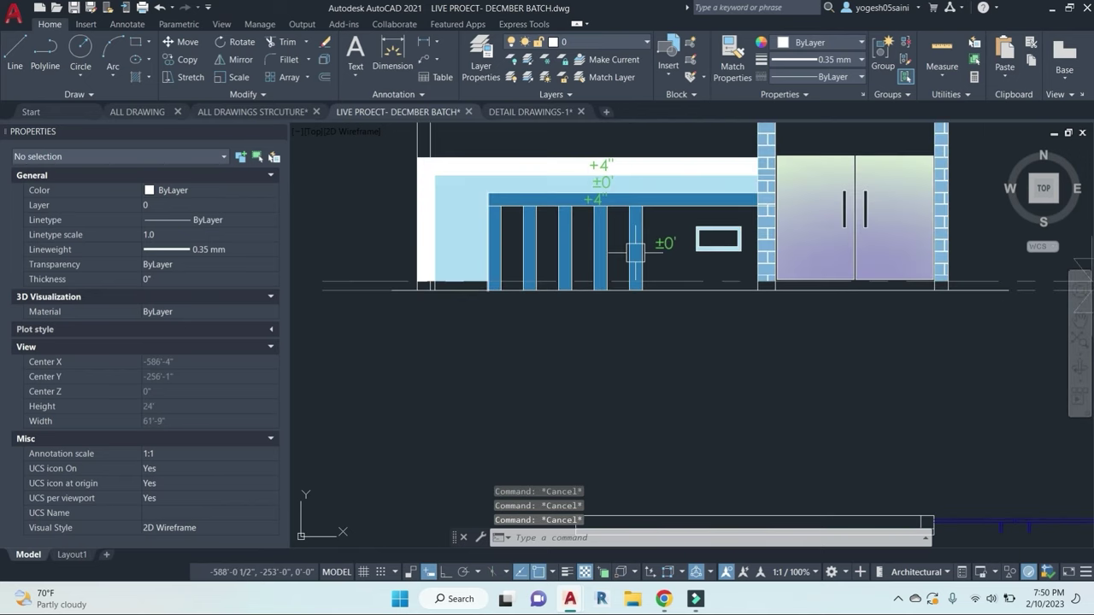
scroll(607, 395, down, 5)
scroll(607, 395, up, 4)
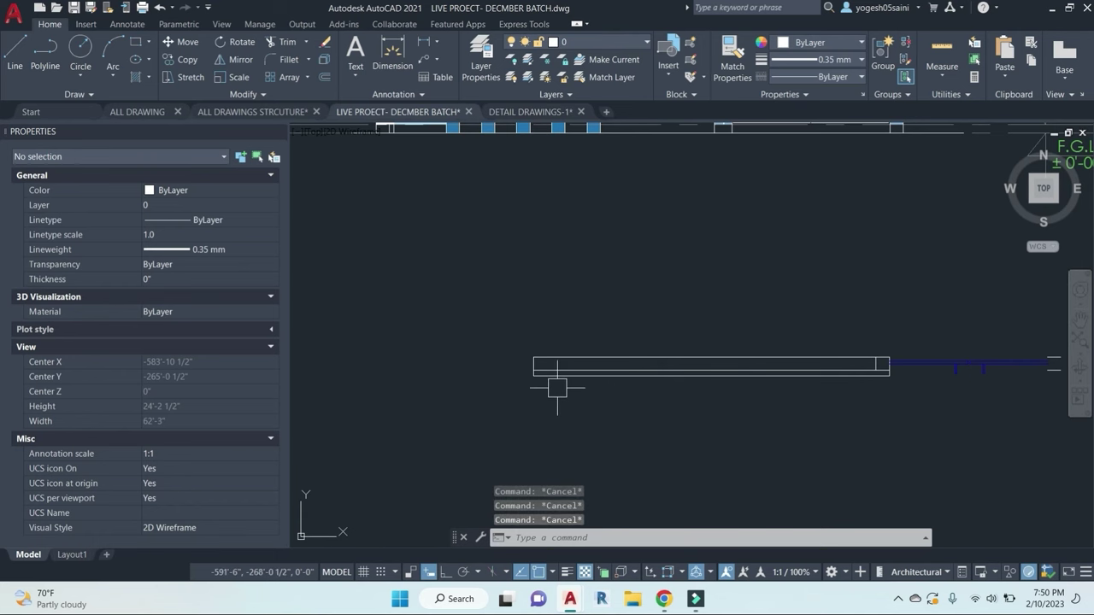
scroll(557, 388, up, 2)
Step: Window-select the 18 lower strip objects, then clear the selection
text(l)
key(space)
scroll(614, 355, down, 6)
key(Escape)
key(Escape)
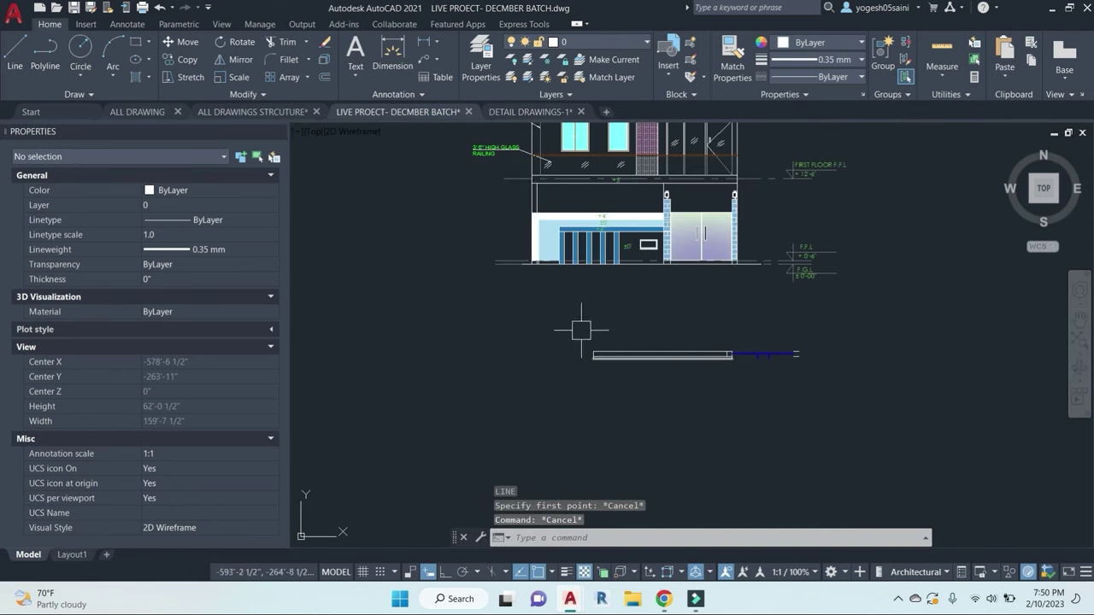
click(580, 325)
click(864, 409)
key(Escape)
key(Escape)
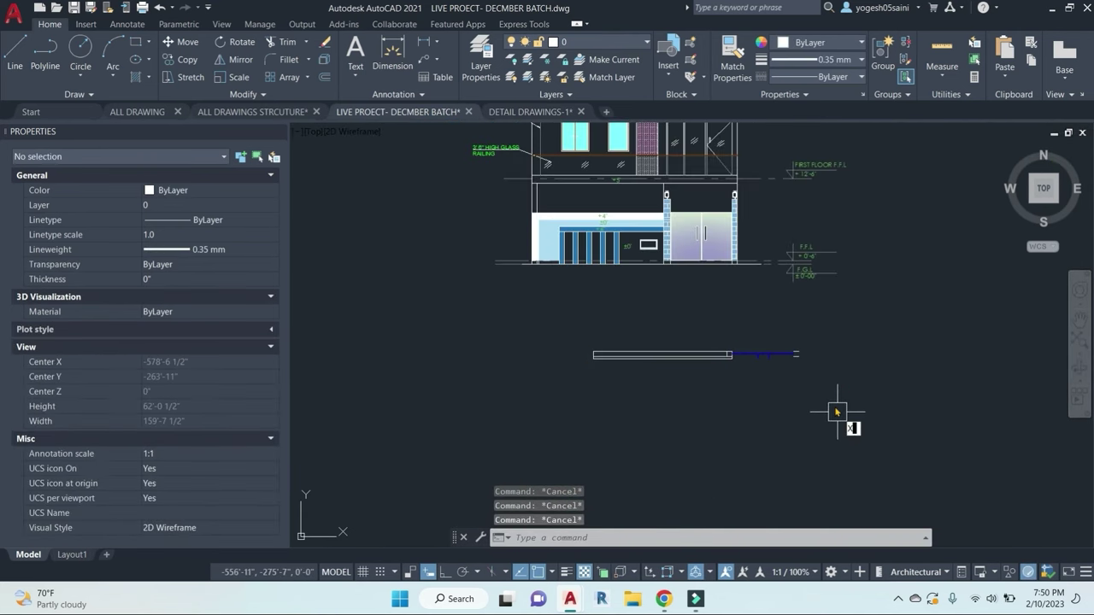
Step: Start vertical construction lines with XLINE and the Ver option
text(xl)
key(space)
text(v)
key(space)
scroll(534, 247, up, 4)
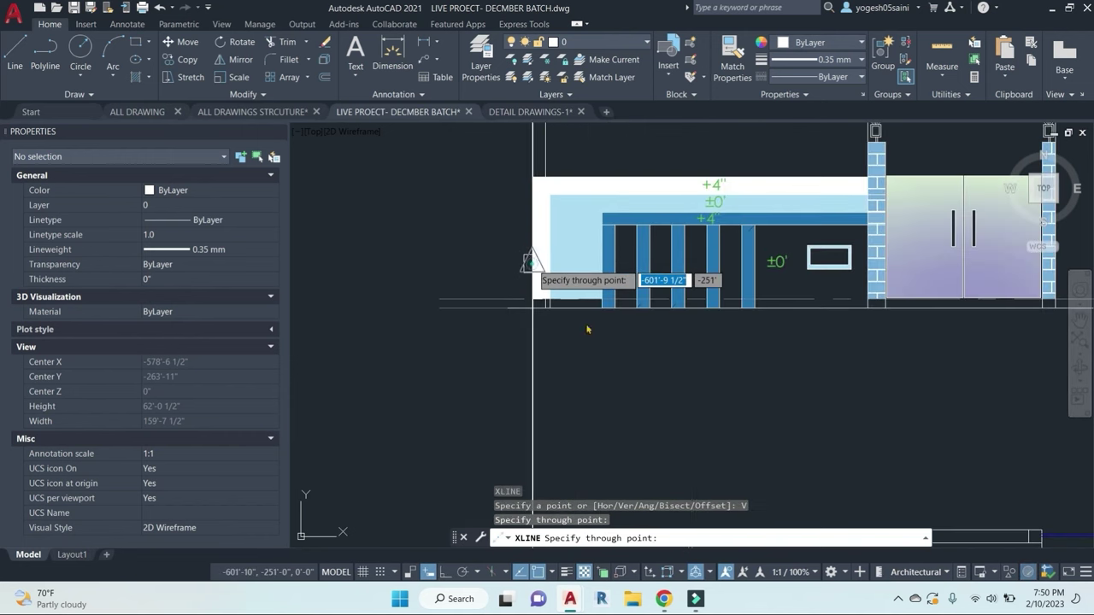
Step: Copy the 18-object plan strip to a new position beside the original
scroll(587, 328, down, 4)
key(Escape)
click(611, 368)
click(940, 457)
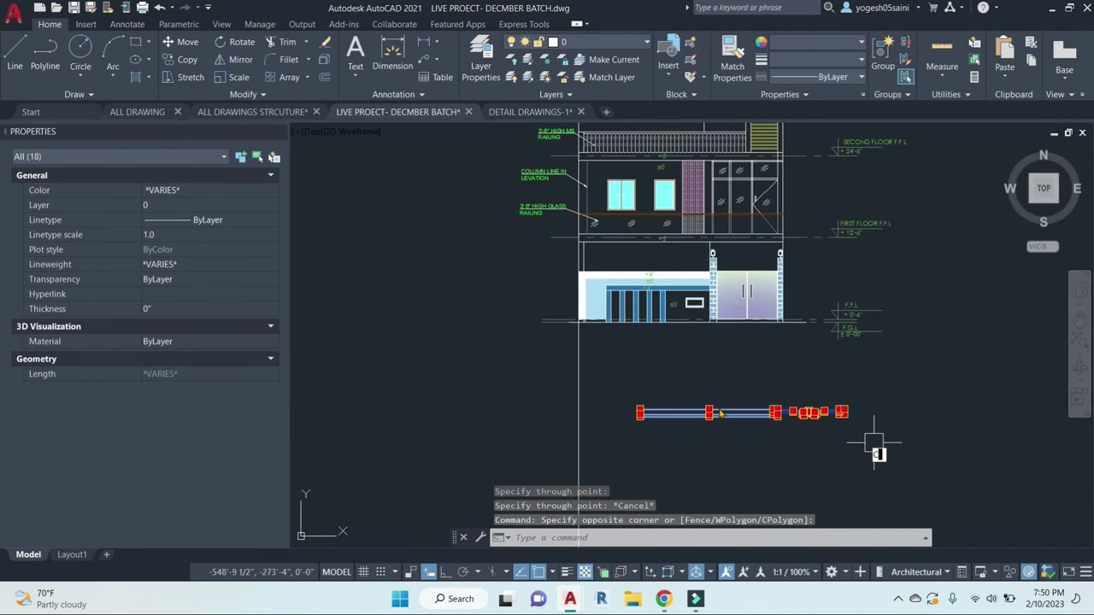
text(co)
key(space)
scroll(639, 400, up, 4)
click(649, 431)
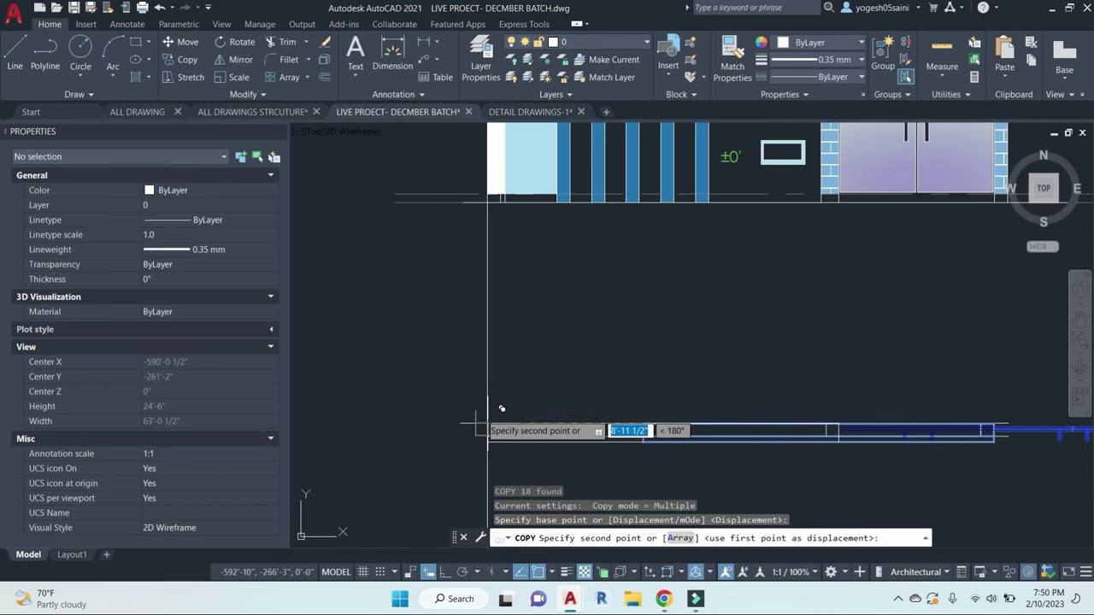
click(476, 423)
key(Escape)
key(Escape)
Step: Drop vertical construction lines at the first column edges of the elevation
text(xl)
key(space)
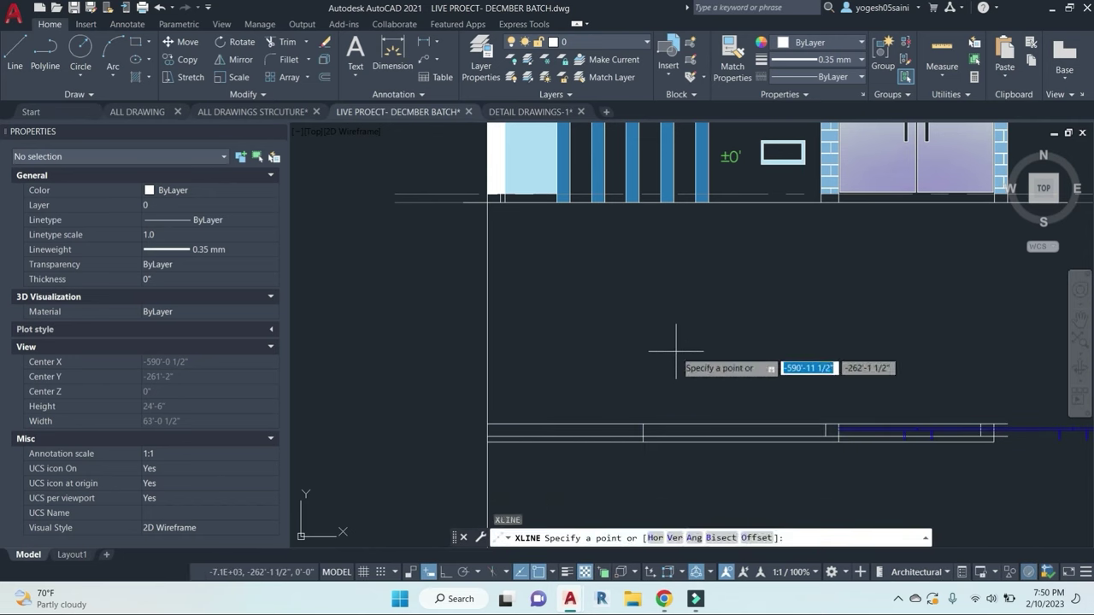
text(v)
key(space)
click(590, 197)
click(604, 196)
click(626, 192)
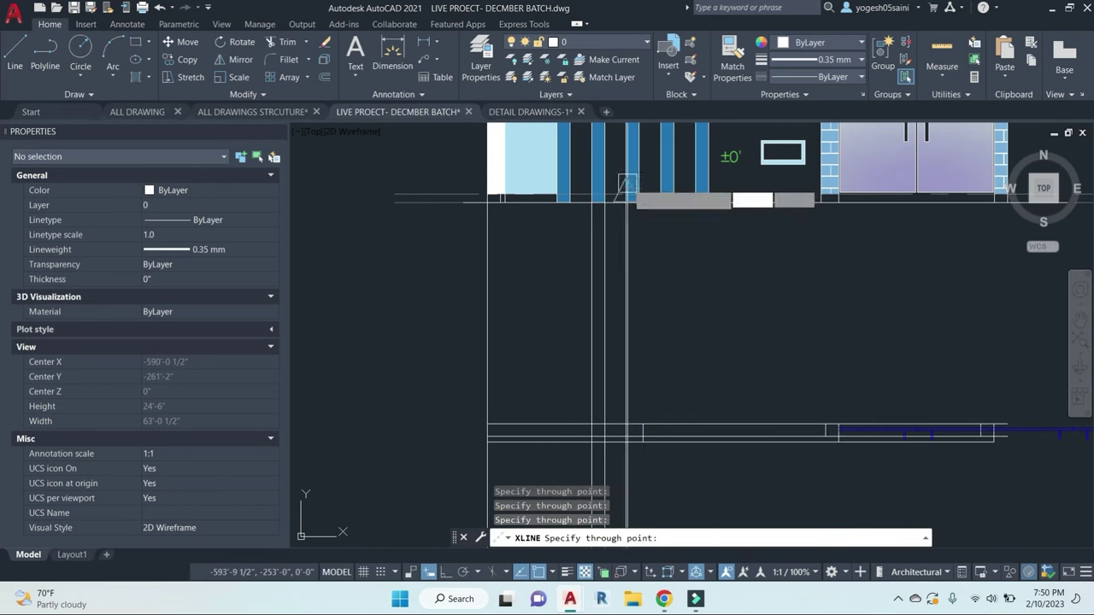
click(639, 188)
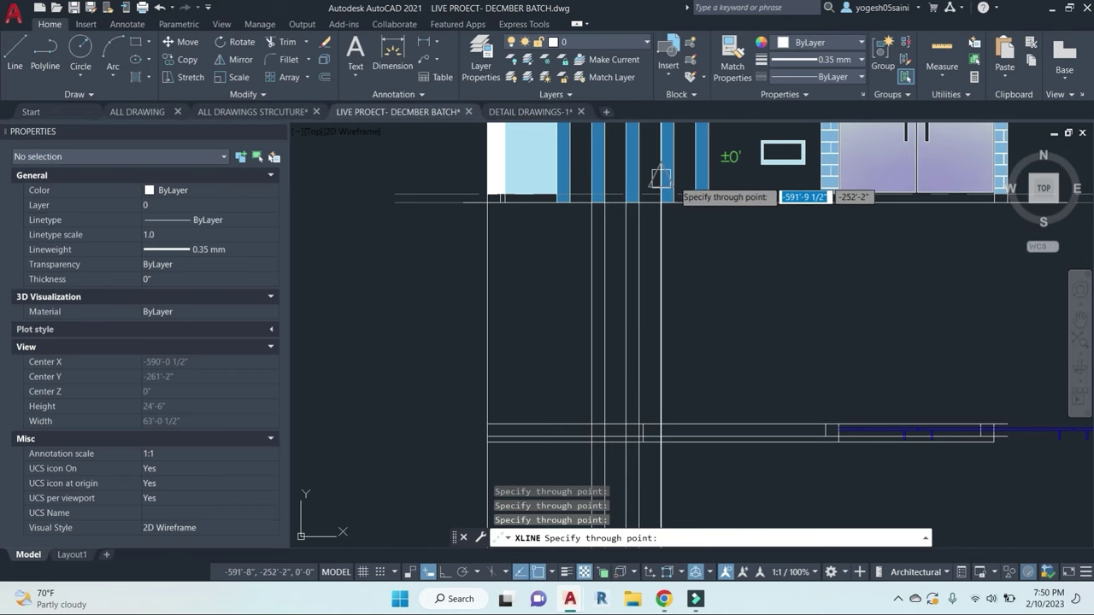
Step: Add vertical guides at the remaining columns, the wall's left end and the brick pillar
click(674, 178)
click(708, 177)
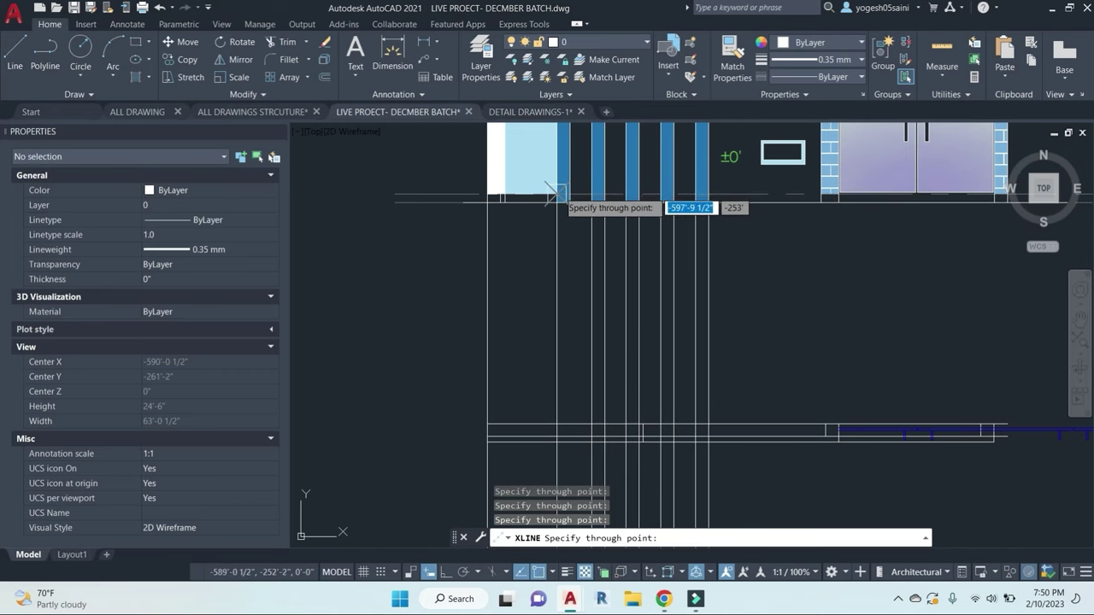
click(569, 193)
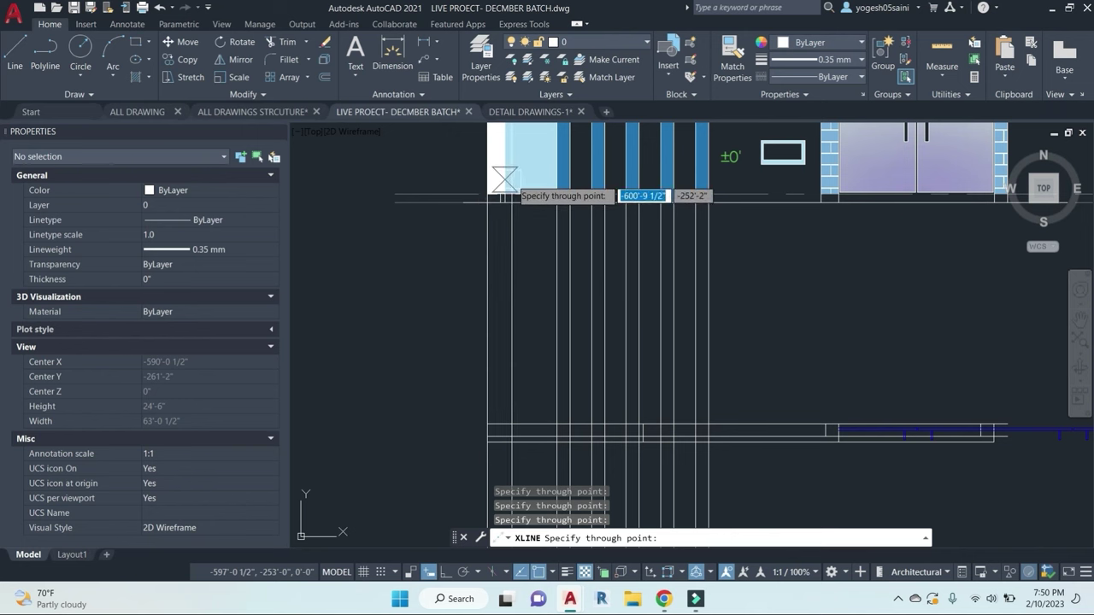
click(504, 178)
click(819, 192)
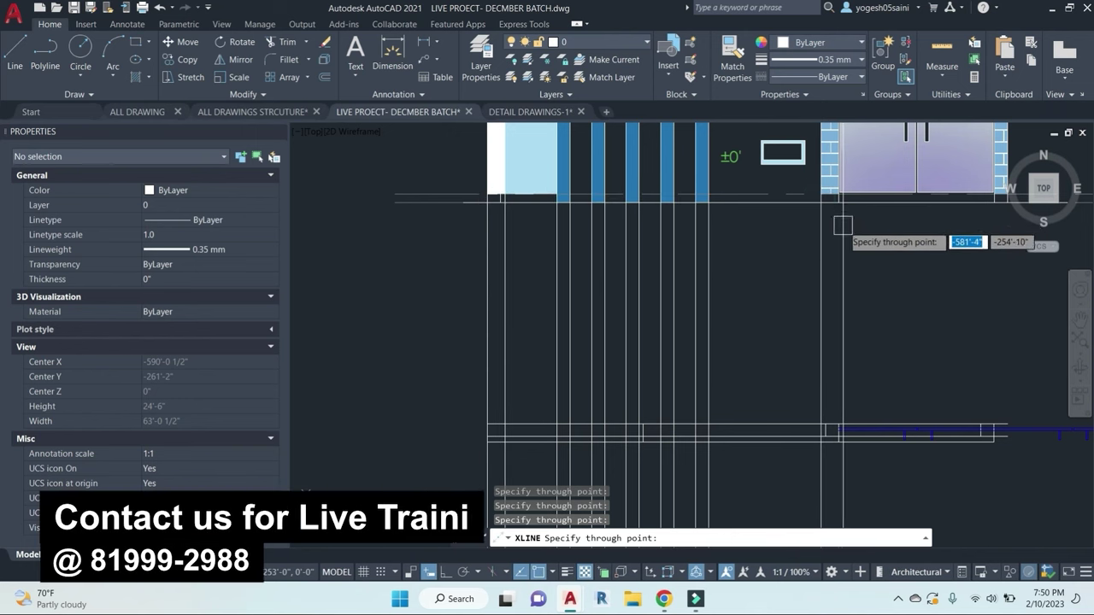
click(837, 201)
middle_drag(840, 319, 842, 256)
key(Escape)
key(Escape)
key(Escape)
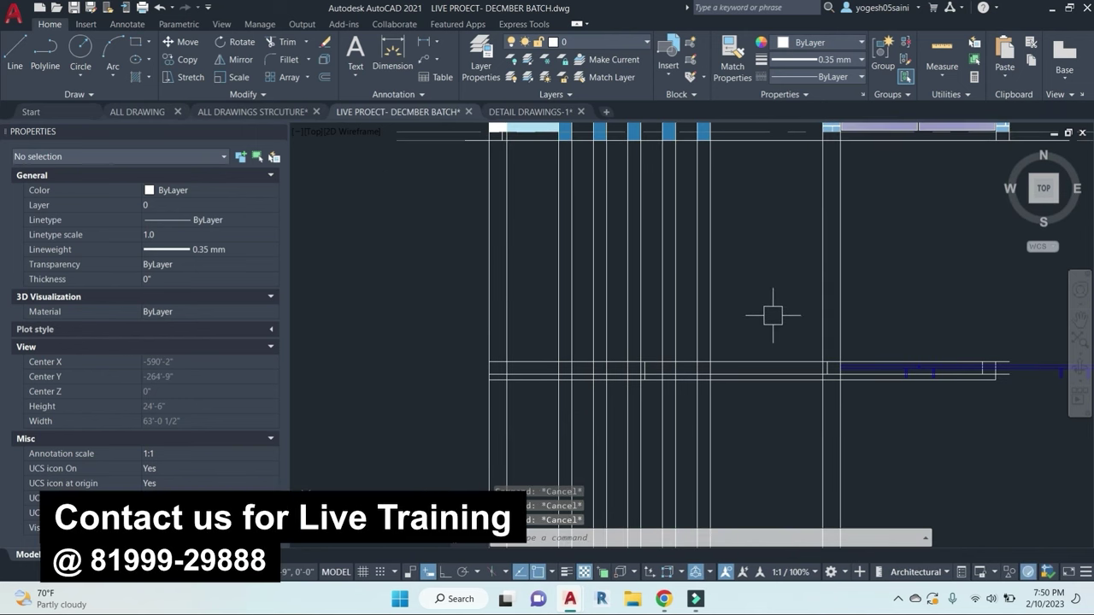
Step: Start the Trim command and begin picking lines to cut
text(tr)
key(space)
click(893, 311)
Step: Trim the vertical construction lines above and below the plan strip band
key(Escape)
key(Escape)
key(Escape)
key(space)
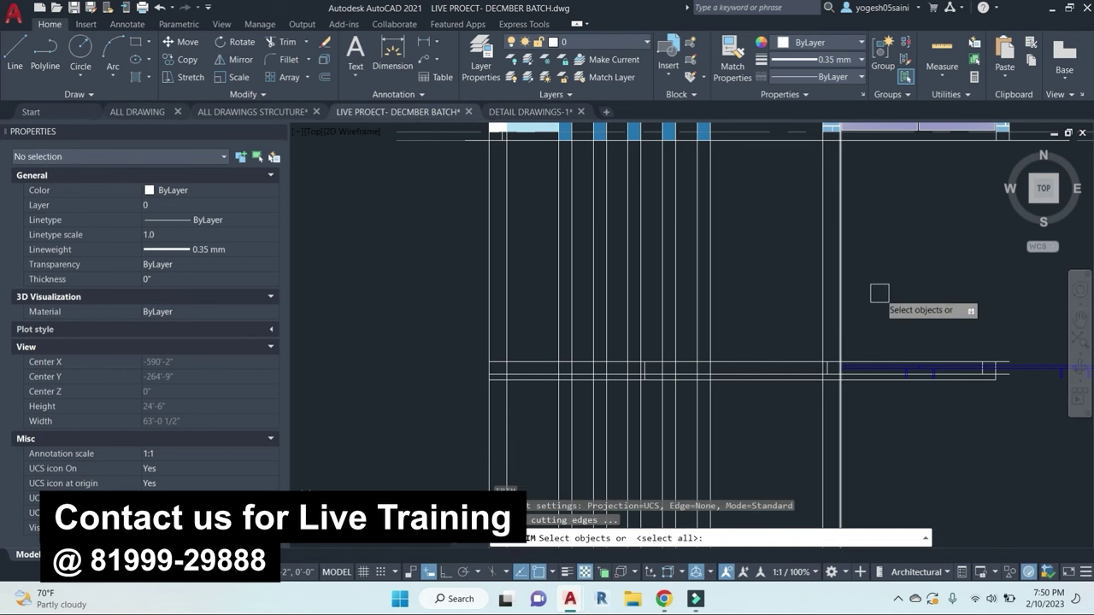
key(Return)
click(908, 298)
click(401, 236)
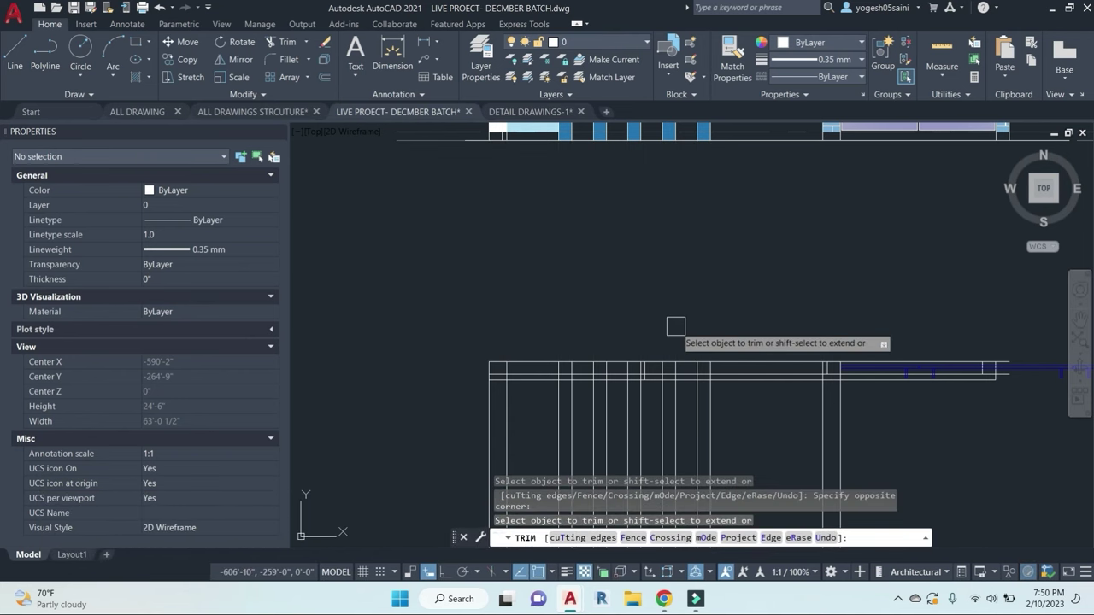
middle_drag(742, 333, 744, 197)
click(891, 351)
click(376, 288)
scroll(504, 298, down, 6)
middle_drag(613, 296, 631, 461)
key(Escape)
Step: Erase the 14 long leftover vertical lines crossing the strip
key(Escape)
click(635, 222)
click(443, 204)
text(E)
key(Return)
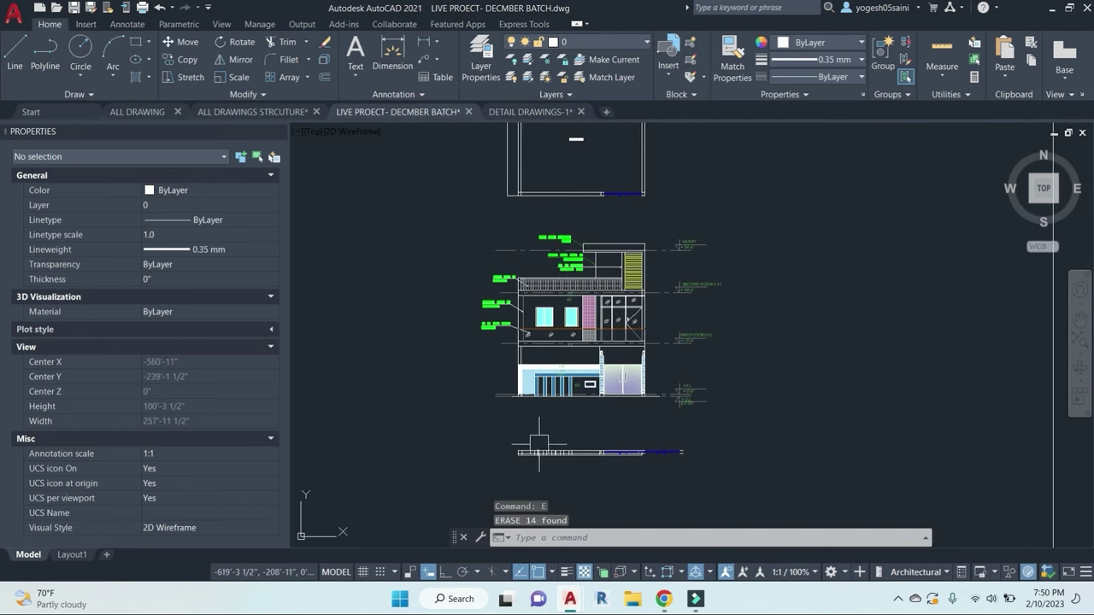
scroll(564, 402, up, 6)
key(Escape)
middle_drag(559, 366, 625, 277)
key(Escape)
scroll(606, 288, down, 1)
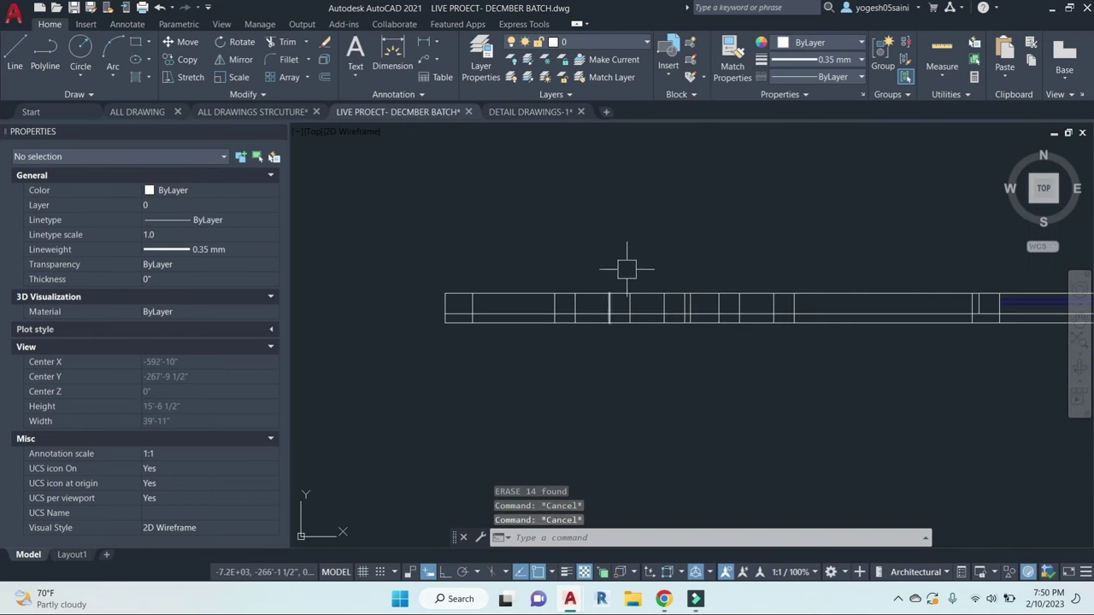
middle_drag(620, 237, 601, 361)
scroll(594, 332, down, 2)
scroll(572, 236, up, 1)
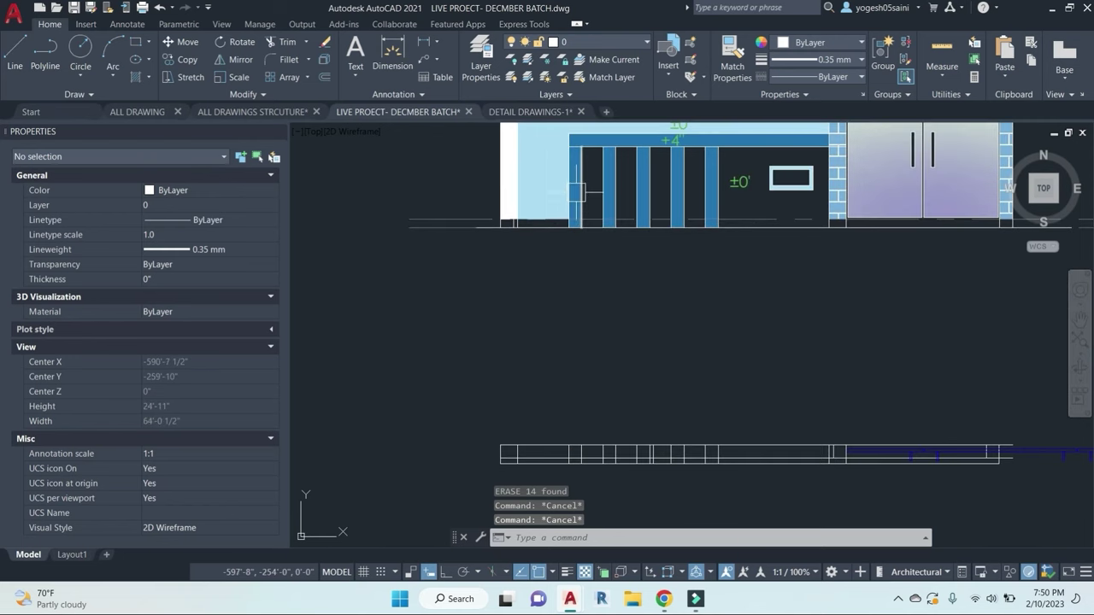
middle_drag(564, 370, 559, 346)
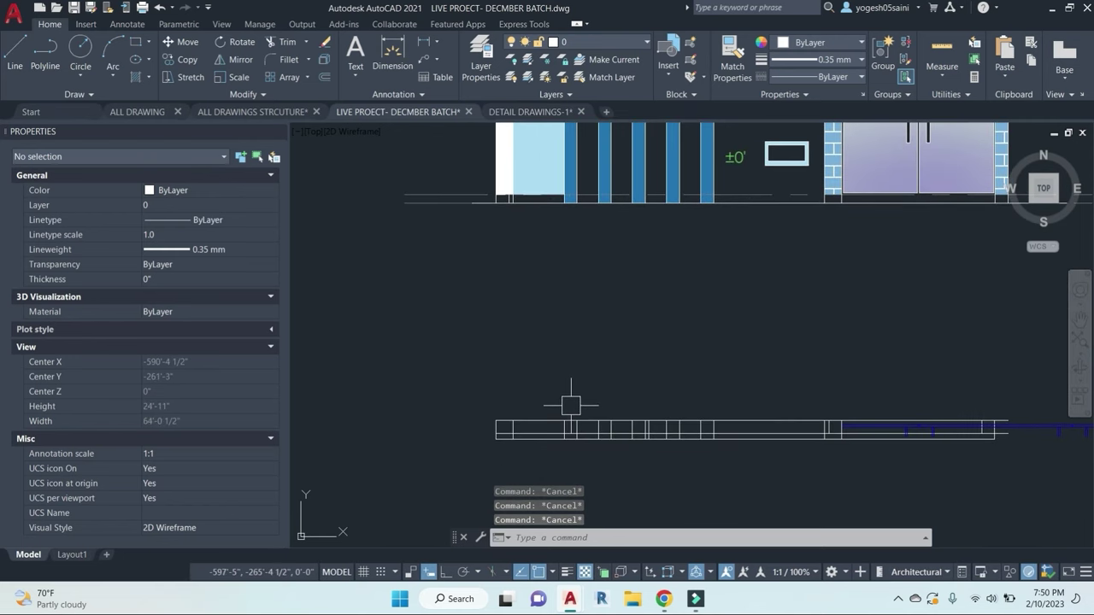
Step: Trim the strip's bottom-line segments between the columns along its length
text(tr)
key(Return)
scroll(654, 302, up, 4)
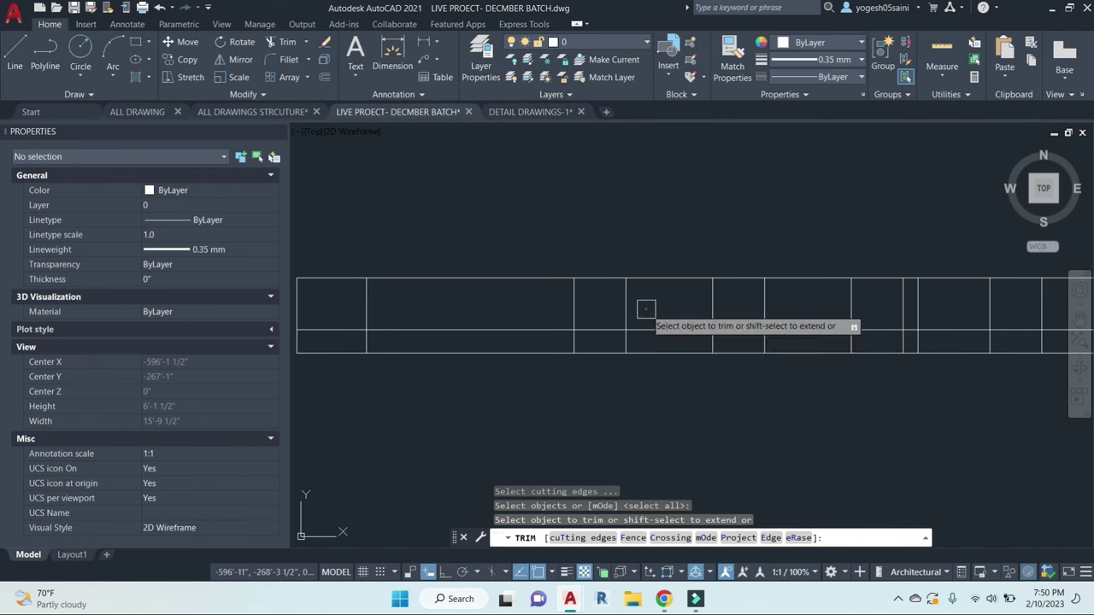
click(536, 297)
click(651, 336)
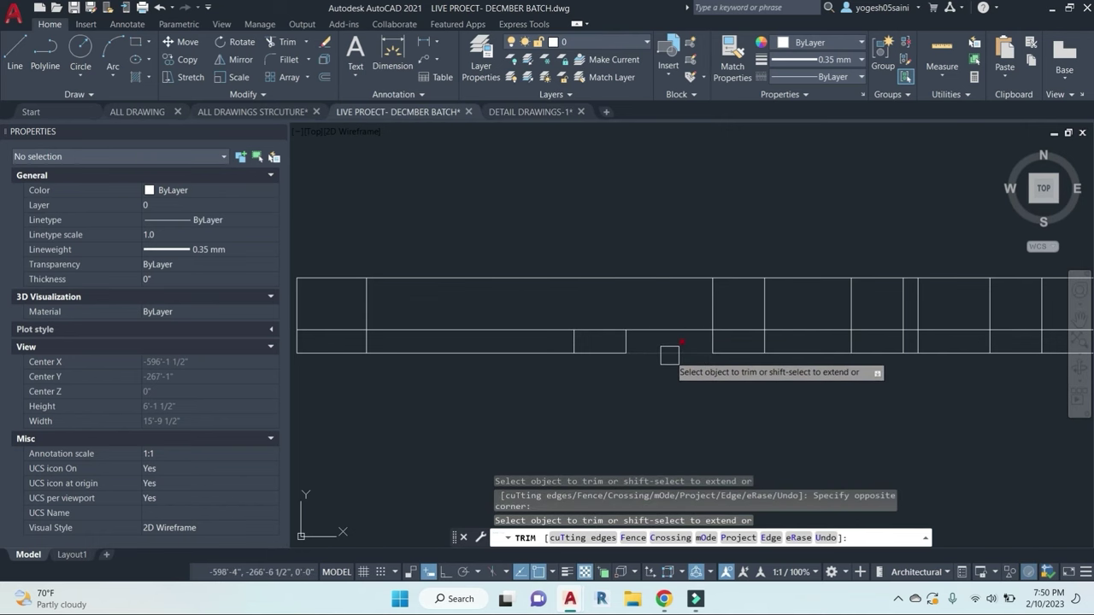
click(666, 352)
scroll(701, 354, up, 2)
click(724, 314)
middle_drag(932, 333, 721, 327)
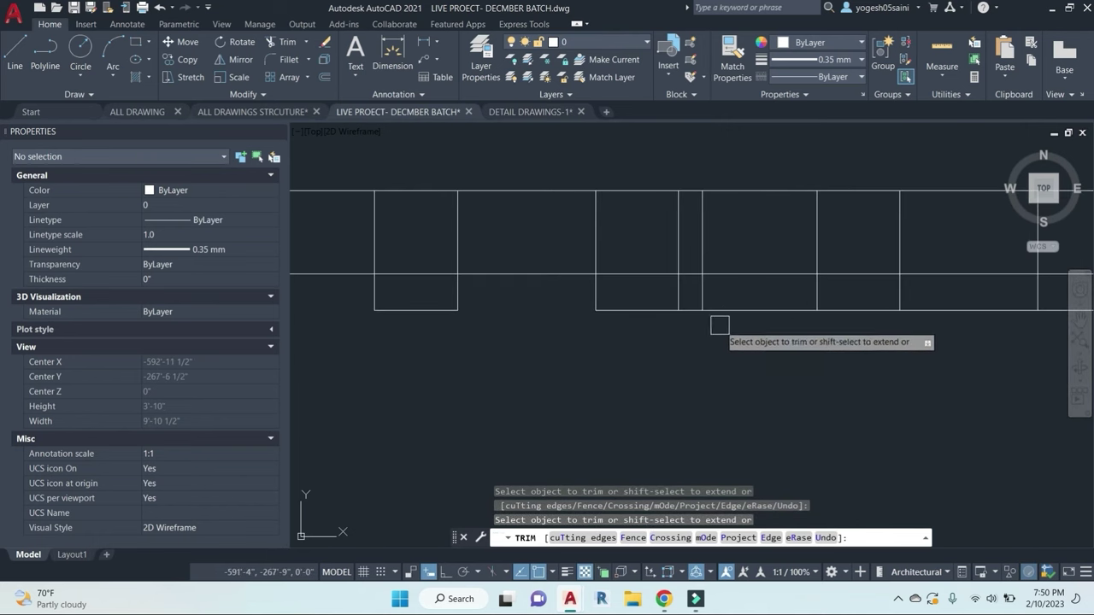
click(744, 311)
middle_drag(845, 353, 646, 365)
click(578, 325)
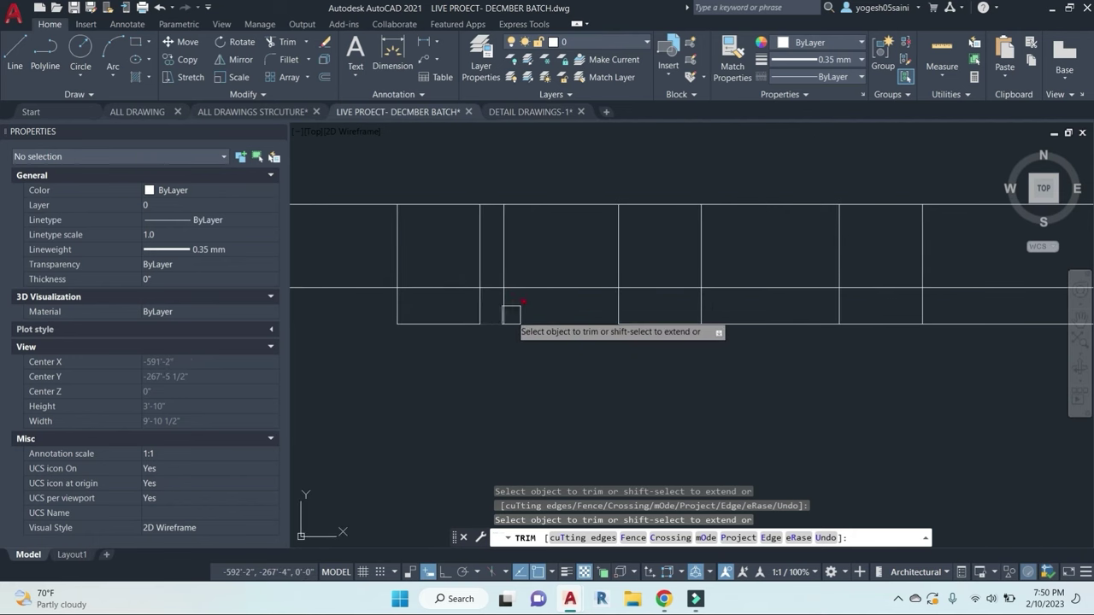
key(Escape)
Step: Delete the leftover upper vertical piece and the stray vertical line
middle_drag(532, 264, 692, 299)
key(Escape)
click(665, 273)
text(e)
key(Return)
key(Escape)
key(Escape)
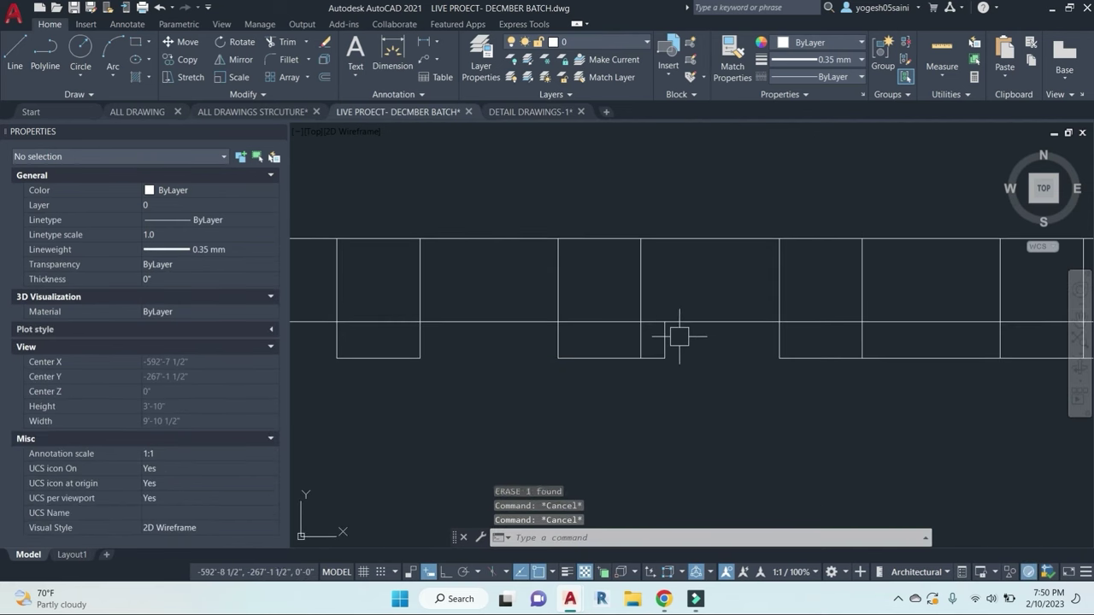
text(tr)
key(Return)
click(663, 341)
key(Escape)
click(665, 342)
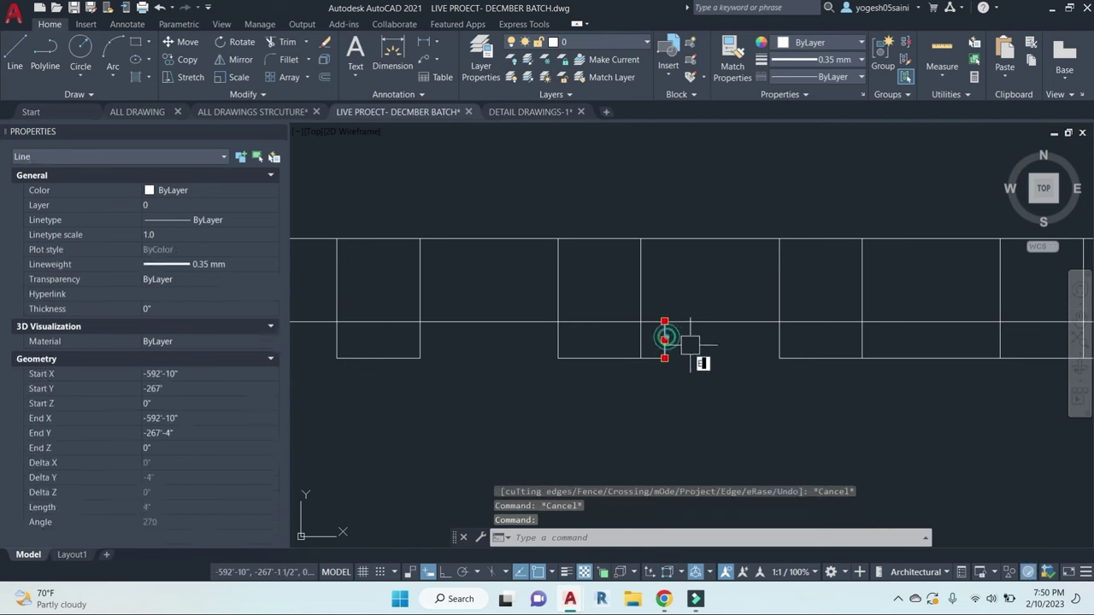
key(Delete)
Step: Trim another bottom segment of the strip with all lines as boundaries
text(tr)
key(Return)
key(Return)
scroll(671, 352, down, 2)
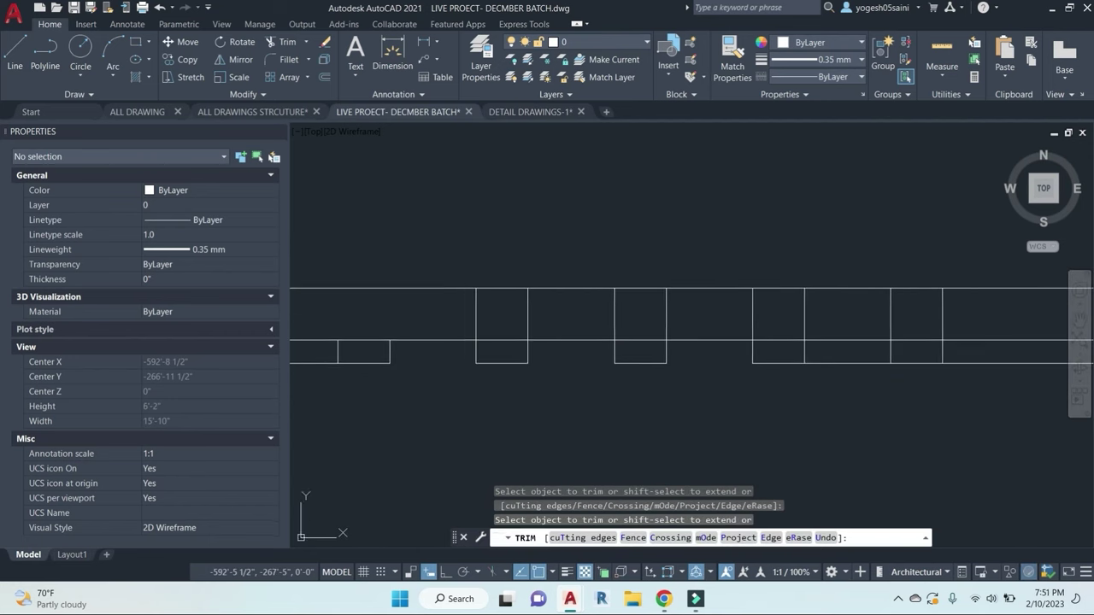
scroll(777, 350, down, 3)
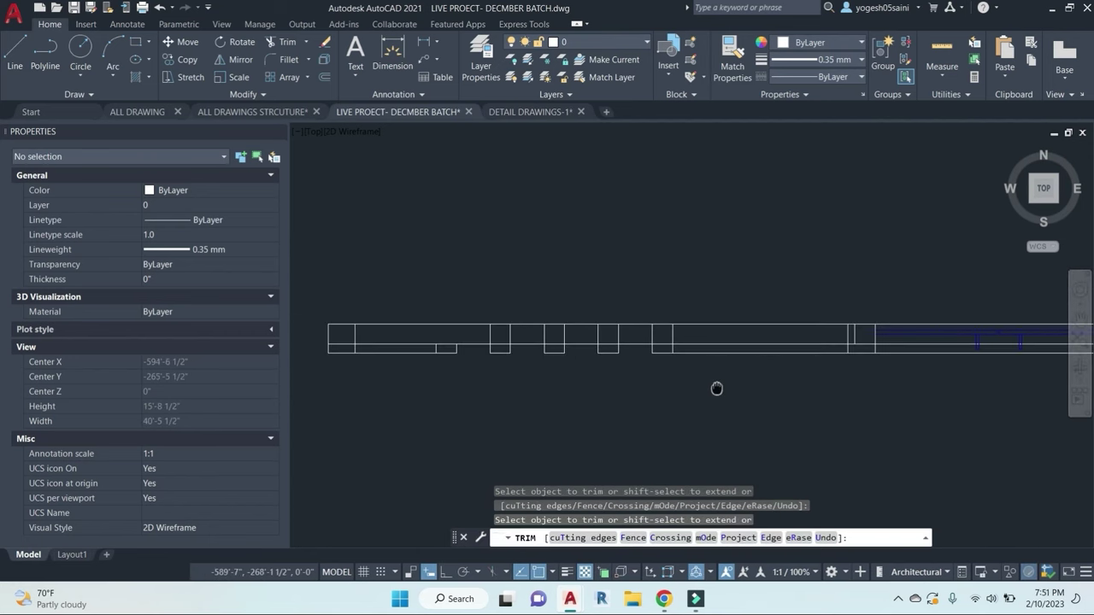
click(771, 355)
middle_drag(877, 388, 821, 388)
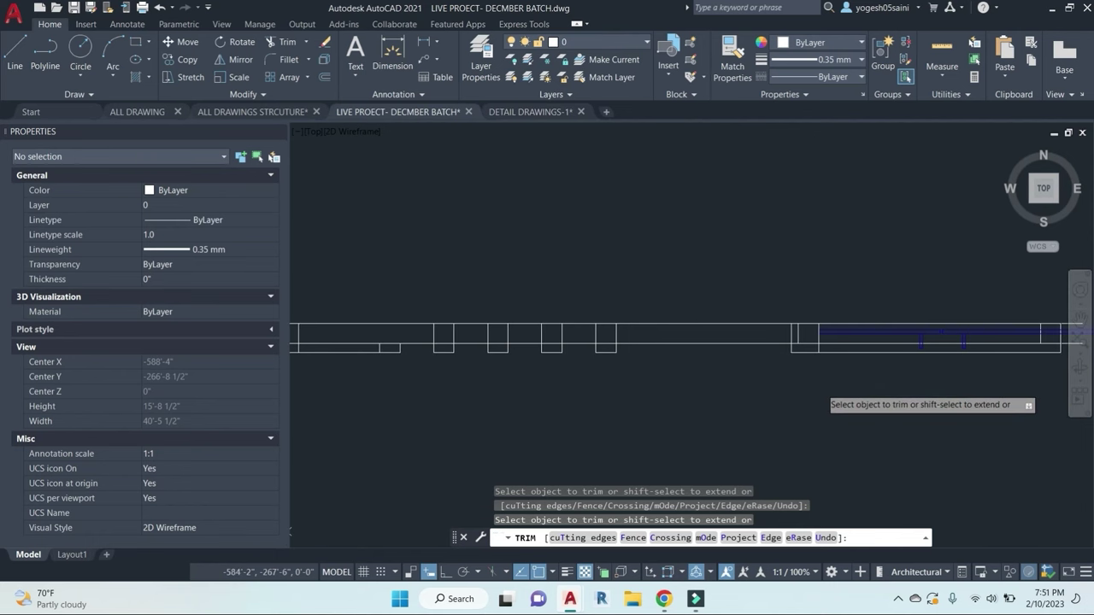
key(Escape)
key(Escape)
Step: Erase a stray line on the strip
click(880, 360)
text(e)
key(Return)
scroll(804, 364, down, 2)
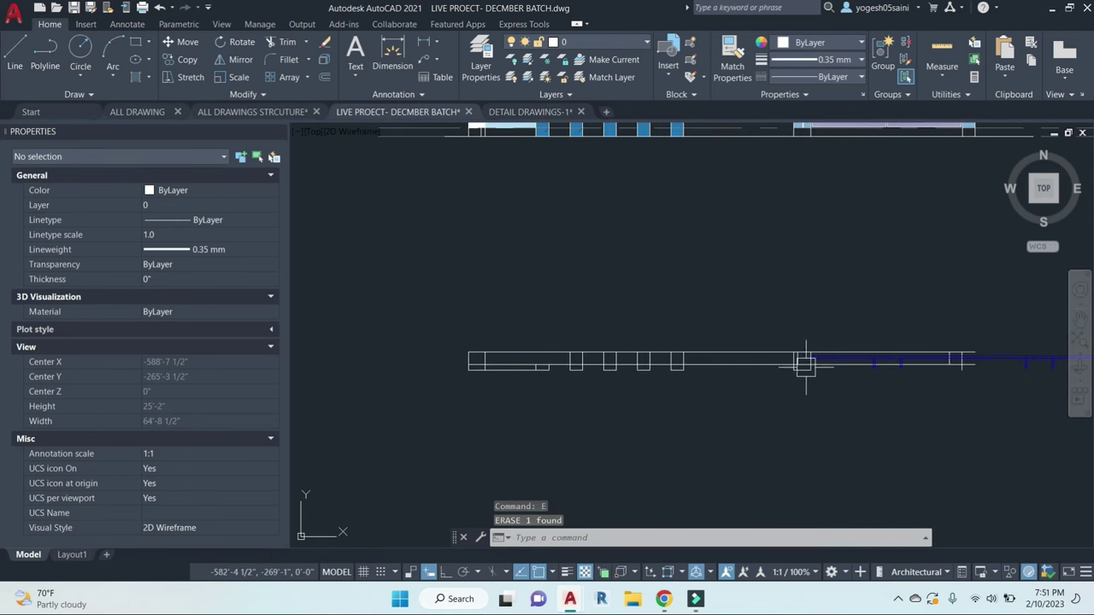
middle_drag(637, 410, 732, 391)
scroll(577, 356, up, 2)
key(Escape)
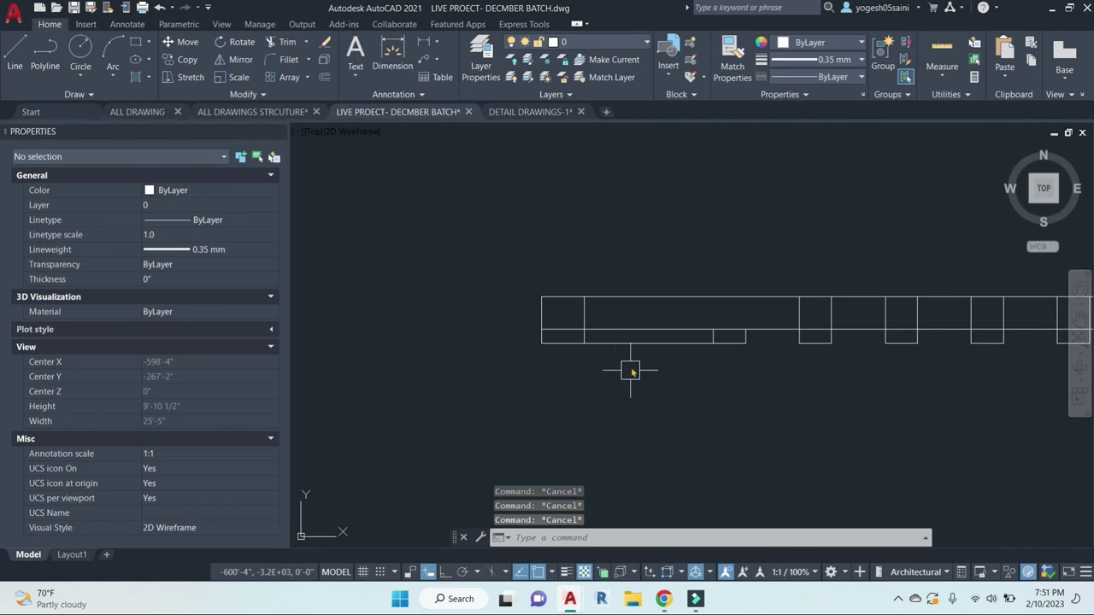
Step: At the strip's left end, trim the bottom segment, short middle segment and notch line
text(tr)
key(Return)
click(642, 350)
click(566, 325)
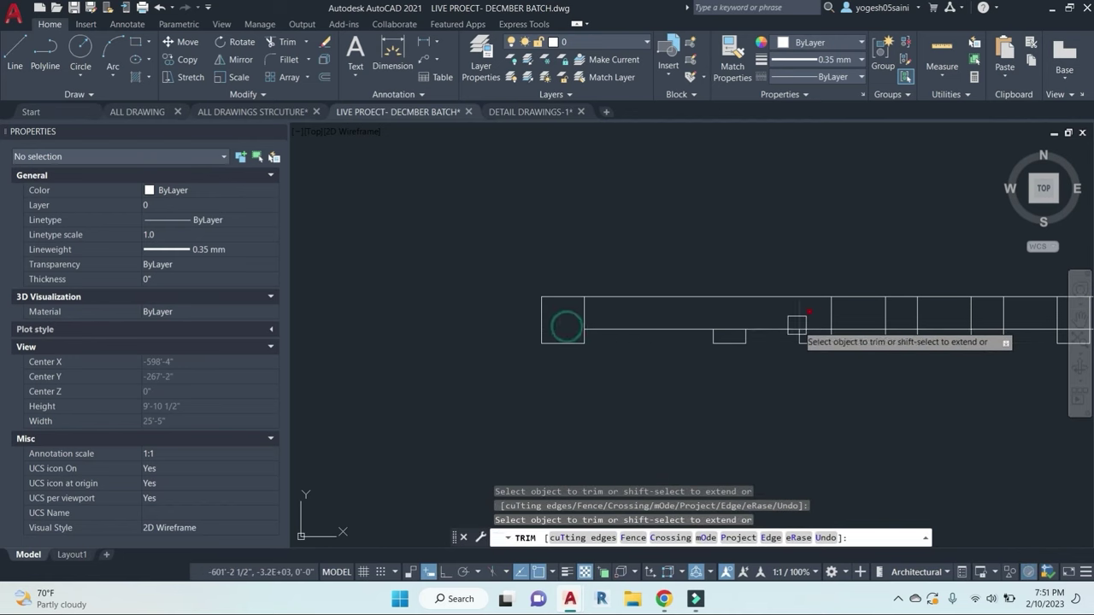
click(733, 327)
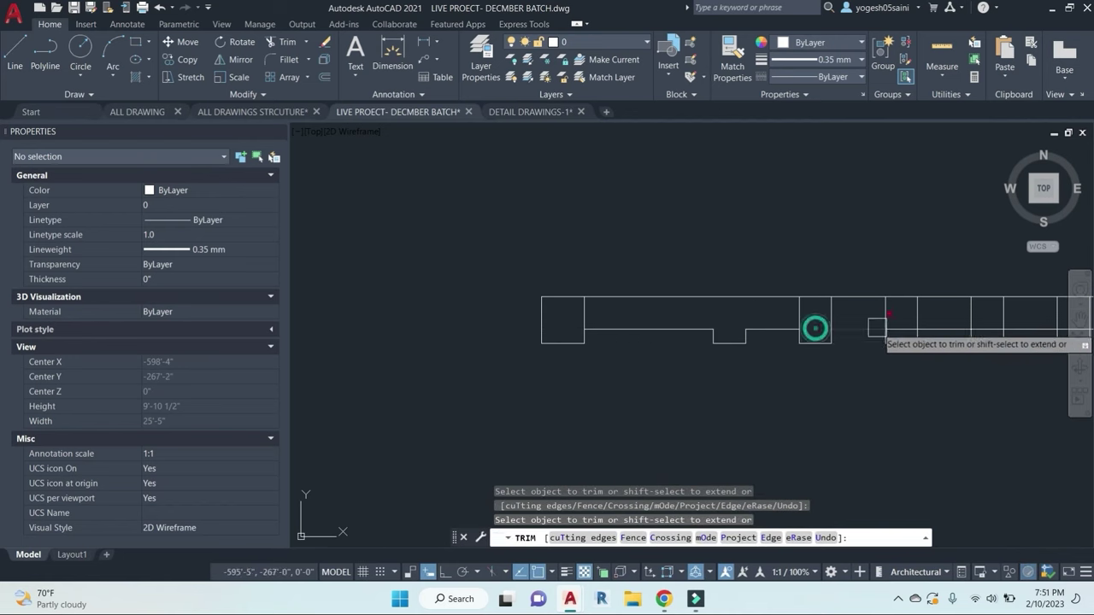
scroll(900, 326, up, 3)
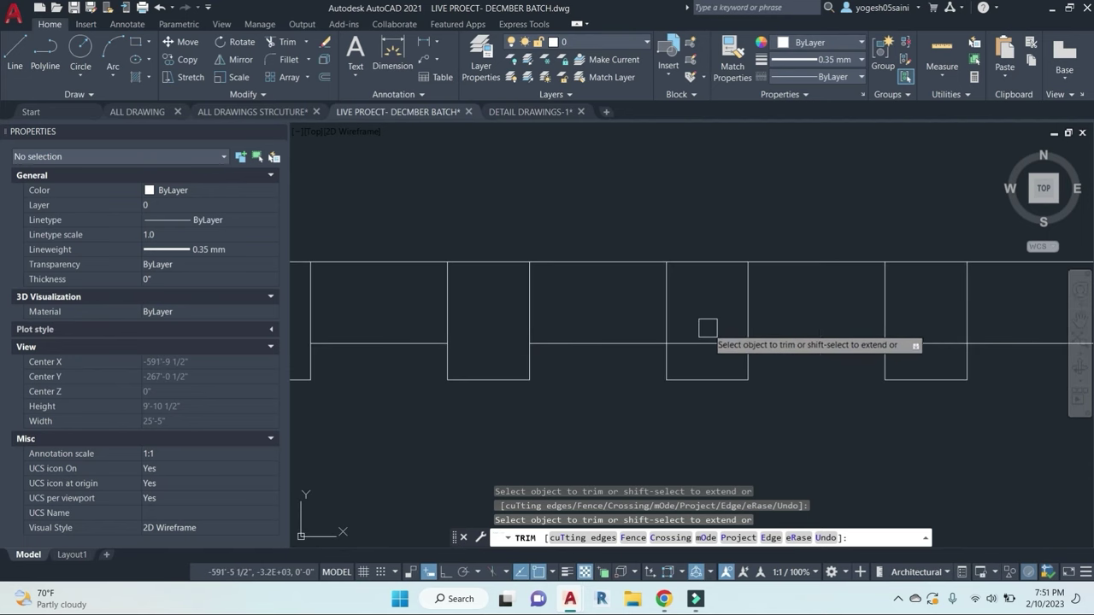
scroll(926, 346, down, 5)
scroll(888, 358, up, 5)
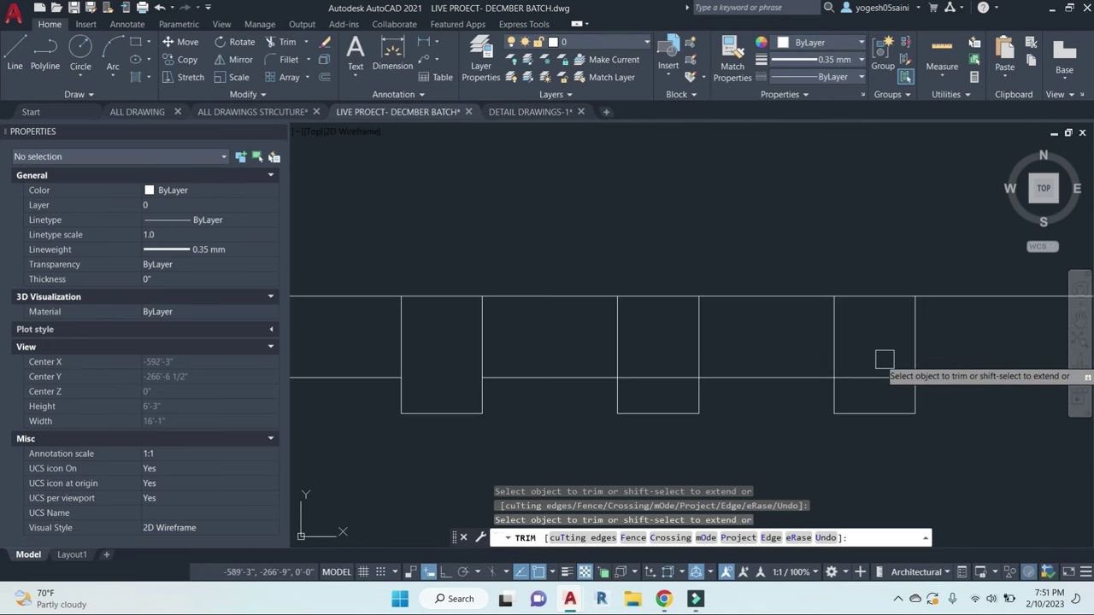
scroll(863, 359, down, 6)
key(Escape)
scroll(769, 402, up, 4)
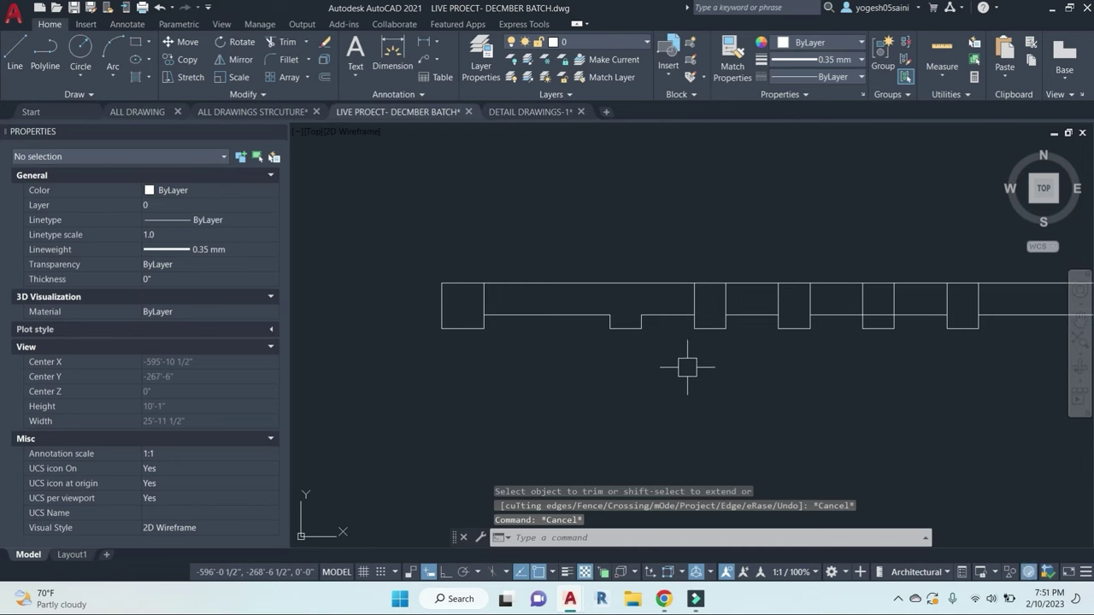
text(dli)
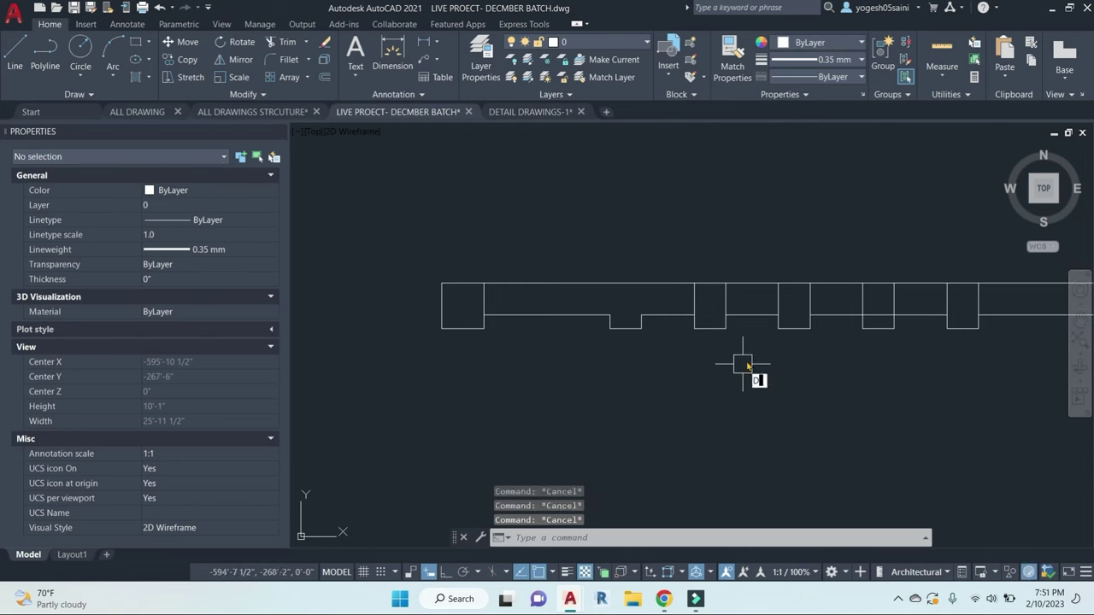
key(Return)
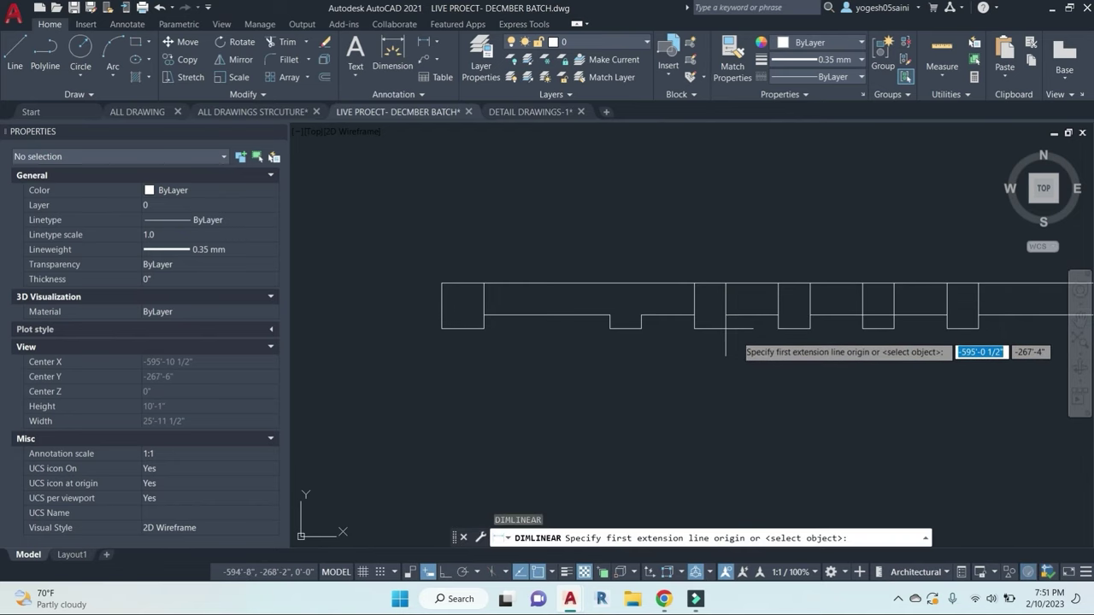
scroll(743, 324, up, 8)
scroll(677, 346, down, 2)
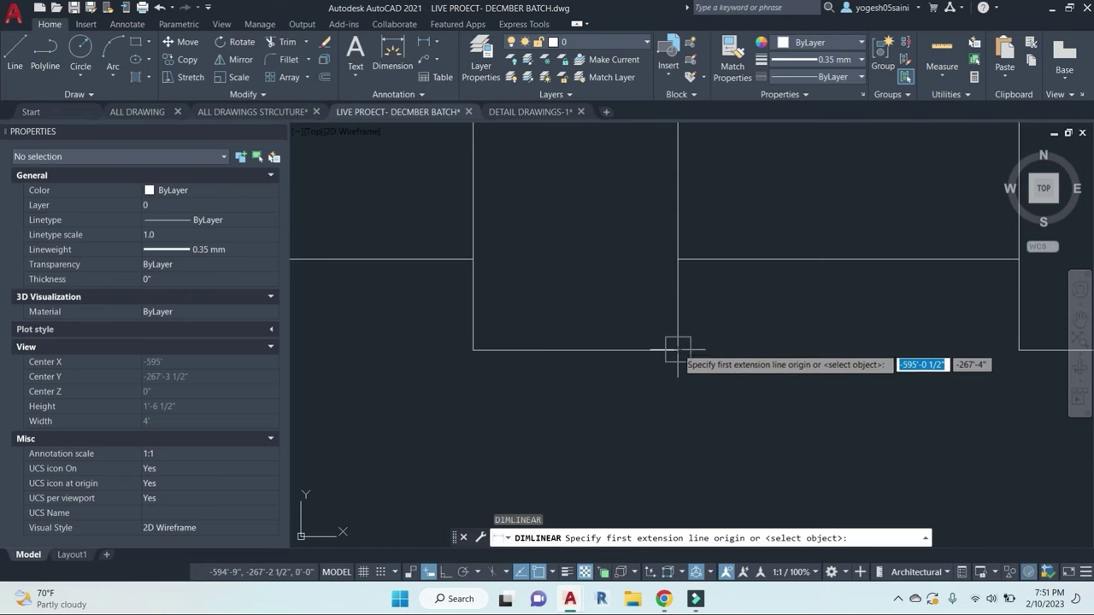
click(683, 258)
key(Escape)
key(Escape)
key(Escape)
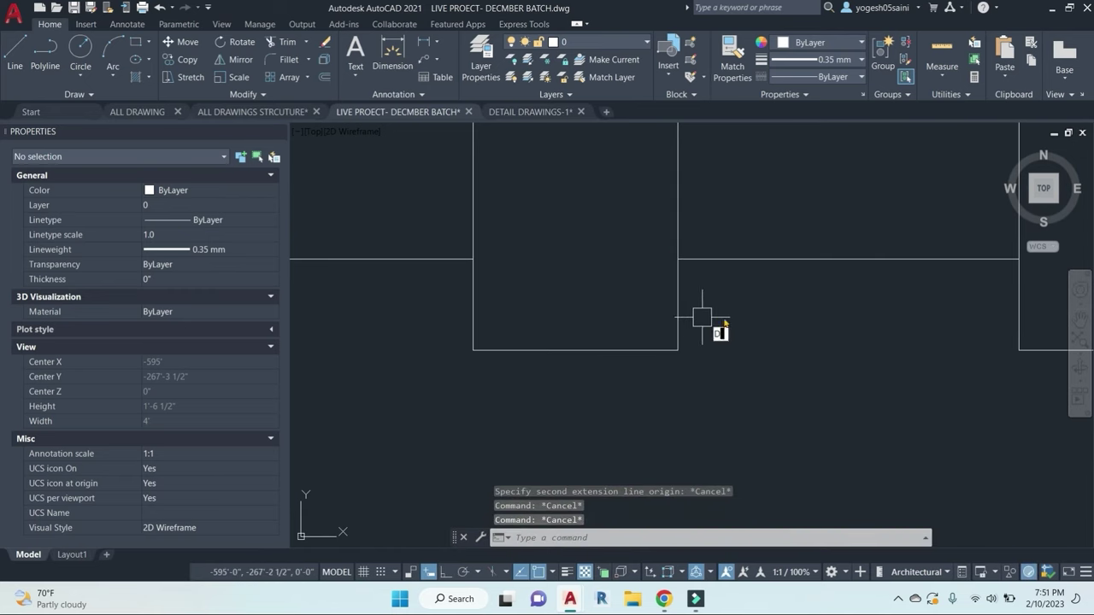
key(Return)
click(677, 350)
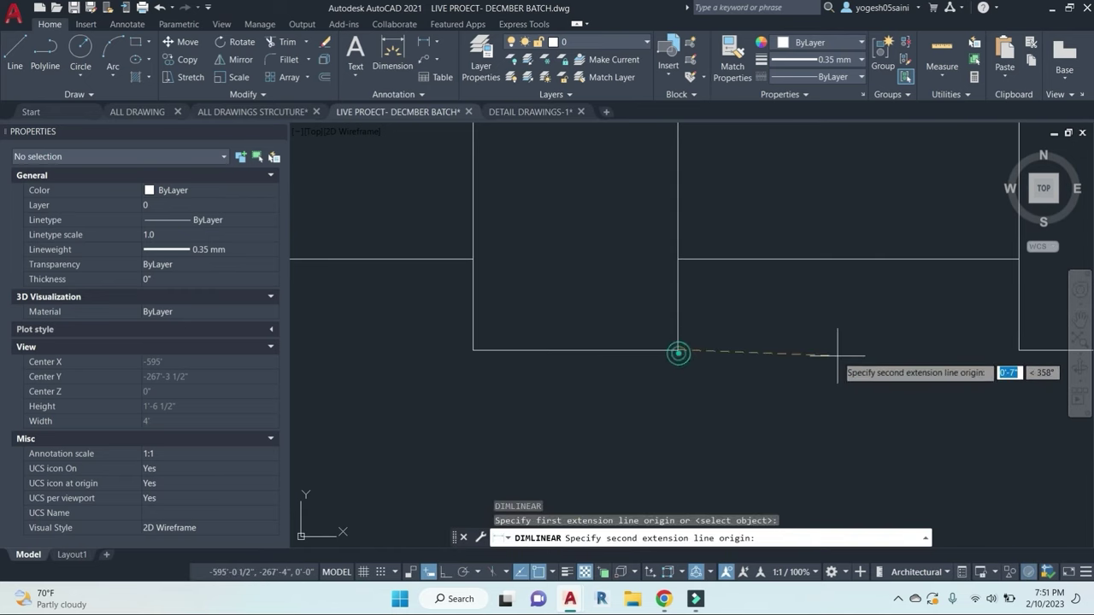
key(Escape)
key(Escape)
key(Escape)
key(Escape)
scroll(716, 312, down, 3)
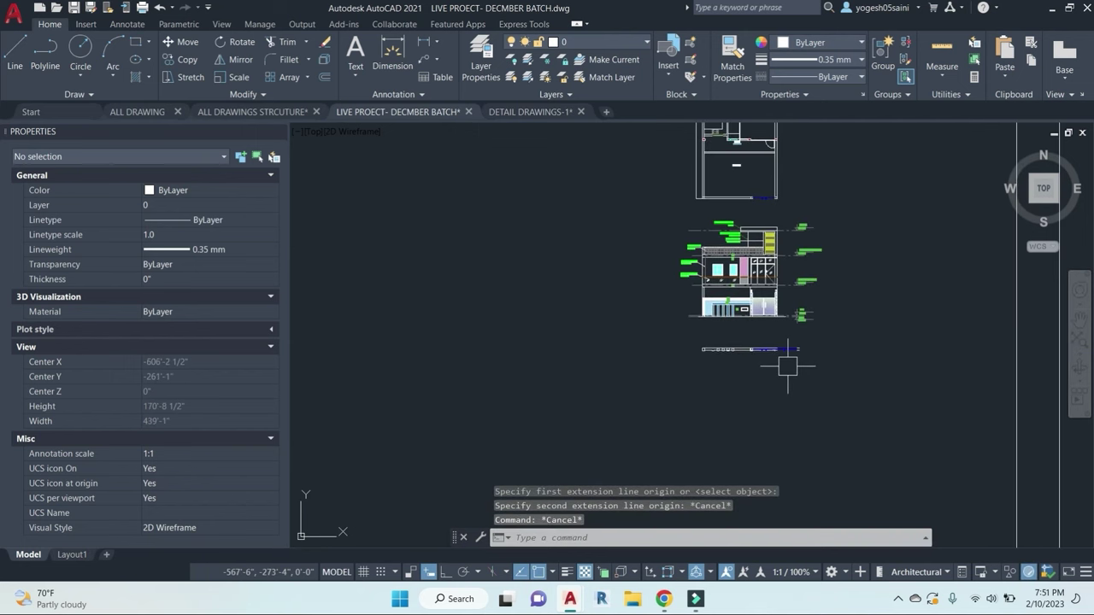
scroll(716, 312, up, 8)
text(D)
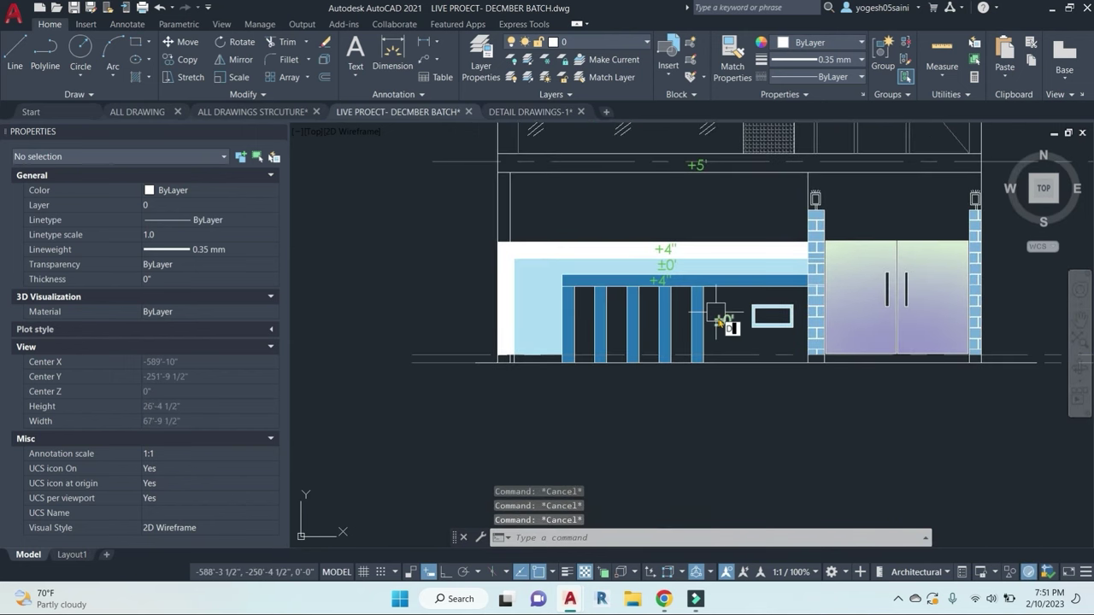
text(LI)
key(Return)
click(717, 412)
click(718, 462)
key(Escape)
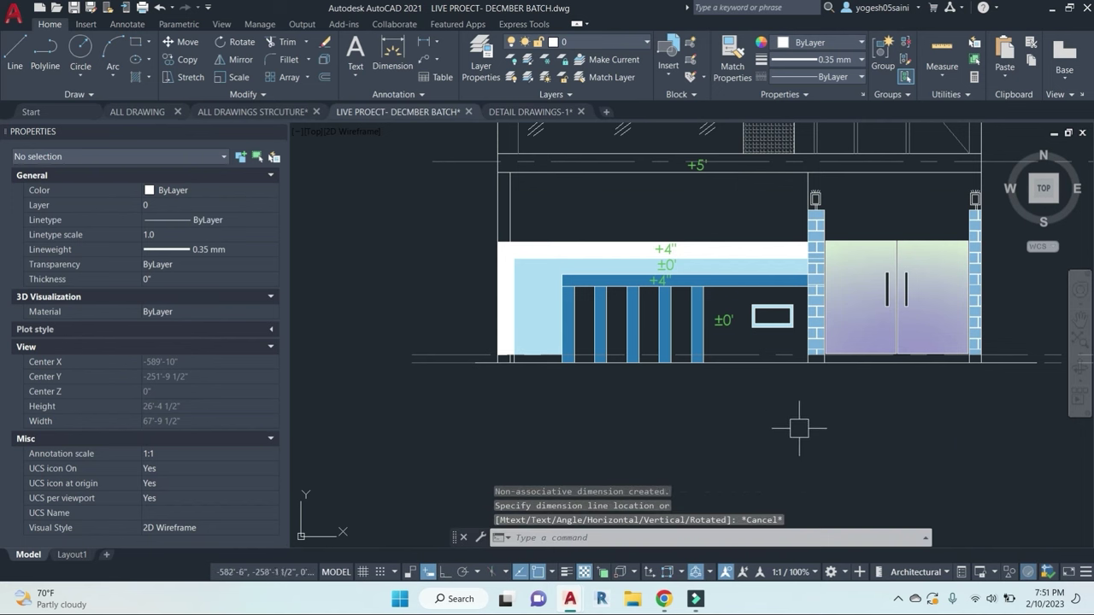
scroll(799, 428, down, 2)
middle_drag(825, 439, 777, 332)
key(Escape)
key(Escape)
text(DLI)
key(Return)
scroll(684, 391, up, 4)
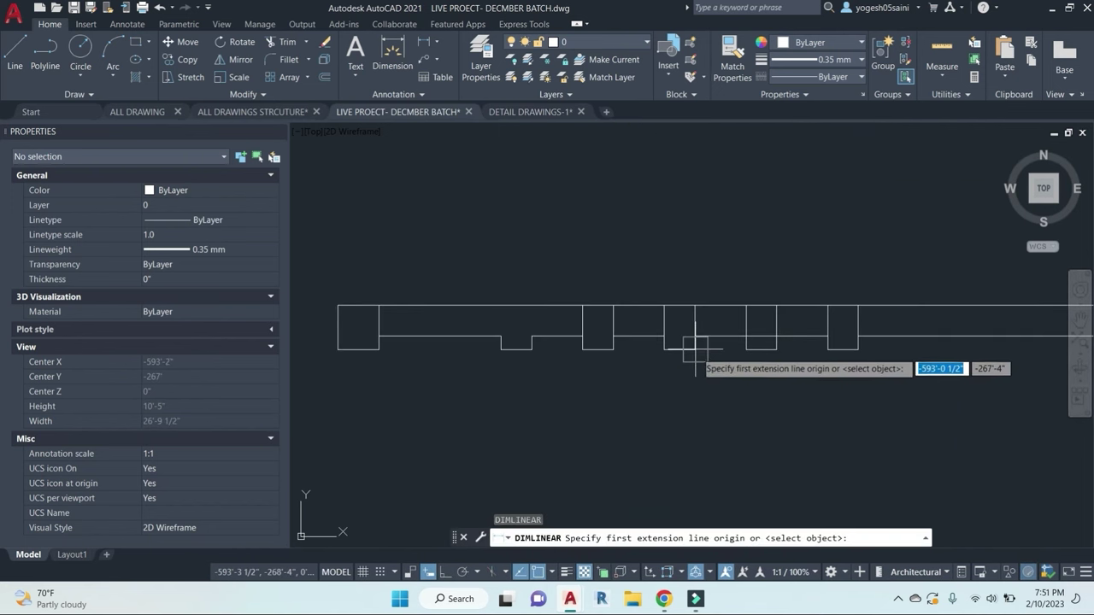
click(695, 350)
scroll(723, 324, up, 5)
click(414, 448)
scroll(620, 344, down, 4)
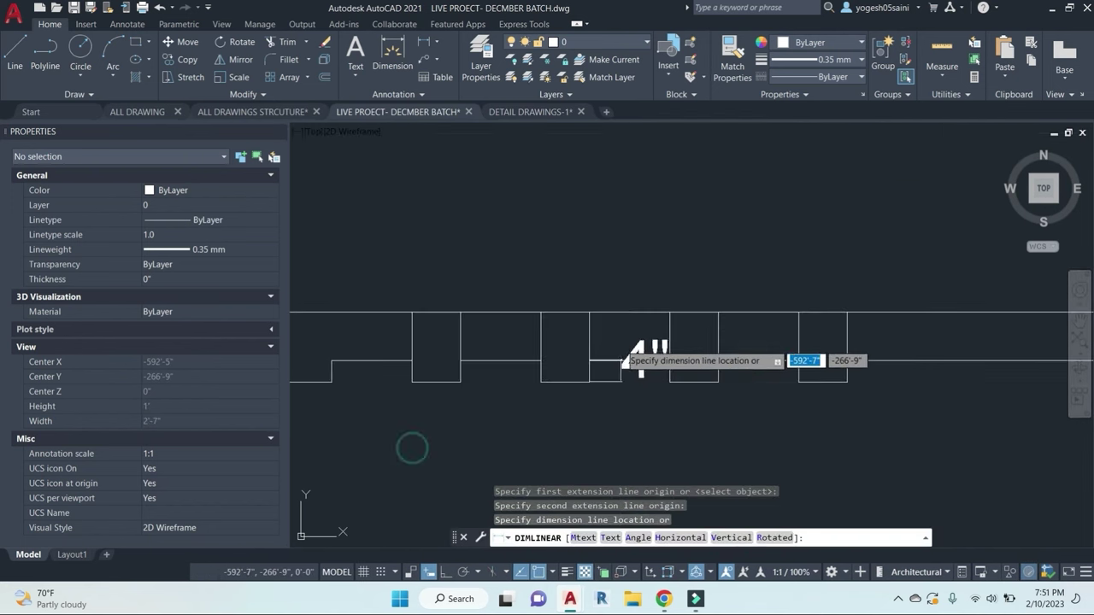
middle_drag(606, 415, 965, 310)
key(Escape)
key(Return)
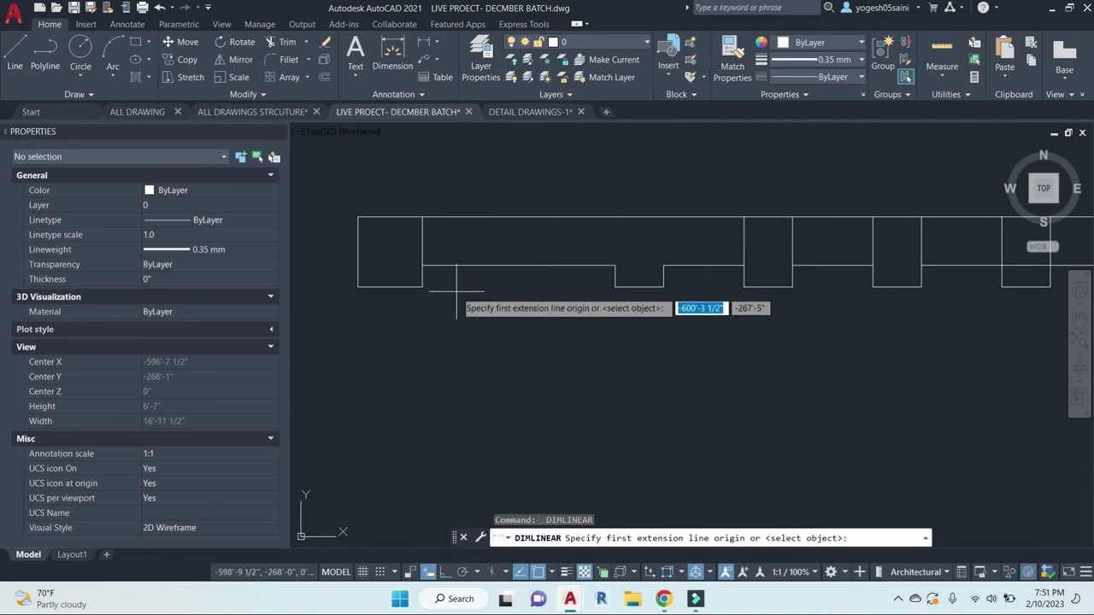
click(423, 287)
click(615, 287)
click(627, 340)
scroll(611, 294, down, 4)
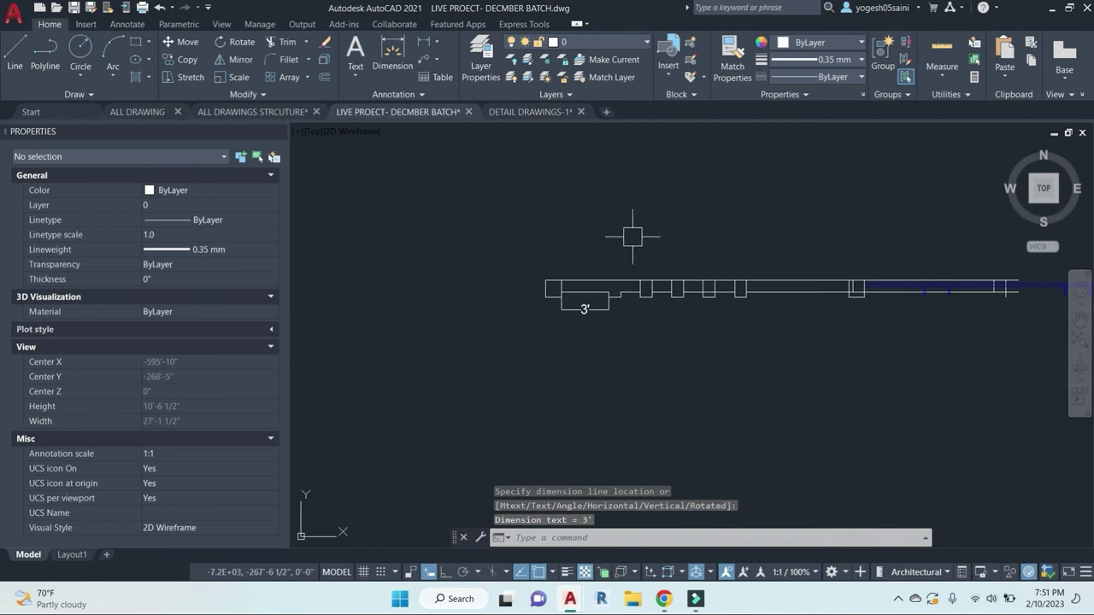
scroll(628, 256, up, 5)
key(Escape)
key(Return)
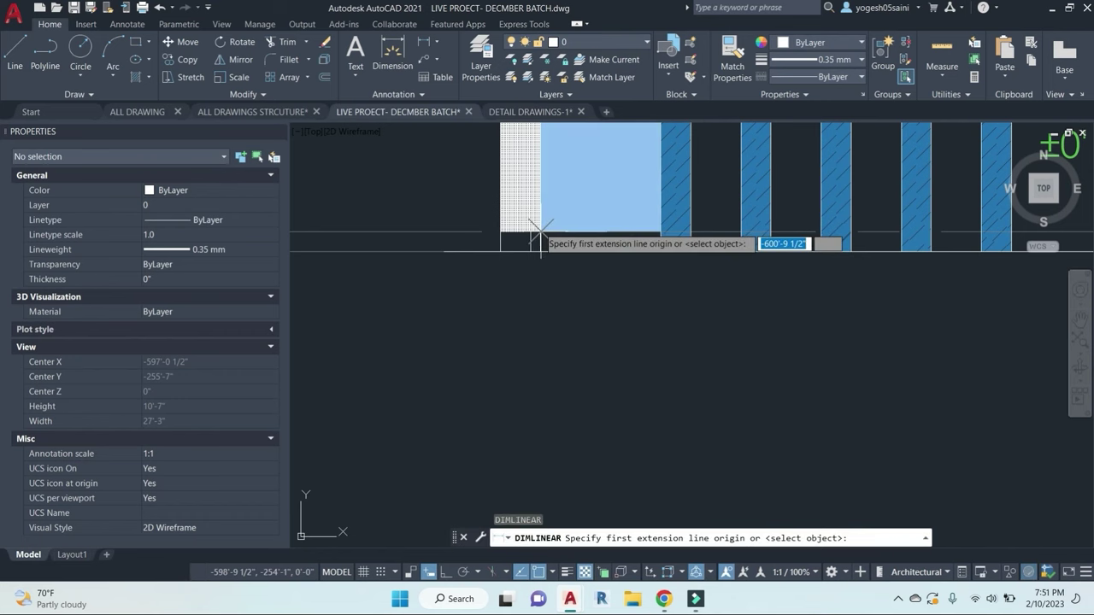
click(540, 249)
click(659, 249)
scroll(602, 325, down, 3)
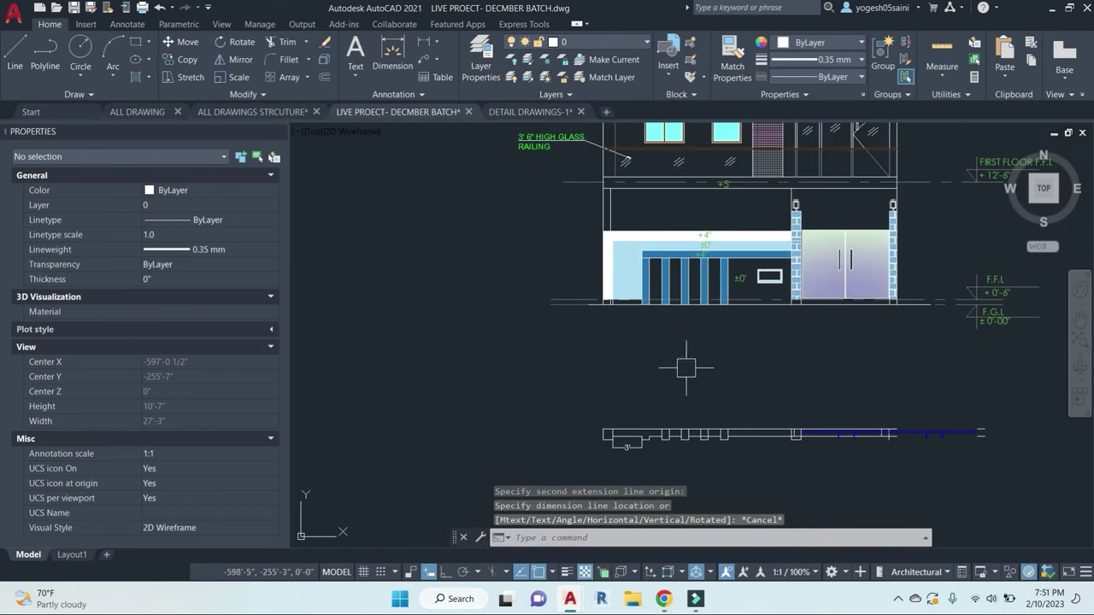
key(Escape)
key(Escape)
click(586, 340)
text(E)
key(Return)
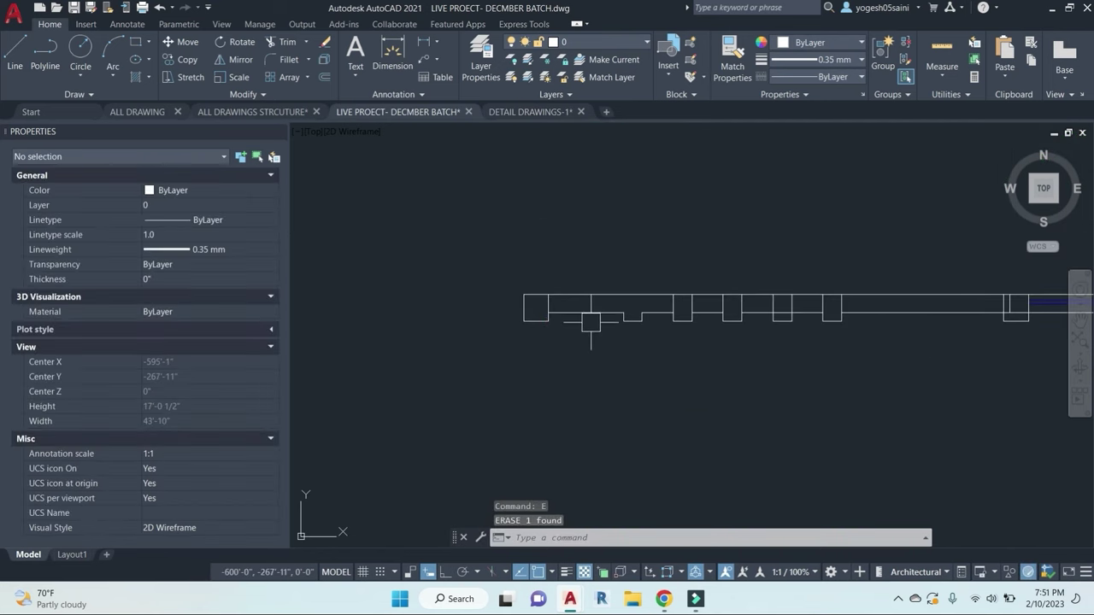
Step: Fence-trim the line pieces inside the plan strip's wall band with TR
middle_drag(902, 343, 832, 353)
key(Escape)
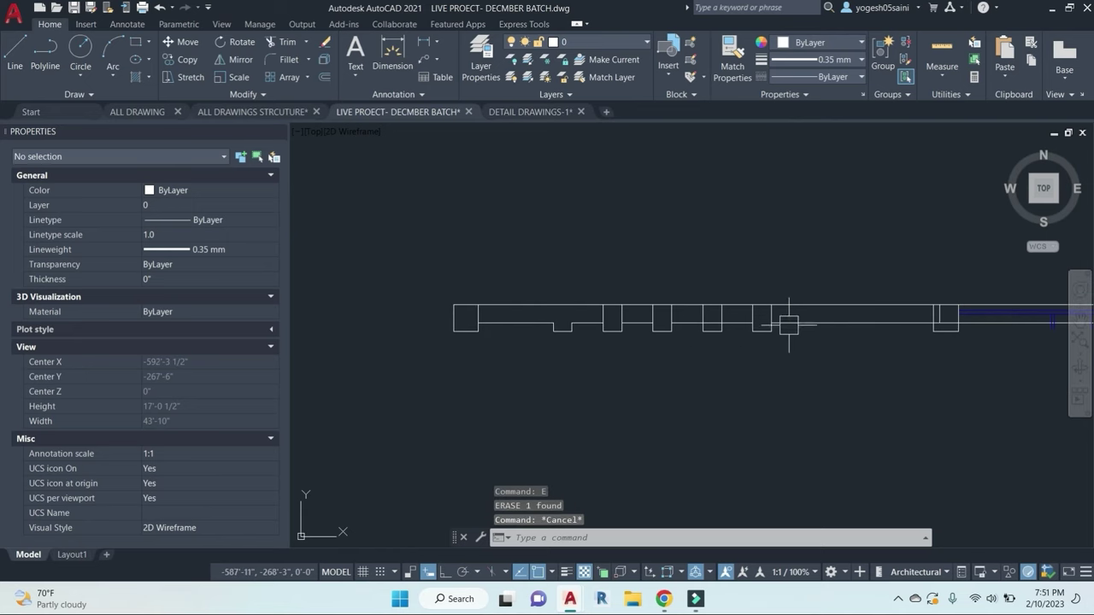
text(tr)
key(Return)
scroll(788, 314, up, 5)
click(795, 320)
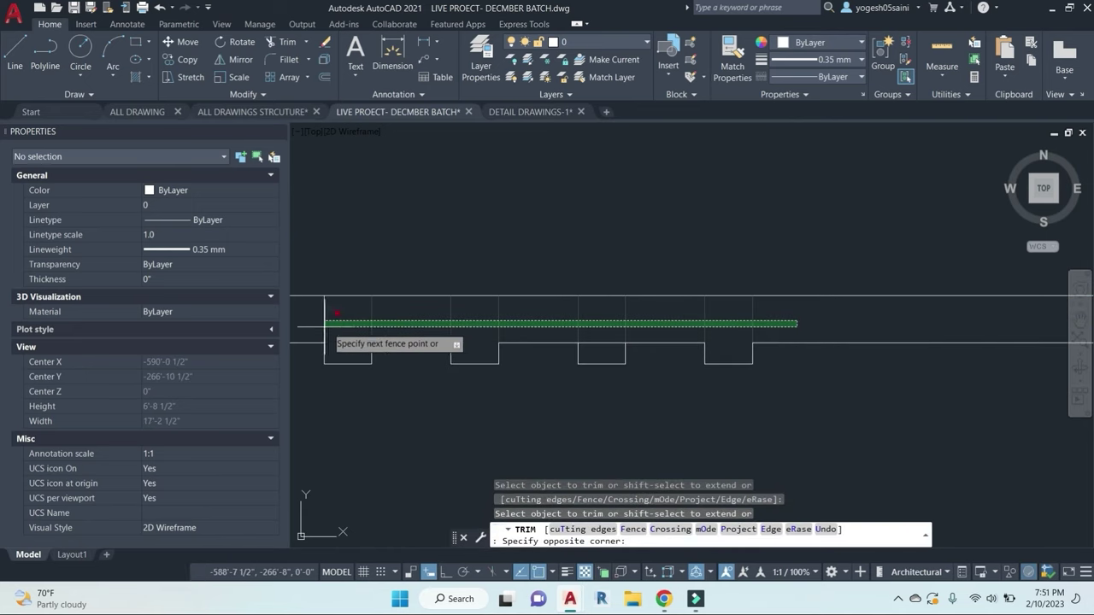
scroll(581, 277, down, 3)
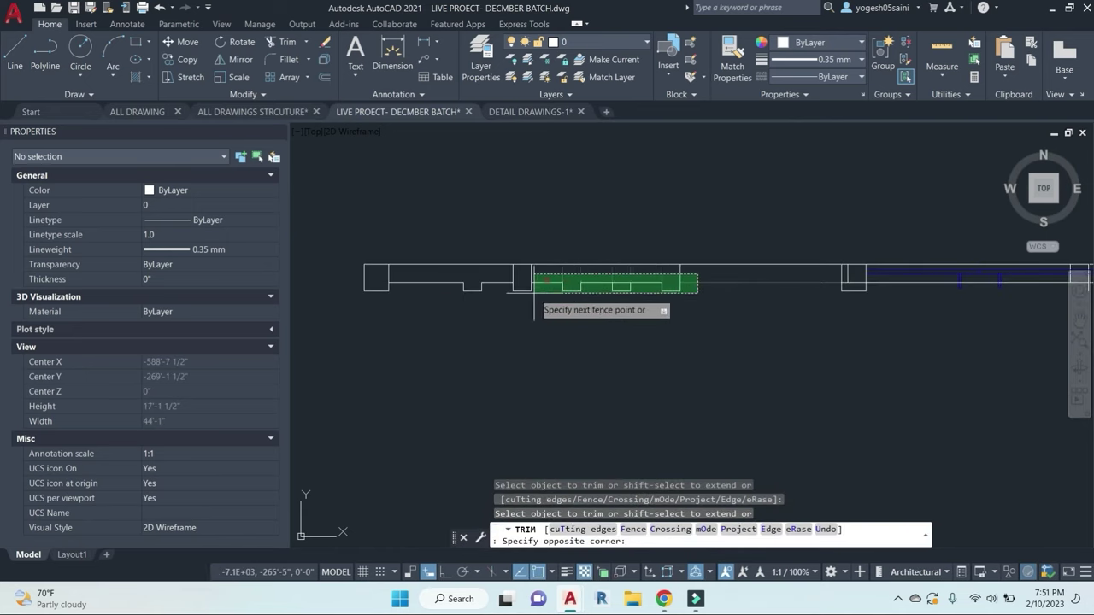
click(491, 270)
scroll(843, 310, down, 2)
key(Escape)
key(Escape)
key(Escape)
scroll(731, 268, down, 4)
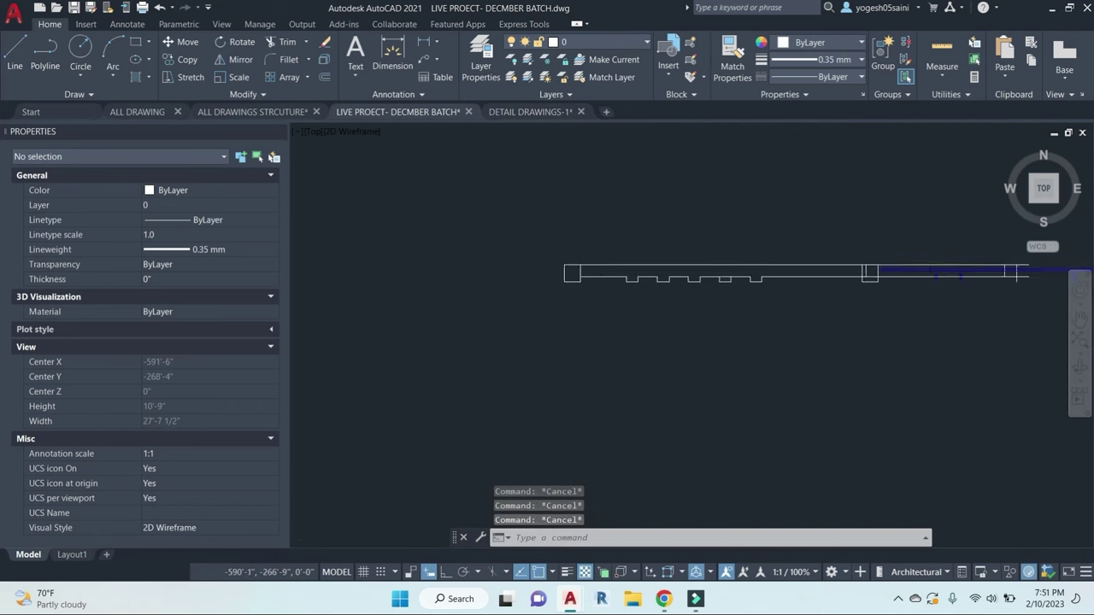
scroll(735, 183, up, 6)
click(740, 190)
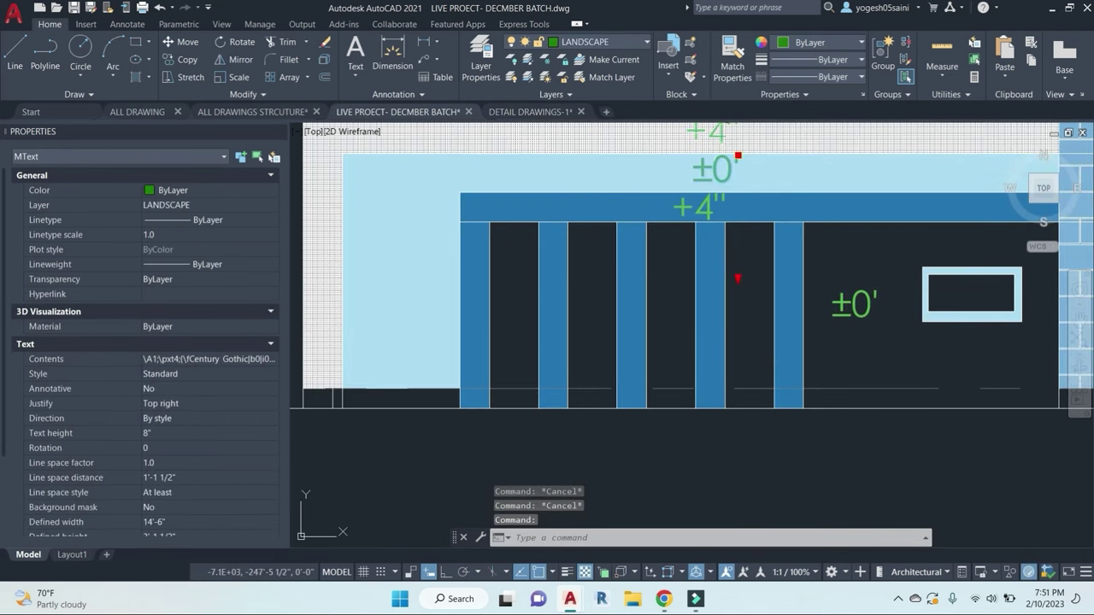
Step: Copy the green +4" and ±0' level labels down beside the plan strip
text(co)
key(space)
scroll(754, 205, down, 4)
click(763, 245)
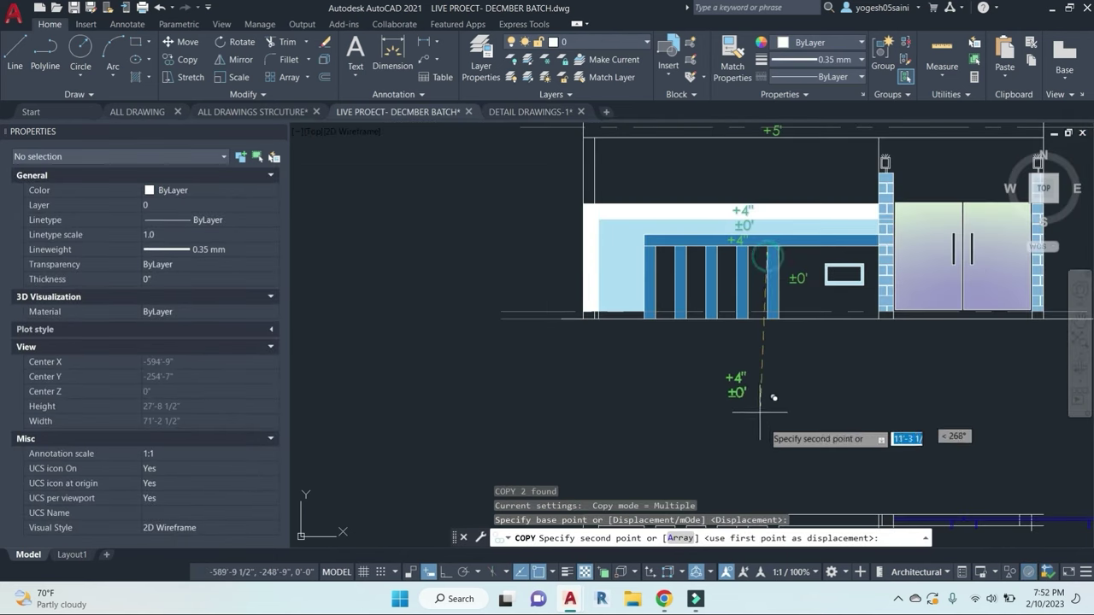
middle_drag(759, 412, 789, 152)
scroll(788, 273, up, 4)
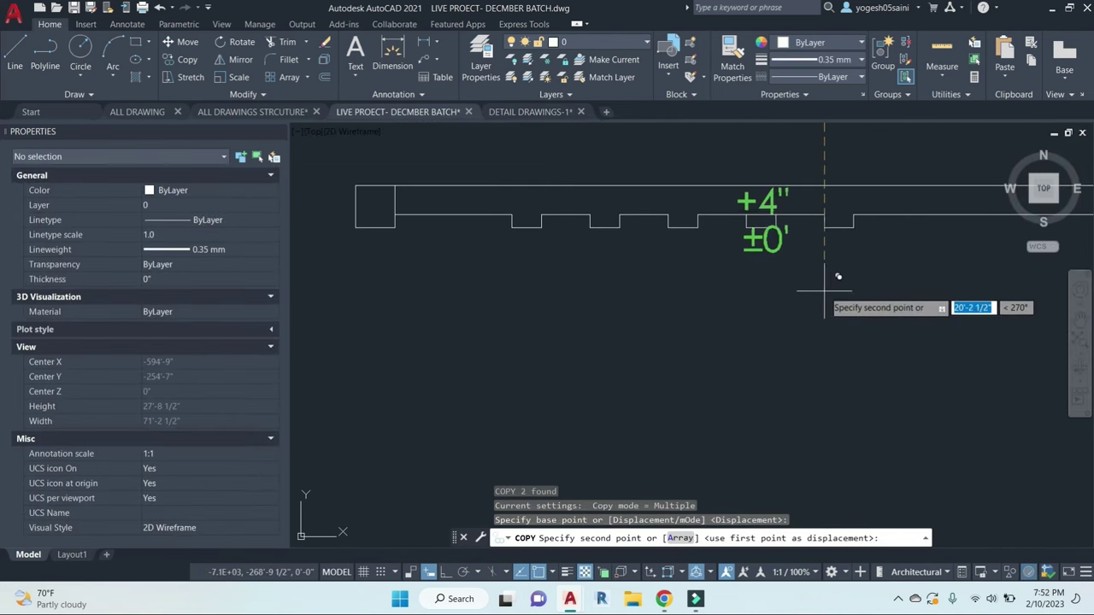
click(806, 355)
key(Escape)
key(Escape)
Step: Move the copied +4" label below the strip edge
click(750, 265)
text(m)
key(space)
click(851, 329)
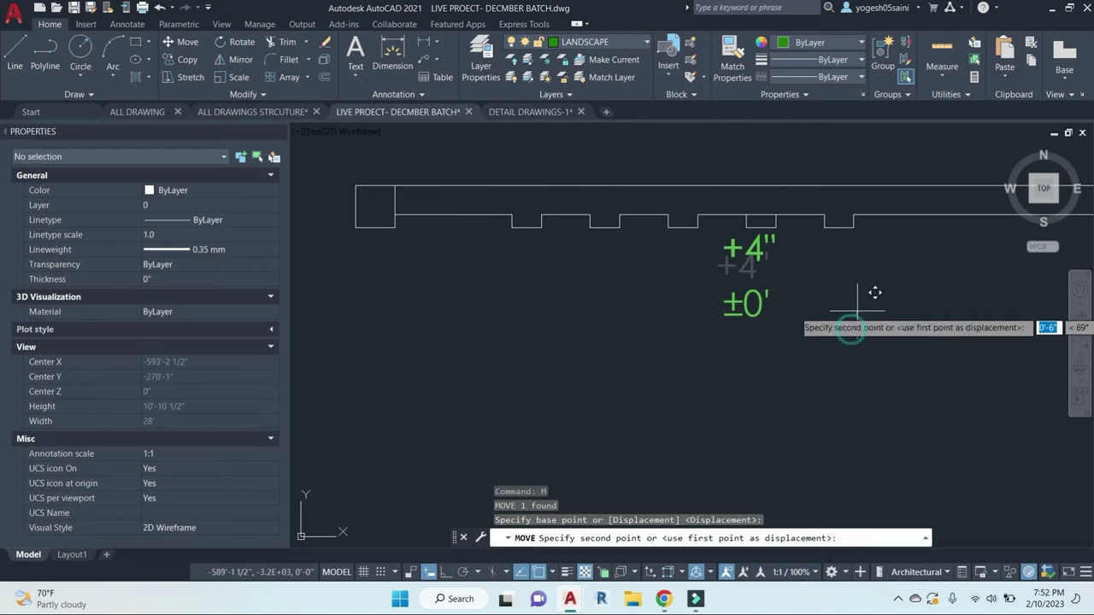
click(859, 295)
key(Escape)
Step: Move the copied ±0' label into position along the strip's top
click(746, 303)
text(m)
key(Return)
click(857, 365)
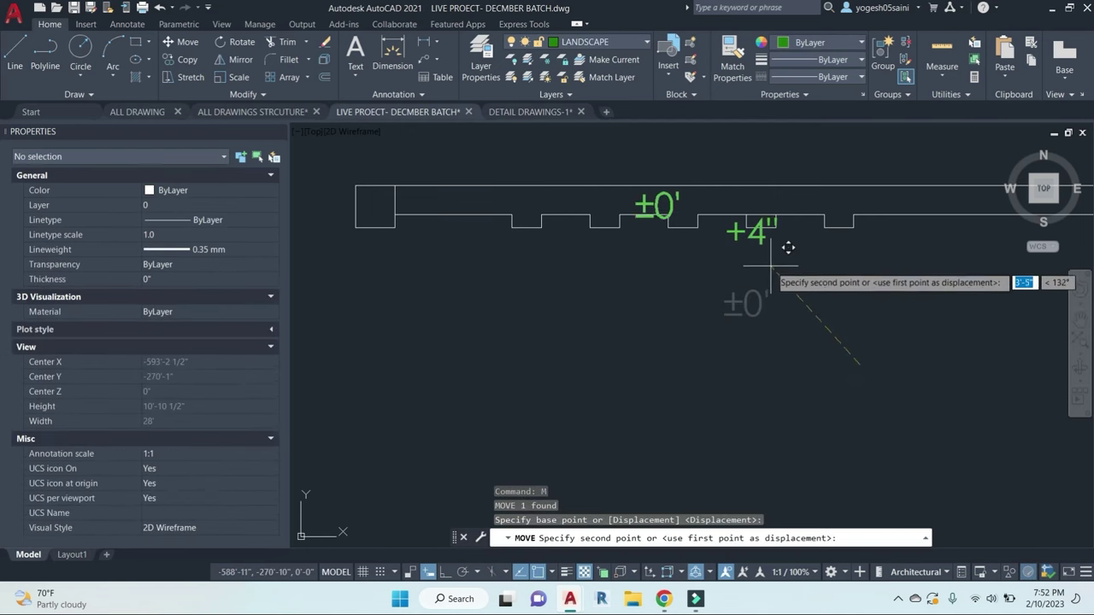
key(Escape)
key(Escape)
scroll(757, 235, down, 3)
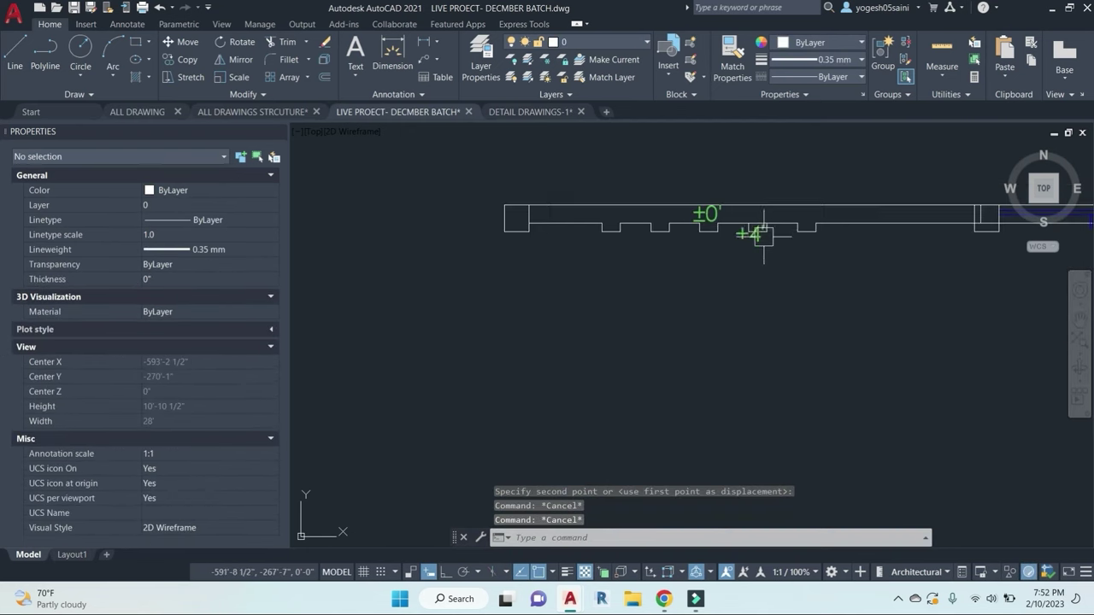
scroll(811, 229, up, 3)
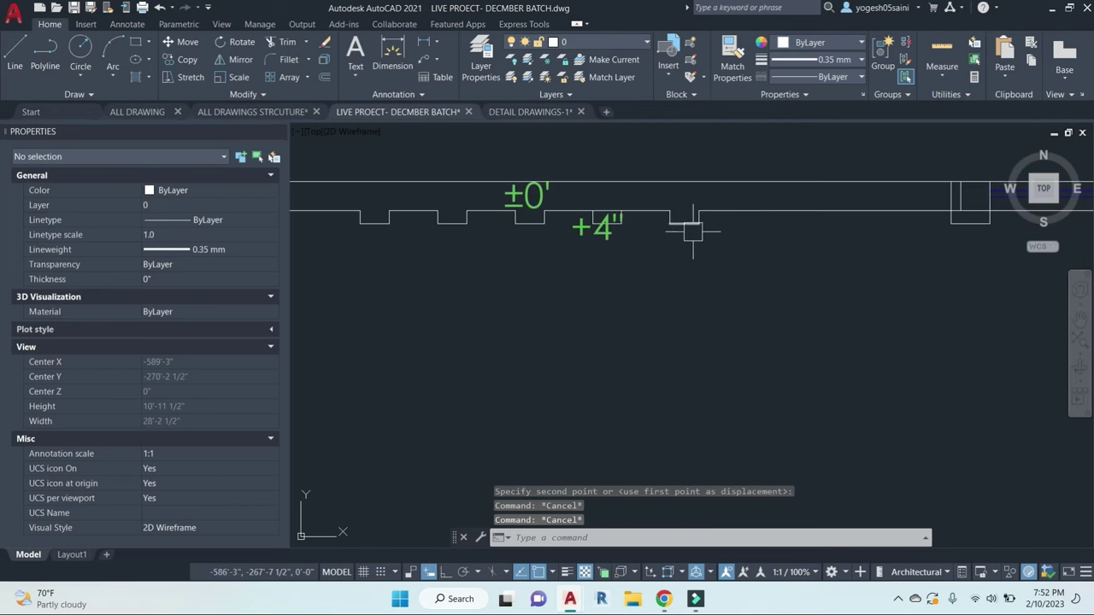
scroll(697, 227, down, 5)
scroll(710, 237, up, 2)
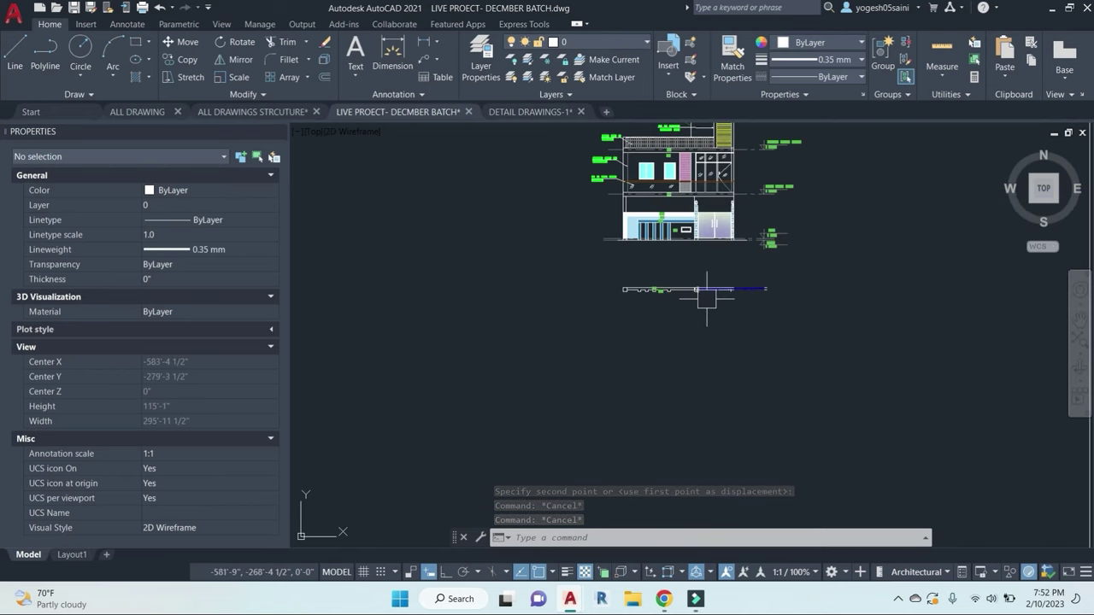
key(Escape)
scroll(713, 251, up, 8)
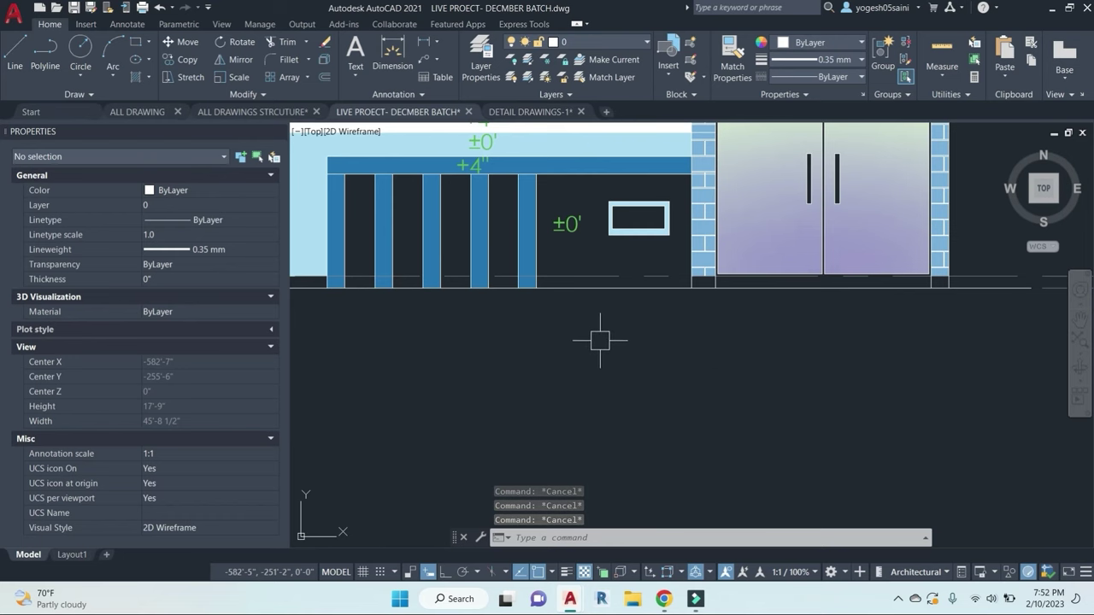
scroll(600, 340, down, 3)
middle_drag(688, 287, 672, 370)
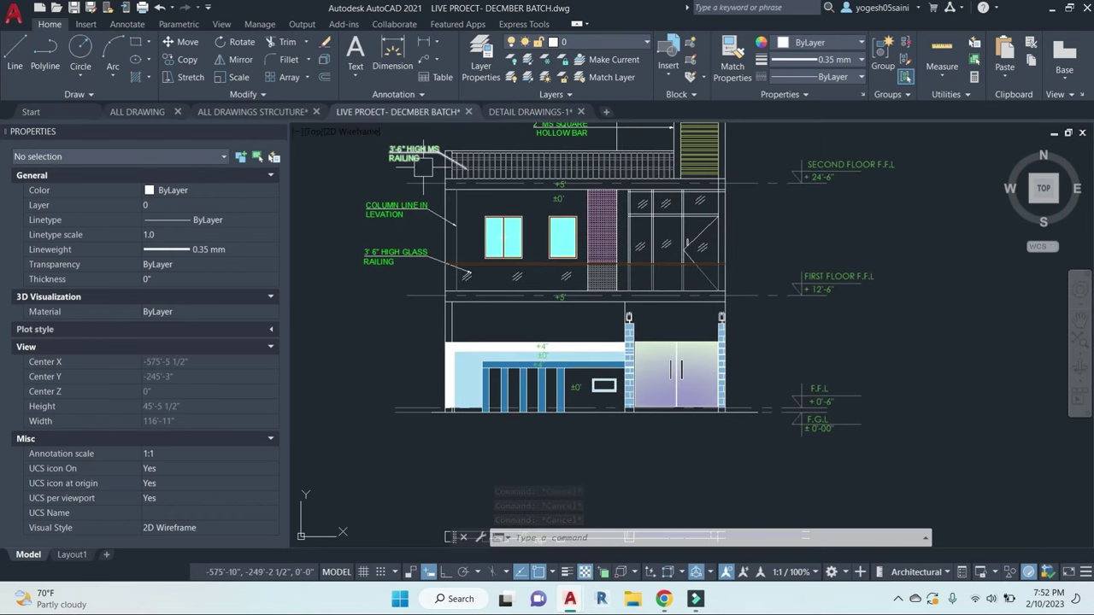
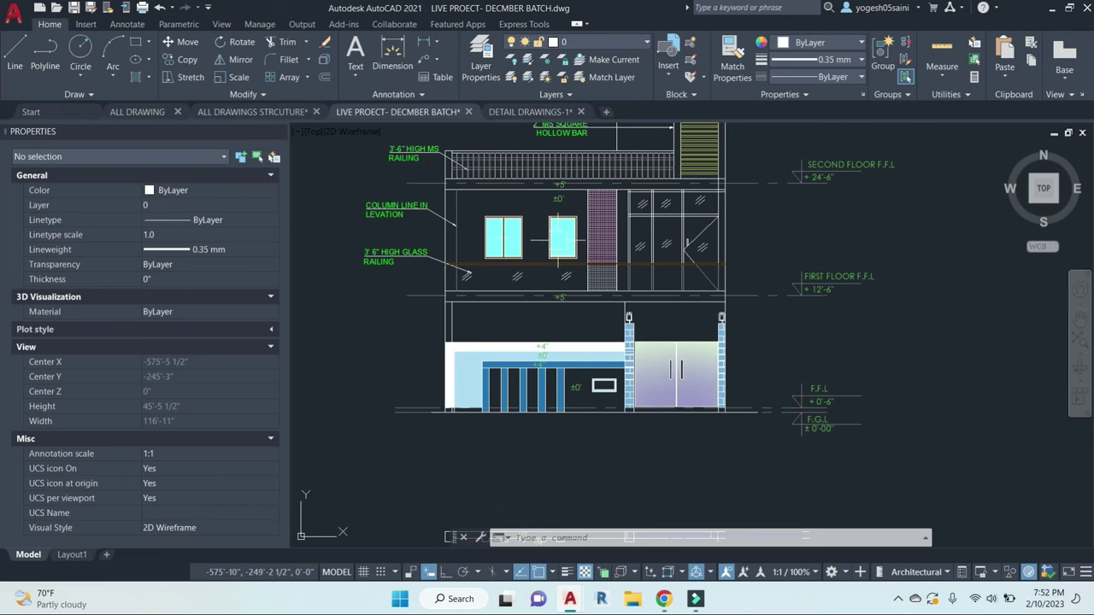
Step: Start copying the two first-floor windows, then abandon that copy
scroll(657, 358, up, 5)
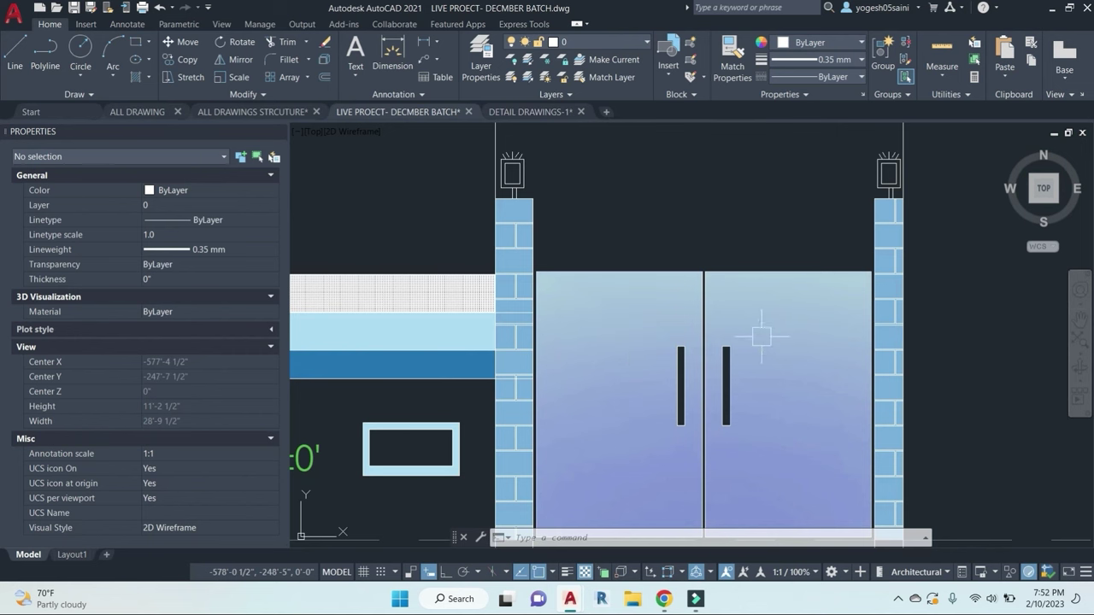
scroll(762, 336, down, 5)
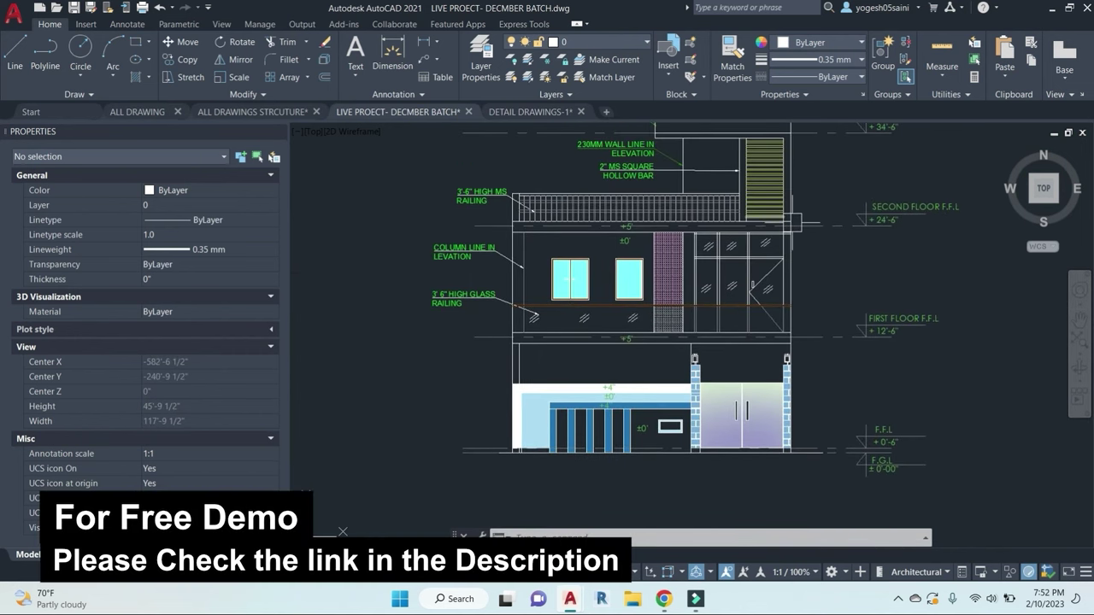
scroll(647, 213, up, 5)
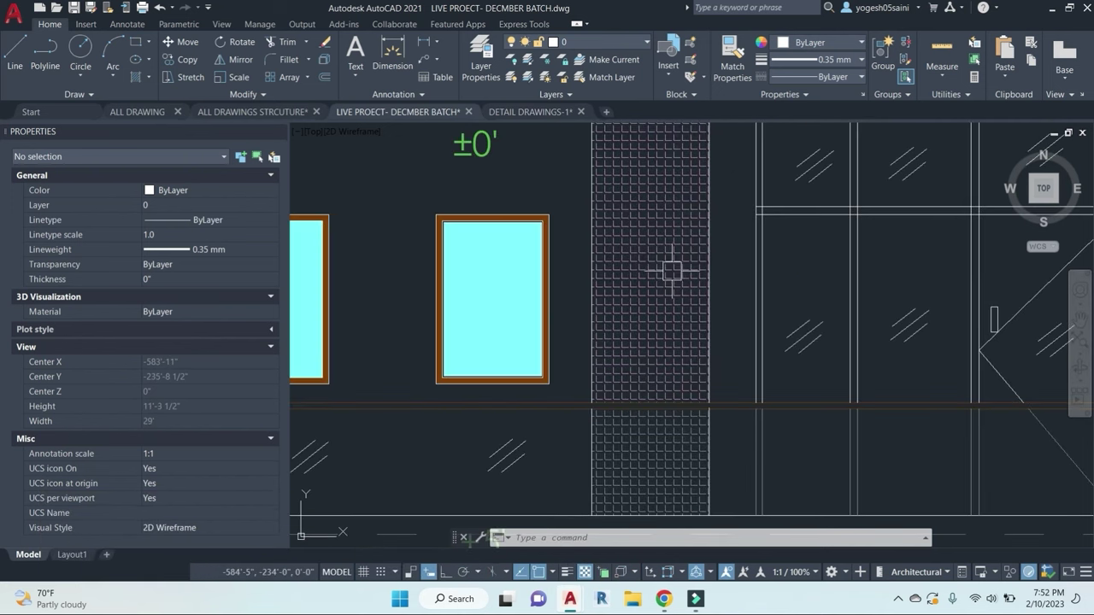
scroll(647, 213, down, 5)
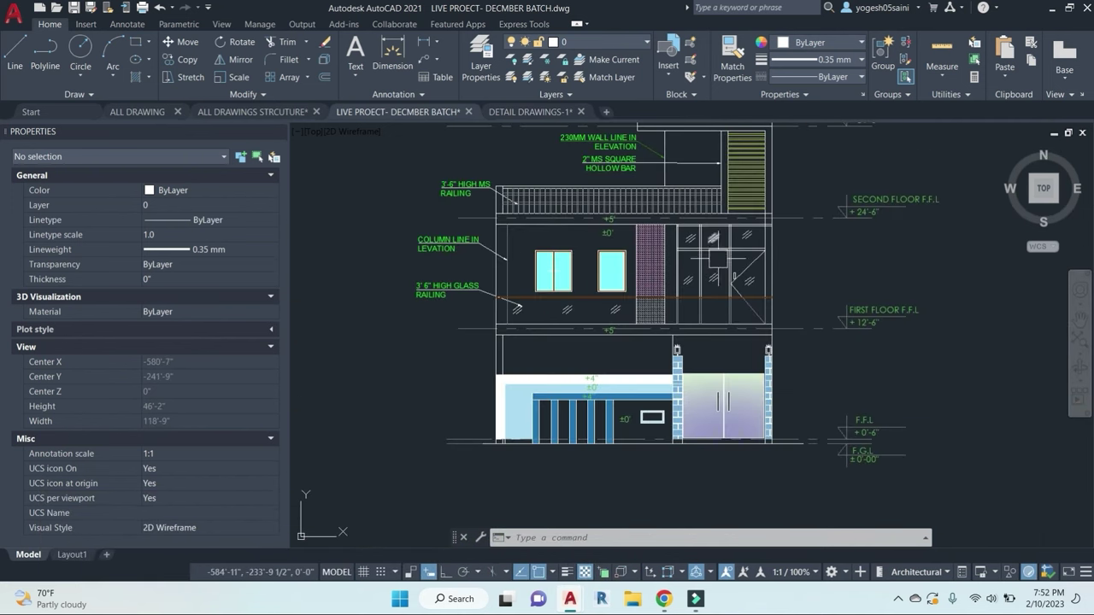
scroll(716, 258, up, 5)
scroll(687, 280, down, 3)
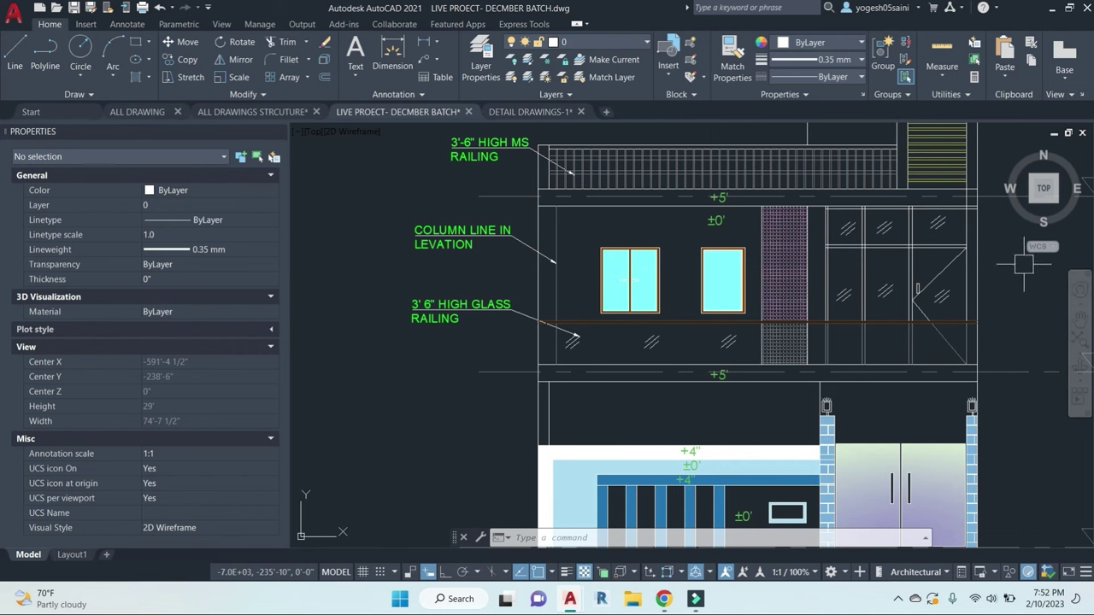
scroll(673, 273, up, 4)
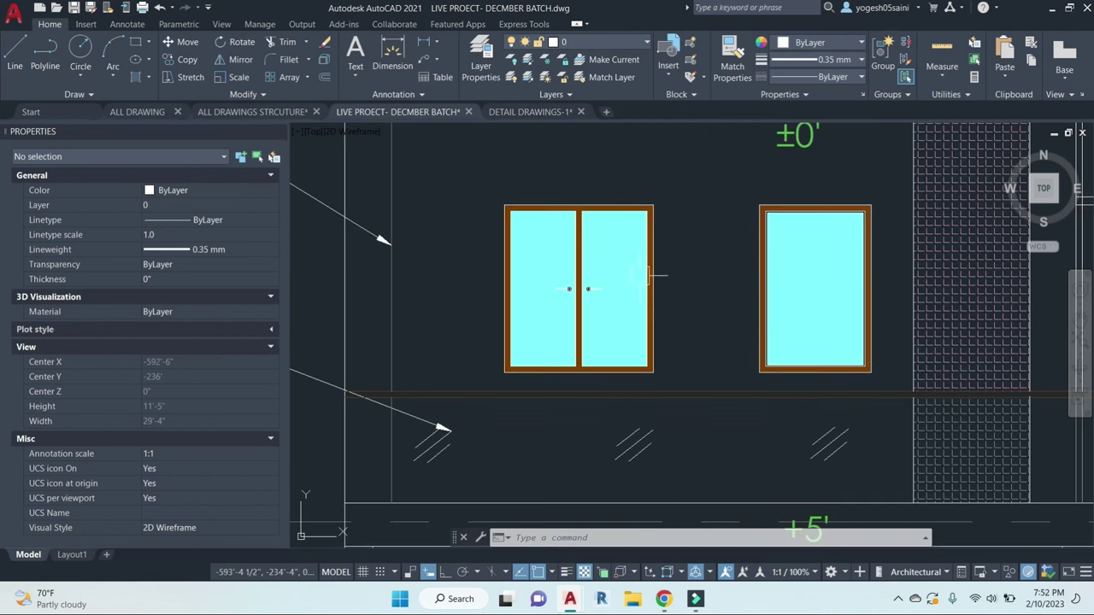
click(880, 385)
text(co)
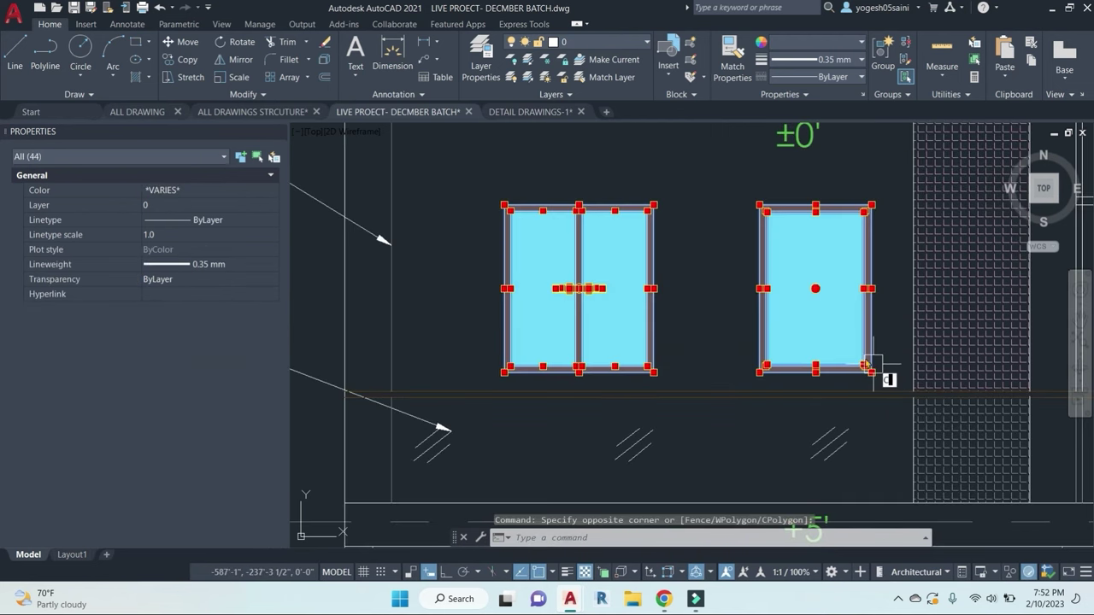
key(Return)
scroll(694, 325, down, 5)
scroll(695, 324, down, 3)
click(476, 266)
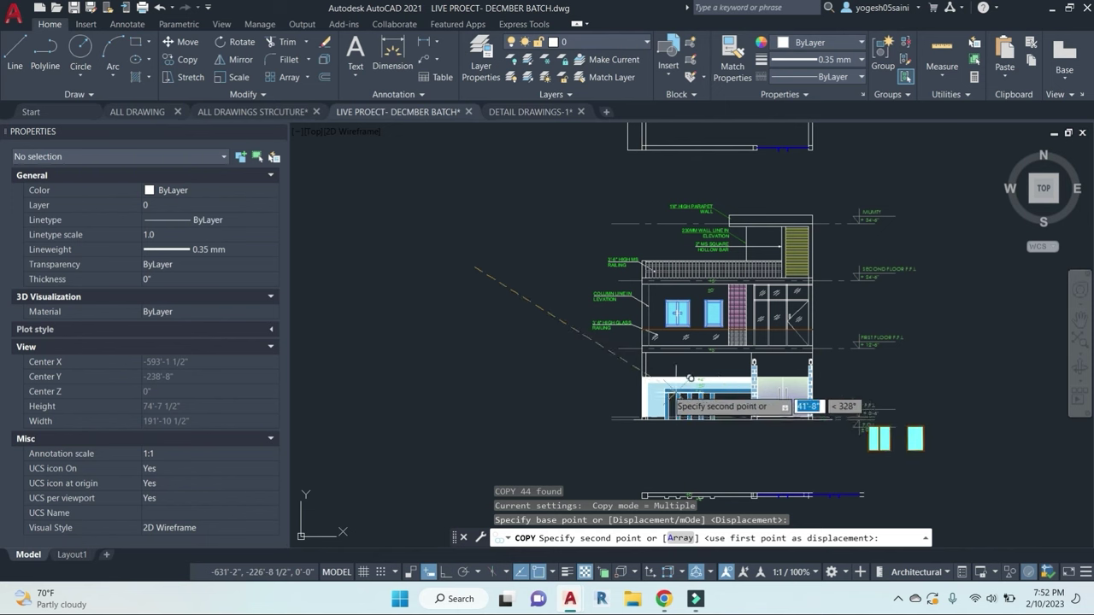
scroll(663, 389, up, 2)
scroll(678, 375, down, 3)
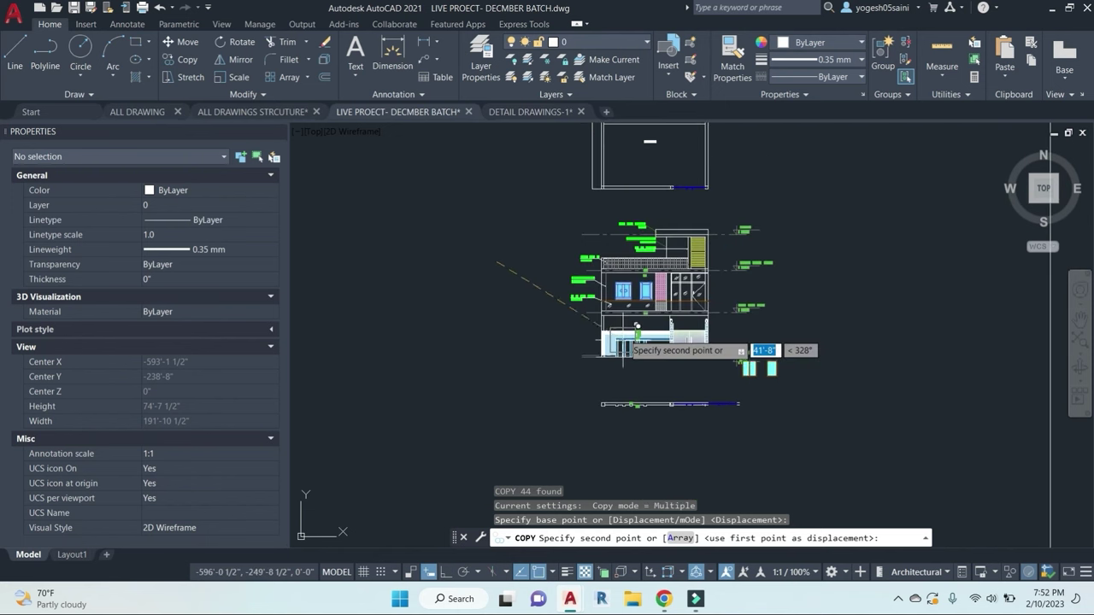
key(Escape)
Step: Window-select the whole front elevation and copy it directly below the original
click(535, 213)
click(837, 360)
scroll(859, 381, down, 2)
text(co)
key(Return)
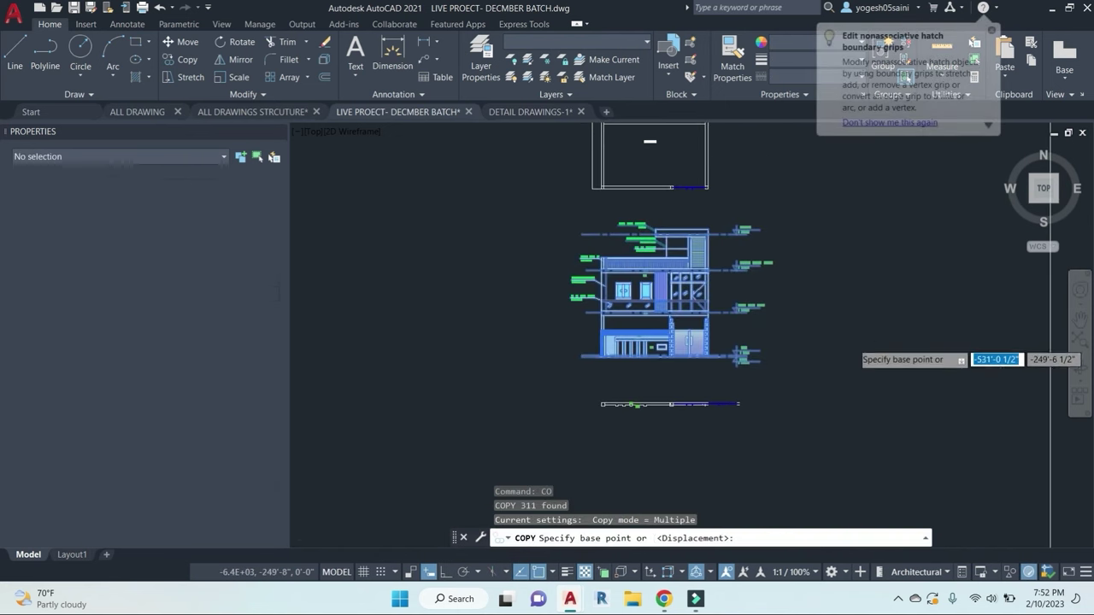
click(854, 263)
click(859, 409)
key(Escape)
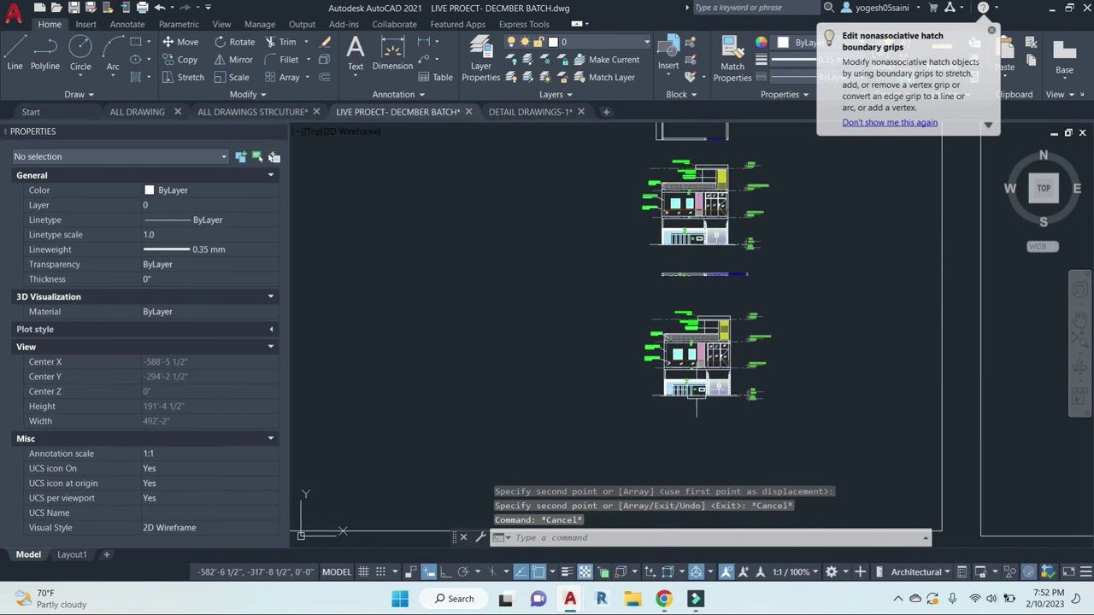
scroll(697, 368, up, 5)
middle_drag(697, 367, 687, 315)
key(Escape)
key(Escape)
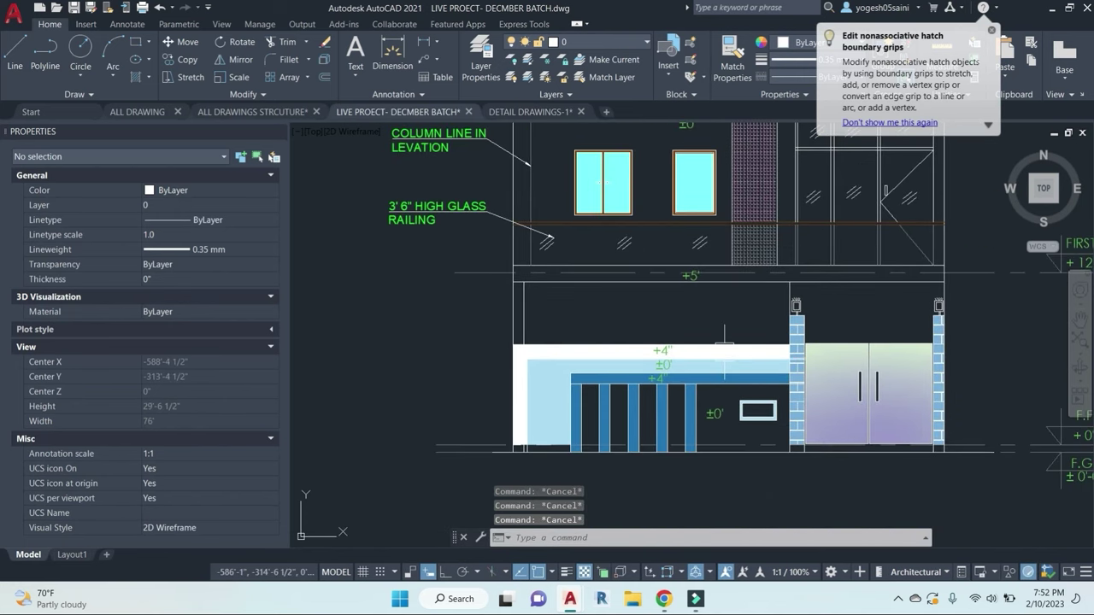
Step: Offset the ground line 3' upward across the ground floor
text(o)
key(Return)
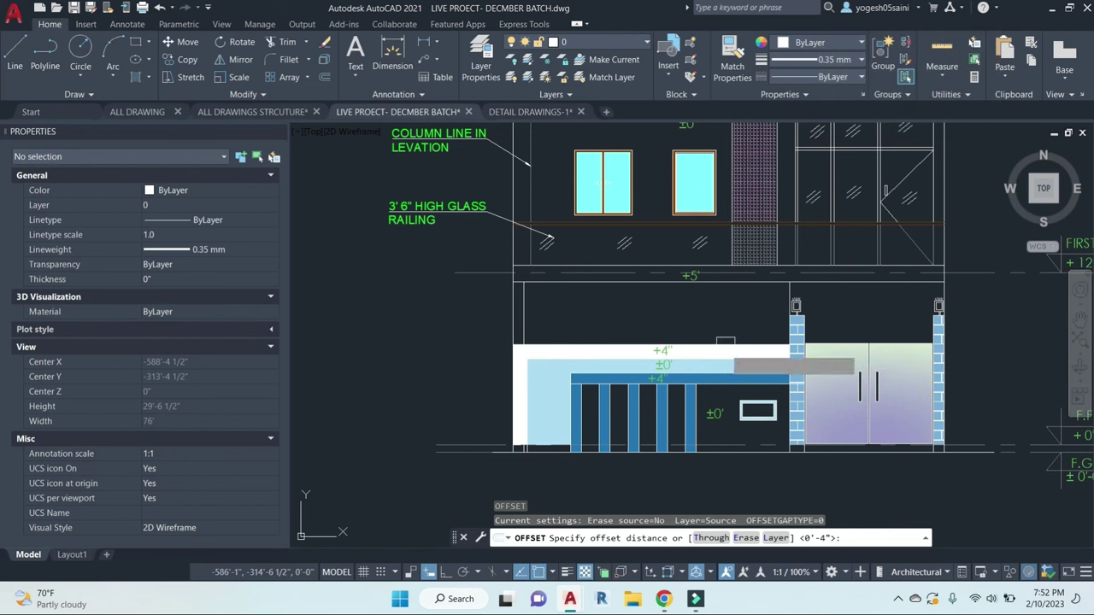
text(3')
key(Return)
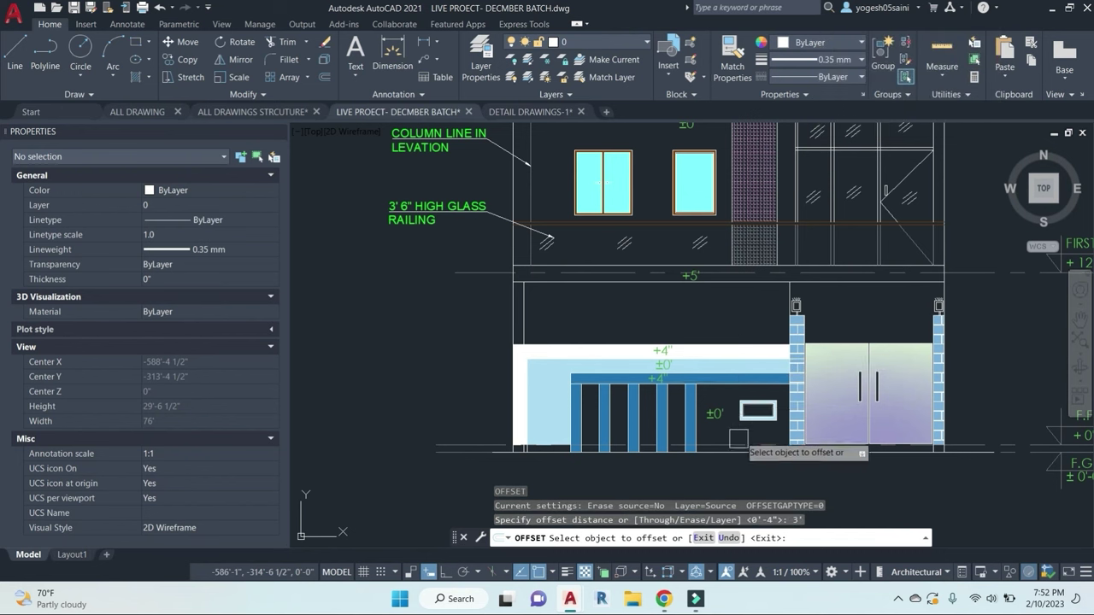
click(733, 448)
click(732, 307)
key(Escape)
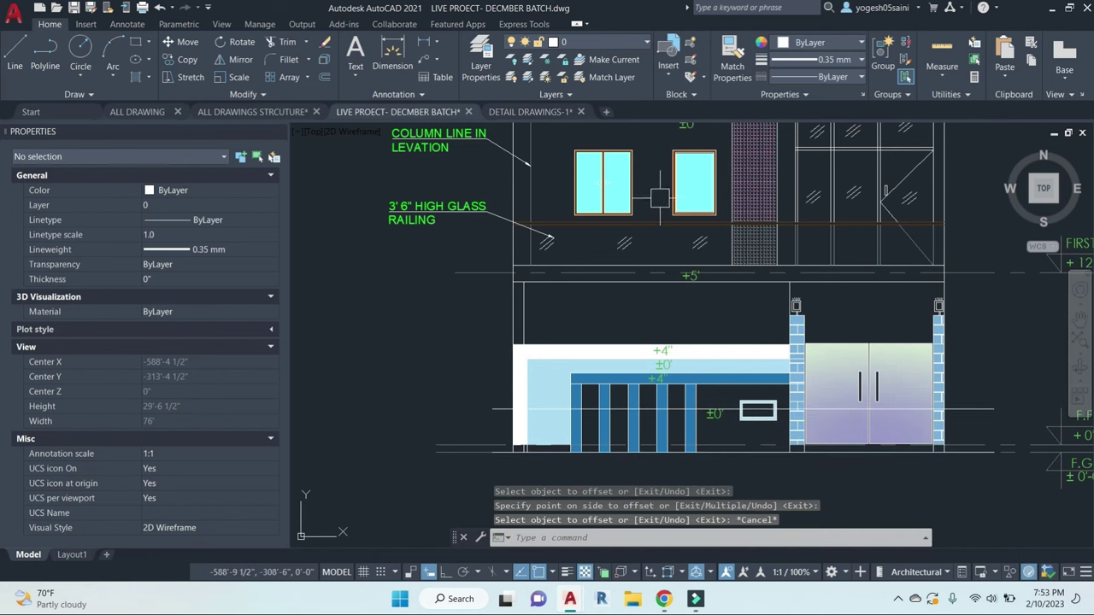
Step: Copy both first-floor windows to the clipboard using the window corner as base point
click(659, 140)
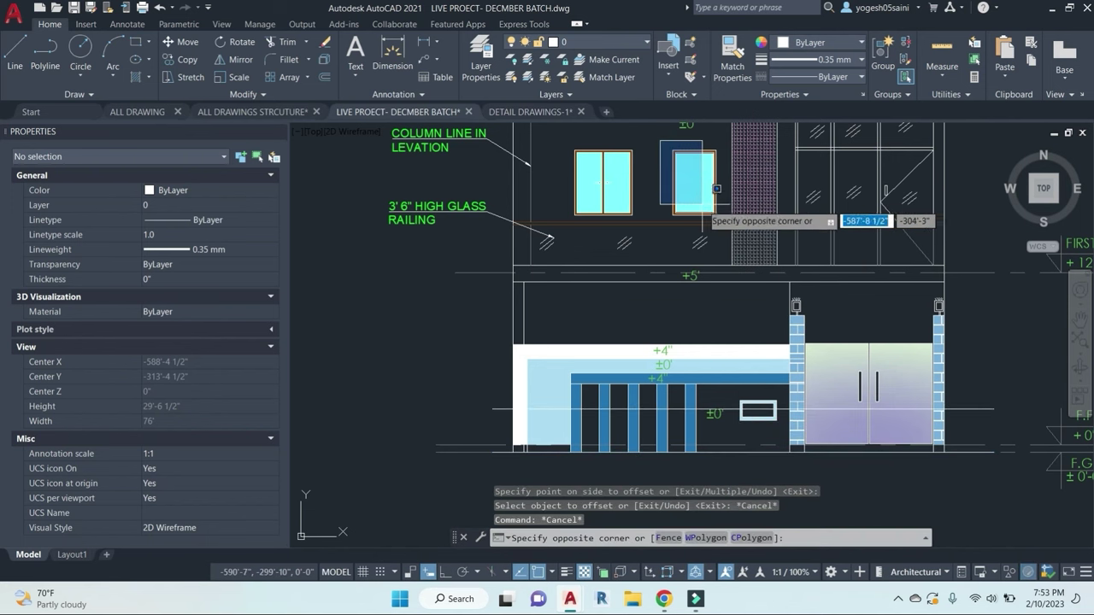
click(722, 219)
text(co)
key(Return)
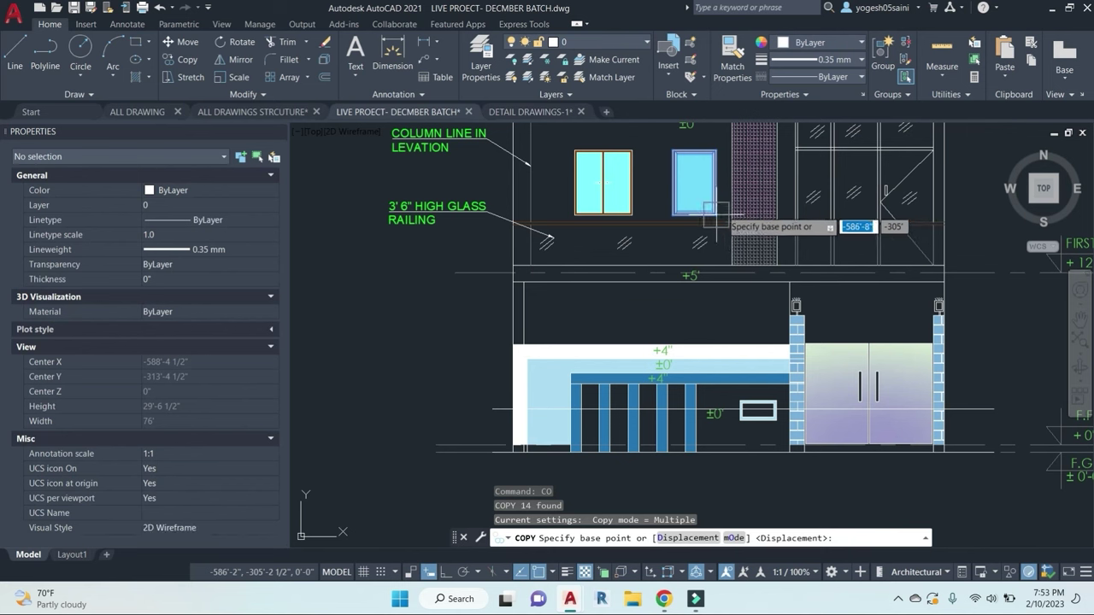
key(Escape)
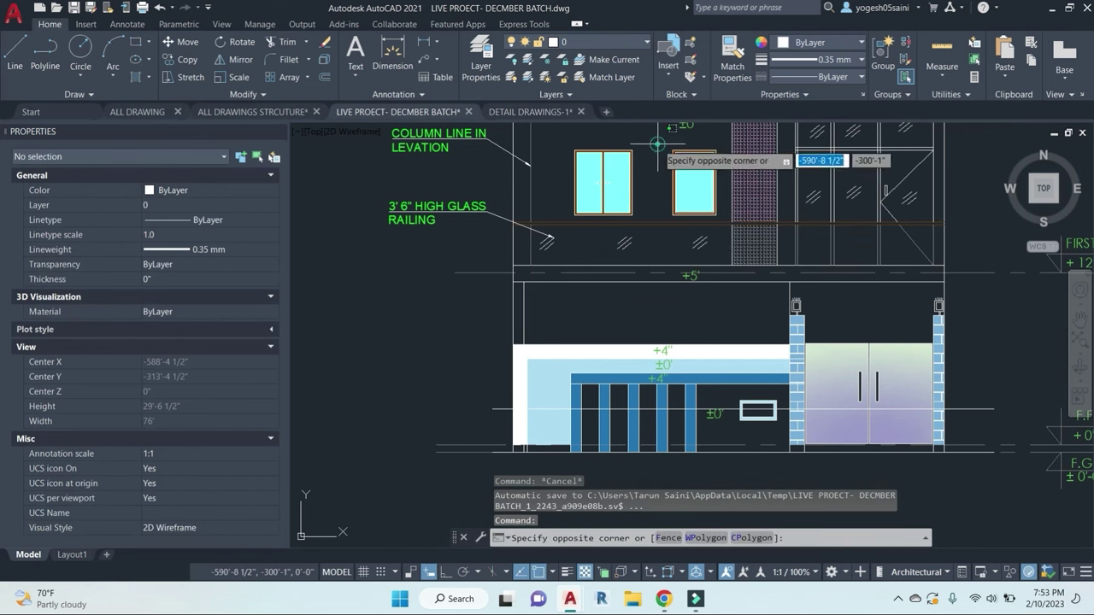
click(559, 138)
click(731, 220)
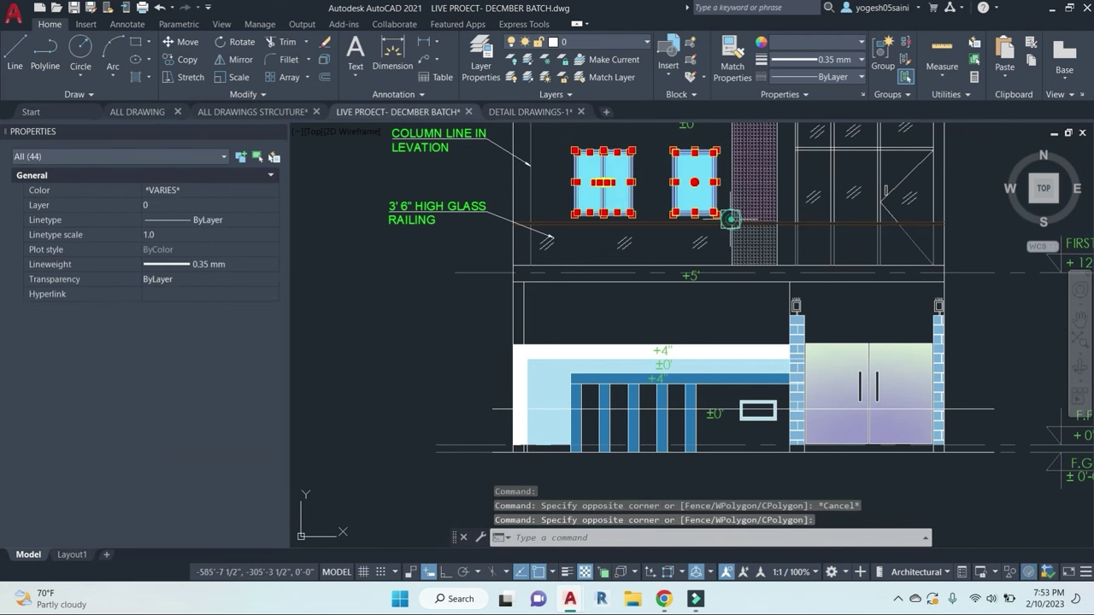
key(ctrl+shift+c)
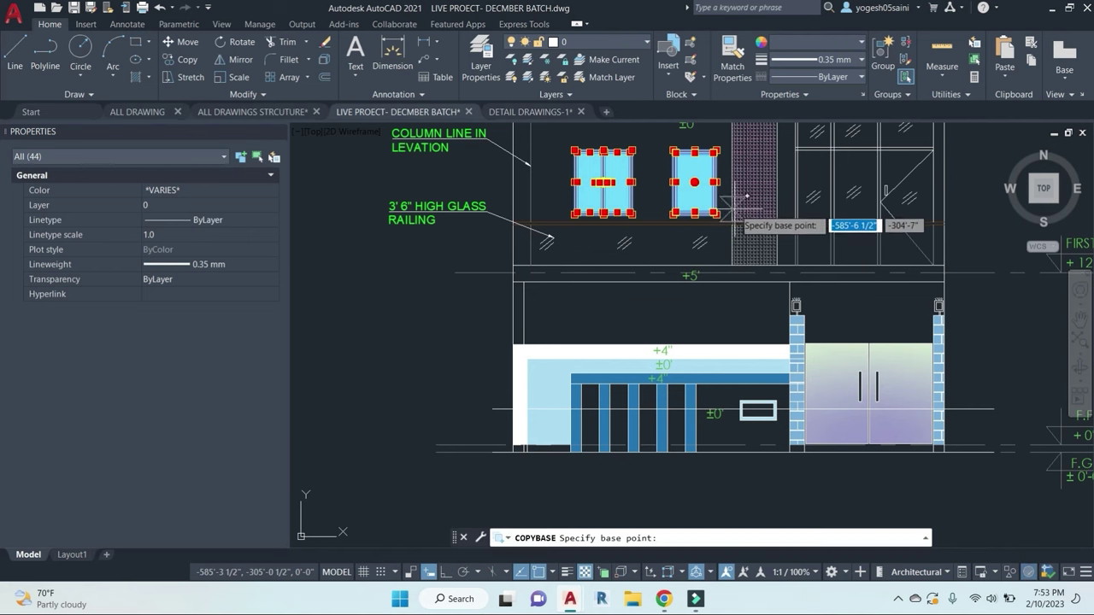
scroll(742, 210, up, 3)
click(689, 224)
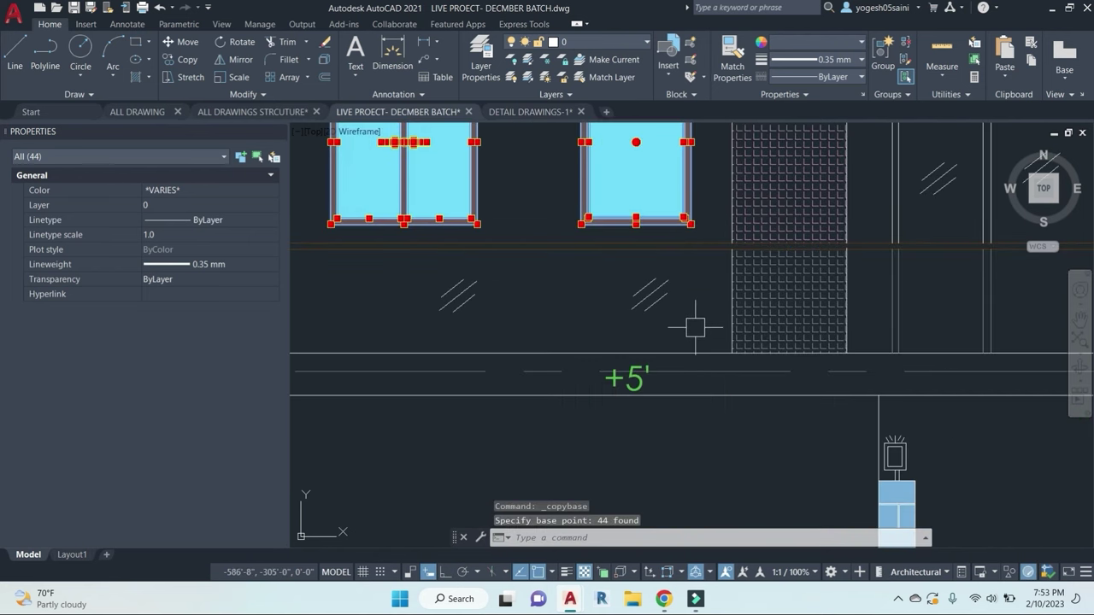
Step: Paste the windows as a block onto the ground floor, then erase the pasted block
key(ctrl+shift+v)
middle_drag(690, 456, 728, 234)
middle_drag(734, 444, 757, 310)
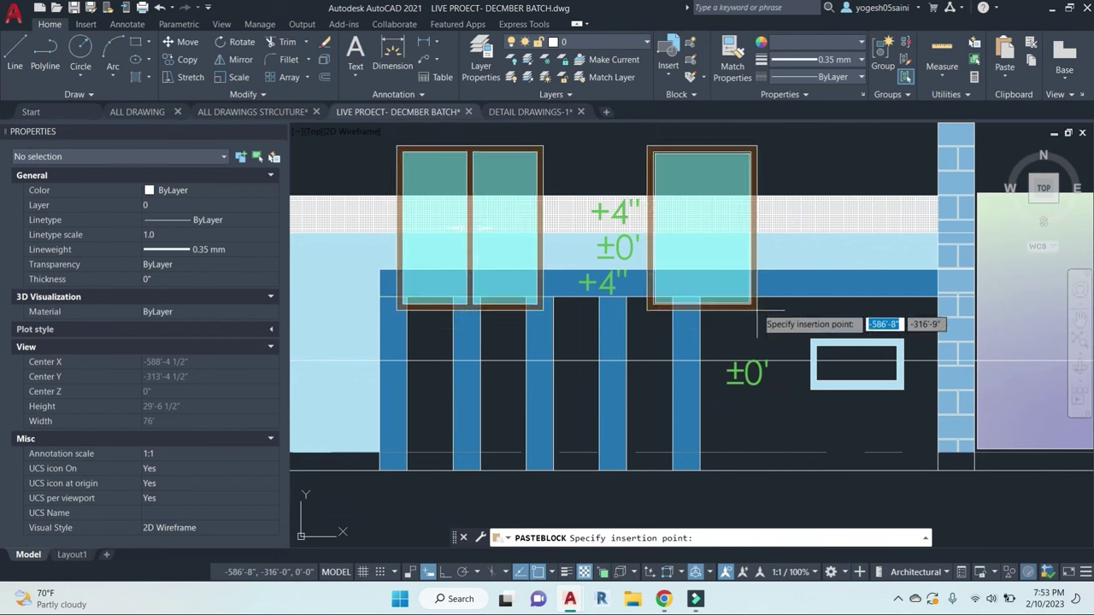
click(746, 238)
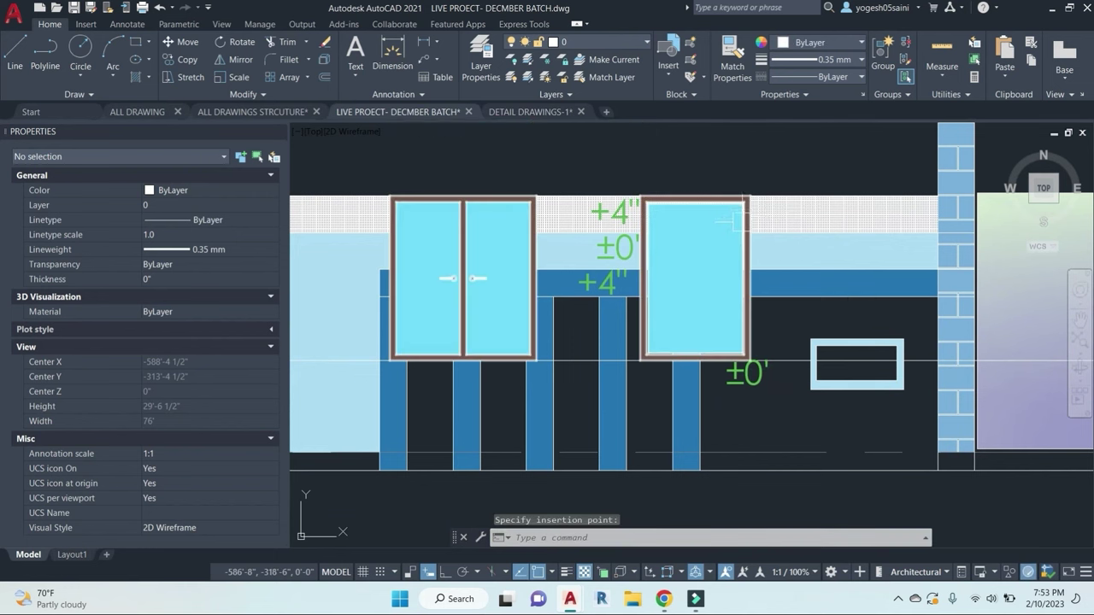
click(736, 221)
text(e)
key(Return)
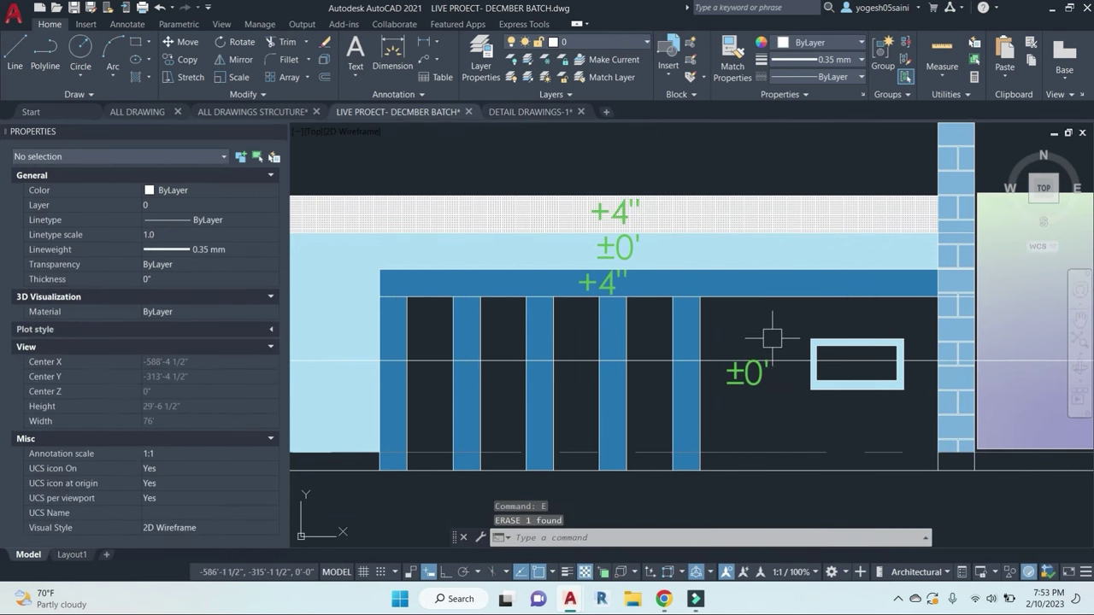
middle_drag(772, 334, 786, 283)
scroll(786, 283, down, 6)
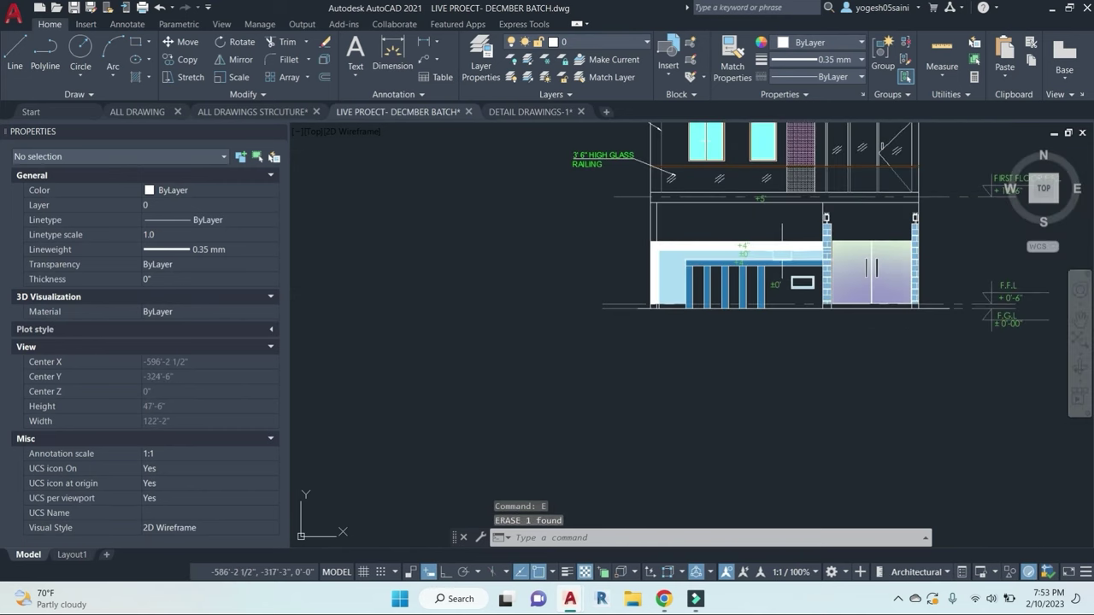
Step: Try a 7" offset and a 3'6" line near the entrance door, cancelling both
scroll(807, 275, up, 4)
scroll(837, 296, down, 2)
middle_drag(837, 295, 686, 326)
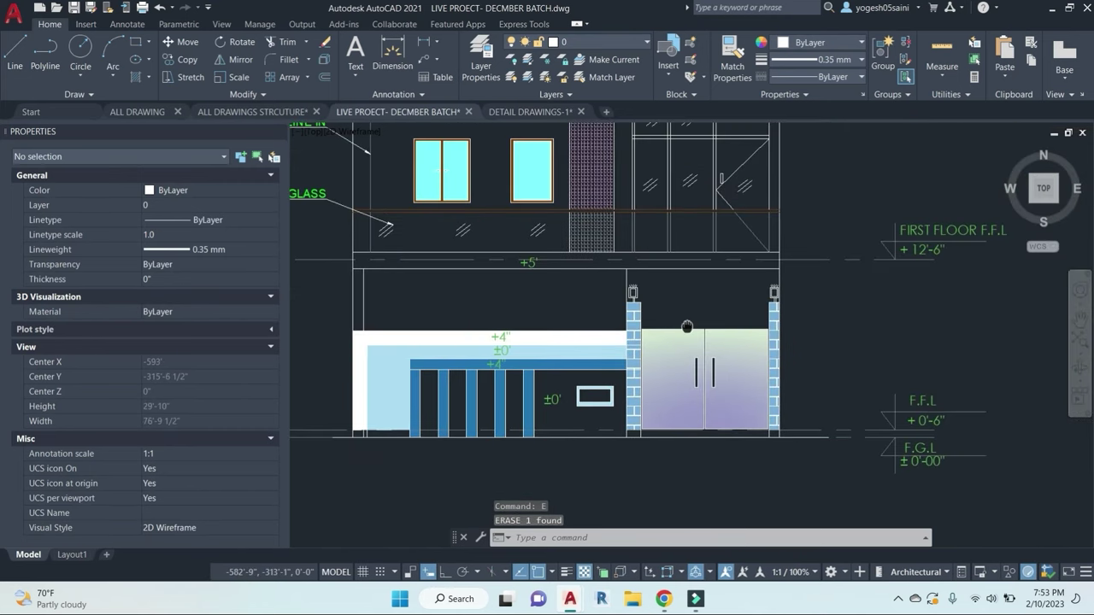
scroll(755, 271, up, 2)
key(Escape)
key(Escape)
scroll(757, 291, down, 2)
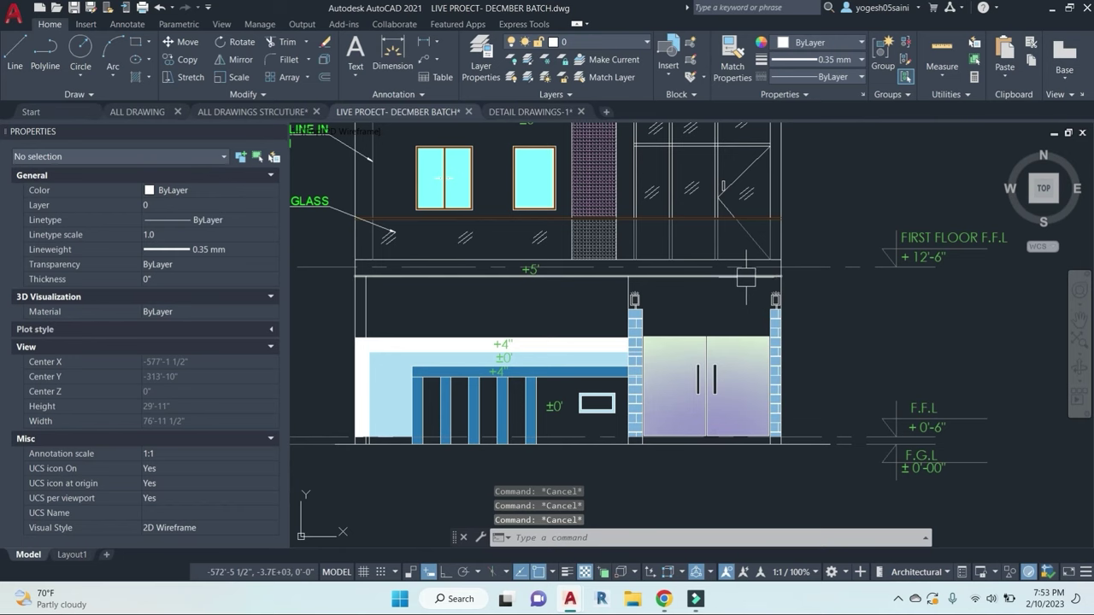
text(o)
key(Return)
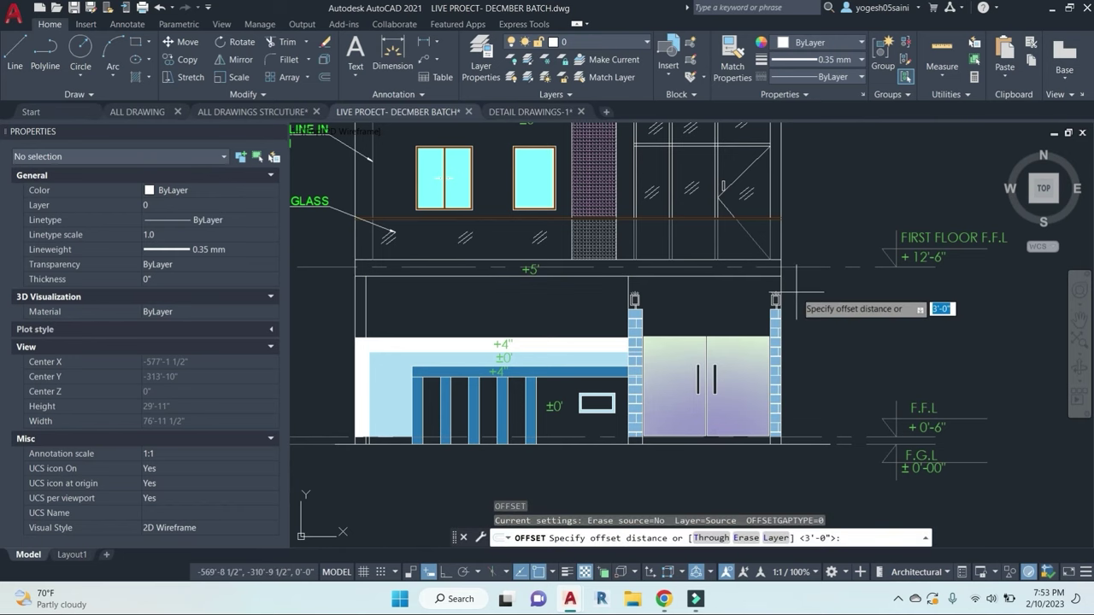
key(Return)
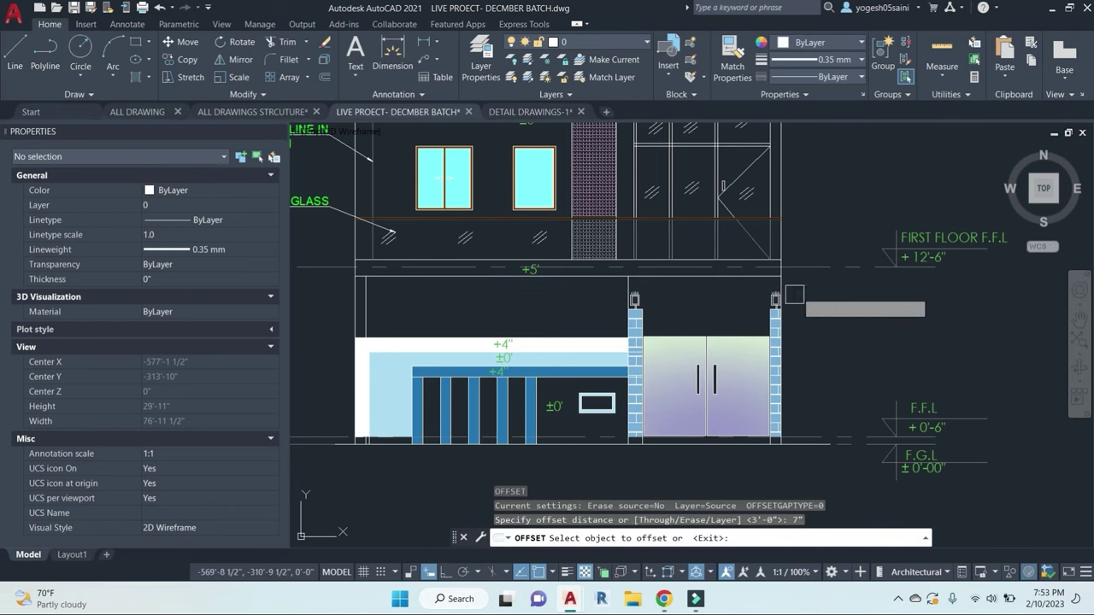
click(724, 282)
key(Escape)
key(Escape)
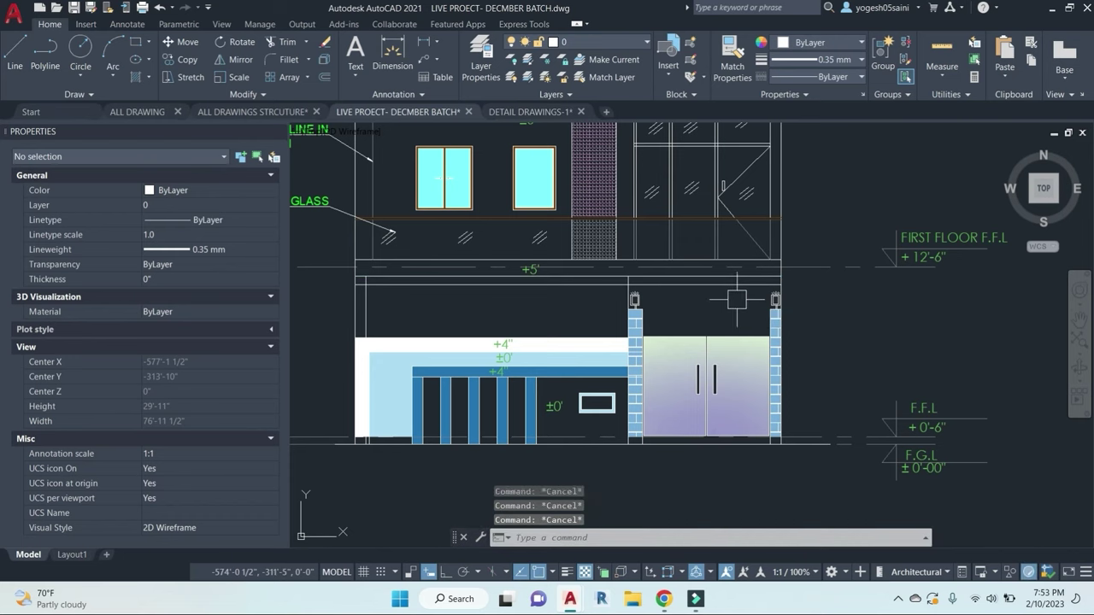
text(l)
key(Return)
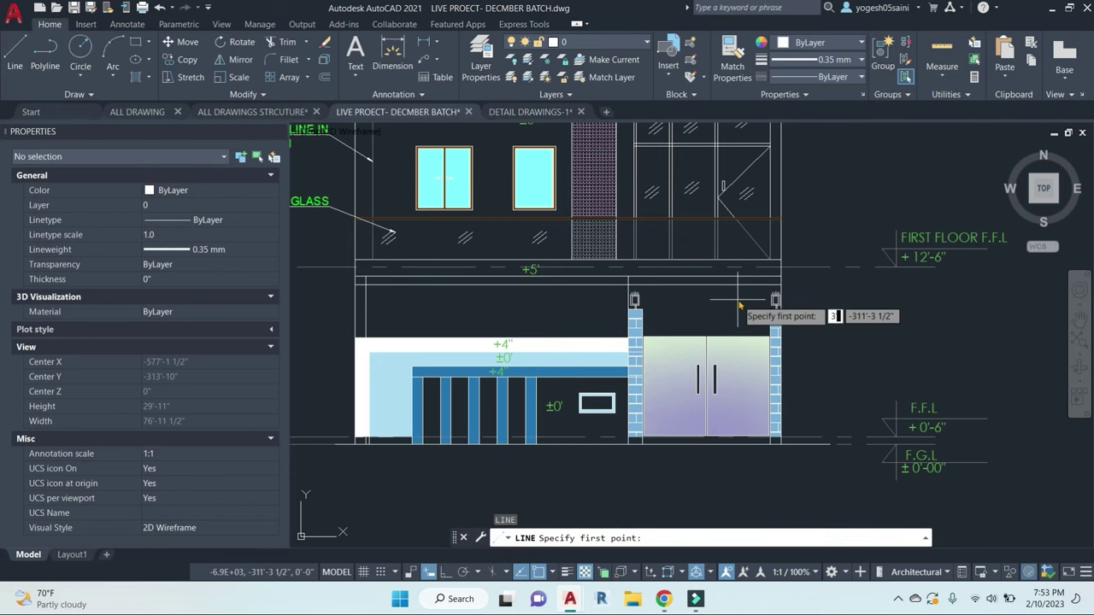
text(3'6")
key(Return)
key(Escape)
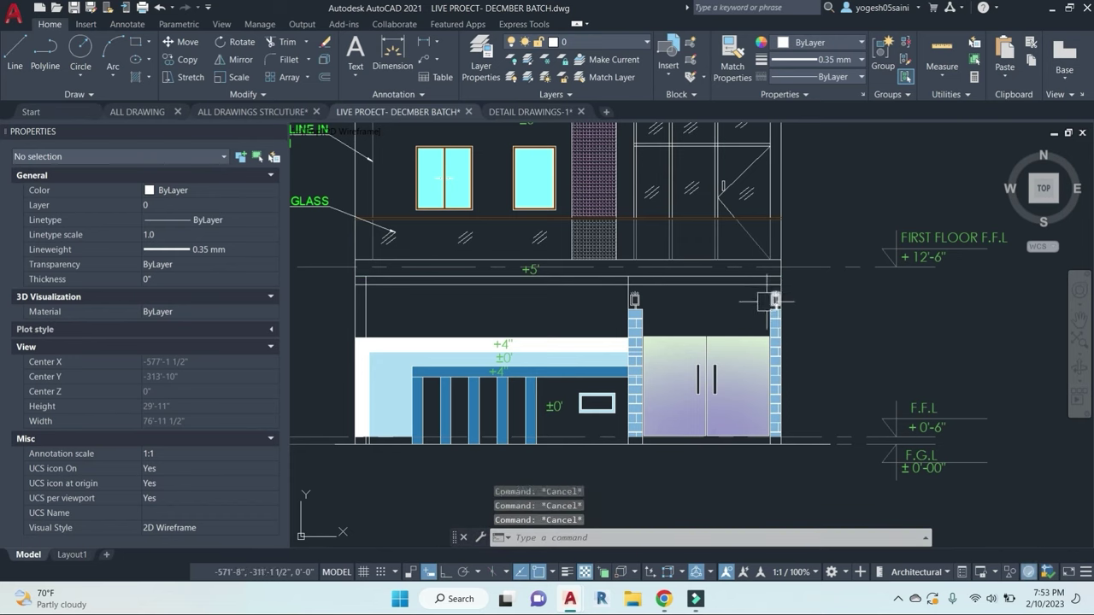
Step: Start a vertical construction line while checking the floor plan above, then cancel it
scroll(769, 301, down, 3)
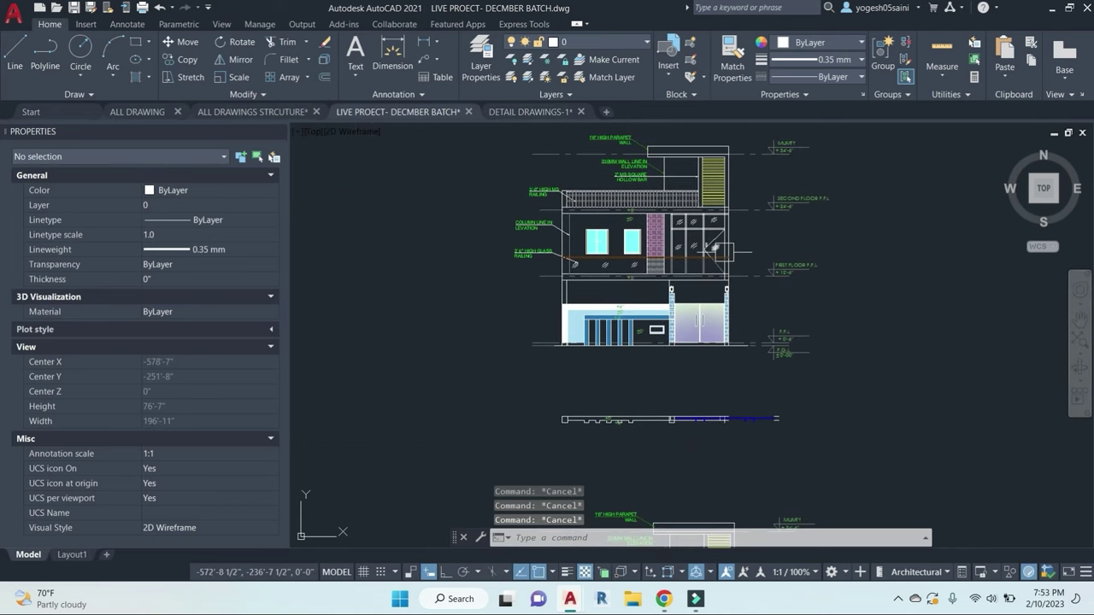
text(xl)
key(Return)
text(v)
key(Return)
scroll(731, 256, down, 2)
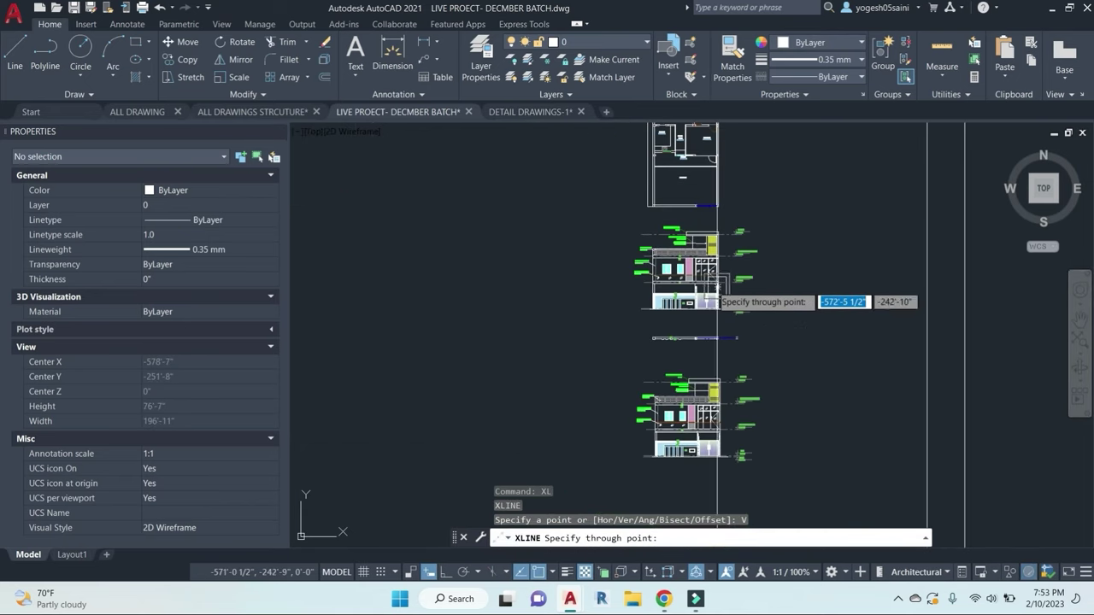
mouse_move(756, 267)
middle_down()
mouse_move(750, 430)
mouse_move(732, 294)
middle_up()
scroll(726, 307, up, 6)
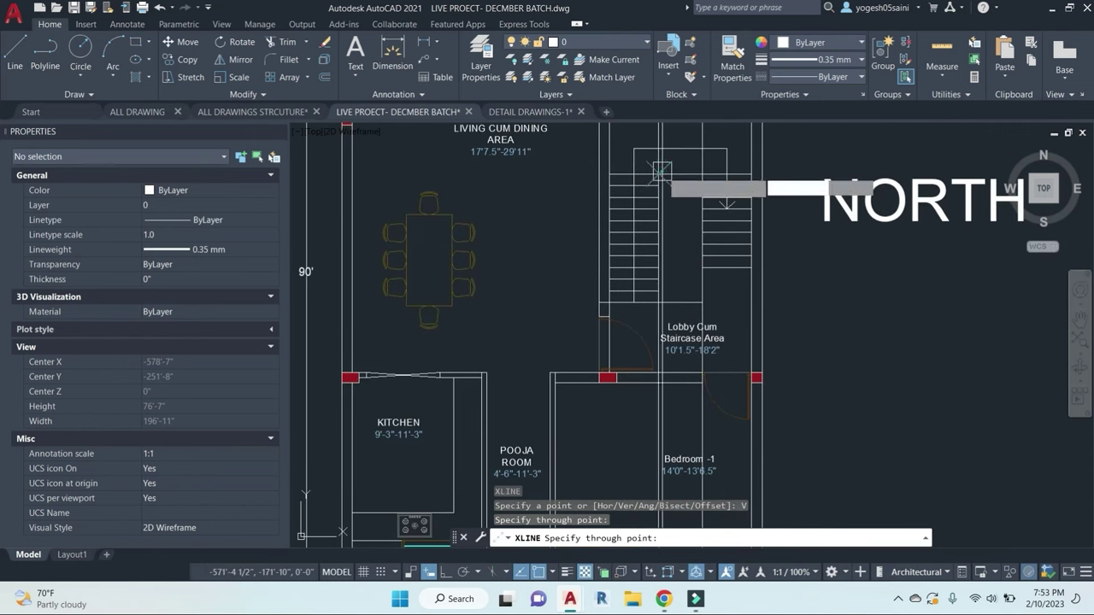
scroll(773, 431, down, 4)
scroll(757, 416, up, 7)
key(Escape)
key(Escape)
key(Escape)
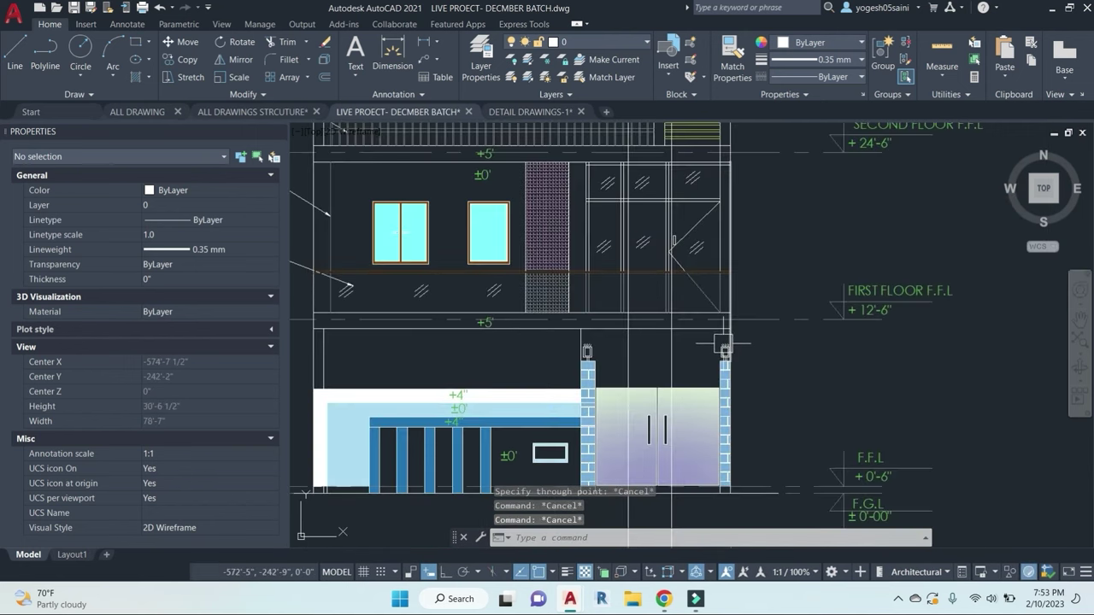
Step: Set up a 7 offset and a trim, cancelling both
text(o)
key(Return)
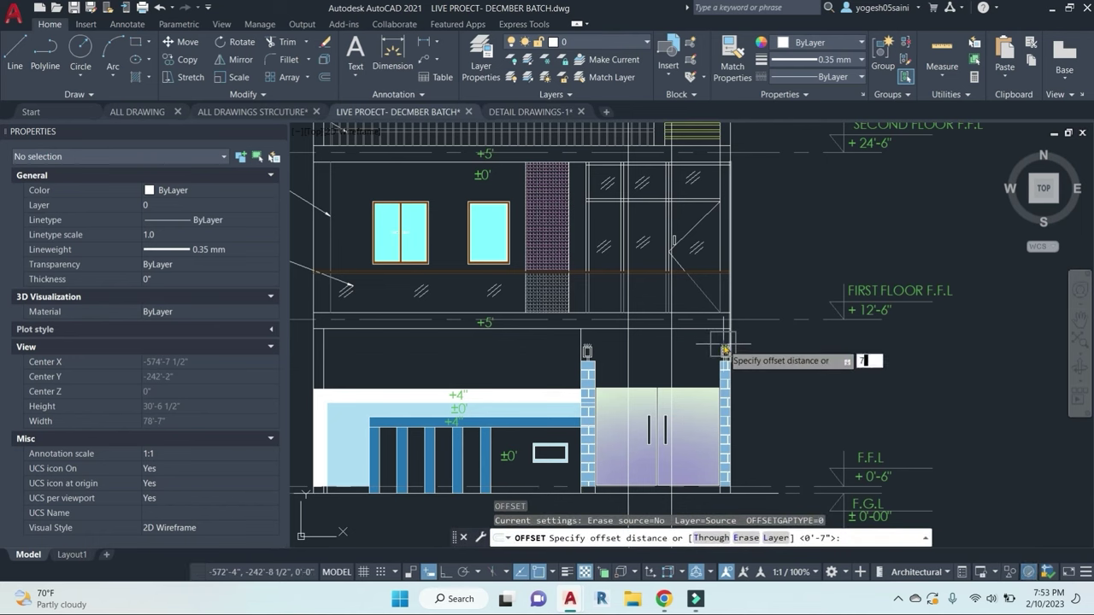
text(7)
key(Return)
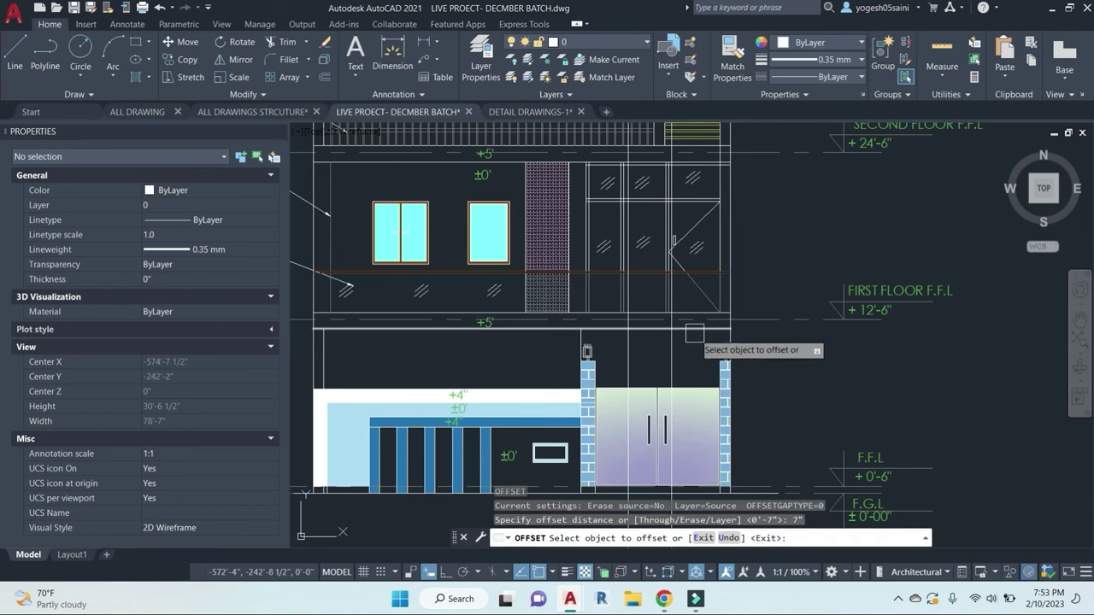
key(Escape)
key(Escape)
key(Escape)
text(r)
key(Return)
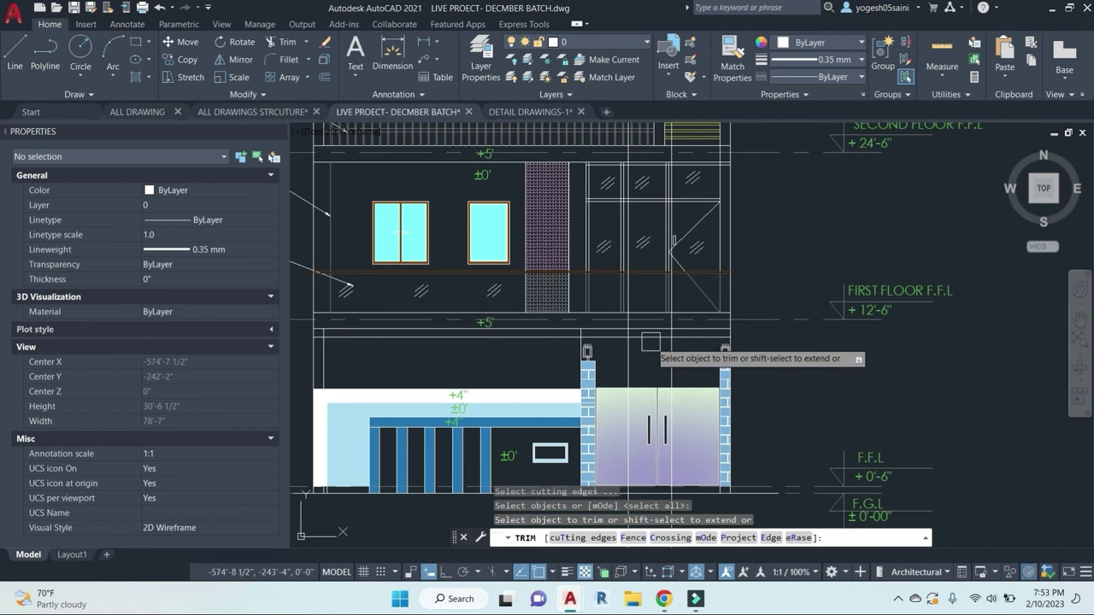
key(Escape)
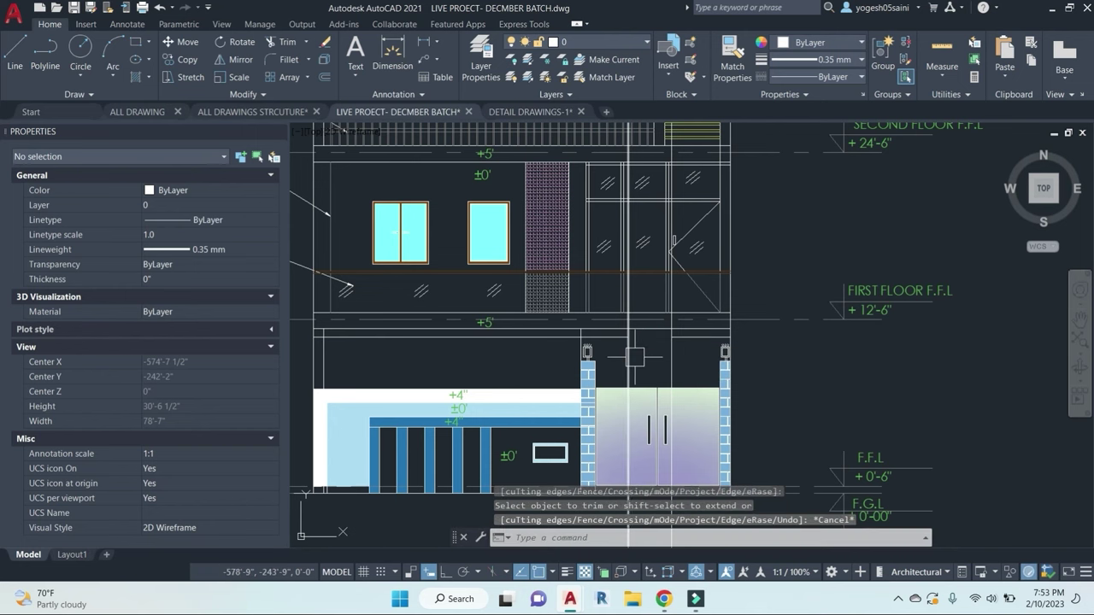
Step: Erase the horizontal line above the door, then undo the last two steps
click(637, 336)
key(Escape)
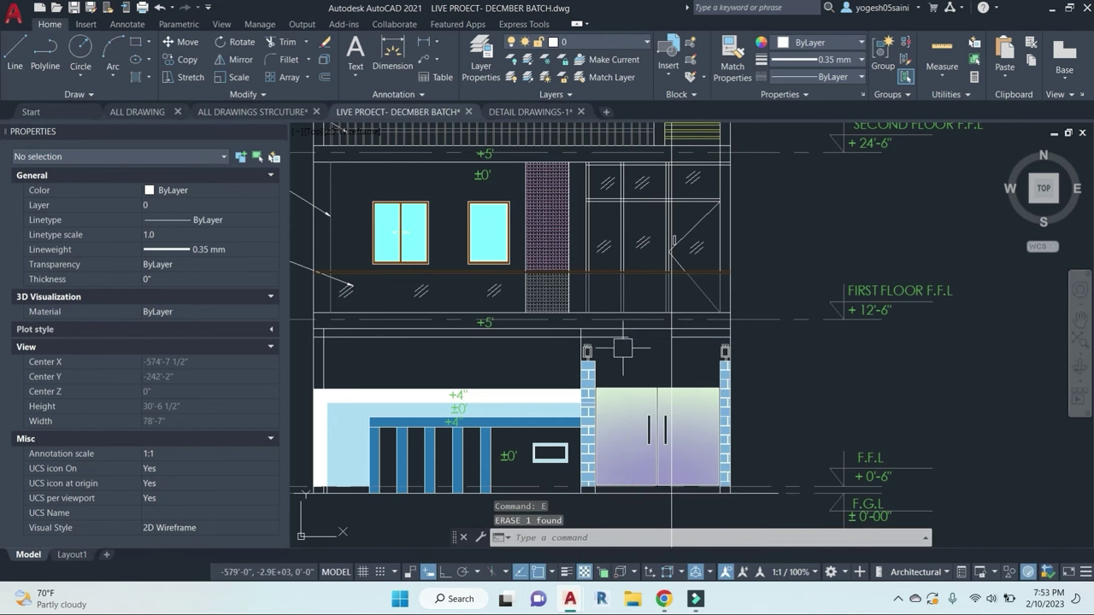
click(637, 336)
text(e)
key(Return)
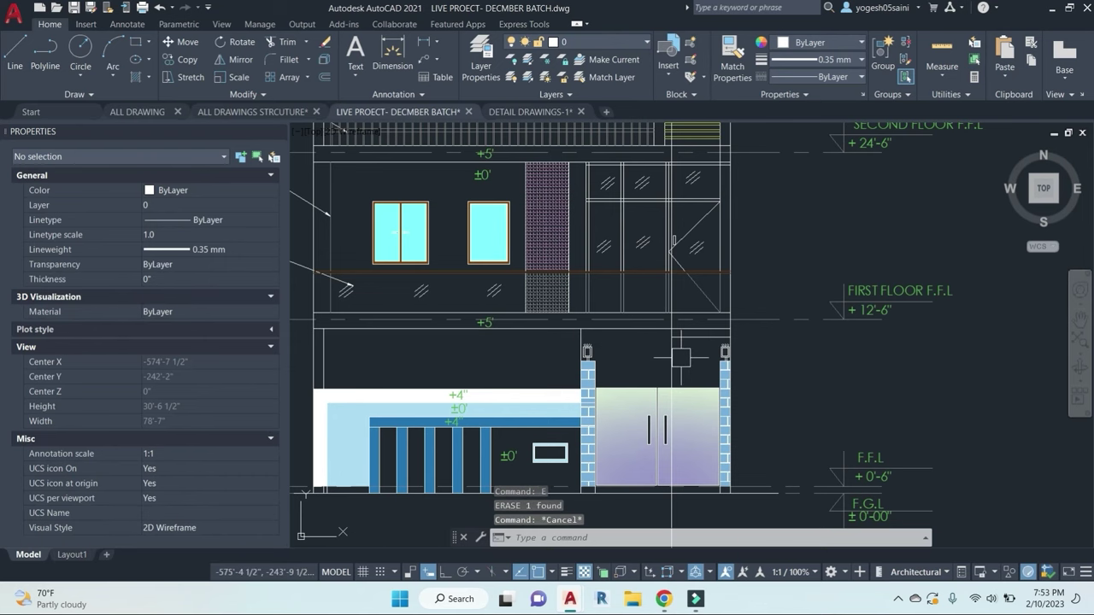
middle_drag(680, 358, 672, 310)
scroll(669, 332, up, 4)
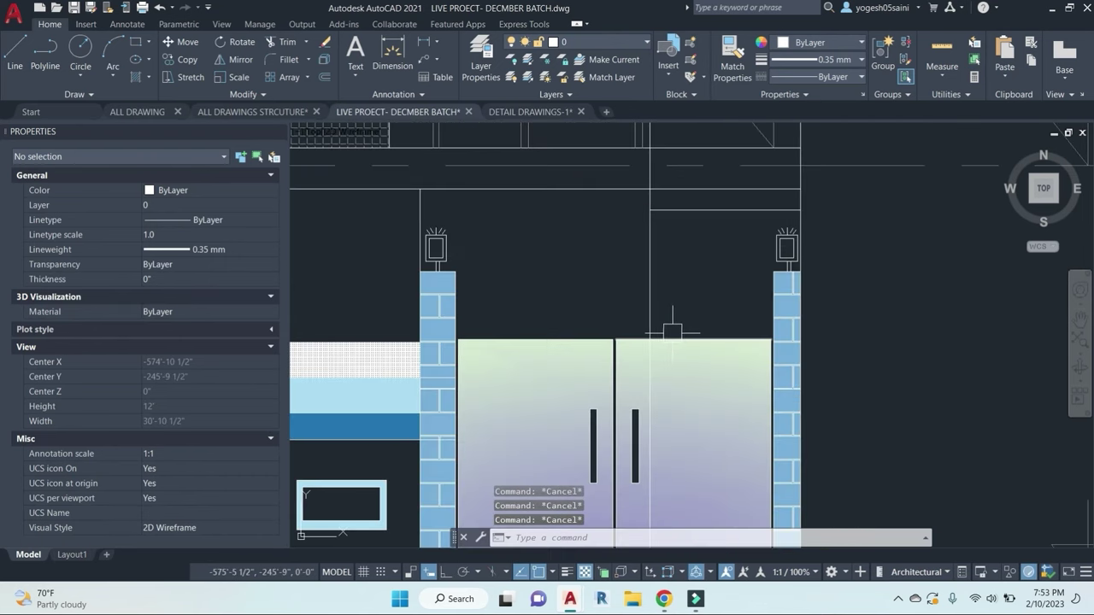
text(tr)
key(Return)
key(Escape)
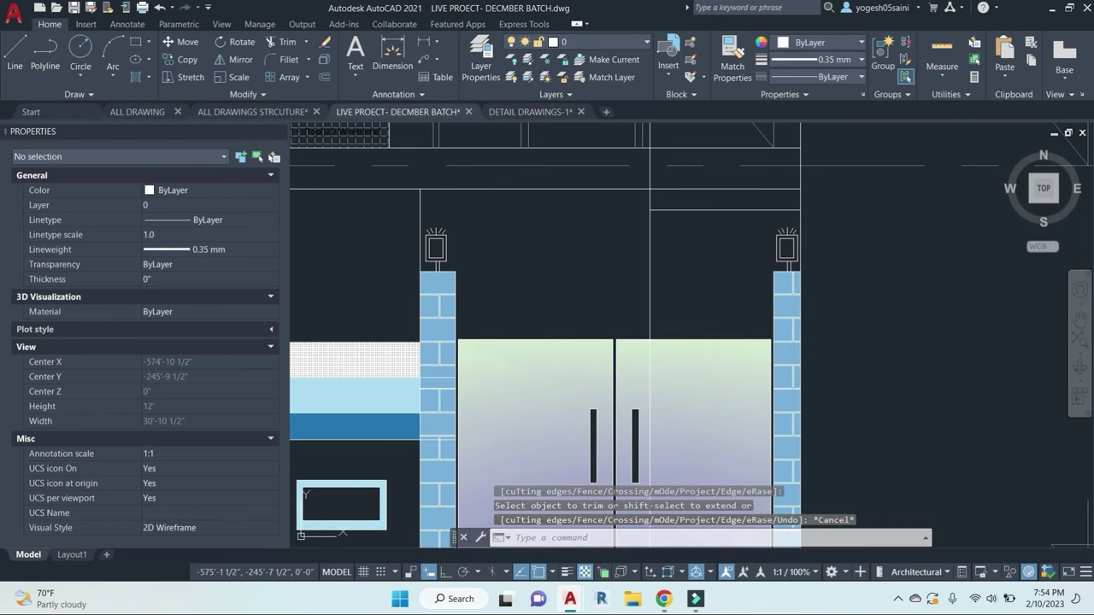
key(ctrl+z)
key(ctrl+z)
Step: Trim the vertical line inside the door back to the door's top edge
text(tr)
key(Return)
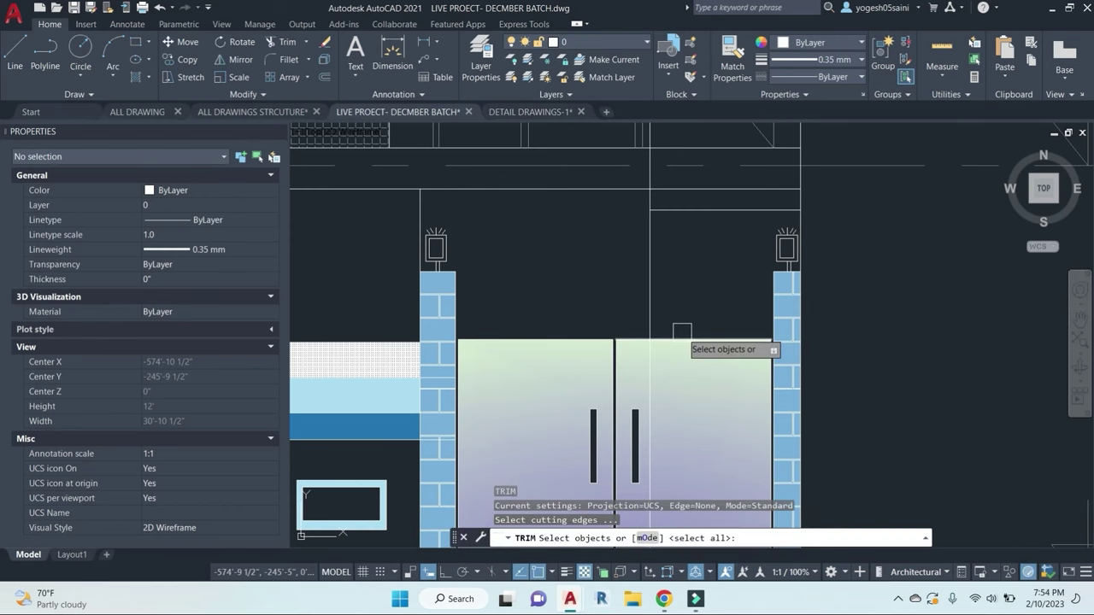
click(681, 333)
key(Return)
click(649, 360)
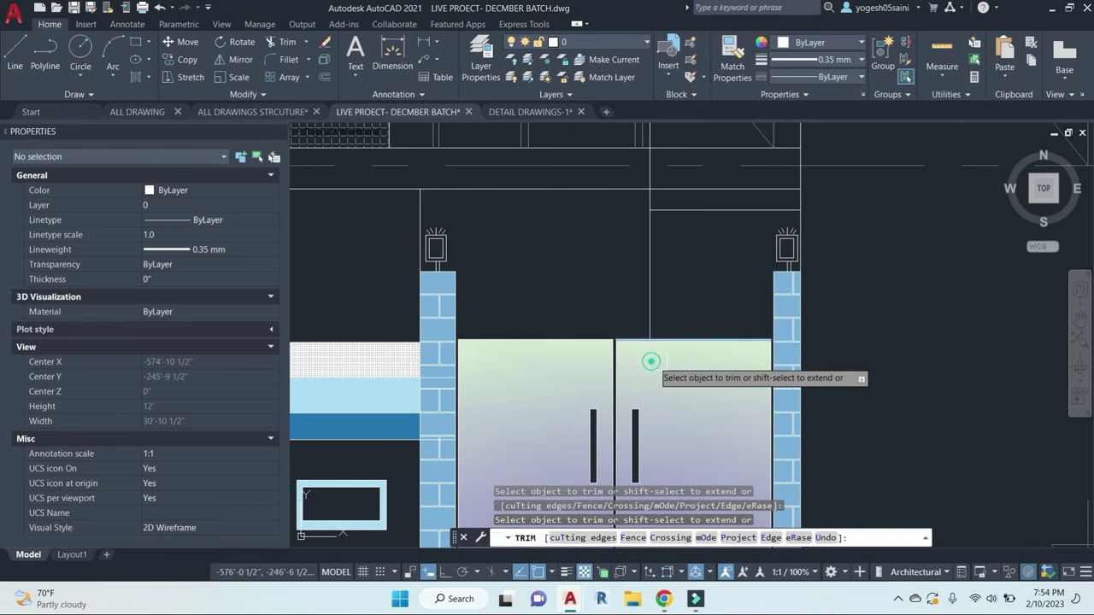
scroll(671, 325, down, 3)
scroll(670, 286, up, 5)
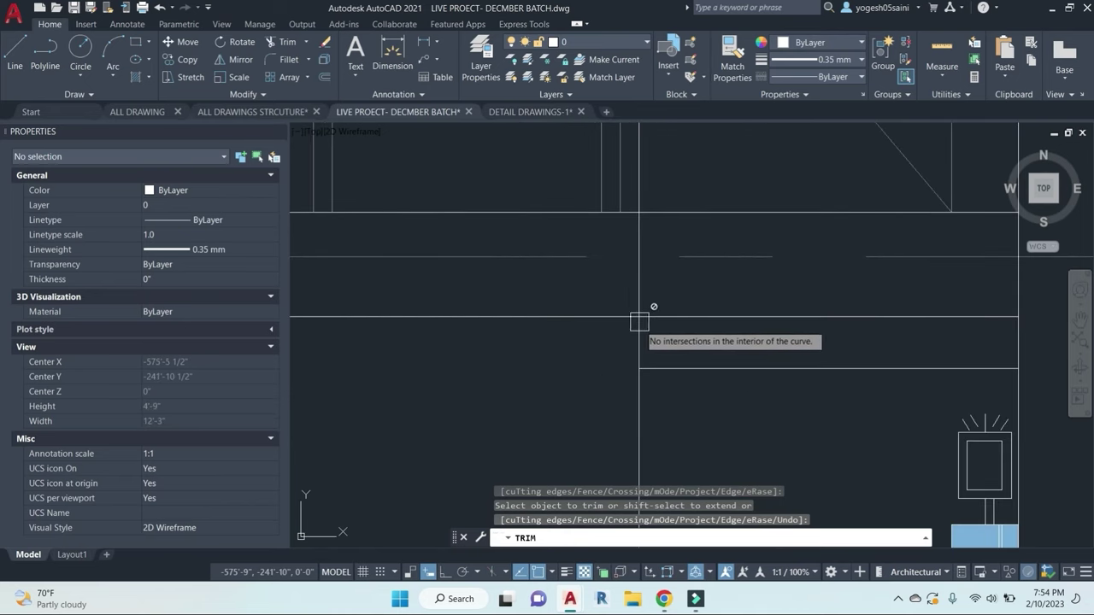
key(Escape)
Step: Trim the vertical segment above the door and erase the leftover piece
key(Return)
key(Return)
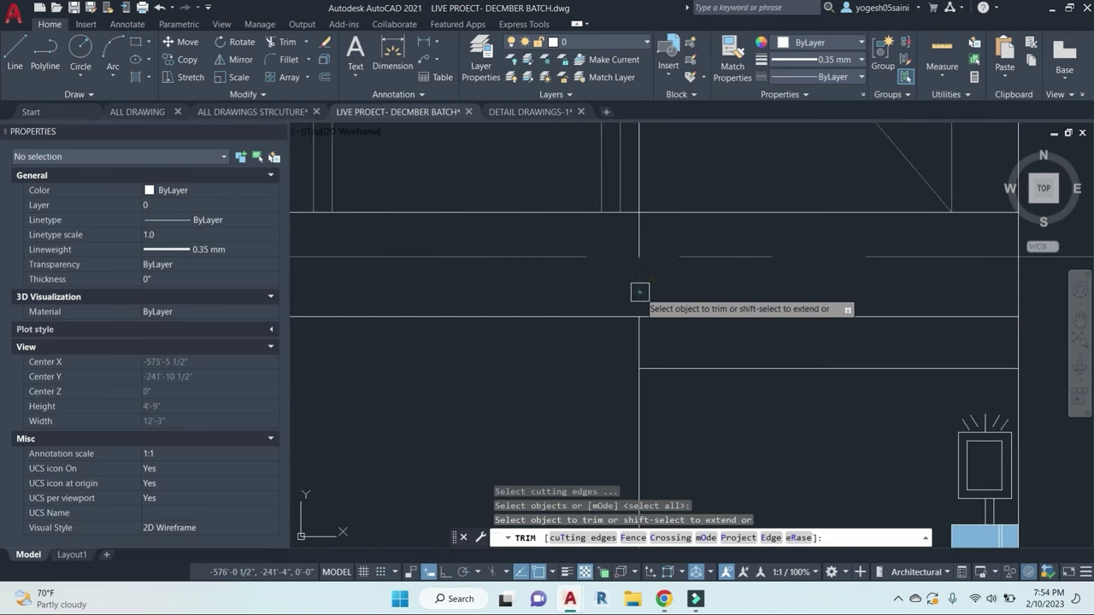
click(639, 286)
key(Escape)
click(643, 185)
text(e)
key(Return)
scroll(674, 320, down, 3)
scroll(710, 355, up, 2)
key(Escape)
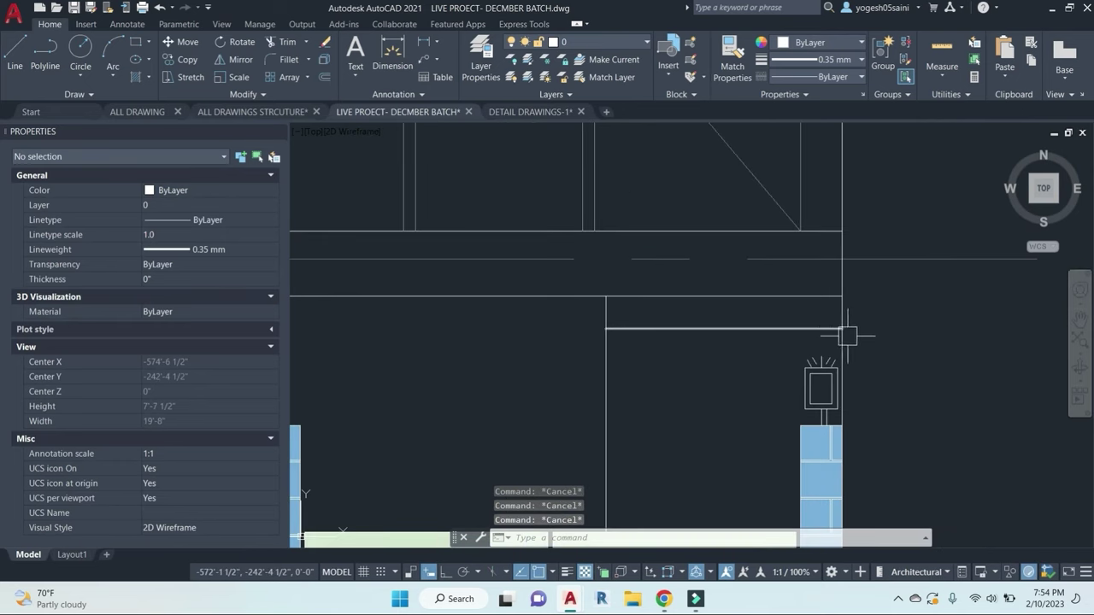
Step: Offset the right vertical pillar line 9" to the left
text(o)
key(Return)
text(9)
key(Return)
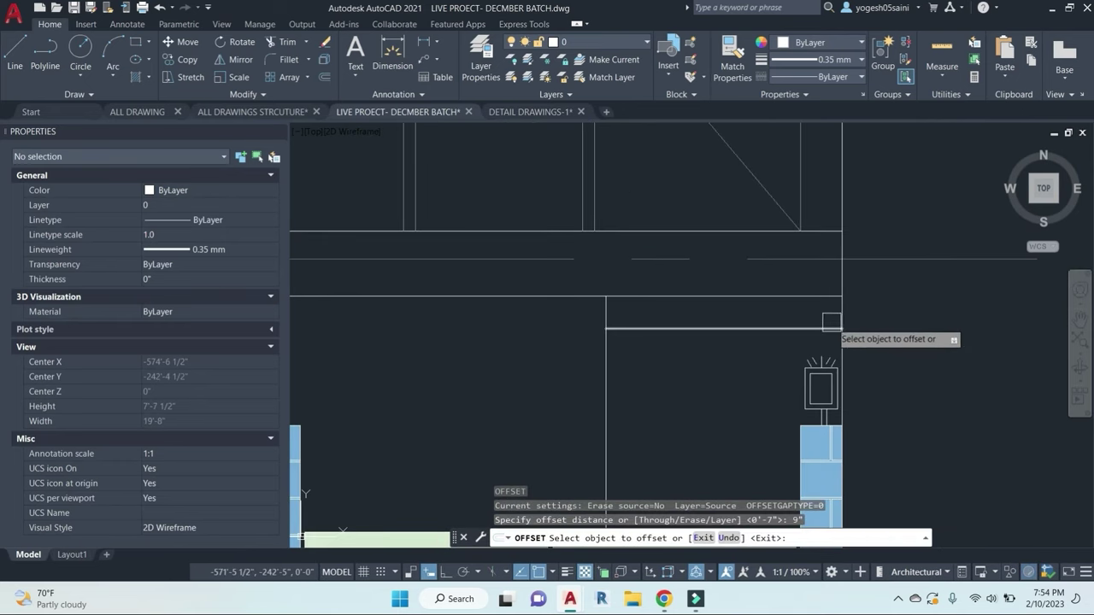
click(835, 319)
click(823, 316)
key(Escape)
Step: Trim the short horizontal piece past the new line and erase a leftover line
text(tr)
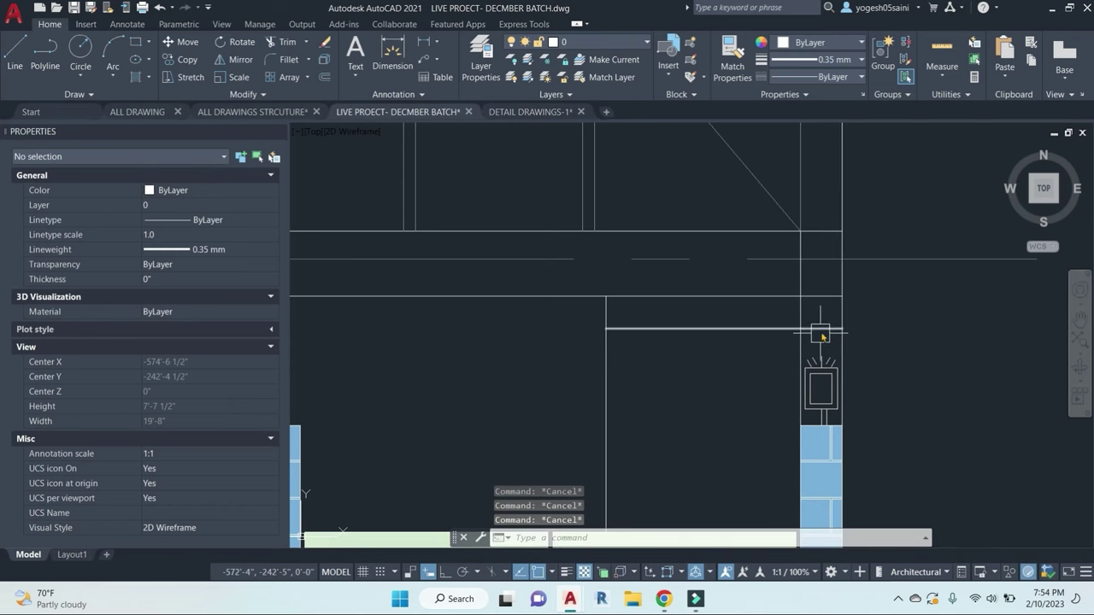
key(Return)
click(823, 328)
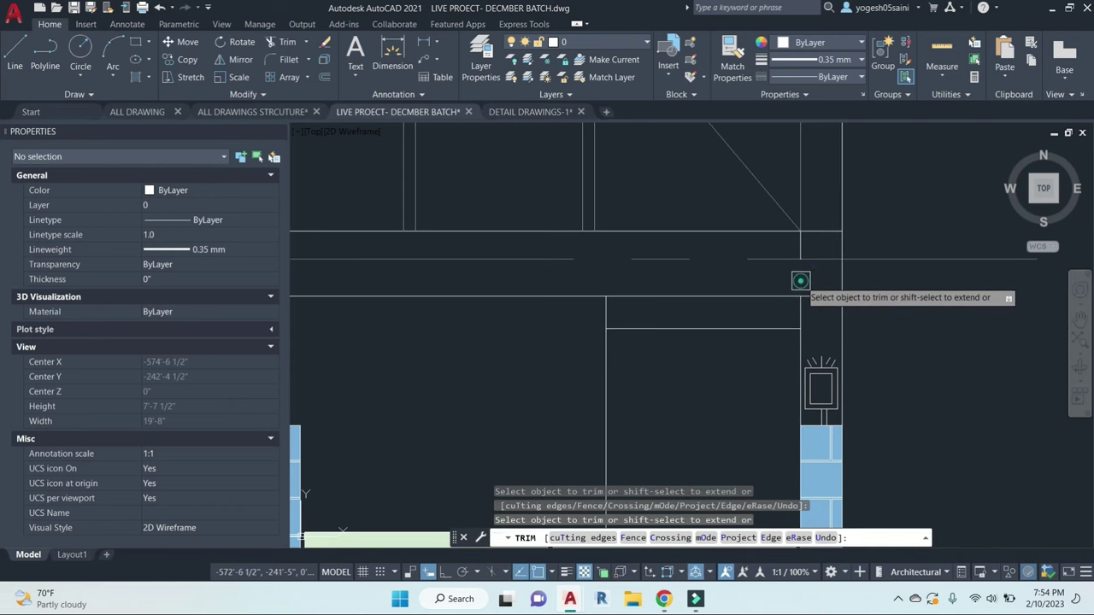
key(Escape)
click(801, 201)
text(e)
key(Return)
scroll(861, 321, down, 2)
middle_drag(898, 351, 832, 339)
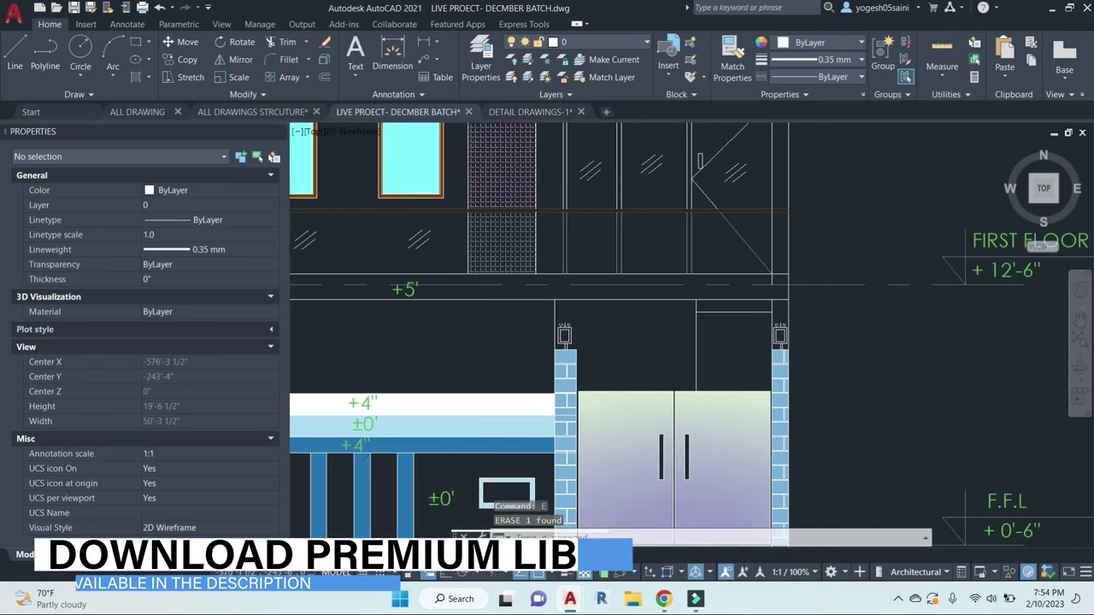
Step: Offset the line above the entrance door repeatedly downward at 7" spacing to fill the gap
key(Escape)
key(Escape)
key(Escape)
scroll(827, 333, up, 3)
text(o)
key(Return)
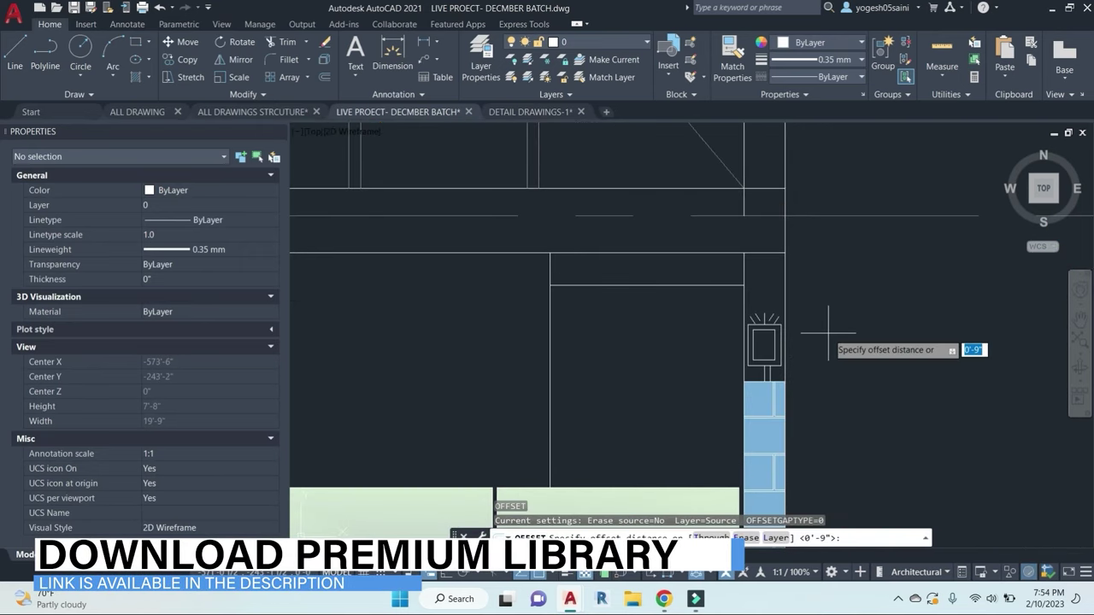
text(7)
key(Return)
click(684, 285)
click(681, 359)
click(667, 316)
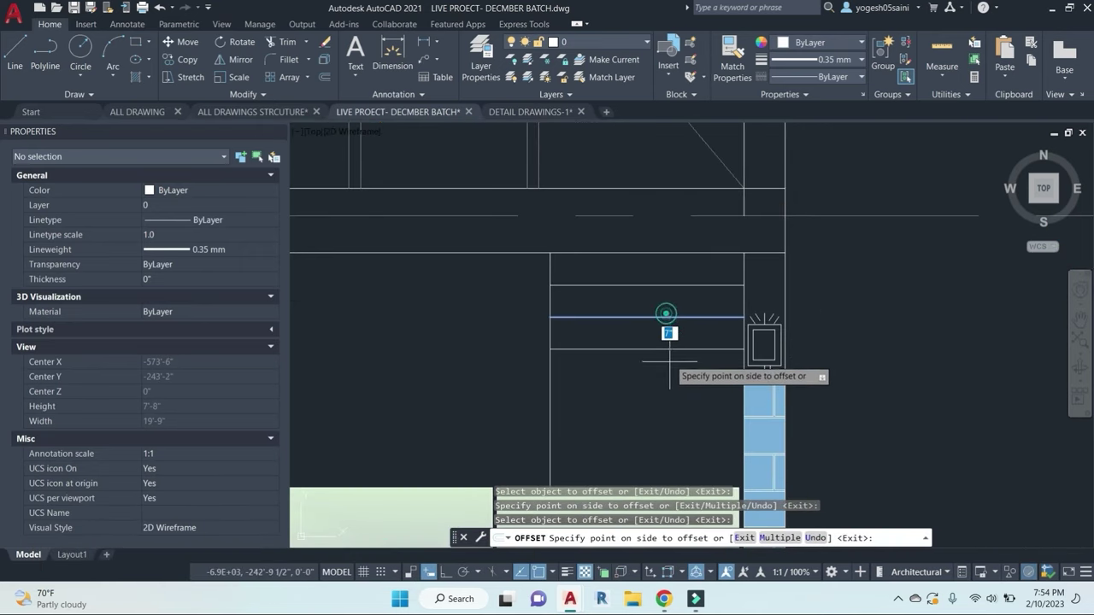
click(669, 362)
click(666, 340)
click(667, 352)
click(671, 410)
click(669, 384)
click(666, 427)
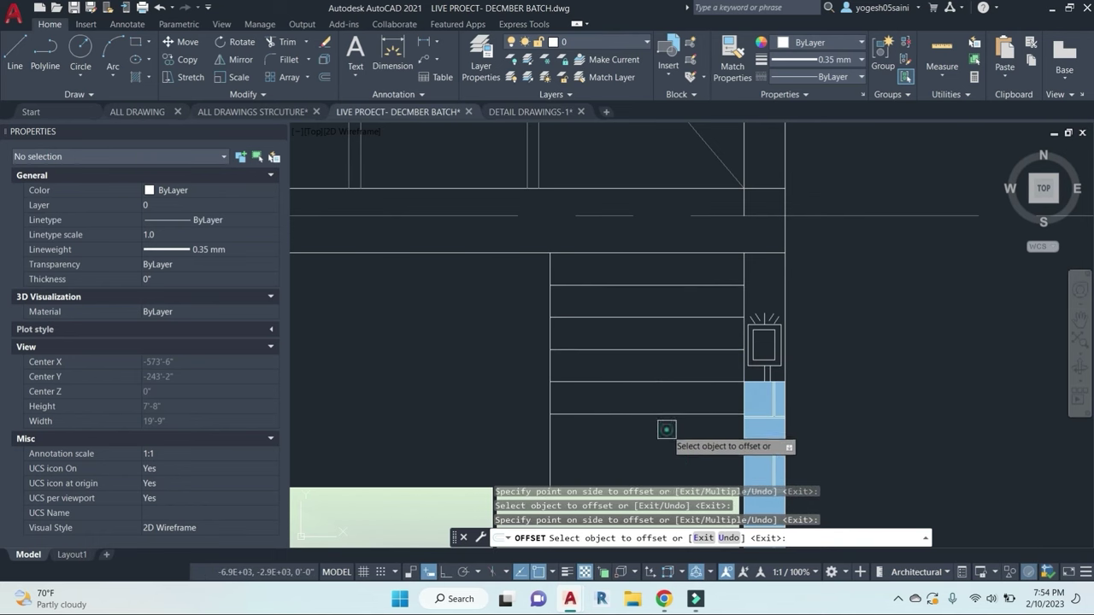
click(665, 417)
click(675, 448)
middle_drag(685, 443, 701, 346)
click(700, 348)
click(685, 389)
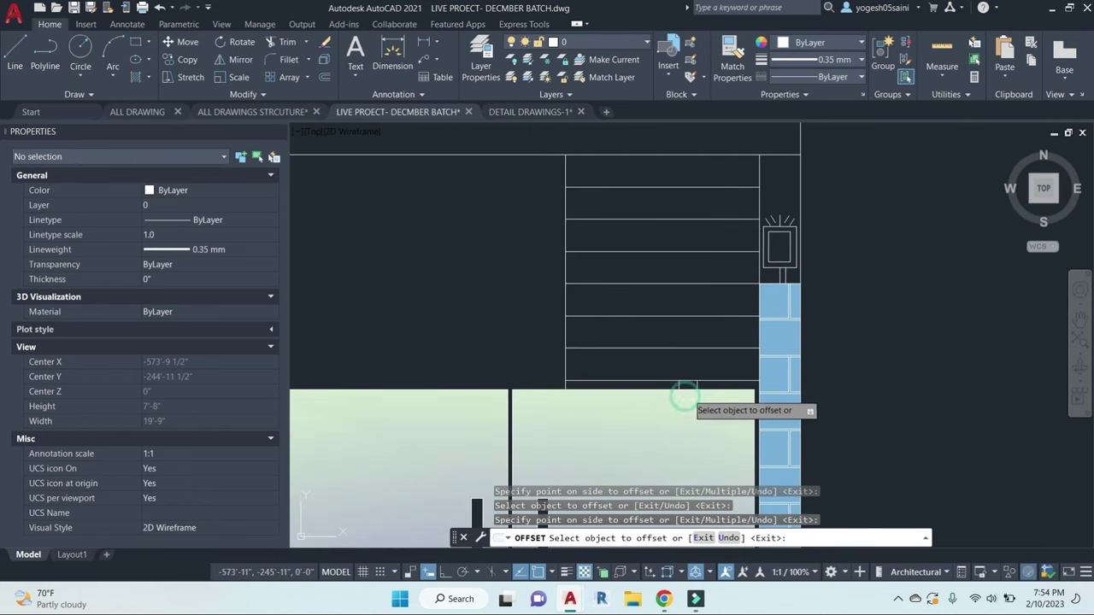
key(Escape)
Step: Select the eight parallel lines and colour them light green 215,235,210
click(688, 379)
click(692, 349)
click(702, 335)
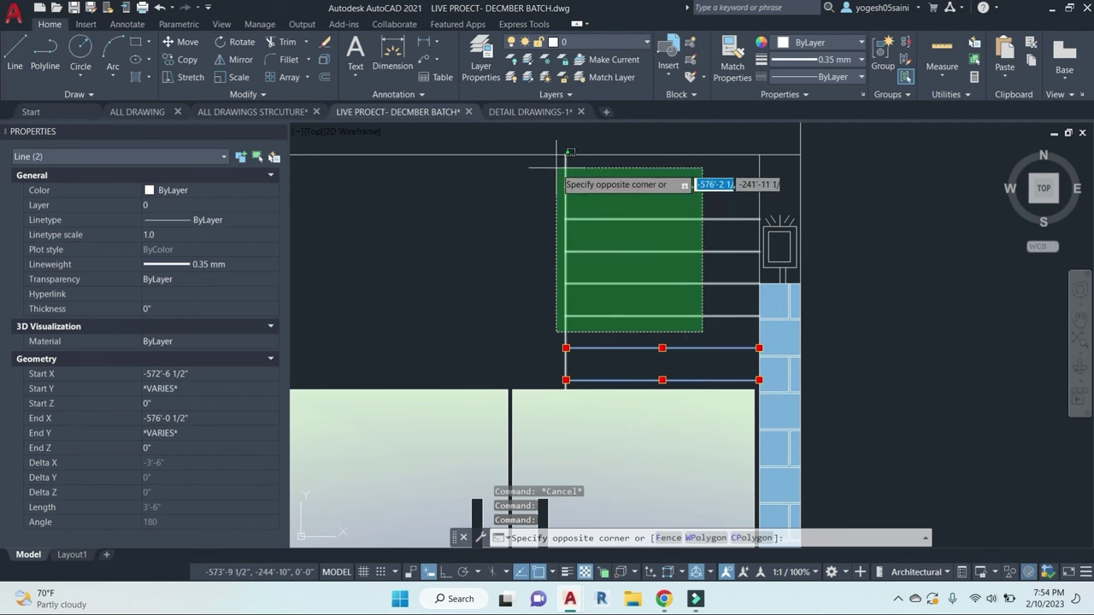
click(537, 164)
click(853, 42)
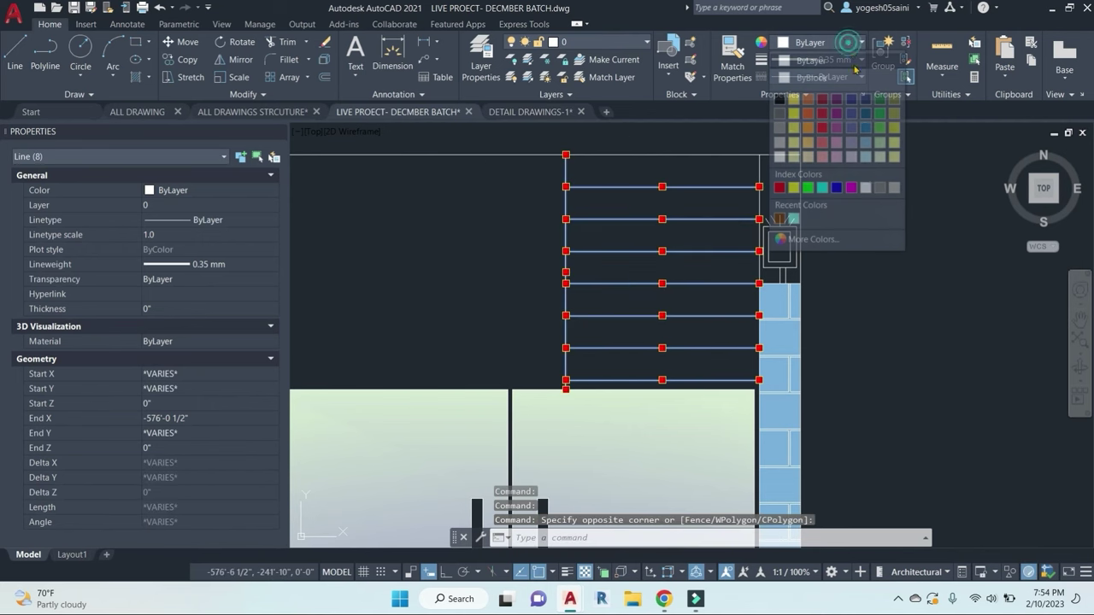
click(882, 155)
key(Escape)
scroll(897, 290, down, 3)
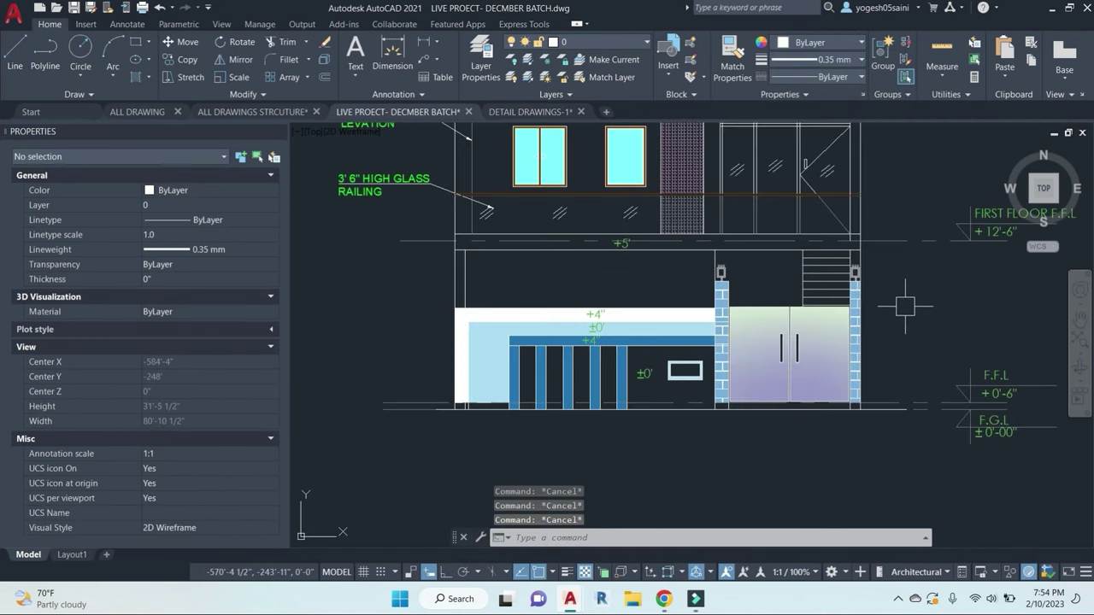
scroll(842, 313, up, 1)
scroll(727, 374, down, 4)
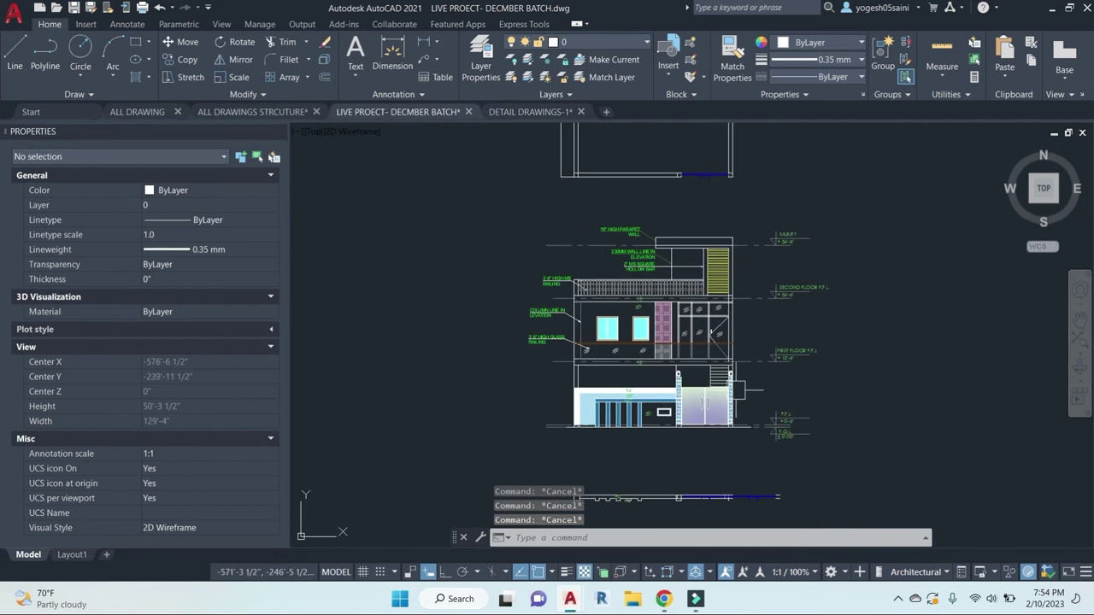
scroll(684, 272, up, 4)
scroll(683, 272, up, 2)
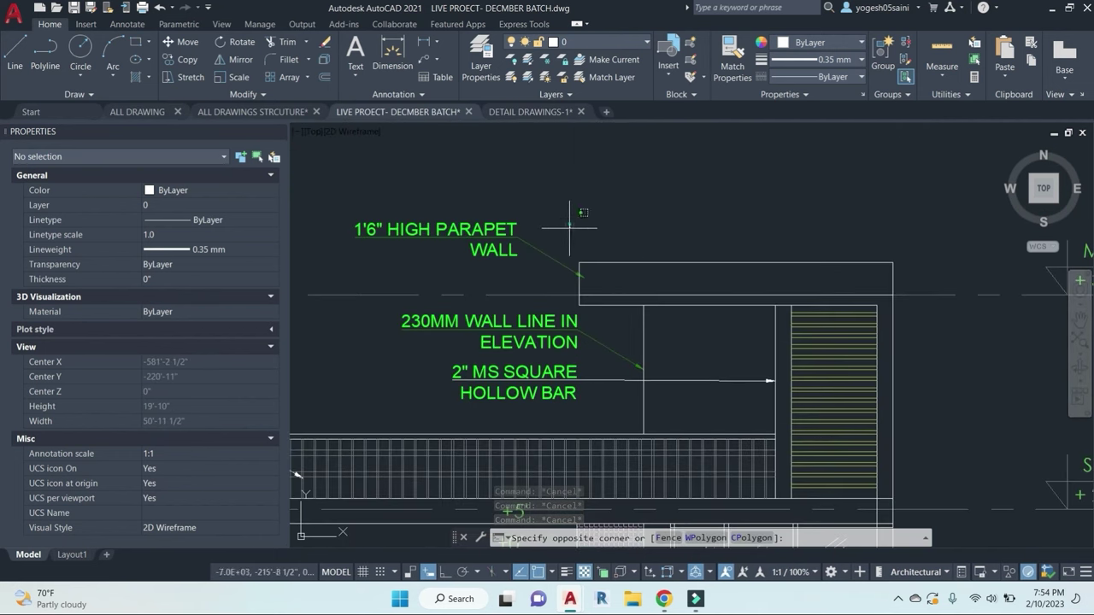
Step: Try hatching the parapet interior; the open boundary makes it fail
key(Escape)
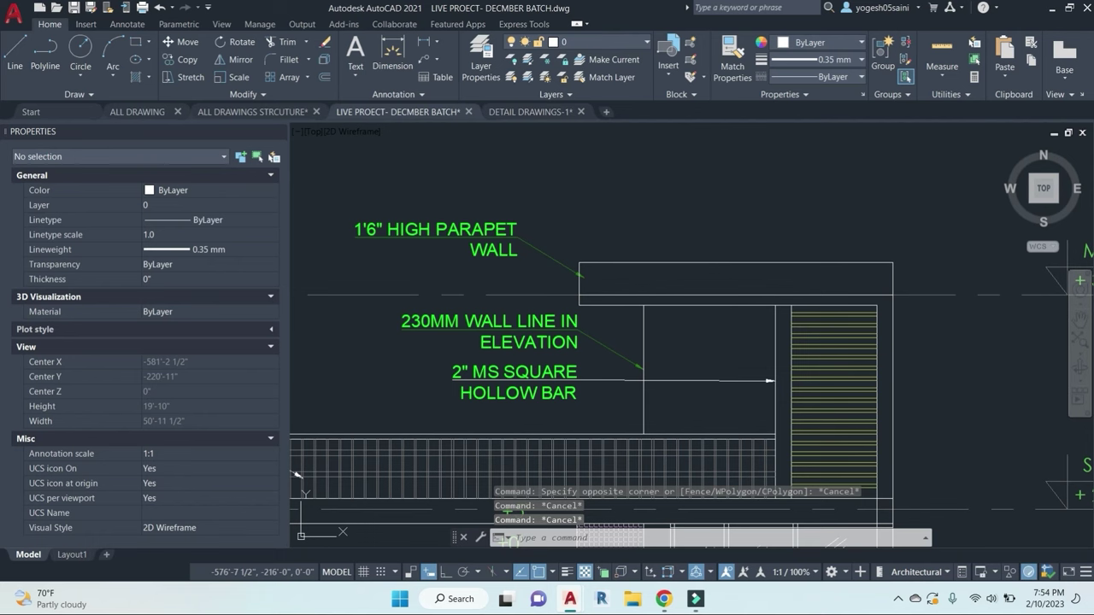
text(h)
key(Return)
click(726, 276)
key(Escape)
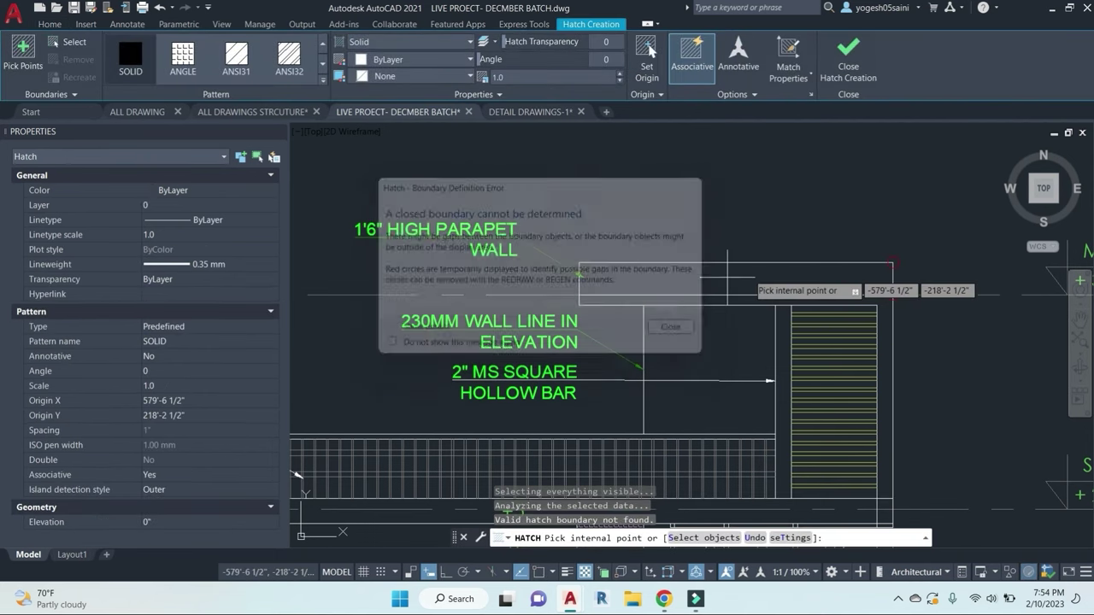
key(Escape)
key(Escape)
Step: Fillet the parapet's vertical and top lines to close the open corner
scroll(897, 288, up, 6)
middle_drag(896, 288, 768, 254)
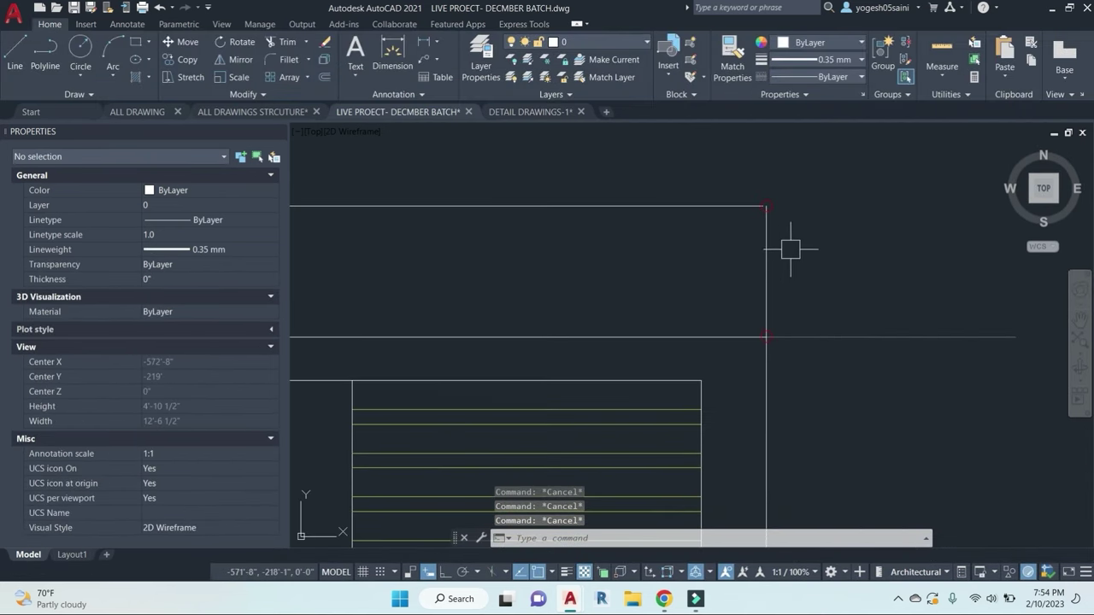
text(f)
key(Return)
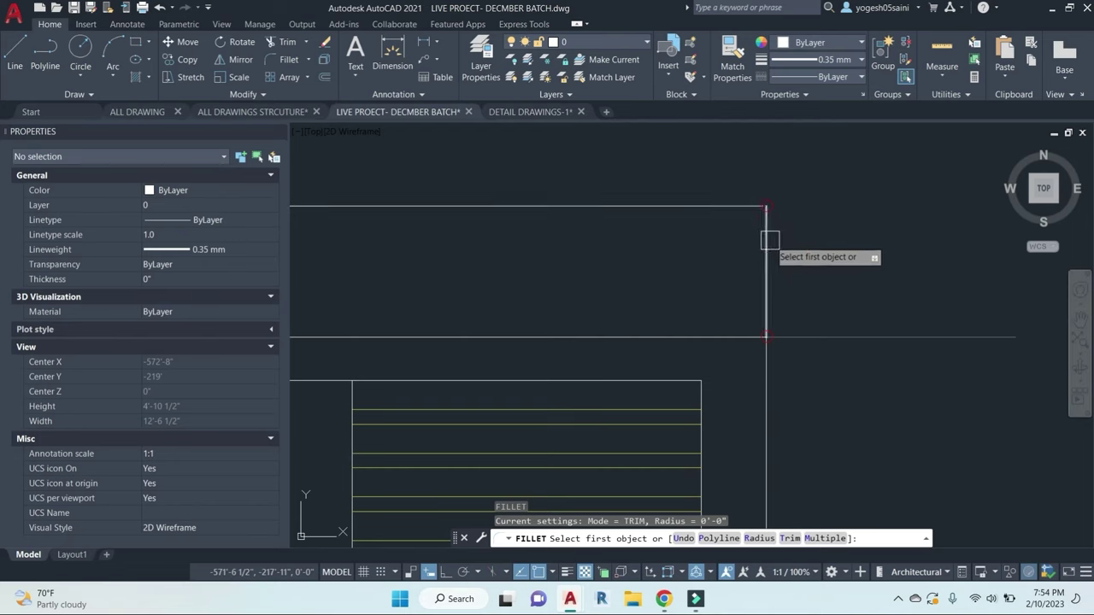
key(Escape)
key(Escape)
key(Escape)
key(Escape)
key(Return)
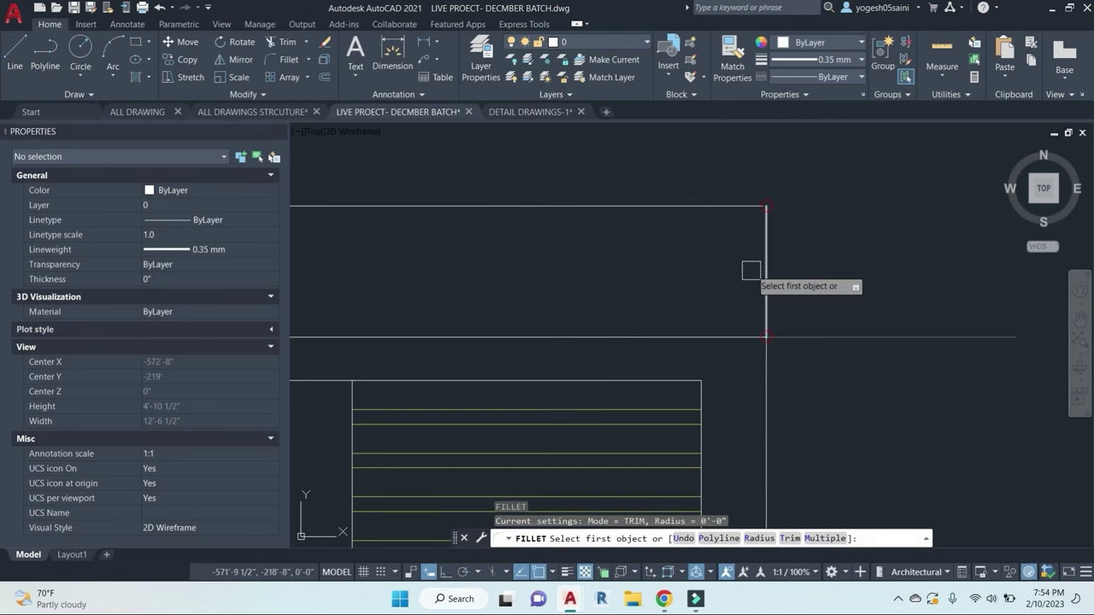
click(766, 252)
click(725, 206)
Step: Hatch the closed parapet box with a fill
scroll(738, 241, down, 4)
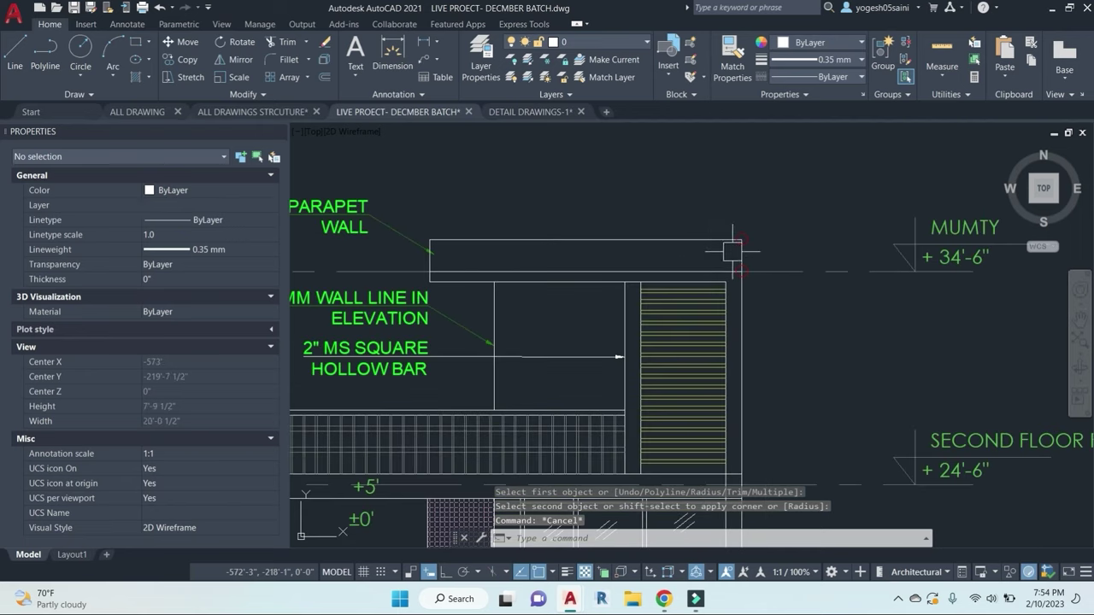
text(h)
key(Return)
click(655, 232)
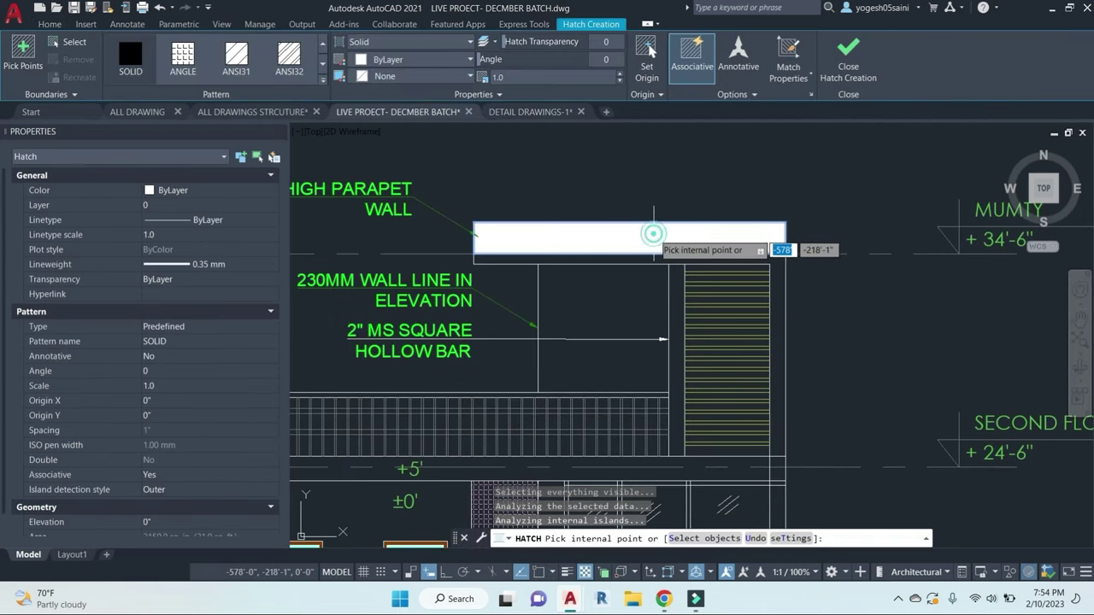
right_click(654, 233)
click(687, 237)
Step: Change the parapet hatch pattern to AR-B816 brick and save the drawing
scroll(655, 234, up, 2)
click(649, 229)
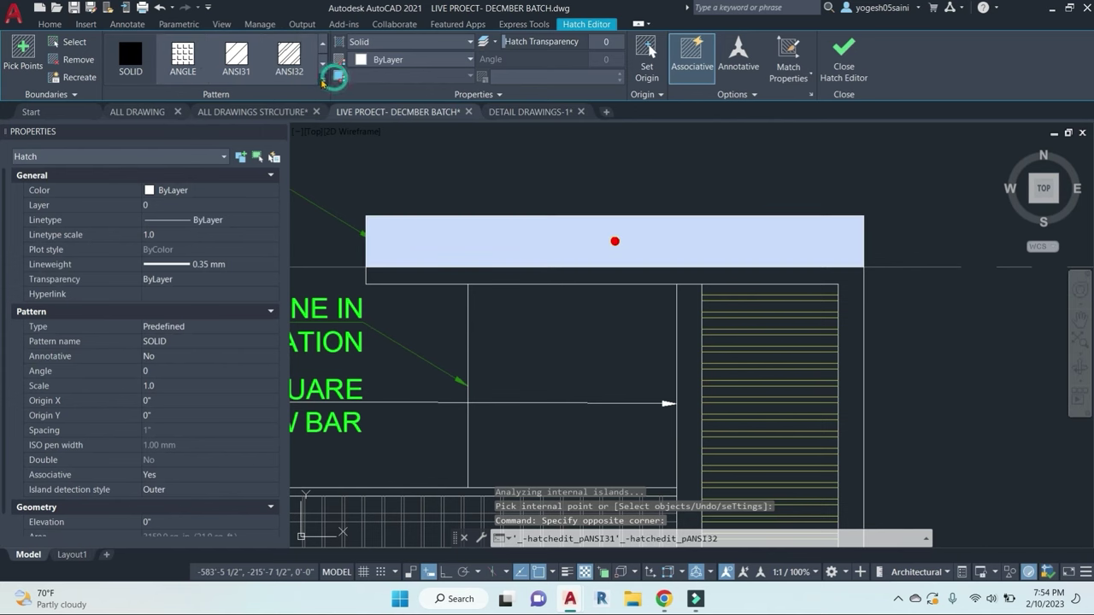
click(322, 80)
click(258, 159)
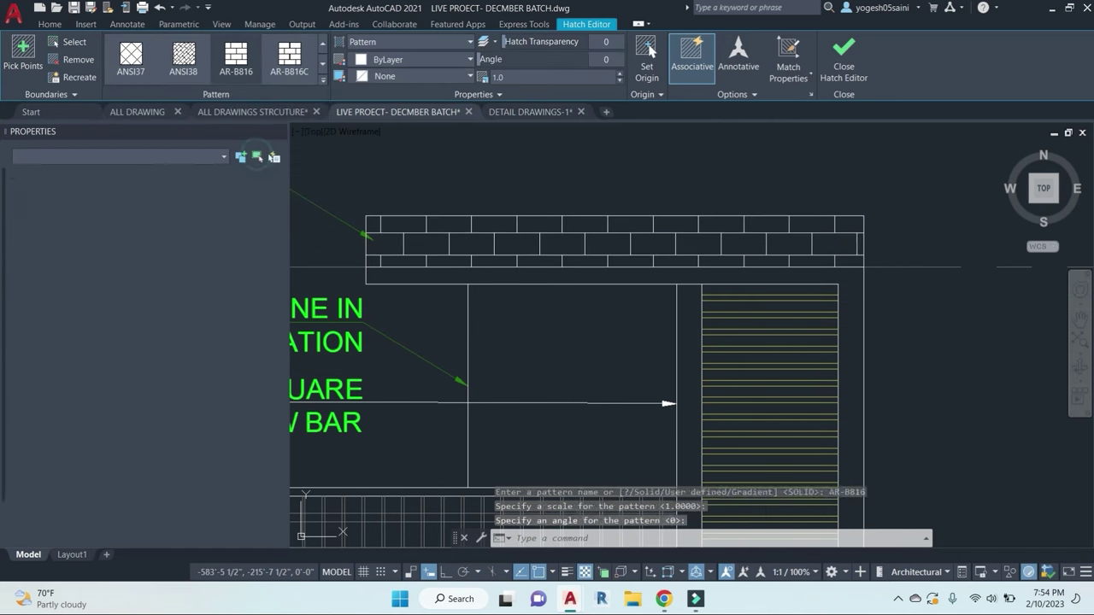
key(Escape)
key(Escape)
scroll(692, 323, down, 5)
middle_drag(682, 379, 719, 313)
middle_drag(879, 291, 839, 376)
key(ctrl+s)
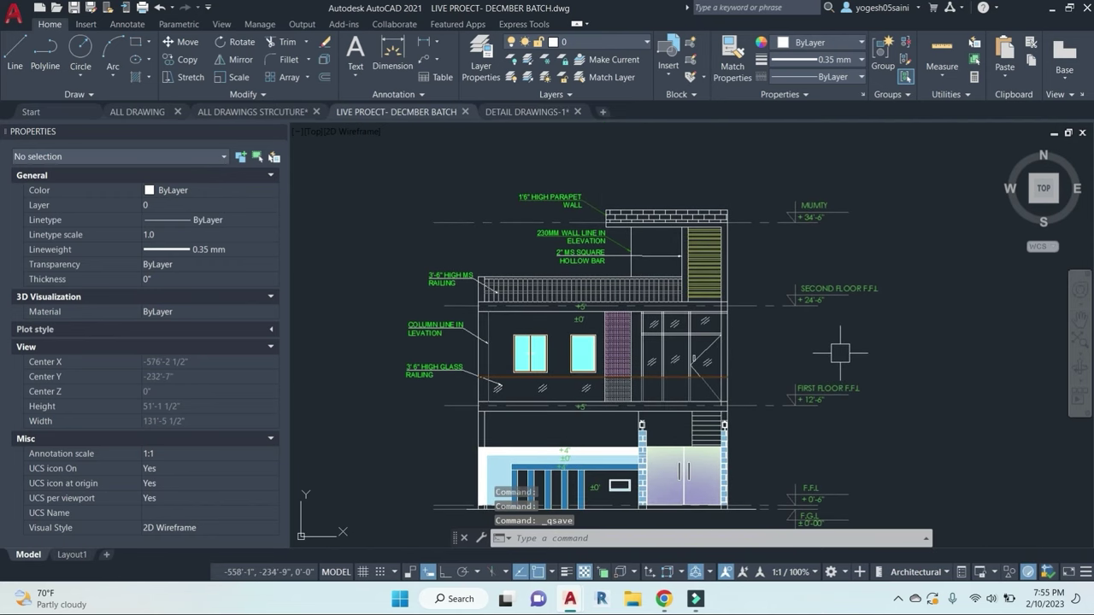
Step: Add the 6" plinth and 12' ground-floor vertical dimensions with DIMLINEAR
key(Escape)
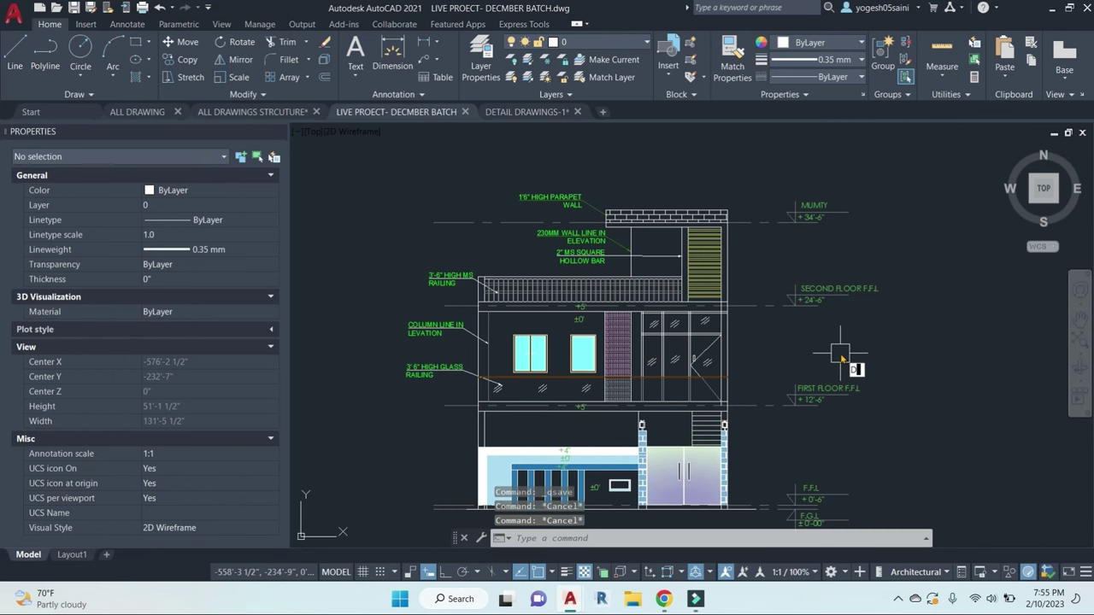
text(dli)
key(Return)
scroll(765, 478, up, 5)
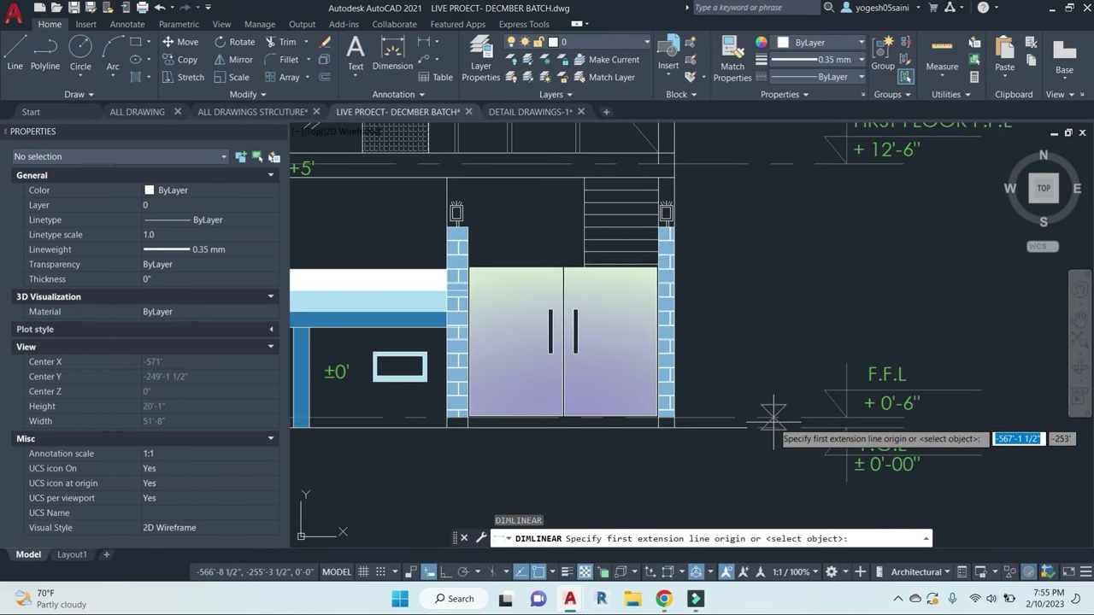
click(772, 427)
click(772, 418)
click(761, 354)
key(Return)
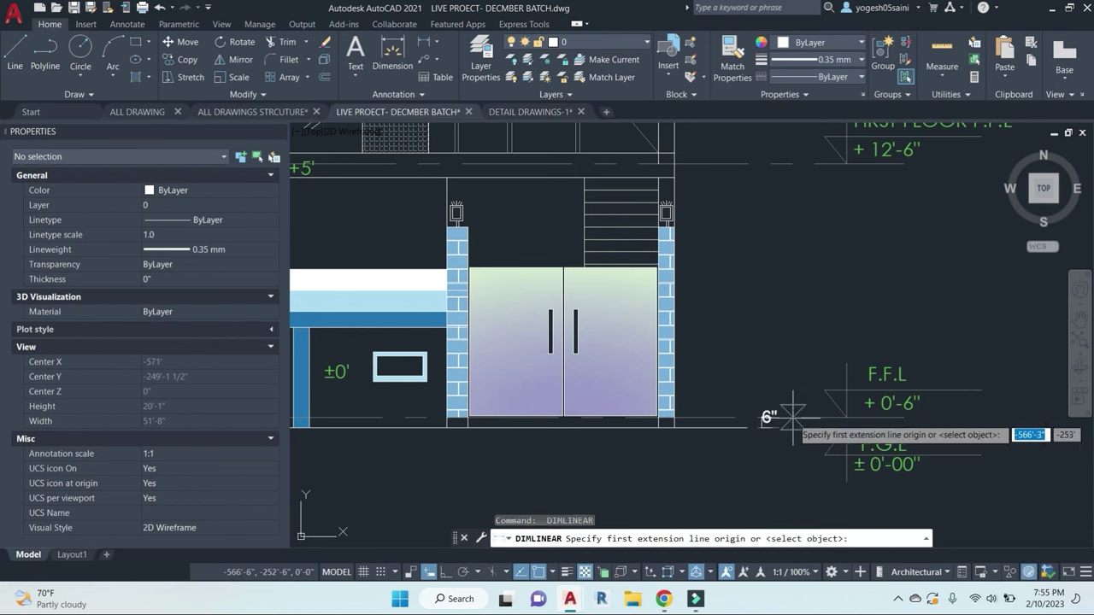
click(793, 417)
click(793, 171)
scroll(773, 410, up, 5)
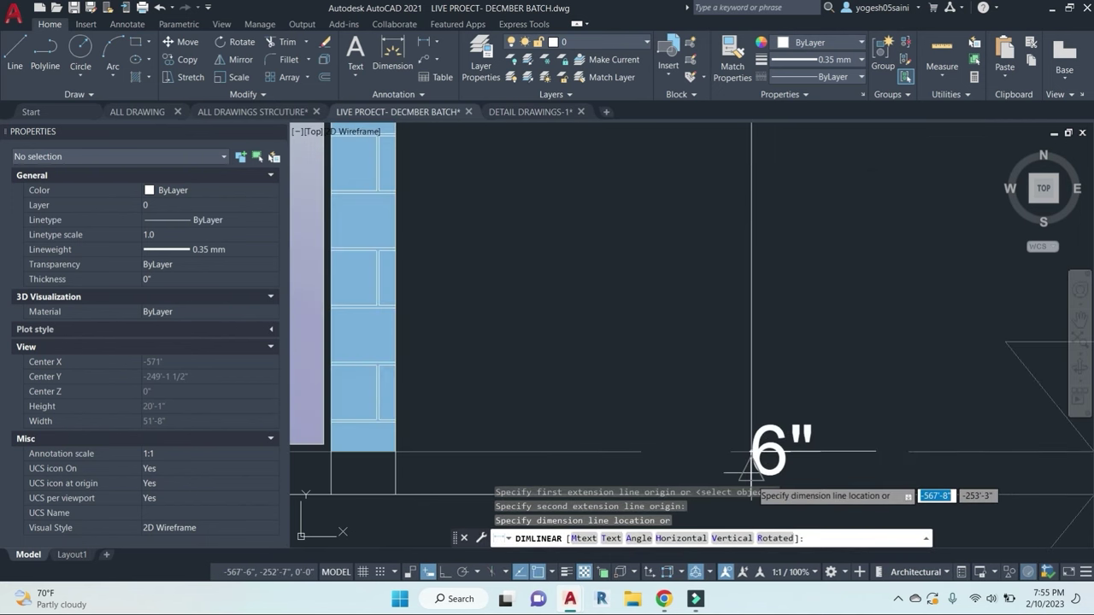
click(751, 475)
scroll(792, 229, down, 5)
middle_drag(815, 188, 796, 481)
Step: Add the 12' first-to-second-floor and 10' MUMTY dimensions, then save
key(Return)
click(783, 209)
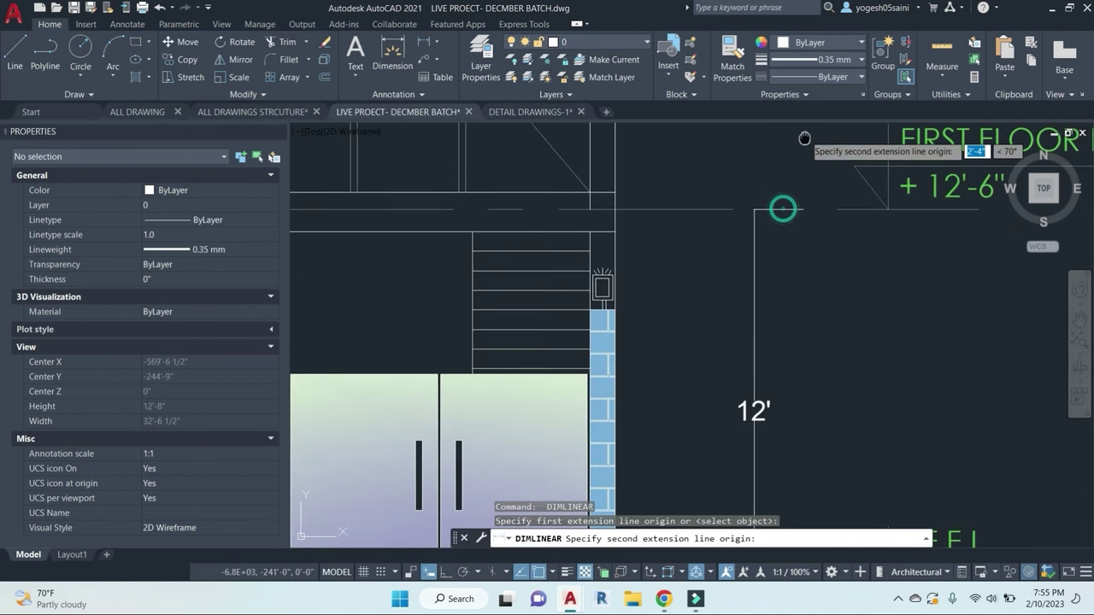
middle_drag(804, 137, 760, 472)
click(739, 140)
middle_drag(767, 401, 762, 184)
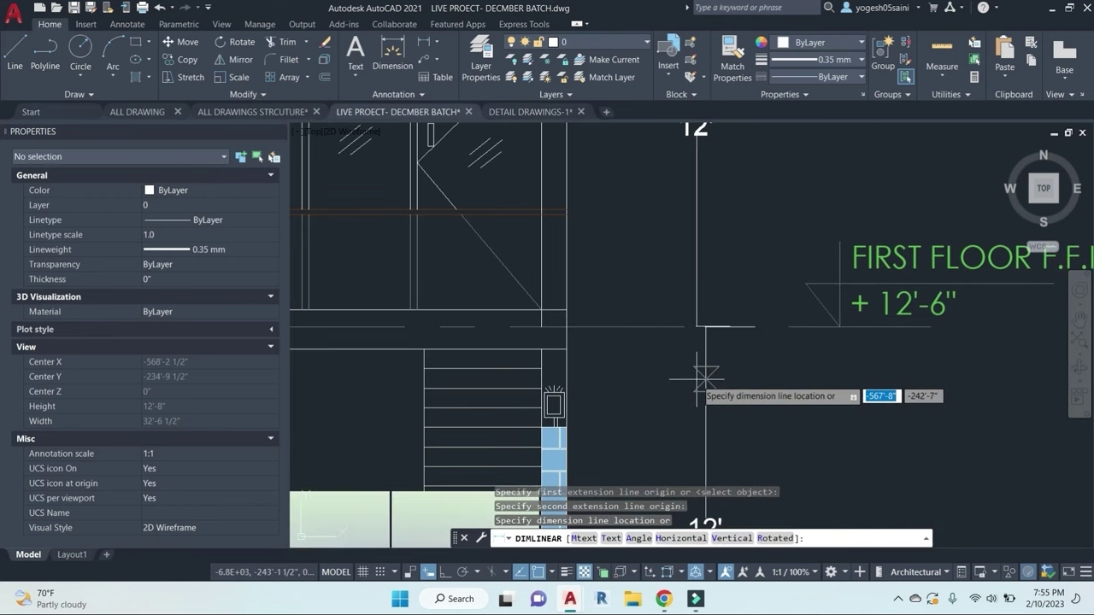
click(697, 380)
scroll(767, 303, down, 2)
middle_drag(759, 142, 730, 419)
key(Return)
click(728, 343)
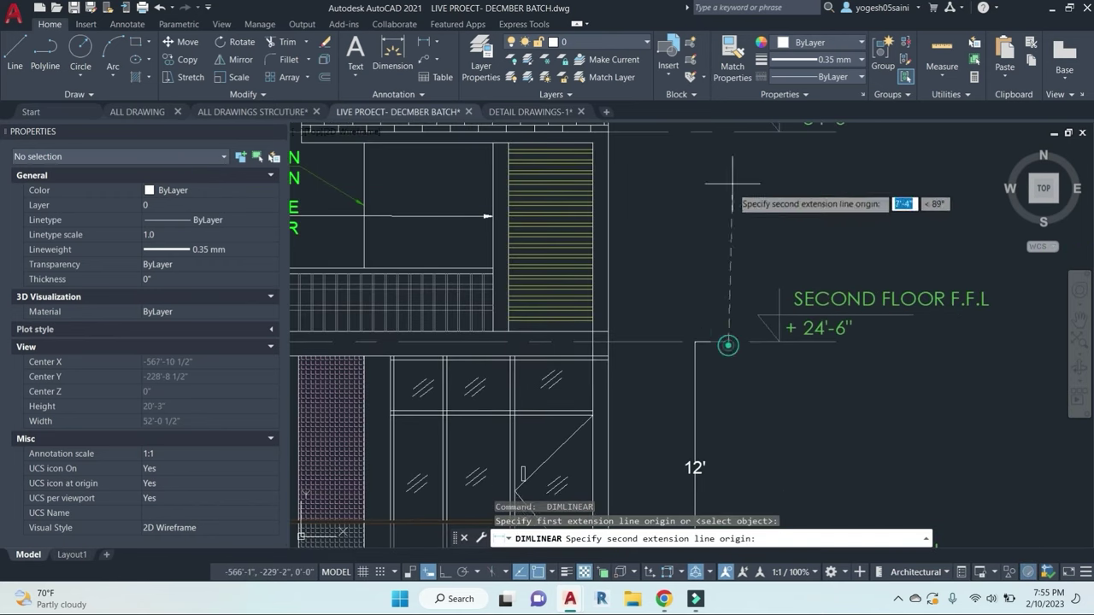
middle_drag(731, 182, 737, 263)
click(726, 219)
click(697, 461)
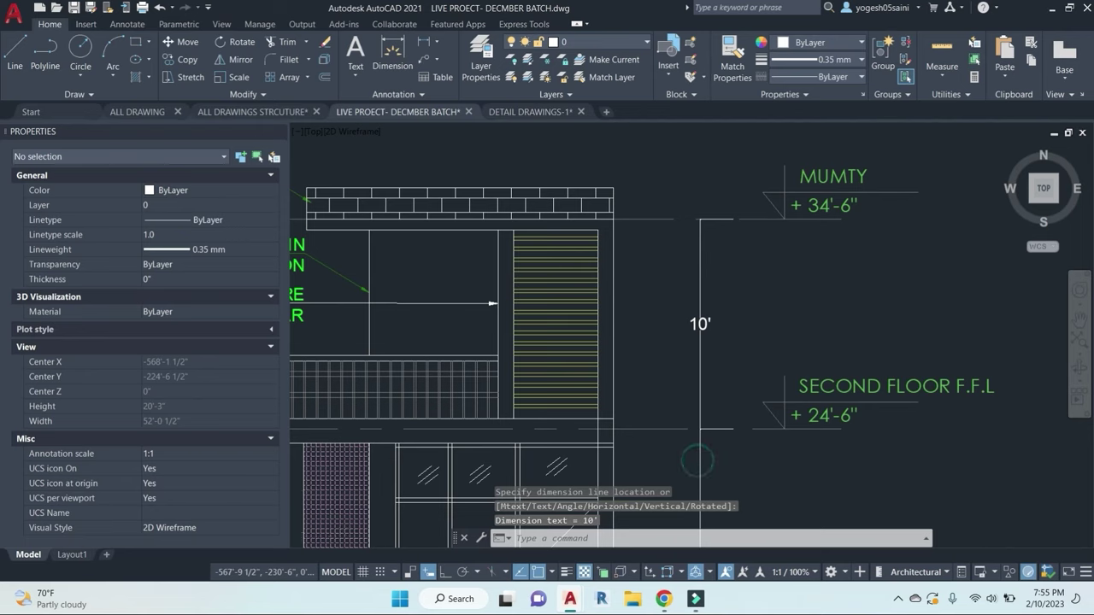
scroll(735, 359, down, 6)
key(ctrl+s)
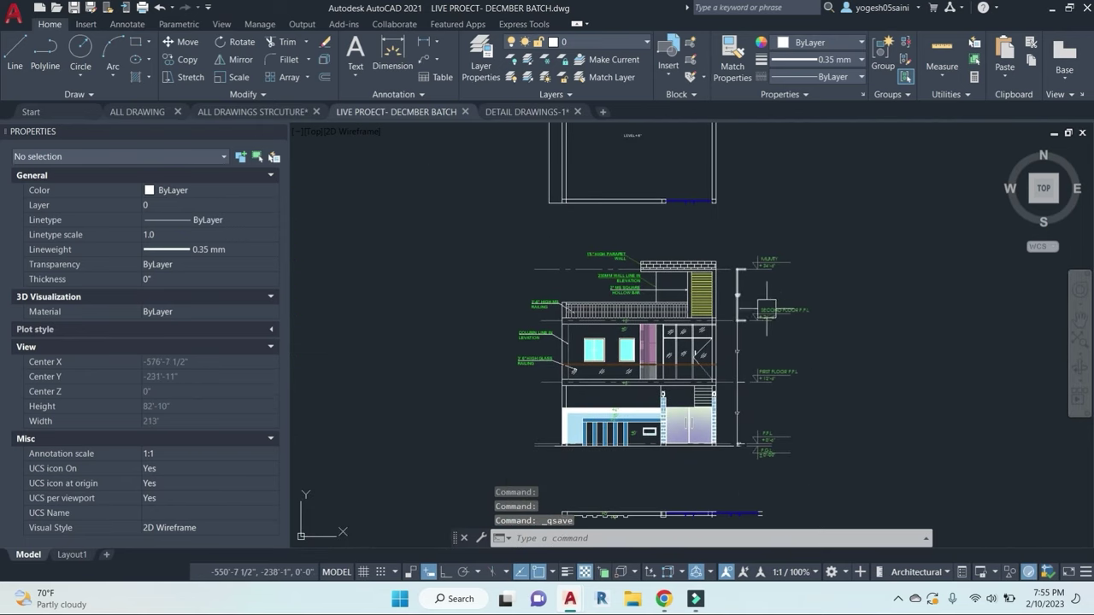
Step: Zoom out and pan until the ELEVATION and SECTION sheet frames fill the view
mouse_move(823, 465)
middle_down()
mouse_move(813, 438)
mouse_move(822, 392)
middle_up()
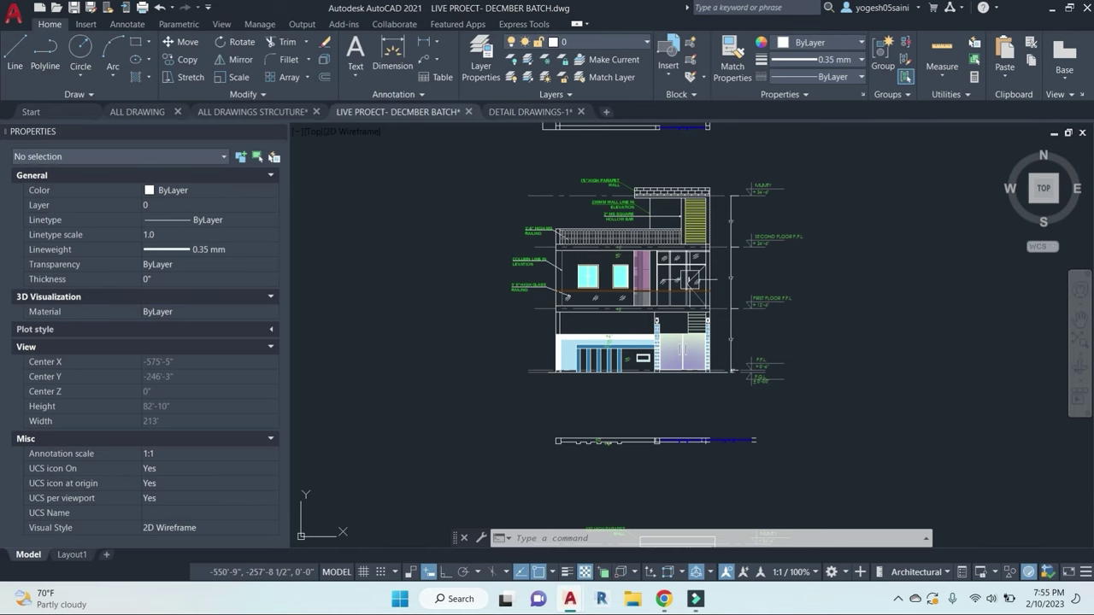
scroll(798, 290, down, 5)
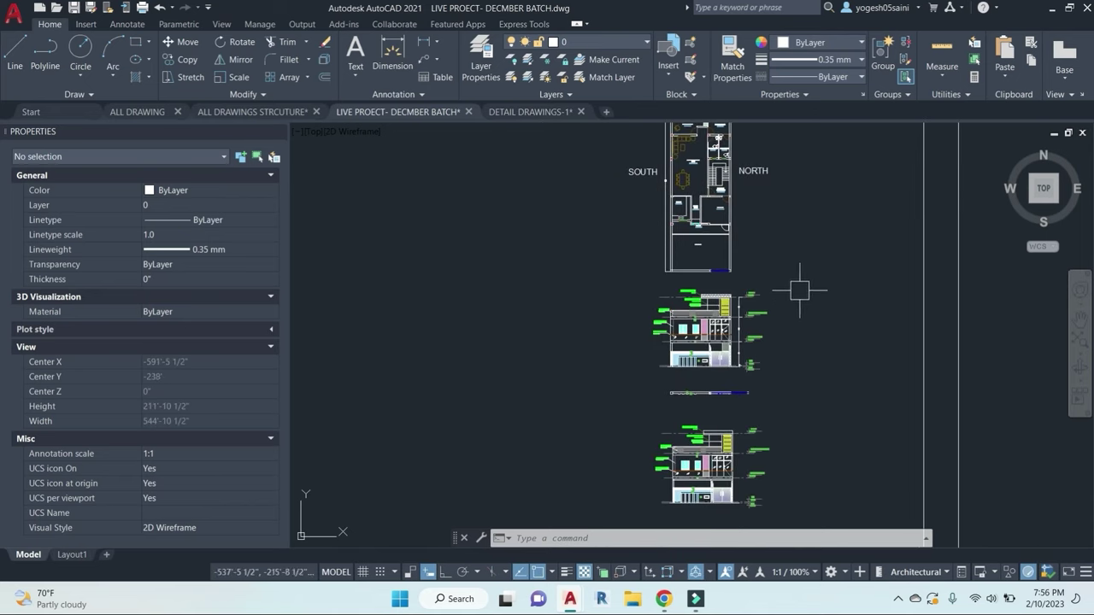
scroll(768, 290, down, 4)
middle_drag(773, 281, 729, 390)
middle_drag(715, 301, 651, 270)
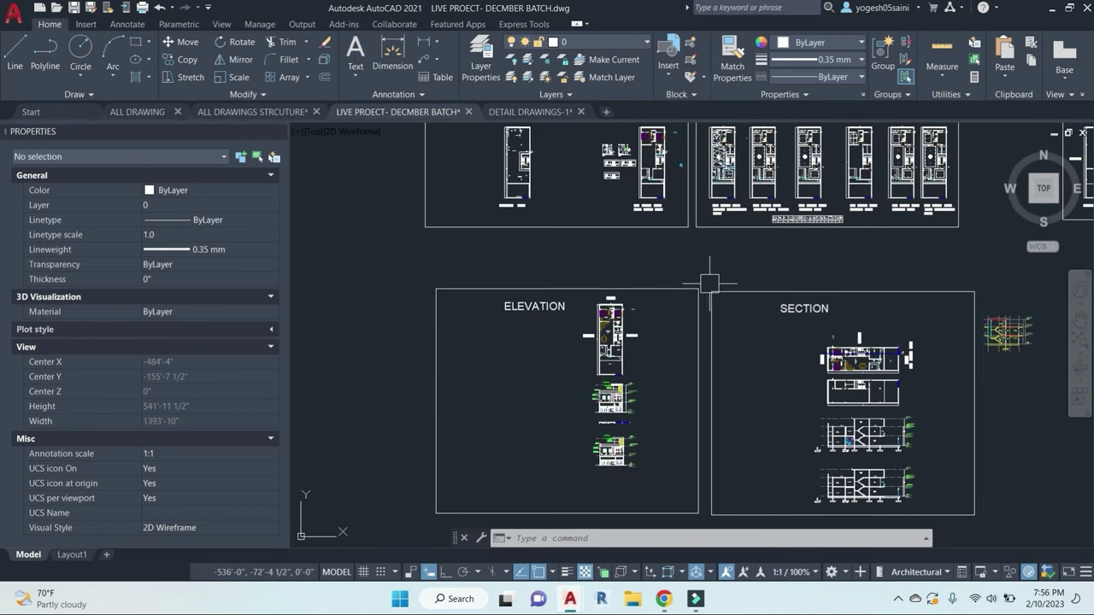
scroll(709, 293, up, 5)
key(Escape)
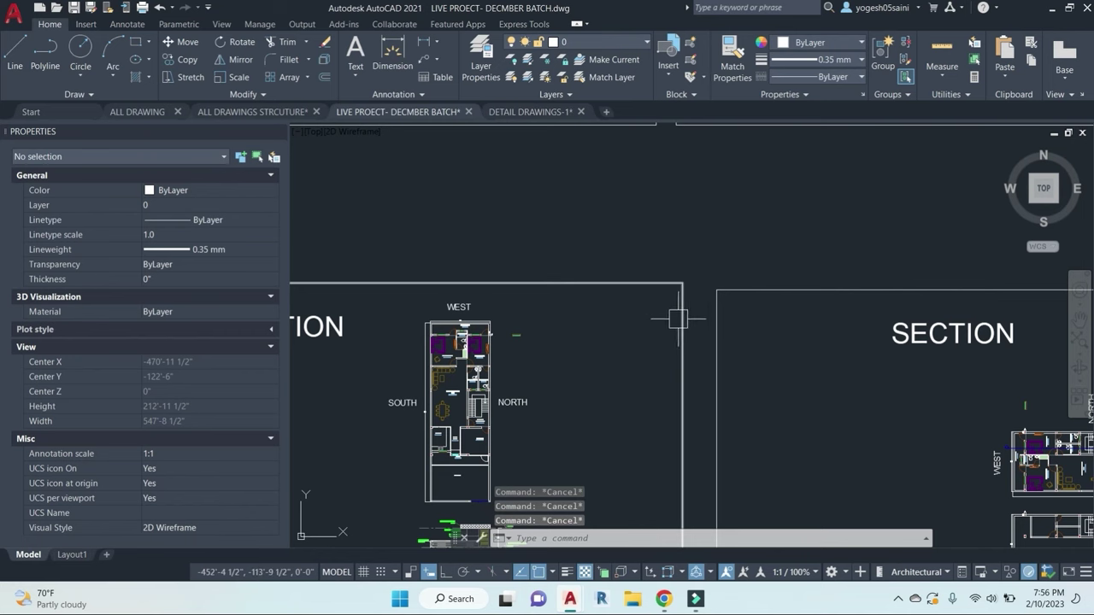
mouse_move(702, 264)
middle_down()
mouse_move(722, 249)
mouse_move(925, 206)
middle_up()
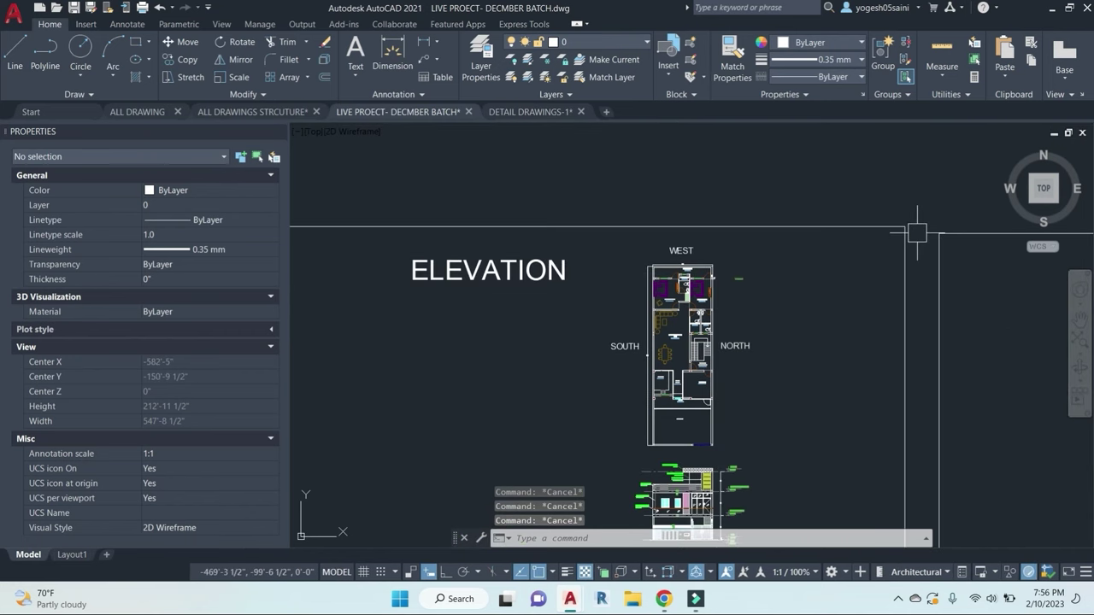
scroll(806, 205, down, 2)
mouse_move(807, 185)
middle_down()
mouse_move(721, 166)
mouse_move(703, 139)
mouse_move(667, 132)
middle_up()
scroll(689, 211, down, 2)
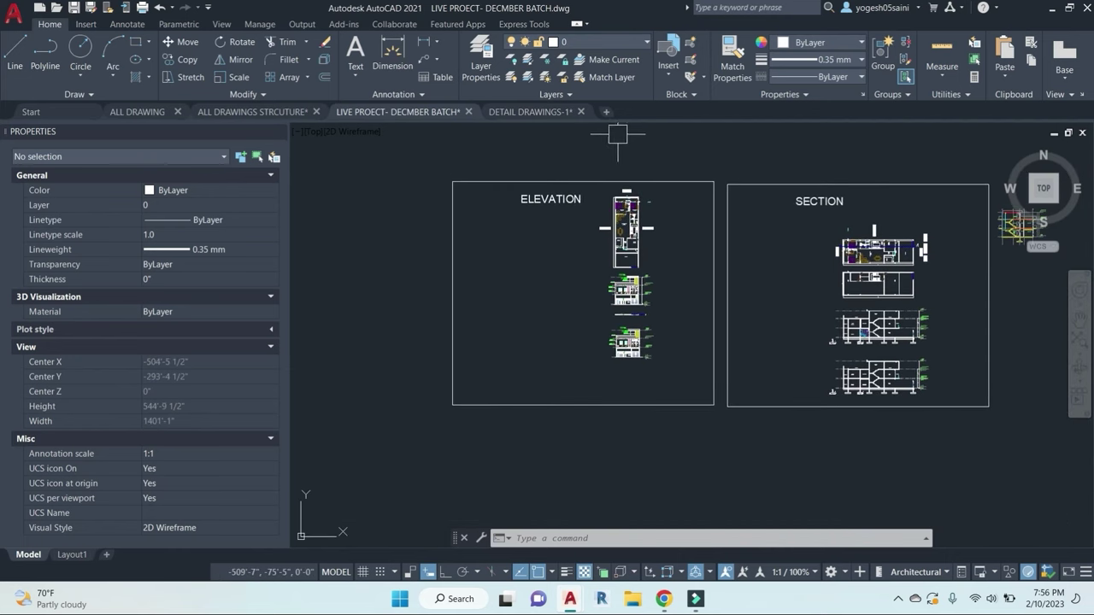
key(Escape)
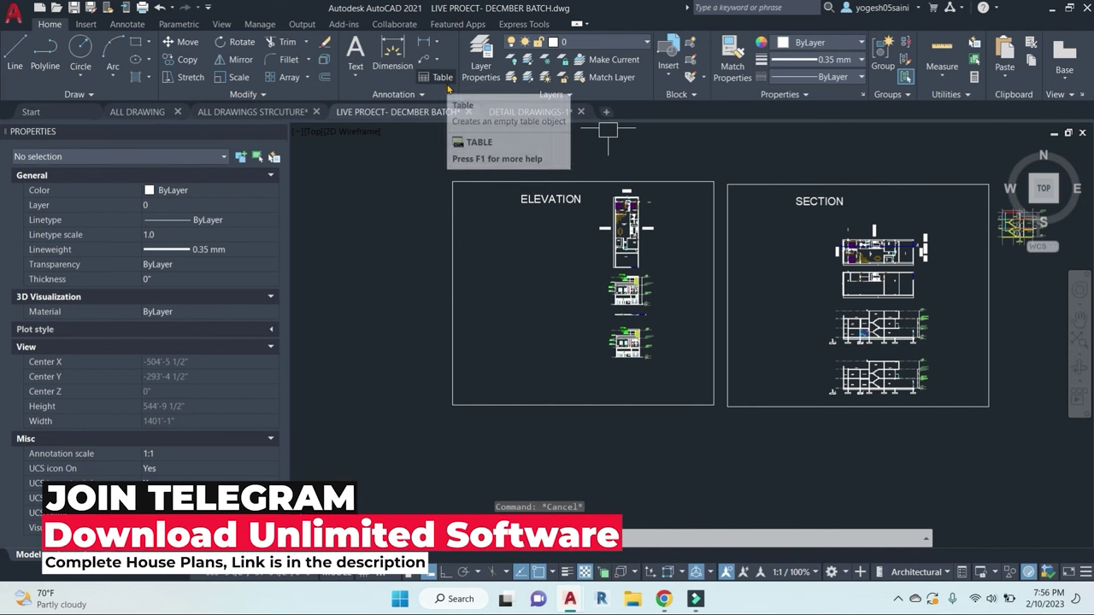
Step: Insert a practice table with default settings below the electrical sheet
click(439, 78)
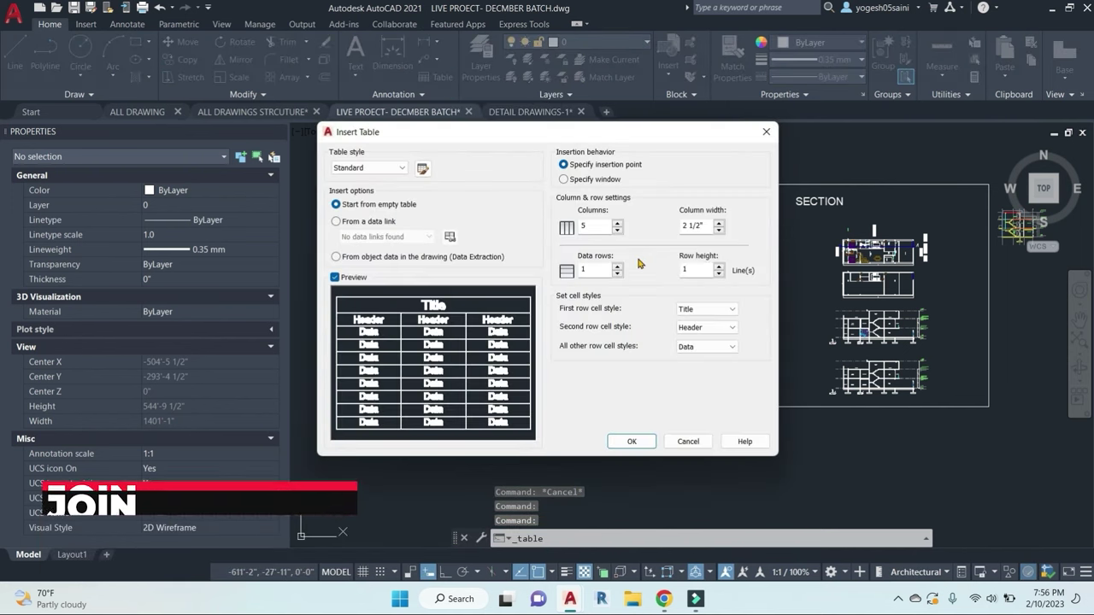
click(631, 442)
middle_drag(751, 235, 689, 474)
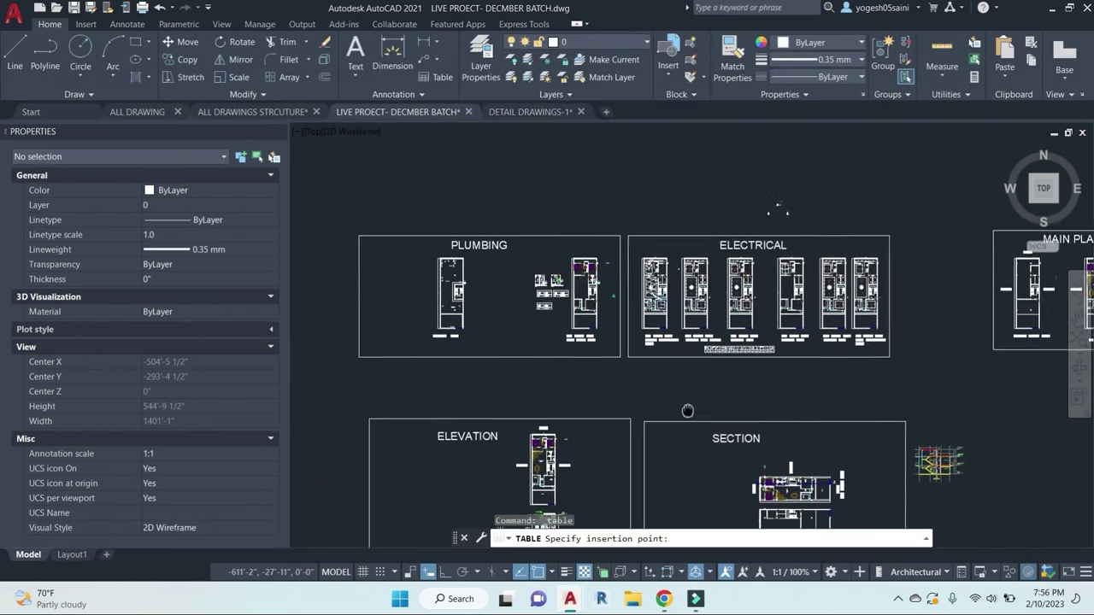
click(713, 380)
key(Escape)
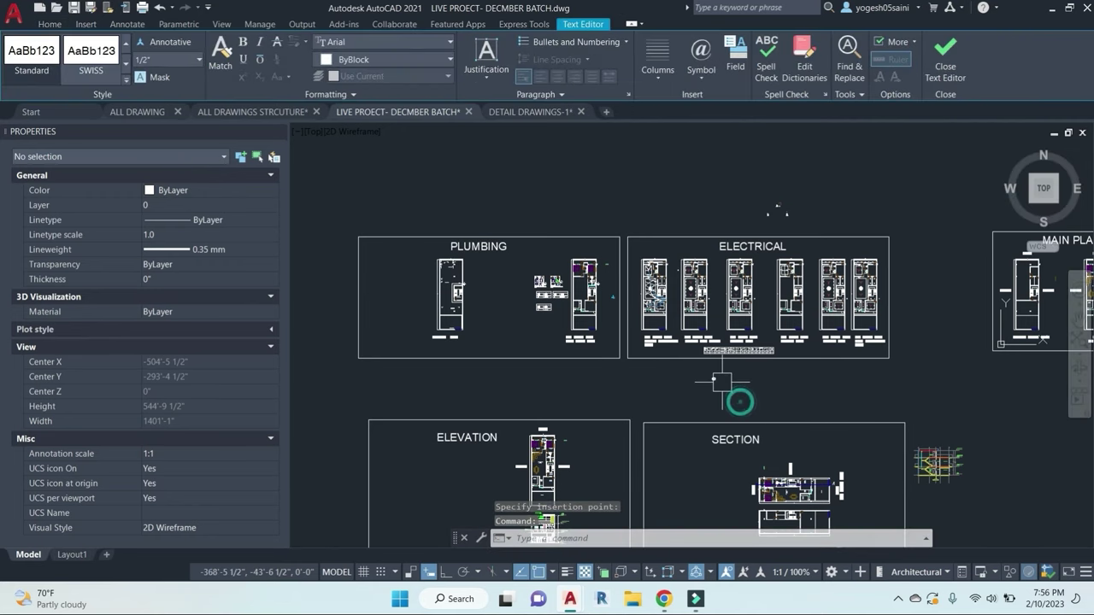
scroll(735, 395, up, 10)
scroll(696, 378, down, 6)
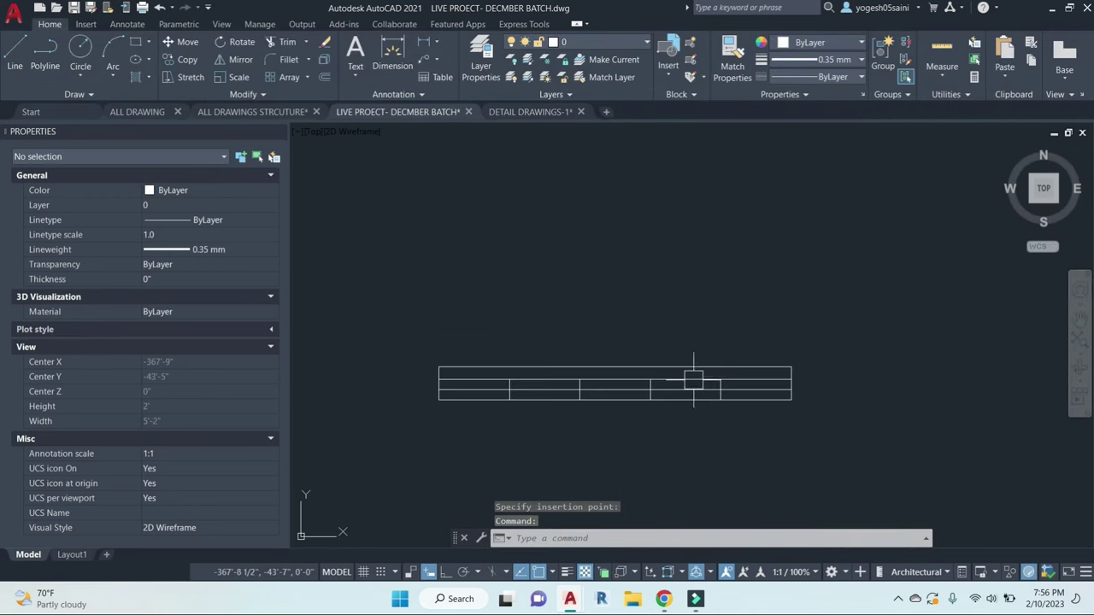
scroll(615, 383, up, 3)
Step: Type 'GFD' in cell A2 and 'FDGDF' in cell B2
click(615, 383)
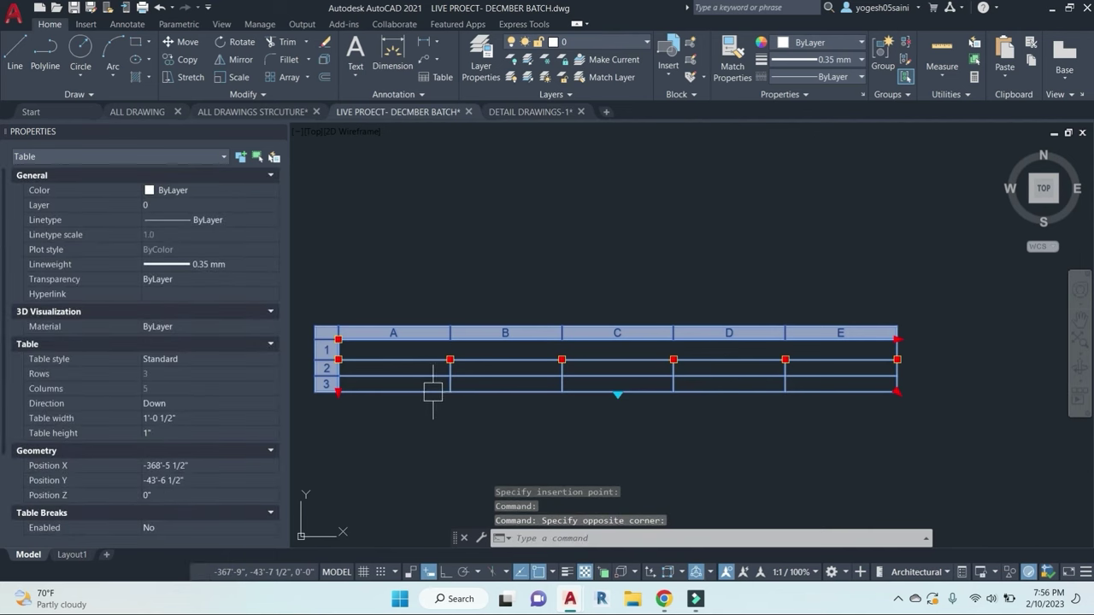
key(Escape)
key(Escape)
middle_drag(429, 381, 586, 273)
click(565, 261)
click(561, 264)
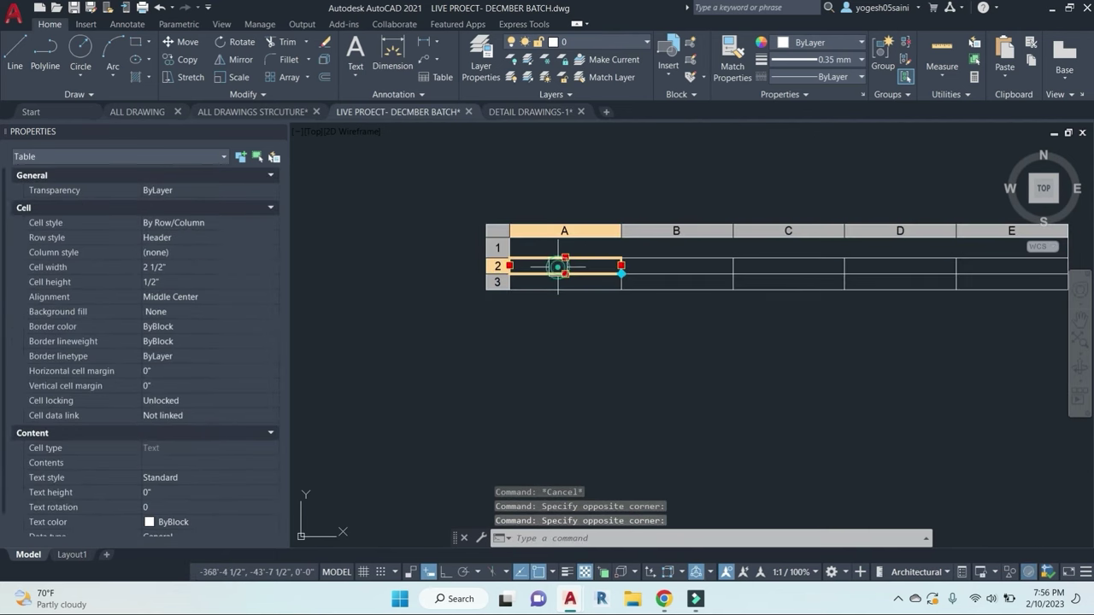
double_click(561, 264)
text(GFDGFD)
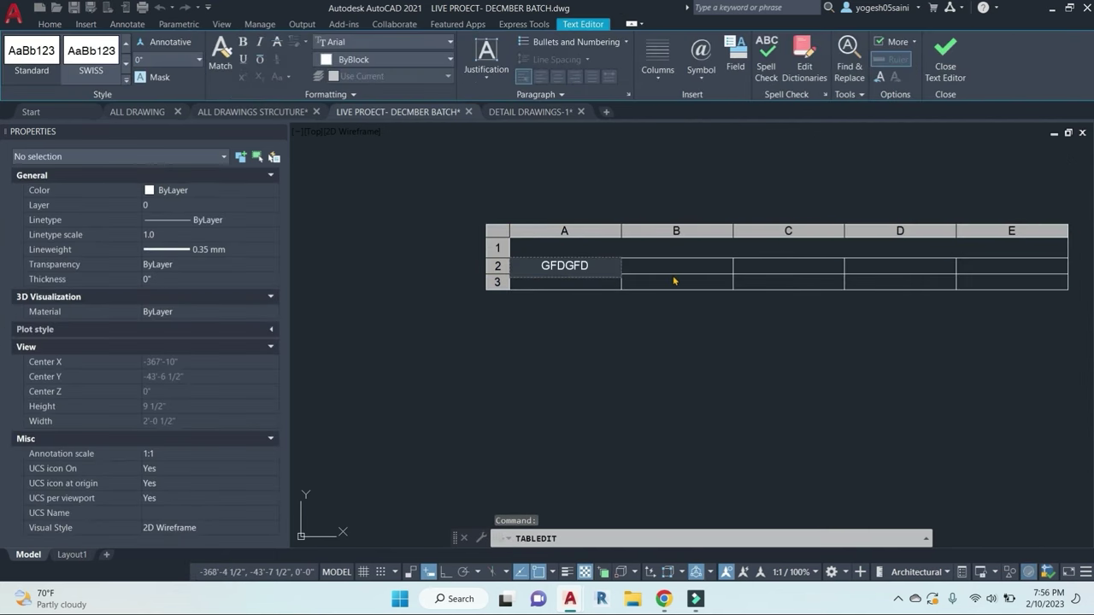
click(673, 280)
click(674, 273)
click(674, 268)
text(FDGDF)
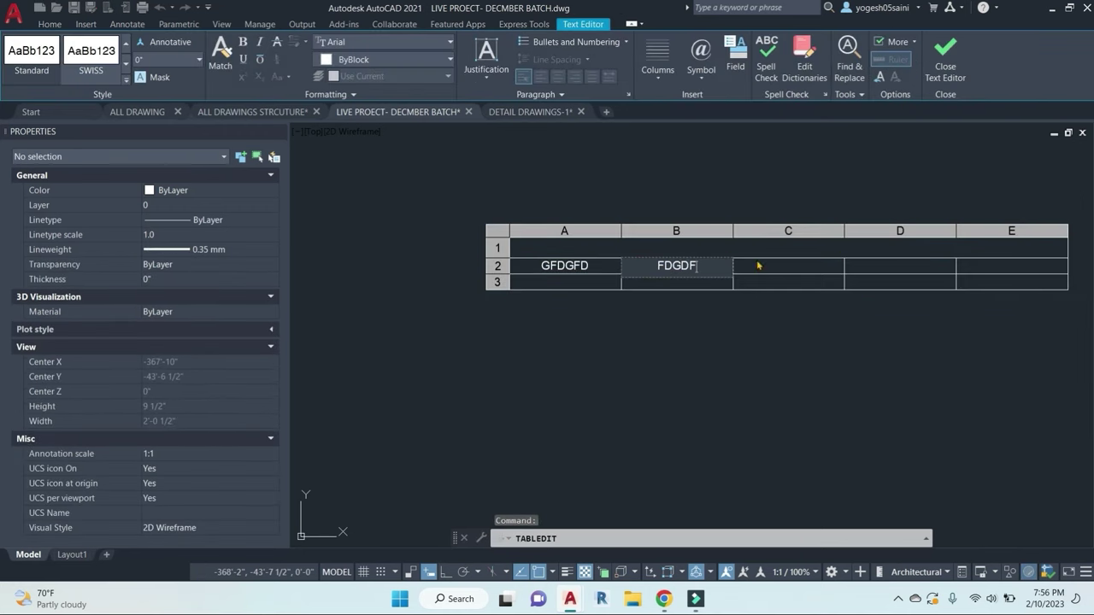
click(781, 259)
Step: Type 'GFDGFD' in cell C2 and 'FGFDG' in cell D2
click(796, 256)
double_click(791, 266)
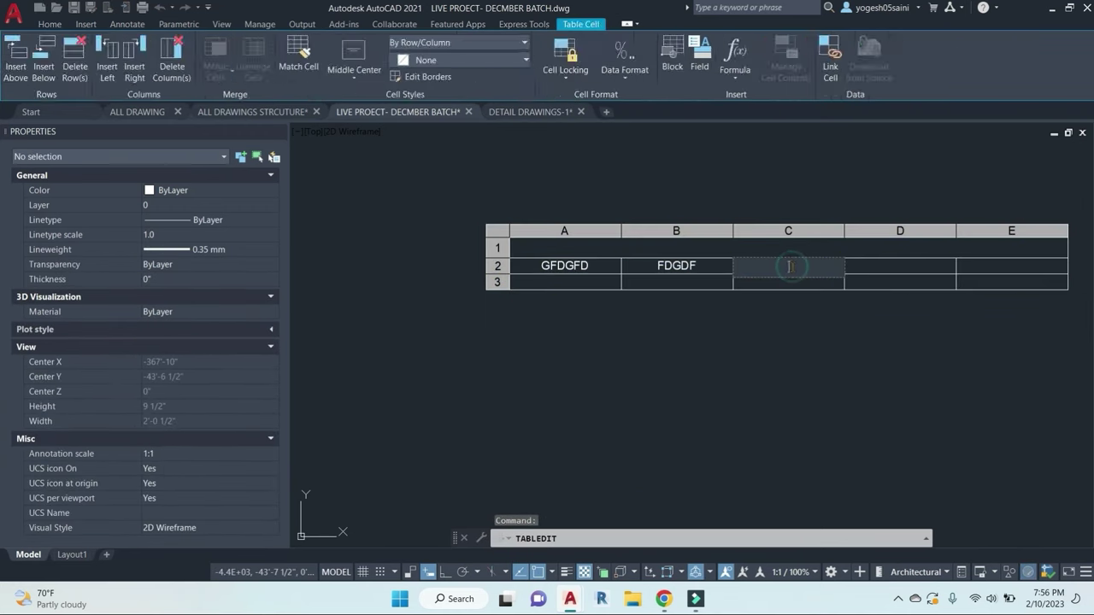
text(GFDGFD)
click(897, 267)
click(899, 267)
click(899, 267)
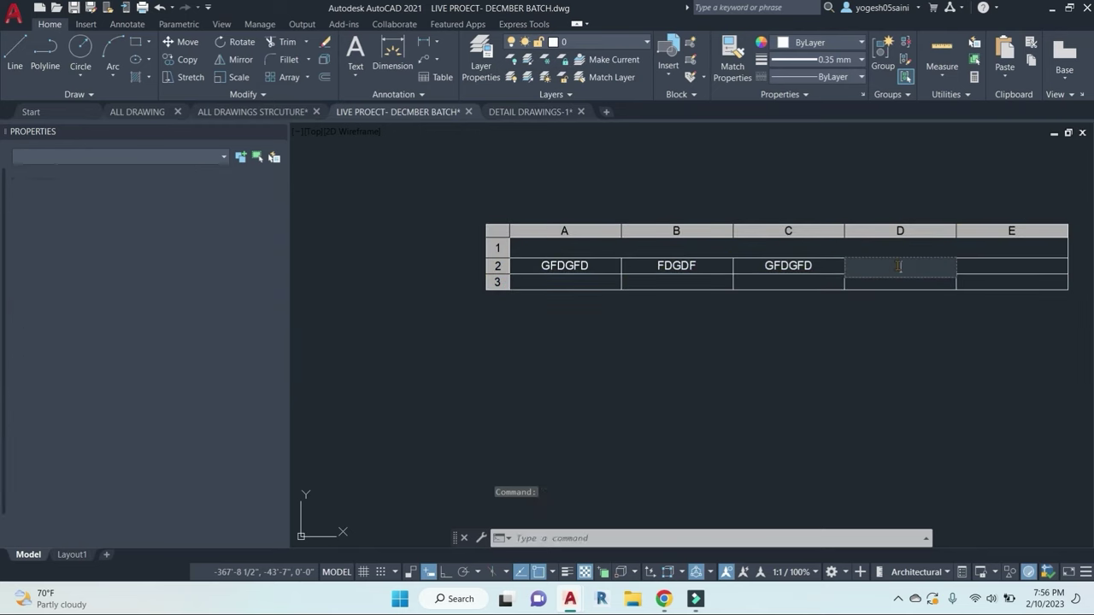
text(FGFDG)
click(971, 253)
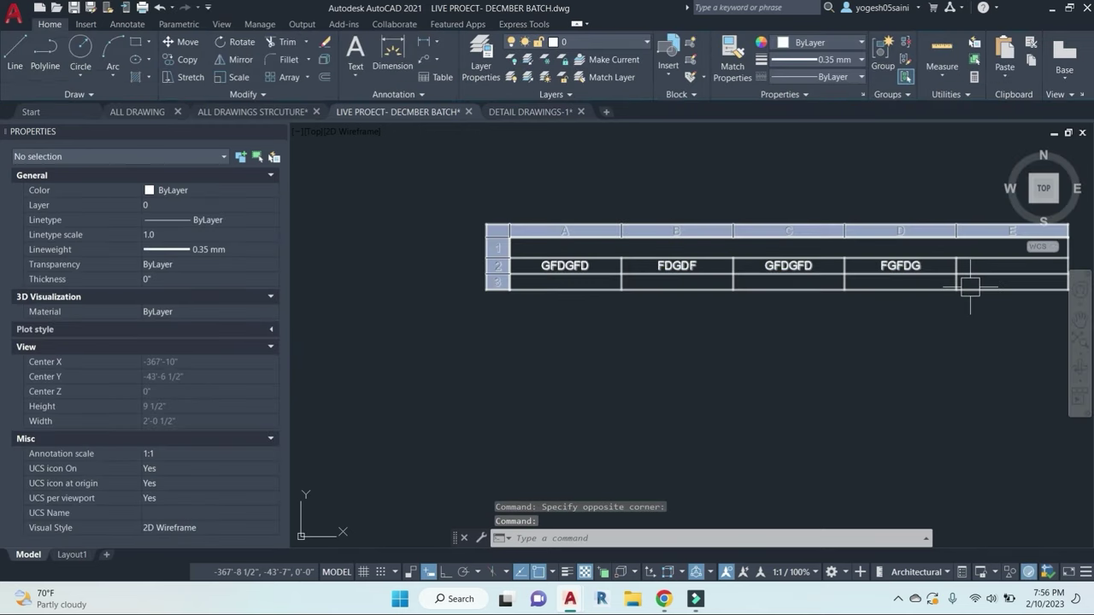
Step: Add three new rows below row 3 of the table
click(498, 282)
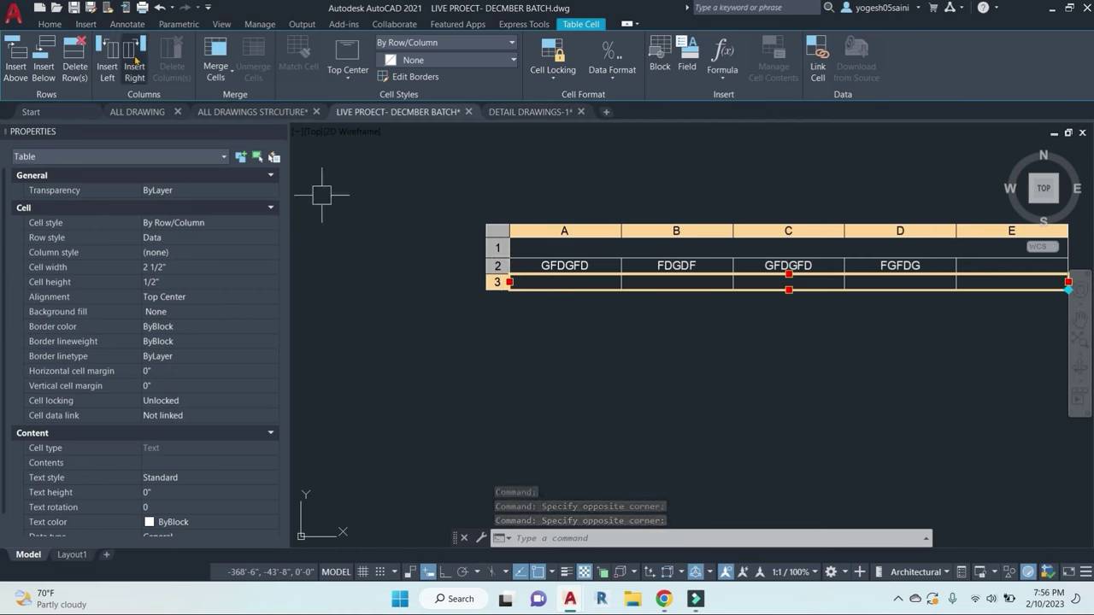
click(44, 66)
click(45, 67)
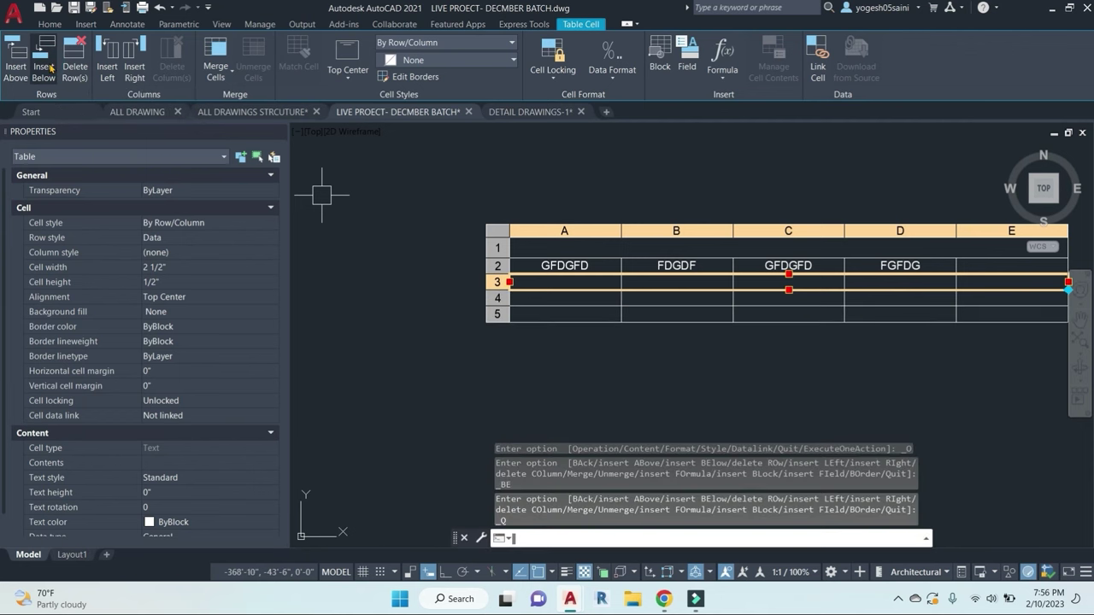
click(45, 67)
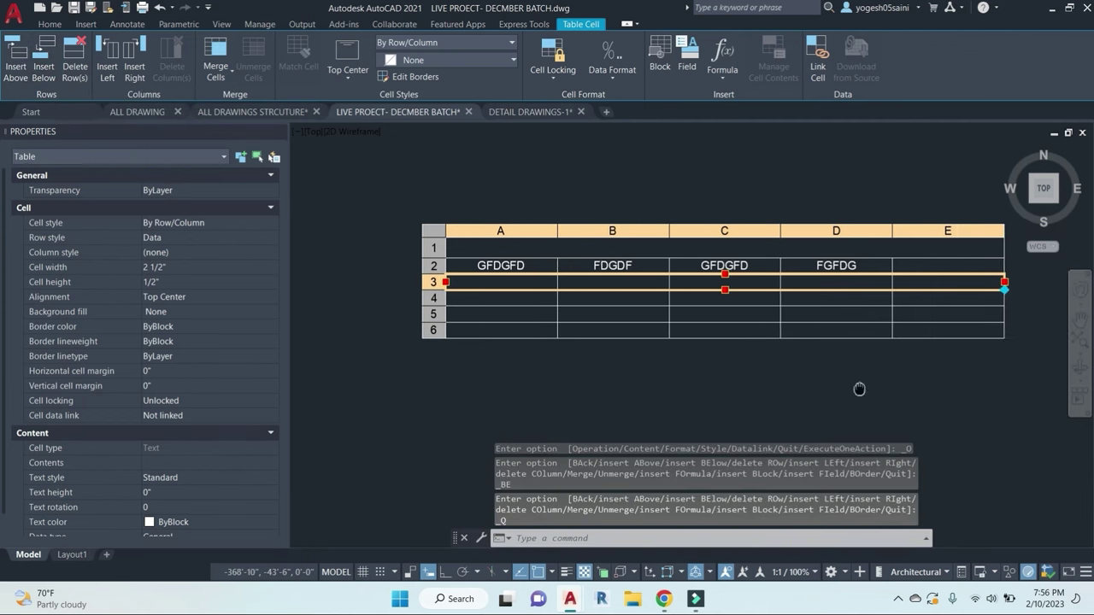
middle_drag(1016, 229, 710, 228)
key(Escape)
Step: Add a new column F to the right of column E
click(704, 229)
click(716, 226)
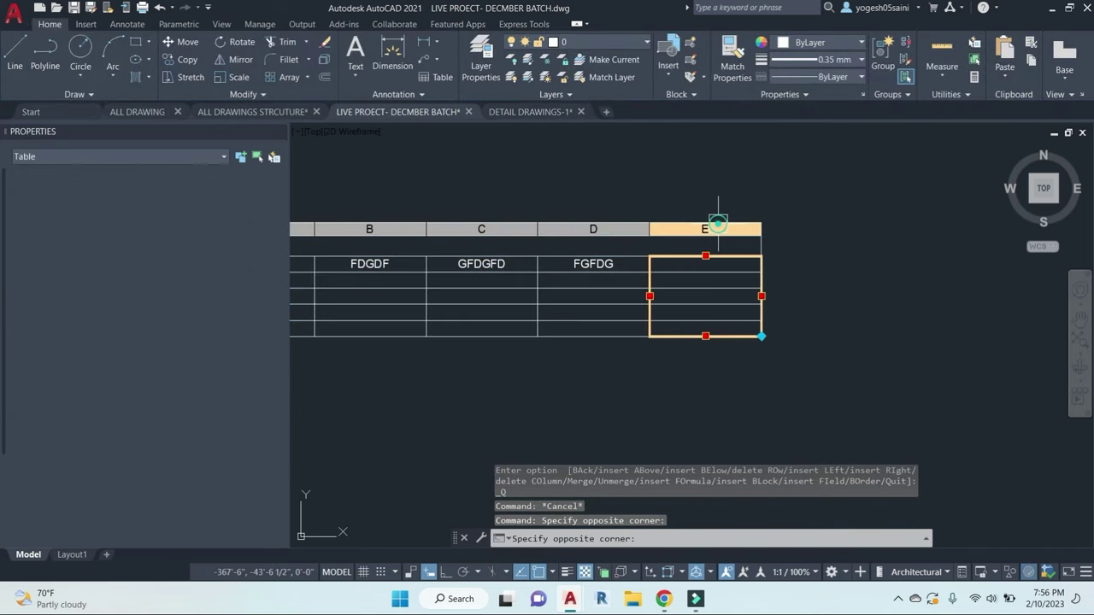
click(133, 56)
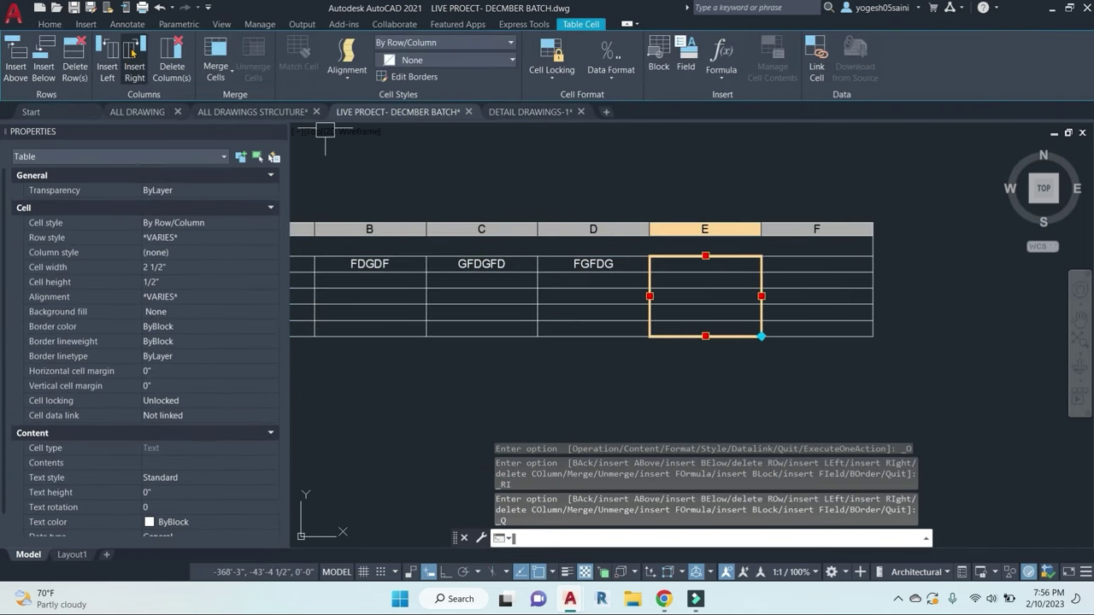
key(Escape)
key(Escape)
Step: Select the lower cells in column E and try the merge options, then cancel
click(733, 282)
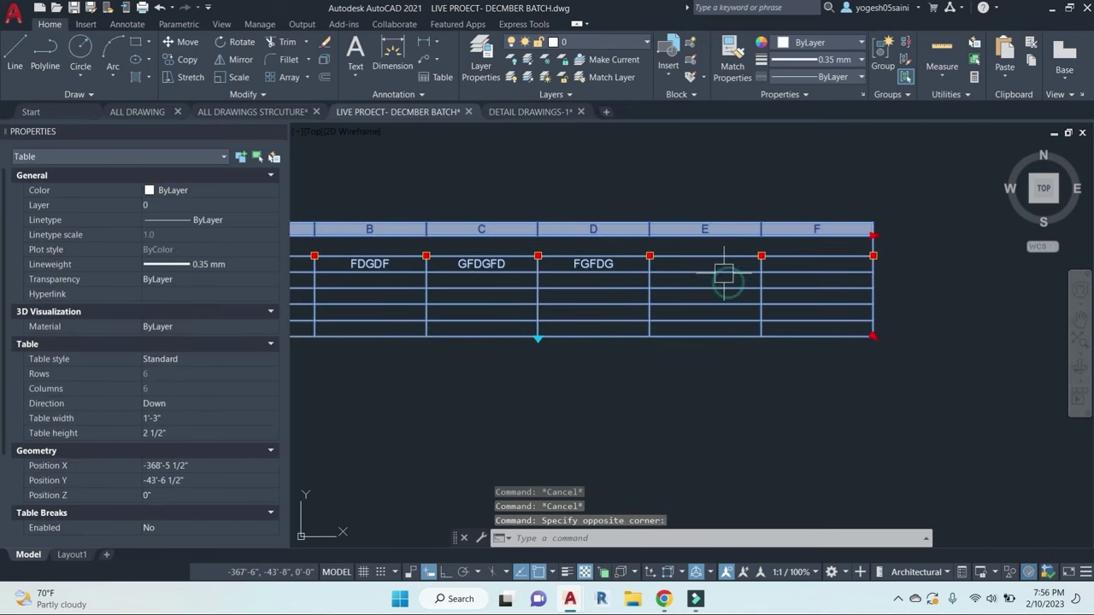
click(705, 227)
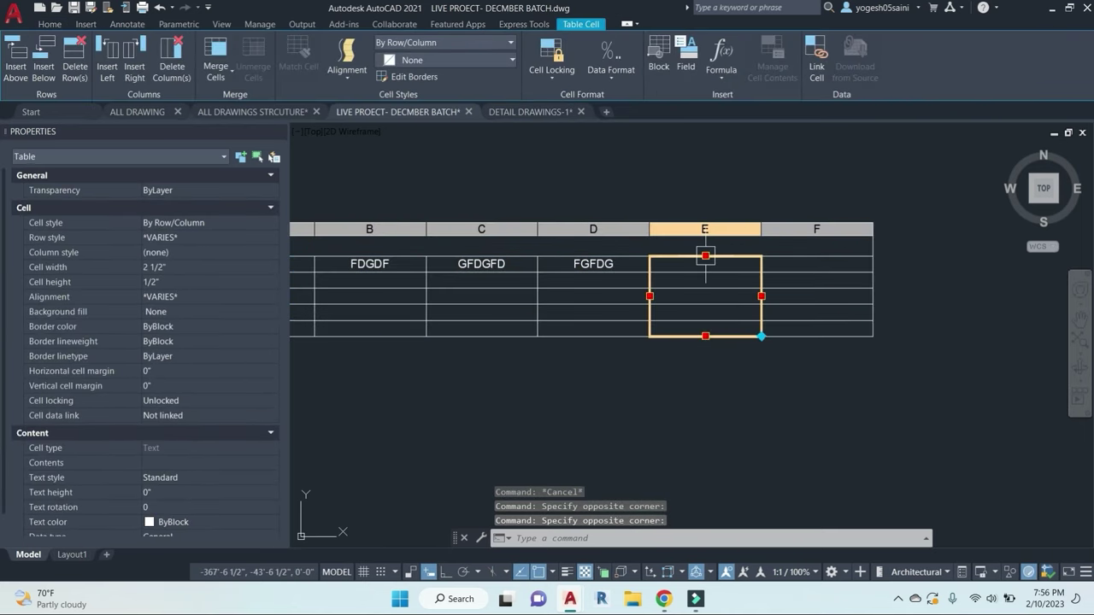
click(761, 336)
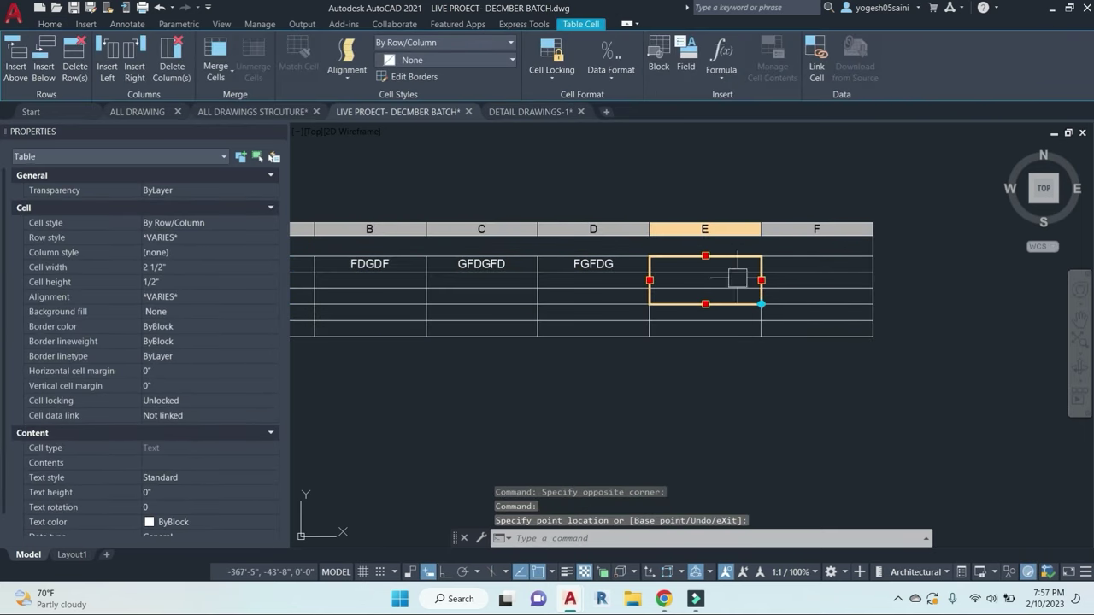
click(229, 71)
key(Escape)
key(Escape)
key(Escape)
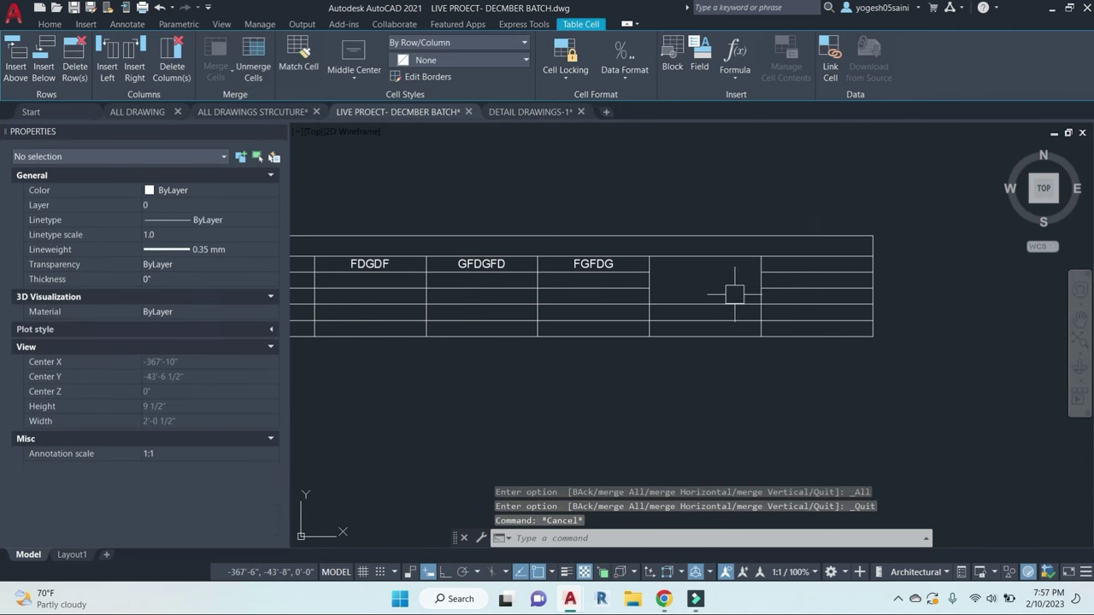
Step: Window-select the practice table and erase it with E
scroll(733, 288, down, 3)
middle_drag(734, 288, 826, 318)
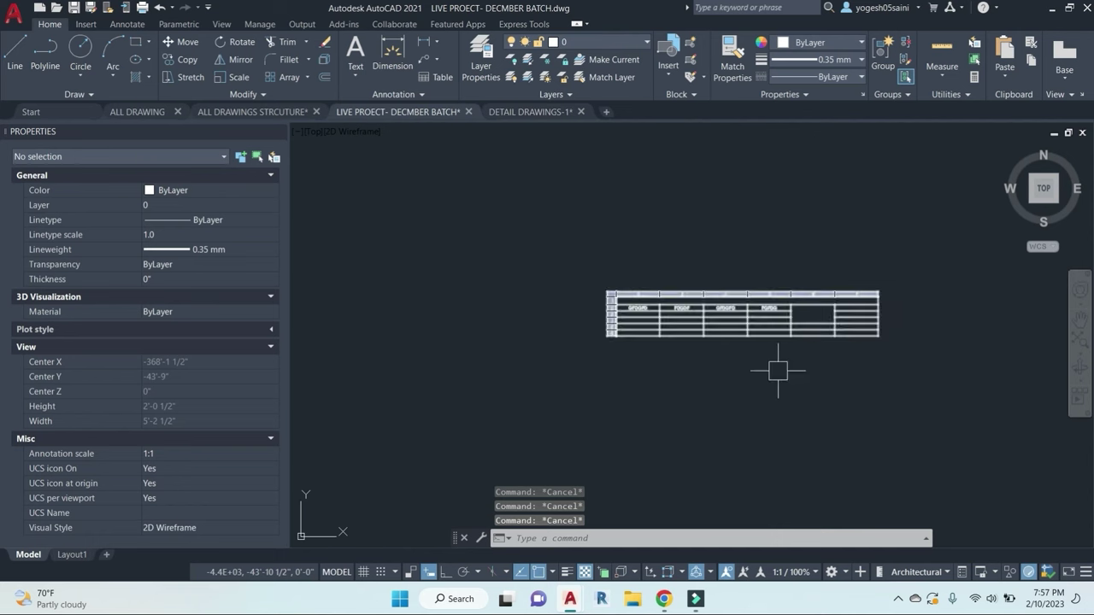
click(931, 417)
click(551, 235)
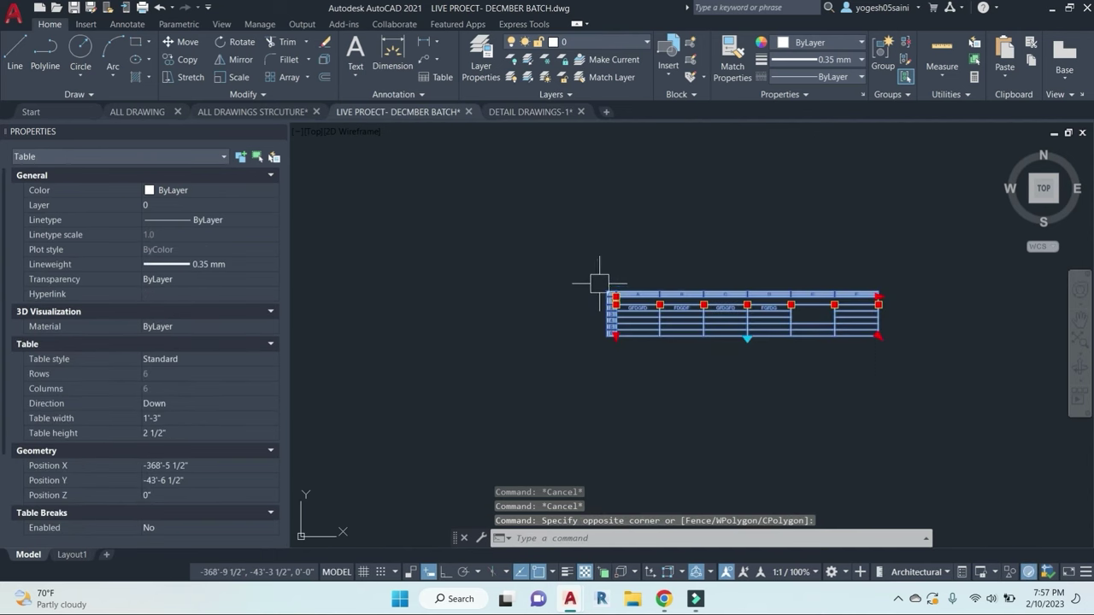
key(Escape)
click(872, 415)
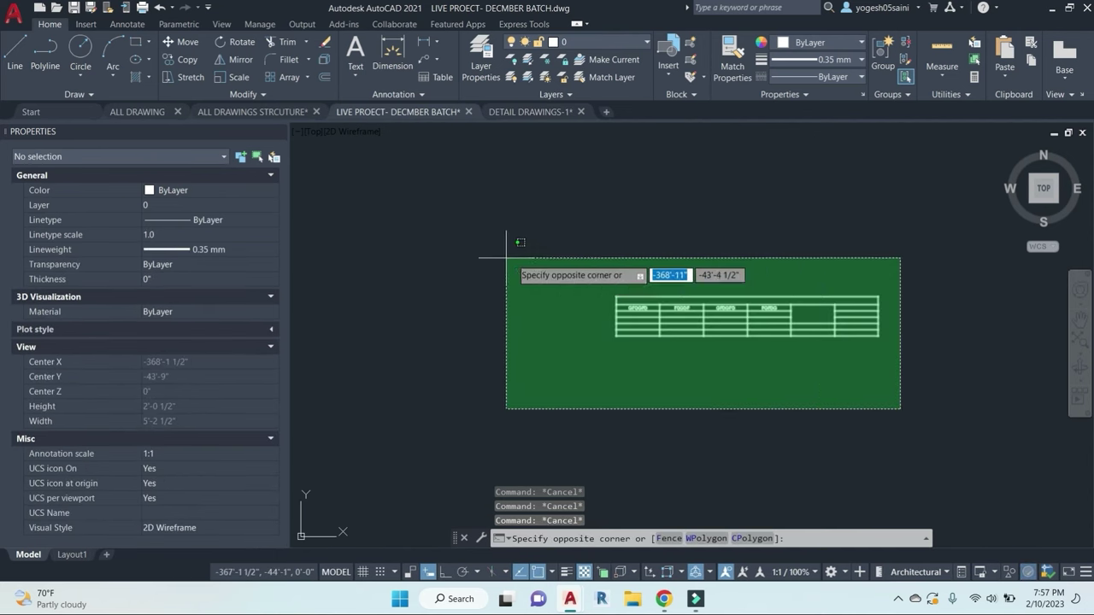
click(510, 237)
text(E)
key(Return)
scroll(624, 248, down, 6)
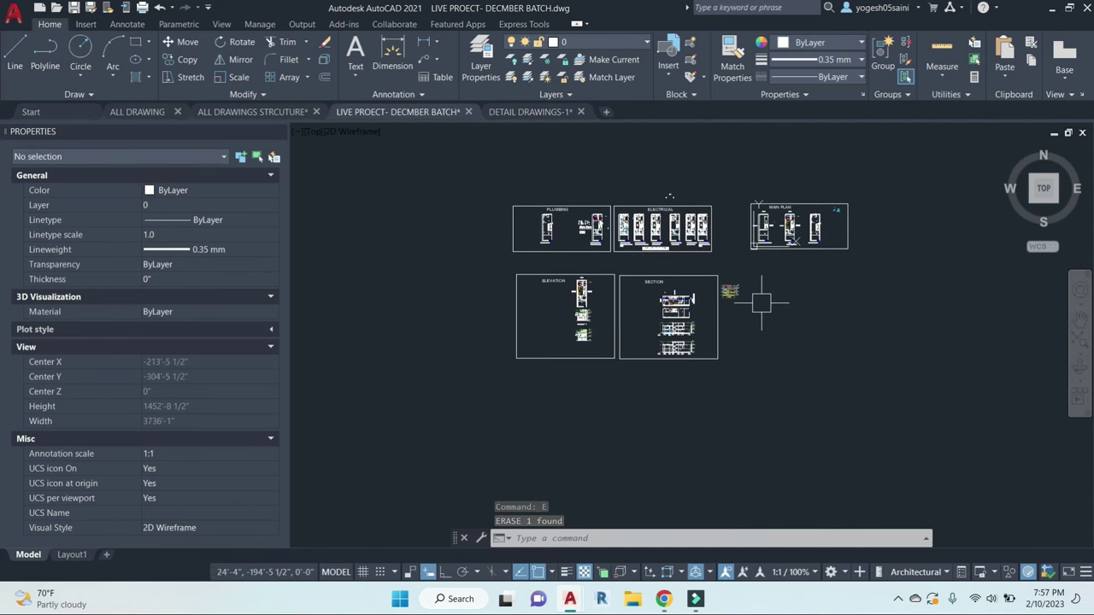
Step: Copy the three schedule blocks from the ALL DRAWINGS STRCUTURE drawing to the clipboard
scroll(655, 309, up, 4)
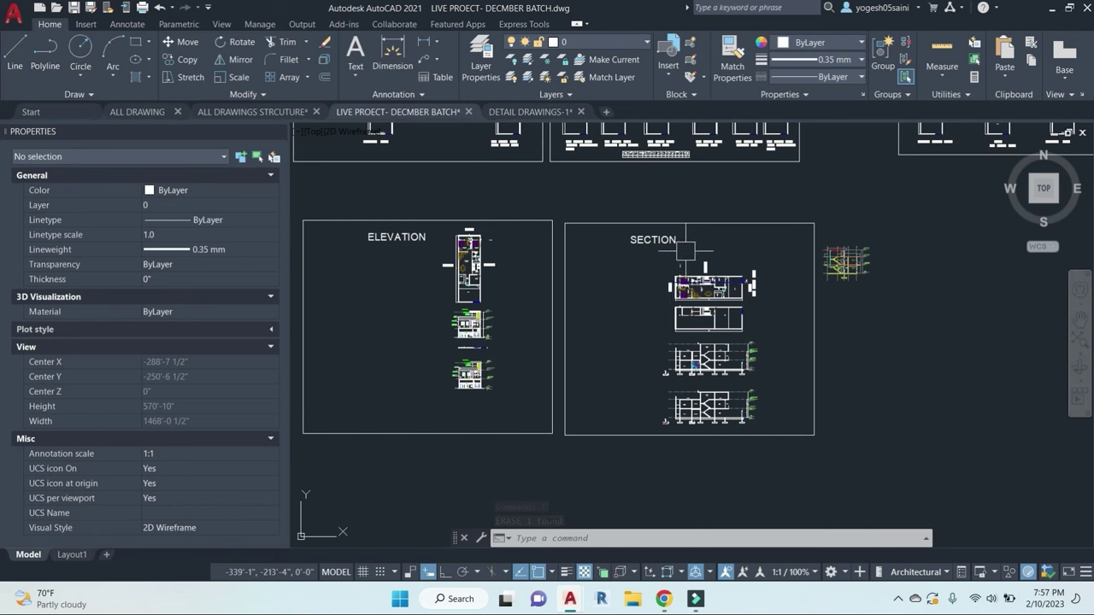
scroll(755, 239, down, 4)
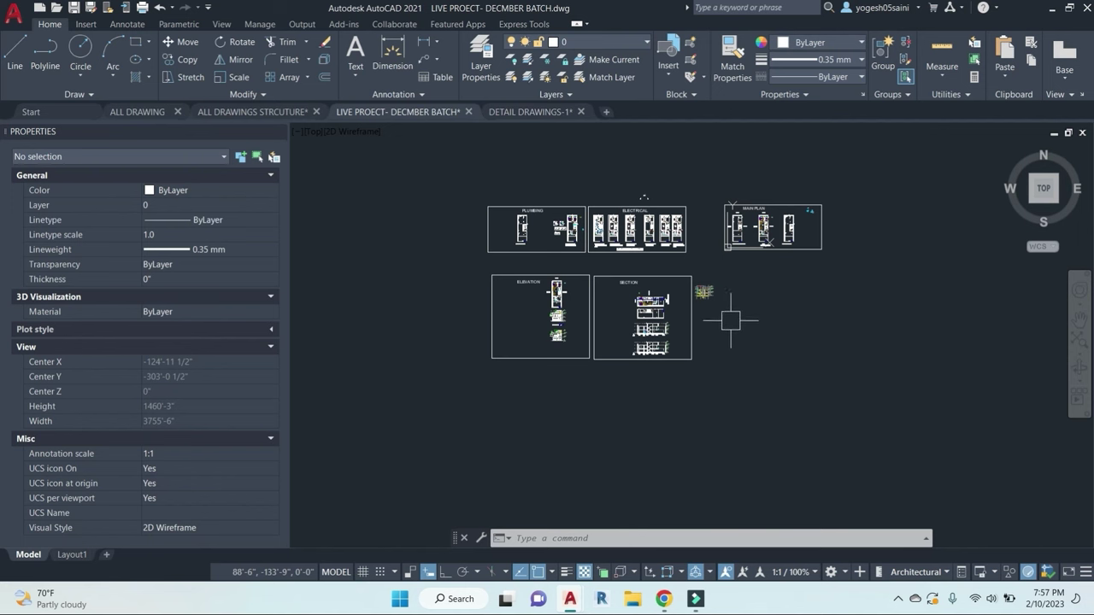
click(290, 113)
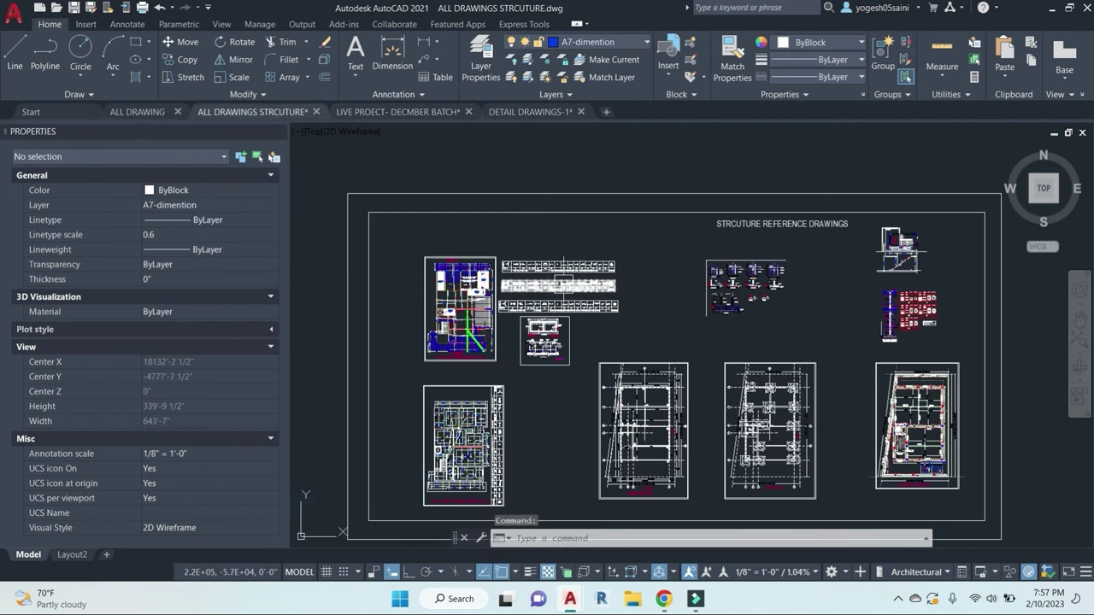
click(682, 338)
click(448, 226)
key(ctrl+c)
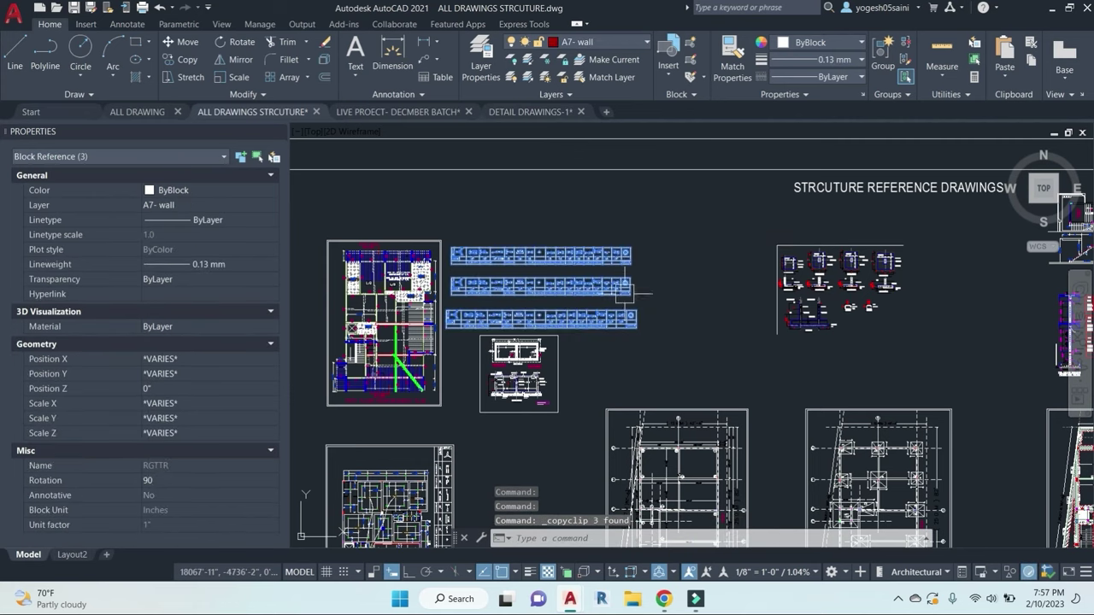
Step: Return to the LIVE PROECT- DECMBER BATCH drawing by way of DETAIL DRAWINGS-1
scroll(611, 256, down, 5)
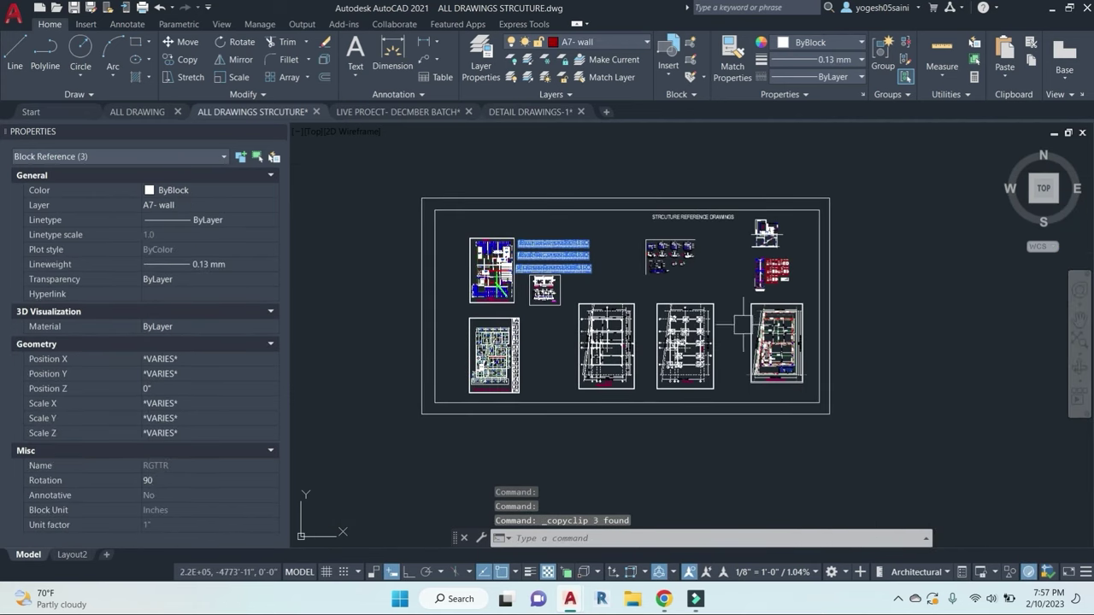
click(528, 112)
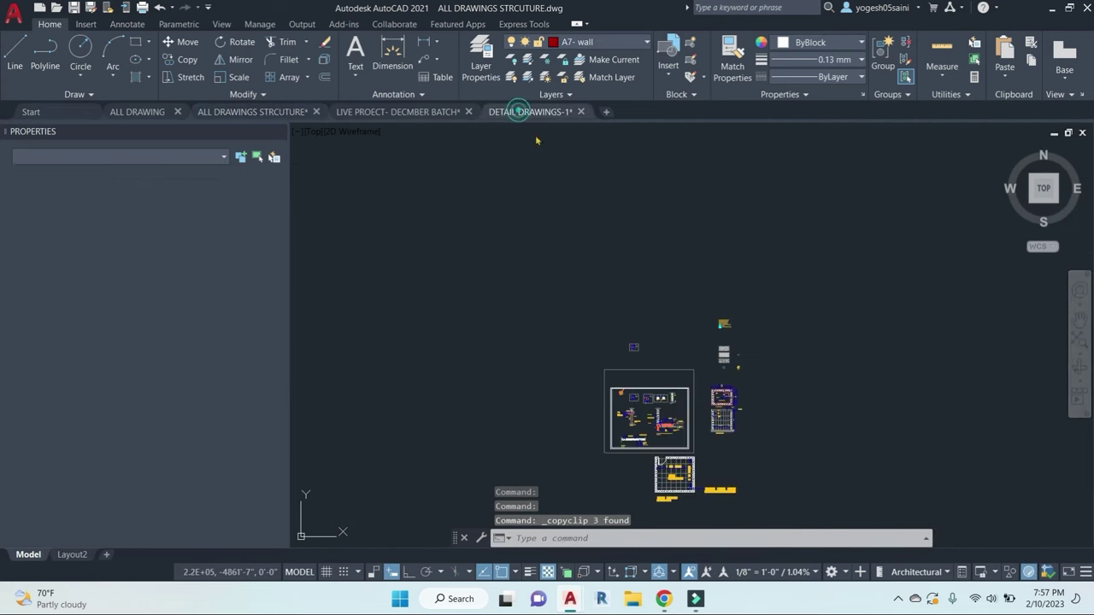
click(400, 112)
scroll(640, 305, up, 5)
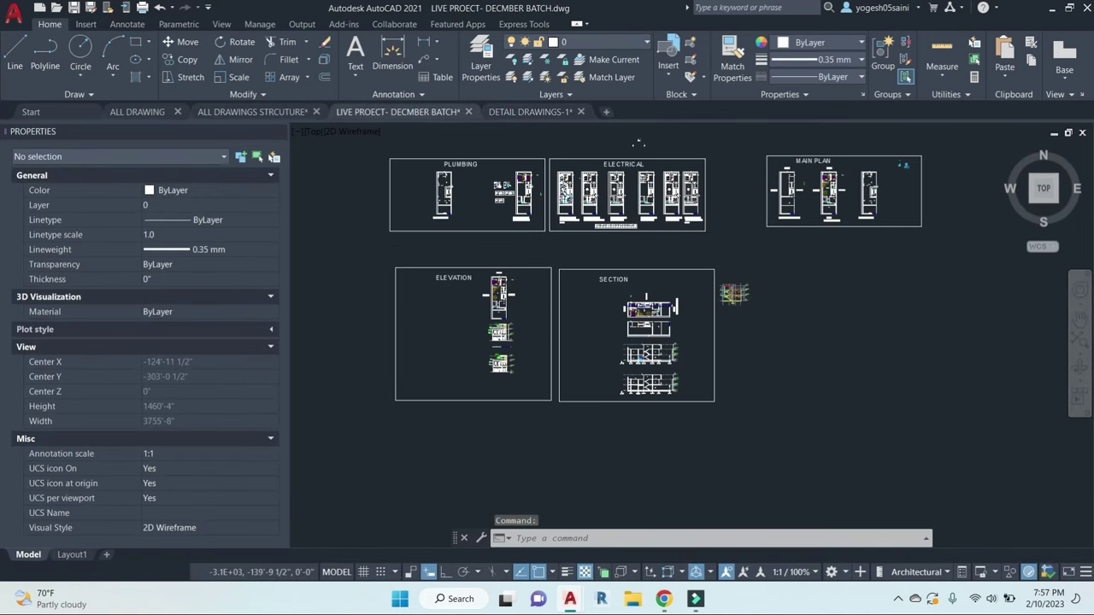
scroll(659, 361, up, 6)
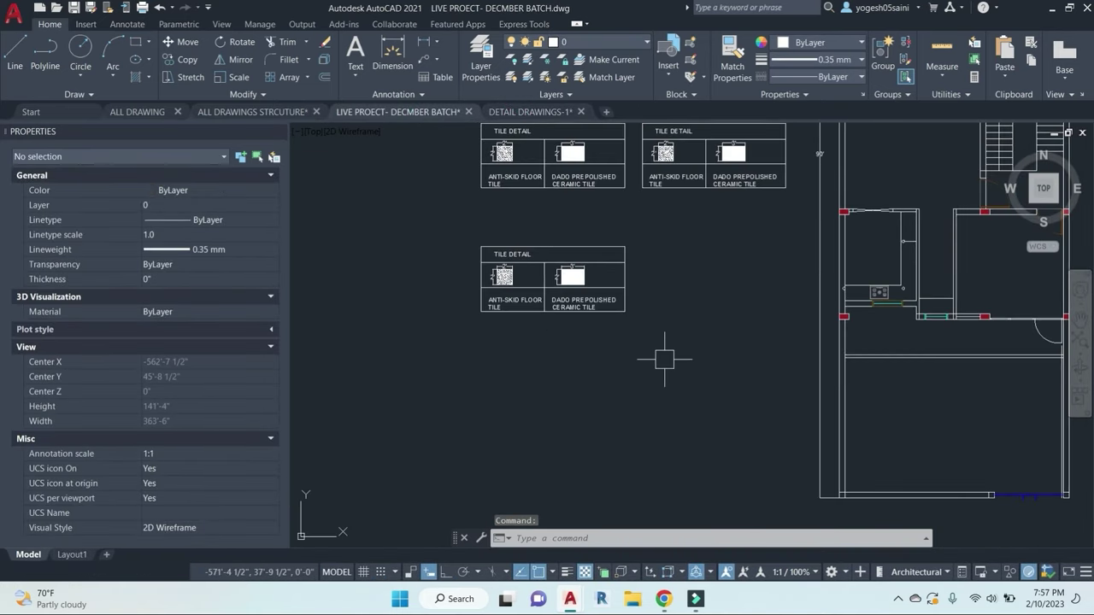
Step: Copy the lower TILE DETAIL table directly below itself with CO
click(662, 358)
click(453, 246)
text(co)
key(Return)
click(700, 287)
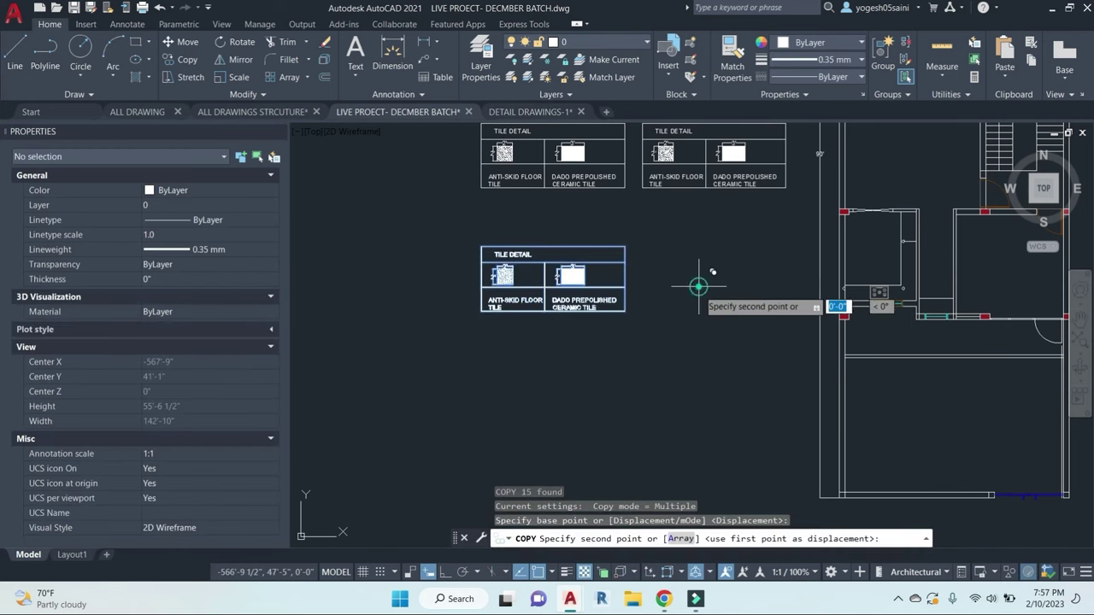
click(700, 365)
key(Escape)
key(Escape)
scroll(516, 325, up, 6)
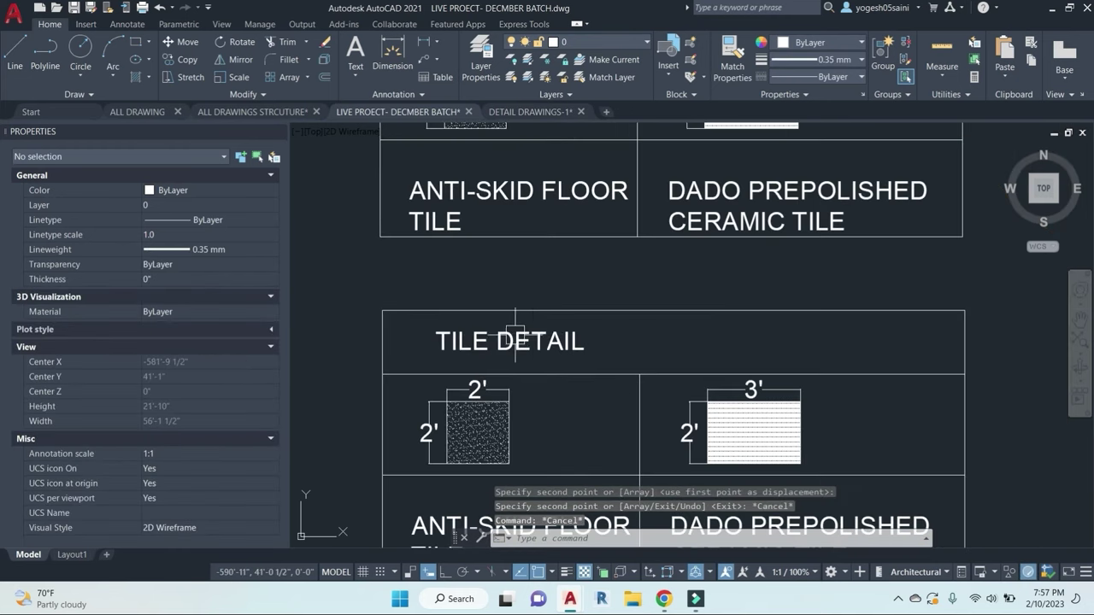
Step: Retitle the copied table's heading from TILE DETAIL to PIPE DETAIL
click(532, 335)
double_click(532, 335)
text(PIP)
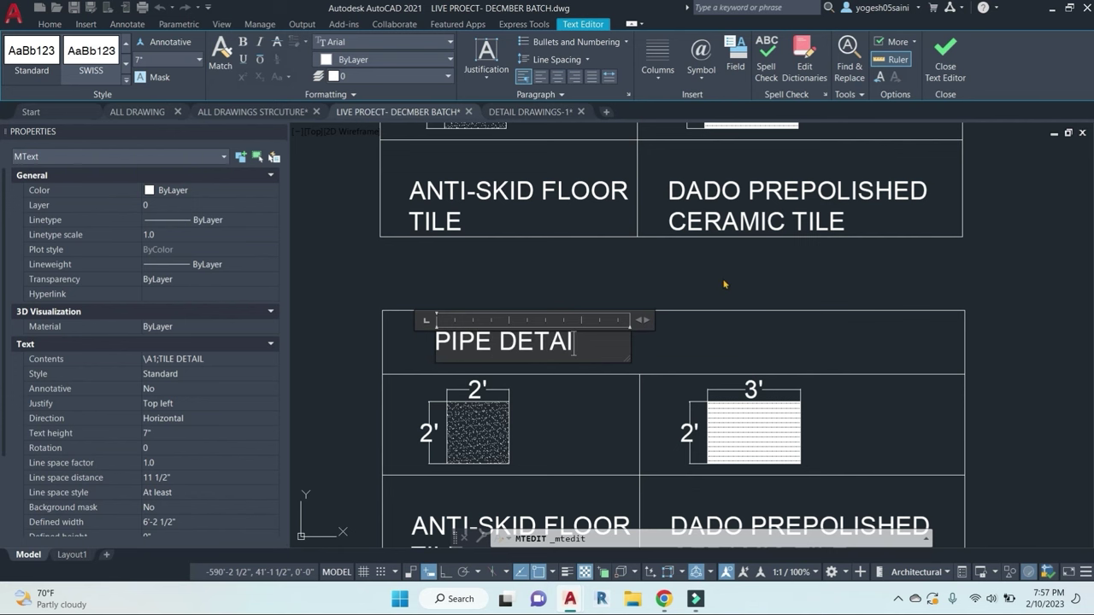
click(717, 289)
middle_drag(559, 504, 579, 415)
key(Escape)
click(562, 378)
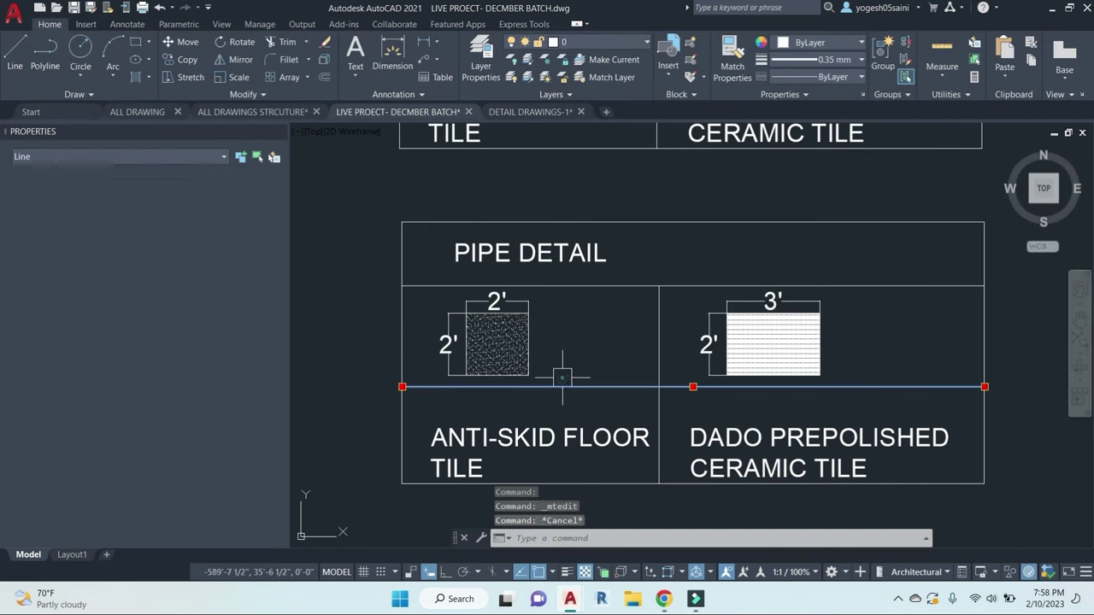
key(Escape)
Step: Erase the 2' and 3' tile swatches and both tile description labels from the copy
click(595, 353)
click(405, 314)
text(E)
key(Return)
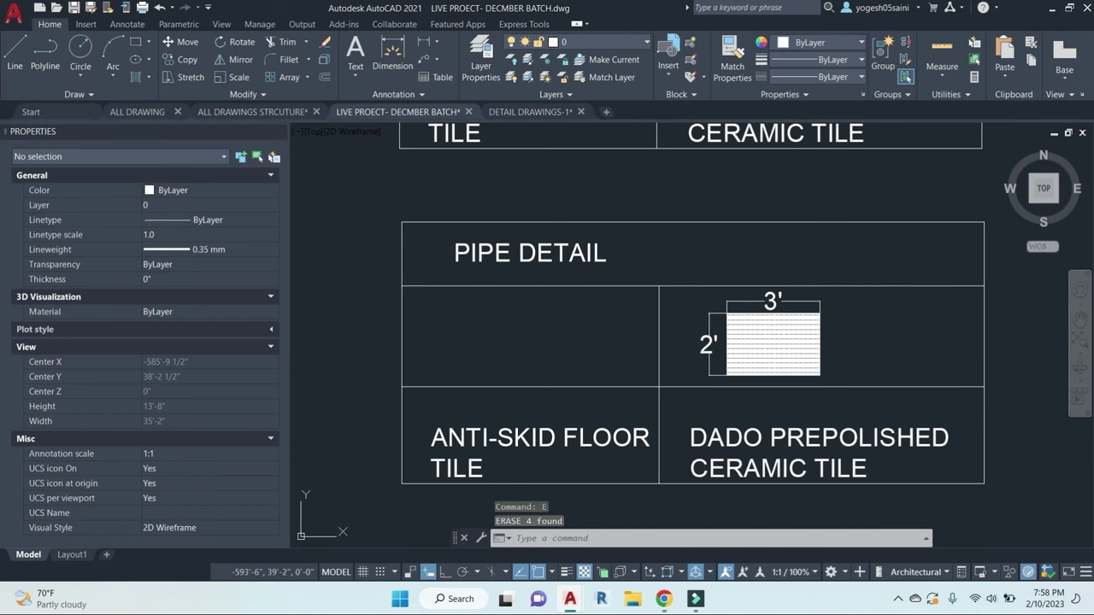
click(896, 343)
click(692, 290)
text(E)
key(Return)
click(844, 438)
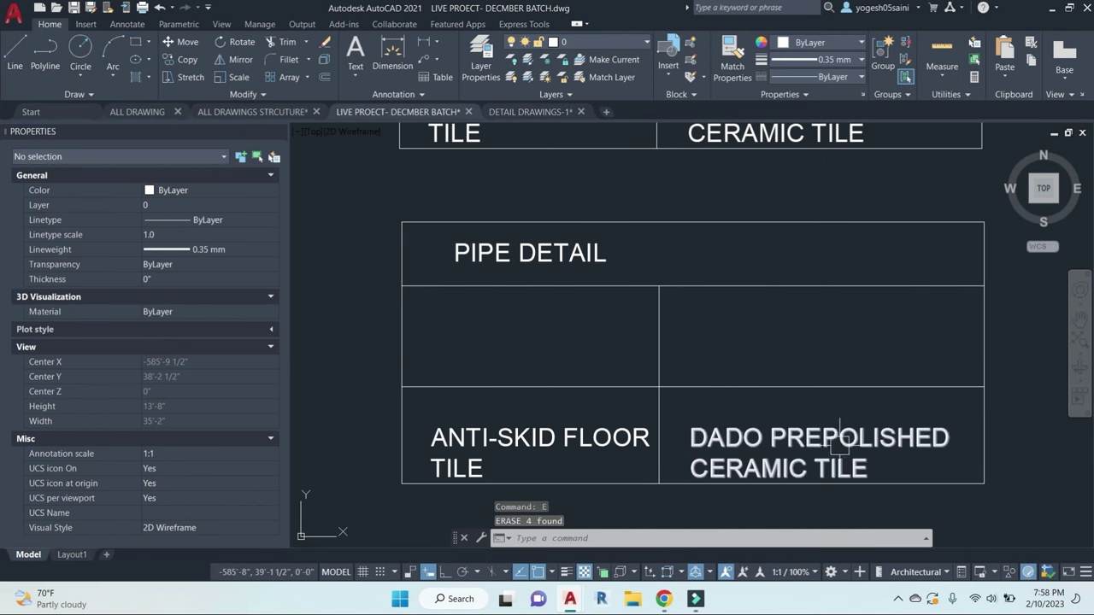
click(559, 429)
text(E)
key(Return)
Step: Copy the SWP, RWP and WWP labels from the toilet plumbing layout into the PIPE DETAIL table
scroll(562, 369, down, 6)
middle_drag(605, 330, 618, 447)
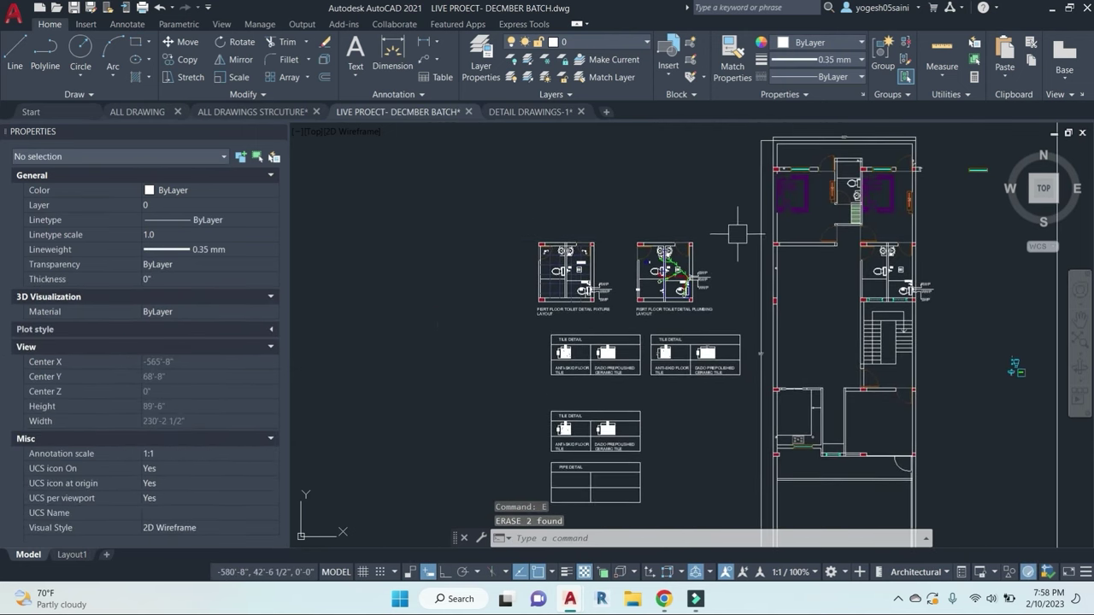
scroll(703, 269, up, 5)
click(704, 246)
click(694, 281)
click(698, 312)
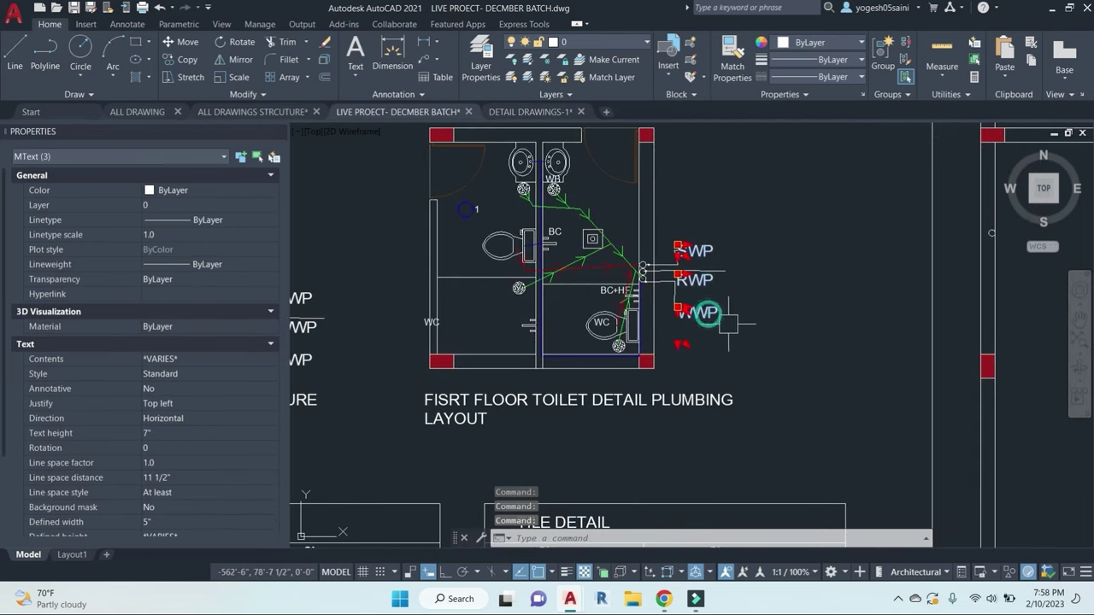
key(ctrl+c)
key(ctrl+v)
scroll(722, 403, up, 8)
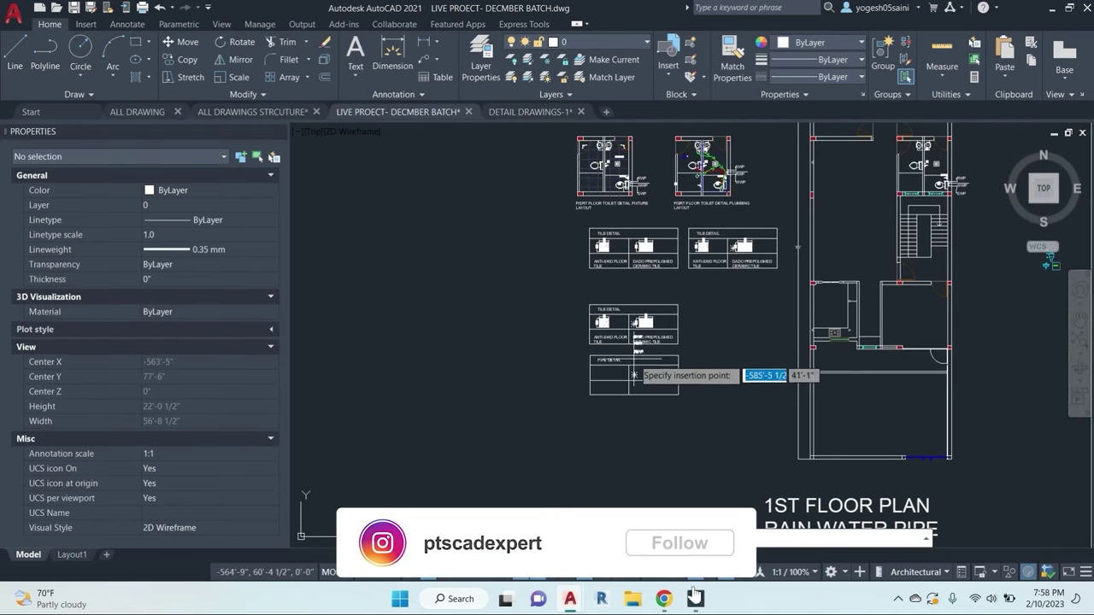
click(574, 347)
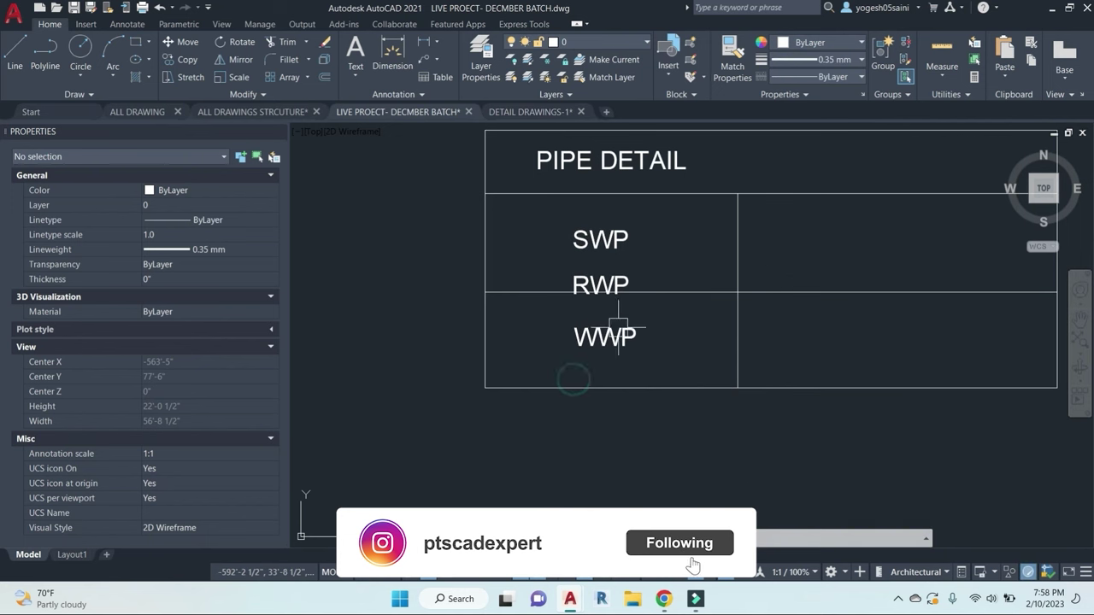
Step: Move the SWP label higher in the PIPE DETAIL table
click(607, 285)
text(m)
key(Return)
key(Escape)
key(Escape)
click(625, 236)
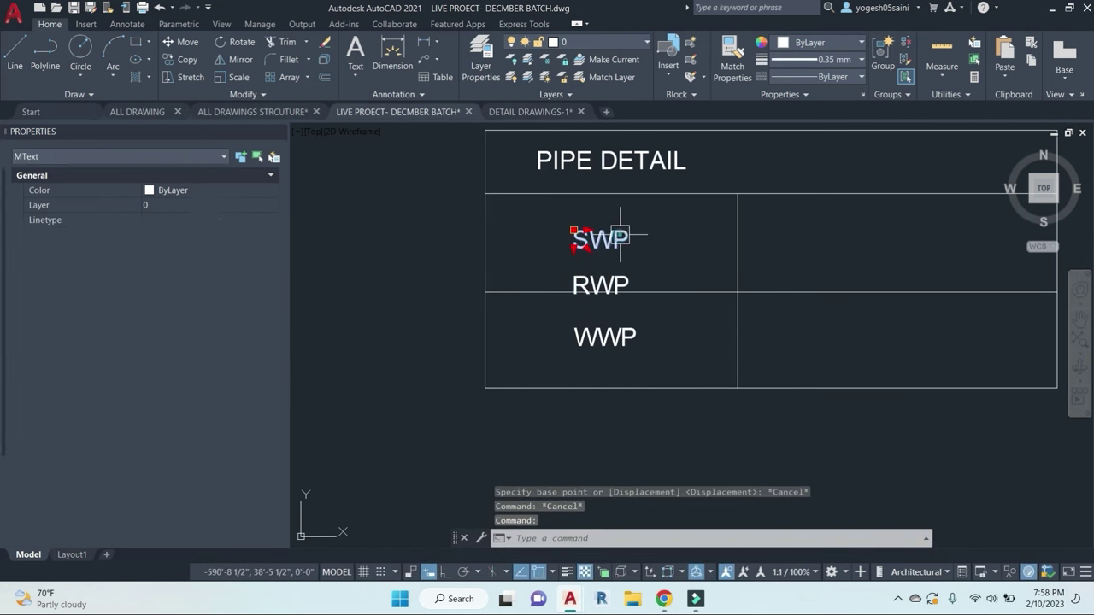
text(m)
key(Return)
click(675, 326)
click(674, 296)
key(Escape)
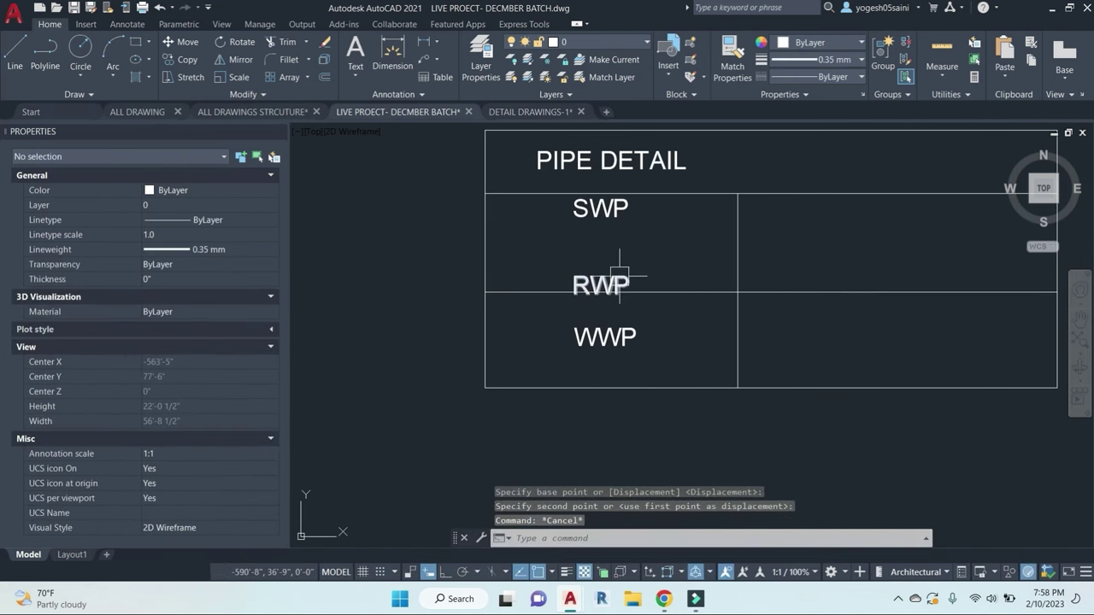
Step: Move the RWP label up just under SWP and raise the WWP label
click(612, 285)
text(m)
key(Return)
click(670, 334)
click(670, 305)
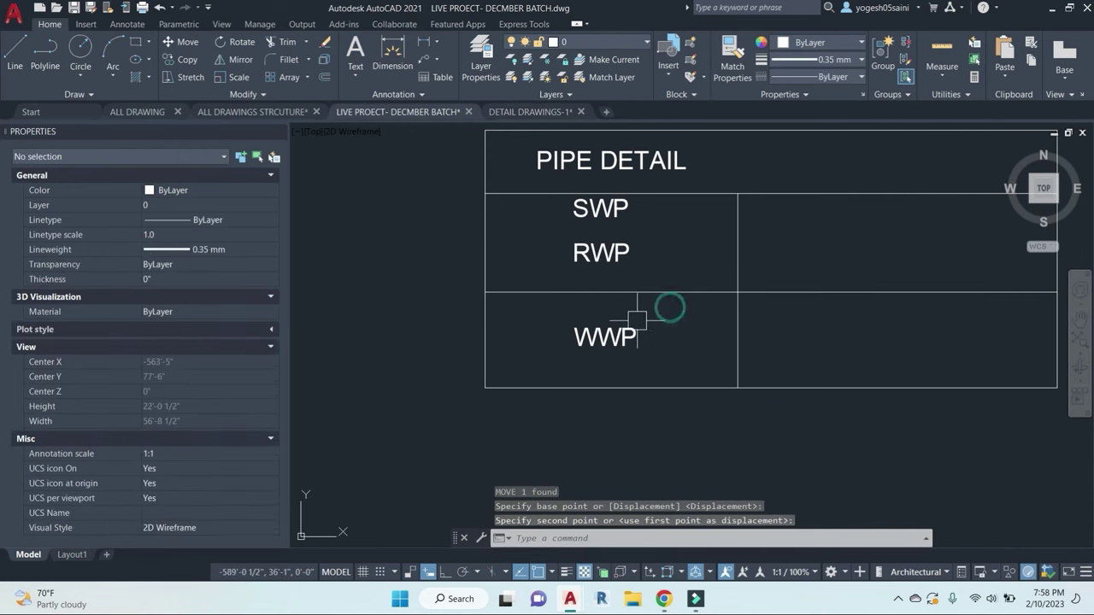
click(611, 336)
text(m)
key(Return)
click(666, 357)
click(668, 332)
key(Escape)
key(Escape)
key(Escape)
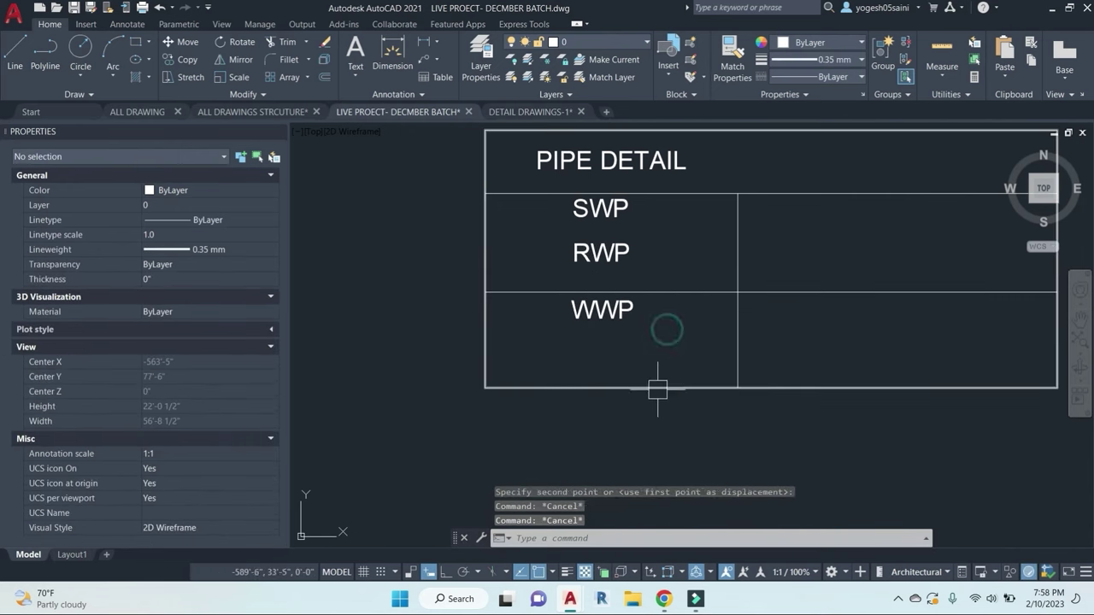
middle_drag(659, 385, 591, 402)
click(649, 310)
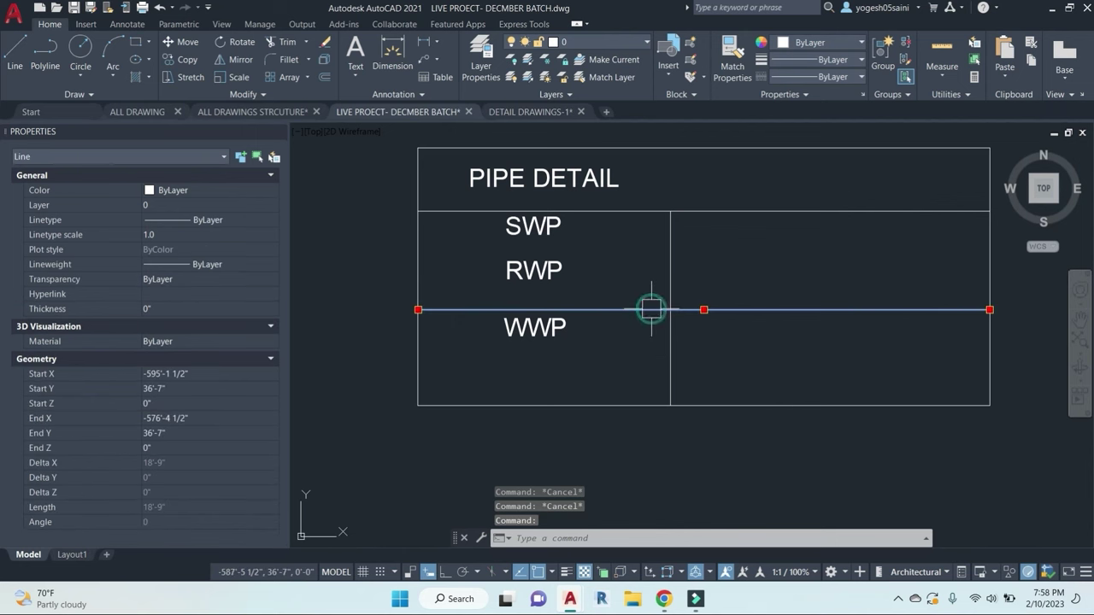
Step: Move the horizontal divider line up so it sits between SWP and RWP
text(m)
key(Return)
click(418, 309)
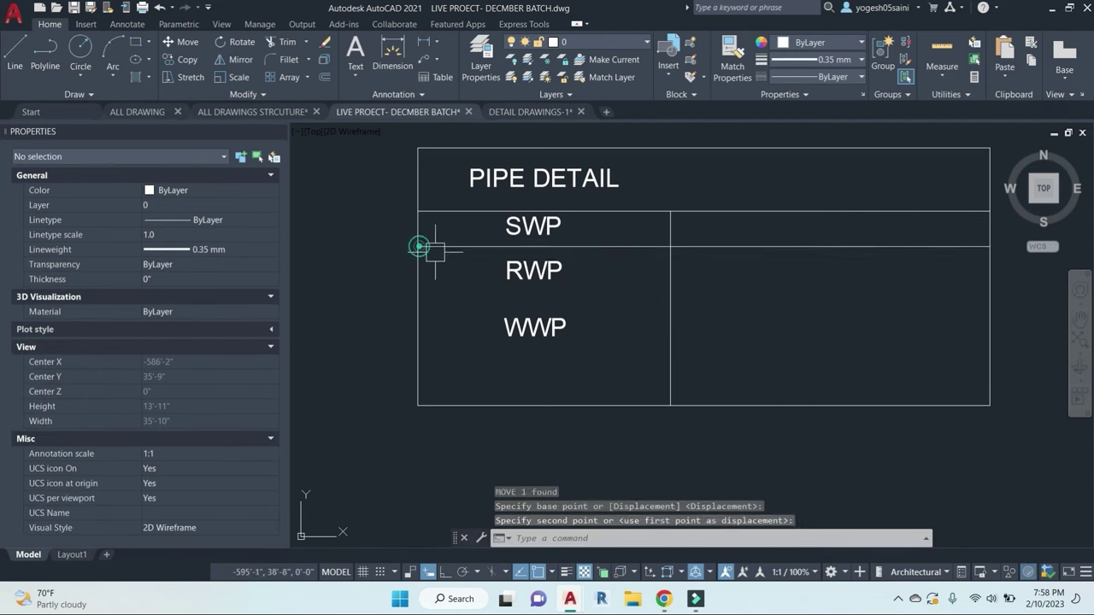
click(427, 246)
click(451, 246)
Step: Copy the divider line twice to form two more rows below RWP
text(co)
key(Return)
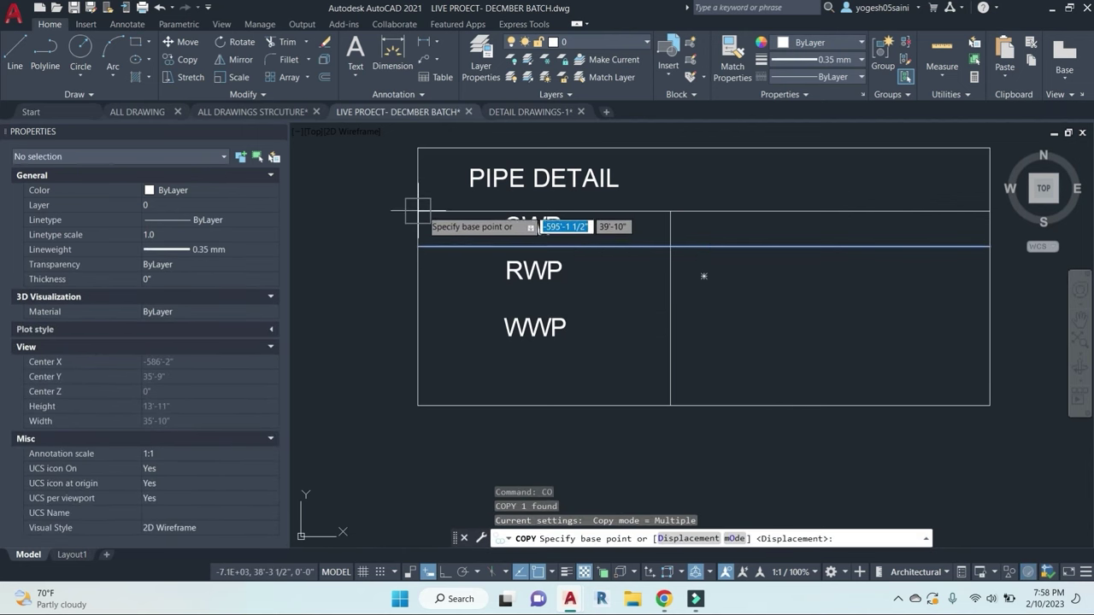
click(418, 211)
click(418, 281)
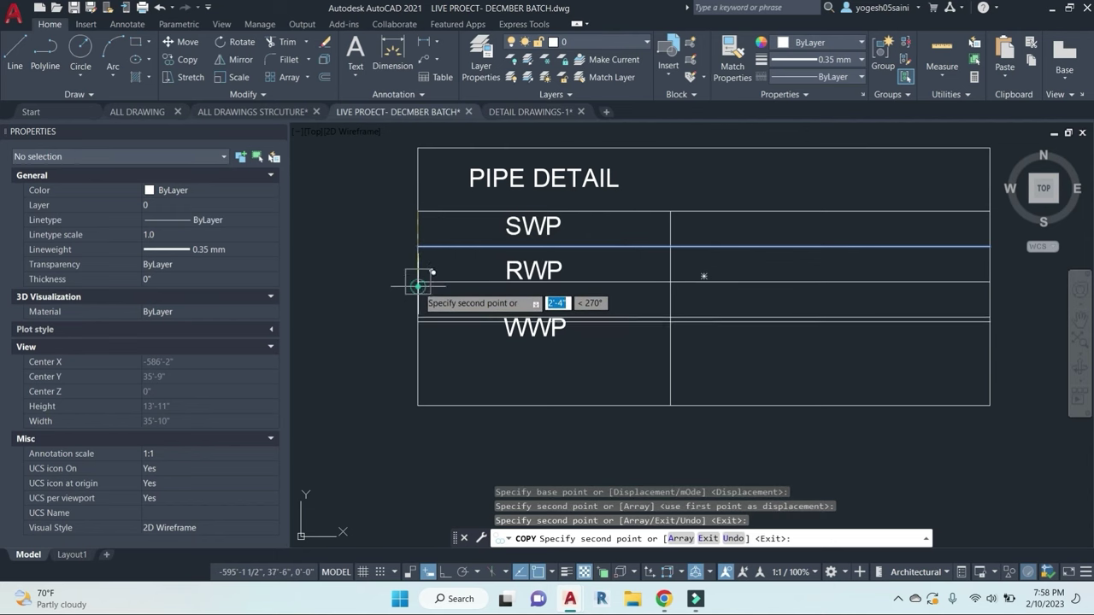
click(418, 317)
key(Escape)
Step: Move the WWP label up into the row below RWP
click(547, 329)
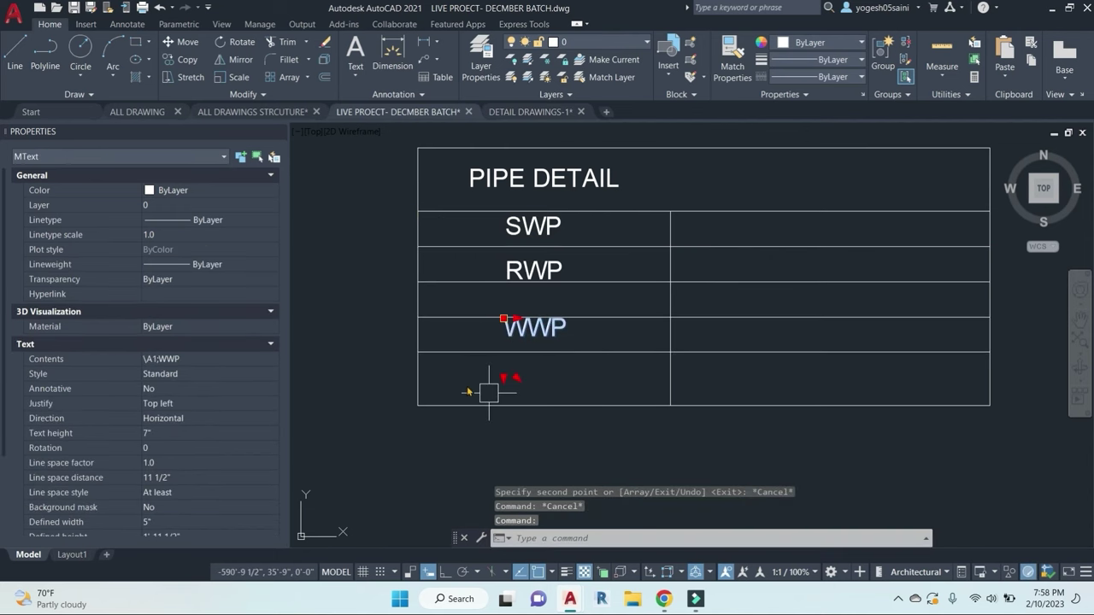
text(m)
key(Return)
click(368, 348)
click(369, 323)
Step: Copy WWP one row down and edit the copy to read WS
click(520, 301)
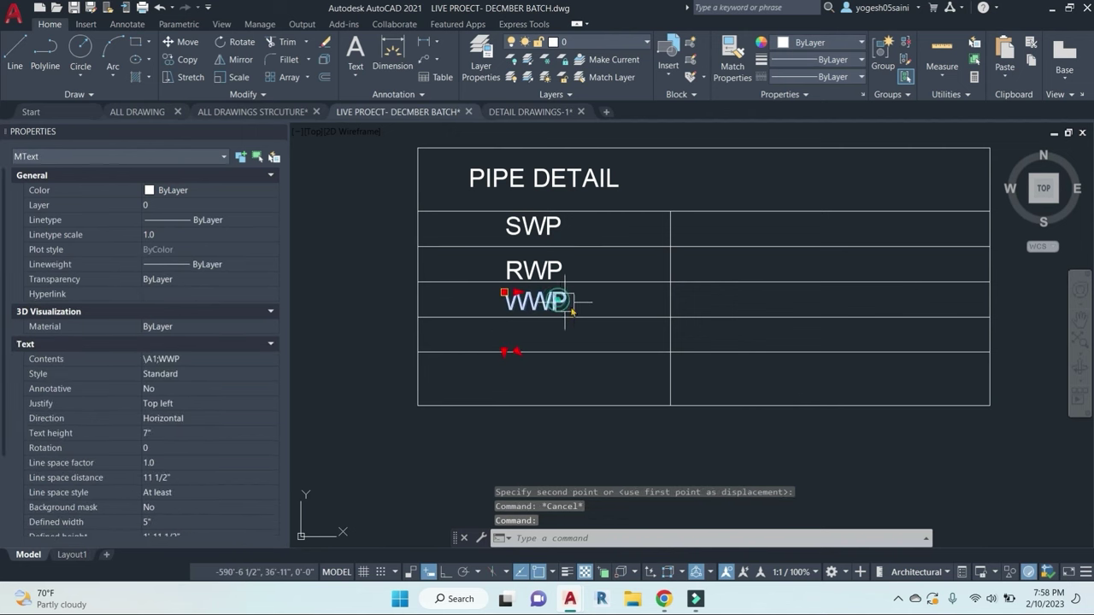
text(co)
key(Return)
click(366, 253)
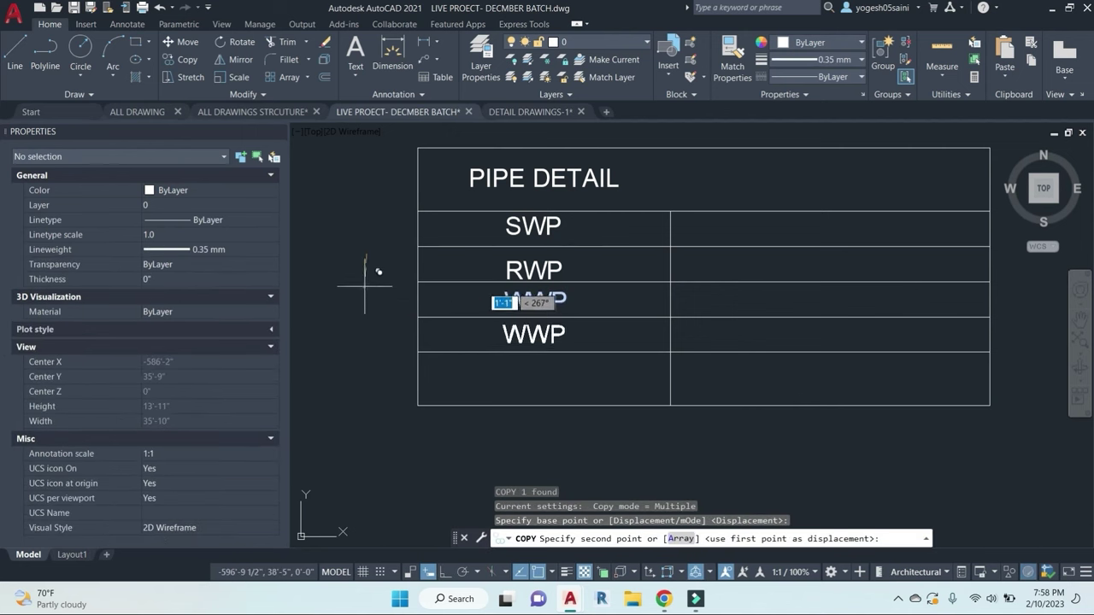
click(370, 286)
key(Escape)
click(524, 334)
text(SW)
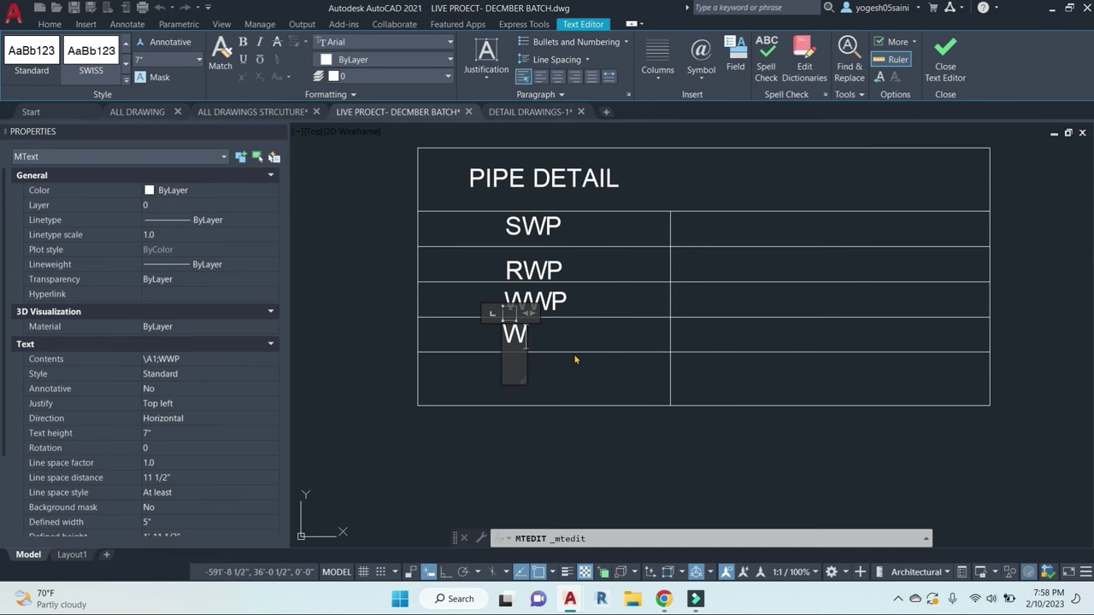
key(Escape)
key(Escape)
key(Escape)
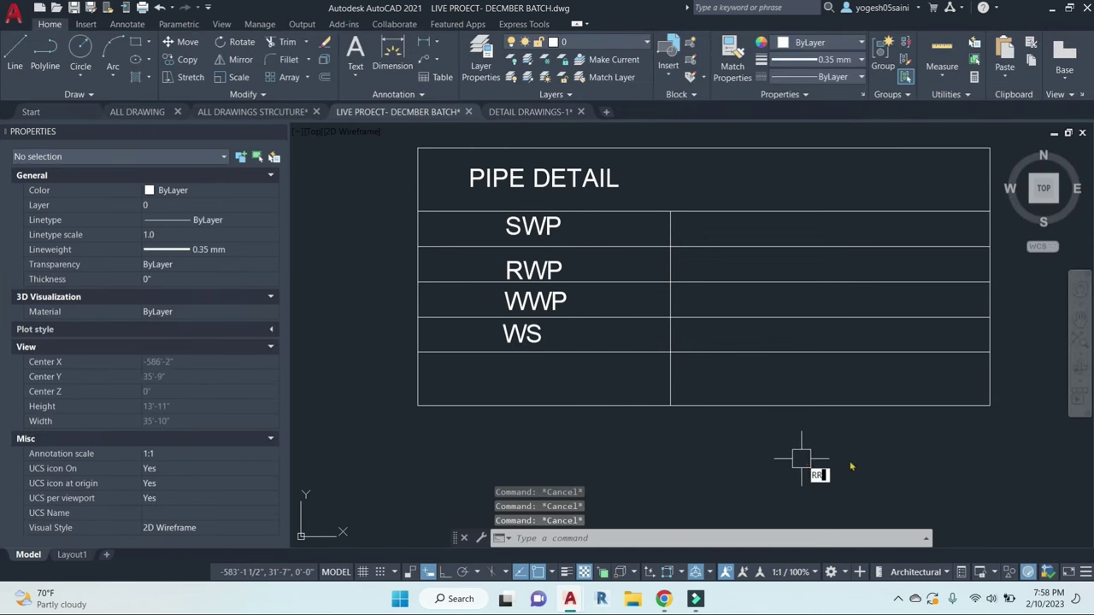
key(Return)
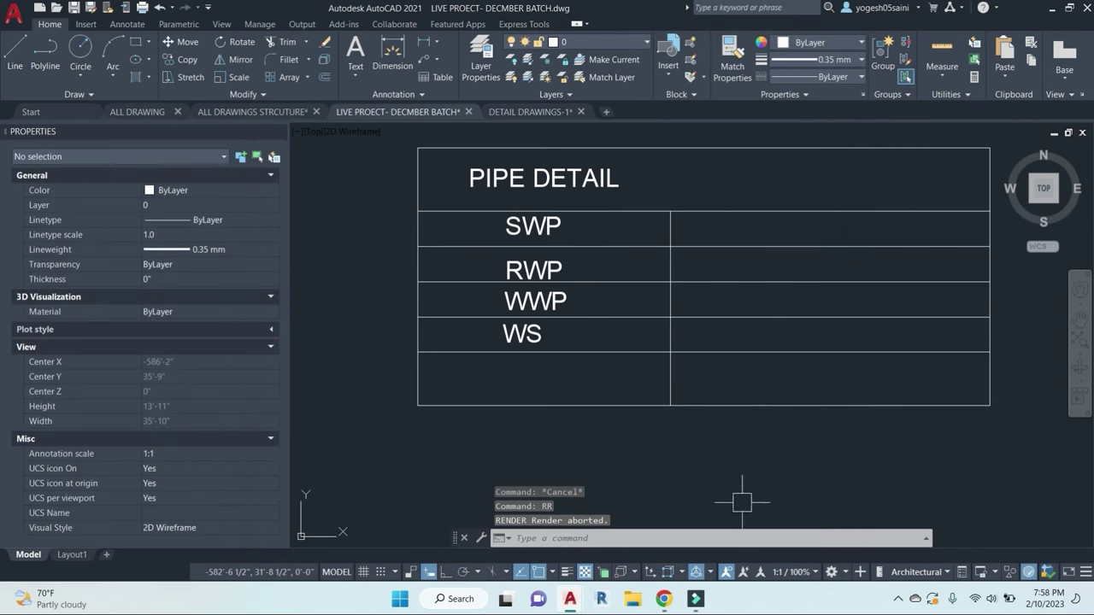
text(tr)
key(Return)
key(Return)
Step: Trim away the lines of the table's empty bottom row
click(829, 405)
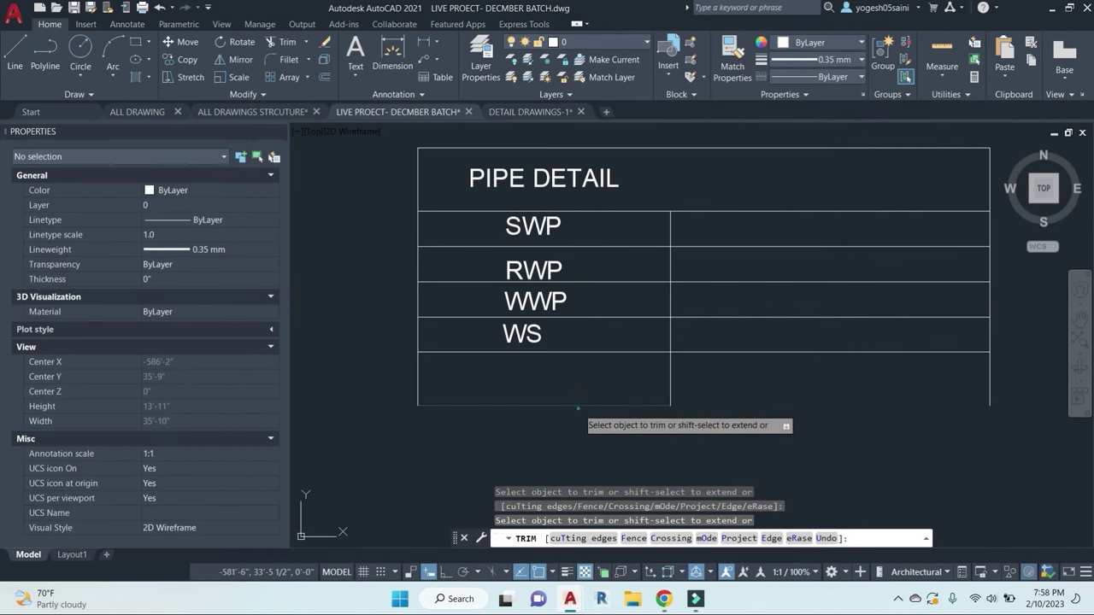
click(997, 465)
click(369, 370)
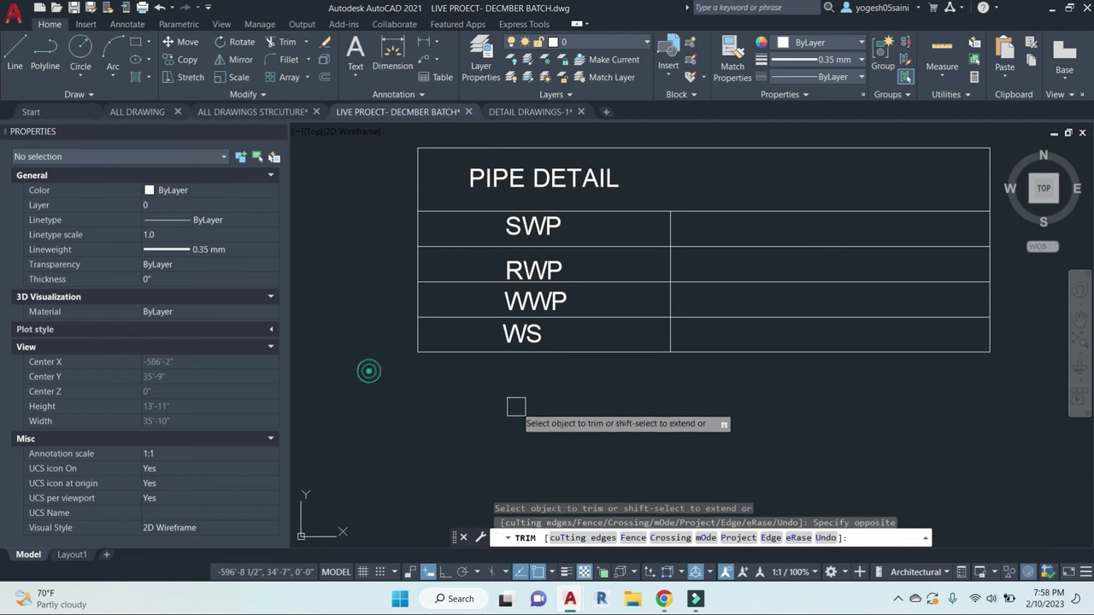
key(Escape)
middle_drag(625, 390, 588, 410)
key(Escape)
key(Escape)
Step: Extend the vertical column divider up to the table's top edge
click(507, 243)
click(508, 292)
key(Escape)
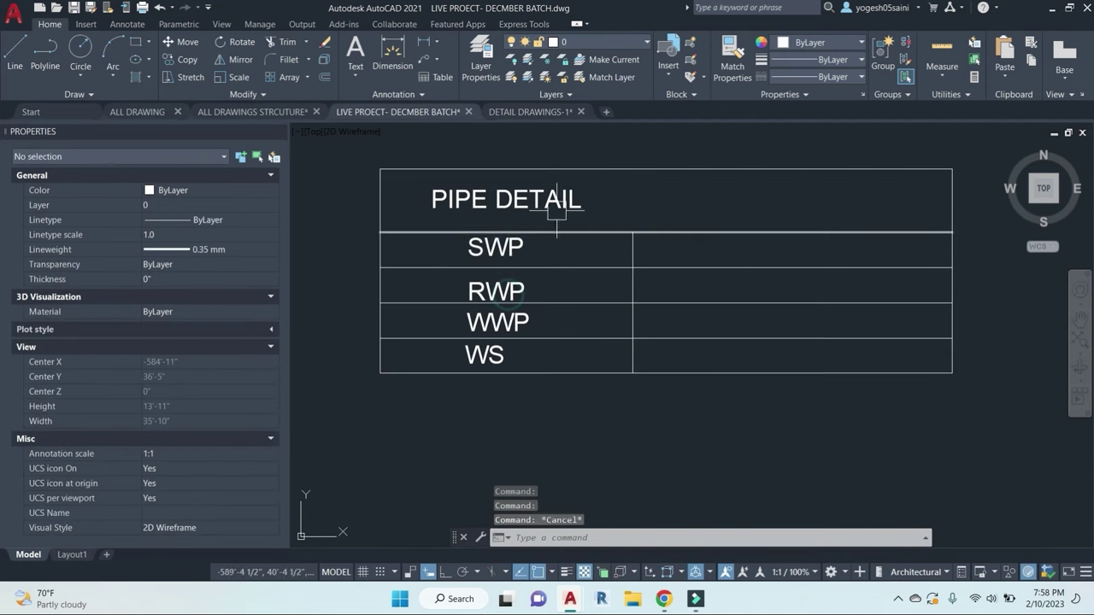
key(Escape)
key(Escape)
key(Return)
key(Return)
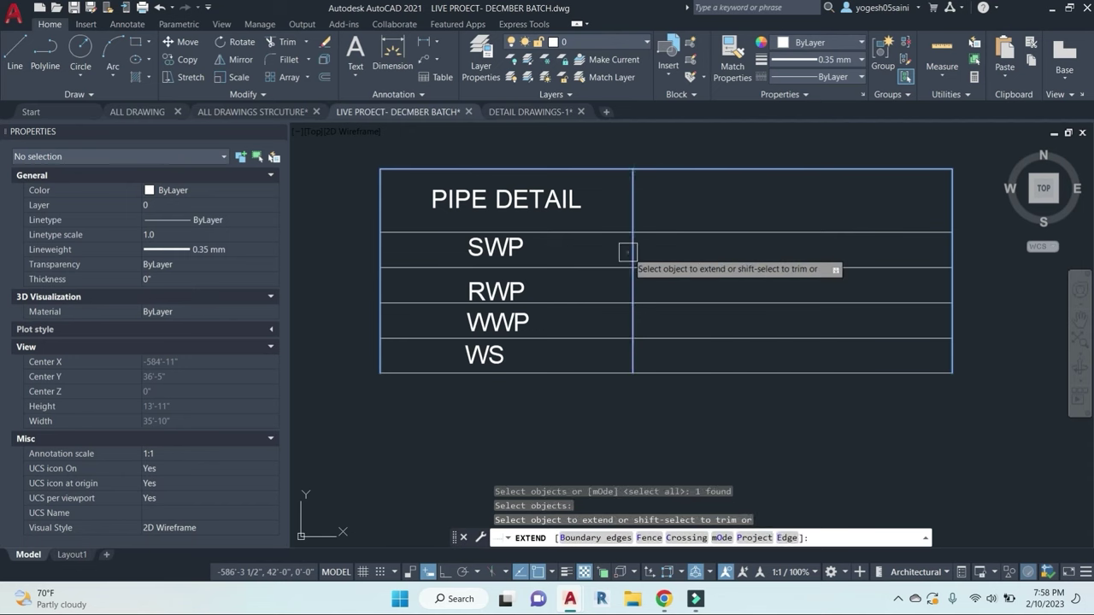
click(632, 250)
key(Escape)
click(574, 200)
middle_drag(574, 200, 546, 284)
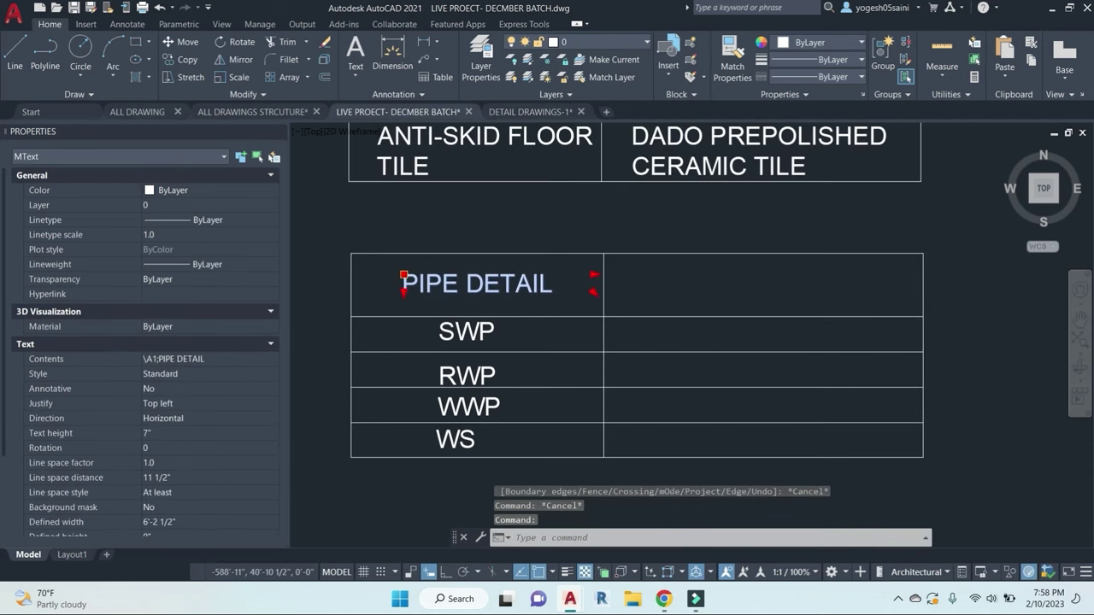
Step: Move the PIPE DETAIL title into the first column and retitle it PIPE NAME
text(m)
key(Return)
click(1009, 506)
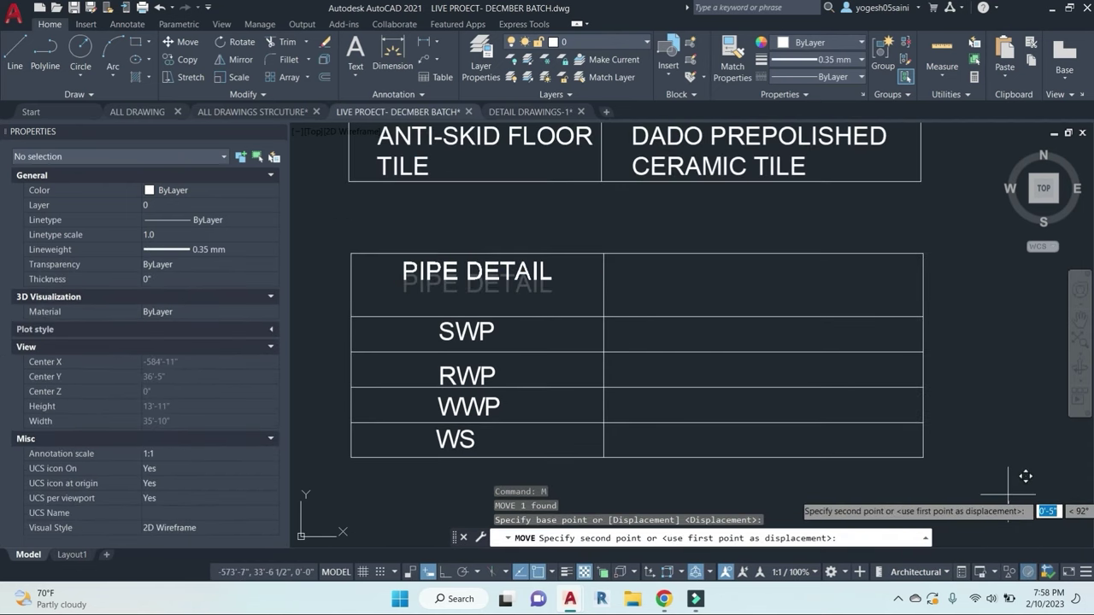
middle_drag(998, 463, 832, 414)
middle_drag(947, 454, 994, 478)
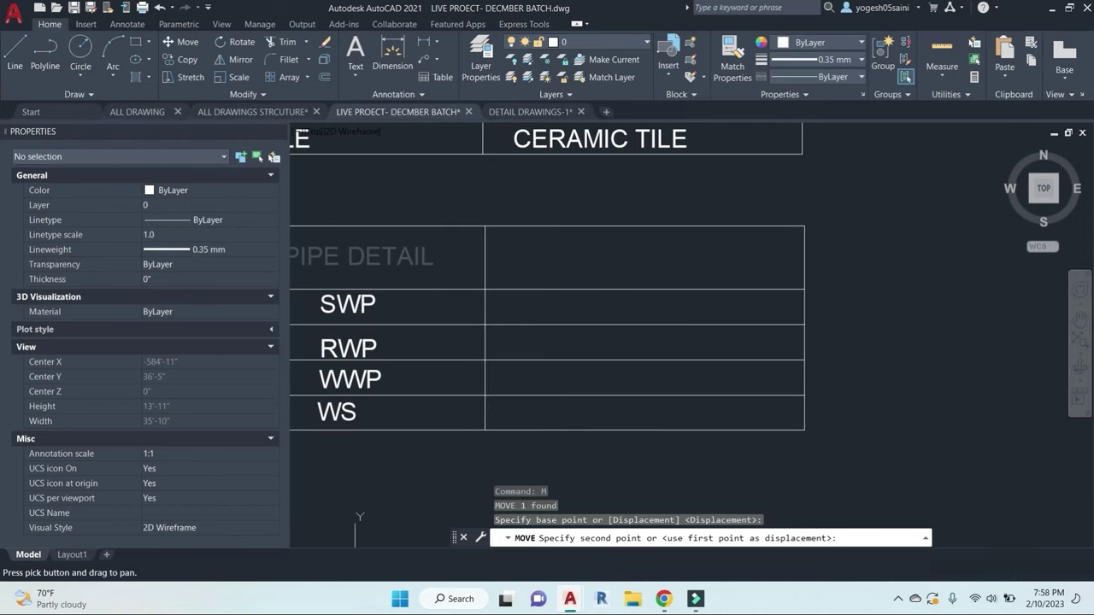
click(922, 459)
double_click(444, 245)
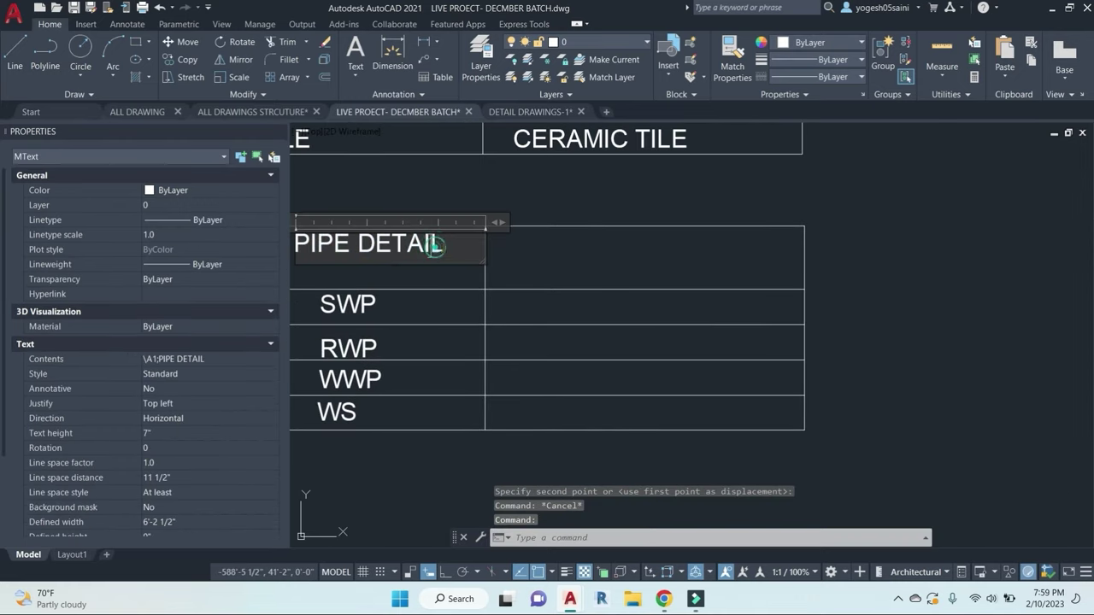
click(460, 198)
key(Escape)
Step: Copy the PIPE NAME heading into the right column and change it to PIPE SIZES
click(411, 252)
text(co)
key(Return)
click(447, 198)
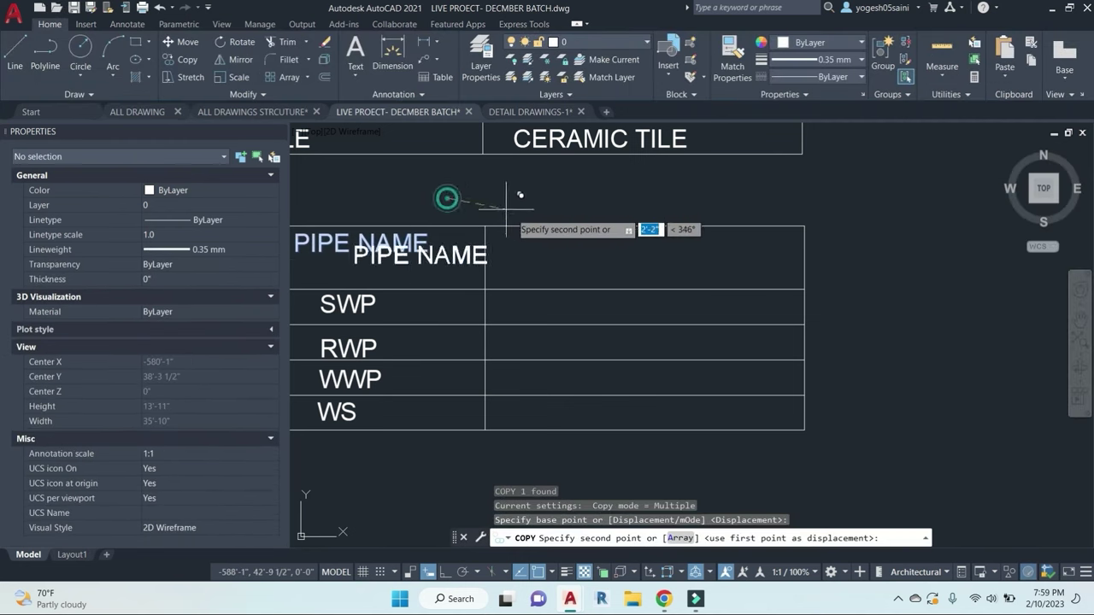
mouse_move(709, 359)
middle_down()
mouse_move(773, 521)
mouse_move(798, 537)
middle_up()
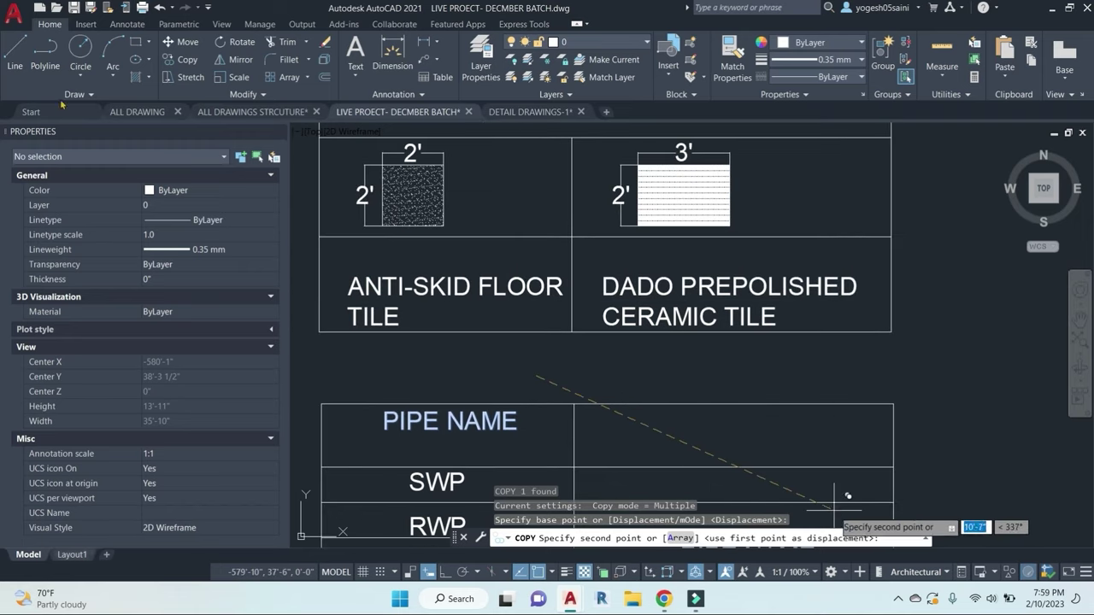
click(529, 425)
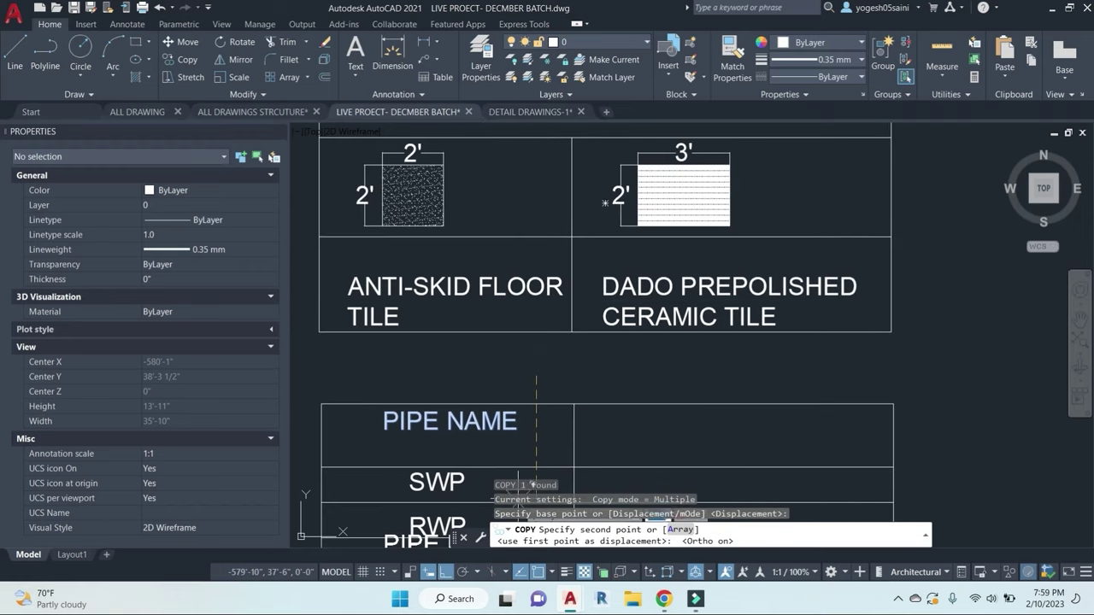
click(795, 435)
key(Return)
double_click(752, 420)
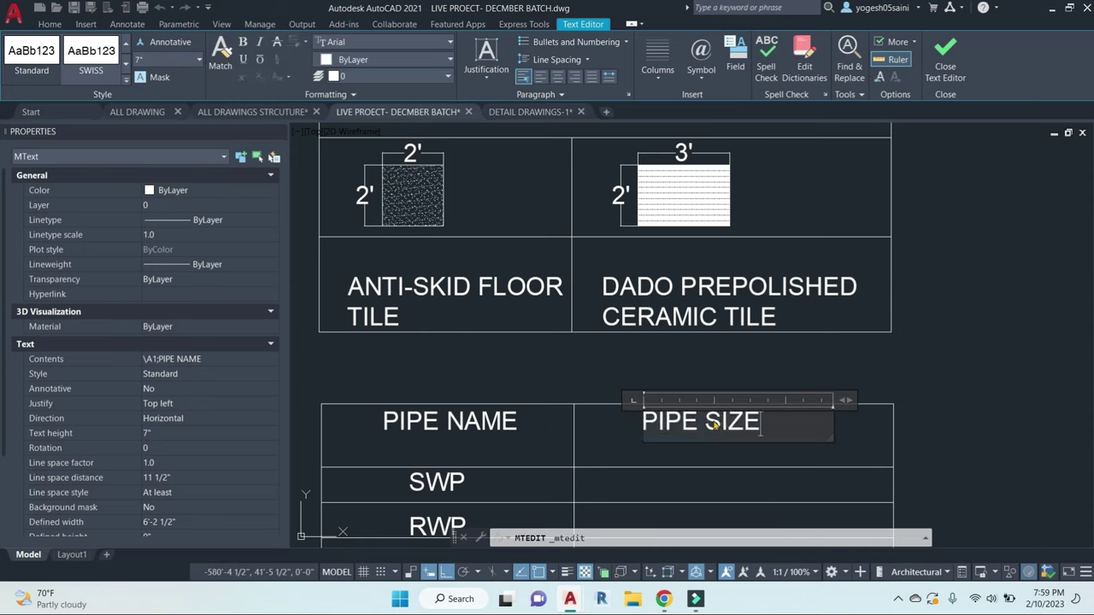
click(857, 459)
Step: Select the SWP, RWP, WWP and WS labels and start copying them
middle_drag(499, 523, 475, 366)
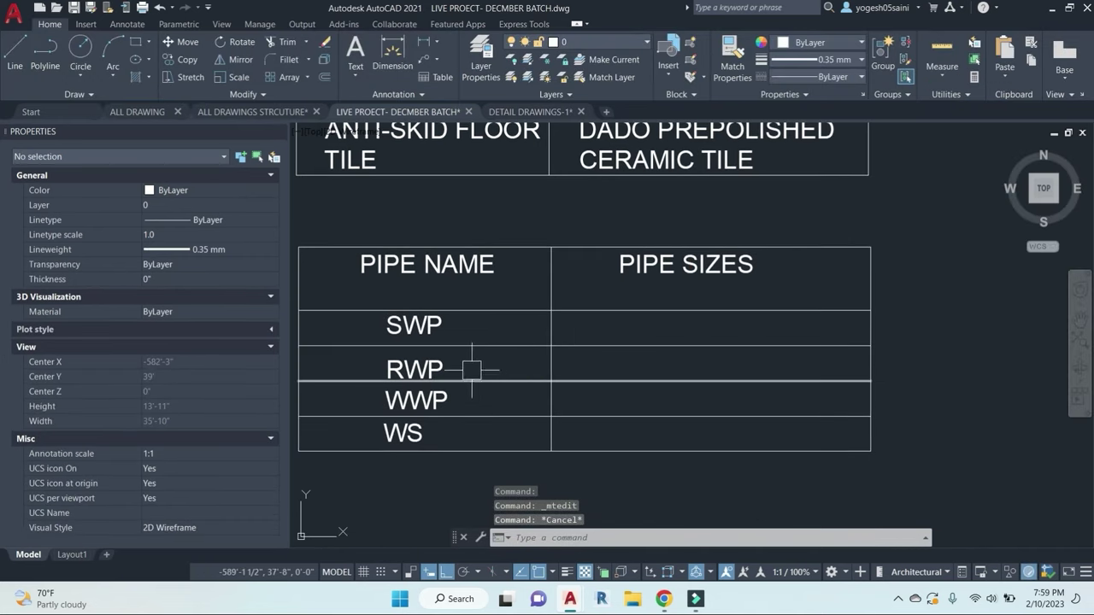
click(434, 323)
click(439, 368)
click(419, 399)
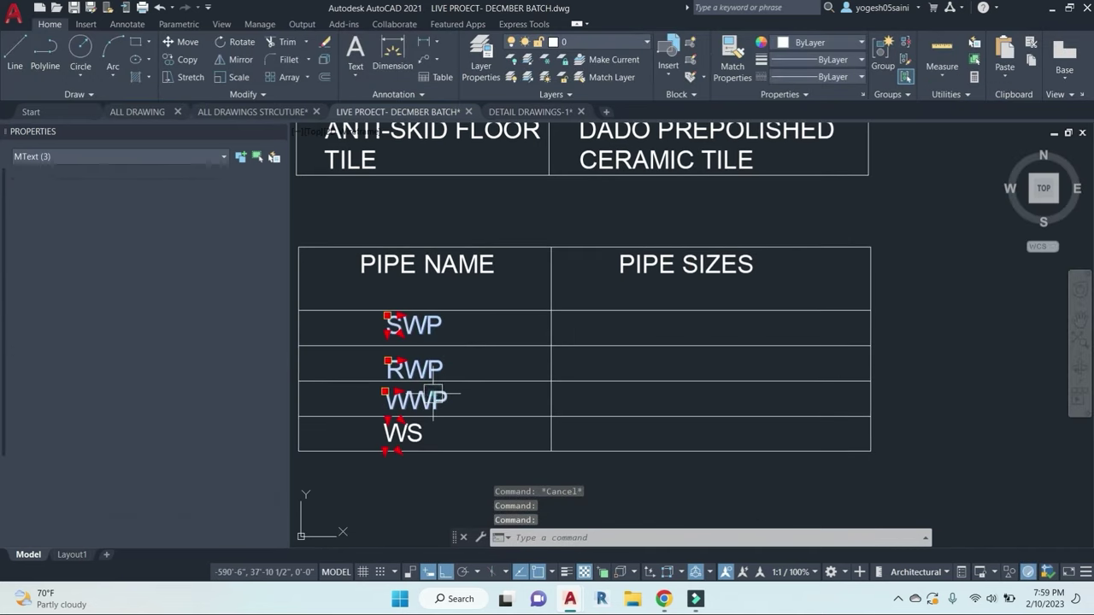
click(426, 436)
text(CO)
key(space)
scroll(581, 461, down, 1)
middle_drag(596, 481, 601, 363)
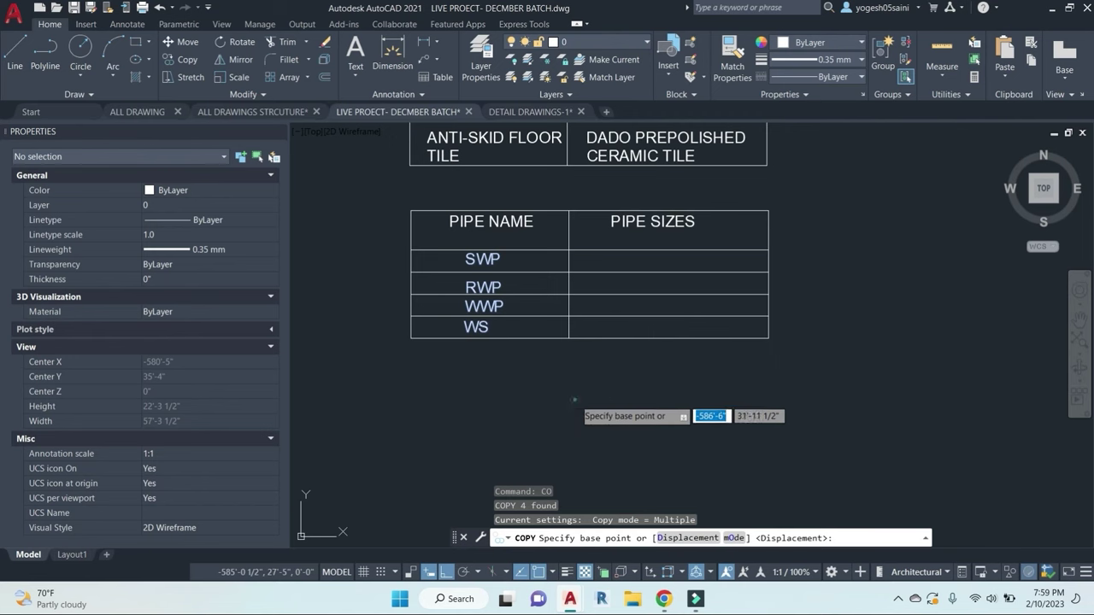
Step: Copy the four labels into the PIPE SIZES column and change the SWP copy to 110MM (4")
click(575, 399)
click(706, 399)
key(Escape)
scroll(608, 267, up, 3)
double_click(626, 253)
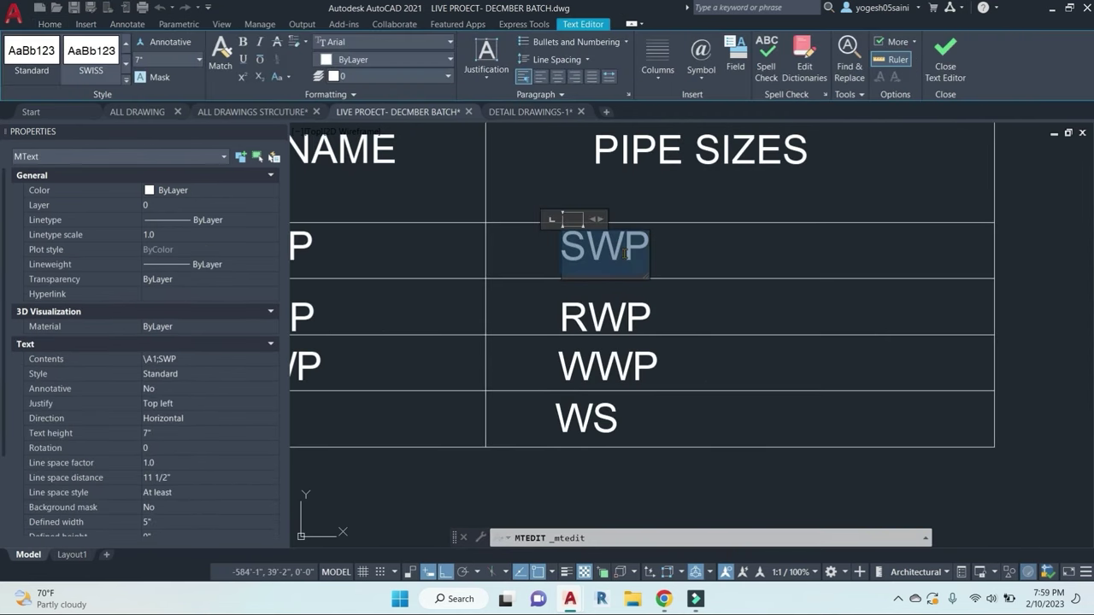
text(110)
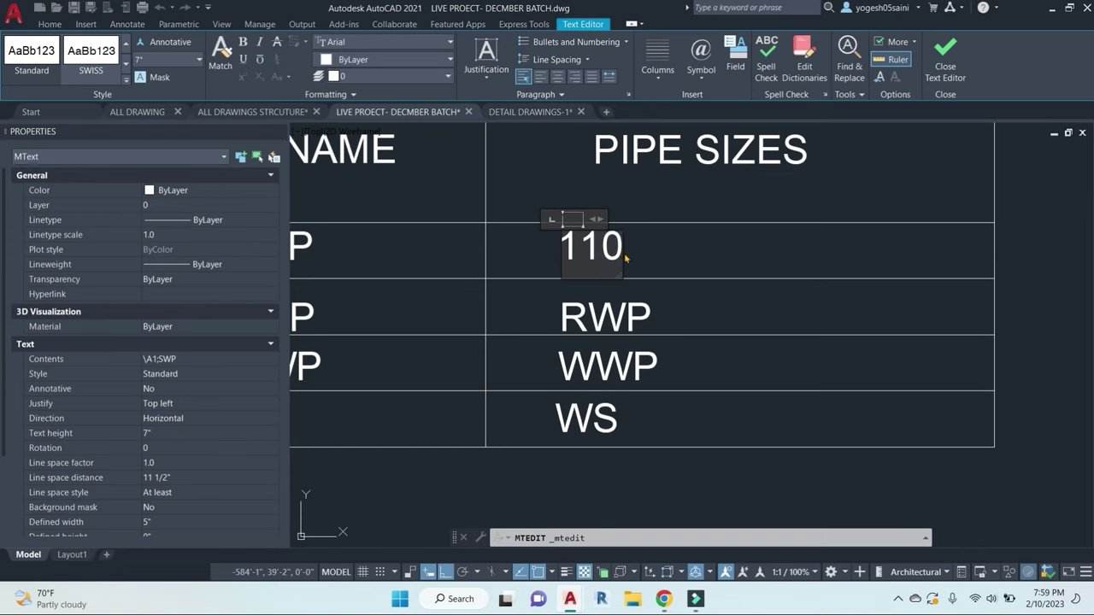
text(MM)
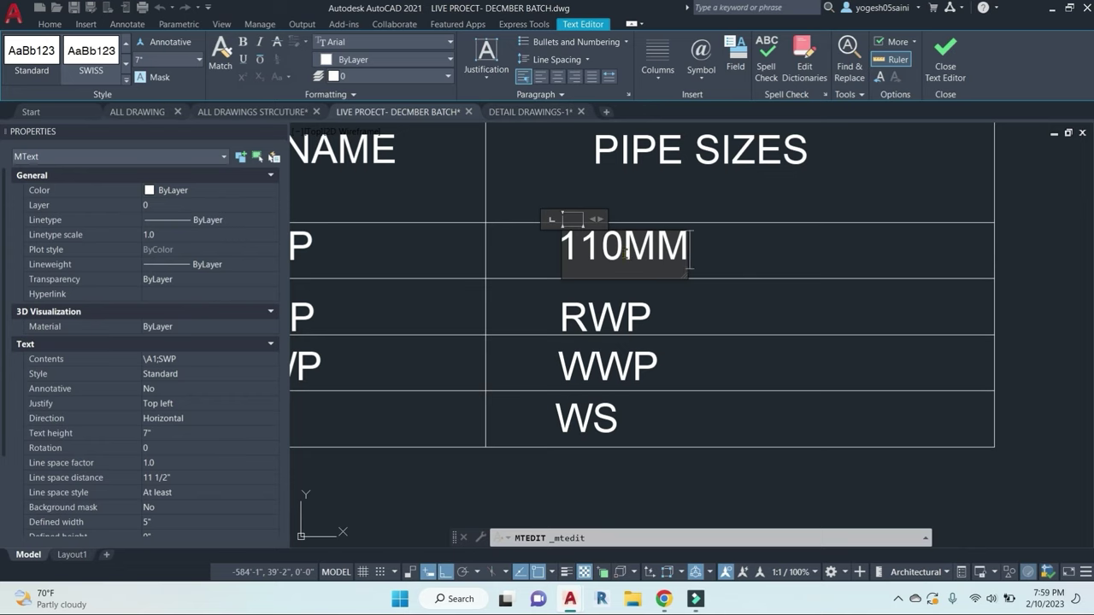
key(Return)
text((4")
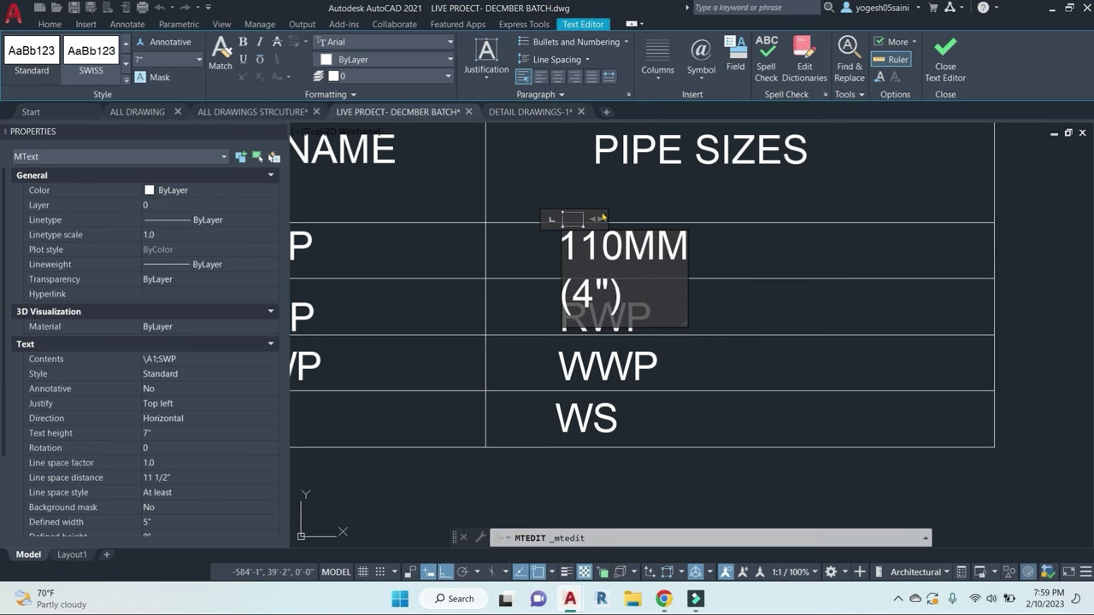
drag(602, 217, 803, 218)
key(Escape)
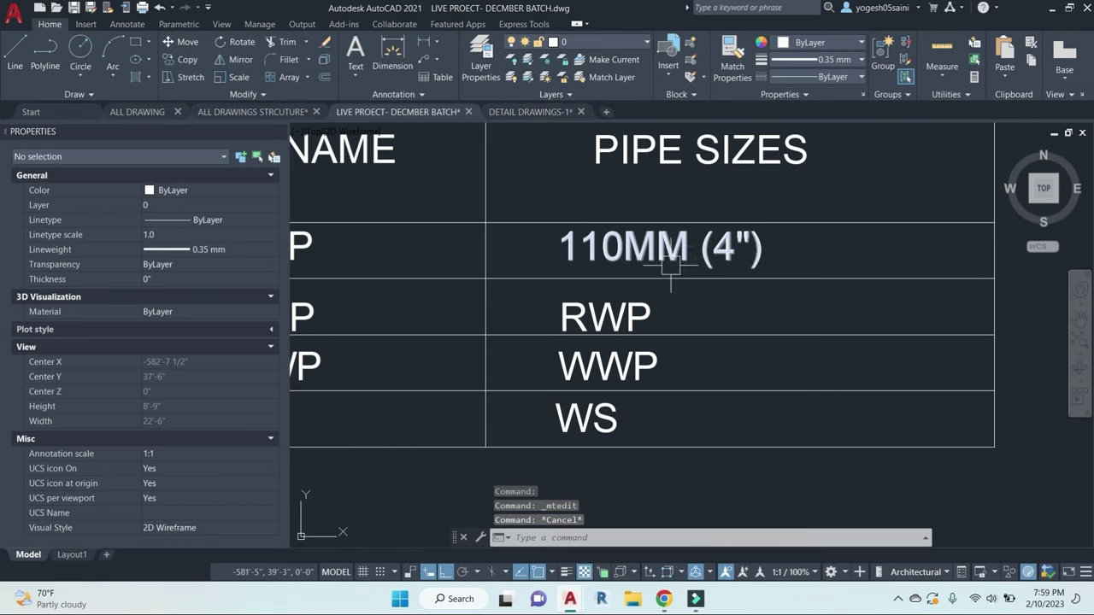
Step: Erase the copied RWP text from the sizes column
middle_drag(671, 264, 805, 262)
click(765, 297)
key(e)
key(Return)
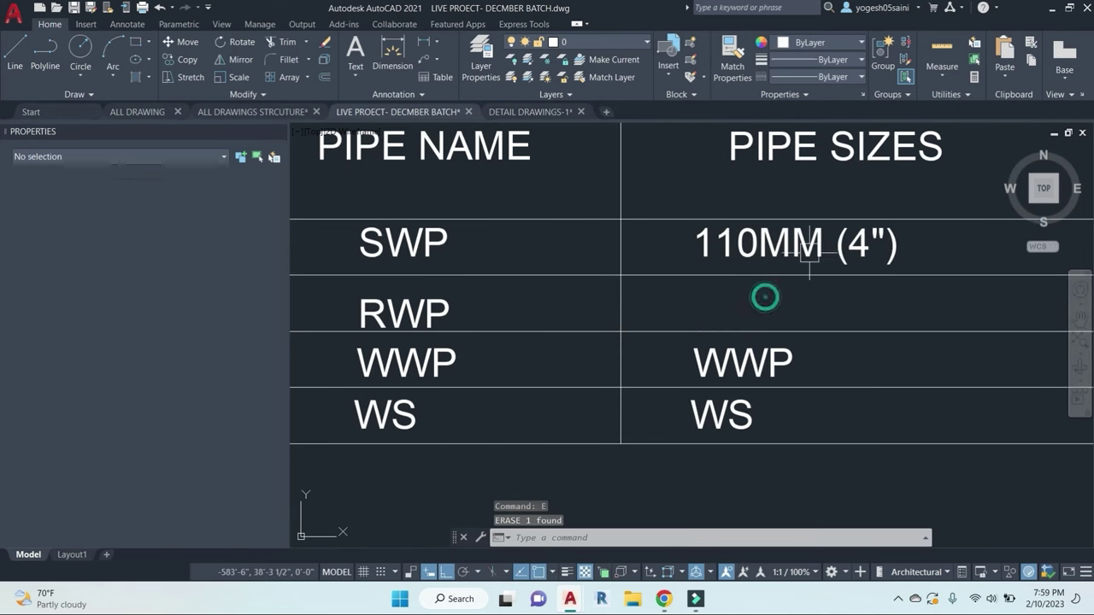
Step: Copy the 110MM (4") size entry into the RWP row
click(809, 247)
text(co)
key(Return)
middle_drag(258, 287, 425, 283)
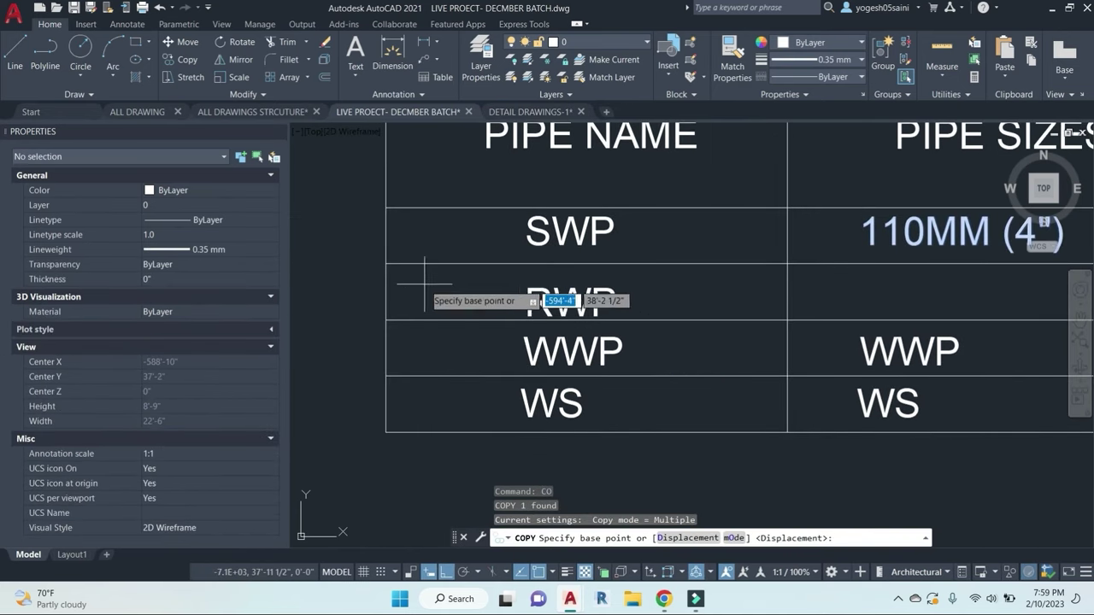
click(293, 237)
click(349, 293)
key(Escape)
middle_drag(854, 353, 806, 353)
click(534, 301)
text(m)
key(Return)
click(649, 430)
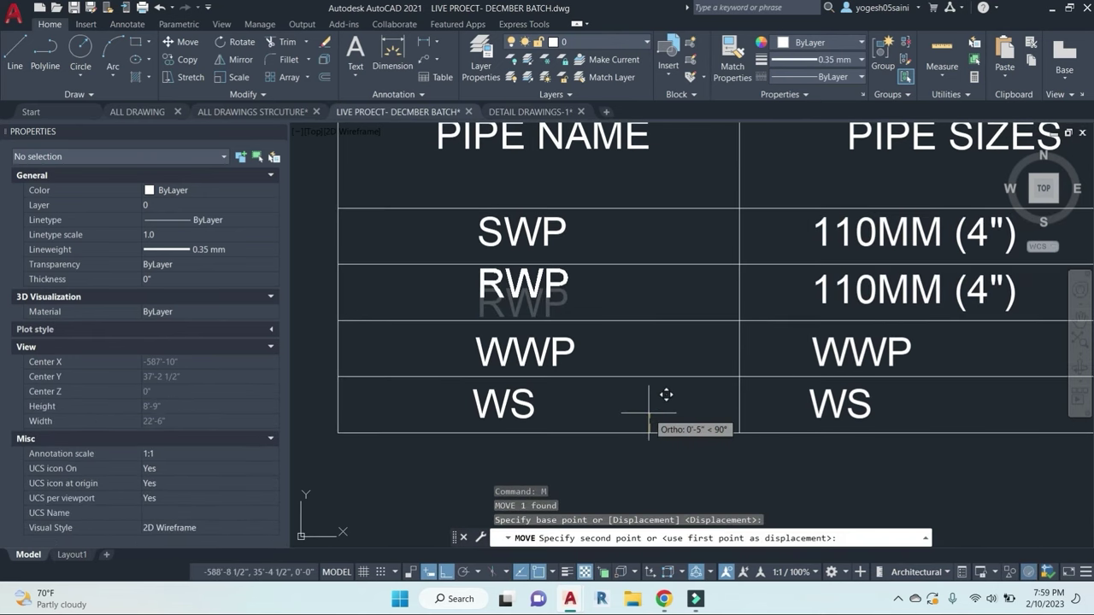
key(Escape)
Step: Add a second size, 75 (3"), beside 110MM (4") in the RWP row
middle_drag(917, 282, 845, 293)
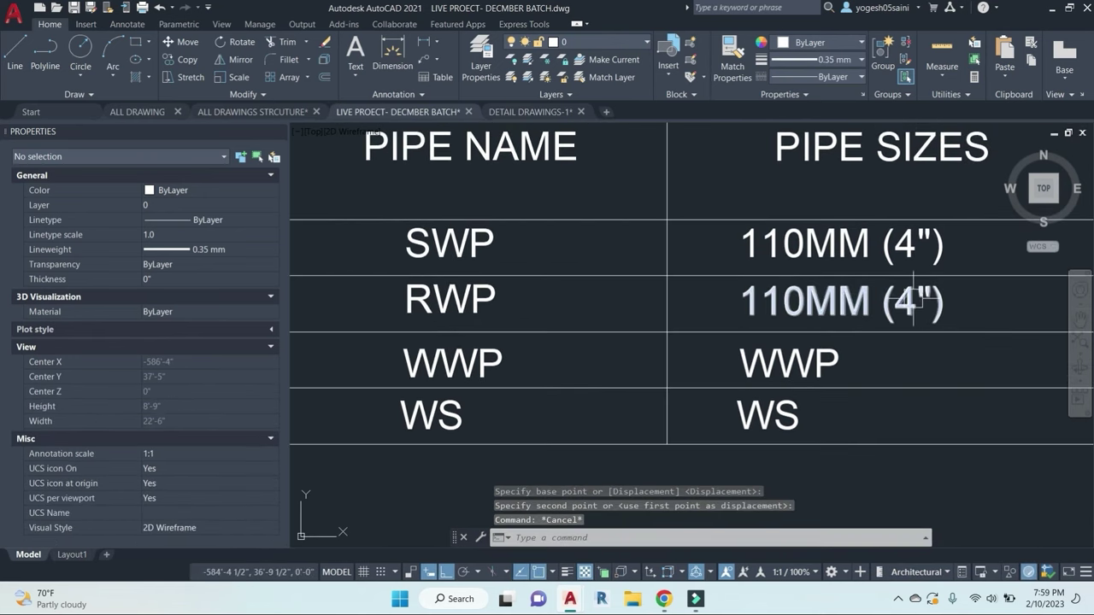
middle_drag(915, 299, 804, 312)
click(818, 313)
text(co)
key(Return)
middle_drag(785, 509, 683, 437)
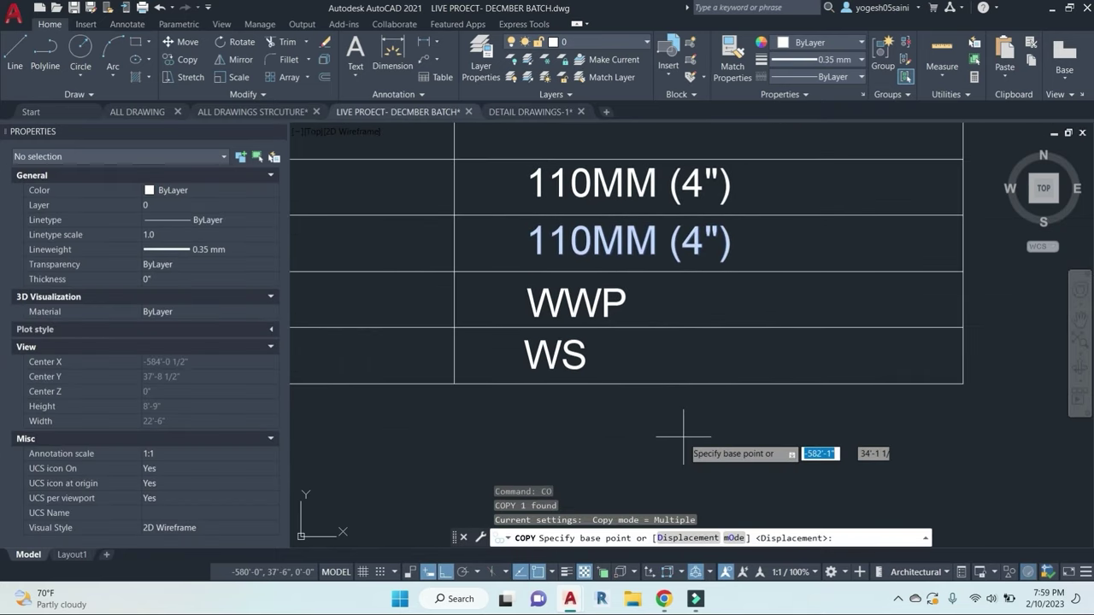
click(683, 437)
click(892, 452)
key(Escape)
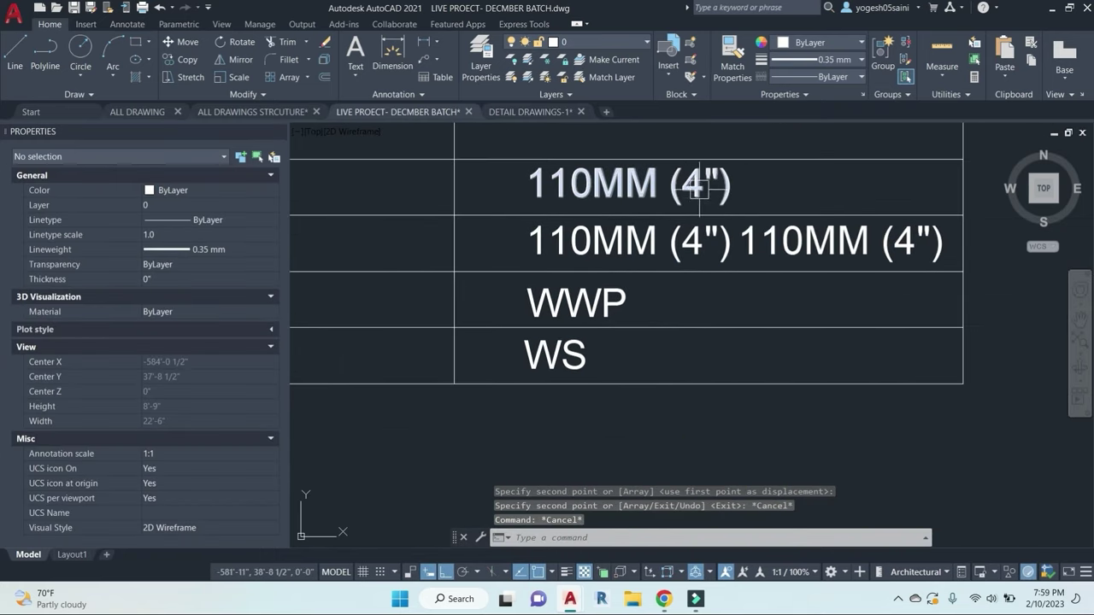
double_click(769, 242)
drag(759, 242, 864, 240)
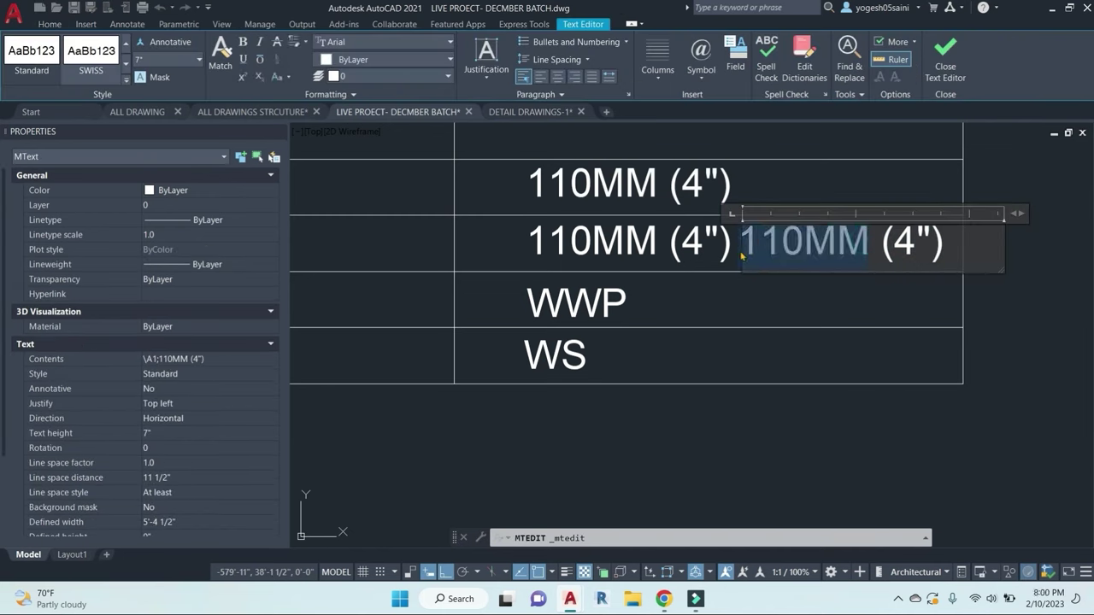
text(75)
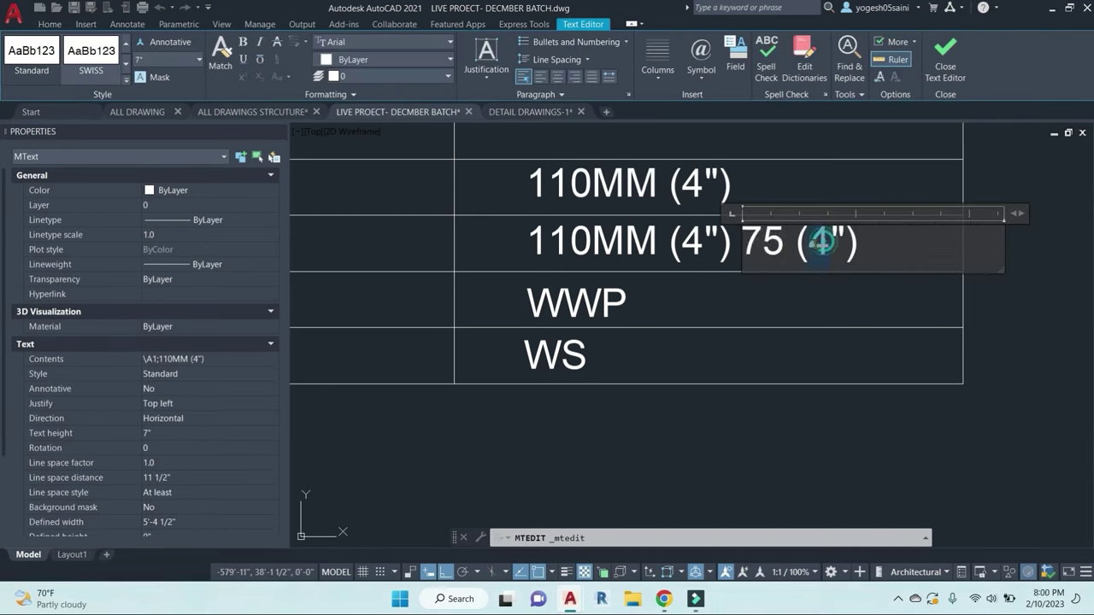
click(853, 446)
Step: Remove the WWP placeholder and copy 110MM (4") into the WWP row
scroll(788, 408, down, 3)
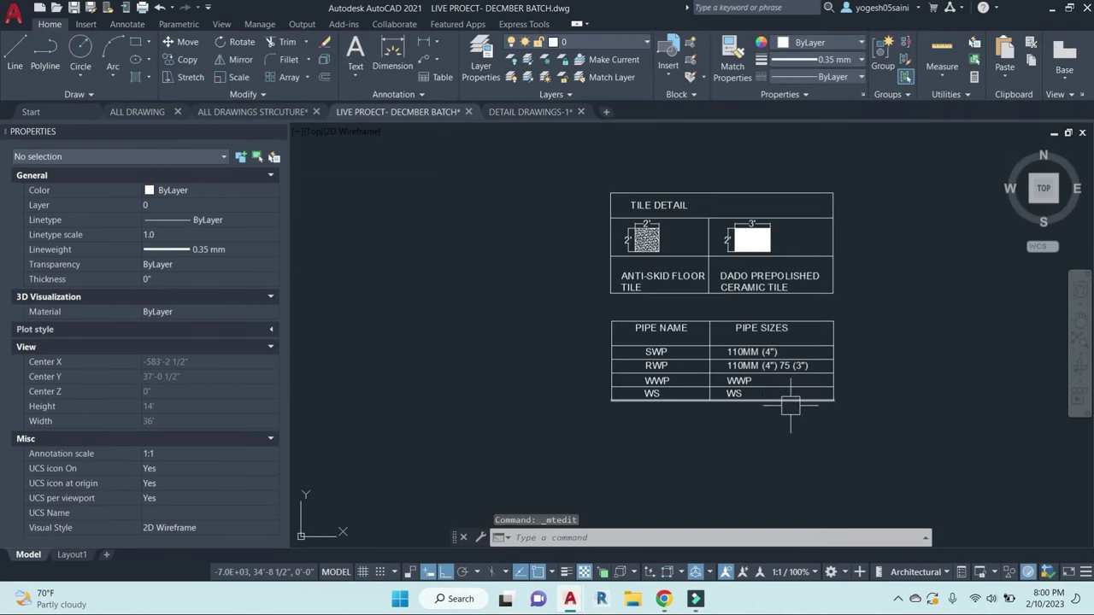
scroll(675, 380, up, 2)
middle_drag(672, 382, 603, 343)
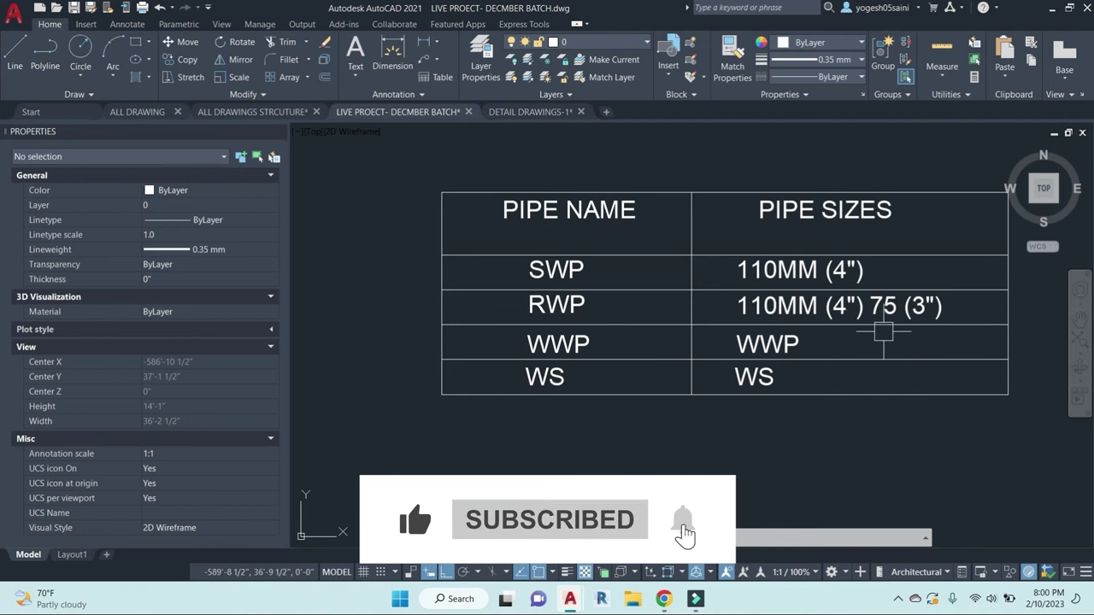
double_click(779, 342)
click(846, 311)
text(co)
key(space)
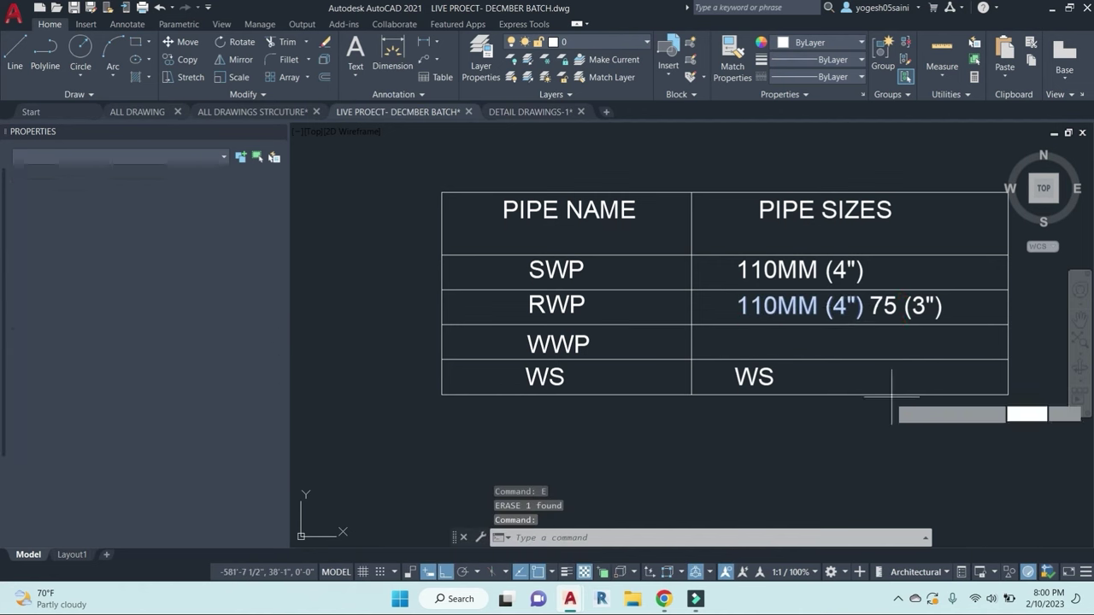
middle_drag(992, 422, 909, 398)
click(988, 401)
click(991, 432)
key(Escape)
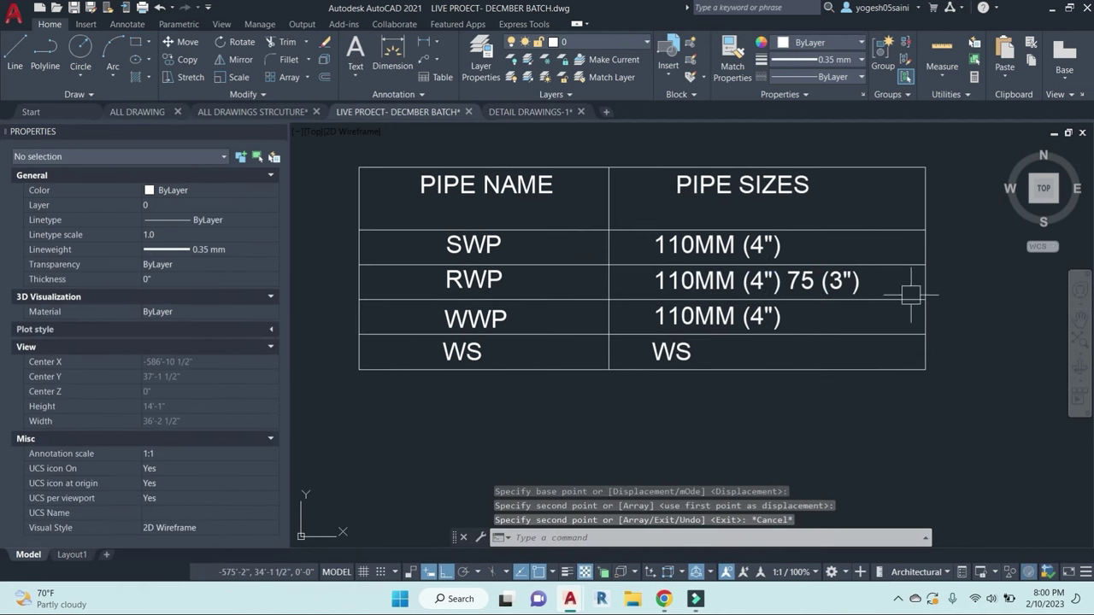
Step: Copy 75 (3") into the WWP row beside 110MM (4")
click(854, 282)
text(co)
key(Return)
click(995, 460)
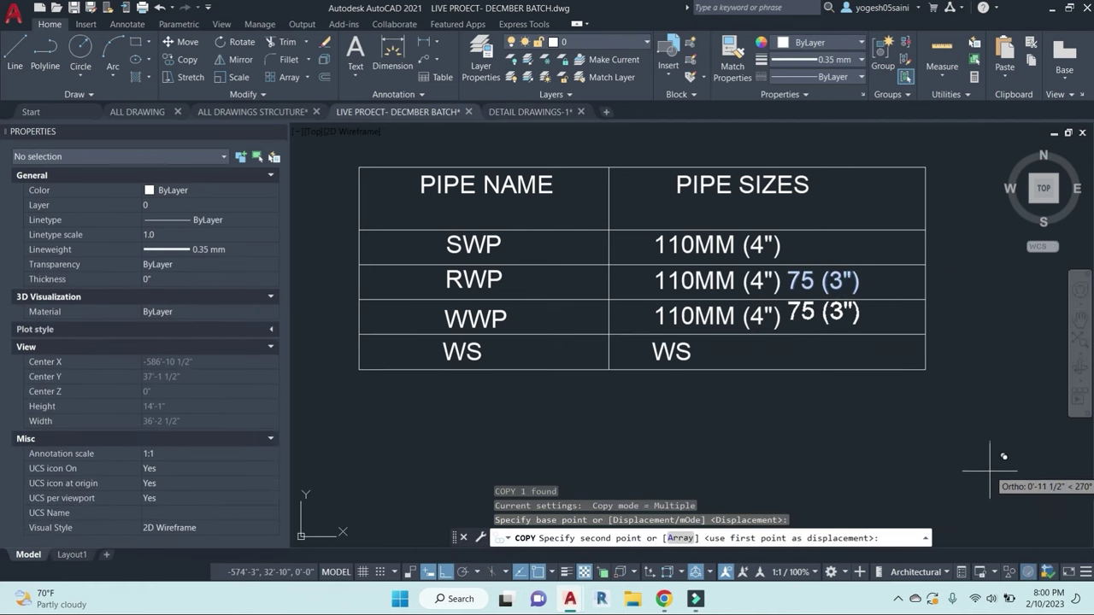
click(998, 494)
key(Escape)
Step: Change the WS size entry to 40MM, 25MM, 15MM and save the drawing
double_click(689, 354)
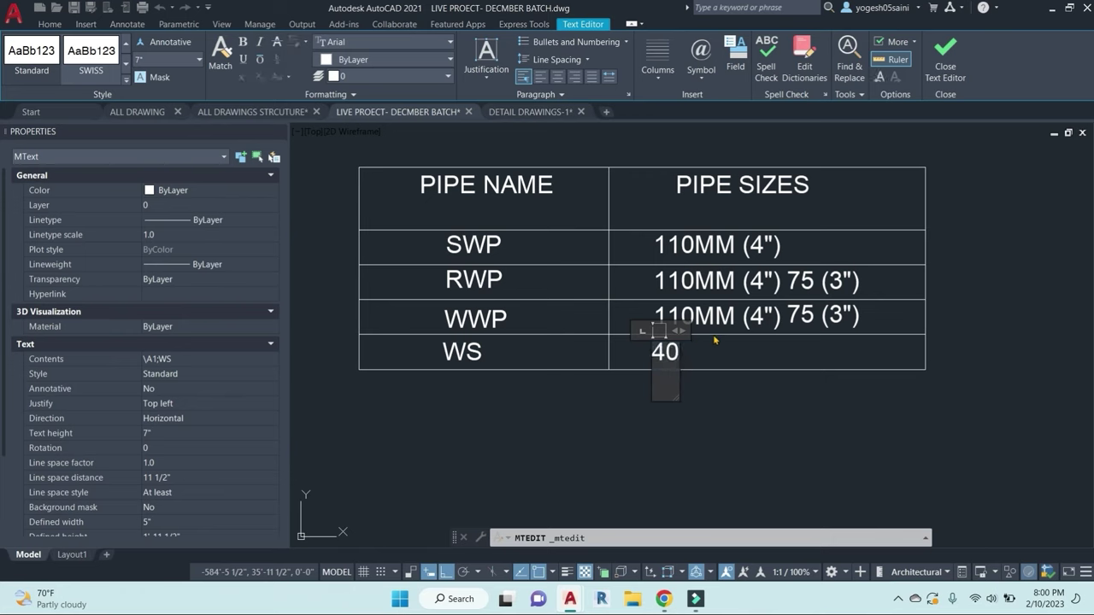
text(MM, 25MM,15MM)
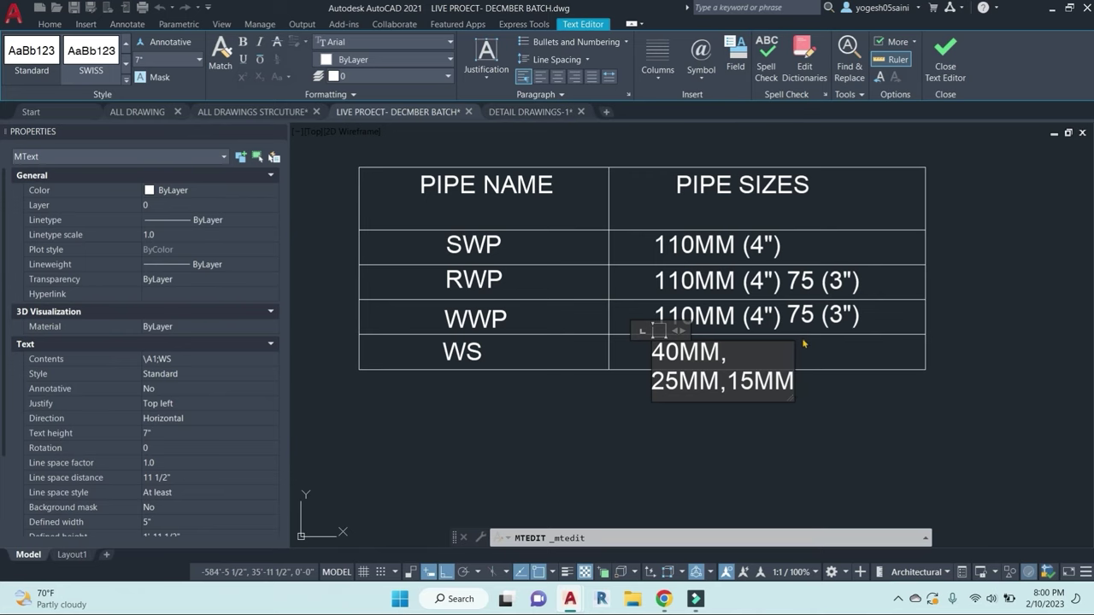
drag(680, 330, 973, 324)
click(994, 303)
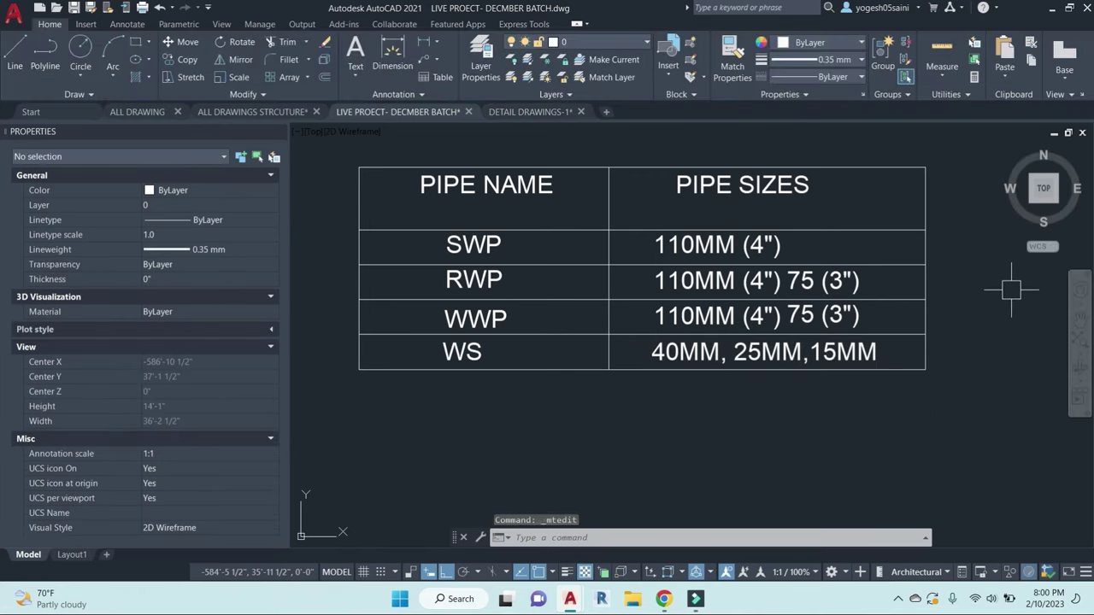
key(ctrl+s)
scroll(761, 223, down, 1)
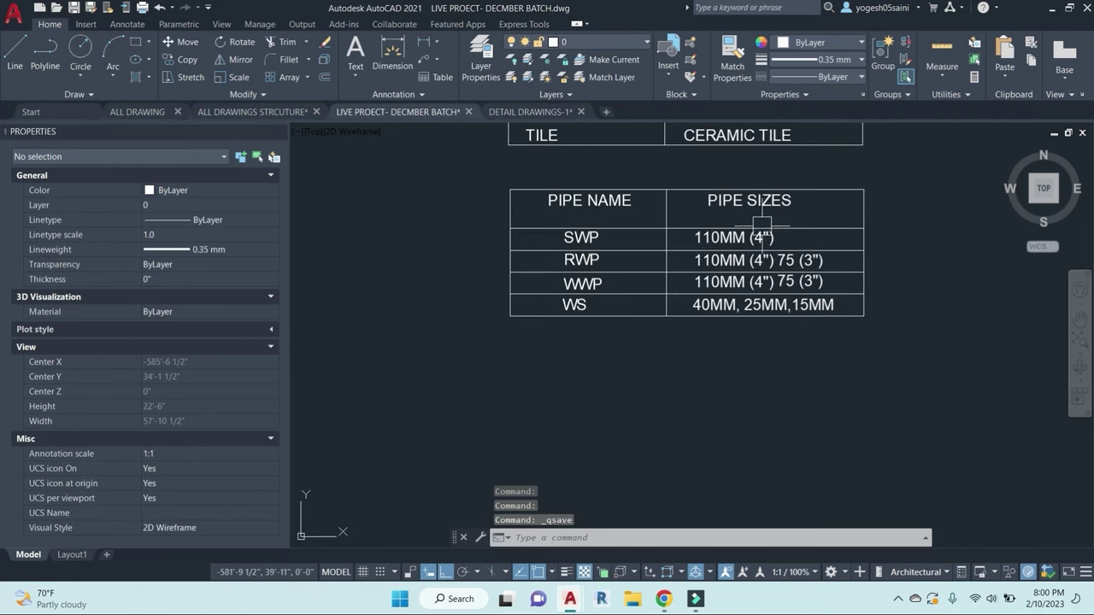
Step: Shorten the pipe table's header row with a crossing-window STRETCH, then save the drawing
key(Escape)
key(Escape)
middle_drag(888, 211, 848, 238)
text(s)
key(space)
click(871, 243)
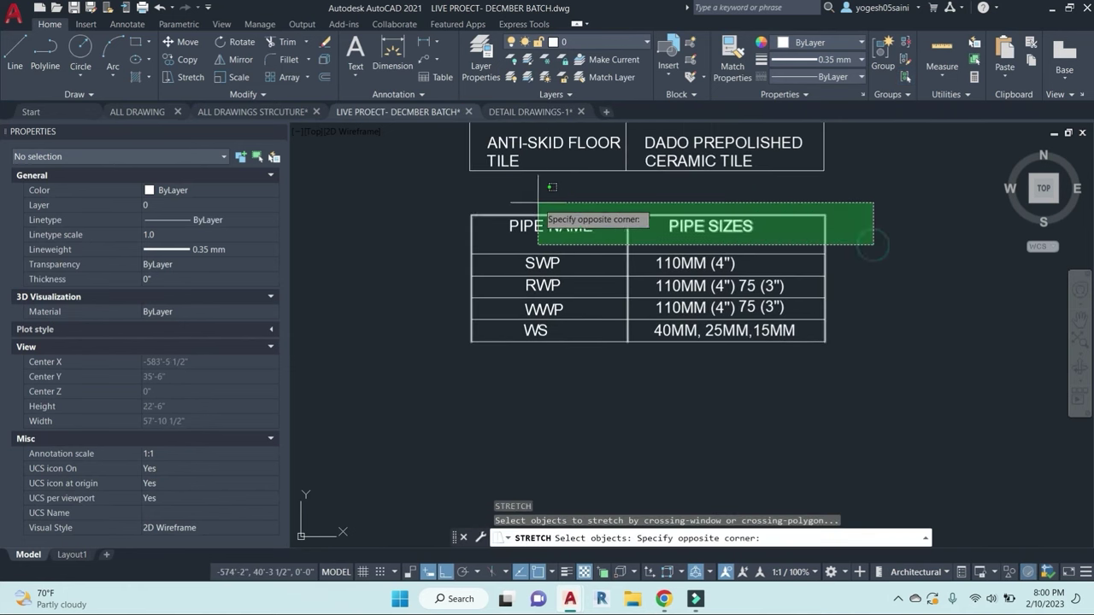
click(412, 203)
key(Return)
click(939, 260)
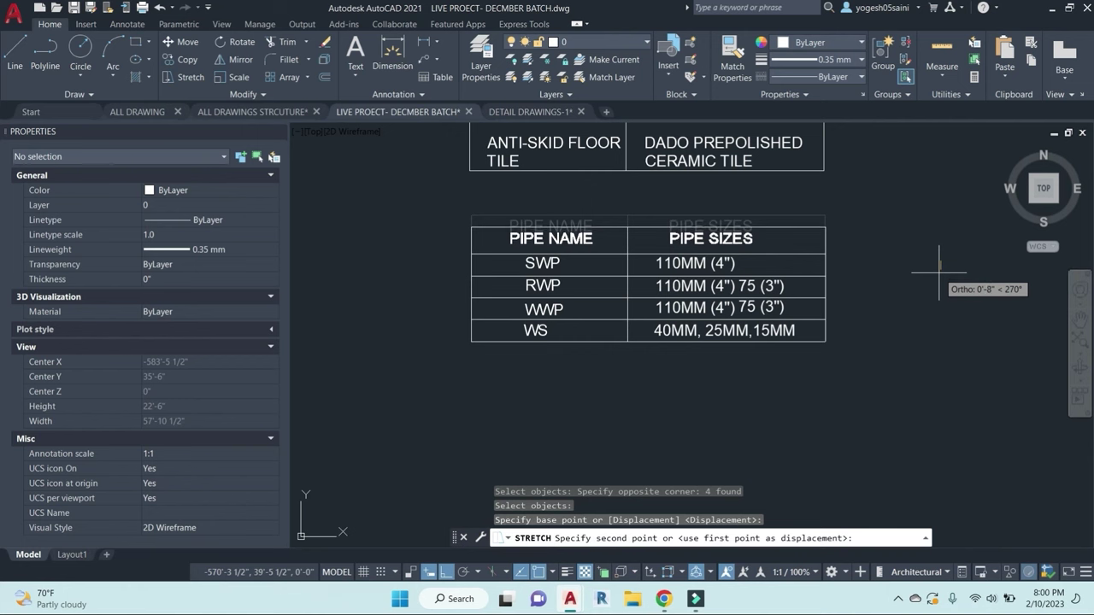
click(939, 272)
key(Escape)
key(Escape)
key(Escape)
middle_drag(872, 328, 865, 304)
key(ctrl+s)
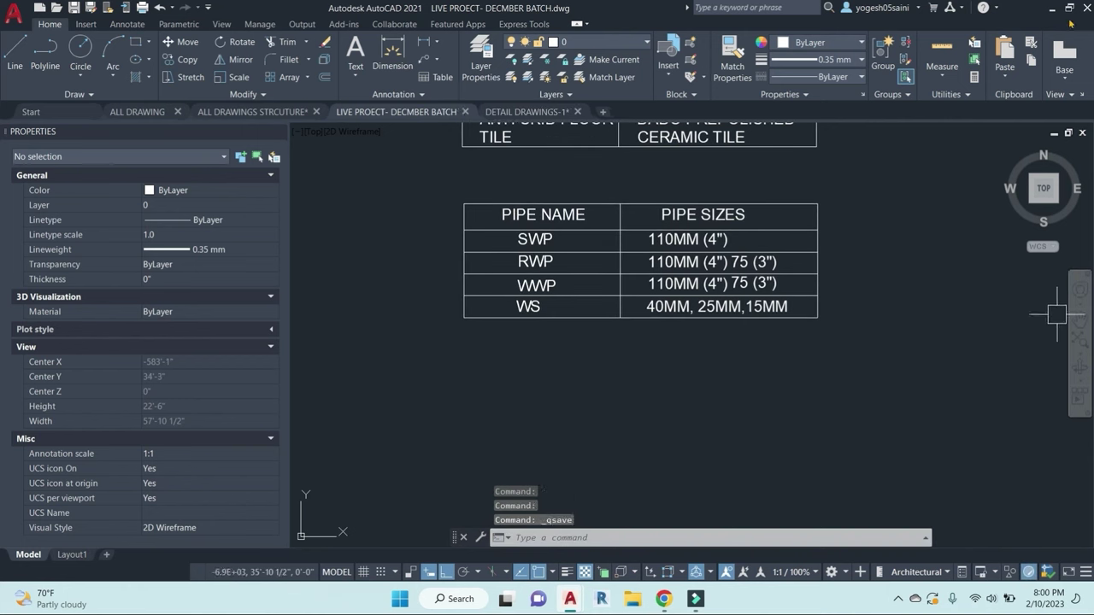
Step: Copy the WS label three times in a column below the pipe table
click(538, 310)
text(m)
key(Return)
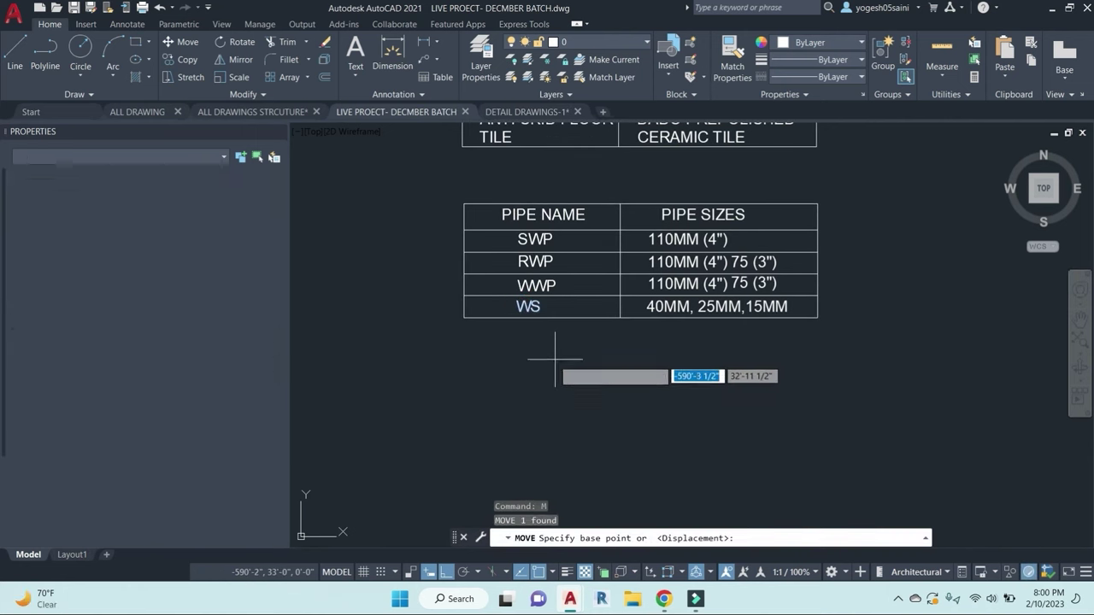
click(541, 360)
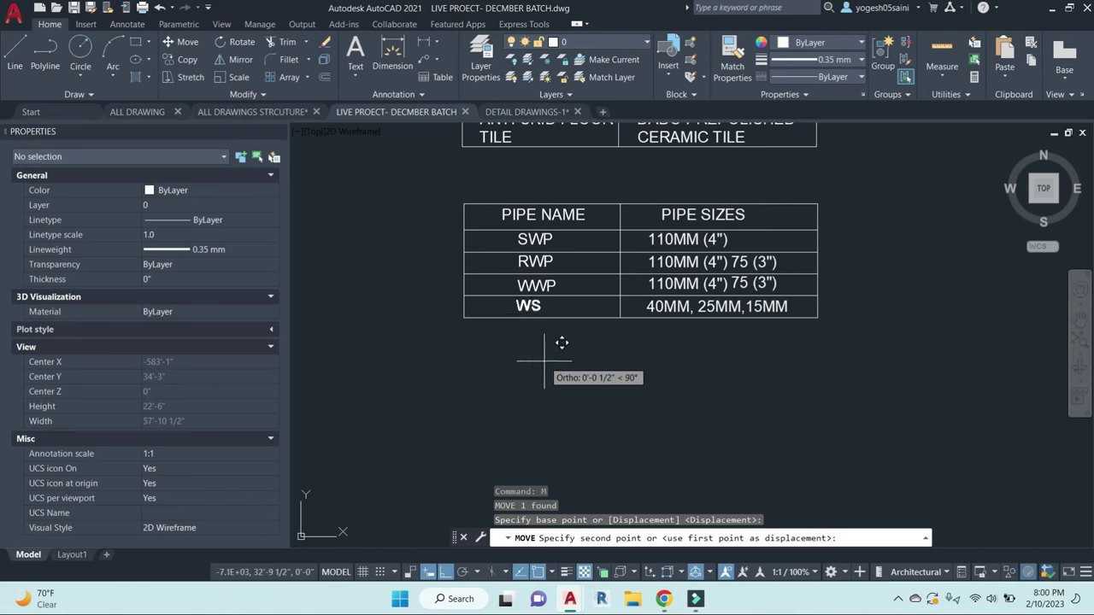
key(Escape)
key(Escape)
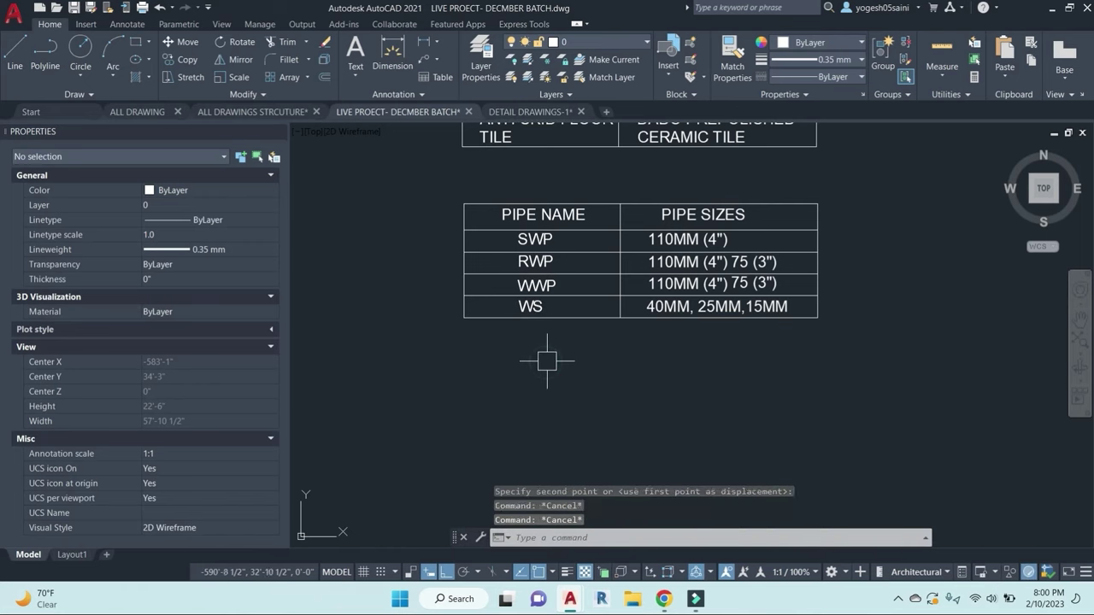
click(539, 312)
text(c)
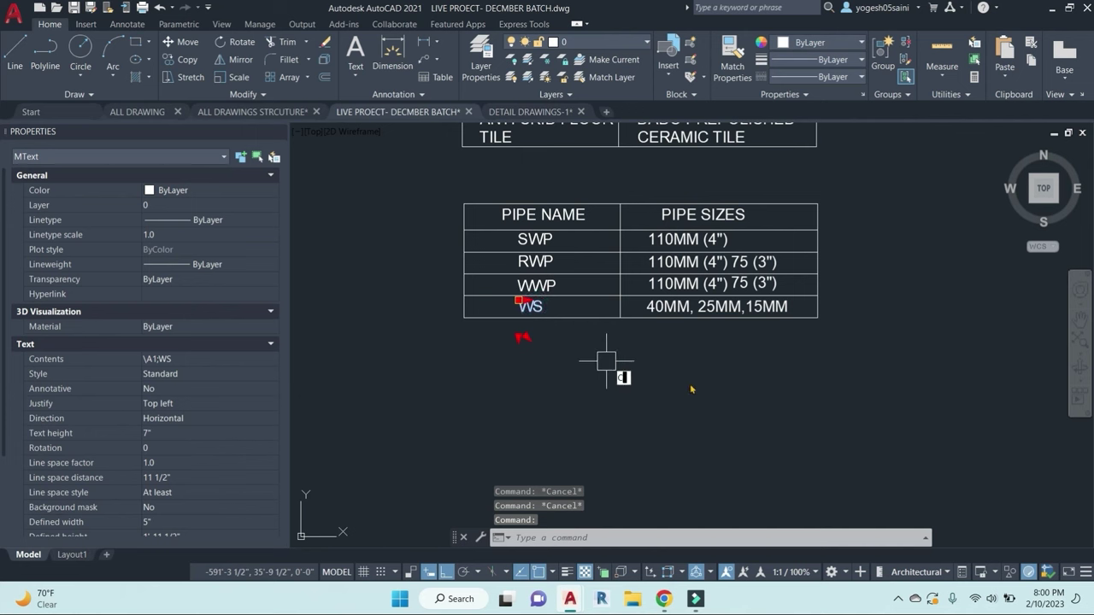
text(o)
key(space)
click(846, 343)
click(843, 366)
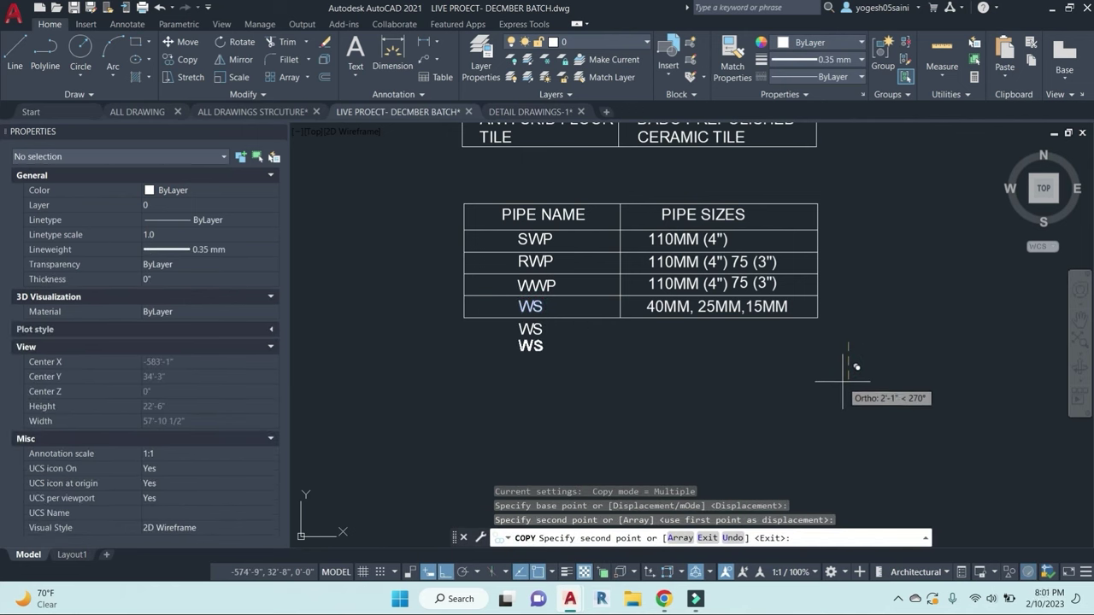
click(843, 382)
click(841, 399)
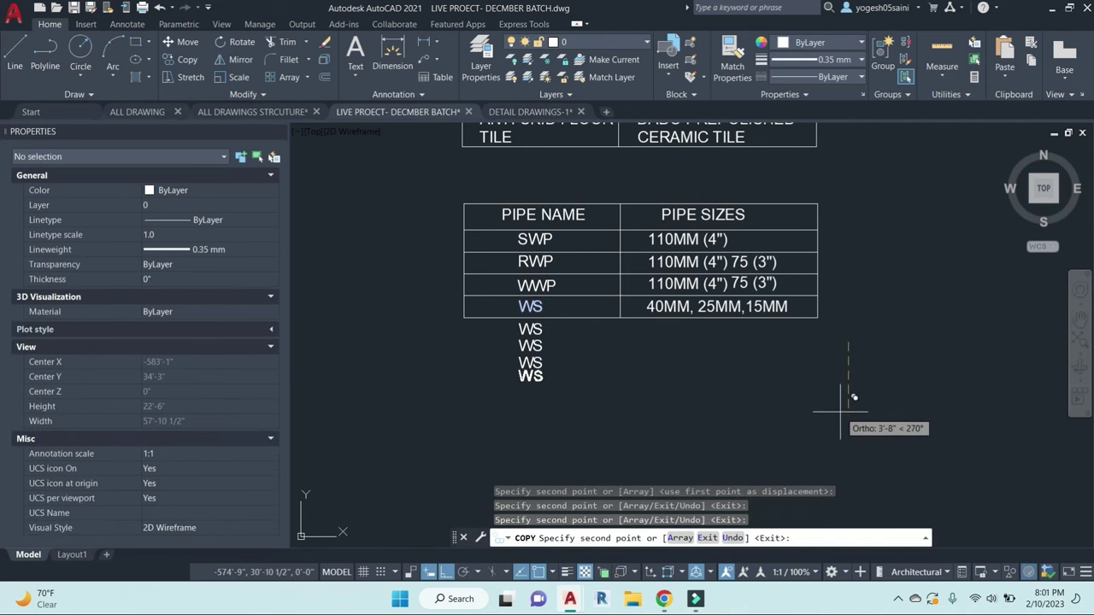
key(Escape)
key(Escape)
Step: Retype the three copied labels as BC+ HF, FT and FD, widening the first
scroll(525, 323, up, 4)
click(559, 343)
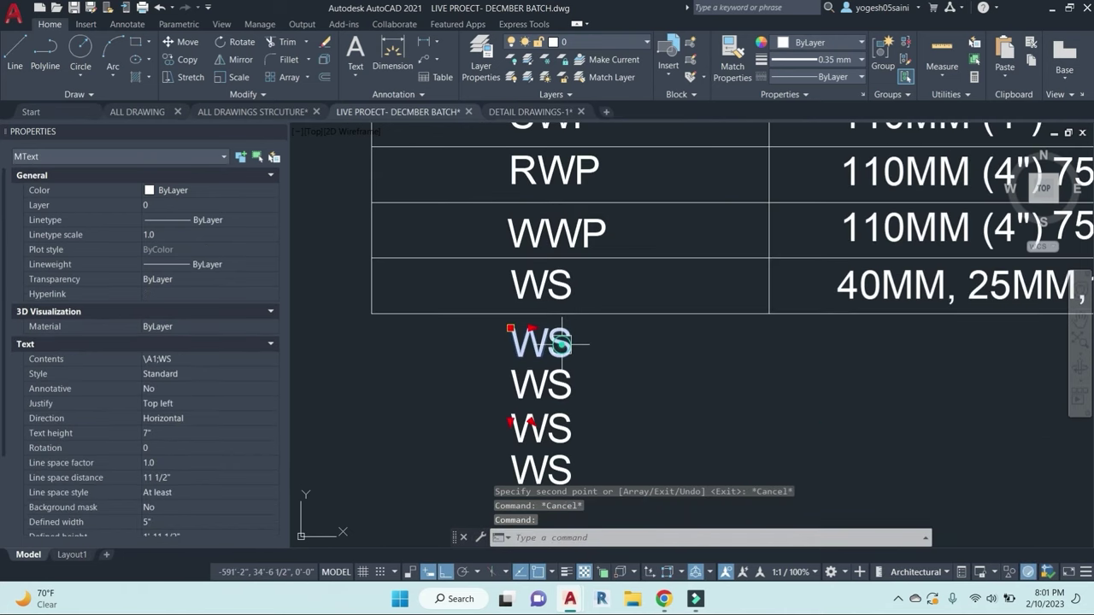
double_click(560, 344)
text(C)
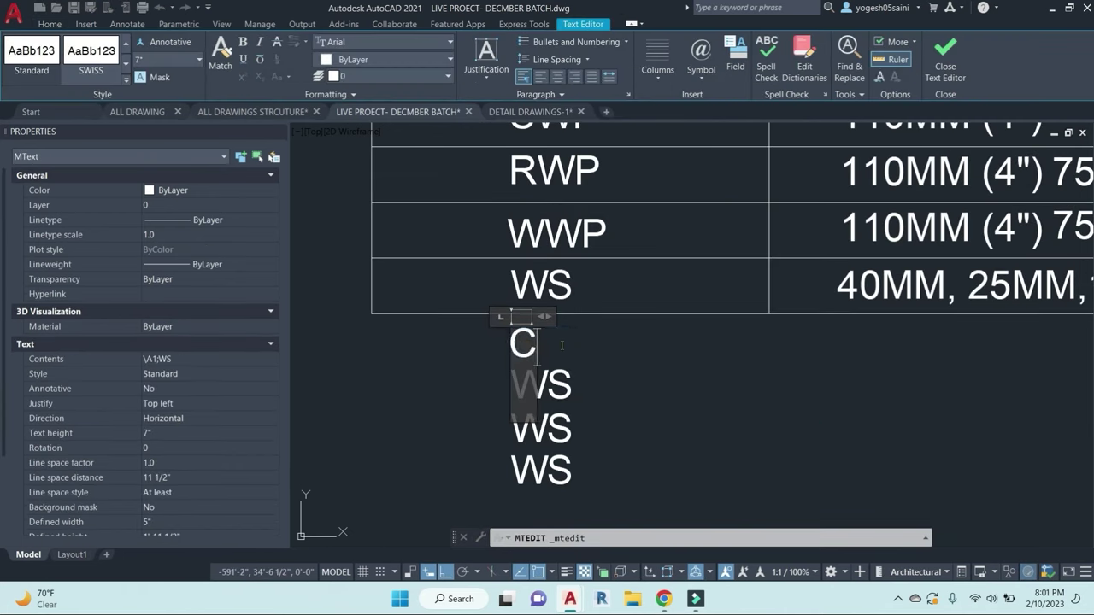
text(C)
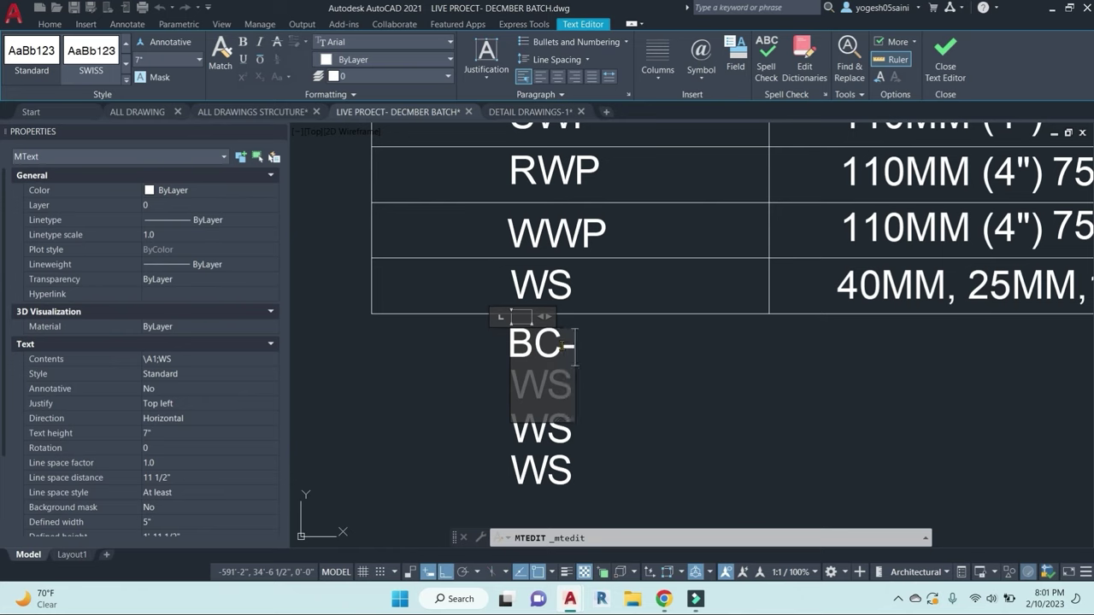
text(+)
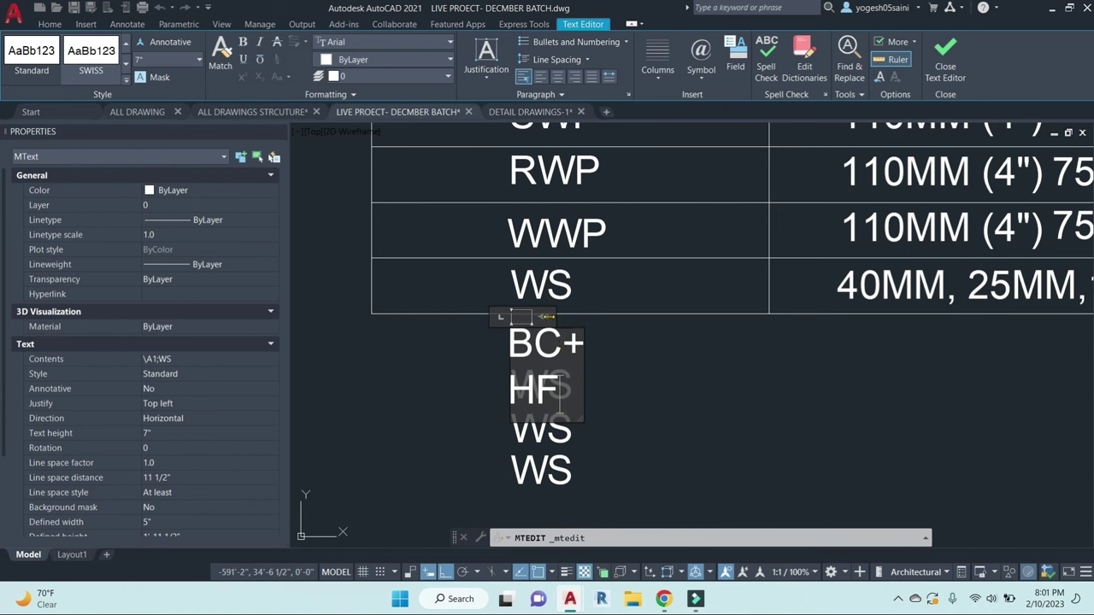
drag(548, 317, 766, 333)
click(793, 386)
double_click(559, 384)
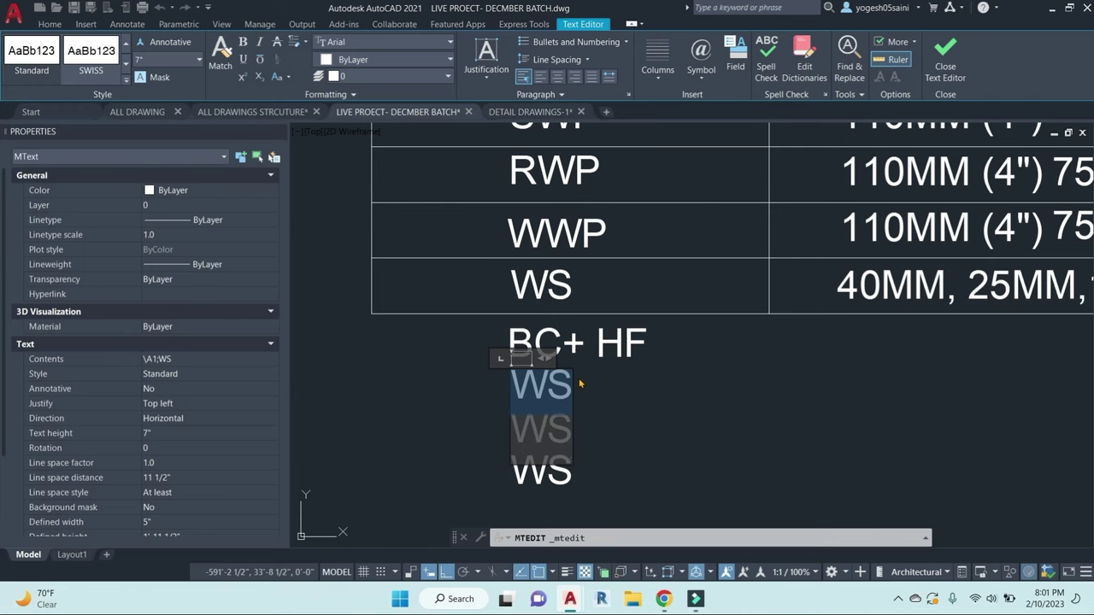
text(FT)
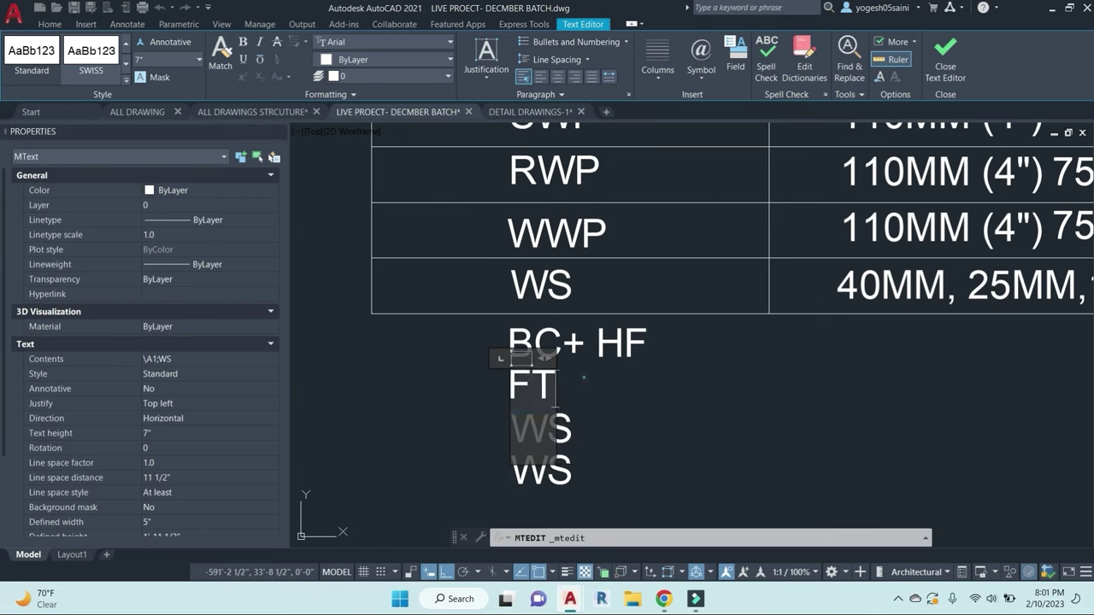
click(571, 417)
double_click(570, 426)
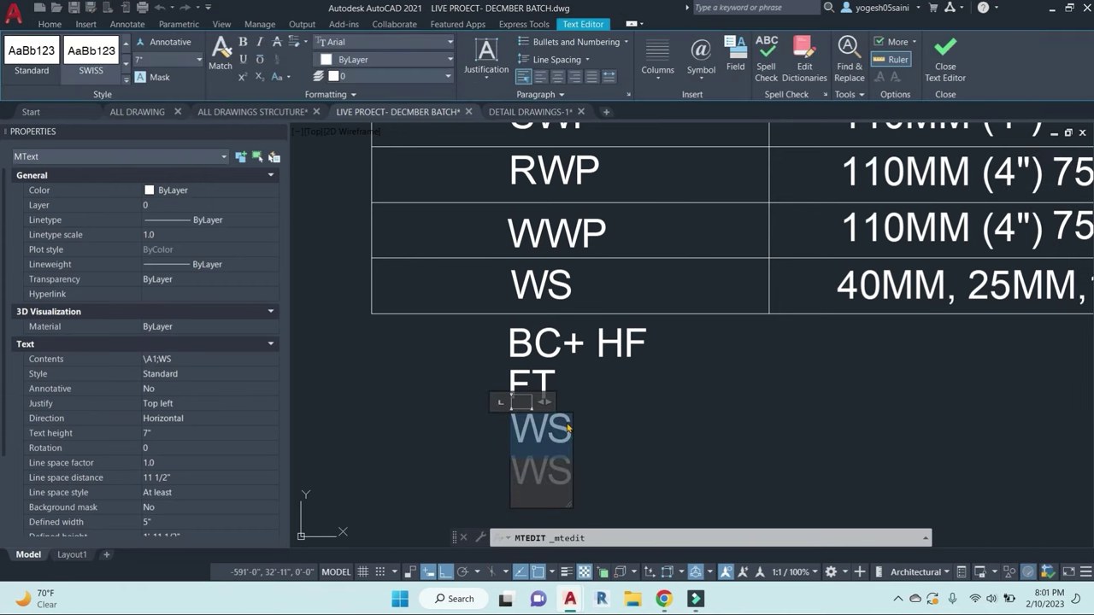
text(FD)
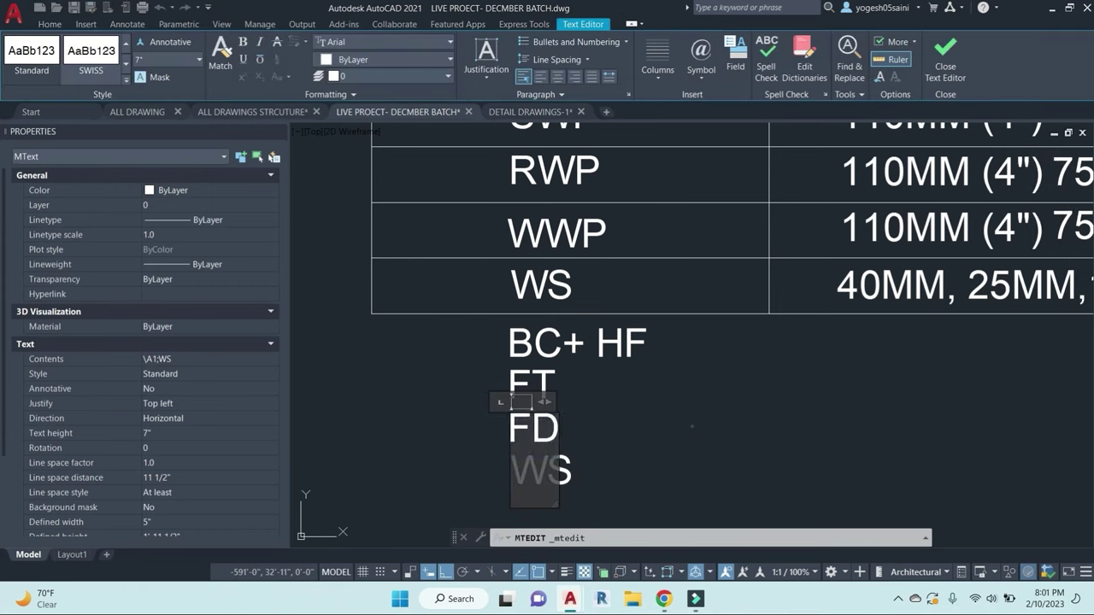
click(579, 447)
Step: Leave the last label reading WS and select all four labels
double_click(557, 465)
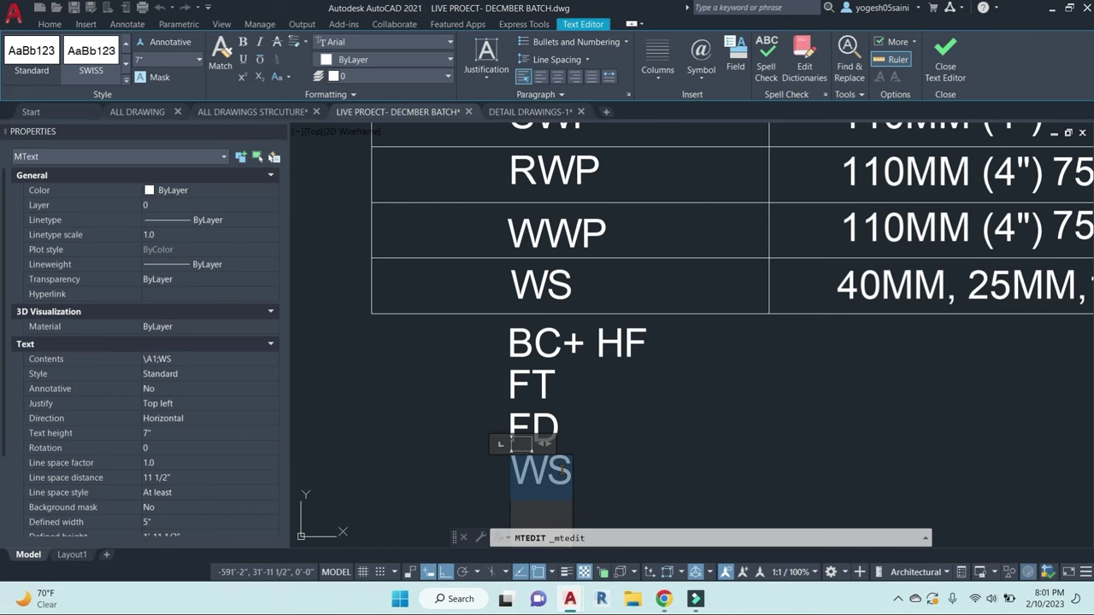
text(B)
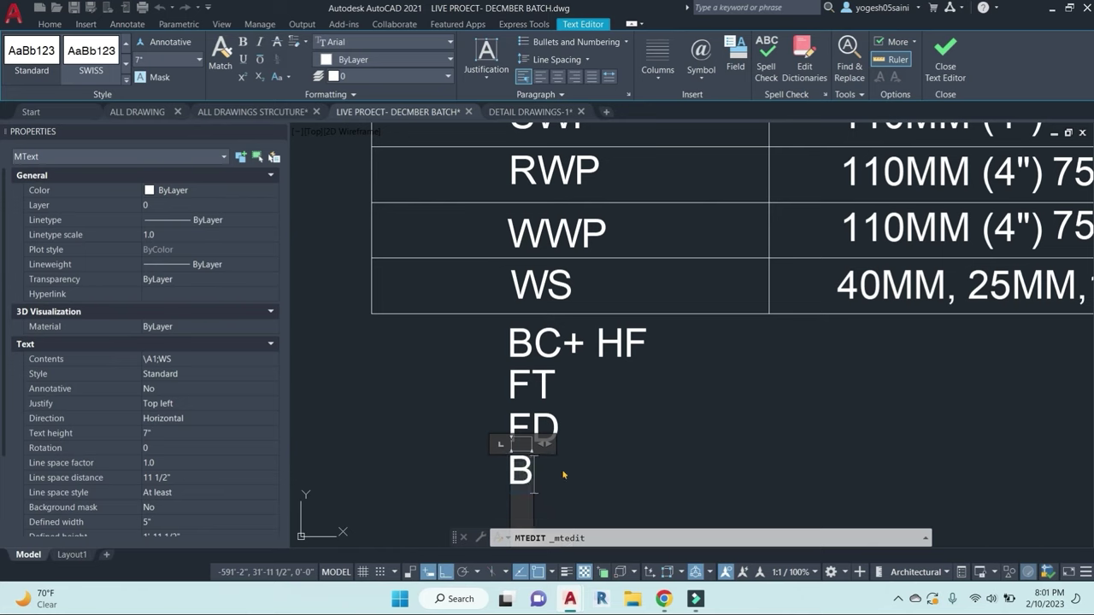
text(WC)
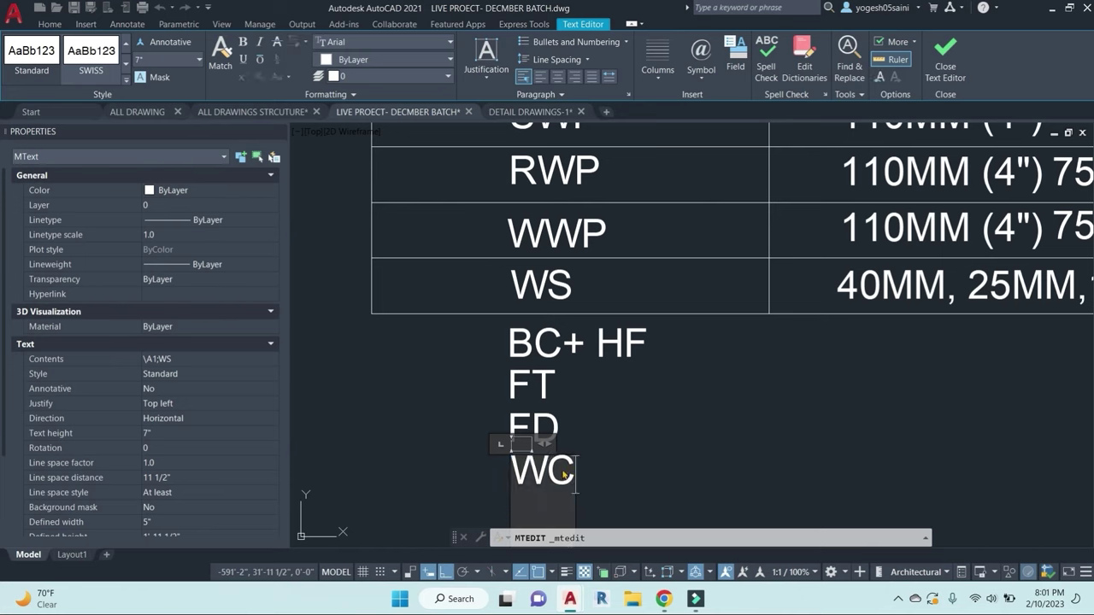
key(BackSpace)
text(B)
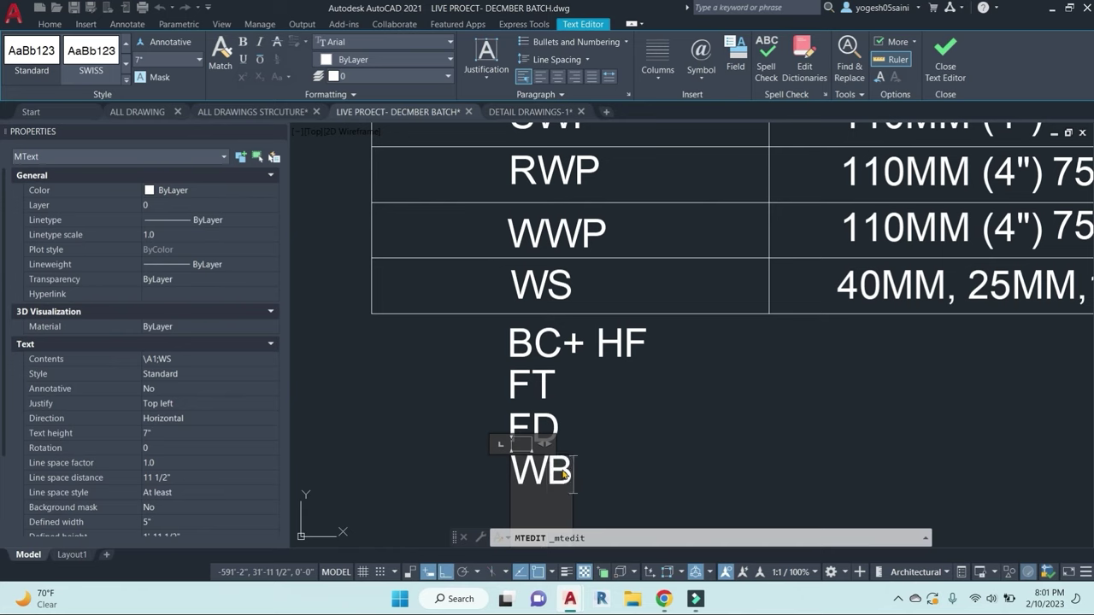
key(BackSpace)
key(BackSpace)
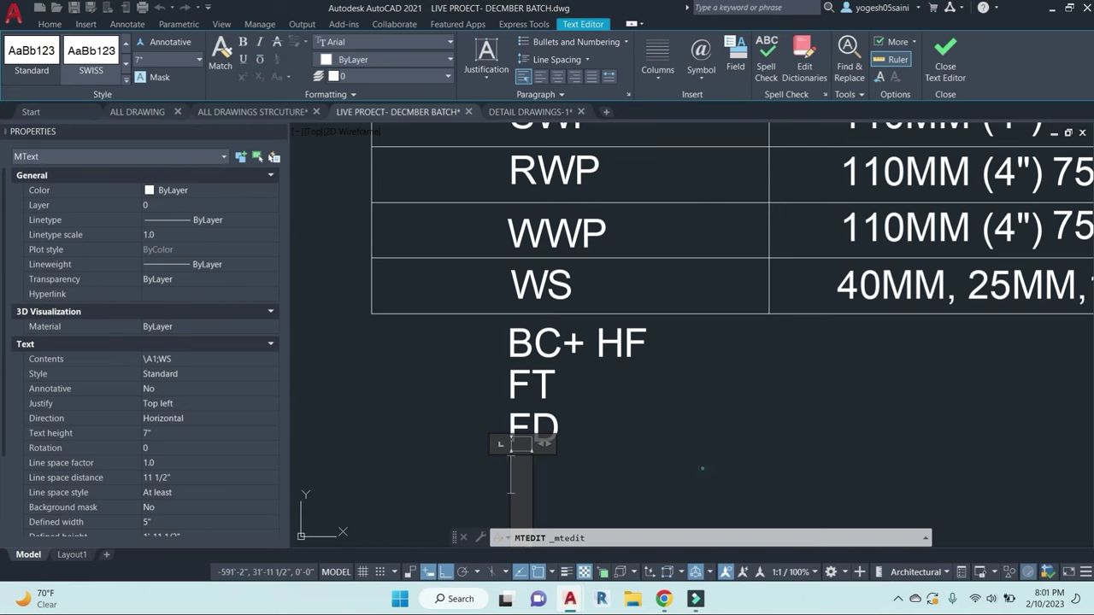
key(Escape)
click(709, 481)
click(567, 358)
scroll(723, 389, down, 4)
Step: Copy the four labels to the right and change the BC+ HF copy to BIB COCK
text(co)
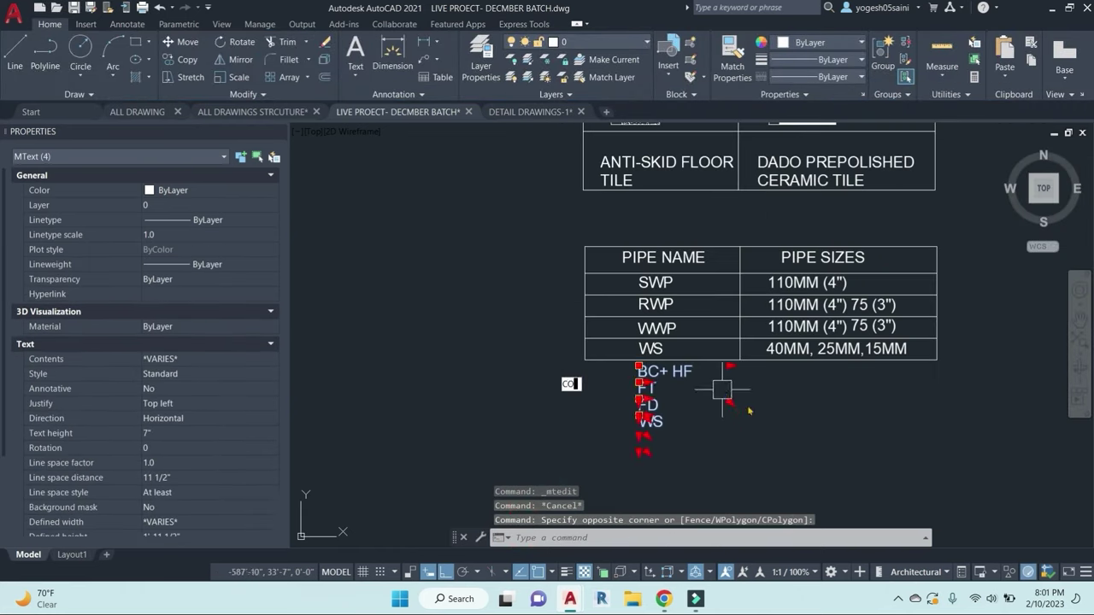
key(Return)
middle_drag(748, 411, 620, 305)
click(581, 385)
click(734, 389)
key(Escape)
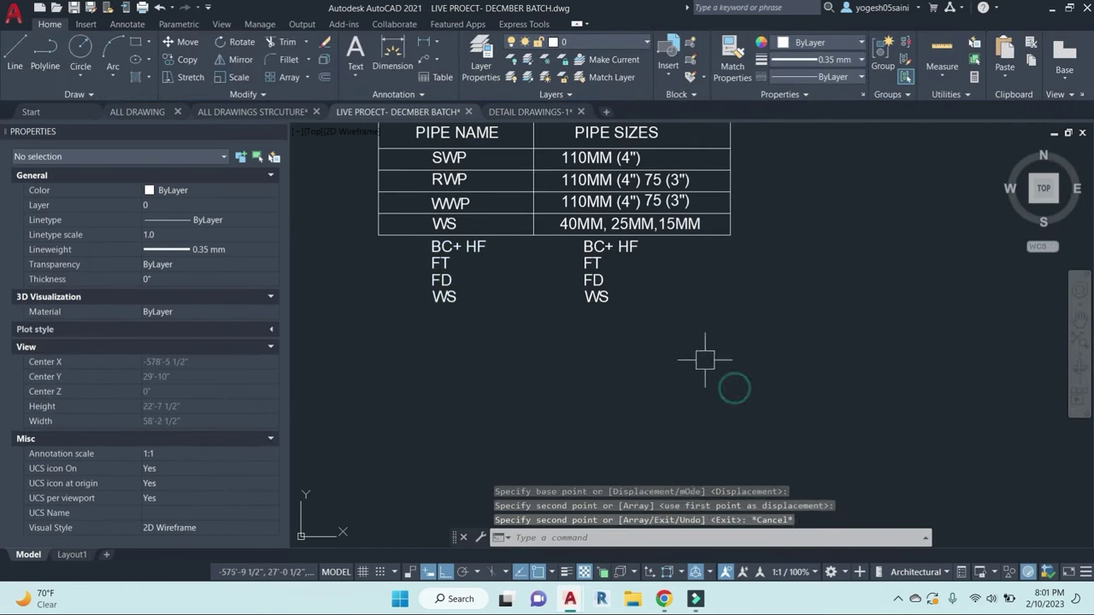
scroll(606, 246, up, 2)
triple_click(643, 249)
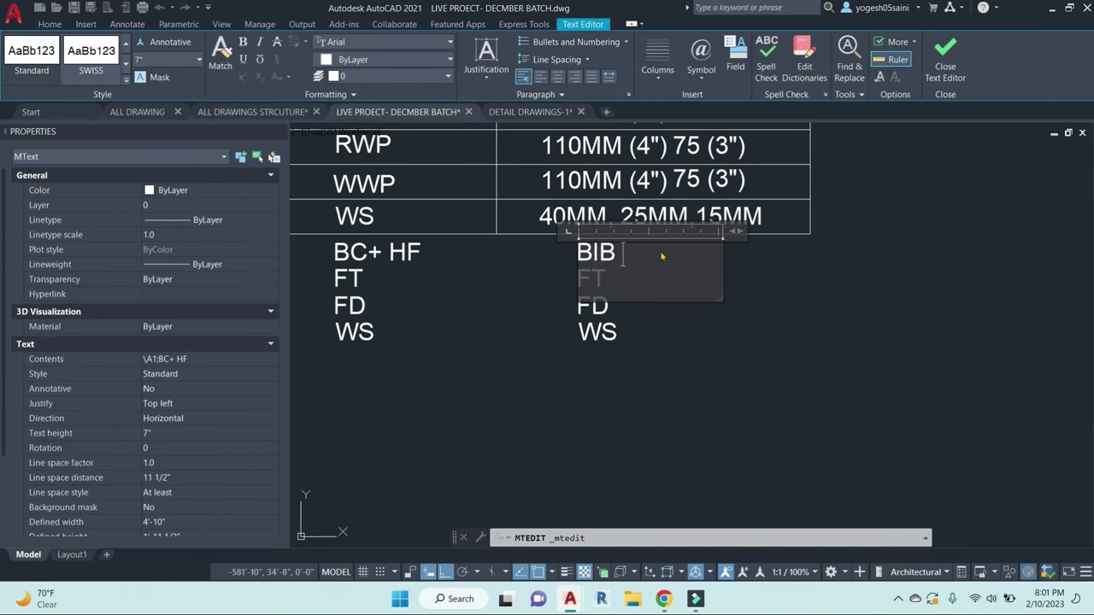
click(690, 371)
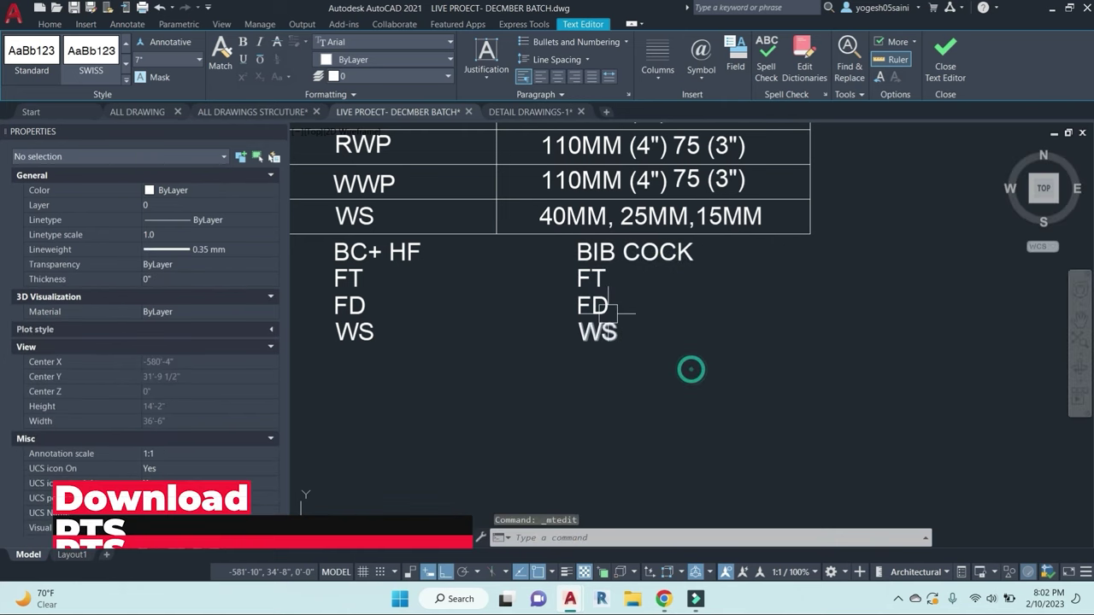
Step: Retype the FT and FD copies as FLOOR TRAP and FLOOR DRAIN, each on one line
double_click(591, 278)
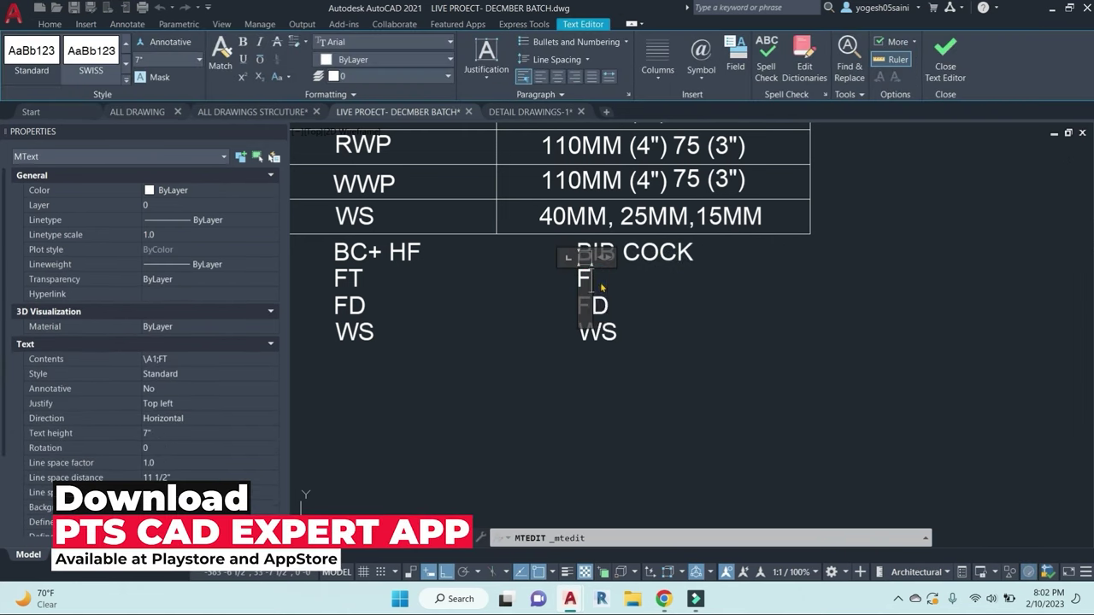
text(FLOOR)
key(Return)
text(TRAP)
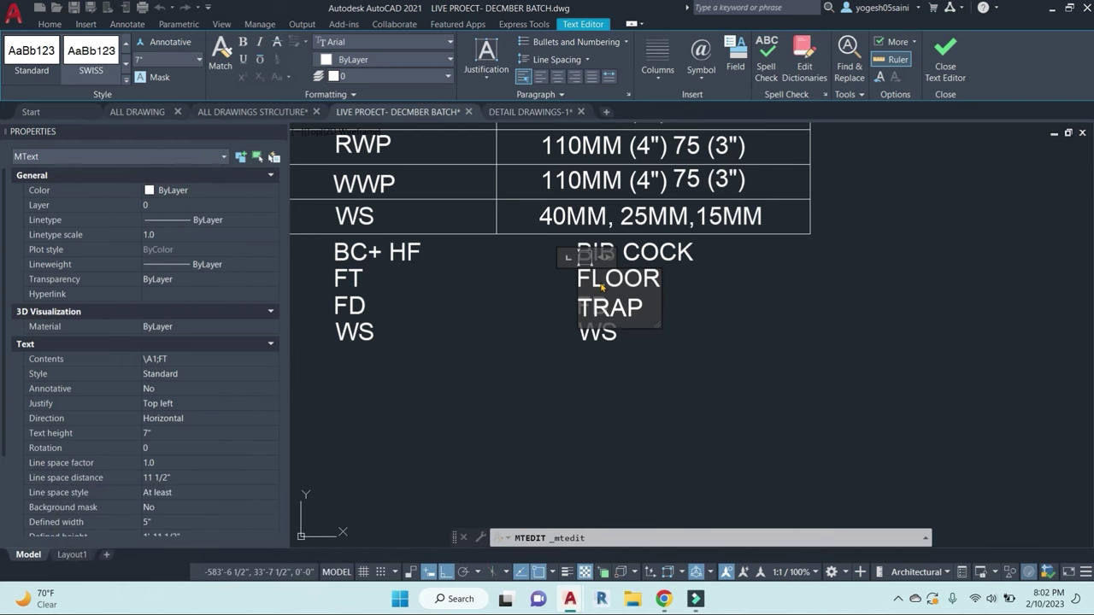
drag(608, 254, 855, 254)
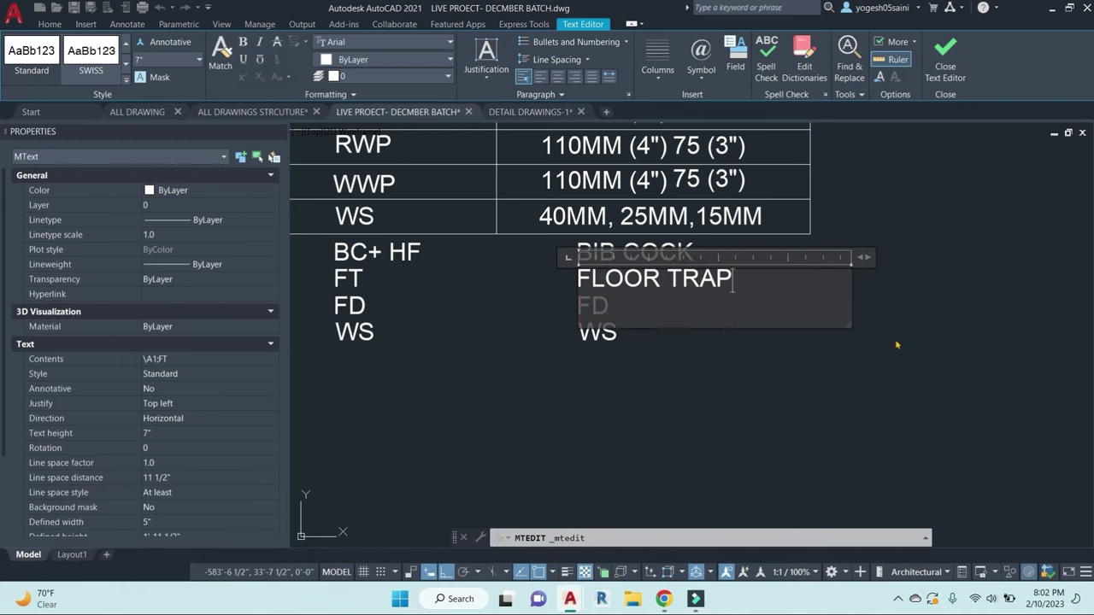
click(666, 318)
double_click(595, 306)
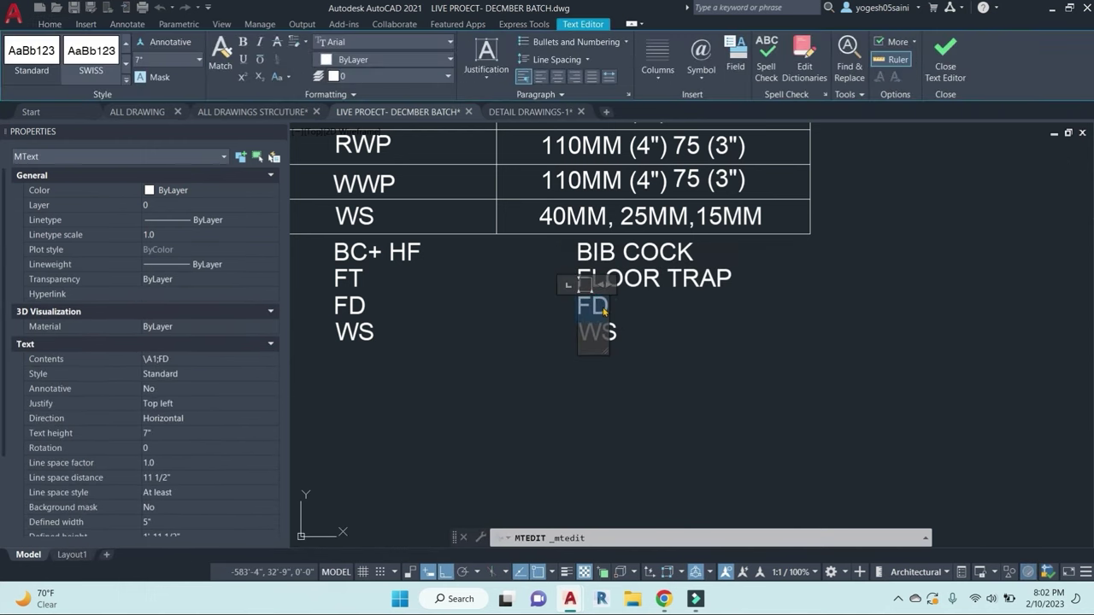
text(FLOOR)
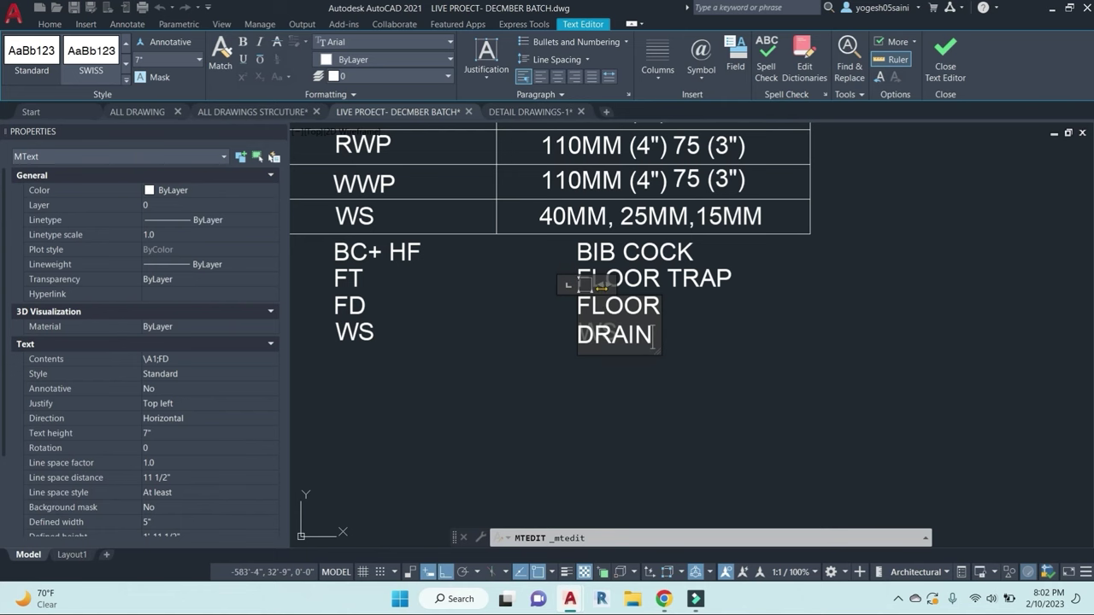
drag(606, 286, 936, 338)
click(967, 439)
key(Escape)
key(Escape)
key(Escape)
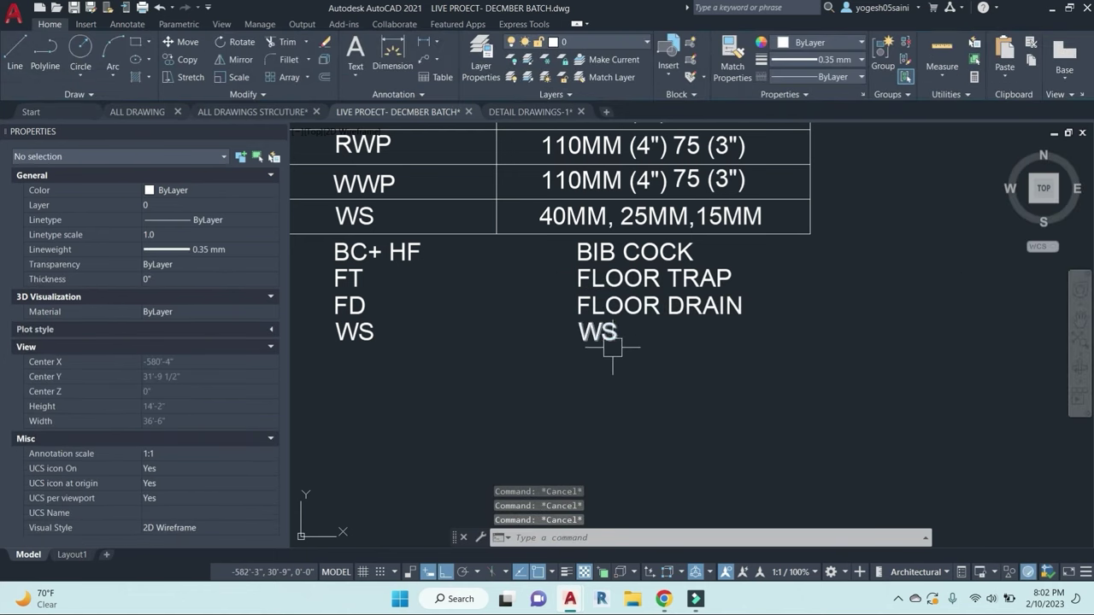
Step: Erase both WS texts with the E command
click(612, 344)
click(363, 339)
text(E)
key(Return)
scroll(721, 384, down, 2)
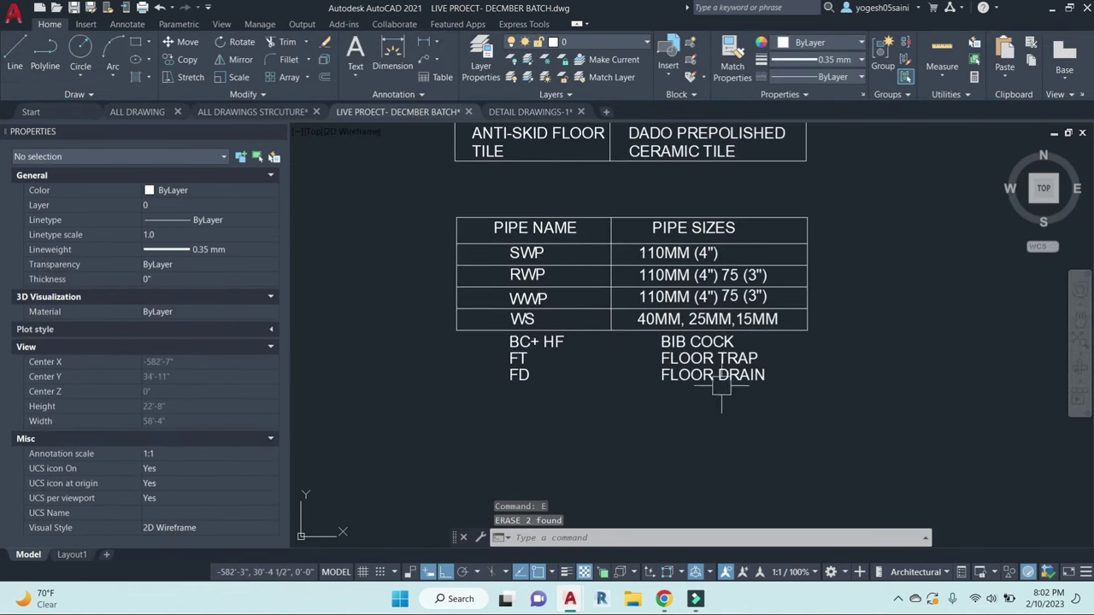
key(Escape)
key(Escape)
key(Escape)
Step: Zoom out to the sheet overview, then zoom and pan to the elevation's second-floor level
scroll(814, 316, down, 4)
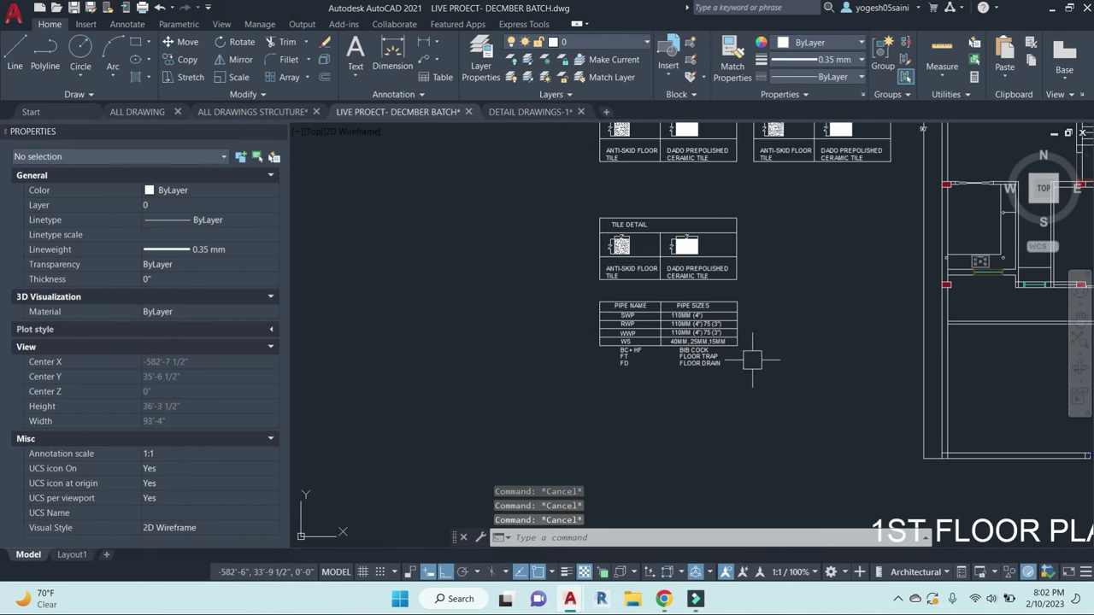
scroll(675, 402, up, 4)
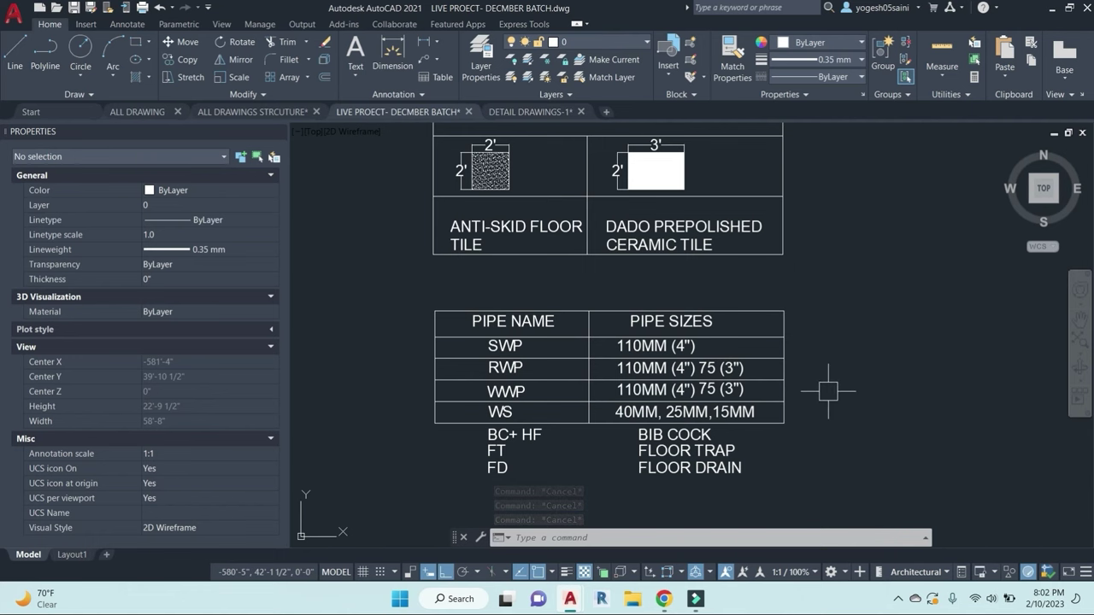
click(835, 442)
middle_drag(829, 418, 843, 380)
key(Escape)
key(Escape)
key(Escape)
key(Escape)
scroll(822, 385, down, 5)
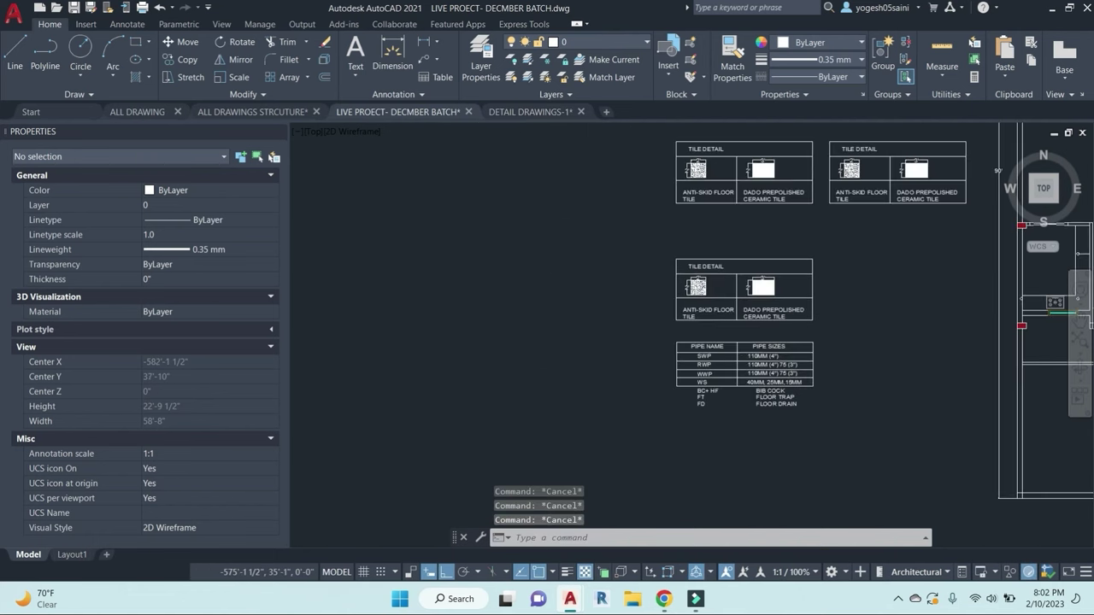
scroll(710, 402, up, 5)
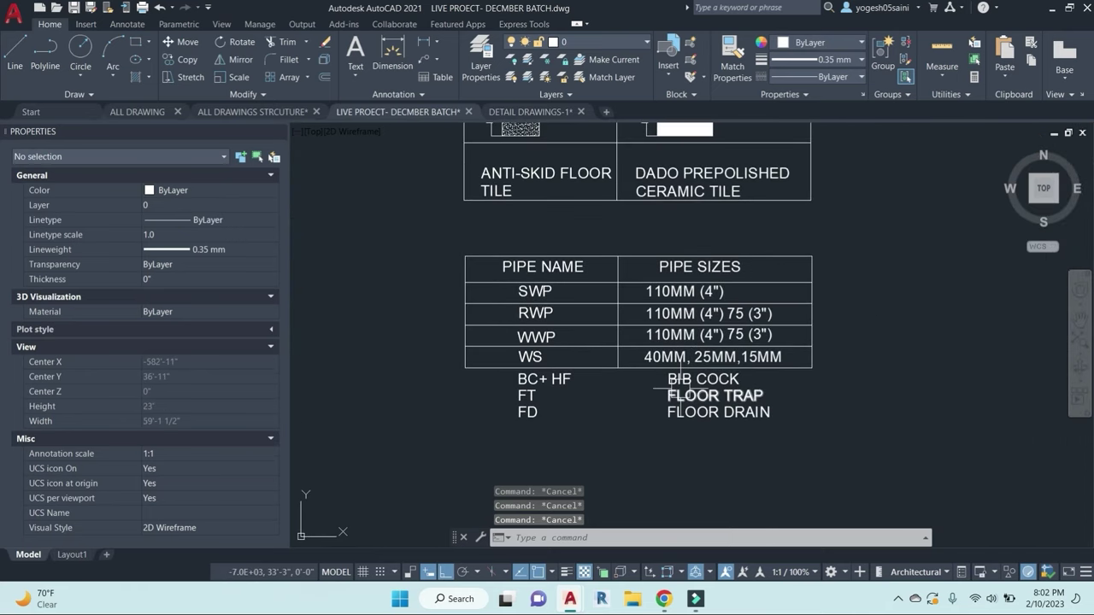
scroll(590, 378, up, 2)
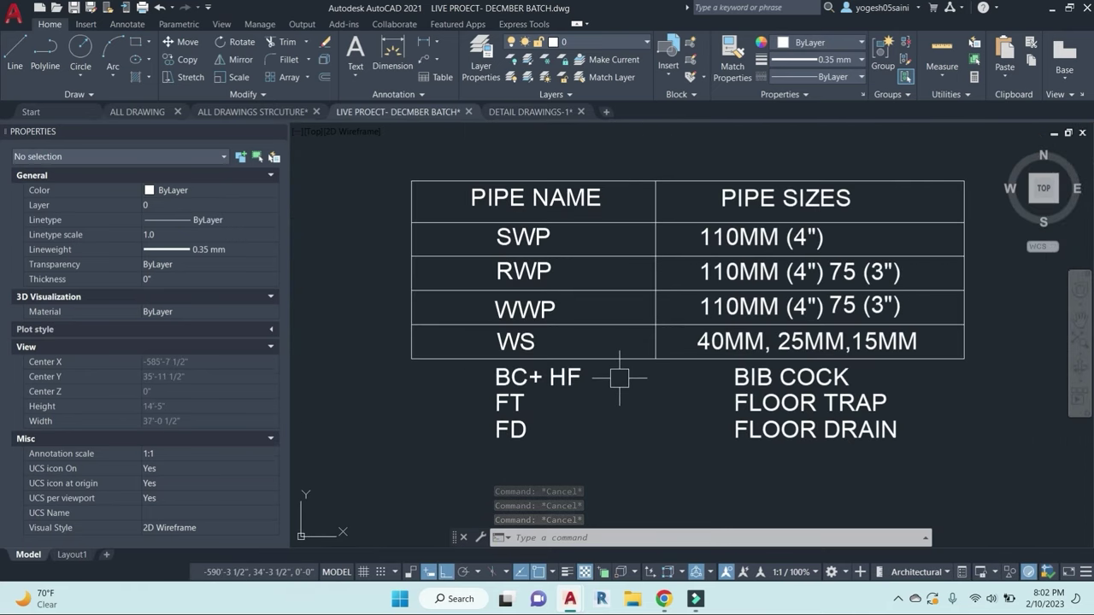
middle_drag(652, 420, 639, 413)
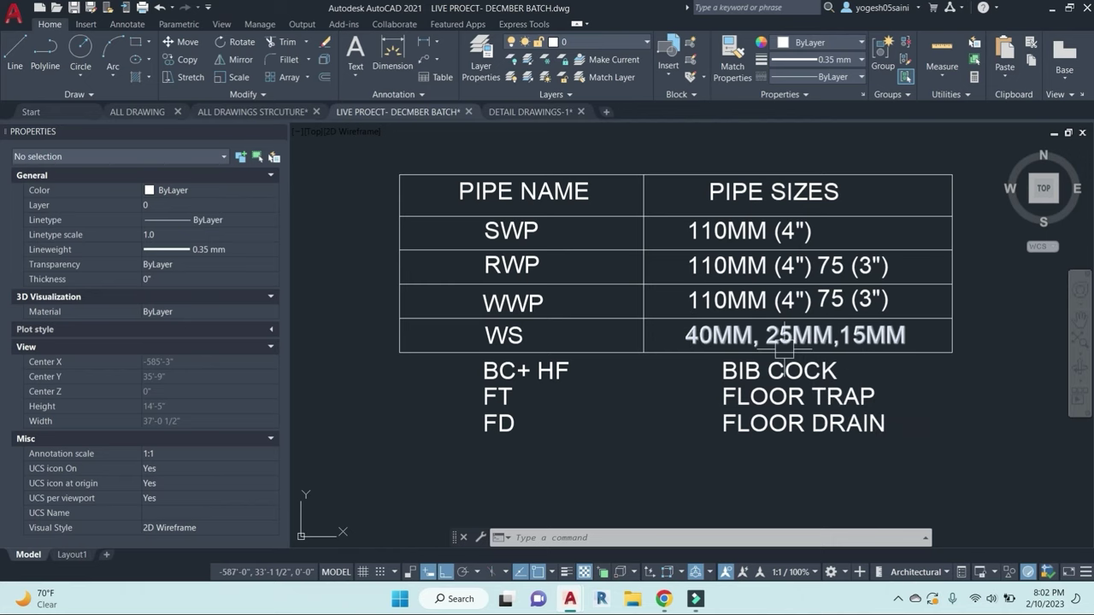
scroll(722, 333, down, 10)
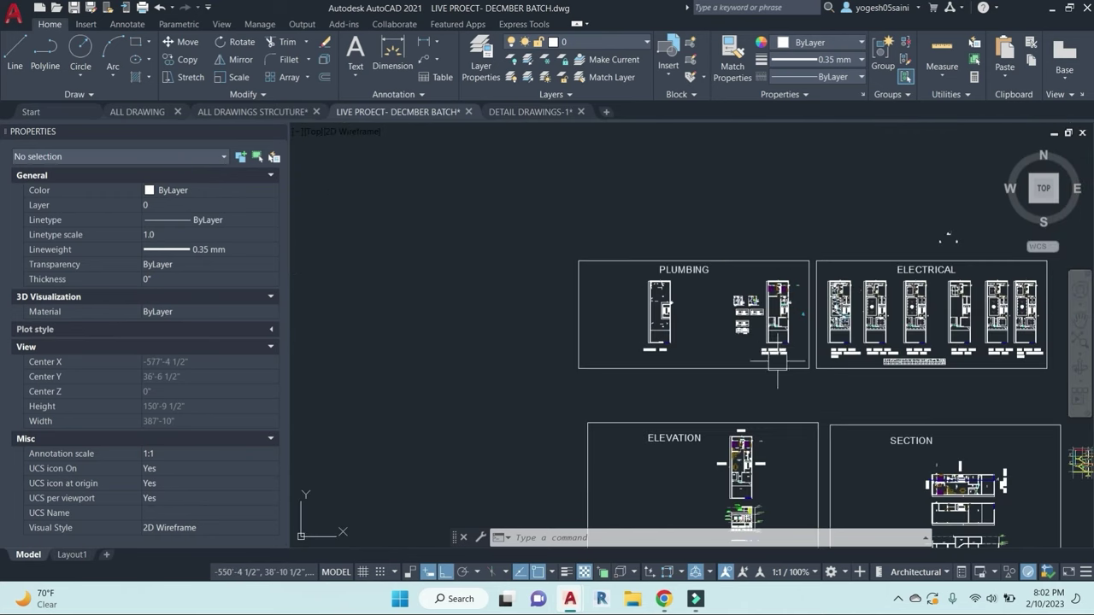
scroll(628, 443, up, 10)
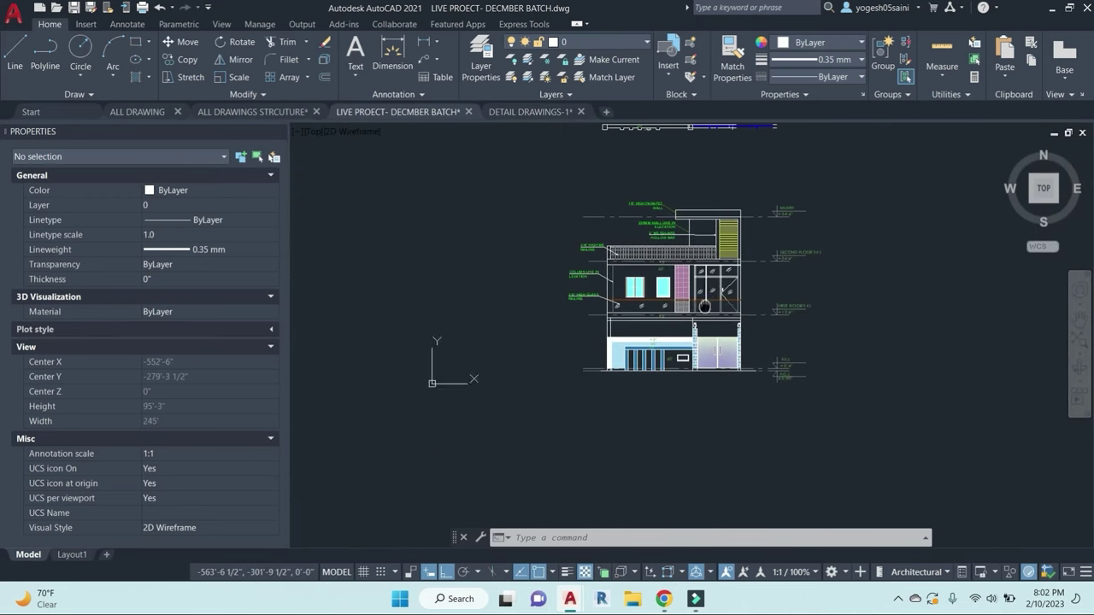
middle_drag(692, 297, 671, 352)
key(Escape)
key(Escape)
key(Escape)
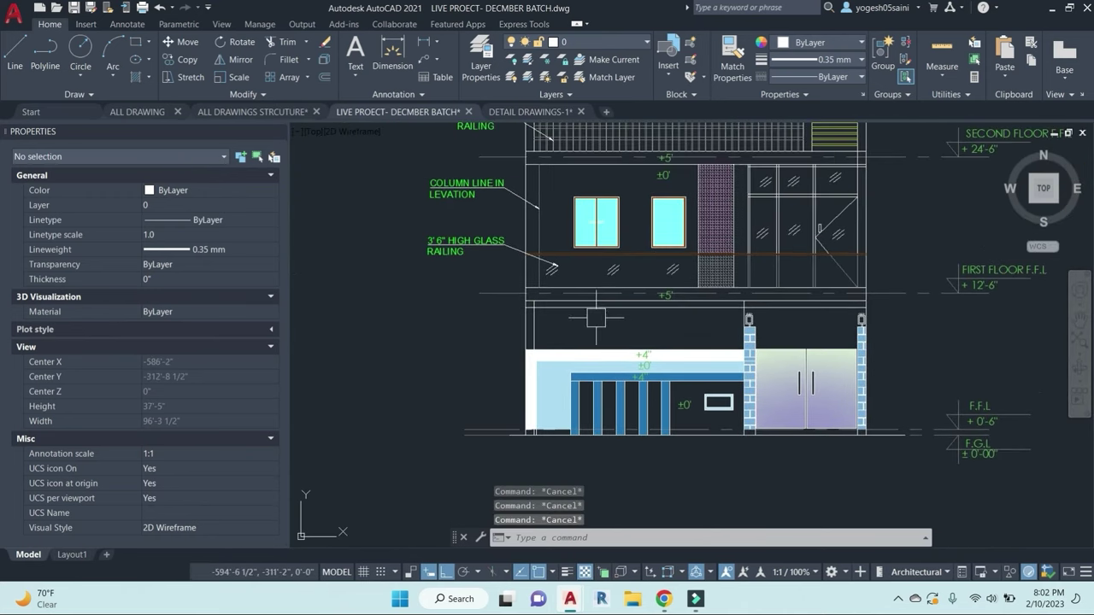
Step: Draw a tall rectangle left of the elevation and hatch its interior
text(REC)
key(Return)
middle_drag(389, 340, 718, 293)
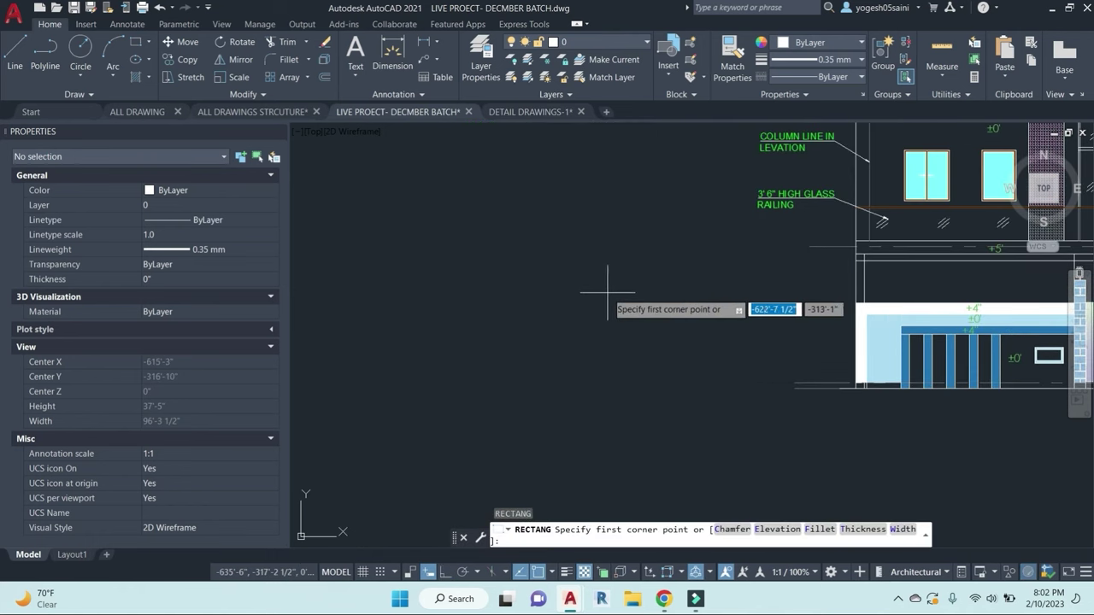
click(565, 265)
click(633, 434)
click(647, 432)
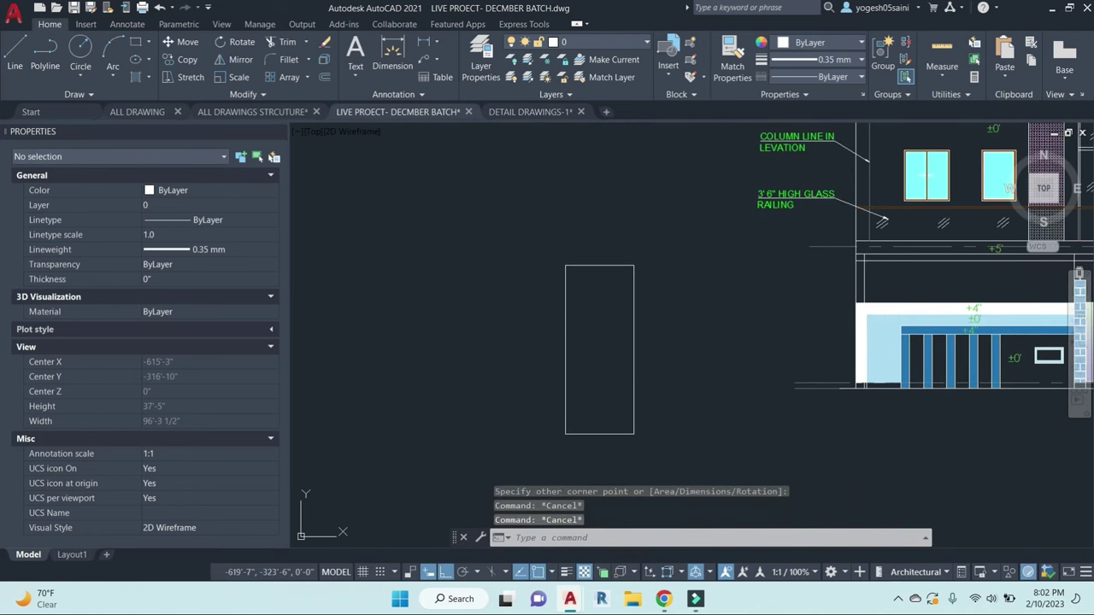
text(h)
key(Return)
click(603, 335)
right_click(603, 335)
click(632, 342)
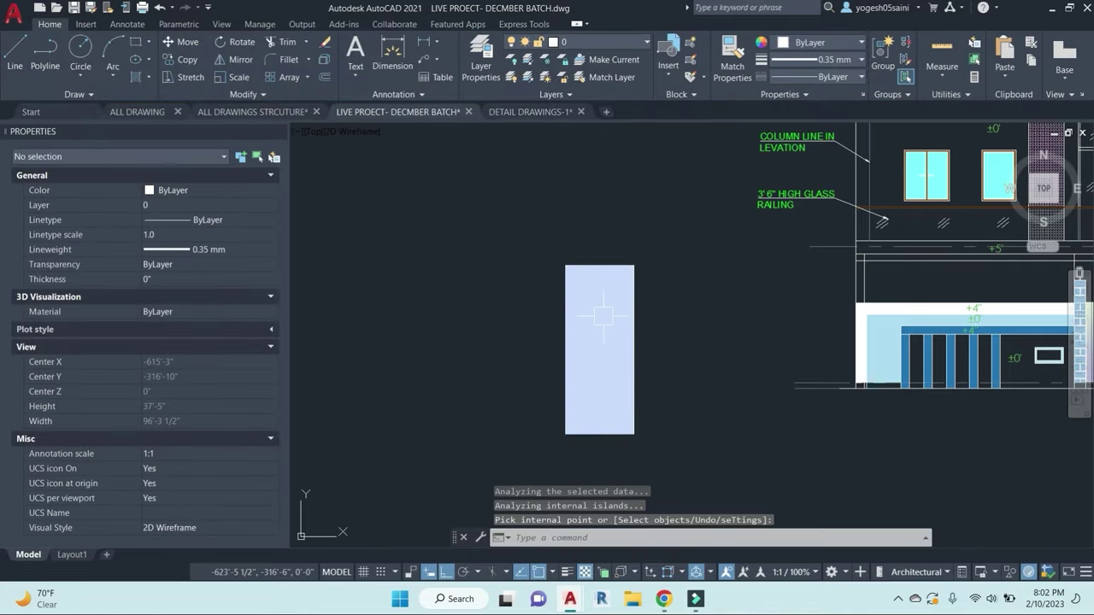
Step: Change the rectangle's hatch to the ANSI32 pattern at scale 67
click(599, 314)
click(294, 70)
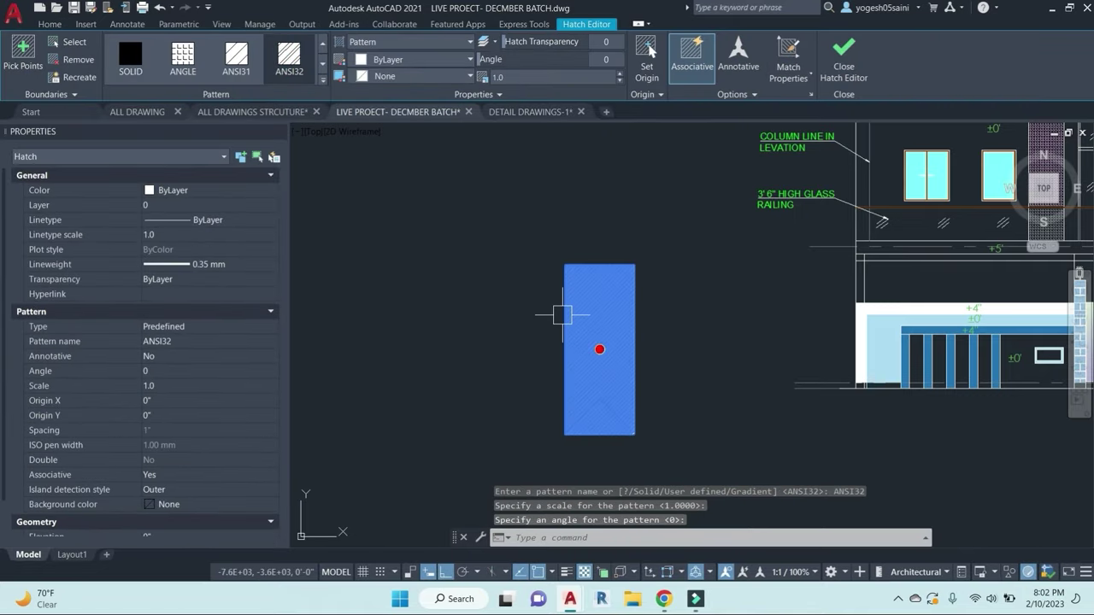
key(Escape)
key(Escape)
scroll(633, 309, down, 8)
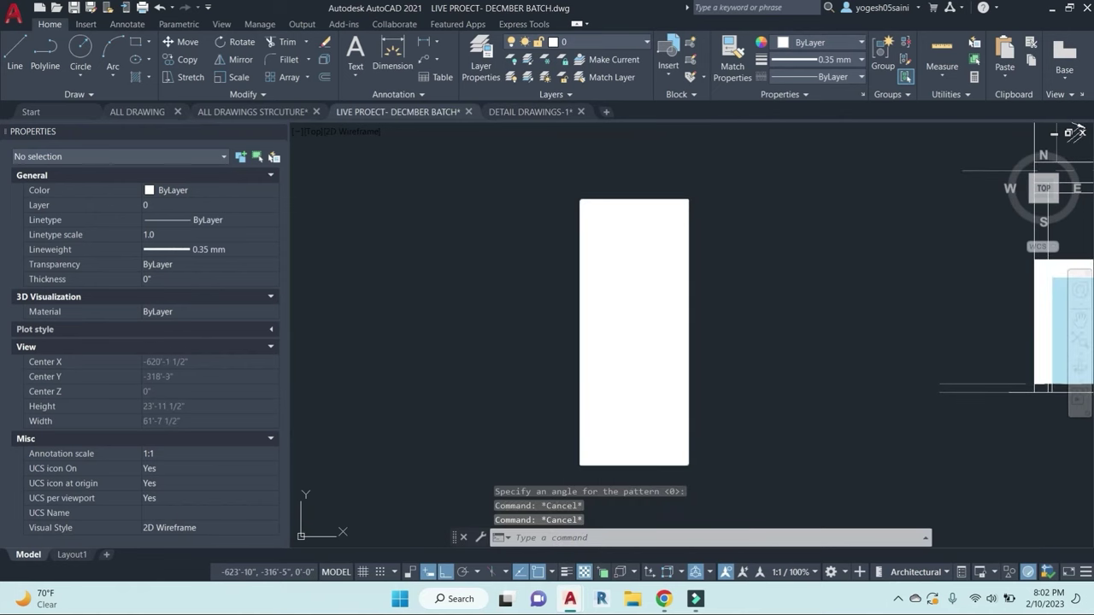
click(635, 281)
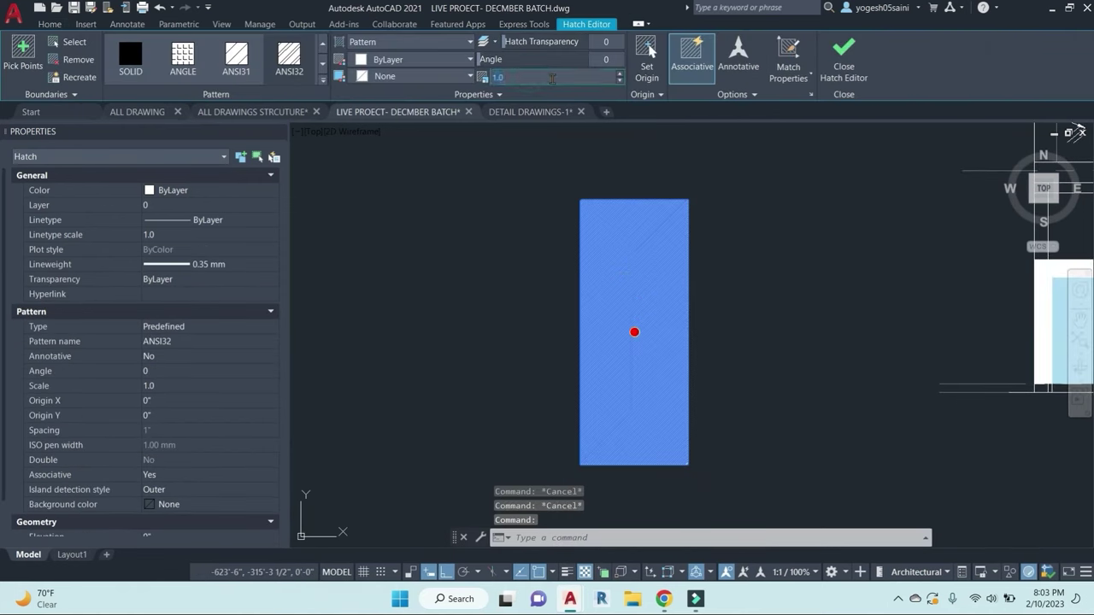
click(552, 77)
text(50)
key(Return)
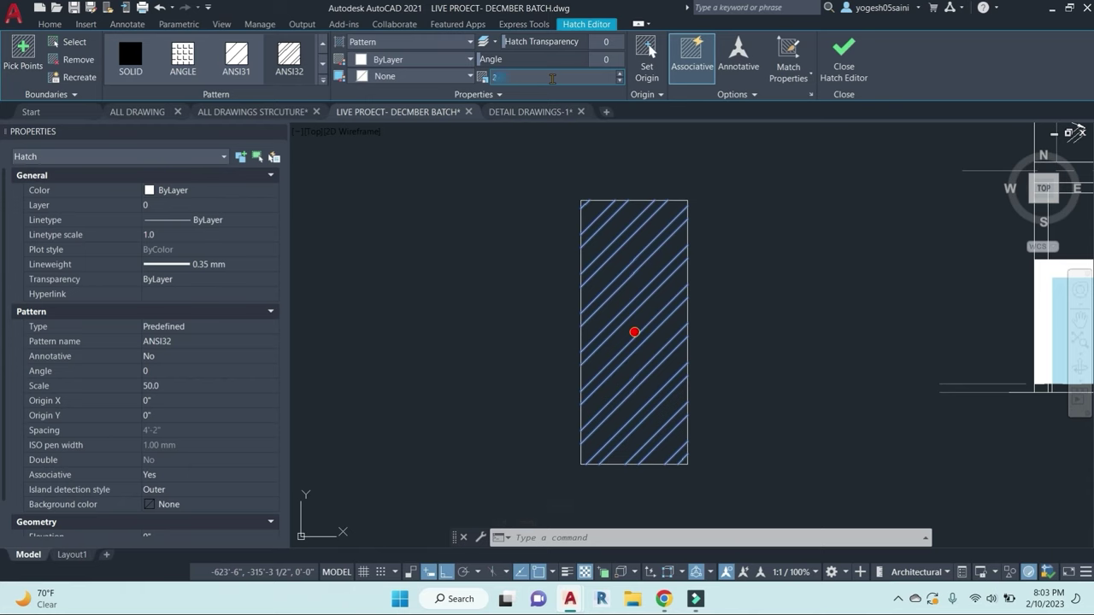
key(Return)
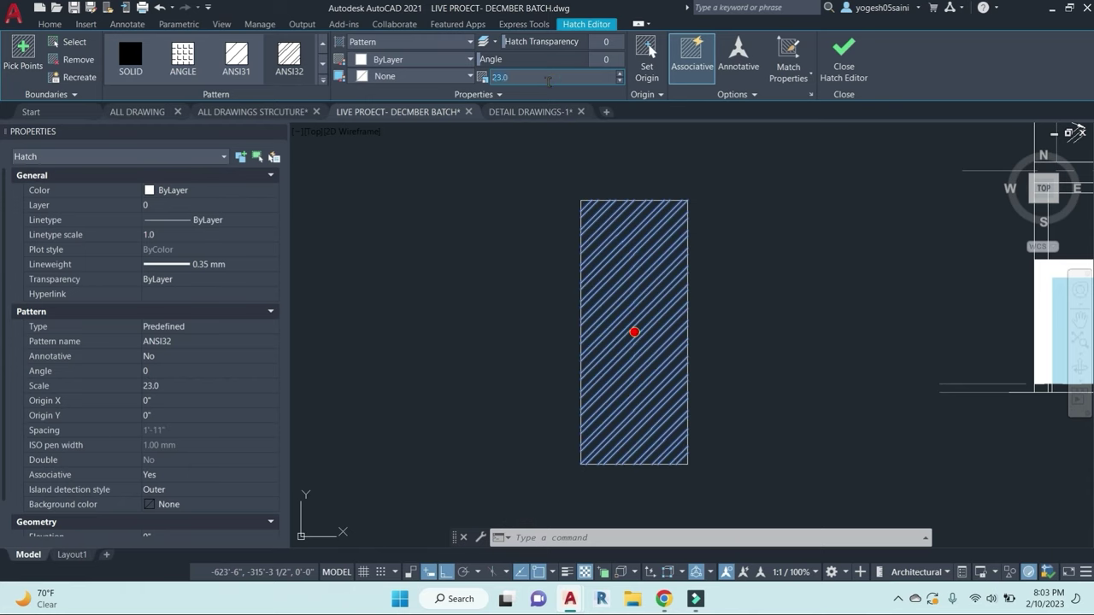
key(Return)
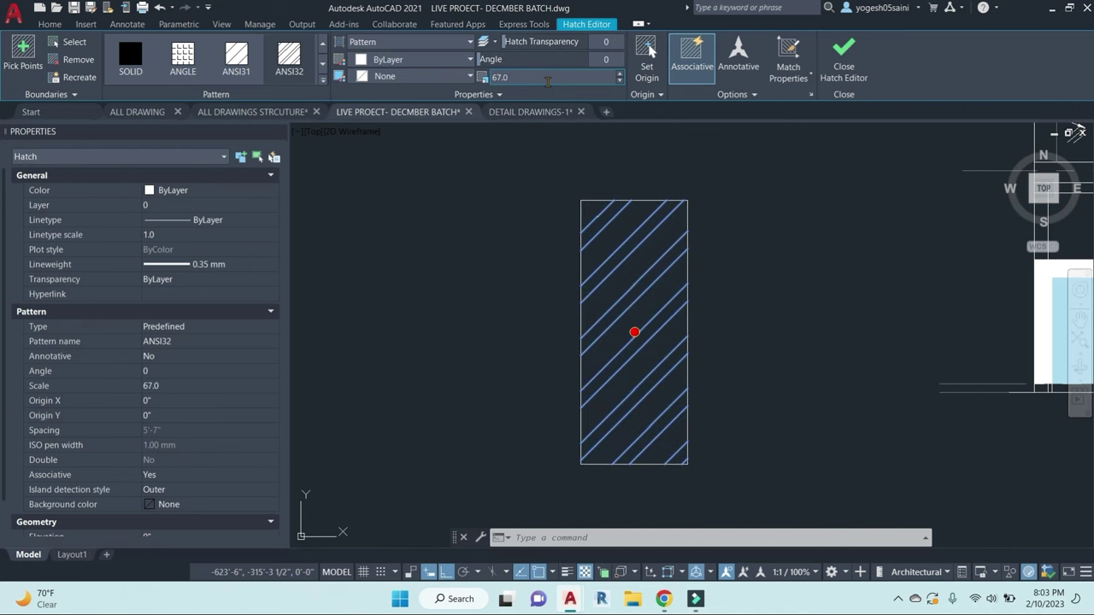
click(745, 256)
key(Escape)
key(Escape)
key(Escape)
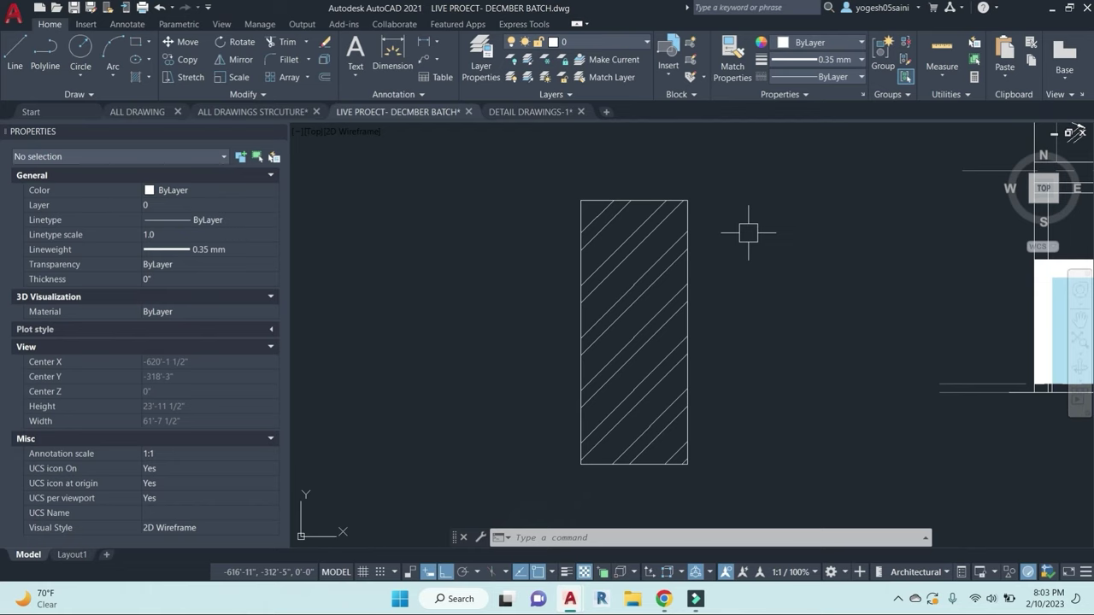
key(F5)
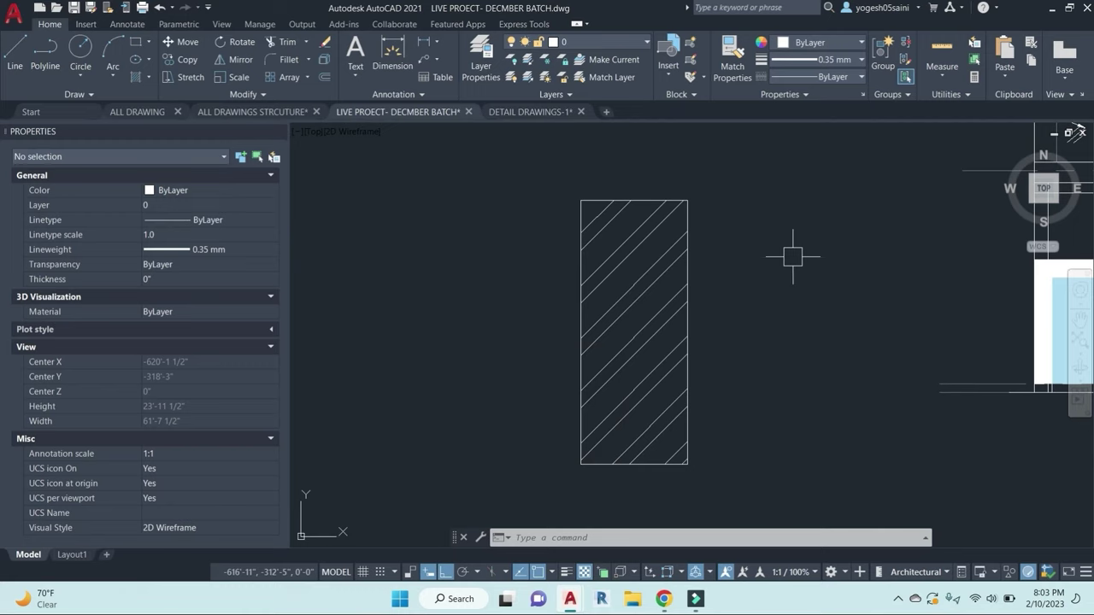
Step: Draw three sides of a square with LINE above the hatched rectangle
key(Escape)
key(Escape)
key(Escape)
scroll(544, 317, down, 3)
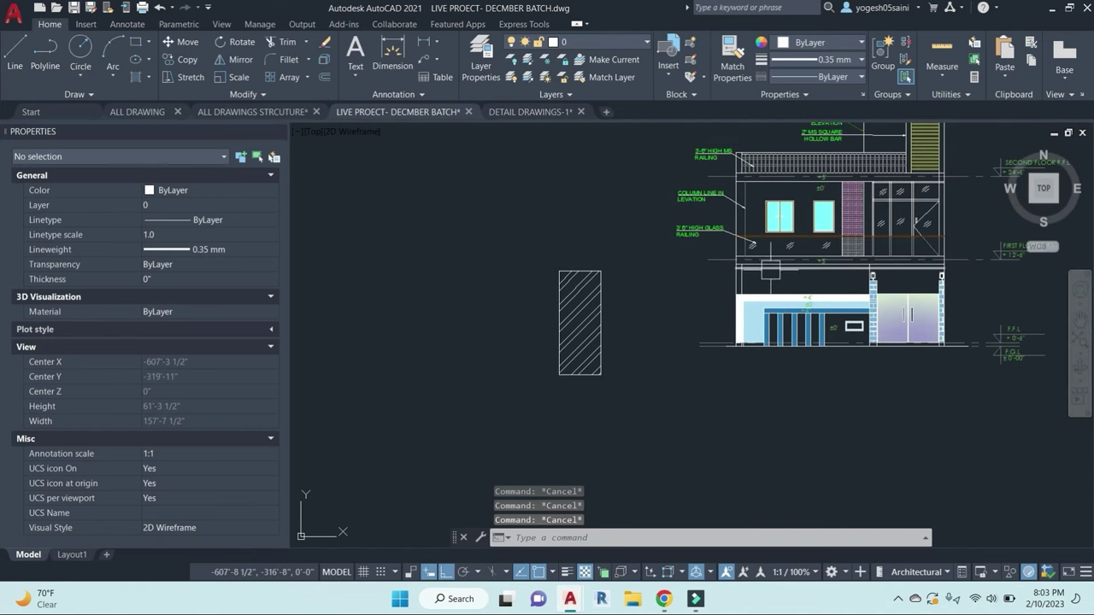
middle_drag(914, 270, 876, 275)
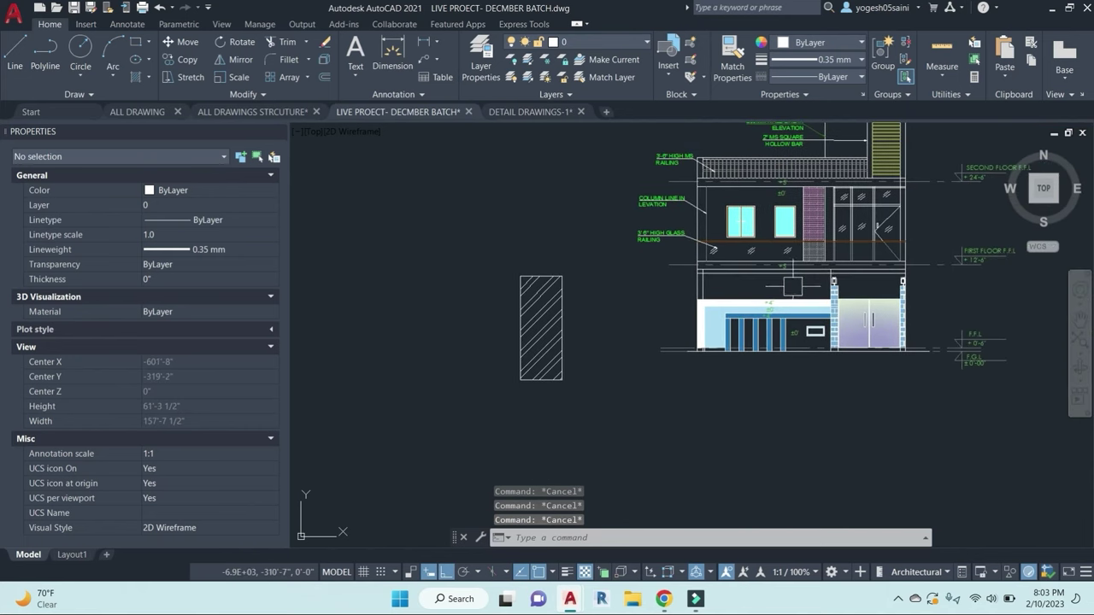
mouse_move(632, 313)
middle_down()
mouse_move(581, 359)
mouse_move(567, 345)
middle_up()
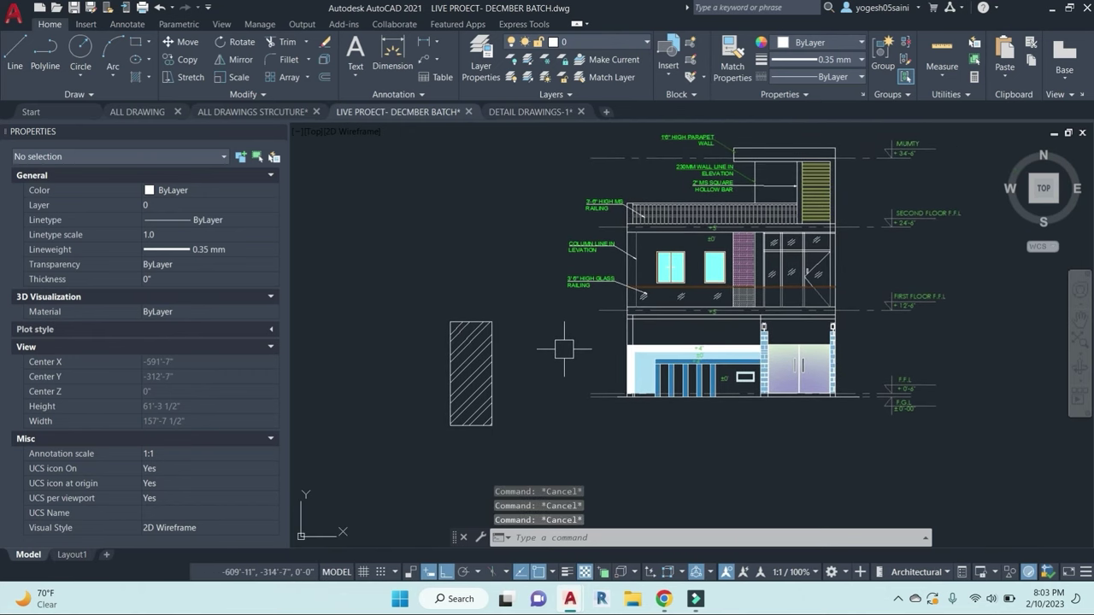
key(l)
key(Return)
click(426, 206)
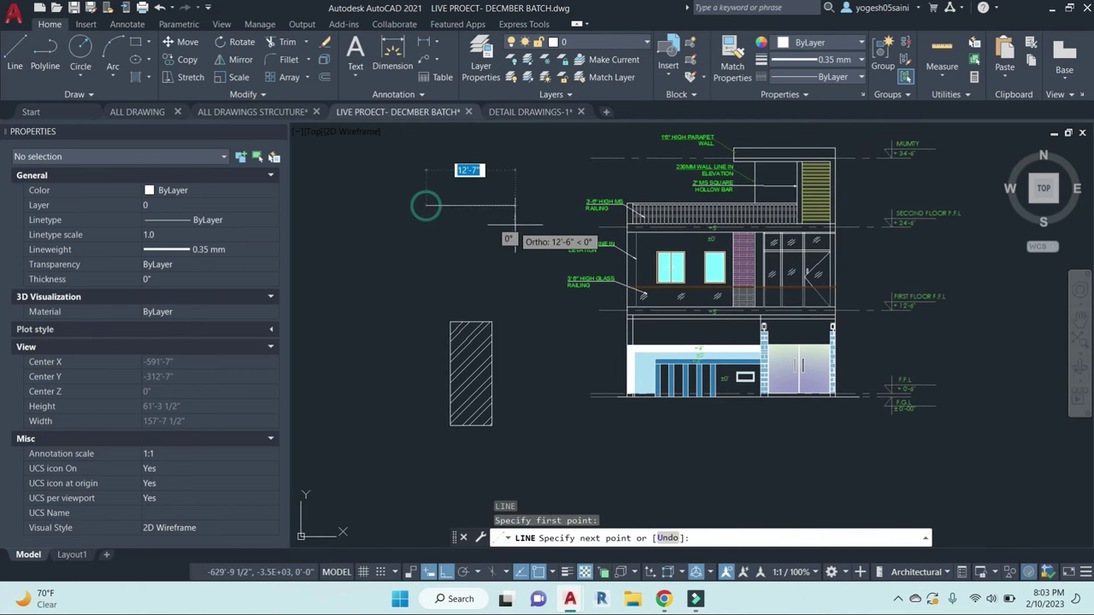
click(516, 206)
click(516, 291)
click(406, 291)
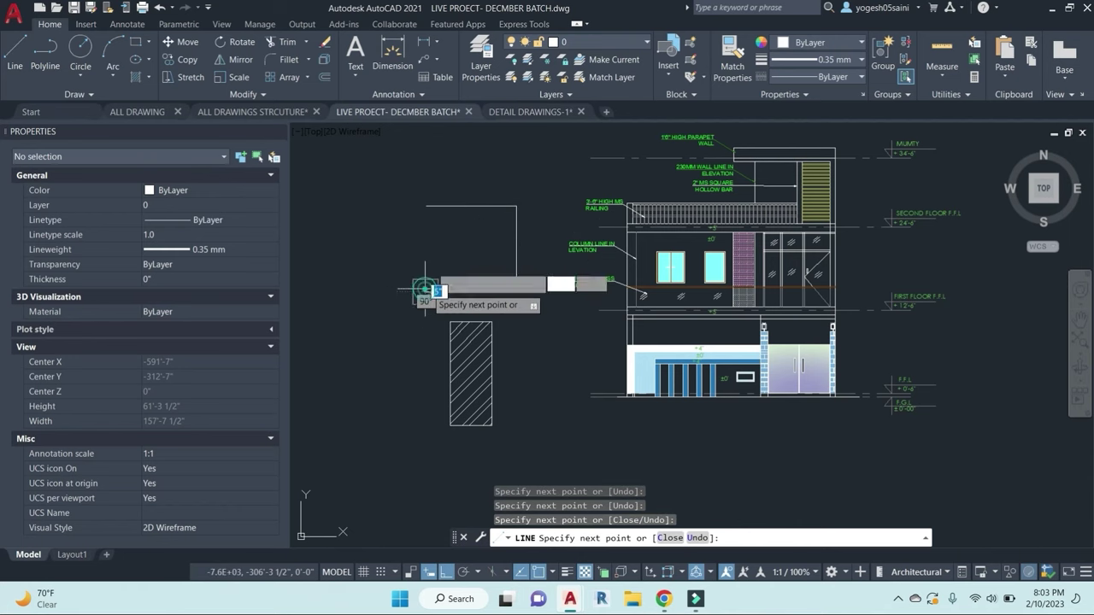
Step: With Ortho off, close the square's last side at its top corner
scroll(385, 218, up, 5)
scroll(379, 214, up, 6)
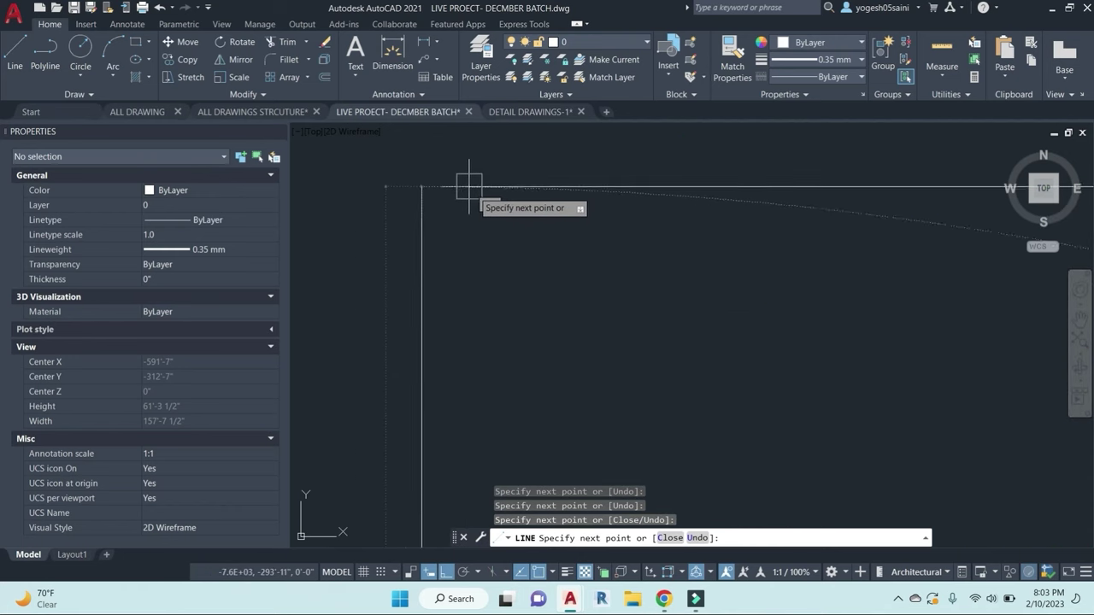
scroll(508, 182, up, 3)
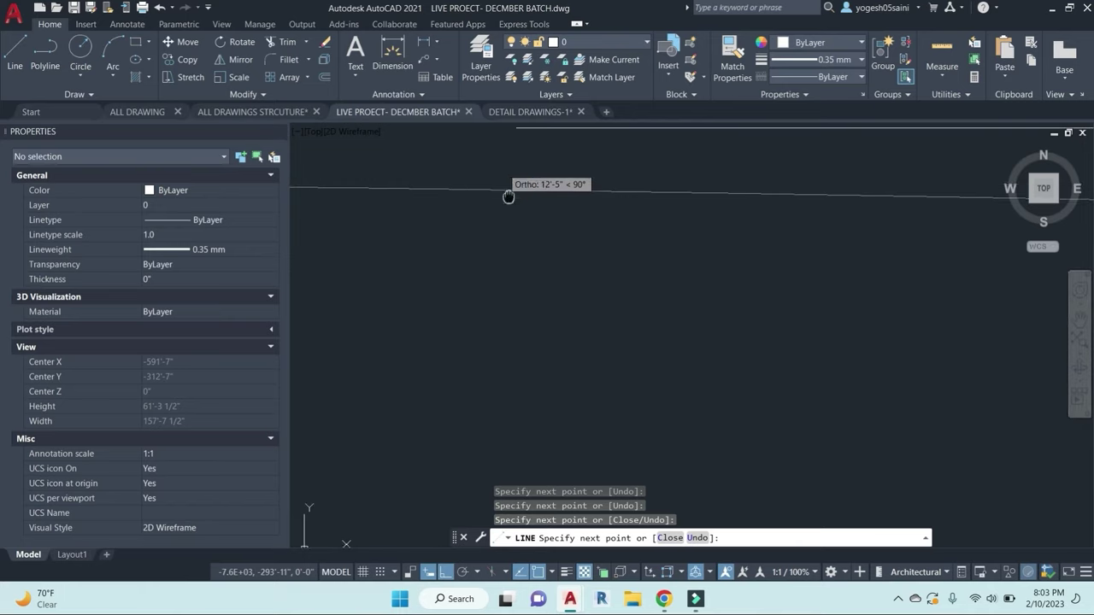
middle_drag(508, 196, 512, 293)
key(F8)
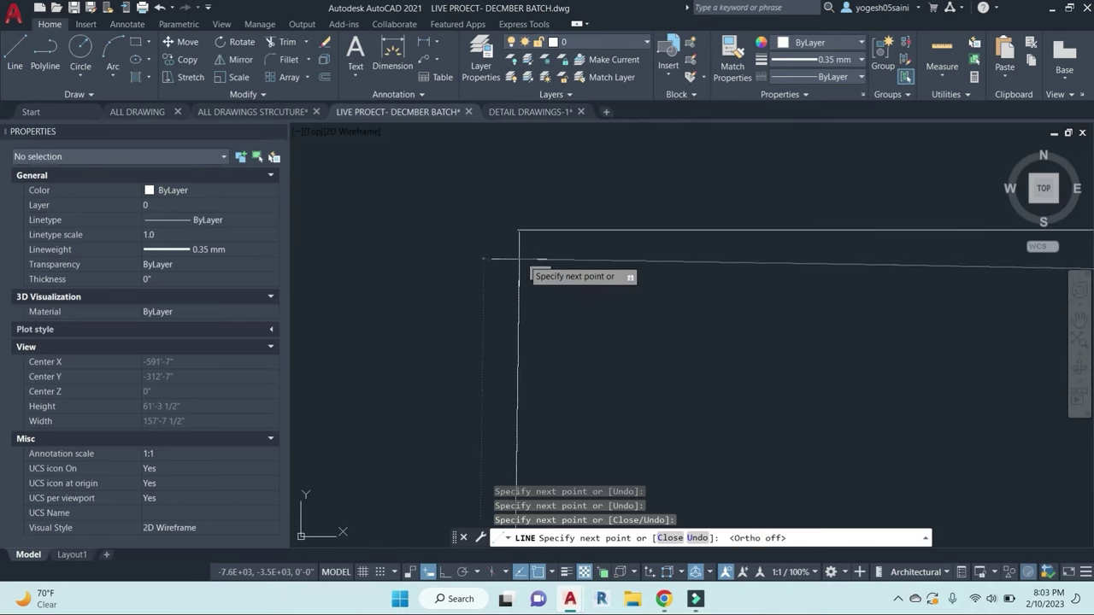
scroll(513, 260, up, 2)
scroll(521, 201, up, 2)
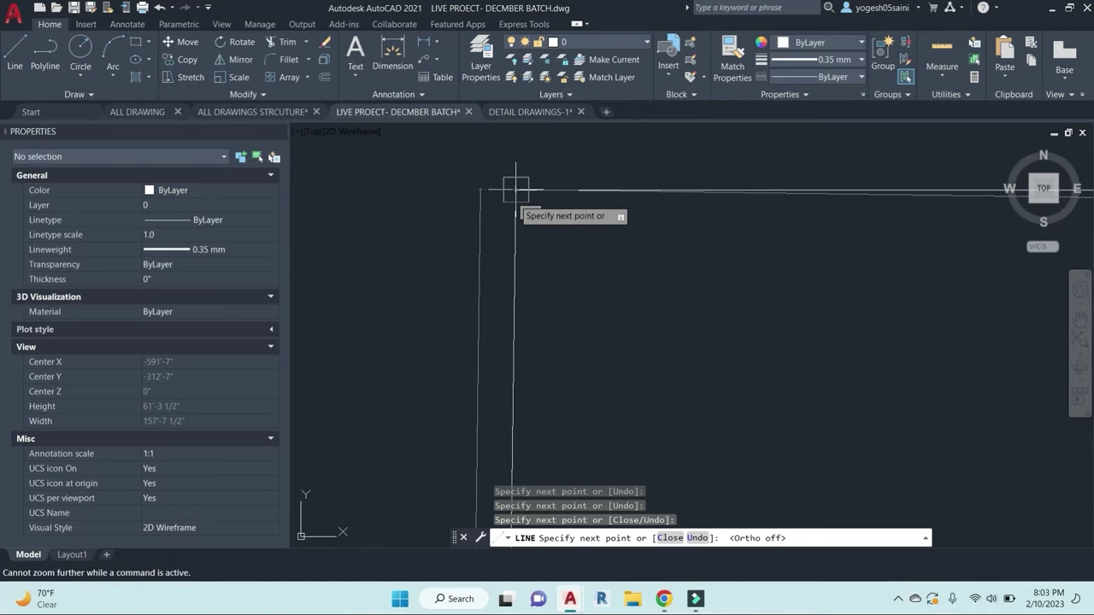
click(513, 215)
key(Escape)
key(Escape)
scroll(590, 271, down, 8)
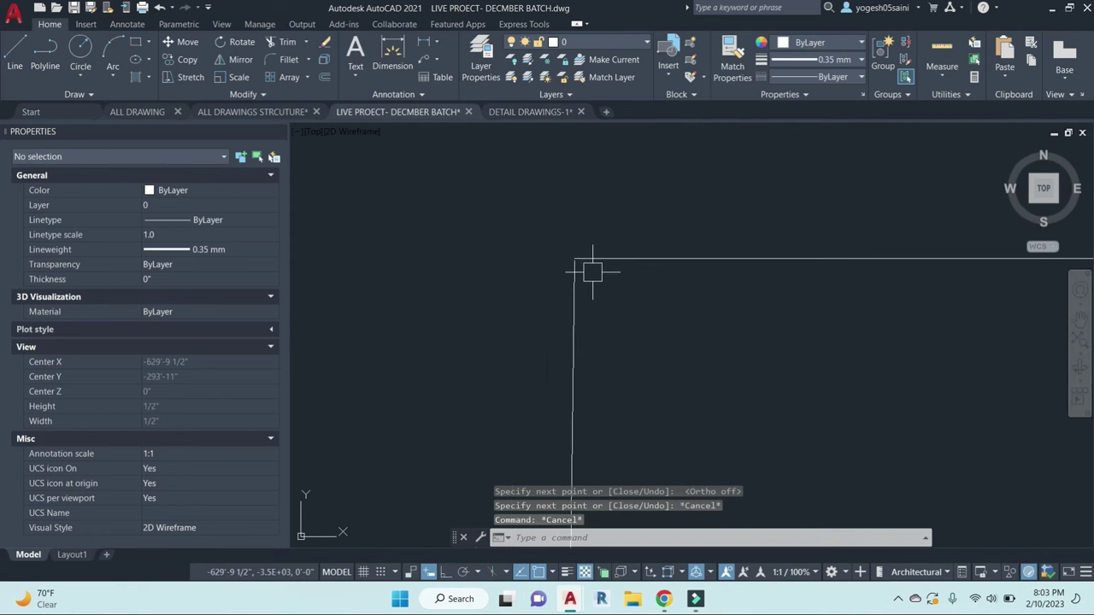
scroll(682, 352, down, 10)
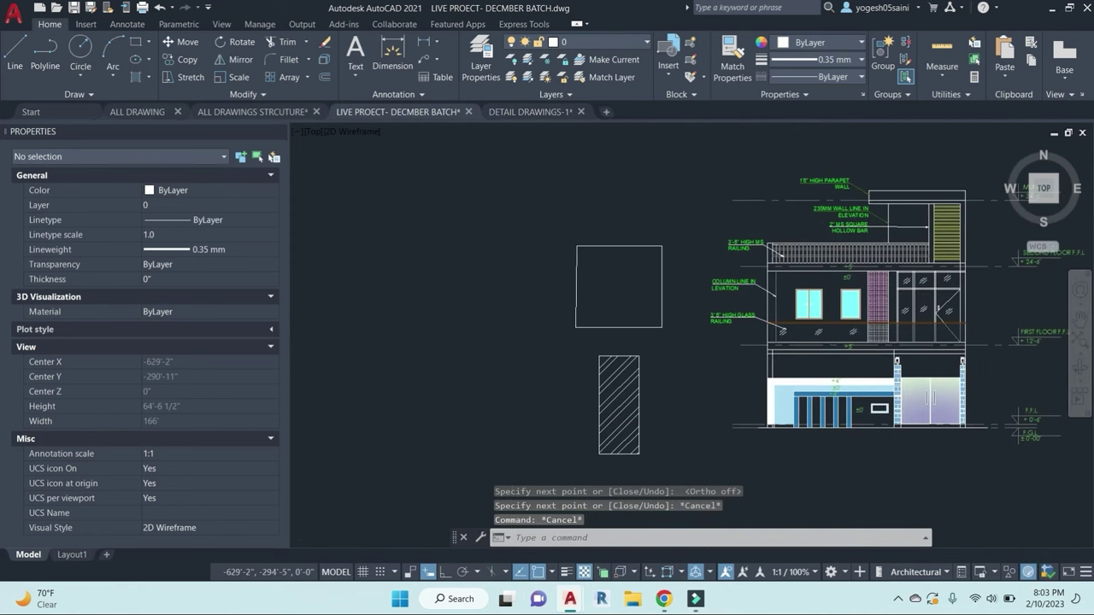
scroll(615, 299, up, 4)
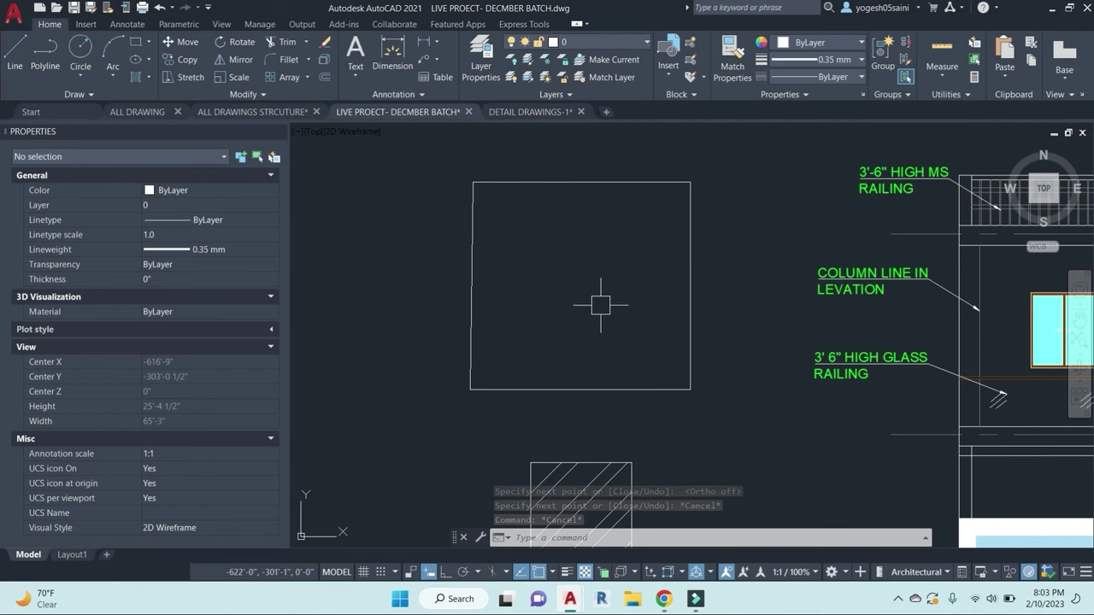
key(Escape)
Step: Fill the square with a solid hatch and regenerate the display
text(h)
key(Return)
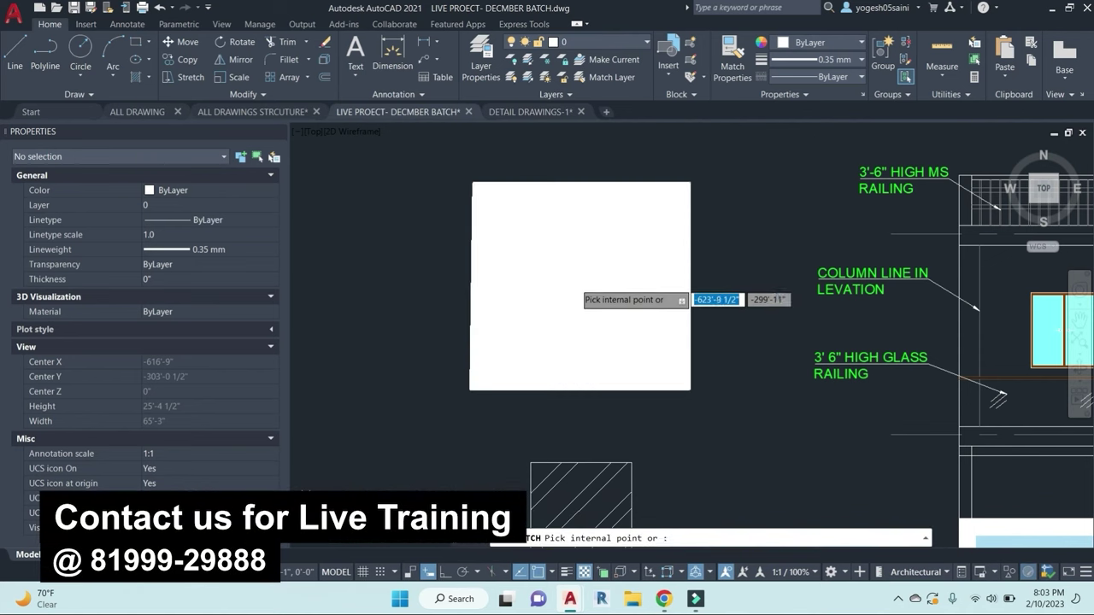
click(566, 282)
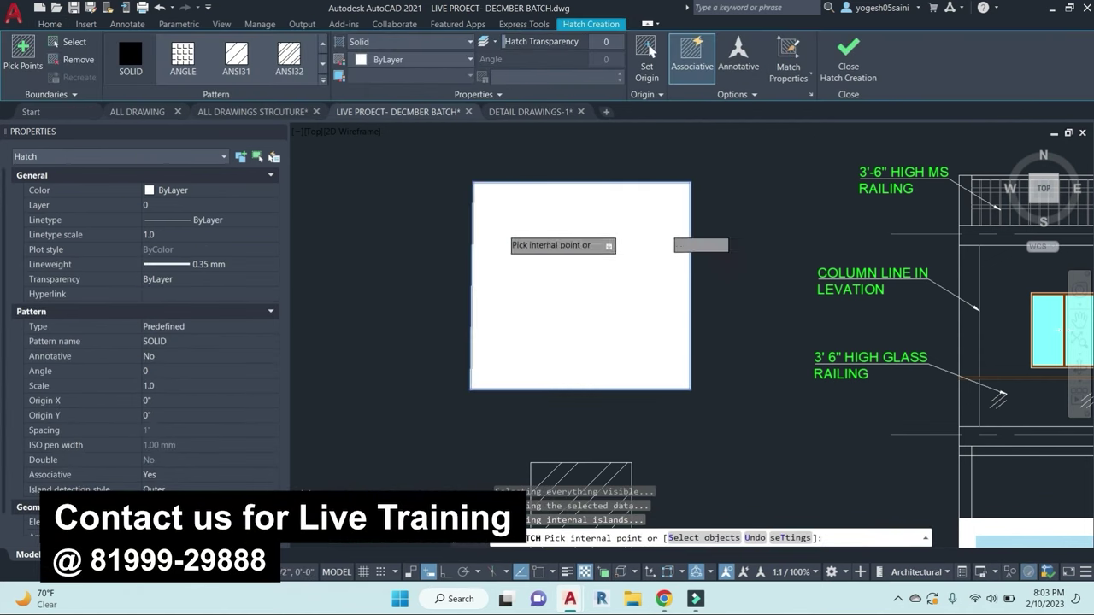
key(Escape)
text(re)
key(Return)
scroll(520, 175, up, 4)
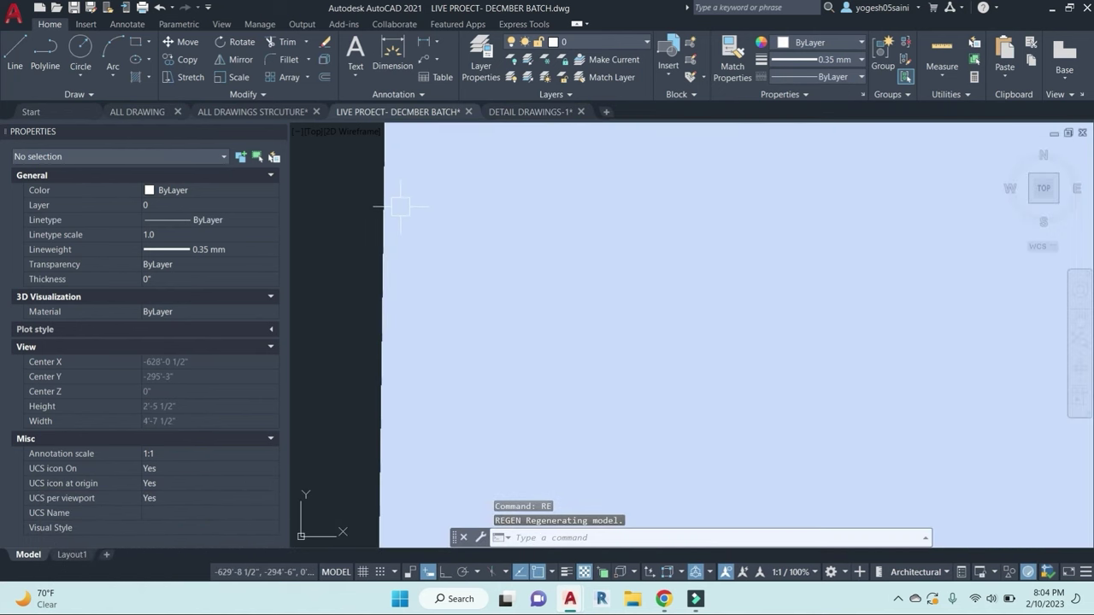
Step: Begin a rectangle beside the hatched box, then cancel it
click(379, 209)
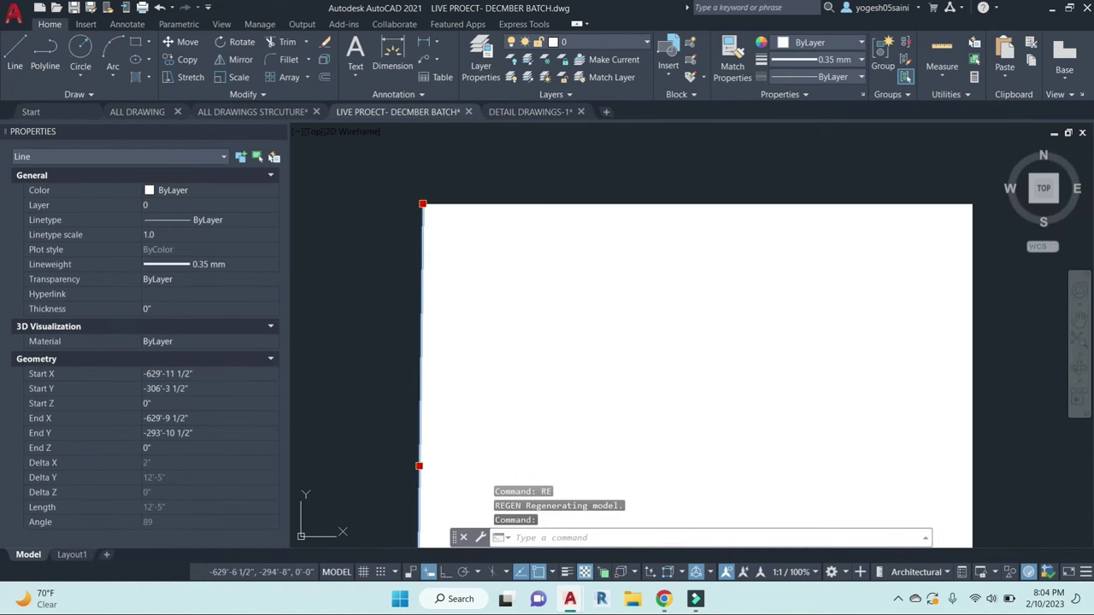
scroll(483, 247, down, 5)
key(Escape)
key(Escape)
text(rec)
key(Return)
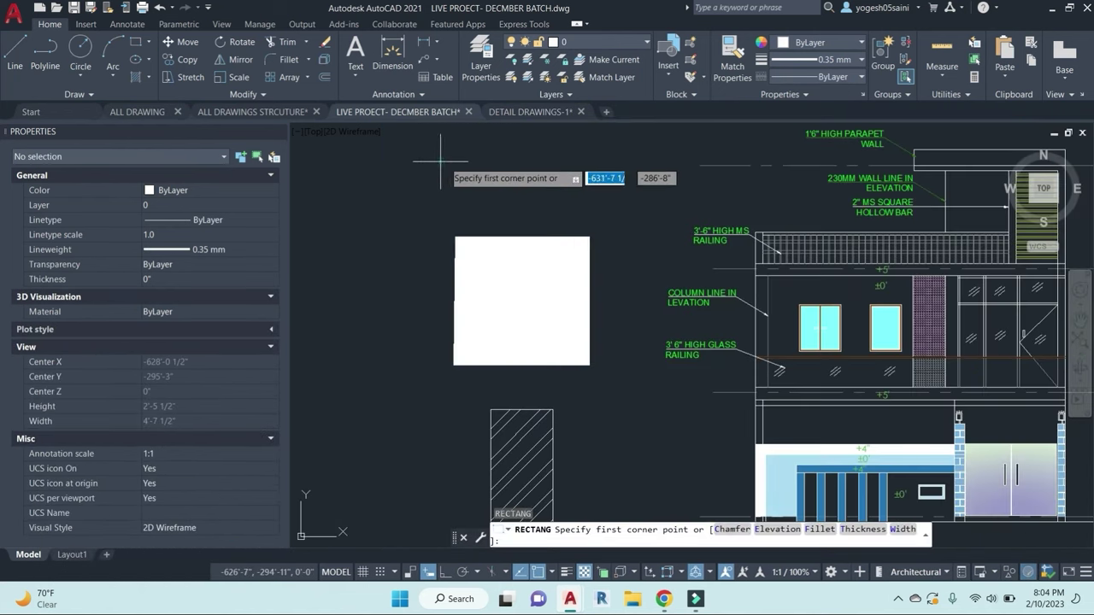
click(449, 171)
key(Escape)
middle_drag(524, 399, 524, 324)
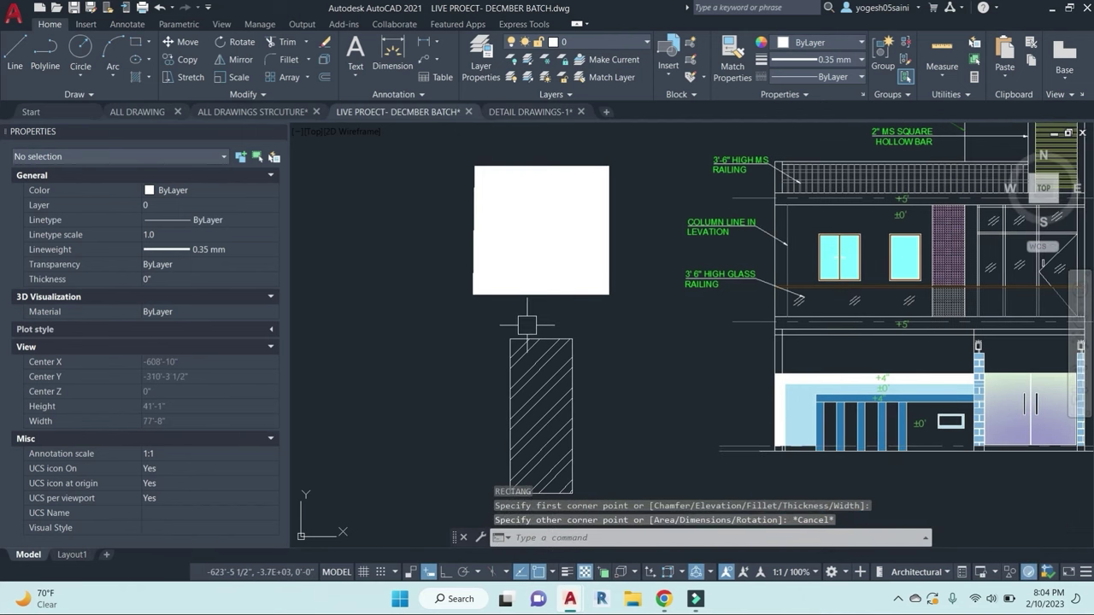
key(Escape)
key(Escape)
Step: Draw a four-vertex polyline shape in the empty area left of the swatches
text(pl)
key(Return)
middle_drag(413, 356, 659, 288)
click(533, 247)
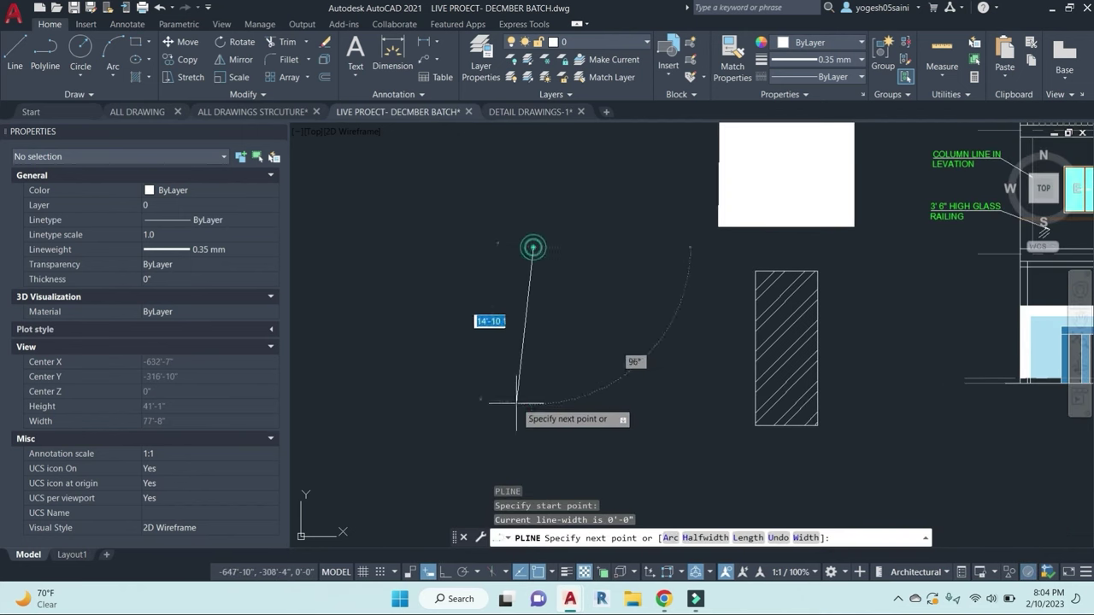
click(513, 412)
click(670, 389)
click(651, 261)
scroll(500, 257, up, 5)
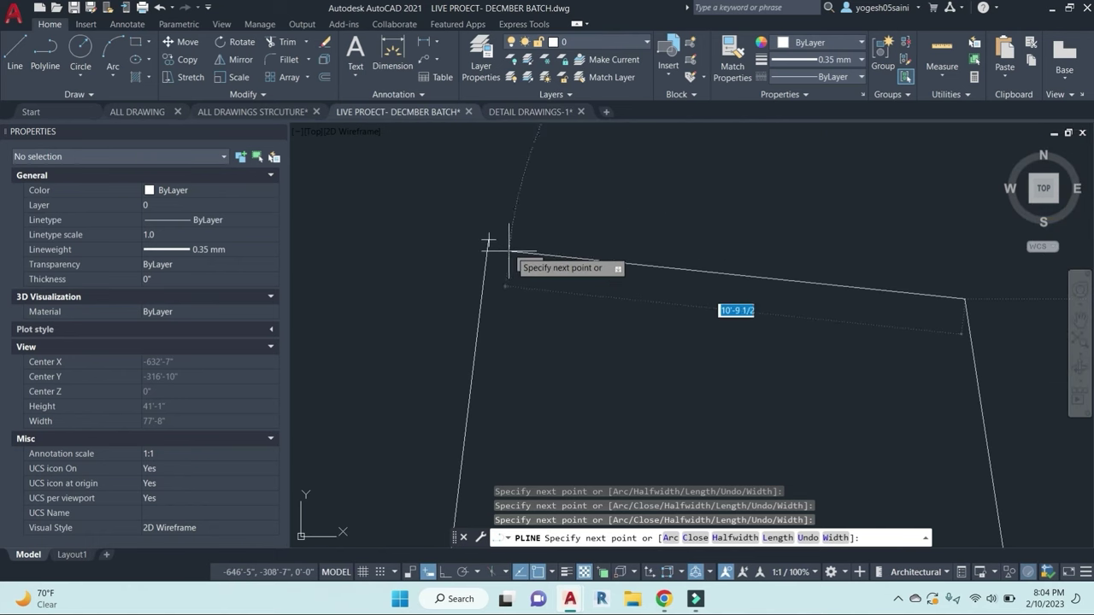
key(Escape)
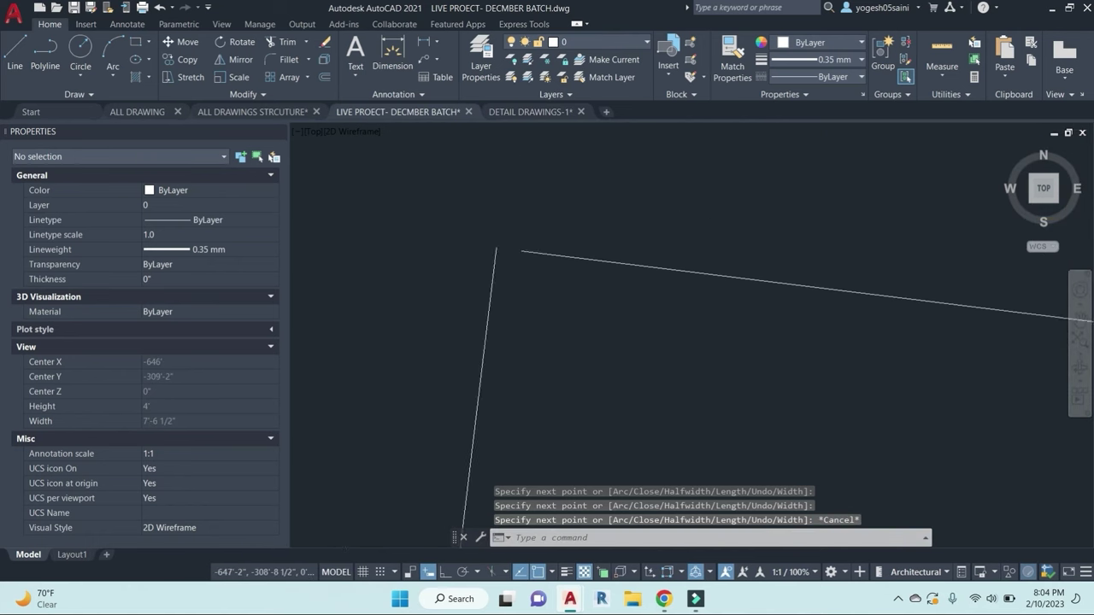
Step: Try hatching inside the new shape, then cancel and undo the hatch
scroll(573, 305, down, 6)
middle_drag(612, 355, 604, 358)
key(Escape)
key(Escape)
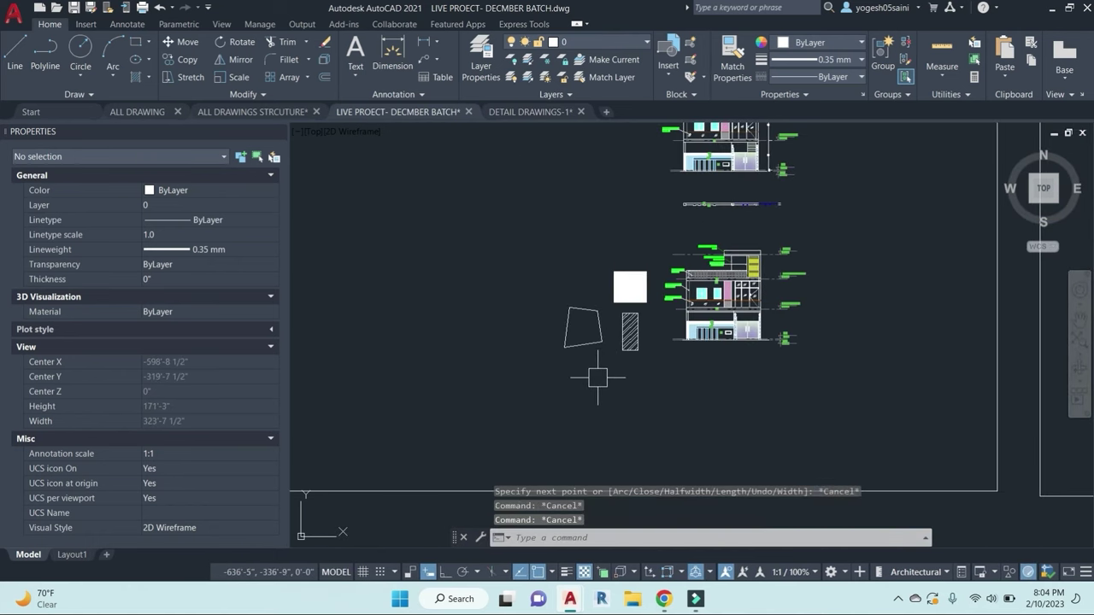
scroll(581, 327, up, 4)
text(h)
key(Return)
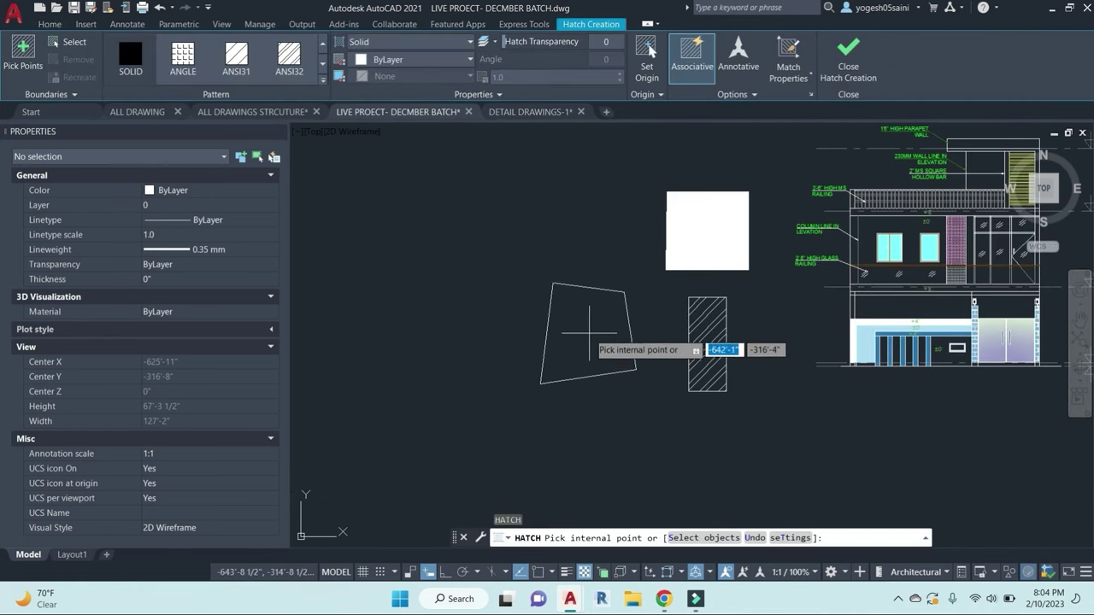
click(590, 333)
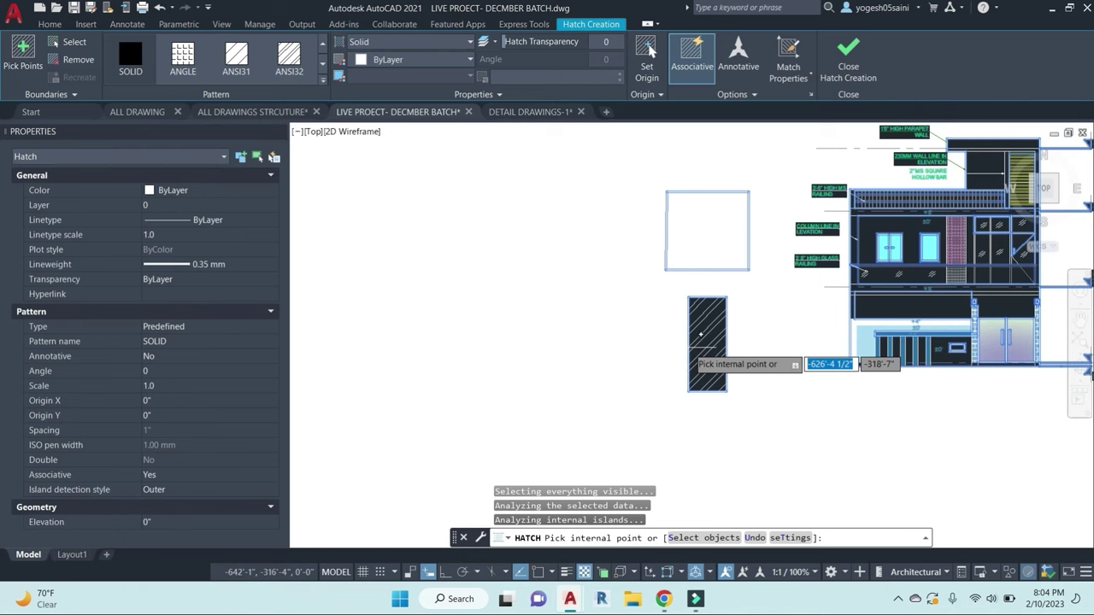
key(Escape)
key(Escape)
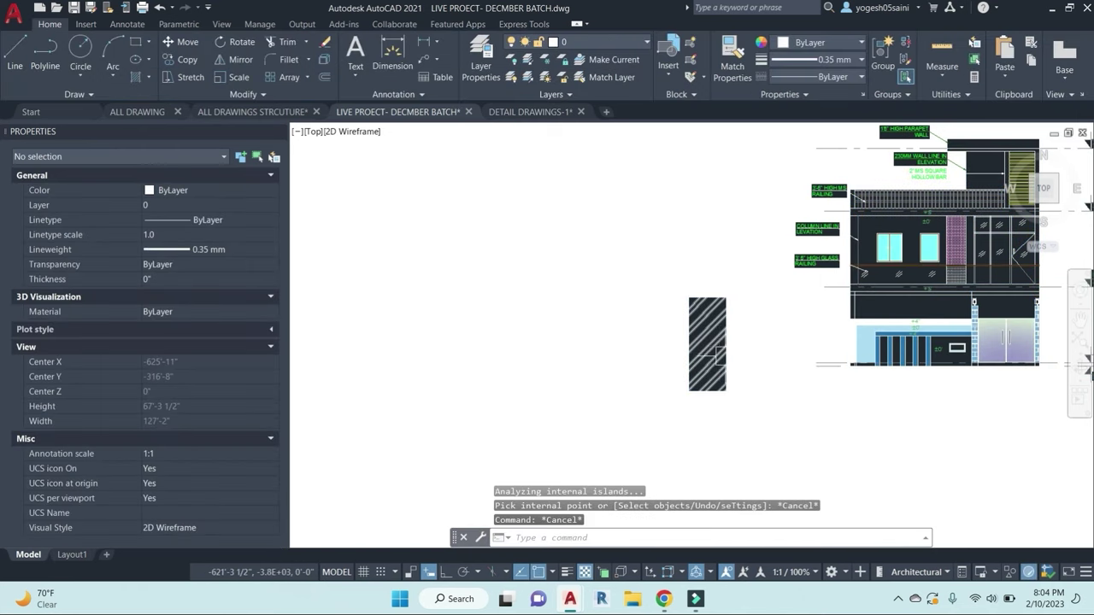
key(ctrl+z)
Step: Fillet the shape's top and left lines to close its open corner
scroll(583, 316, up, 12)
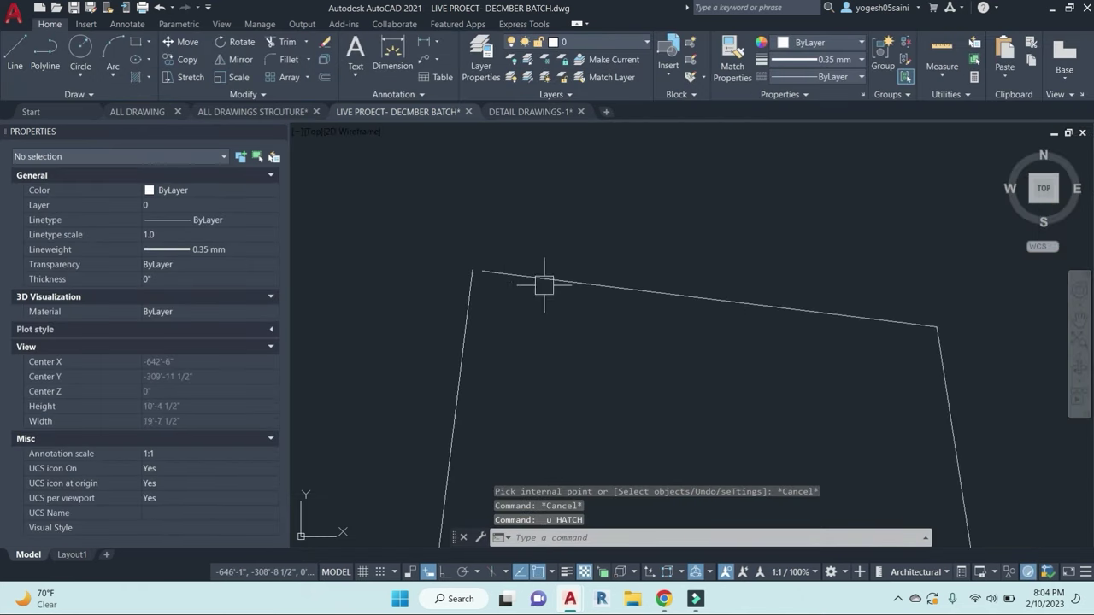
scroll(491, 276, up, 5)
key(Escape)
text(f)
key(Return)
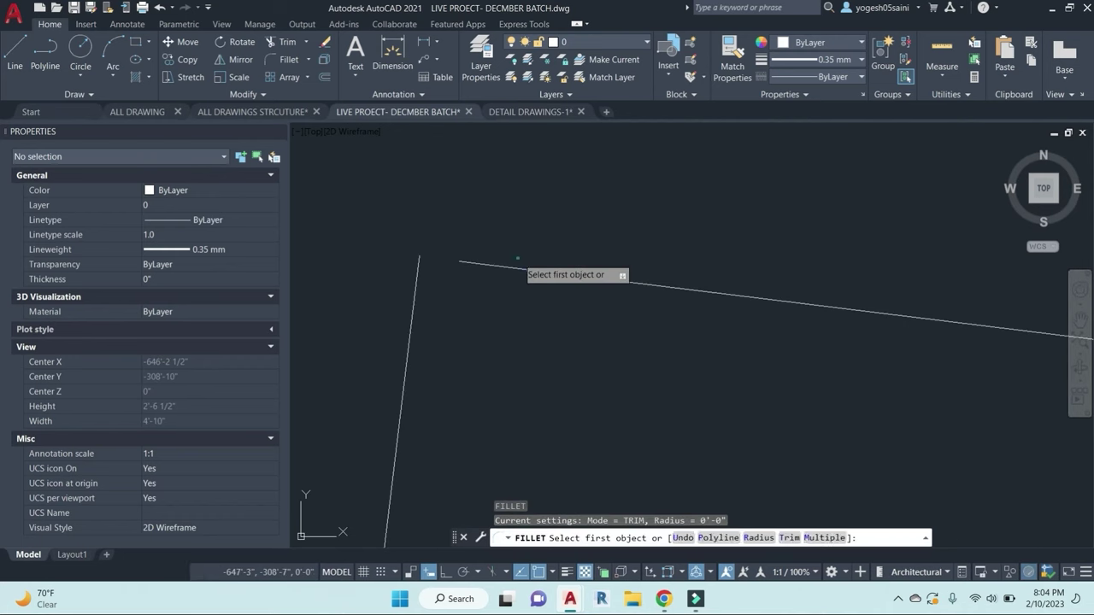
click(524, 269)
click(413, 302)
scroll(655, 383, down, 5)
key(space)
key(Escape)
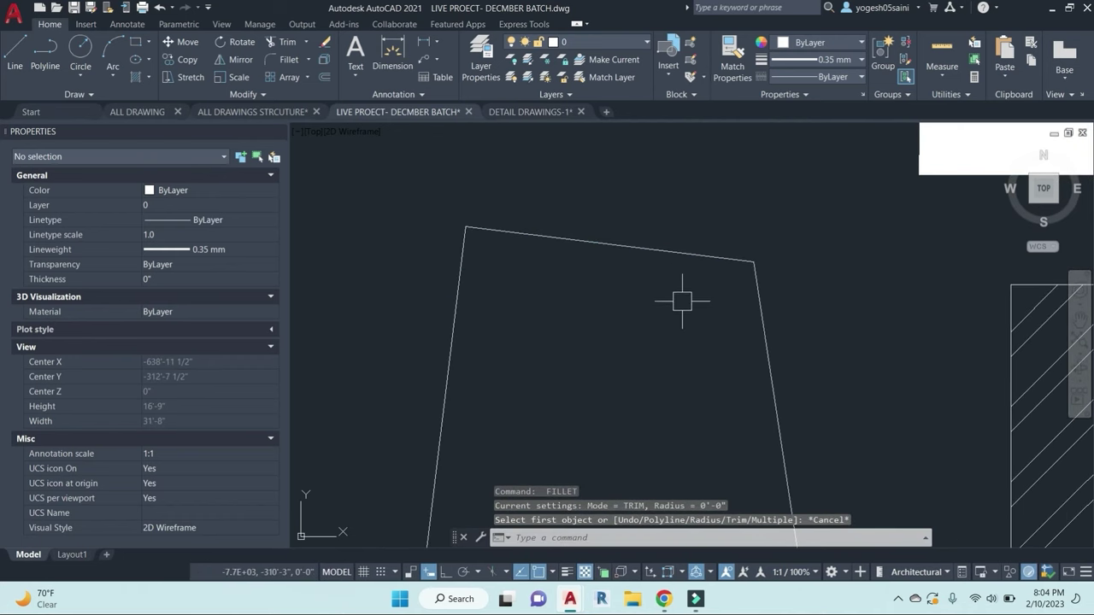
key(Escape)
scroll(677, 309, down, 5)
middle_drag(696, 335, 662, 269)
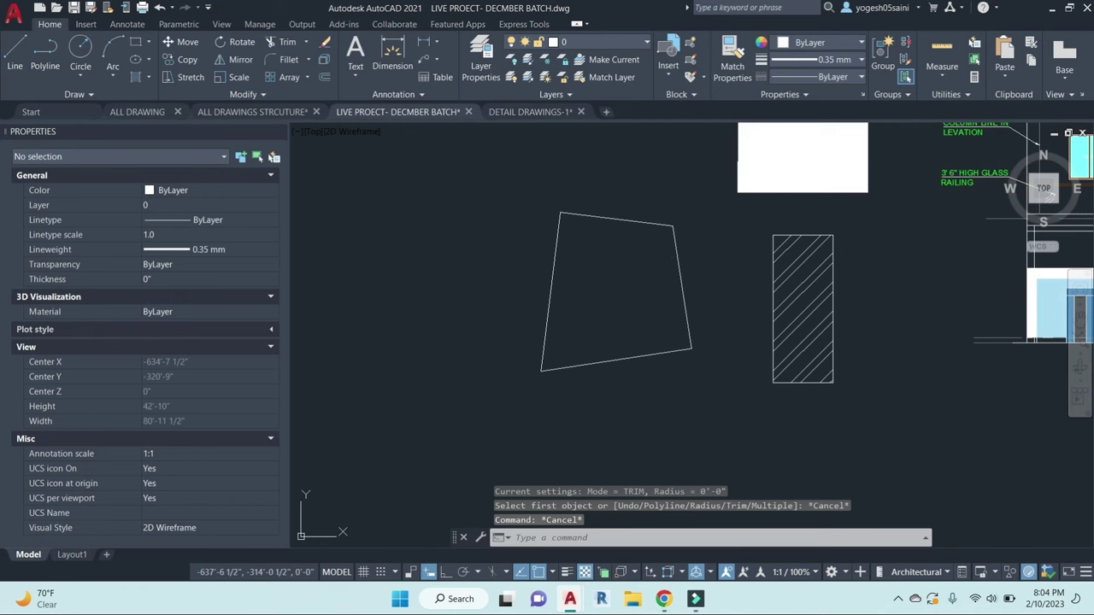
Step: Fill the closed four-sided shape with a solid white hatch
text(h)
key(Return)
click(614, 286)
right_click(622, 288)
click(652, 298)
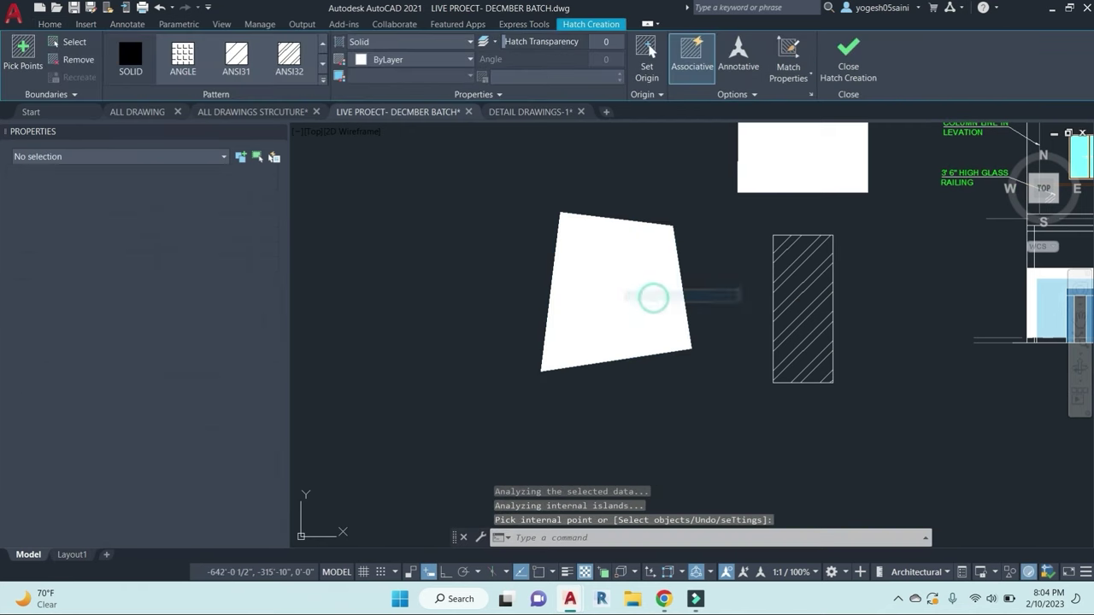
scroll(641, 282, down, 4)
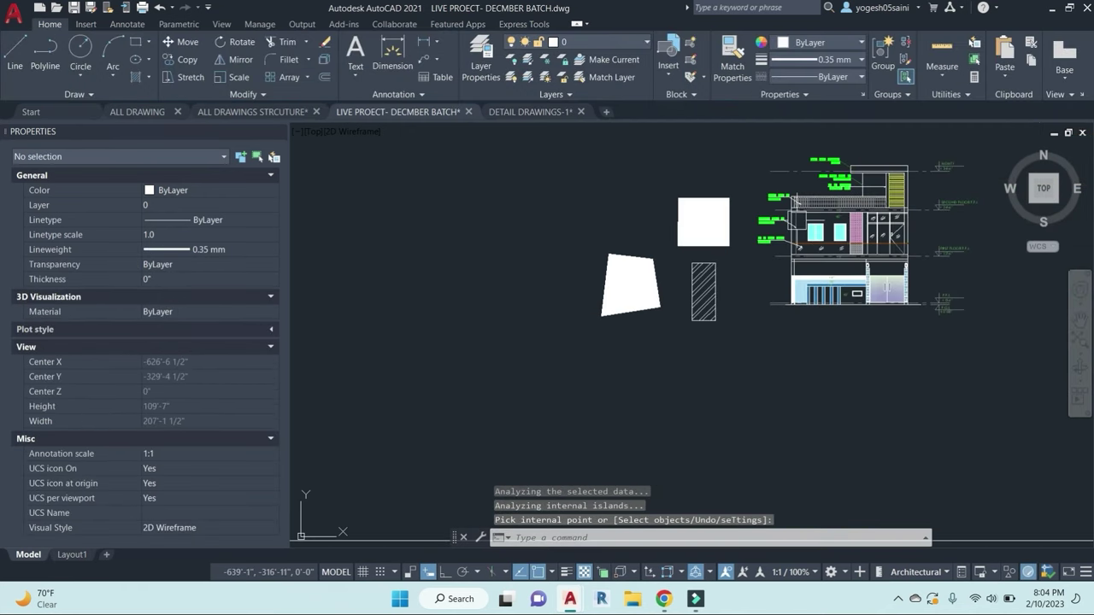
Step: Attempt a hatch on the front elevation and dismiss the boundary error
middle_drag(837, 214, 749, 234)
scroll(803, 184, up, 4)
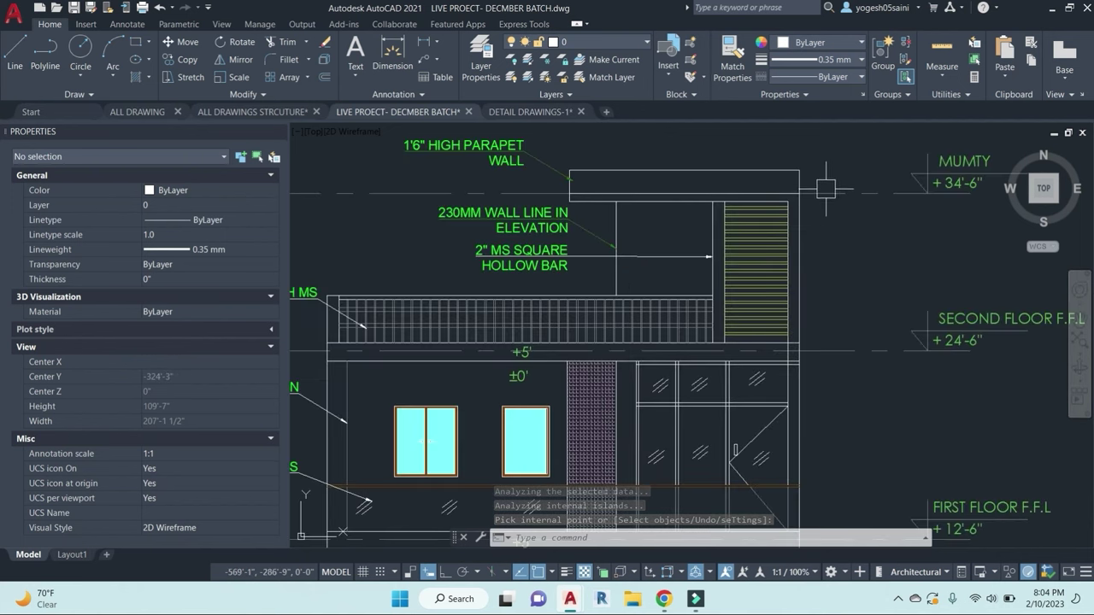
scroll(799, 174, up, 15)
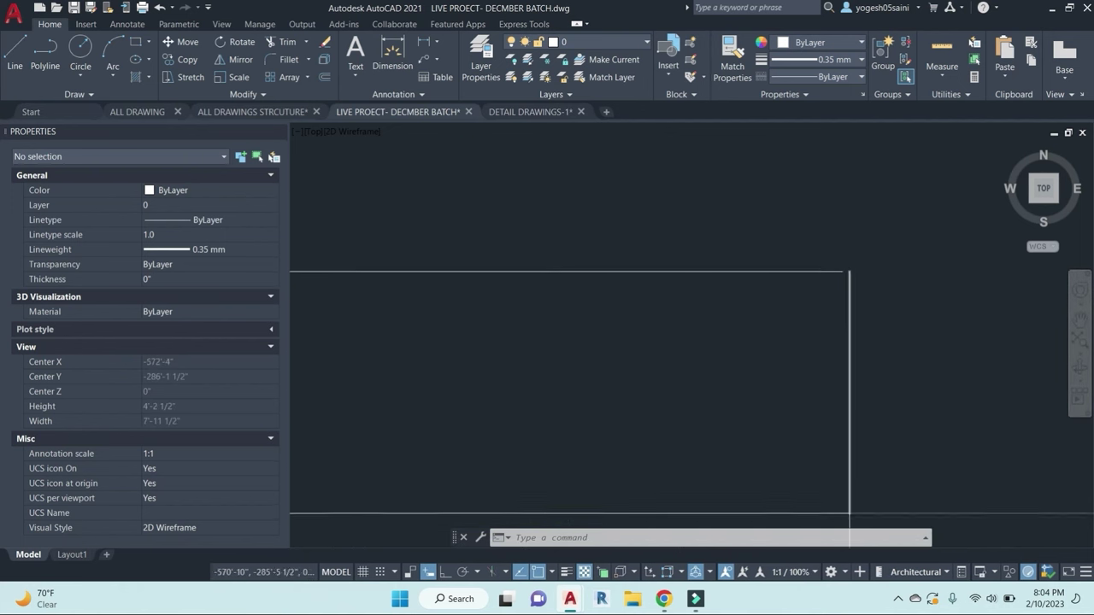
scroll(859, 263, down, 4)
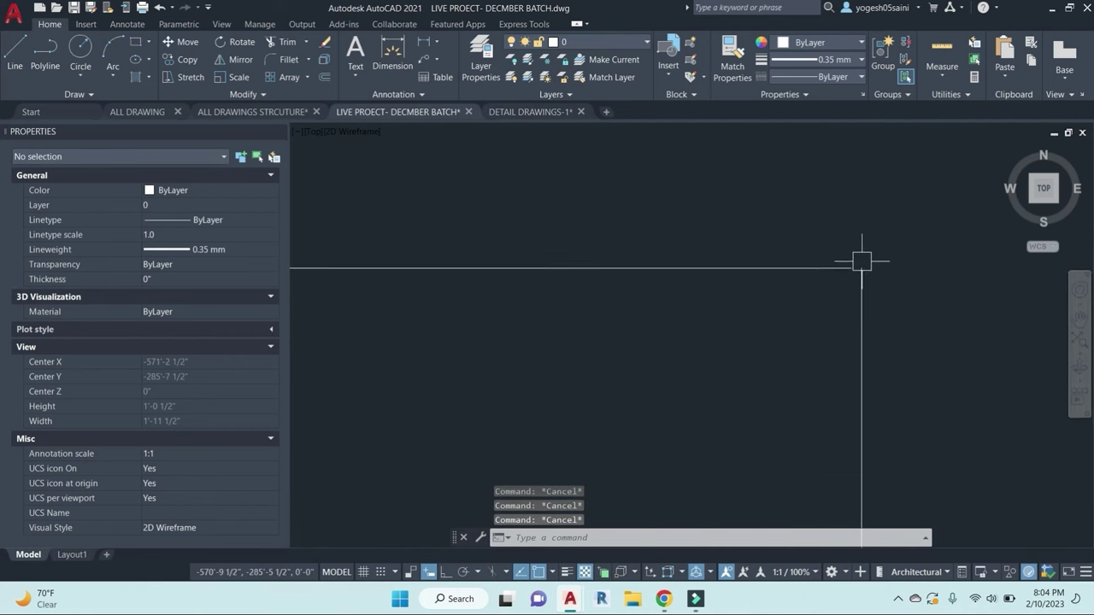
scroll(795, 339, down, 3)
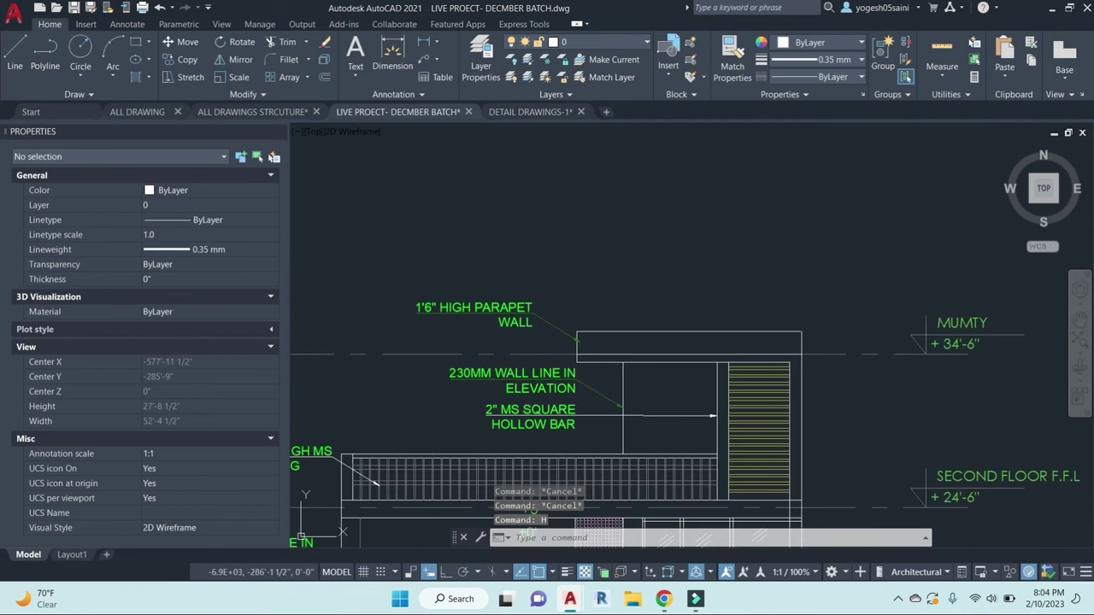
text(h)
key(Return)
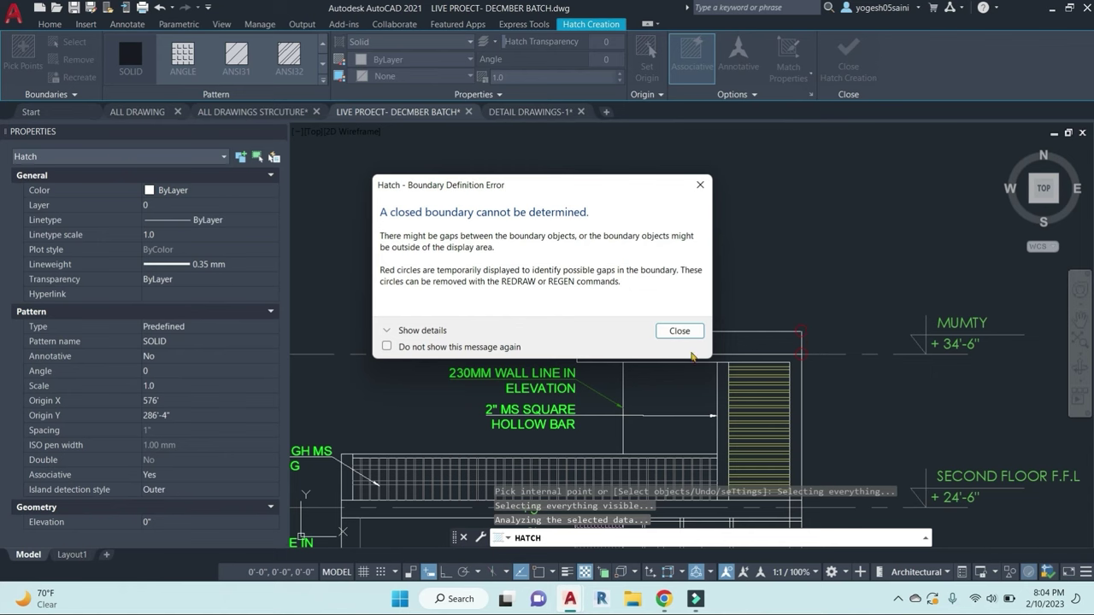
click(679, 331)
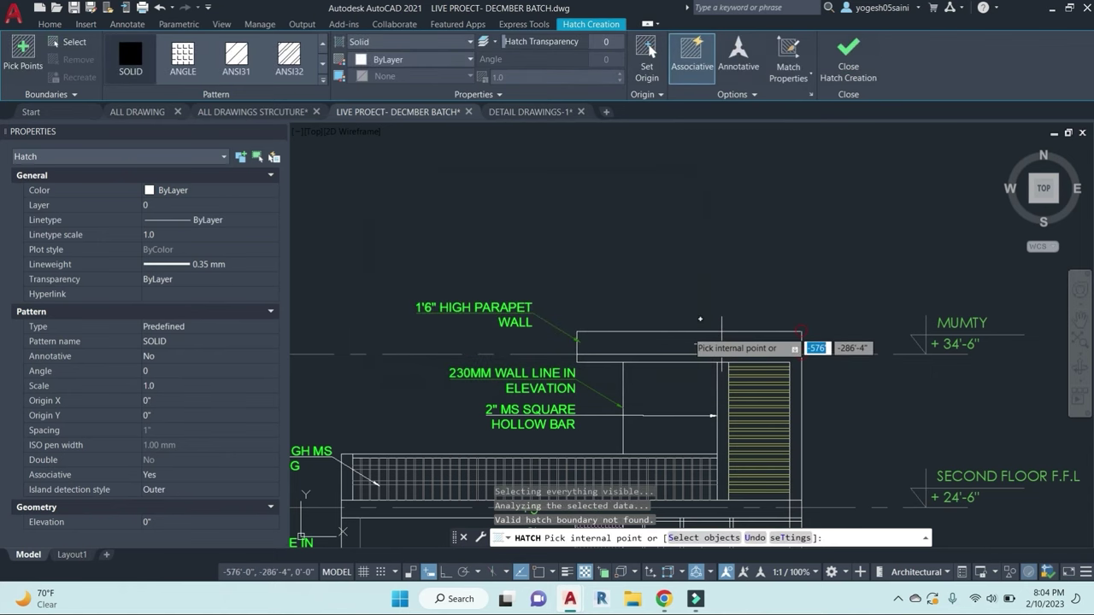
key(Escape)
scroll(783, 349, up, 2)
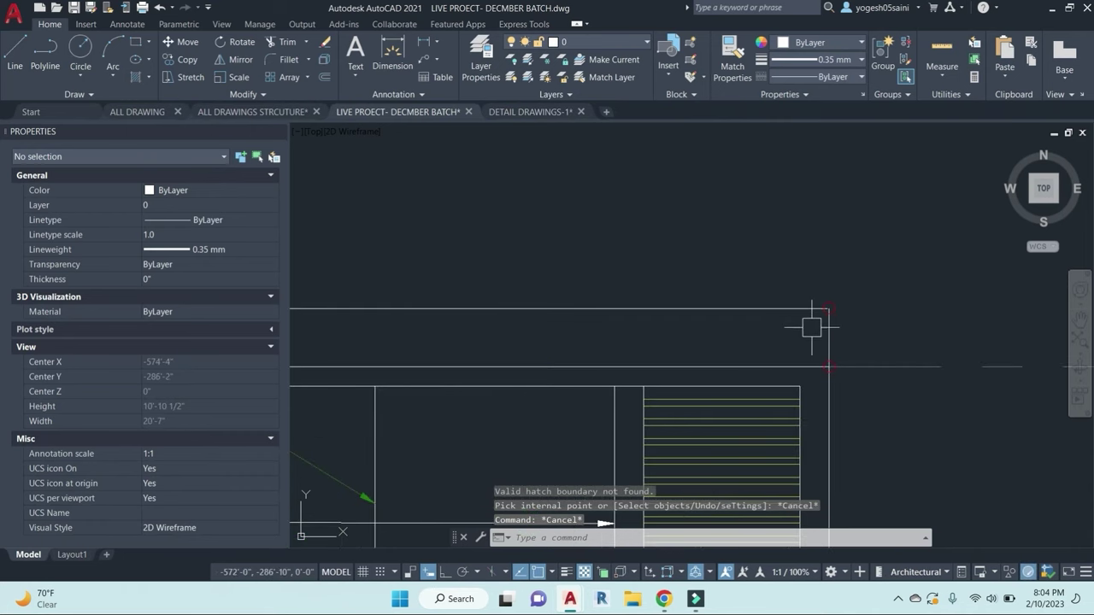
key(Escape)
scroll(809, 328, down, 5)
scroll(808, 330, up, 4)
key(Escape)
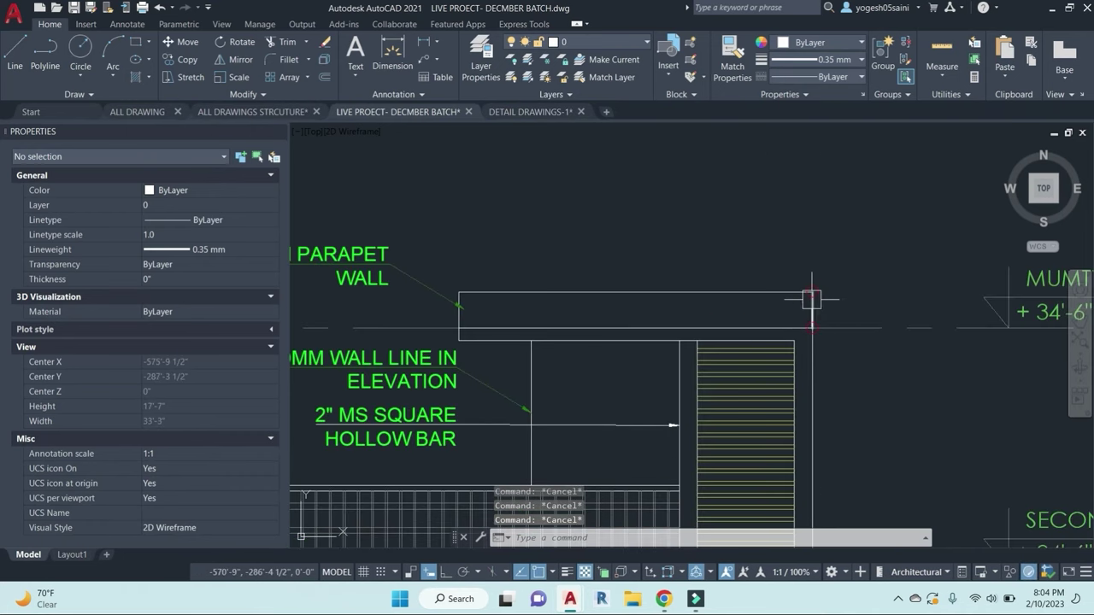
Step: Solid-hatch the parapet rectangle, then switch to the ALL DRAWINGS STRCUTURE drawing
text(f)
key(Return)
click(805, 293)
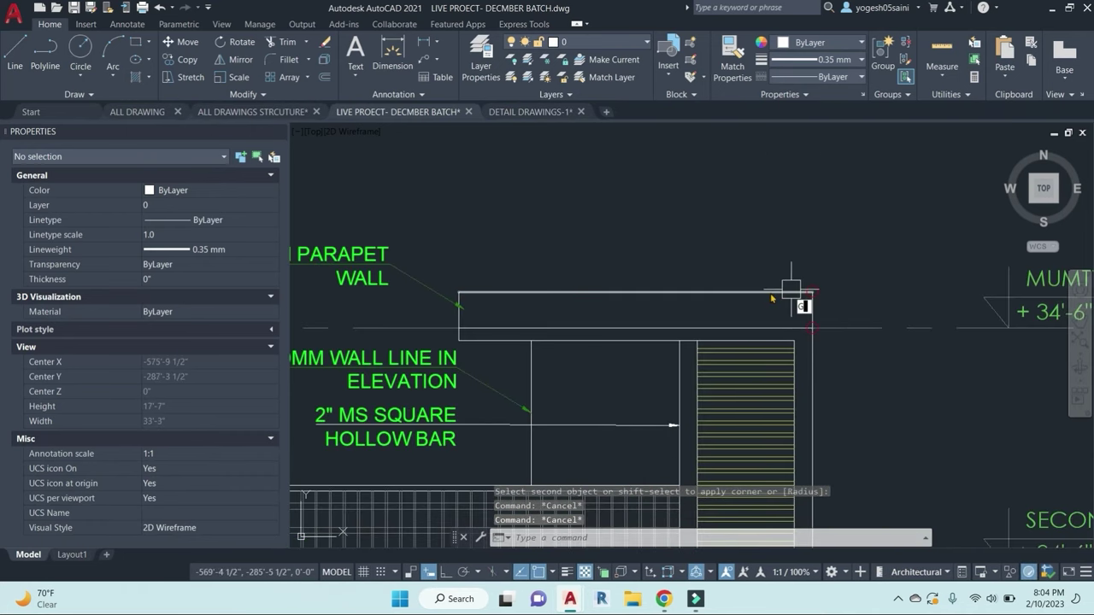
key(Escape)
text(h)
key(Return)
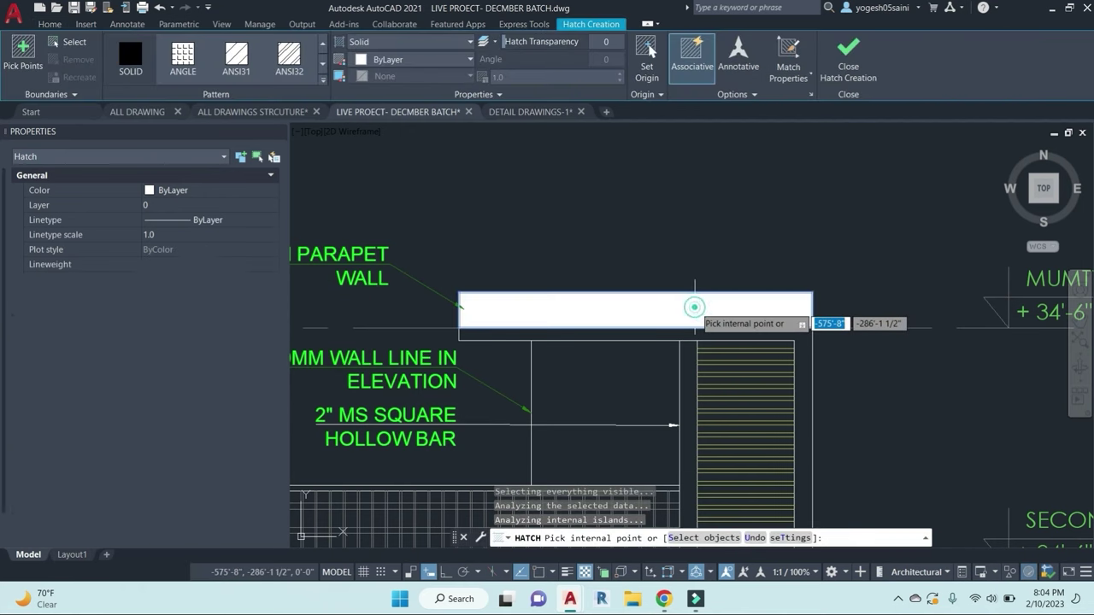
click(694, 307)
key(Return)
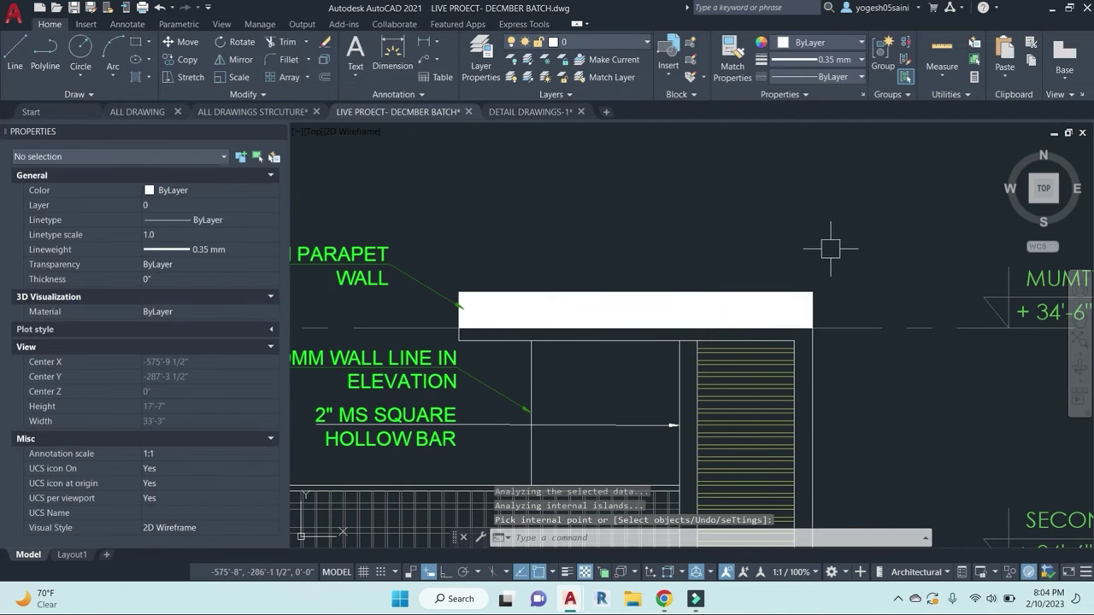
scroll(830, 249, down, 5)
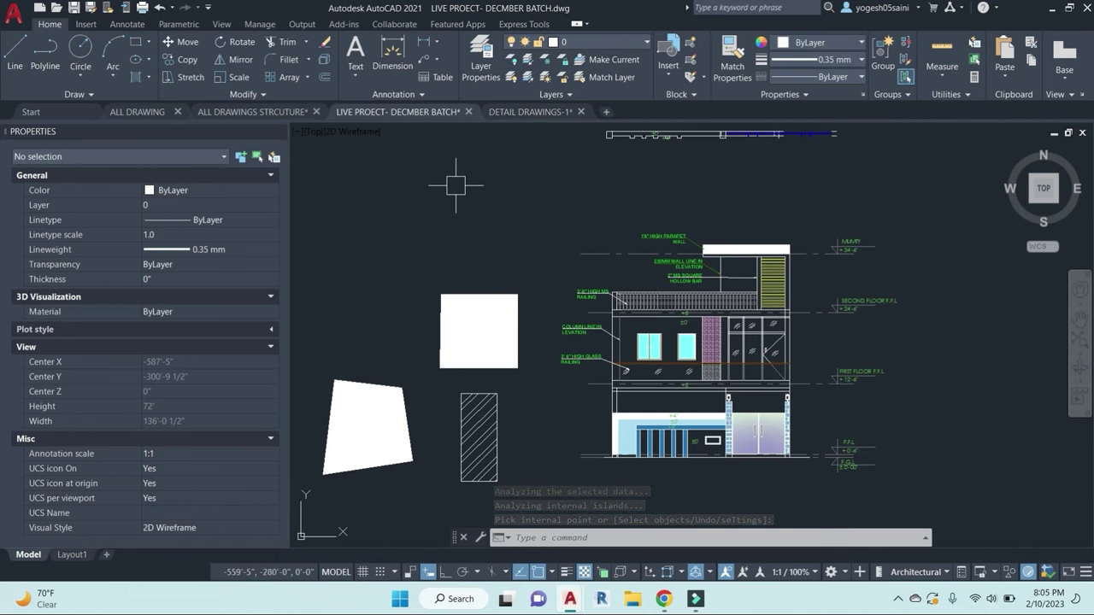
click(274, 112)
Step: Zoom and pan across the electrical symbol schedule tables to the Chandelier column
scroll(549, 236, up, 10)
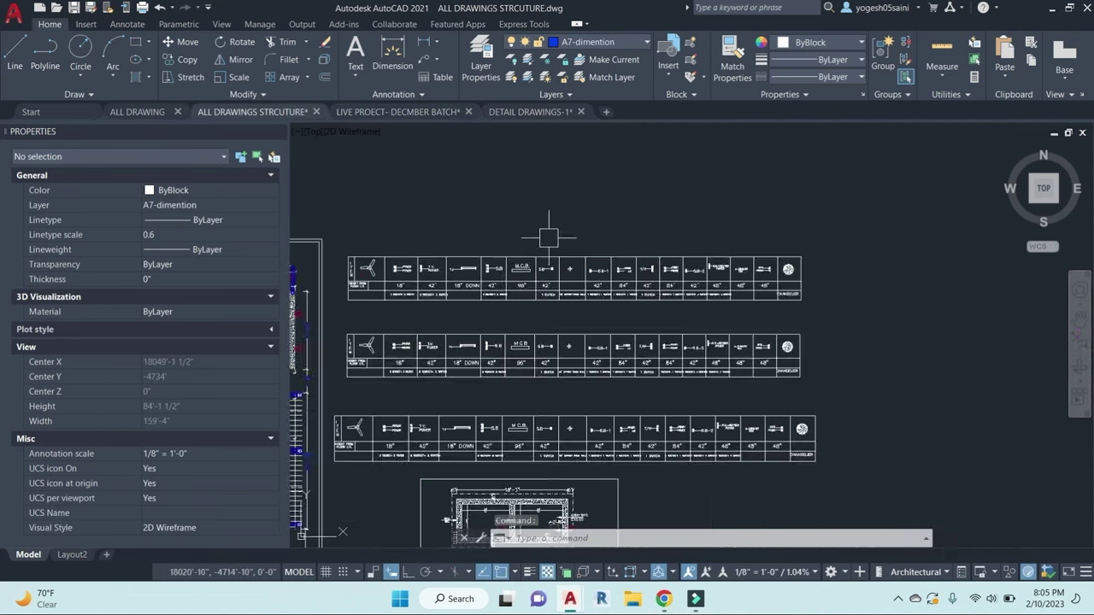
scroll(417, 252, up, 2)
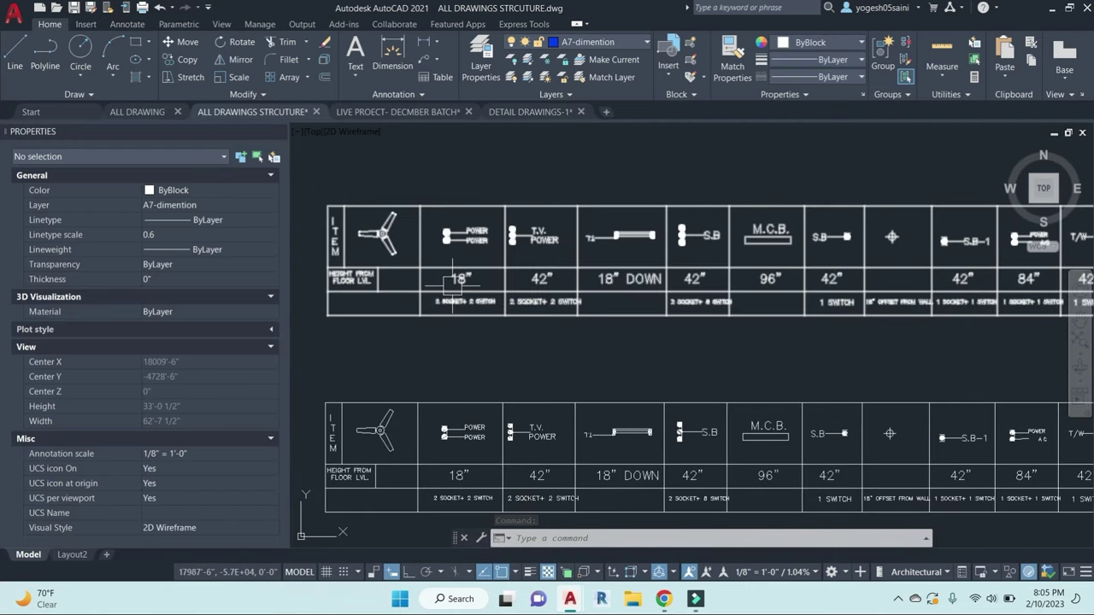
scroll(465, 276, up, 2)
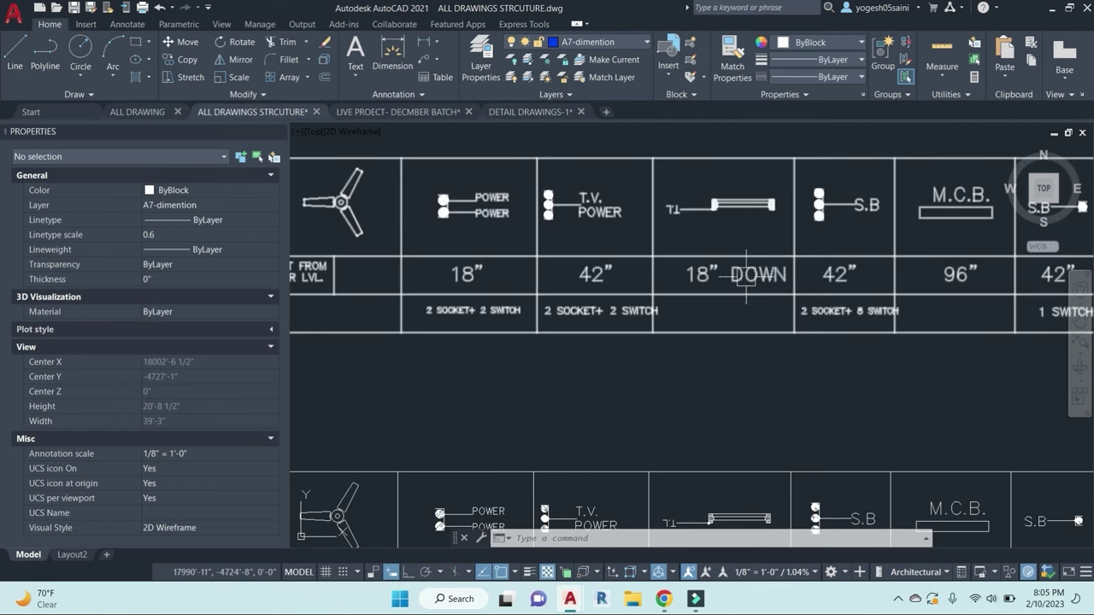
middle_drag(777, 273, 579, 295)
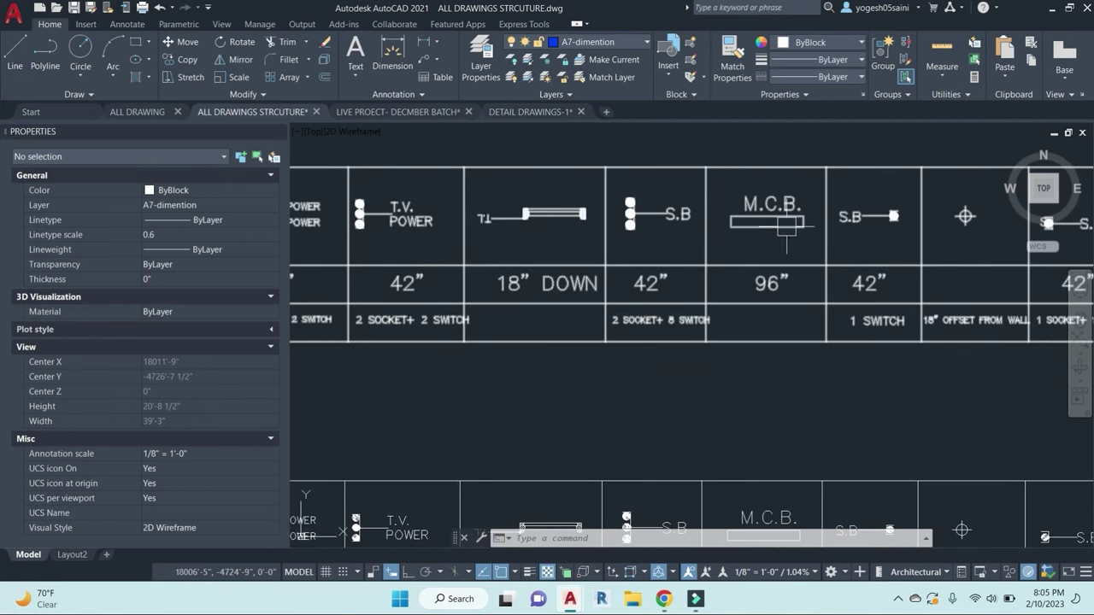
scroll(805, 248, down, 2)
middle_drag(963, 323, 757, 299)
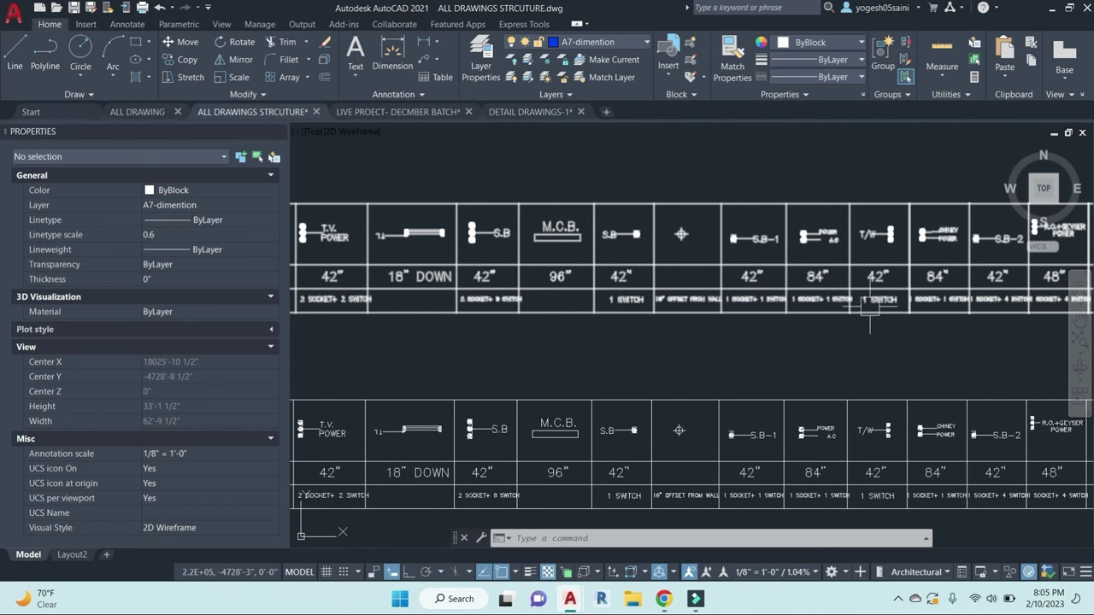
middle_drag(1001, 300, 764, 305)
scroll(802, 338, down, 4)
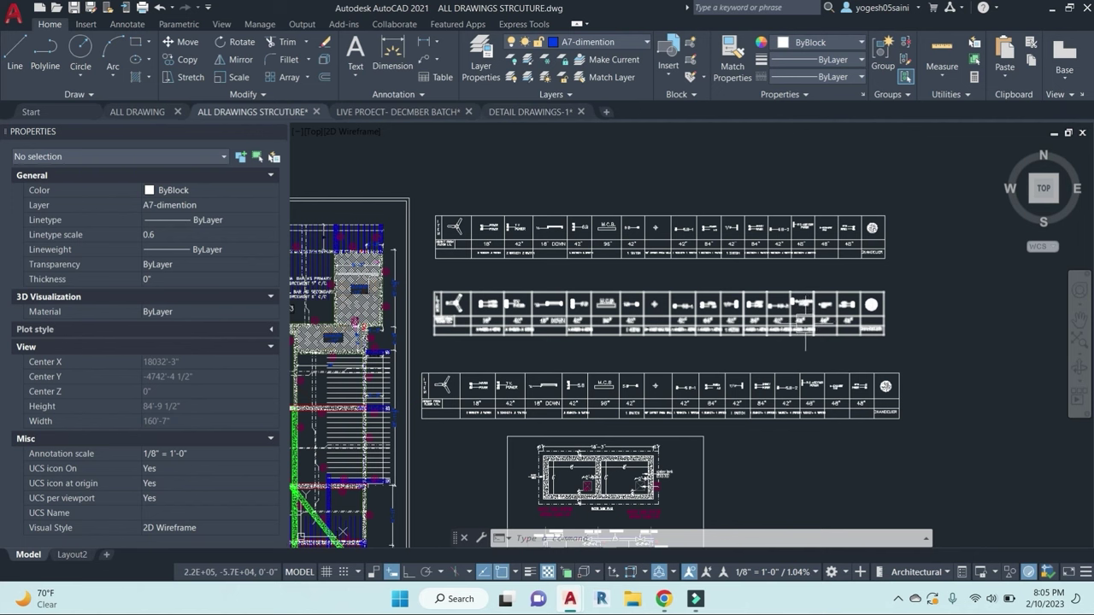
scroll(775, 318, down, 2)
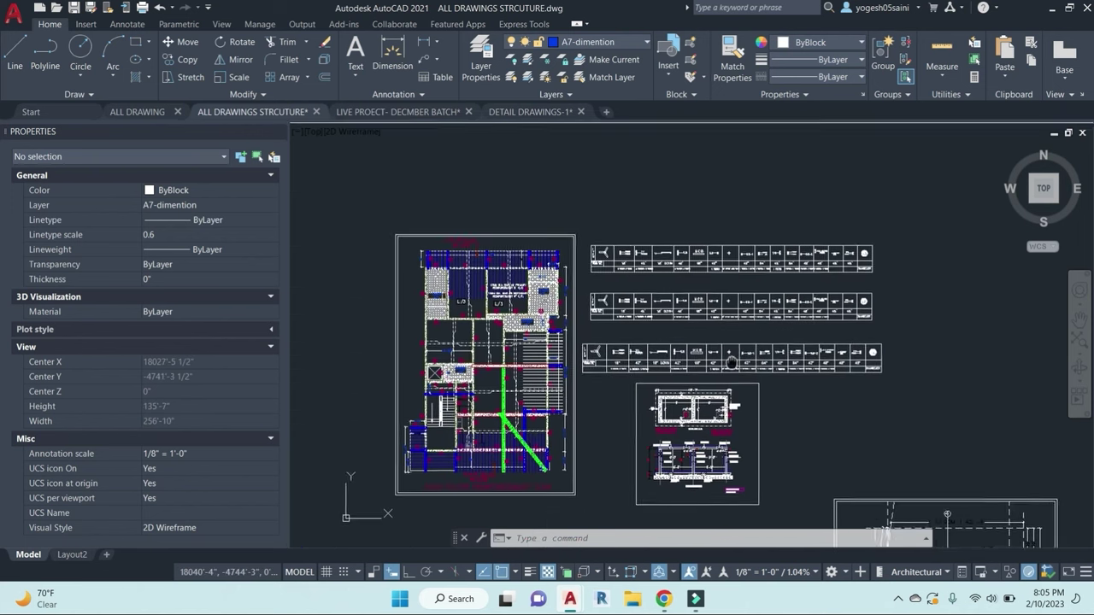
middle_drag(776, 318, 801, 339)
scroll(739, 406, down, 6)
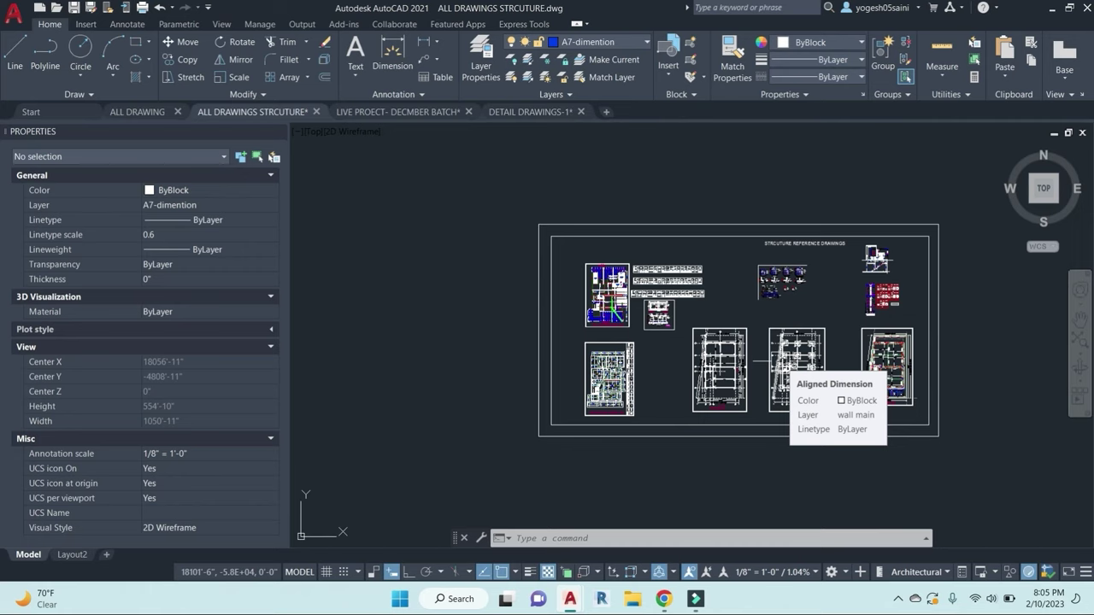
Step: Recentre the structure reference sheet and switch to DETAIL DRAWINGS-1
key(Escape)
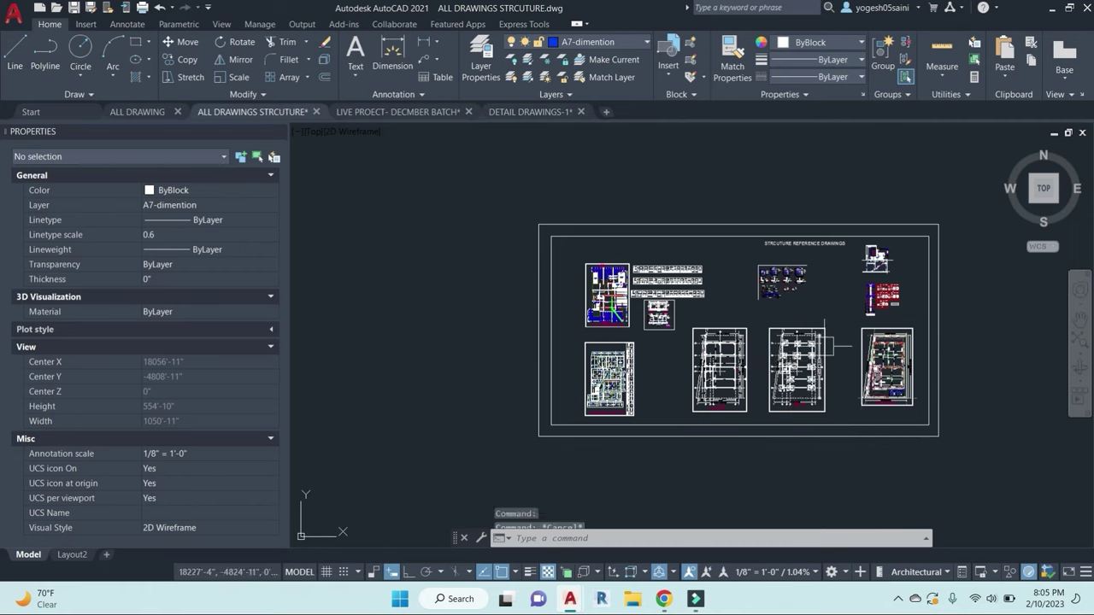
key(Escape)
middle_drag(836, 312, 727, 321)
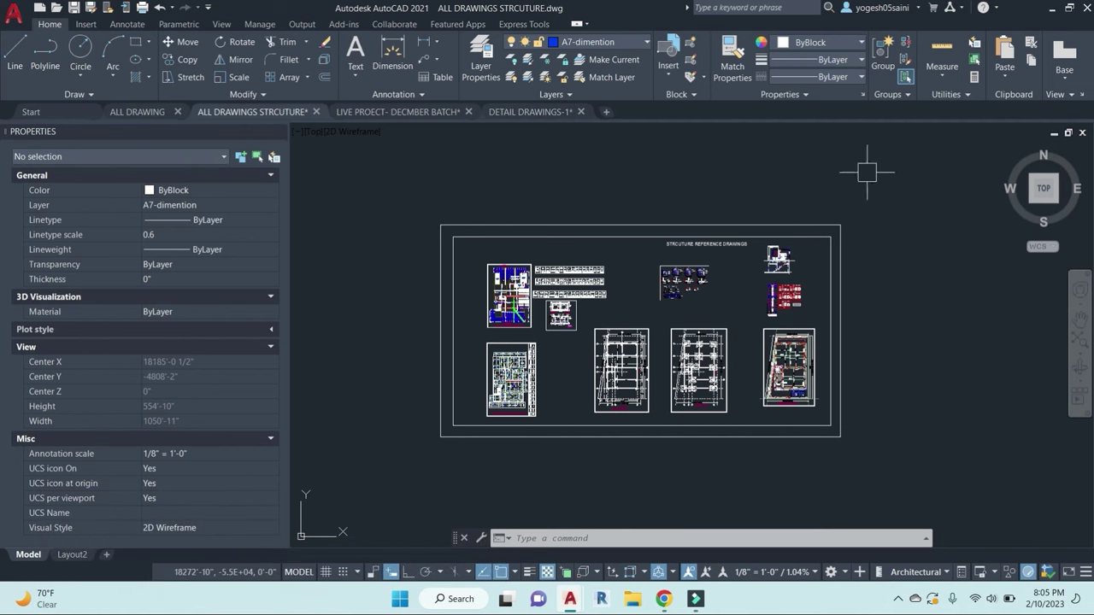
click(532, 112)
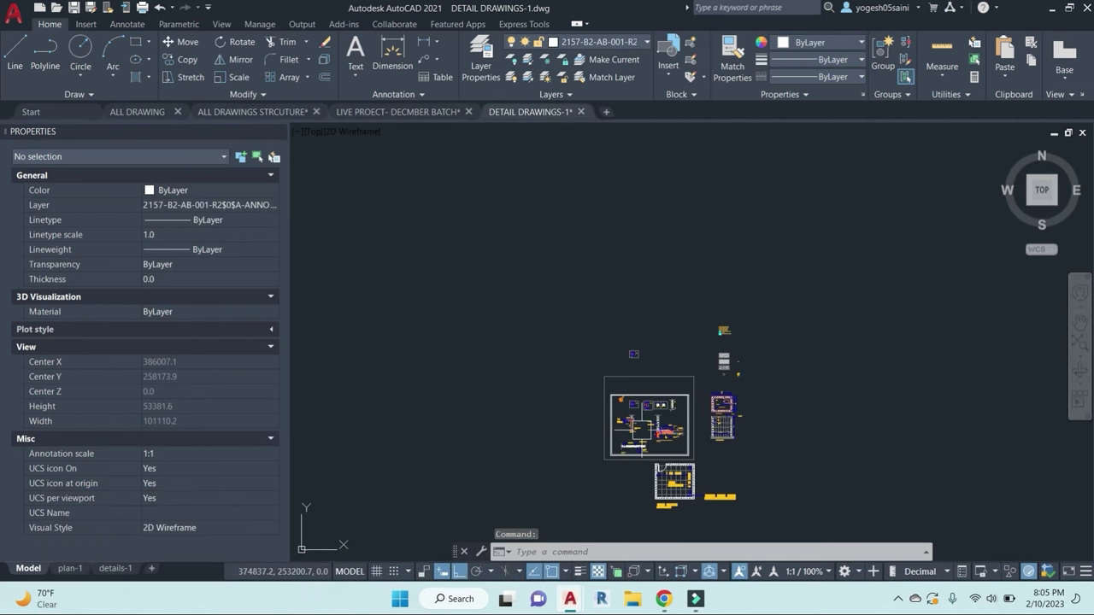
scroll(604, 367, up, 5)
scroll(587, 266, up, 5)
middle_drag(610, 443, 655, 321)
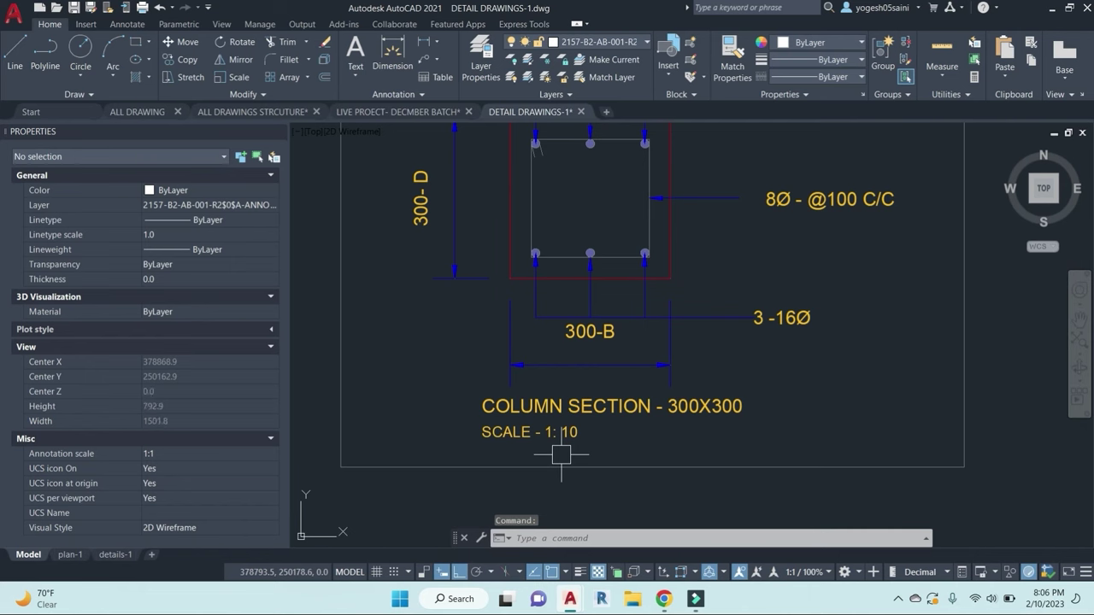
click(833, 201)
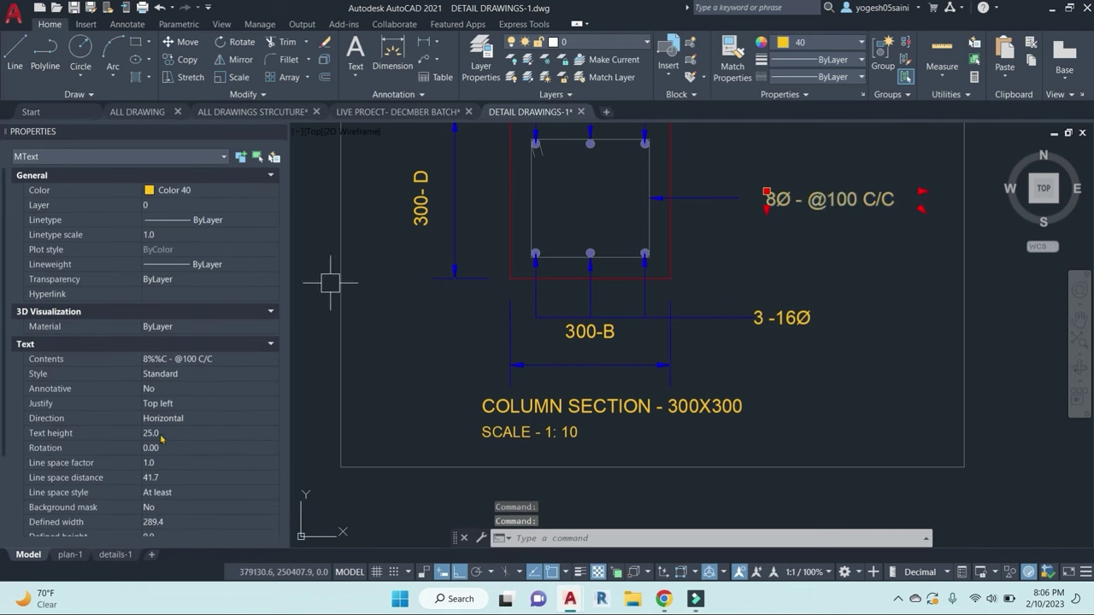
scroll(640, 419, down, 6)
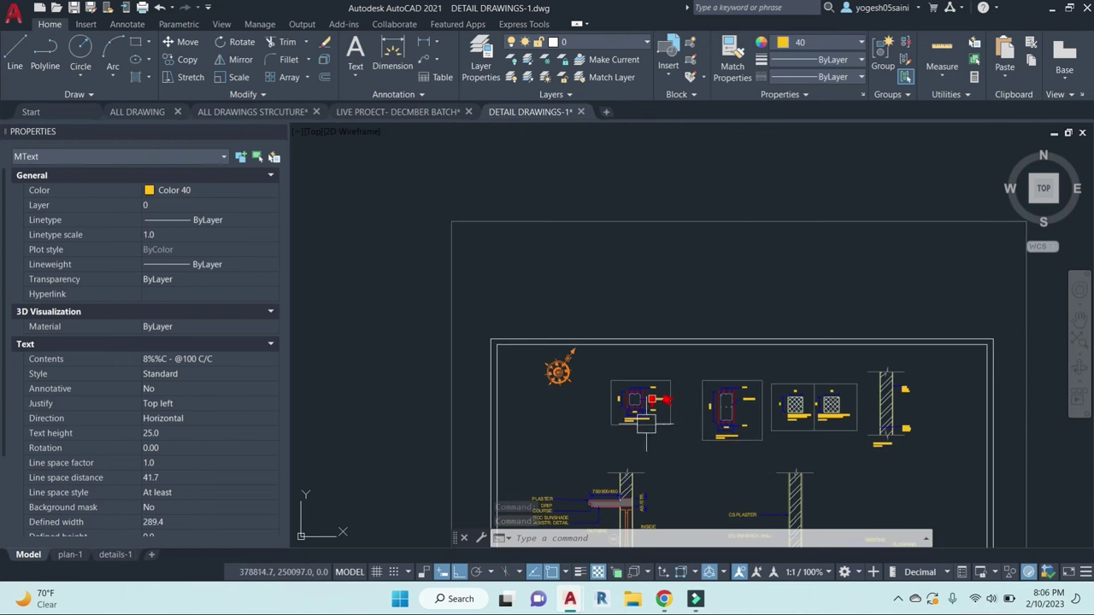
middle_drag(669, 449, 678, 269)
middle_drag(721, 401, 698, 282)
middle_drag(708, 382, 679, 204)
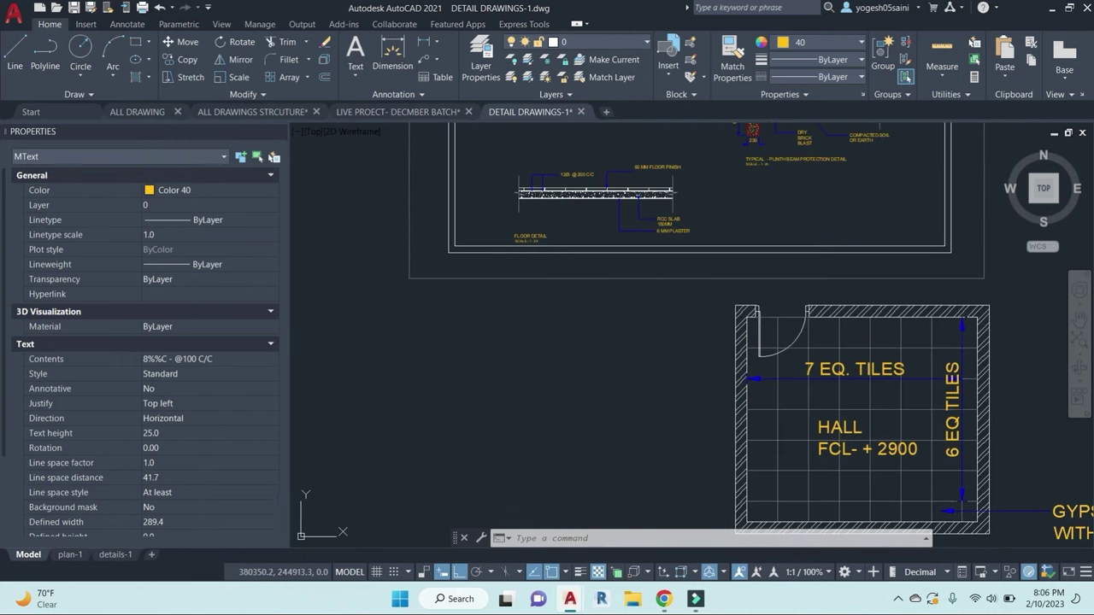
key(Escape)
key(Escape)
middle_drag(855, 445, 706, 264)
scroll(686, 408, up, 2)
middle_drag(777, 192, 799, 299)
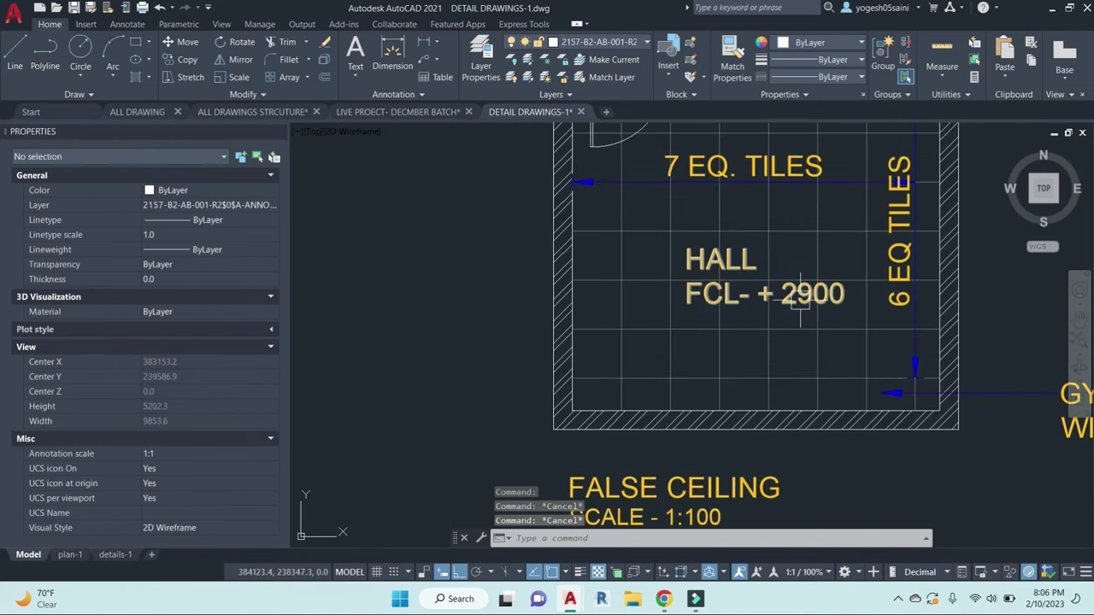
click(800, 294)
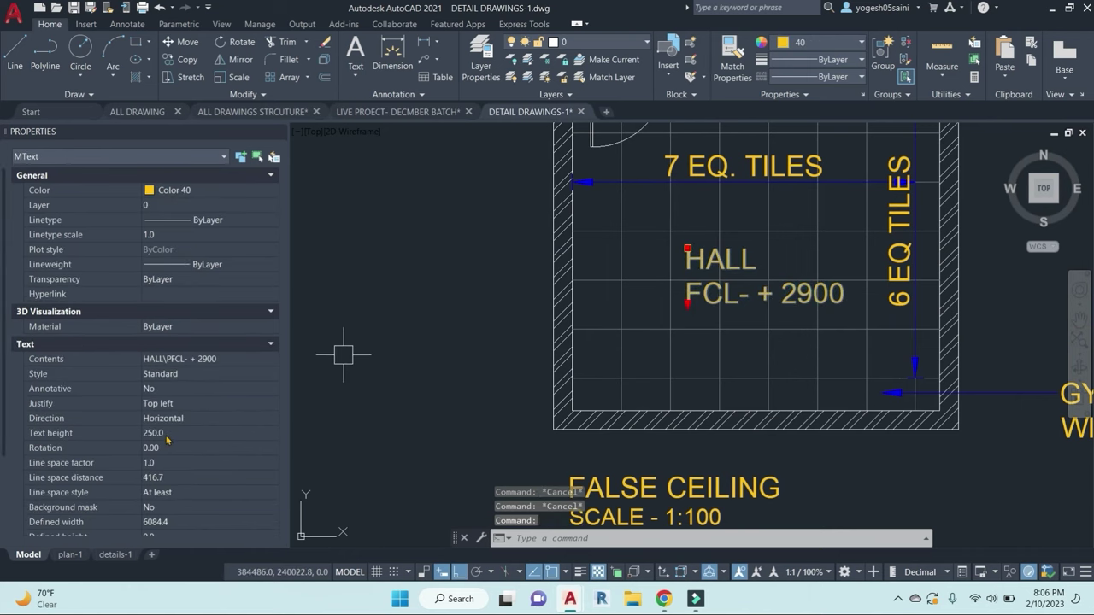
scroll(568, 321, down, 8)
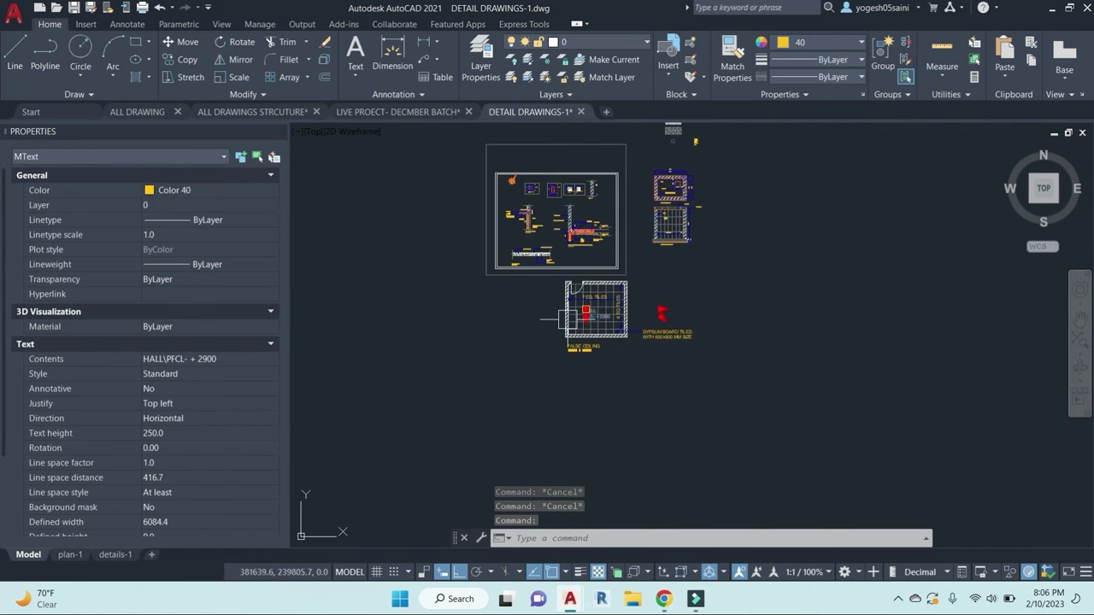
key(Escape)
scroll(671, 395, up, 4)
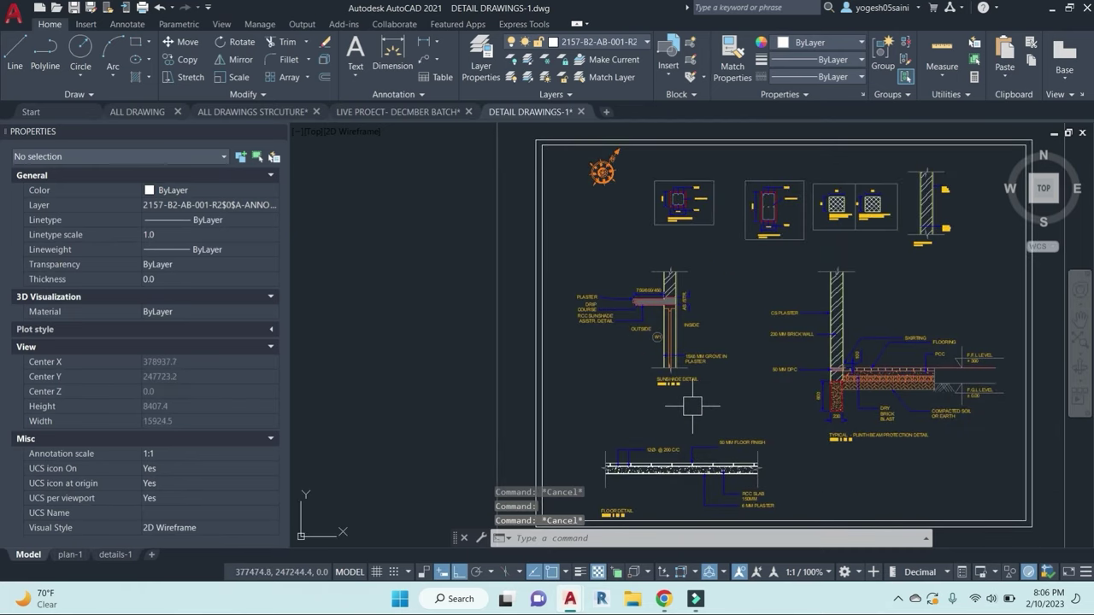
scroll(692, 401, up, 4)
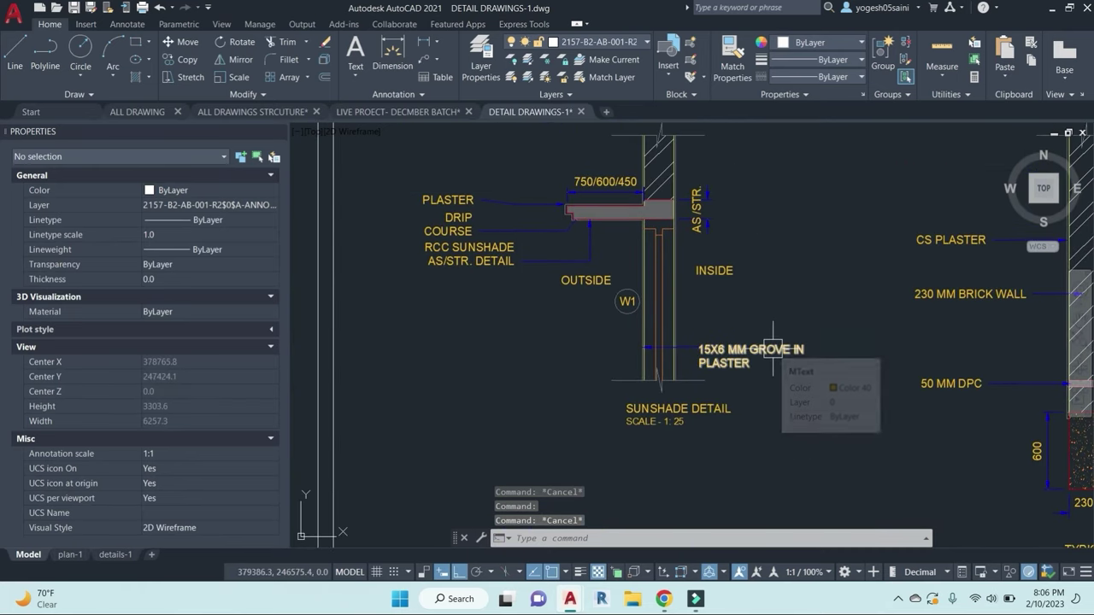
click(773, 343)
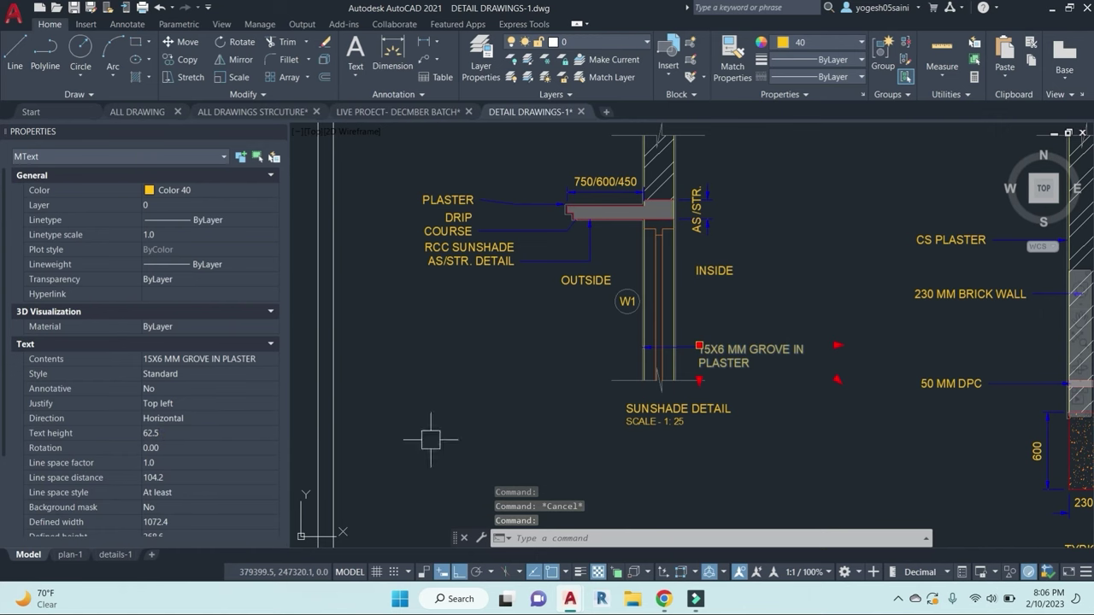
key(Escape)
scroll(811, 395, down, 6)
scroll(776, 384, down, 1)
mouse_move(832, 404)
middle_down()
mouse_move(762, 381)
mouse_move(778, 342)
middle_up()
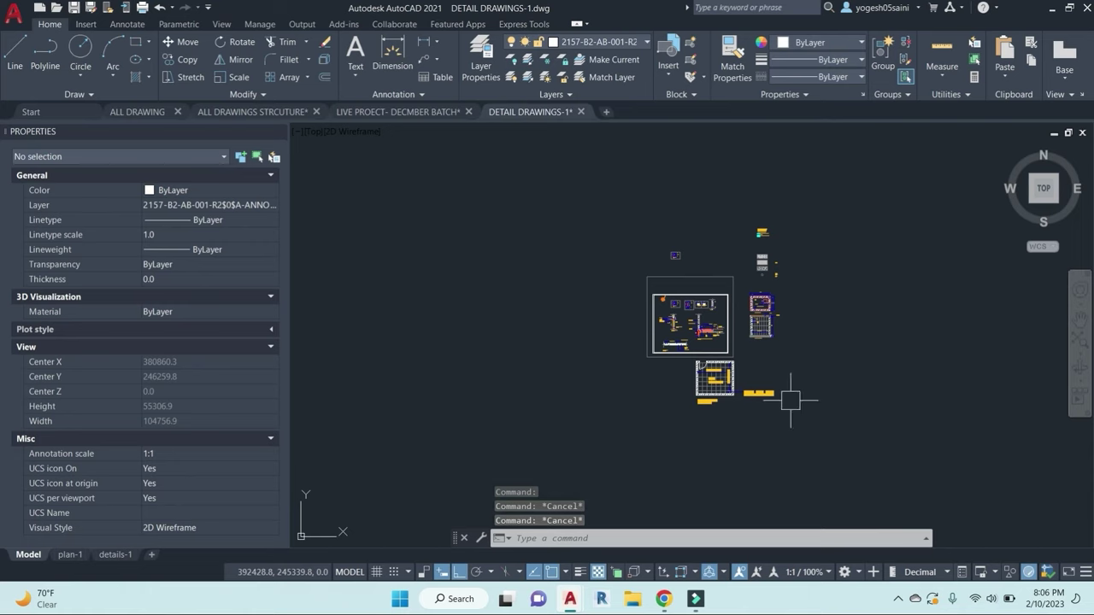
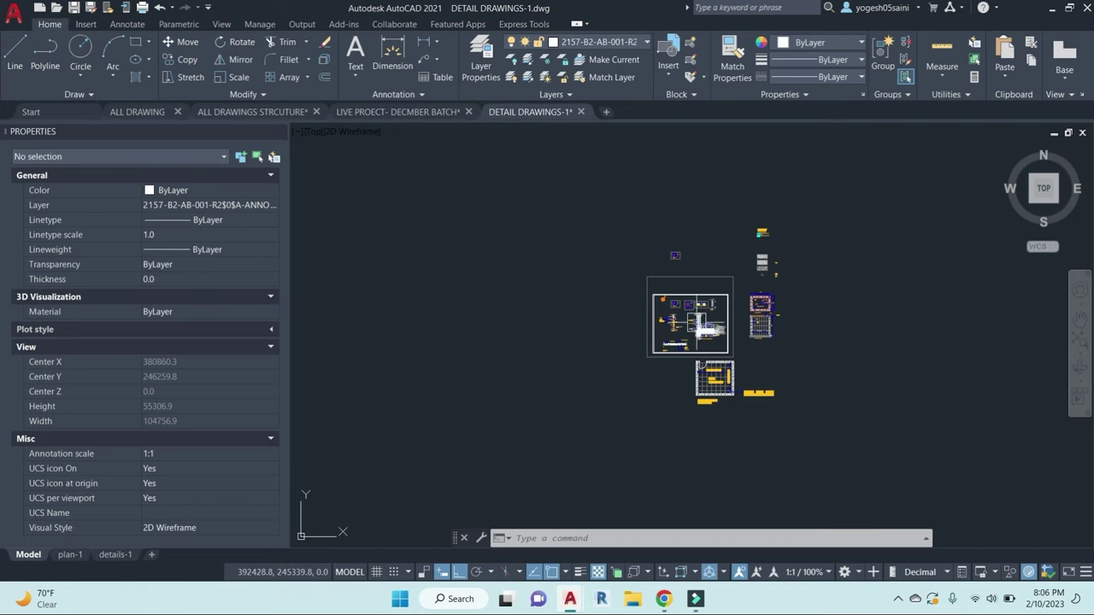
Step: Switch to the LIVE PROECT- DECMBER BATCH drawing and zoom to its floor plan
scroll(687, 313, up, 2)
scroll(686, 312, up, 7)
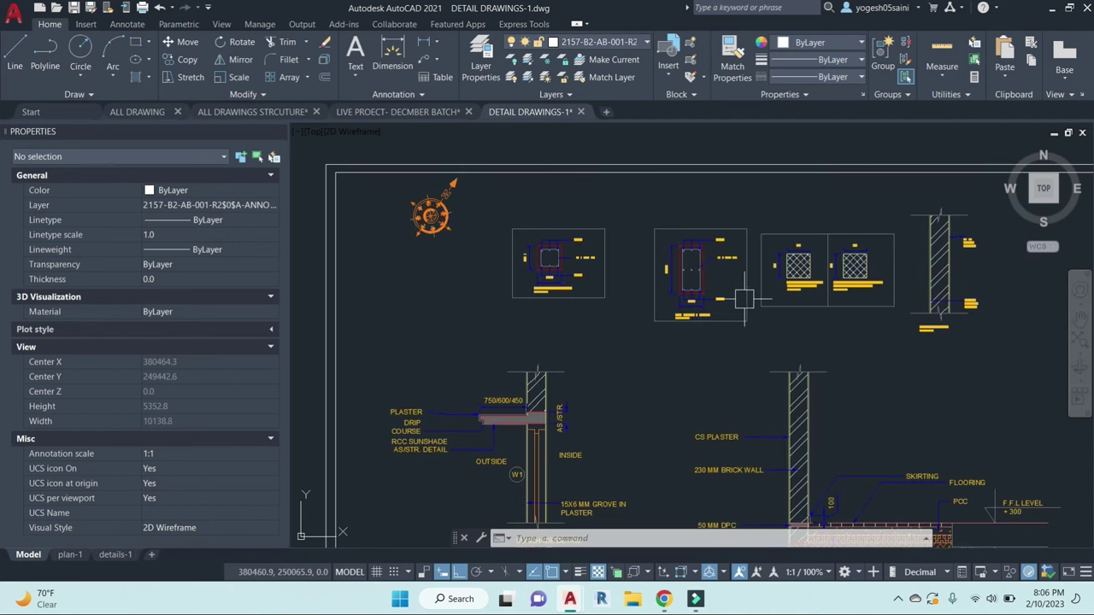
scroll(756, 351, down, 3)
scroll(675, 323, down, 2)
scroll(640, 327, up, 4)
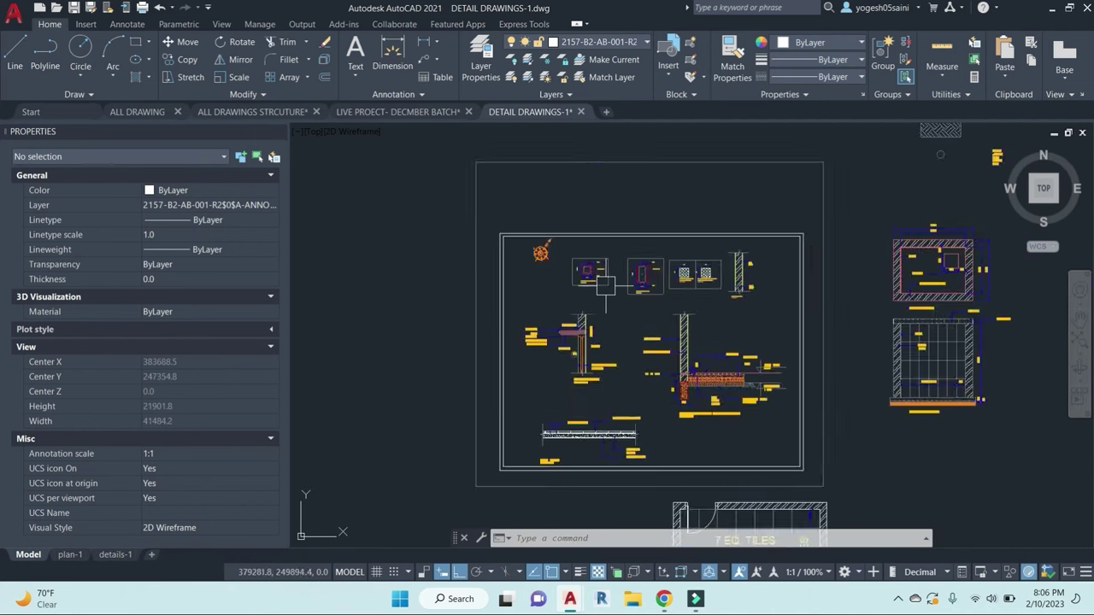
scroll(671, 311, down, 8)
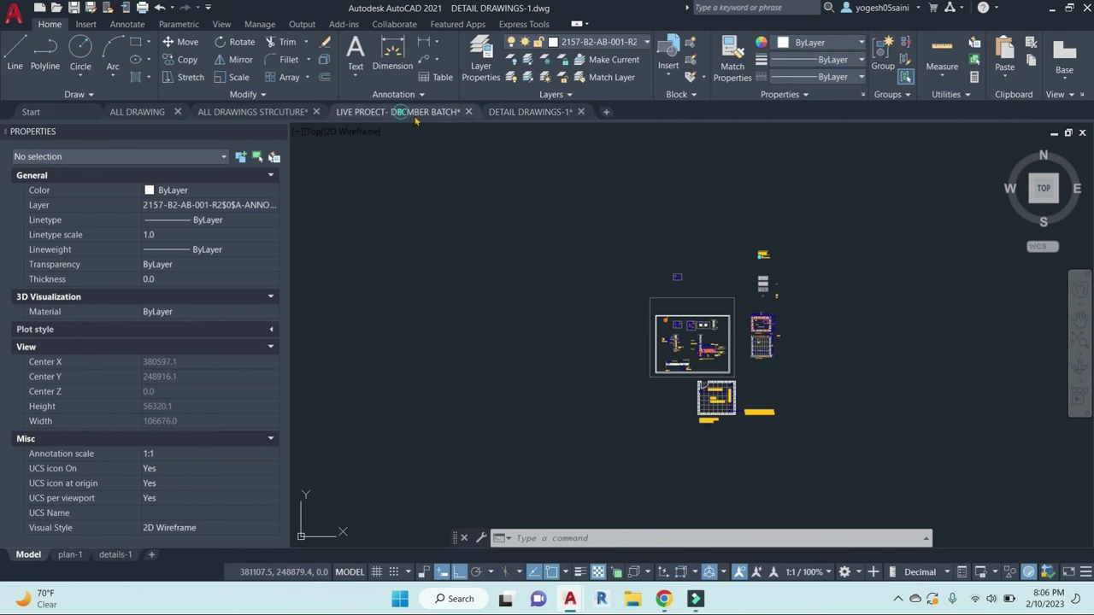
click(399, 112)
scroll(717, 326, down, 4)
scroll(712, 340, up, 5)
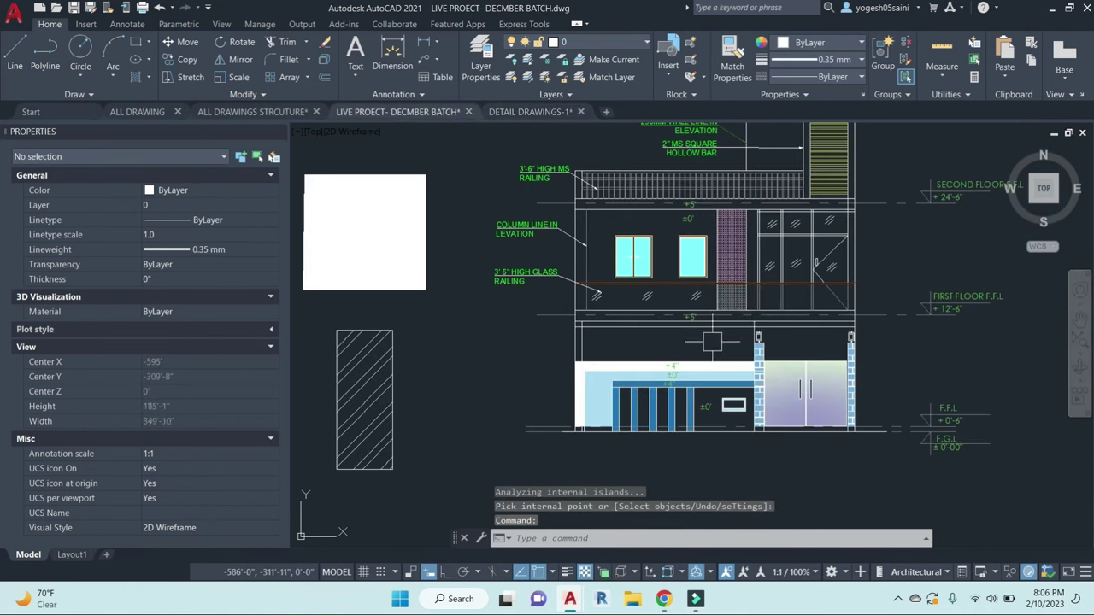
scroll(782, 272, down, 3)
scroll(828, 257, up, 5)
scroll(683, 247, down, 2)
scroll(570, 240, up, 4)
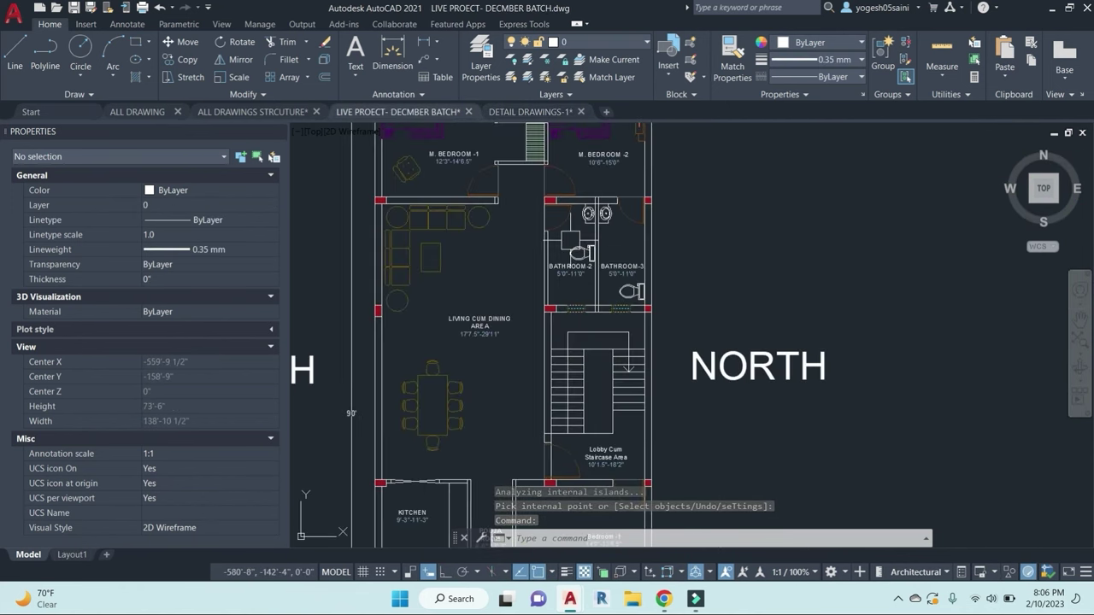
Step: Cancel the unfinished hatch and start a REC rectangle at the living-dining wall
key(Escape)
key(Escape)
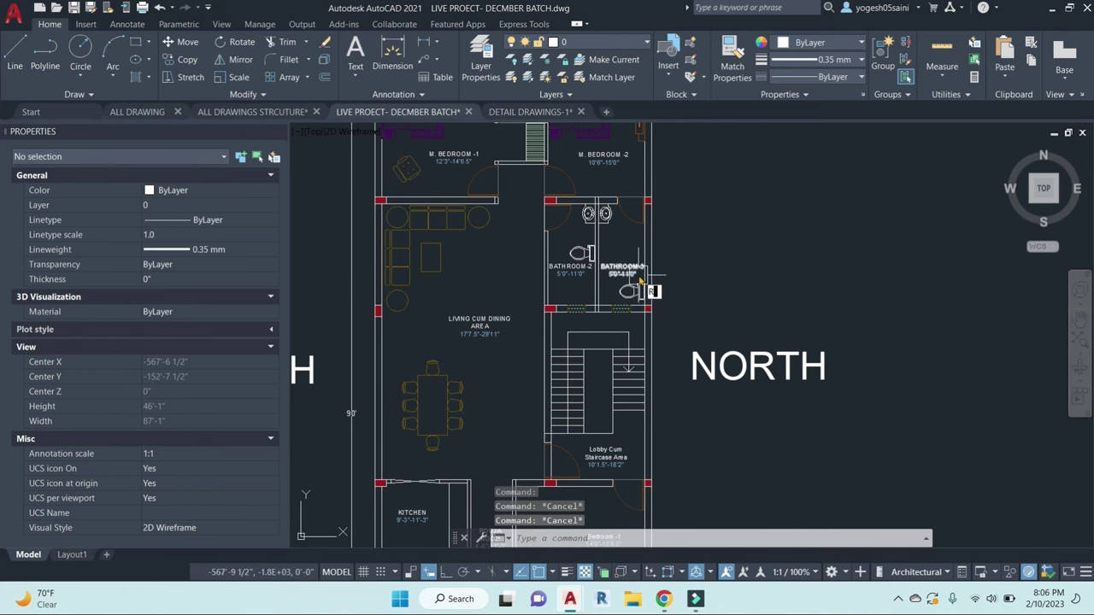
text(rec)
key(Return)
click(380, 341)
scroll(393, 366, up, 2)
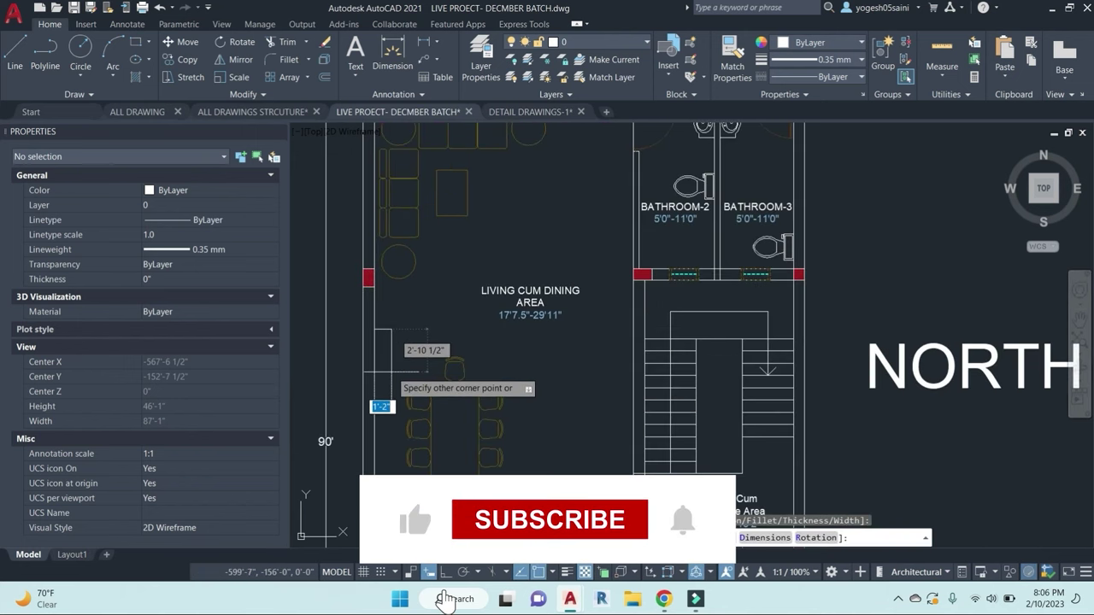
middle_drag(391, 373, 487, 394)
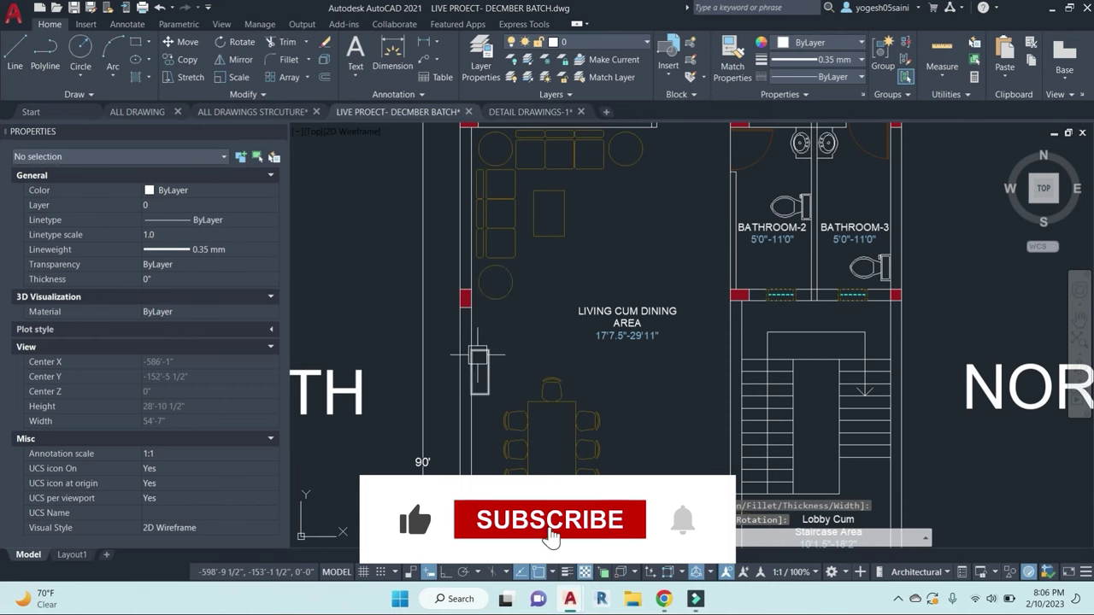
scroll(474, 331, up, 5)
scroll(471, 320, down, 3)
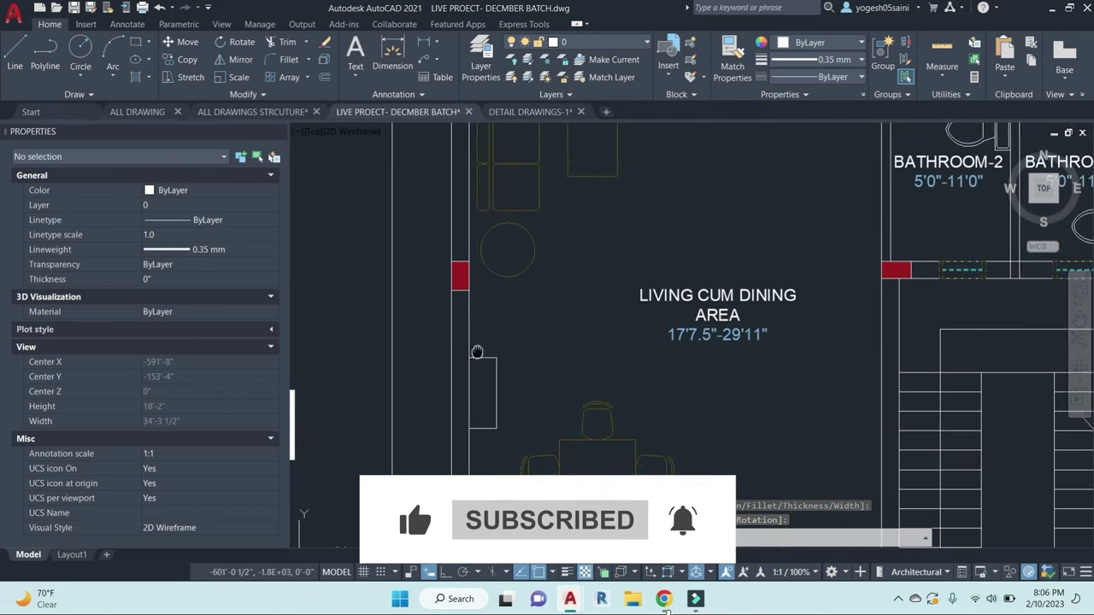